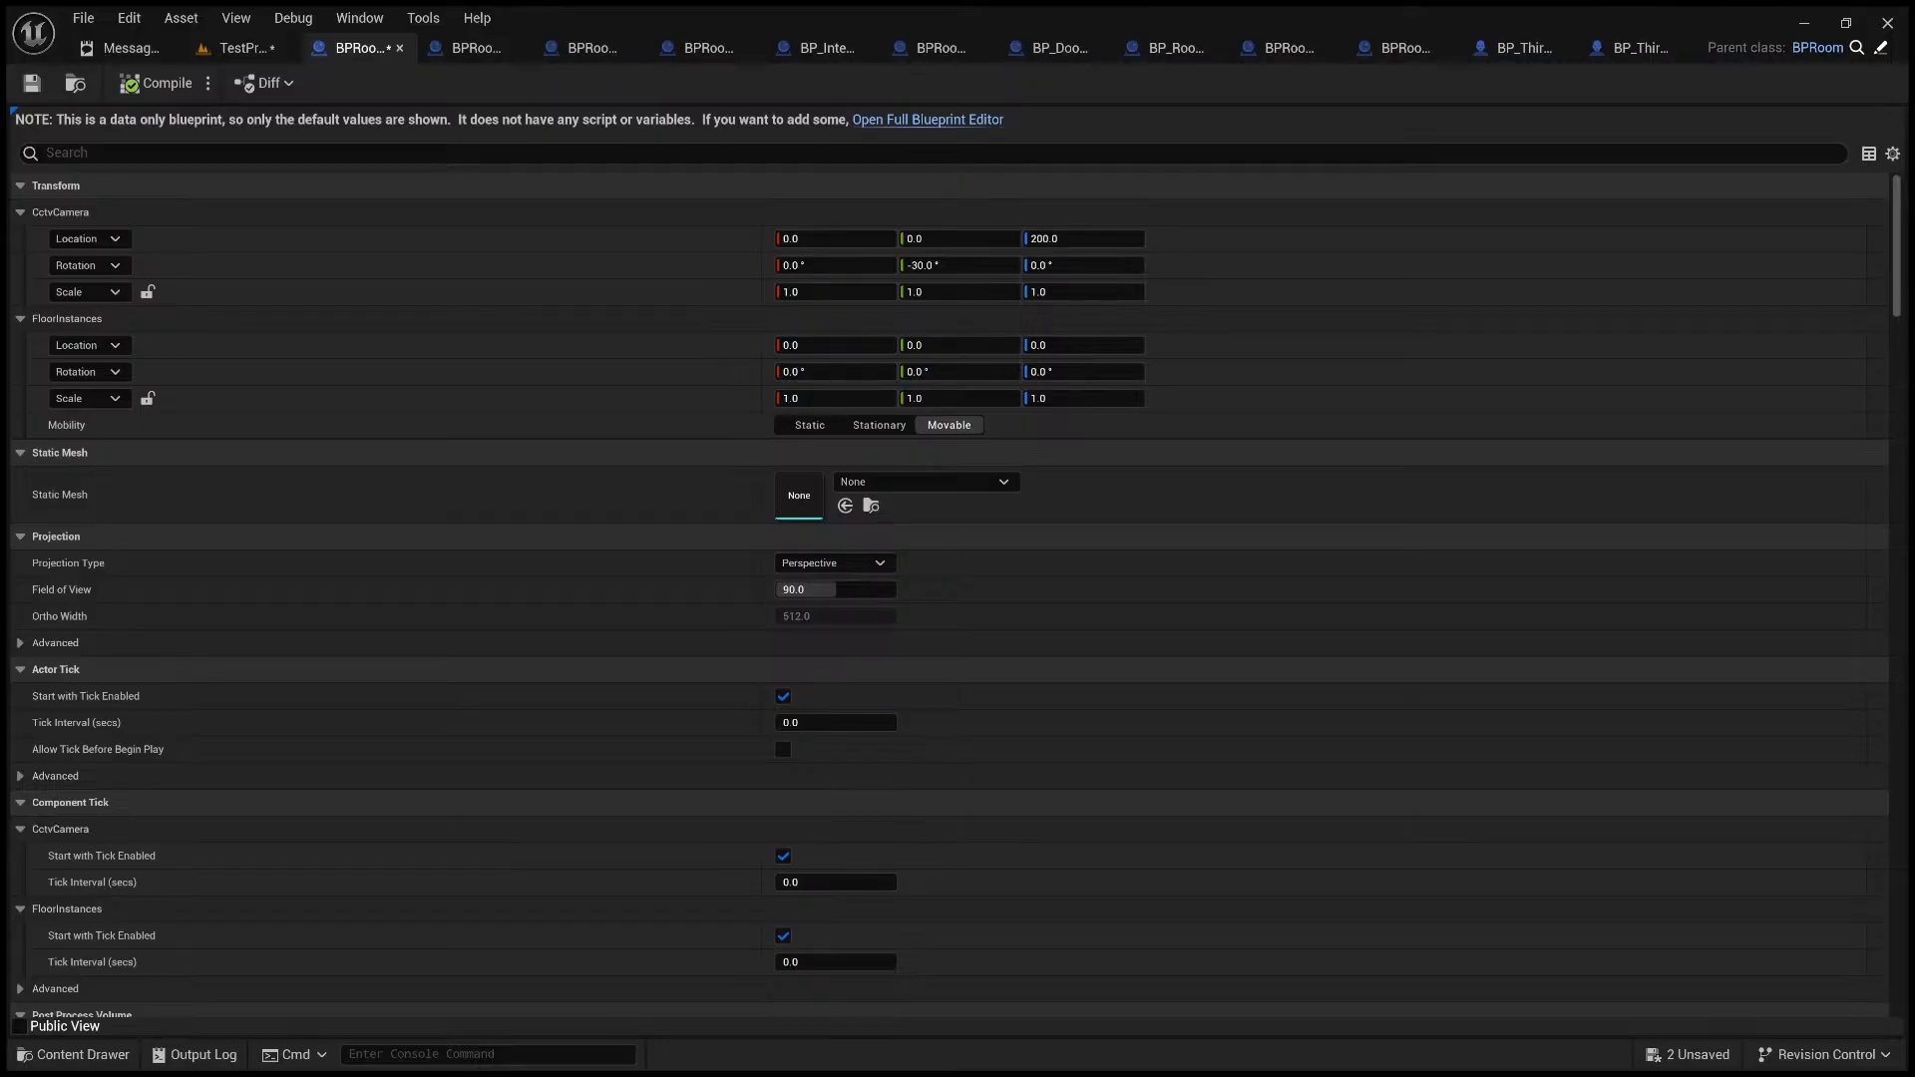
- Open BPRoom_S_Shape in the full Blueprint editor and bring its room preview into view
left_click(239, 48)
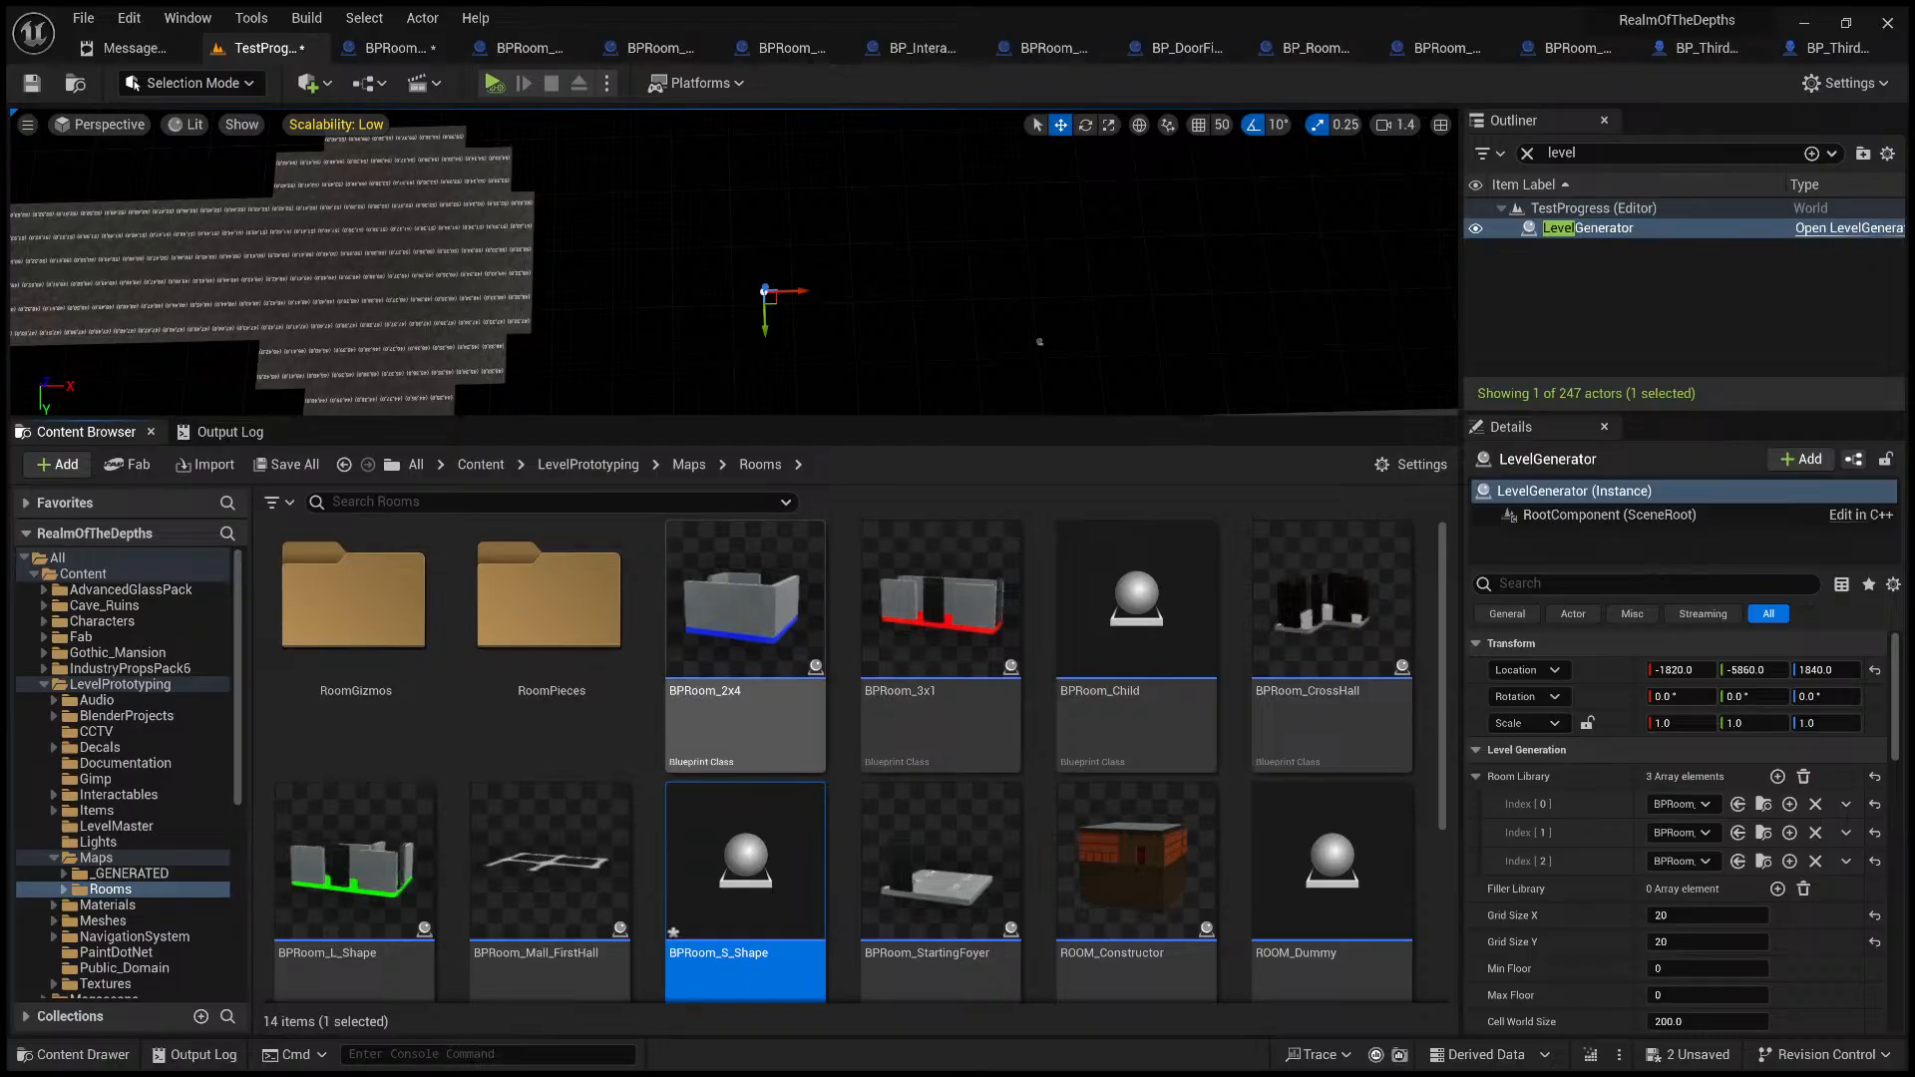
left_click(391, 48)
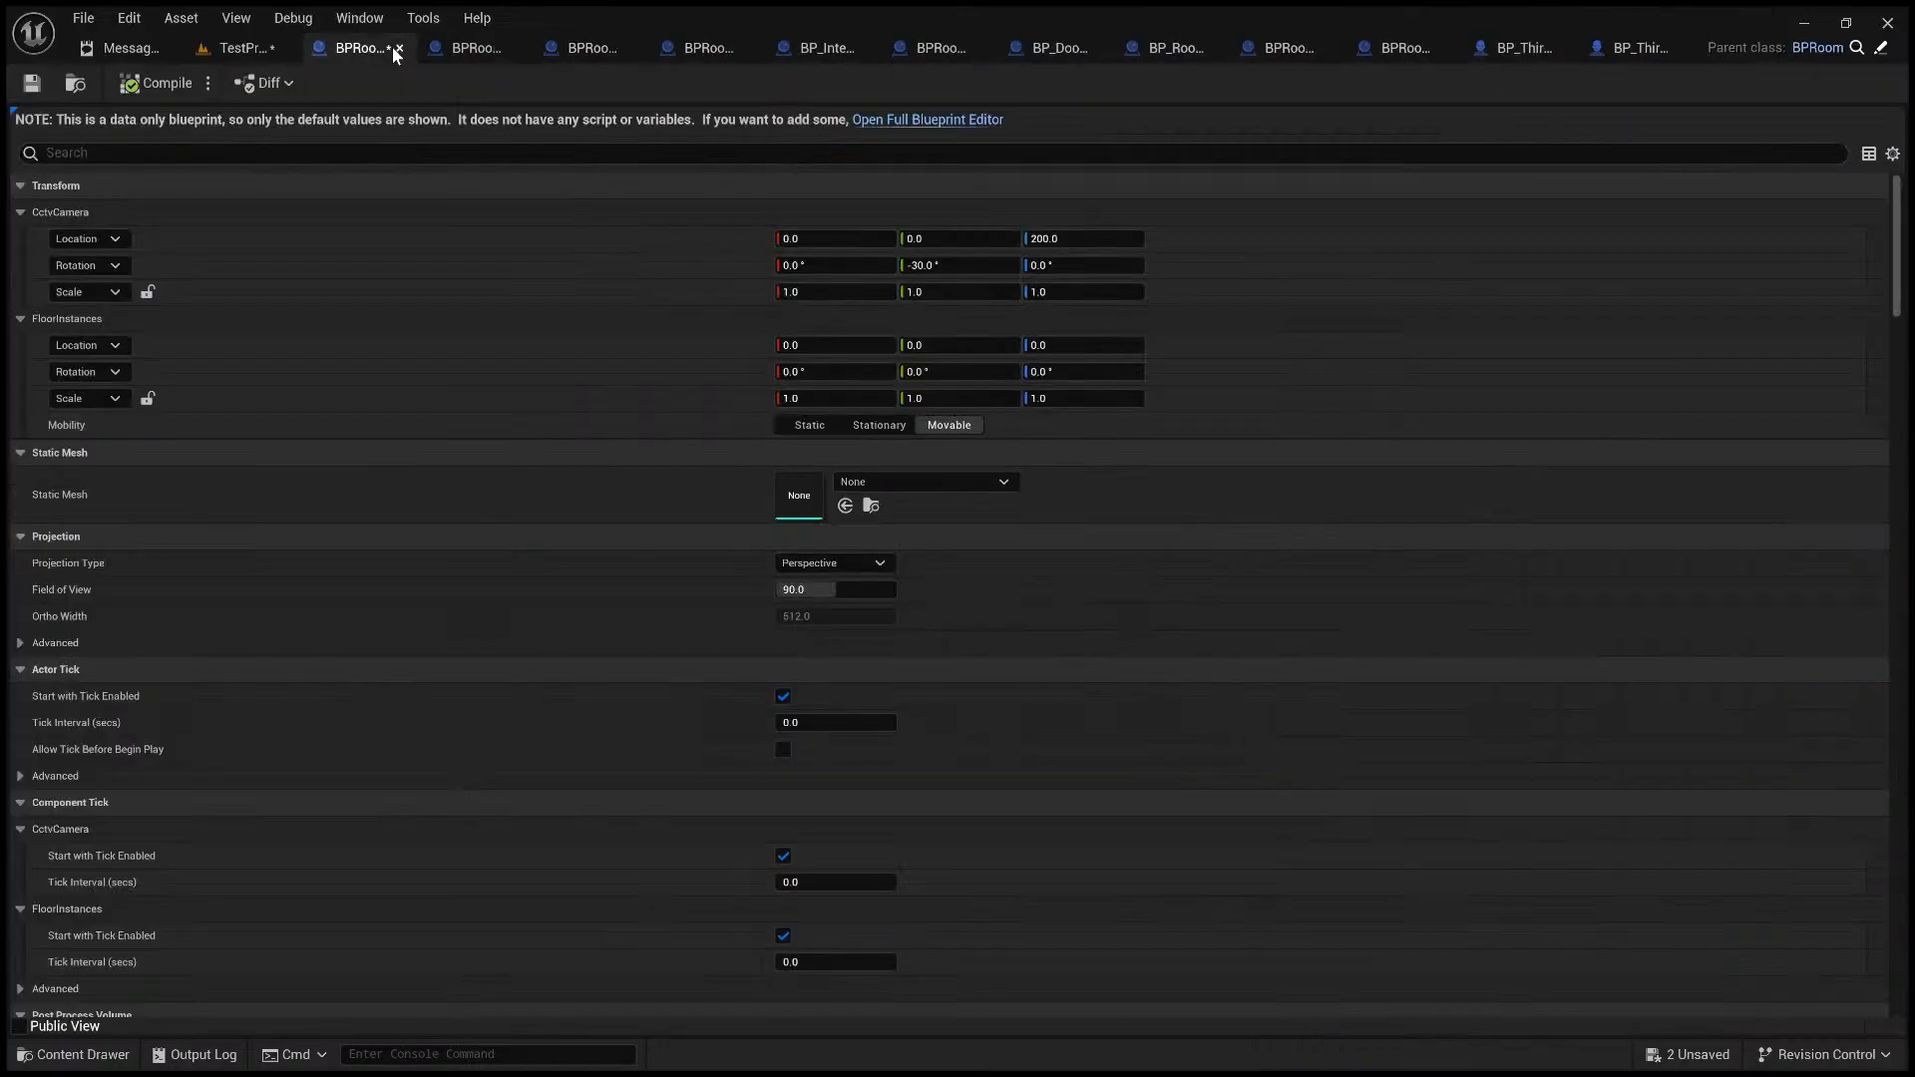
left_click(899, 121)
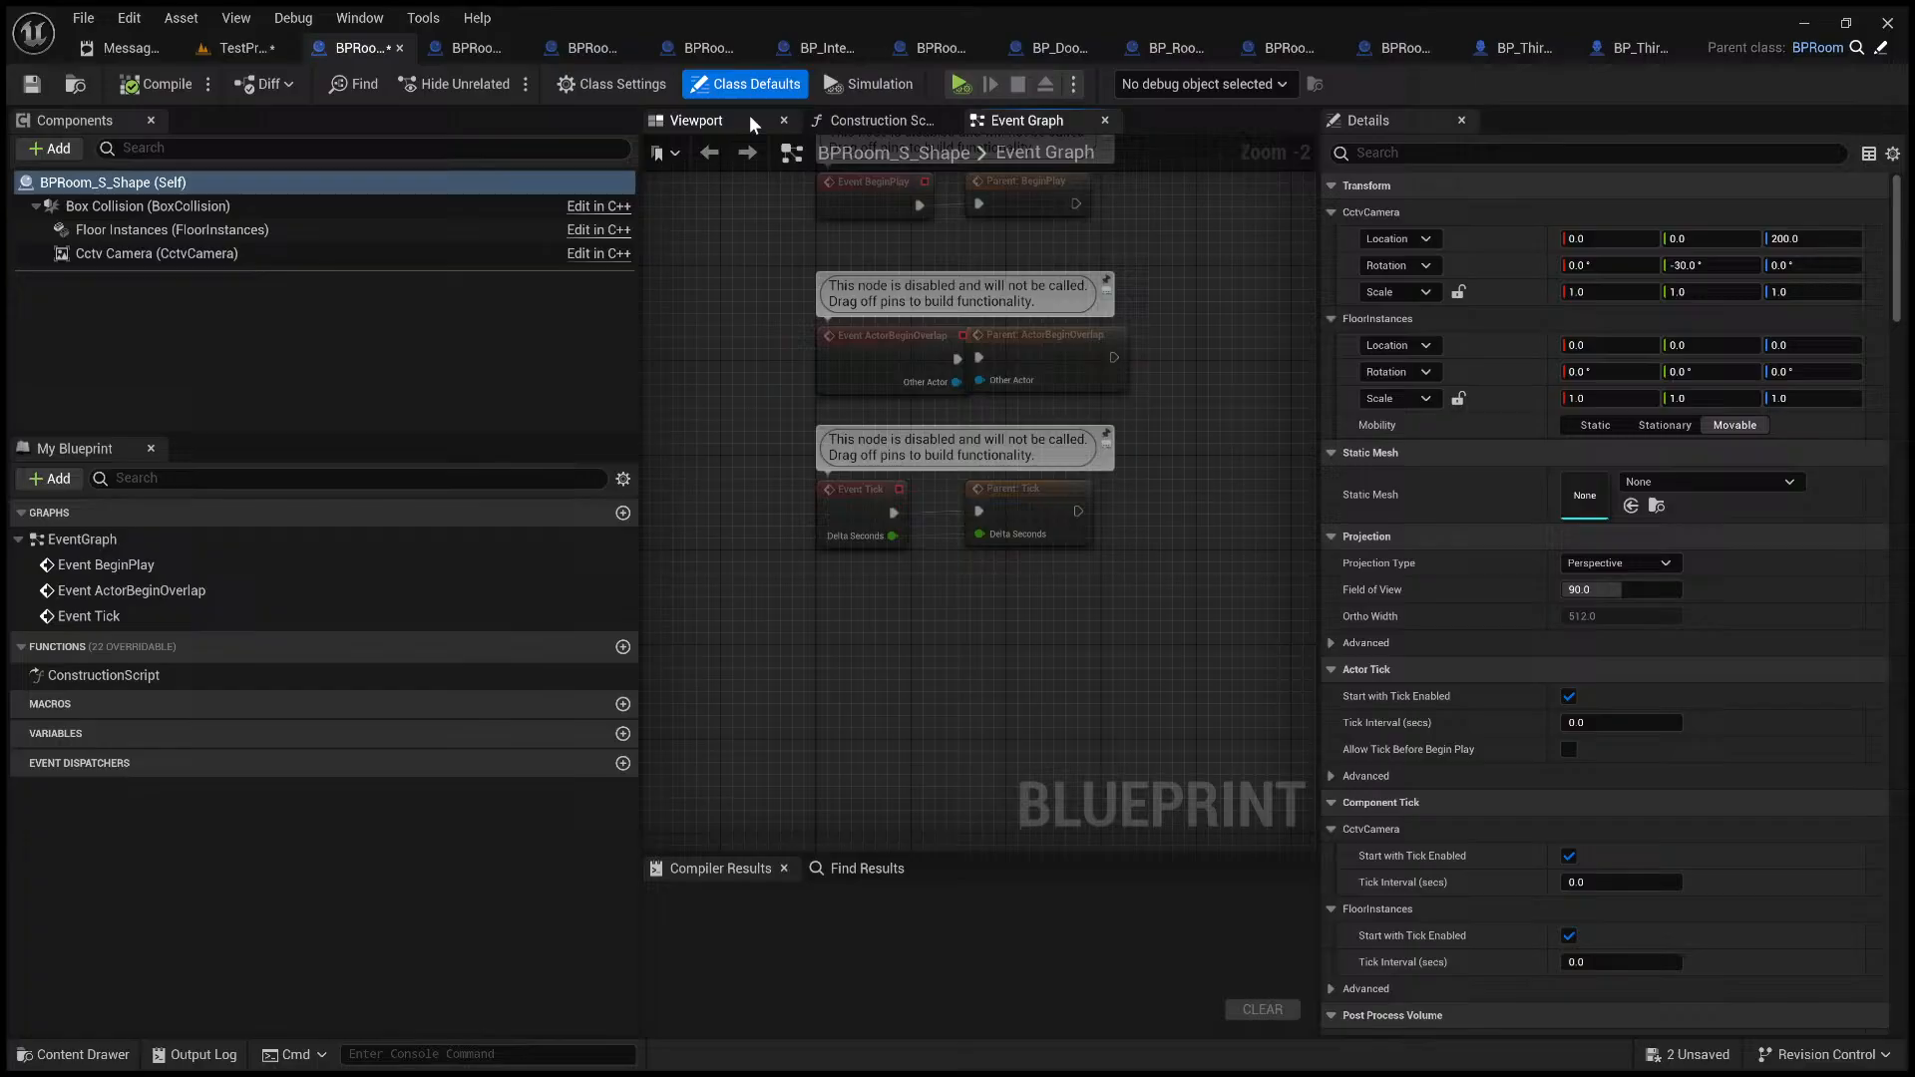
left_click(750, 118)
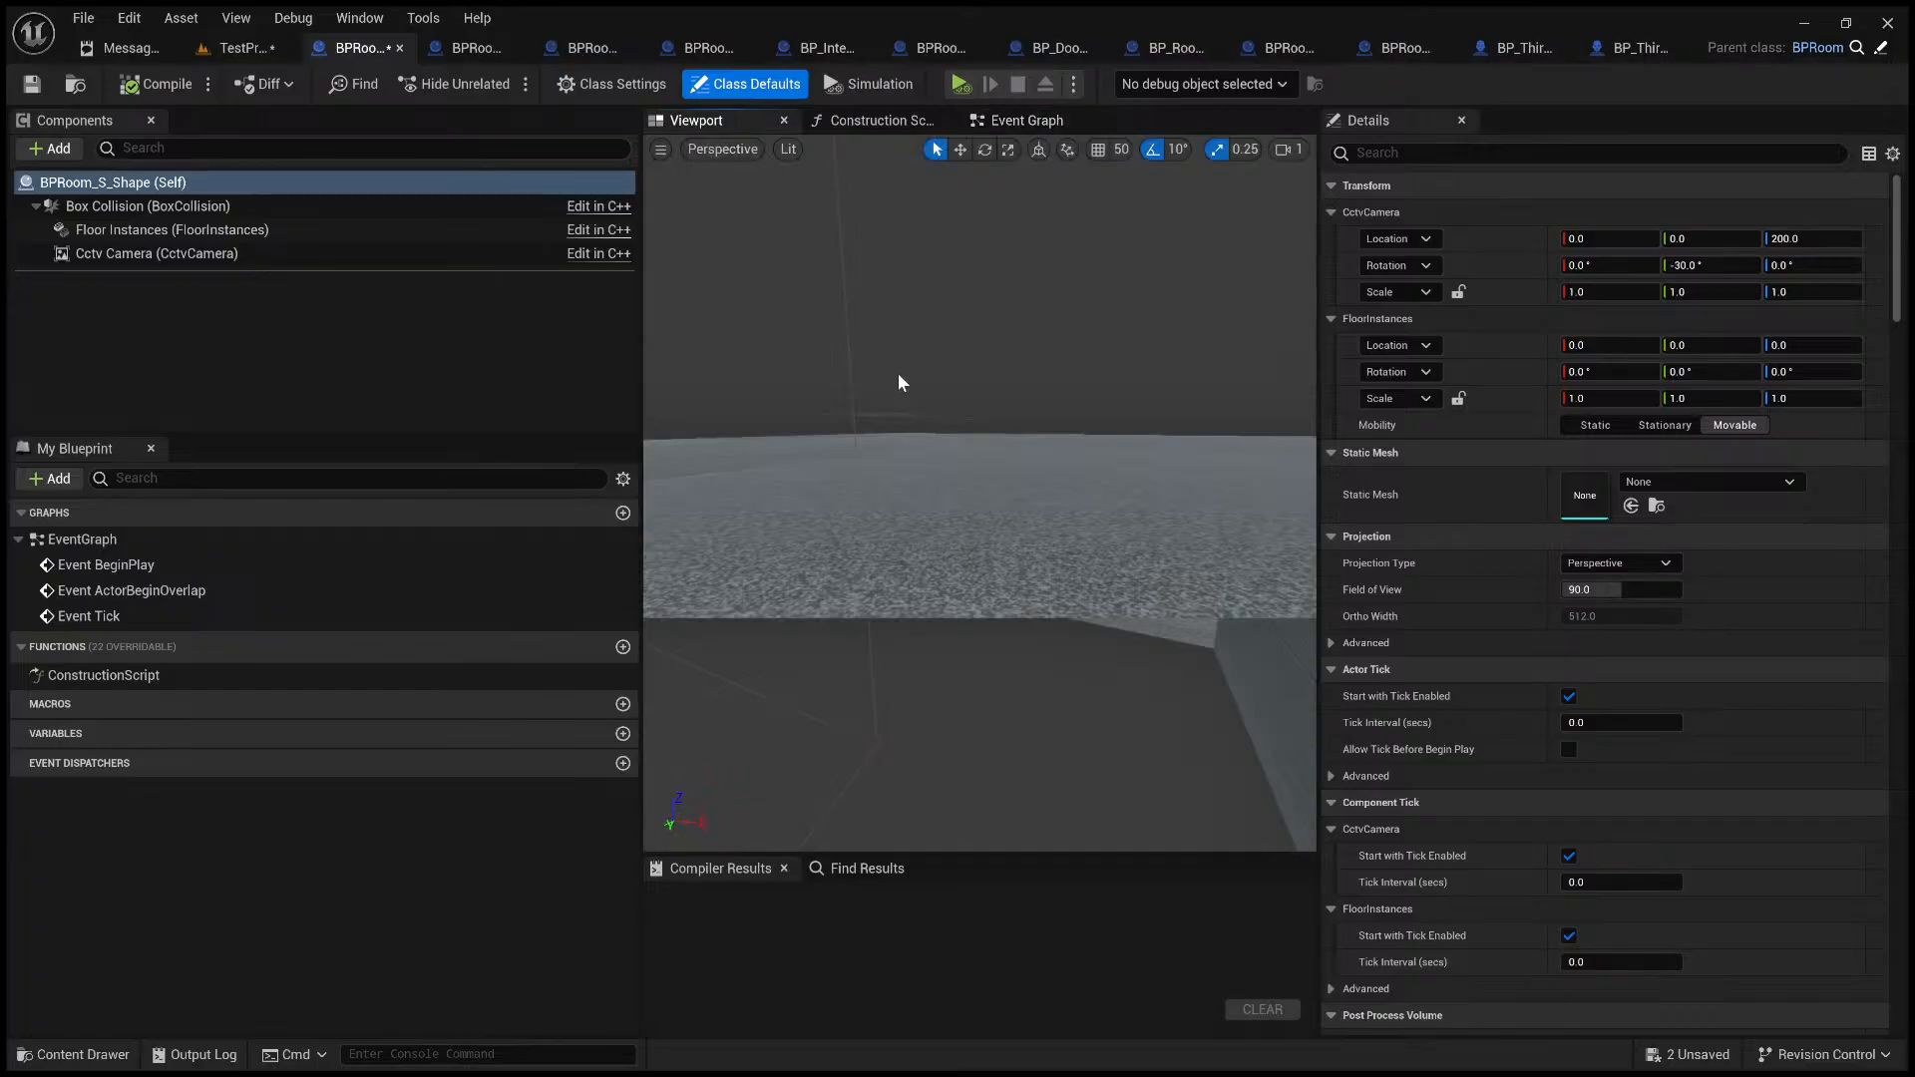
left_click_drag(898, 382, 943, 405)
- Clear the room's Occupied Cells array and add a single cell at (0, 0, 0)
scroll(1524, 574, "down", 5)
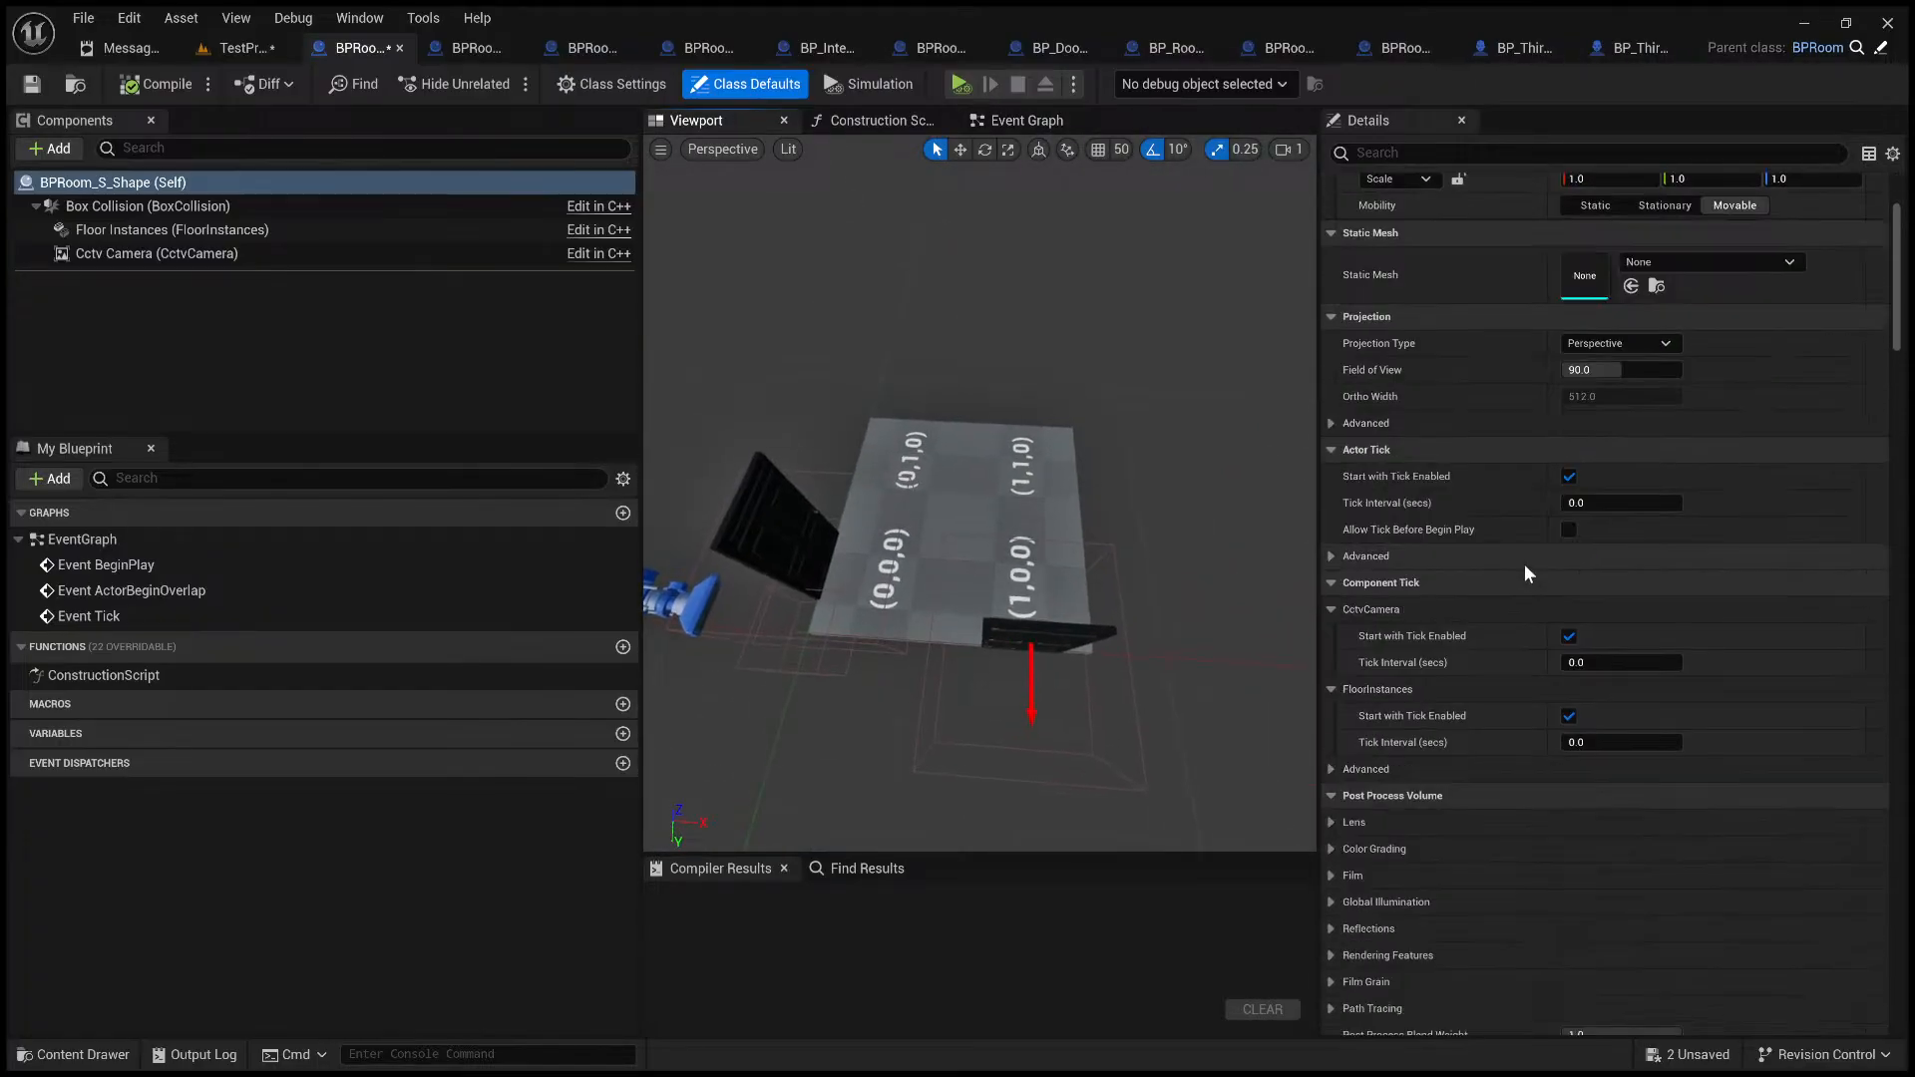
scroll(1523, 559, "down", 20)
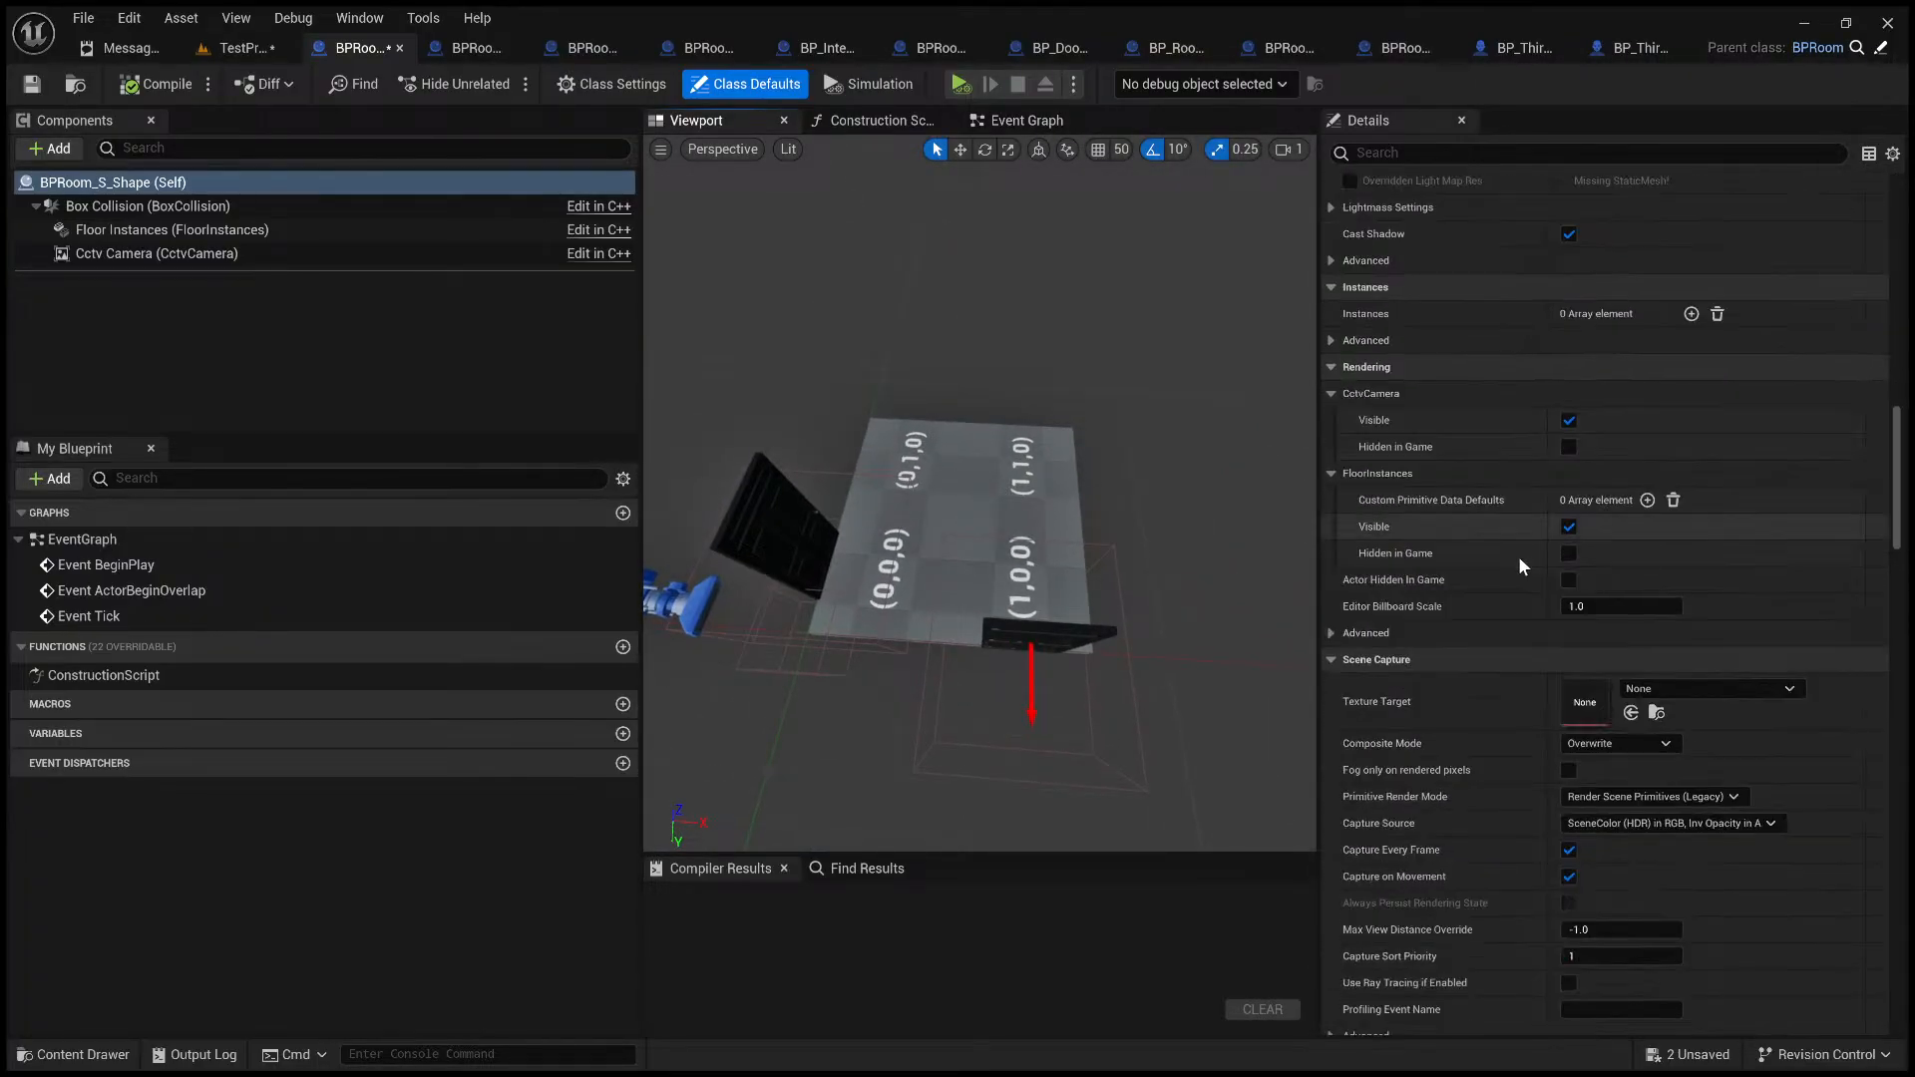
scroll(1518, 559, "down", 15)
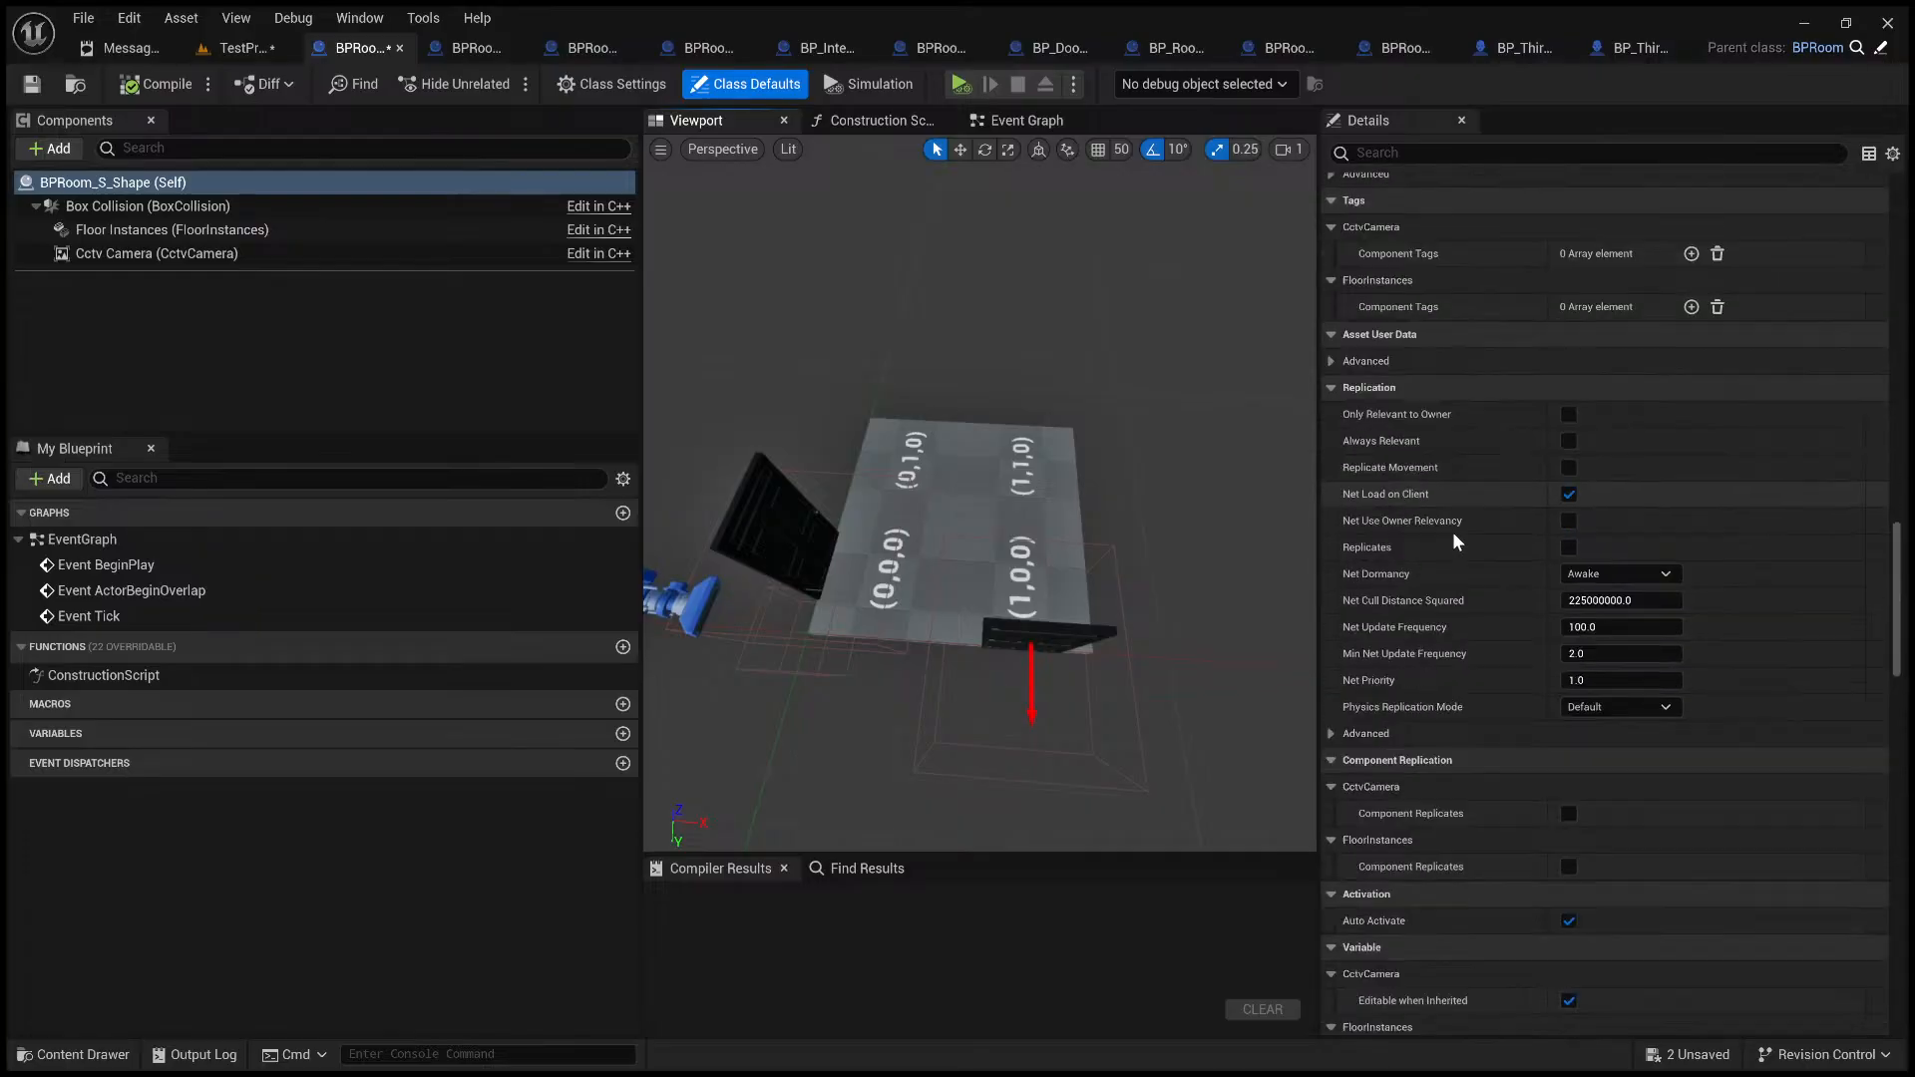
scroll(1453, 543, "down", 15)
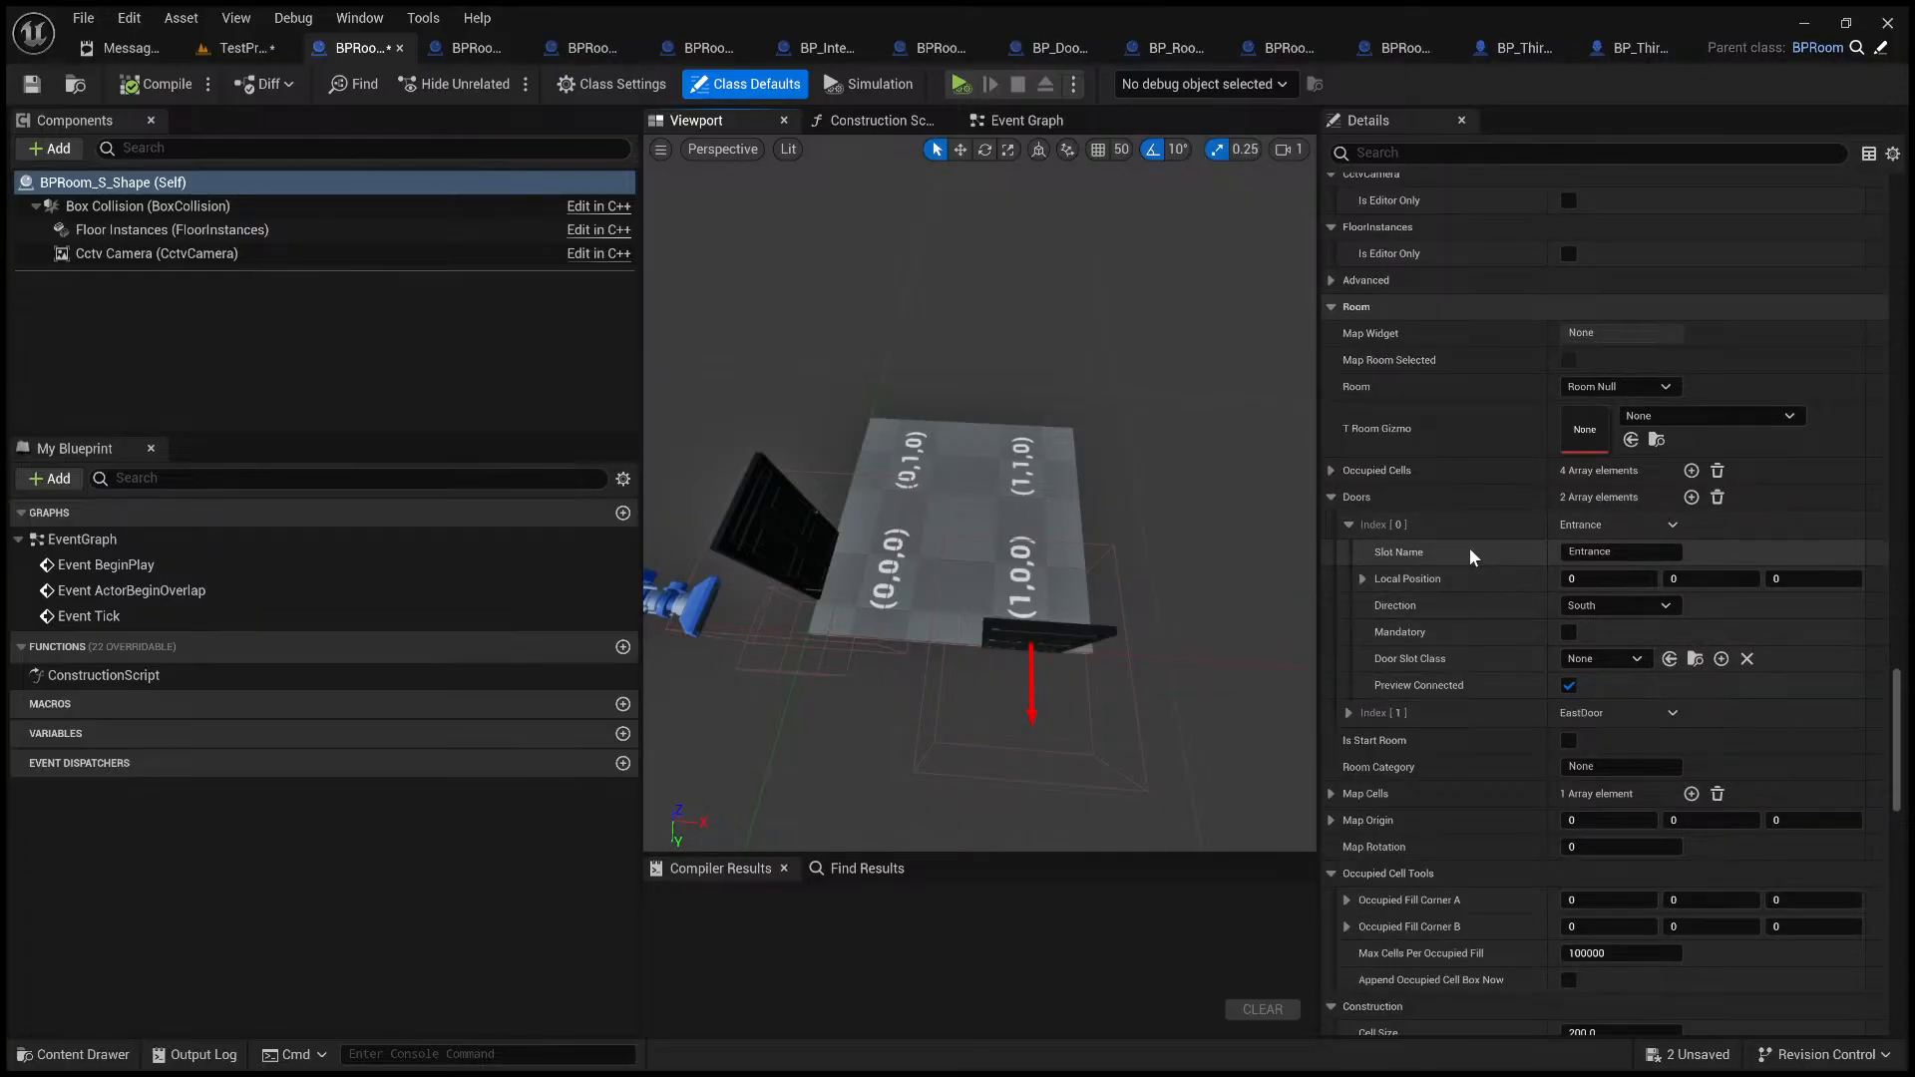
left_click(1332, 469)
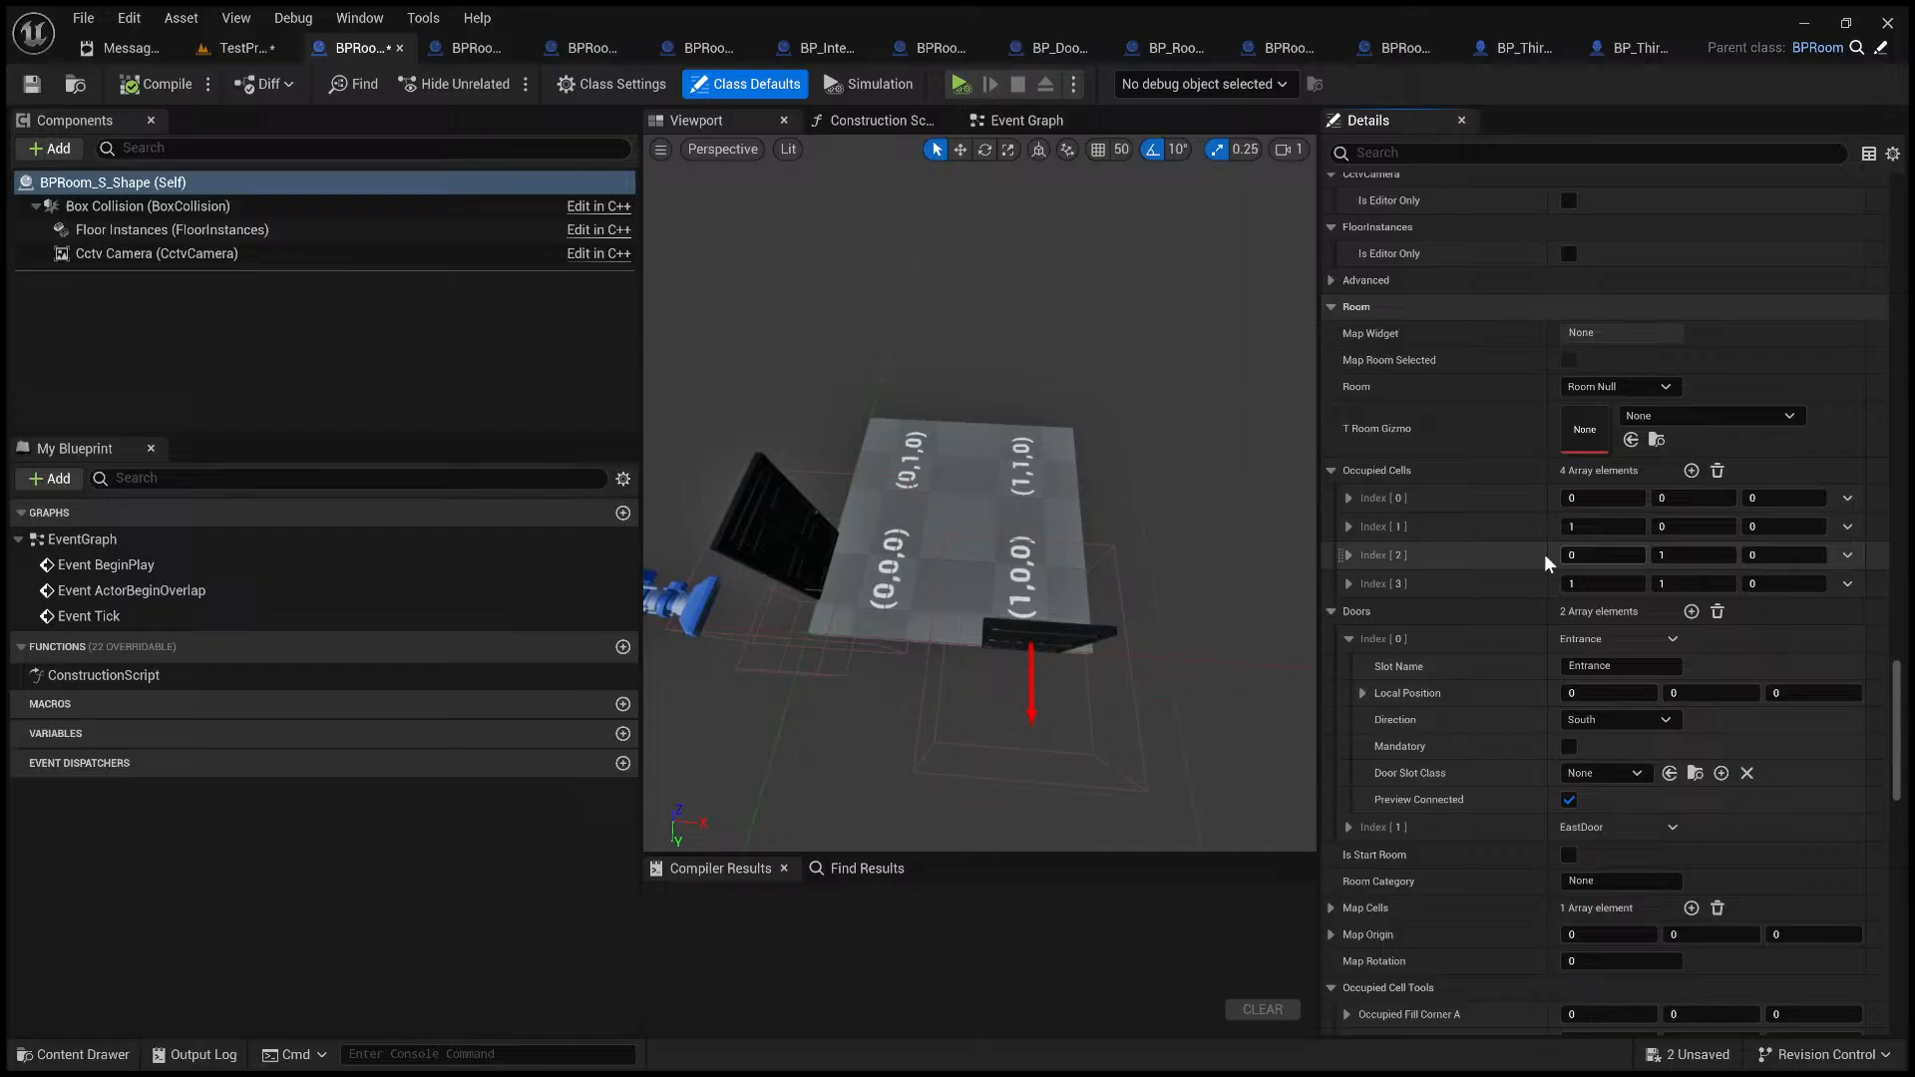
left_click(1718, 471)
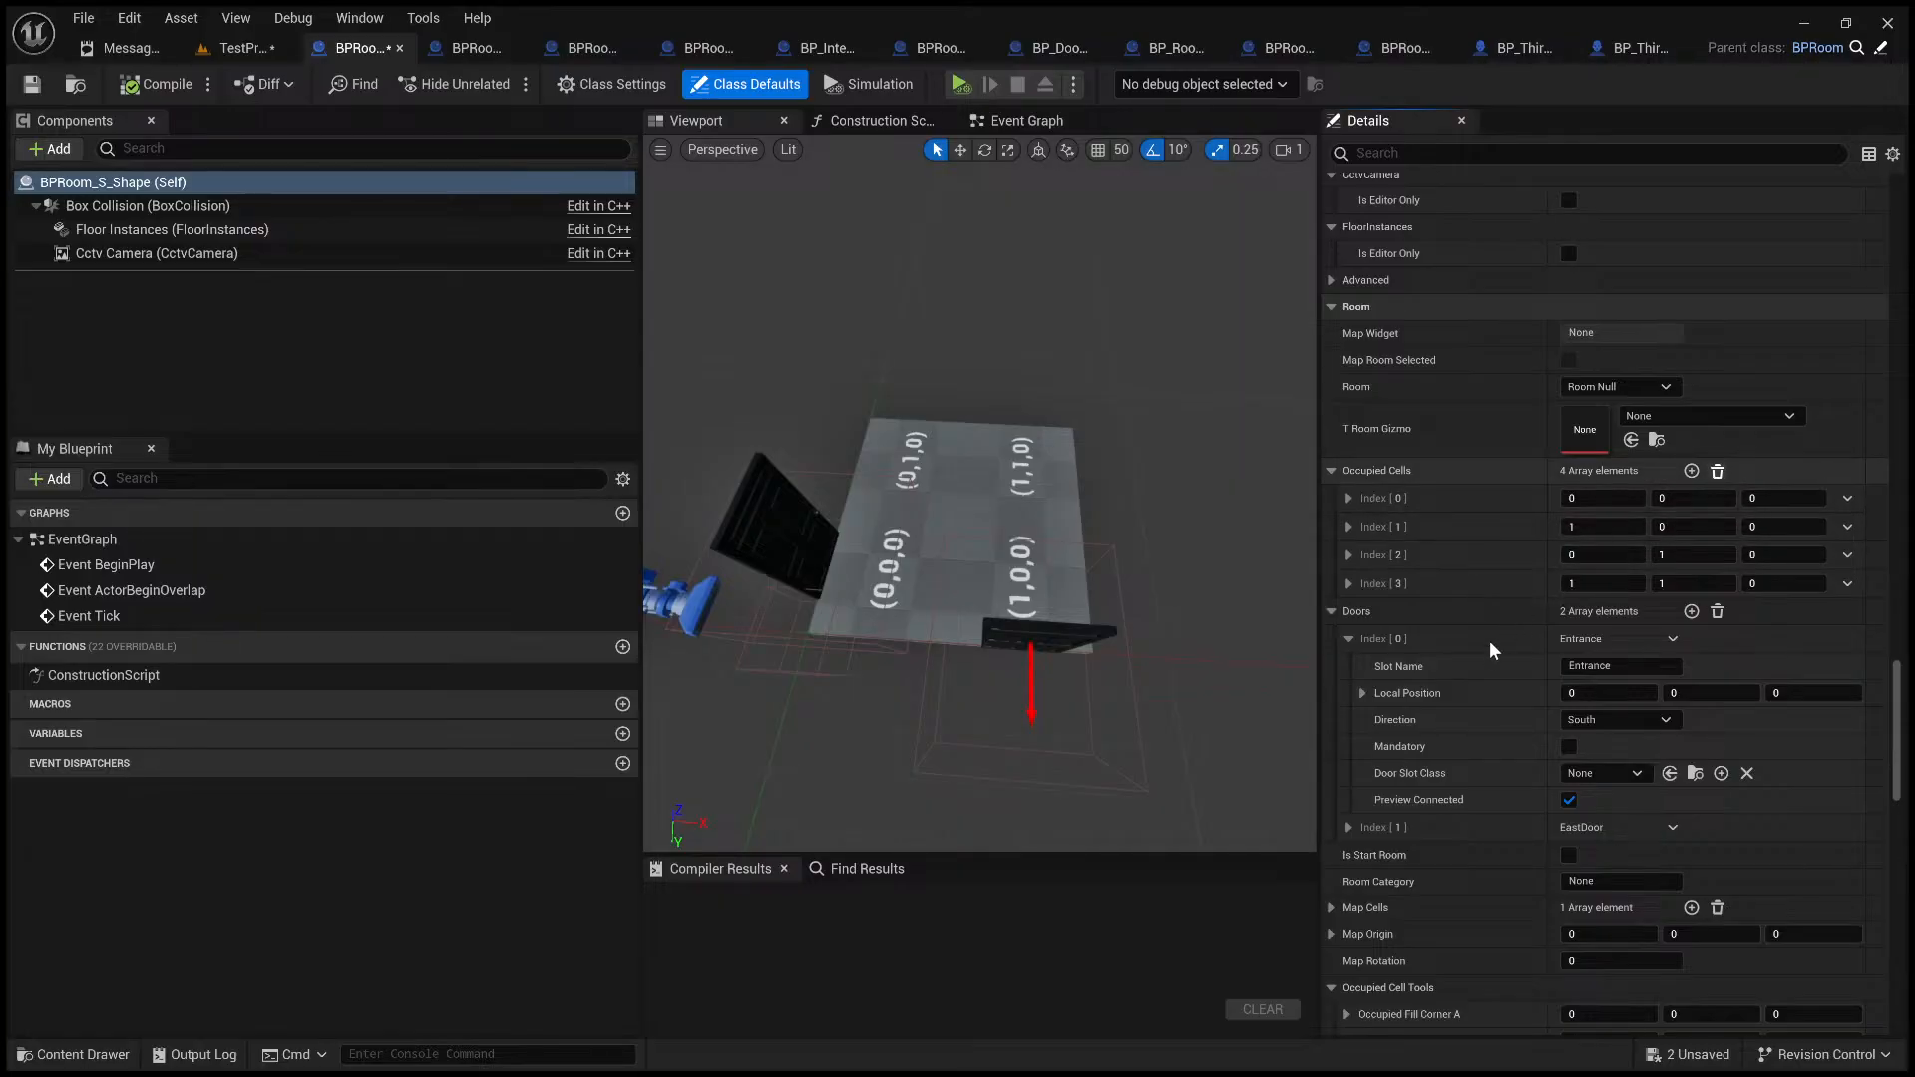
left_click(1691, 470)
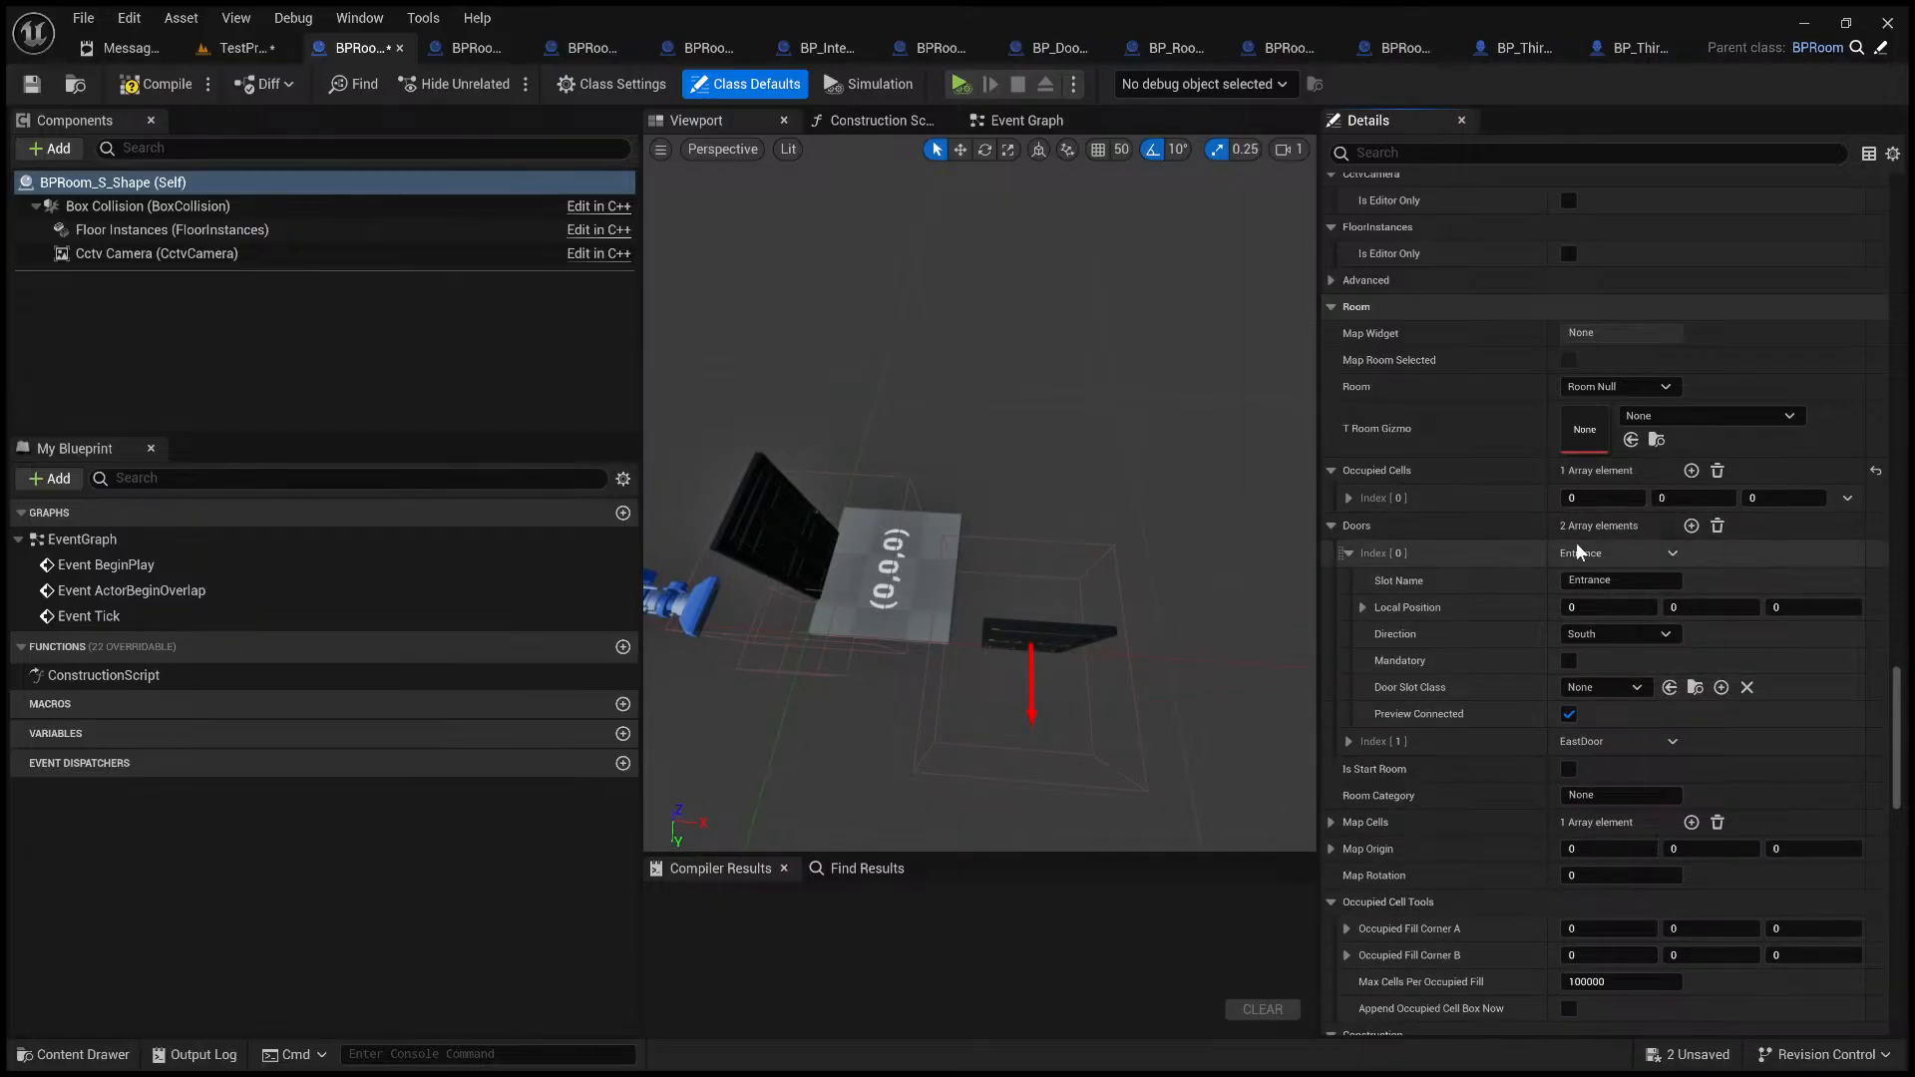
- Add a second occupied cell and set its coordinates to (0, 1, 0)
left_click(1692, 471)
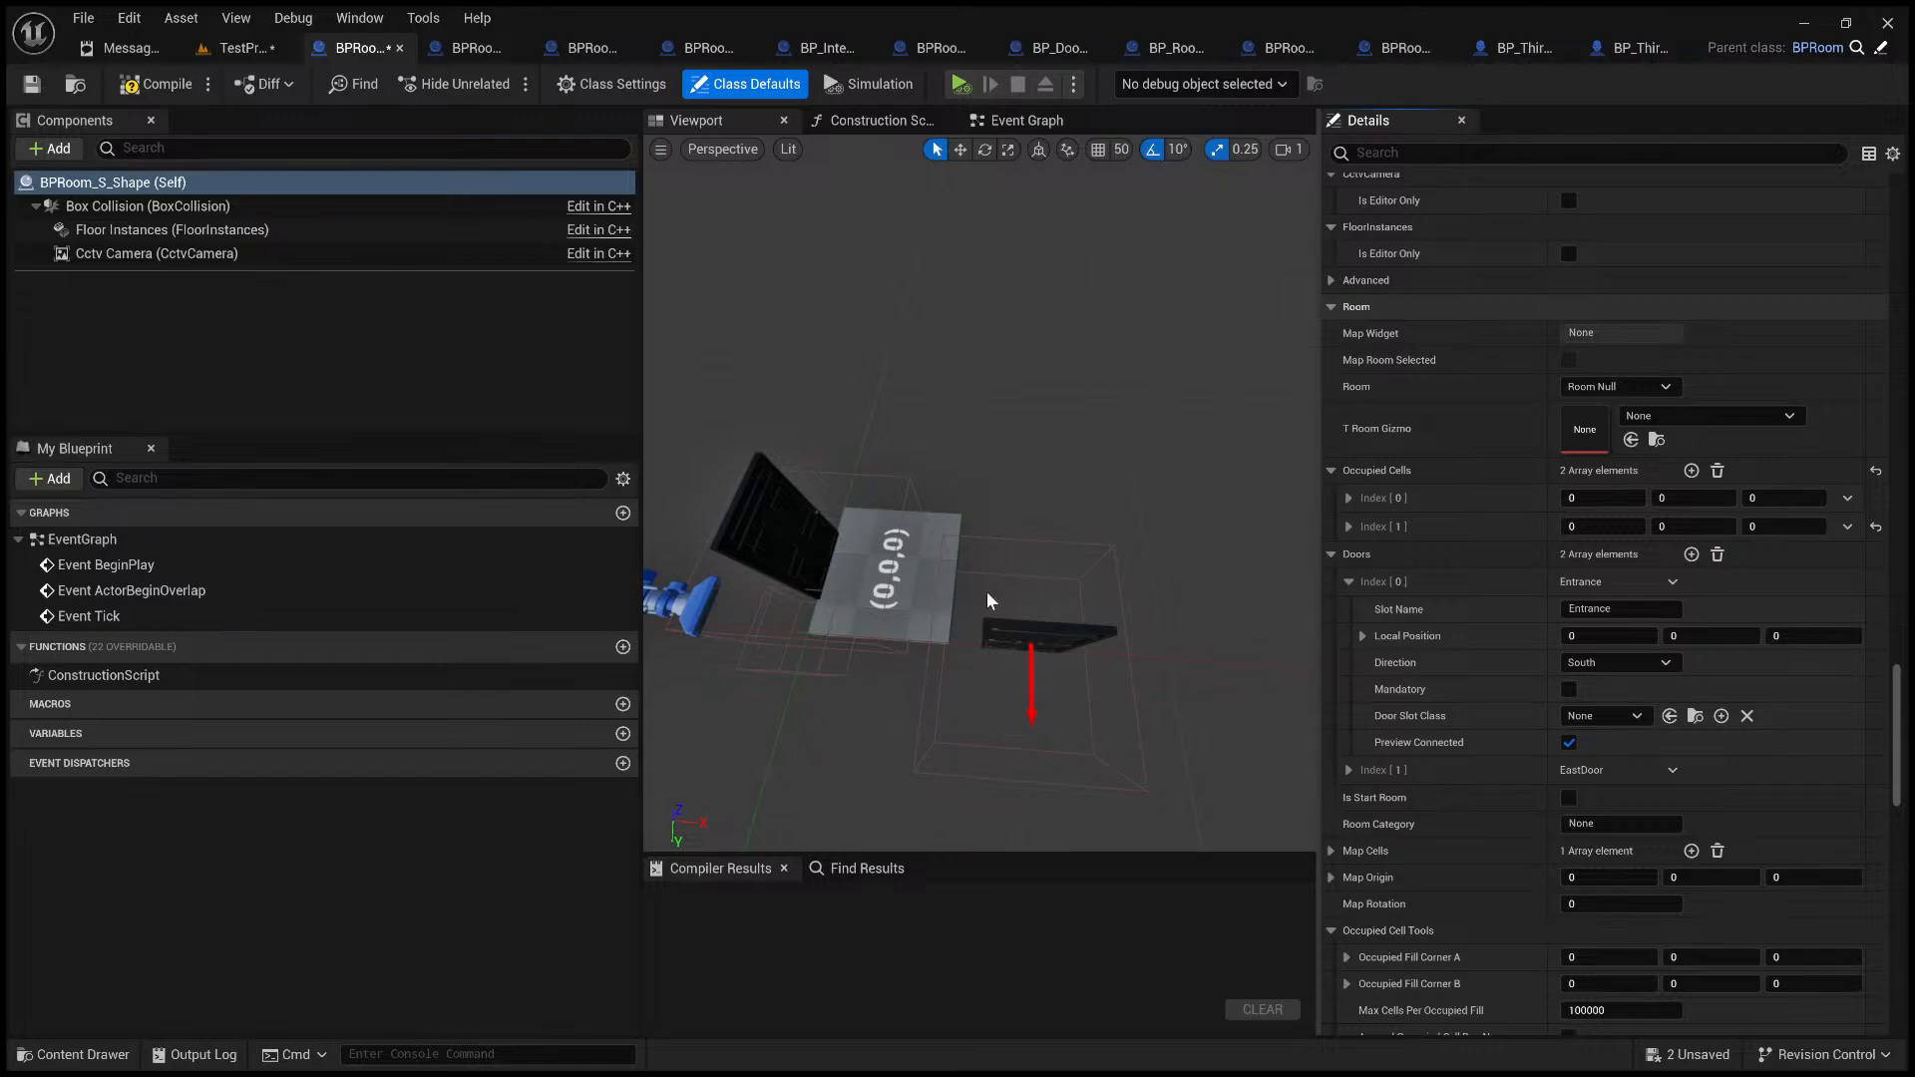
left_click_drag(987, 598, 947, 599)
right_click_drag(947, 598, 984, 585)
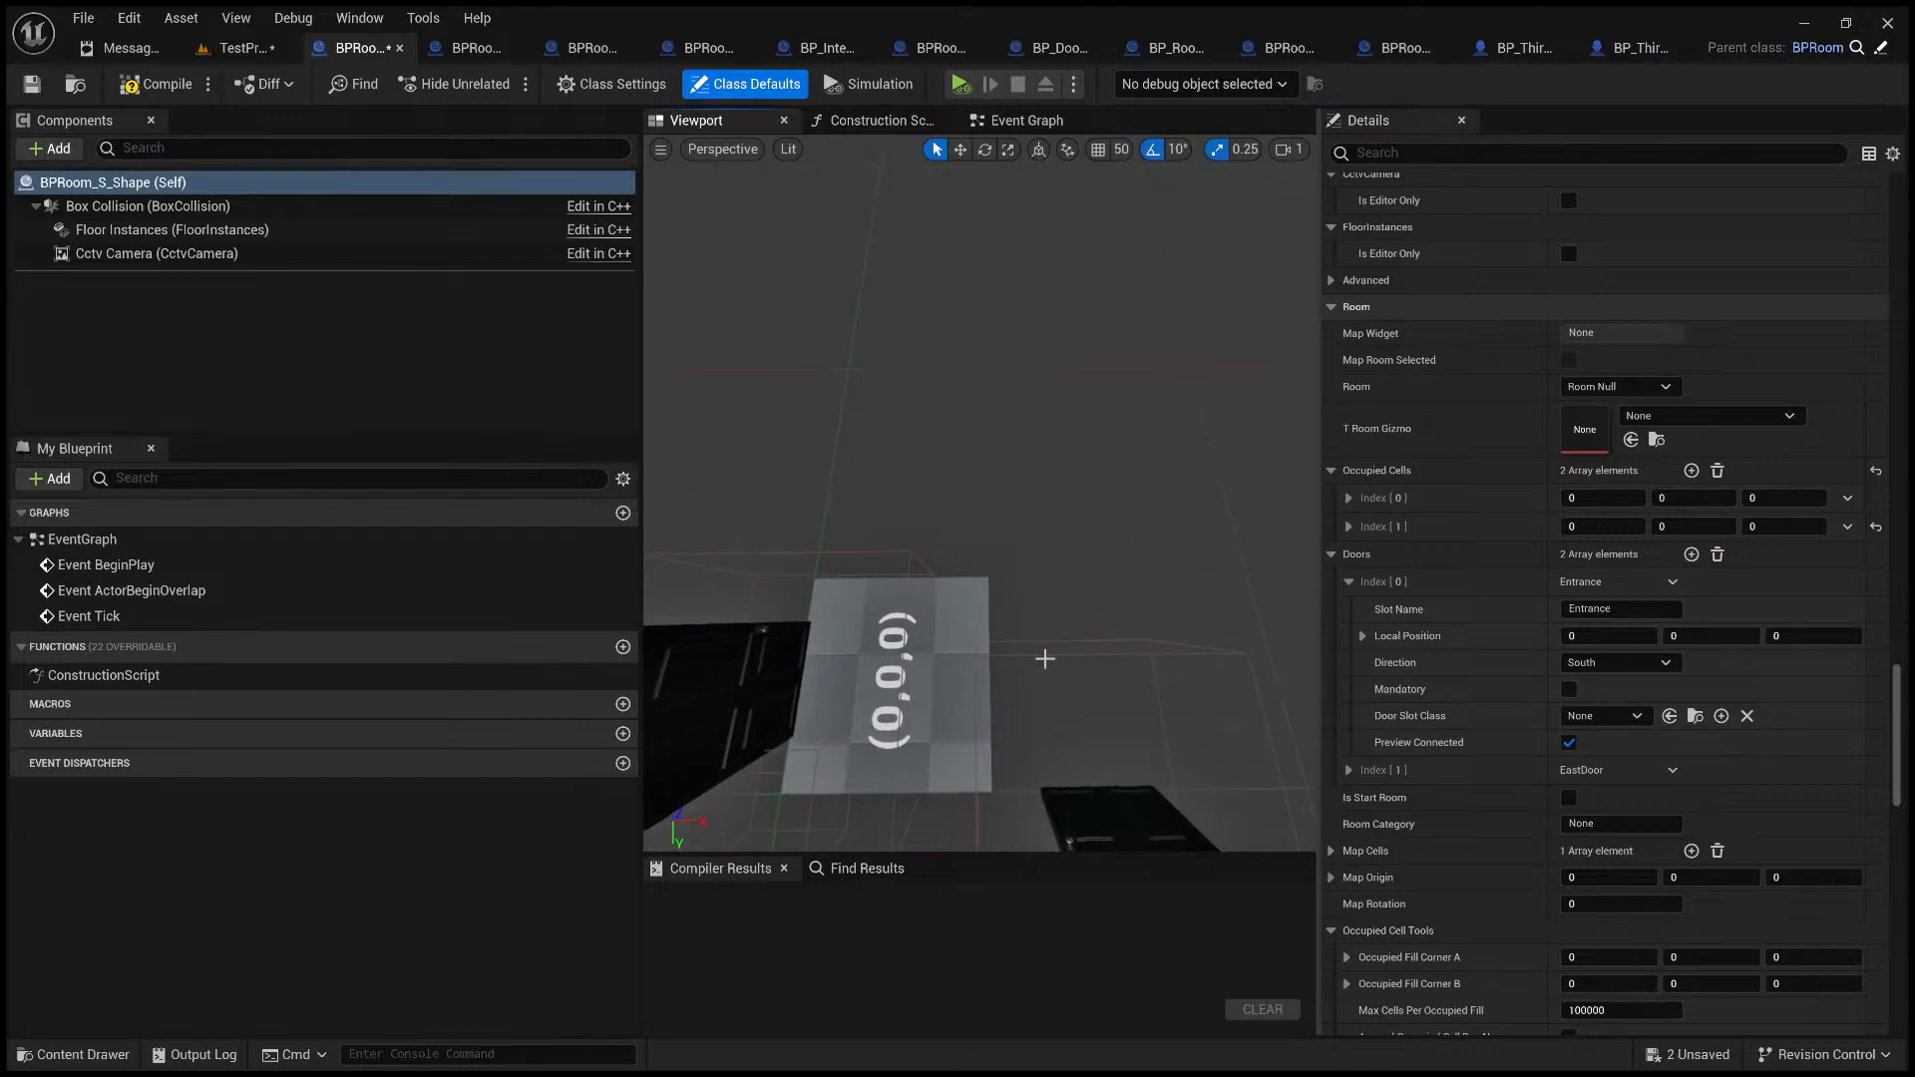
right_click_drag(1044, 658, 987, 595)
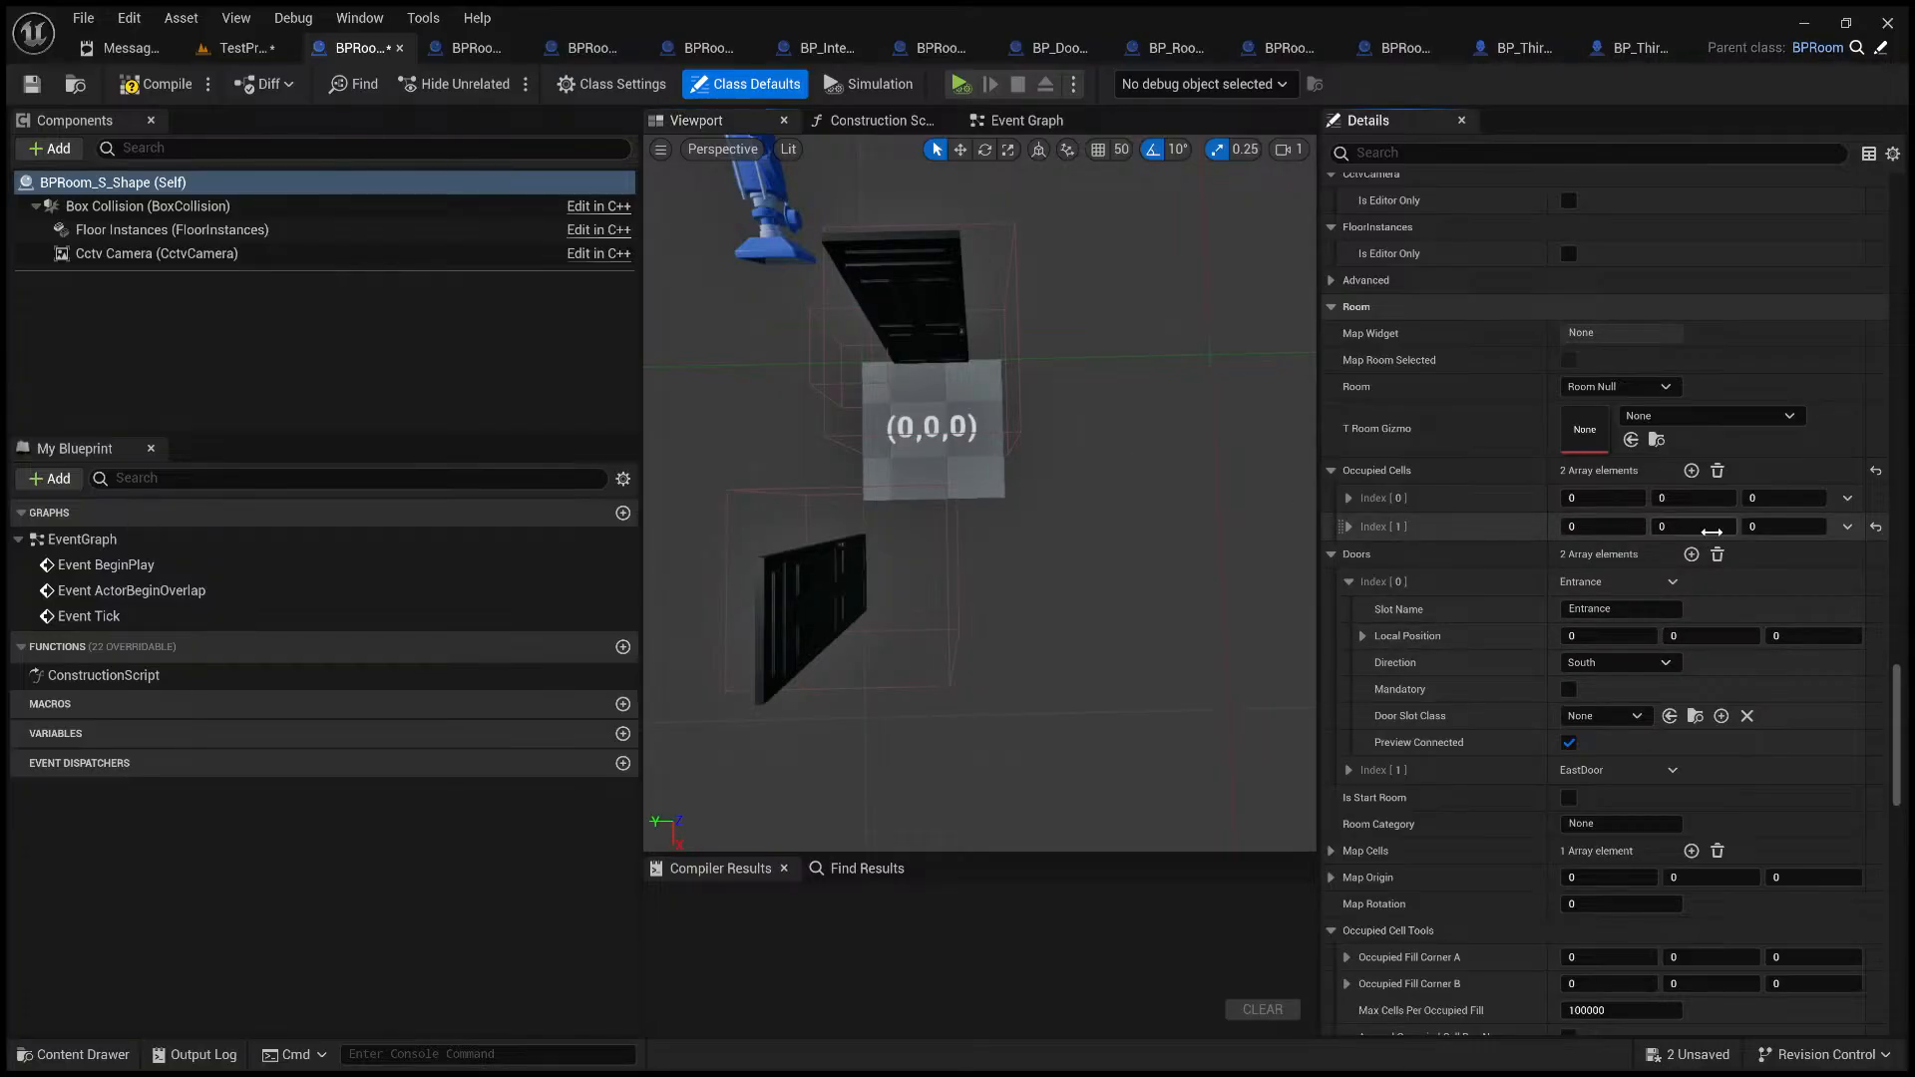
left_click(1713, 532)
type("1")
key("Return")
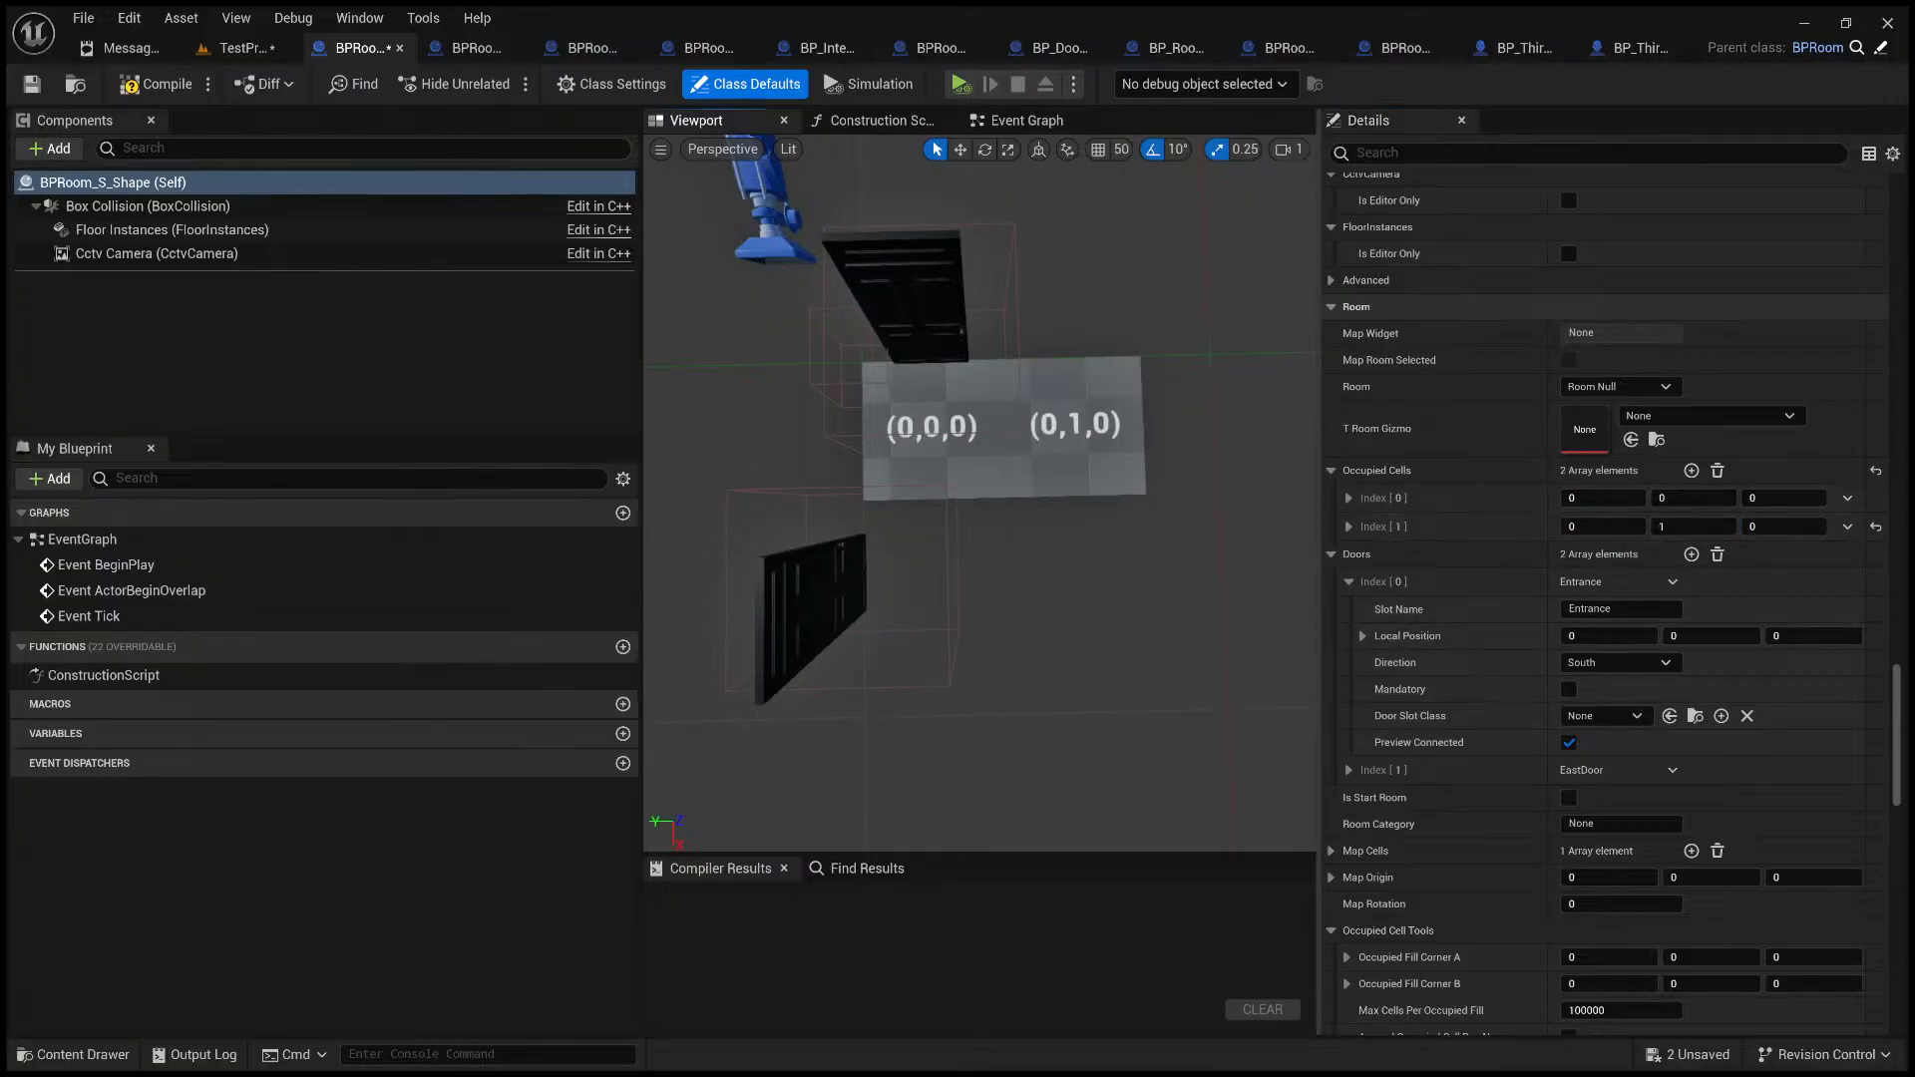
- Add a third occupied cell with the coordinates (1, 1, 0)
right_click_drag(1127, 549, 1256, 546)
mouse_move(991, 559)
right_mouse_down()
mouse_move(950, 559)
mouse_move(991, 559)
right_mouse_up()
key("w")
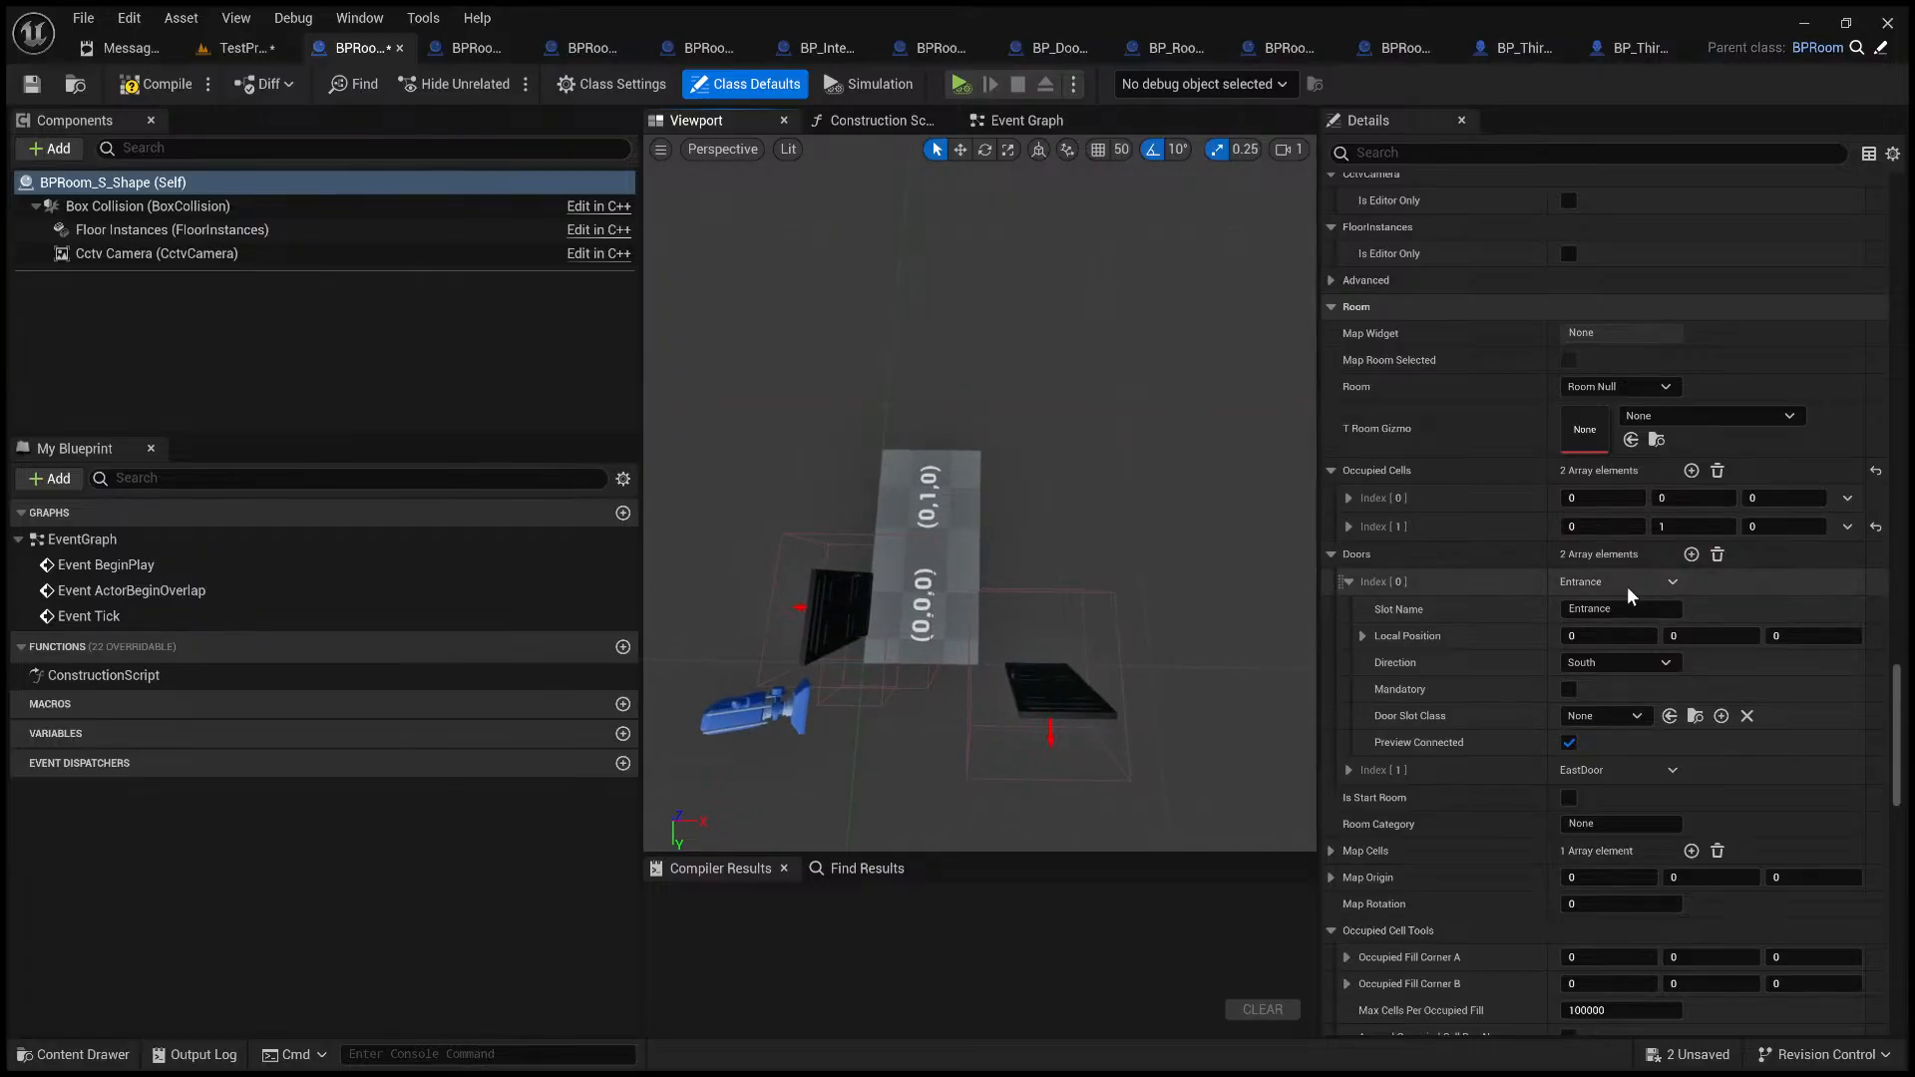
left_click(1691, 471)
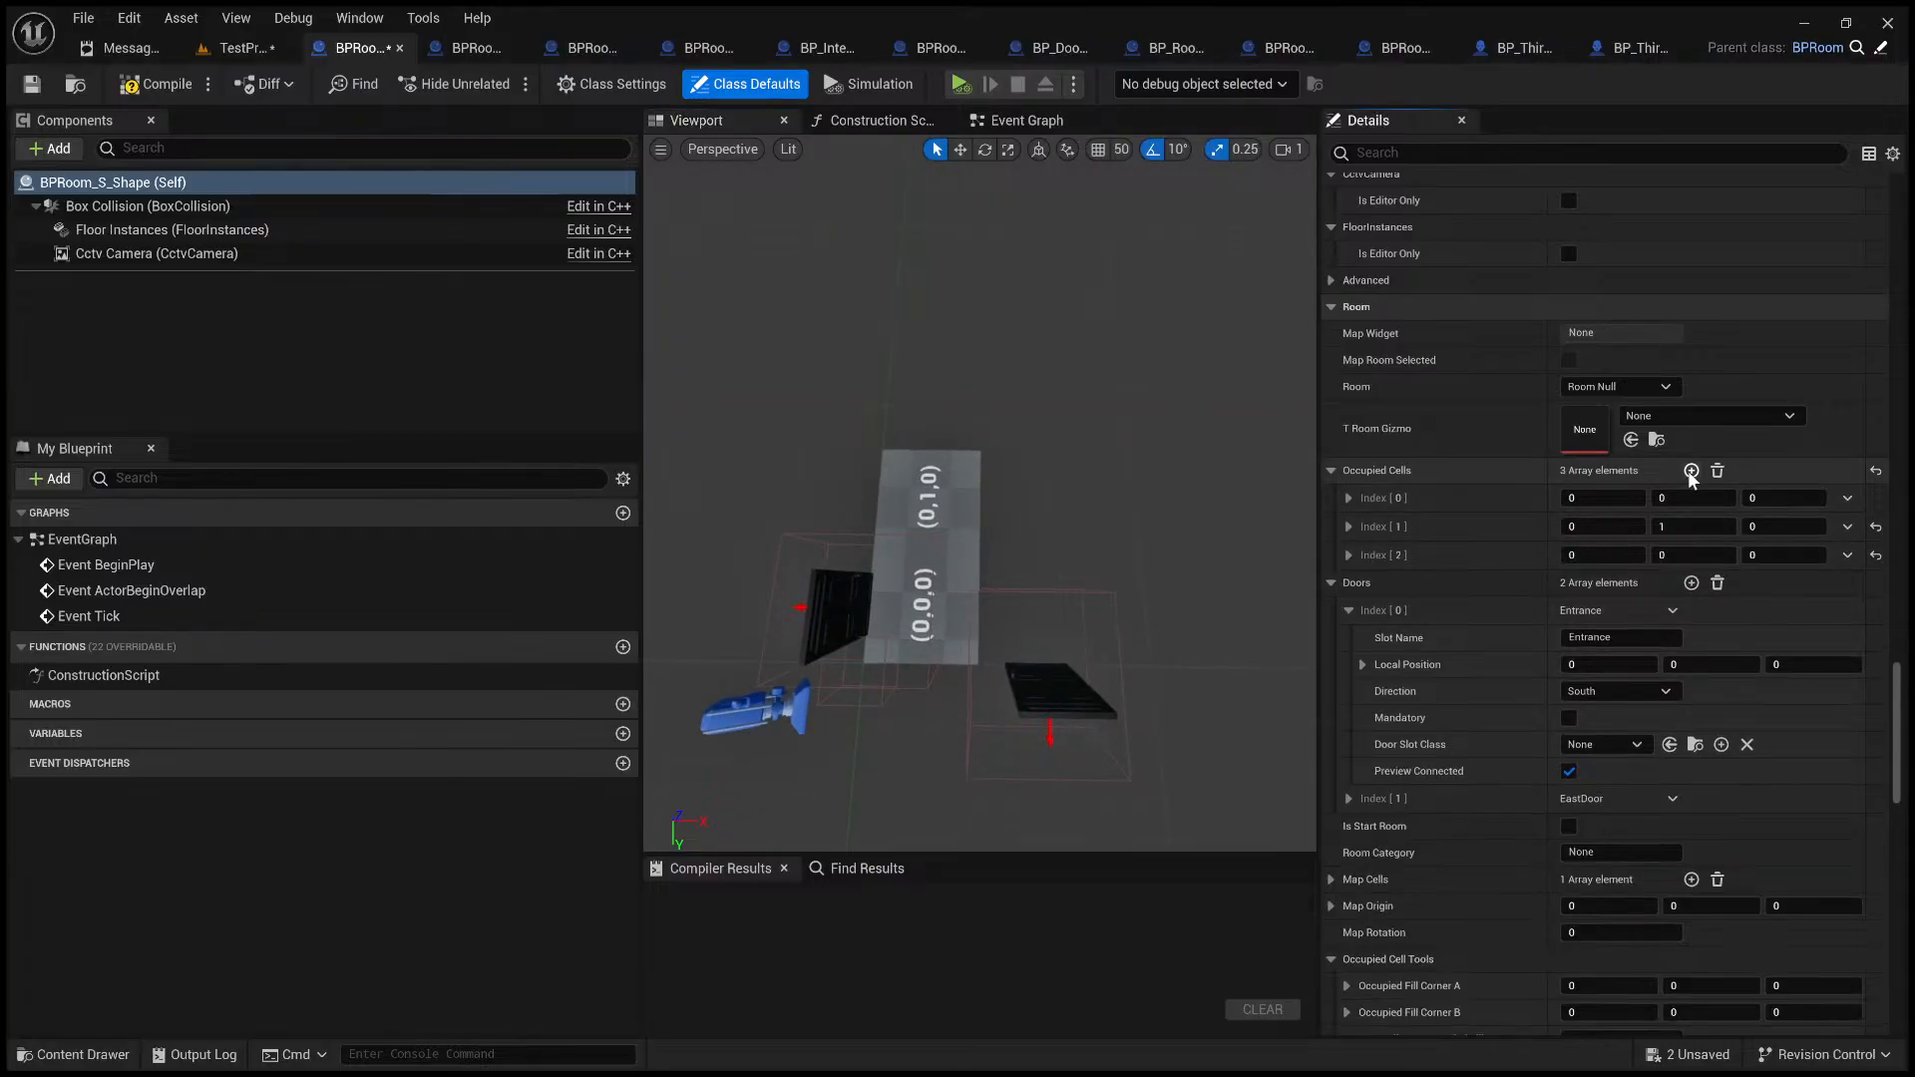
left_click(1613, 558)
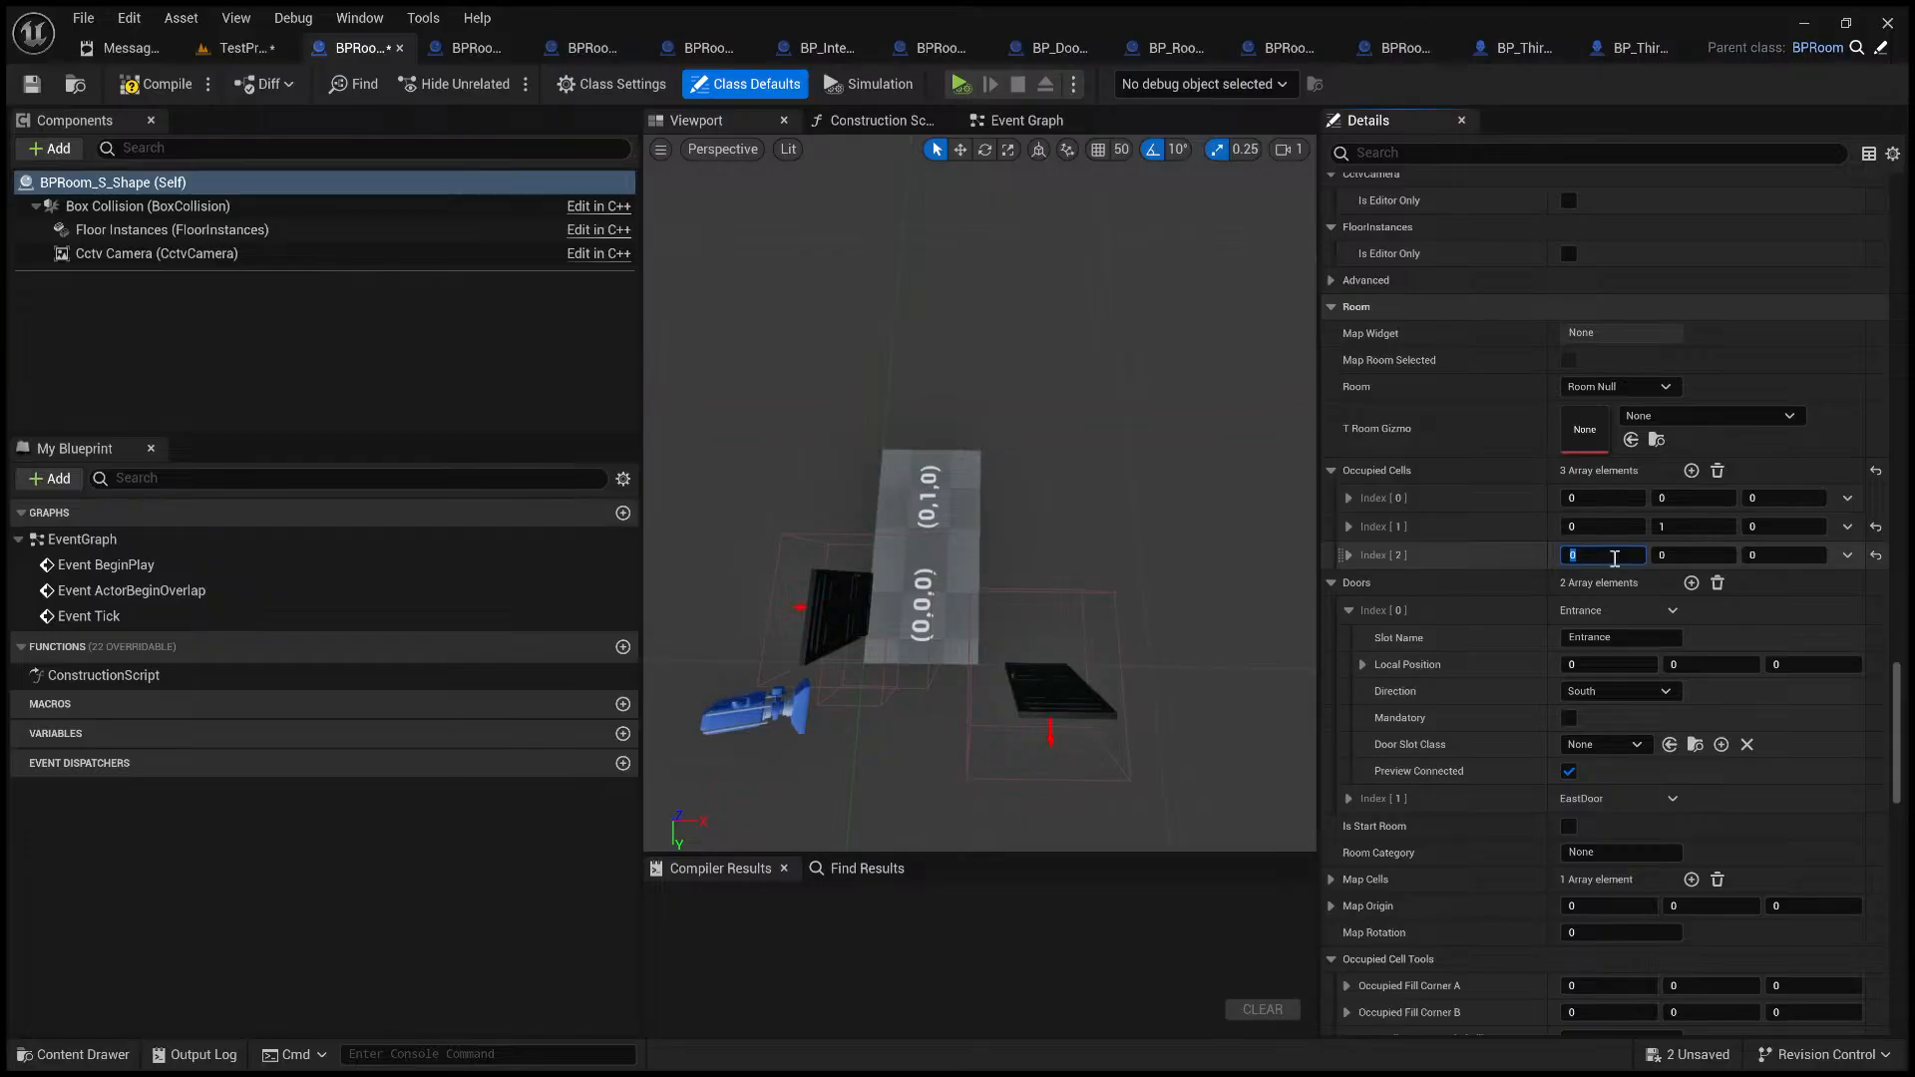
type("1")
key("Tab")
type("1")
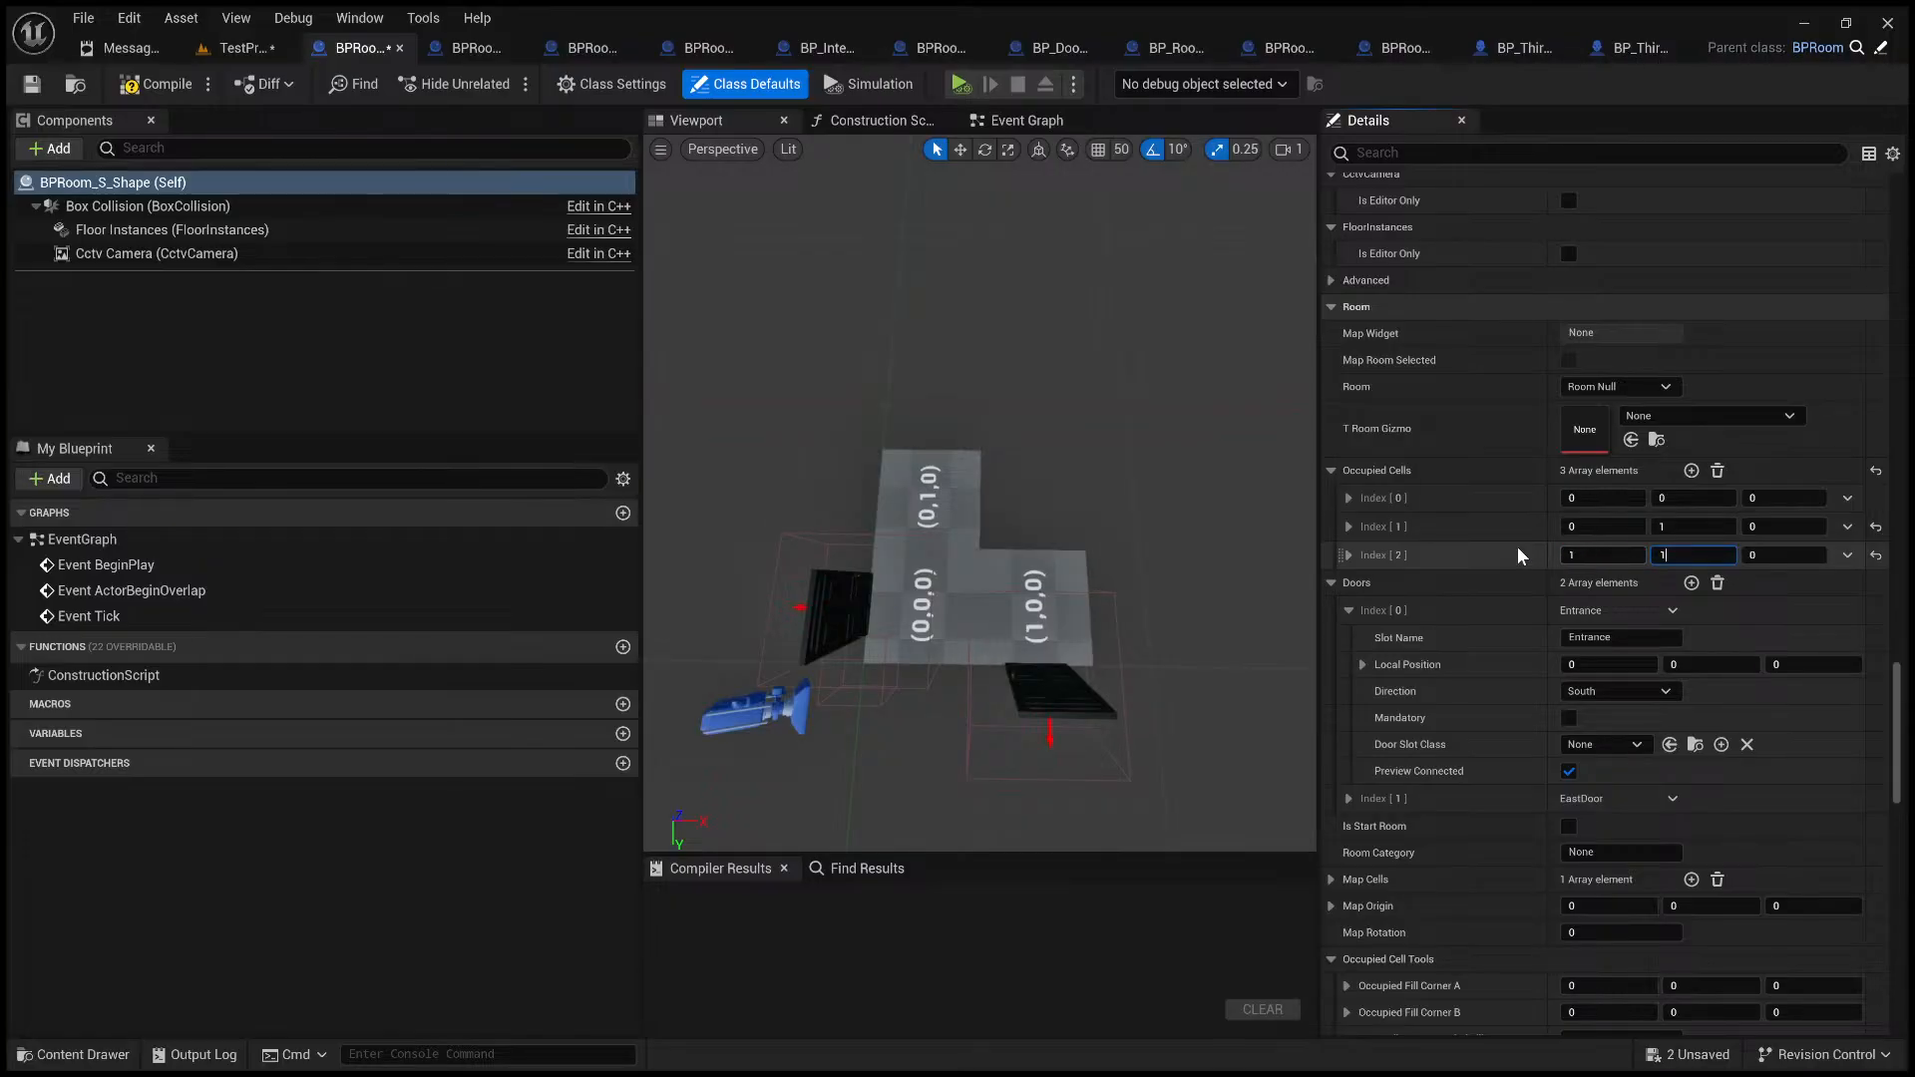
- Add a fourth occupied cell at (1, 2, 0) to complete the S-shaped floor
left_click(1691, 471)
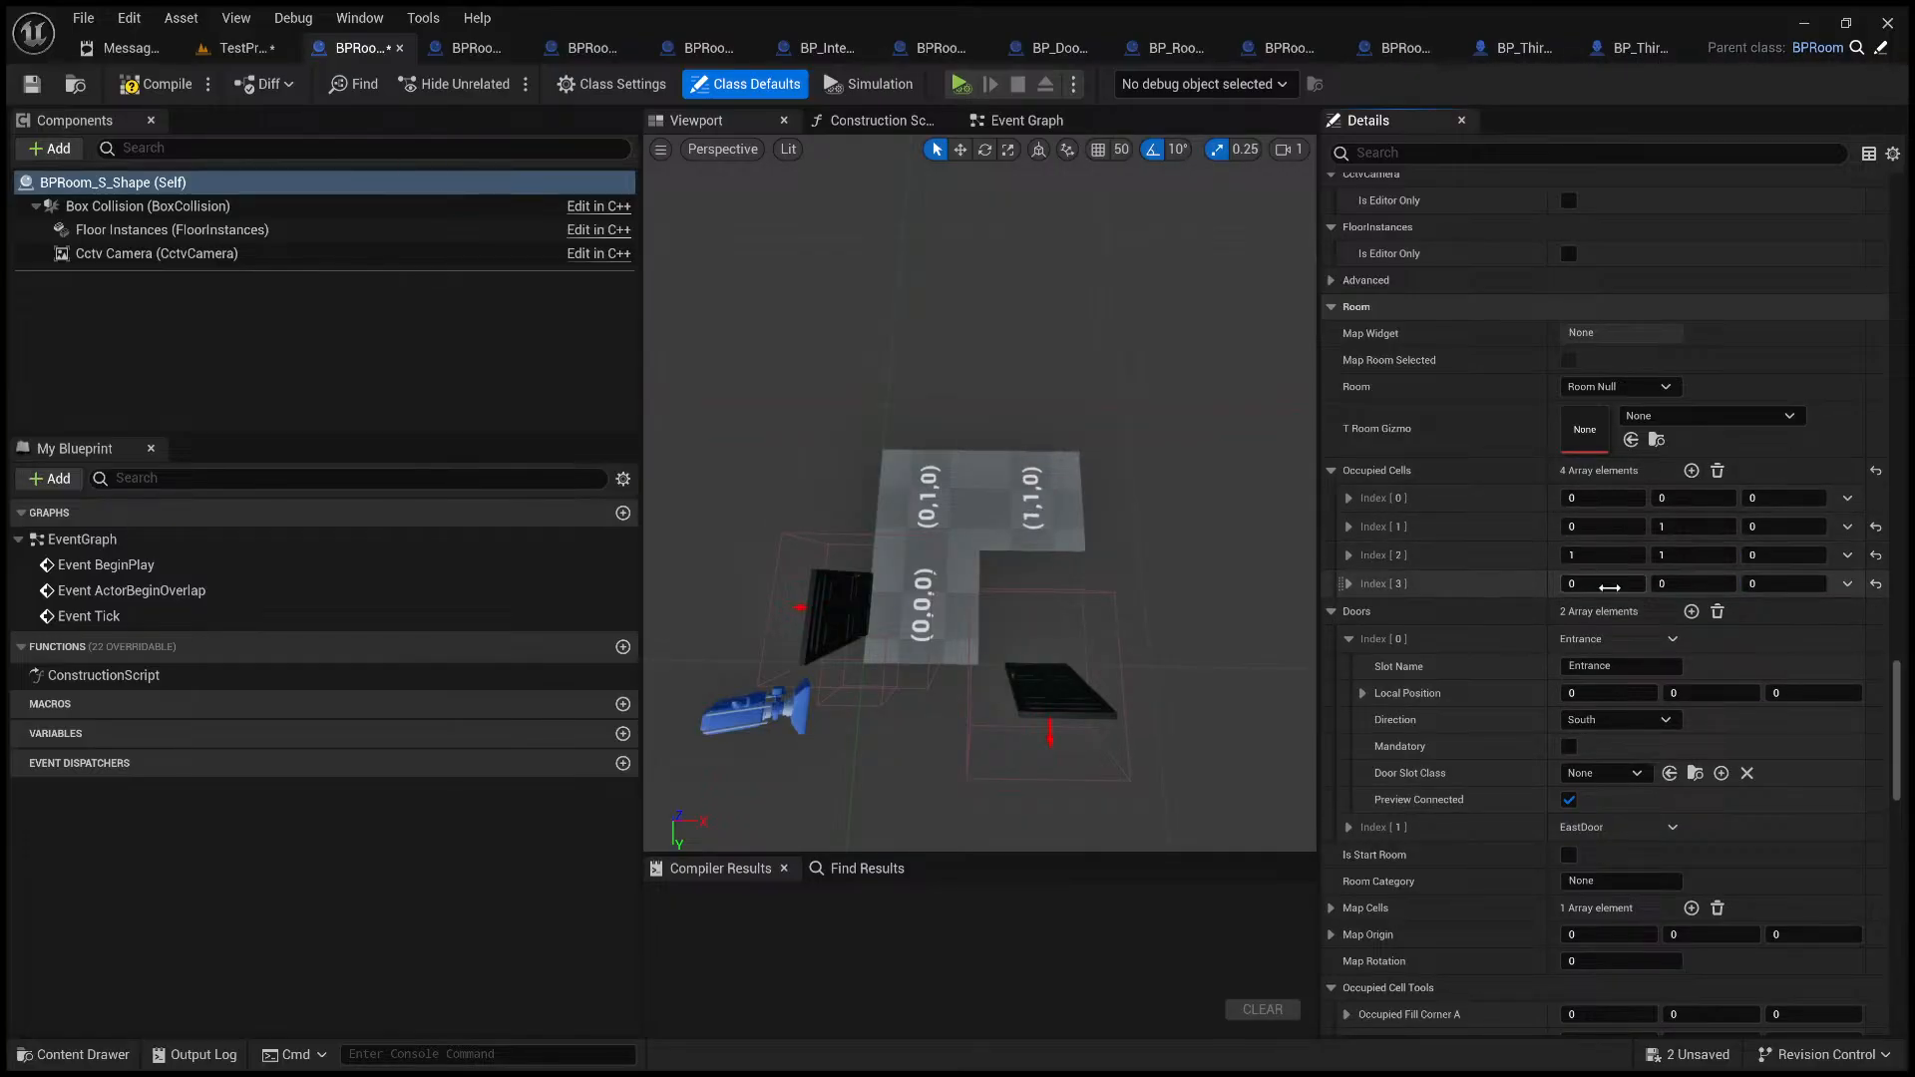
left_click(1611, 586)
type("1")
key("Tab")
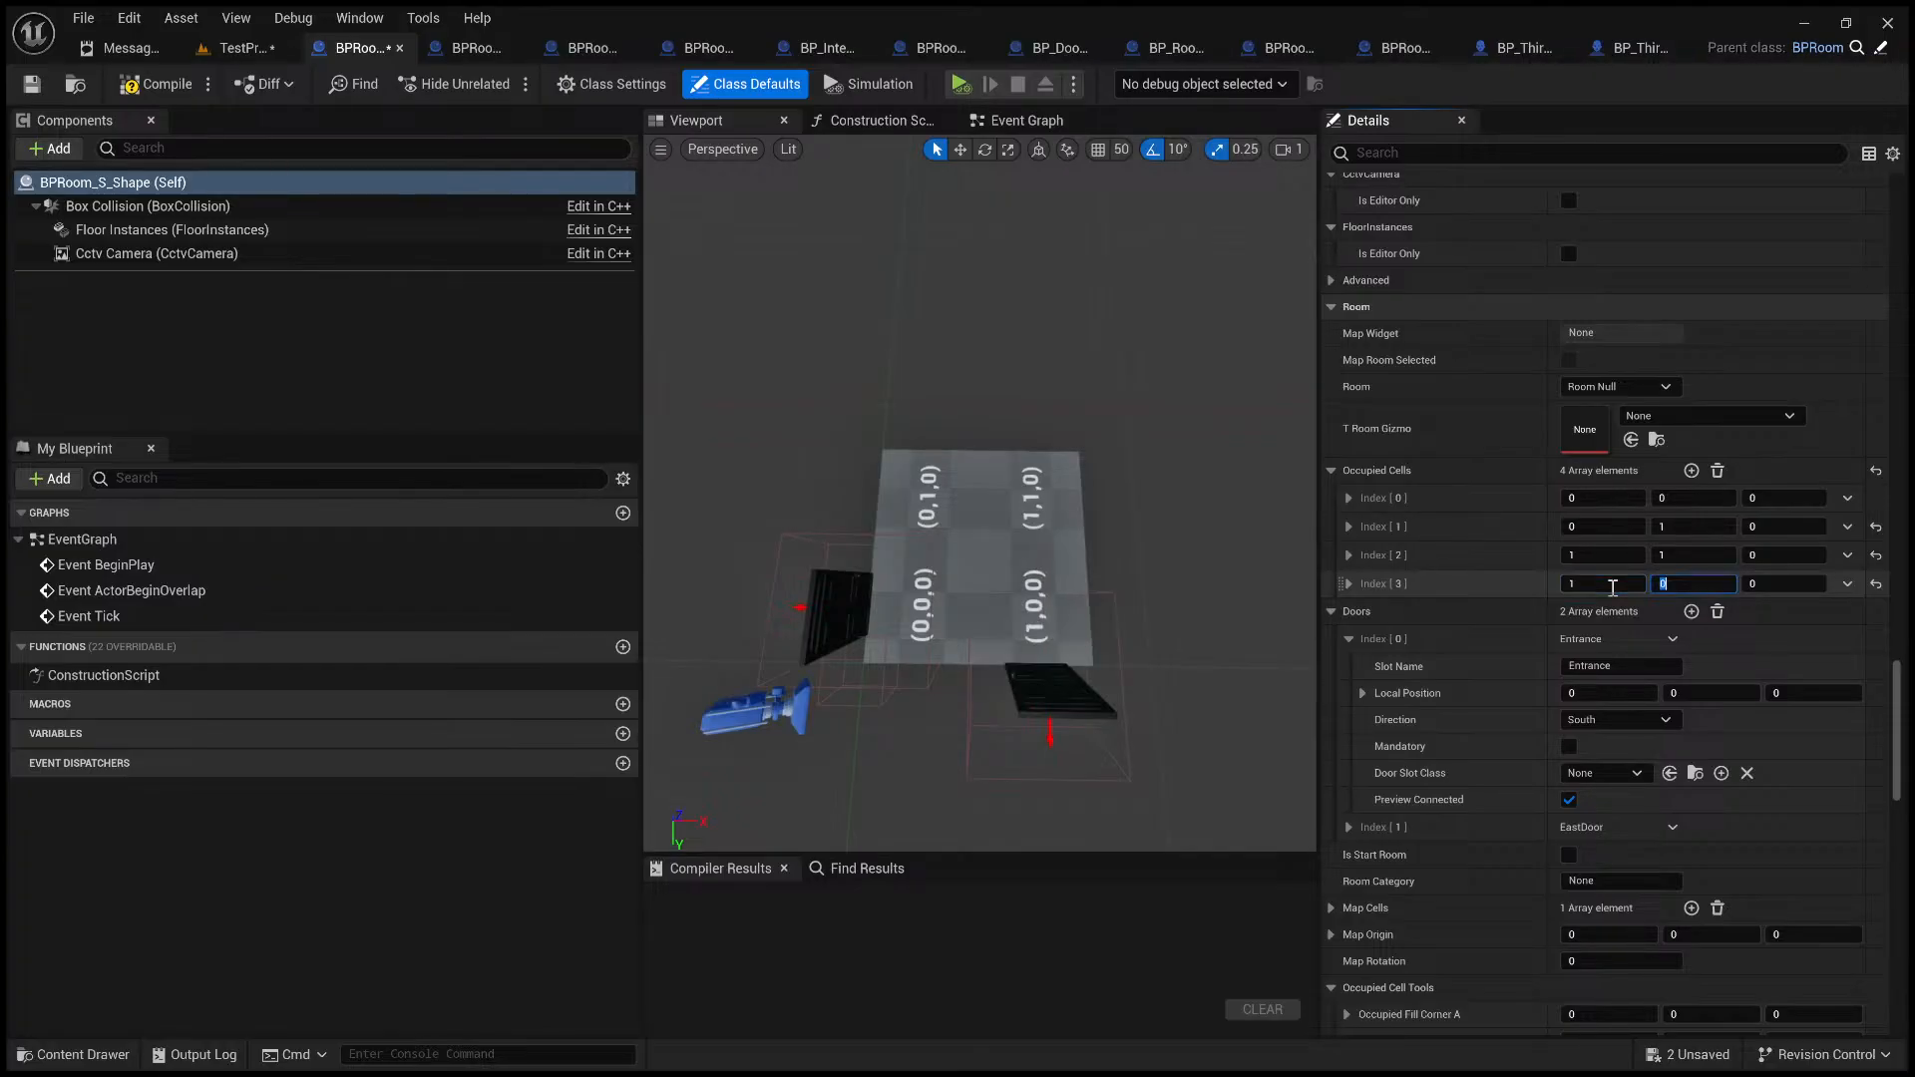
type("2")
right_click_drag(1171, 468, 1127, 552)
key("s")
key("w")
key("s")
key("w")
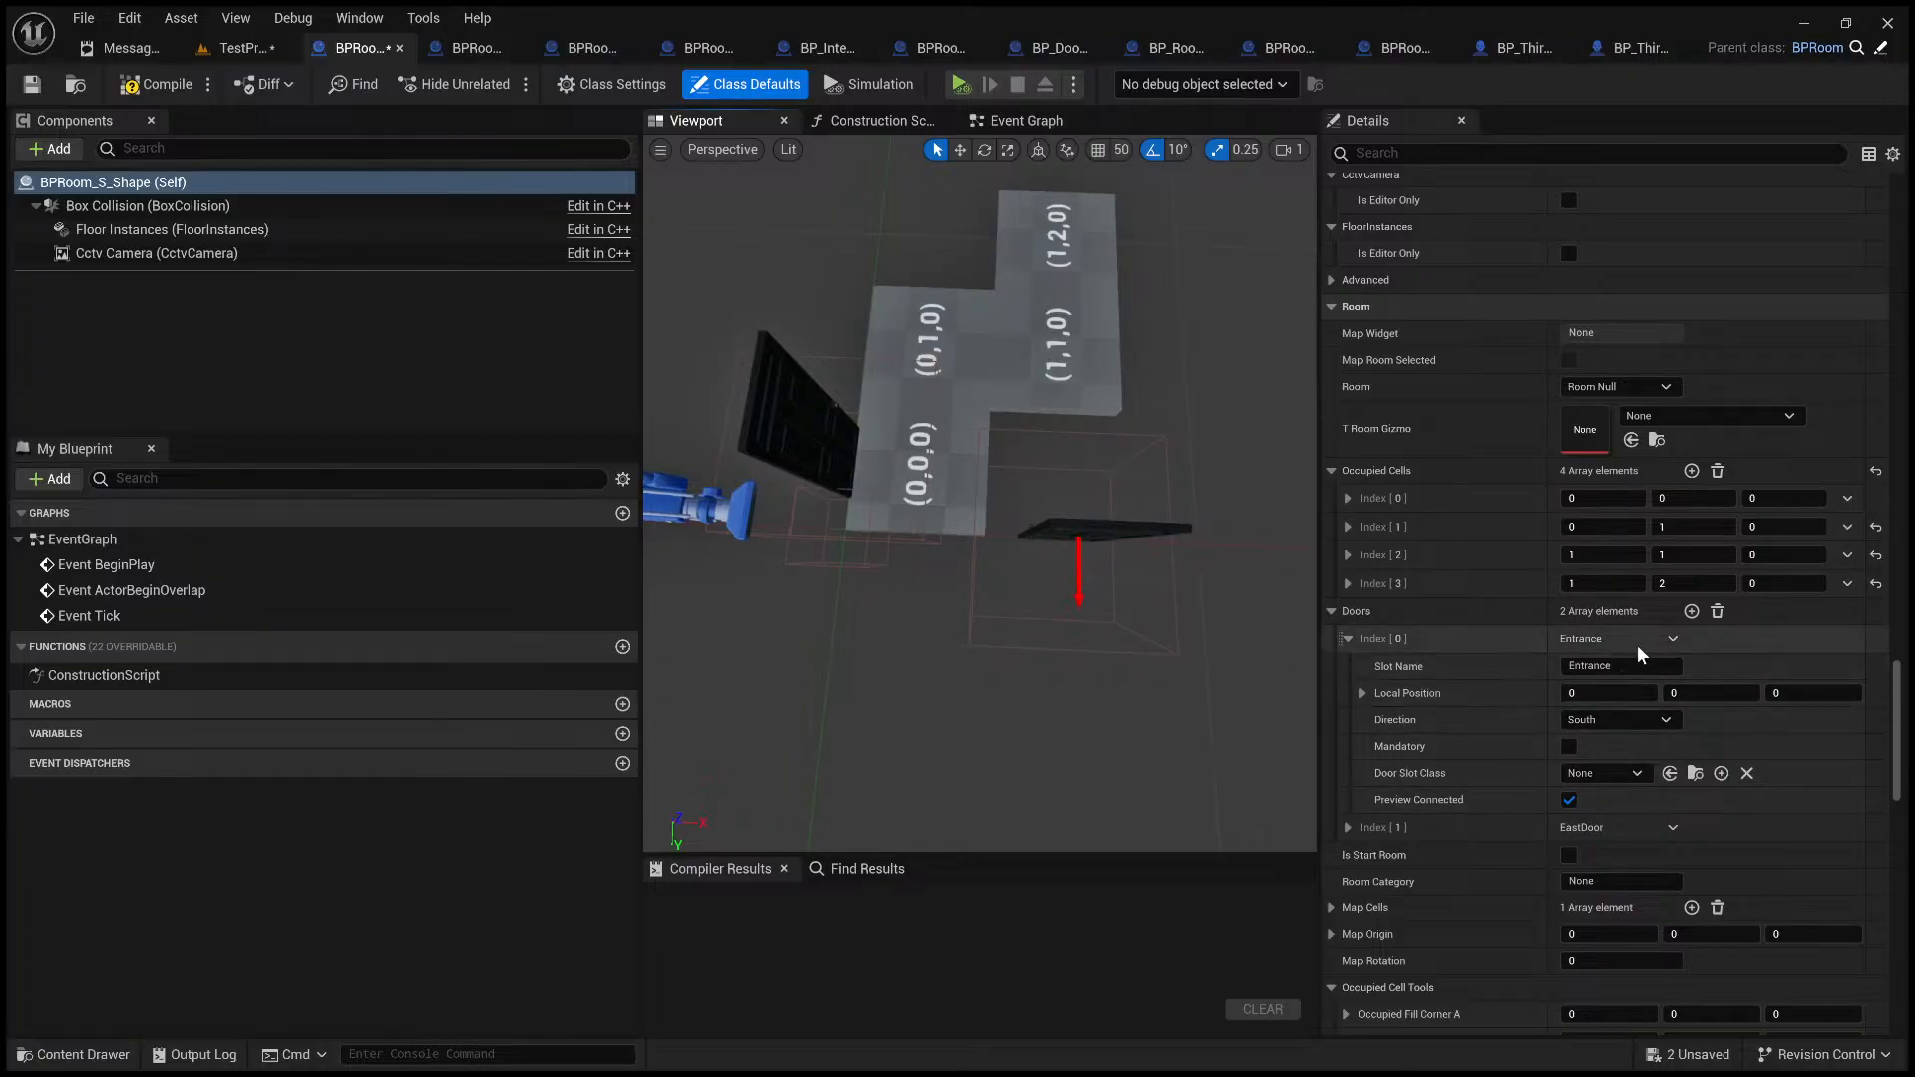
- Set the Y value of the EastDoor's Local Position to 2, placing the door at cell (1, 2, 0)
left_click(1351, 828)
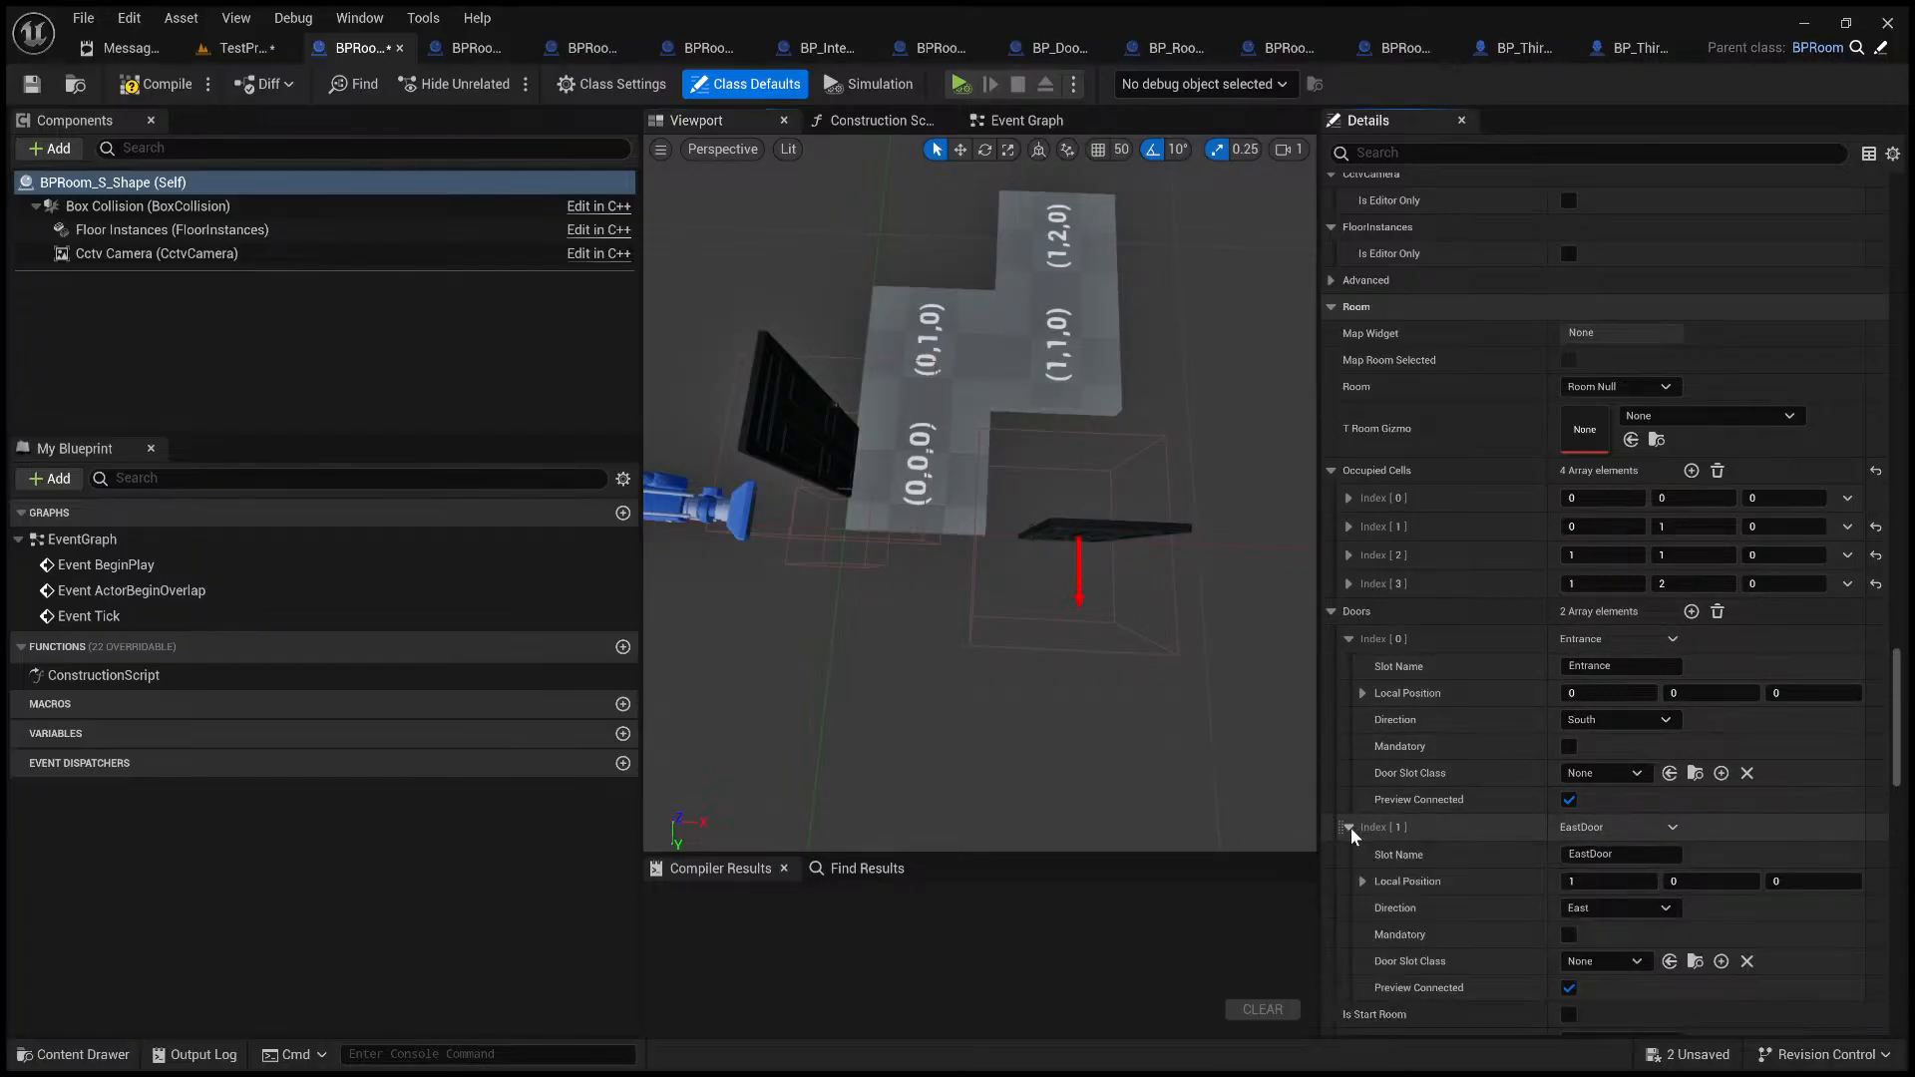
scroll(1452, 804, "down", 1)
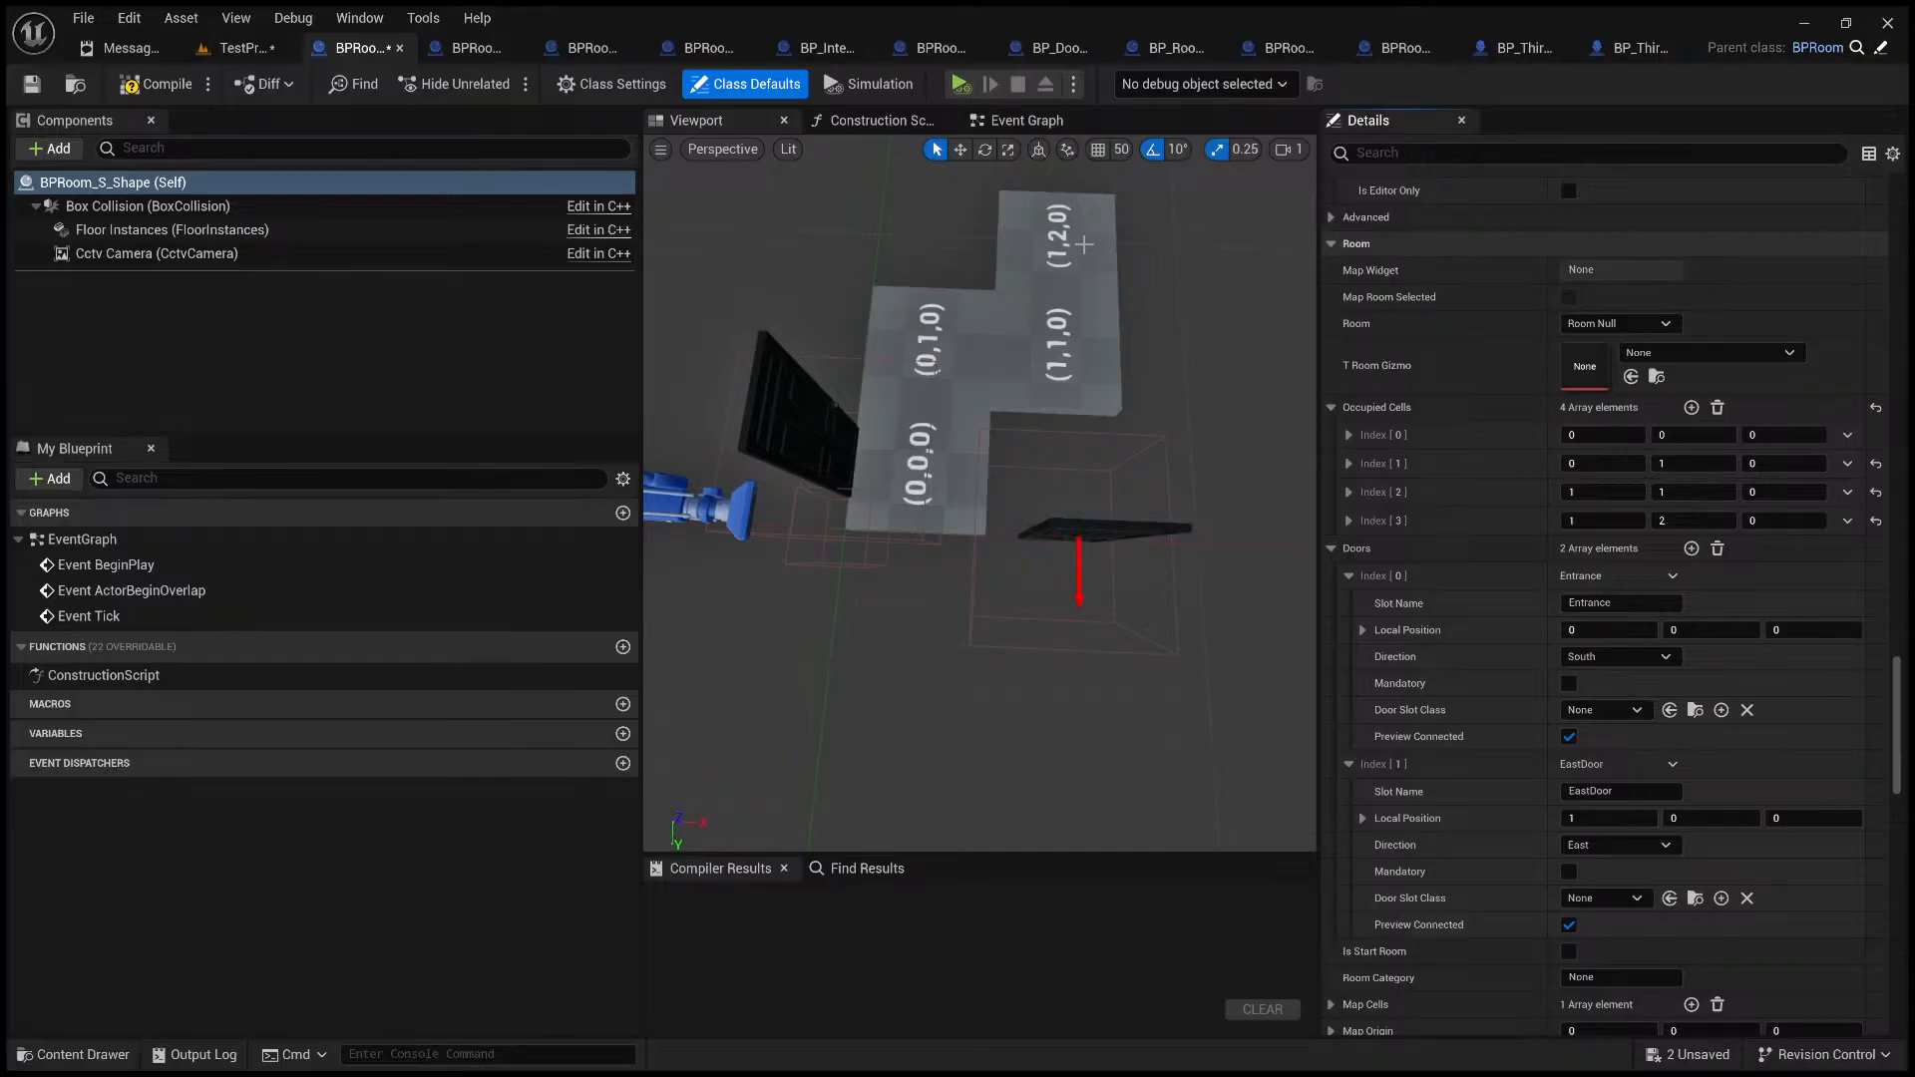
left_click(1688, 816)
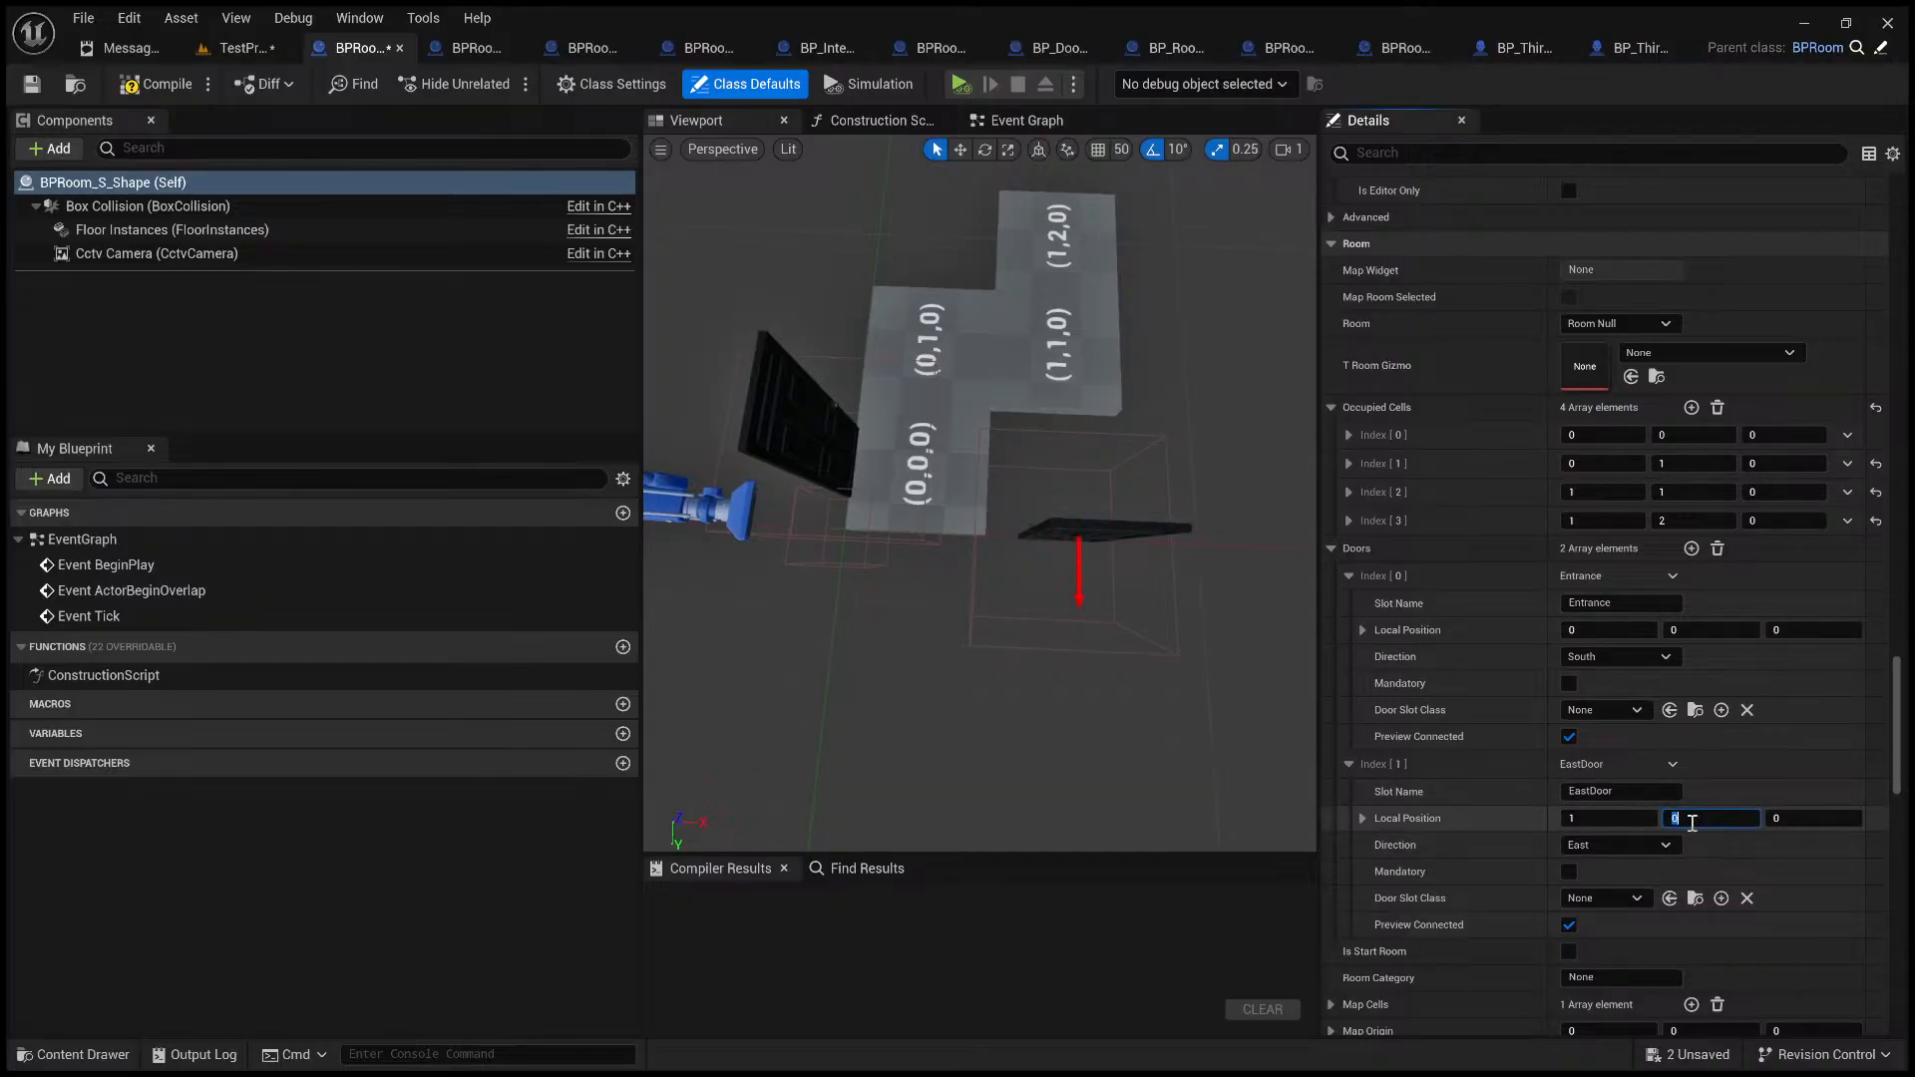
type("2")
key("Return")
right_click_drag(1098, 469, 1115, 573)
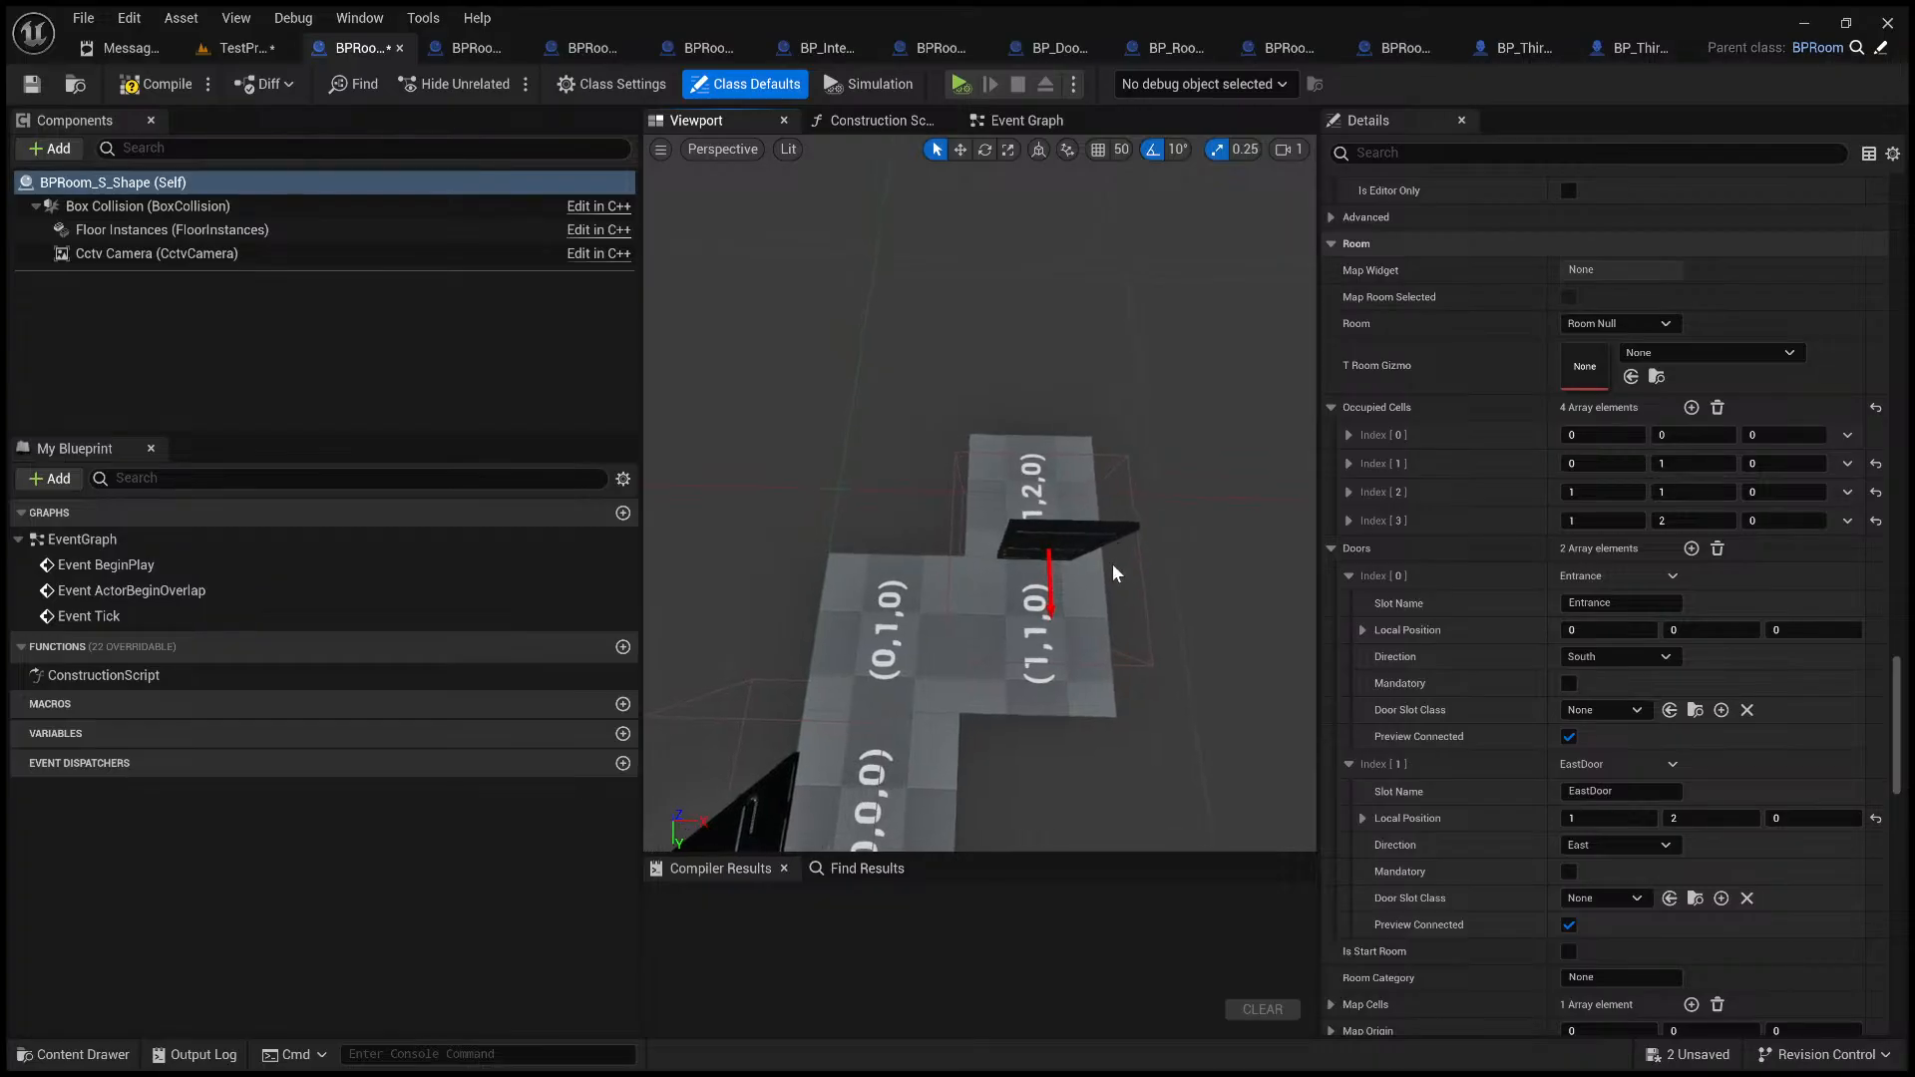
- Switch the room preview to the Top view and set the EastDoor's direction to South
scroll(1082, 514, "down", 4)
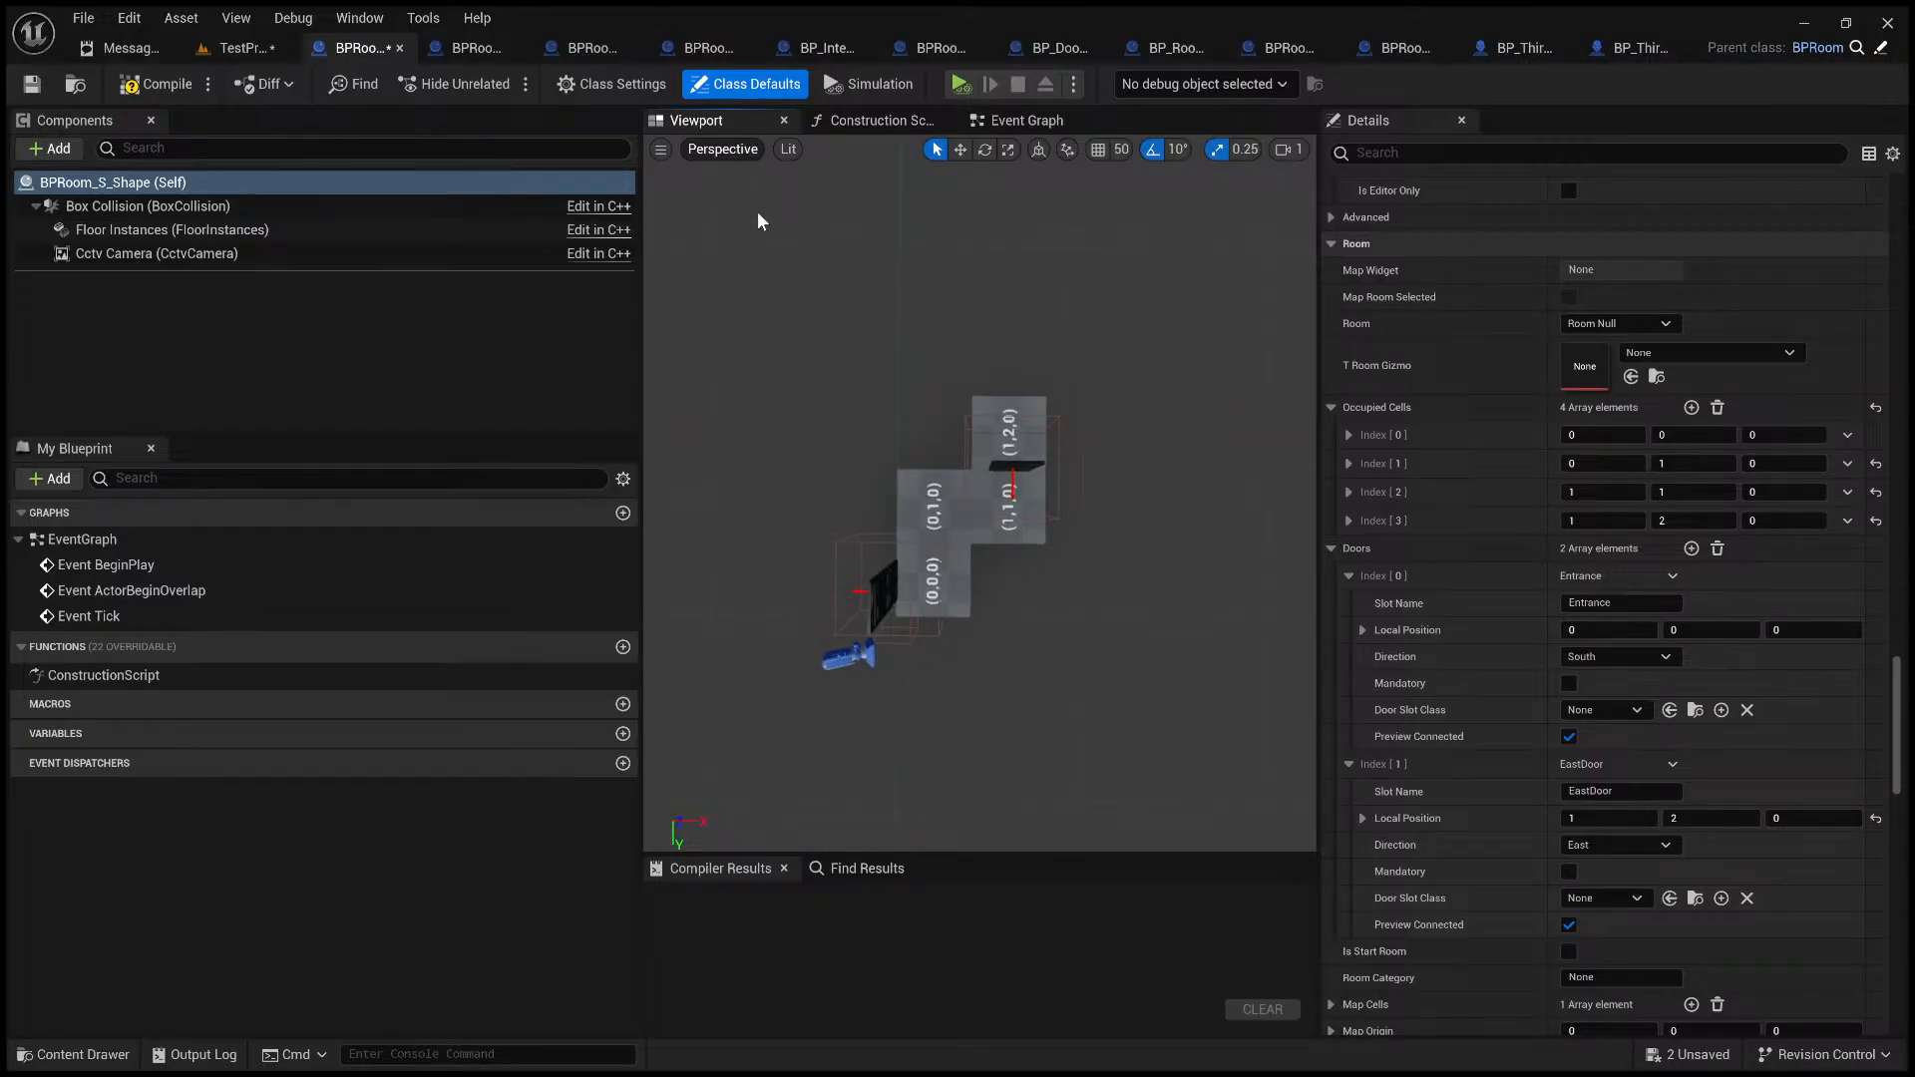
key("alt+j")
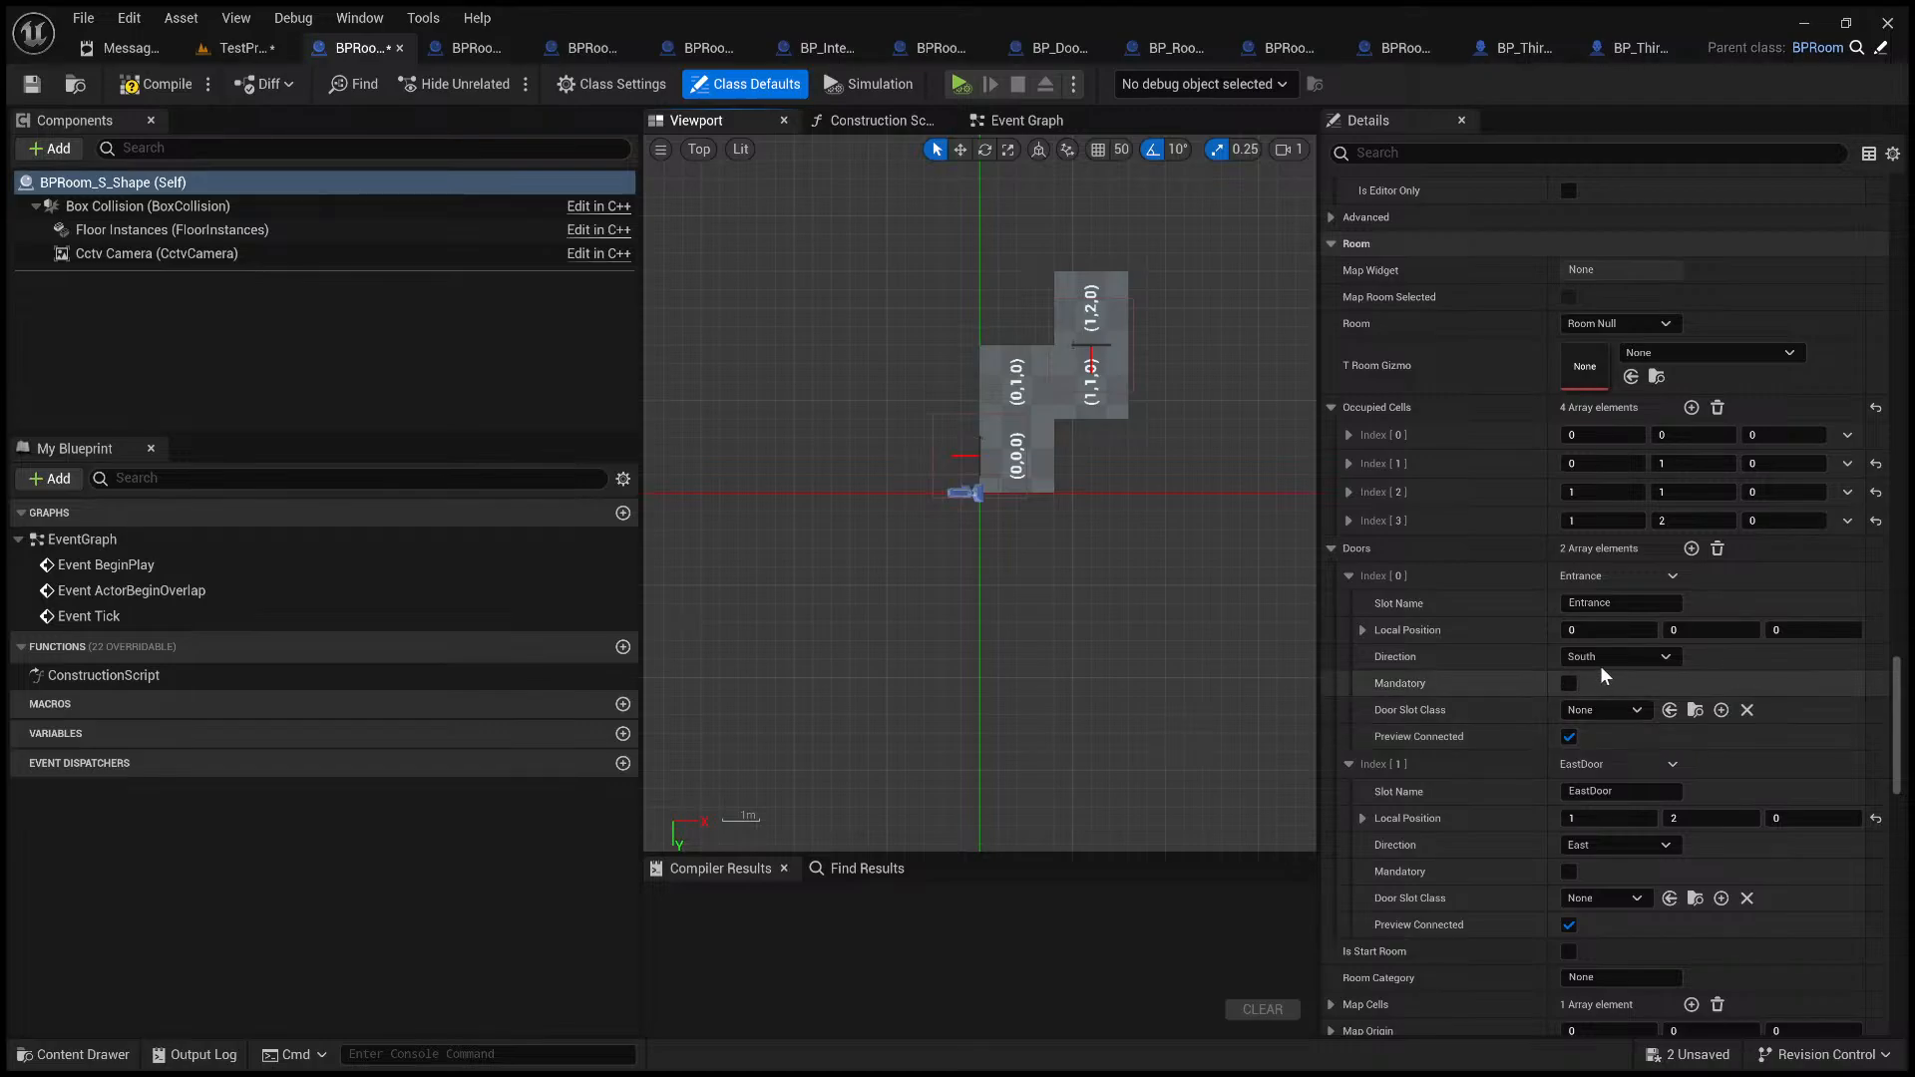
scroll(1120, 442, "up", 3)
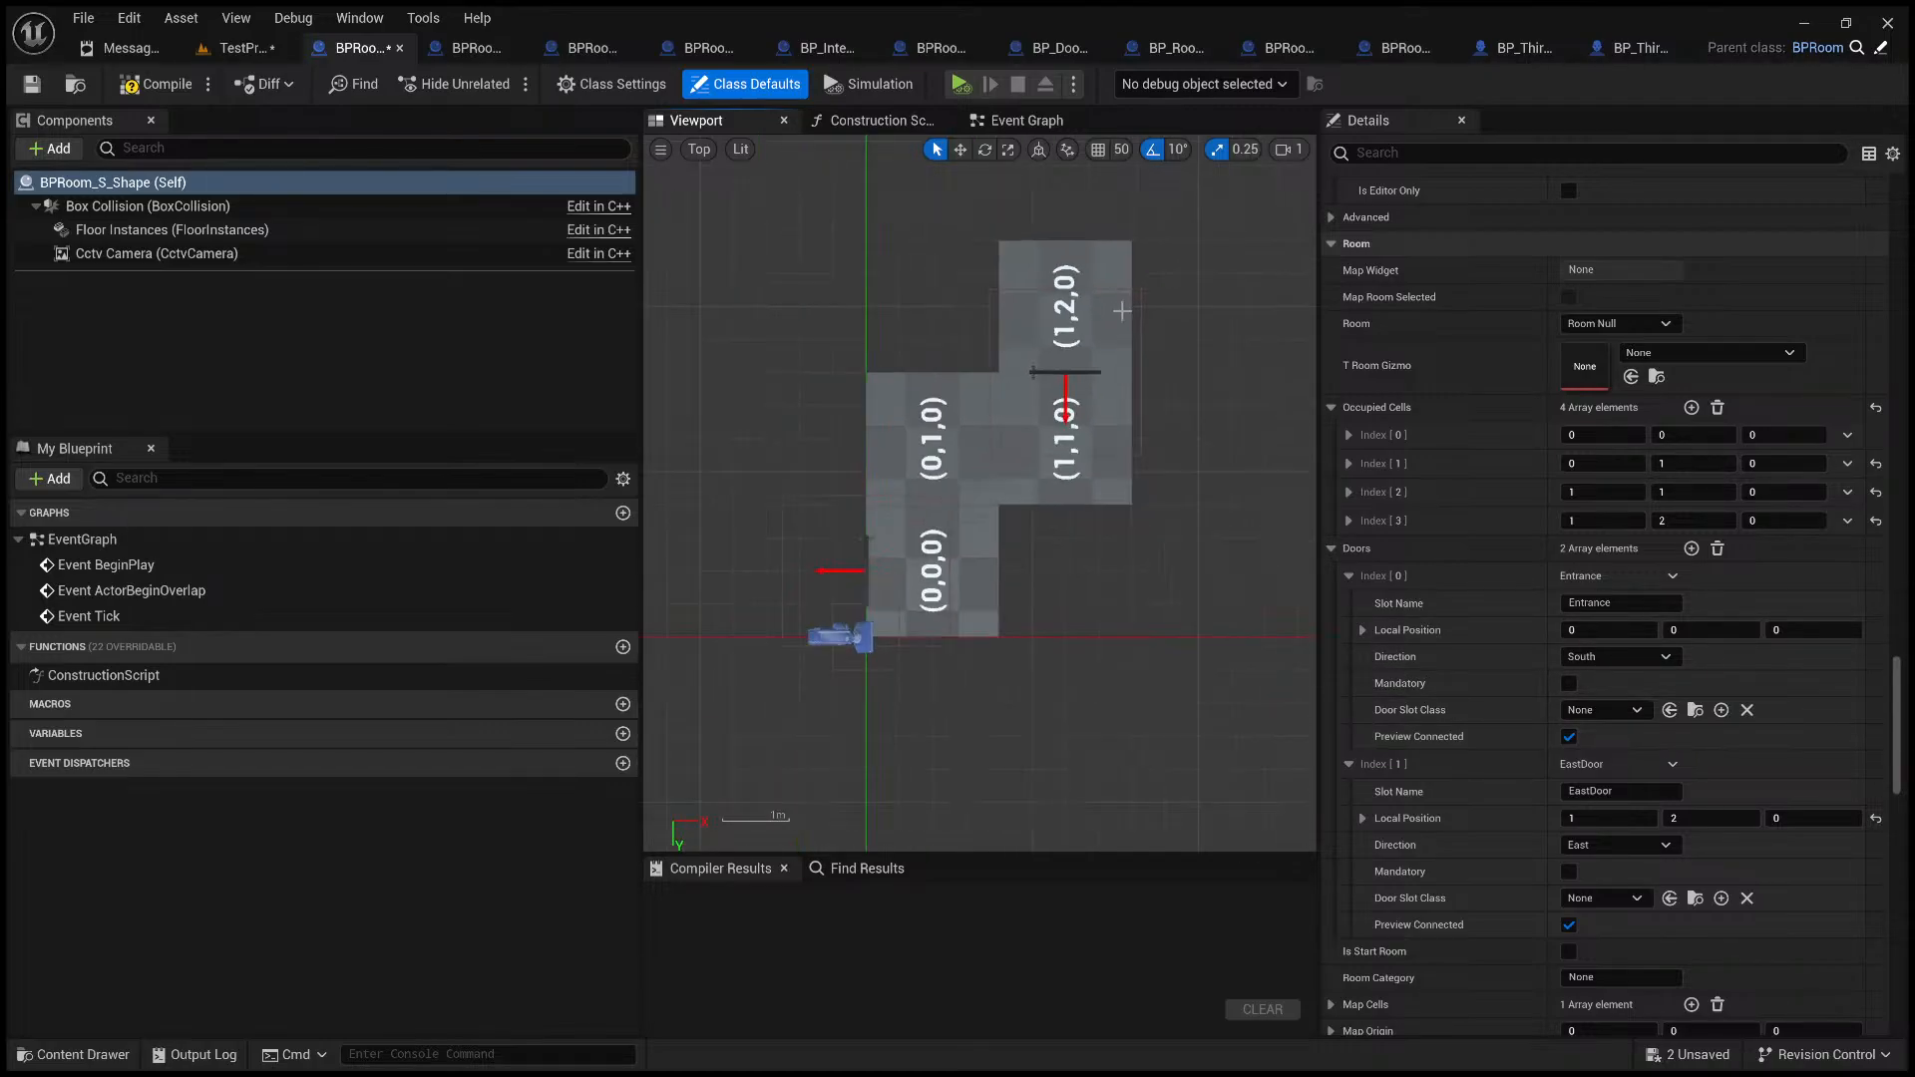
left_click(1611, 893)
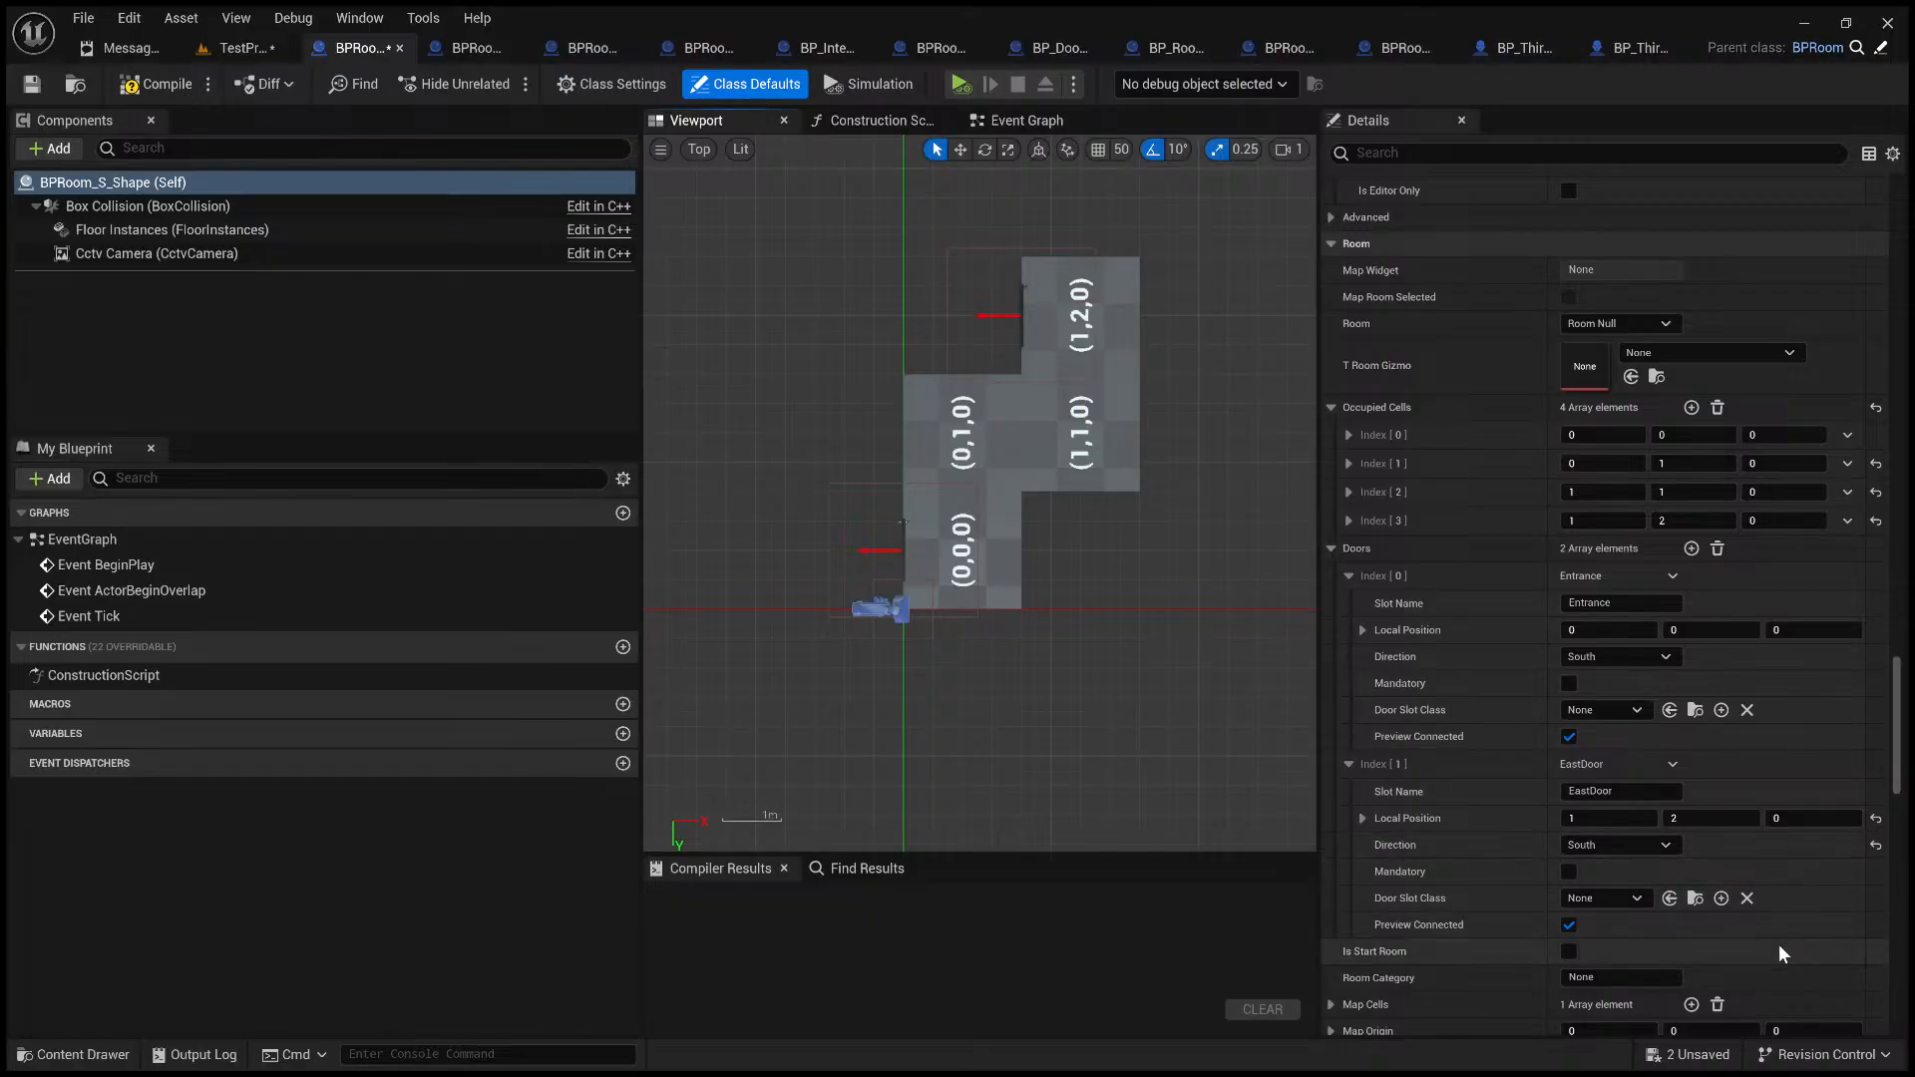
- Change the room's Door Class in the Construction settings to BP_InteractDoor_BuildOffset
scroll(1472, 805, "down", 3)
scroll(1492, 746, "down", 7)
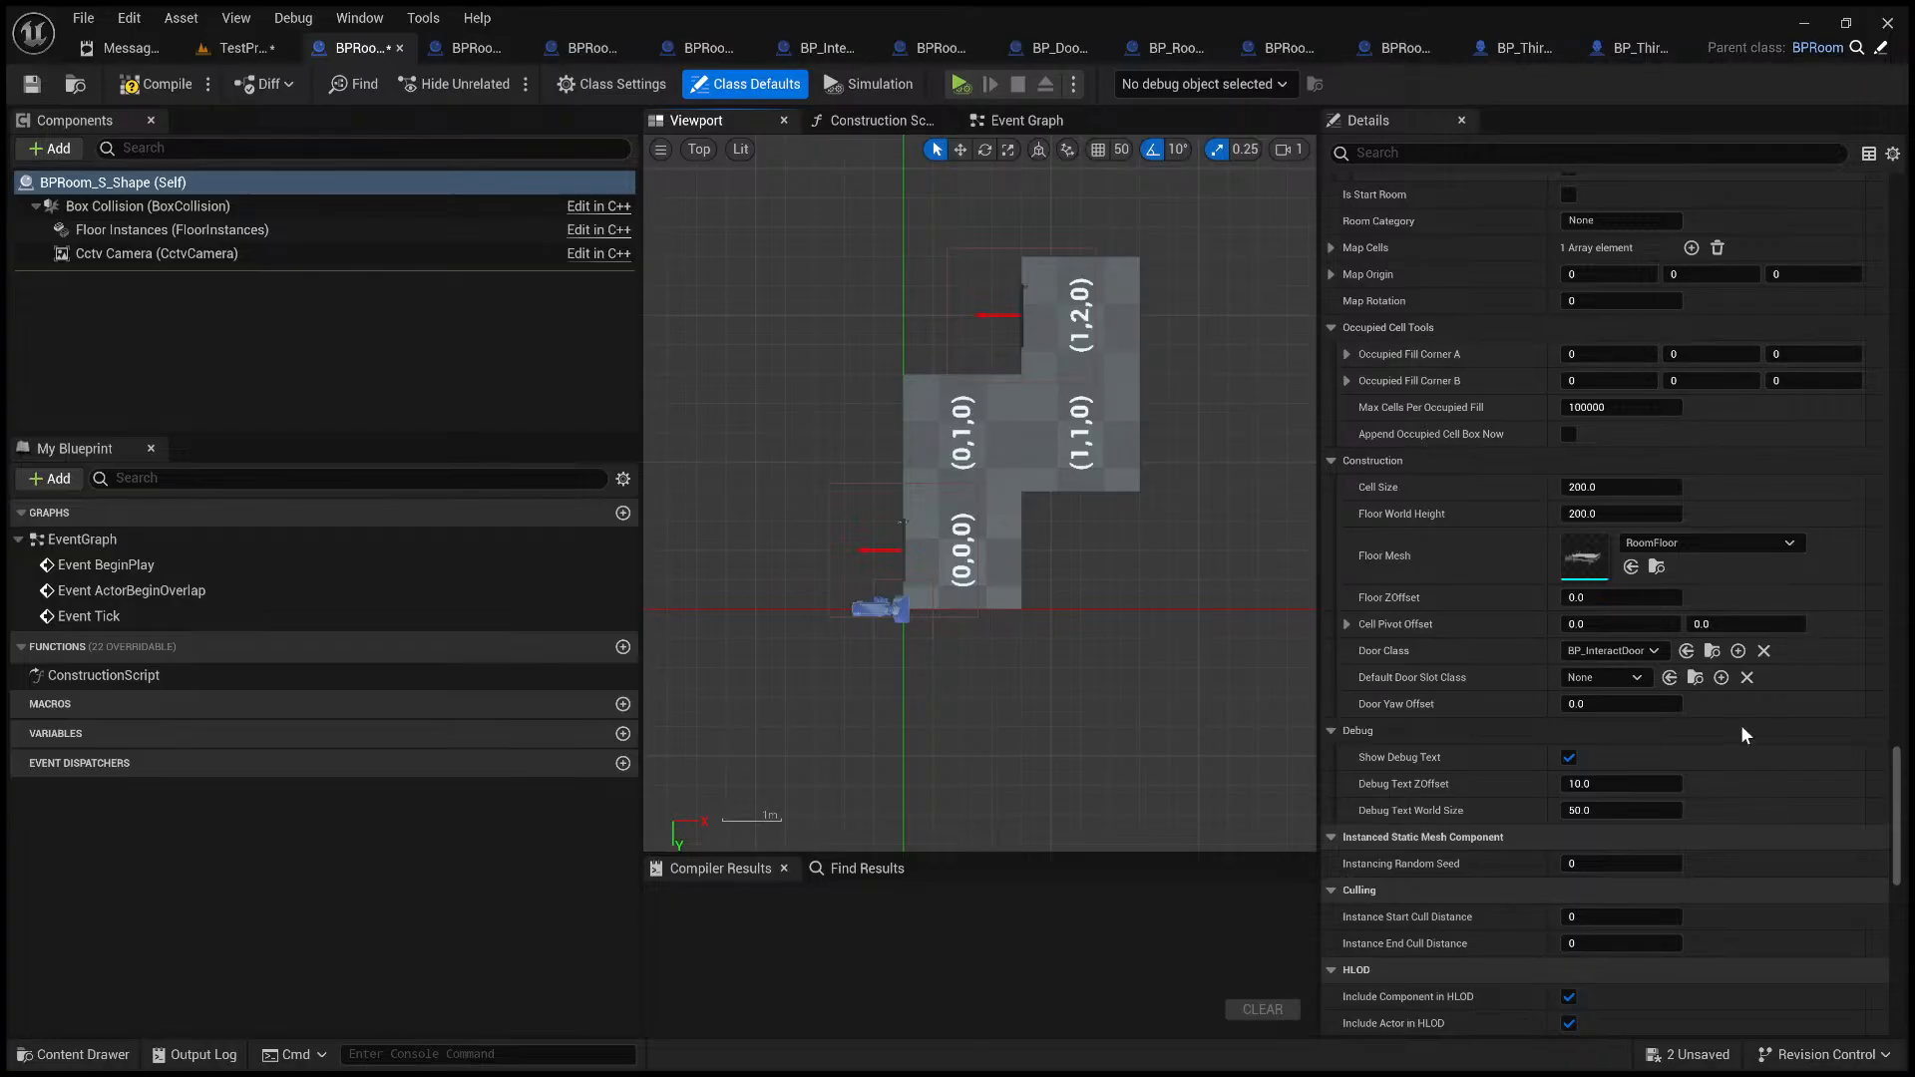
key("ctrl+z")
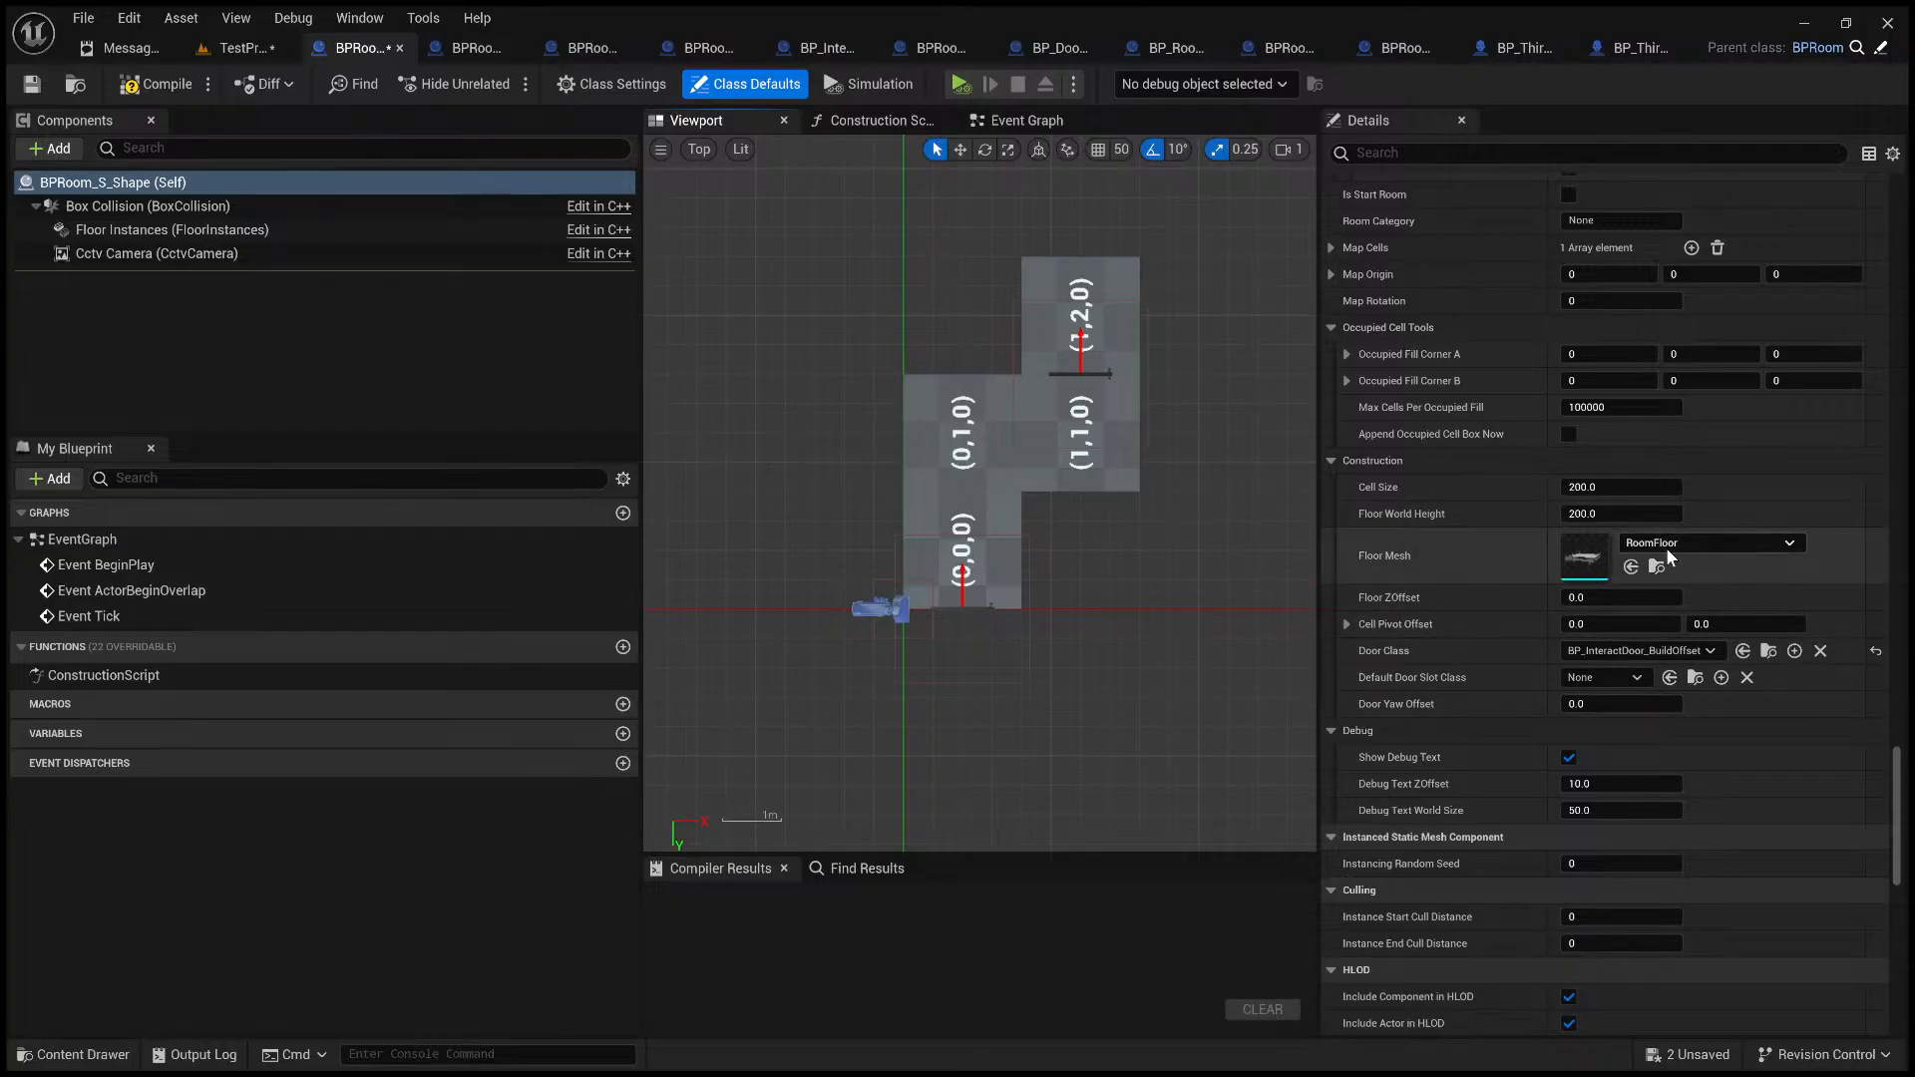
- Set the EastDoor's direction to East and inspect the door placement in the room preview
scroll(1452, 688, "up", 5)
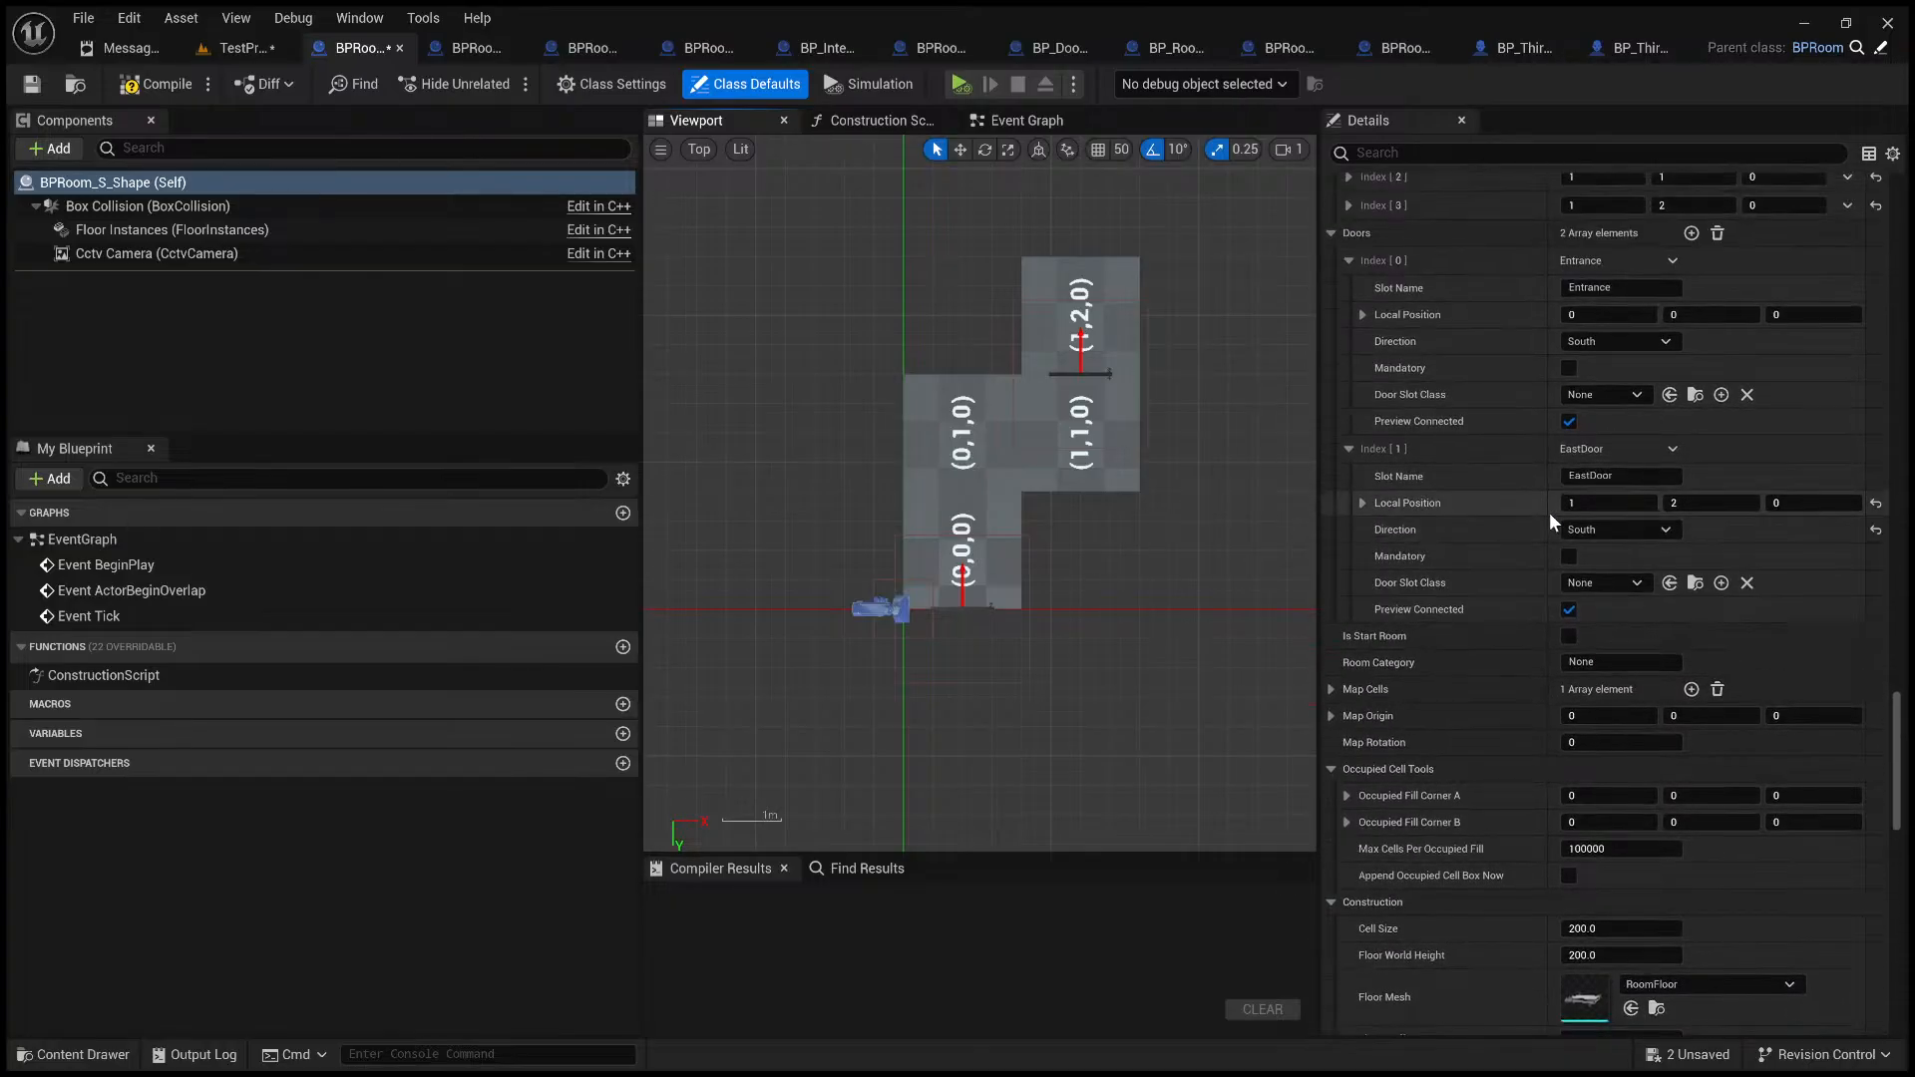
left_click(1636, 530)
left_click(1614, 566)
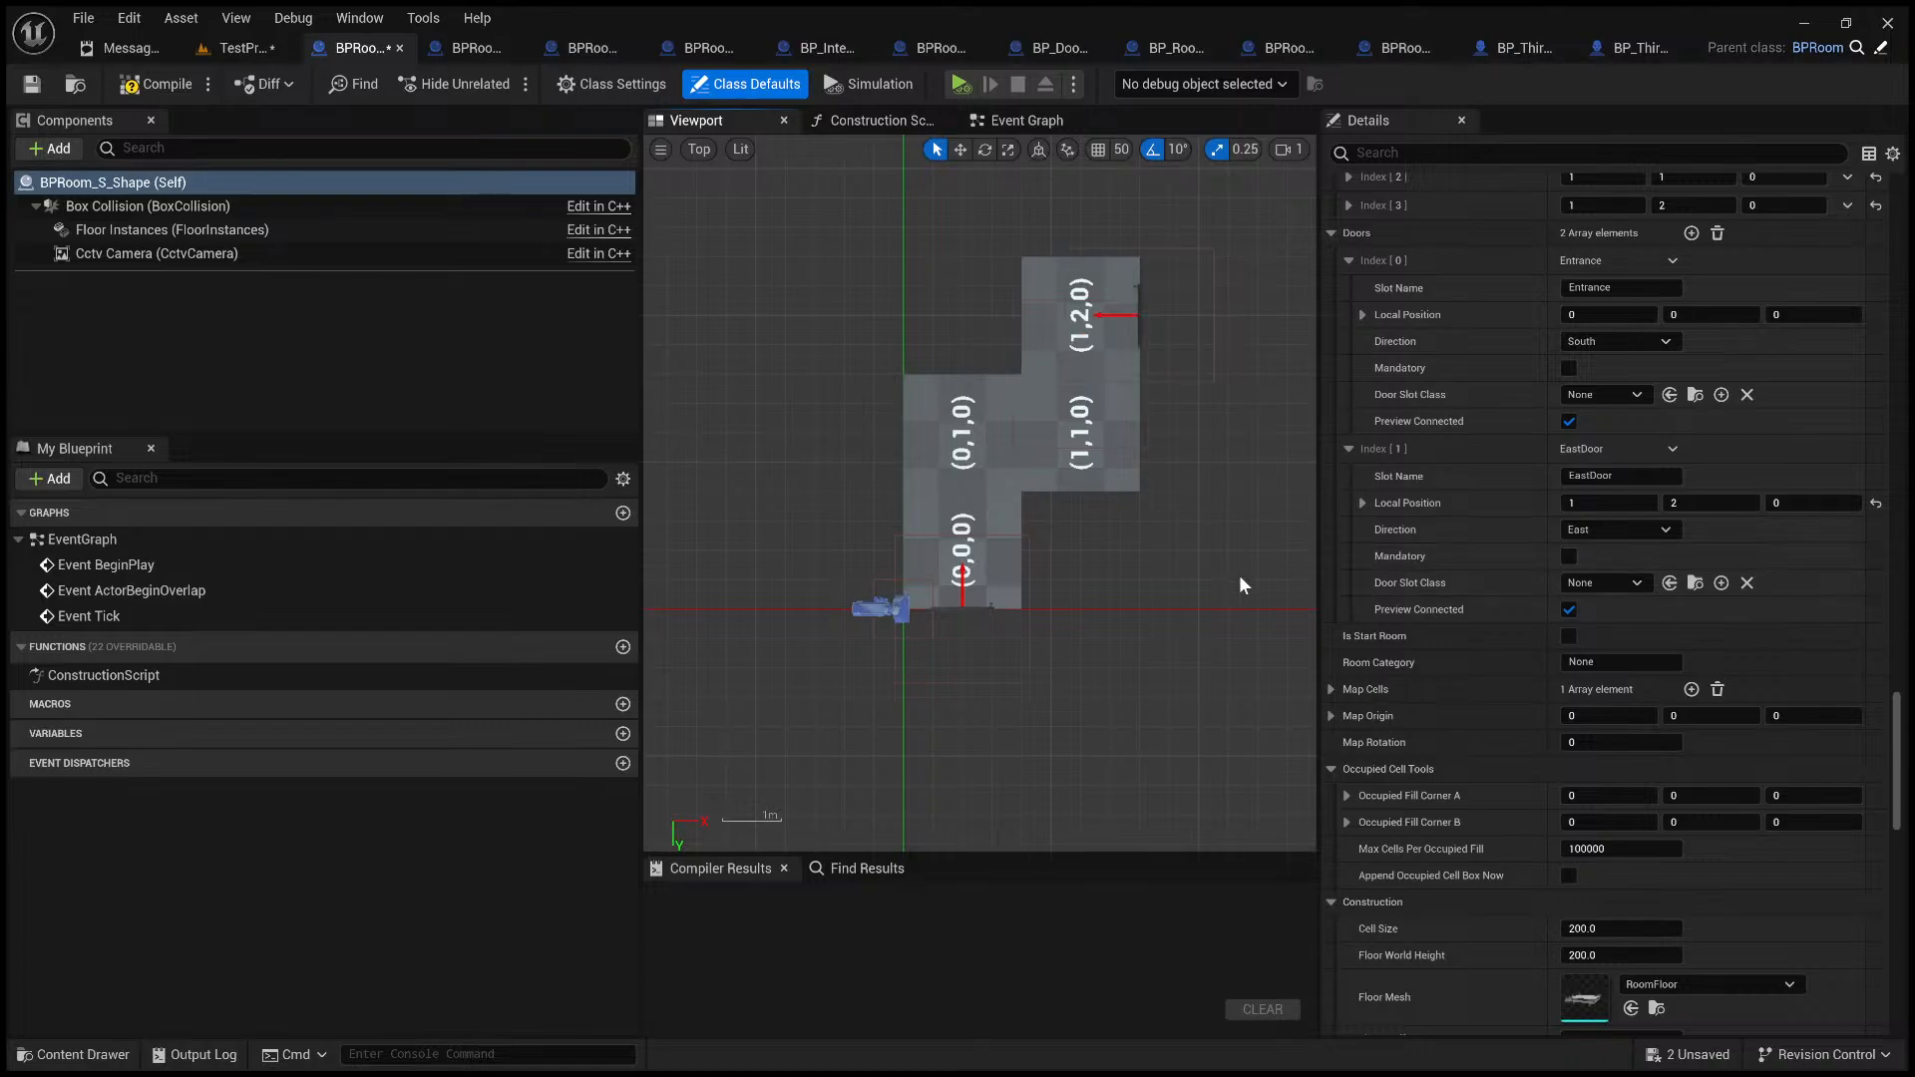
scroll(1060, 568, "up", 5)
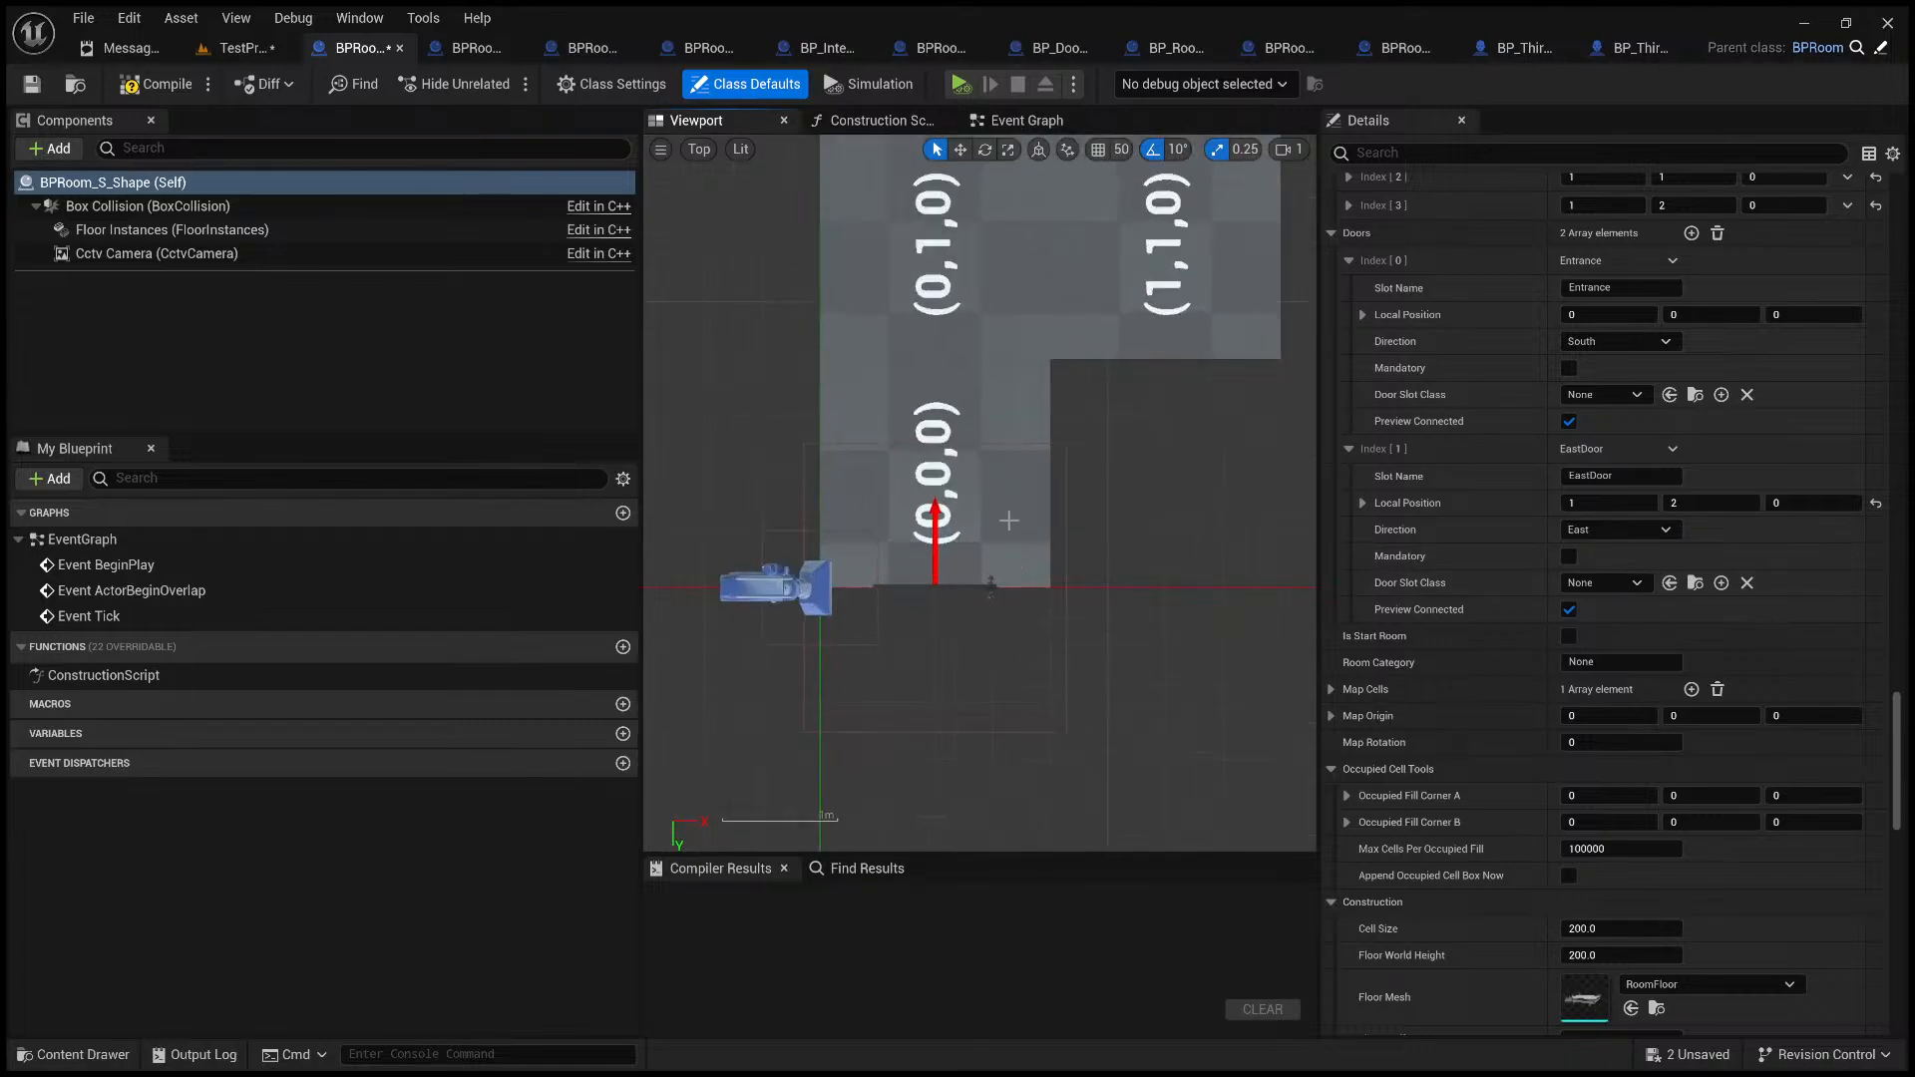
- Set the Entrance door's direction to West and compile the BPRoom_S_Shape blueprint
scroll(1616, 394, "up", 1)
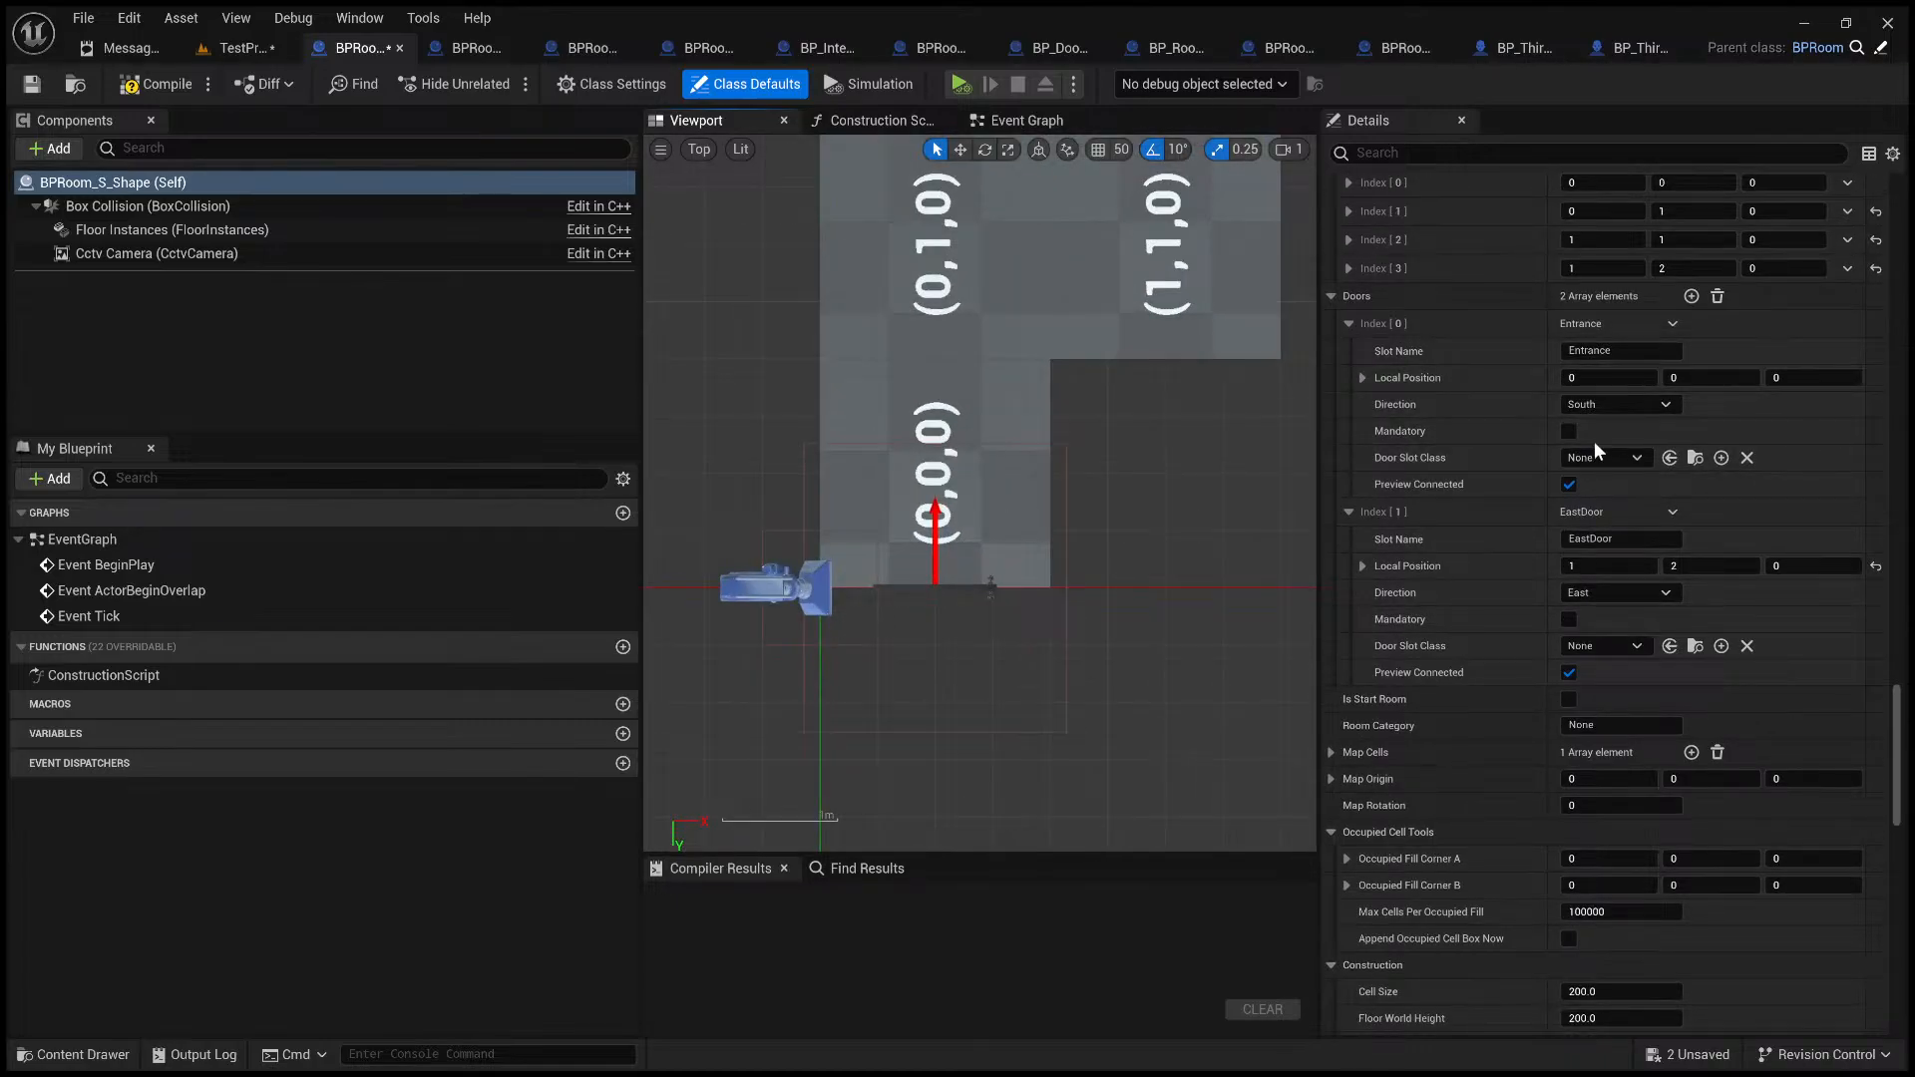
left_click(1620, 404)
left_click(1588, 471)
scroll(1098, 513, "down", 5)
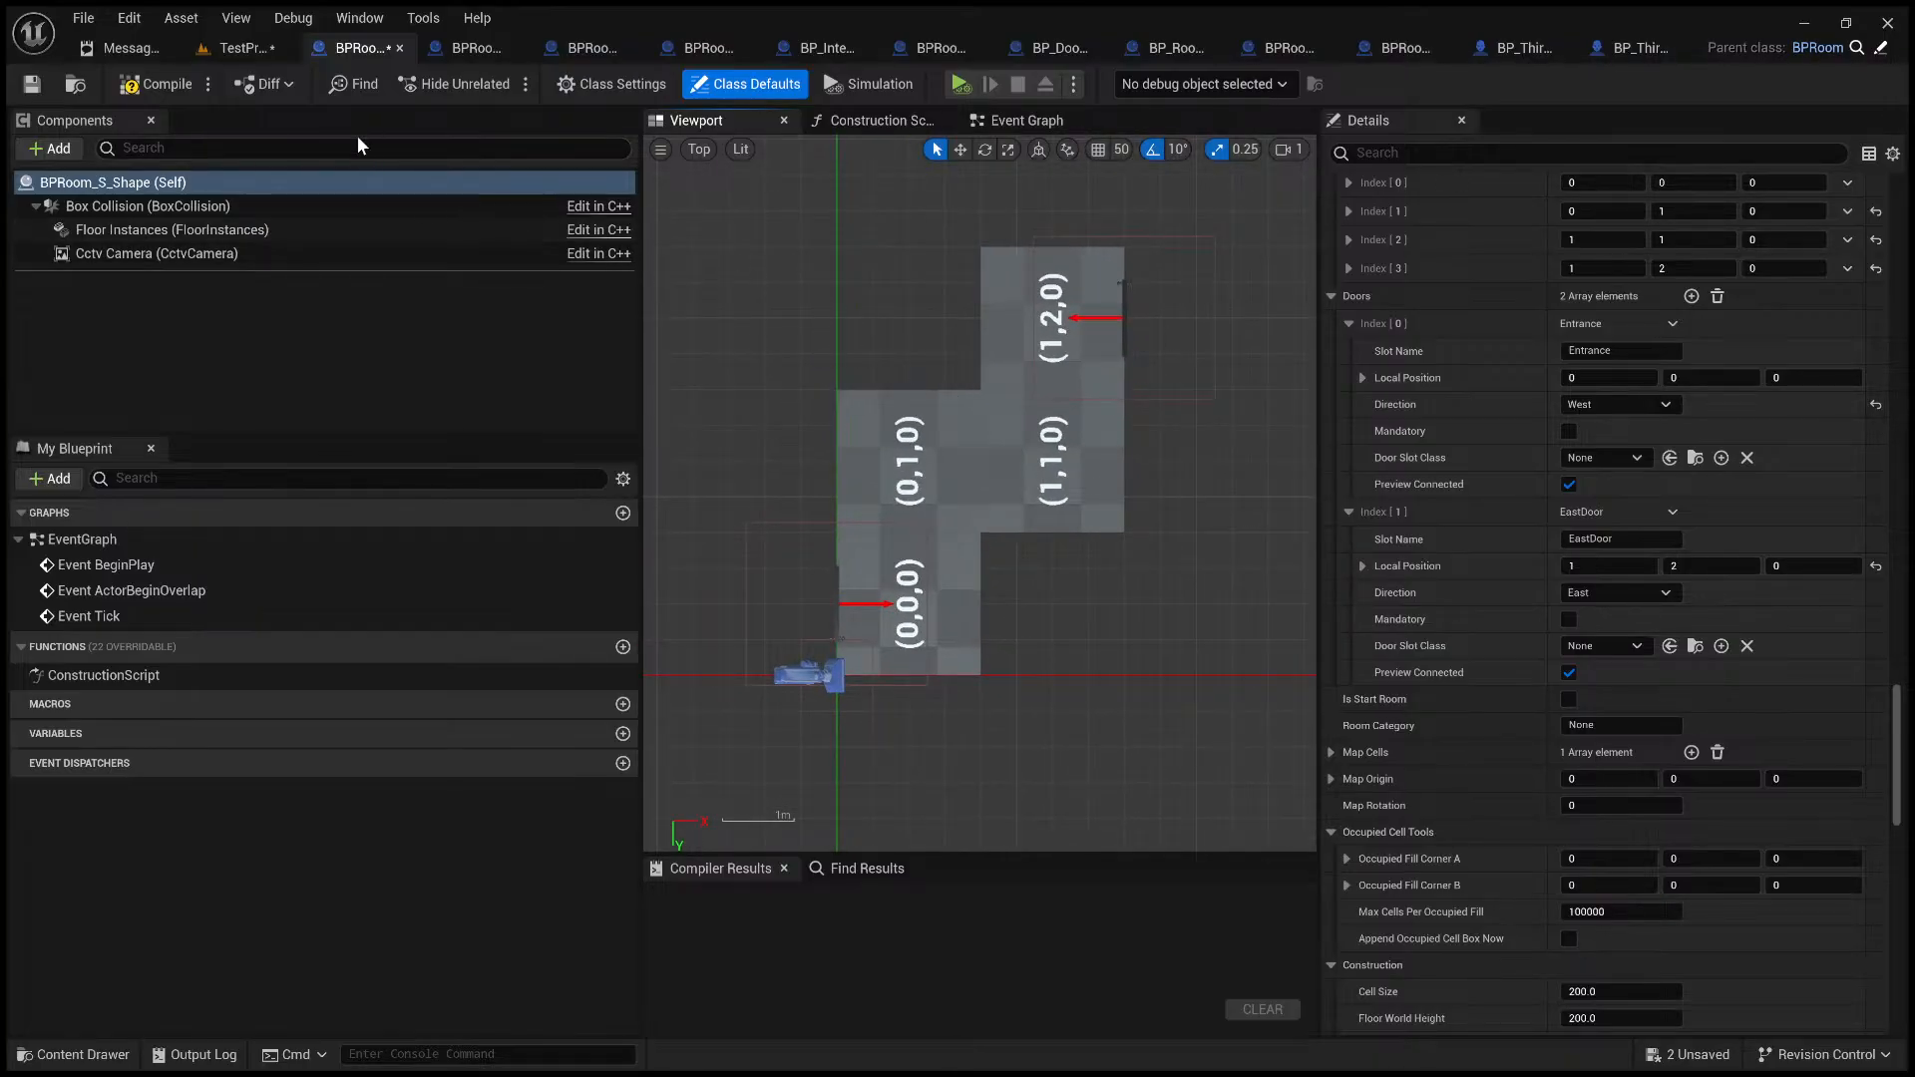
left_click(155, 84)
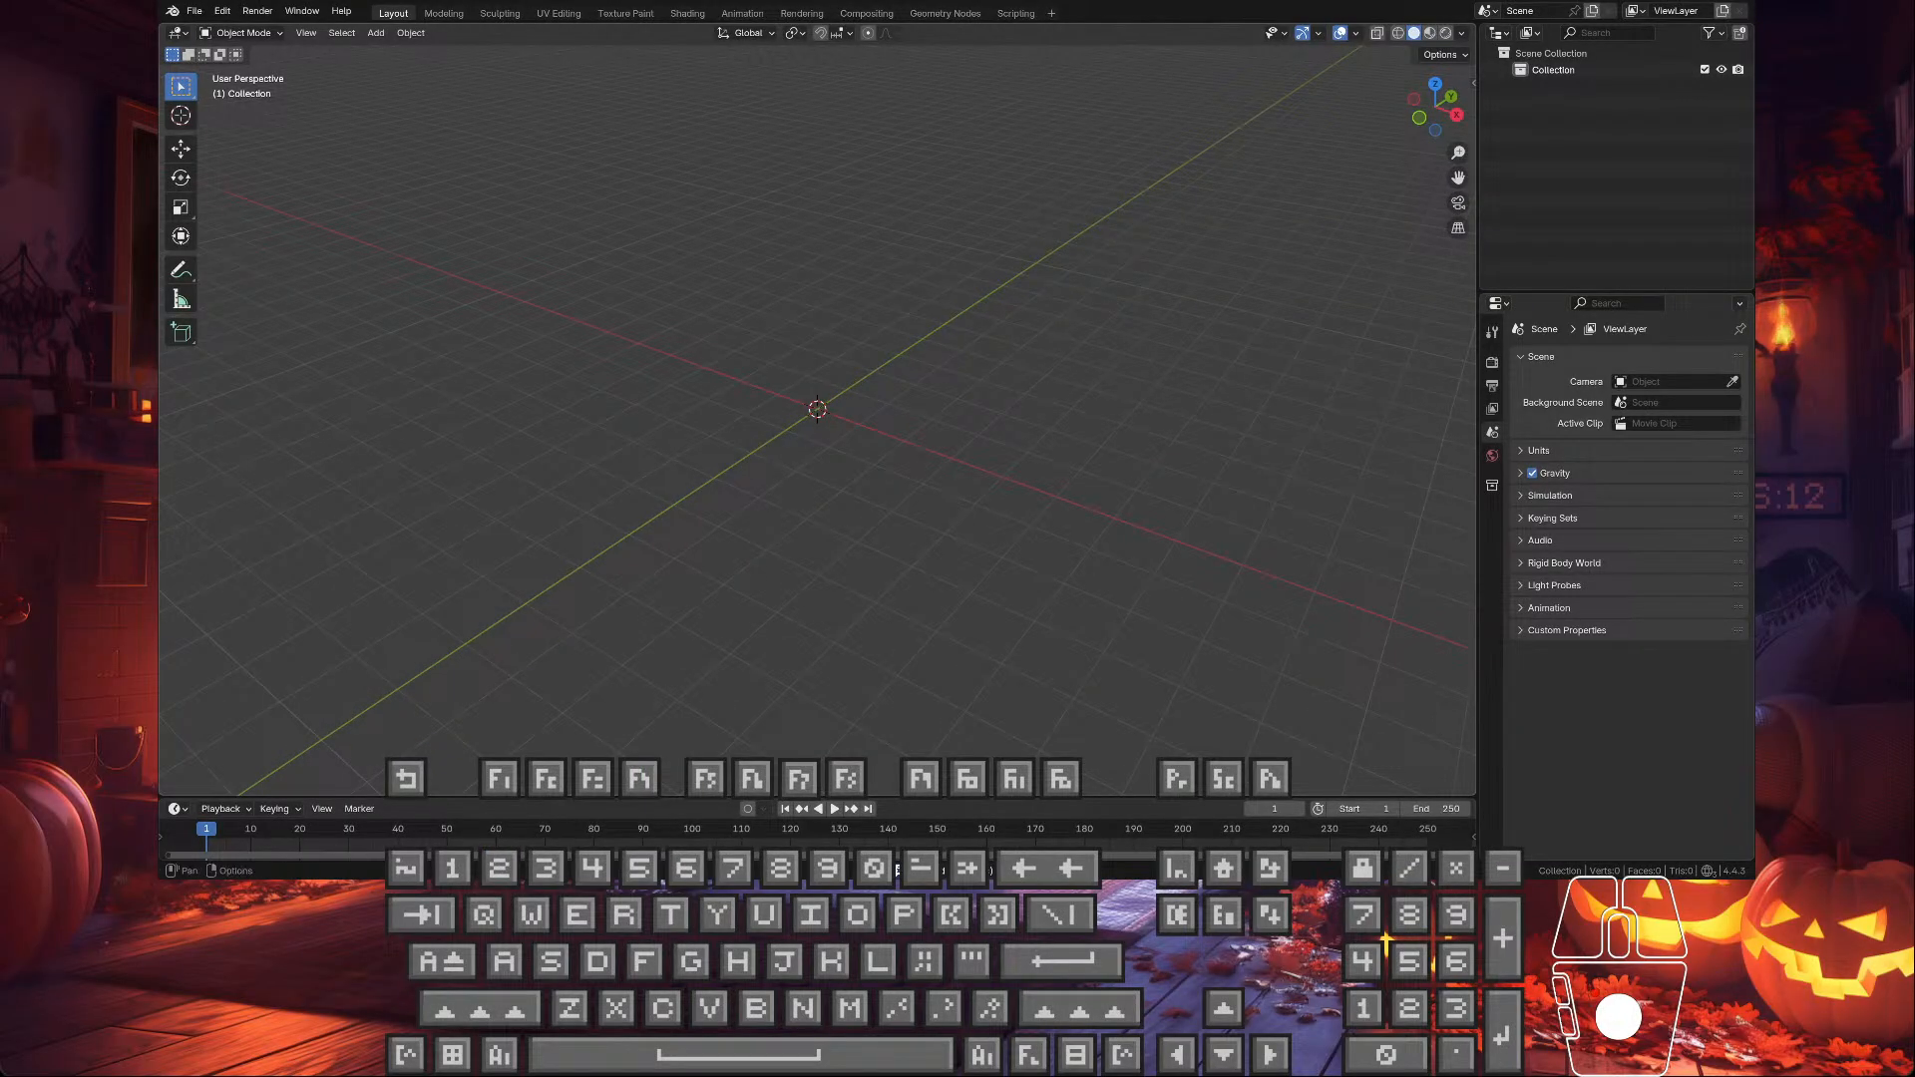
- Switch to Blender, add a mesh plane and measure the length of one of its edges
left_click(376, 33)
mouse_move(399, 52)
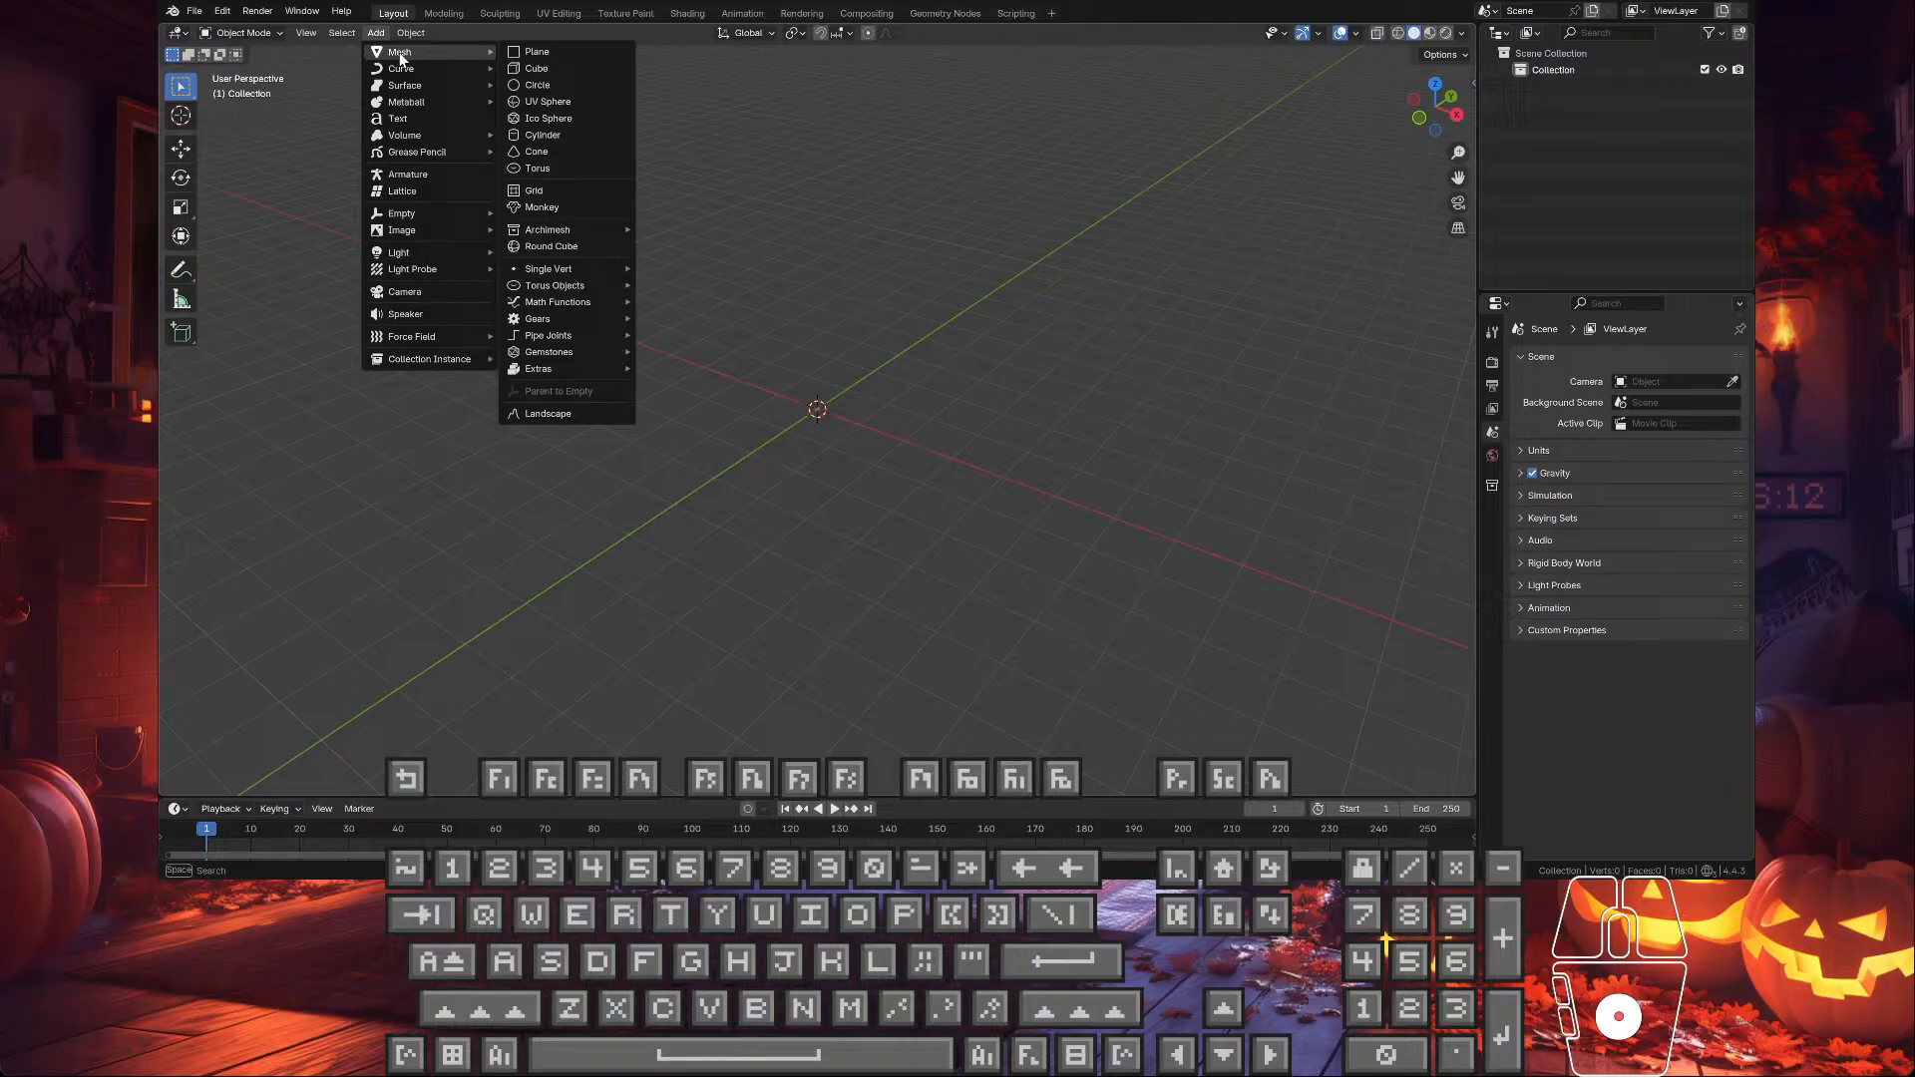
left_click(525, 52)
middle_click_drag(852, 321, 752, 393)
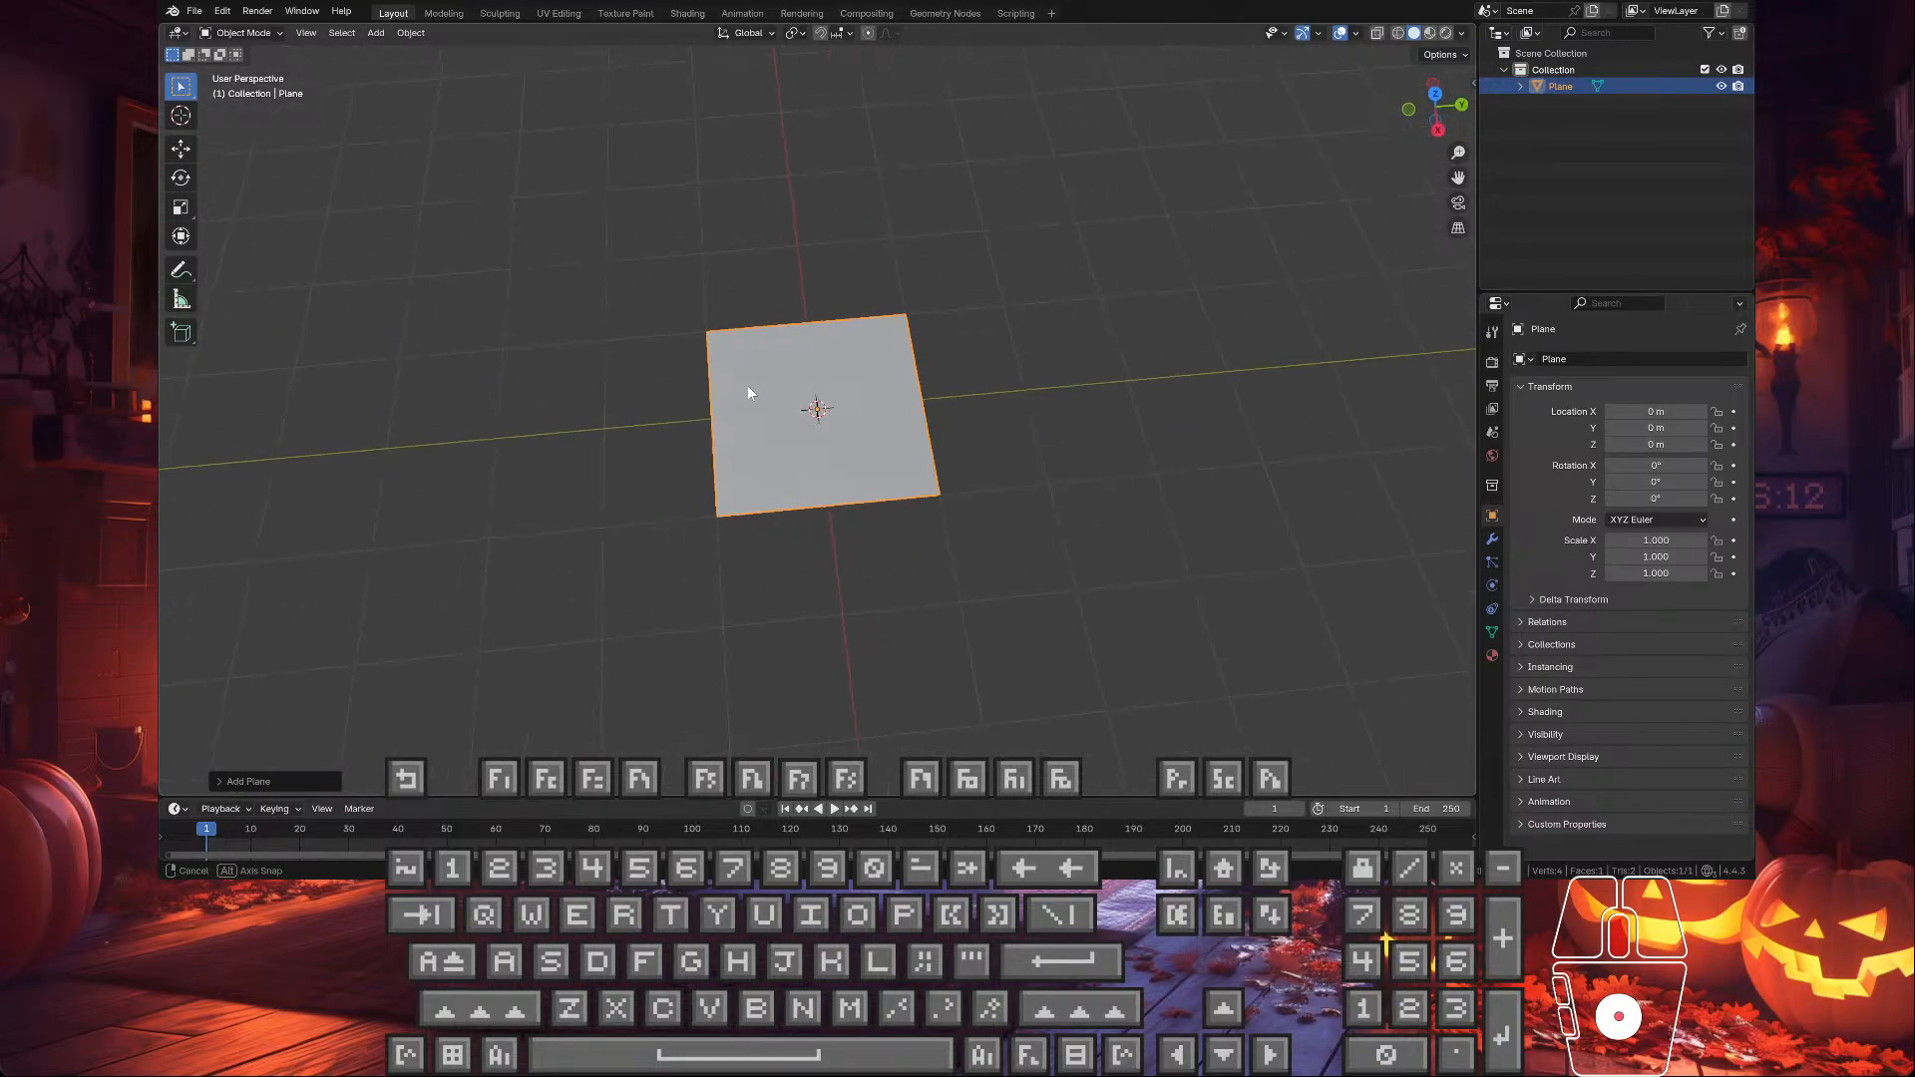
left_click(180, 299)
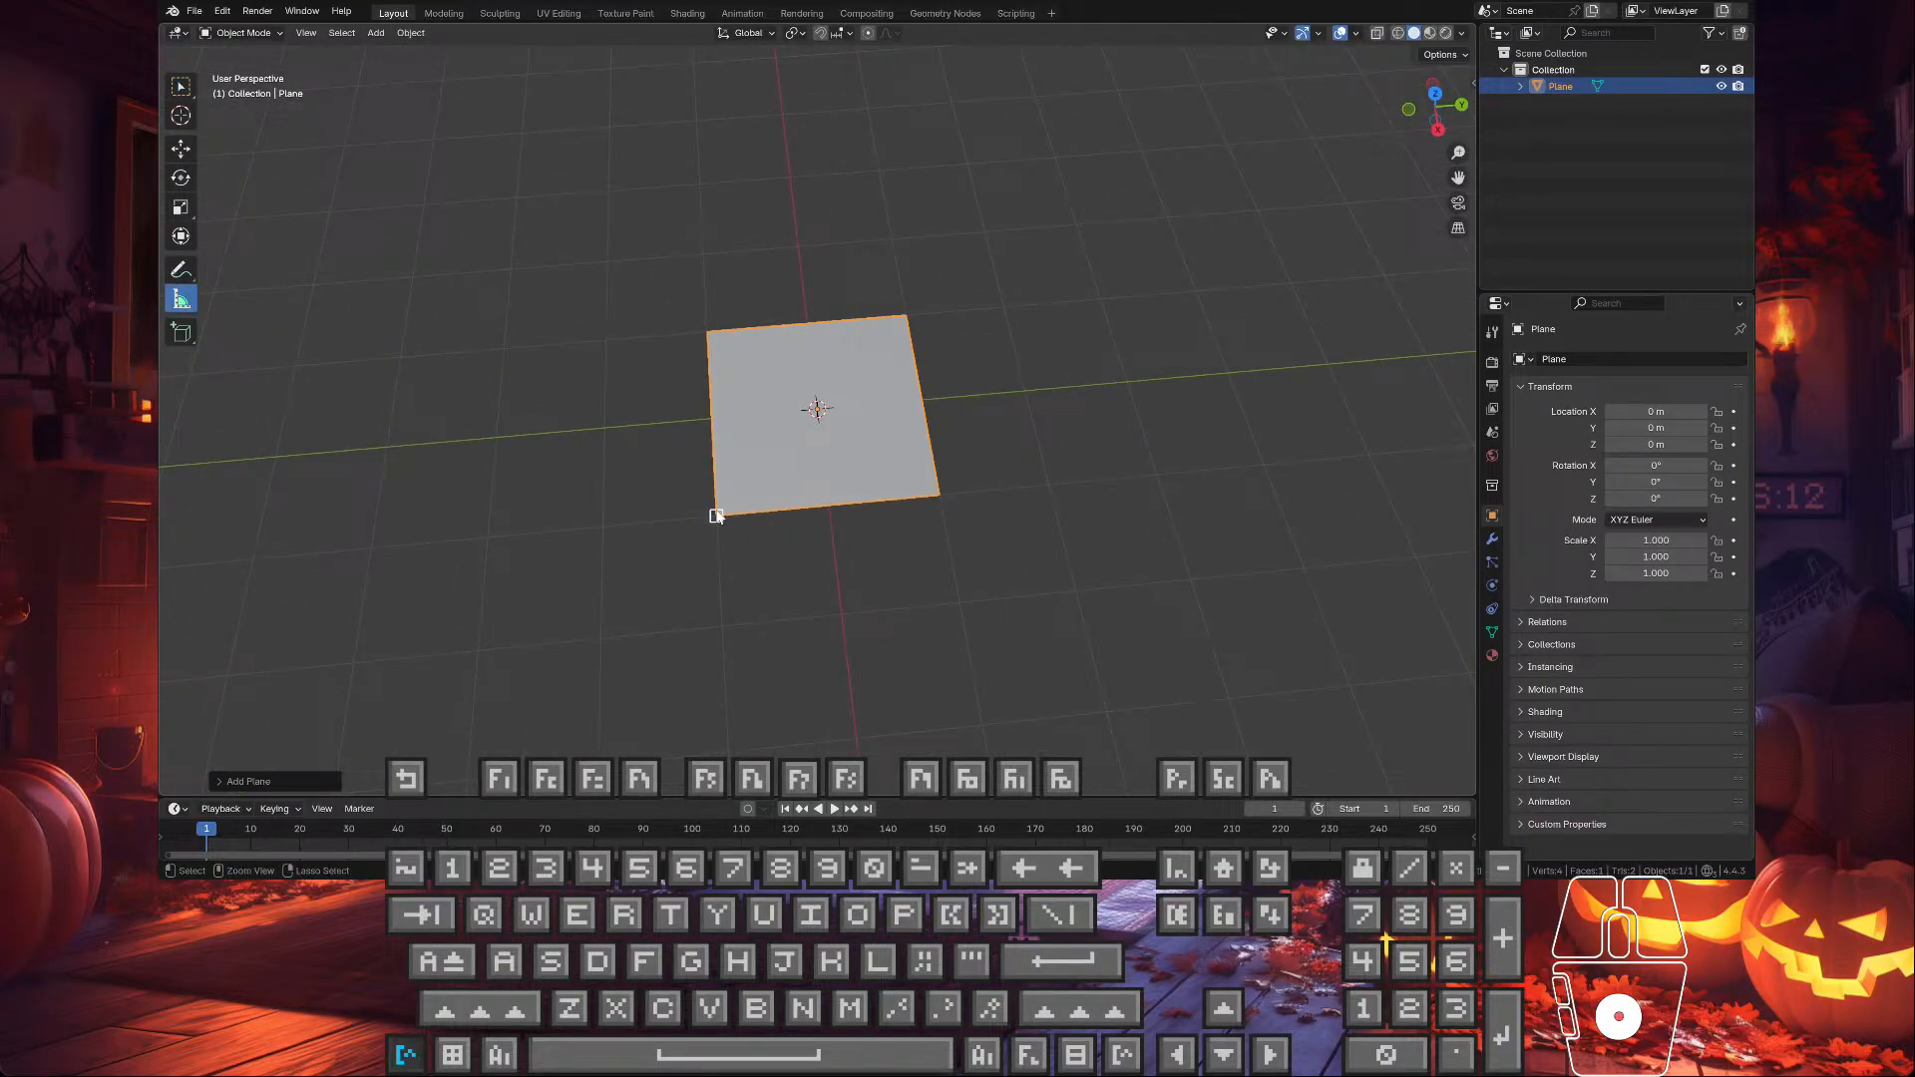
left_click_drag(716, 516, 937, 496, "ctrl")
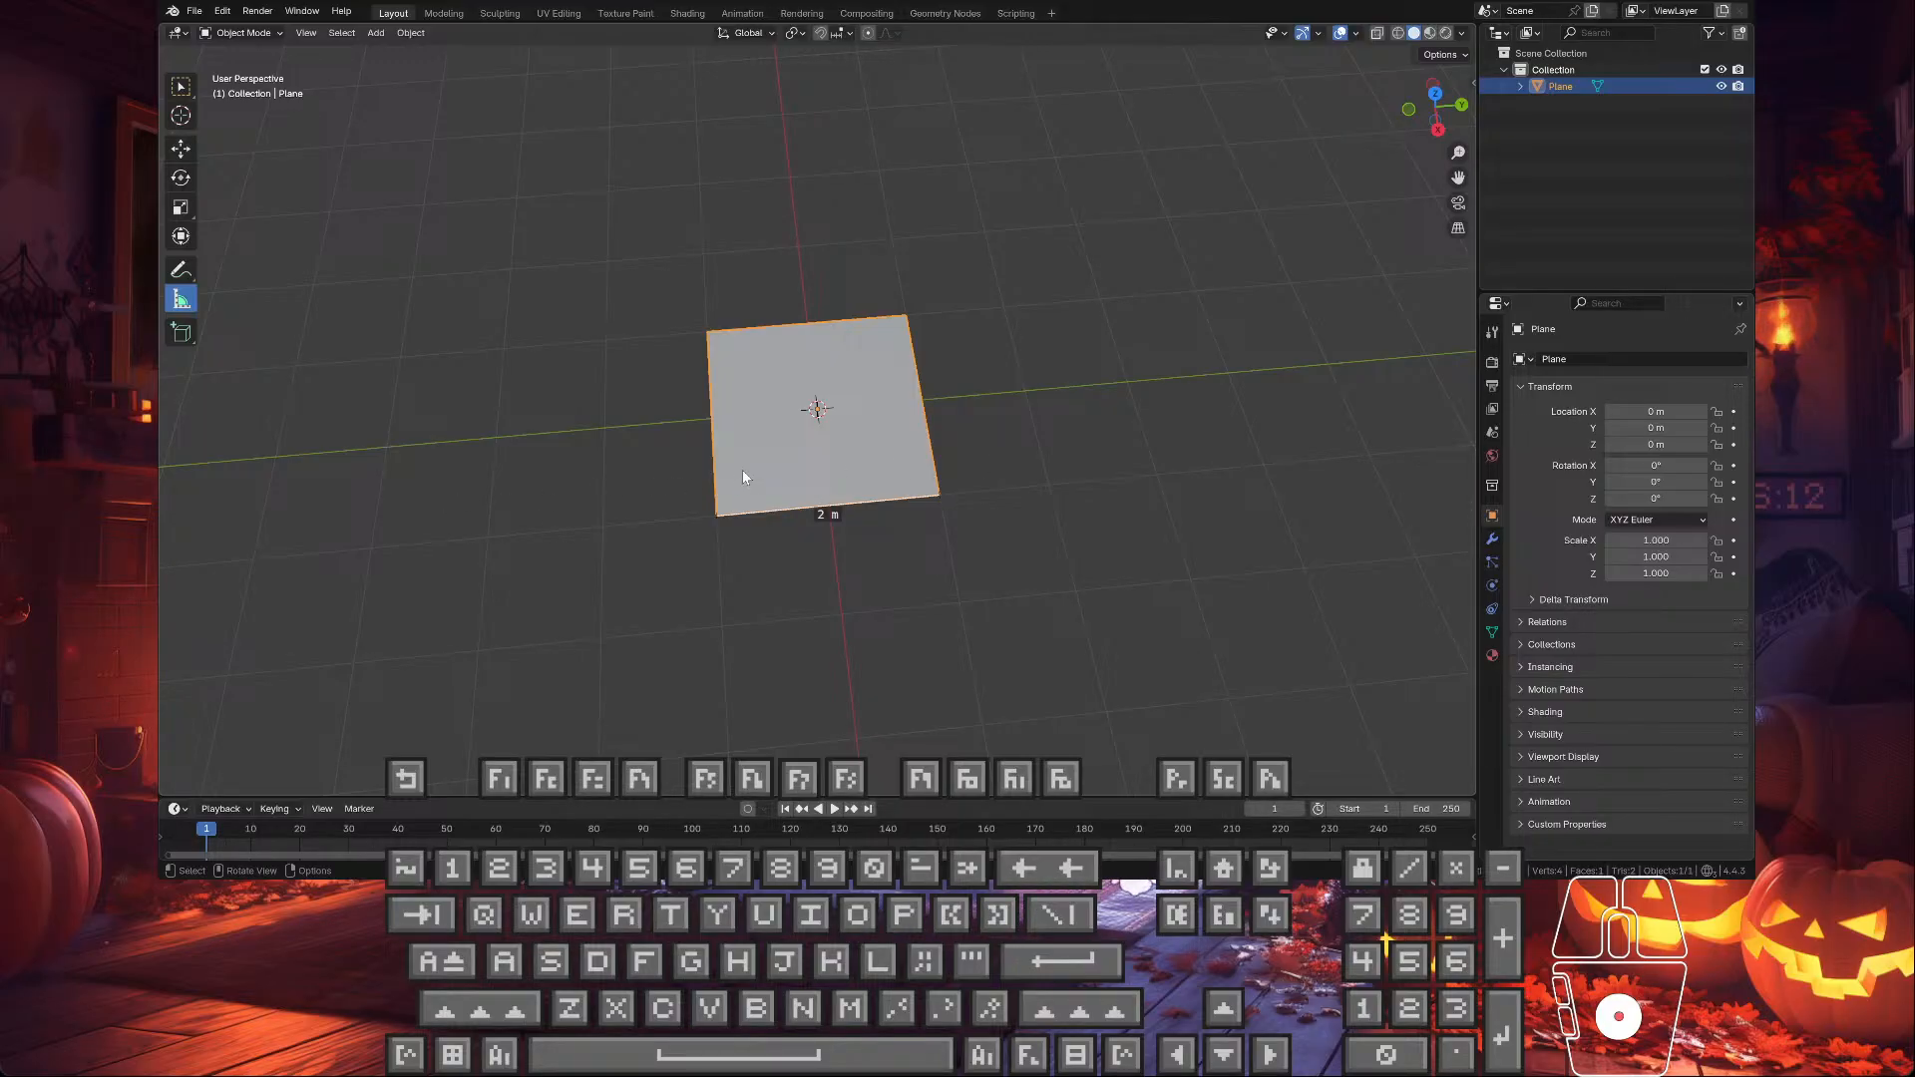
- Edit the plane in edge select mode with snapping enabled and extrude one side edge into a second adjoining square
key("Tab")
middle_click_drag(742, 476, 635, 371)
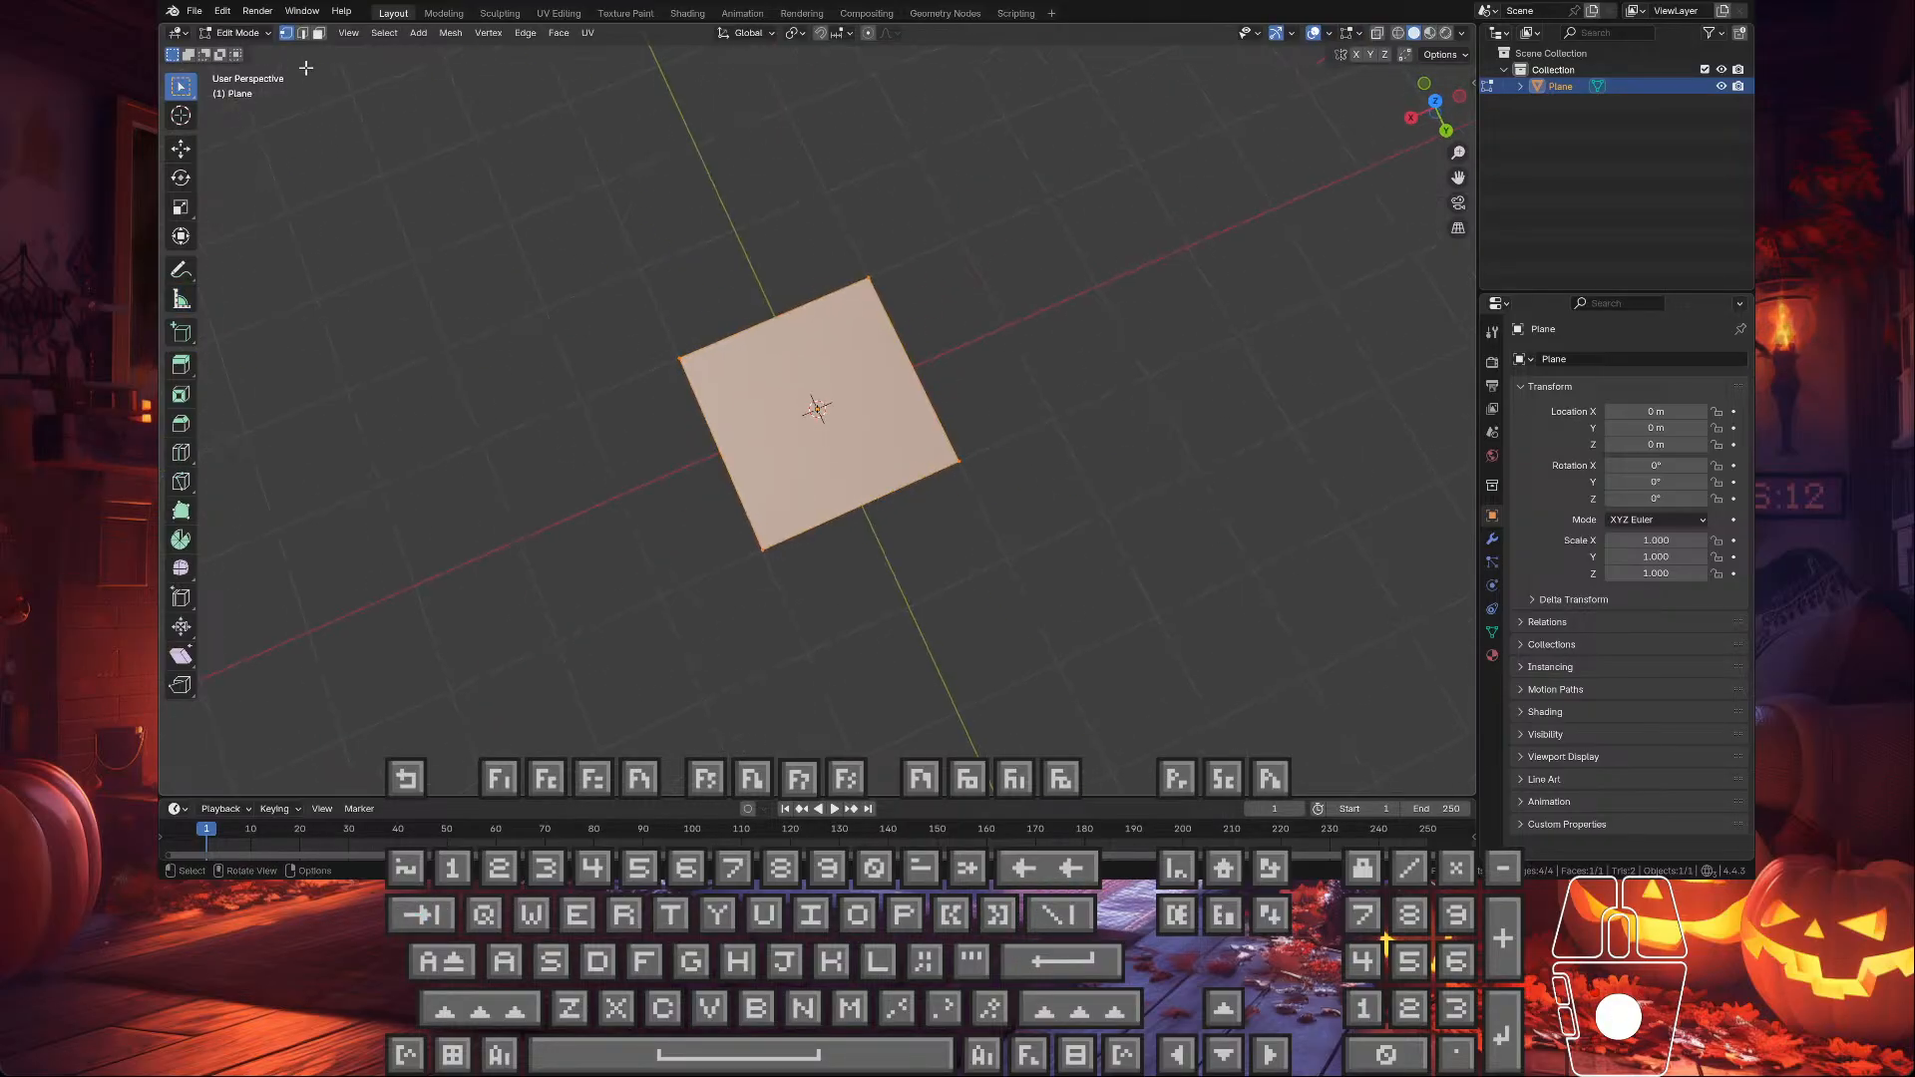
left_click(304, 34)
left_click(874, 365)
scroll(966, 365, "down", 3)
middle_click_drag(969, 363, 931, 304)
left_click(823, 34)
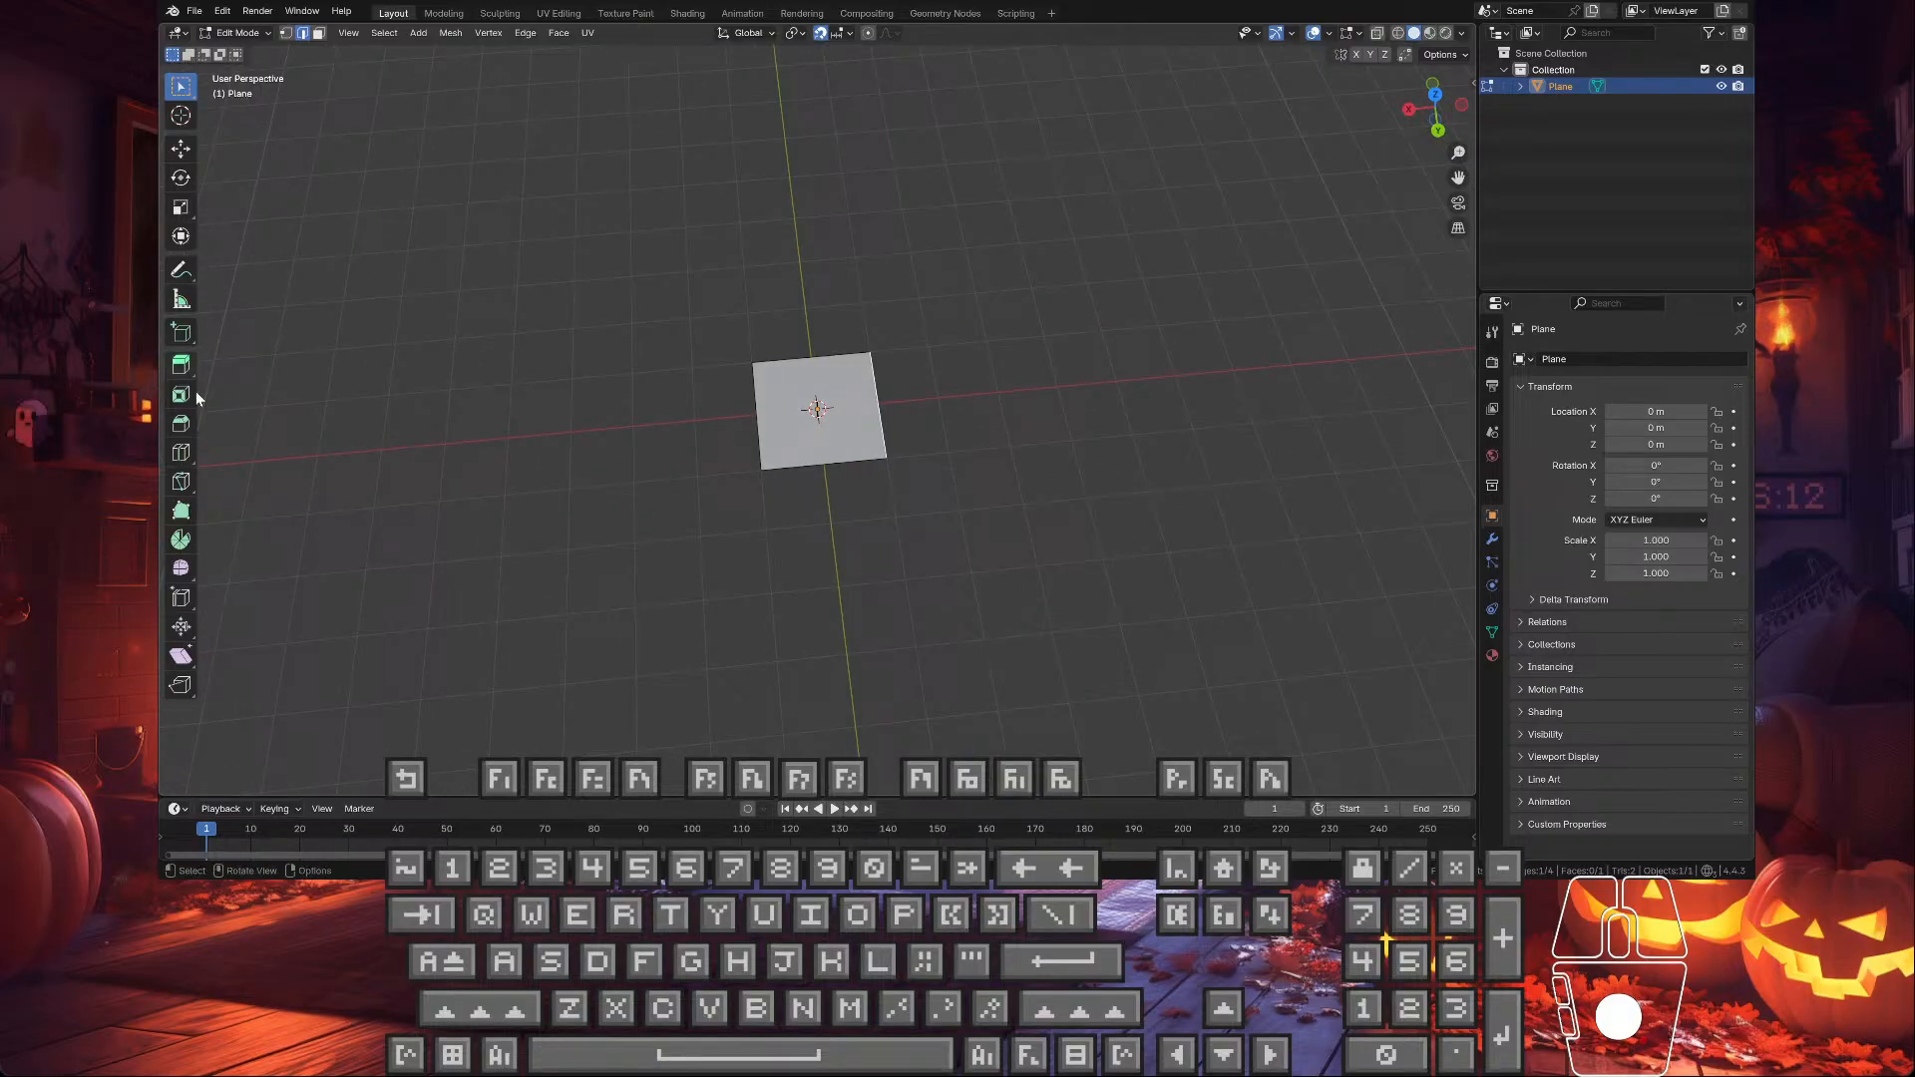
left_click(181, 148)
key("e")
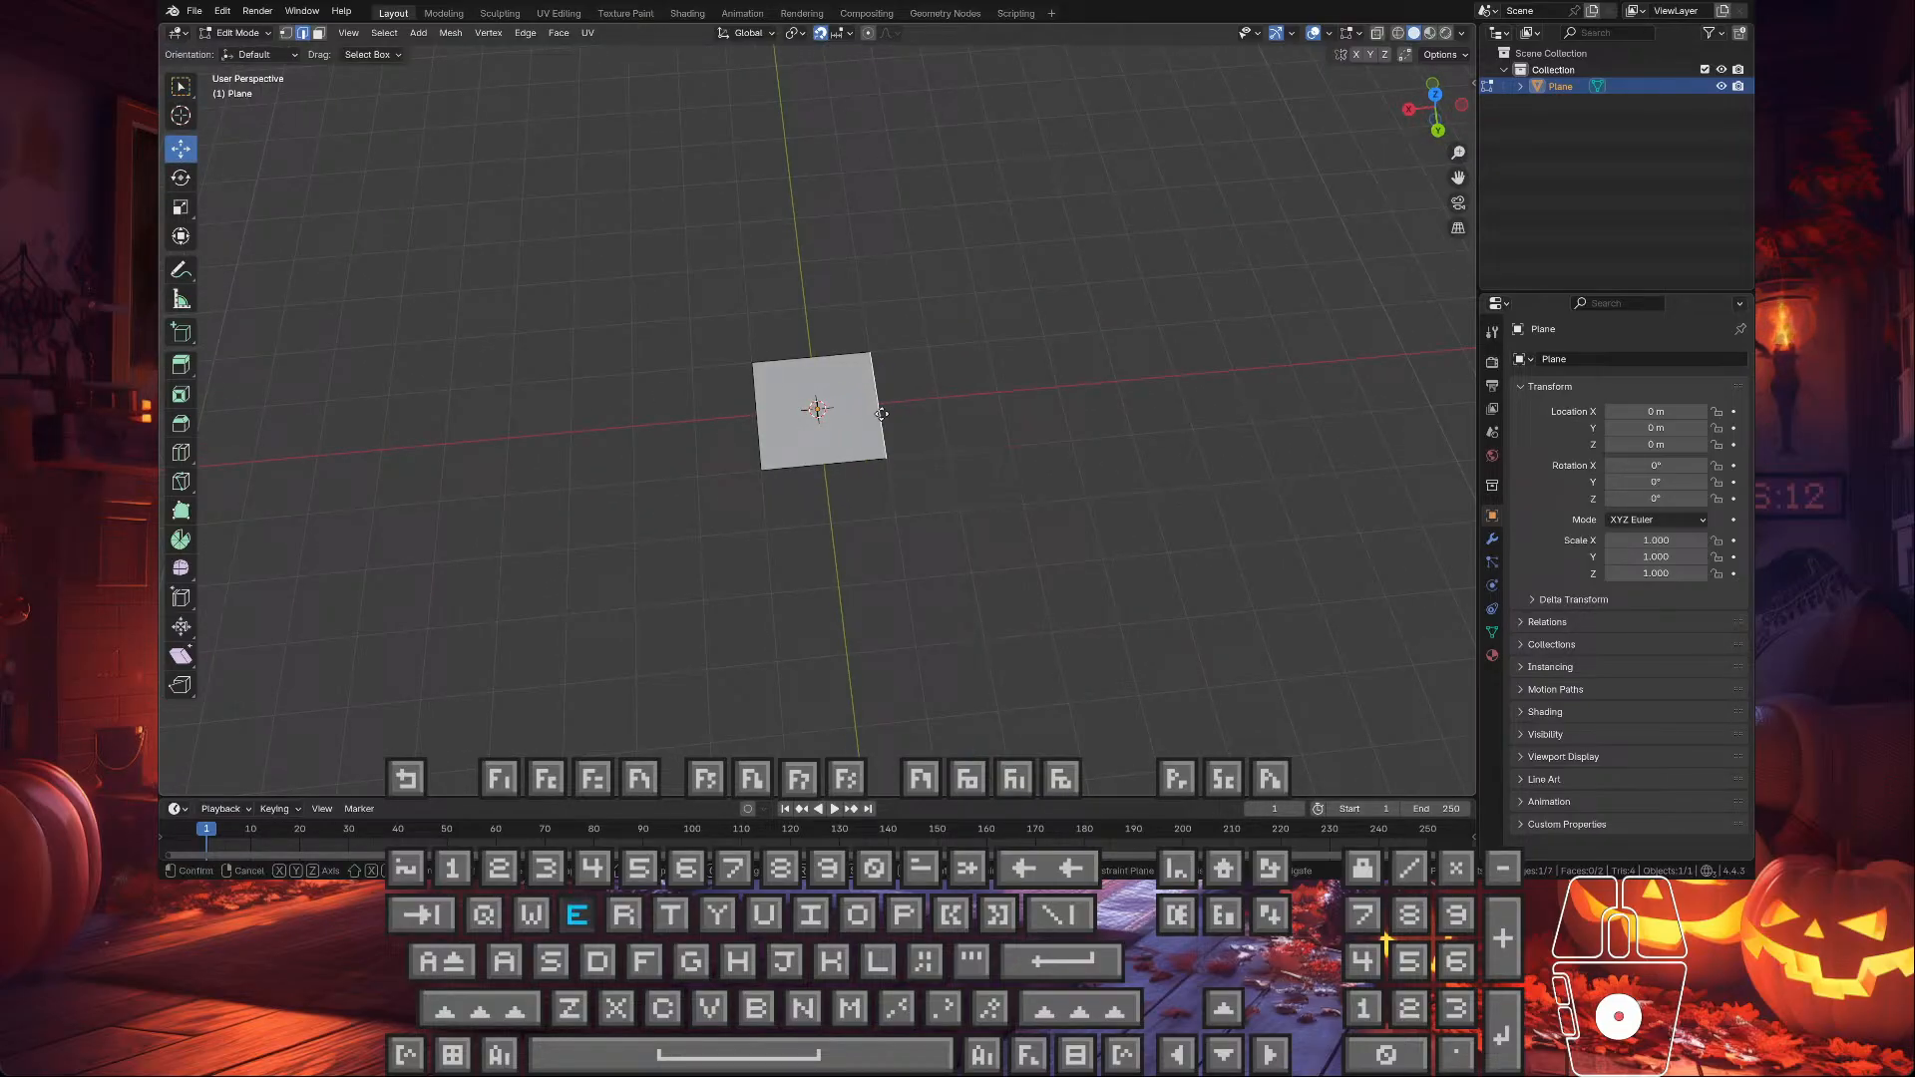
left_click(950, 365)
- Extrude two more squares from the outer edges so that four connected squares form an S-shaped floor
left_click(927, 348)
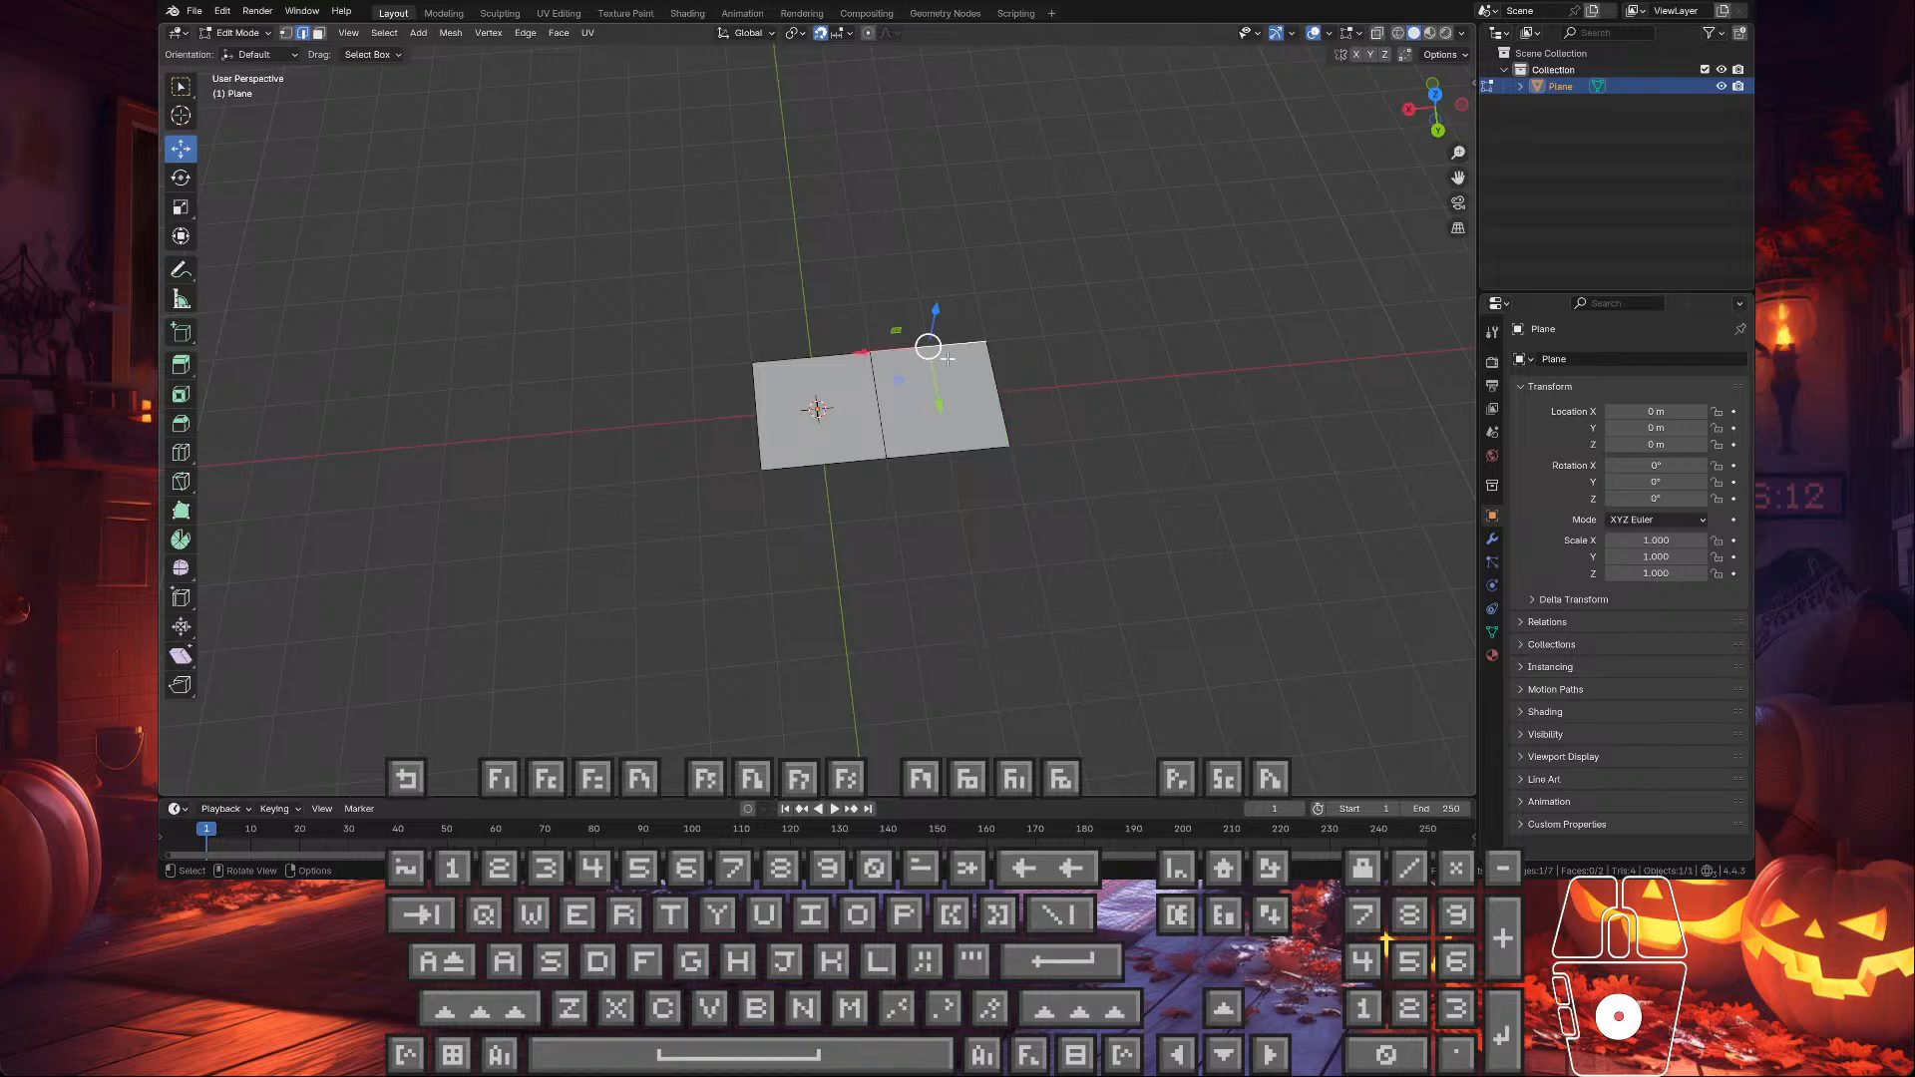
key("e")
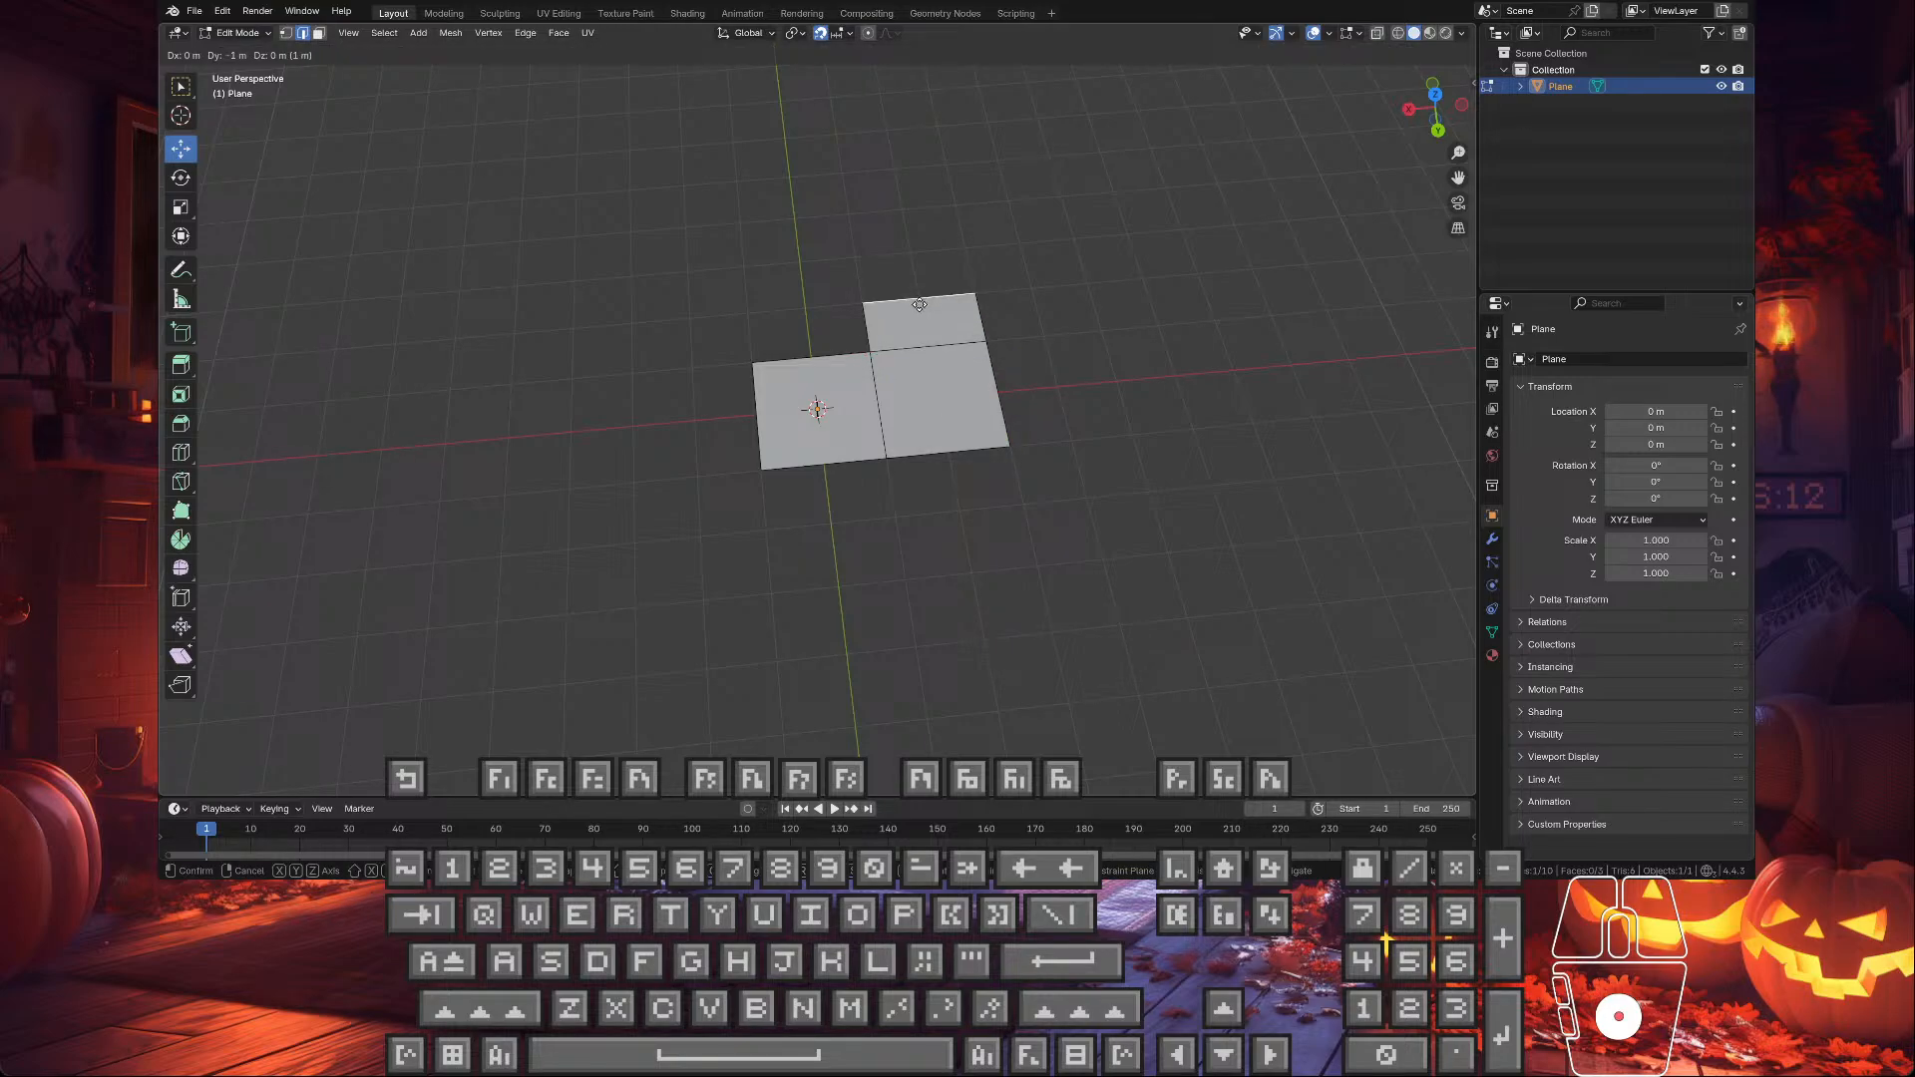
left_click(917, 304)
left_click(967, 295)
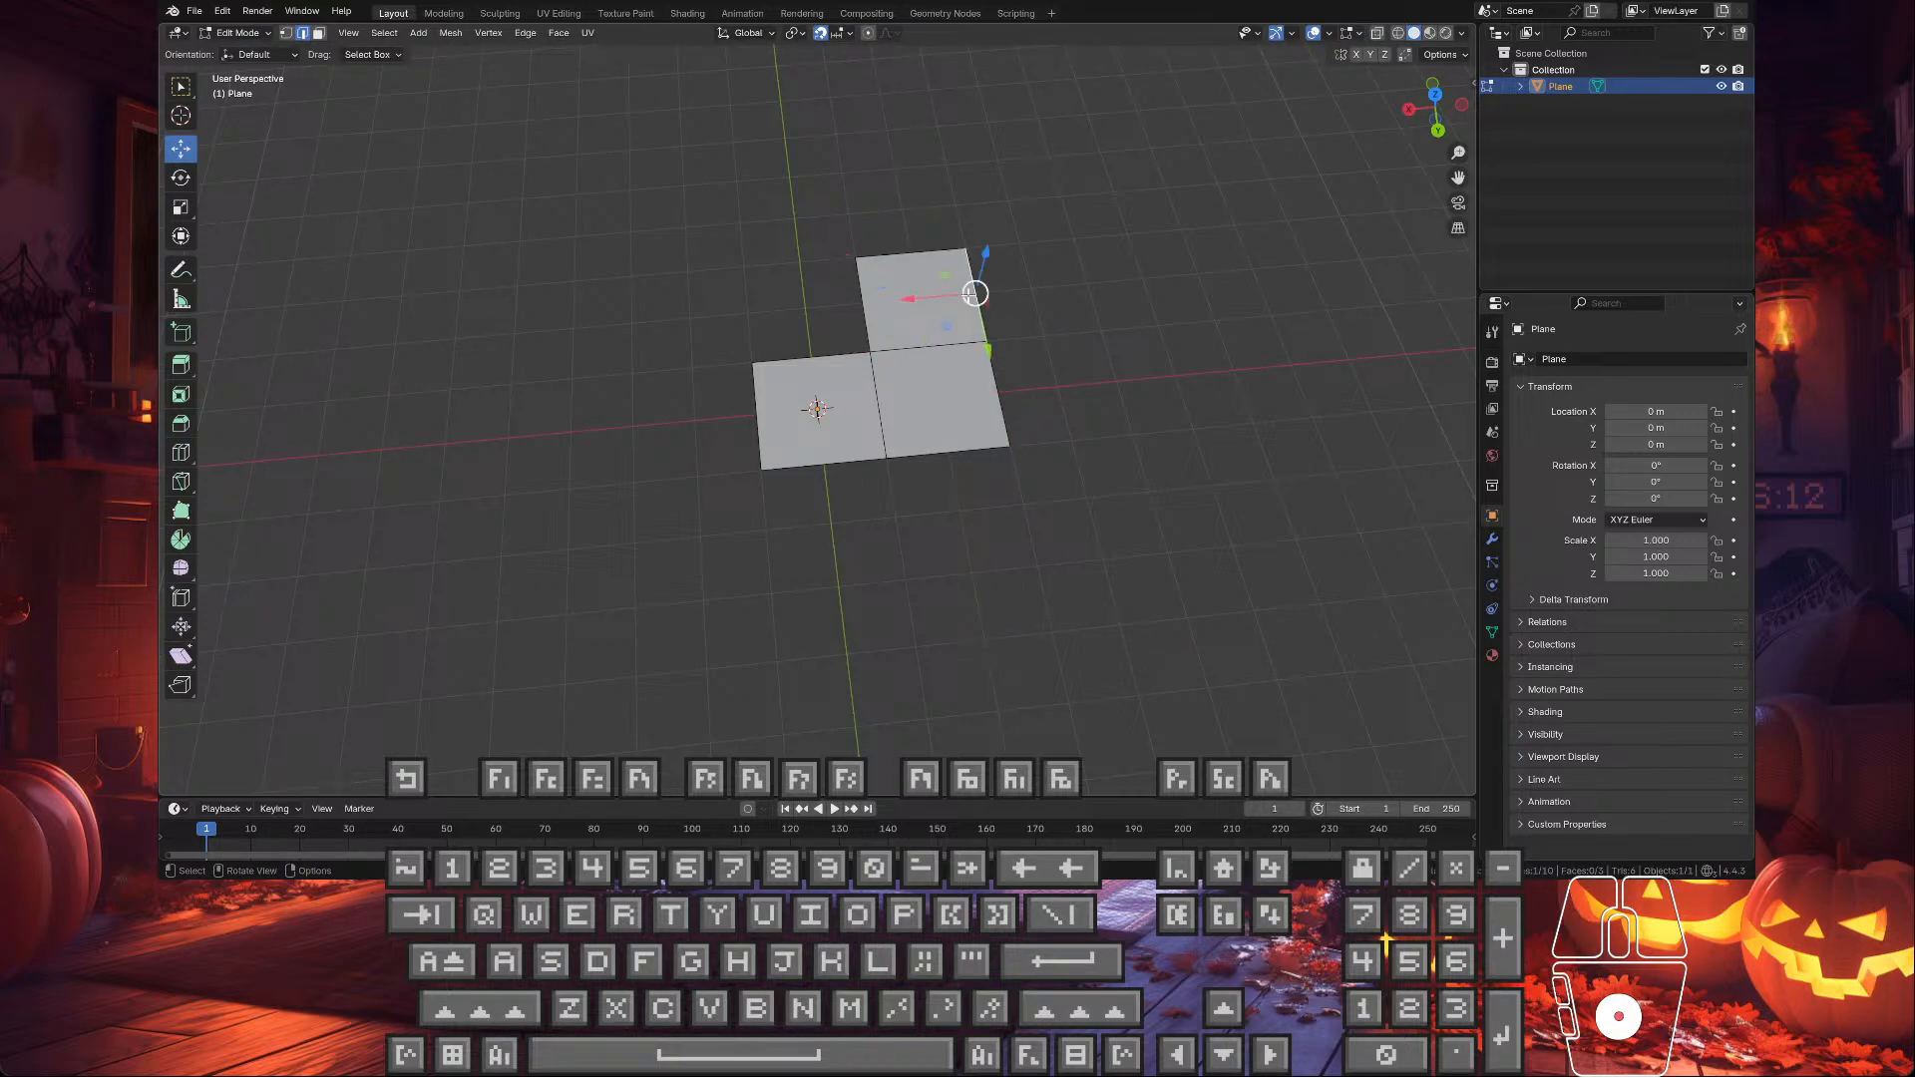
key("e")
left_click(1097, 294)
middle_click_drag(1097, 294, 949, 236)
scroll(856, 371, "up", 5)
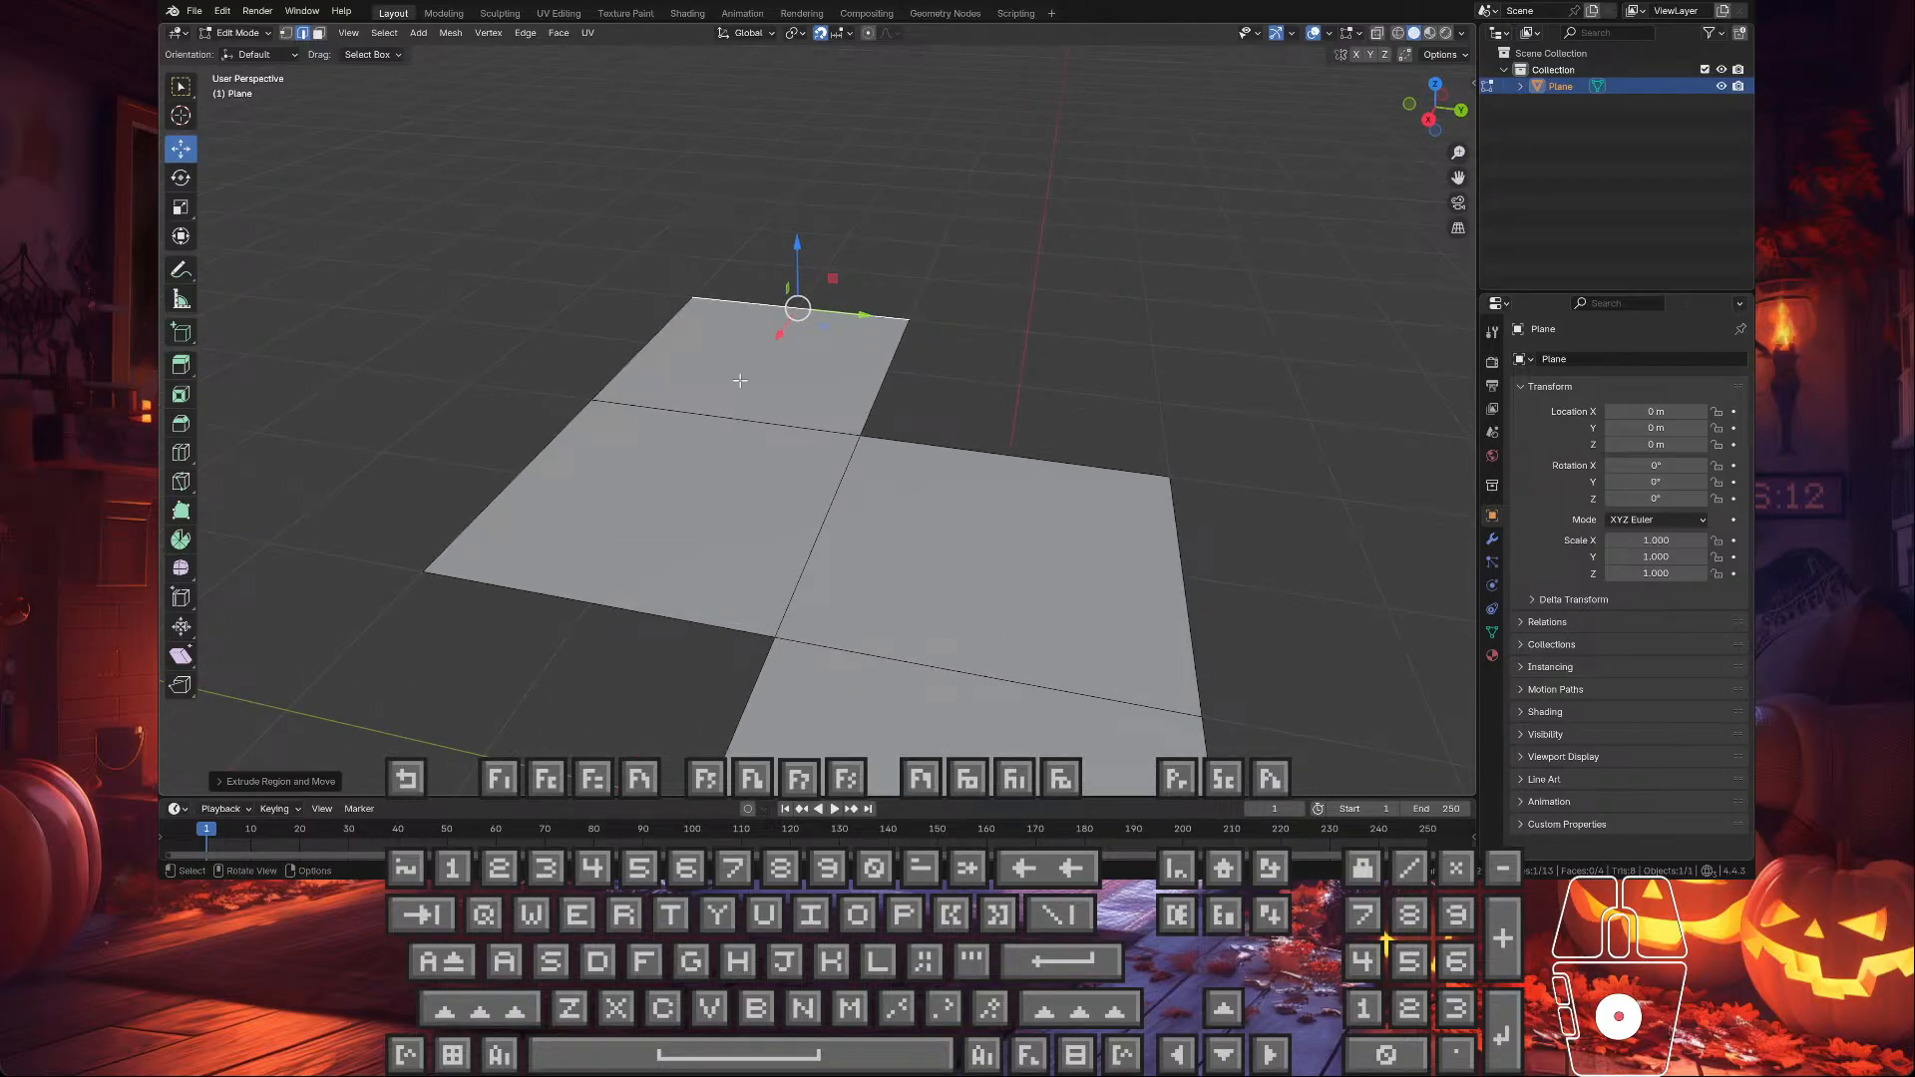
left_click(1154, 312)
scroll(1154, 312, "down", 2)
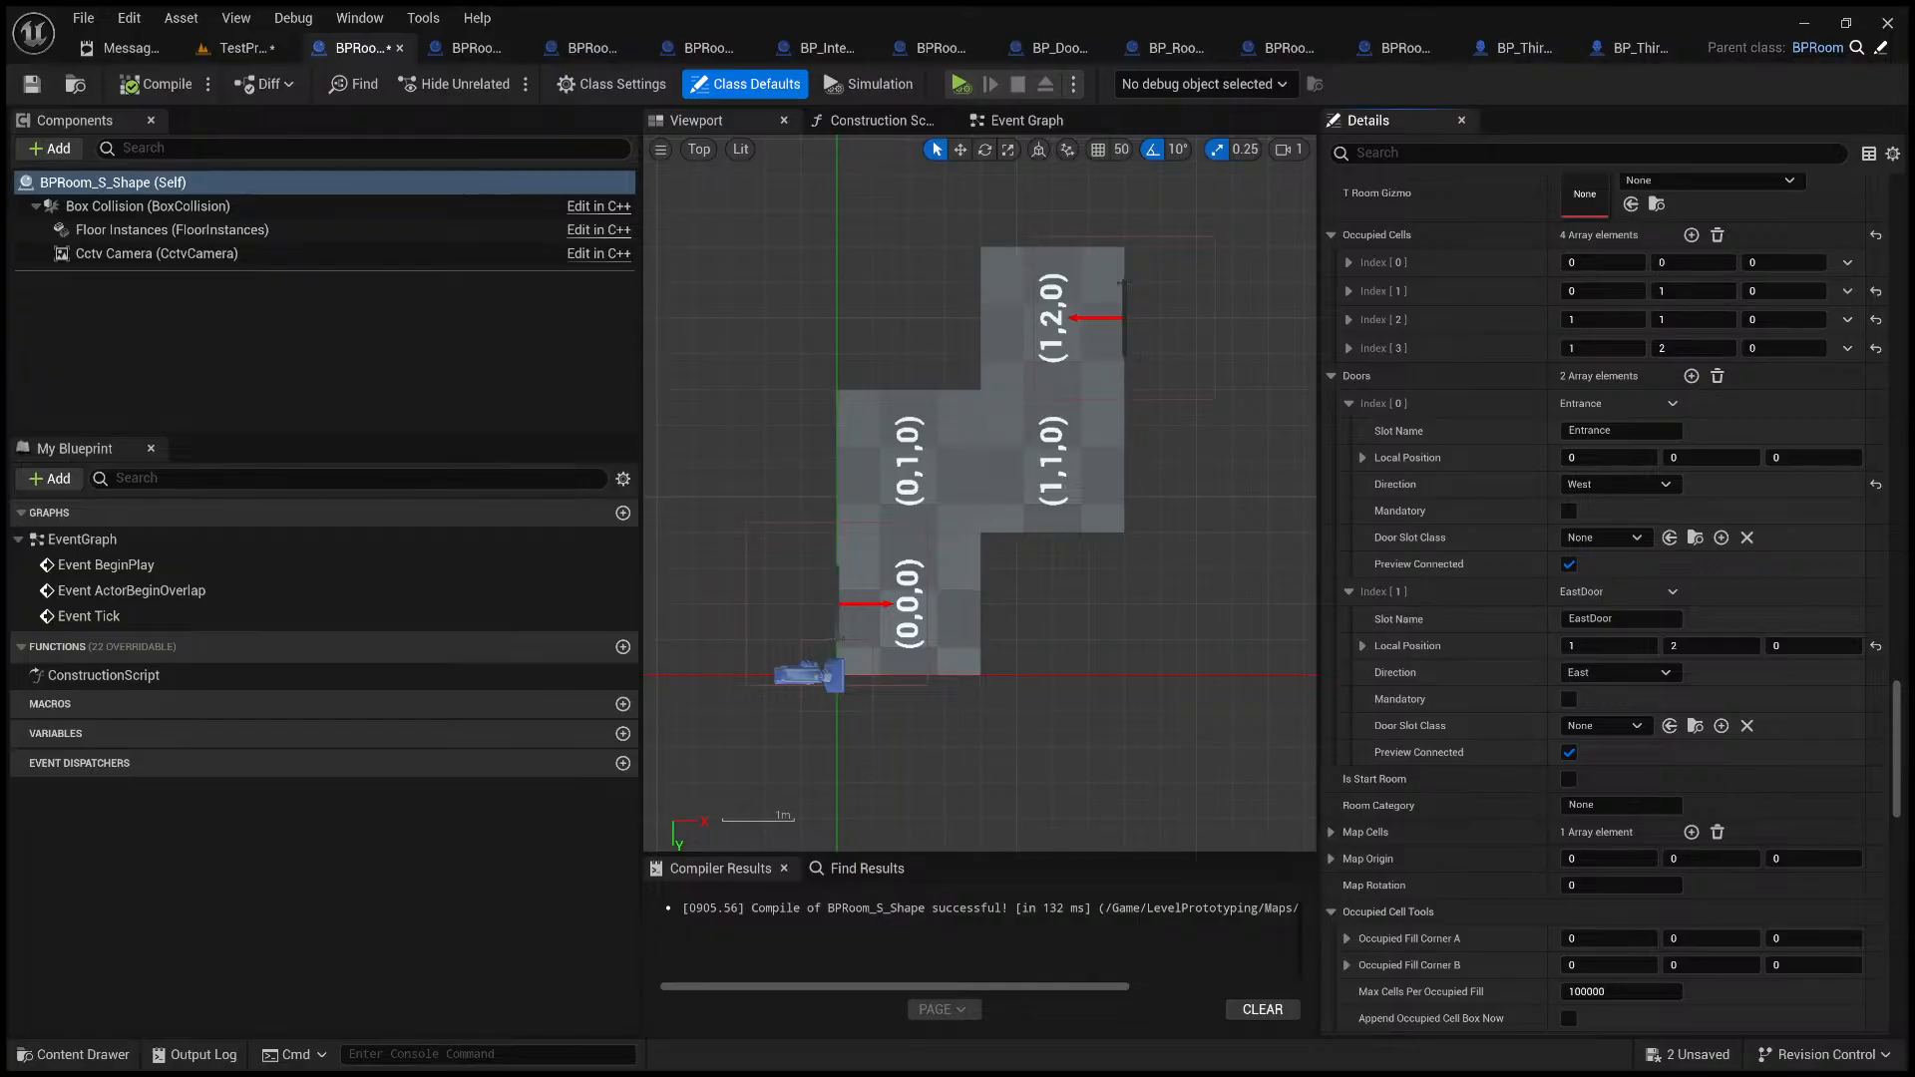
- Switch back to Unreal and review the Map Cells, Map Origin and Occupied Cells settings of BPRoom_S_Shape
scroll(1606, 599, "up", 2)
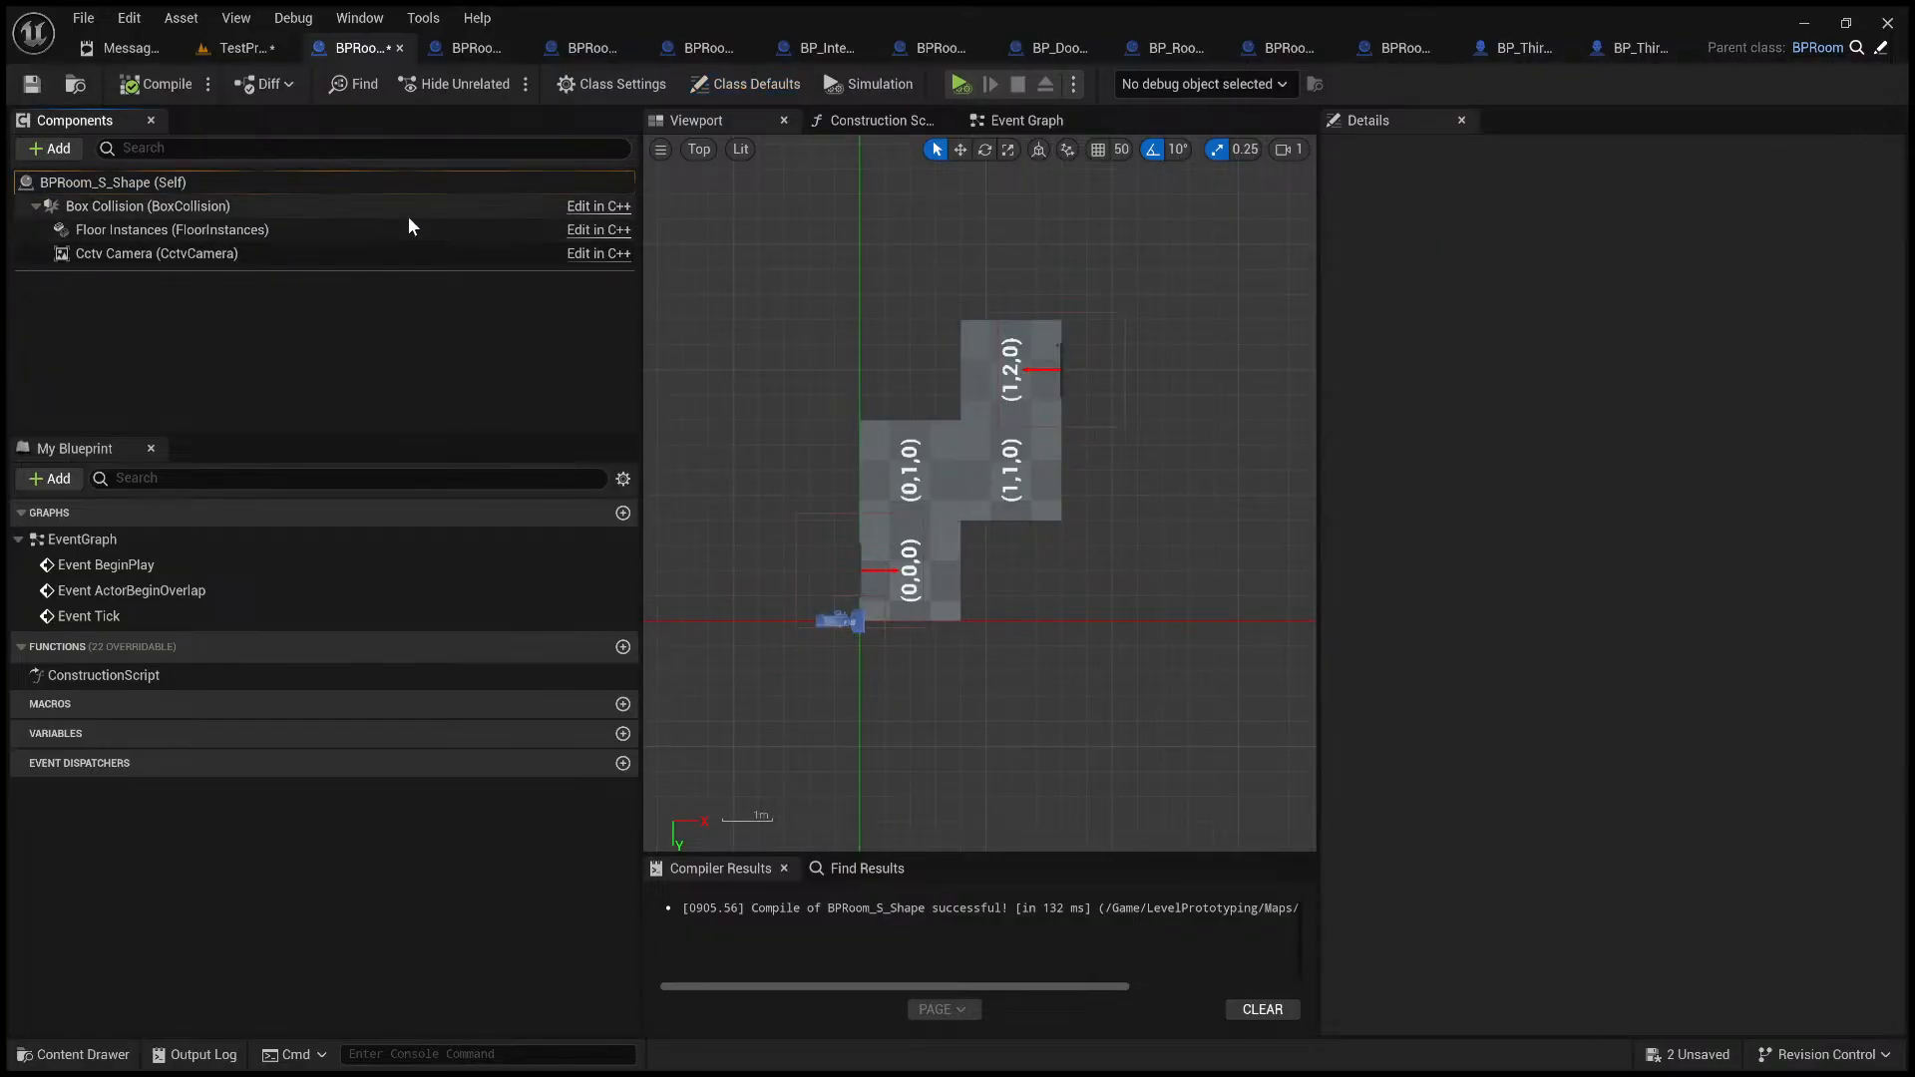
left_click(330, 183)
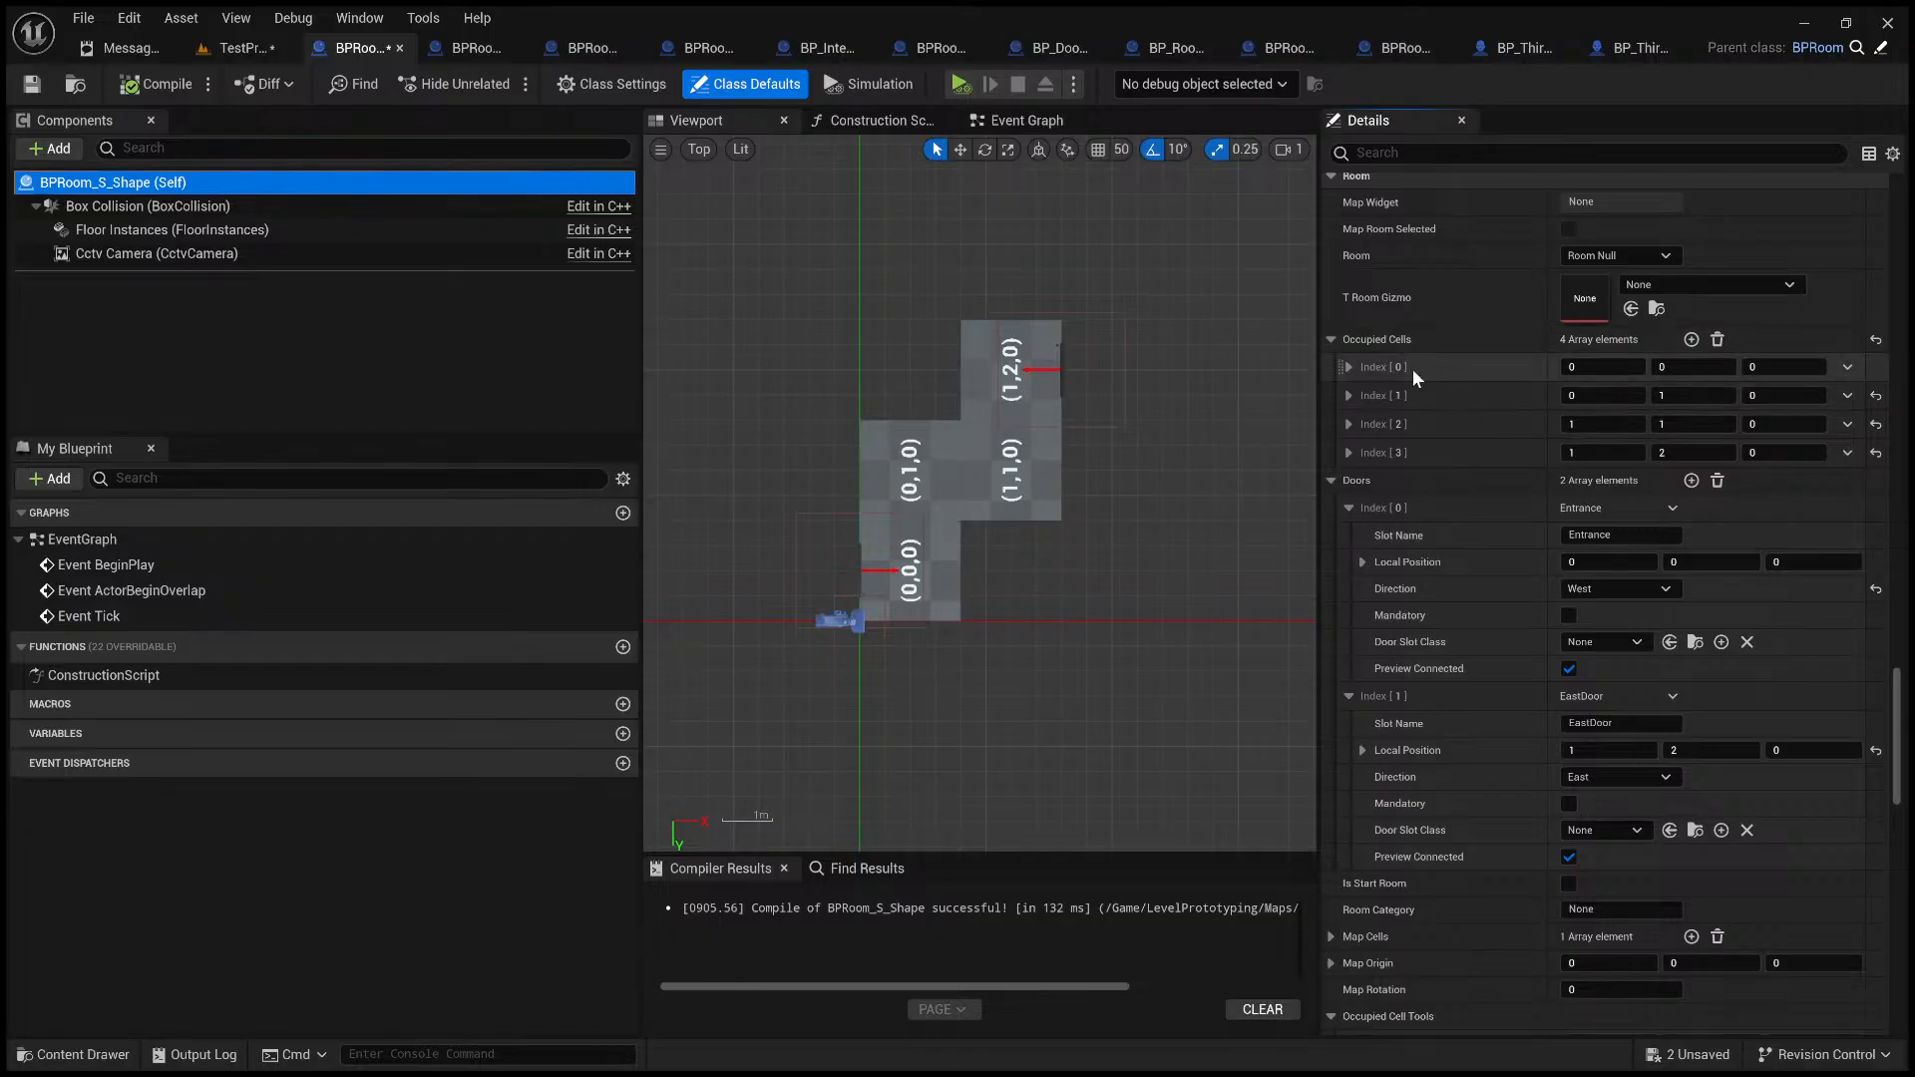
left_click(1330, 480)
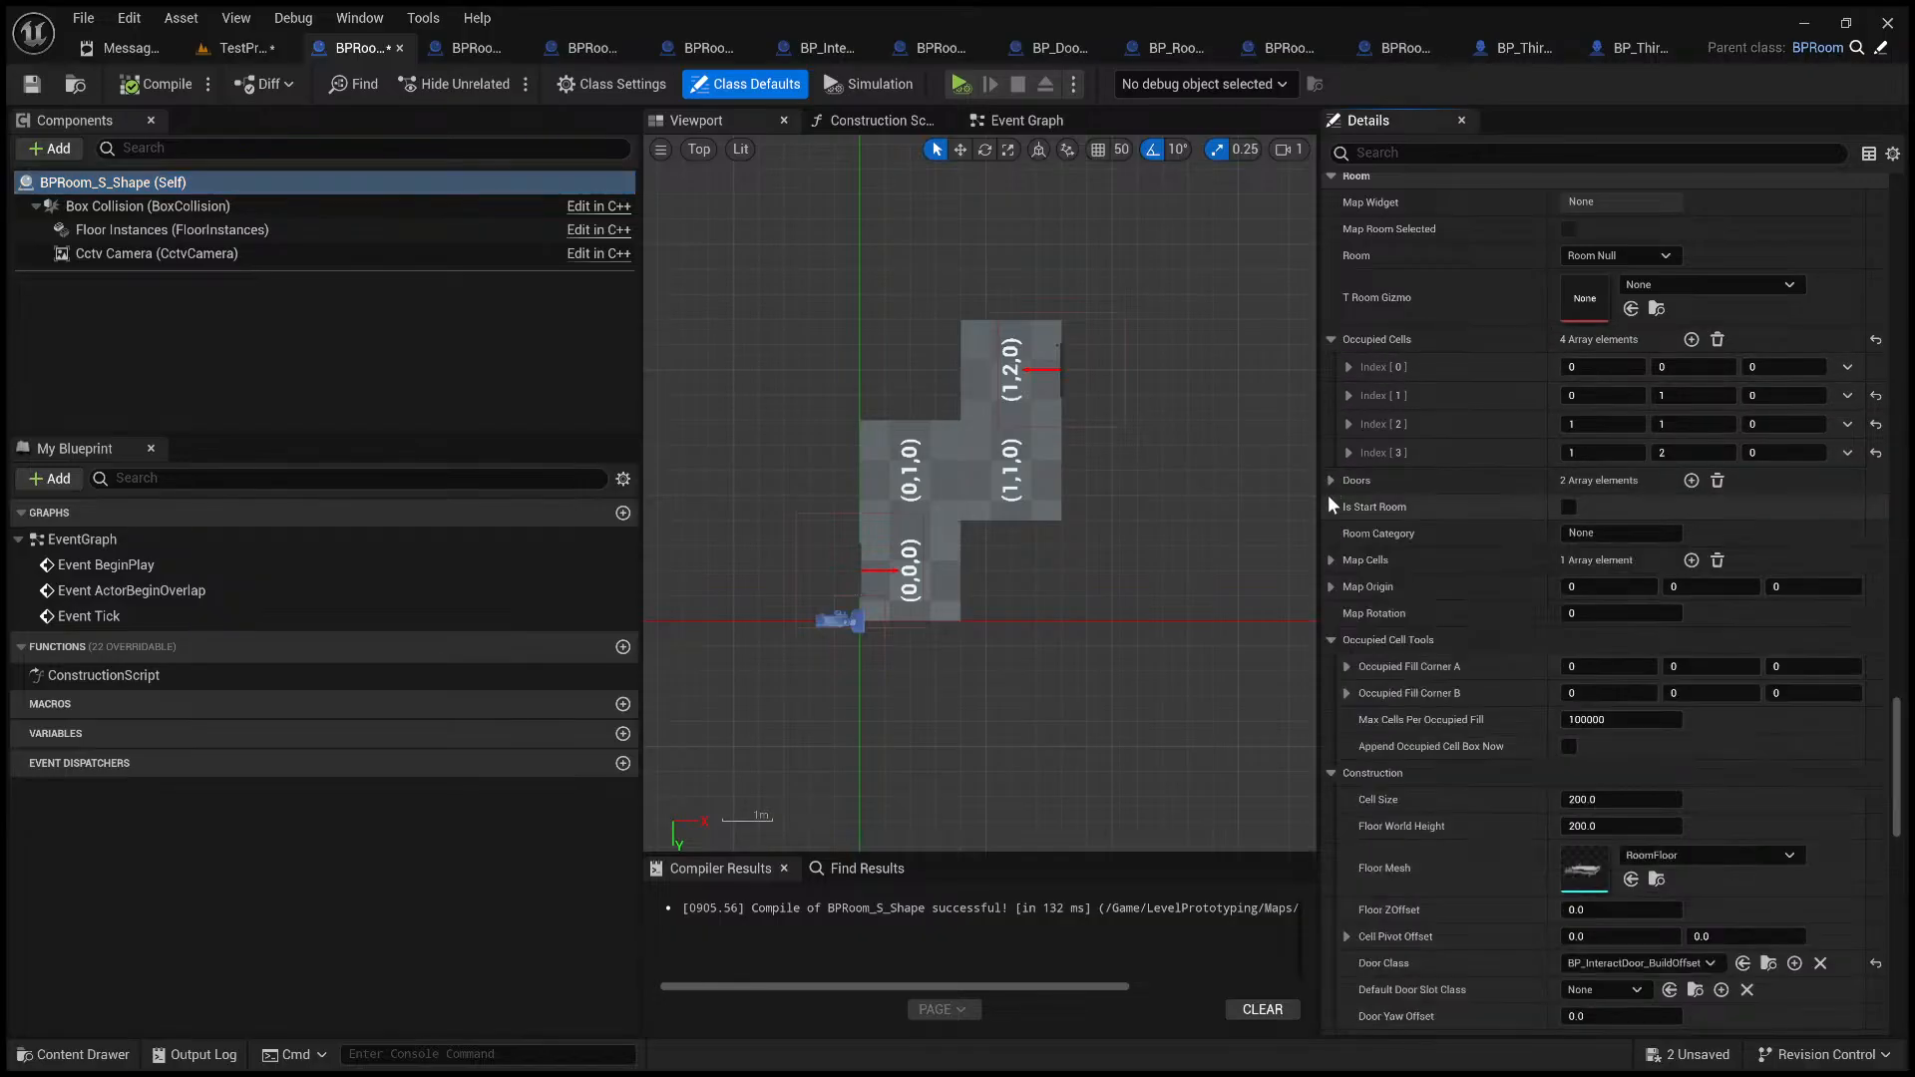
left_click(1331, 586)
left_click(1331, 560)
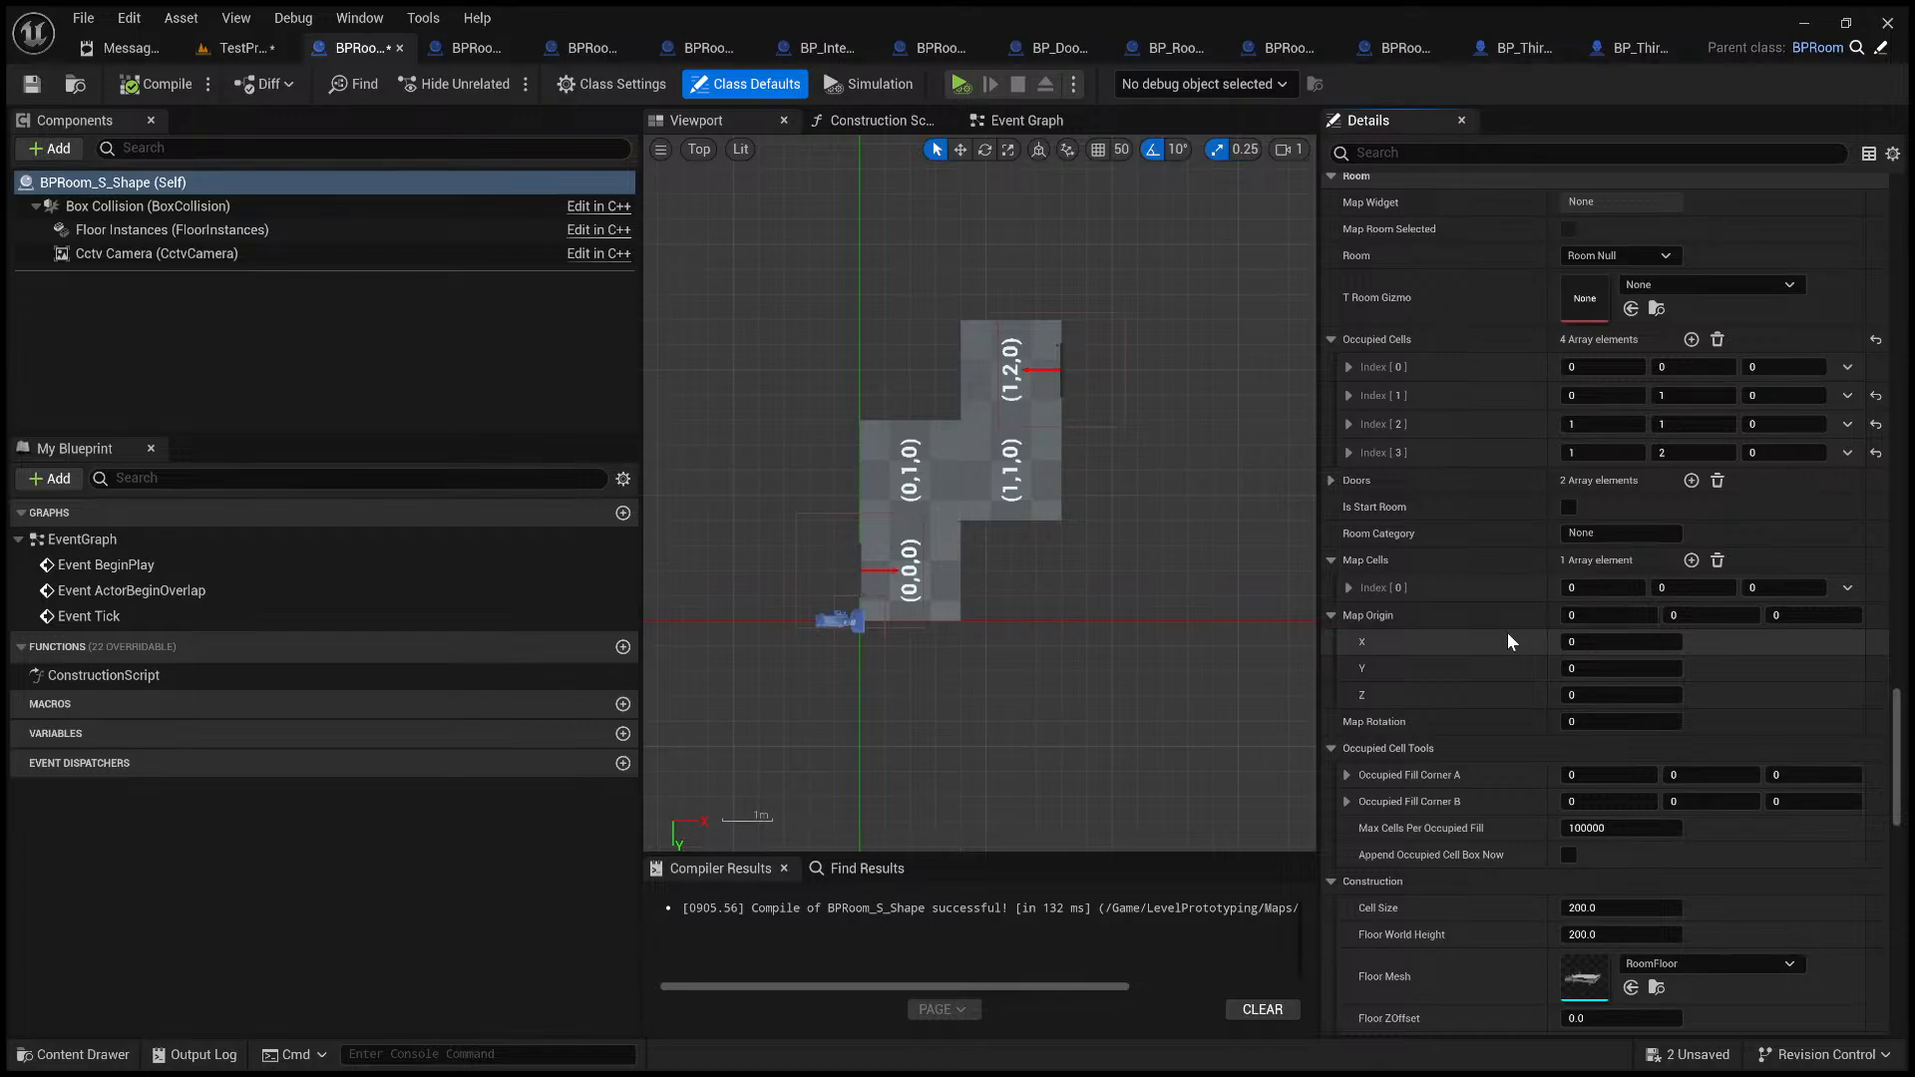
left_click(1332, 615)
left_click(1331, 562)
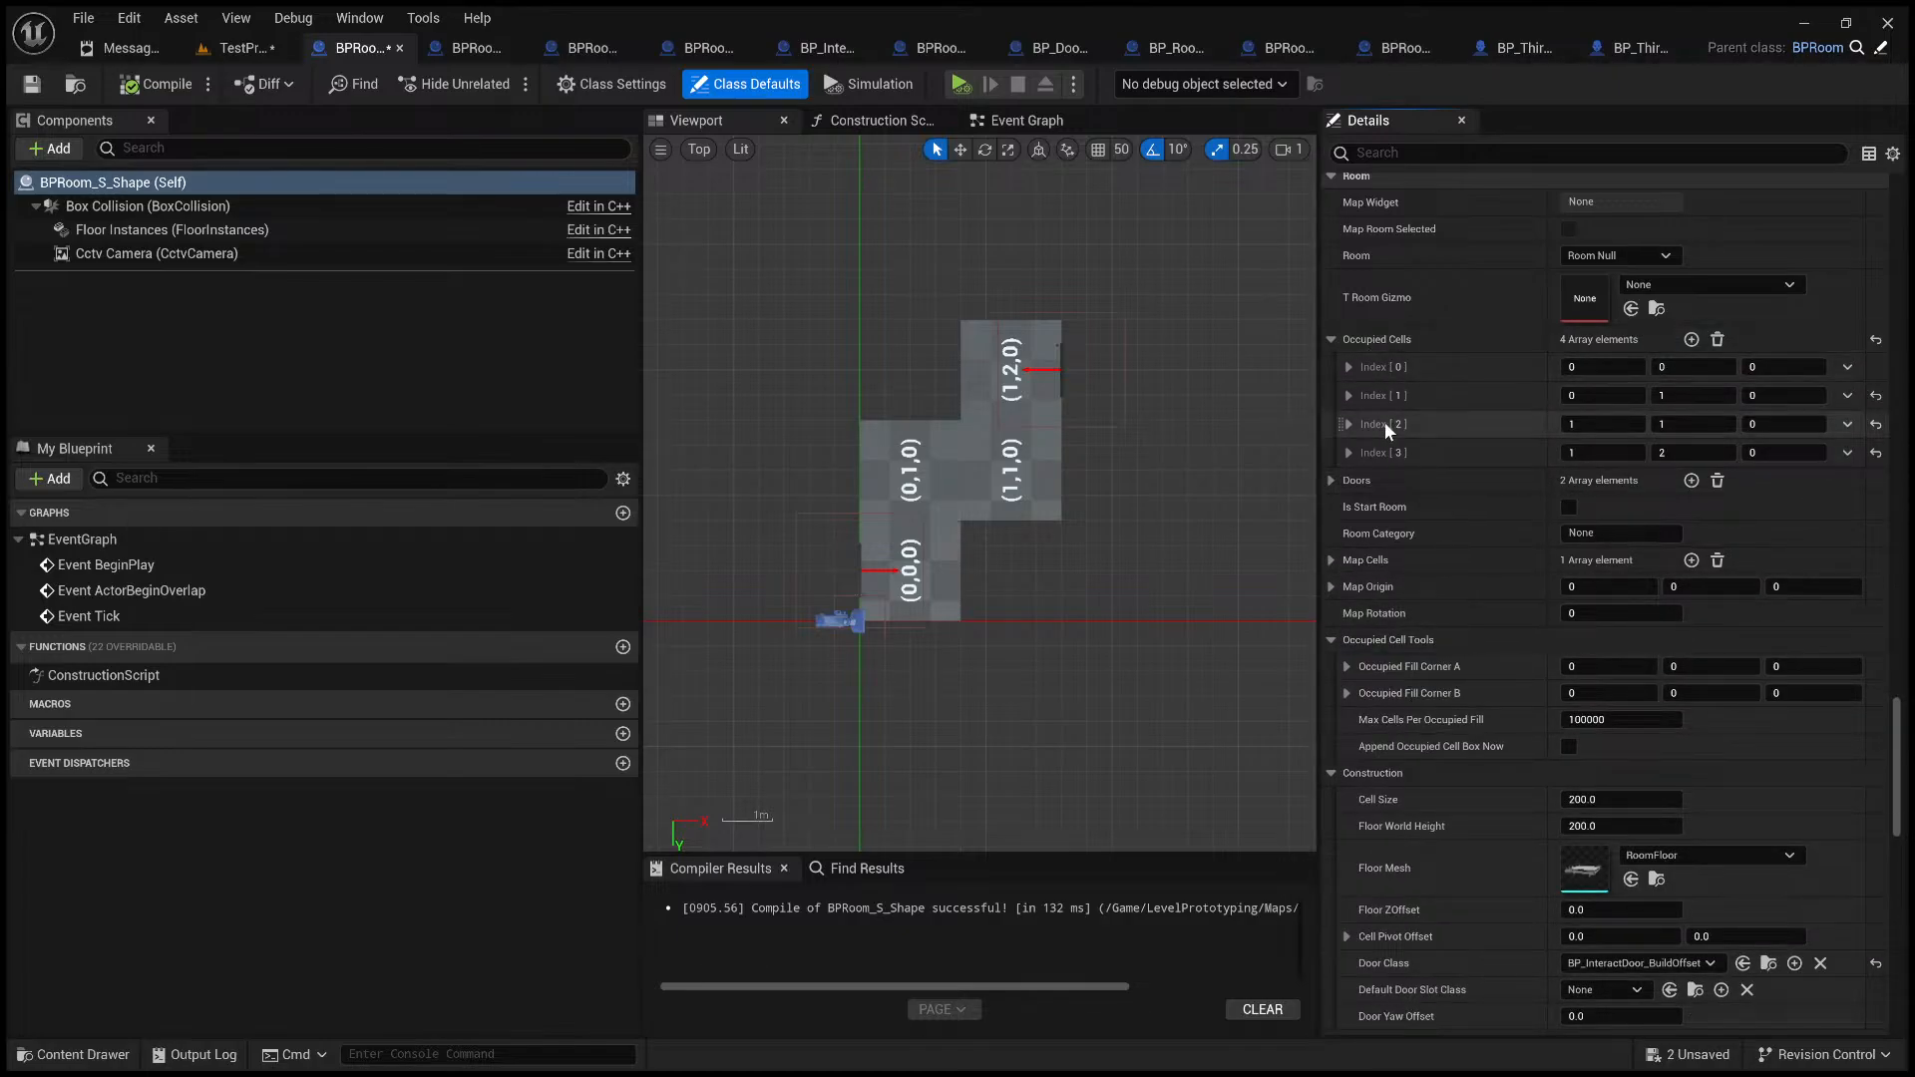
scroll(1385, 420, "up", 1)
scroll(950, 387, "up", 2)
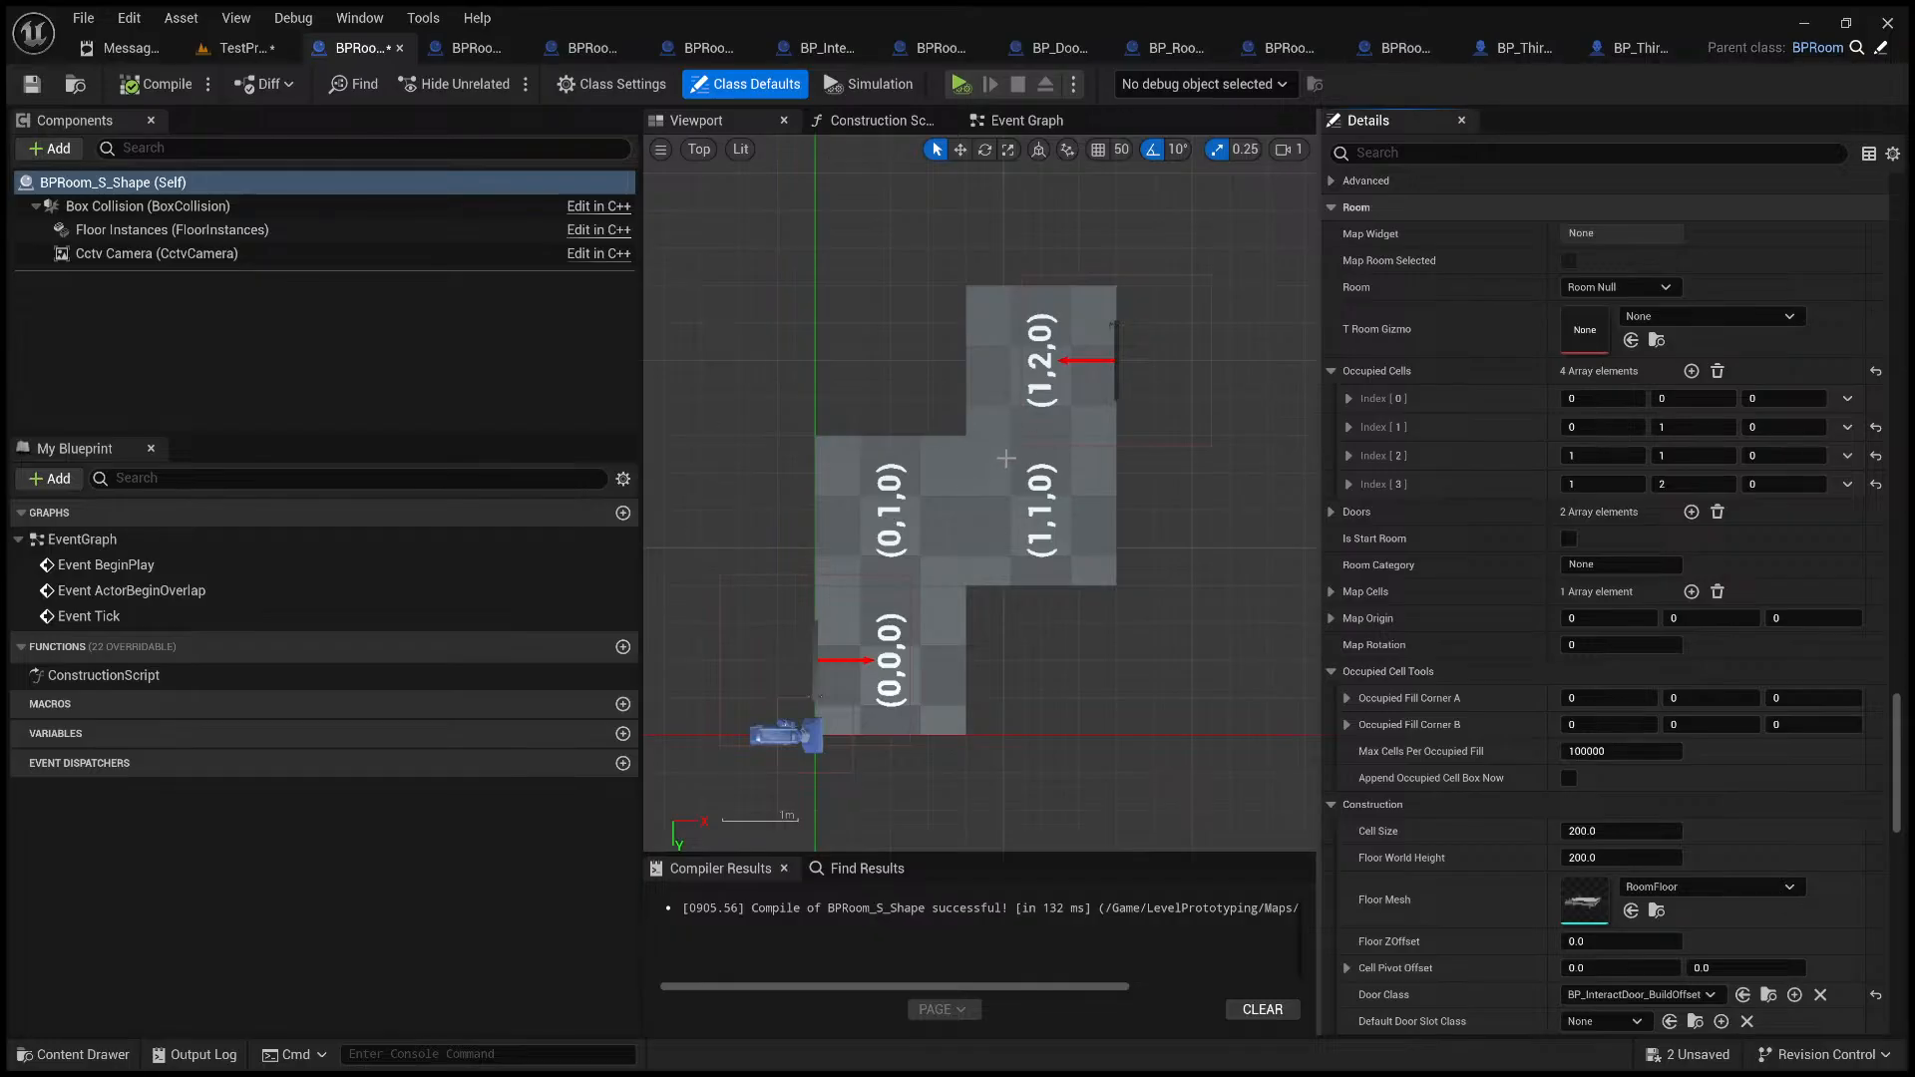
- Check the LevelGenerator's Room Library in the TestProgress level and review the S-shaped room's cells and doors in its preview
left_click(240, 47)
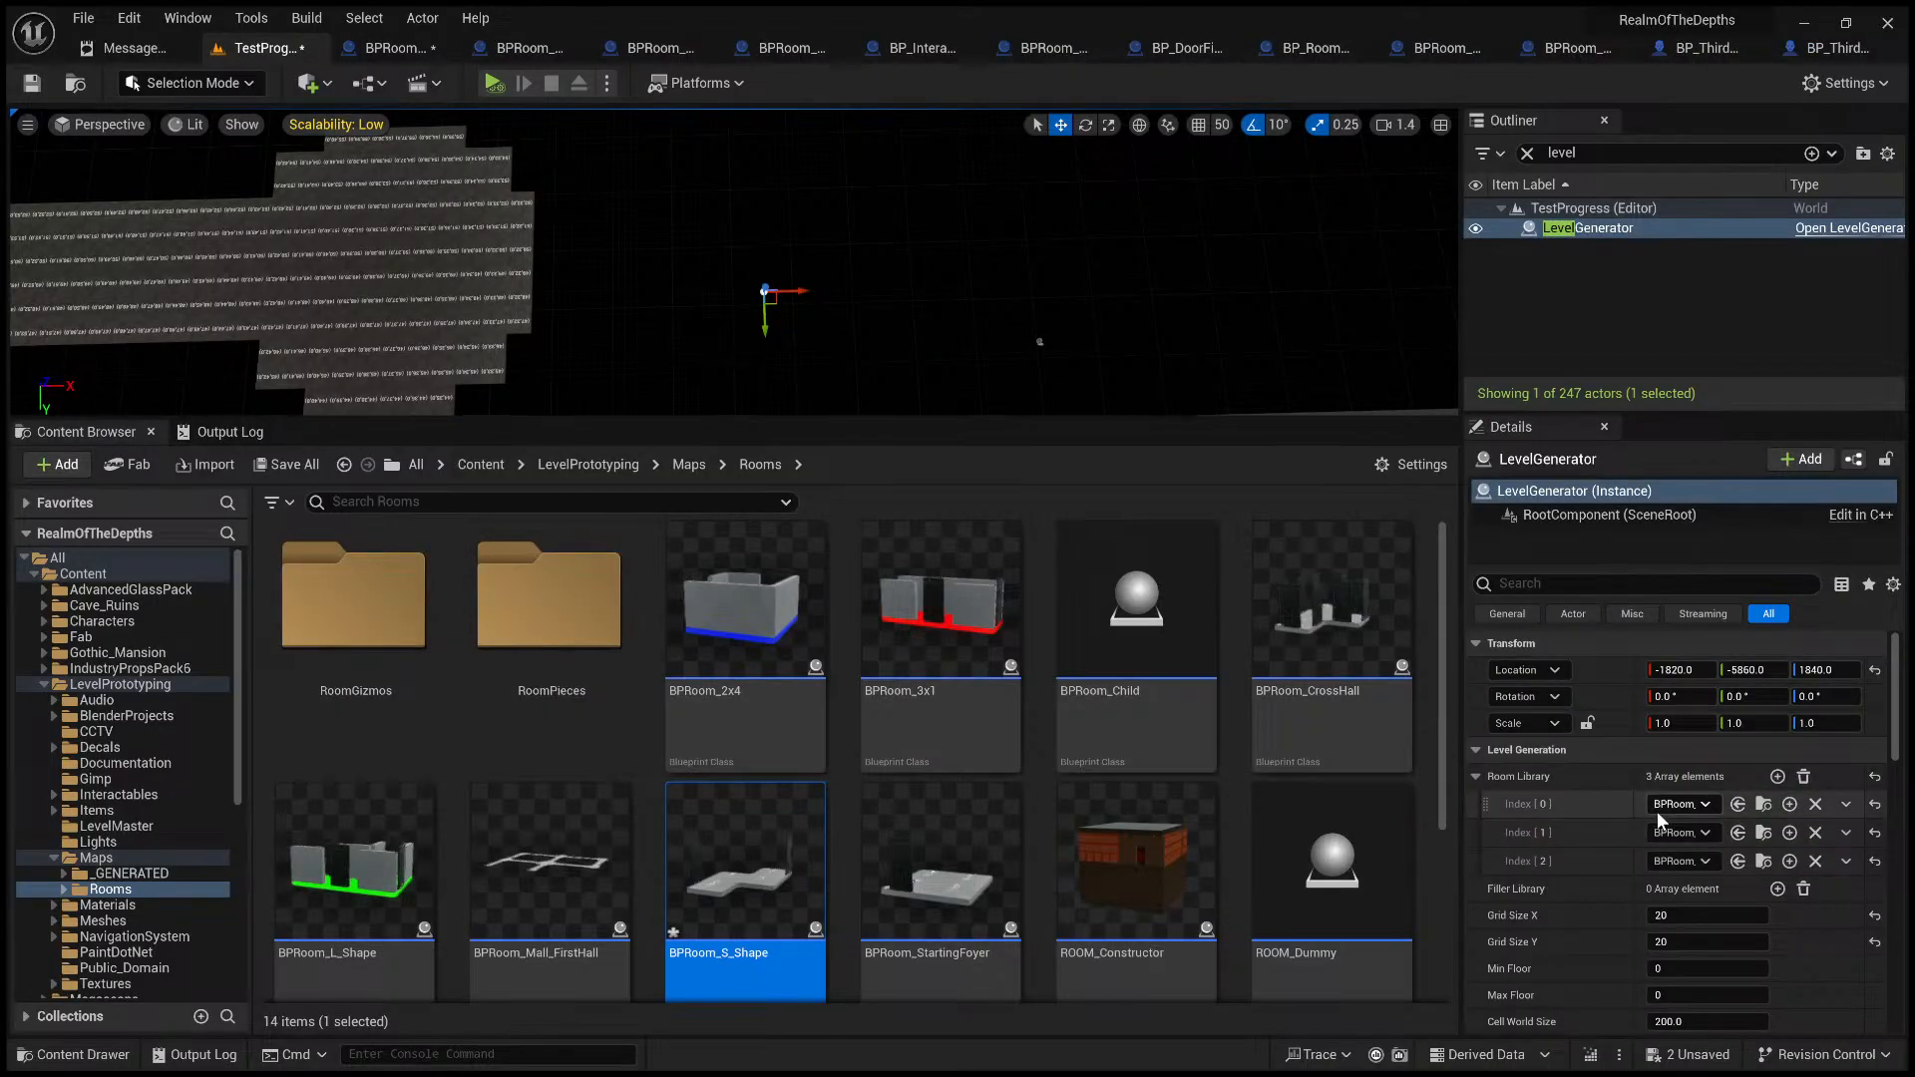
left_click(399, 46)
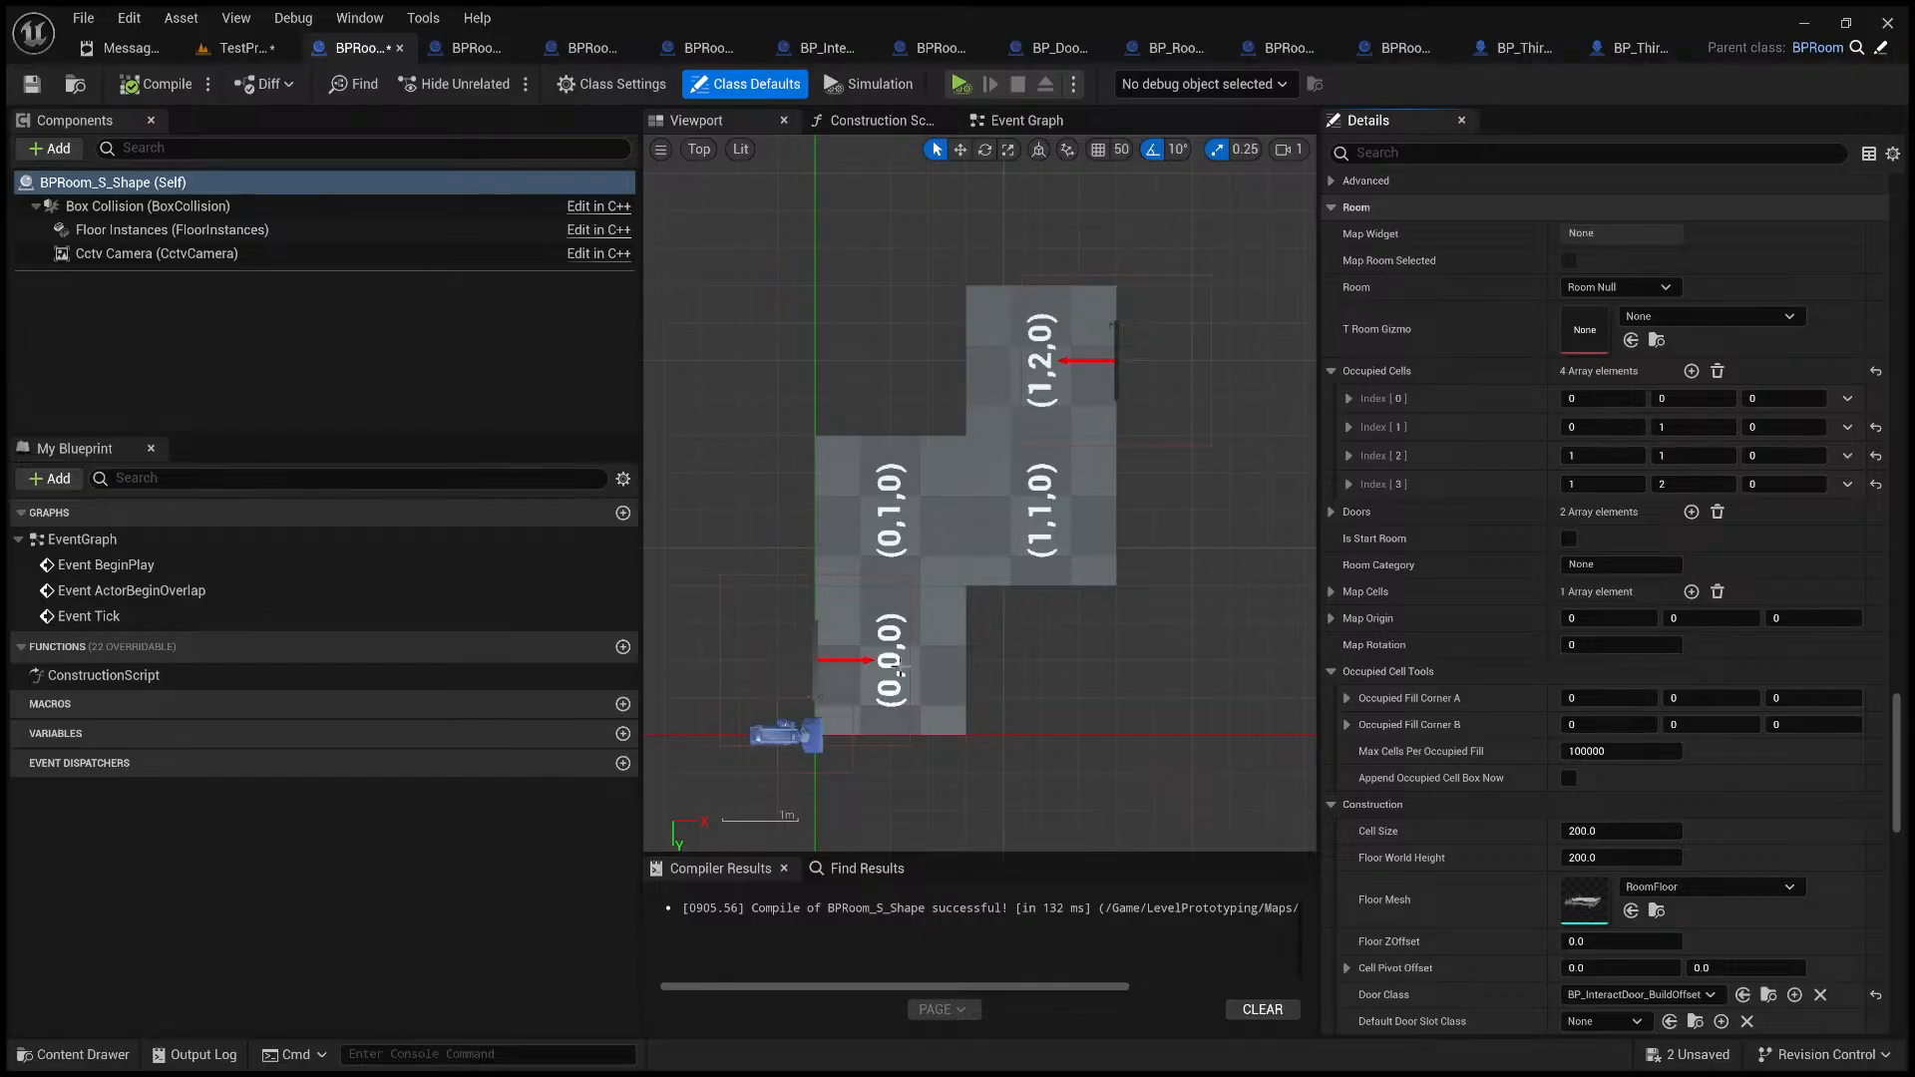
scroll(1231, 497, "down", 3)
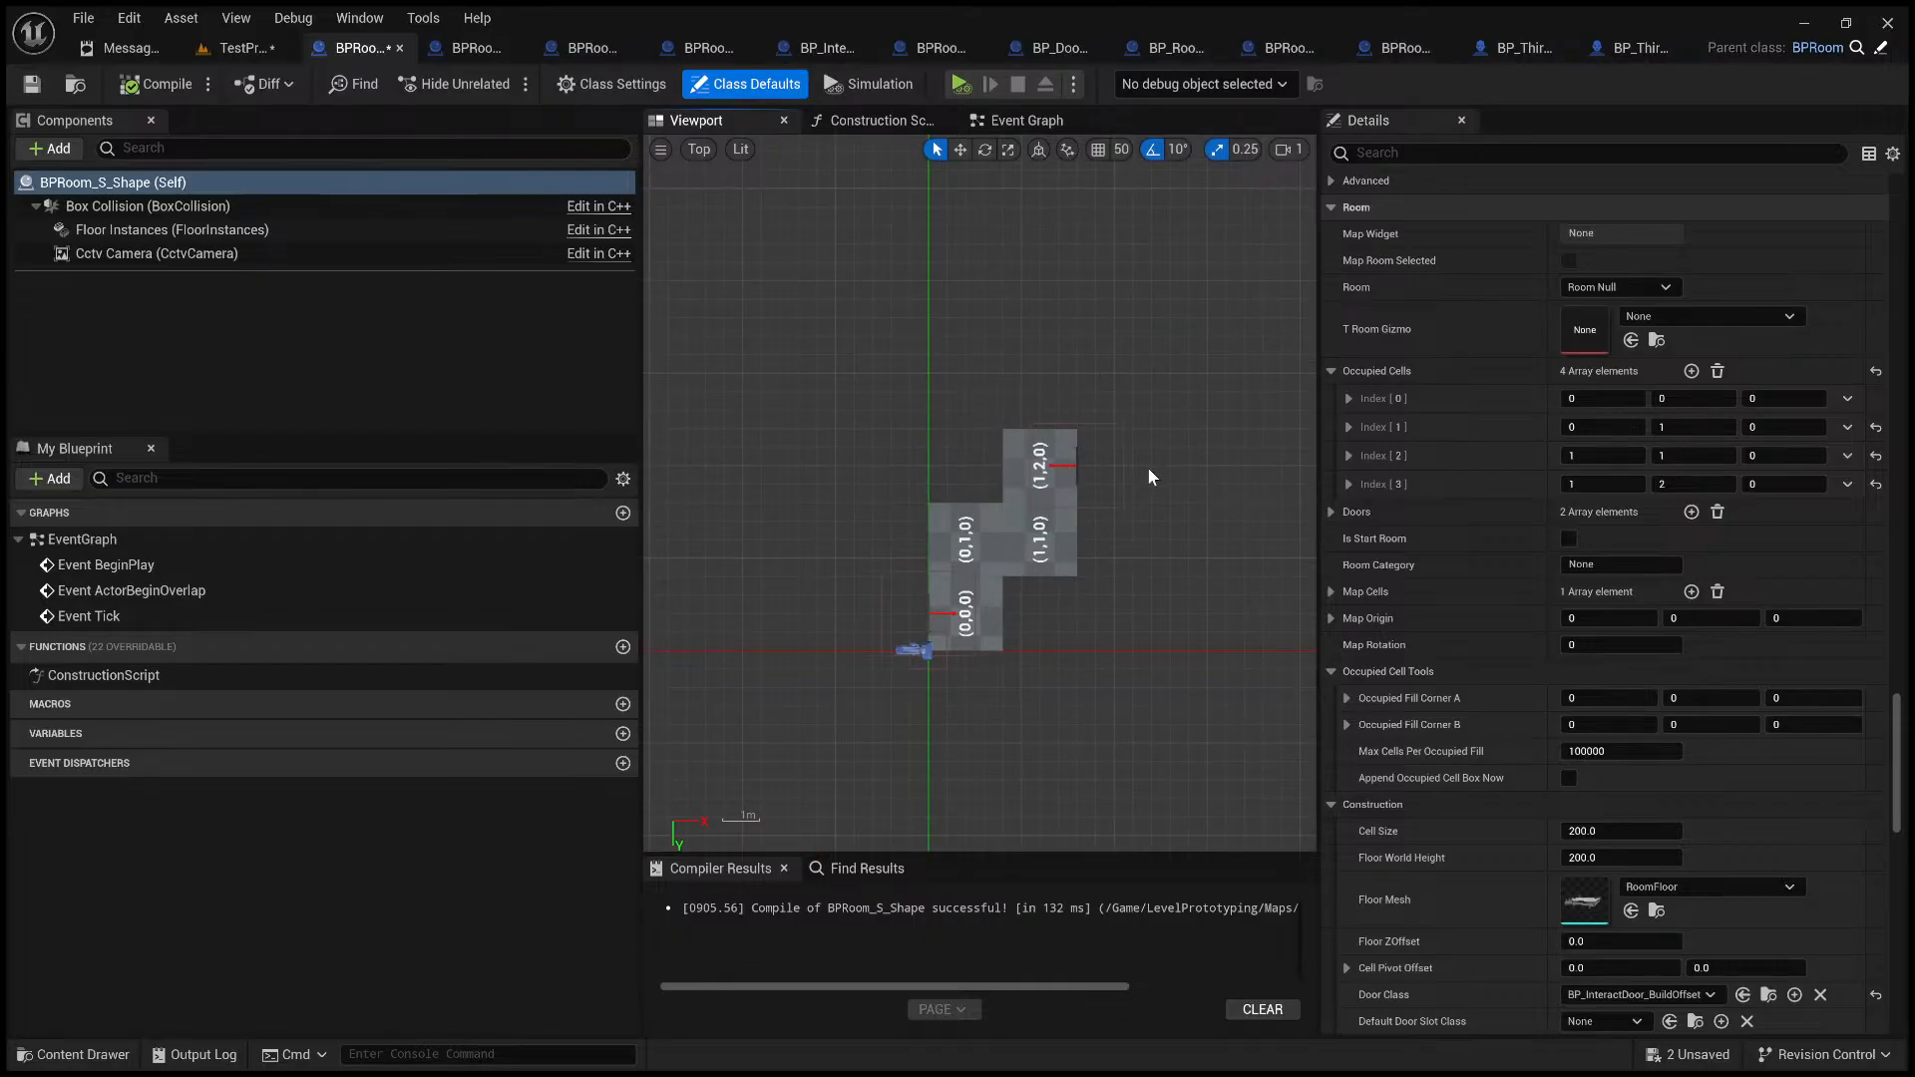
scroll(1181, 480, "up", 2)
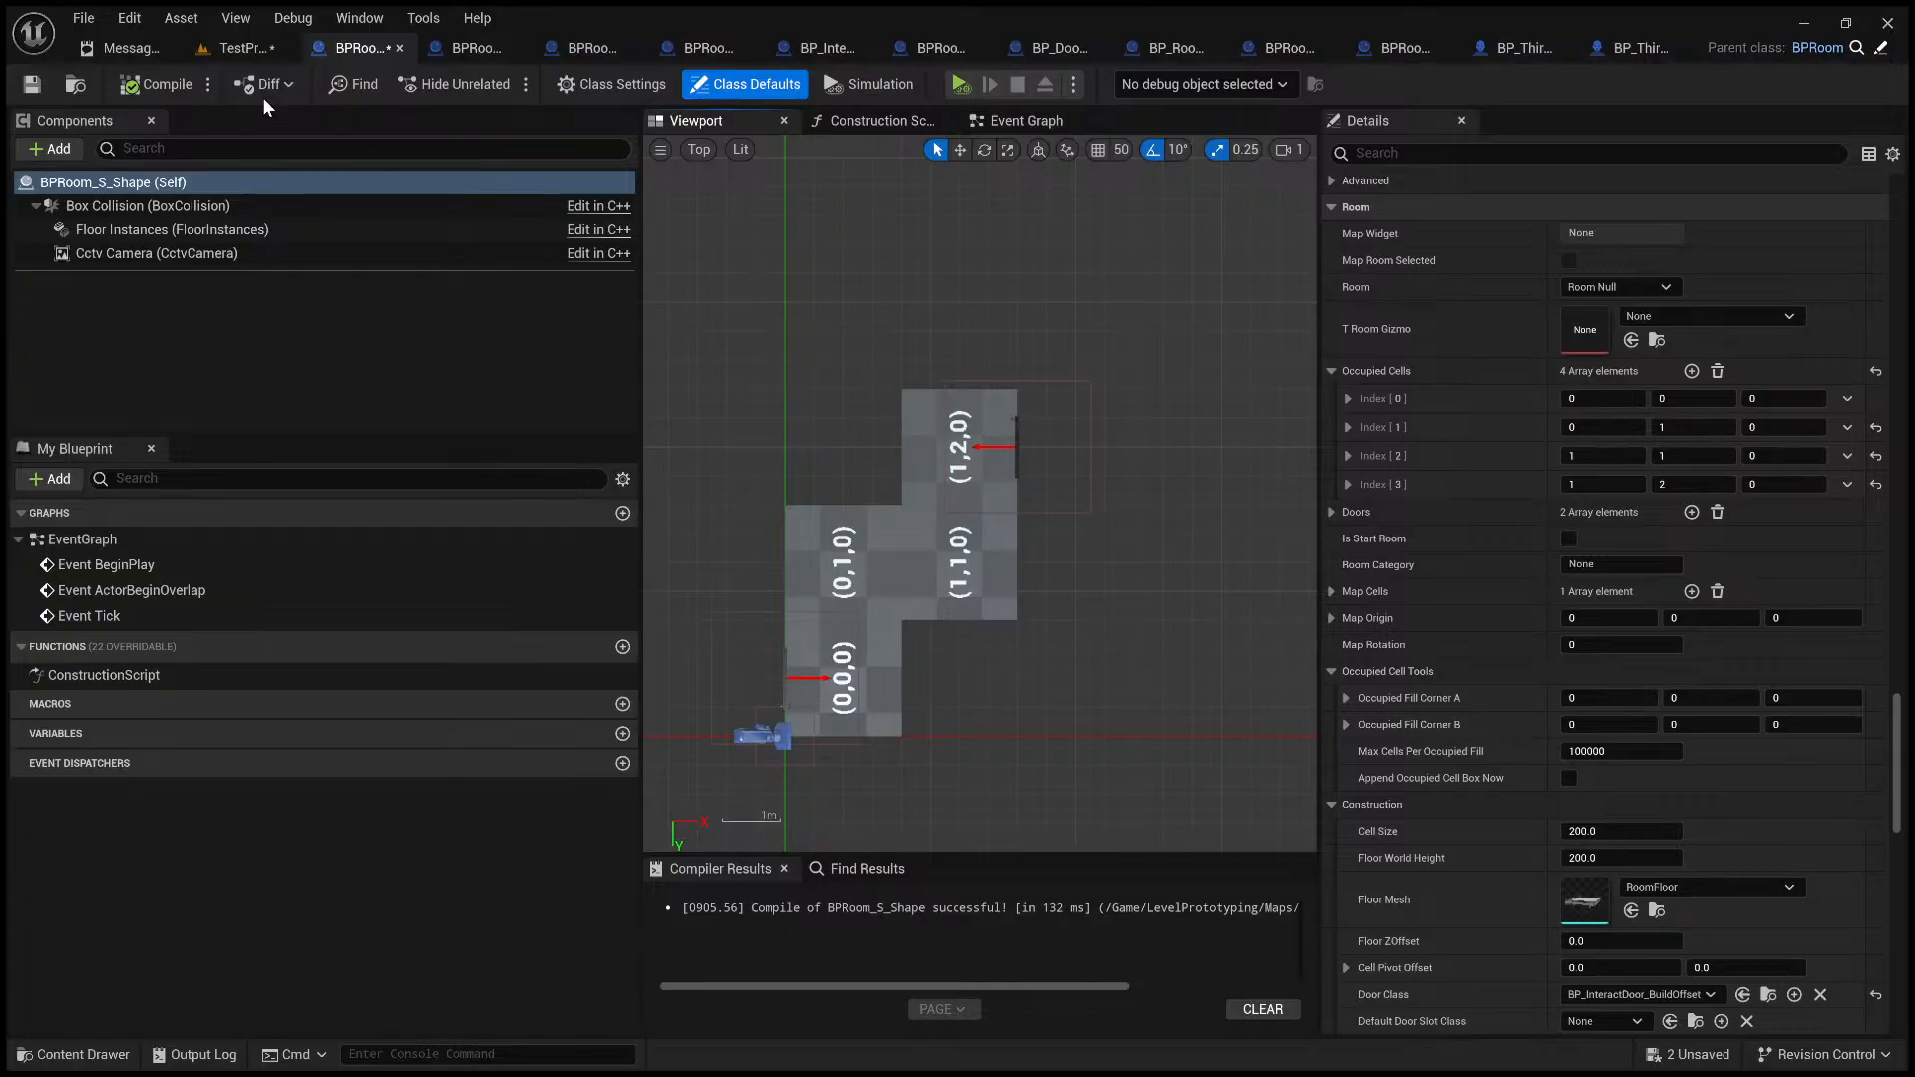
- Save BPRoom_S_Shape and add it as a fourth element of the LevelGenerator's Room Library in the TestProgress level
left_click(31, 88)
left_click(258, 46)
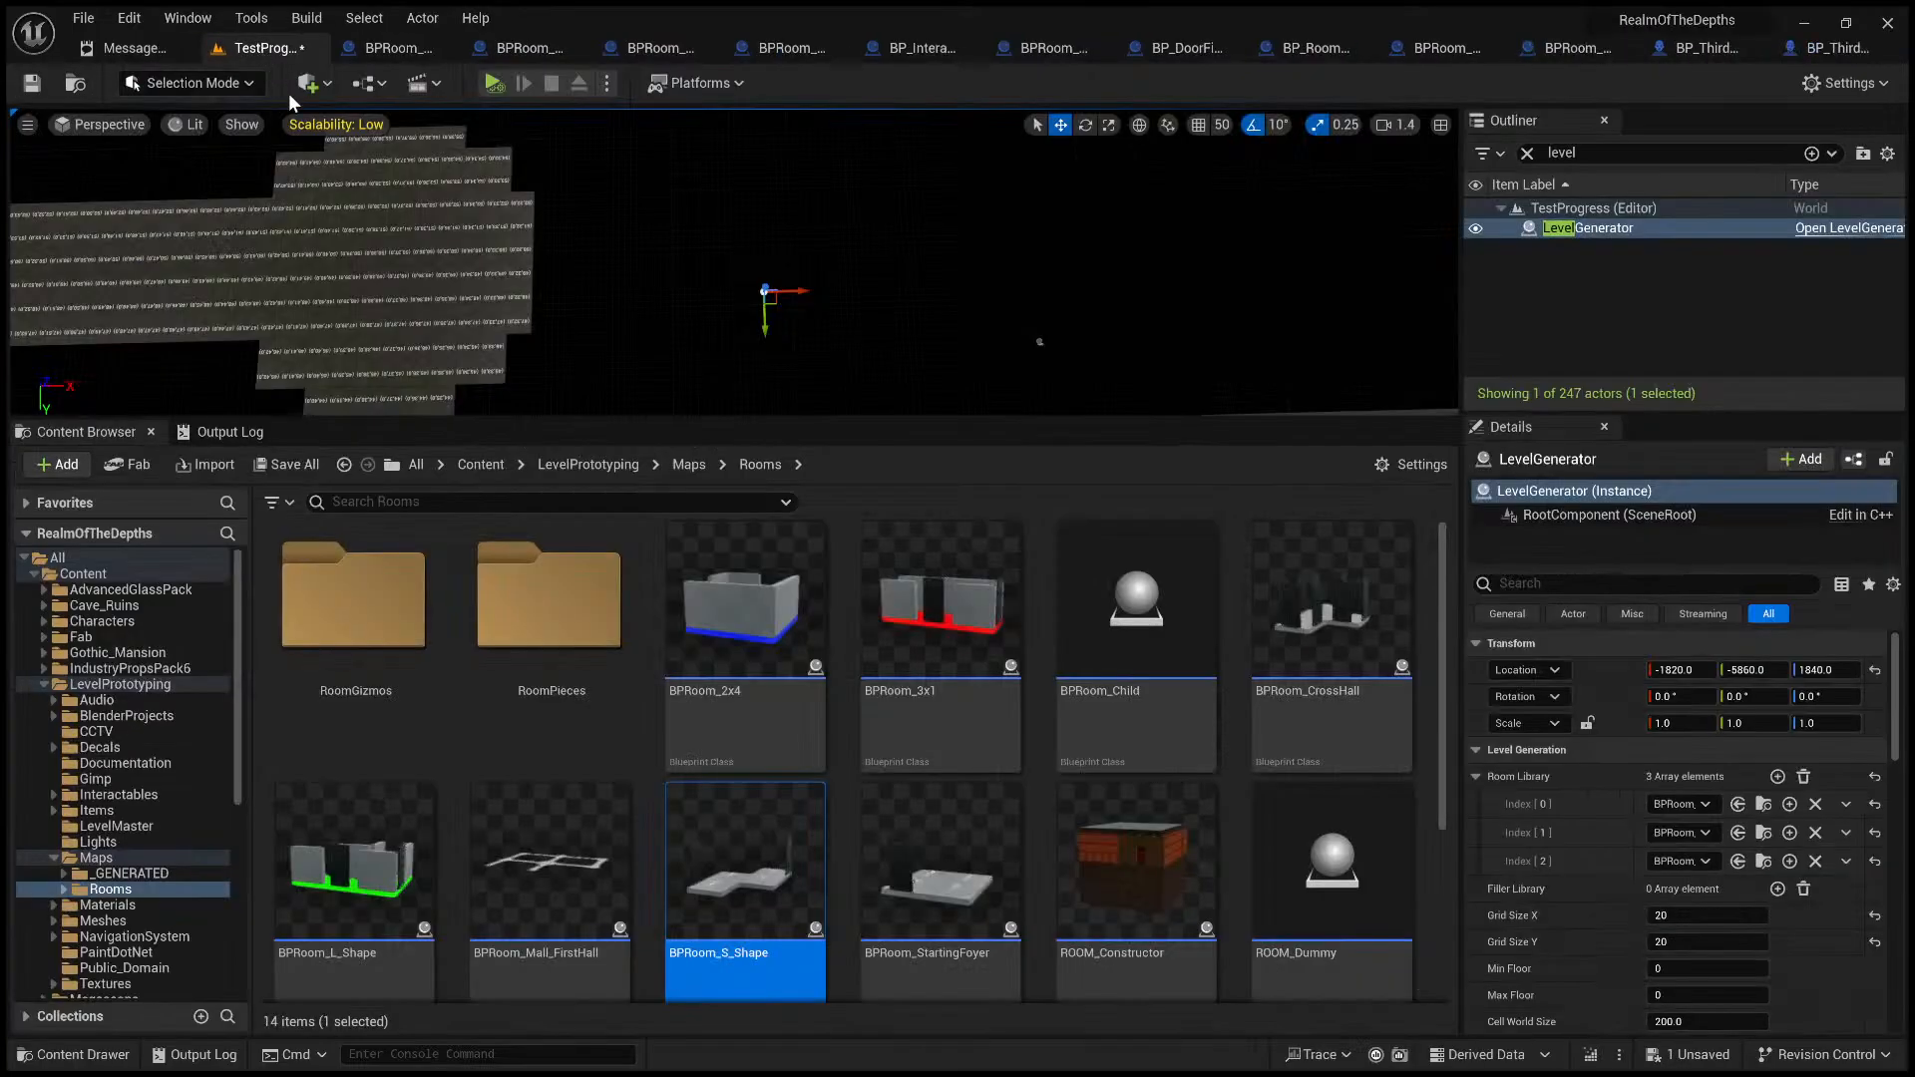
left_click_drag(941, 420, 978, 778)
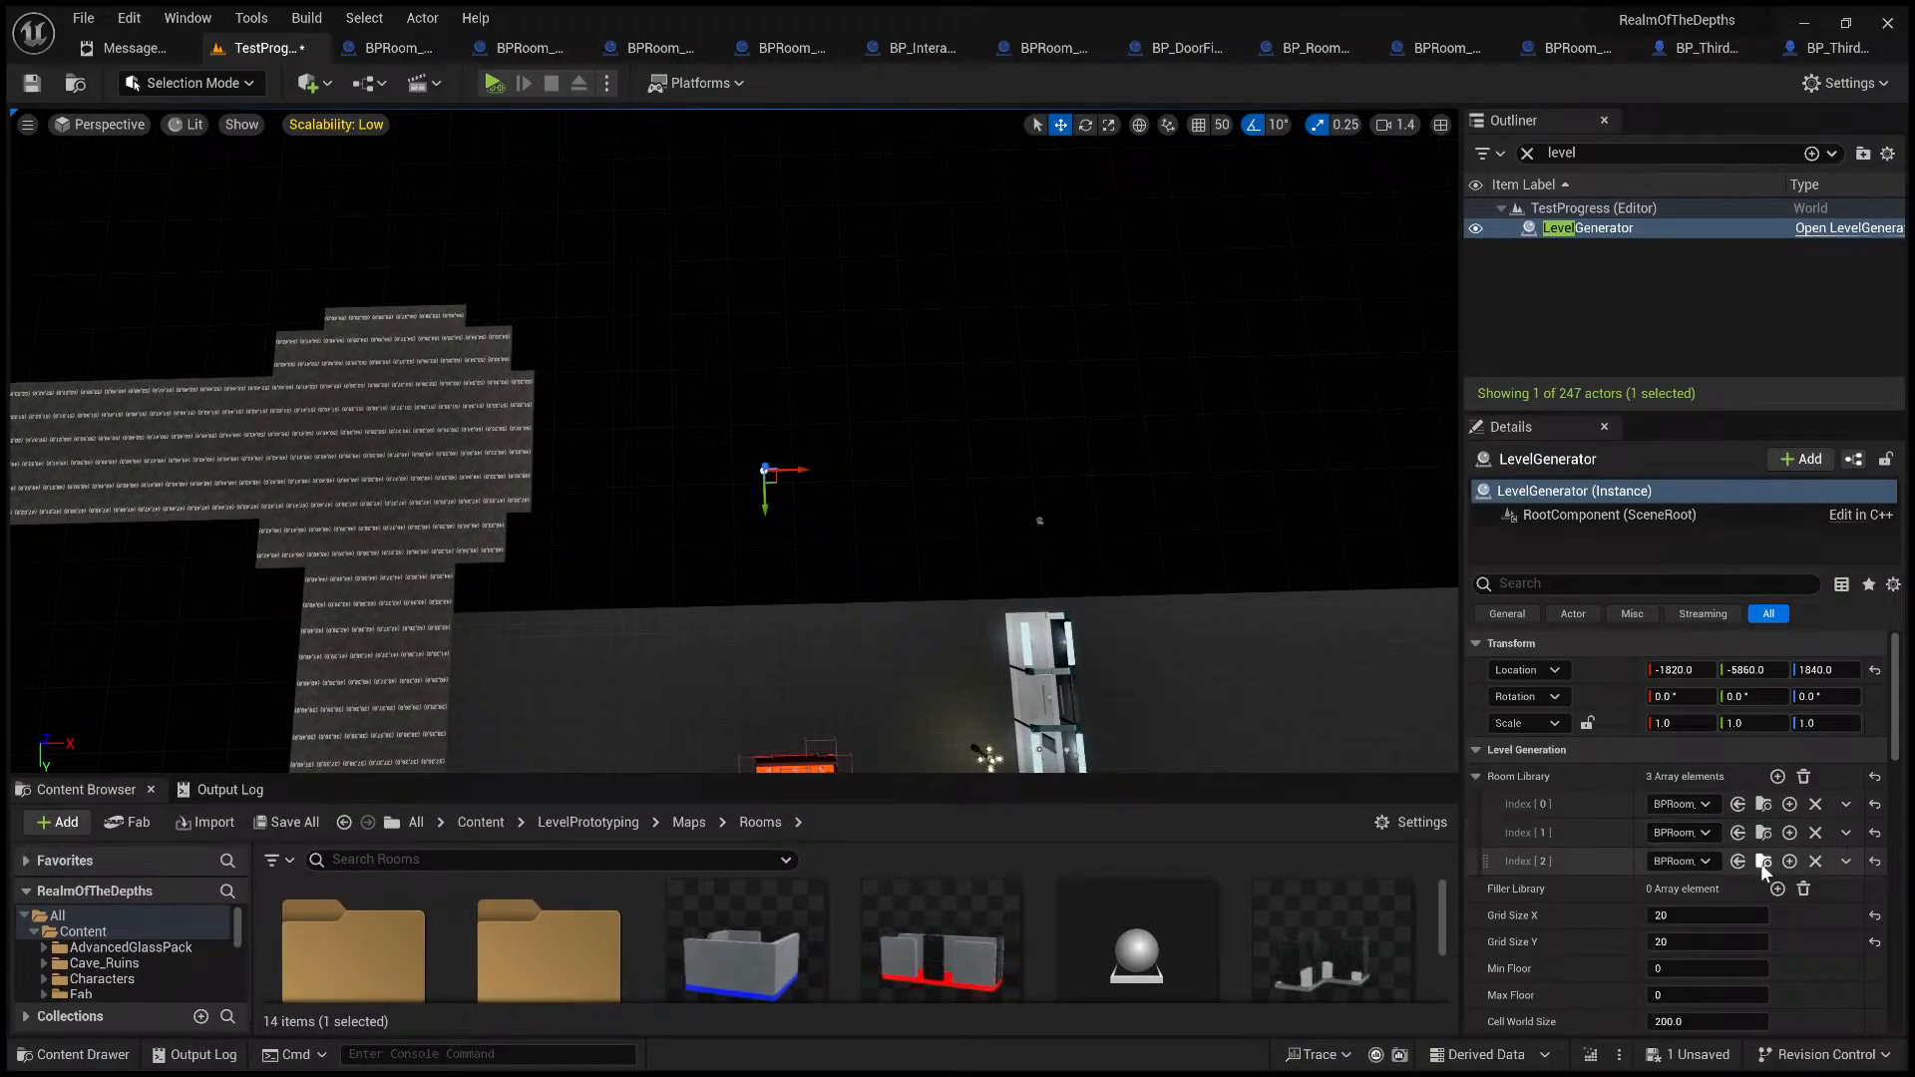
left_click(1777, 777)
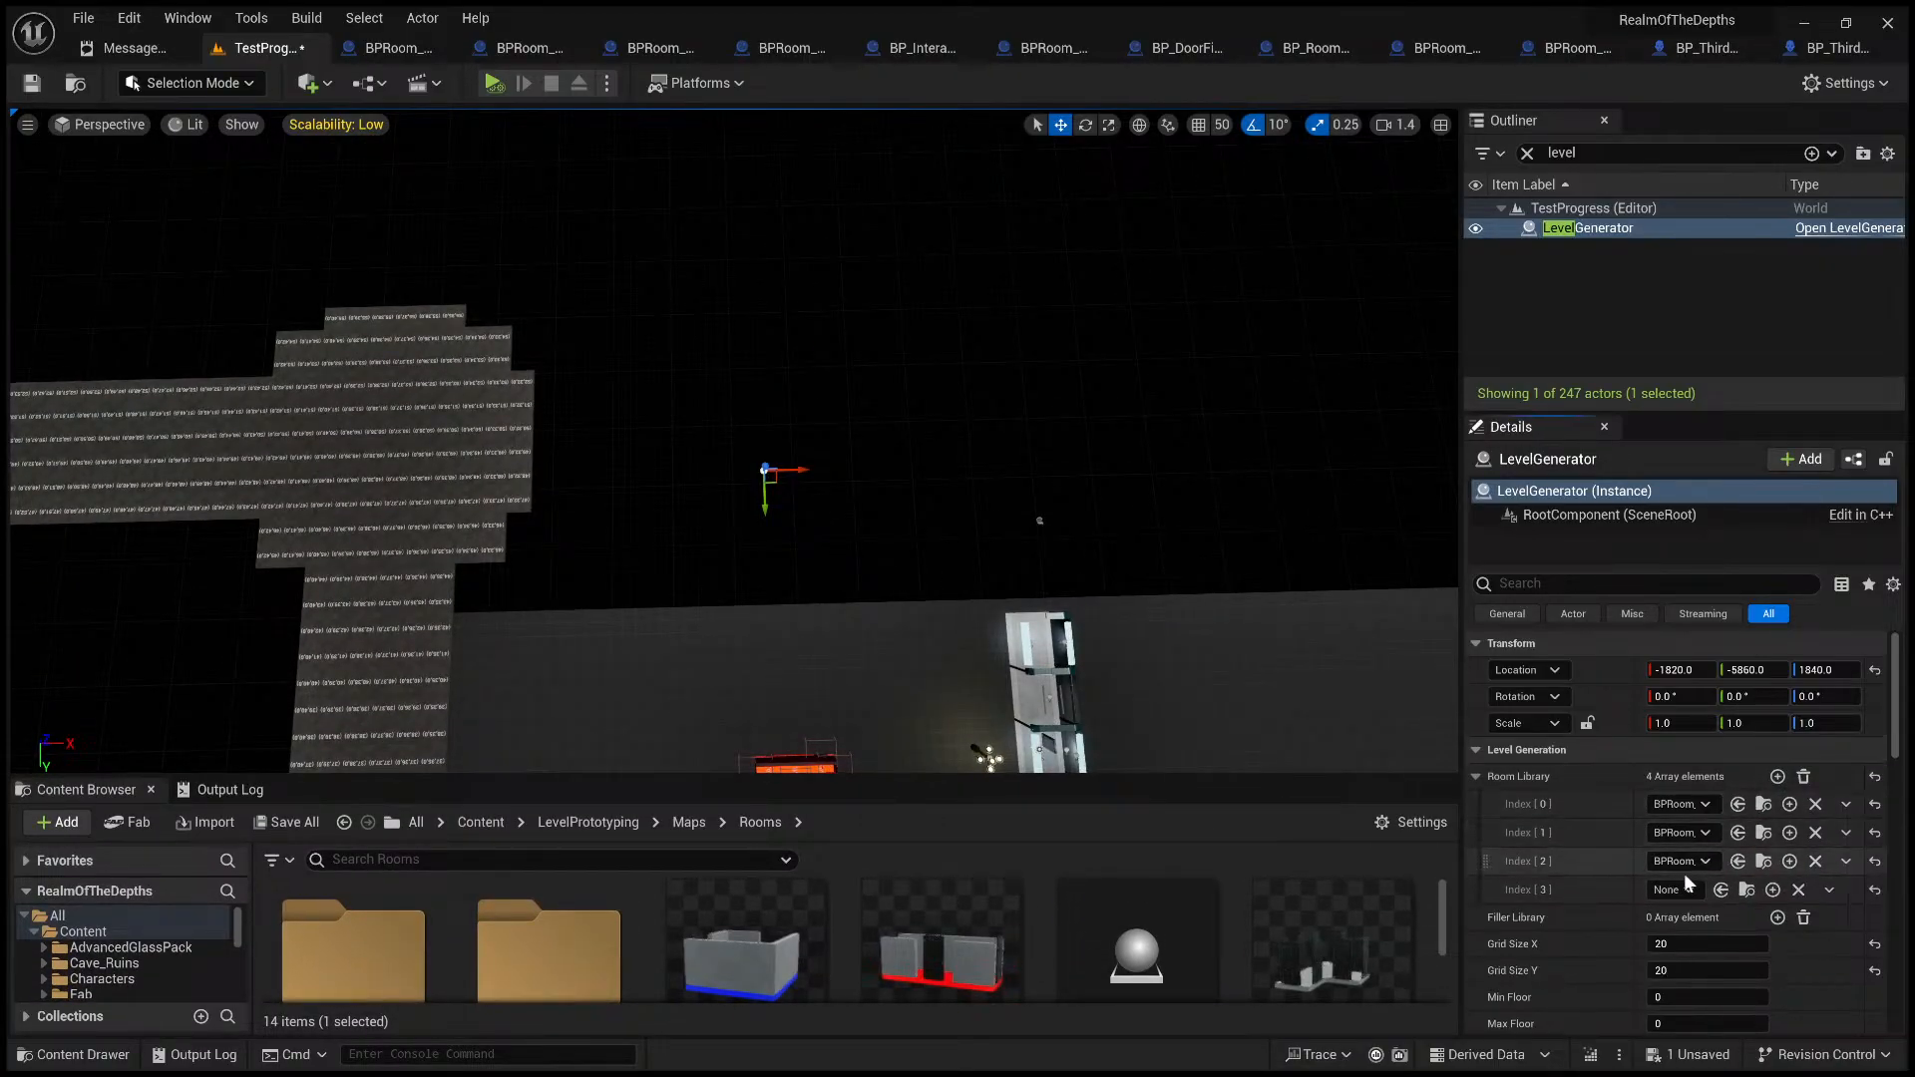
left_click_drag(982, 777, 987, 349)
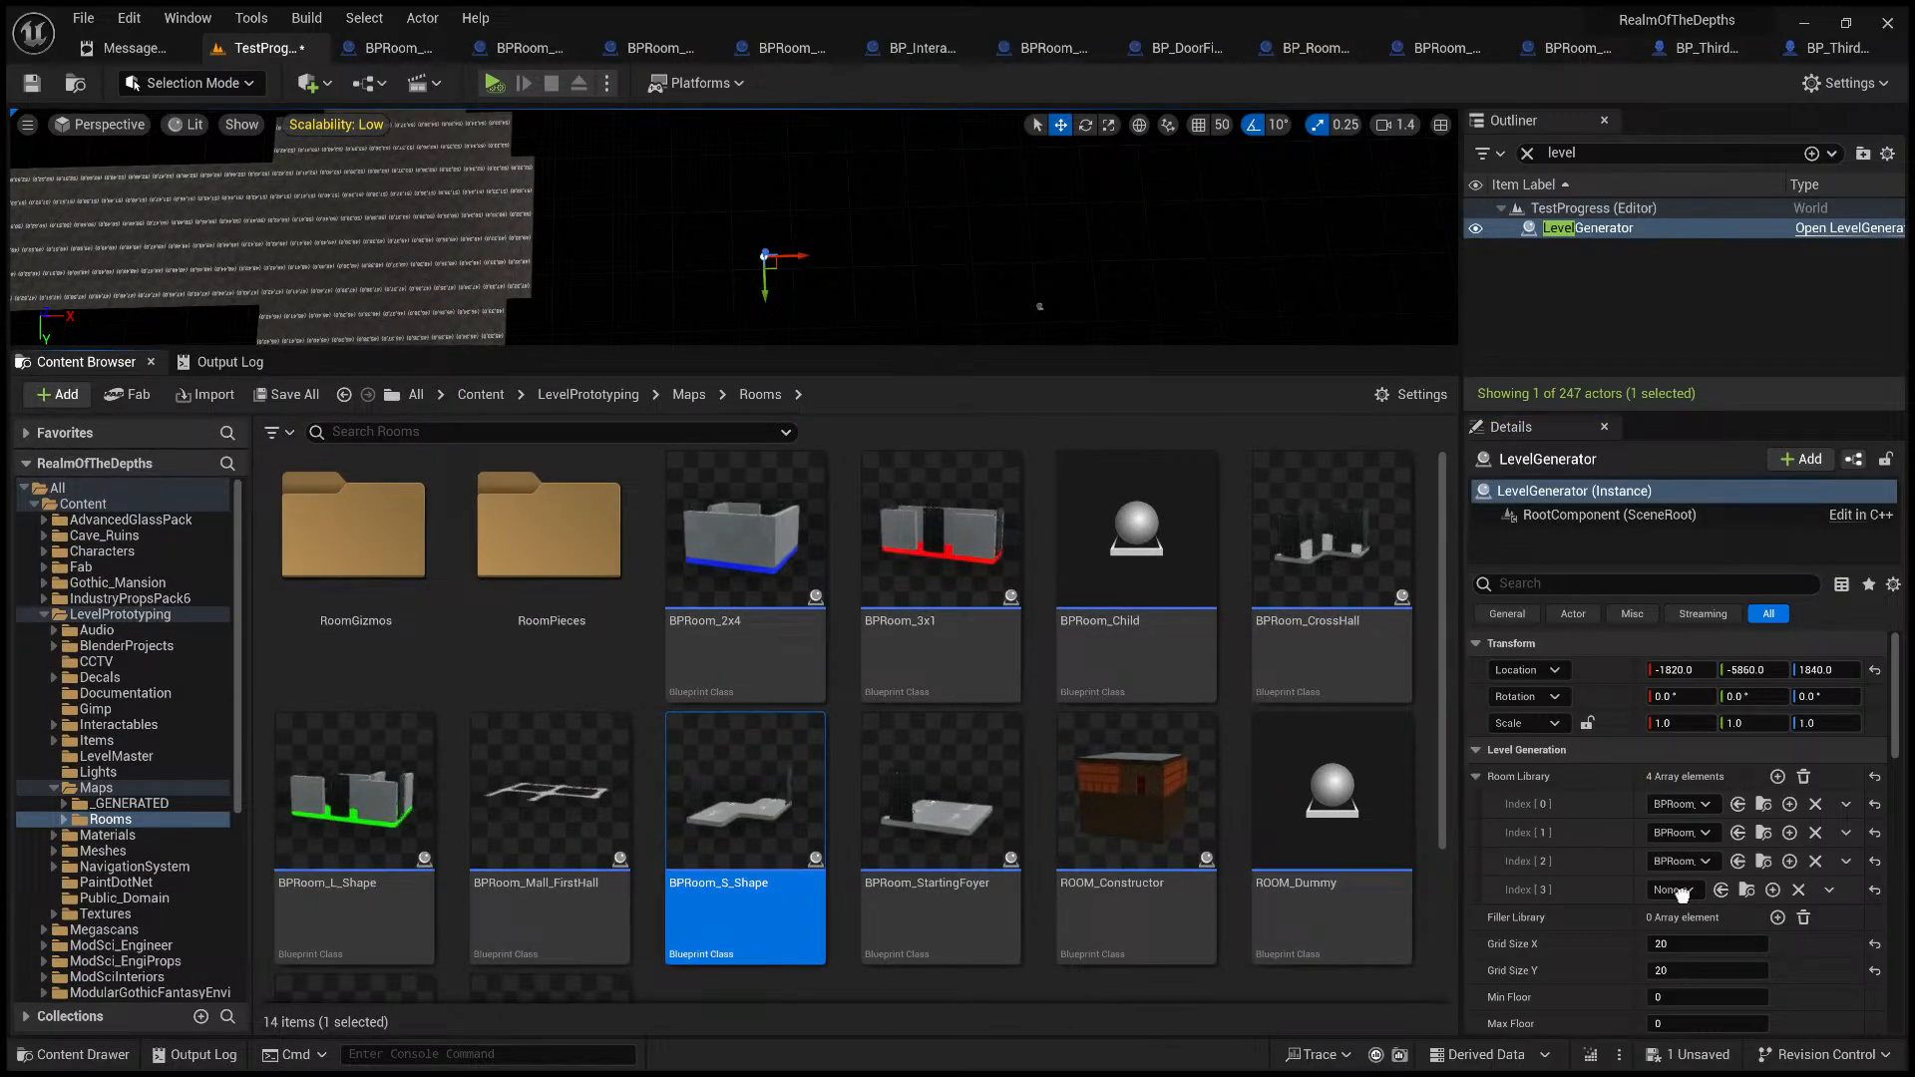
left_click(1720, 889)
- Simulate the level with an enlarged viewport and examine how the S-shaped rooms connect to their neighbours in the generated layout
left_click_drag(965, 351, 957, 790)
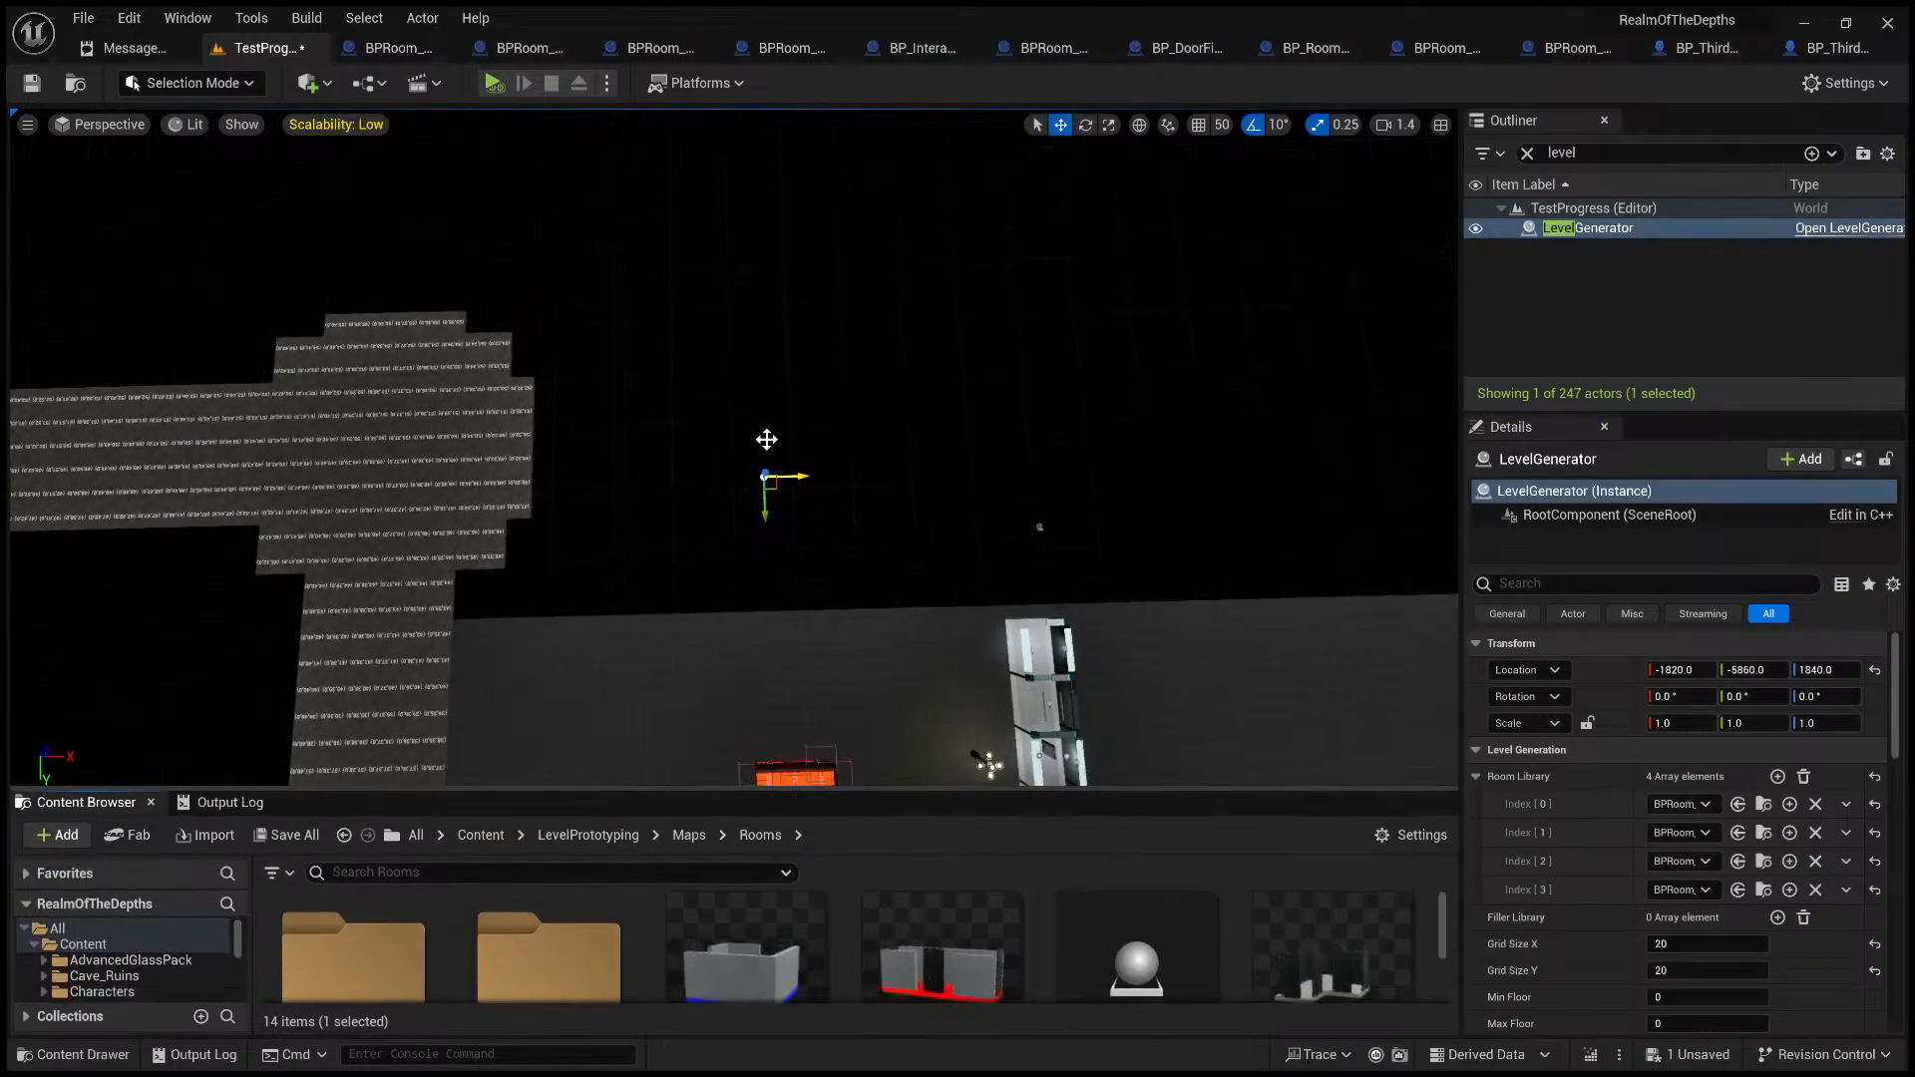
key("alt+p")
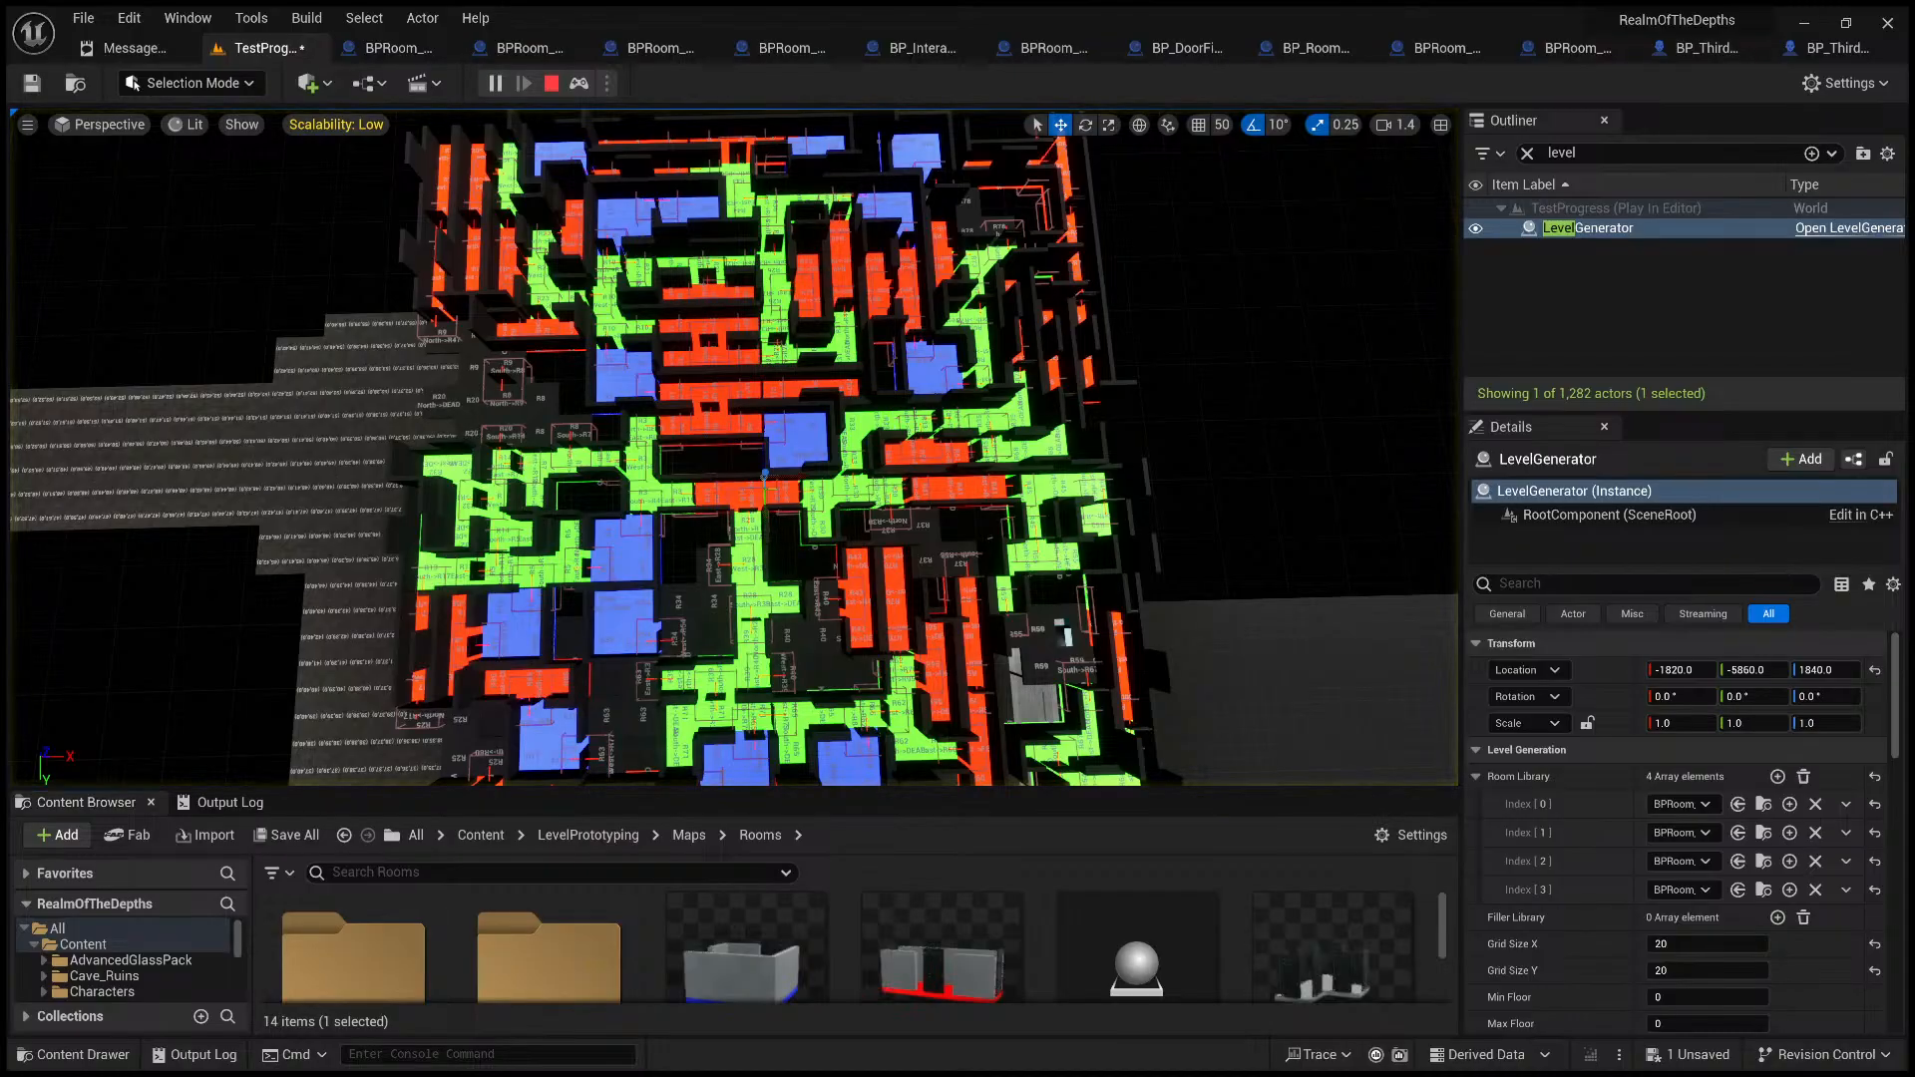
key("w")
right_click_drag(734, 449, 728, 558)
key("s")
scroll(957, 439, "down", 4)
key("w")
key("w")
key("s")
right_click_drag(788, 488, 734, 406)
key("s")
key("w")
key("s")
key("s")
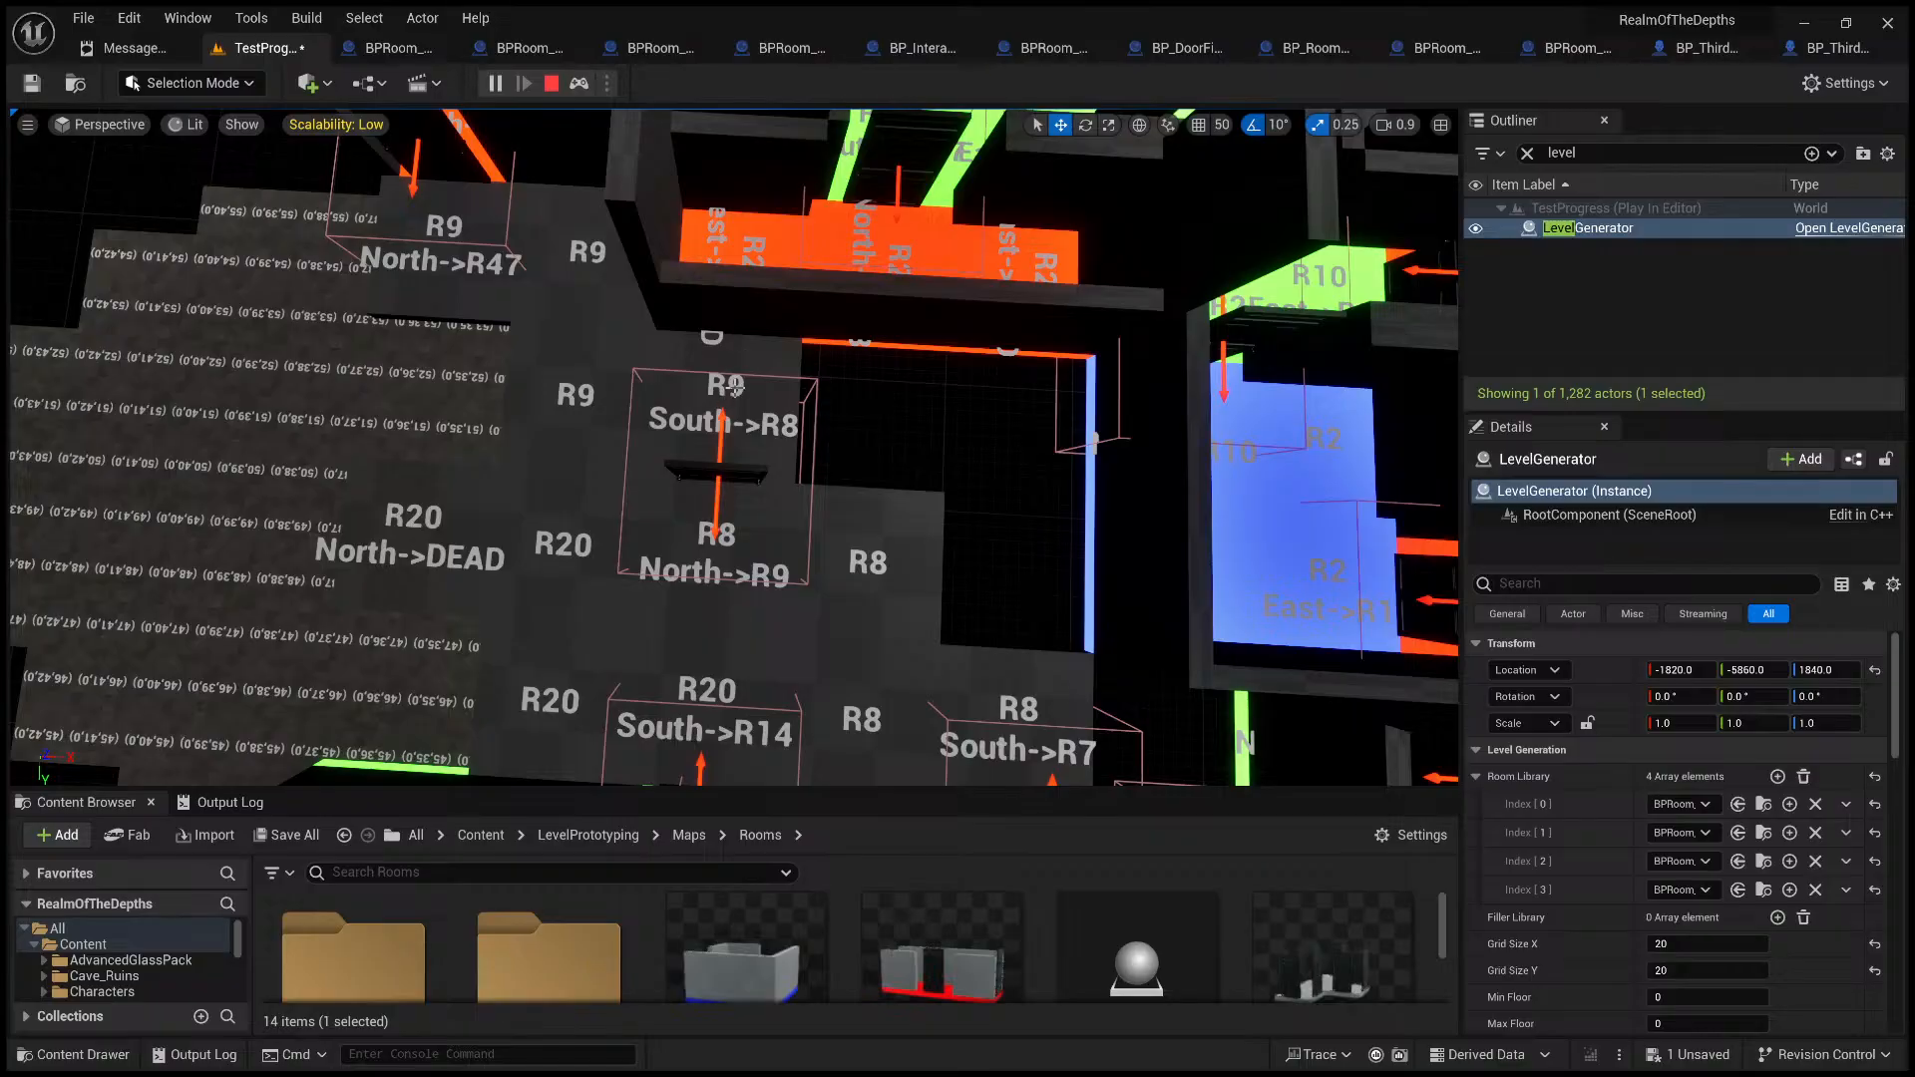
- Examine the walls and passages across the generated level from a low viewing angle
key("s")
right_click_drag(744, 400, 773, 364)
key("d")
key("w")
key("w")
right_click_drag(594, 613, 613, 389)
key("s")
key("w")
key("s")
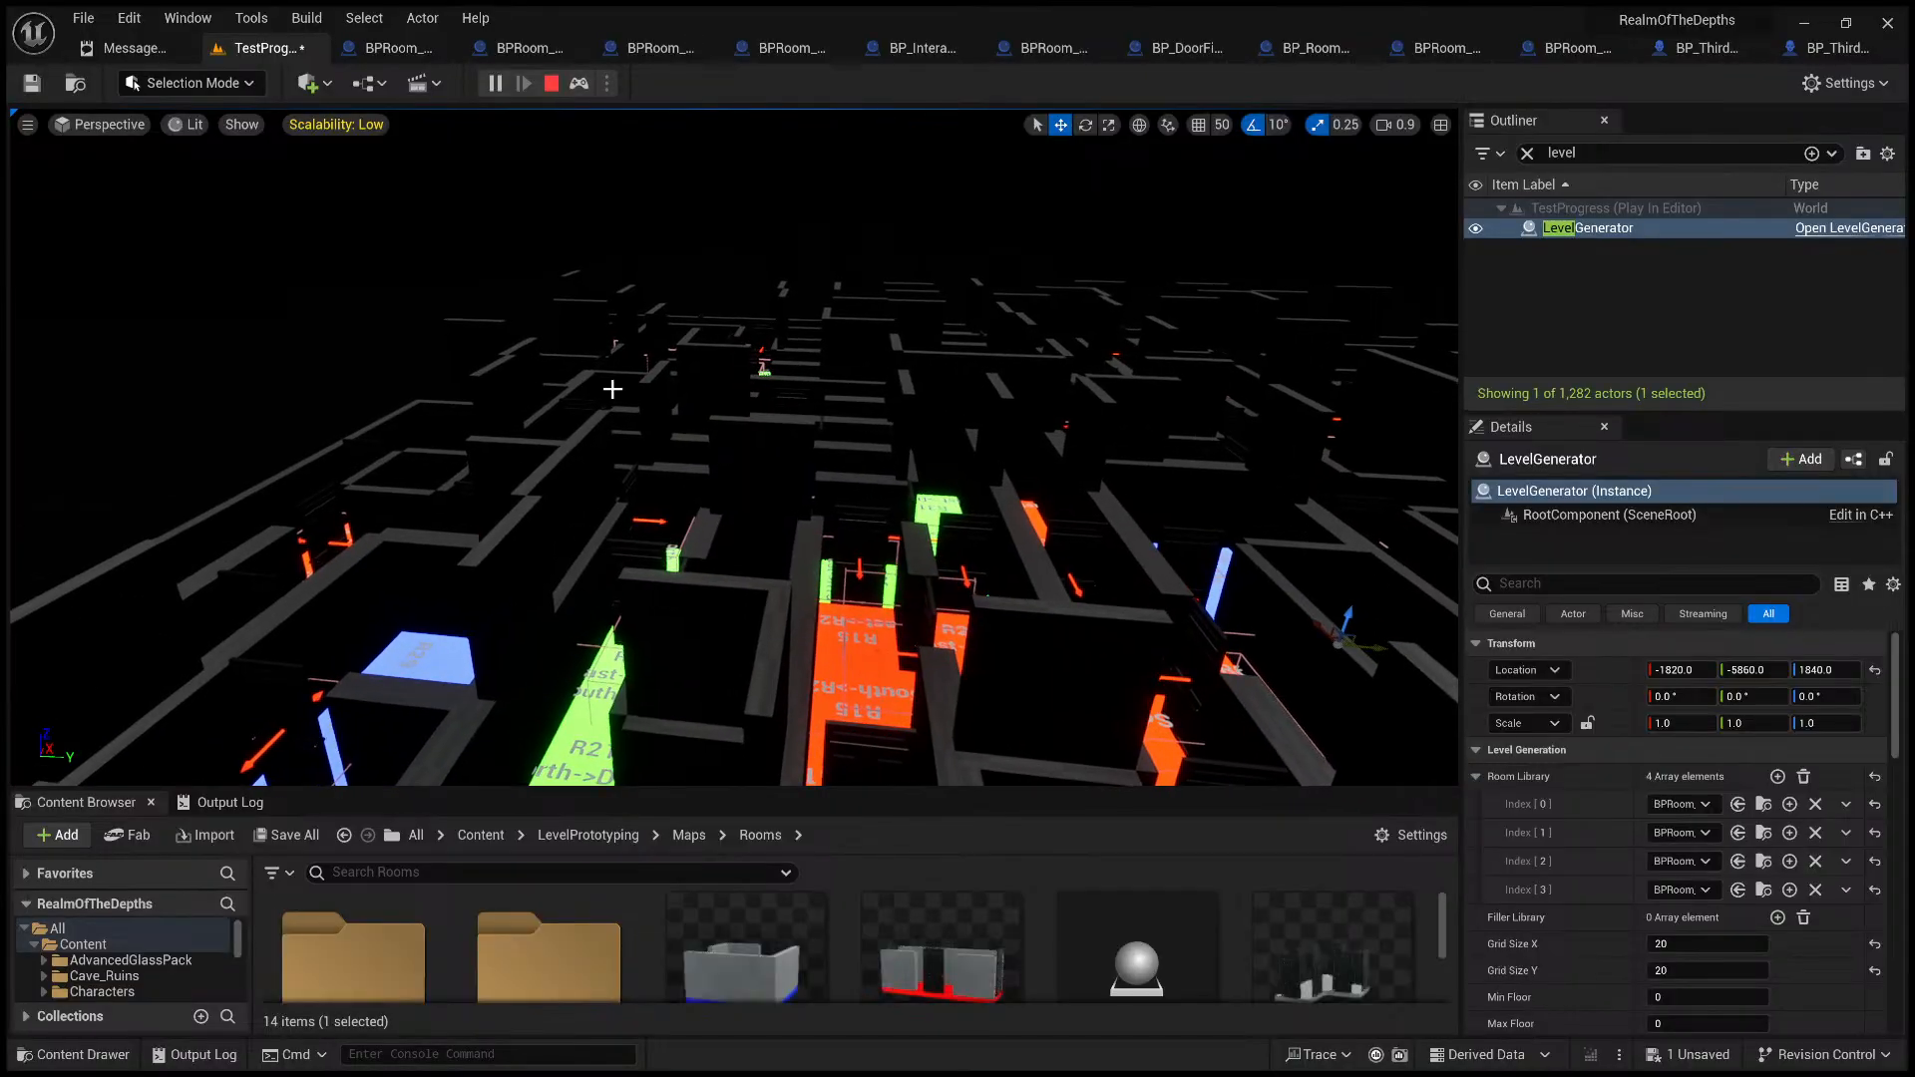
- Switch the viewport to Unlit shading and inspect the doors and walls around the S-shaped rooms up close
key("F3")
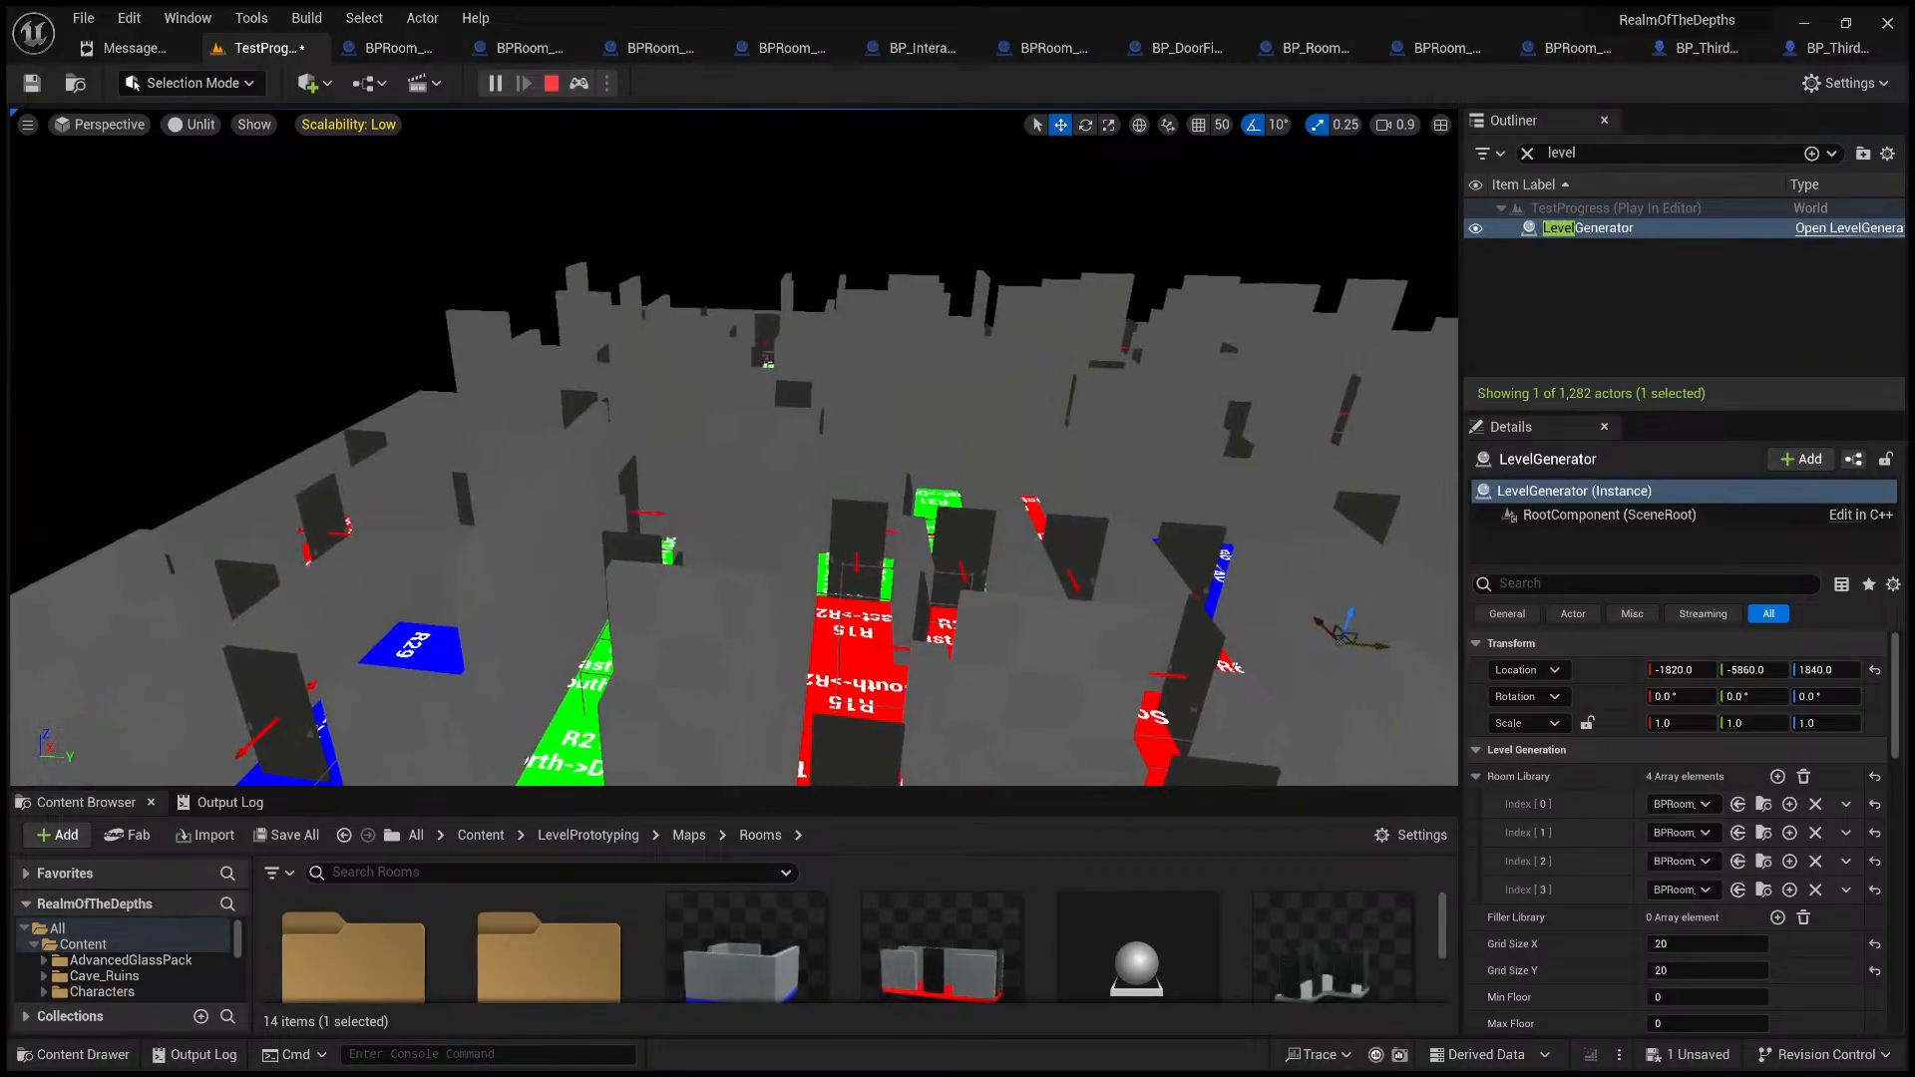
right_click_drag(733, 448, 623, 498)
key("s")
key("w")
key("d")
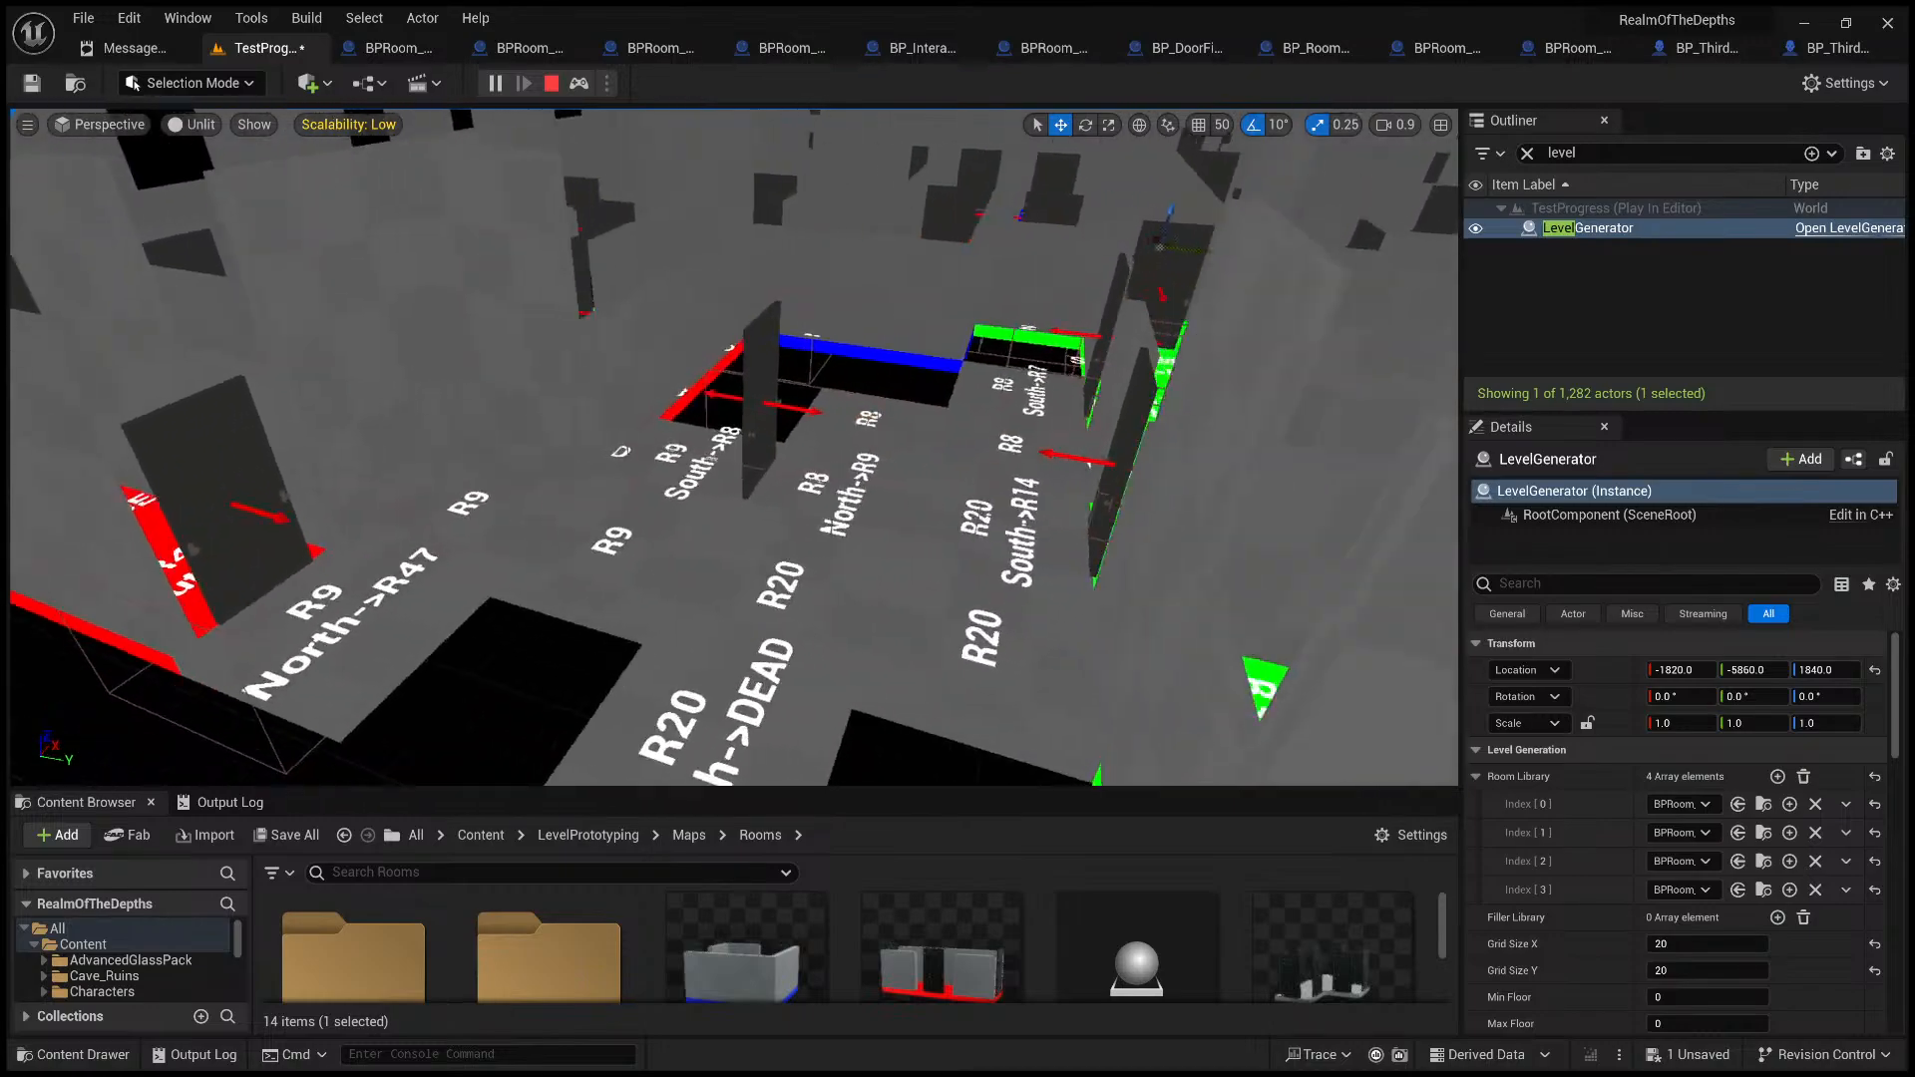
- Stop the level simulation and examine the cell layout and door arrows of BPRoom_S_Shape from above
left_click(547, 85)
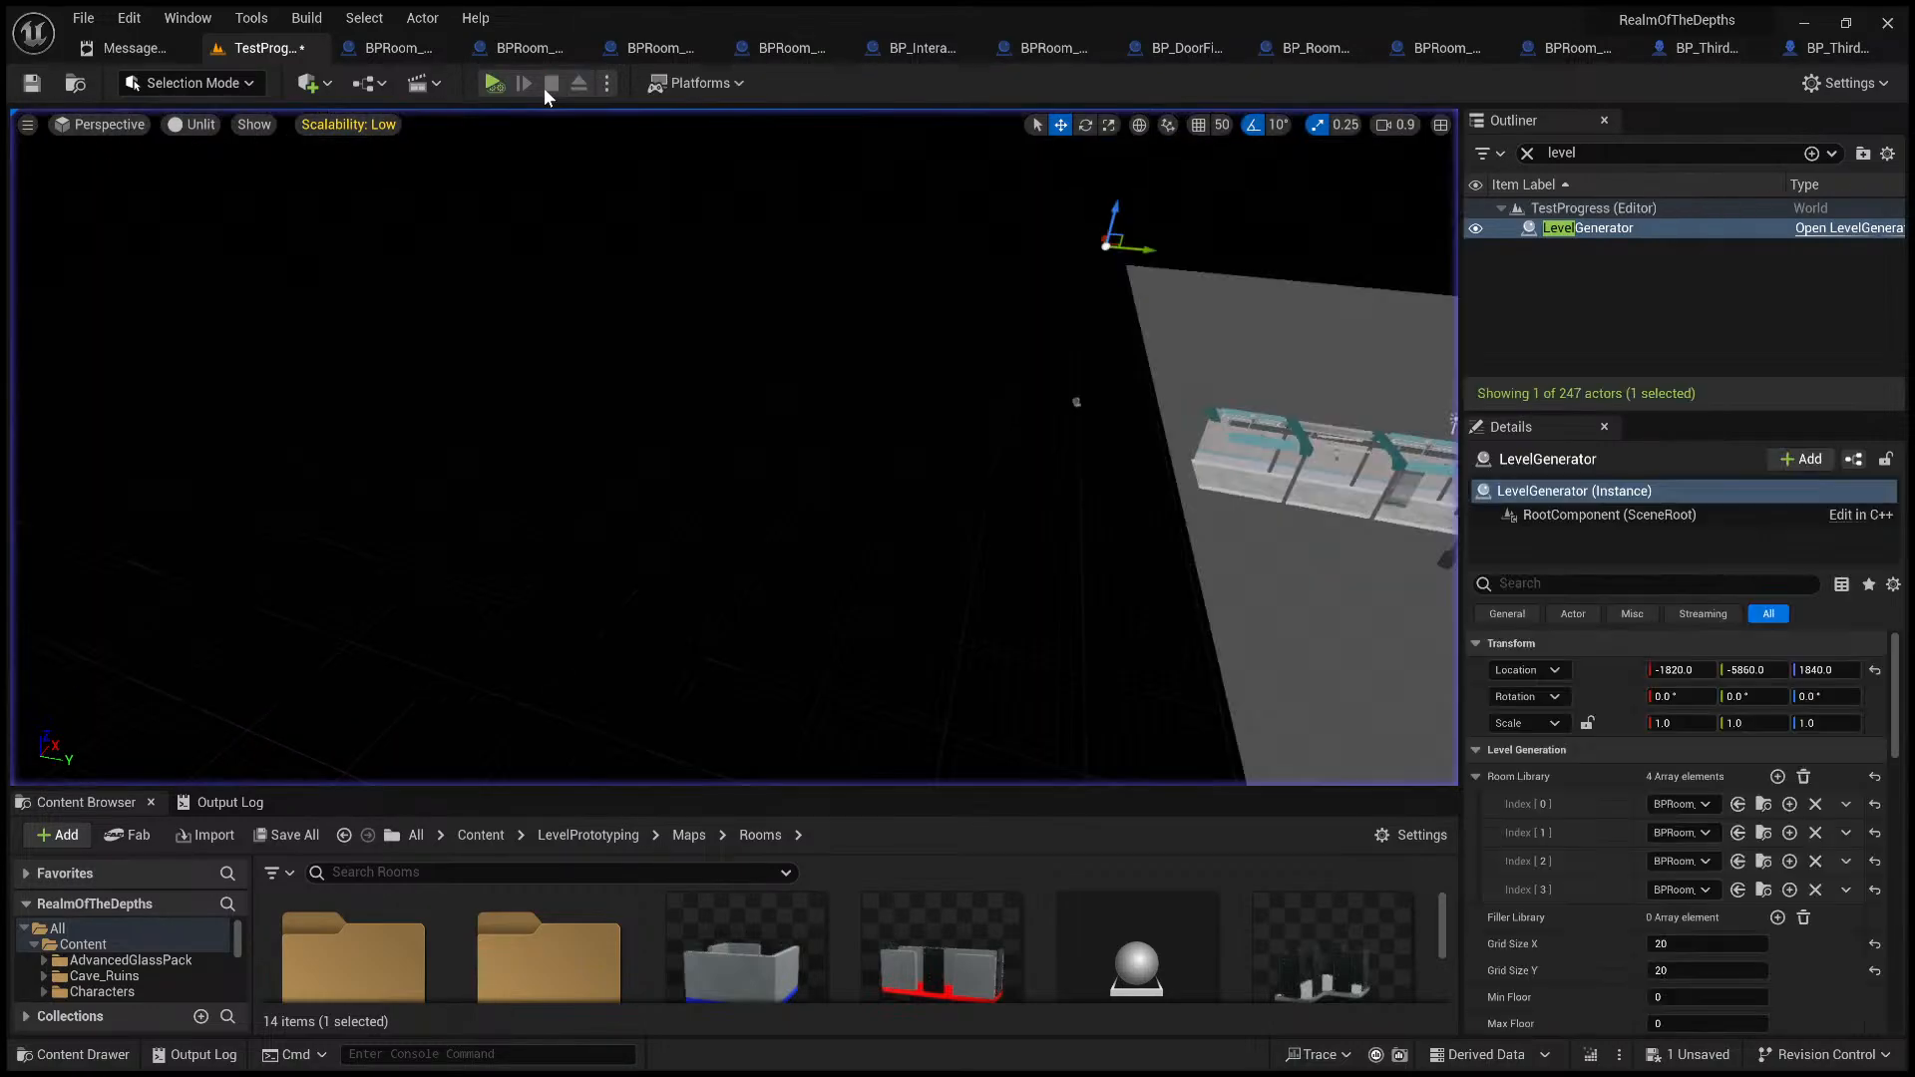
left_click(405, 56)
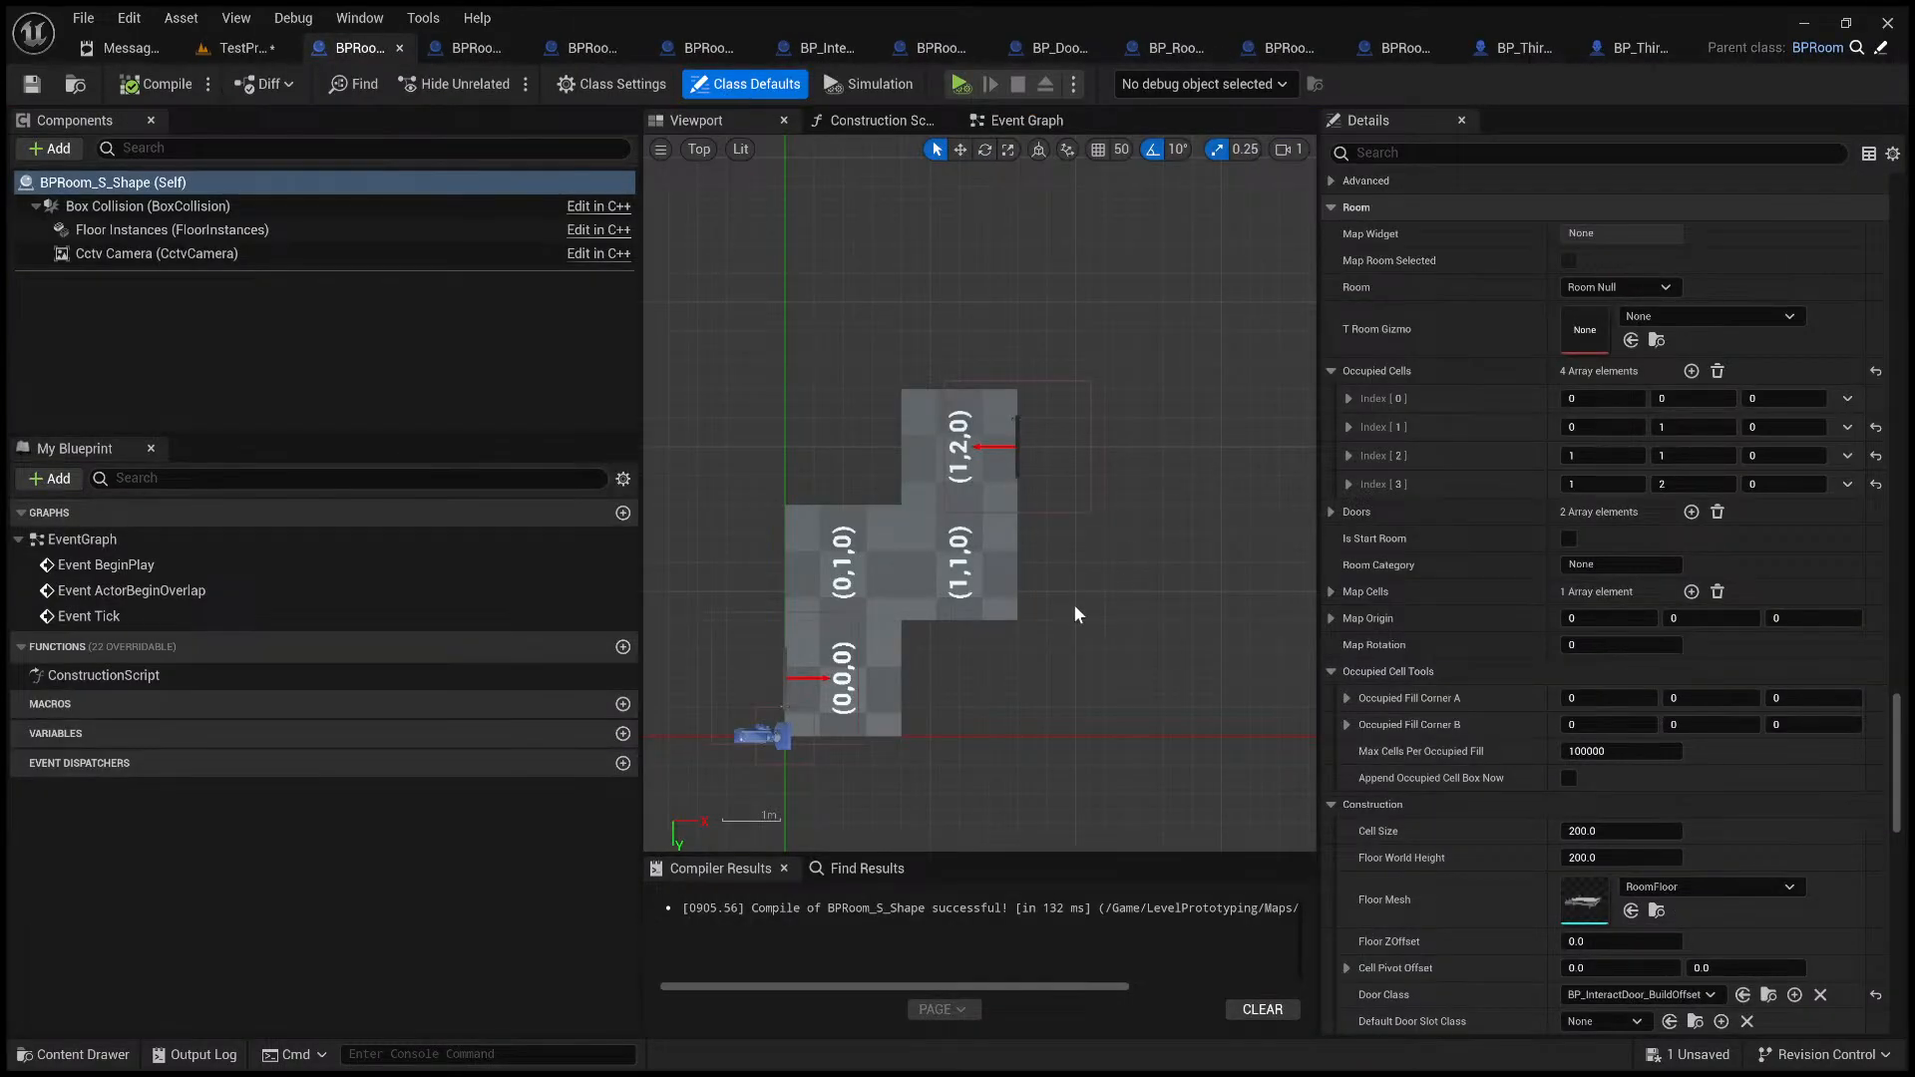
scroll(1042, 574, "up", 2)
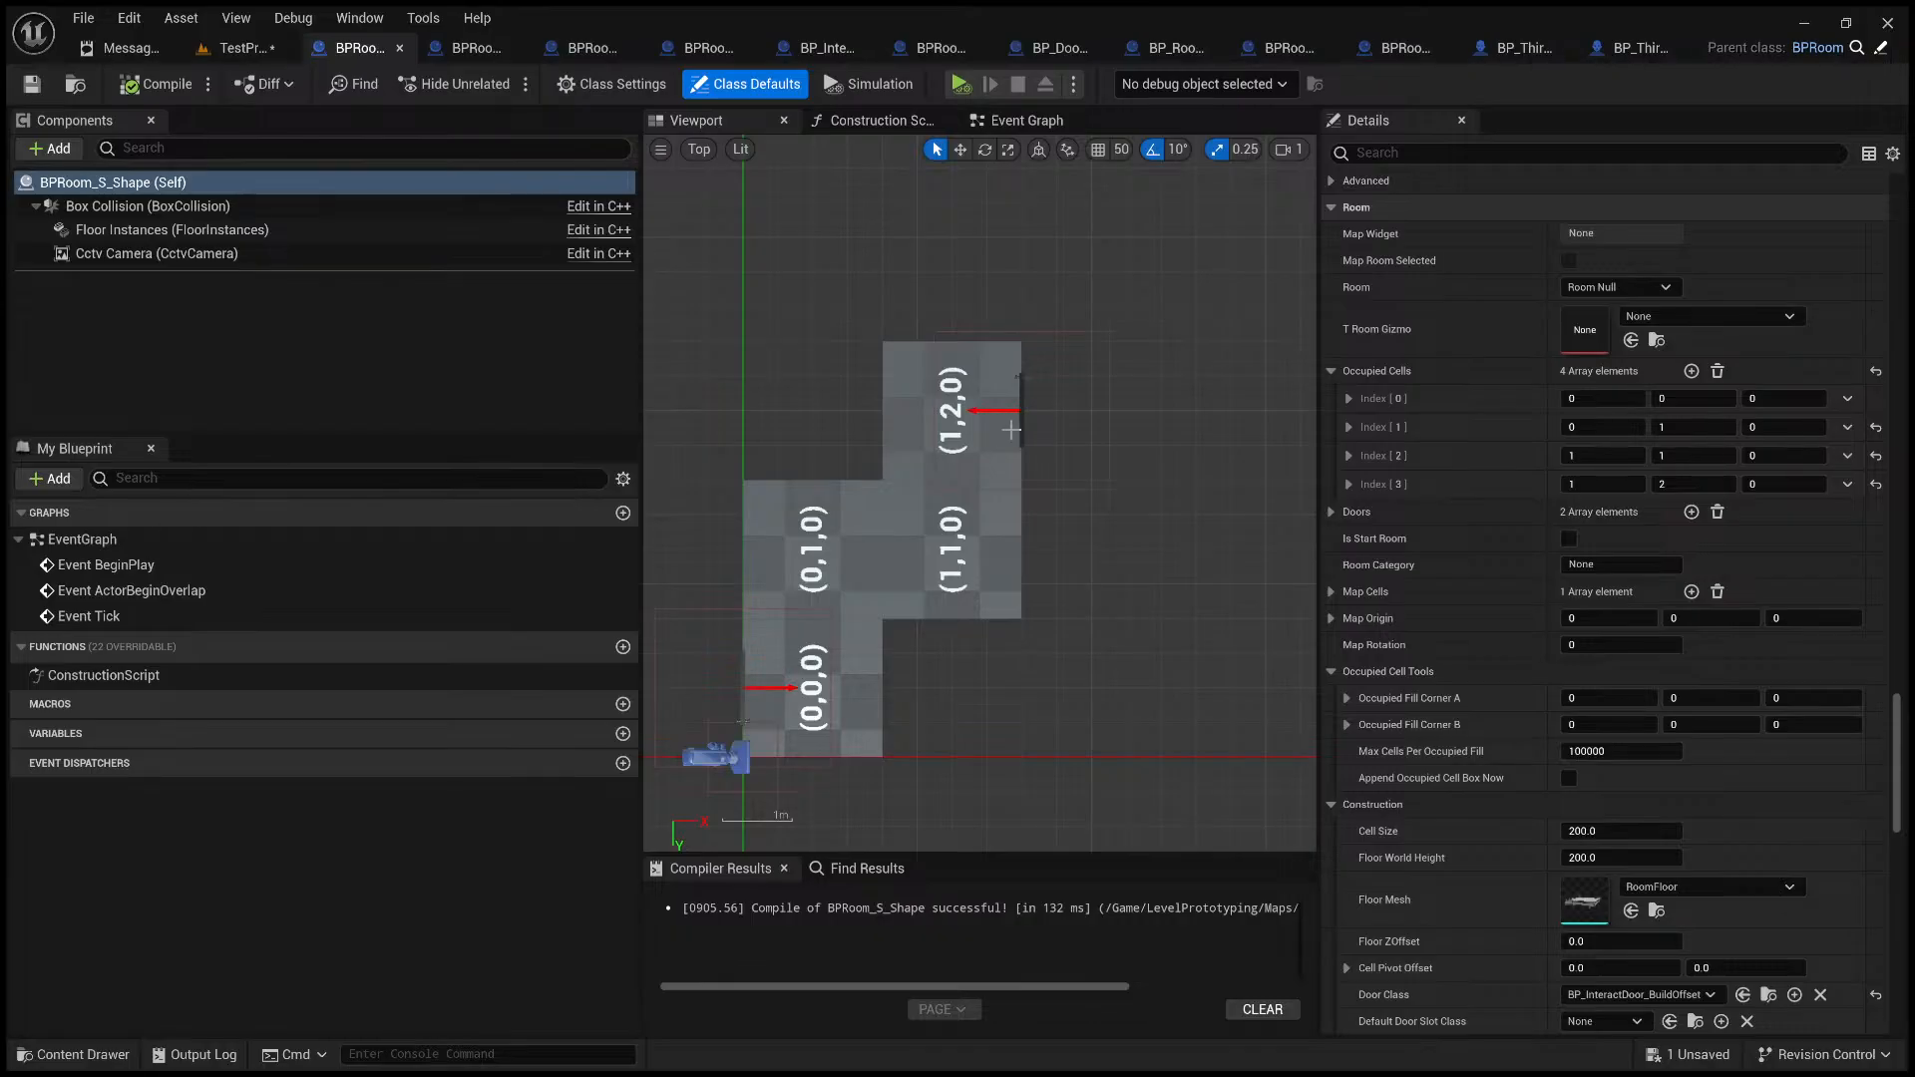
left_click(1039, 519)
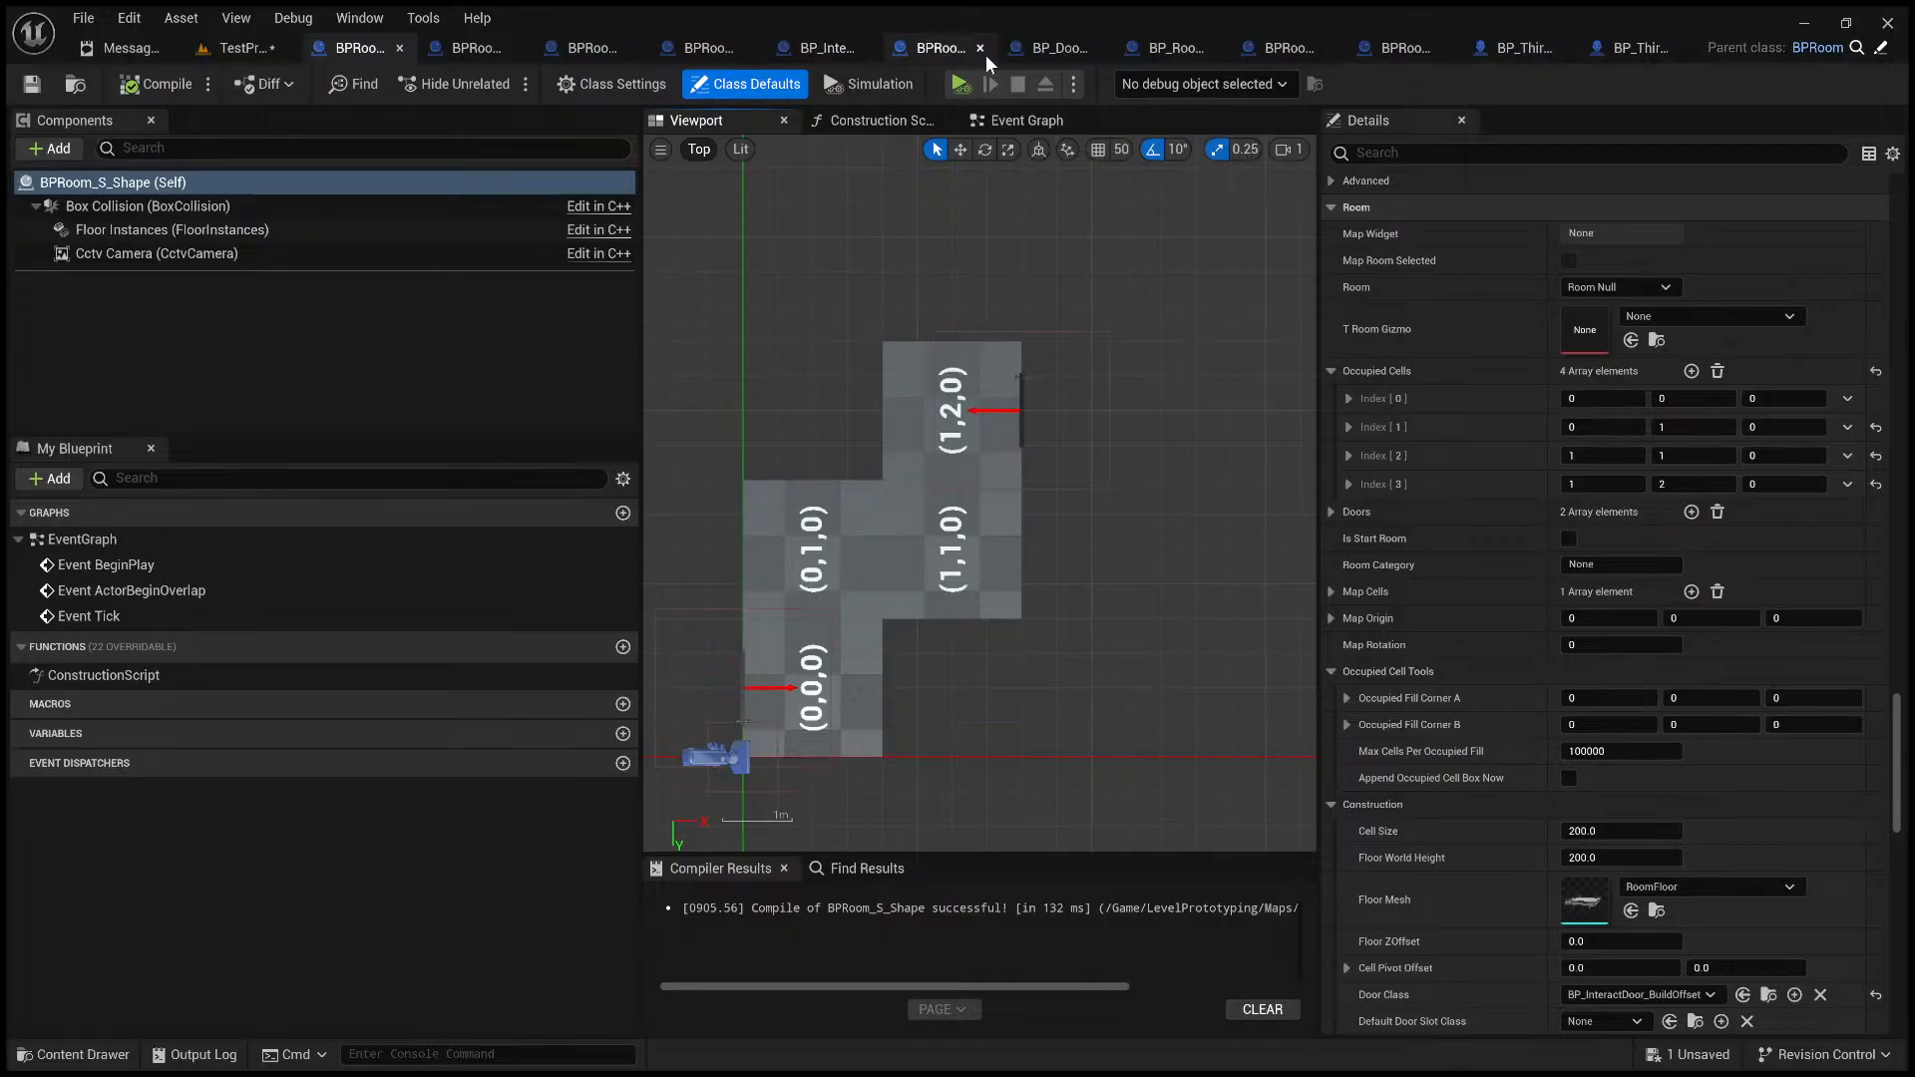
- Open BPRoom_CrossHall in the full blueprint editor and examine its doors and cells in the 3D preview
left_click(948, 52)
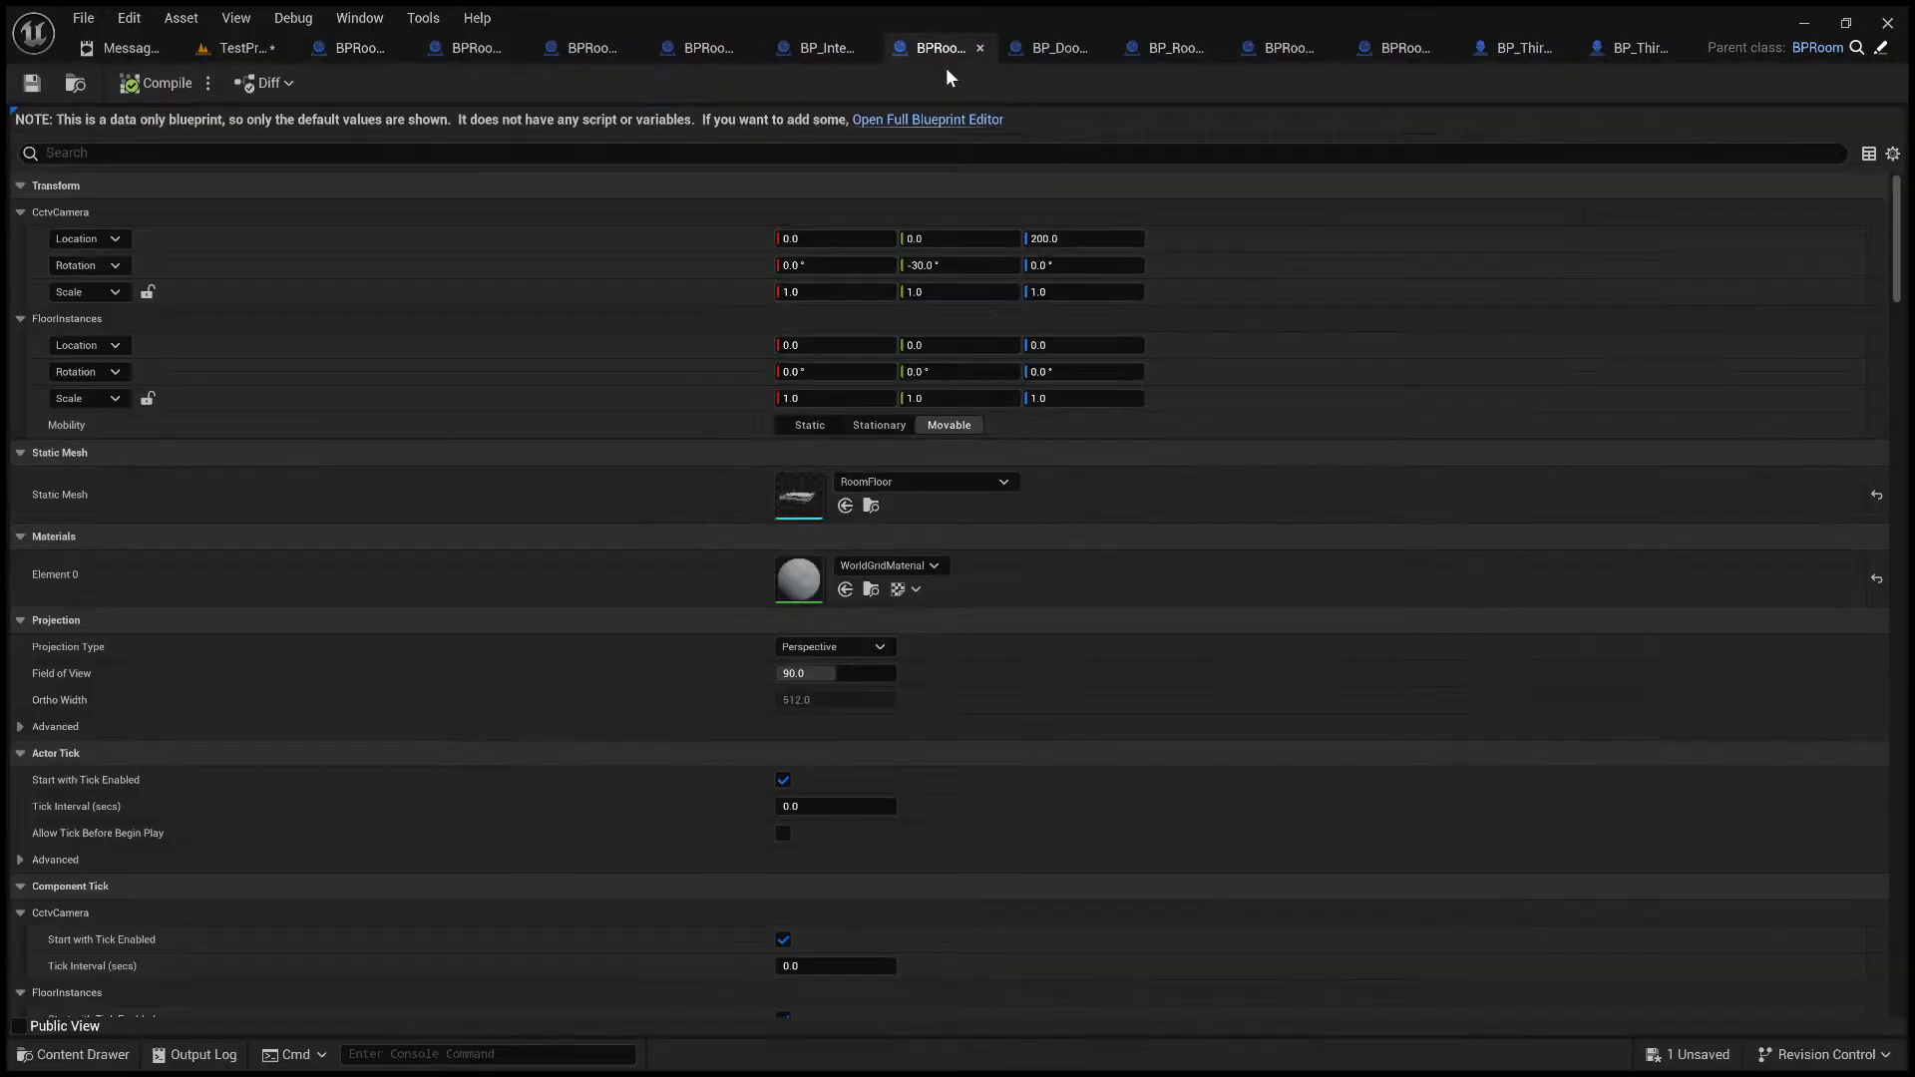
left_click(956, 119)
left_click(696, 119)
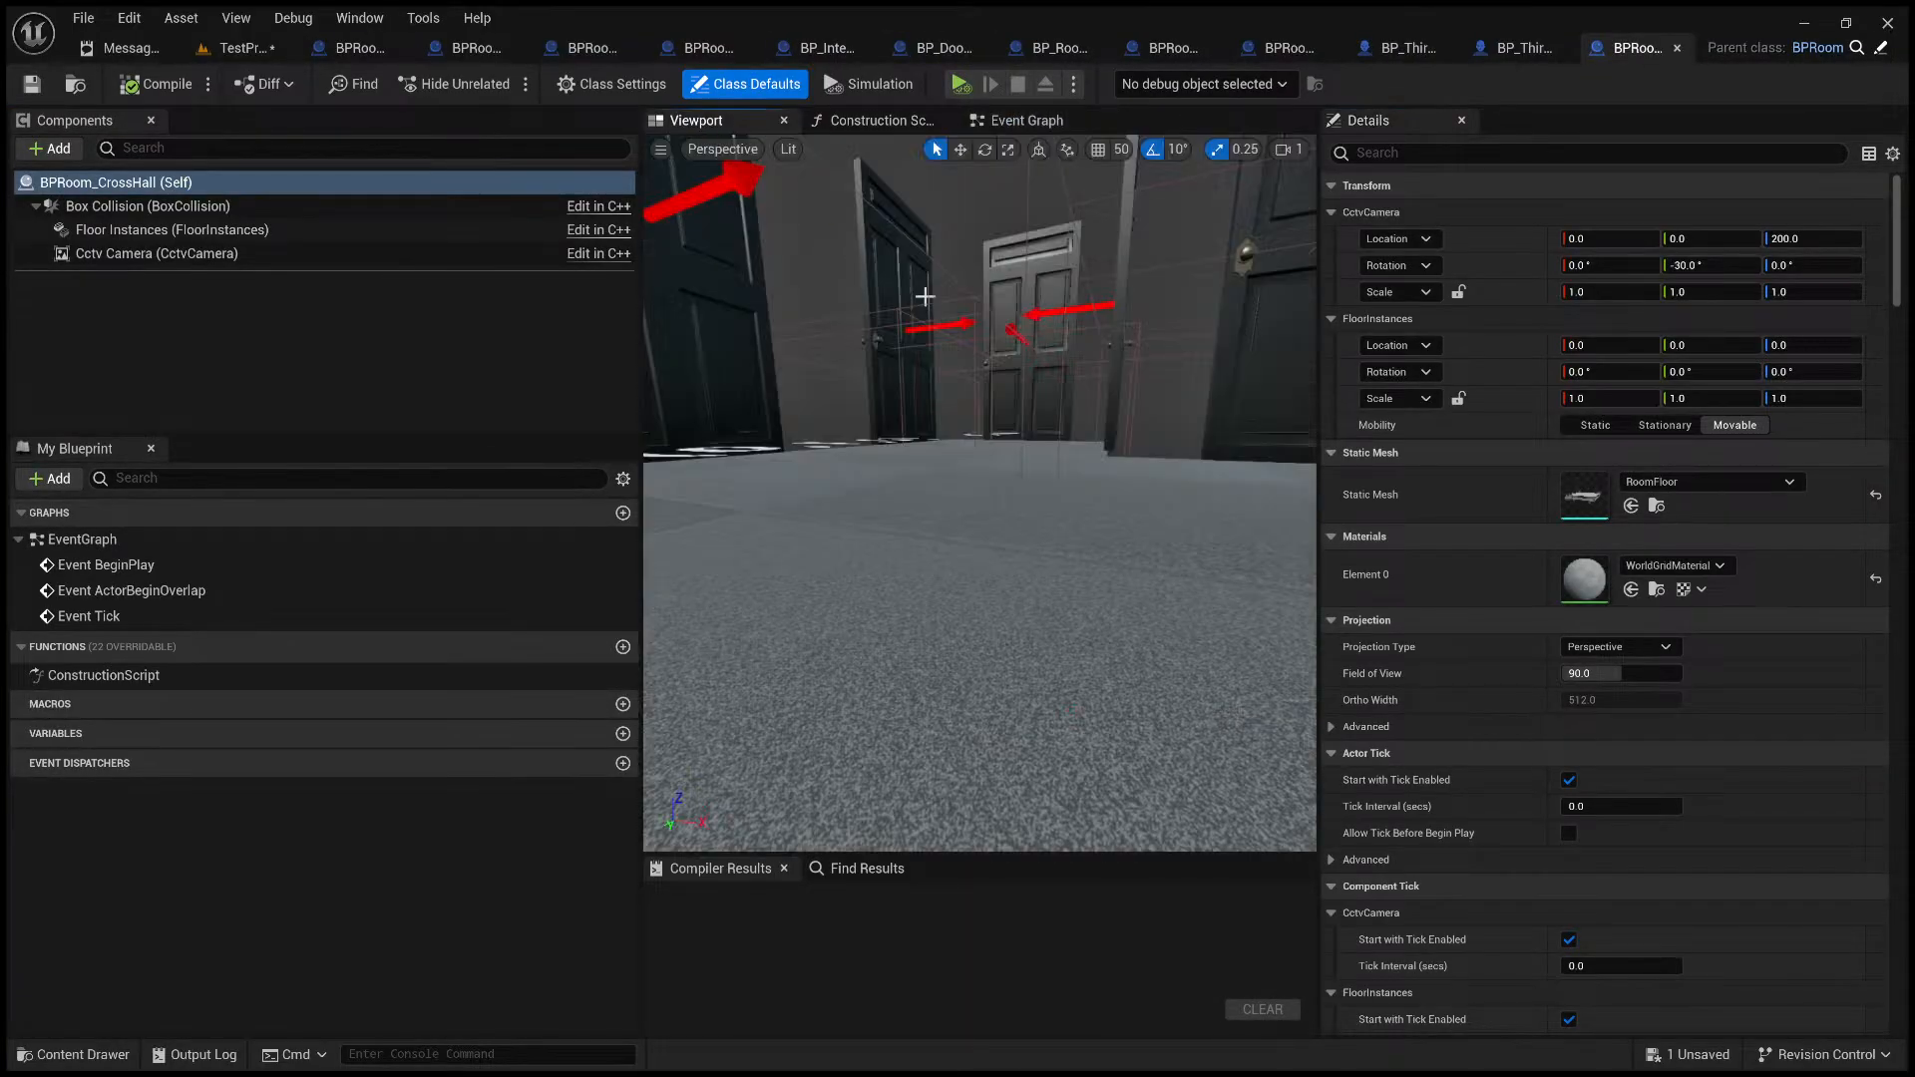
right_click_drag(1005, 360, 883, 384)
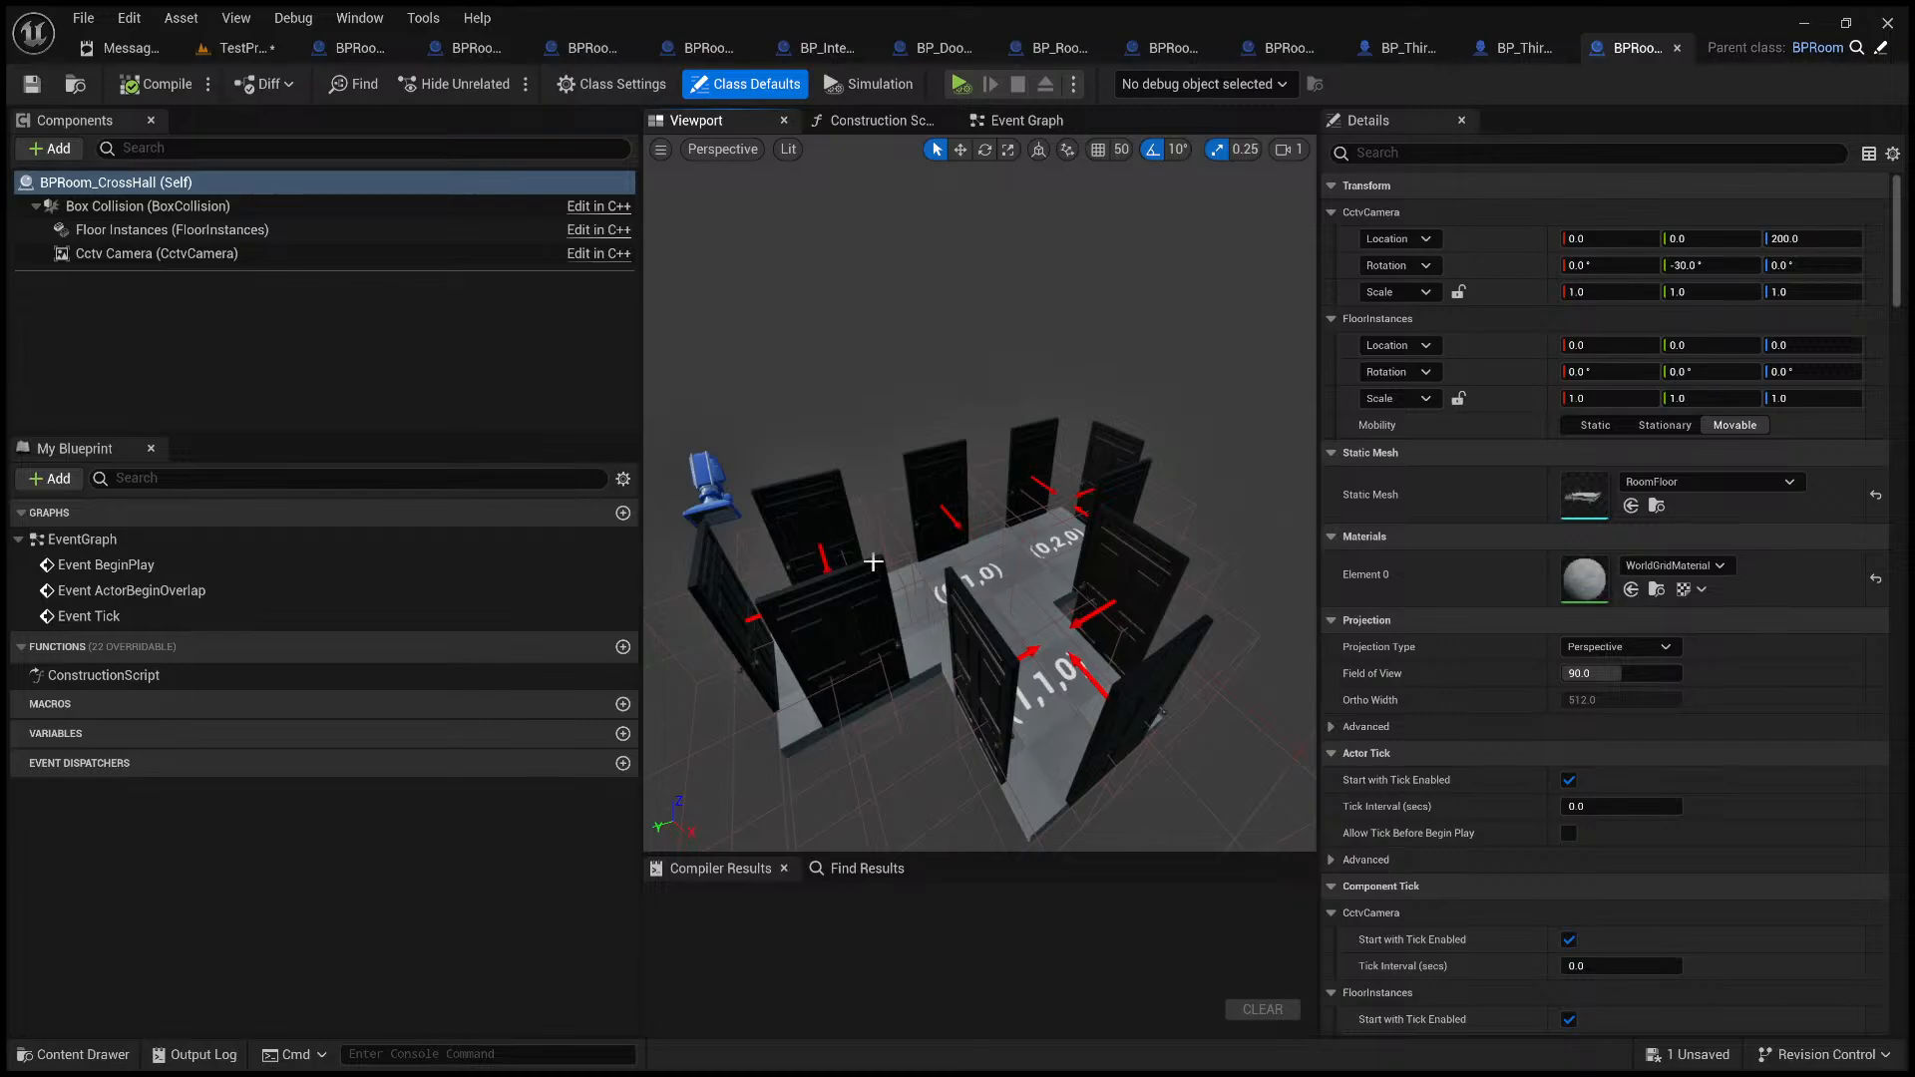
right_click_drag(973, 526, 904, 587)
key("d")
key("w")
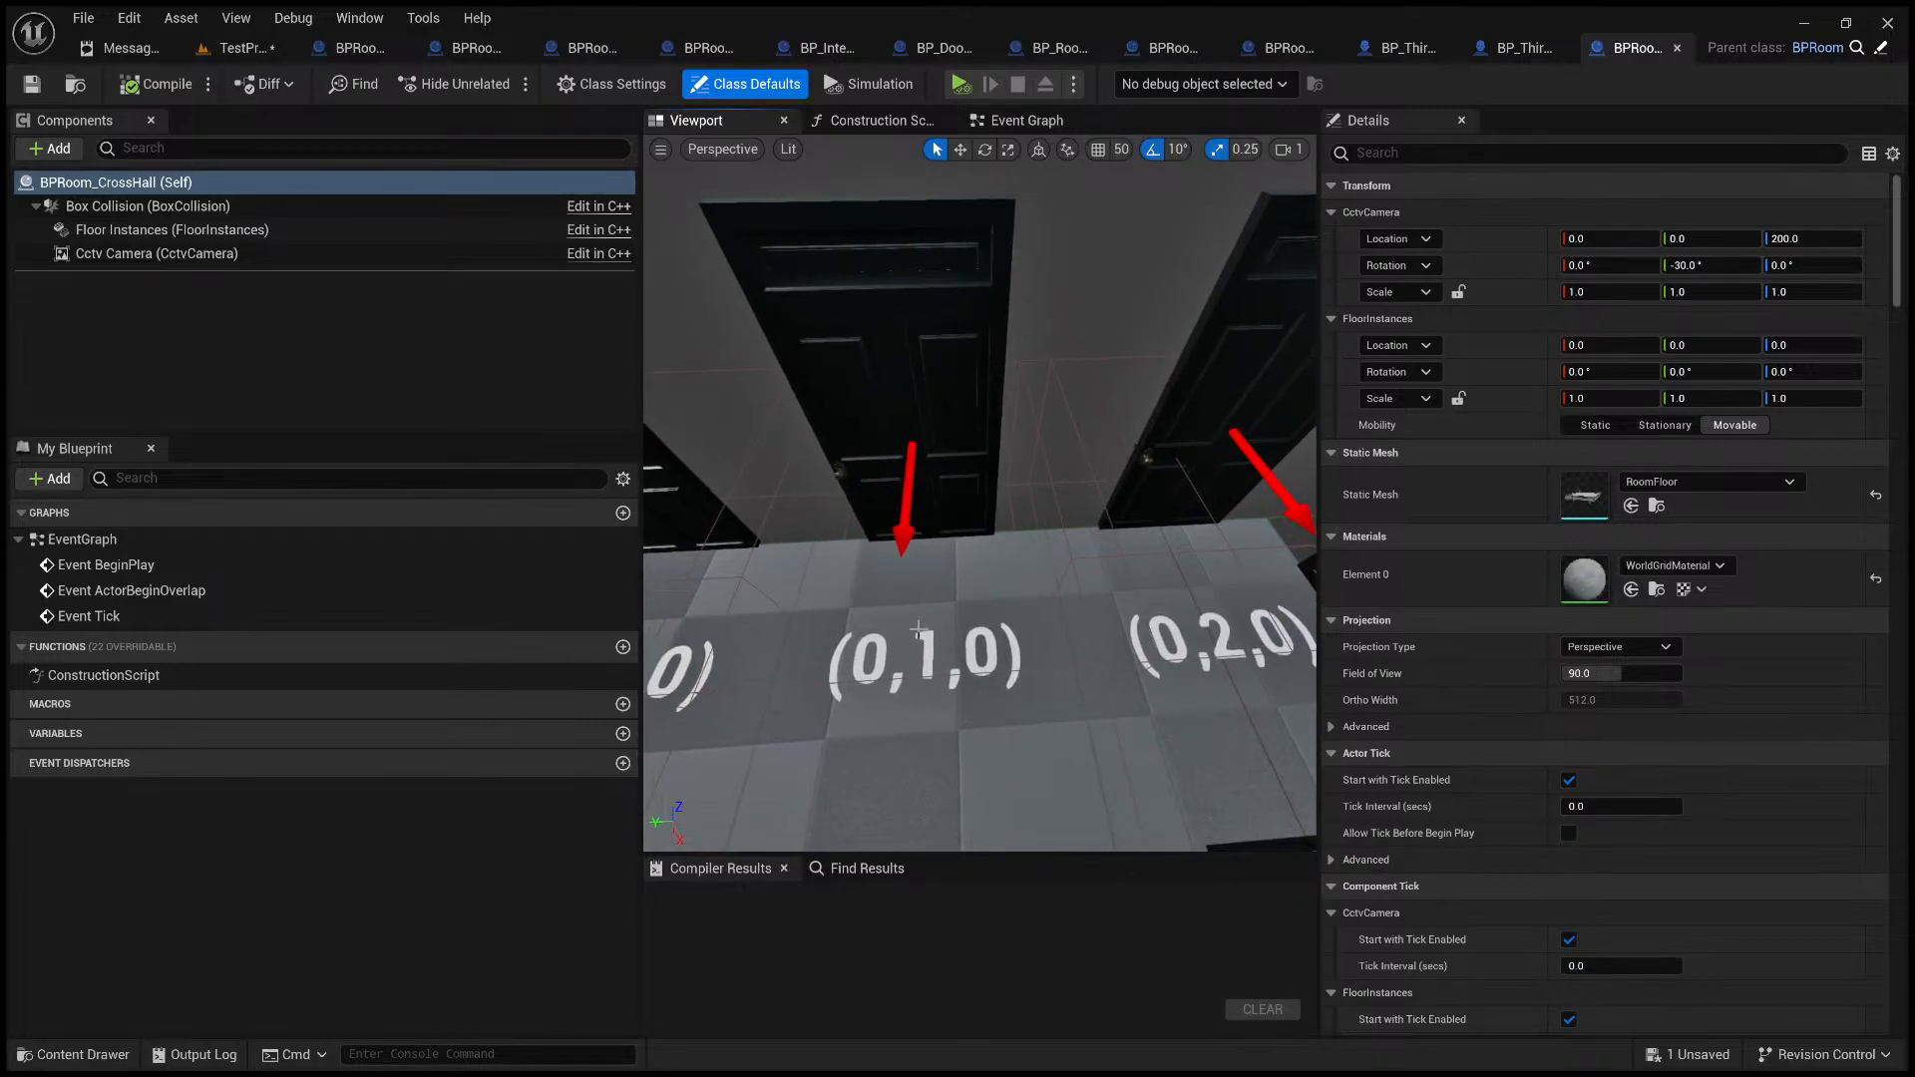
scroll(919, 628, "down", 5)
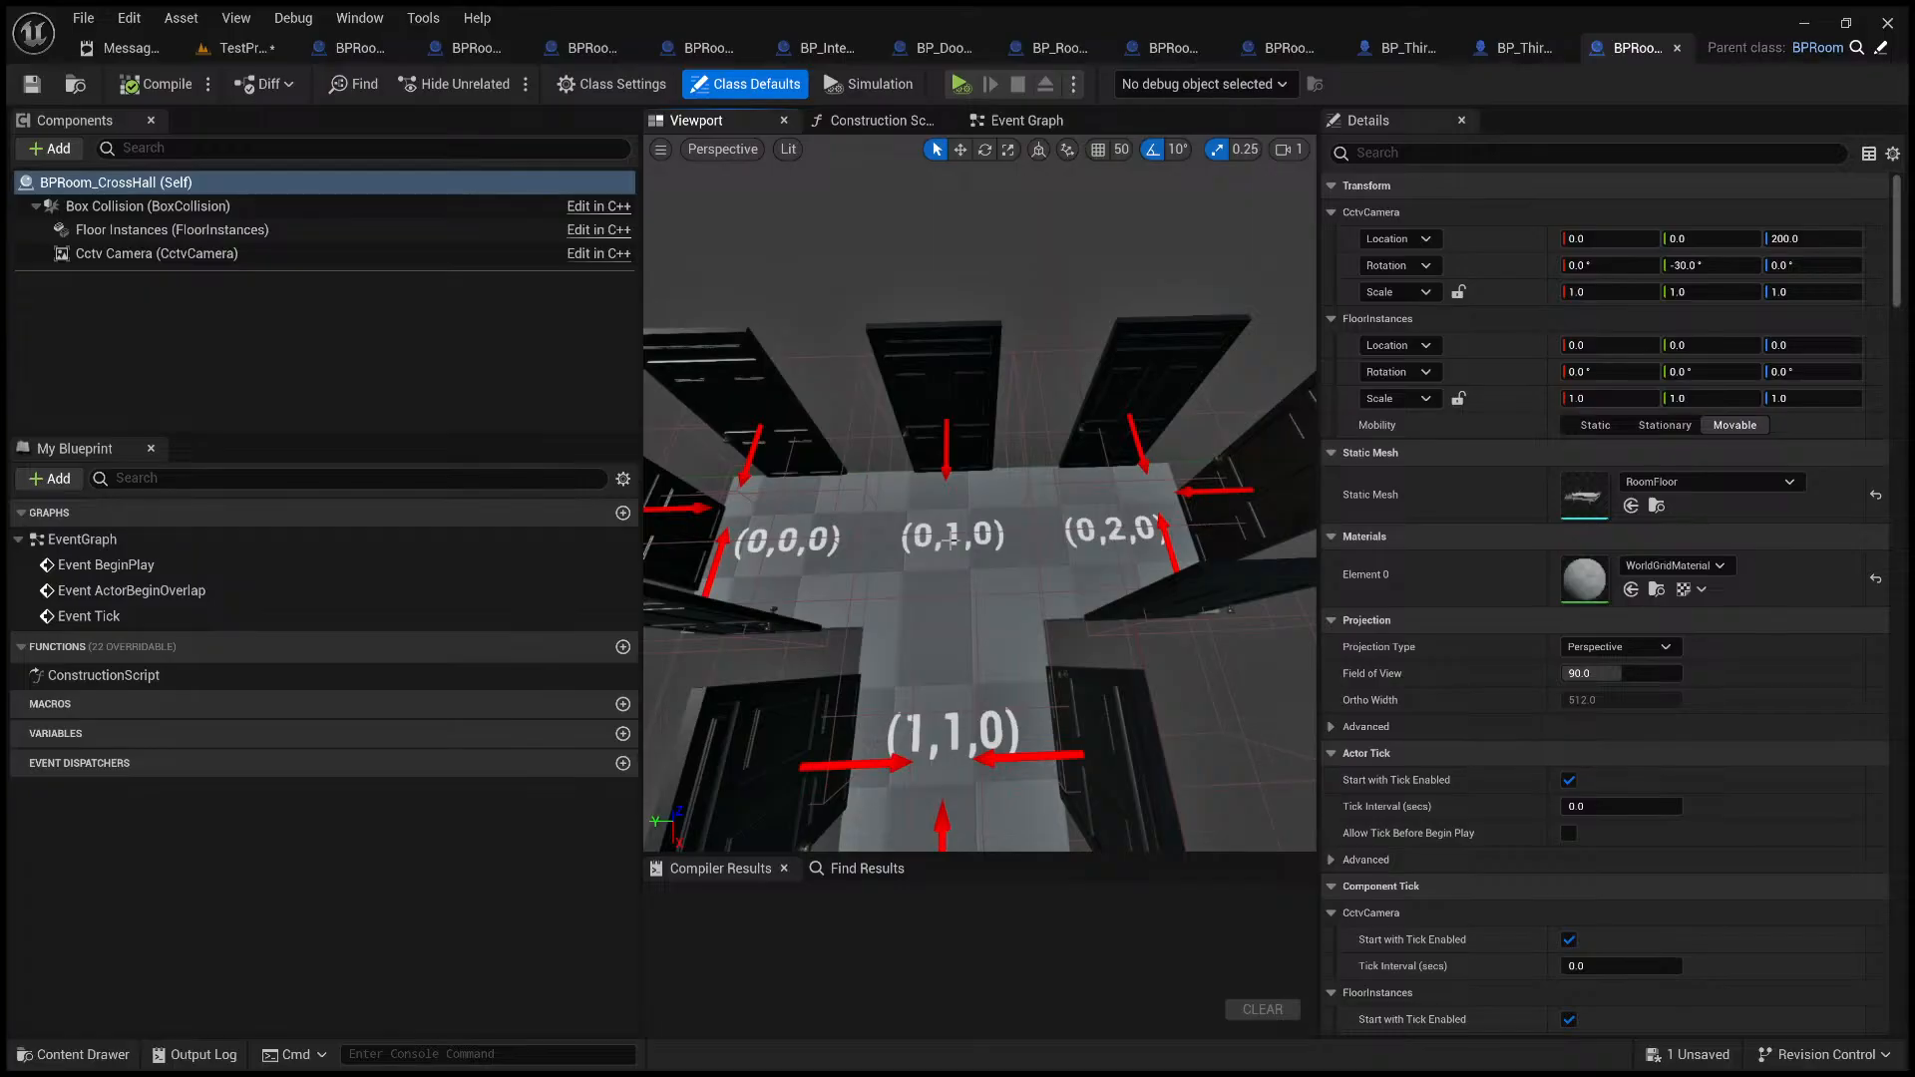
- Enlarge the CrossHall preview to inspect the doors around every cell, and widen the property details again
left_click_drag(1320, 499, 1627, 499)
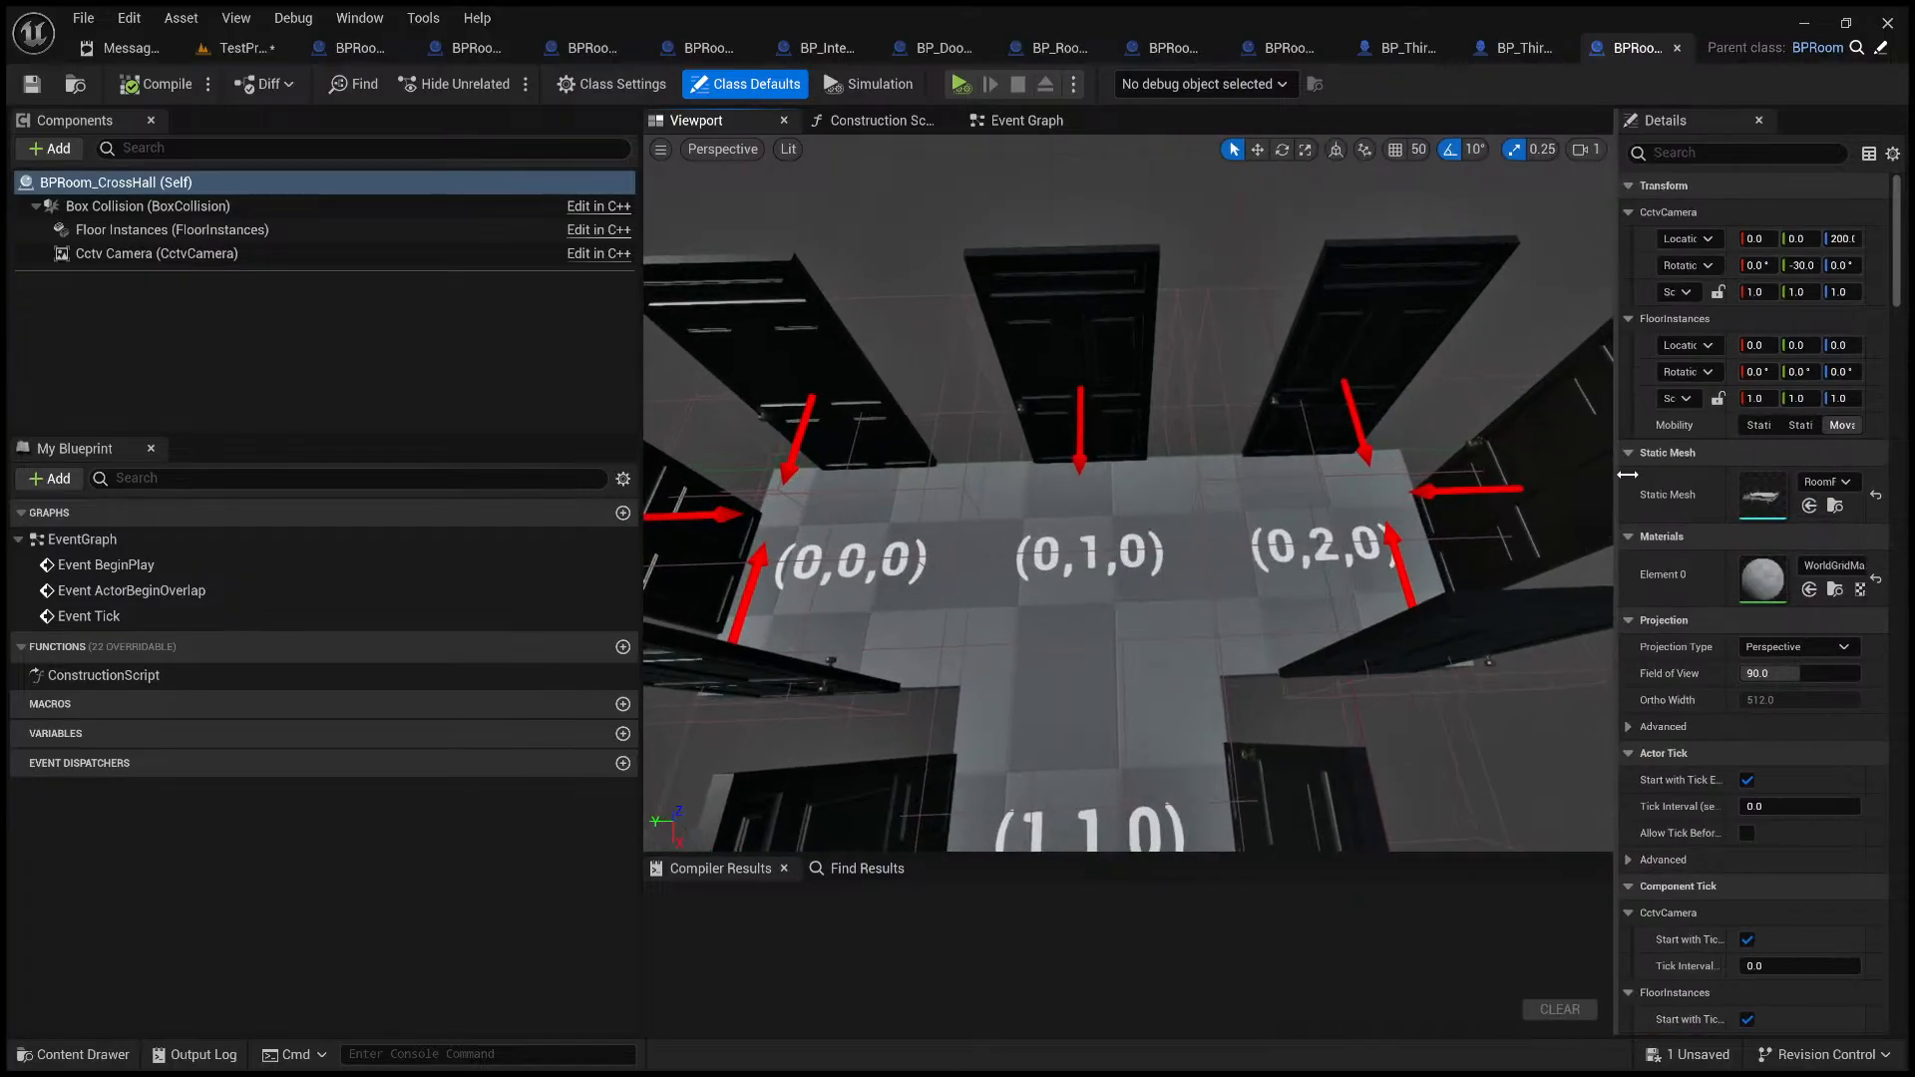
left_click_drag(641, 423, 363, 415)
scroll(913, 428, "down", 6)
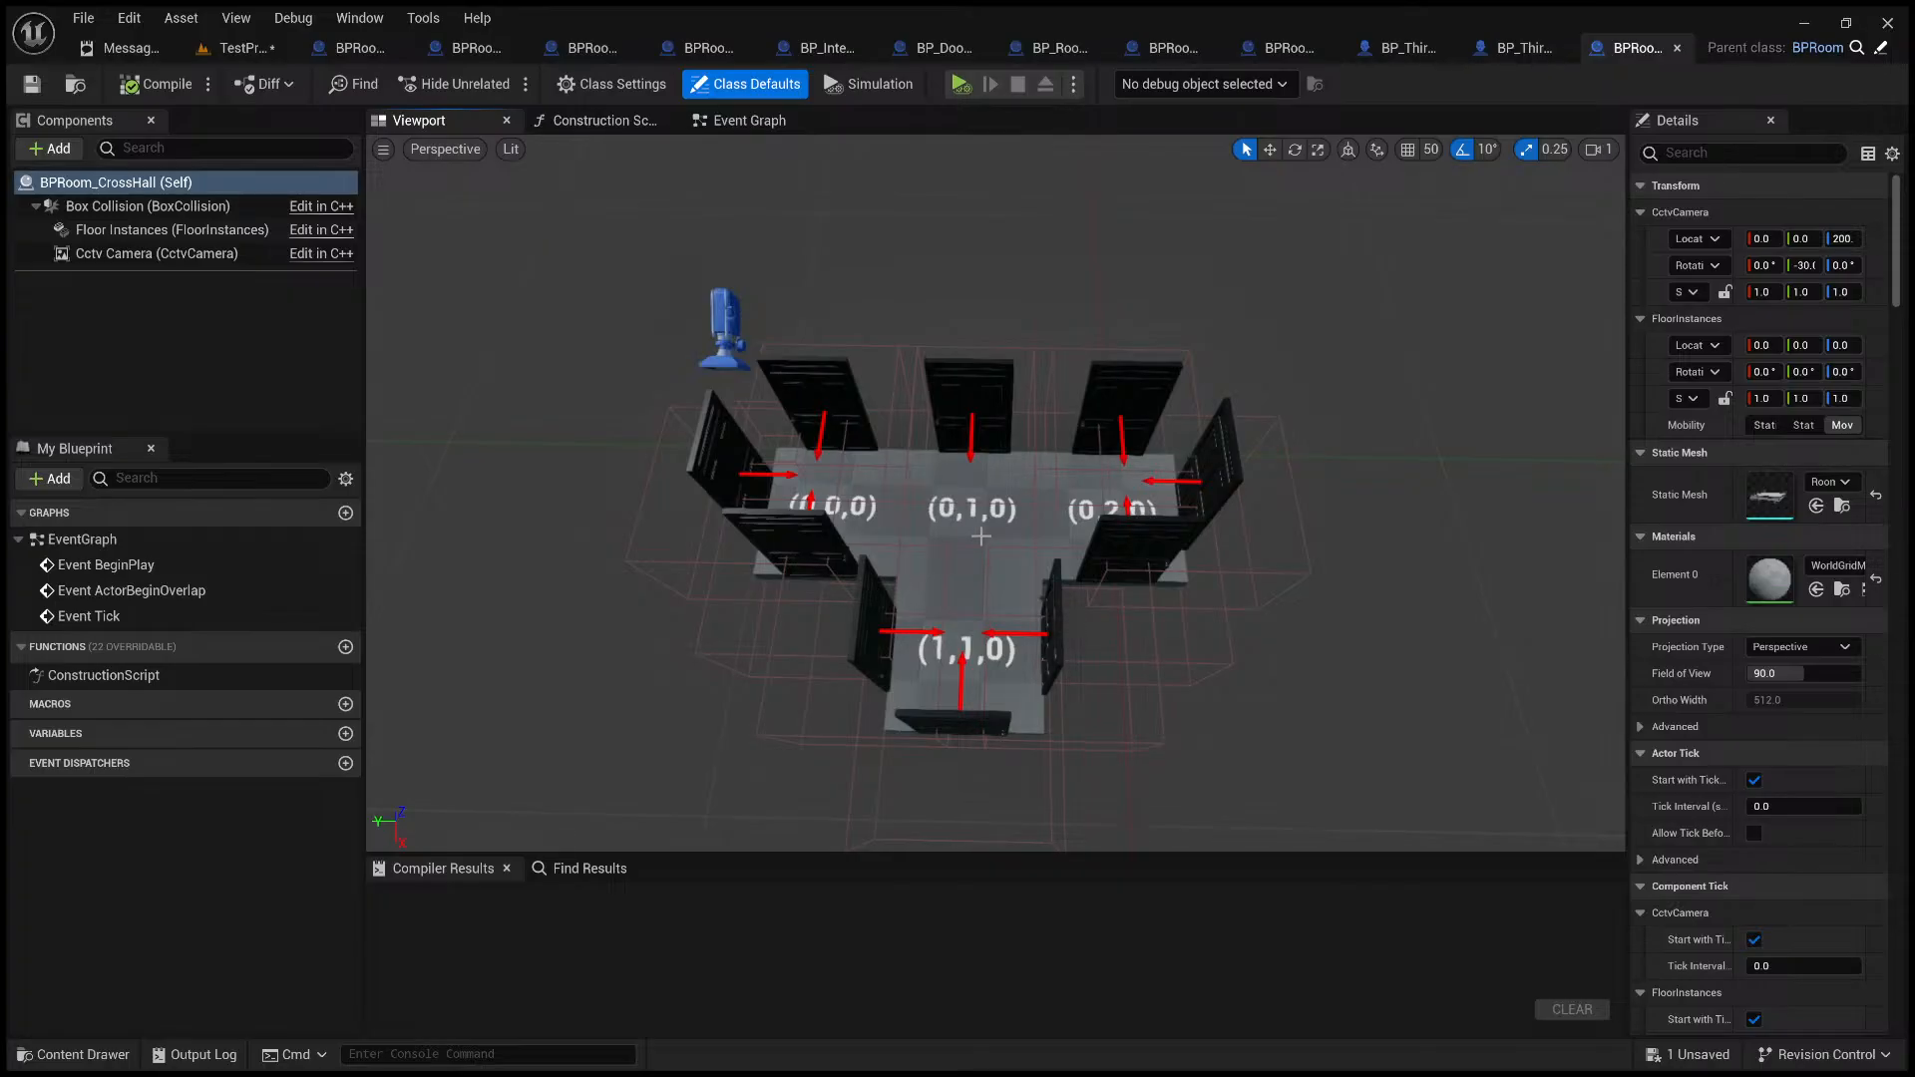
scroll(1009, 502, "up", 4)
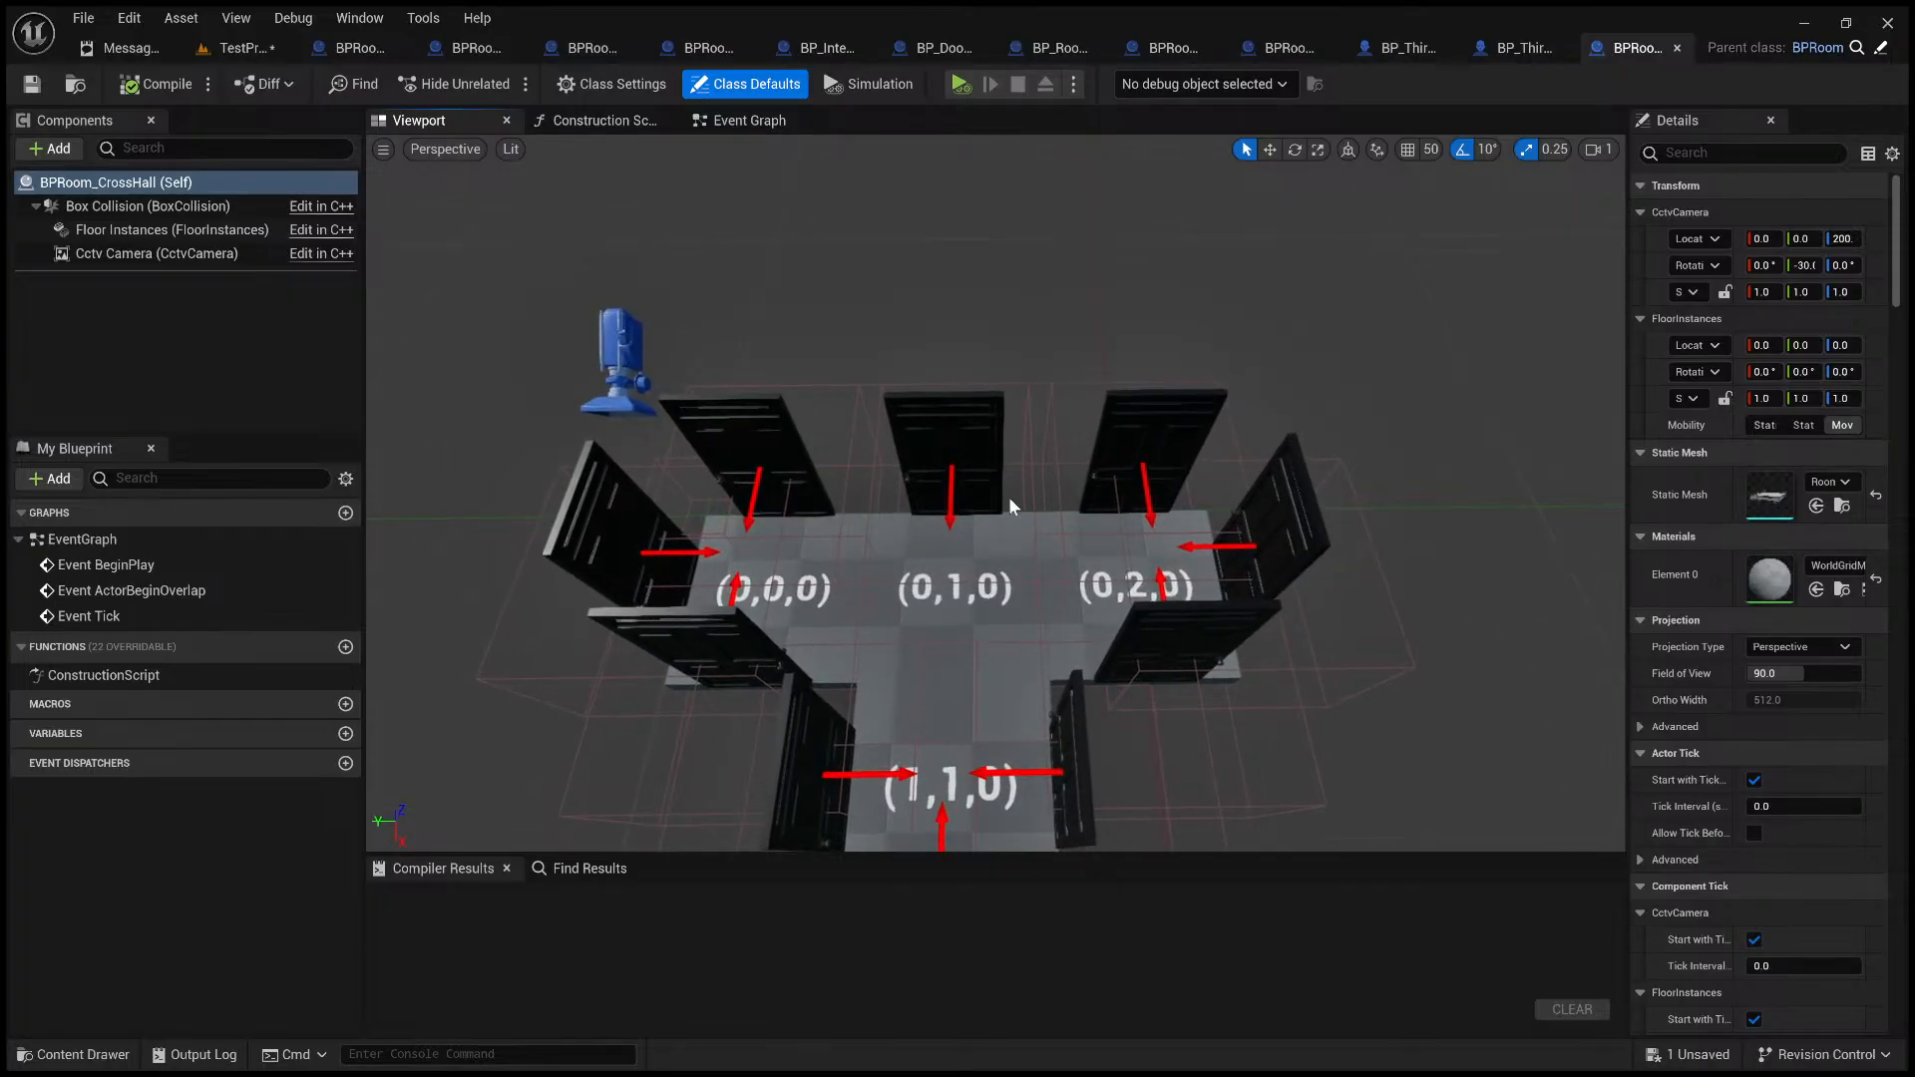
left_click(965, 411)
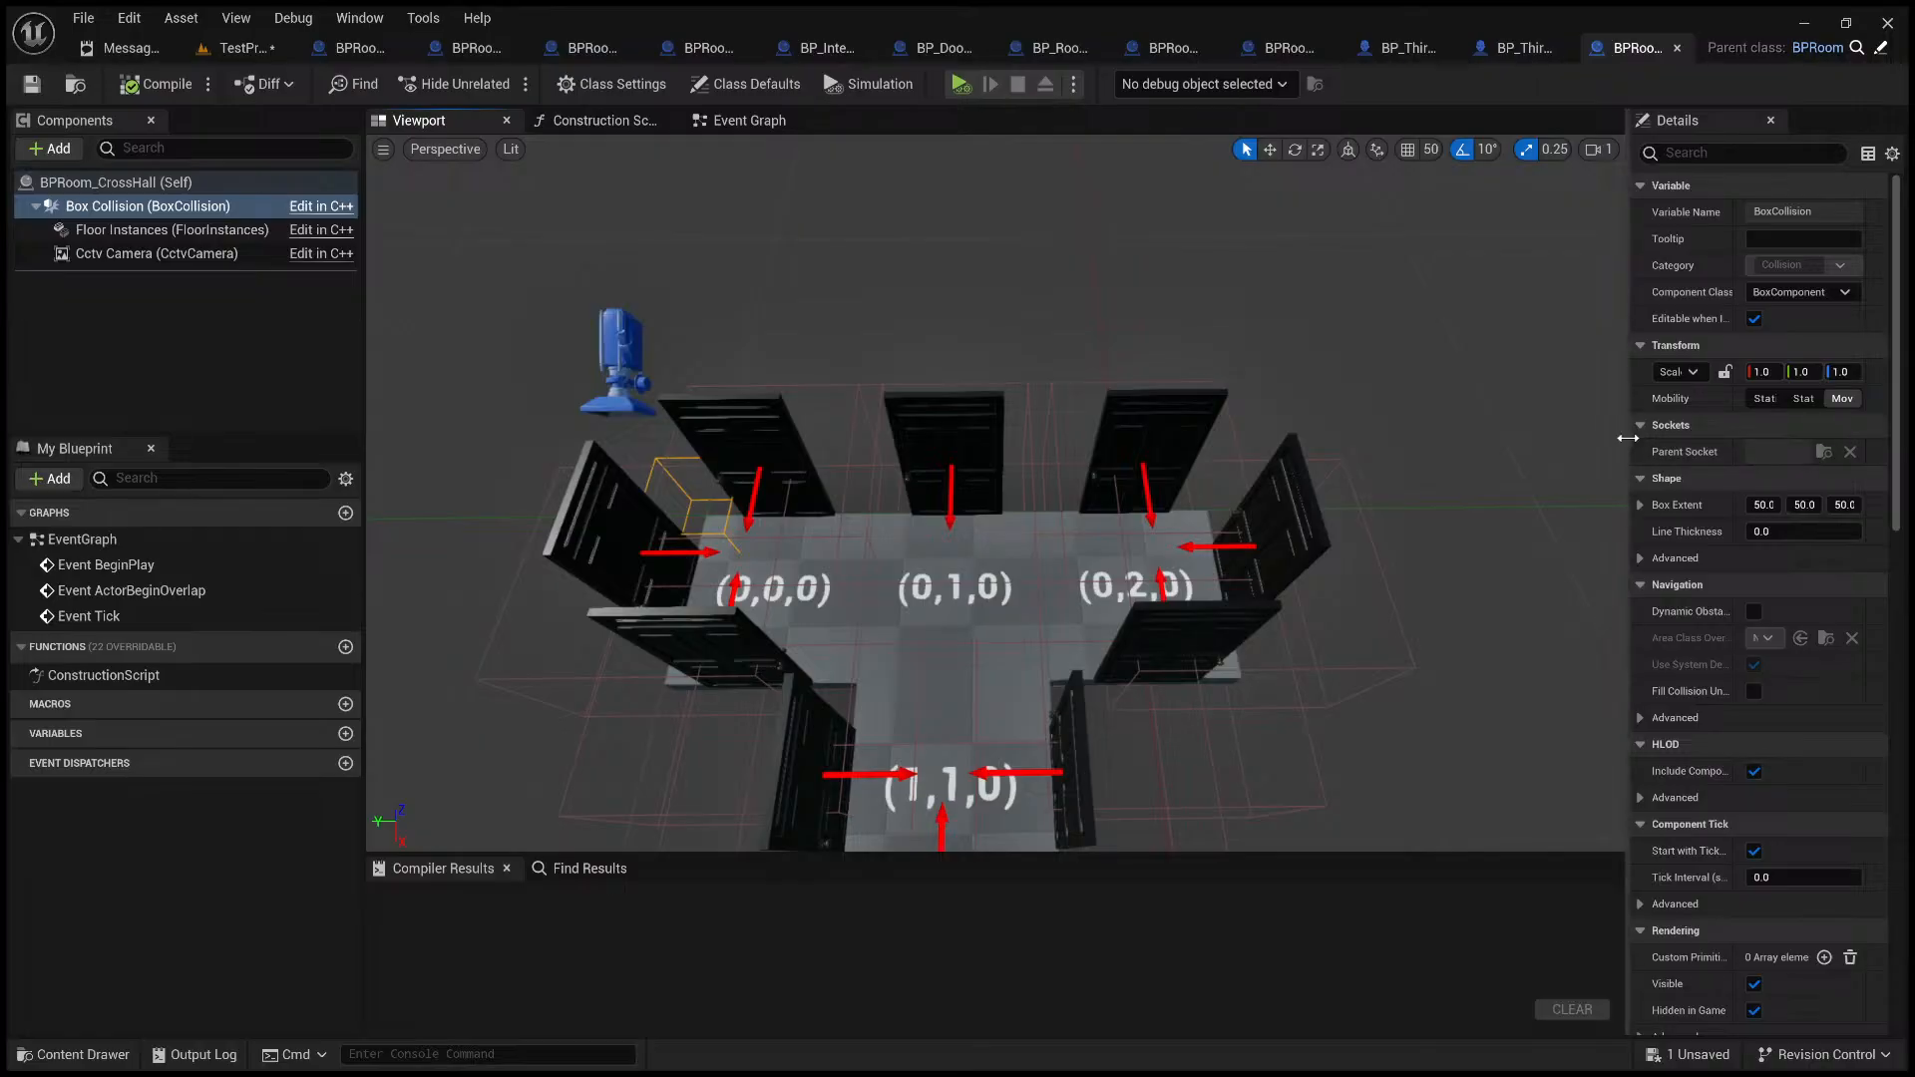
left_click_drag(1629, 441, 1079, 499)
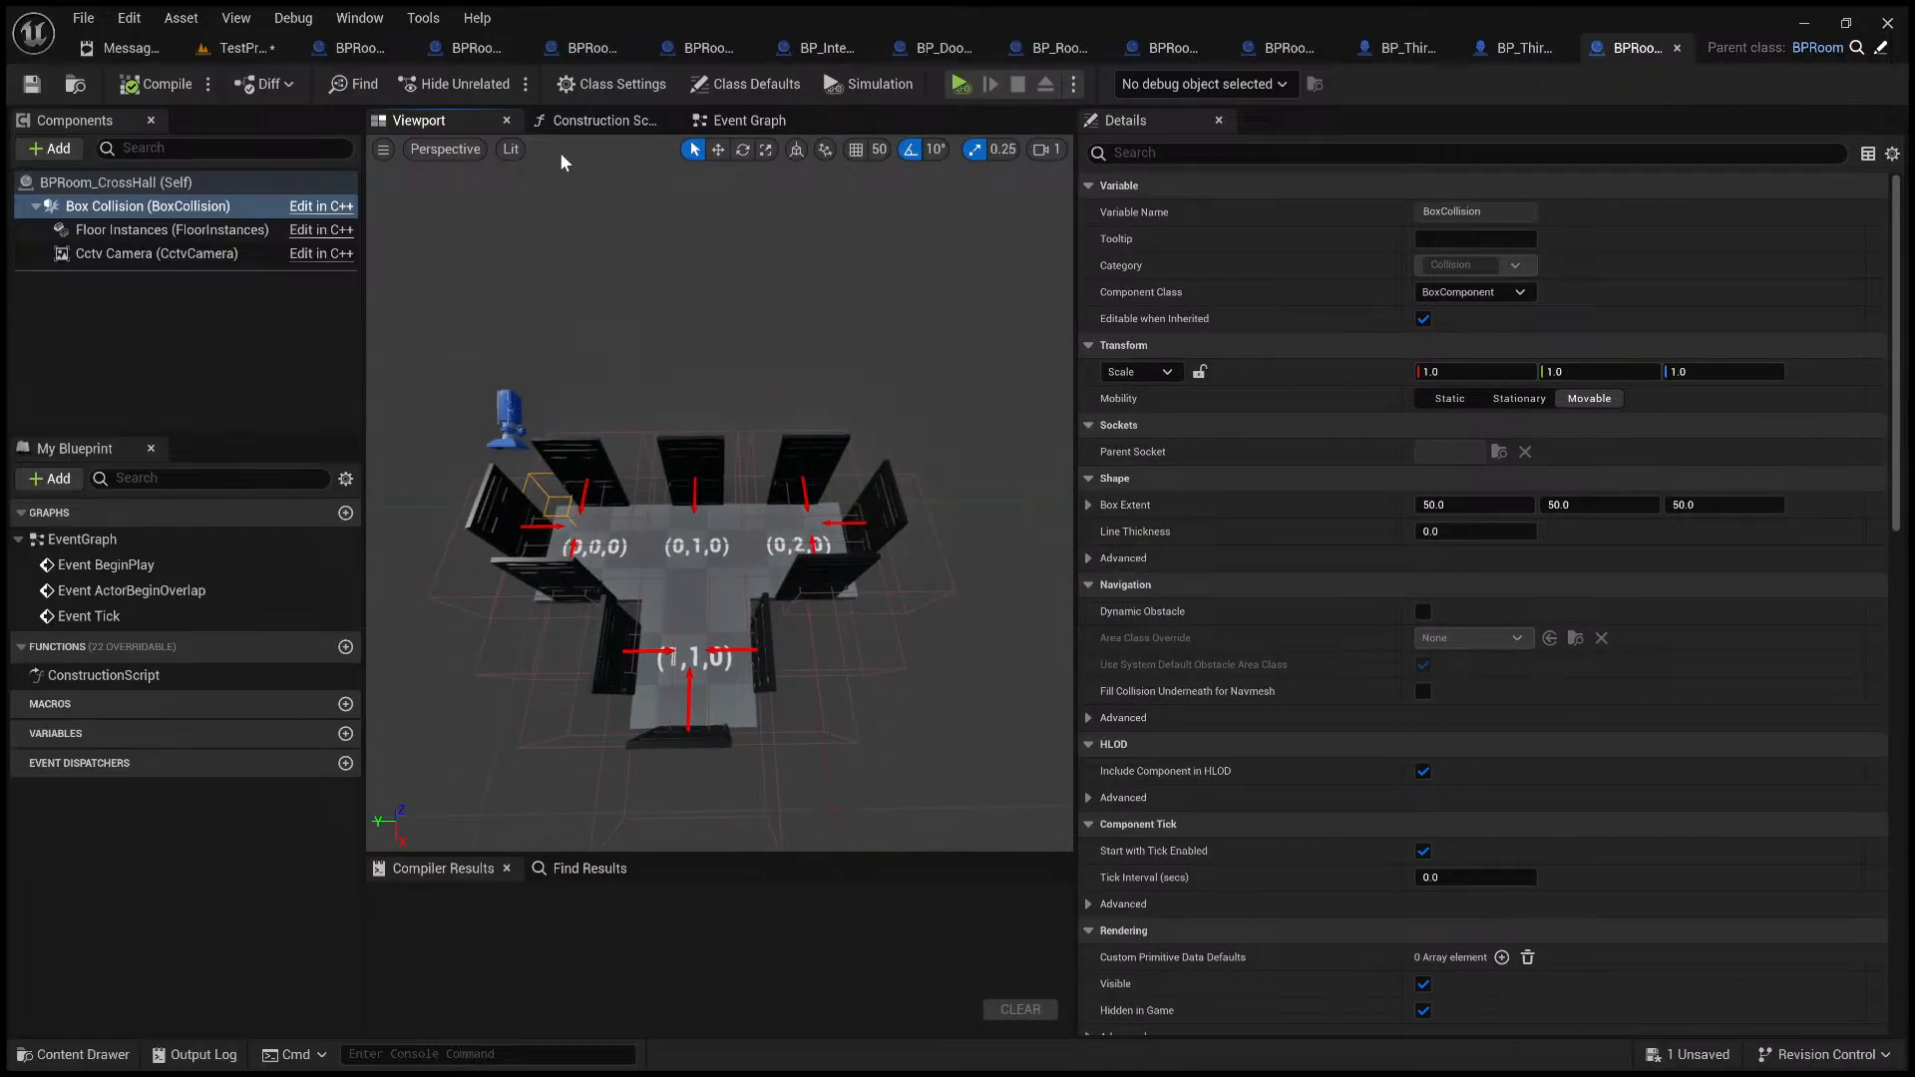
- Simulate the TestProgress level, inspect the walls around room R69 from a lower angle, and stop the simulation
left_click(244, 47)
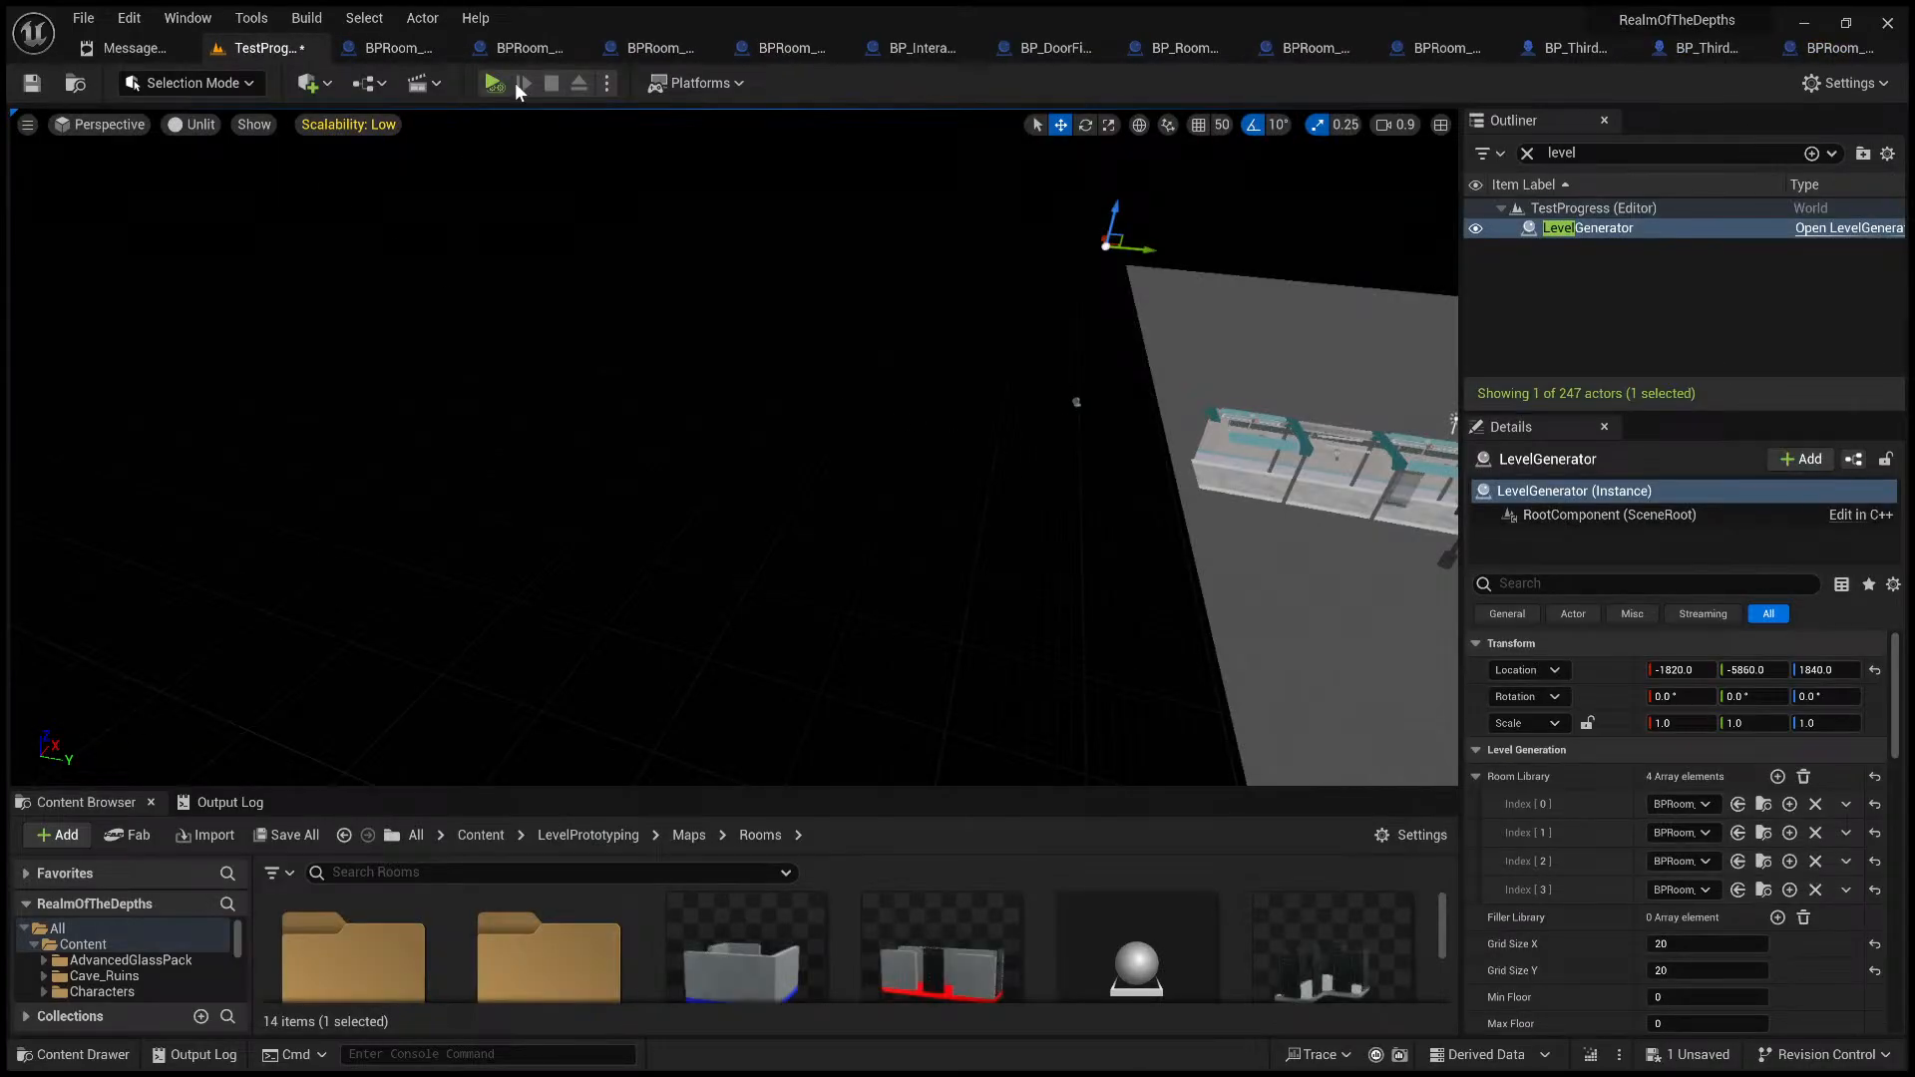
key("alt+p")
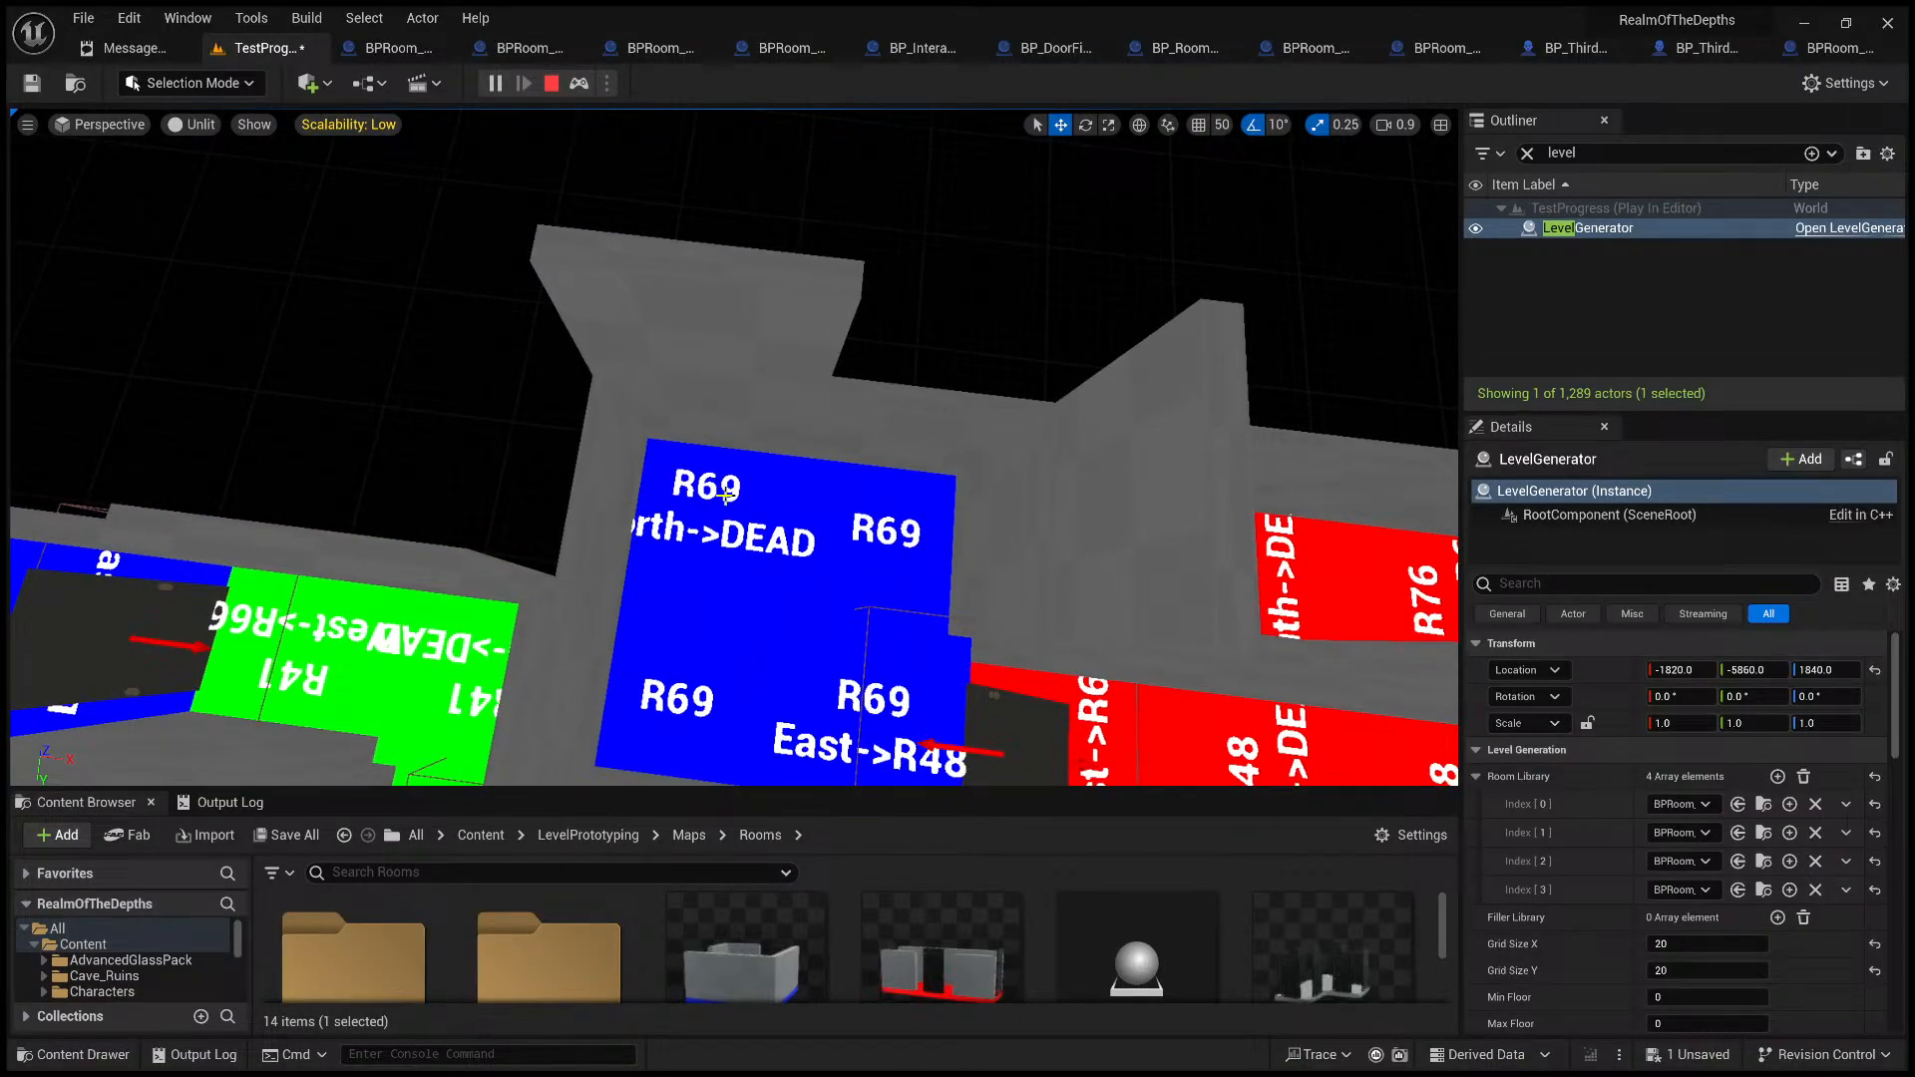
right_click_drag(789, 555, 766, 436)
scroll(766, 436, "down", 5)
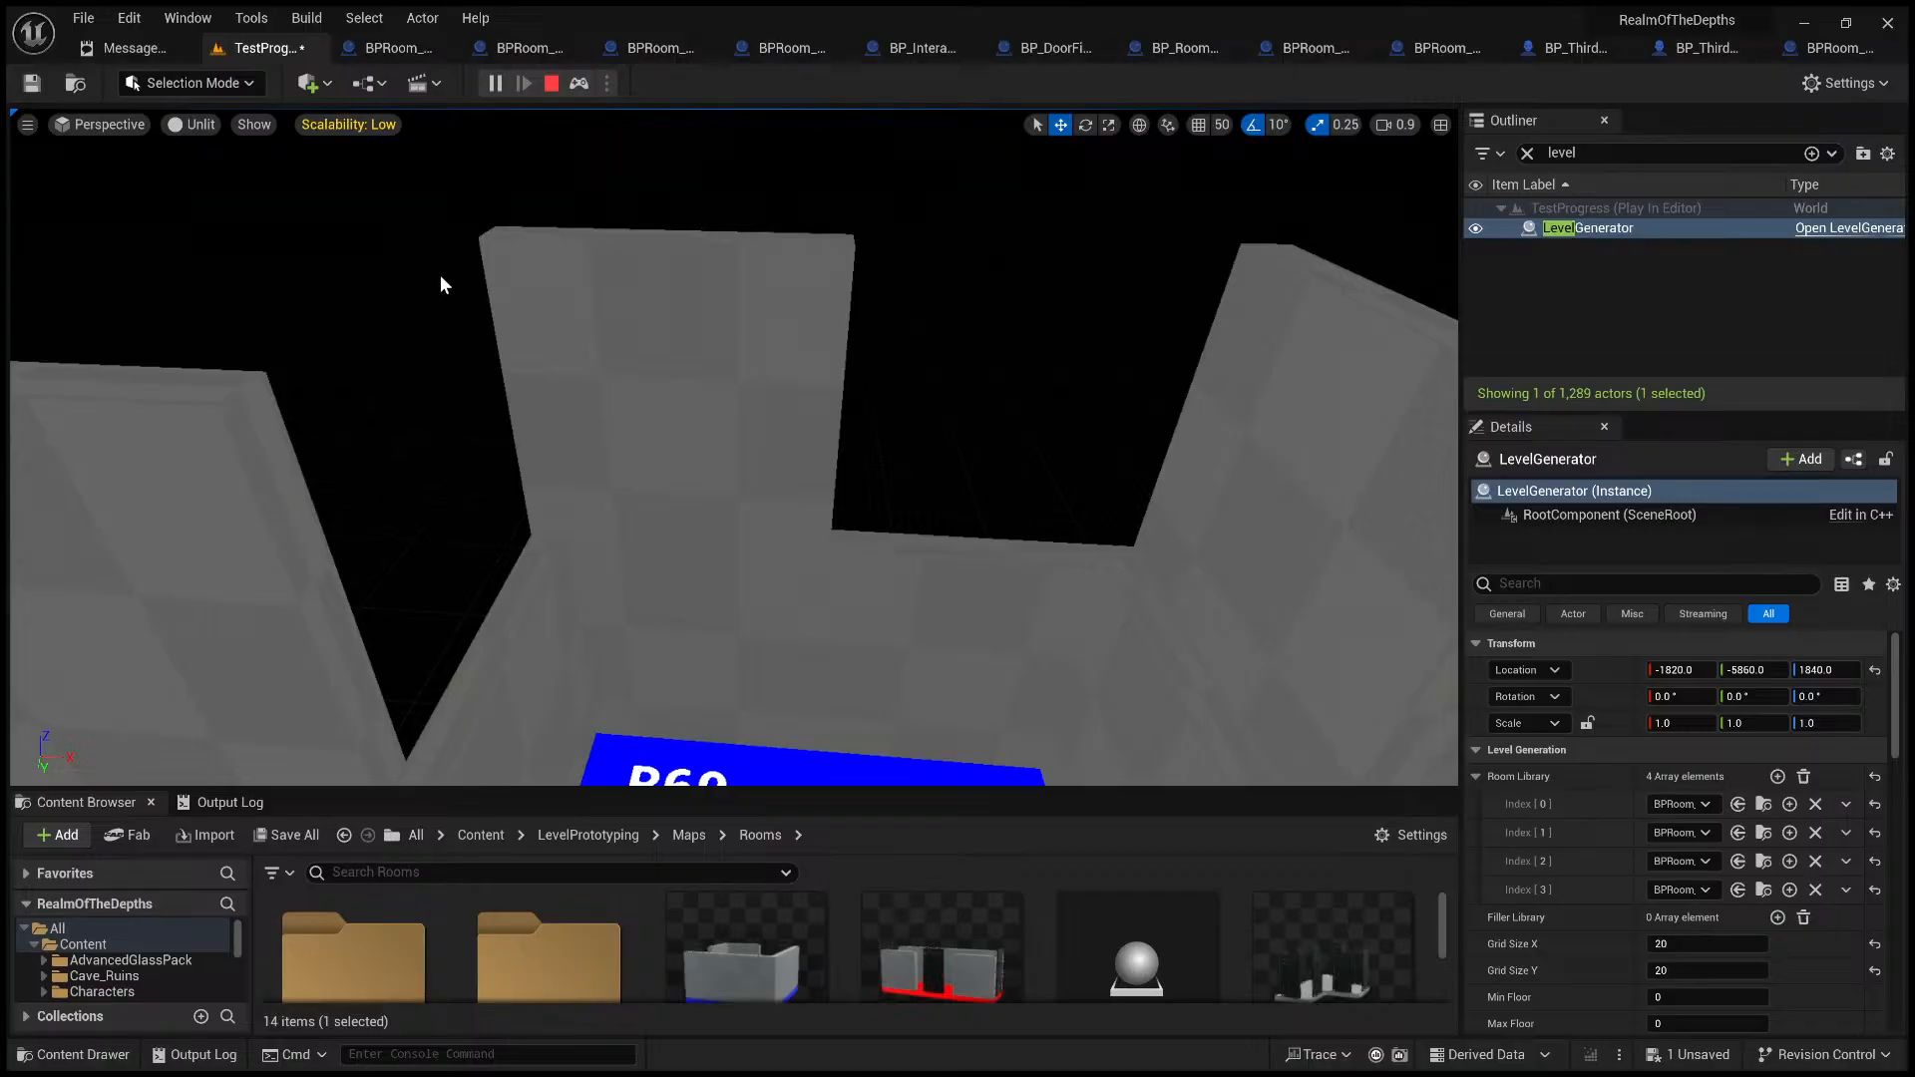
left_click(550, 82)
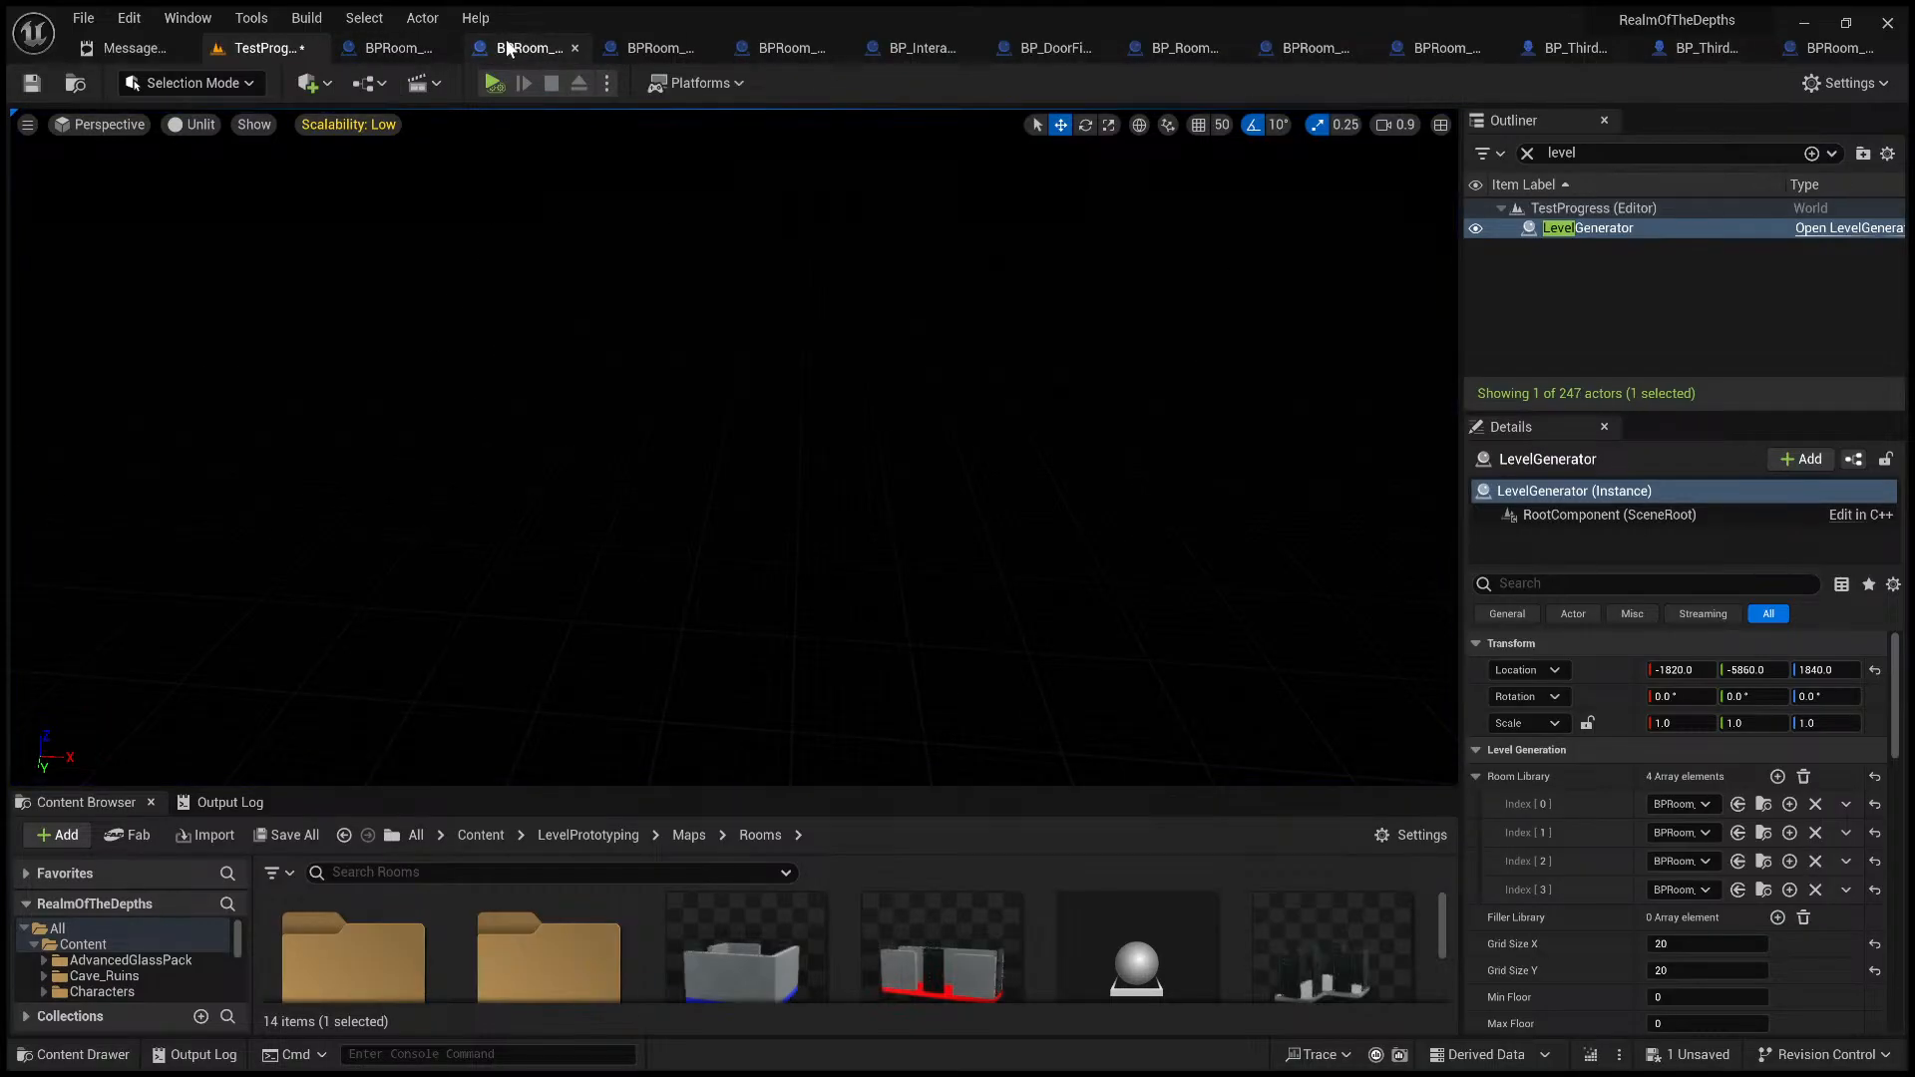
- Check the Door Class and Default Door Slot Class in the Construction settings of BPRoom_CrossHall
left_click(508, 49)
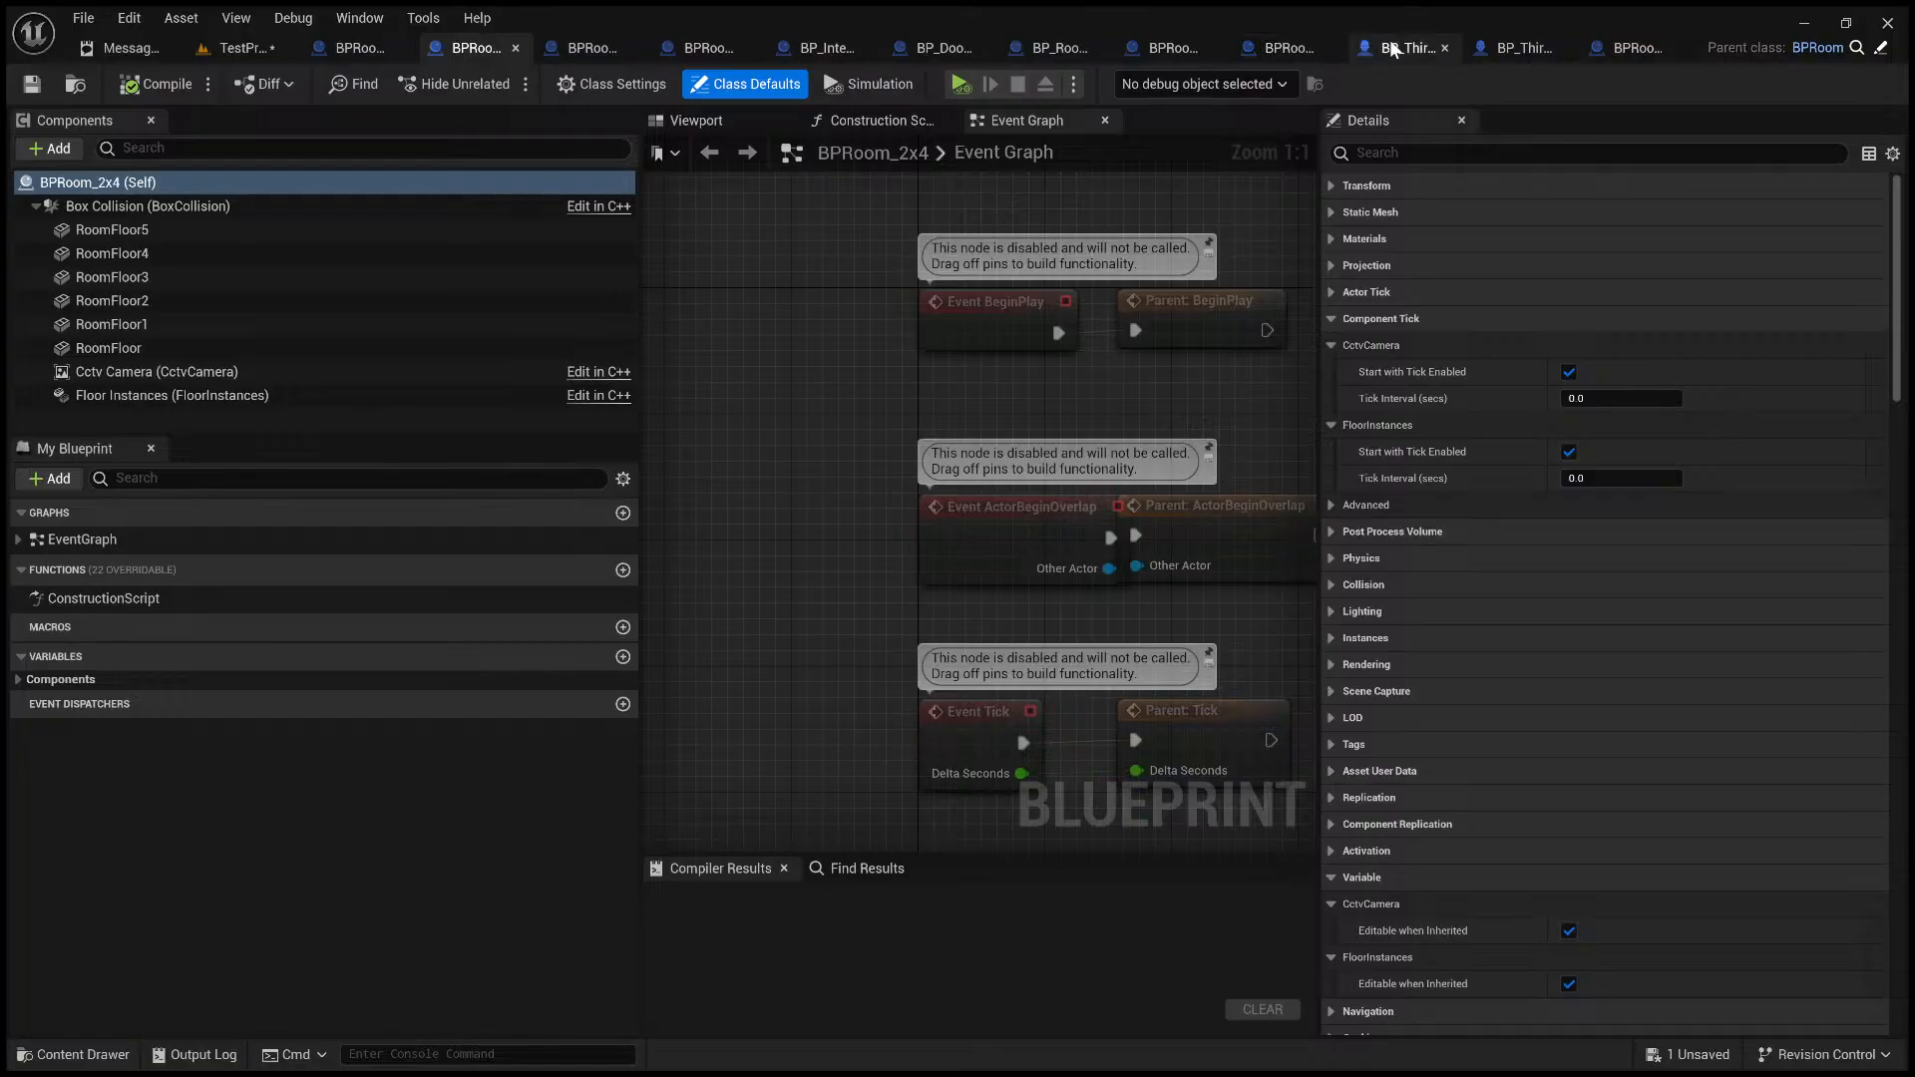
left_click(1642, 52)
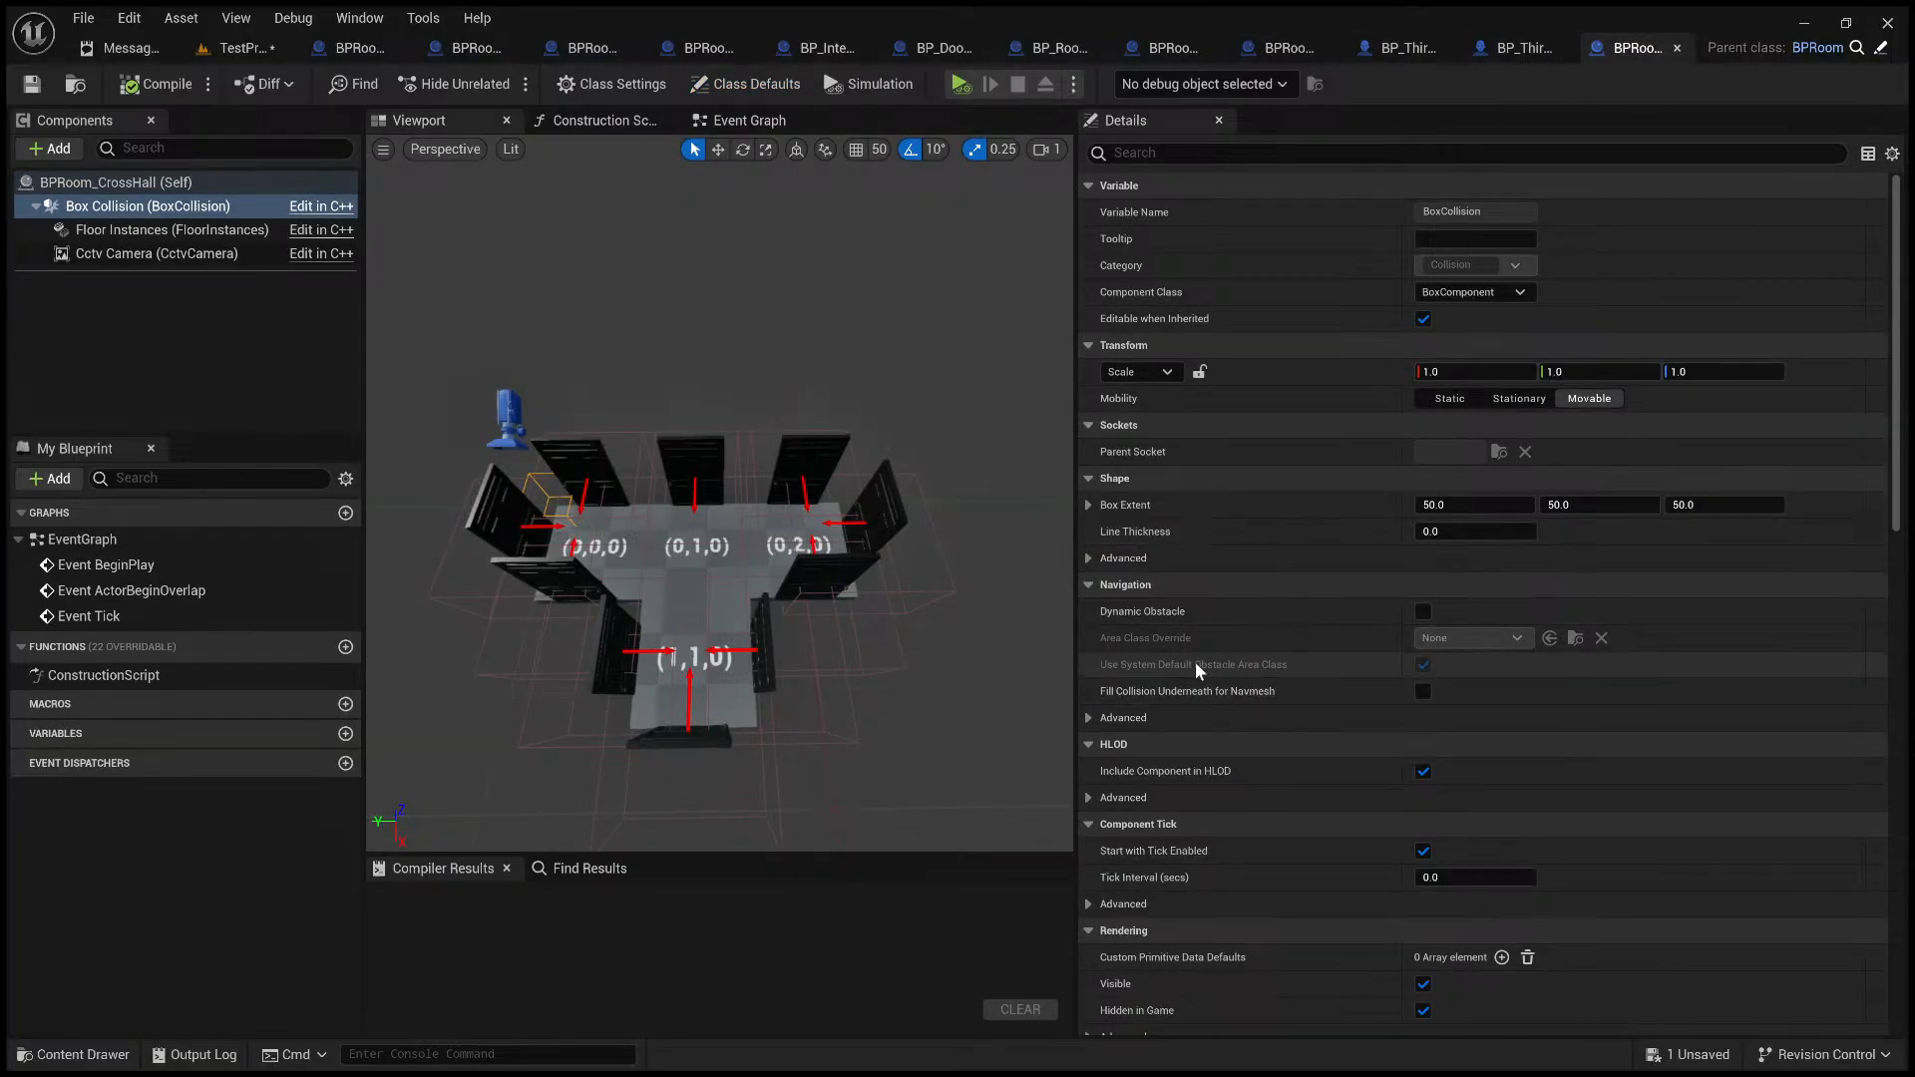
mouse_move(1897, 415)
left_mouse_down()
mouse_move(1855, 821)
mouse_move(1867, 902)
mouse_move(1855, 798)
left_mouse_up()
left_click(154, 187)
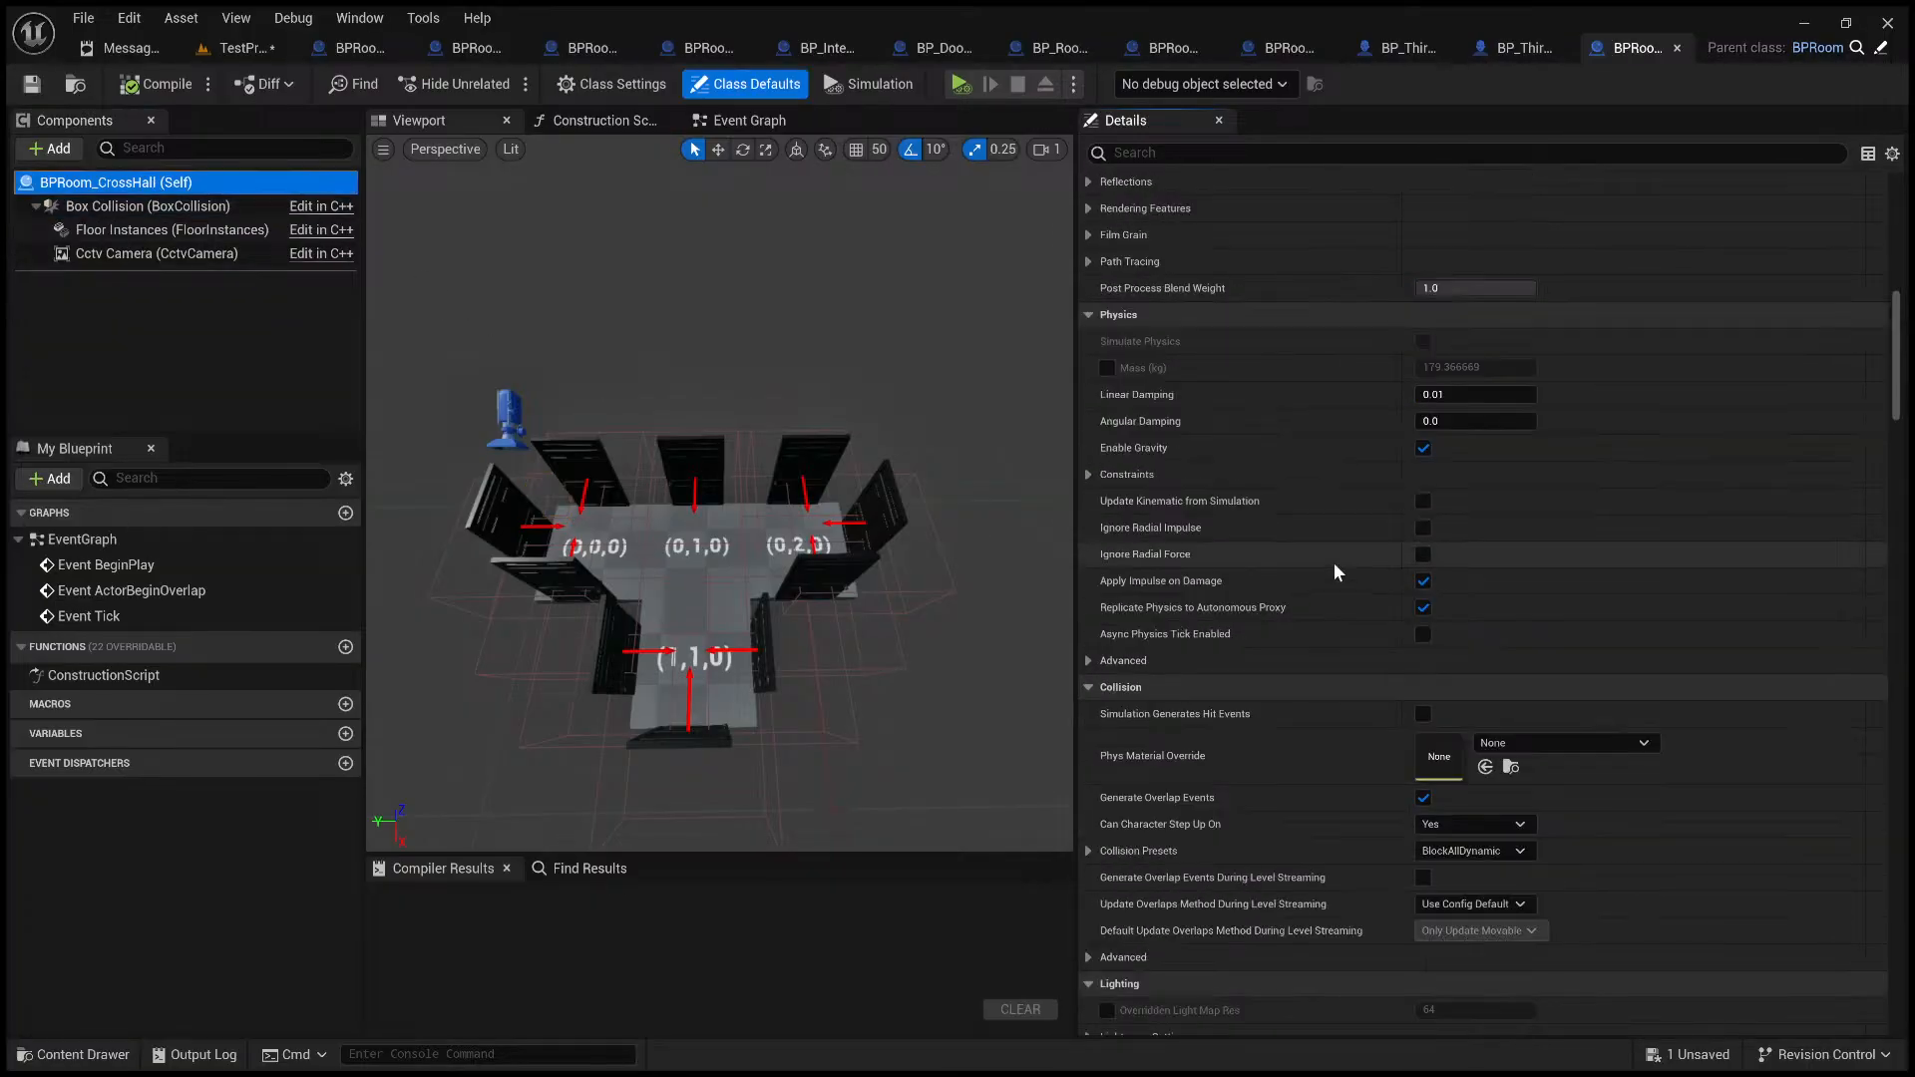
scroll(1332, 561, "down", 5)
left_click_drag(1888, 424, 1907, 857)
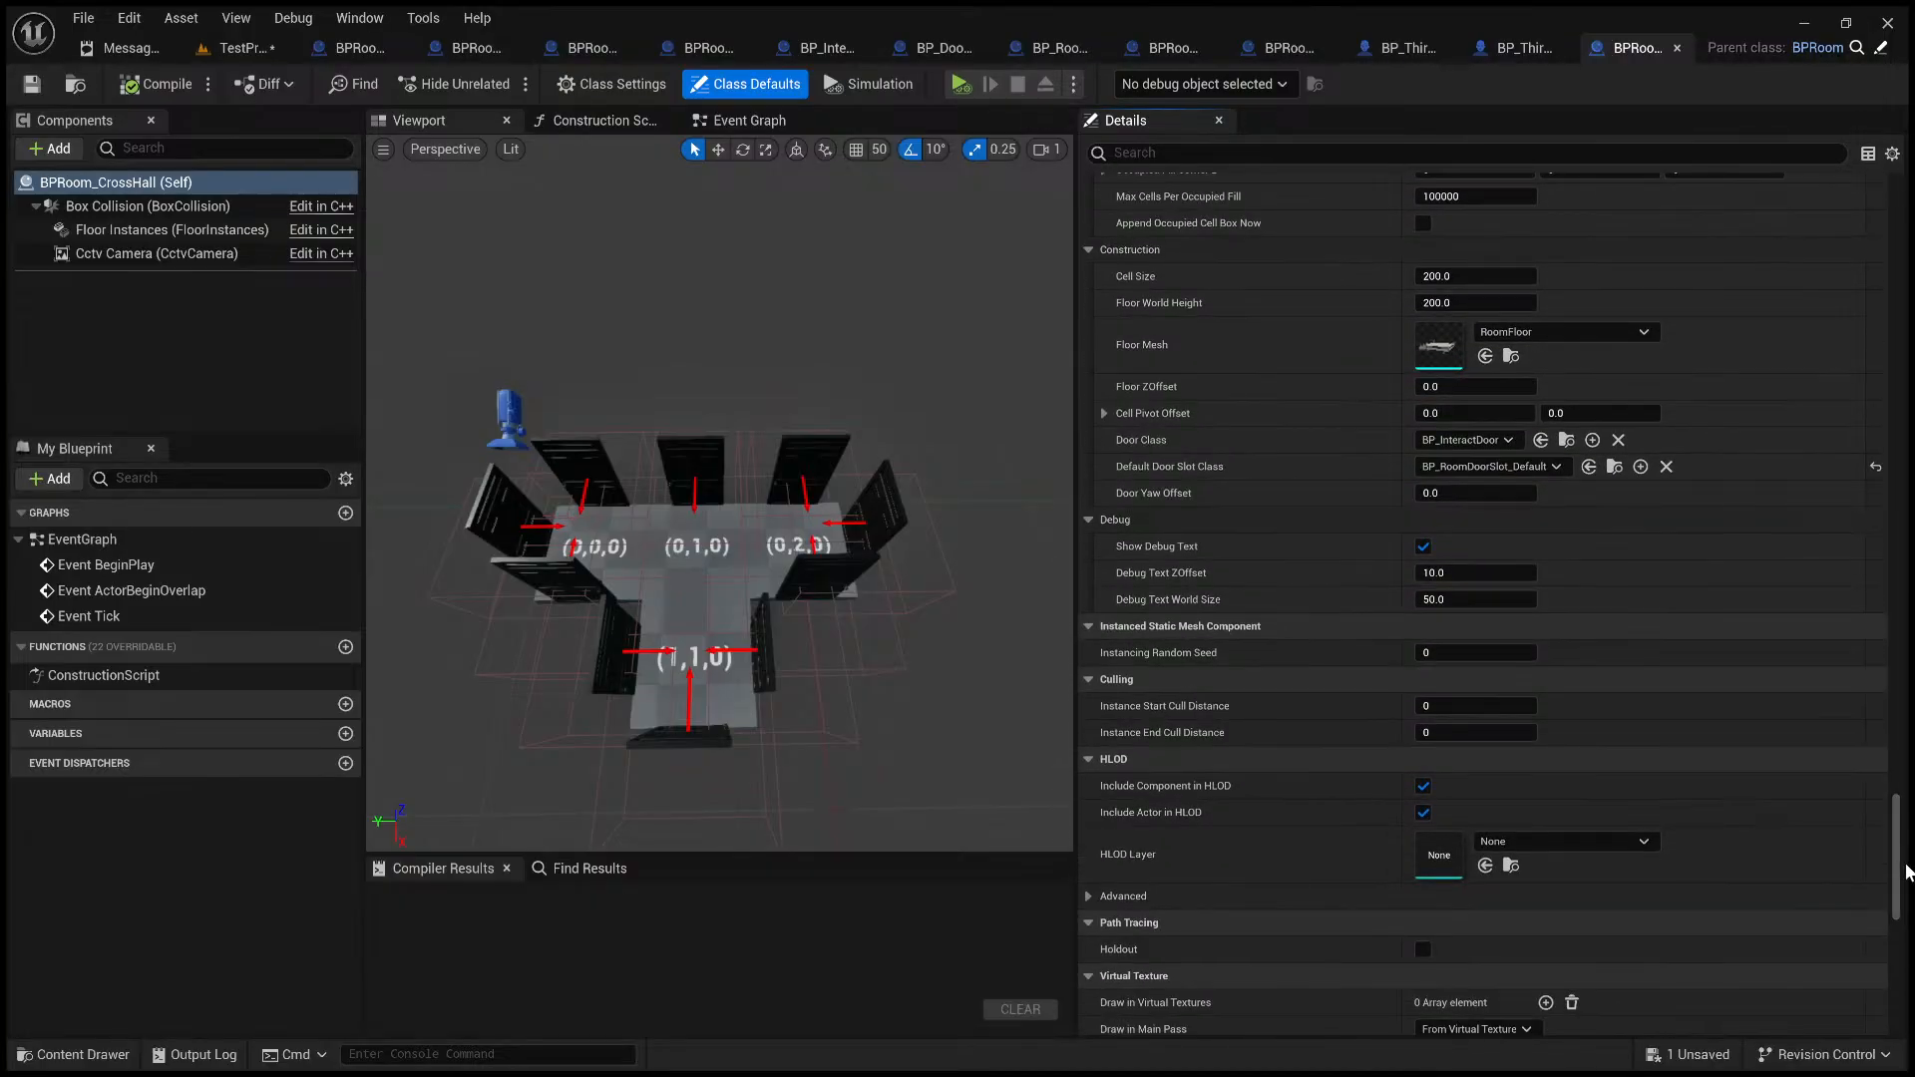
scroll(1326, 606, "down", 2)
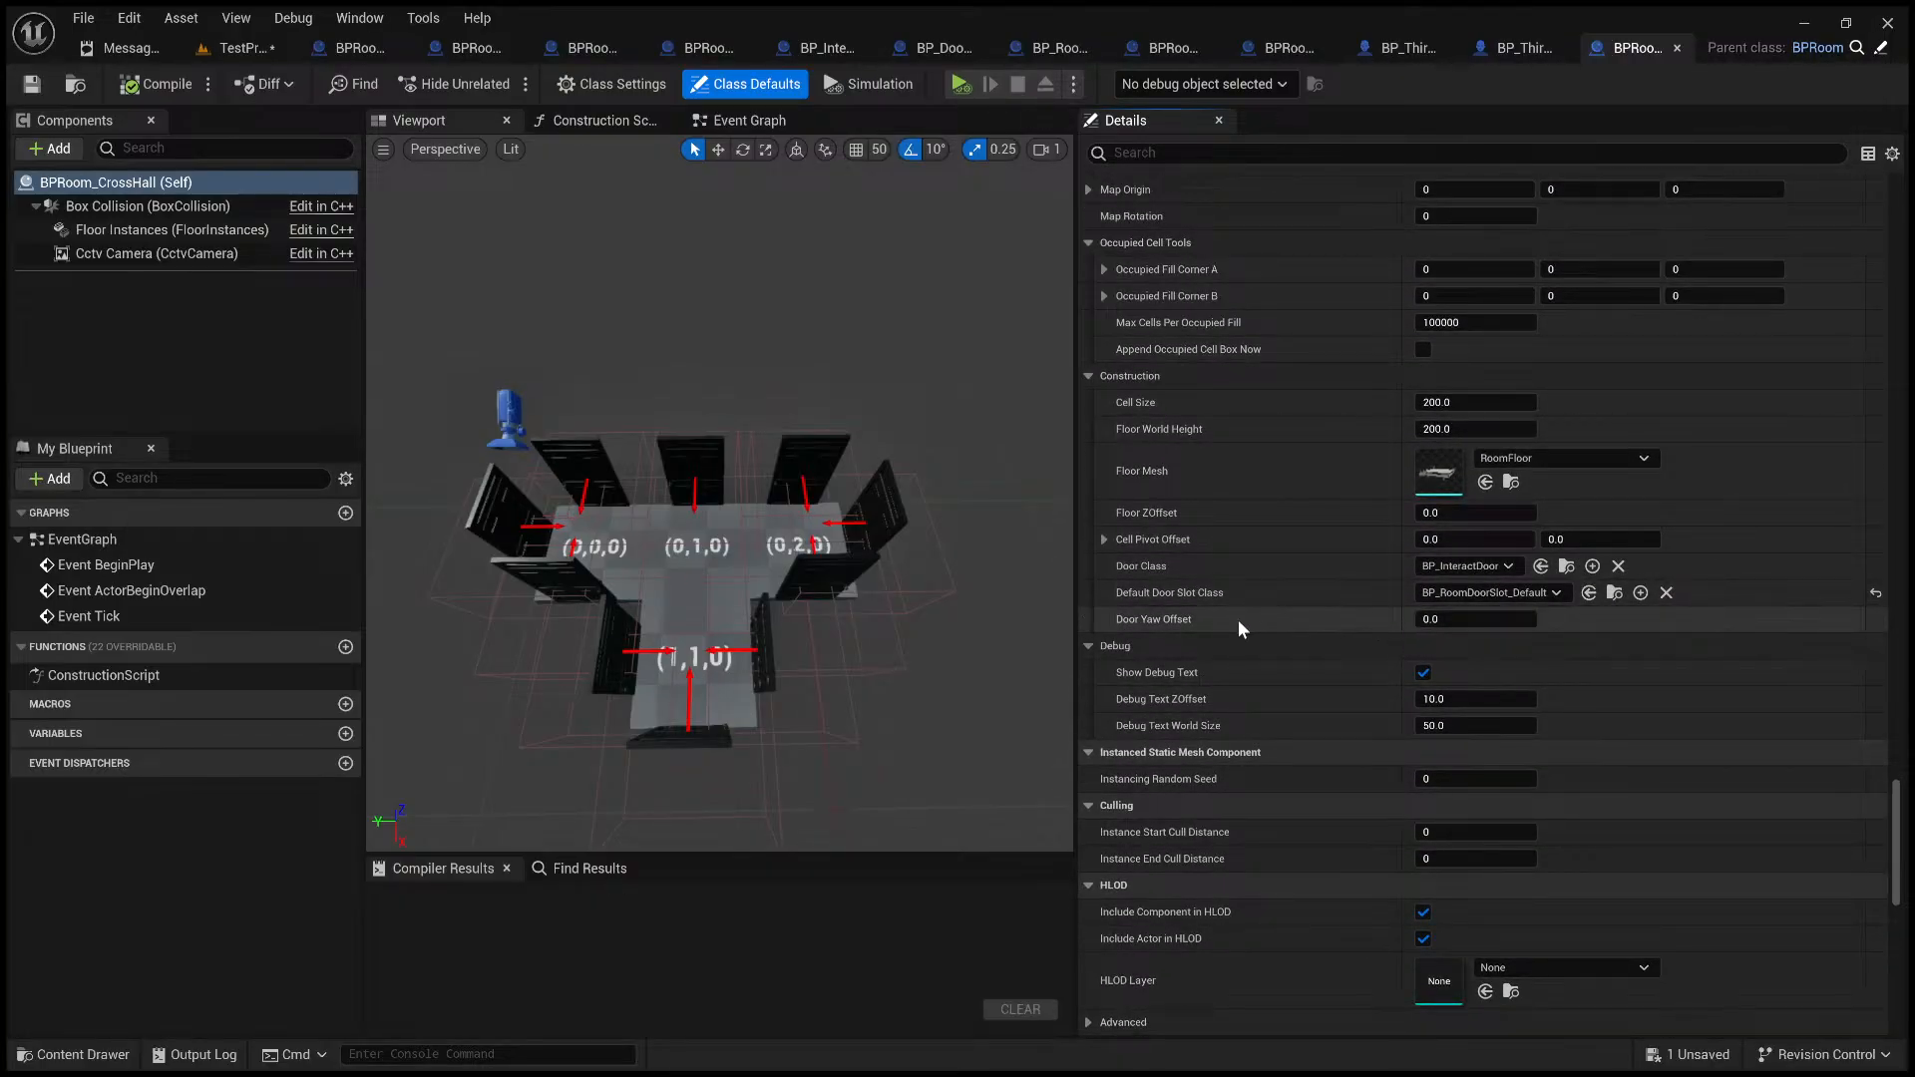
scroll(1177, 623, "up", 2)
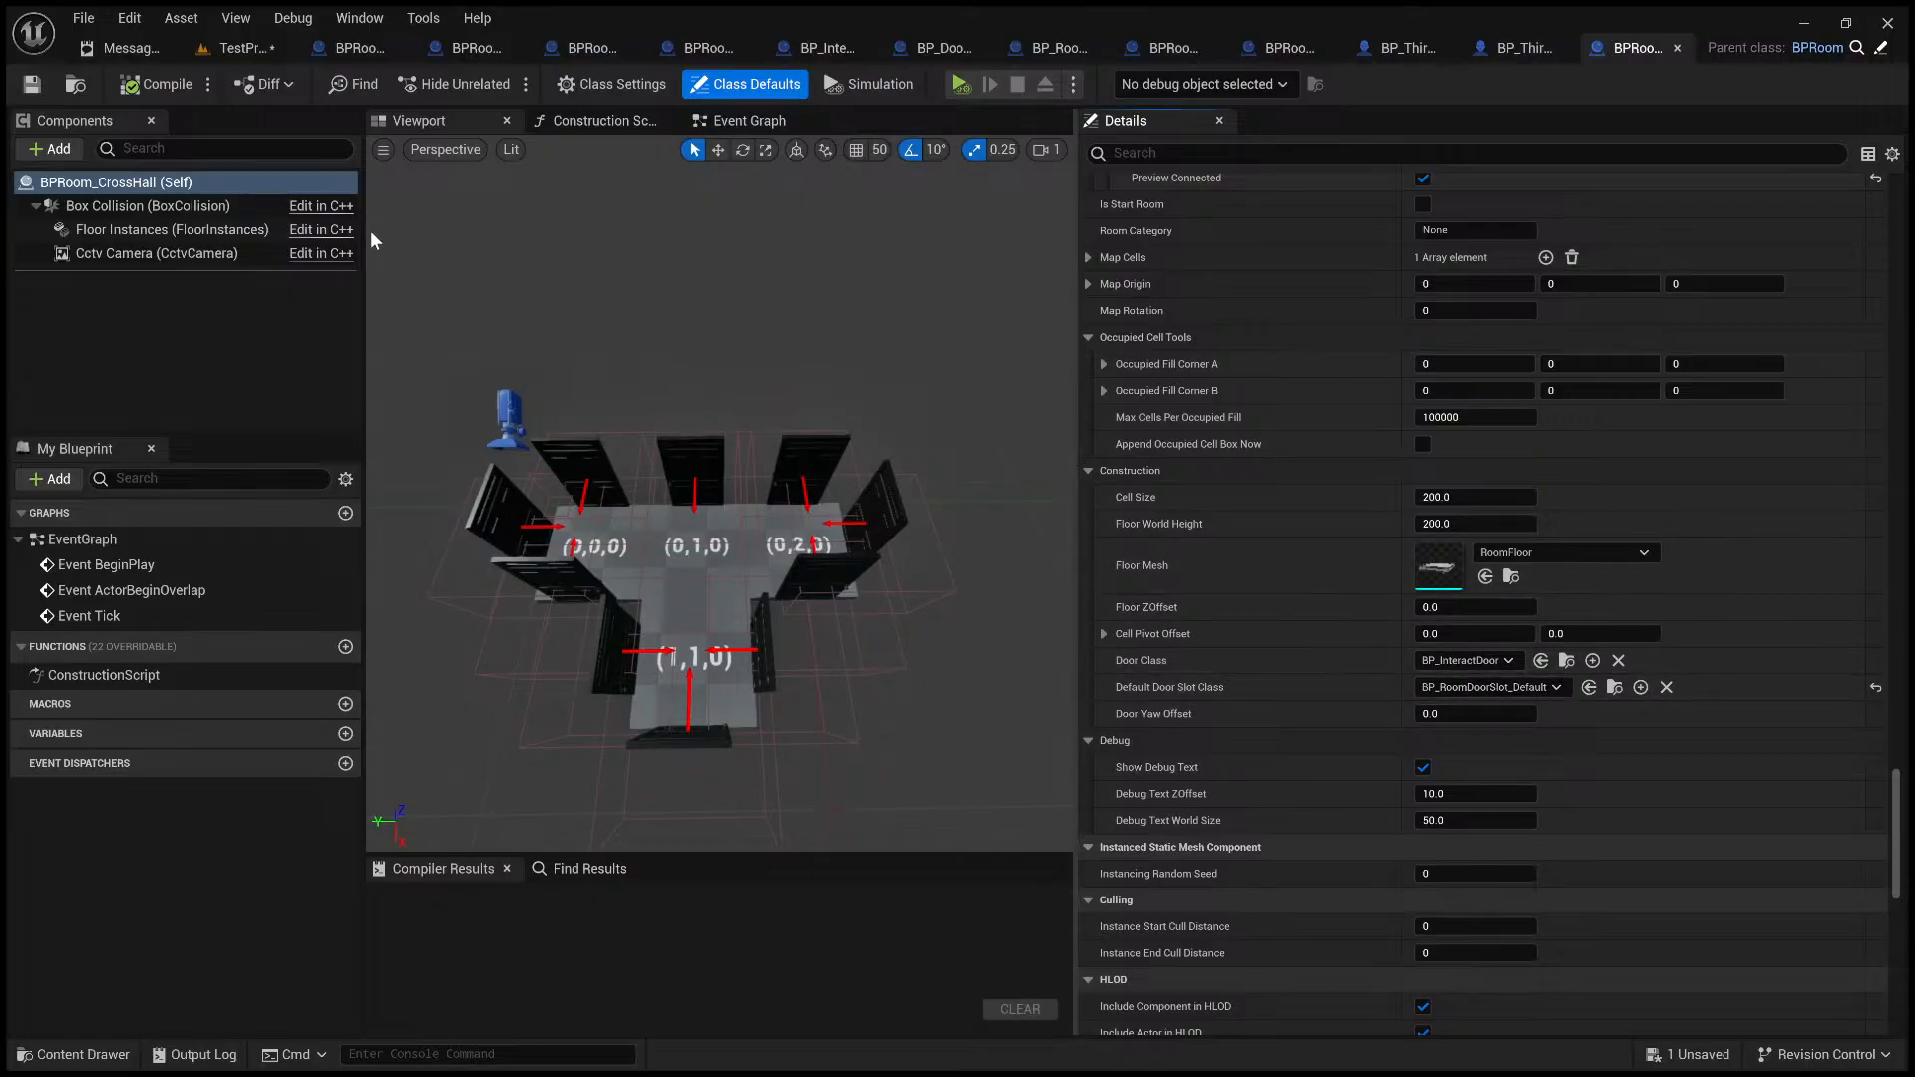
- Review the Door Class and Default Door Slot Class in the Construction settings of BPRoom_S_Shape for comparison
left_click(240, 48)
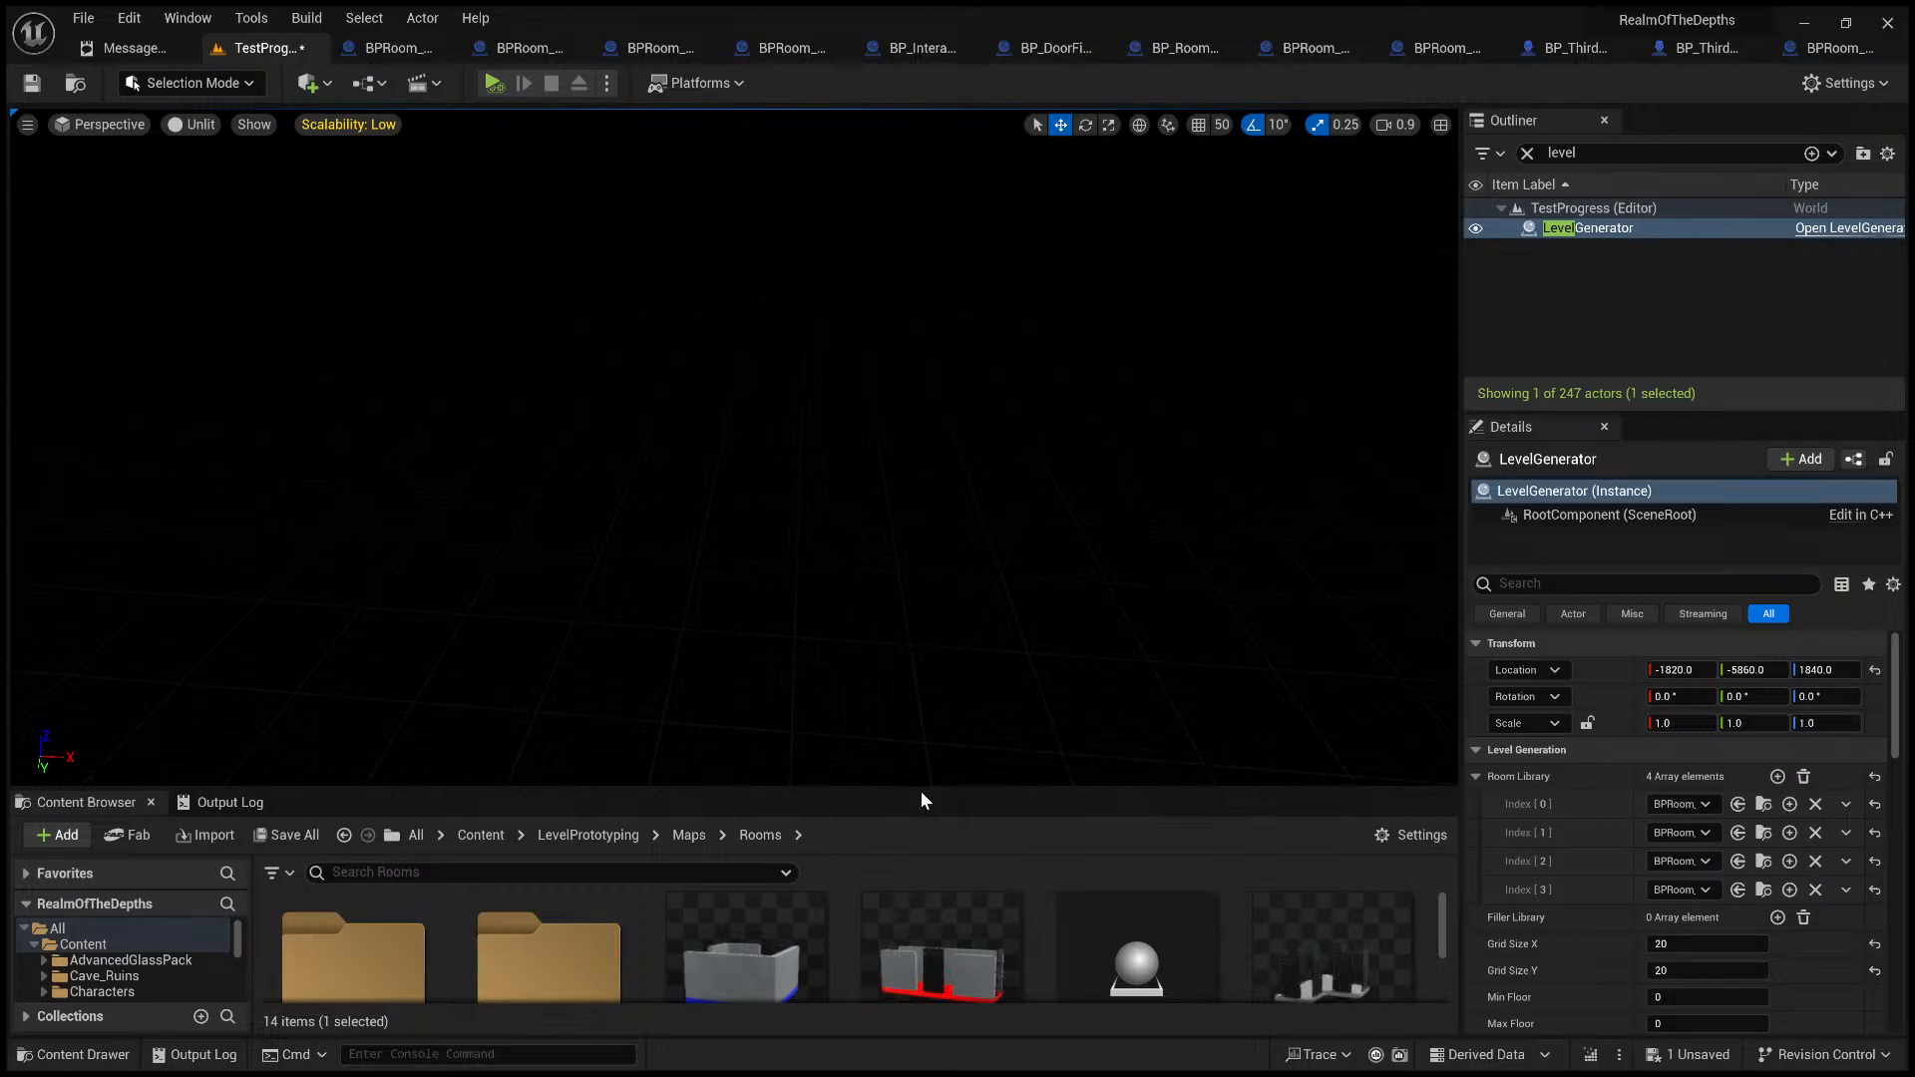
left_click(494, 55)
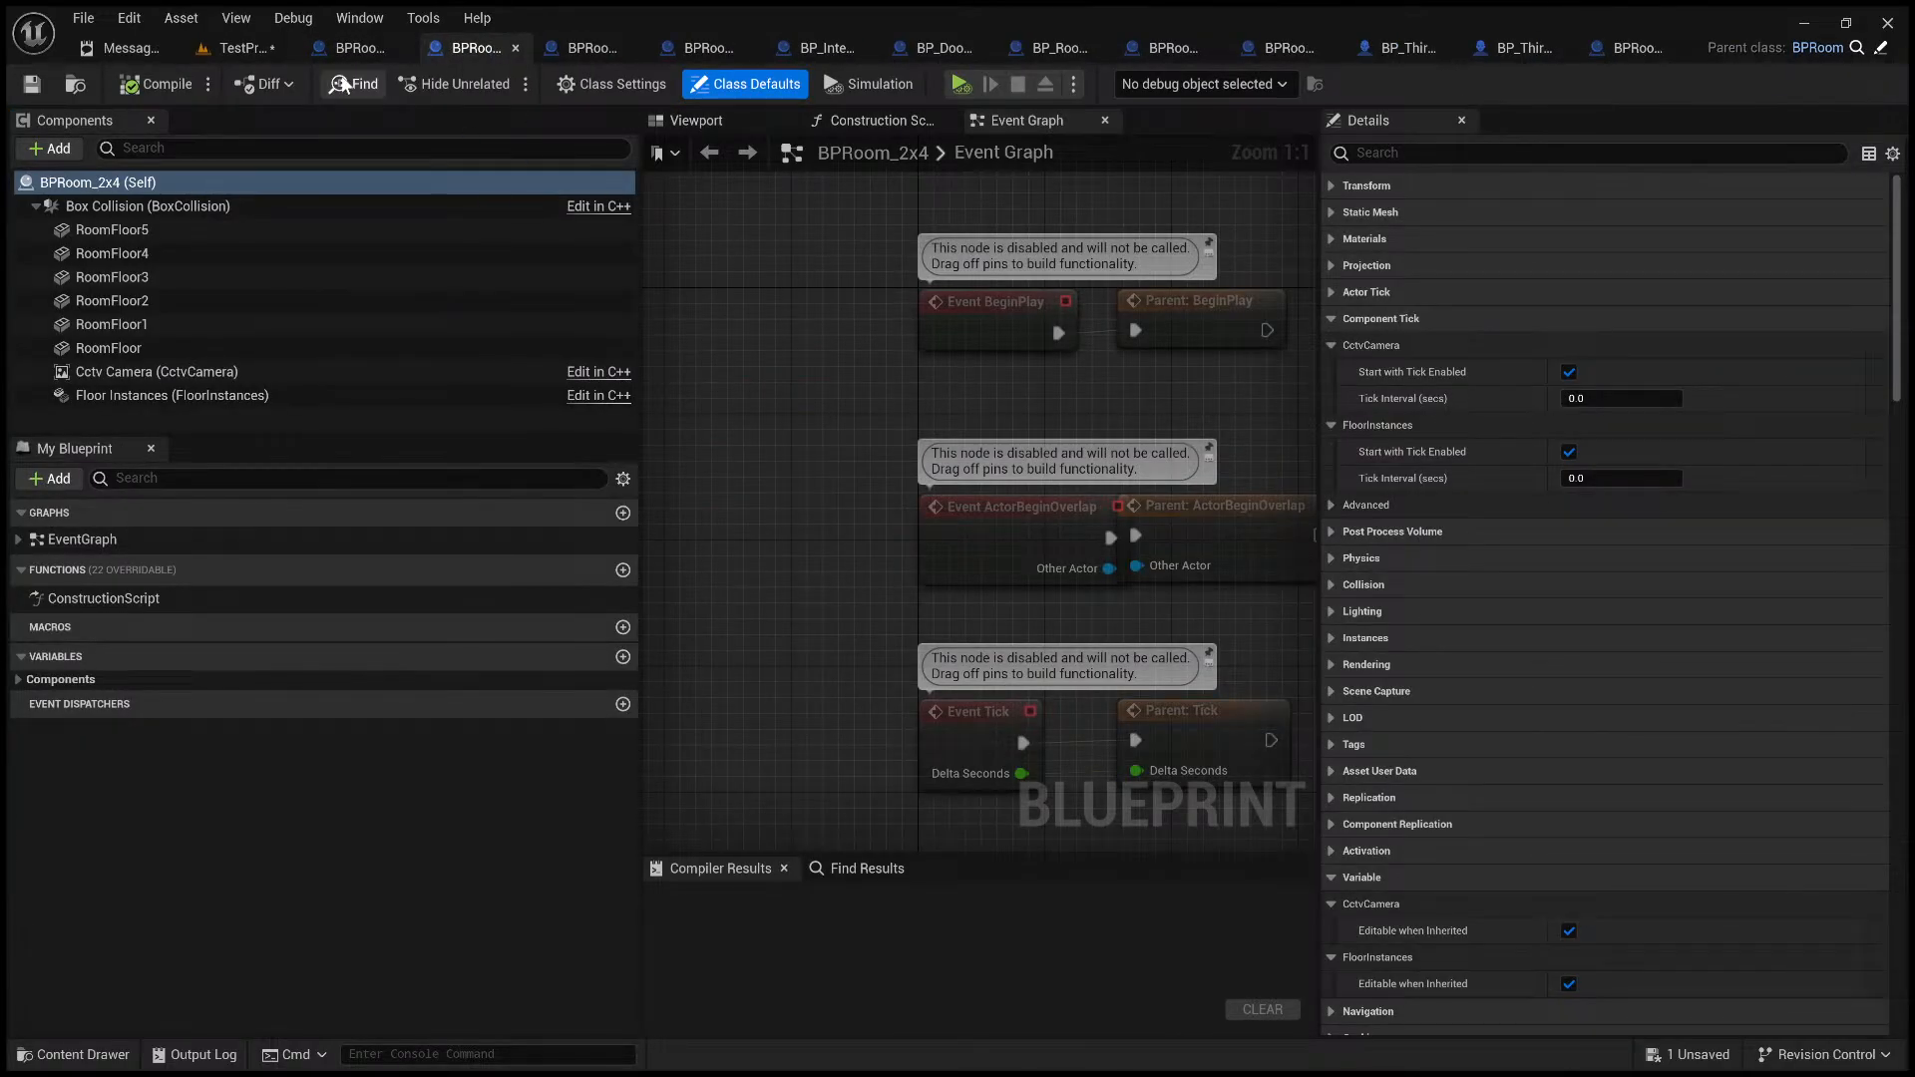
left_click(344, 50)
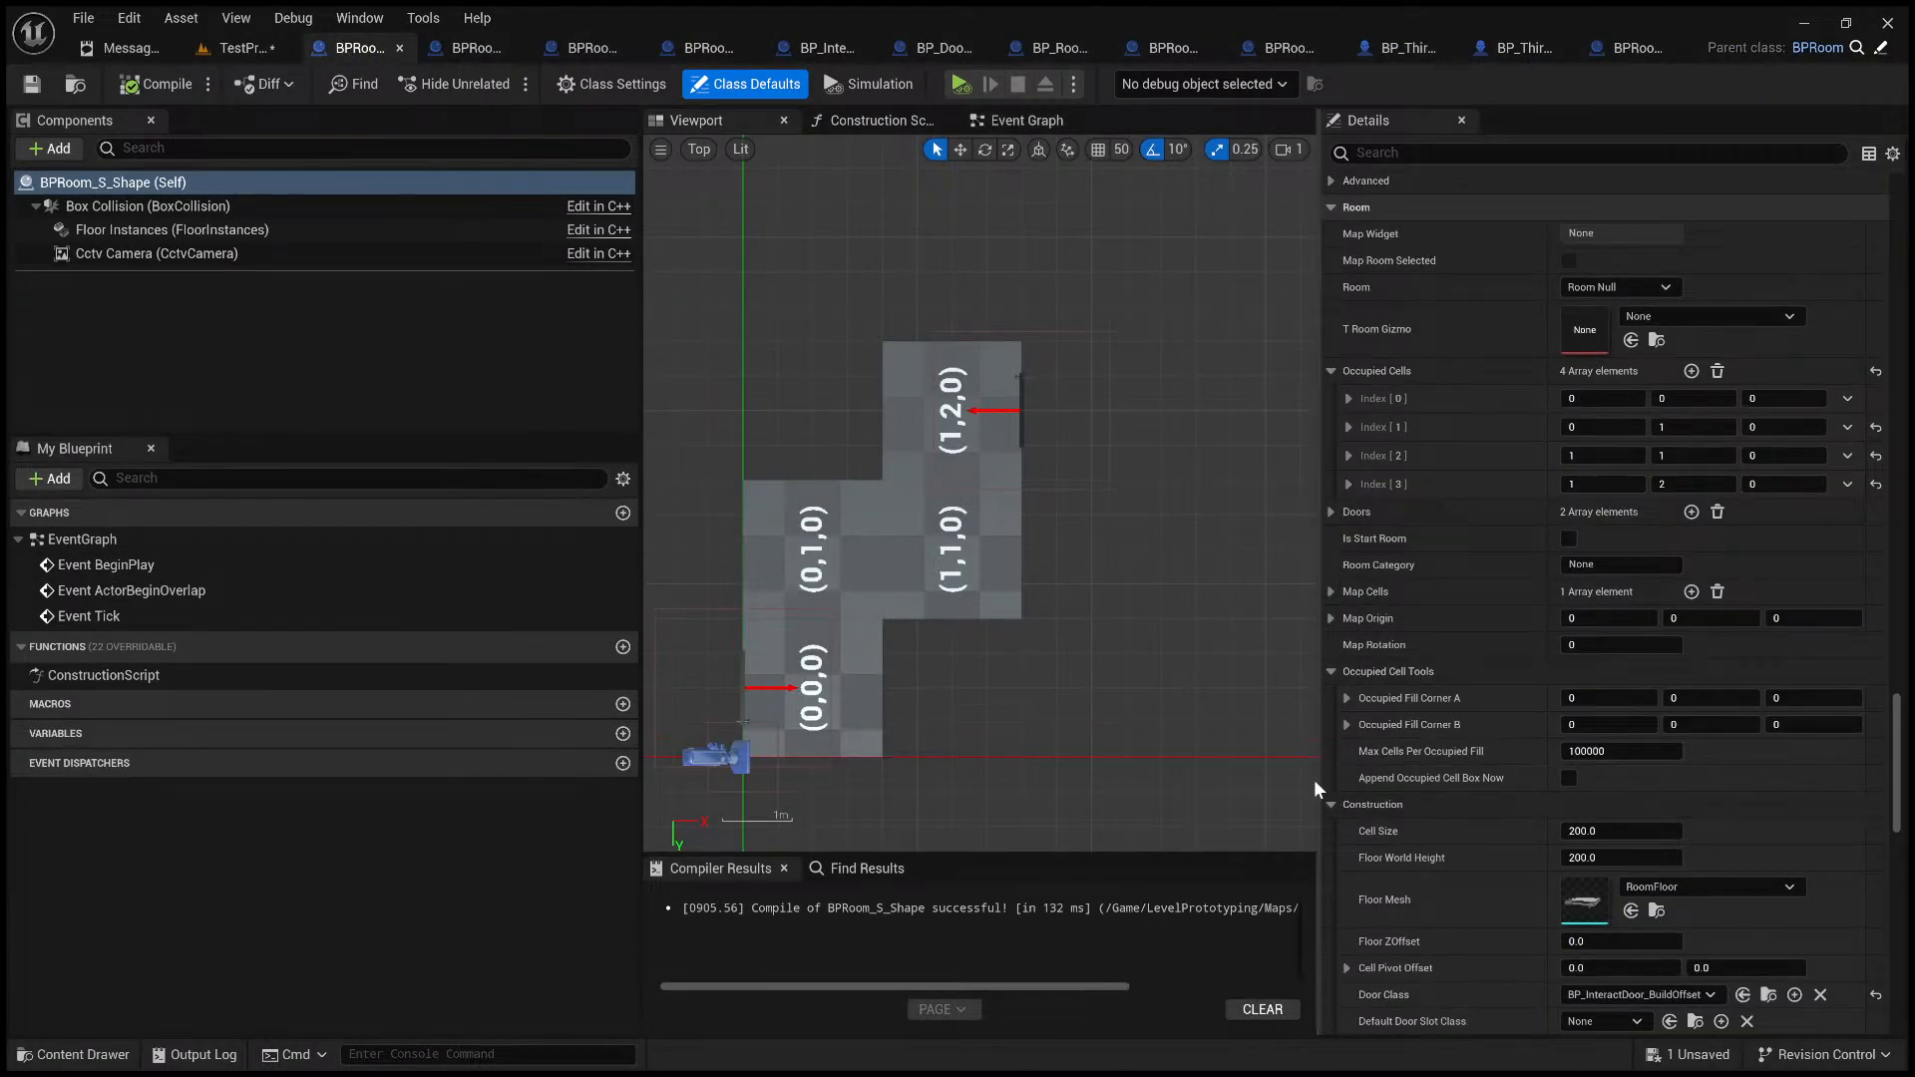
scroll(1430, 769, "down", 5)
scroll(1482, 760, "down", 3)
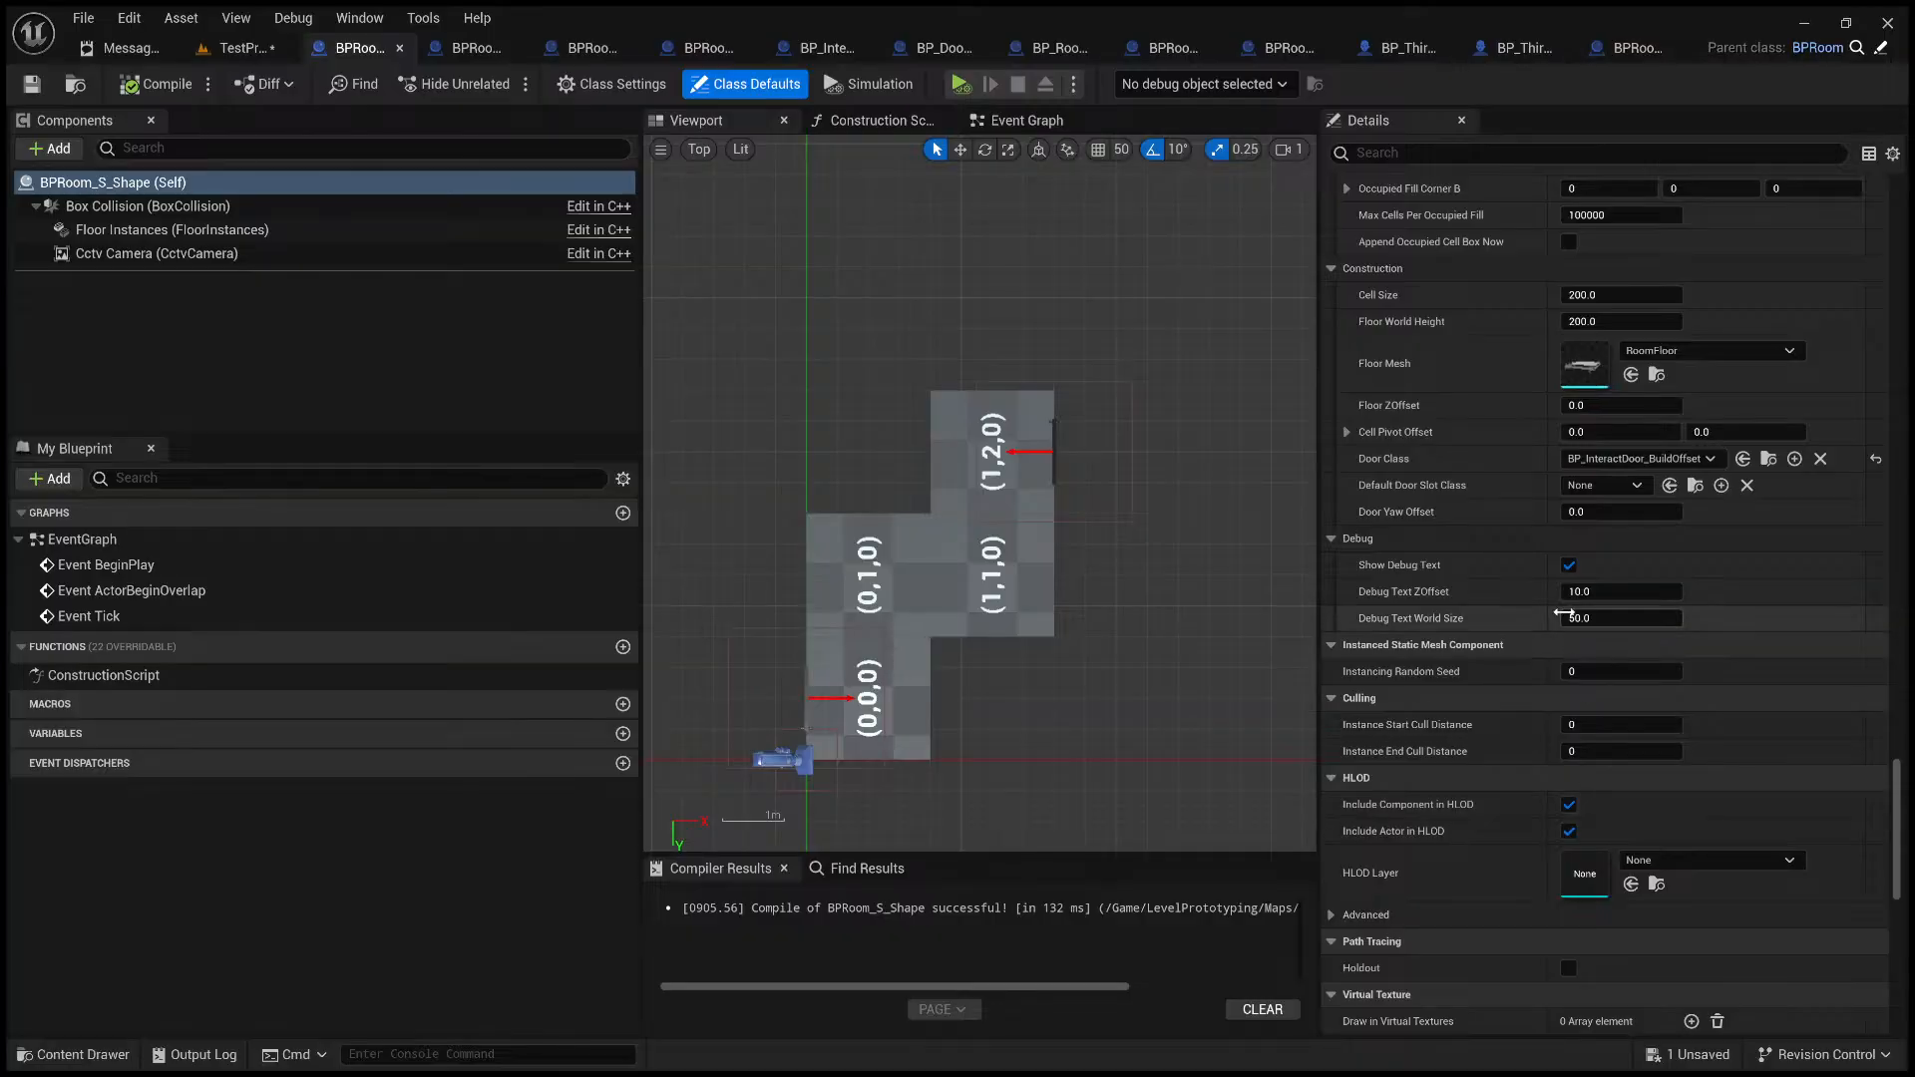
scroll(1563, 615, "up", 1)
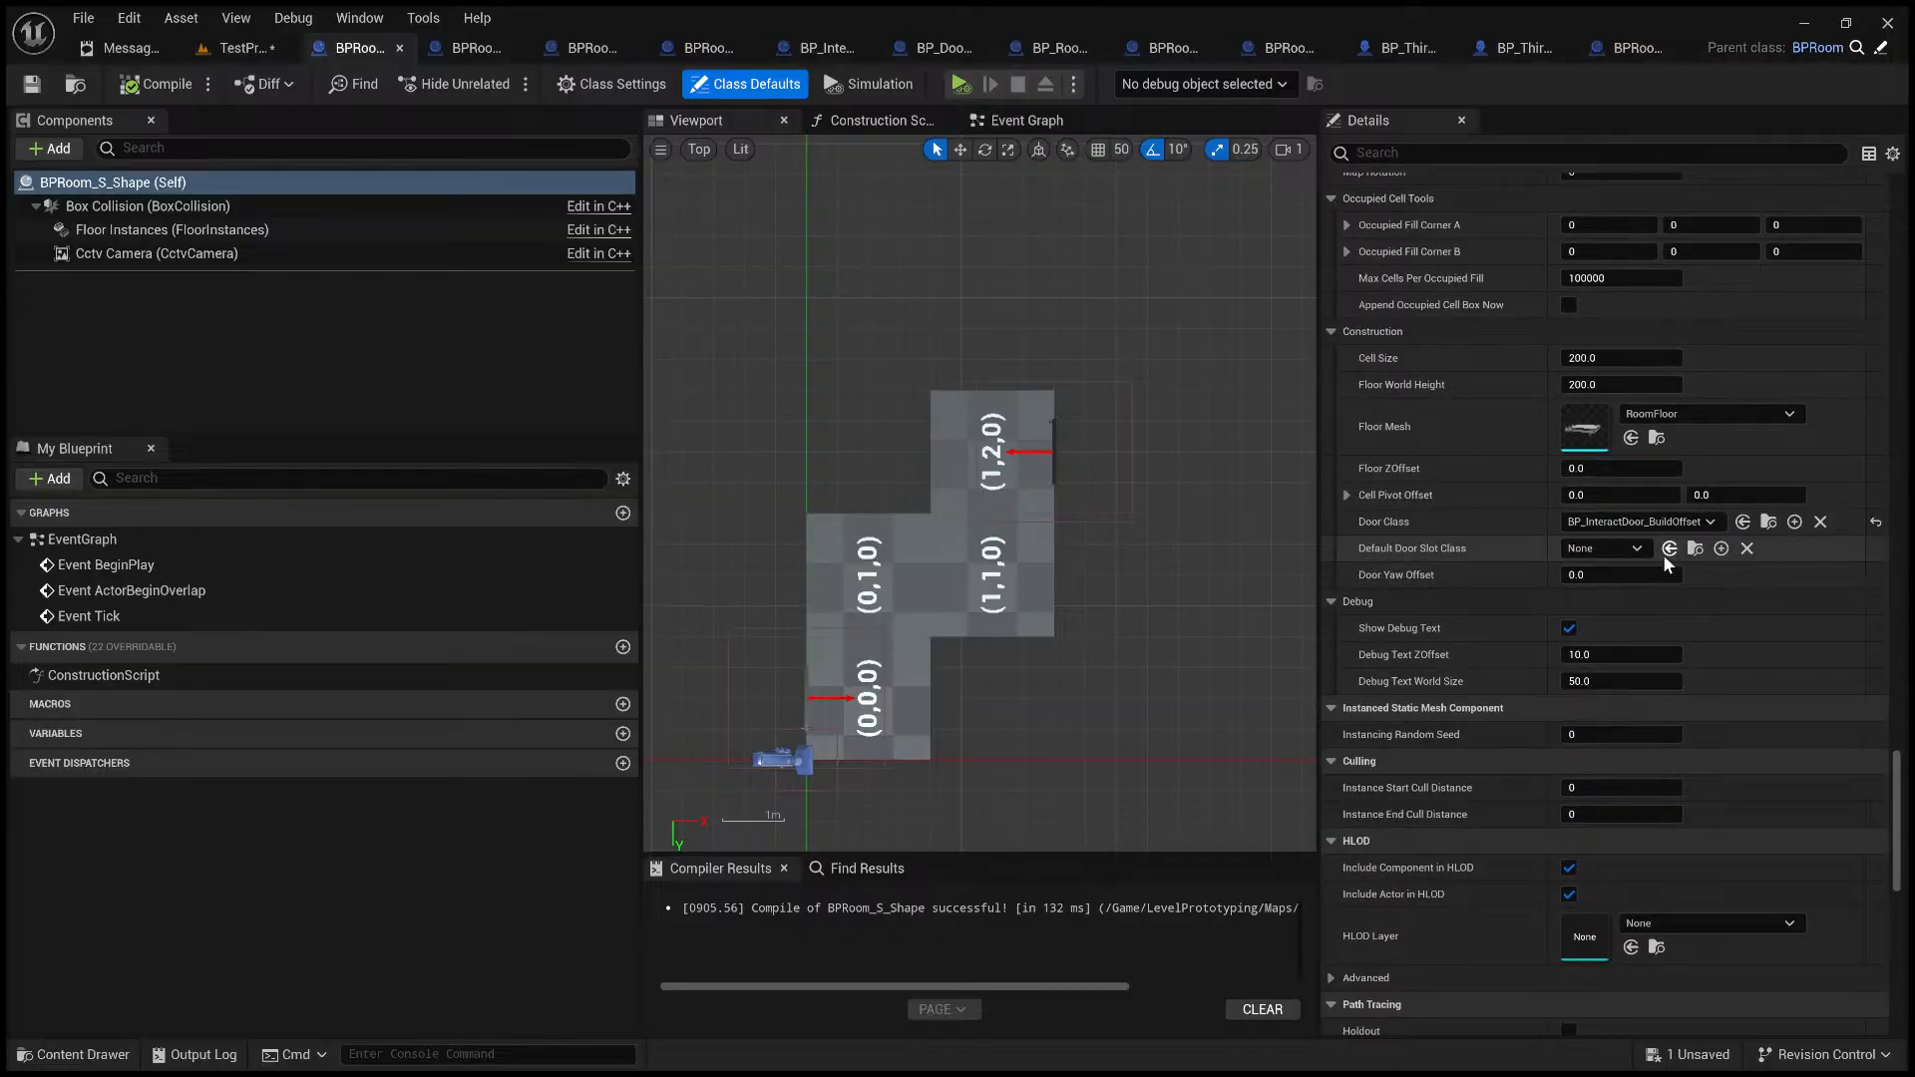
- Locate the S-shaped room's door class BP_InteractDoor_BuildOffset in the project content, inspect its door model, close it and return to TestProgress
left_click(1768, 521)
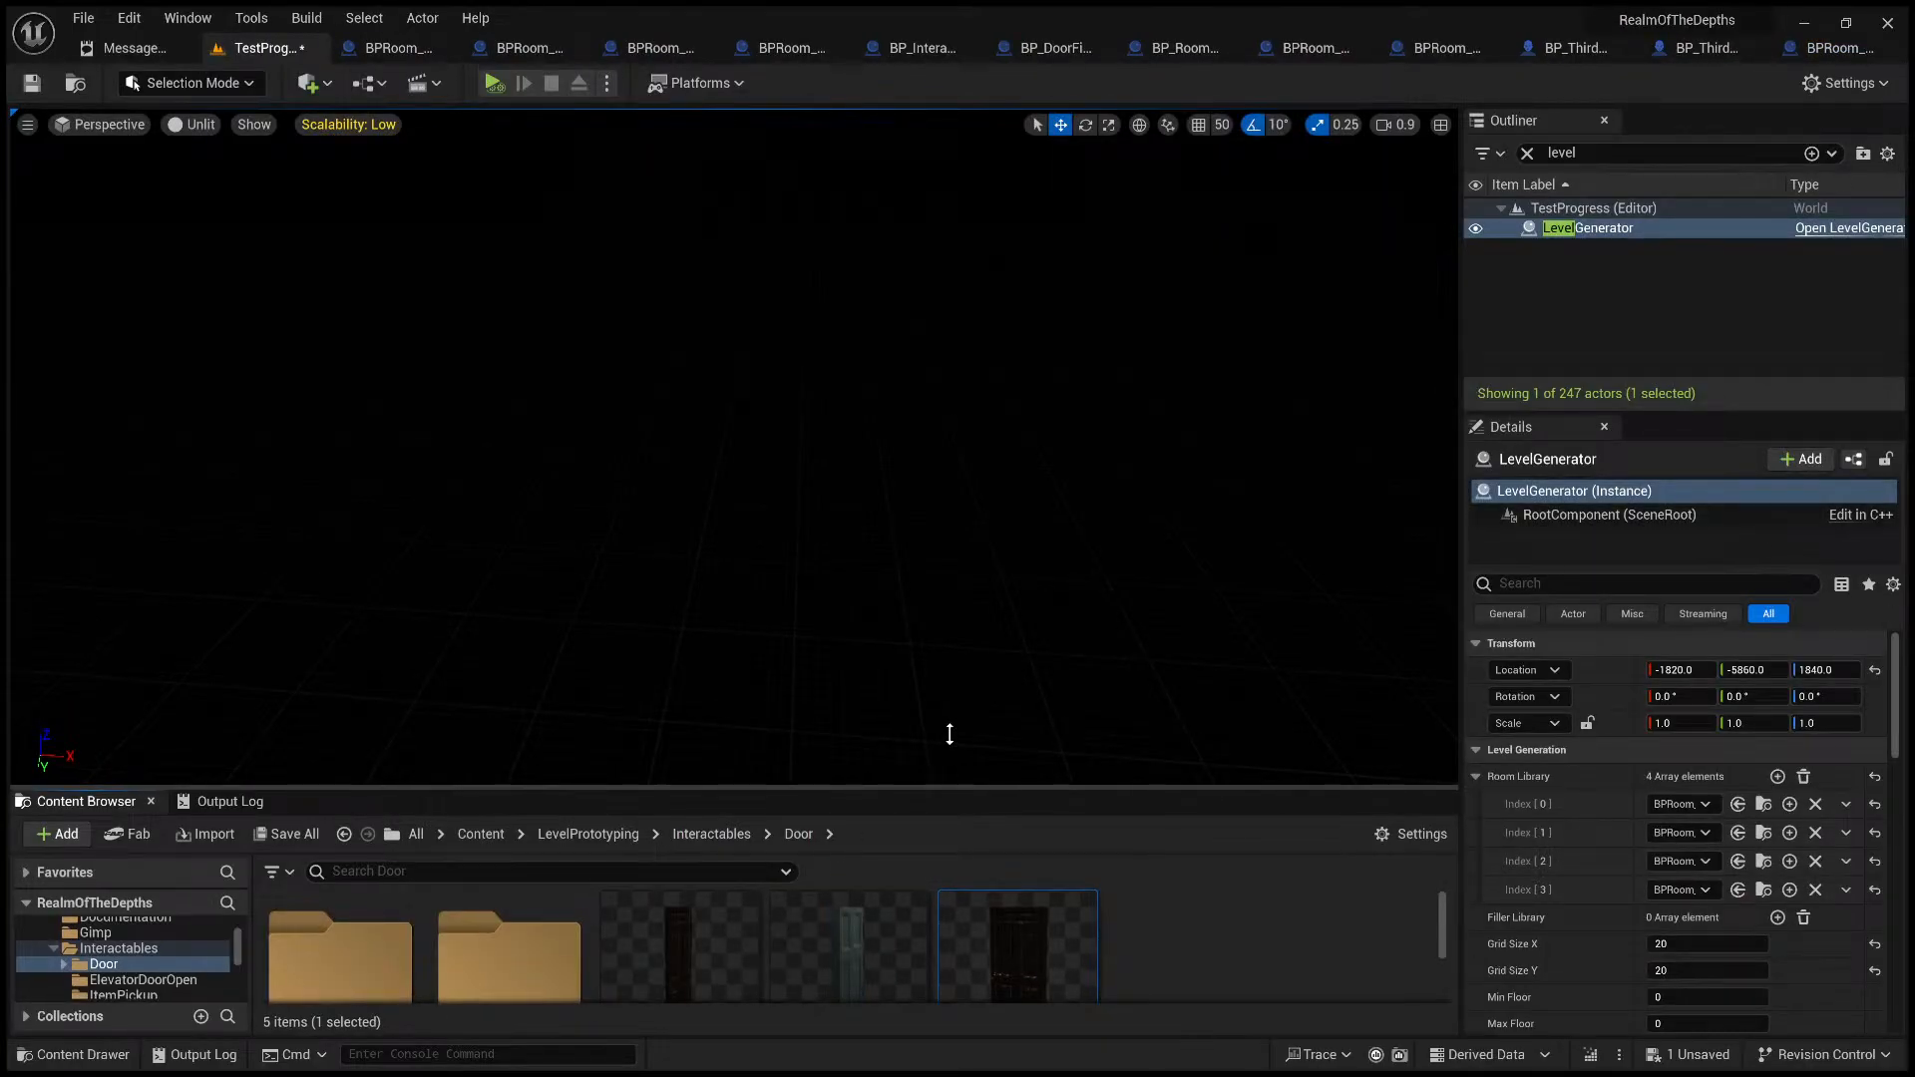
left_click_drag(950, 734, 952, 202)
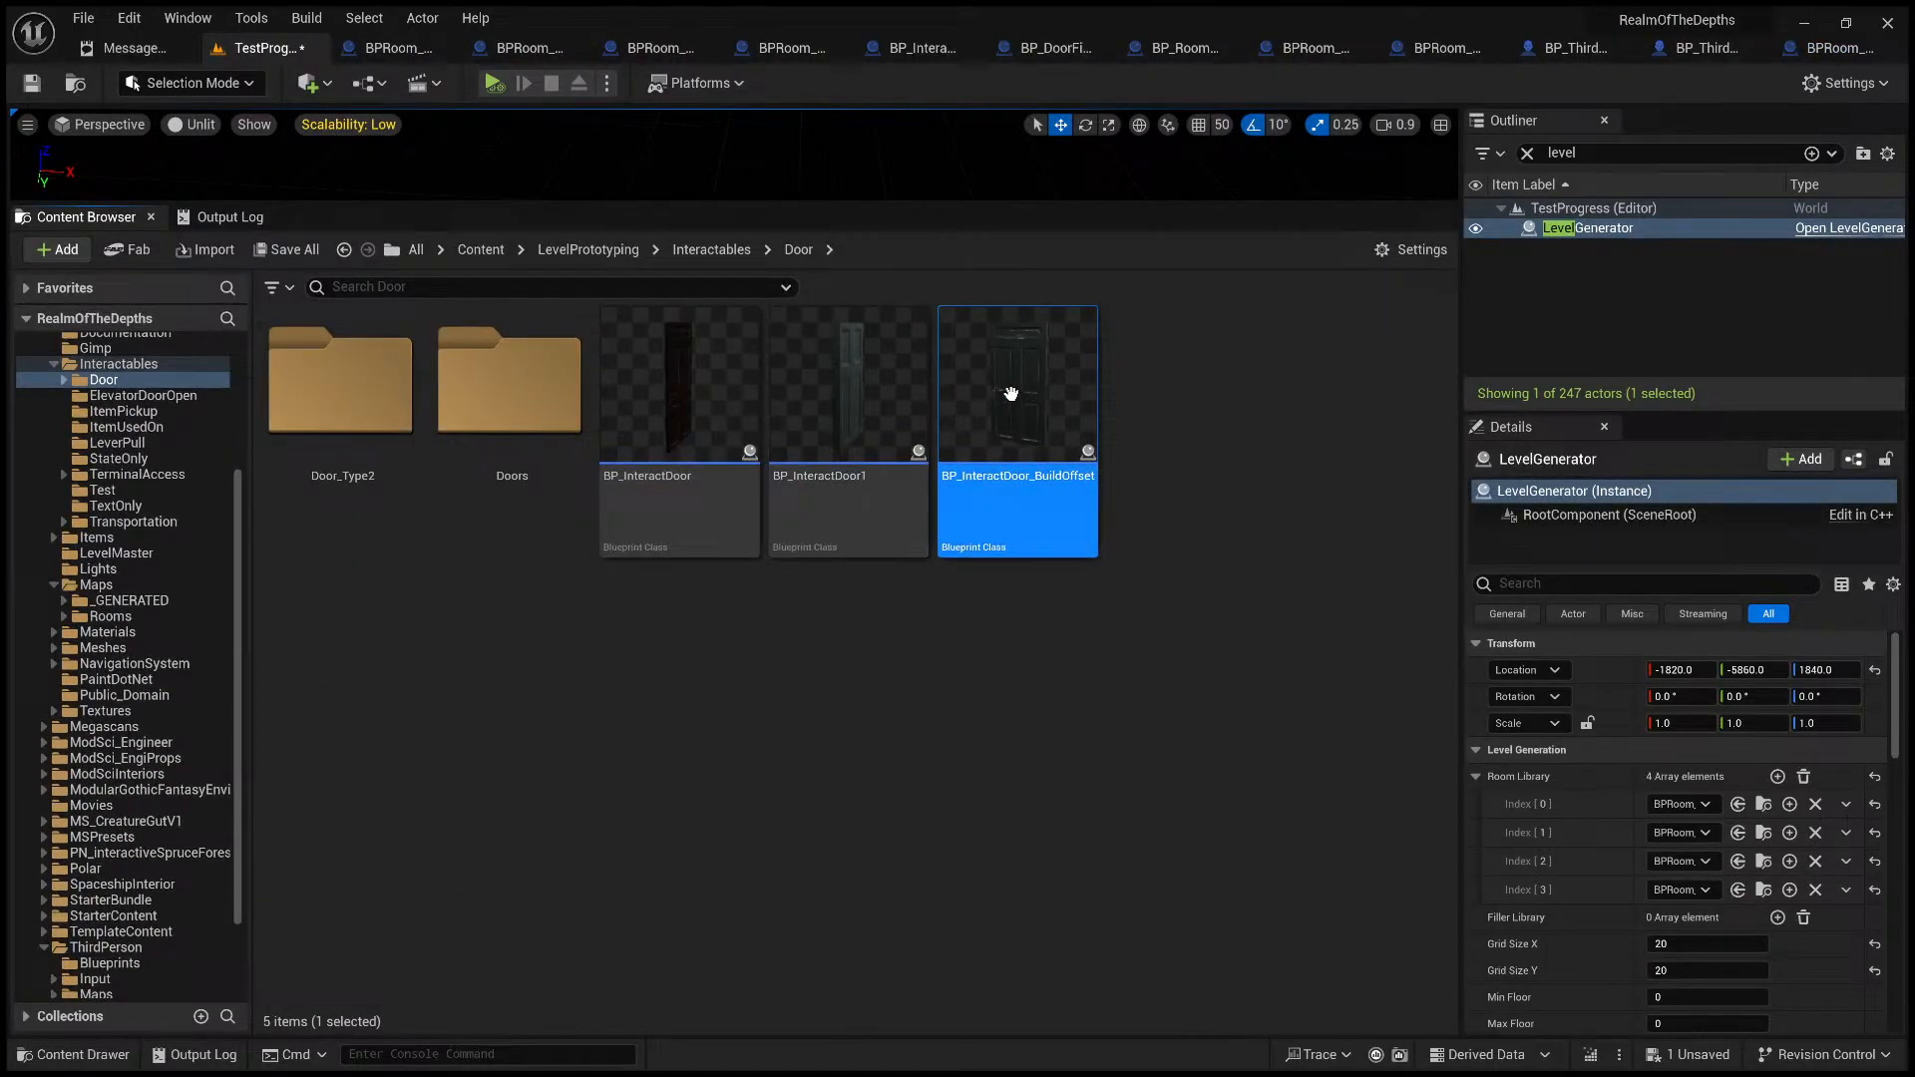
double_click(1010, 394)
left_click(706, 121)
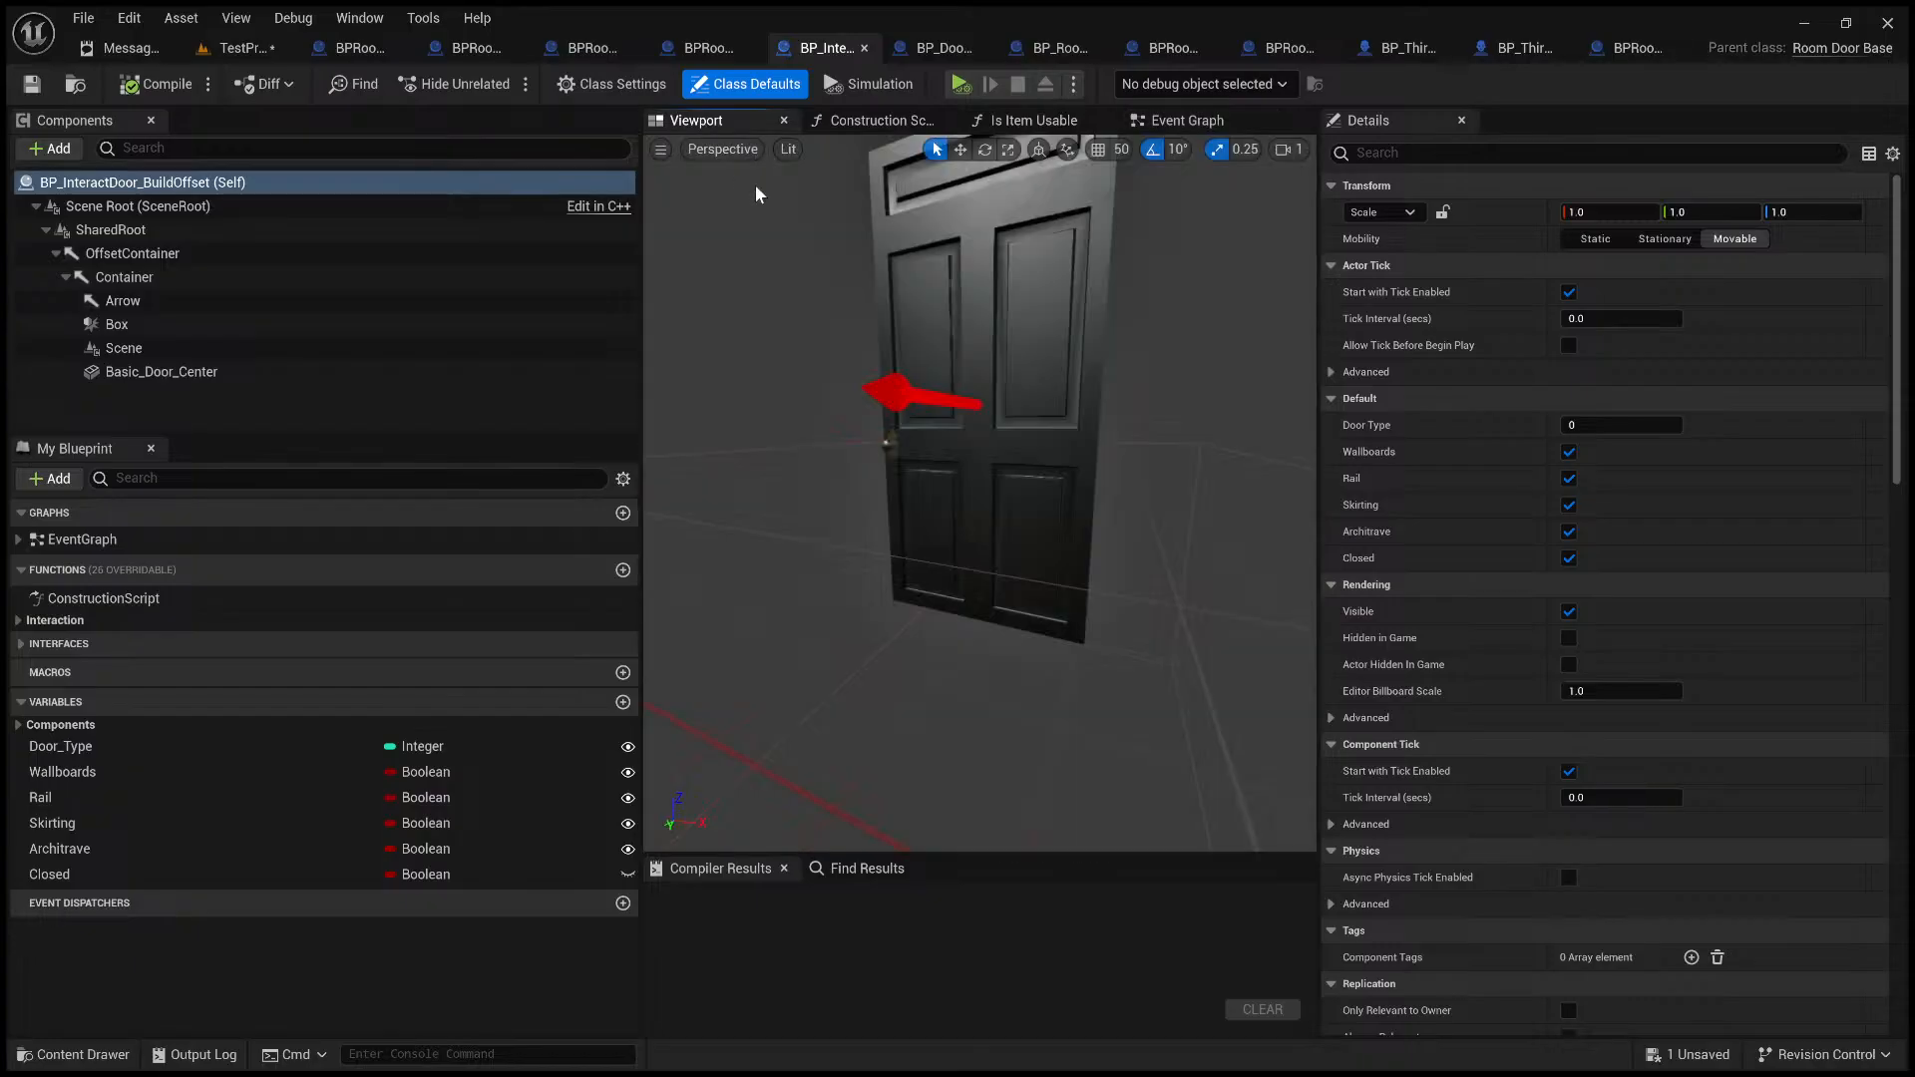
right_click_drag(989, 406, 989, 406)
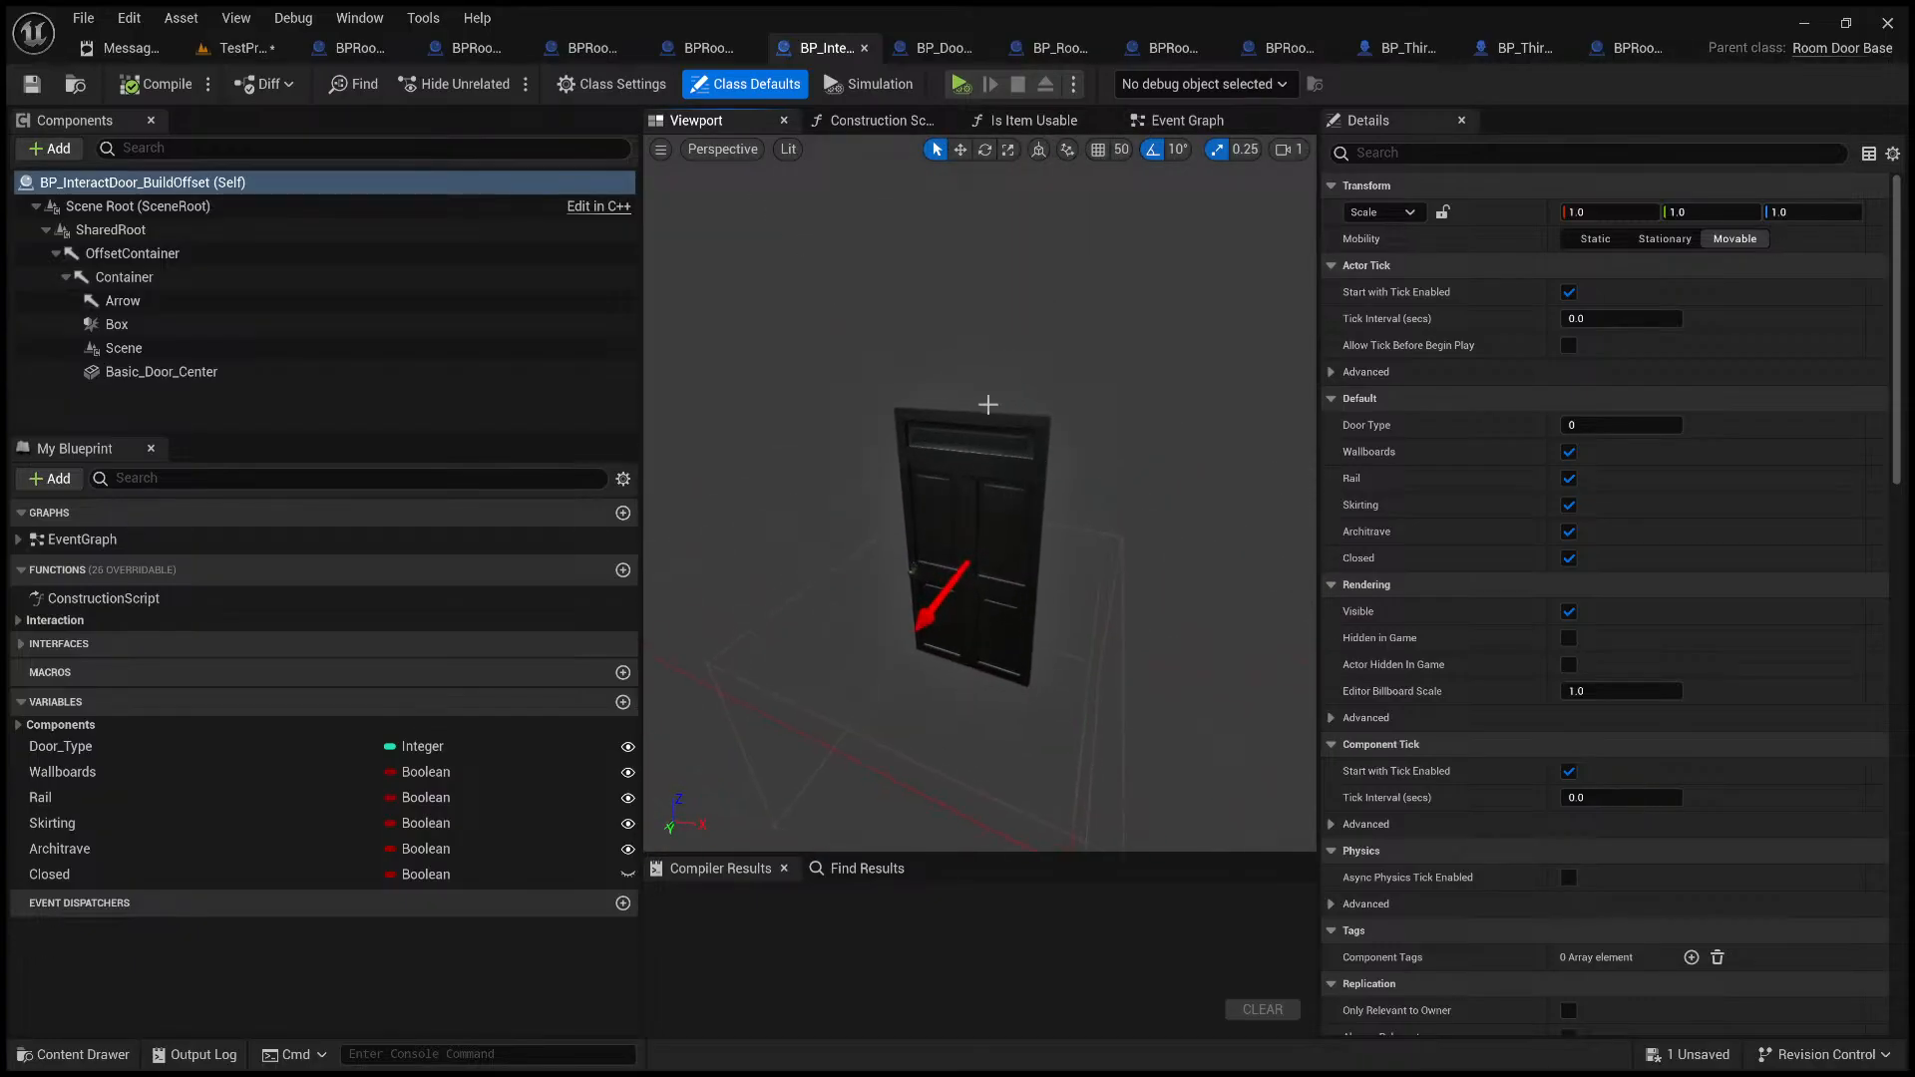
left_click(863, 48)
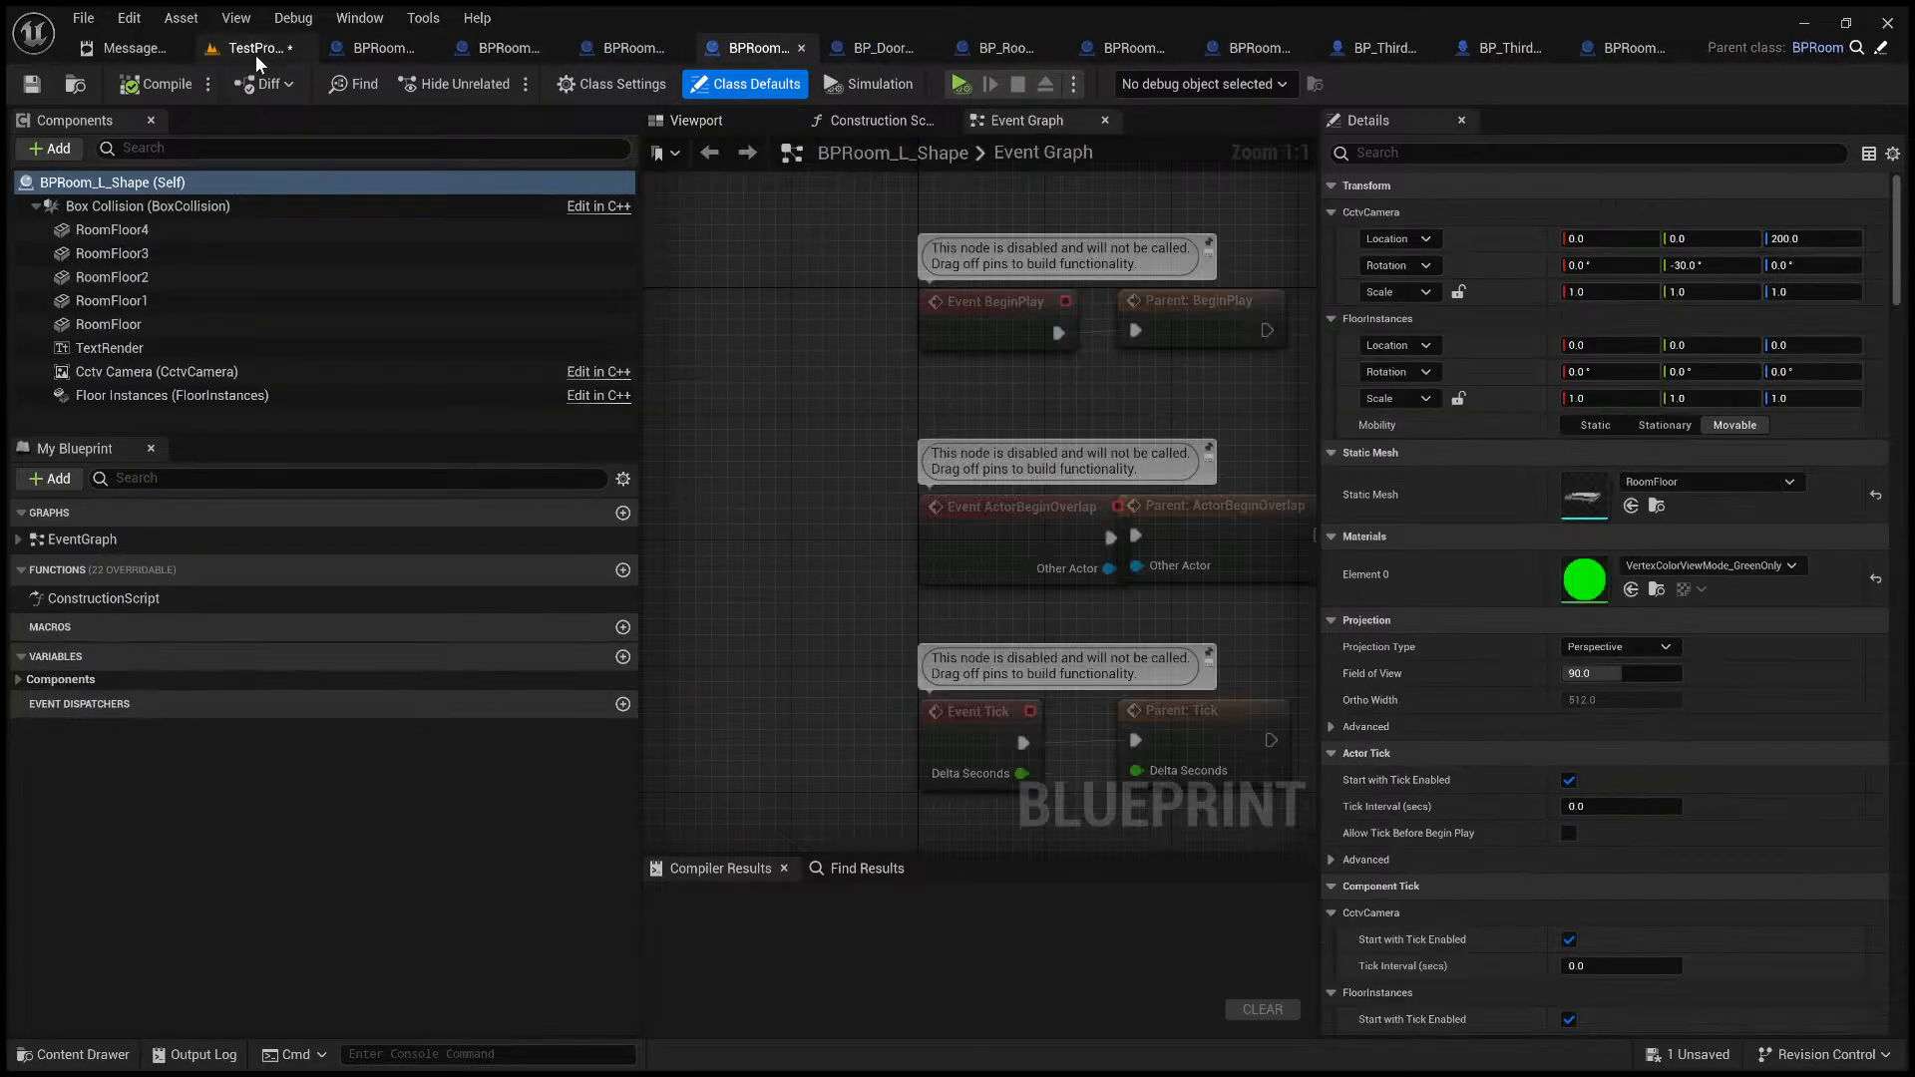
left_click(251, 50)
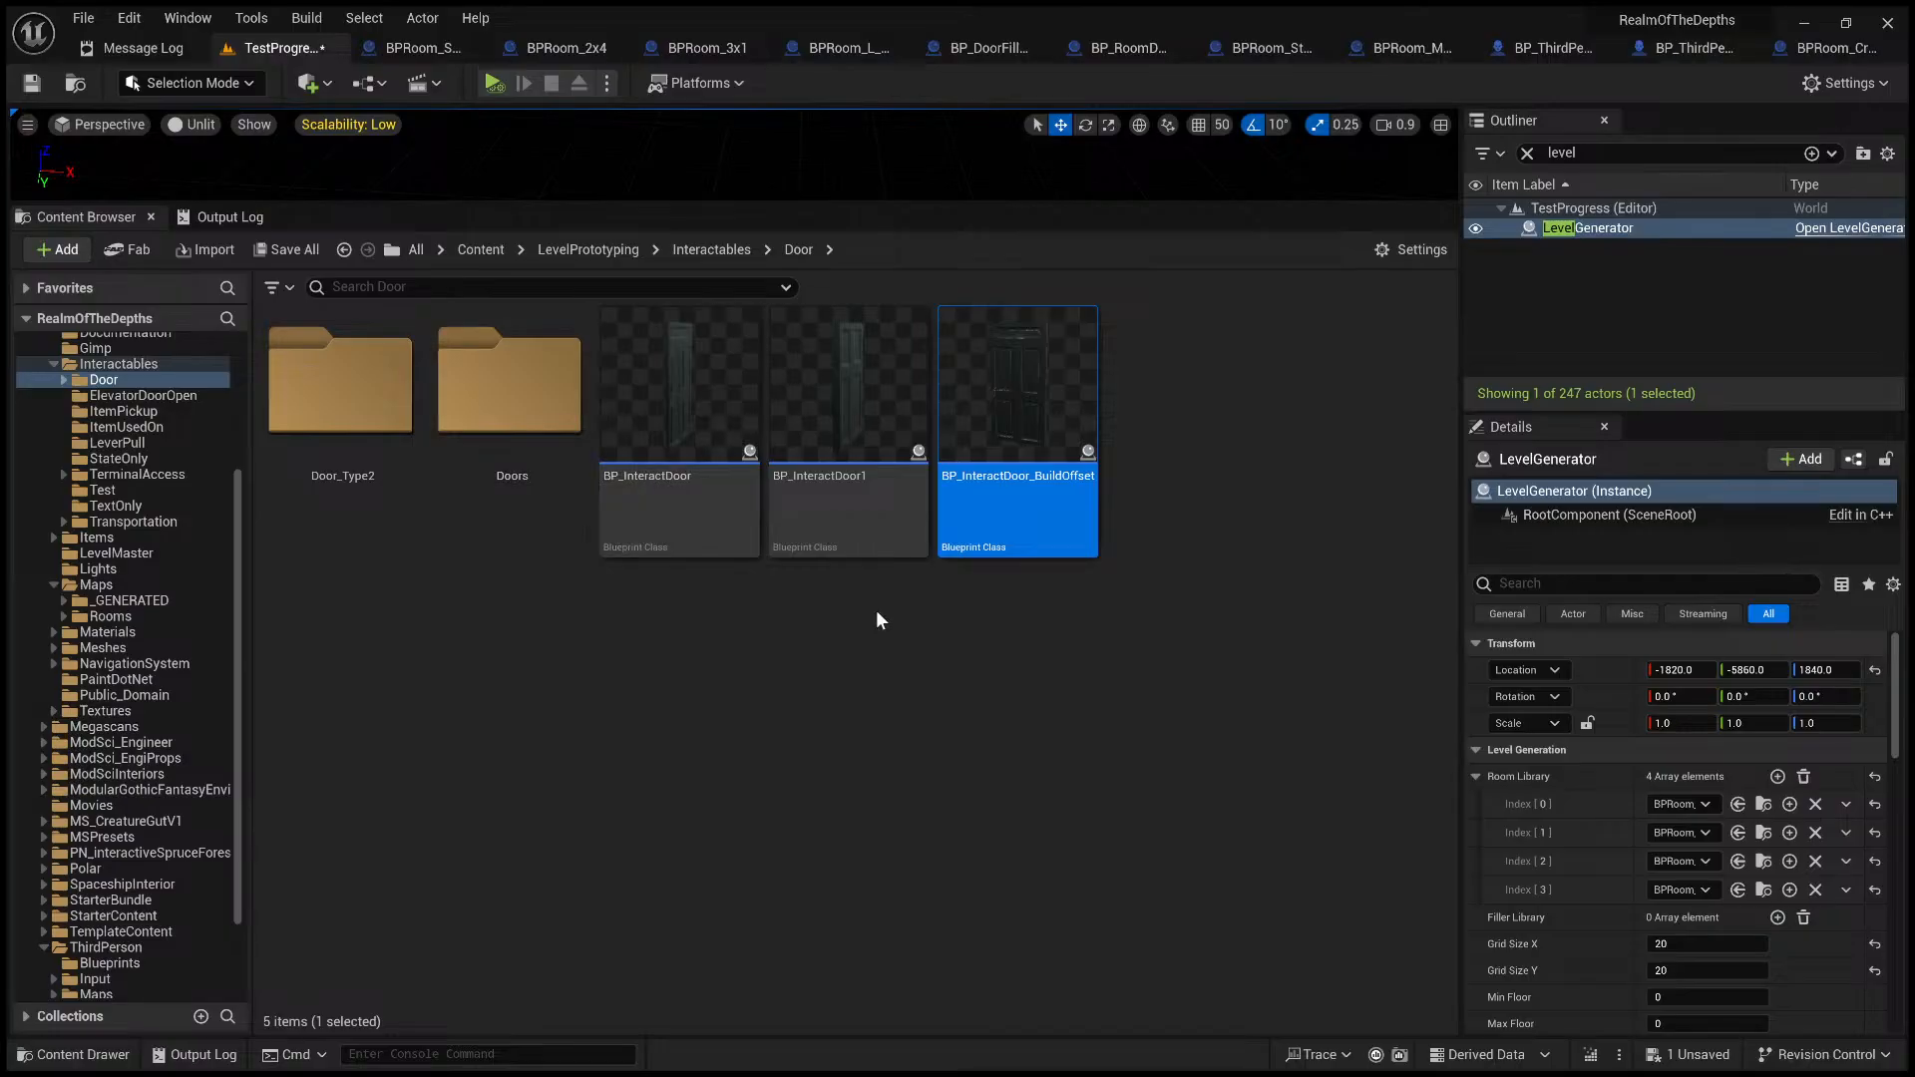
- Locate BP_RoomDoorSlot_Default among the project's room pieces, open the blueprint and display its 3D preview
double_click(478, 439)
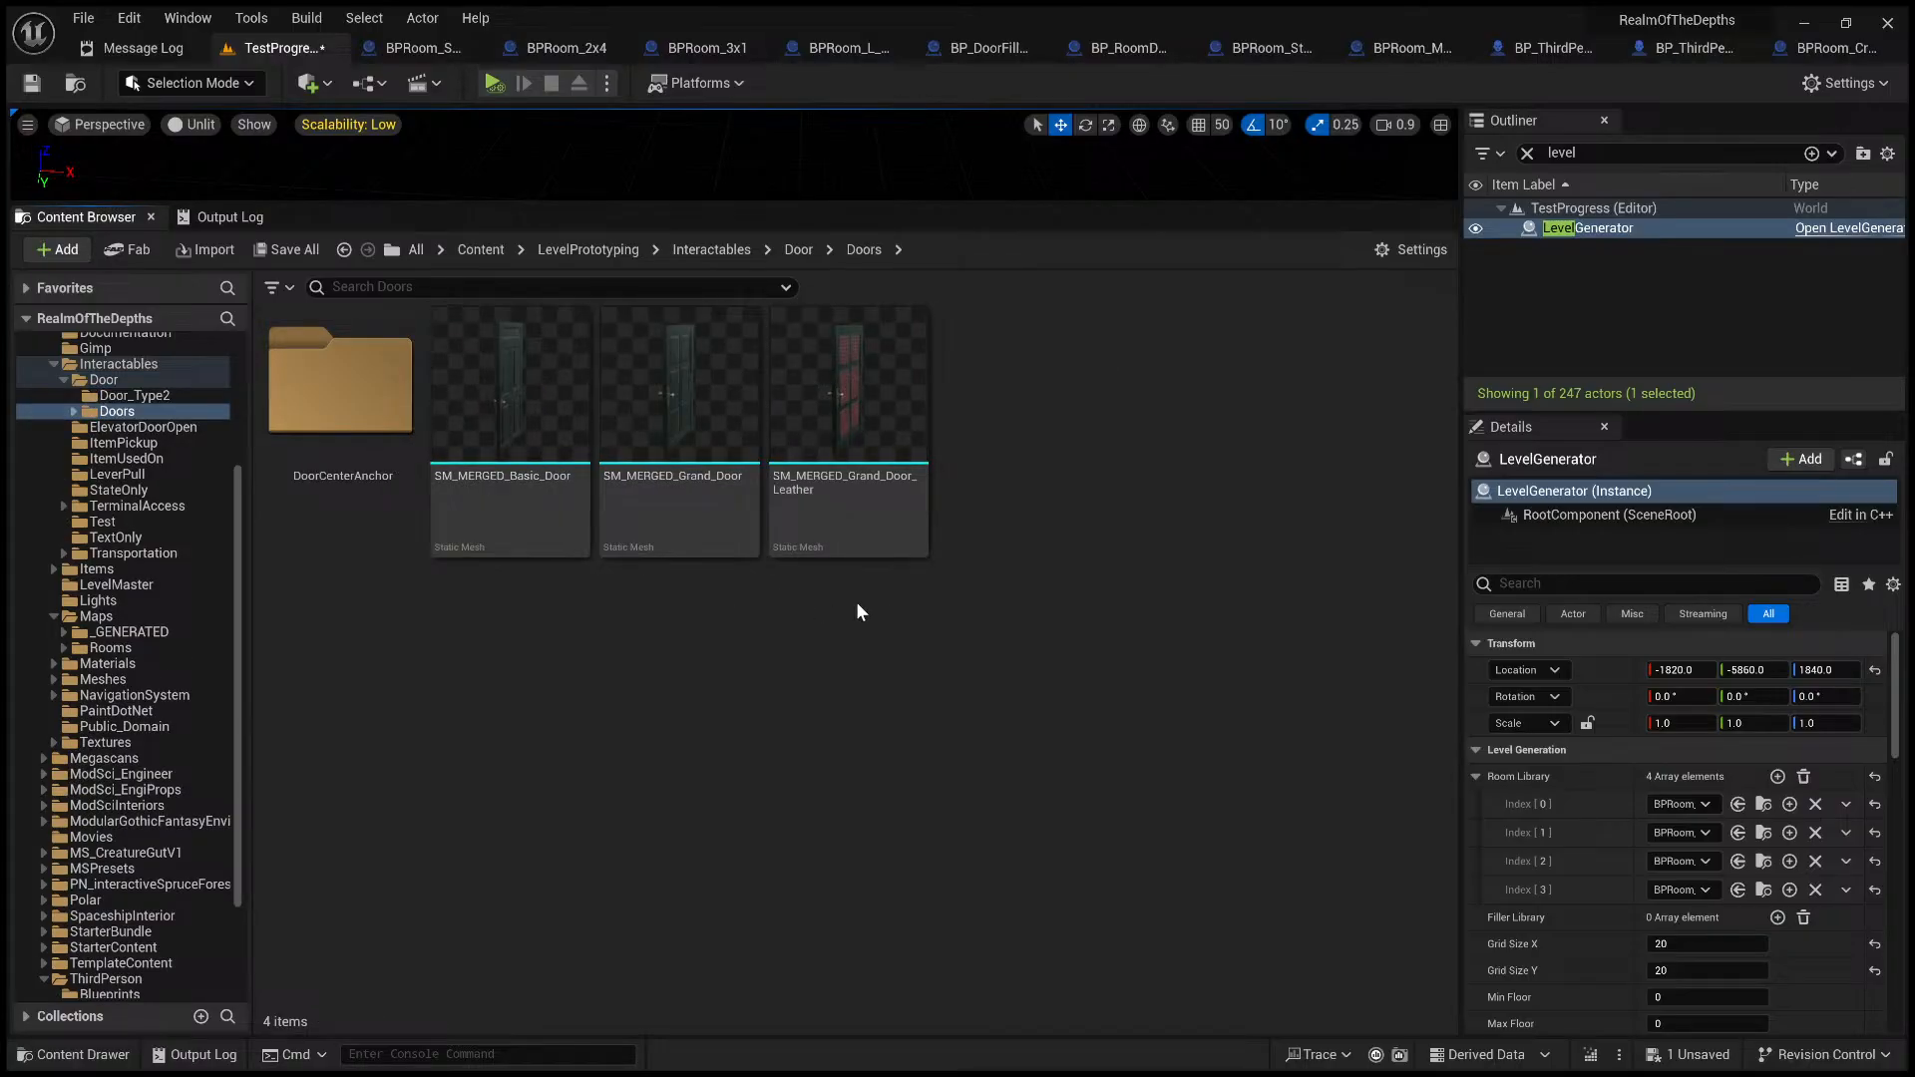
left_click(130, 647)
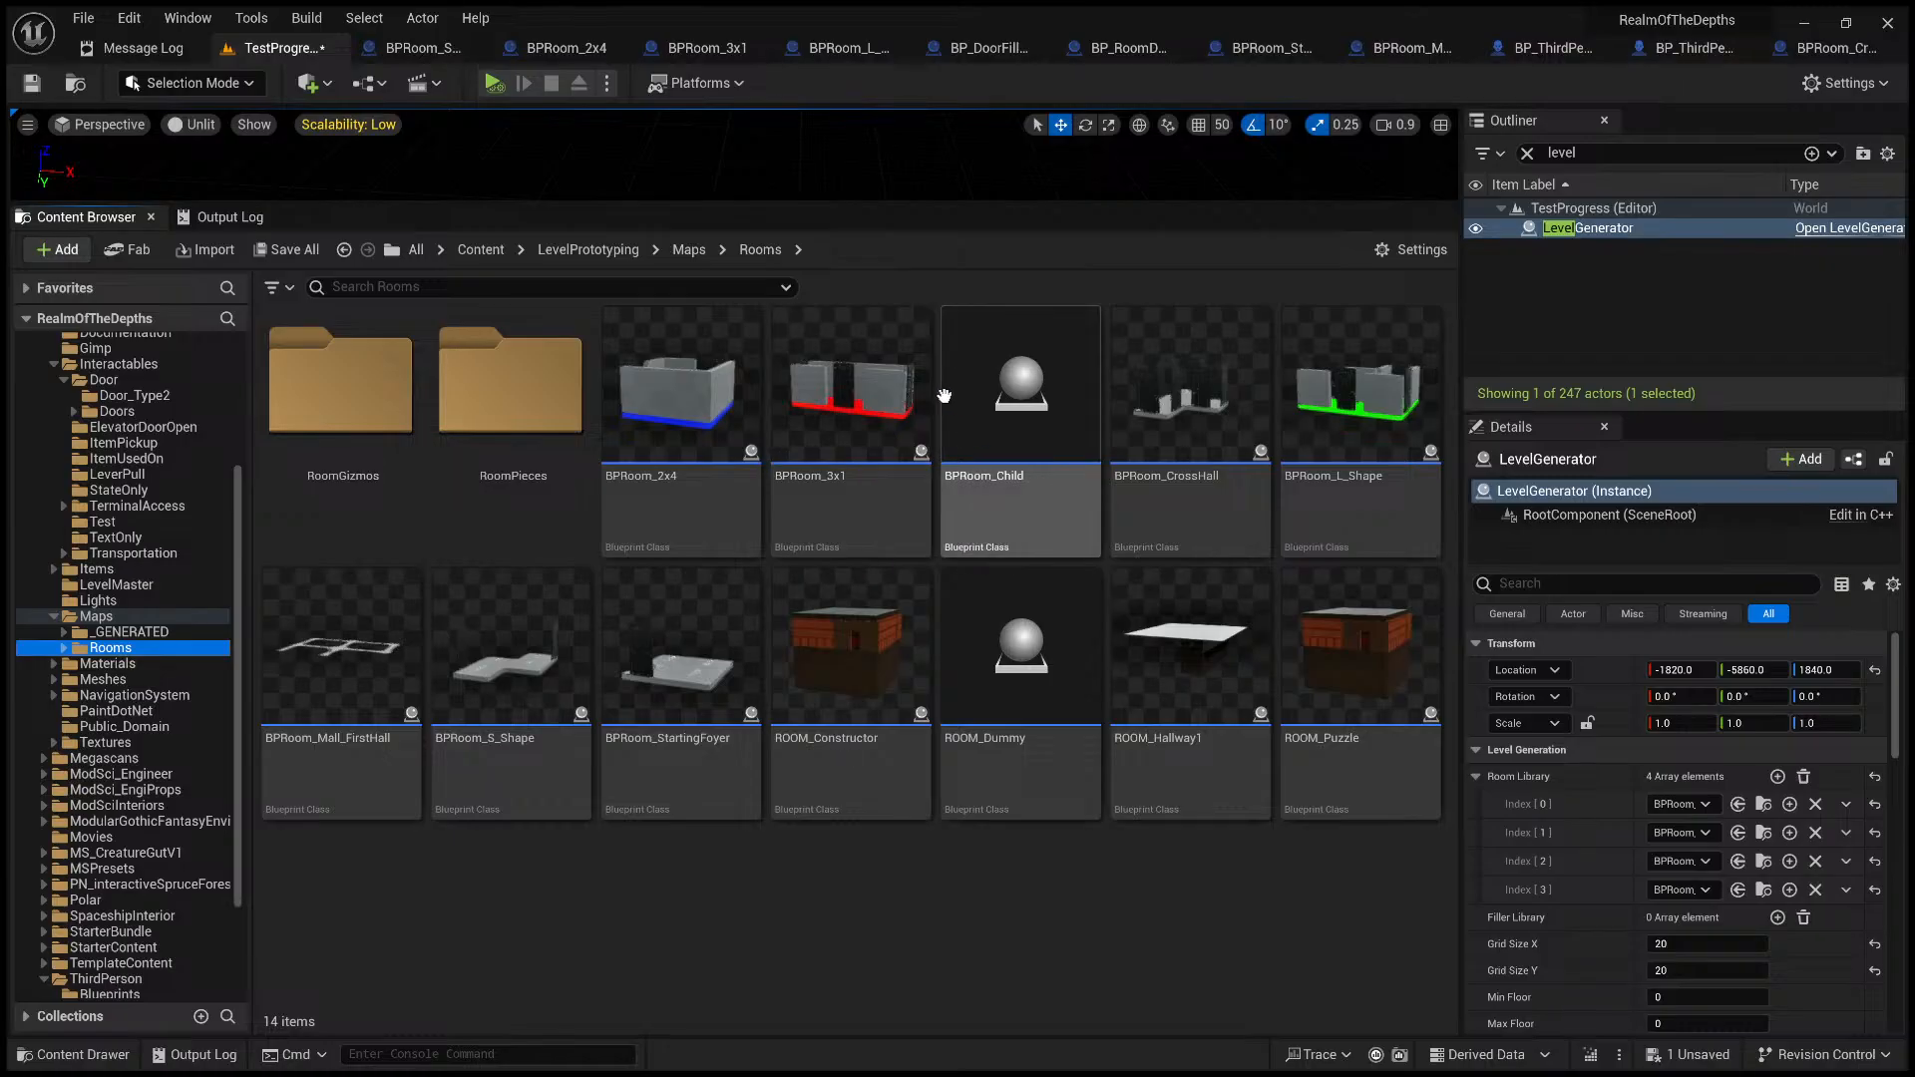
double_click(558, 409)
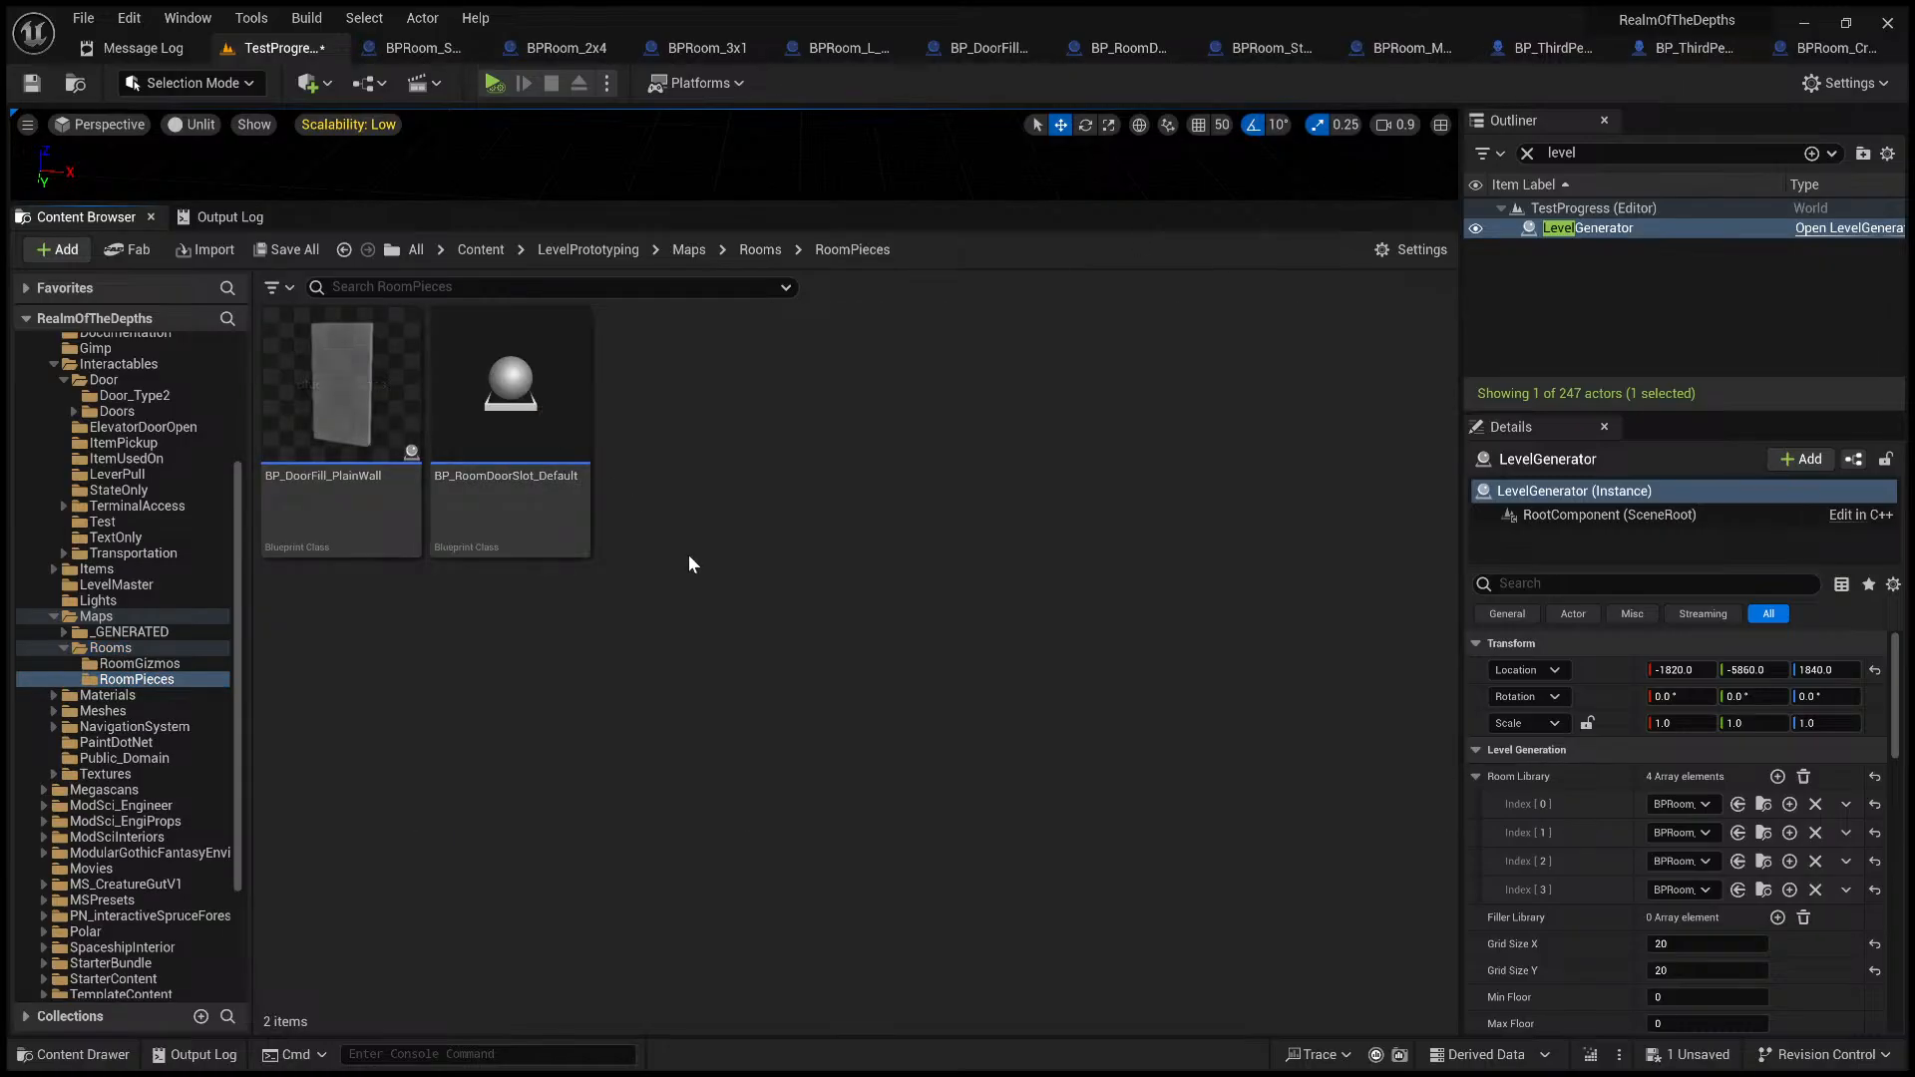
double_click(526, 445)
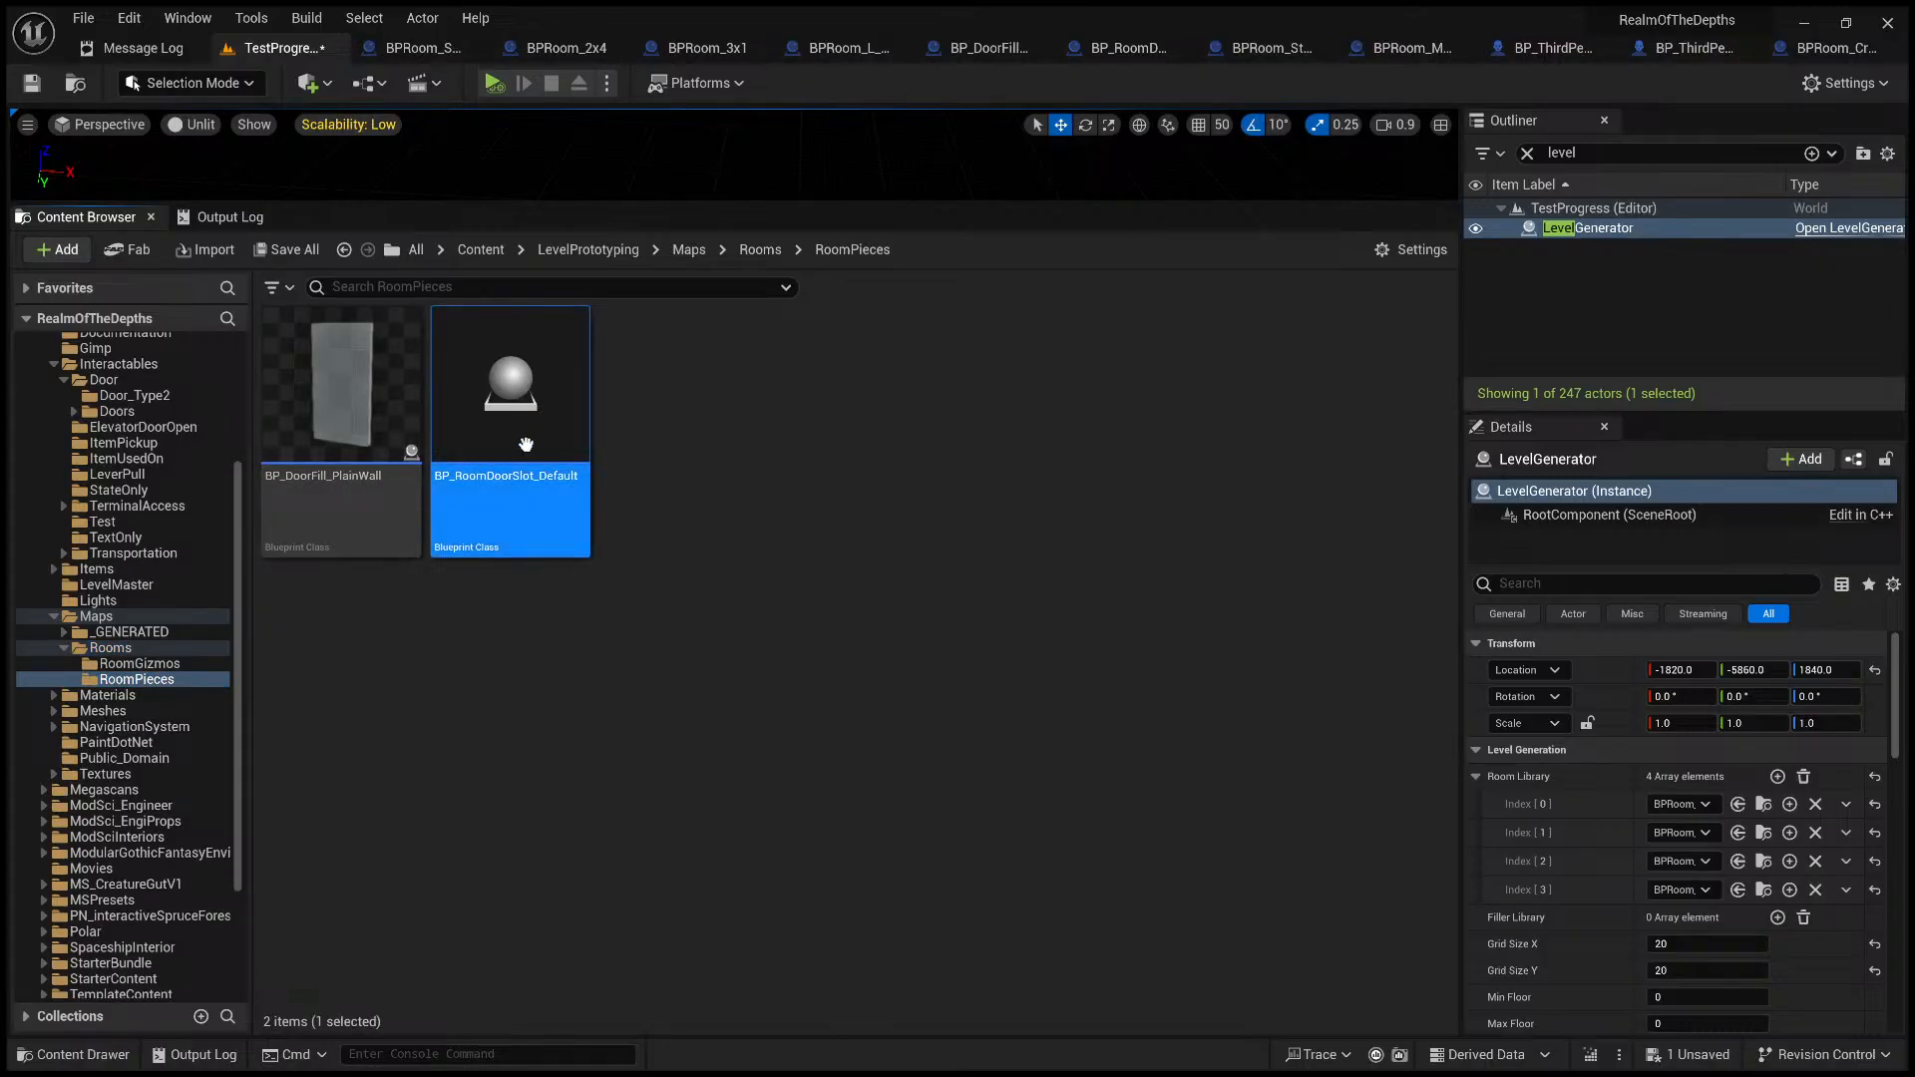
left_click(915, 121)
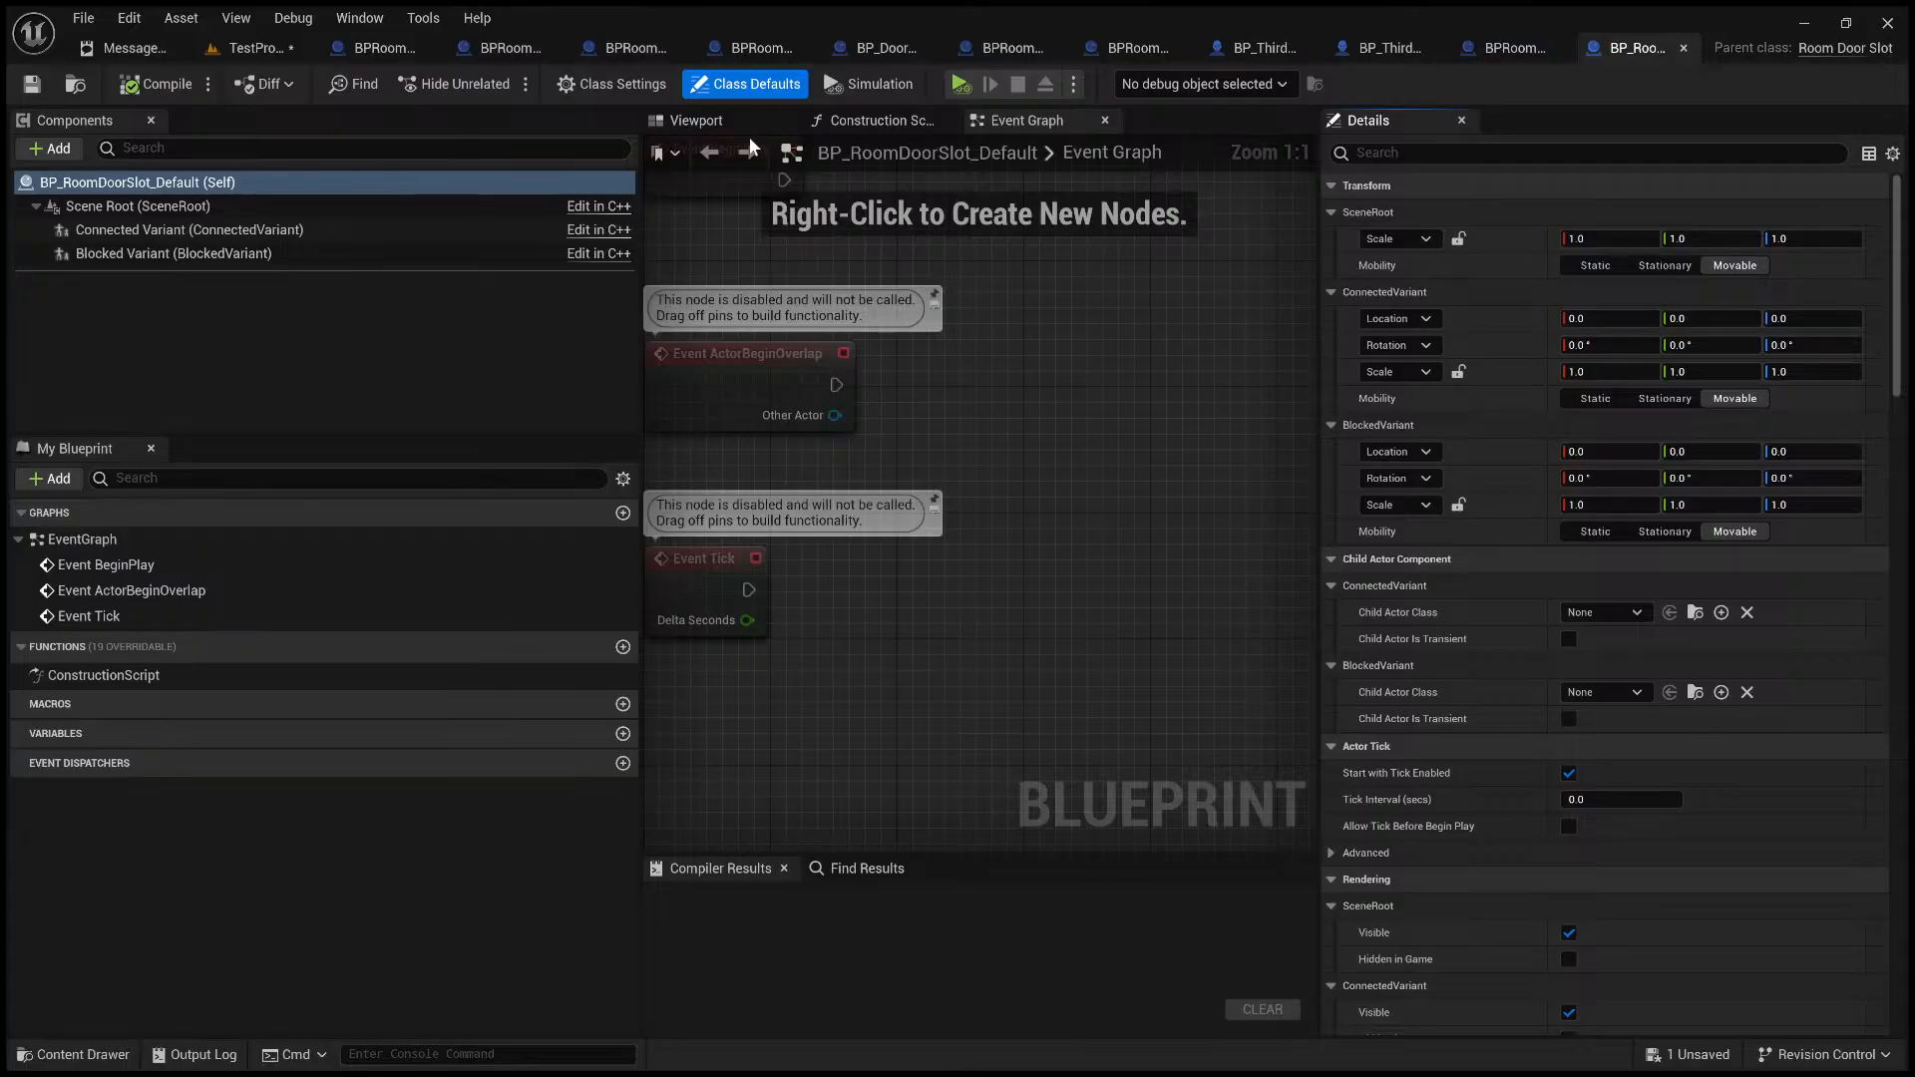
right_click_drag(766, 188, 875, 353)
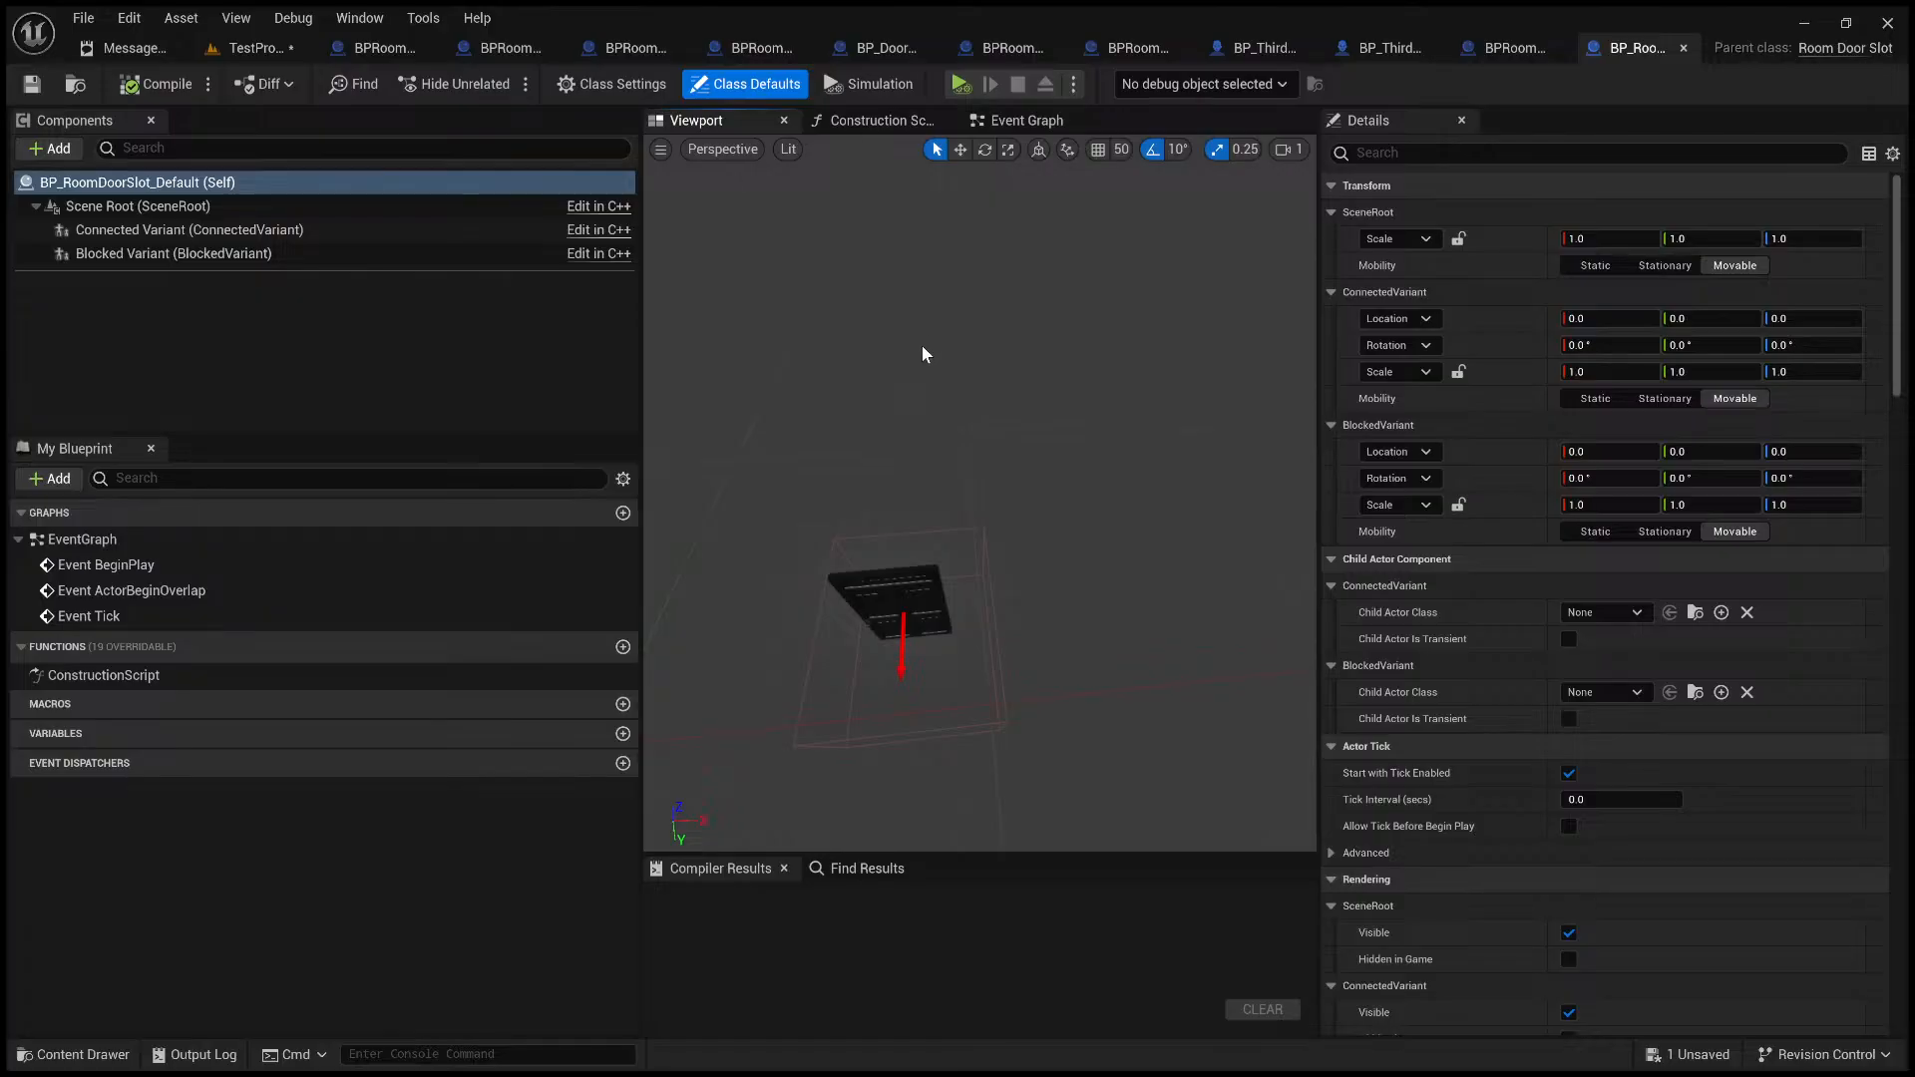
- Examine the Child Actor settings of the door slot's Connected Variant and Blocked Variant components
left_click(272, 230)
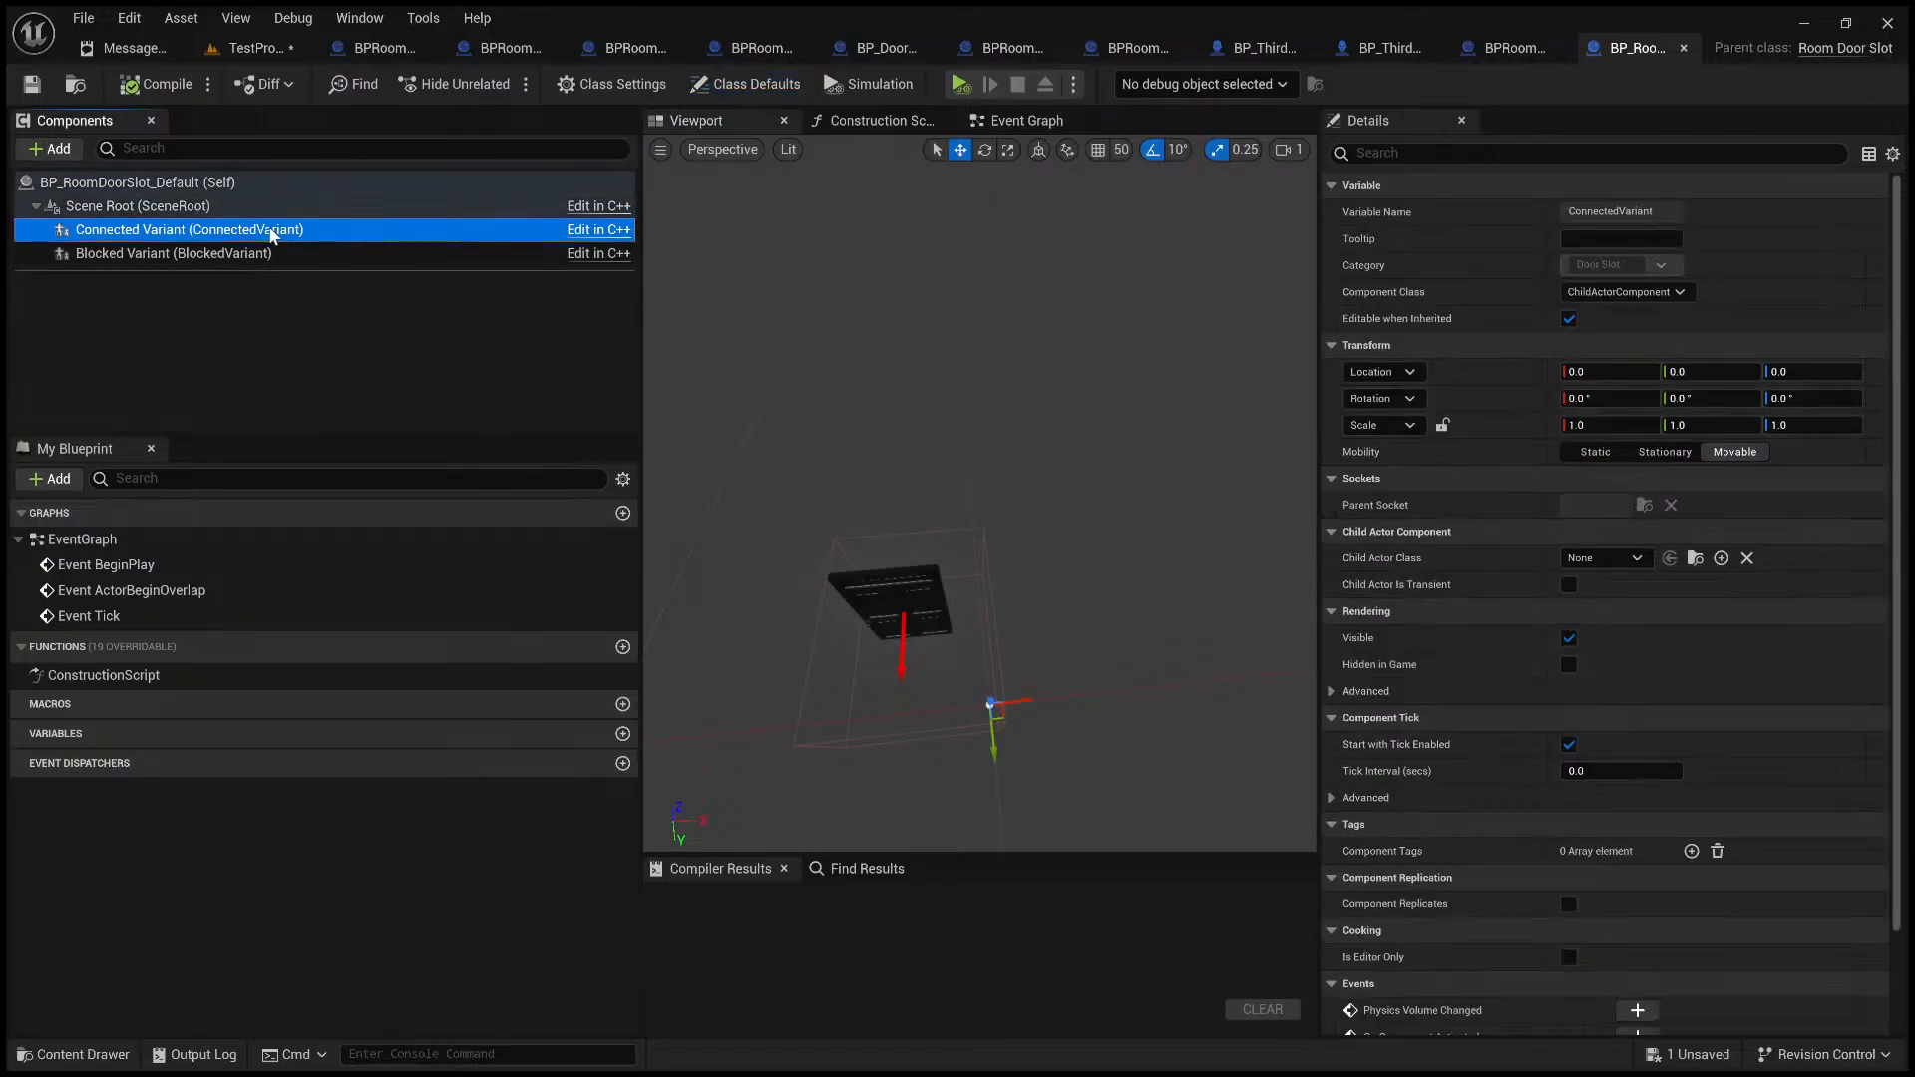
left_click(257, 258)
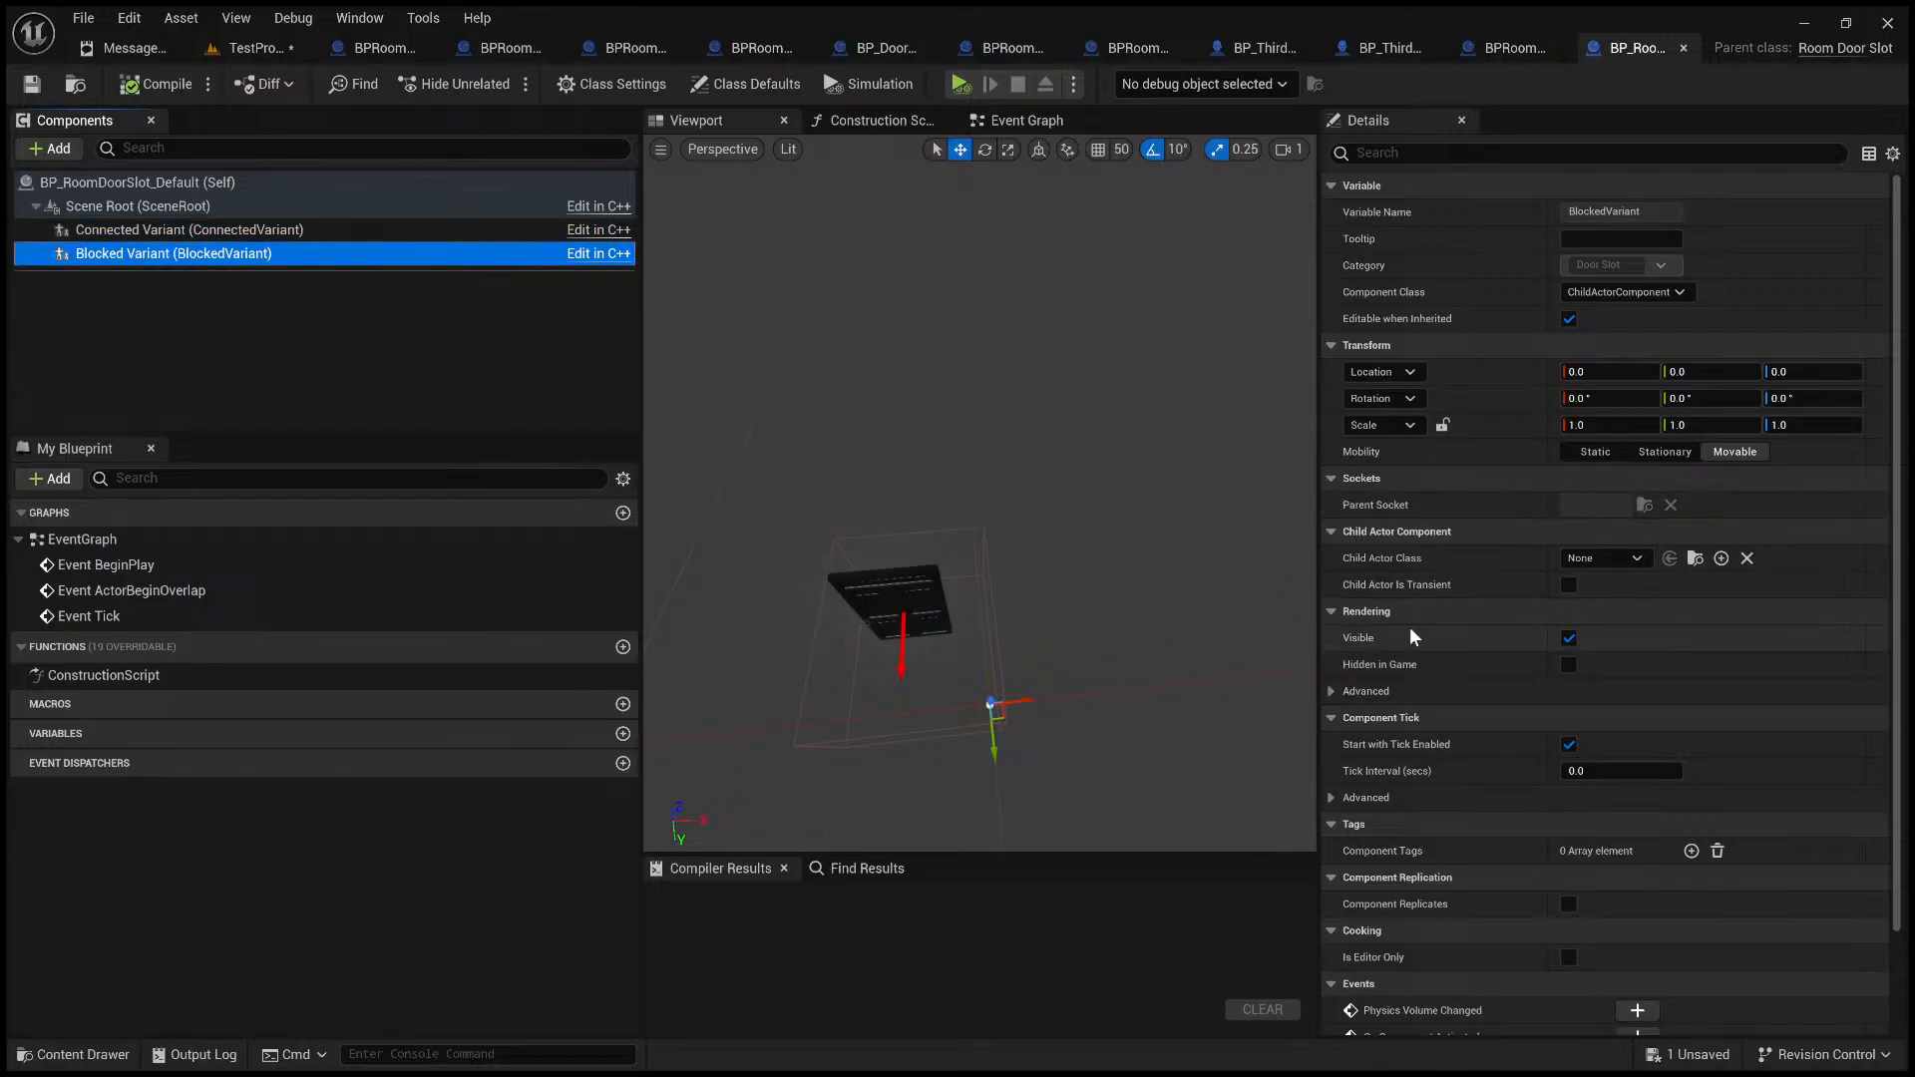
scroll(1409, 626, "down", 3)
scroll(1506, 561, "up", 3)
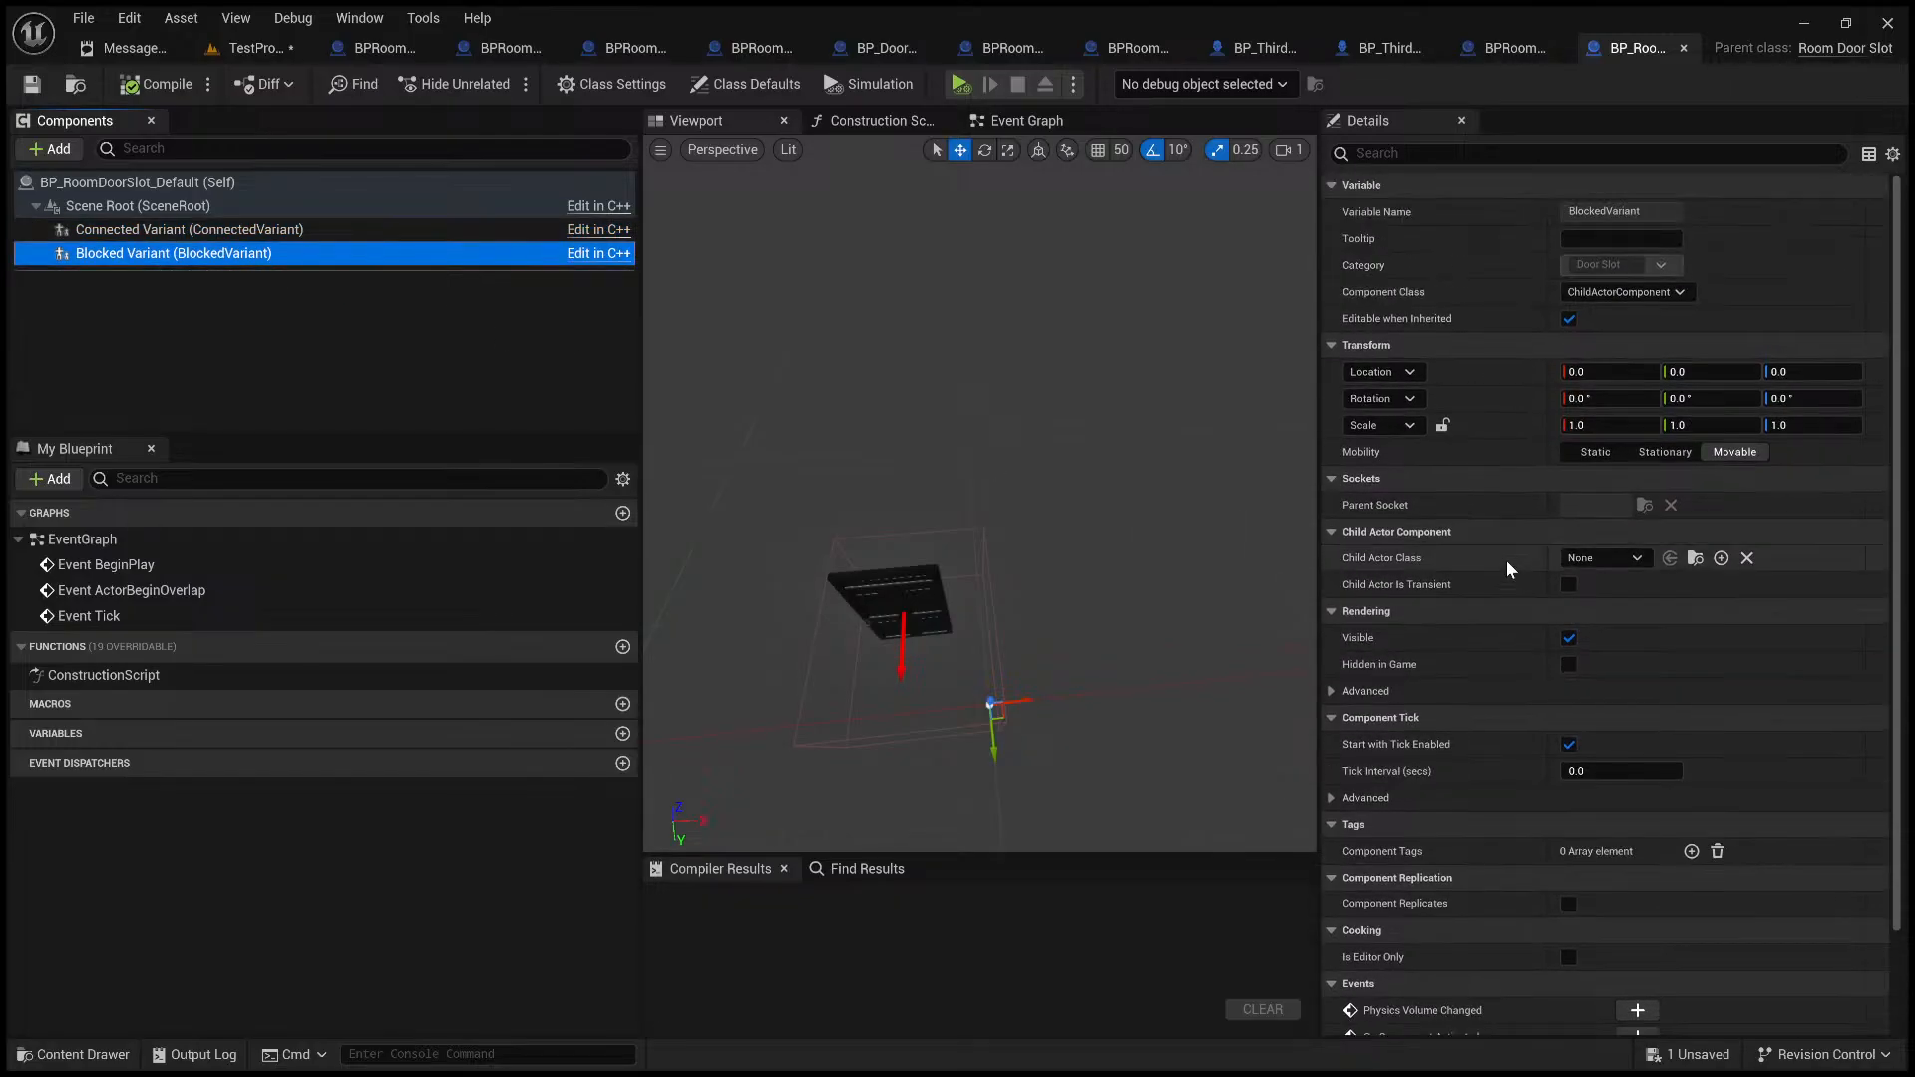
scroll(1507, 560, "down", 3)
scroll(1522, 808, "up", 3)
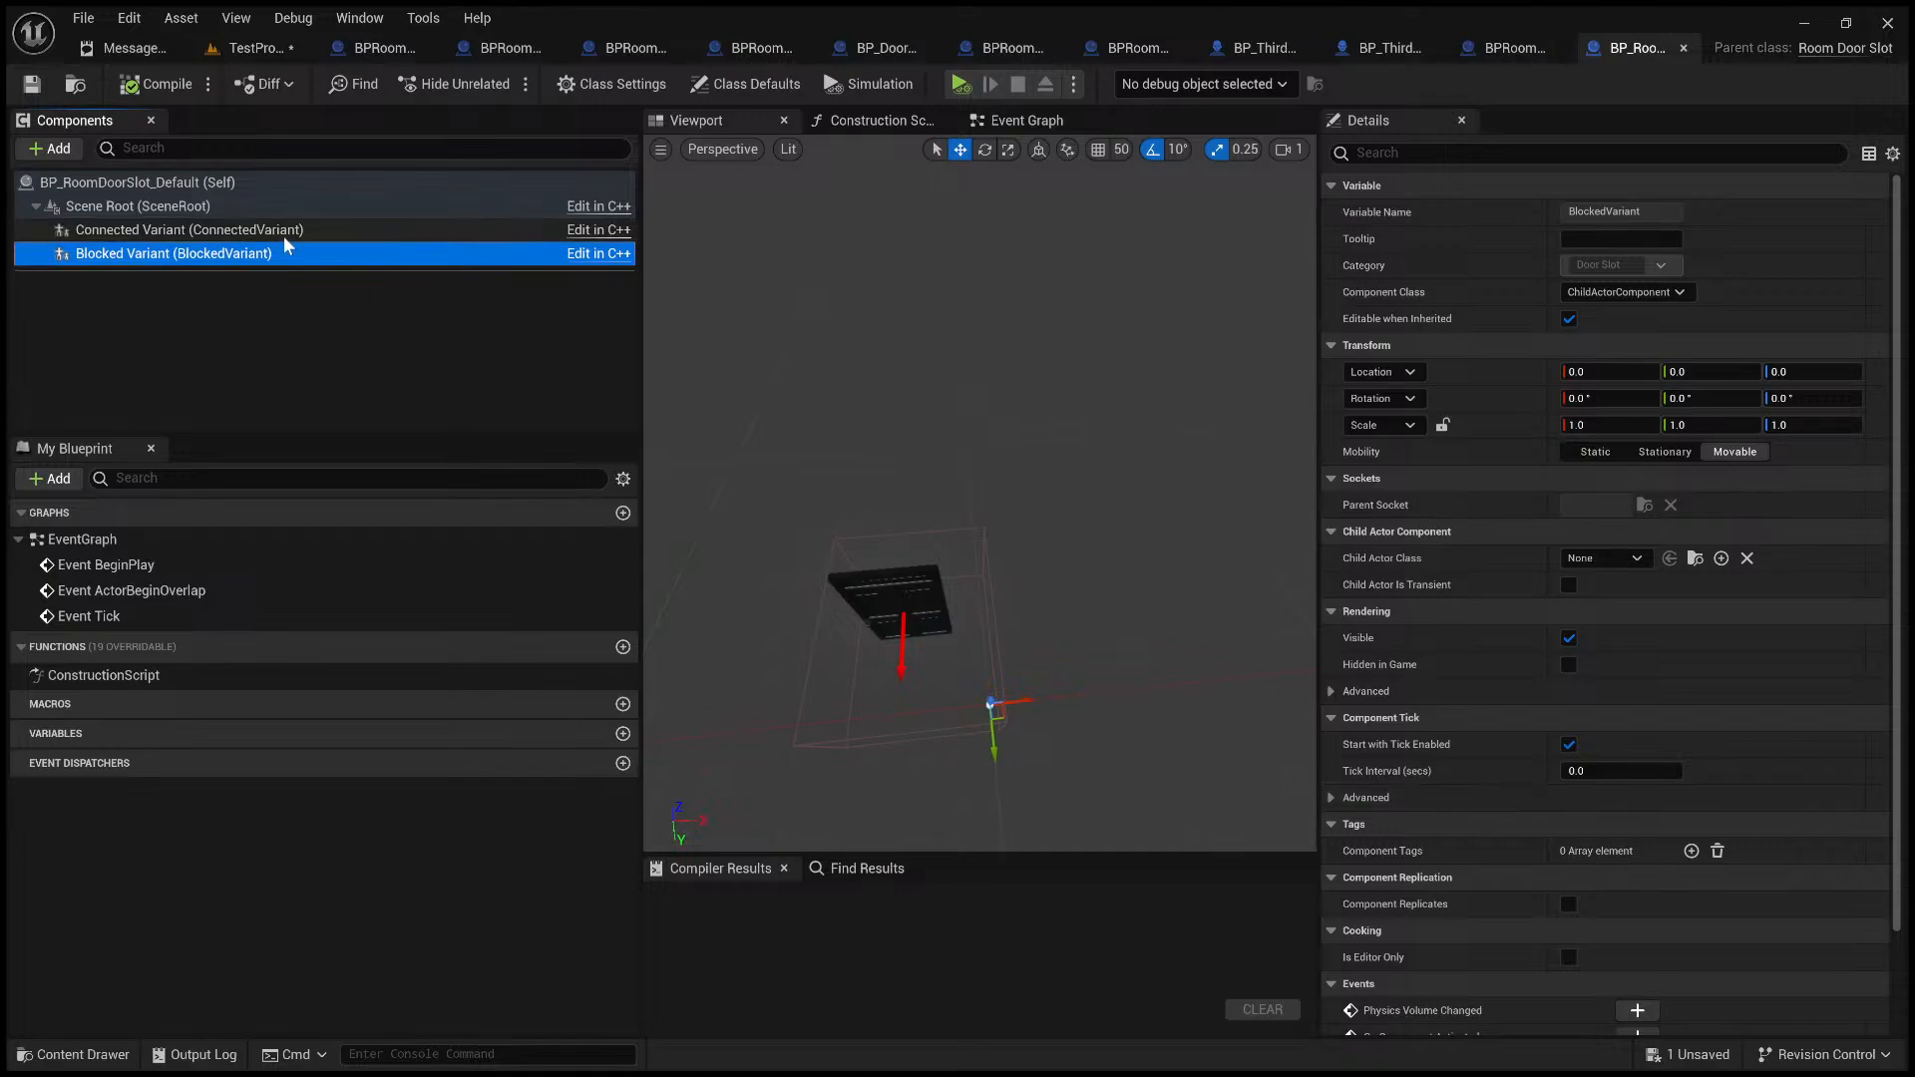
- Find the Door Slot settings in the blueprint's class defaults and review the Connected Door Class and Blocked Actor Class
left_click(236, 180)
scroll(1432, 642, "down", 5)
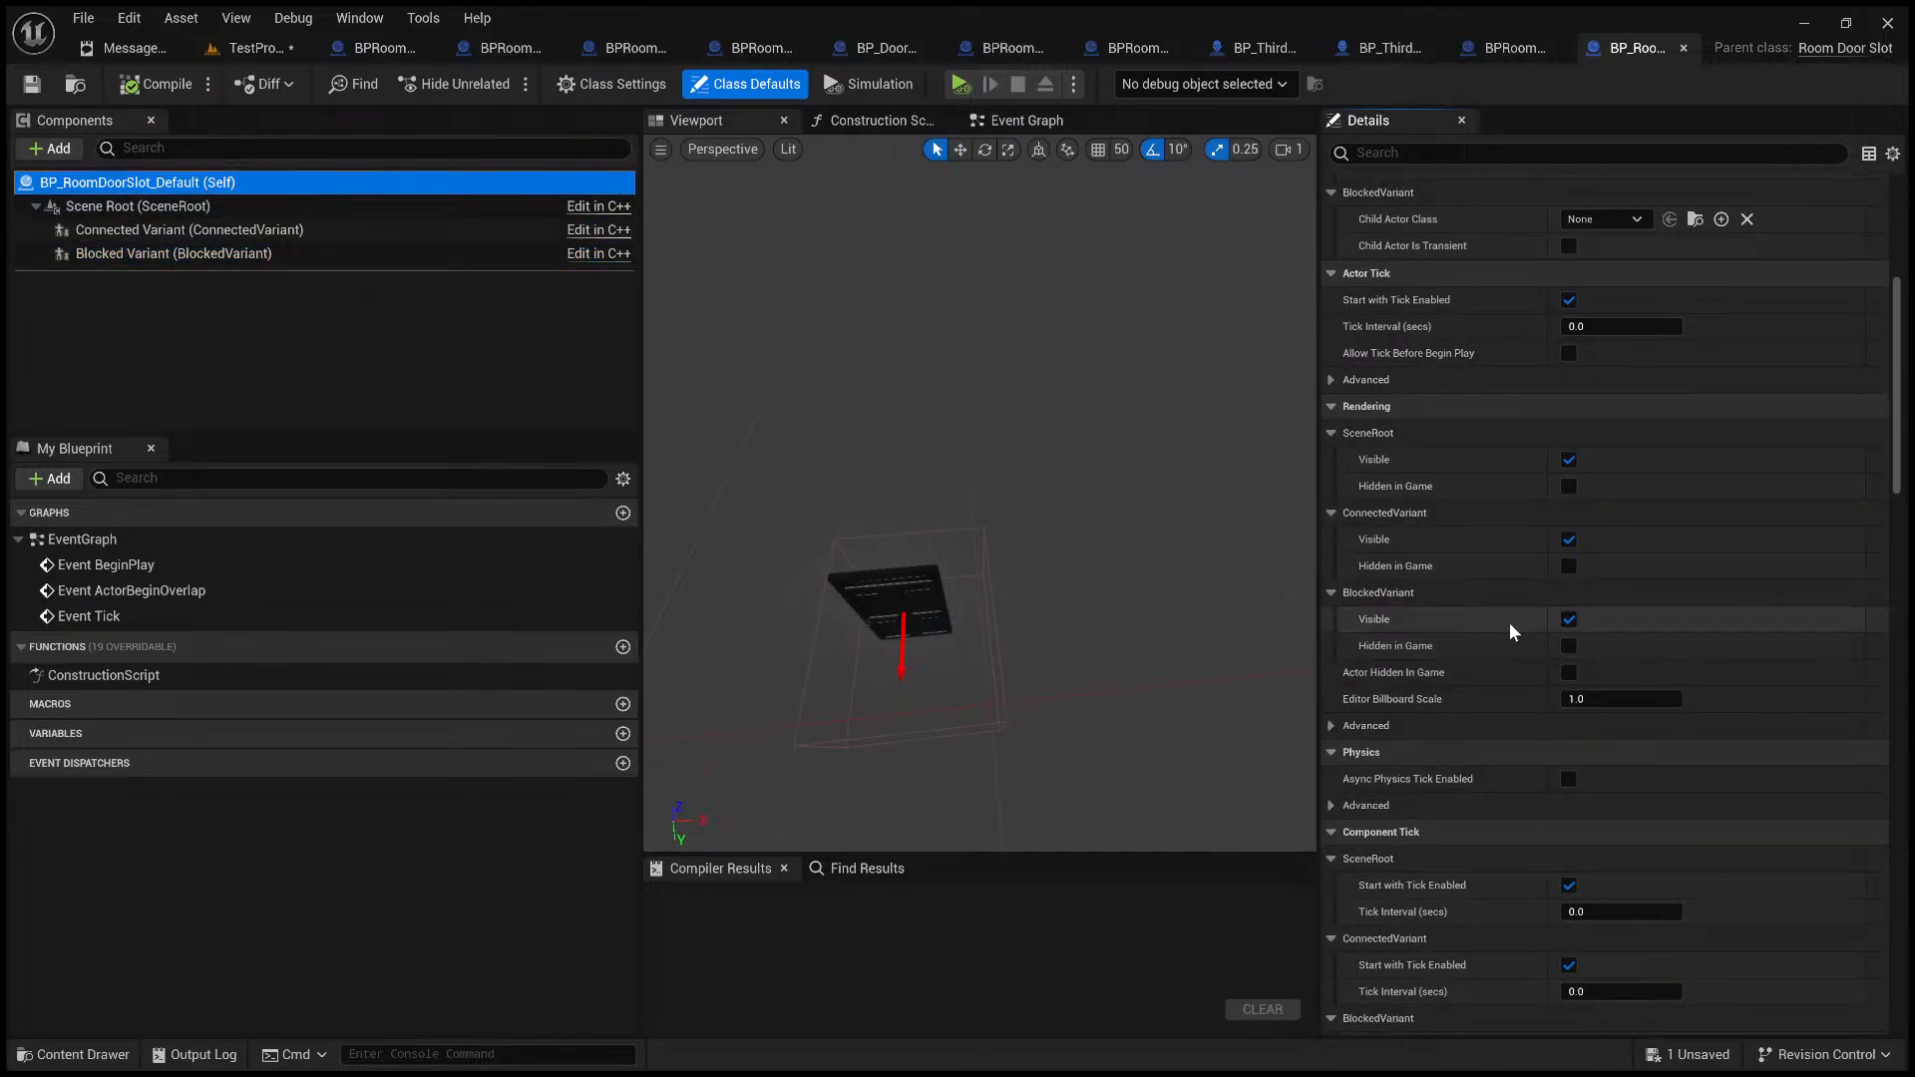
scroll(1468, 714, "down", 1)
scroll(1468, 718, "down", 20)
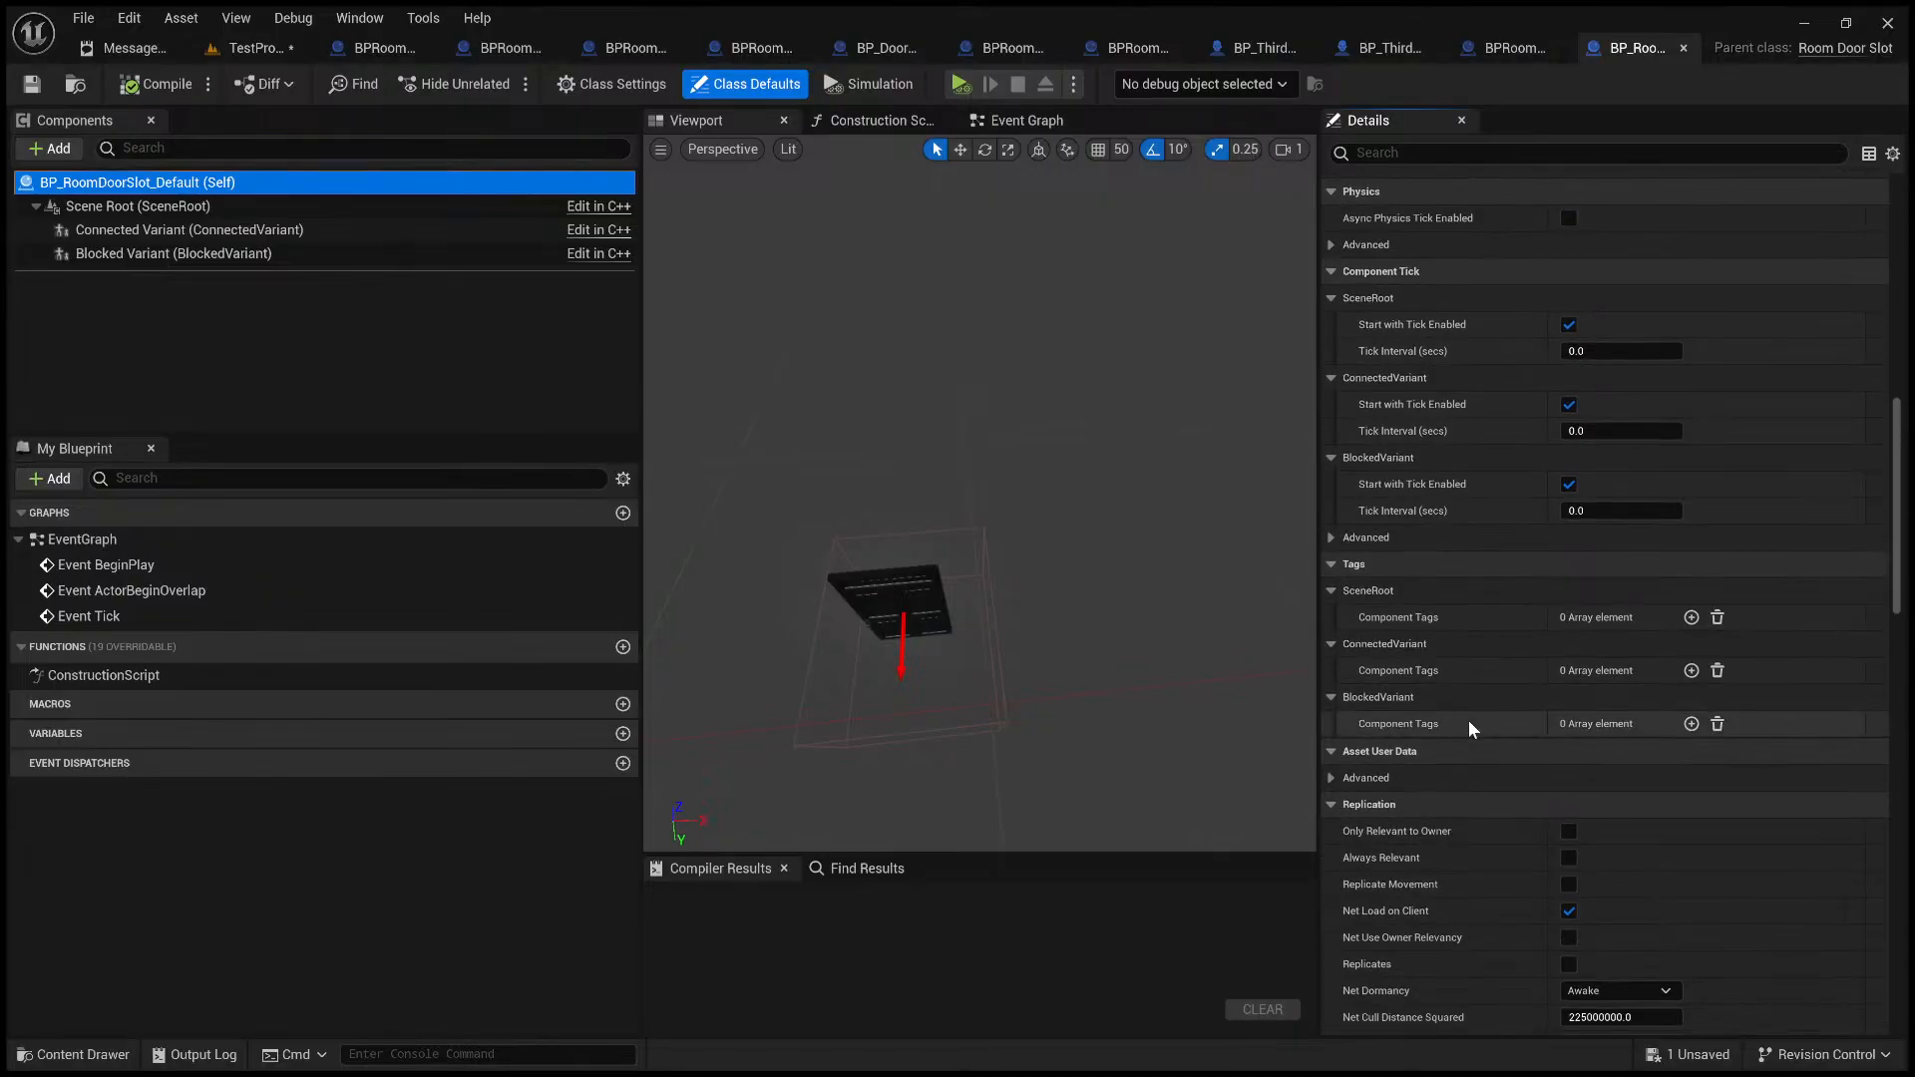
scroll(1422, 505, "down", 20)
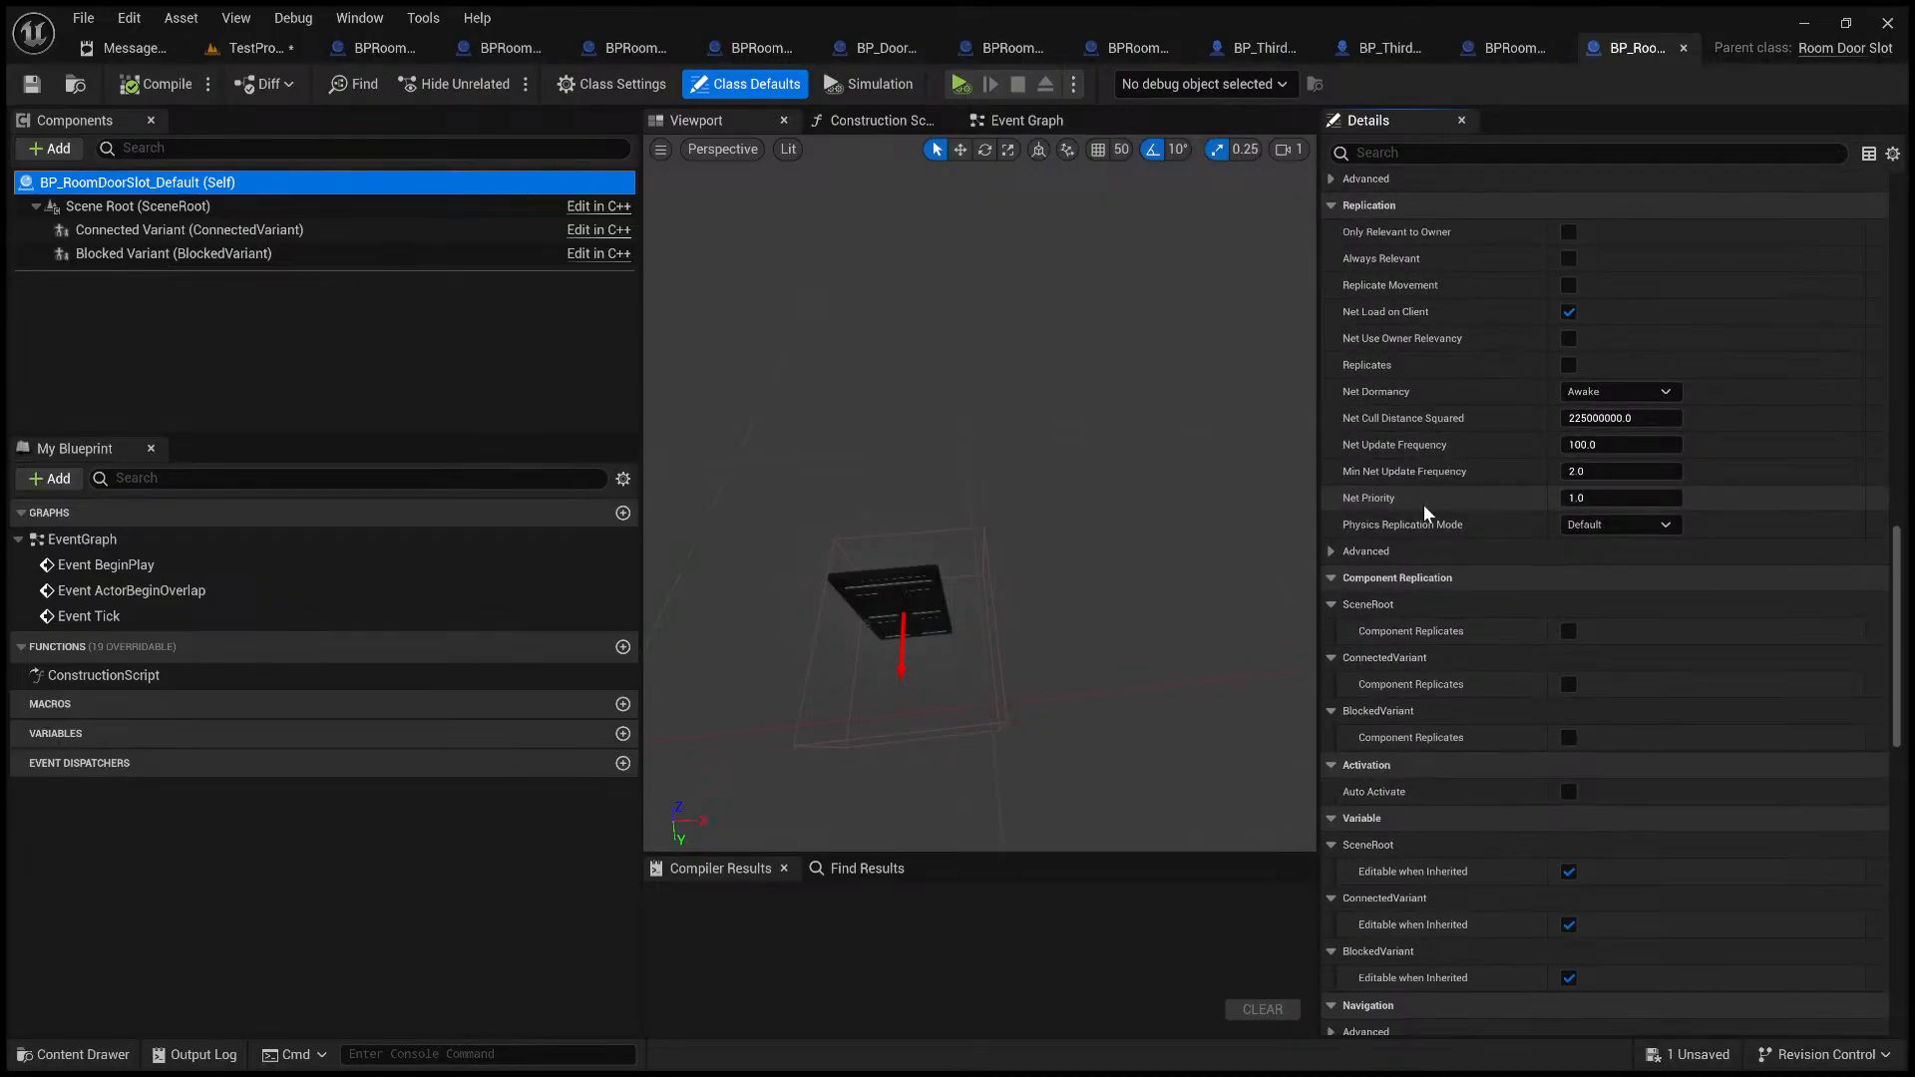
scroll(1476, 658, "down", 10)
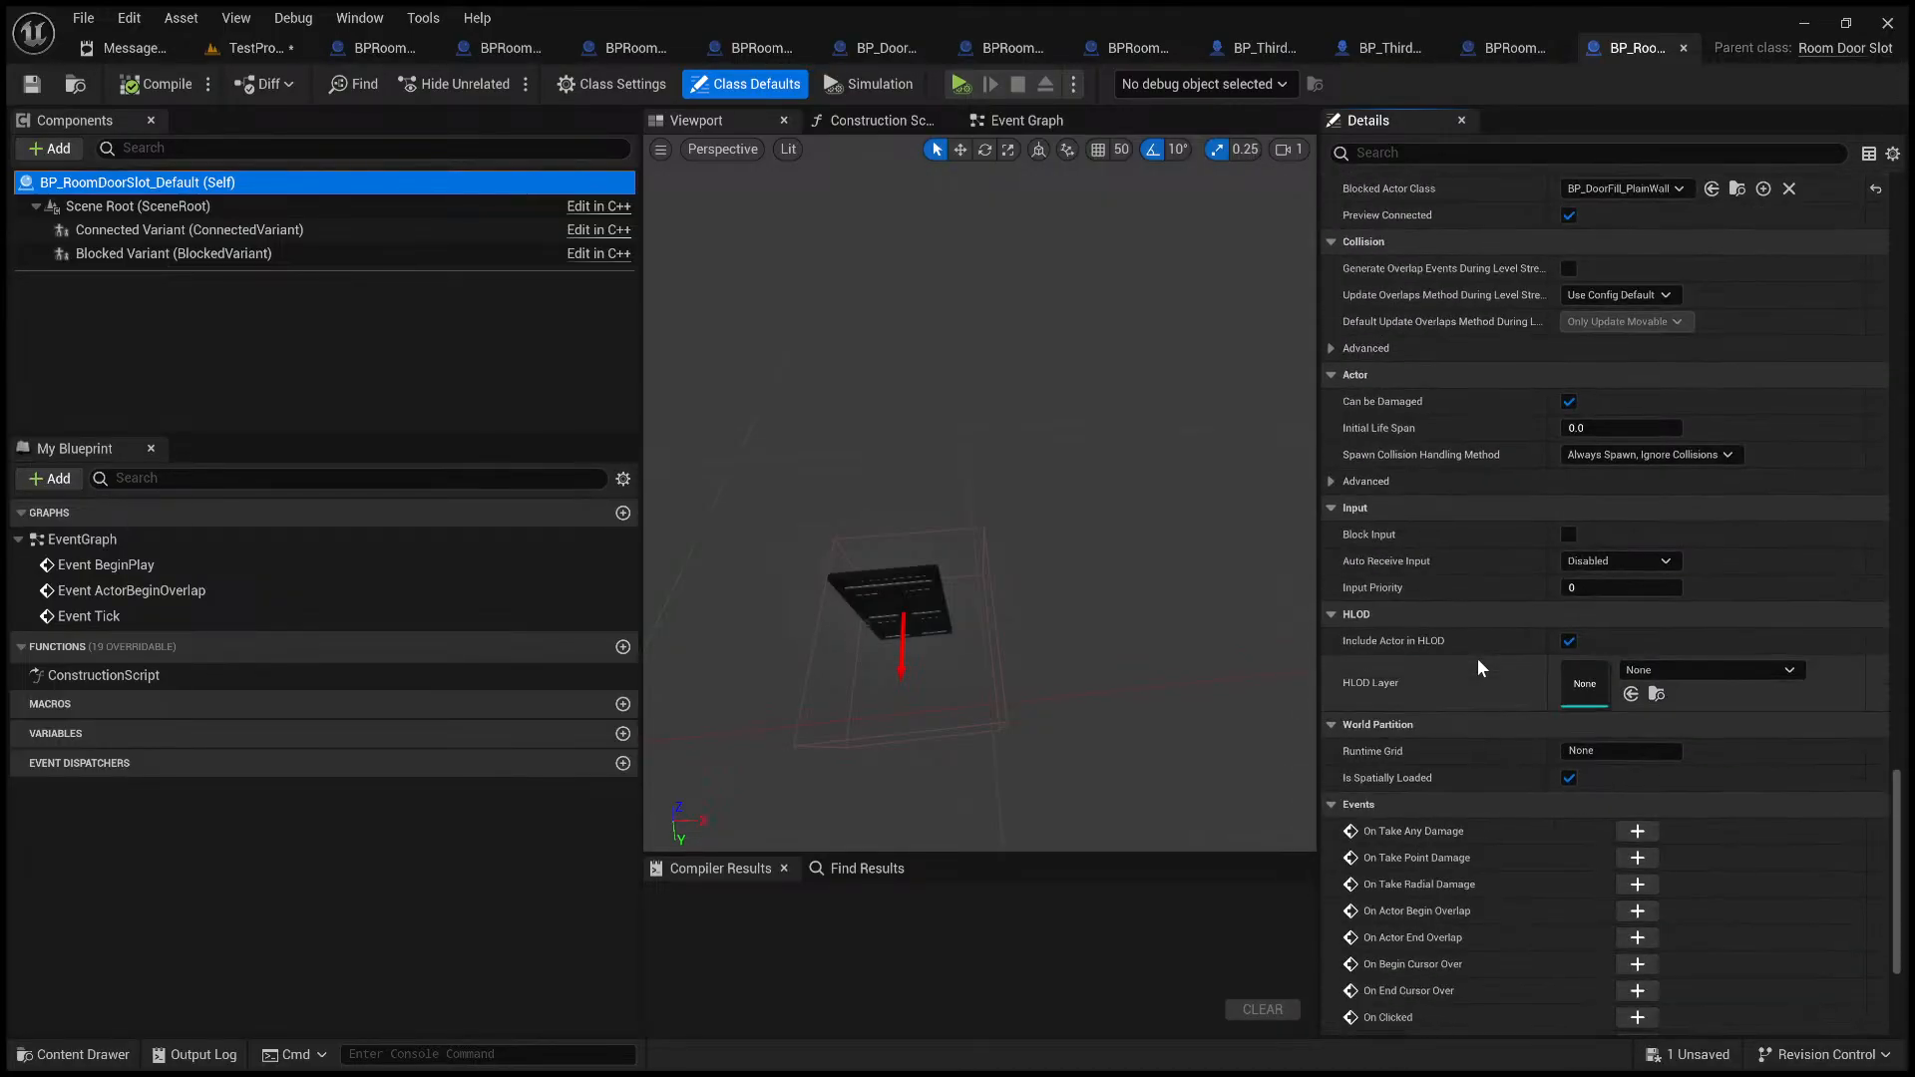
scroll(1475, 658, "up", 5)
scroll(1434, 671, "up", 5)
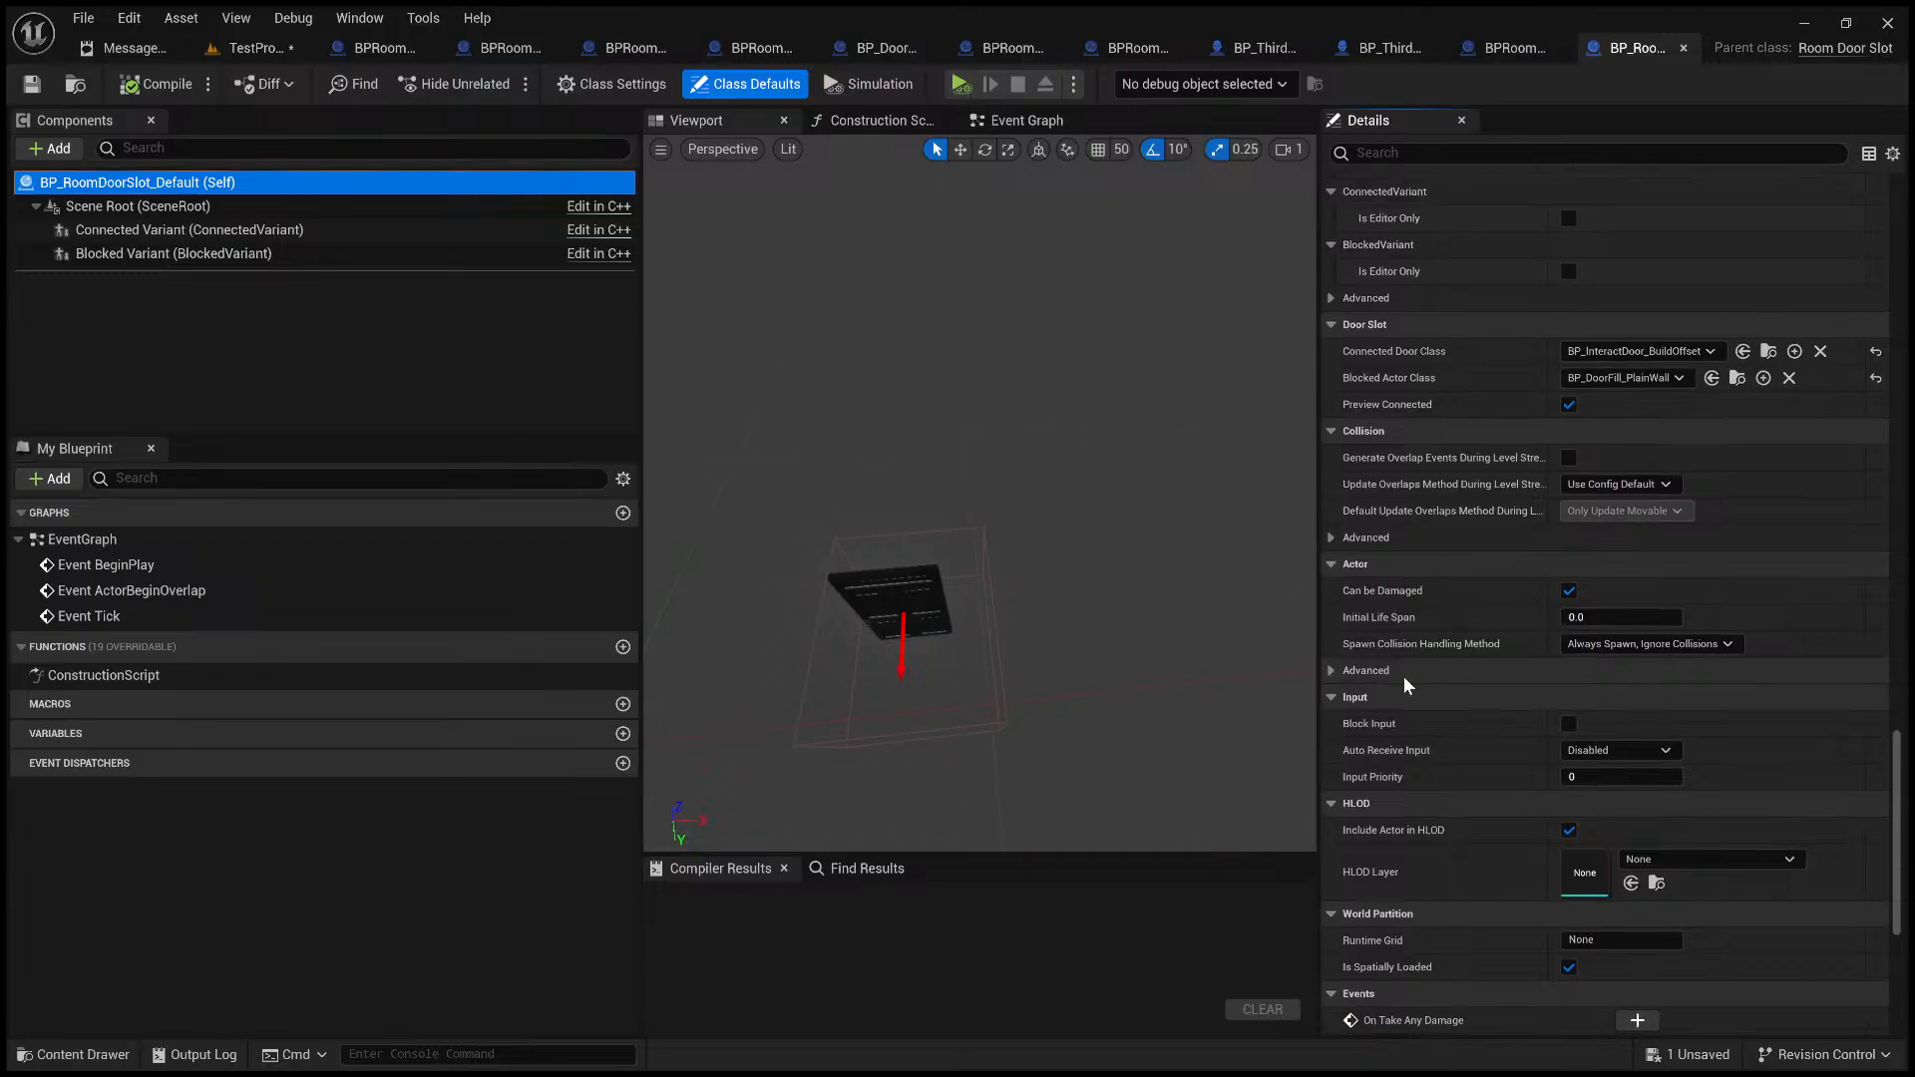
scroll(1431, 658, "down", 2)
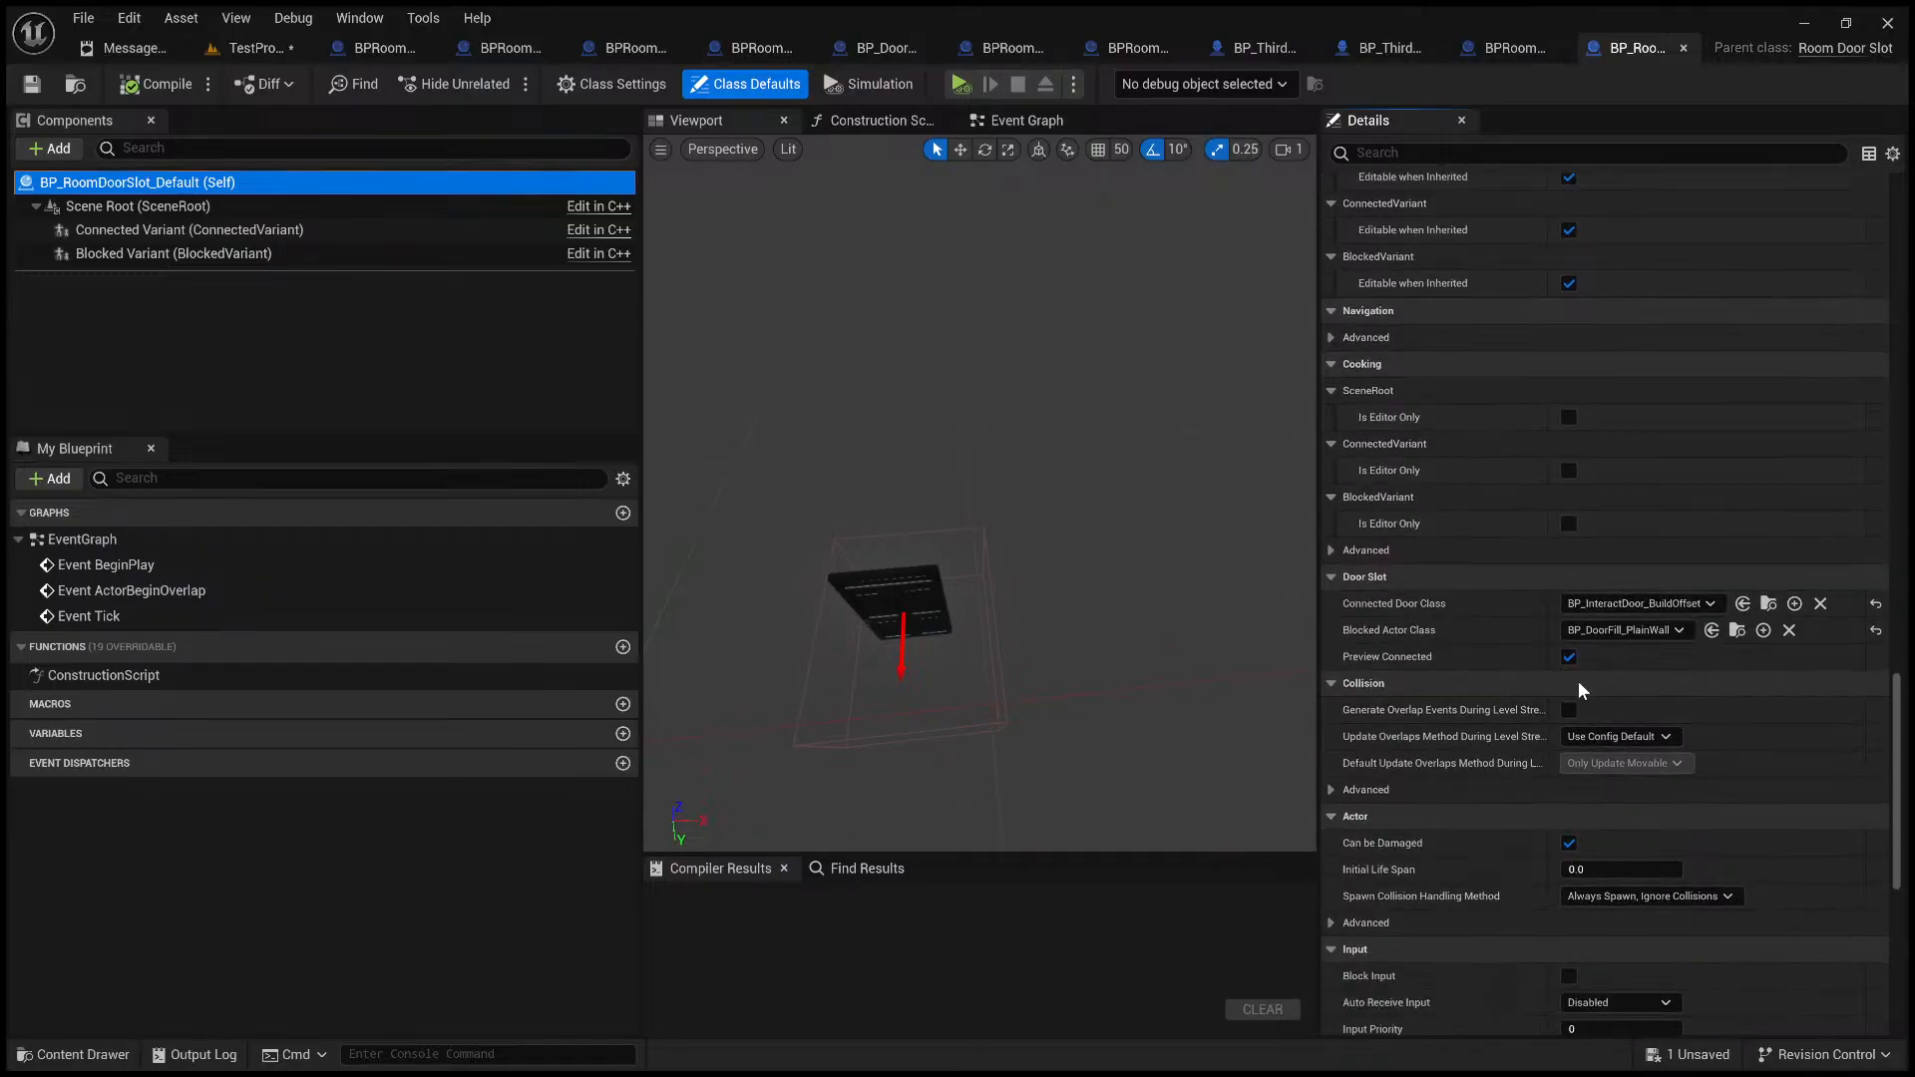
- Turn off Preview Connected to preview the blocked wall variant, compile the door slot blueprint, and turn Preview Connected back on
left_click(1569, 657)
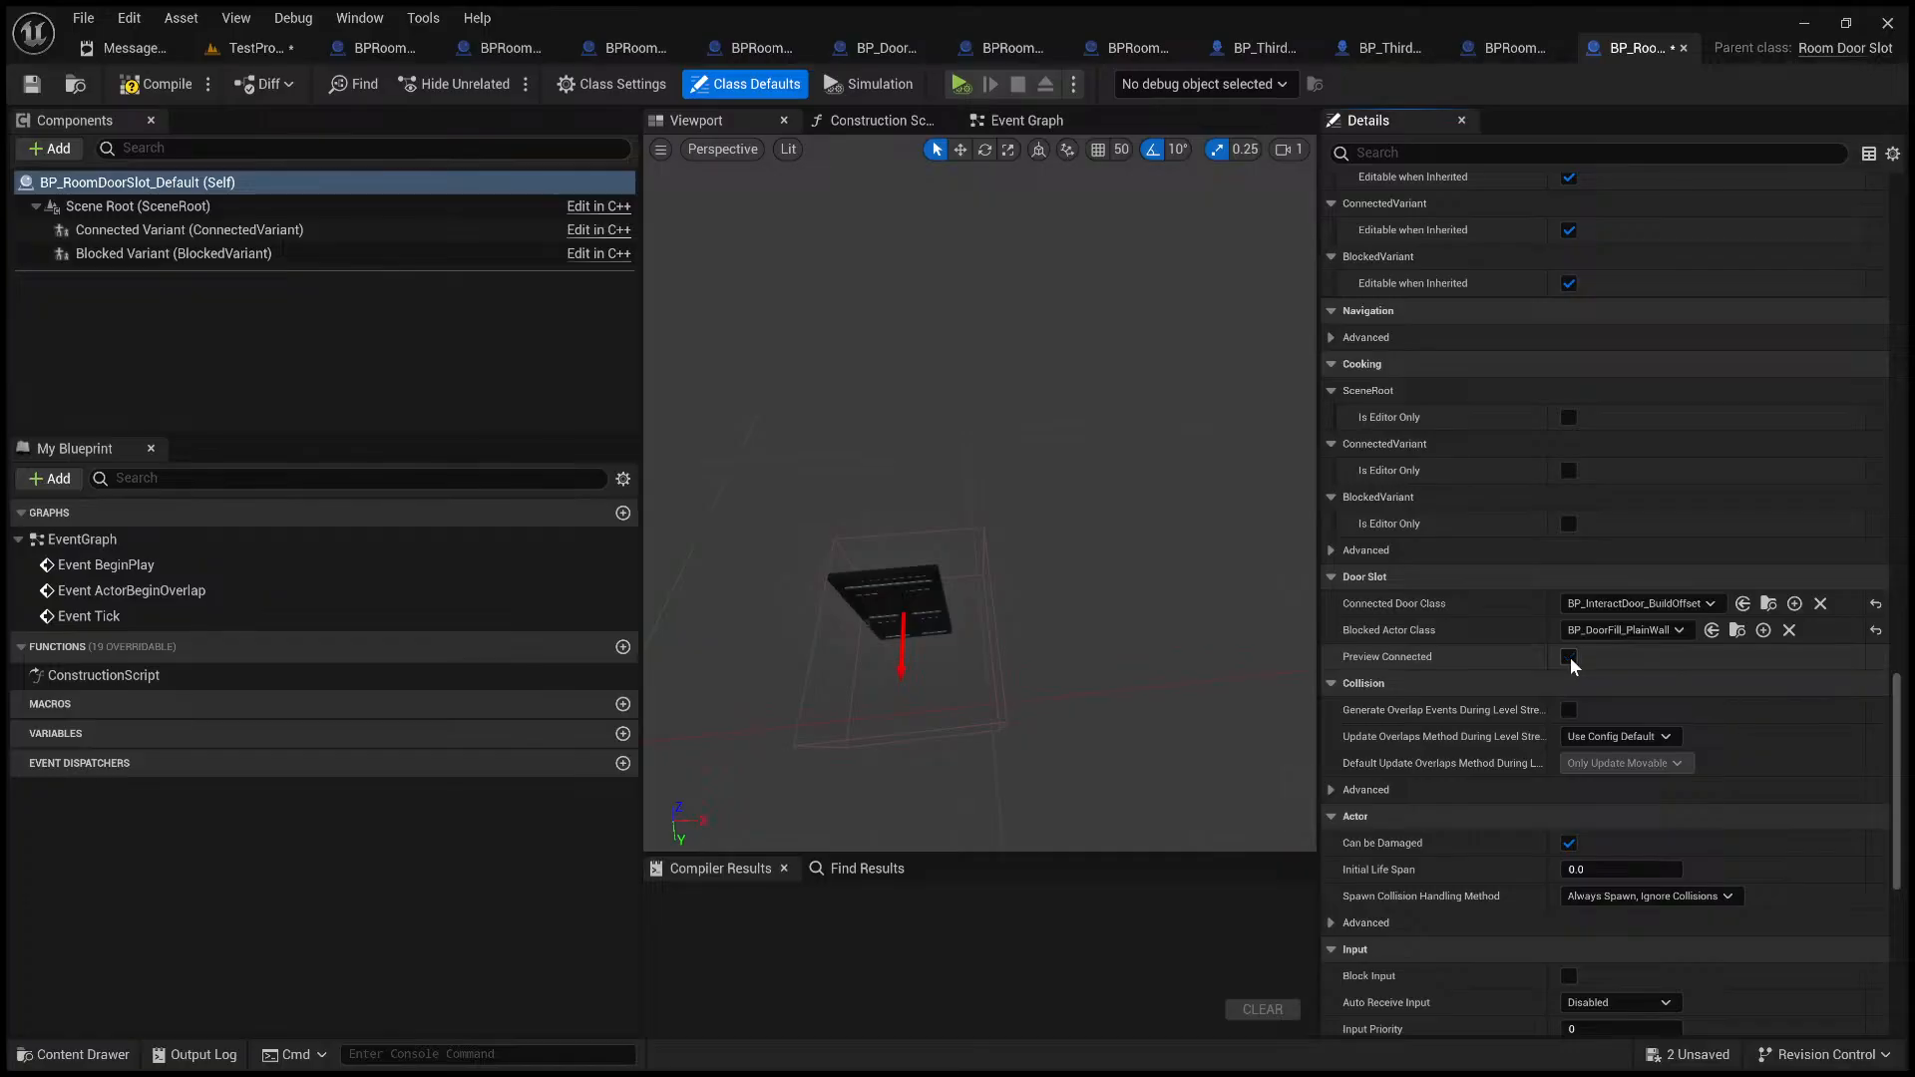
left_click(1569, 657)
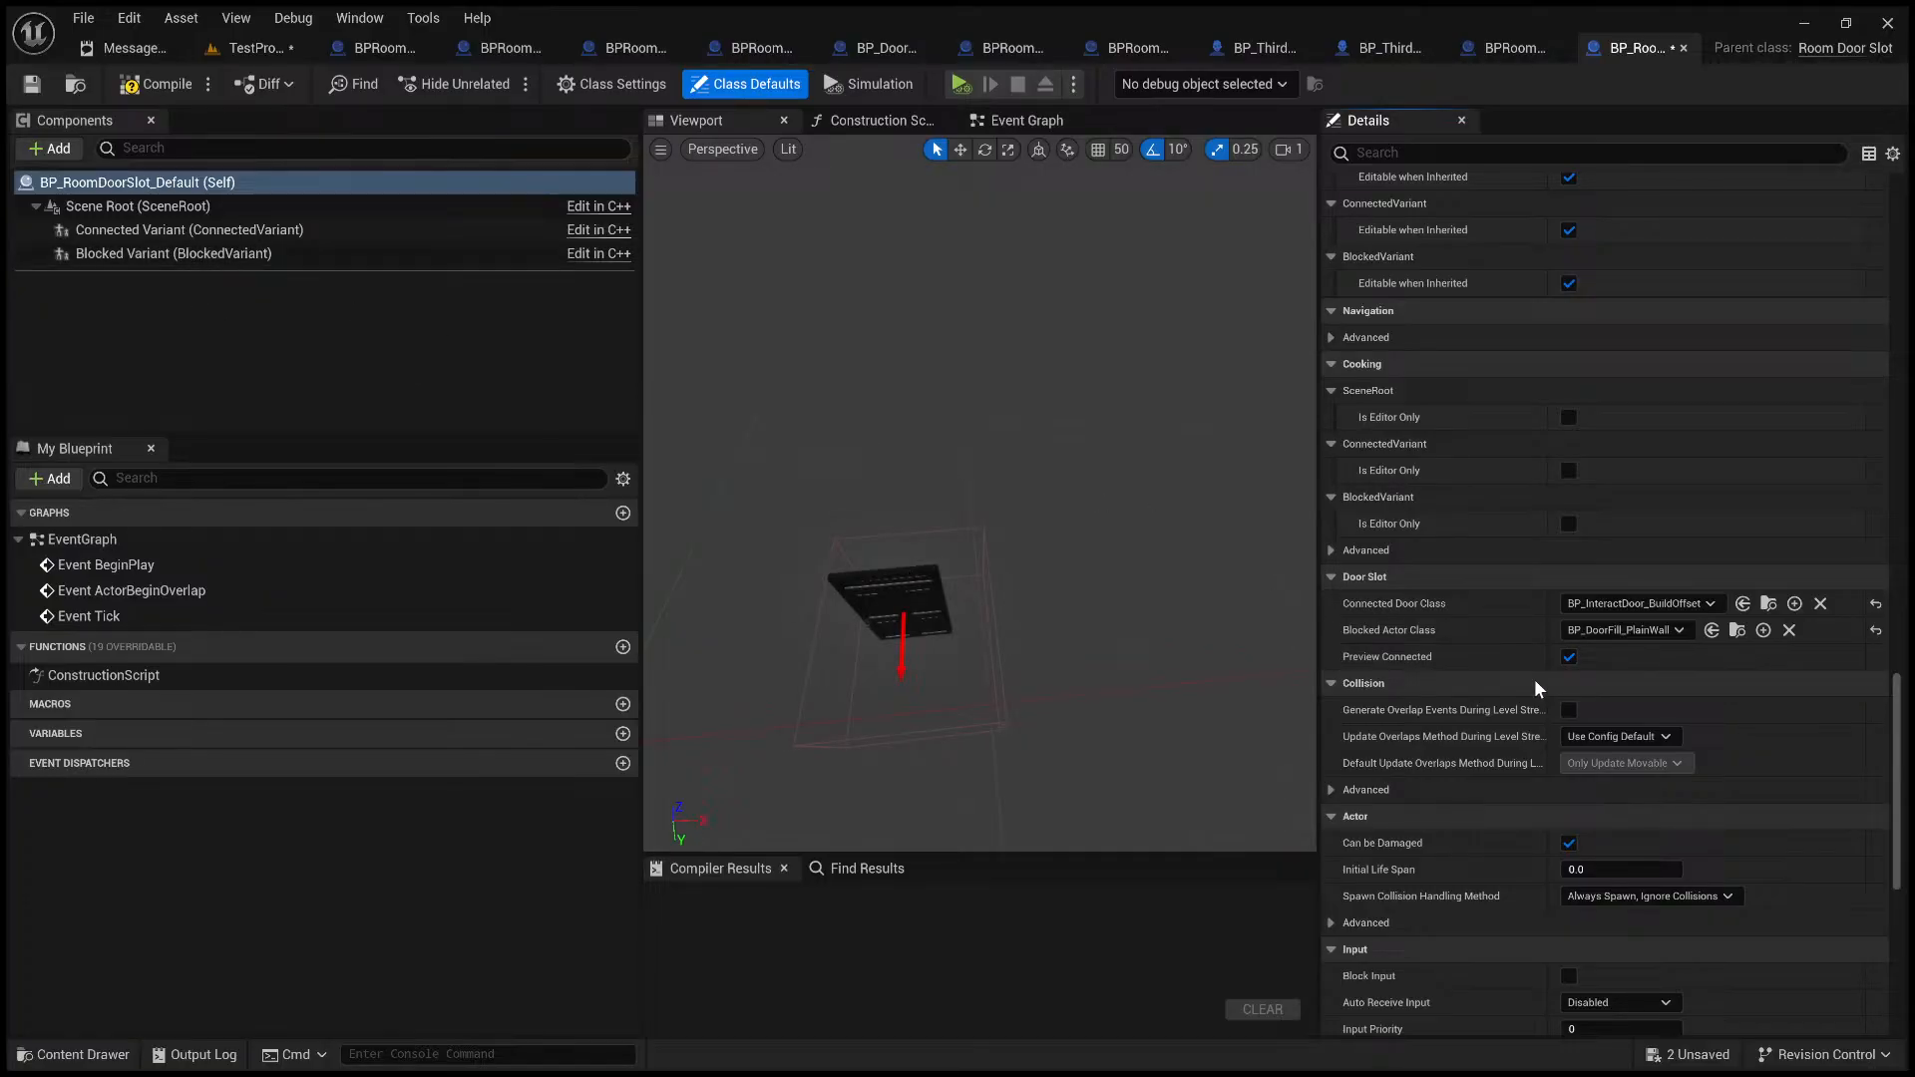
left_click(1569, 657)
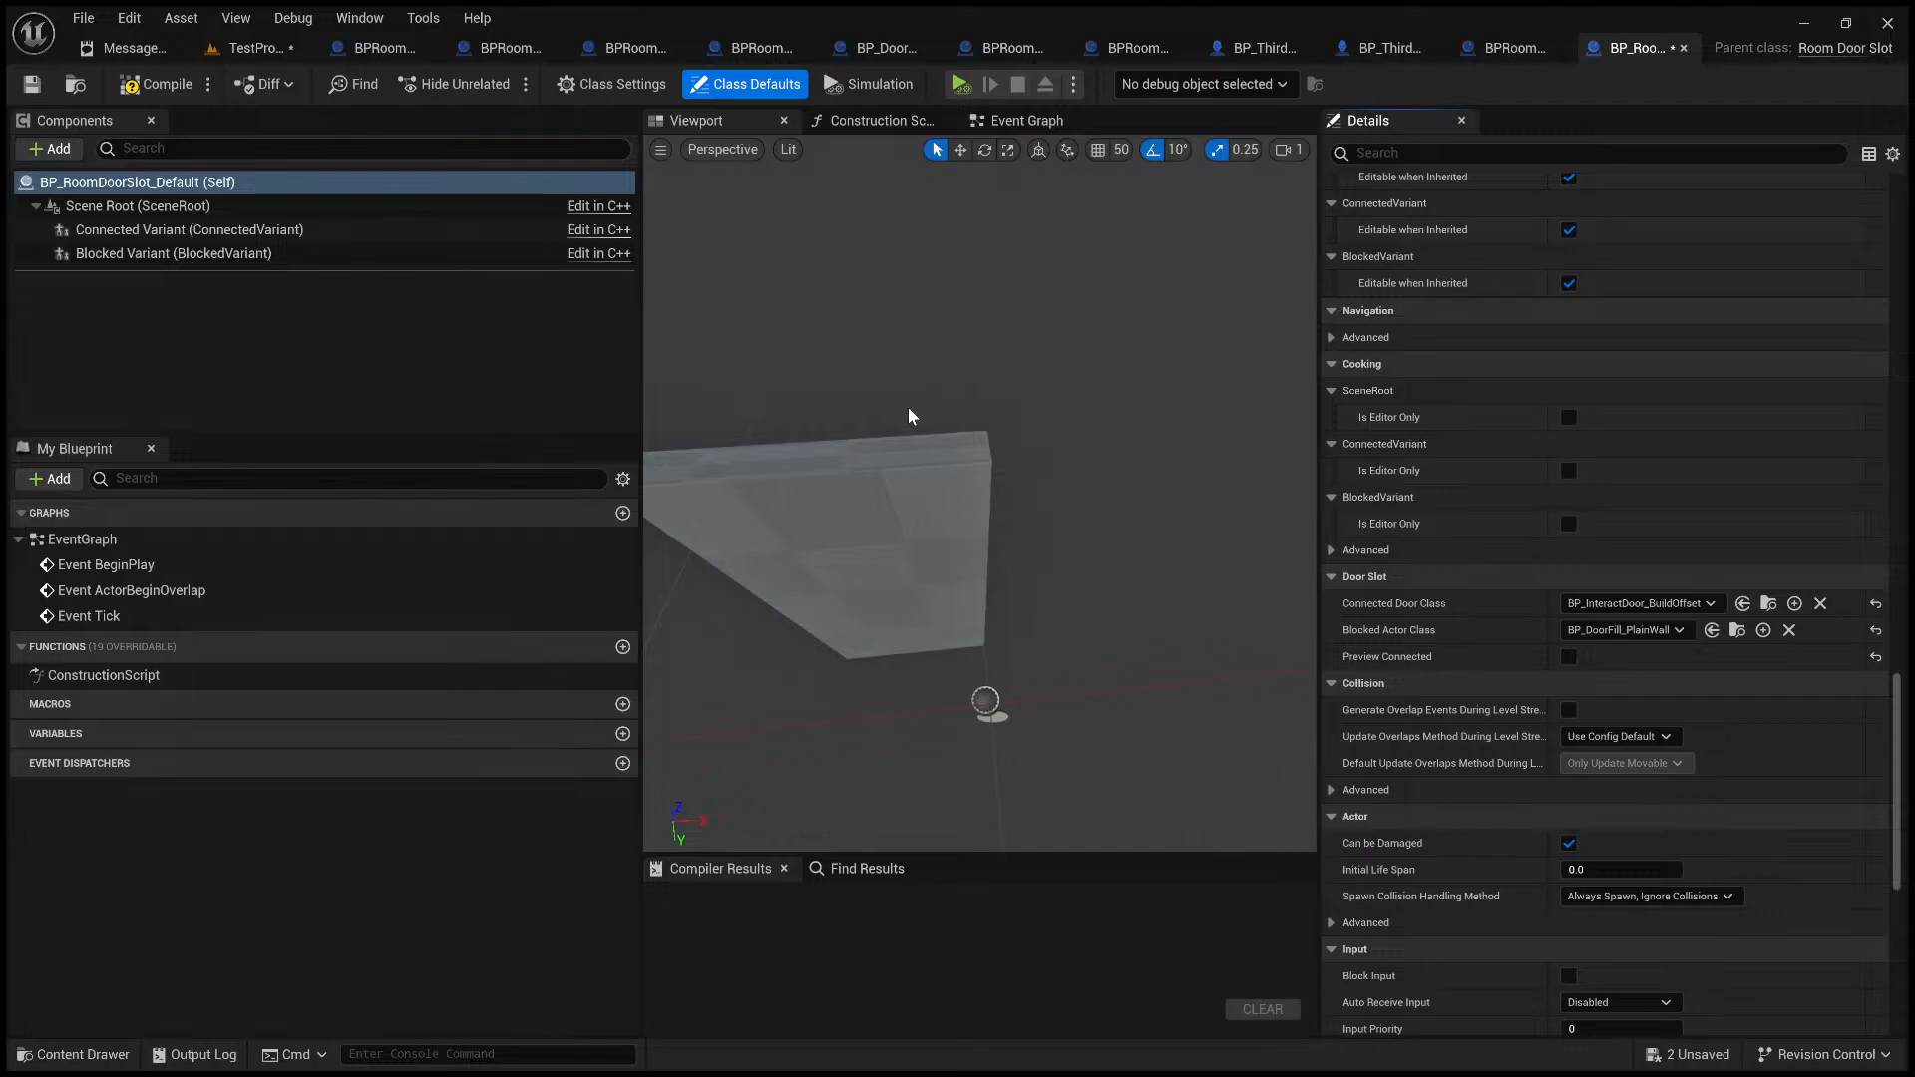
left_click(143, 86)
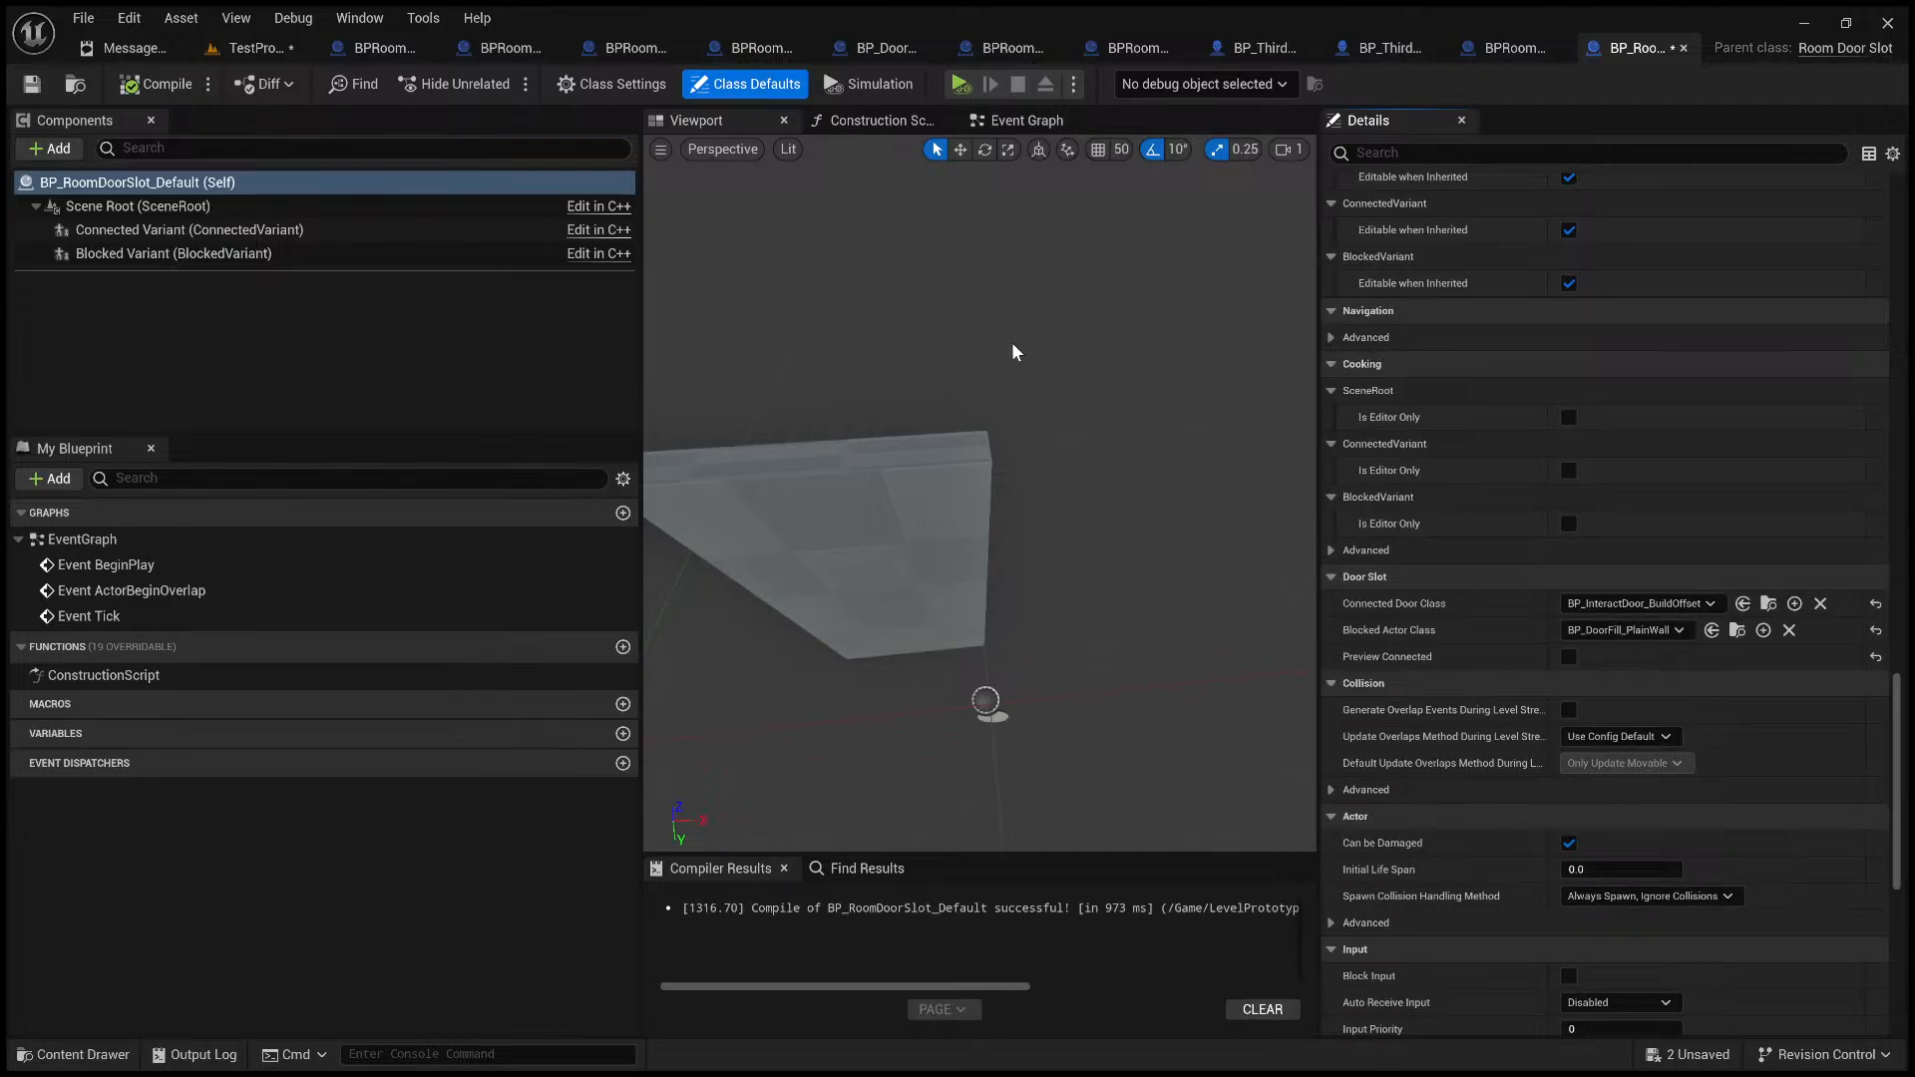
left_click(1569, 656)
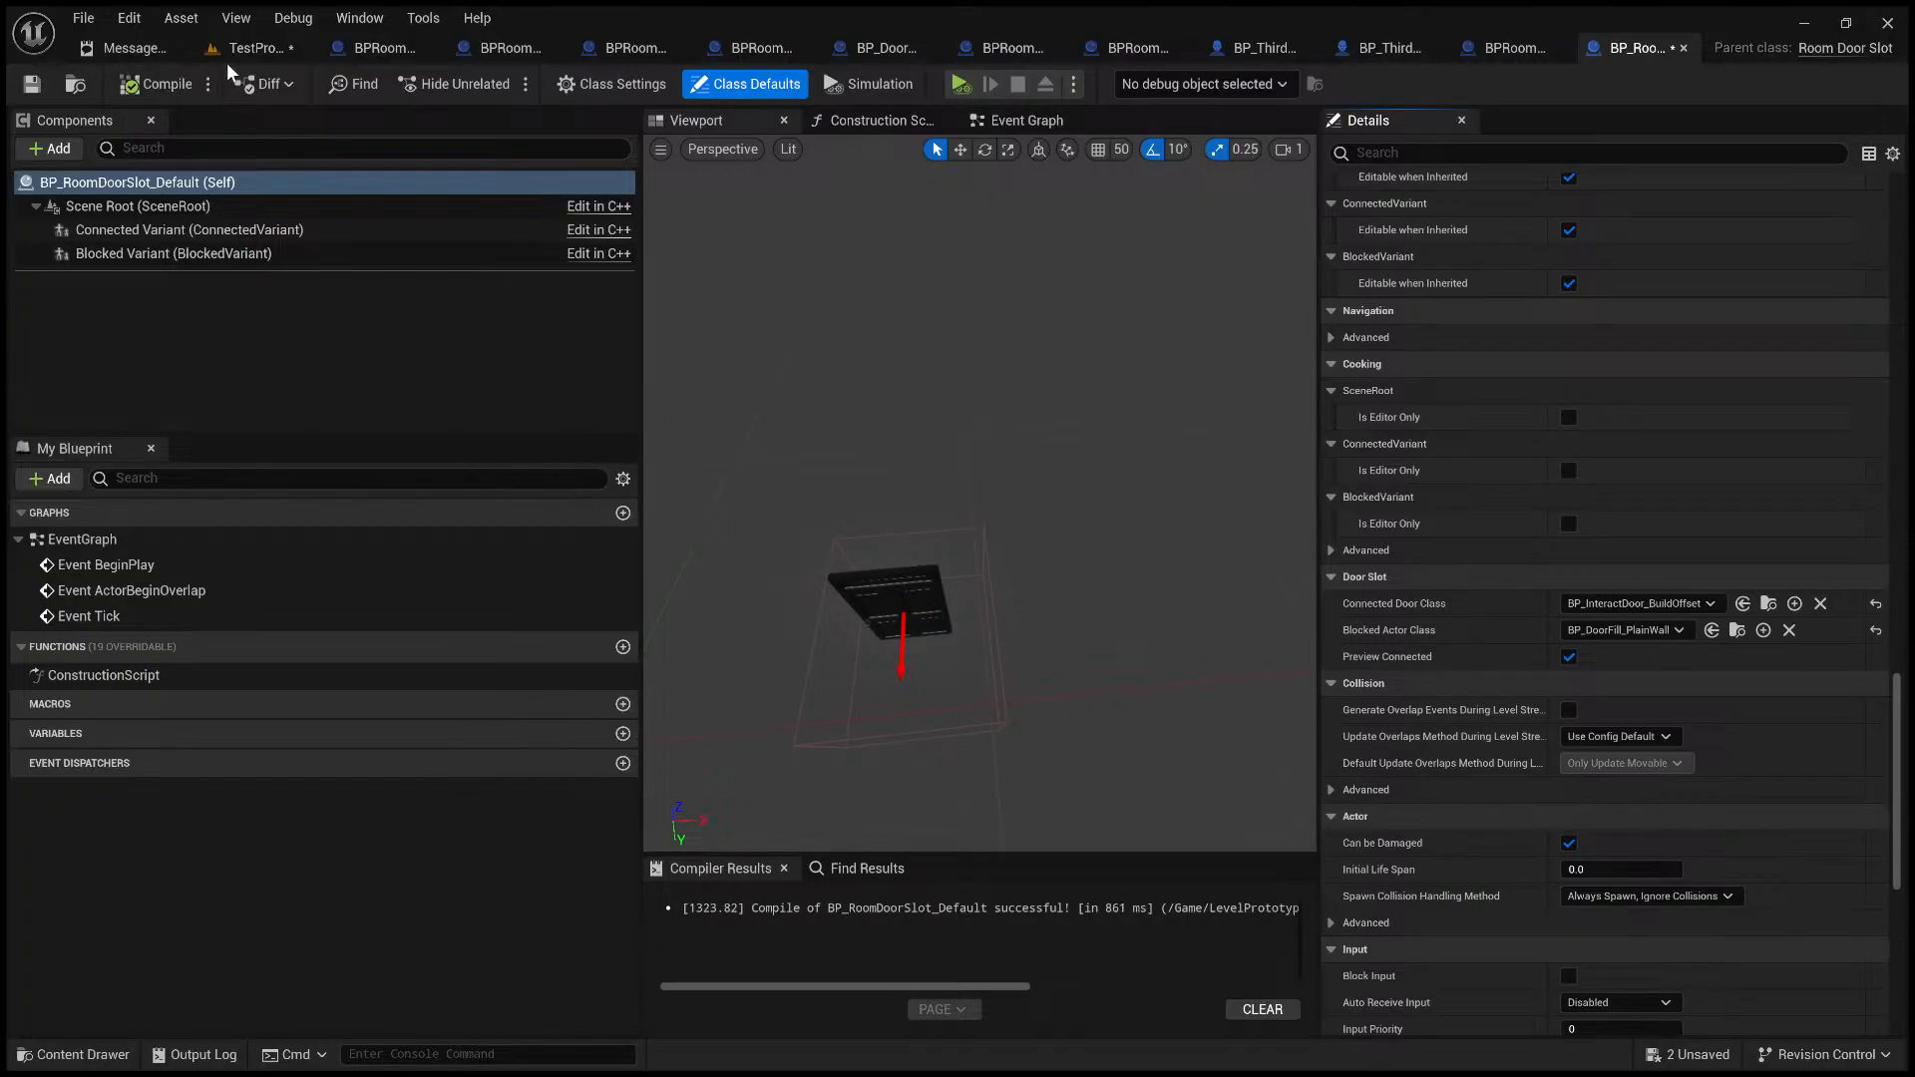
- Simulate TestProgress in an enlarged viewport, inspect the generated doors and room R17, view the level as the player, and stop
left_click(256, 50)
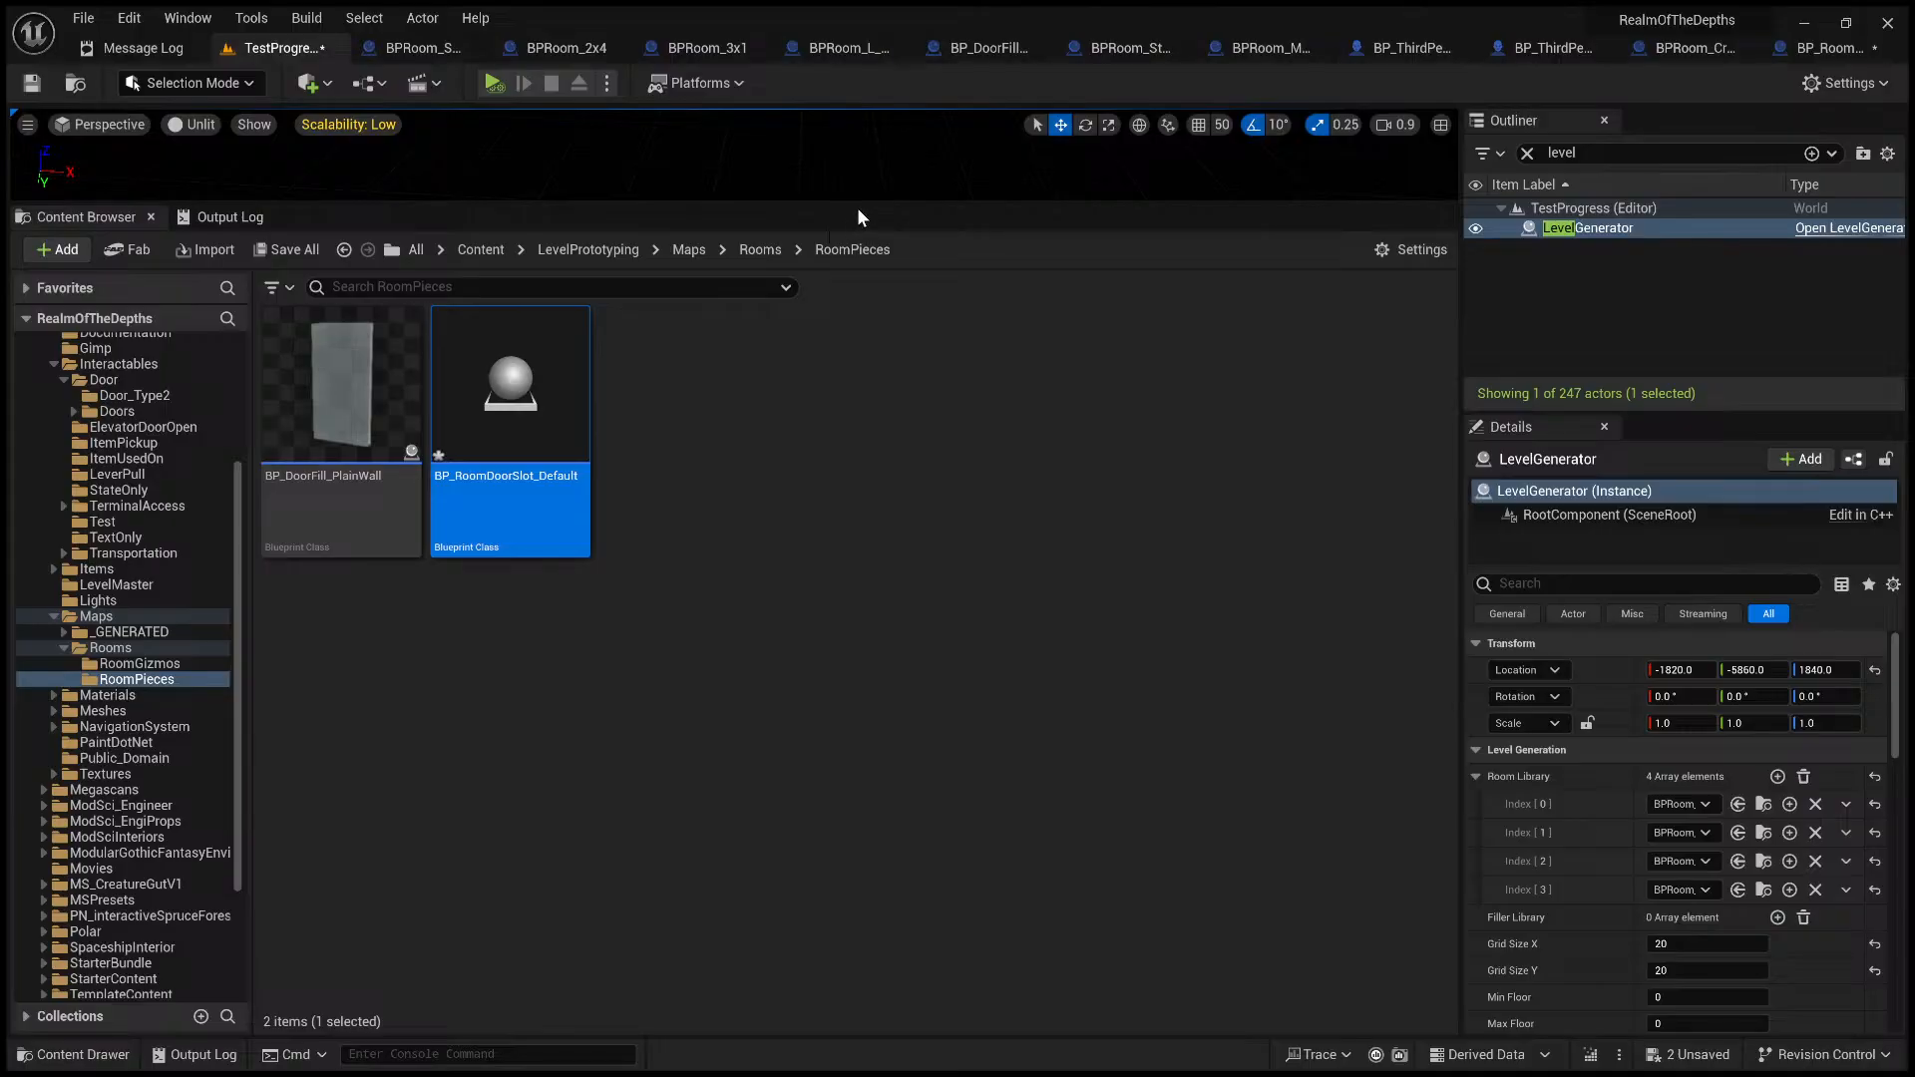
left_click_drag(858, 204, 854, 938)
left_click(492, 83)
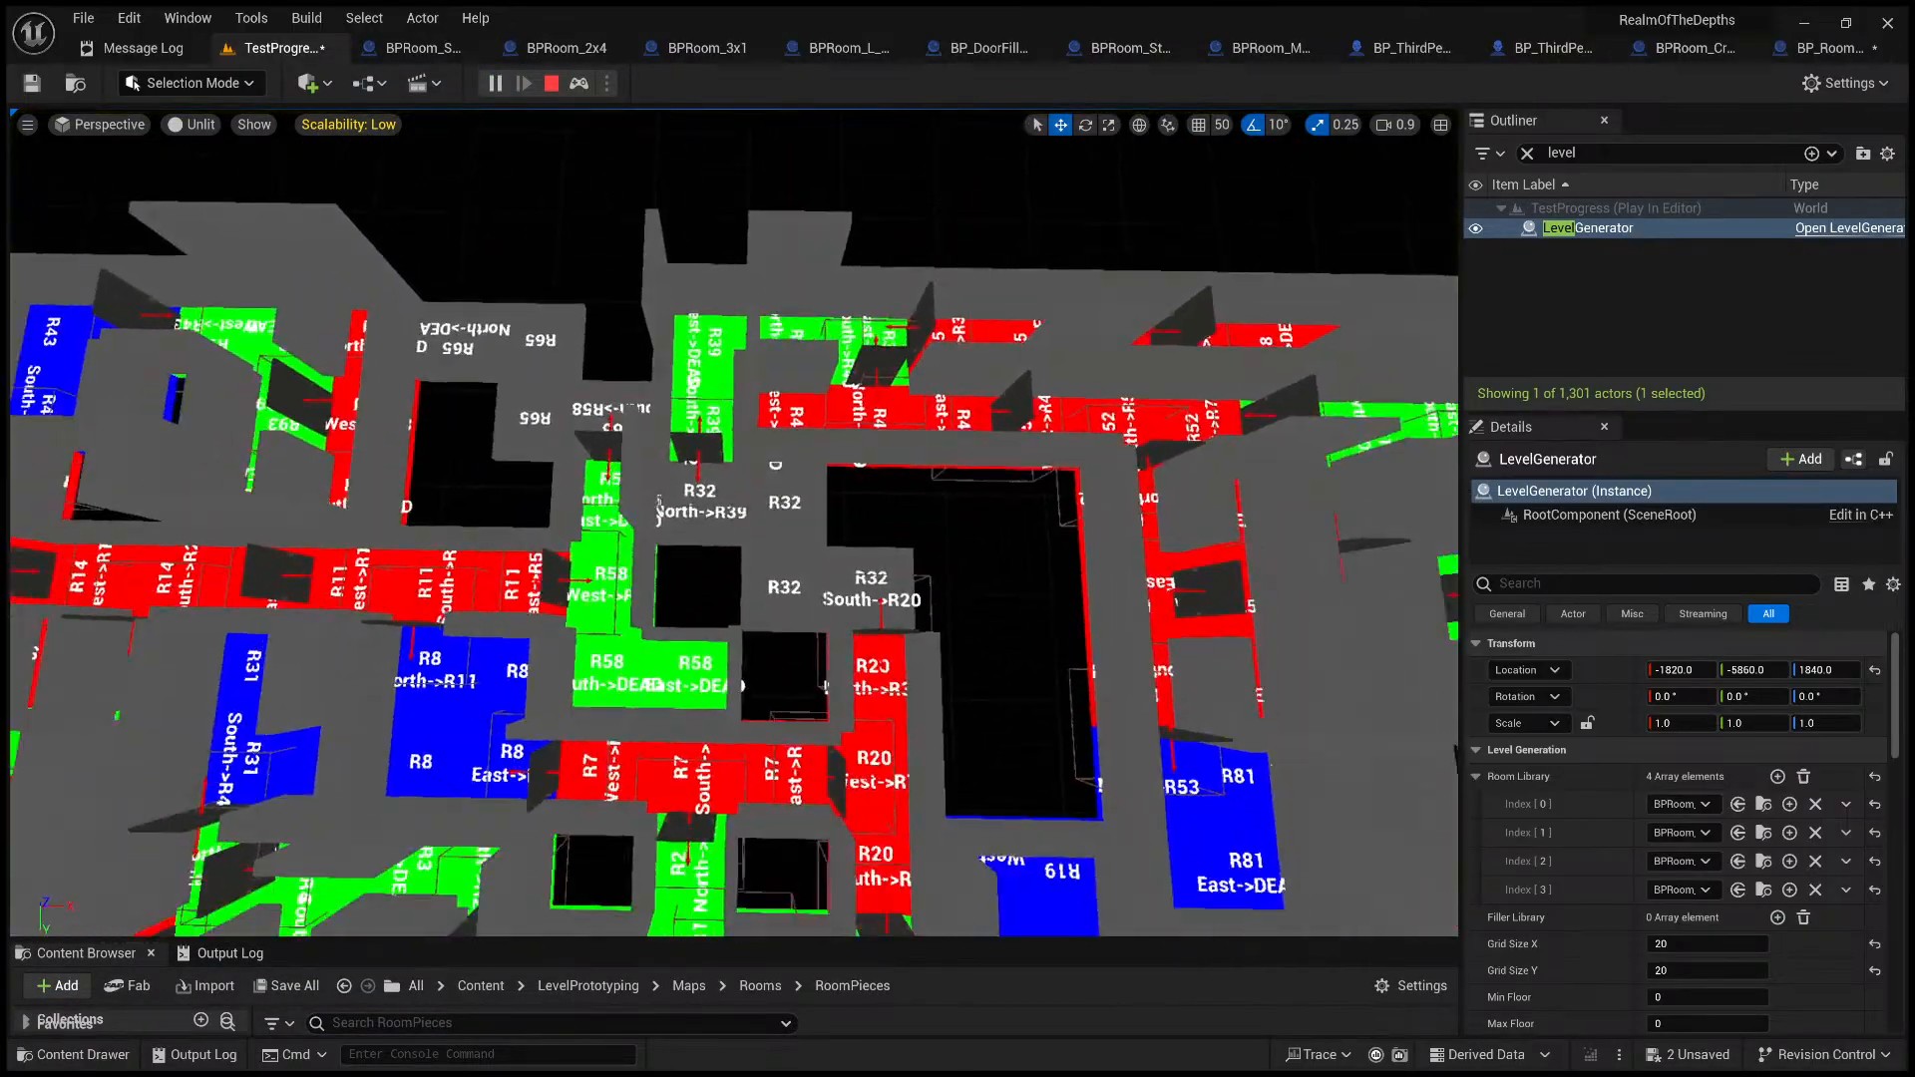
right_click_drag(858, 811, 858, 810)
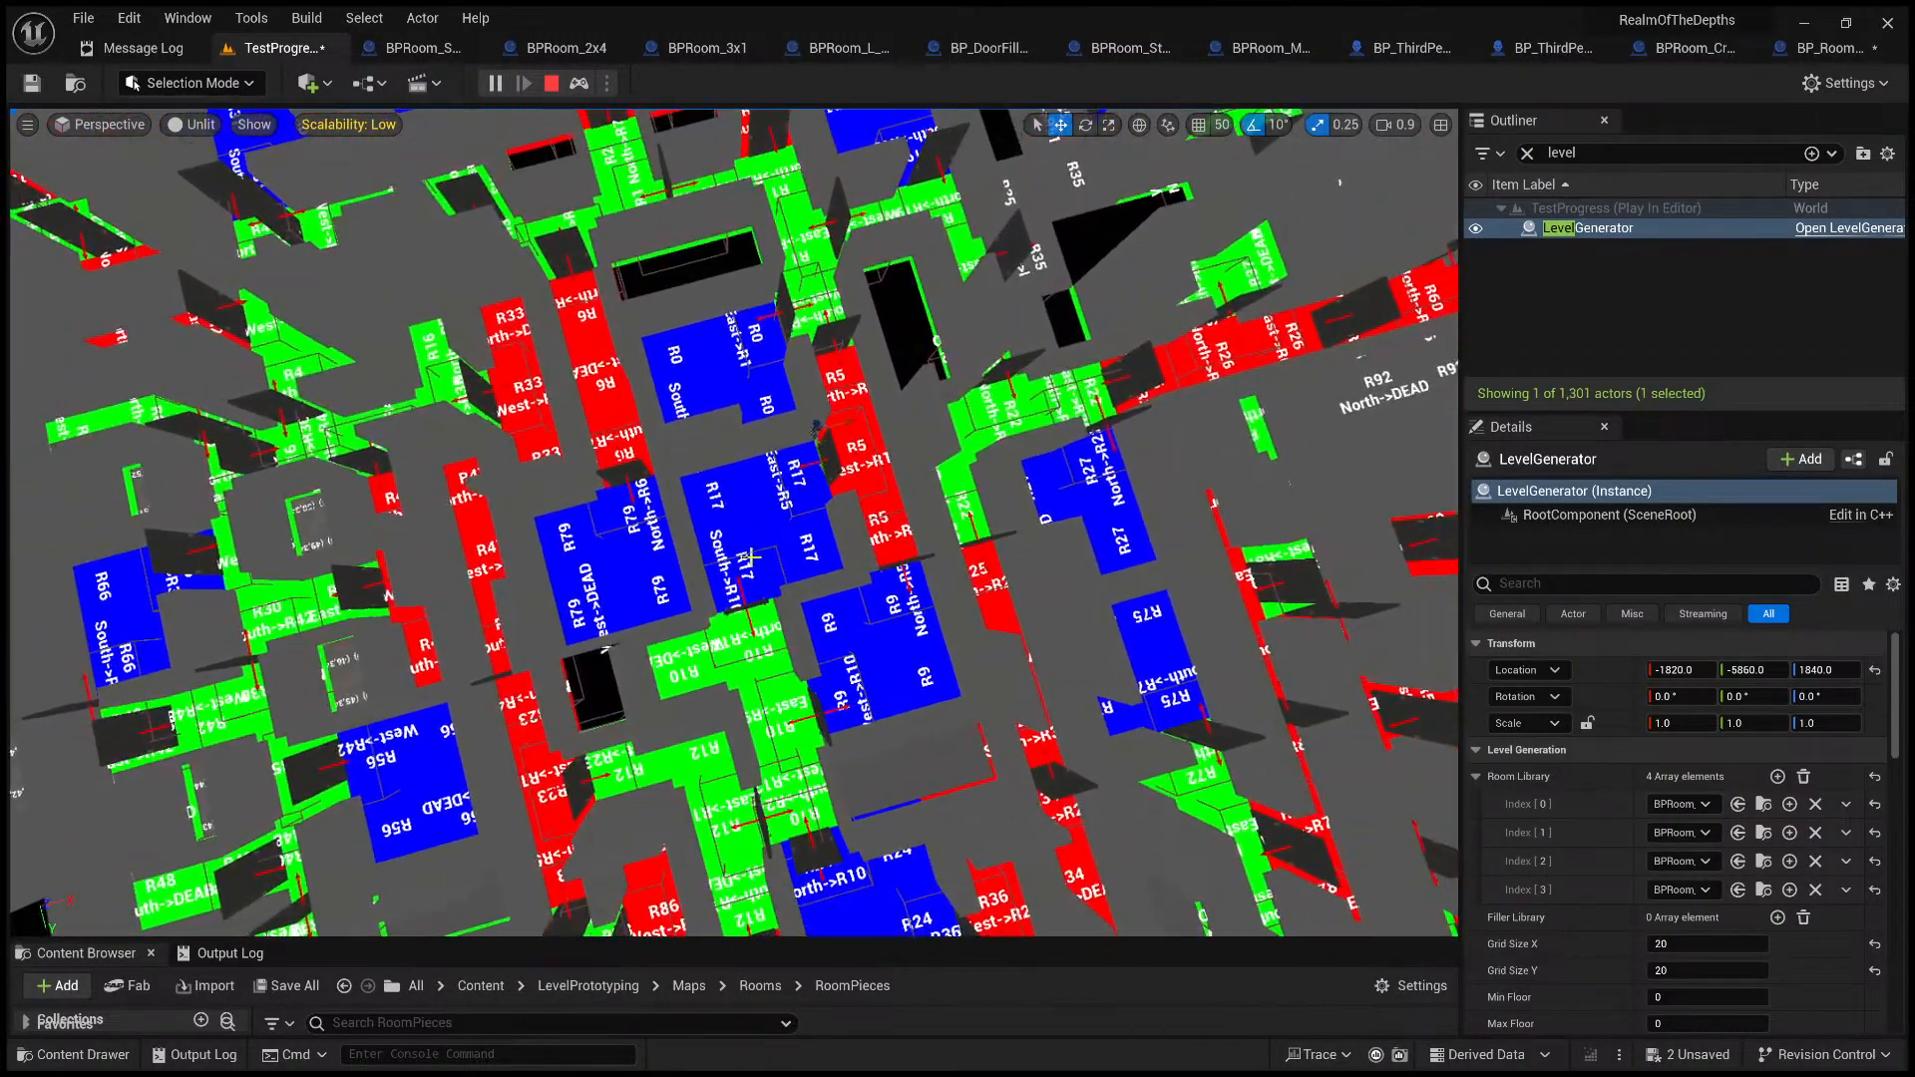
left_click(753, 563)
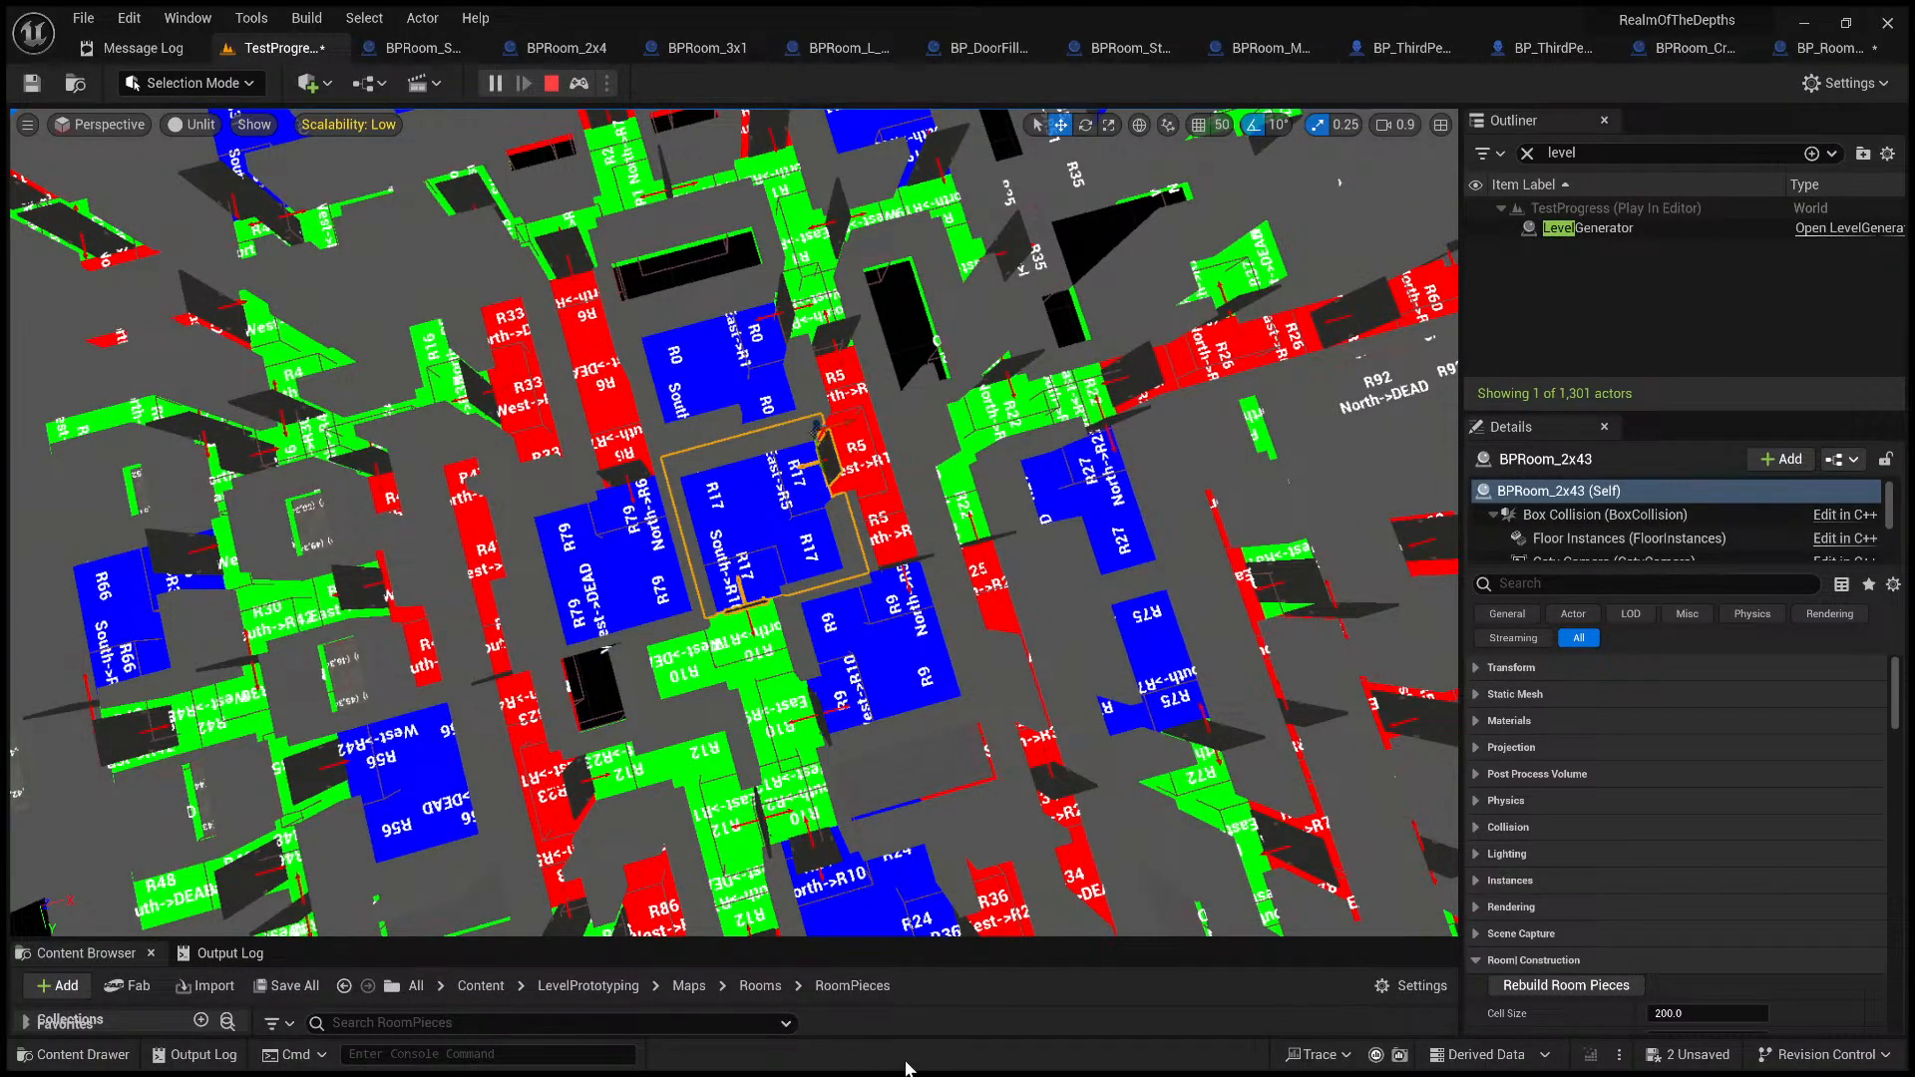
key("F8")
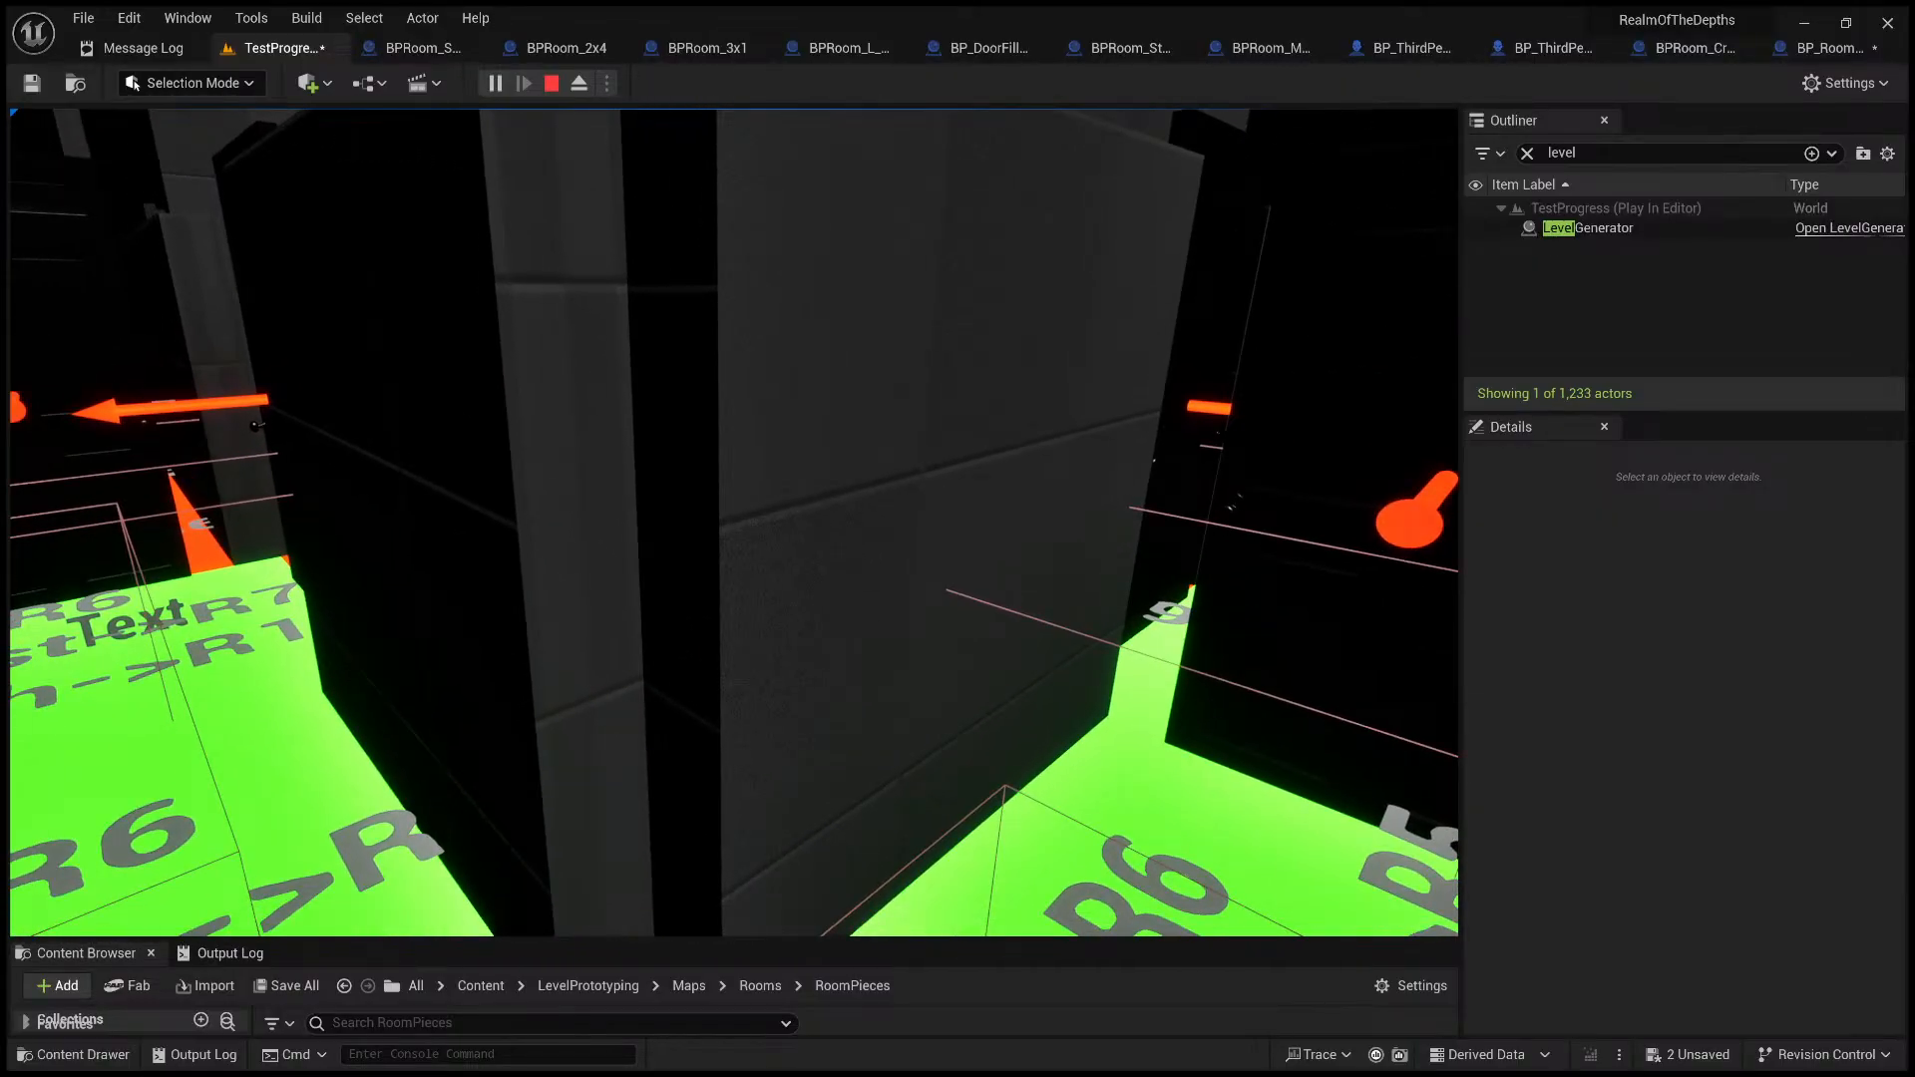
key("Escape")
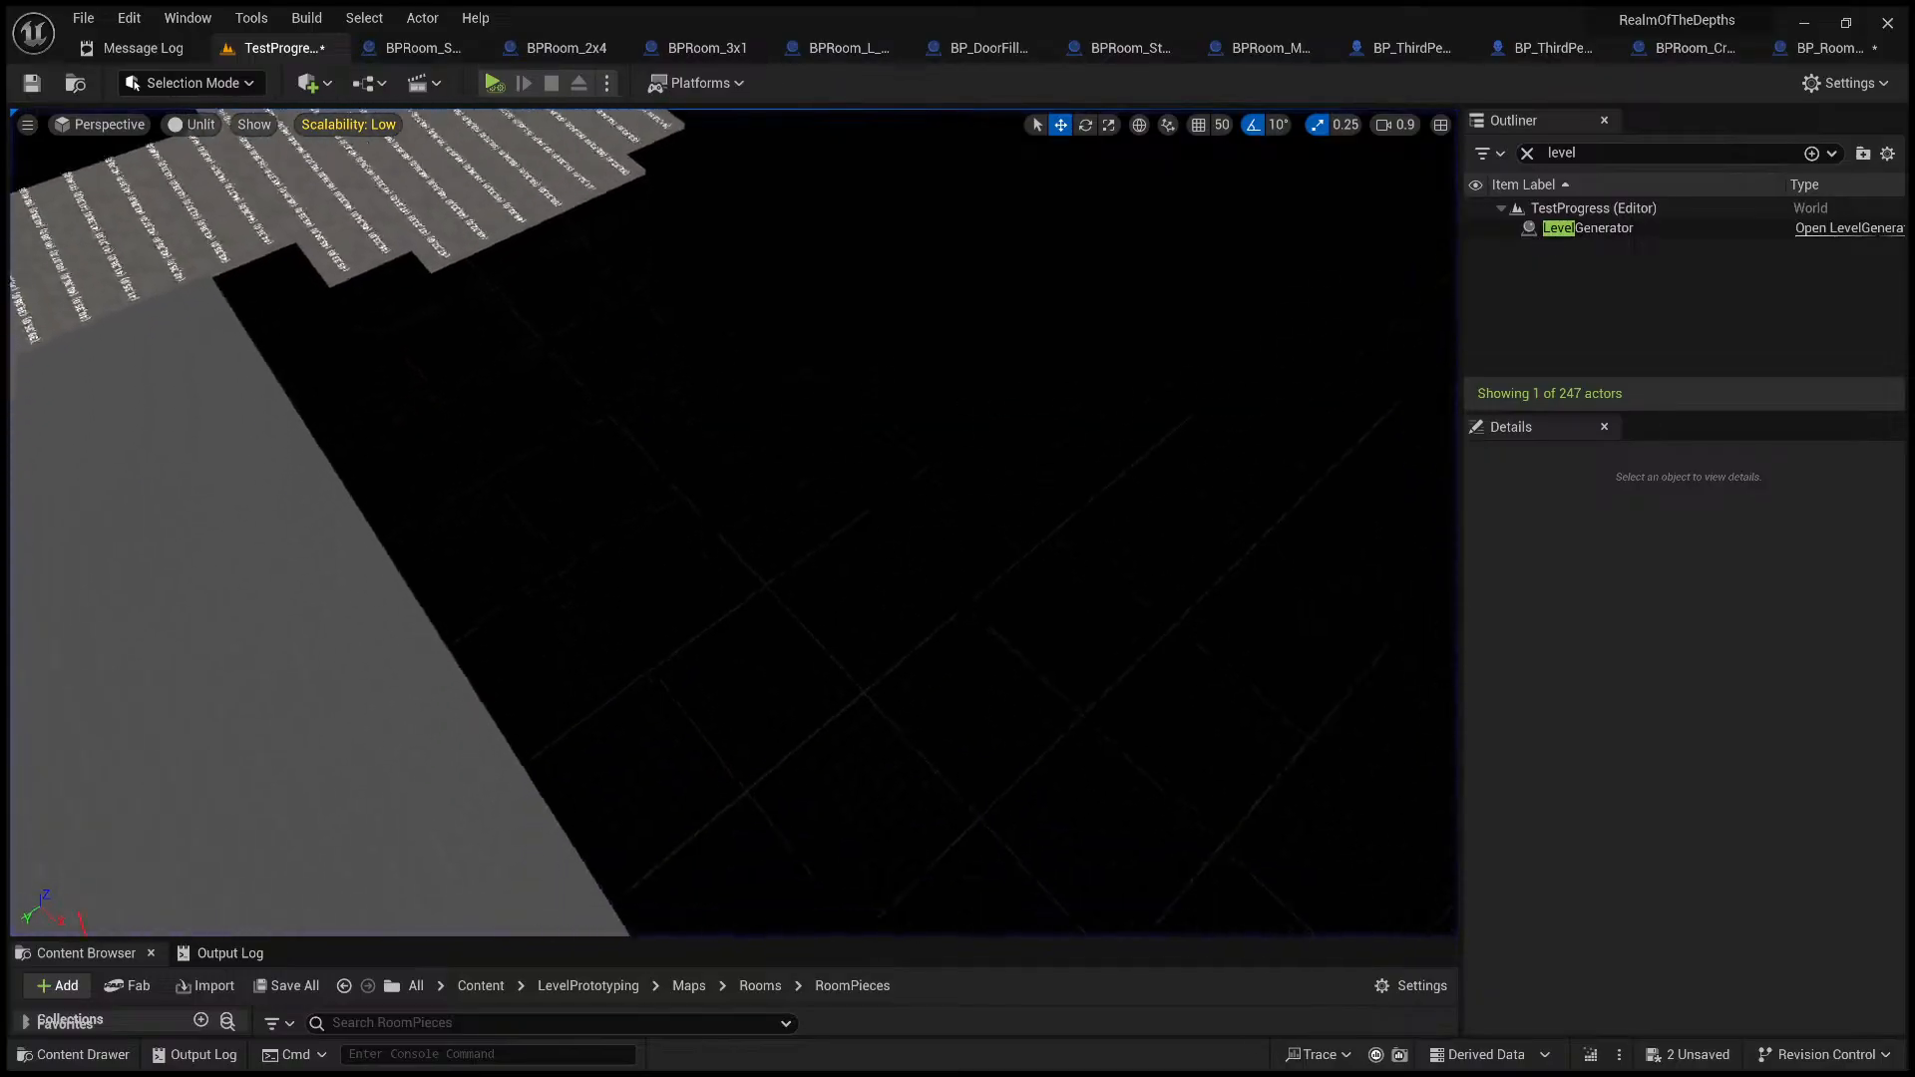
- Simulate the level again, compare its overall layout with the green floor map image in Discord, and stop the simulation
left_click(487, 84)
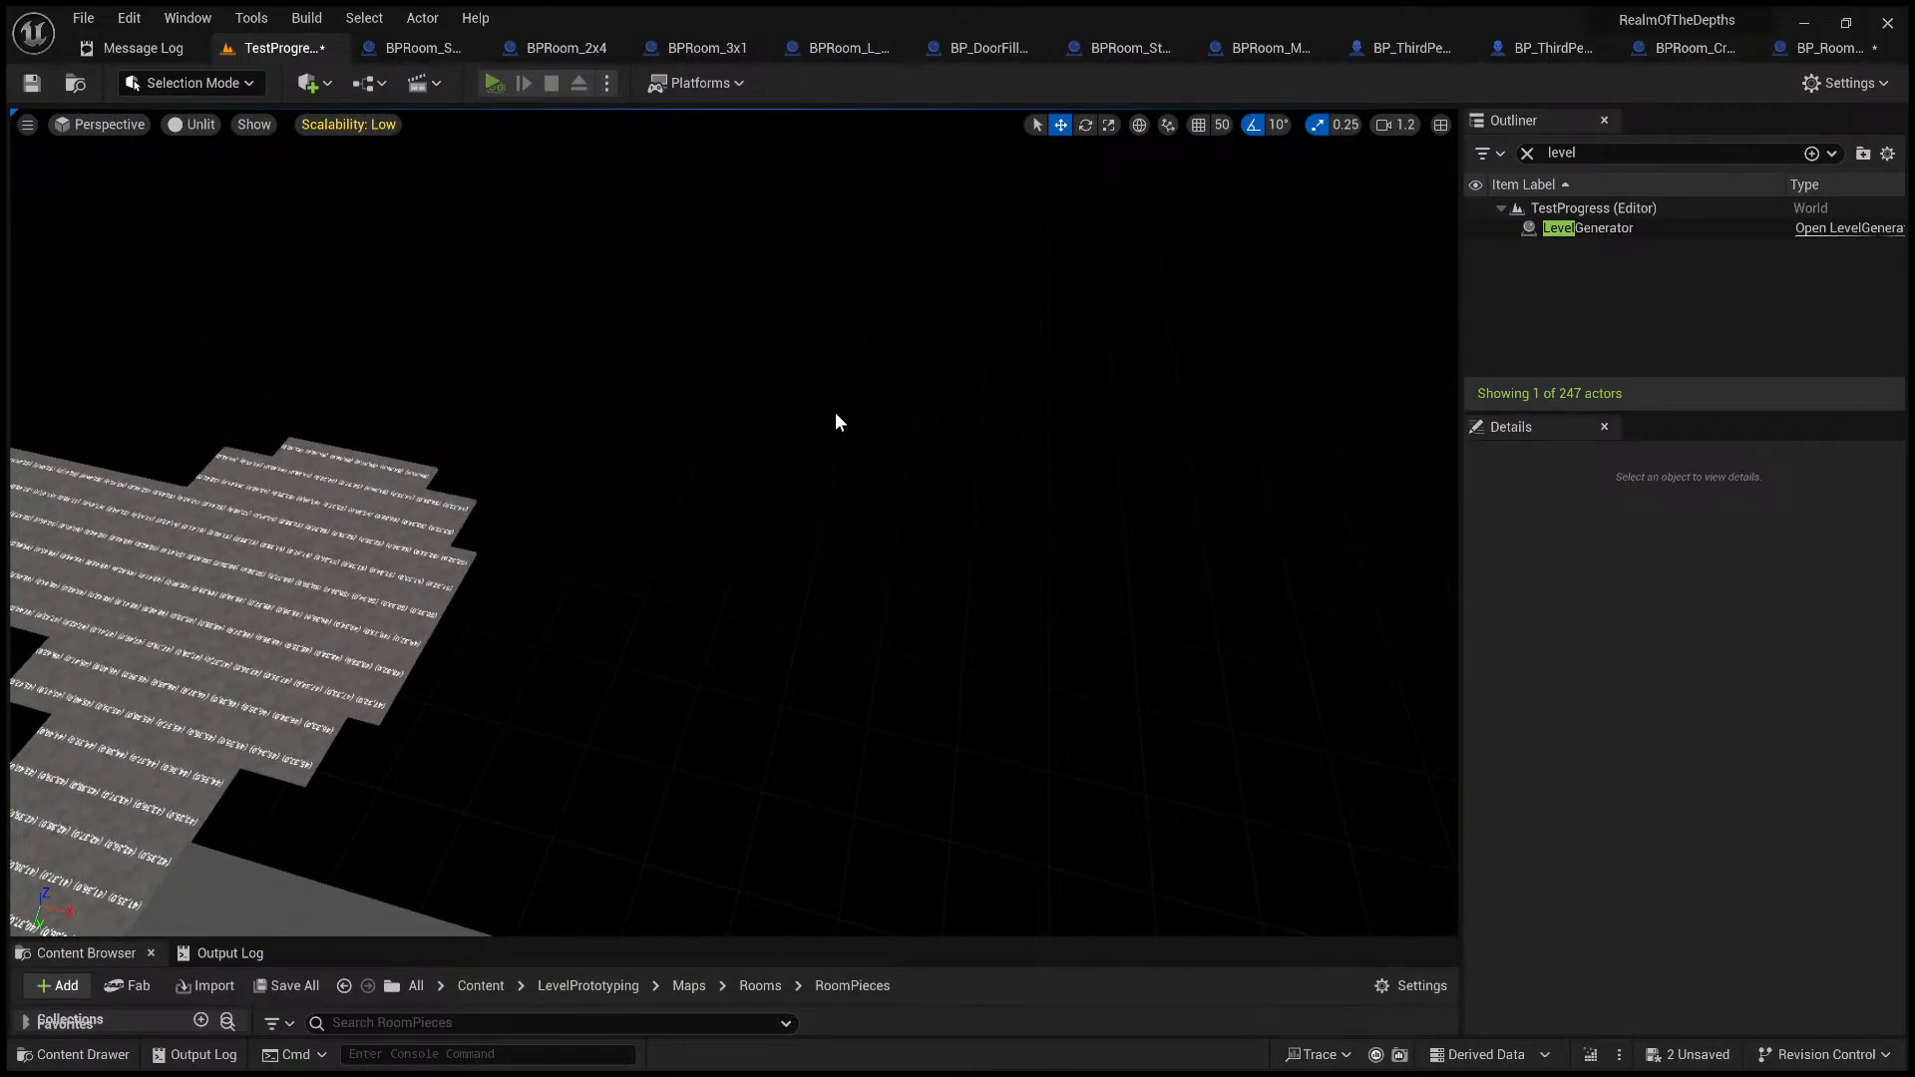
key("s")
scroll(851, 479, "up", 3)
right_click_drag(851, 480, 851, 538)
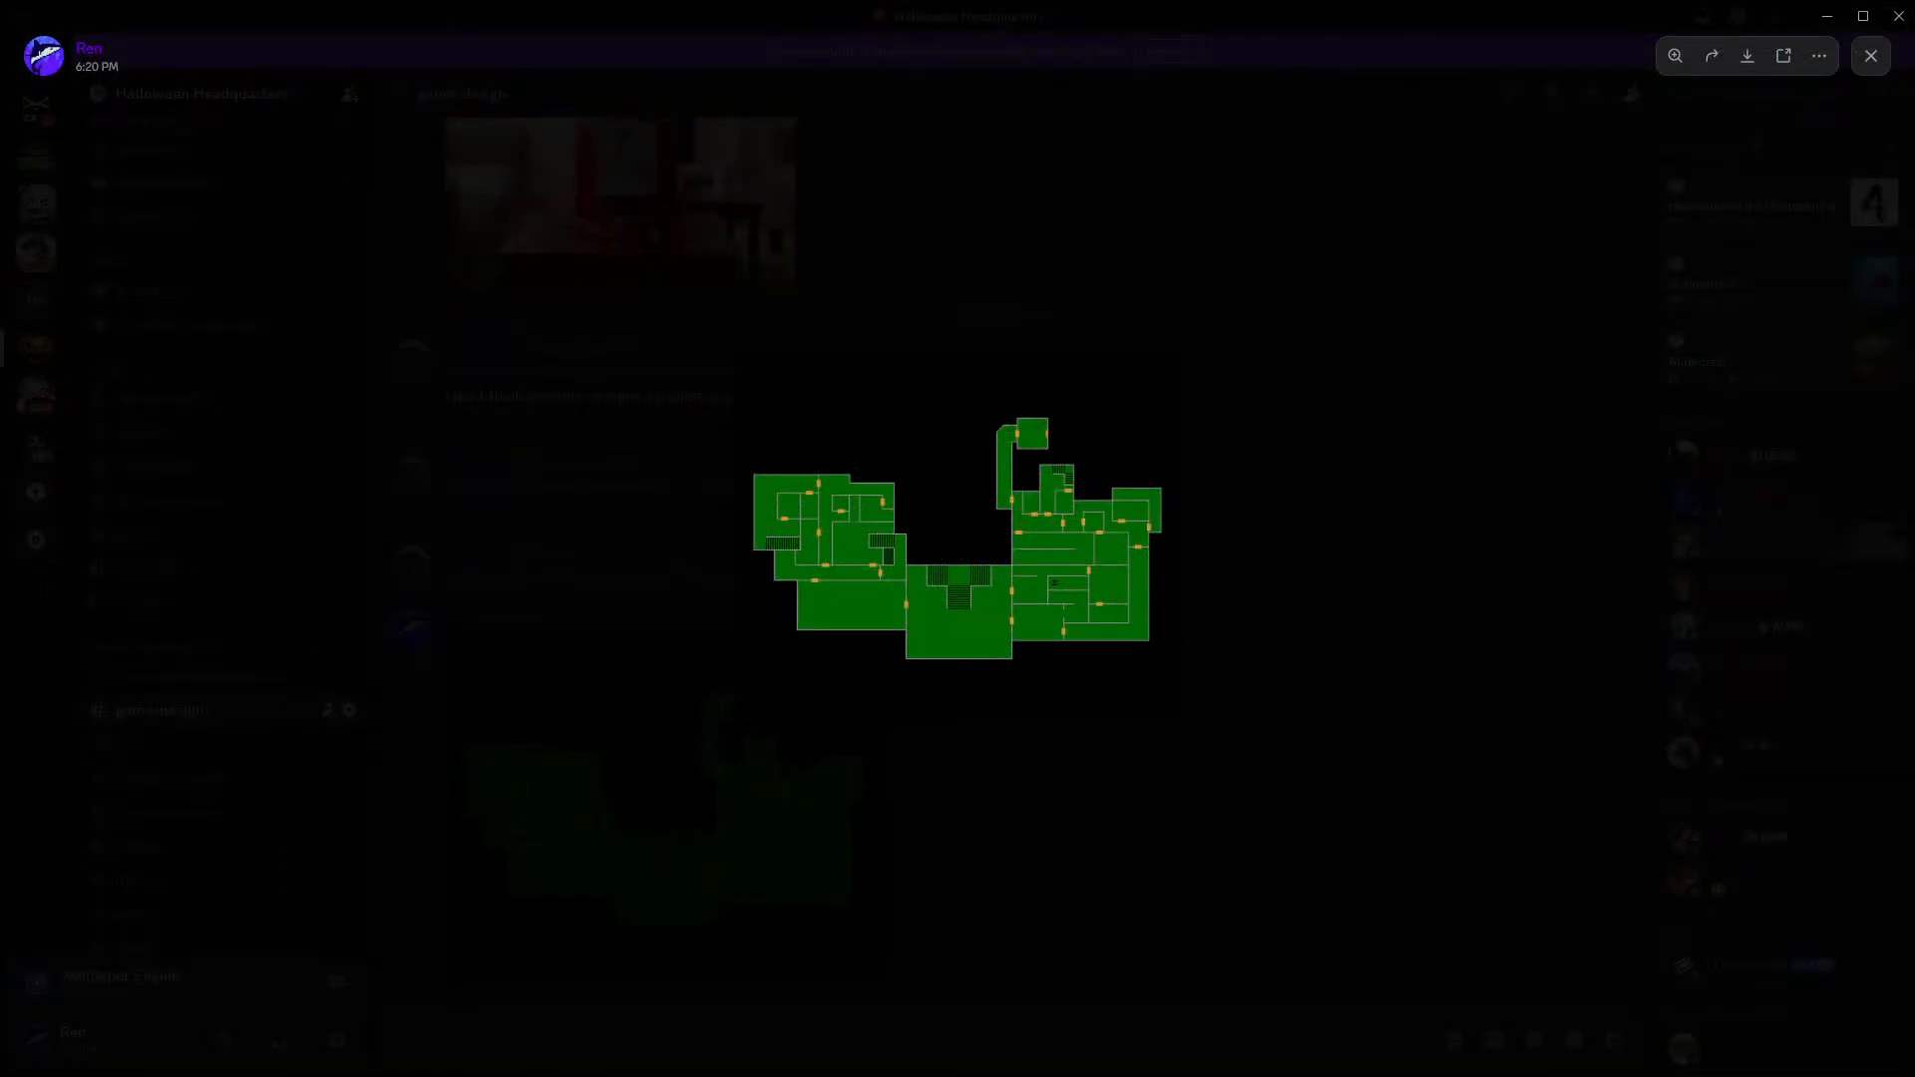
left_click(1027, 568)
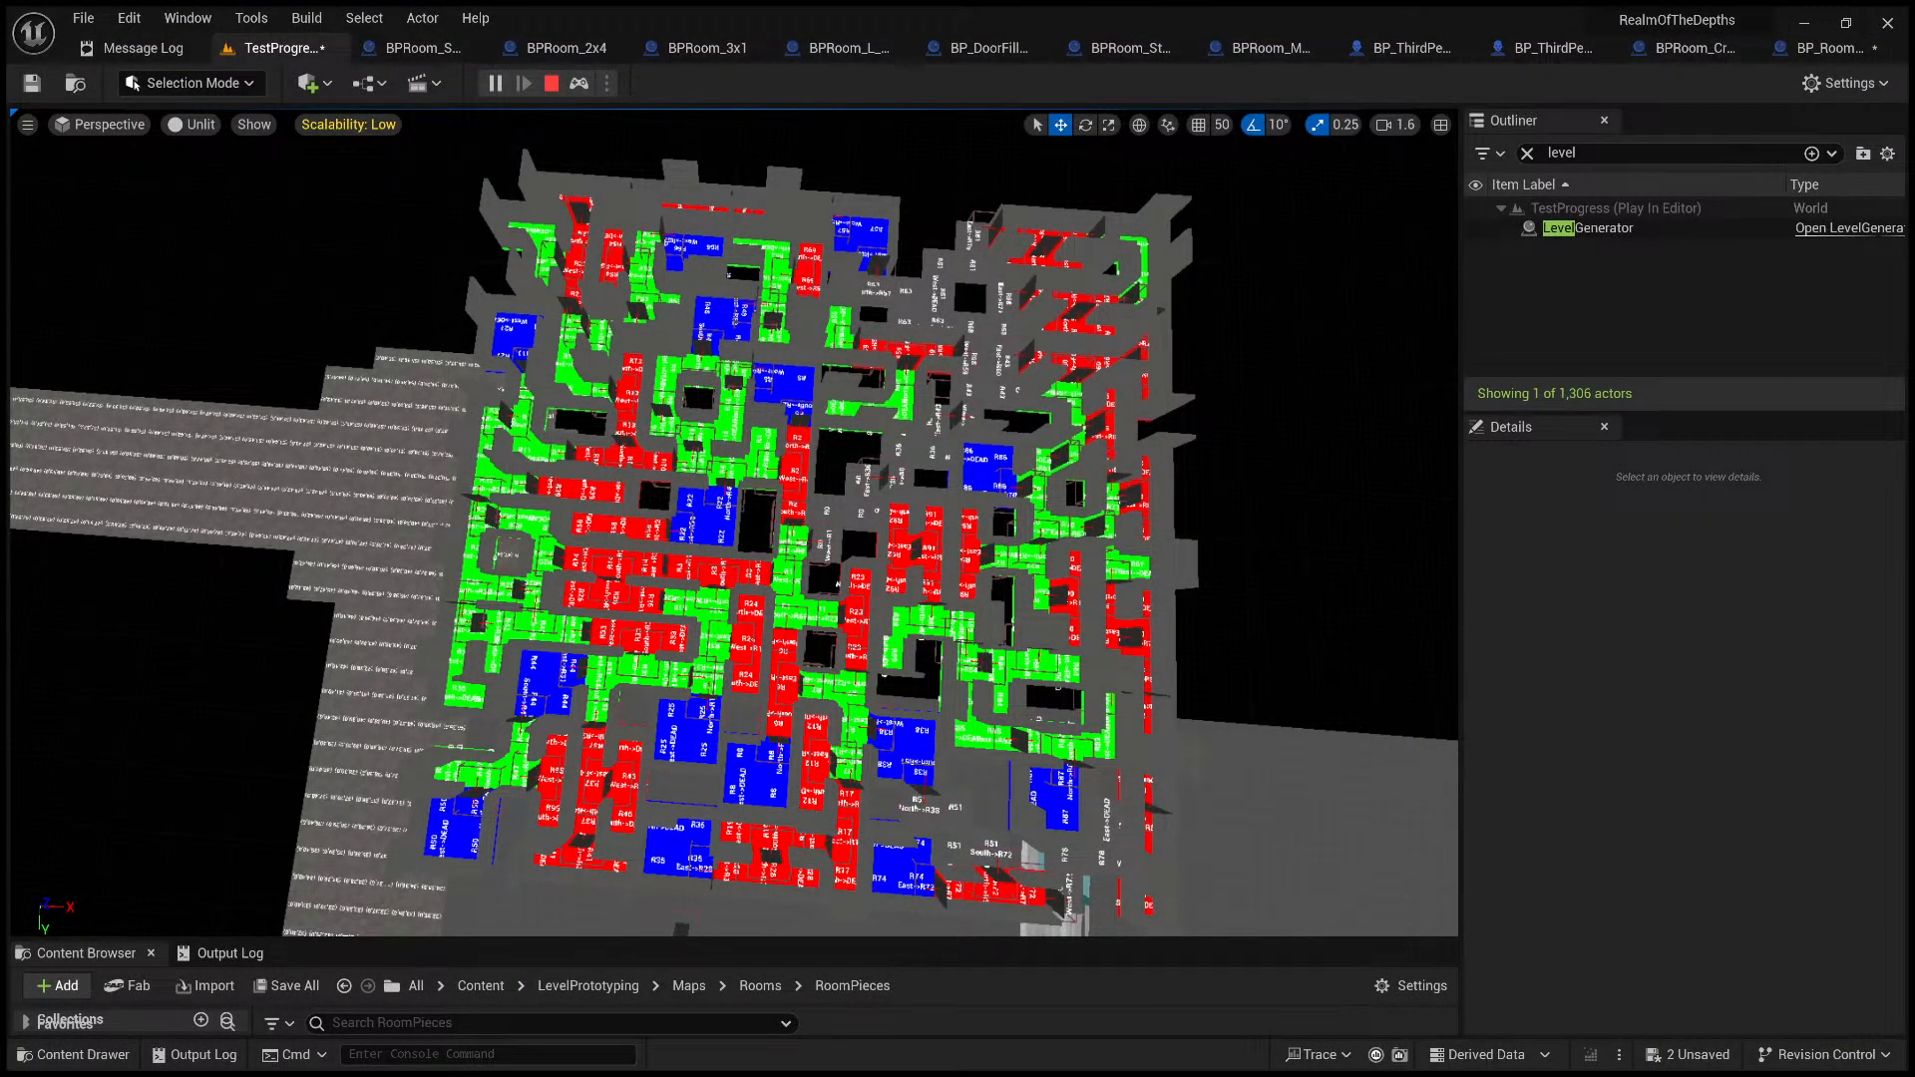
right_click_drag(734, 522, 513, 128)
key("Escape")
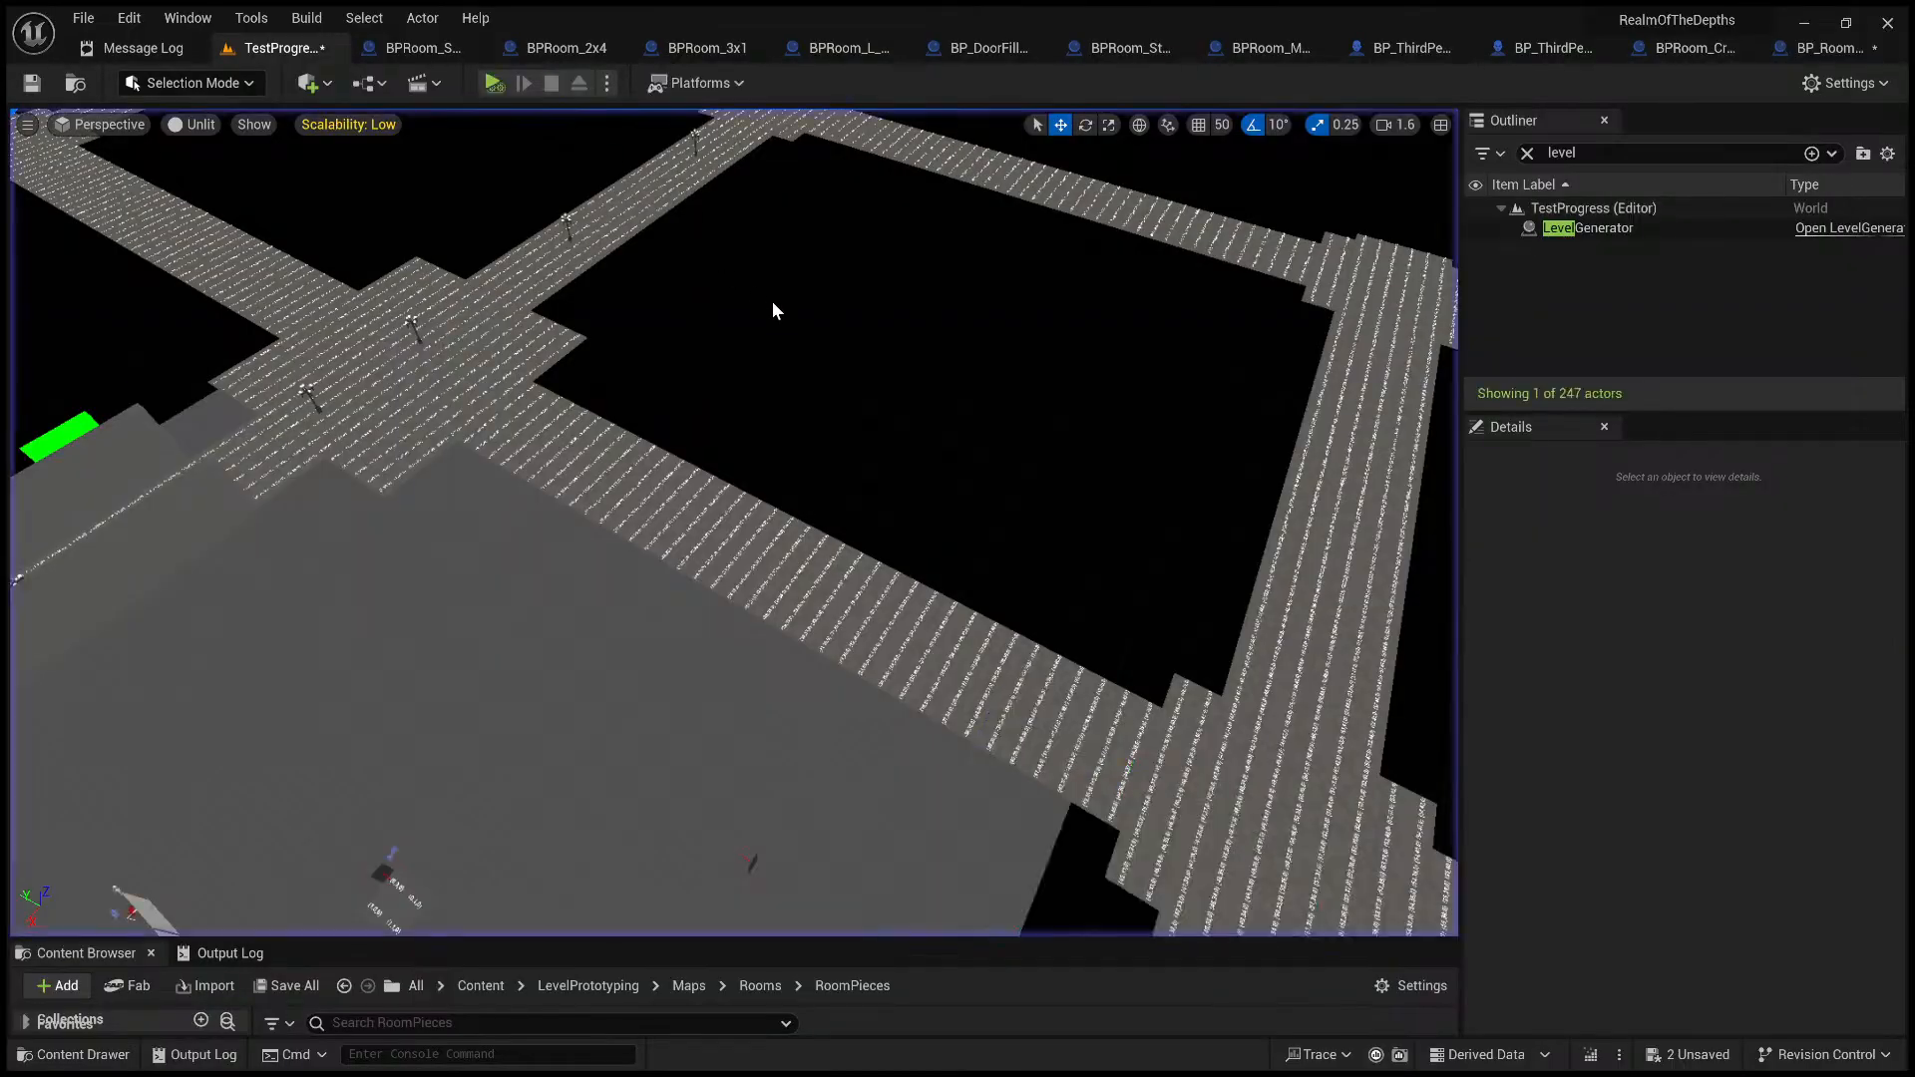
- Turn on the frame rate display in the TestProgress viewport over the long hallway floor
key("w")
right_click_drag(734, 522, 1048, 638)
key("q")
right_click_drag(748, 269, 734, 360)
key("s")
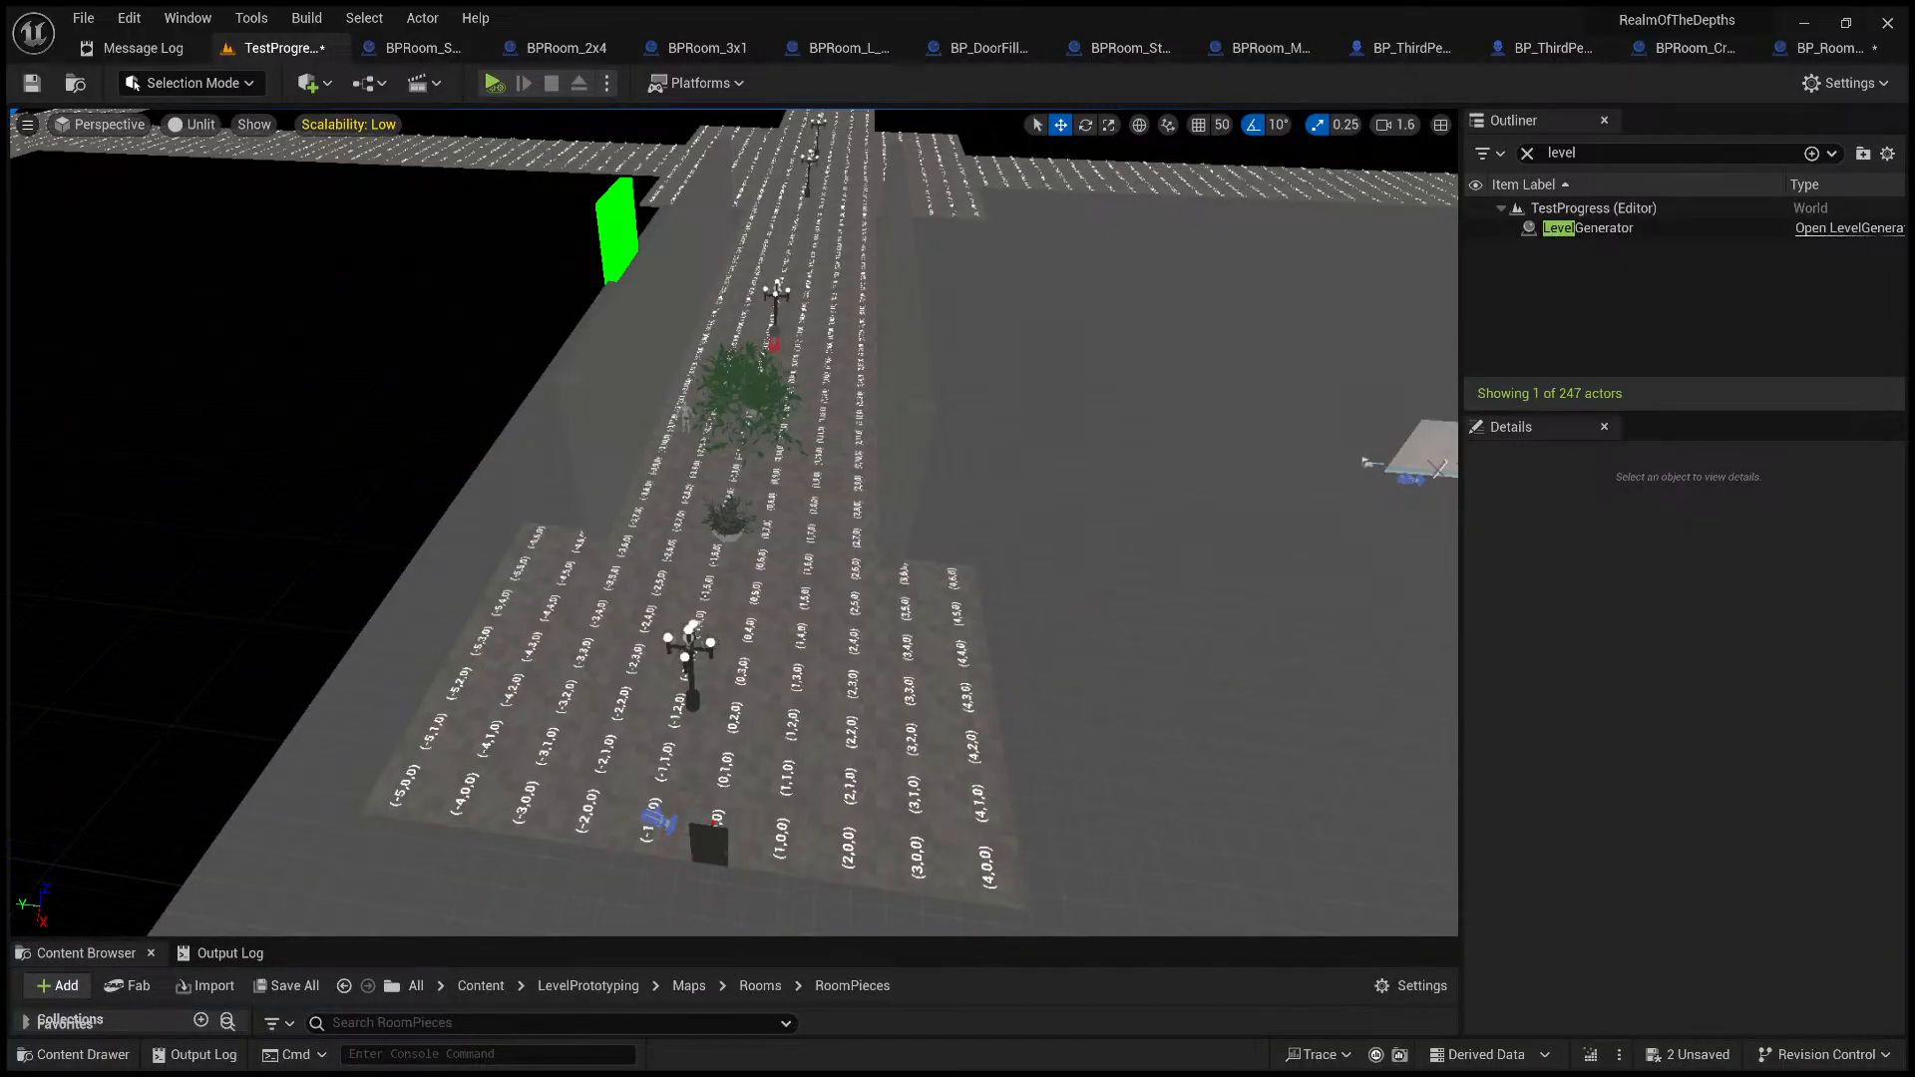
key("ctrl+shift+h")
key("ctrl+shift+h")
- Select the BPRoom_Mall_FirstHall room to check its effect on the frame rate, and clear the selection
key("w")
right_click_drag(475, 245, 608, 222)
right_click_drag(736, 562, 960, 633)
key("a")
key("w")
right_click_drag(709, 505, 464, 532)
key("a")
key("s")
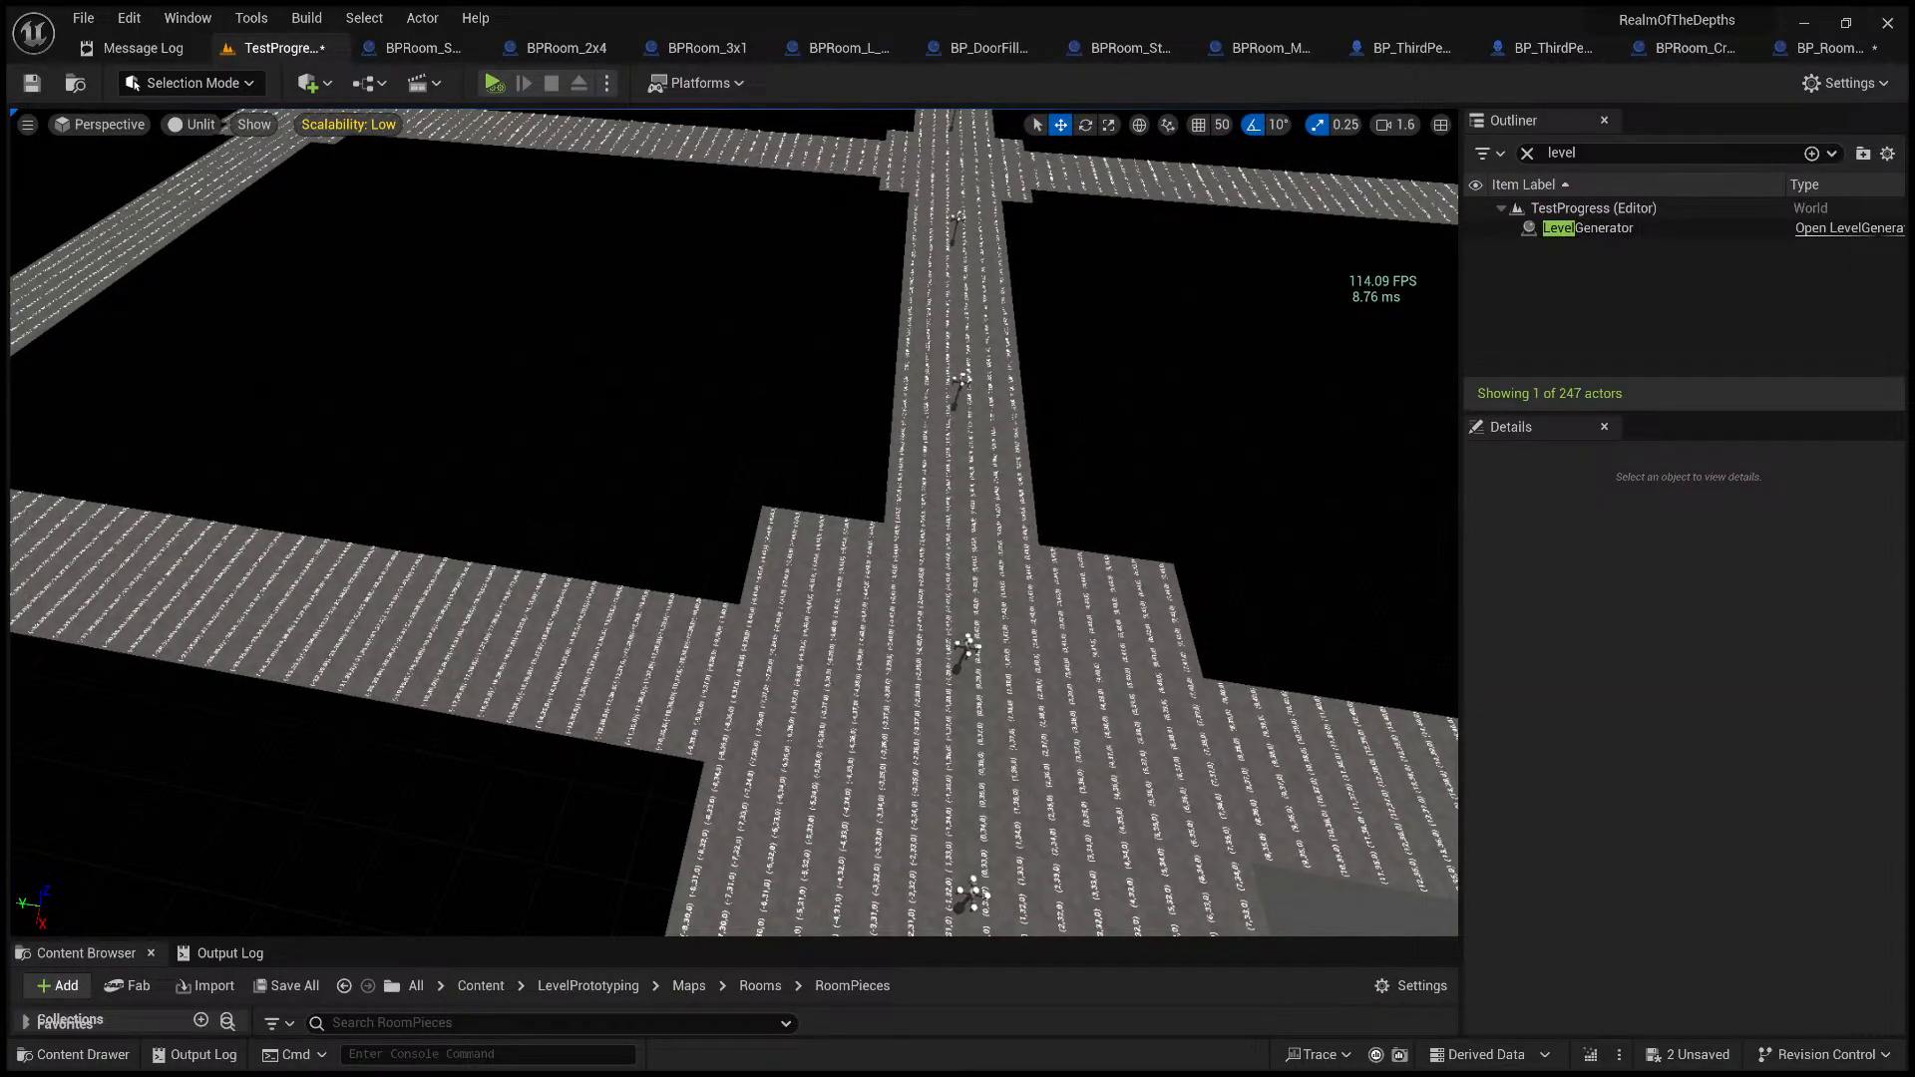
left_click(895, 480)
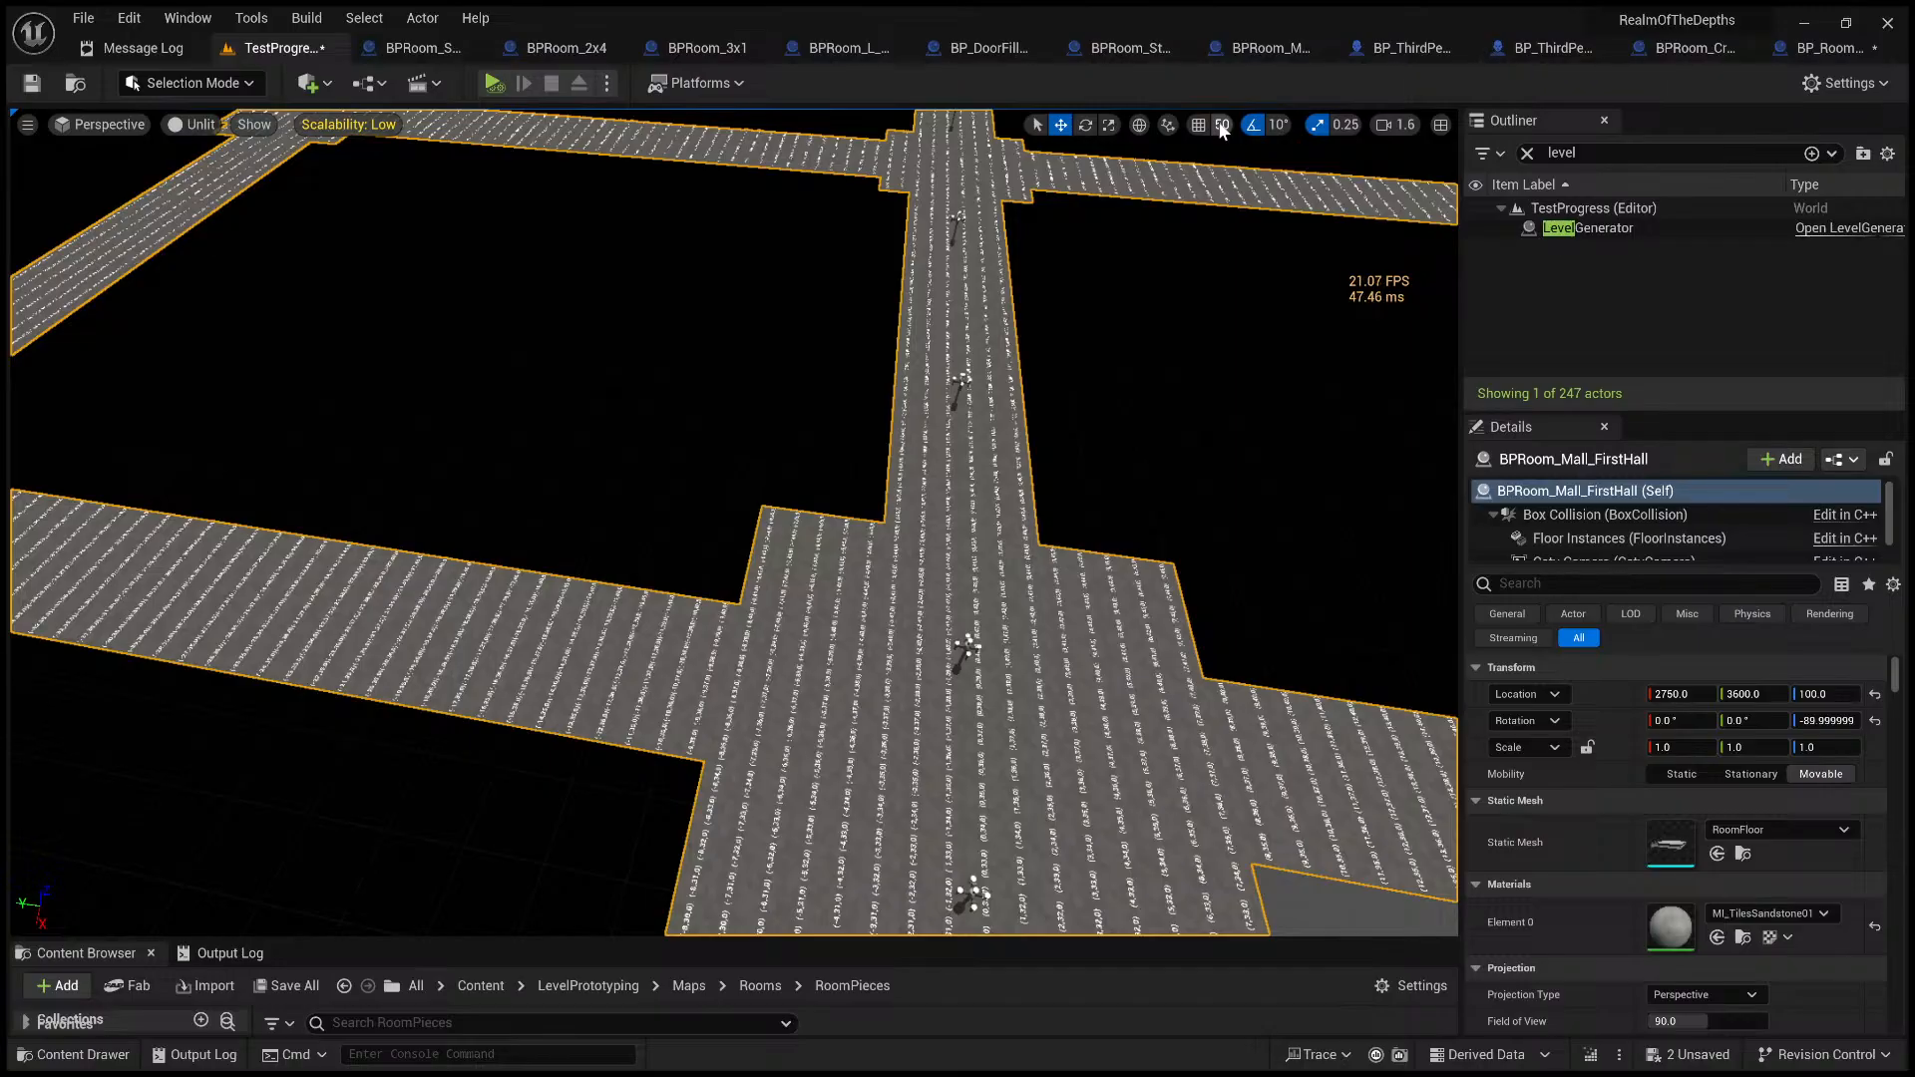
left_click(1151, 397)
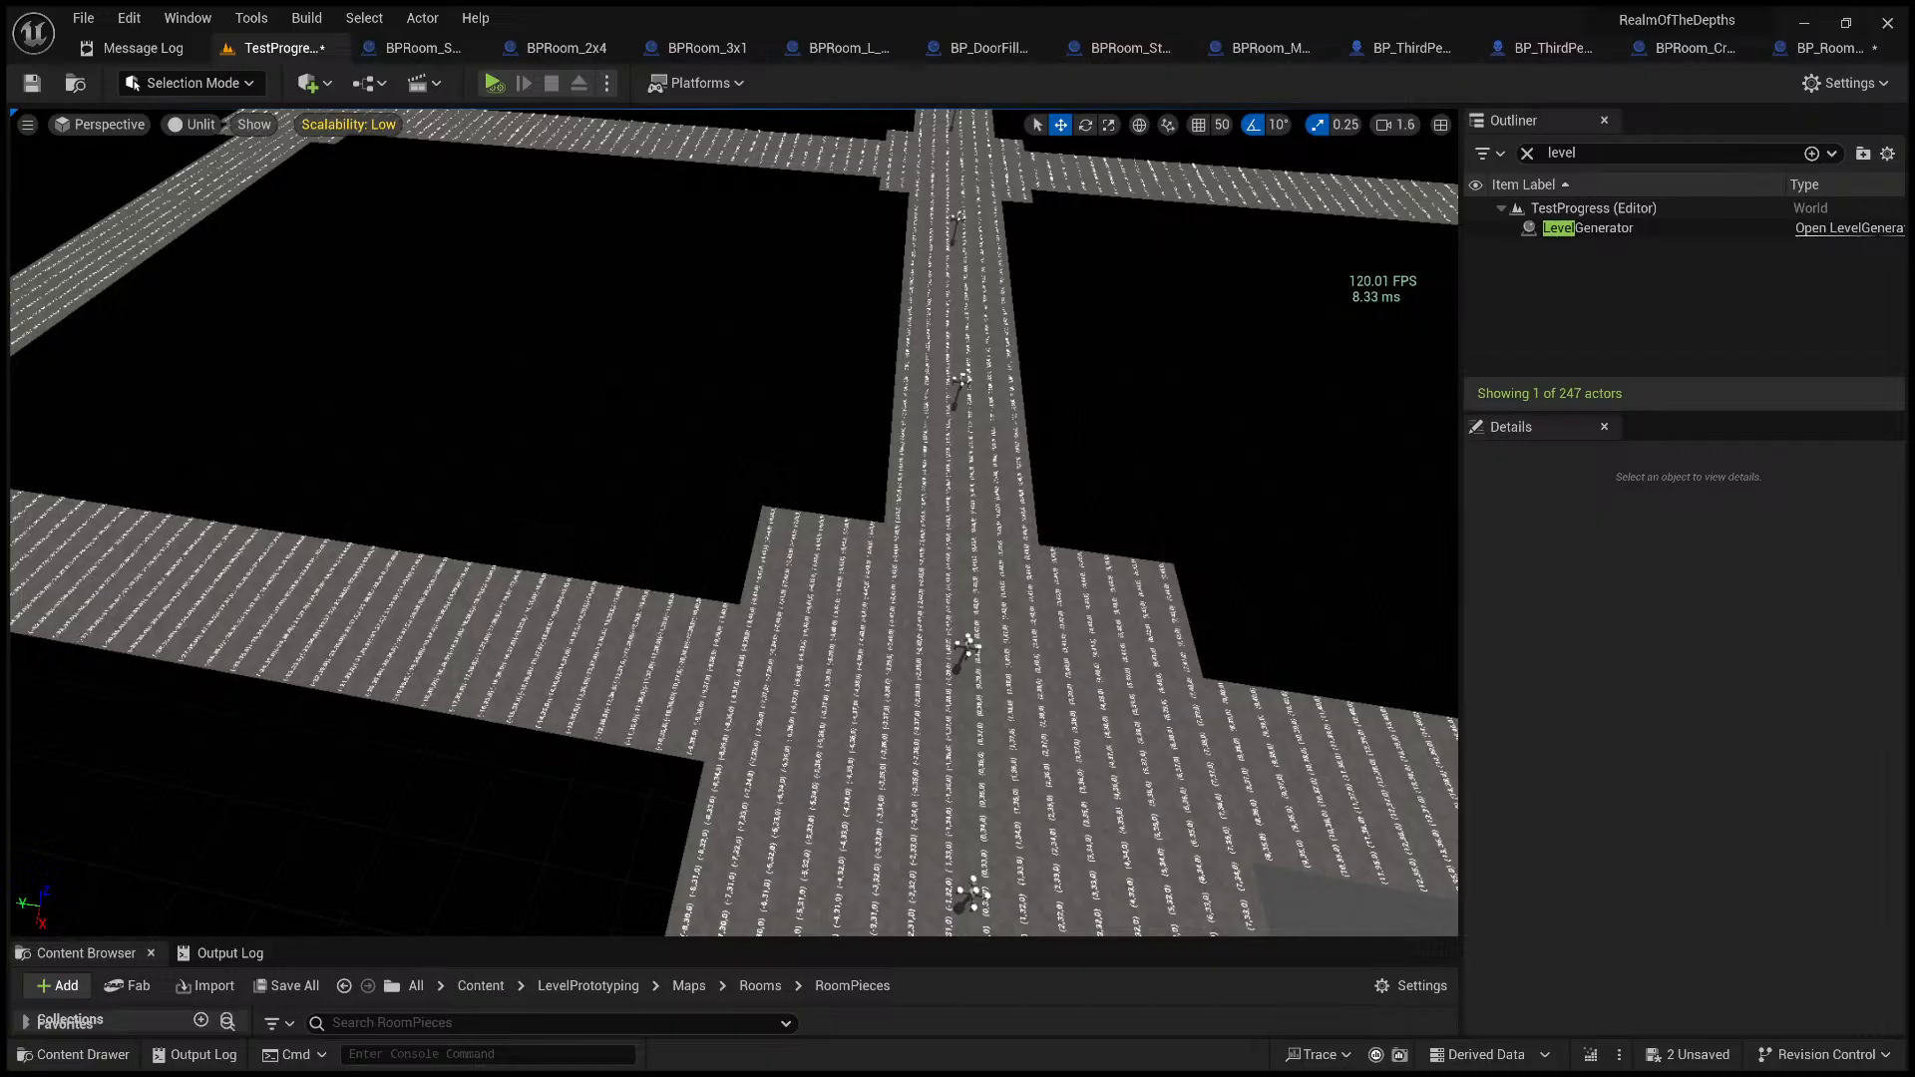
- Switch the viewport from Unlit to Lit shading at the entrance of the long hallway with the planters
key("s")
right_click_drag(1151, 396, 1157, 334)
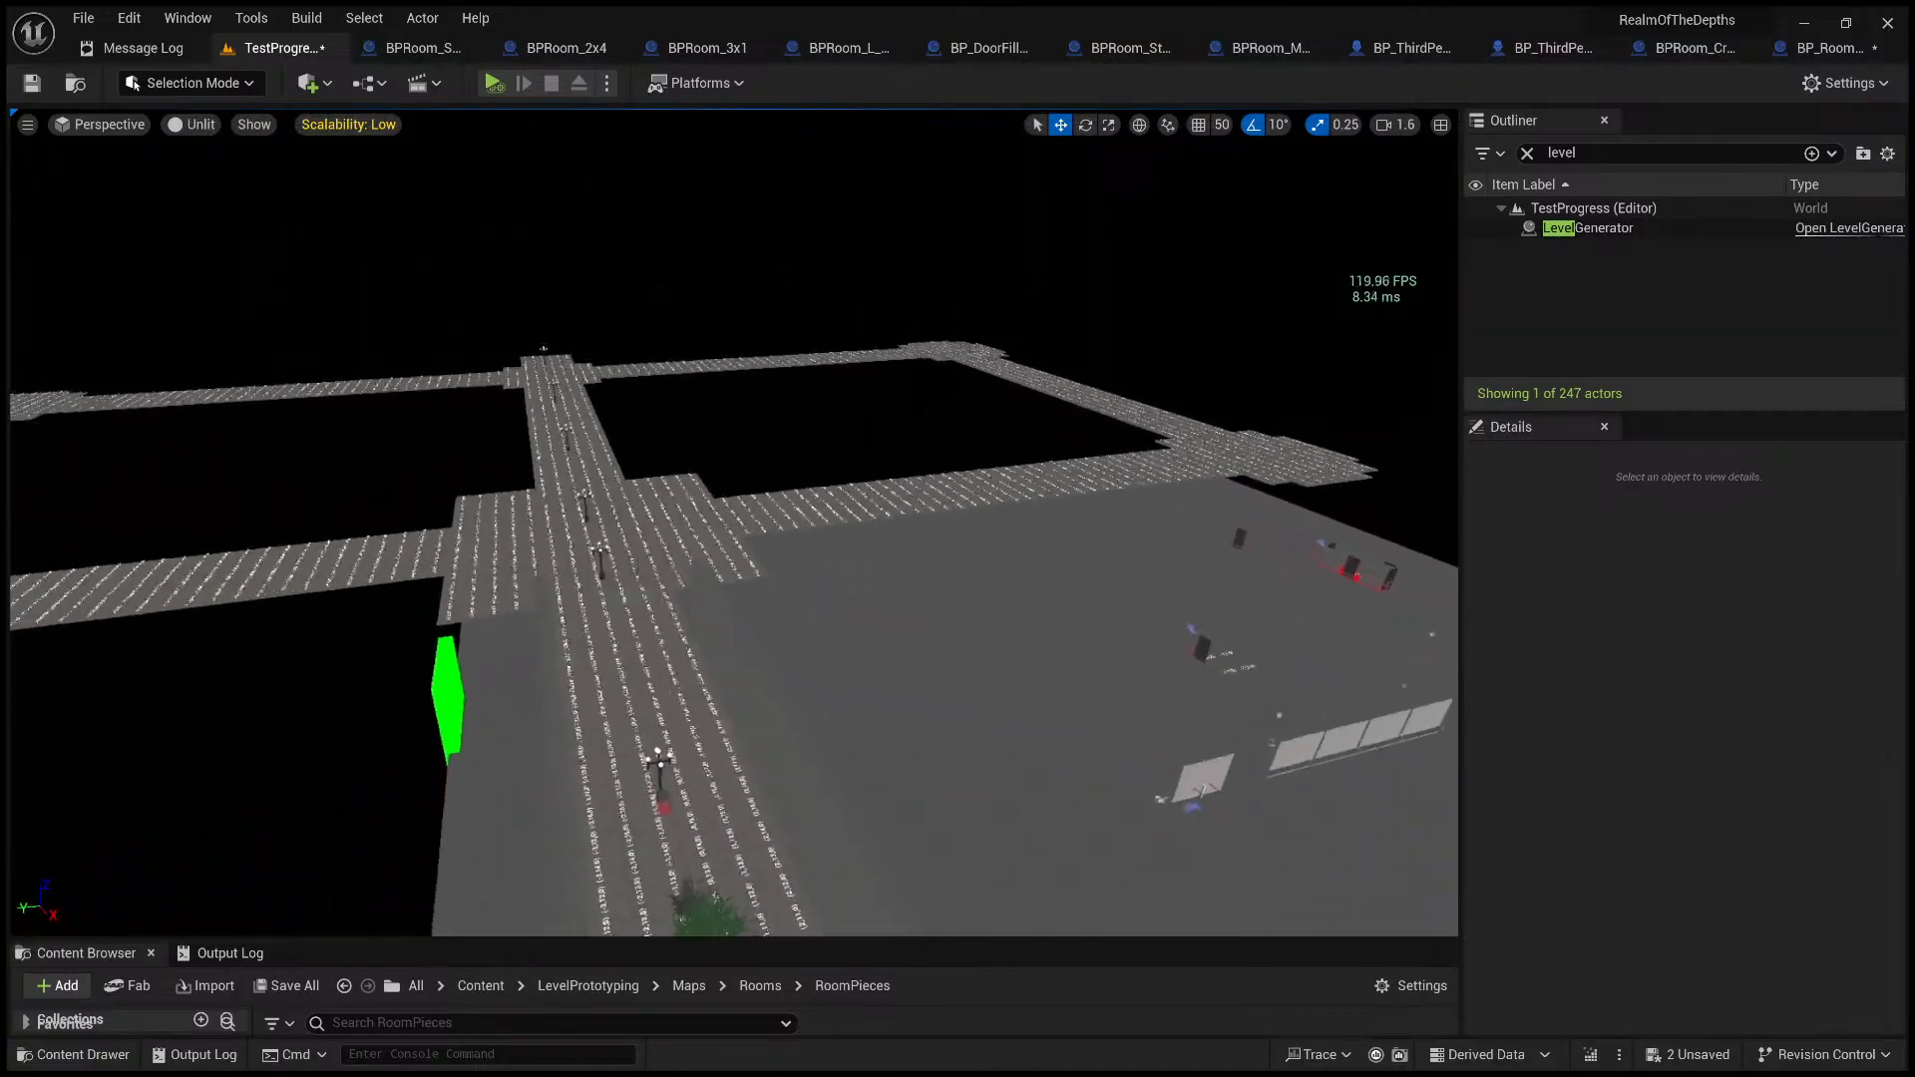
key("s")
right_click_drag(713, 157, 569, 167)
key("d")
key("q")
key("w")
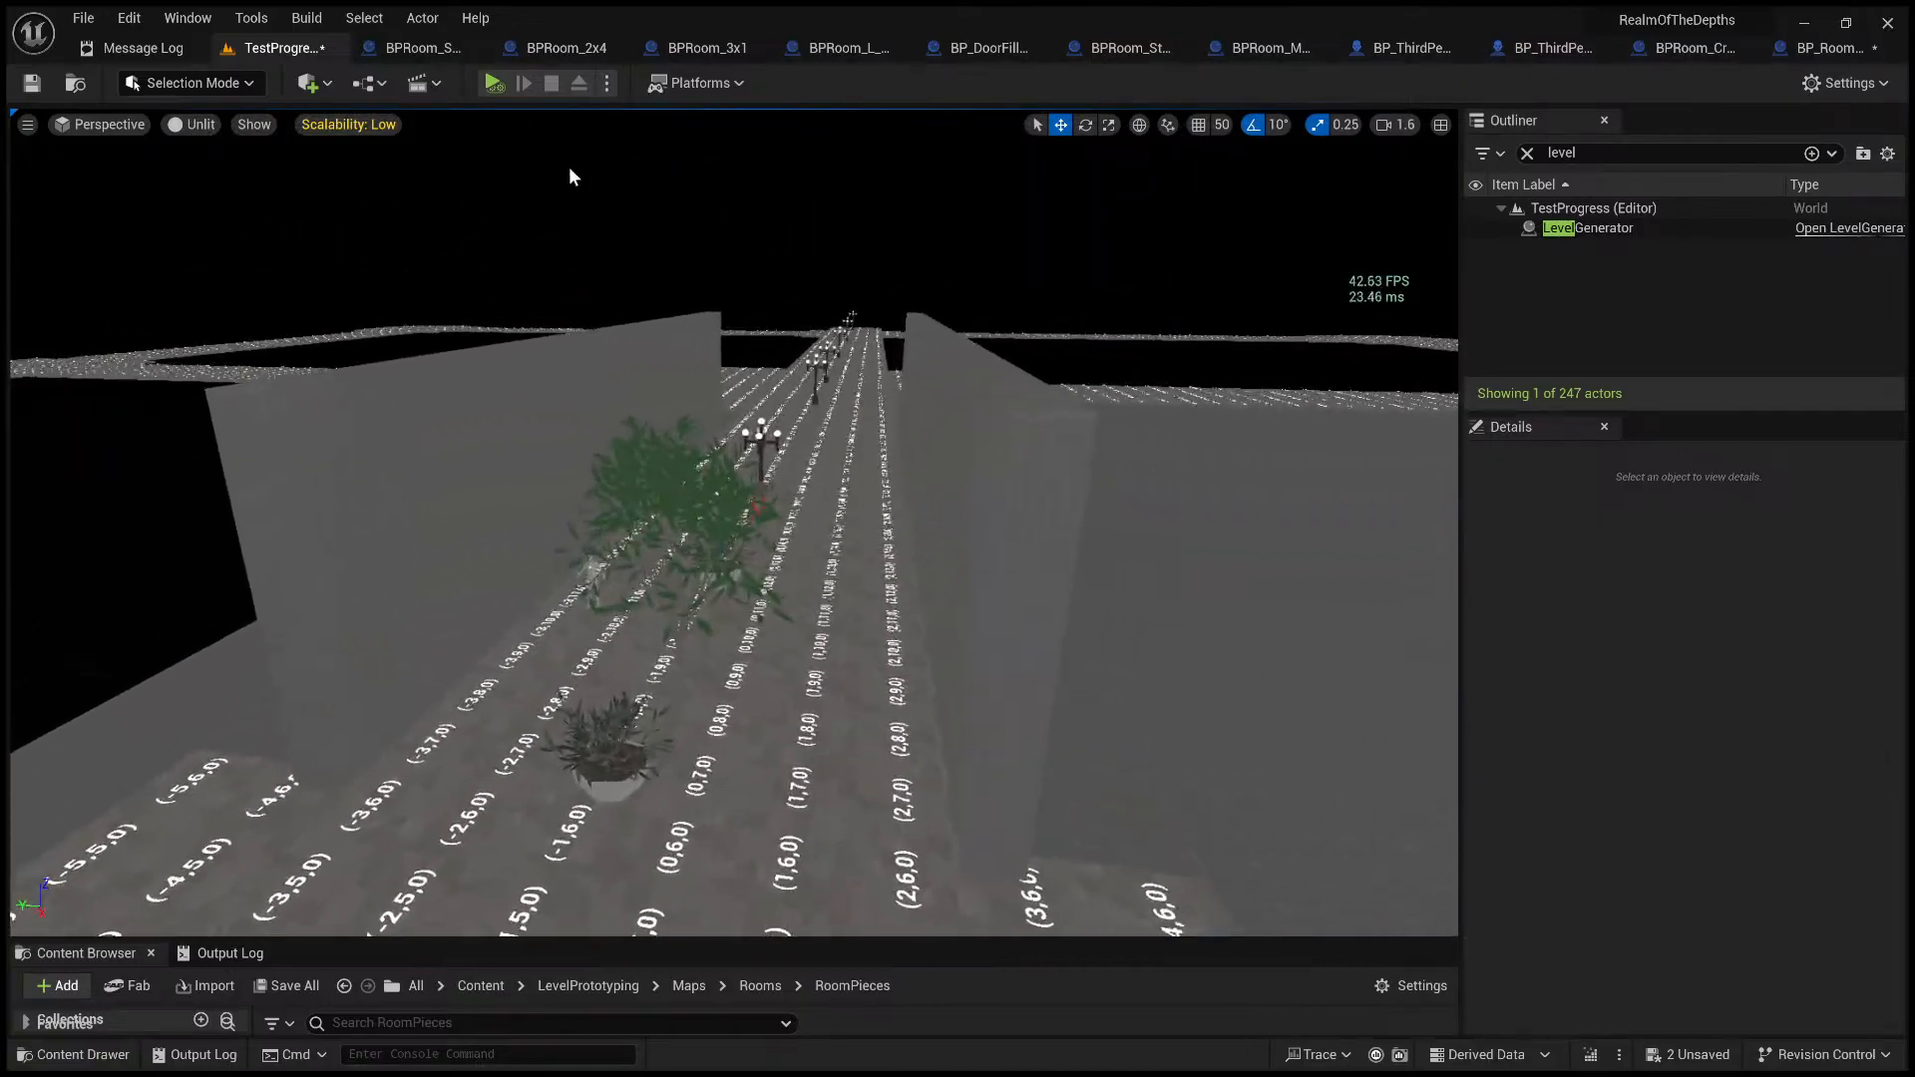
key("alt+4")
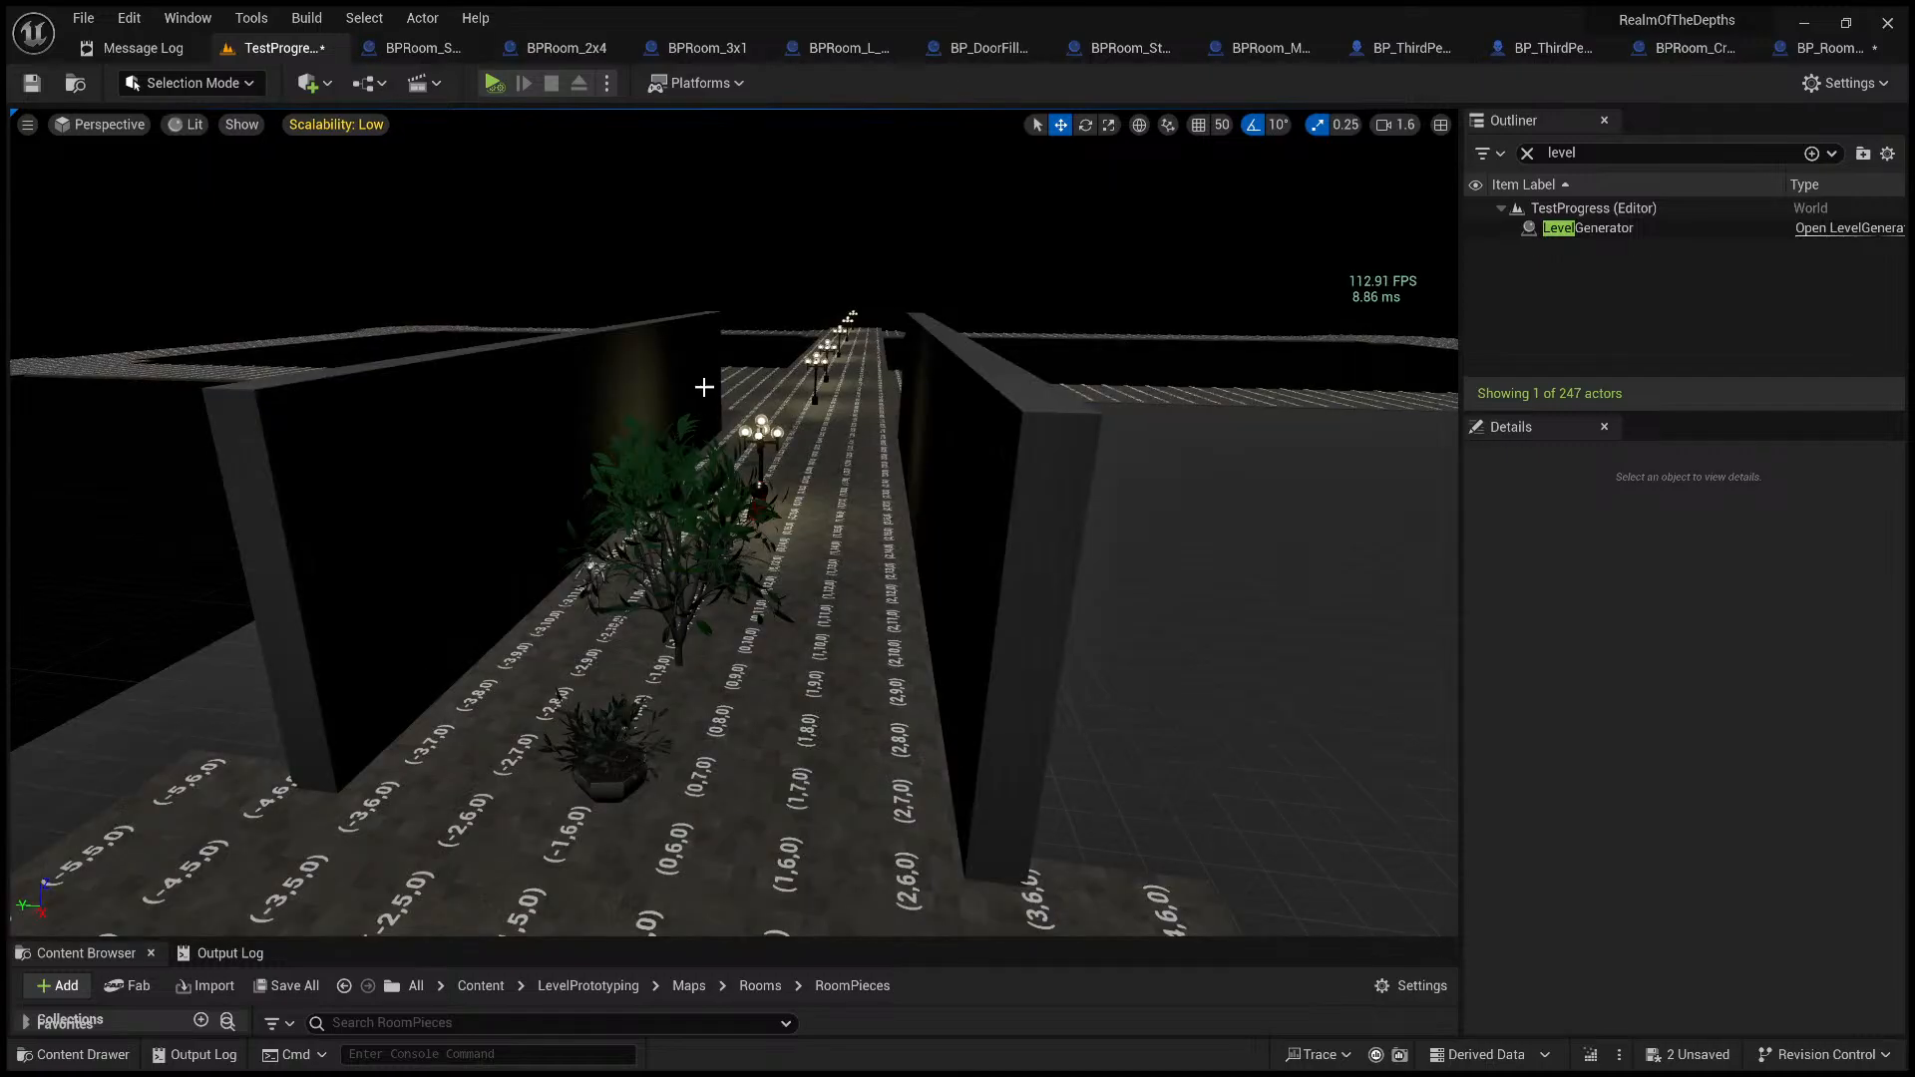
- Inspect the lit hallway's walls, planters and street lamps from the entrance down towards the red gumball machine
key("q")
key("w")
right_click_drag(704, 387, 702, 349)
key("s")
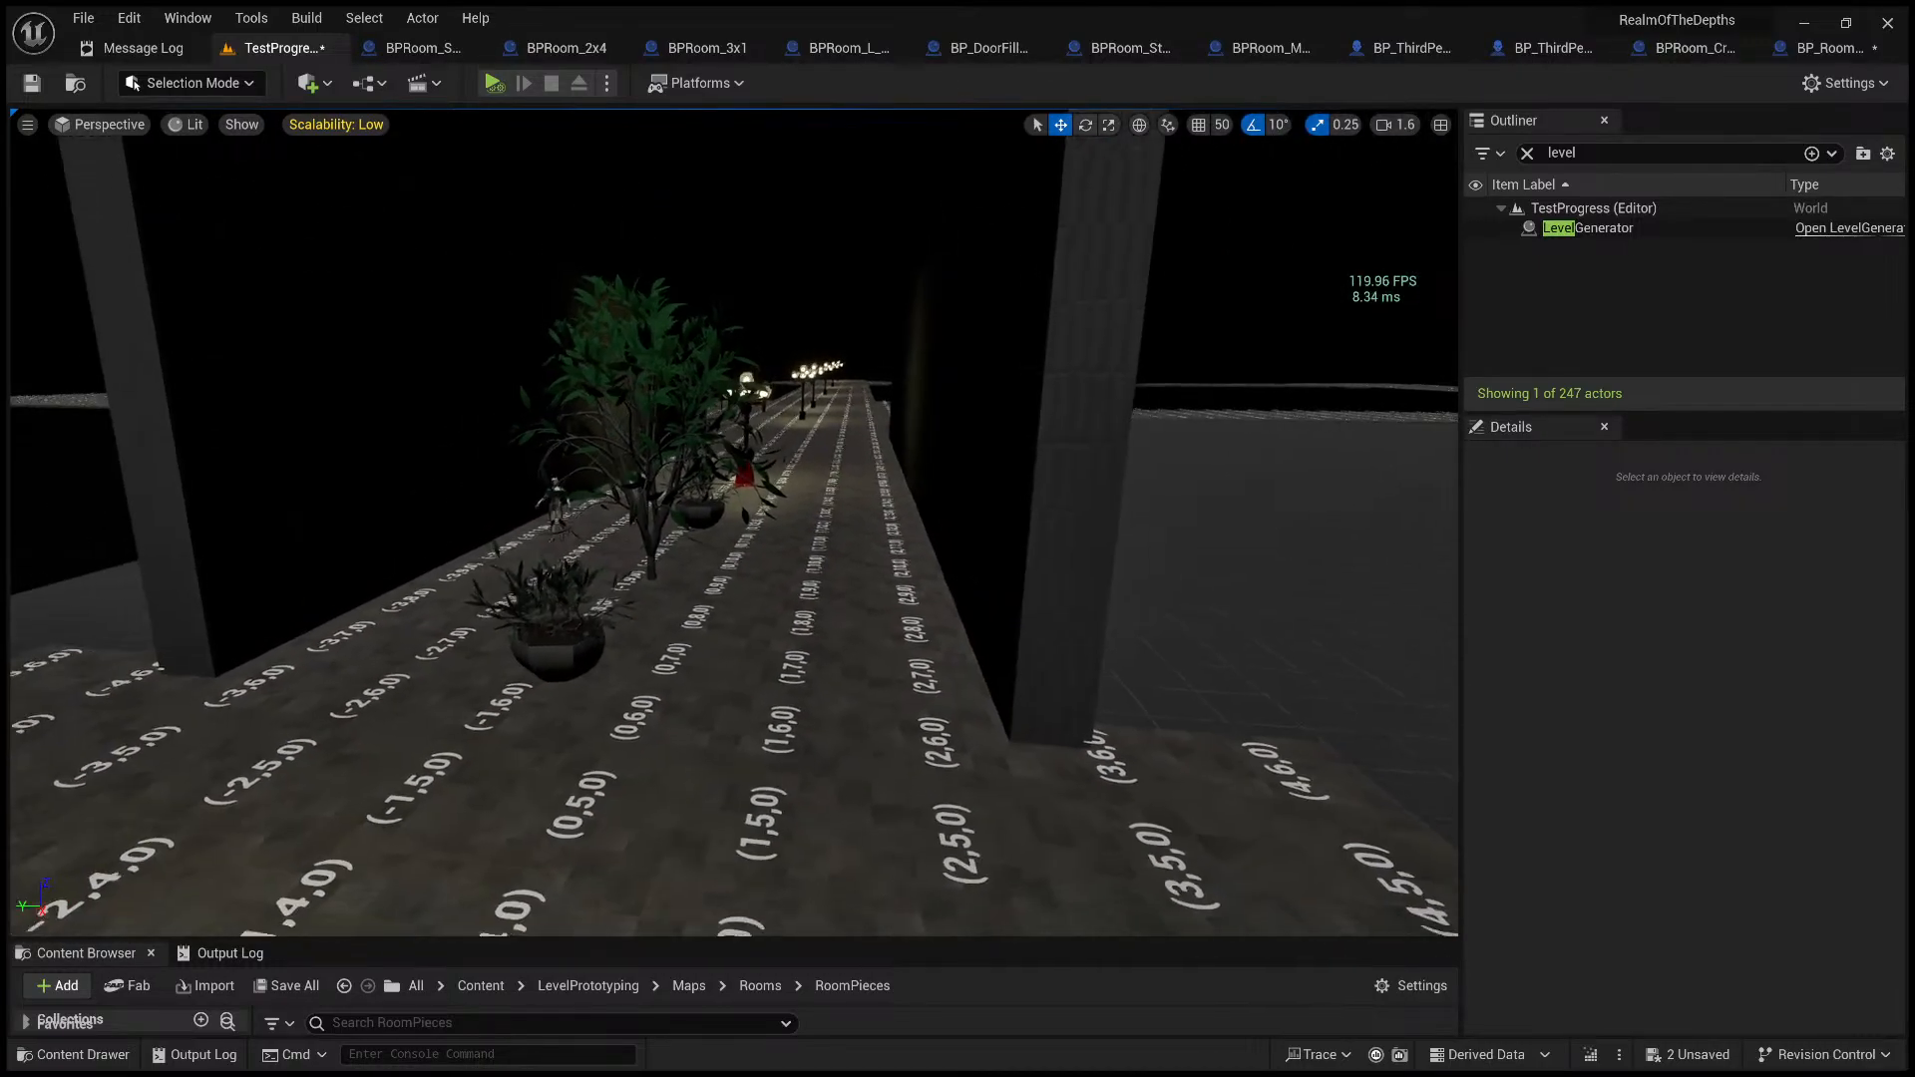
key("w")
key("w")
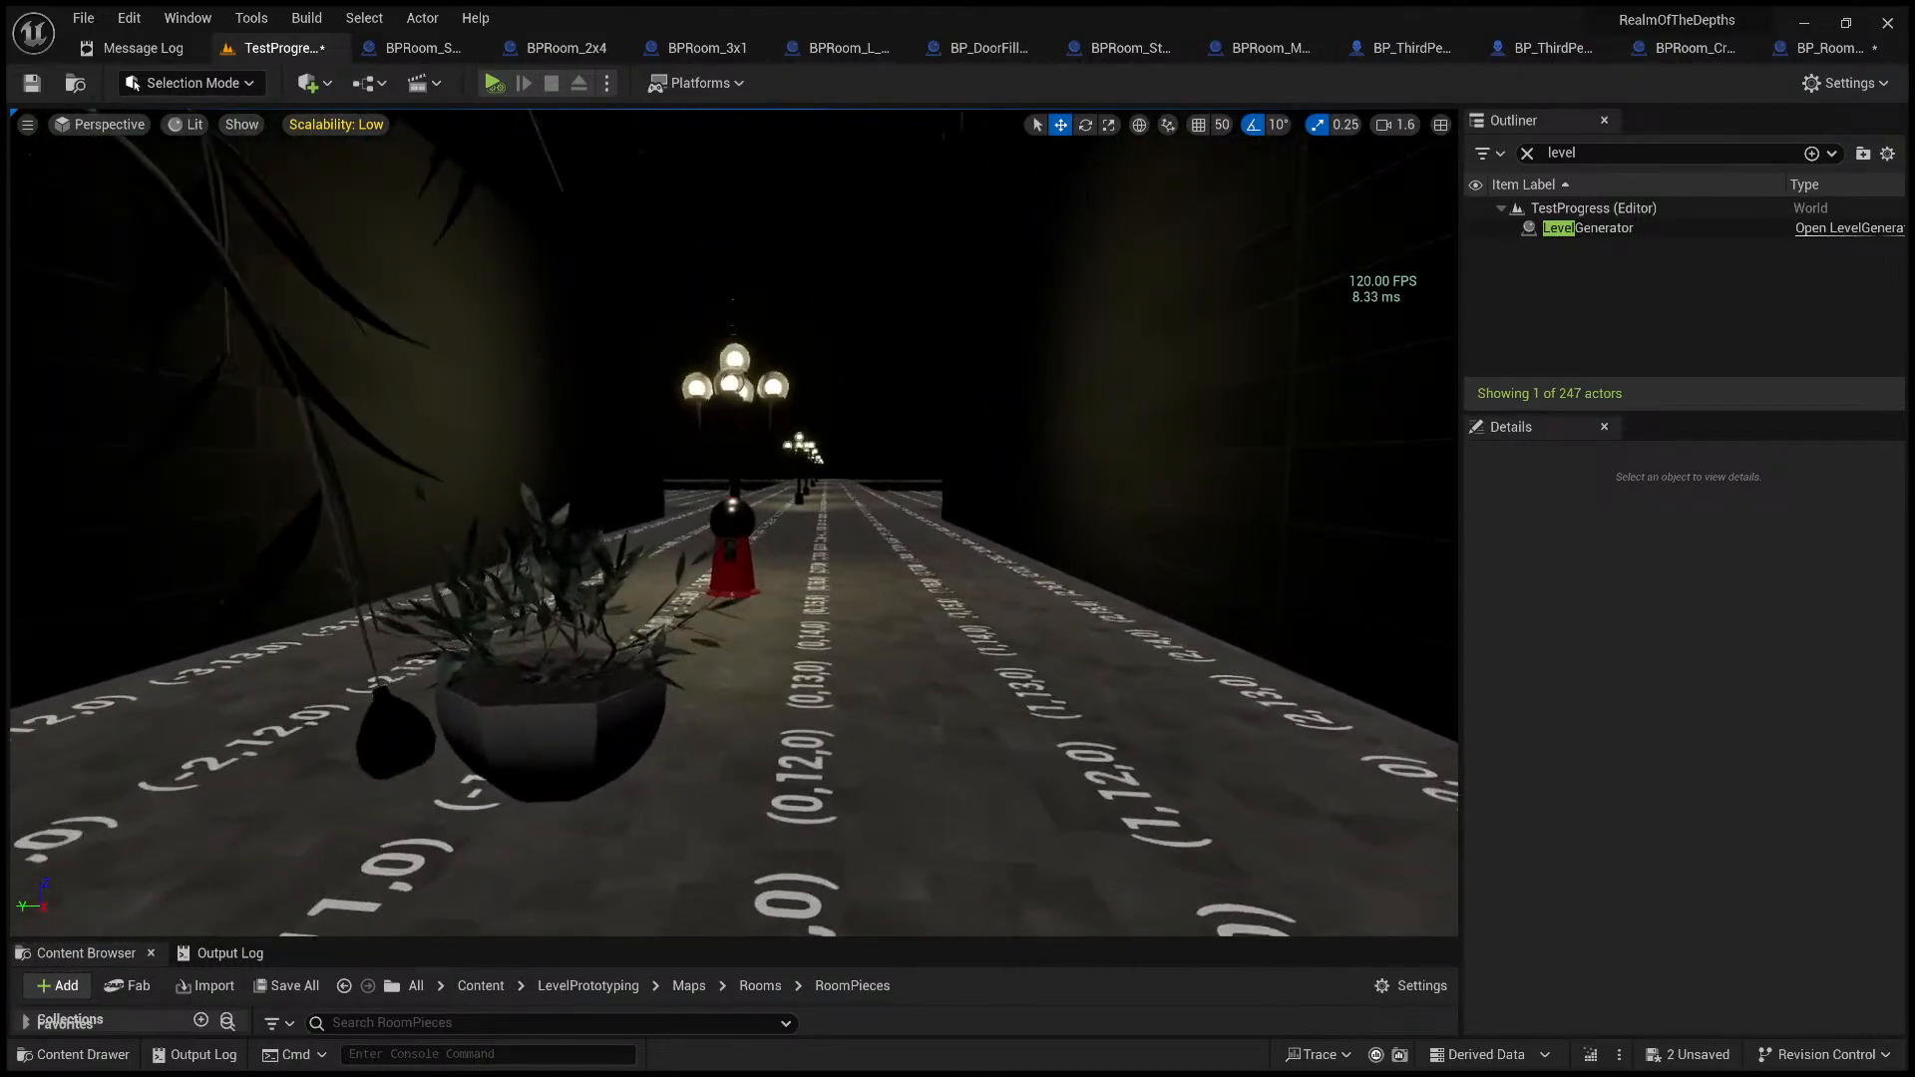
- Survey the lit level layout from above, then examine the hallway entrance and the grid floor beside it
key("s")
key("e")
scroll(734, 523, "down", 3)
scroll(734, 523, "up", 3)
key("w")
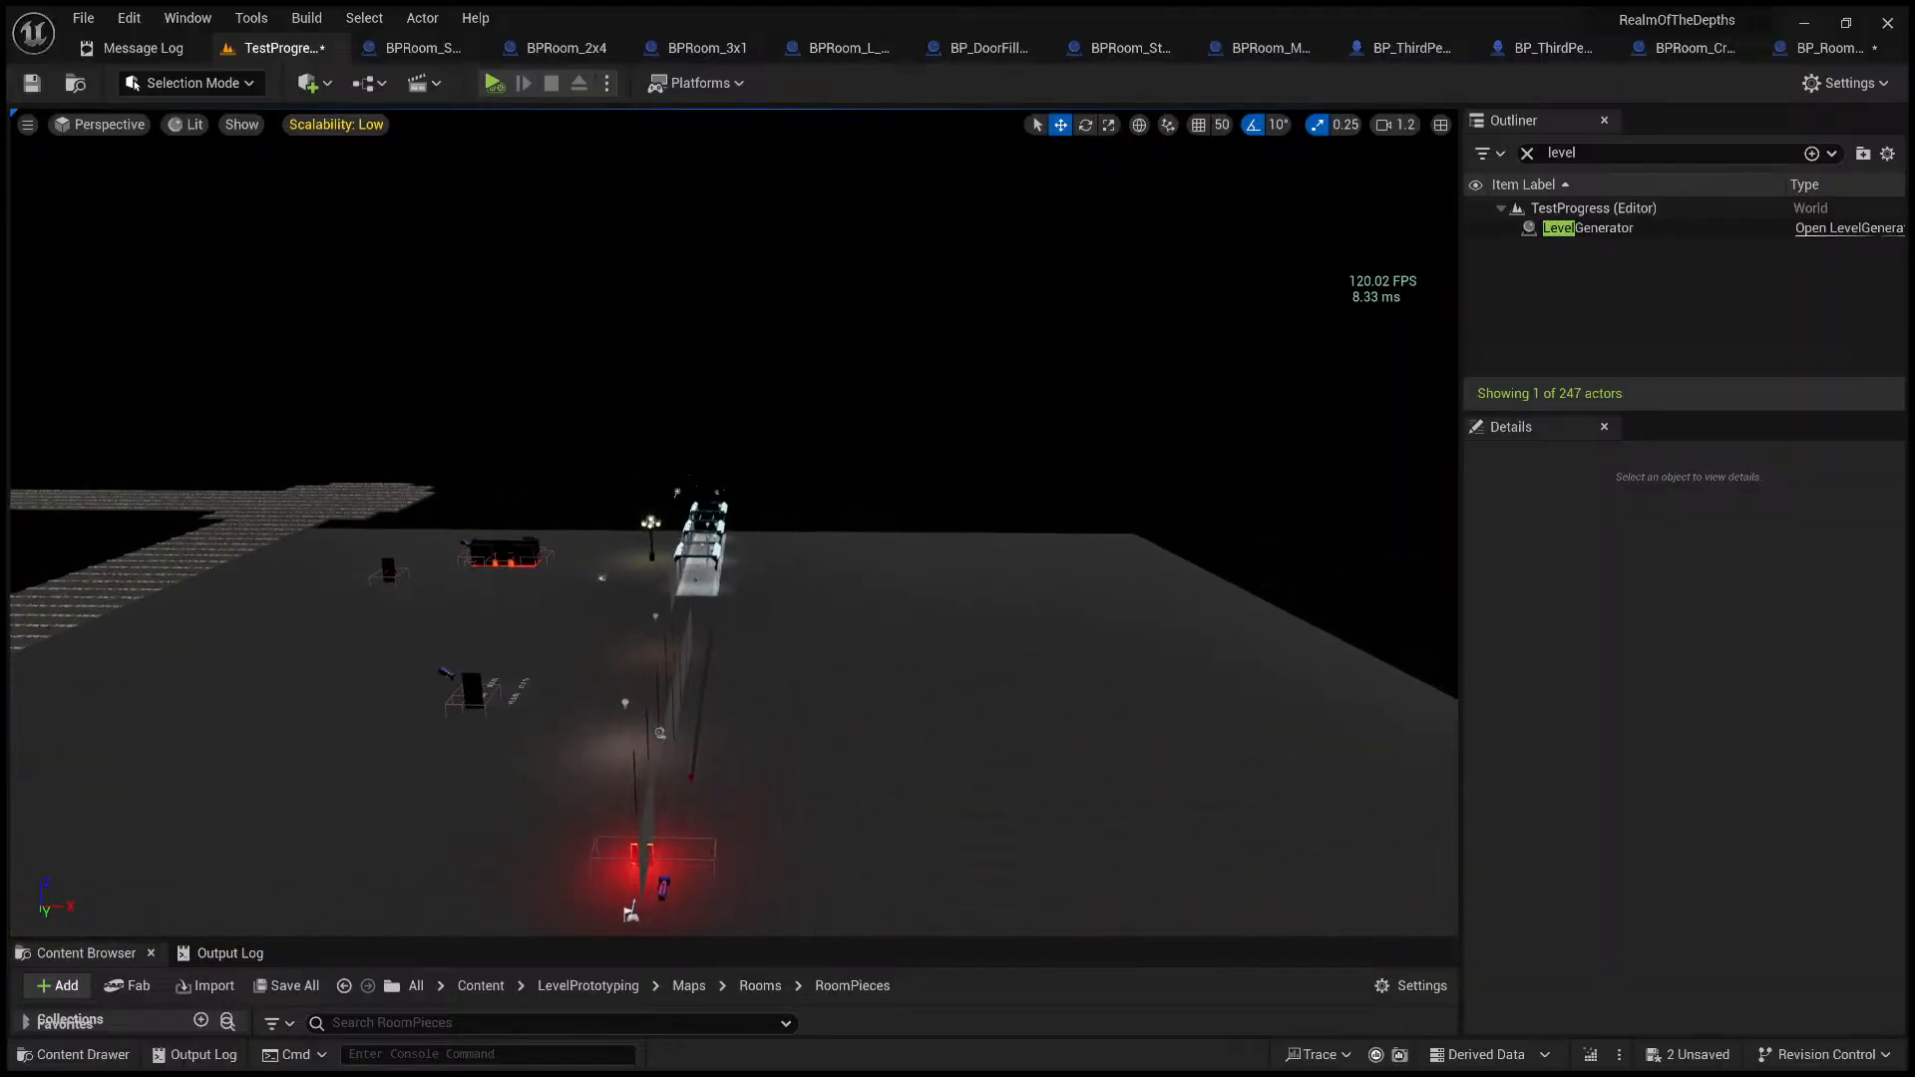
key("w")
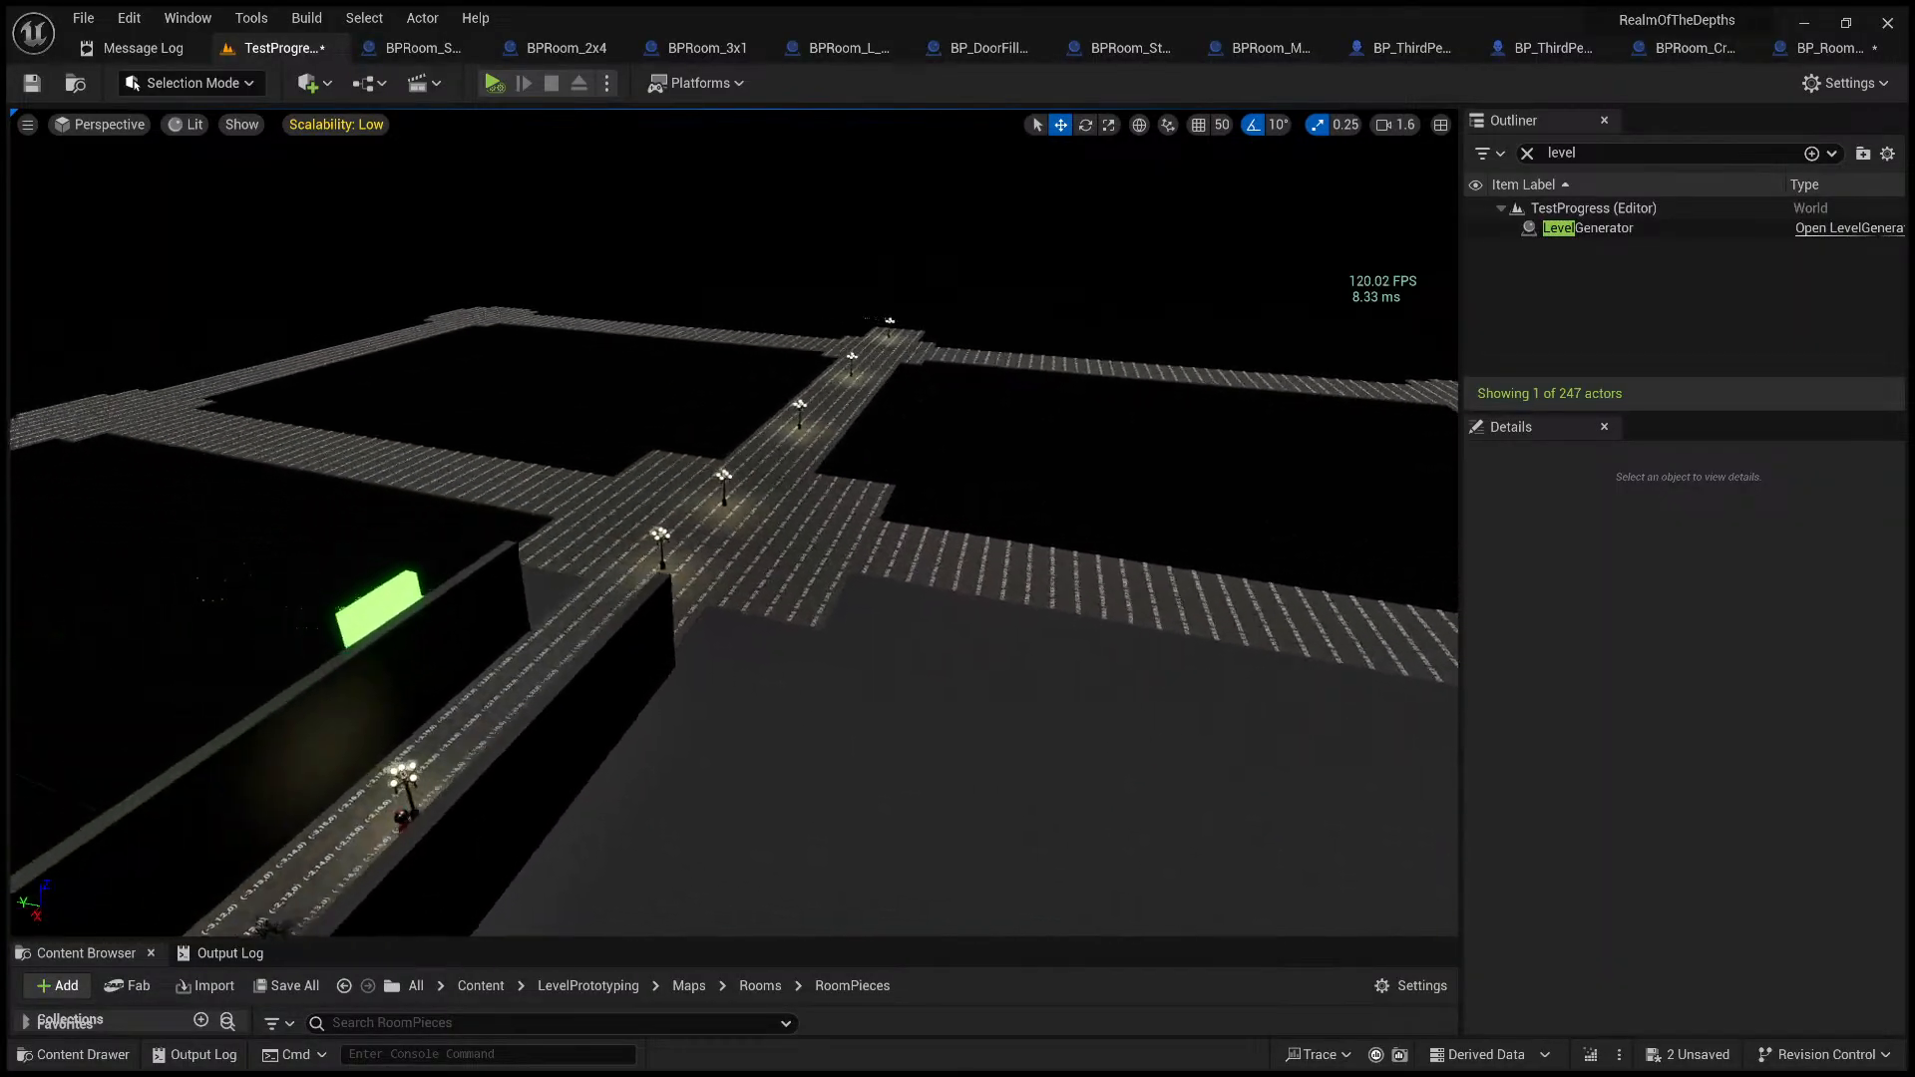
scroll(734, 523, "down", 3)
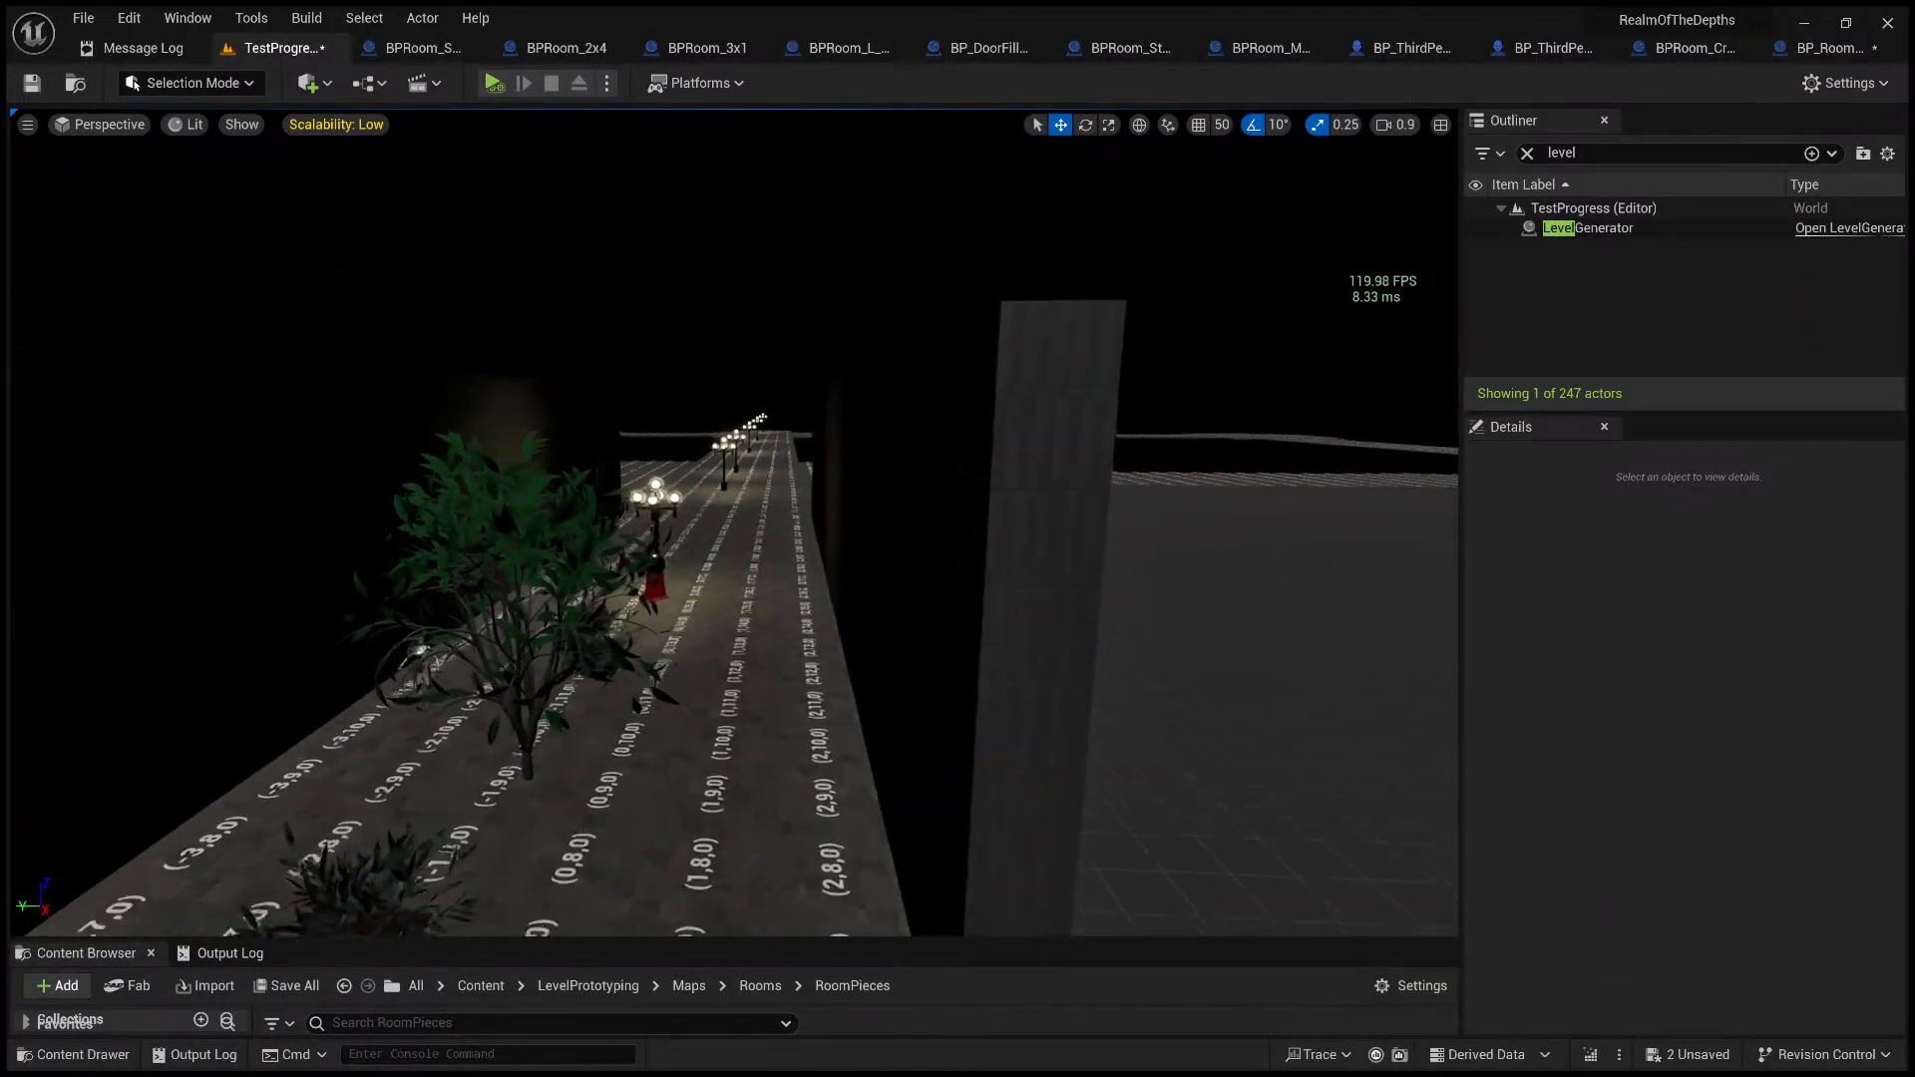
key("s")
right_click_drag(773, 475, 774, 475)
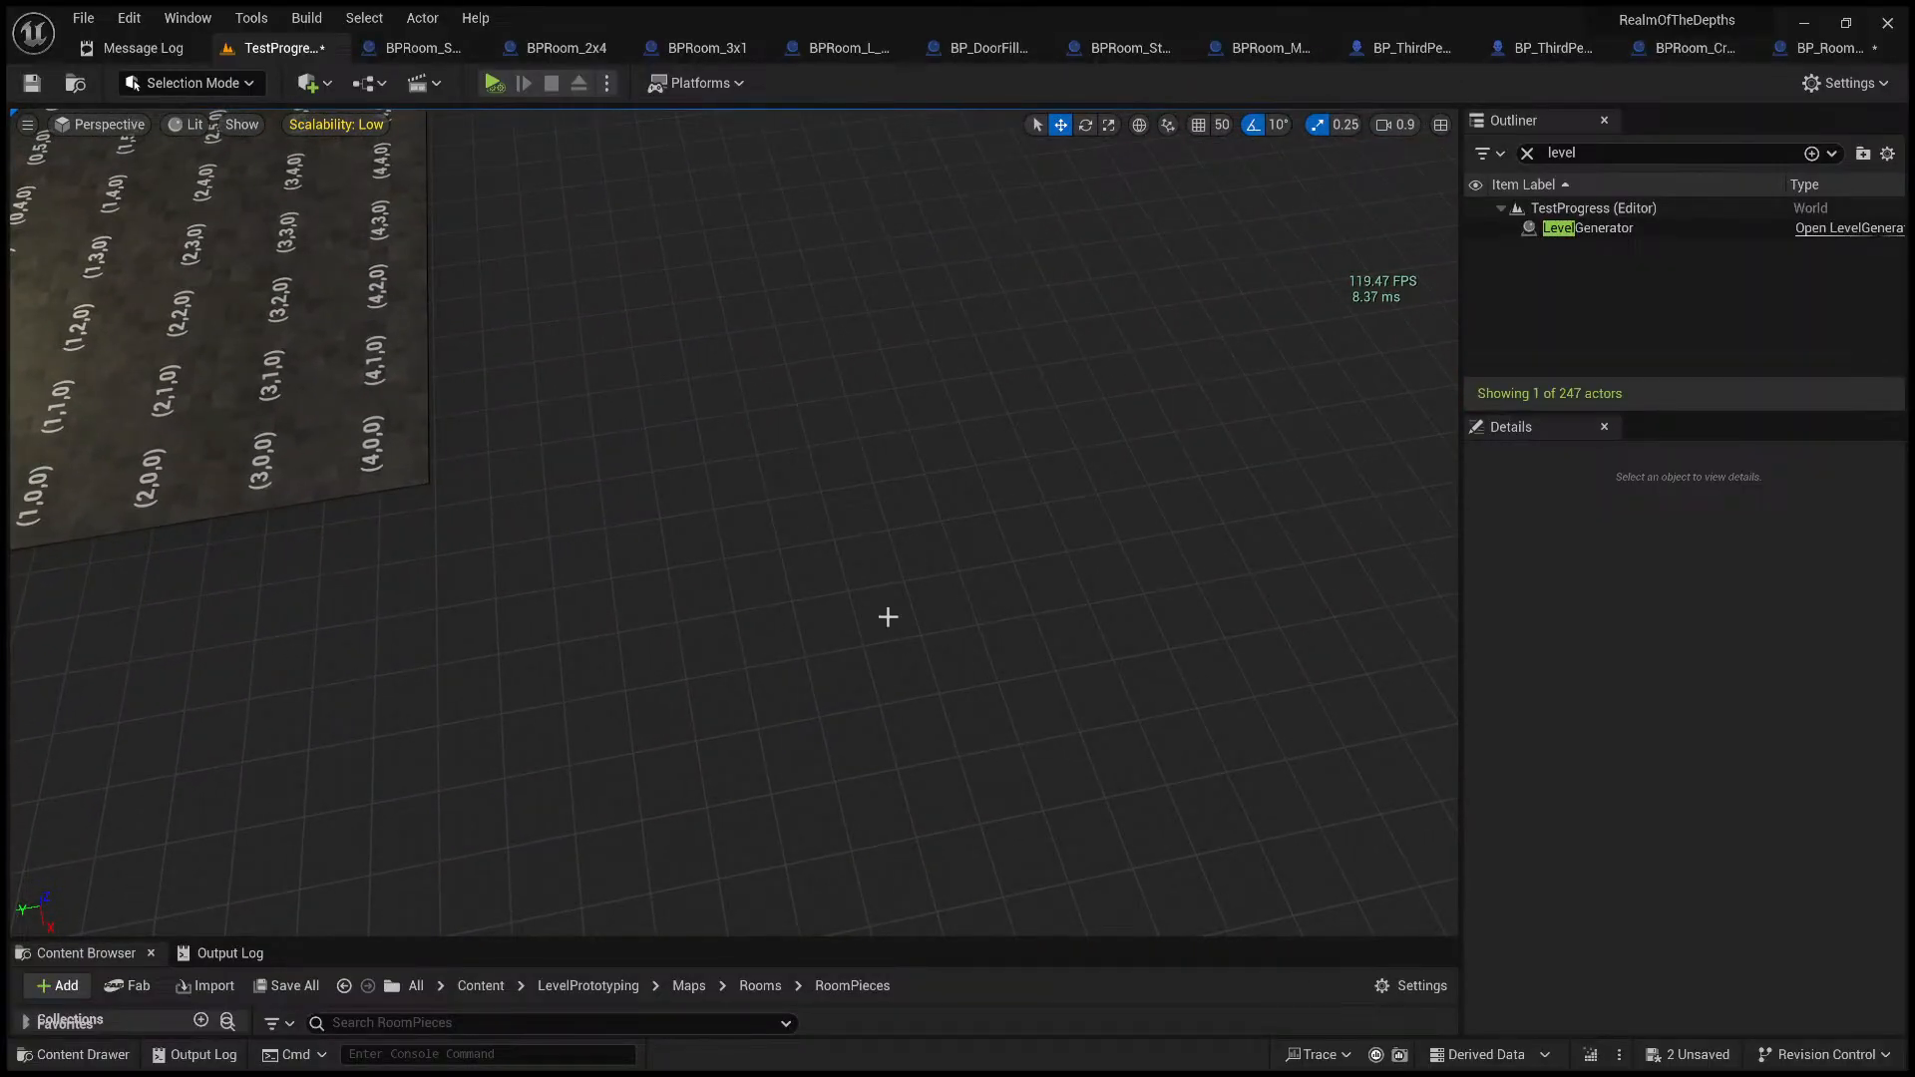
- Play the level in the editor and walk from the grid floor into the hallway, past the tree towards the first lamp
left_click(891, 572)
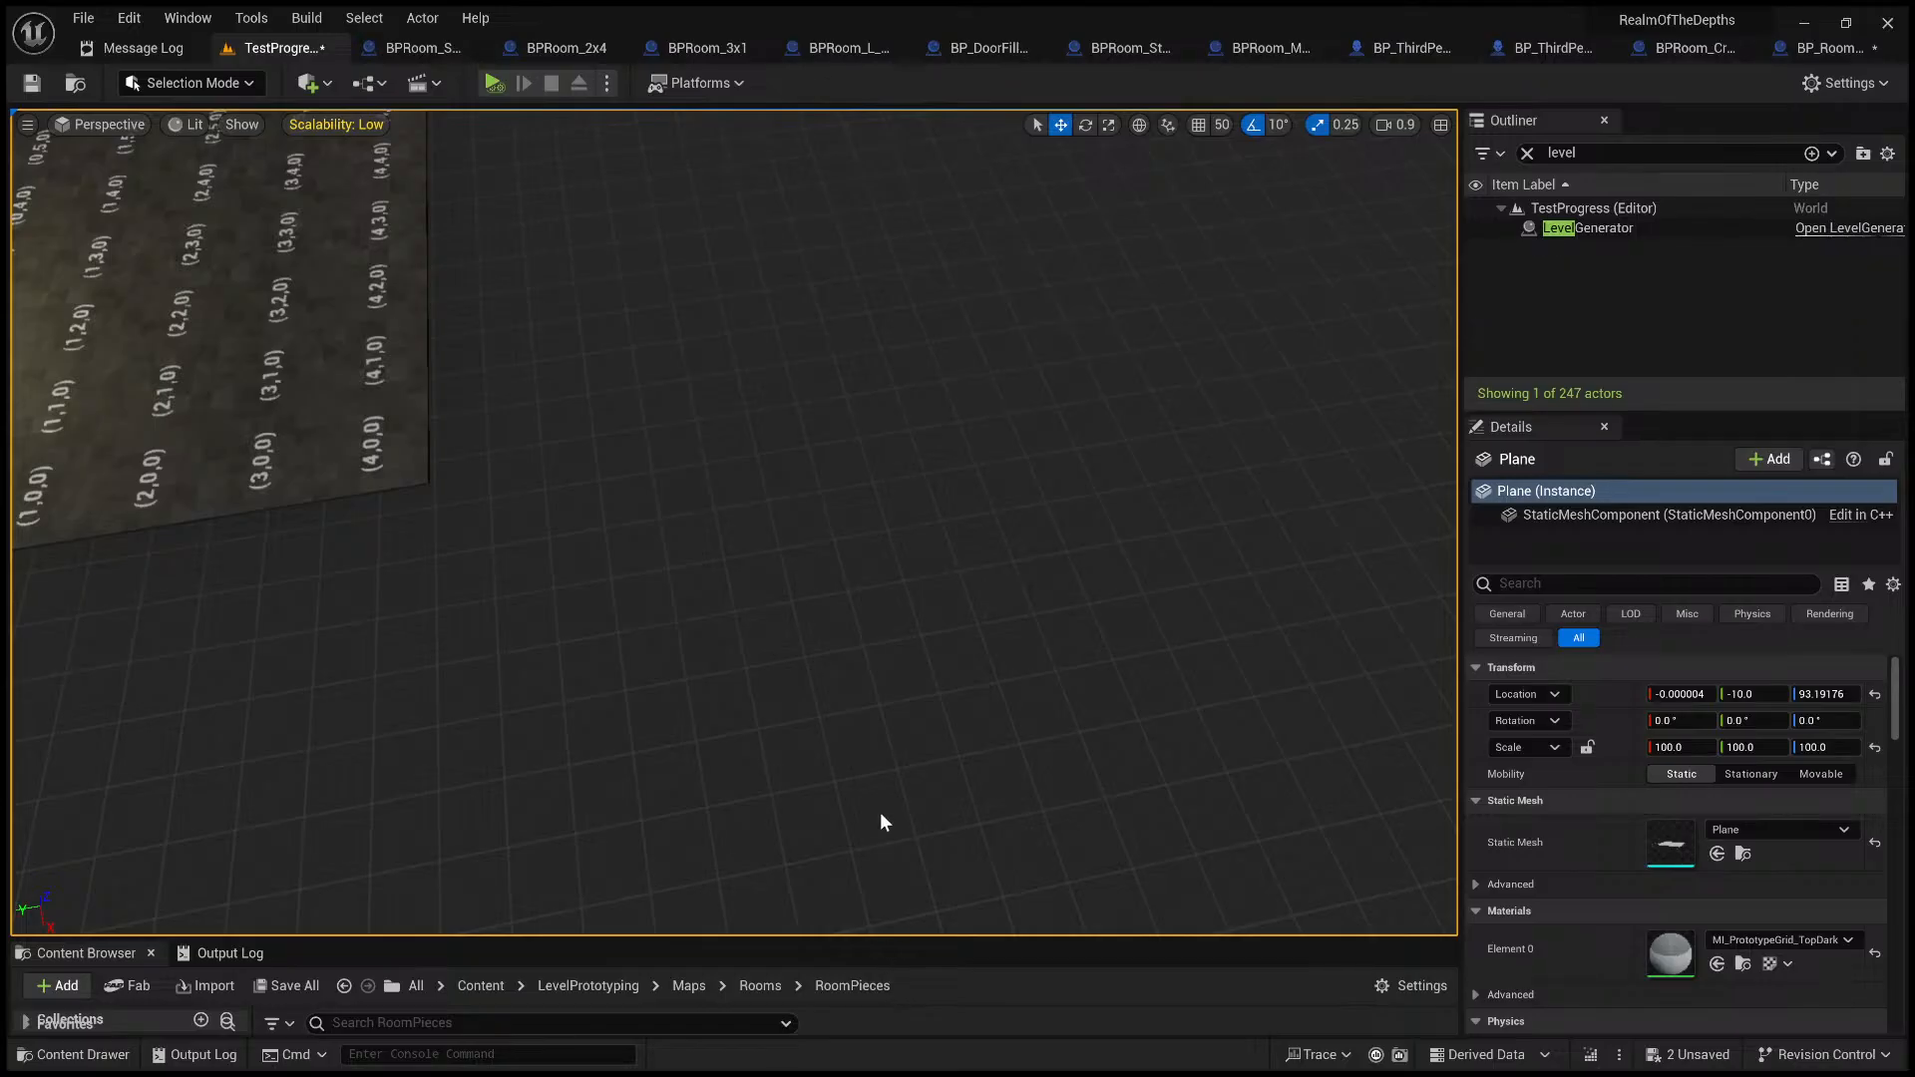
key("alt+p")
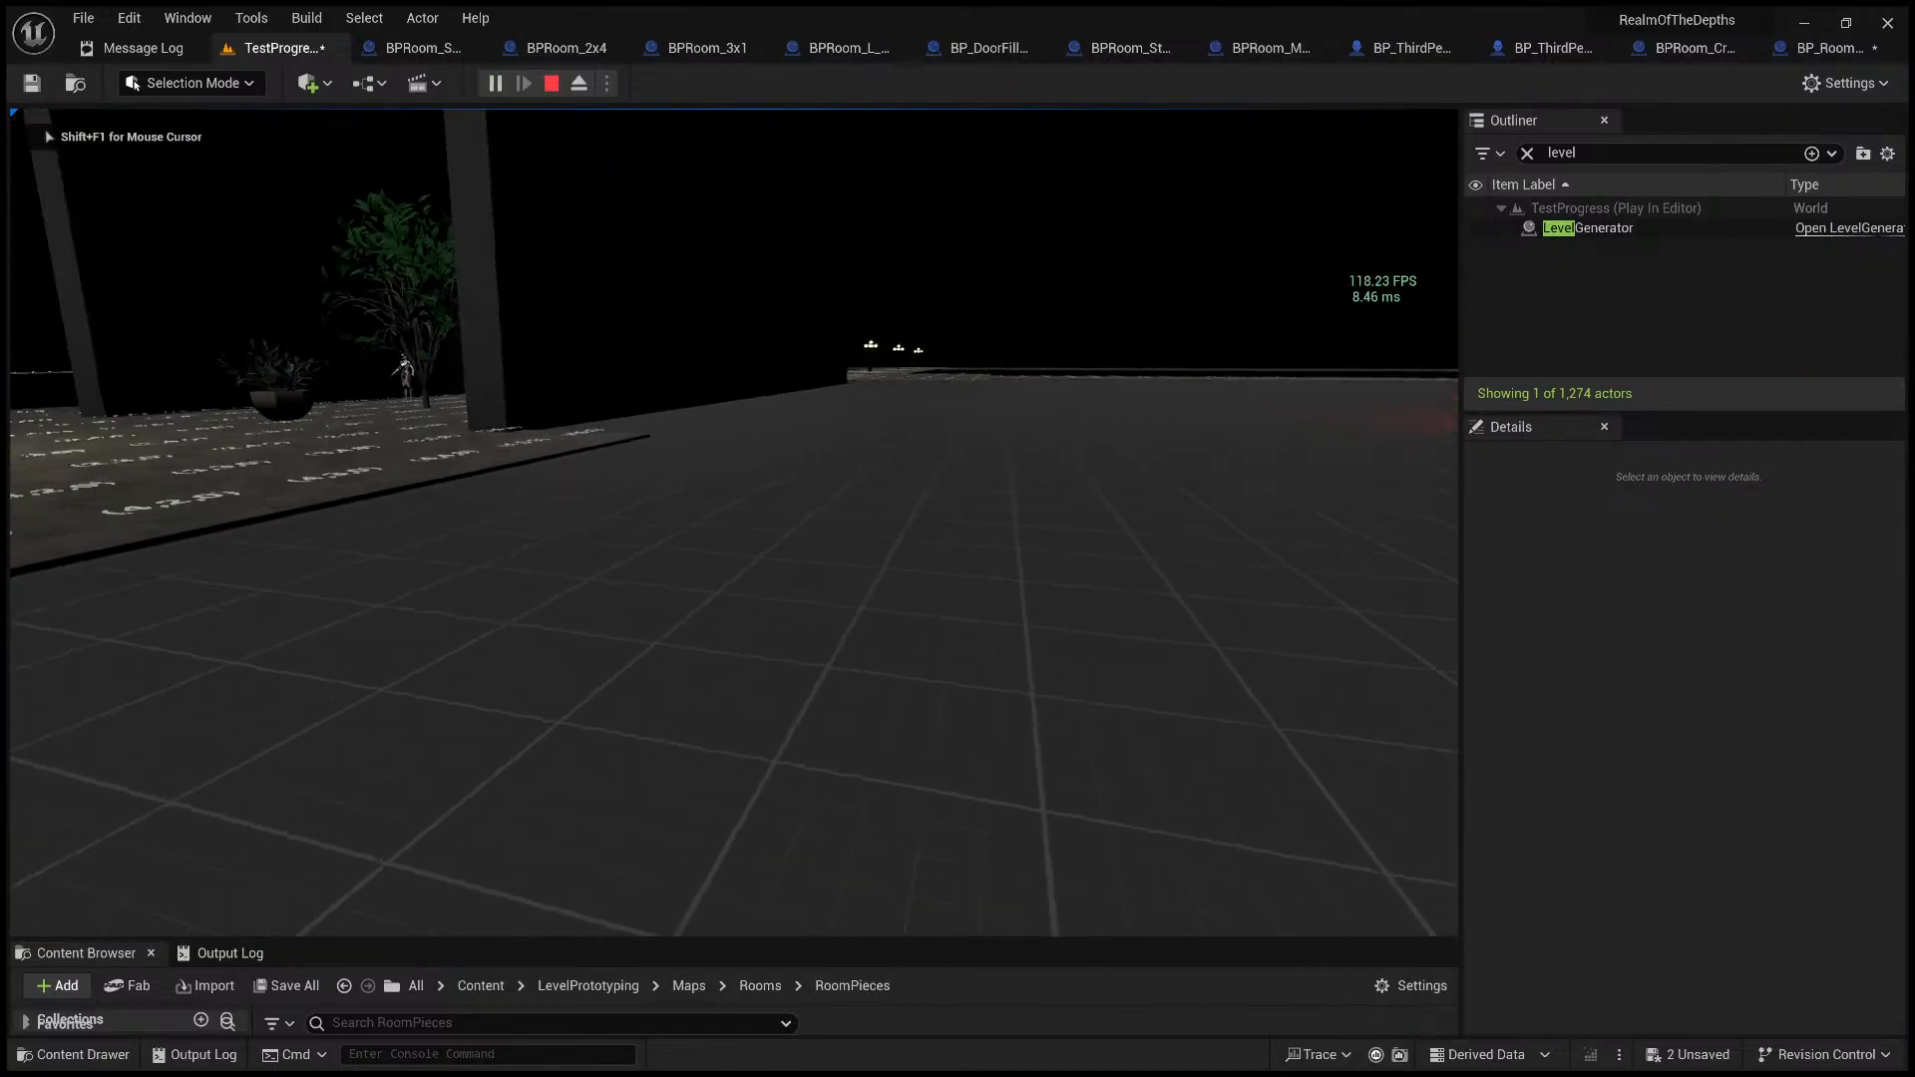
key("w")
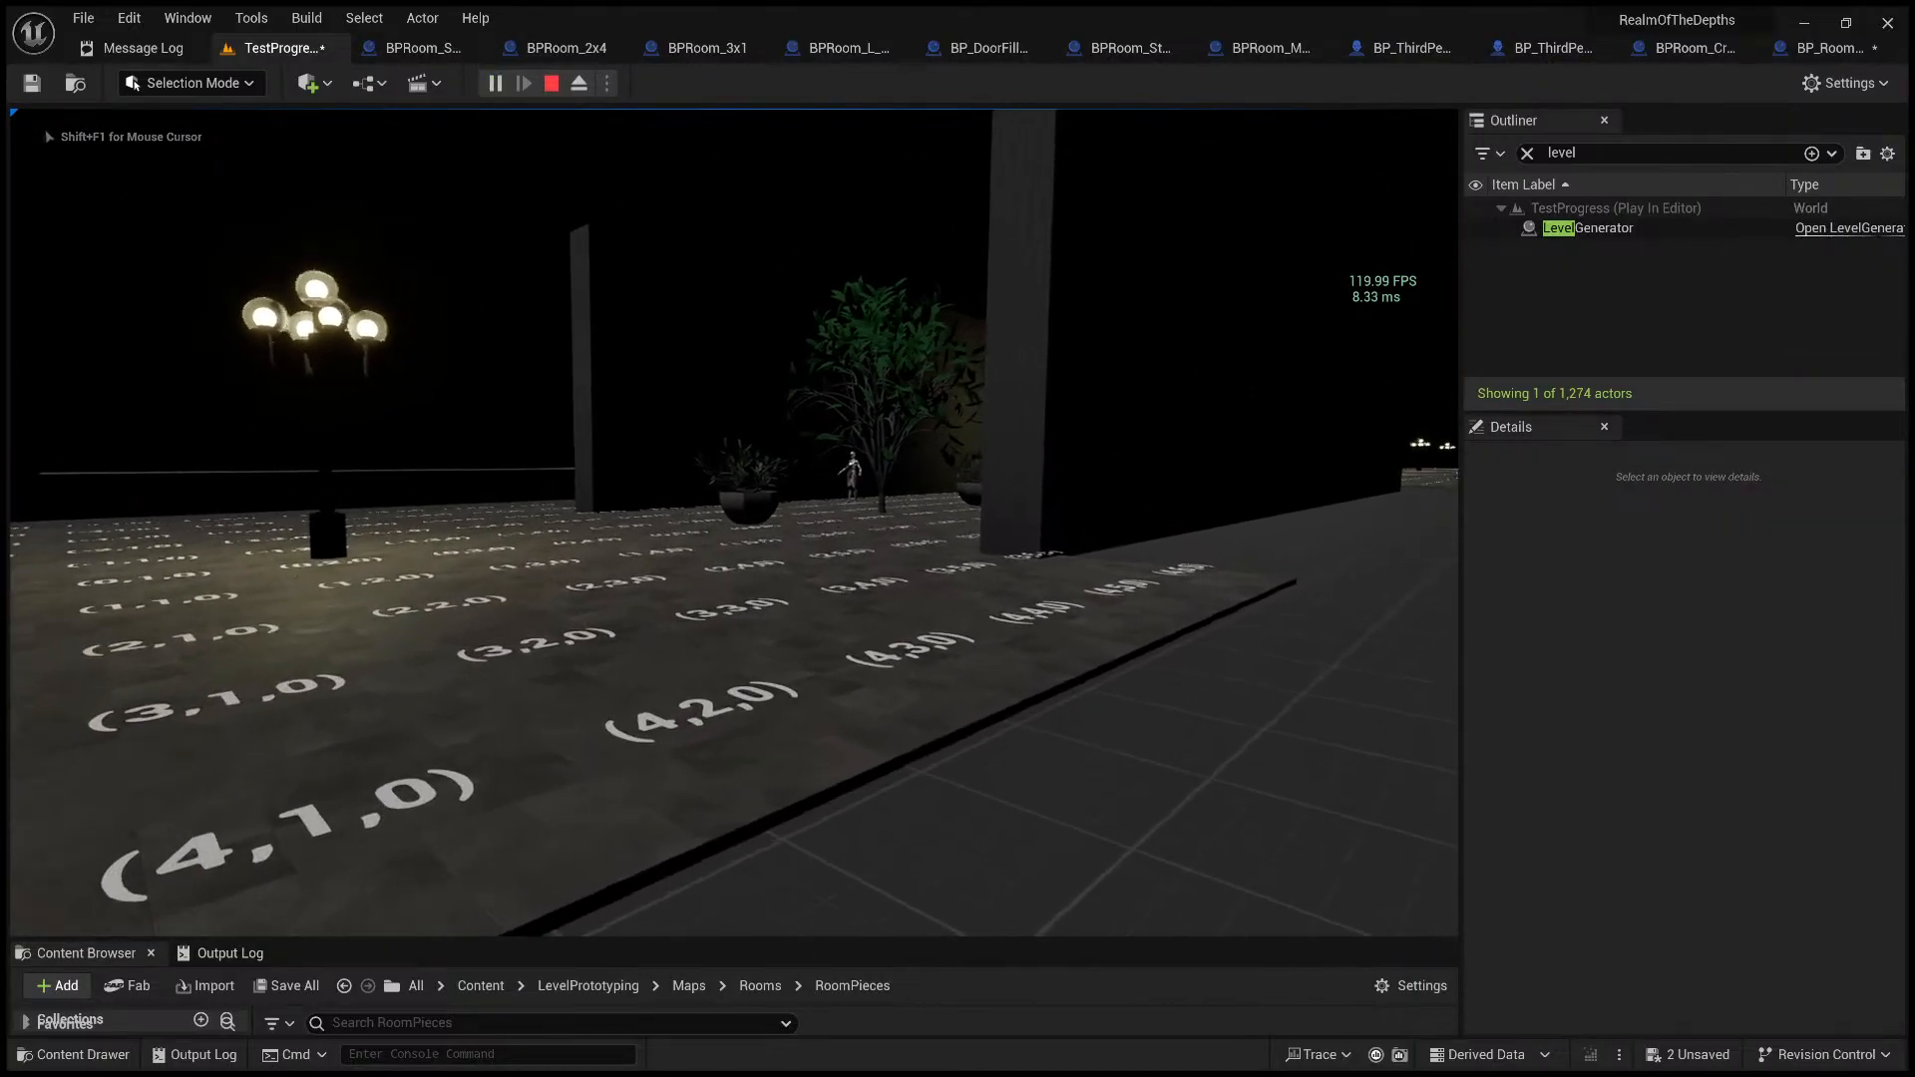
key("w")
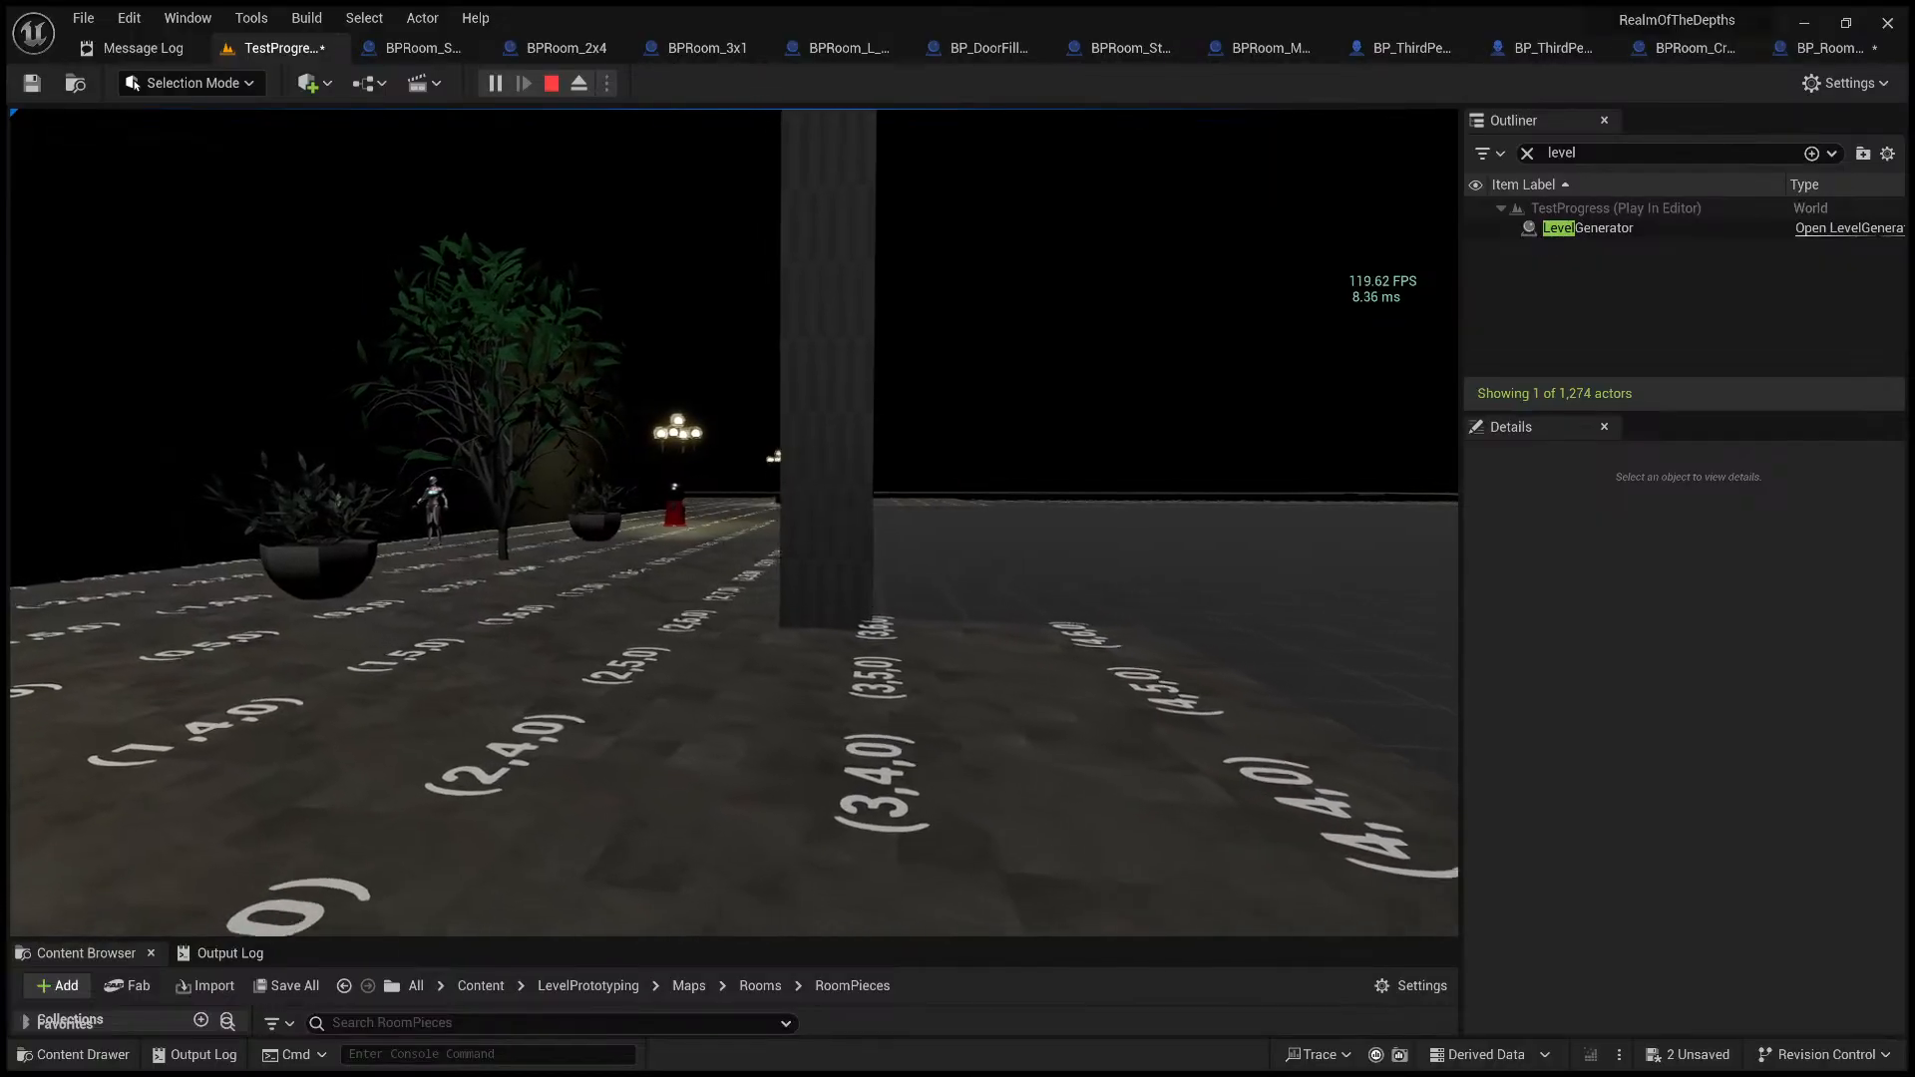
key("w")
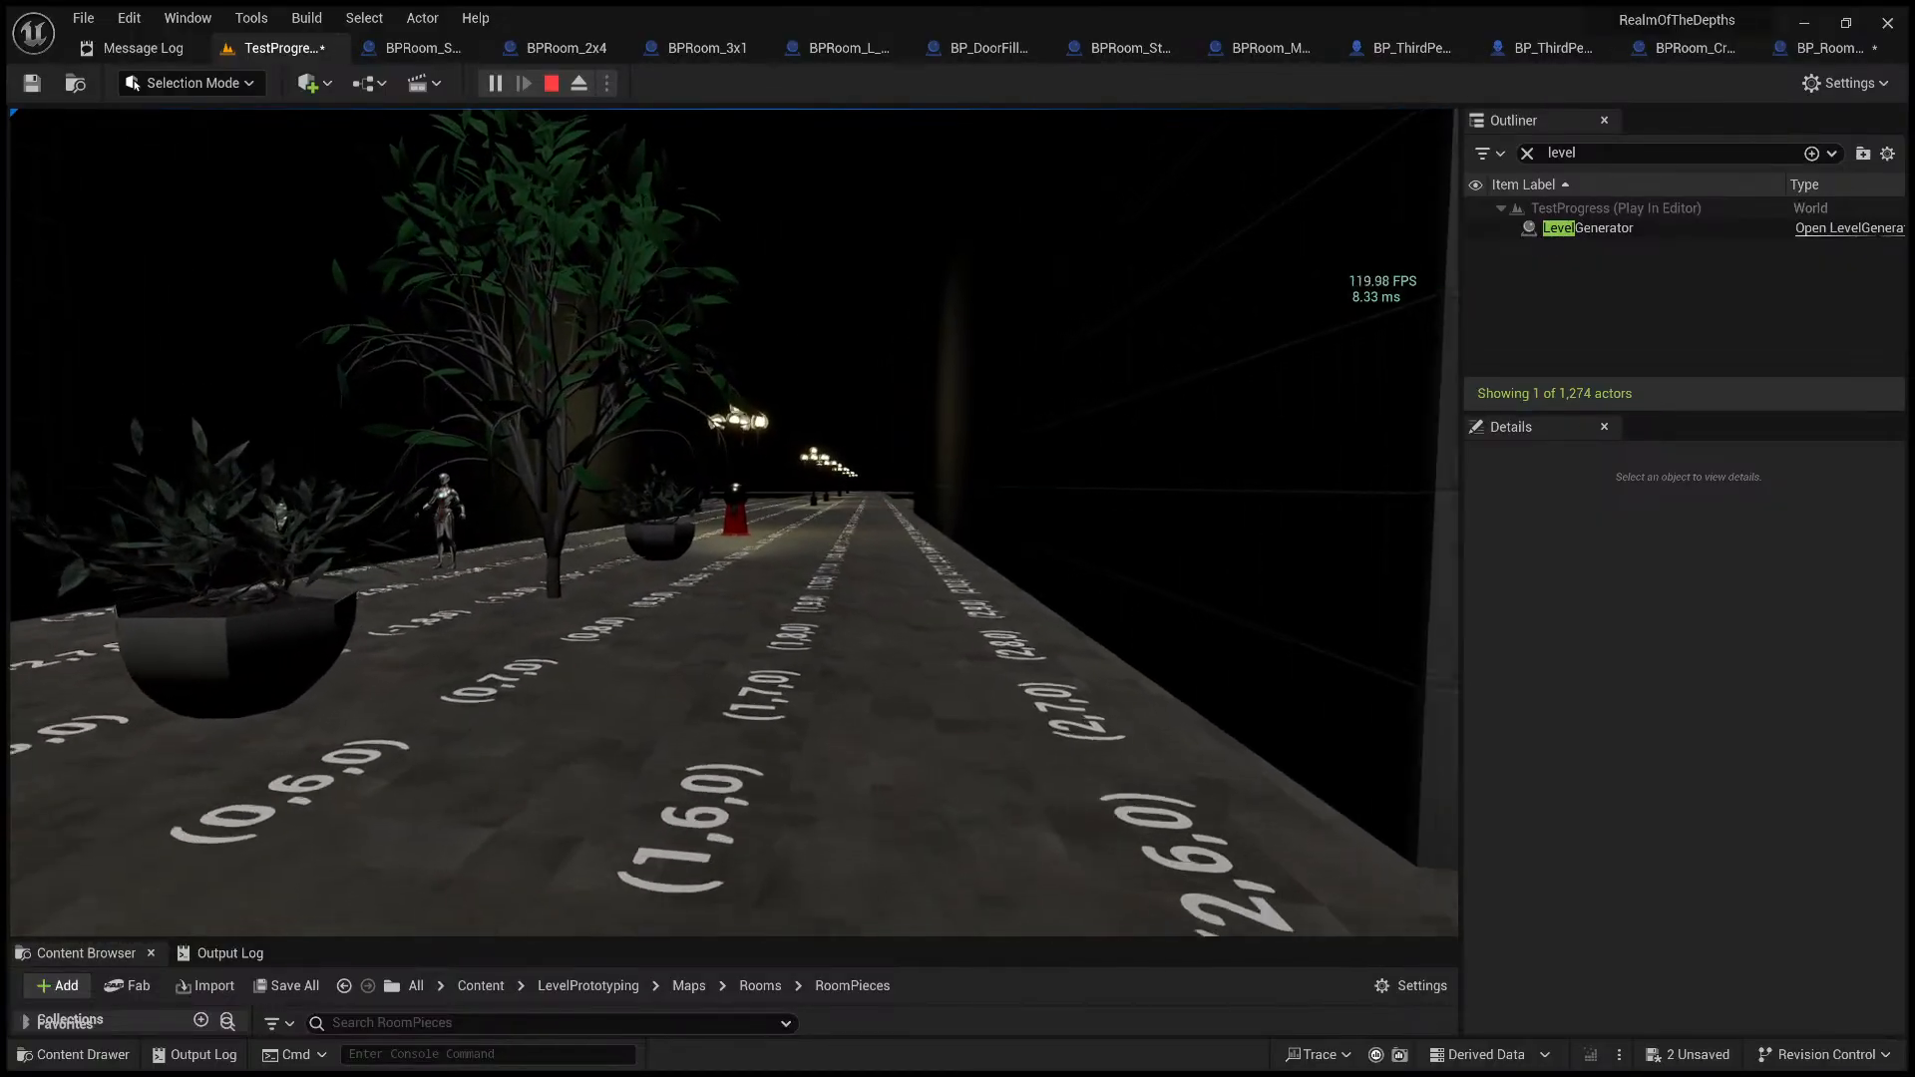
key("w")
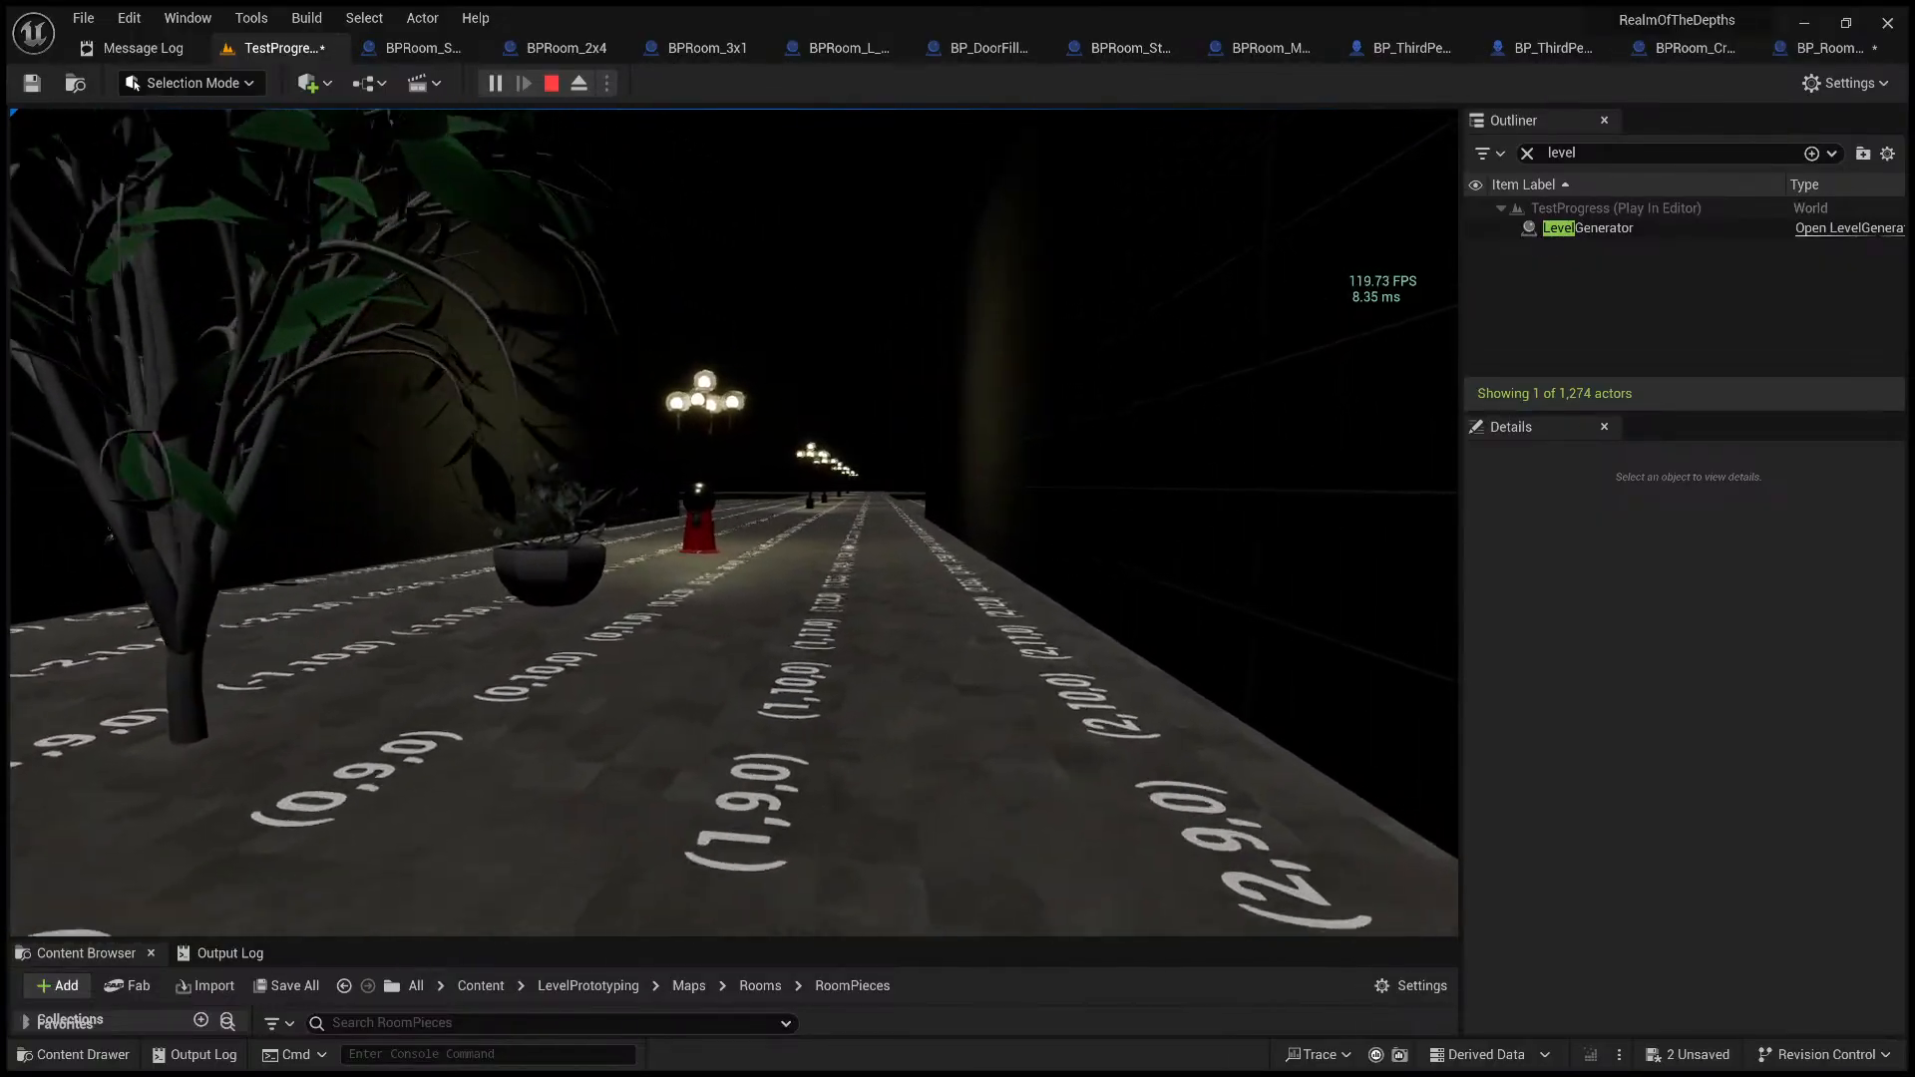
key("w")
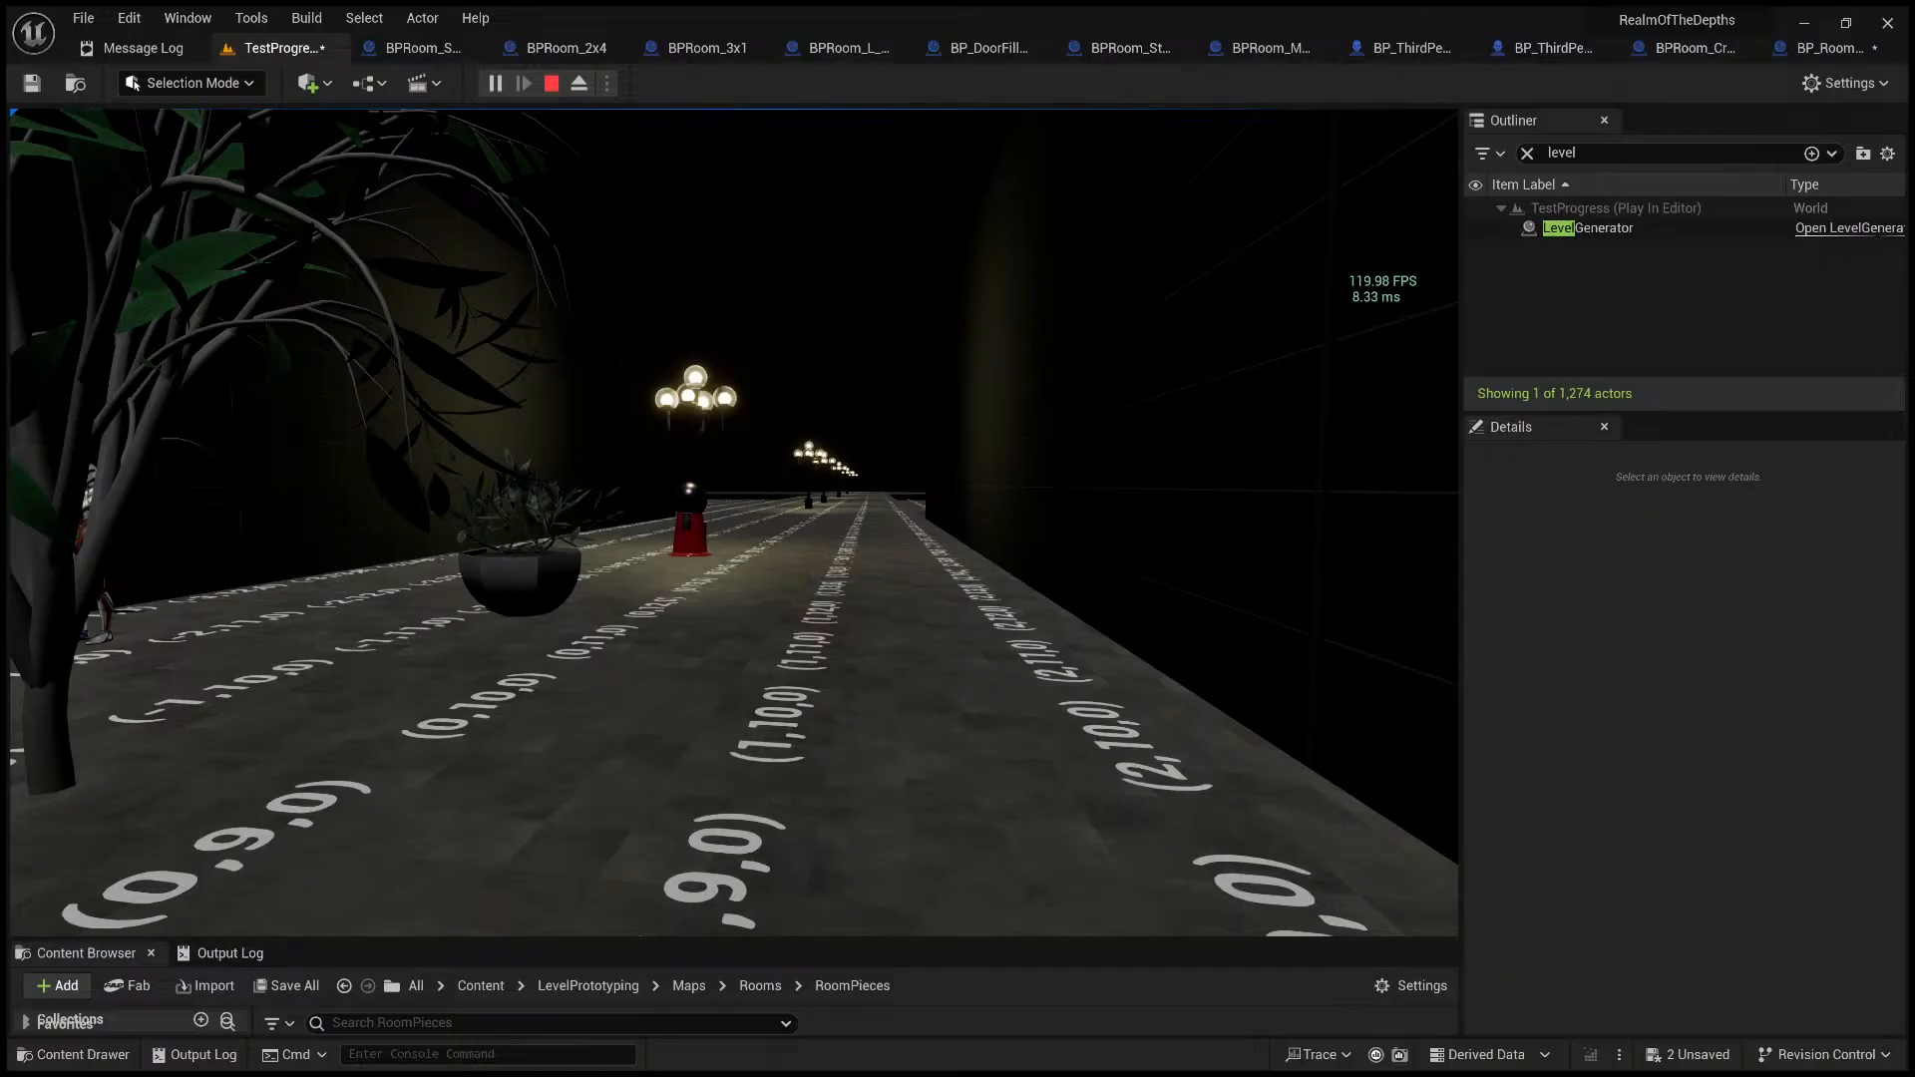
key("w")
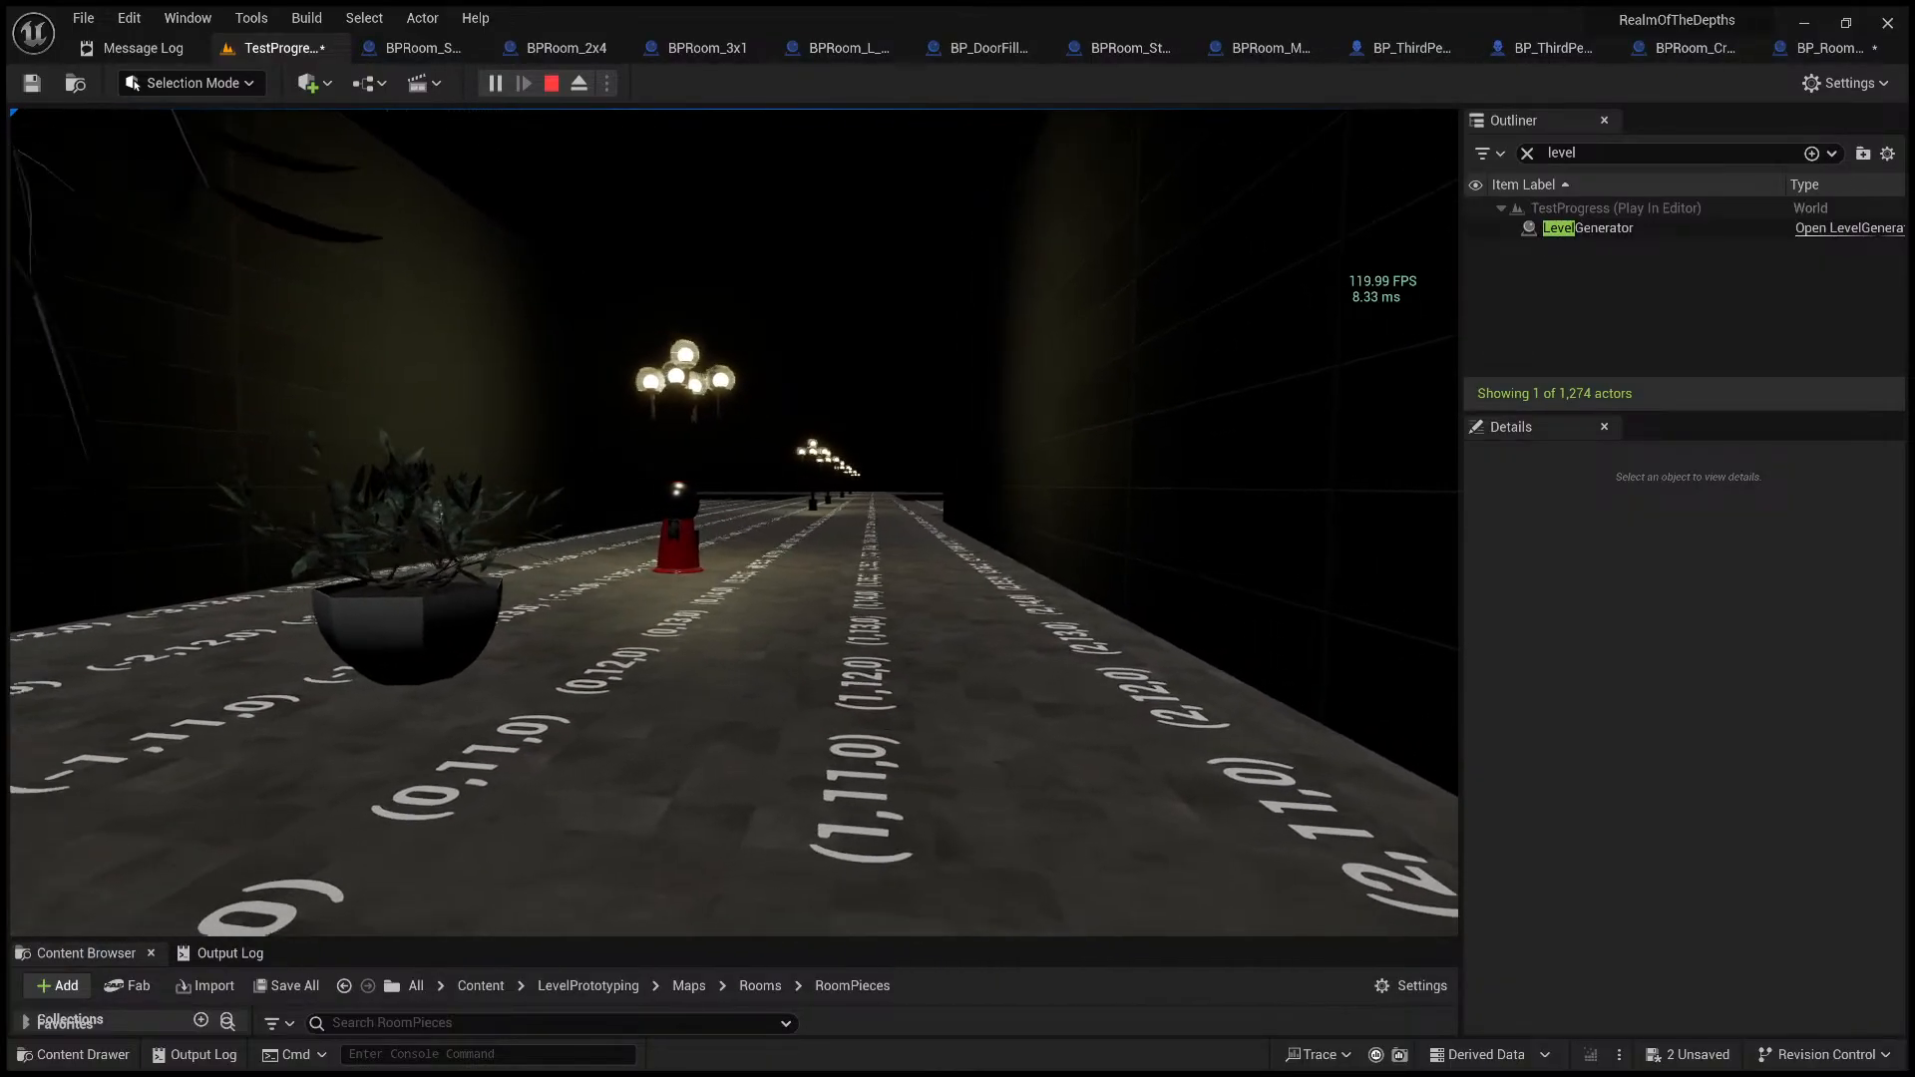
- Return to the hallway entrance during play and examine the outer end of the wall beside the open grid floor
key("s")
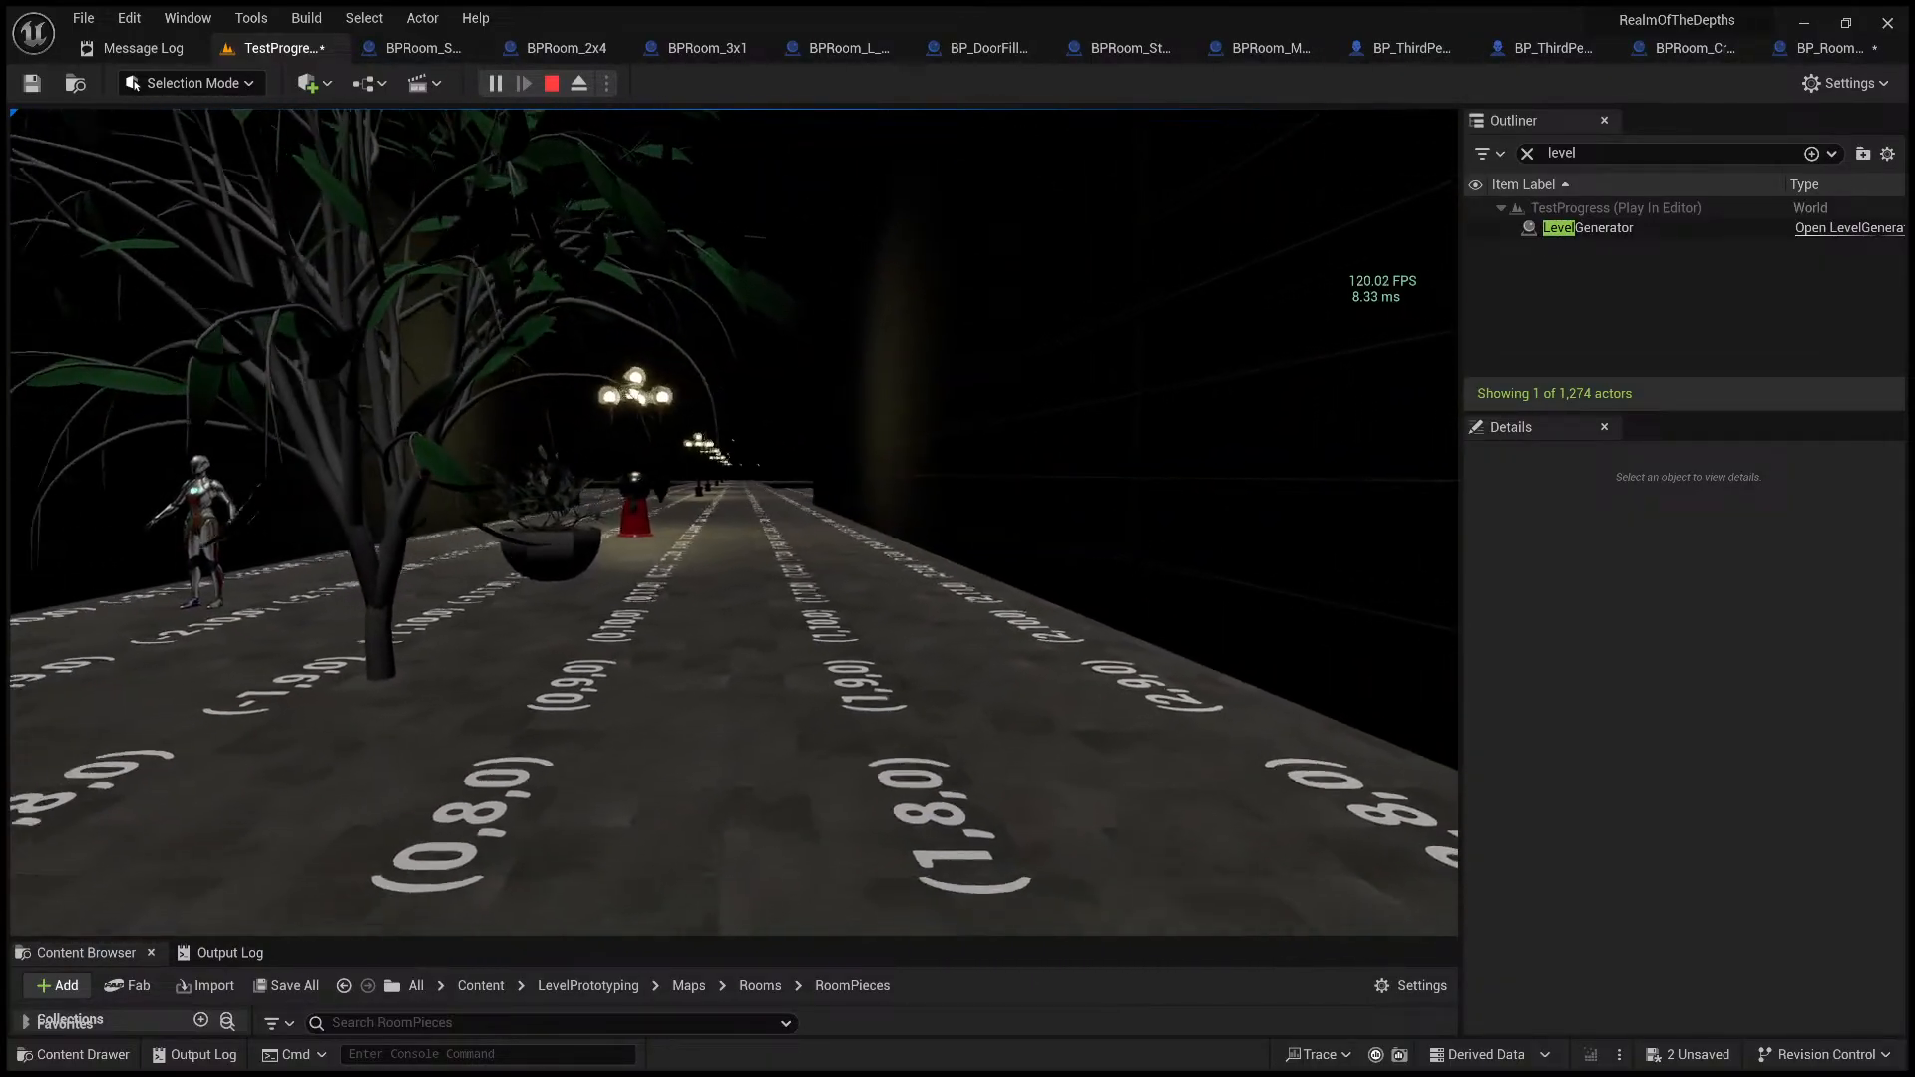
key("s")
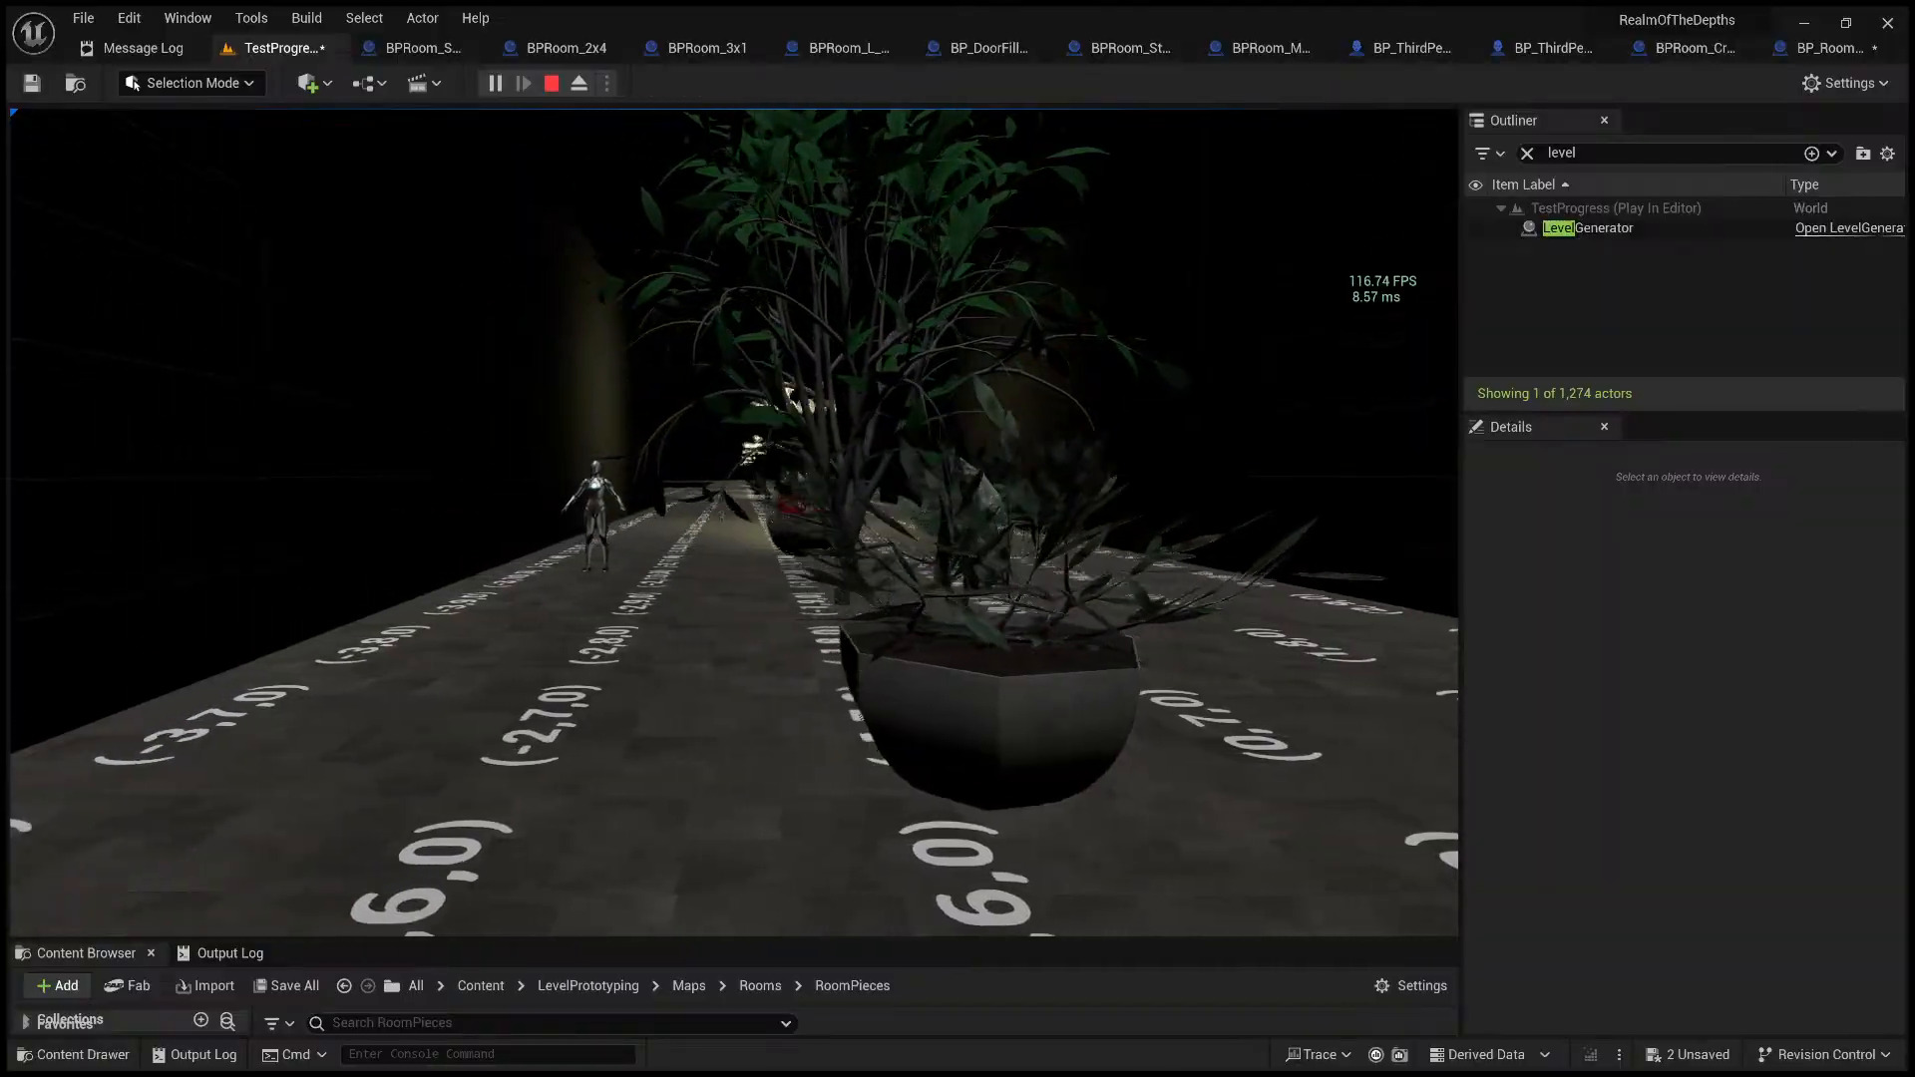
key("d")
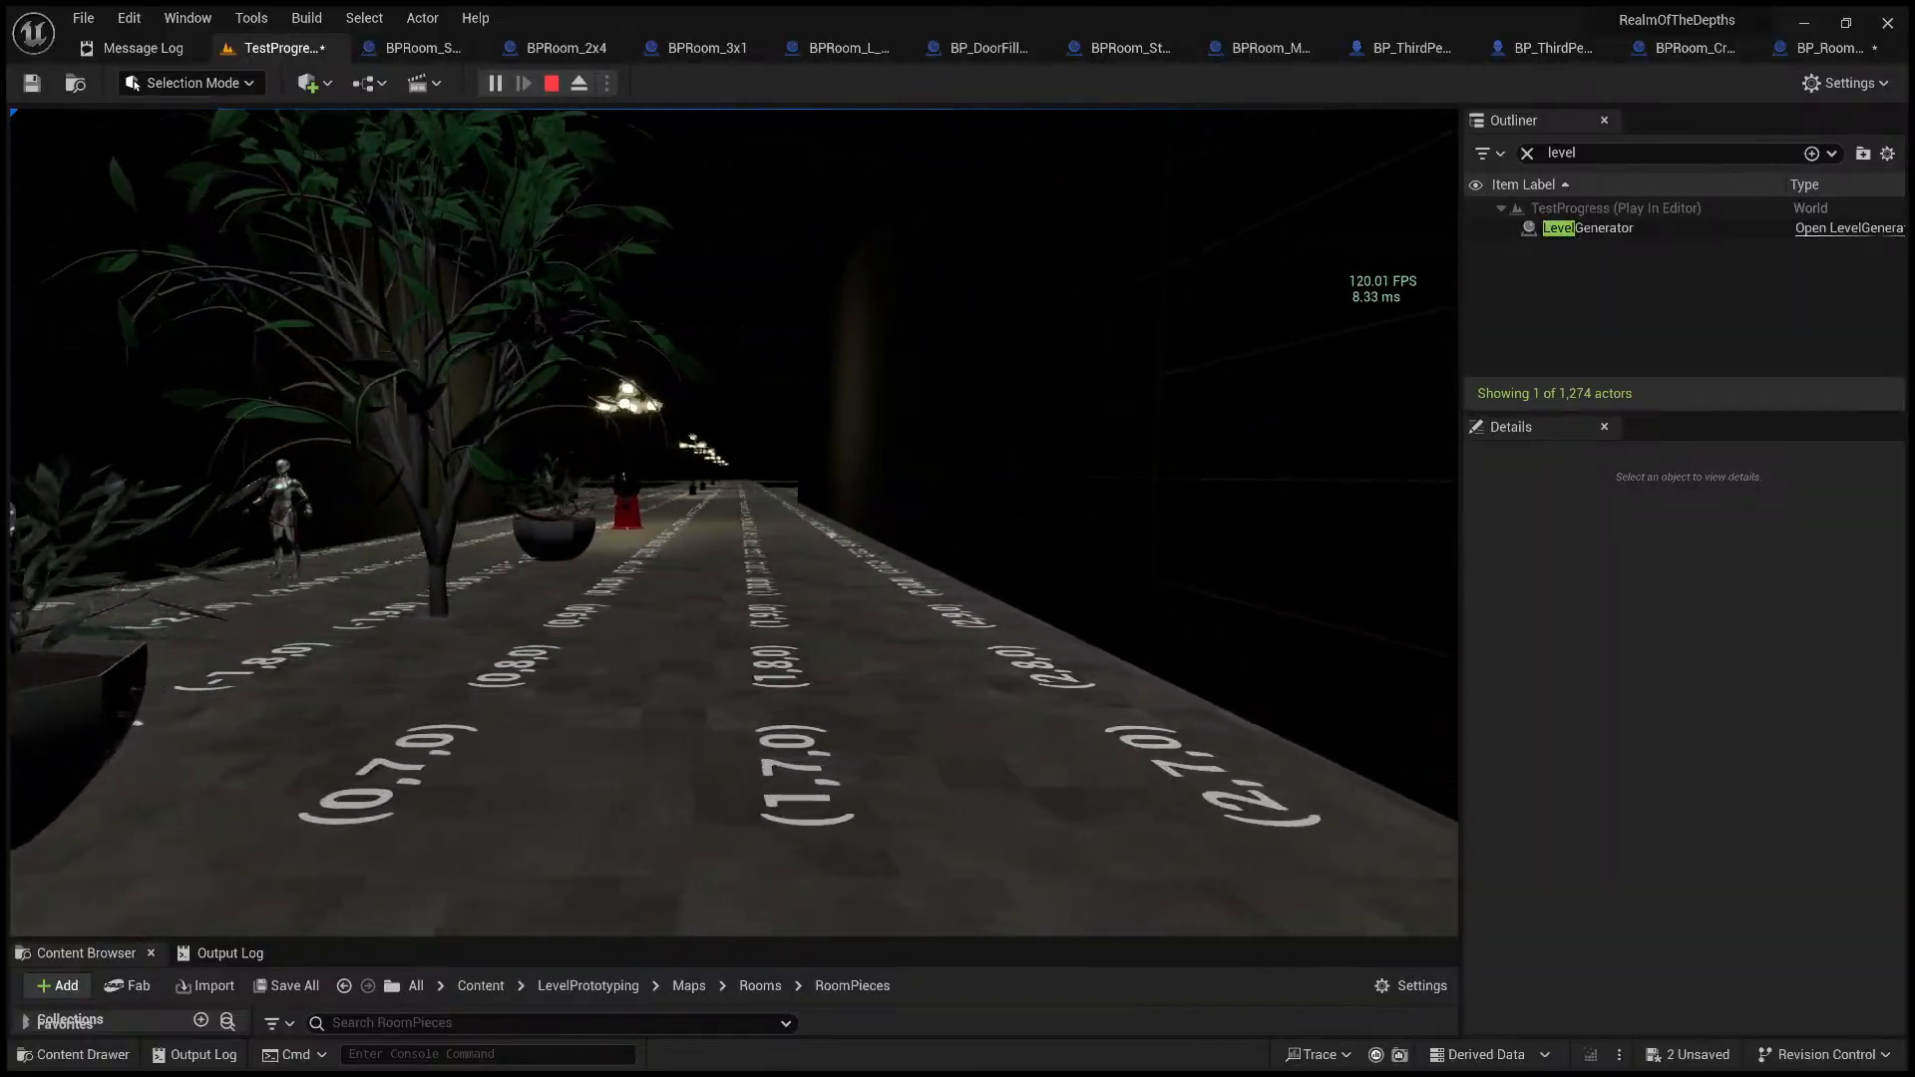
key("d")
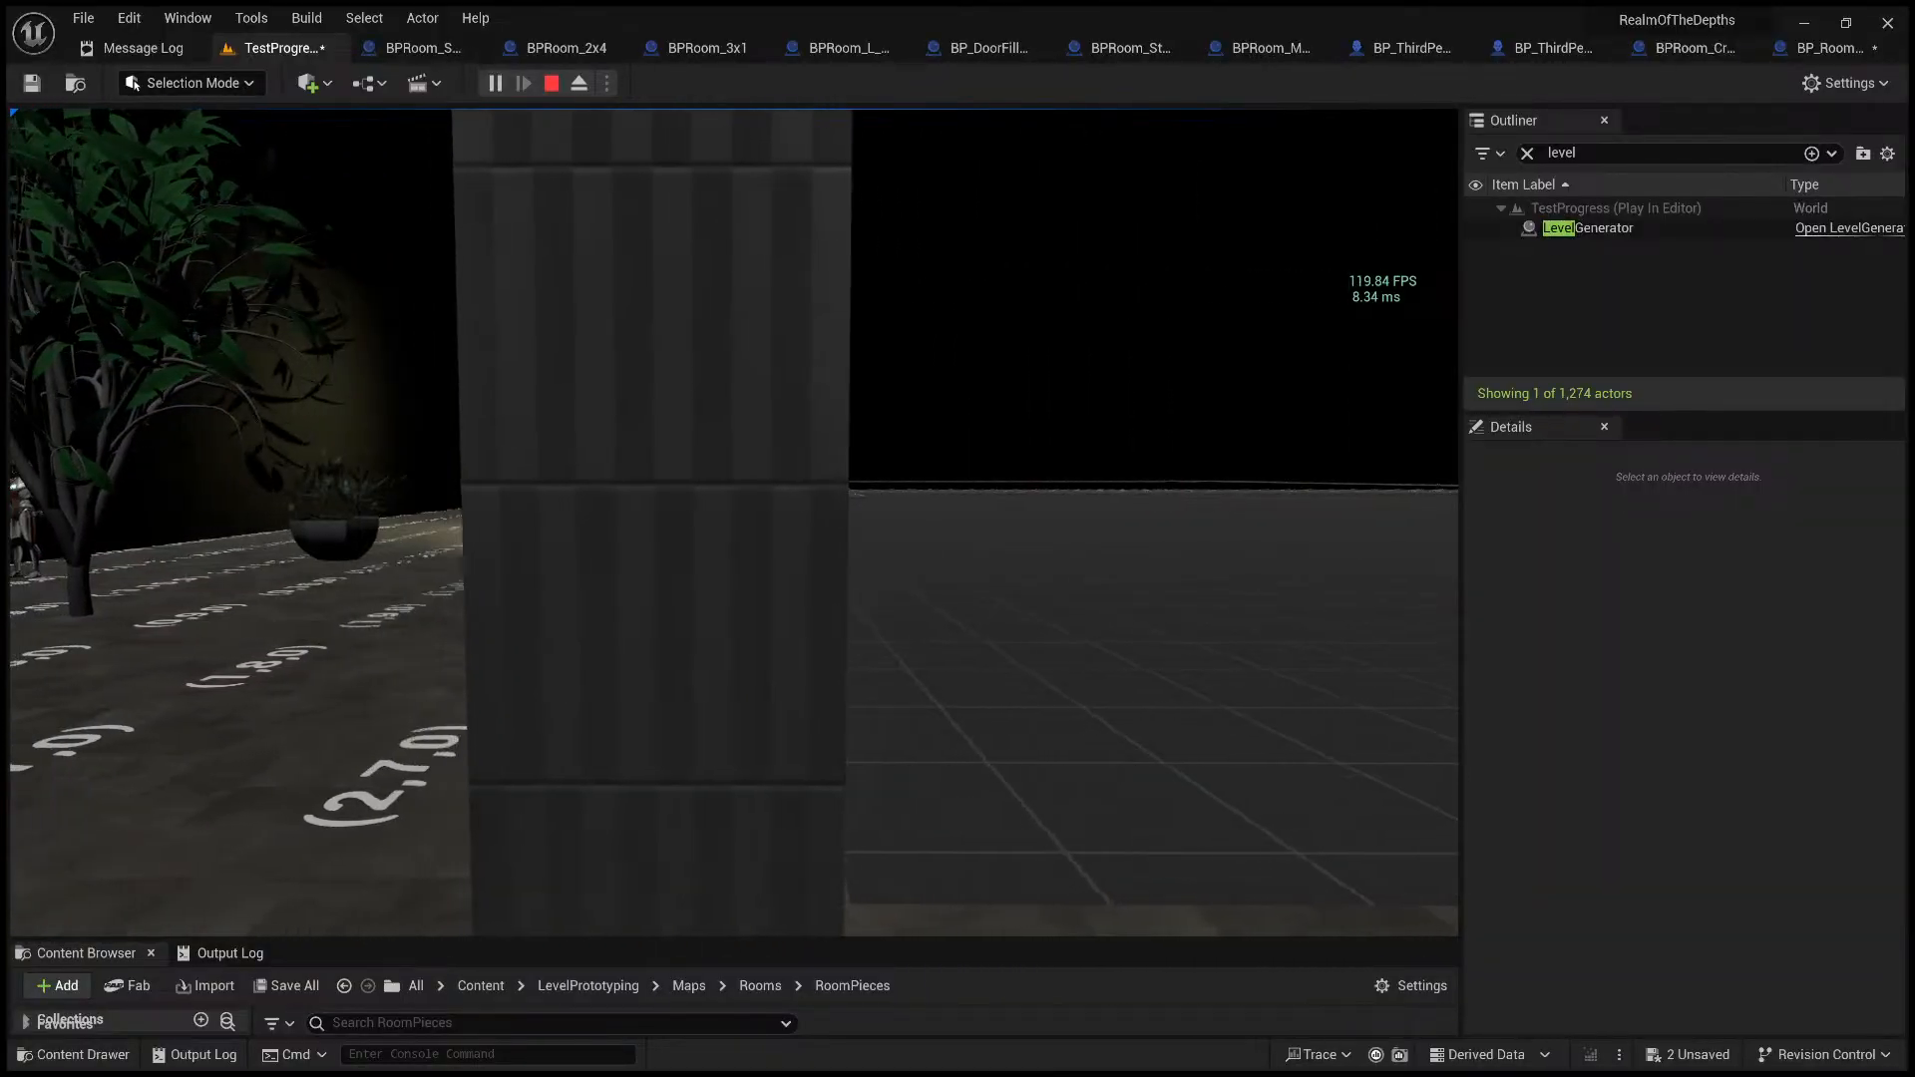
key("s")
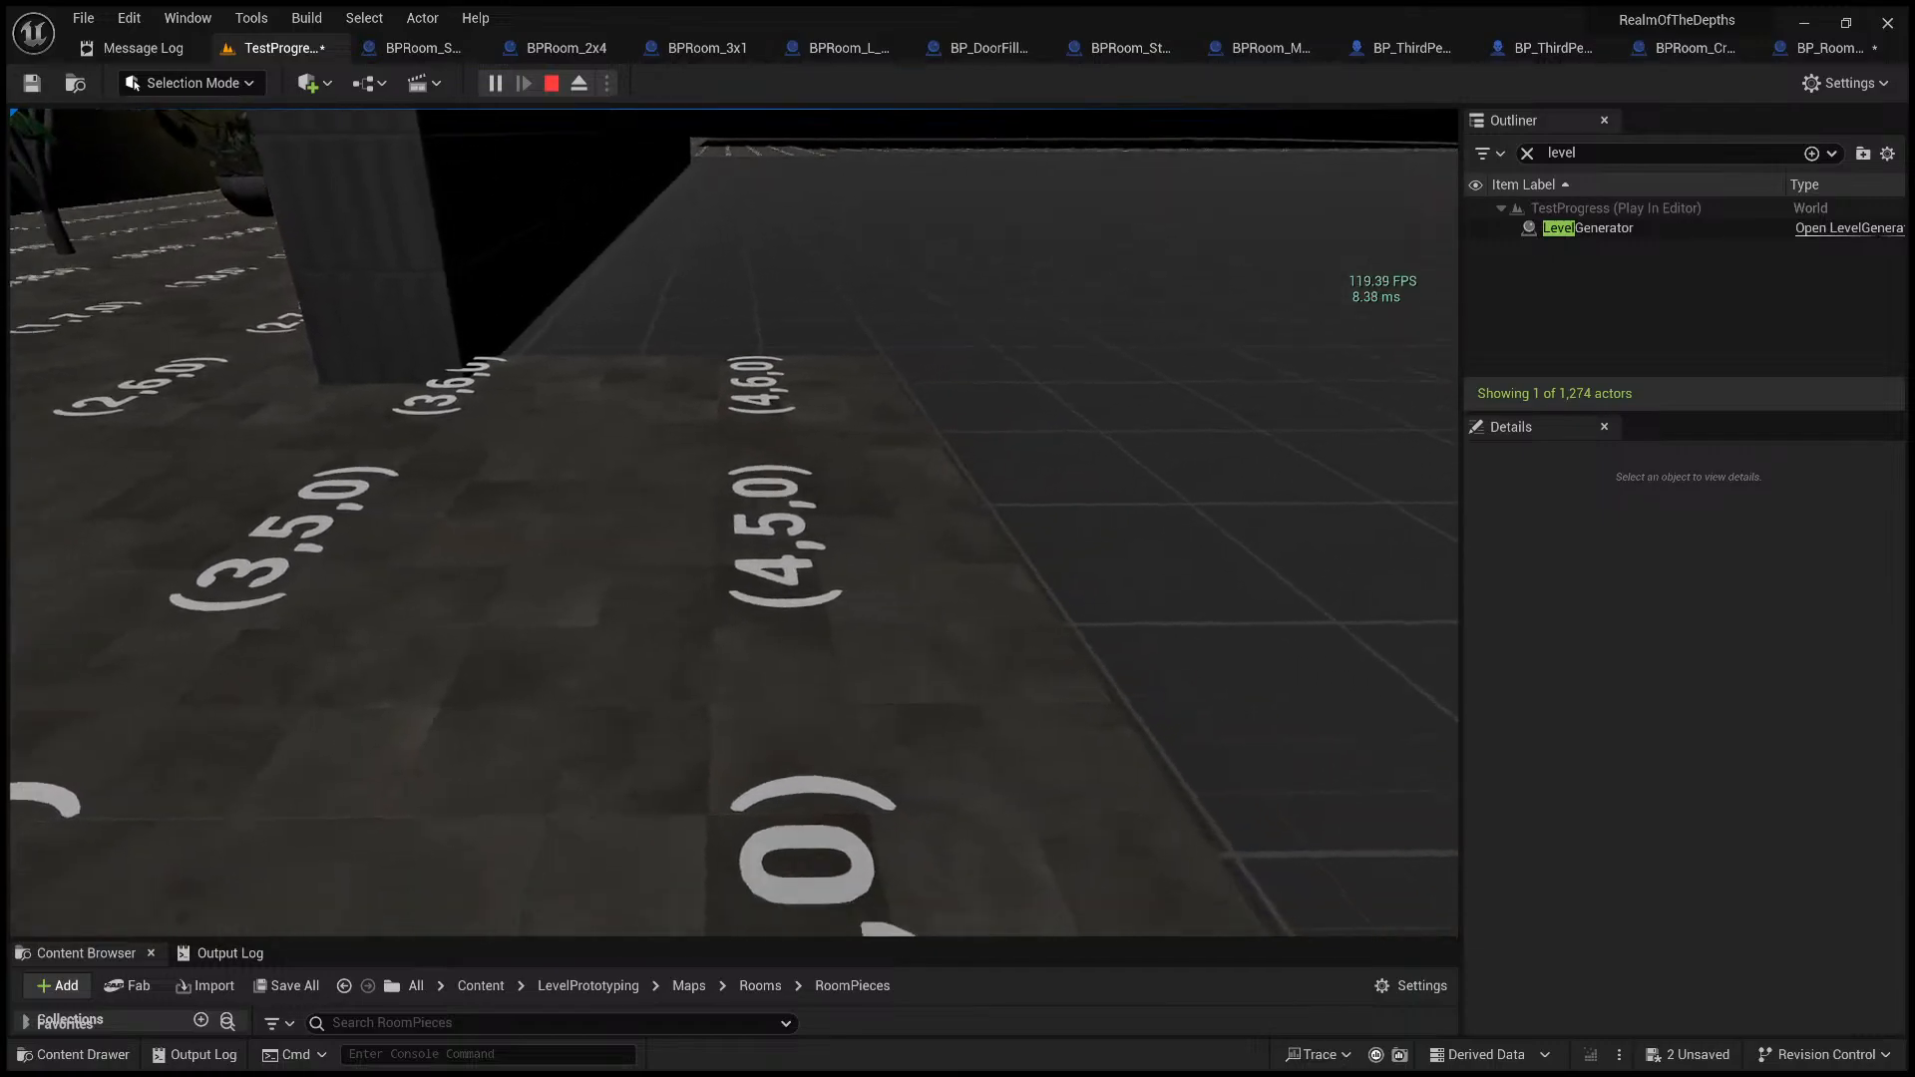
key("s")
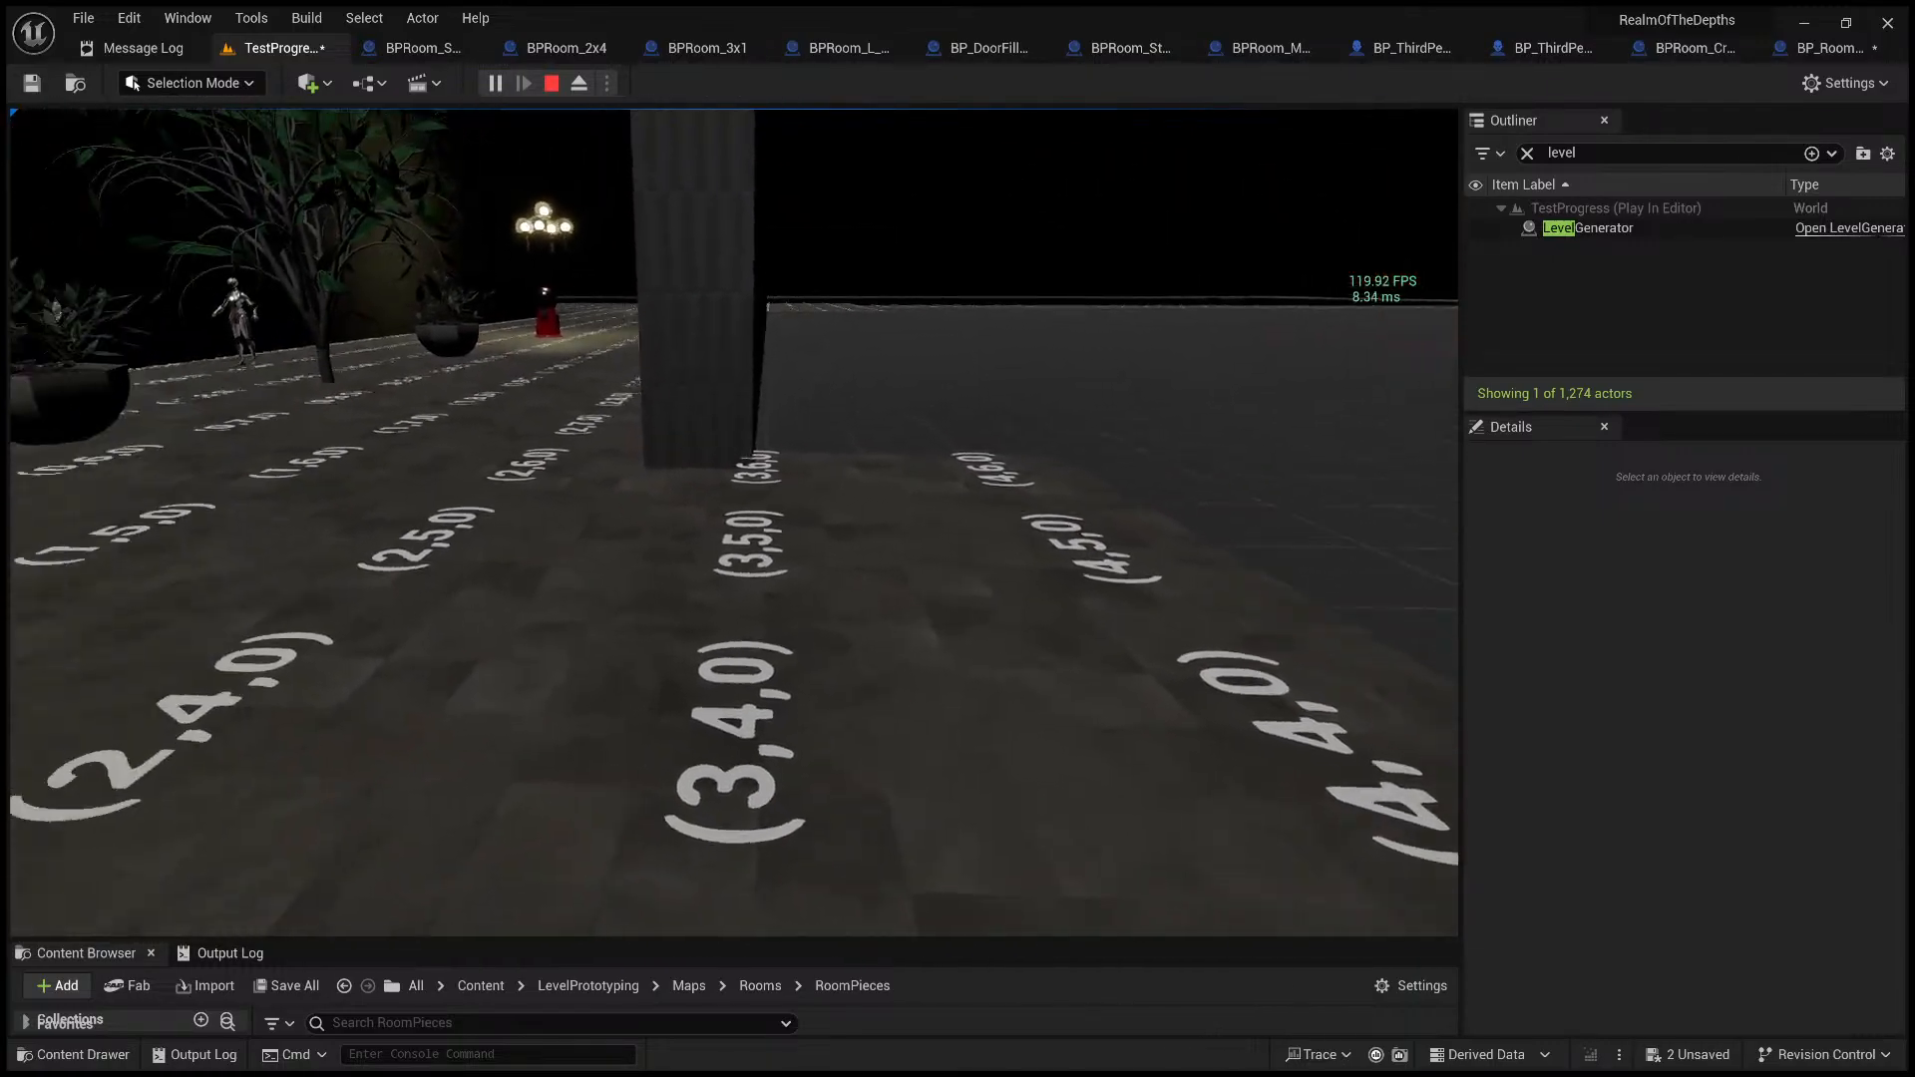
key("a")
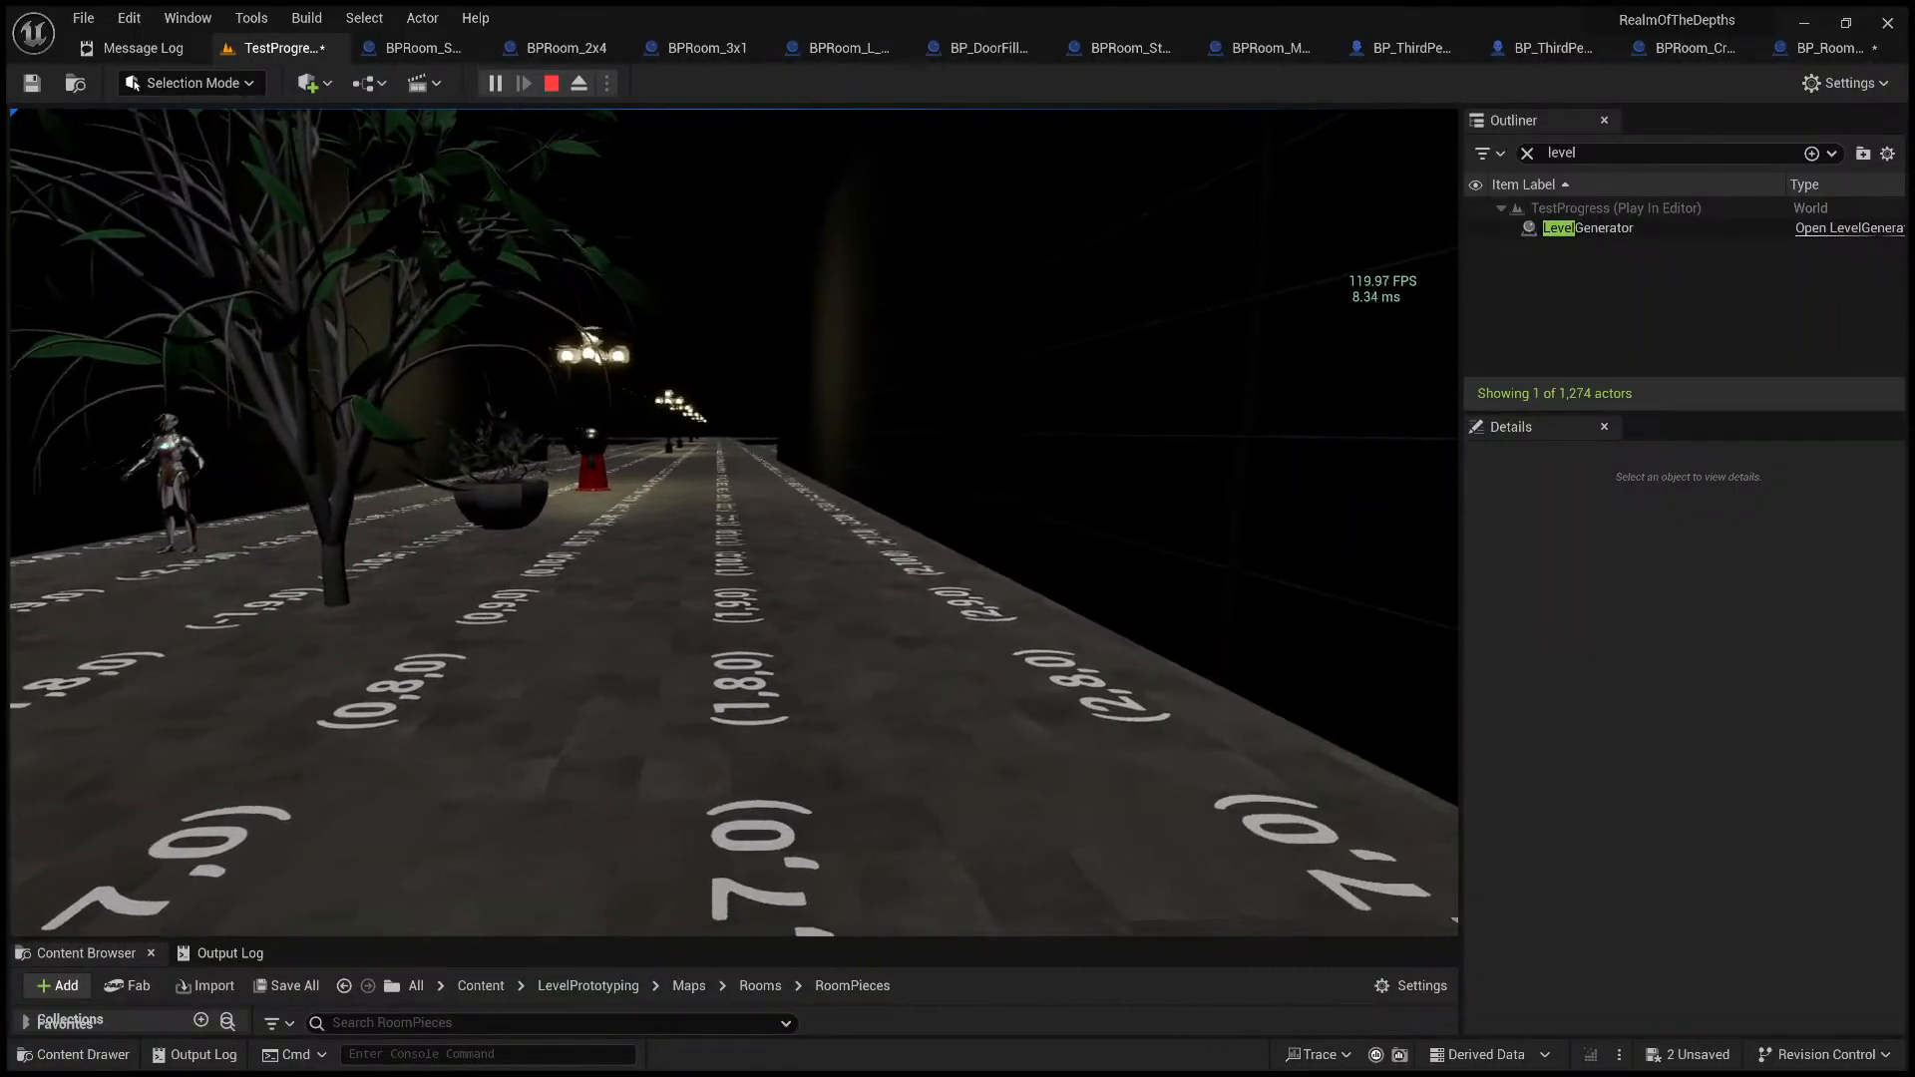
- Walk around the planters, tree and robot figure to examine the hallway decorations during play
key("w")
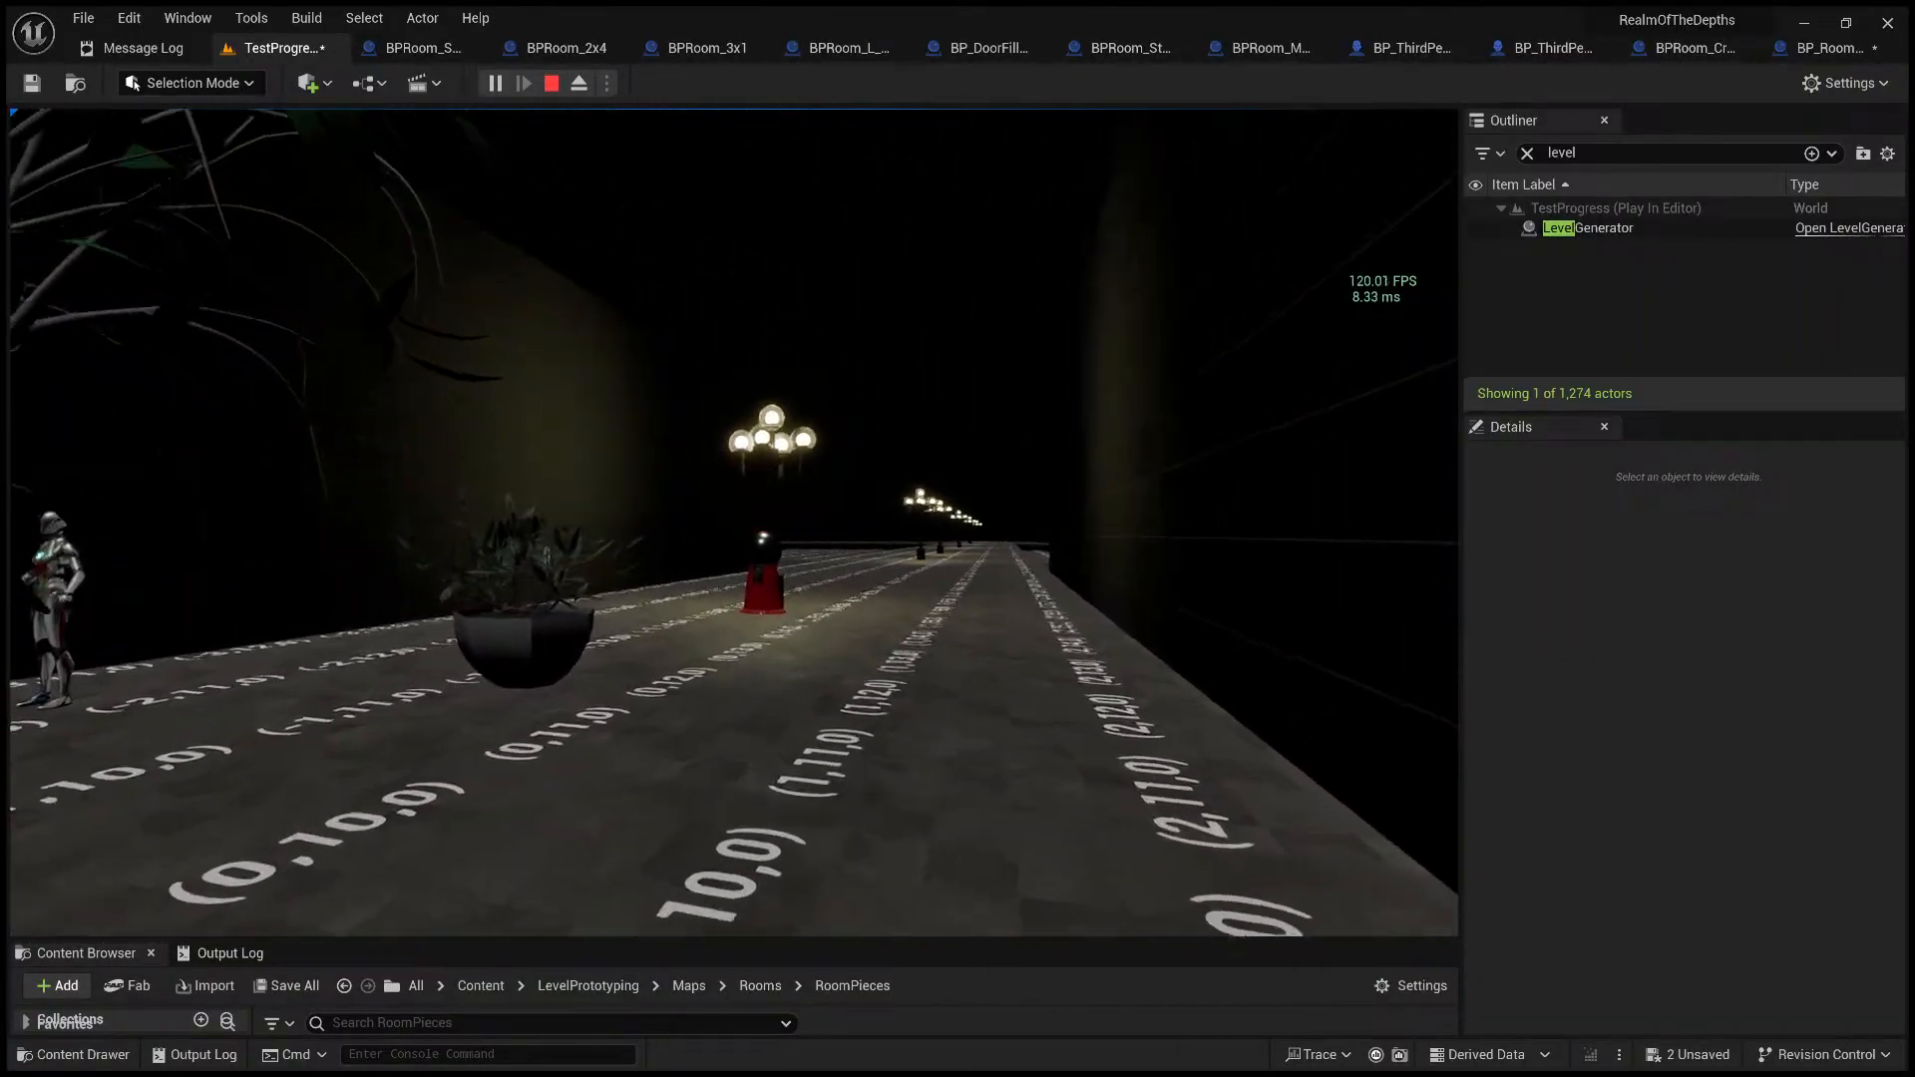
key("s")
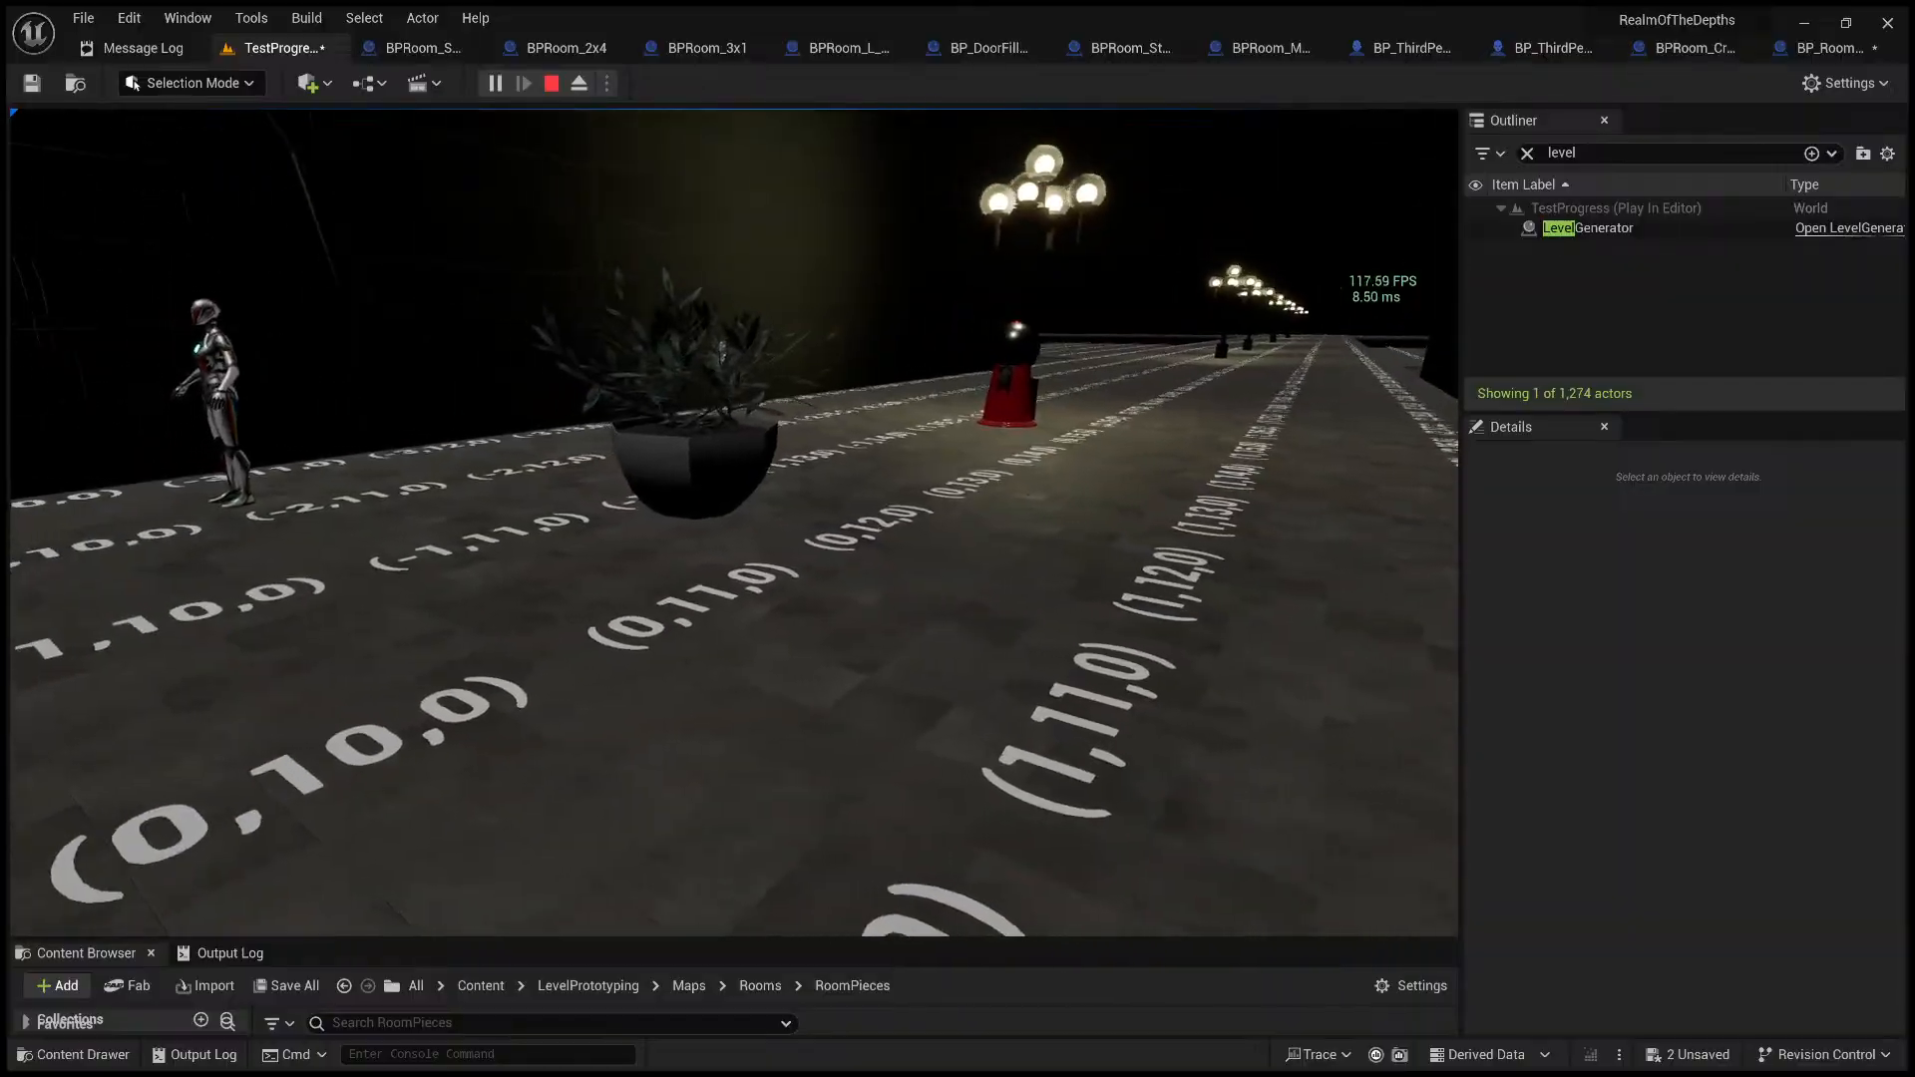
key("a")
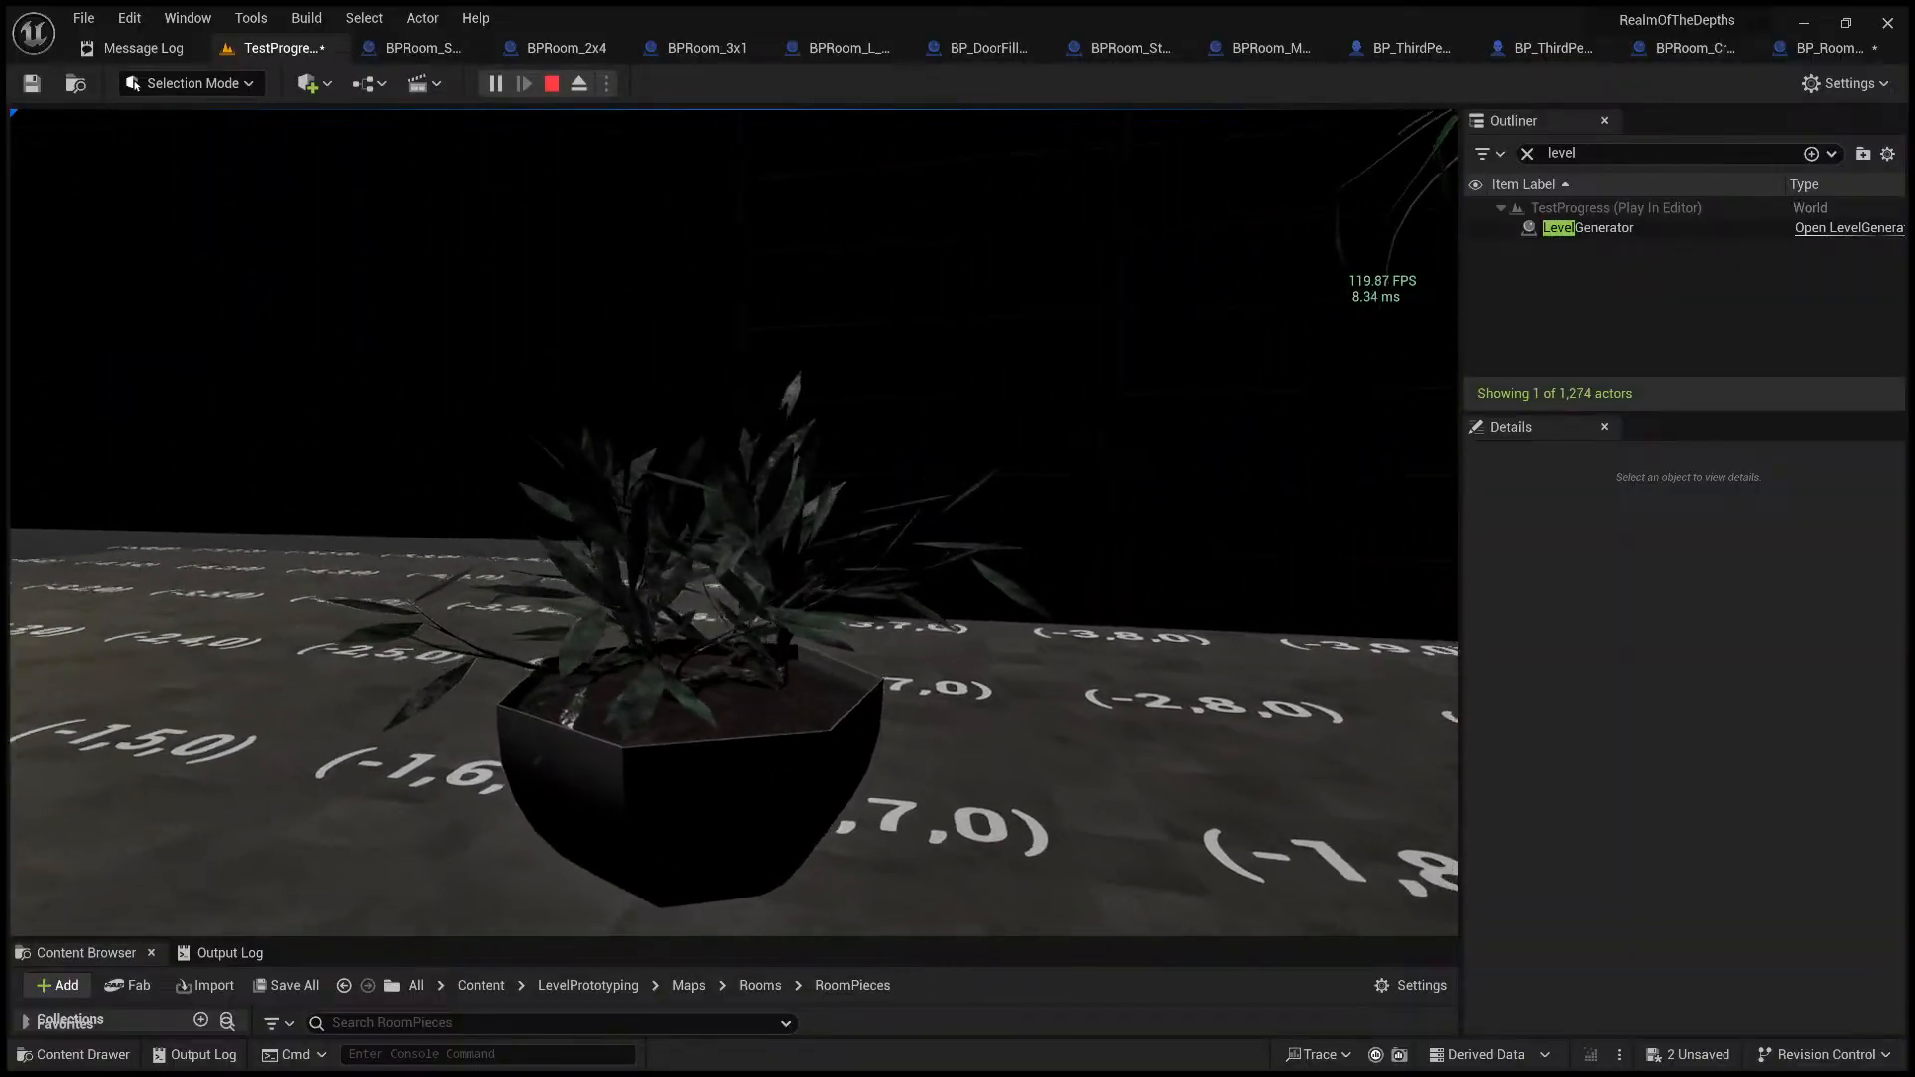
key("a")
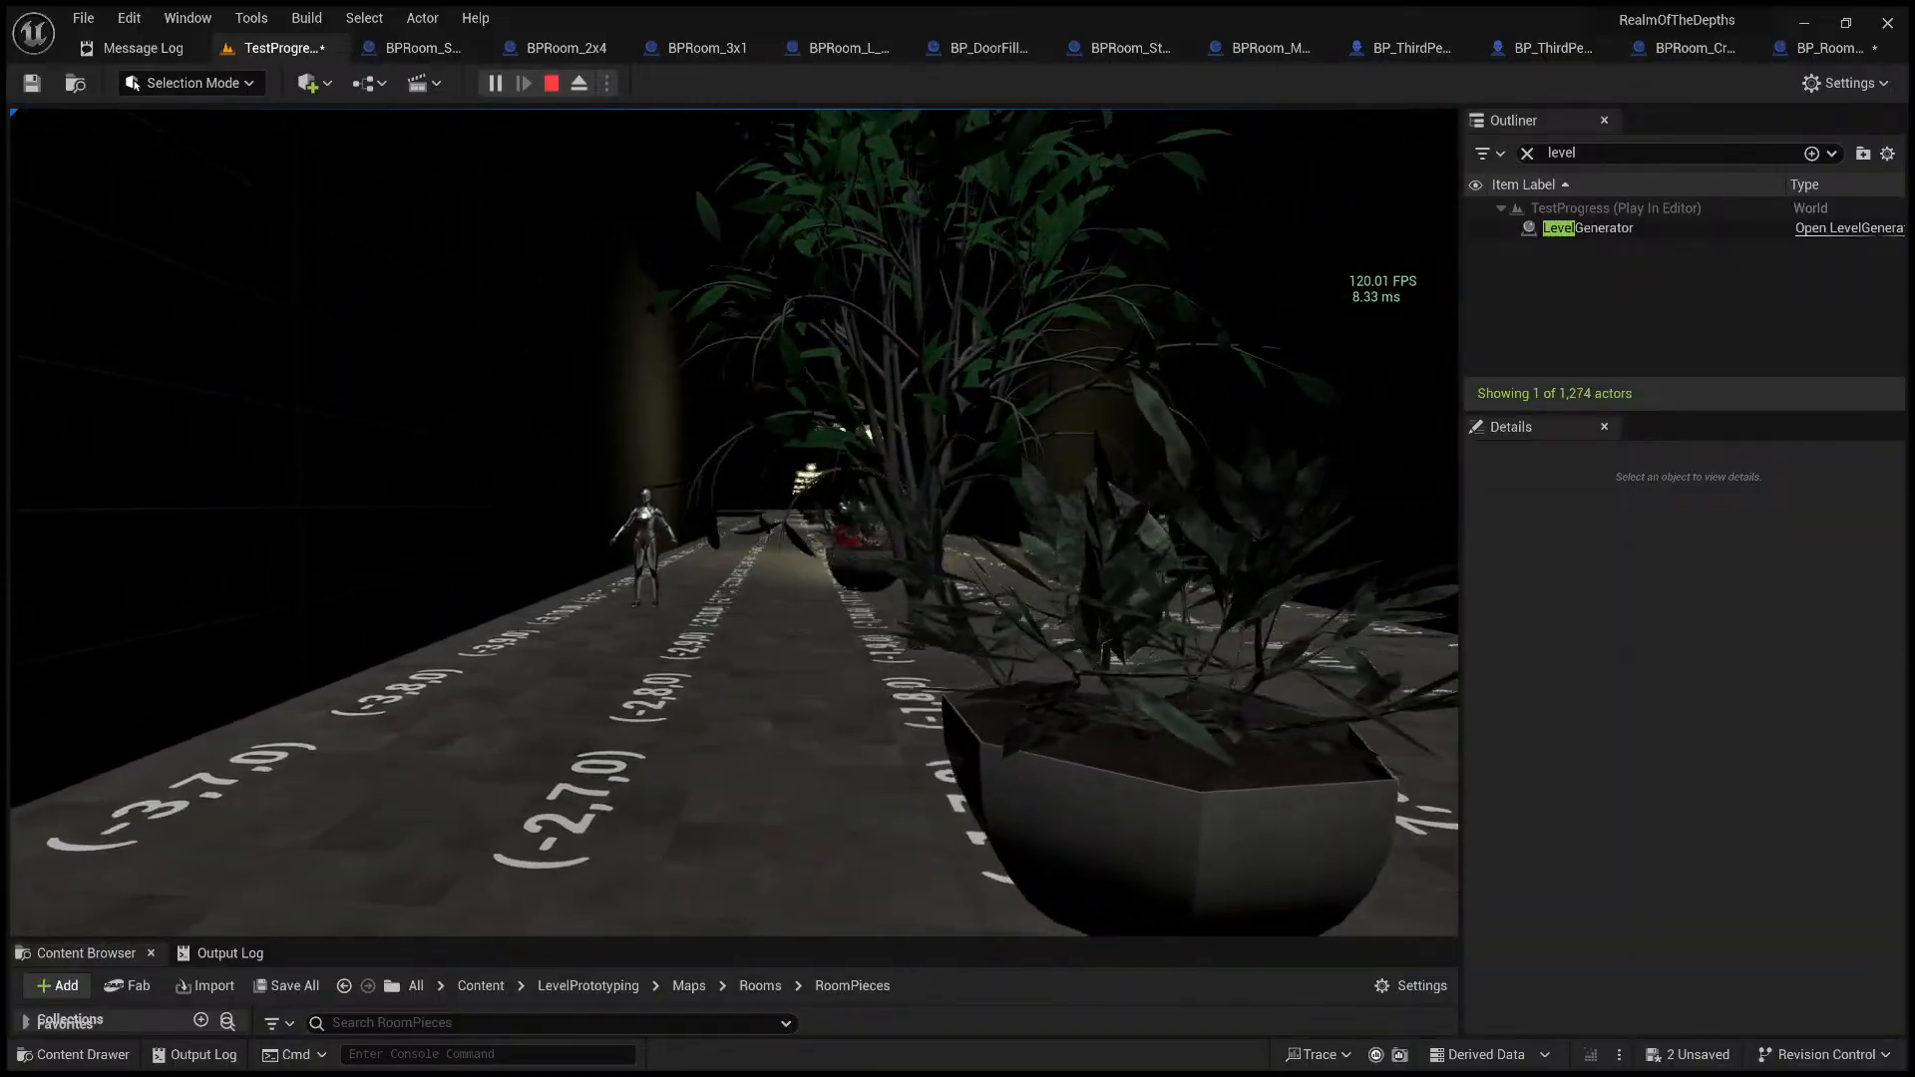
key("w")
key("w")
key("s")
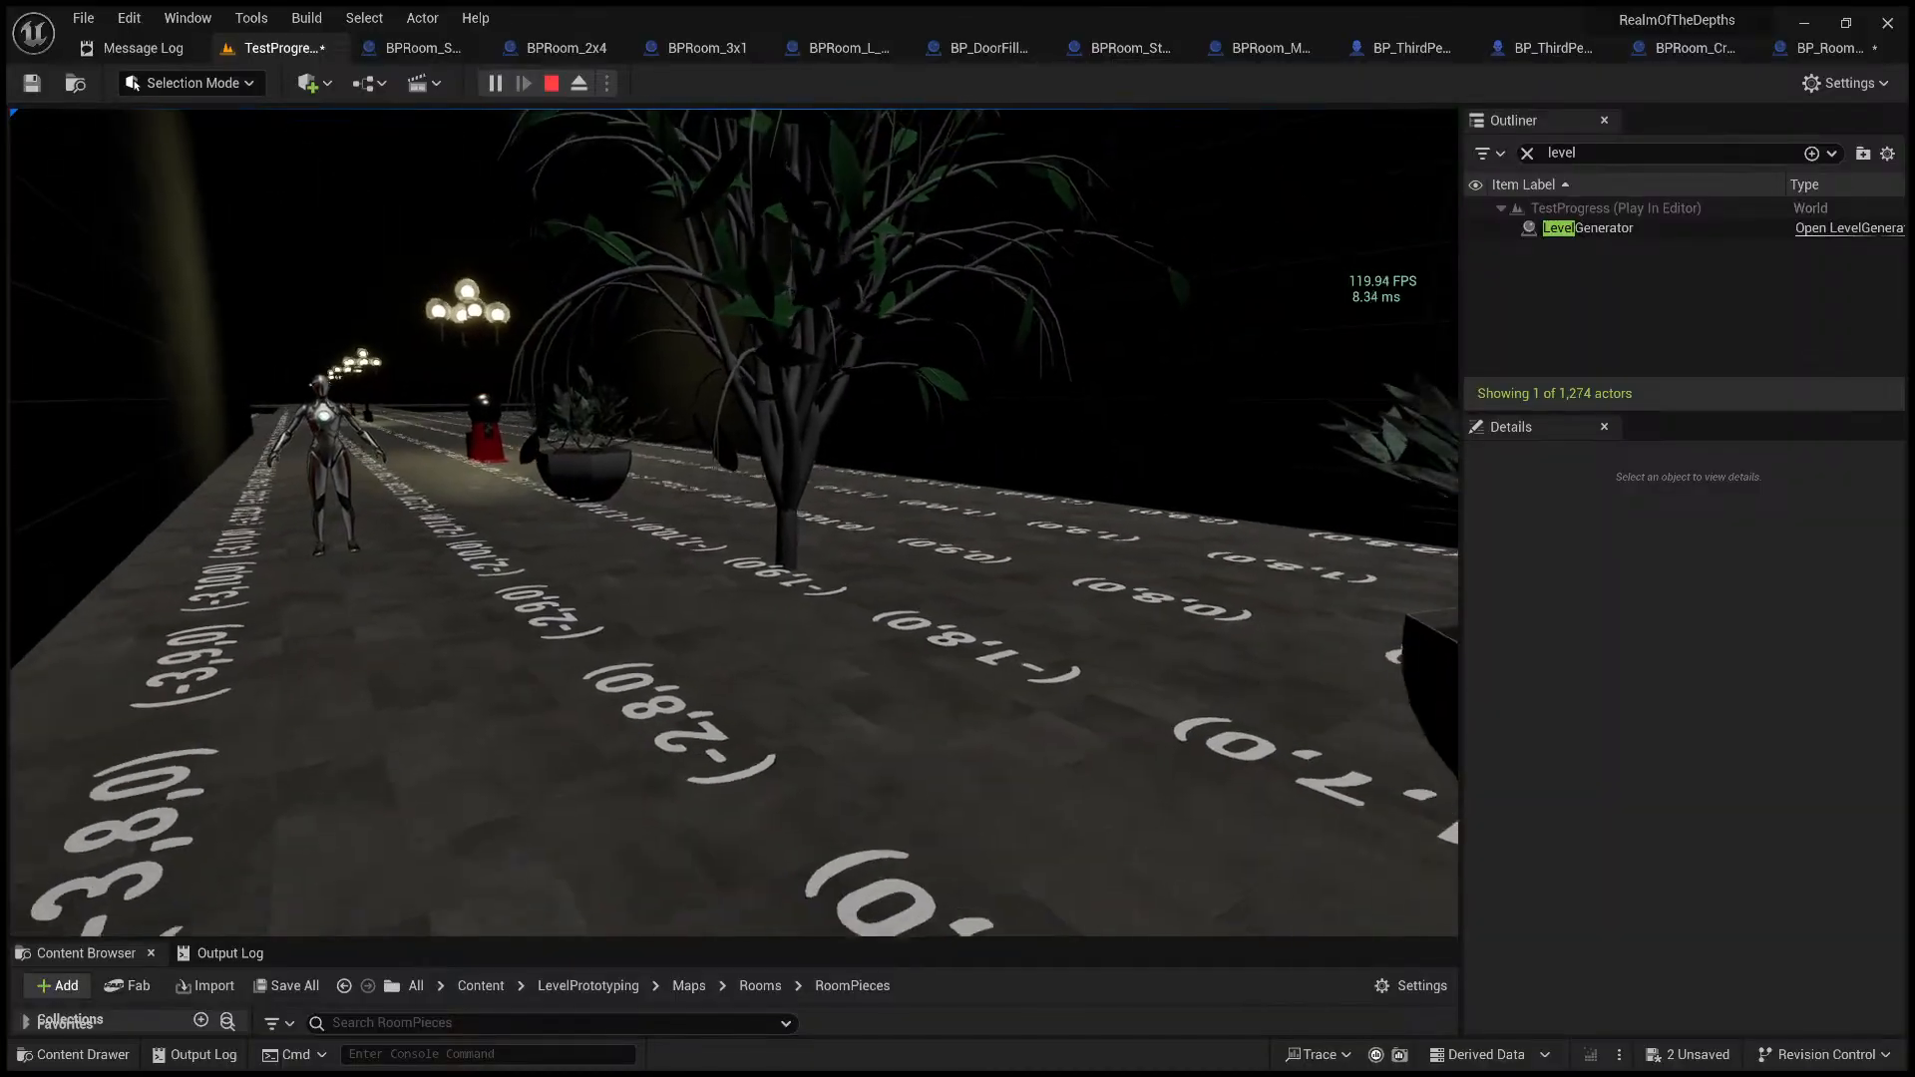
key("d")
key("w")
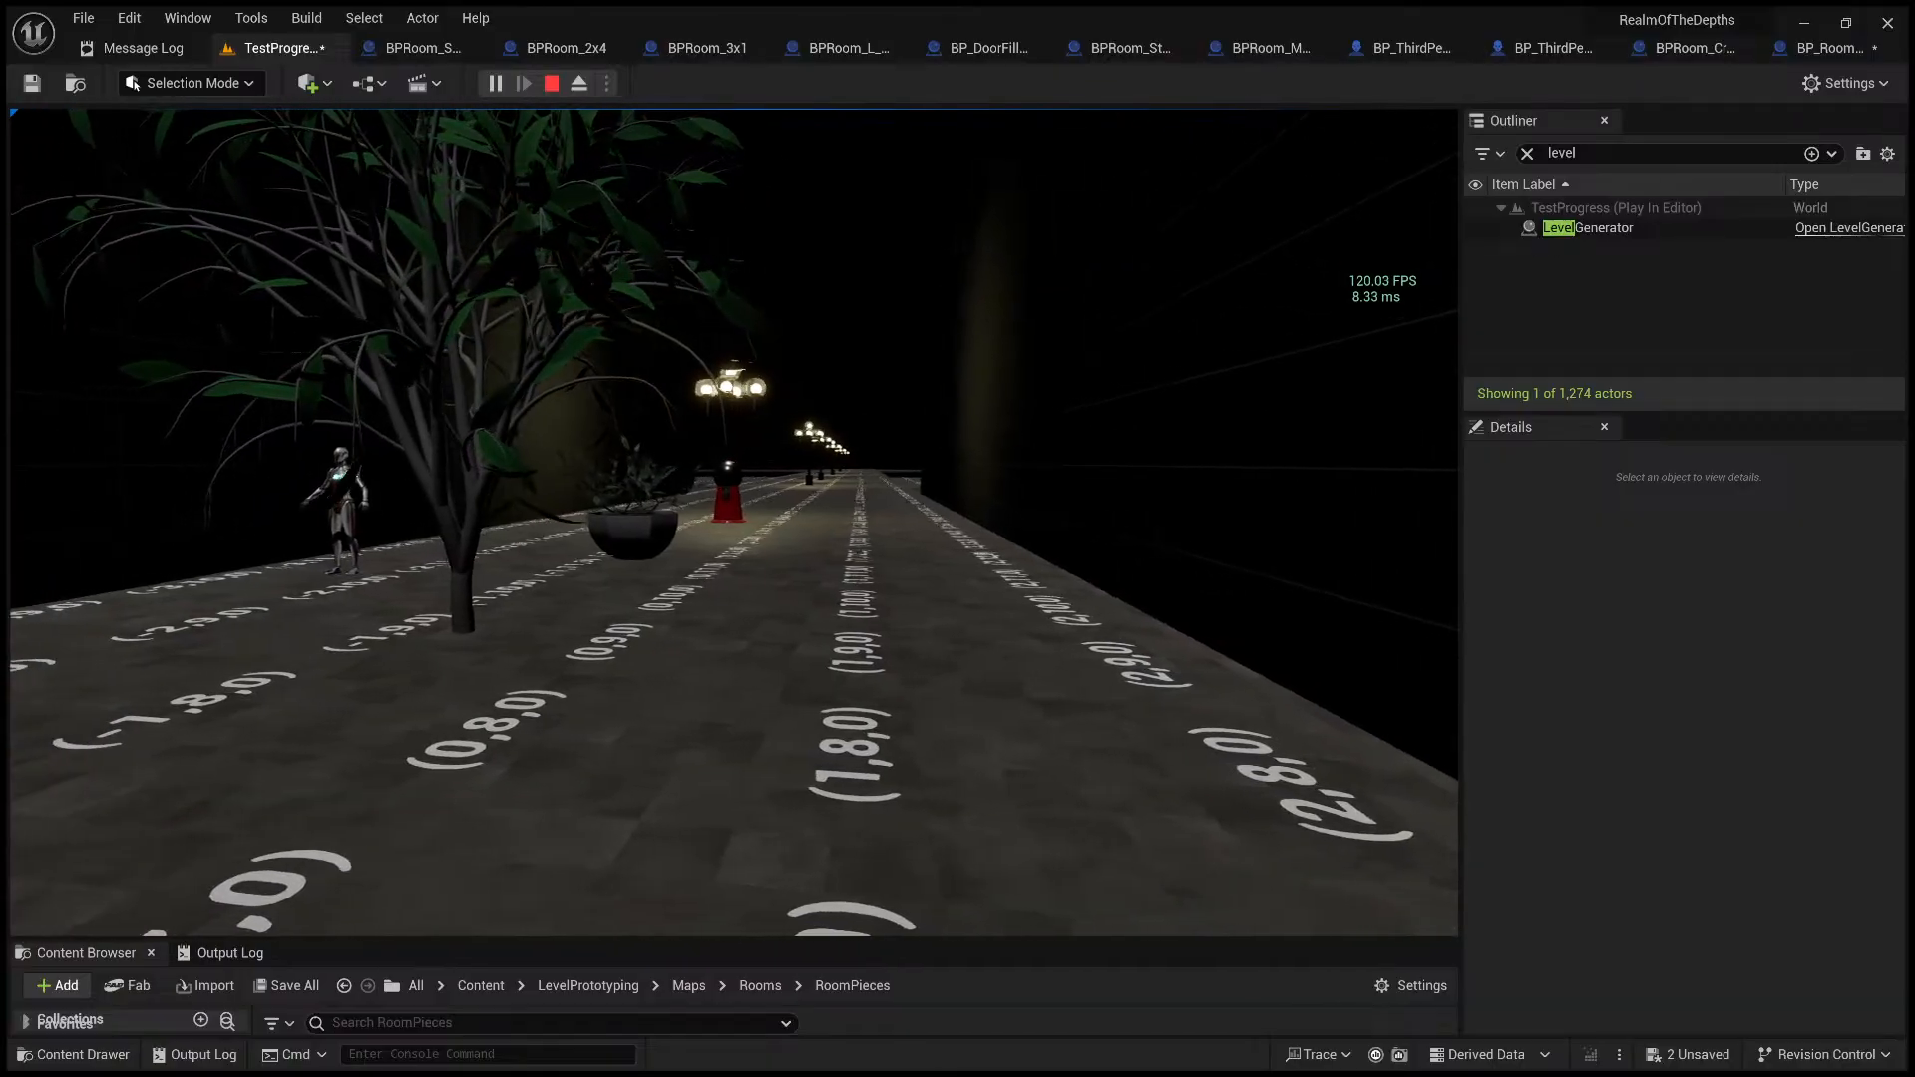
- Examine both sides of the hallway wall's end near floor tile (3,6,0) during play
key("s")
key("d")
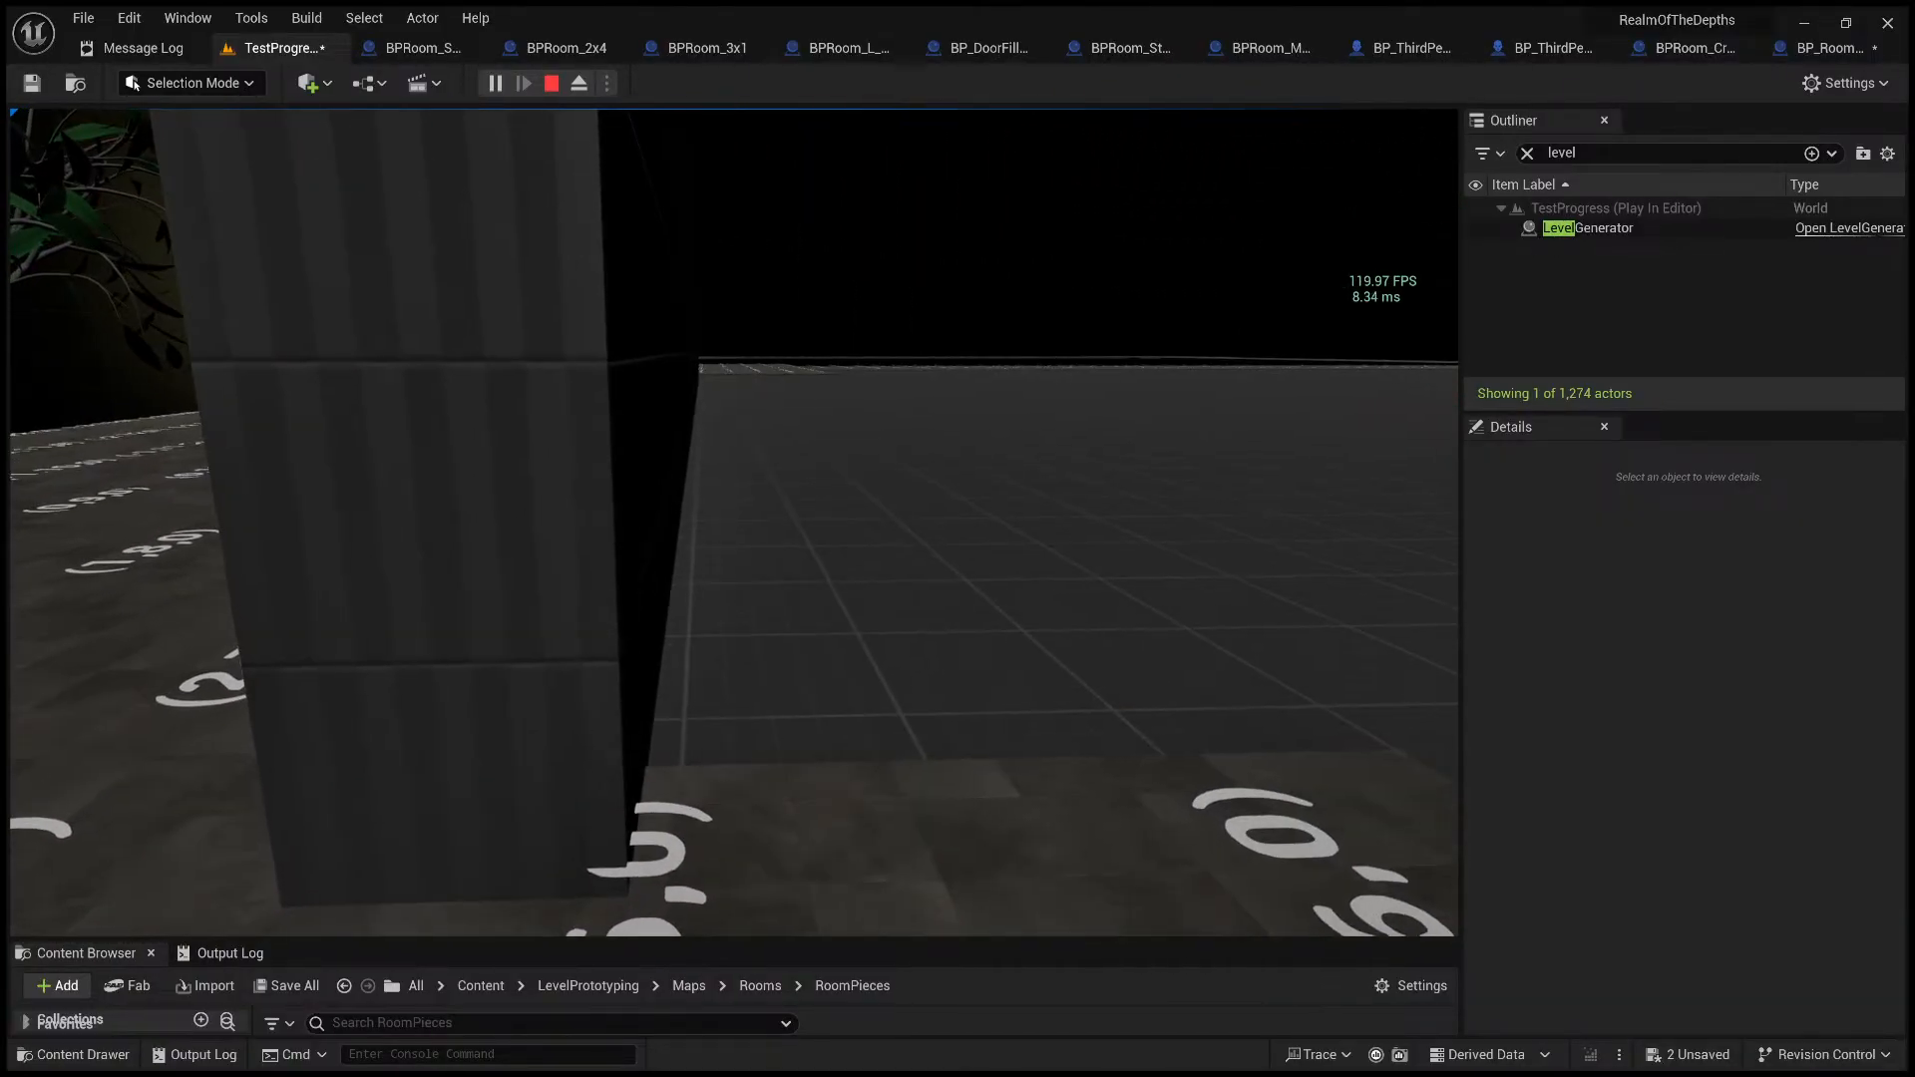
key("s")
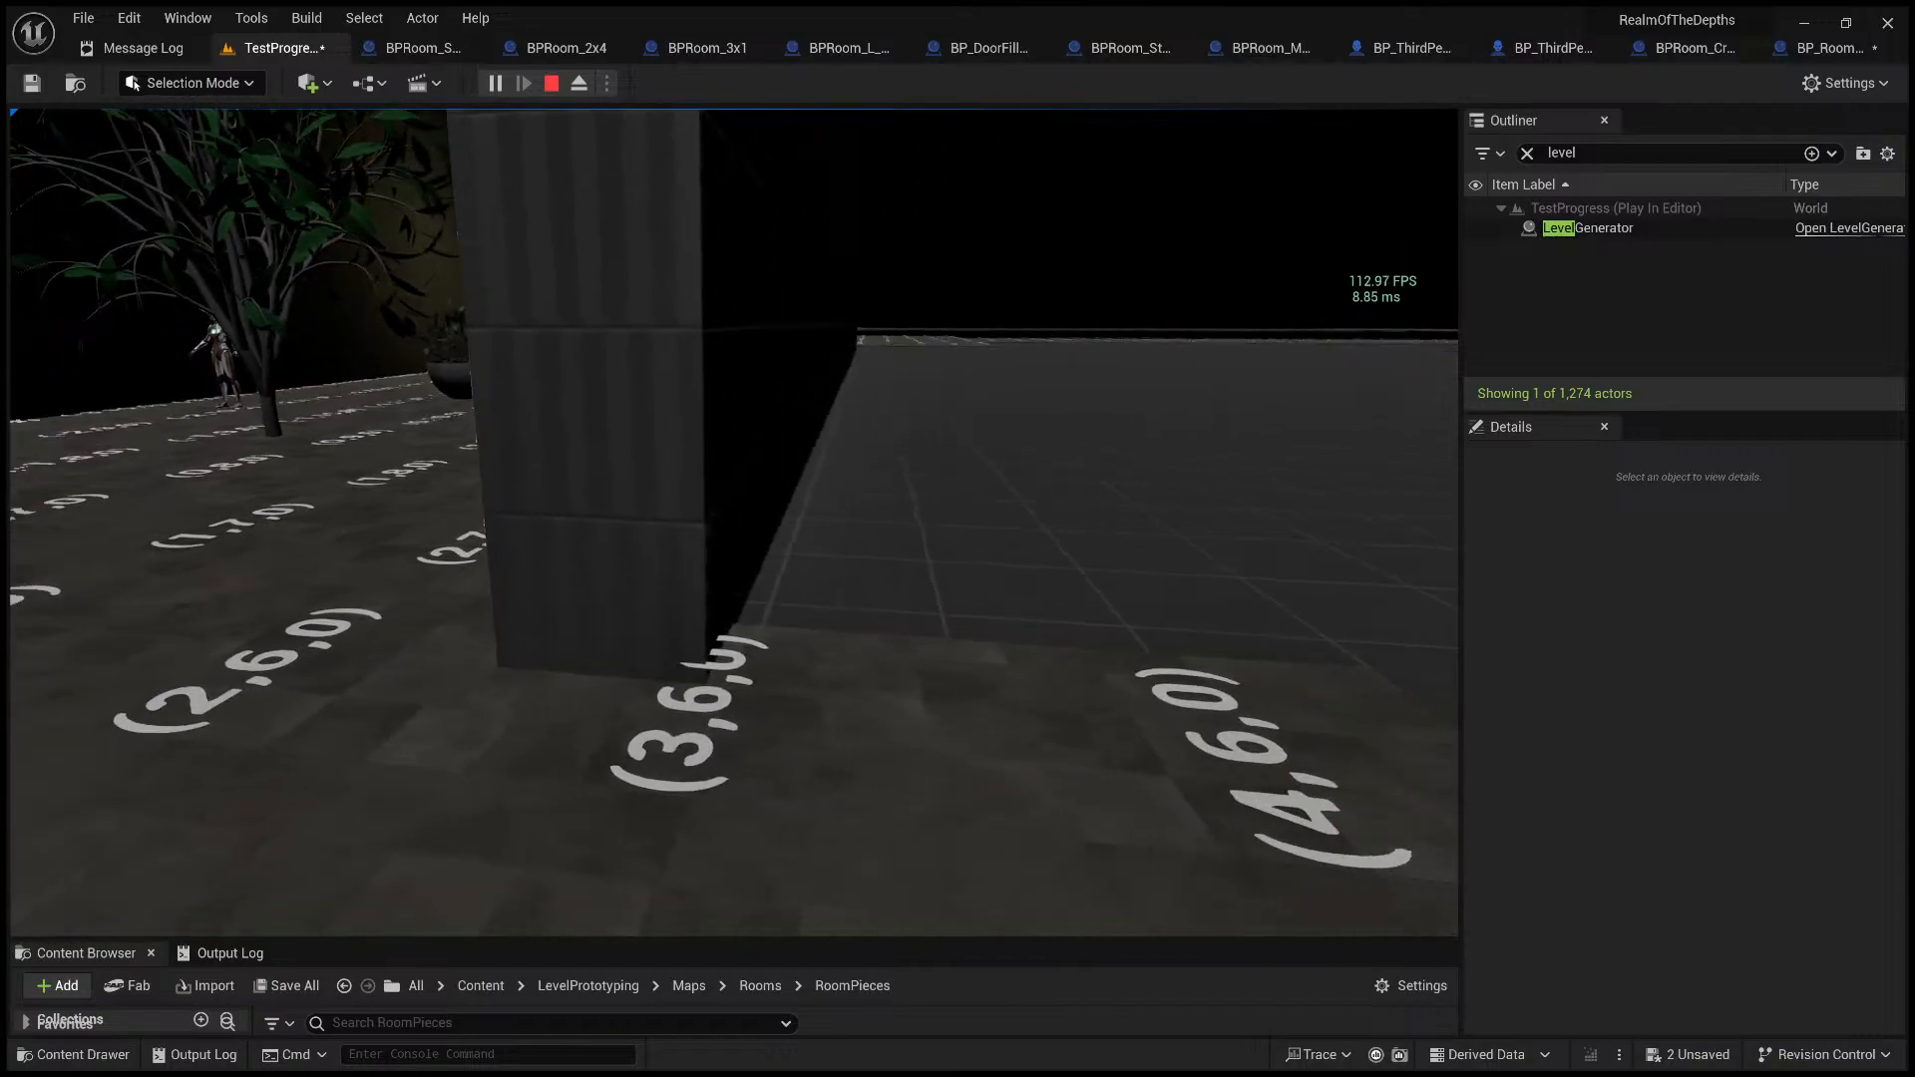
key("a")
key("w")
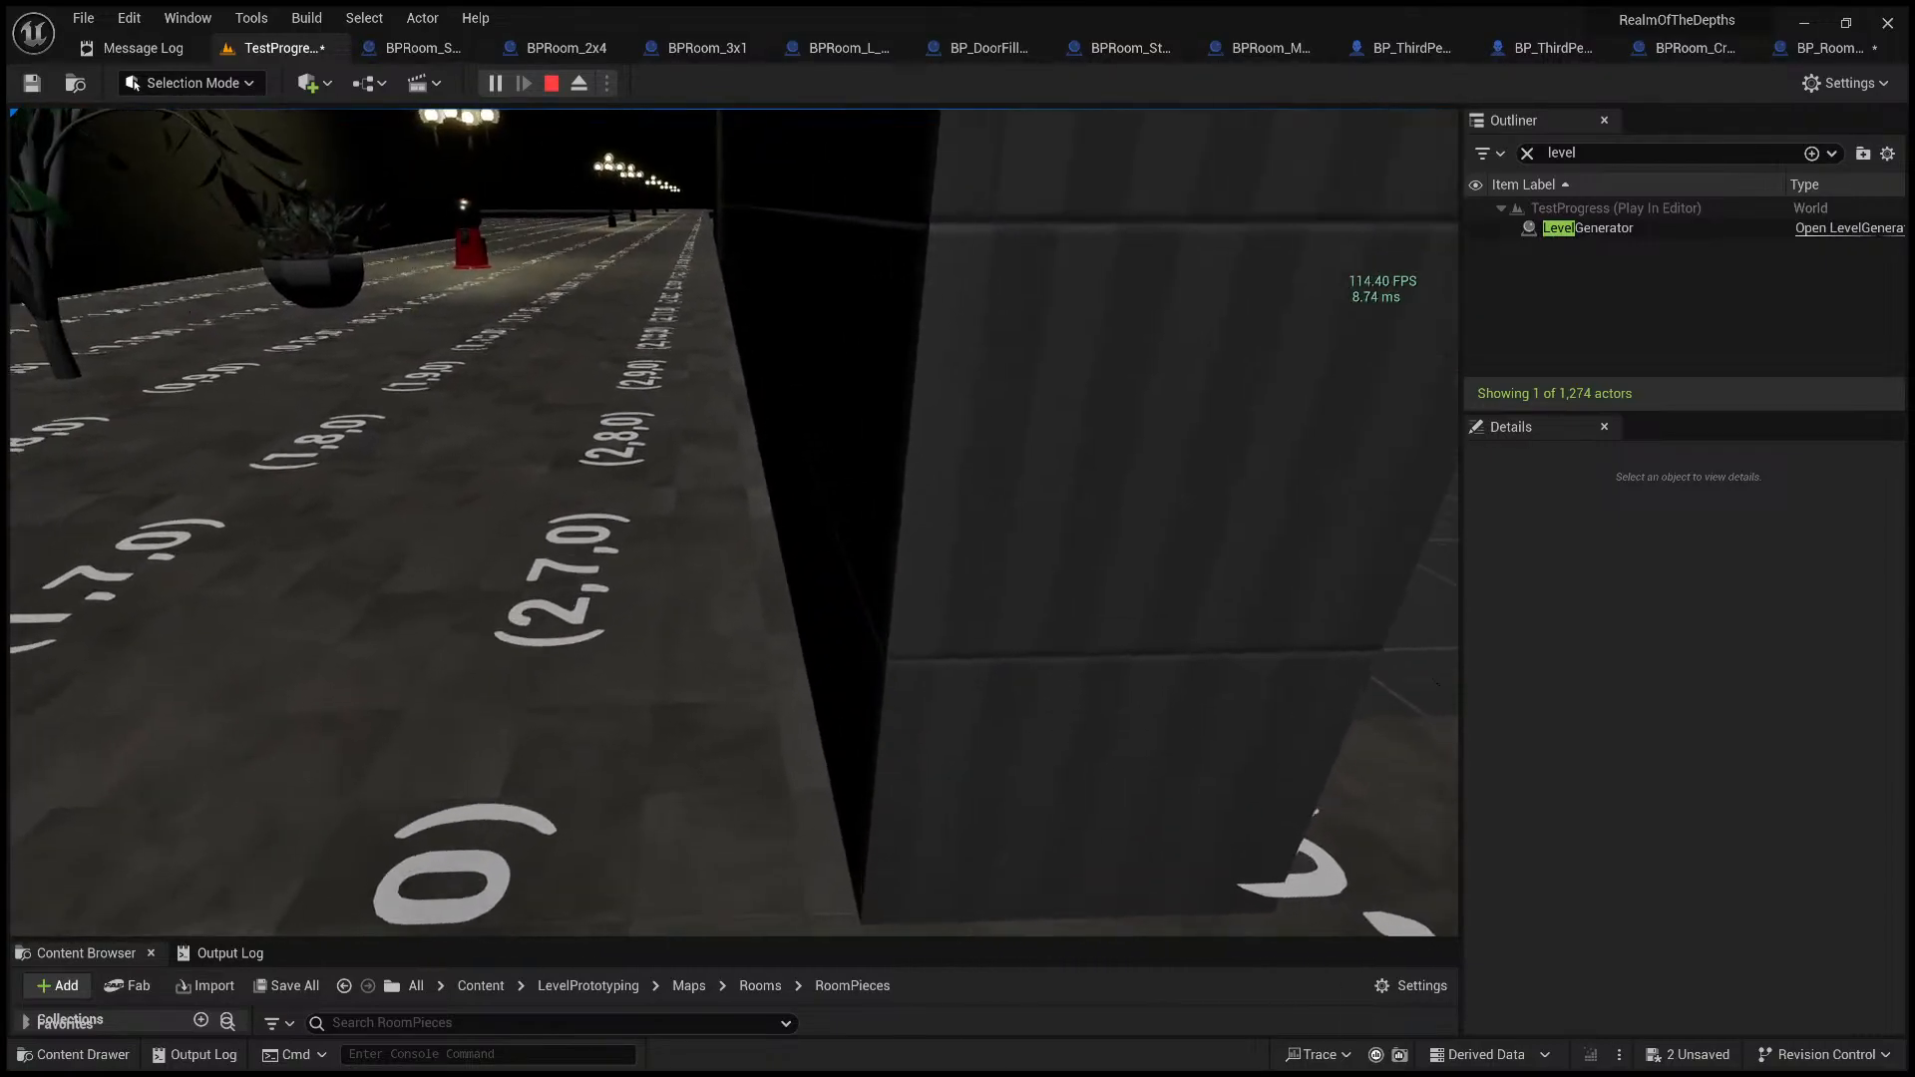
key("w")
key("s")
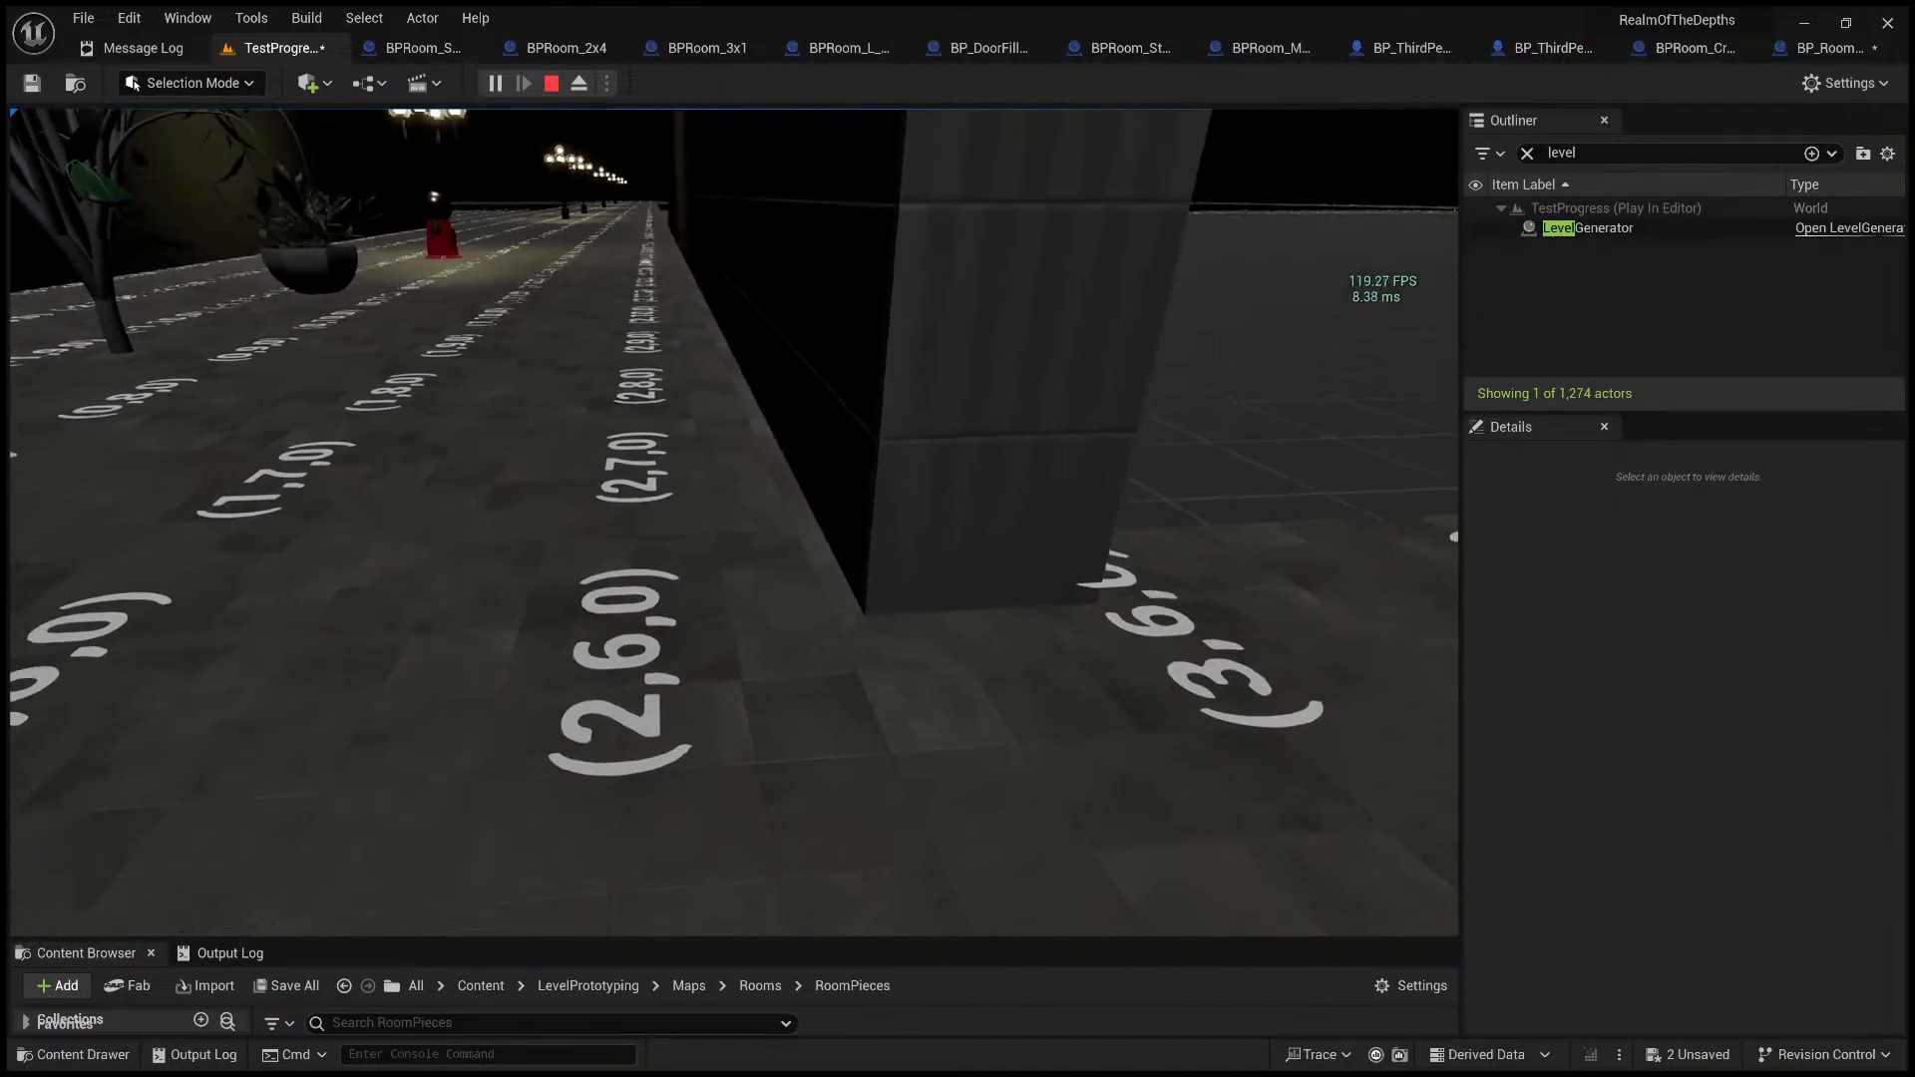
key("d")
key("w")
key("a")
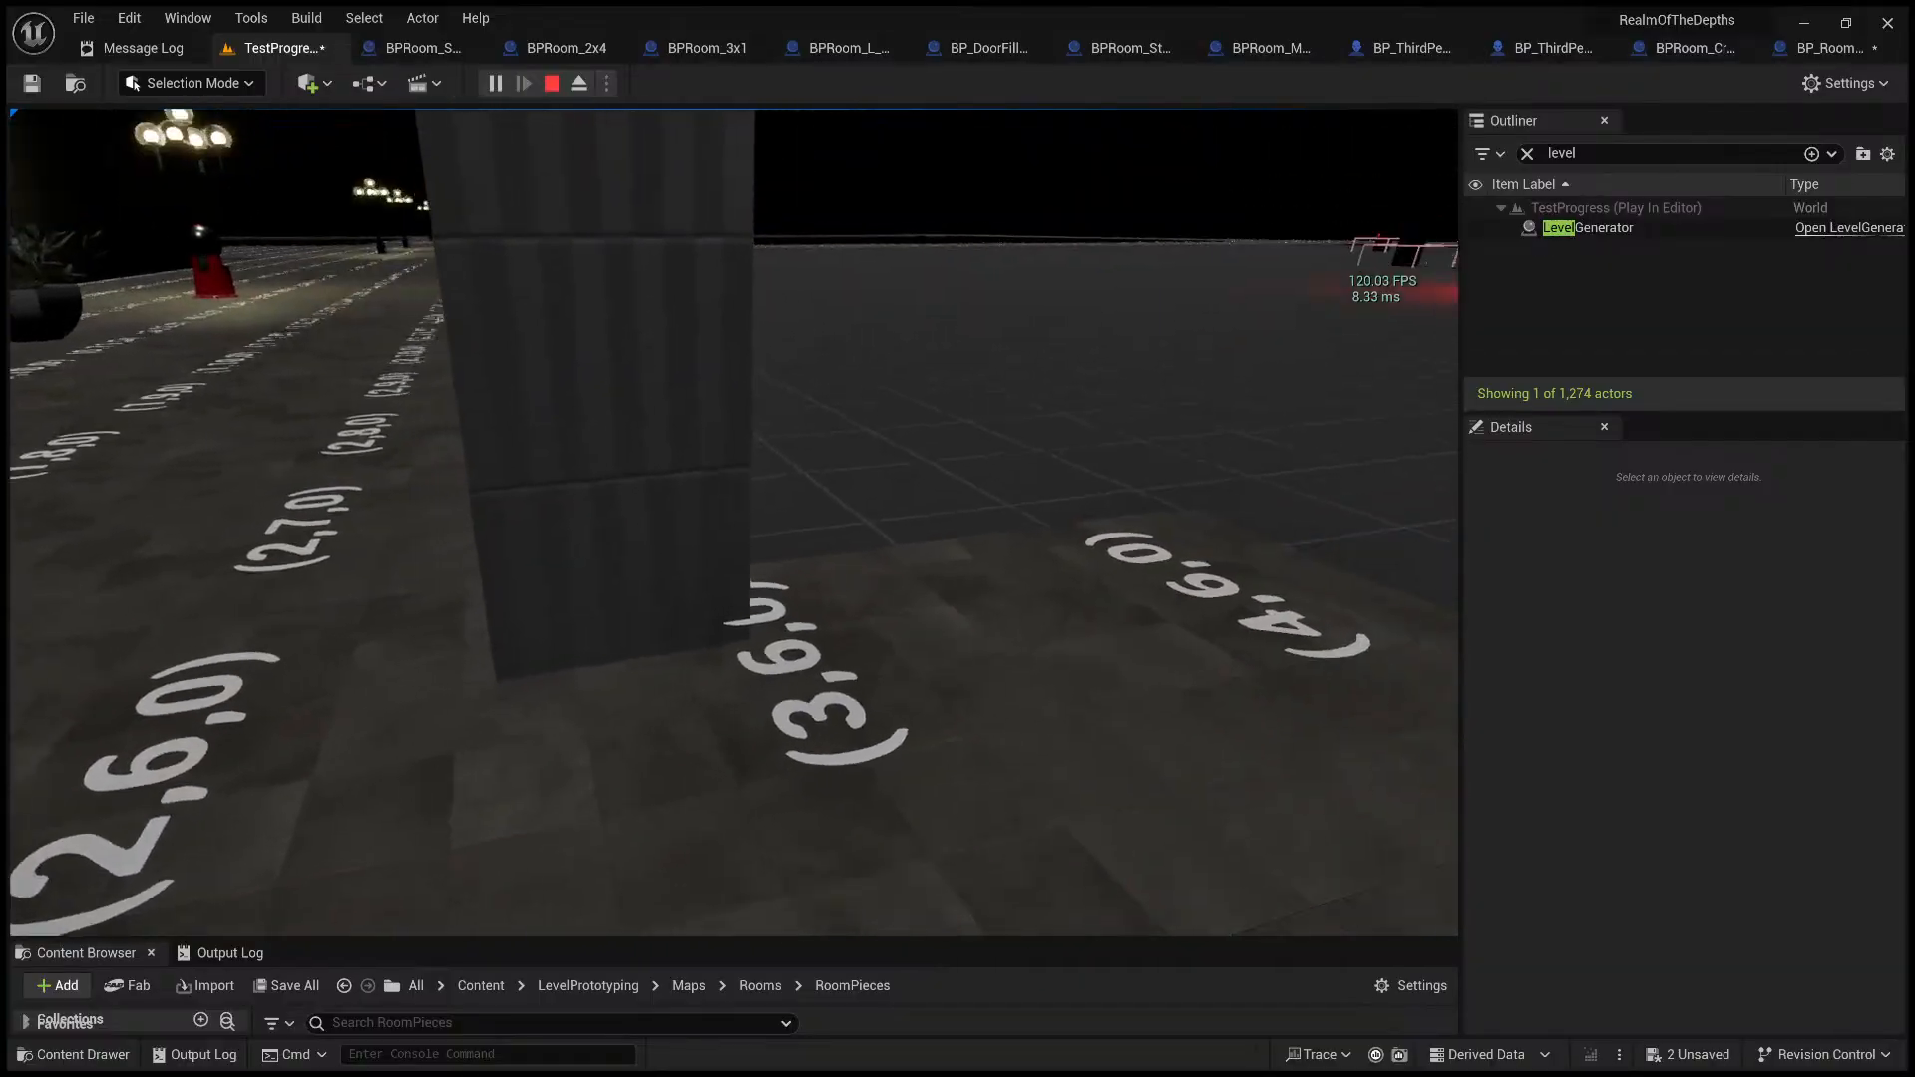
- Walk around the outer side of the hallway wall during play and examine the floor edge beside tile (3,6,0)
key("d")
key("w")
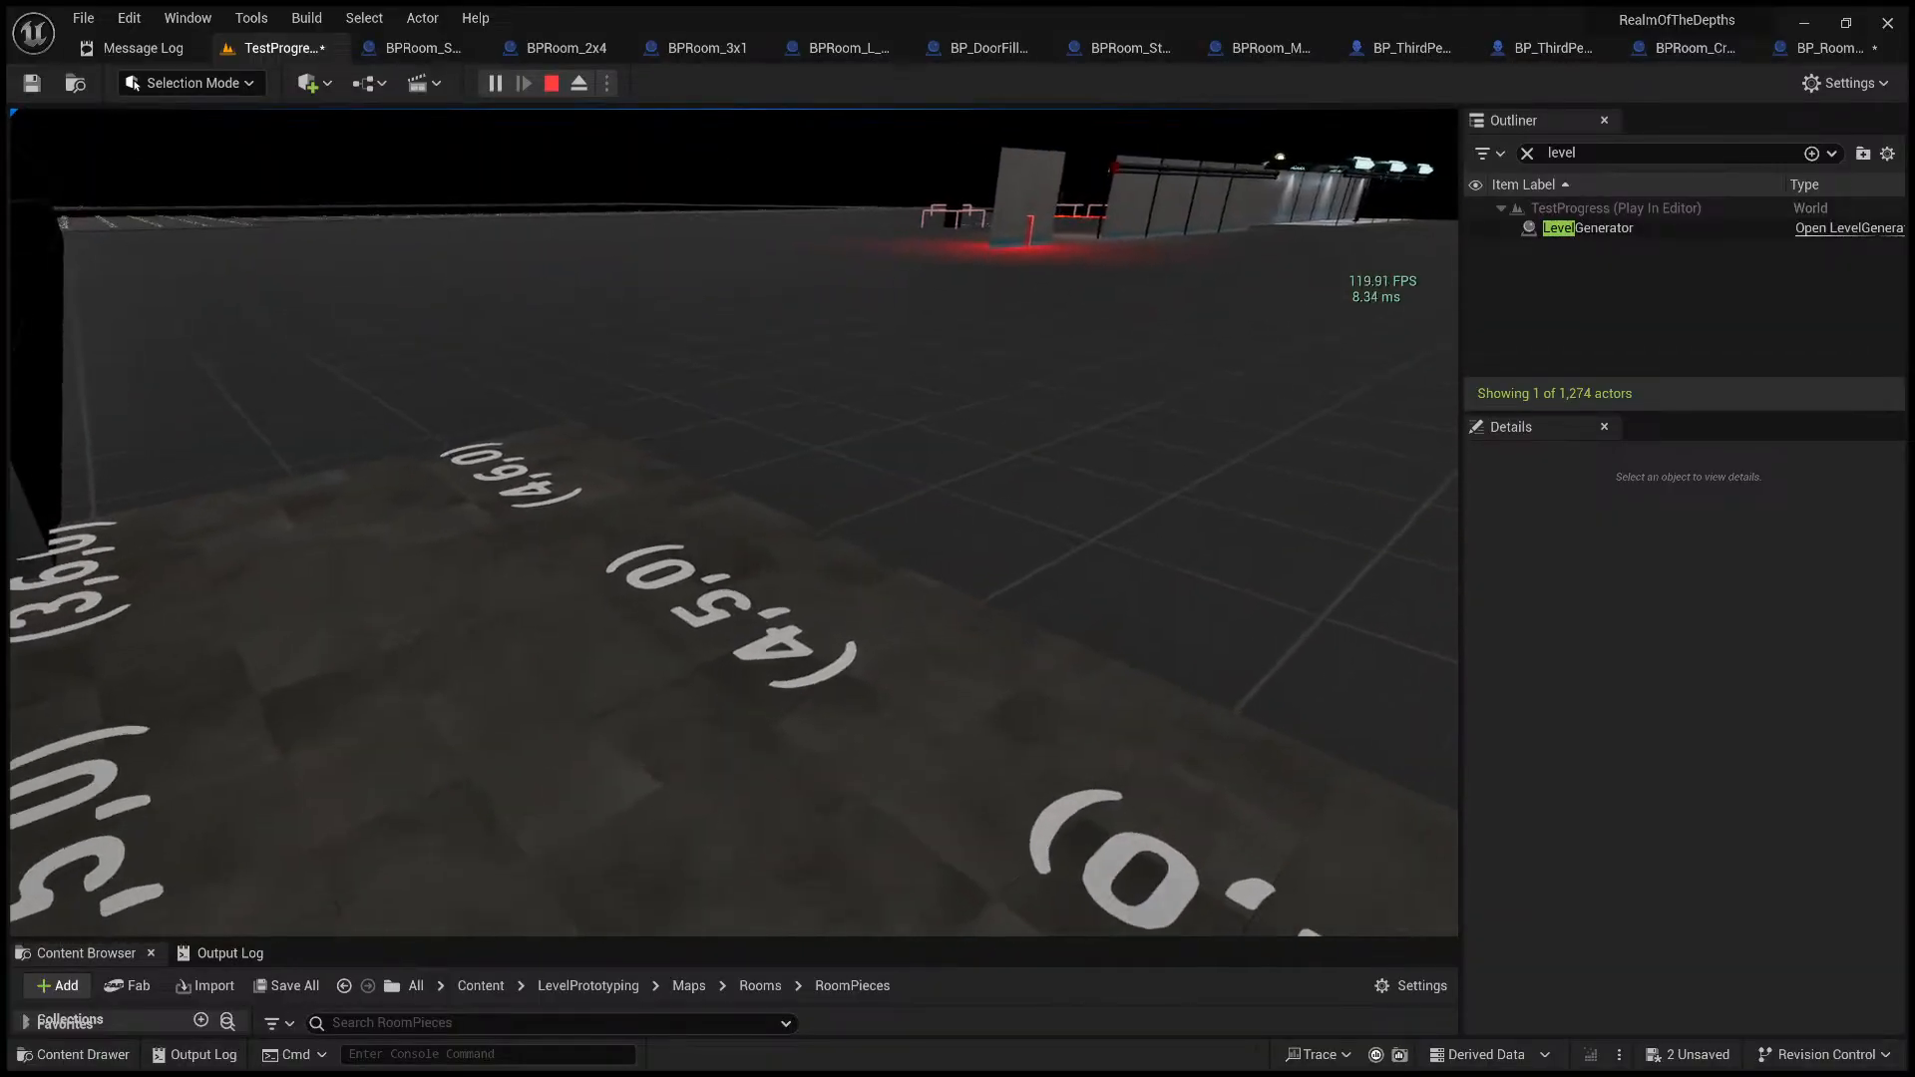
key("w")
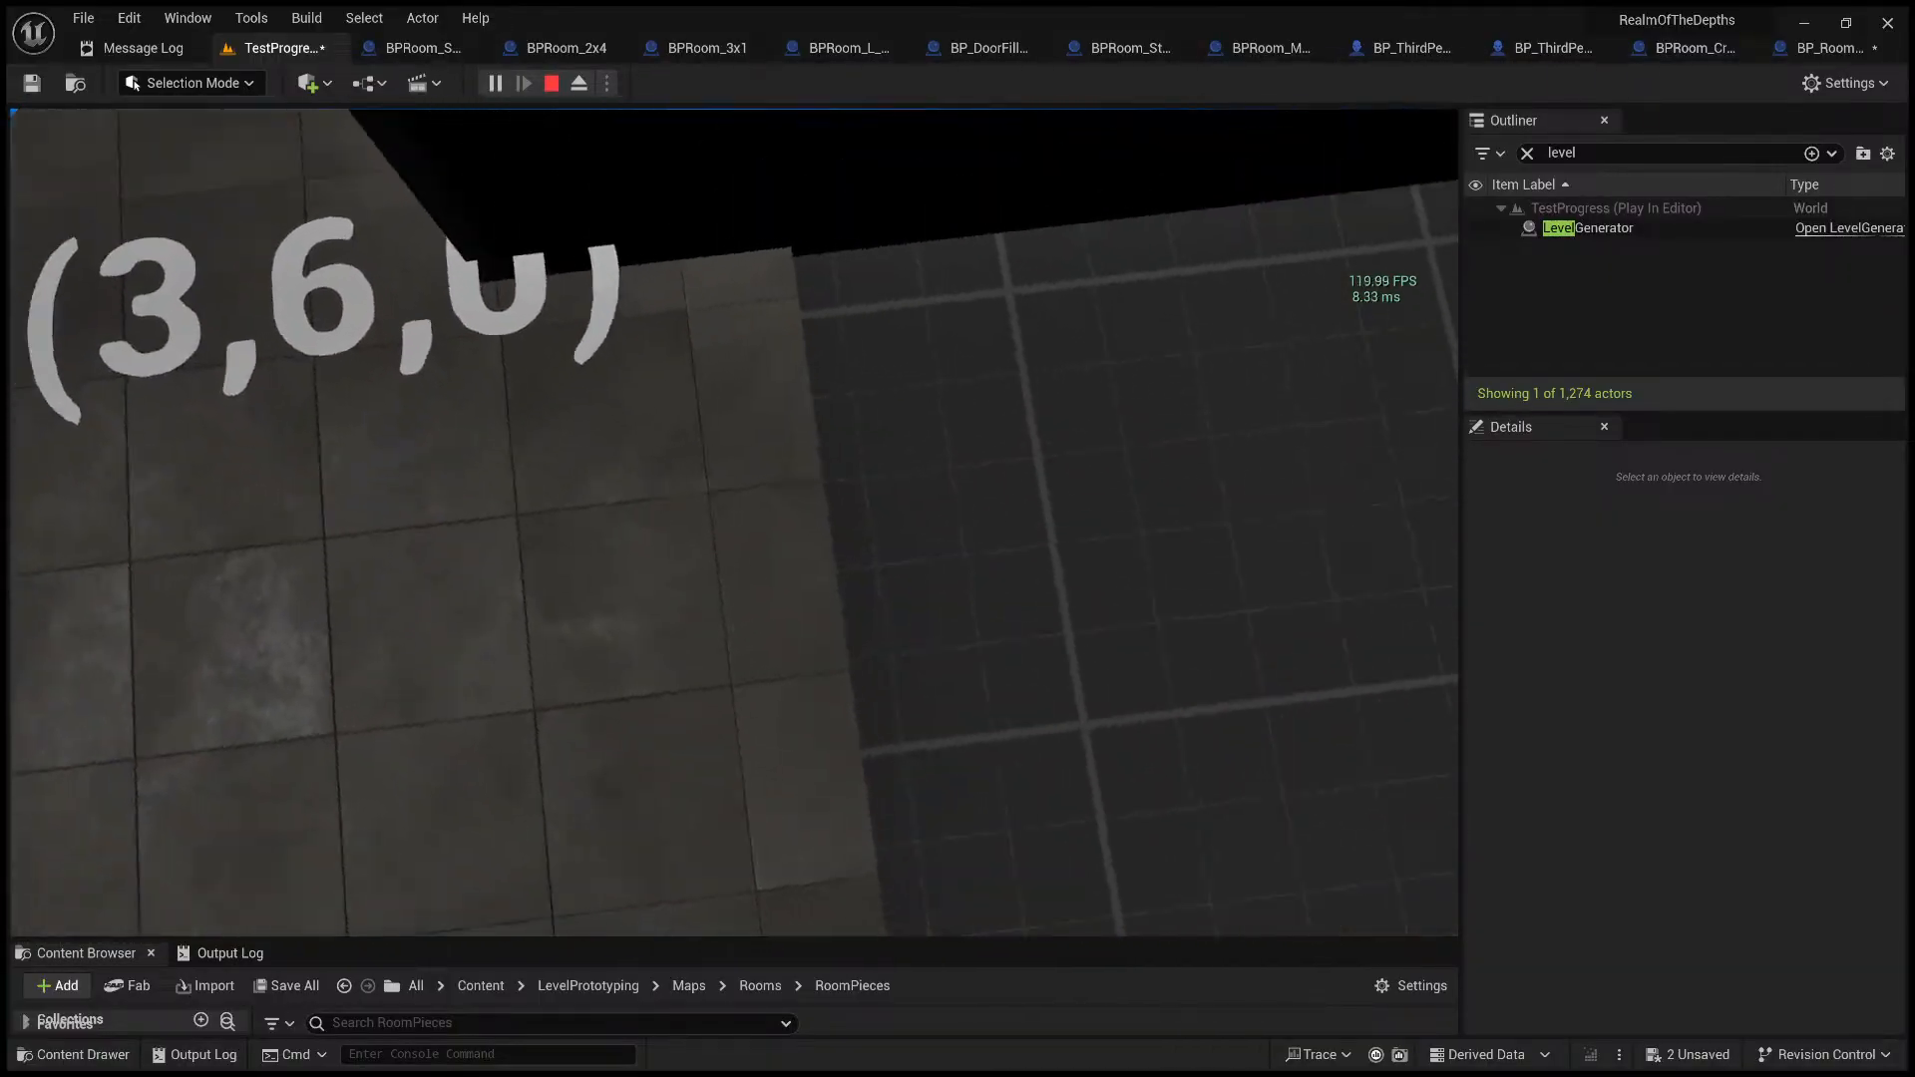
key("w")
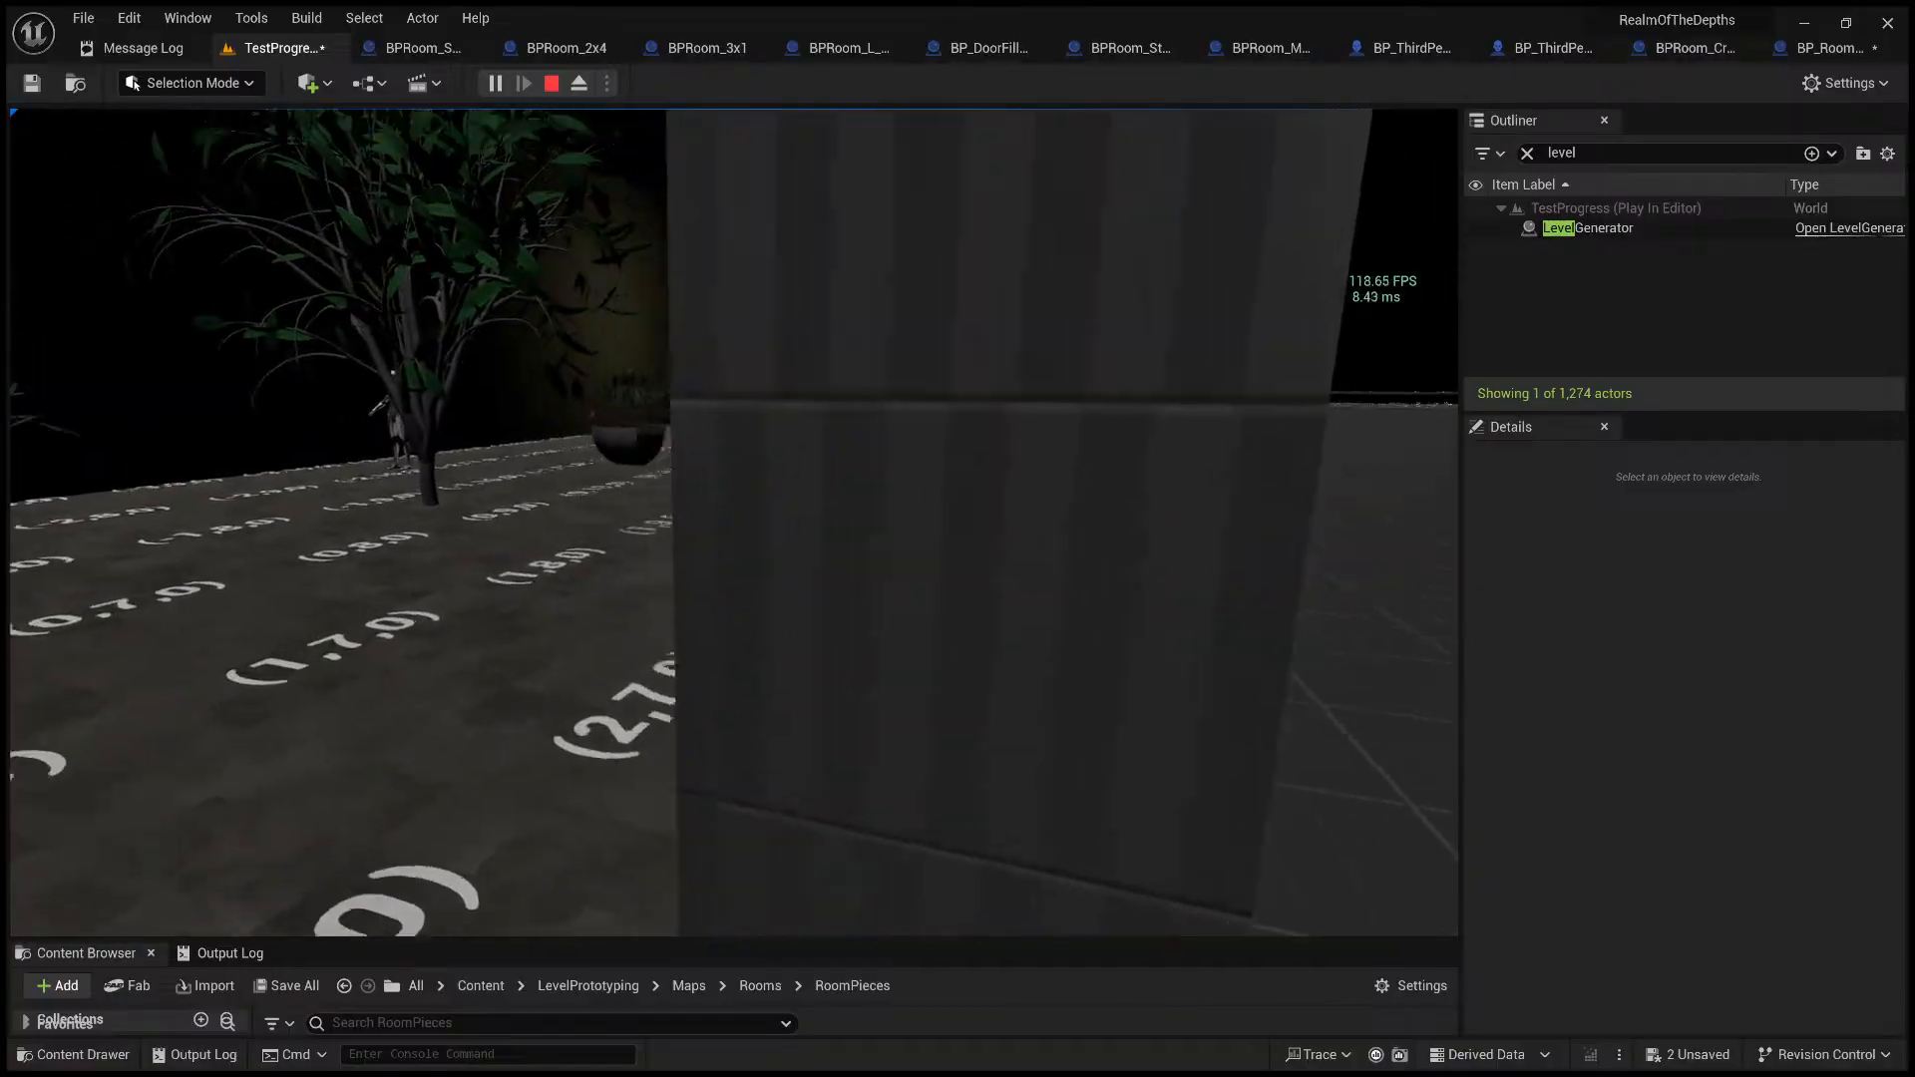
- Back out past the tree and planter to view the whole hallway entrance, and end the play session
key("a")
key("a")
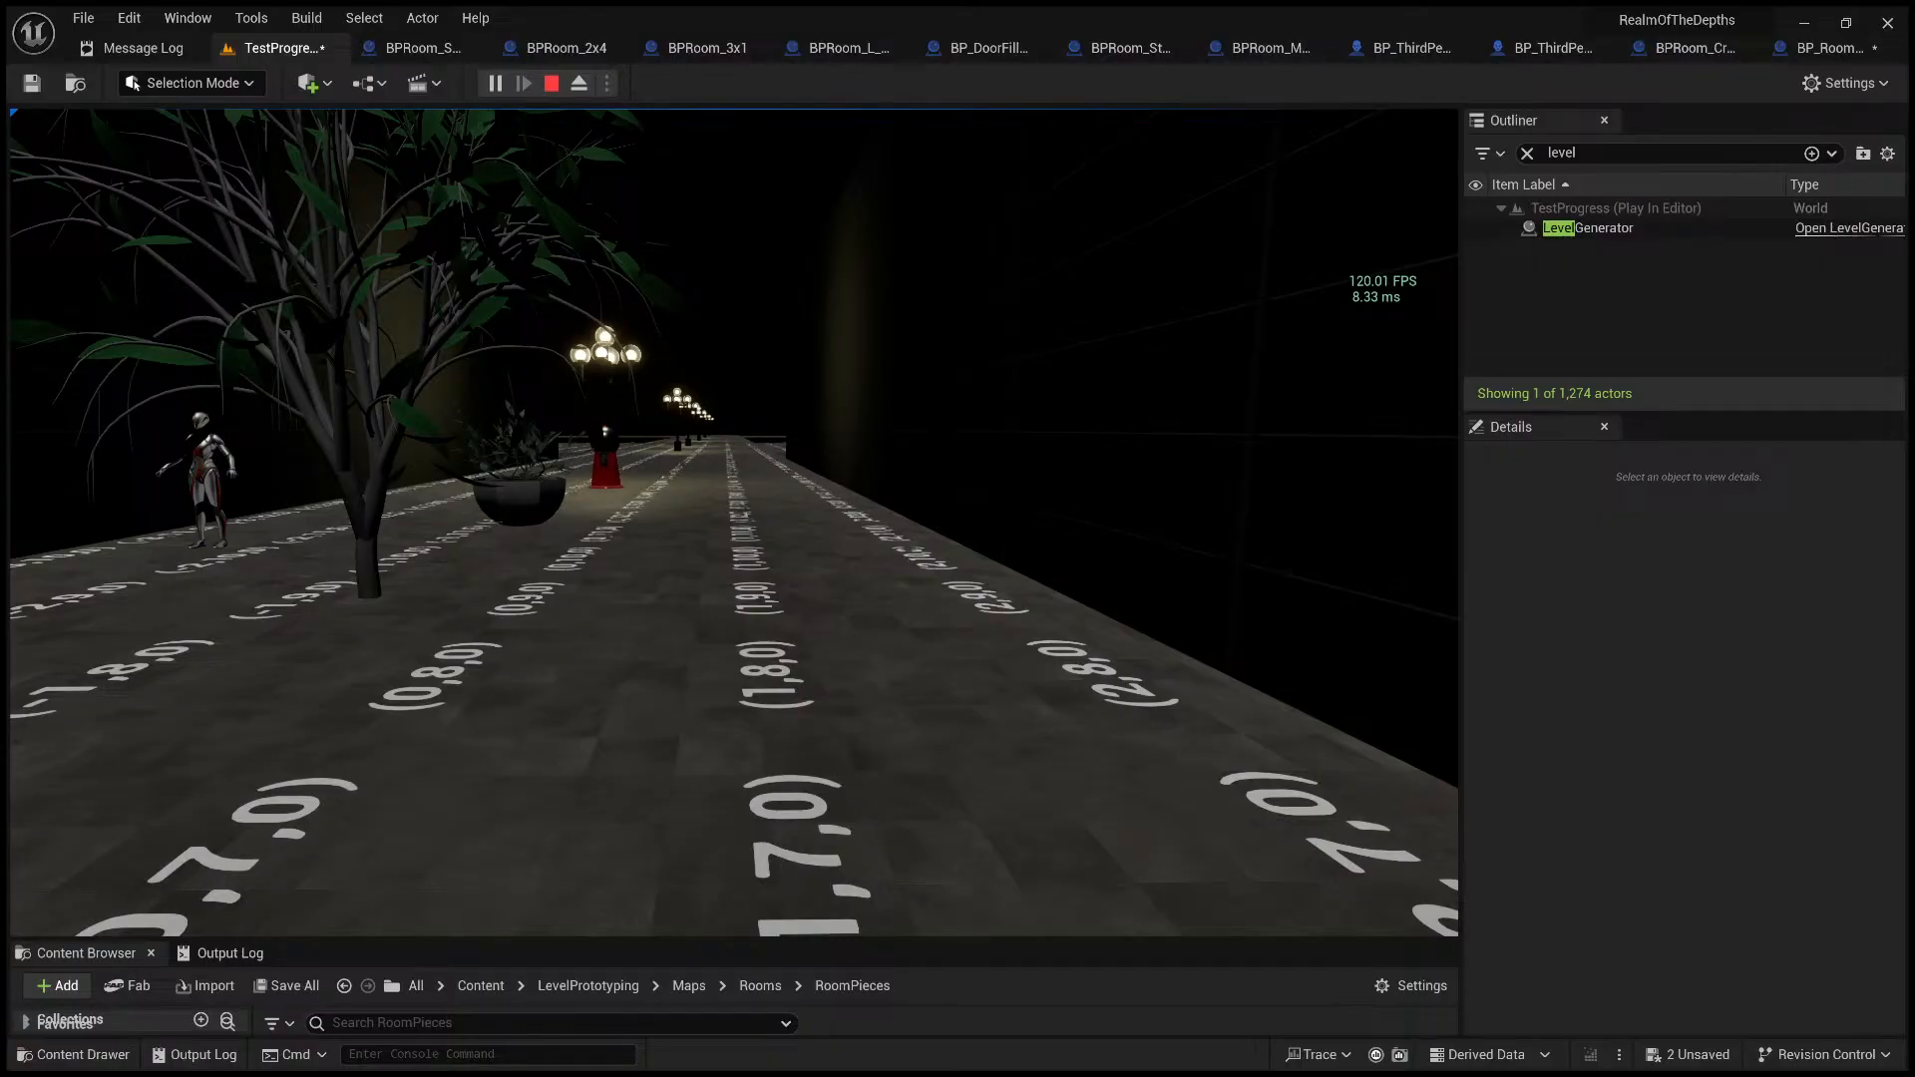
key("a")
key("s")
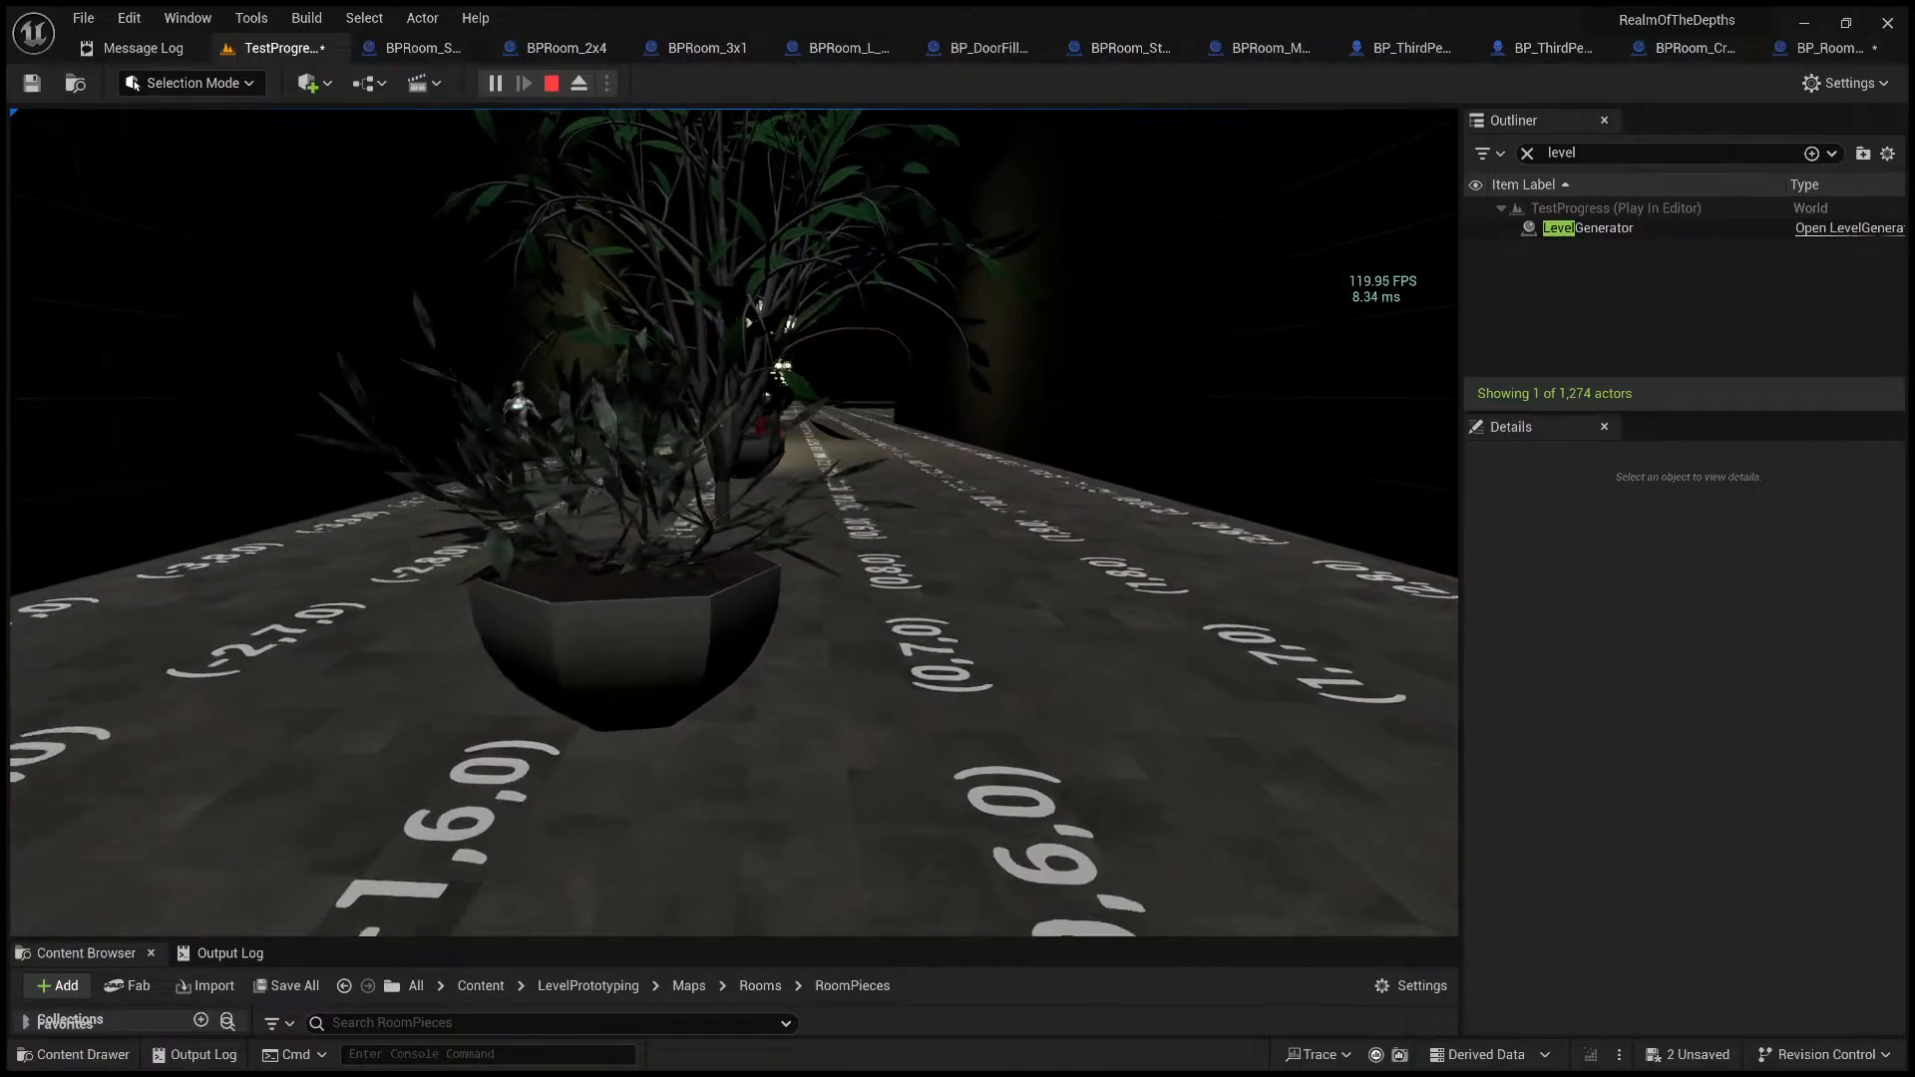
key("d")
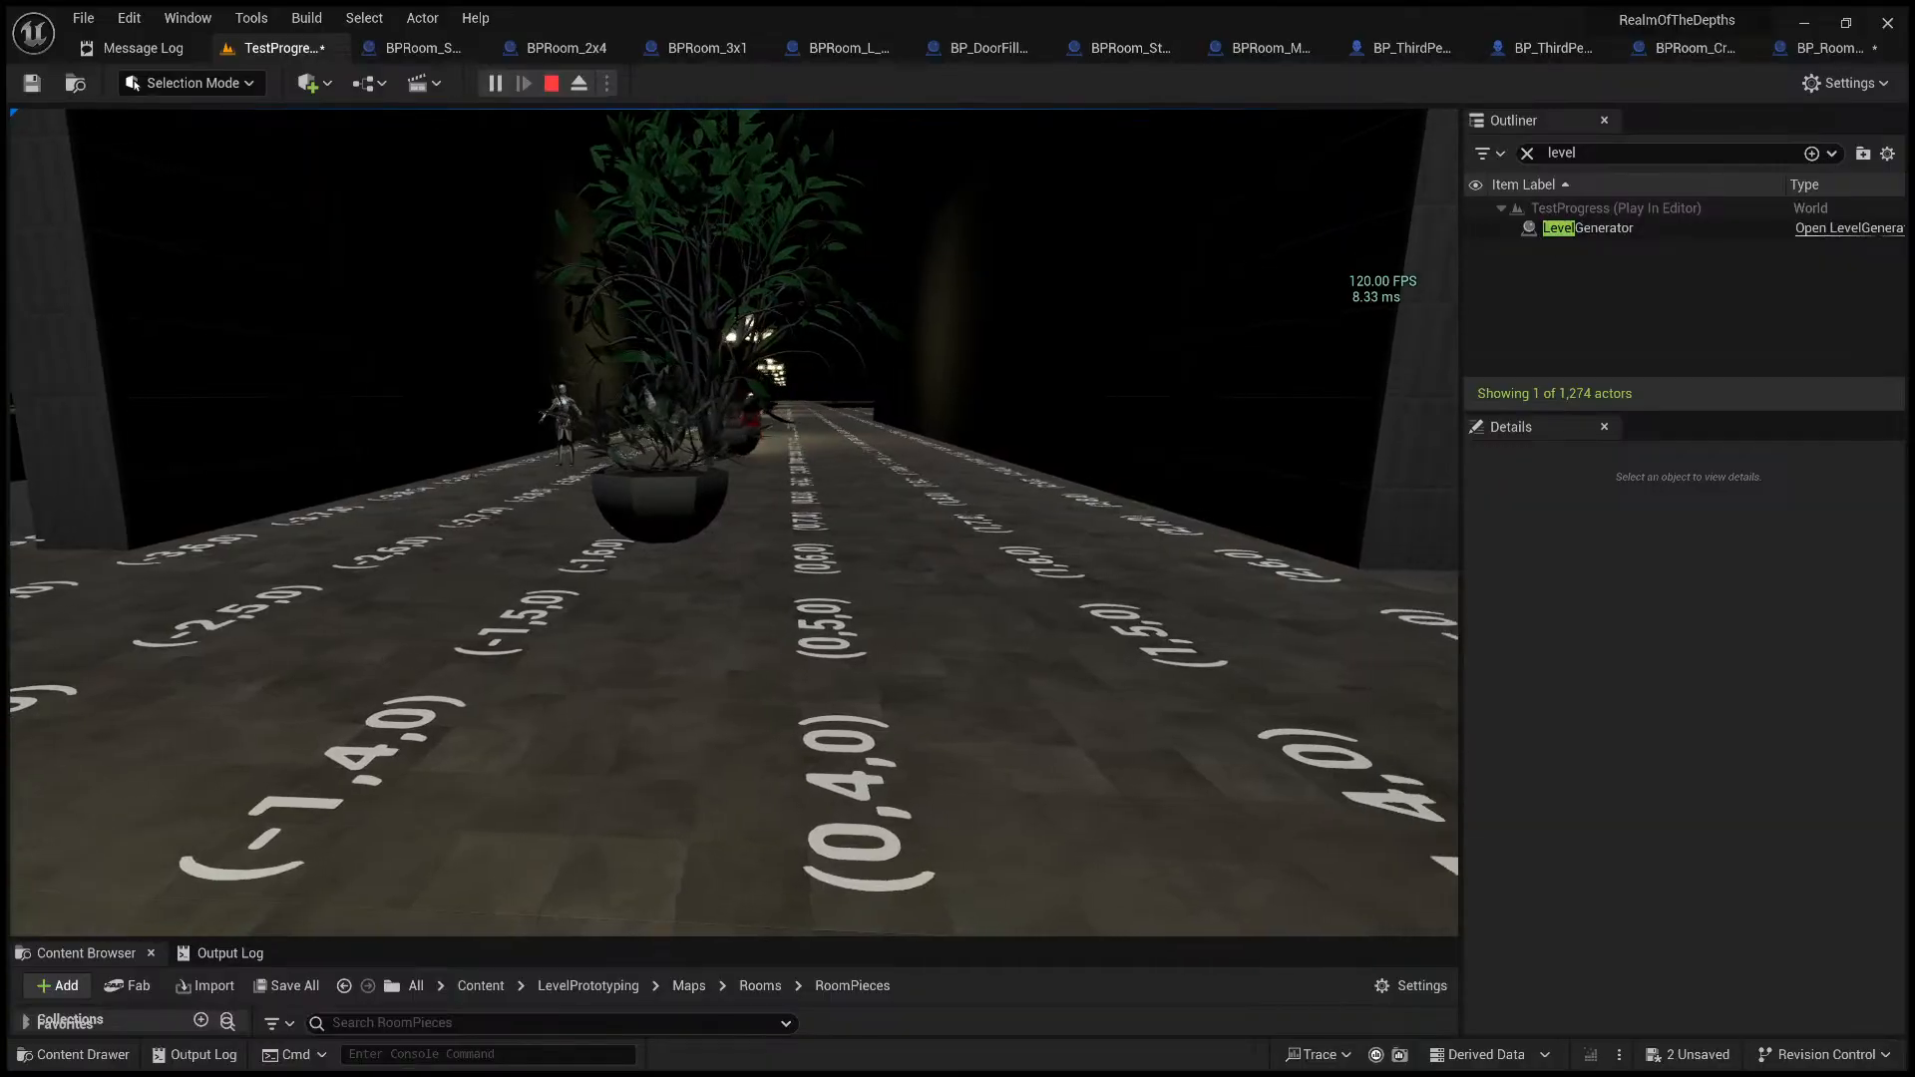
key("a")
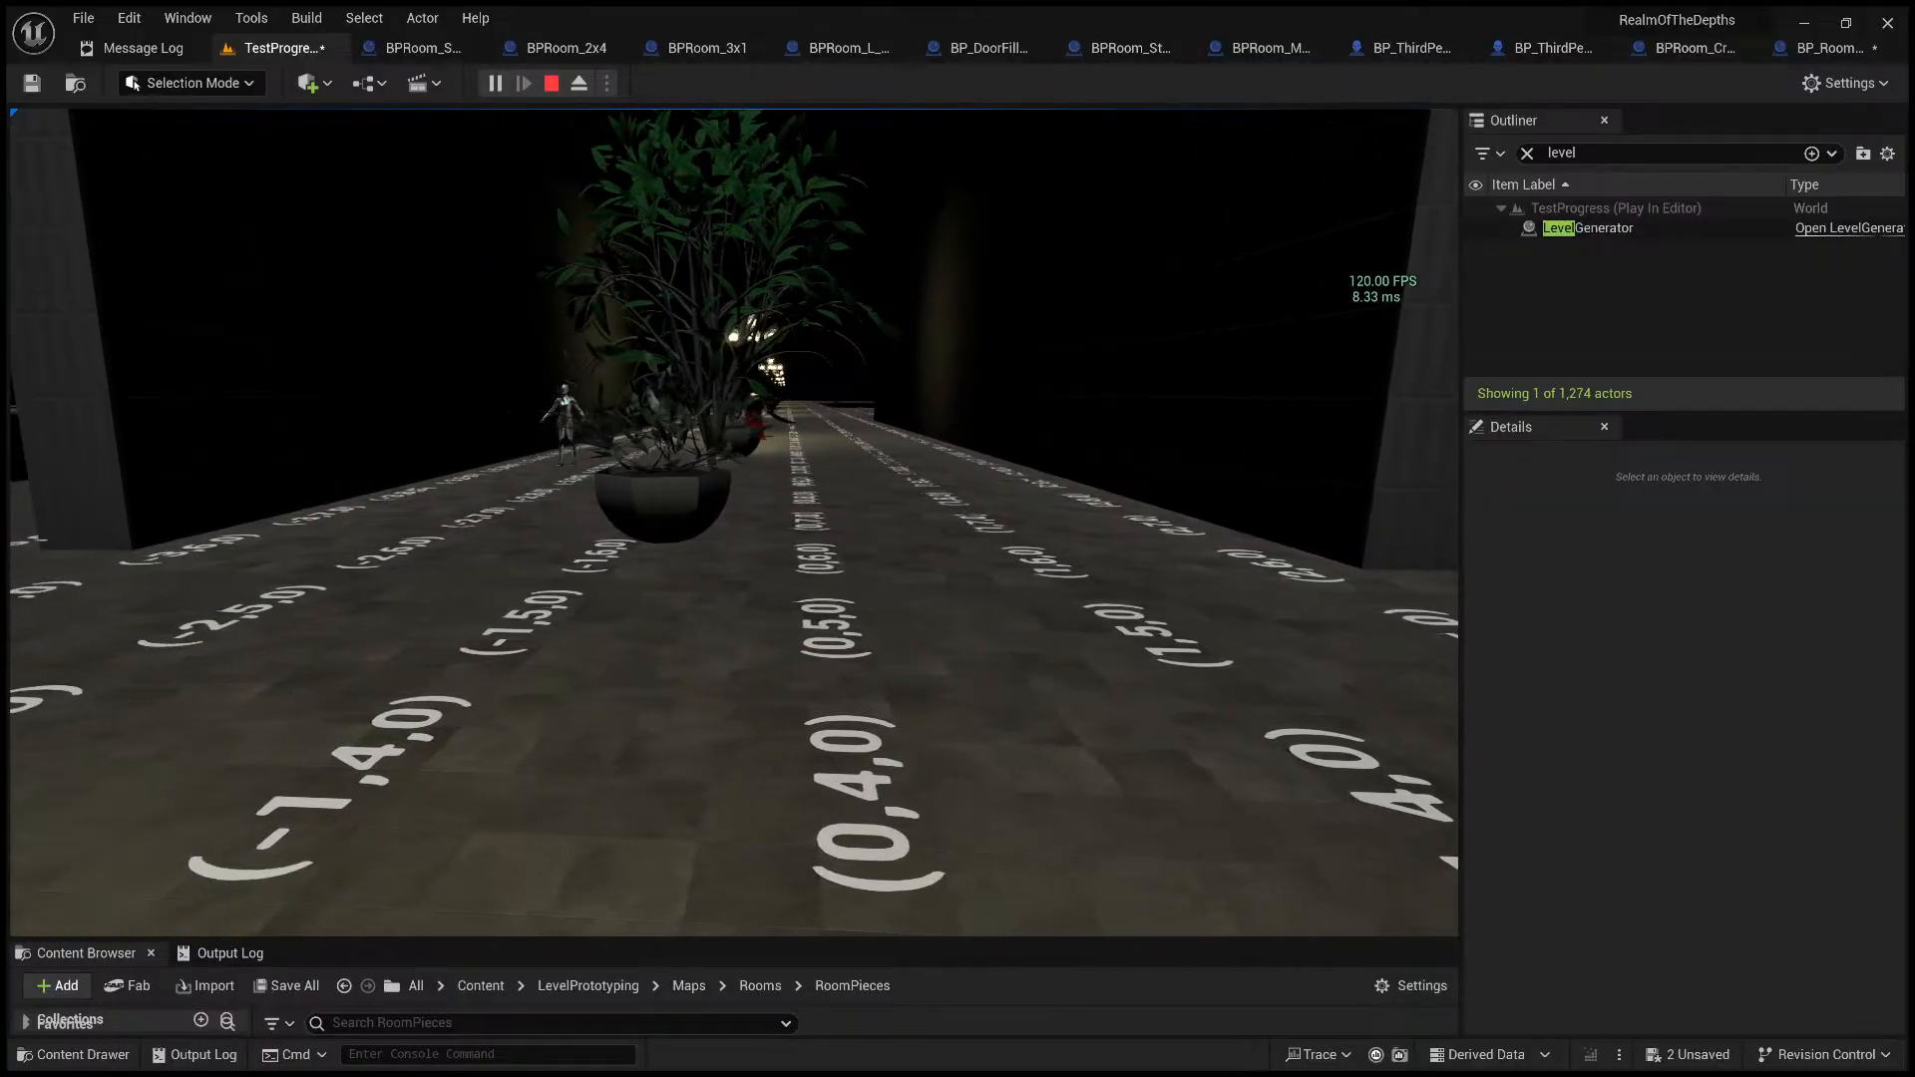
key("d")
key("Escape")
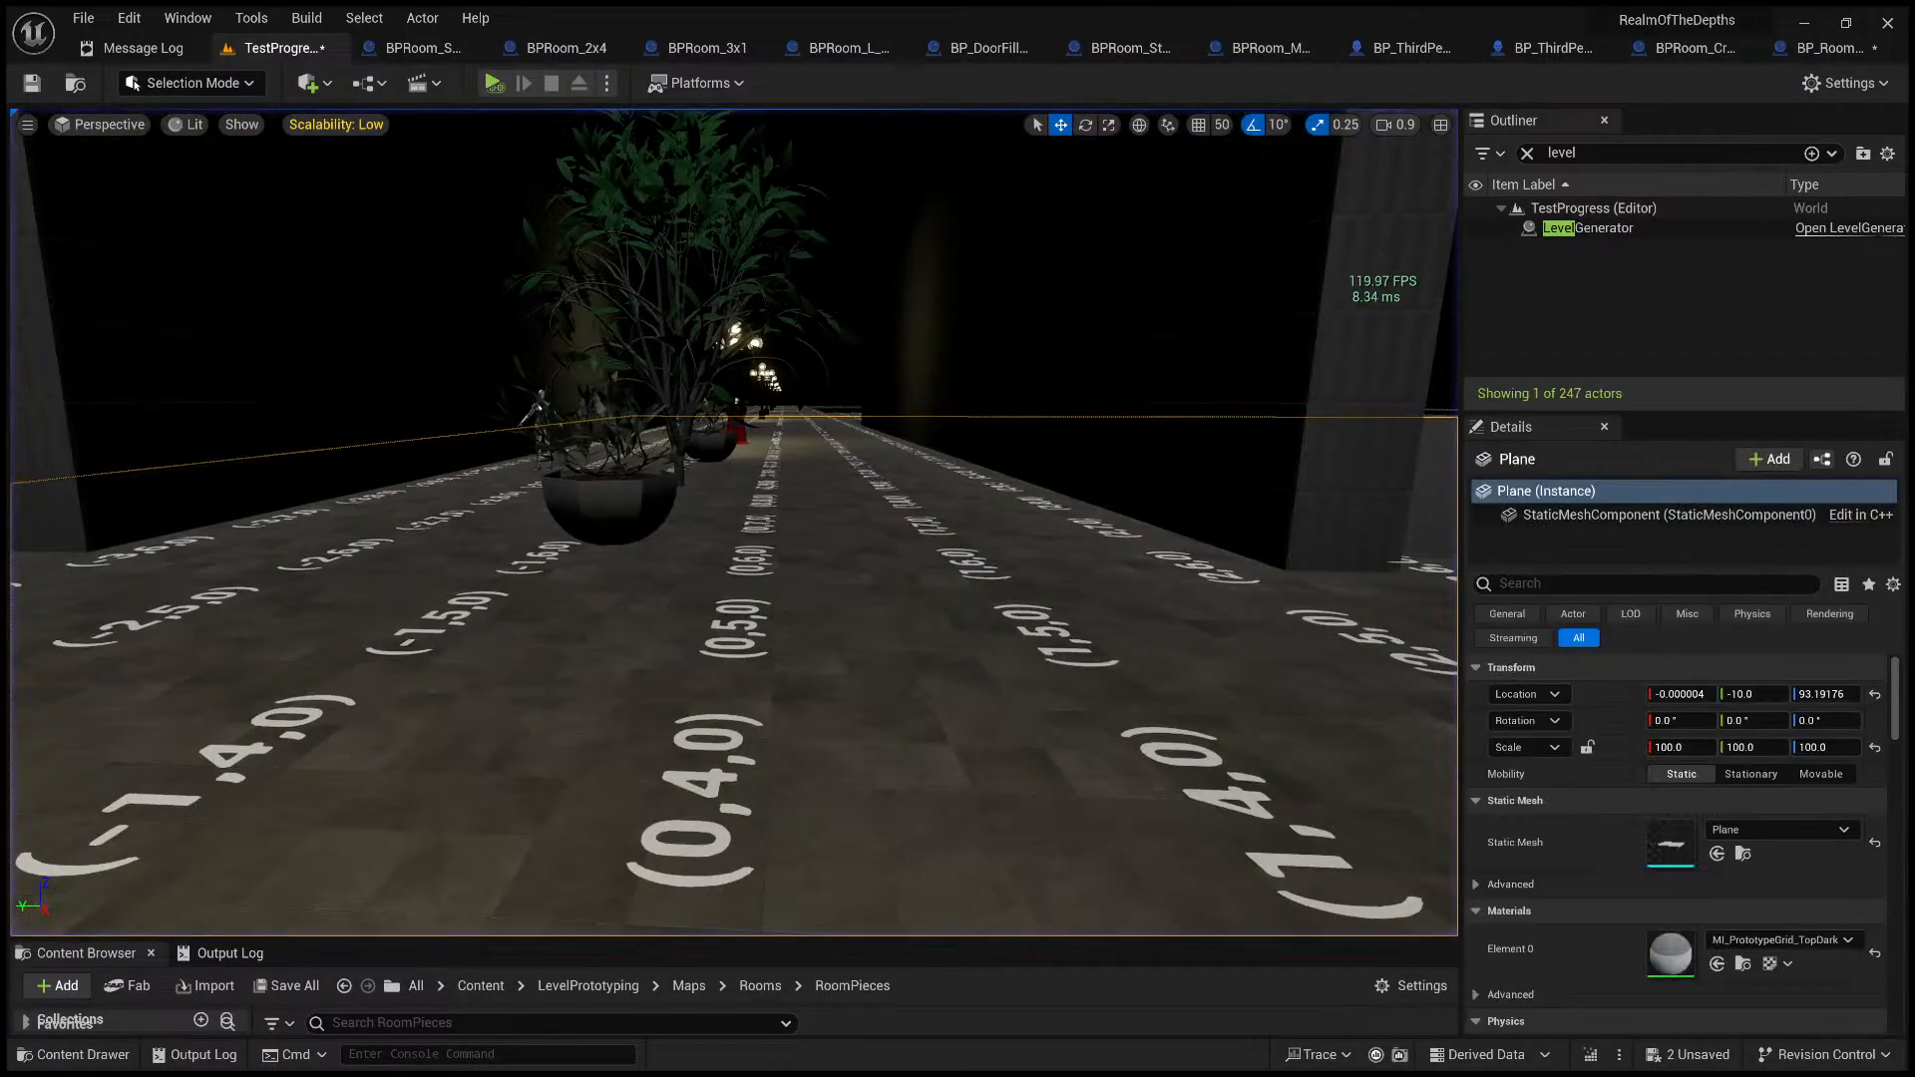
- Select the green Cube2 block beside the hallway and move it along Y to about 4068.63, at the hallway's side
right_click_drag(787, 529, 787, 579)
key("e")
key("w")
scroll(870, 509, "up", 2)
right_click_drag(869, 508, 957, 598)
left_click(457, 504)
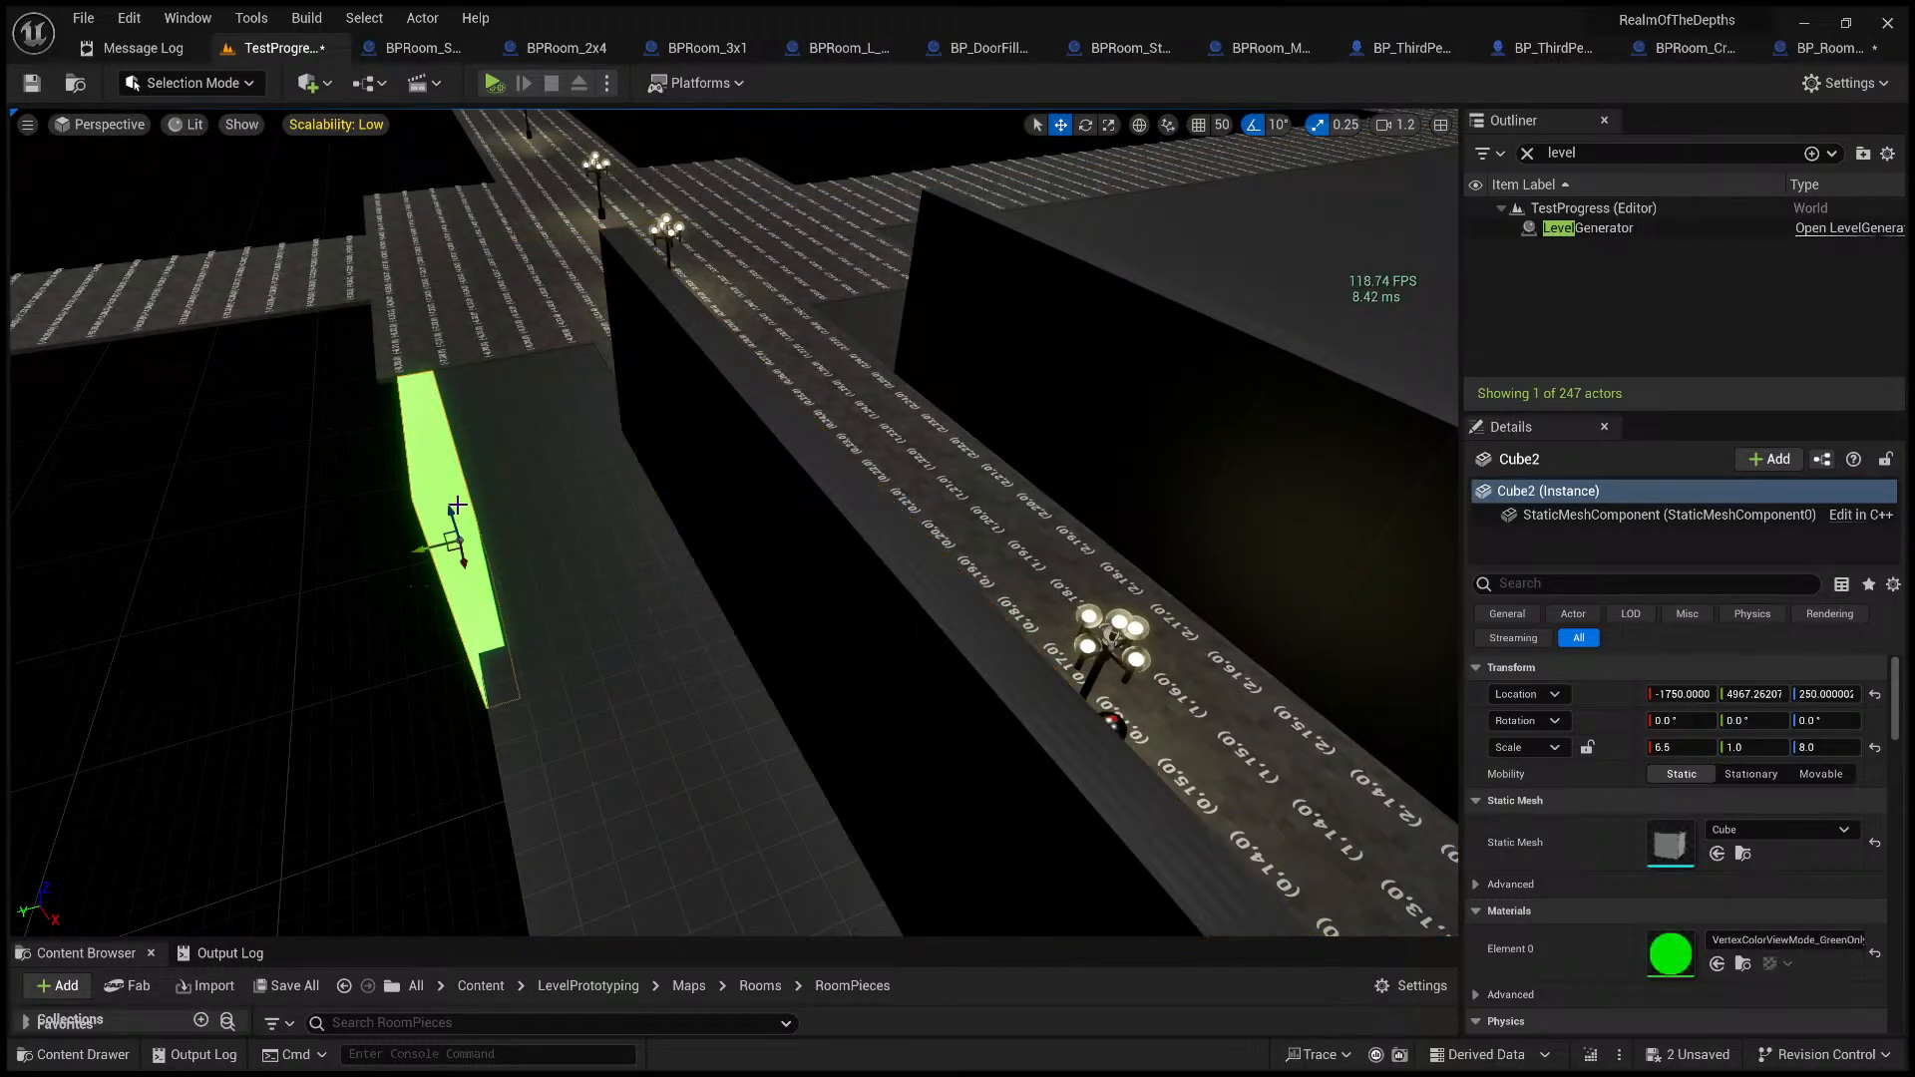
right_click_drag(440, 549, 509, 548)
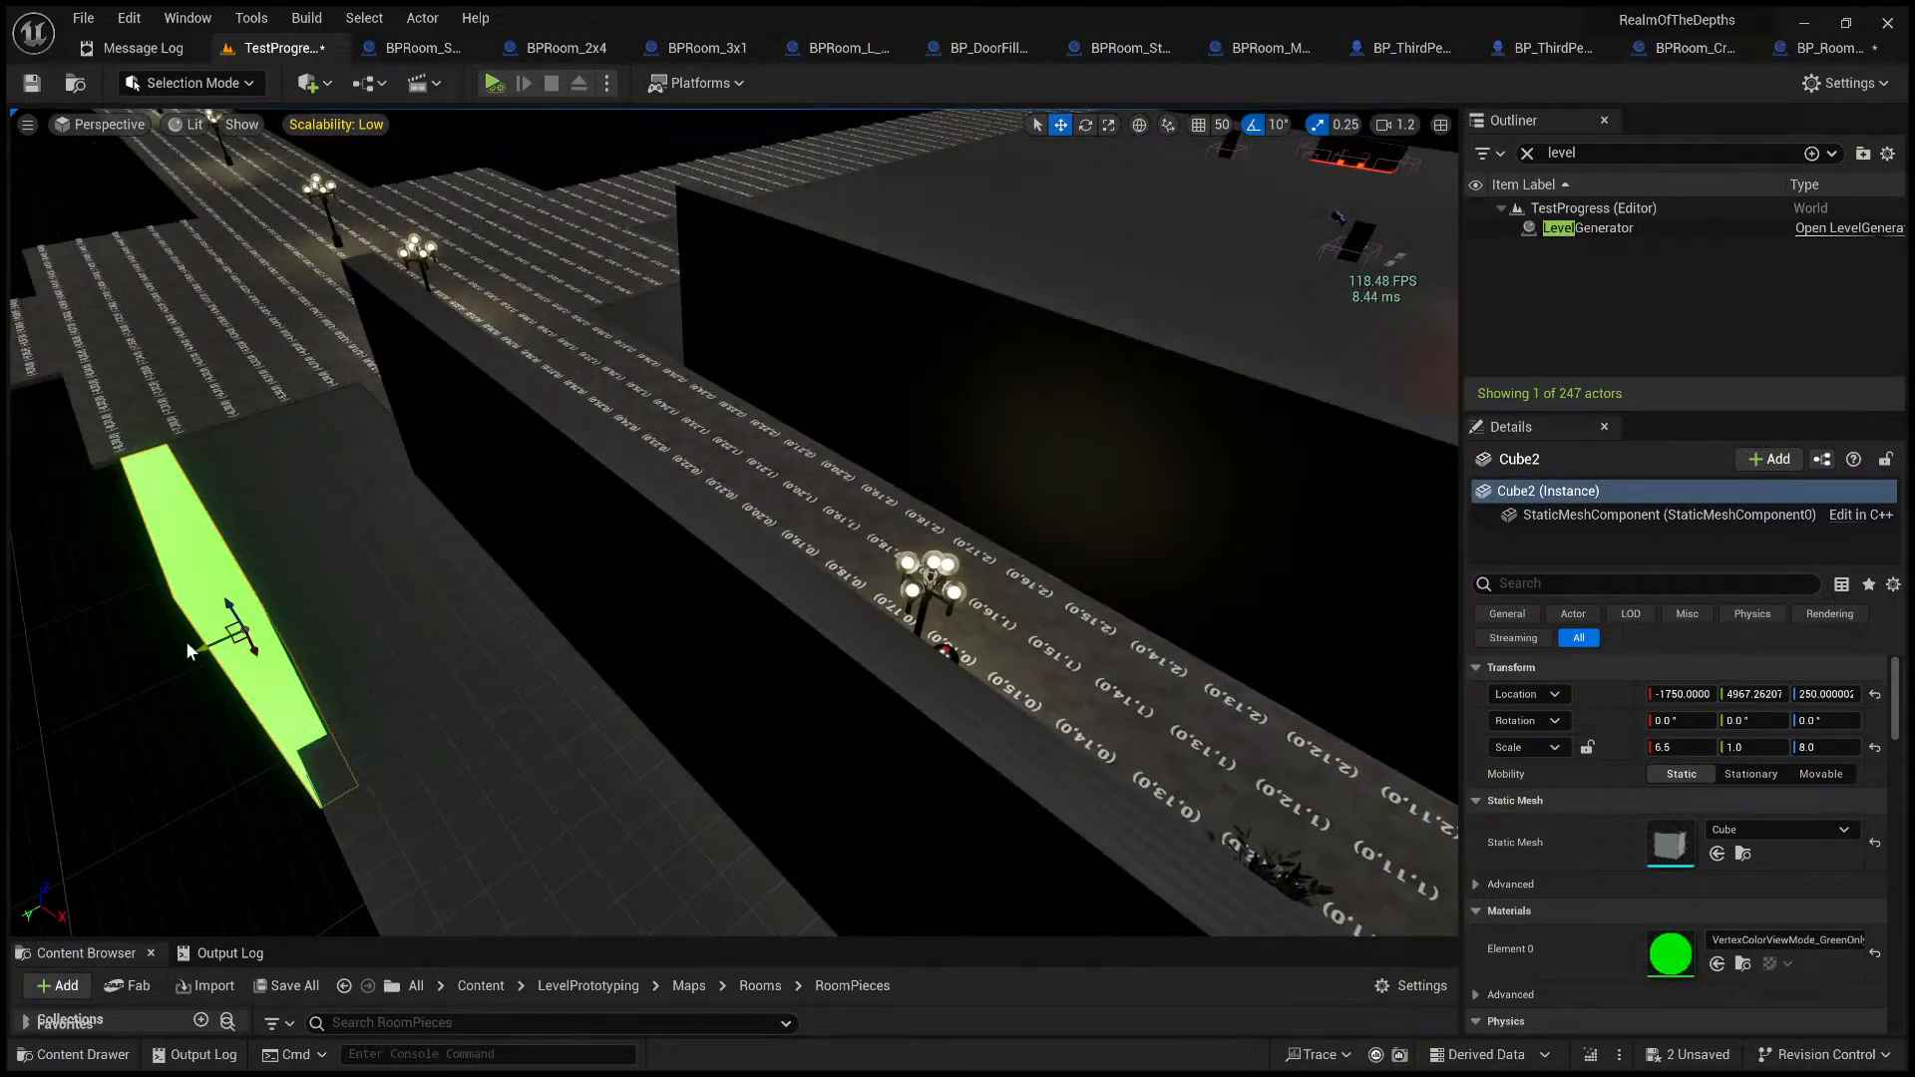
right_click_drag(189, 651, 249, 650)
left_click_drag(157, 671, 461, 529)
right_click_drag(461, 529, 212, 544)
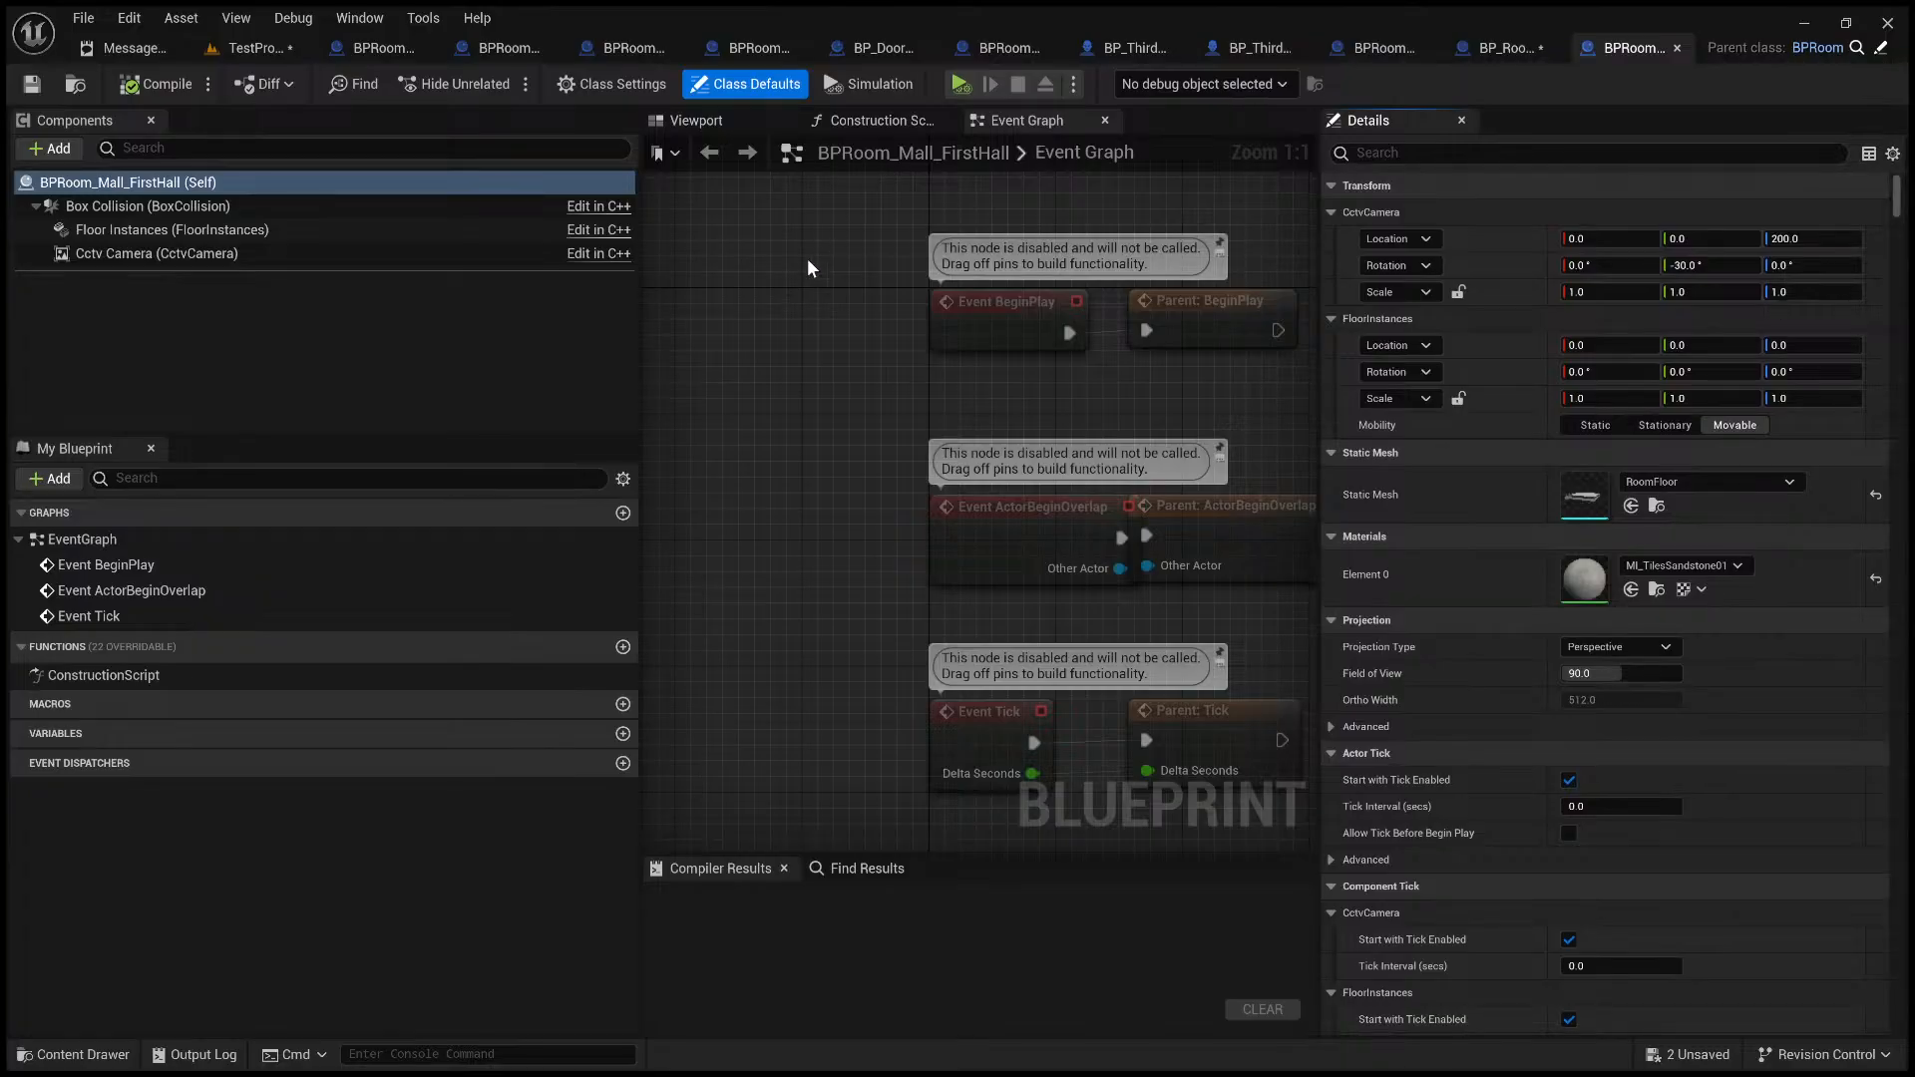
- Show the 3D view of the BPRoom_Mall_FirstHall blueprint and examine its corridors around the central junction
left_click(725, 122)
key("w")
right_click_drag(889, 403, 914, 491)
scroll(902, 395, "up", 3)
scroll(919, 401, "up", 3)
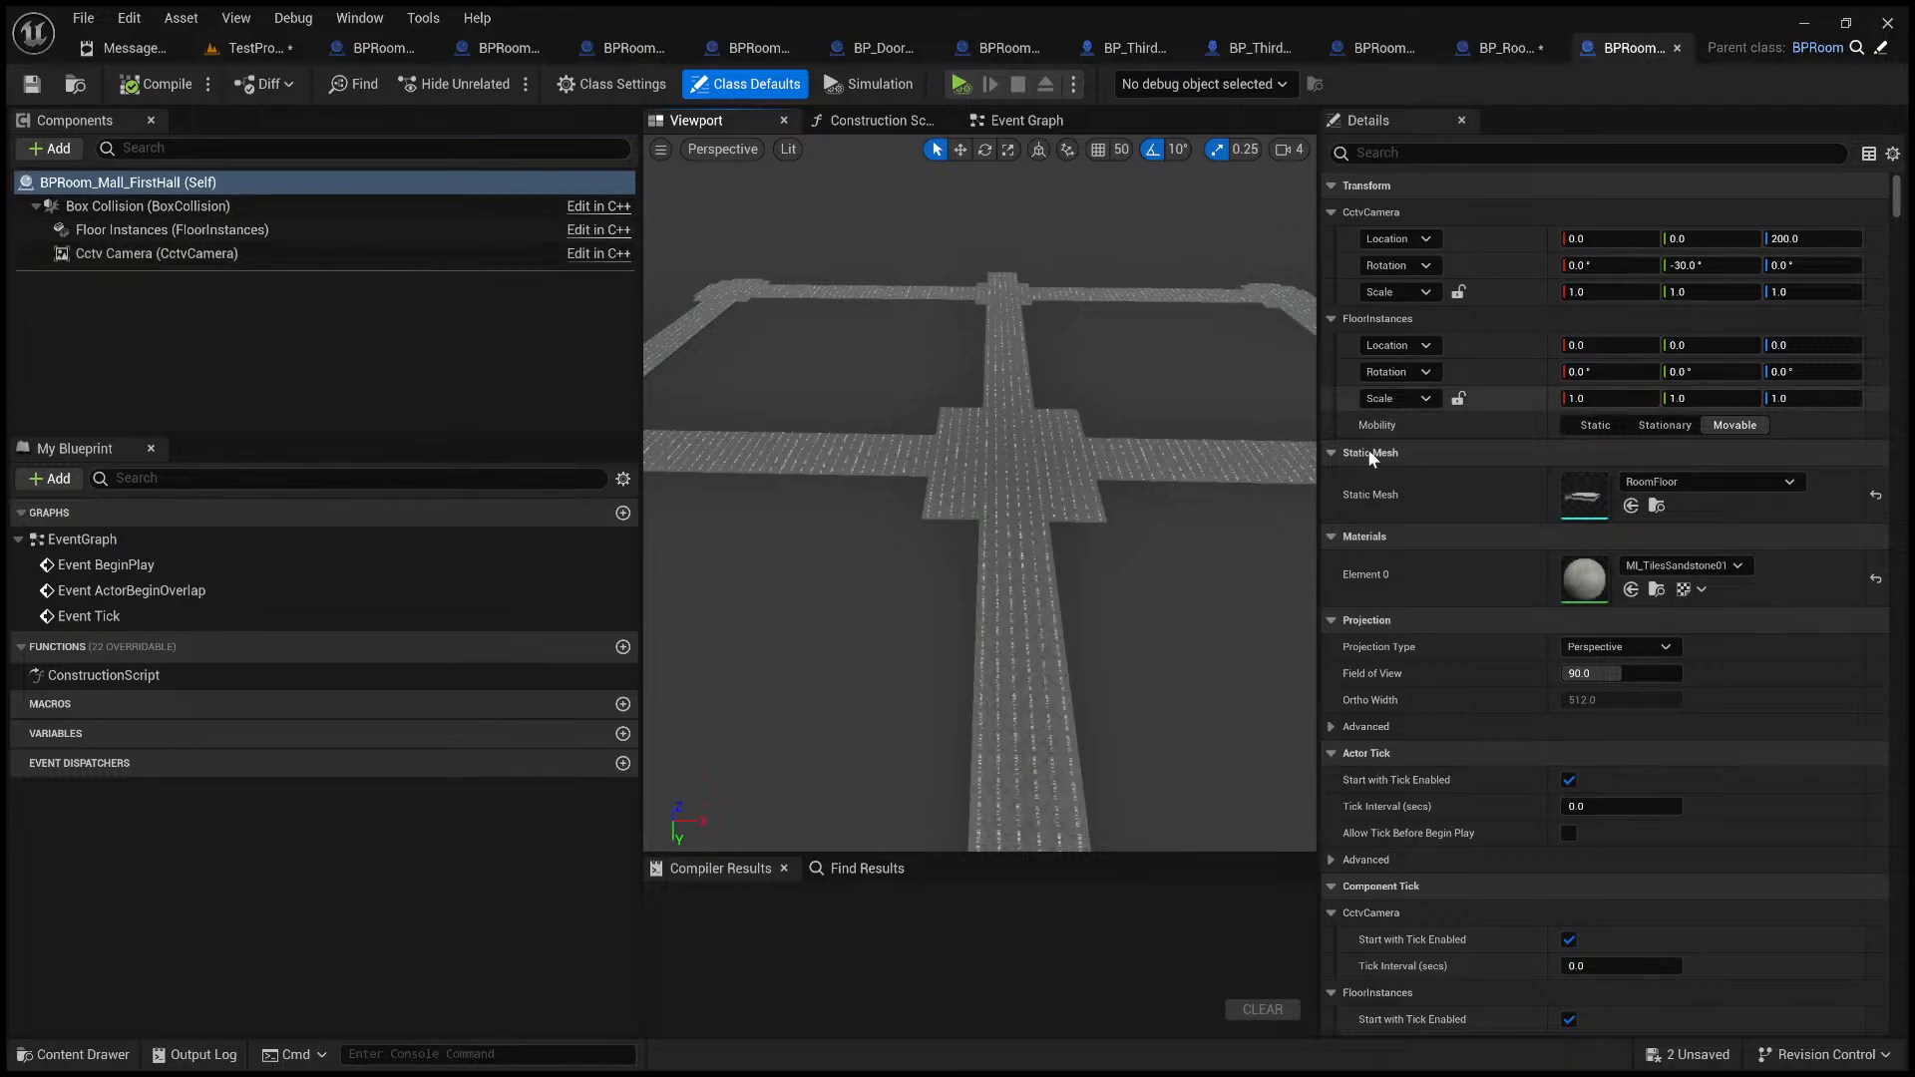
- Find the Room settings in the blueprint's class defaults and collapse the Occupied Cells array to check the Doors entries
scroll(1517, 513, "down", 3)
mouse_move(1898, 237)
left_mouse_down()
mouse_move(1895, 329)
mouse_move(1897, 299)
mouse_move(1913, 327)
mouse_move(1898, 232)
left_mouse_up()
scroll(1392, 708, "down", 10)
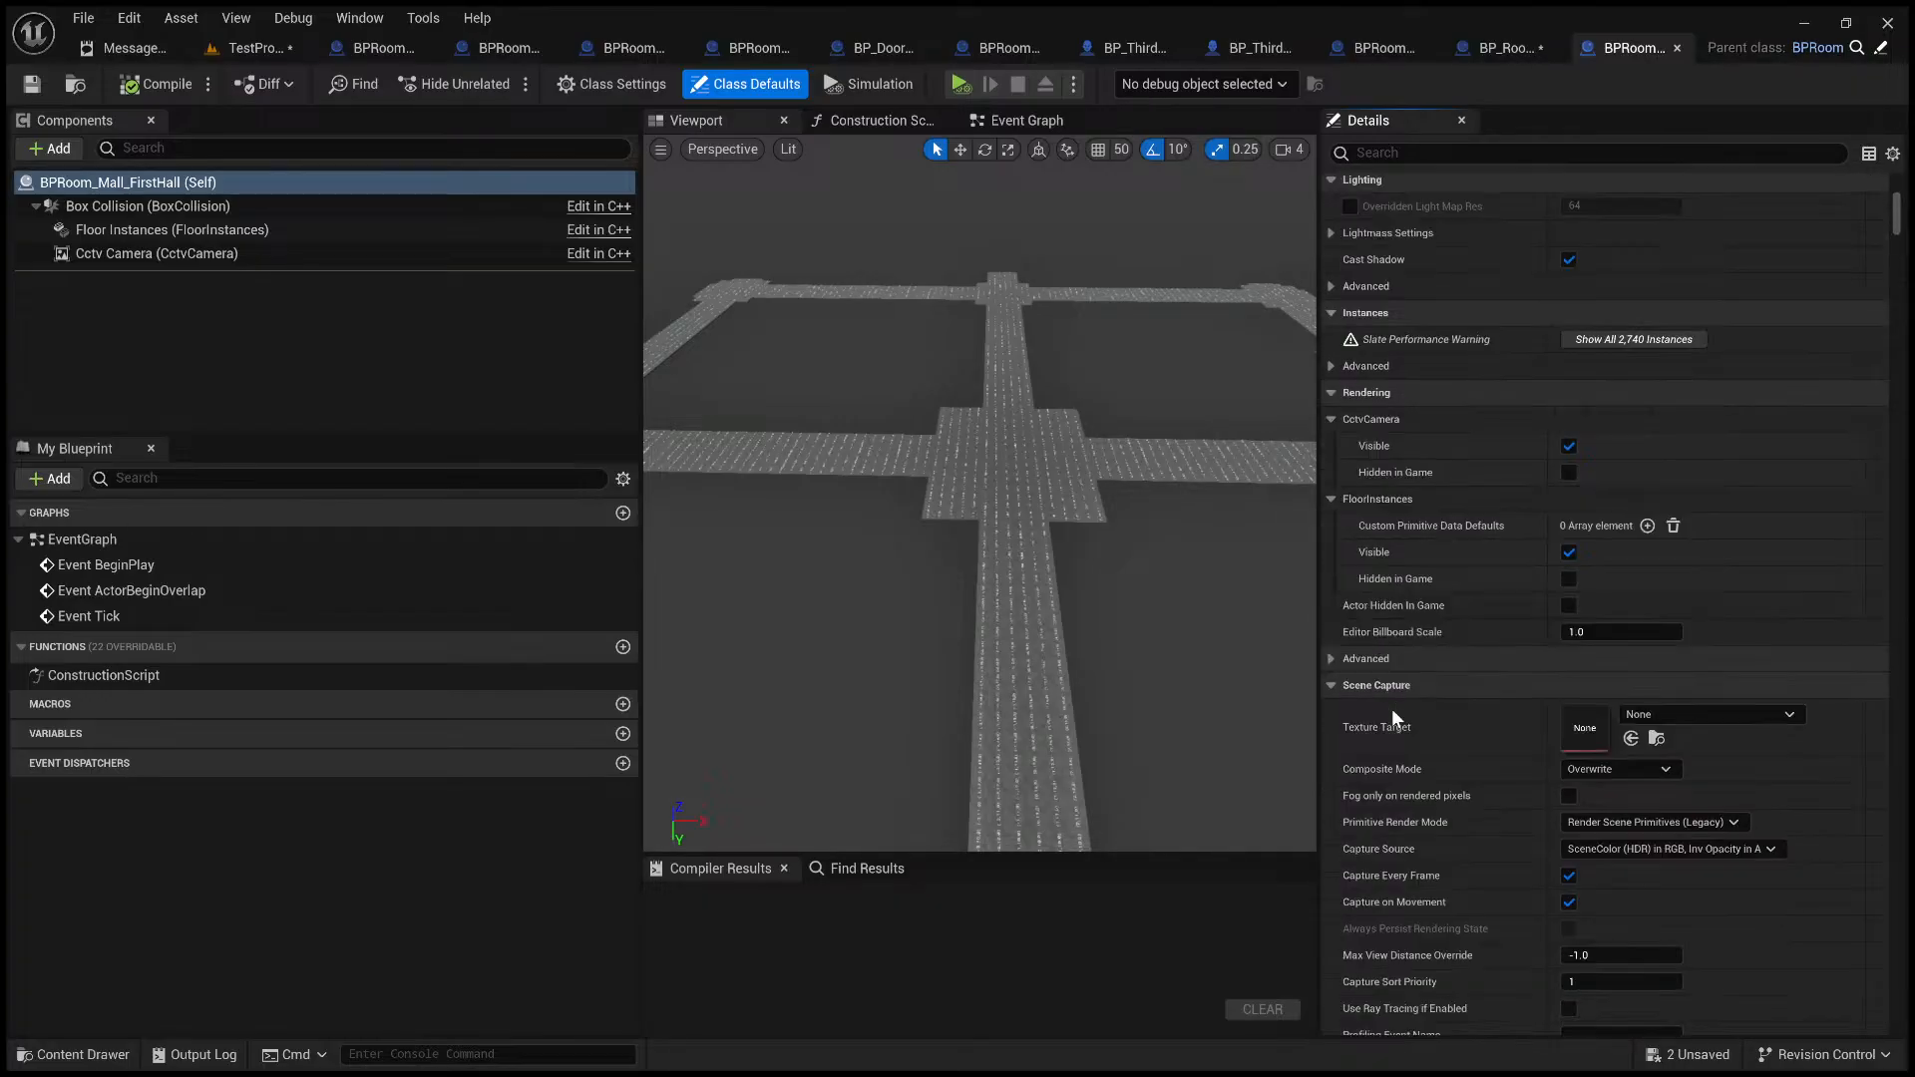
scroll(1351, 890, "down", 10)
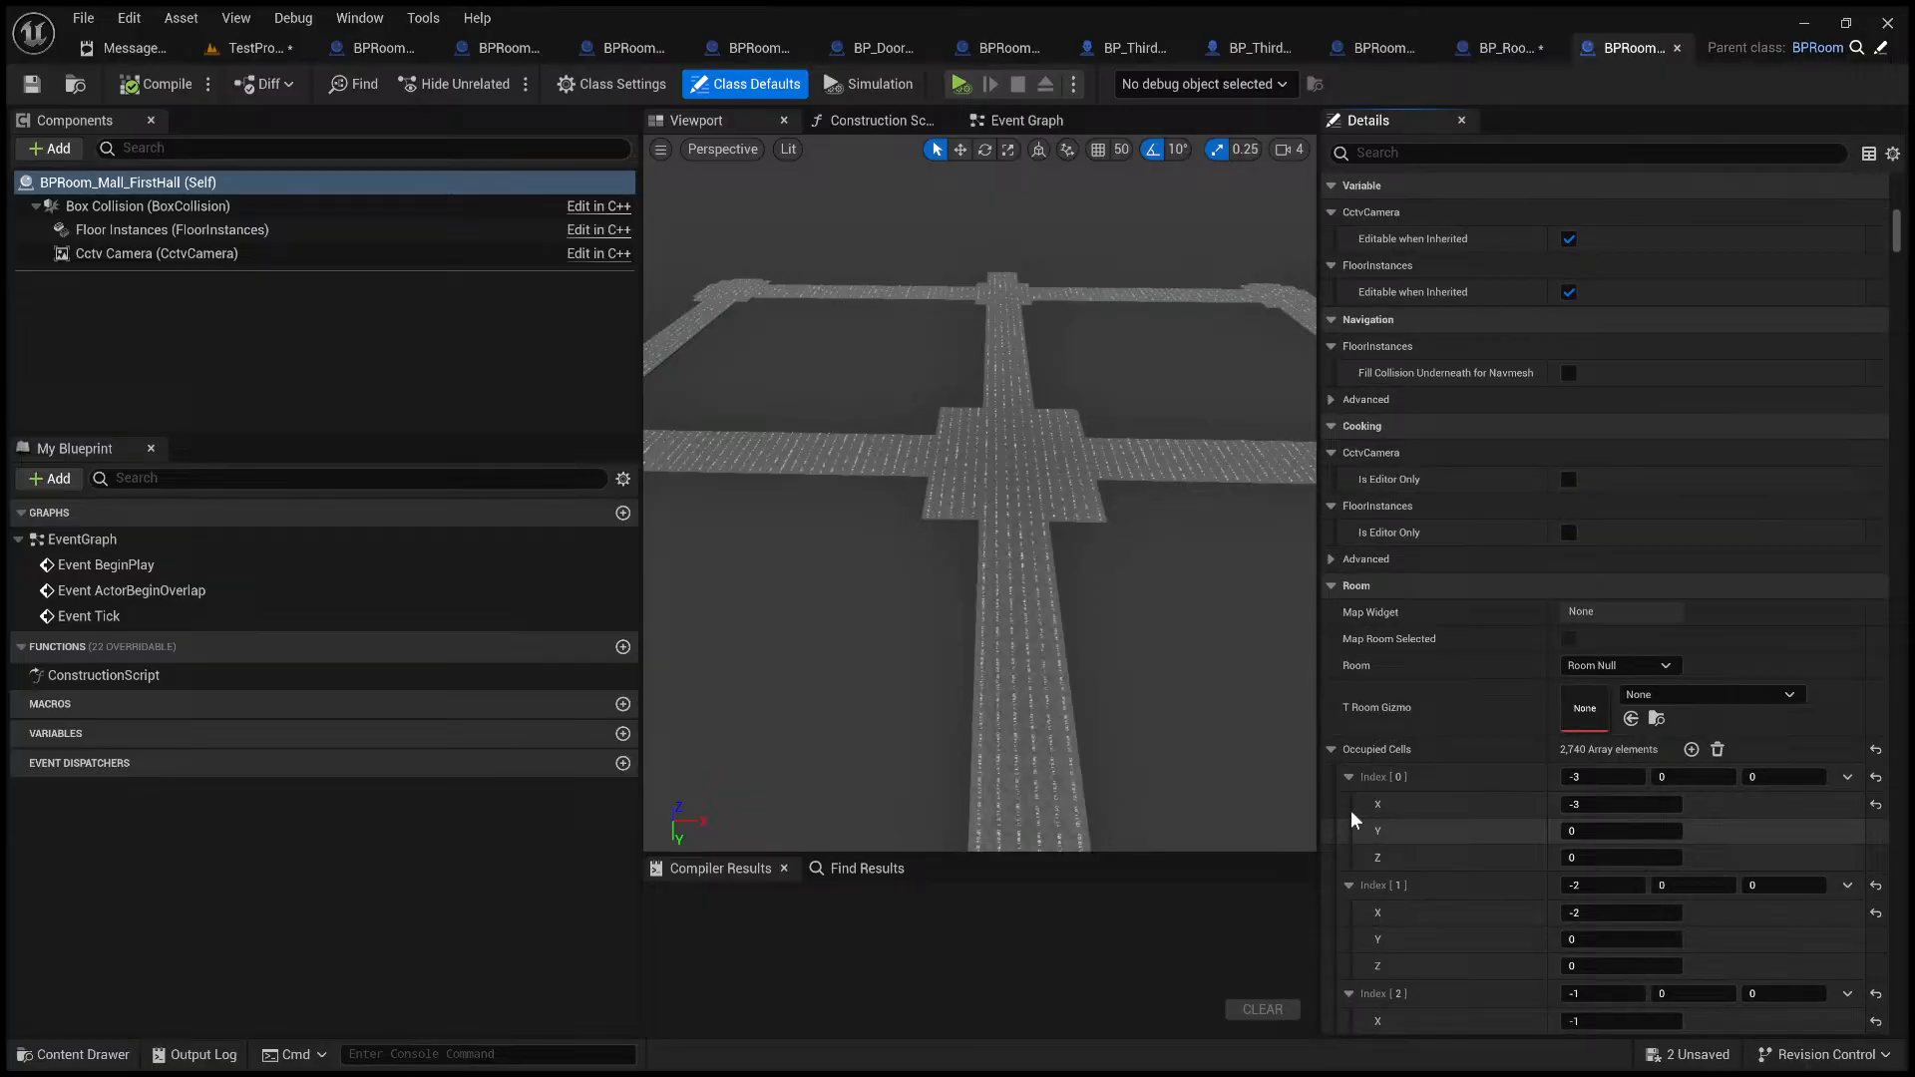
left_click(1331, 749)
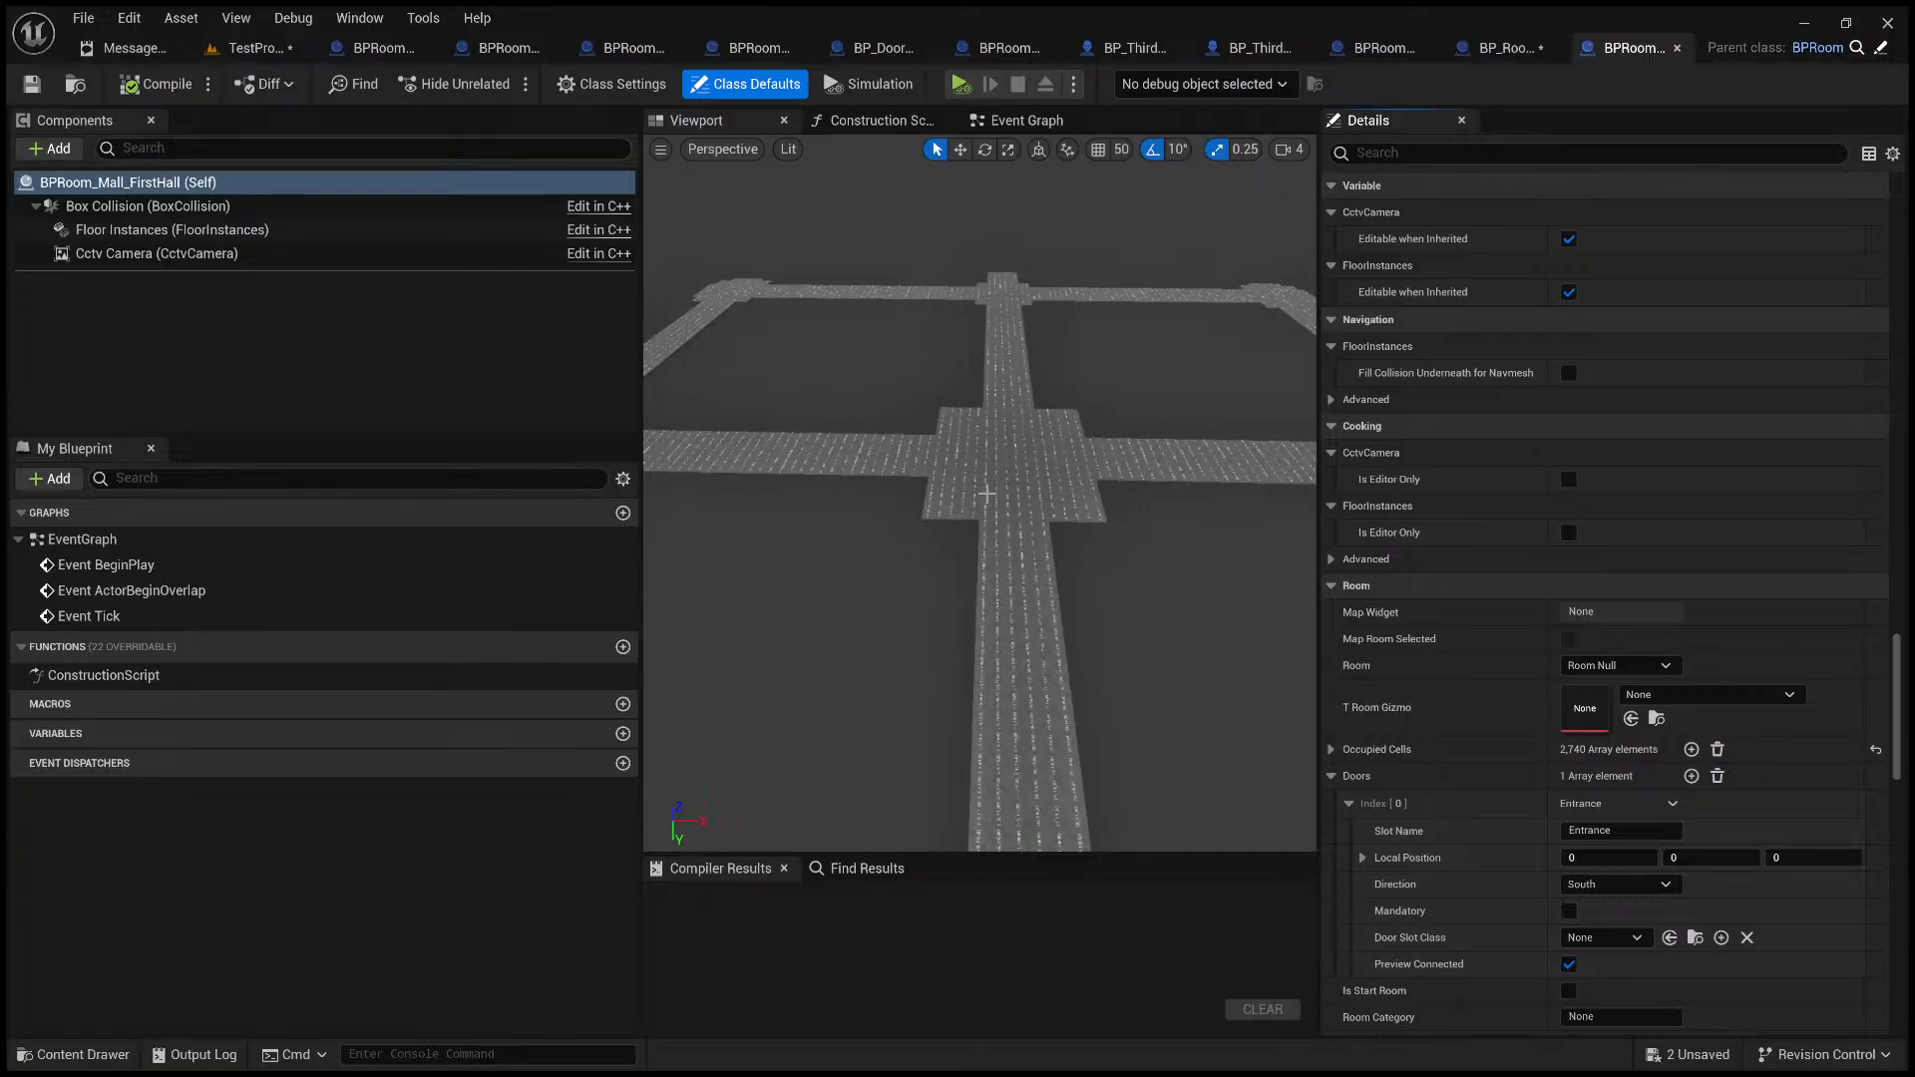
- Examine the complete mall floor layout from farther above in the blueprint's 3D view
right_click_drag(987, 493, 977, 547)
key("s")
key("d")
key("e")
scroll(983, 509, "down", 1)
key("e")
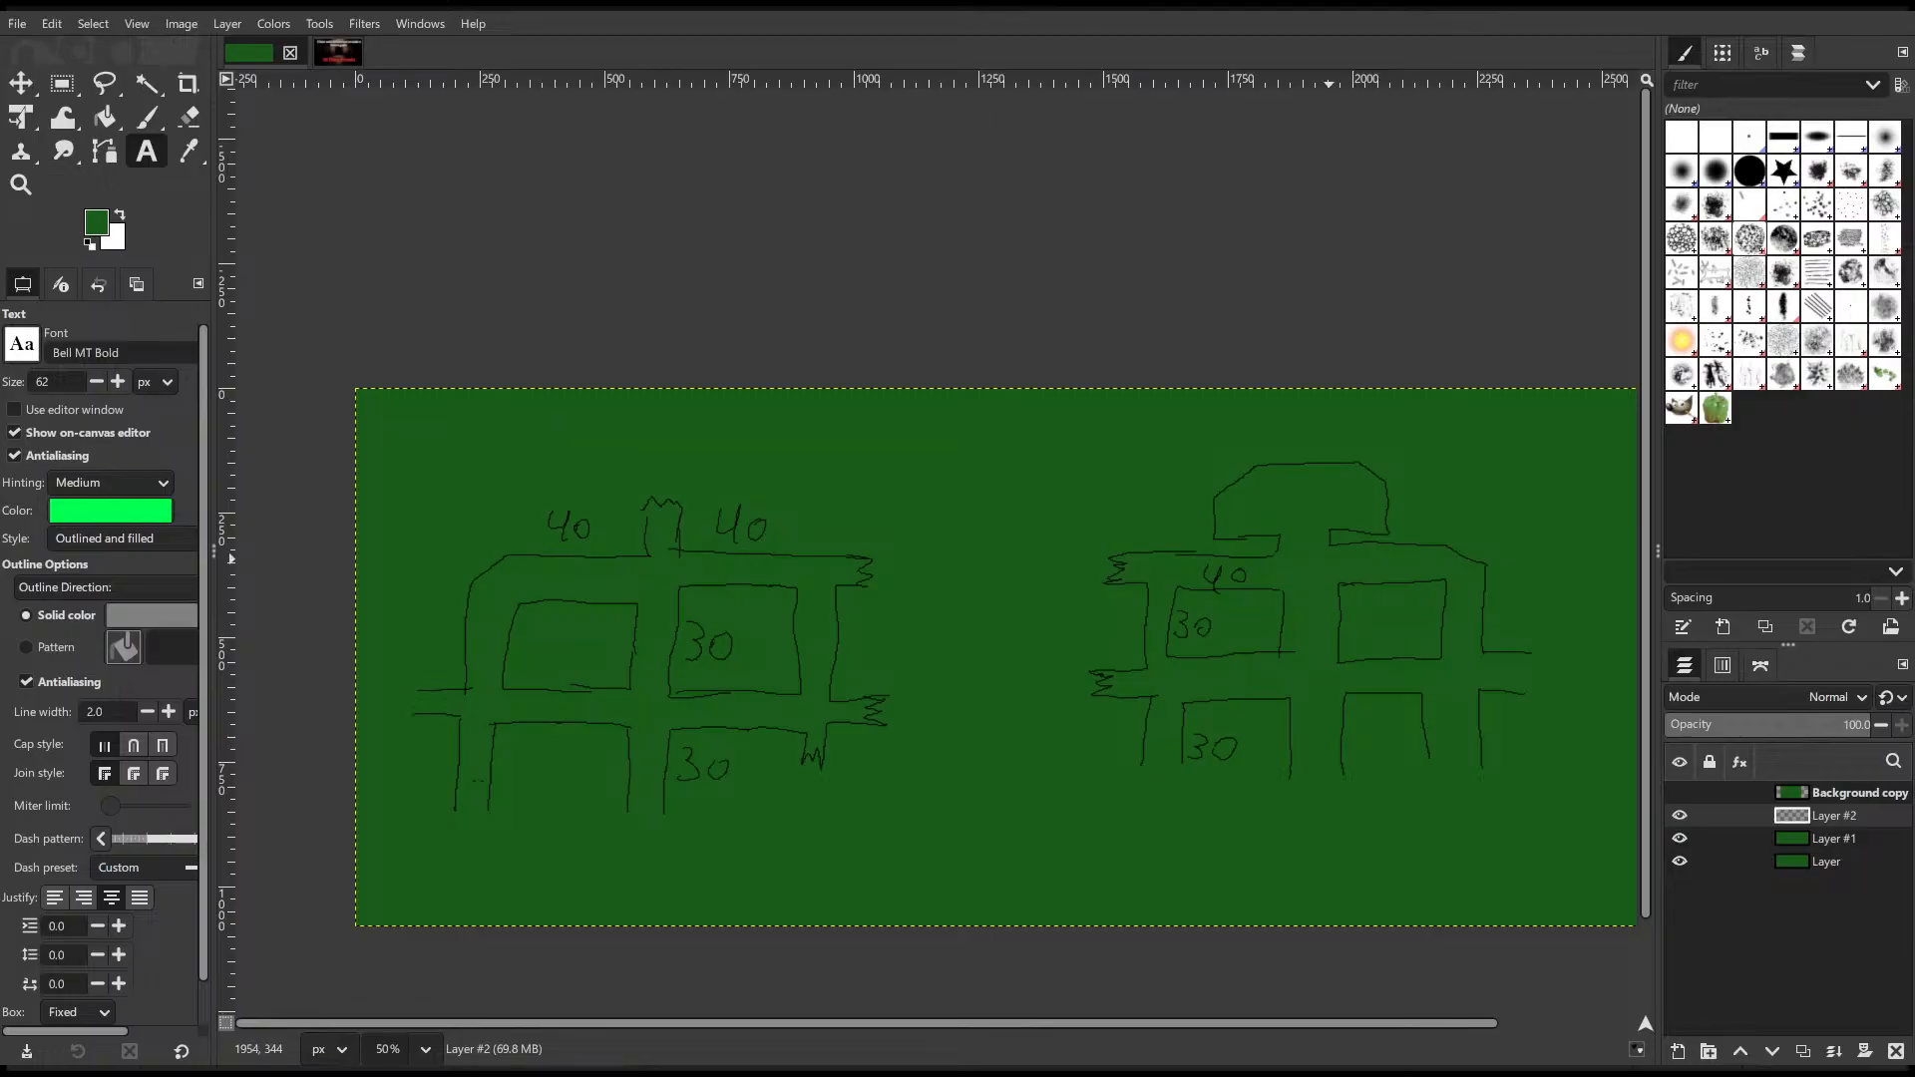
- Switch to GIMP and temporarily show the Background copy layer to review the sketch with the fake hallways and mandatory doors
middle_click_drag(1110, 555, 1074, 440)
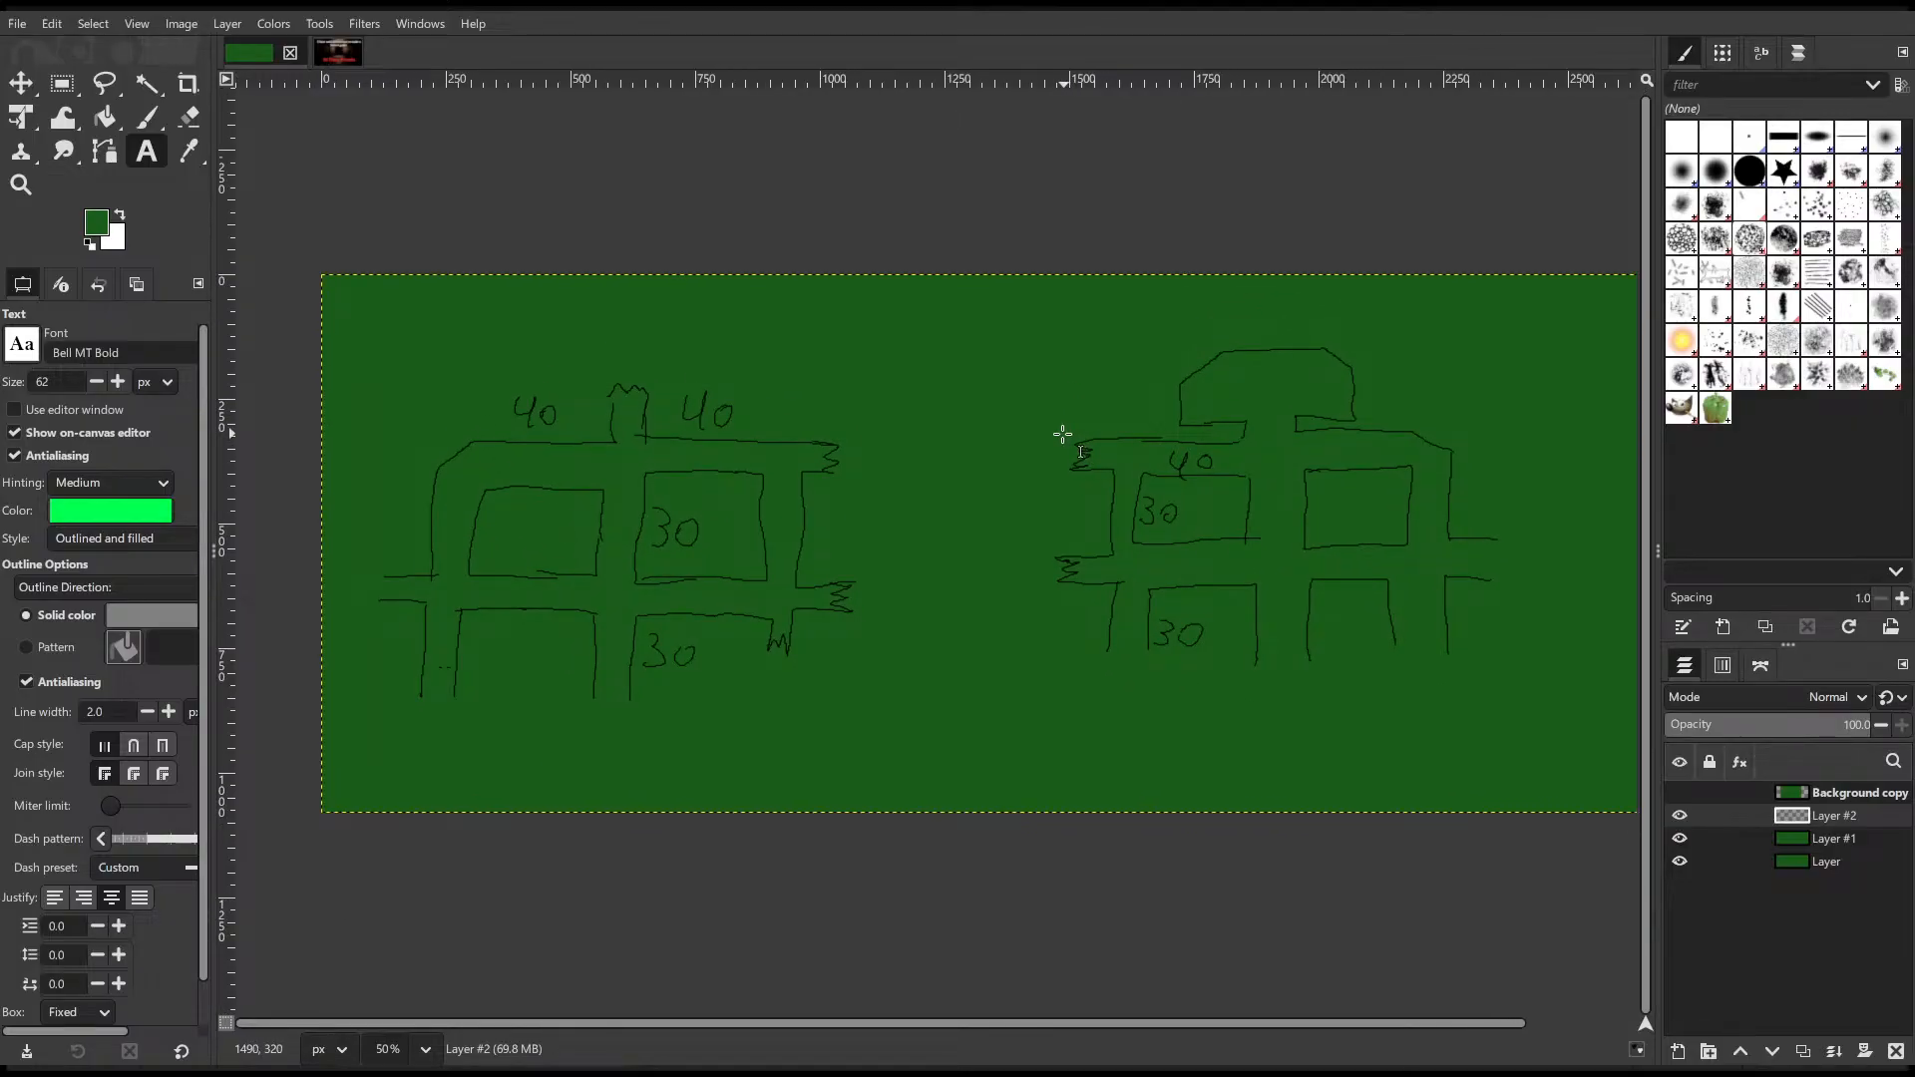
left_click(1681, 791)
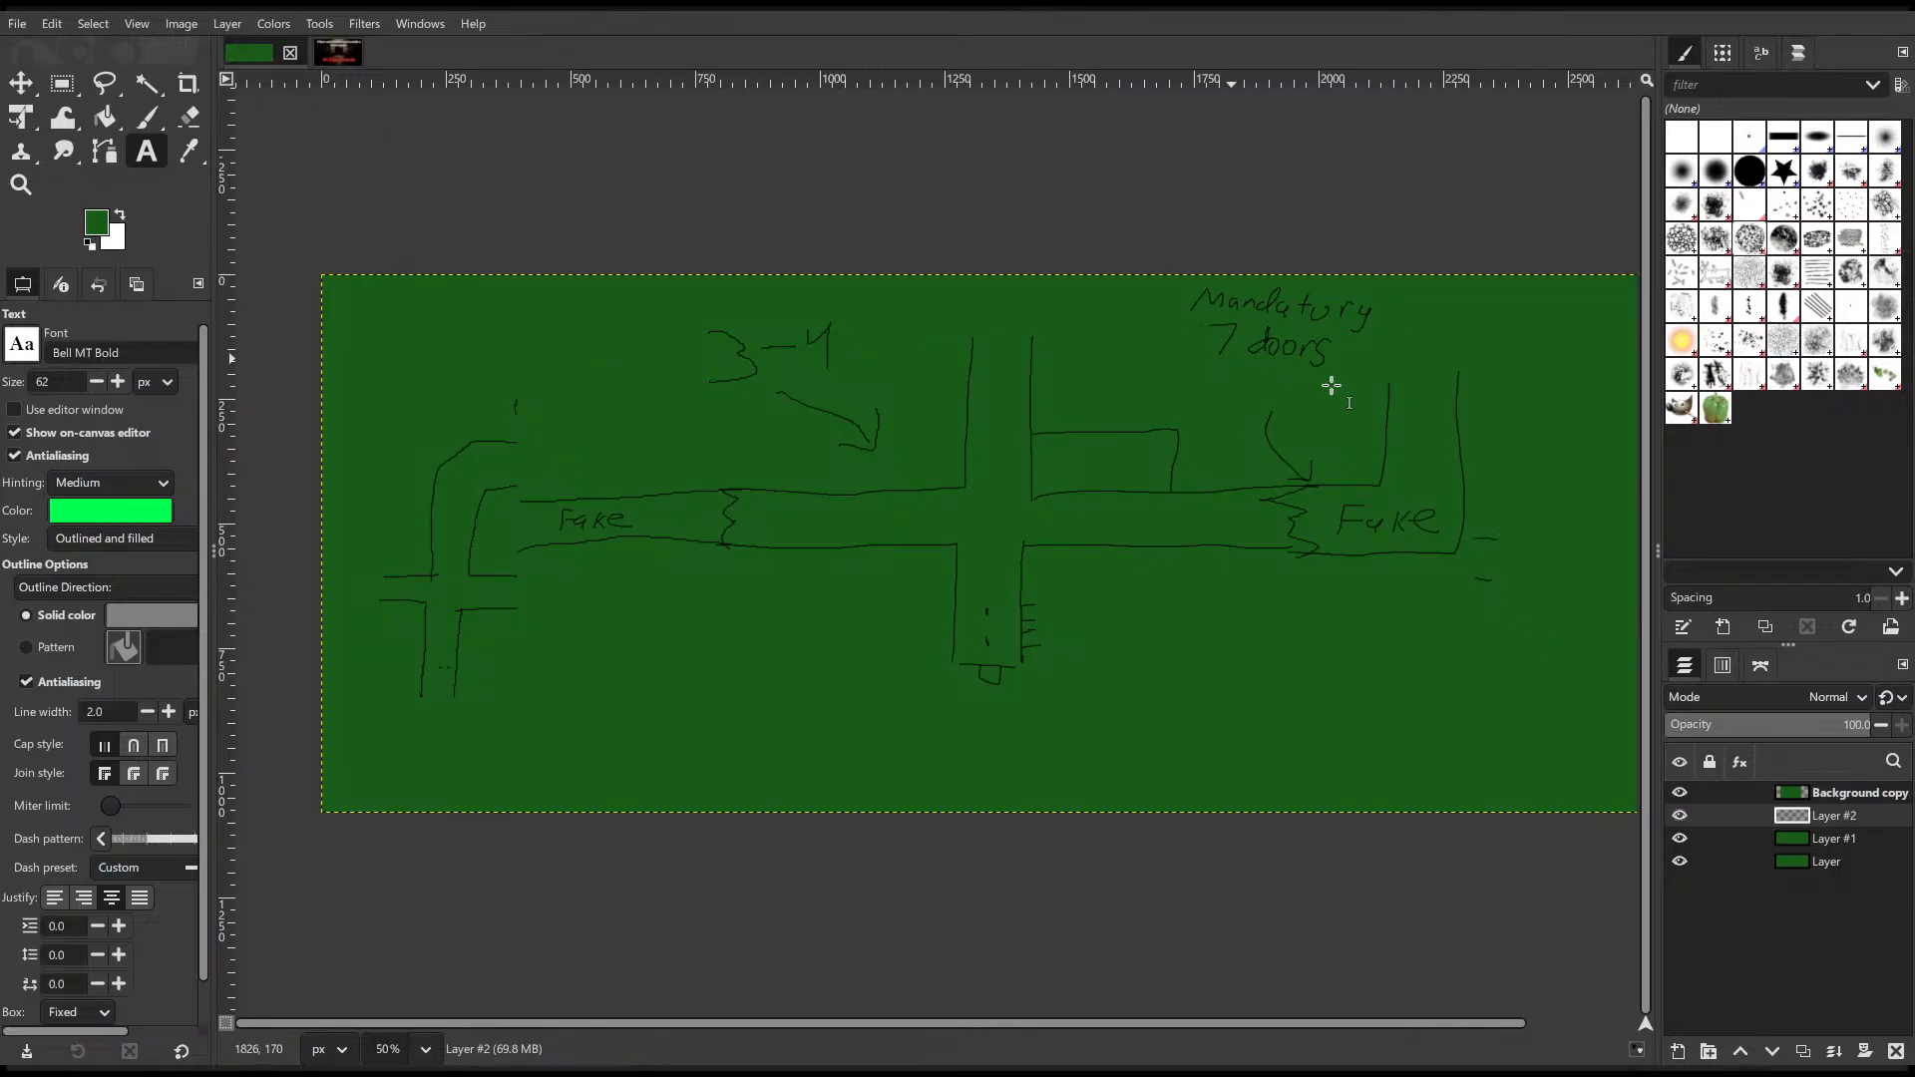
left_click(1679, 815)
left_click(1679, 792)
left_click(1681, 792)
left_click(1682, 792)
- Hide Layer #2, and temporarily hide Layer #1 to examine the original floor plan sketch on the lowest layer
left_click(1682, 816)
left_click(1681, 816)
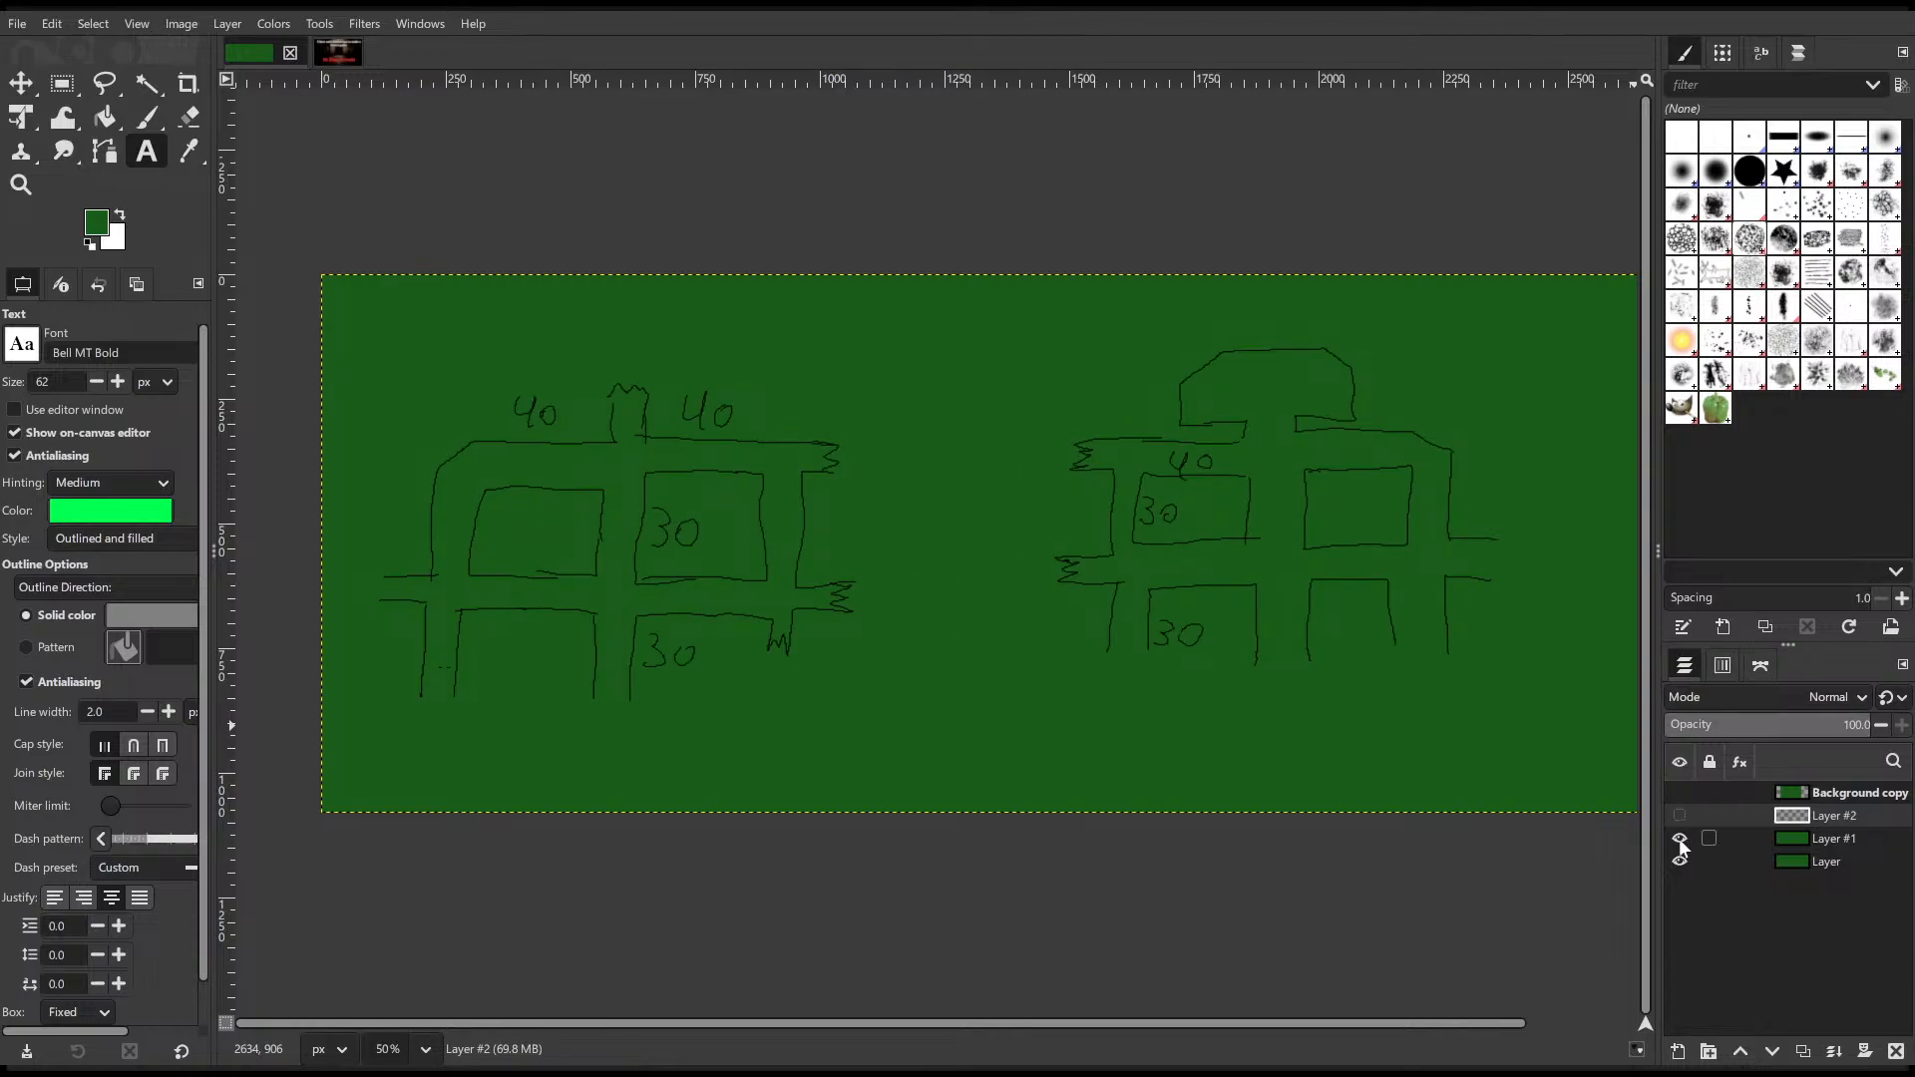
left_click(1680, 839)
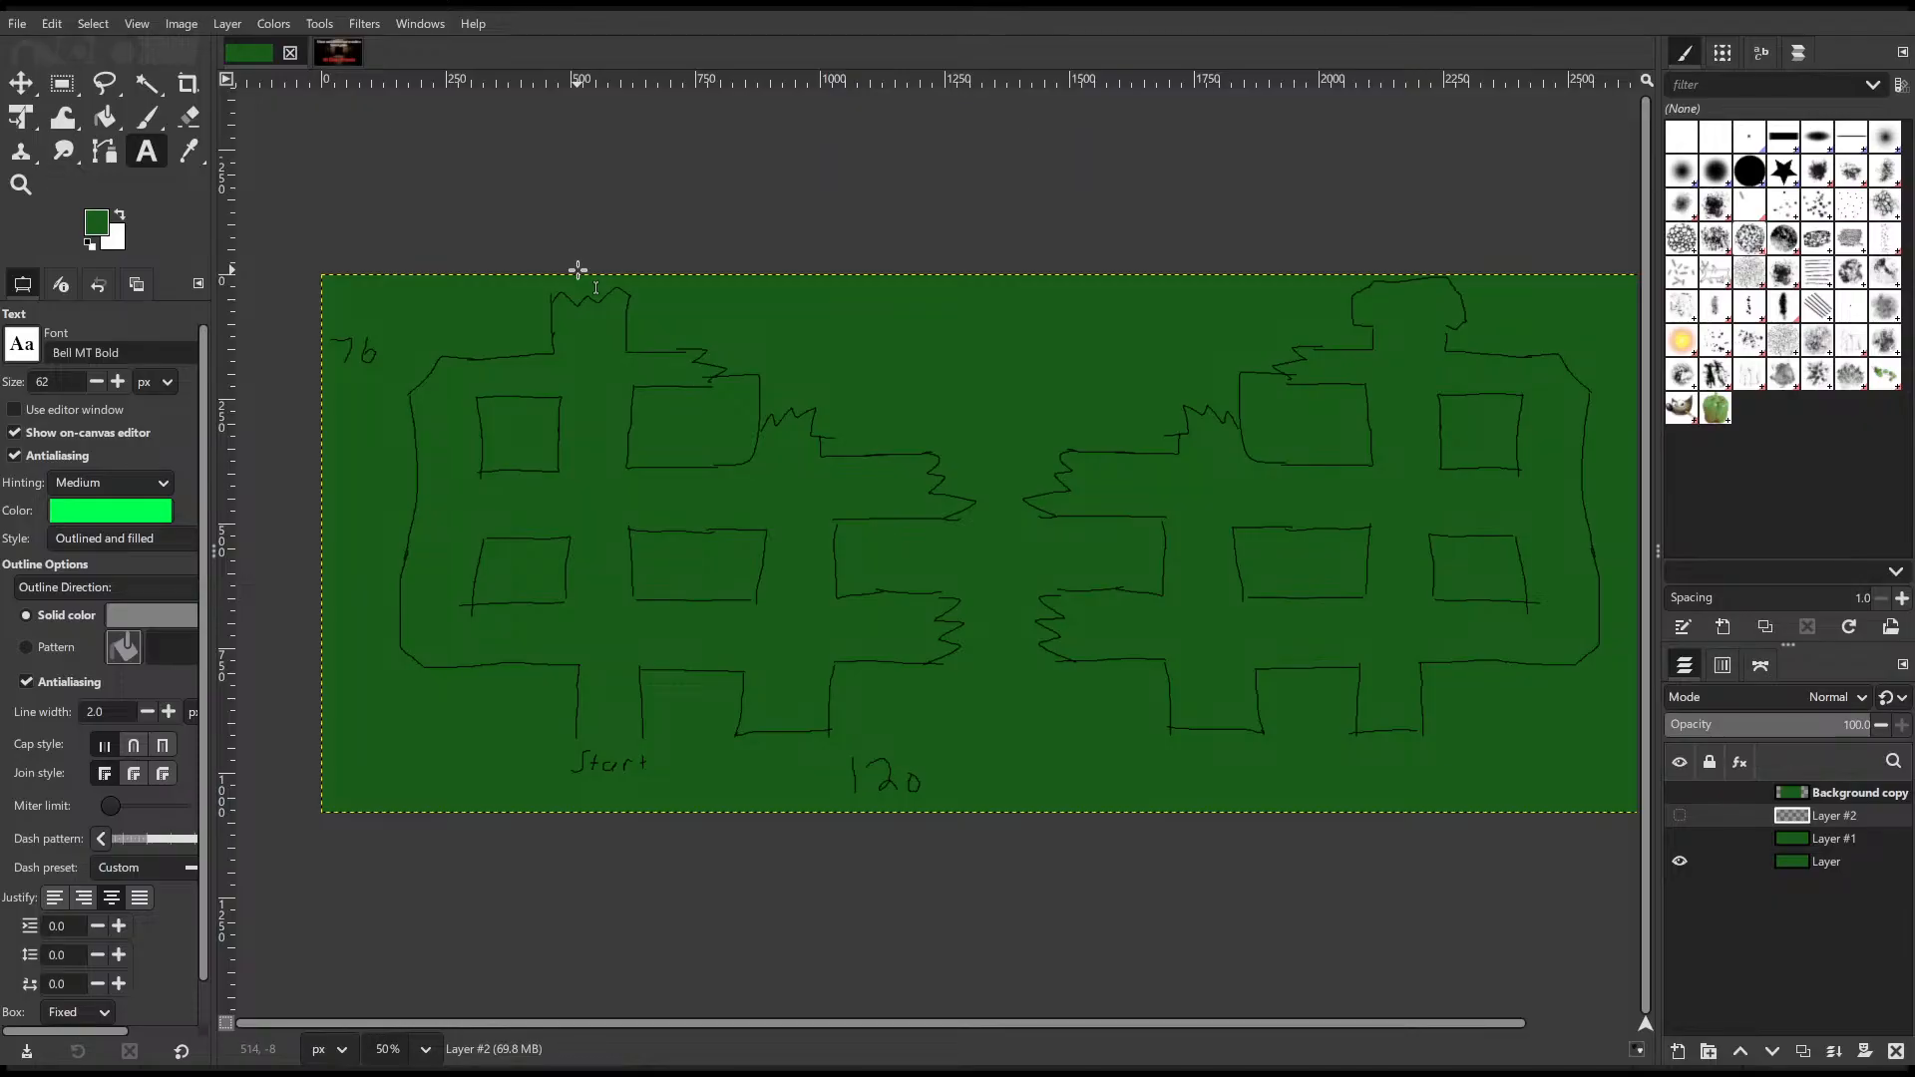
left_click(1681, 838)
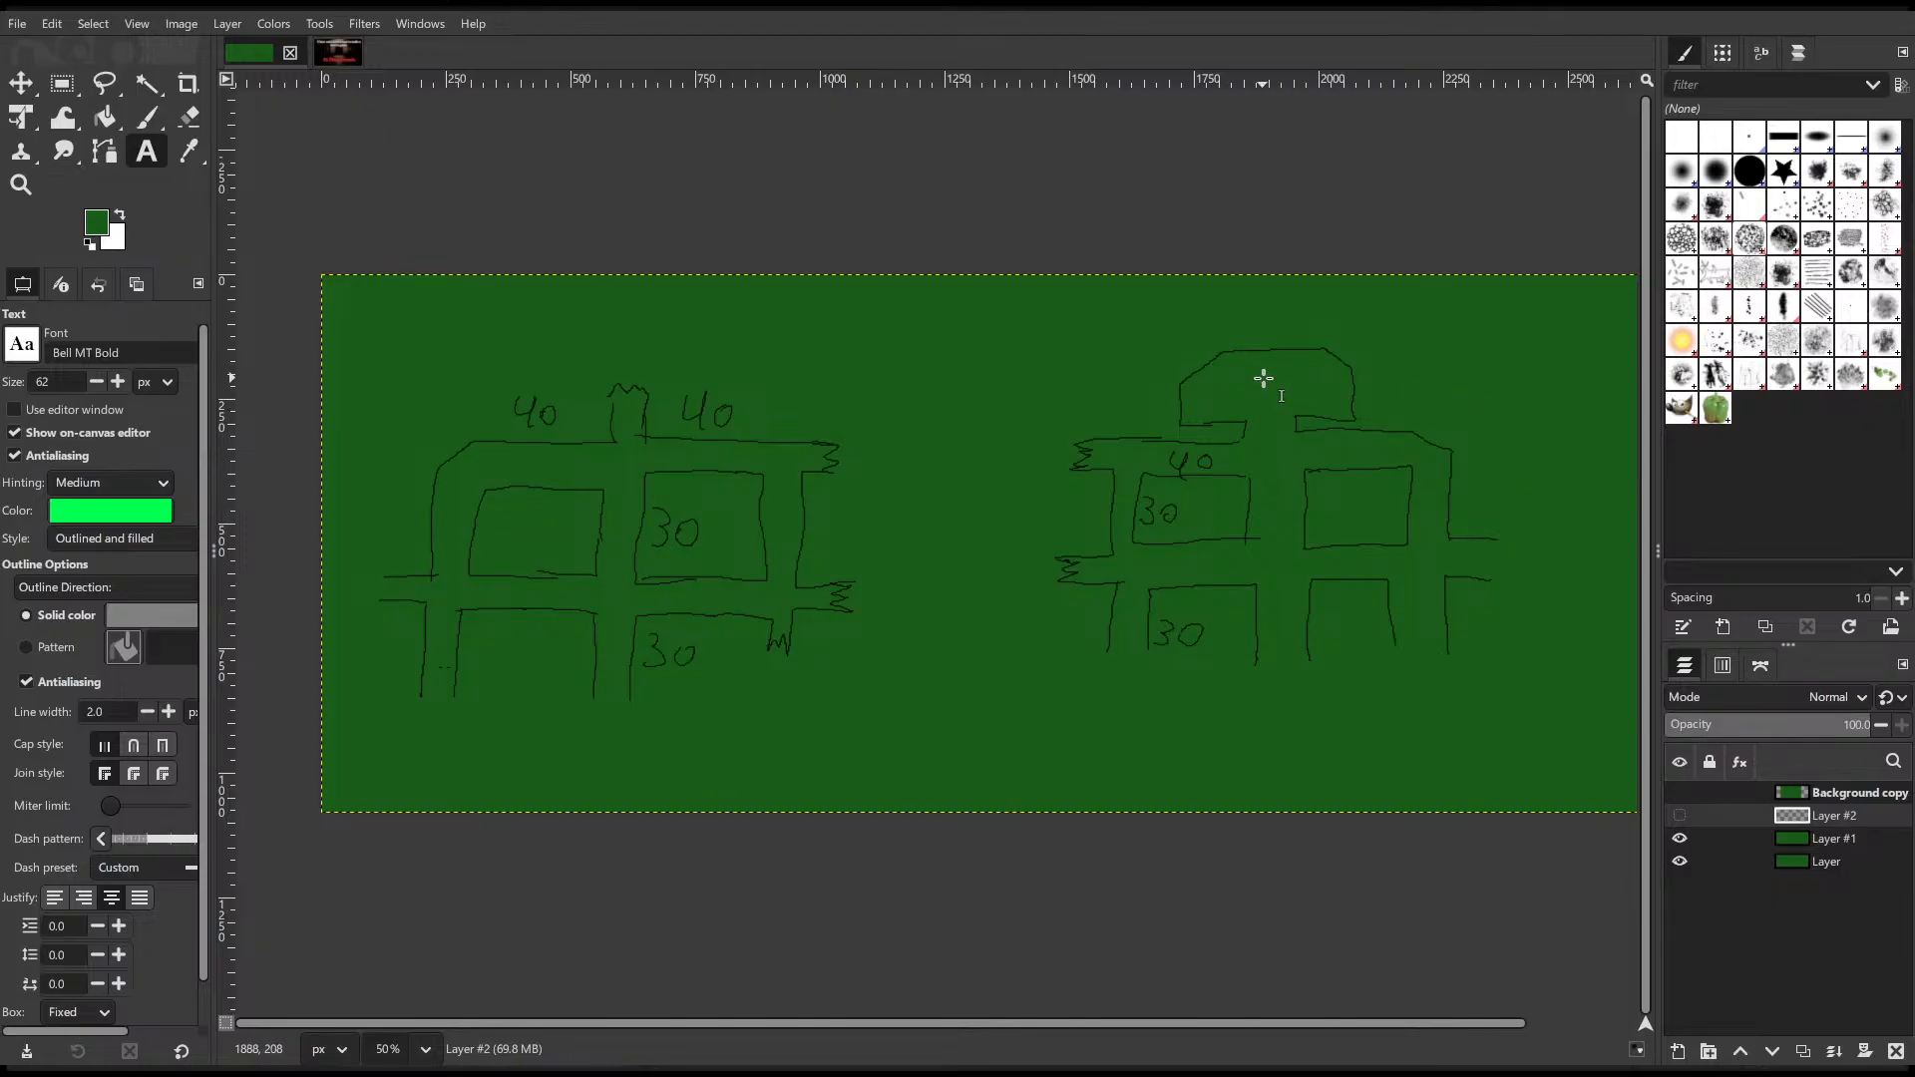
- Frame the left floor plan, the right floor plan and the gap between them with empty text boxes
left_click_drag(354, 329, 931, 769)
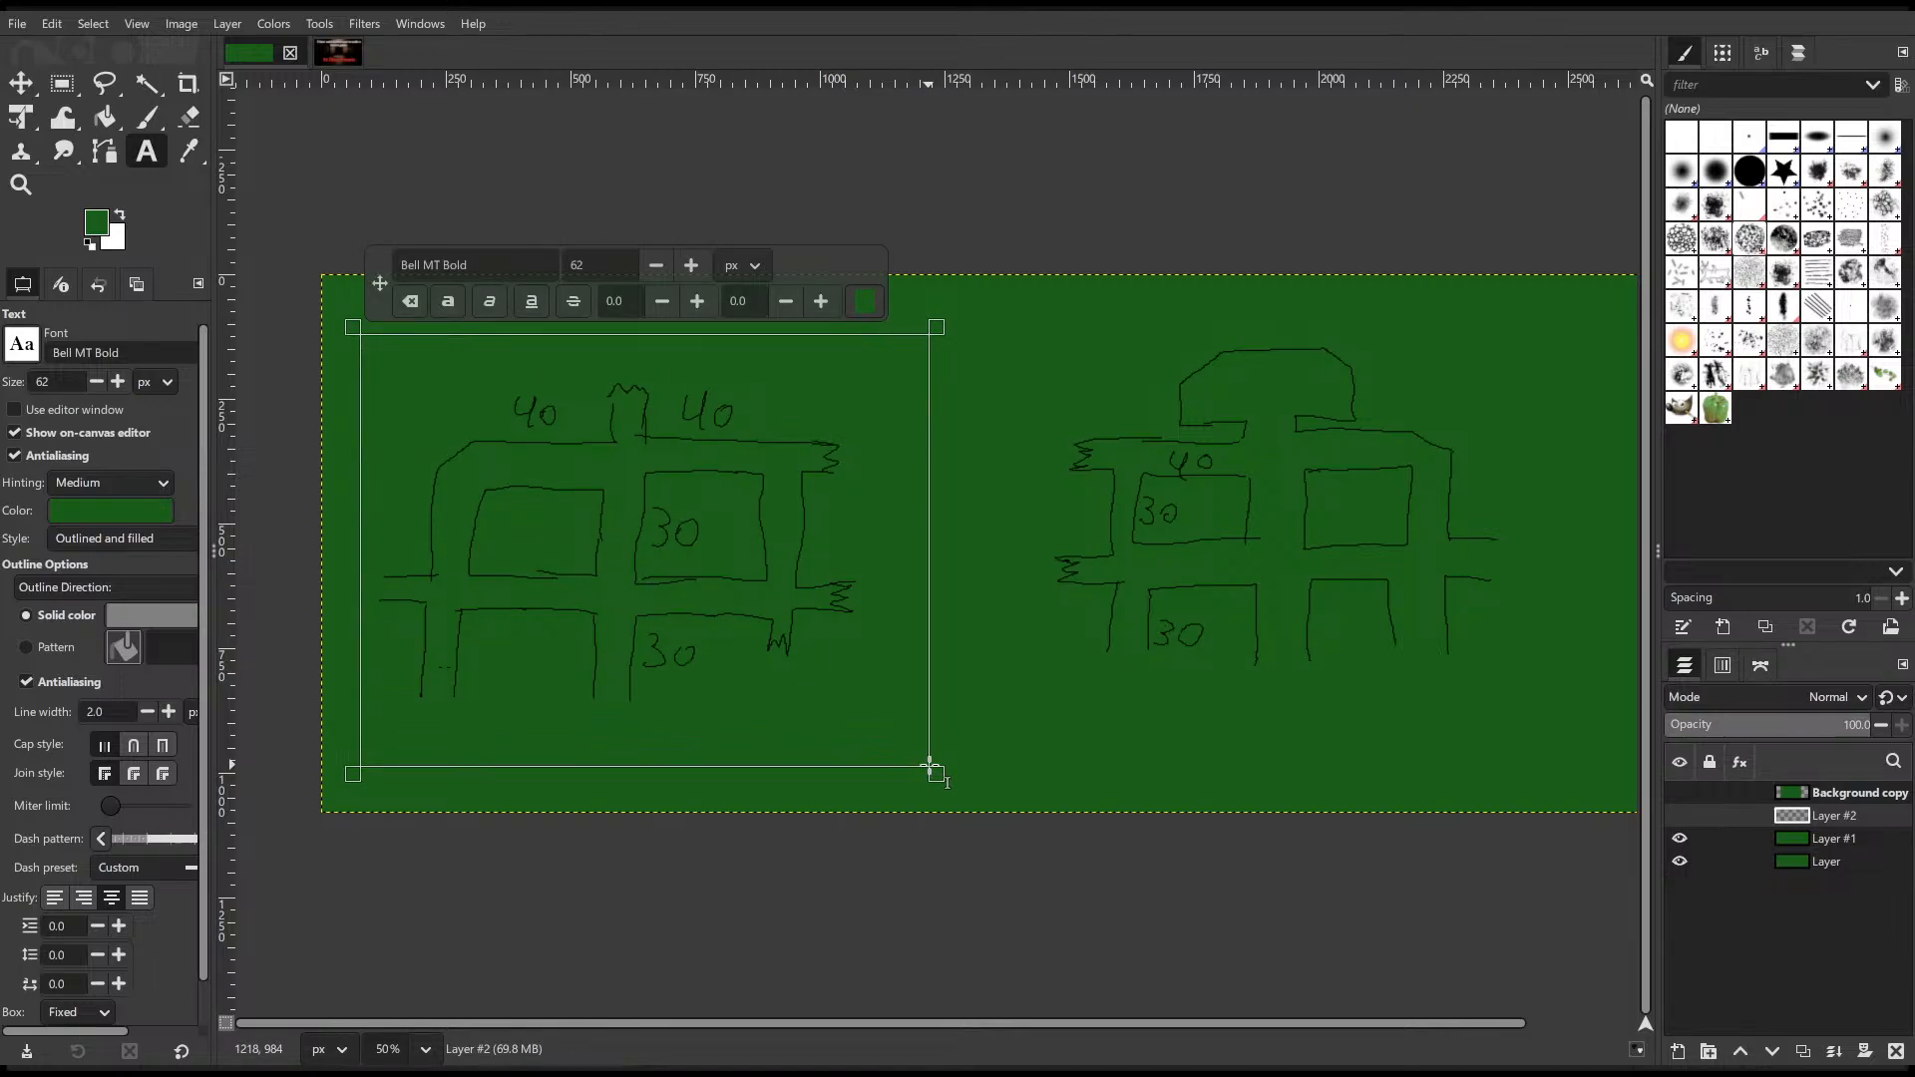
left_click(1040, 729)
left_click(1040, 355)
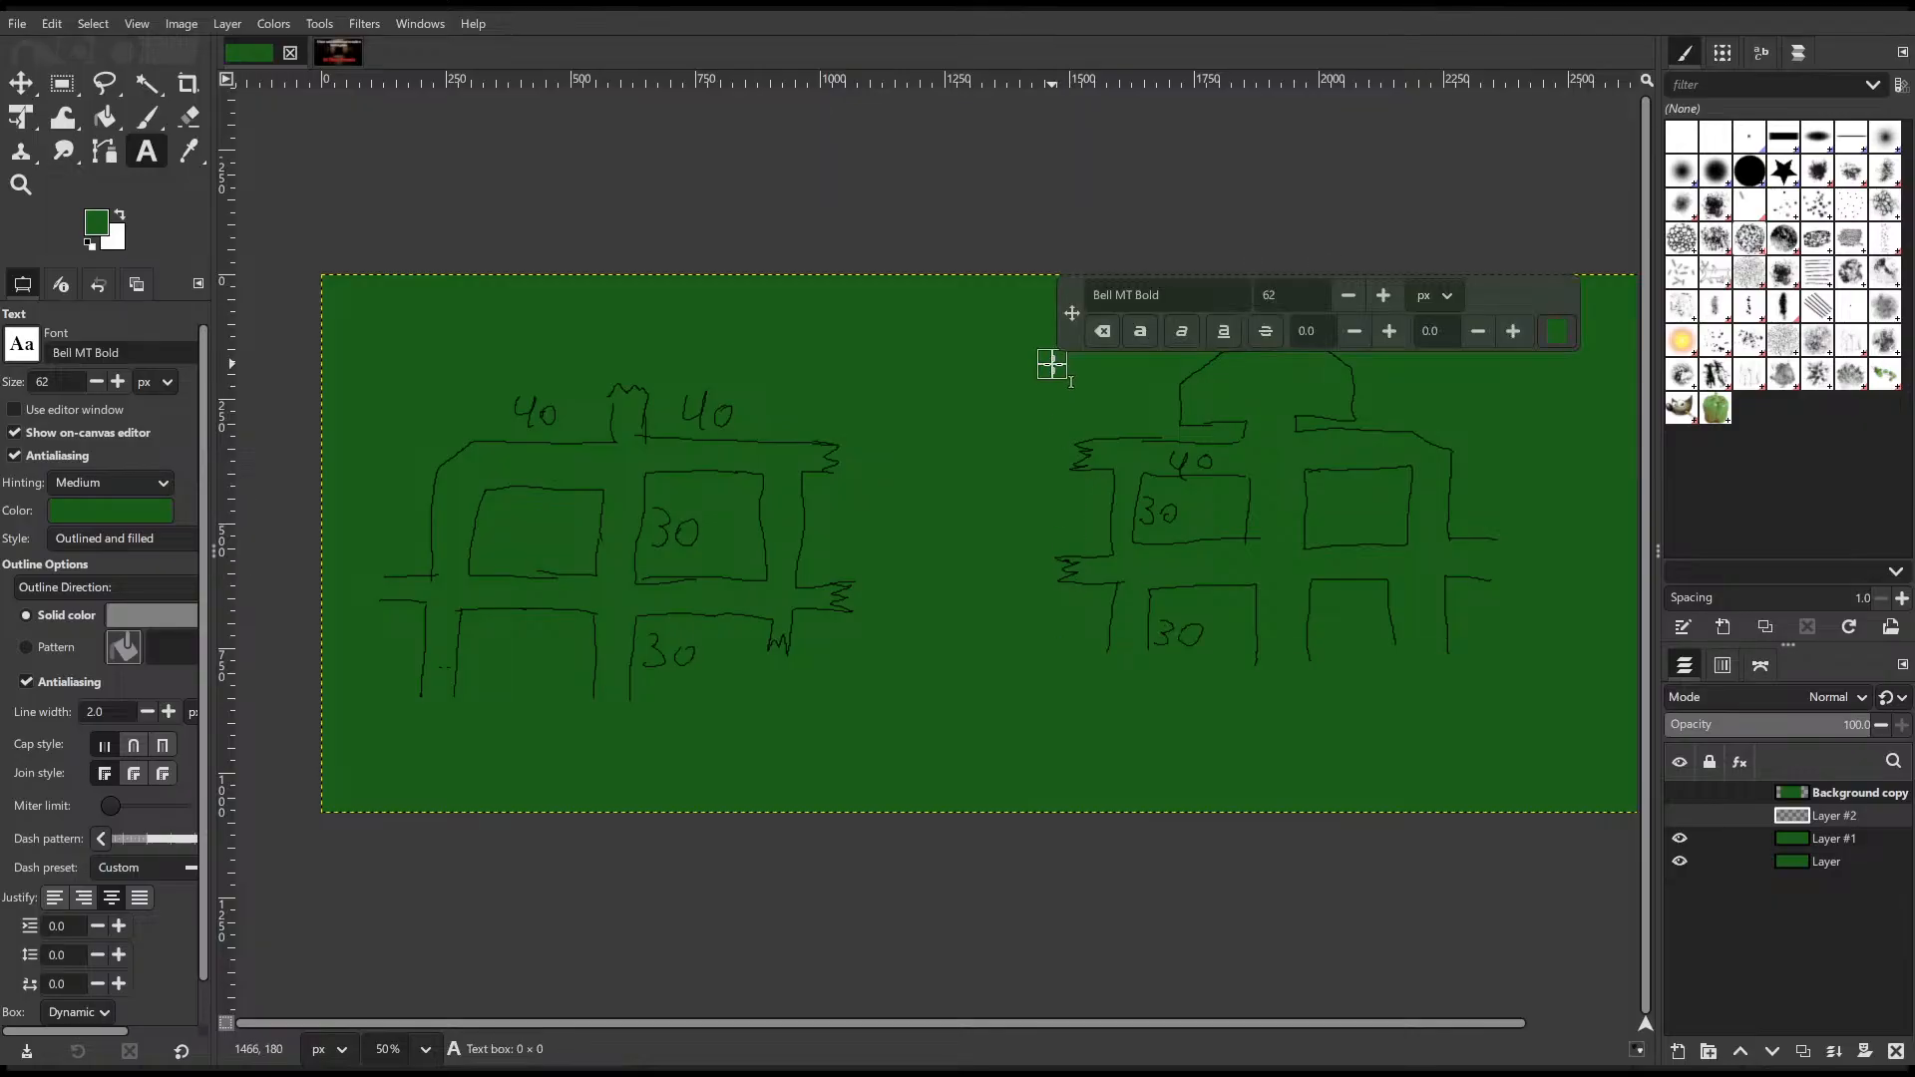
mouse_move(1013, 305)
left_mouse_down()
mouse_move(1486, 735)
mouse_move(1541, 734)
left_mouse_up()
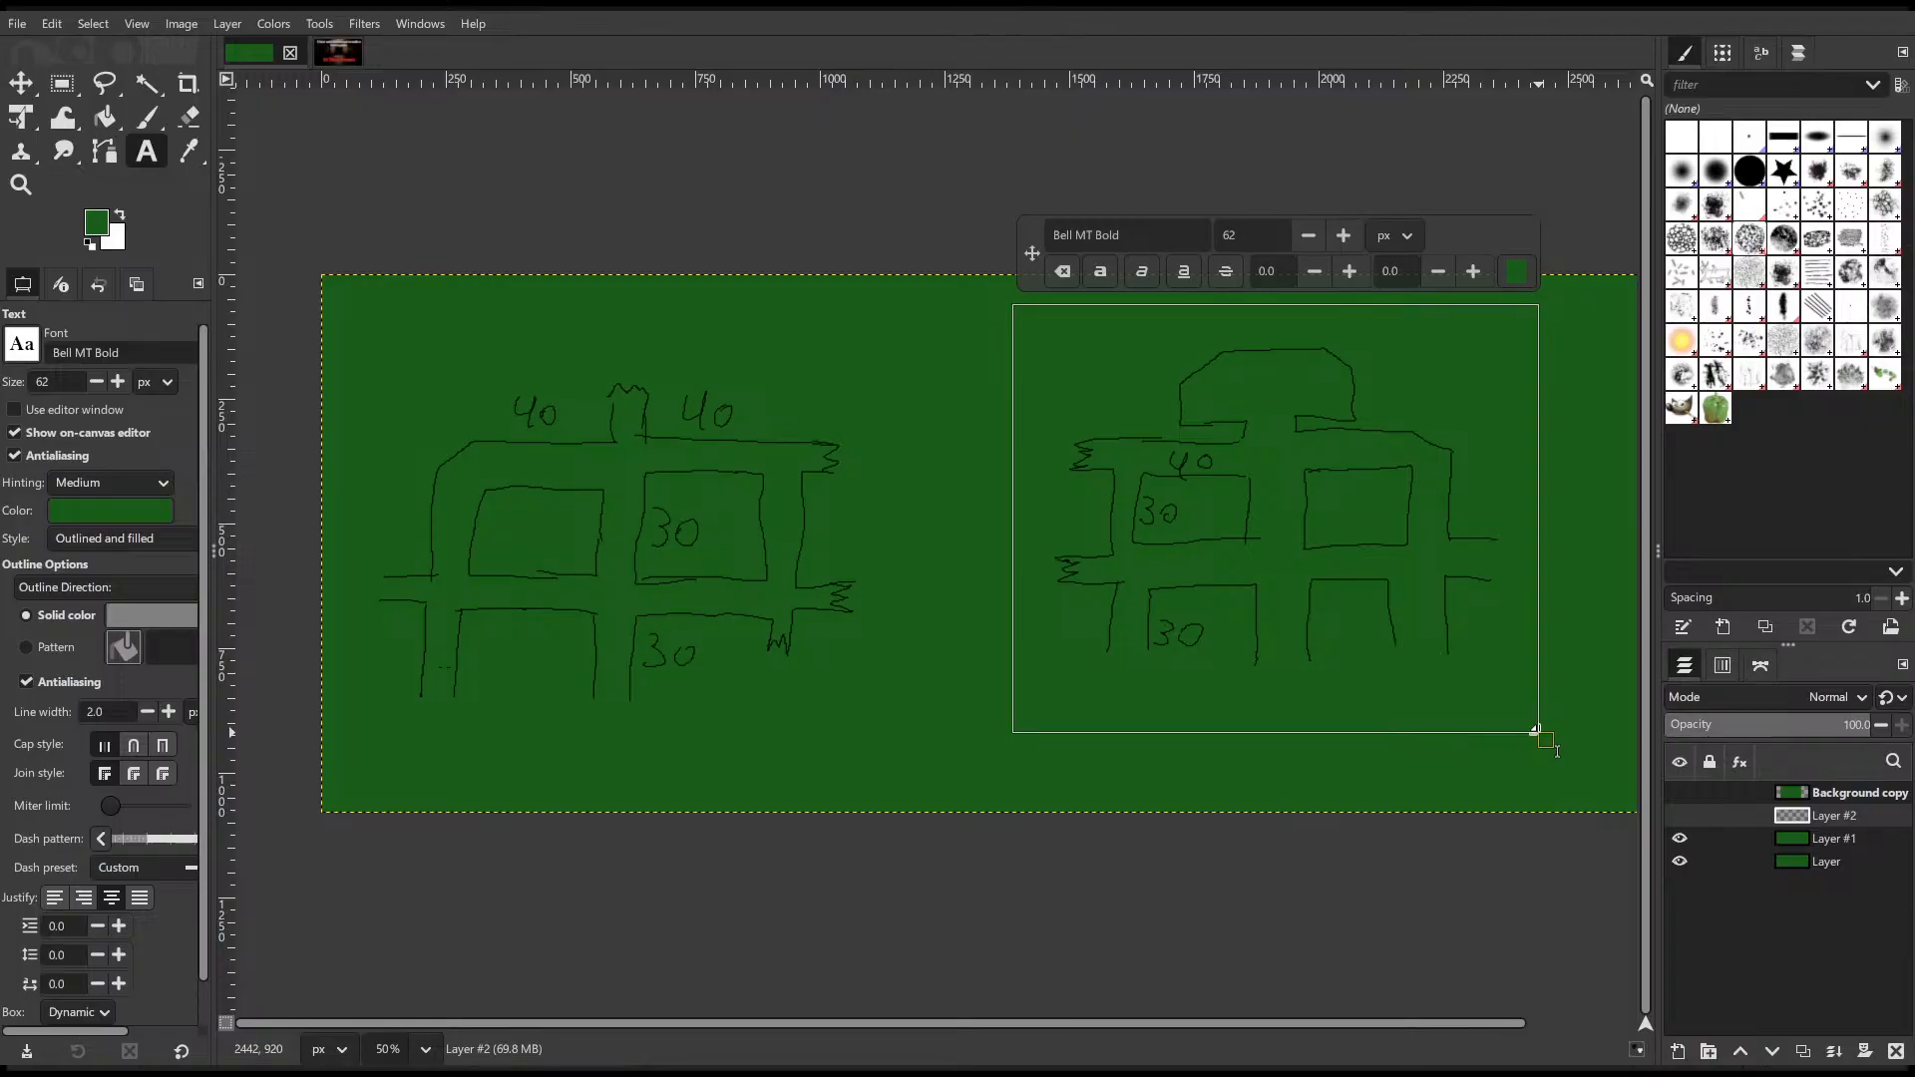
left_click_drag(1537, 731, 1539, 733)
left_click(902, 525)
left_click(899, 661)
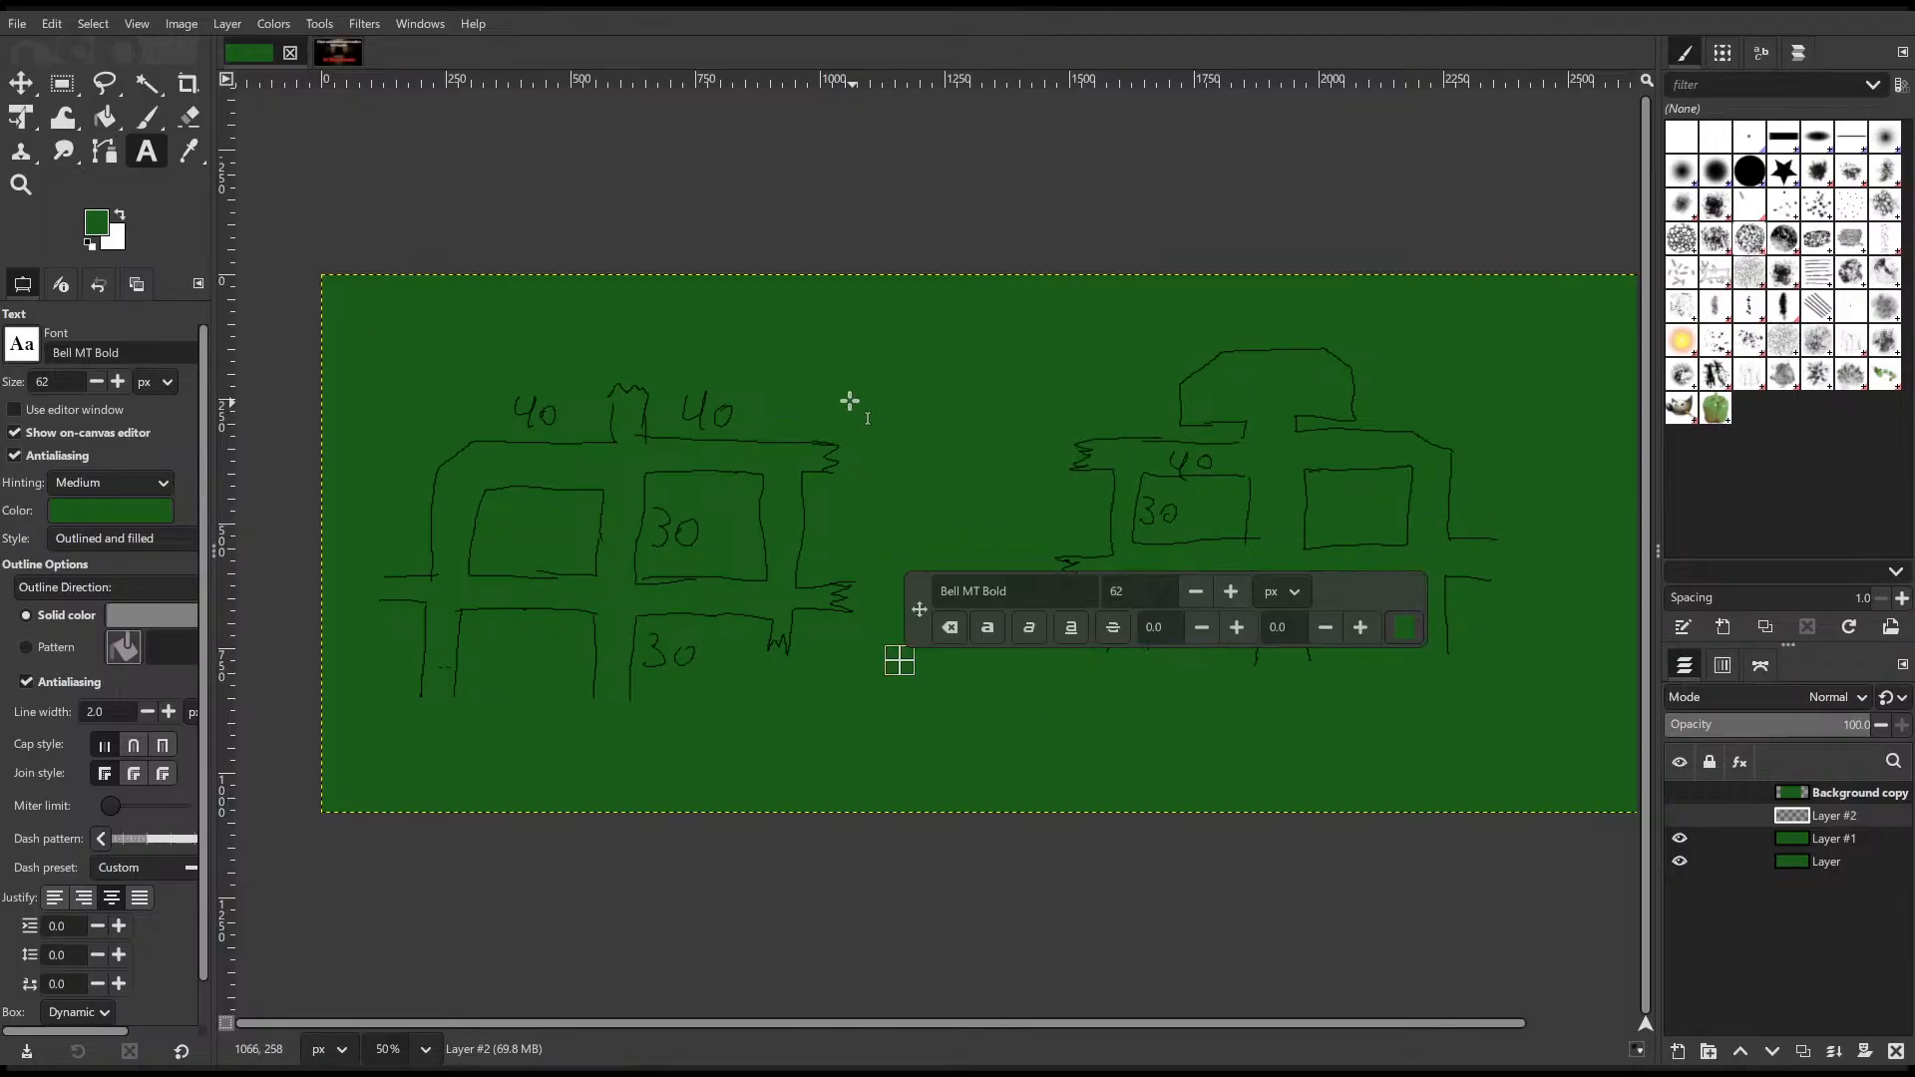
left_click_drag(793, 364, 1104, 751)
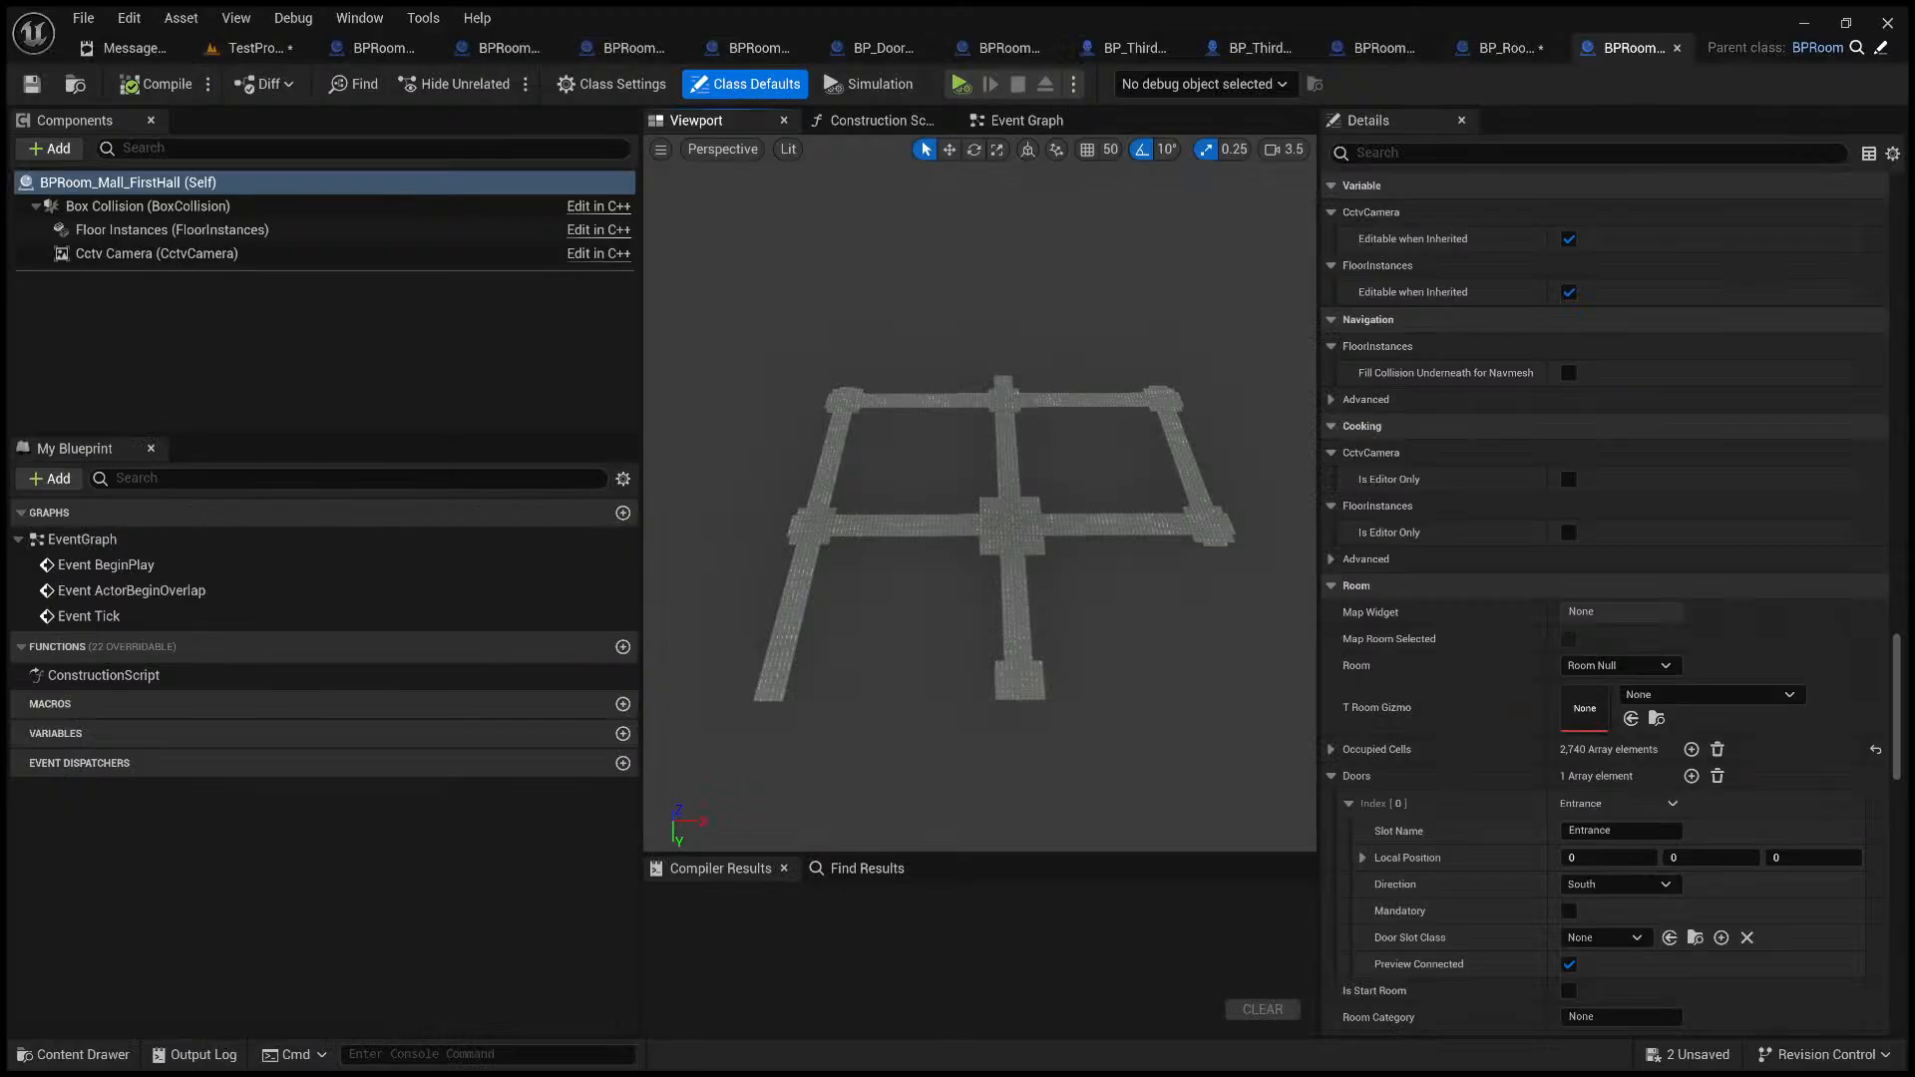
- Switch to Unreal's TestProgress level and select LevelGenerator to examine its Room Library and grid size settings
left_click(256, 46)
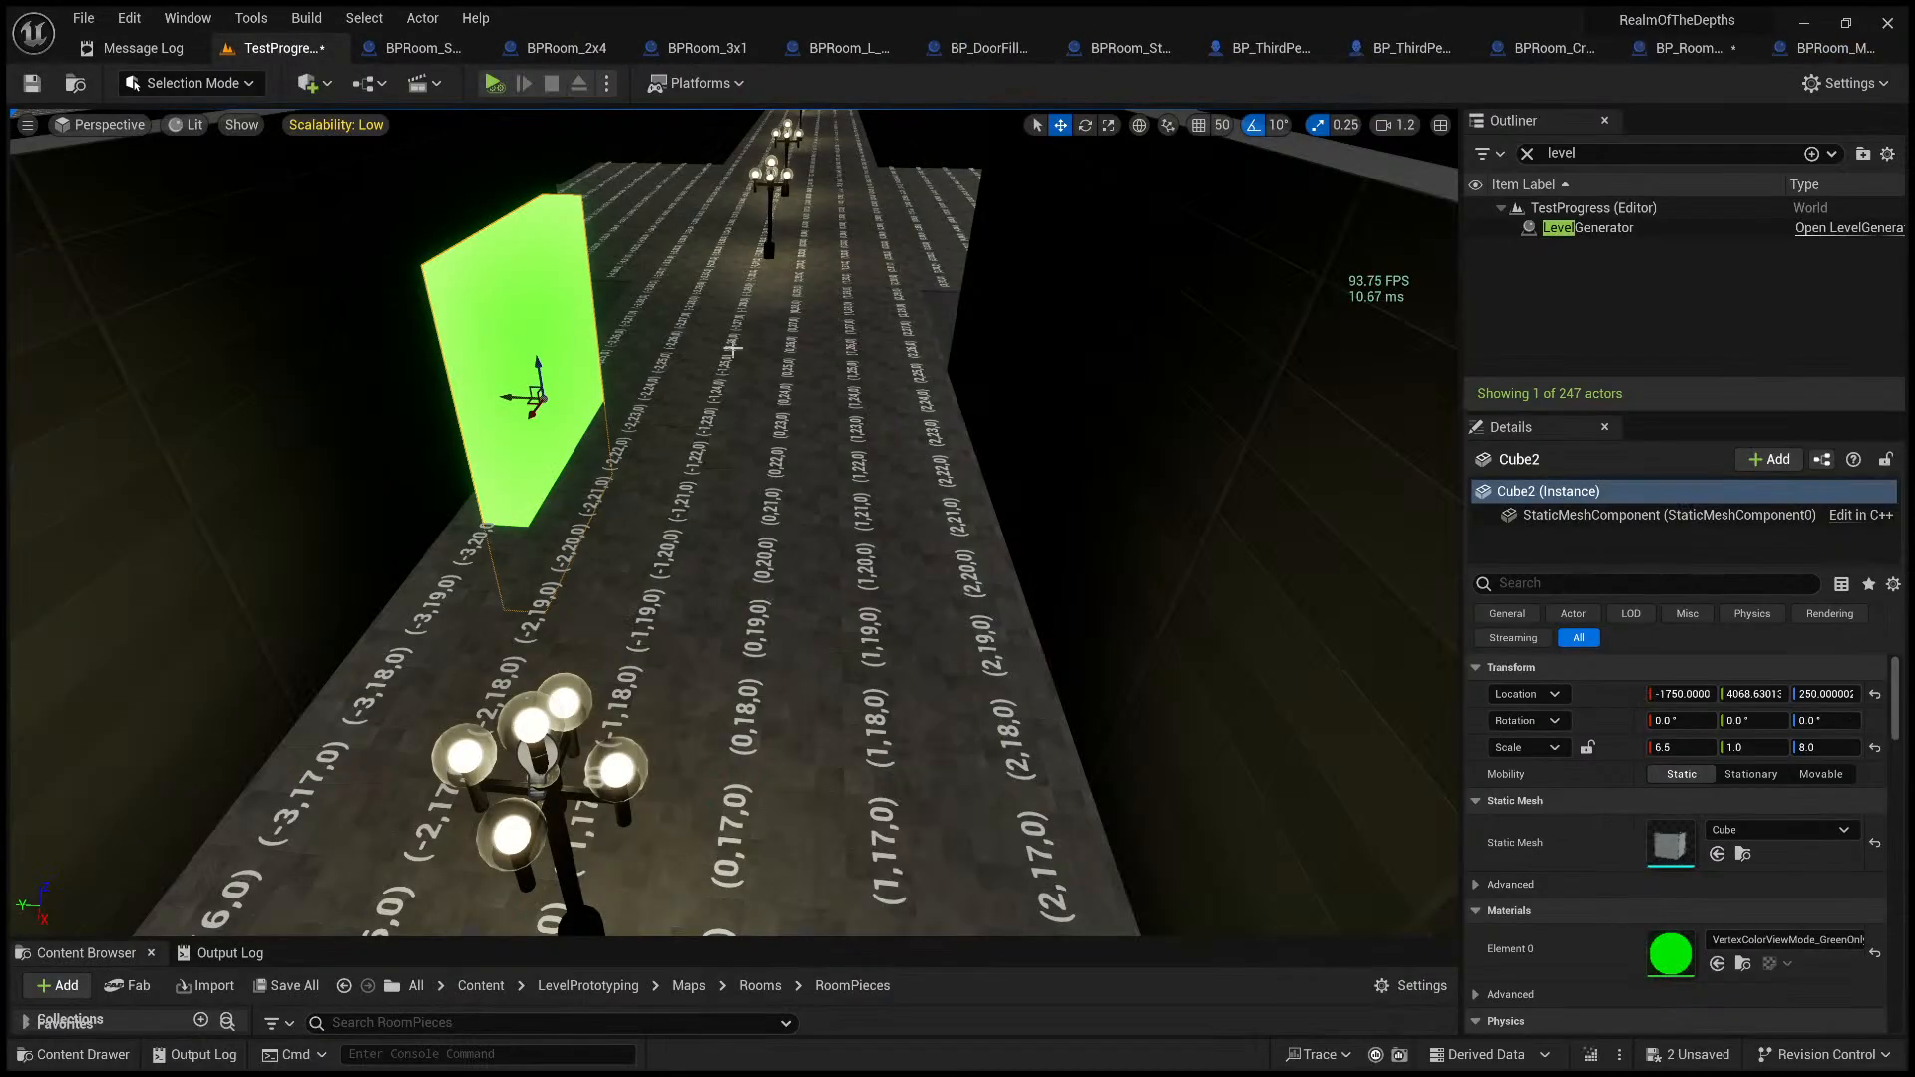
left_click(1586, 228)
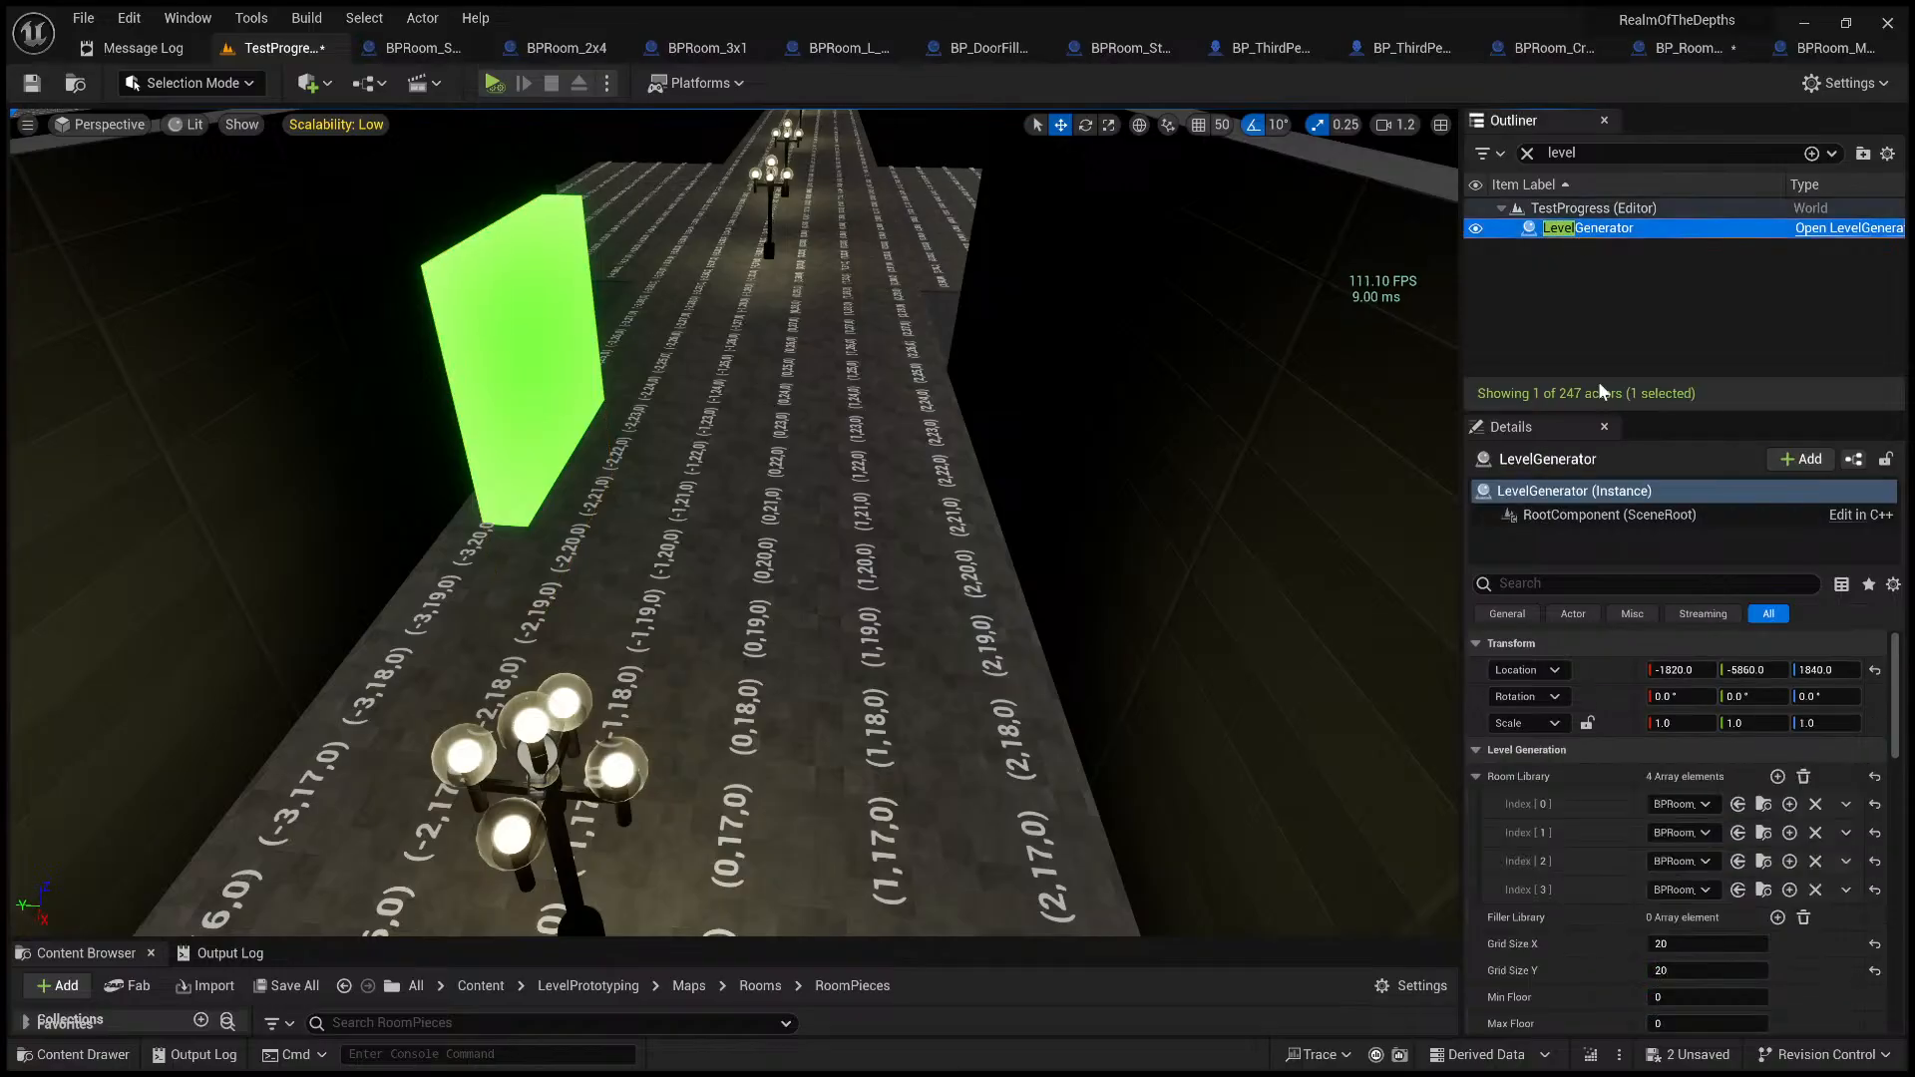
scroll(1505, 882, "down", 1)
scroll(1505, 876, "down", 1)
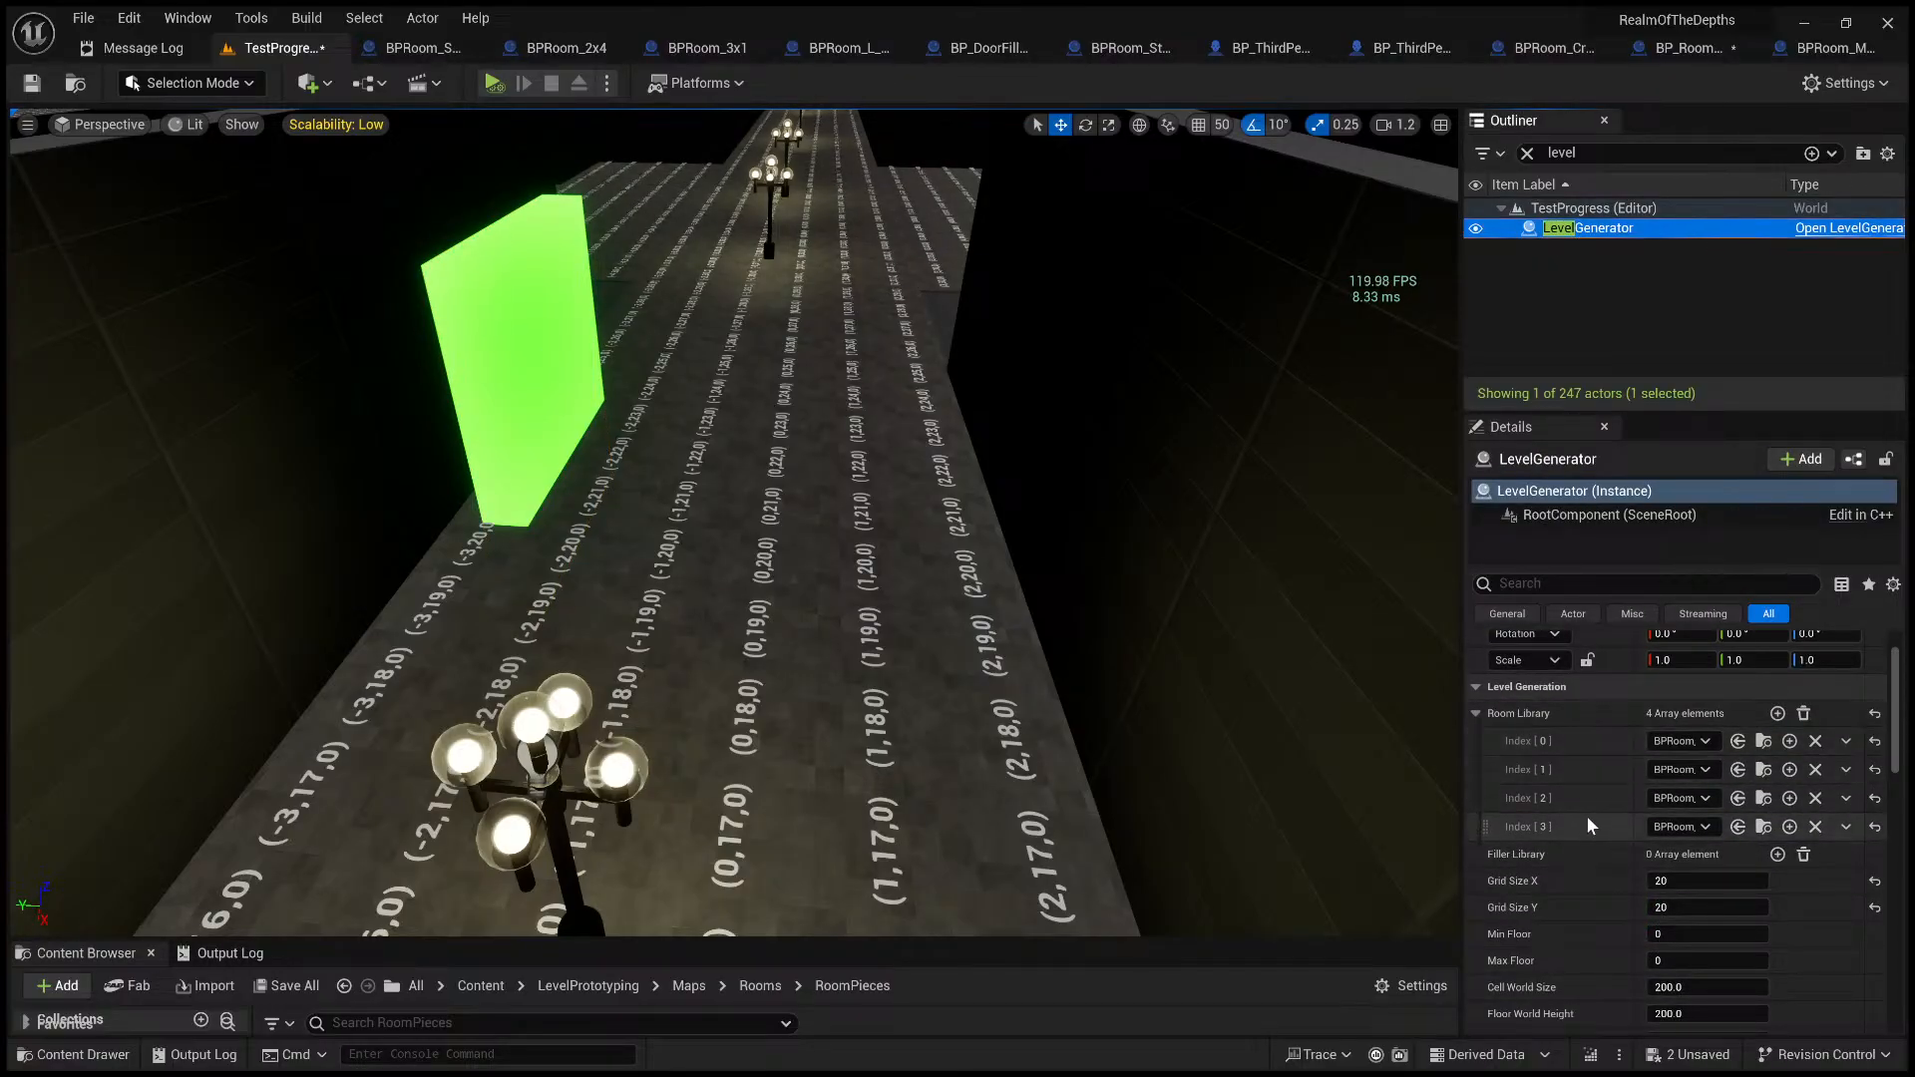
scroll(1587, 822, "down", 1)
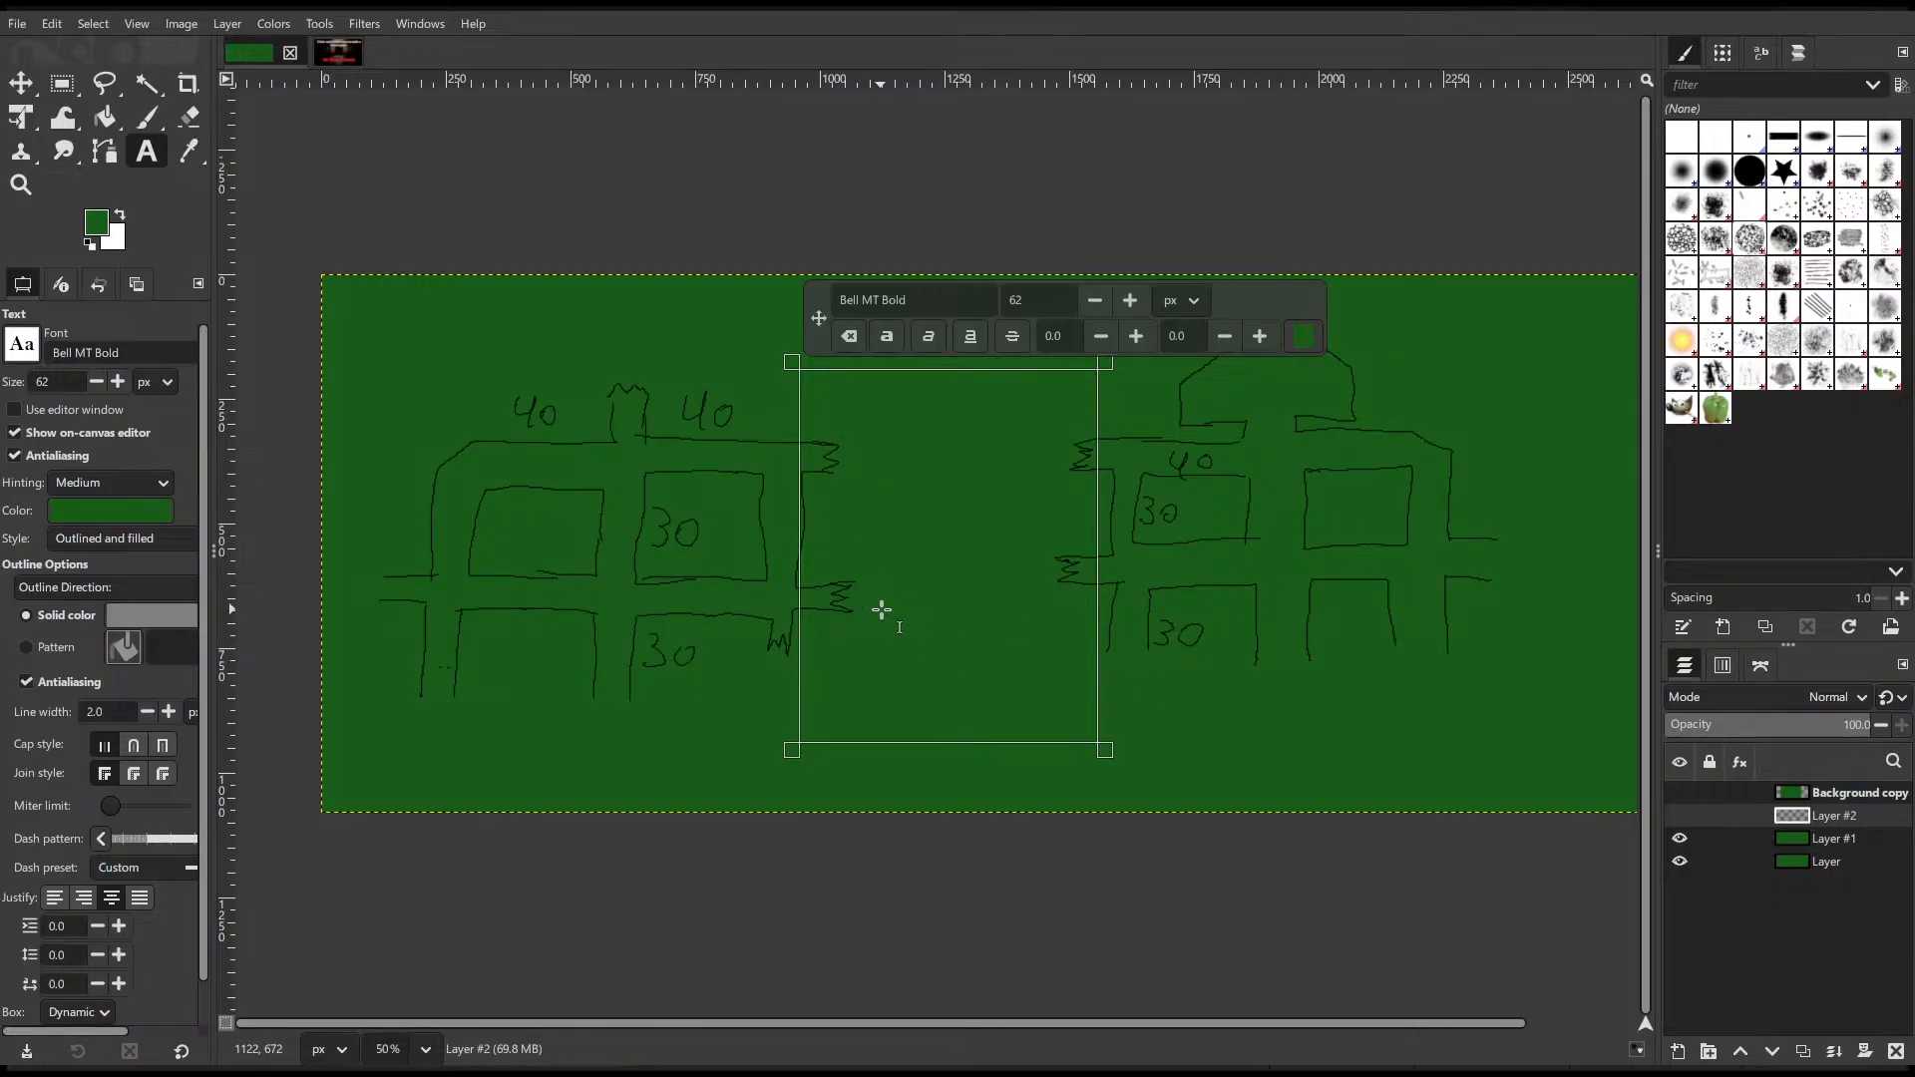
- Return to GIMP and set up the Paintbrush with a white foreground colour and the 2. Hardness 075 brush
left_click(731, 635)
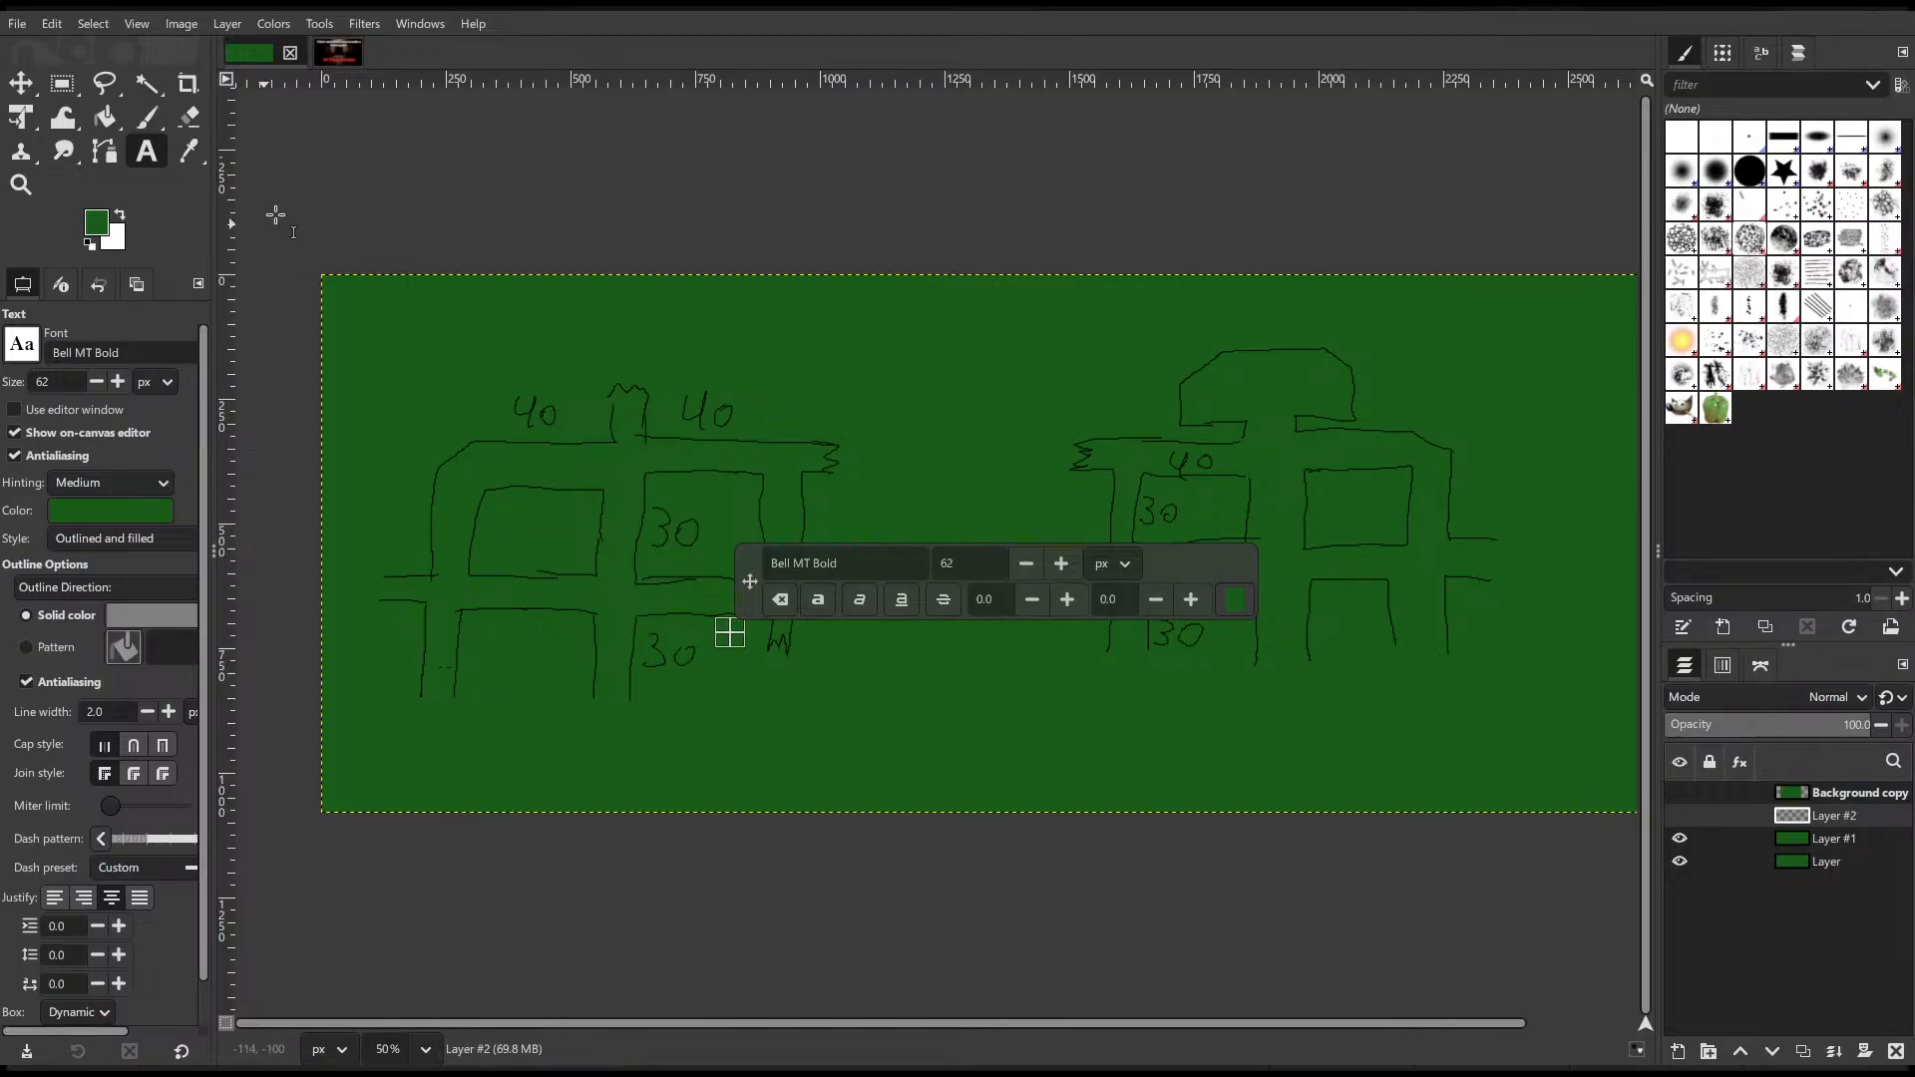
left_click(375, 172)
left_click(147, 117)
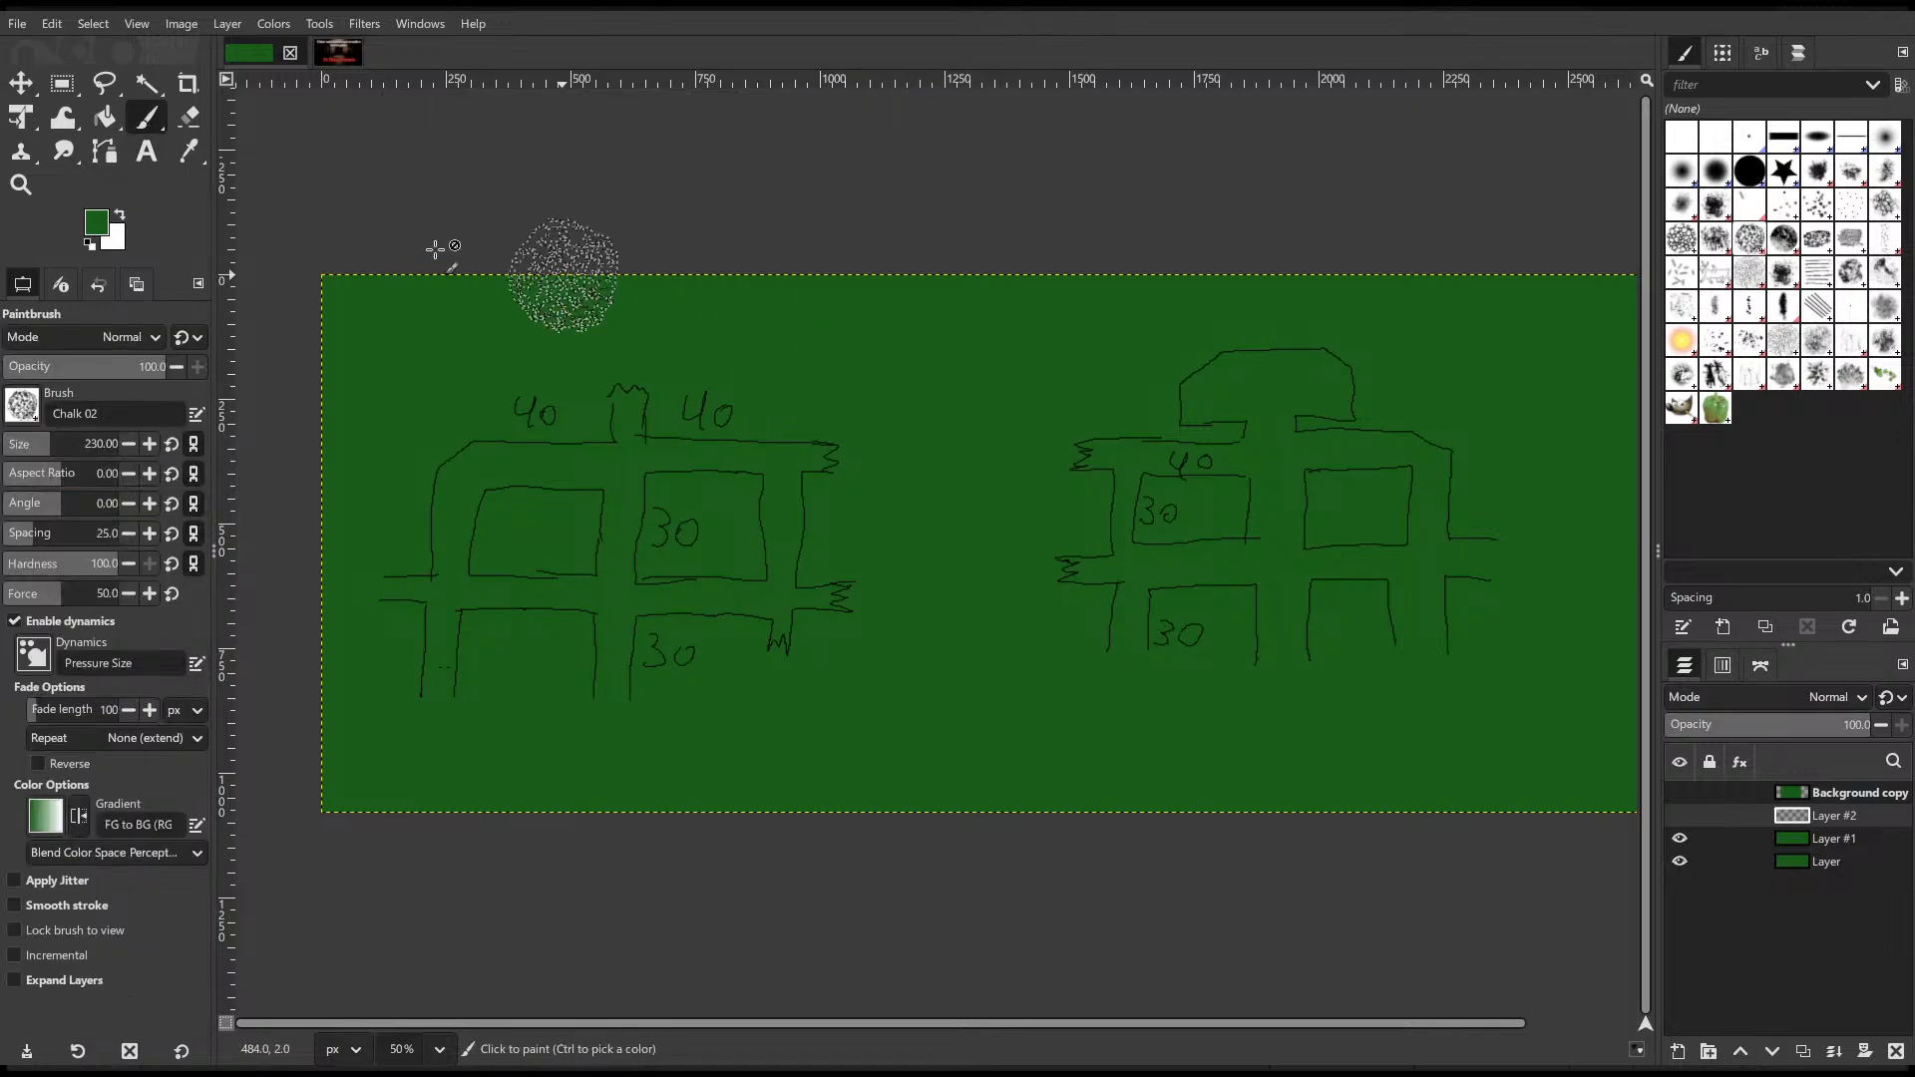
left_click(119, 215)
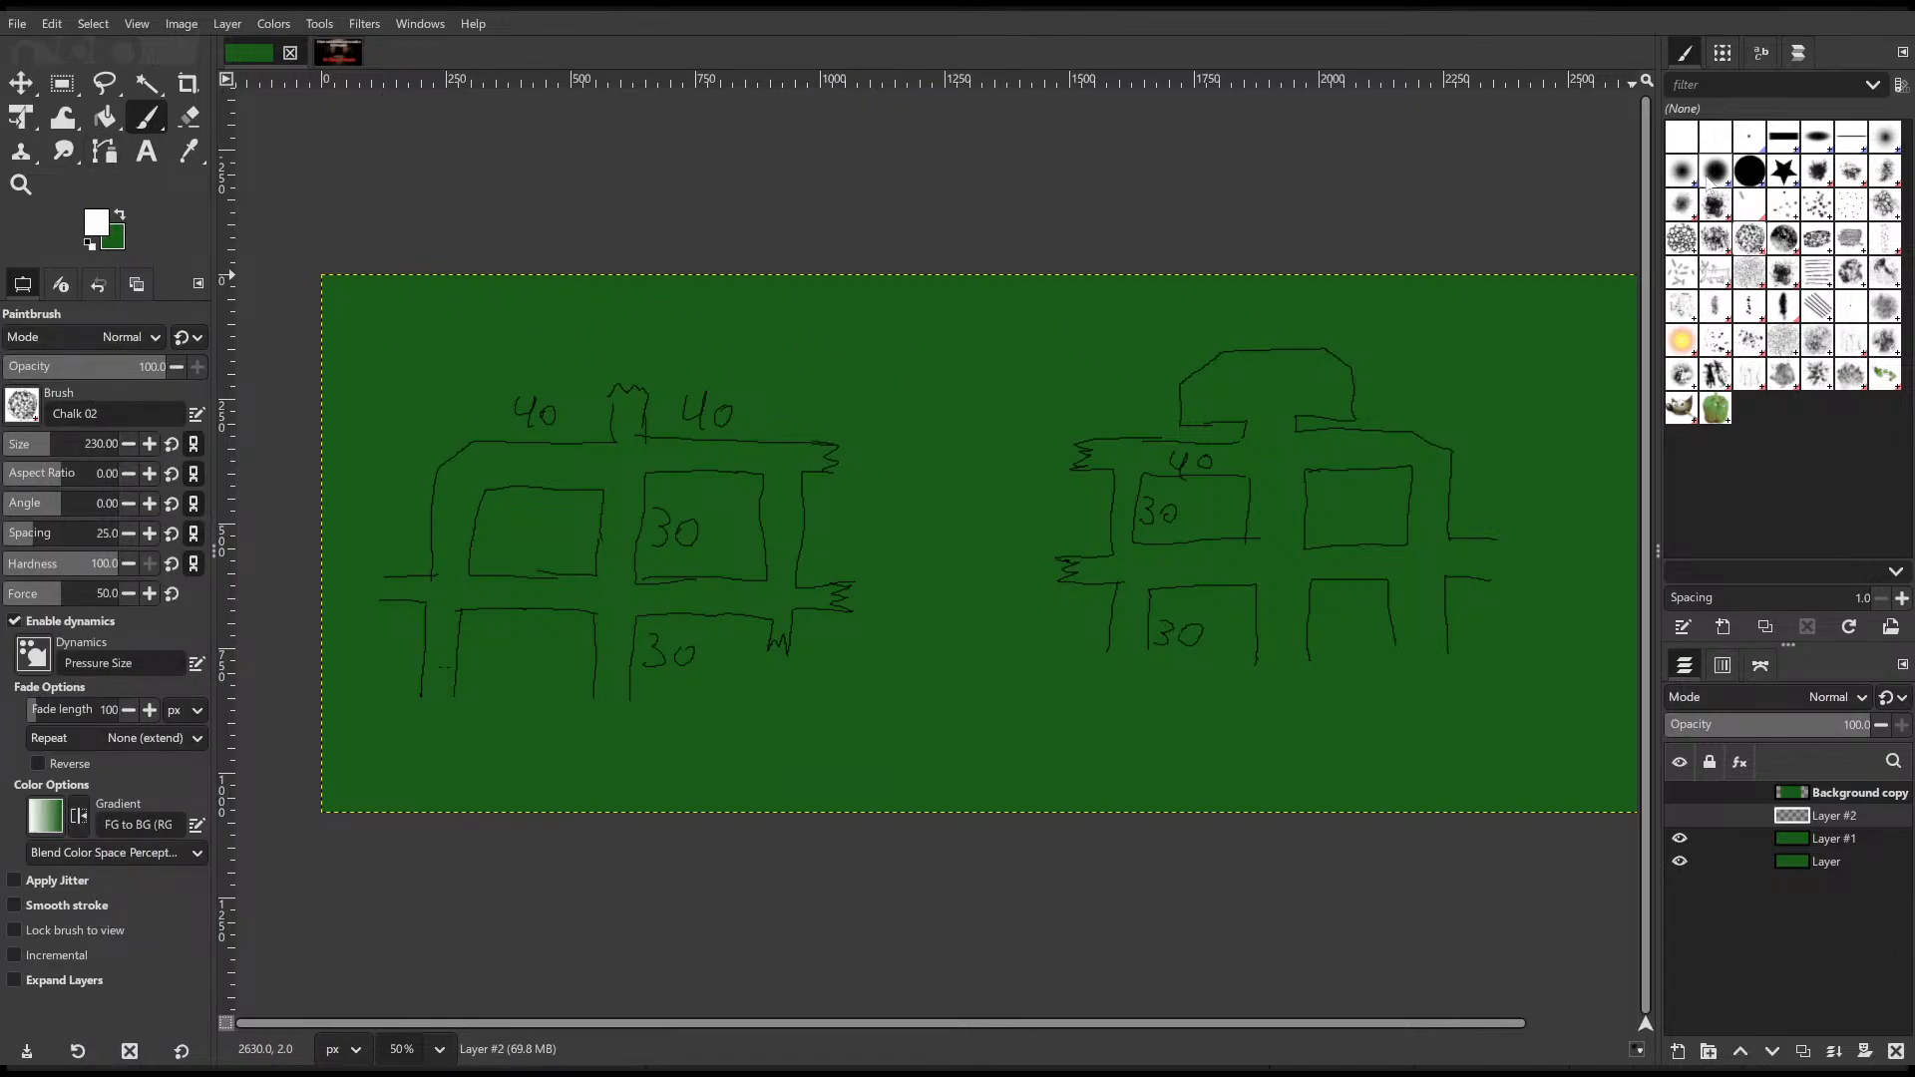
left_click(1750, 170)
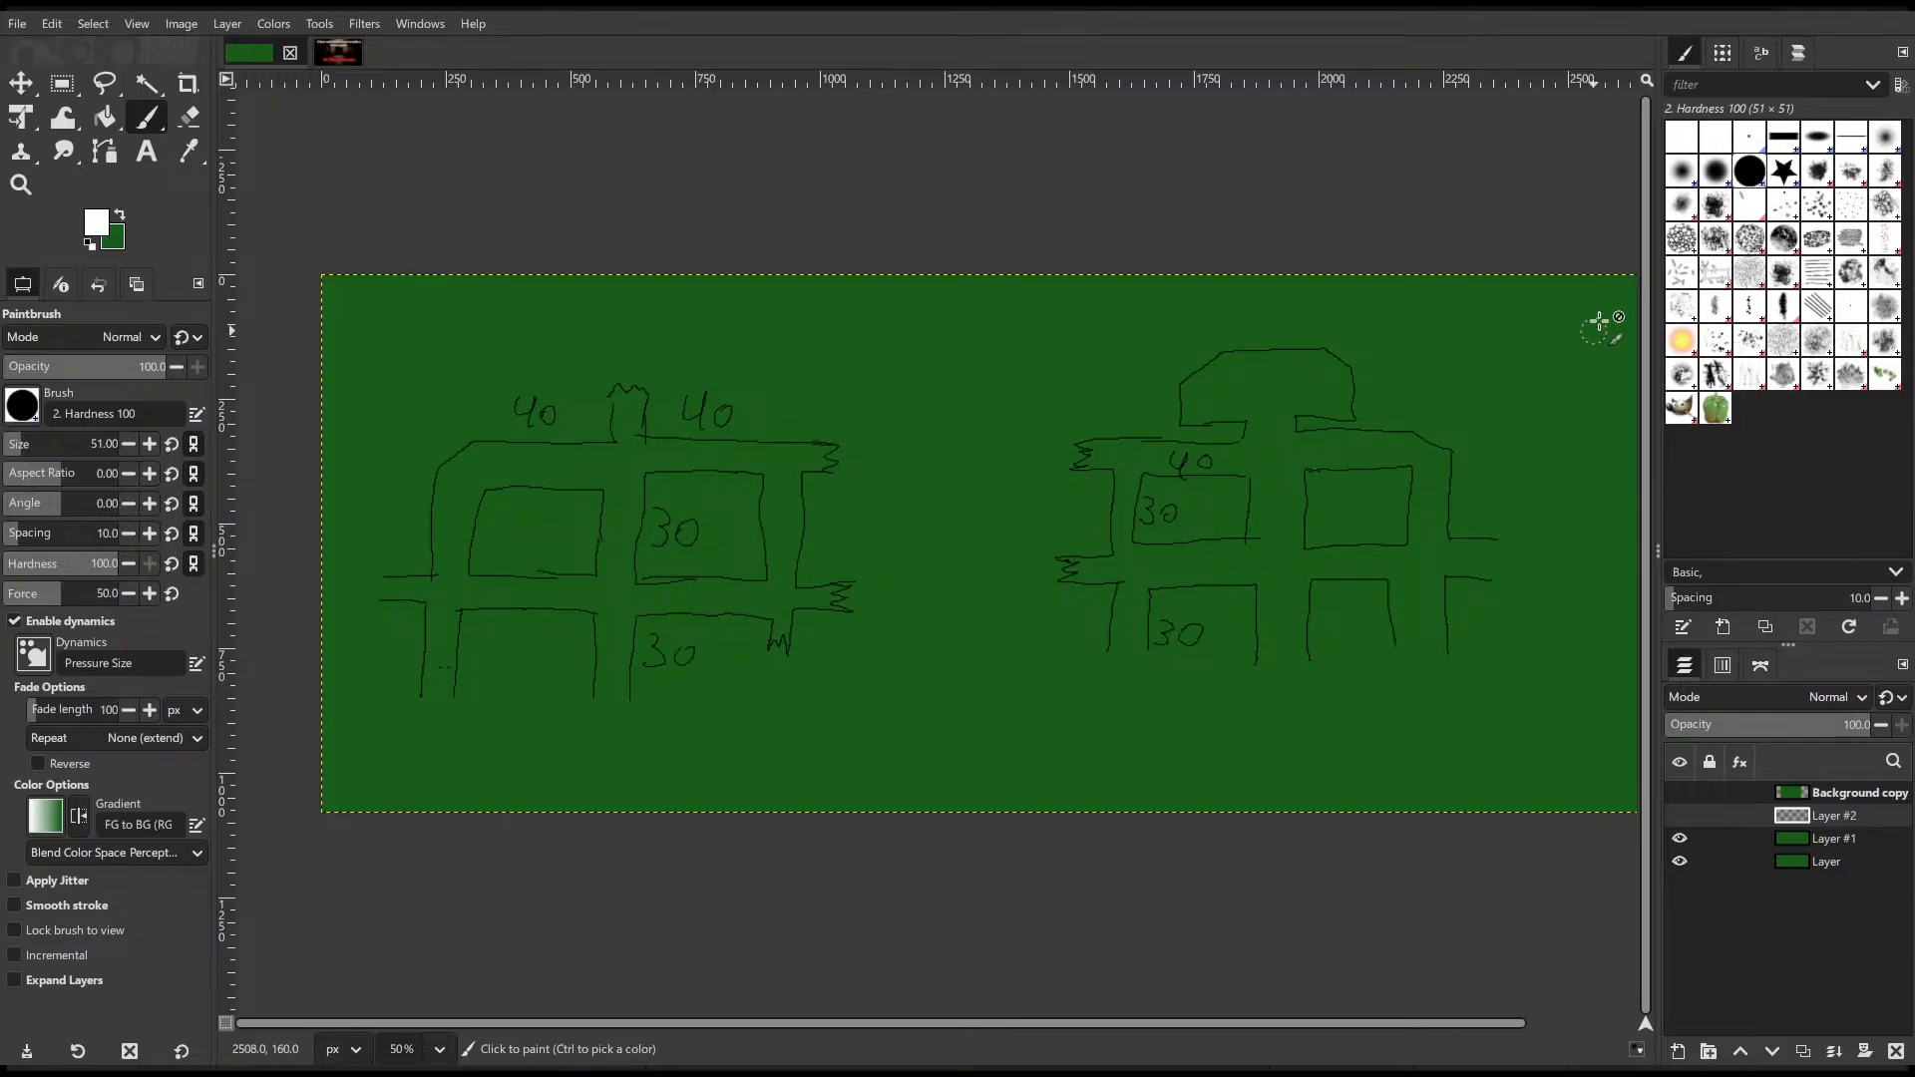
left_click(1715, 171)
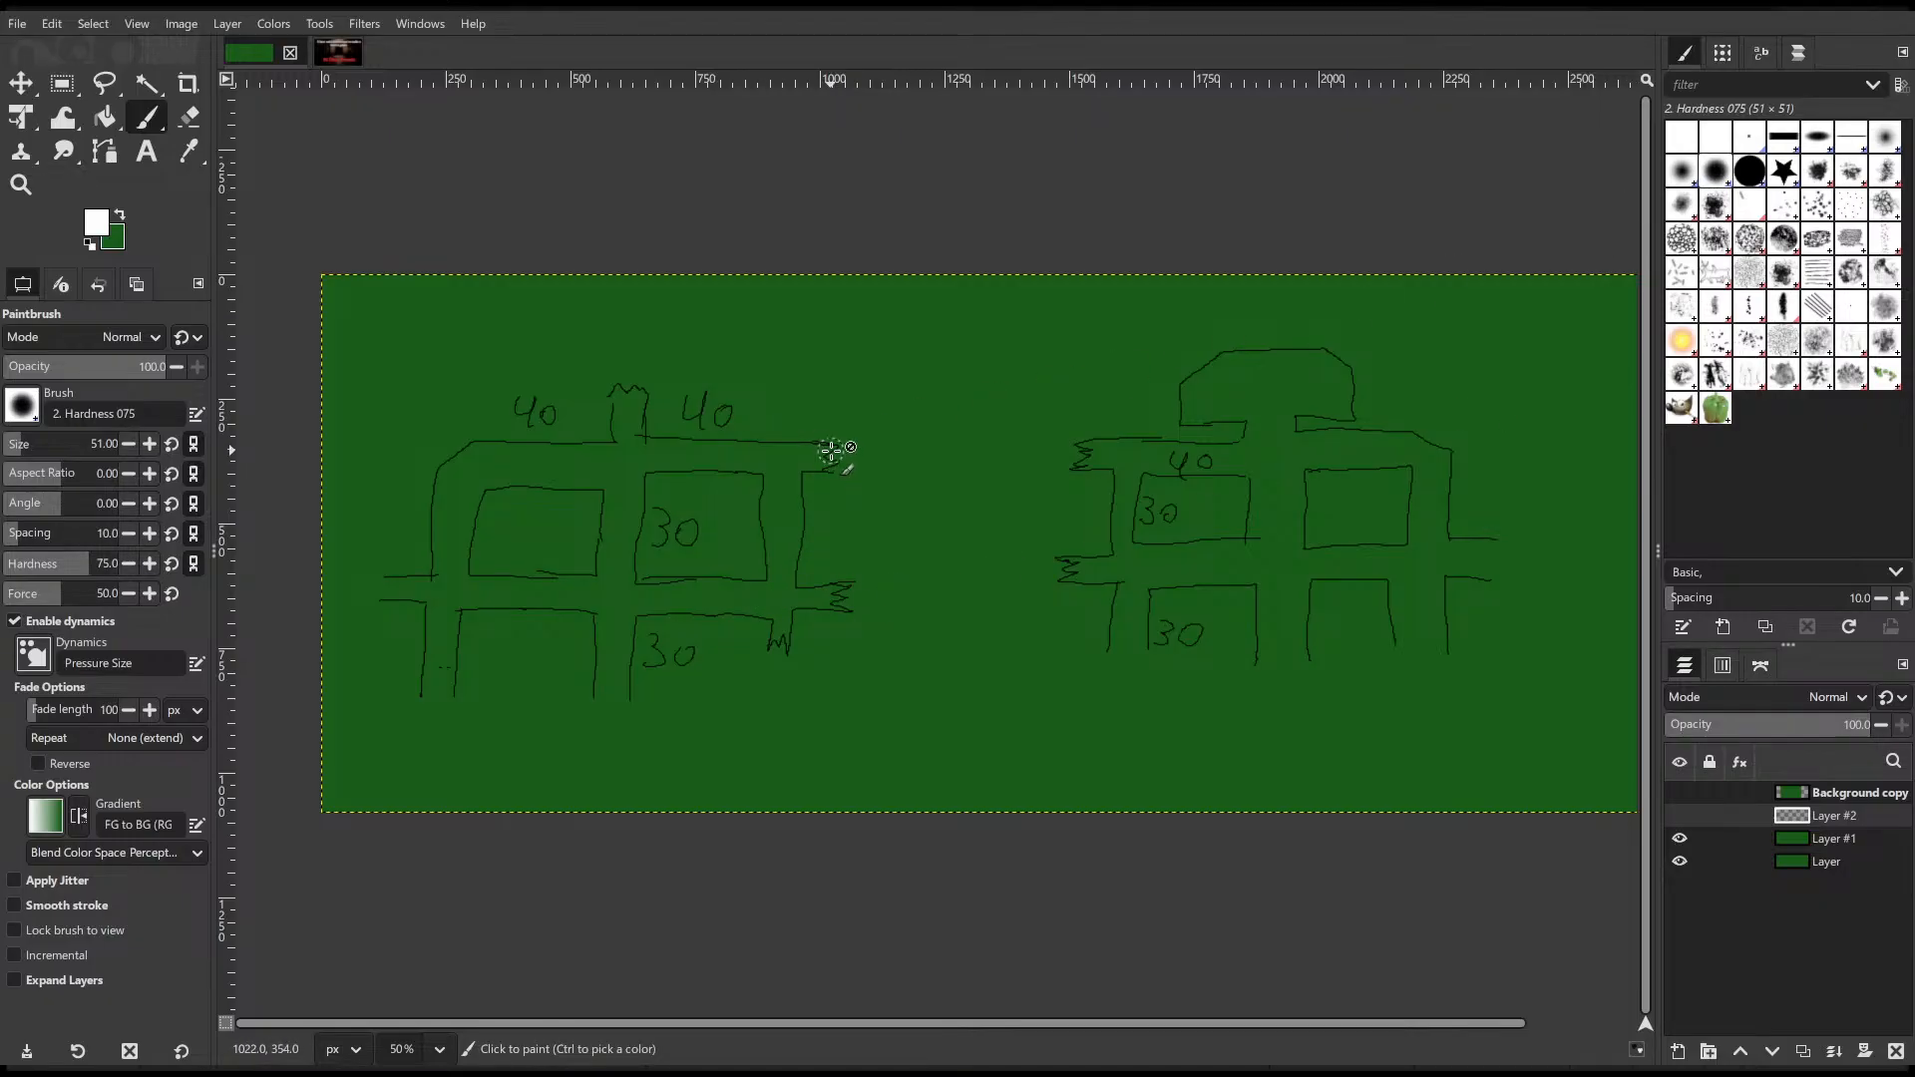
- Select Layer #1, try white paint marks at the left floor plan's upper-right opening, and undo them
left_click(832, 456)
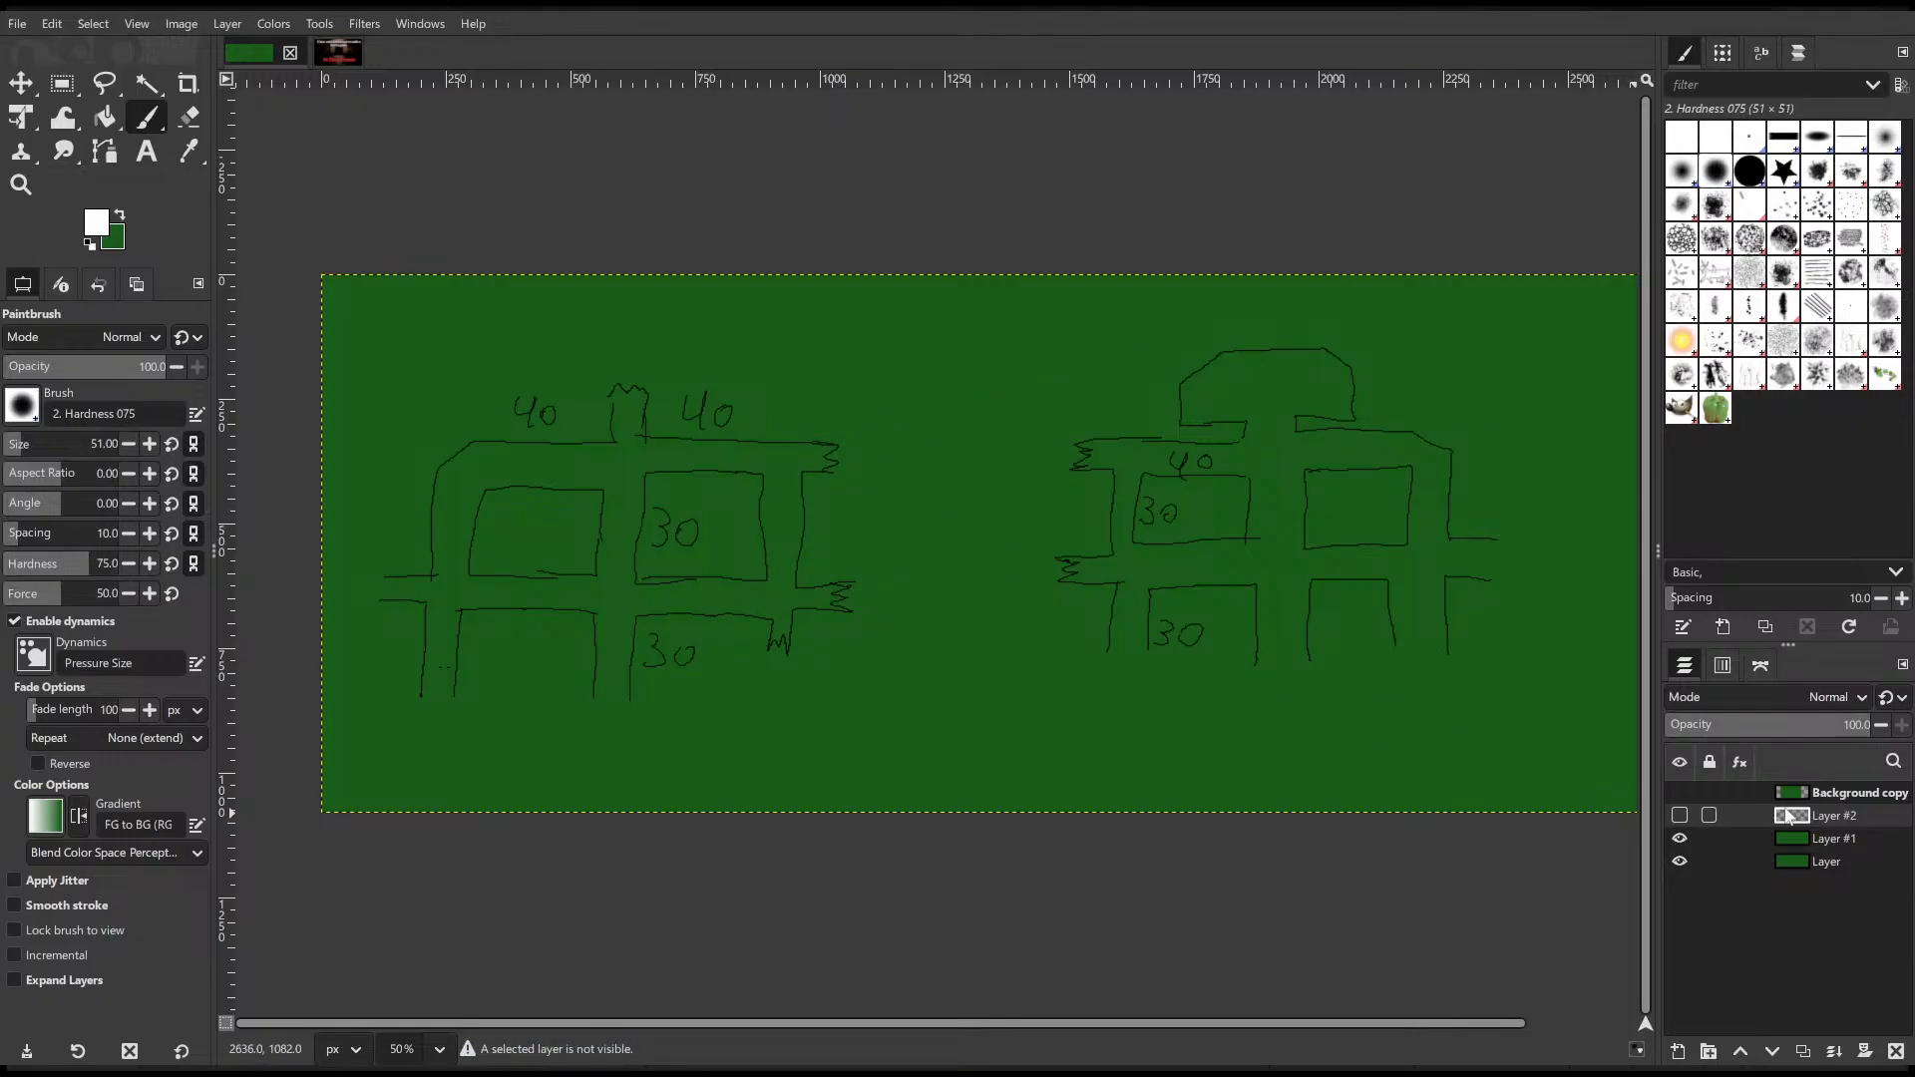
left_click(1733, 839)
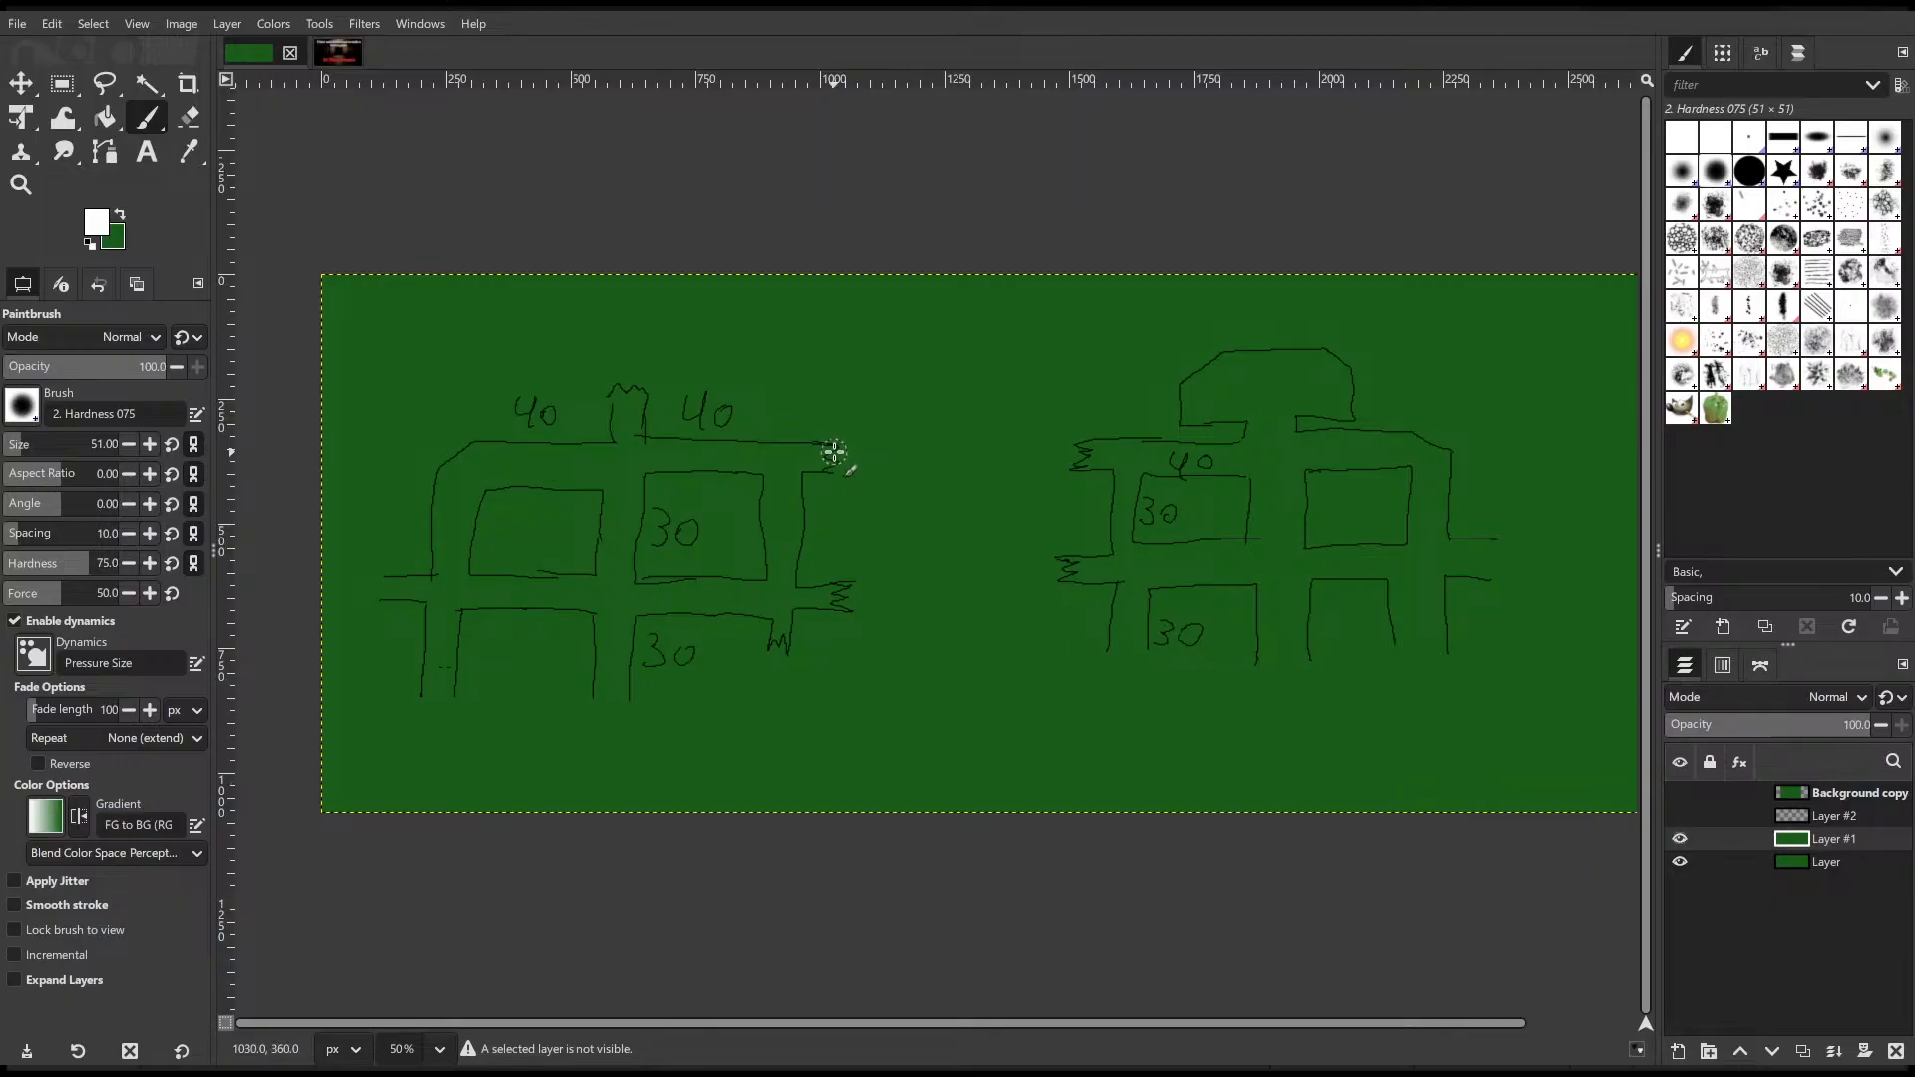
mouse_move(834, 449)
left_mouse_down()
mouse_move(832, 480)
mouse_move(795, 443)
left_mouse_up()
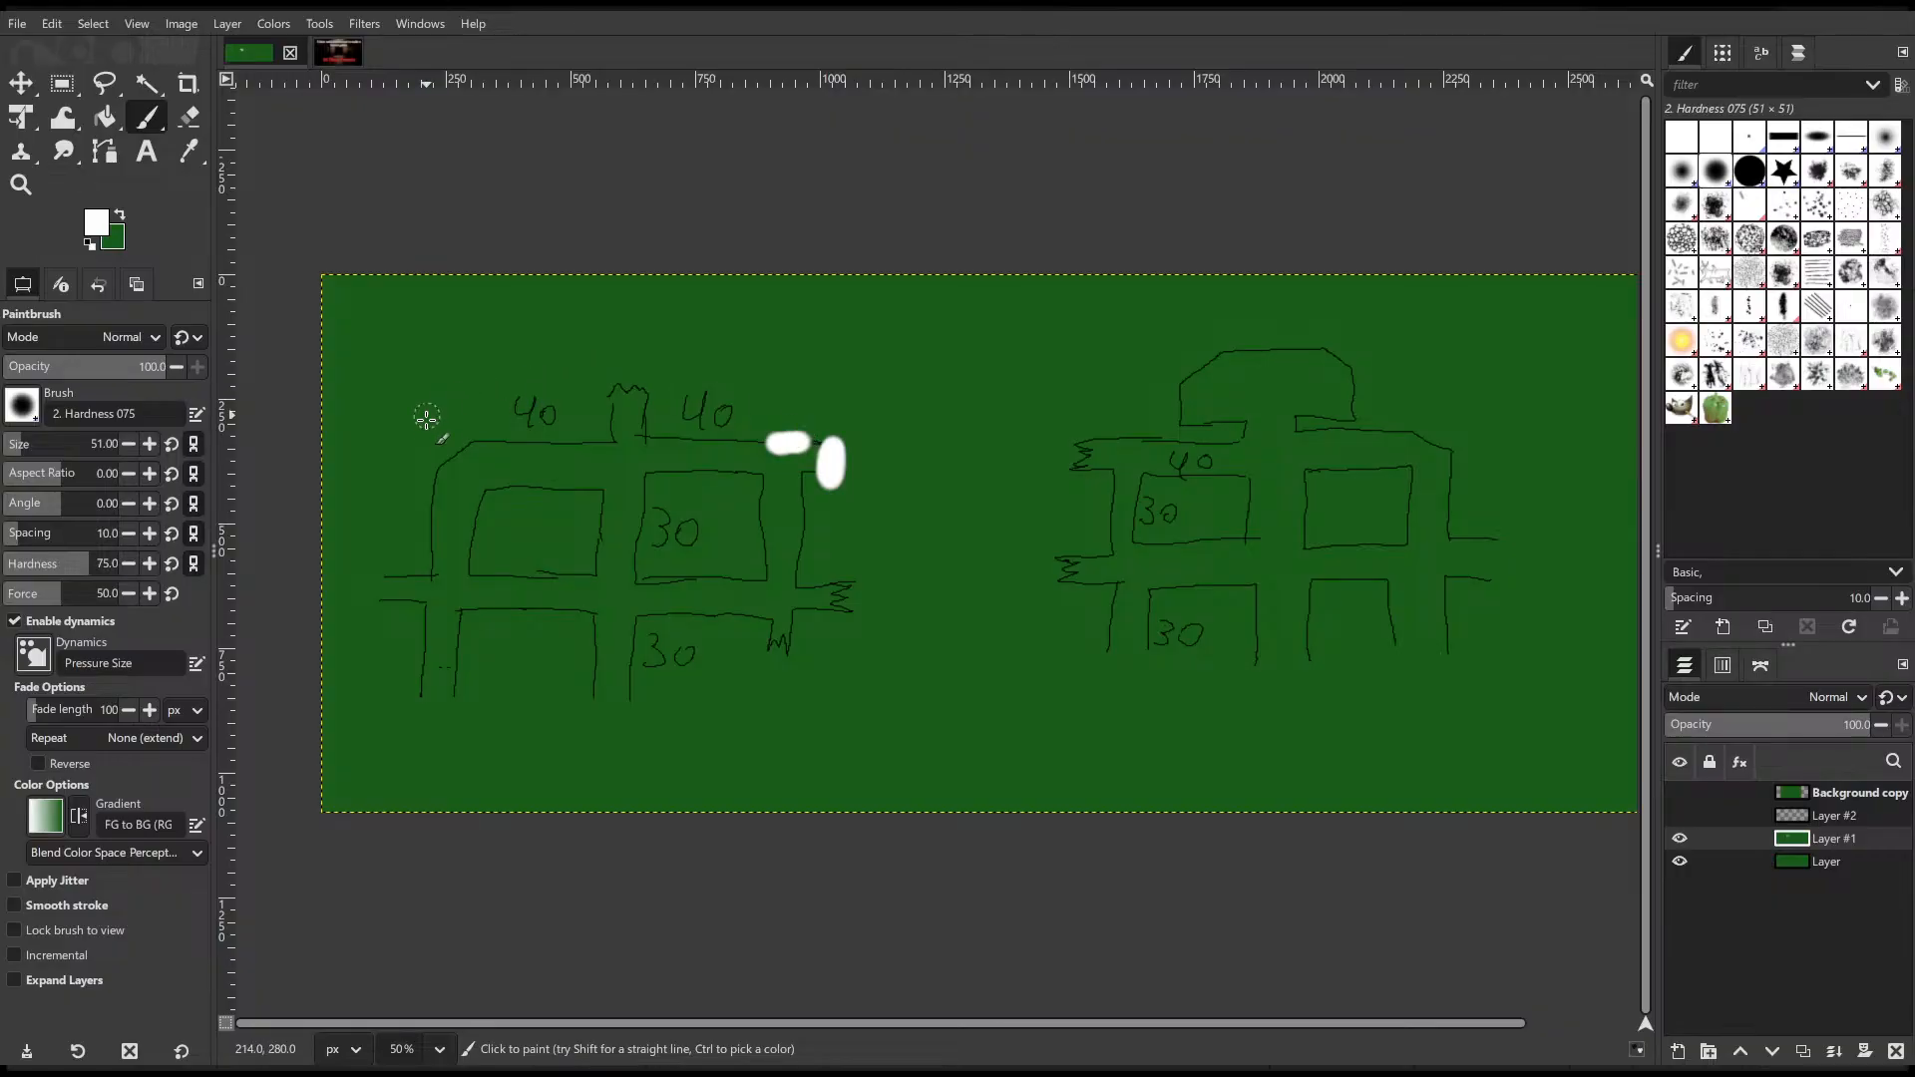
key("ctrl+z")
key("ctrl+z")
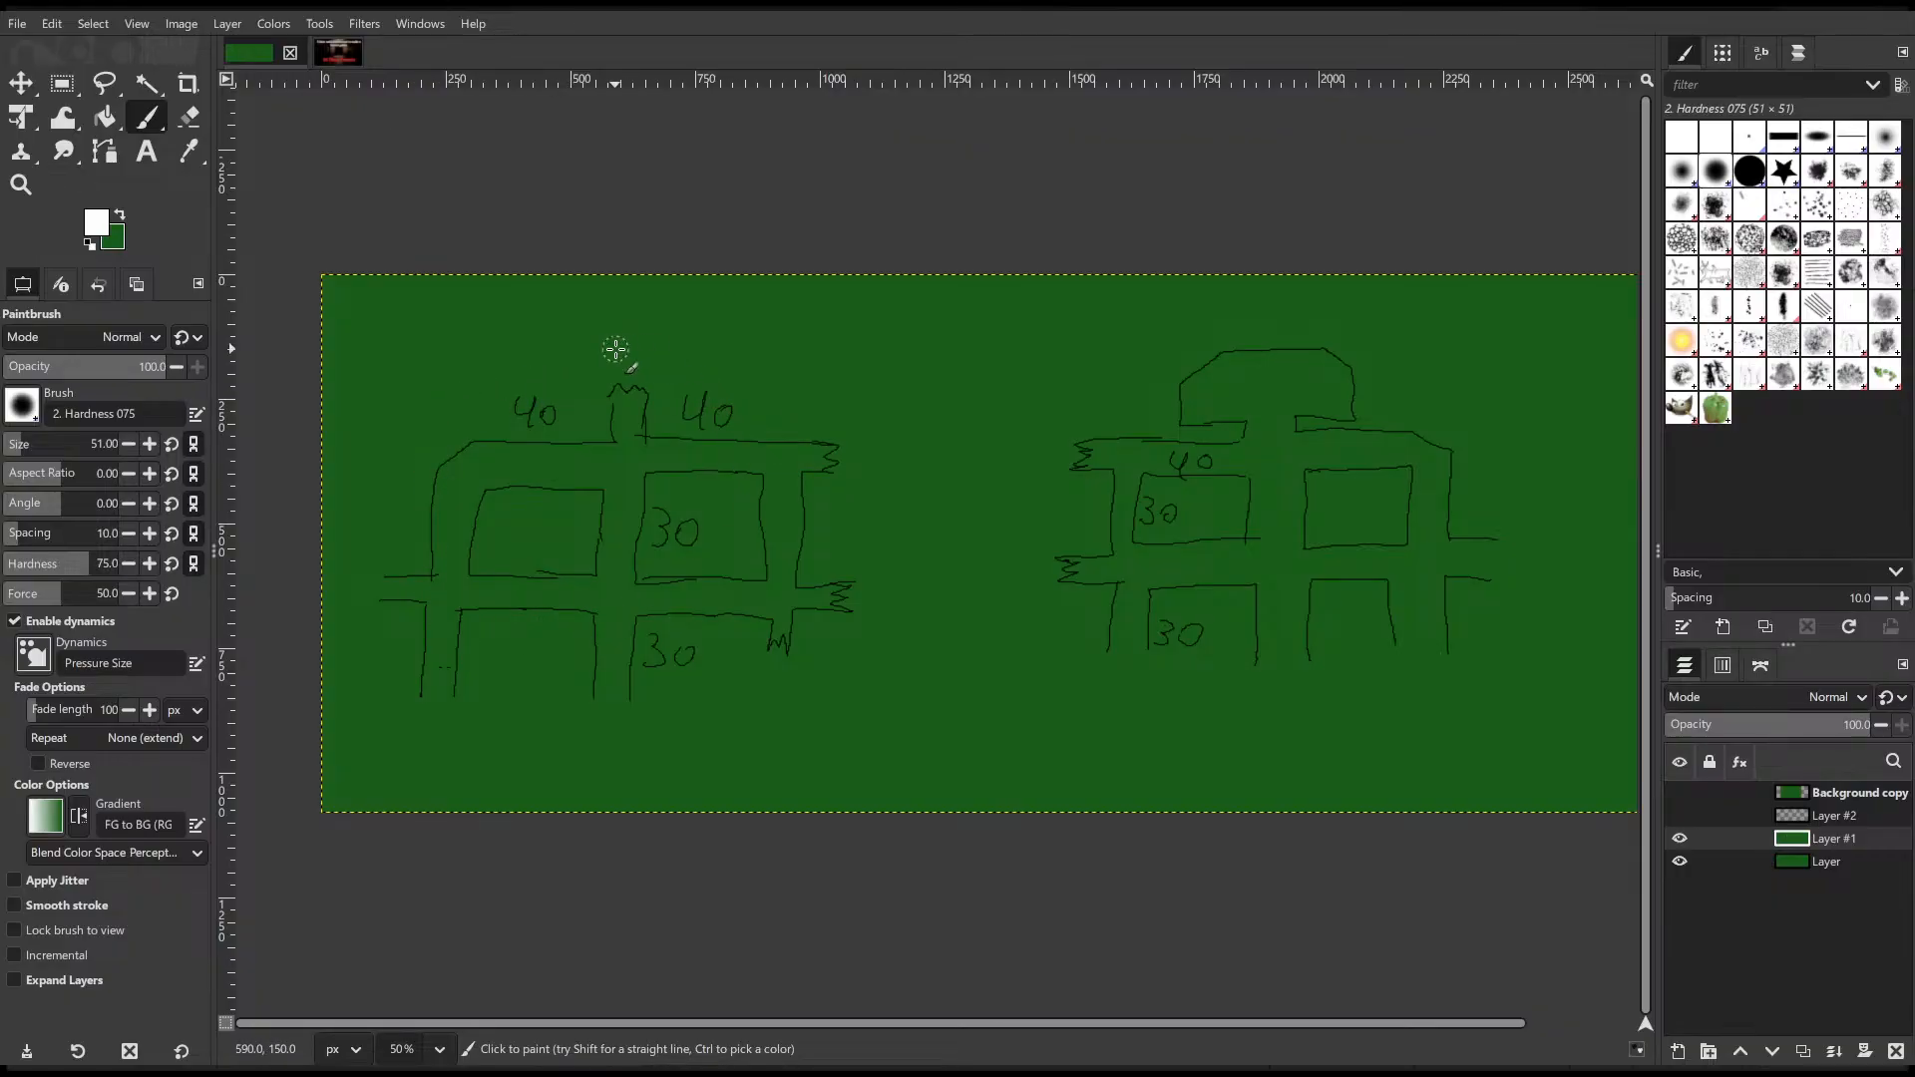
- Outline the left floor plan in white with an arrow to the right plan's upper-left opening, and undo these strokes
mouse_move(616, 377)
left_mouse_down()
mouse_move(699, 344)
mouse_move(945, 411)
mouse_move(960, 554)
mouse_move(907, 687)
mouse_move(756, 731)
mouse_move(625, 688)
left_mouse_up()
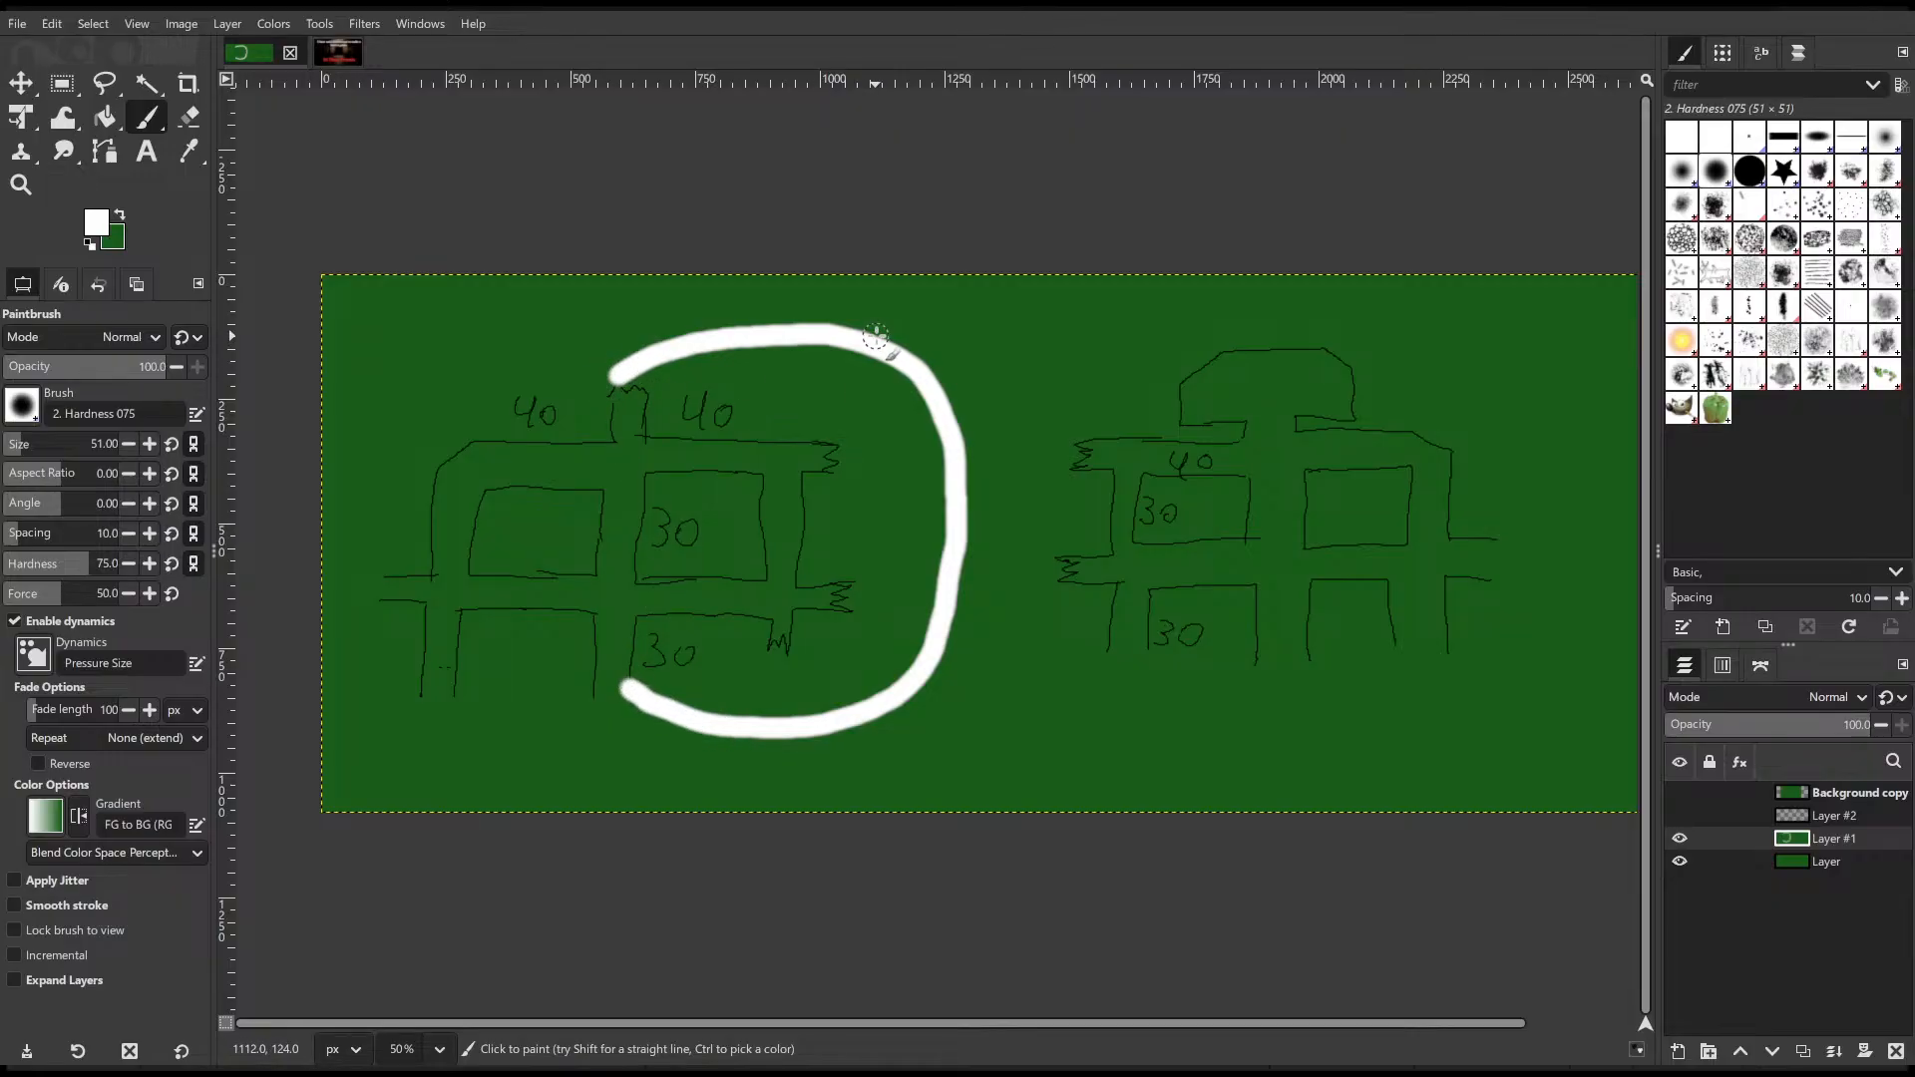
mouse_move(876, 334)
left_mouse_down()
mouse_move(1026, 342)
mouse_move(1092, 429)
mouse_move(1037, 414)
mouse_move(1097, 372)
left_mouse_up()
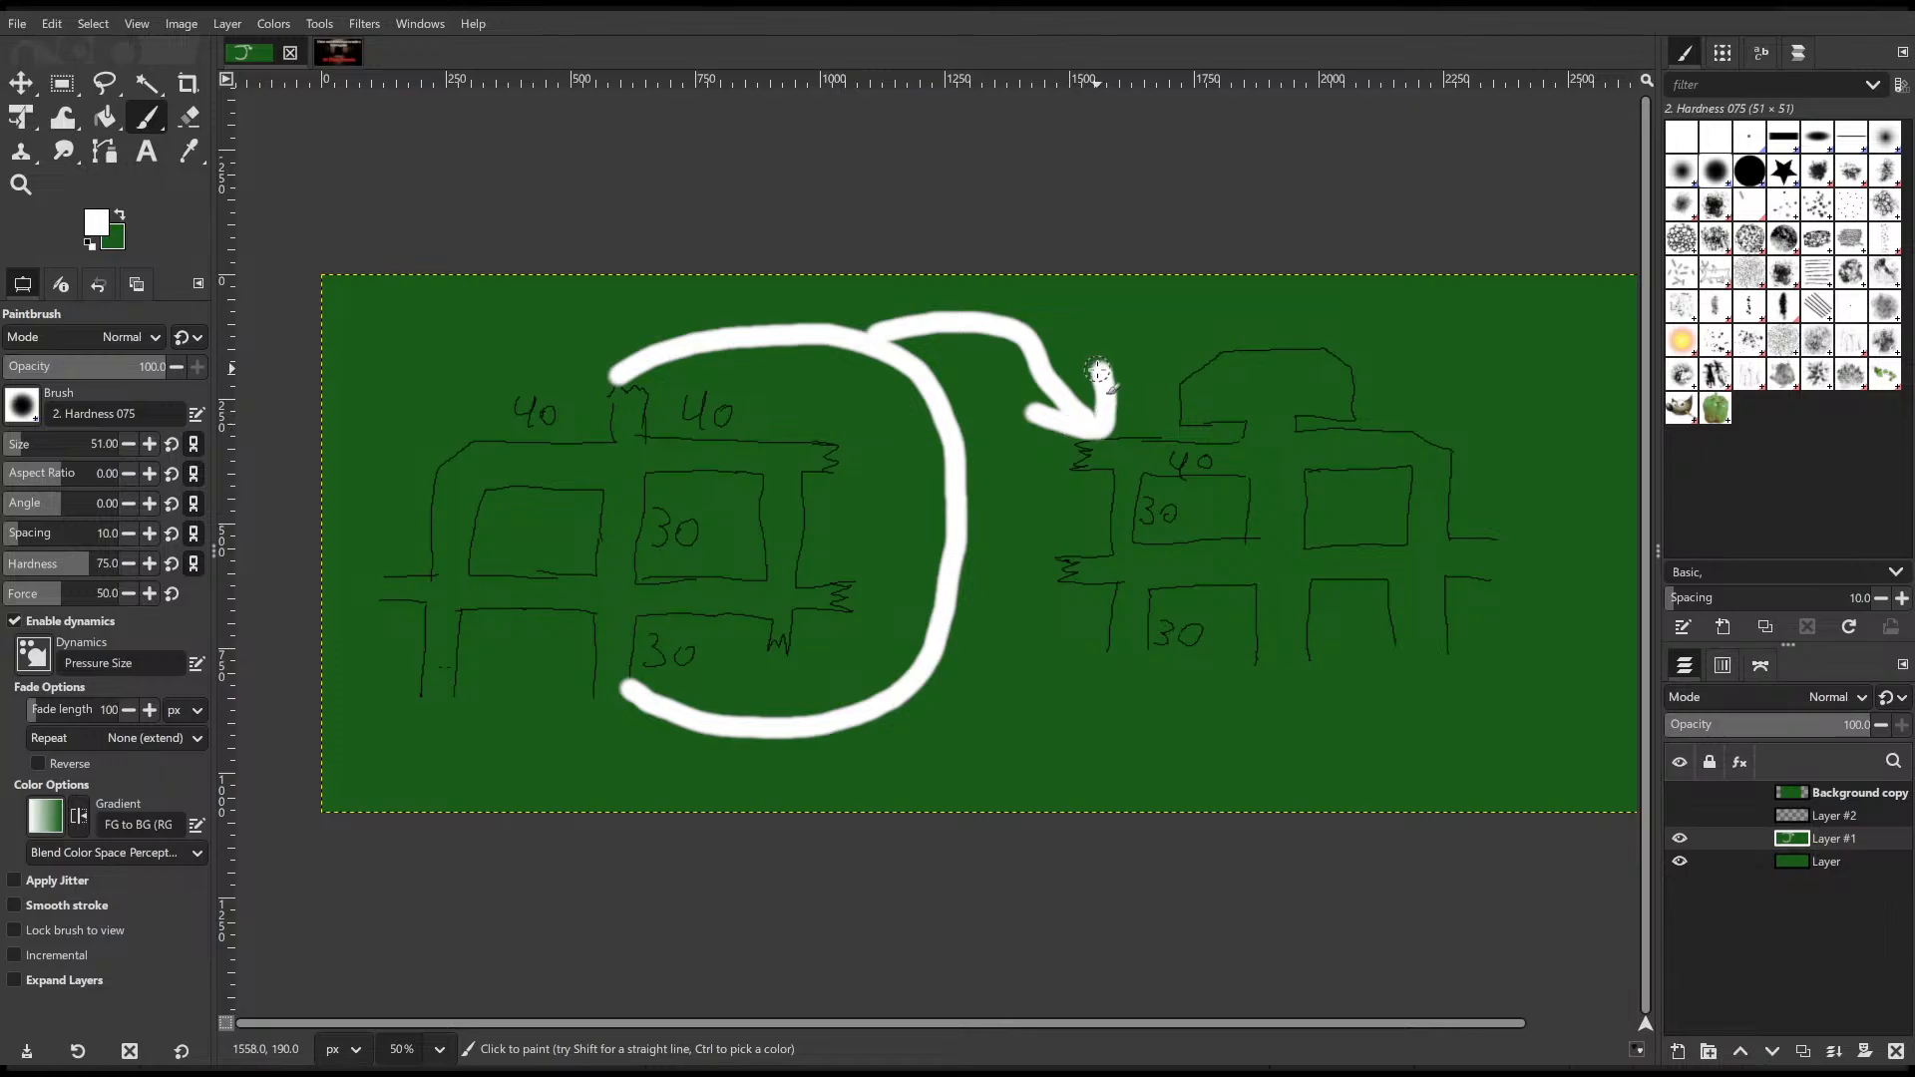
mouse_move(612, 395)
left_mouse_down()
mouse_move(505, 357)
mouse_move(365, 367)
left_mouse_up()
key("ctrl+z")
mouse_move(606, 377)
left_mouse_down()
mouse_move(346, 379)
mouse_move(344, 738)
mouse_move(640, 704)
left_mouse_up()
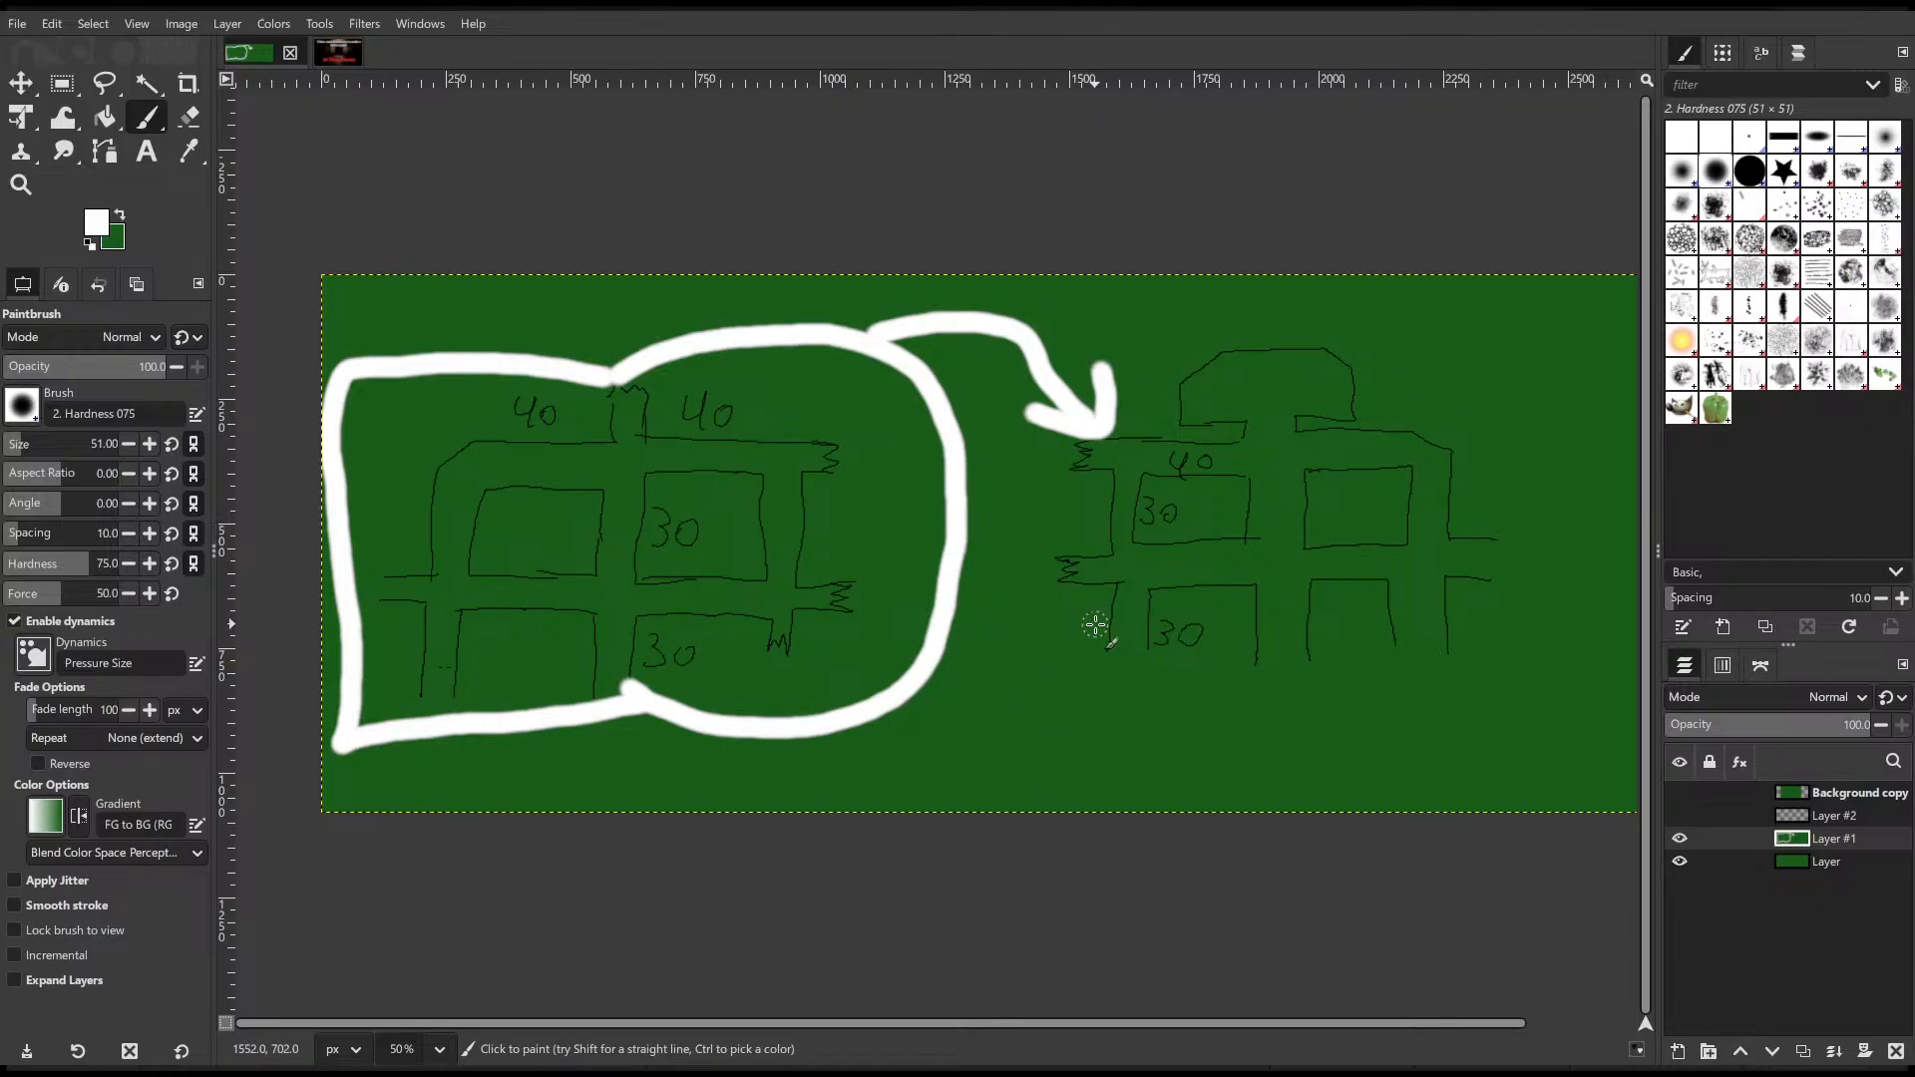
key("ctrl+z")
key("ctrl+z")
key("ctrl+z")
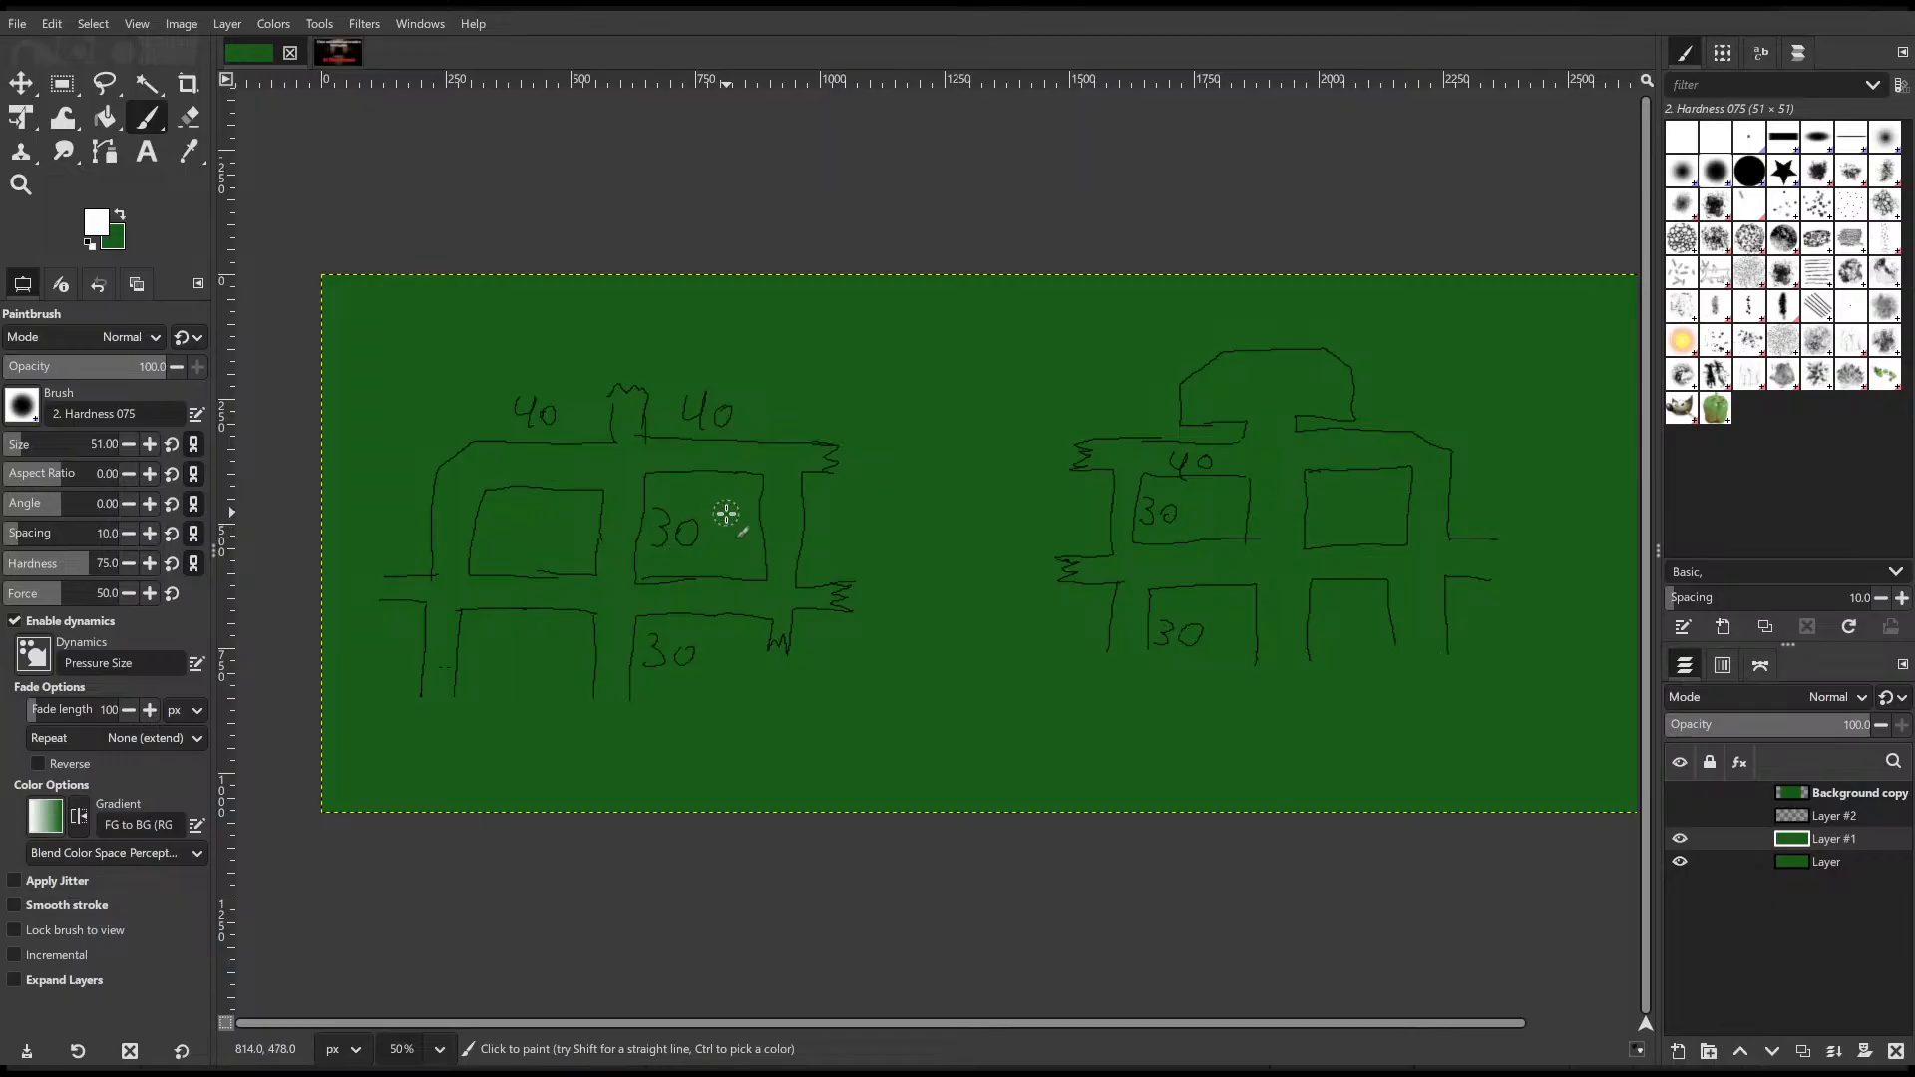
- Circle the two upper blocks of the left floor plan in white, and undo both circles
mouse_move(530, 500)
left_mouse_down()
mouse_move(586, 543)
mouse_move(534, 502)
left_mouse_up()
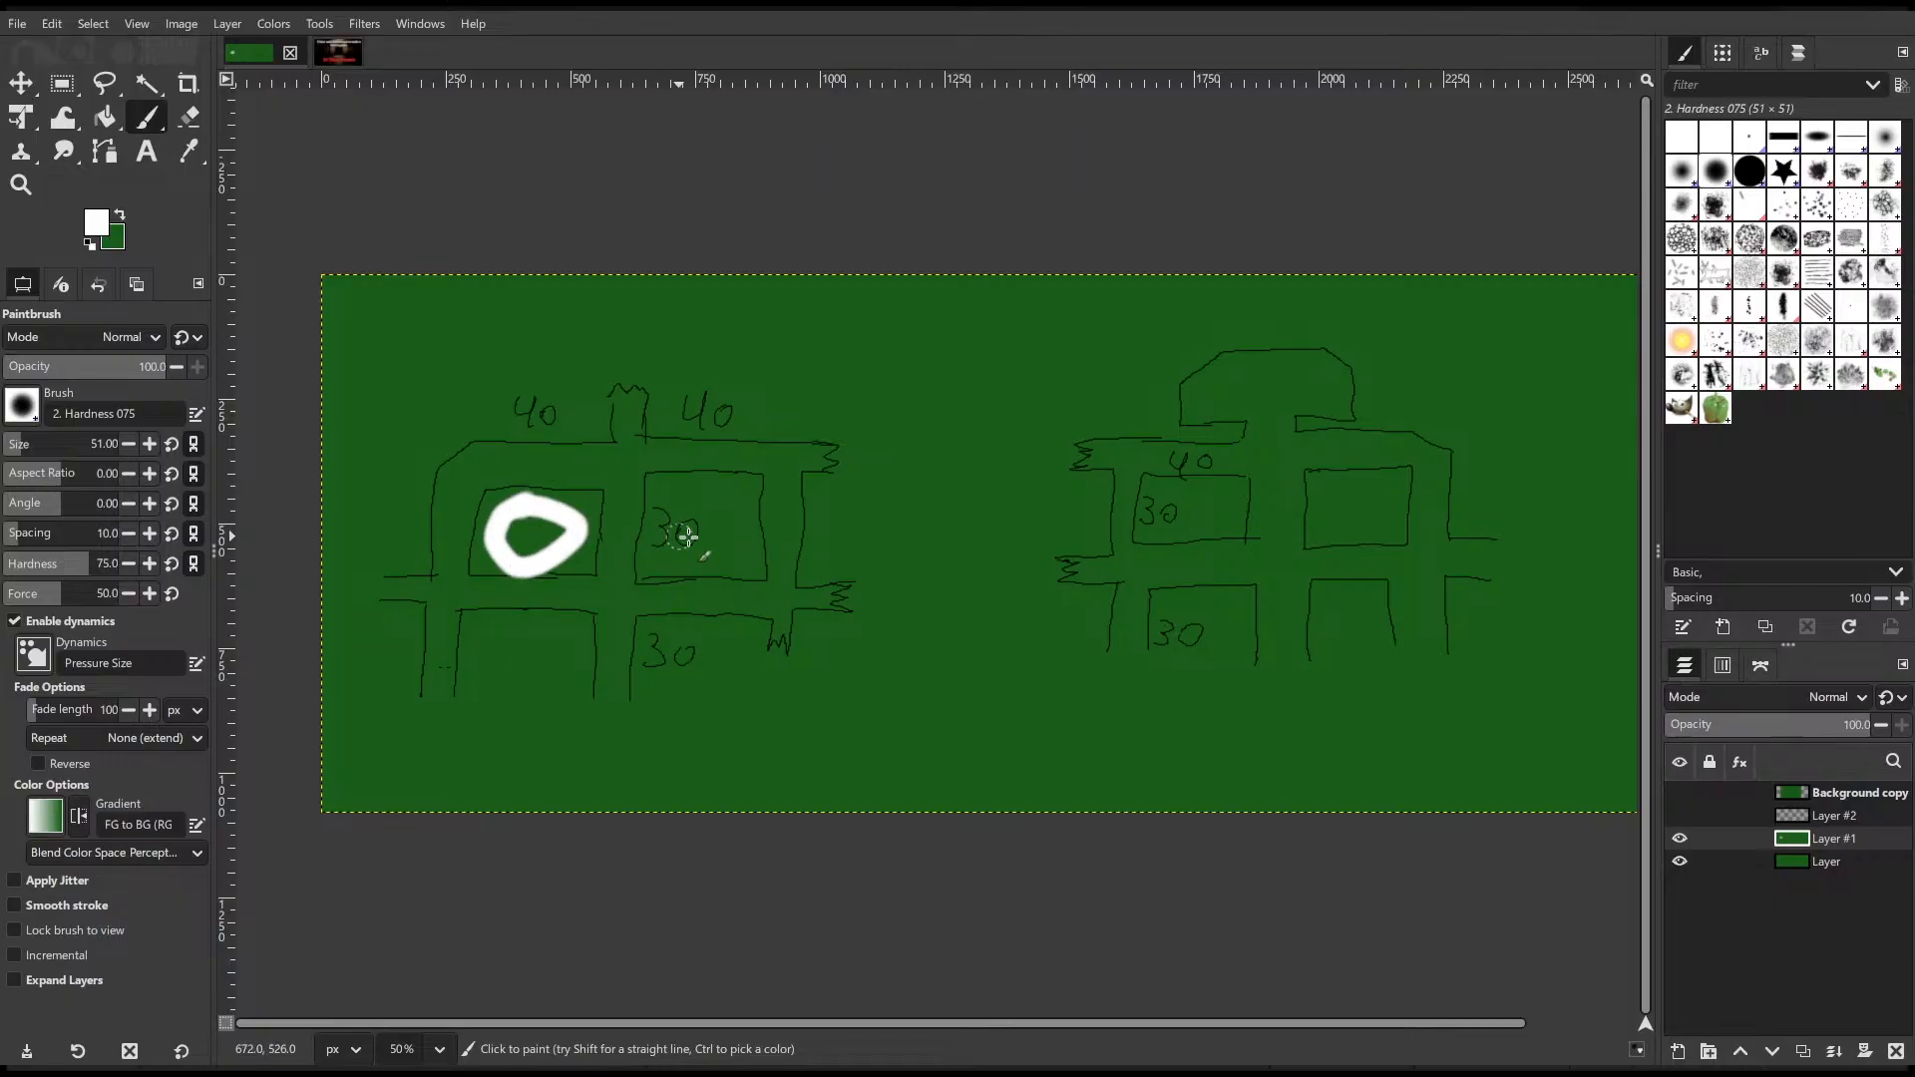
mouse_move(720, 496)
left_mouse_down()
mouse_move(675, 482)
mouse_move(716, 583)
mouse_move(720, 479)
mouse_move(675, 483)
left_mouse_up()
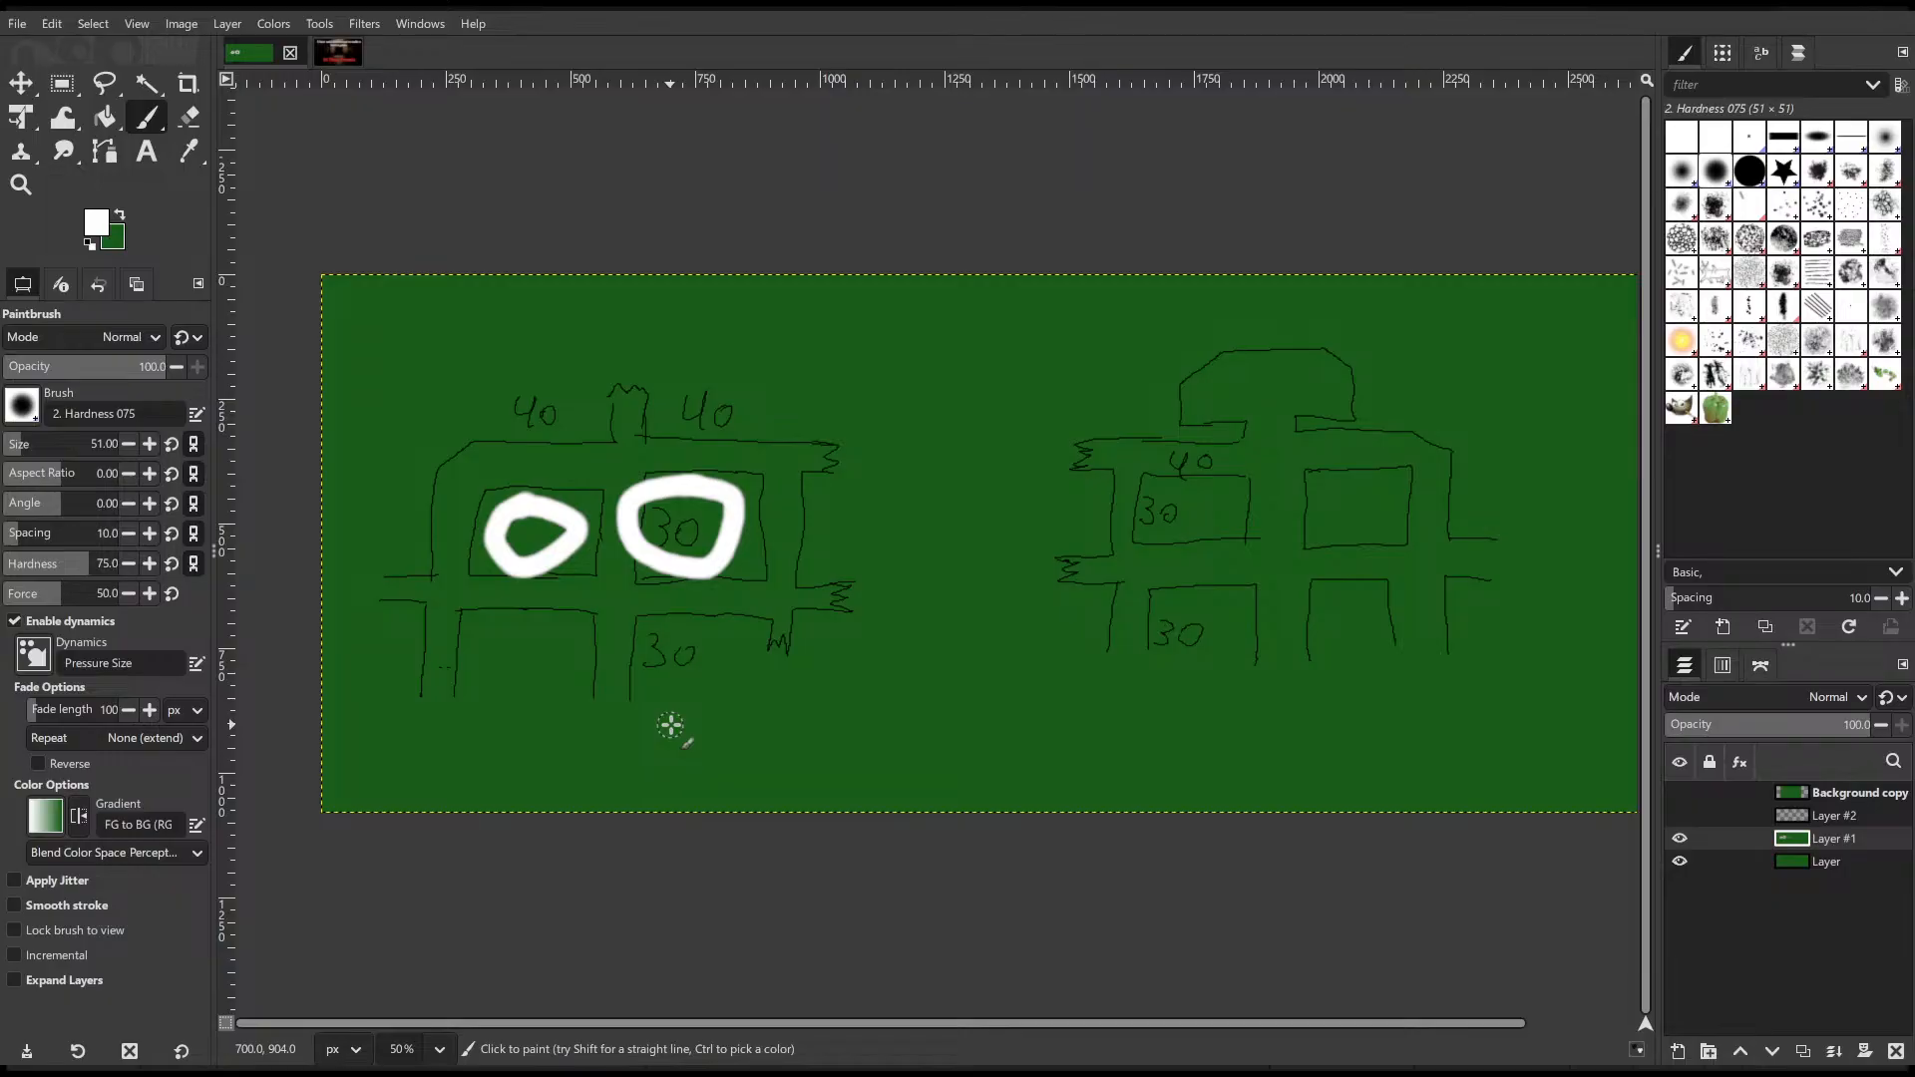
key("ctrl+z")
key("ctrl+z")
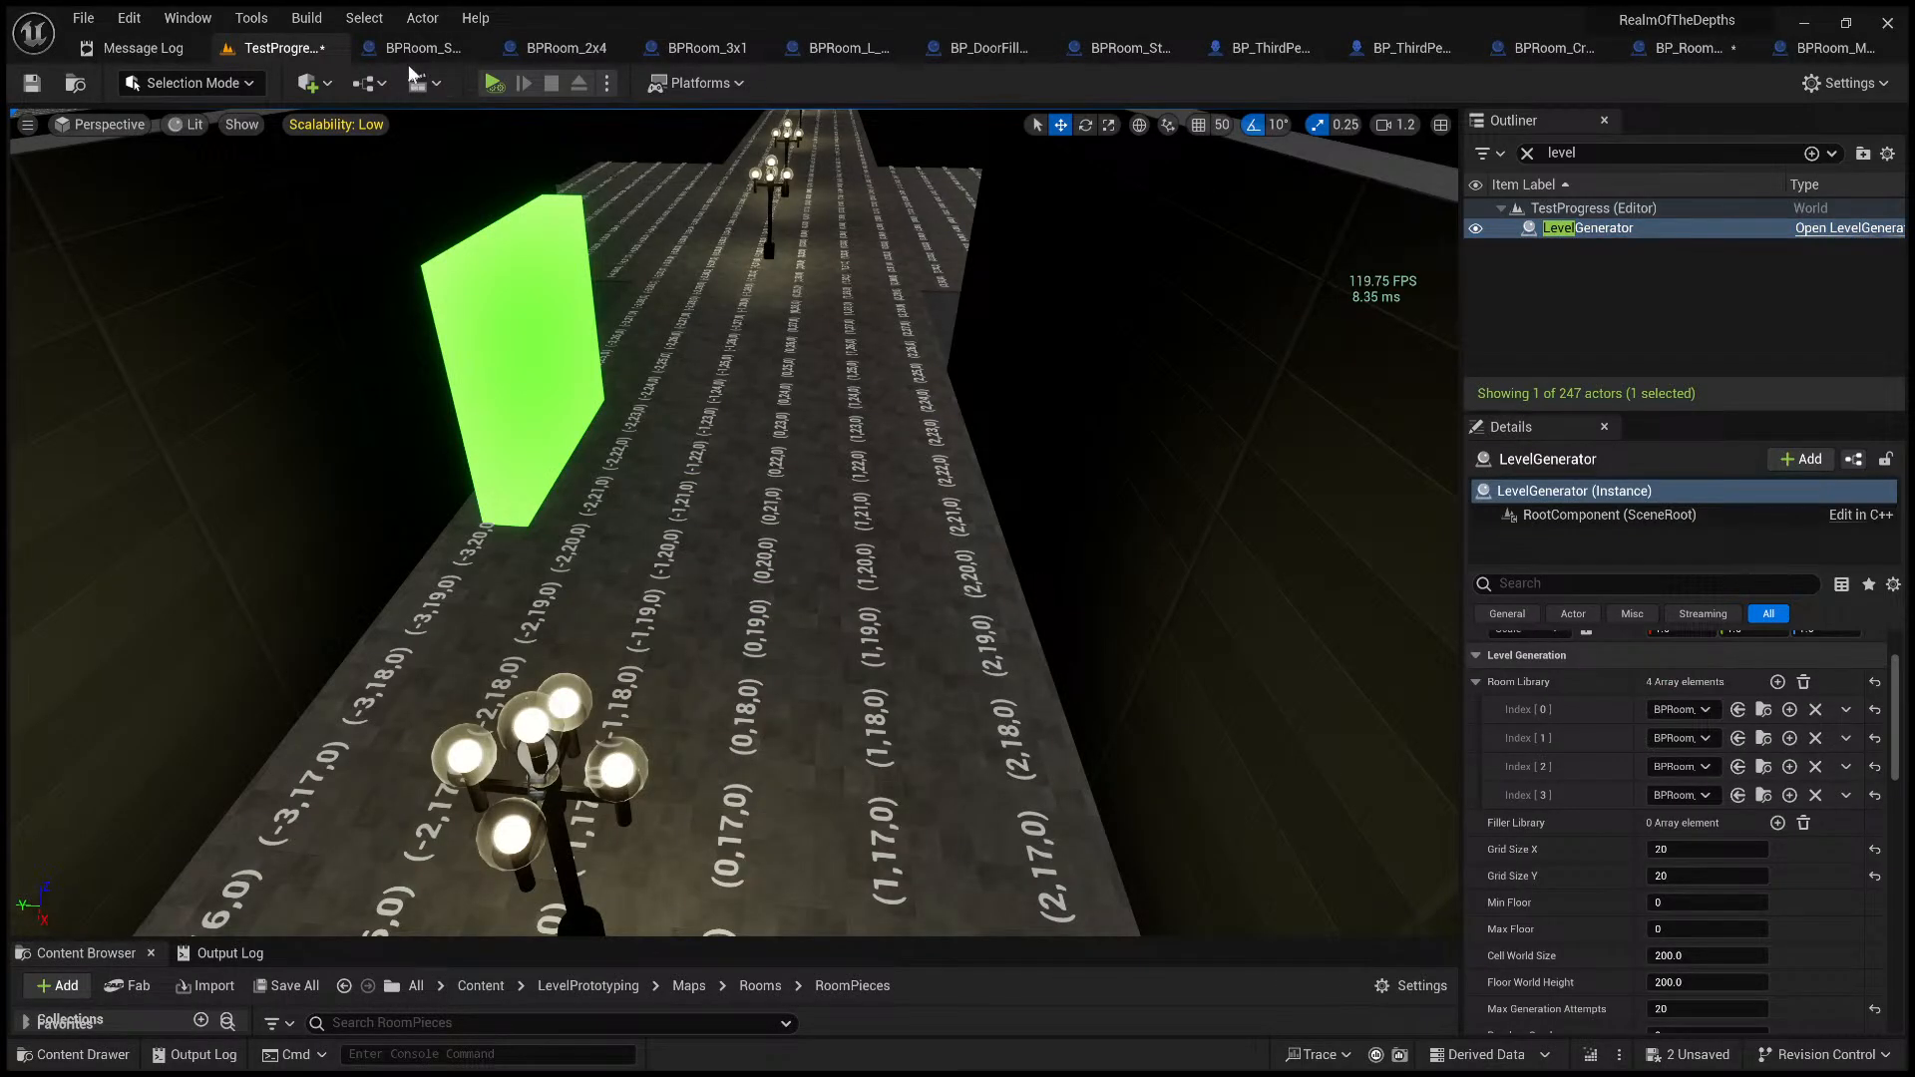
- Switch to Unreal's BPRoom_Mall_FirstHall blueprint and examine the mall hall's corridor layout in perspective from several angles
left_click(413, 50)
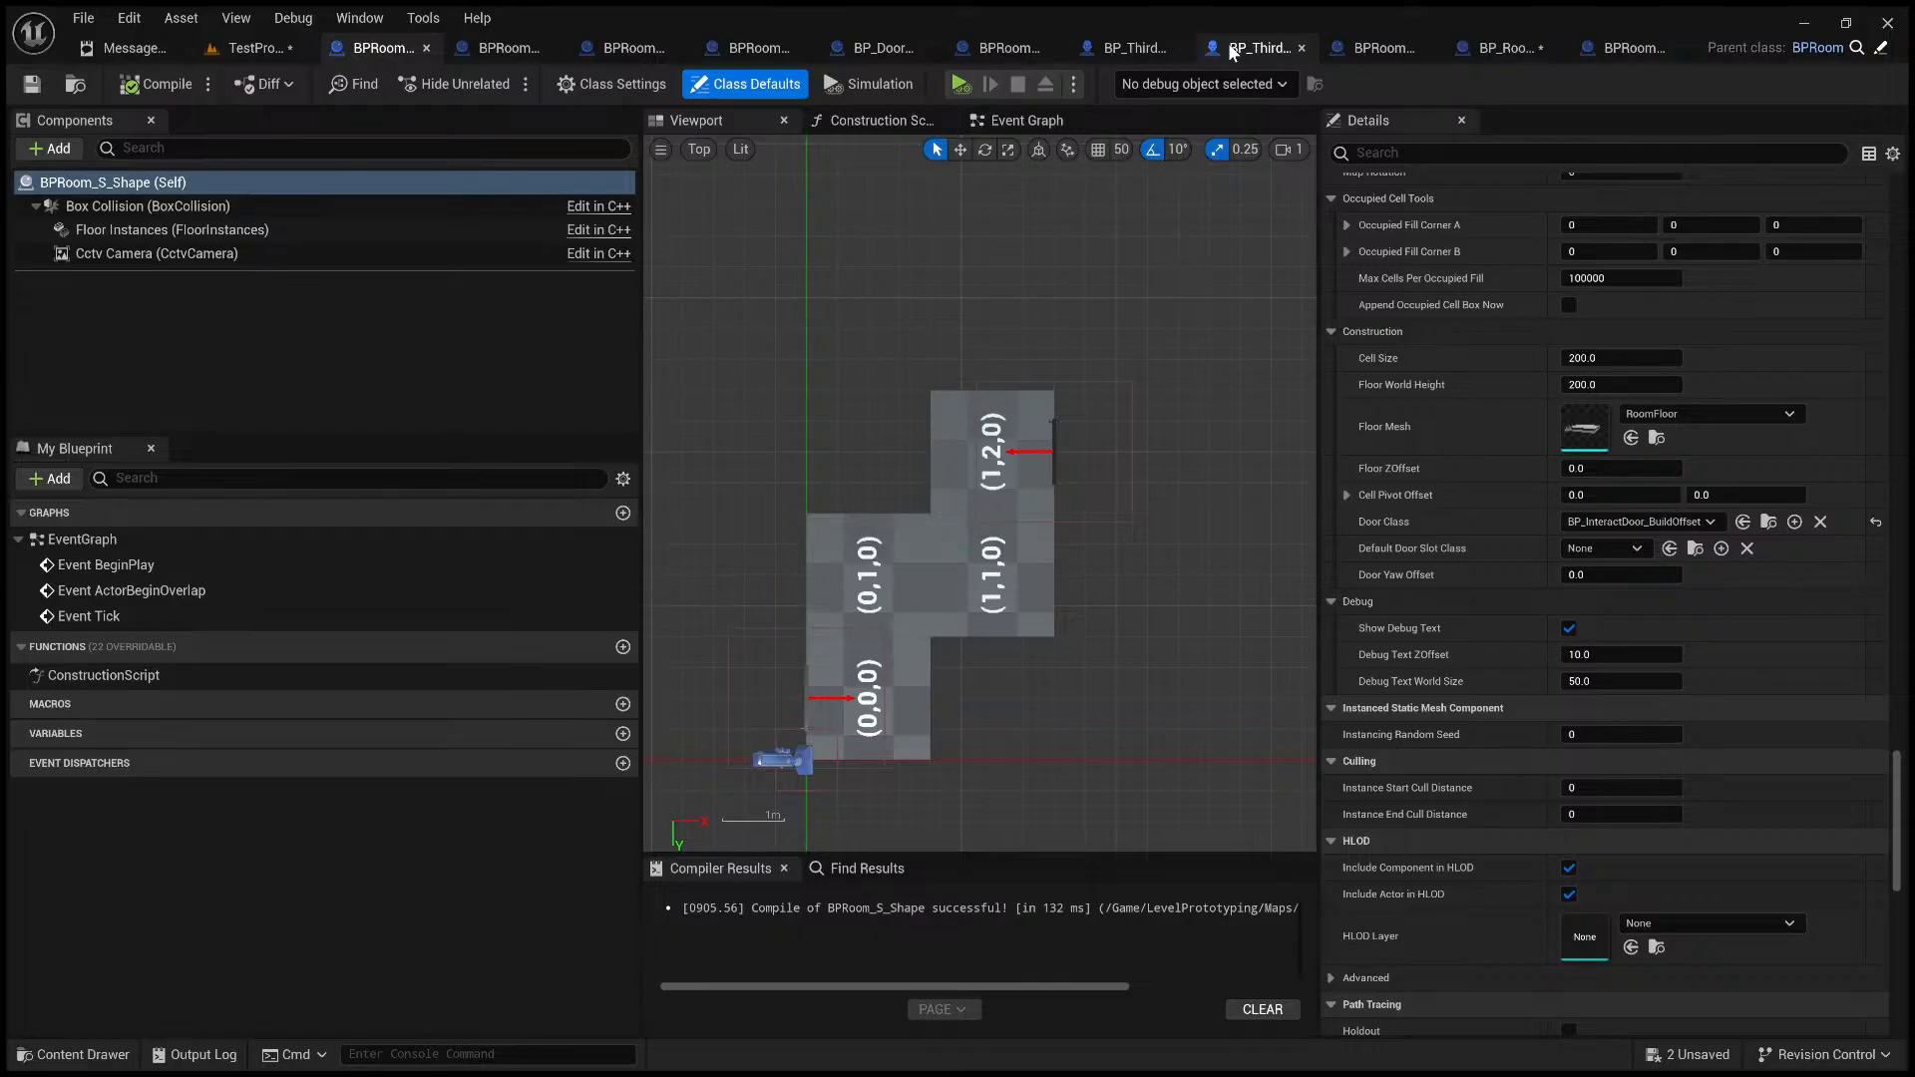
left_click(1640, 57)
right_click_drag(1137, 470, 1267, 459)
key("w")
right_click_drag(1000, 728, 1001, 761)
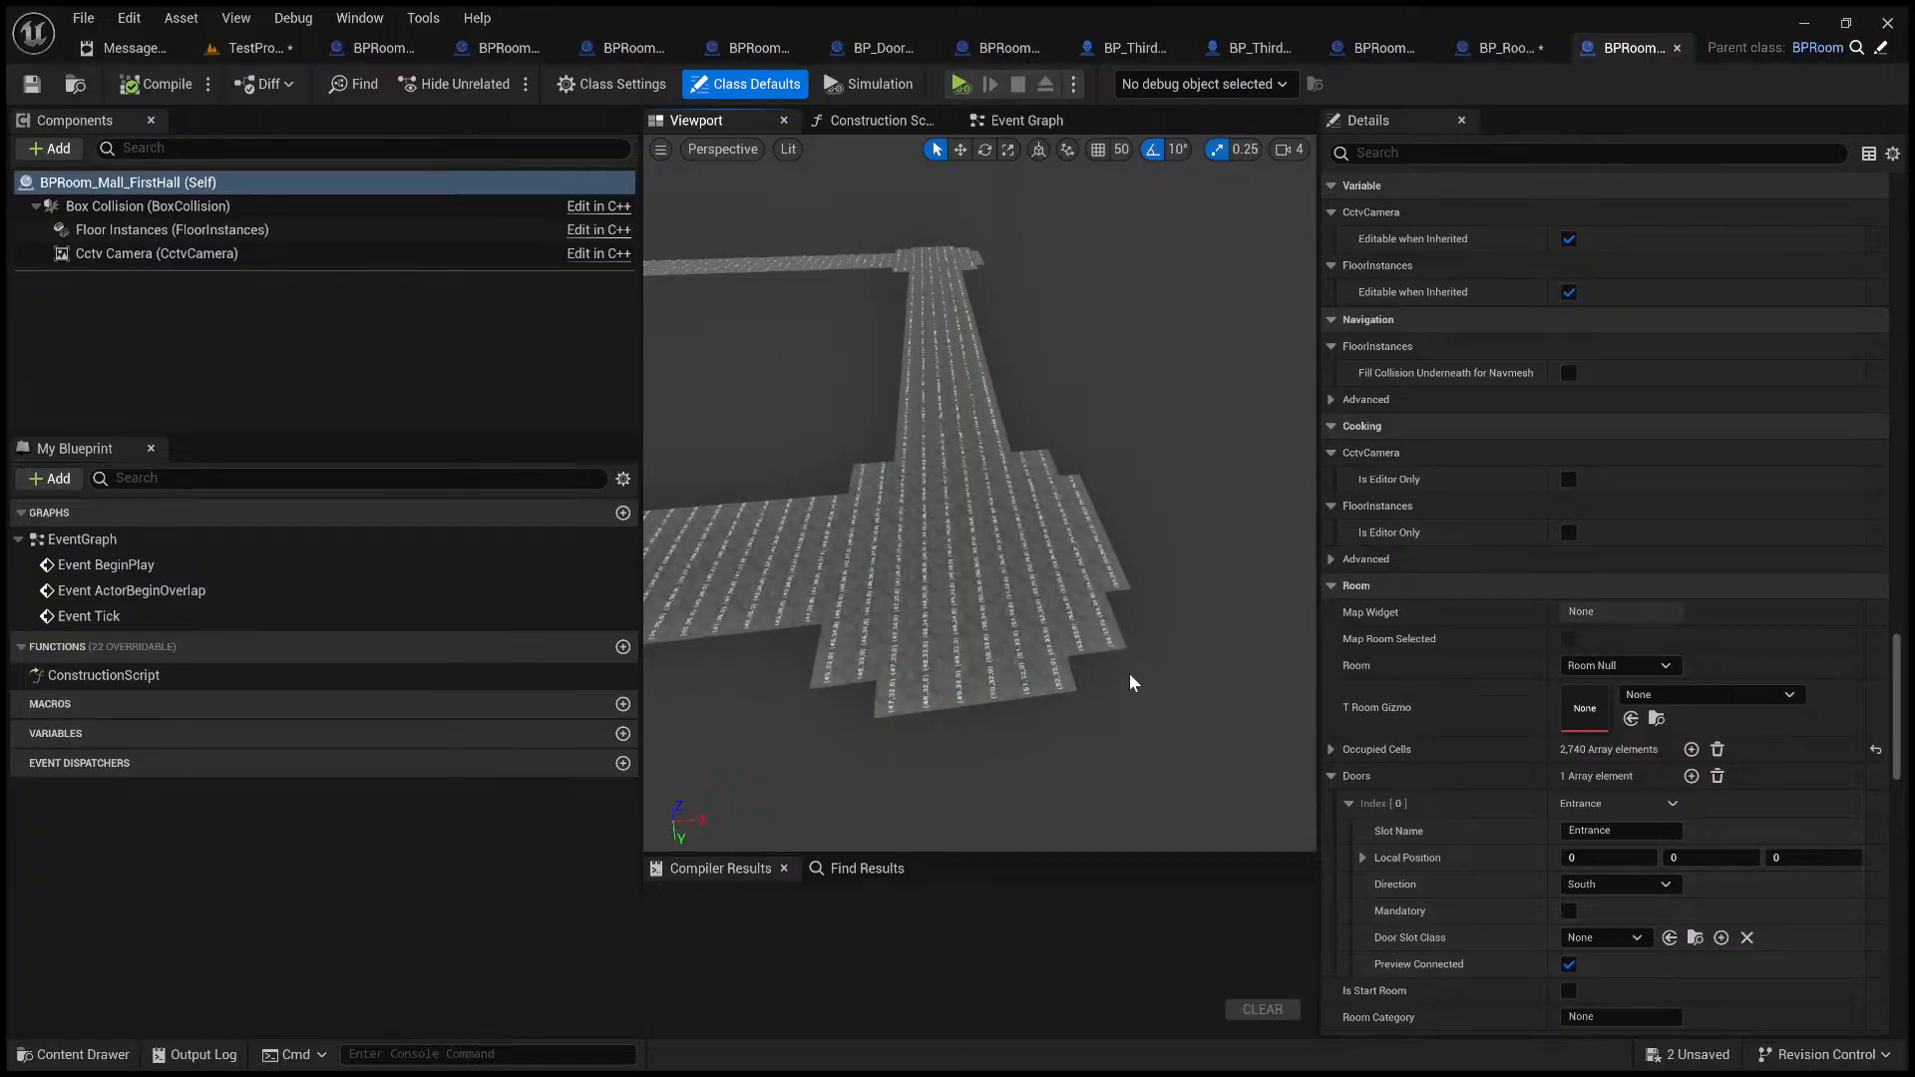
right_click_drag(1177, 476, 1177, 460)
mouse_move(983, 577)
right_mouse_down()
mouse_move(983, 610)
mouse_move(984, 577)
right_mouse_up()
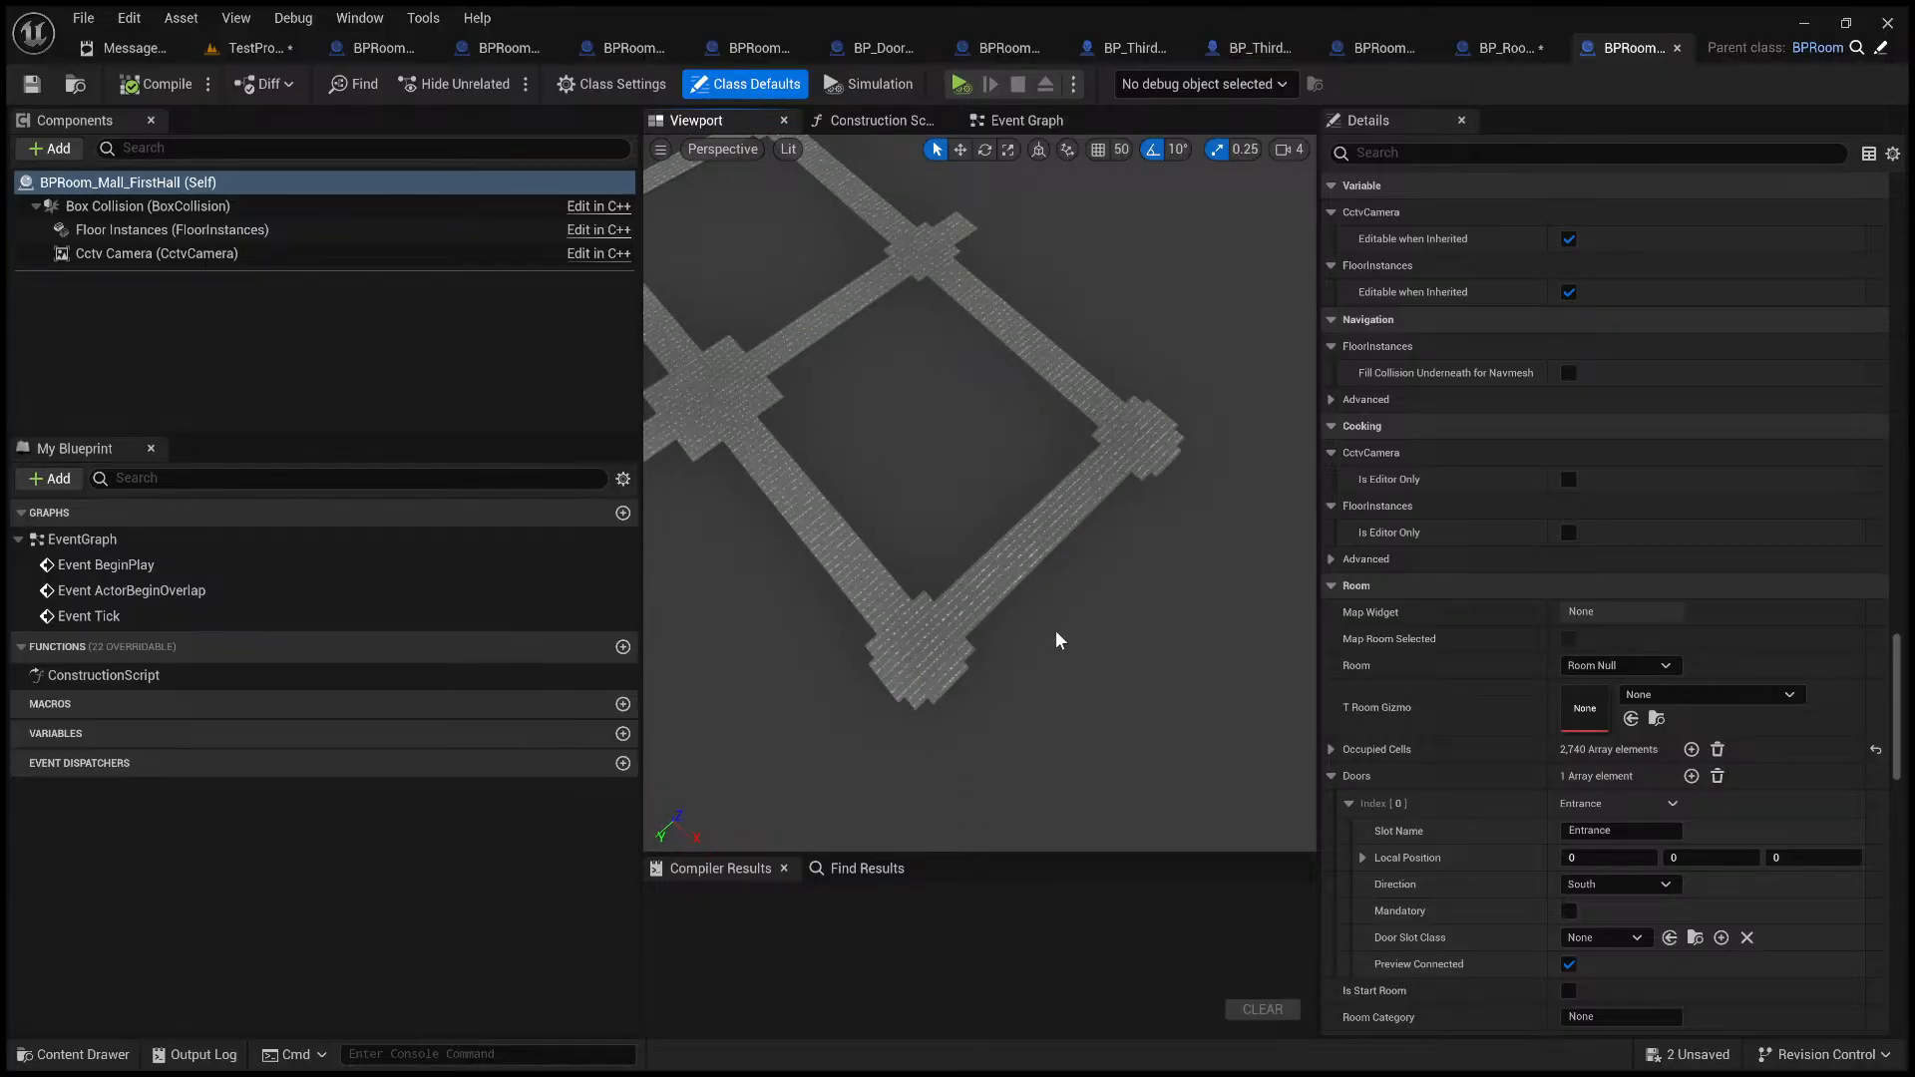
right_click_drag(1048, 415, 1048, 415)
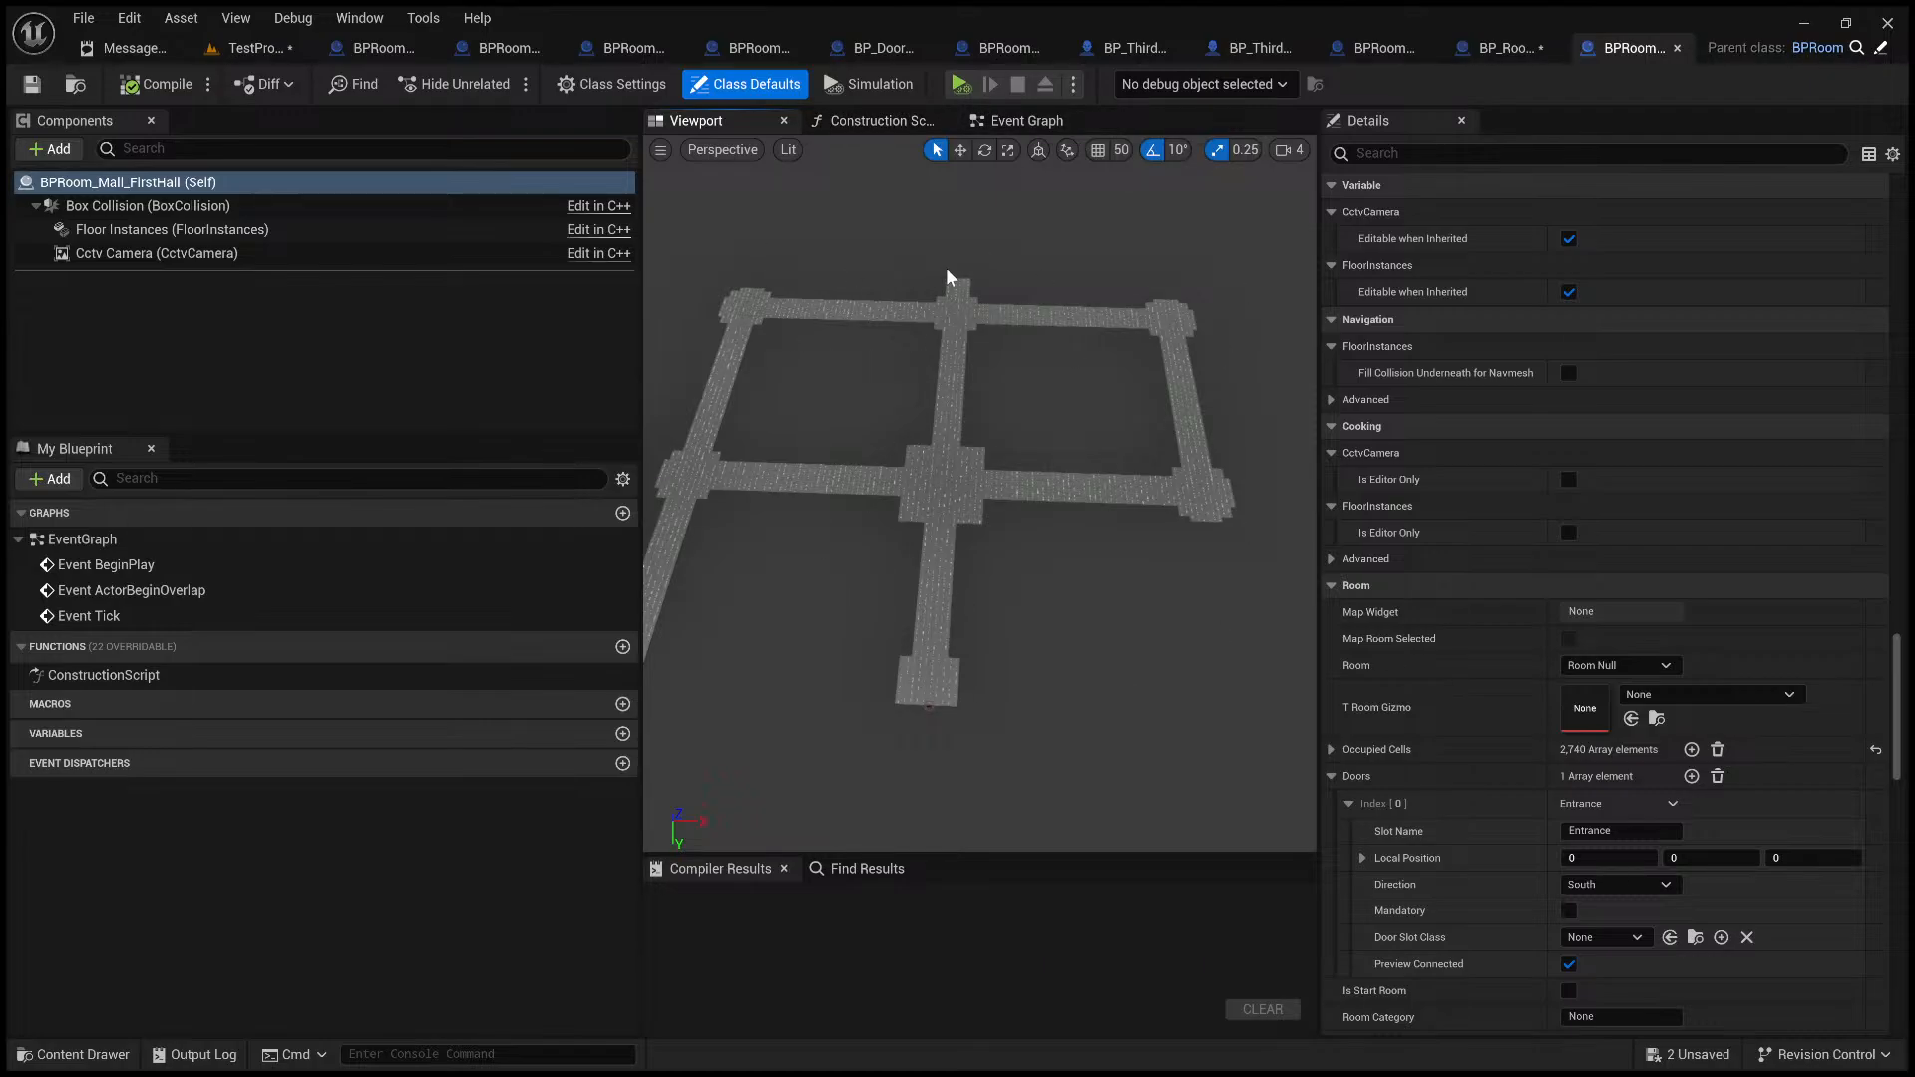
- In the TestProgress level, run the simulation to examine the rooms generated beside the mall hall, and stop it
left_click(243, 52)
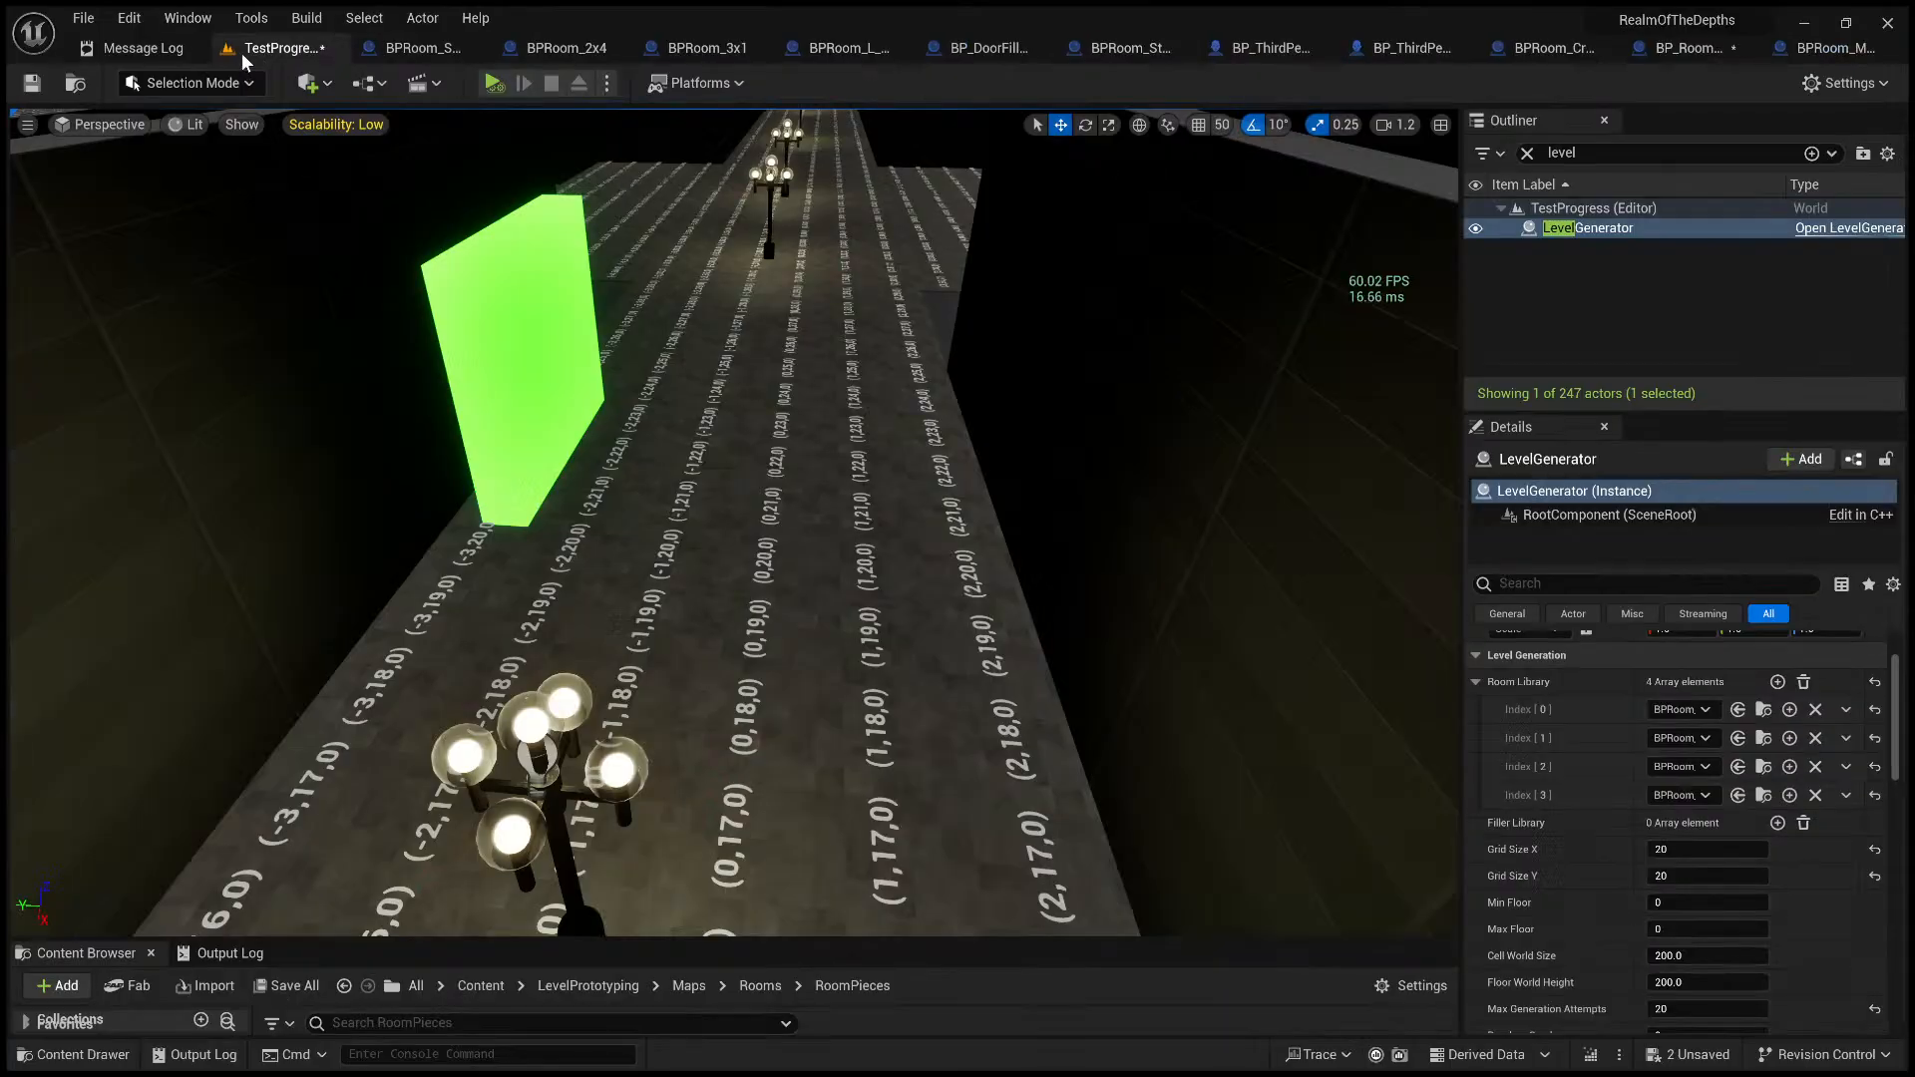
right_click_drag(734, 519, 740, 588)
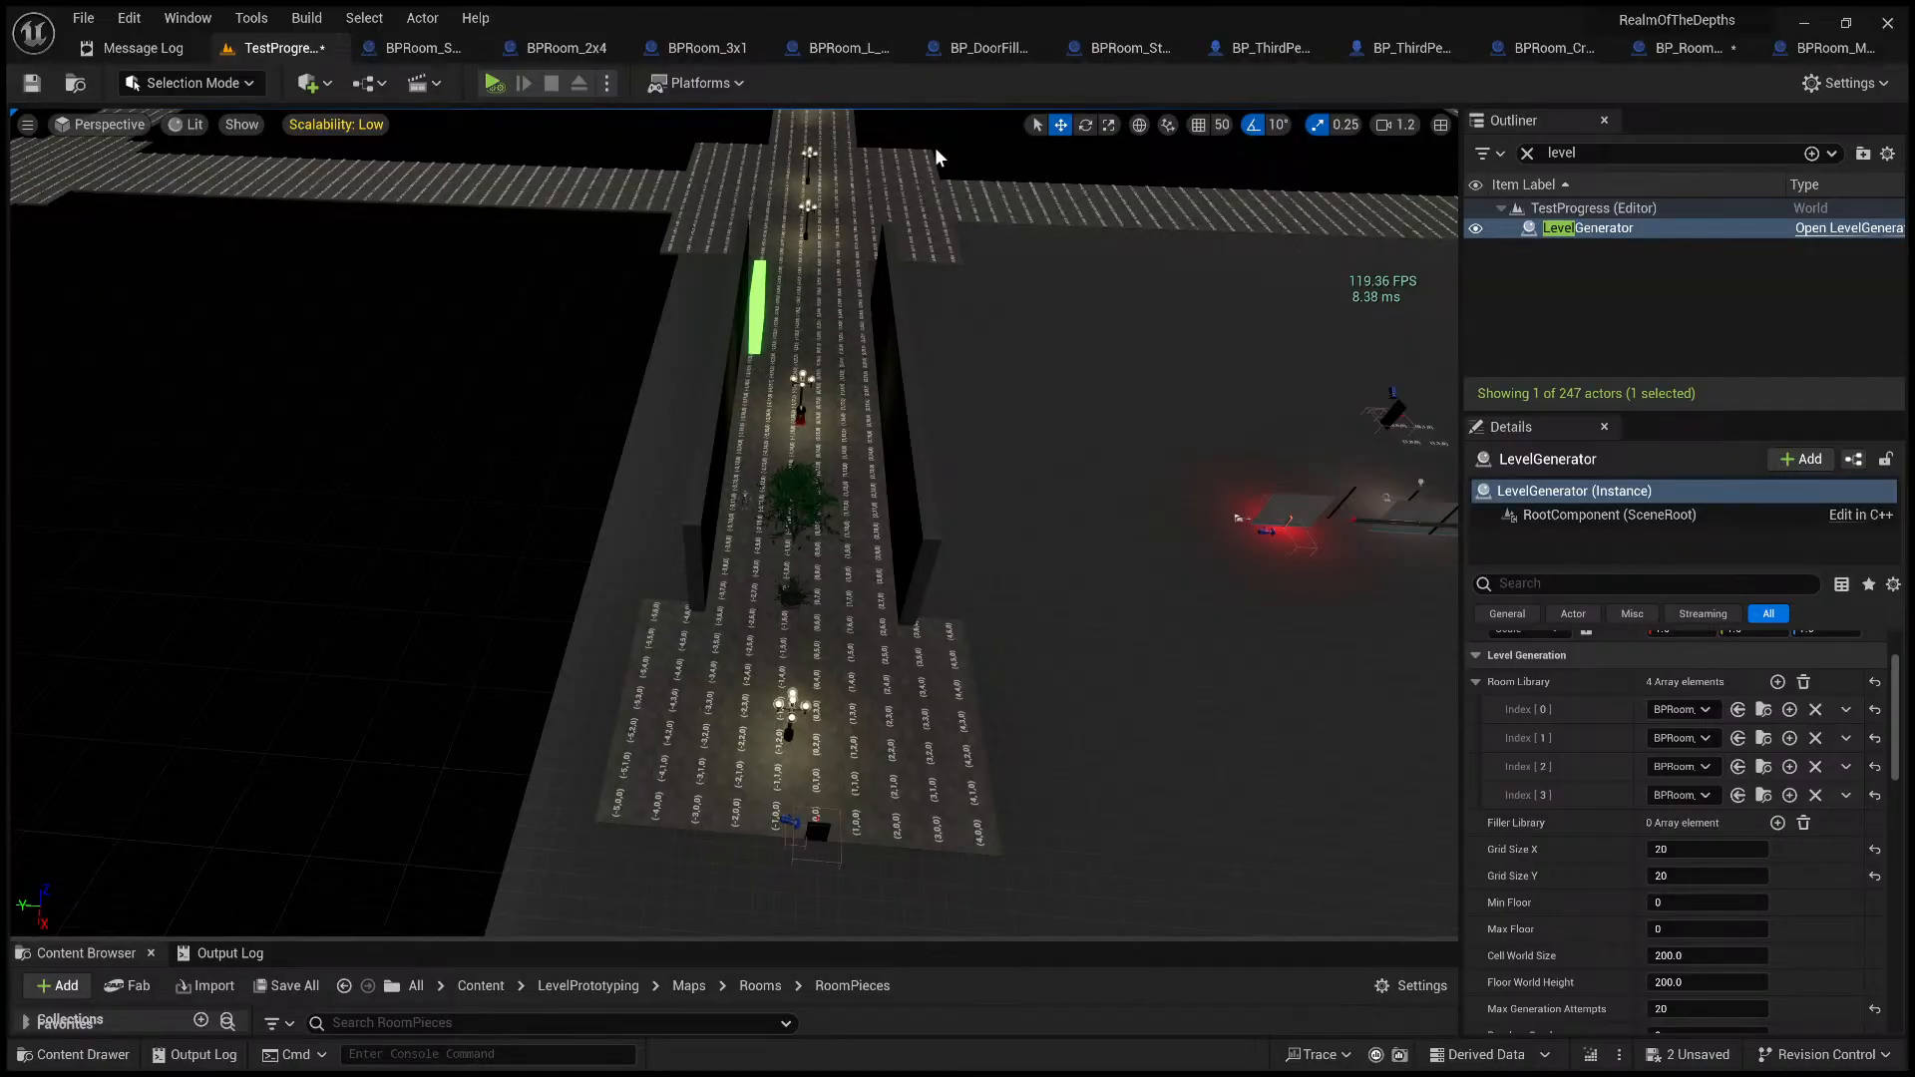
right_click_drag(890, 607, 1137, 644)
key("w")
scroll(891, 607, "up", 3)
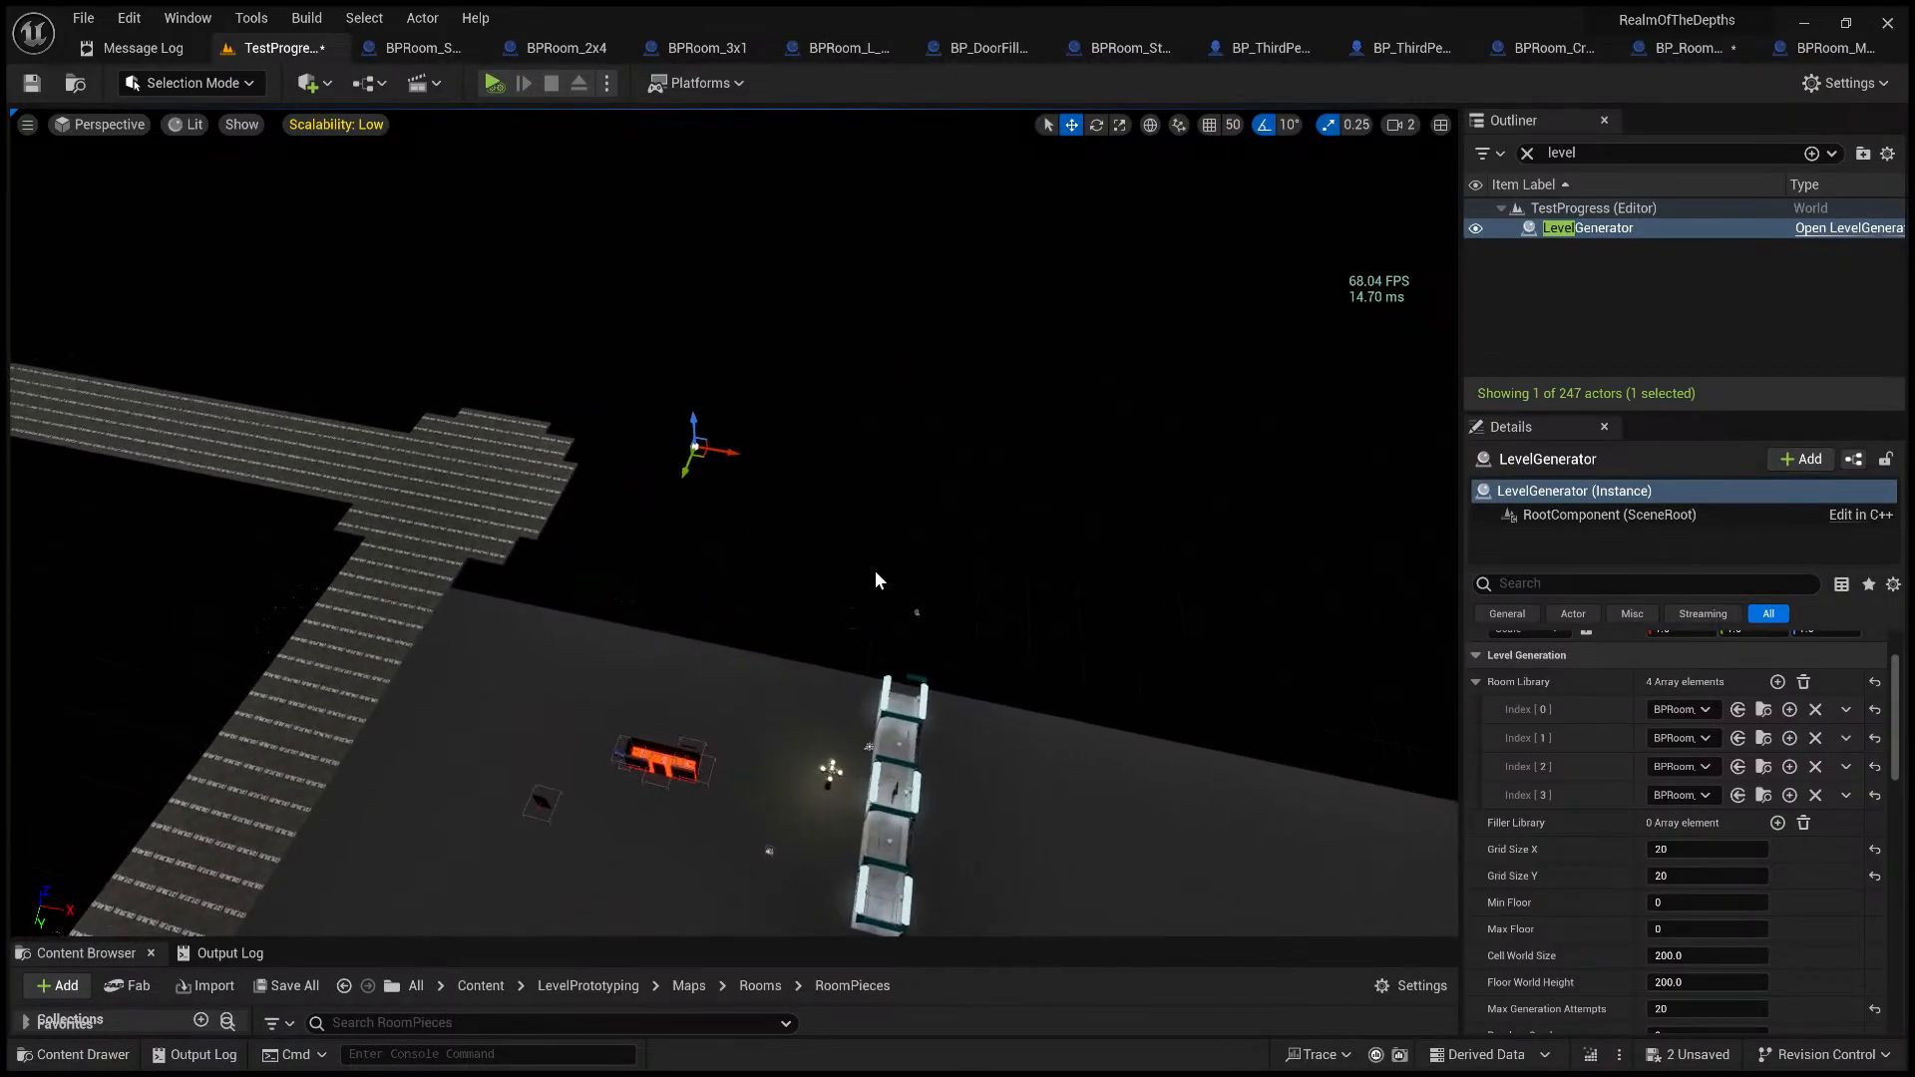
left_click(487, 84)
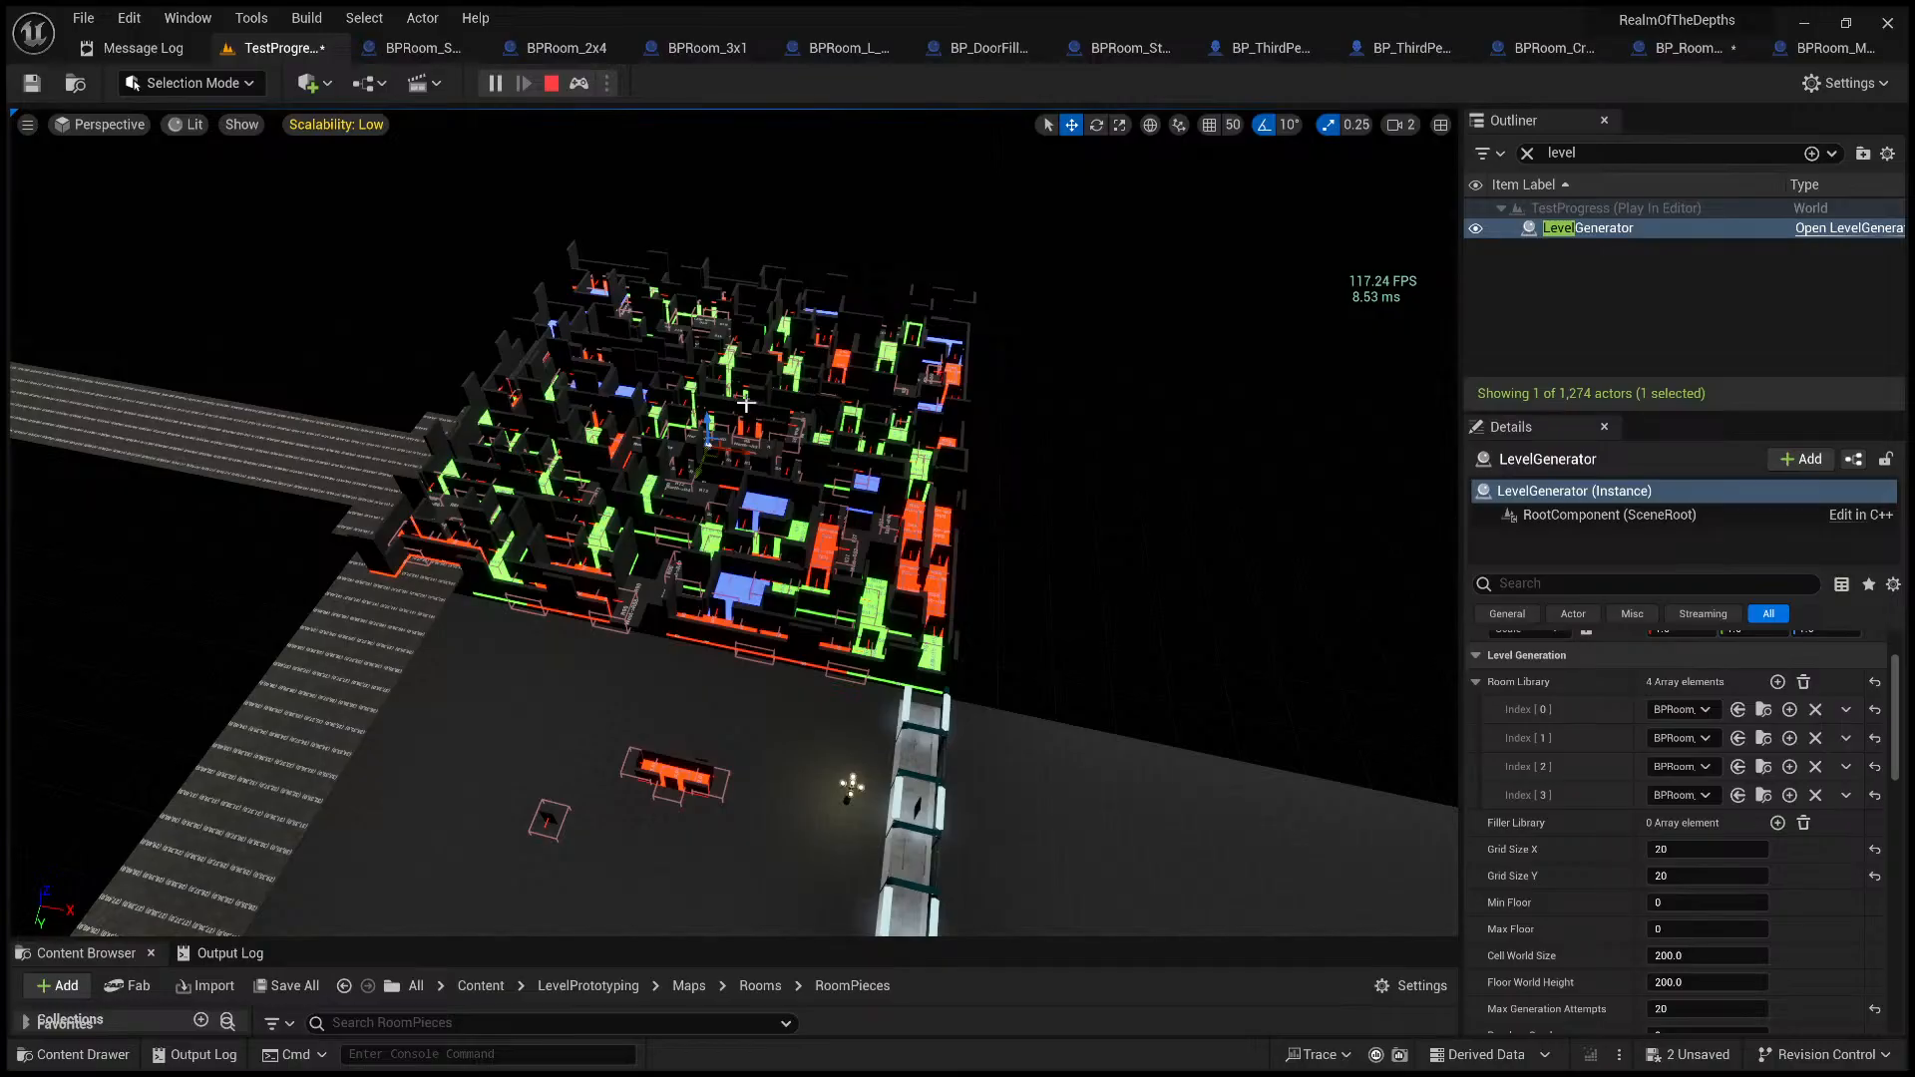
left_click(550, 83)
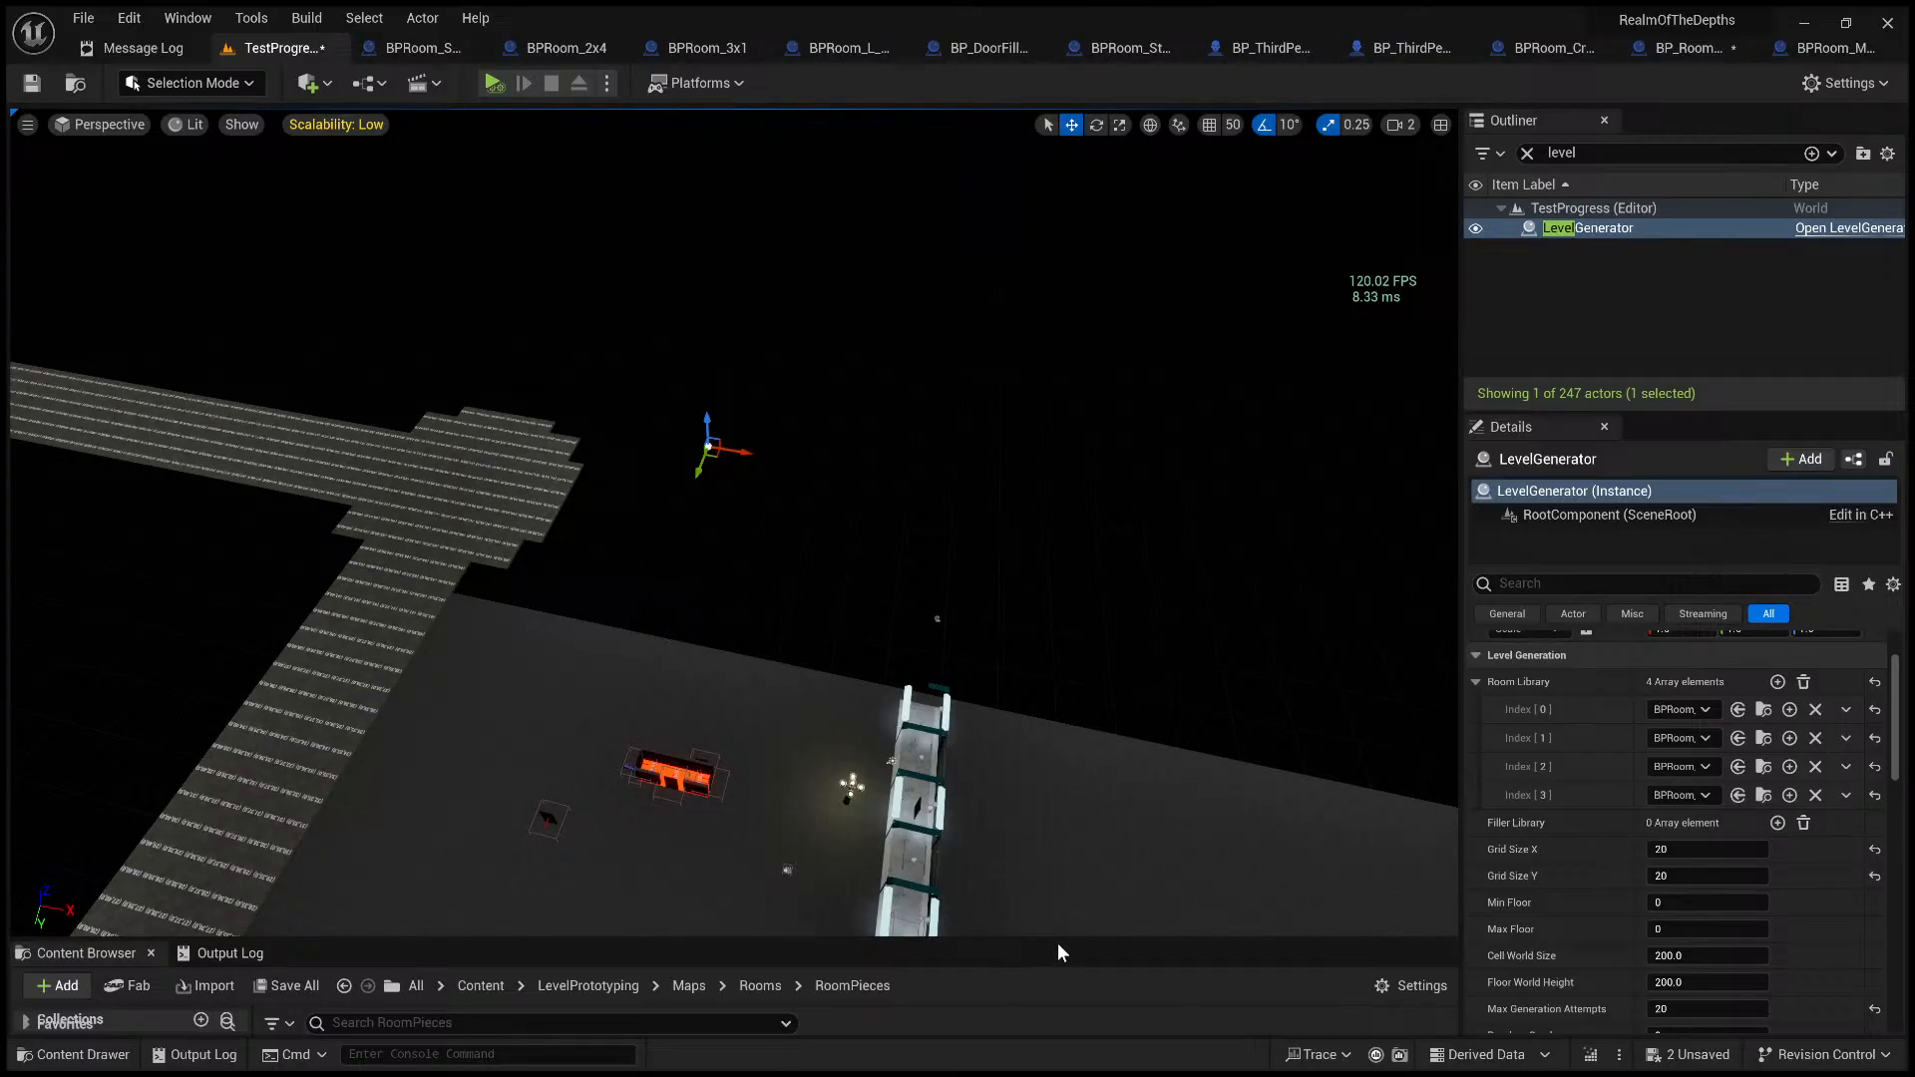
left_click_drag(1064, 939, 1059, 787)
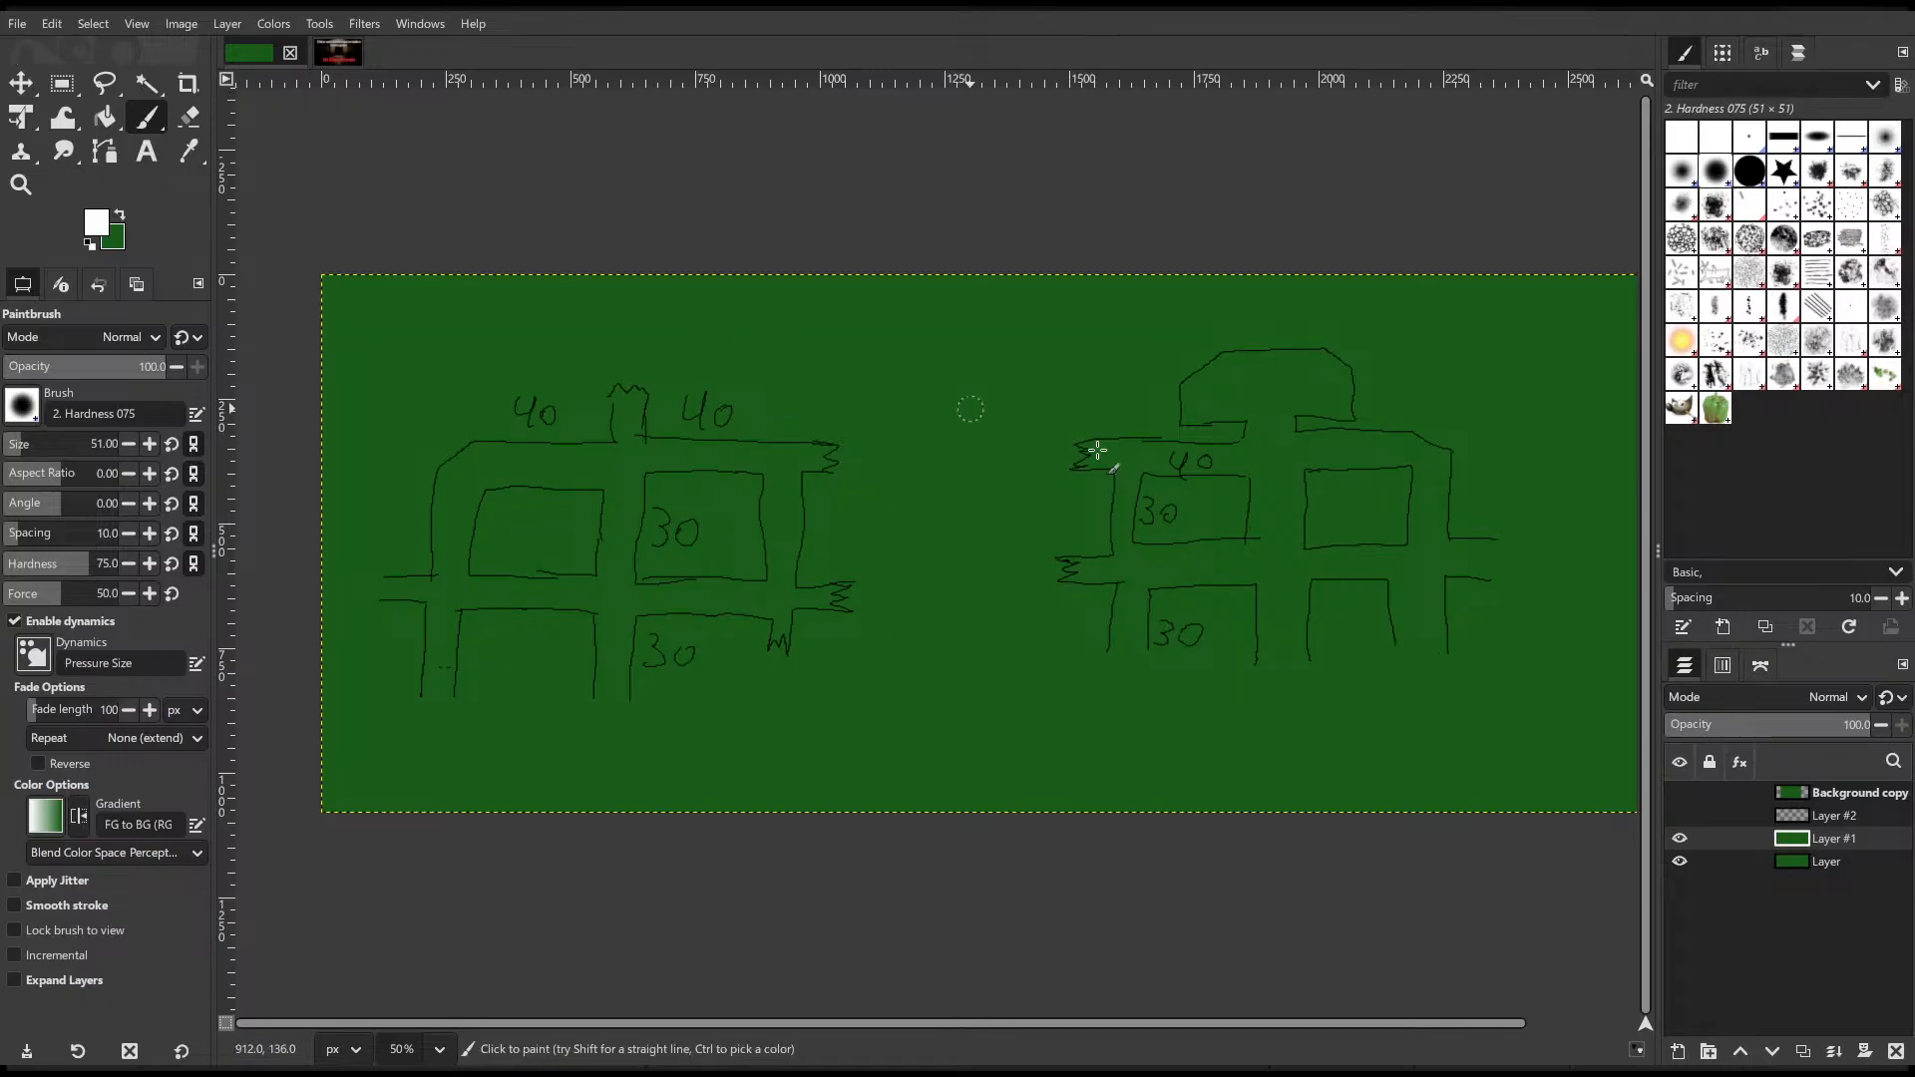
- Return to GIMP, add a new layer above Background copy, and bucket-fill it with the dark green colour
left_click(1771, 796)
left_click(1678, 1051, "shift")
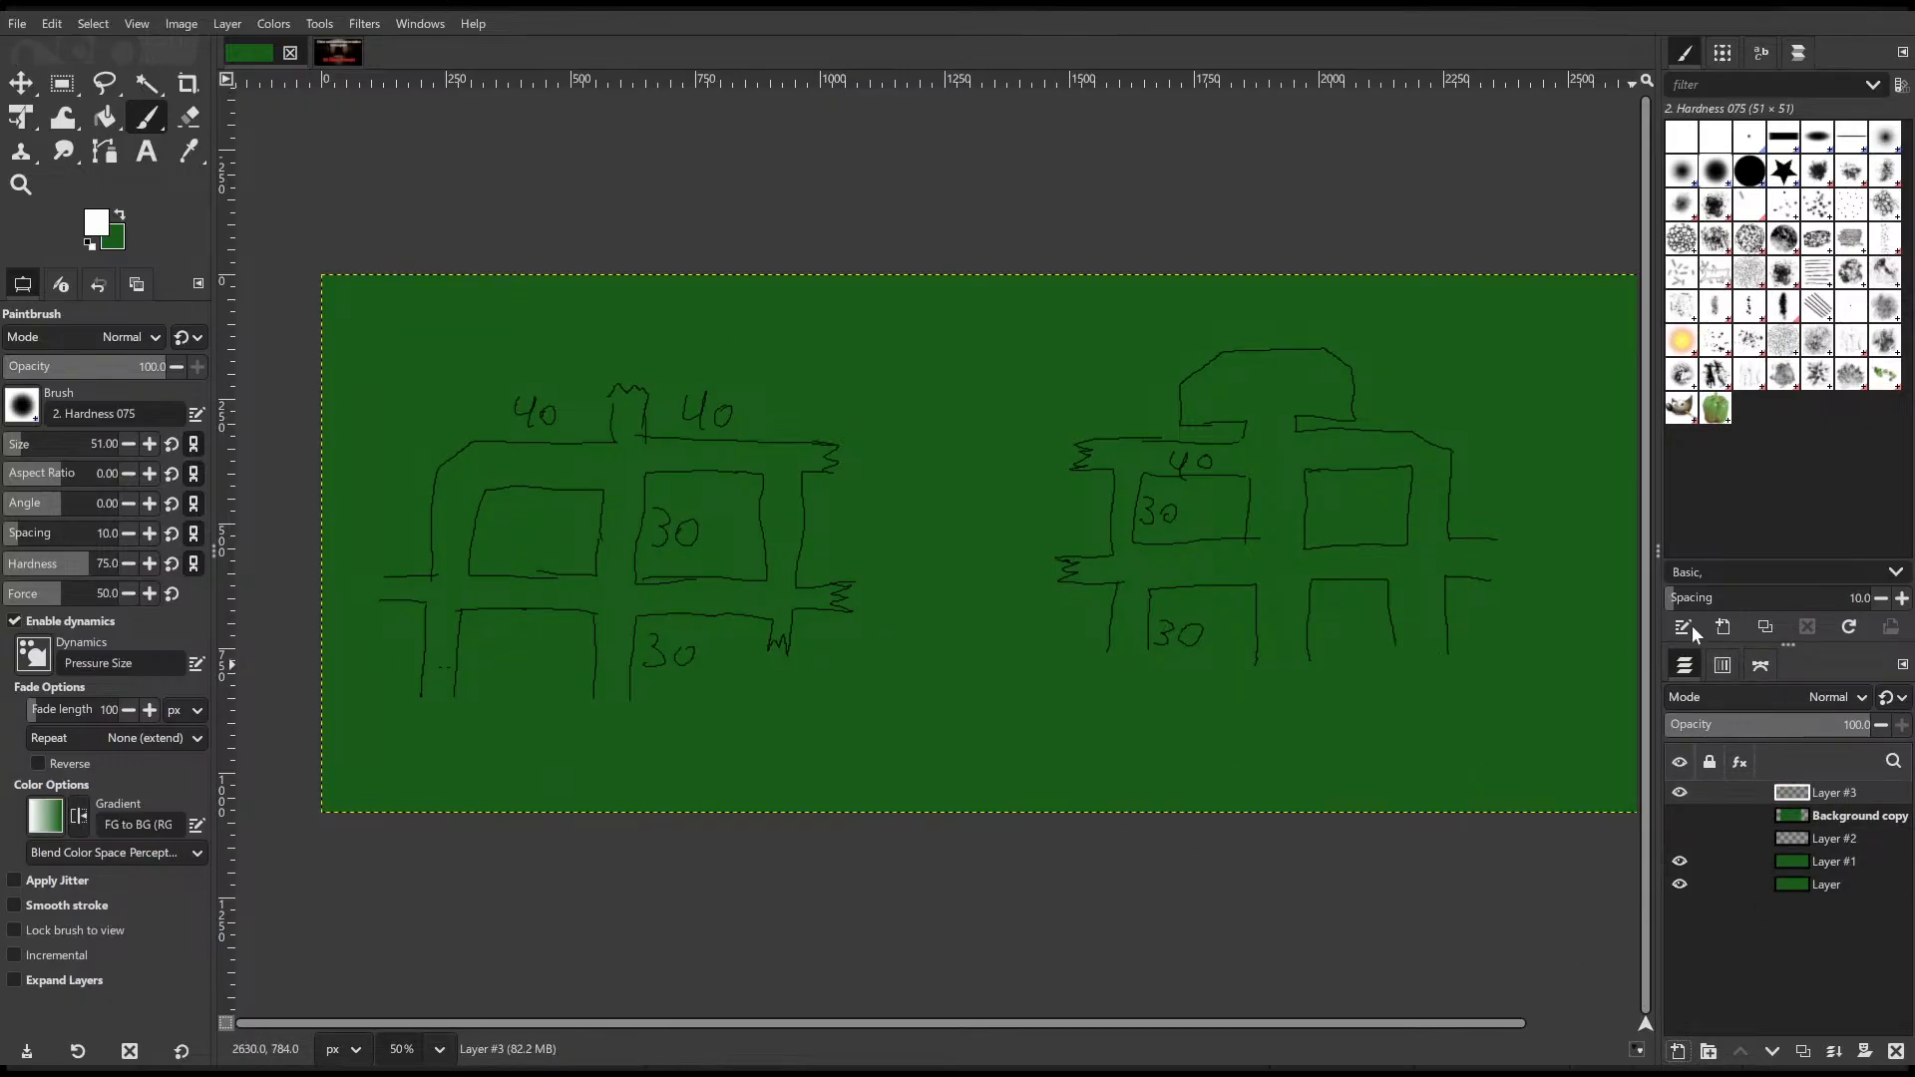
left_click(121, 216)
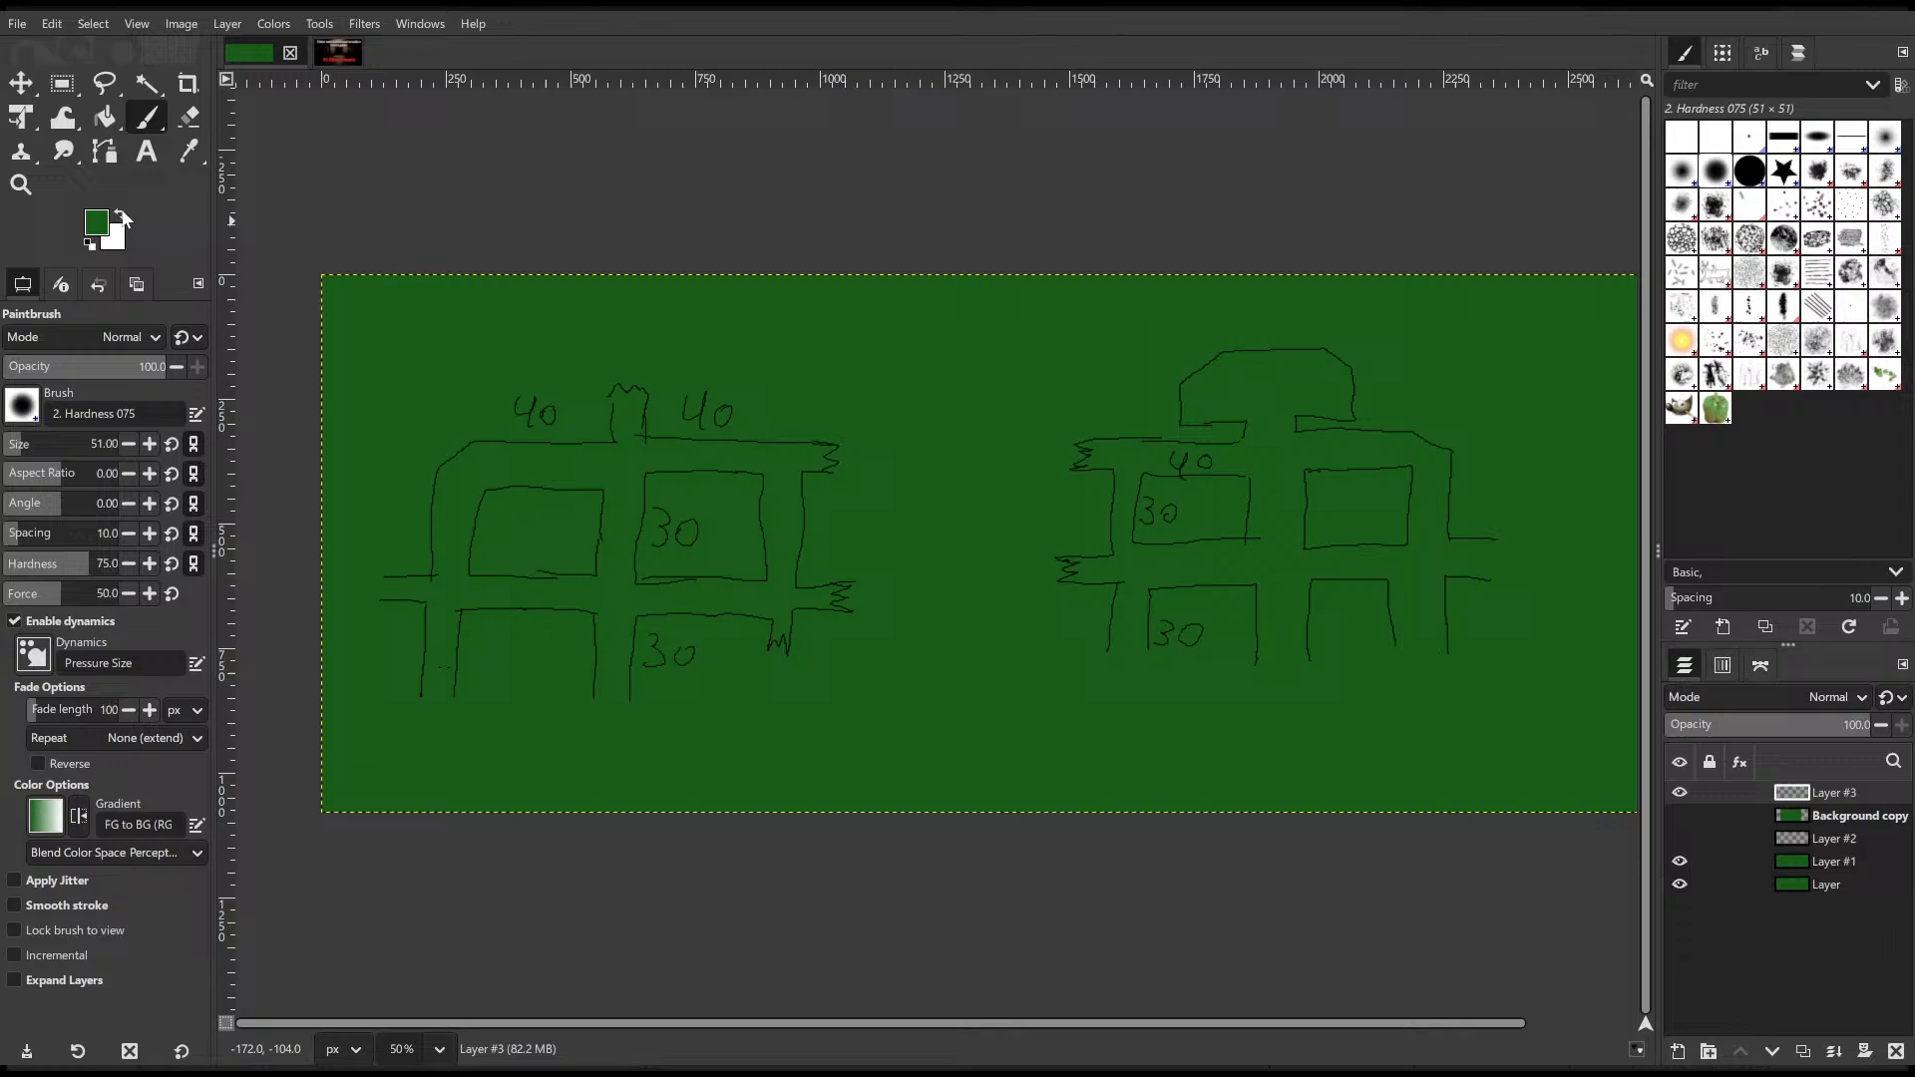
left_click(106, 119)
left_click(475, 326)
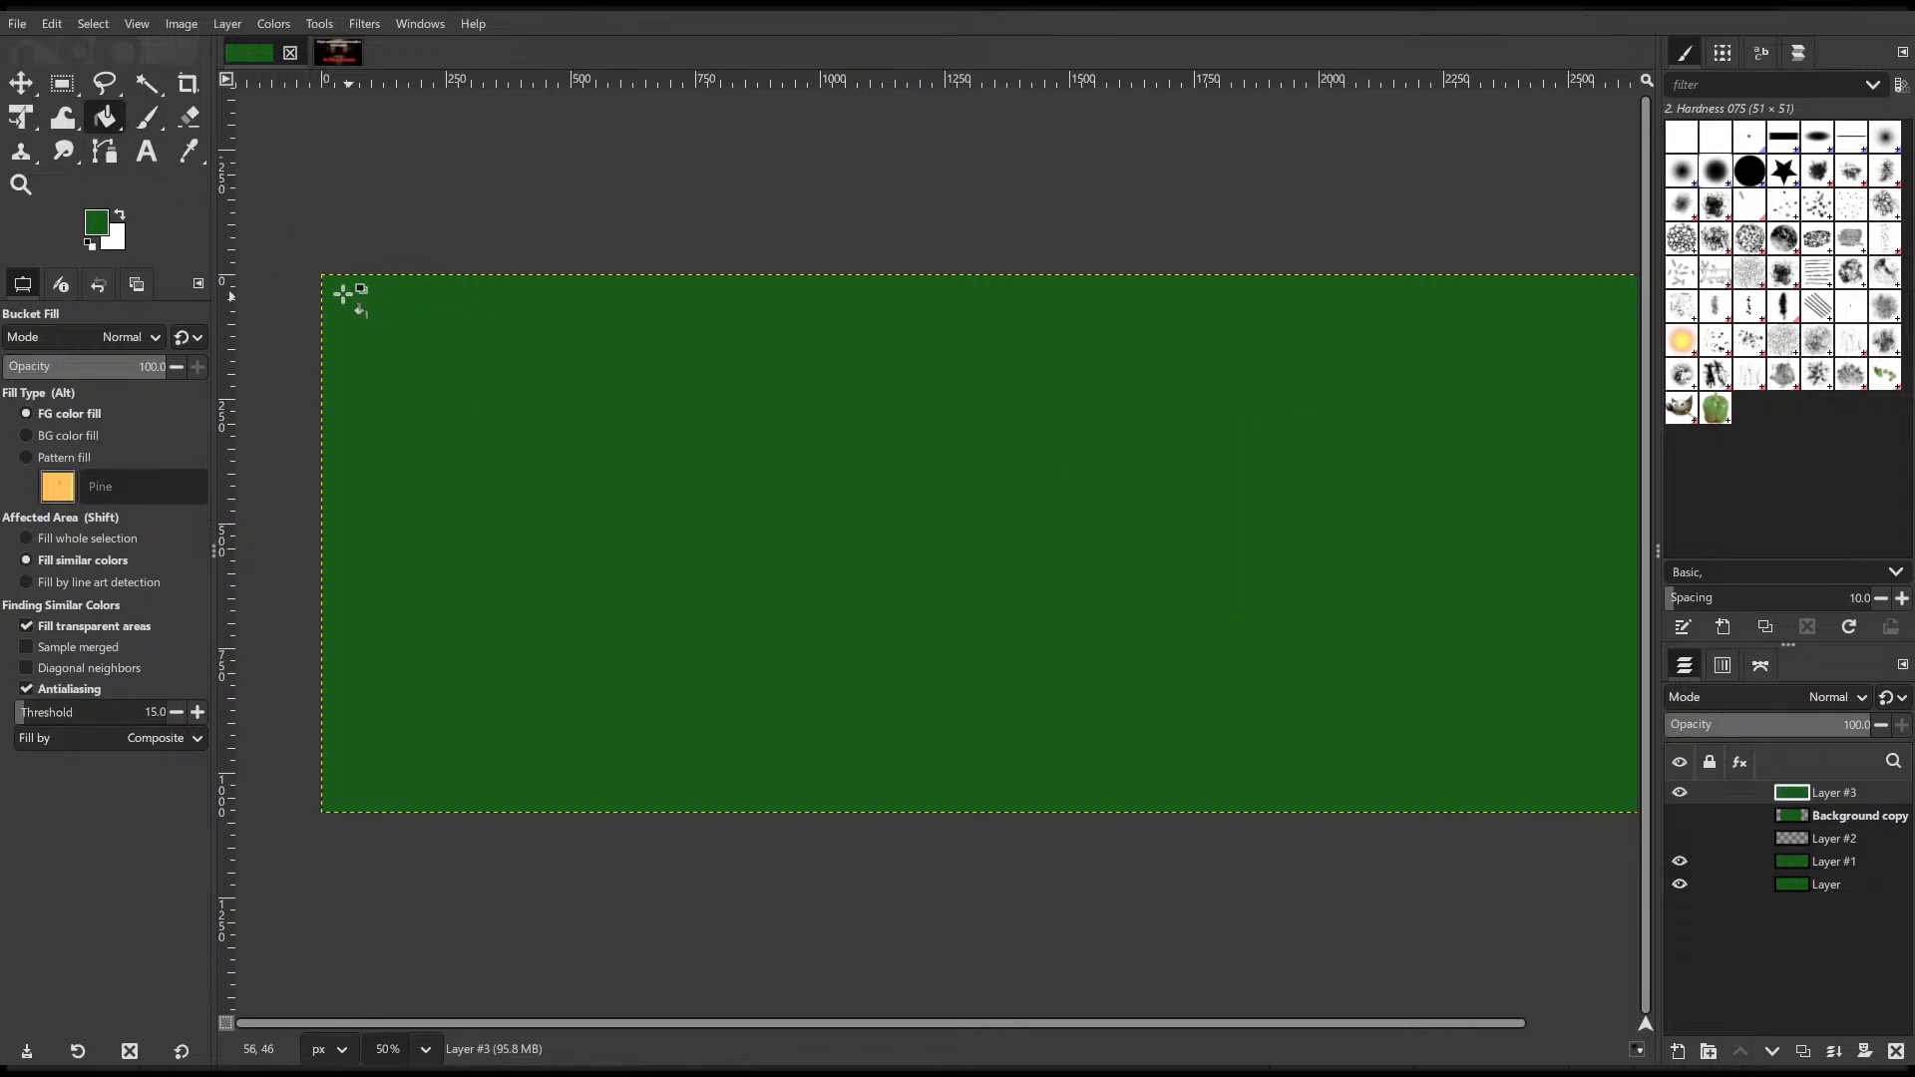
- Using a black Paintbrush with the 1. Pixel brush, sketch a large square containing a small cross outline and a plus mark
left_click(121, 215)
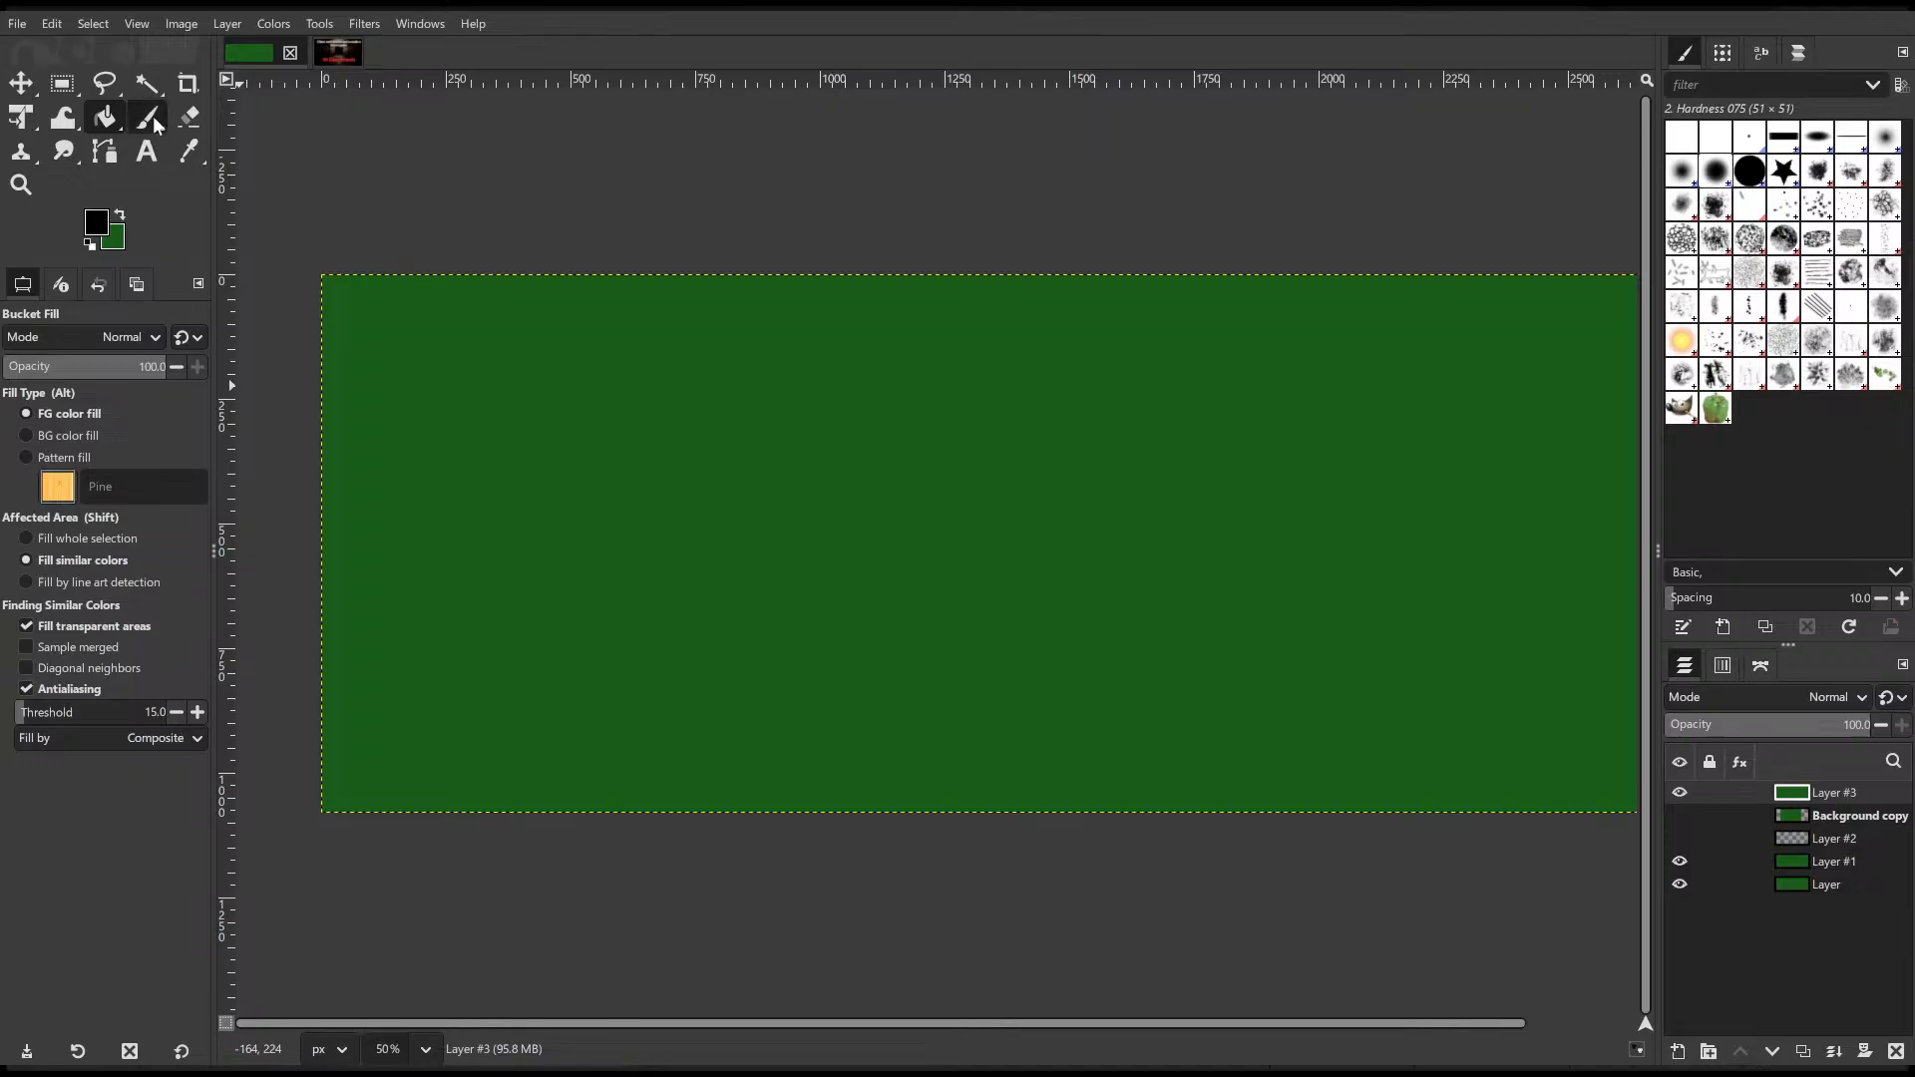
left_click(147, 118)
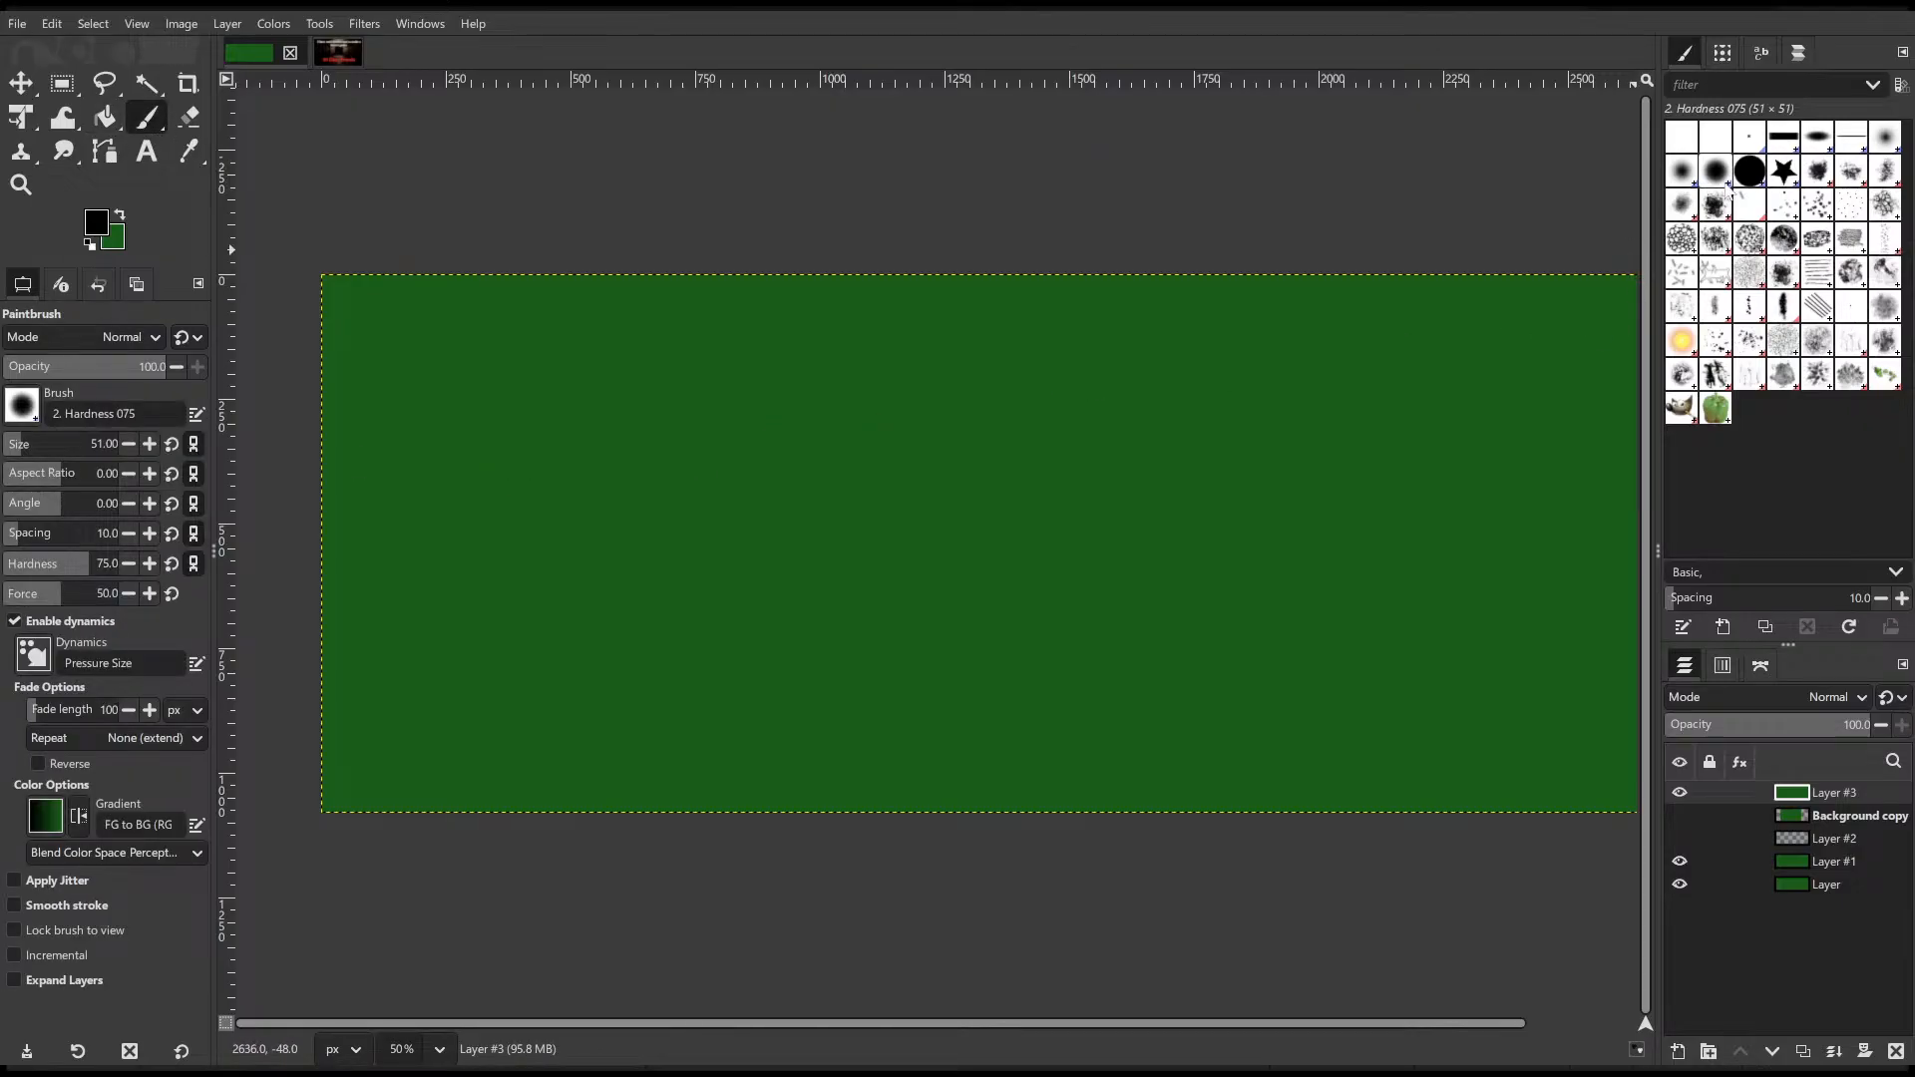
left_click(1750, 141)
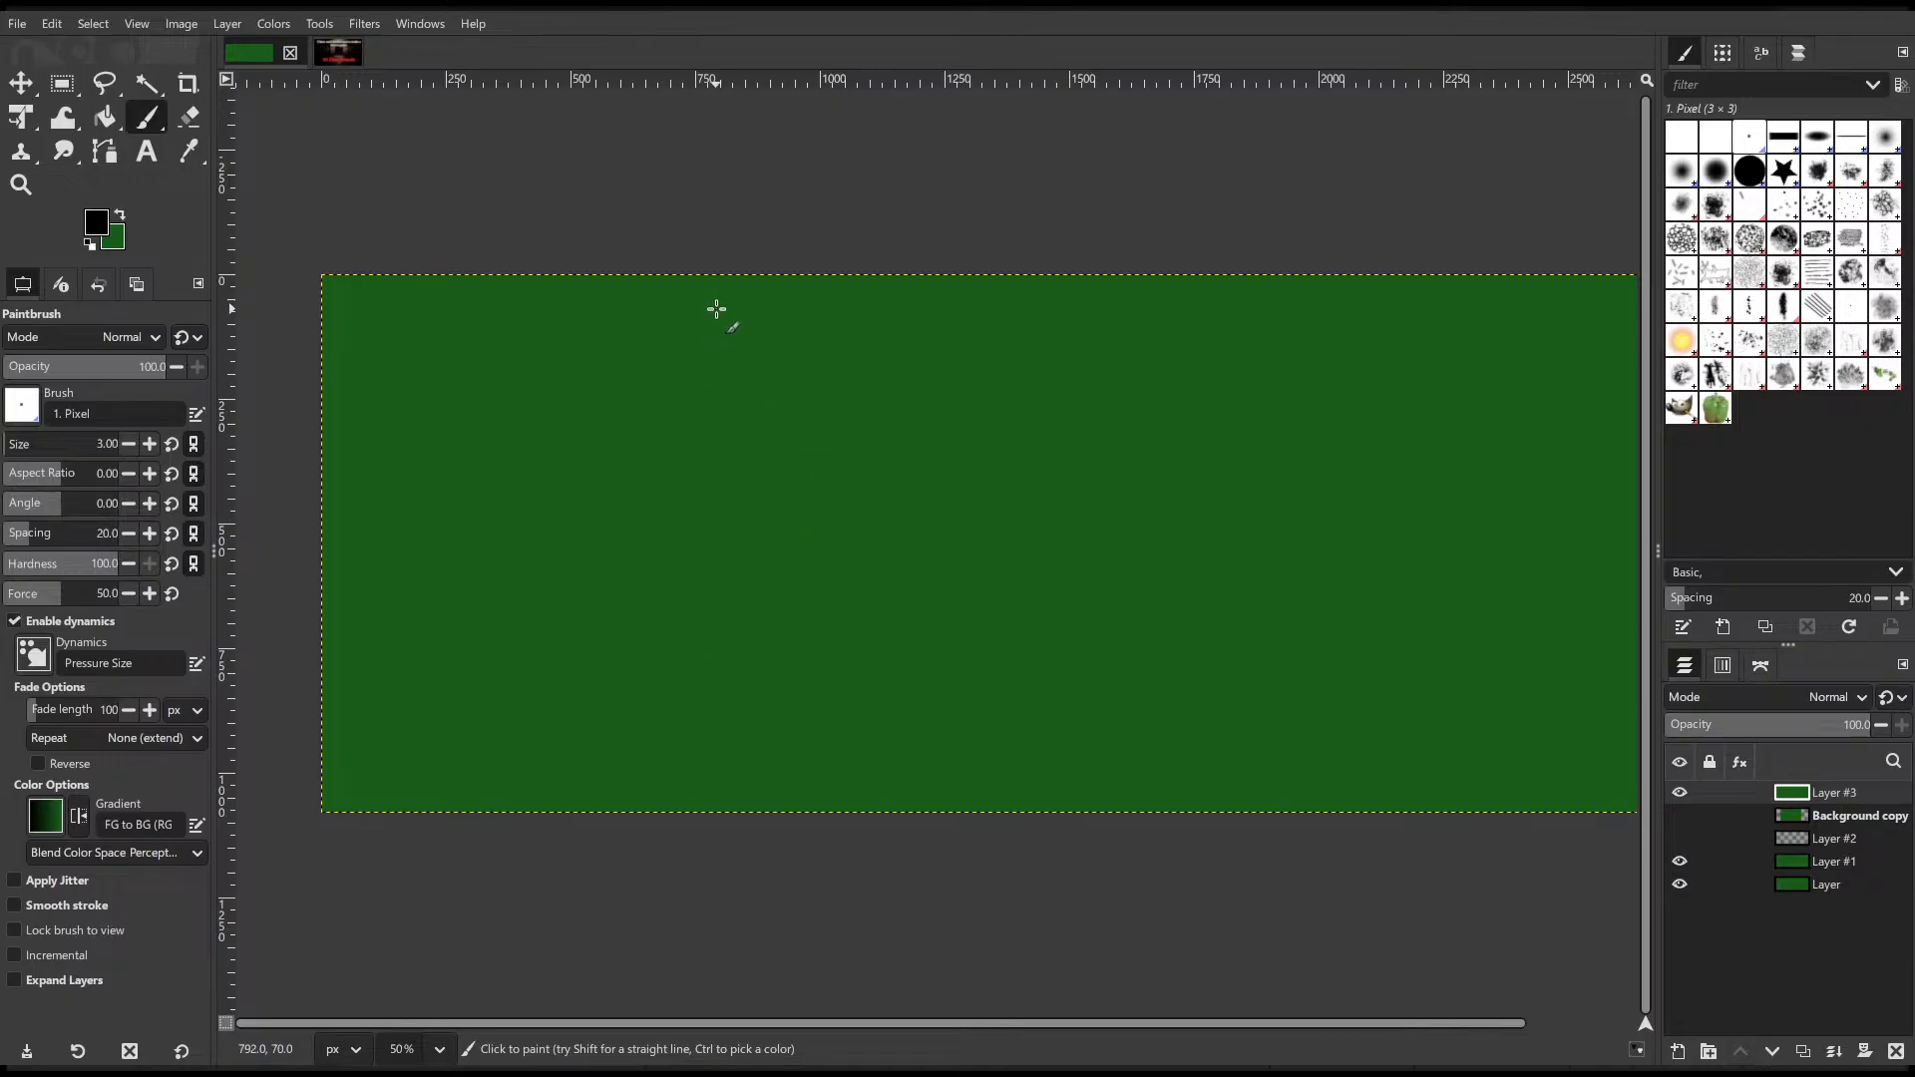
mouse_move(717, 310)
left_mouse_down()
mouse_move(727, 731)
mouse_move(1030, 744)
mouse_move(1171, 648)
mouse_move(1171, 290)
mouse_move(731, 295)
mouse_move(716, 319)
mouse_move(778, 330)
mouse_move(807, 363)
mouse_move(821, 335)
mouse_move(795, 317)
mouse_move(907, 351)
mouse_move(934, 336)
left_mouse_up()
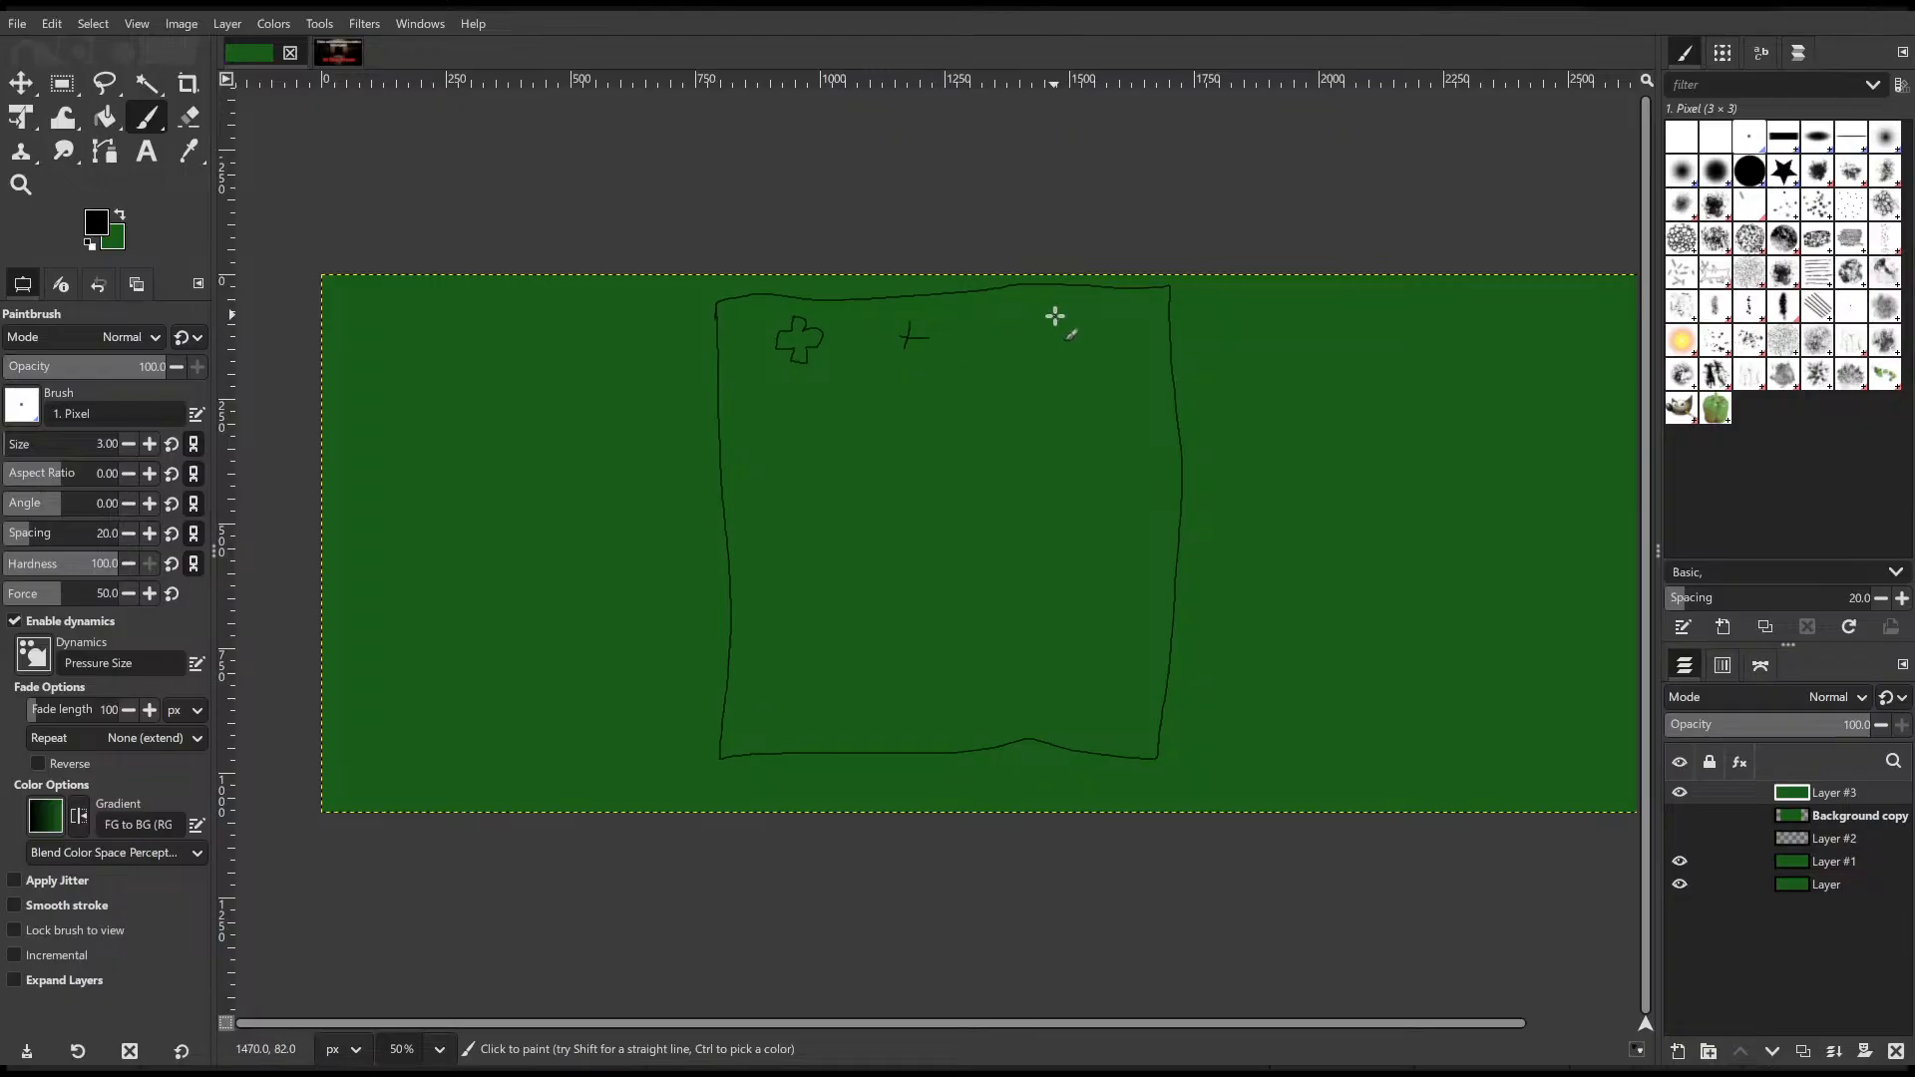
- Add rows of small plus marks inside the large square to indicate repeated pillars
mouse_move(1053, 318)
left_mouse_down()
mouse_move(1049, 352)
mouse_move(1070, 332)
left_mouse_up()
mouse_move(813, 400)
left_mouse_down()
mouse_move(810, 428)
mouse_move(927, 437)
mouse_move(1064, 419)
left_mouse_up()
mouse_move(813, 485)
left_mouse_down()
mouse_move(811, 521)
mouse_move(1055, 498)
mouse_move(1044, 596)
mouse_move(1083, 663)
left_mouse_up()
left_click(823, 649)
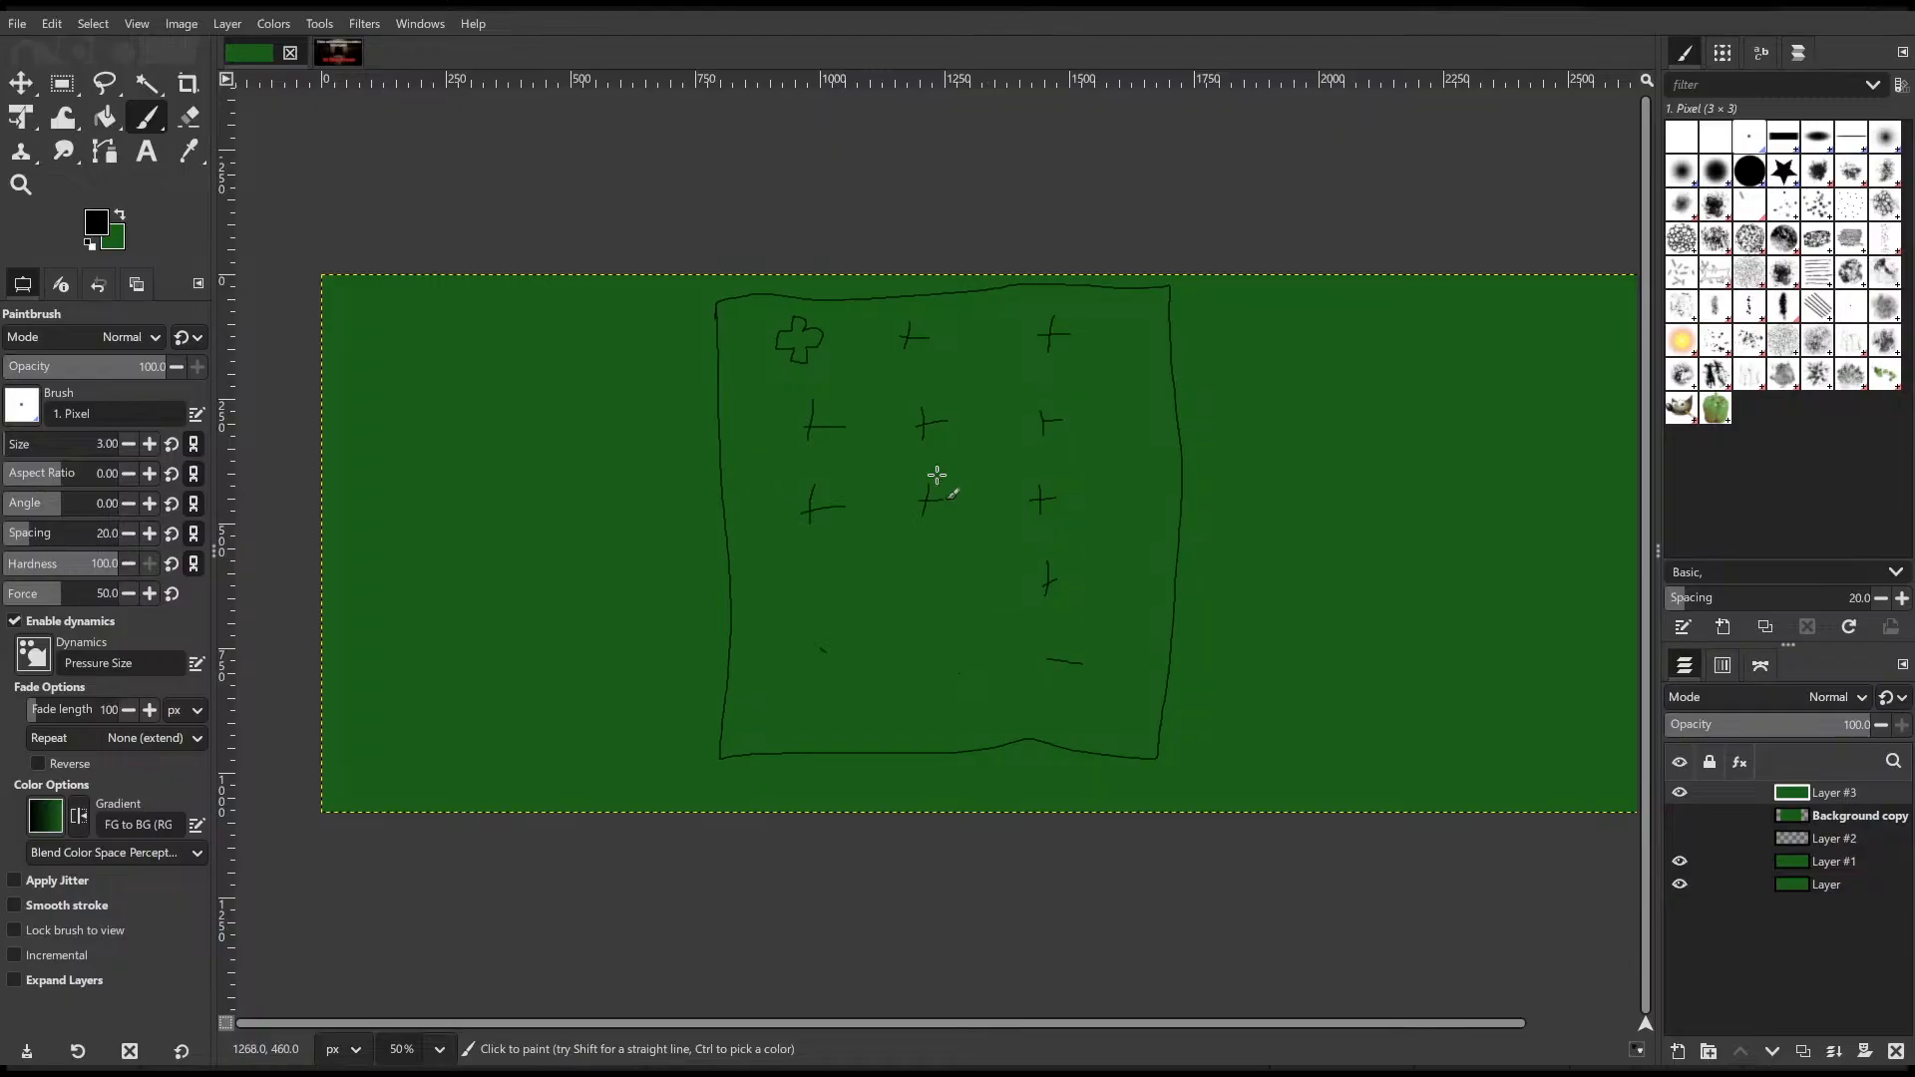
- Sketch an irregular outline off the square's left edge and a rounded loop inside the square around the plus marks
mouse_move(712, 298)
left_mouse_down()
mouse_move(582, 705)
mouse_move(724, 751)
left_mouse_up()
mouse_move(792, 308)
left_mouse_down()
mouse_move(752, 457)
mouse_move(744, 685)
mouse_move(1082, 718)
mouse_move(1147, 346)
mouse_move(787, 314)
left_mouse_up()
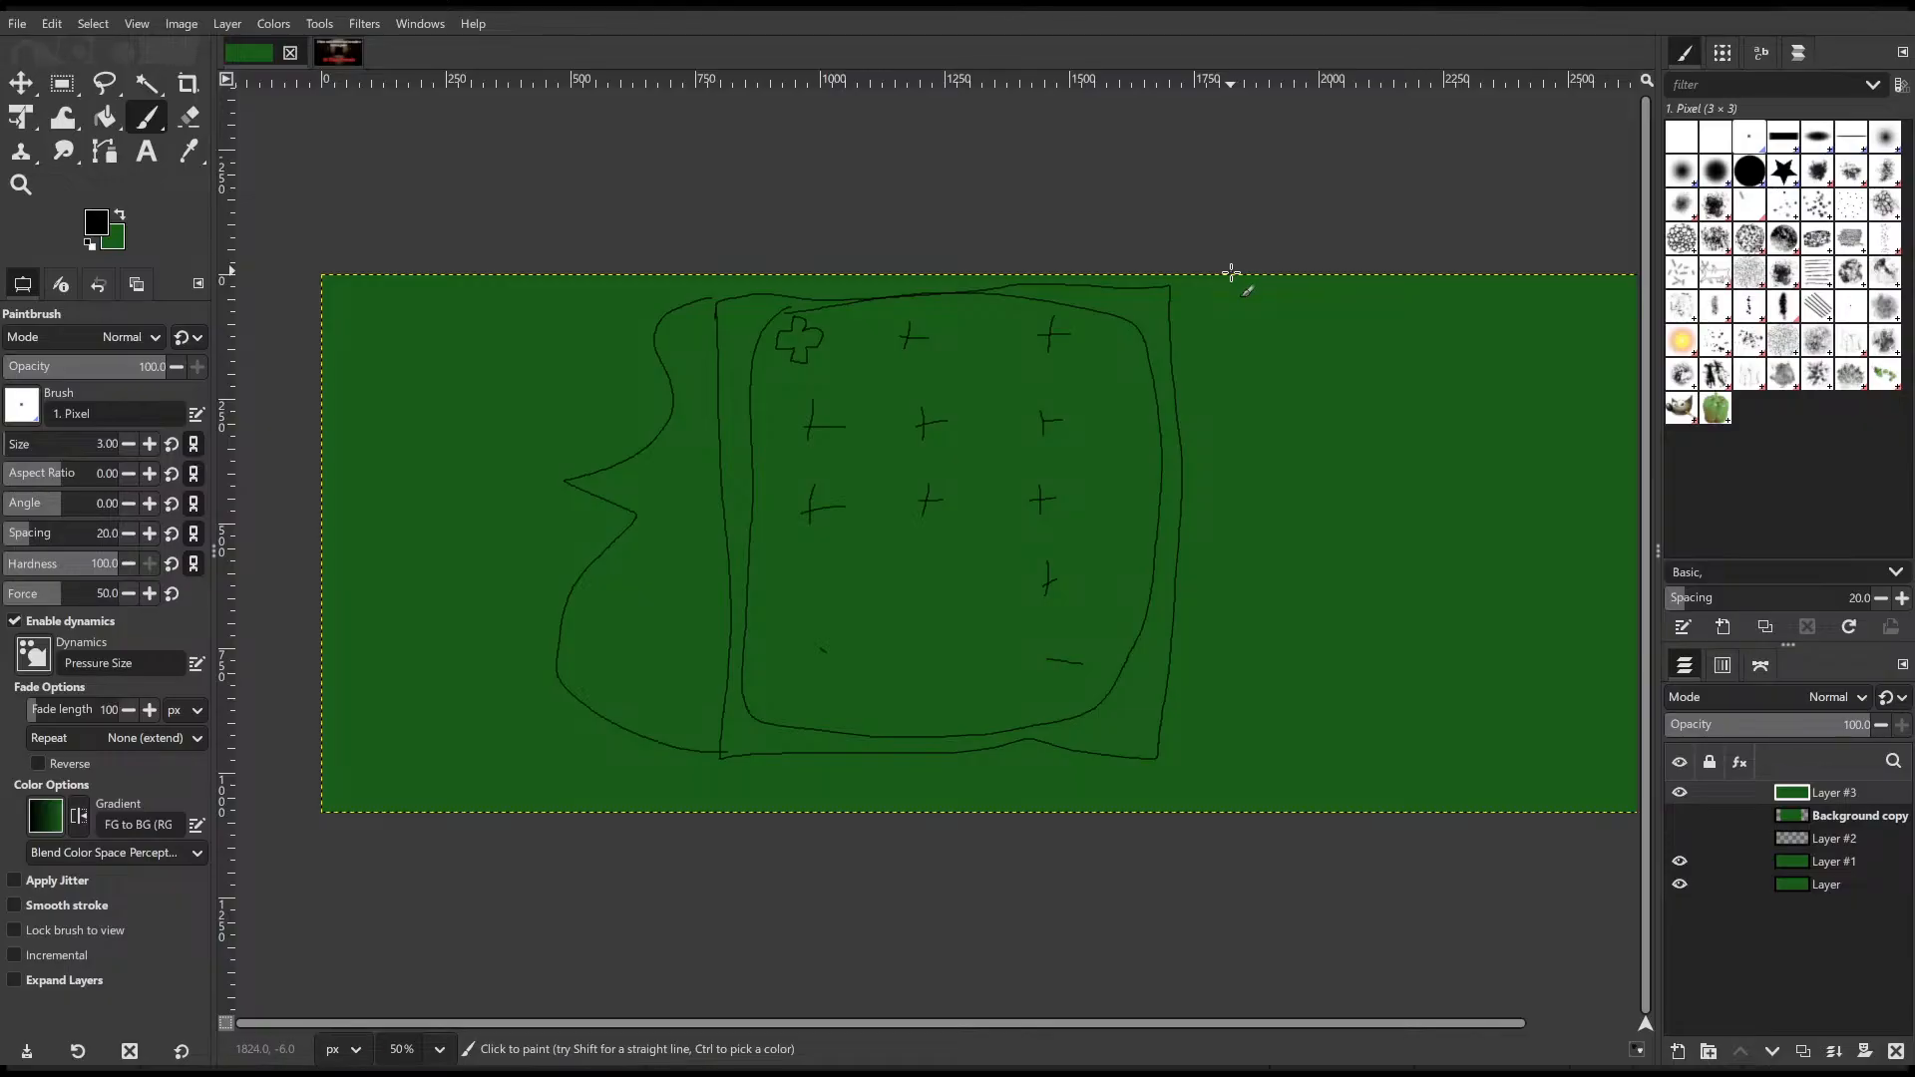
mouse_move(1299, 353)
left_mouse_down()
mouse_move(1206, 389)
mouse_move(1219, 355)
left_mouse_up()
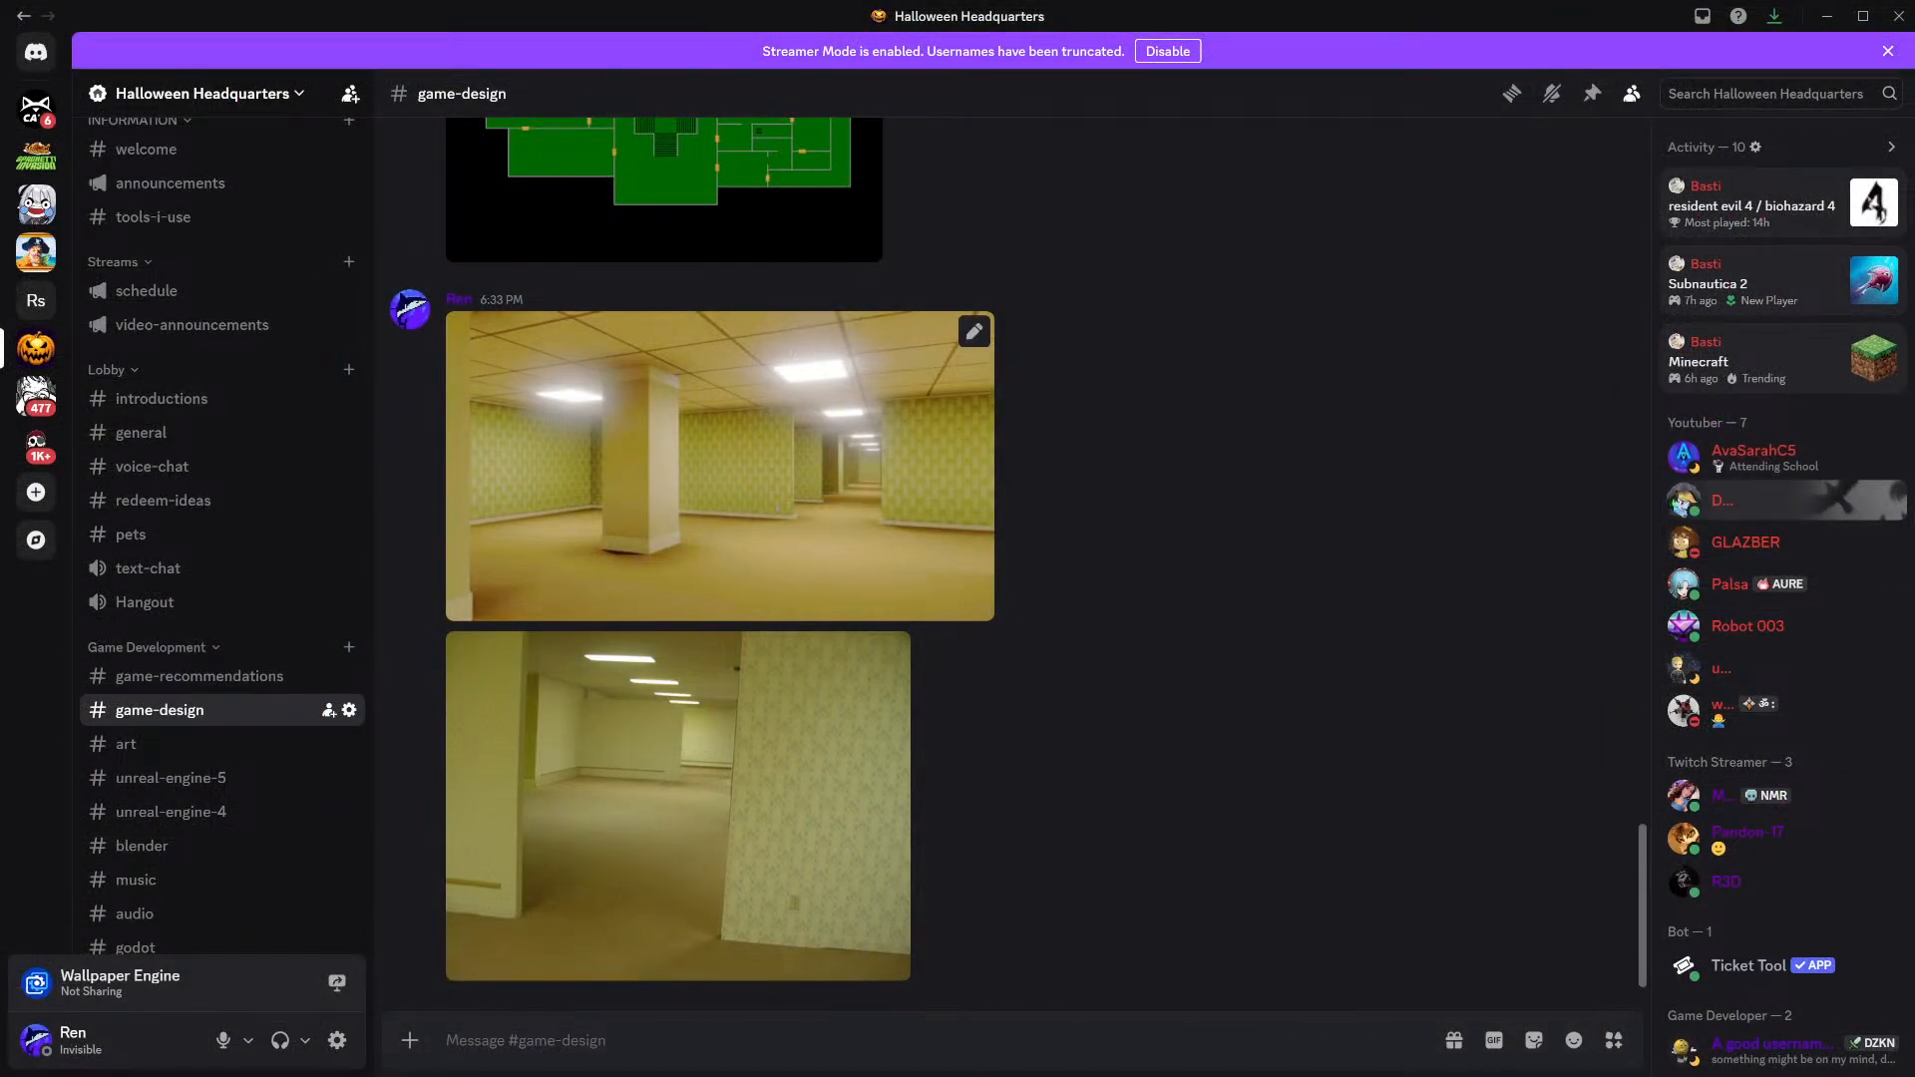
- Switch to Discord's game-design channel and enlarge the lower yellow-wallpapered room photo to examine its layout
left_click(748, 831)
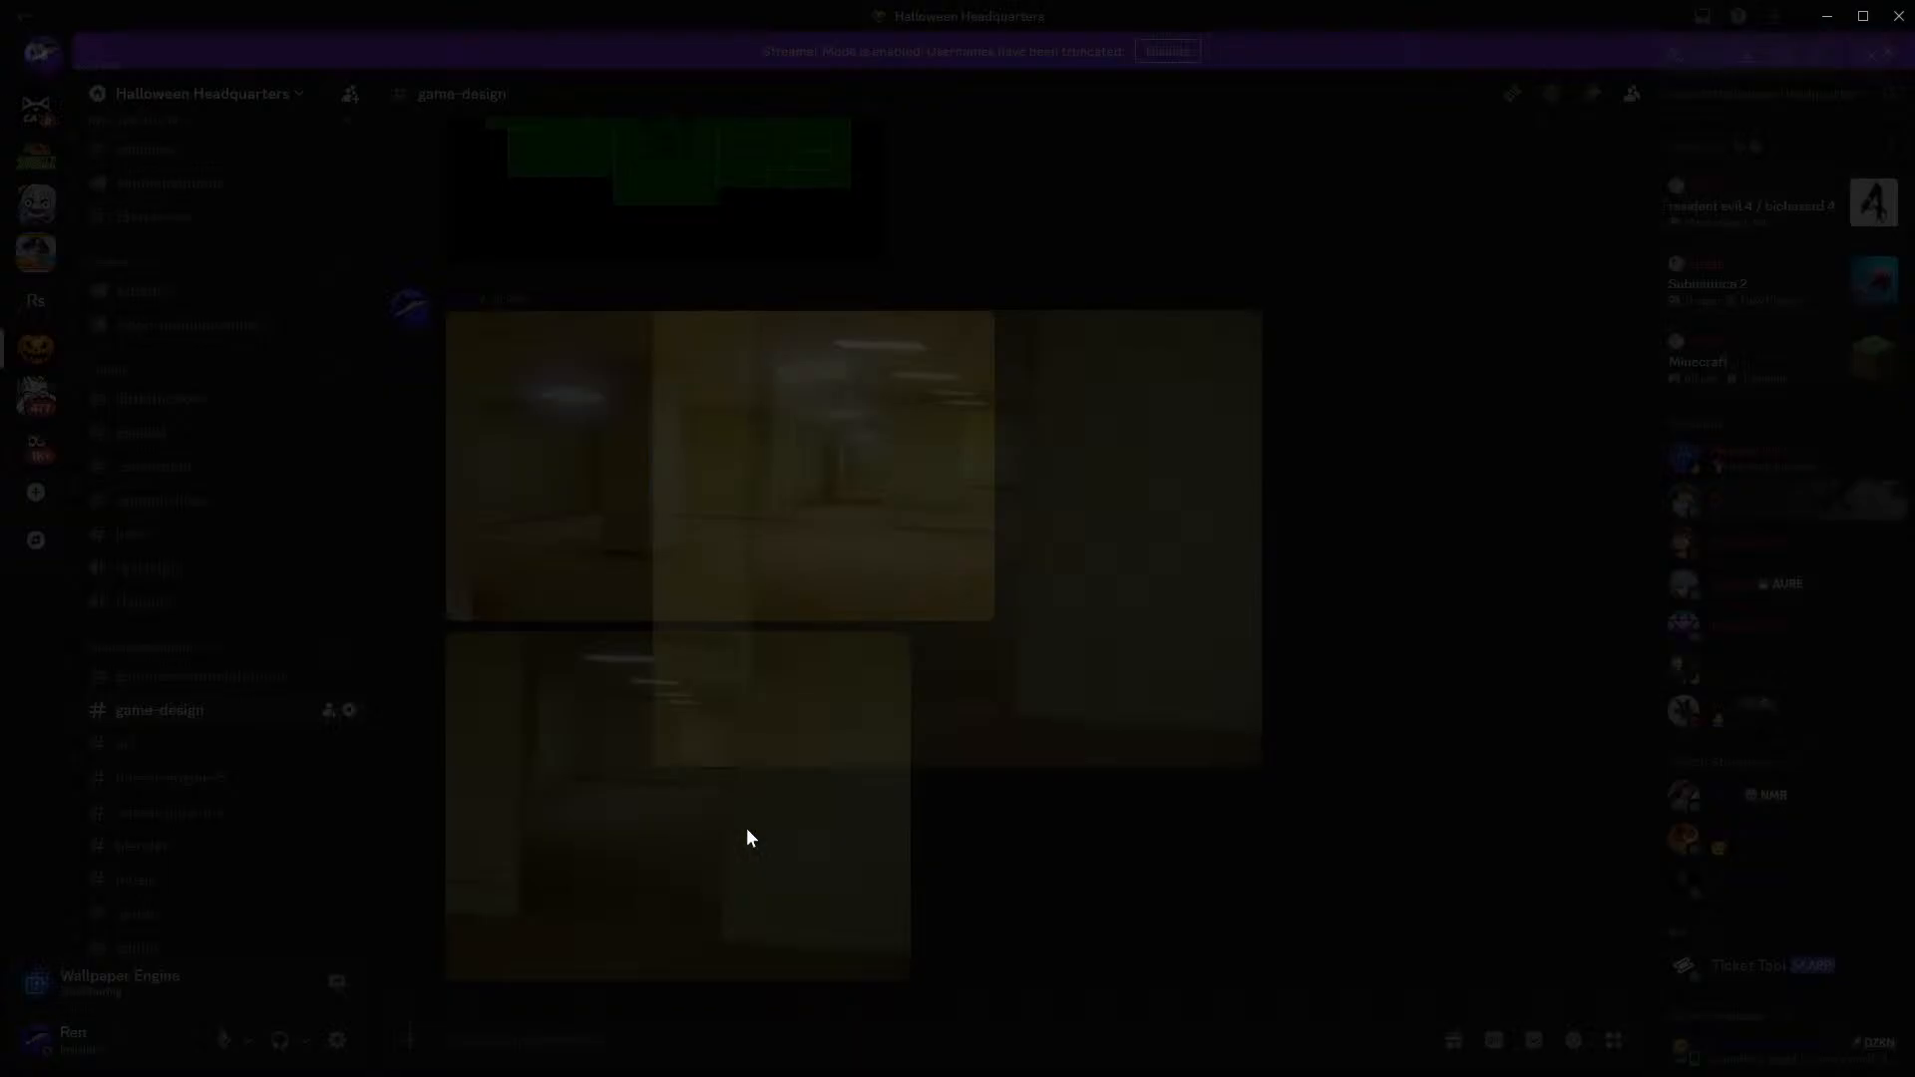
left_click(1027, 564)
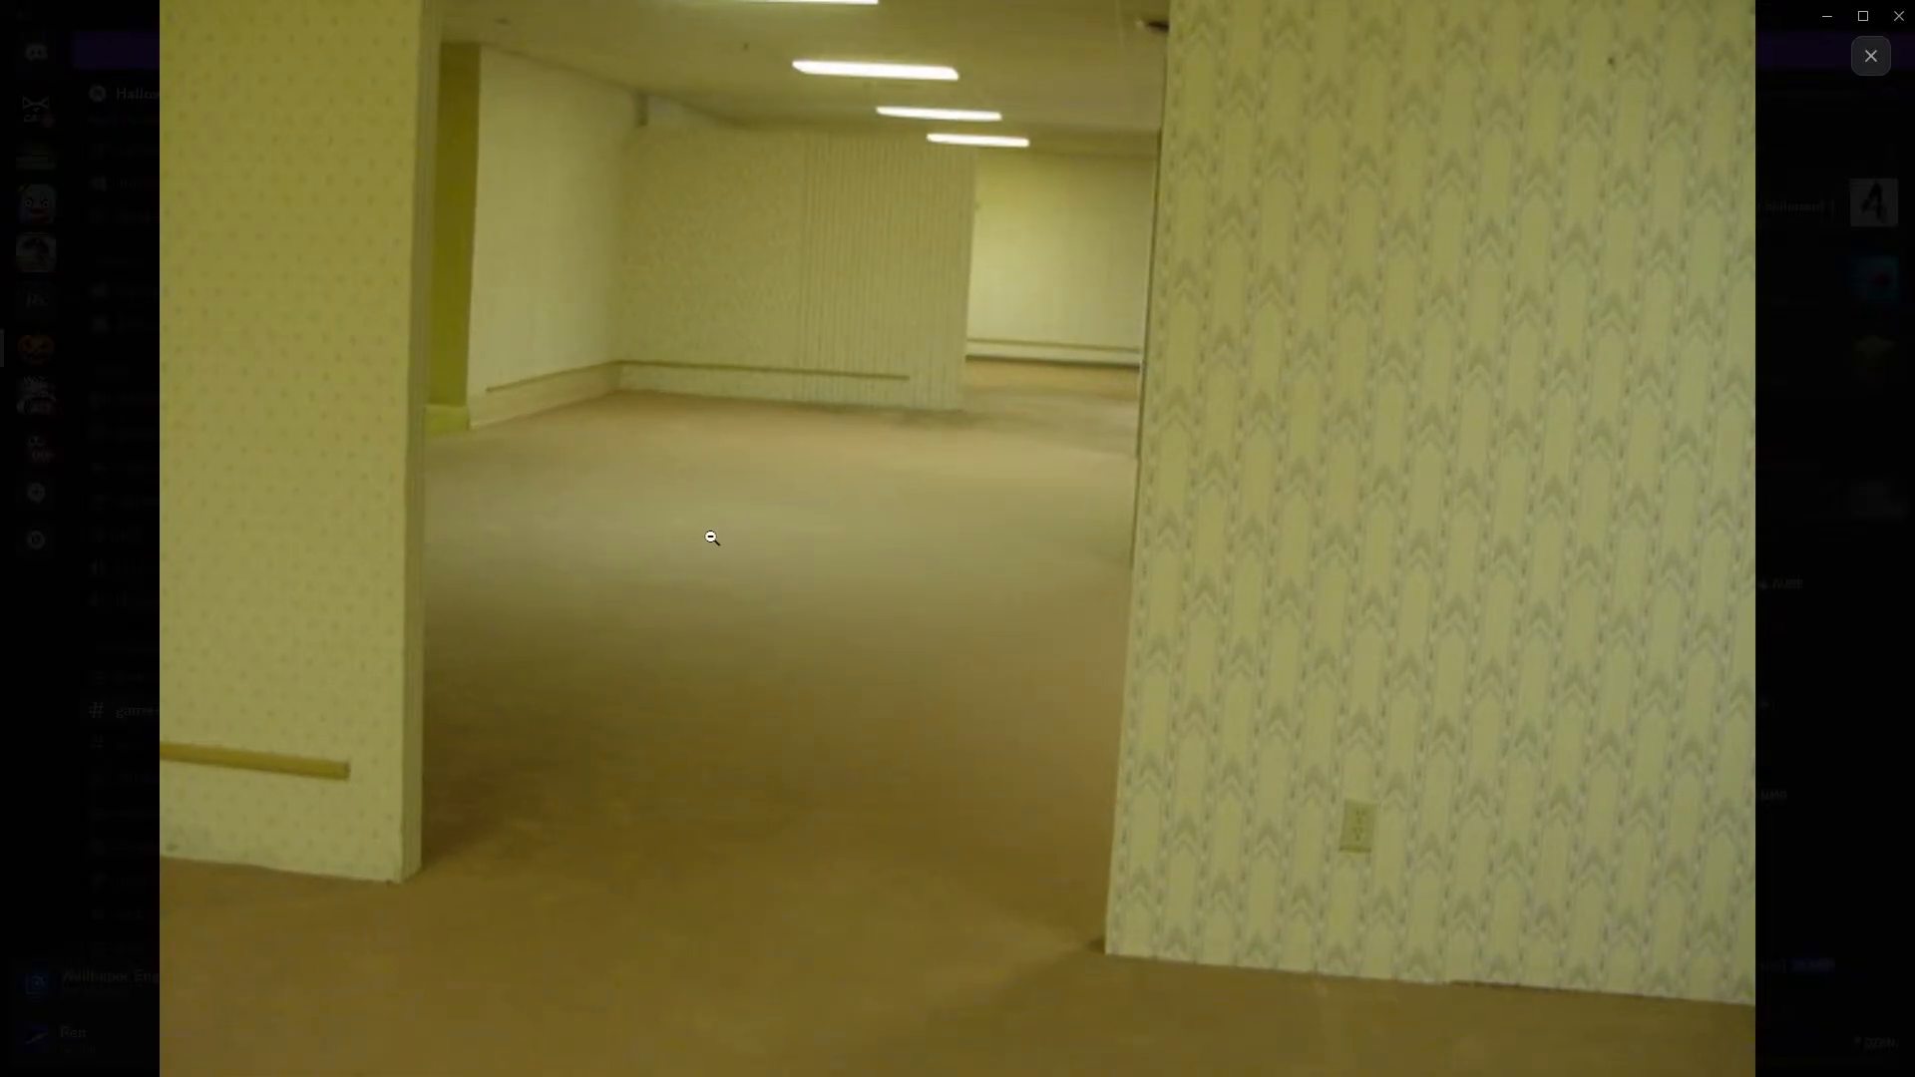
left_click(966, 465)
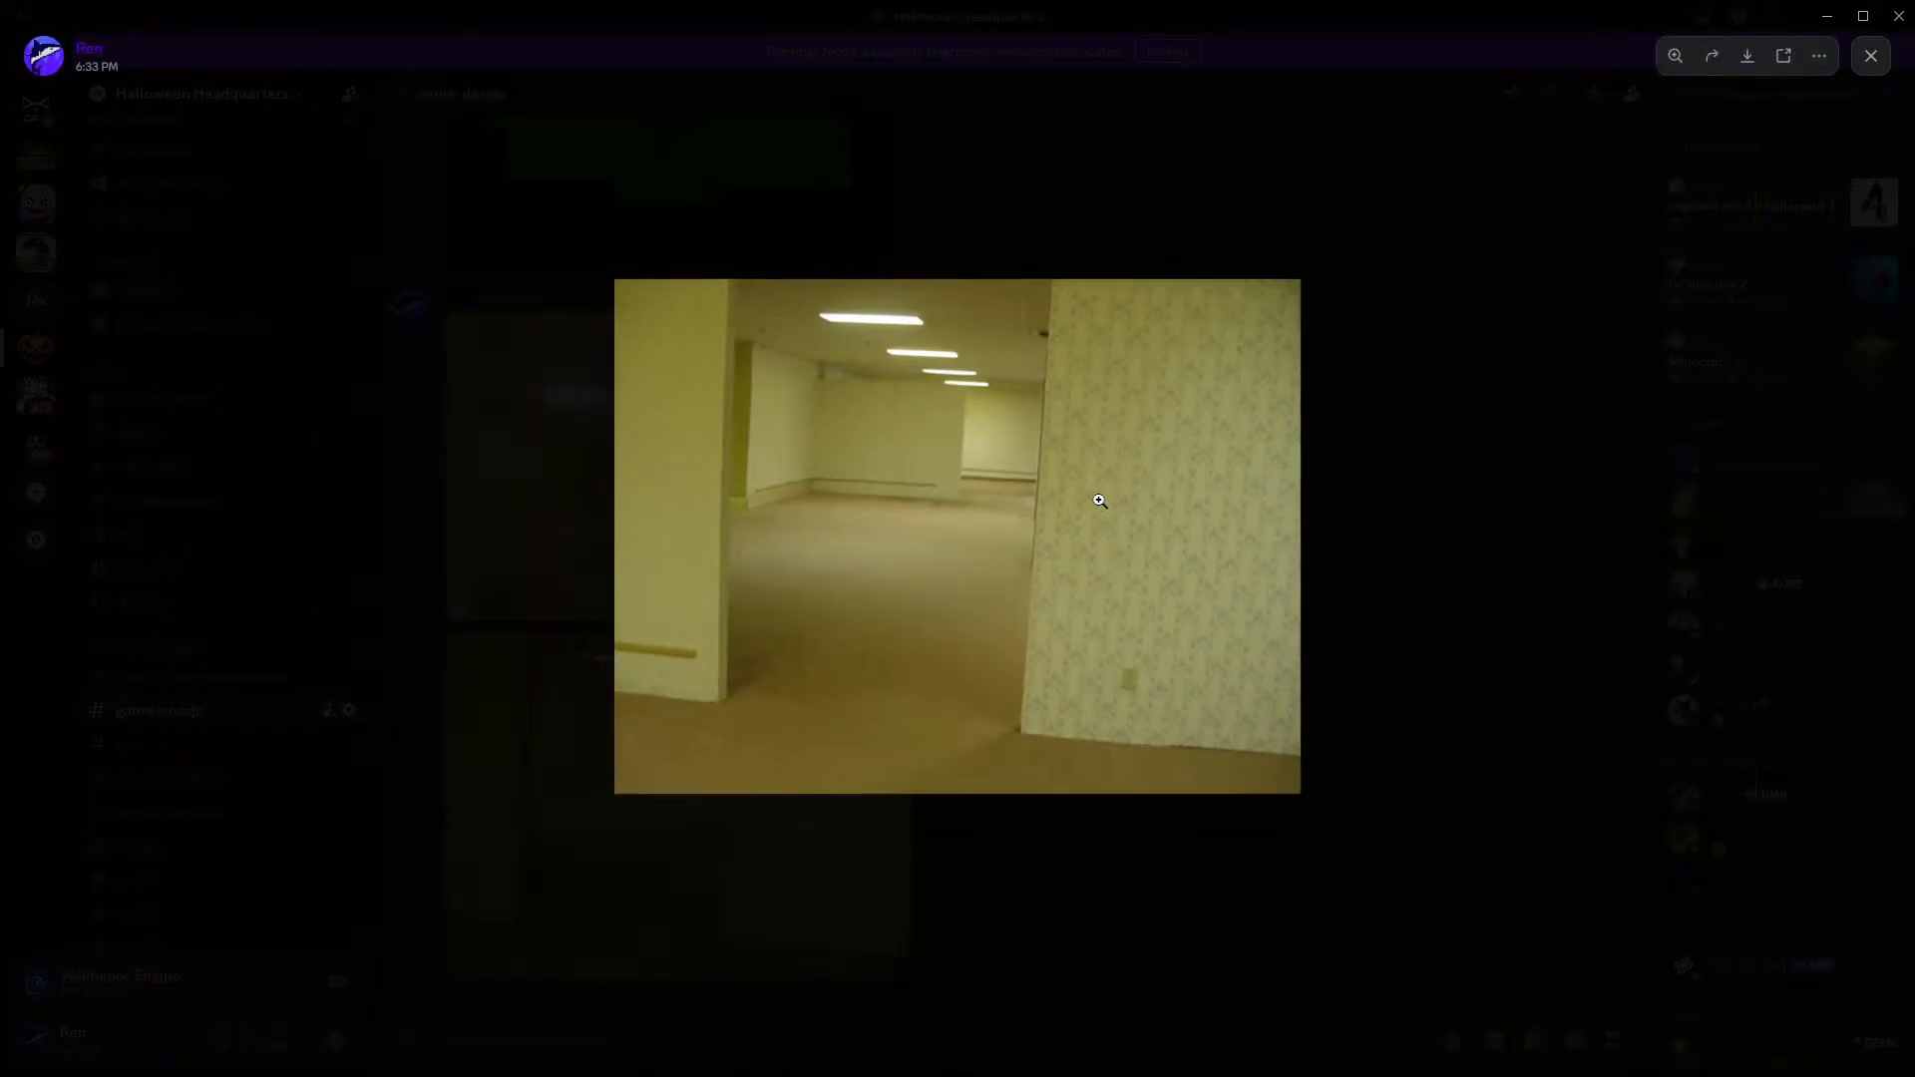
left_click(990, 420)
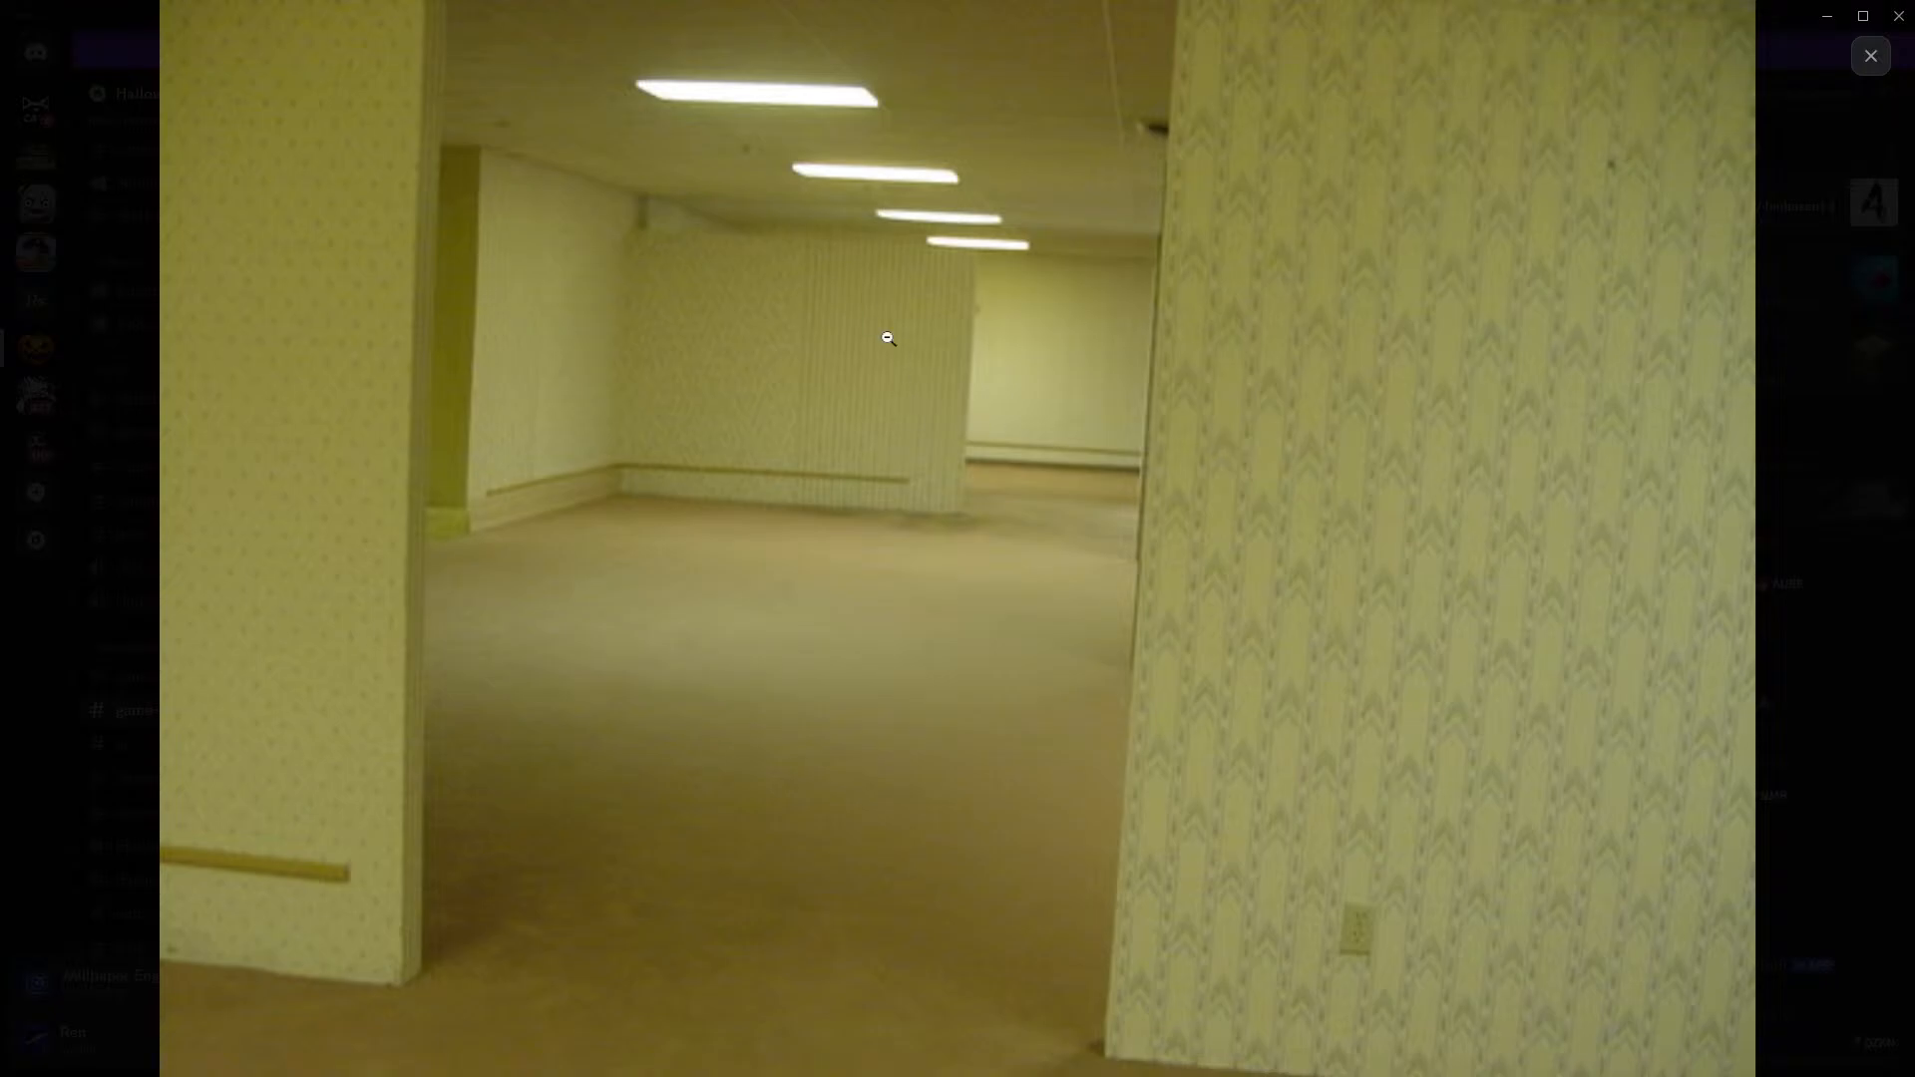
- Compare the upper pillar-room photo with the lower wallpapered-room photo at enlarged size, examining how their walls and openings are arranged
left_click(910, 435)
left_click(1506, 436)
left_click(758, 469)
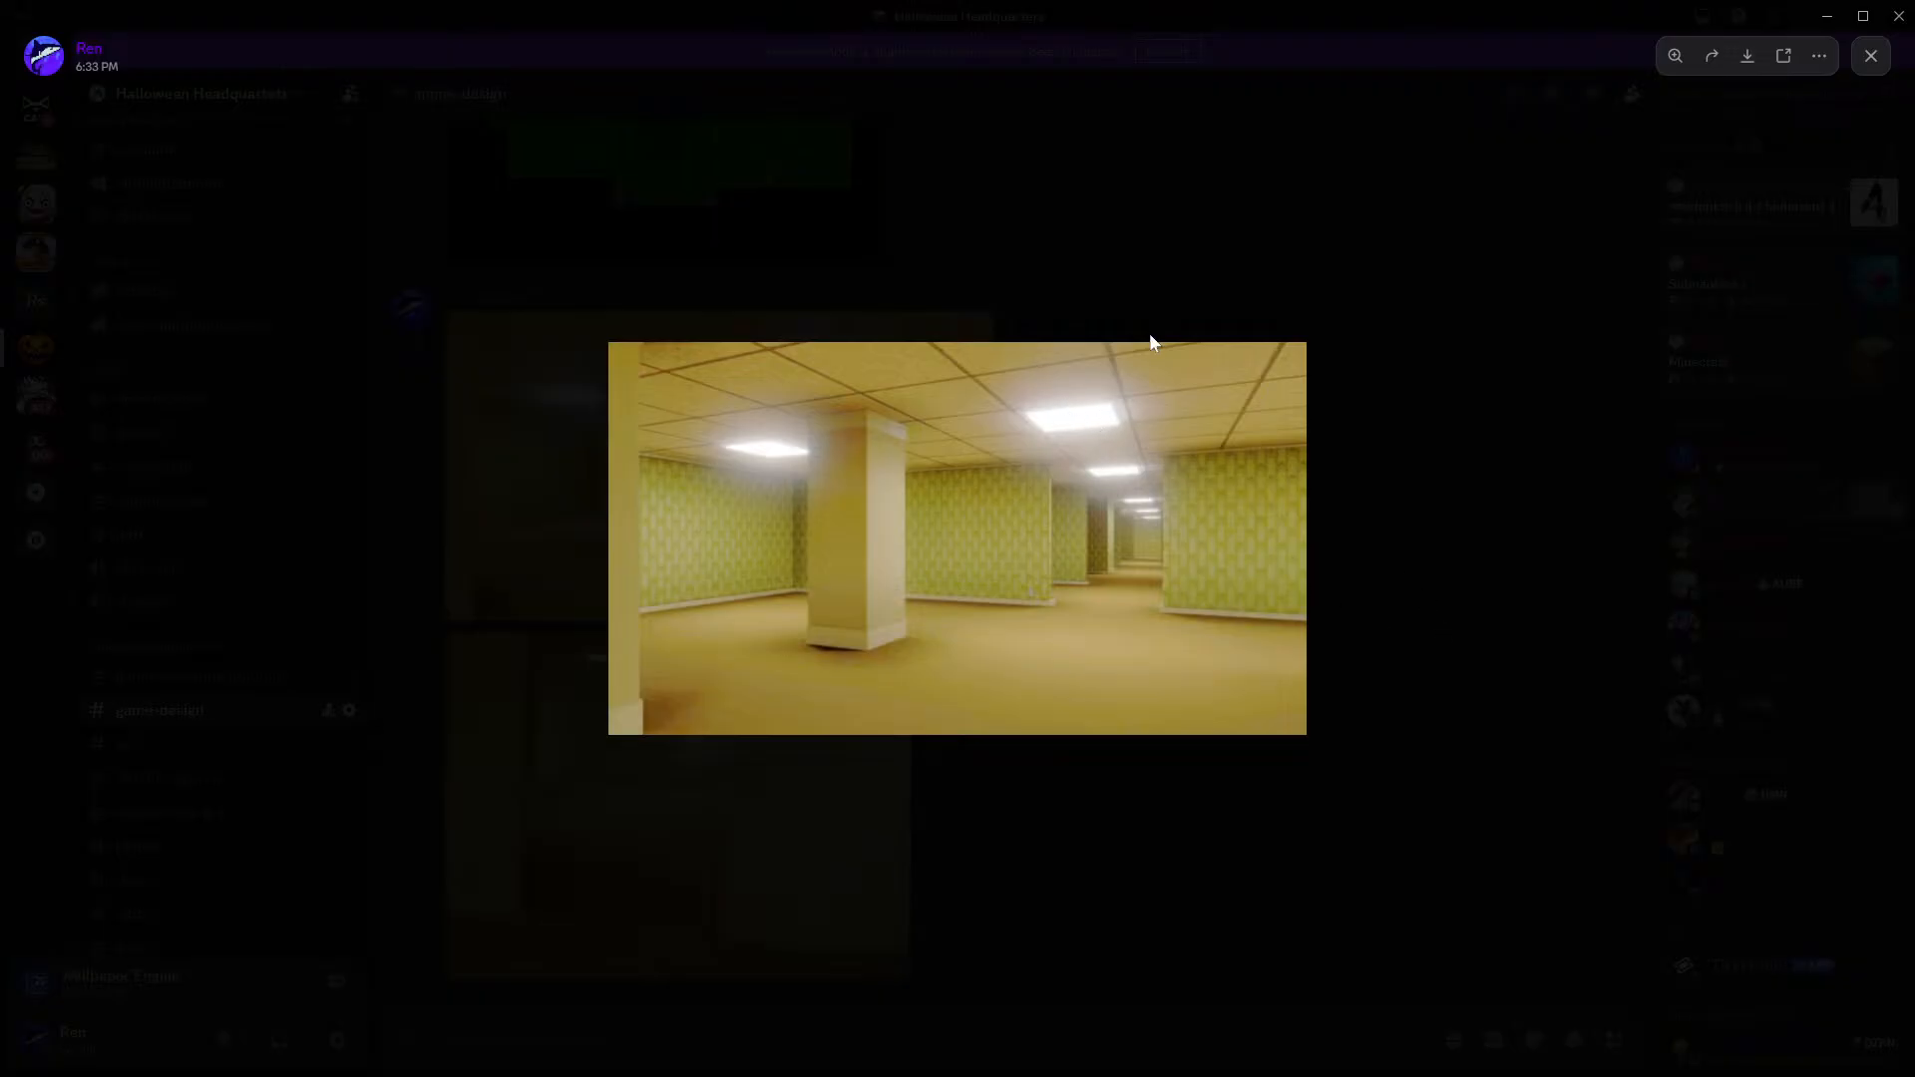
left_click(1200, 392)
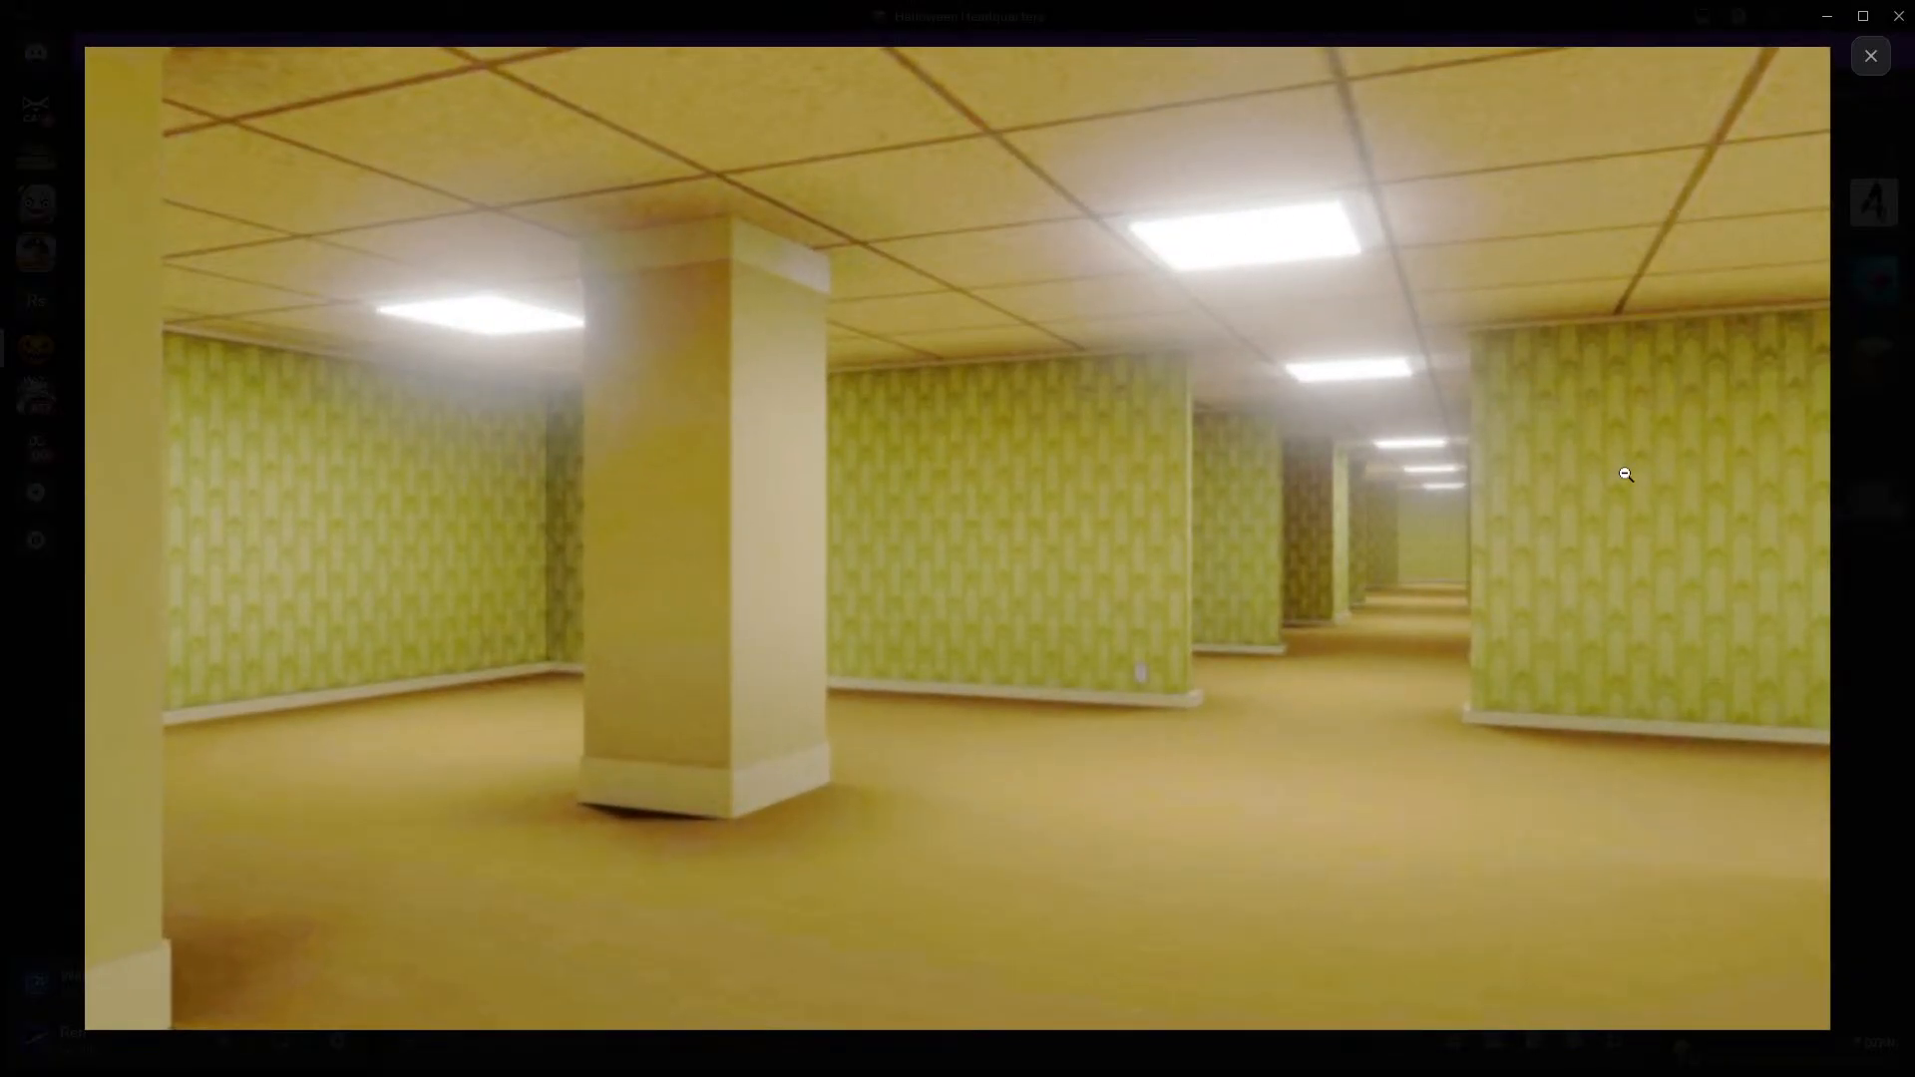
key("Escape")
left_click(820, 820)
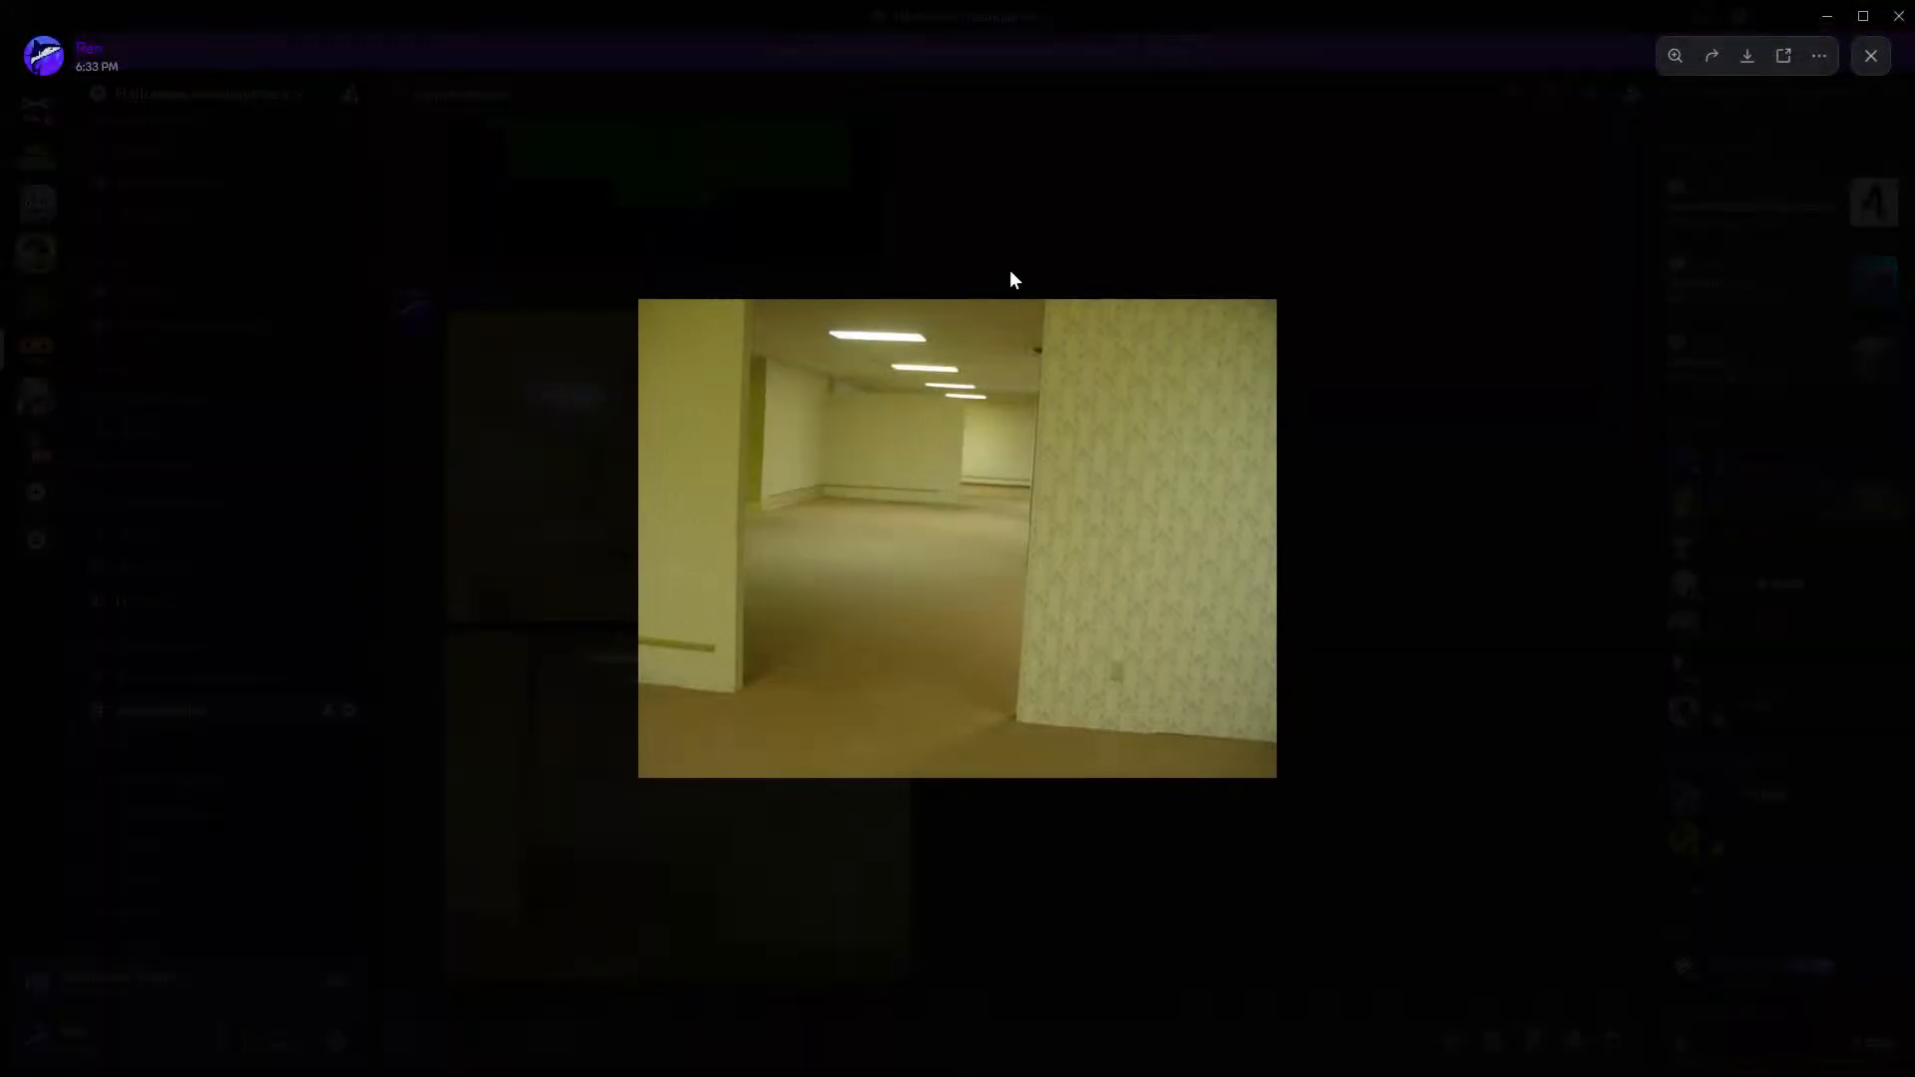
left_click(922, 351)
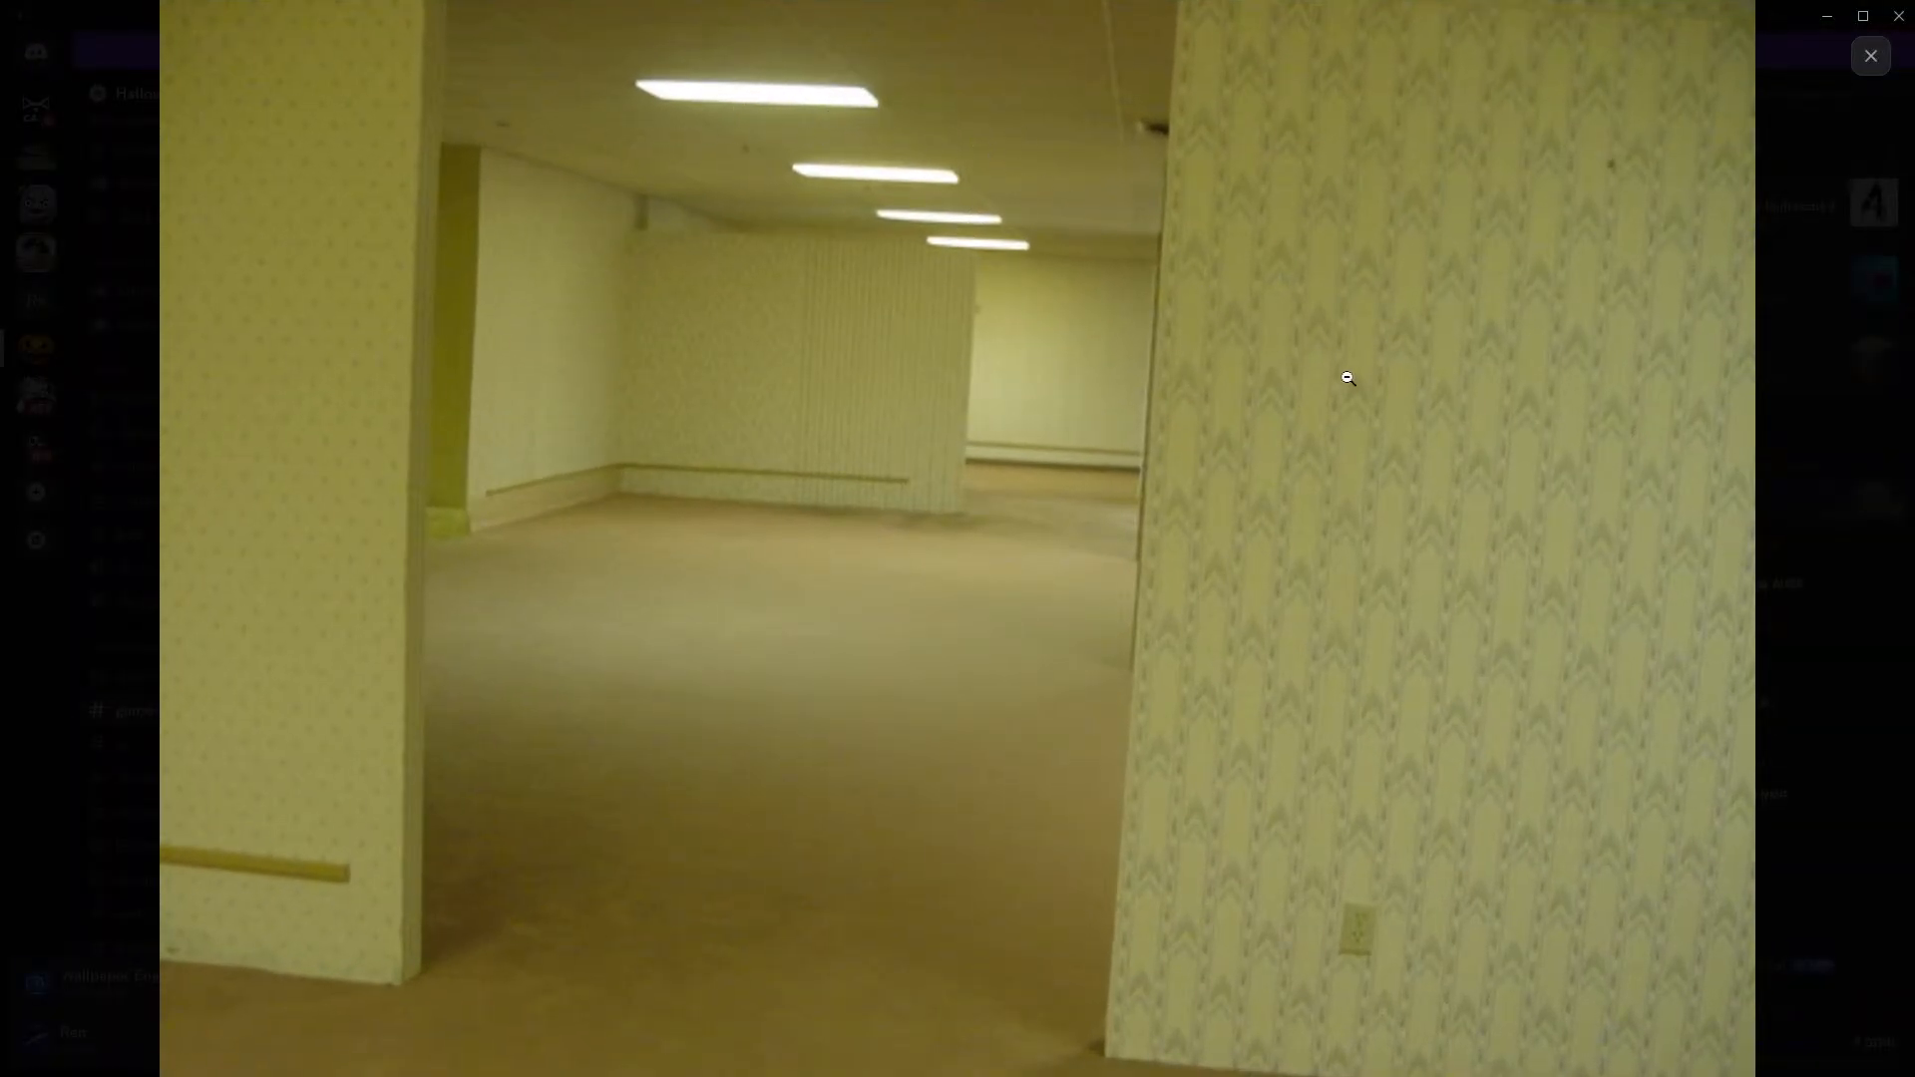
left_click(1525, 575)
left_click(1457, 554)
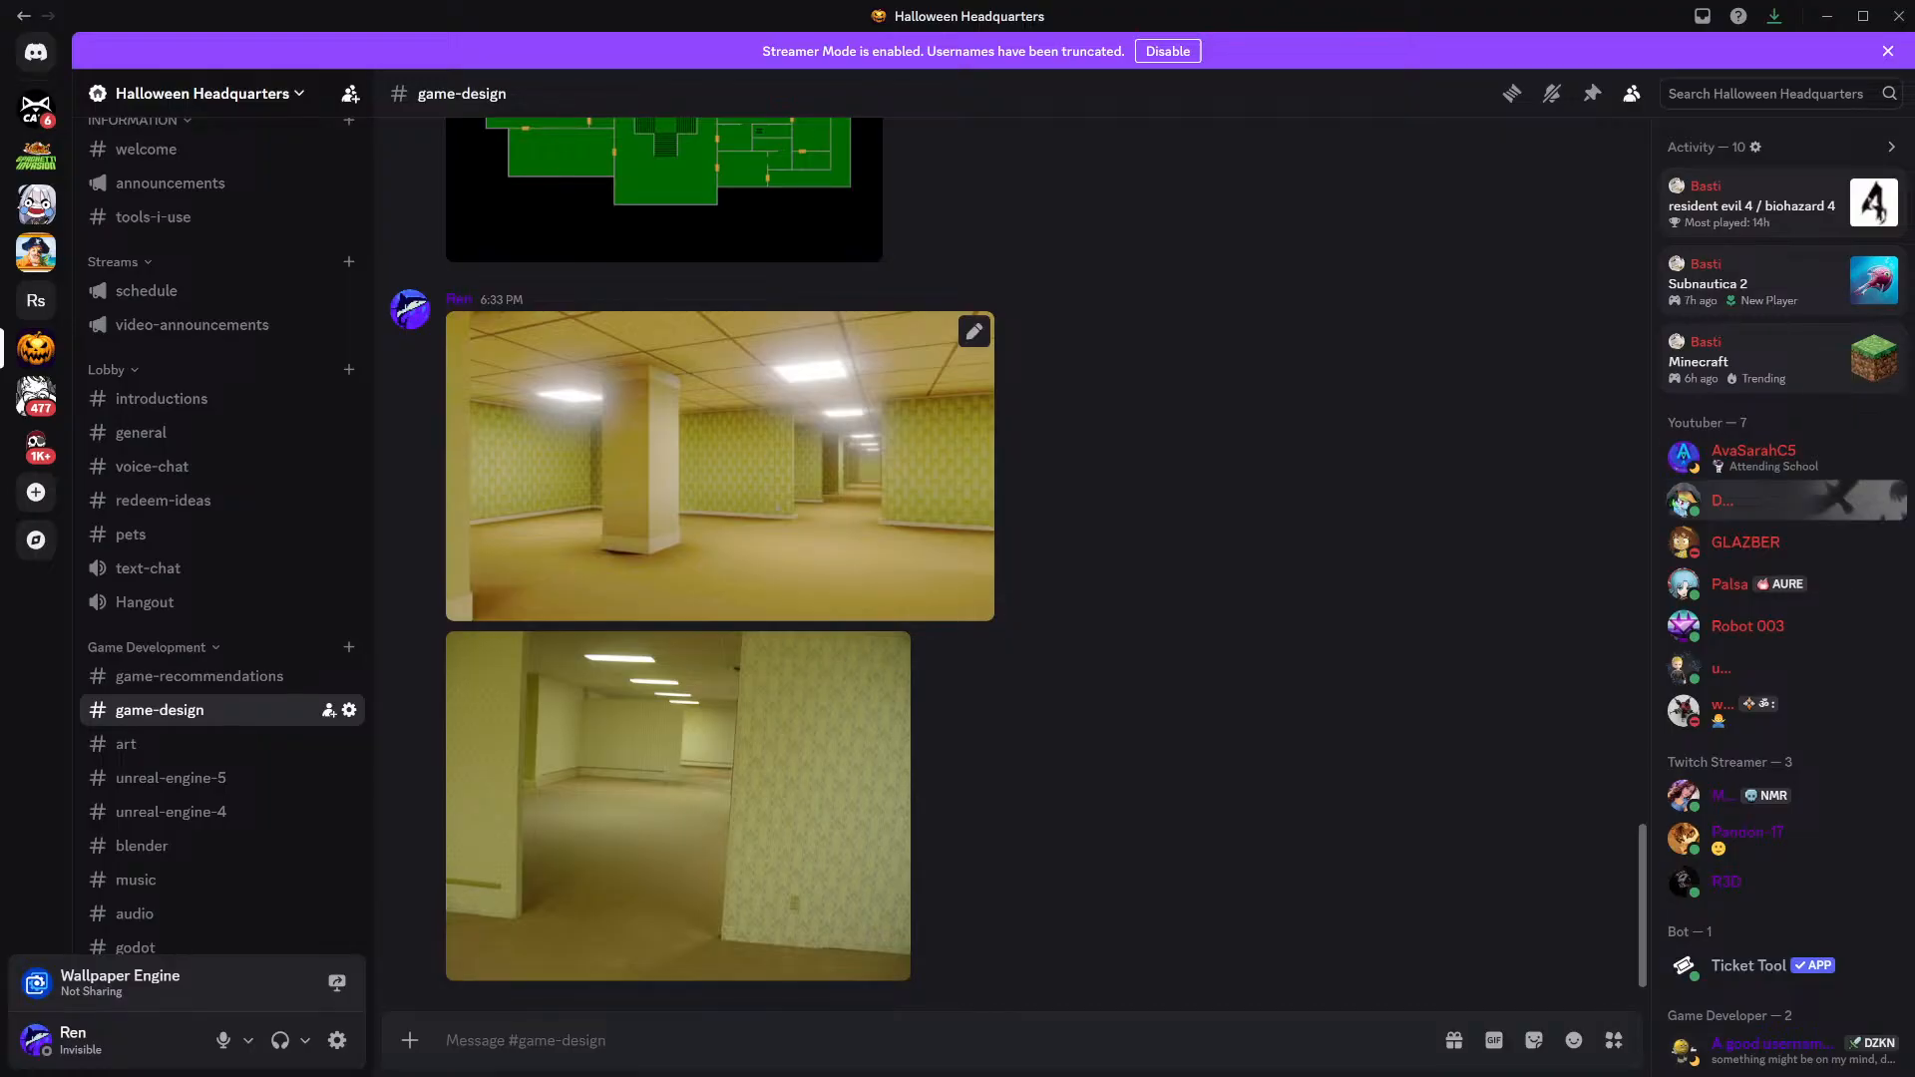
- Enlarge the upper pillar-room photo again to study its pillar and wall layout, and close it
left_click(791, 513)
left_click(1043, 564)
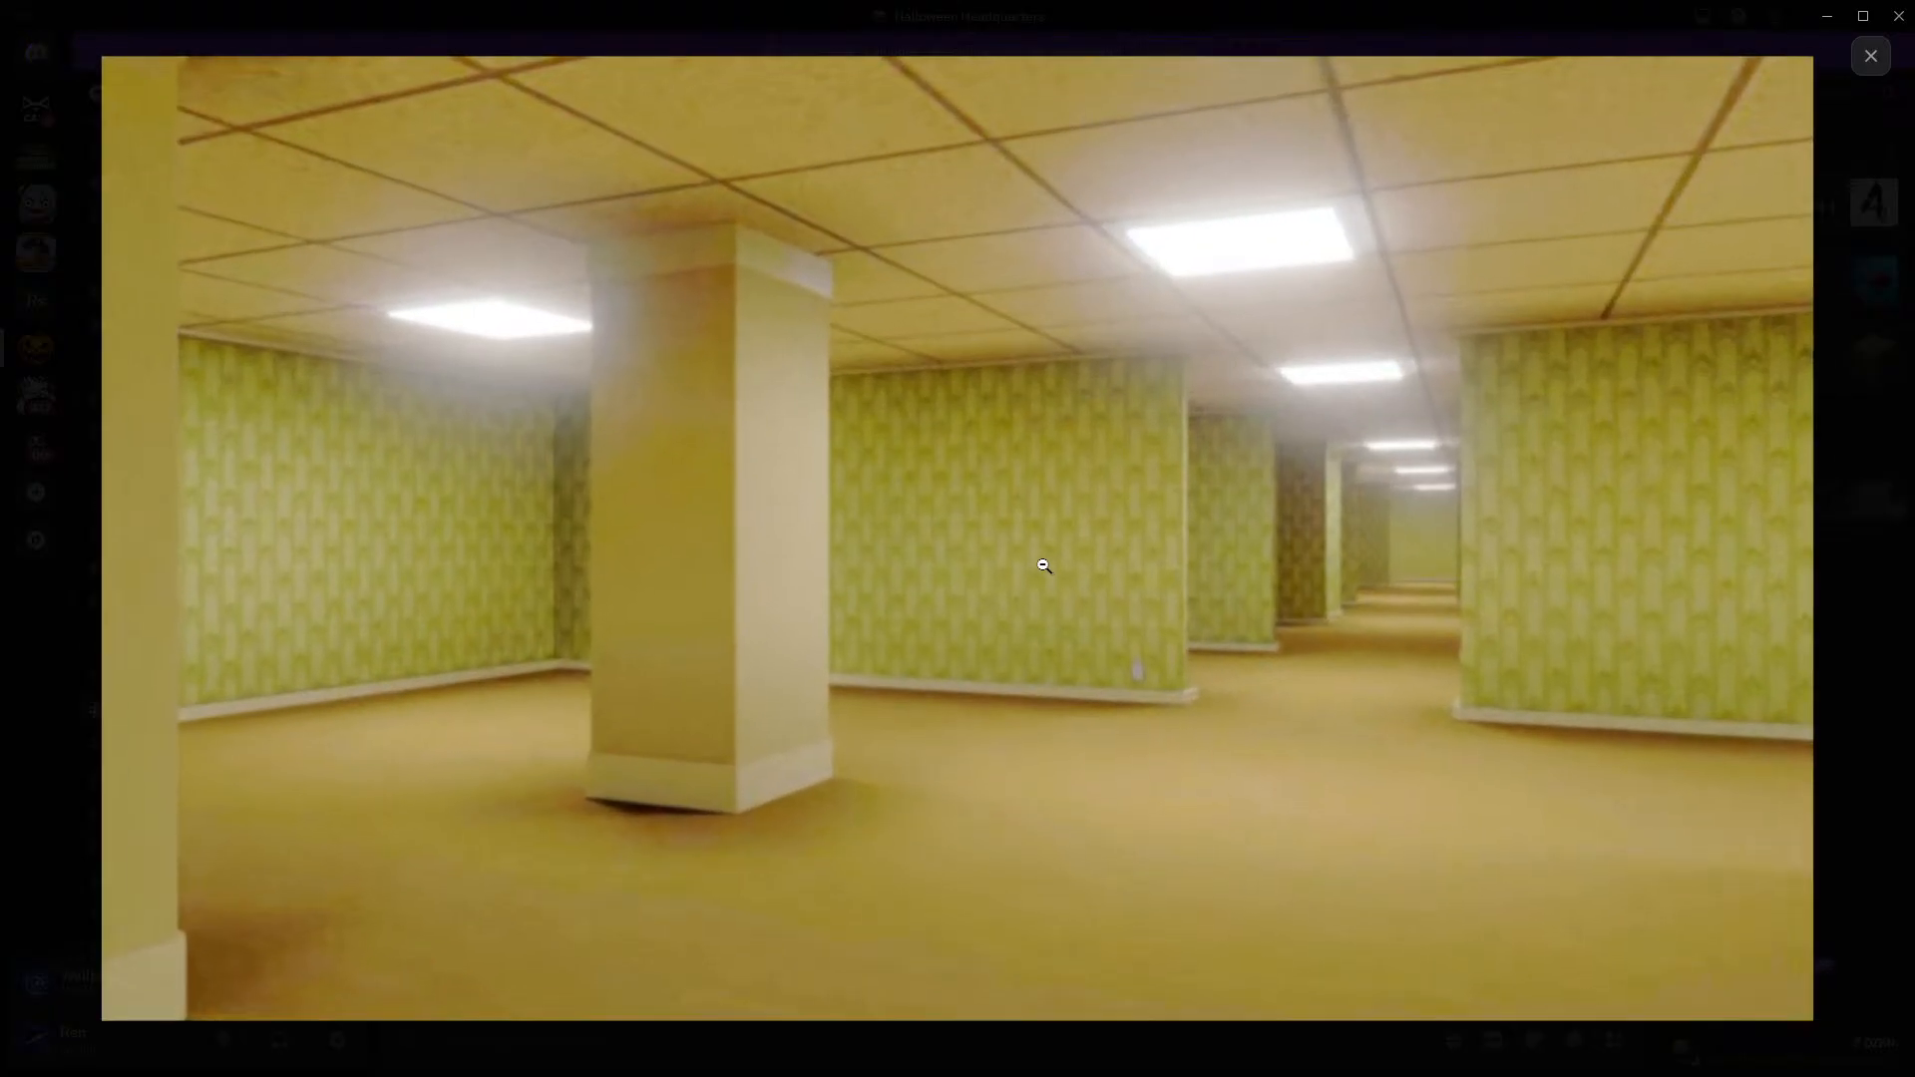
left_click(1172, 566)
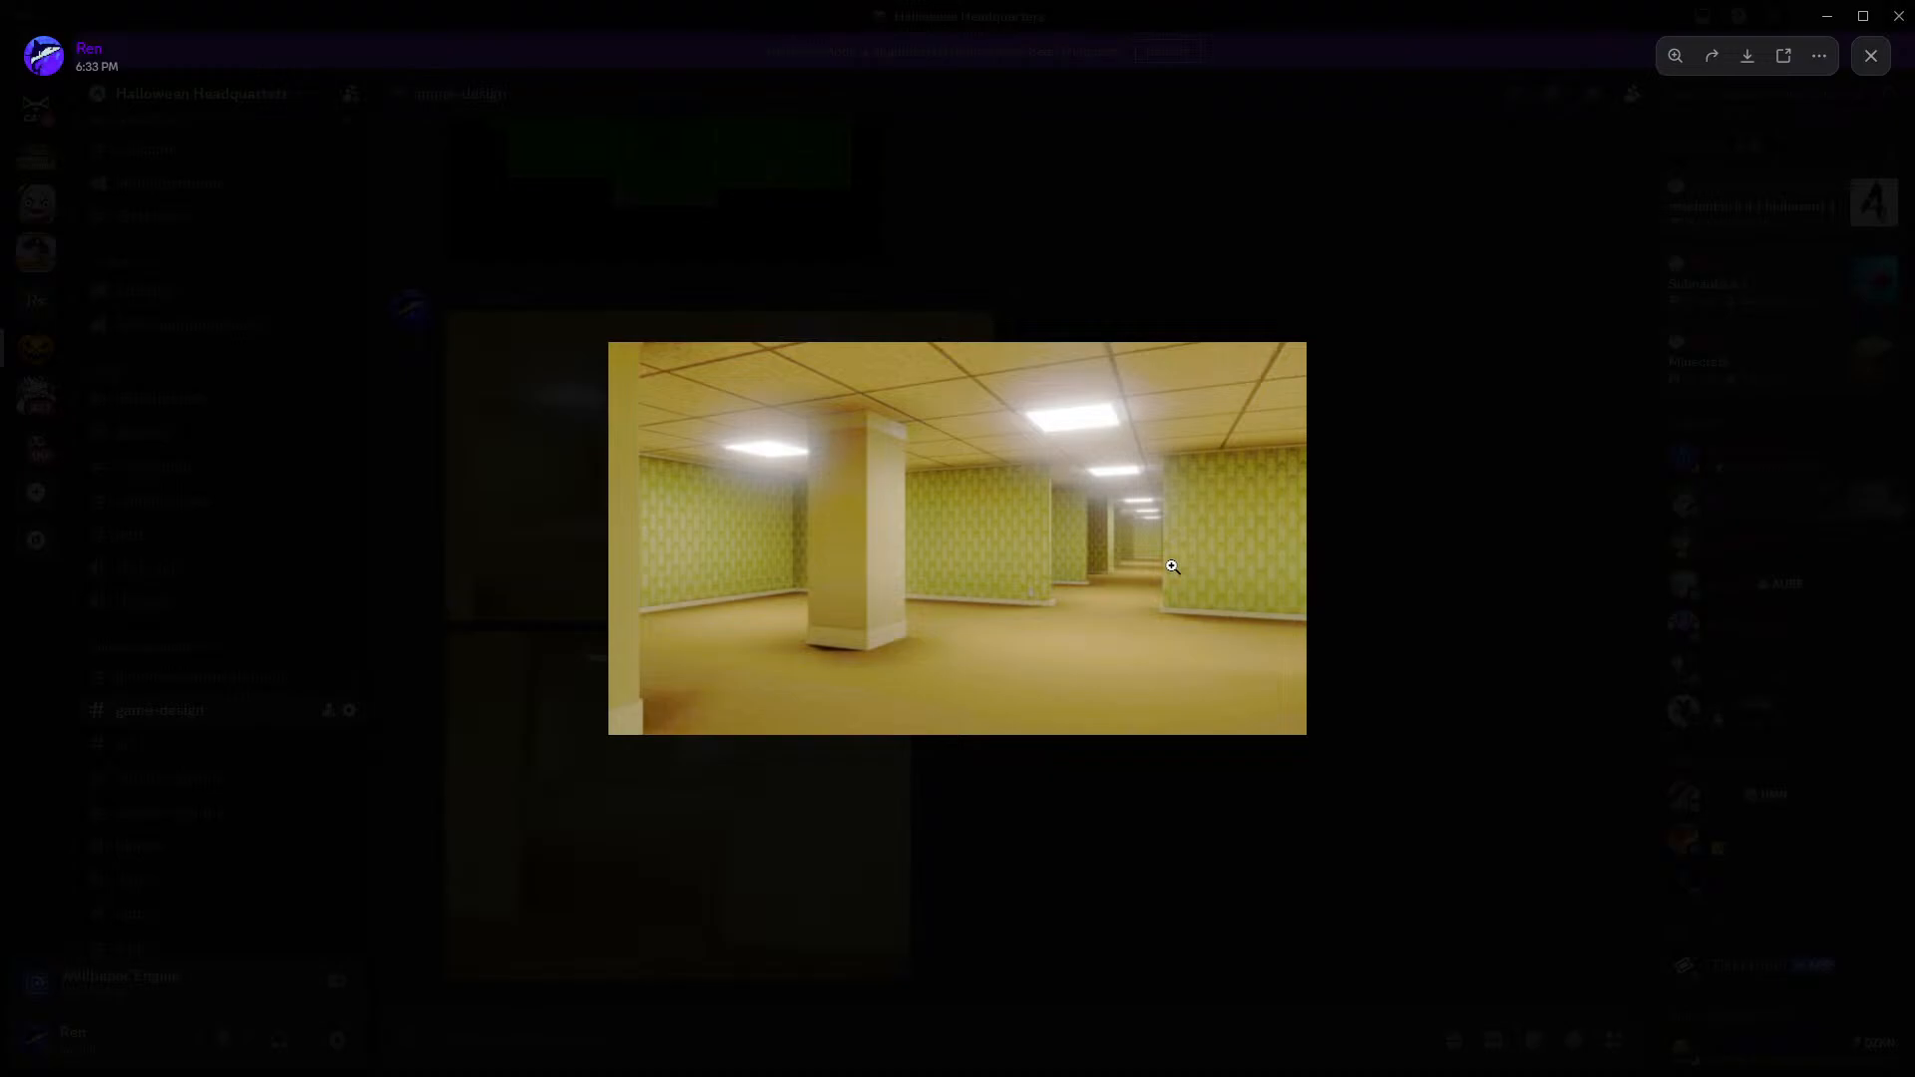
left_click(1552, 601)
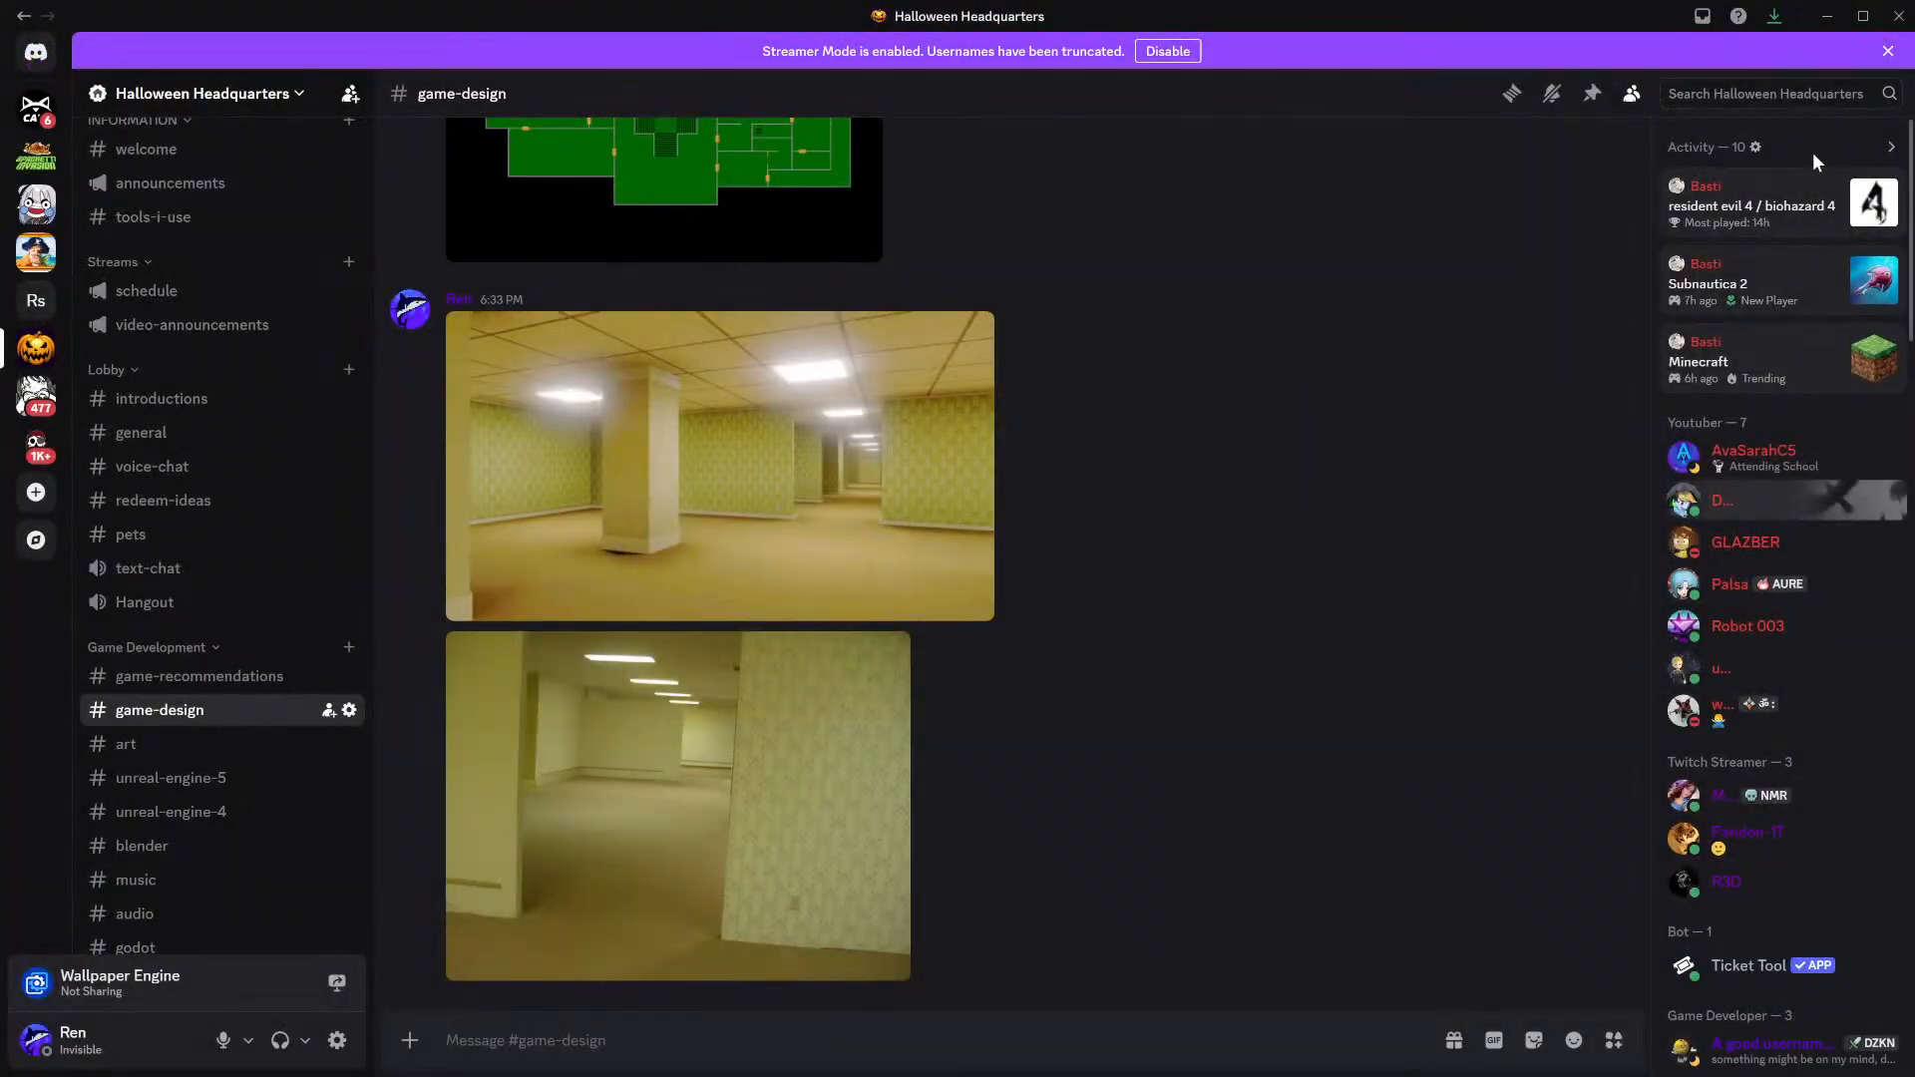
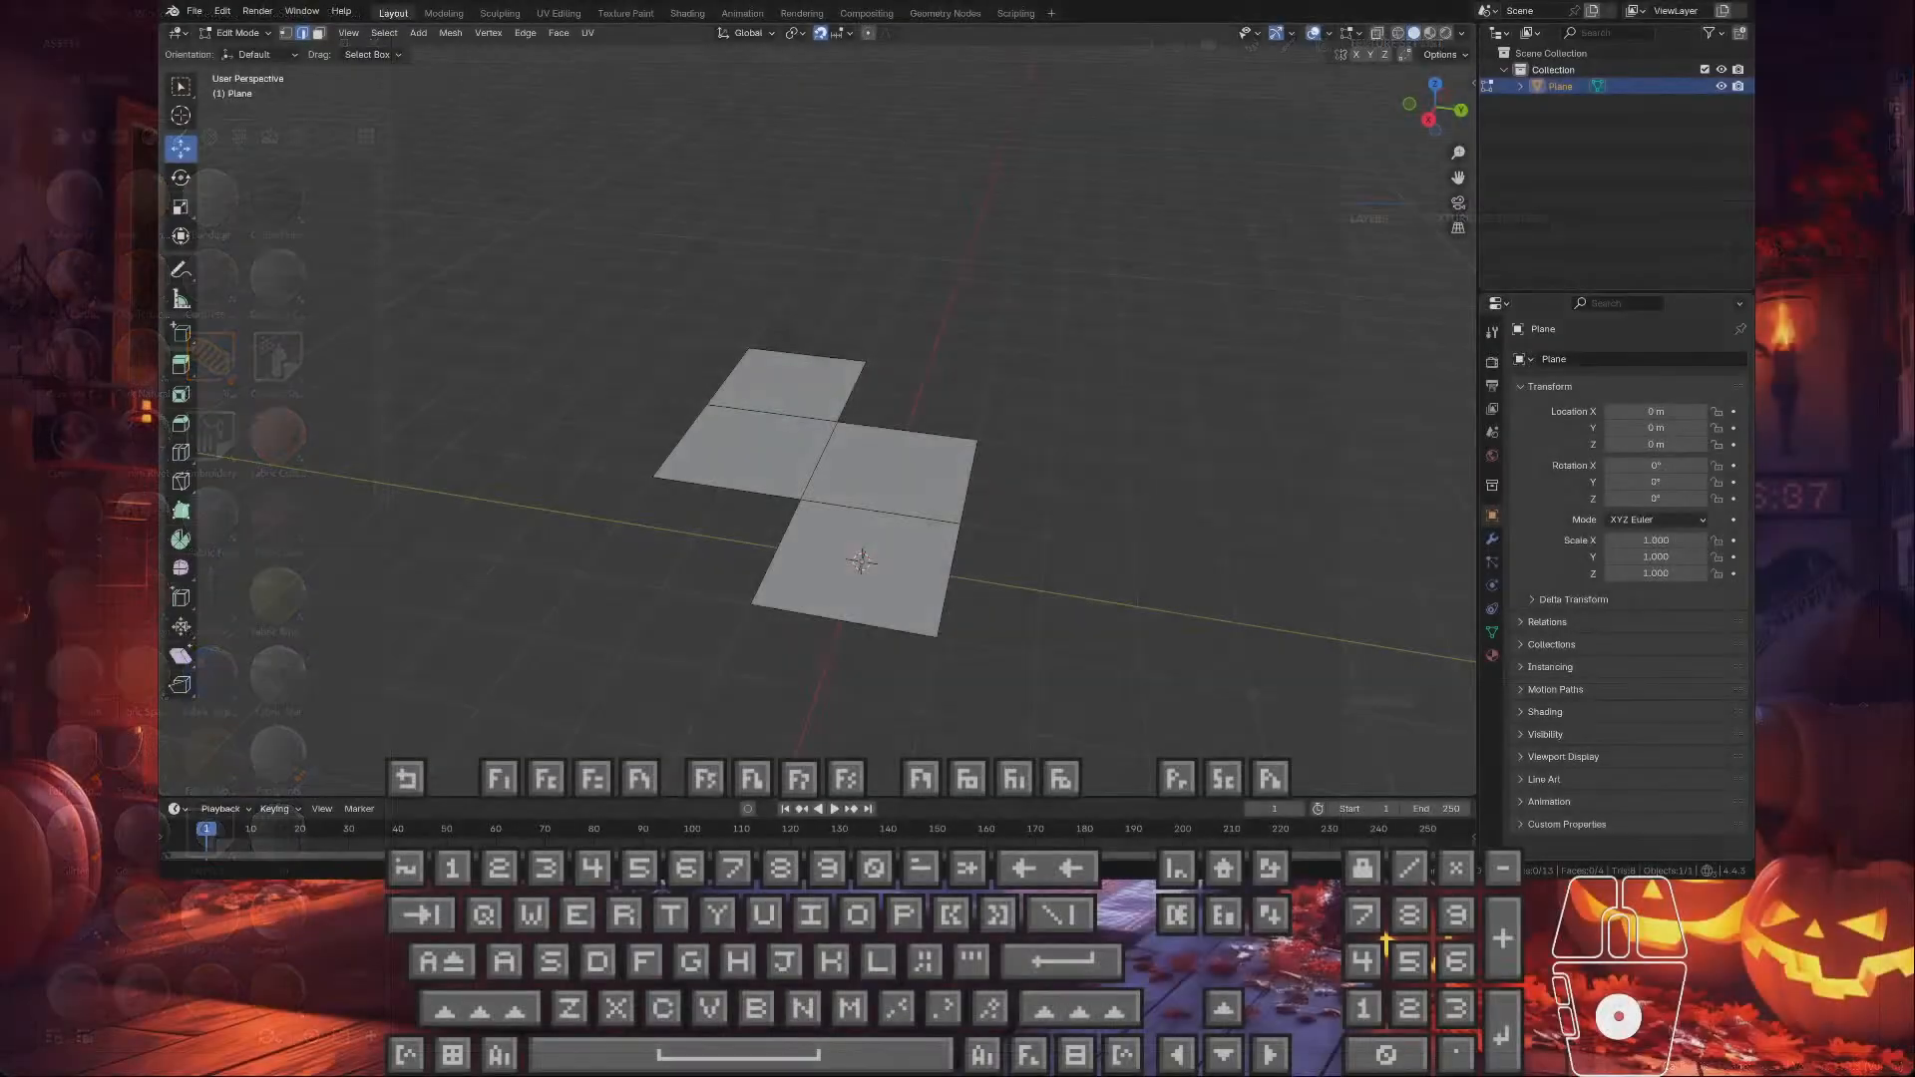
- In Blender, undo the extruded floor tiles until the plane is a single square face
key("ctrl+z")
key("ctrl+shift+z")
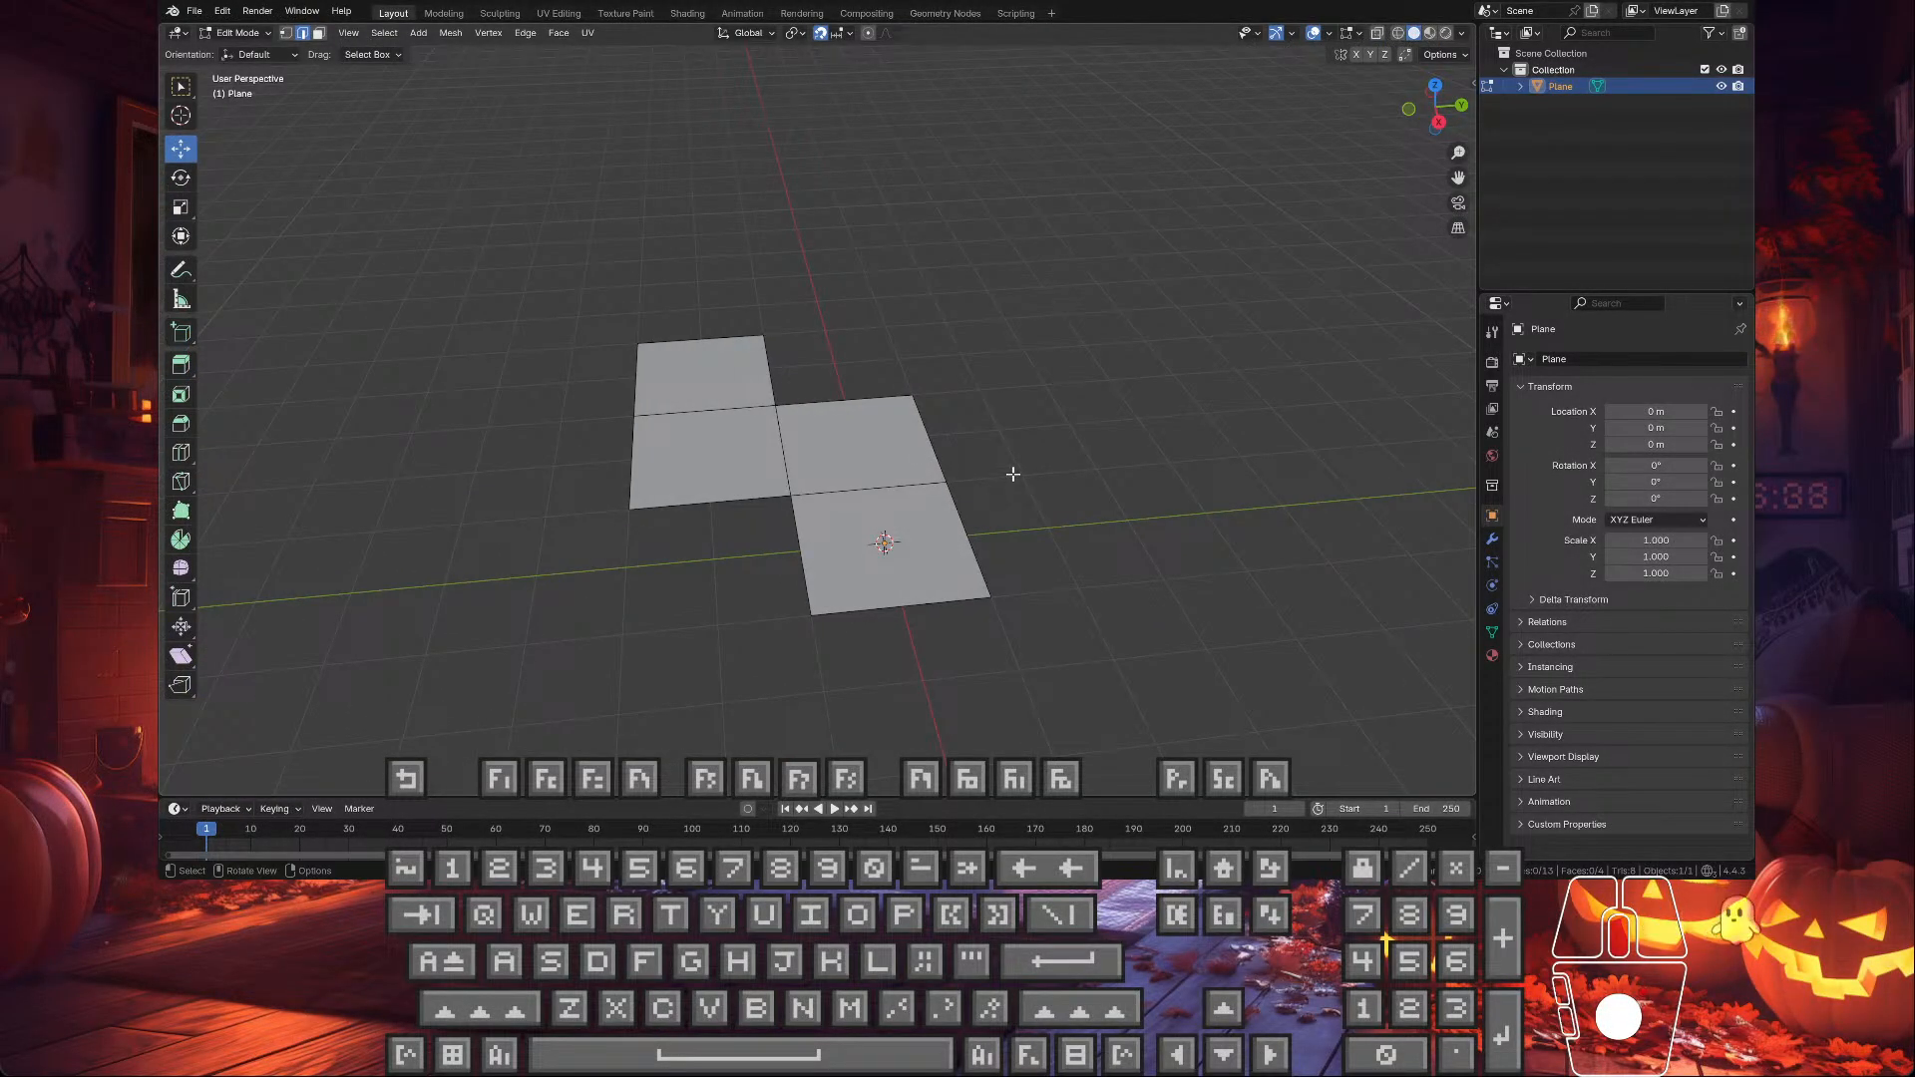
key("ctrl+z")
key("ctrl+z")
key("ctrl+z")
key("ctrl+z")
key("ctrl+z")
key("ctrl+z")
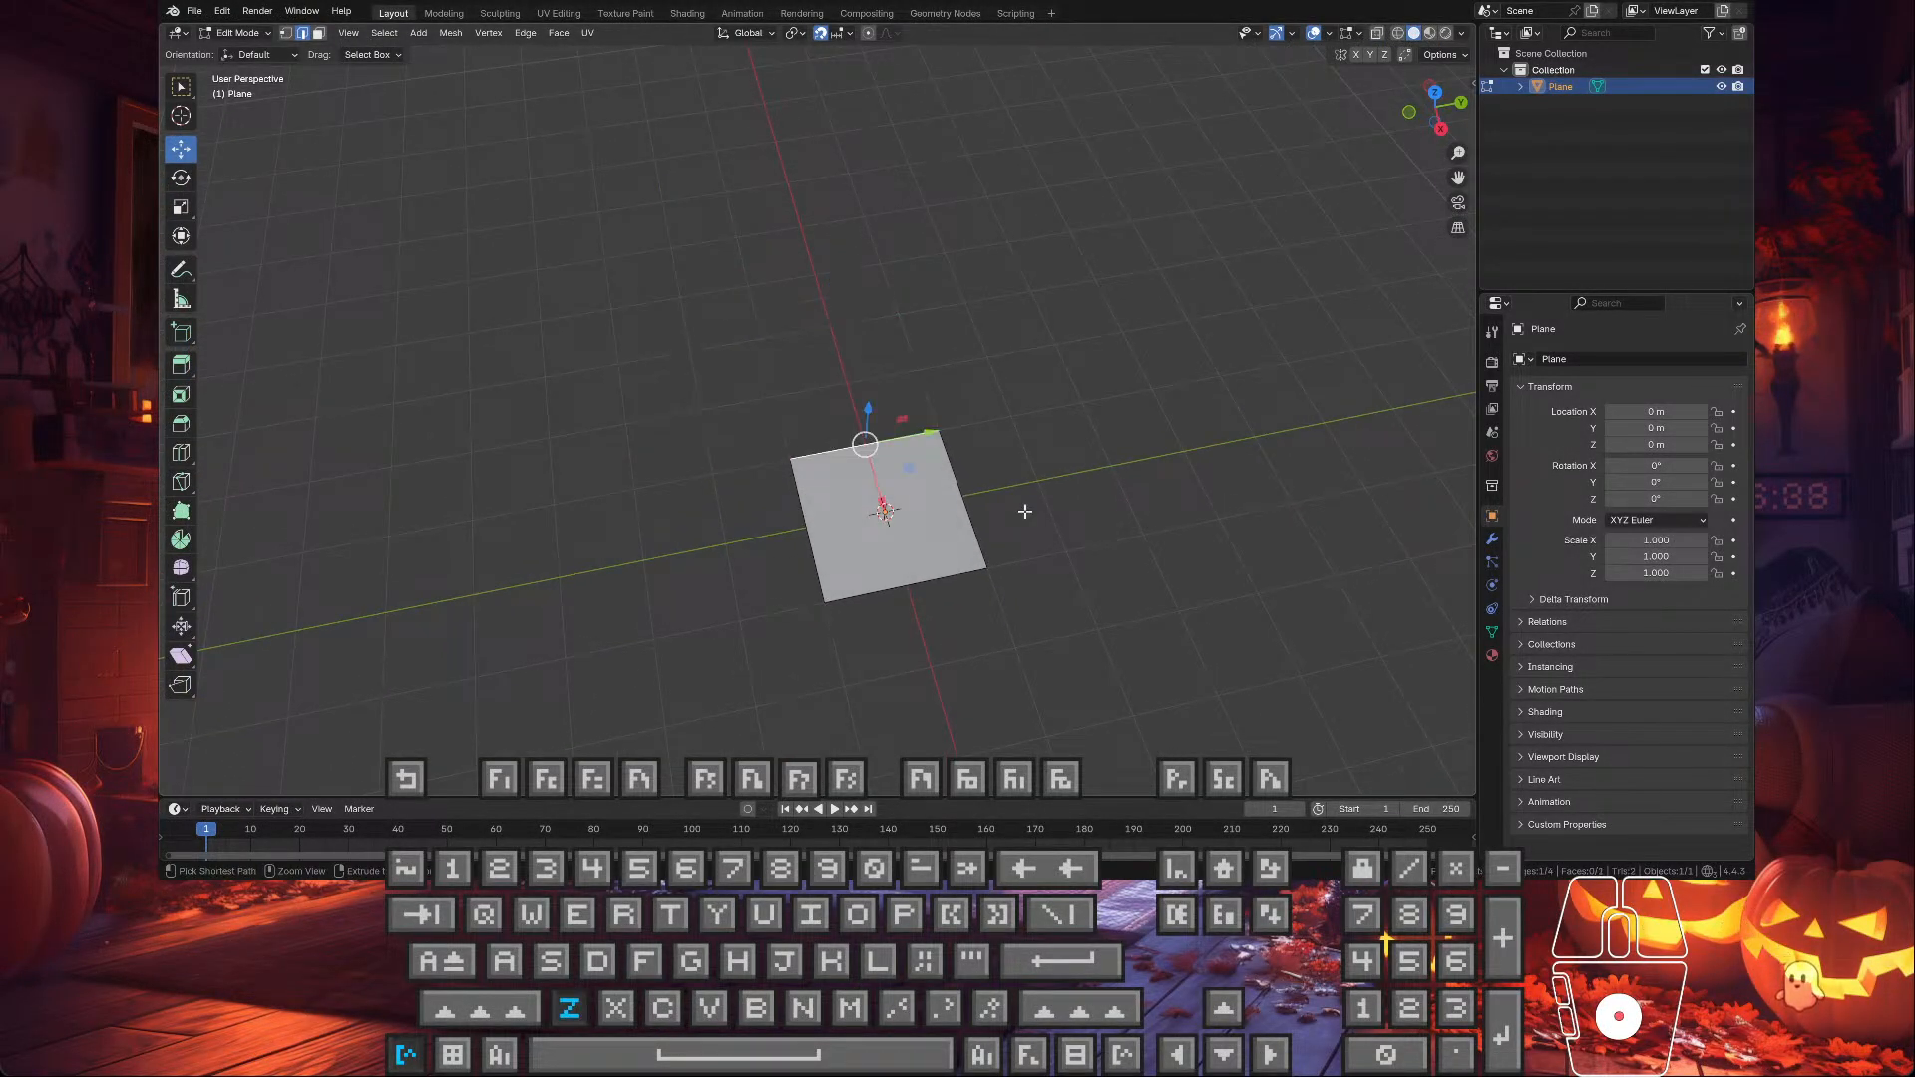
- Fold the square into an upright wall by moving one side edge -2 m along X and 2 m along Z
left_click(891, 460)
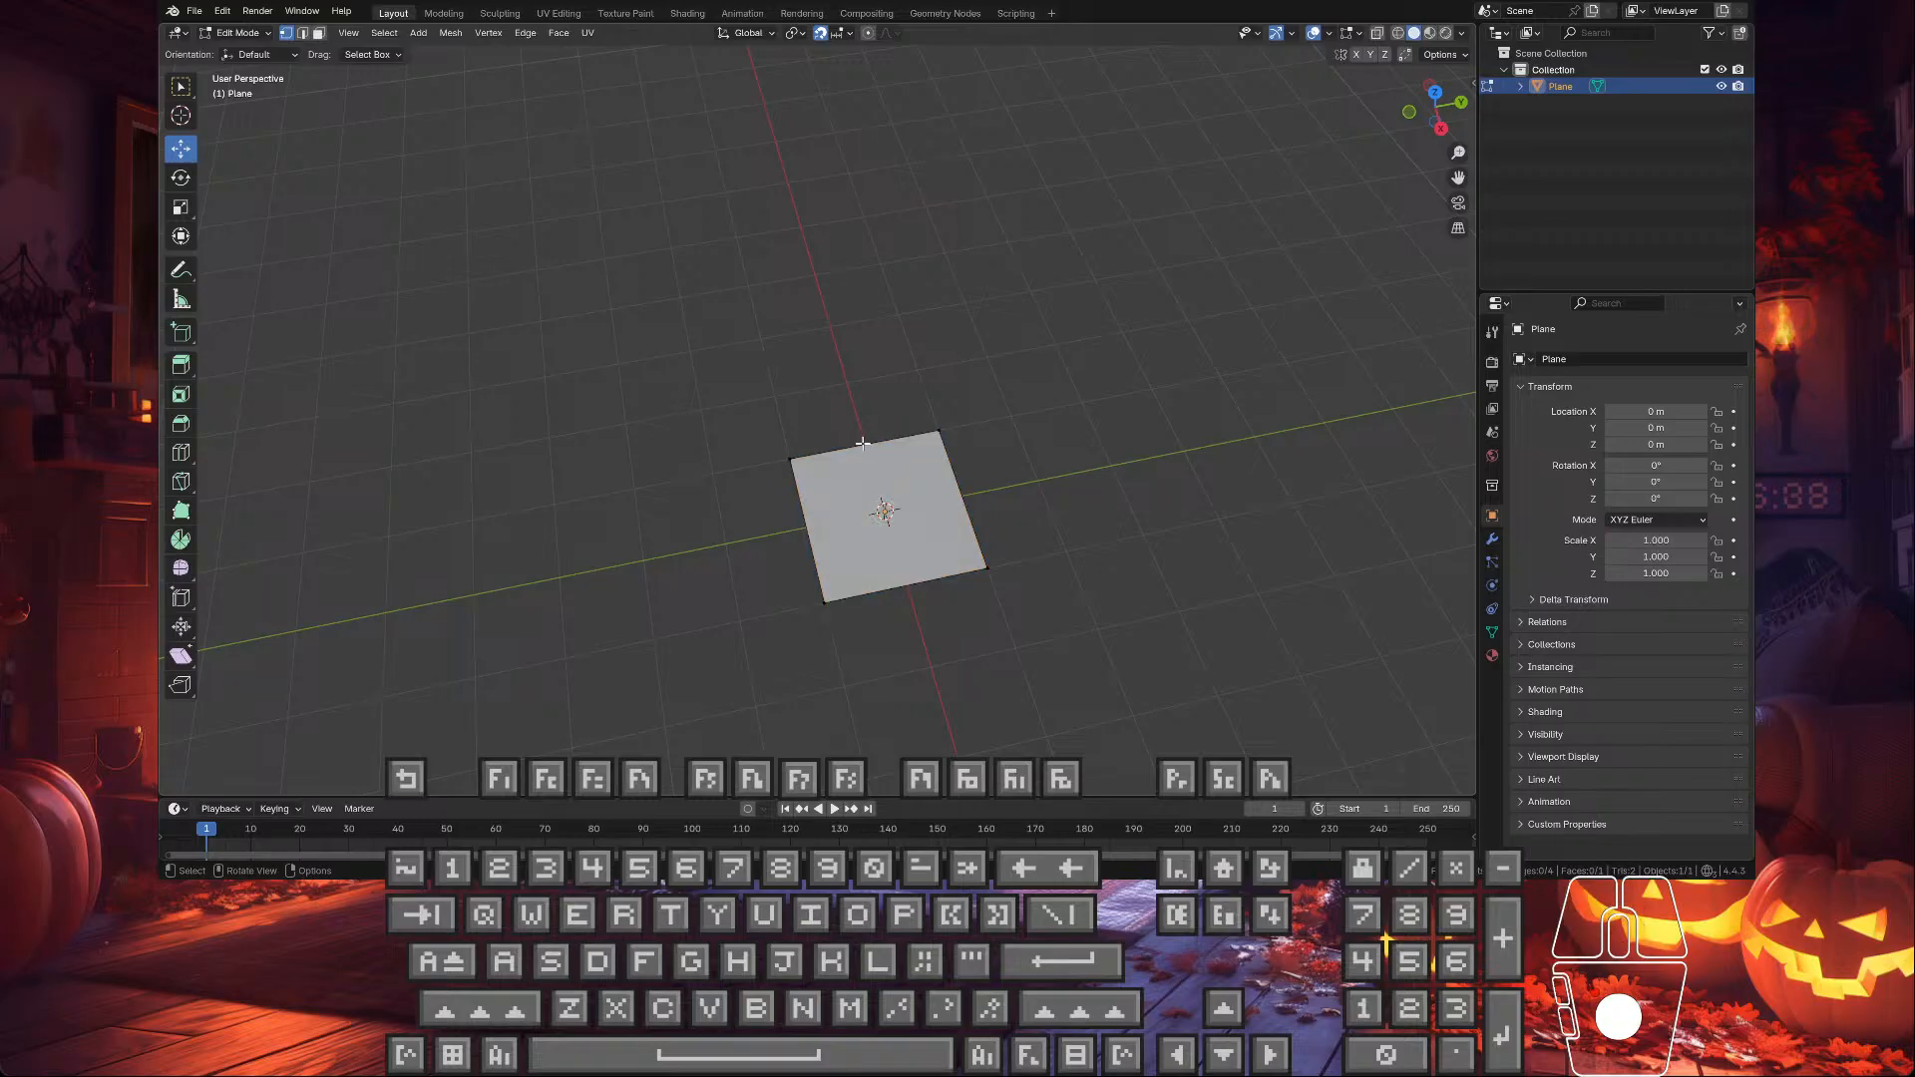
middle_click_drag(890, 461, 988, 423)
left_click(953, 549)
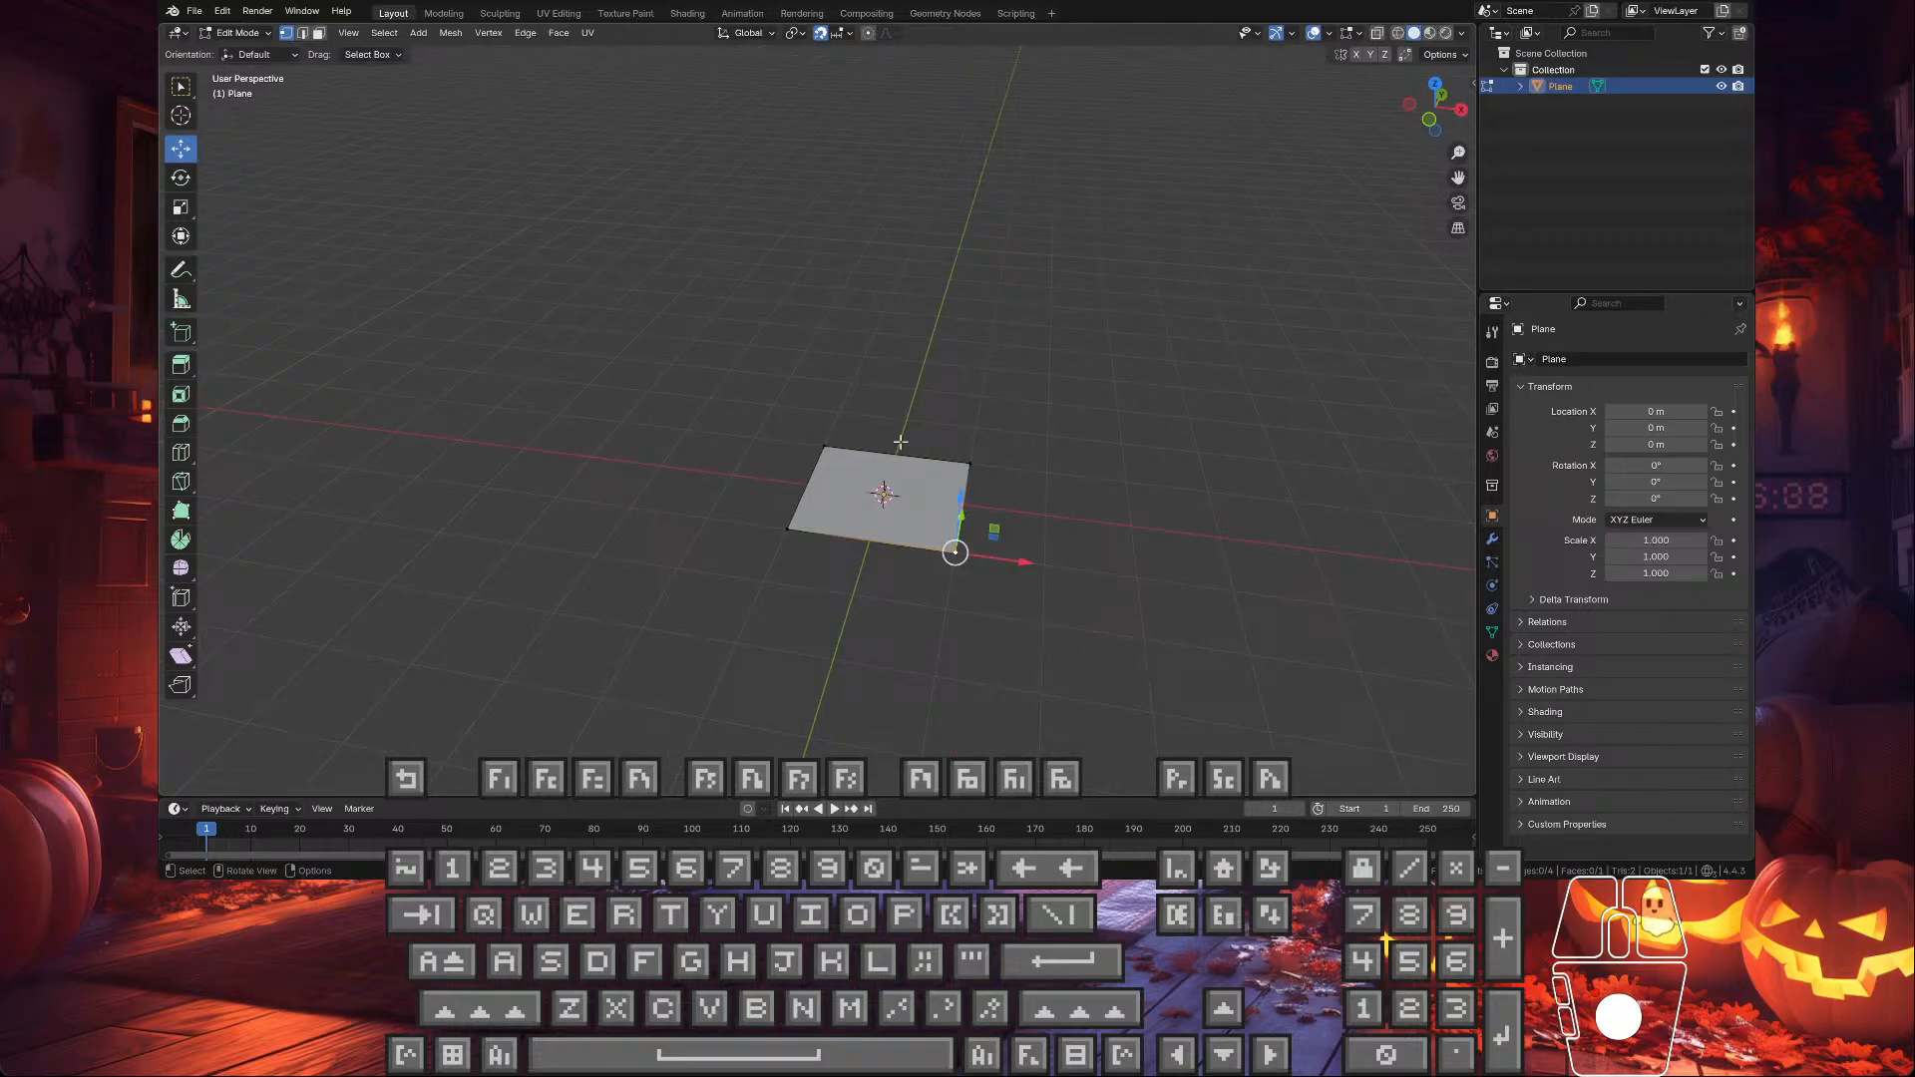
left_click(302, 33)
left_click(969, 507)
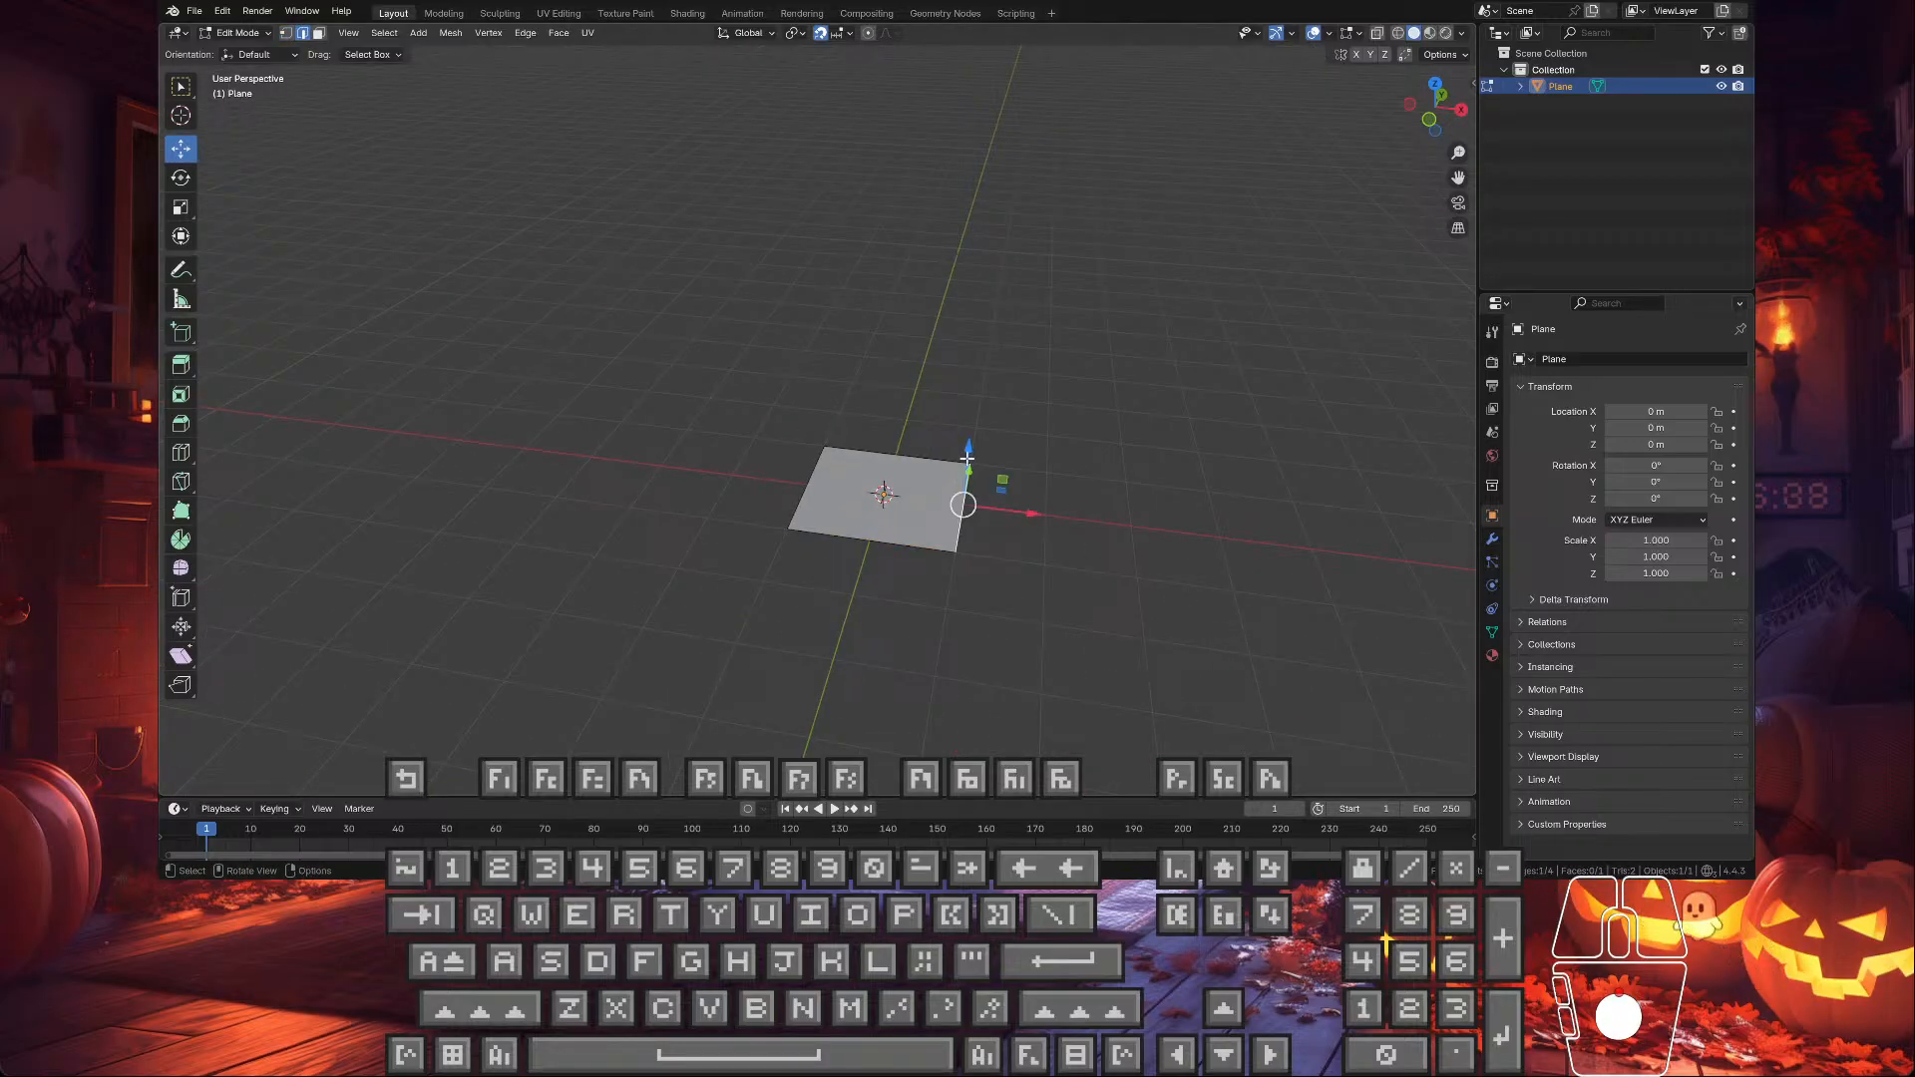
left_click_drag(1004, 481, 828, 341)
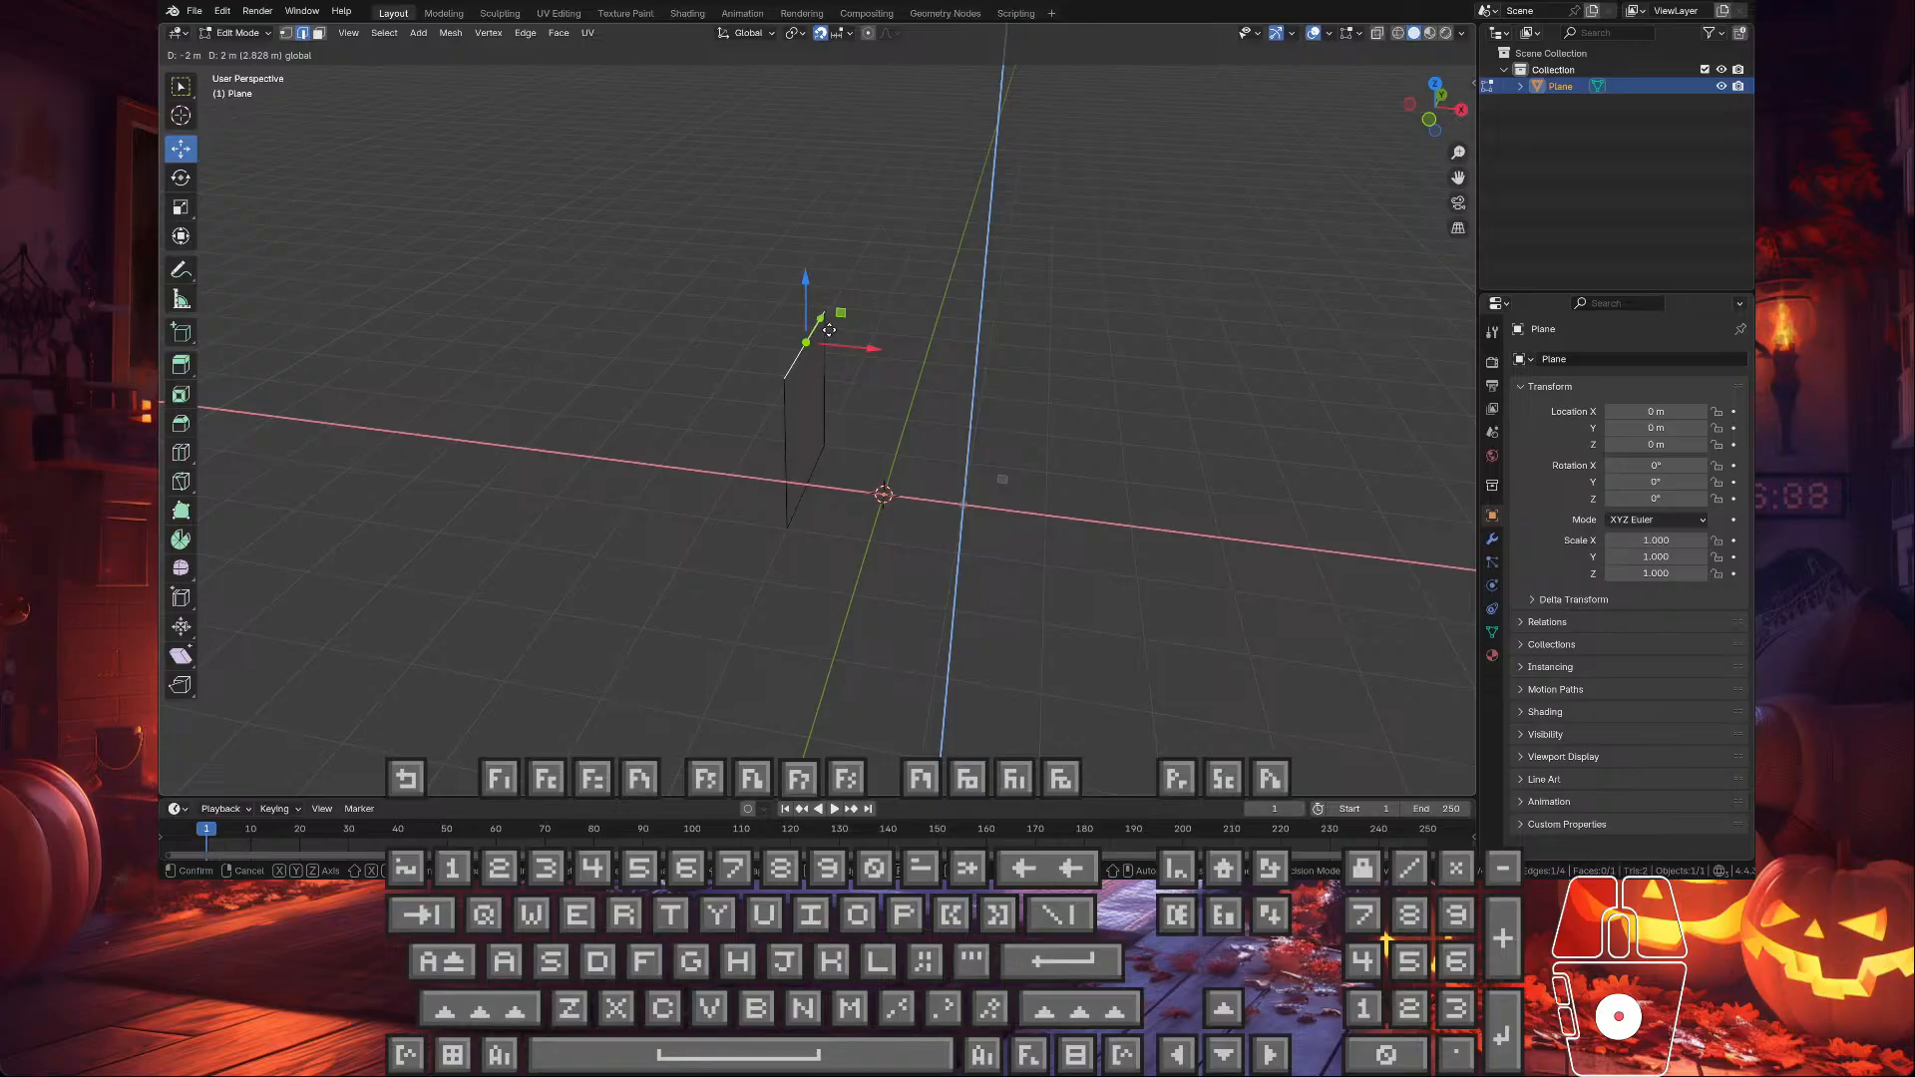
- Extrude the wall's top edge straight up to double the wall's height
middle_click_drag(828, 341, 900, 469)
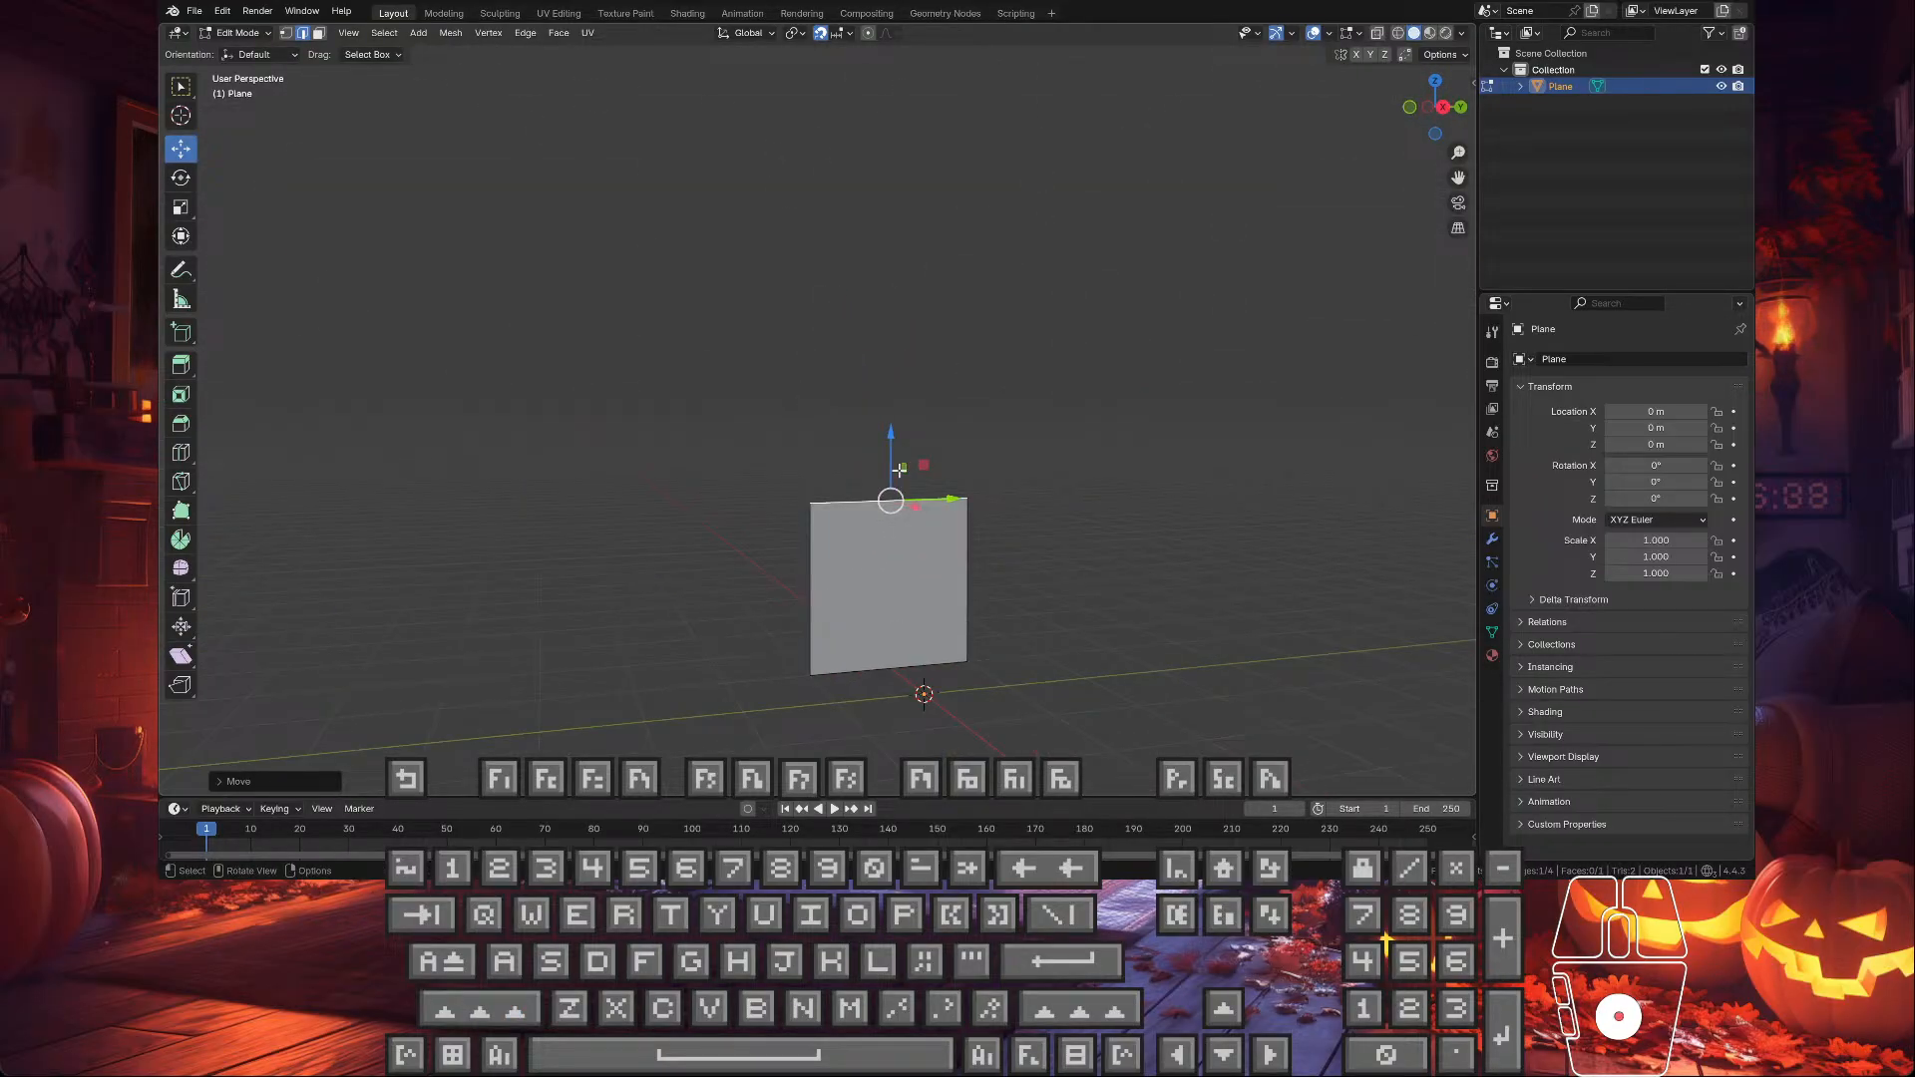
key("e")
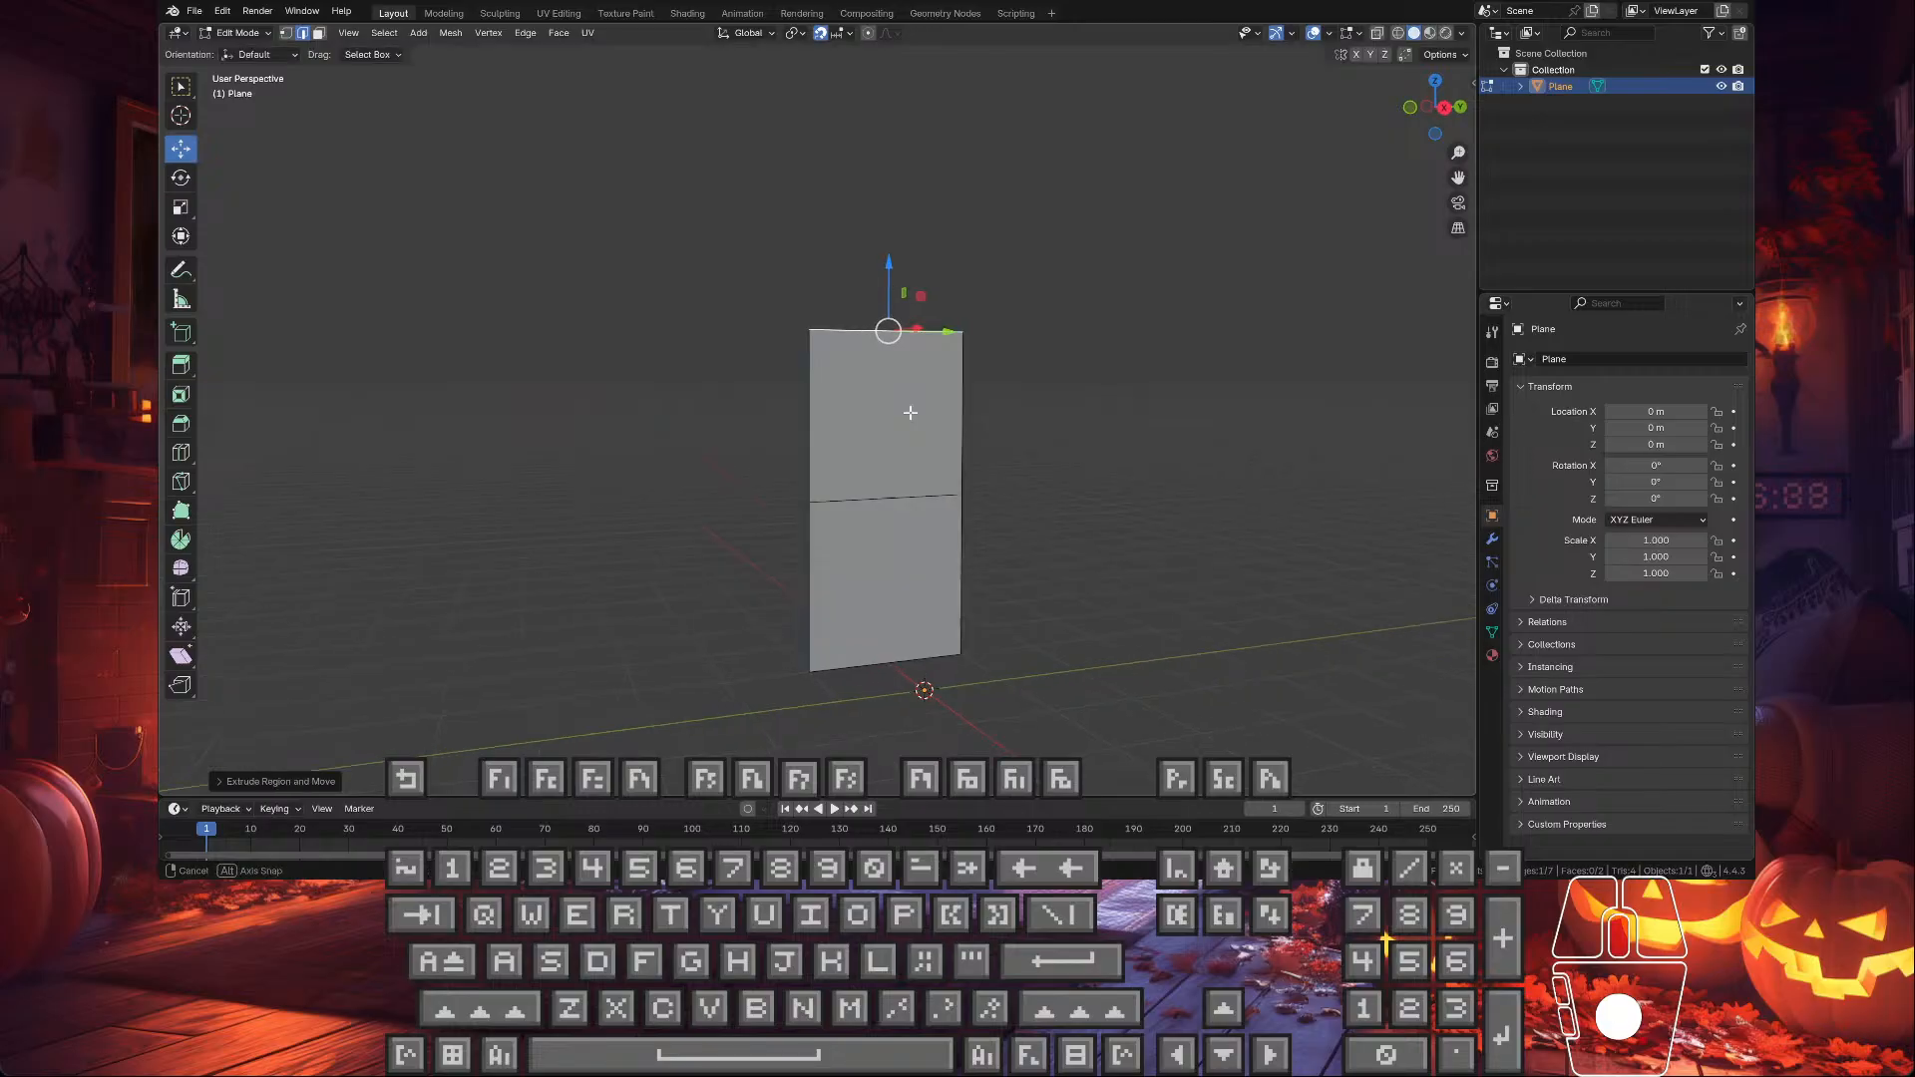
middle_click_drag(909, 412, 936, 372)
- In object mode, move the wall object along the X axis to 1 m
key("Tab")
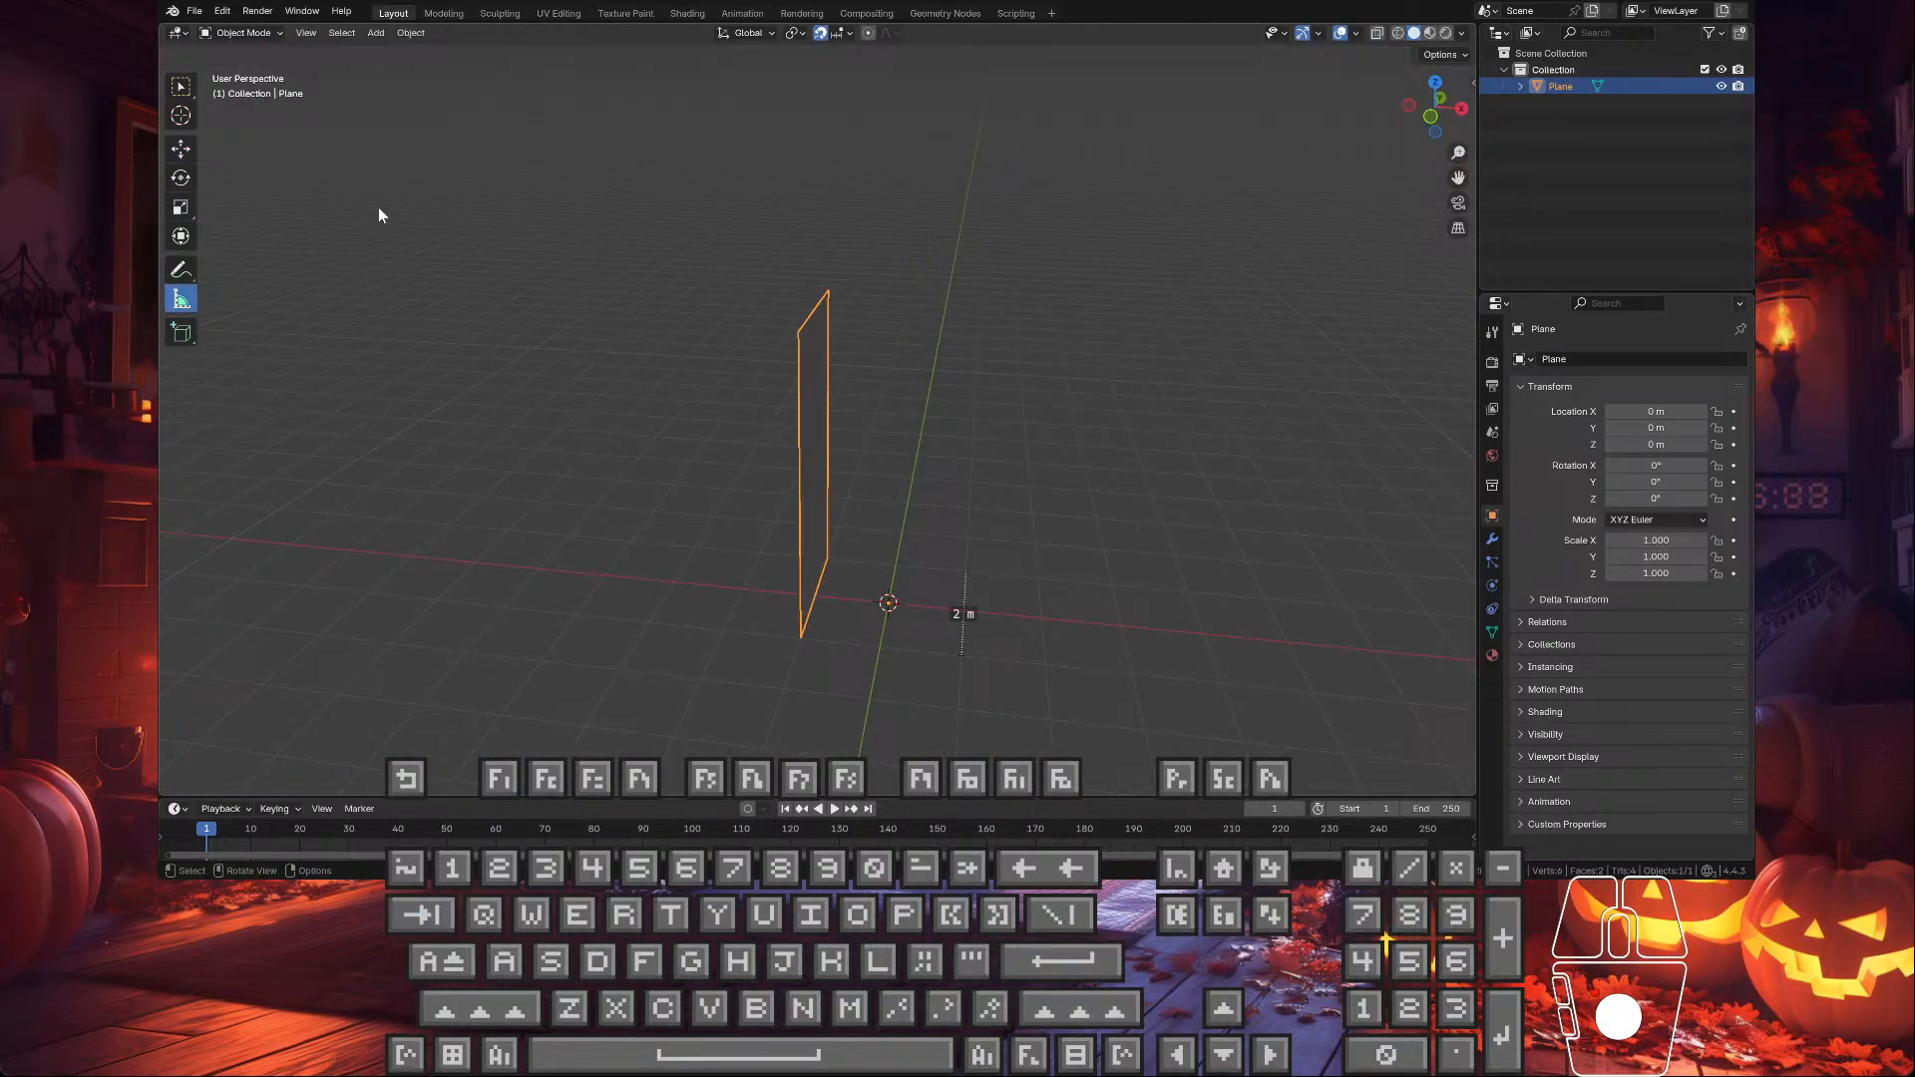
left_click(180, 148)
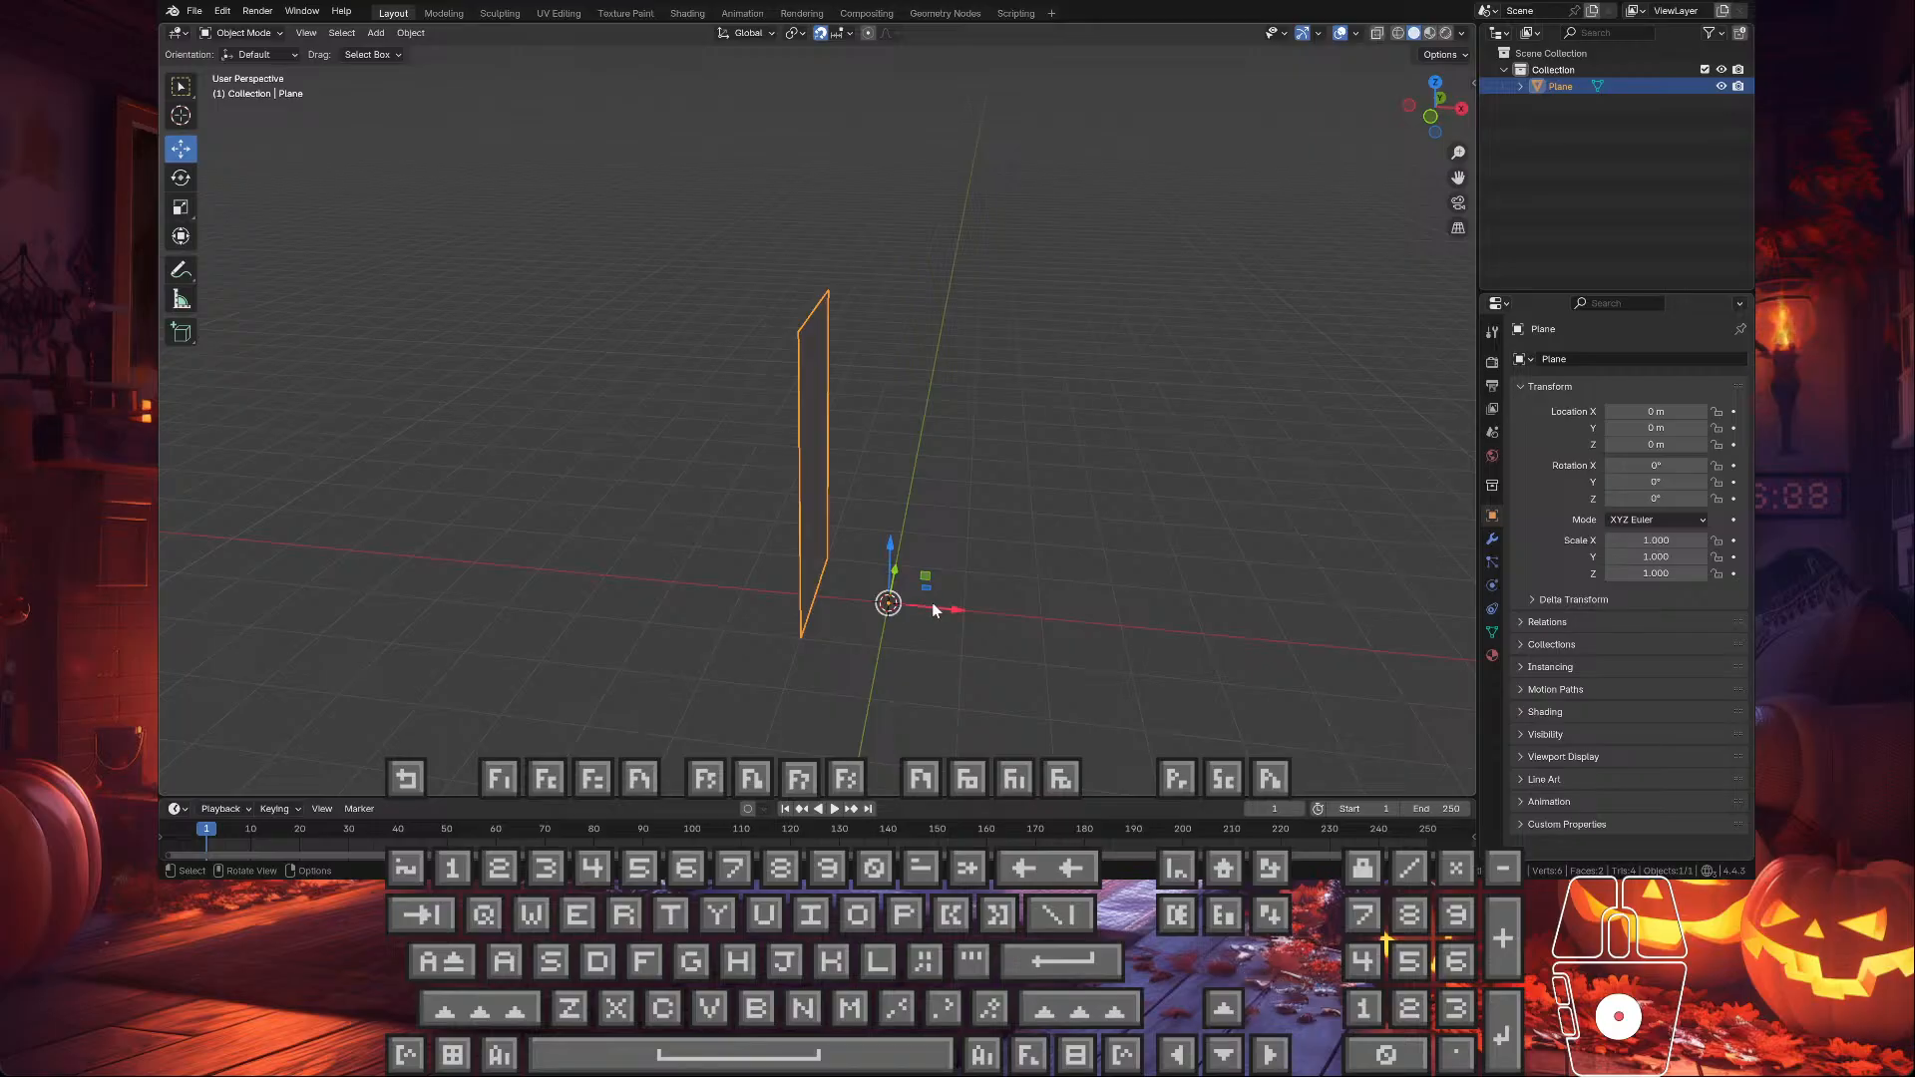
left_click_drag(931, 603, 1015, 617)
middle_click_drag(980, 525, 869, 491)
- Unwrap all faces of the wall with Smart UV Project at the default settings and check the resulting UV layout
key("Tab")
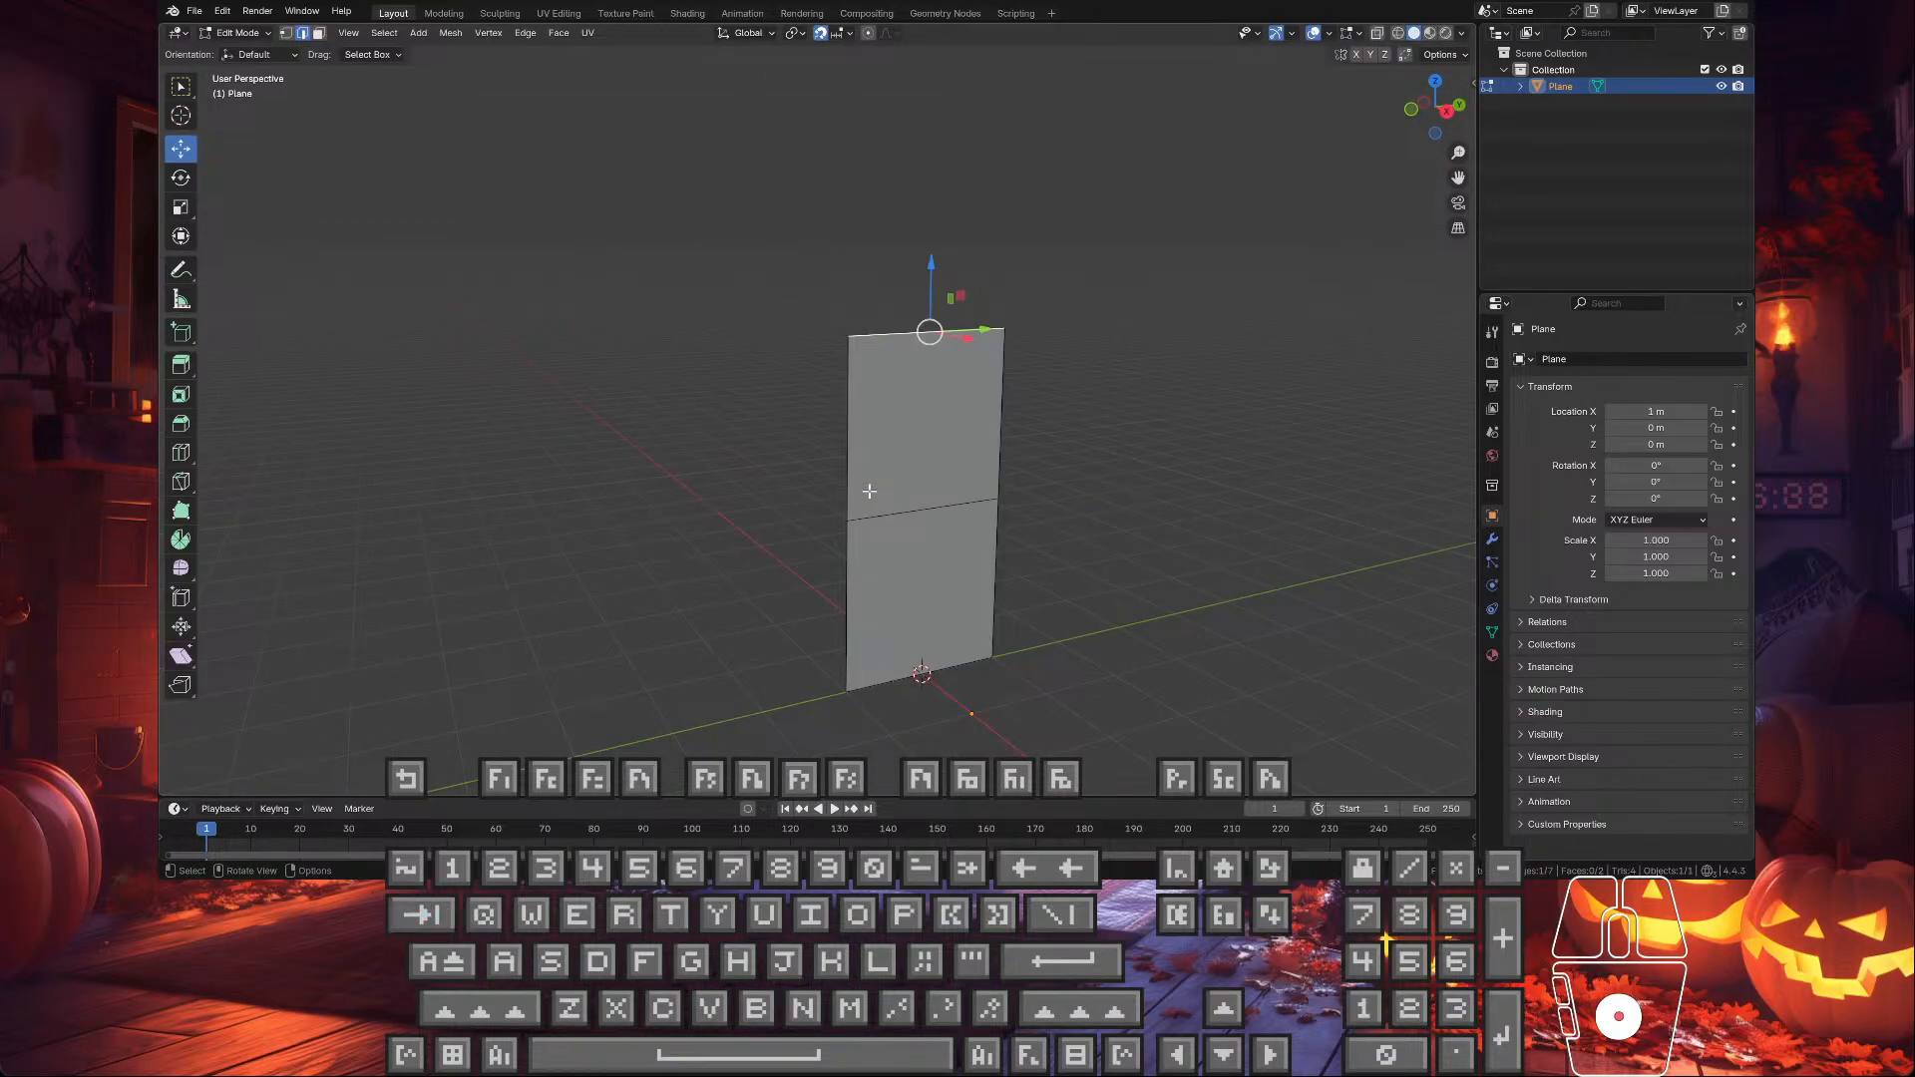
key("a")
key("u")
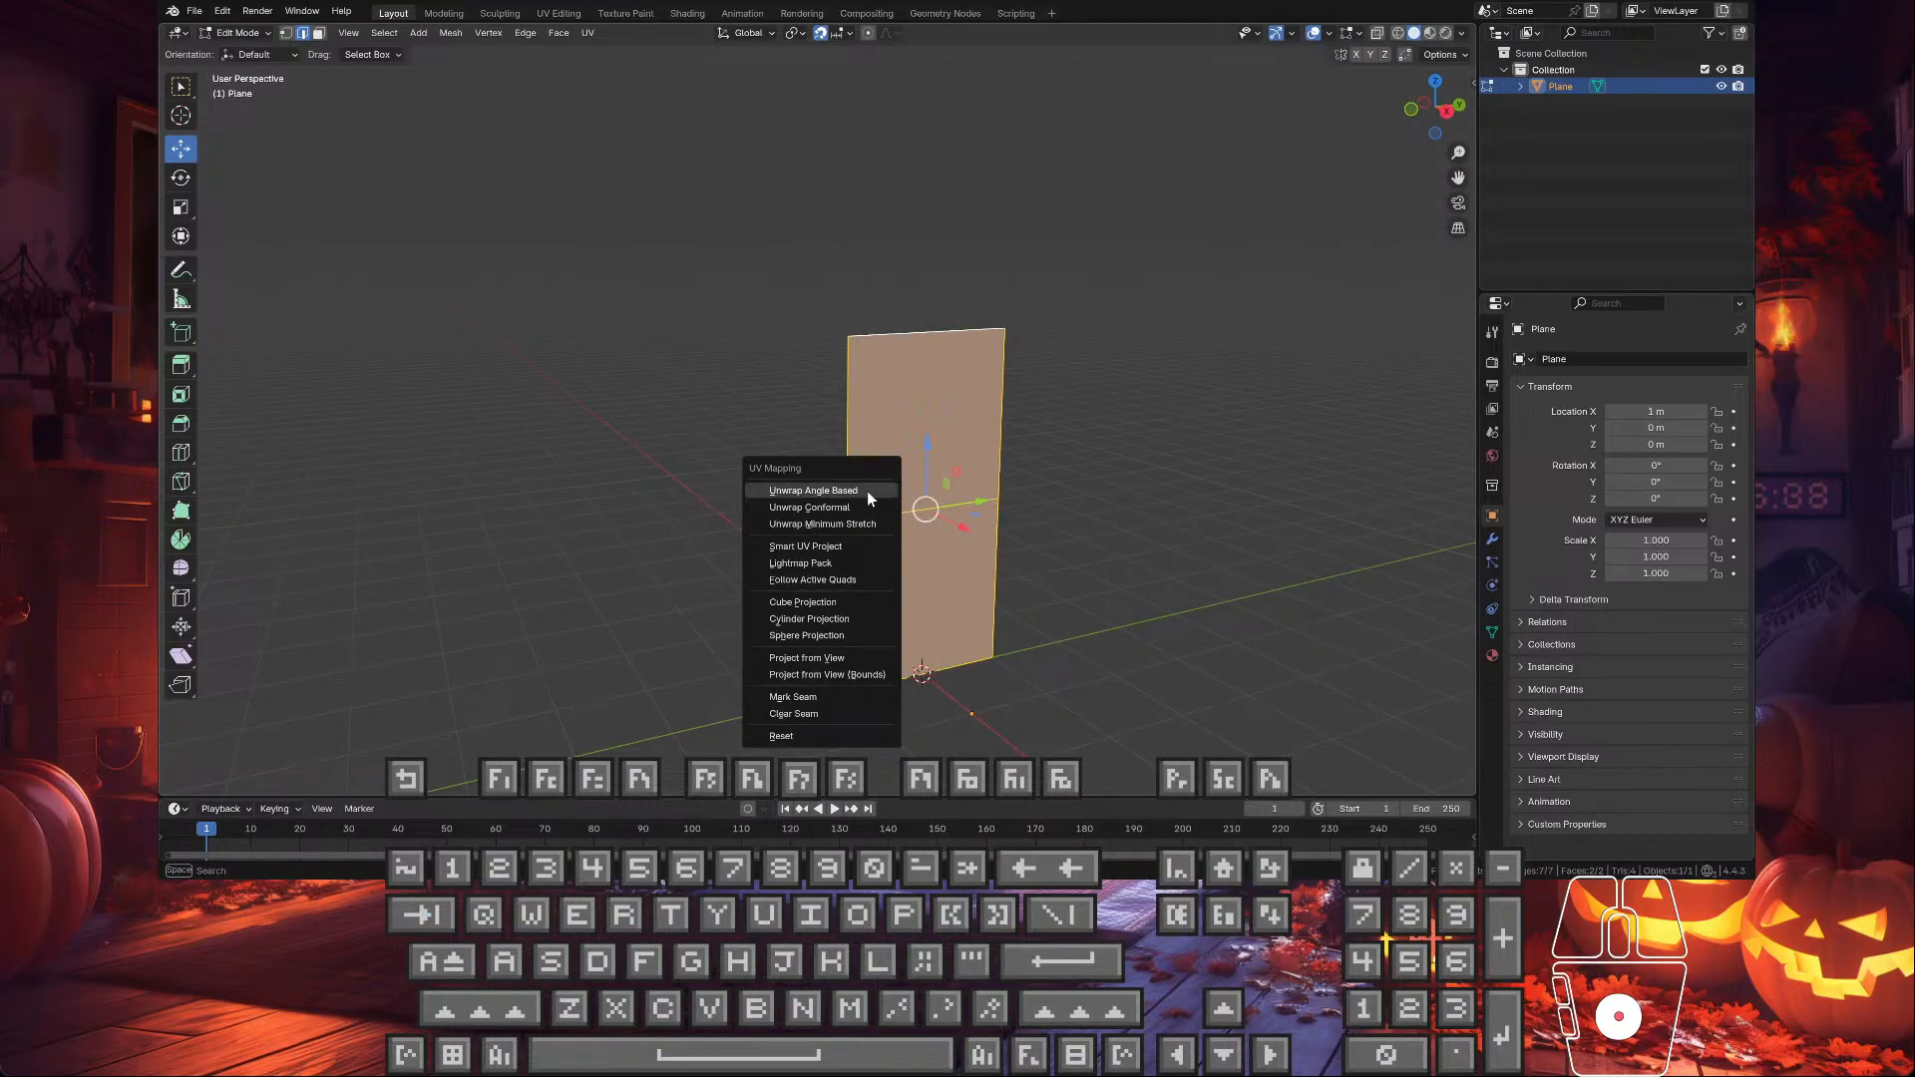
left_click(846, 546)
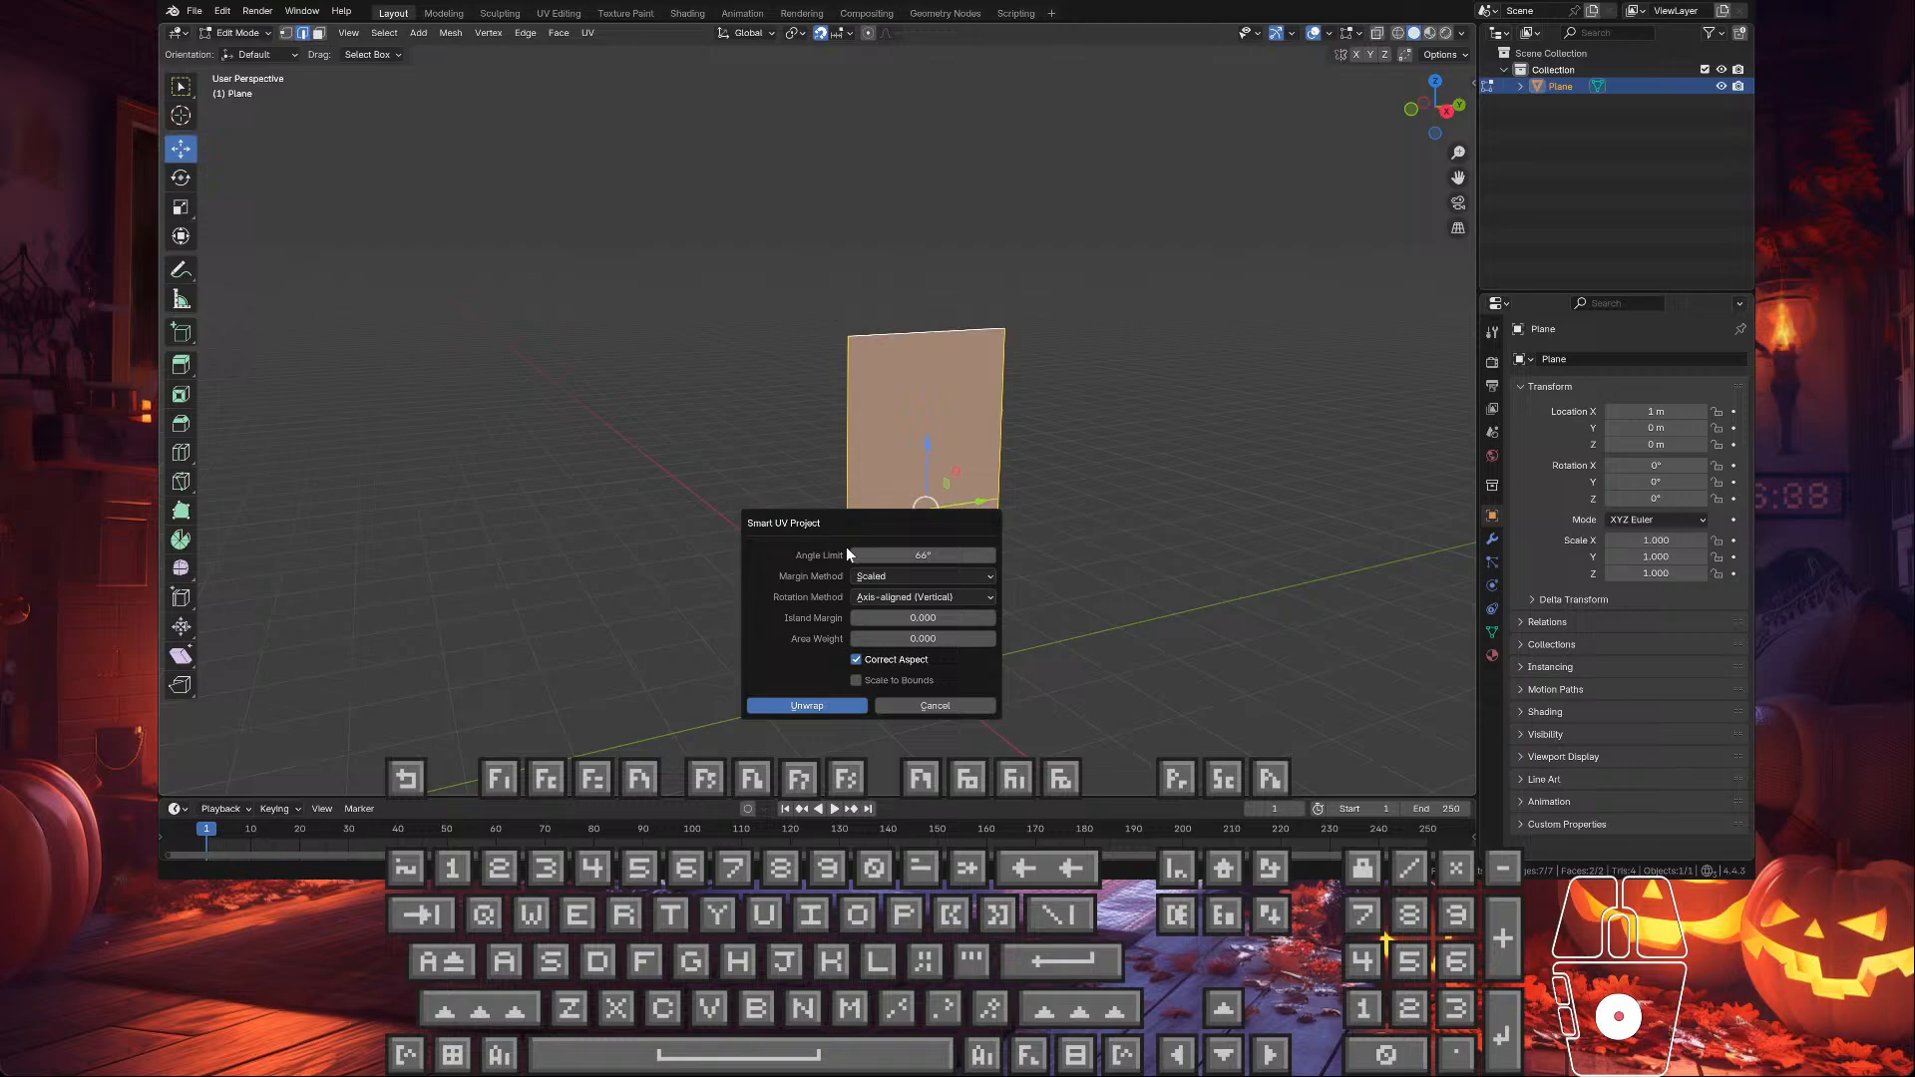
left_click(820, 705)
left_click(558, 13)
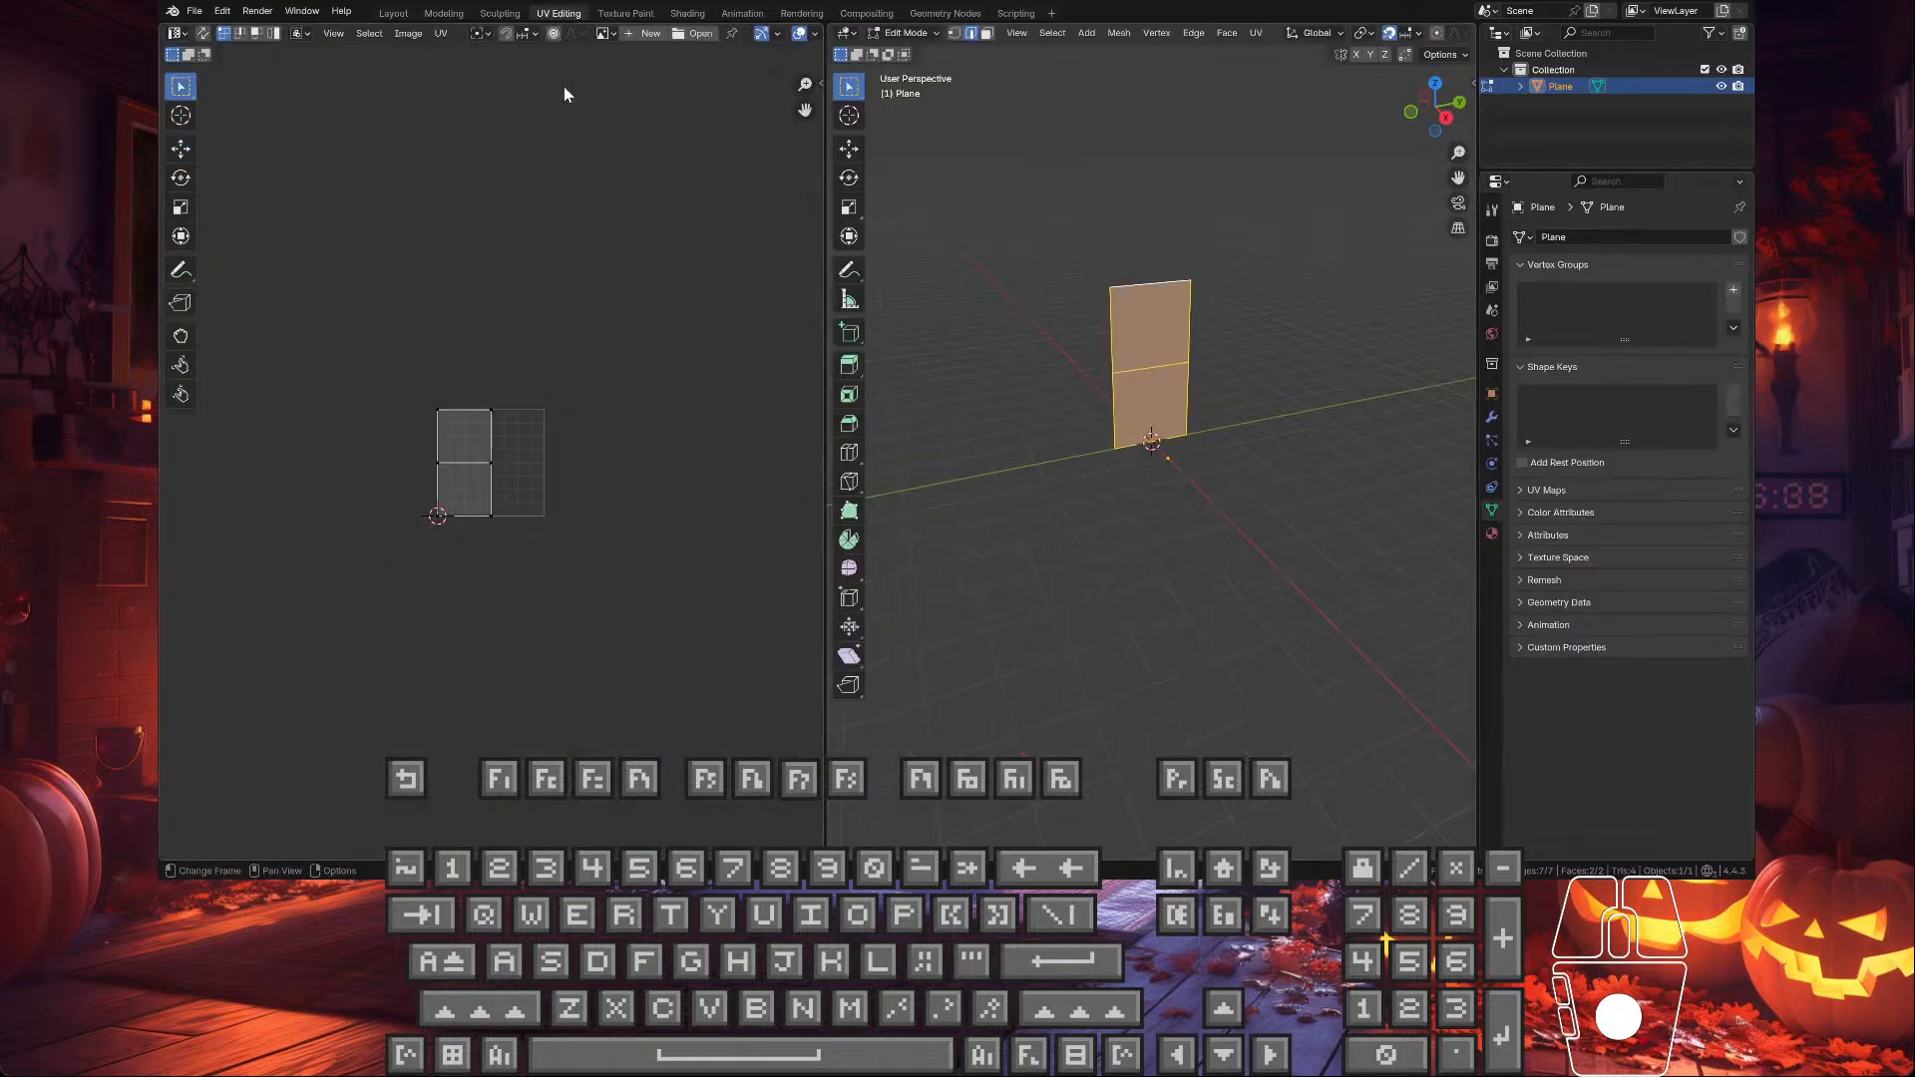
scroll(471, 473, "up", 7)
scroll(471, 471, "down", 3)
key("alt+a")
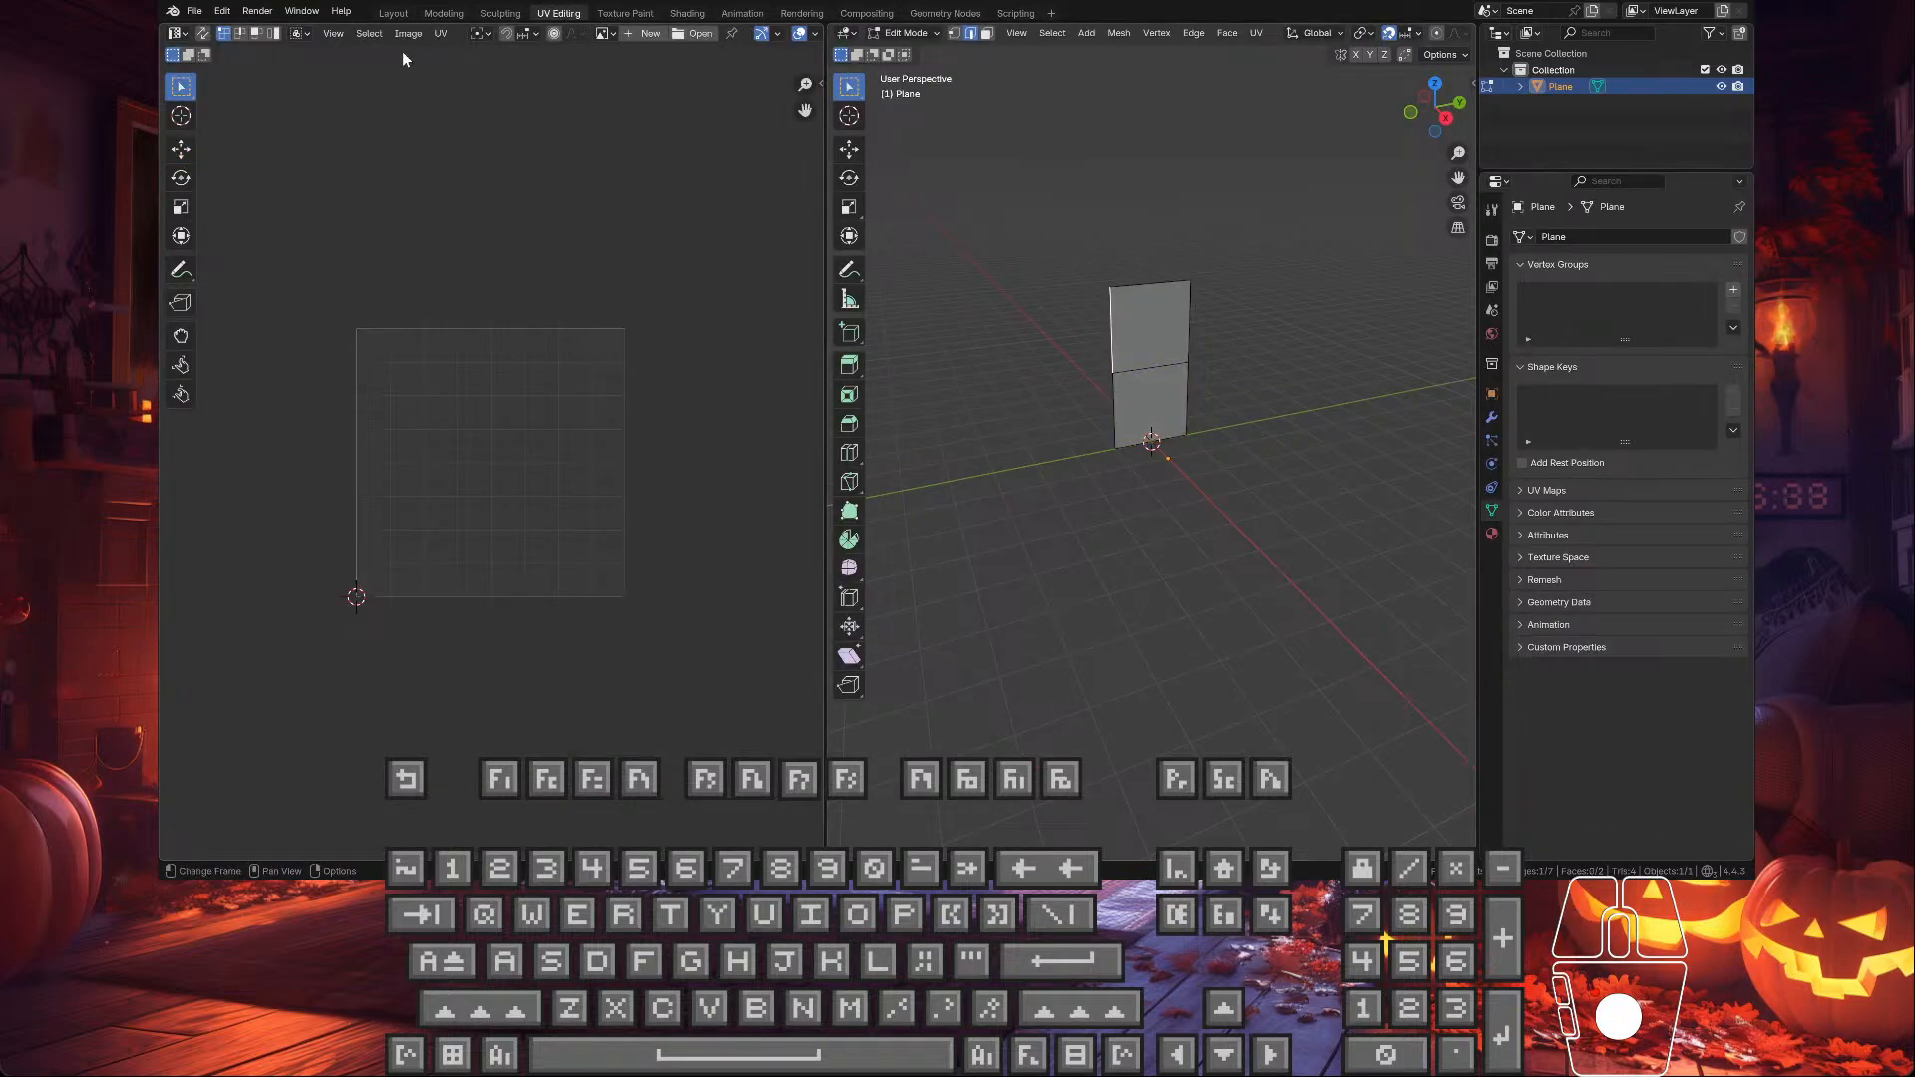
- Export the wall model as an FBX file
left_click(194, 11)
mouse_move(289, 267)
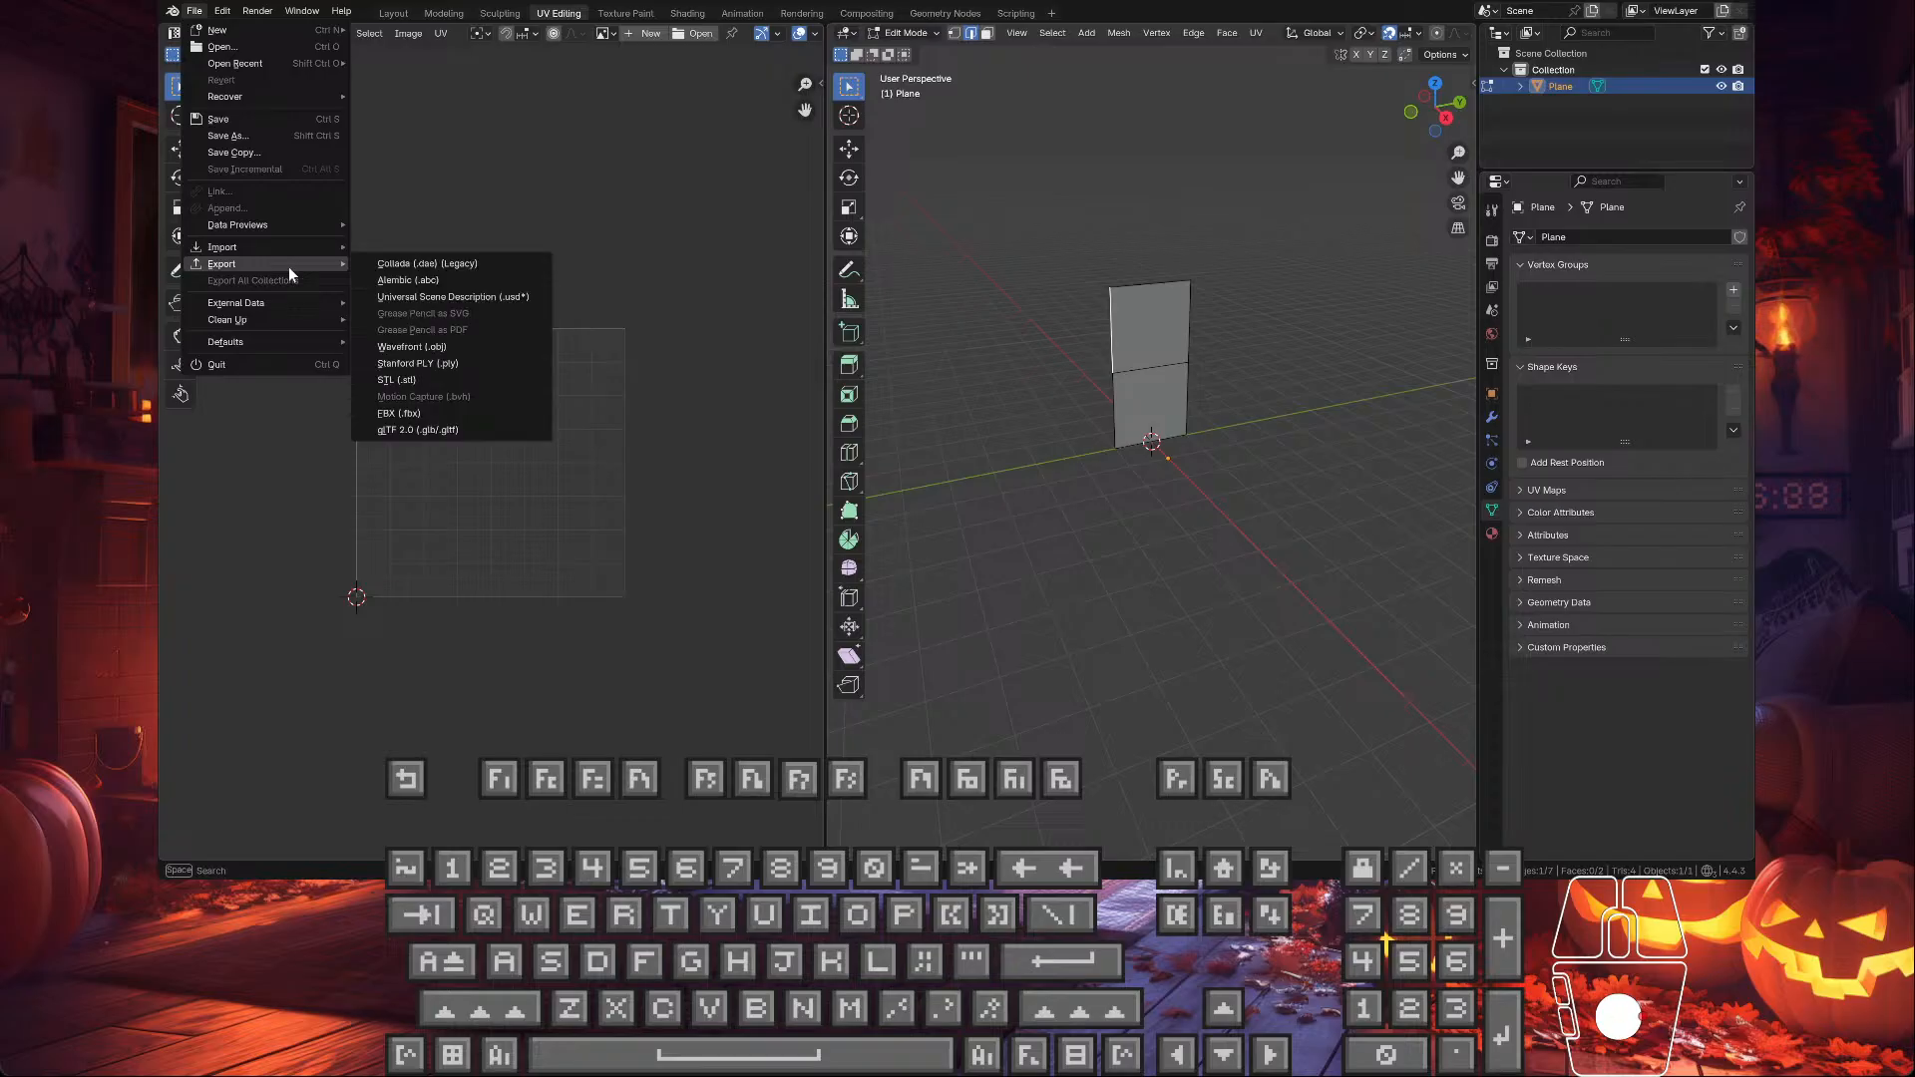
left_click(422, 411)
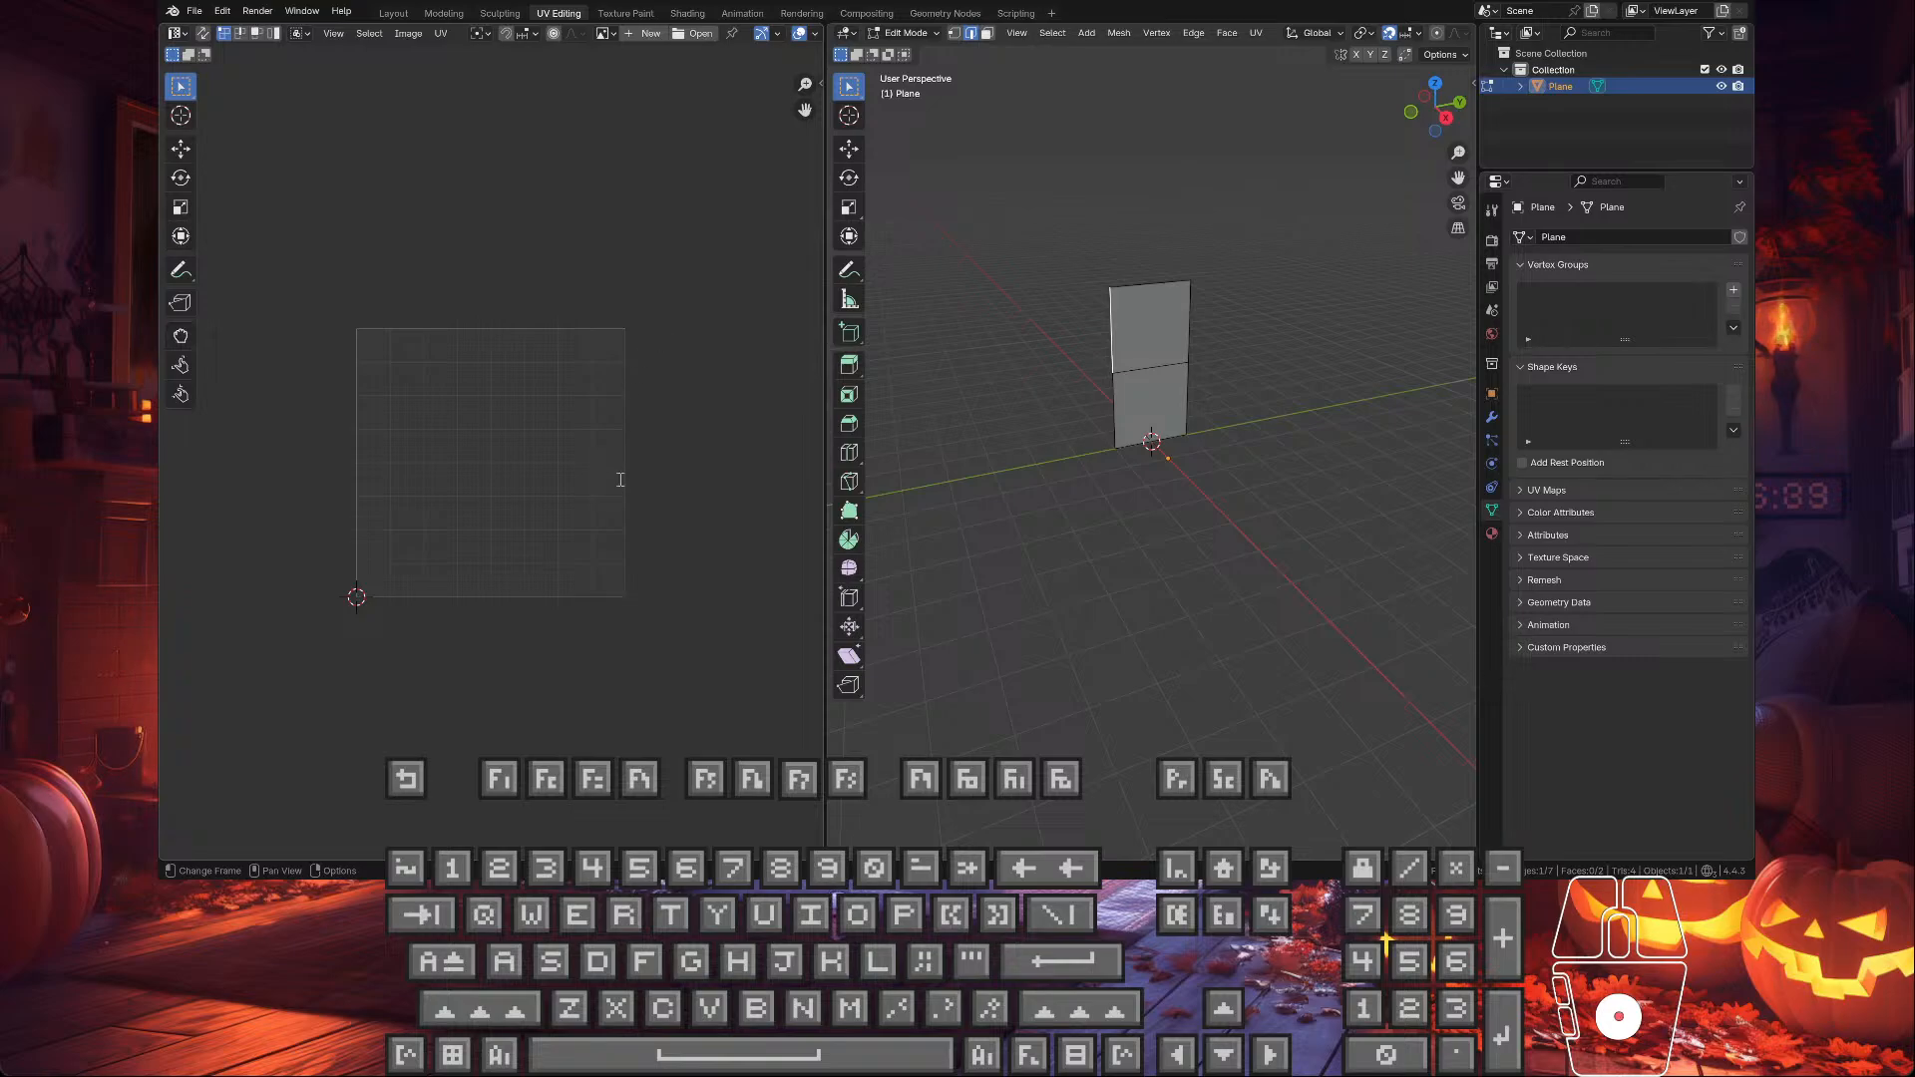
key("shift")
key("shift+l")
key("a")
left_click(625, 282)
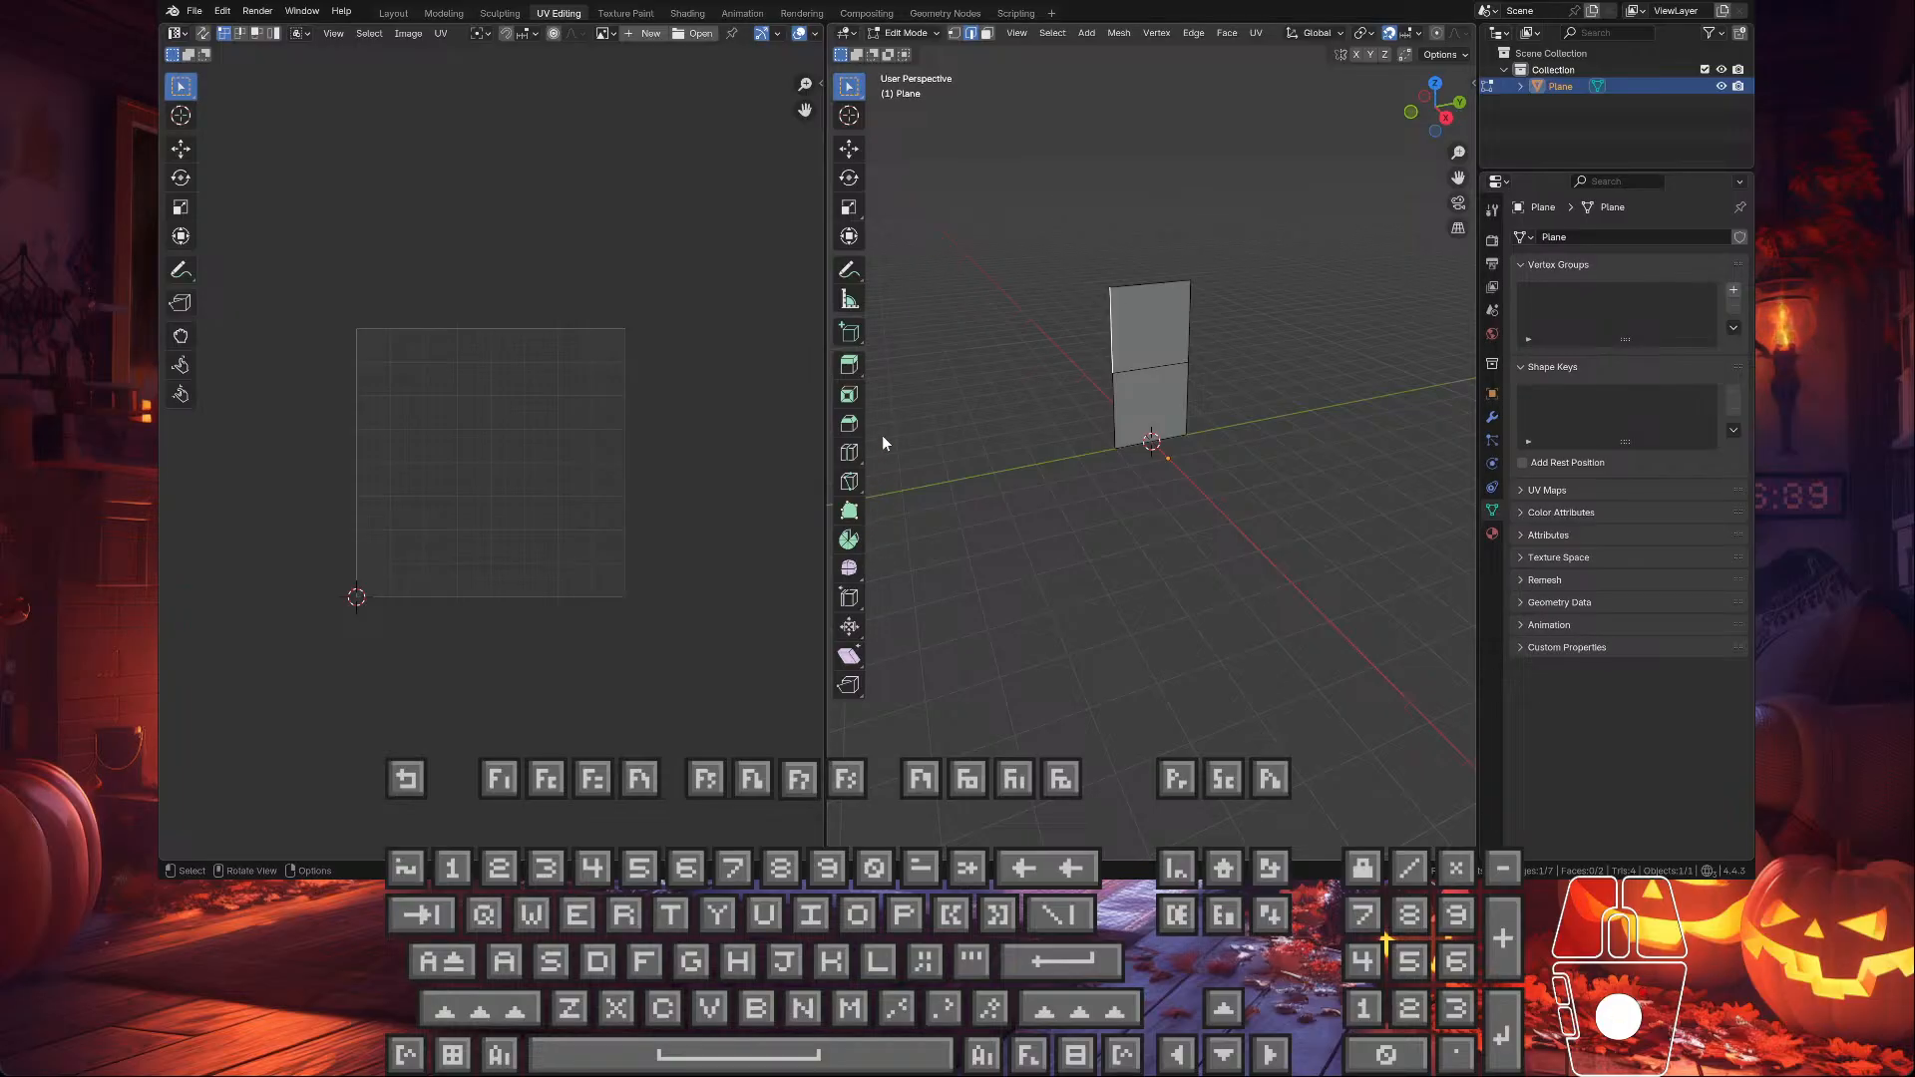
- Return to object mode, select the wall object and export the model again
key("Tab")
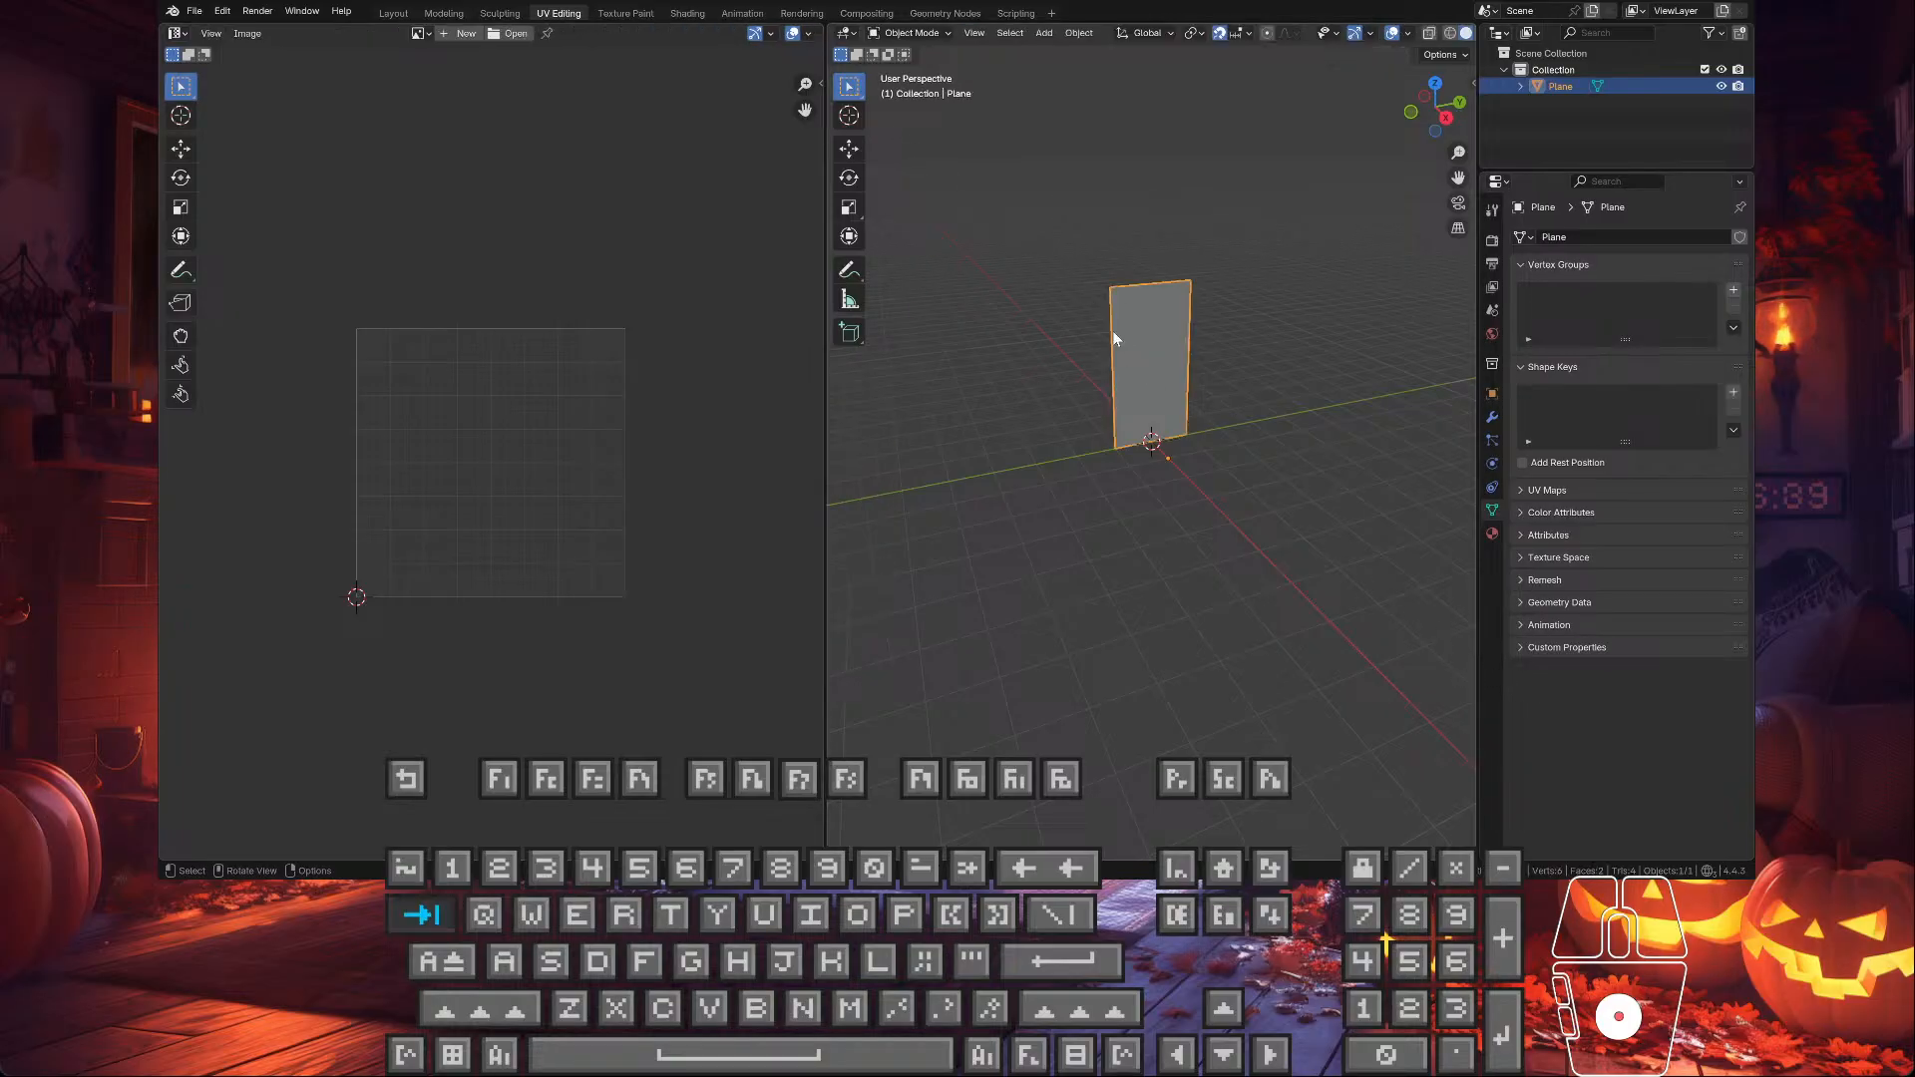
left_click(1129, 326)
left_click(195, 12)
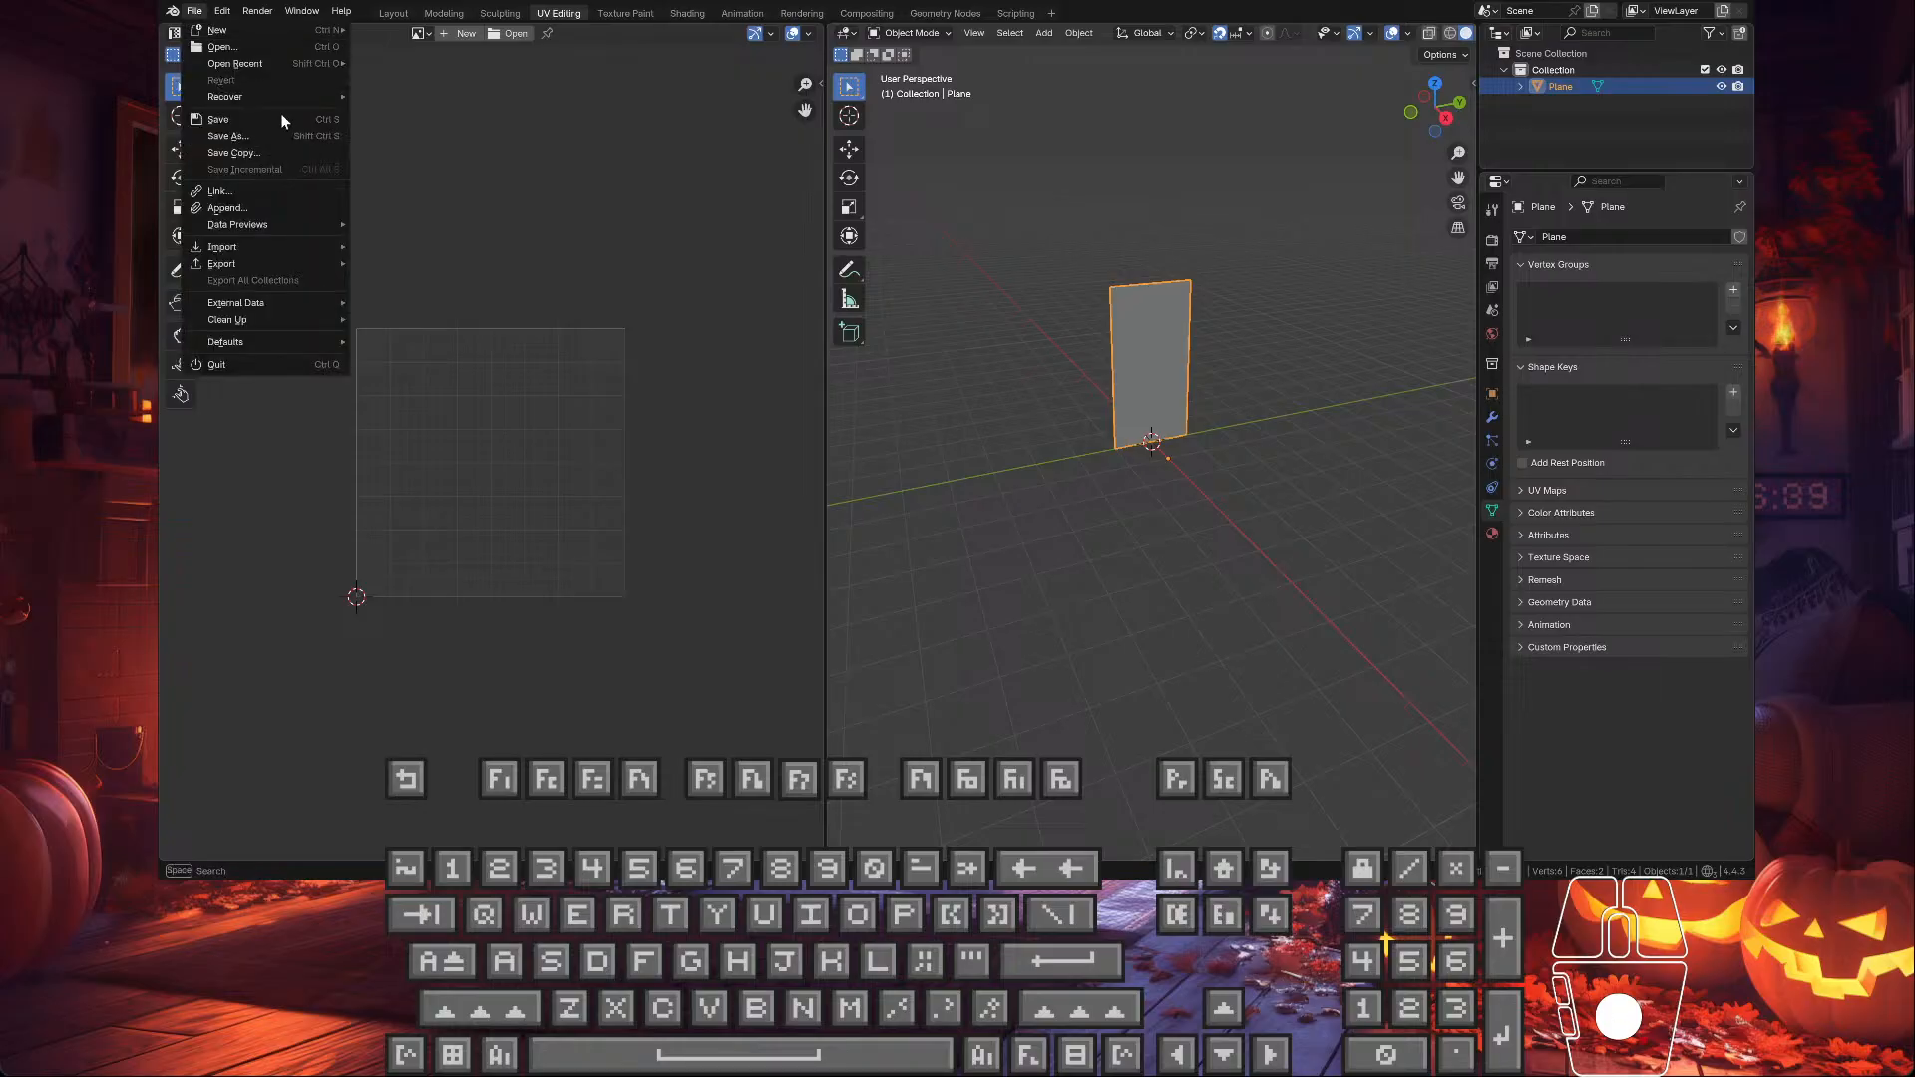
mouse_move(265, 261)
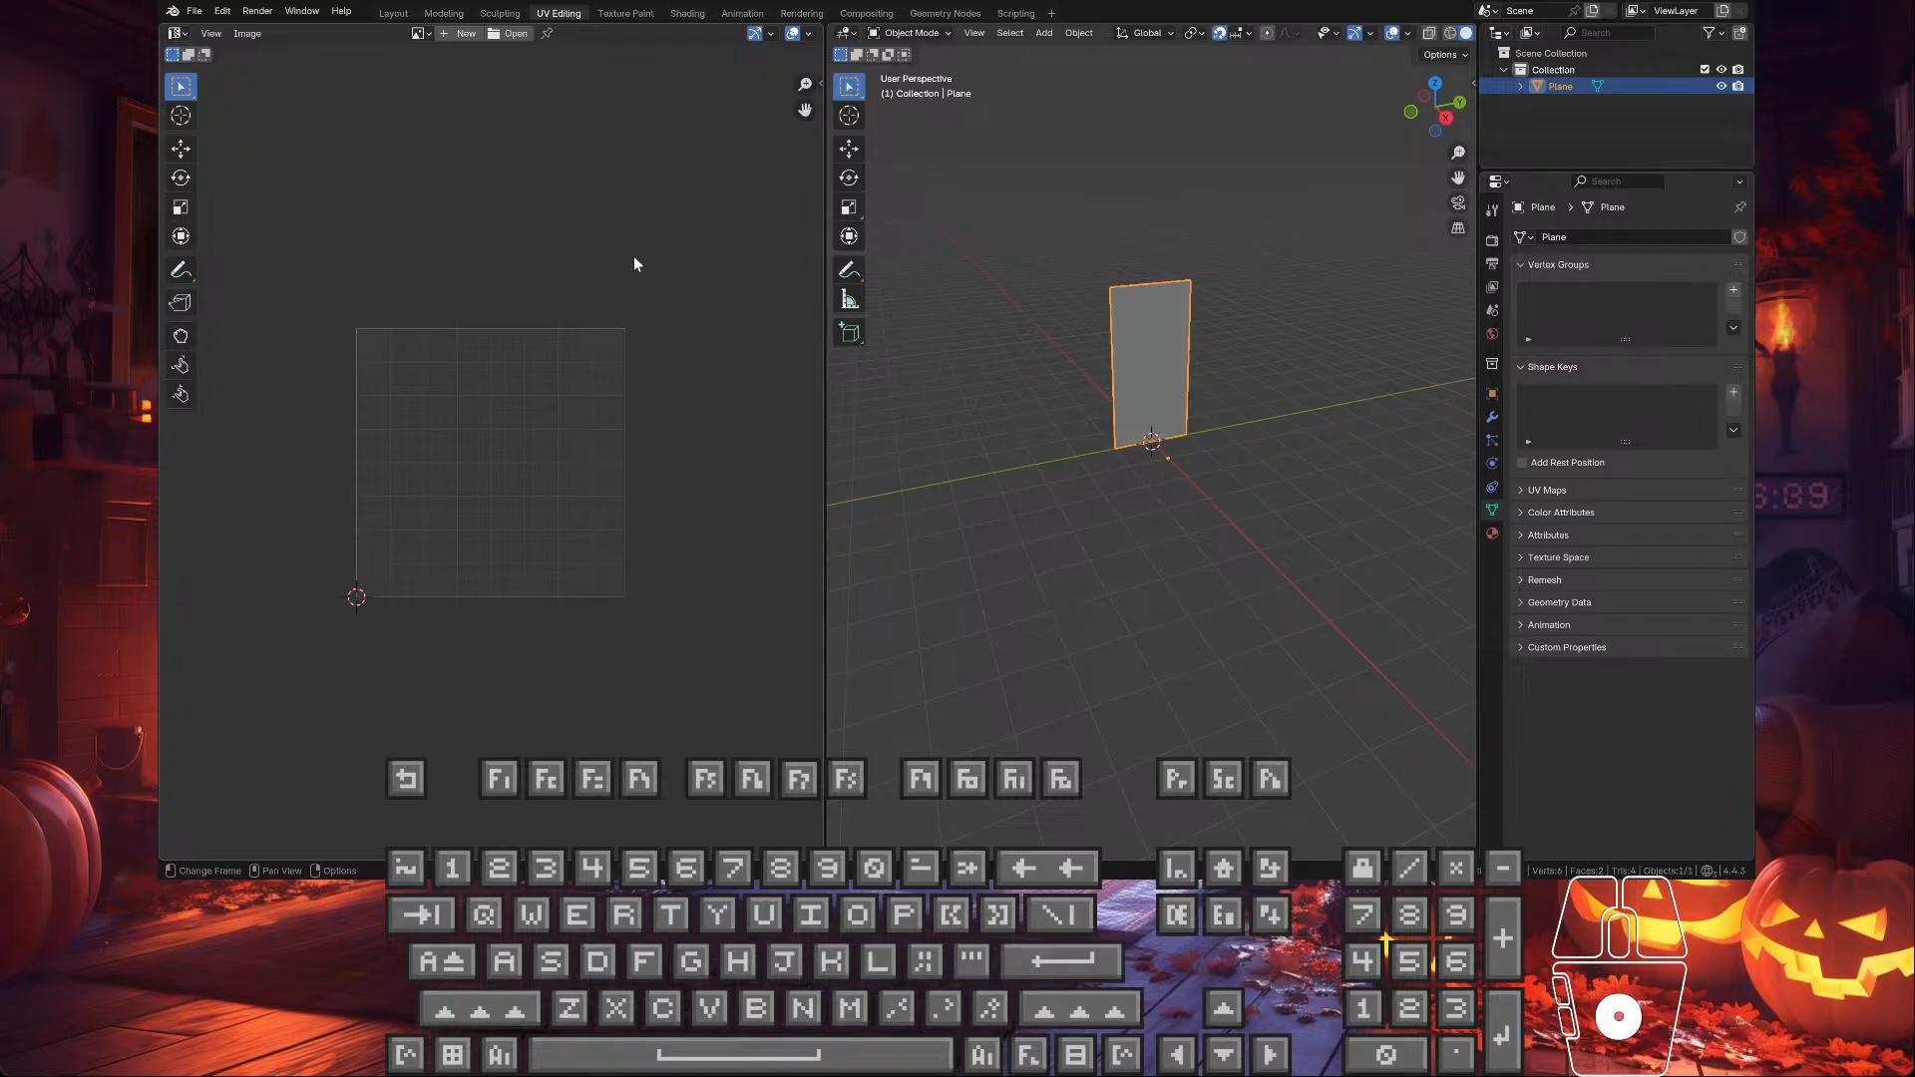
left_click(639, 198)
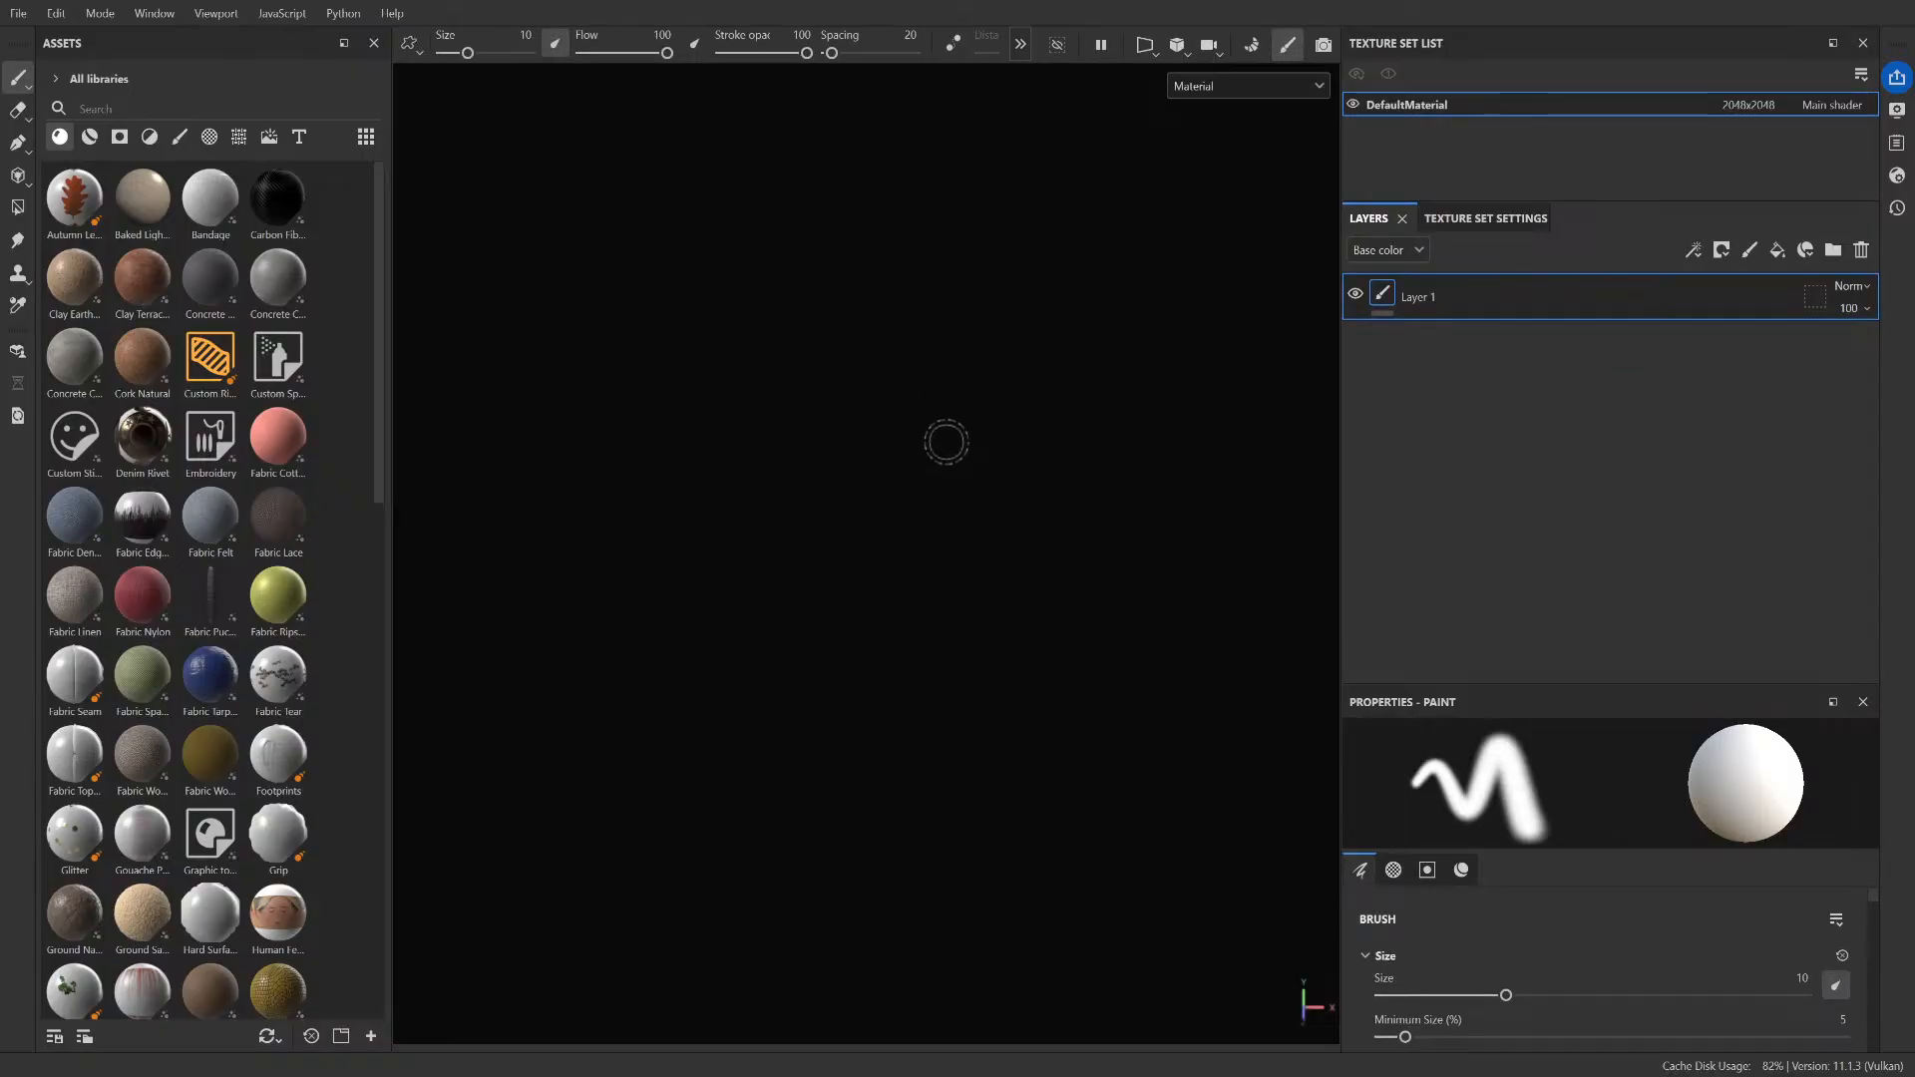
- In Substance 3D Painter, bring the wall mesh into view and search the smart materials for "wall"
left_click_drag(1013, 513, 897, 799, "alt")
mouse_move(898, 799)
right_mouse_down("alt")
mouse_move(833, 500)
mouse_move(962, 522)
mouse_move(975, 551)
mouse_move(714, 458)
right_mouse_up("alt")
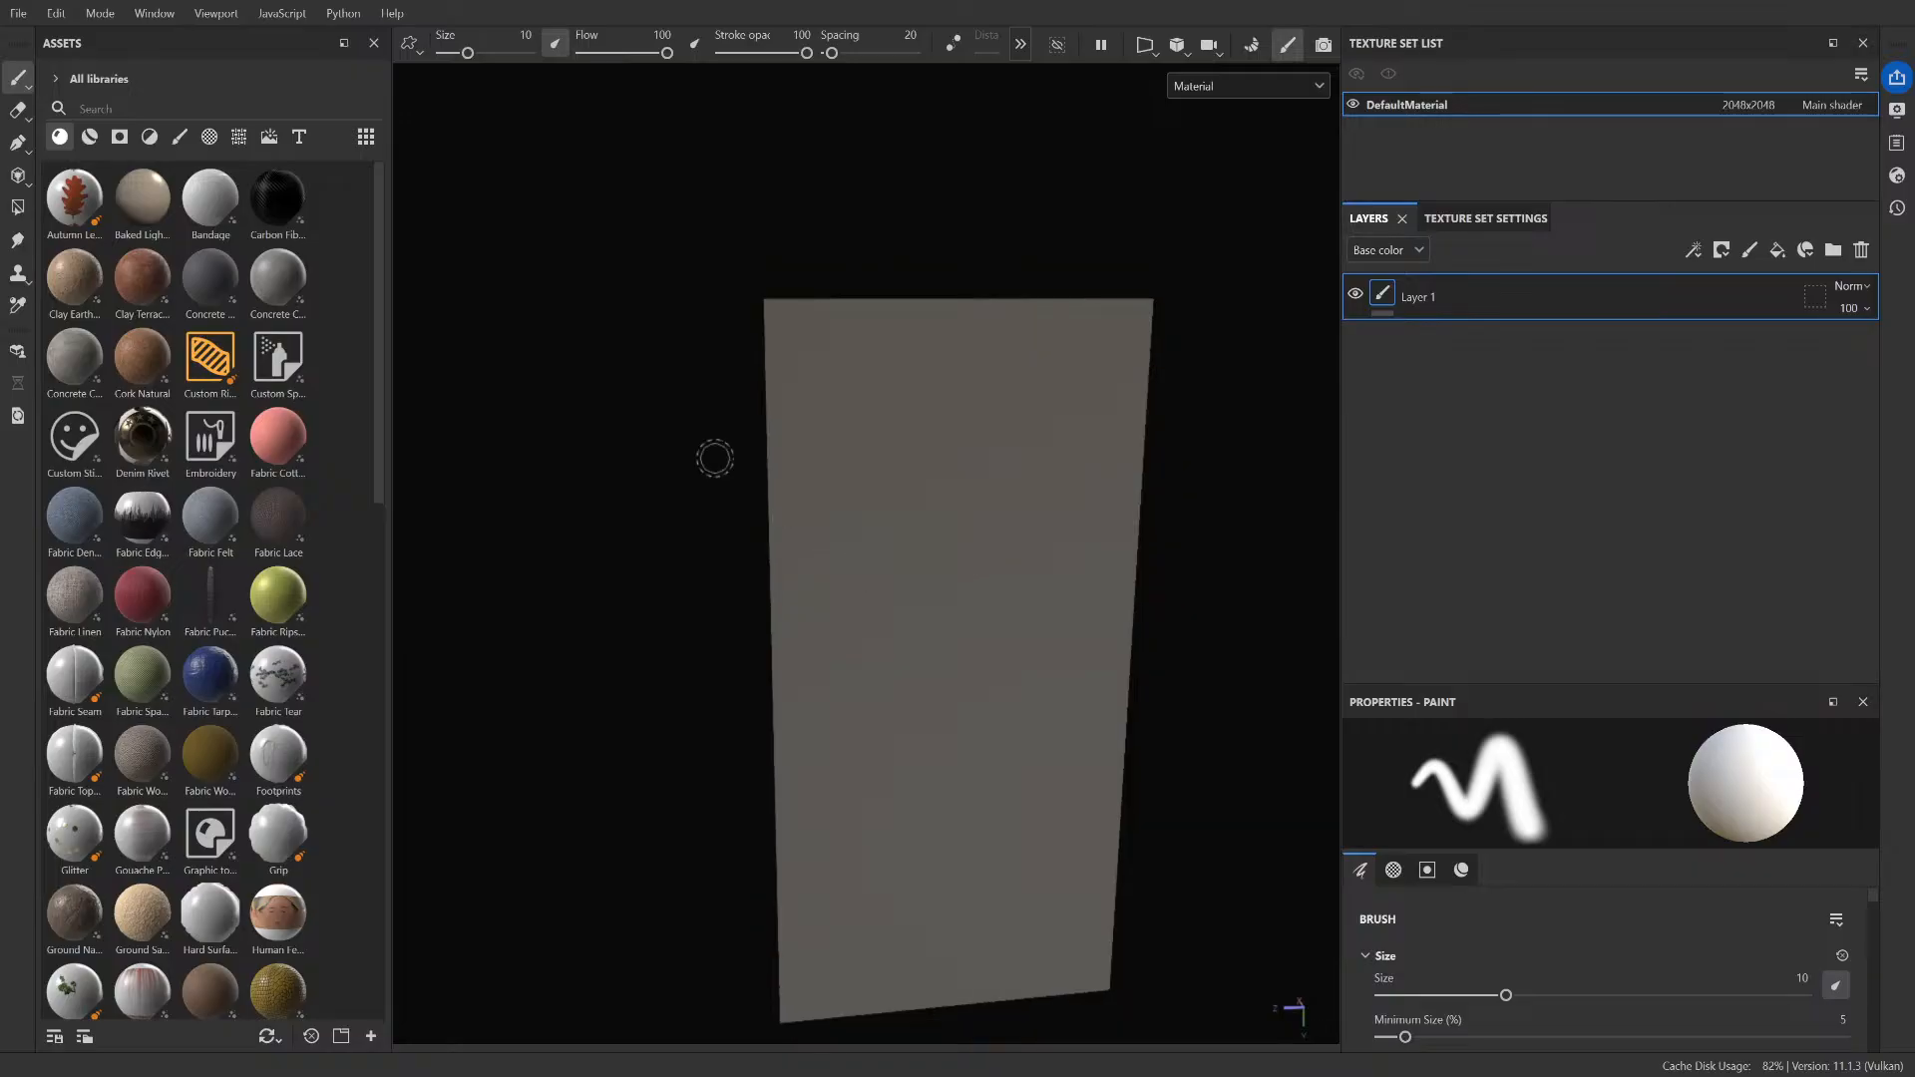
left_click(126, 106)
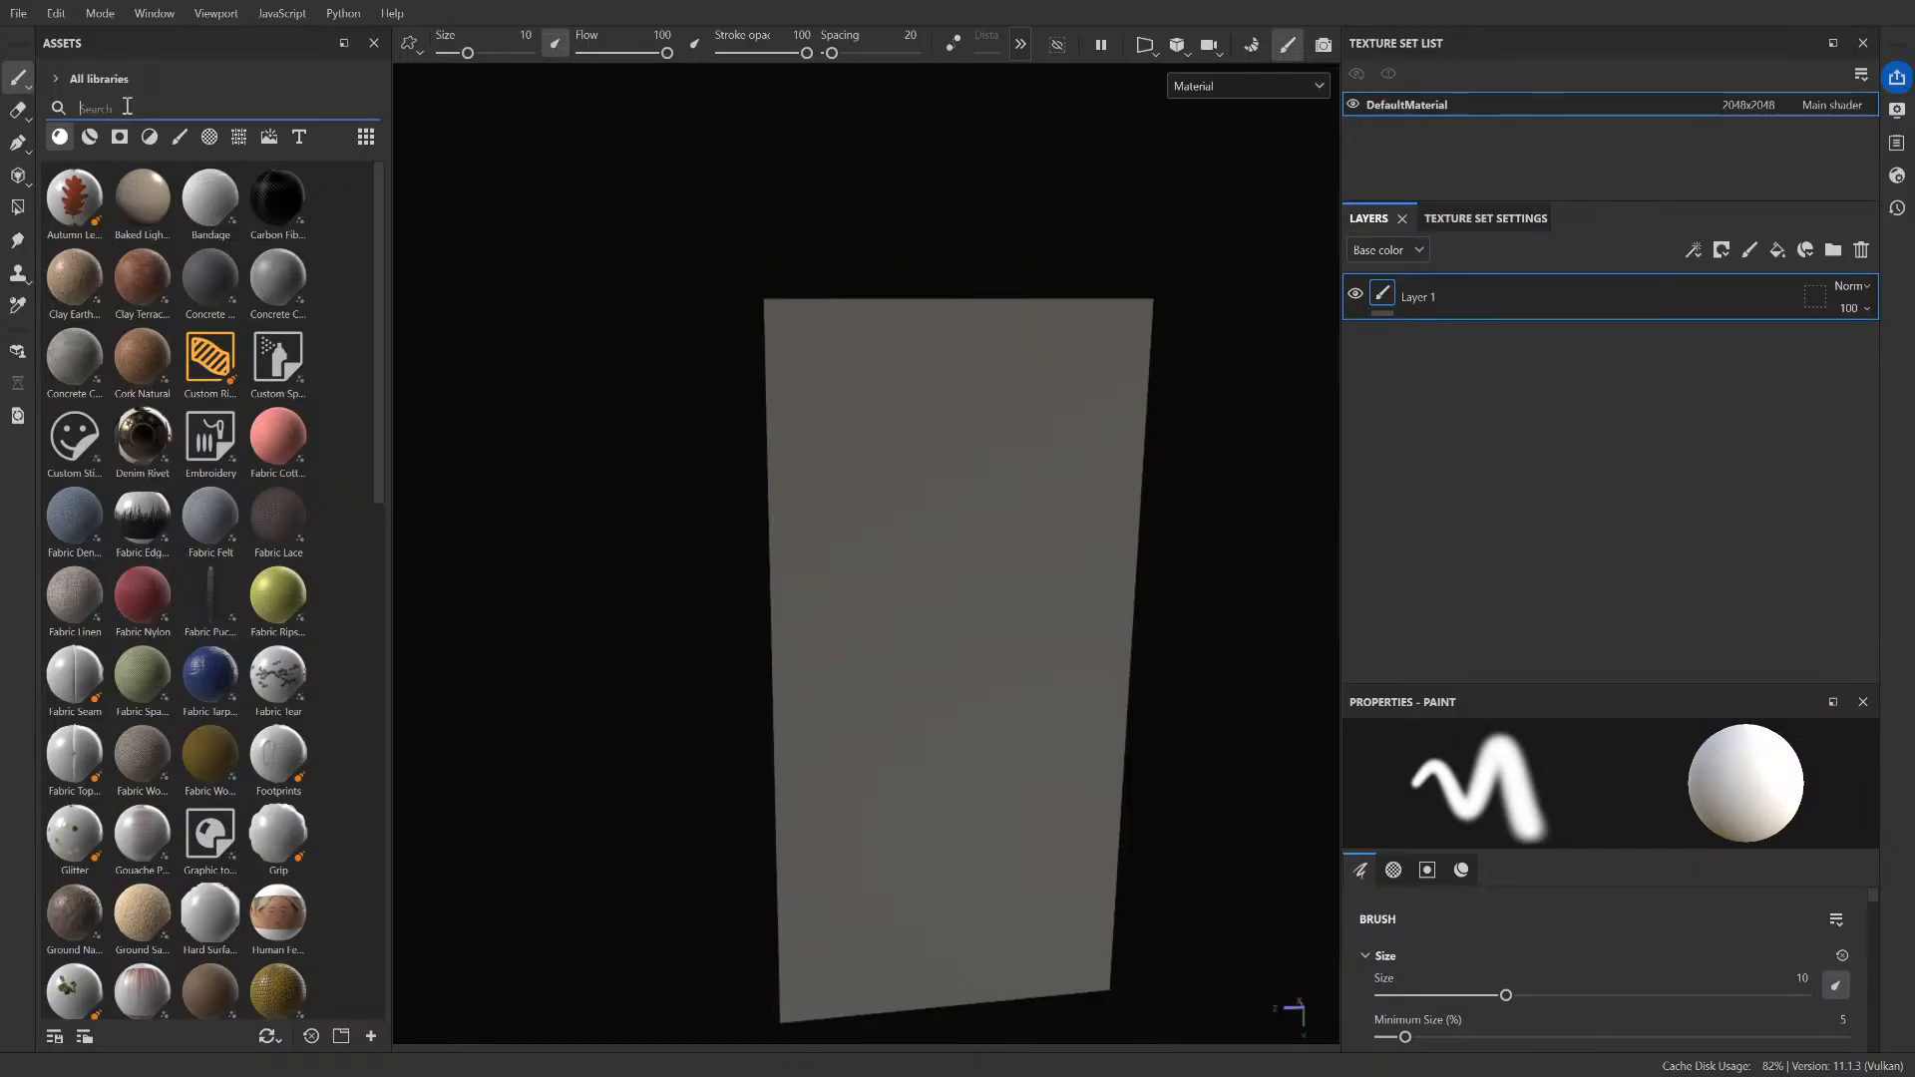
type("wallp")
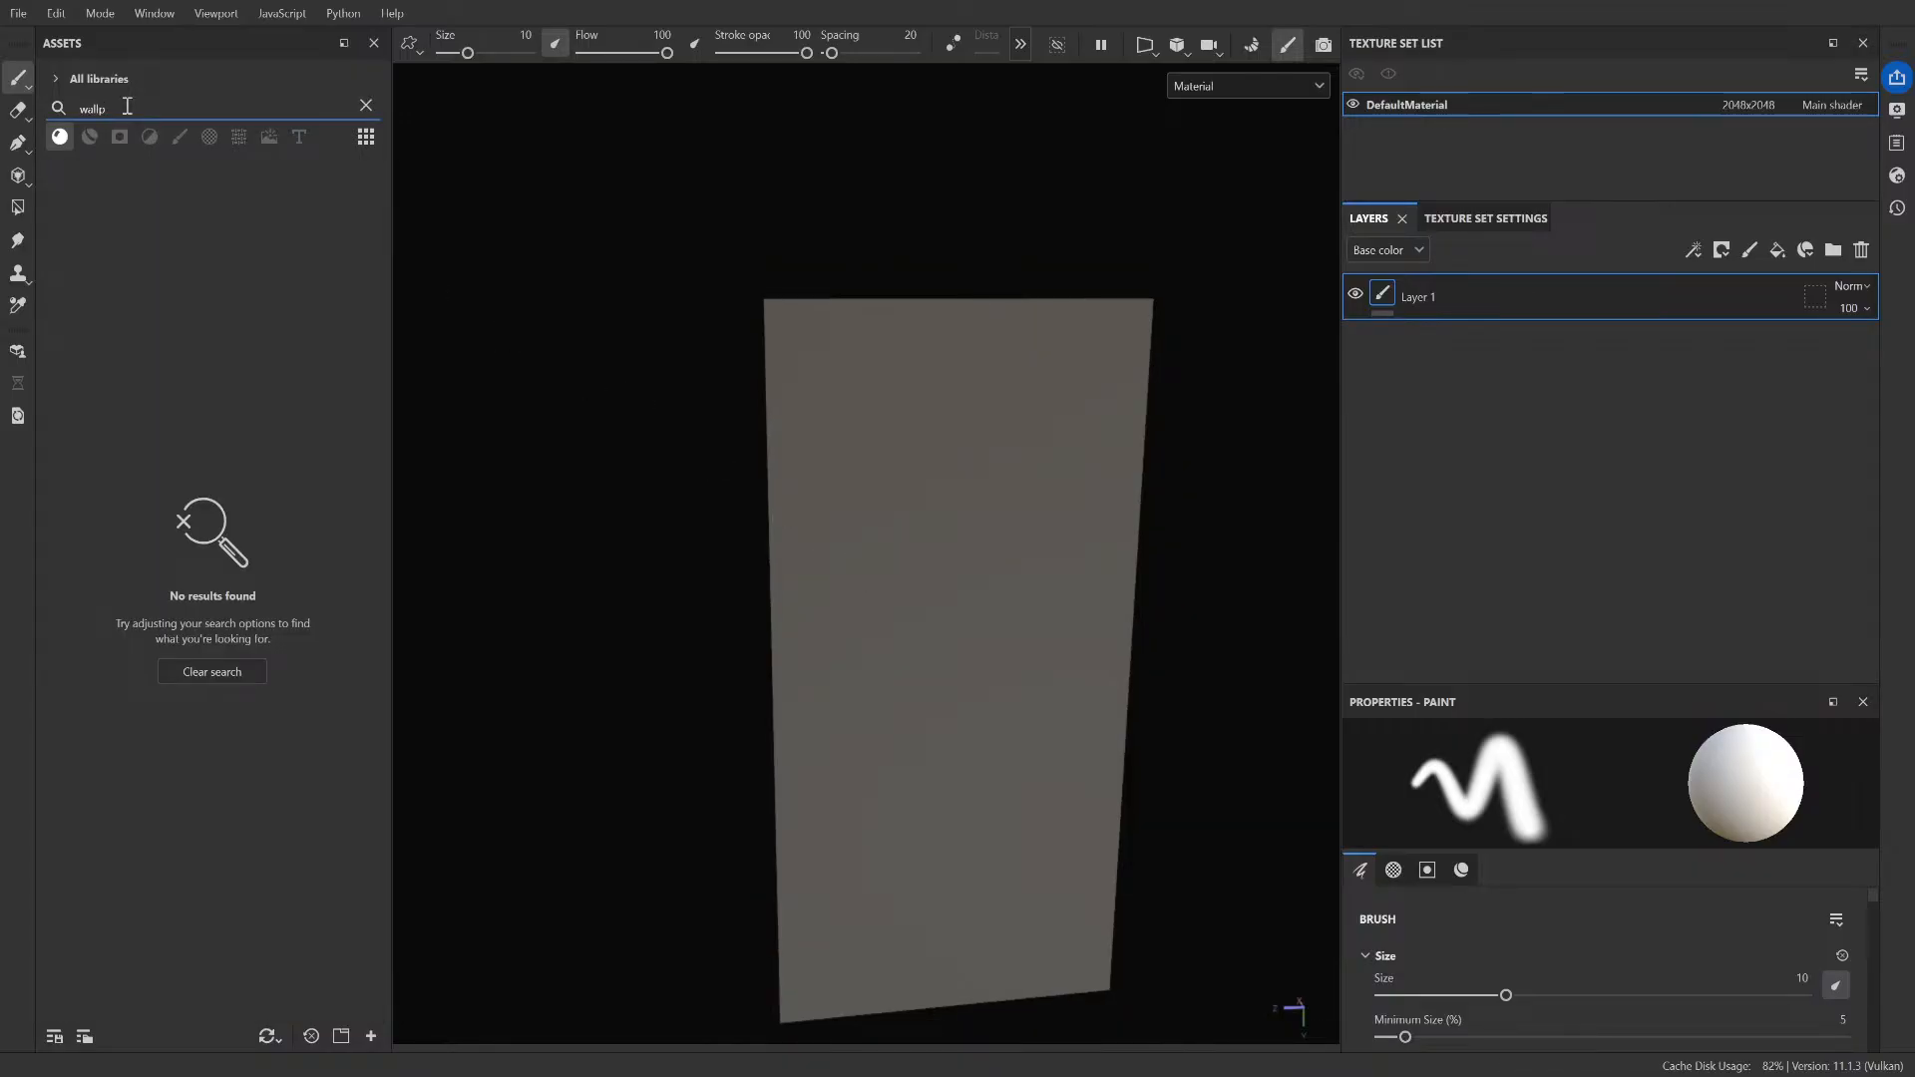
key("BackSpace")
left_click(90, 137)
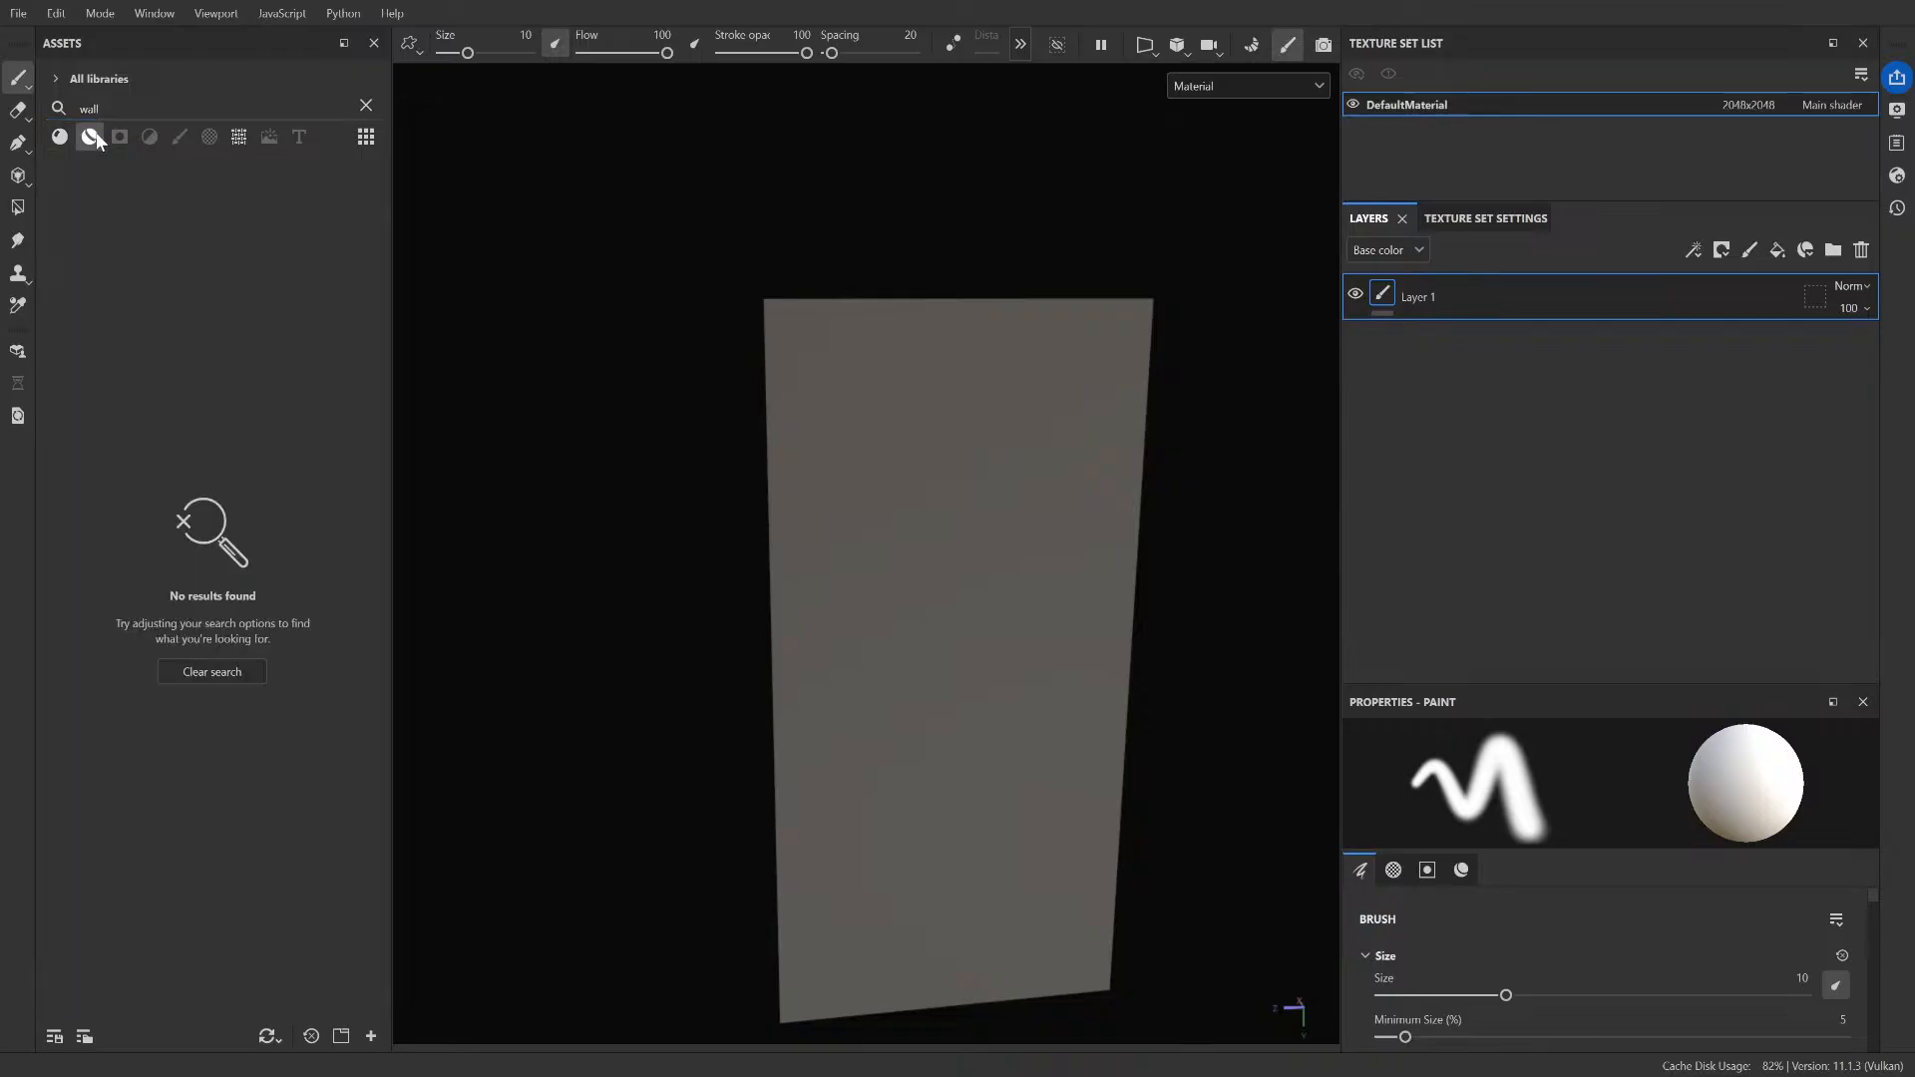
- Apply the Paint Cracked base material to the wall and inspect its cracks up close
left_click(58, 139)
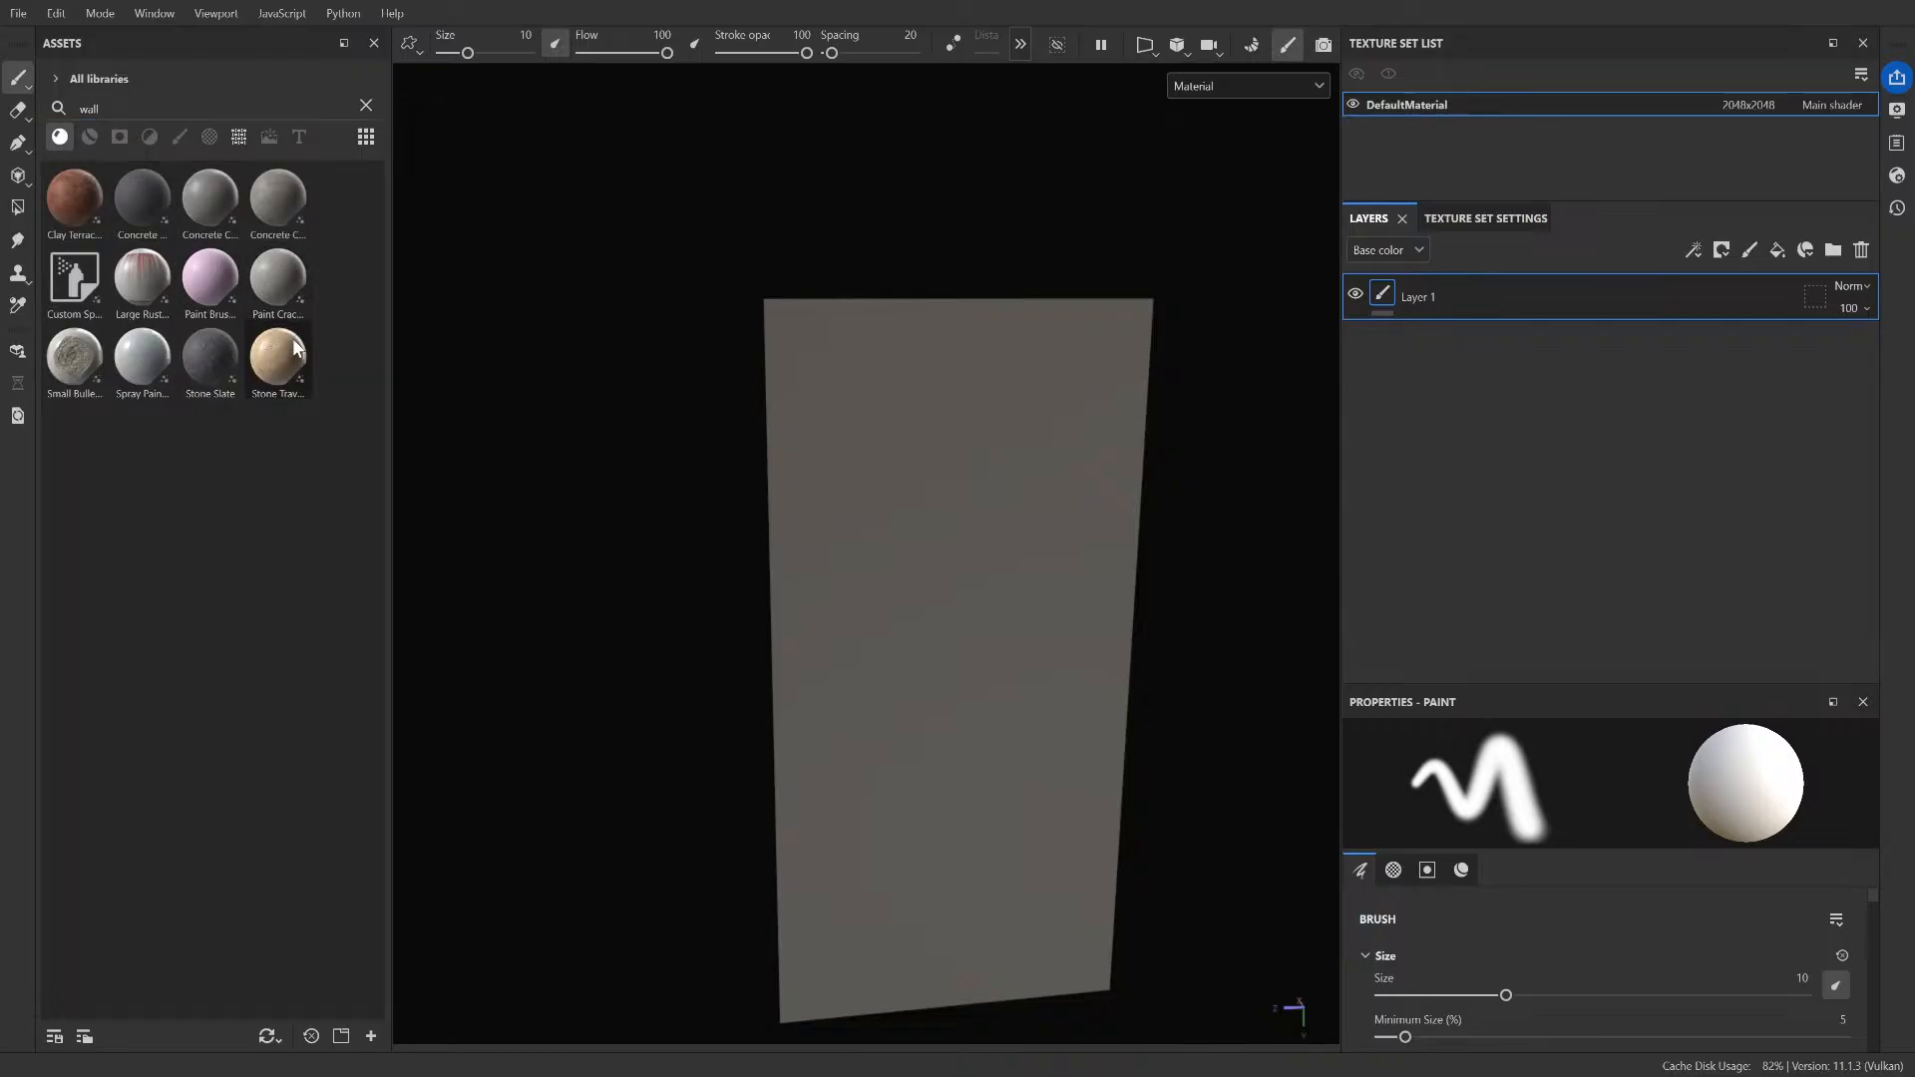
scroll(774, 504, "up", 4)
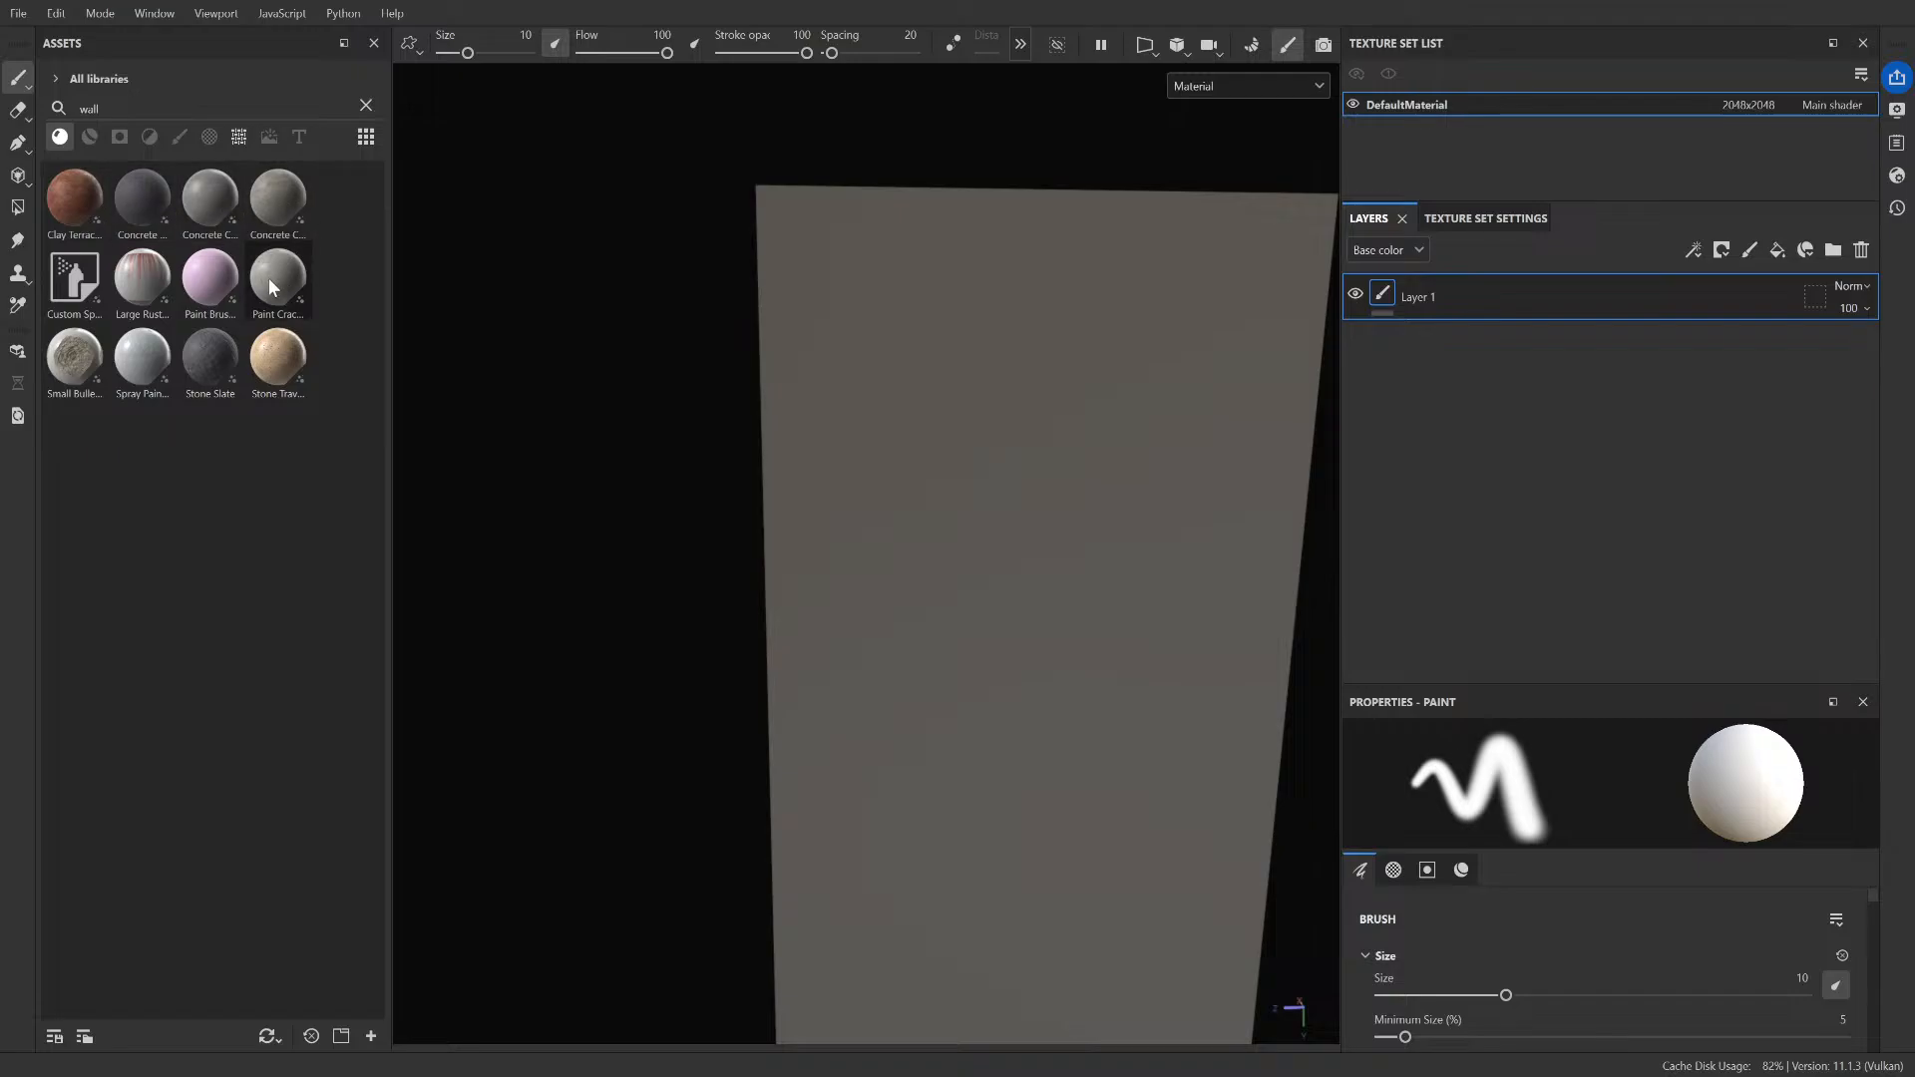
left_click_drag(271, 287, 908, 382)
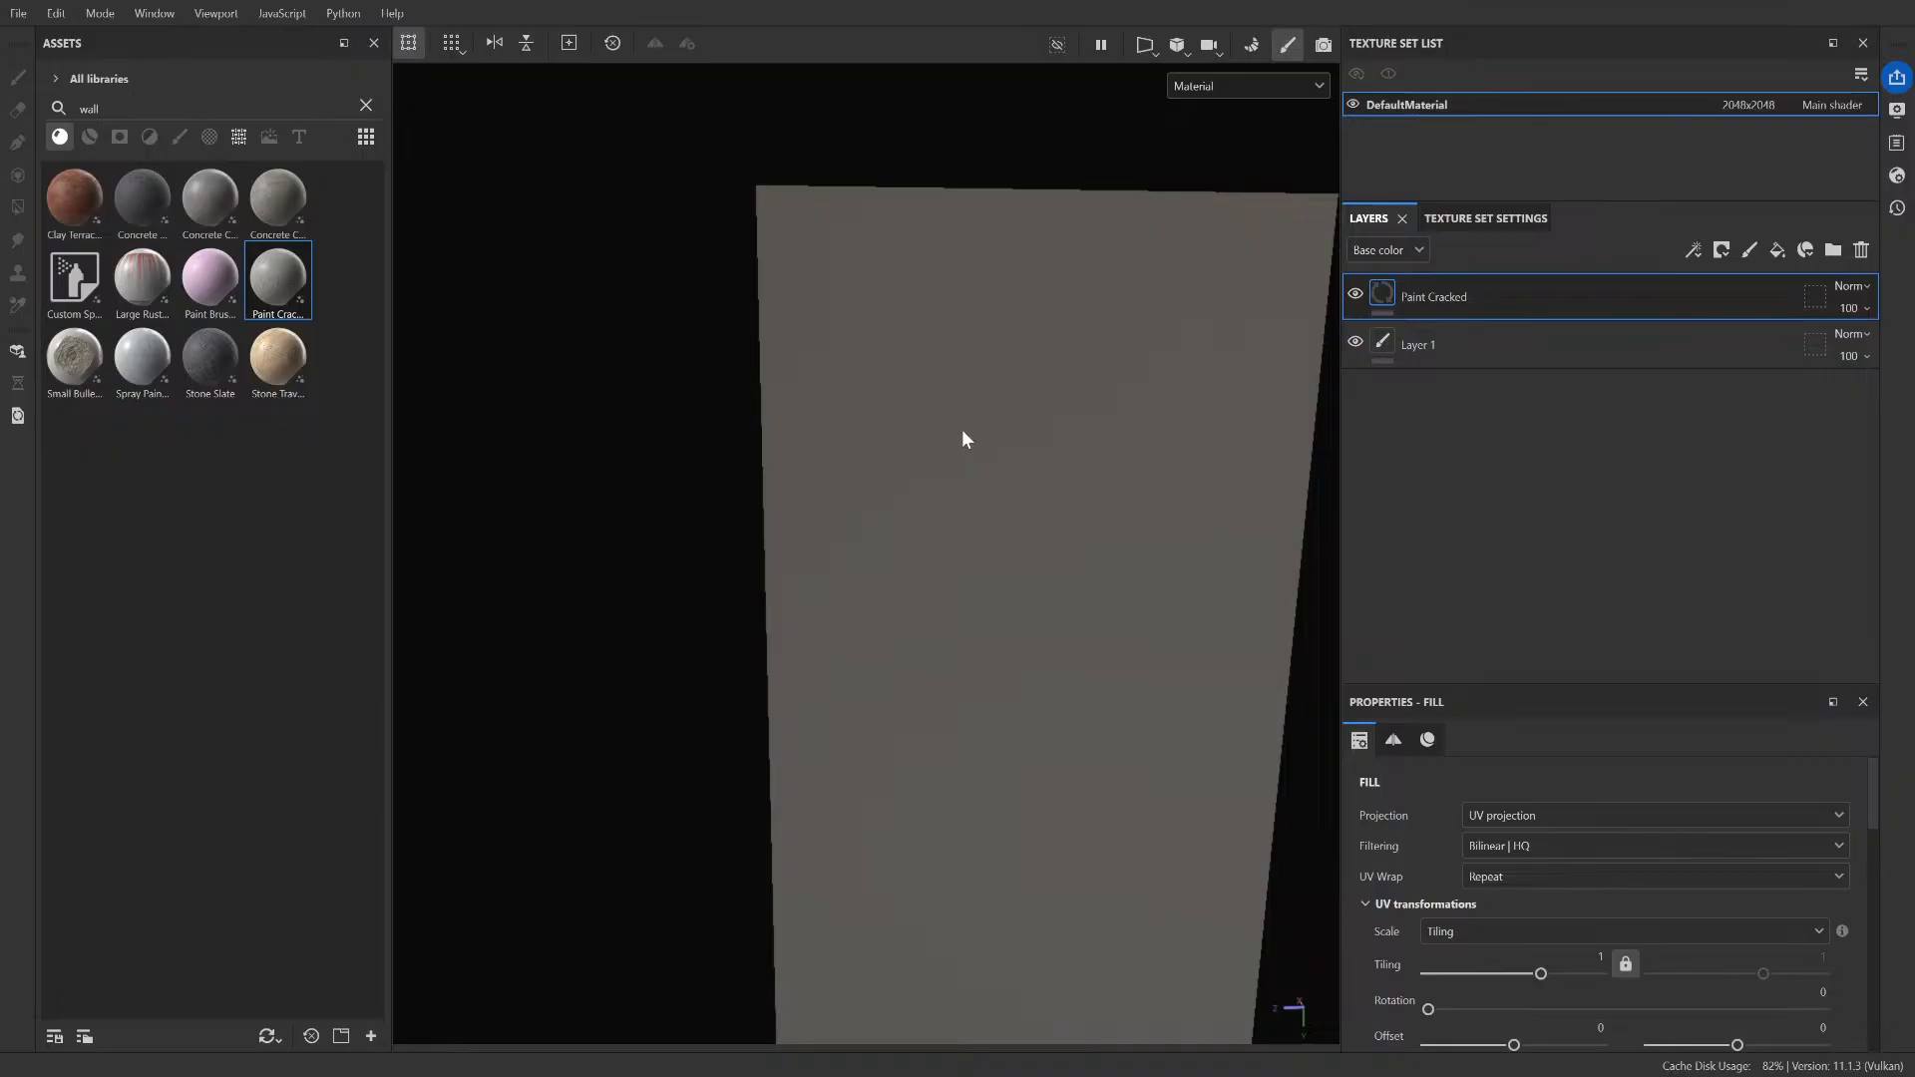
key("f")
scroll(975, 493, "up", 5)
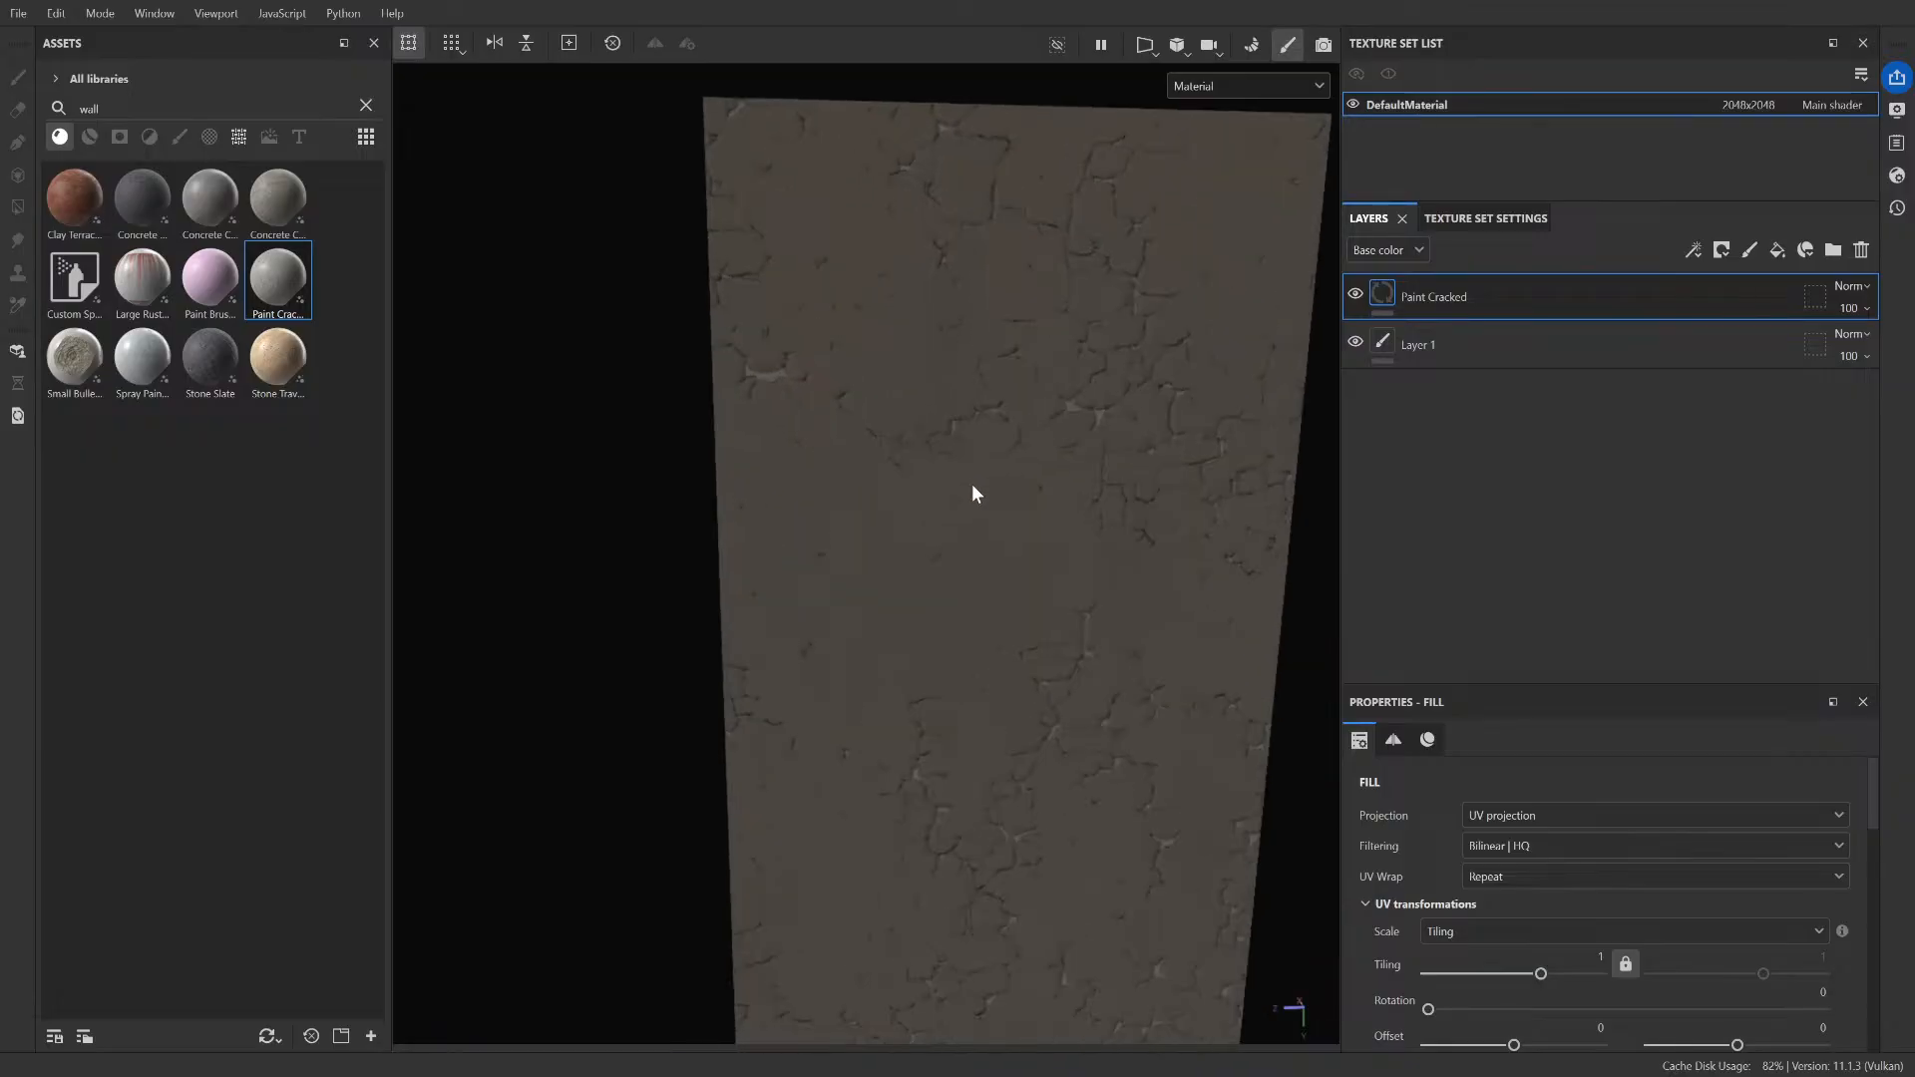
scroll(975, 494, "down", 3)
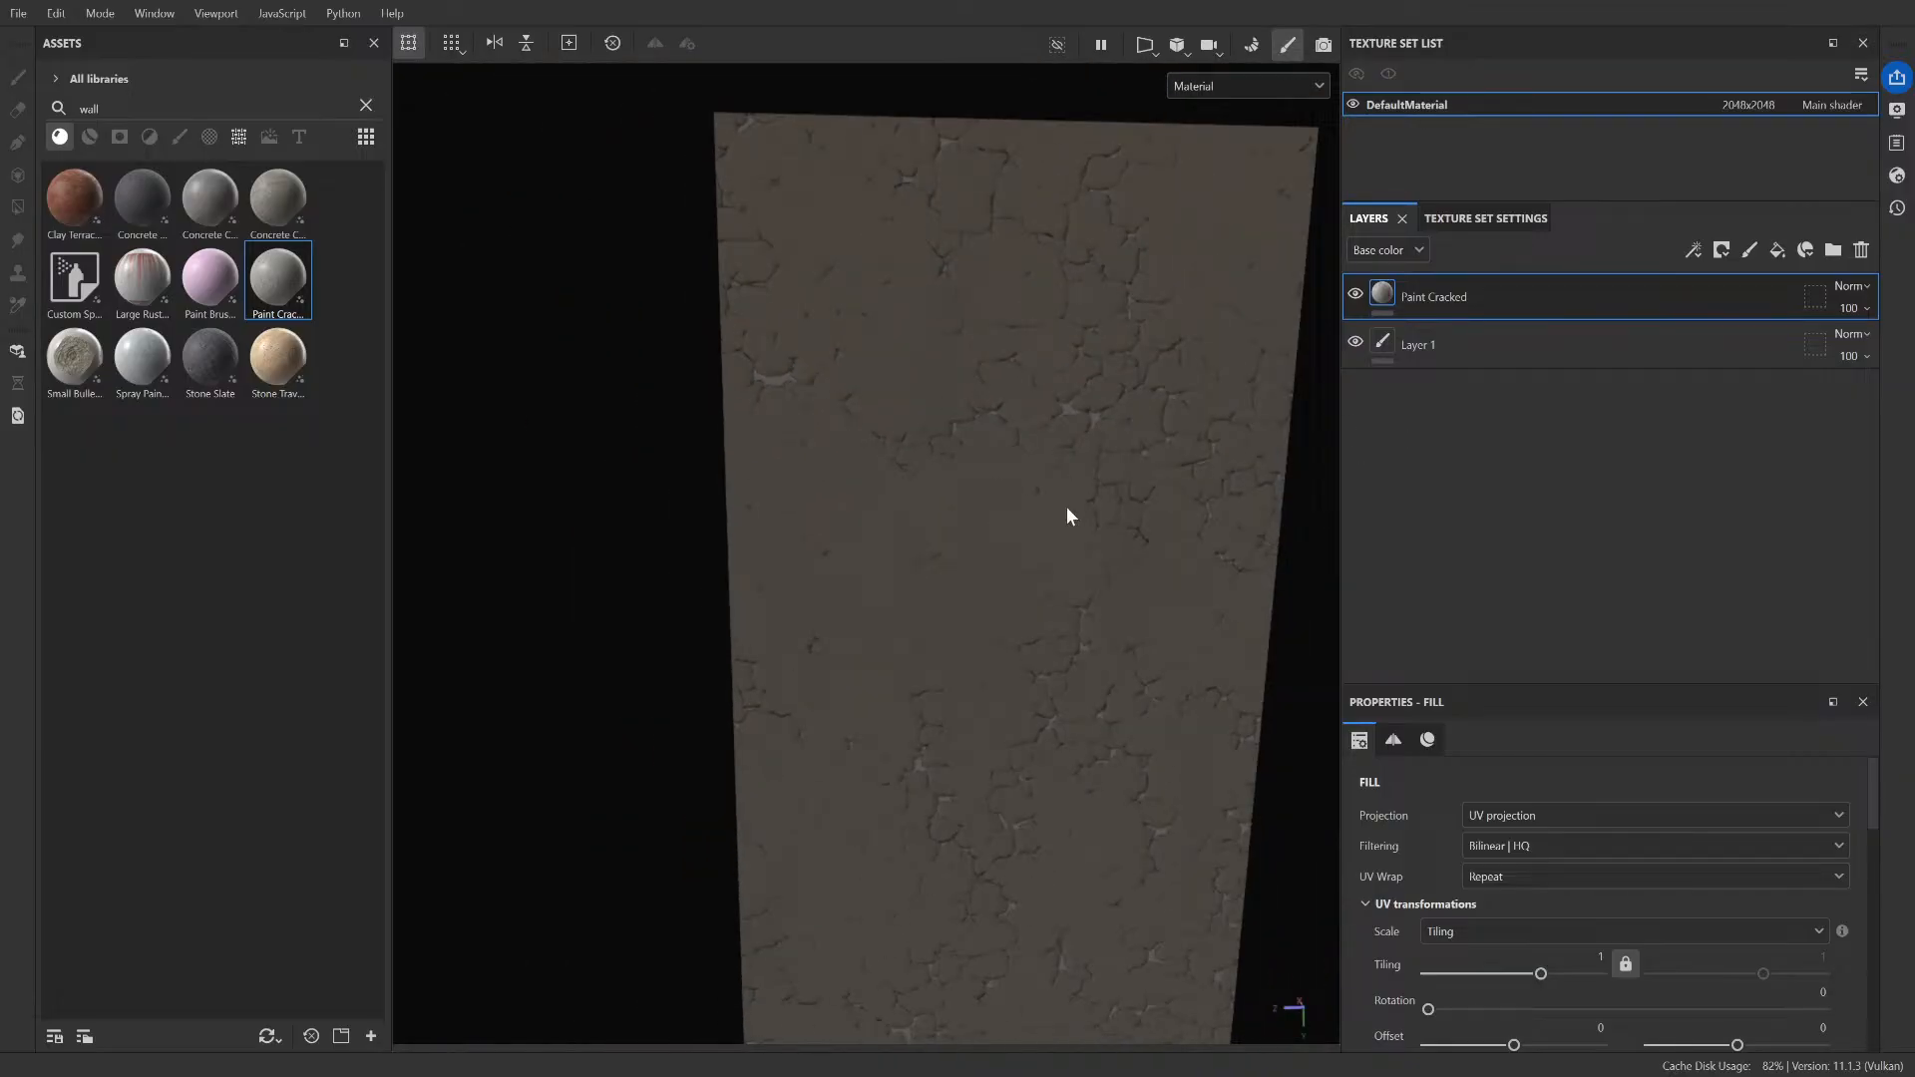
scroll(977, 512, "up", 3)
left_click_drag(976, 512, 1039, 501, "alt")
scroll(1040, 501, "down", 3)
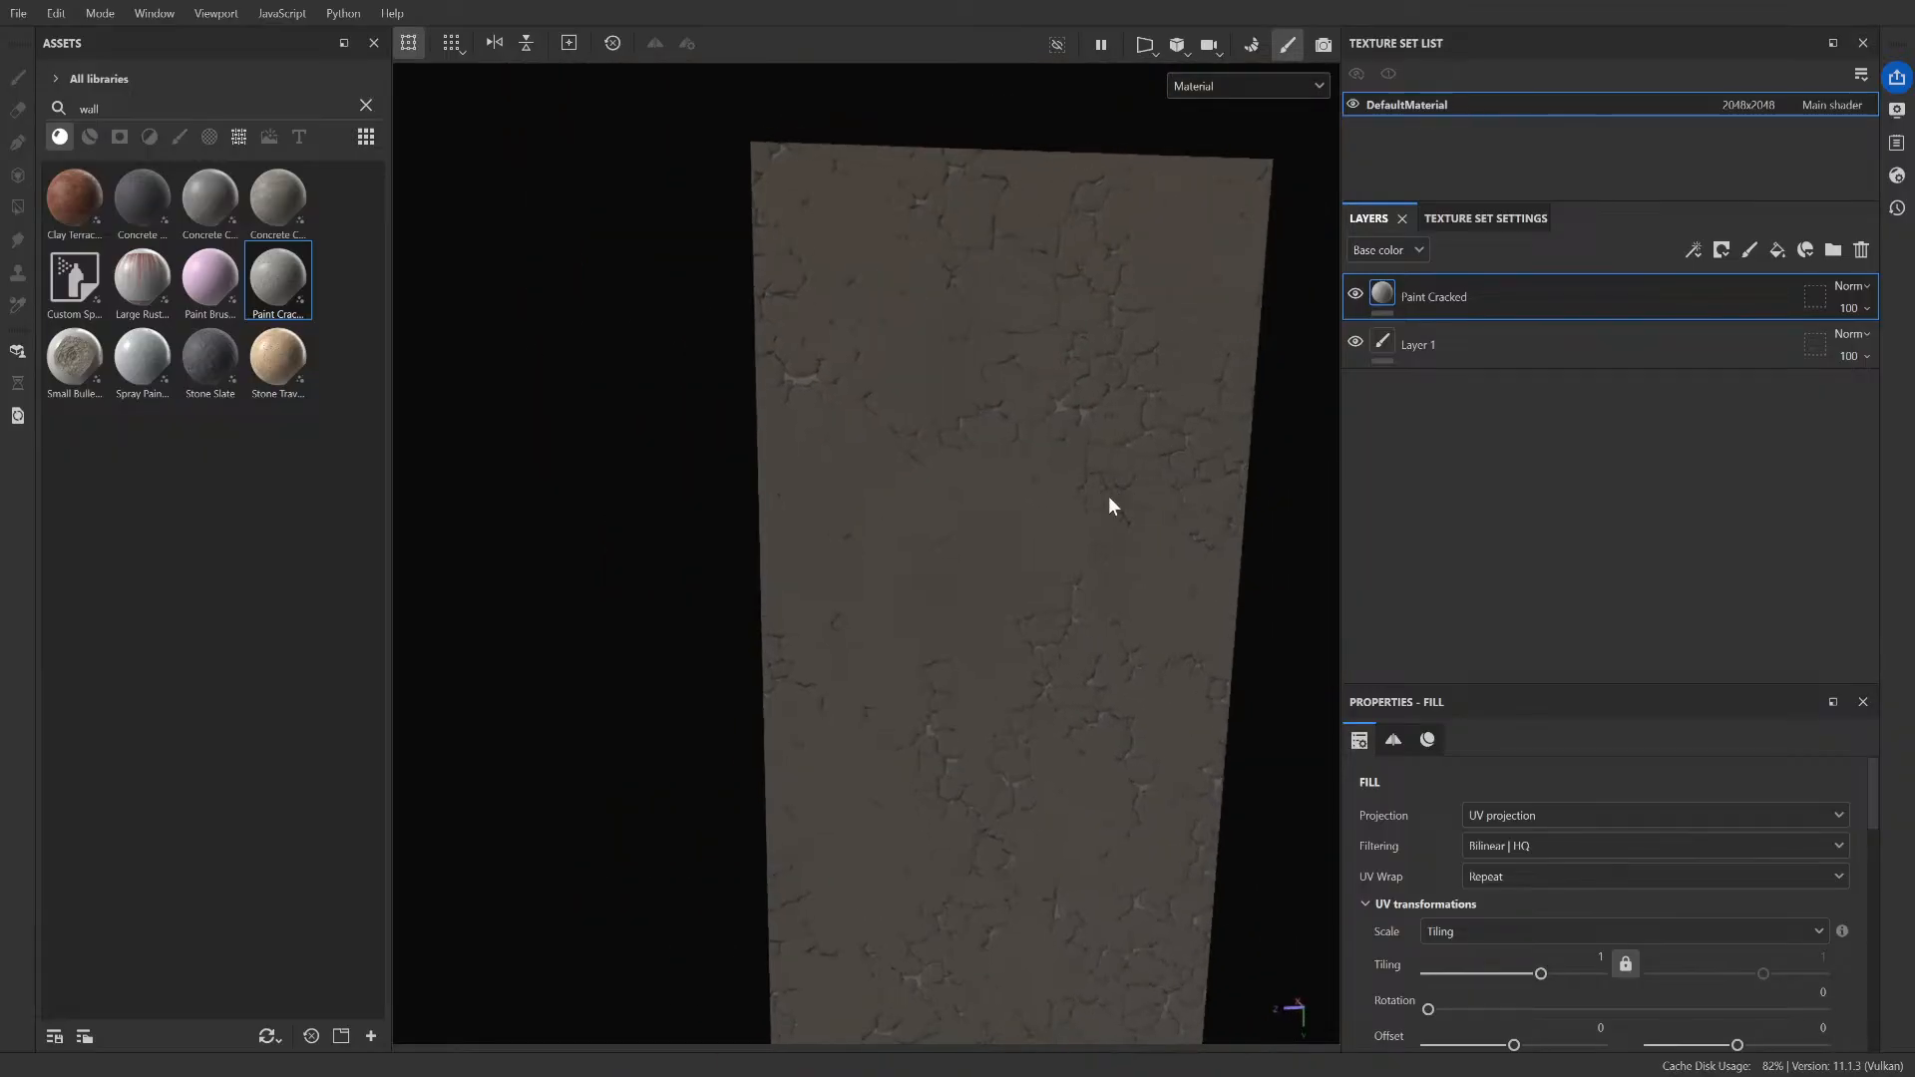
scroll(1102, 498, "up", 3)
scroll(1094, 483, "down", 2)
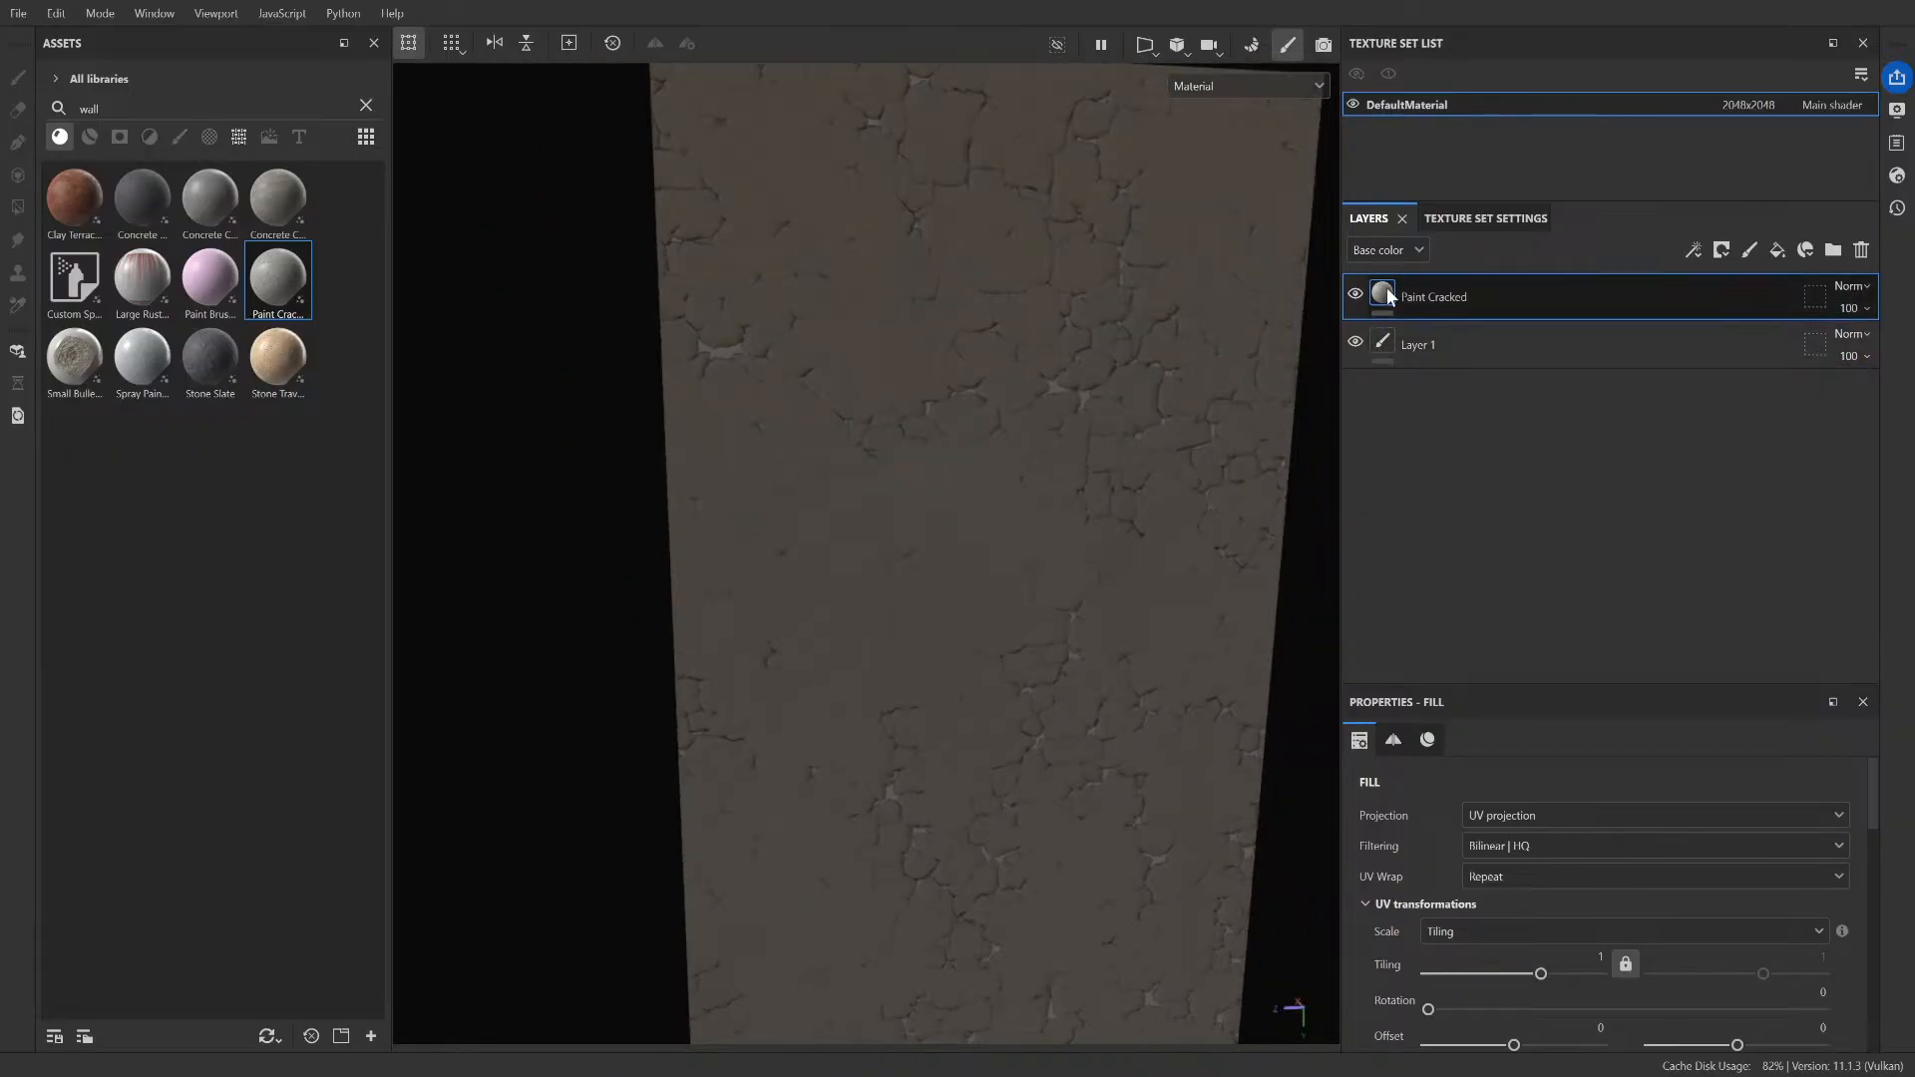
- Try a golden yellow paint color on the Paint Cracked layer, and delete the layer
scroll(1456, 908, "down", 10)
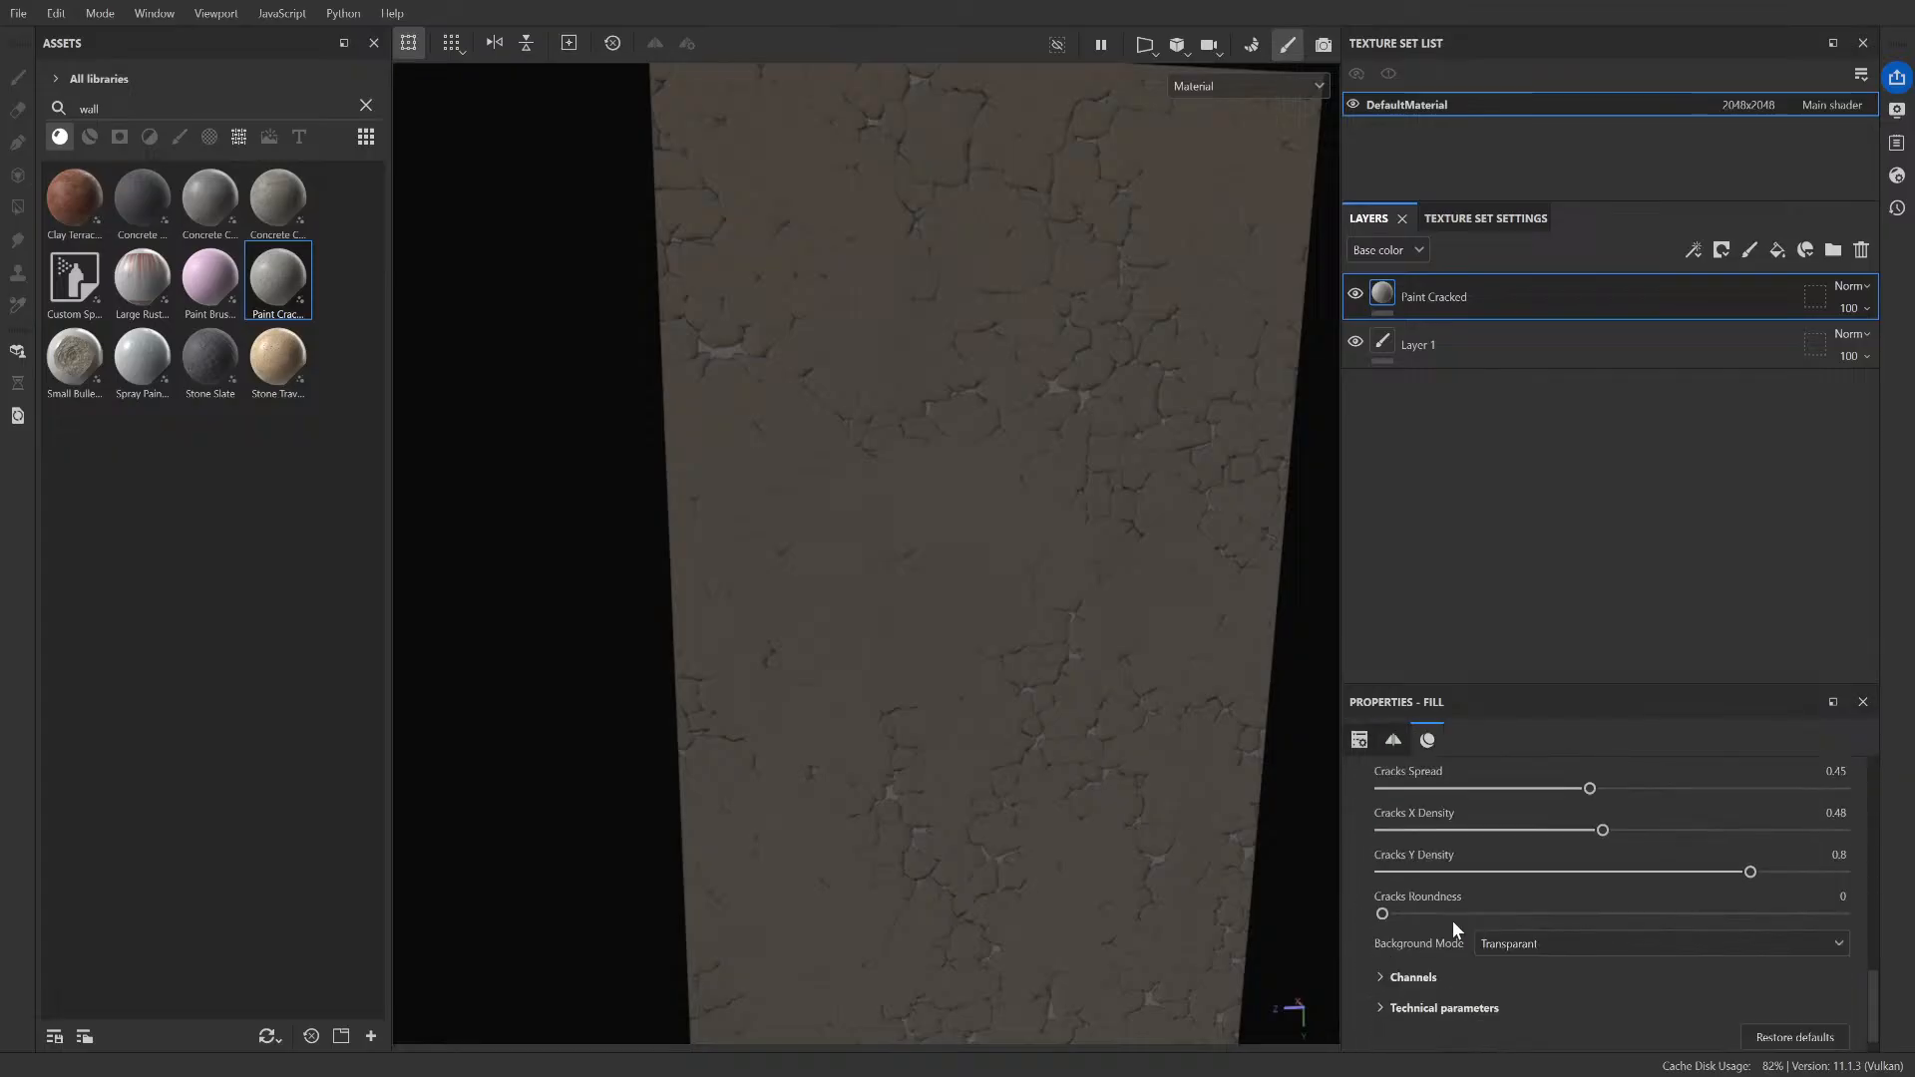
mouse_move(1713, 799)
left_mouse_down()
mouse_move(1766, 757)
mouse_move(1722, 779)
left_mouse_up()
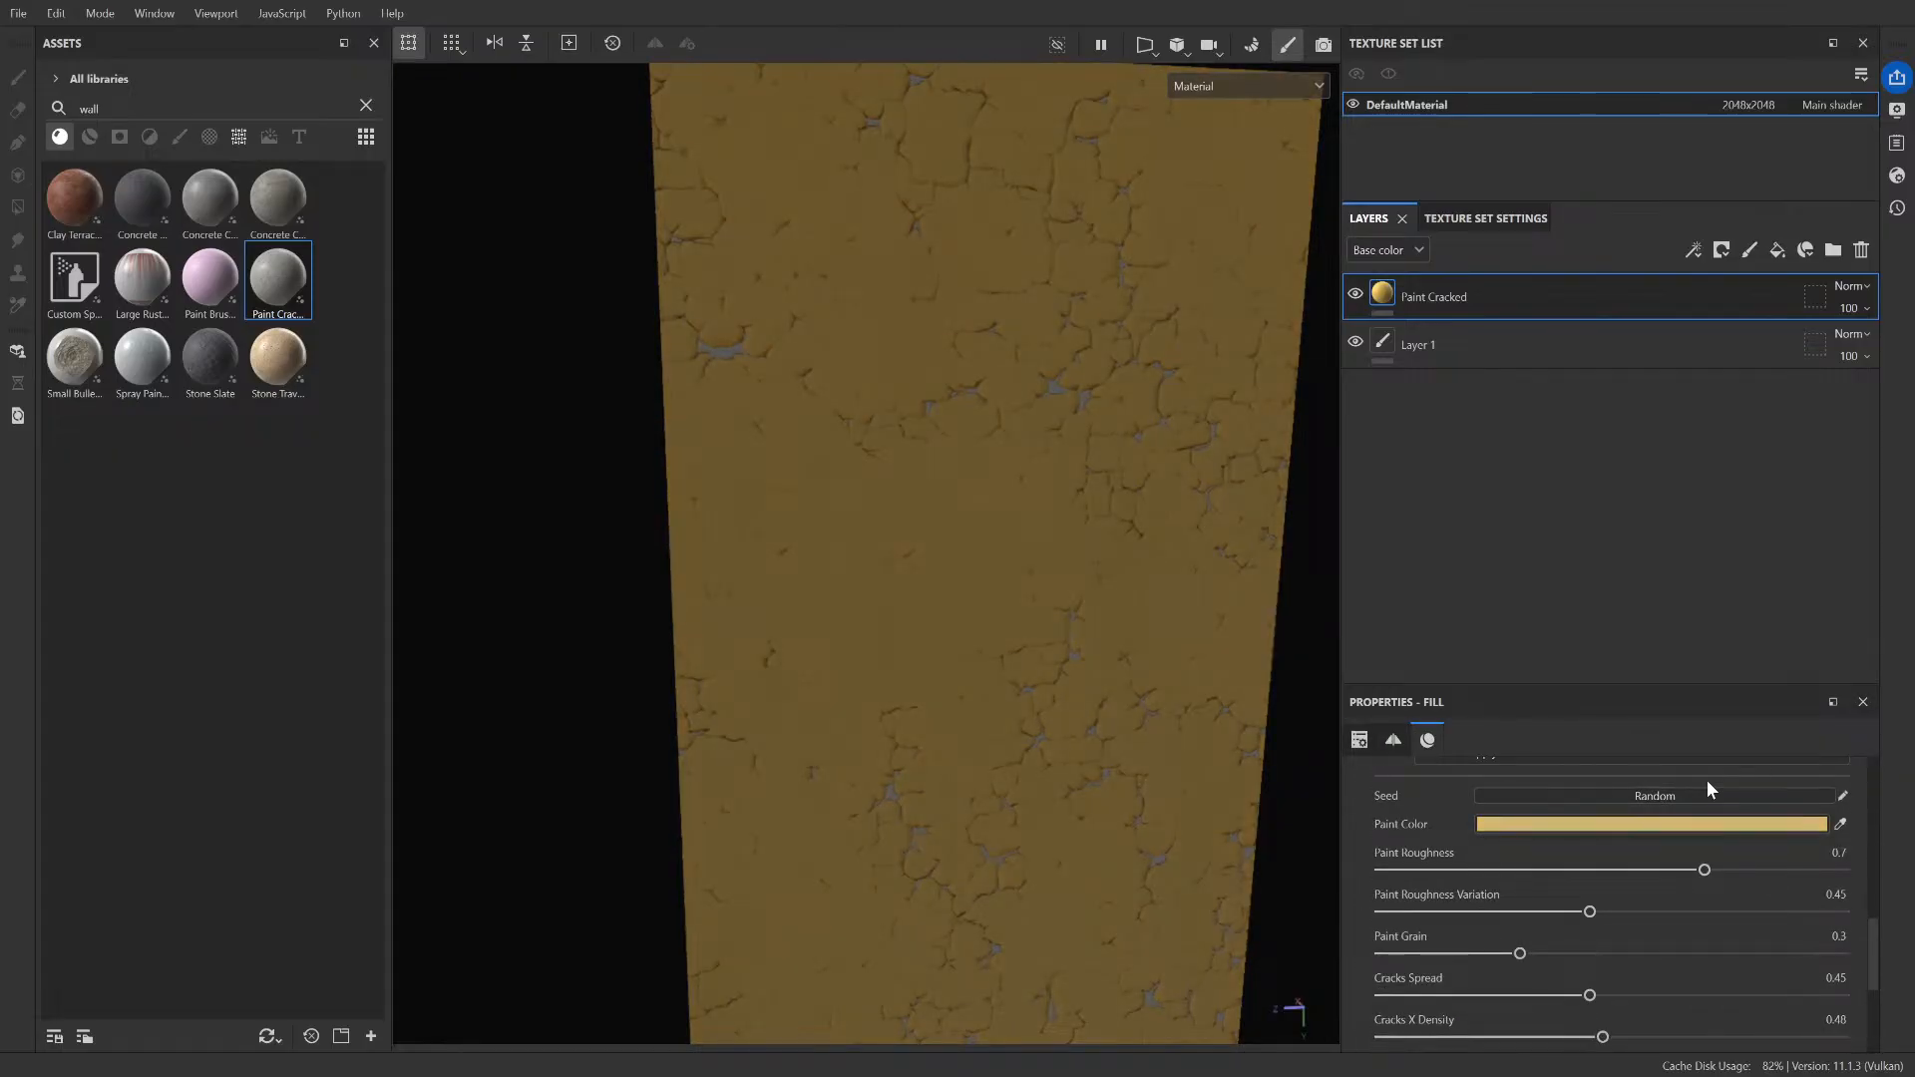
scroll(1059, 625, "down", 5)
mouse_move(1059, 625)
left_mouse_down("alt")
mouse_move(953, 564)
mouse_move(1040, 574)
mouse_move(968, 658)
left_mouse_up("alt")
scroll(1053, 578, "up", 5)
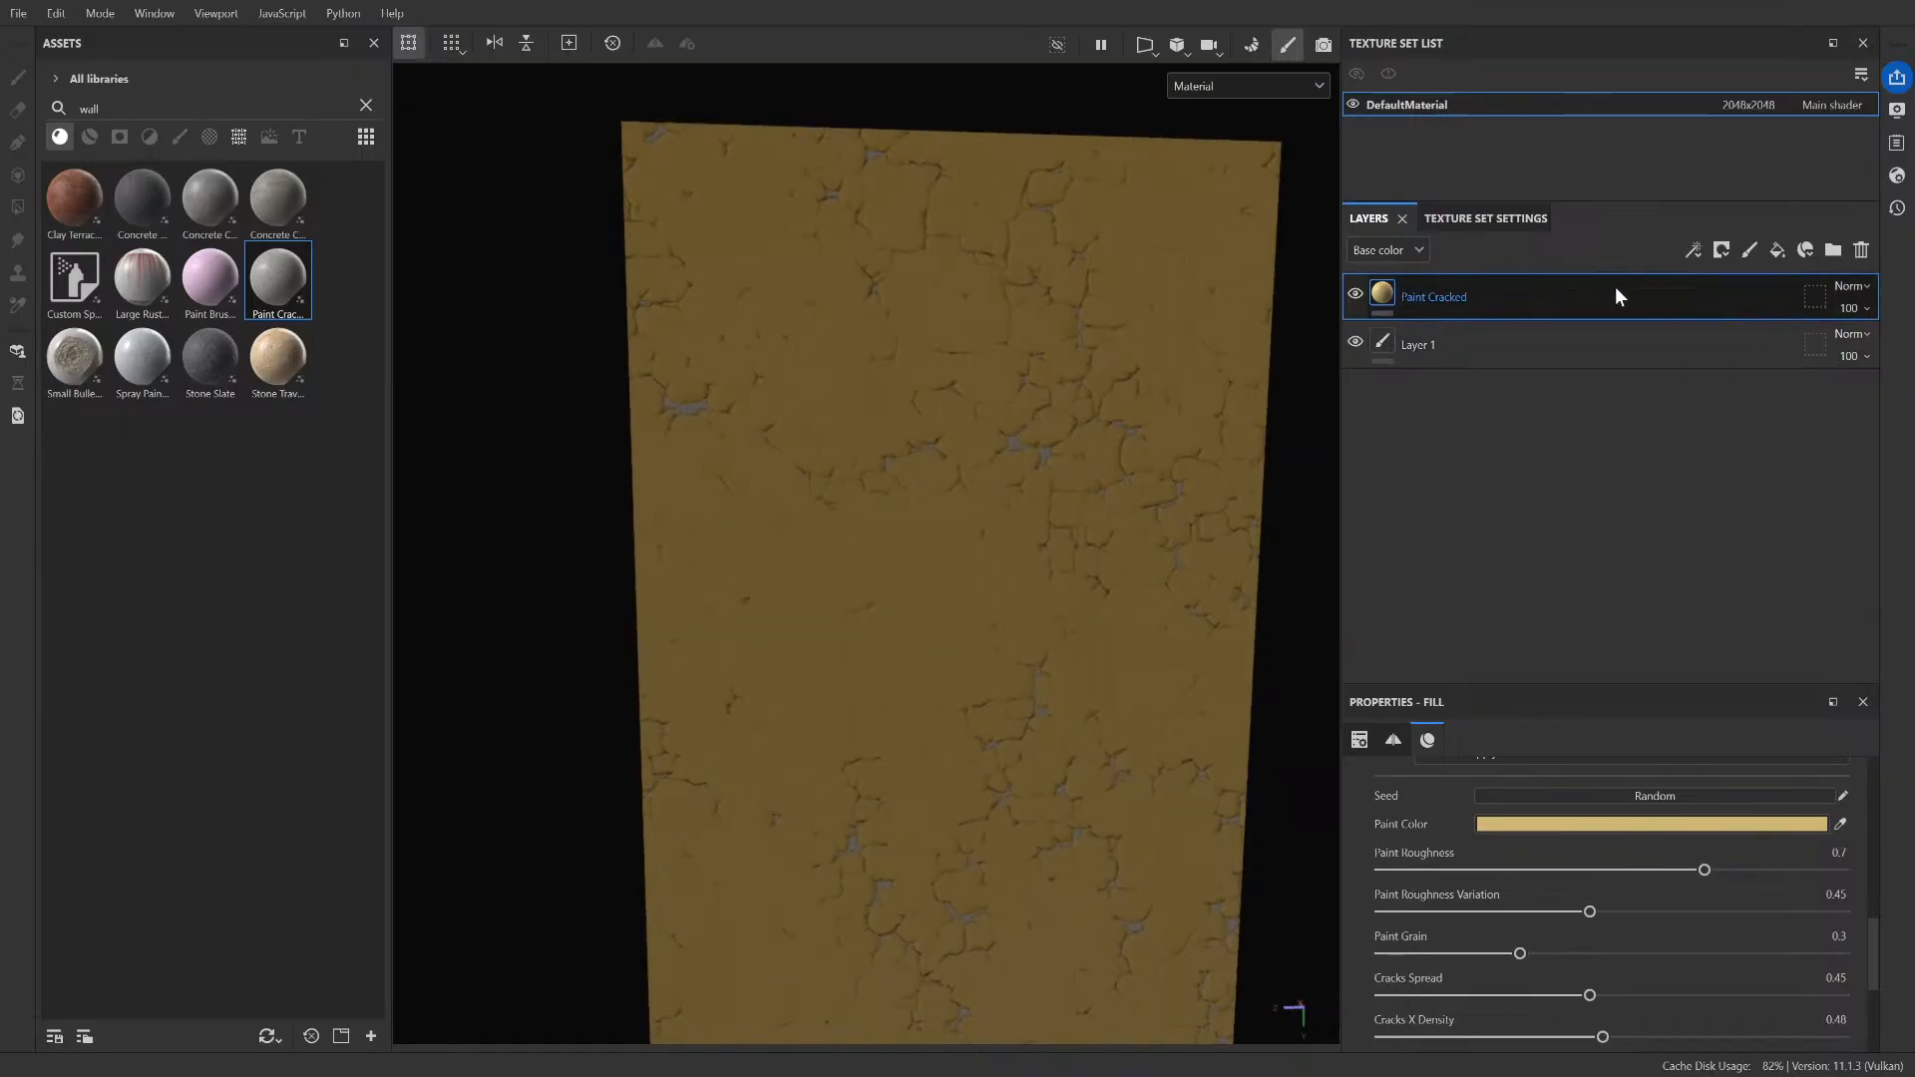
left_click(1861, 249)
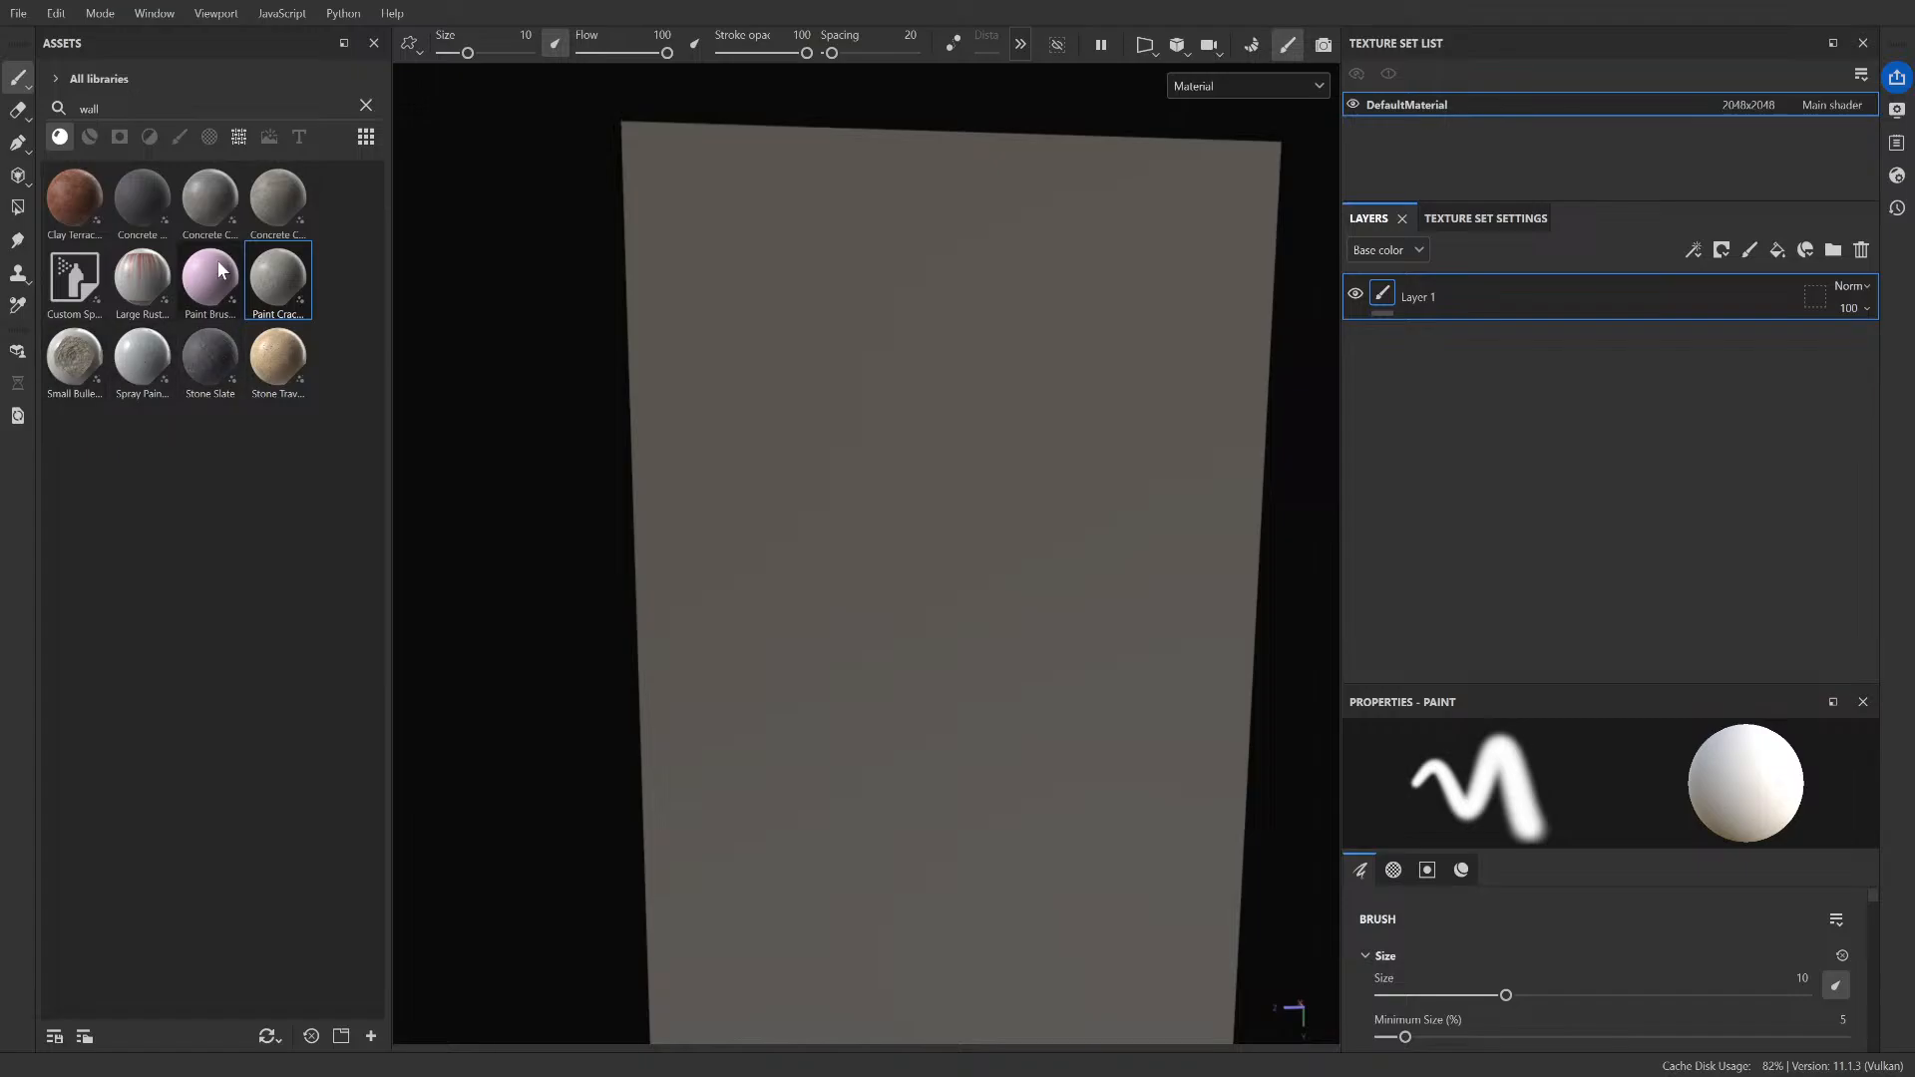
- Apply the Paint Brushed base material to the wall and set its paint color to a pale olive yellow
left_click_drag(220, 269, 894, 303)
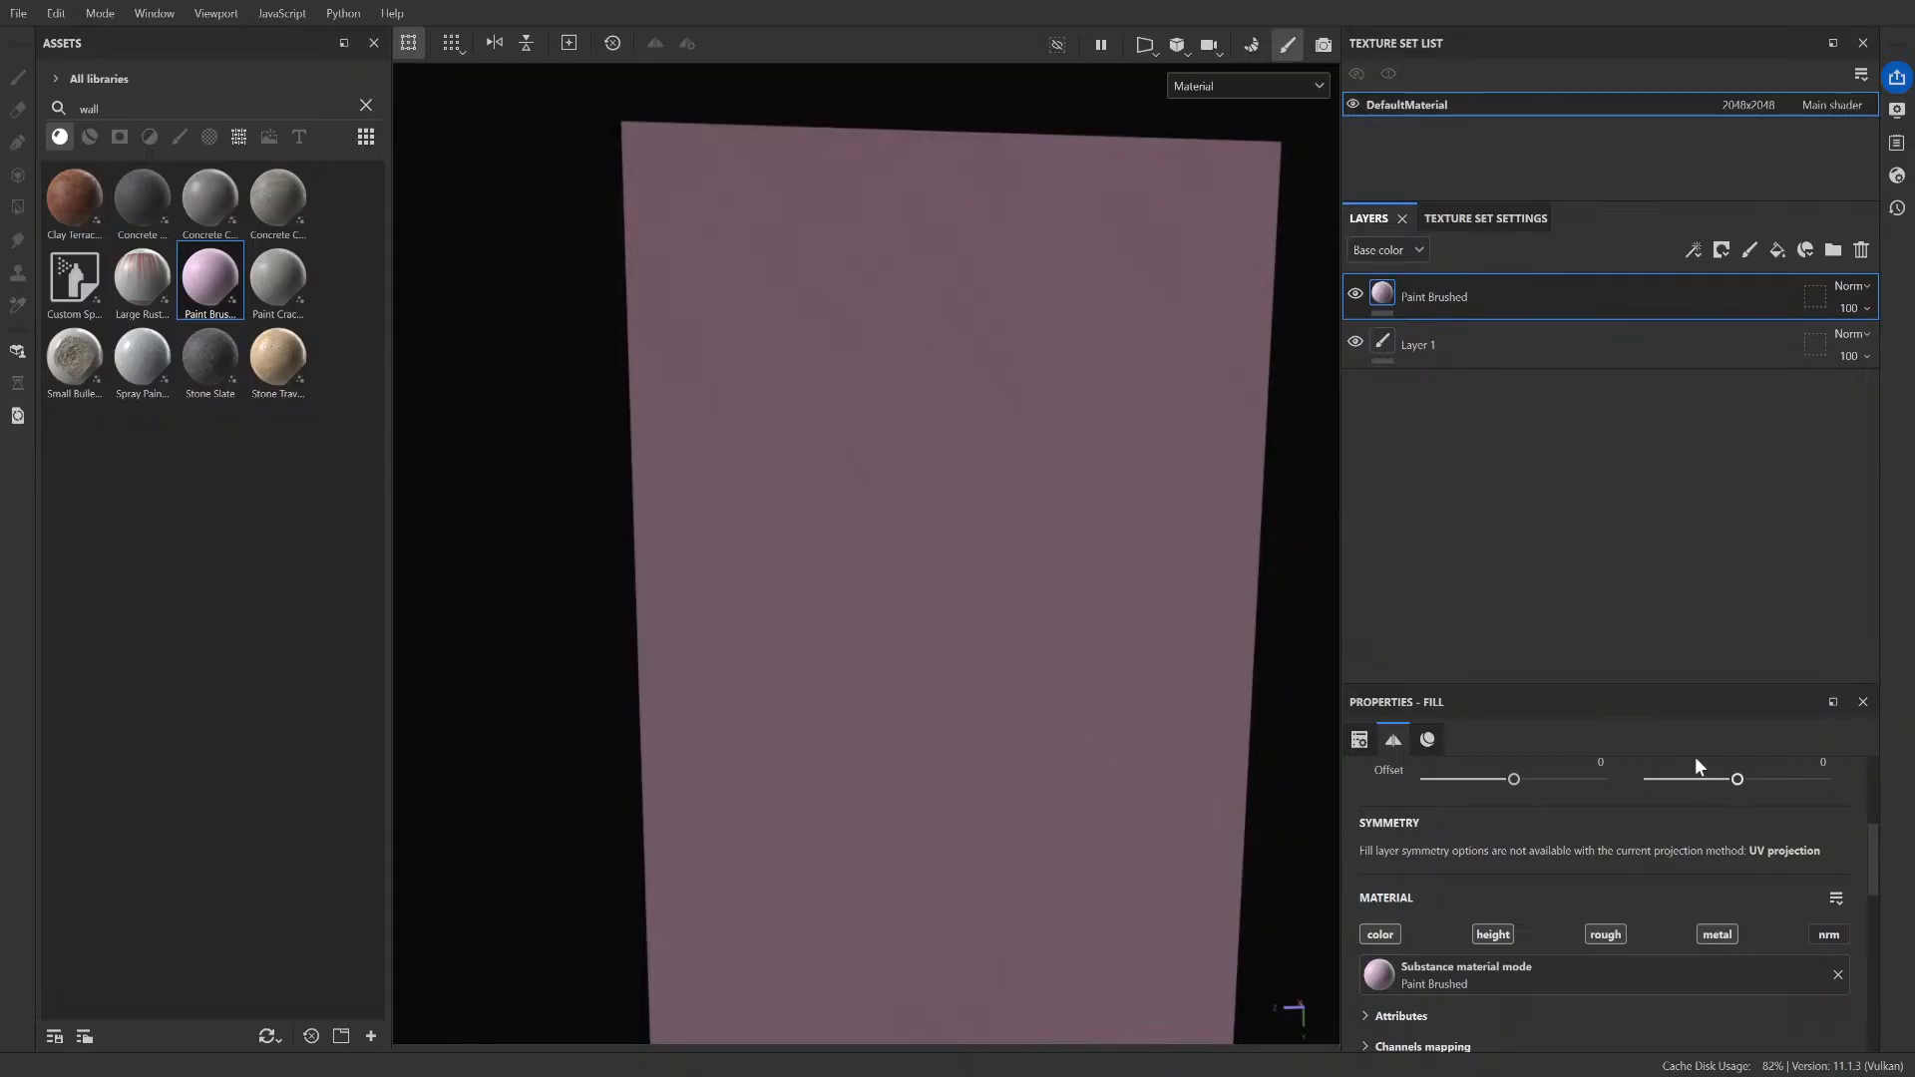
scroll(1456, 858, "down", 5)
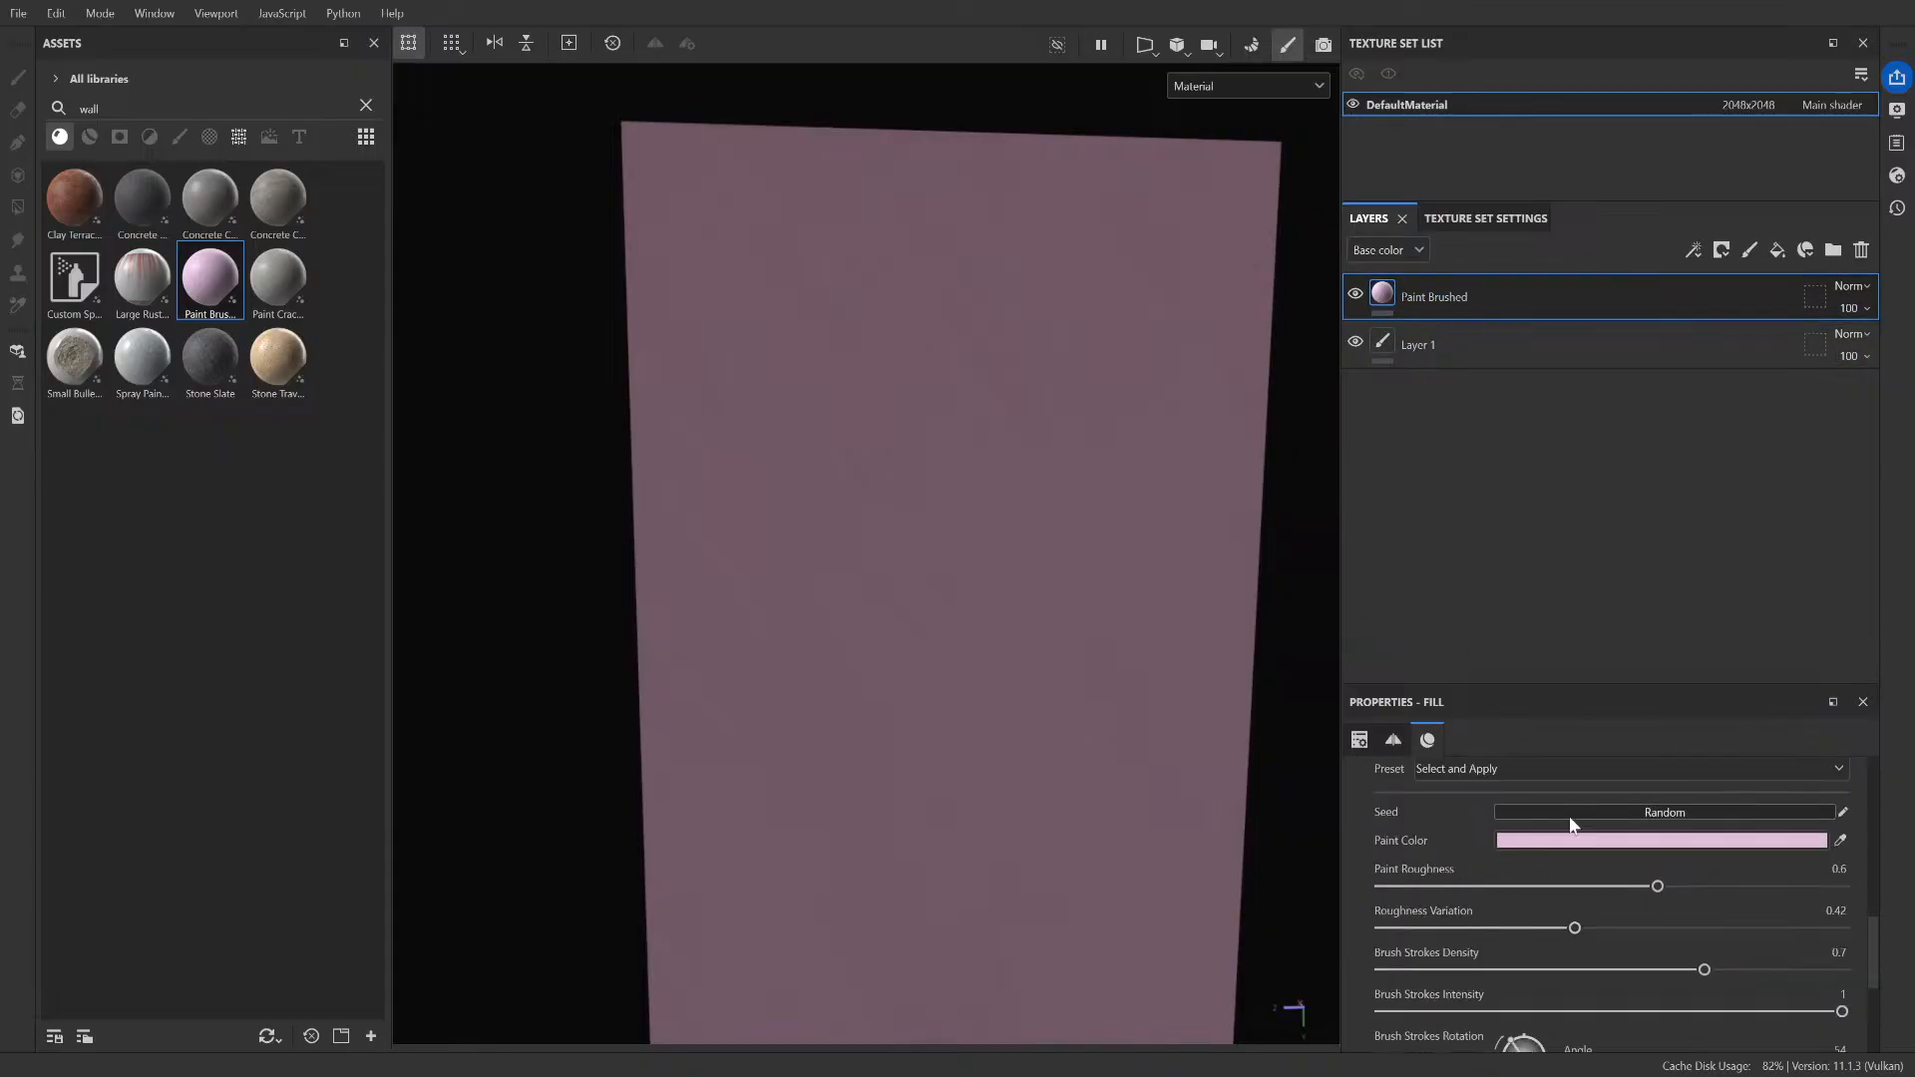
left_click(1822, 764)
mouse_move(1768, 718)
left_mouse_down()
mouse_move(1752, 676)
mouse_move(1743, 715)
mouse_move(1656, 638)
left_mouse_up()
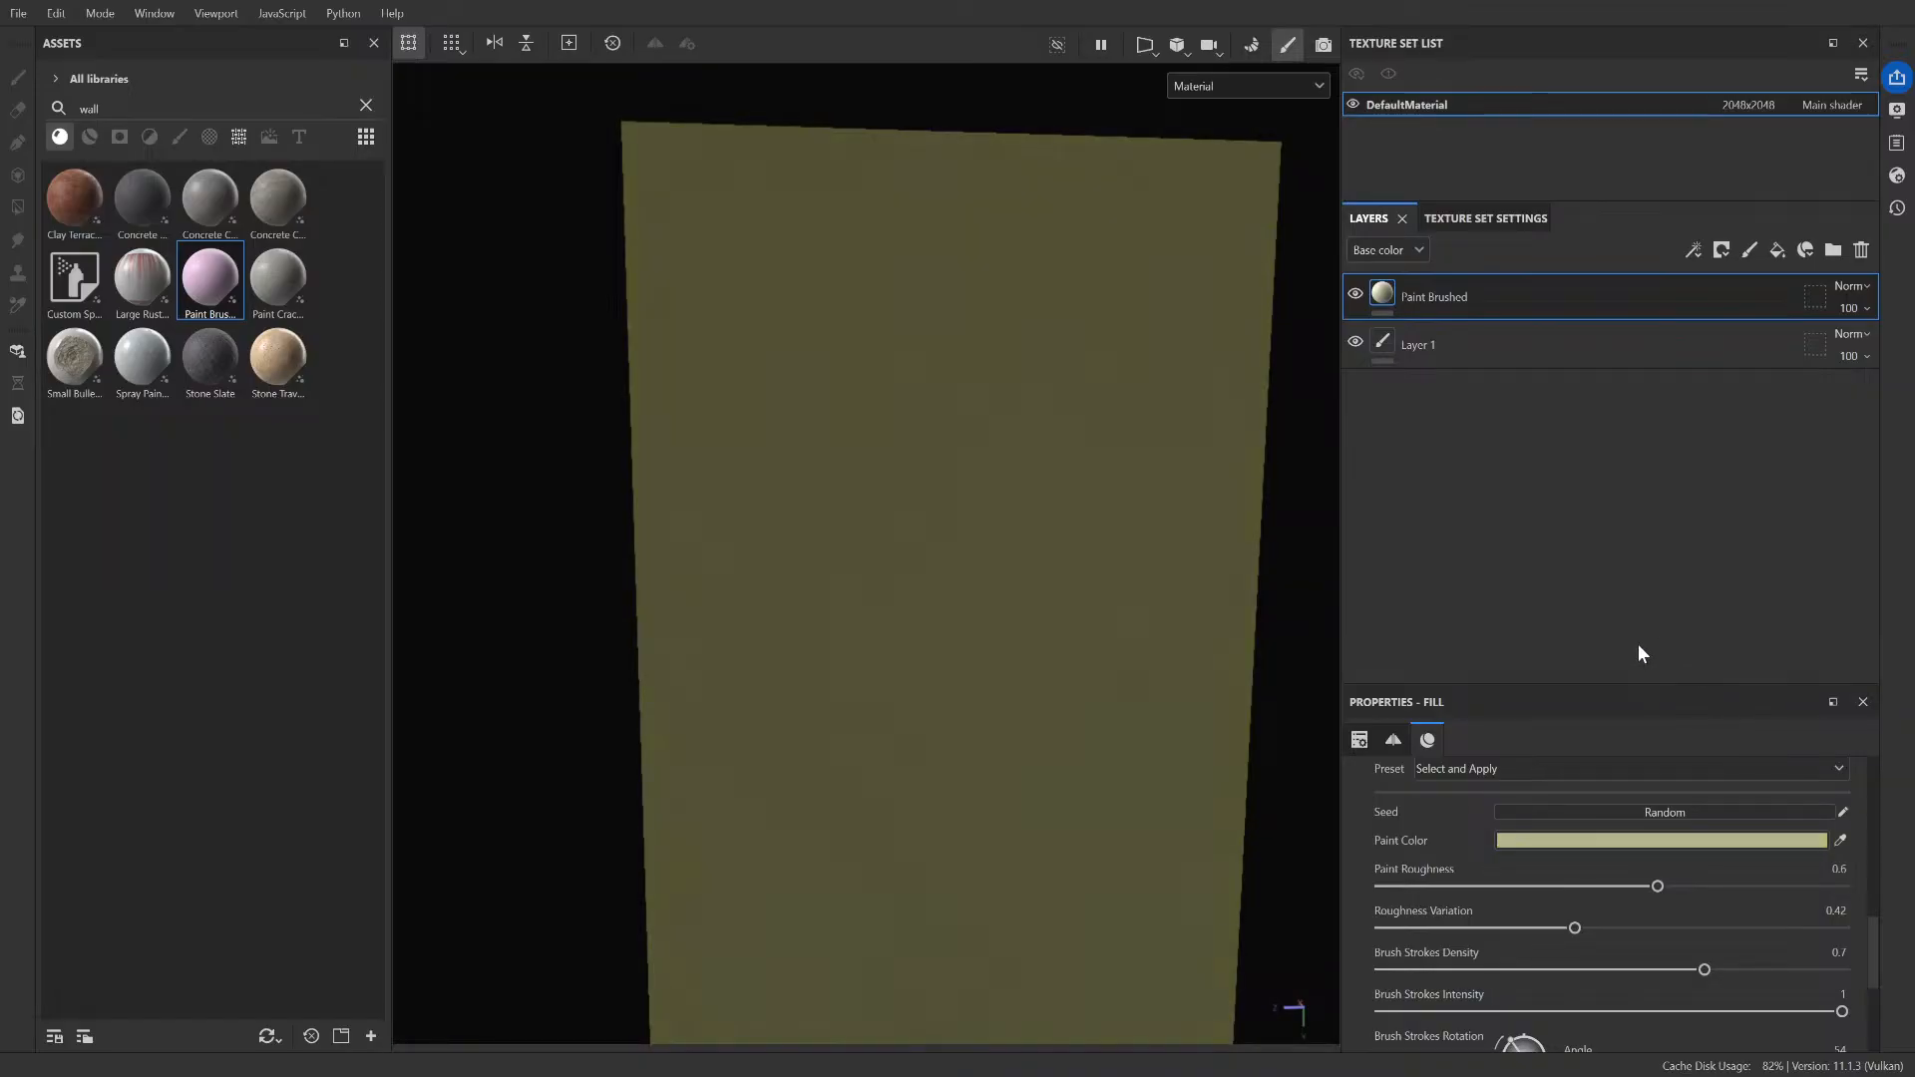
scroll(1012, 607, "down", 3)
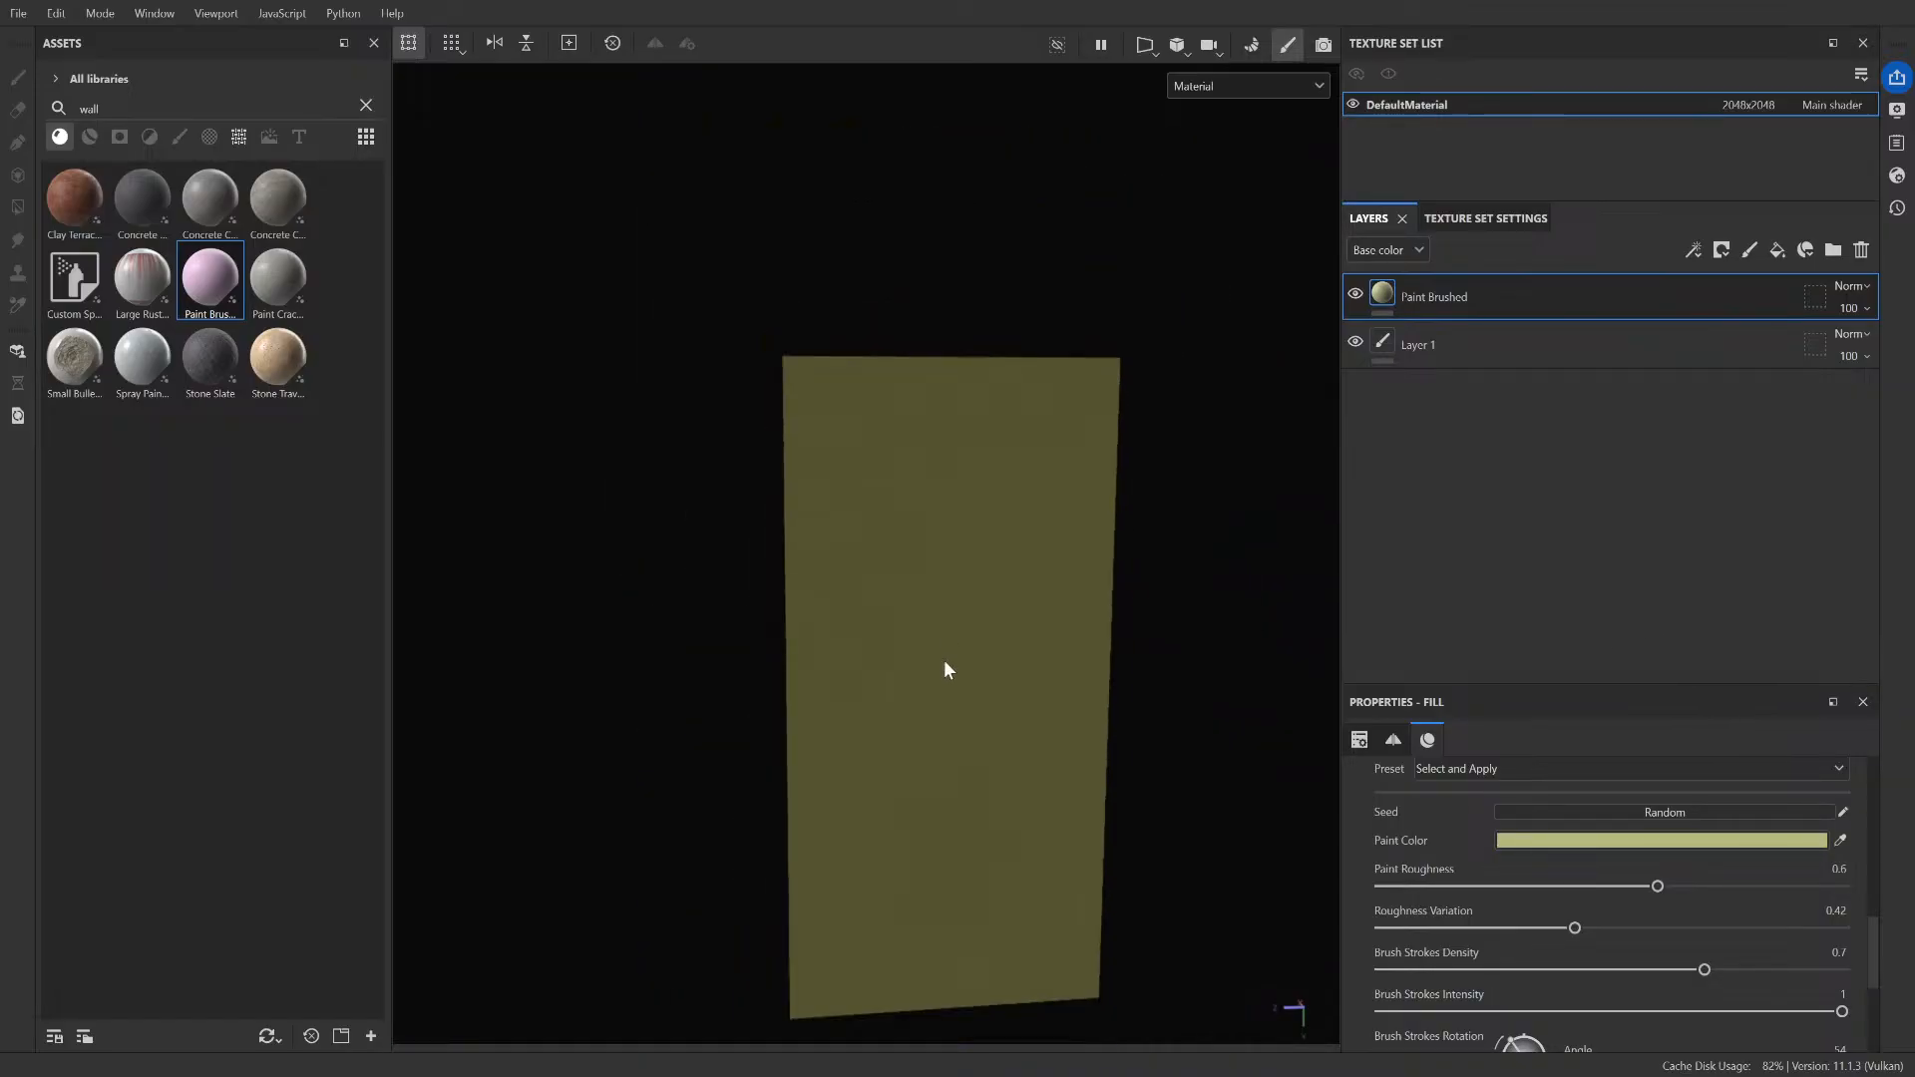
mouse_move(945, 671)
left_mouse_down("alt")
mouse_move(1018, 555)
mouse_move(1060, 778)
mouse_move(953, 681)
left_mouse_up("alt")
scroll(919, 522, "up", 5)
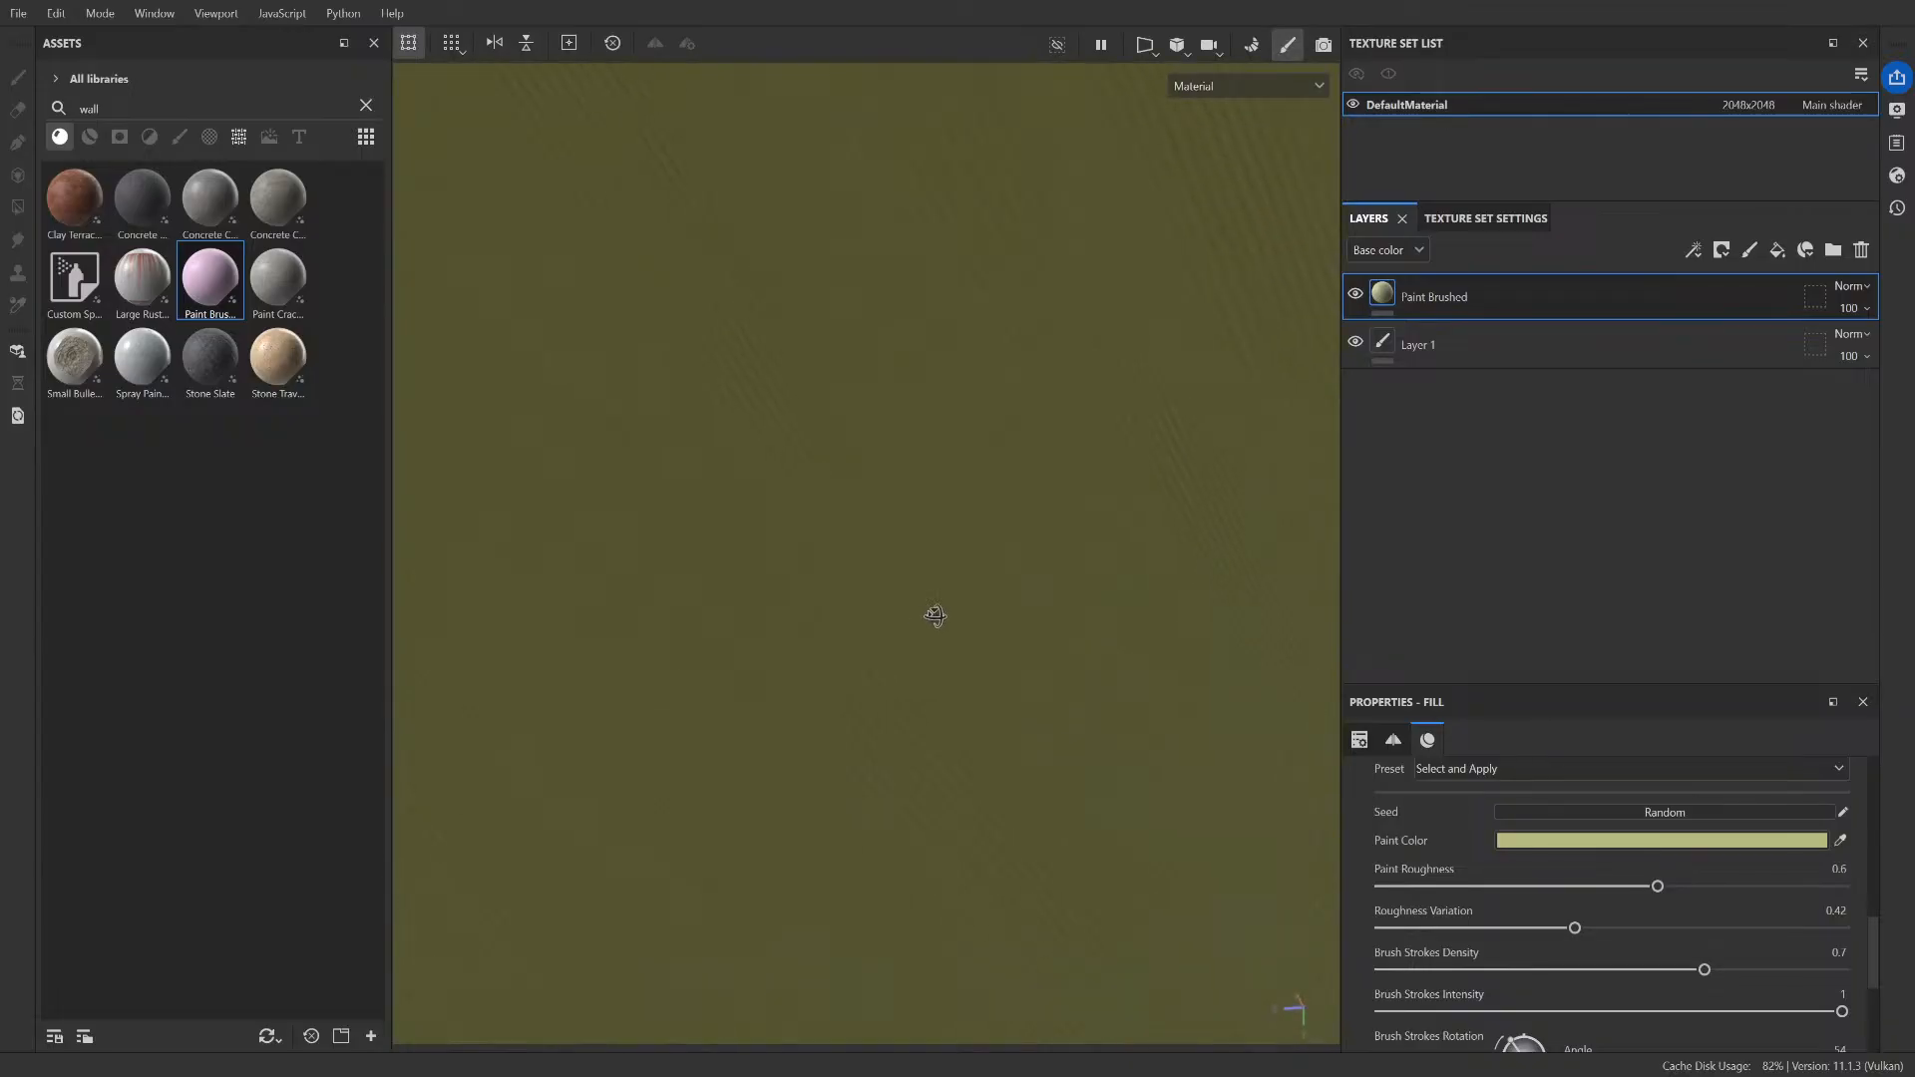
left_click_drag(936, 620, 885, 505, "alt")
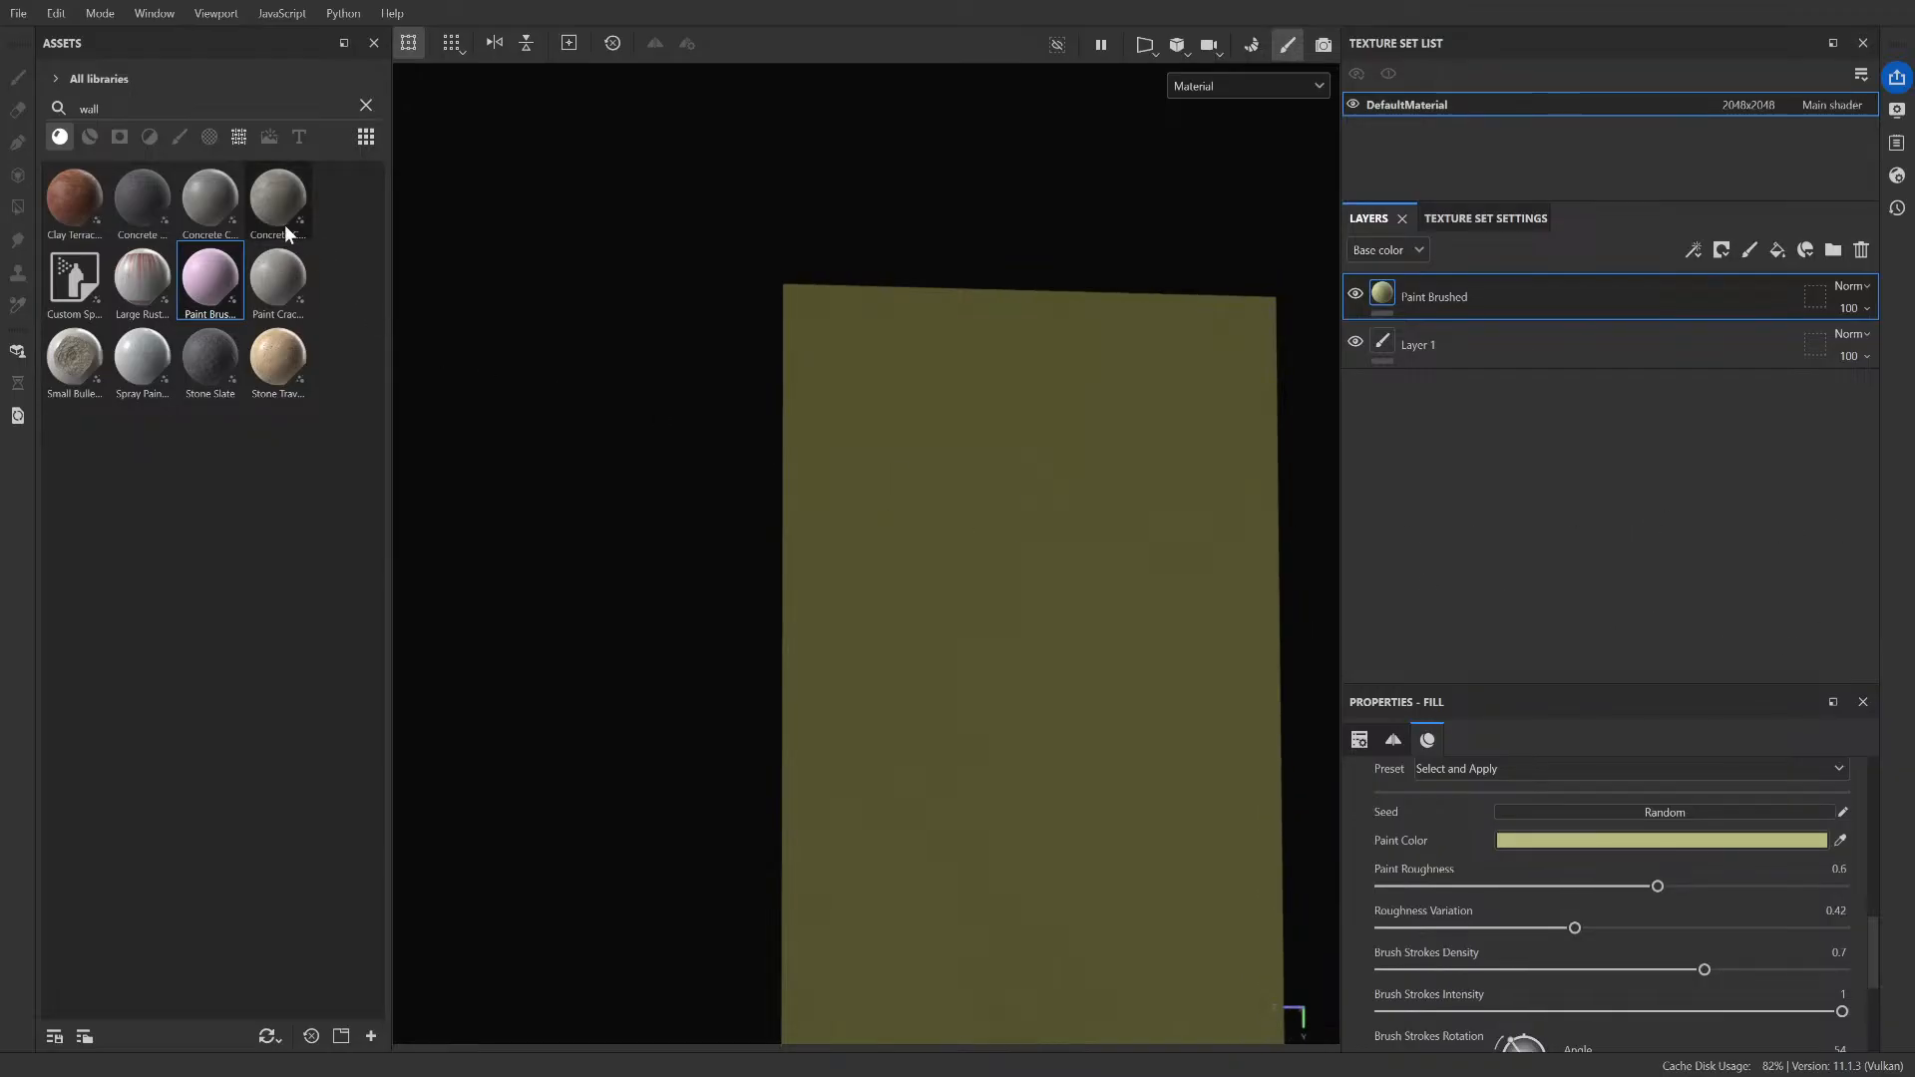
- Show the texture assets, clear the "wall" search and look through the fabric and gradient patterns
left_click(240, 137)
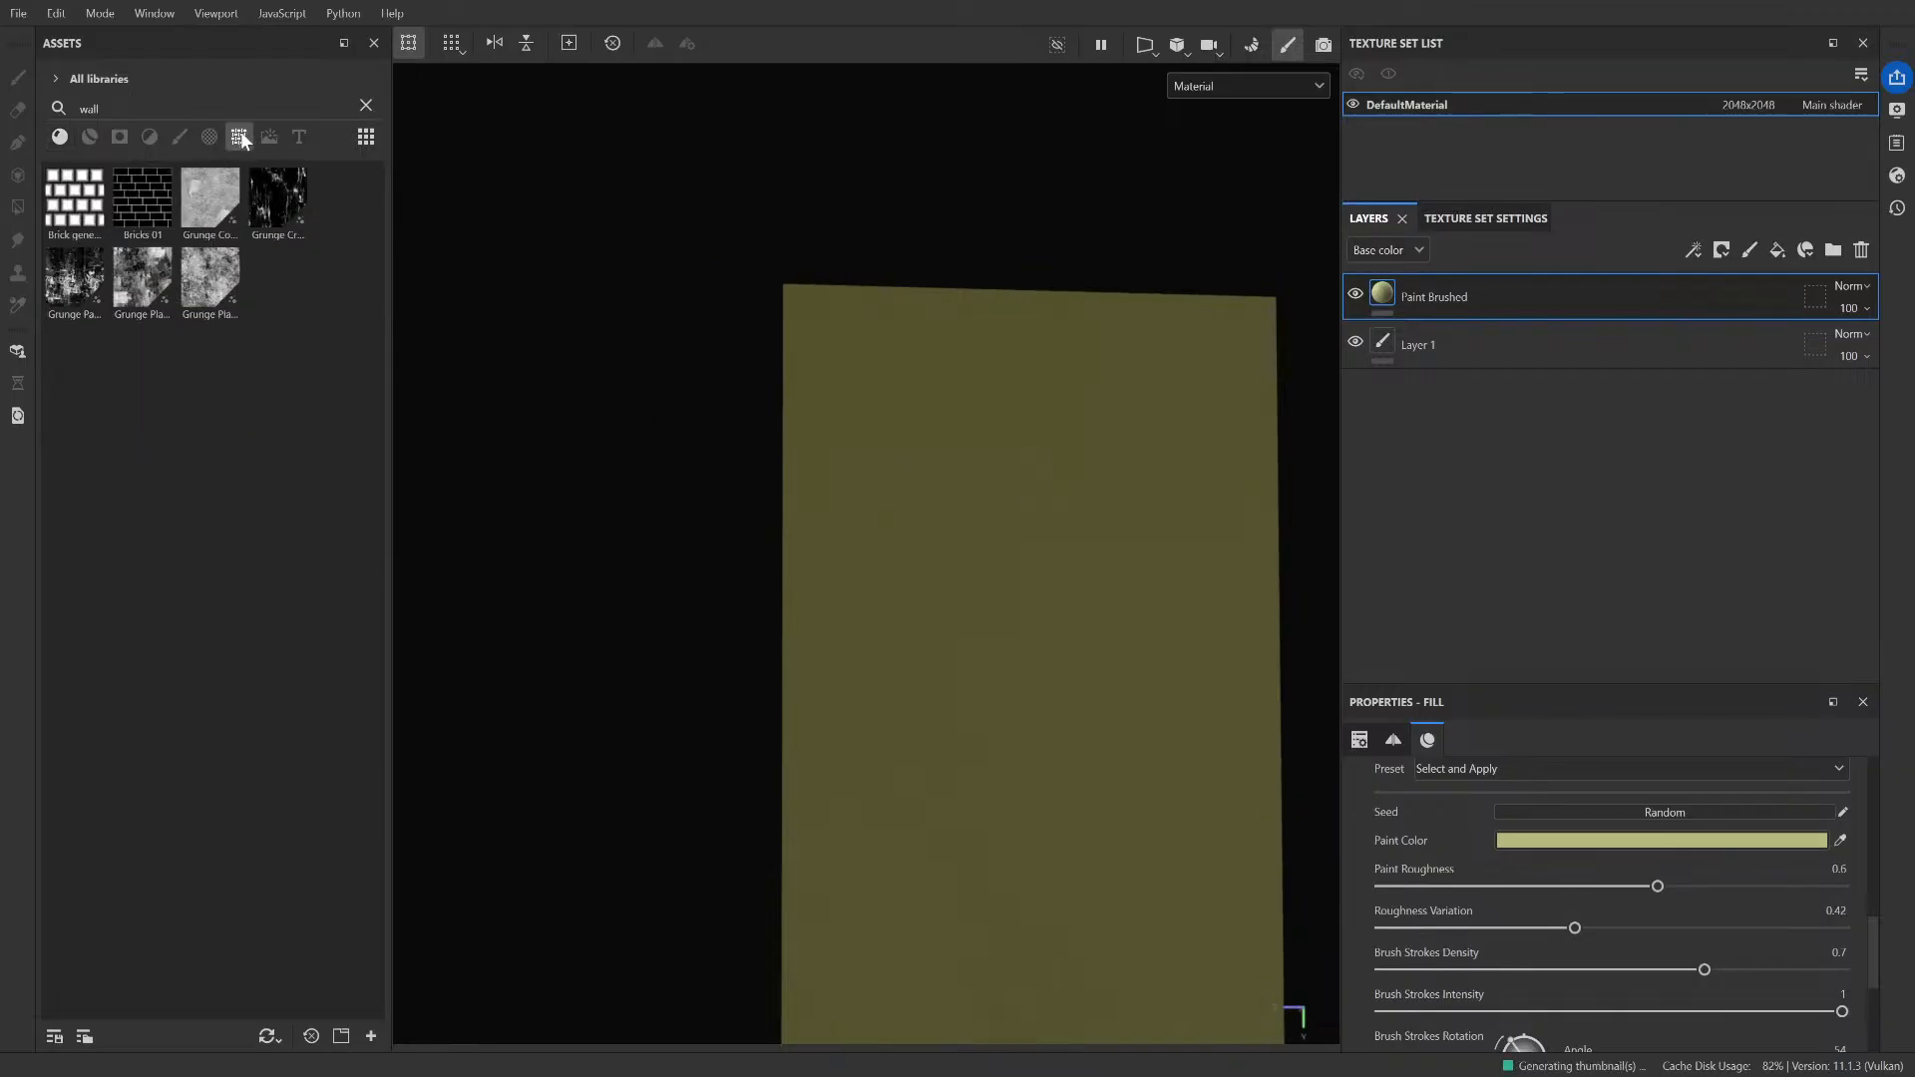
left_click(366, 107)
scroll(309, 539, "down", 10)
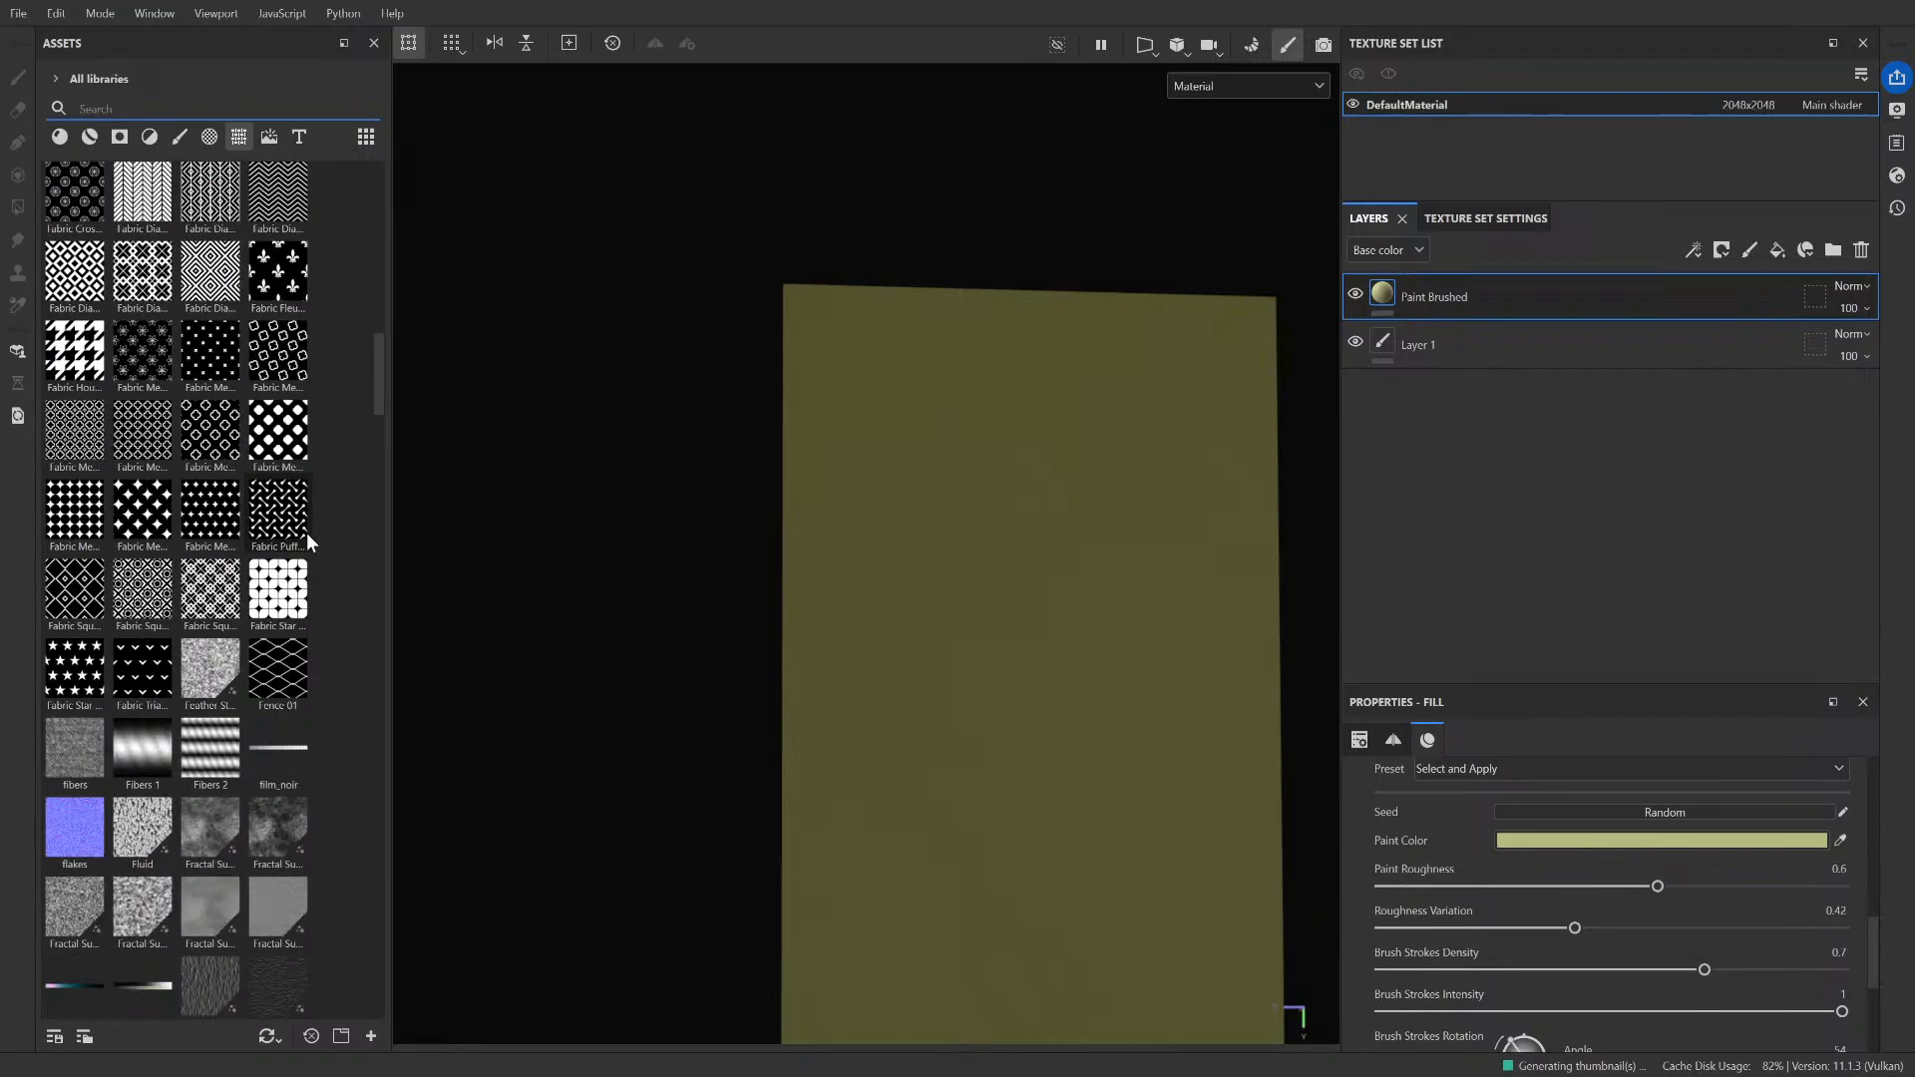
scroll(311, 499, "down", 5)
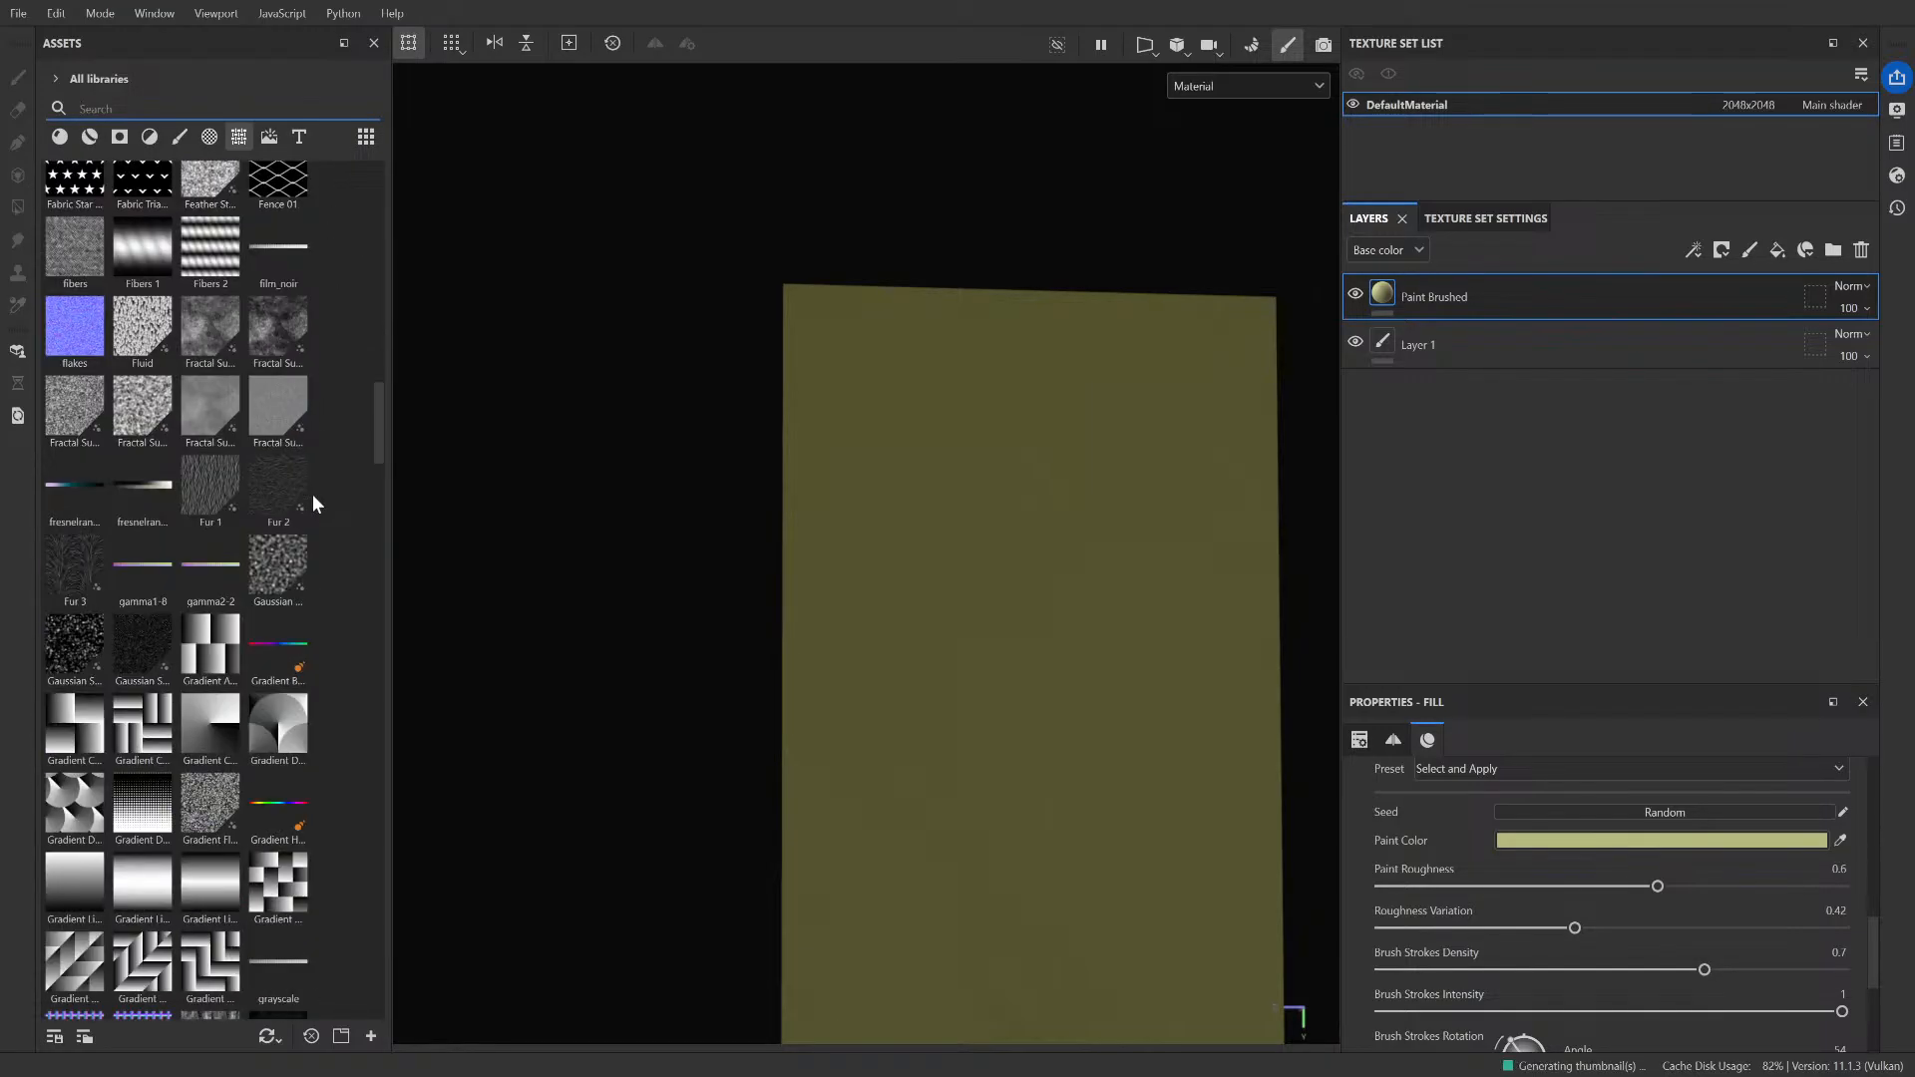
- Look through the whole alpha library for a shape suitable for the wallpaper pattern
left_click(210, 136)
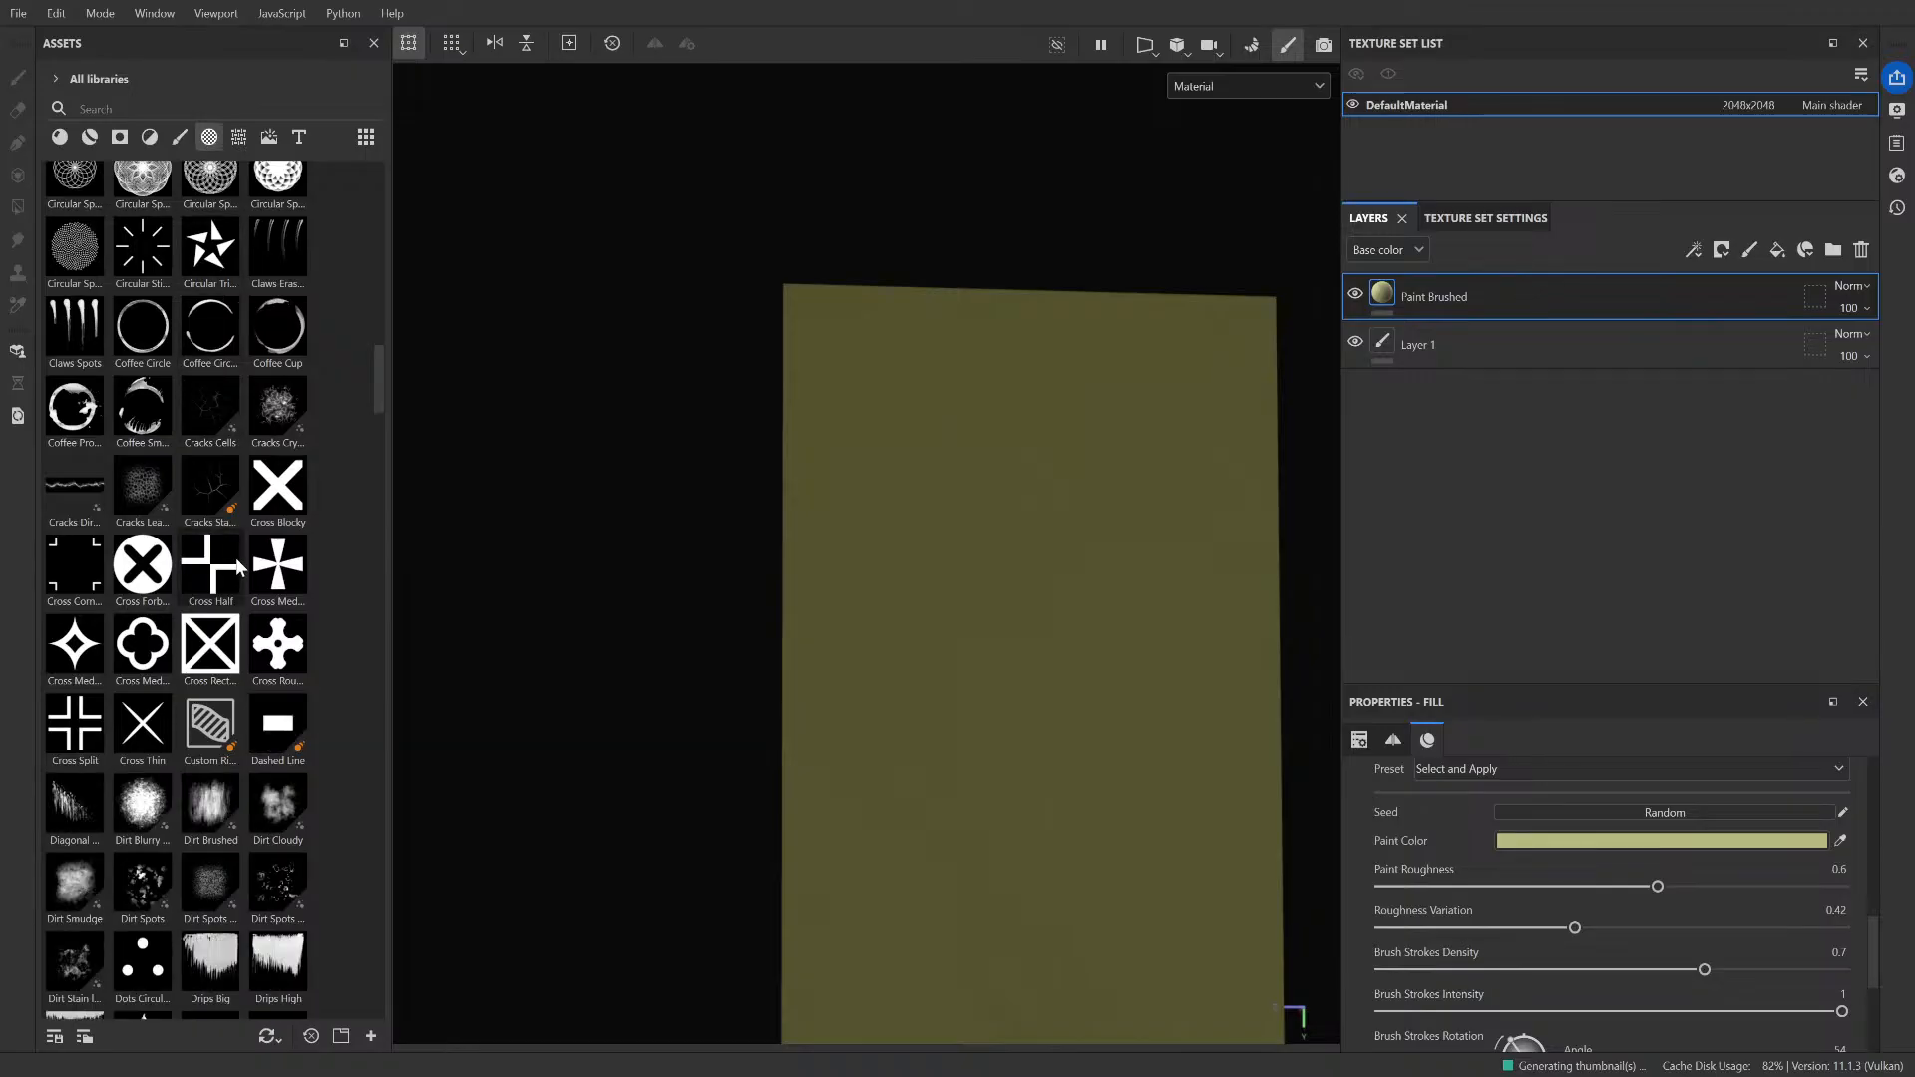
scroll(236, 559, "down", 8)
scroll(236, 559, "down", 15)
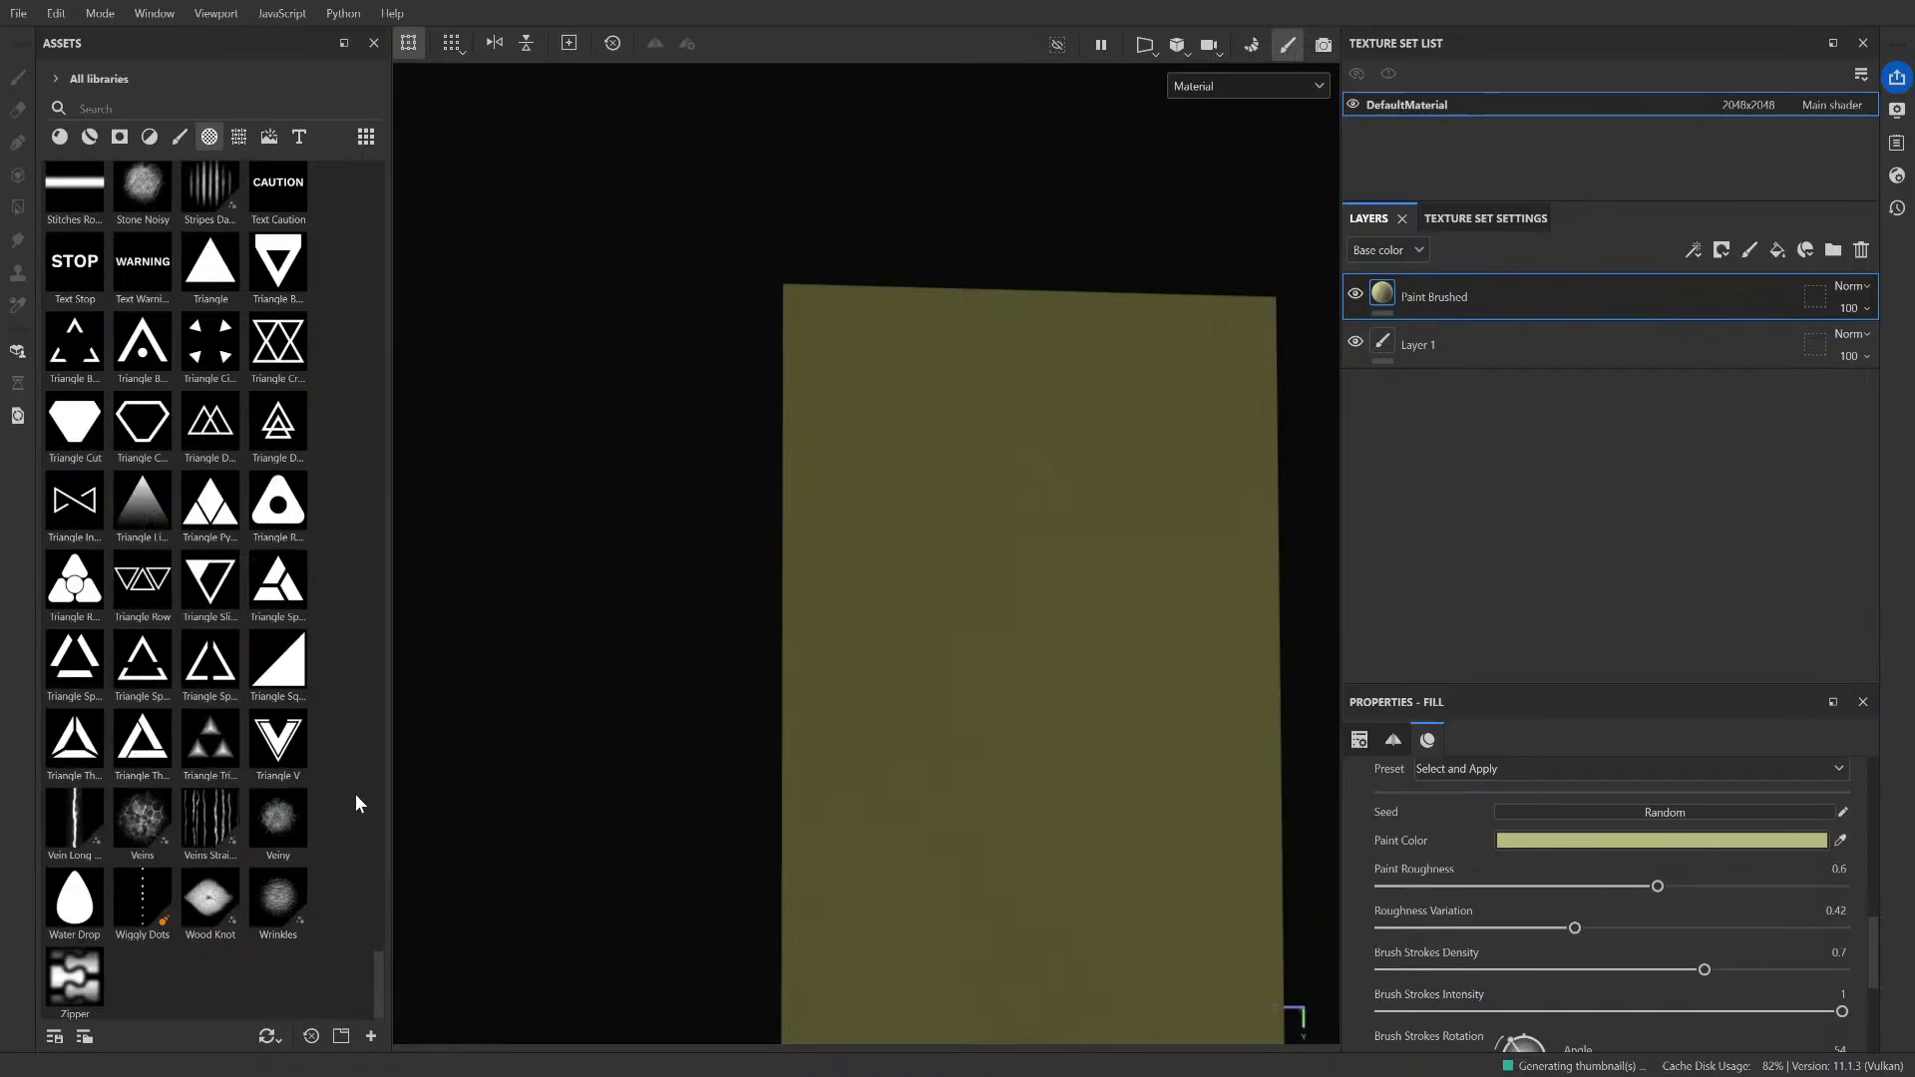
scroll(355, 794, "up", 10)
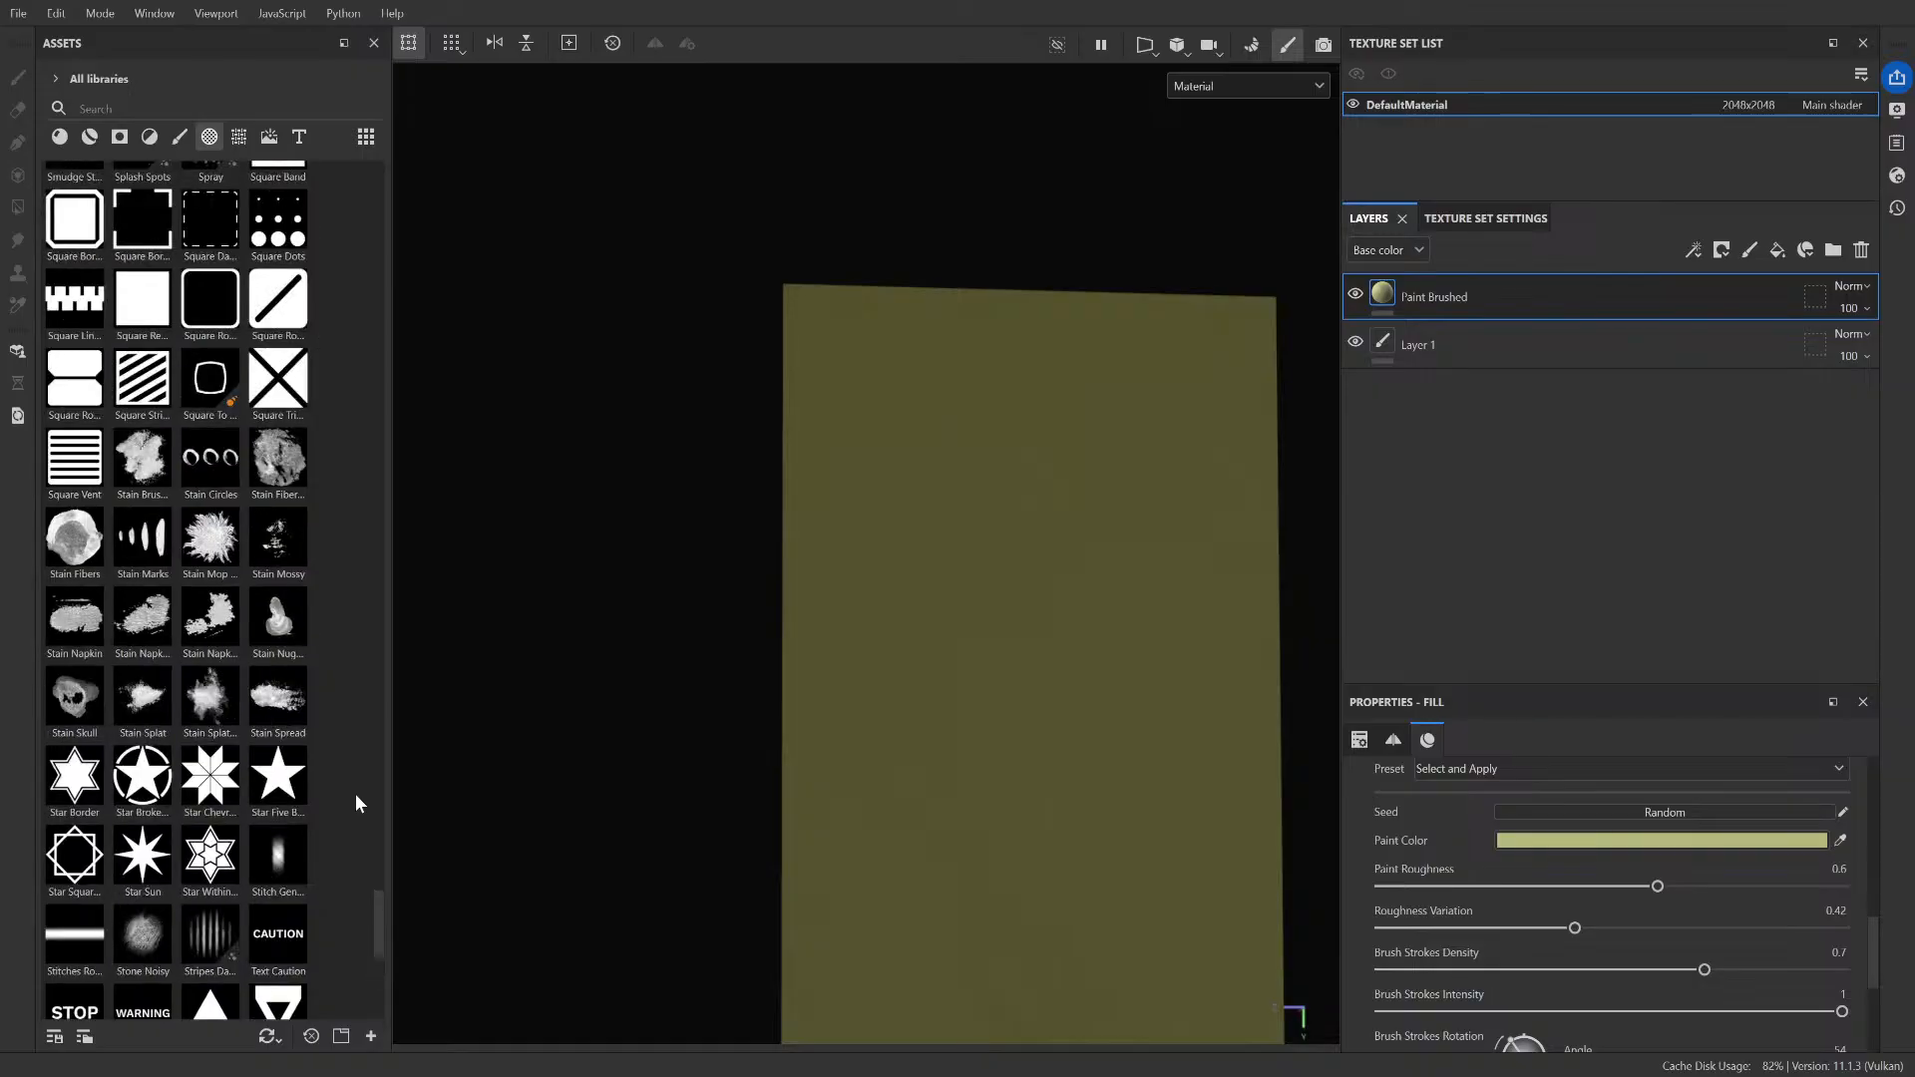
scroll(373, 751, "up", 8)
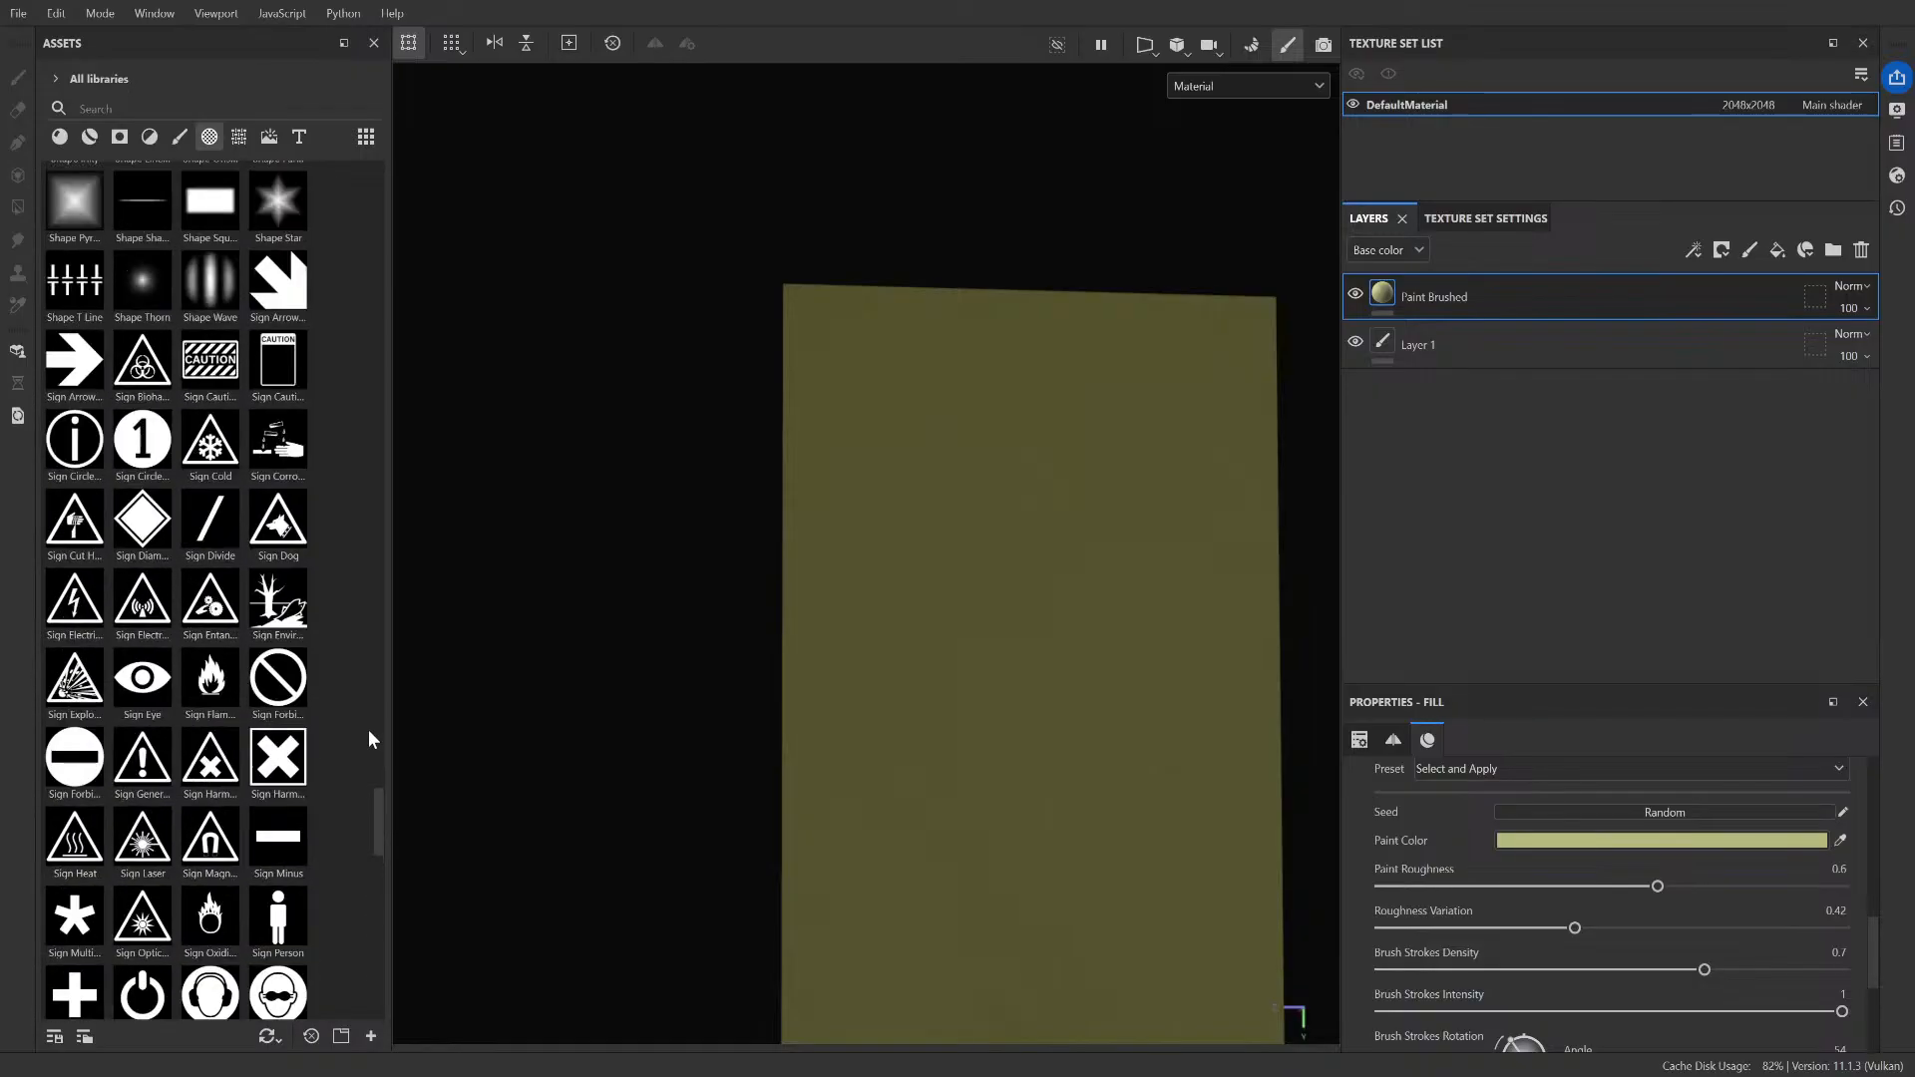
scroll(368, 739, "up", 10)
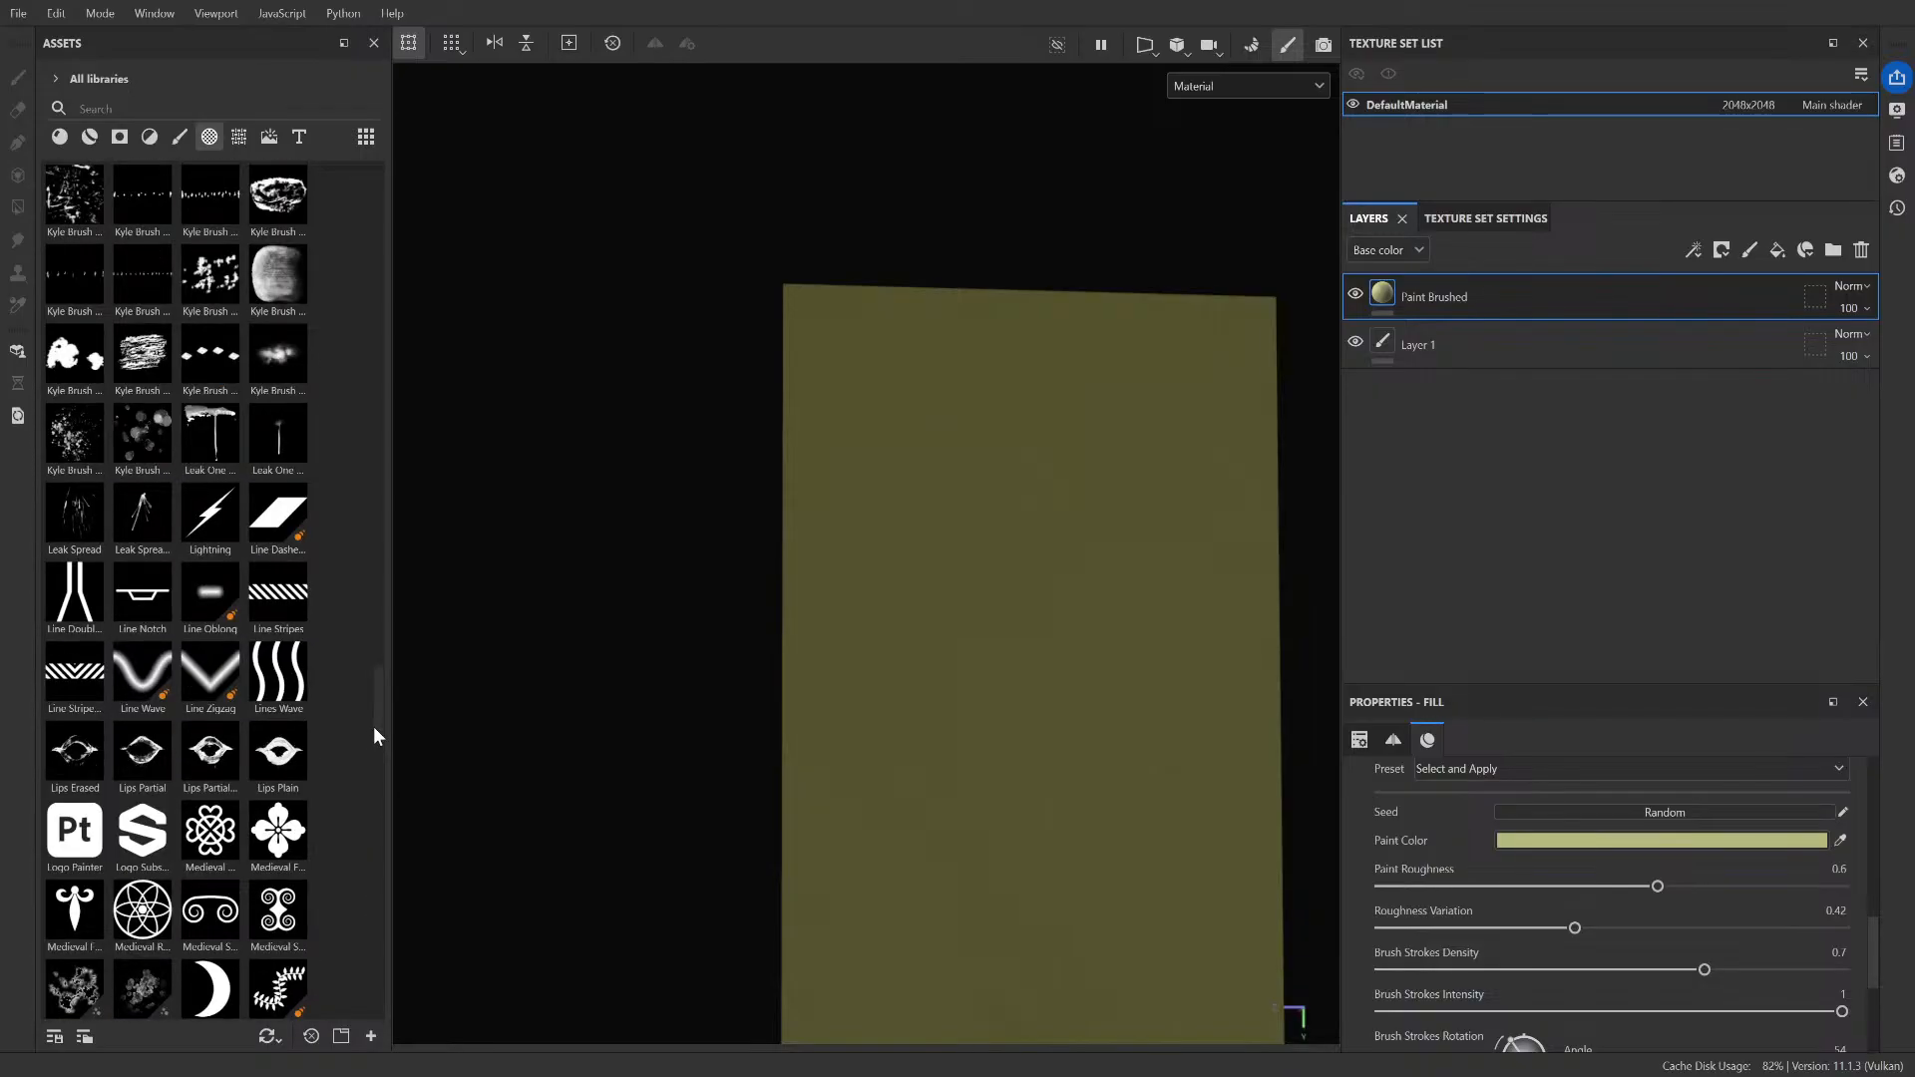
scroll(374, 736, "up", 10)
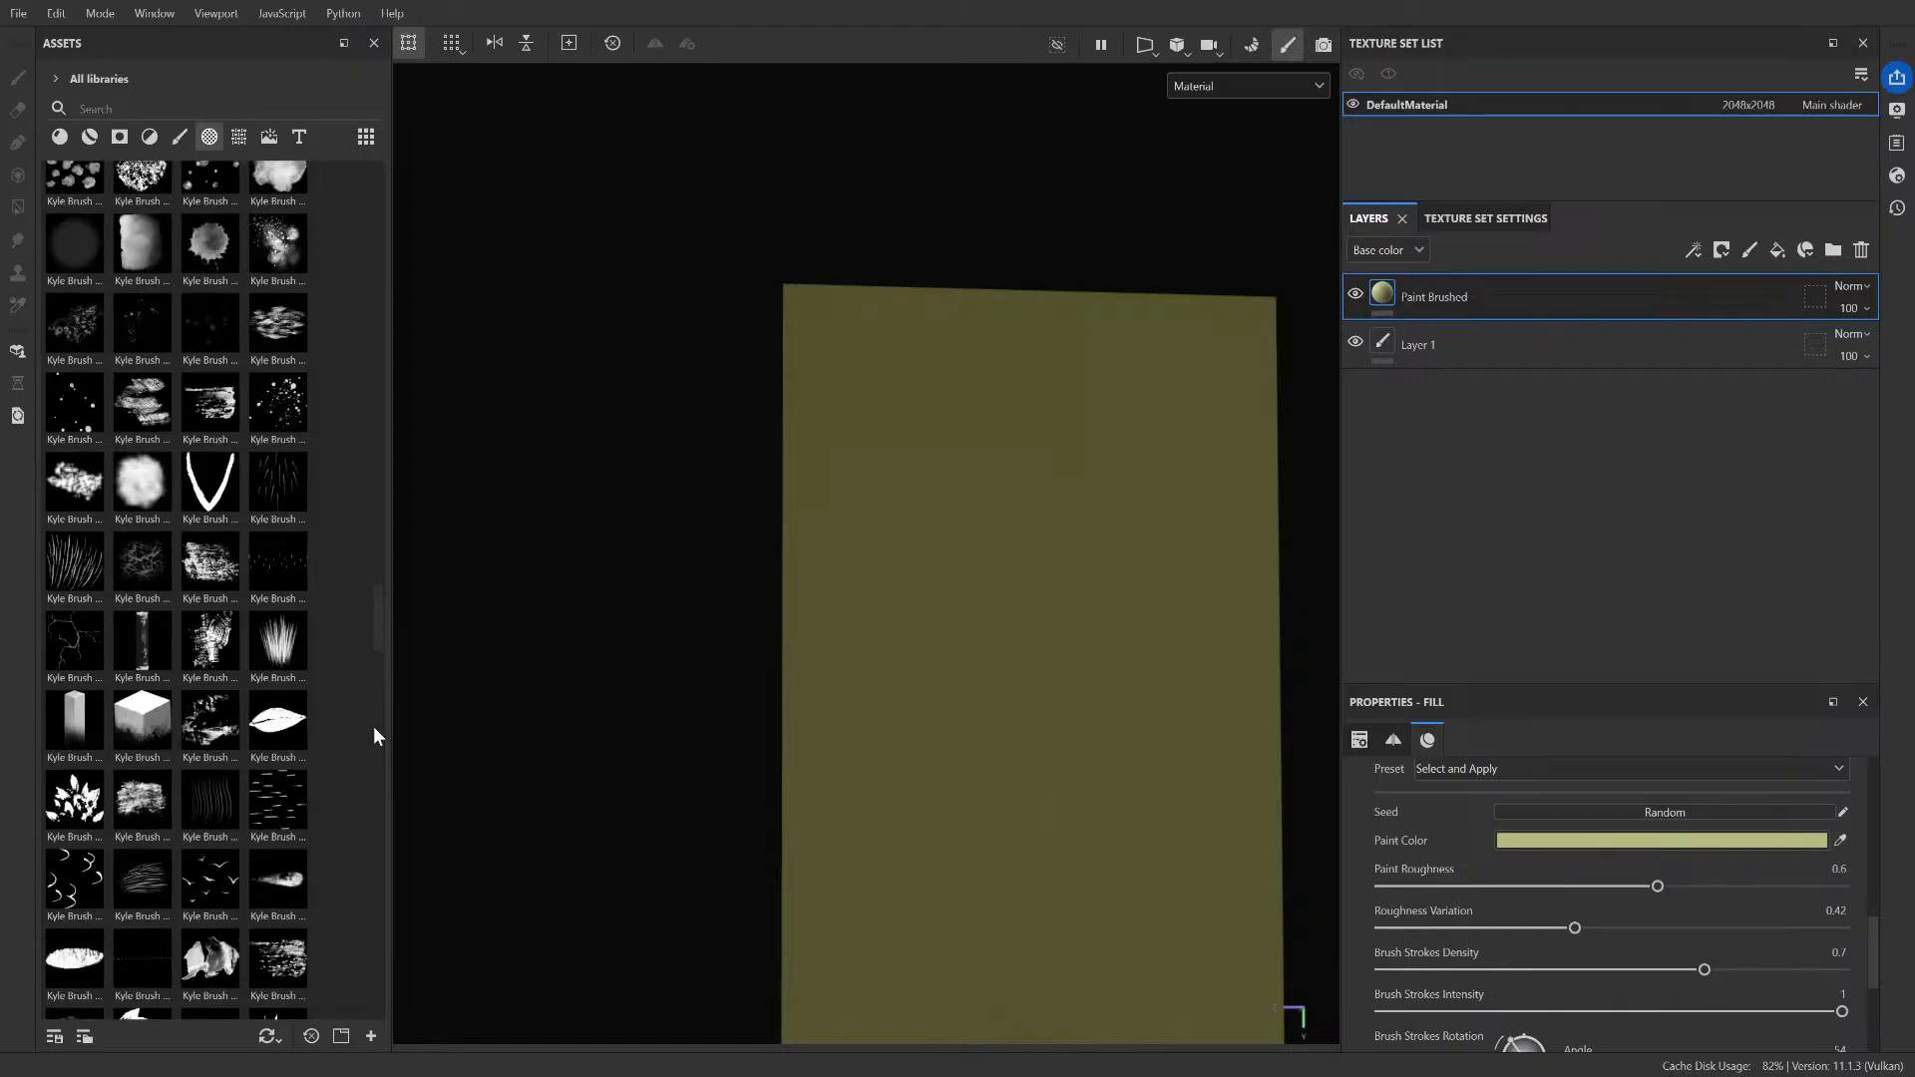
scroll(374, 728, "up", 10)
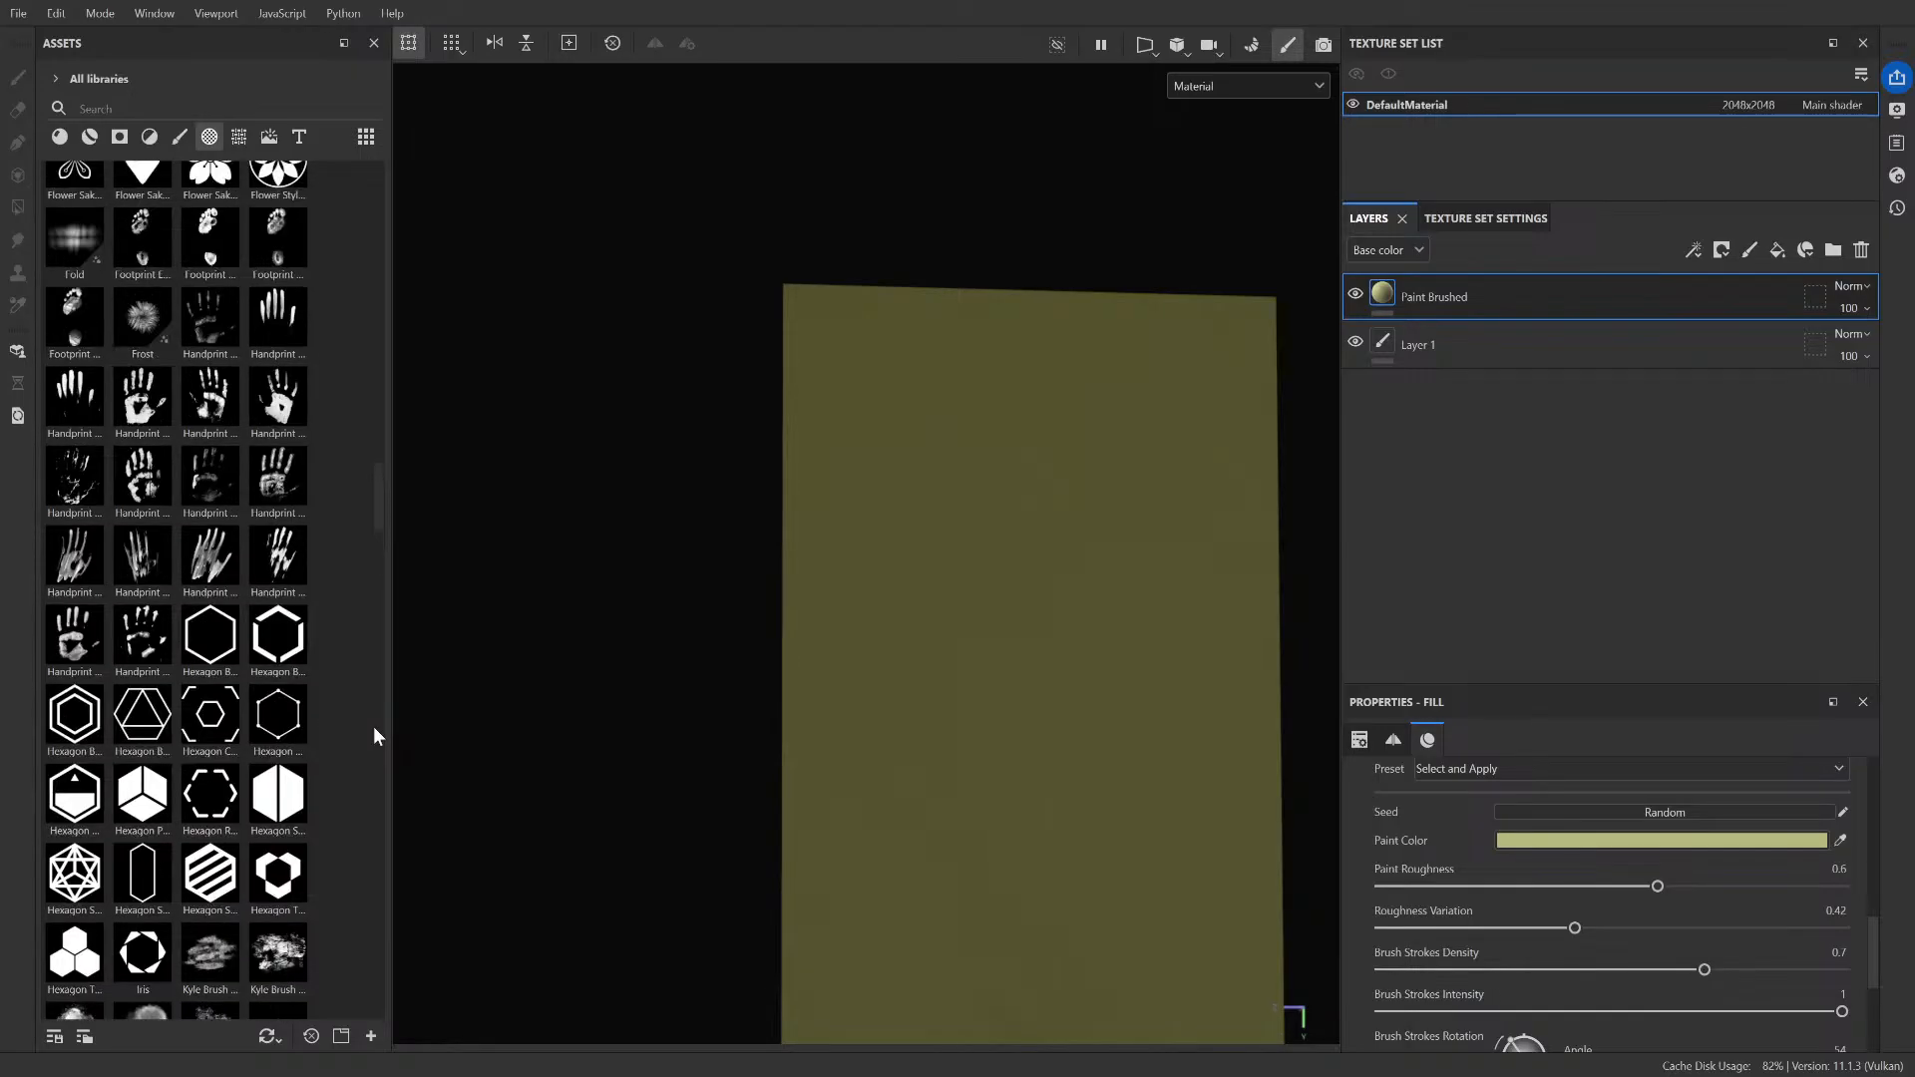
scroll(374, 736, "up", 10)
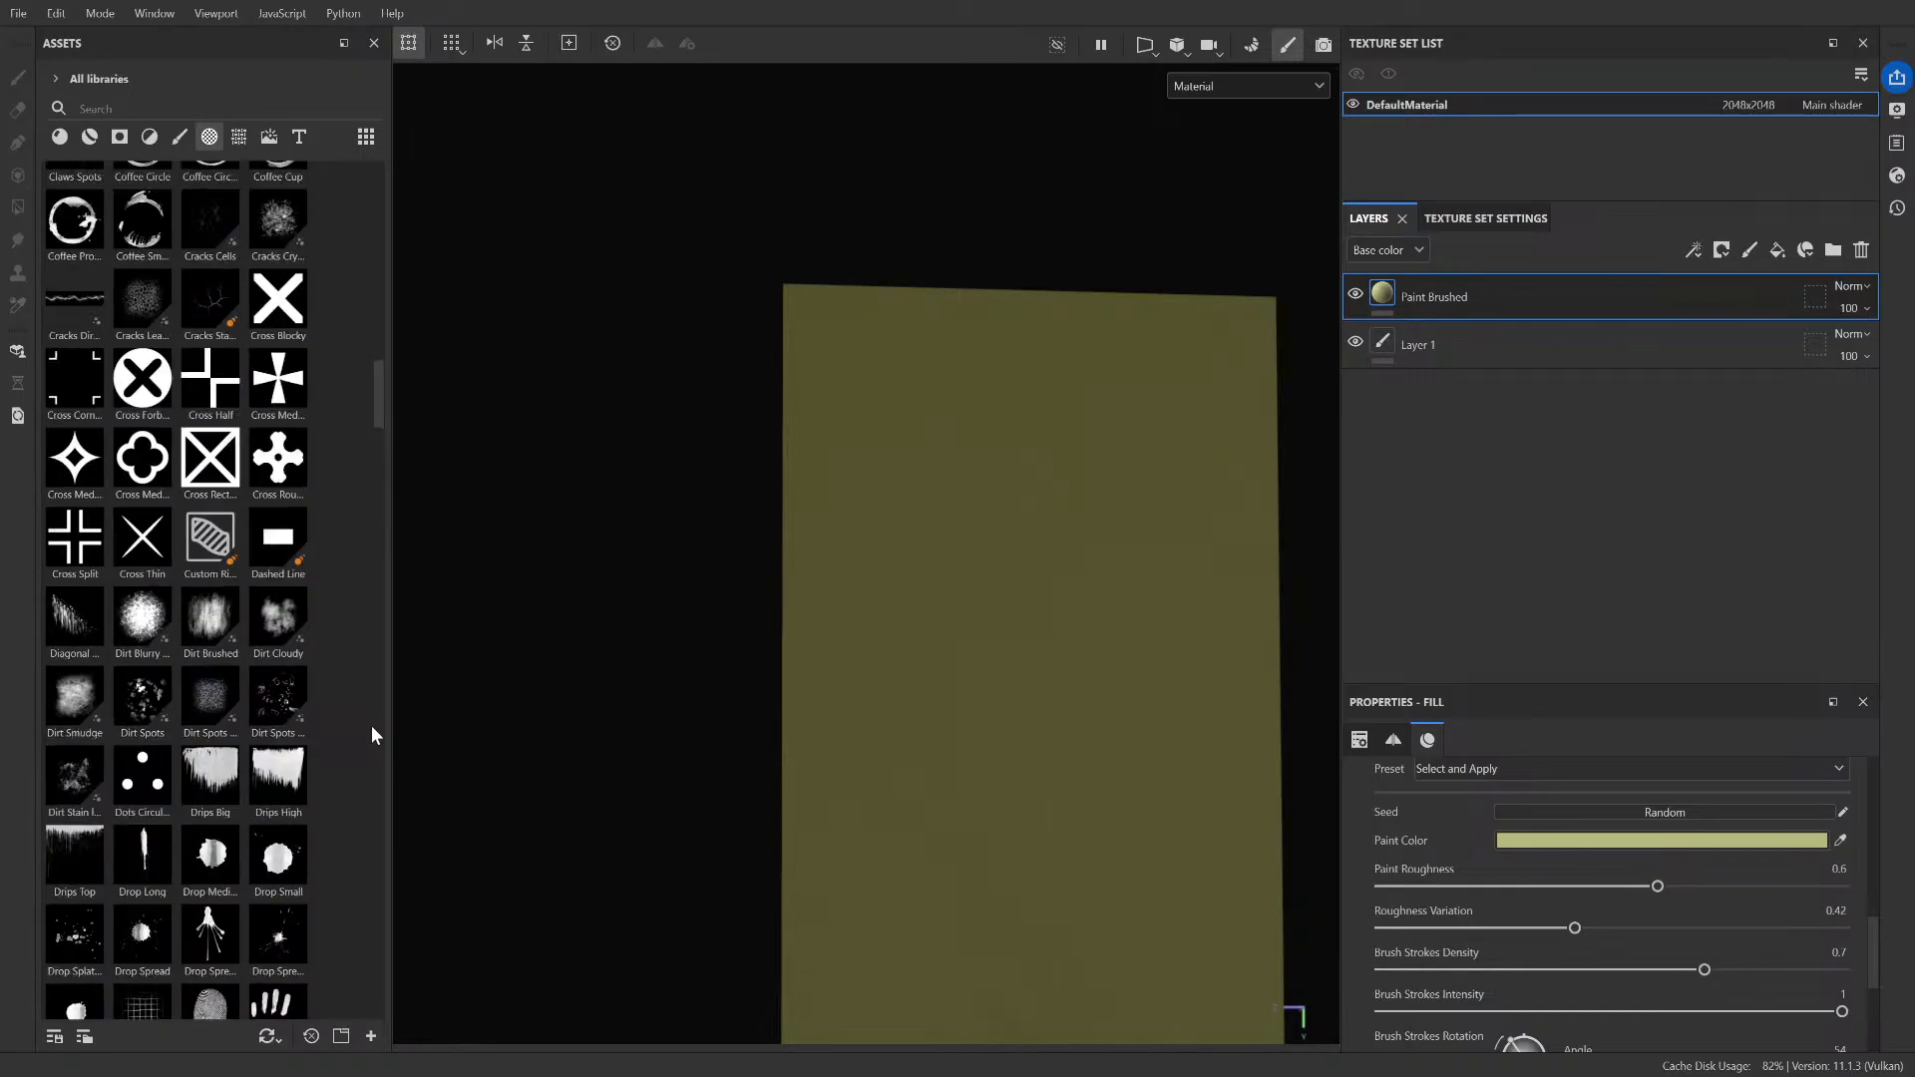
scroll(371, 735, "up", 8)
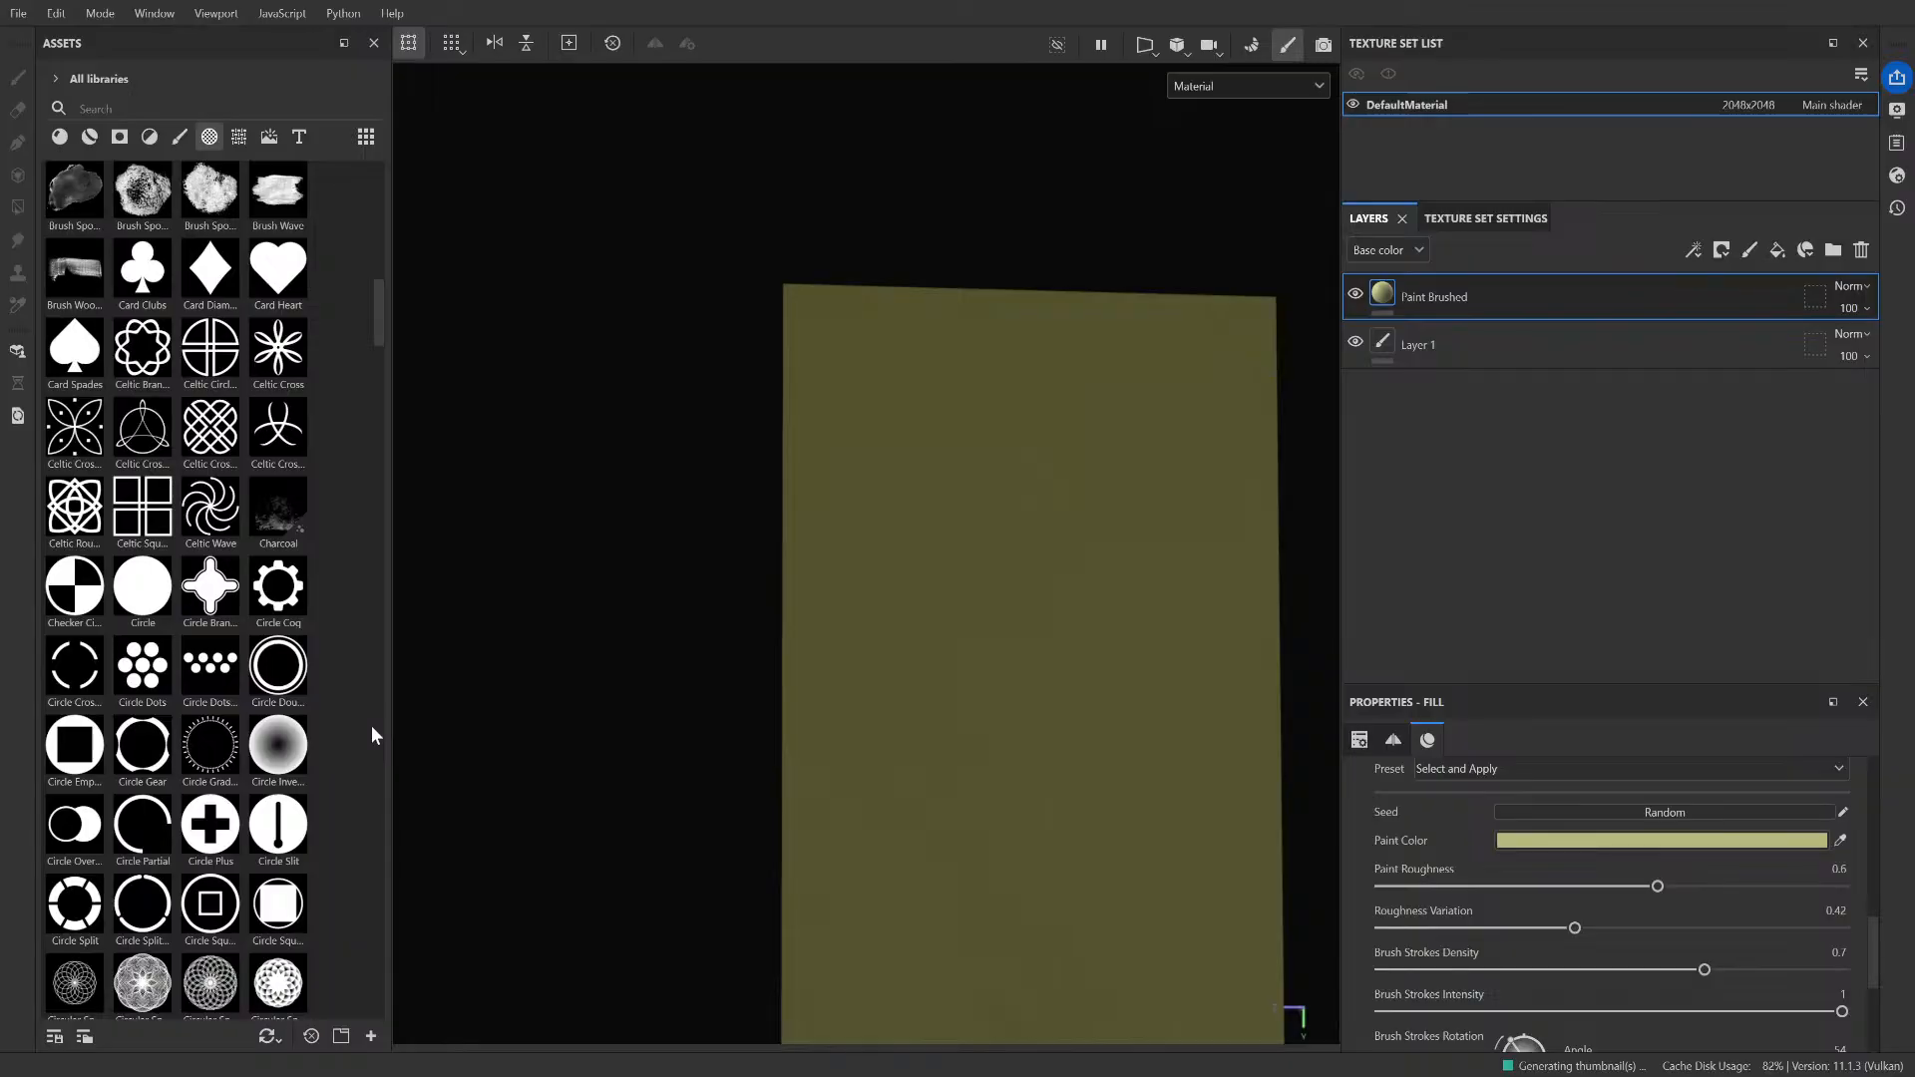
scroll(371, 728, "up", 6)
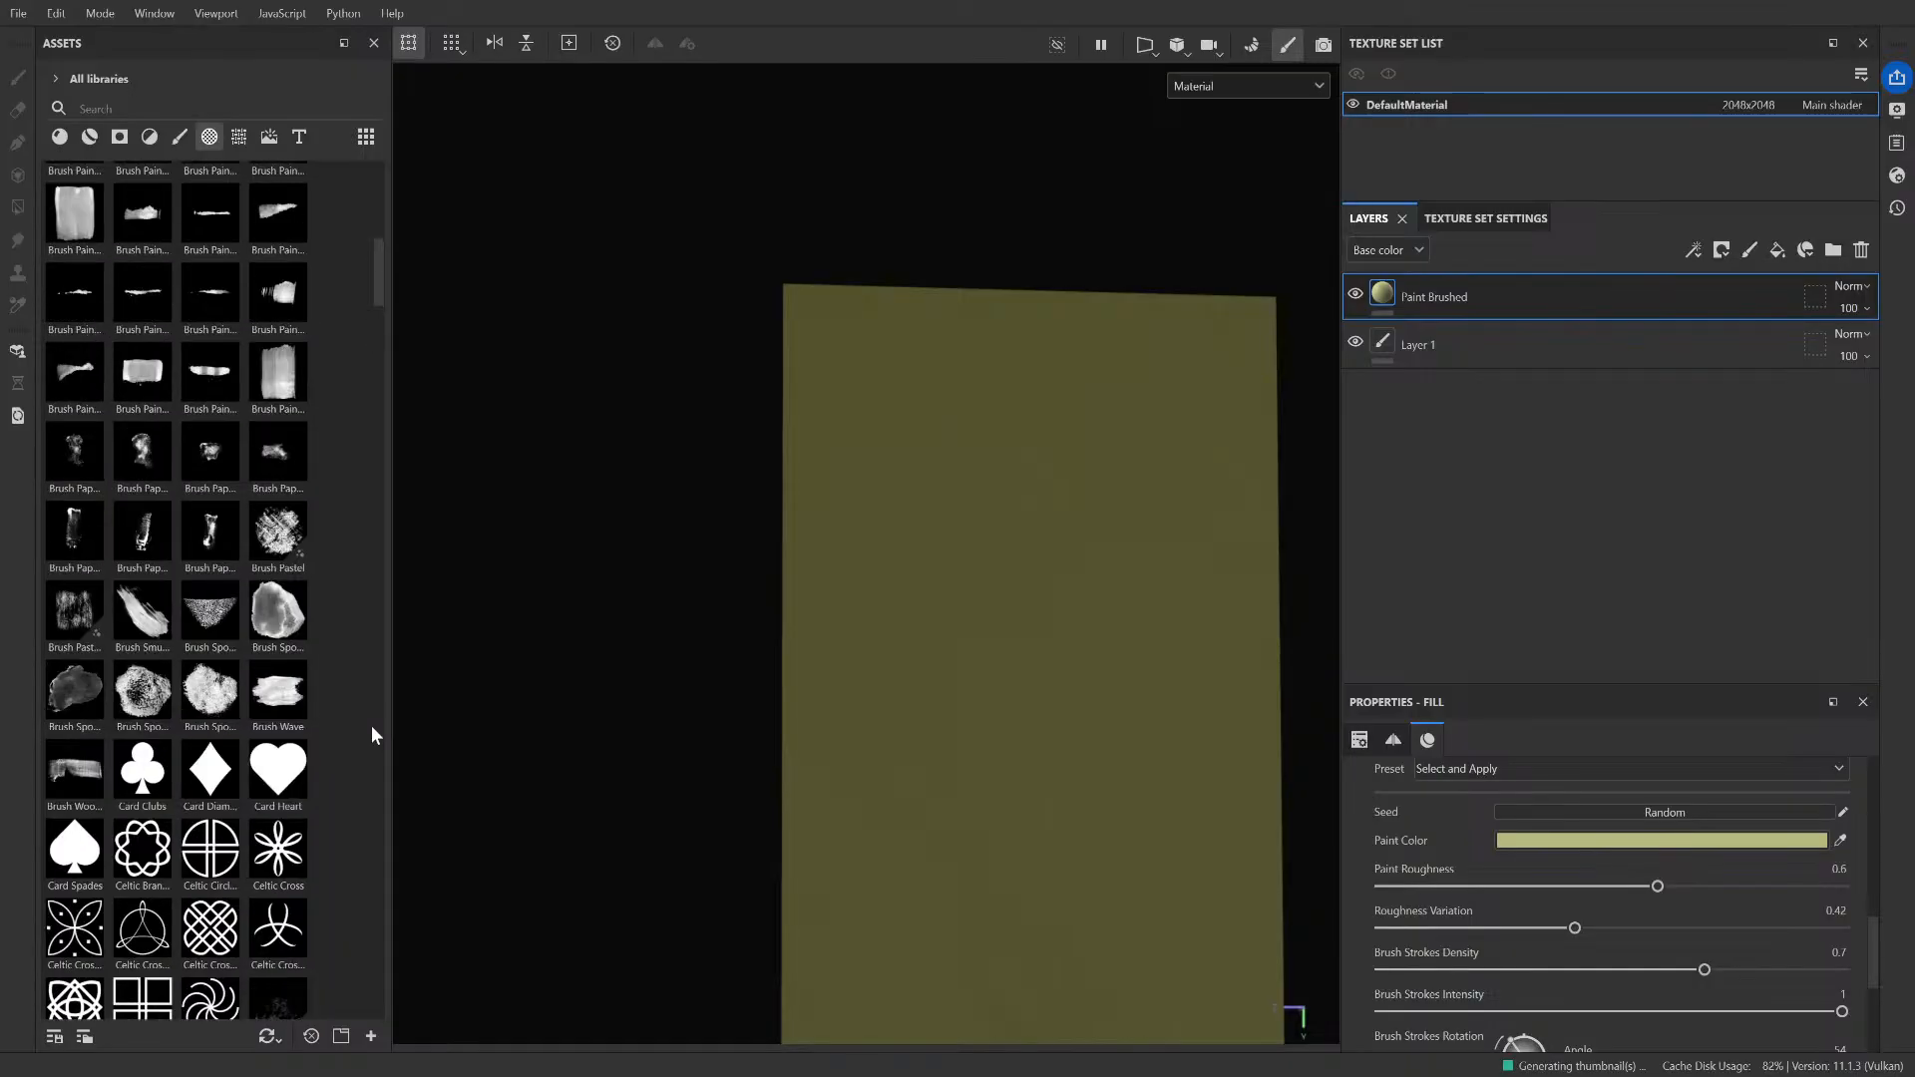
scroll(371, 735, "up", 10)
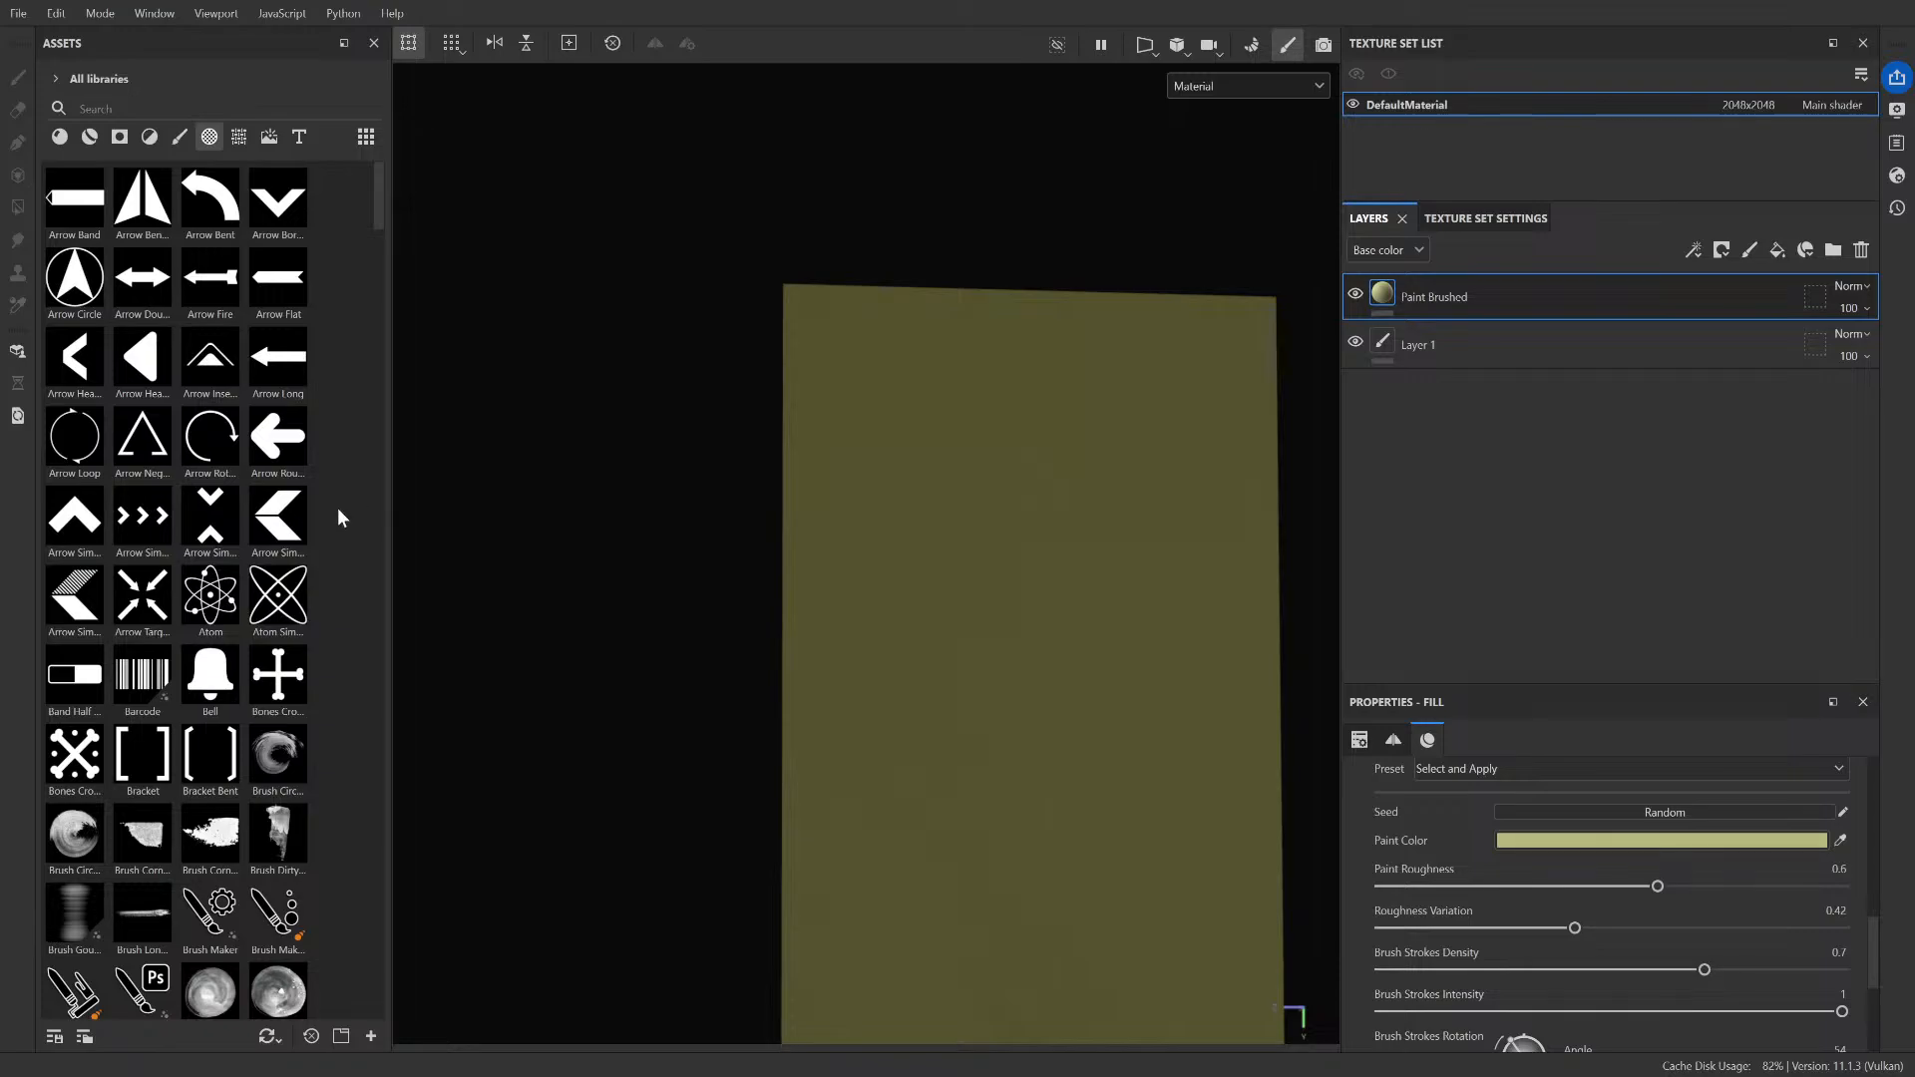
scroll(339, 516, "down", 3)
scroll(337, 507, "up", 3)
scroll(331, 403, "down", 7)
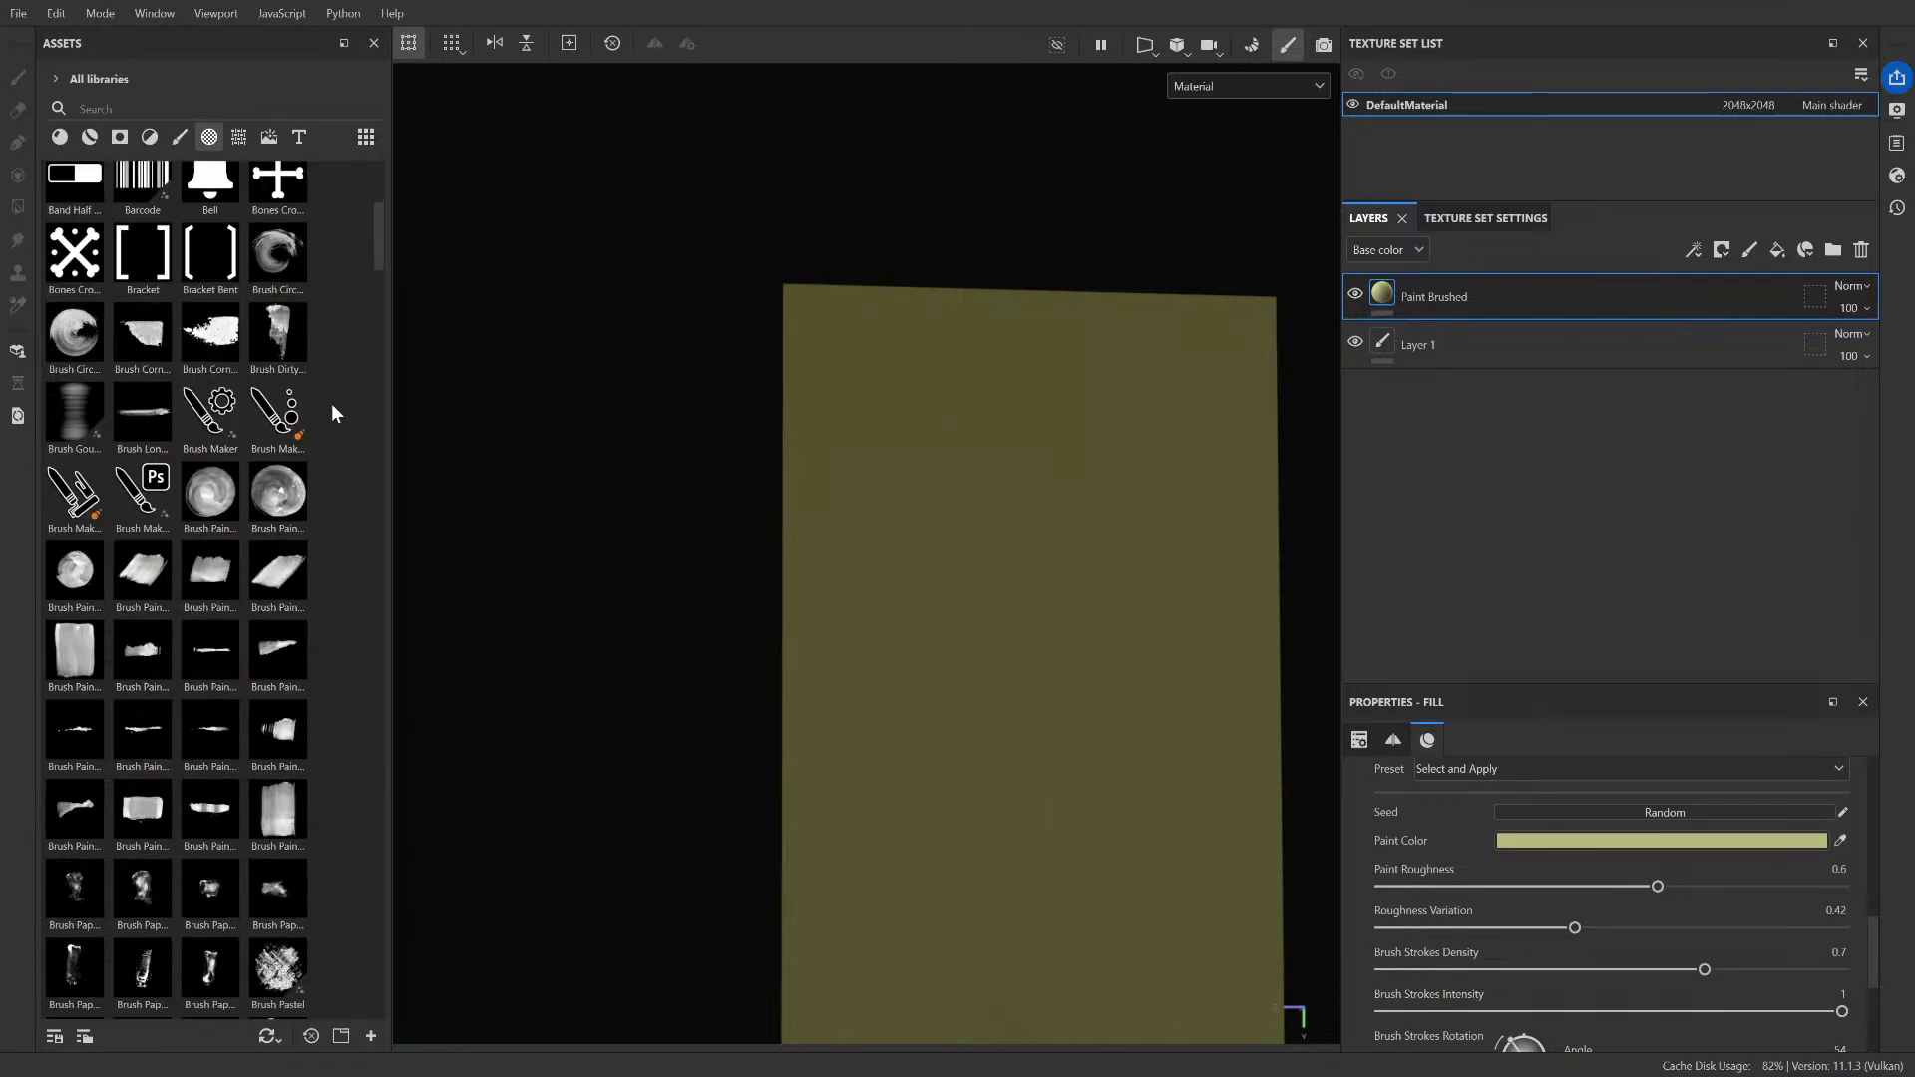
scroll(331, 403, "up", 7)
- Look through the whole texture library, from bevels and fabrics to grunges and vents, for a suitable wallpaper pattern
left_click(239, 138)
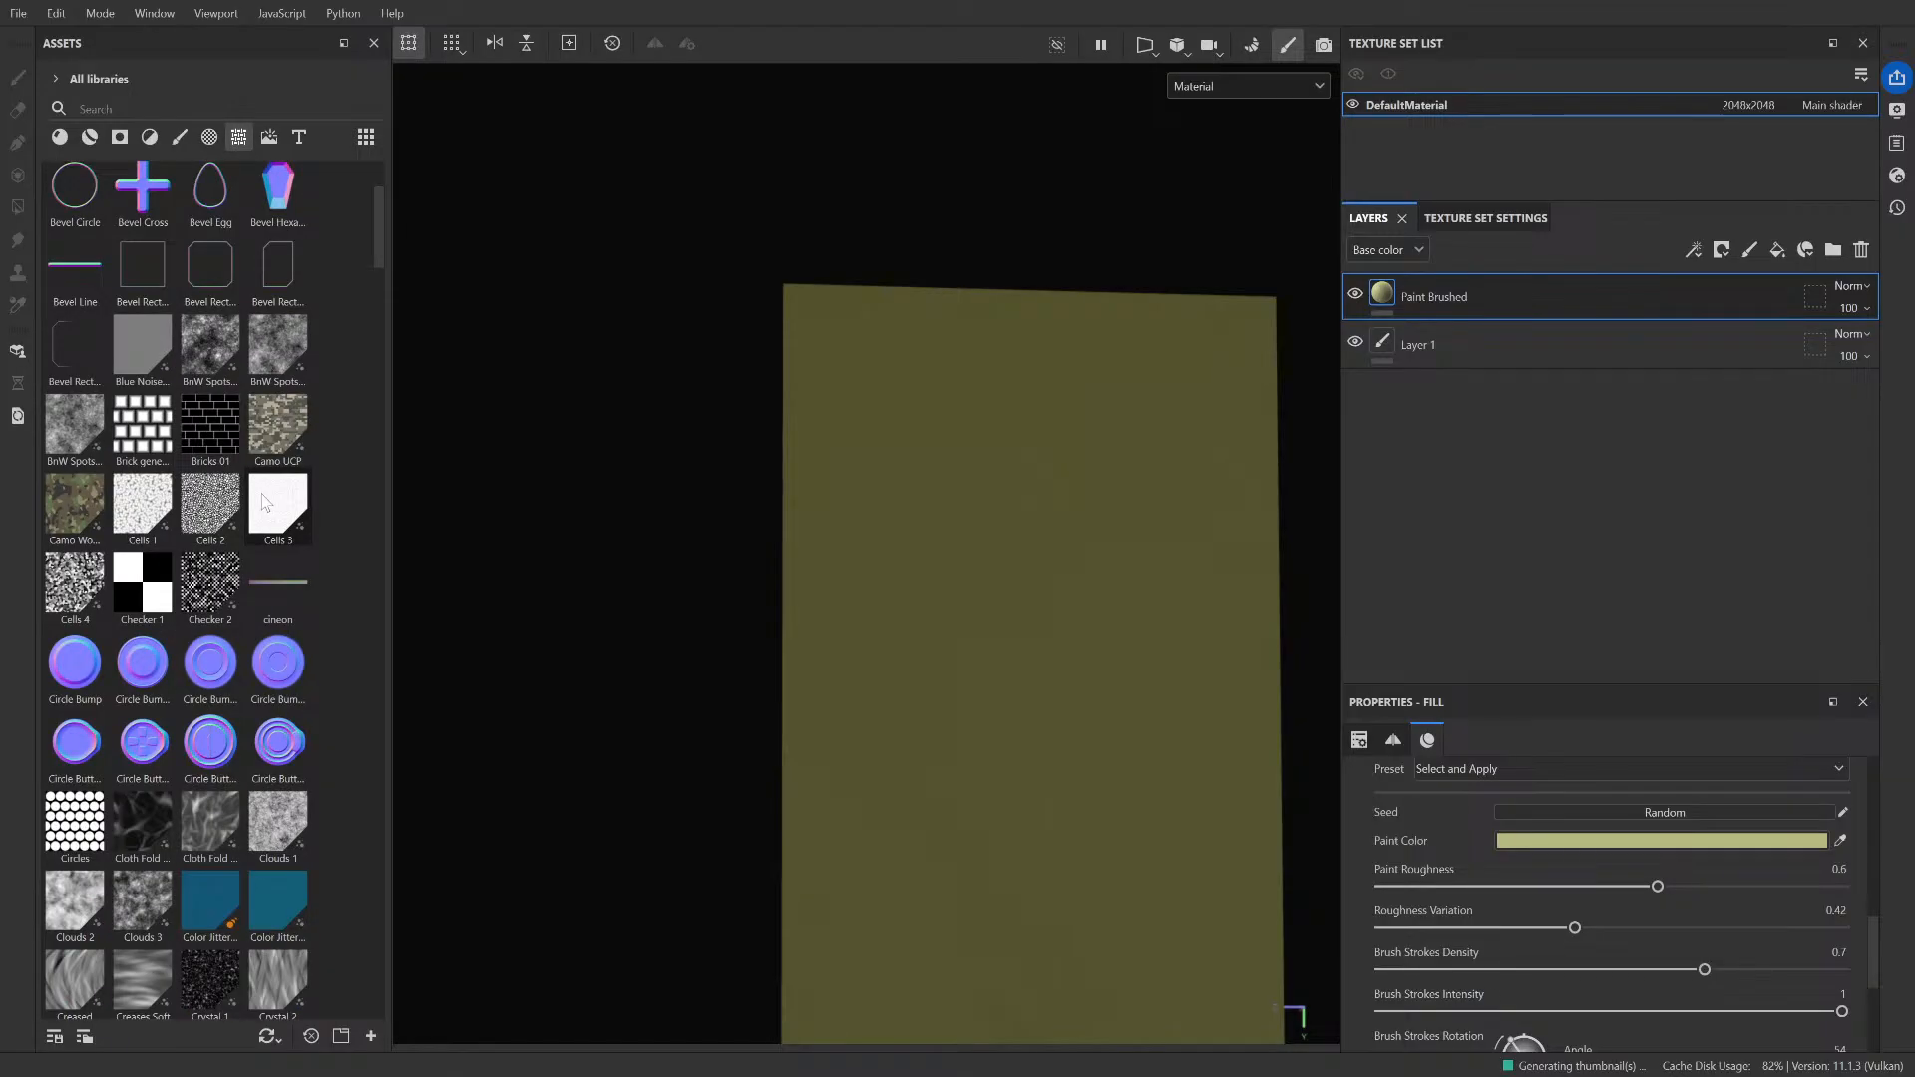
scroll(270, 505, "down", 10)
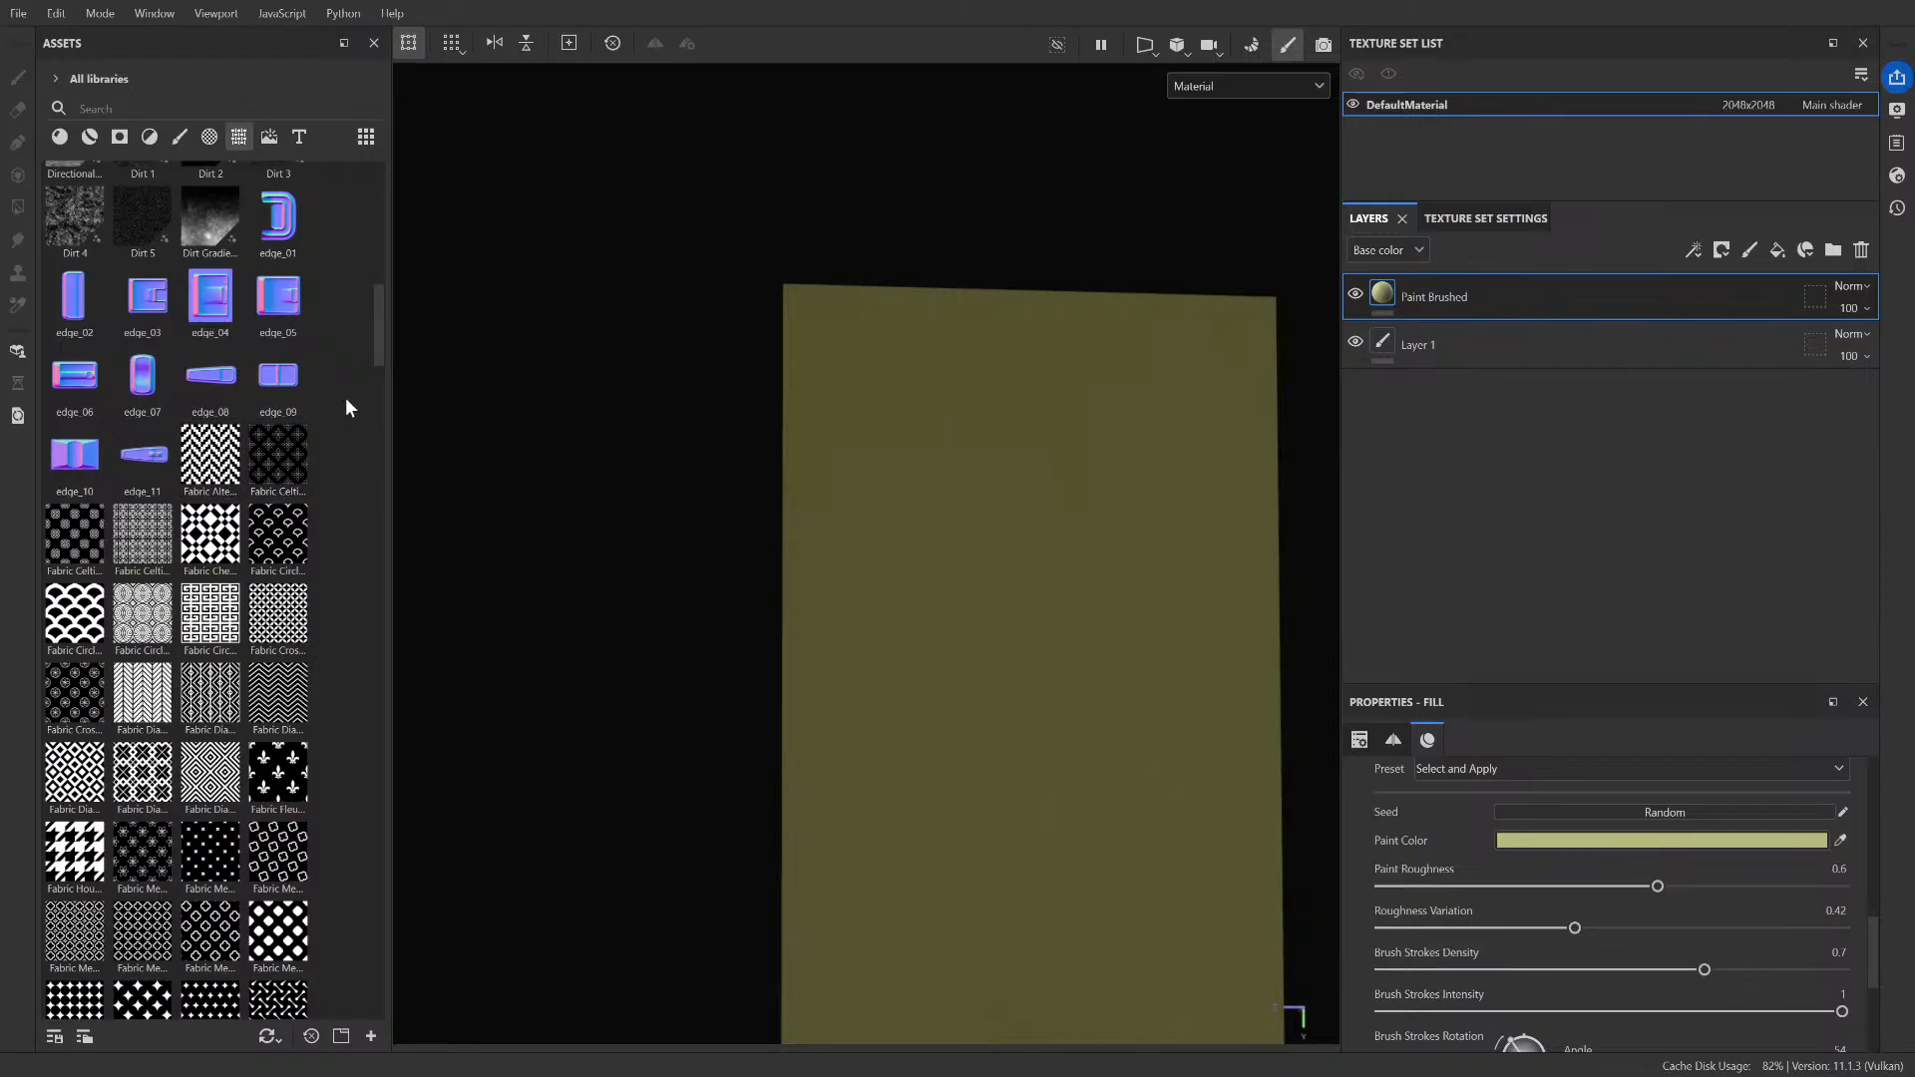
scroll(345, 399, "down", 3)
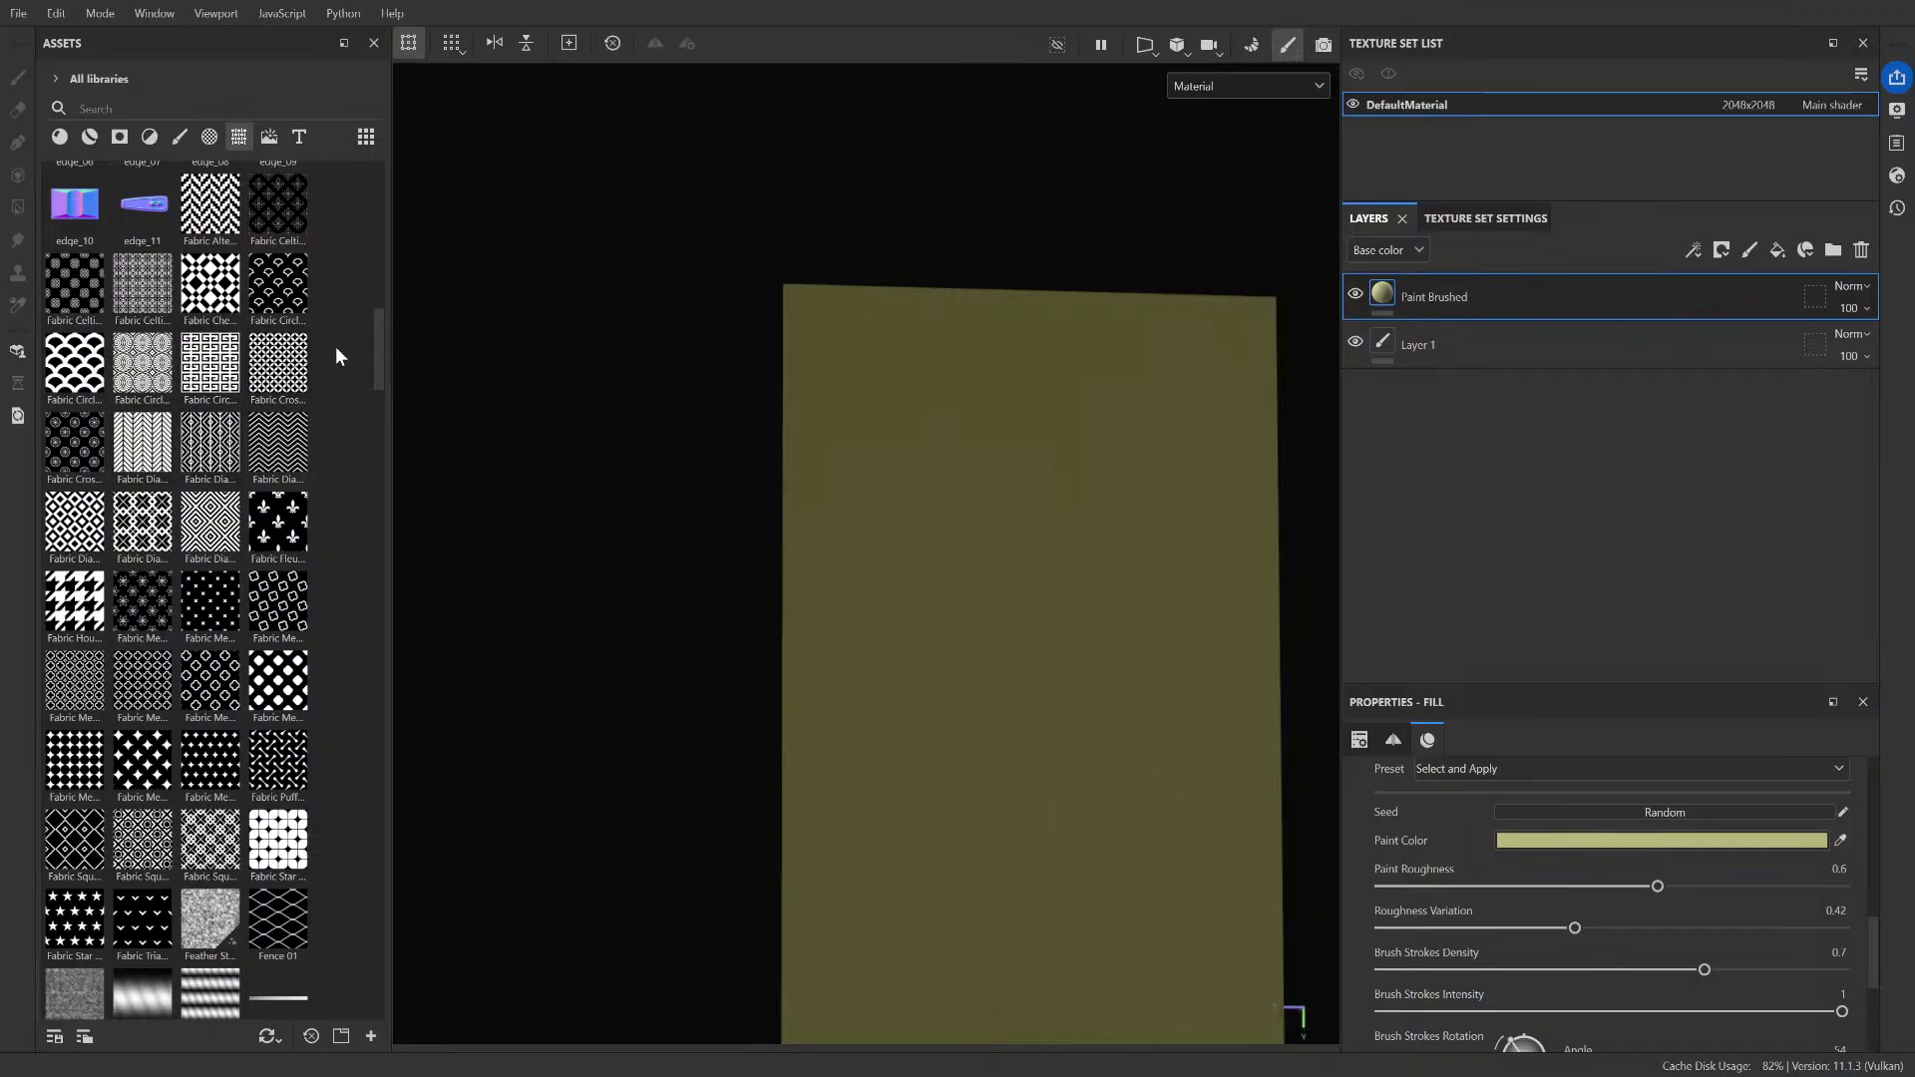
scroll(349, 400, "down", 3)
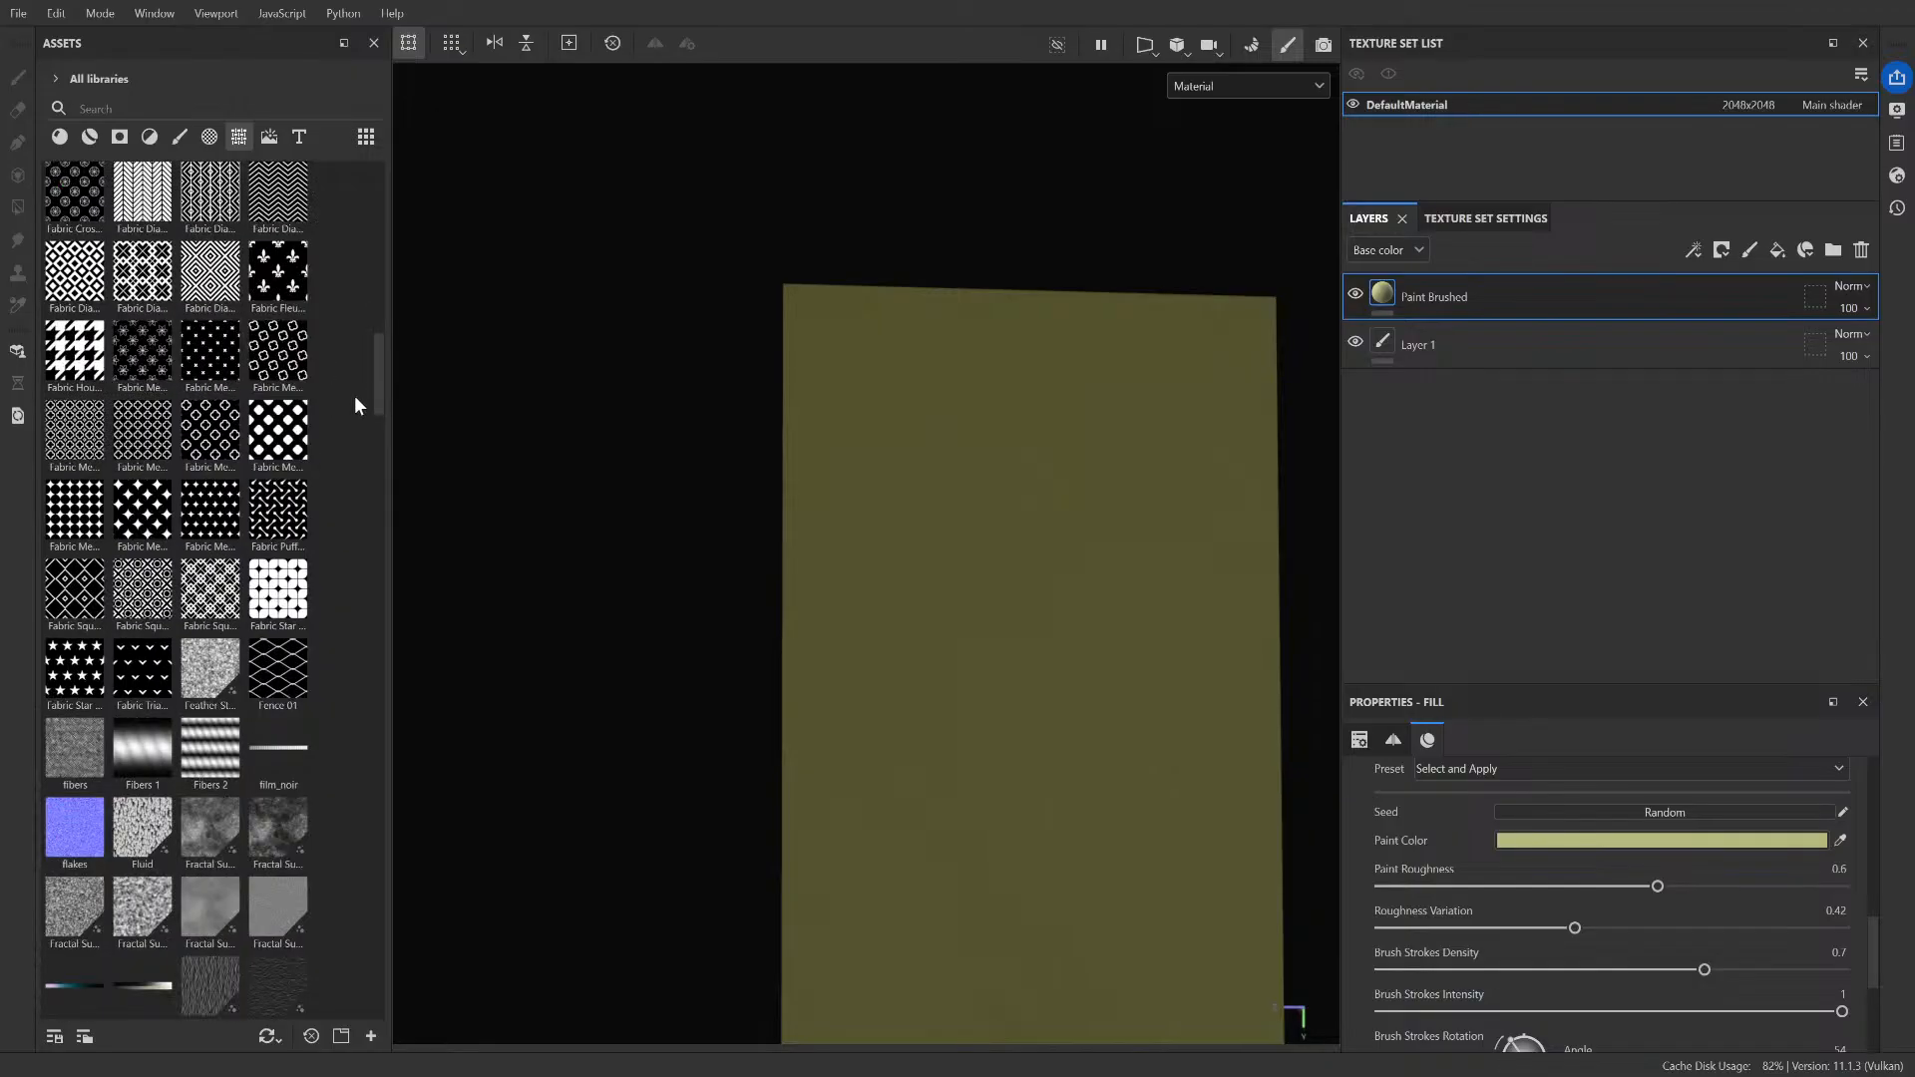
scroll(349, 409, "down", 3)
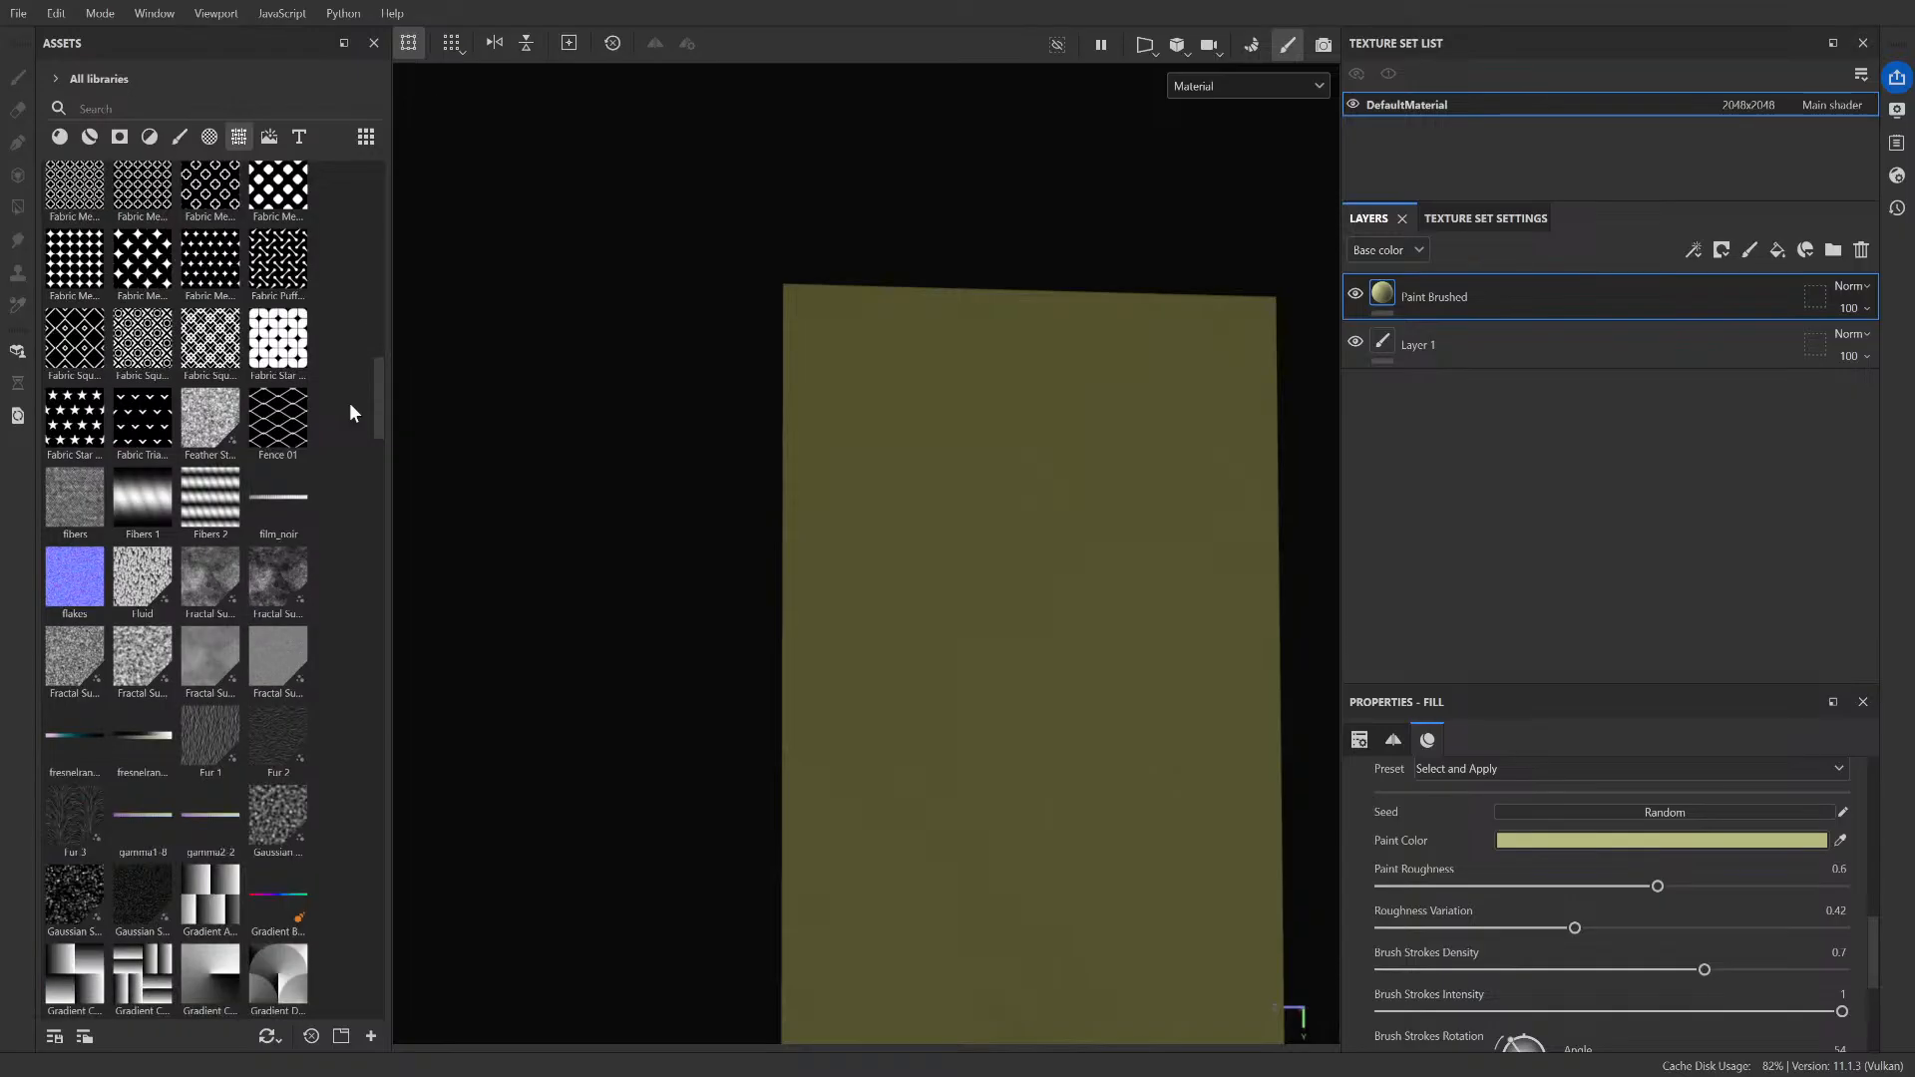
scroll(351, 412, "down", 12)
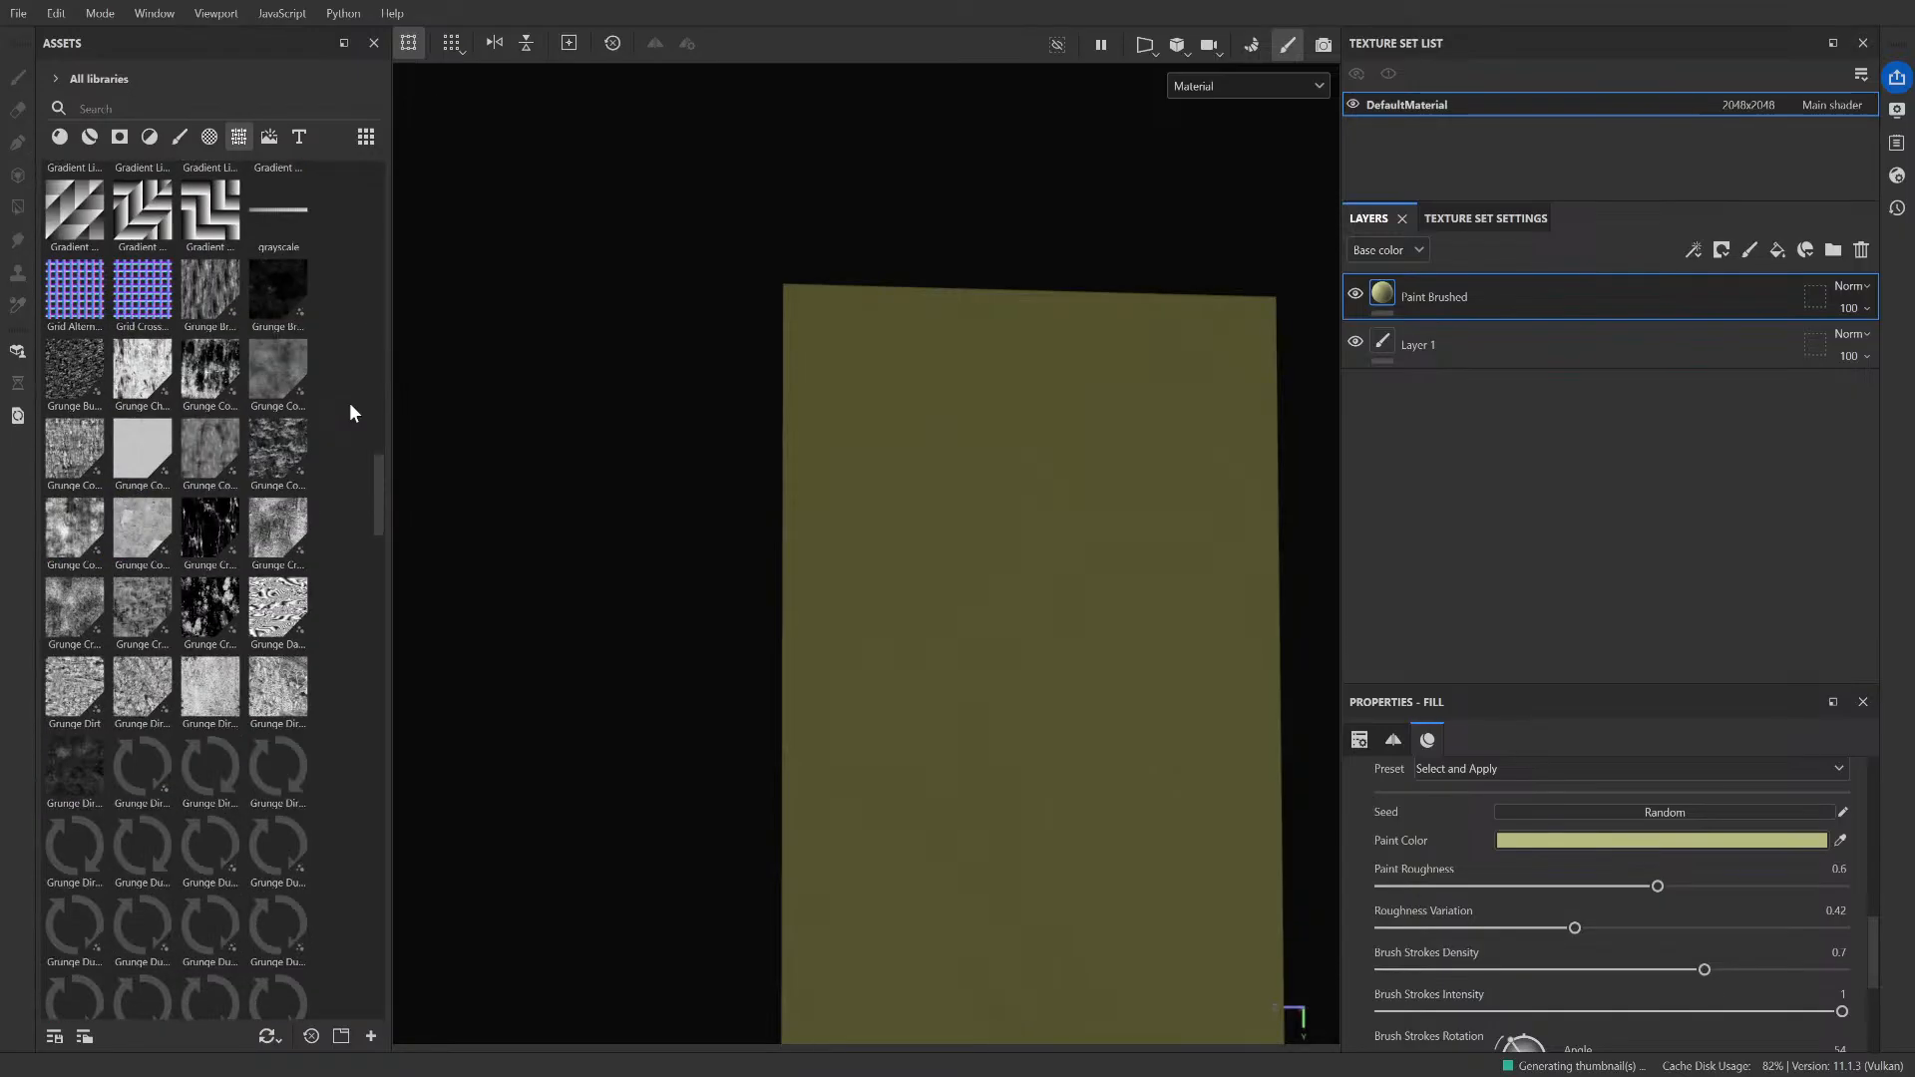
scroll(350, 412, "down", 20)
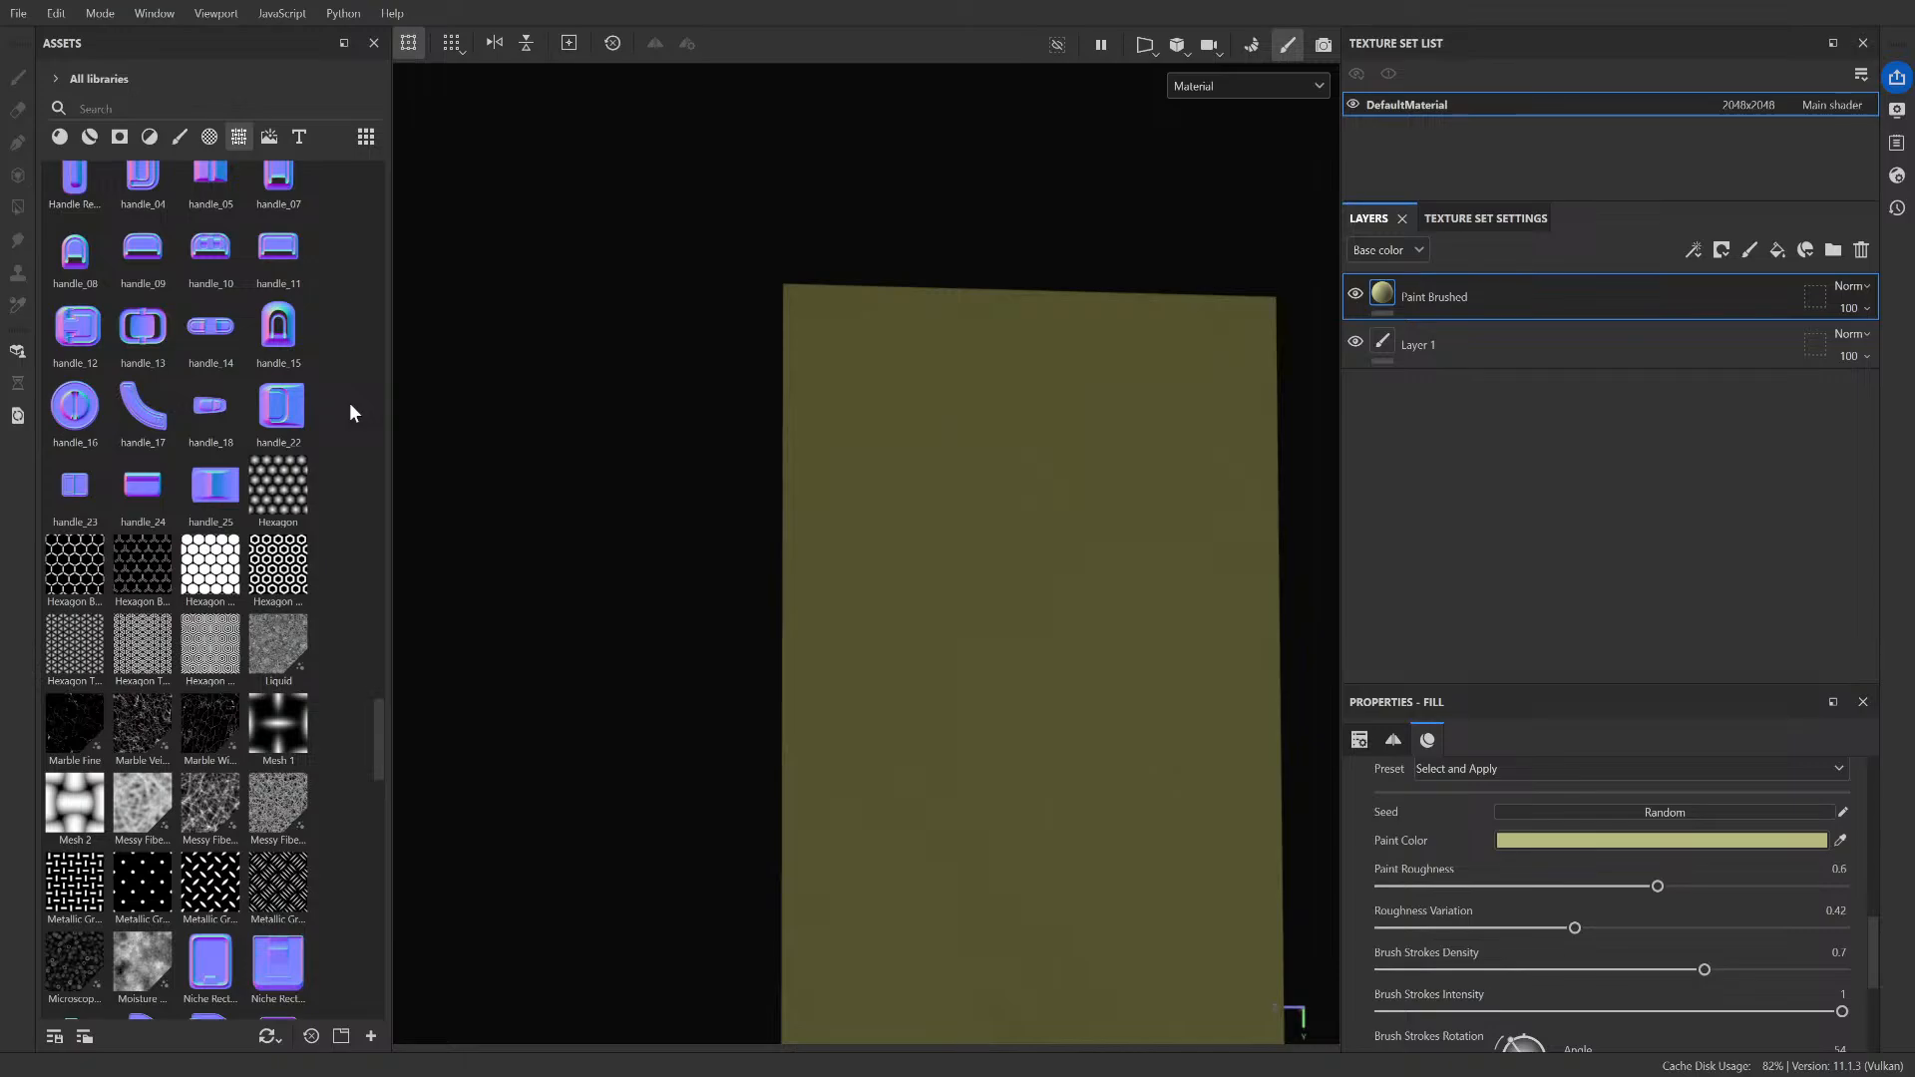
scroll(351, 412, "down", 3)
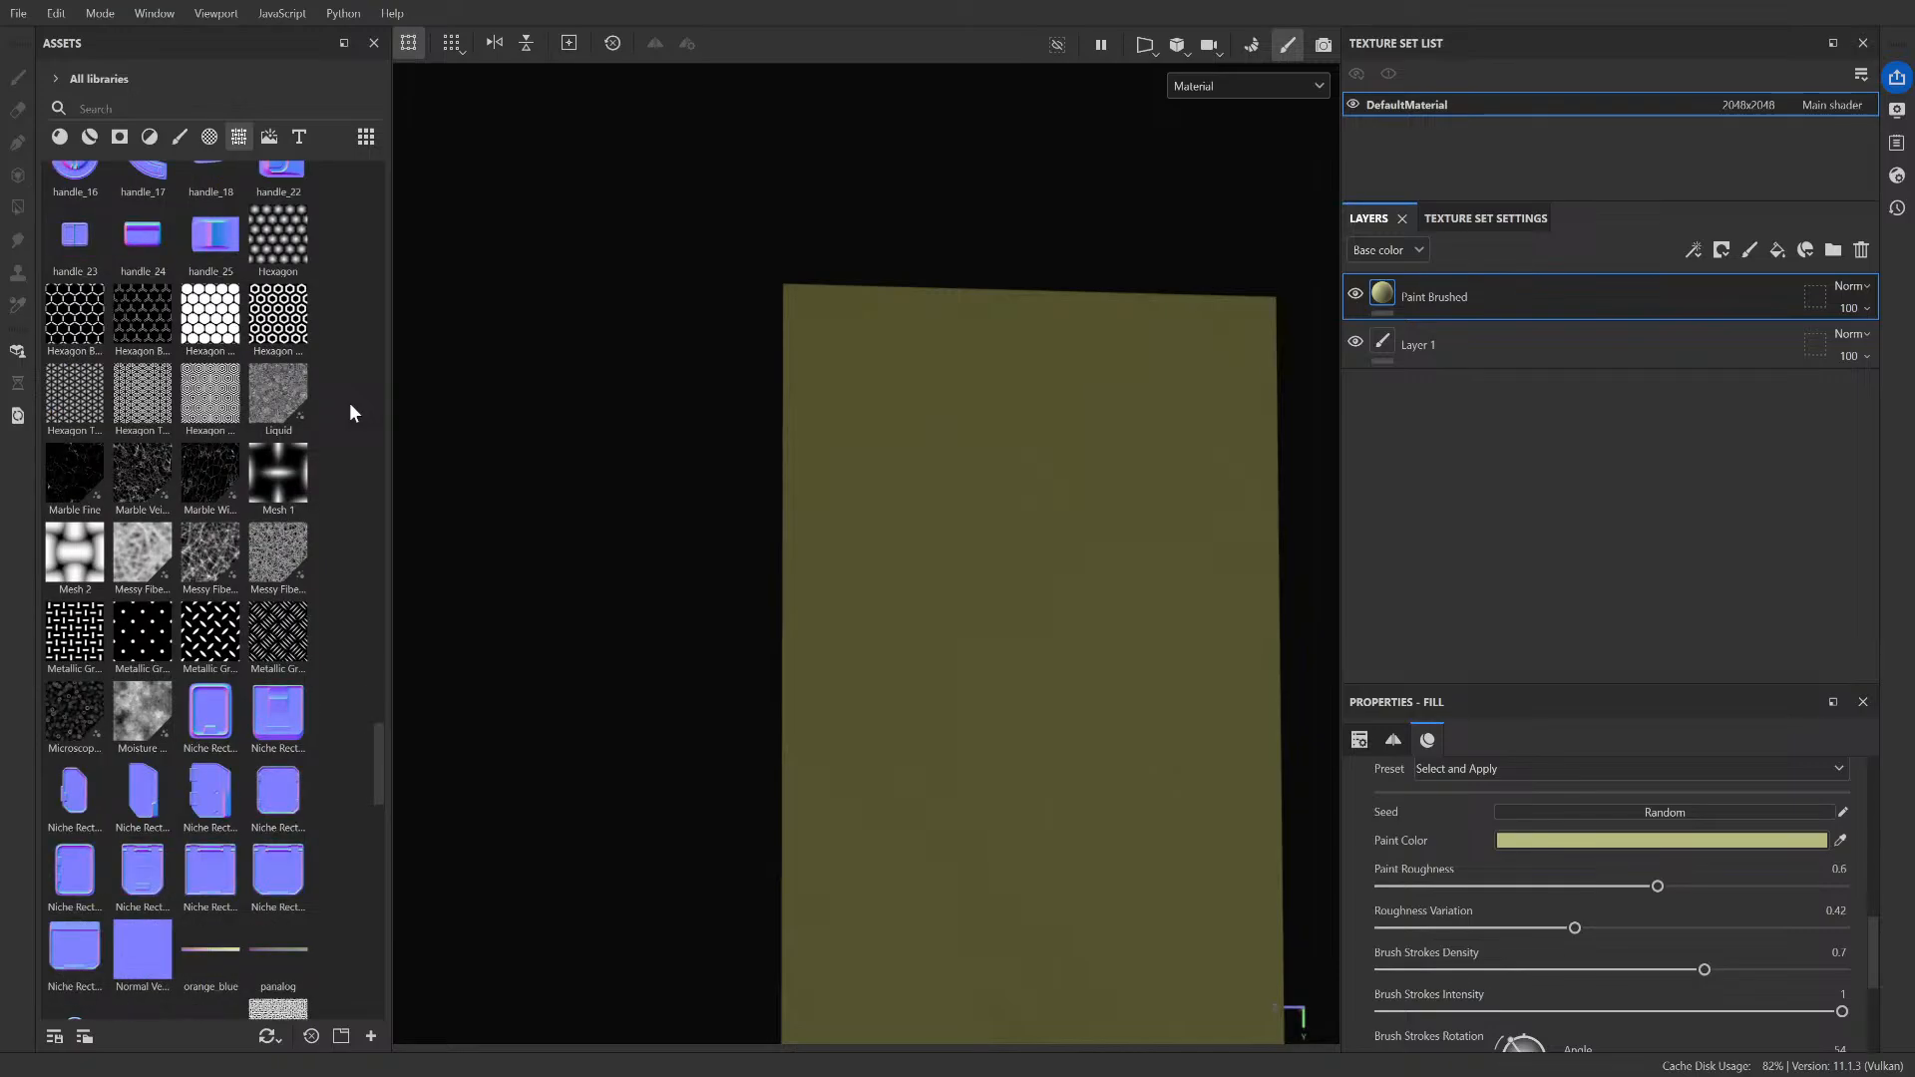
scroll(349, 403, "down", 15)
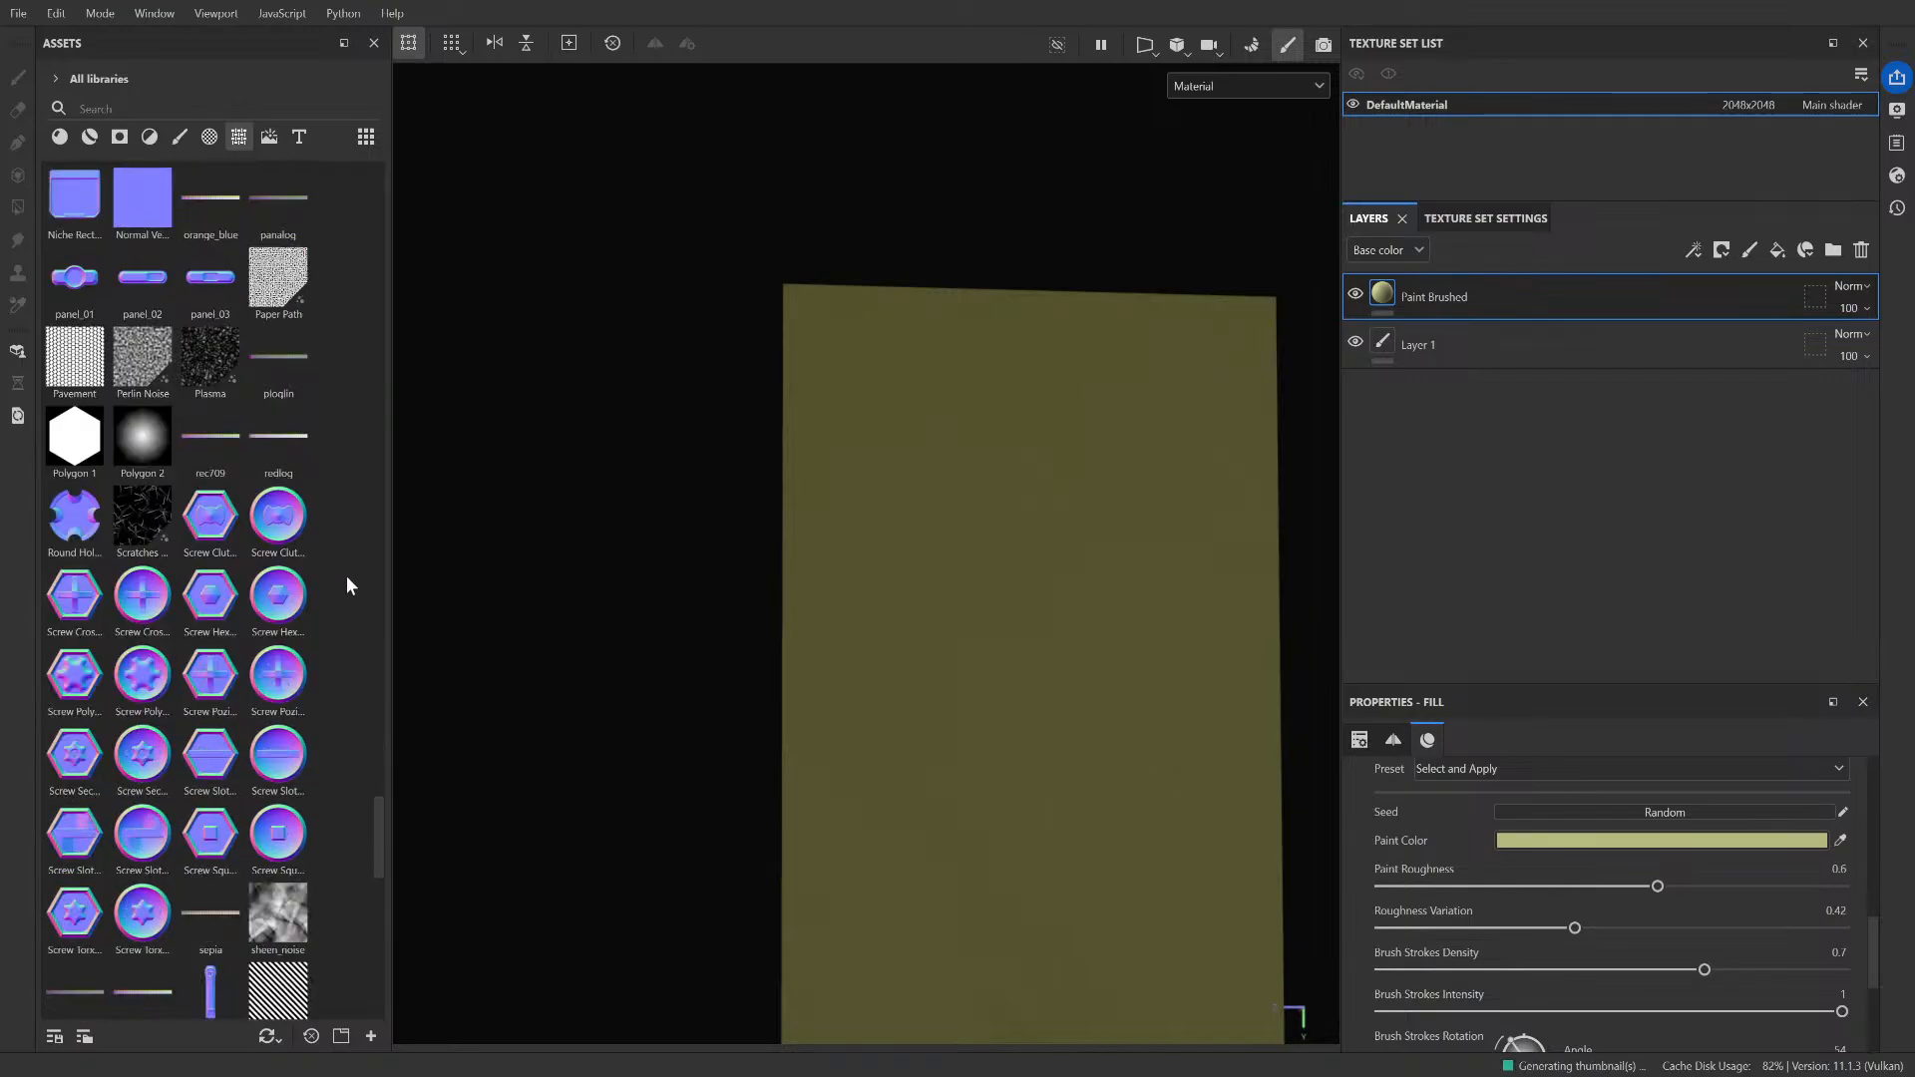
scroll(340, 559, "down", 9)
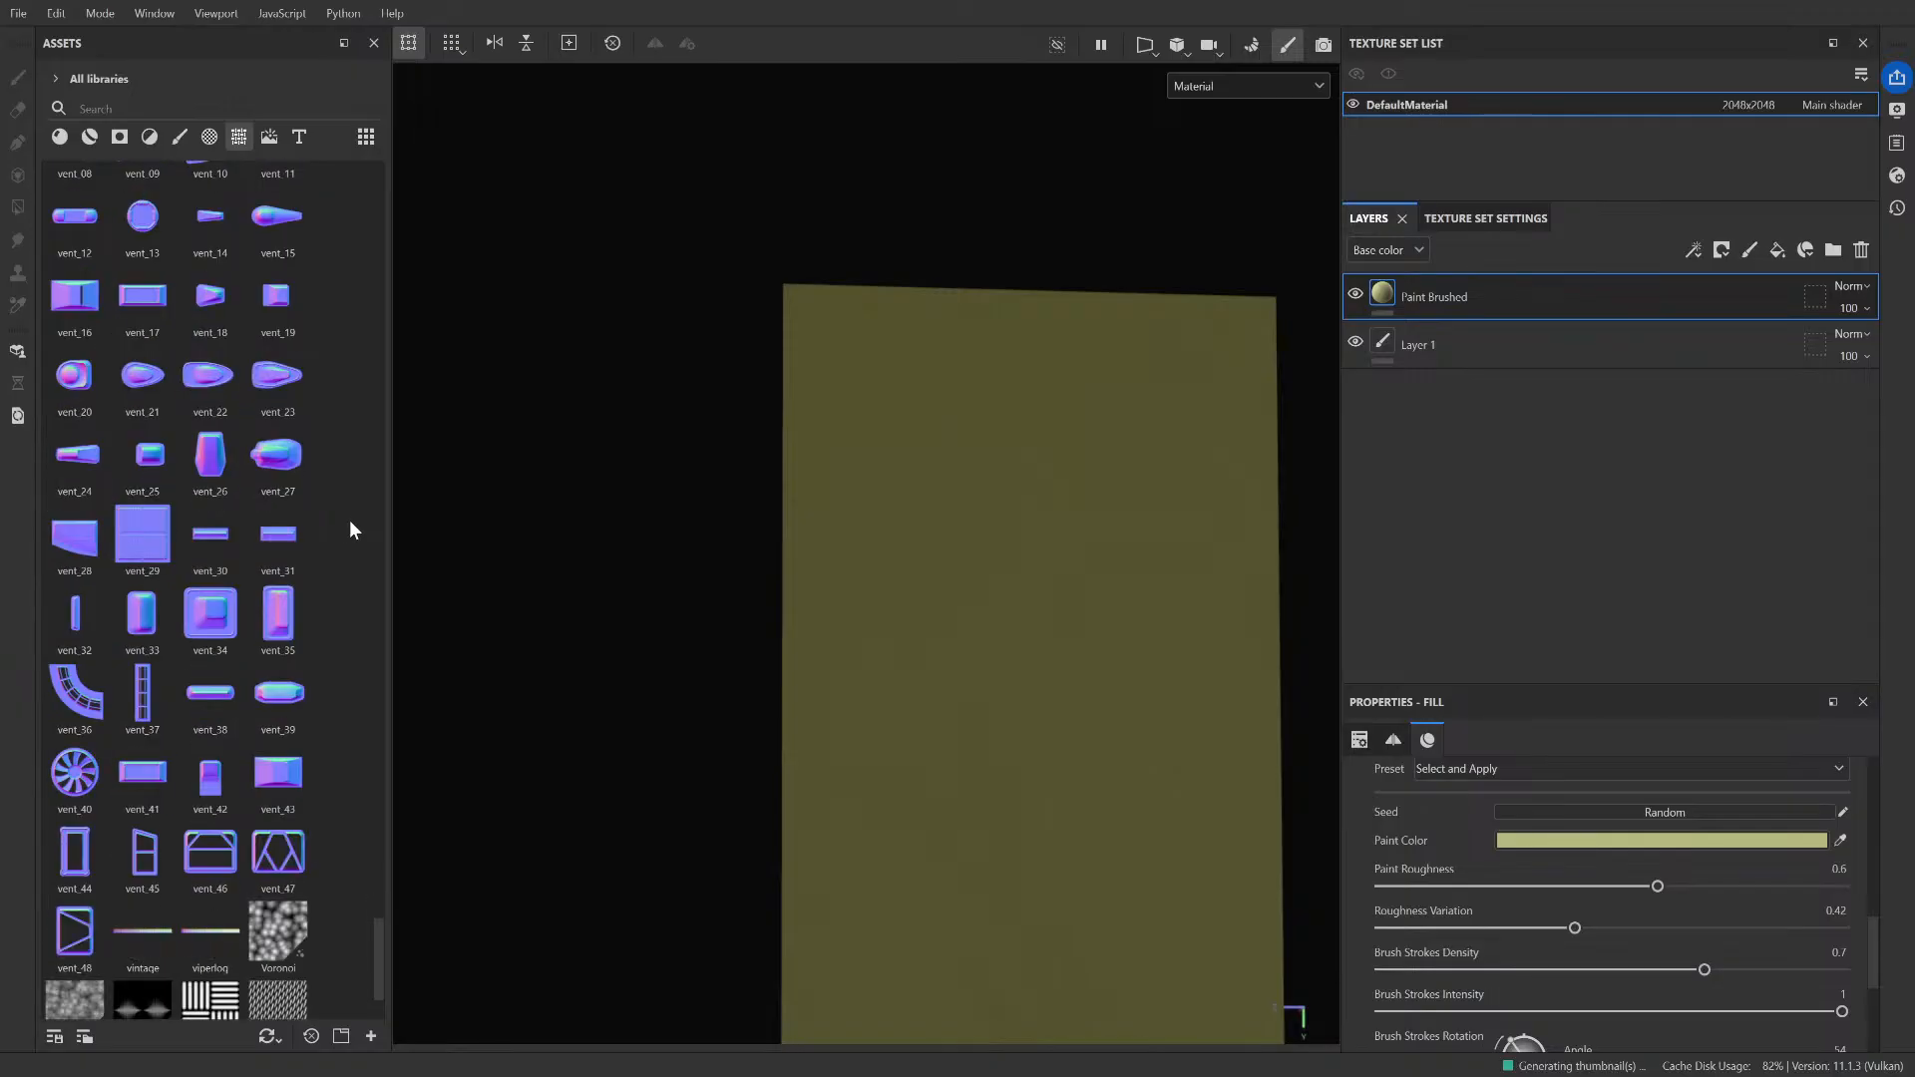
scroll(332, 564, "up", 15)
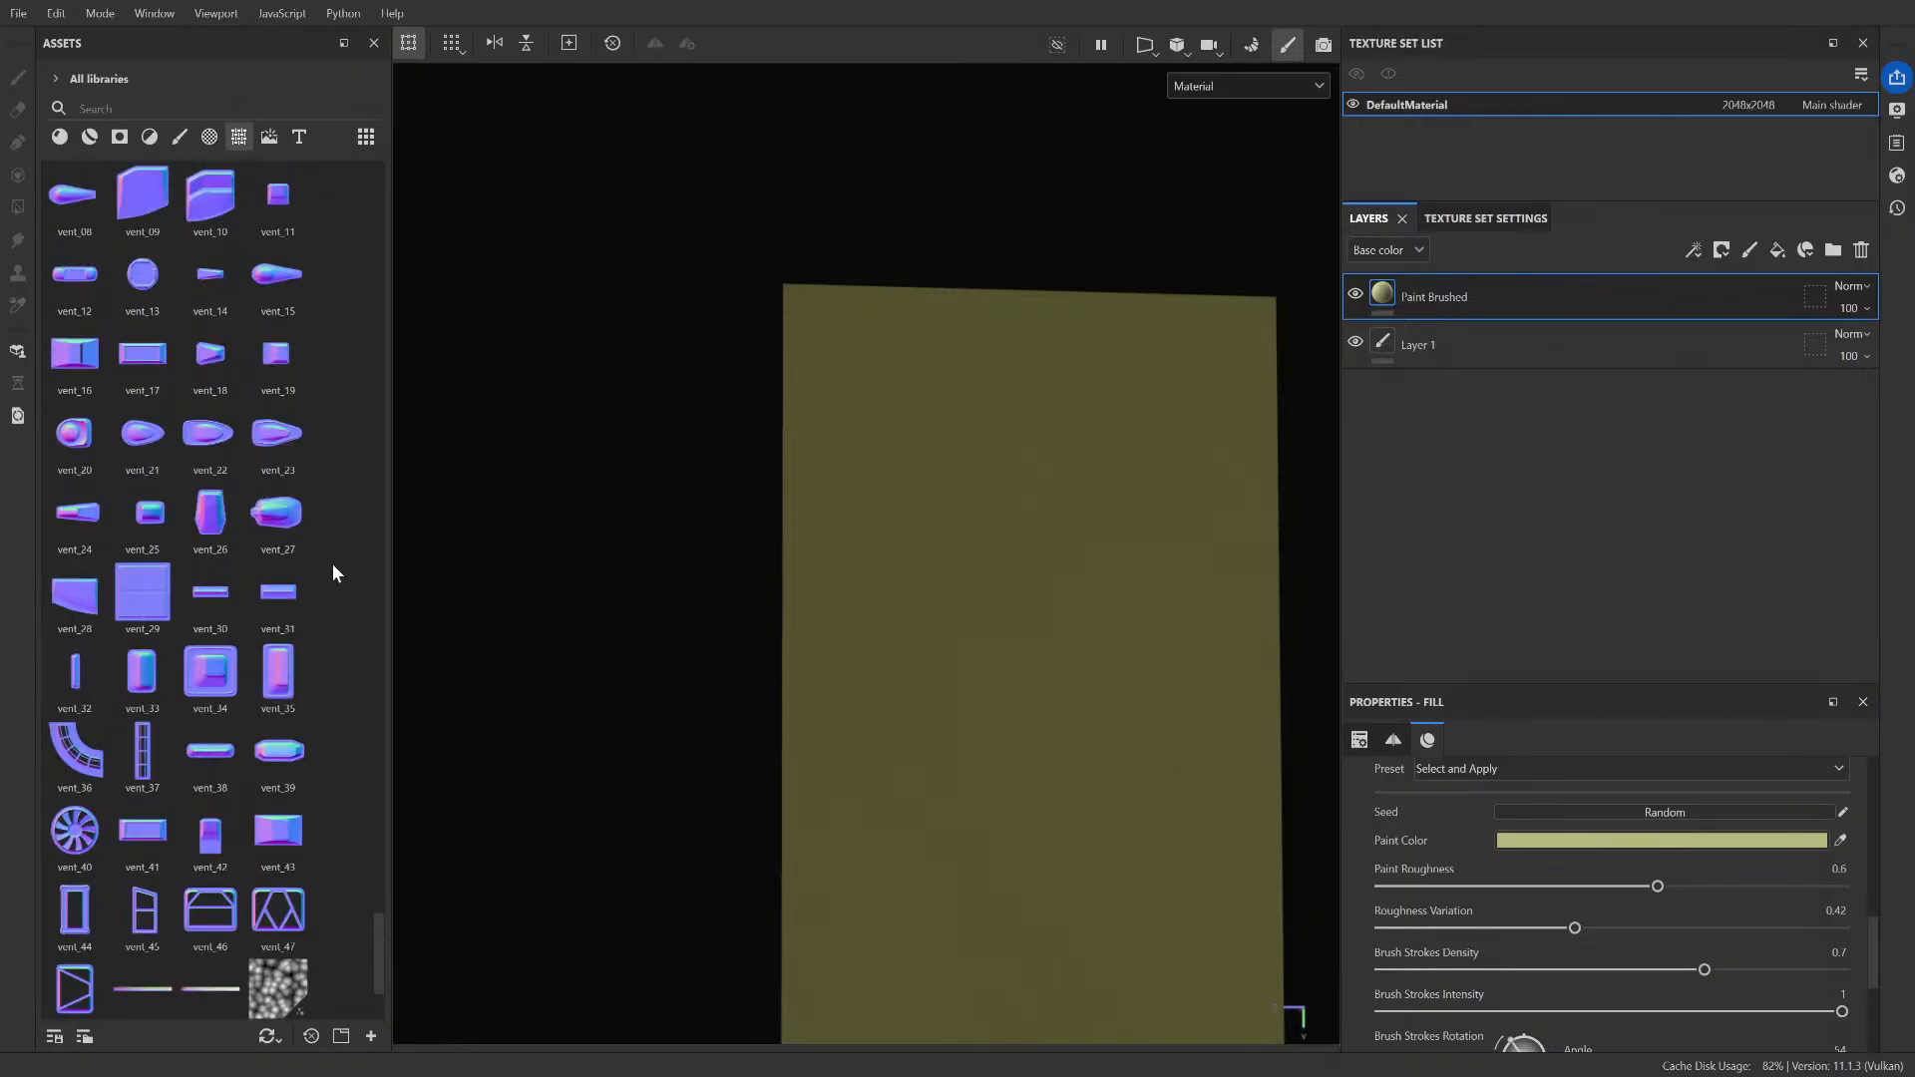
scroll(332, 565, "up", 5)
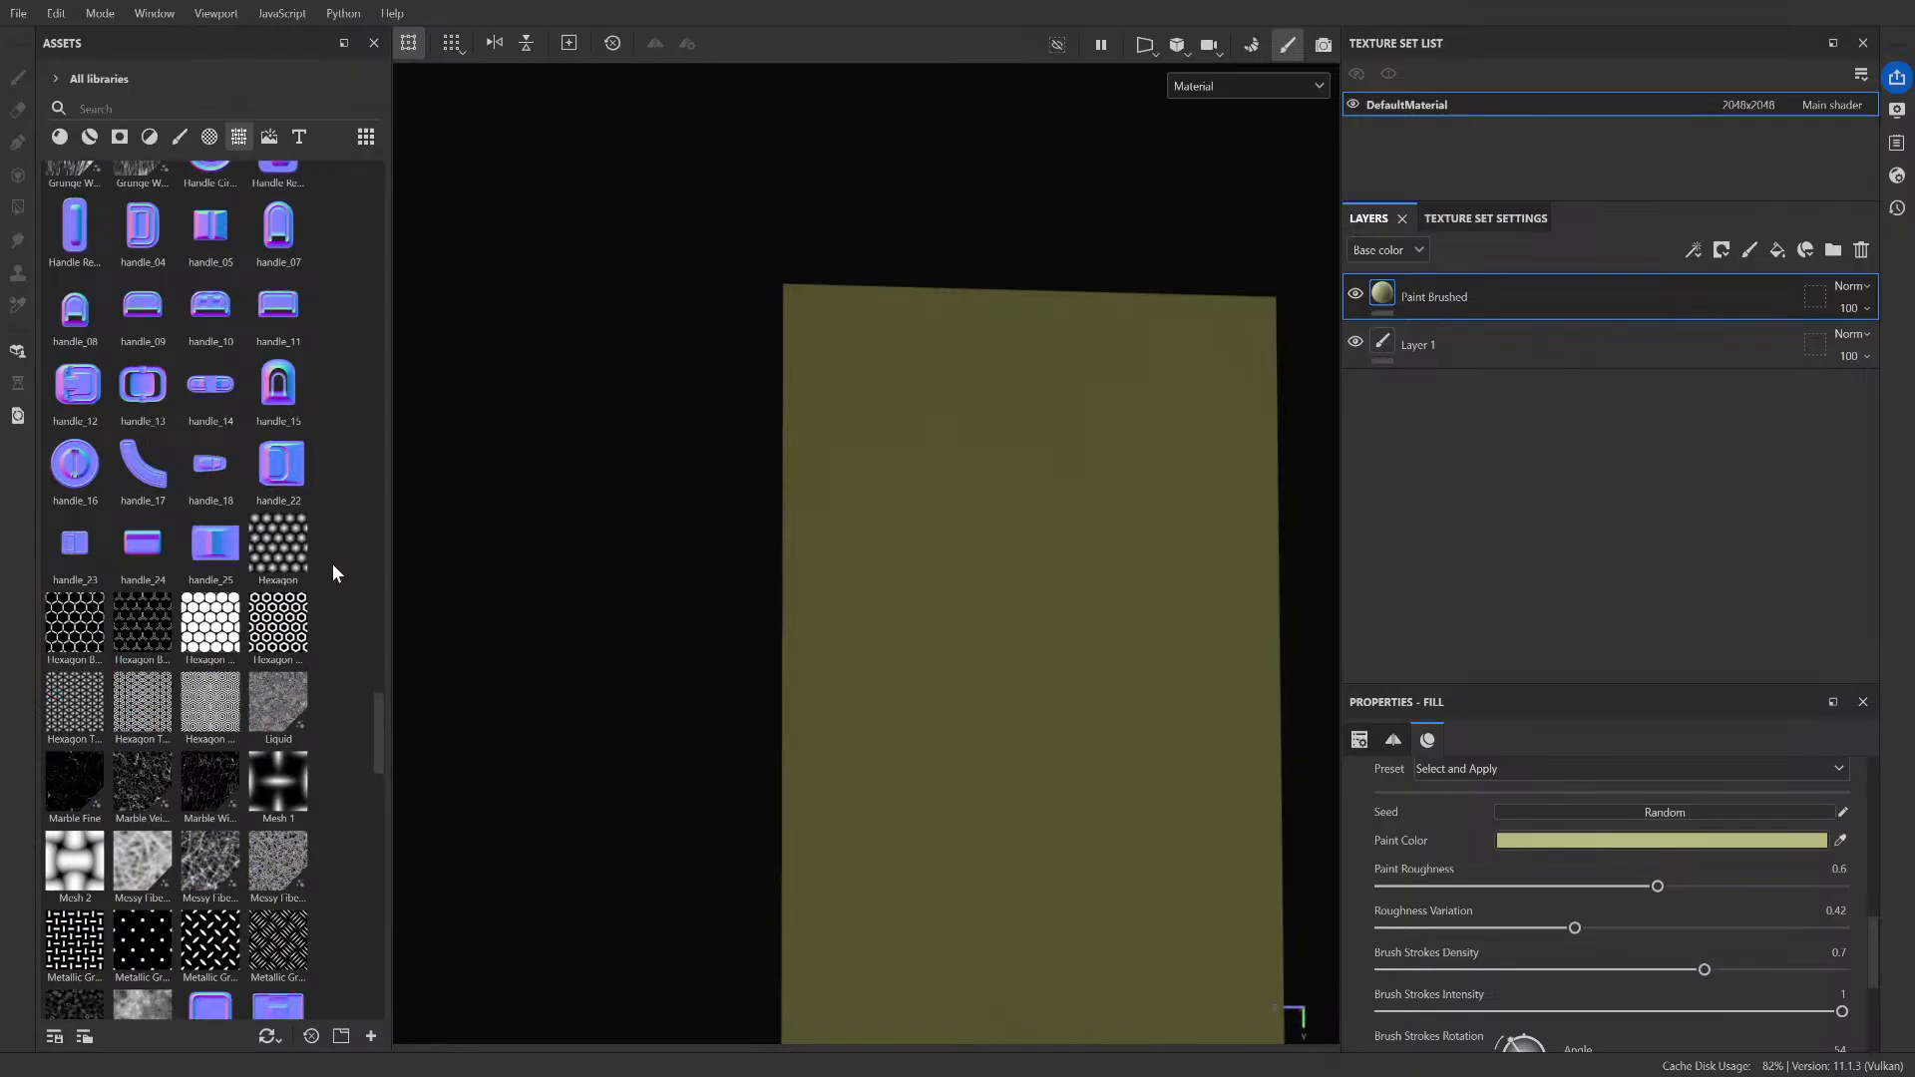
scroll(323, 618, "up", 8)
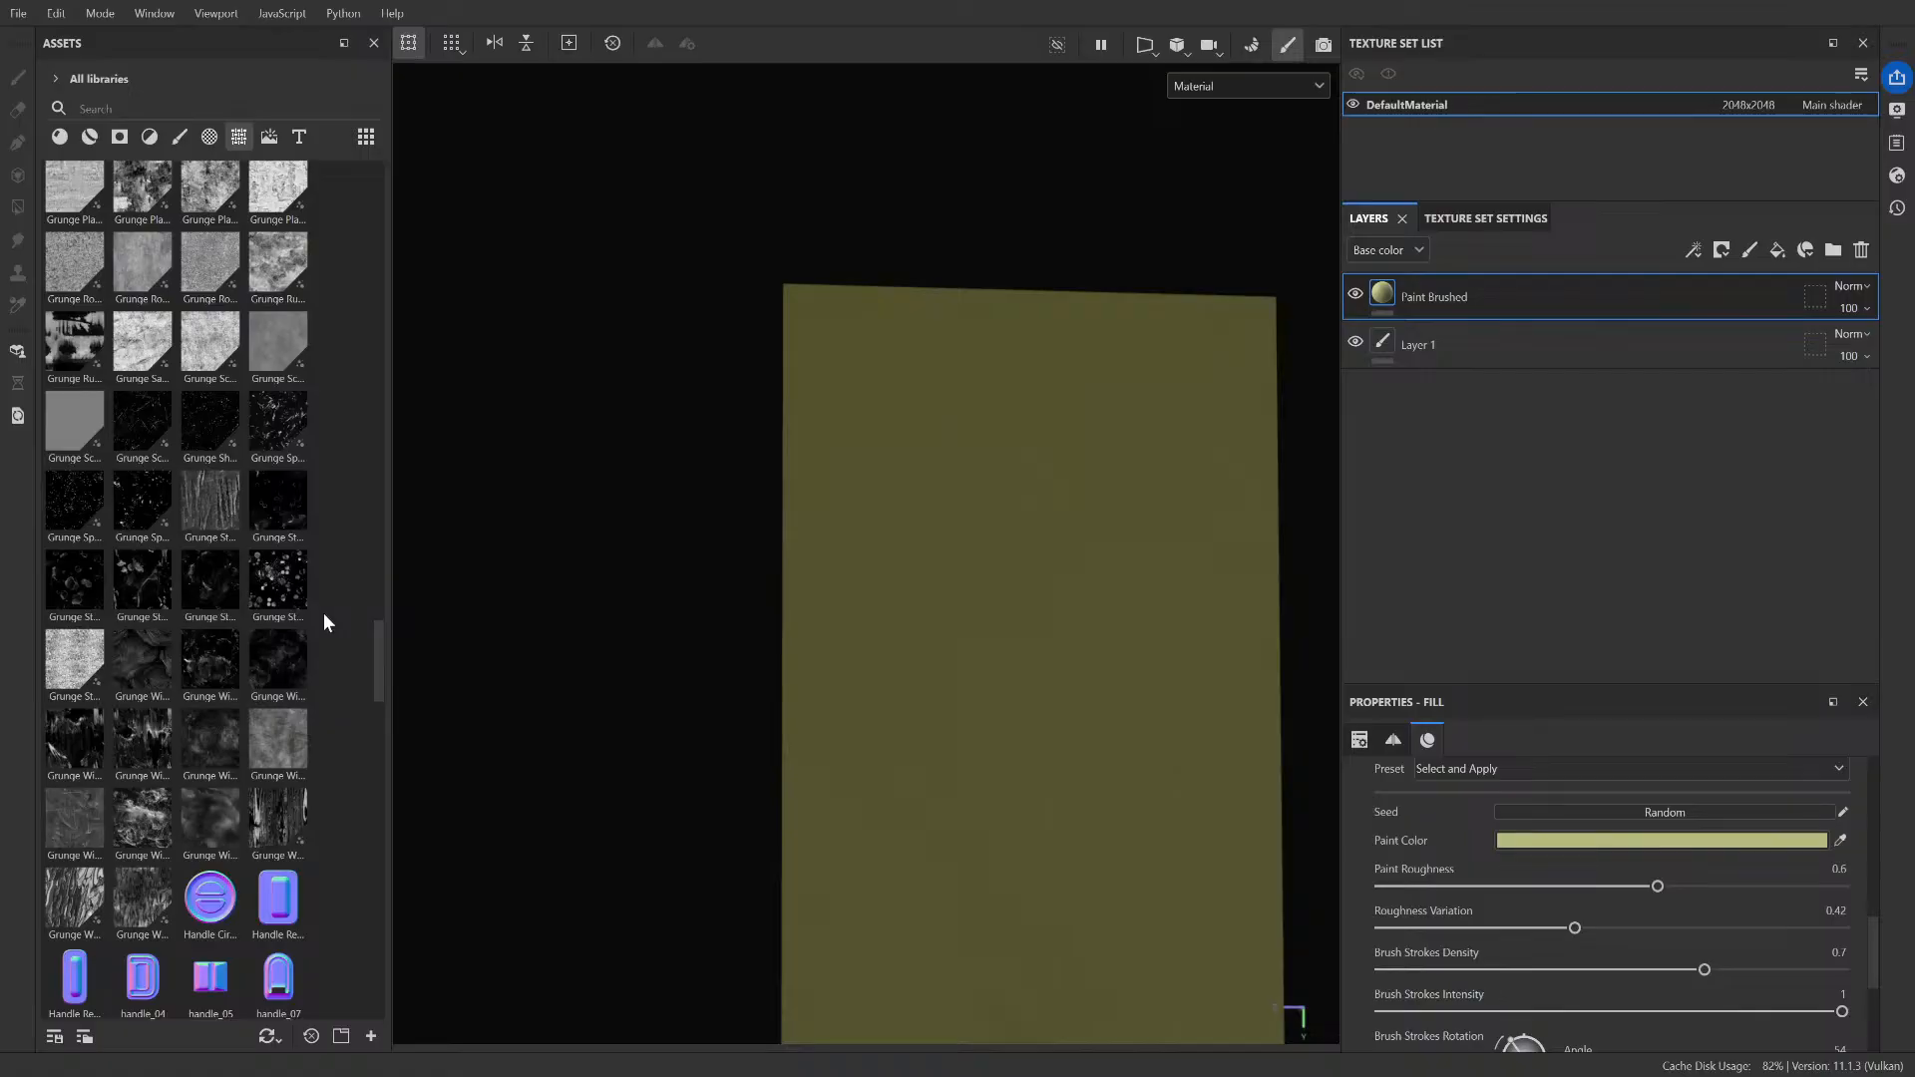
scroll(323, 619, "up", 12)
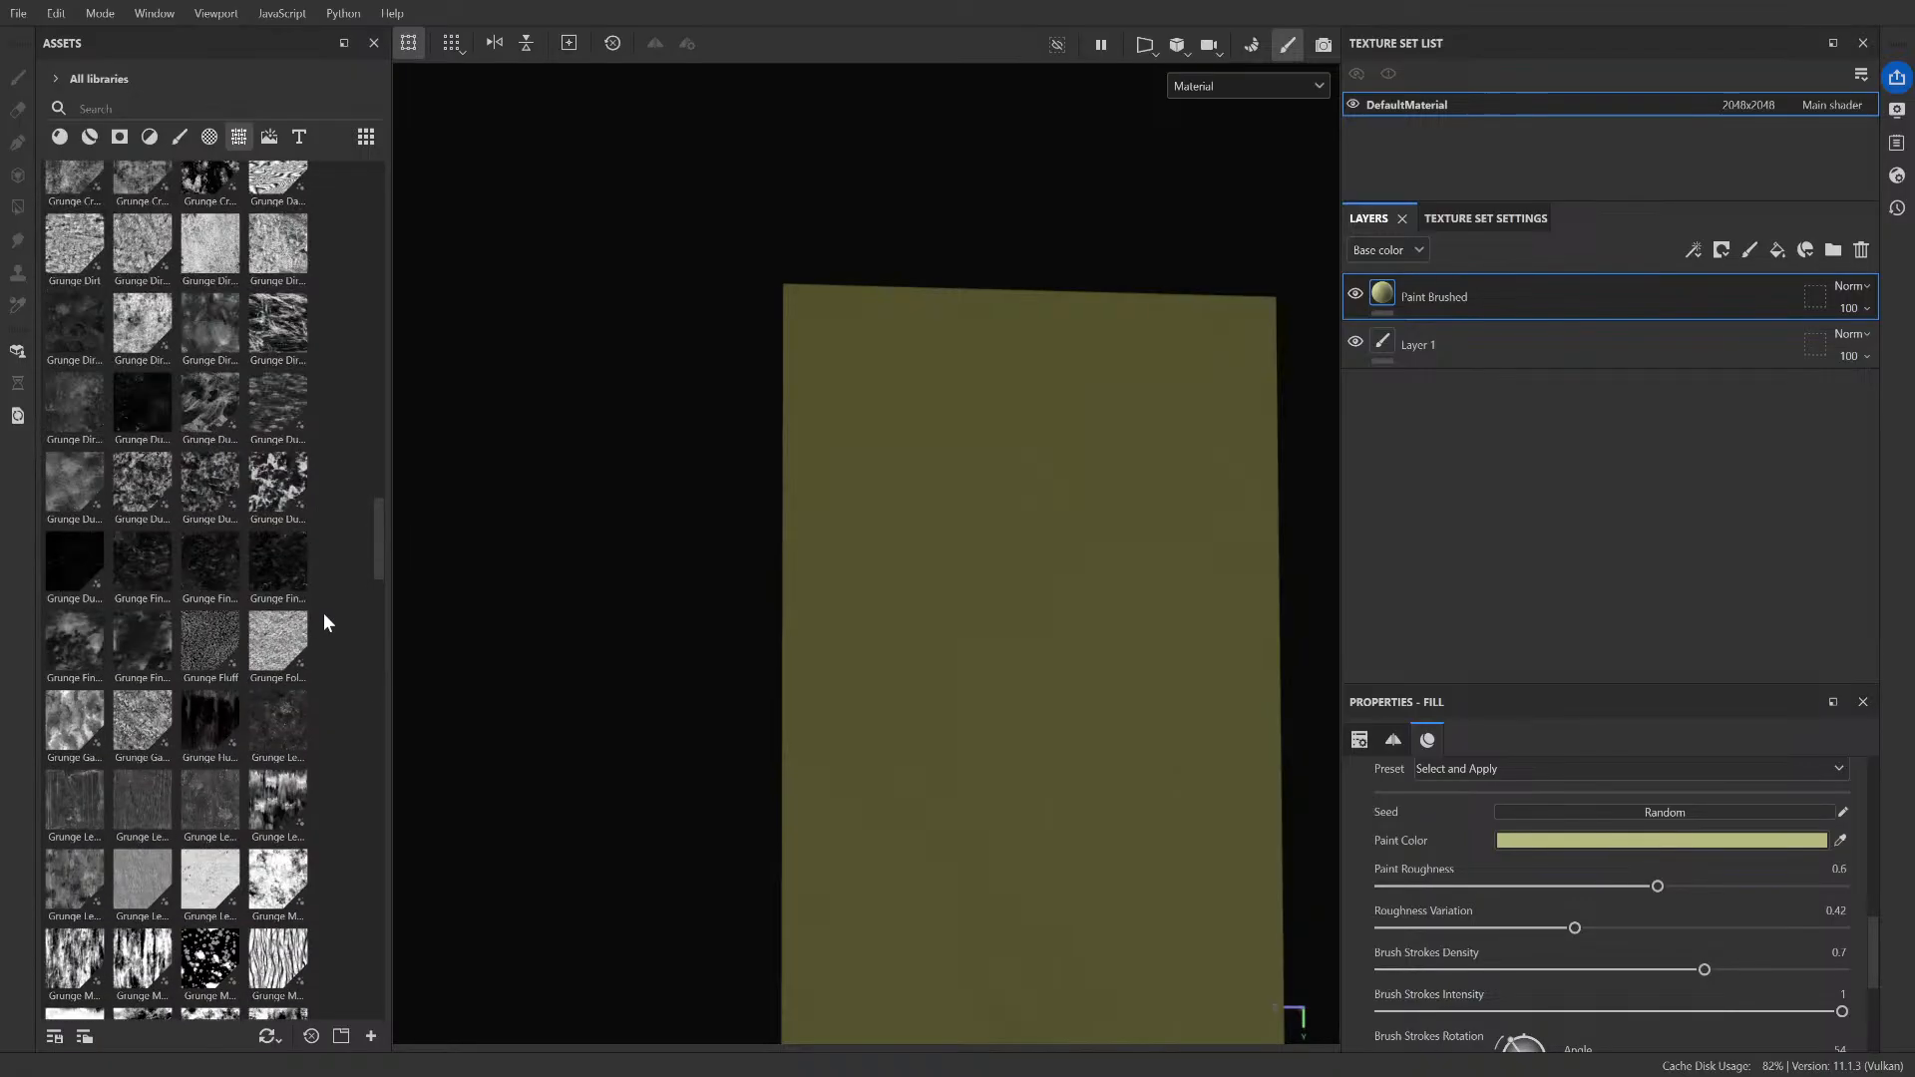
scroll(323, 619, "up", 10)
scroll(324, 615, "up", 3)
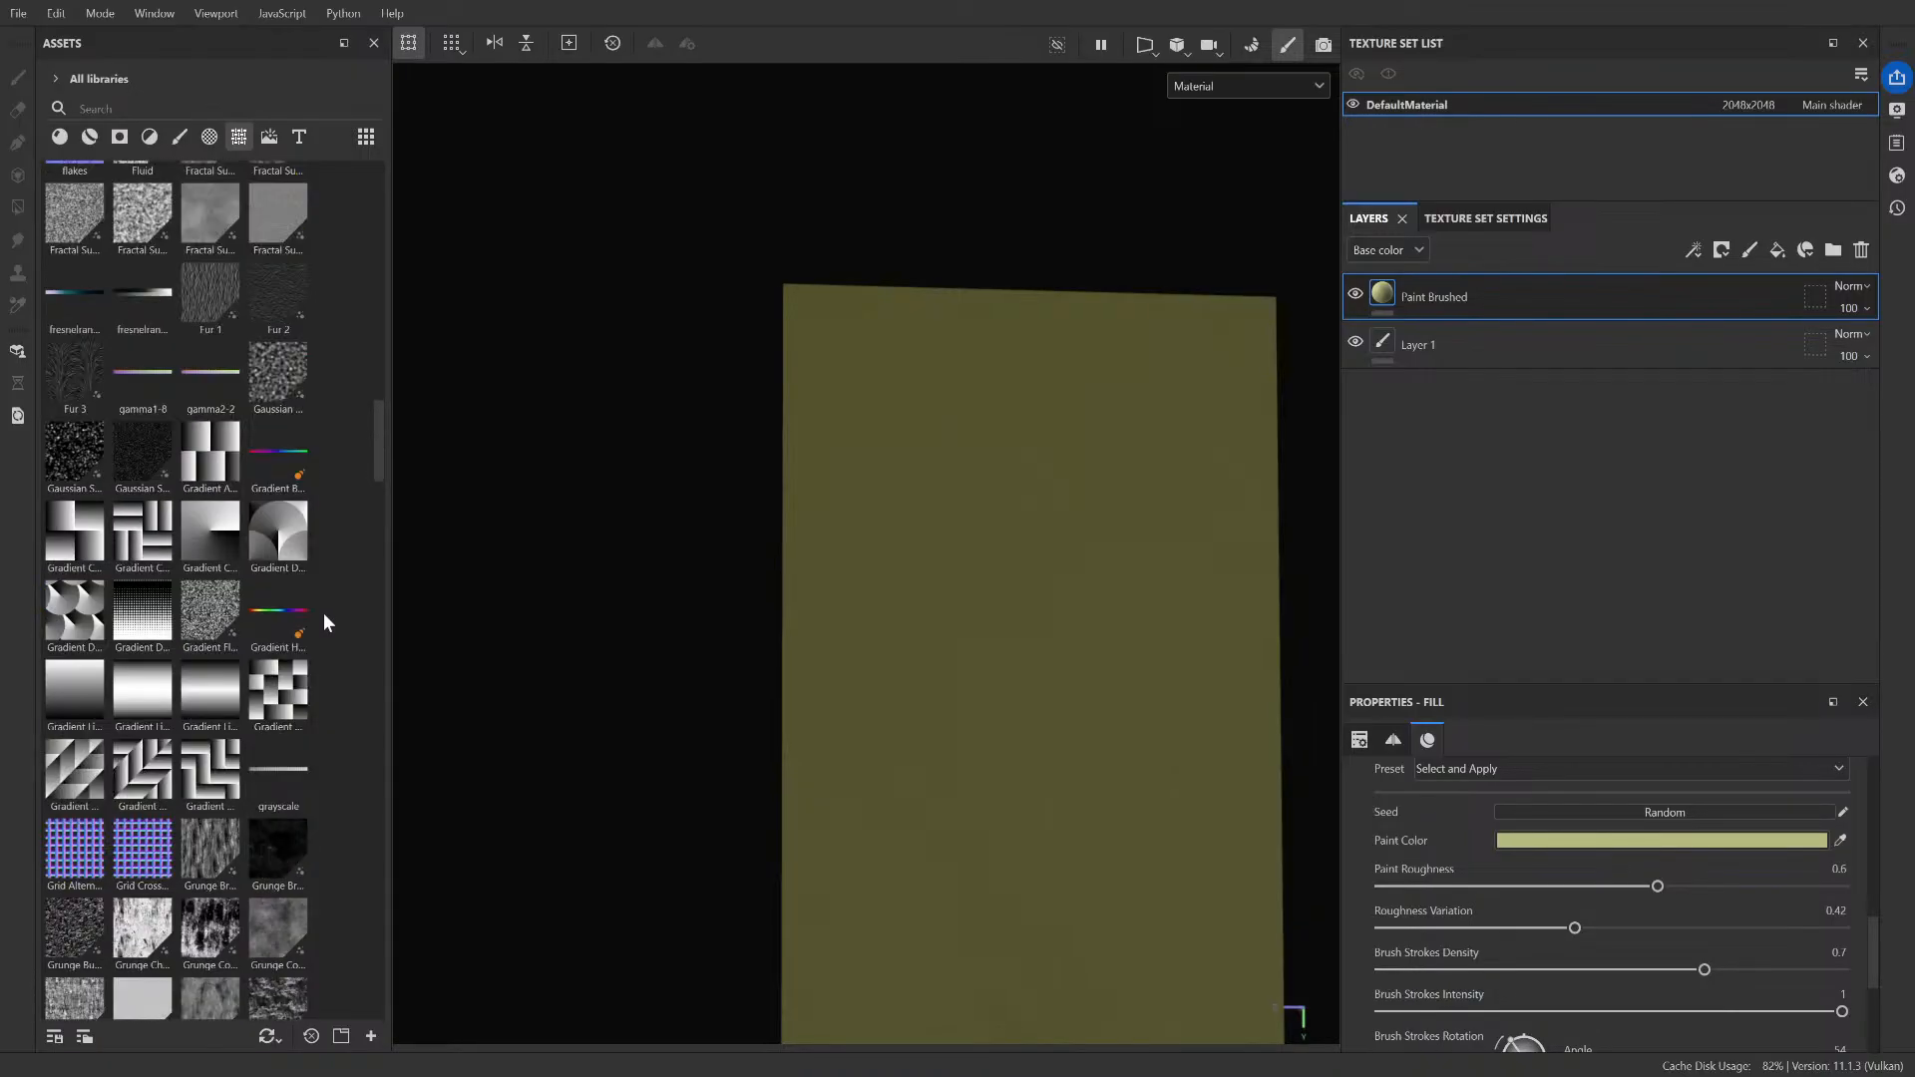
scroll(323, 622, "up", 6)
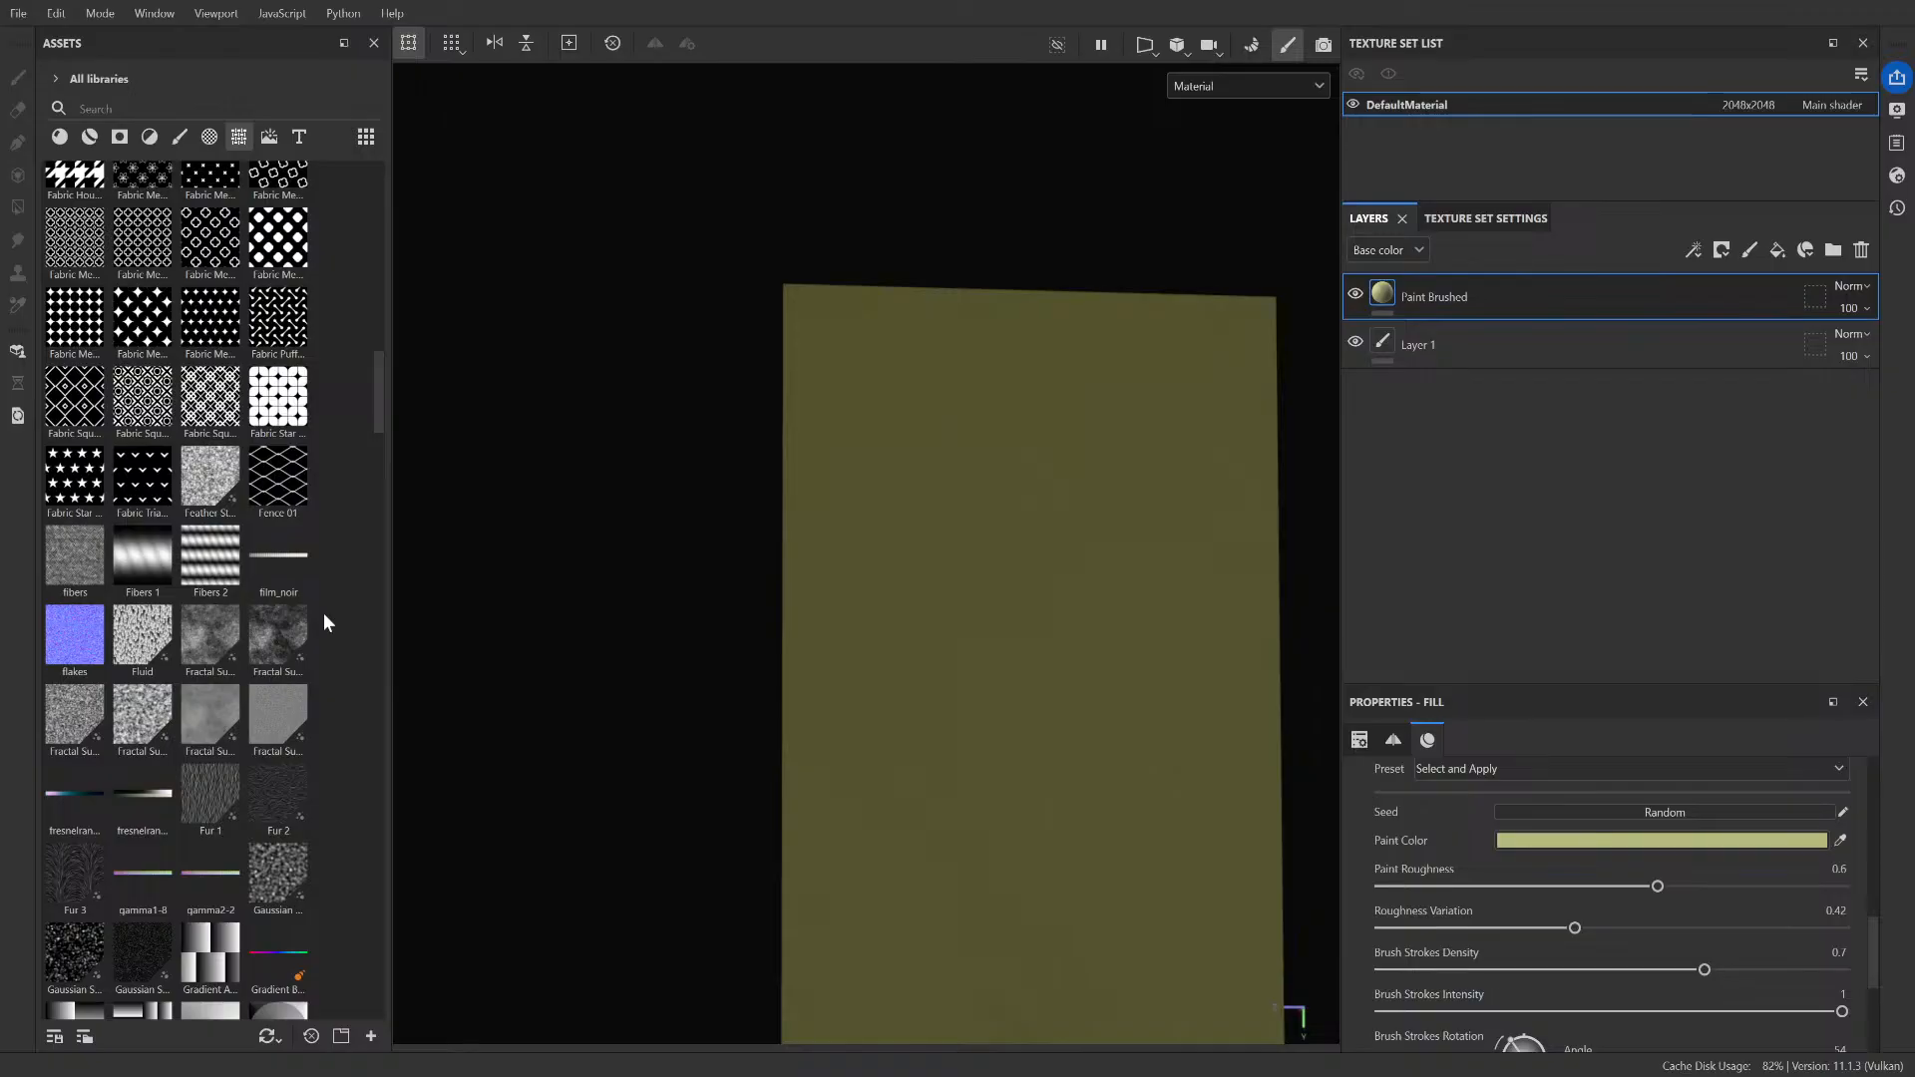
scroll(323, 622, "up", 3)
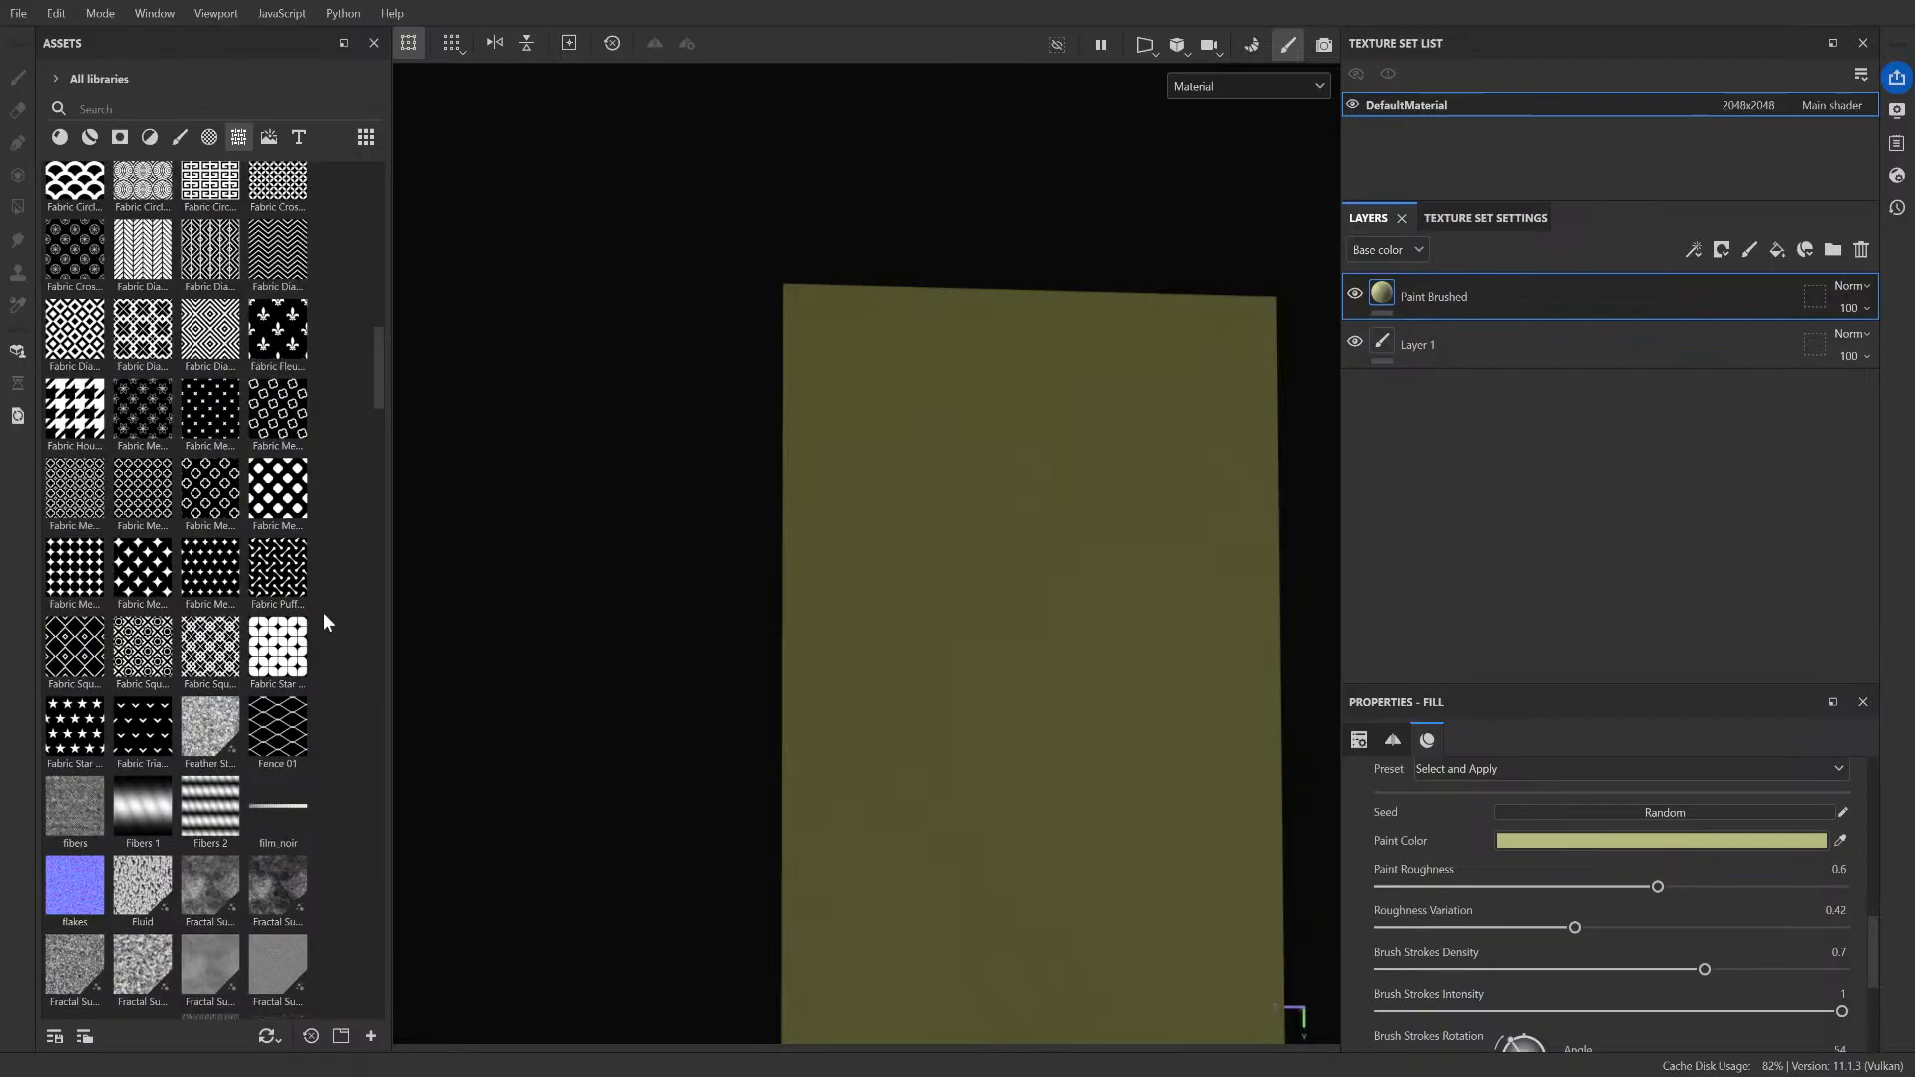
scroll(323, 622, "up", 3)
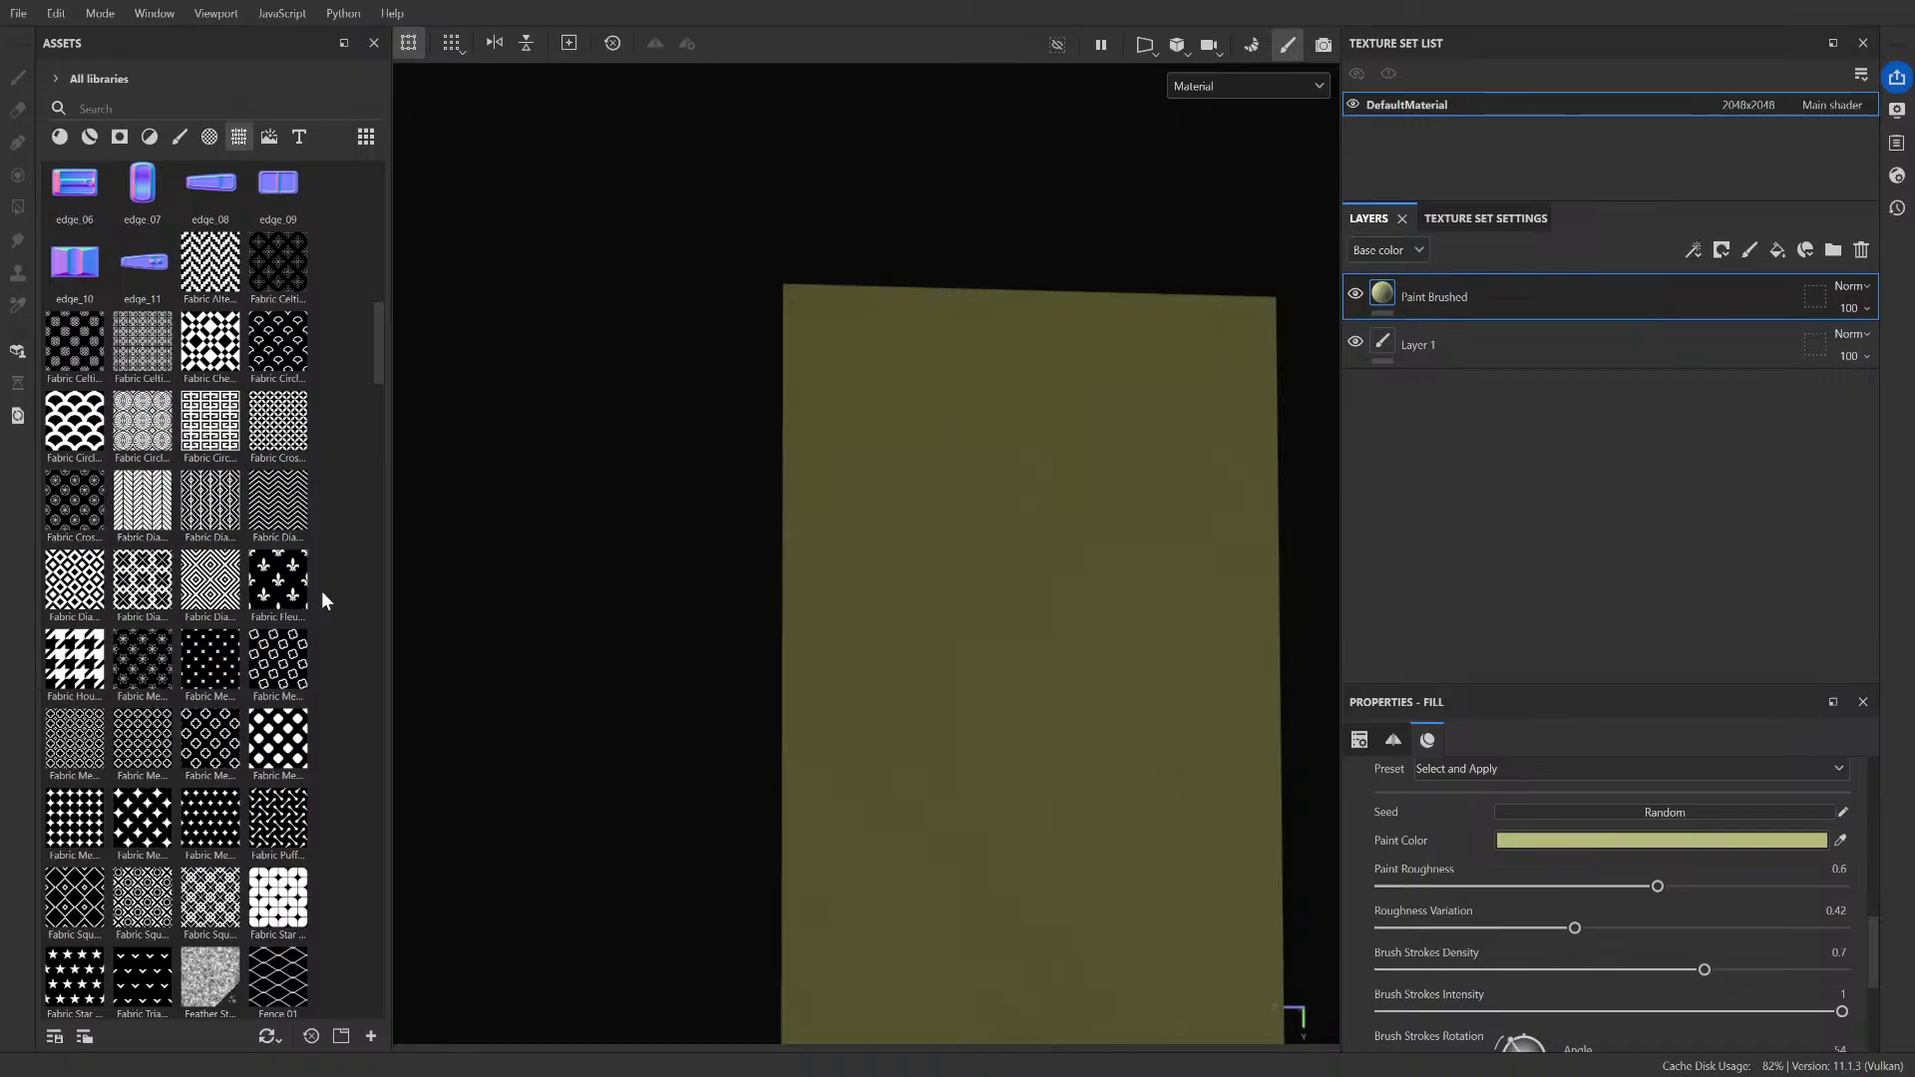
scroll(323, 692, "up", 3)
scroll(326, 643, "up", 3)
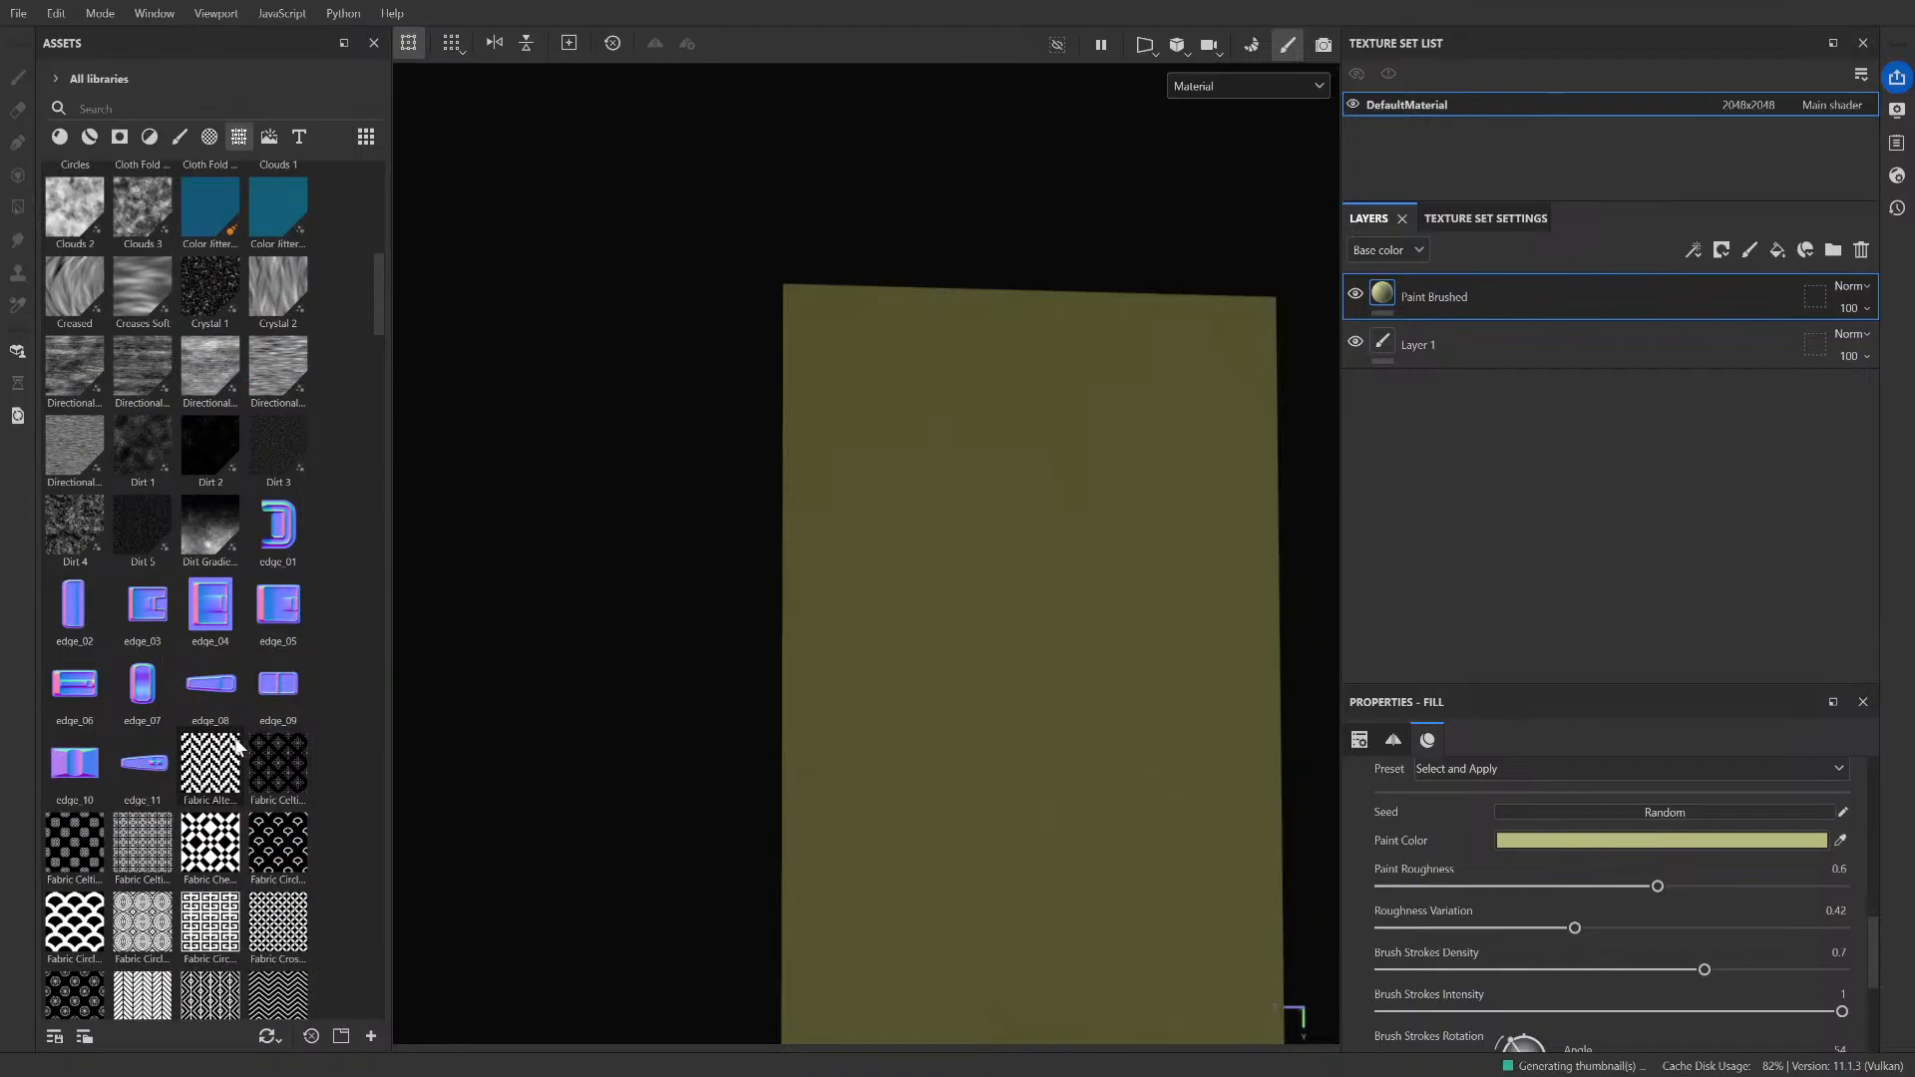
scroll(339, 584, "up", 9)
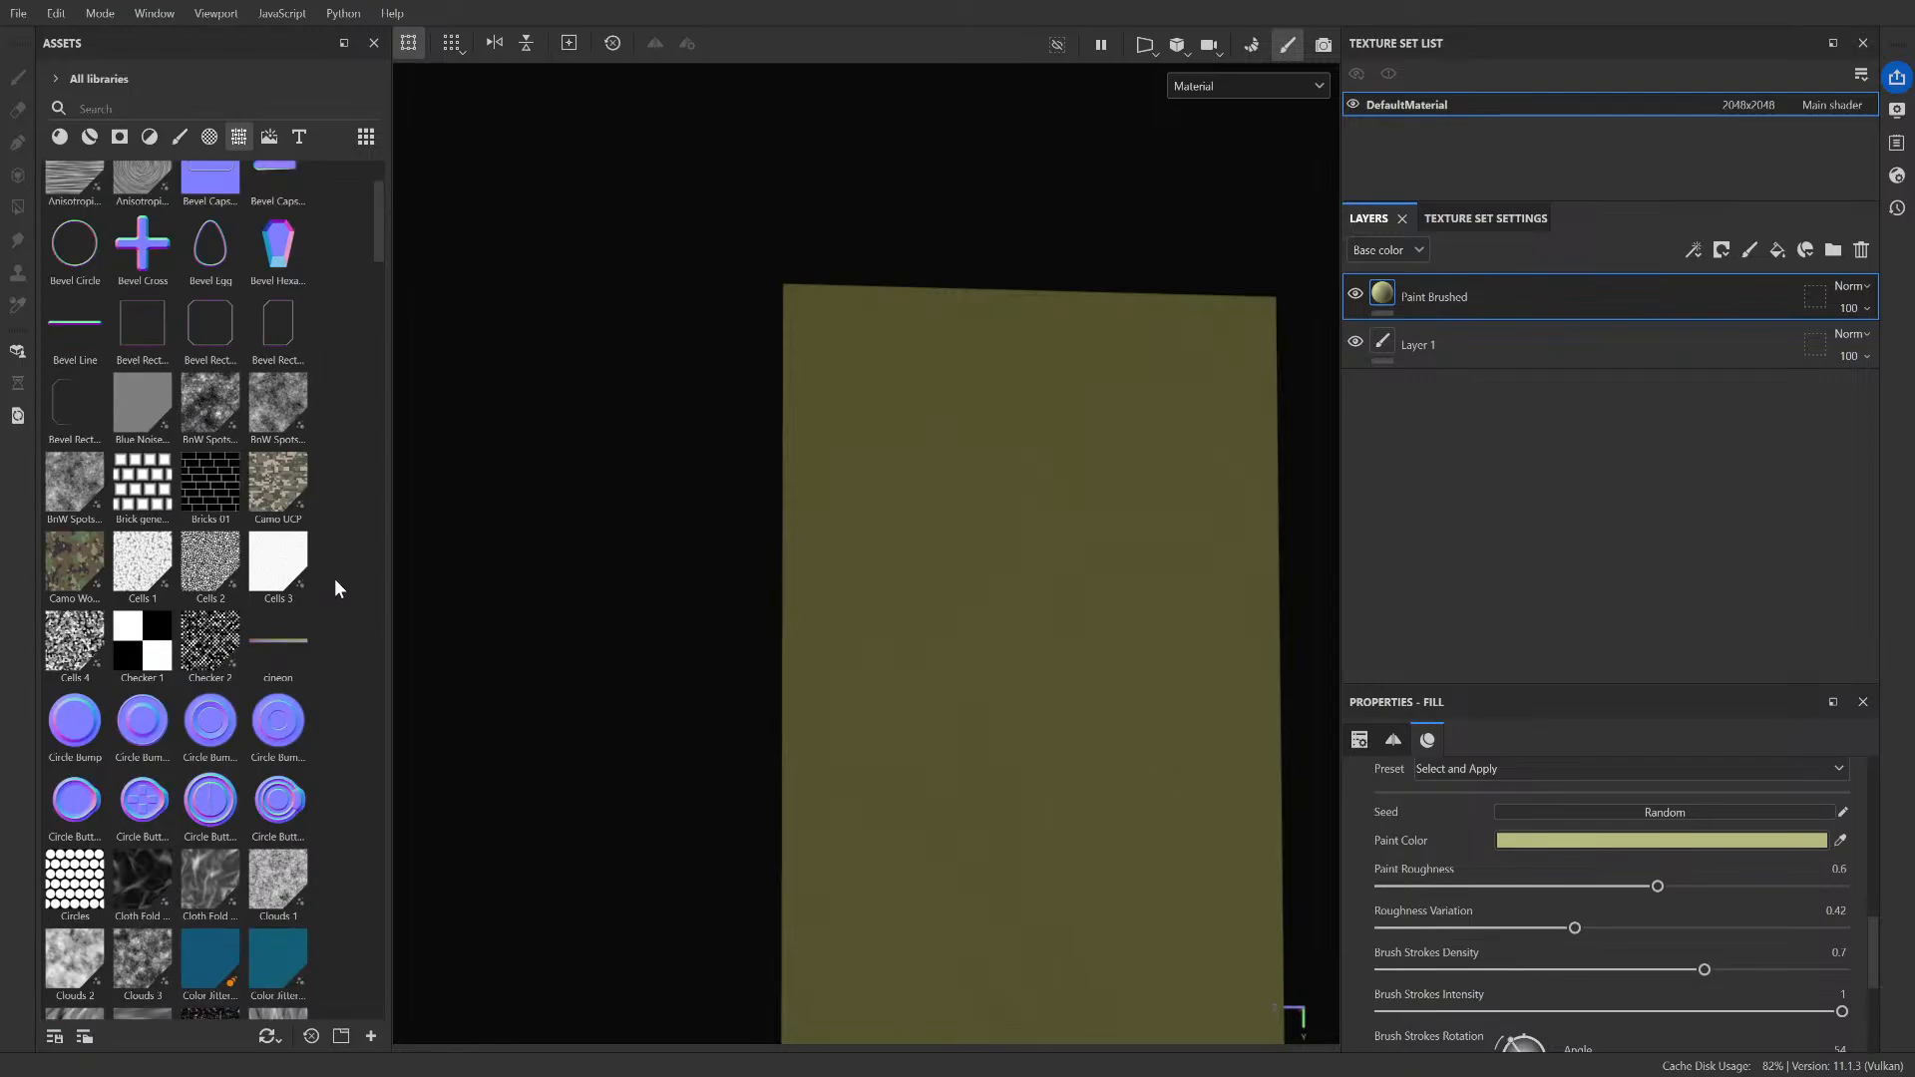
- Try a Fabric Squares texture as a base color decal on the upper part of the wall, and undo the placement
scroll(335, 589, "down", 15)
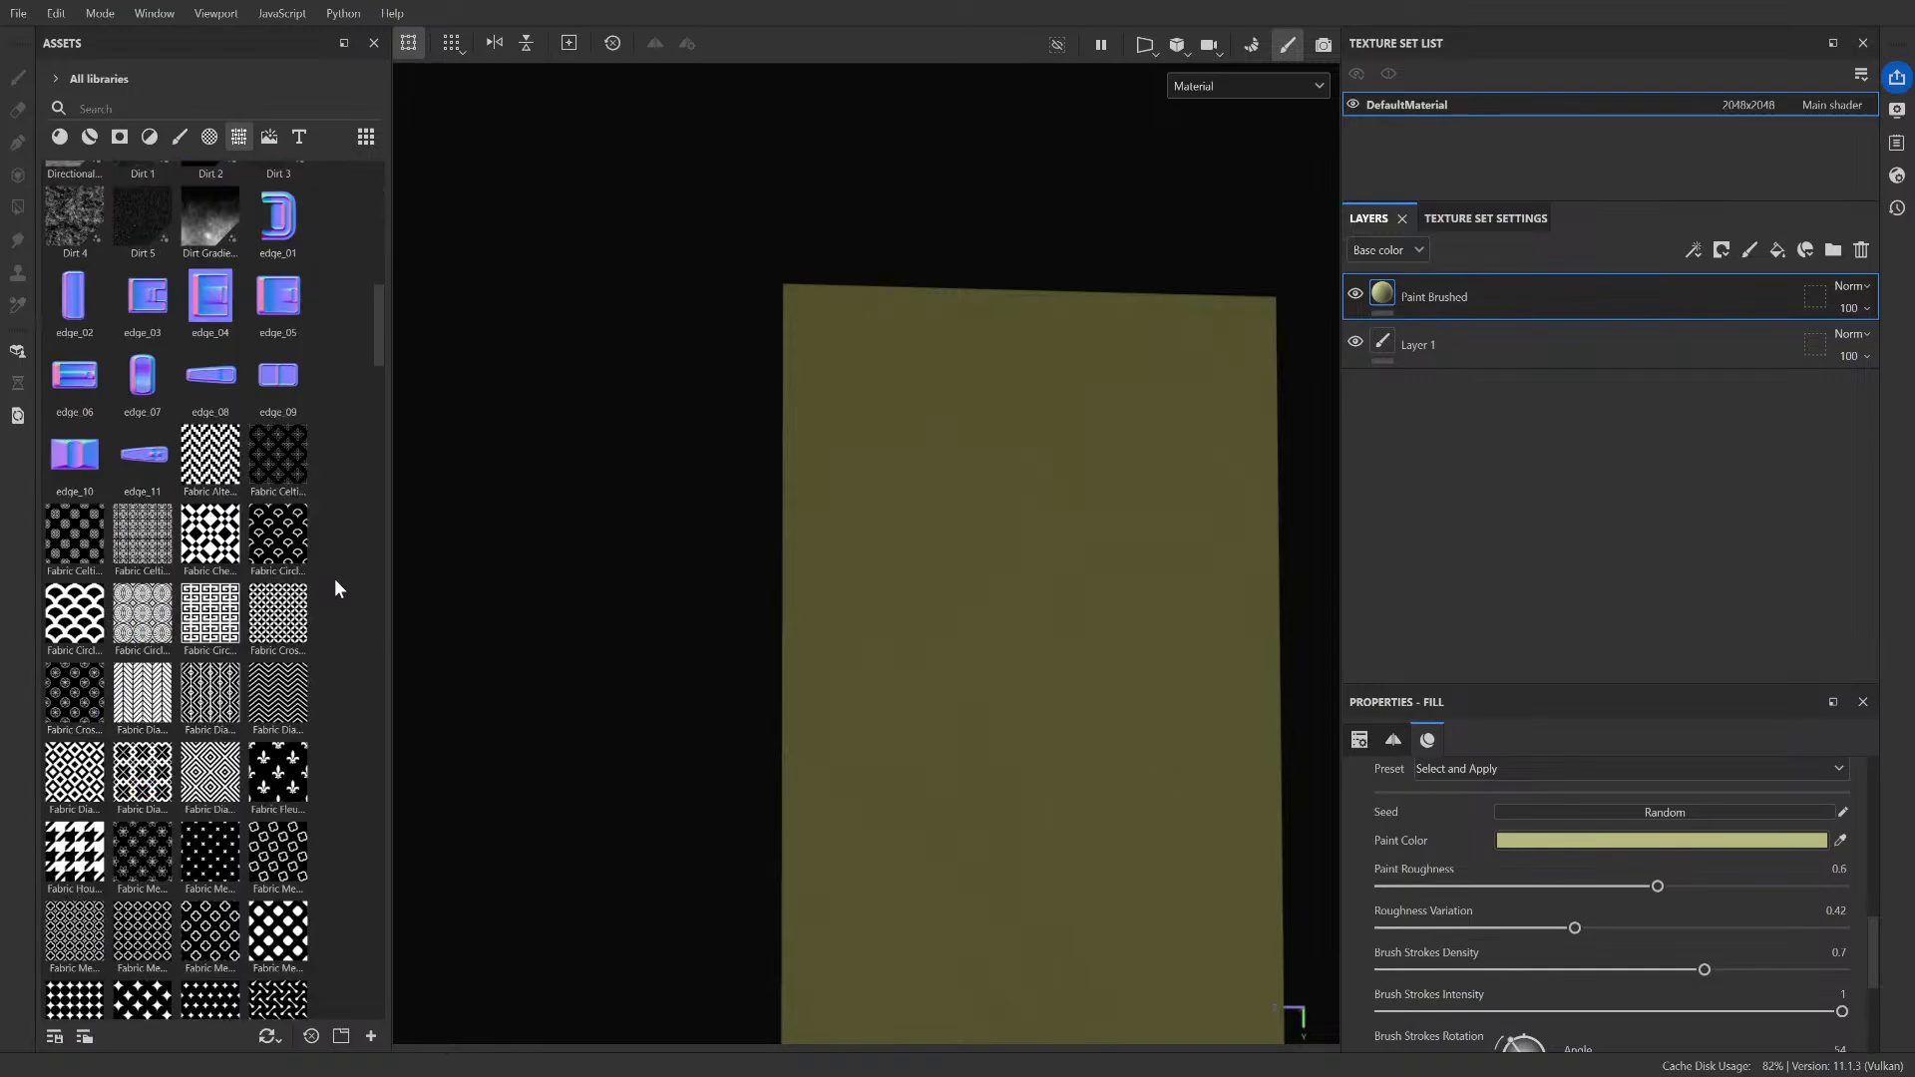
scroll(335, 589, "down", 3)
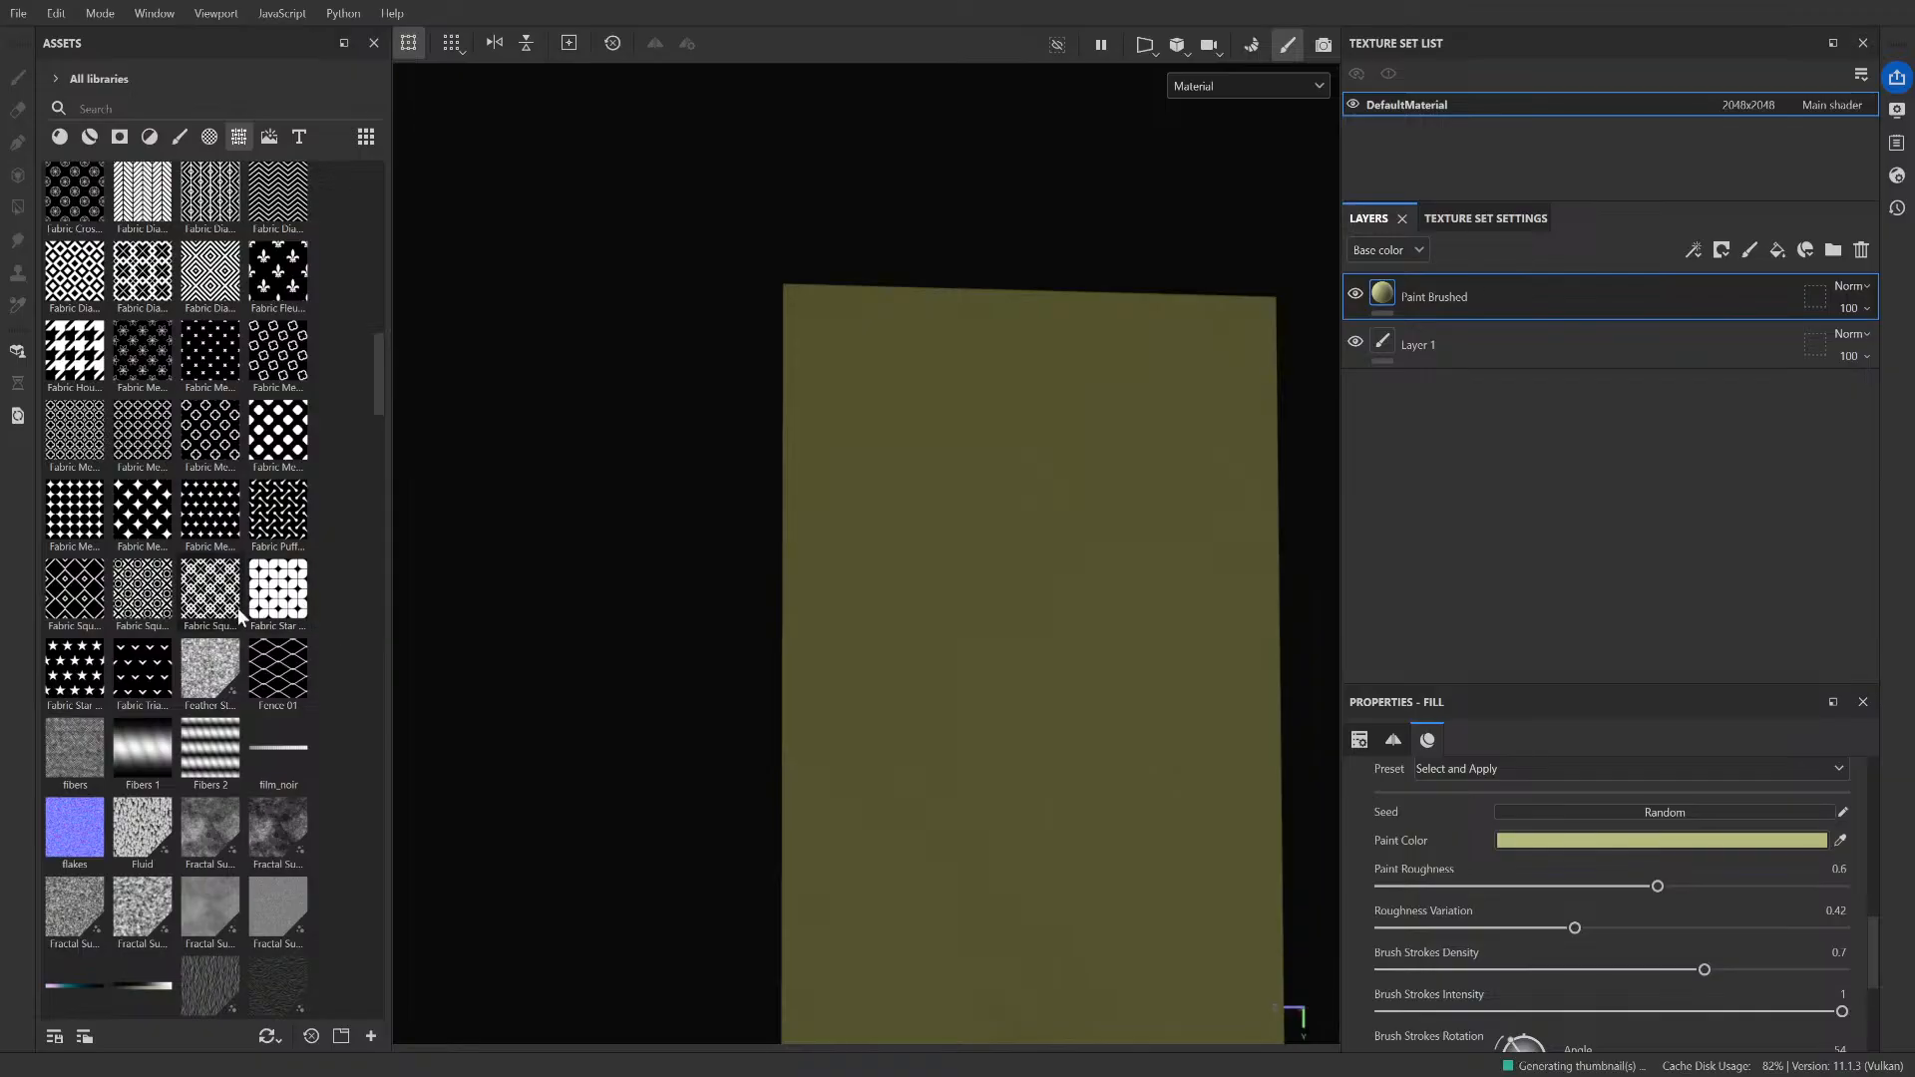
left_click_drag(223, 599, 997, 605)
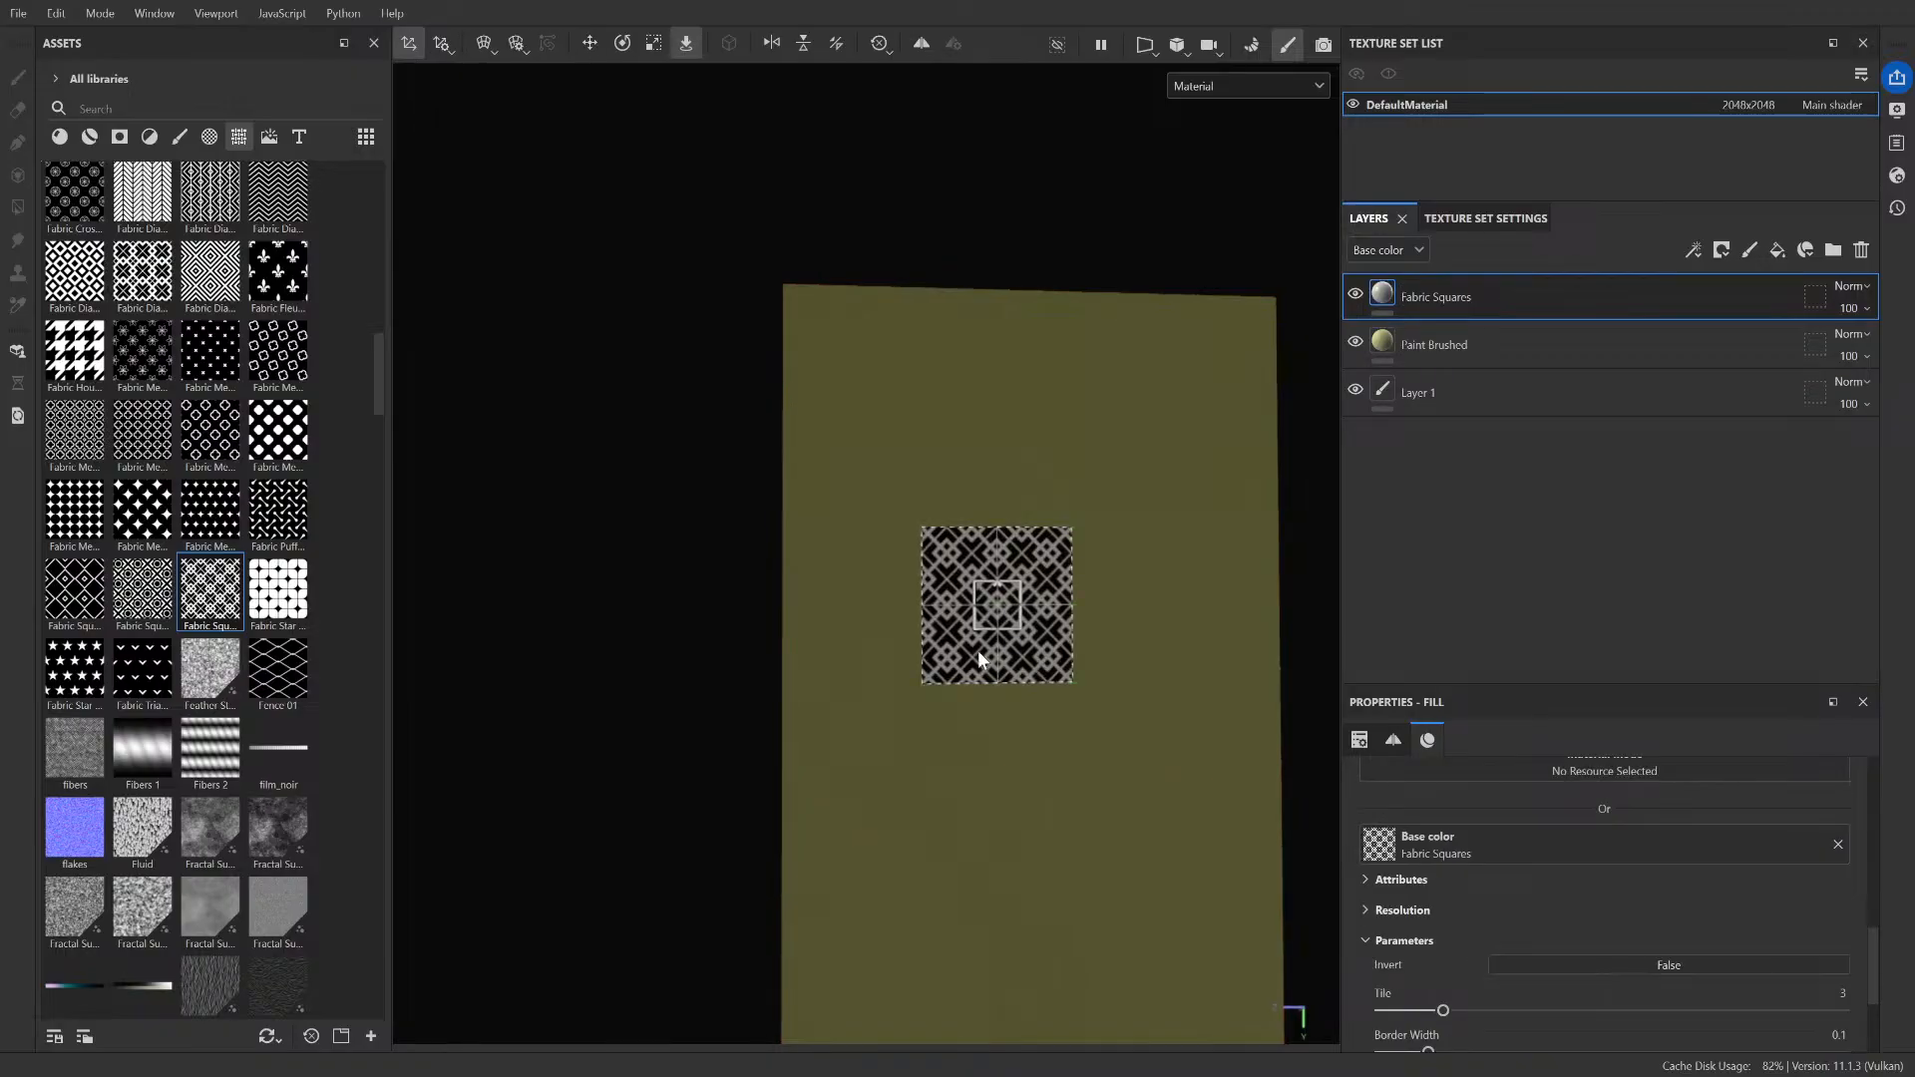
scroll(1001, 679, "down", 2)
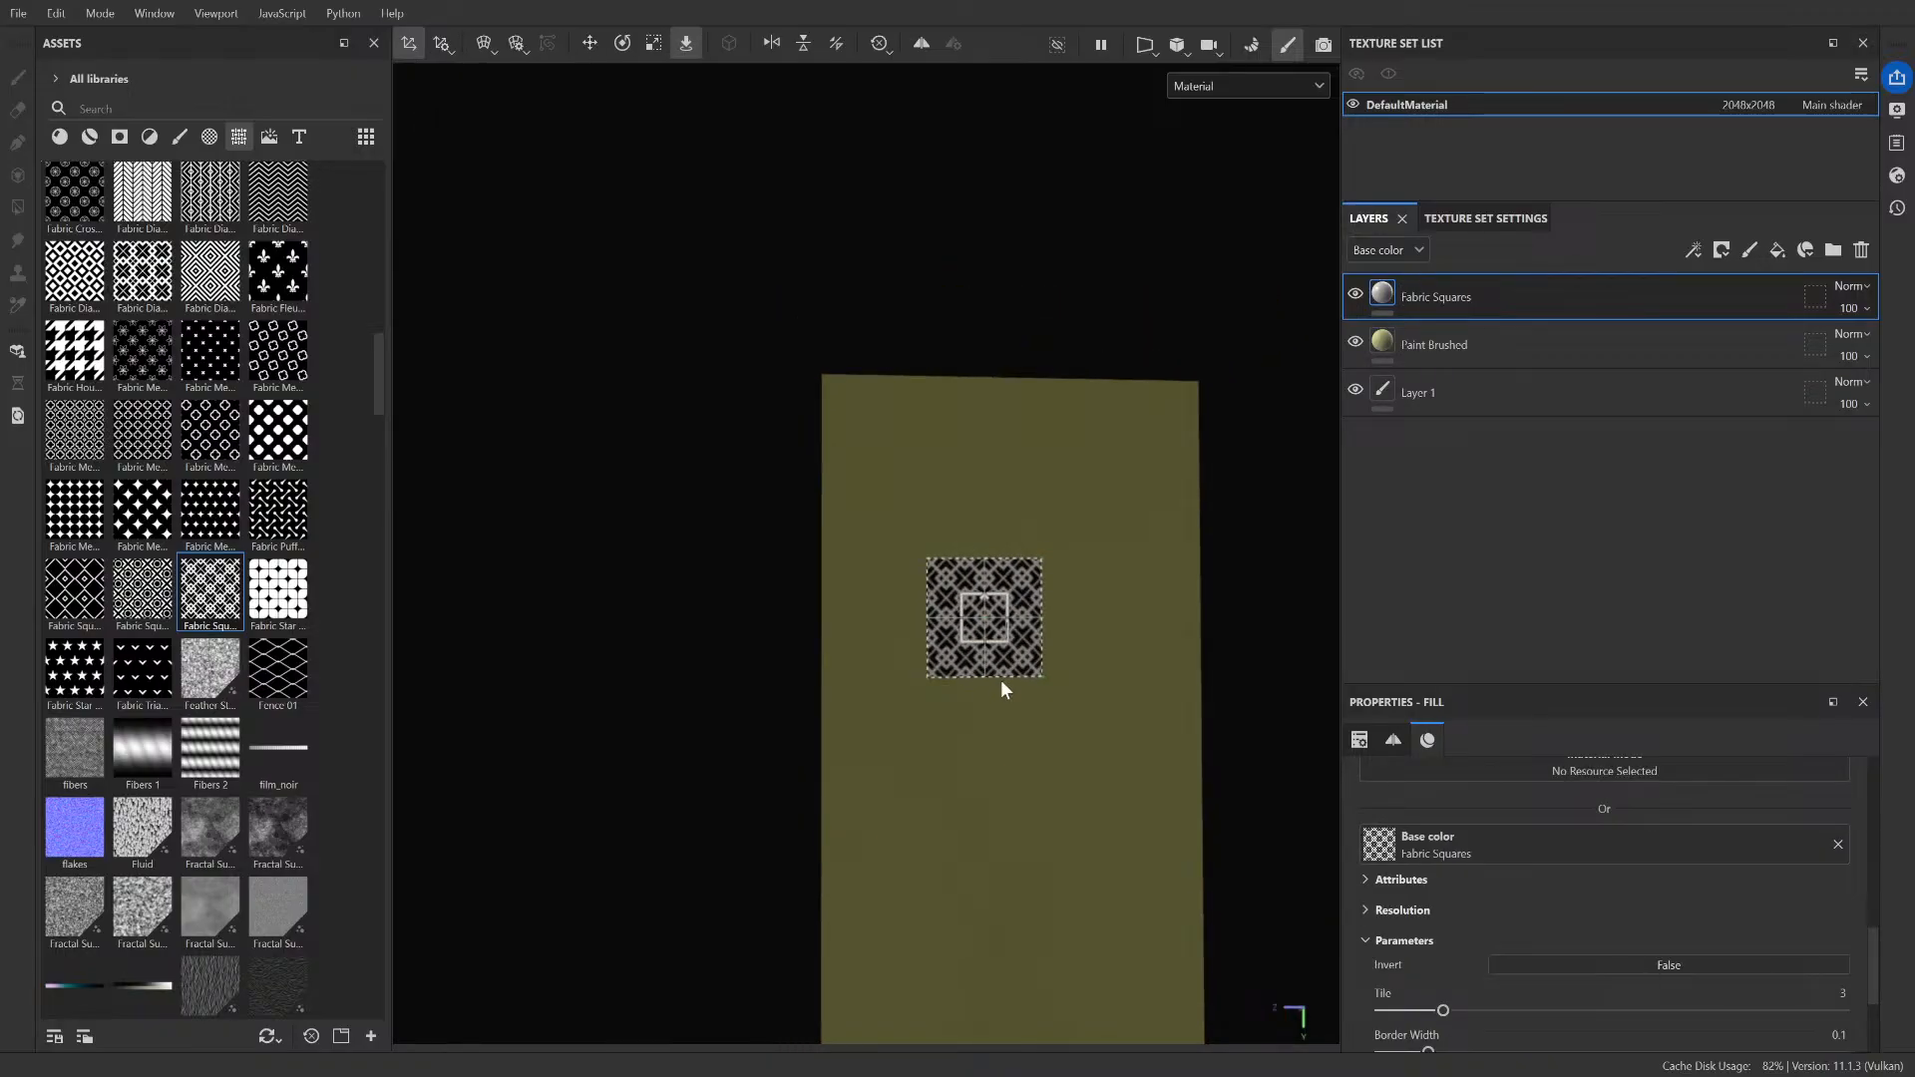
mouse_move(1001, 680)
left_mouse_down("alt")
mouse_move(907, 864)
mouse_move(1094, 710)
mouse_move(1026, 731)
left_mouse_up("alt")
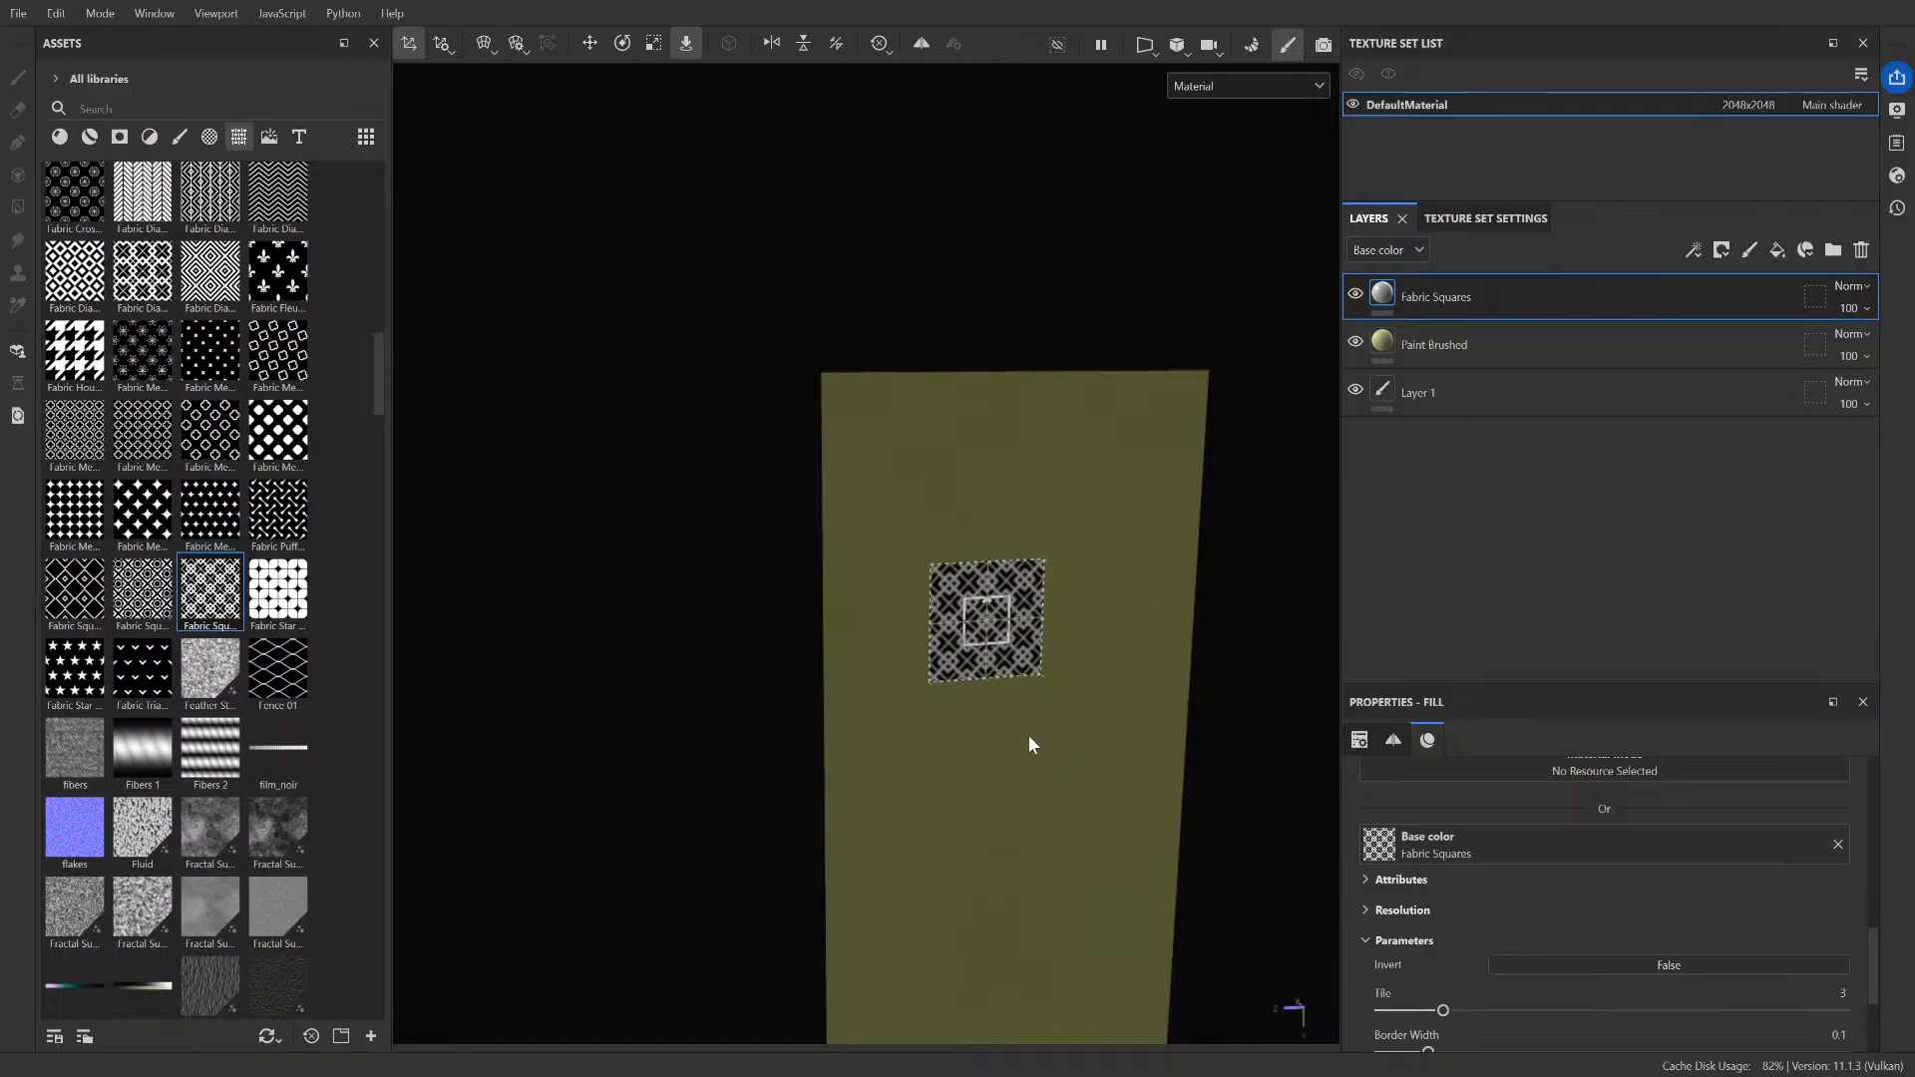
key("ctrl+z")
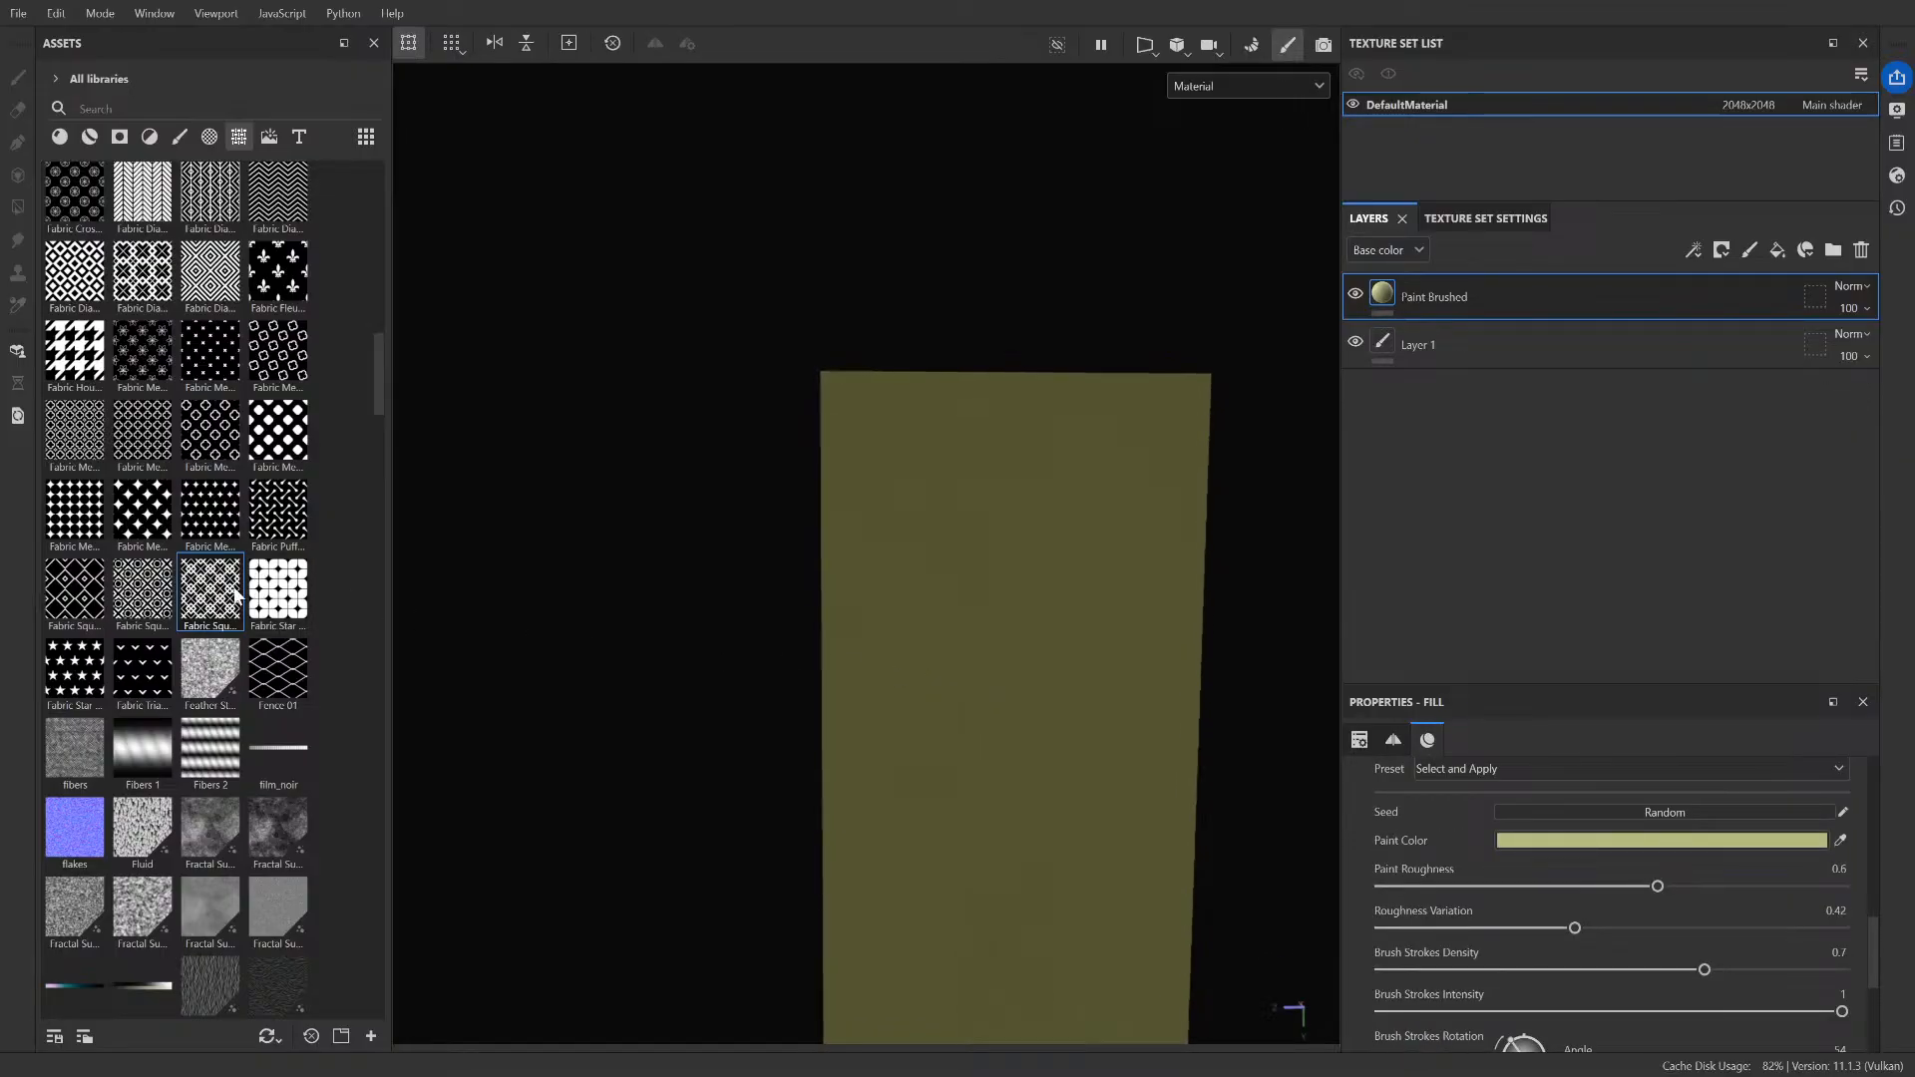
- Select the denser Fabric Squares texture and look through the neighboring fabric patterns for an alternative
left_click_drag(149, 593, 335, 552)
scroll(318, 539, "up", 3)
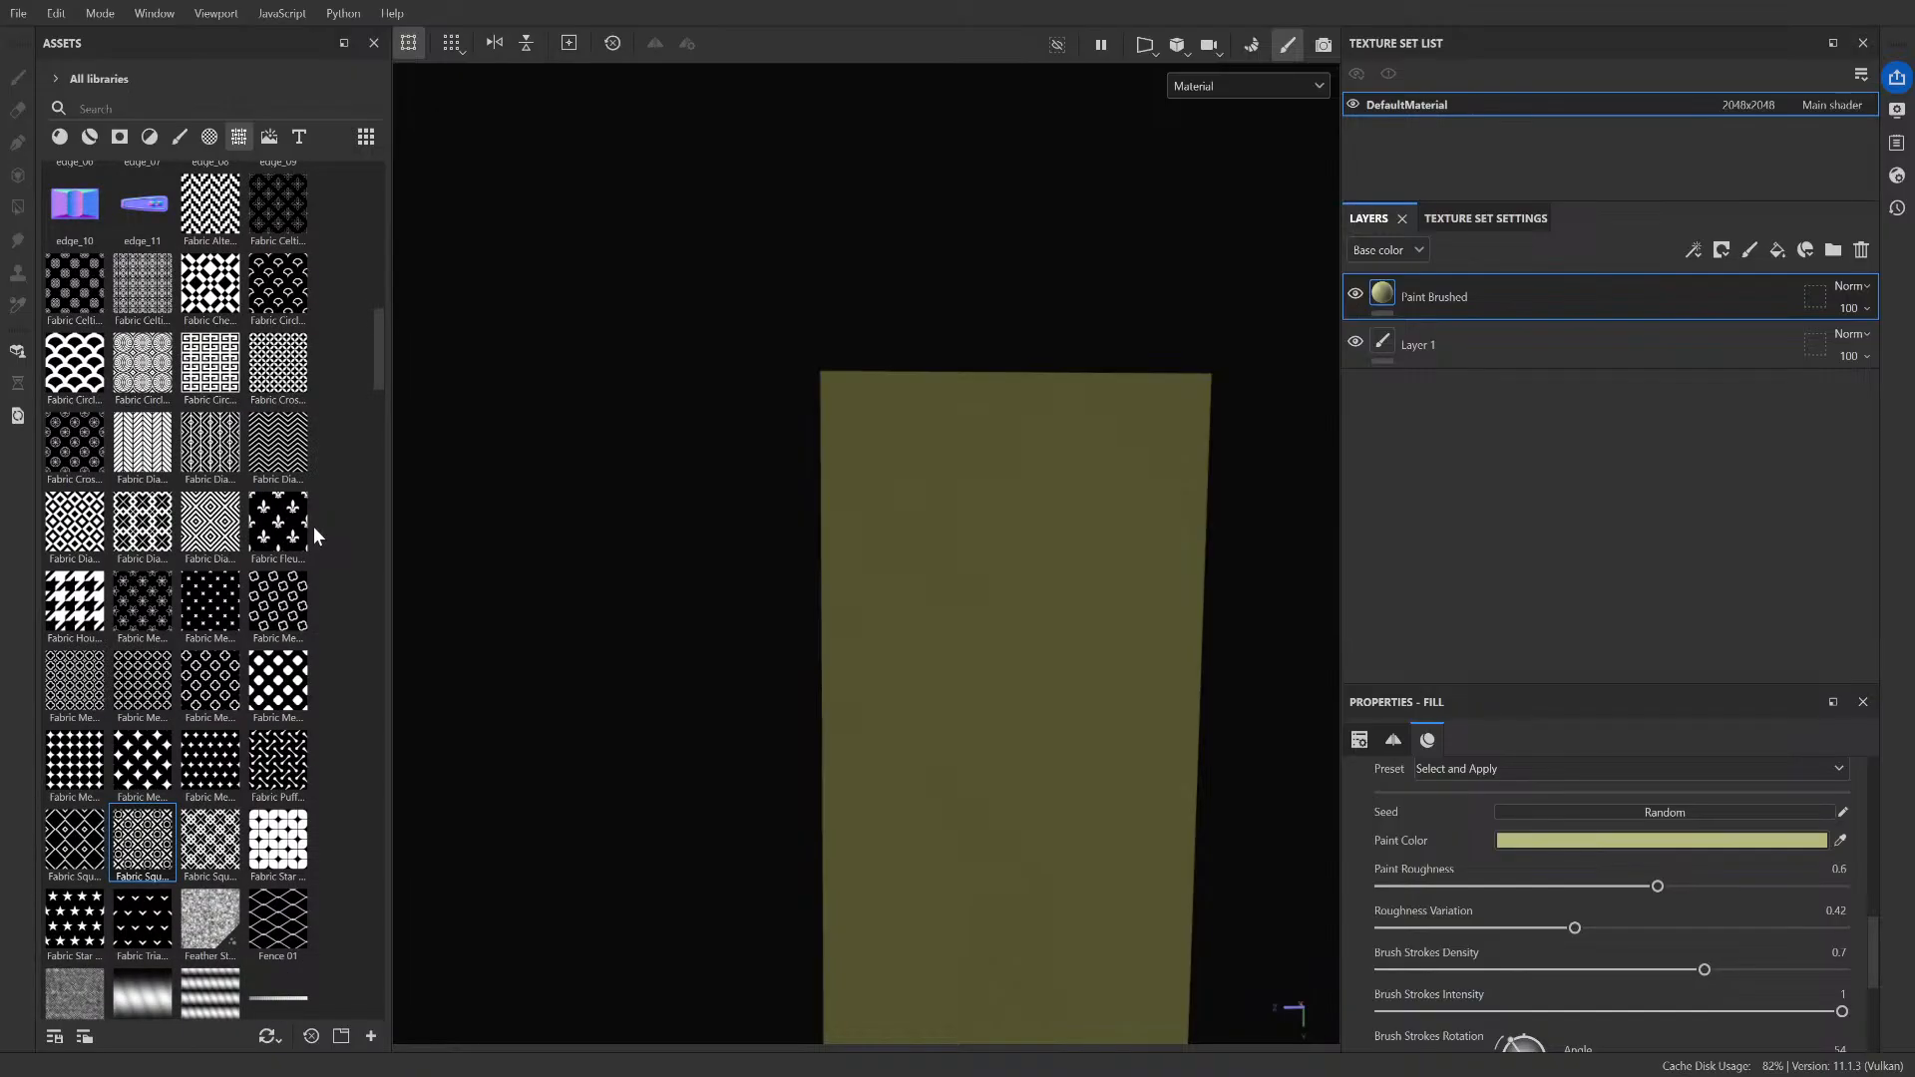
- Place the Fabric Diagonal Thin pattern from the assets onto the upper part of the plank as a masked fill layer
left_click_drag(296, 454, 1067, 616)
scroll(1063, 638, "up", 3)
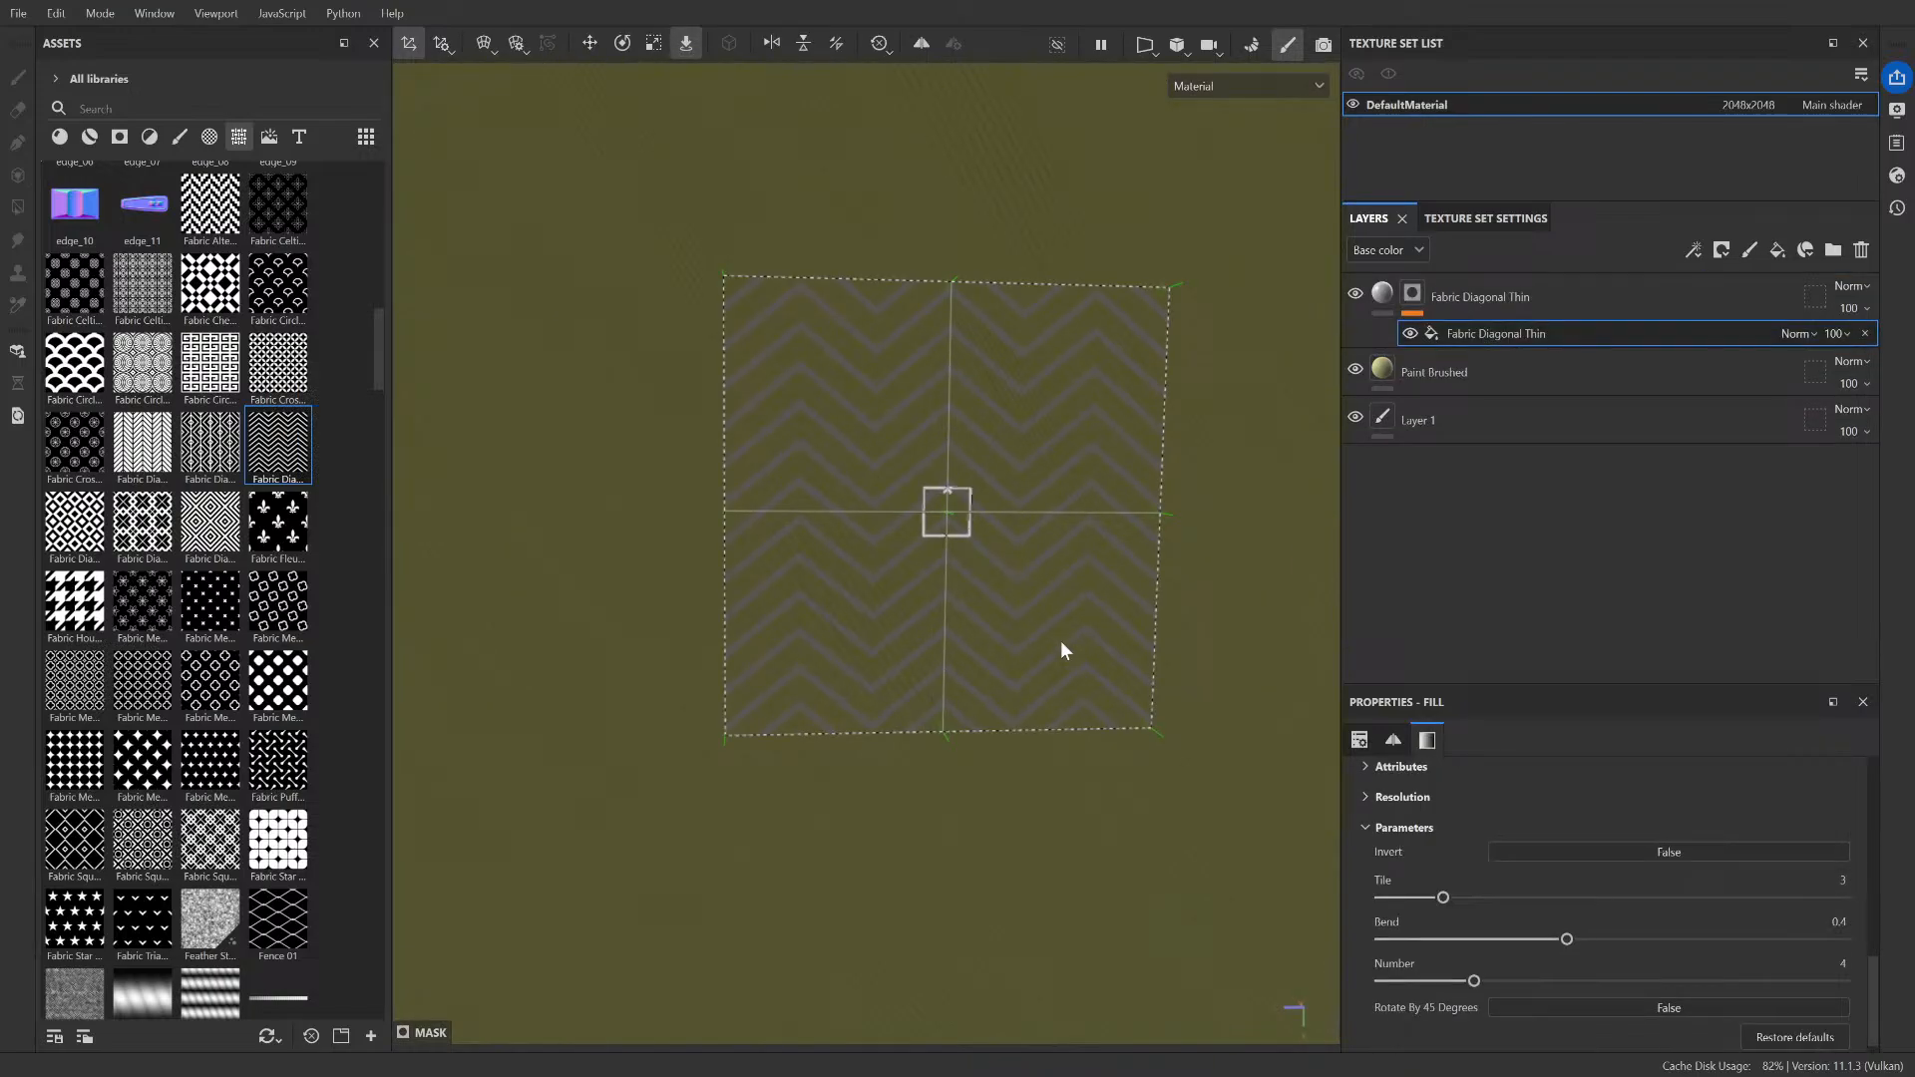
scroll(1061, 650, "down", 5)
left_click_drag(1059, 682, 1036, 729, "alt")
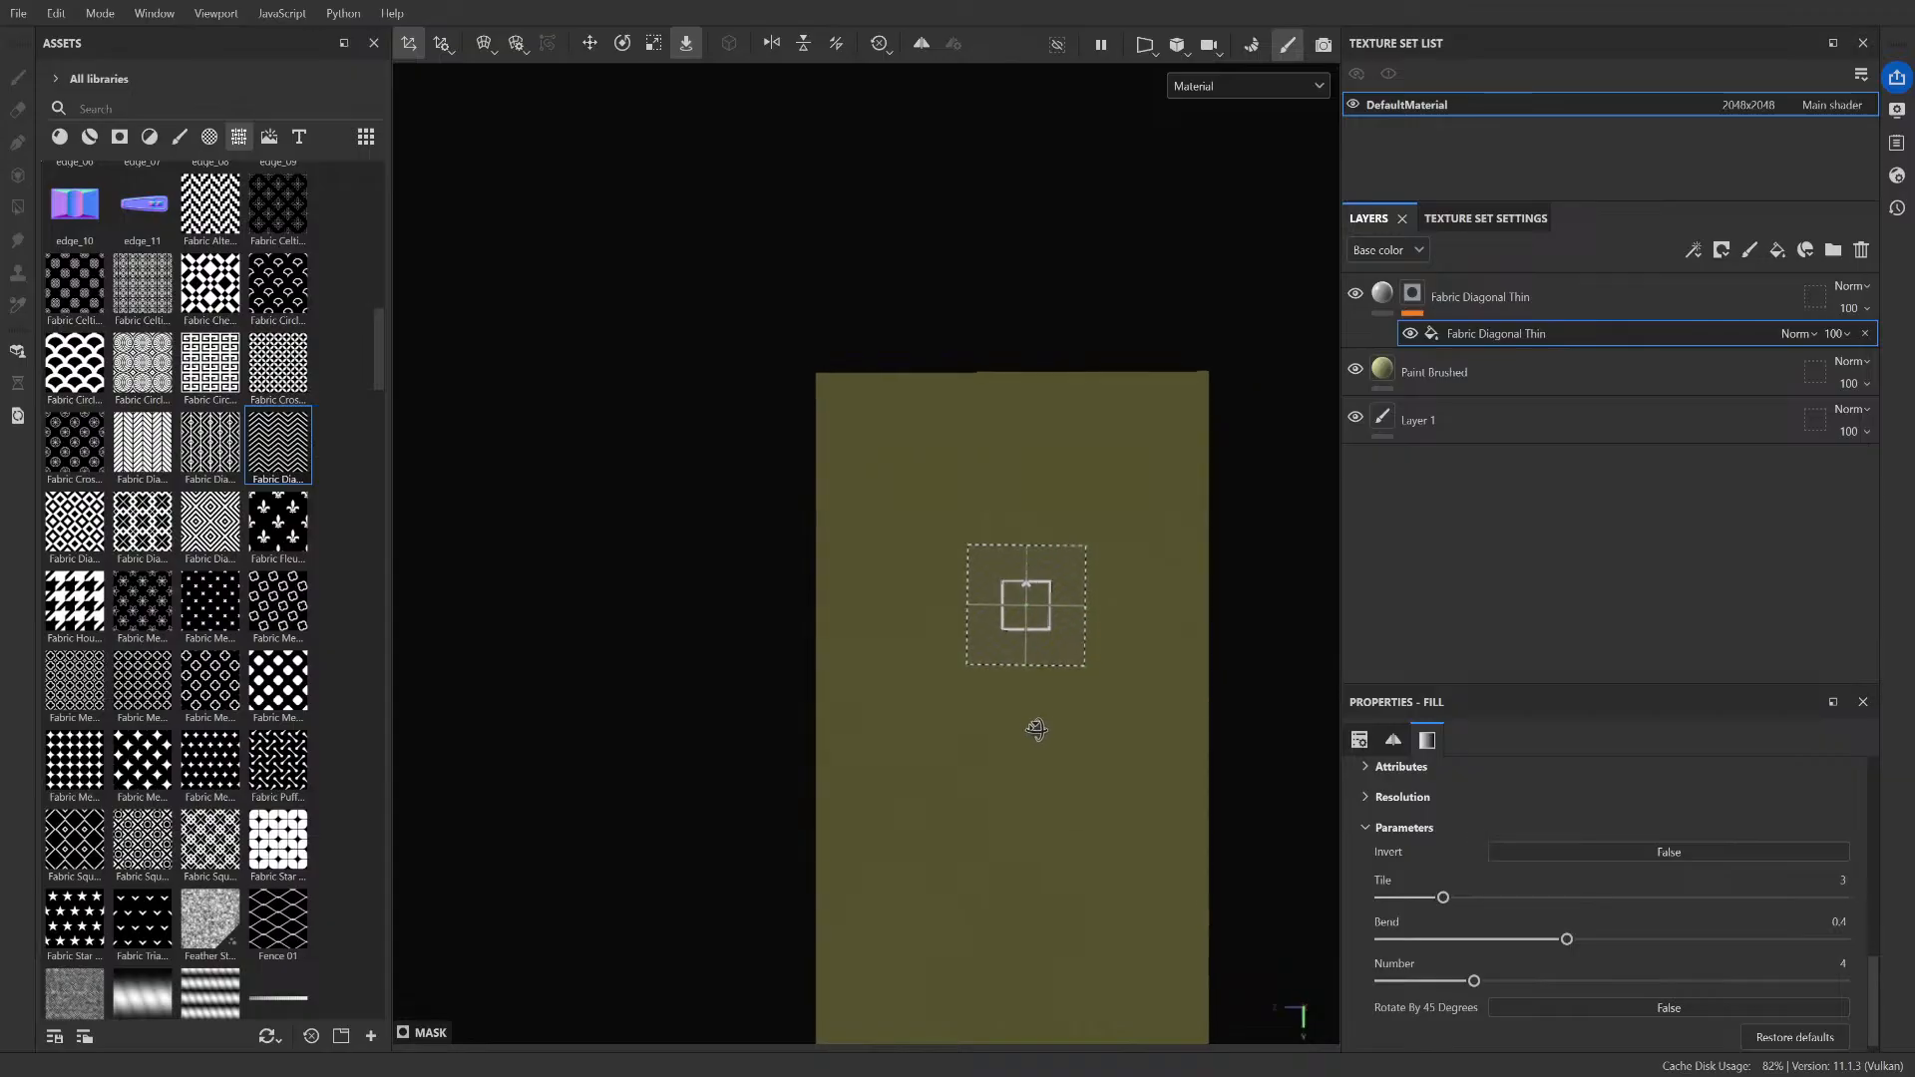
scroll(1039, 725, "down", 3)
- Change the projection of the Fabric Diagonal Thin mask fill to Fill (Match per UV Tile)
scroll(1390, 828, "up", 5)
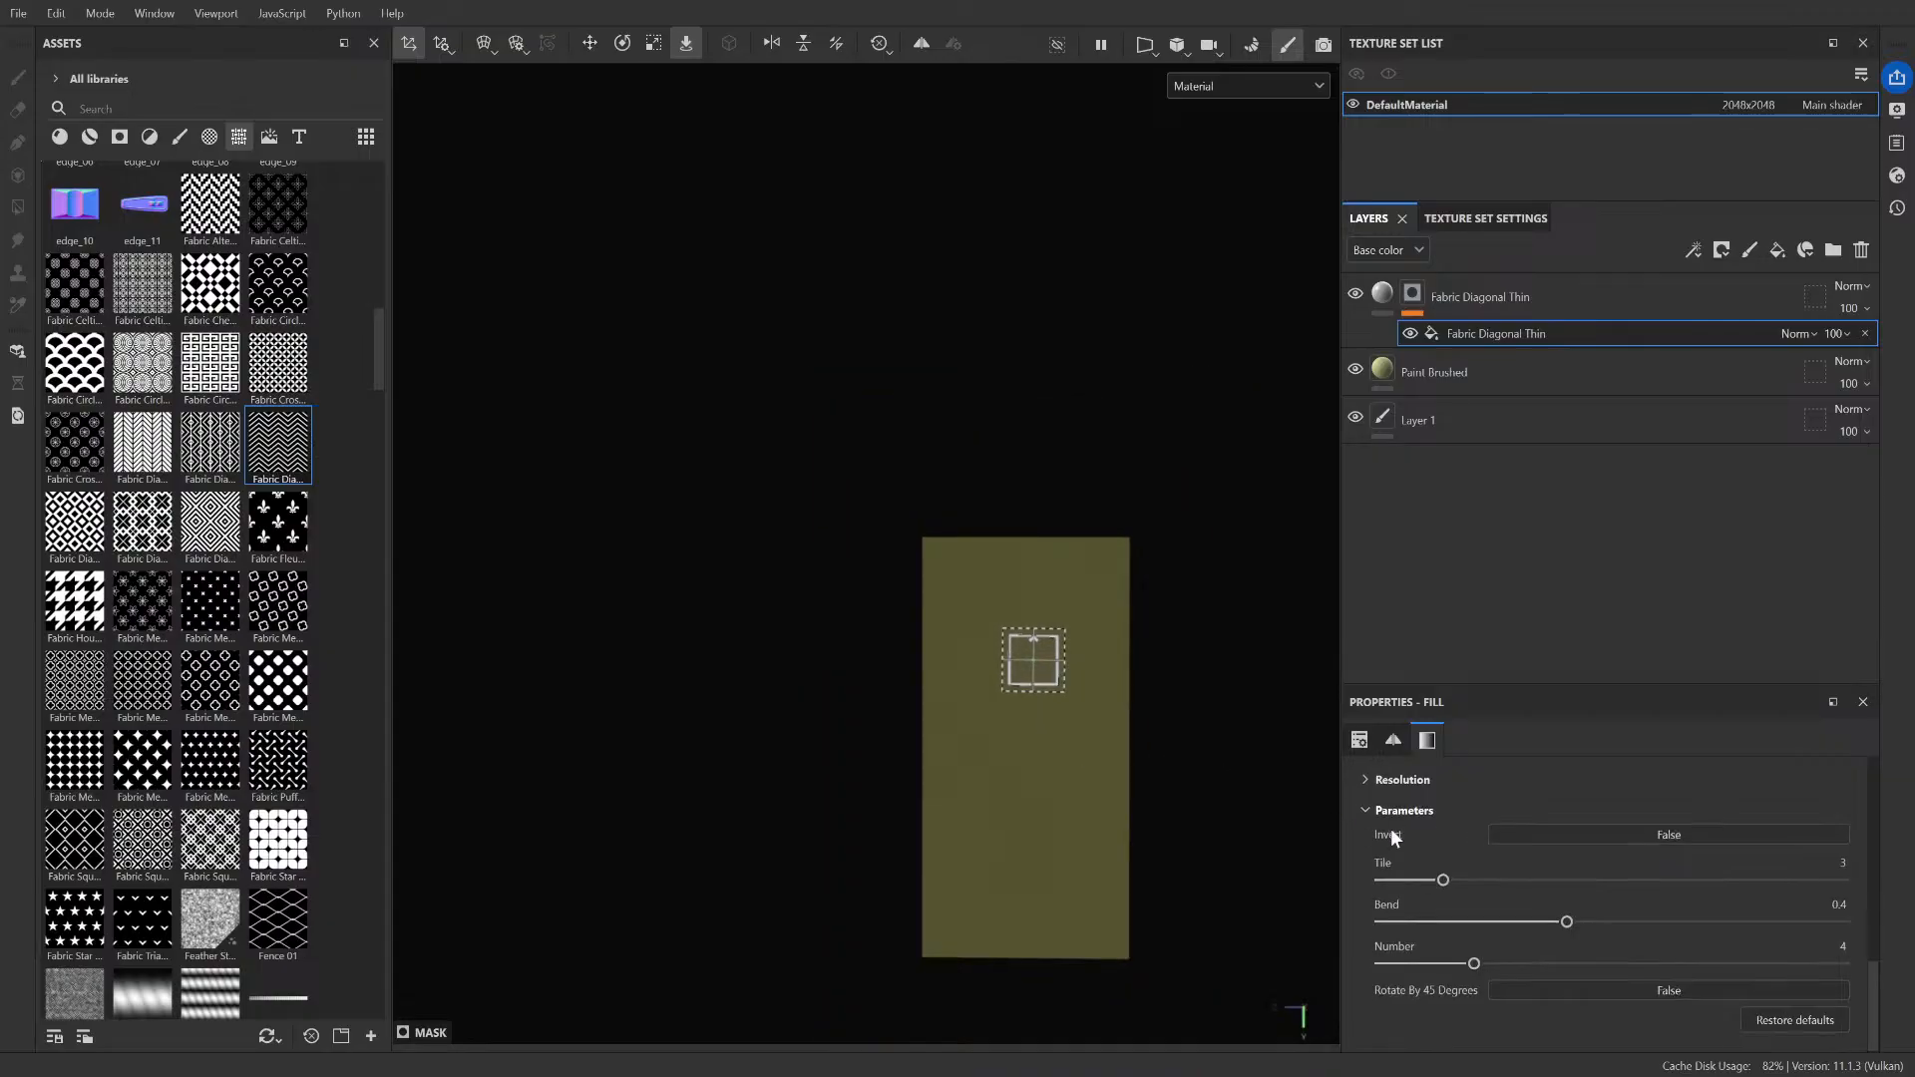
scroll(1435, 876, "up", 3)
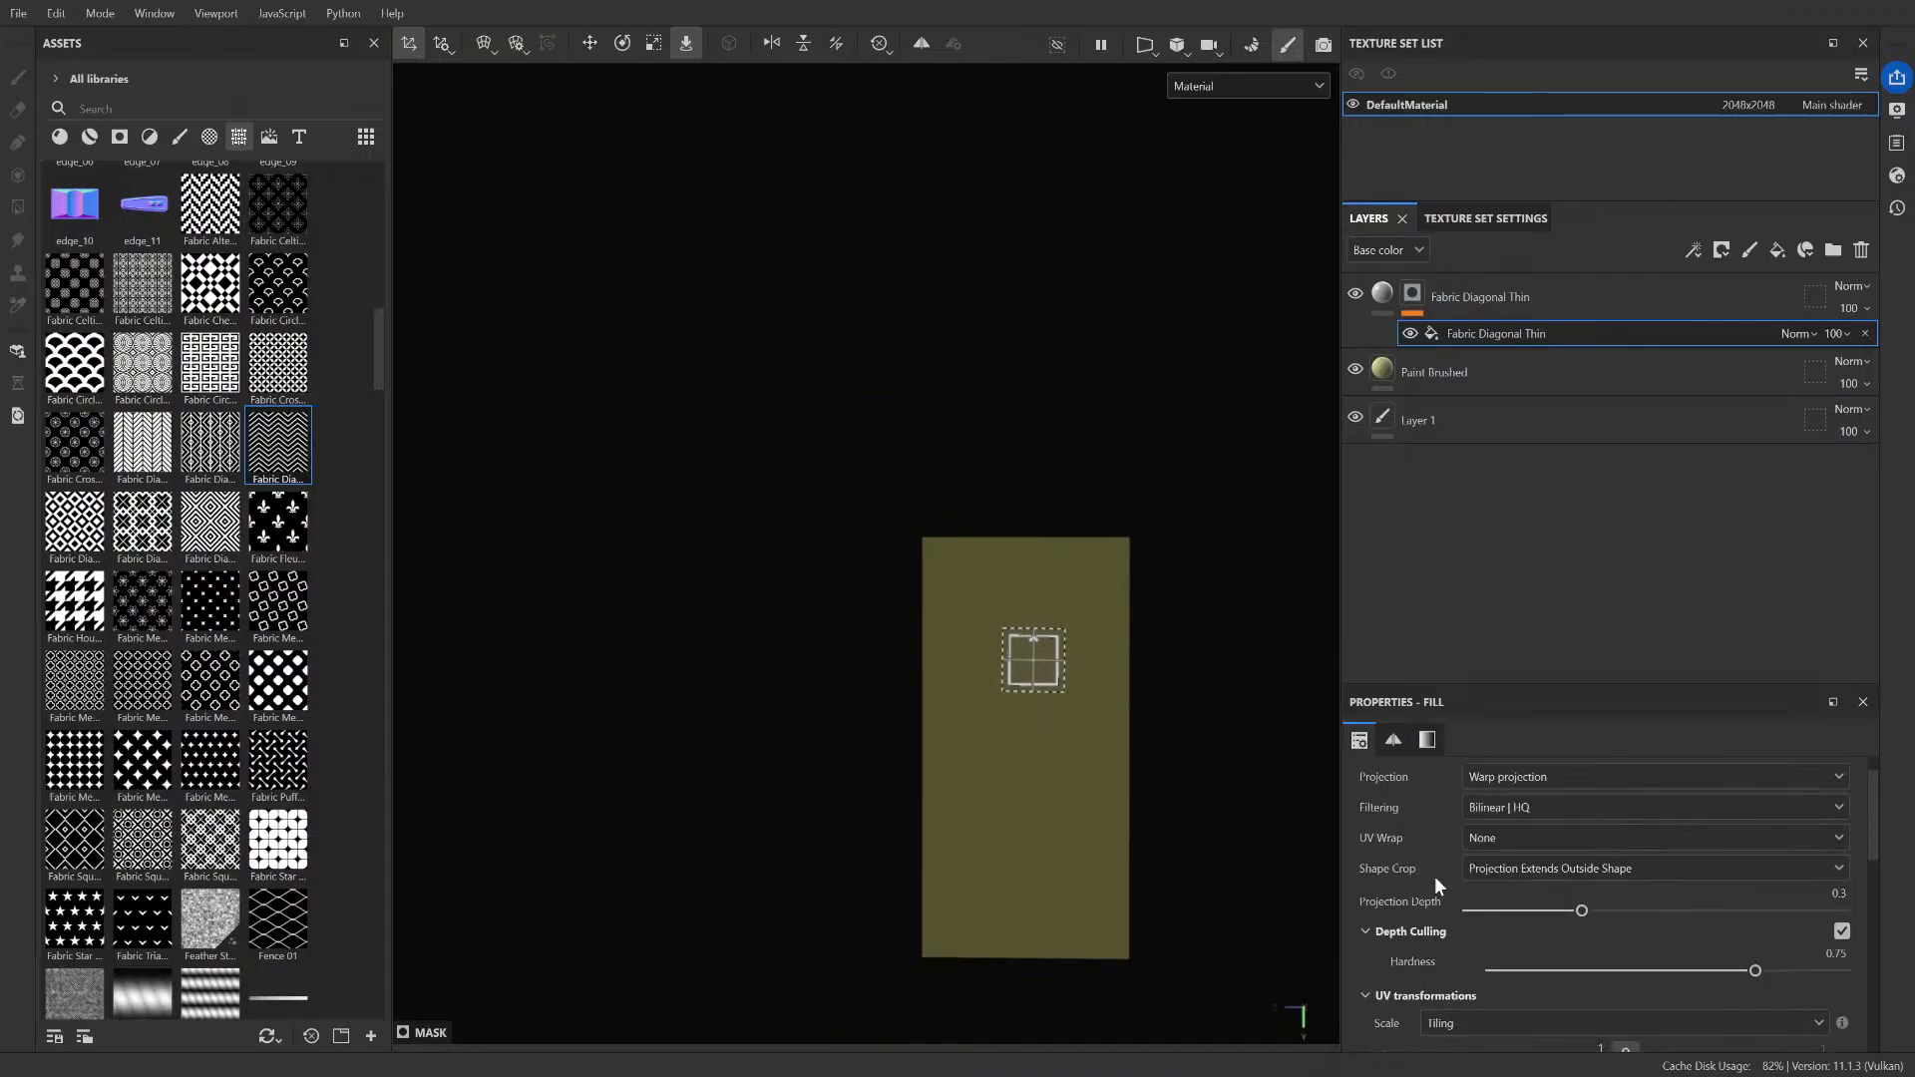
scroll(1476, 828, "down", 4)
left_click(1510, 822)
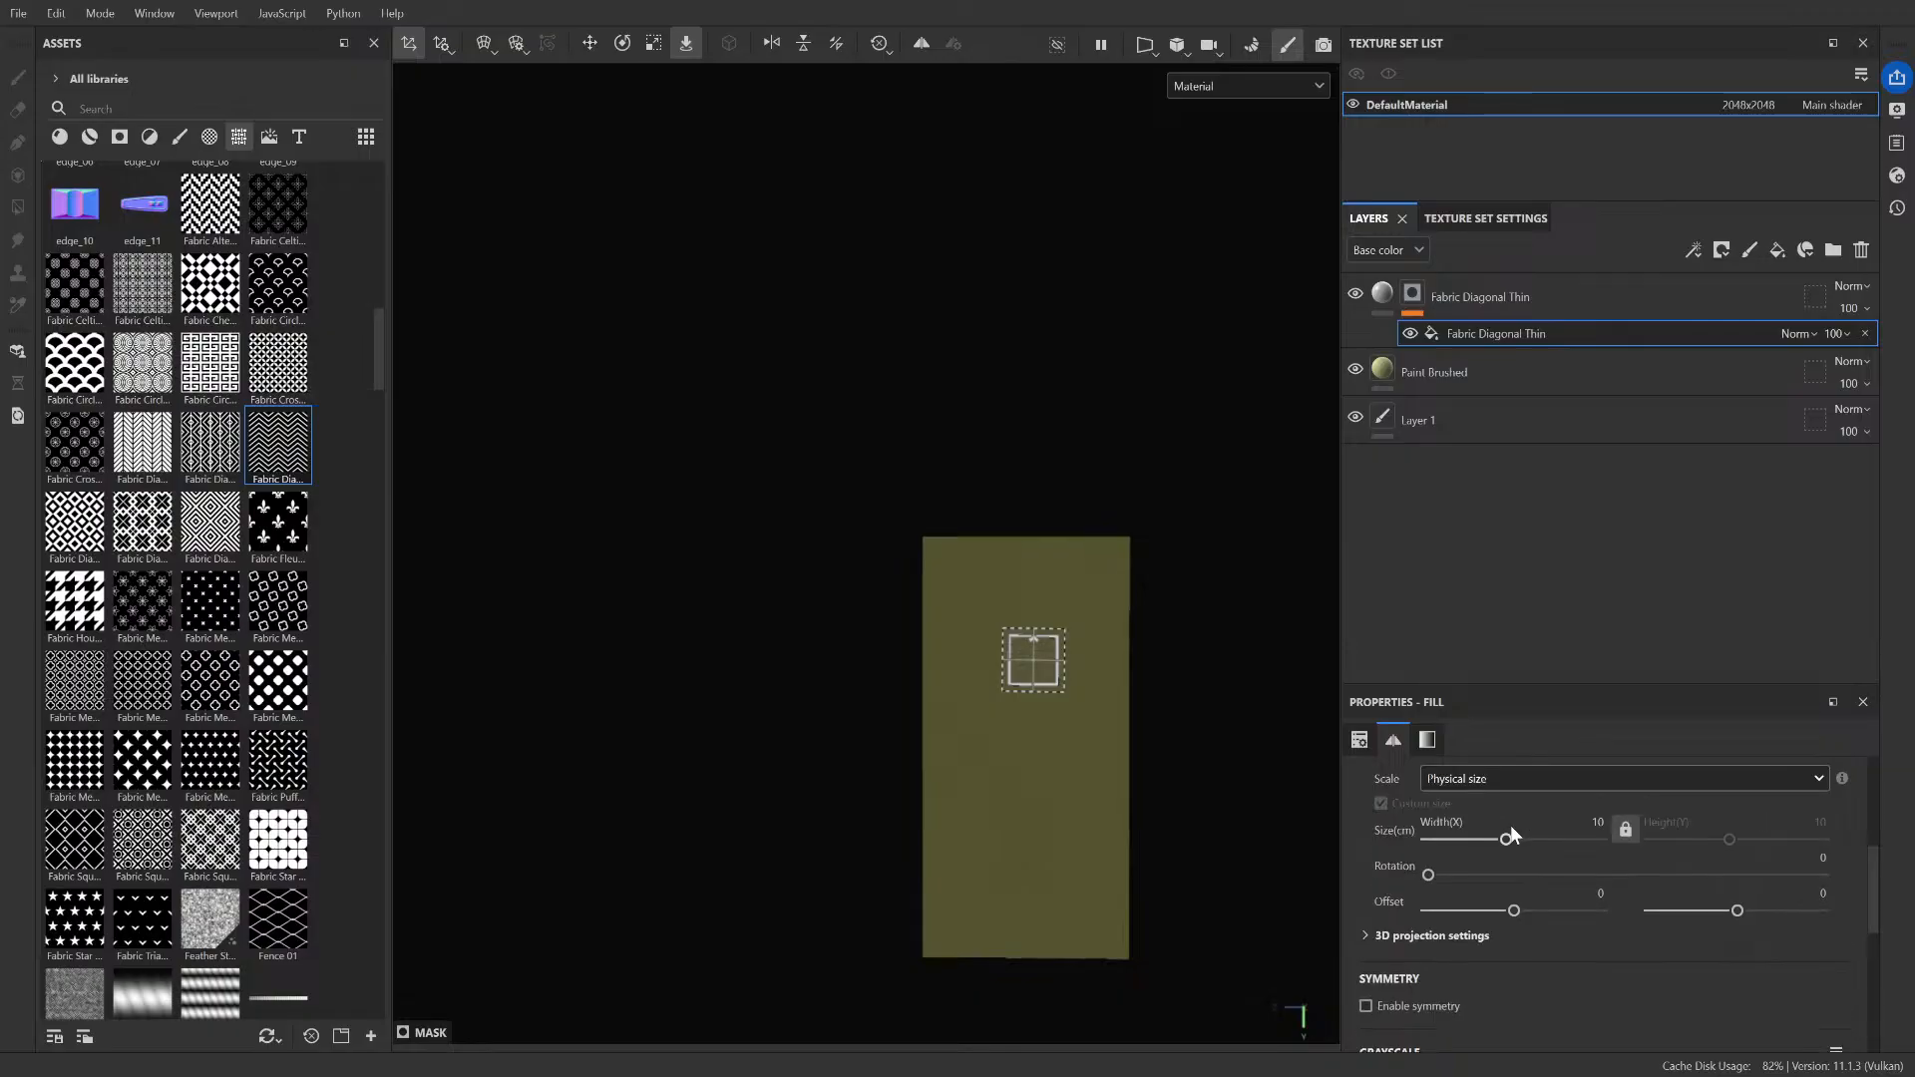
scroll(1465, 884, "up", 8)
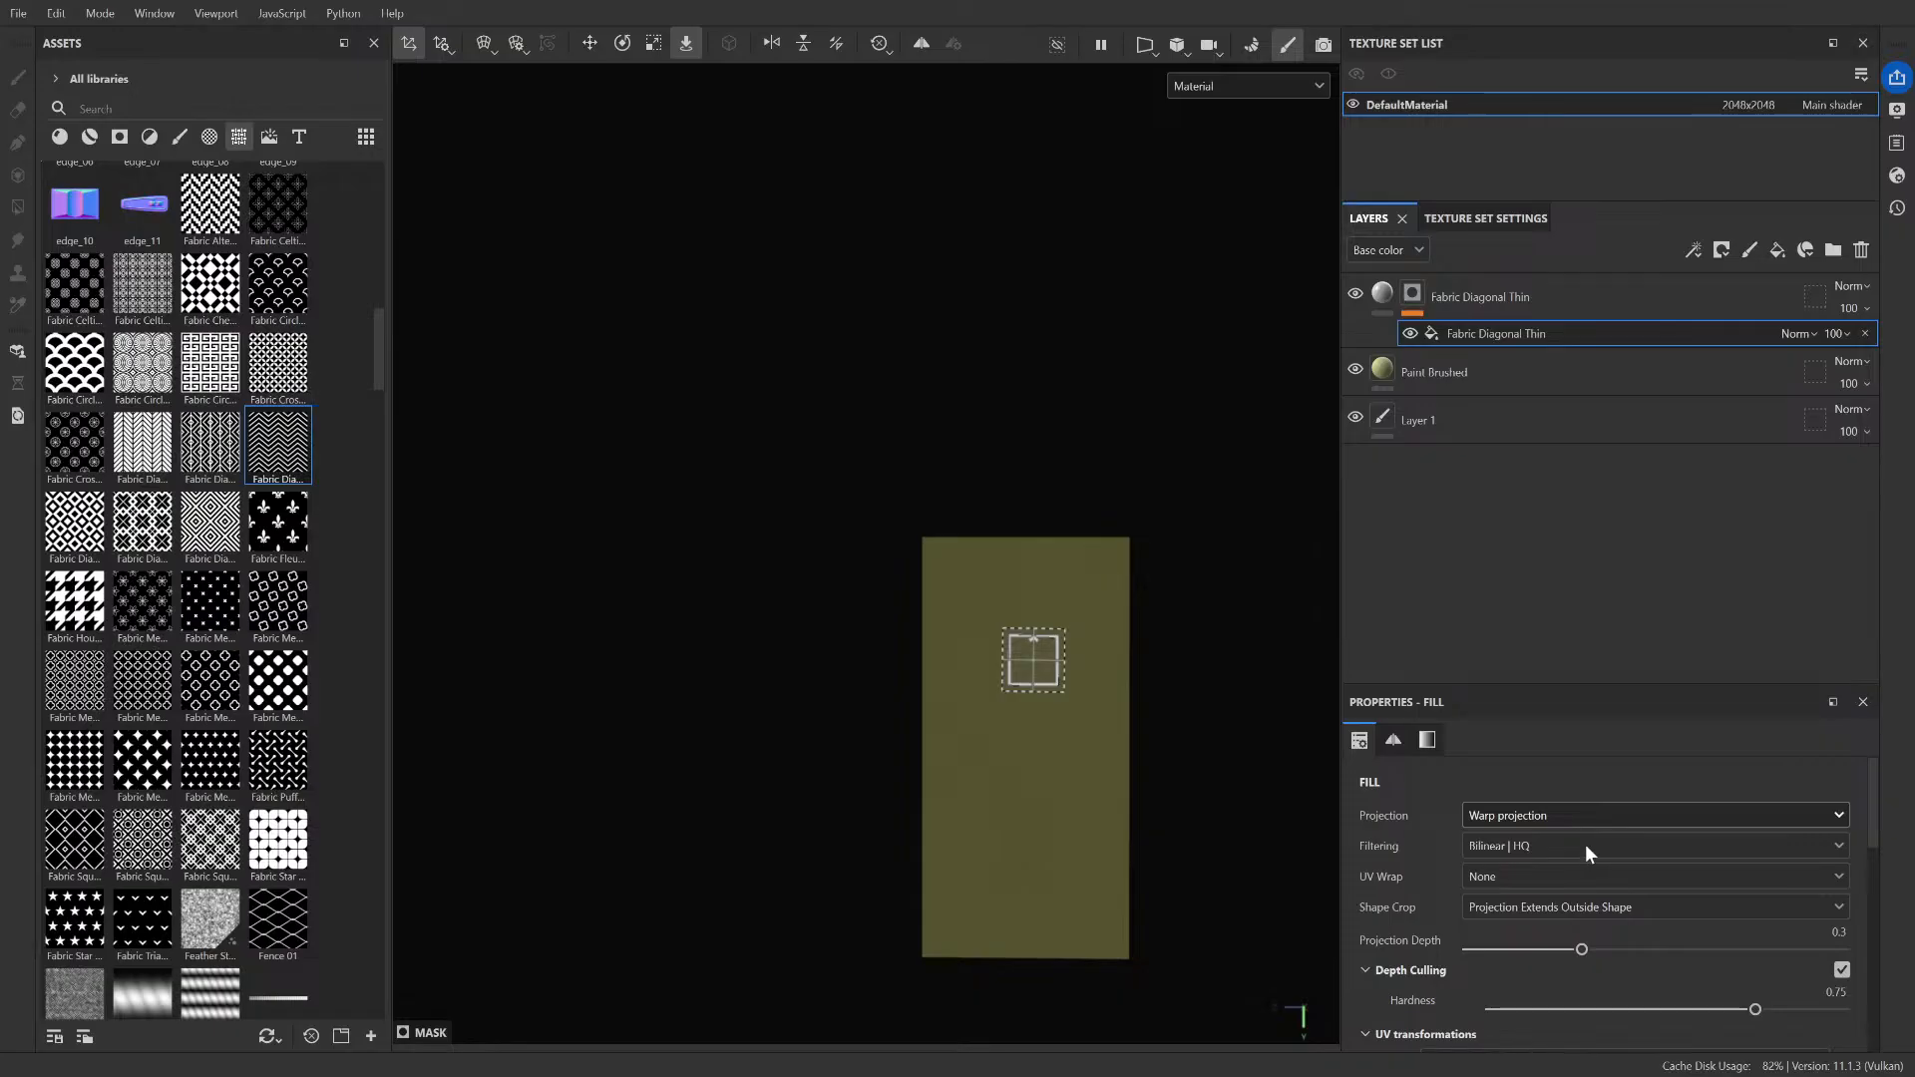
left_click(1466, 815)
left_click(1466, 838)
- Set the Tile parameter of the Fabric Diagonal Thin pattern to 7
scroll(1423, 811, "down", 6)
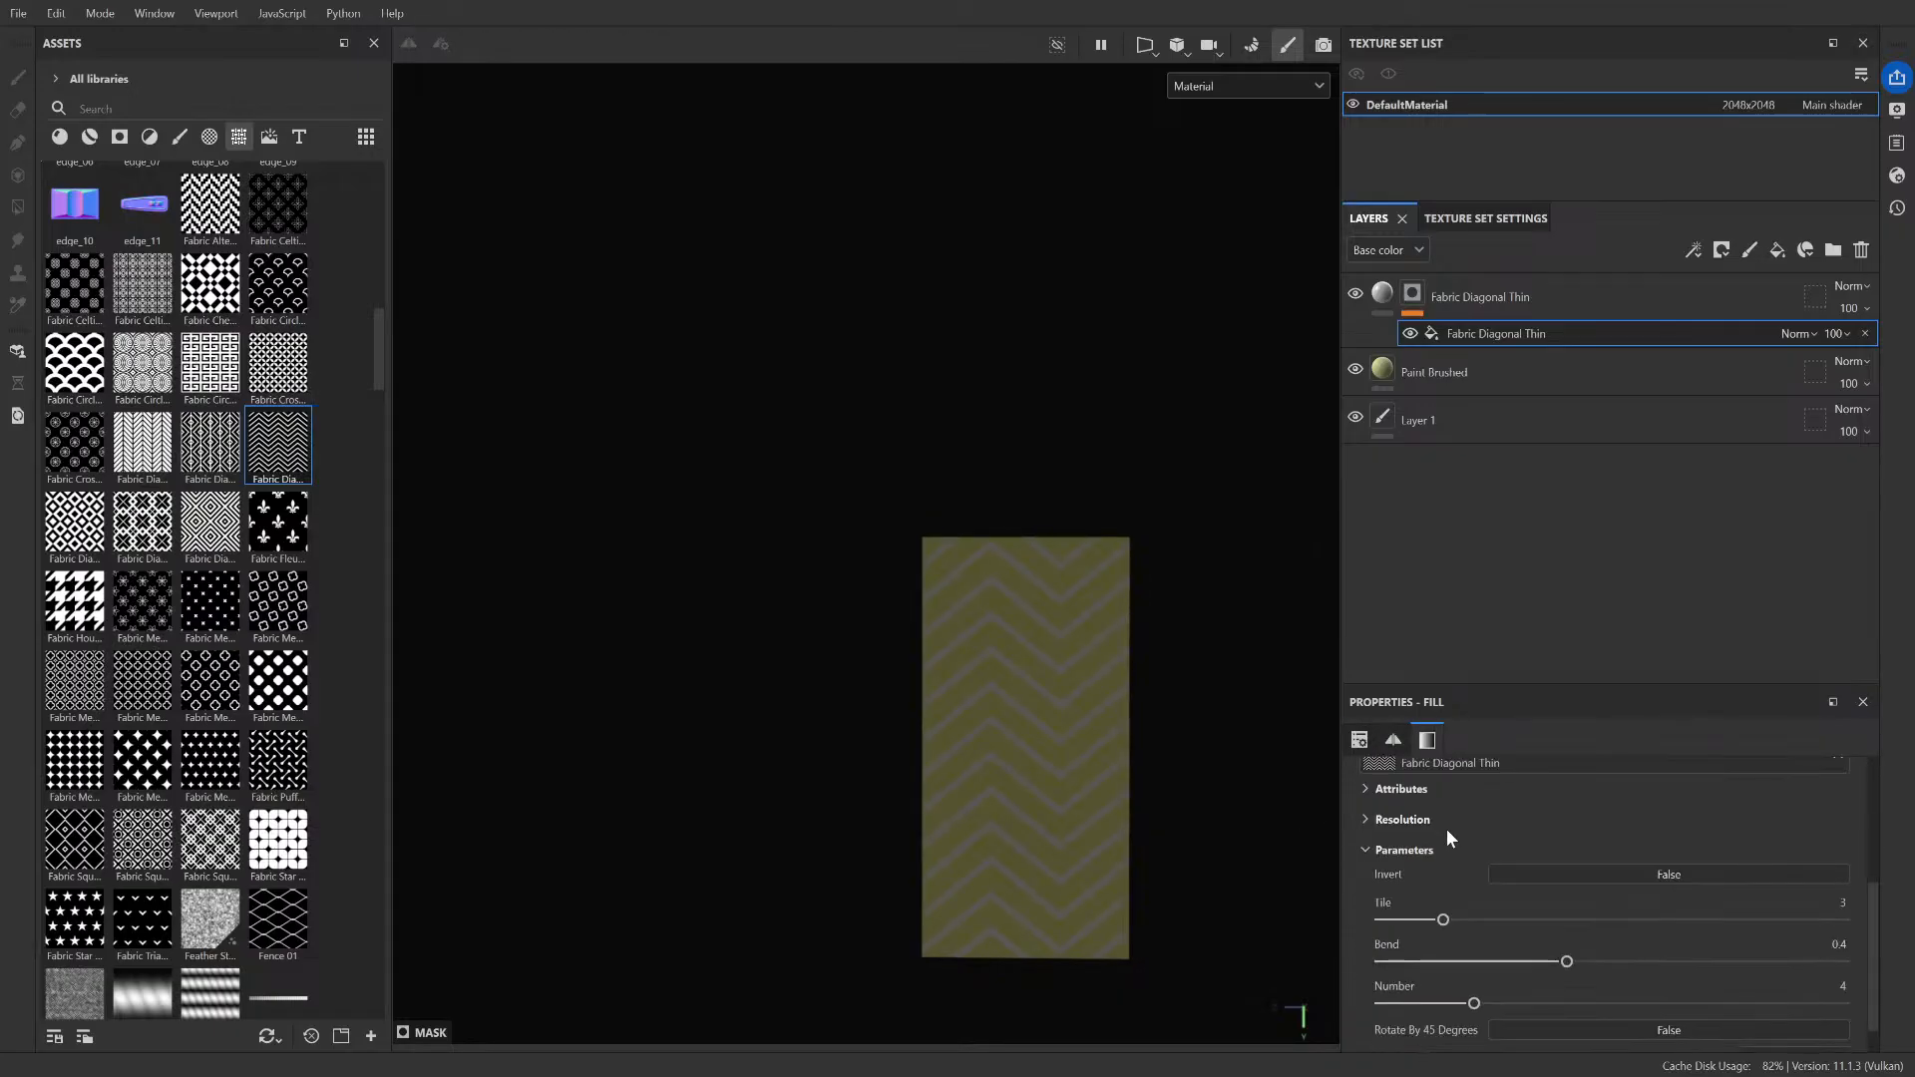
scroll(1446, 836, "up", 6)
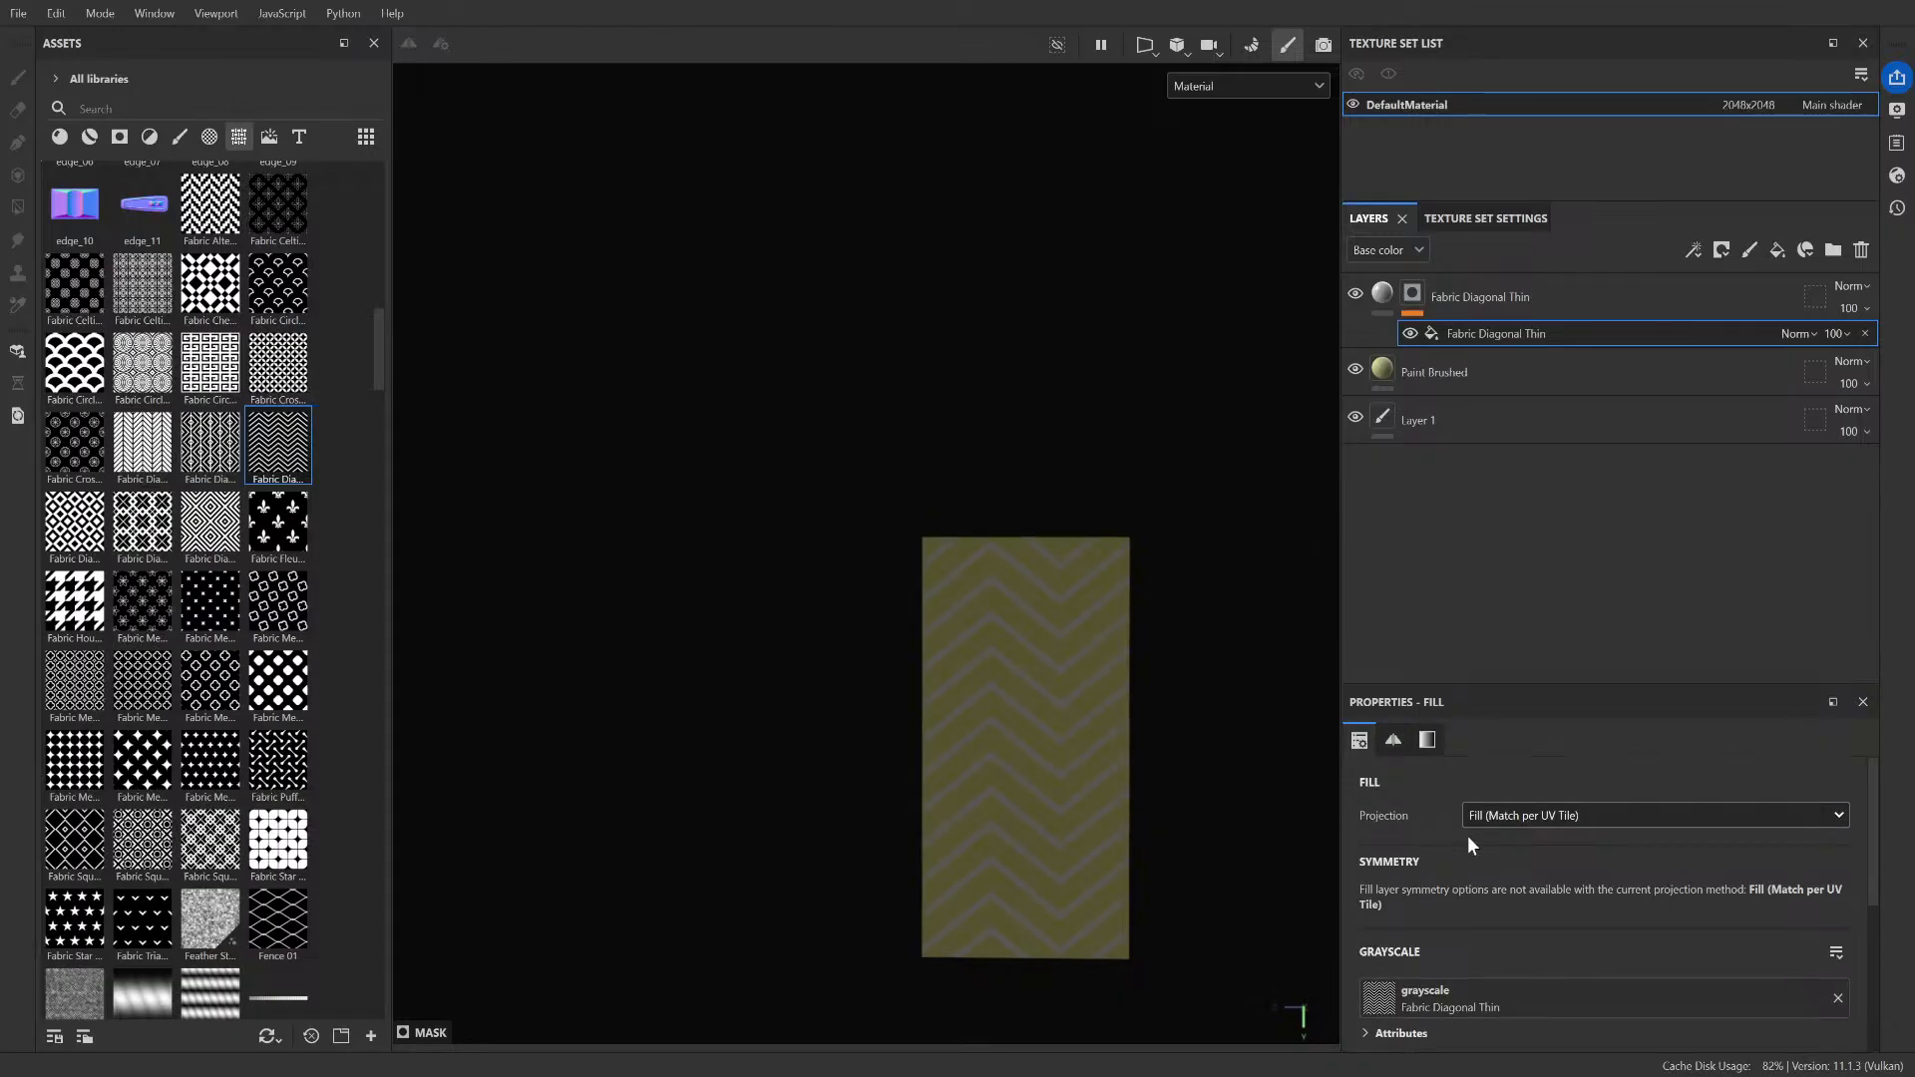
scroll(1462, 852, "down", 6)
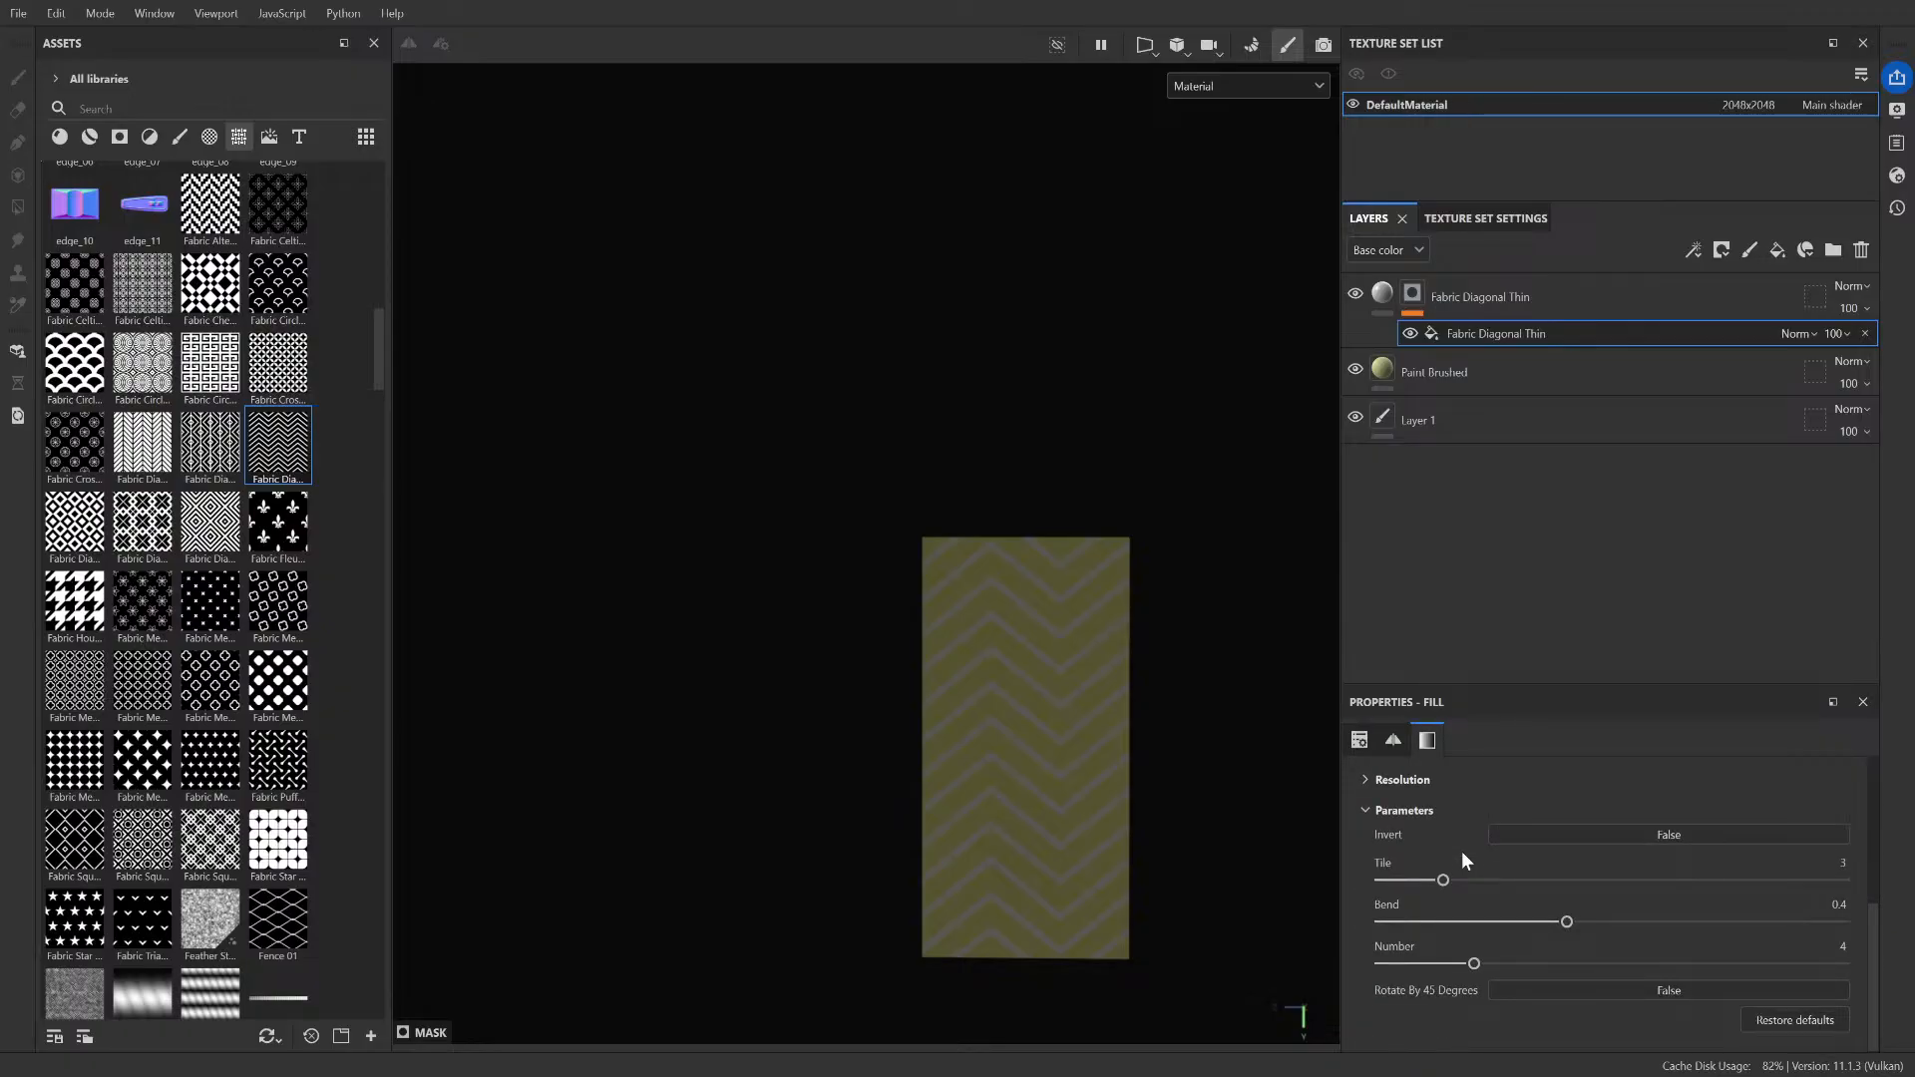
scroll(1462, 852, "up", 6)
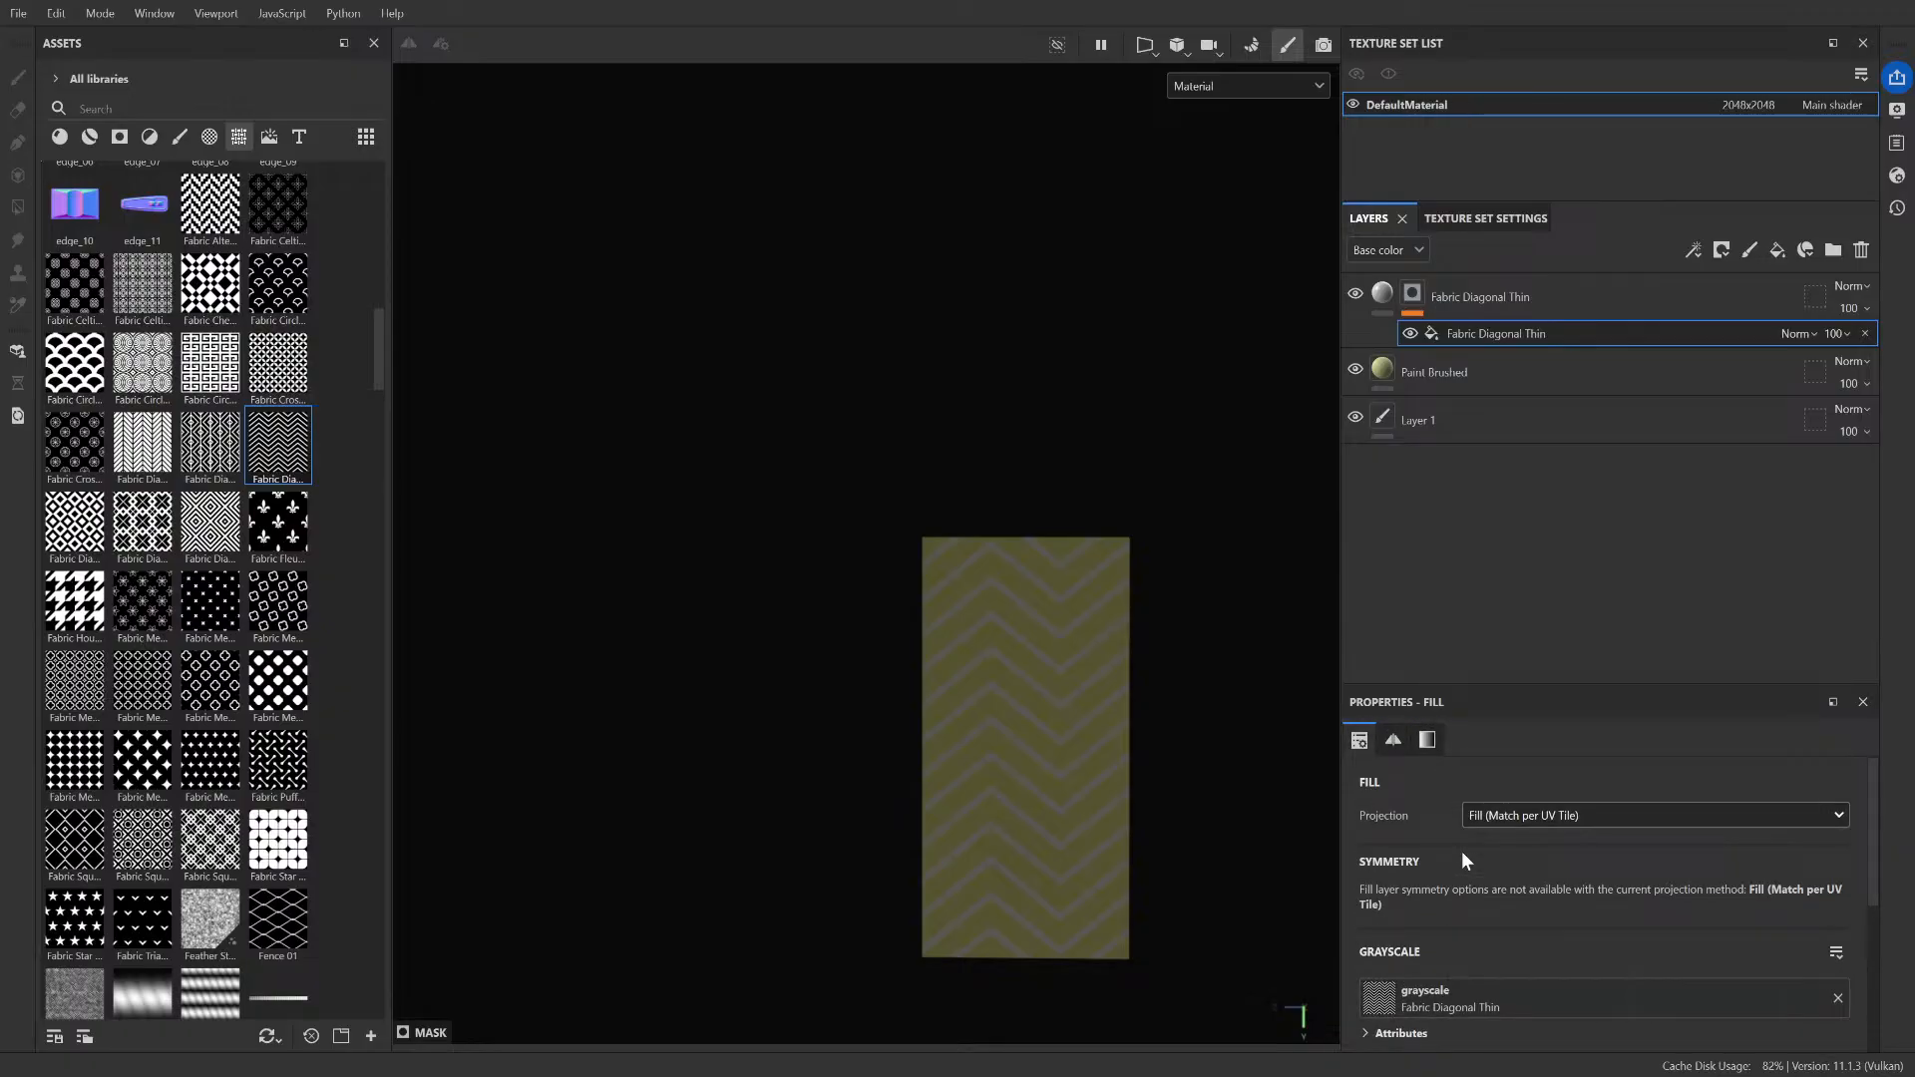
scroll(1426, 830, "down", 3)
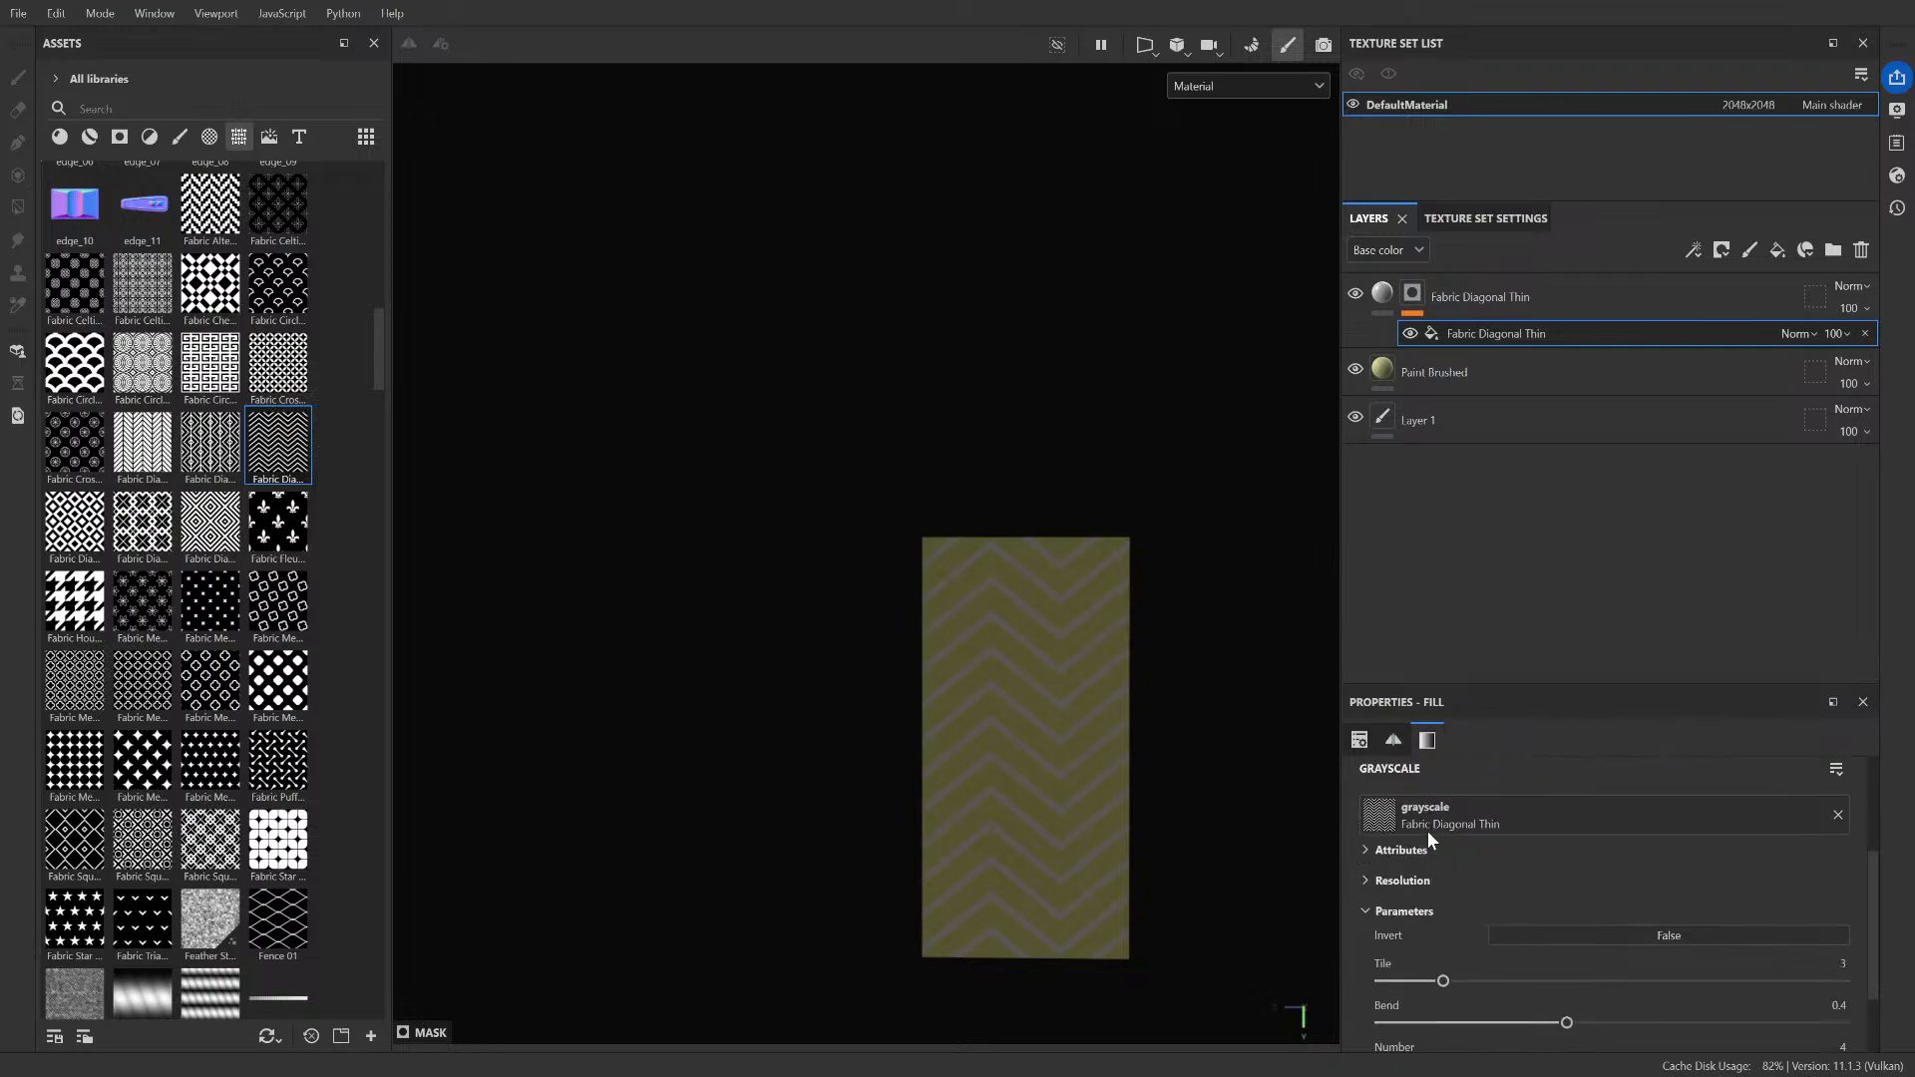
scroll(1427, 830, "down", 2)
left_click_drag(1442, 920, 1564, 920)
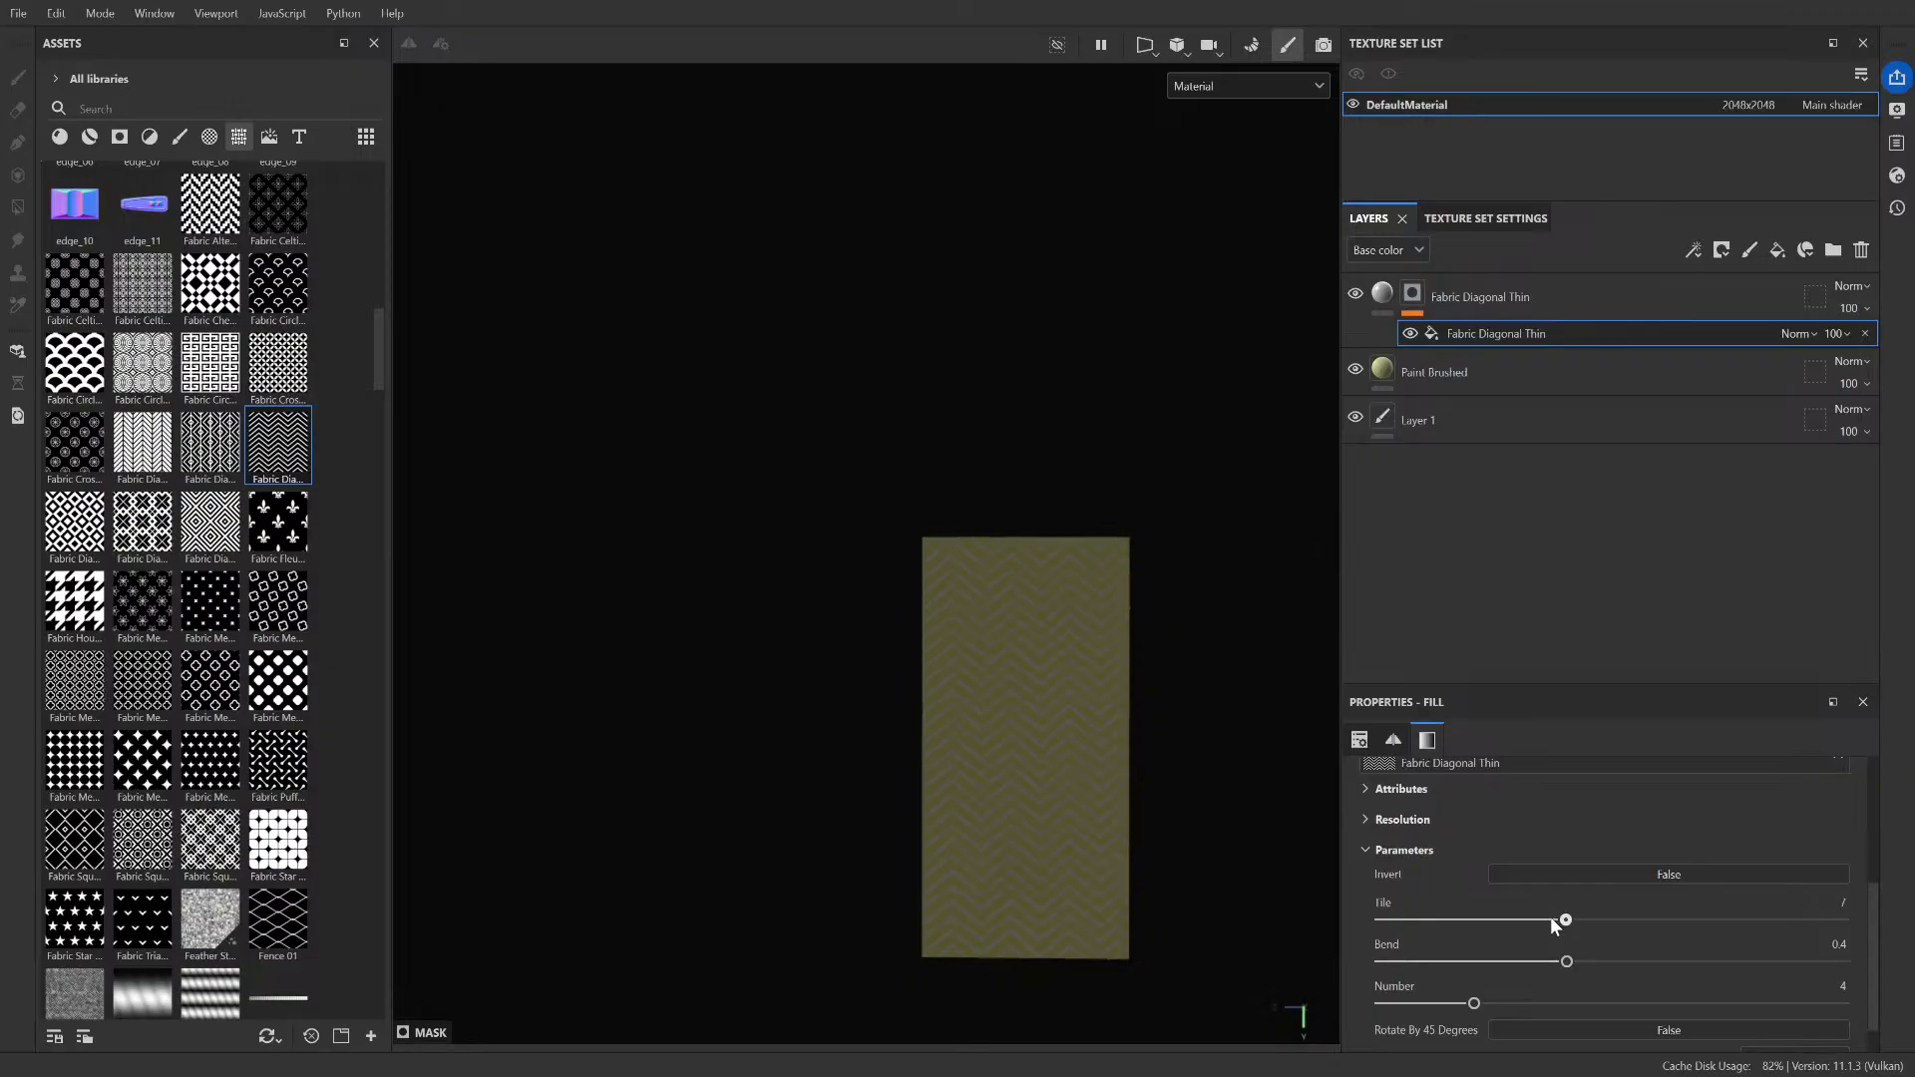
- Change the base color of the Fabric Diagonal Thin layer's material to a light olive green
left_click(1385, 292)
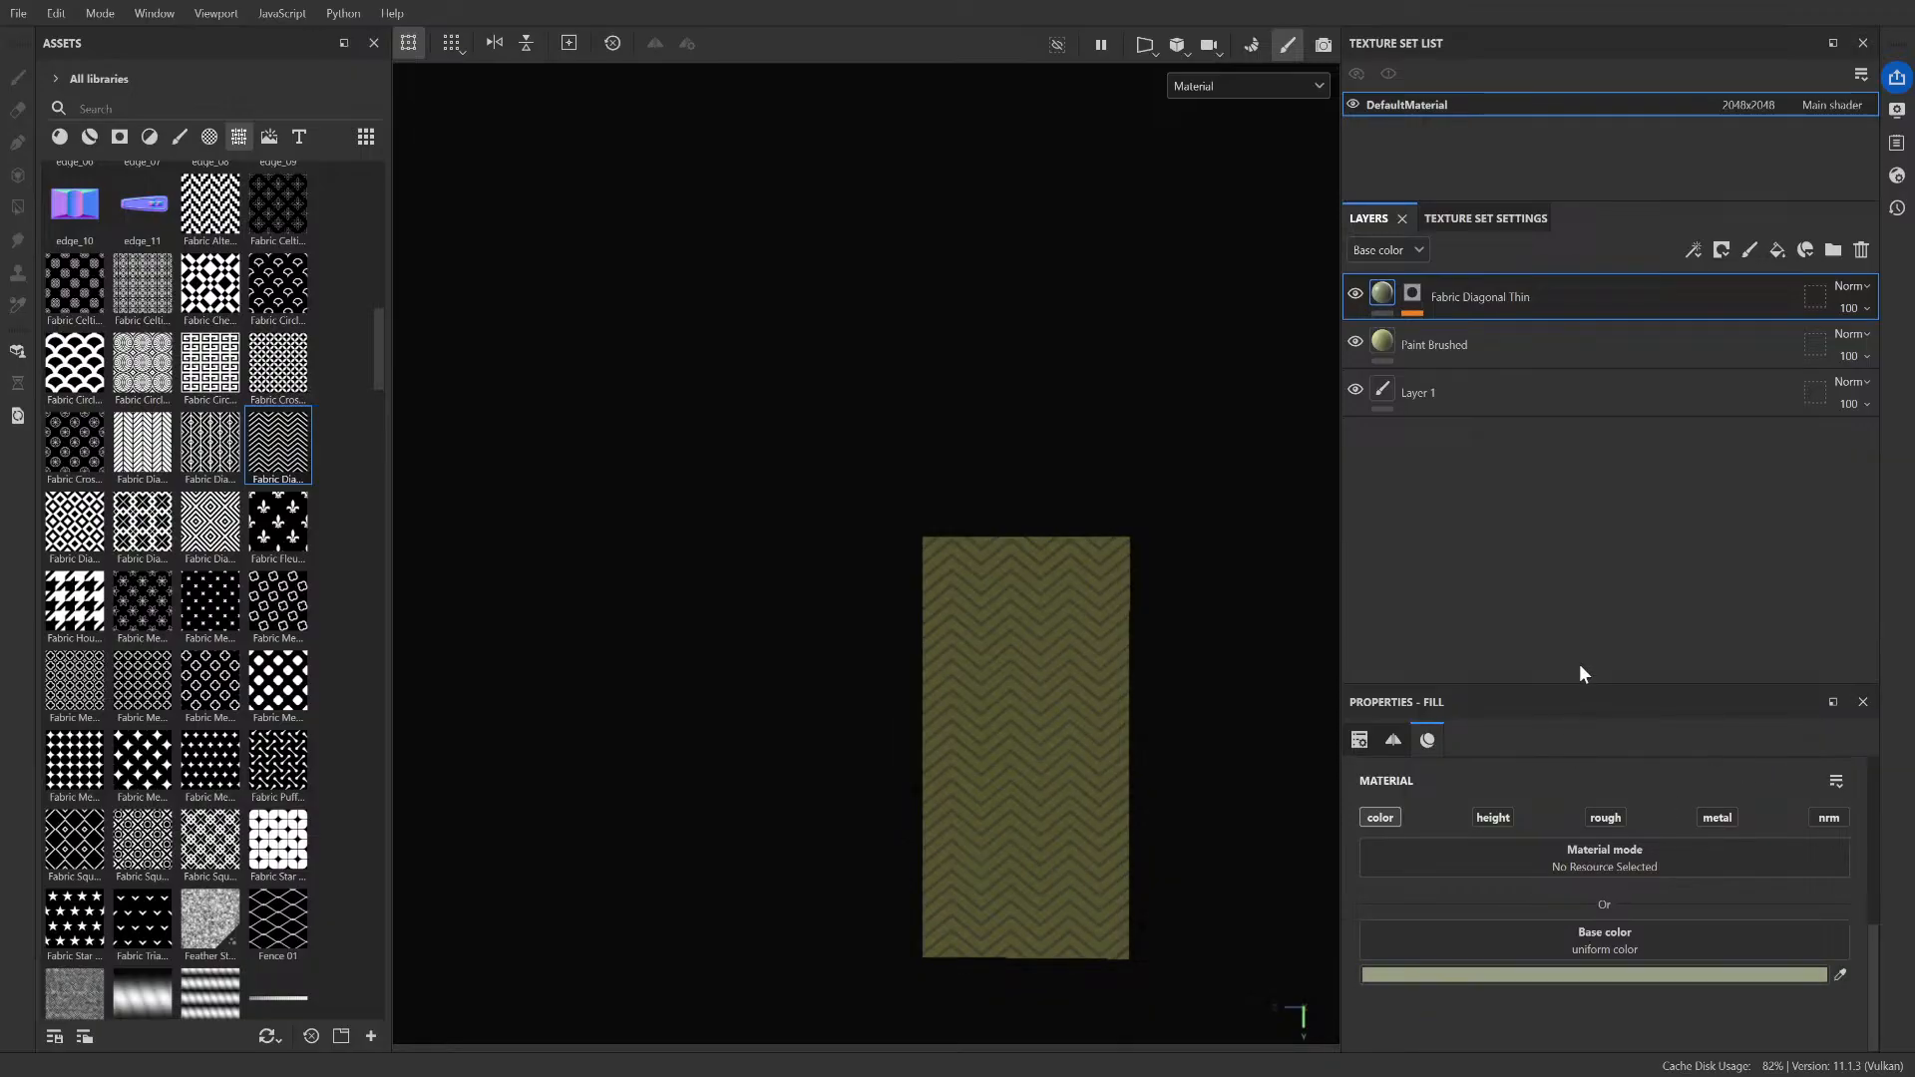
scroll(1133, 720, "up", 6)
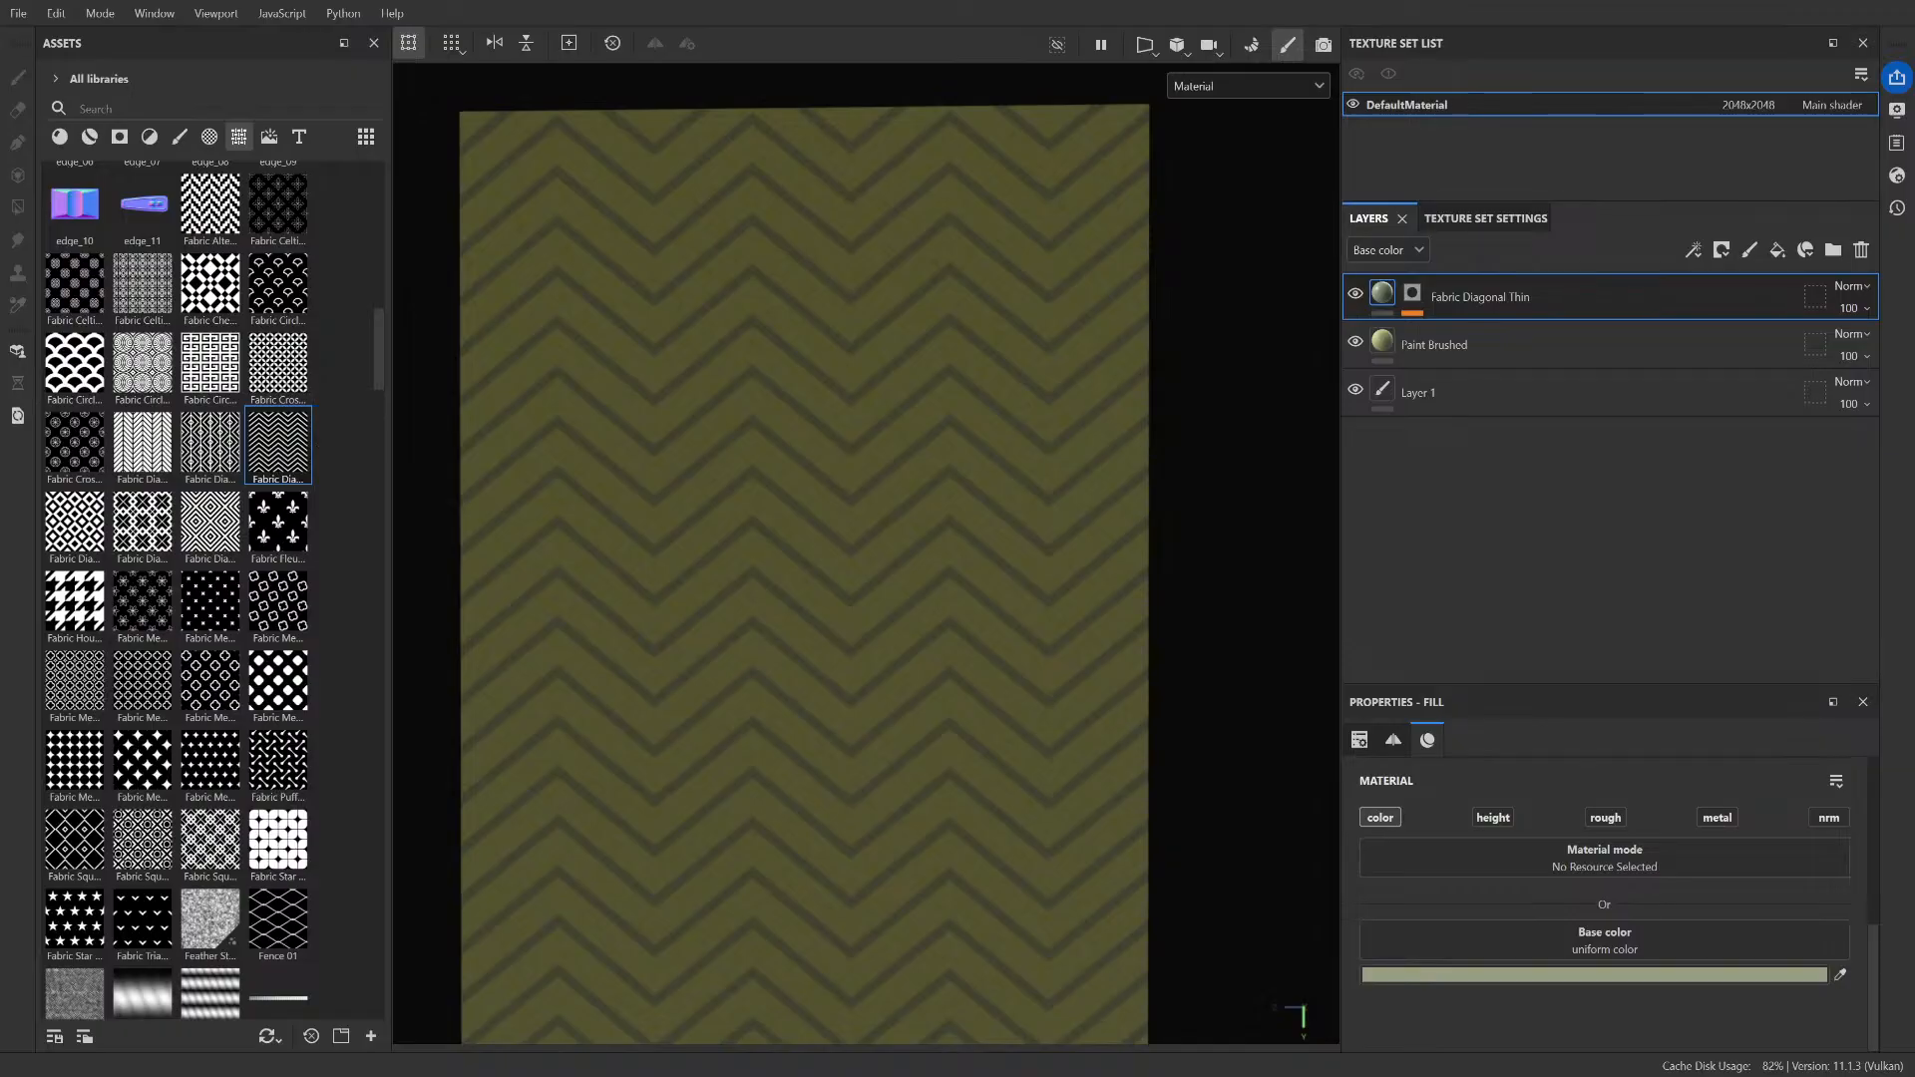
left_click_drag(1644, 605, 1638, 657)
scroll(1006, 577, "down", 3)
scroll(919, 694, "down", 2)
scroll(1067, 691, "up", 4)
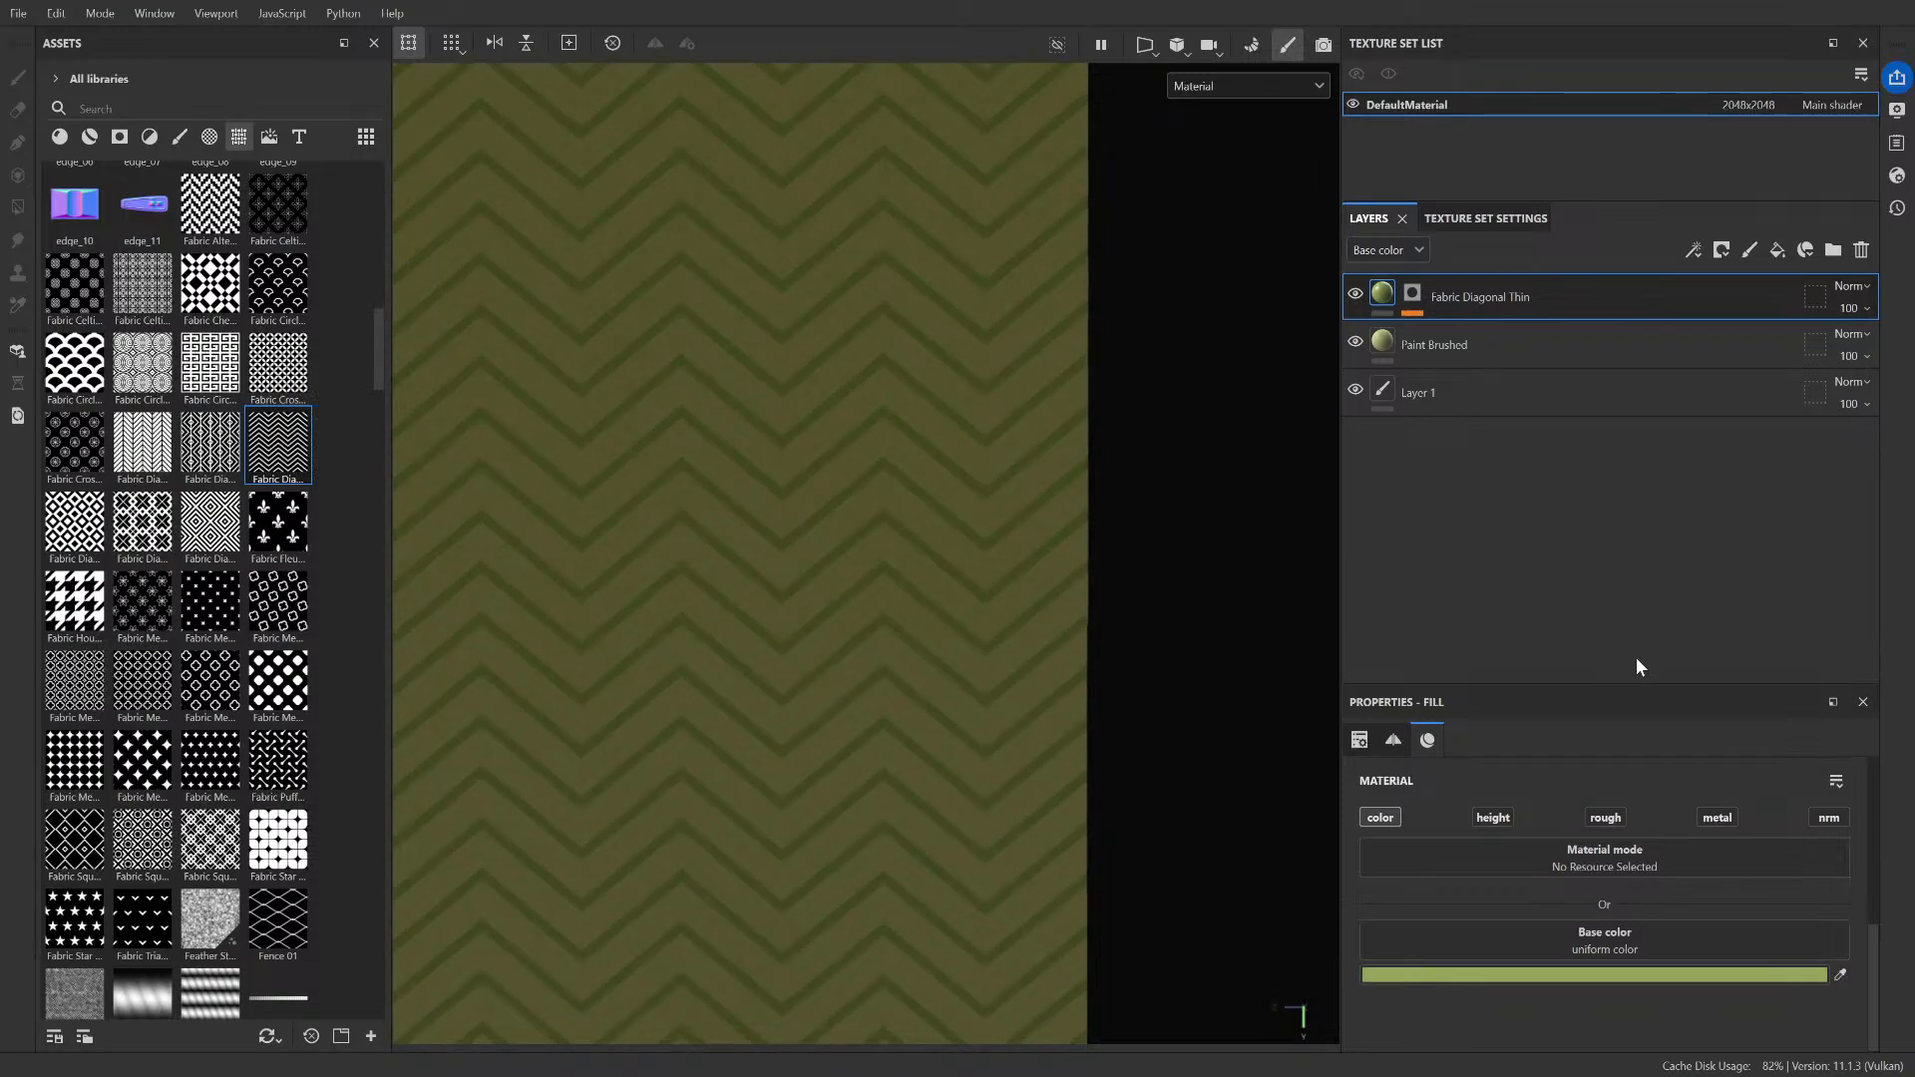
scroll(1219, 613, "down", 10)
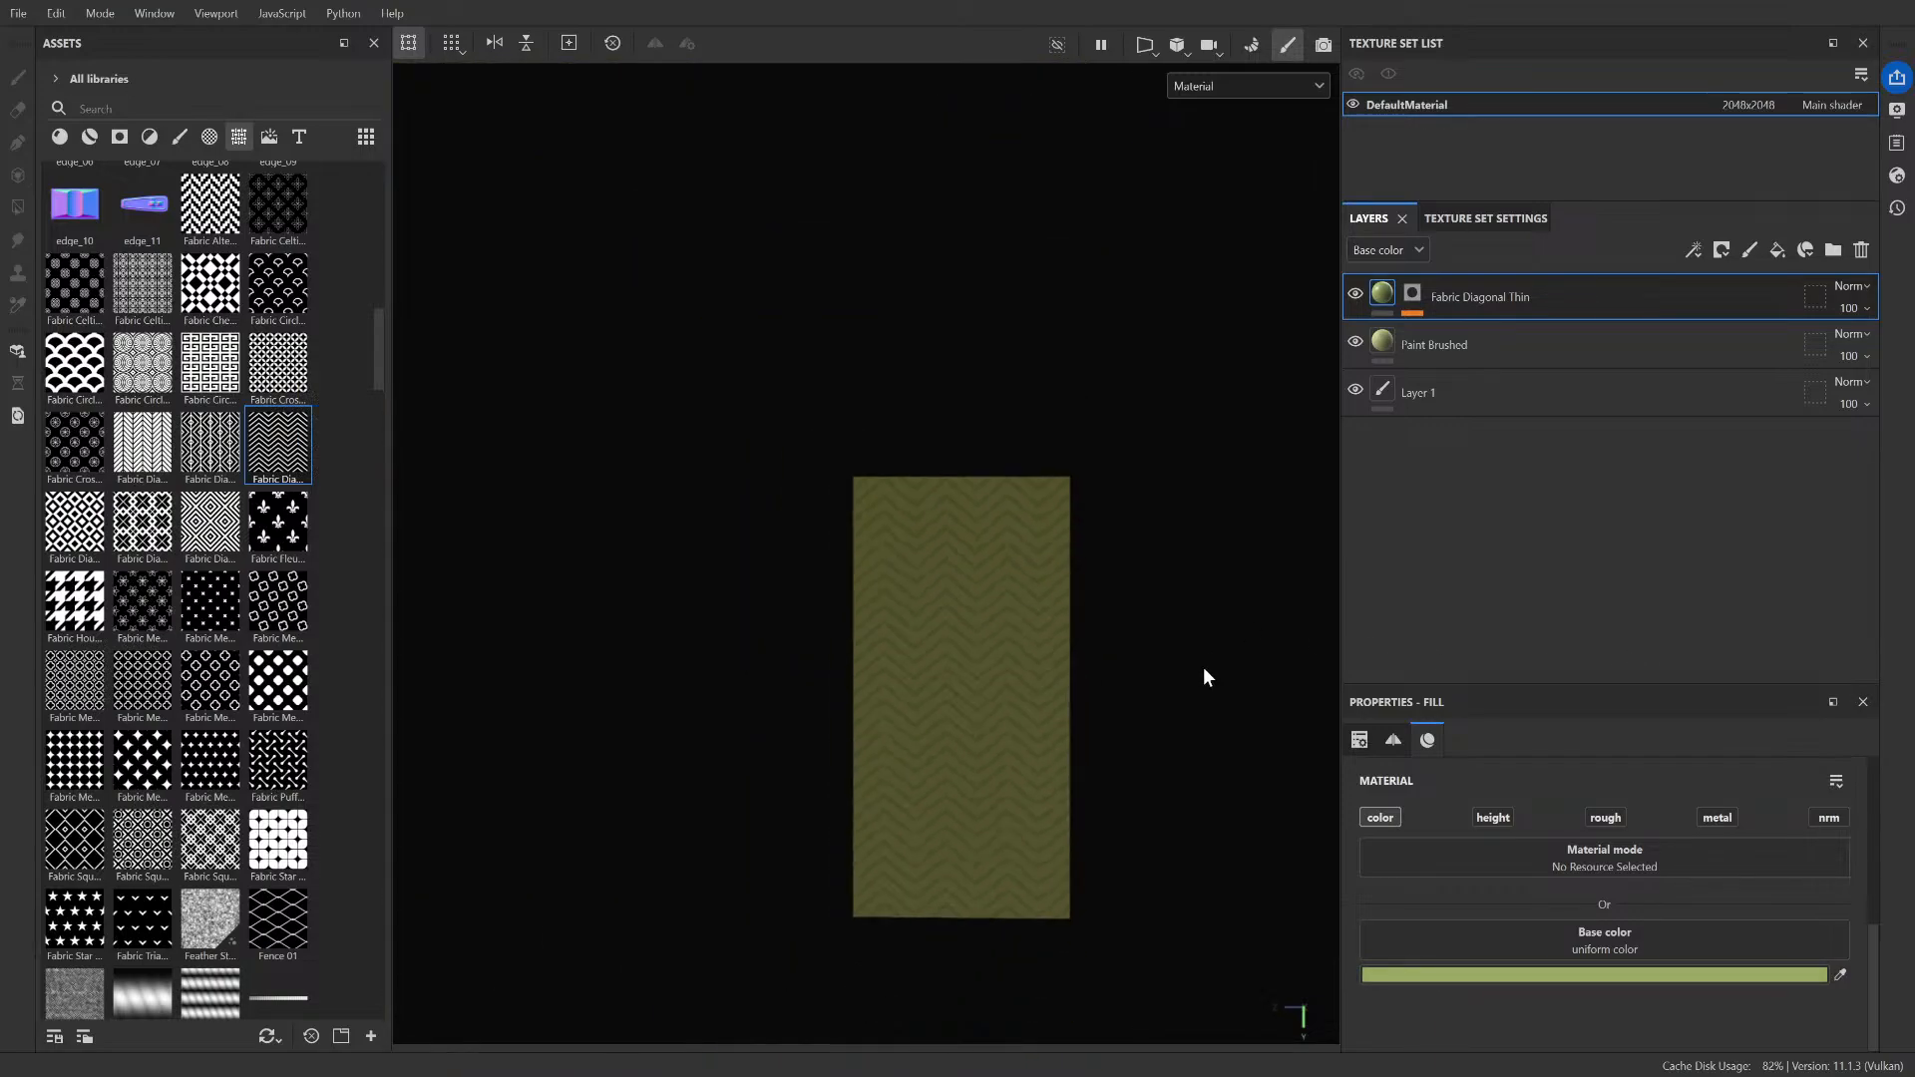
scroll(1105, 697, "up", 6)
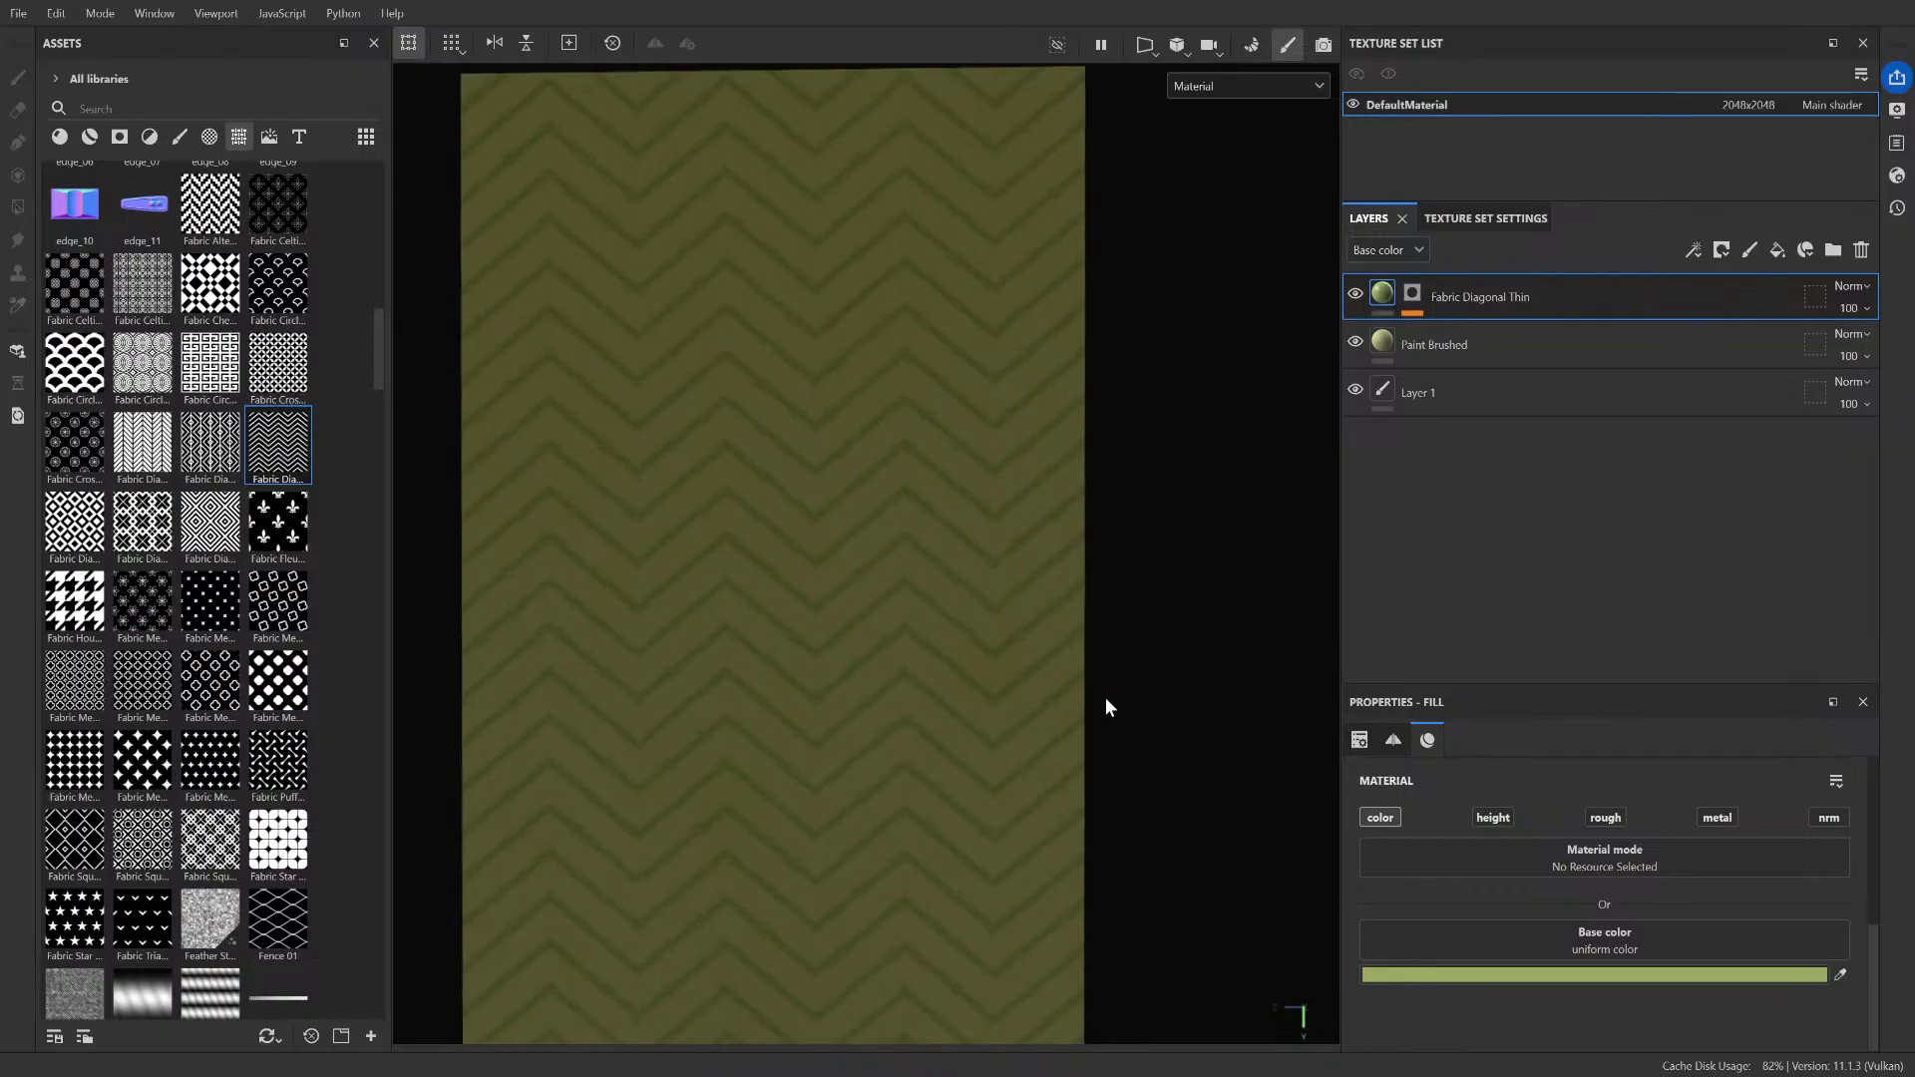
scroll(1105, 698, "down", 3)
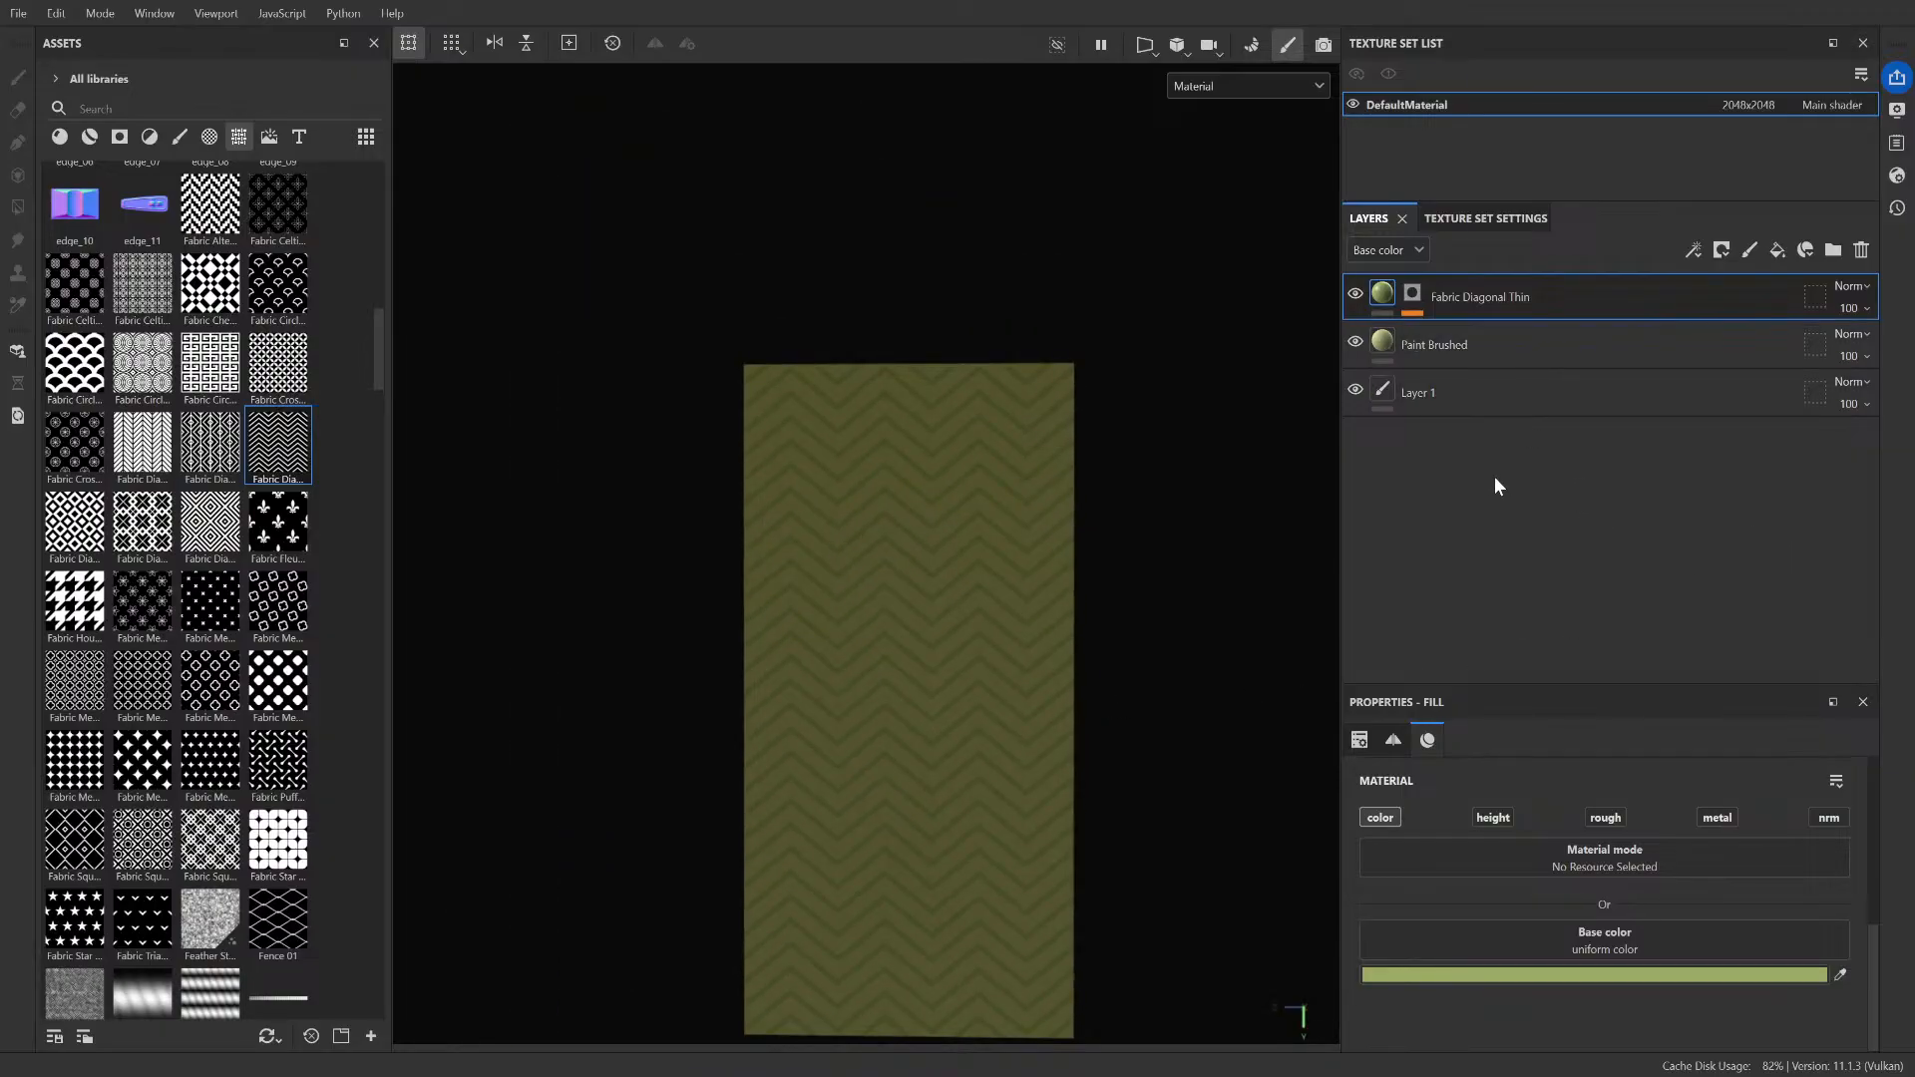
scroll(1053, 674, "down", 1)
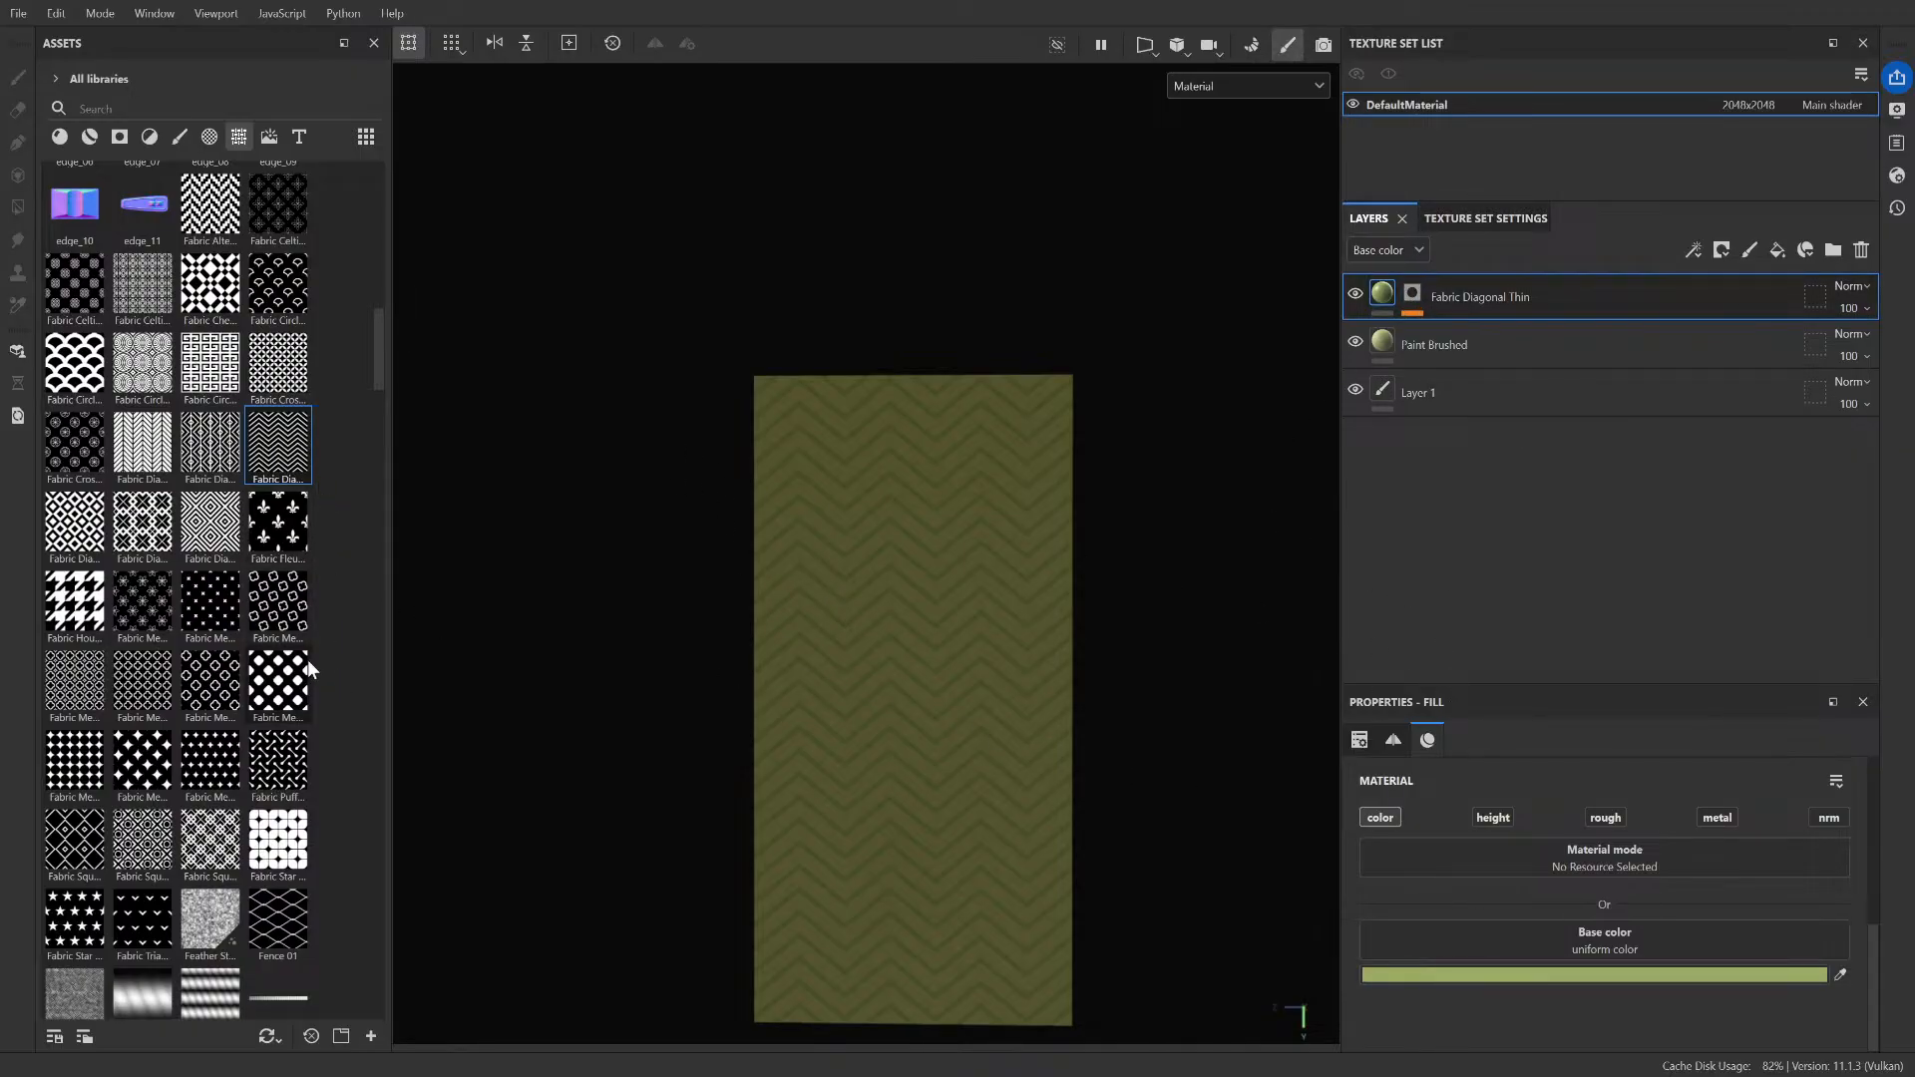
- Add the Fabric Circle Half pattern to the Fabric Diagonal Thin layer's mask and set its Tile to 12
scroll(340, 543, "up", 3)
scroll(340, 552, "up", 2)
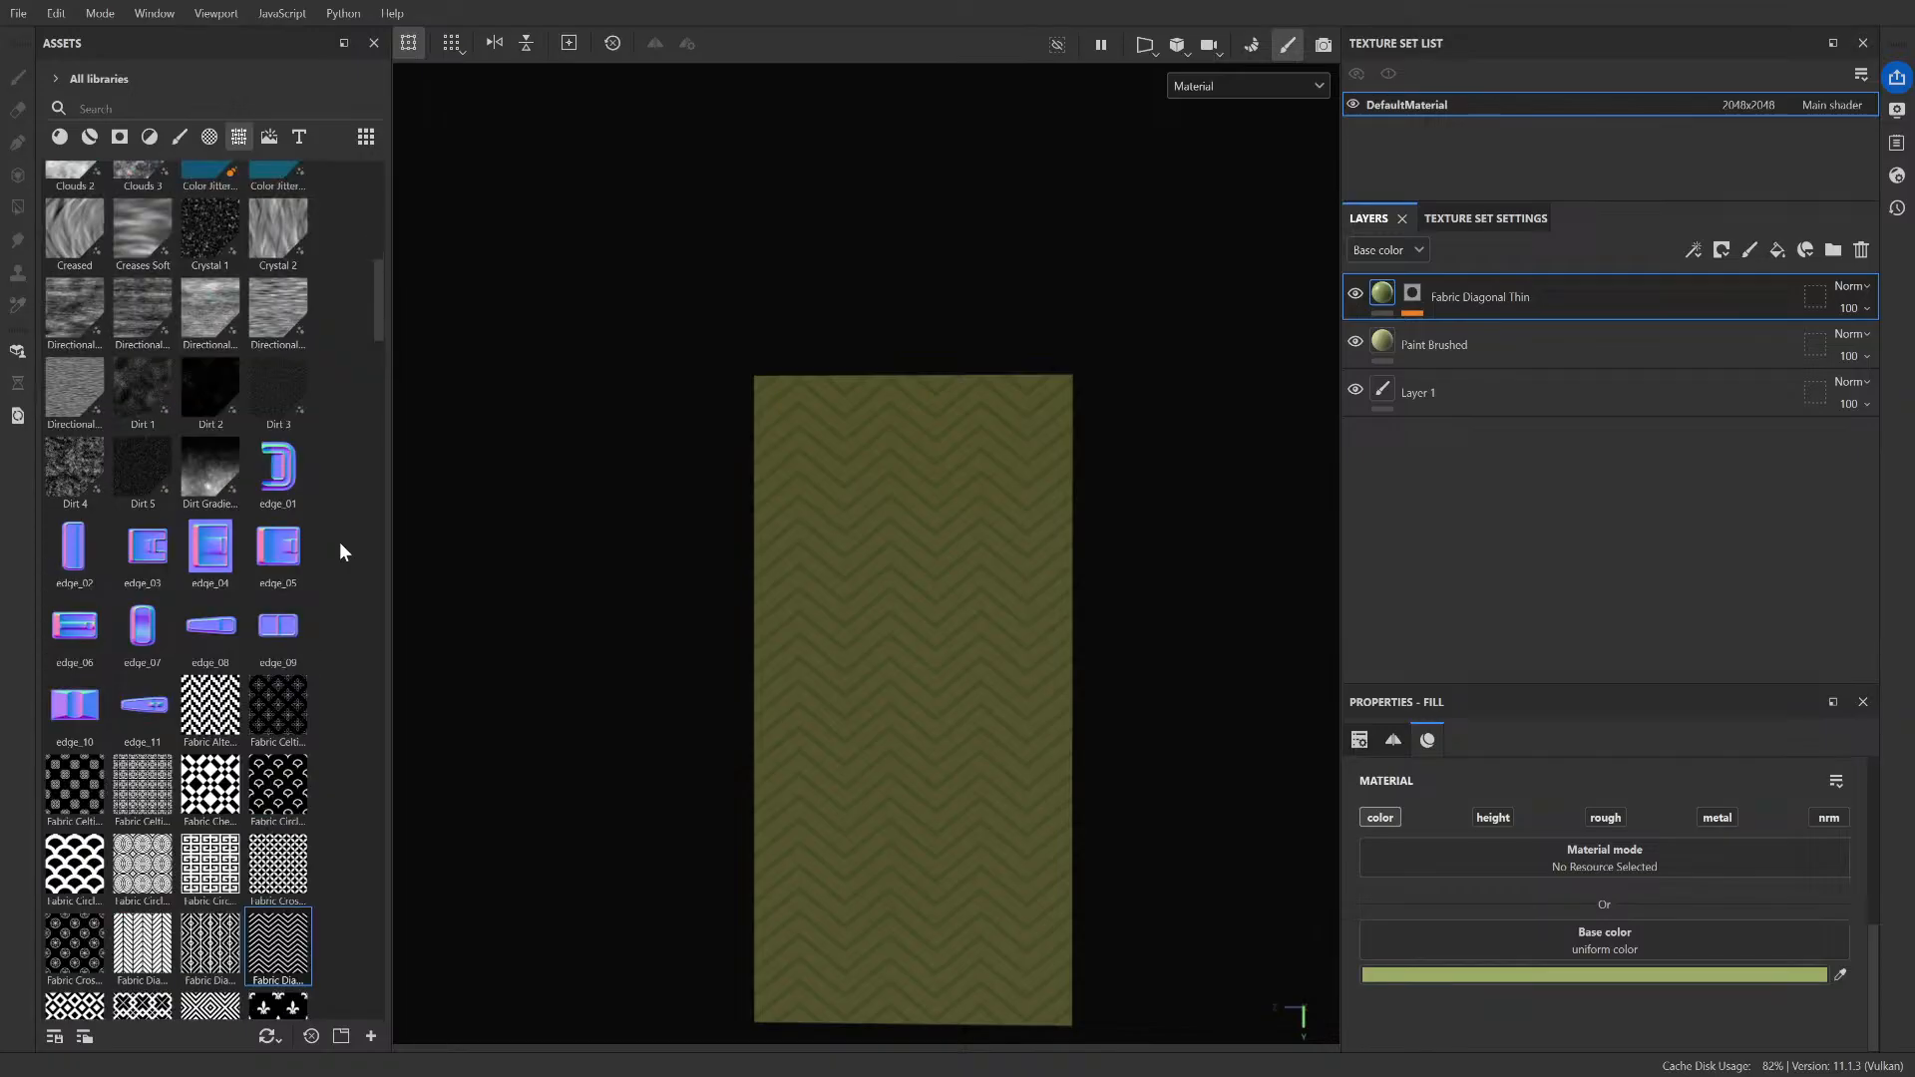
scroll(341, 552, "down", 2)
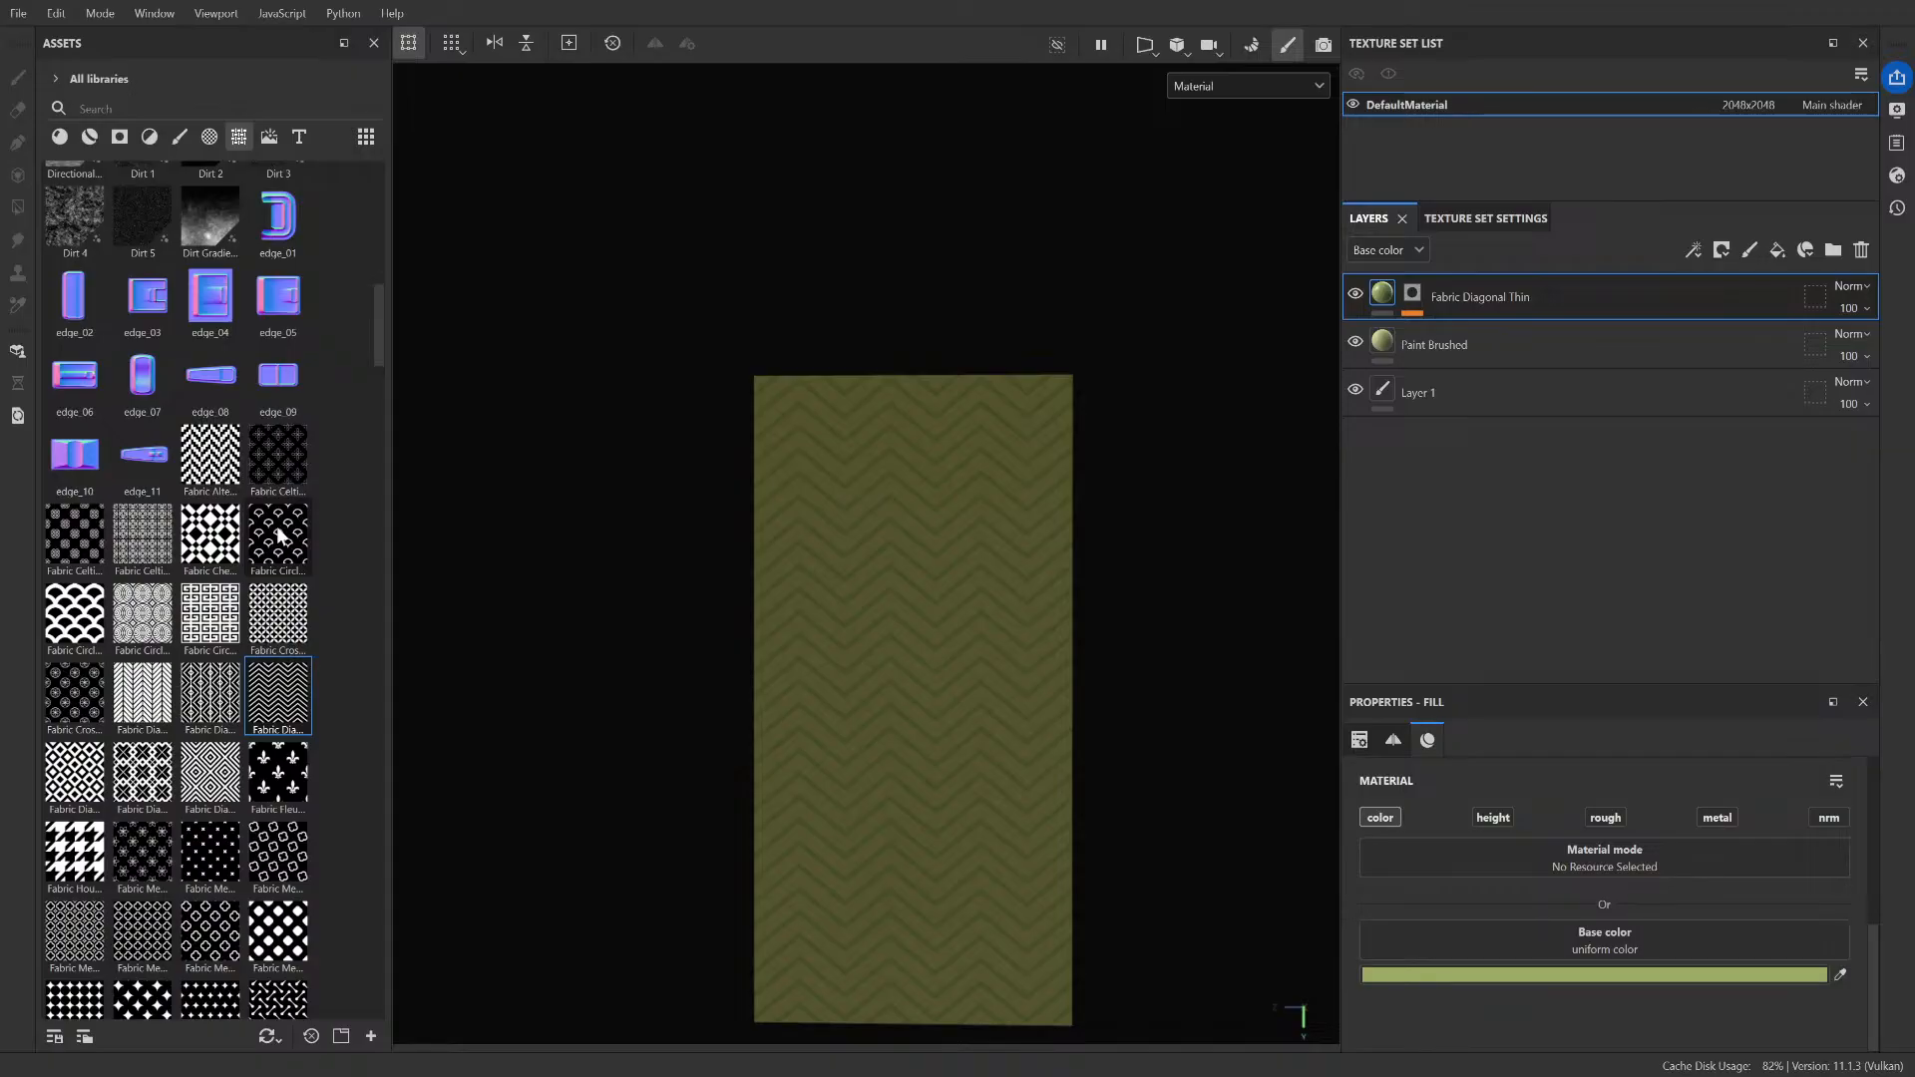
left_click_drag(281, 536, 1416, 299)
scroll(1445, 882, "down", 1)
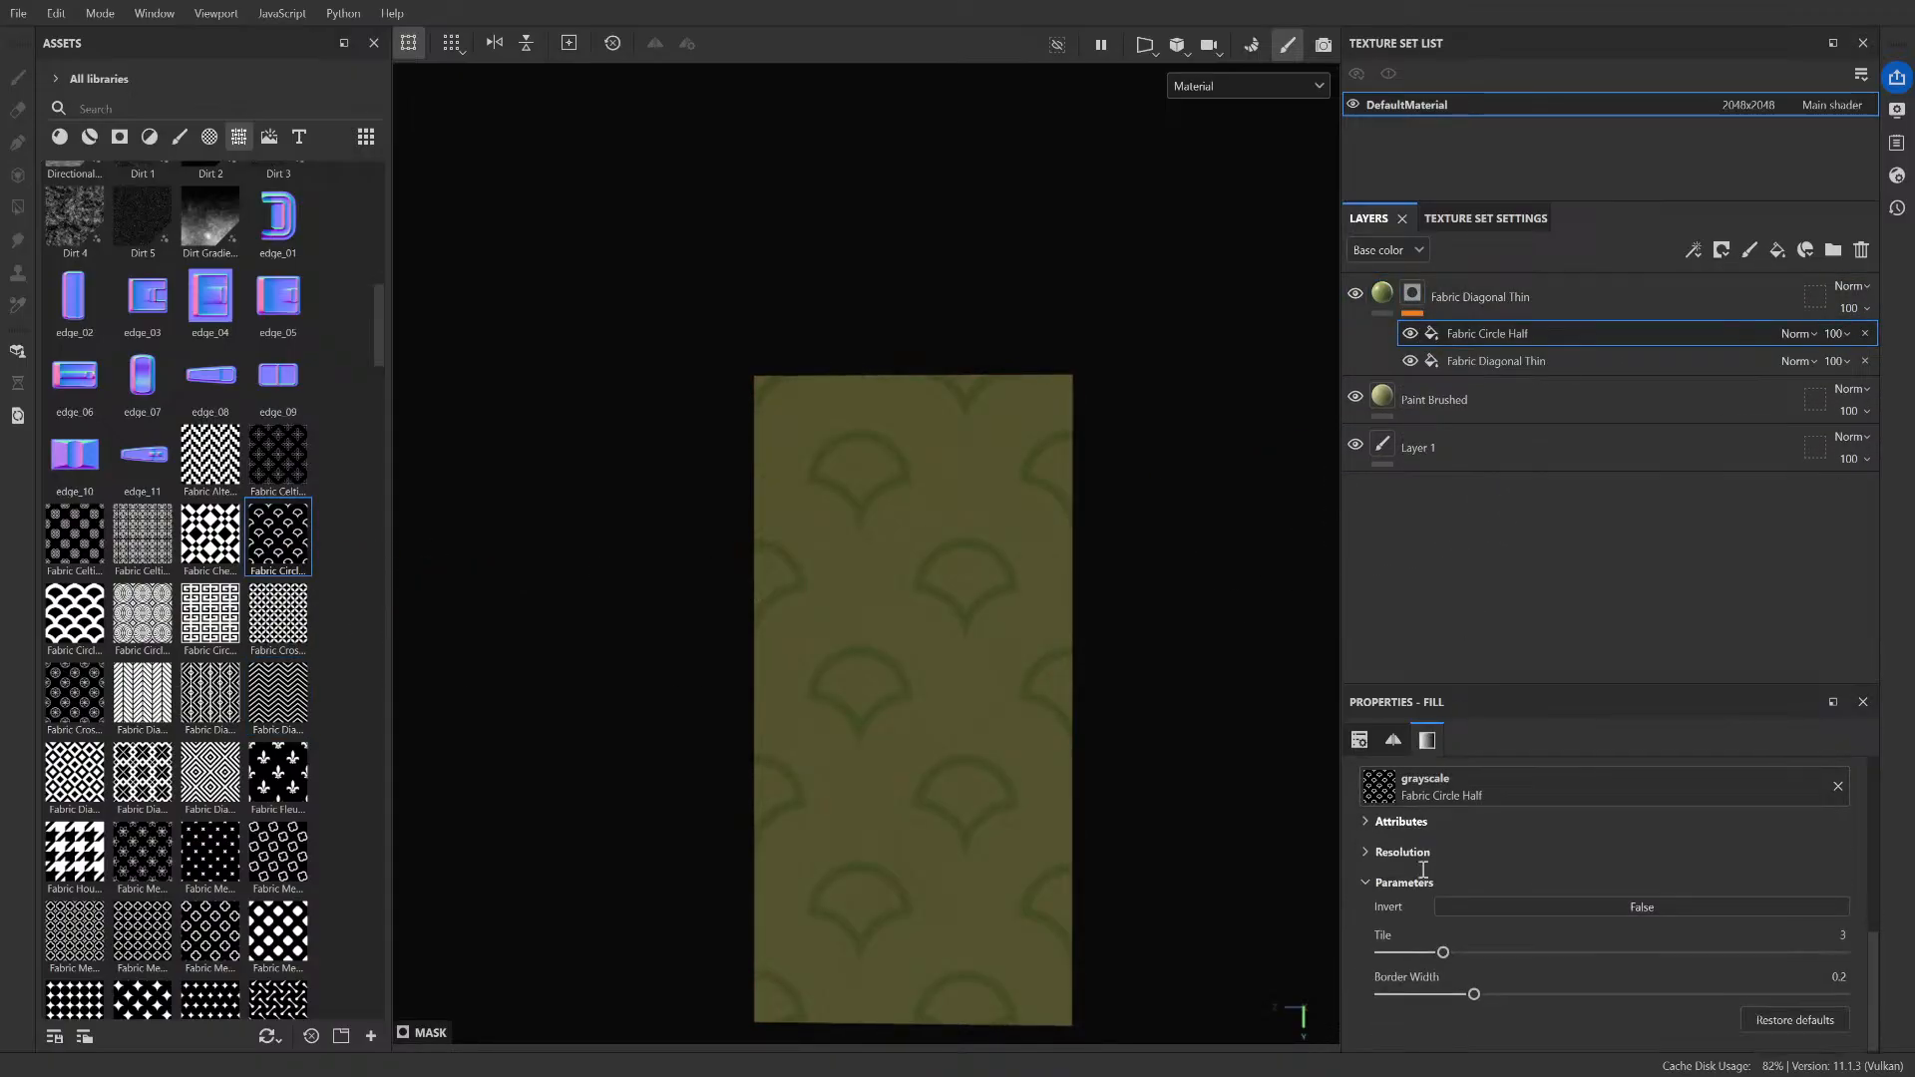
left_click_drag(1459, 955, 1756, 935)
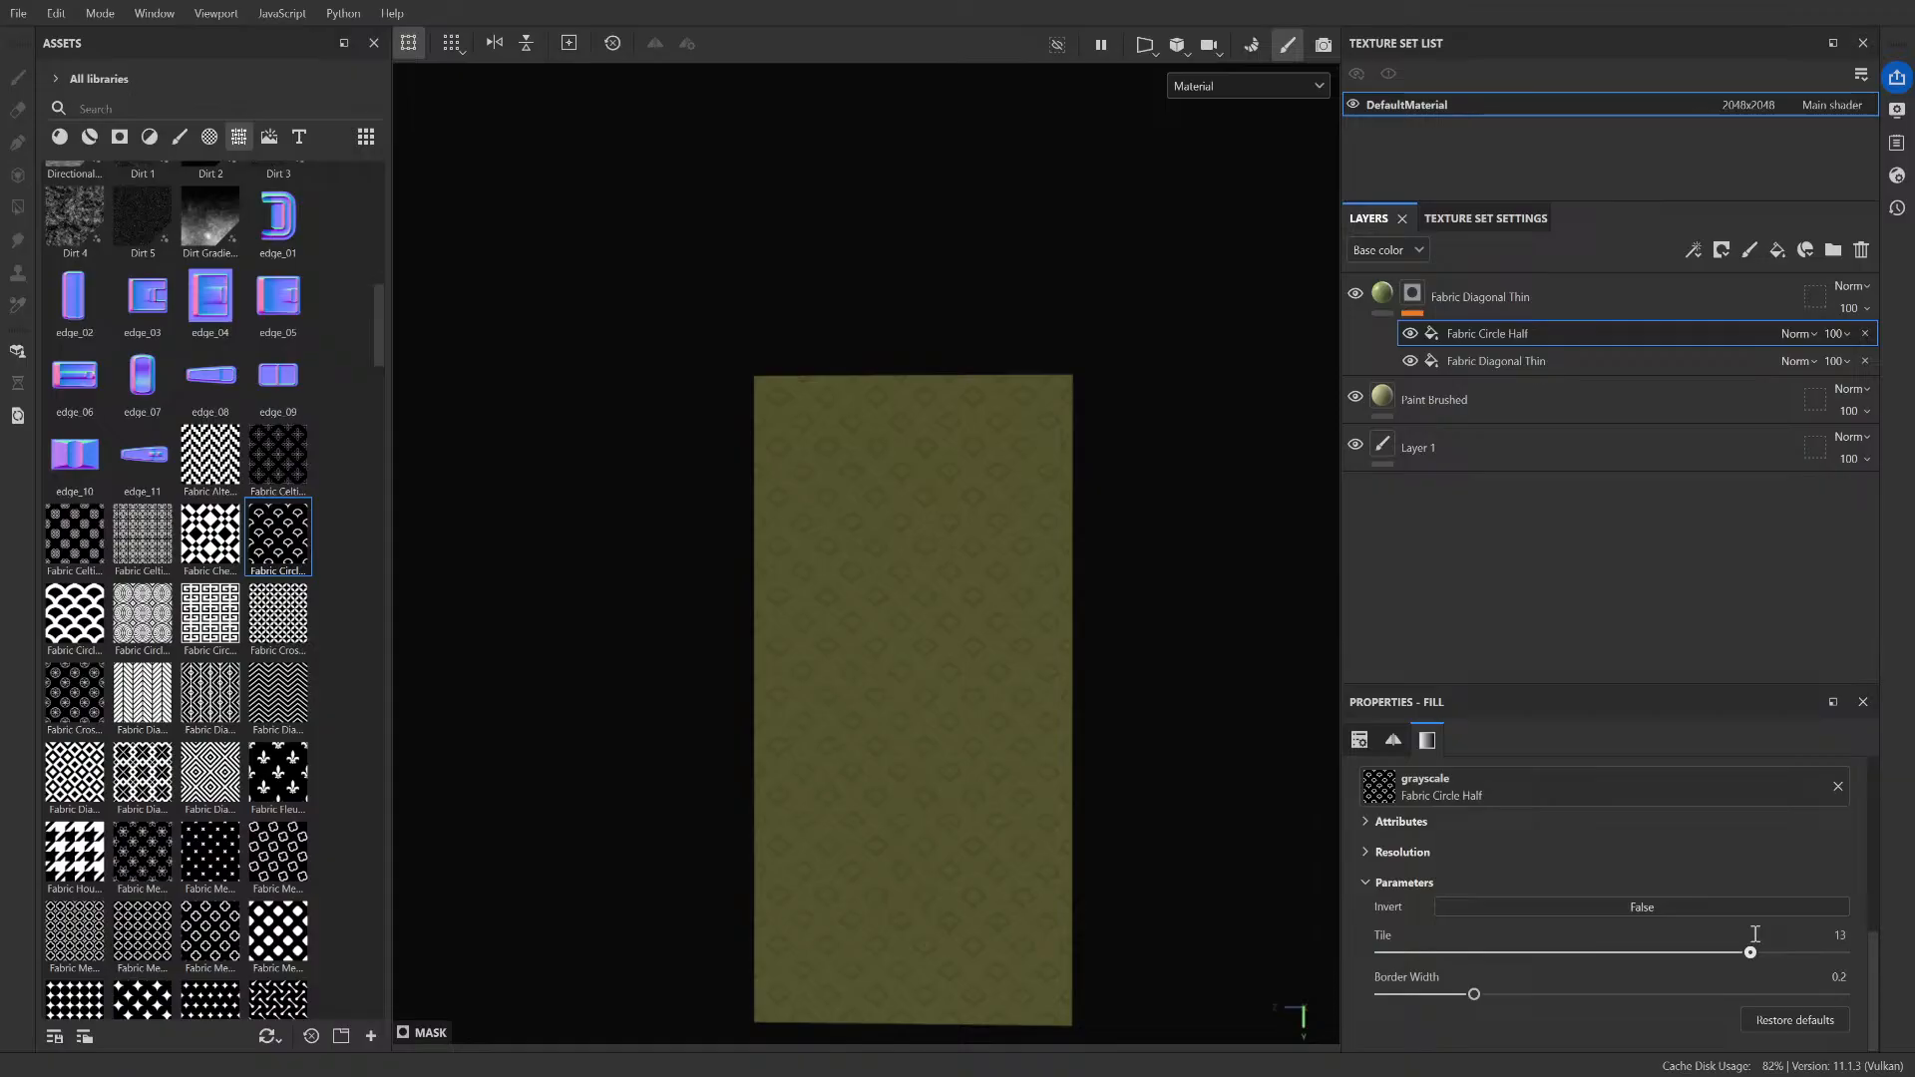
left_click_drag(1756, 934, 1723, 938)
- Try the Fabric Celtic Round Square pattern on the layer's mask and delete it again
left_click_drag(155, 546, 1413, 304)
scroll(1019, 584, "up", 2)
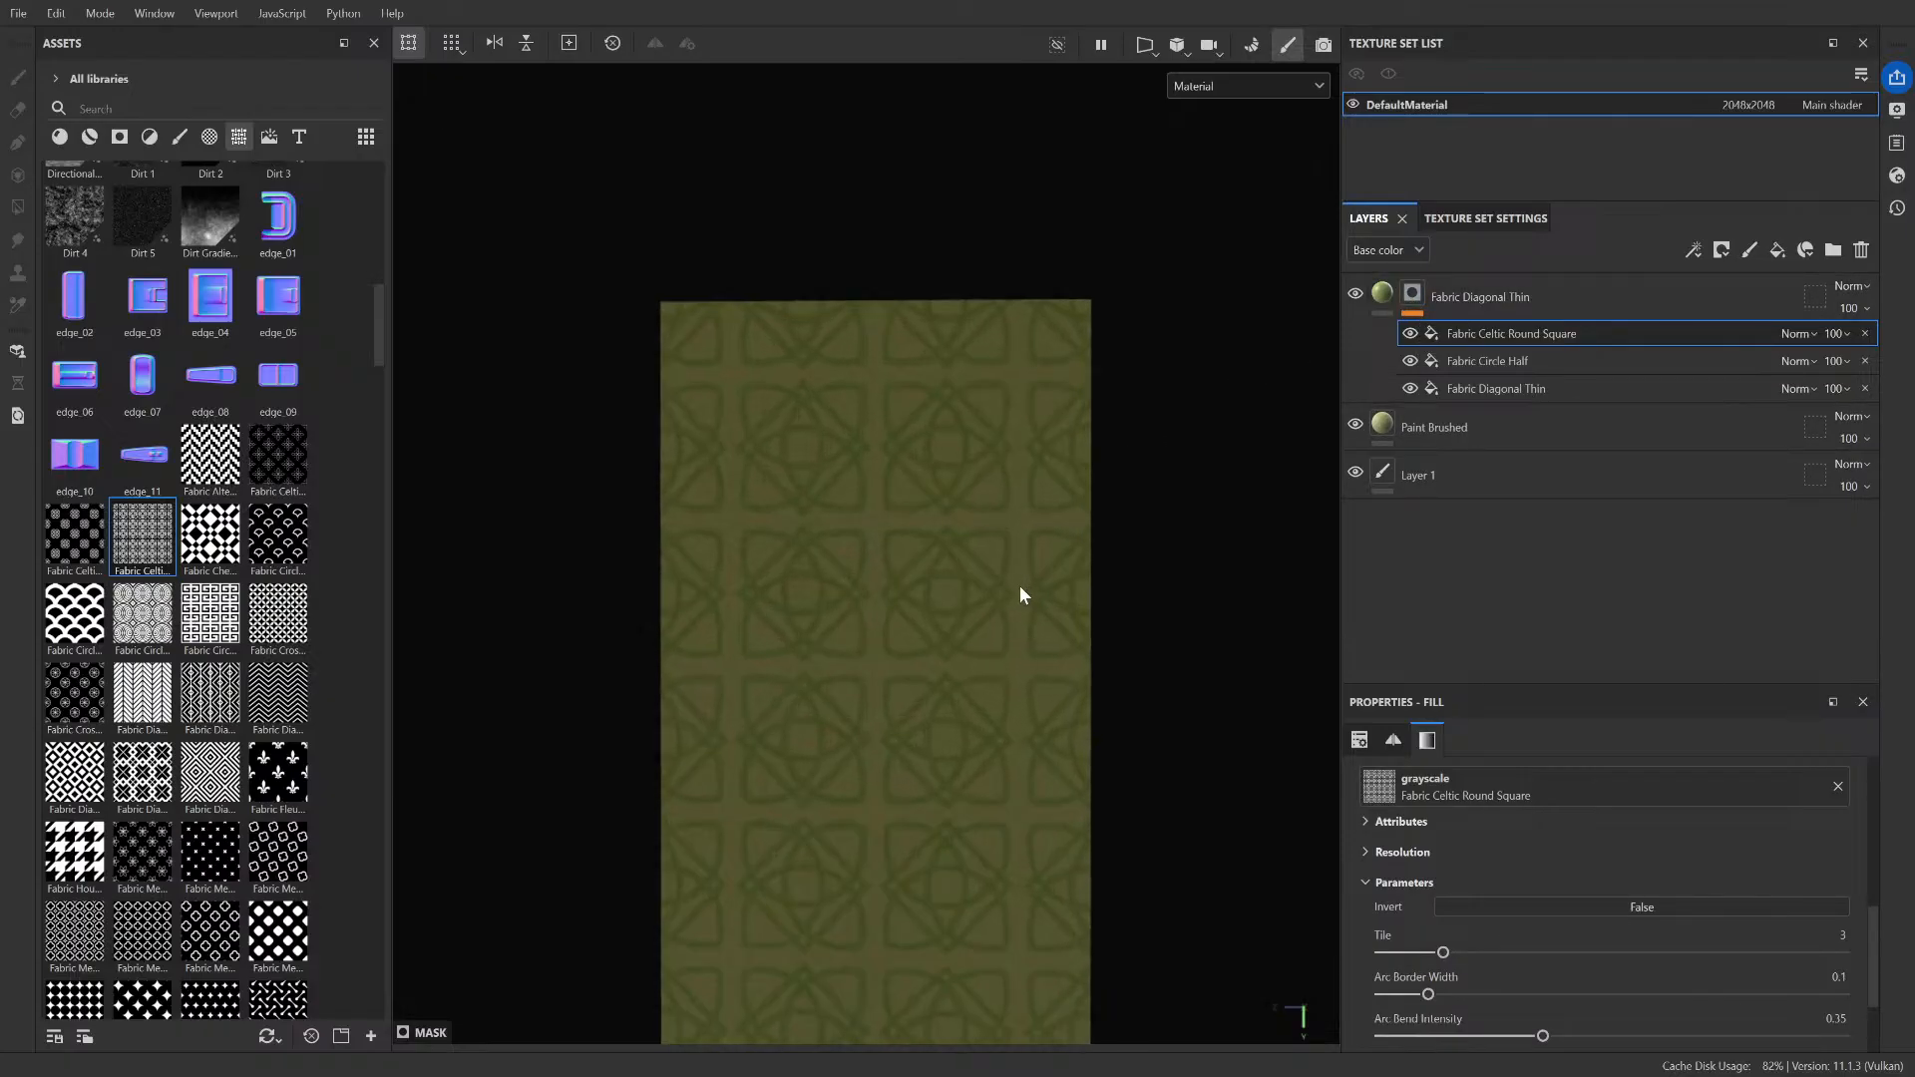
key("Delete")
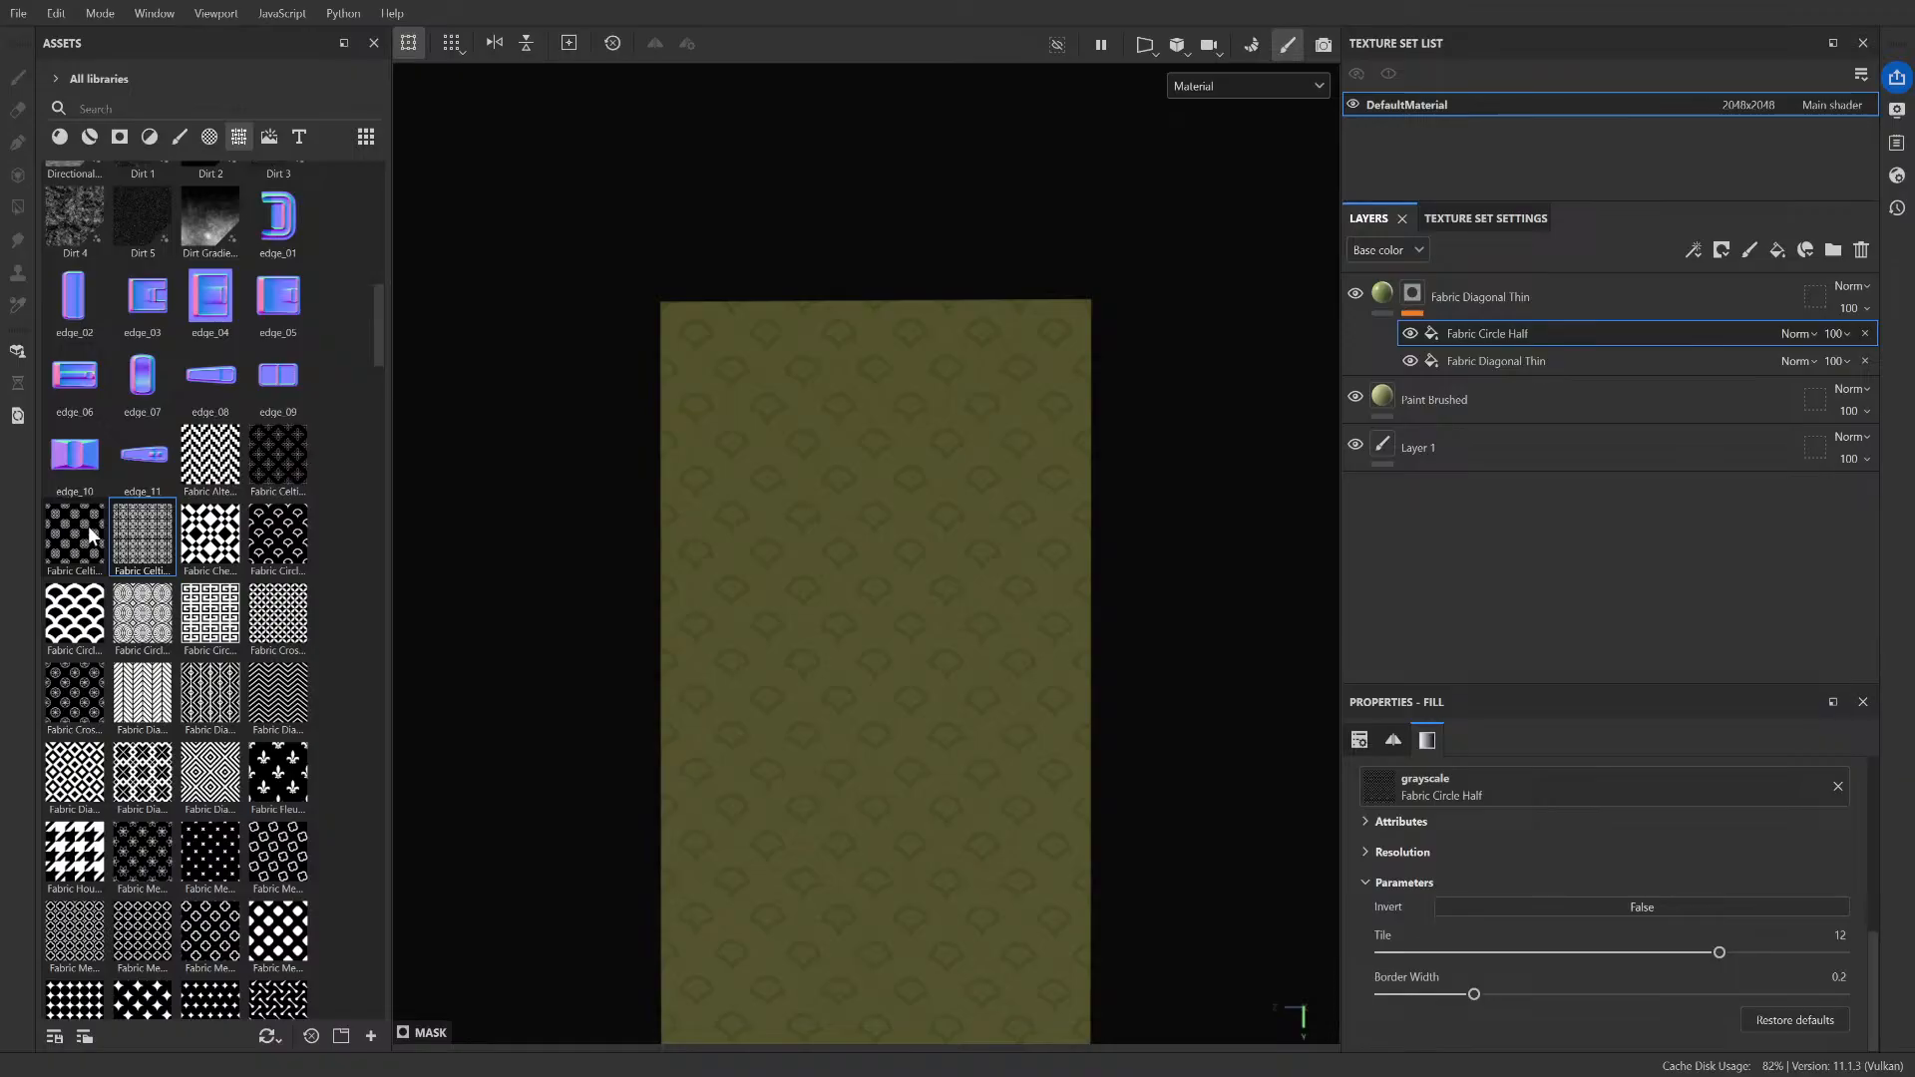
- Try the first herringbone fabric pattern and Fabric Celtic Butterfly on the layer's mask, undoing each one
left_click_drag(210, 454, 1410, 292)
key("ctrl+z")
left_click_drag(278, 454, 1413, 296)
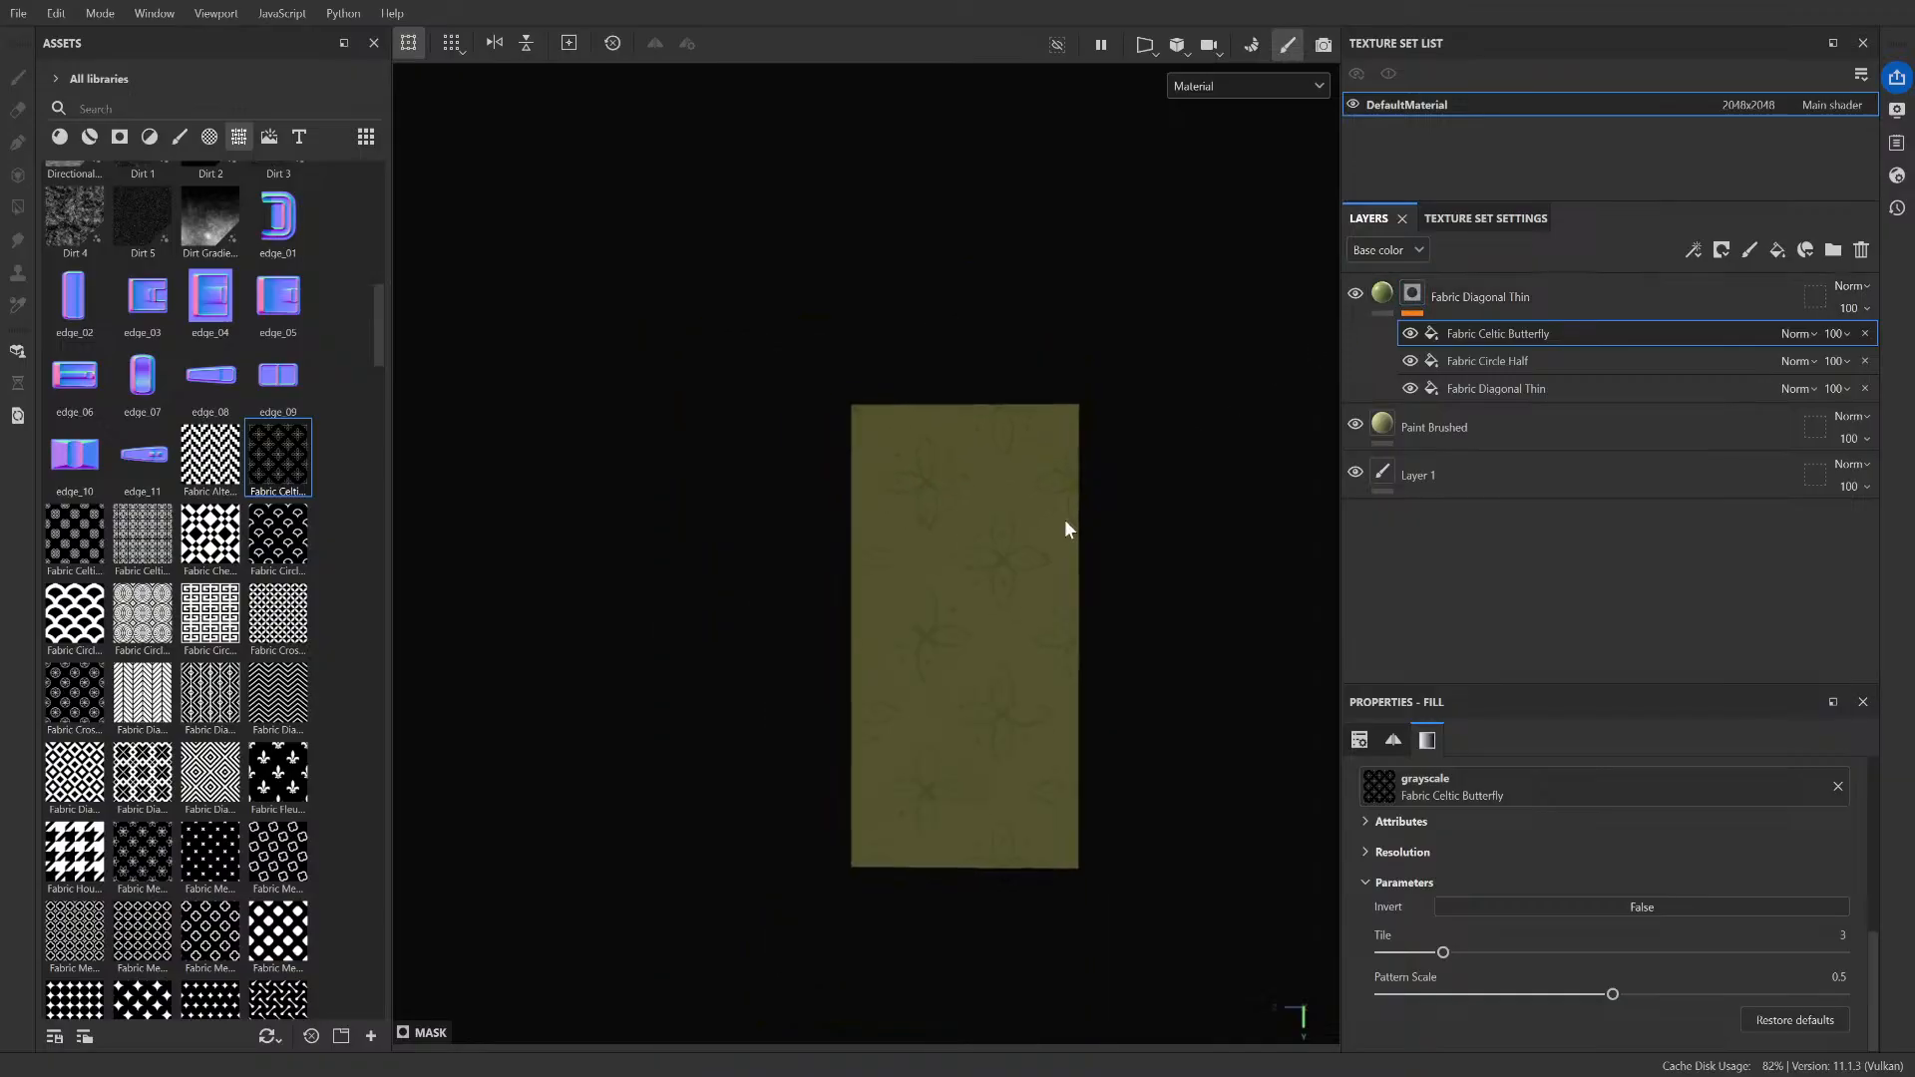
scroll(940, 626, "up", 4)
scroll(938, 610, "up", 1)
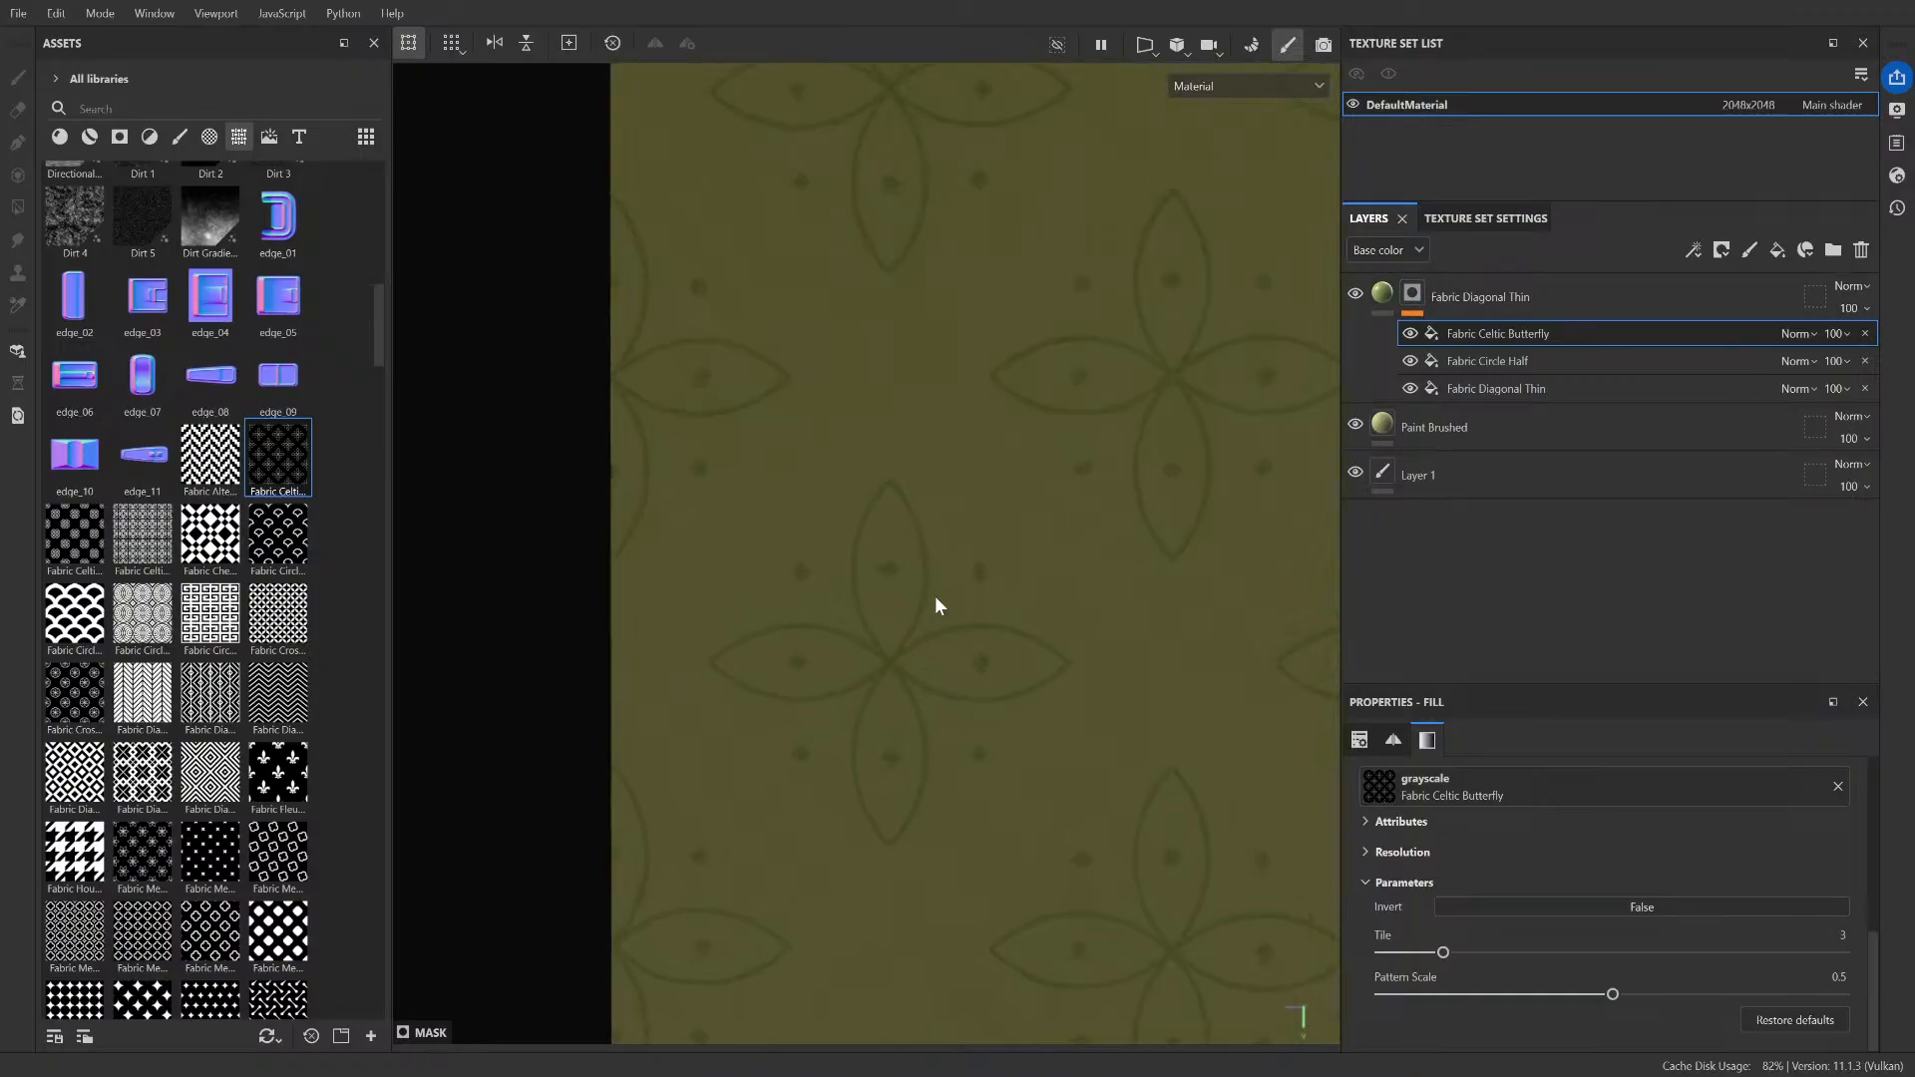
key("ctrl+z")
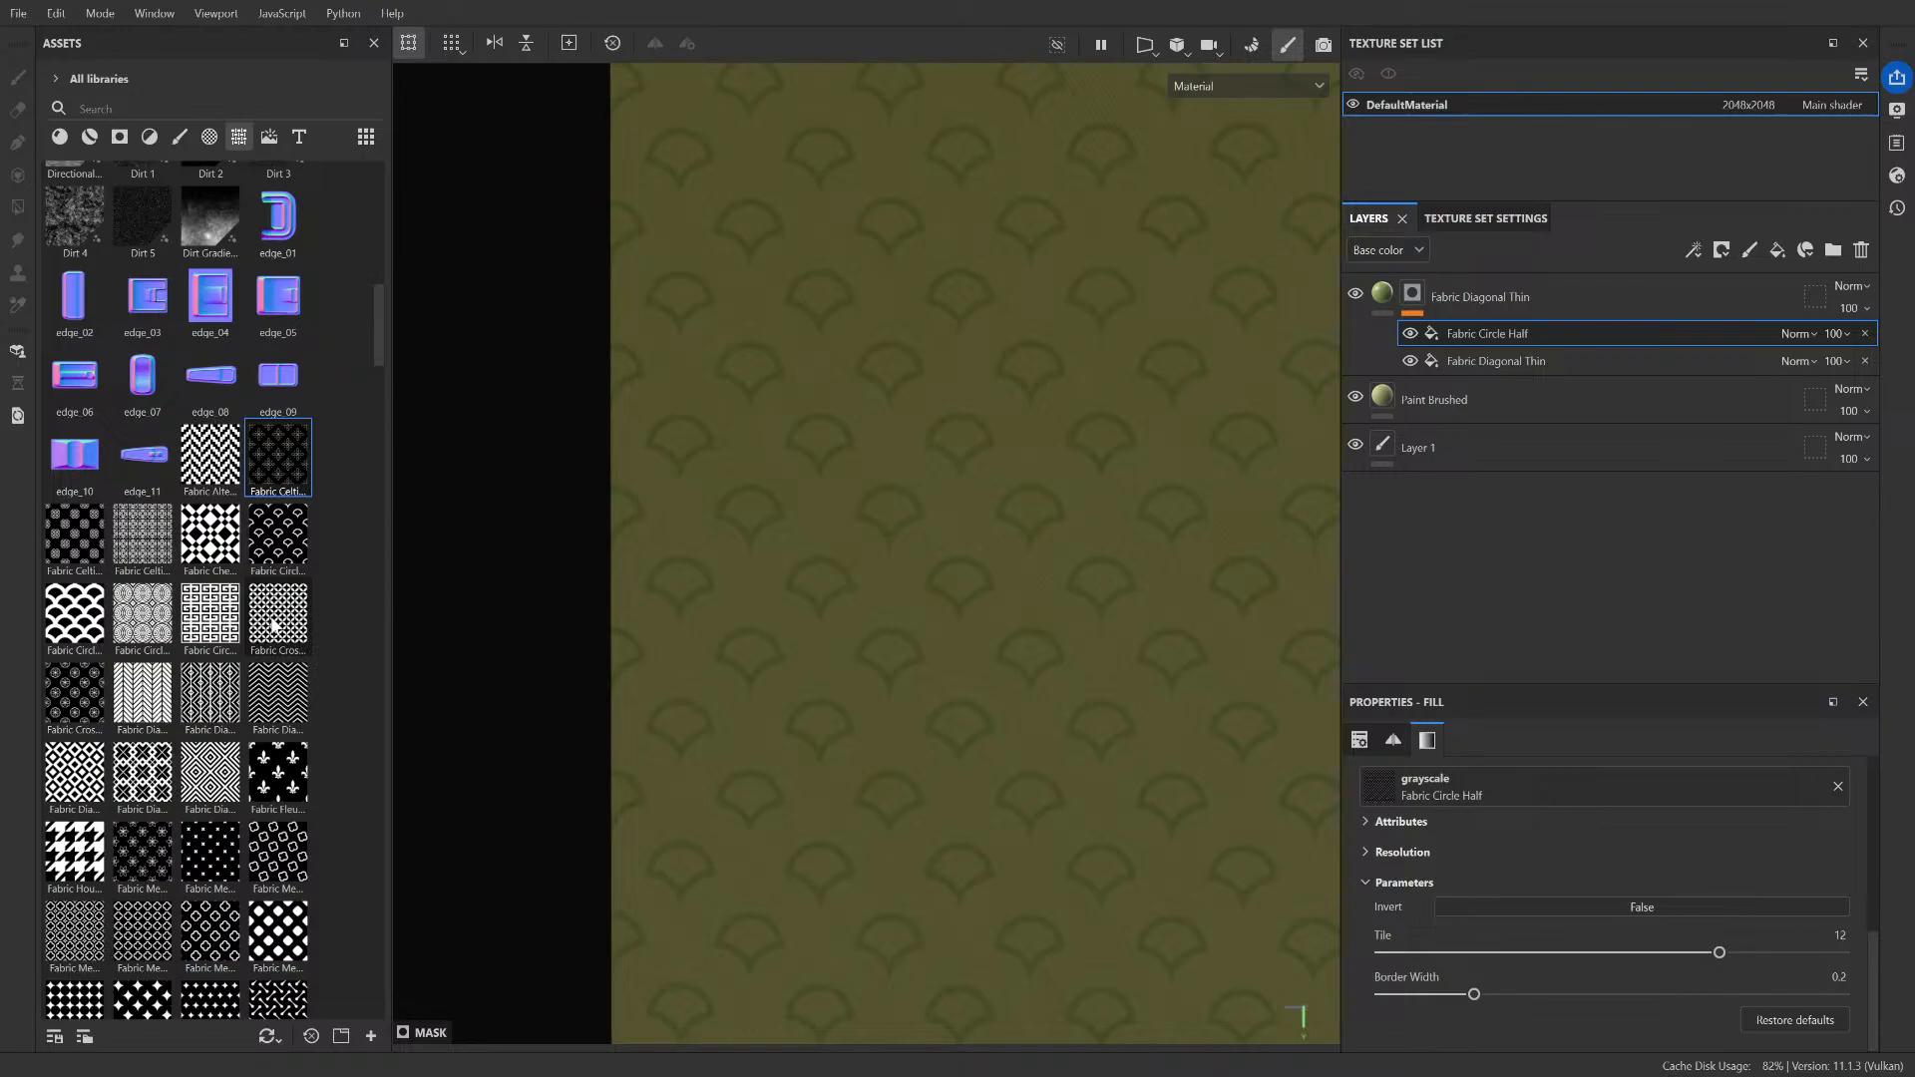
- Try the Fabric Cross Curved pattern on the layer's mask and undo it
left_click_drag(274, 624, 1427, 299)
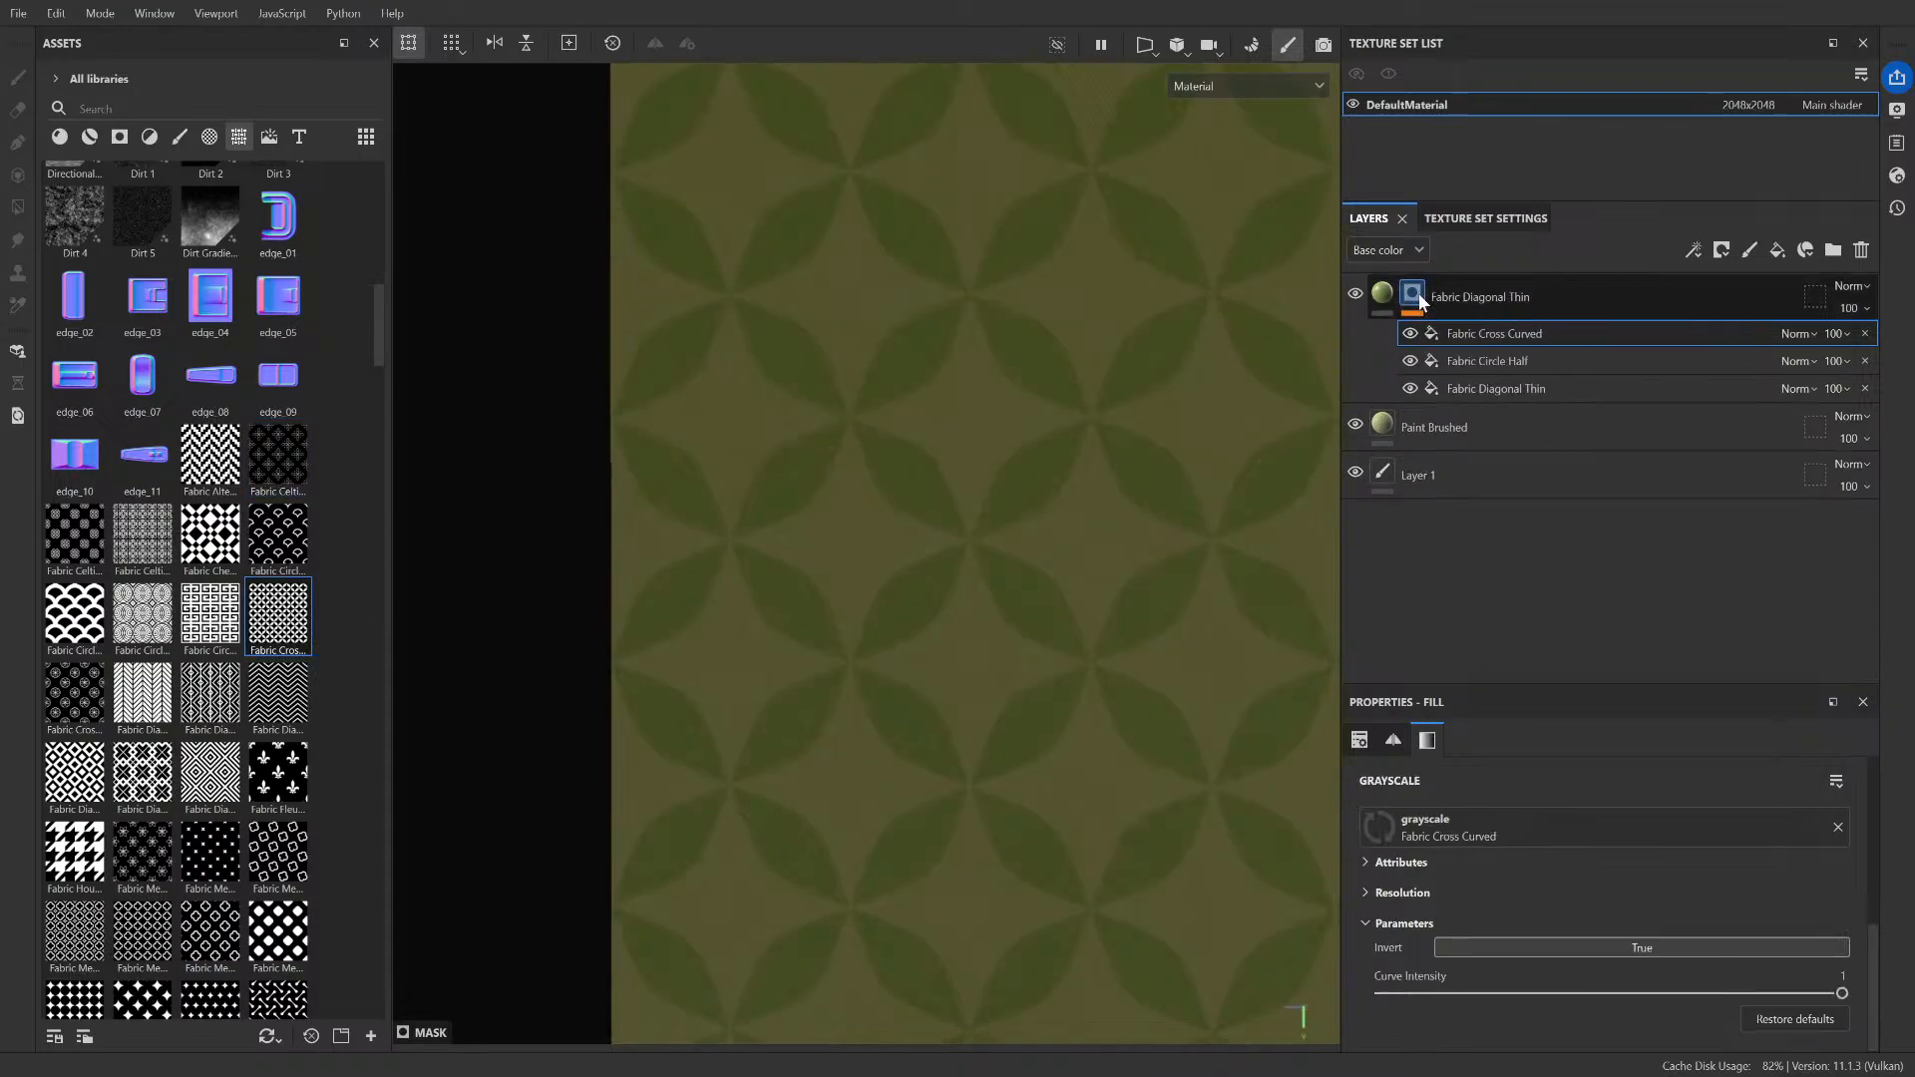
scroll(1050, 494, "down", 1)
scroll(1049, 494, "down", 1)
key("ctrl+z")
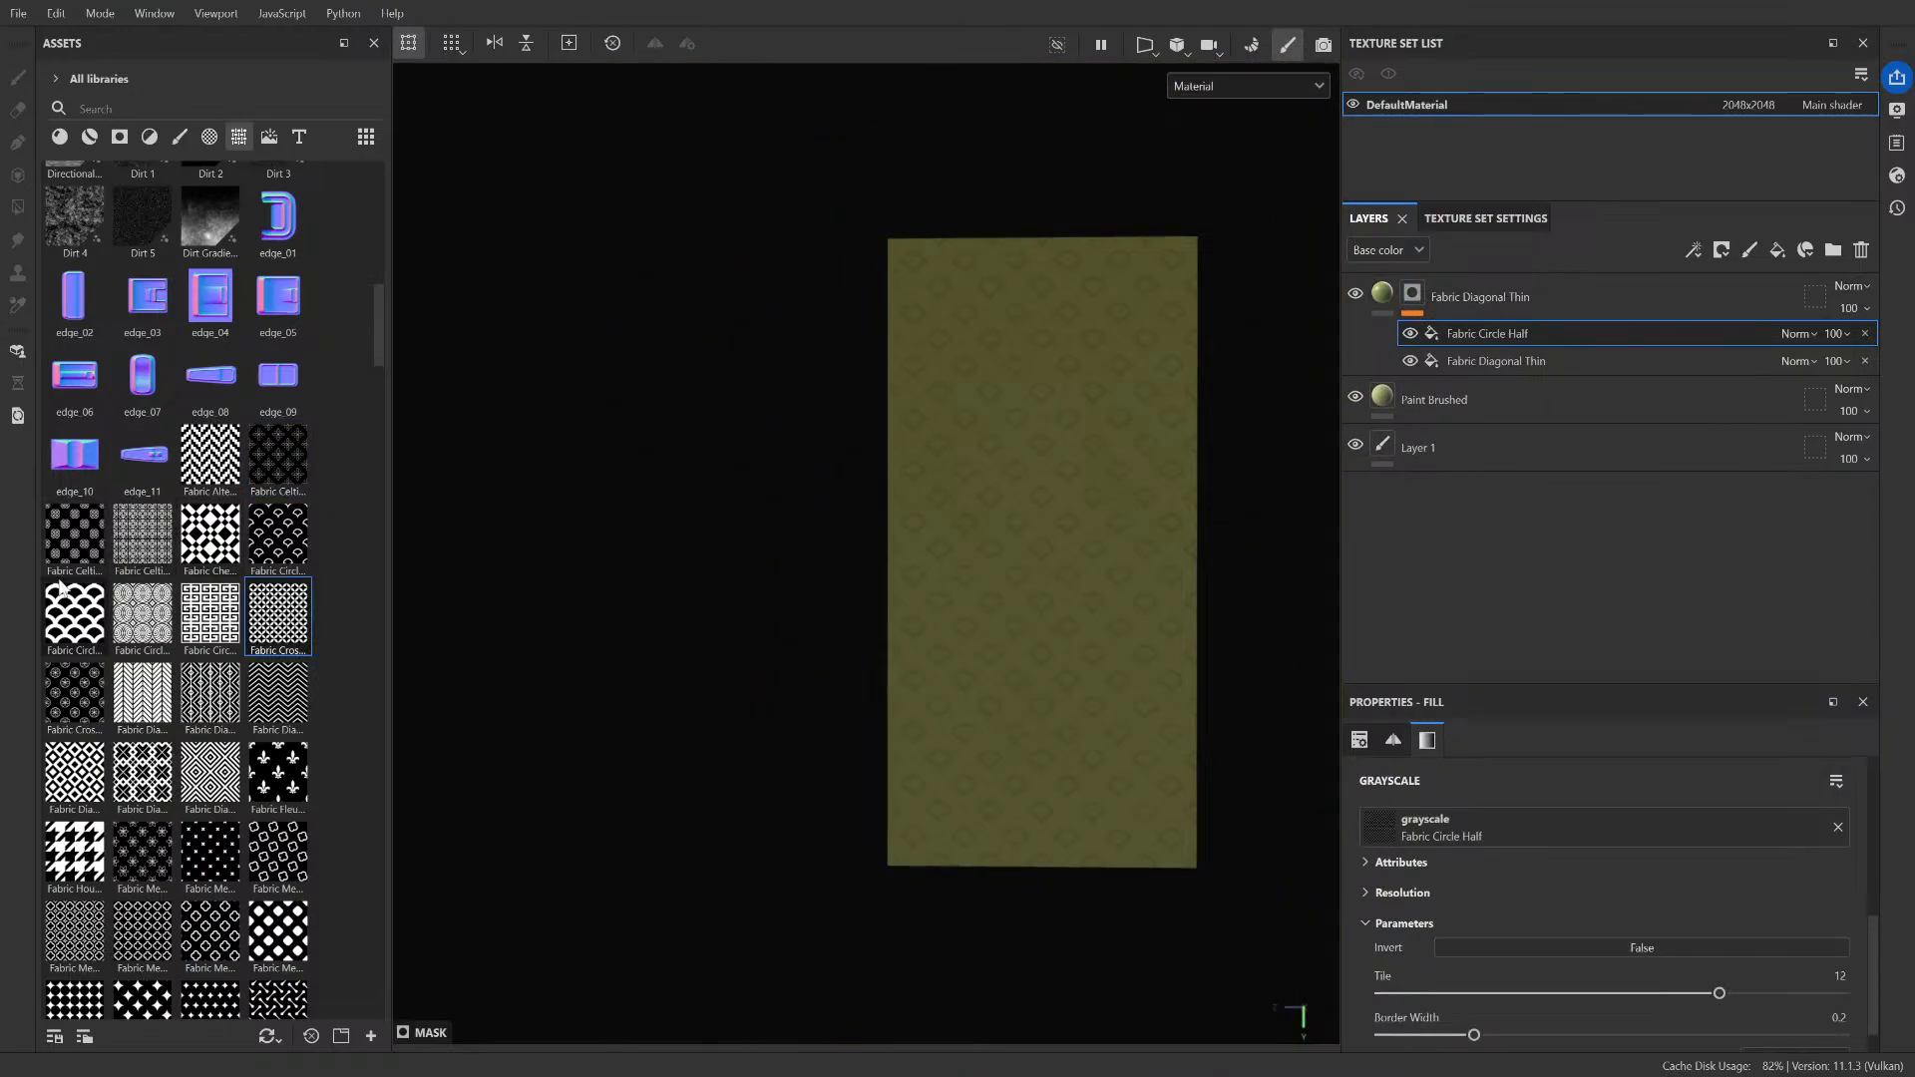
- Try the Fabric Circle Half Overlap and Fabric Cross Rounded patterns on the layer's mask, undoing each one
left_click_drag(68, 598, 1420, 297)
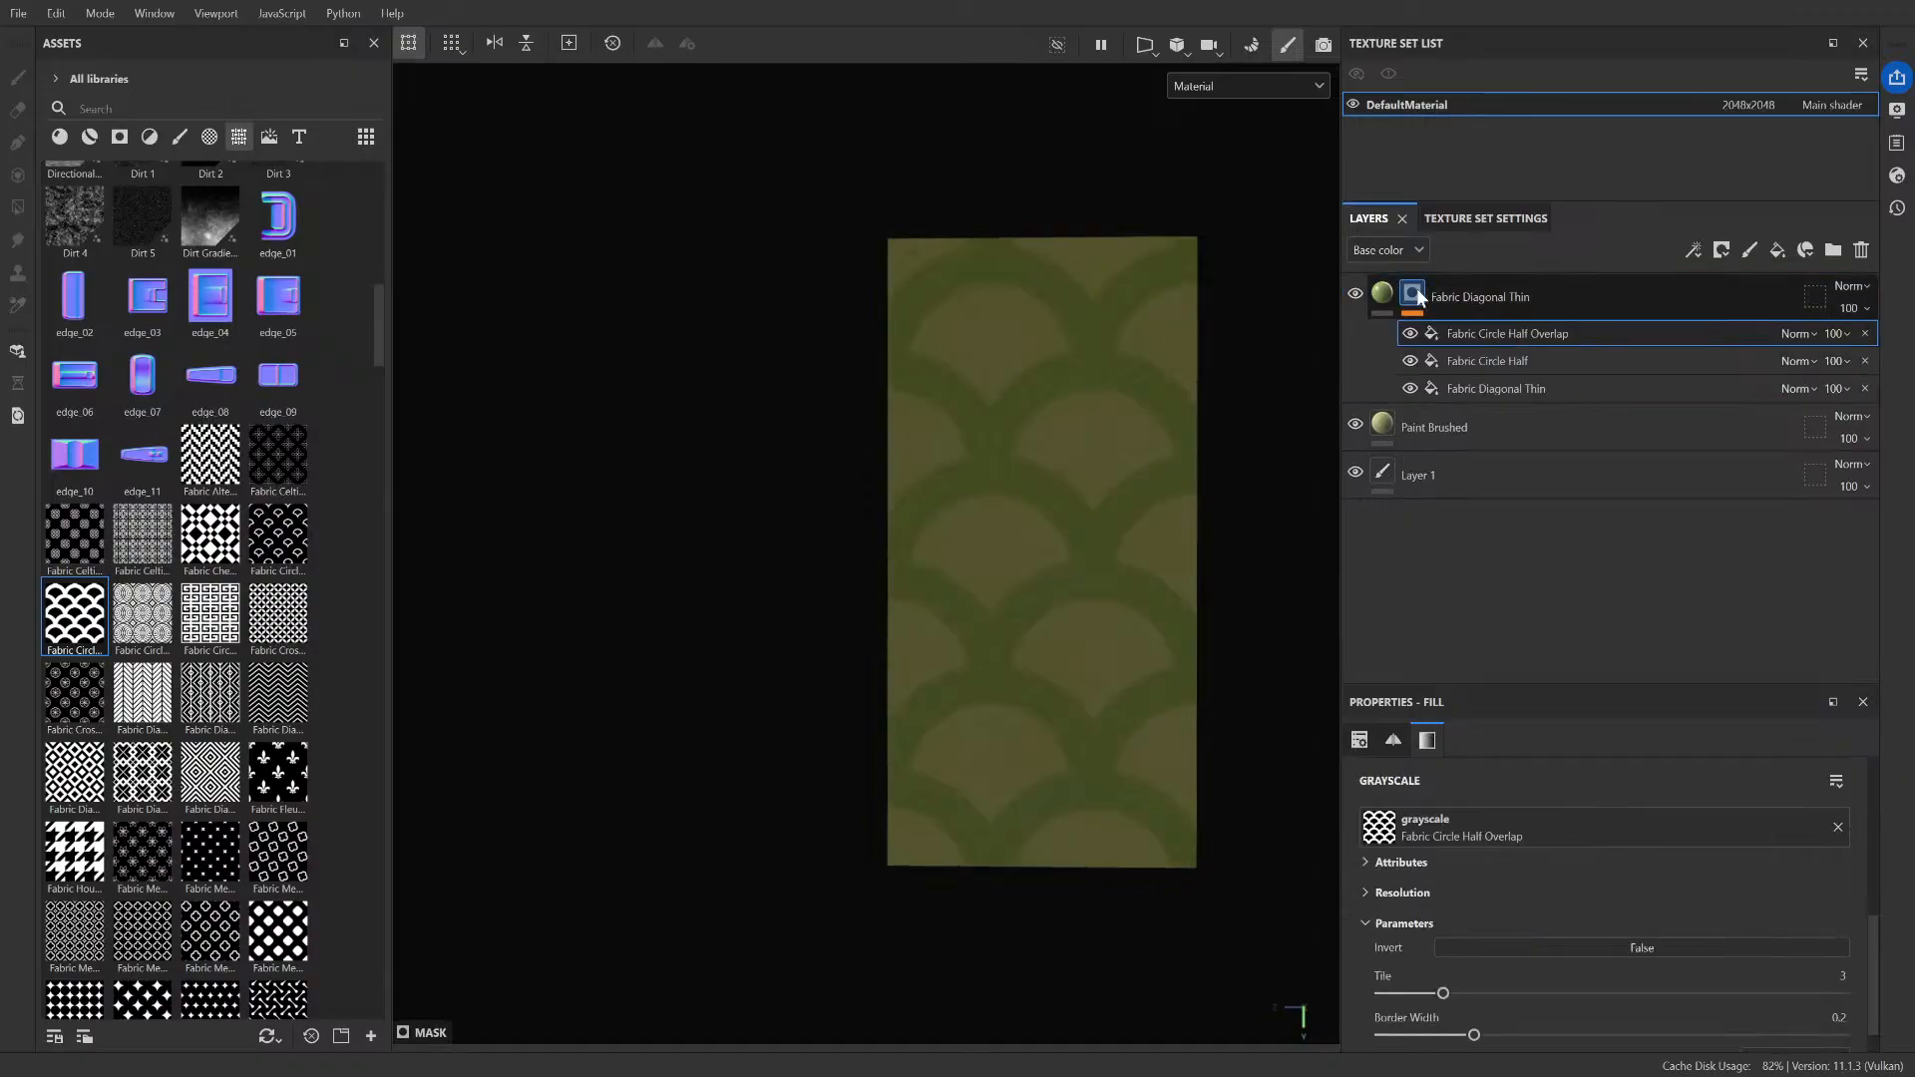
key("ctrl+z")
left_click_drag(73, 698, 1410, 315)
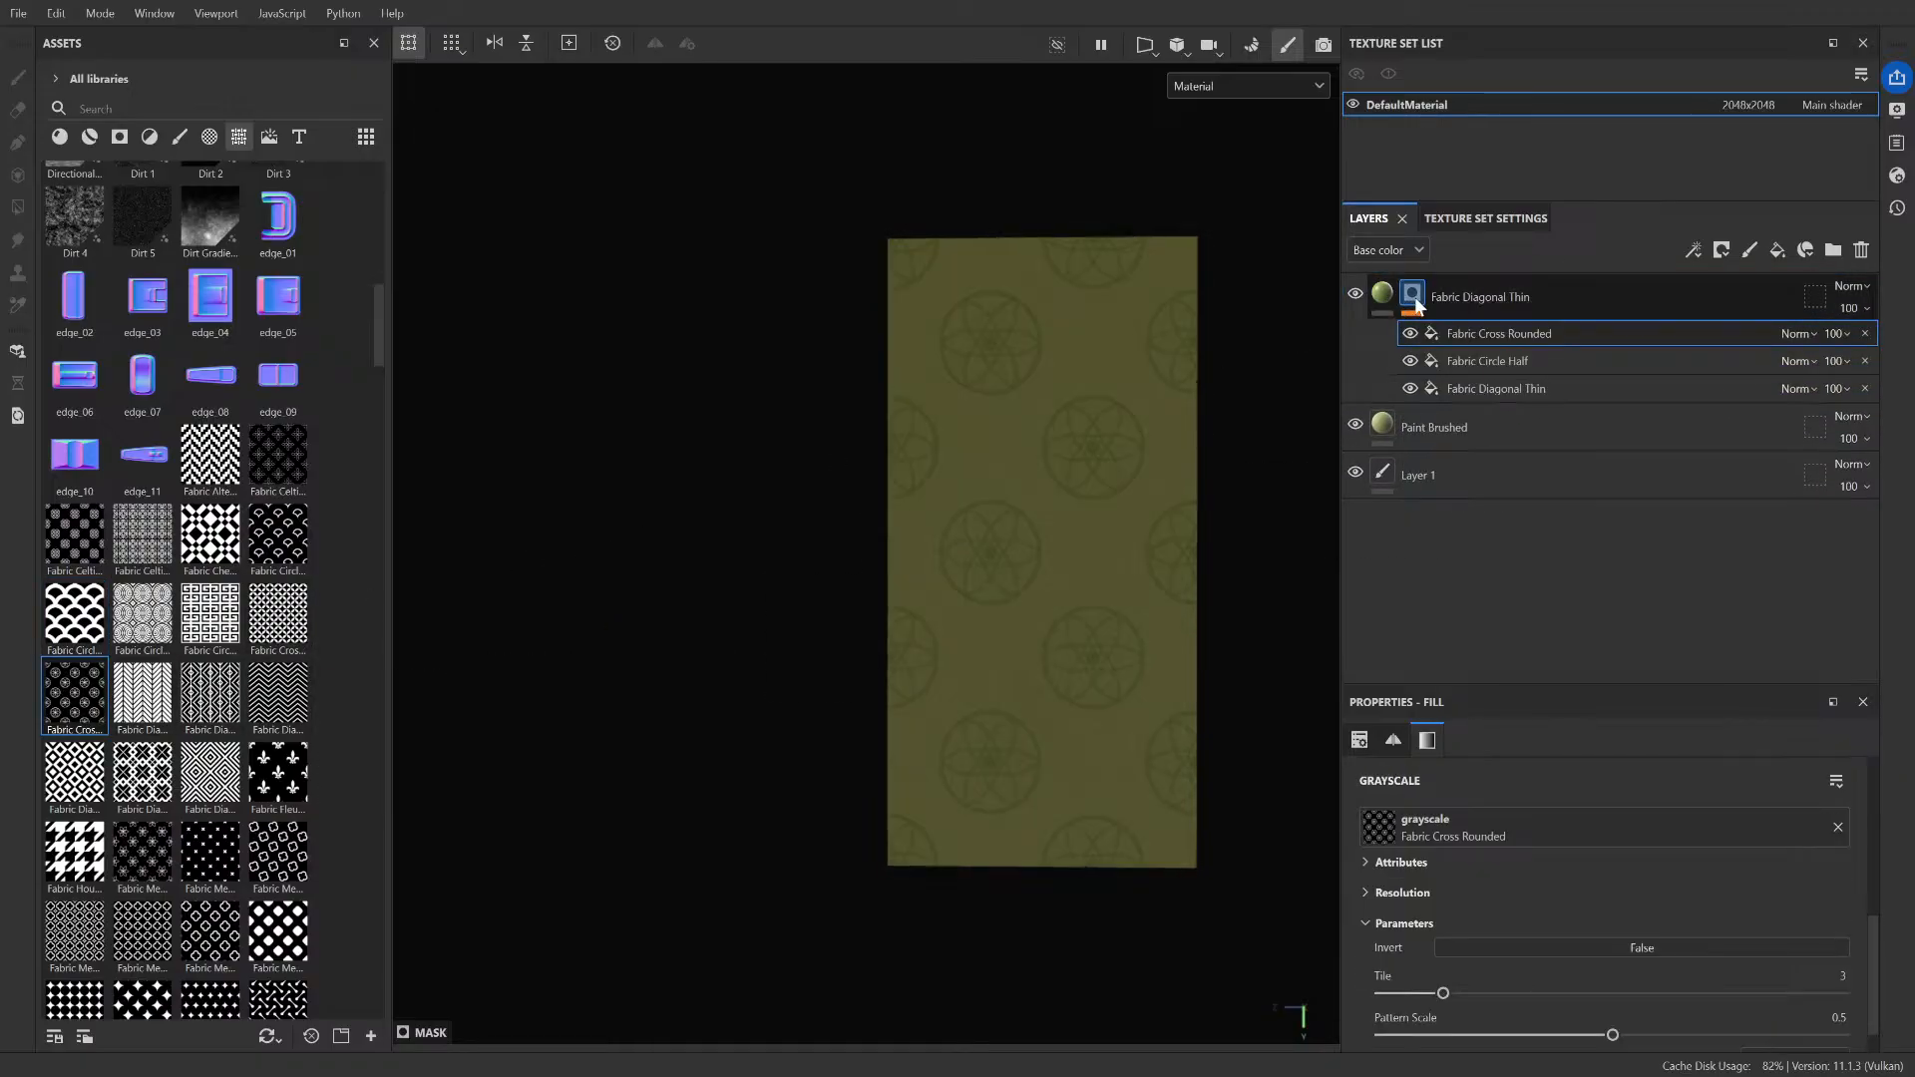
key("ctrl+z")
- Add the Fabric Diagonal pattern to the Fabric Diagonal Thin layer's mask and set its Tile to 12
left_click_drag(143, 698, 1409, 300)
scroll(1179, 422, "down", 2)
scroll(1181, 423, "up", 2)
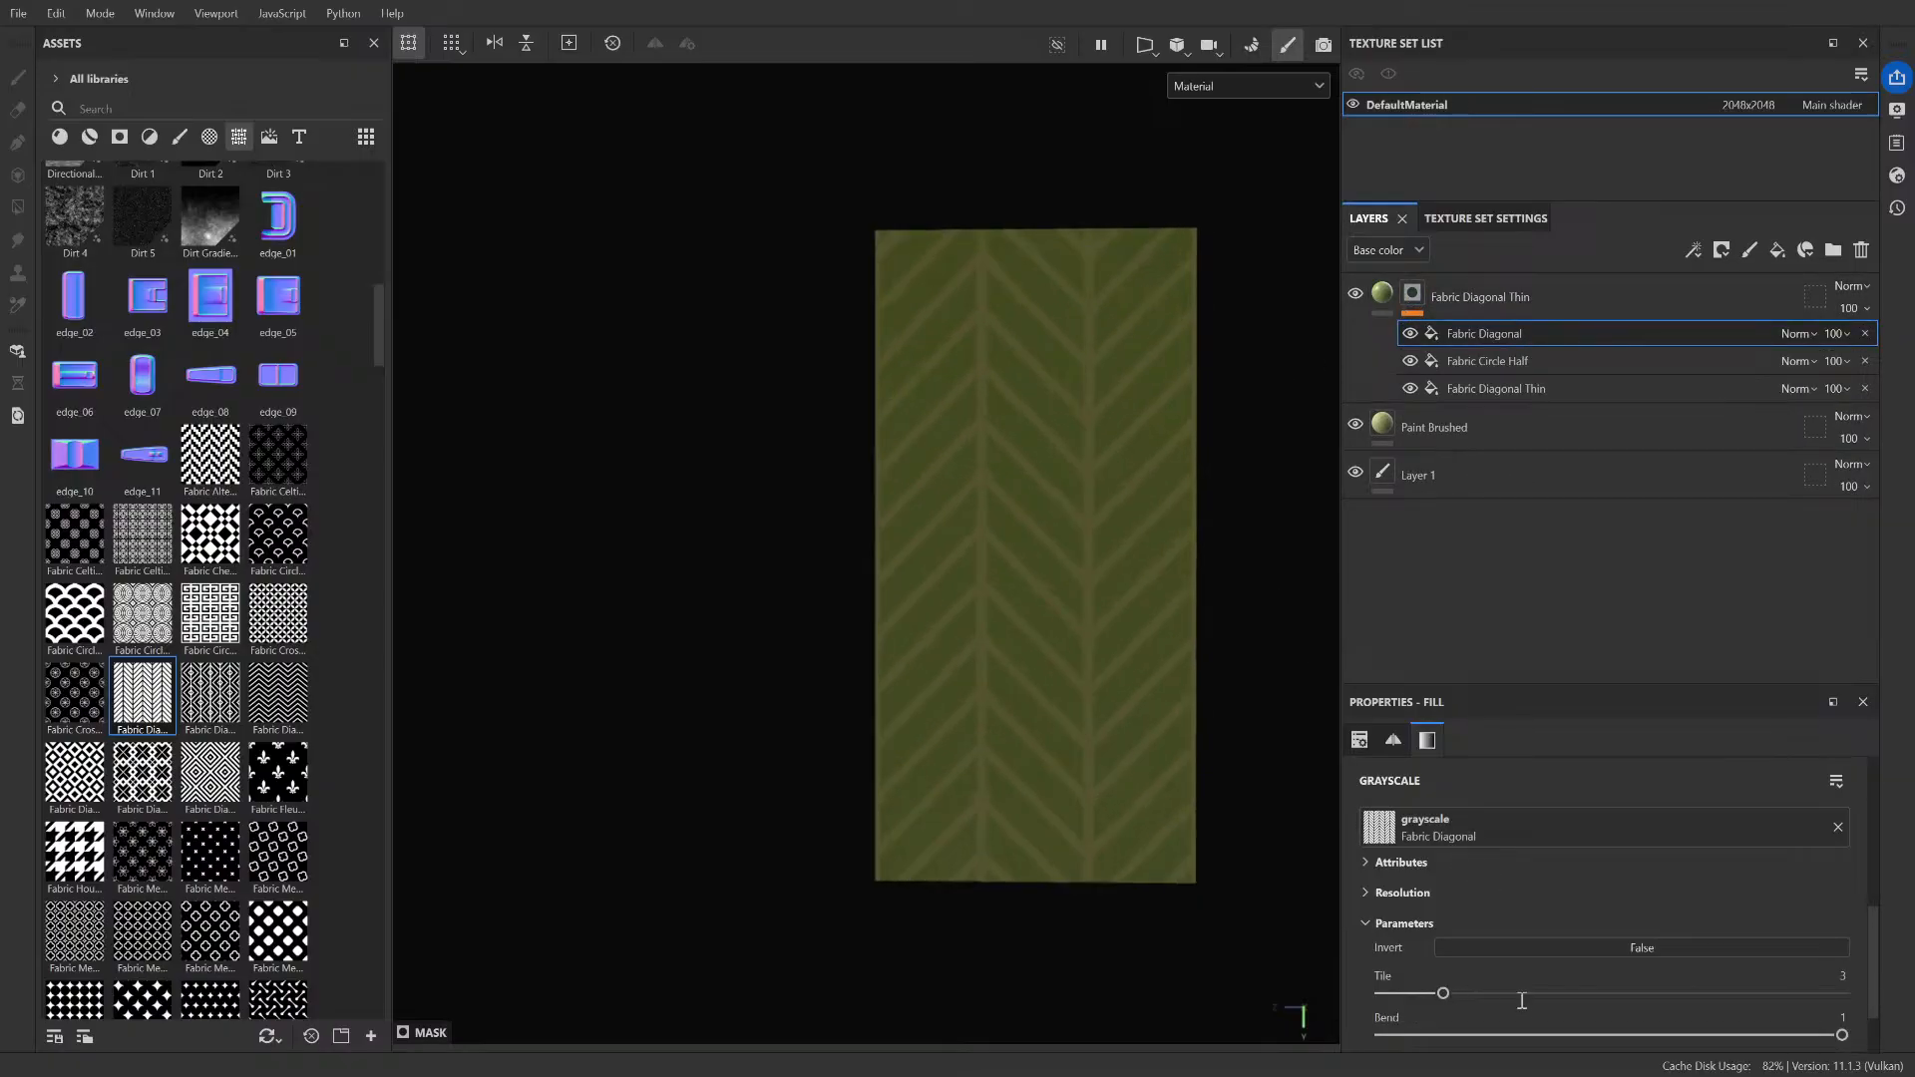
left_click(1616, 996)
left_click_drag(1645, 990, 1722, 995)
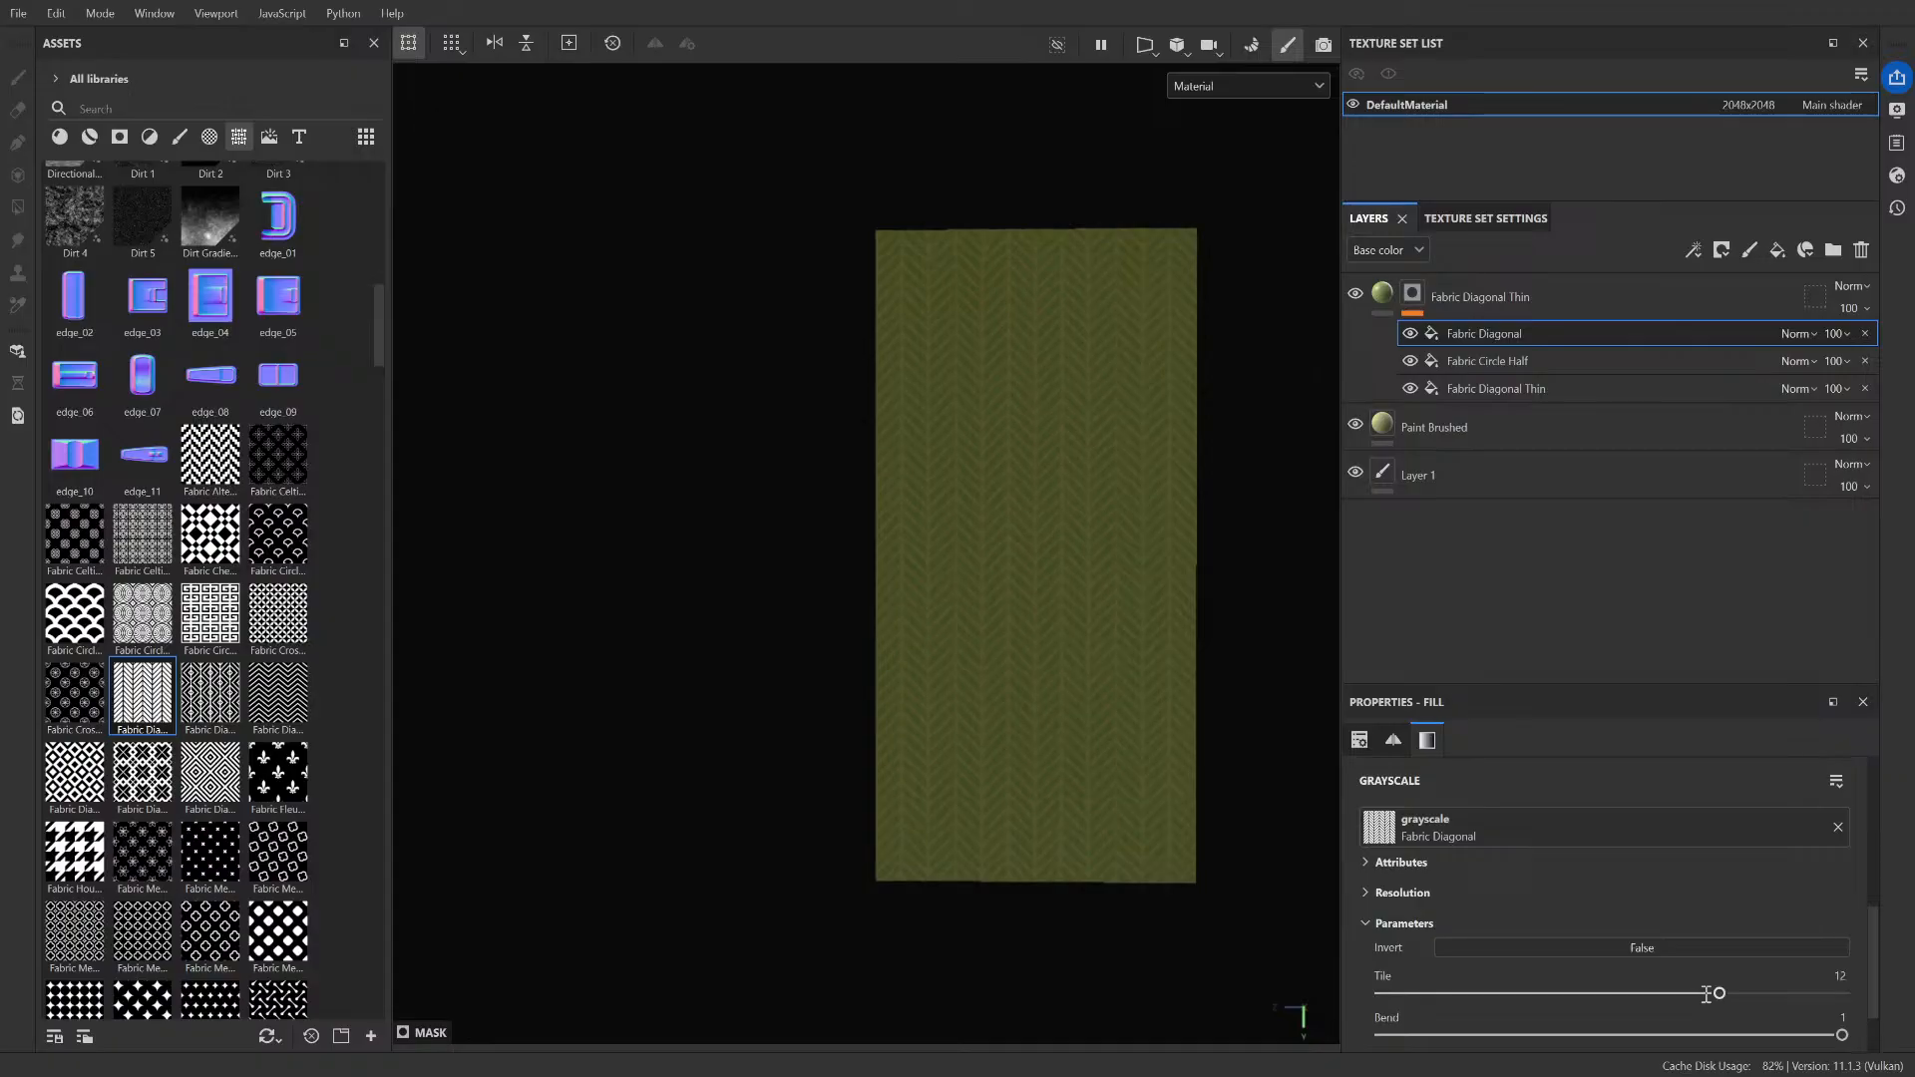
- Lighten the base color of the Fabric Diagonal Thin layer's material to a pale yellow-green
left_click(1384, 292)
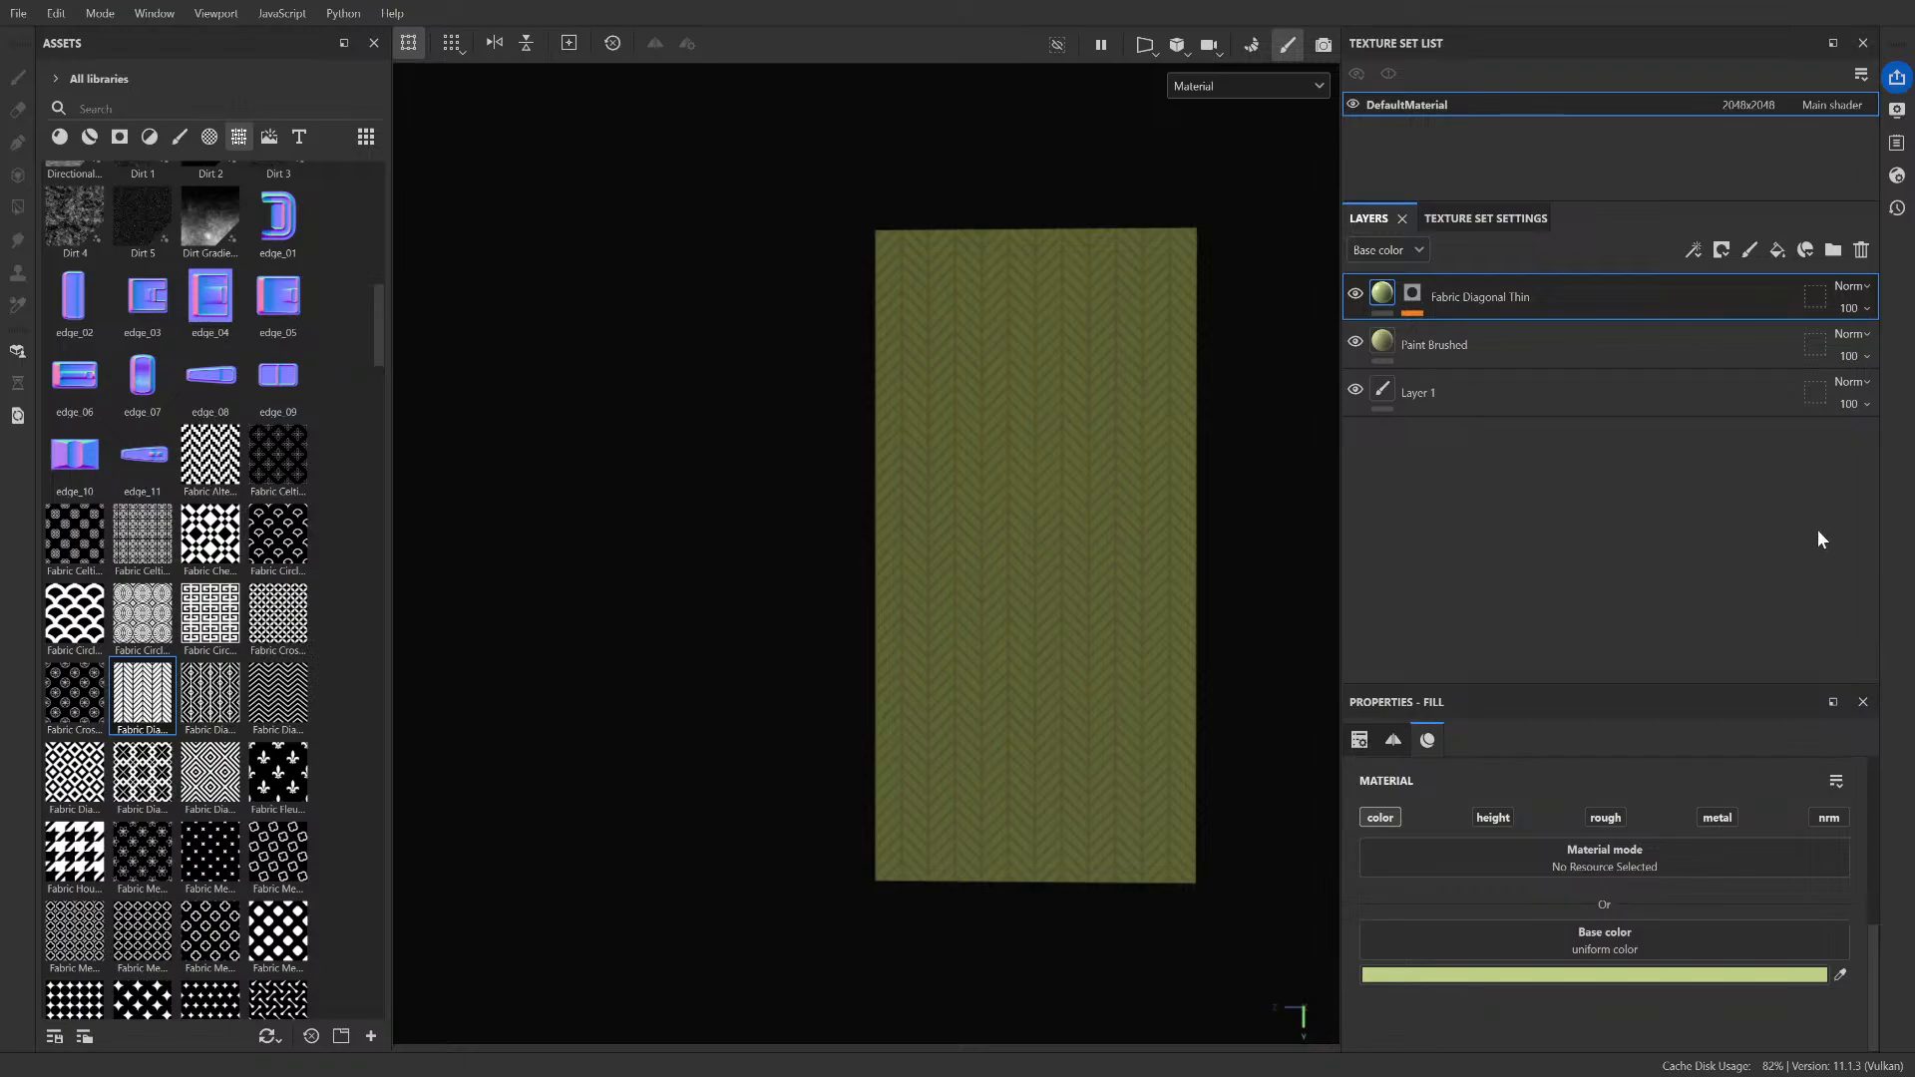
- Try sampling the Fabric Diagonal Thin layer's base color from the plank surface twice, undoing each pick
left_click(1386, 344)
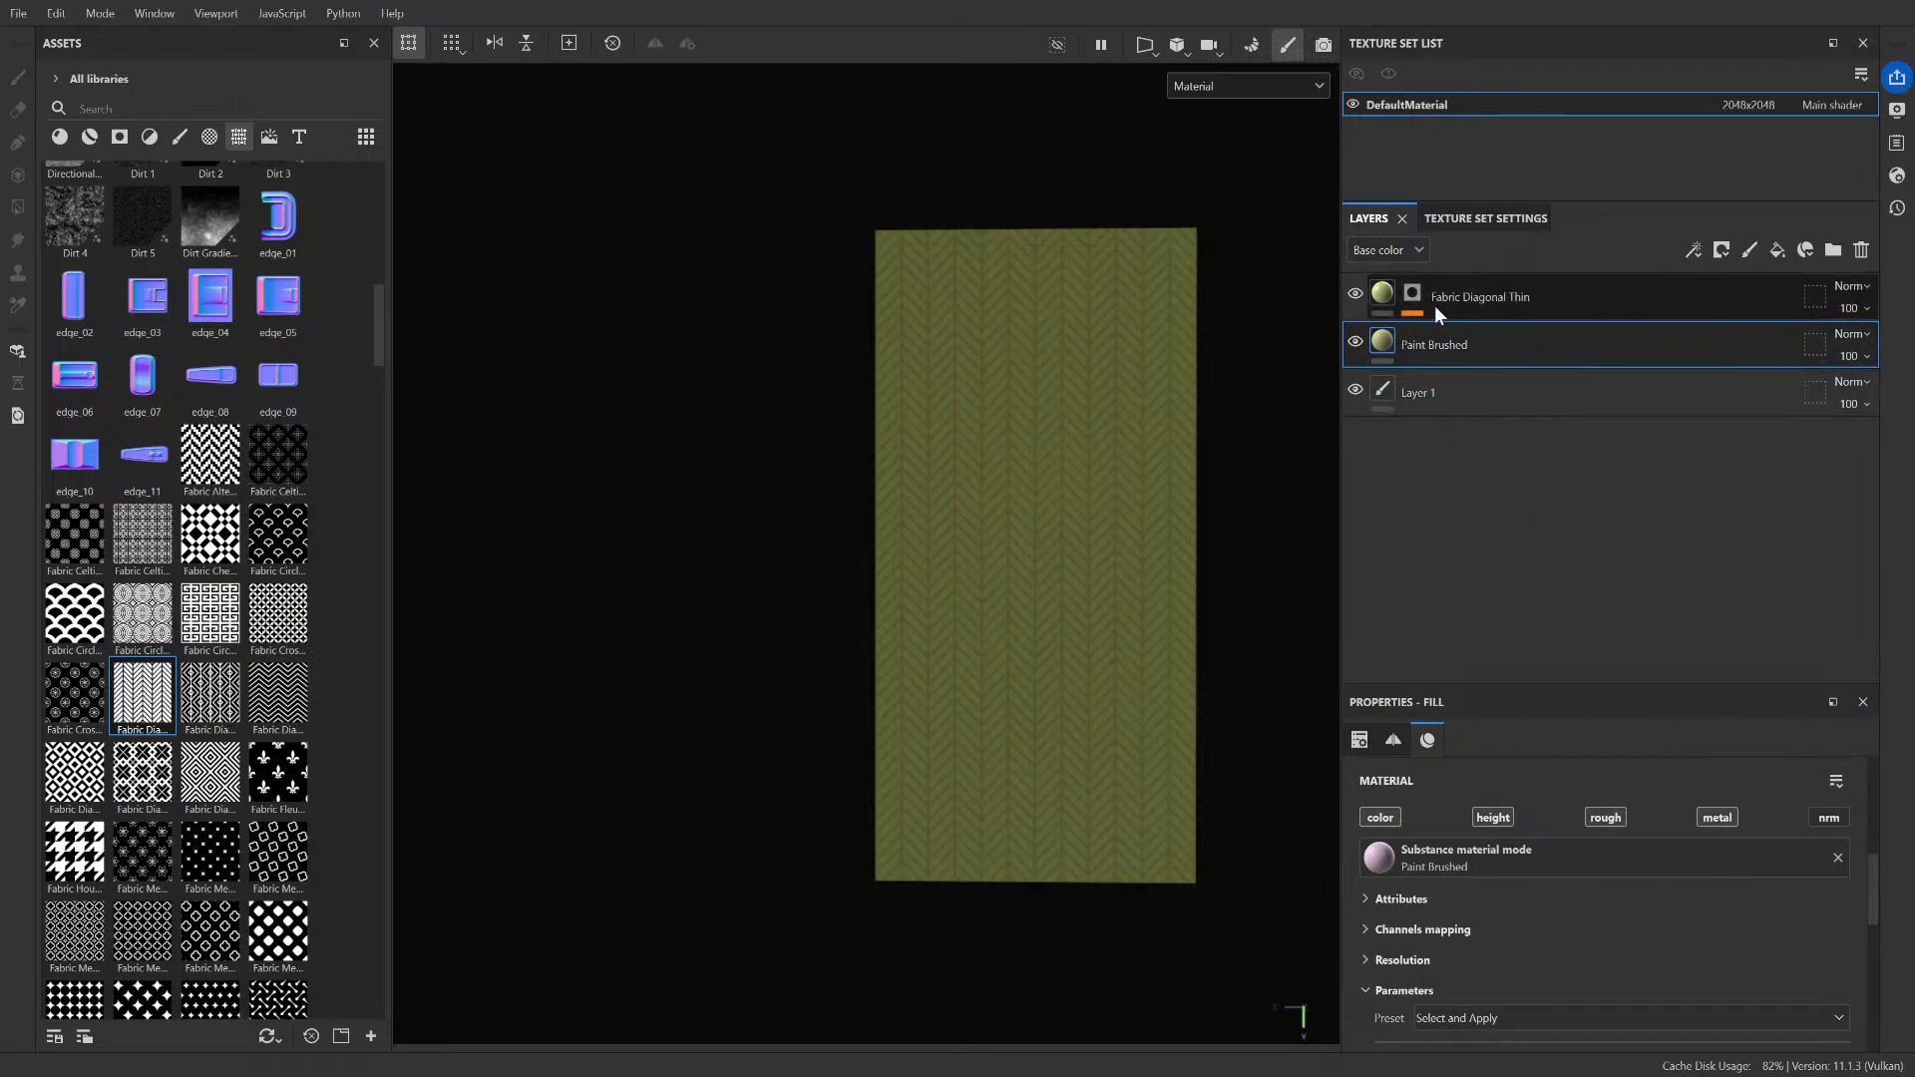
left_click(1386, 293)
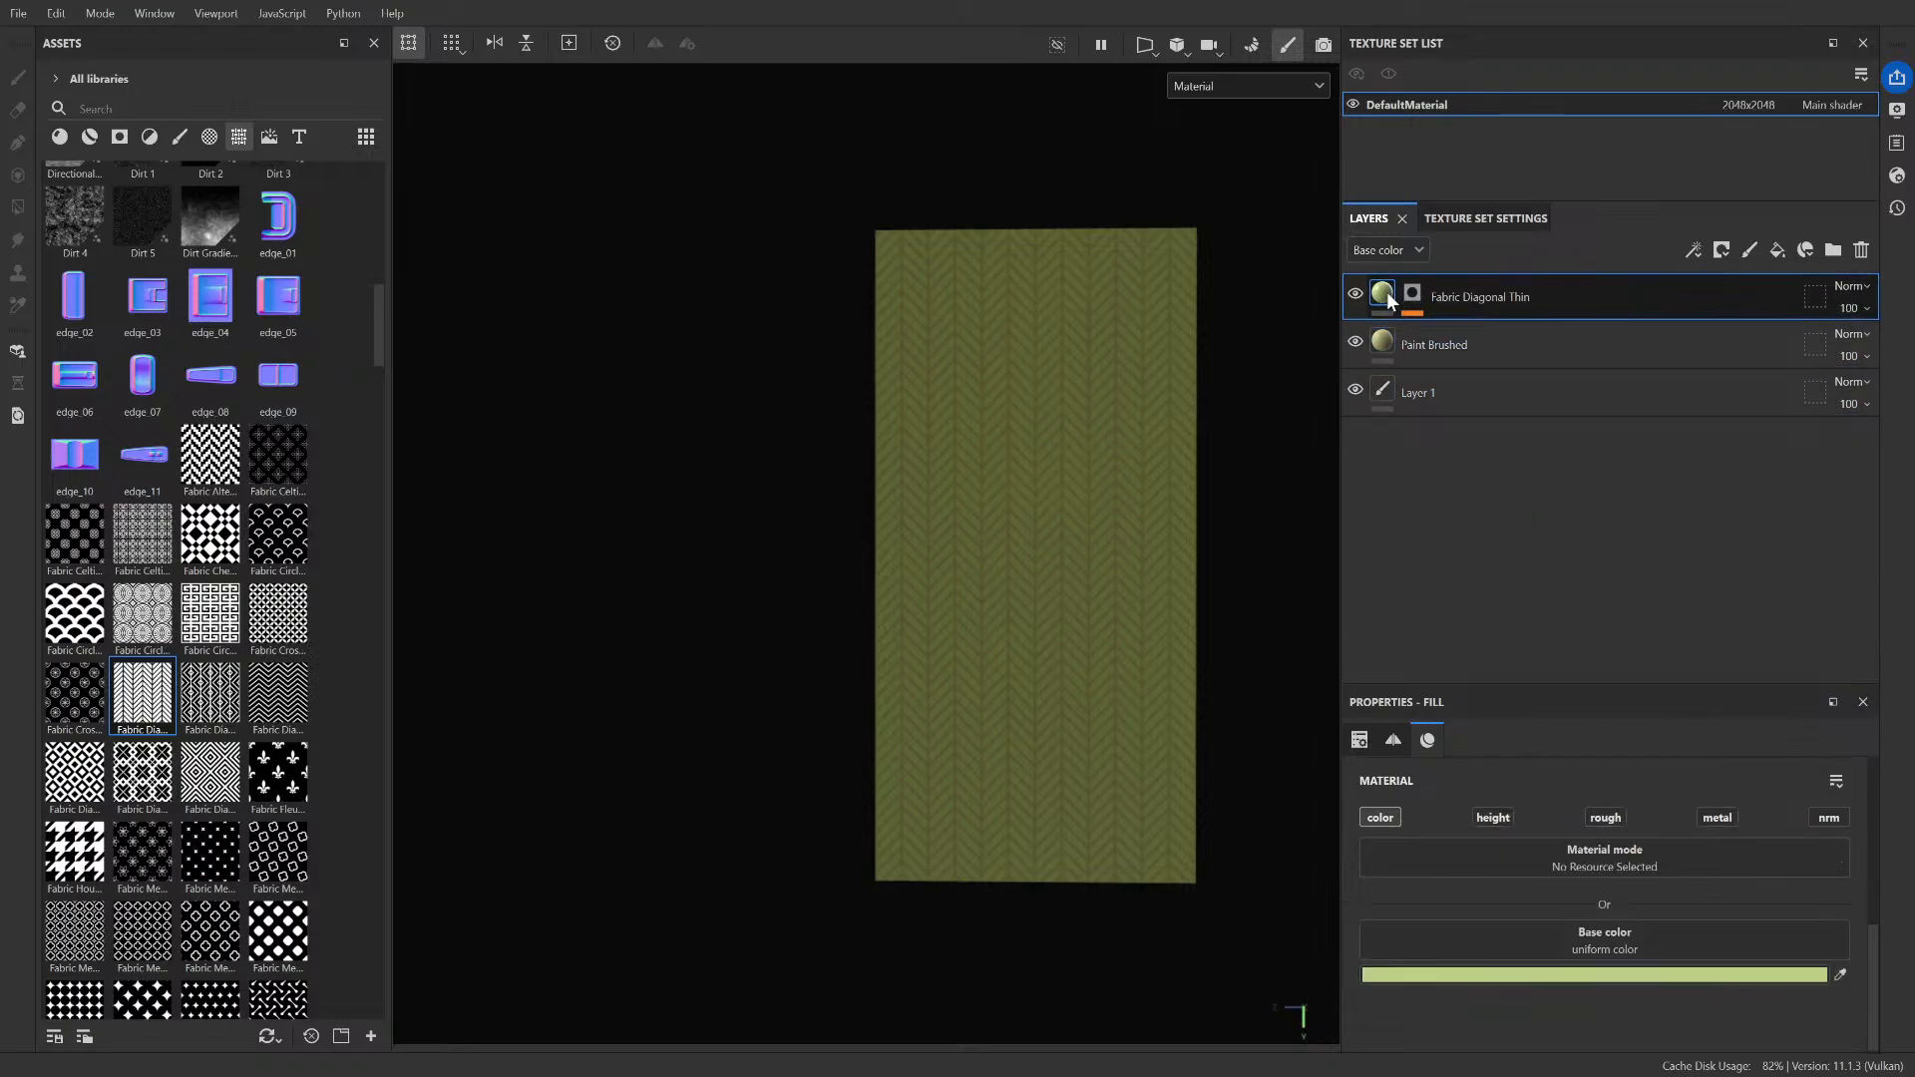
left_click(1840, 976)
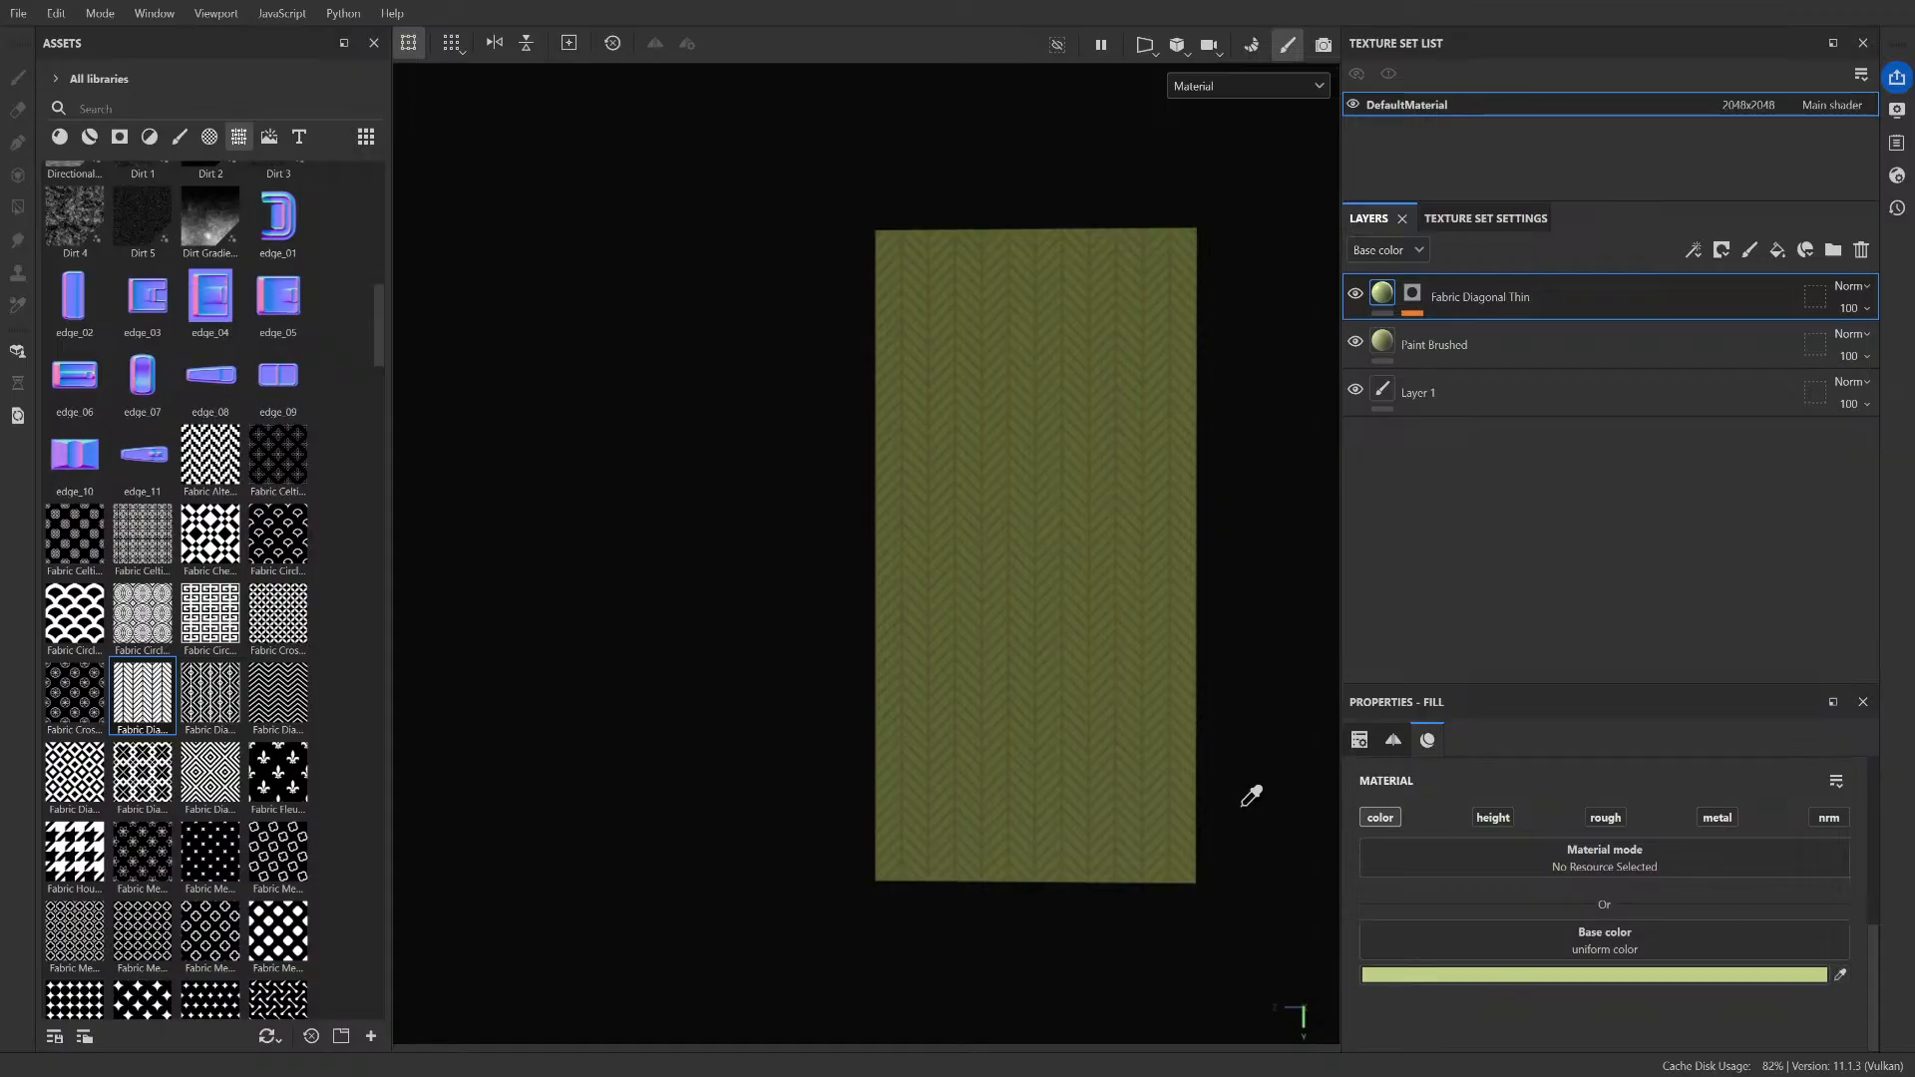
left_click(1157, 738)
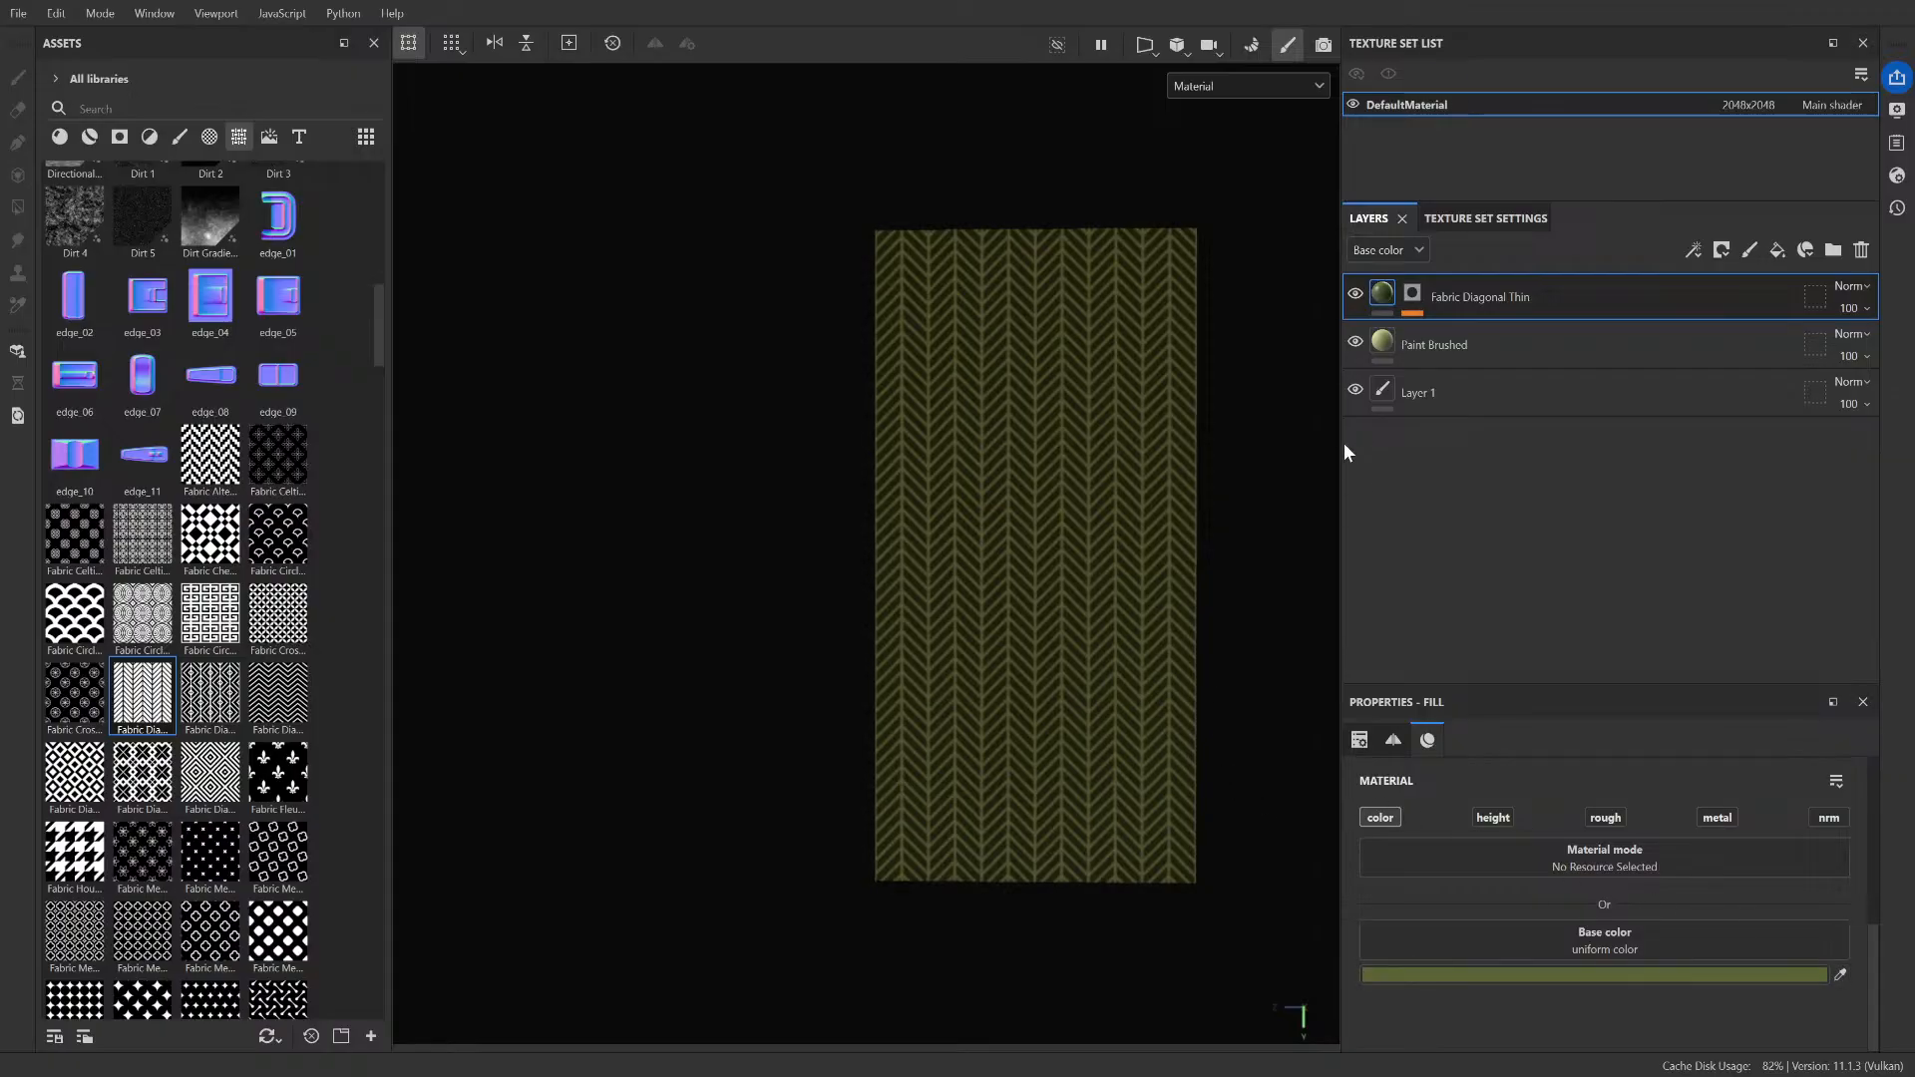
scroll(1163, 514, "up", 8)
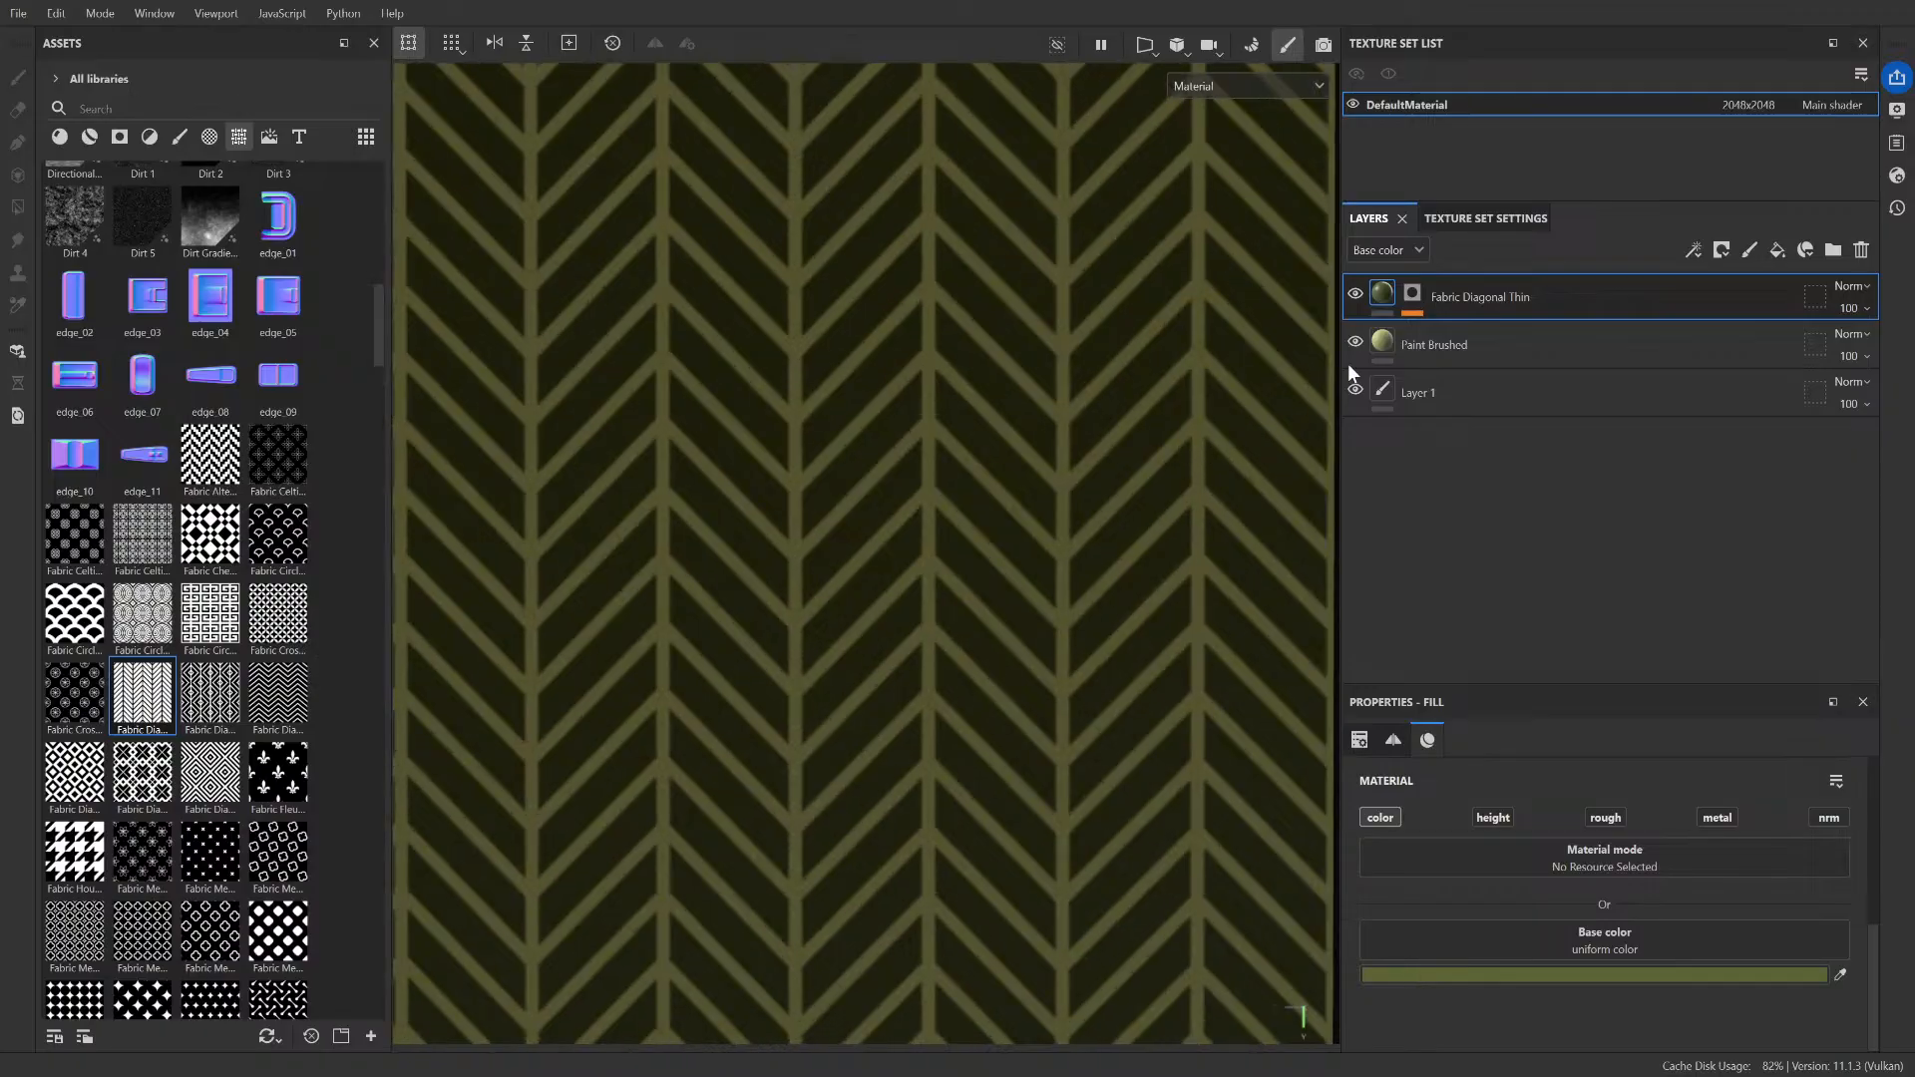
scroll(1176, 555, "up", 5)
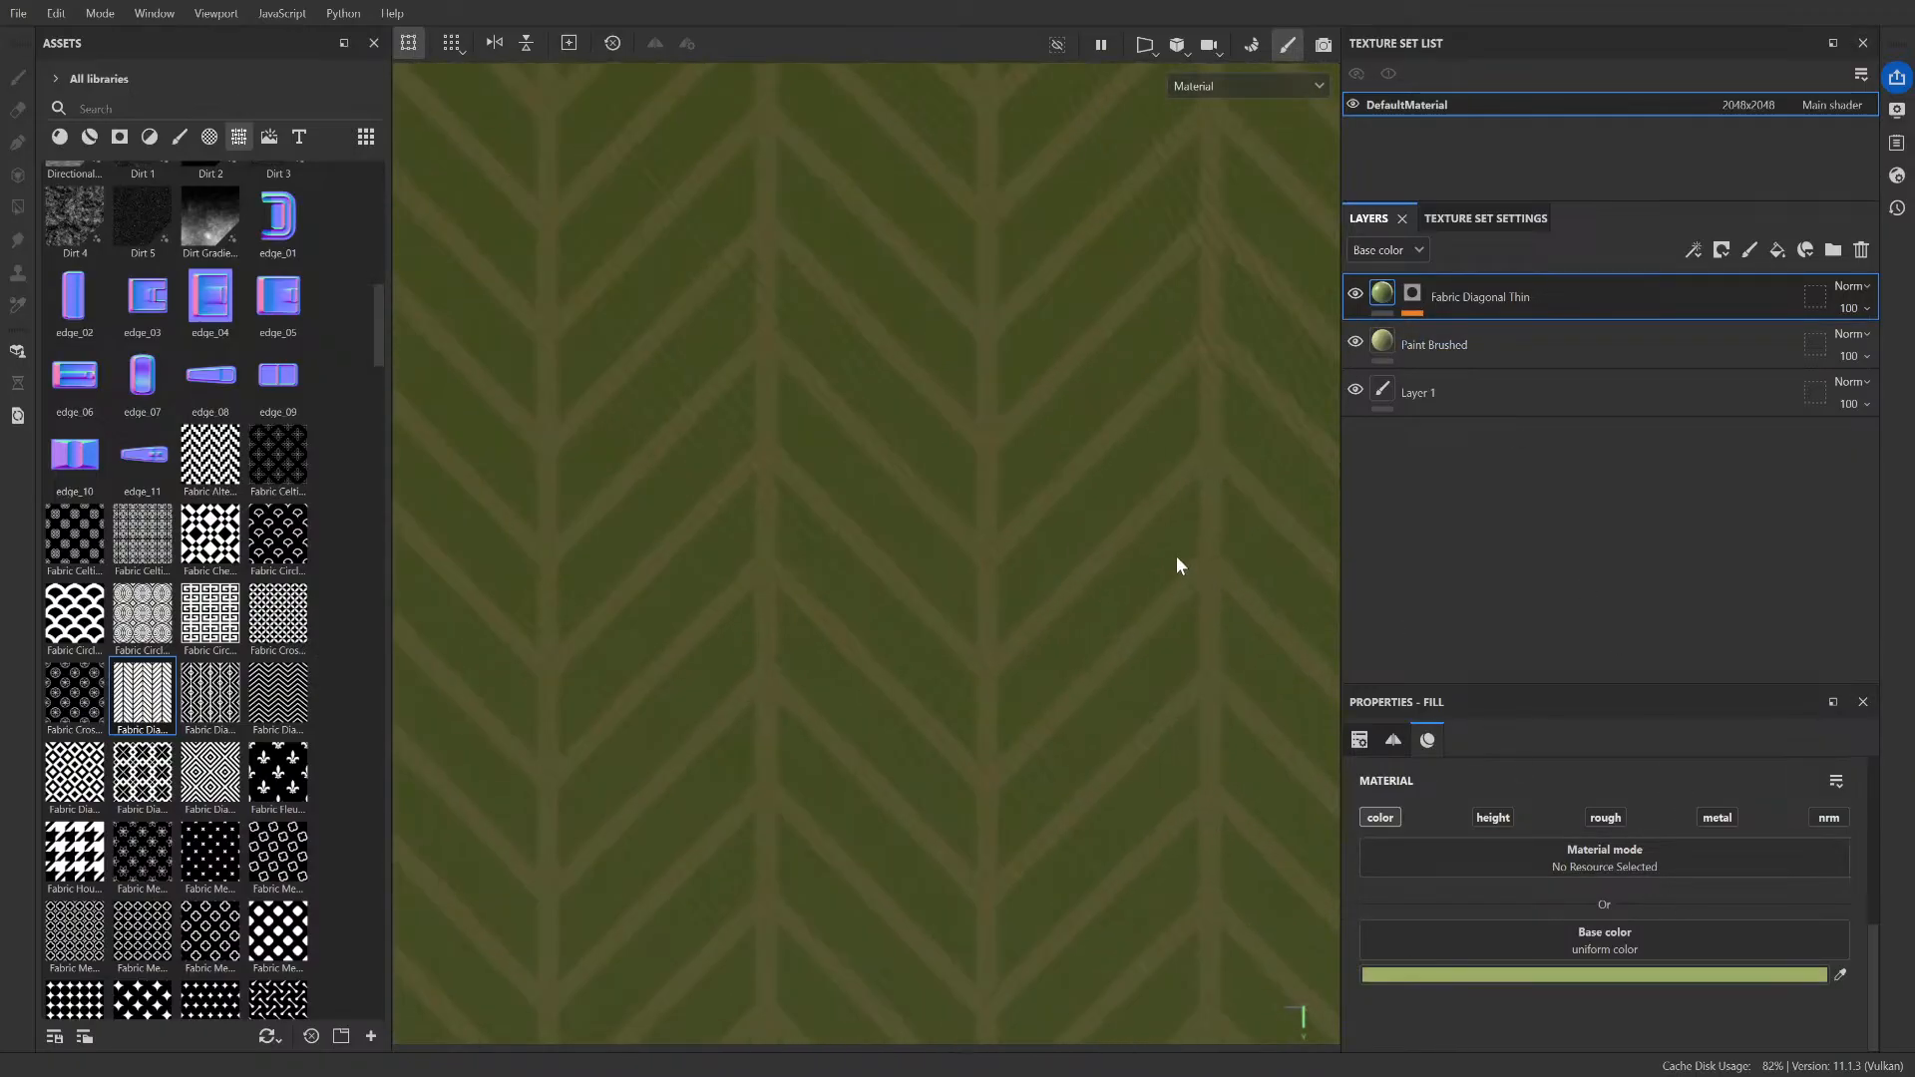
left_click(1840, 975)
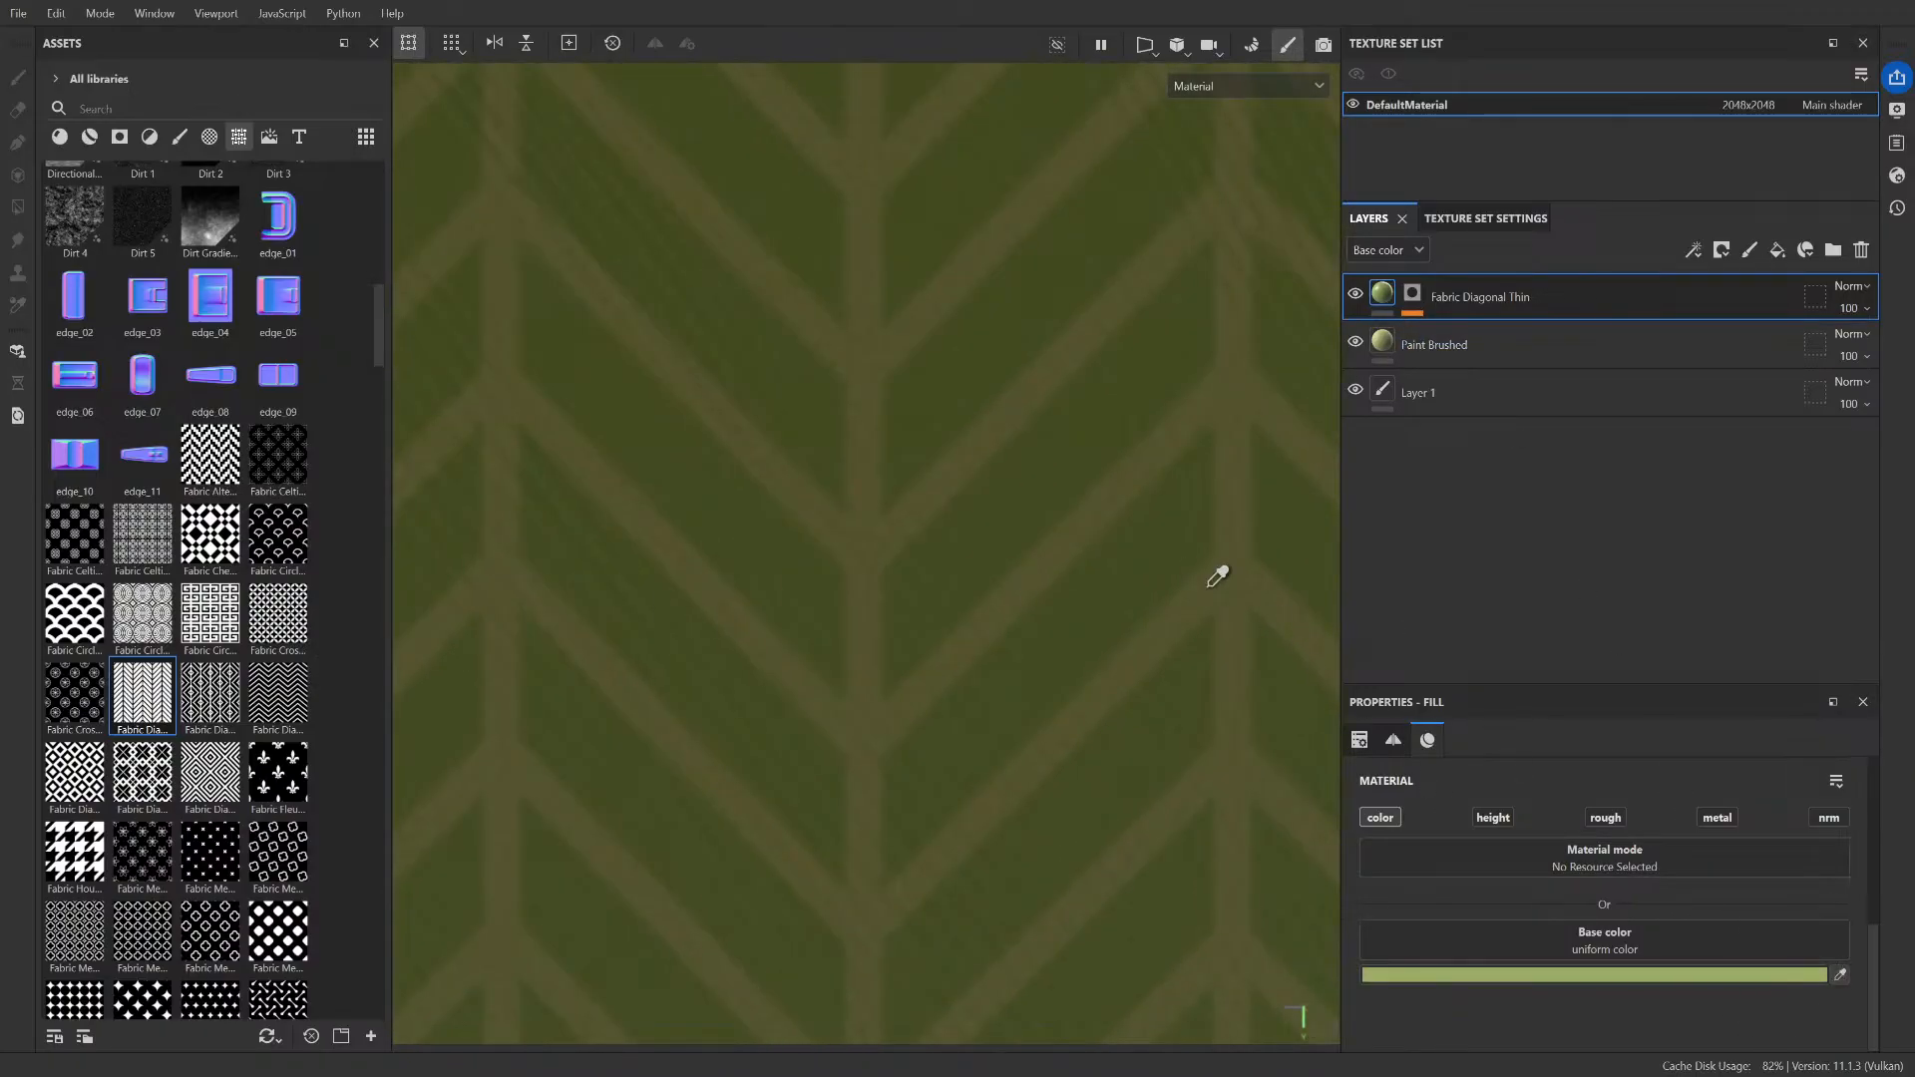
left_click(1234, 563)
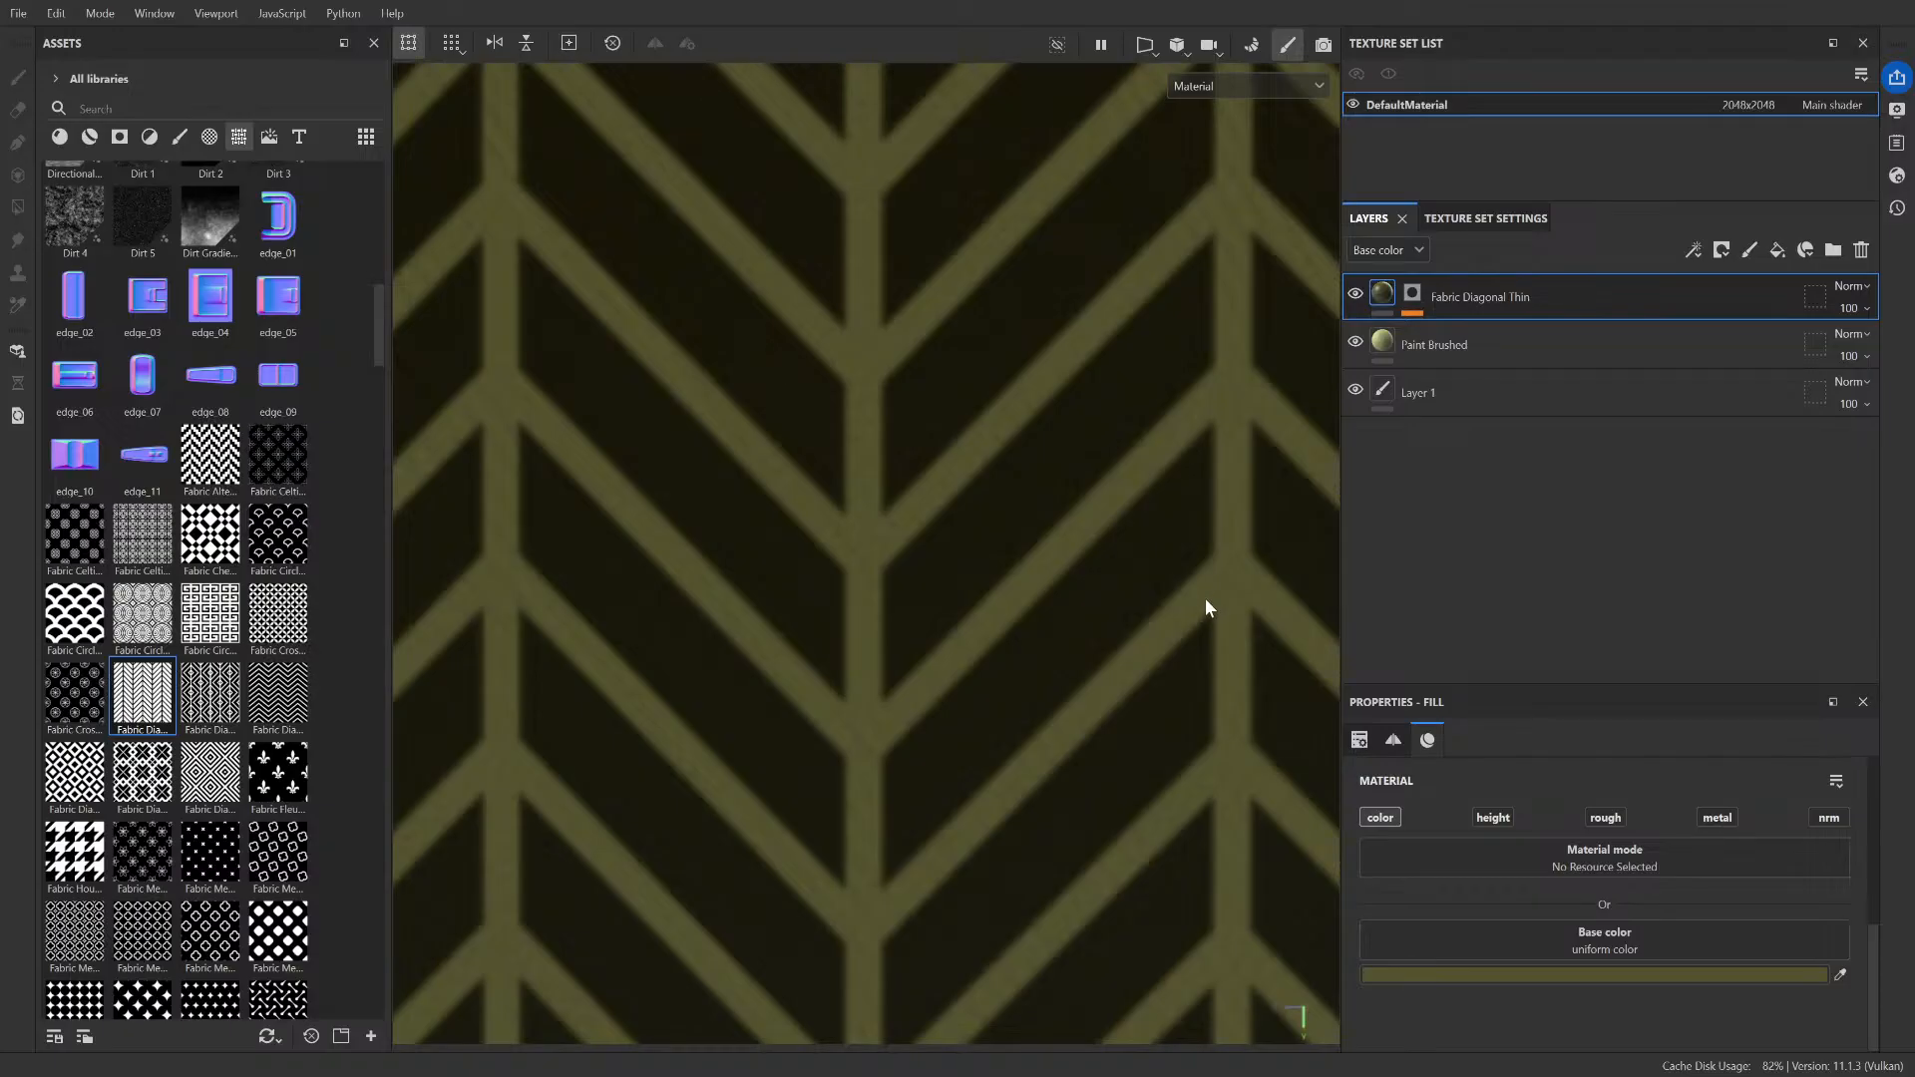
key("ctrl+z")
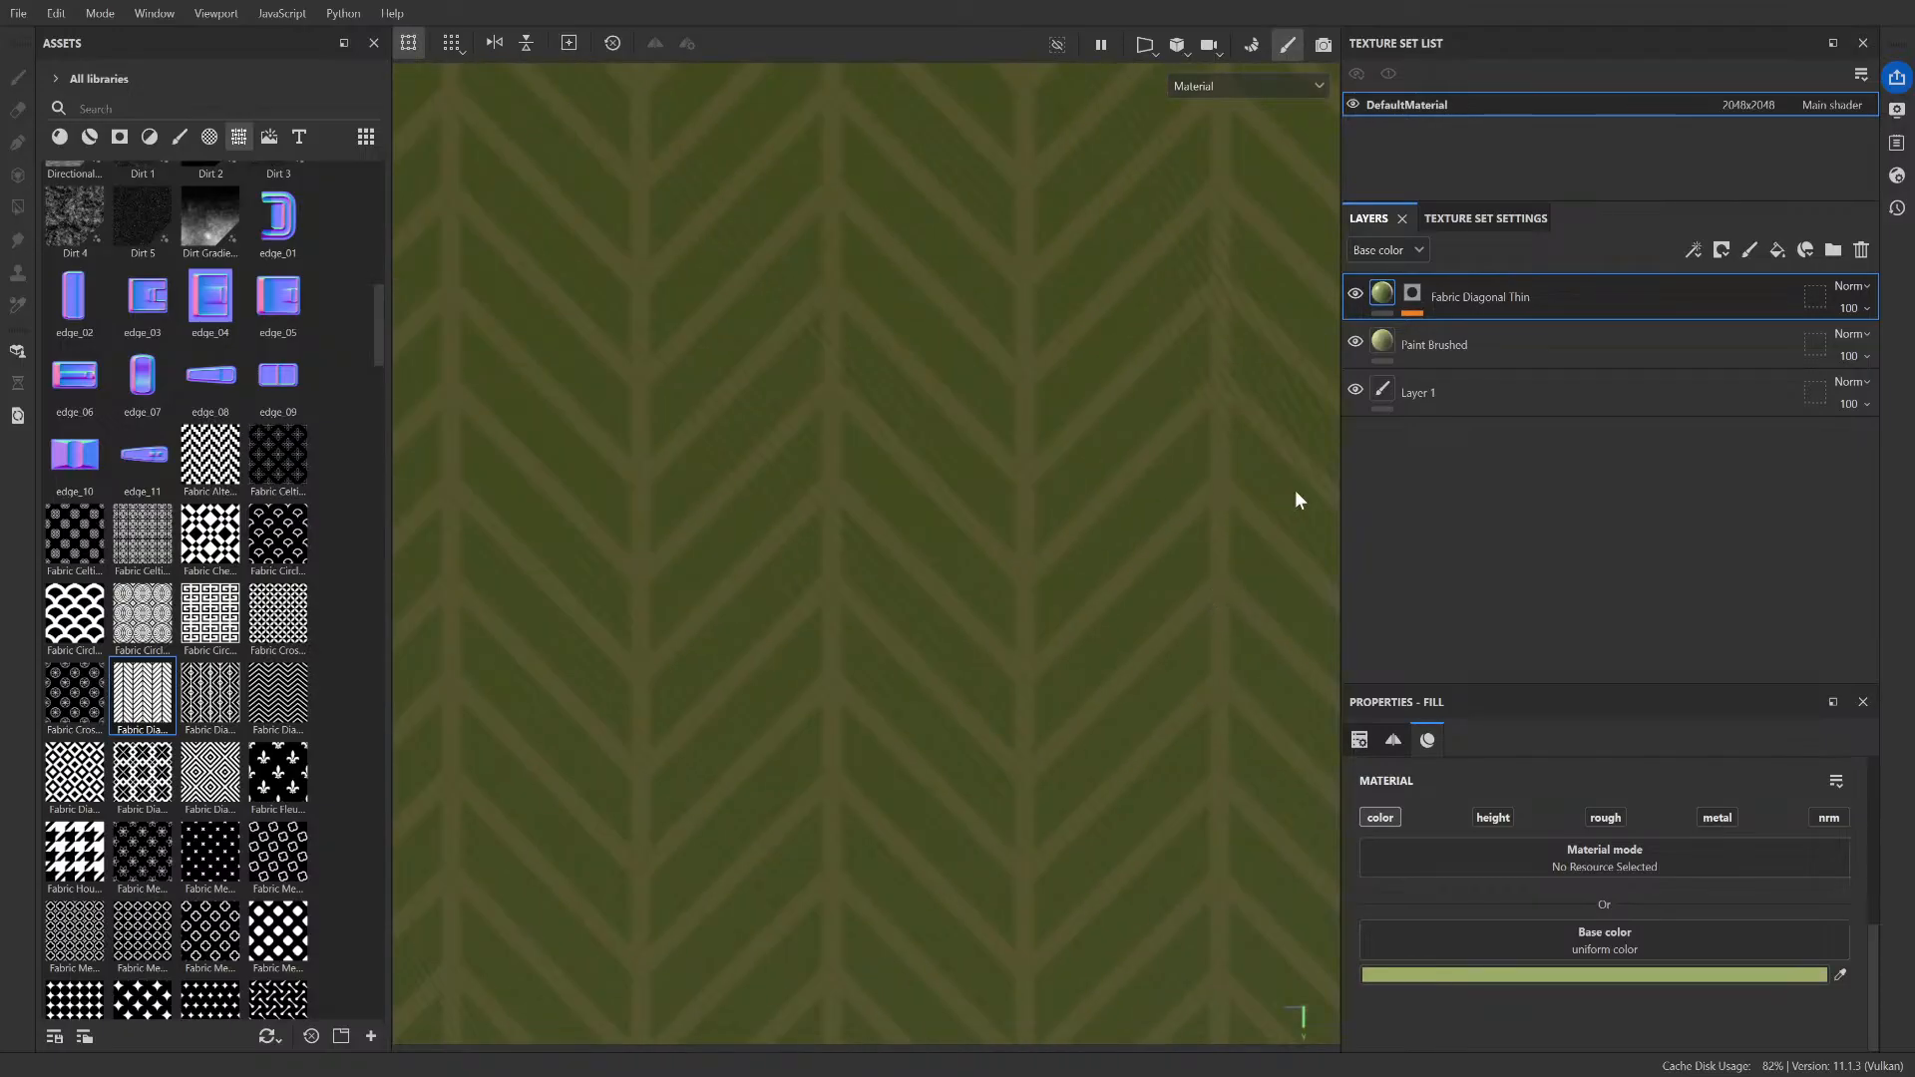
- Match the Fabric Diagonal Thin layer's base color to the Paint Color of the Paint Brushed layer
left_click(1389, 333)
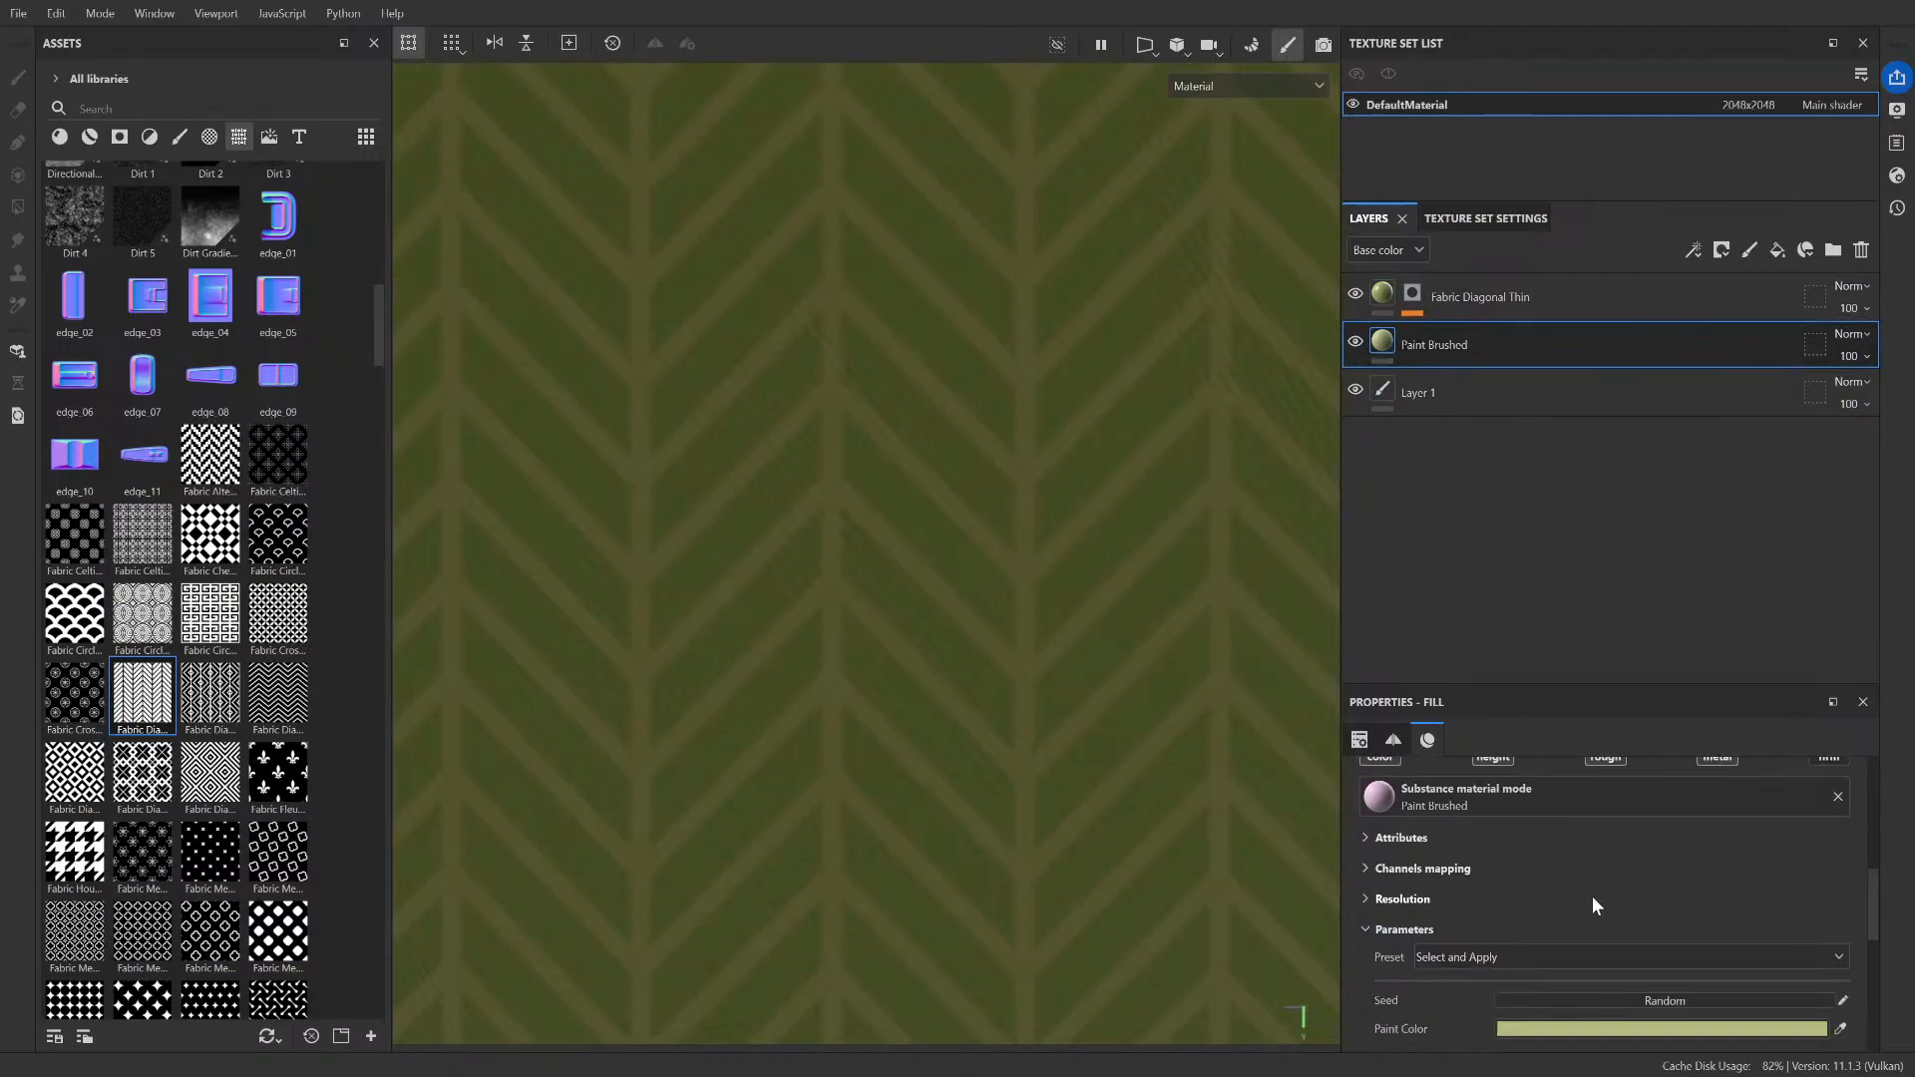
scroll(1592, 905, "down", 3)
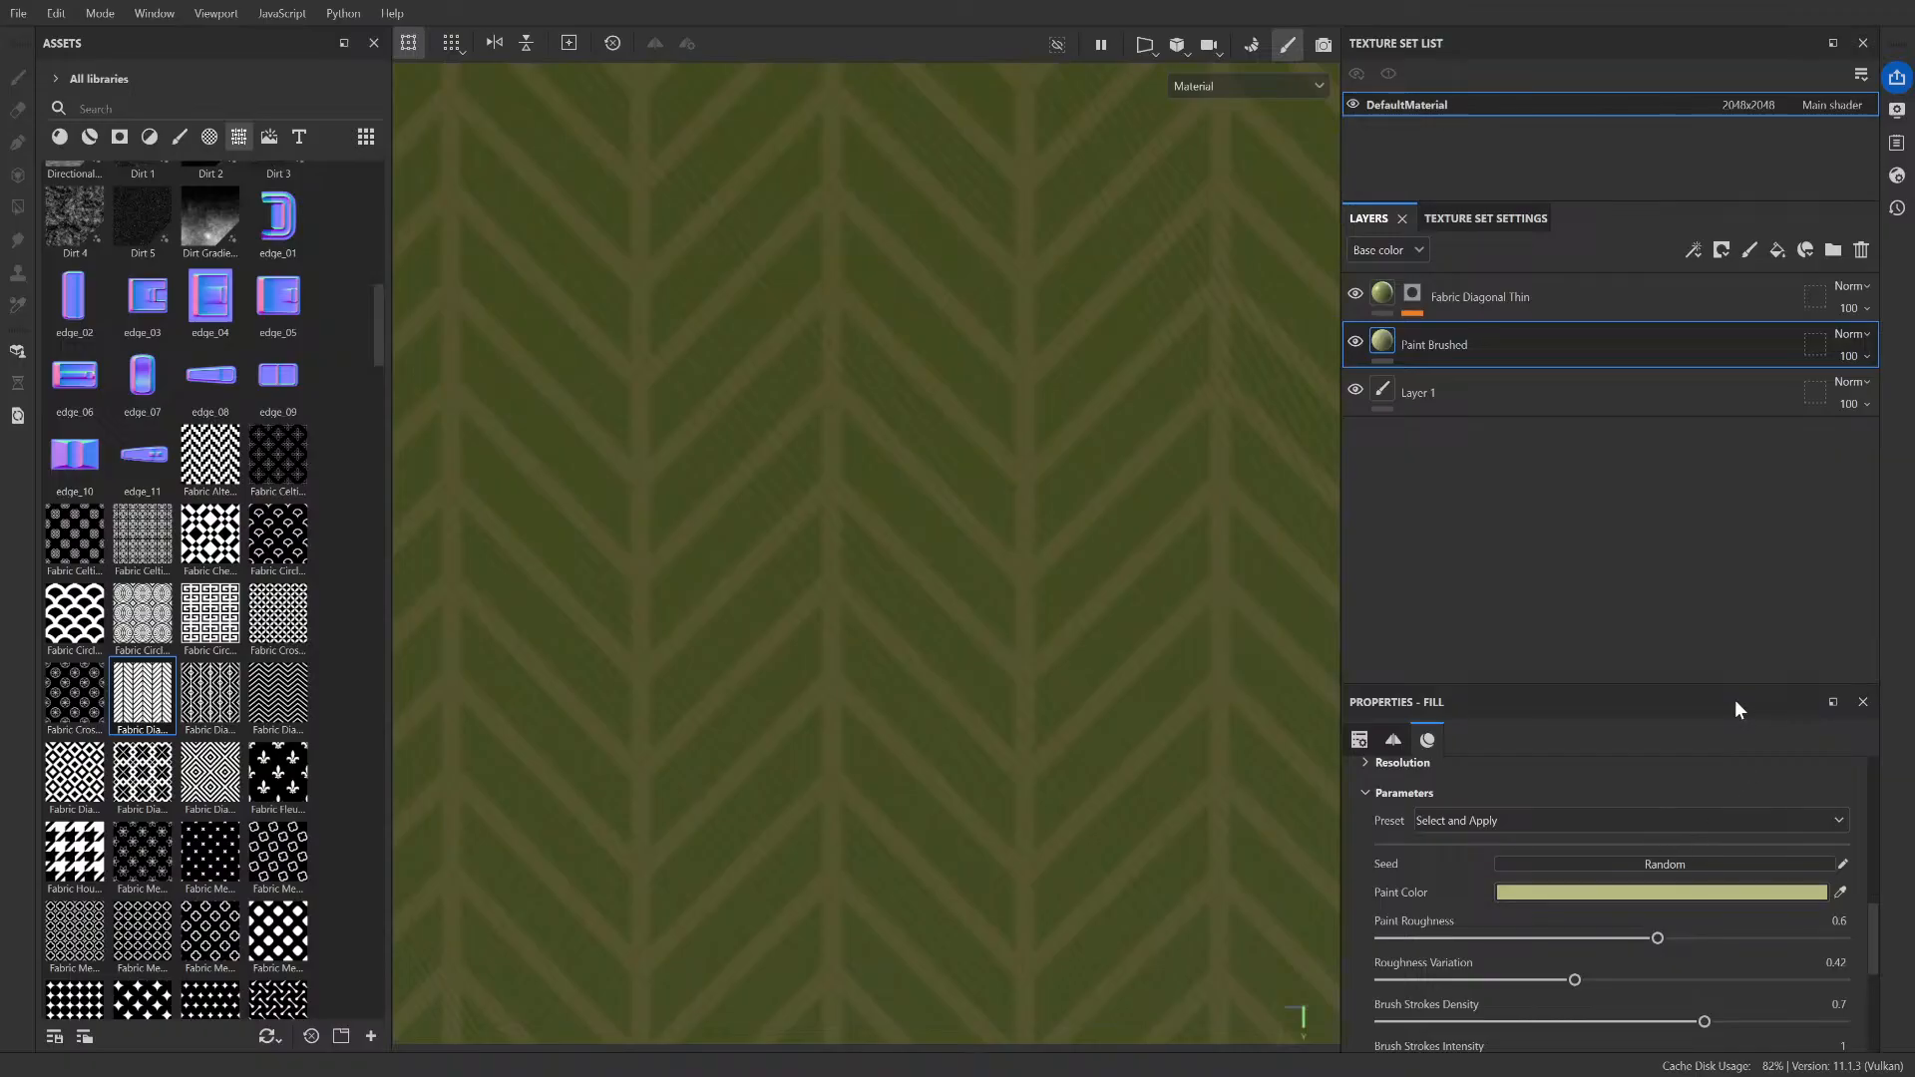
left_click(1391, 296)
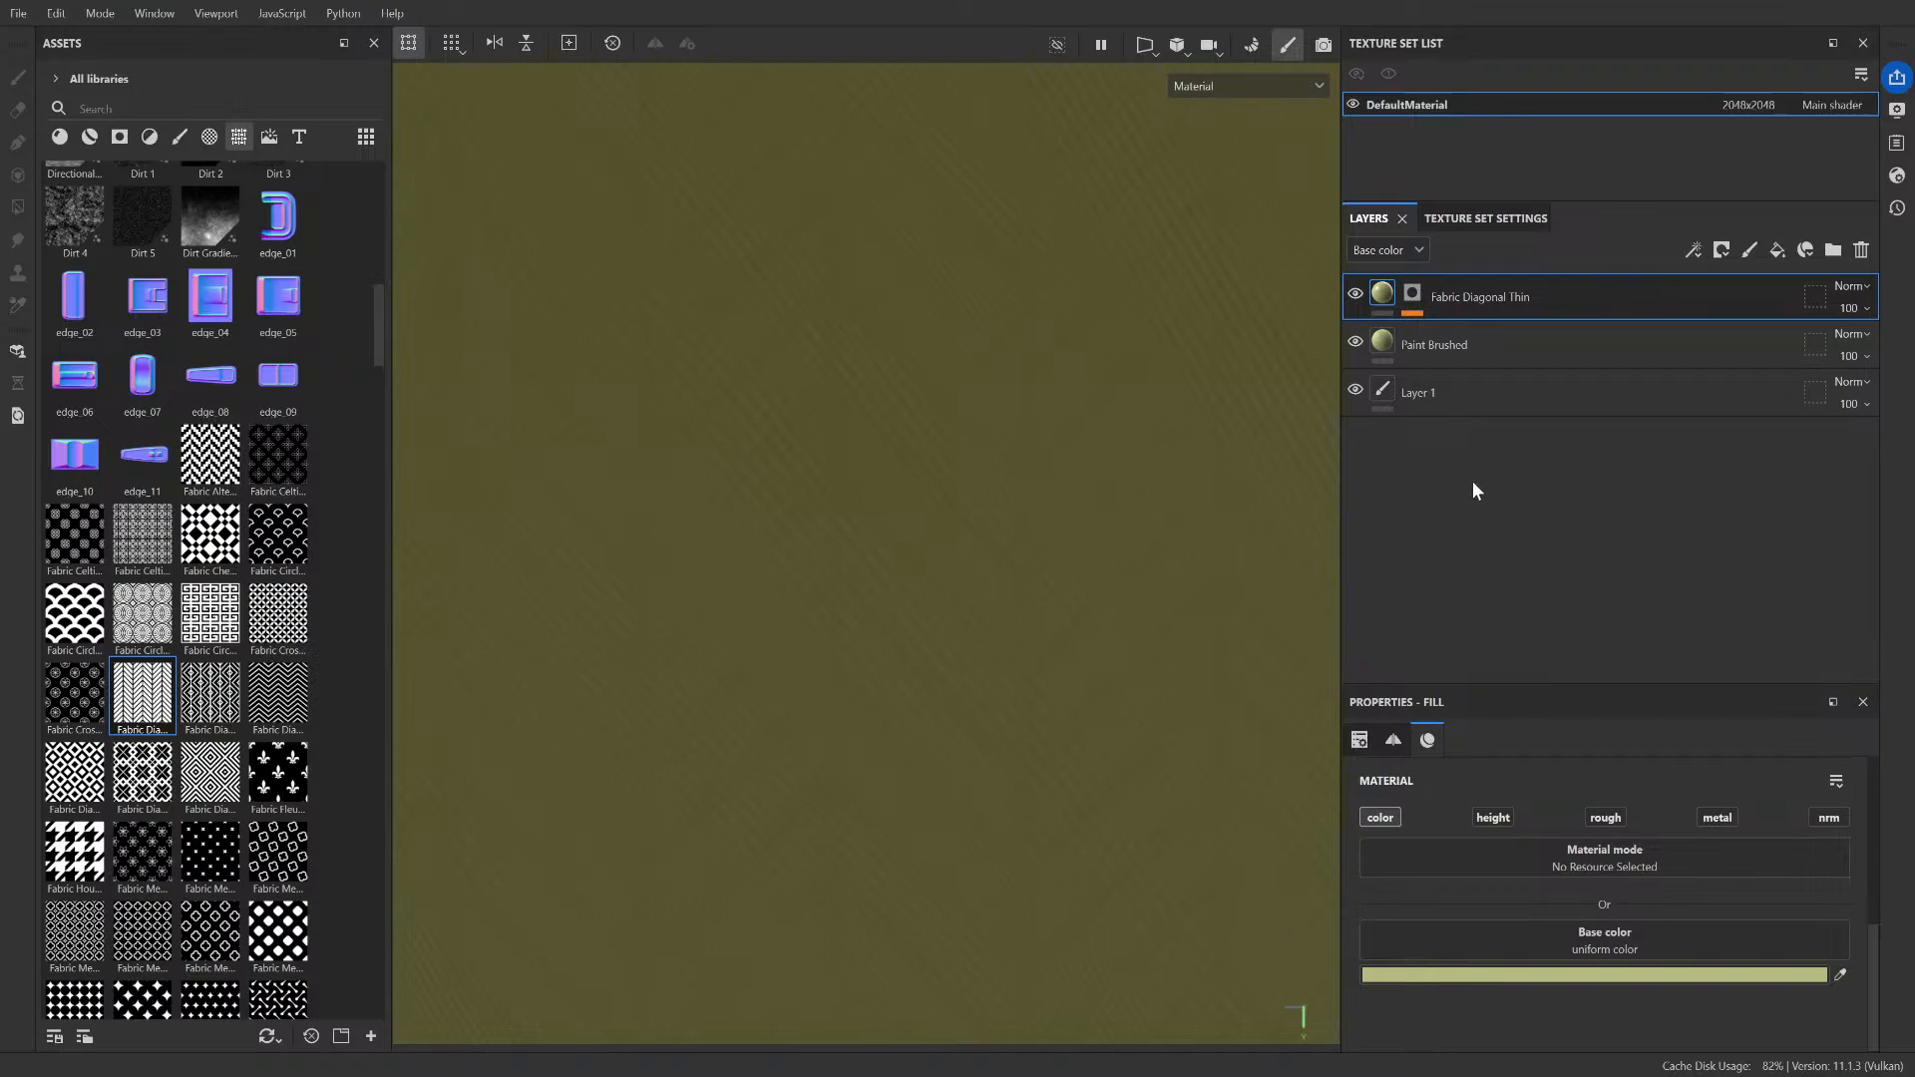
- Shift the Paint Brushed layer's Paint Color to a more saturated yellow-green that sets it apart from the chevron pattern
left_click(1383, 347)
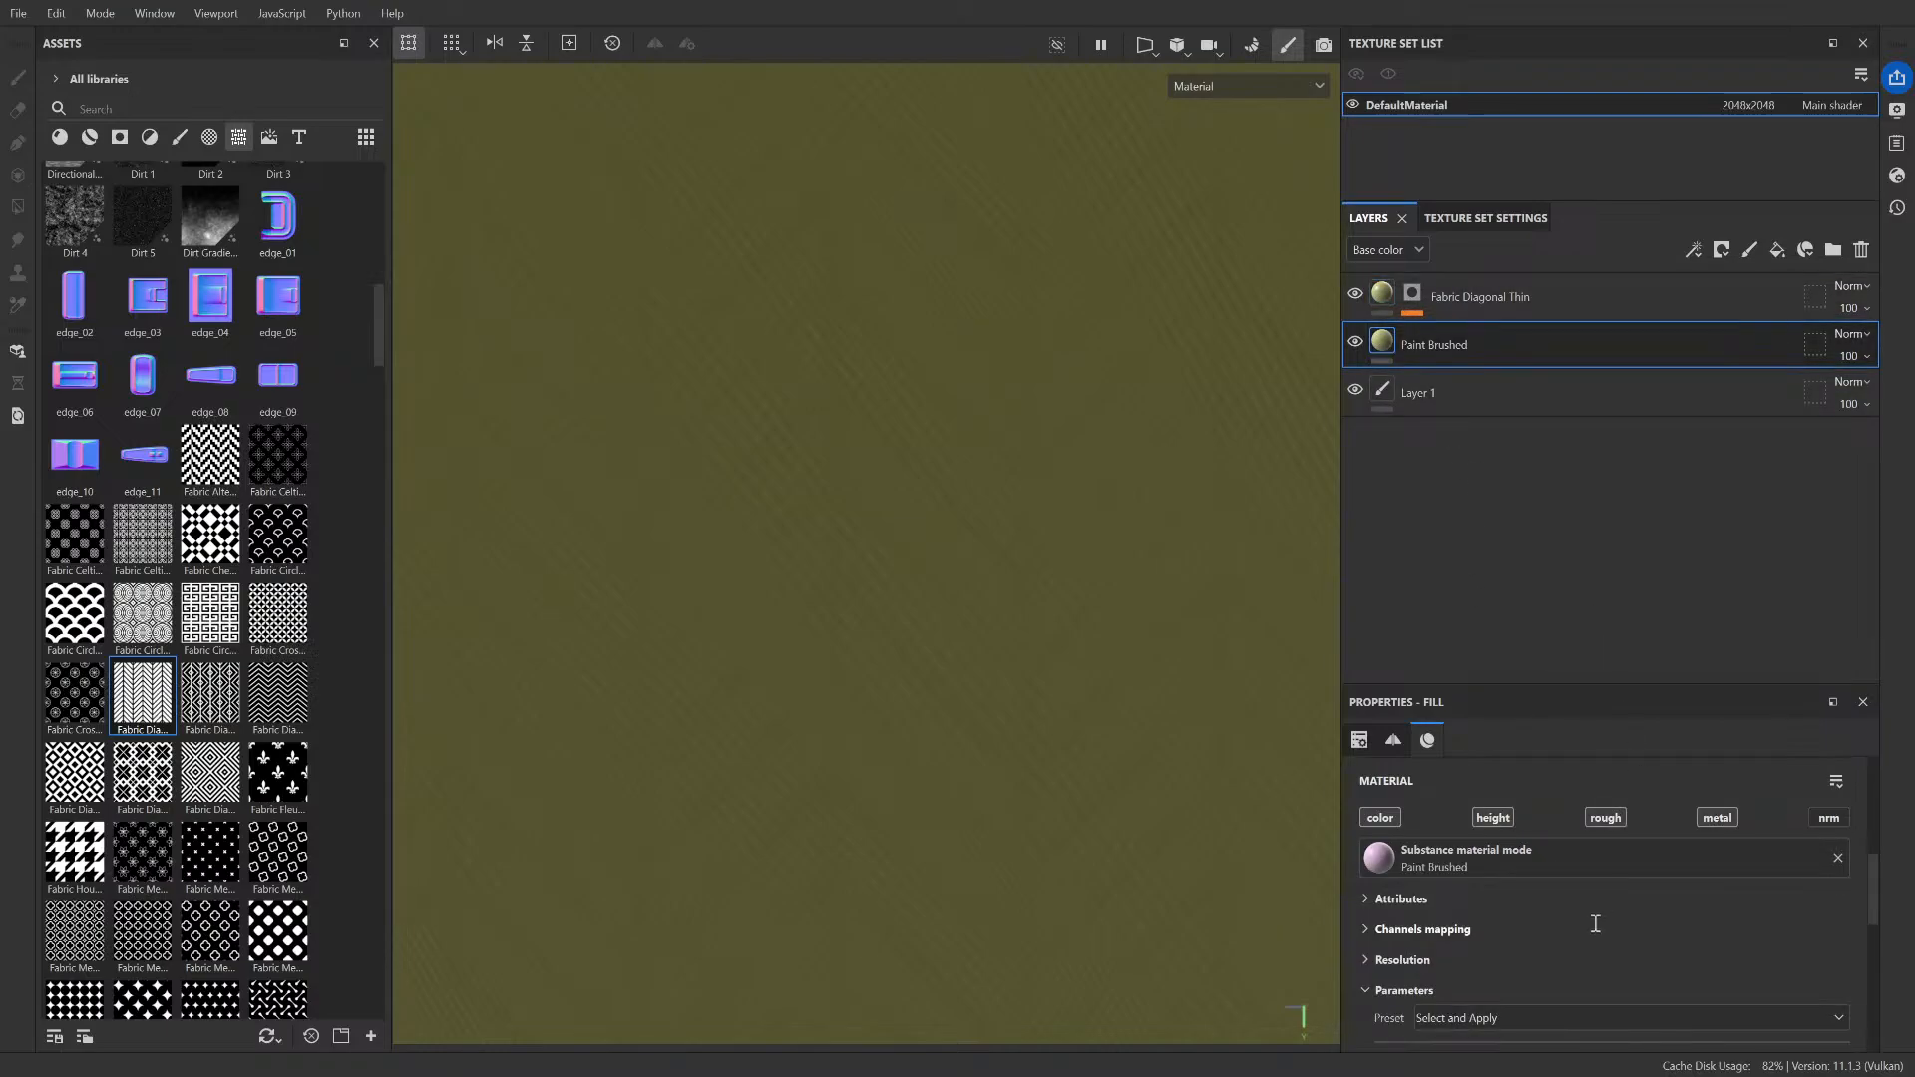
scroll(1594, 917, "down", 3)
scroll(1651, 887, "up", 2)
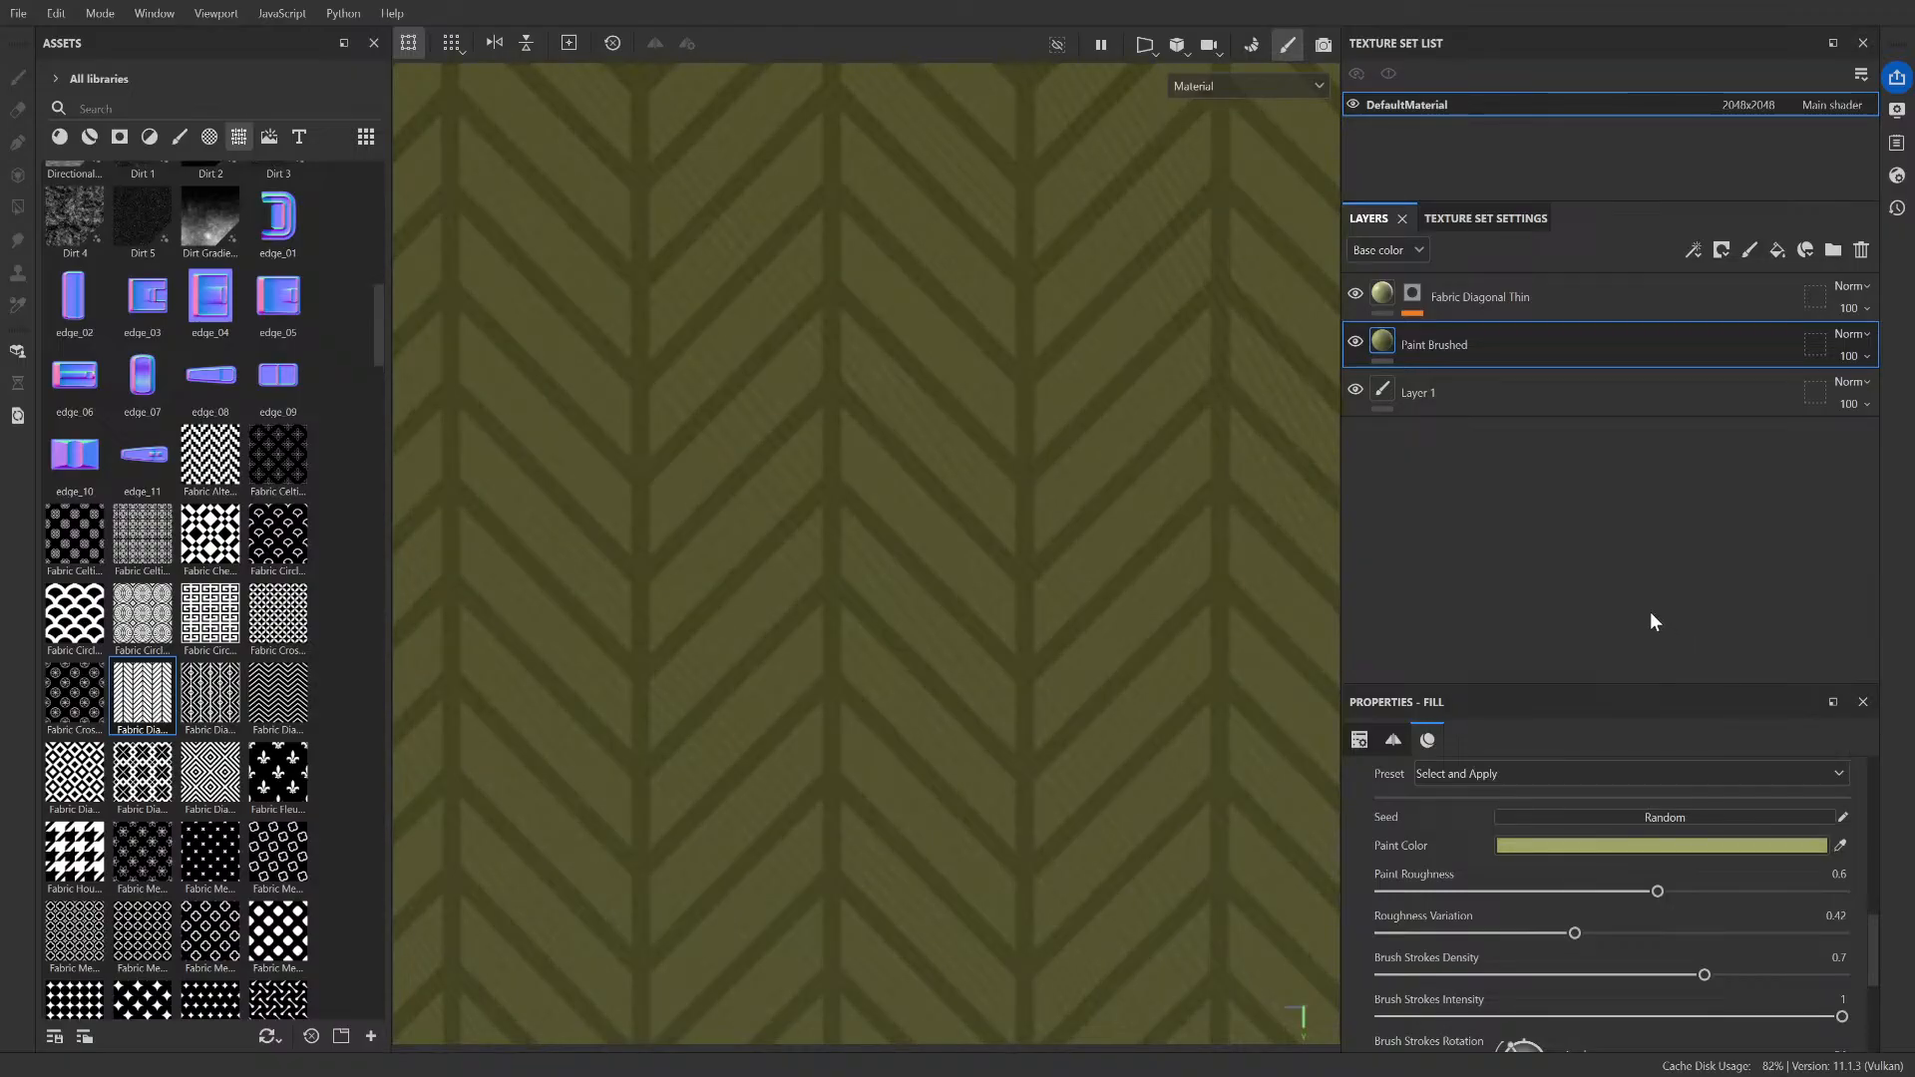
scroll(1085, 722, "down", 6)
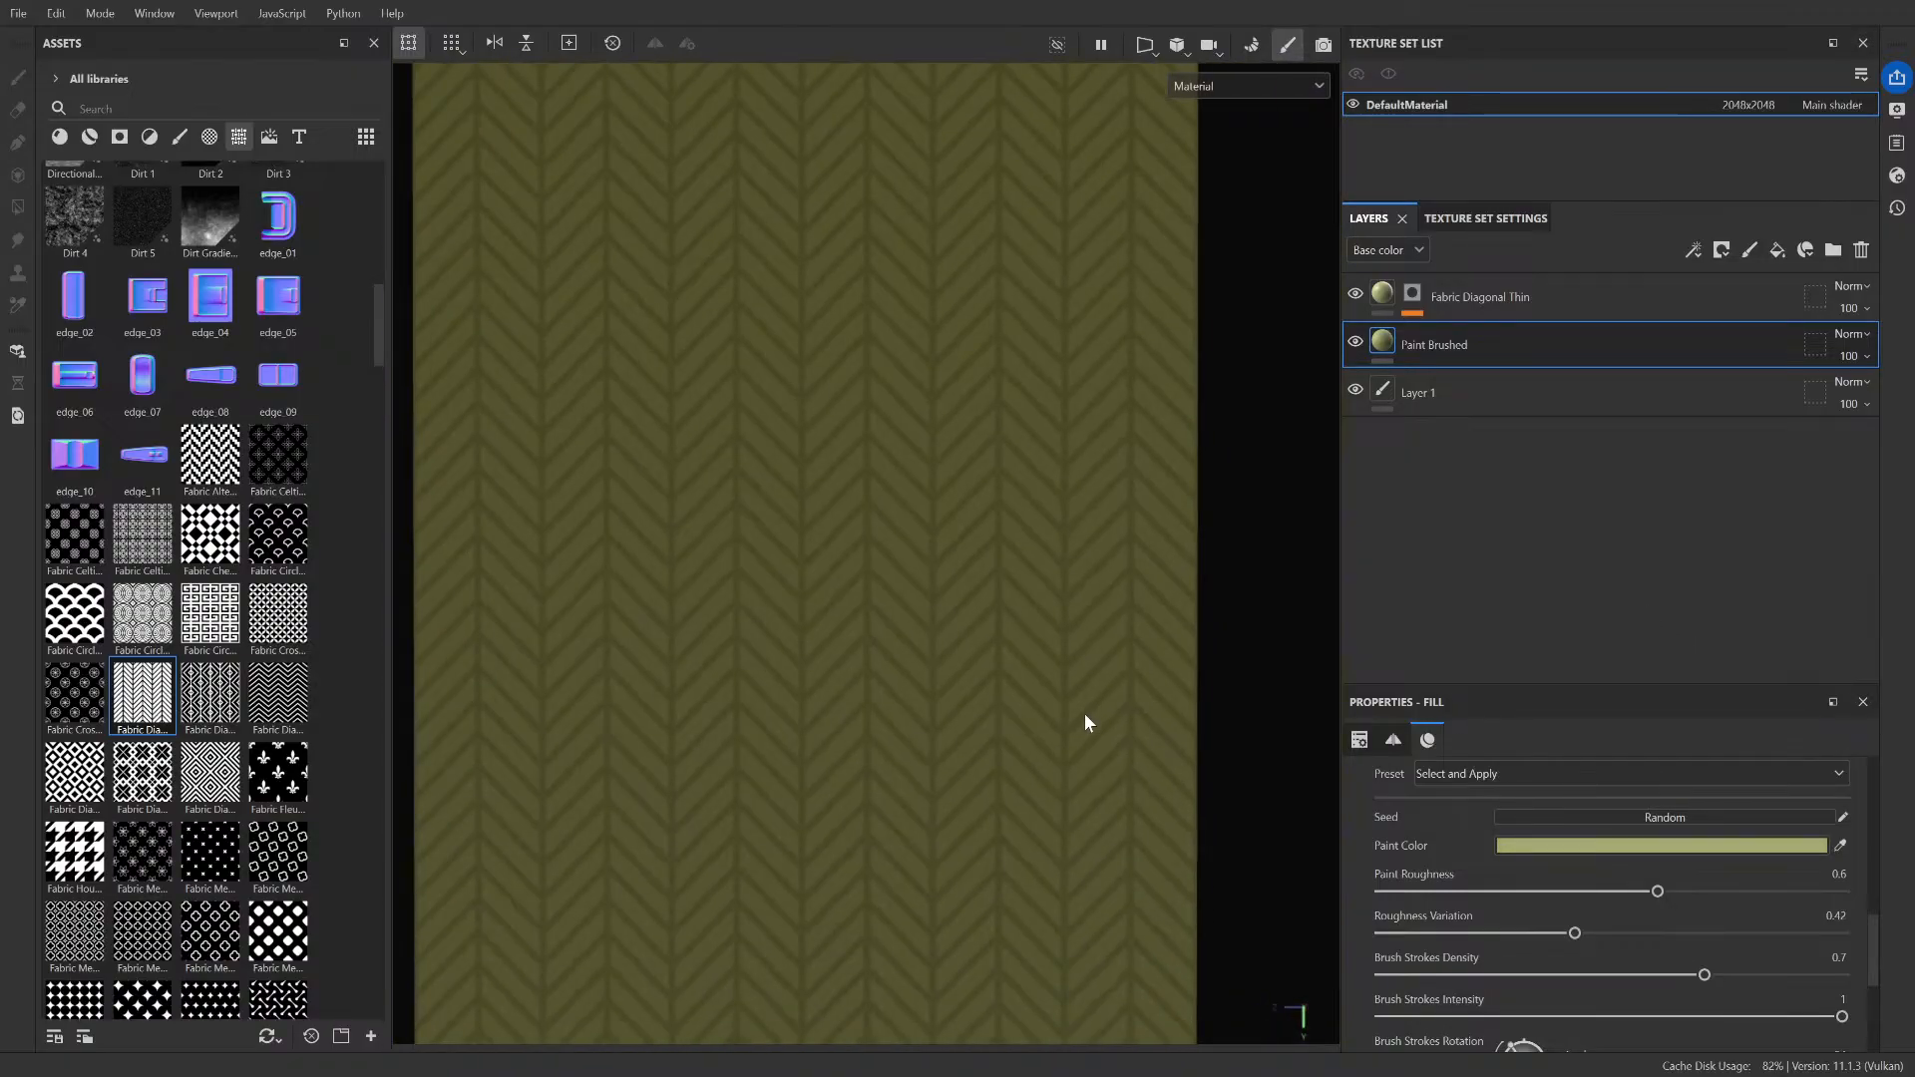
scroll(1087, 788, "up", 3)
left_click_drag(1088, 788, 1138, 755, "alt")
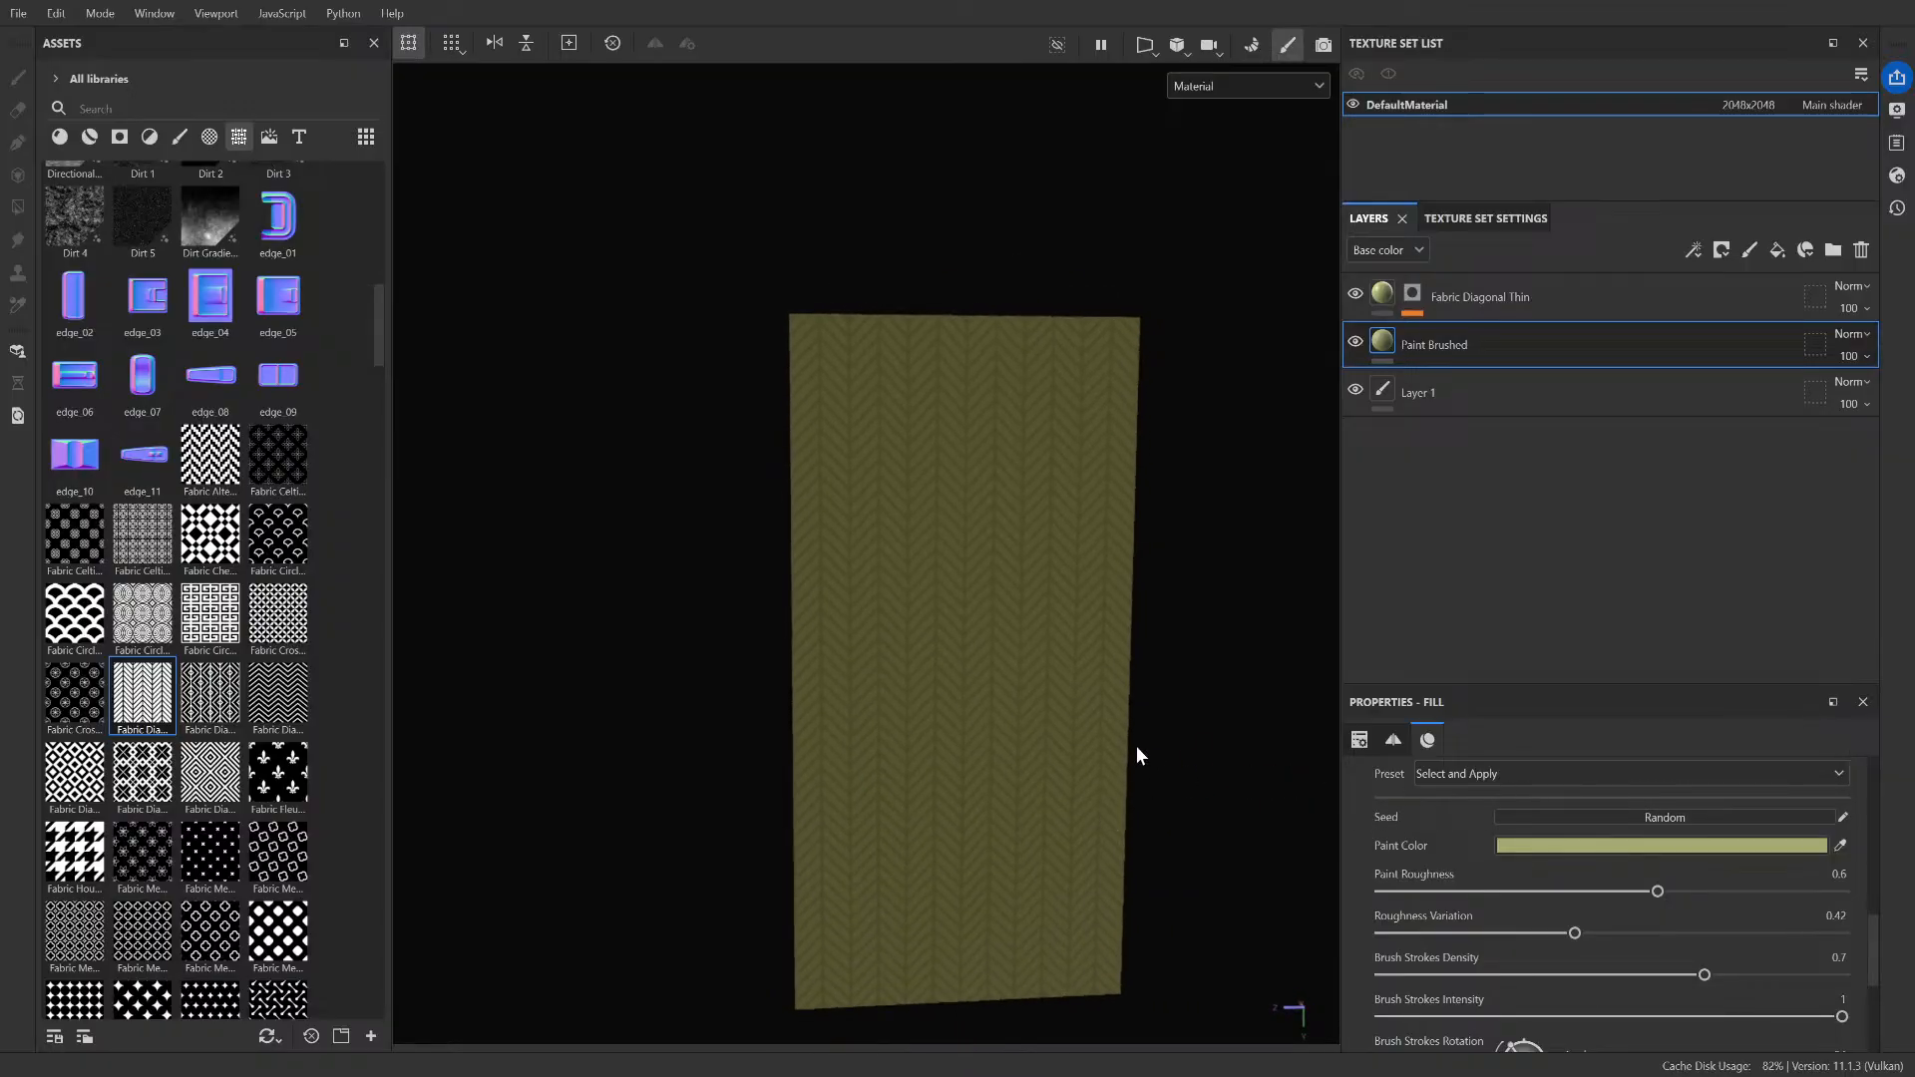
left_click_drag(1654, 625, 1657, 585)
- Add Fabric Circle Half to the plank as a masked fill layer with Fill (Match per UV Tile) projection and Tile 11
left_click_drag(274, 539, 1004, 519)
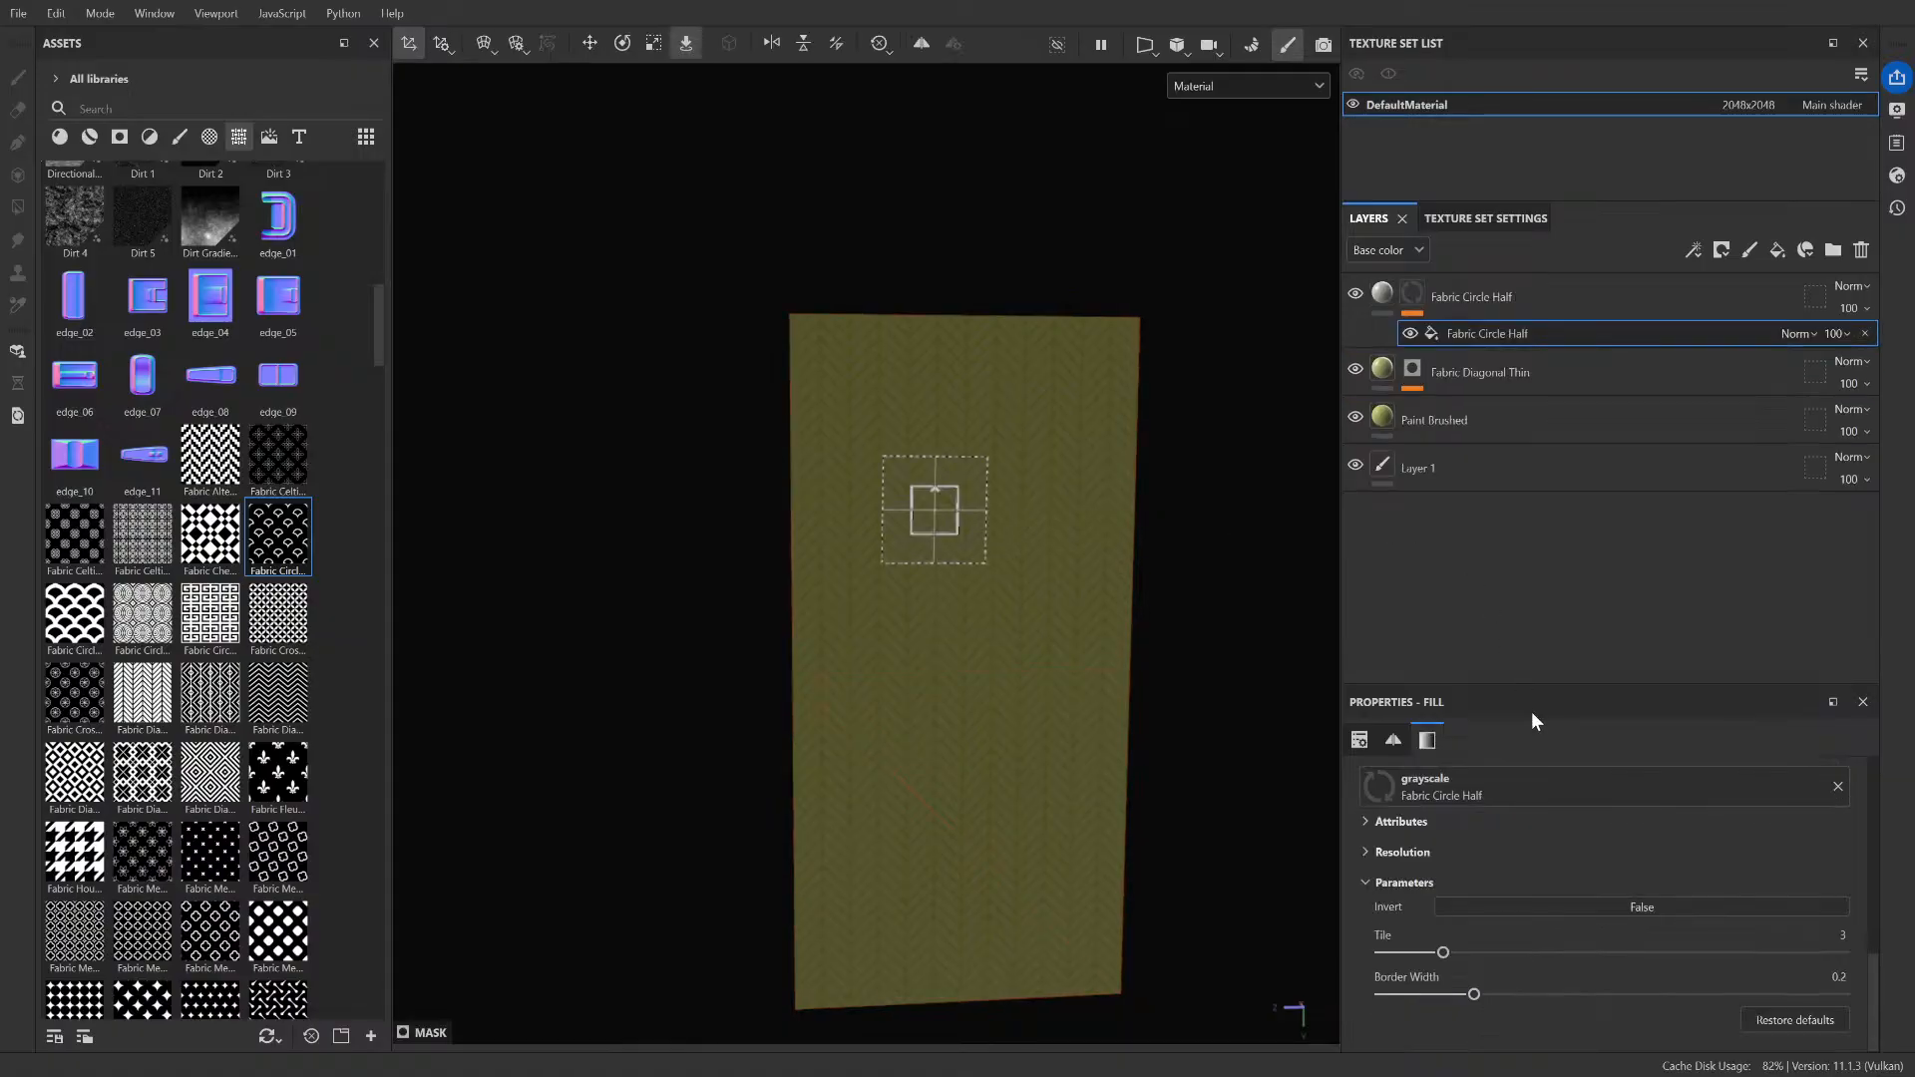
scroll(1534, 917, "up", 10)
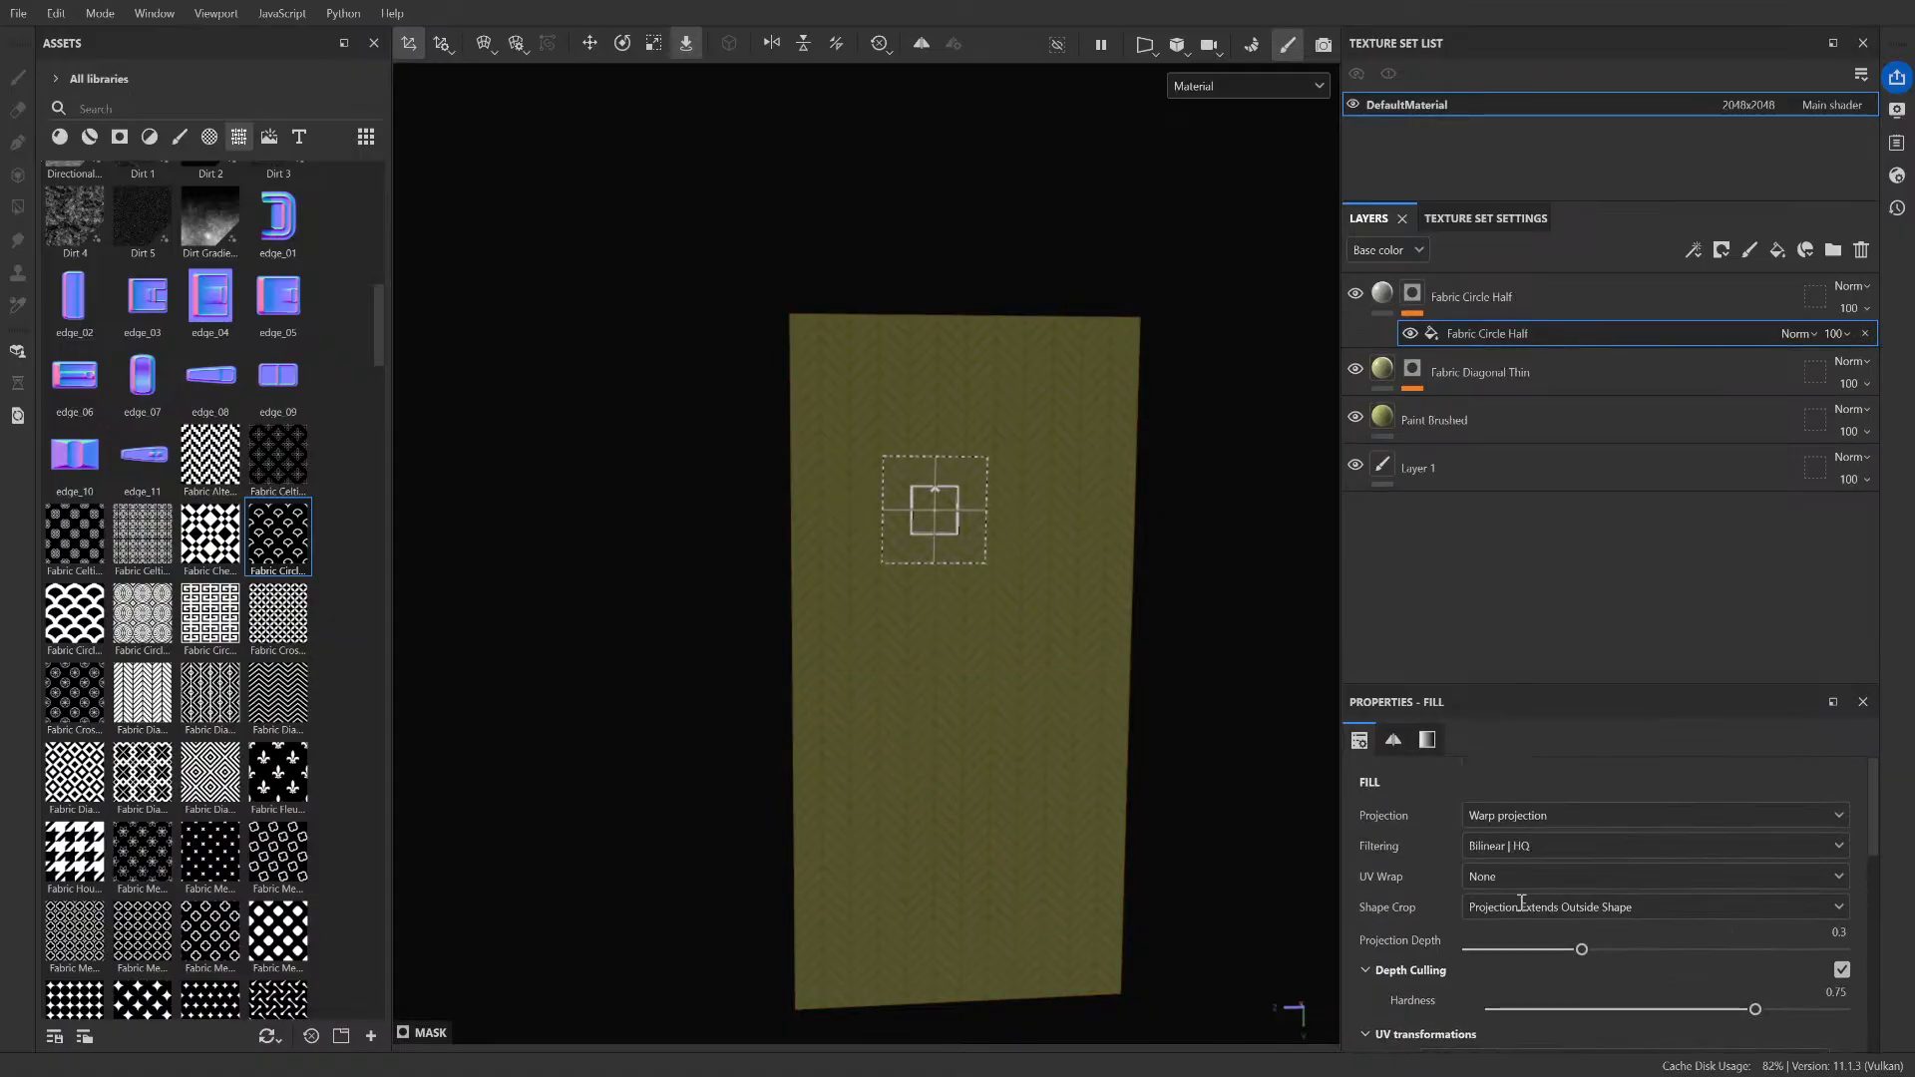
scroll(1541, 878, "down", 3)
scroll(1549, 813, "up", 3)
left_click(1552, 841)
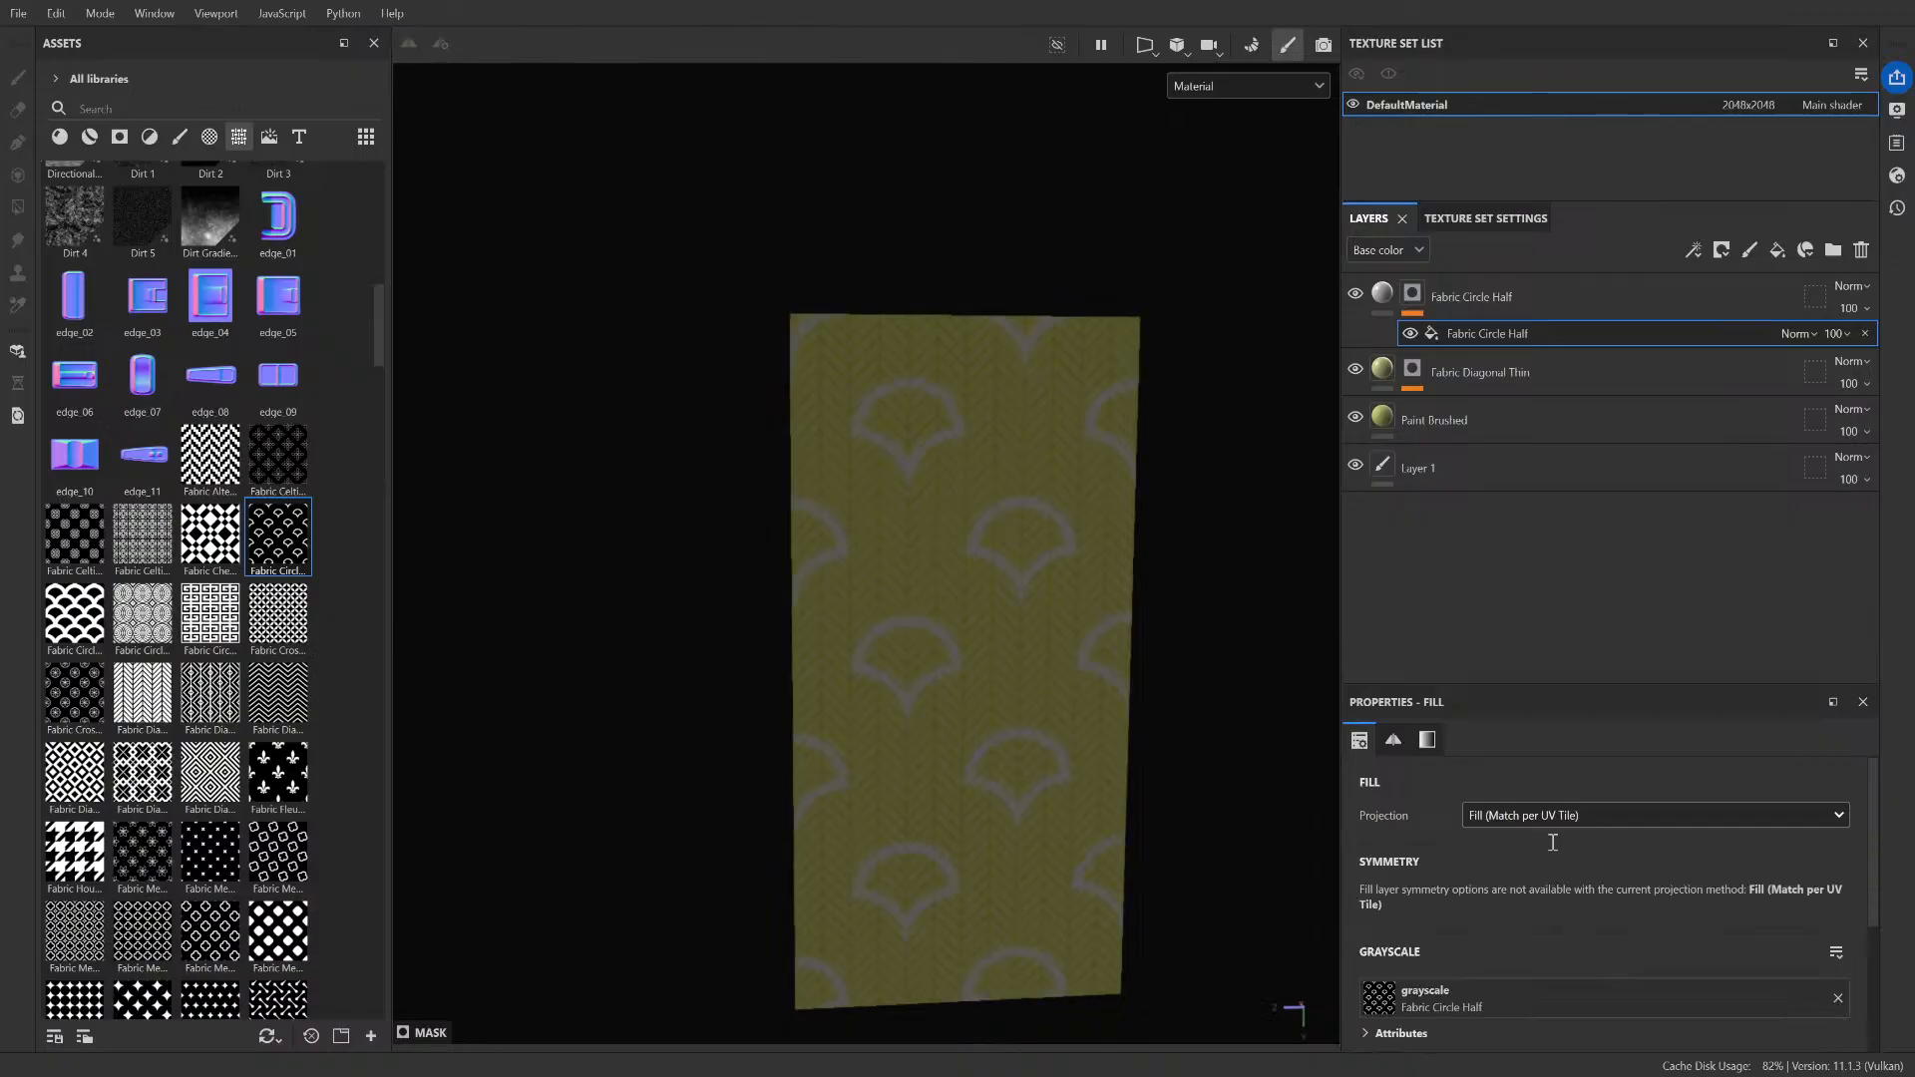
scroll(1511, 945, "down", 3)
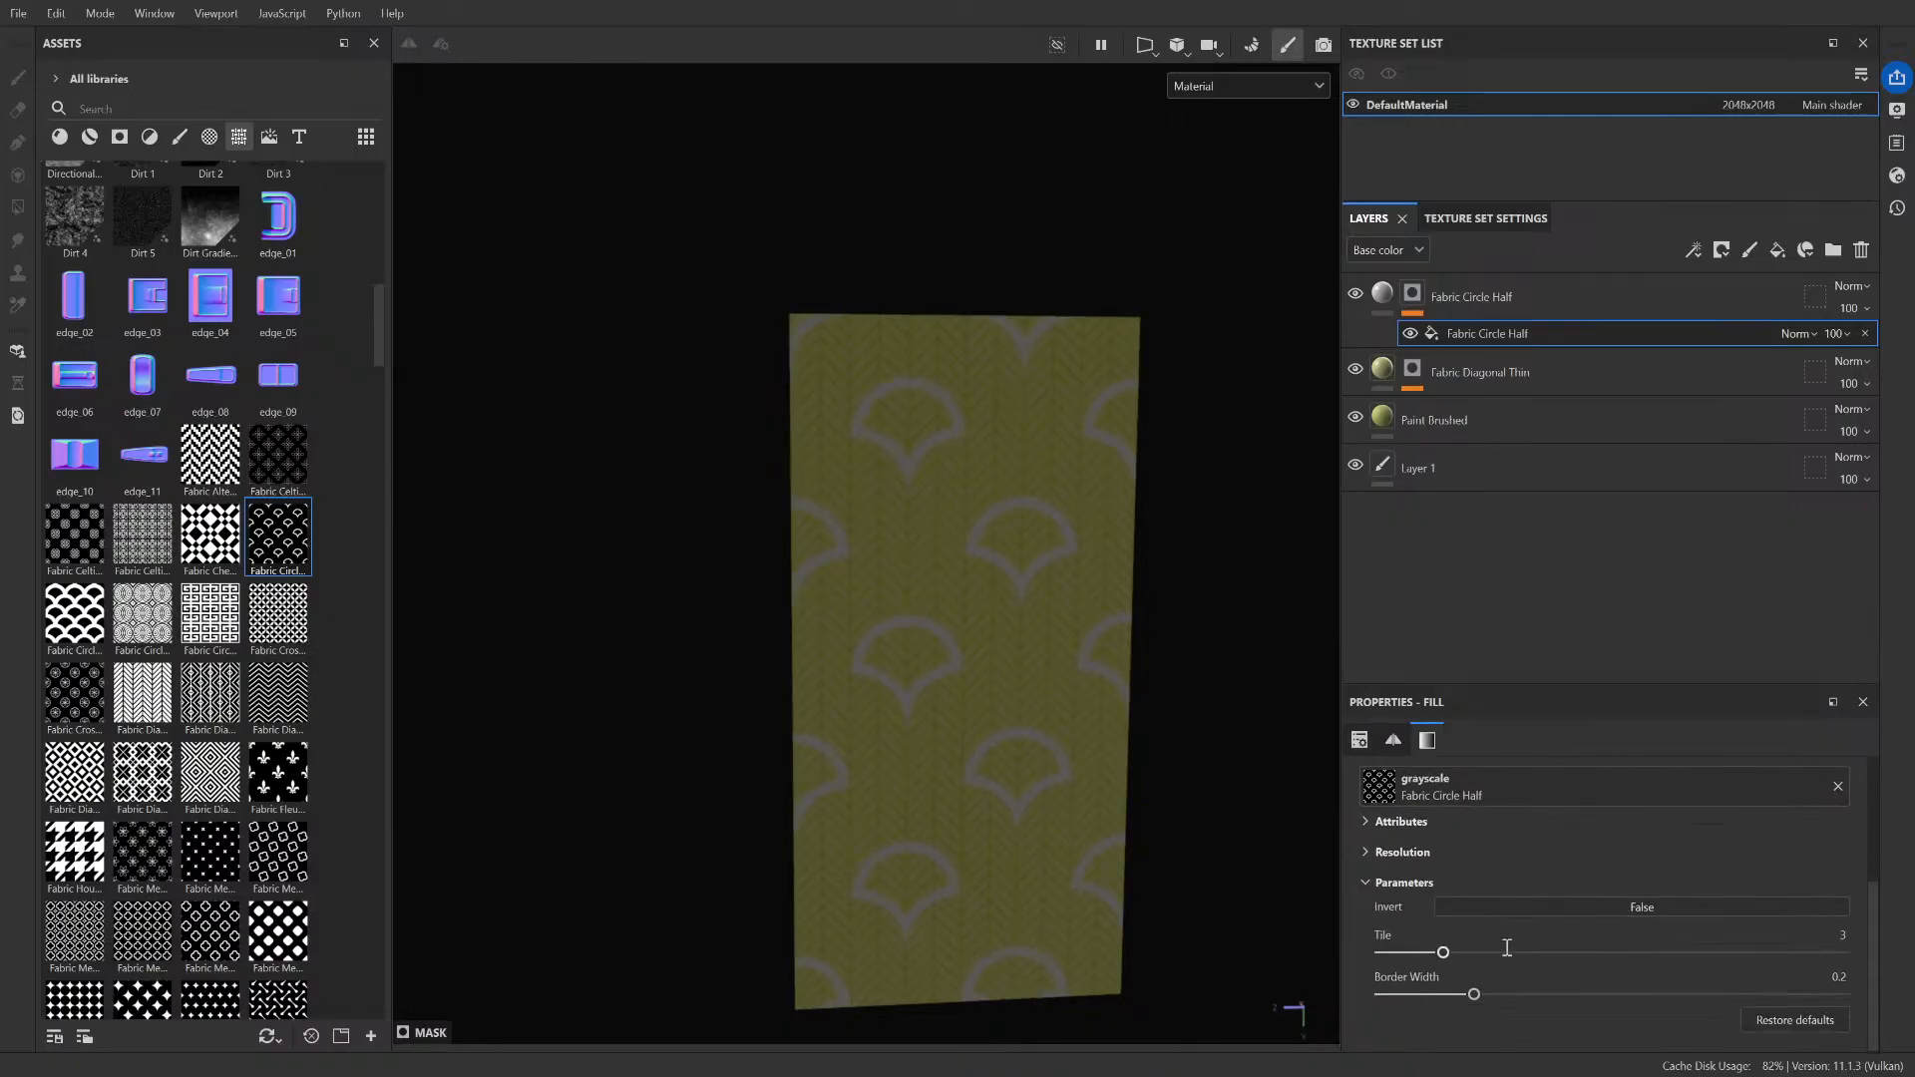
left_click_drag(1536, 950, 1687, 951)
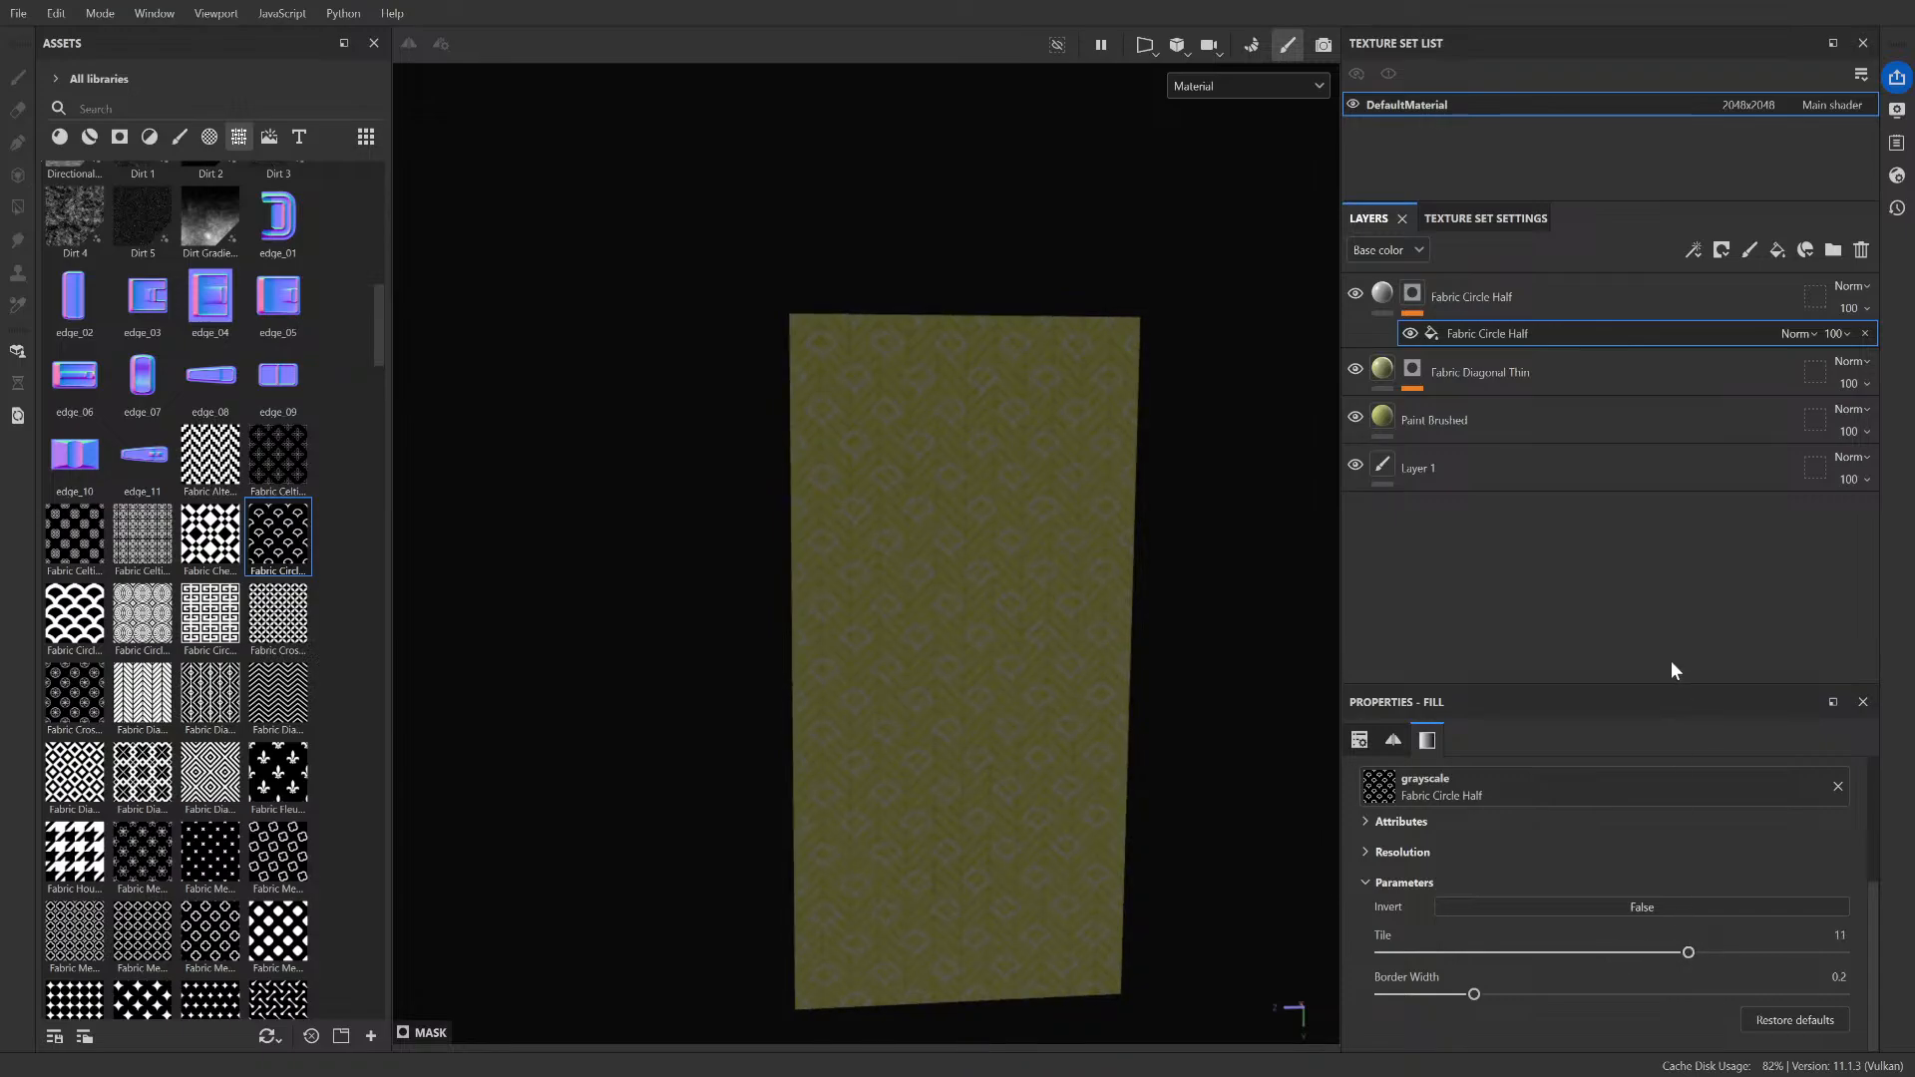
- Match the Fabric Circle Half layer's base color to that of the Fabric Diagonal Thin layer
left_click(1382, 369)
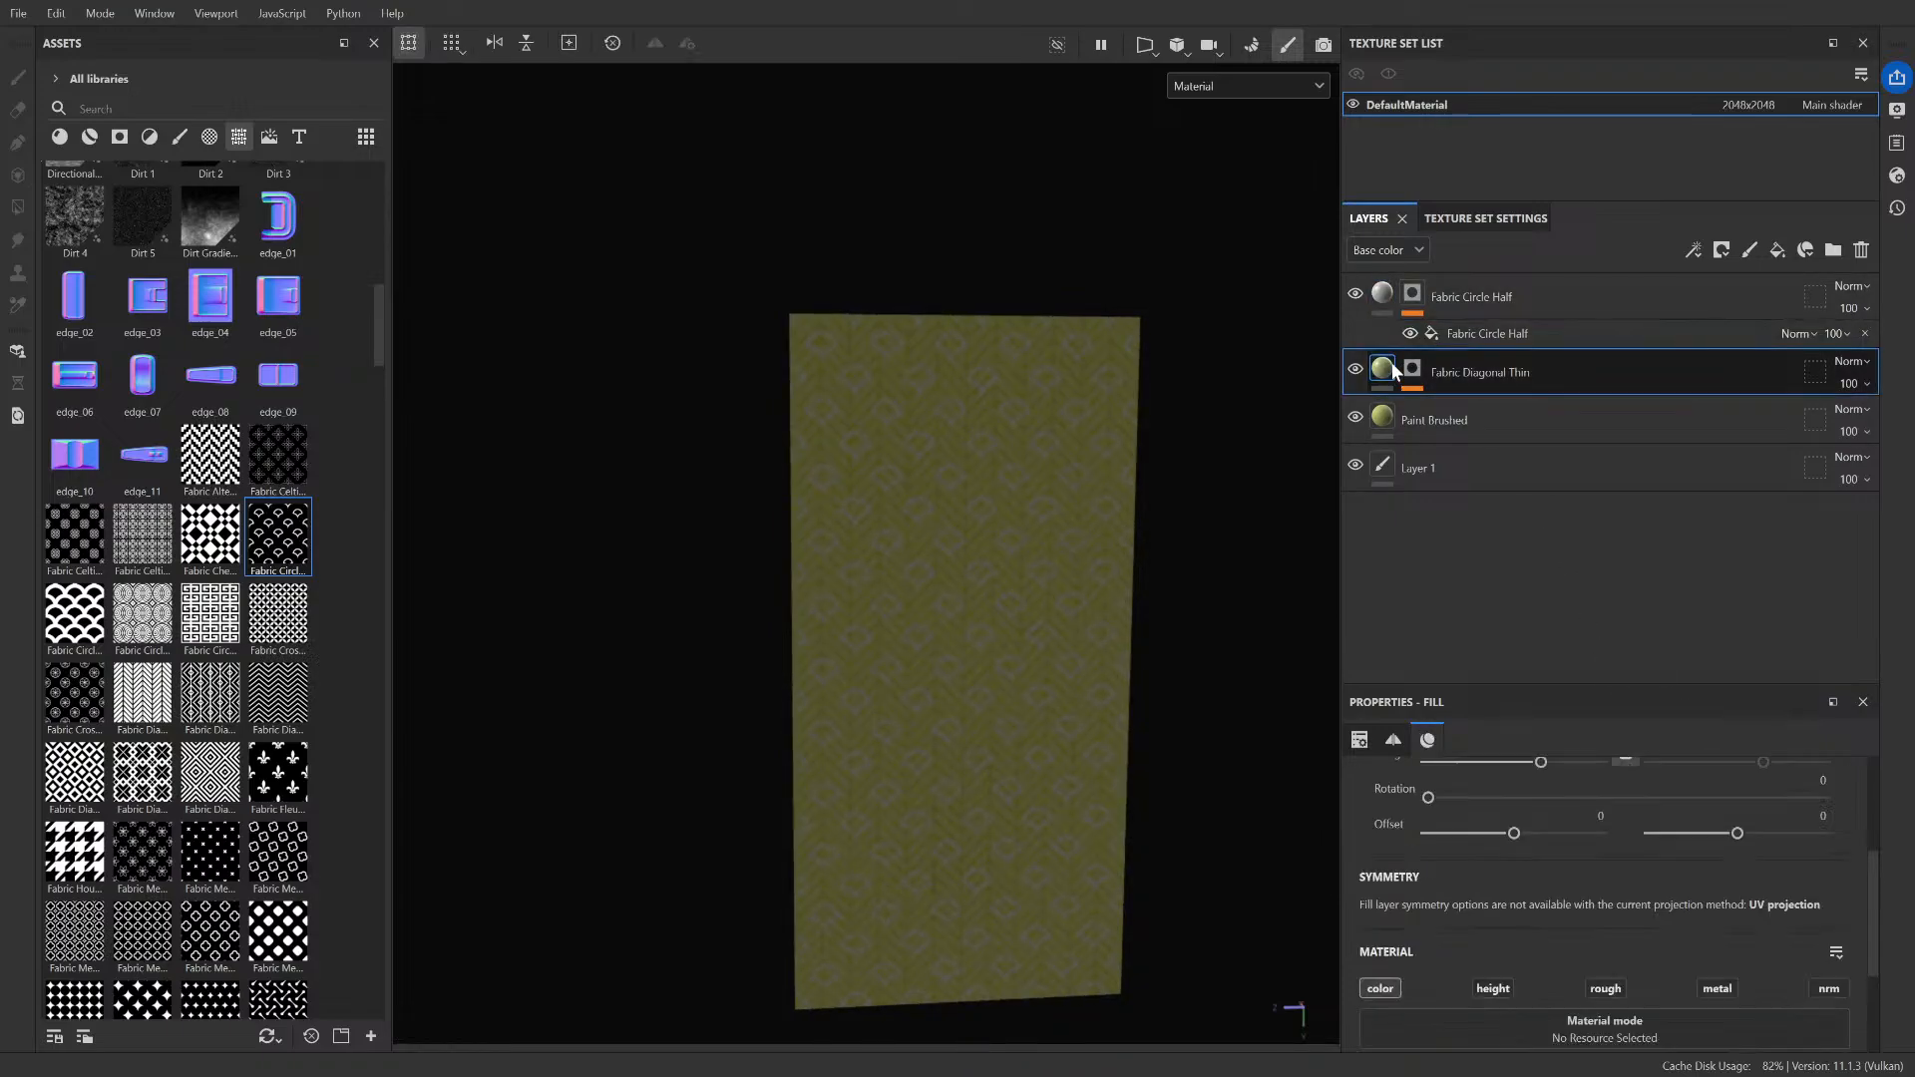
scroll(1715, 874, "down", 3)
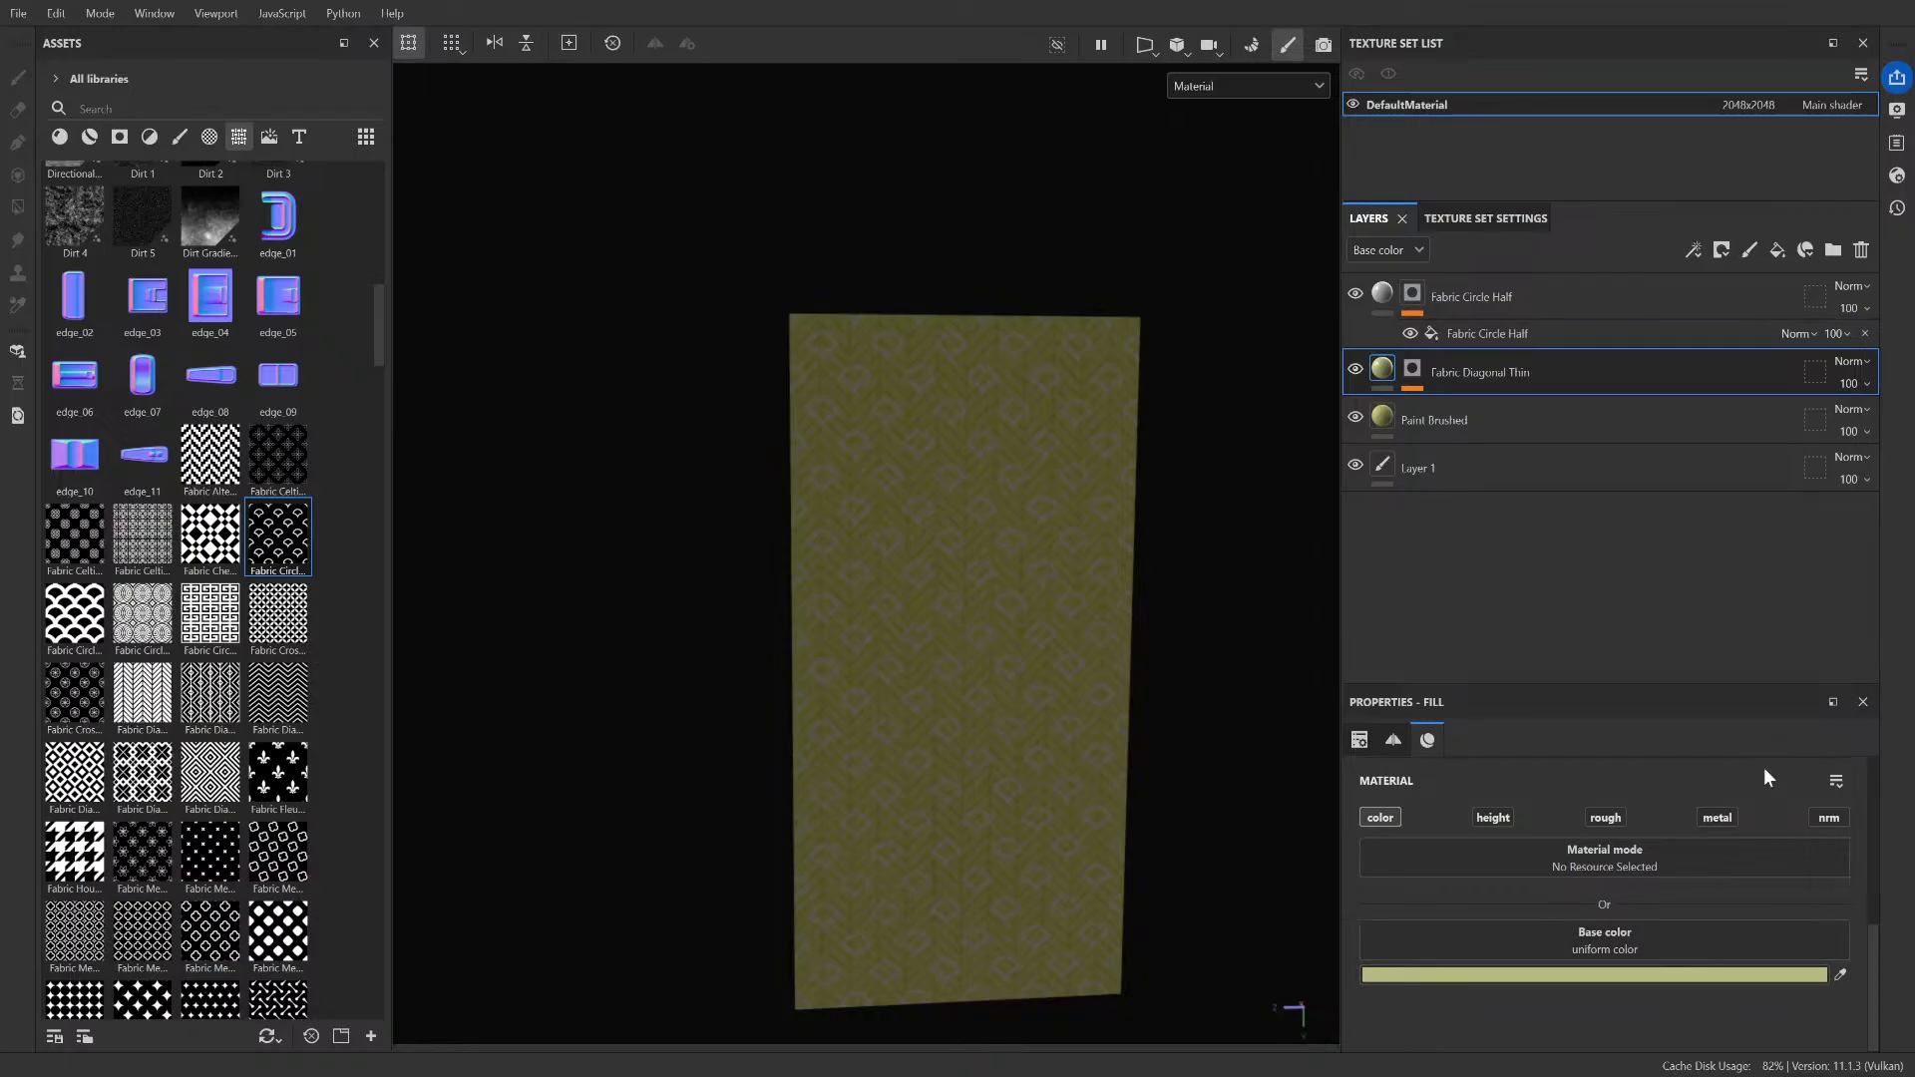
left_click(1382, 295)
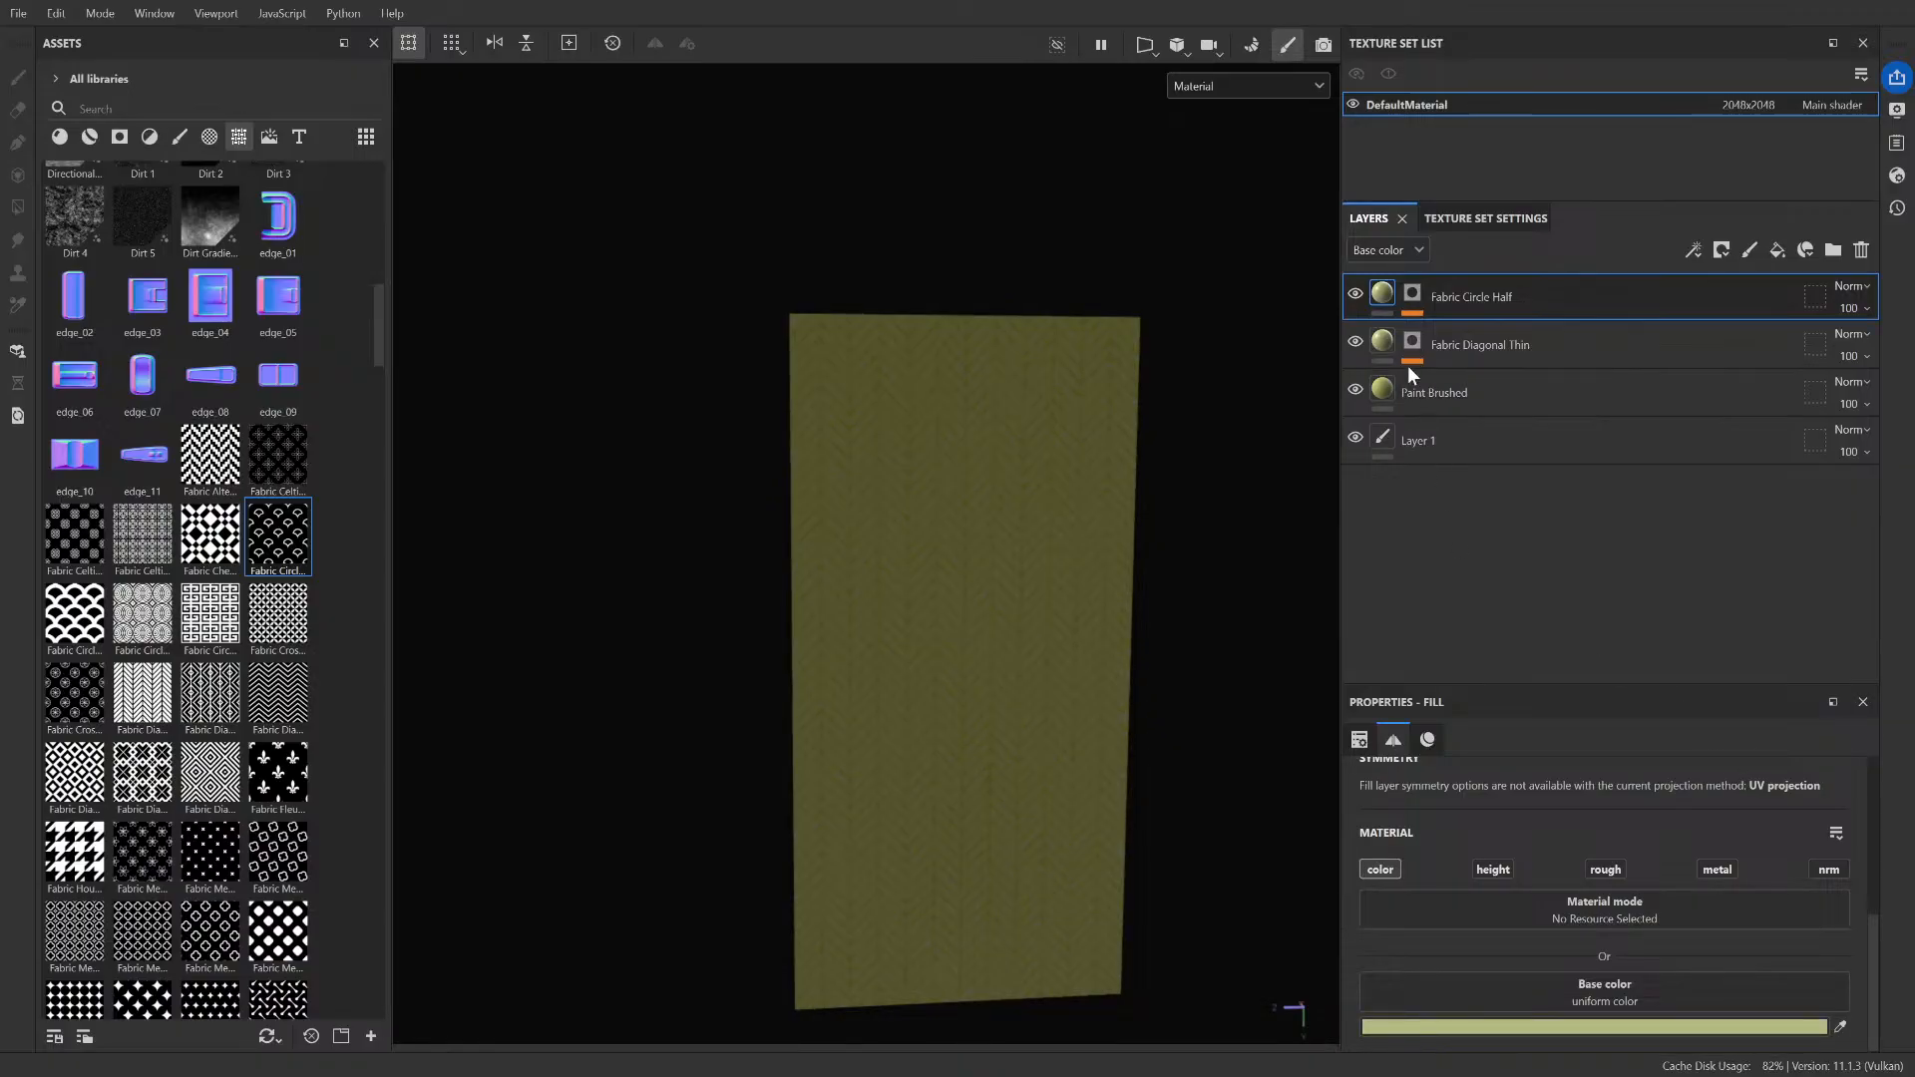
- Match the Fabric Circle Half layer's base color to the Paint Brushed layer's Paint Color
left_click(1382, 394)
scroll(1060, 462, "up", 5)
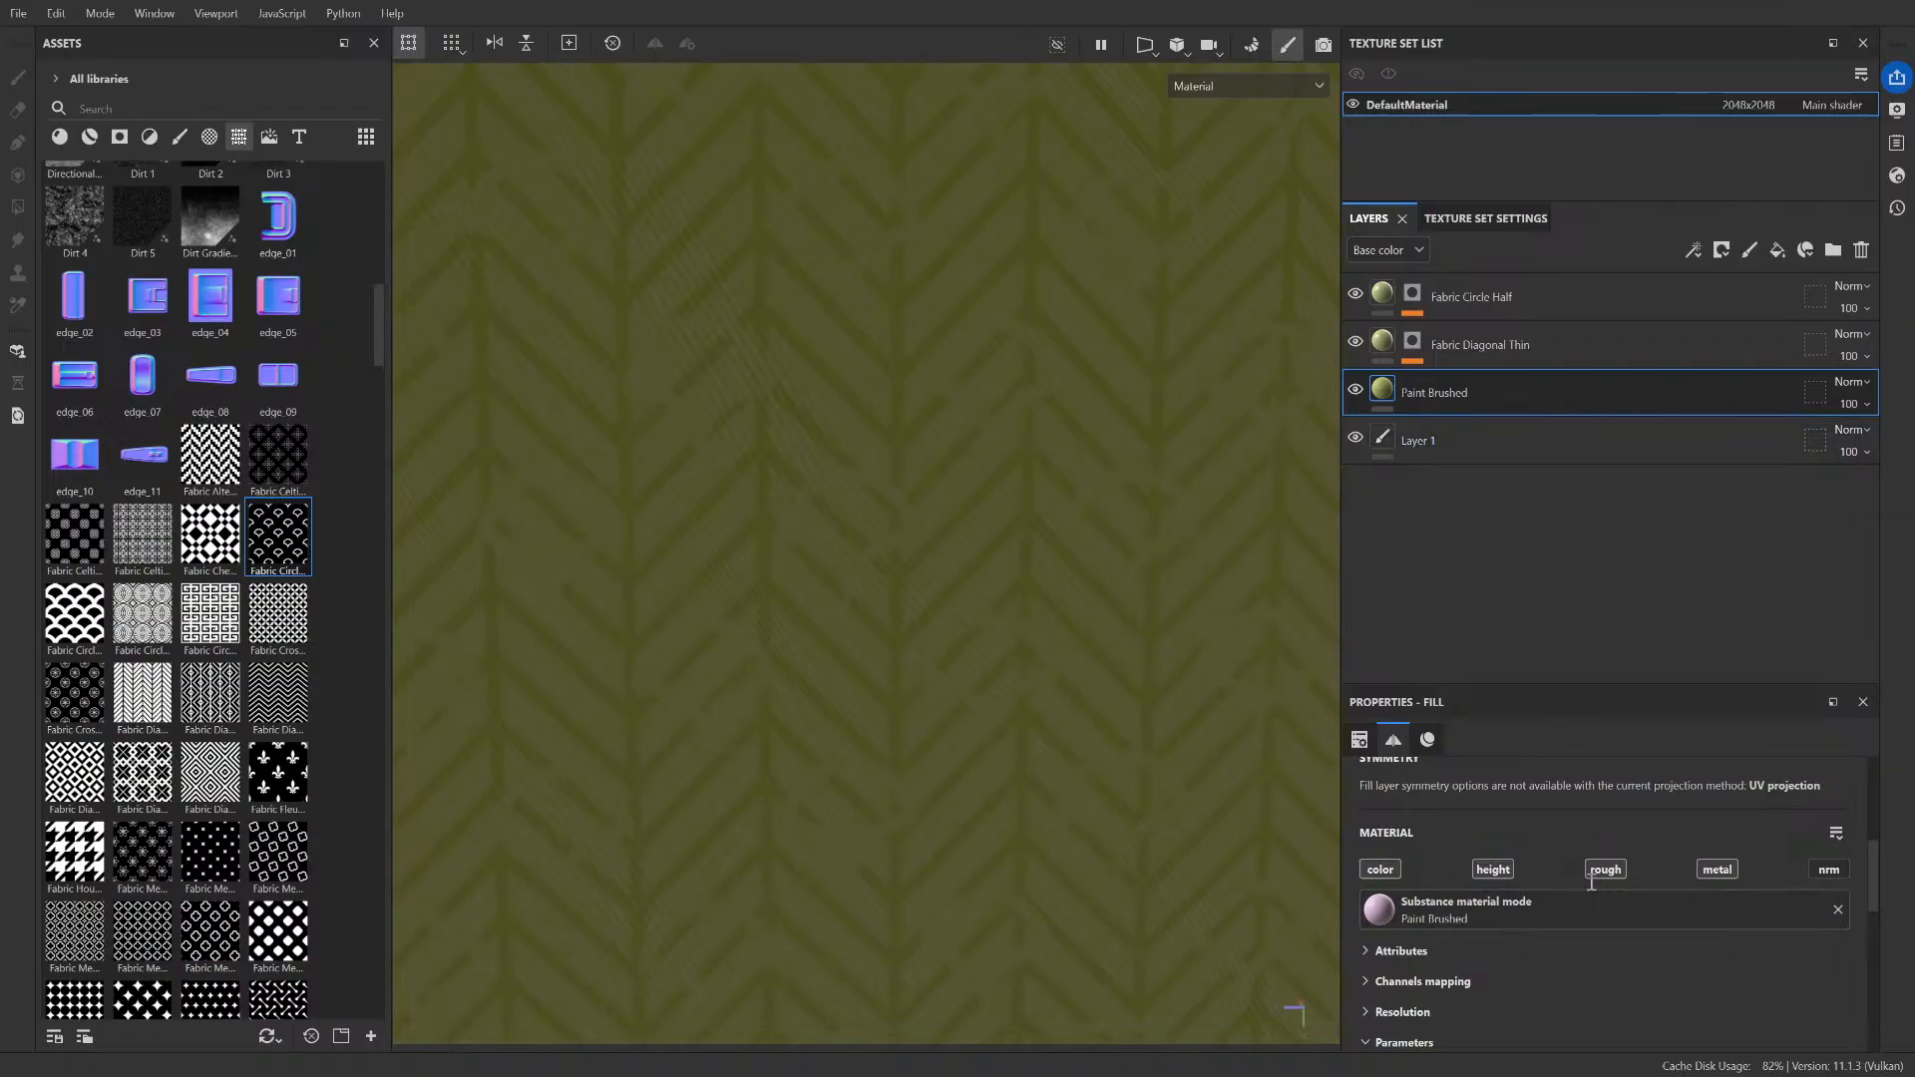
scroll(1685, 838, "down", 5)
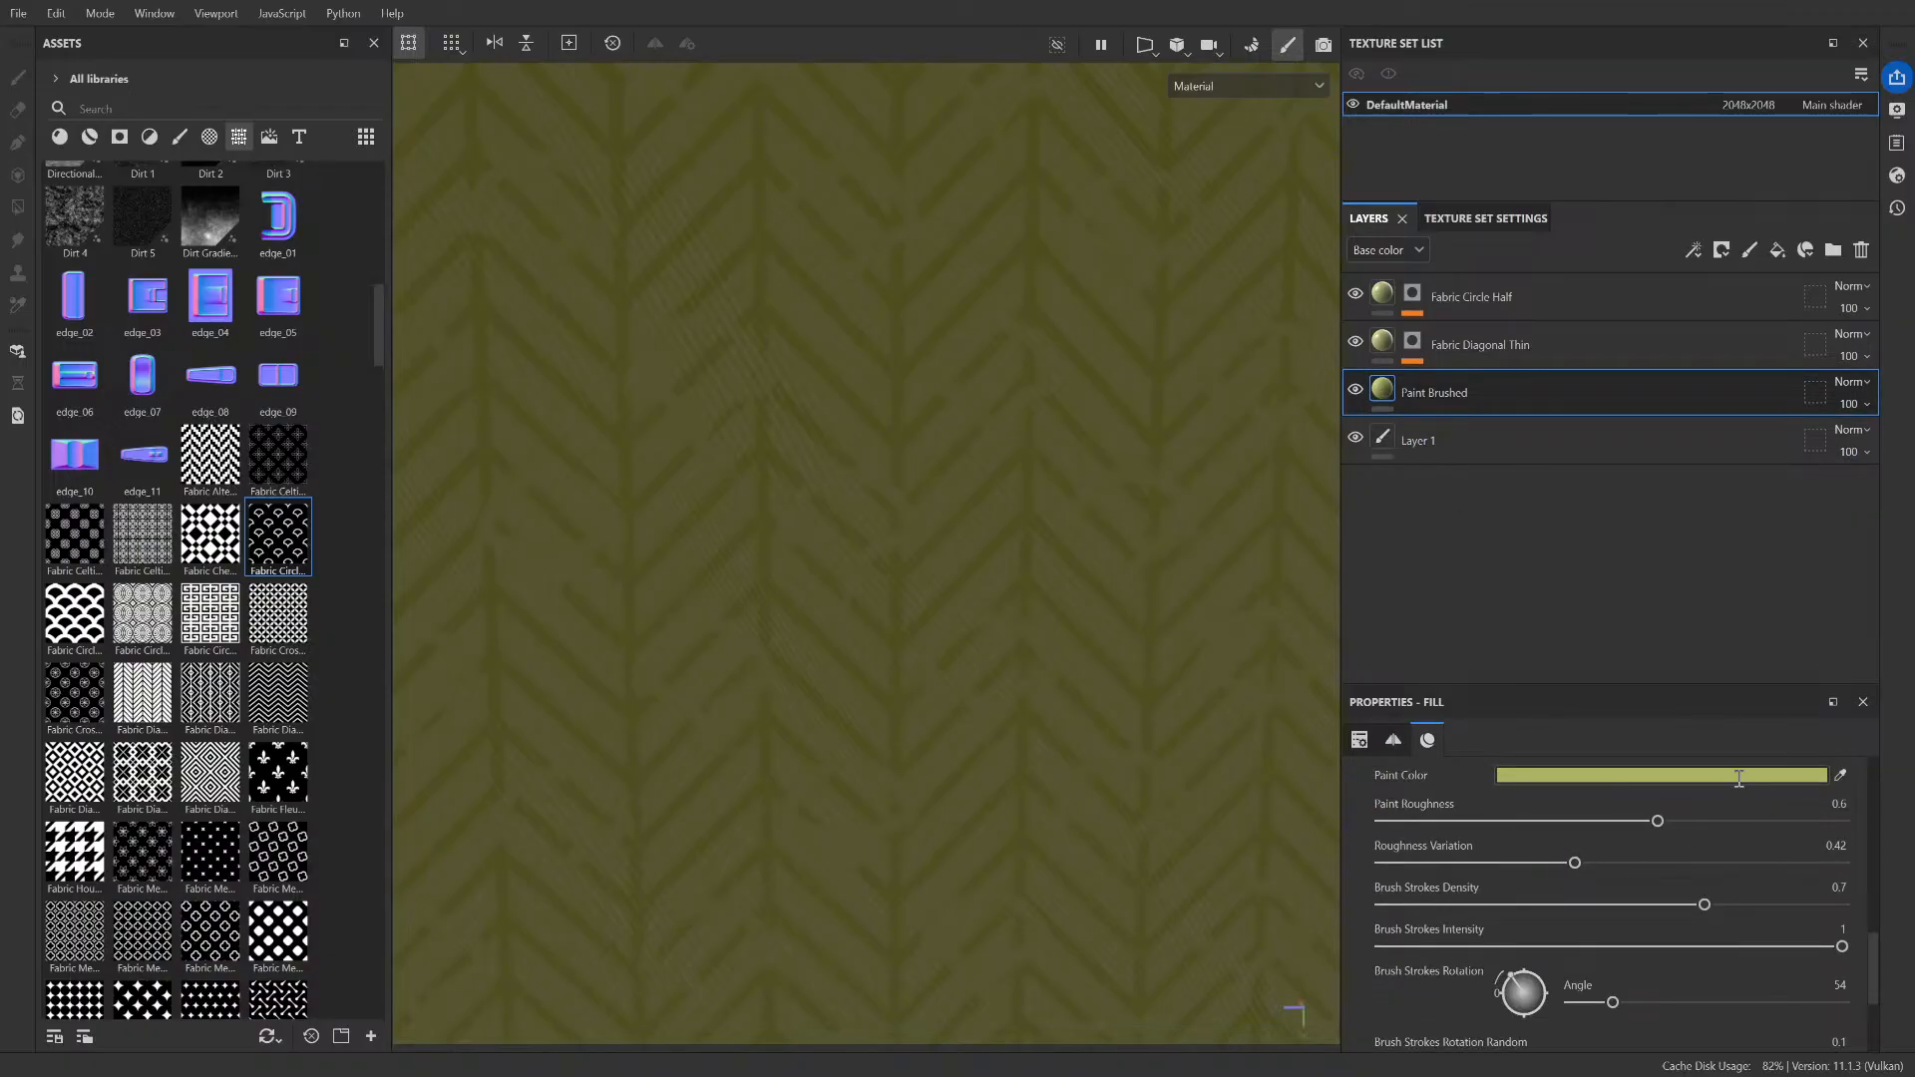
left_click(1388, 313)
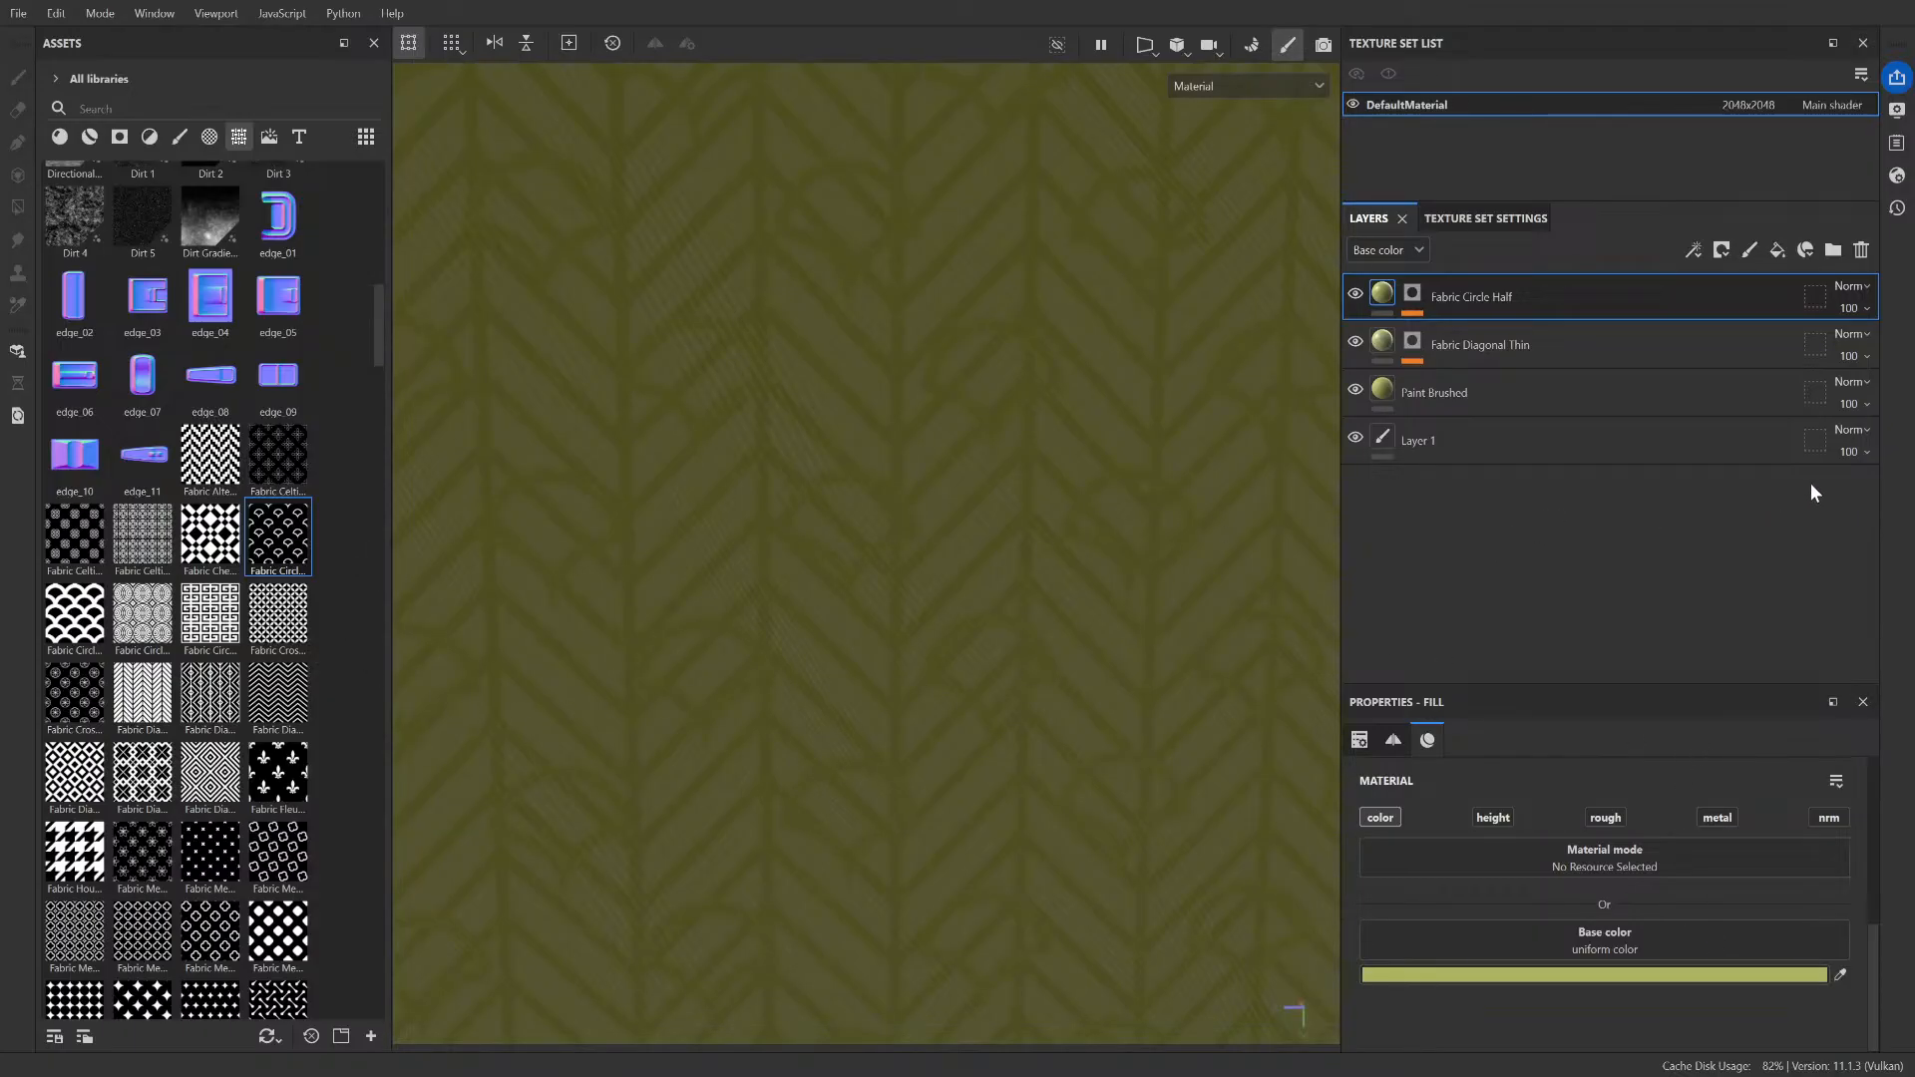
- Try Fabric Circular G and the first Fabric Celtic pattern on the Fabric Circle Half layer's mask, removing each one
left_click_drag(210, 614, 1405, 291)
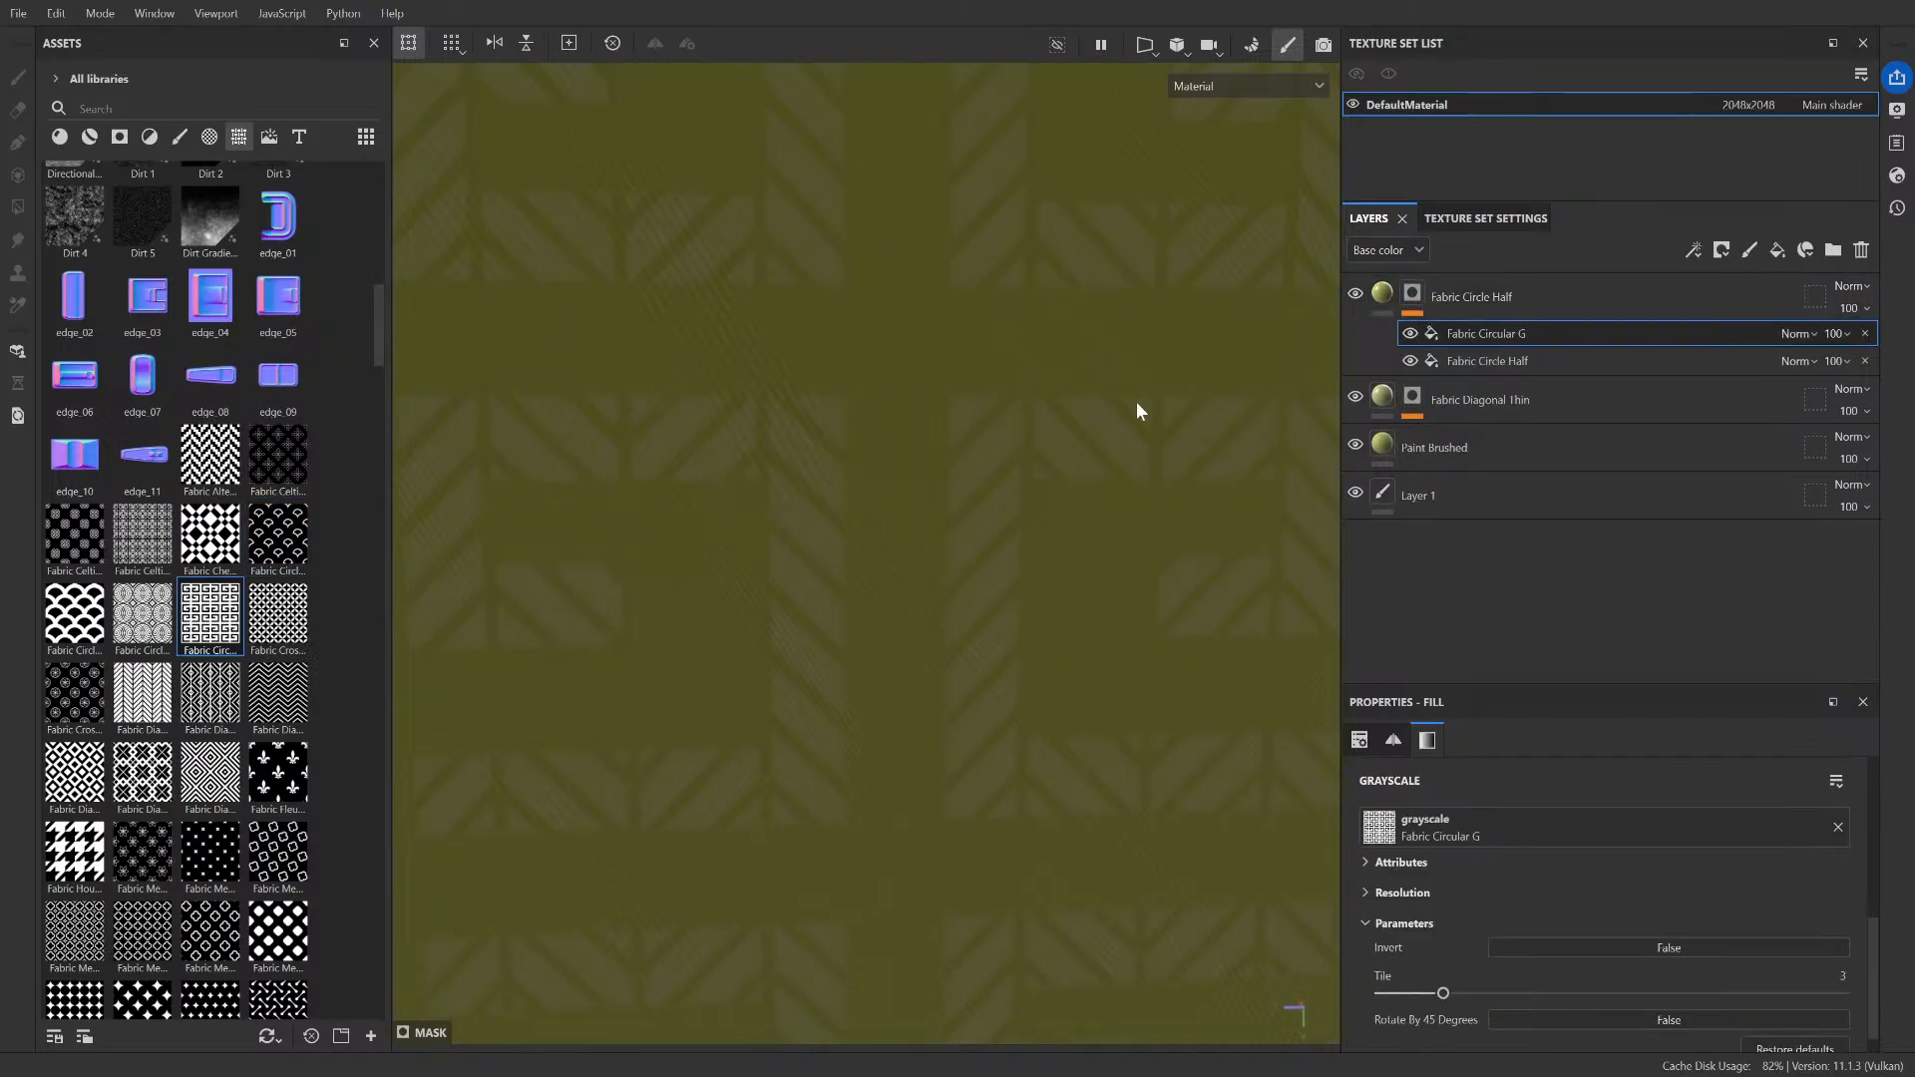
scroll(1029, 465, "down", 4)
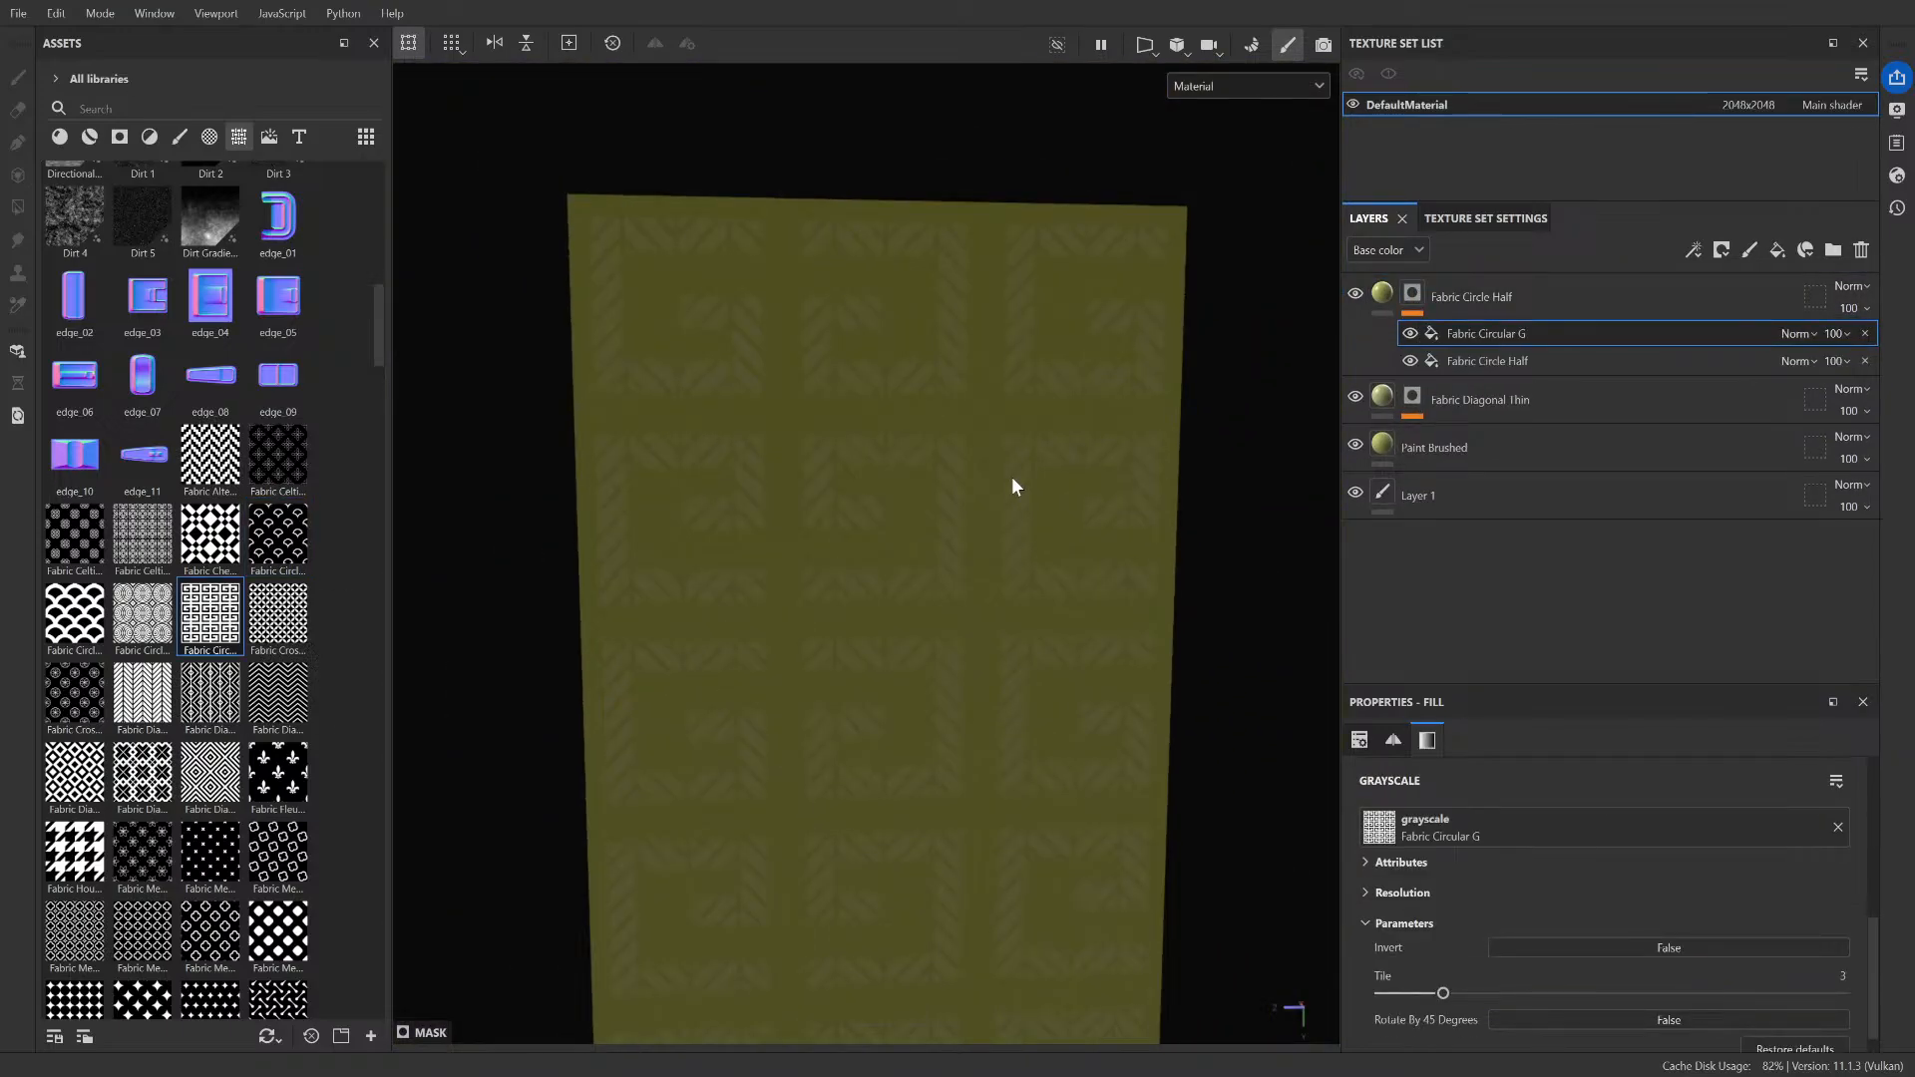
key("Delete")
left_click_drag(269, 482, 1418, 291)
key("ctrl+z")
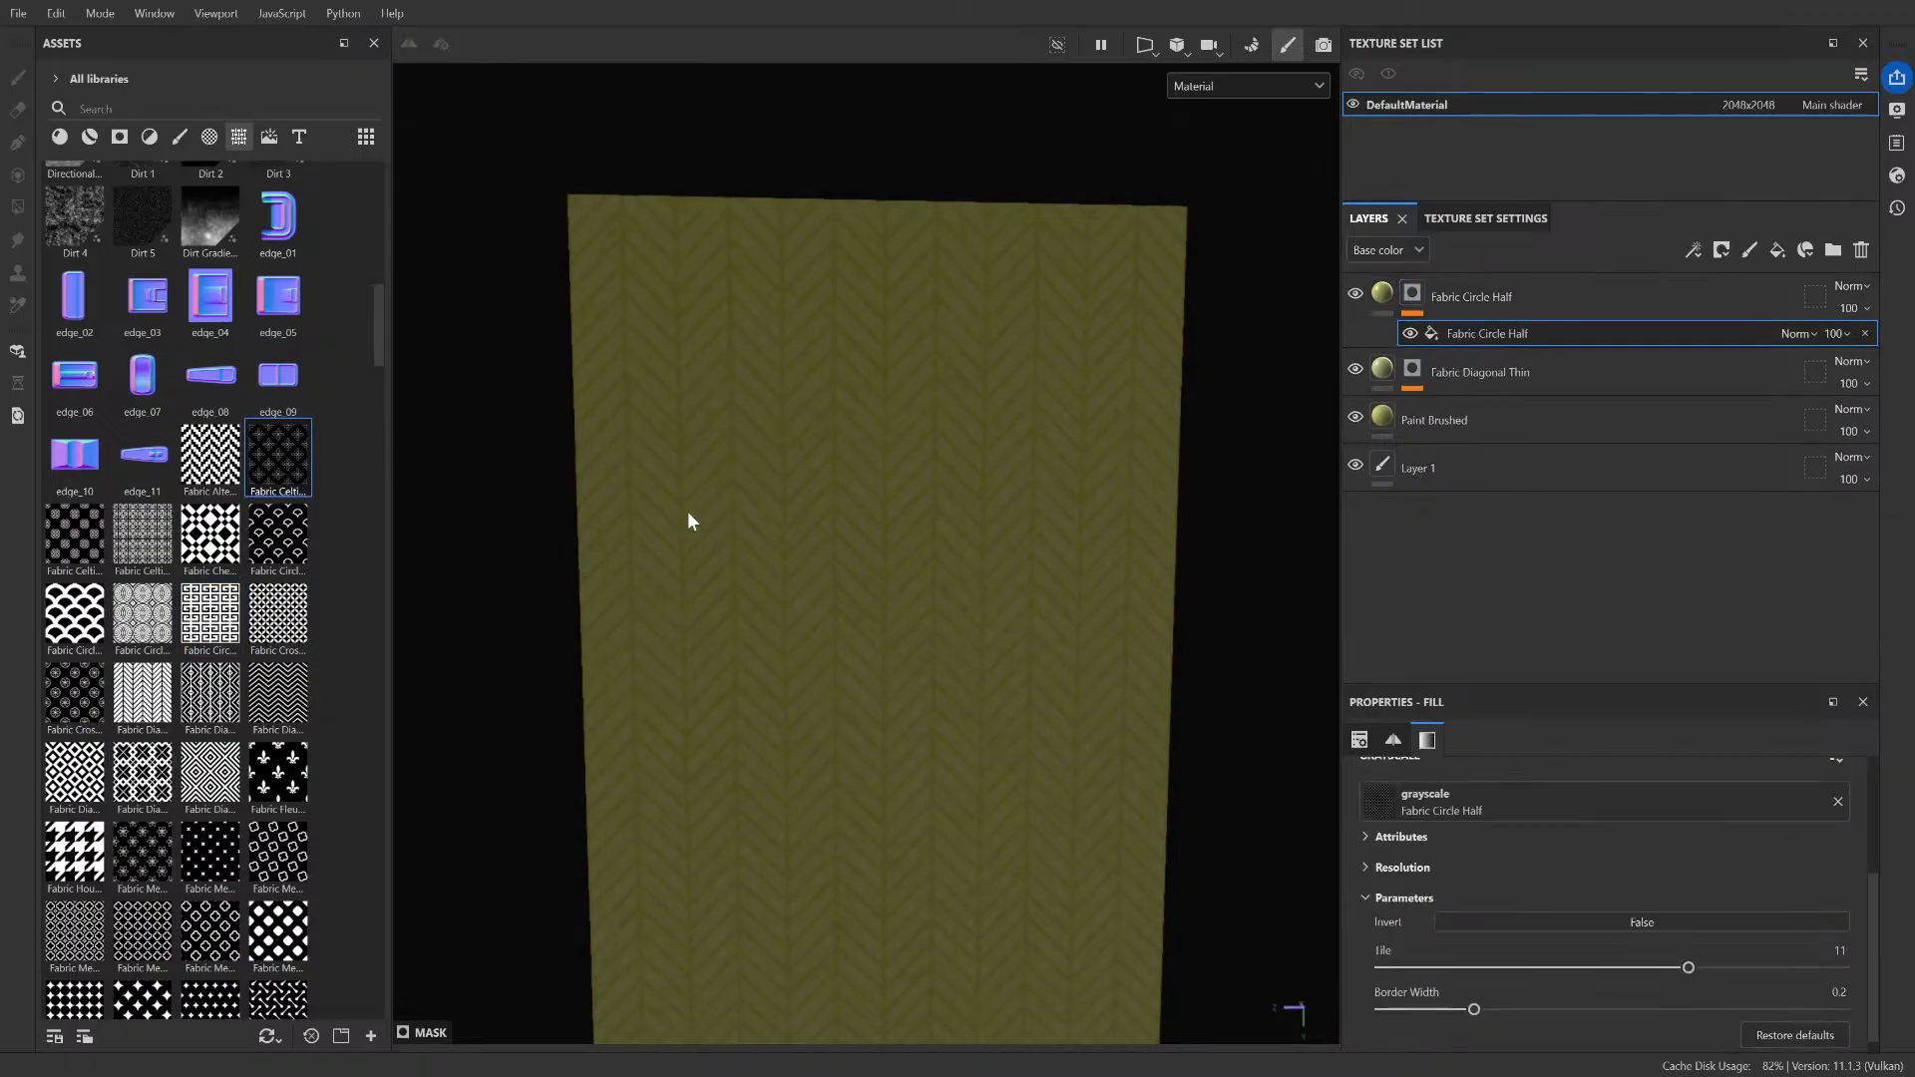
- Try the checkered Fabric Celtic and the Fabric Diagonal Thin patterns on the Fabric Circle Half layer's mask, undoing each one
left_click_drag(75, 539, 1413, 297)
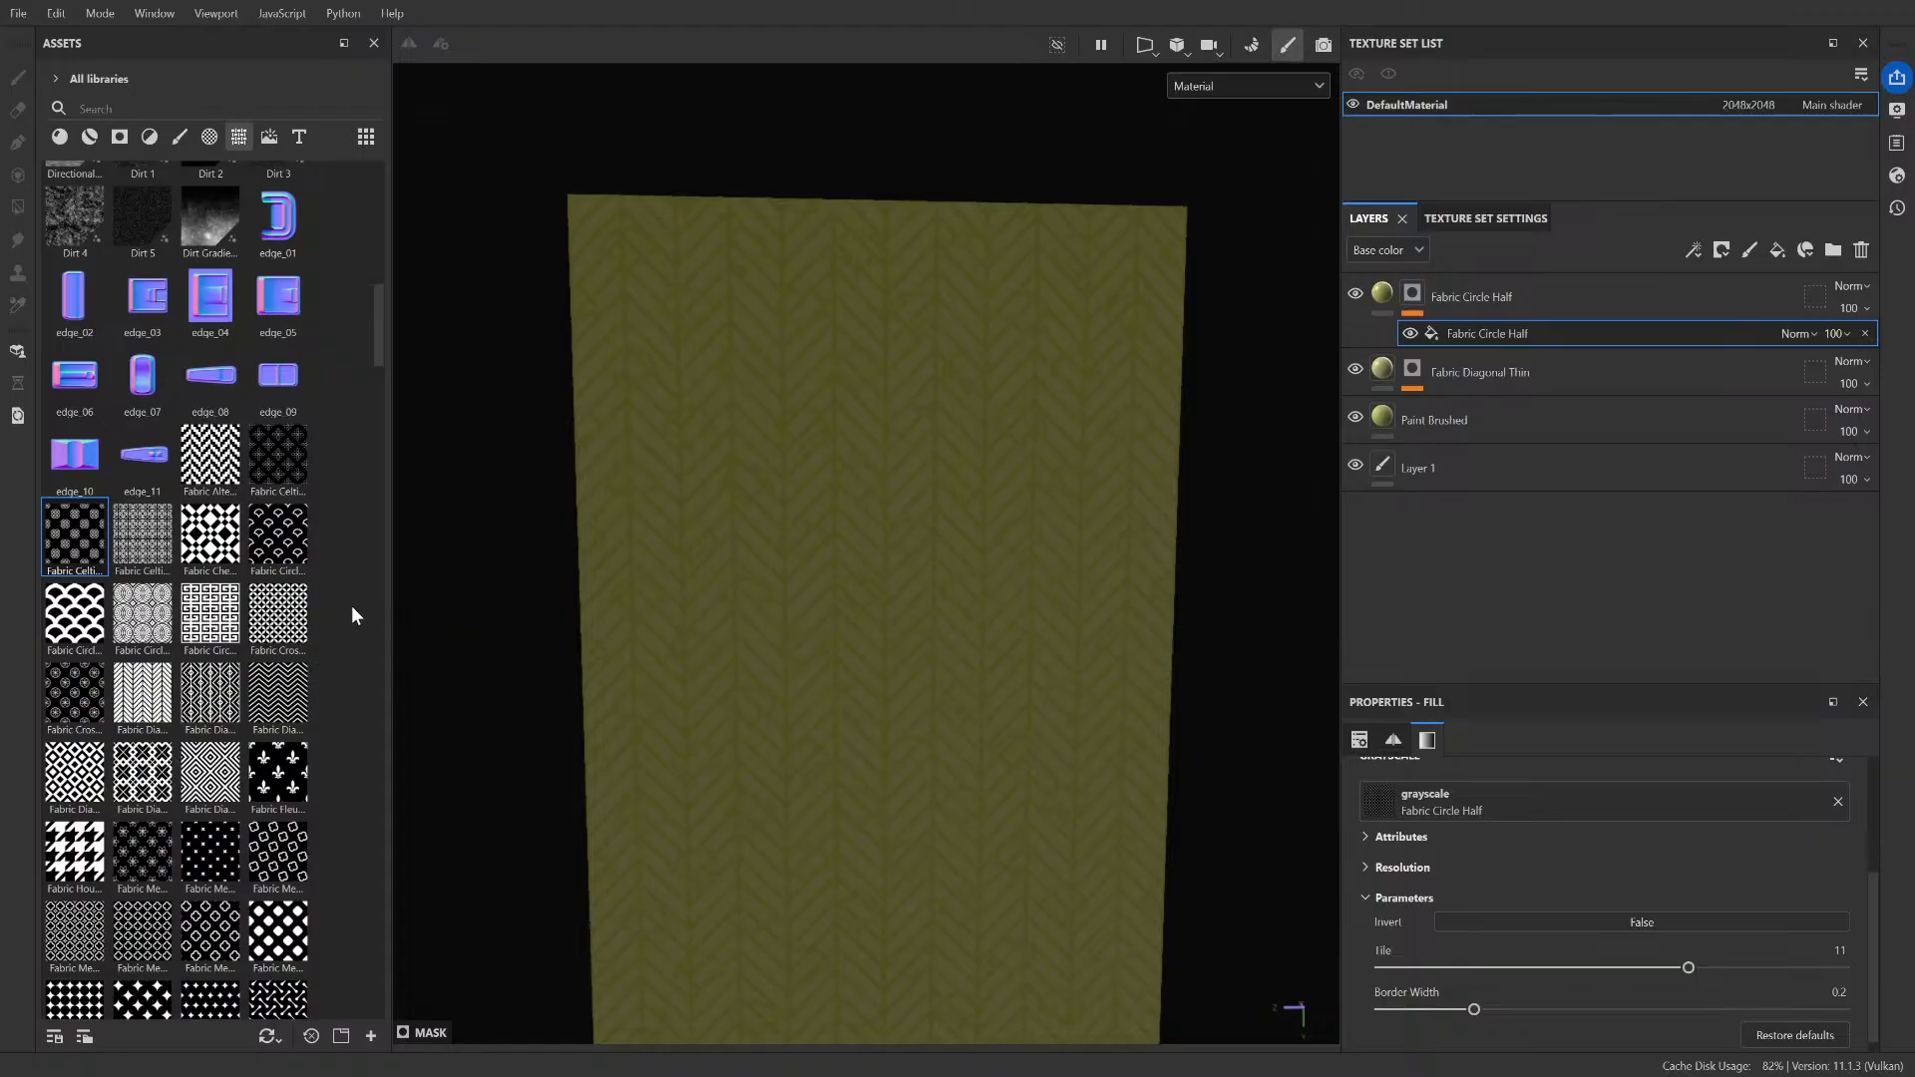
left_click_drag(278, 695, 1411, 301)
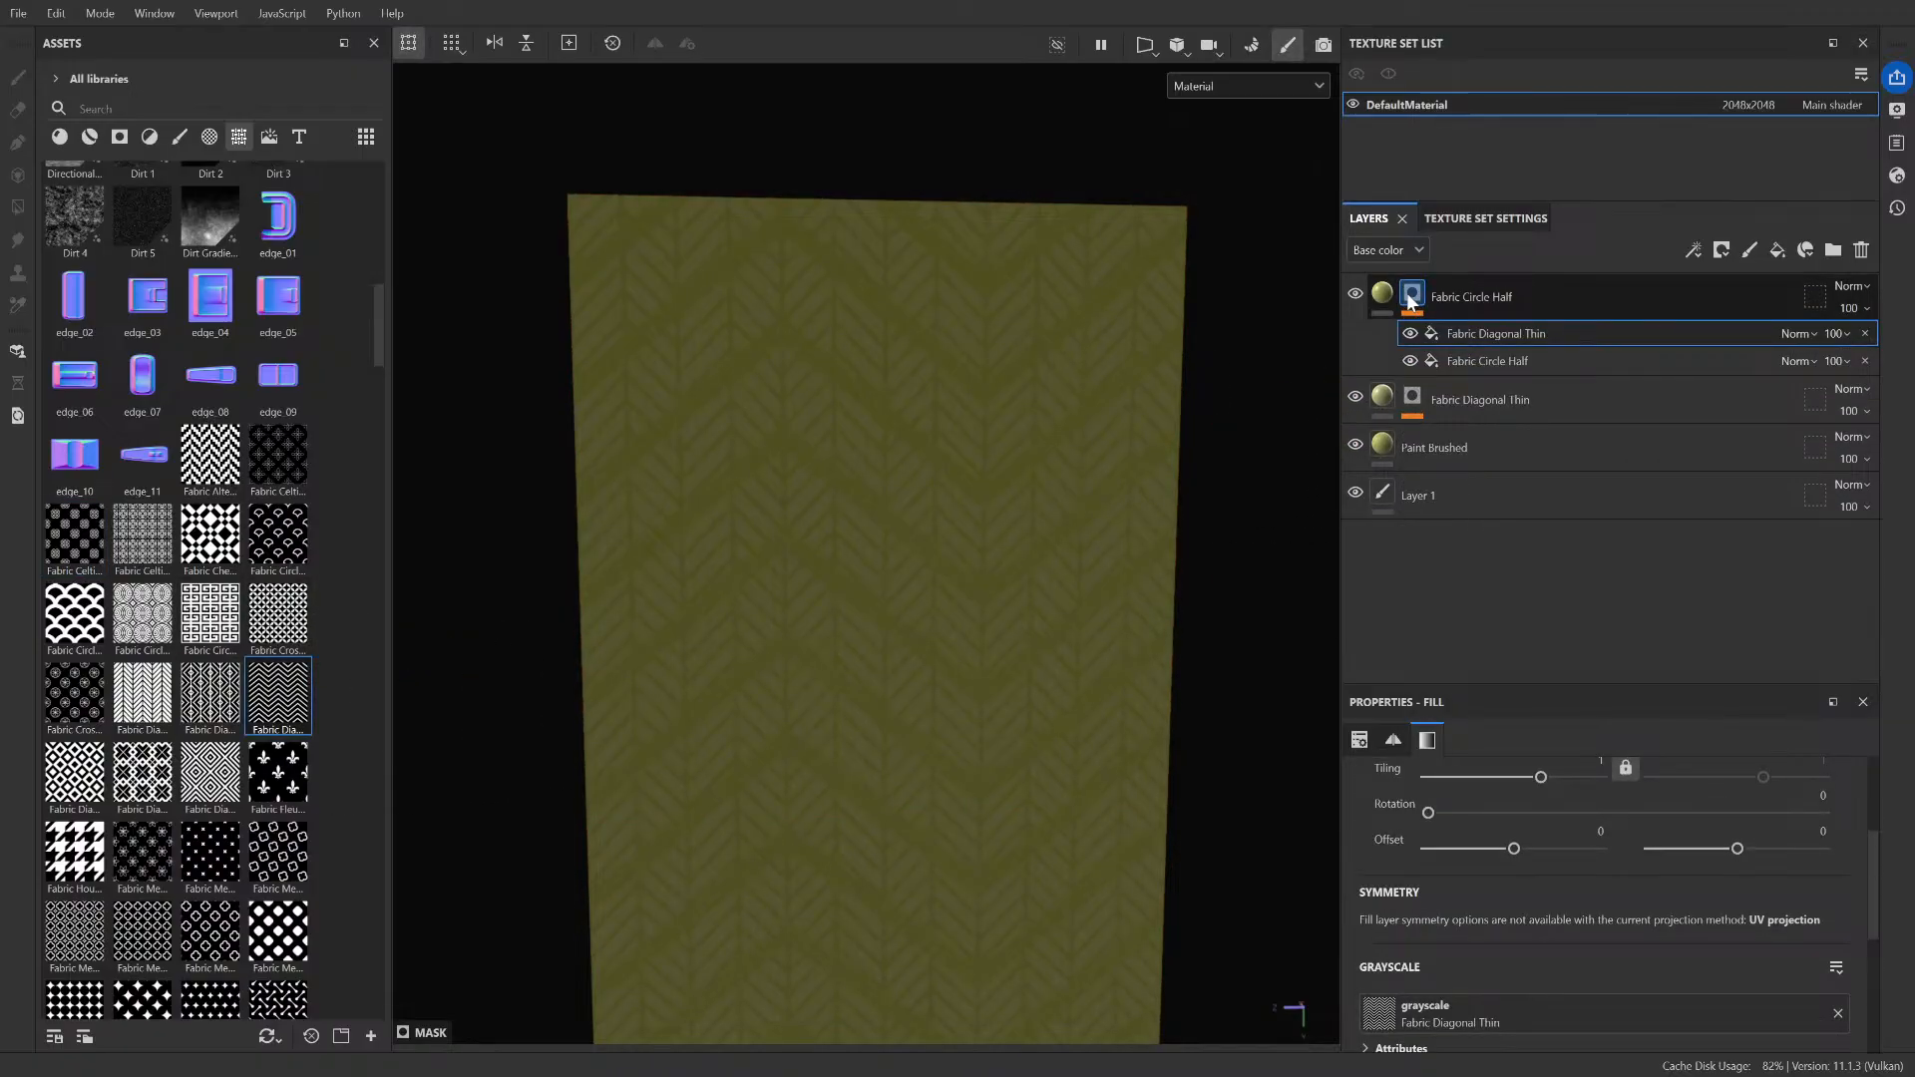
key("ctrl+z")
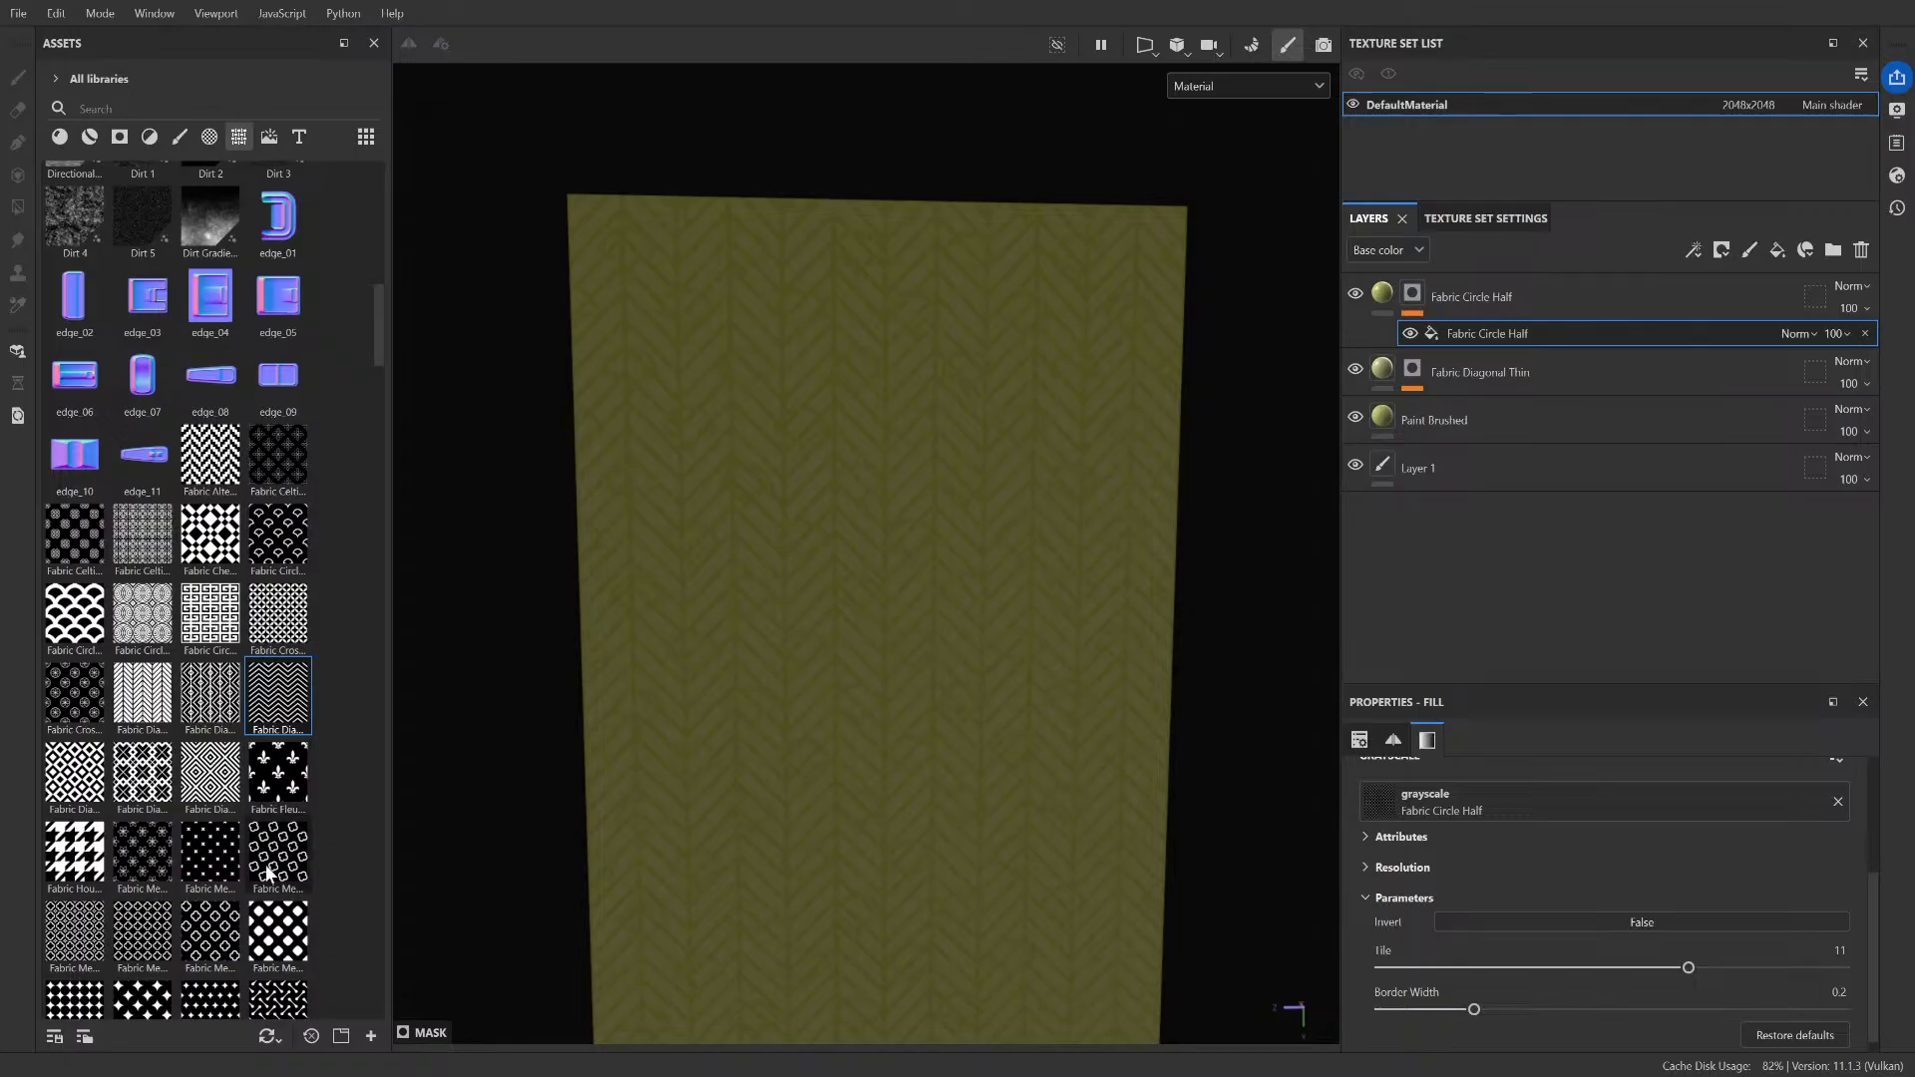
scroll(223, 919, "down", 5)
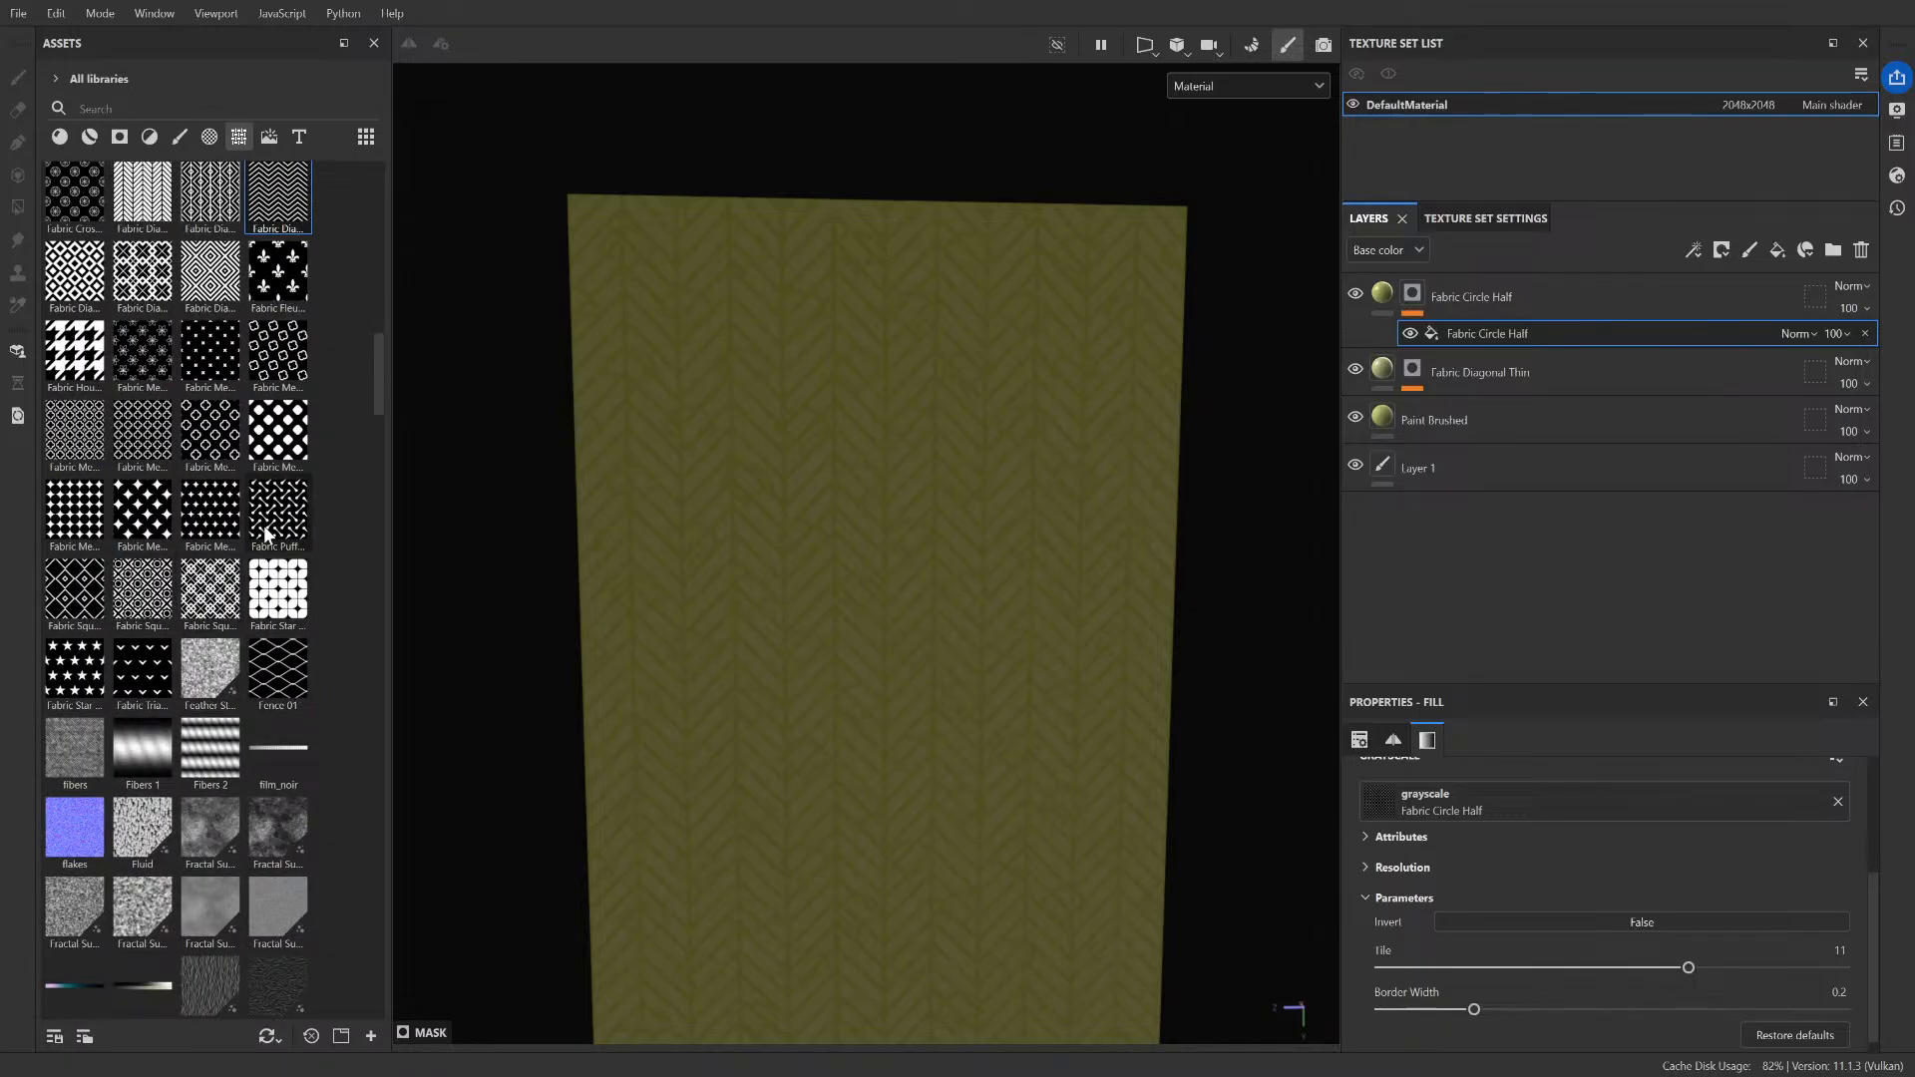
scroll(267, 533, "up", 5)
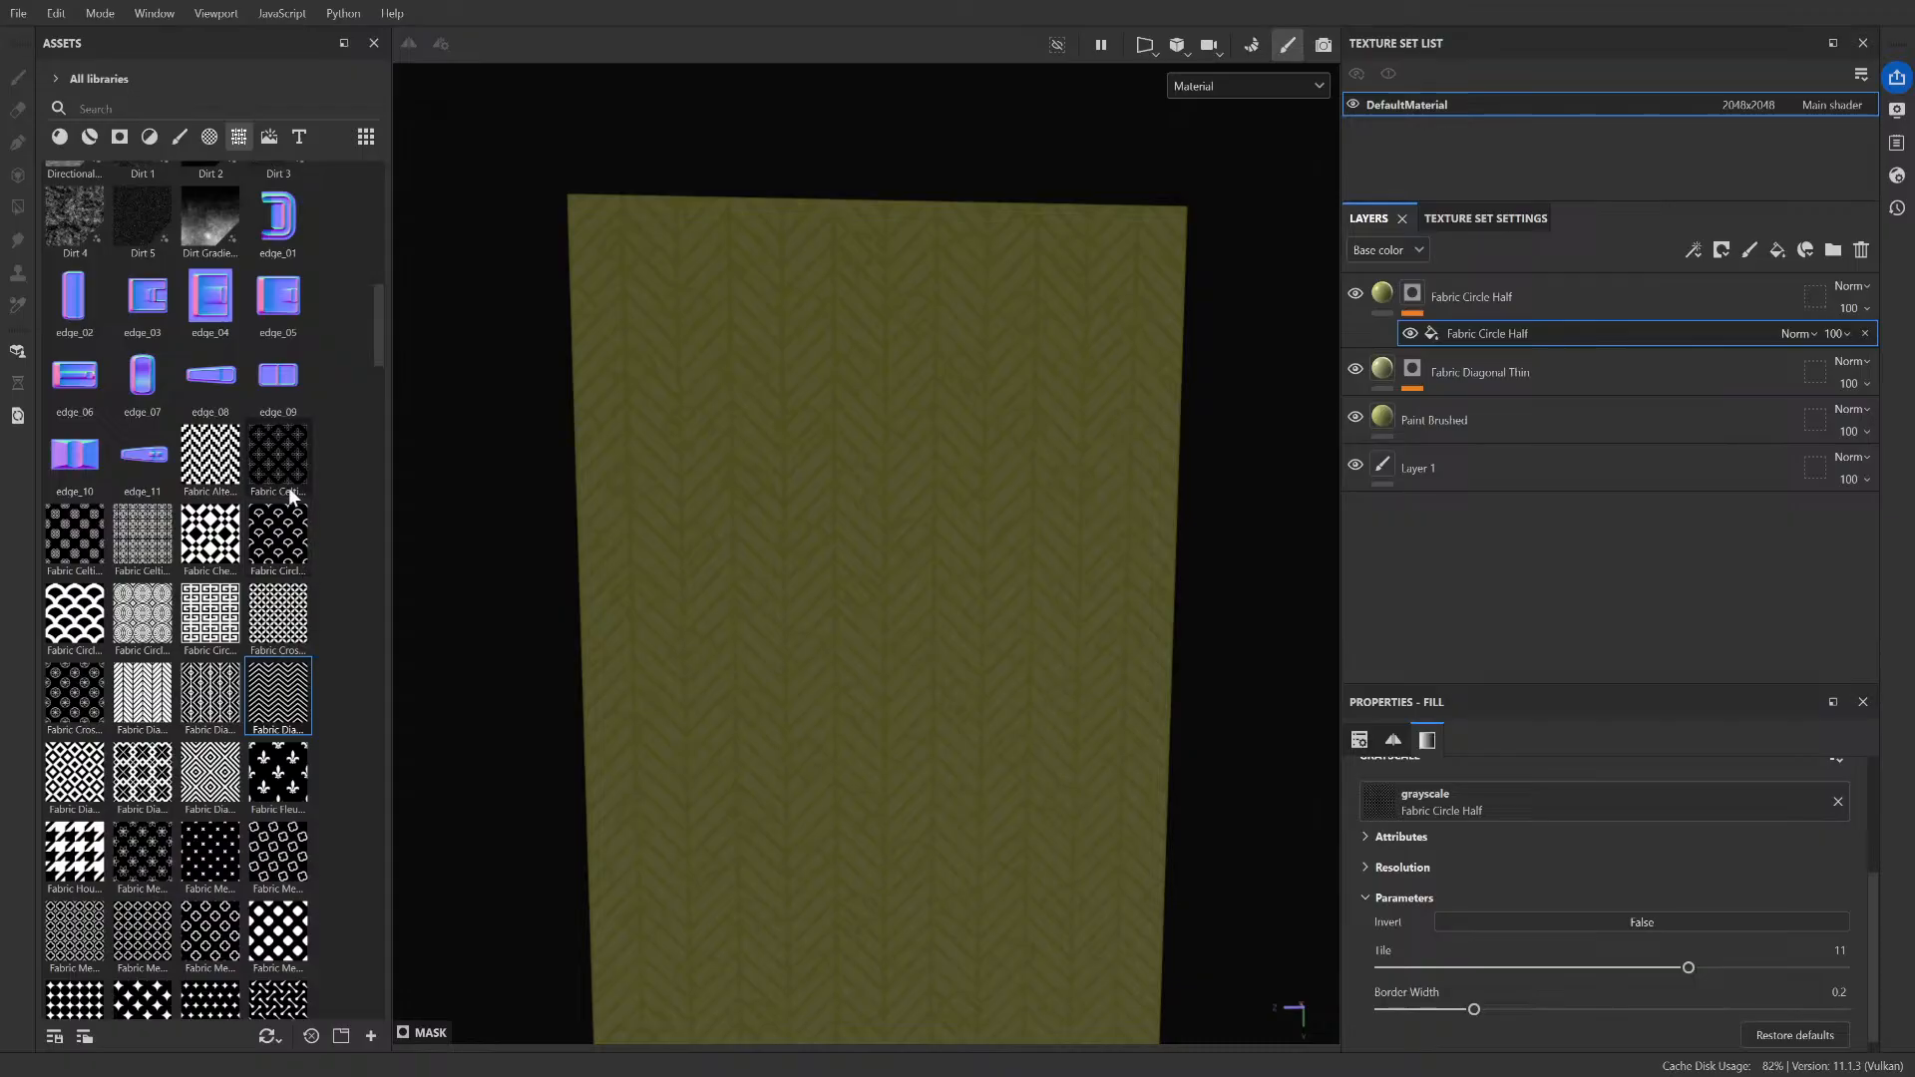
- Add the Fabric Cross Curved pattern to the Fabric Circle Half layer's mask and check its fill settings
left_click_drag(301, 642, 1416, 299)
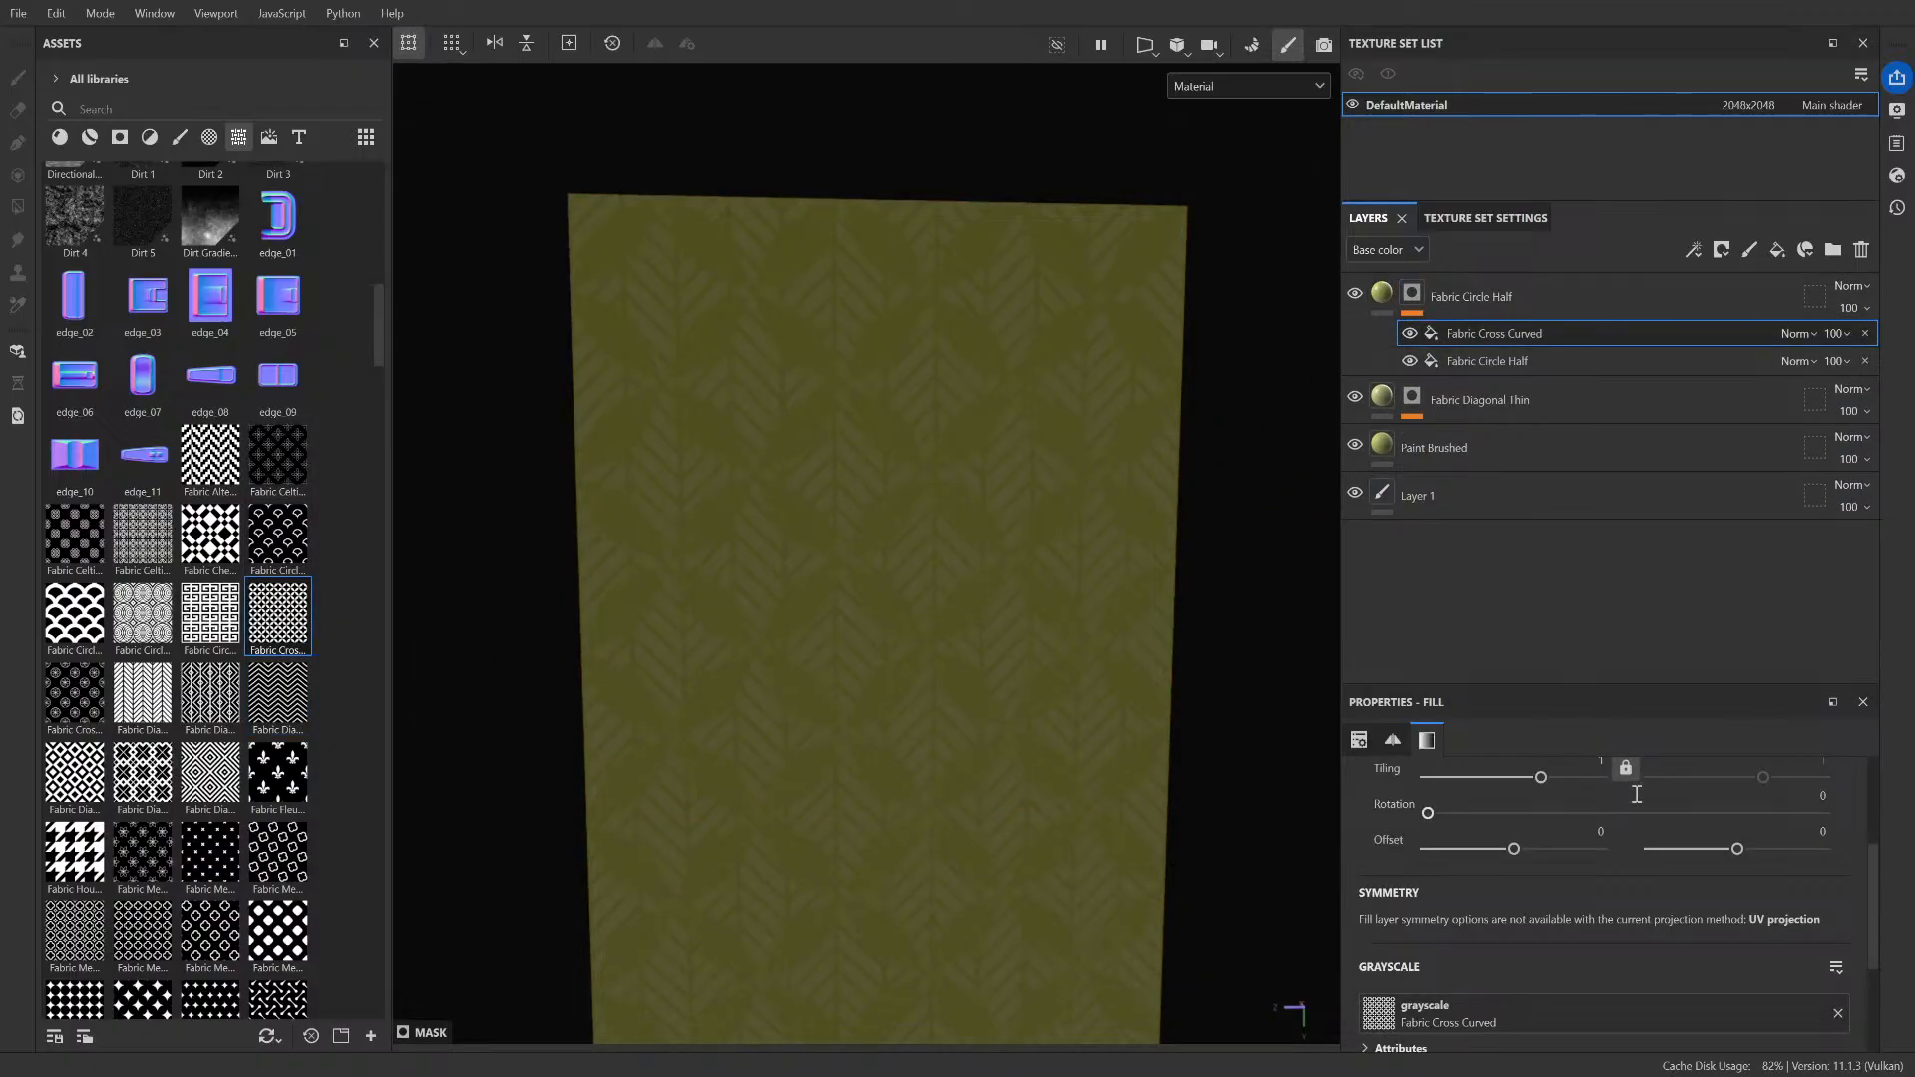
scroll(1539, 894, "down", 3)
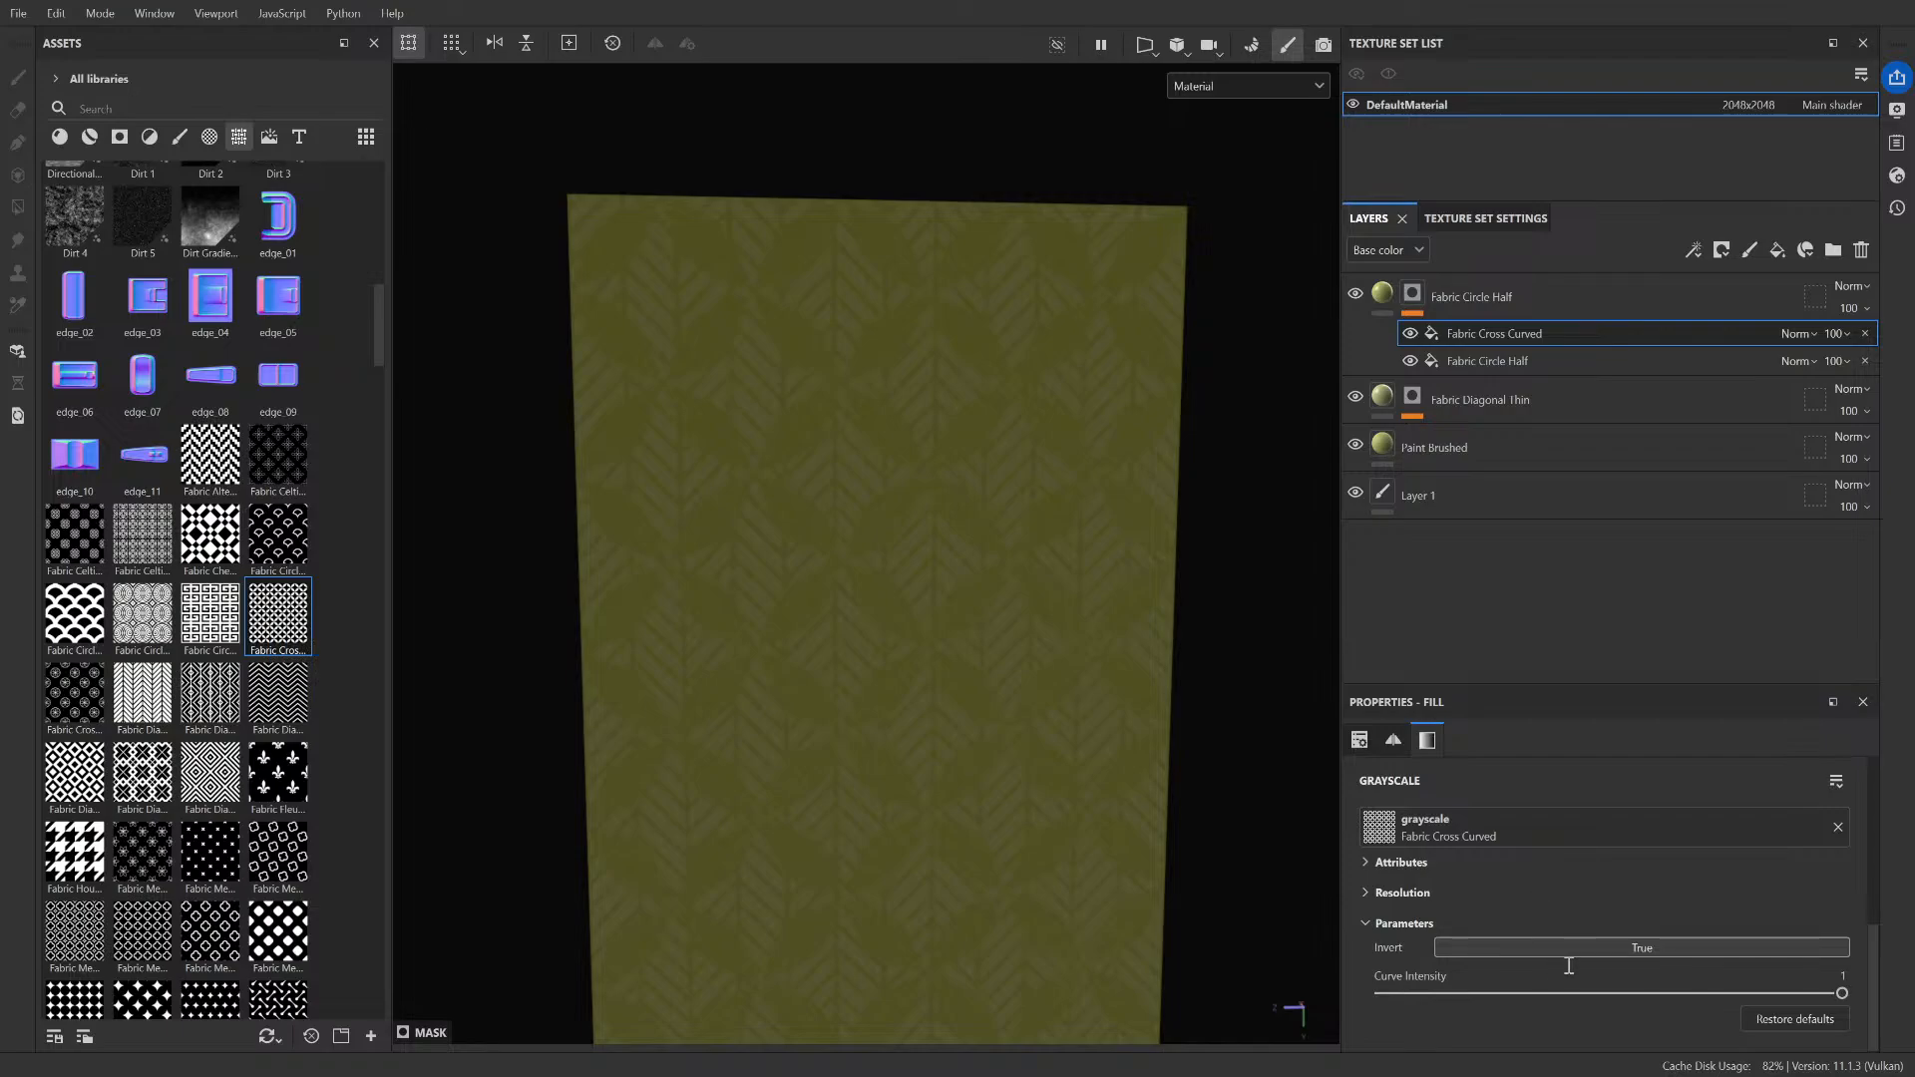
scroll(1558, 947, "up", 5)
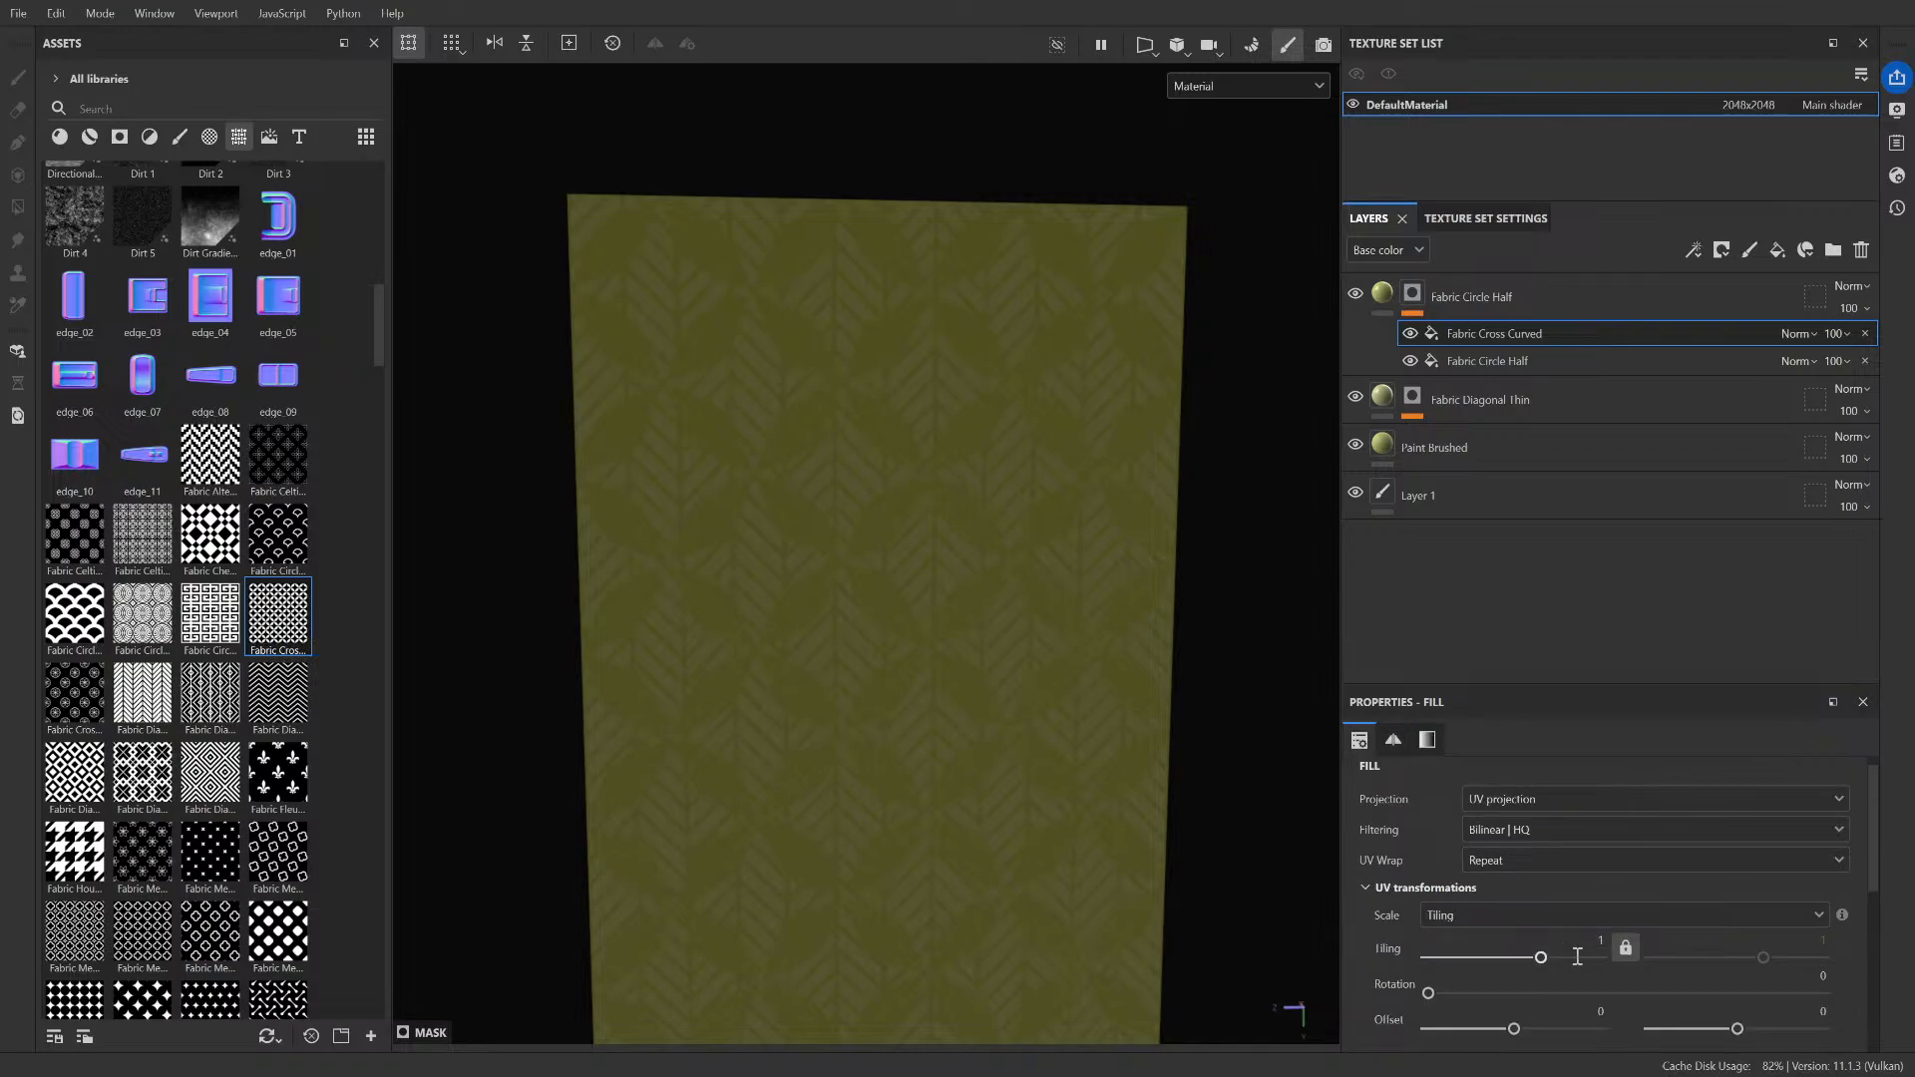
scroll(1551, 888, "up", 1)
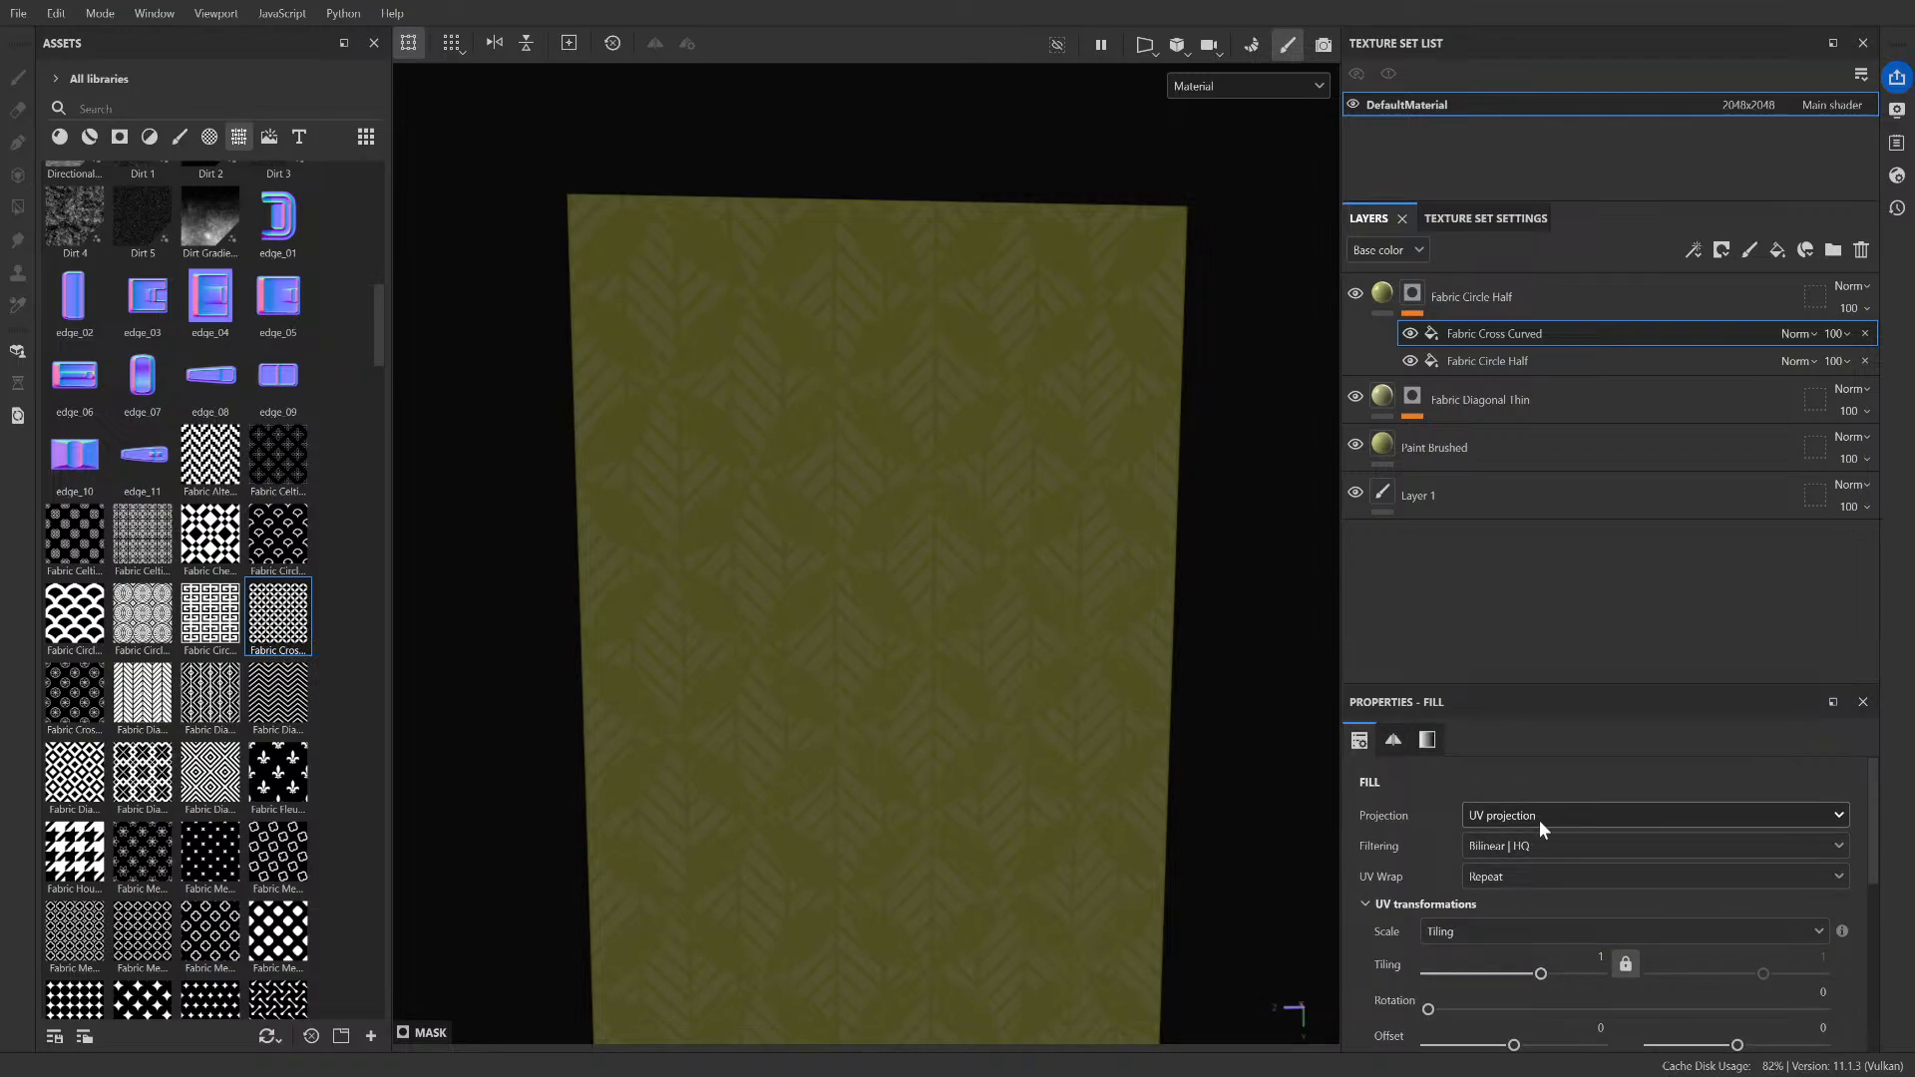
- Remove the Fabric Circle Half fill from the top layer's mask, keeping only the Fabric Cross Curved fill
double_click(1480, 296)
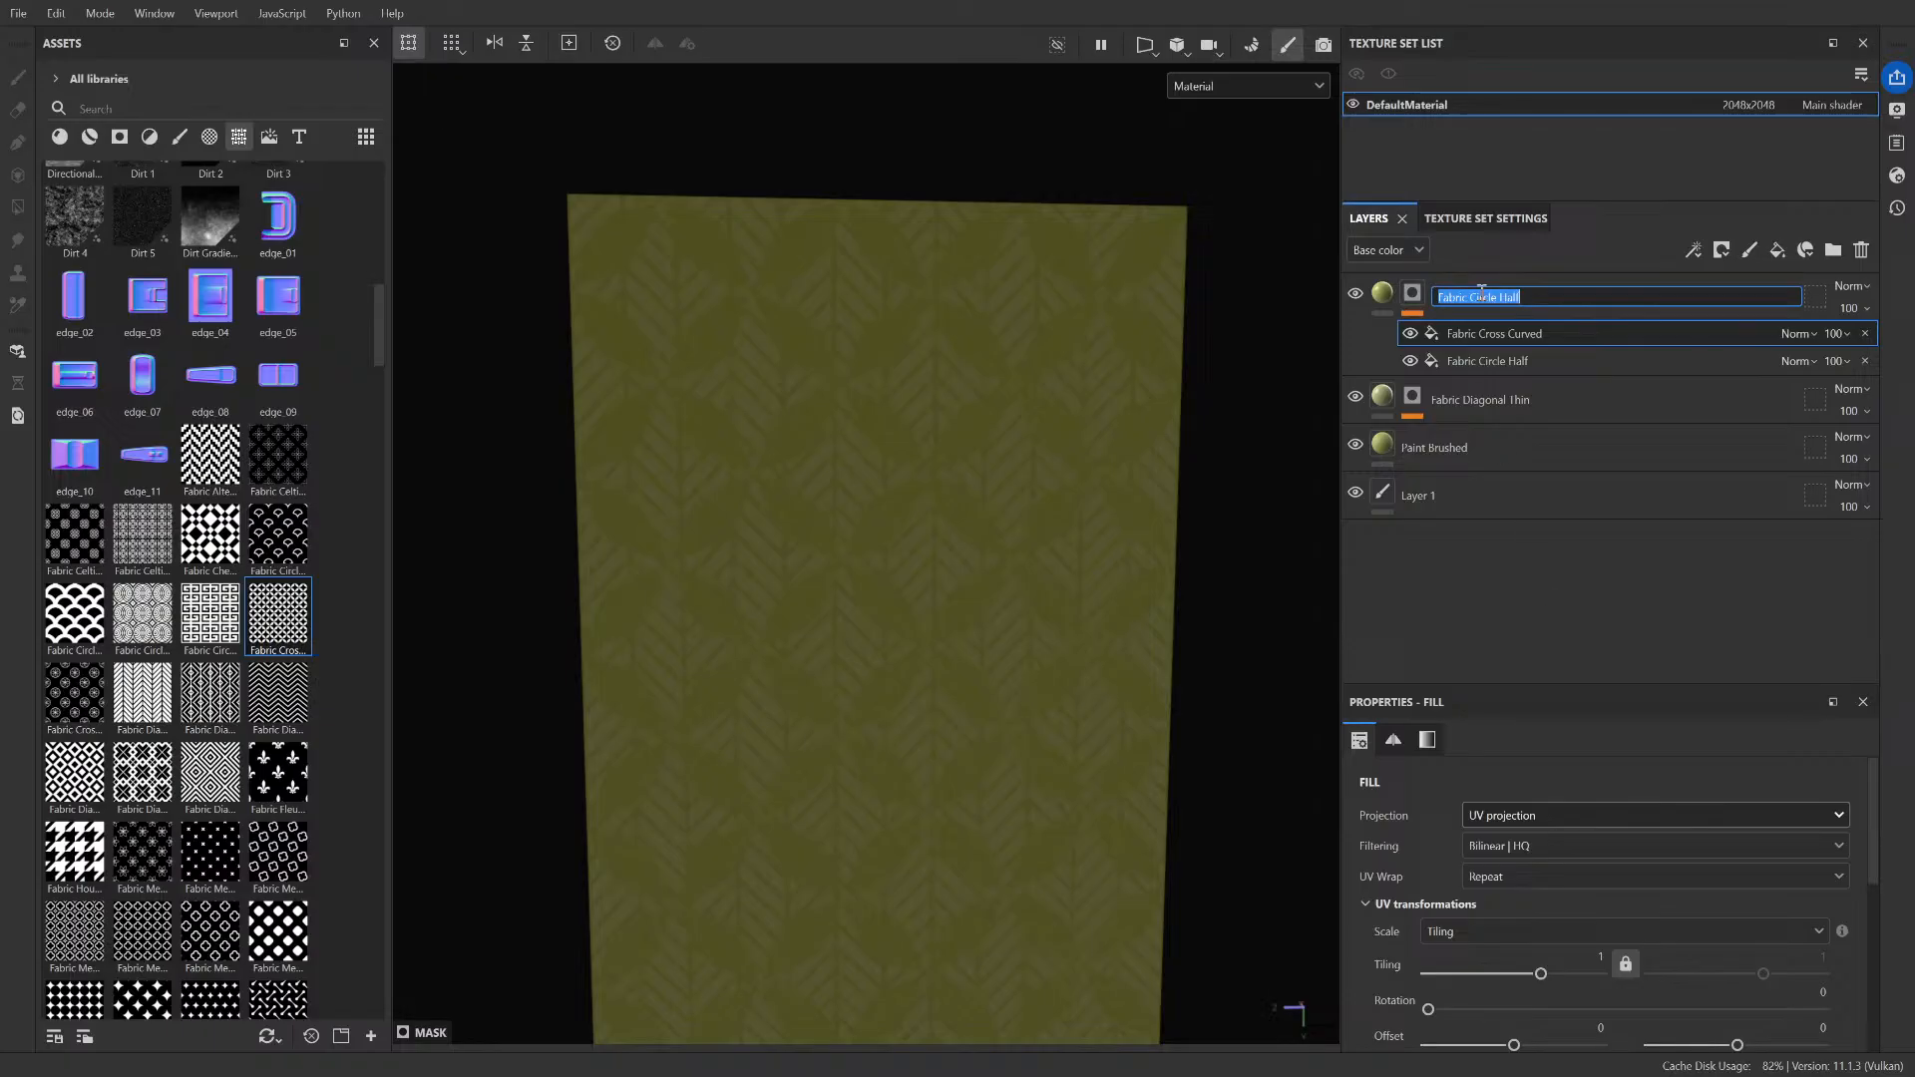
left_click(1496, 550)
scroll(1496, 897, "down", 8)
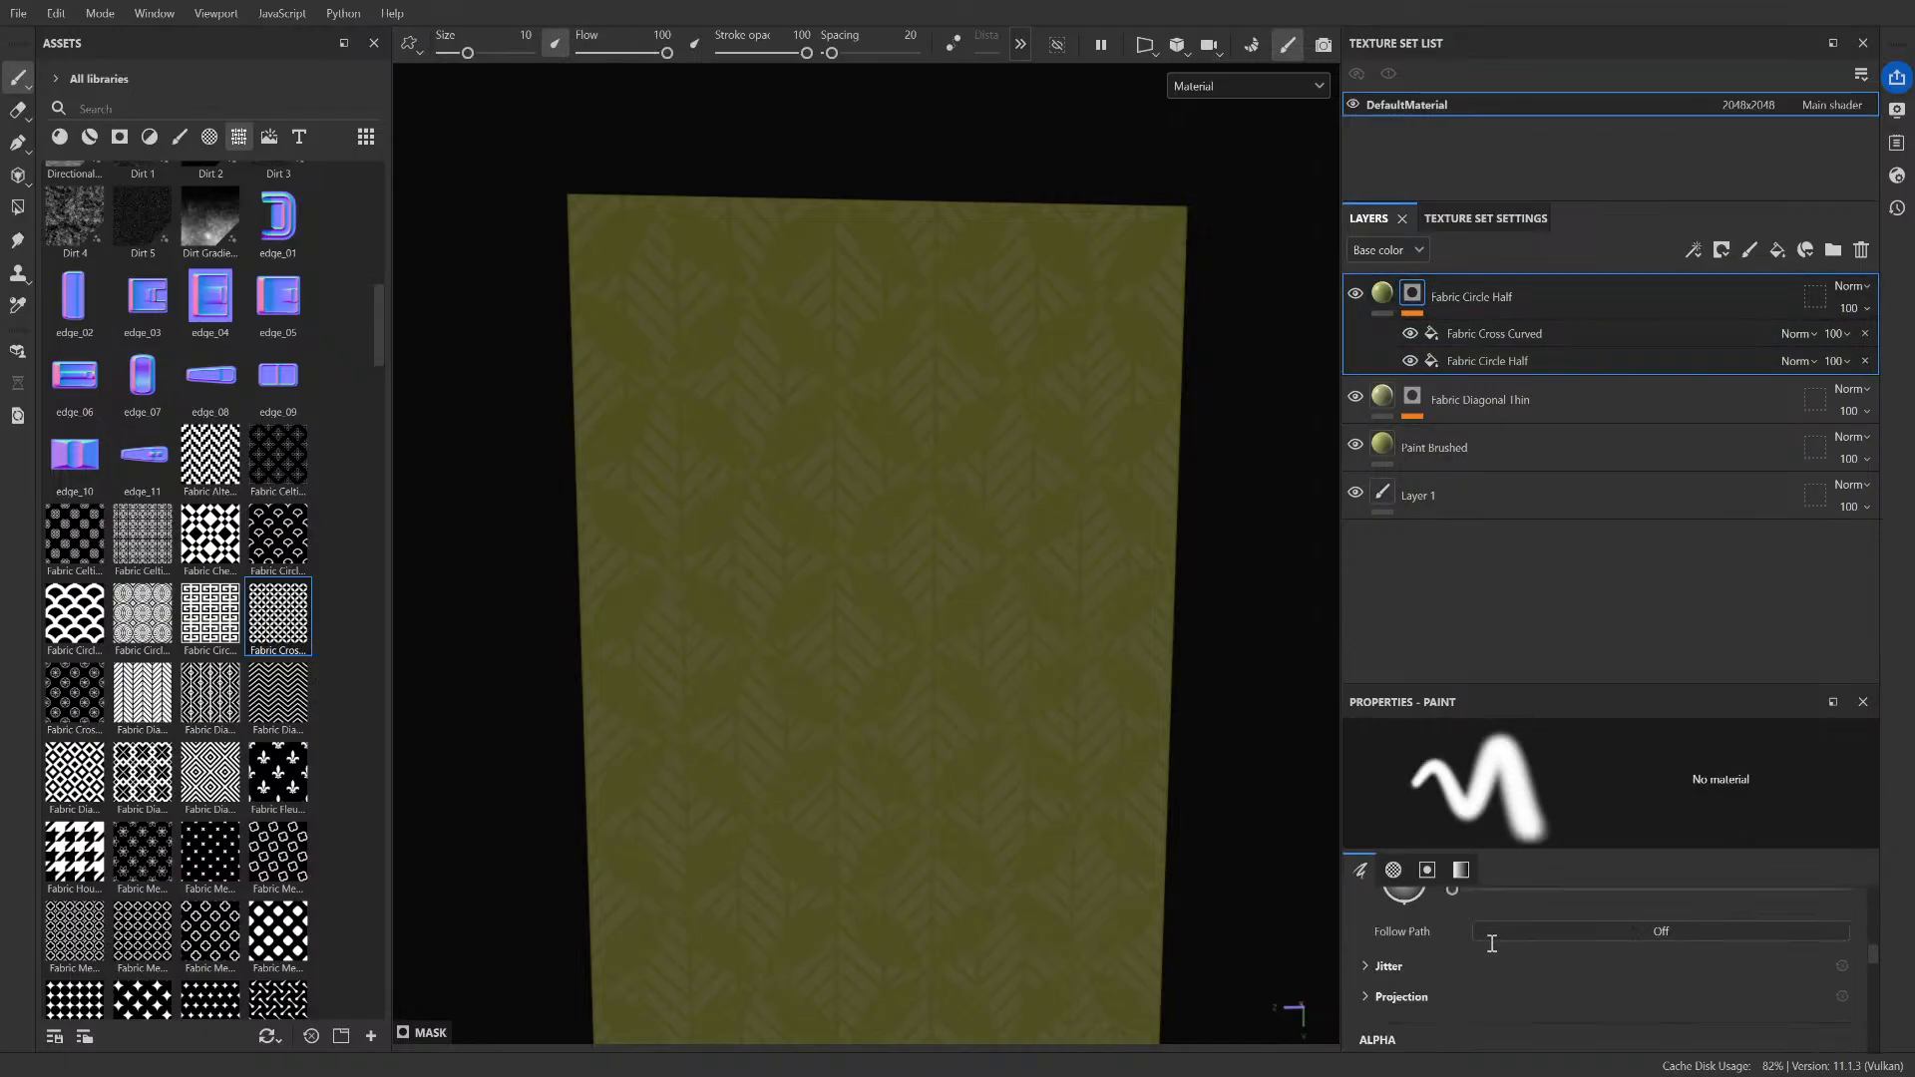
scroll(1492, 944, "down", 8)
scroll(1492, 943, "up", 5)
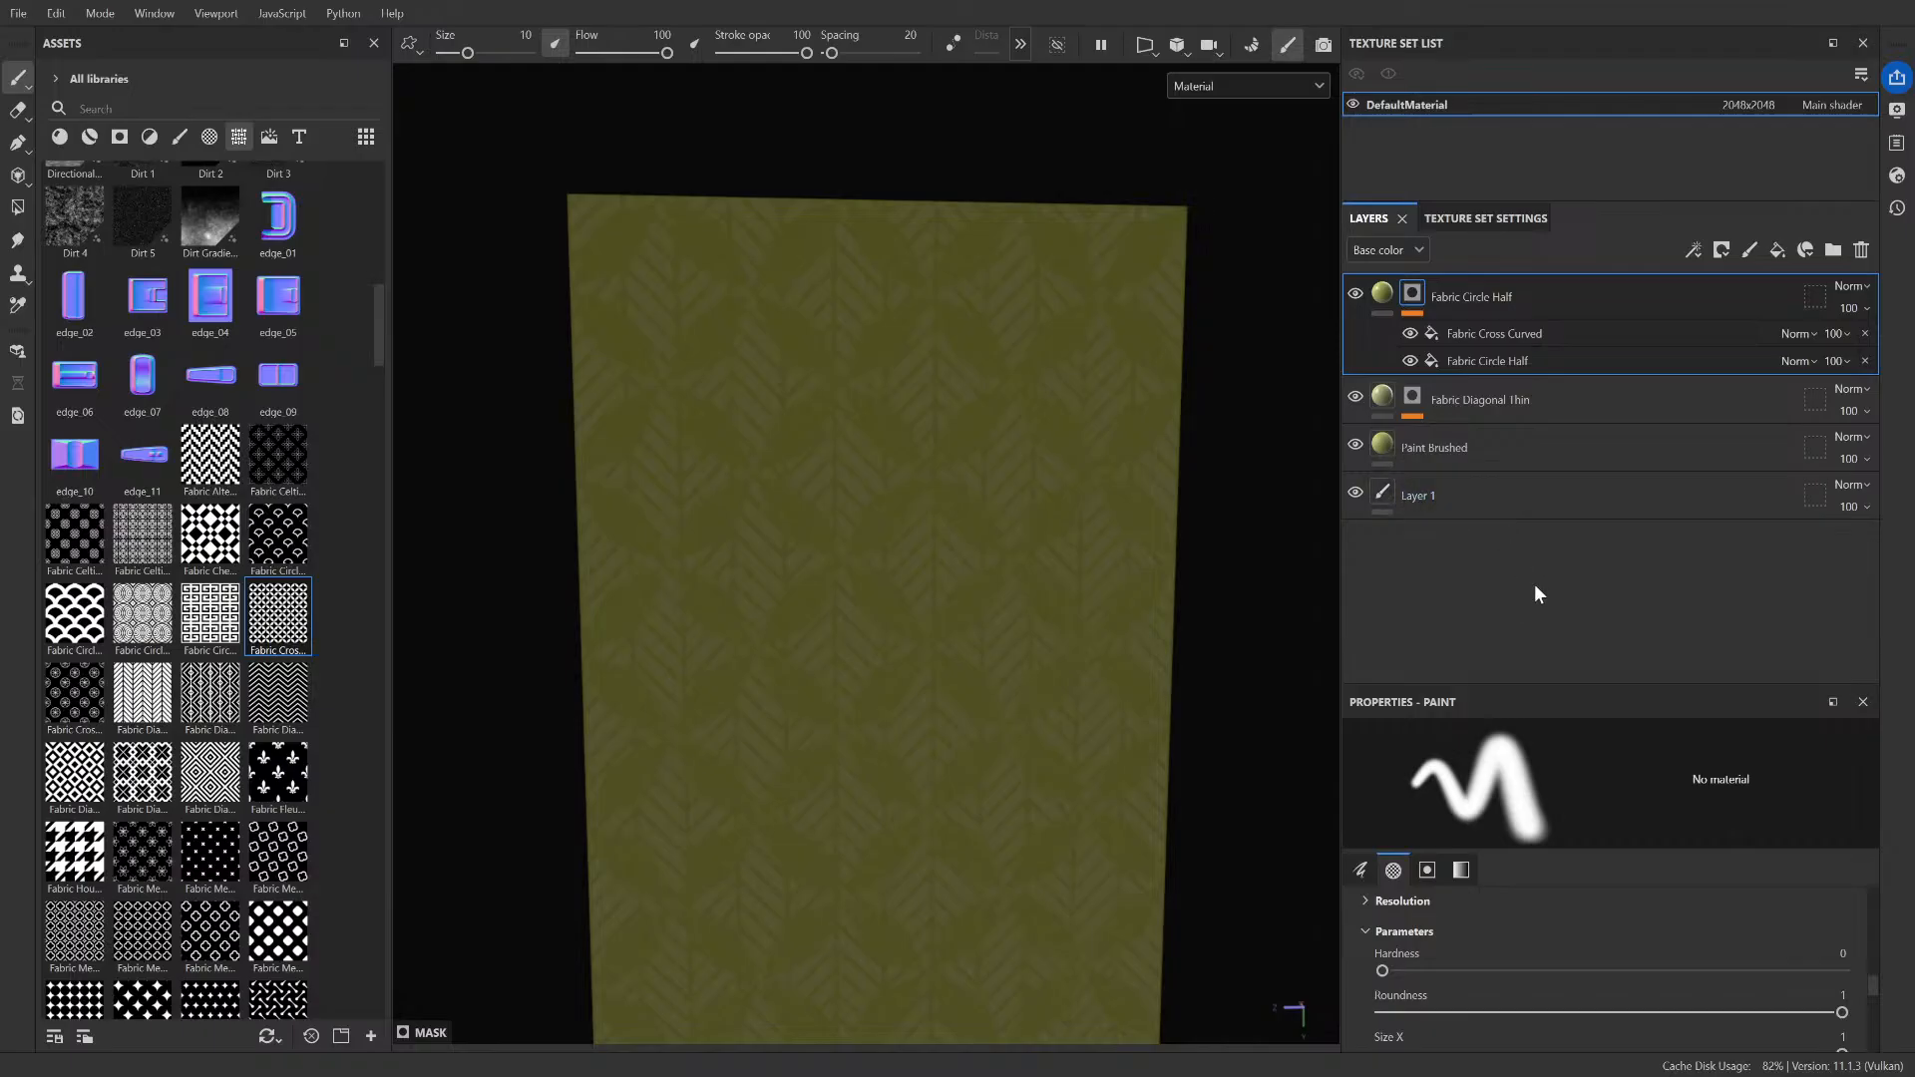
left_click(1866, 361)
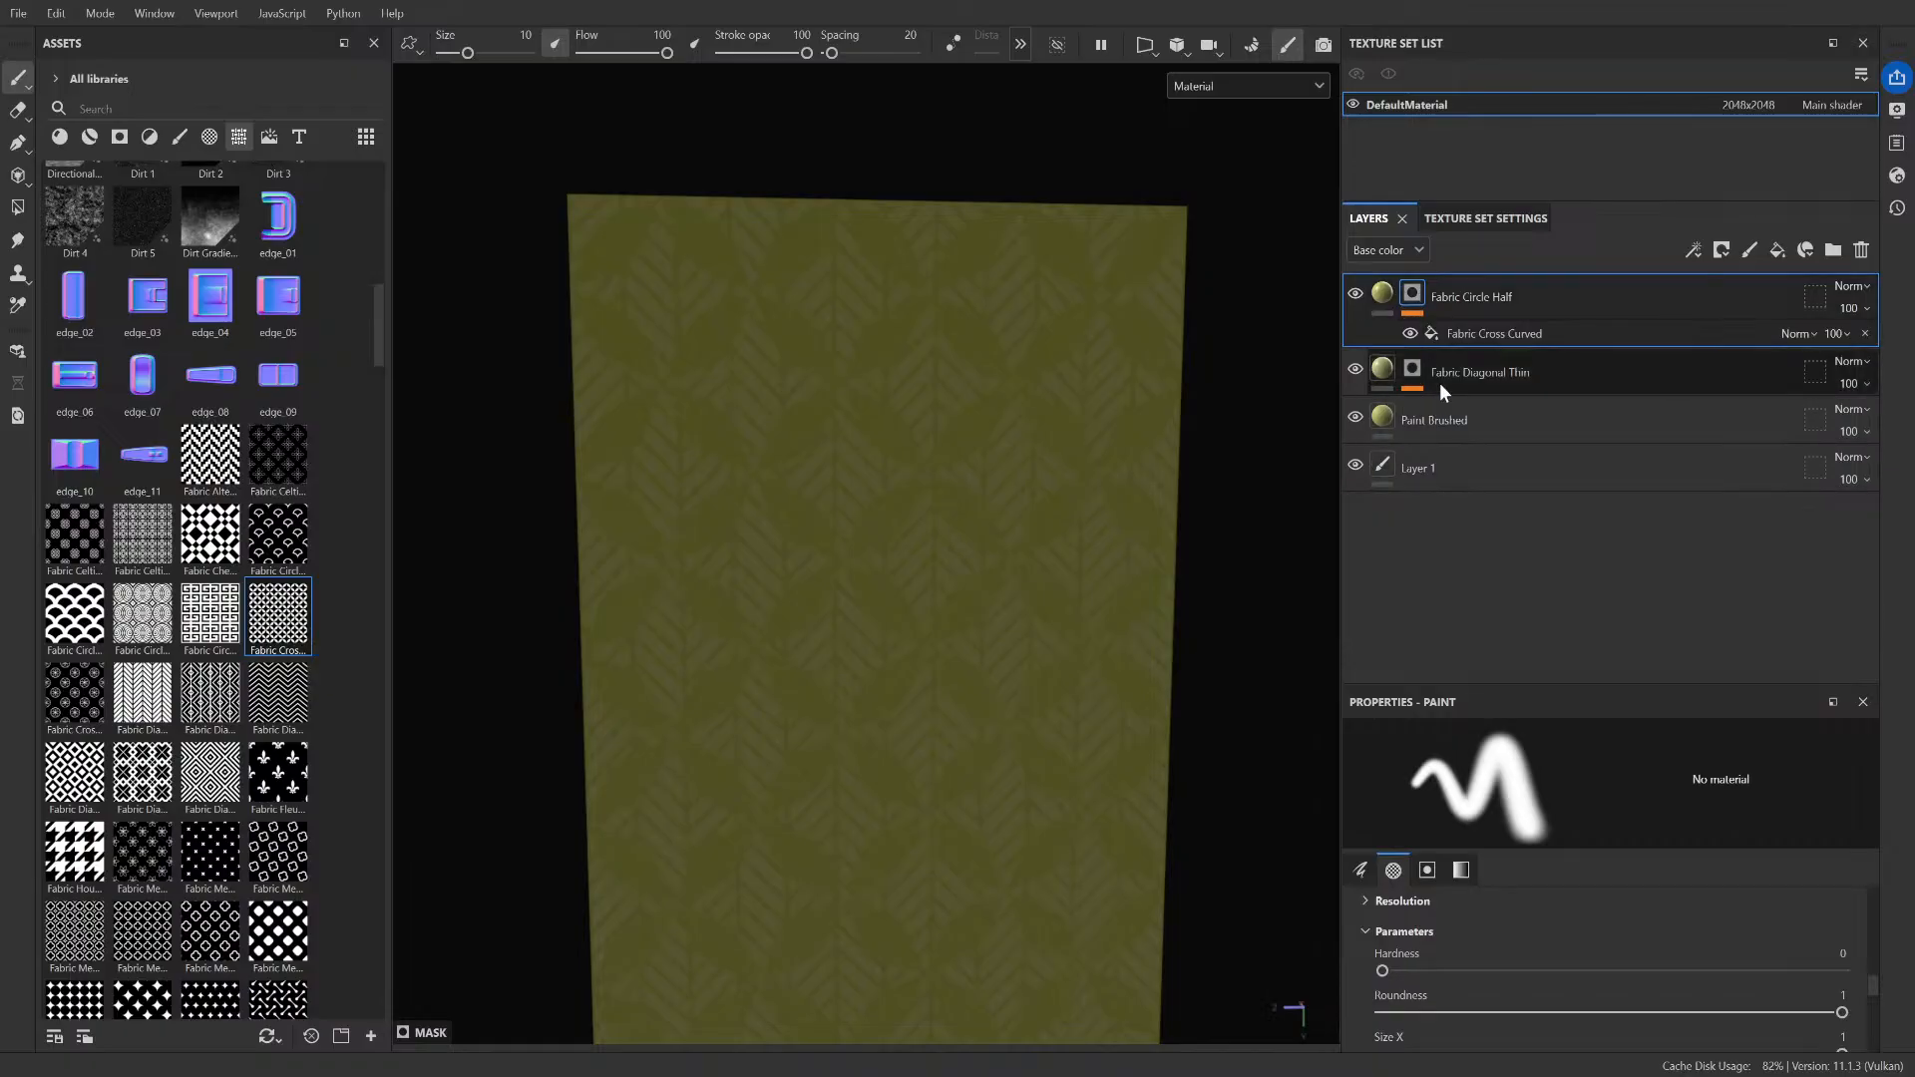
- Try lower and higher tiling values on the Fabric Circle Half layer's fill, undoing each change
left_click(1494, 332)
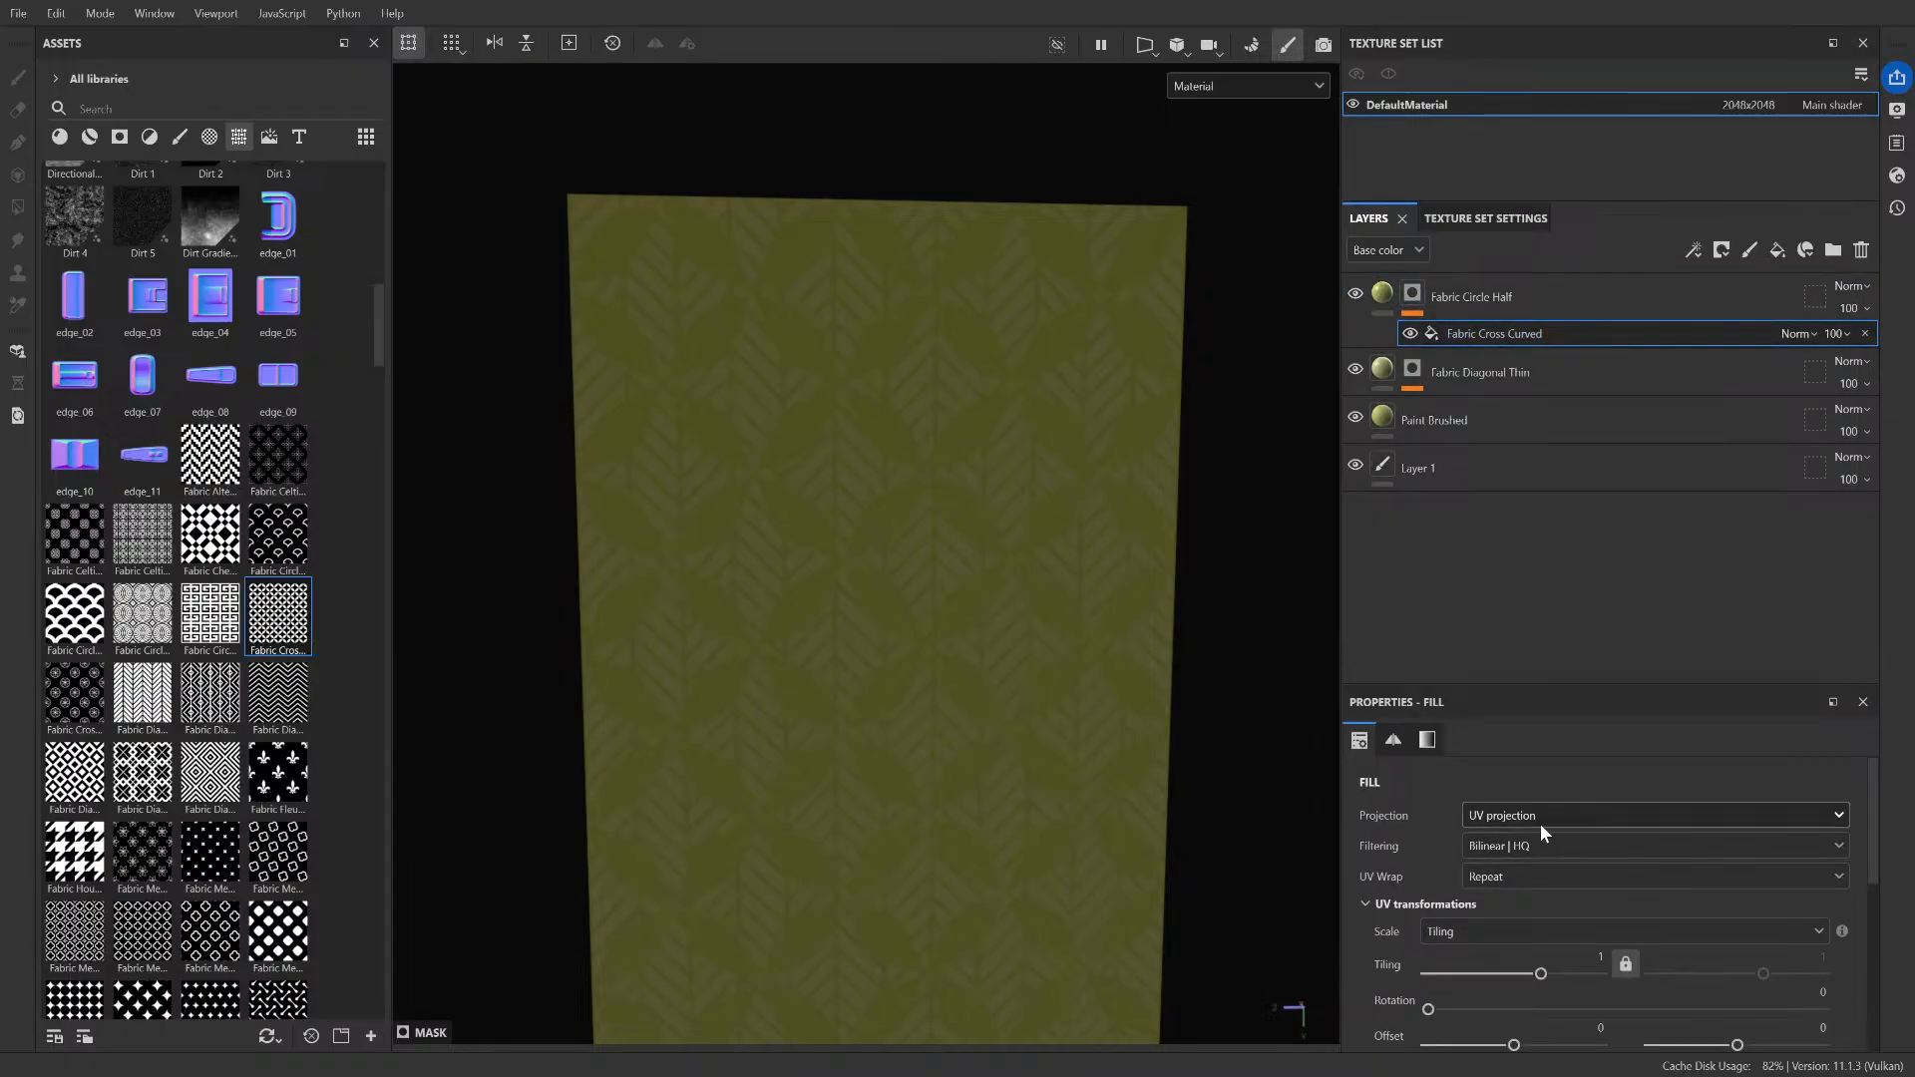
scroll(1539, 854, "down", 5)
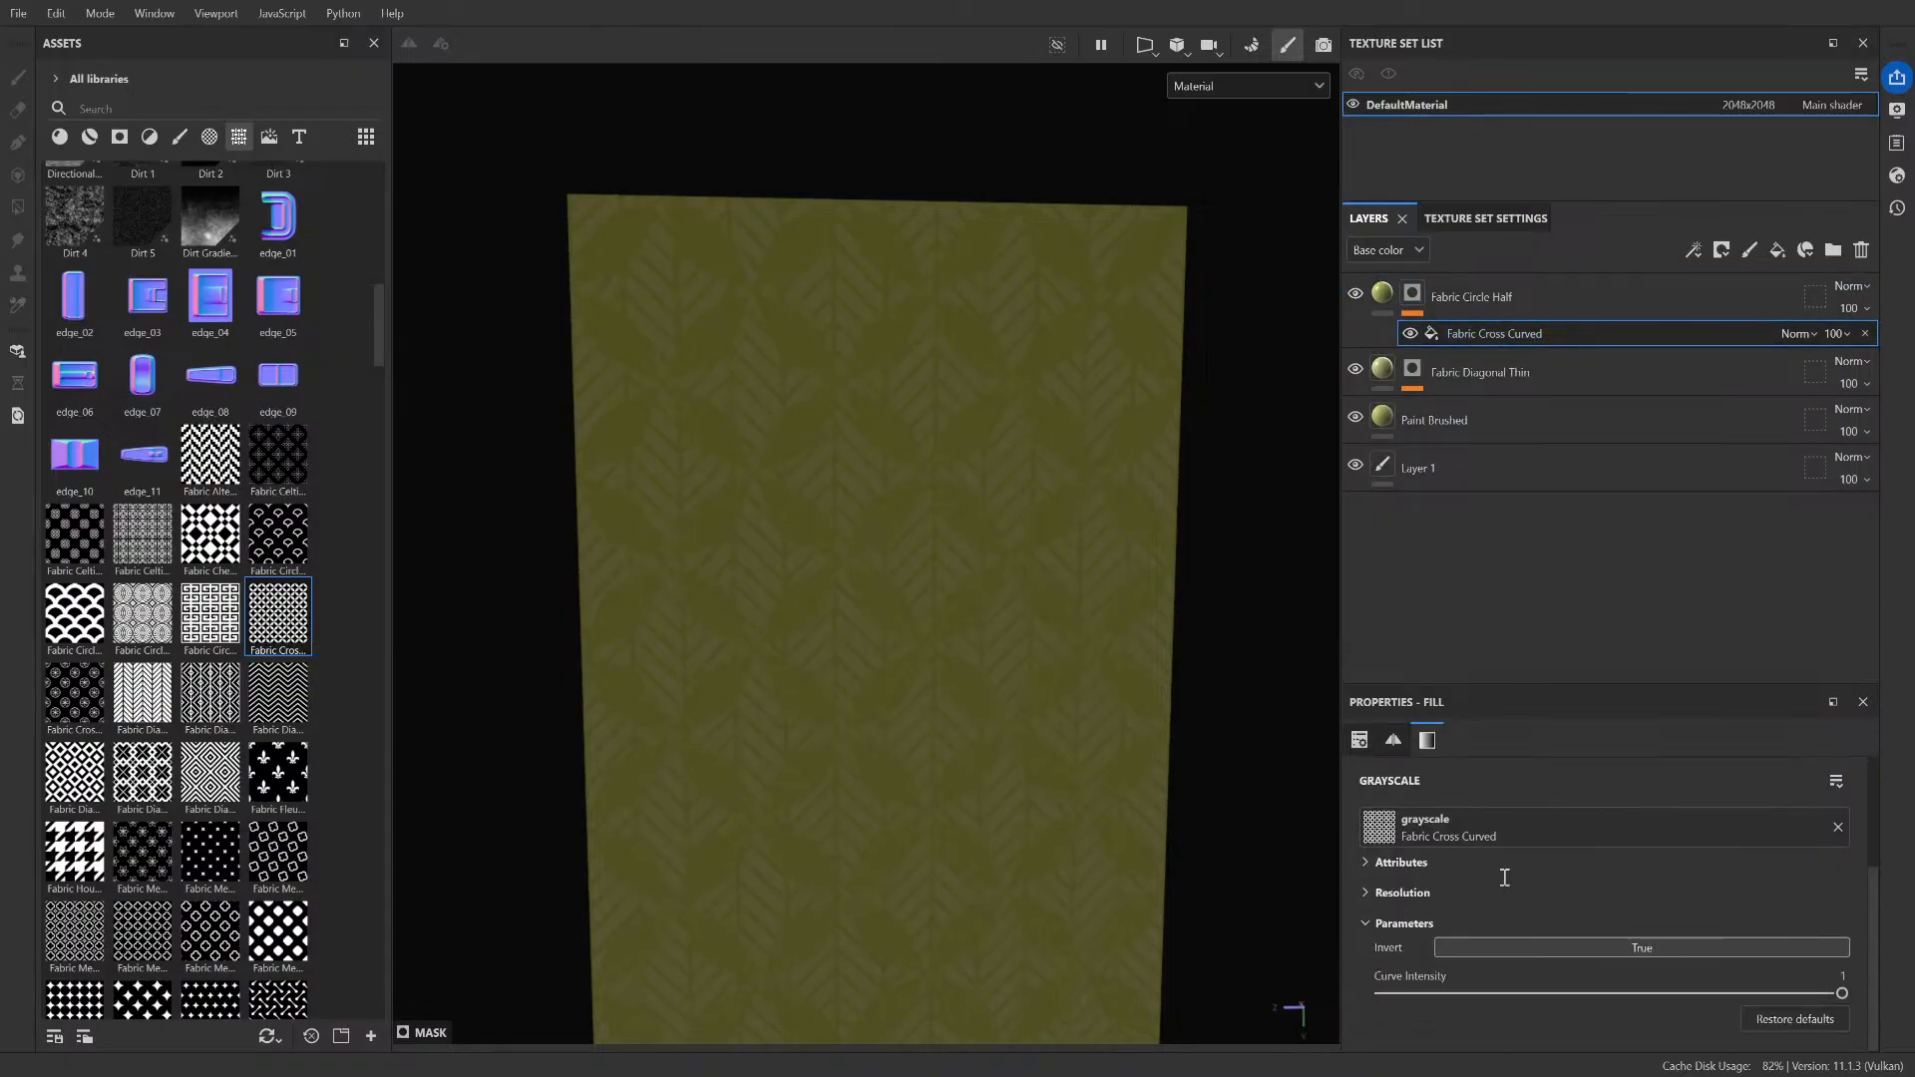
scroll(1476, 927, "up", 3)
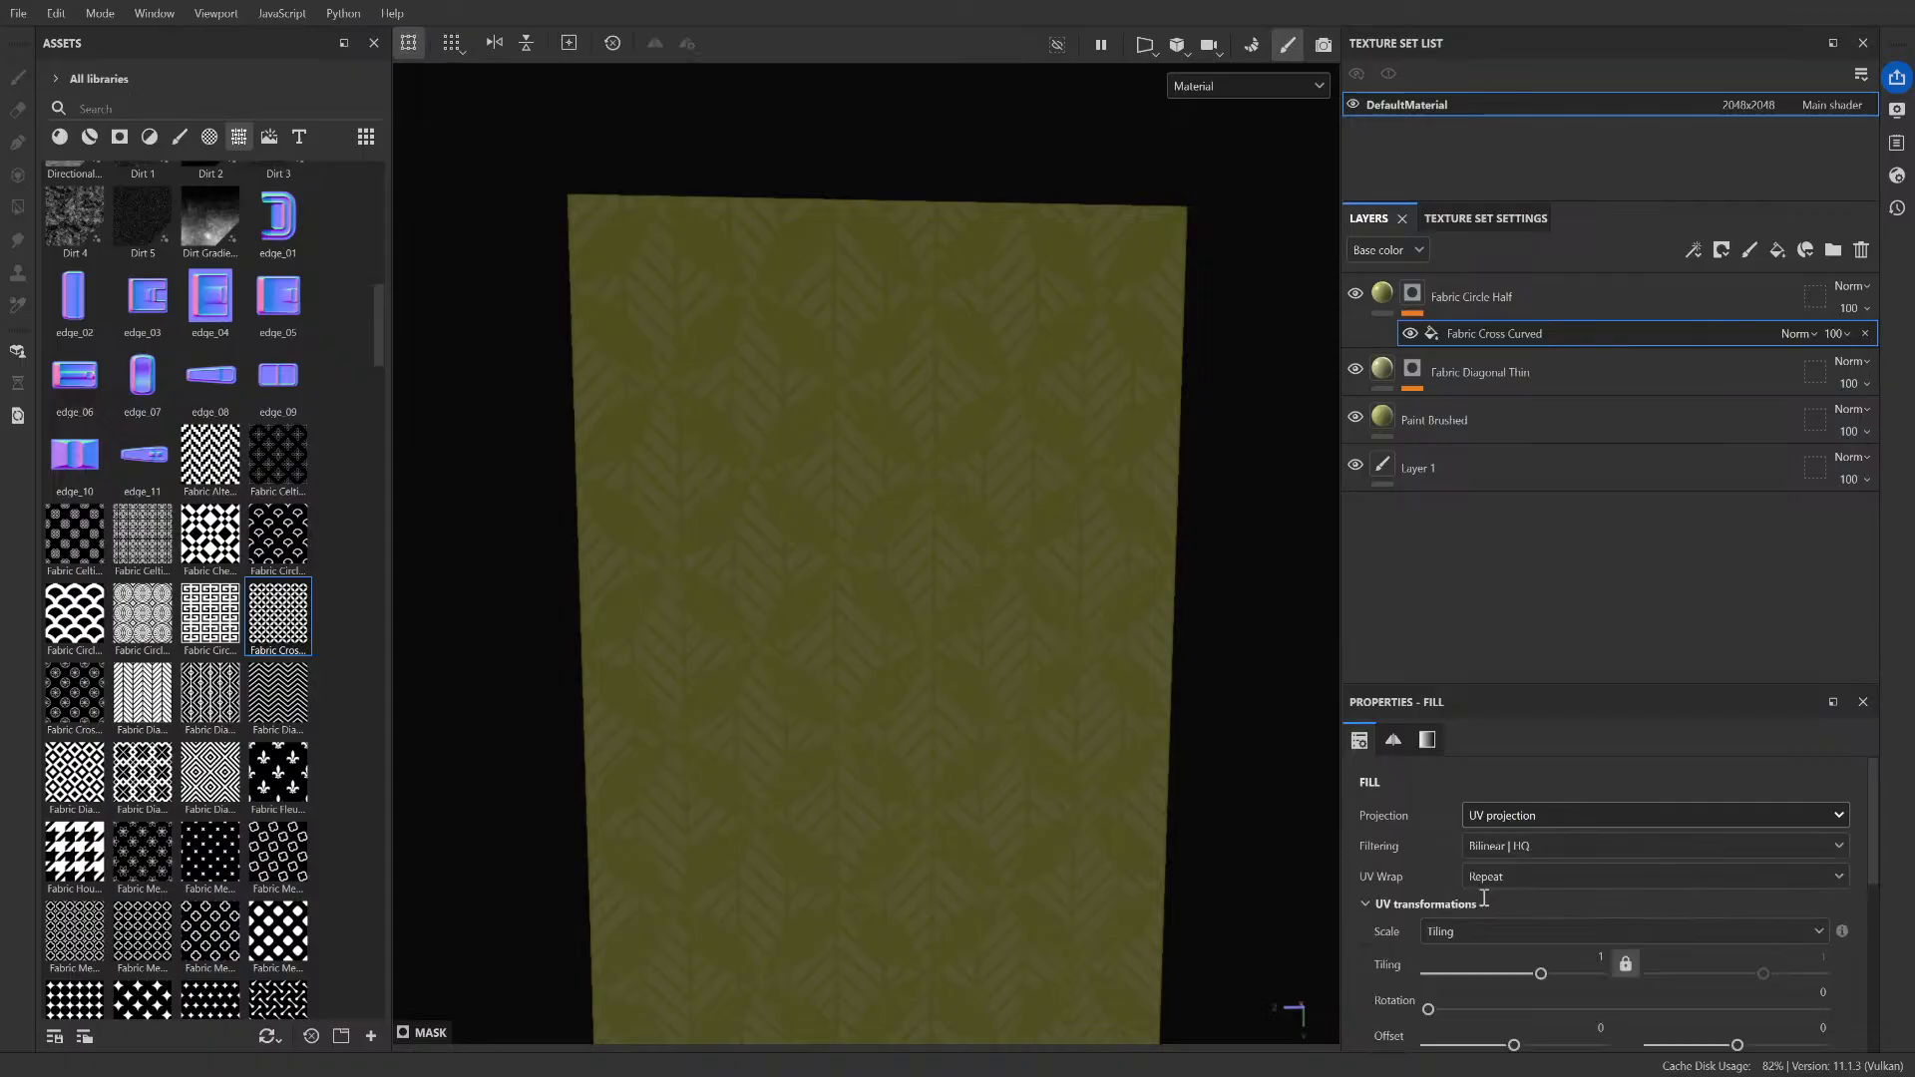
left_click(1383, 295)
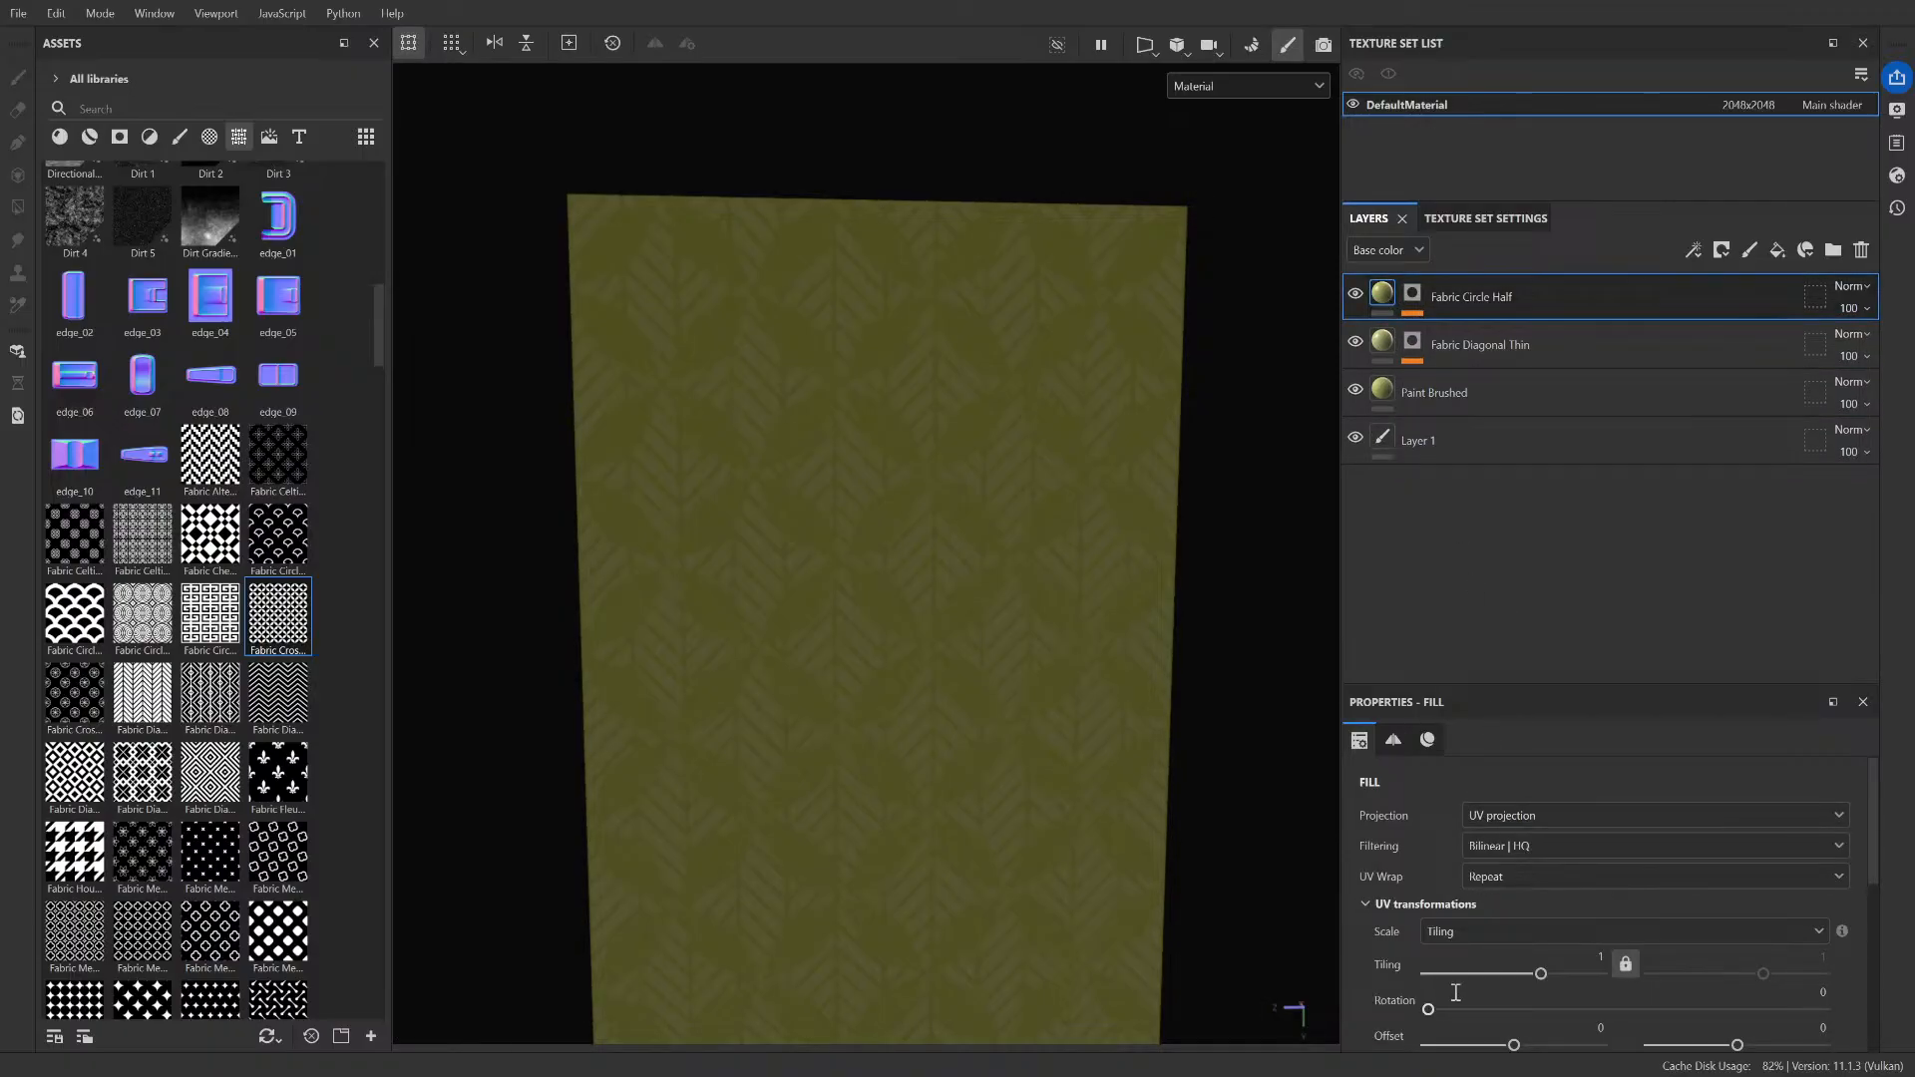
mouse_move(1540, 974)
left_mouse_down()
mouse_move(1586, 973)
mouse_move(1529, 974)
left_mouse_up()
key("ctrl+z")
mouse_move(1537, 973)
left_mouse_down()
mouse_move(1427, 975)
mouse_move(1567, 975)
left_mouse_up()
key("ctrl+z")
key("ctrl+z")
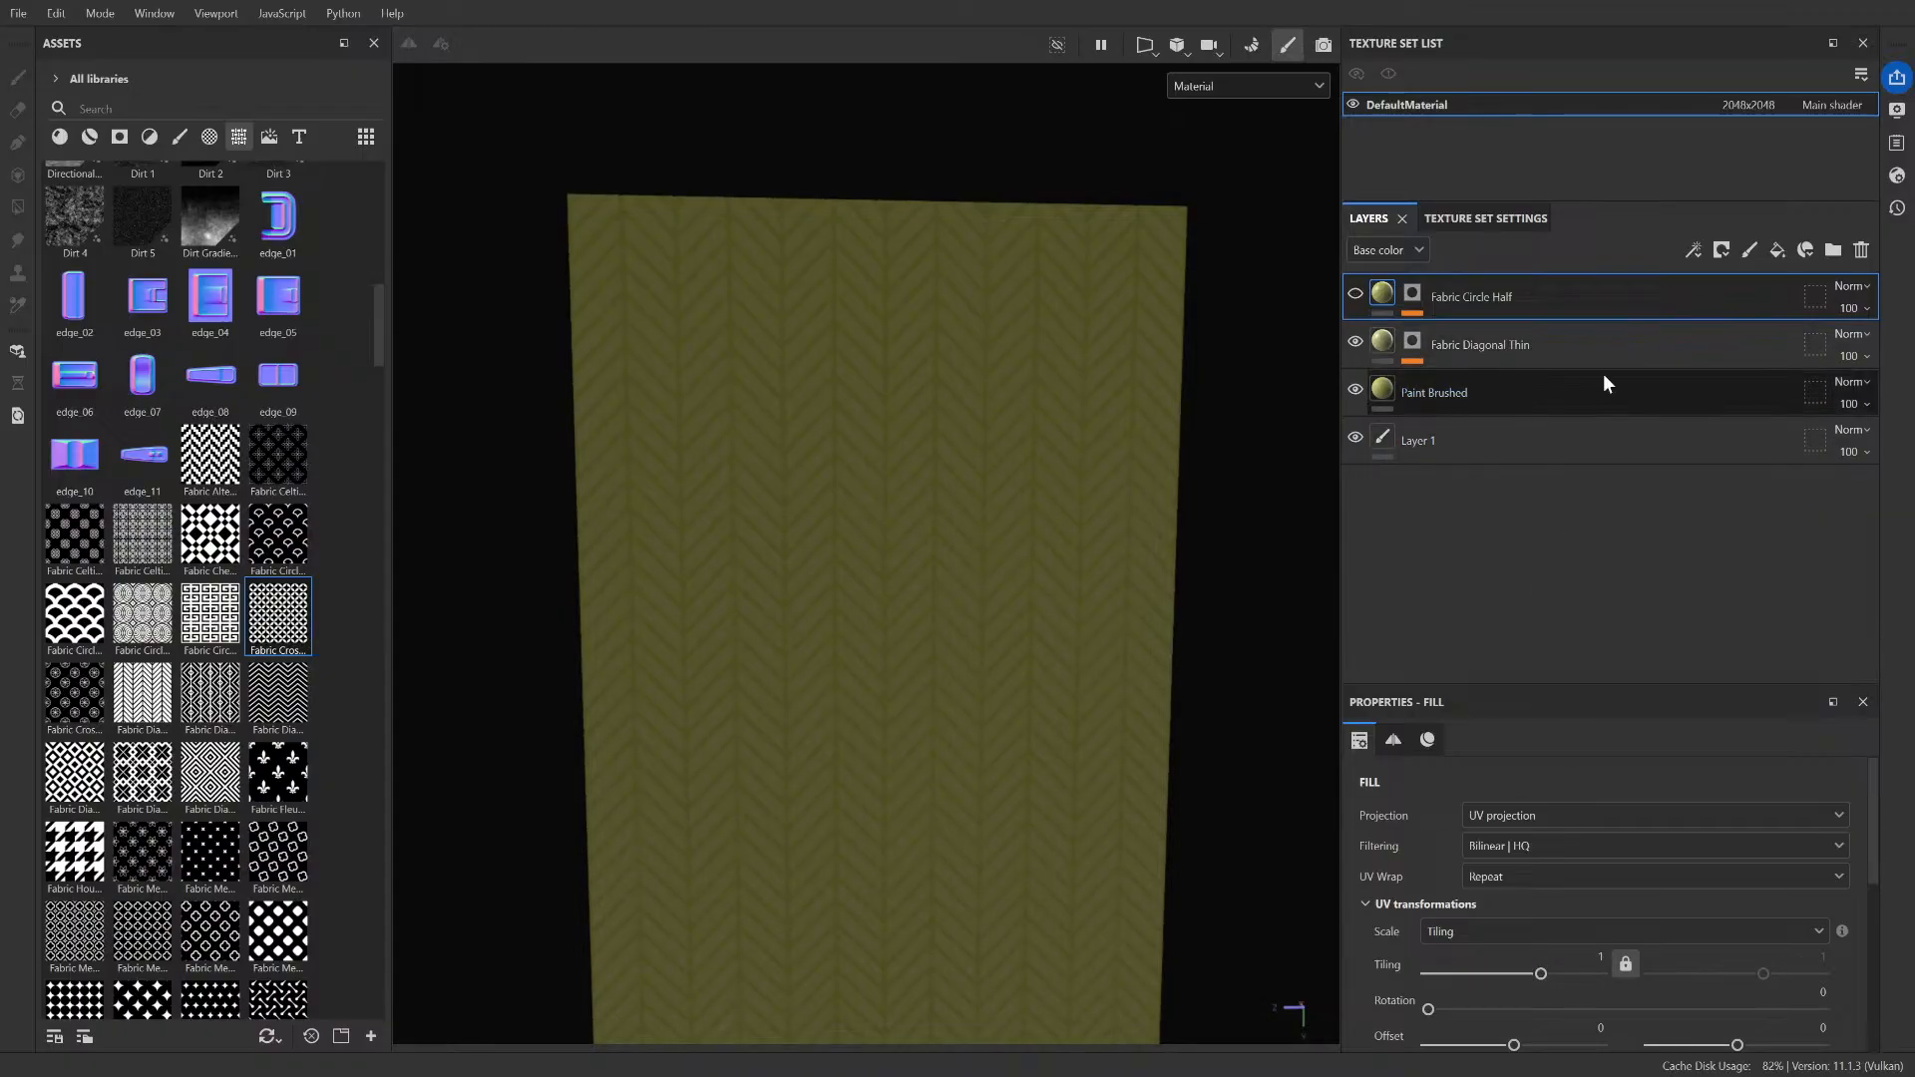
- Replace the Fabric Circle Half layer with a new Fabric Cross Curved layer on the plank, using Fill (Match per UV Tile) projection
left_click(1861, 249)
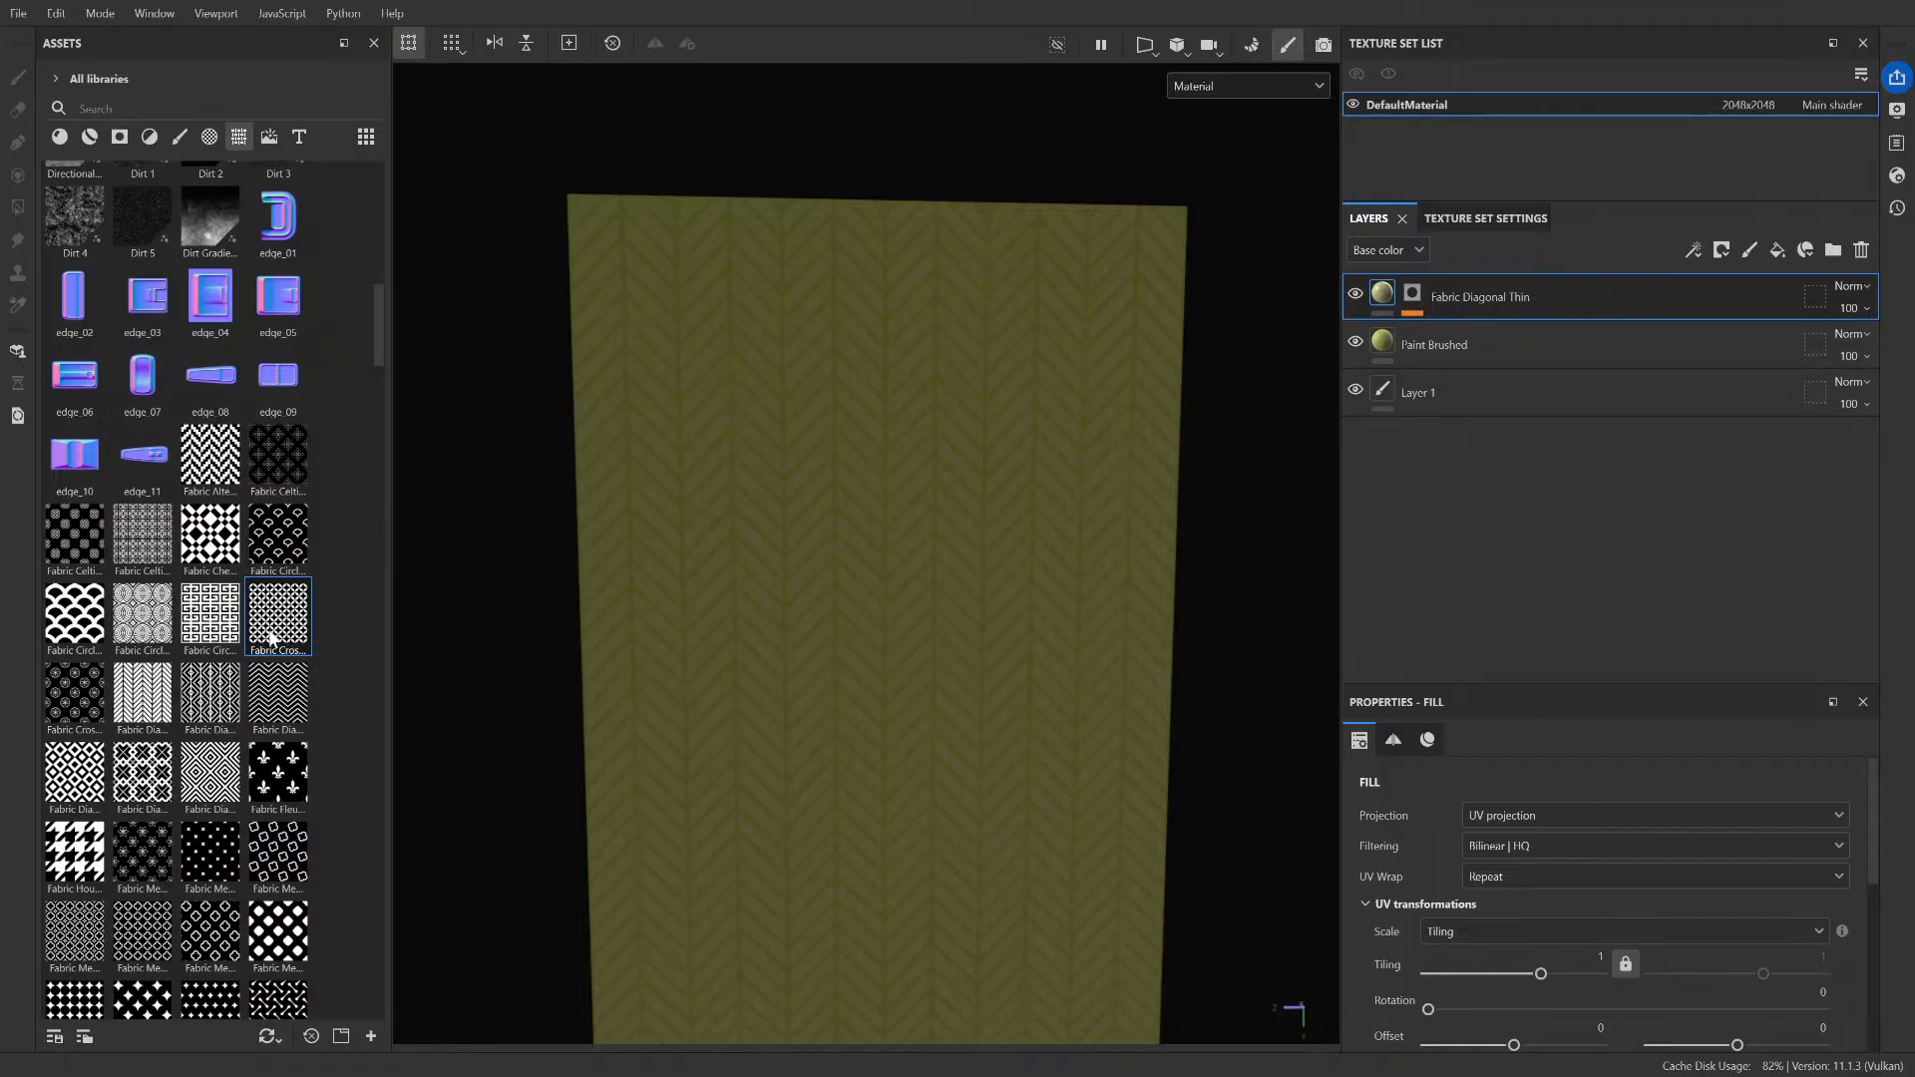
left_click_drag(271, 638, 919, 544)
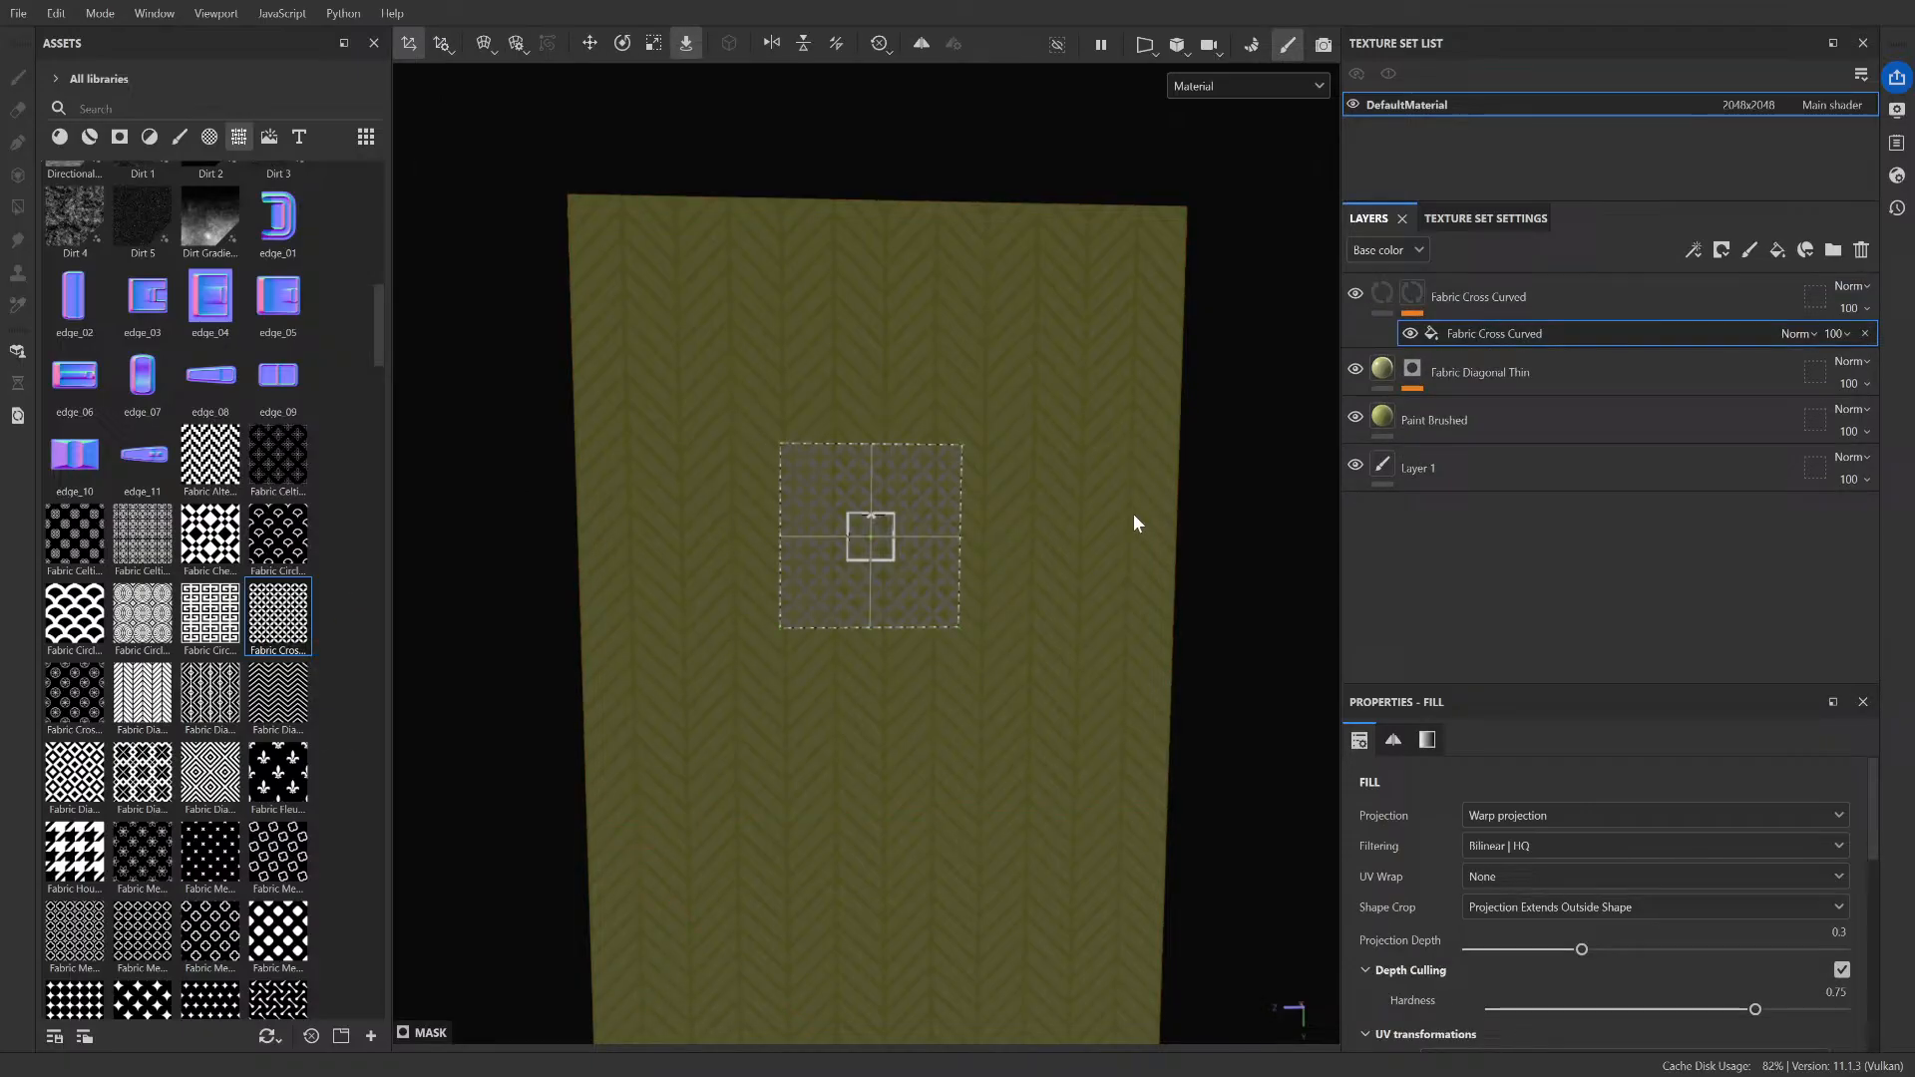
left_click(1556, 839)
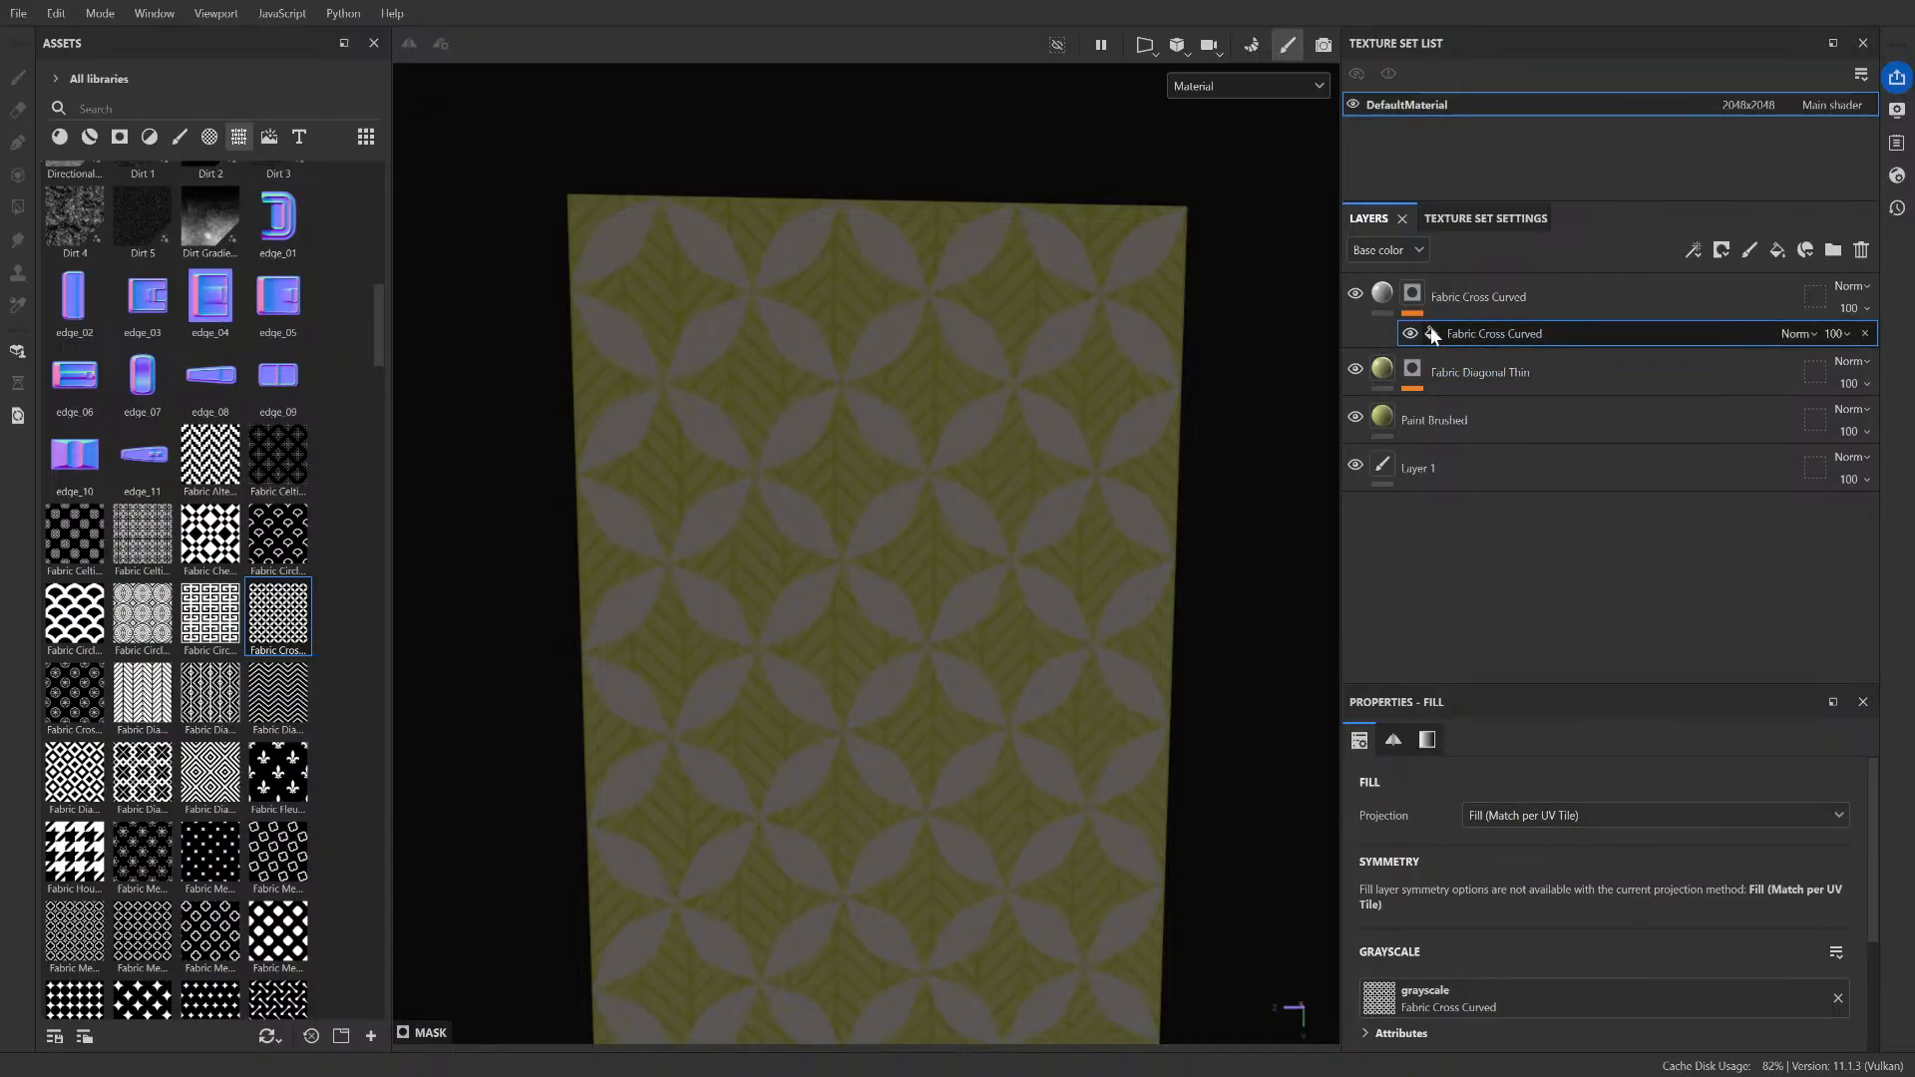
- Set the Fabric Cross Curved layer's uniform base color to the plank's olive green
left_click(1382, 292)
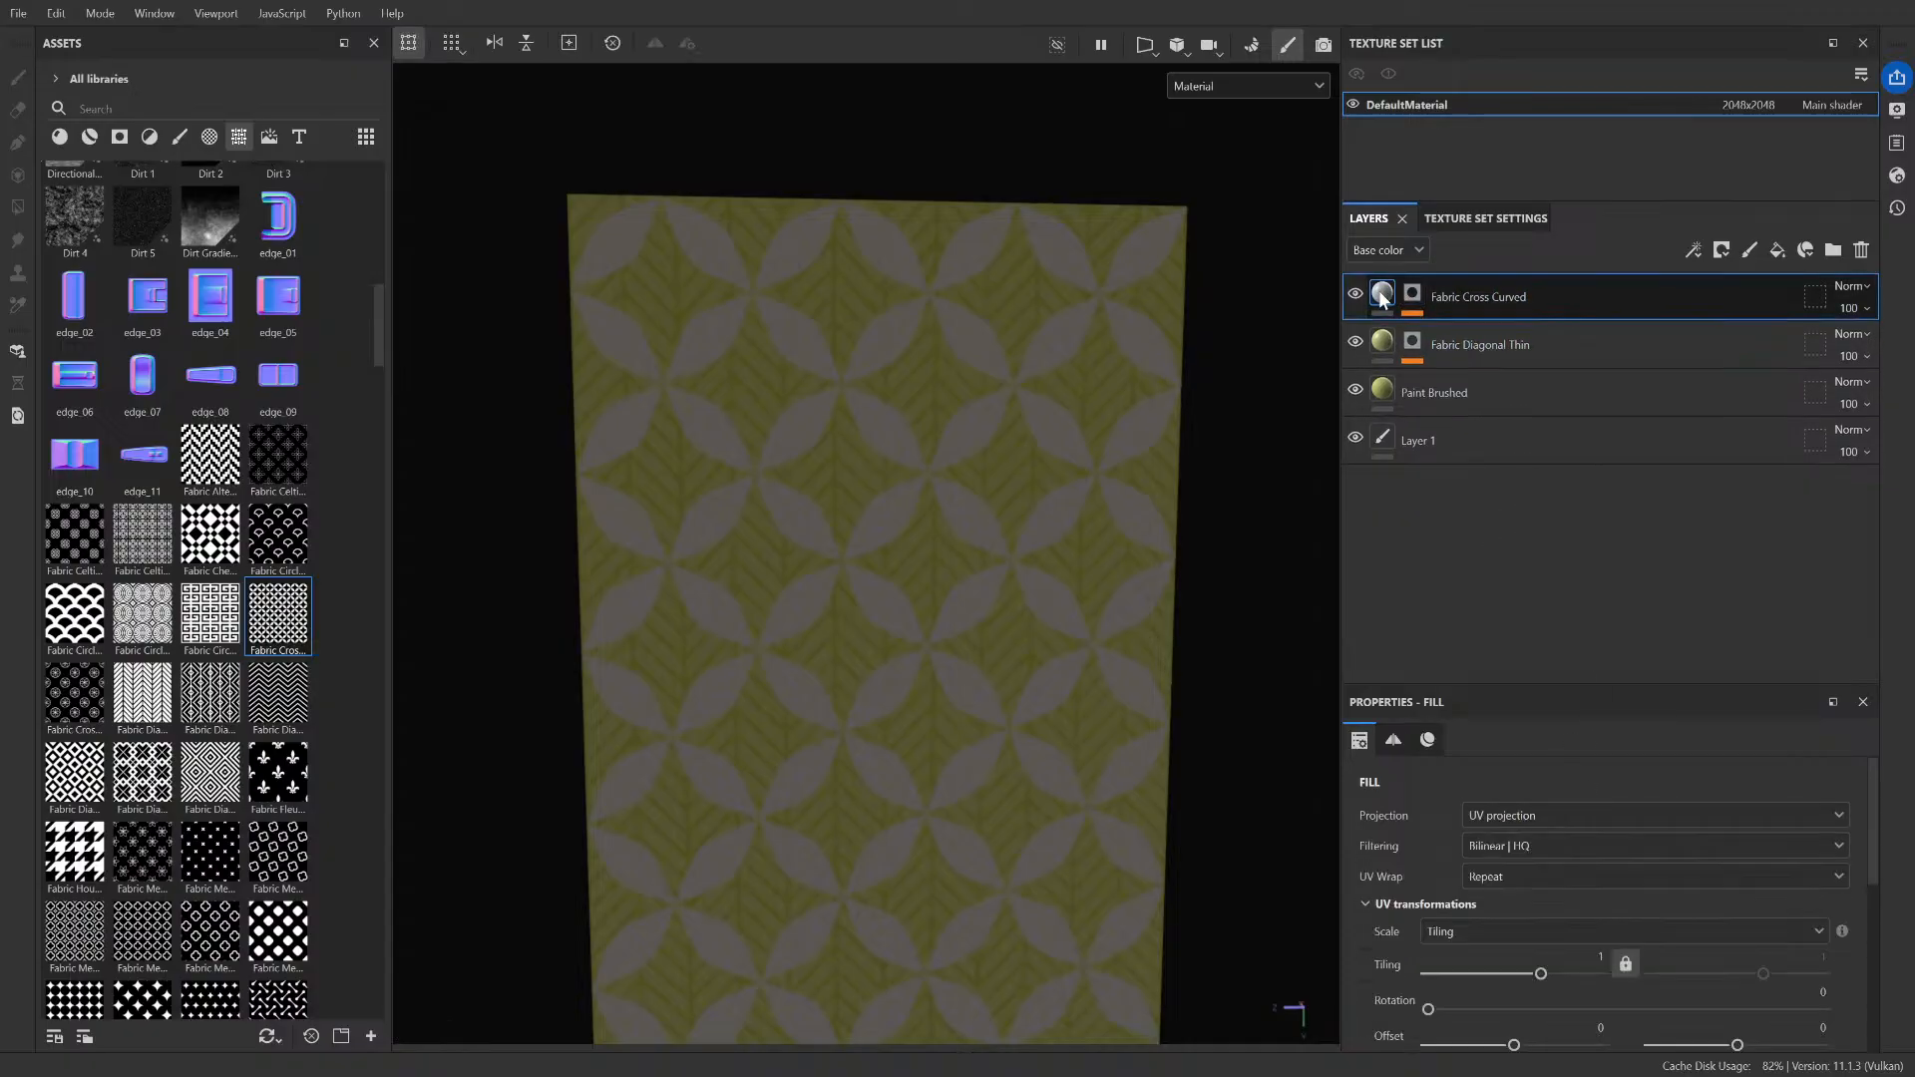
left_click(1428, 739)
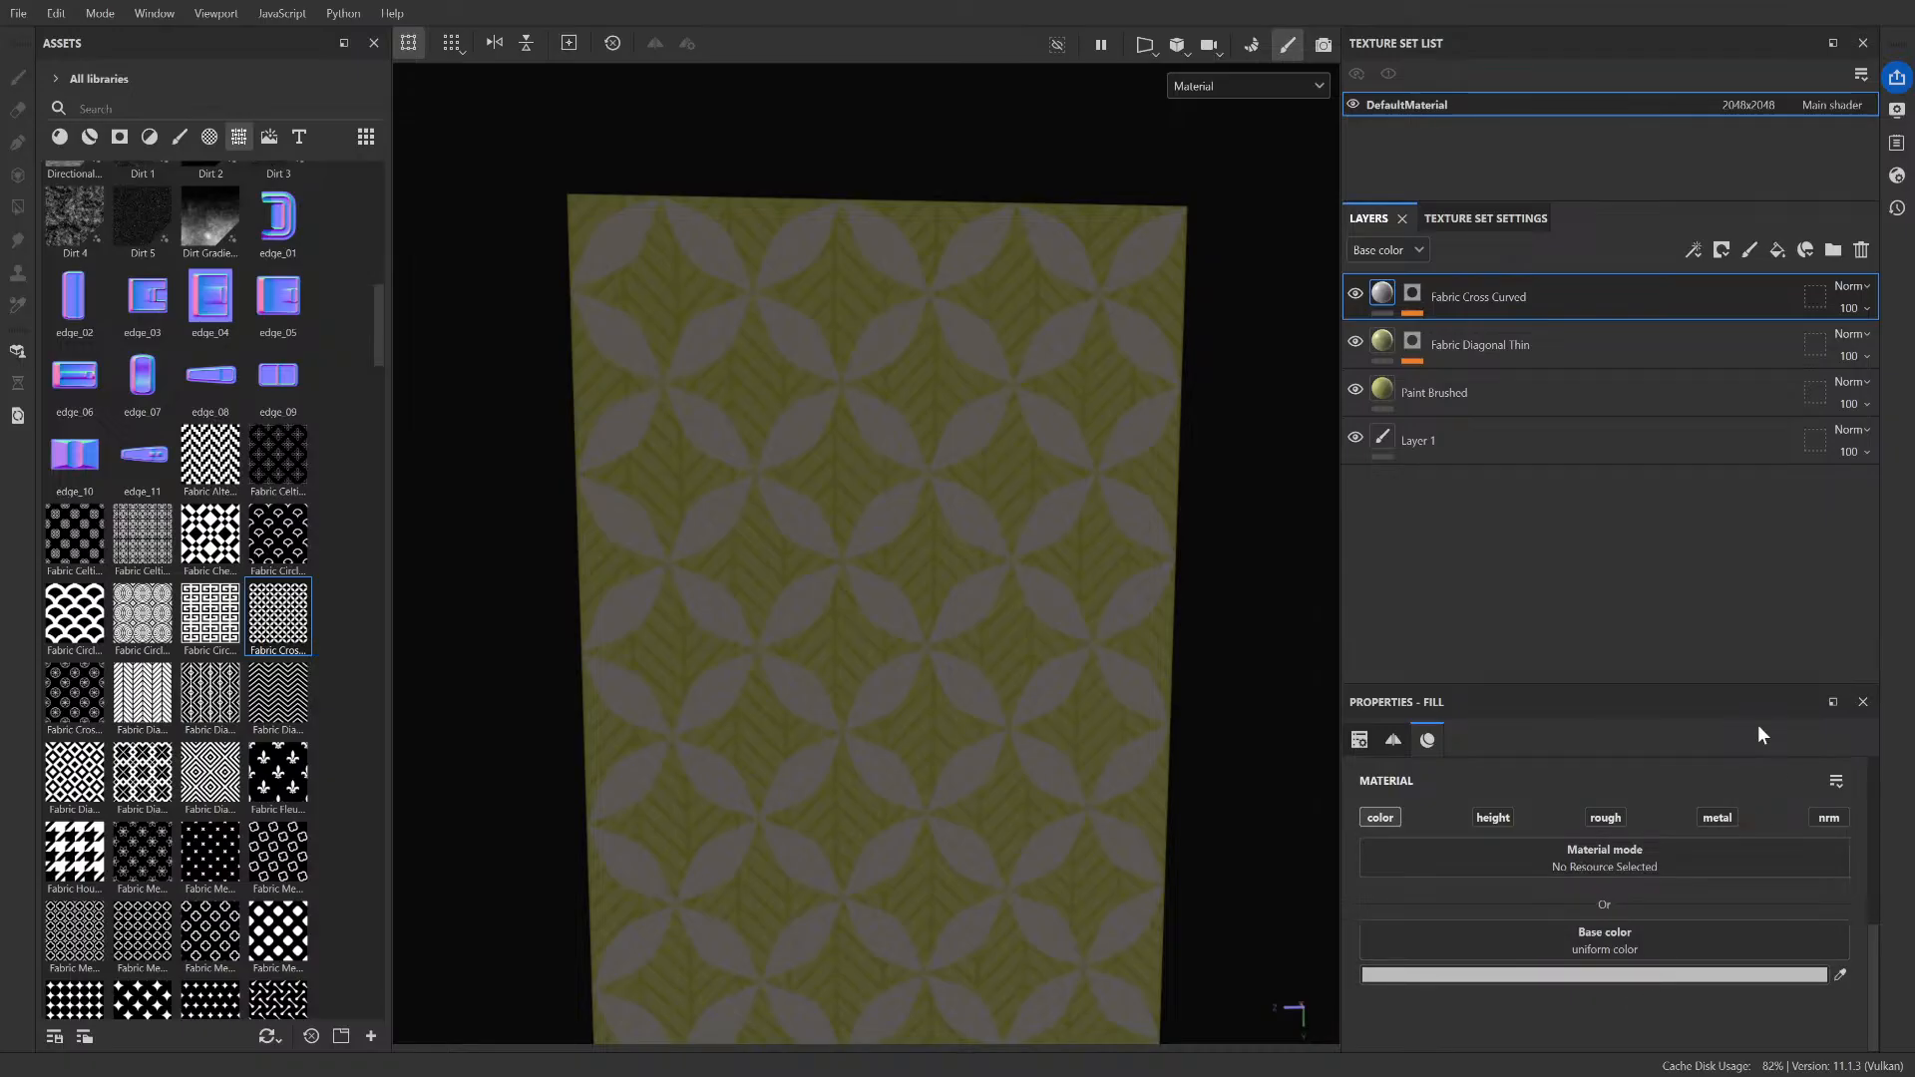
left_click(1690, 918)
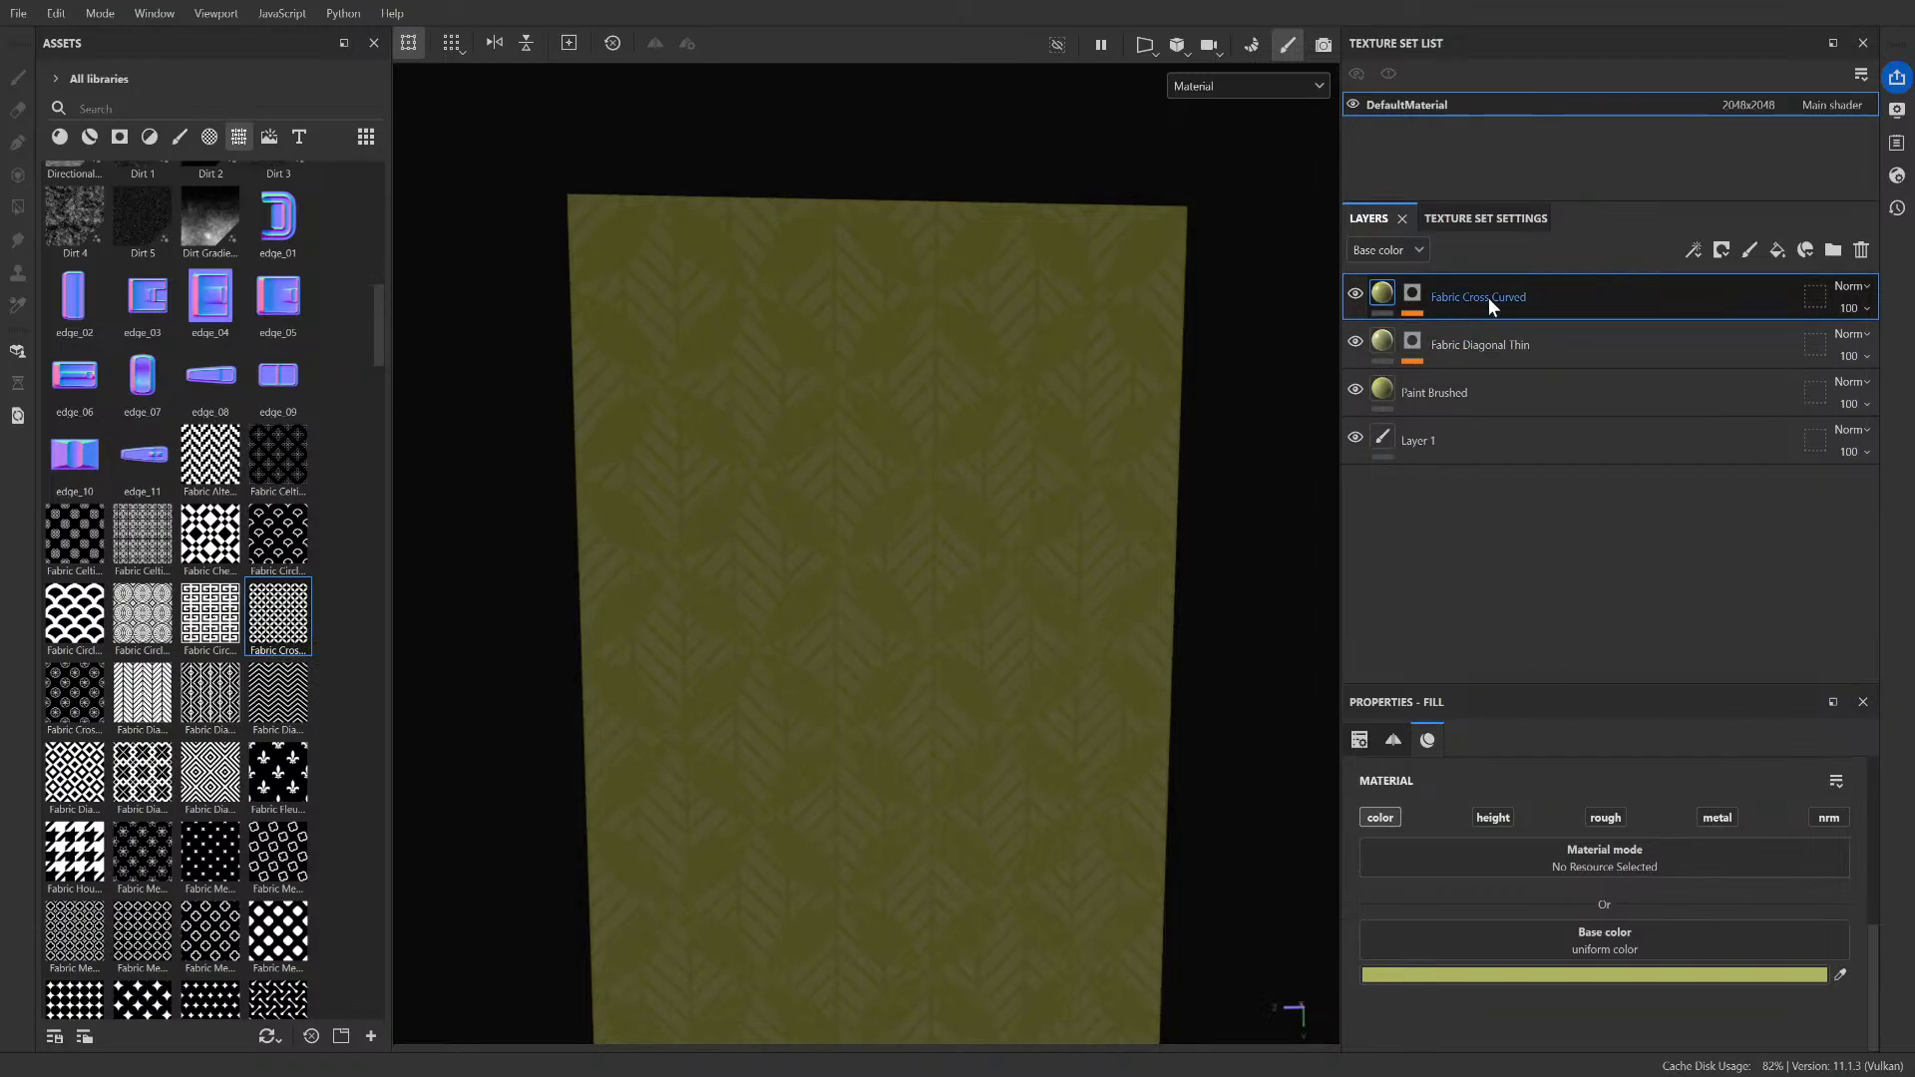
- Examine the attributes, resolution and parameters of the Fabric Cross Curved fill in the layer's mask
left_click(1412, 293)
left_click(1469, 332)
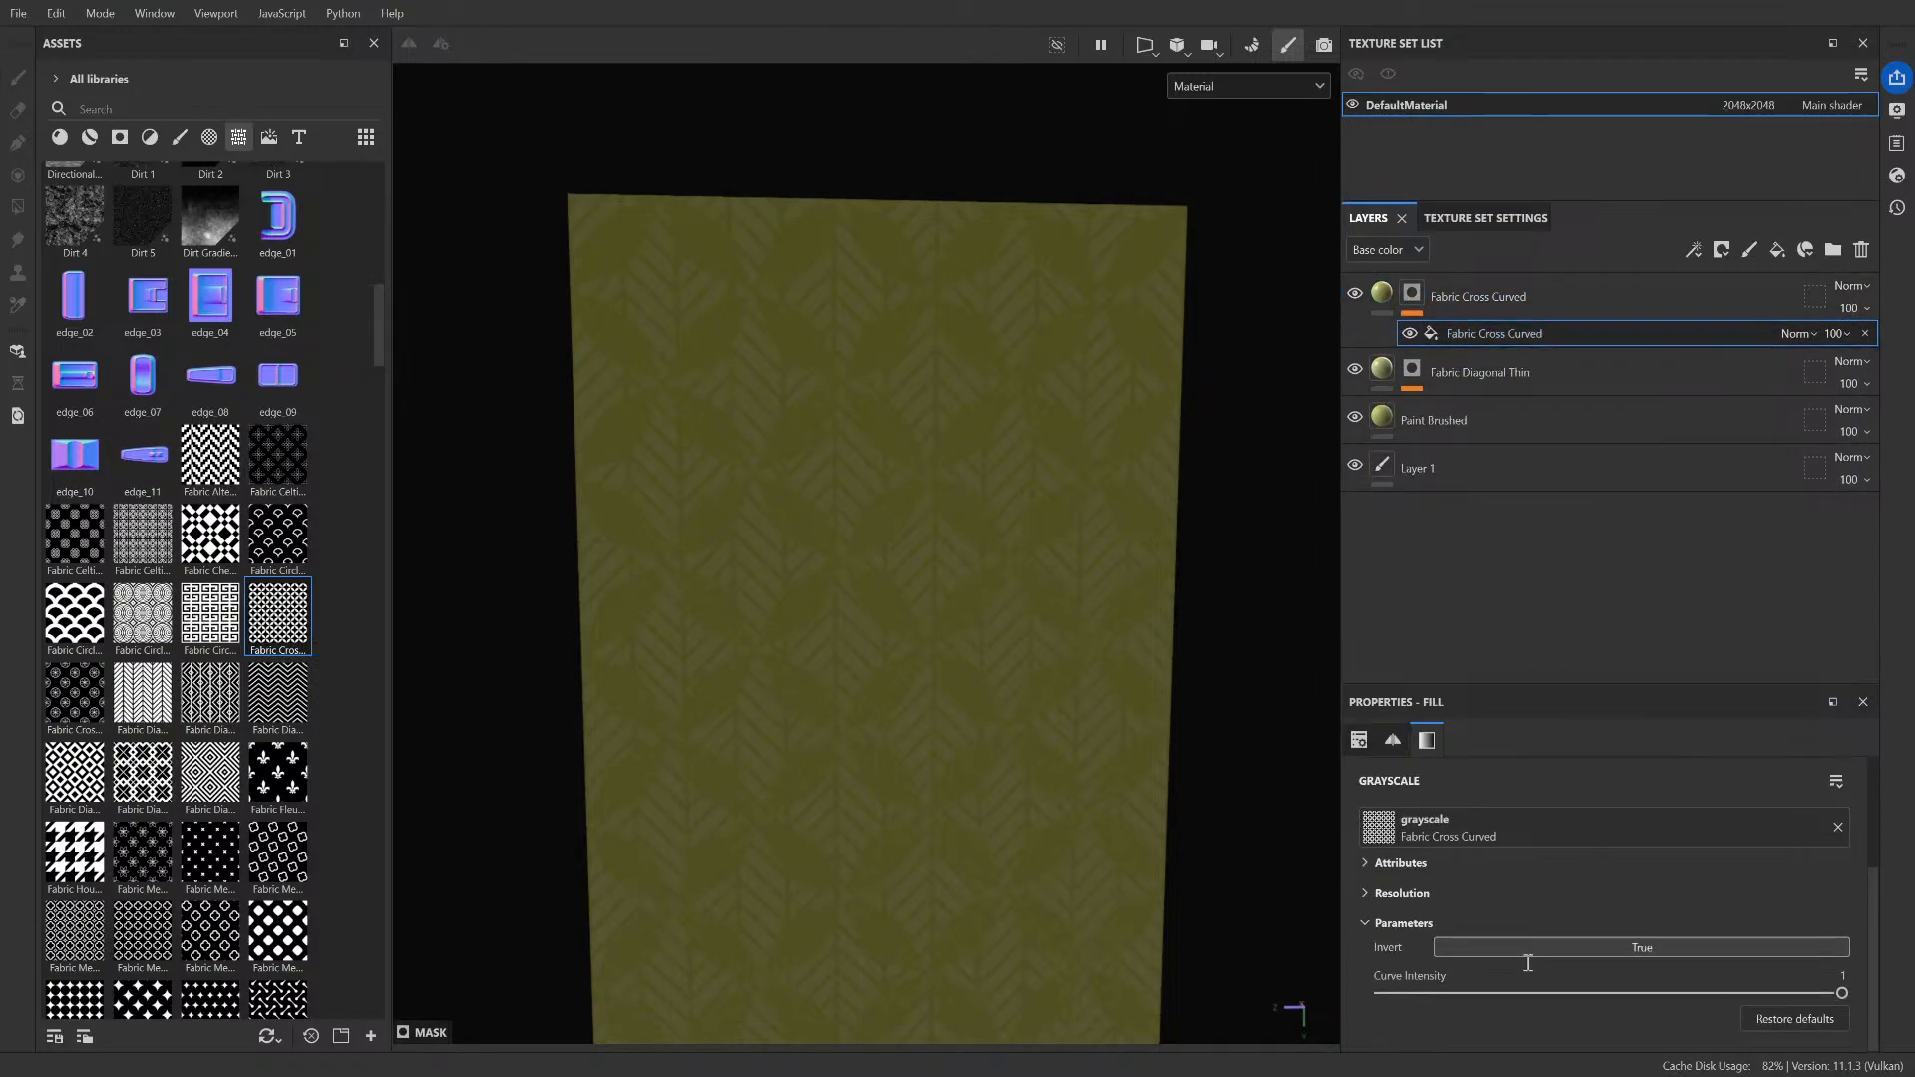
scroll(1527, 962, "up", 3)
scroll(1501, 897, "down", 2)
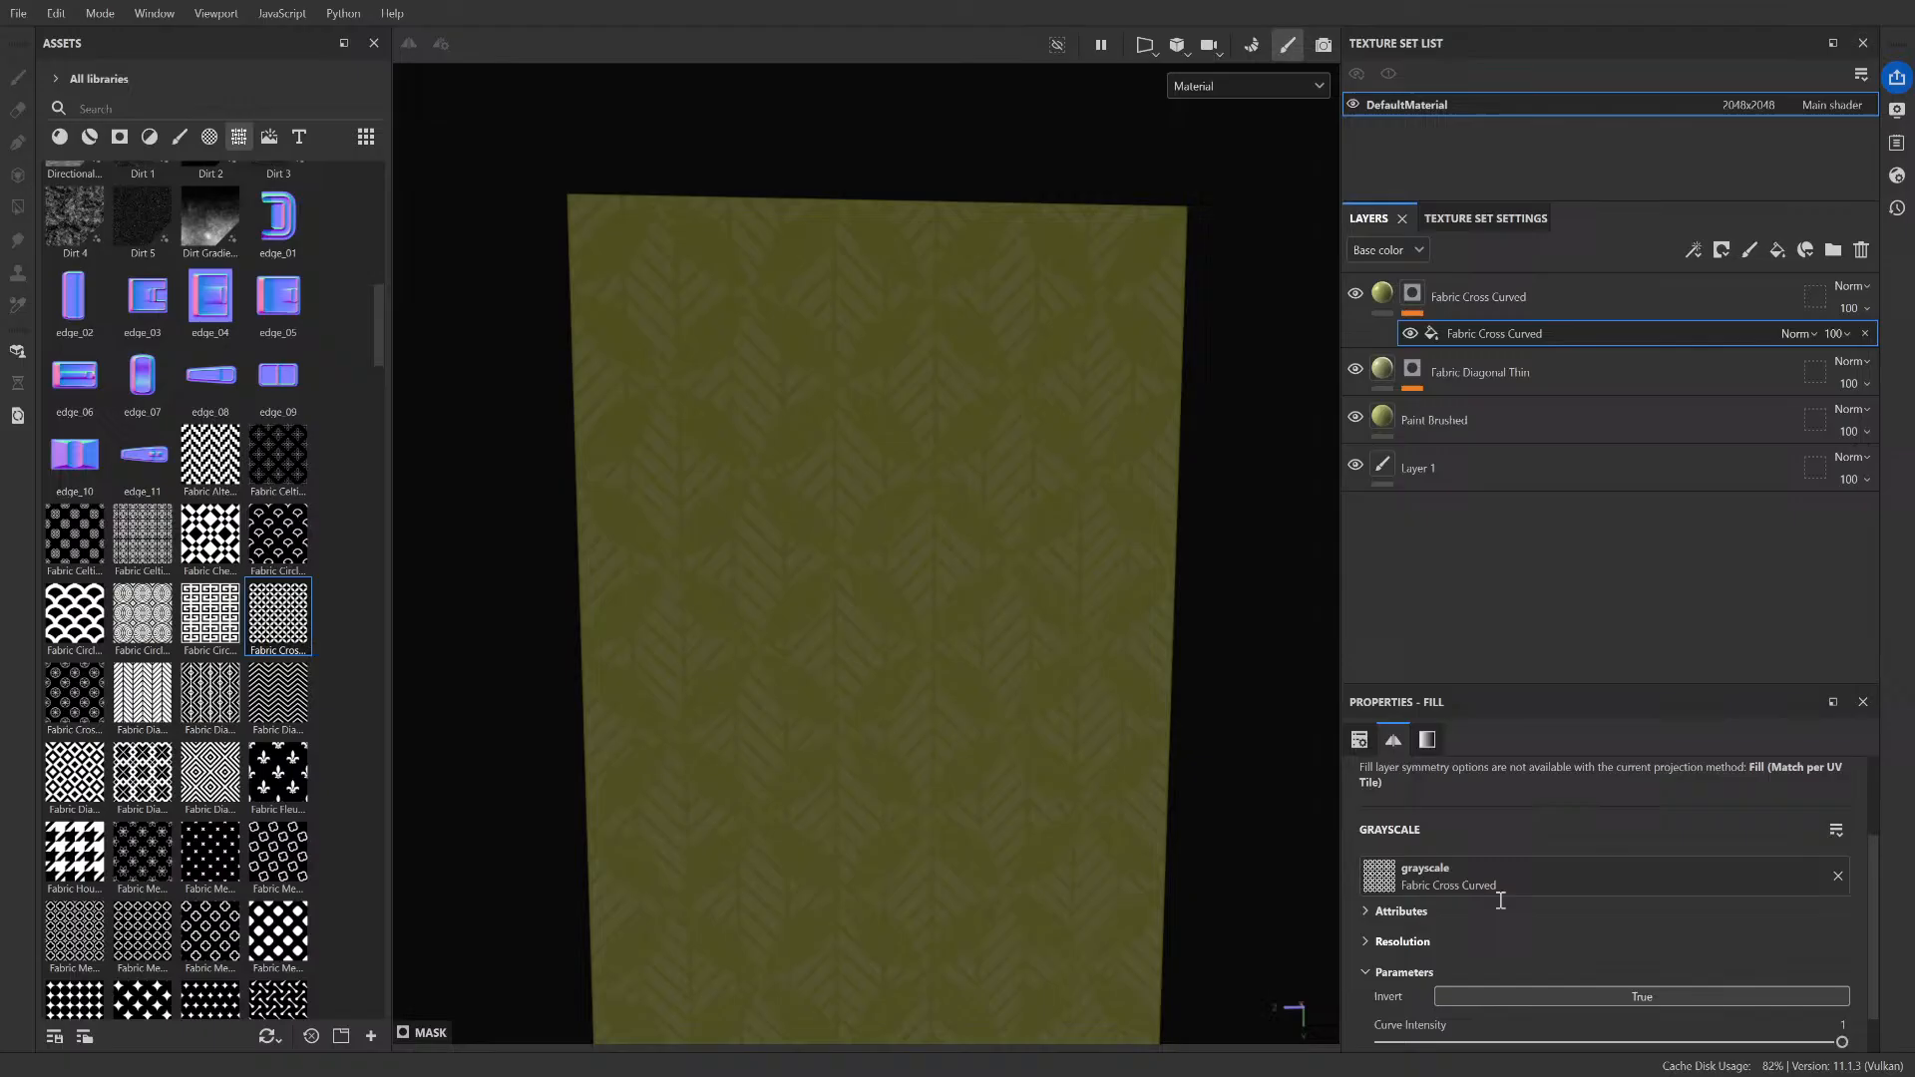
left_click(1400, 912)
scroll(1396, 898, "down", 2)
left_click(1401, 860)
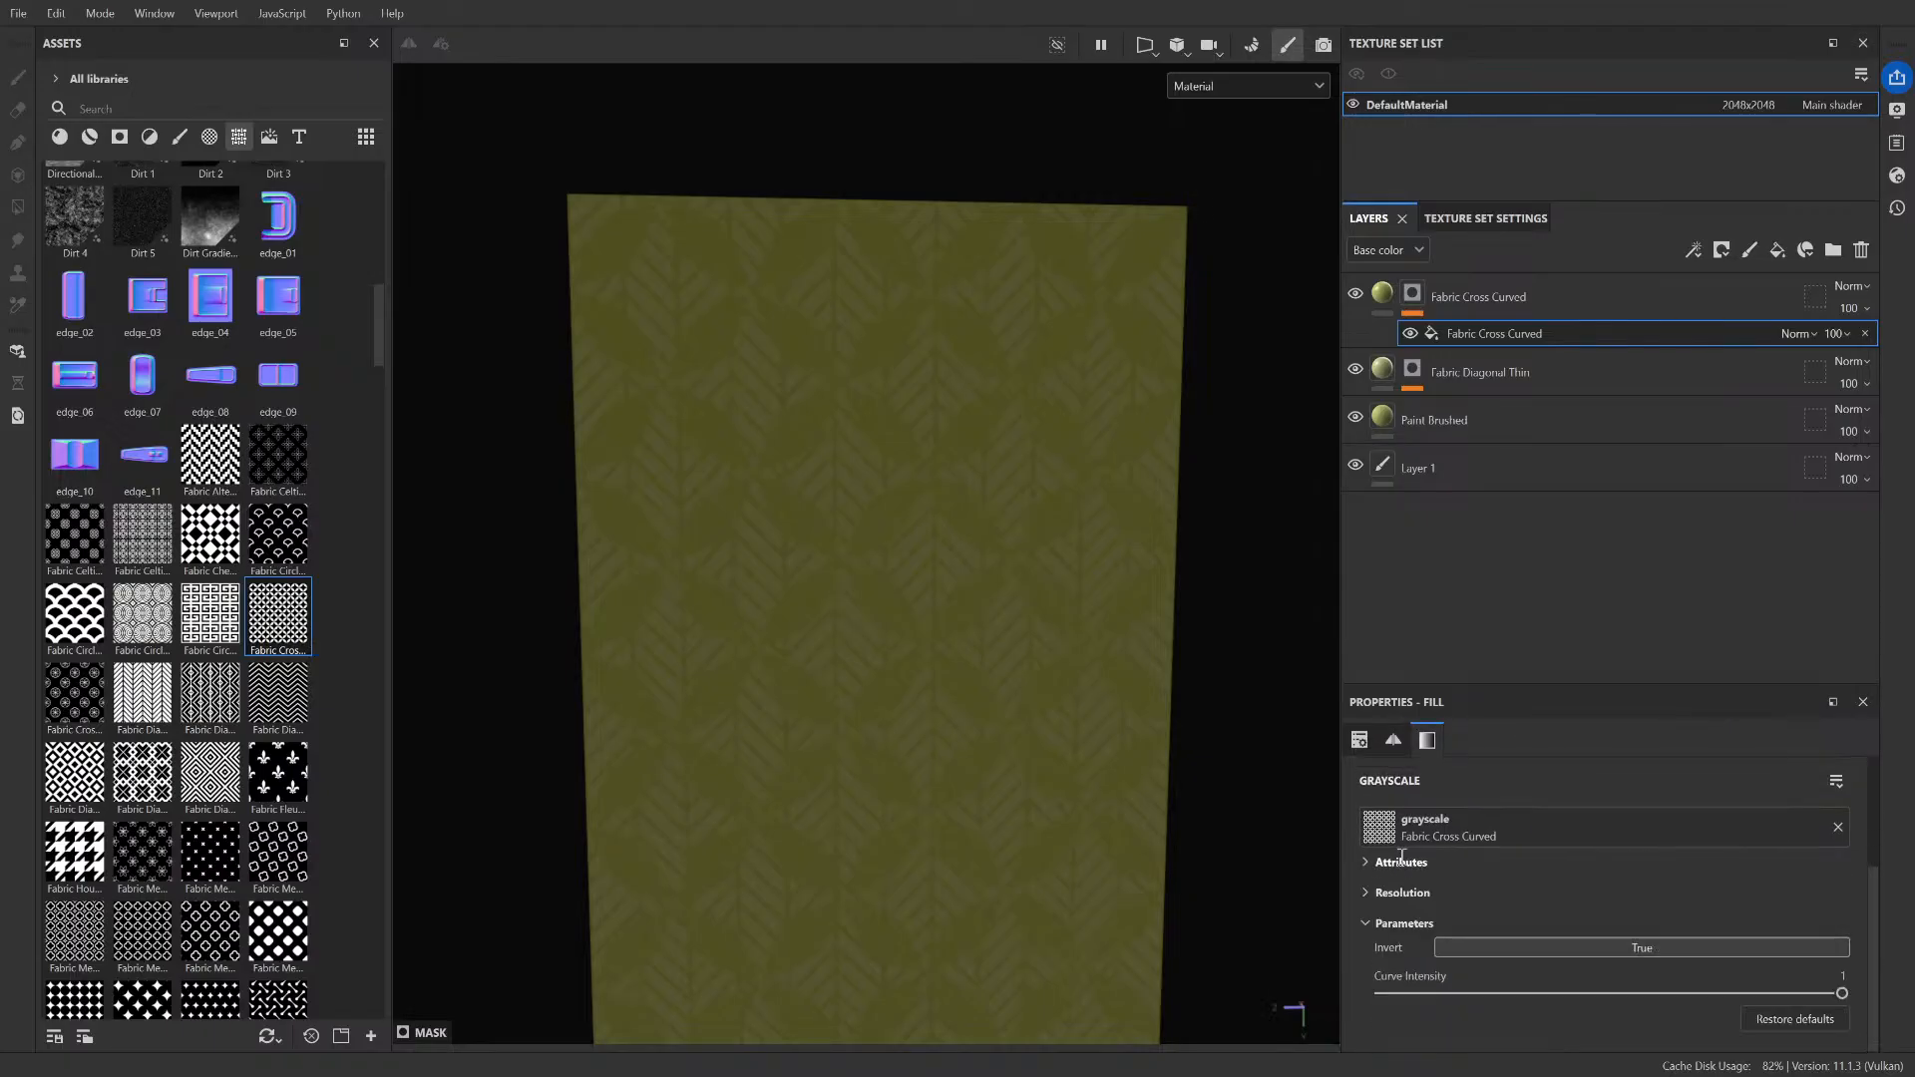
left_click(1401, 862)
left_click(1401, 862)
left_click(1400, 924)
left_click(1400, 923)
left_click(1401, 892)
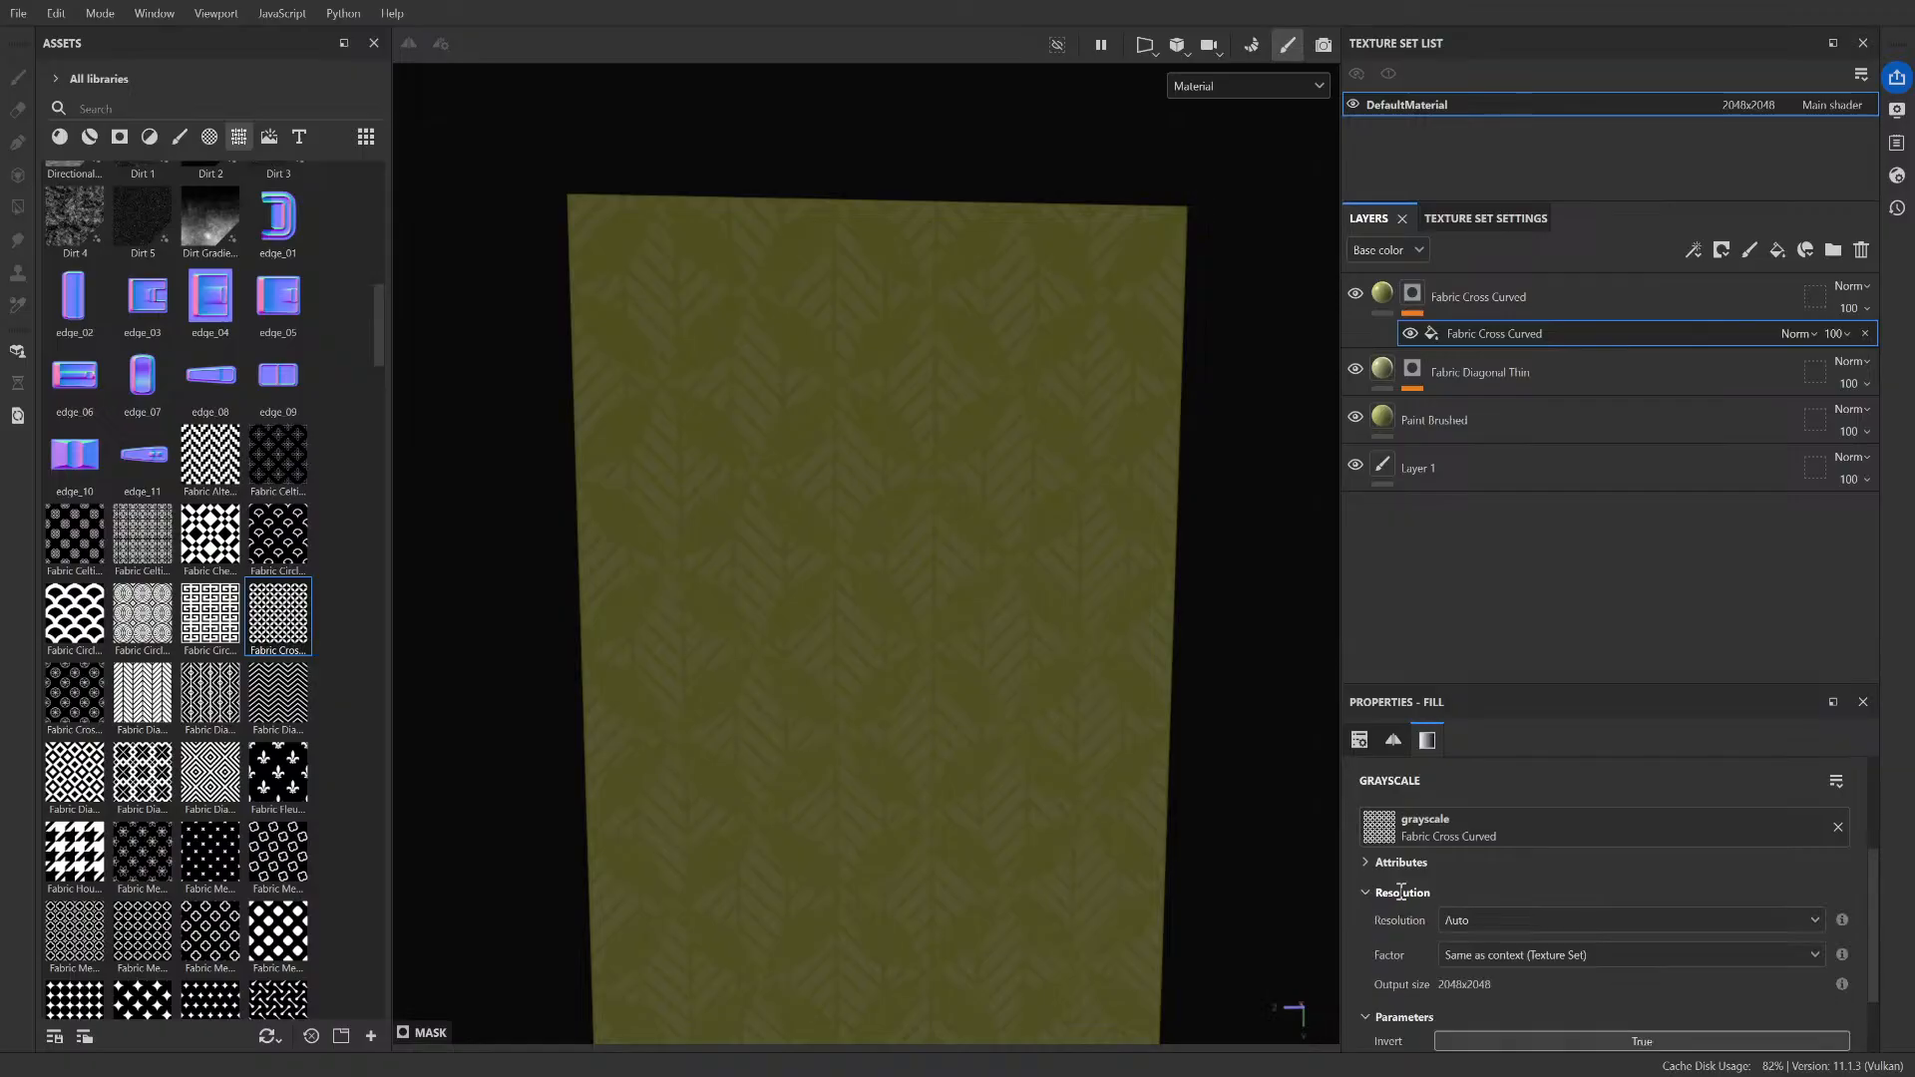
scroll(1406, 890, "down", 2)
scroll(1401, 890, "up", 1)
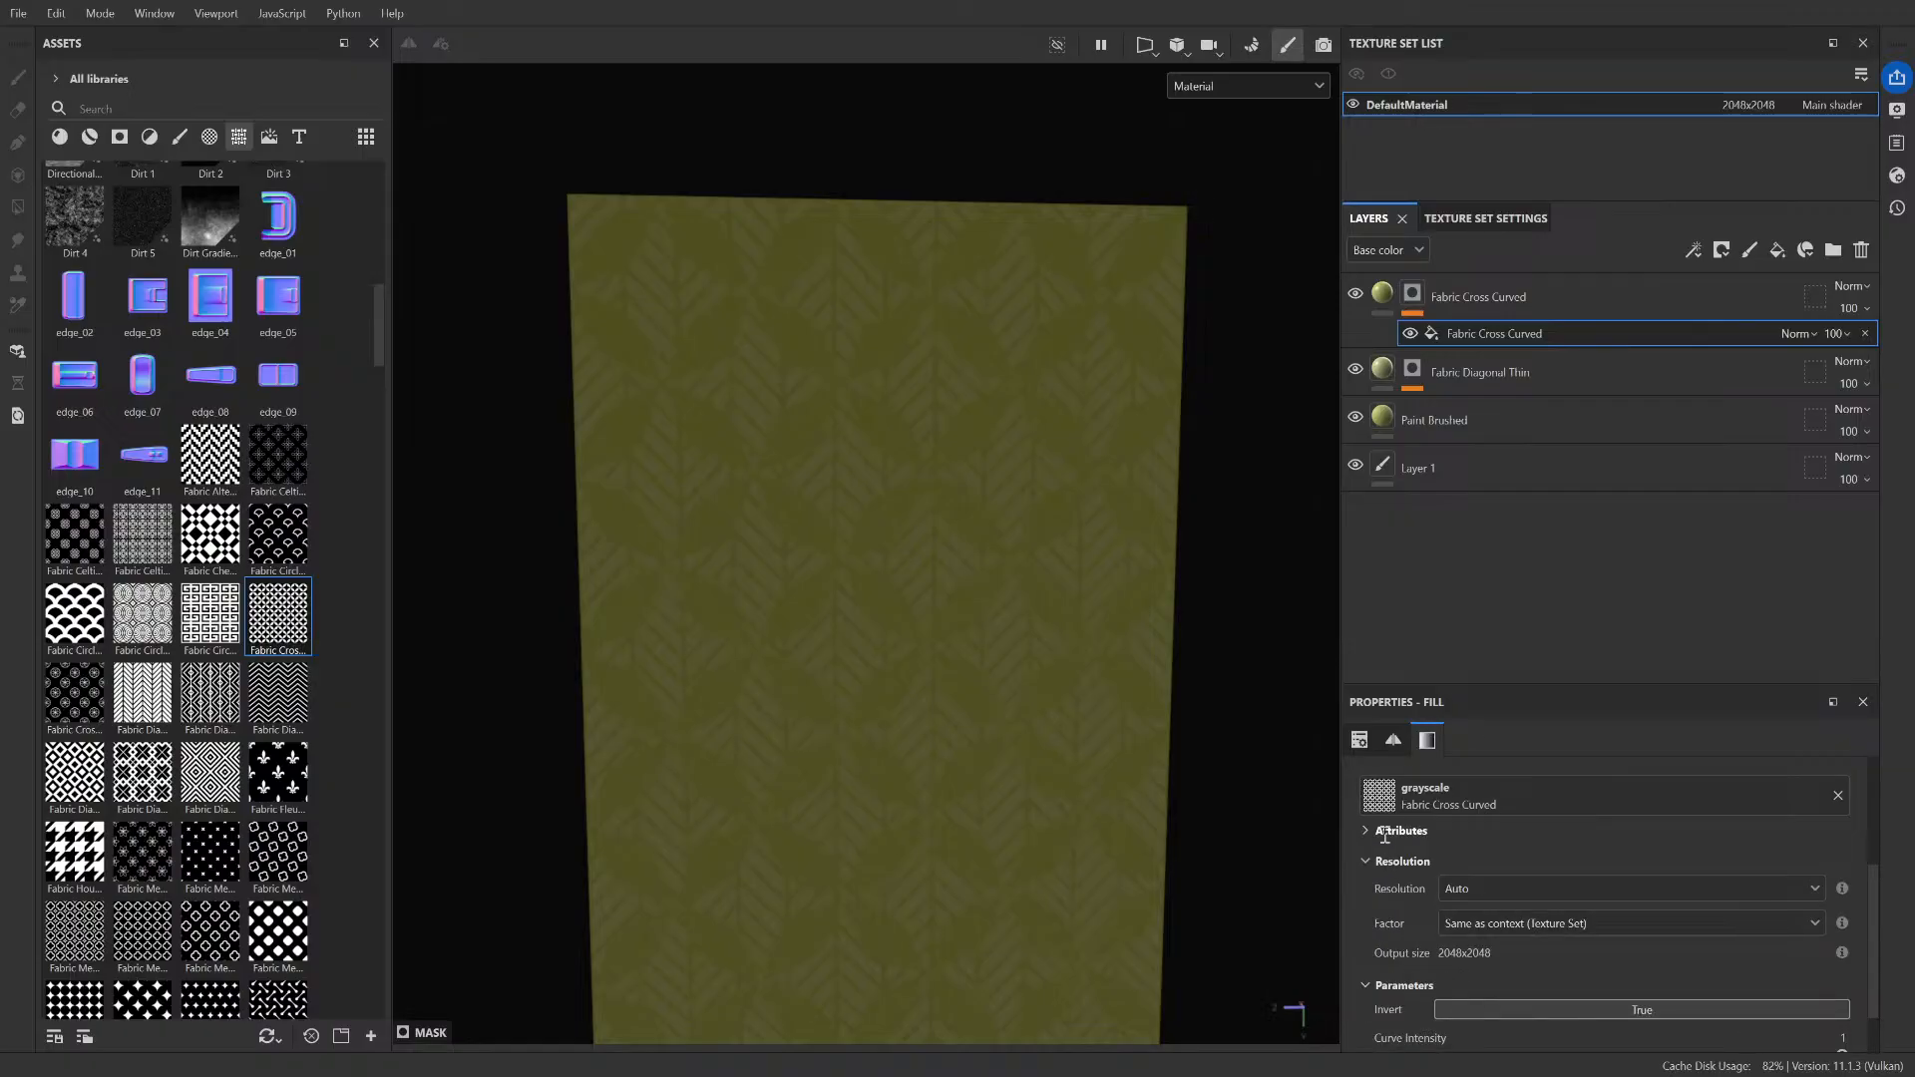
- Review the Fabric Cross Curved mask fill's projection setting and its expanded attribute and resolution details
scroll(1386, 843, "up", 3)
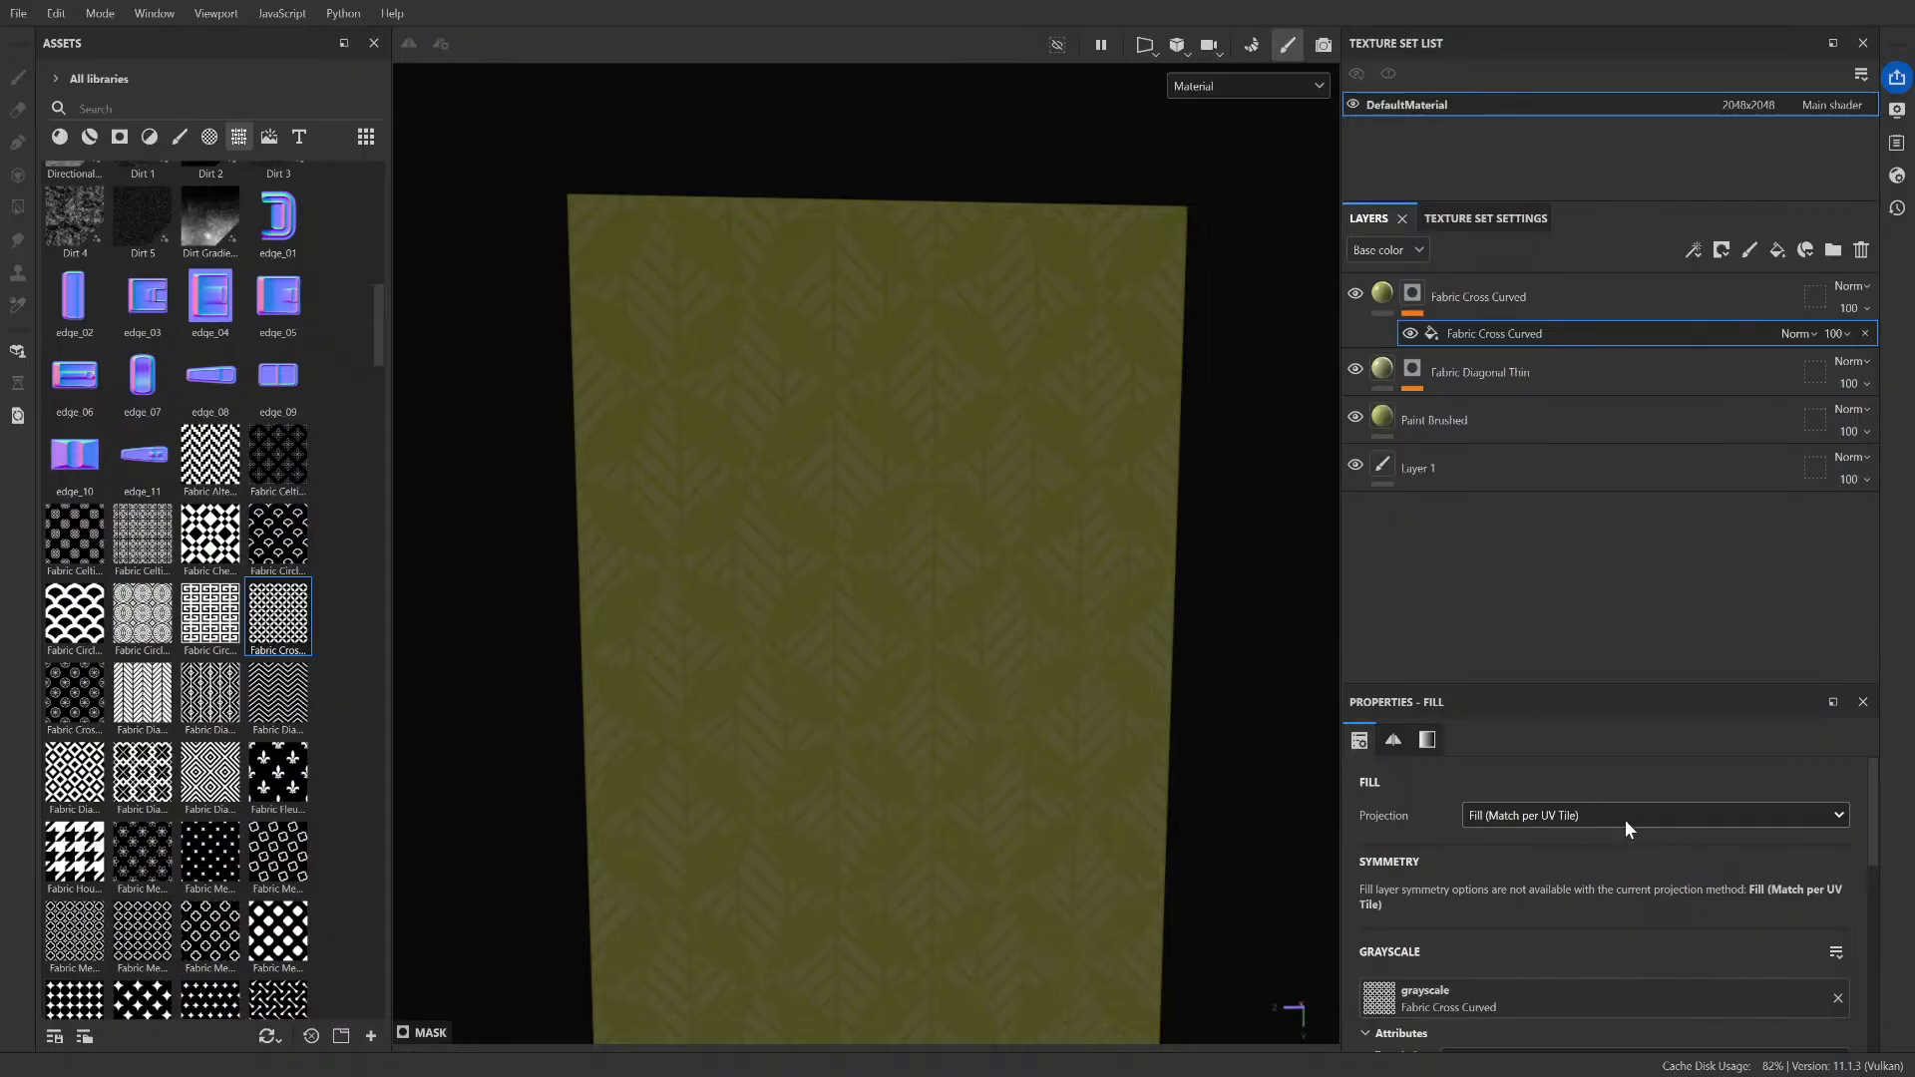
scroll(1549, 816, "down", 1)
key("ctrl+z")
scroll(1542, 849, "down", 5)
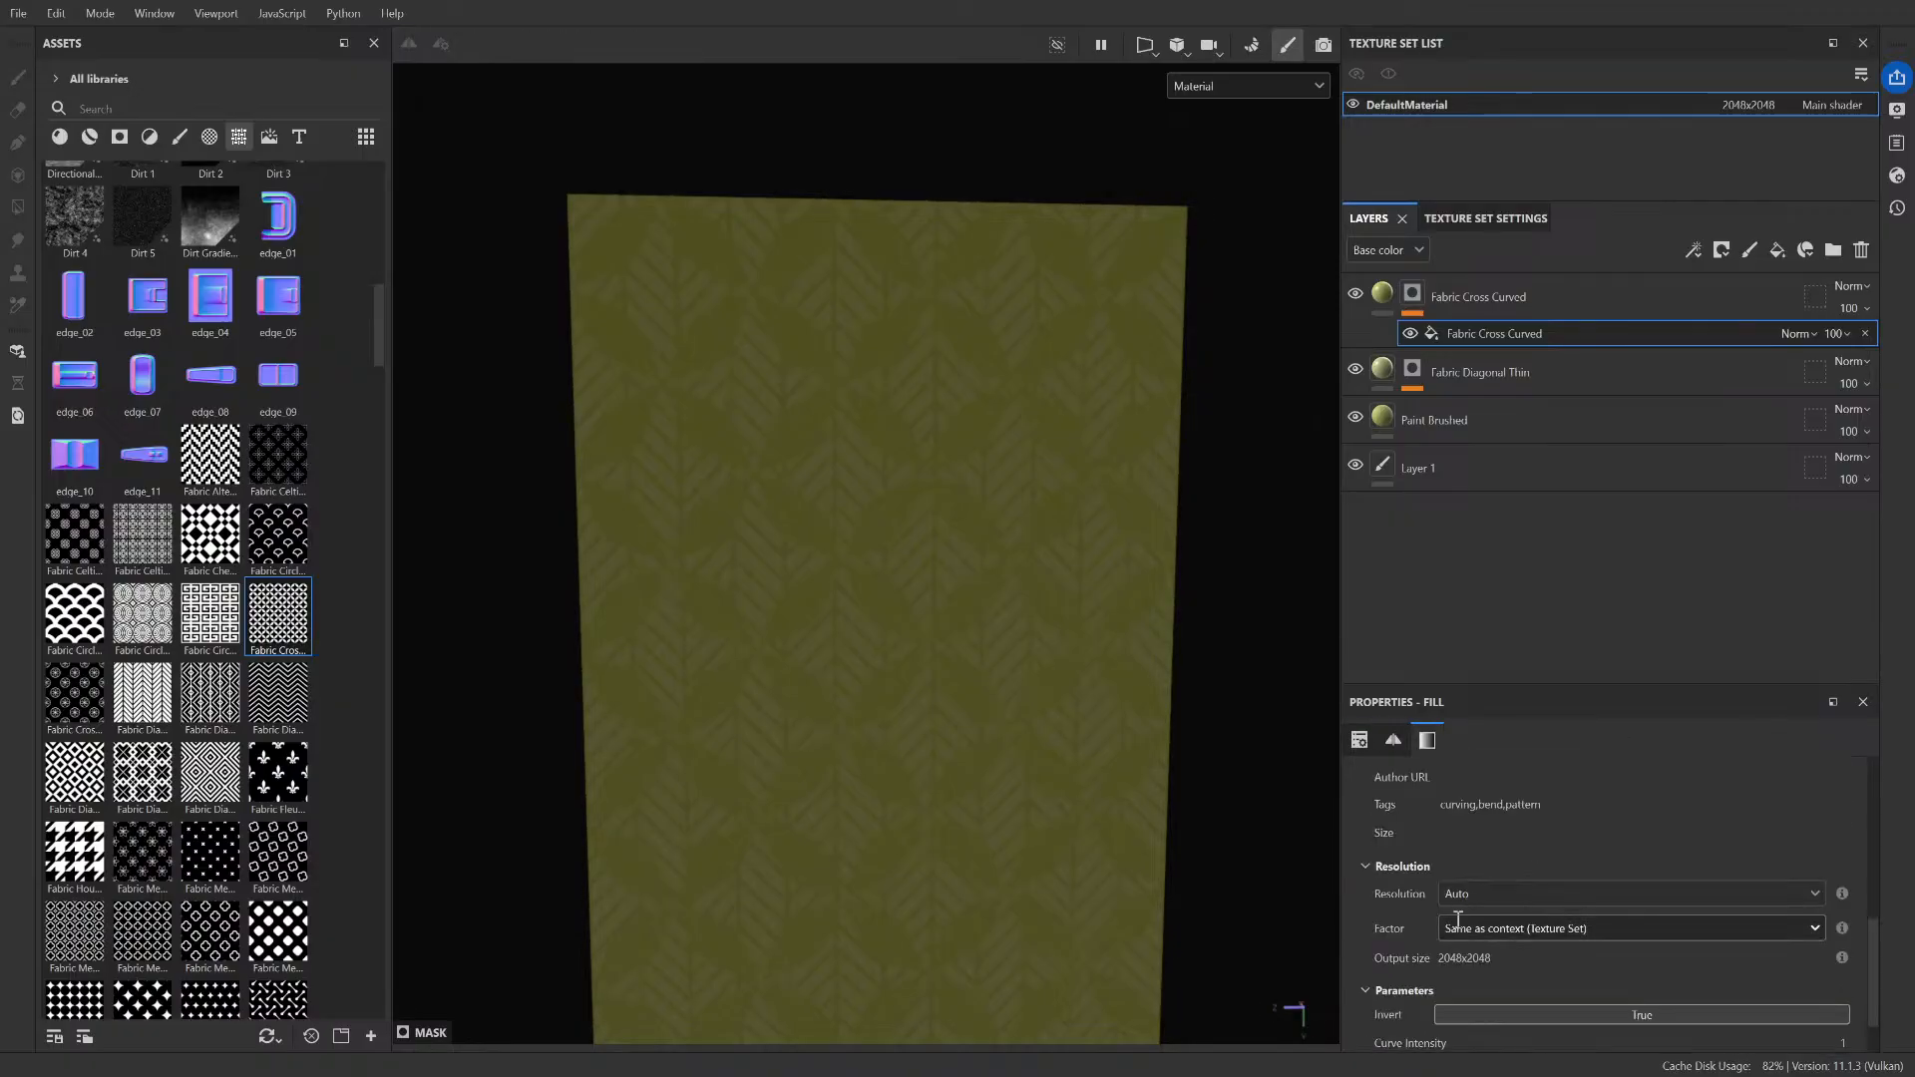
scroll(1457, 918, "down", 1)
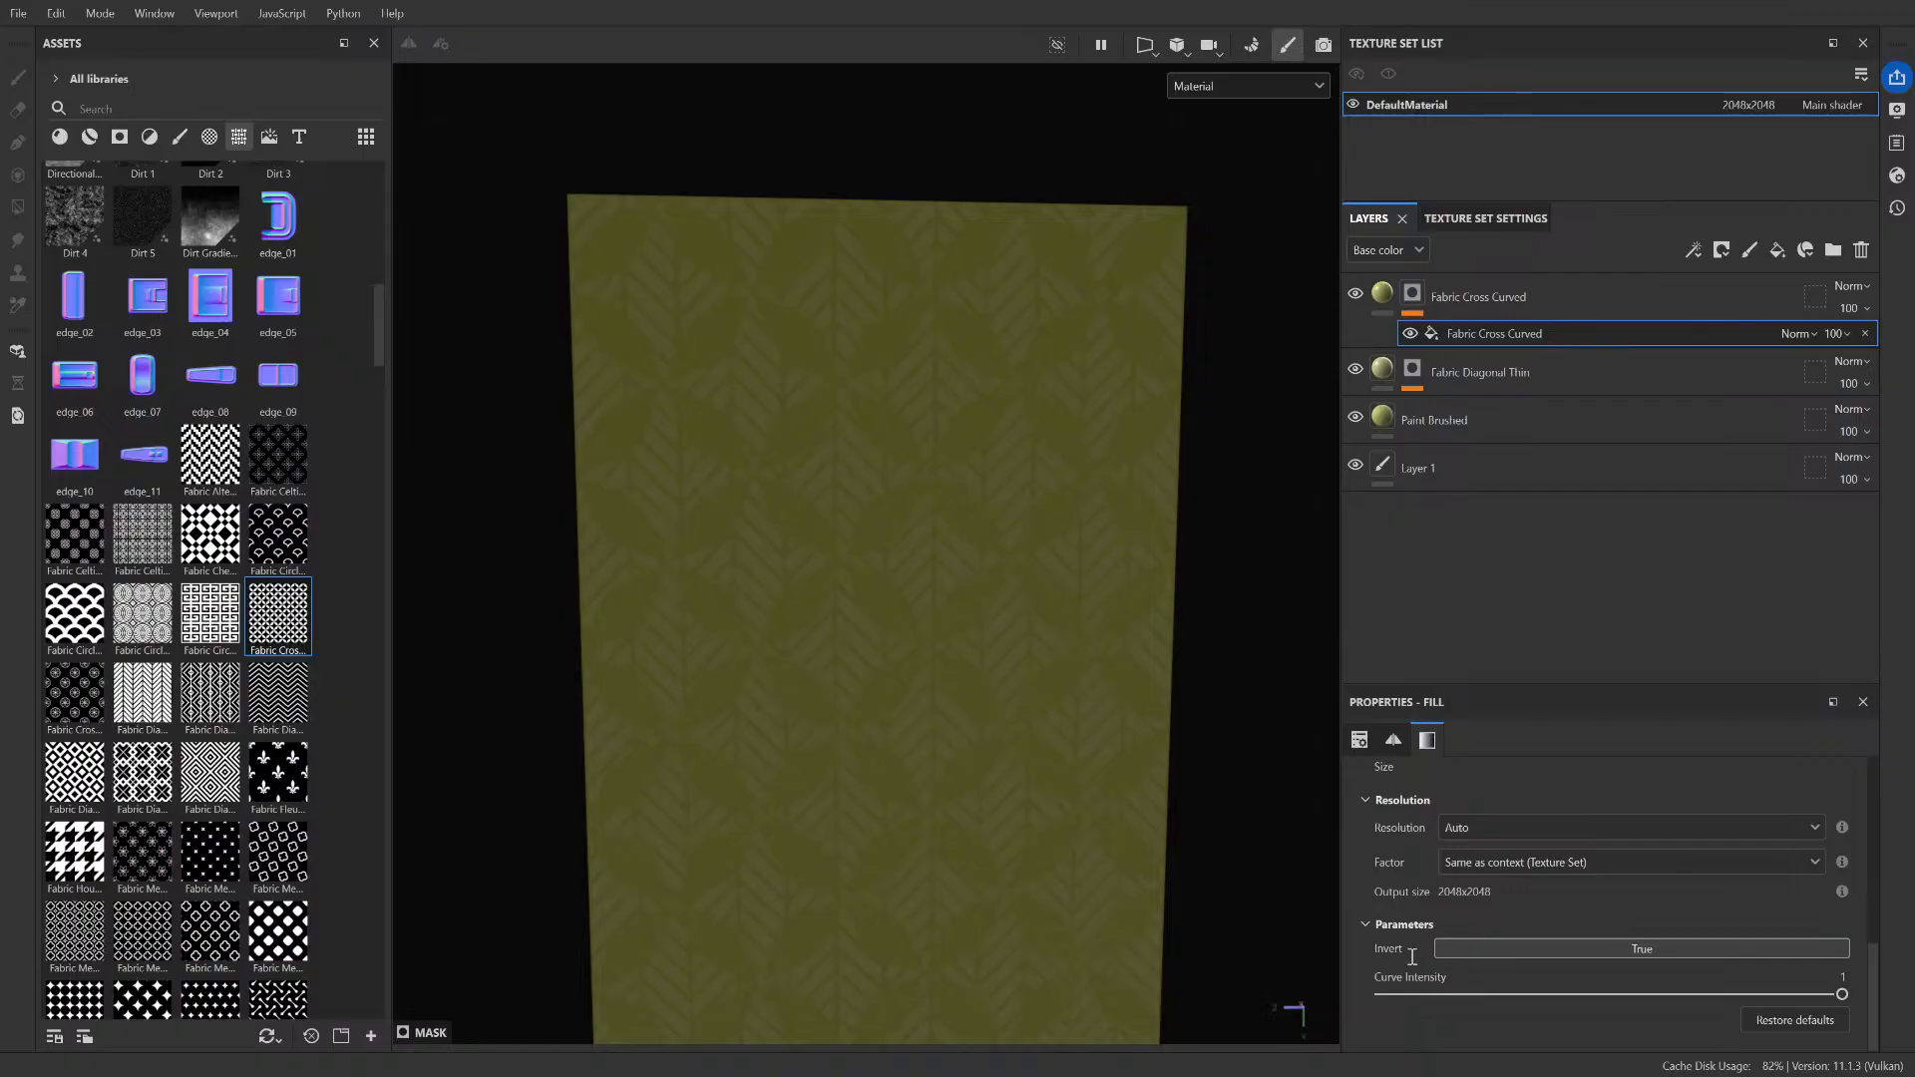
left_click(1364, 927)
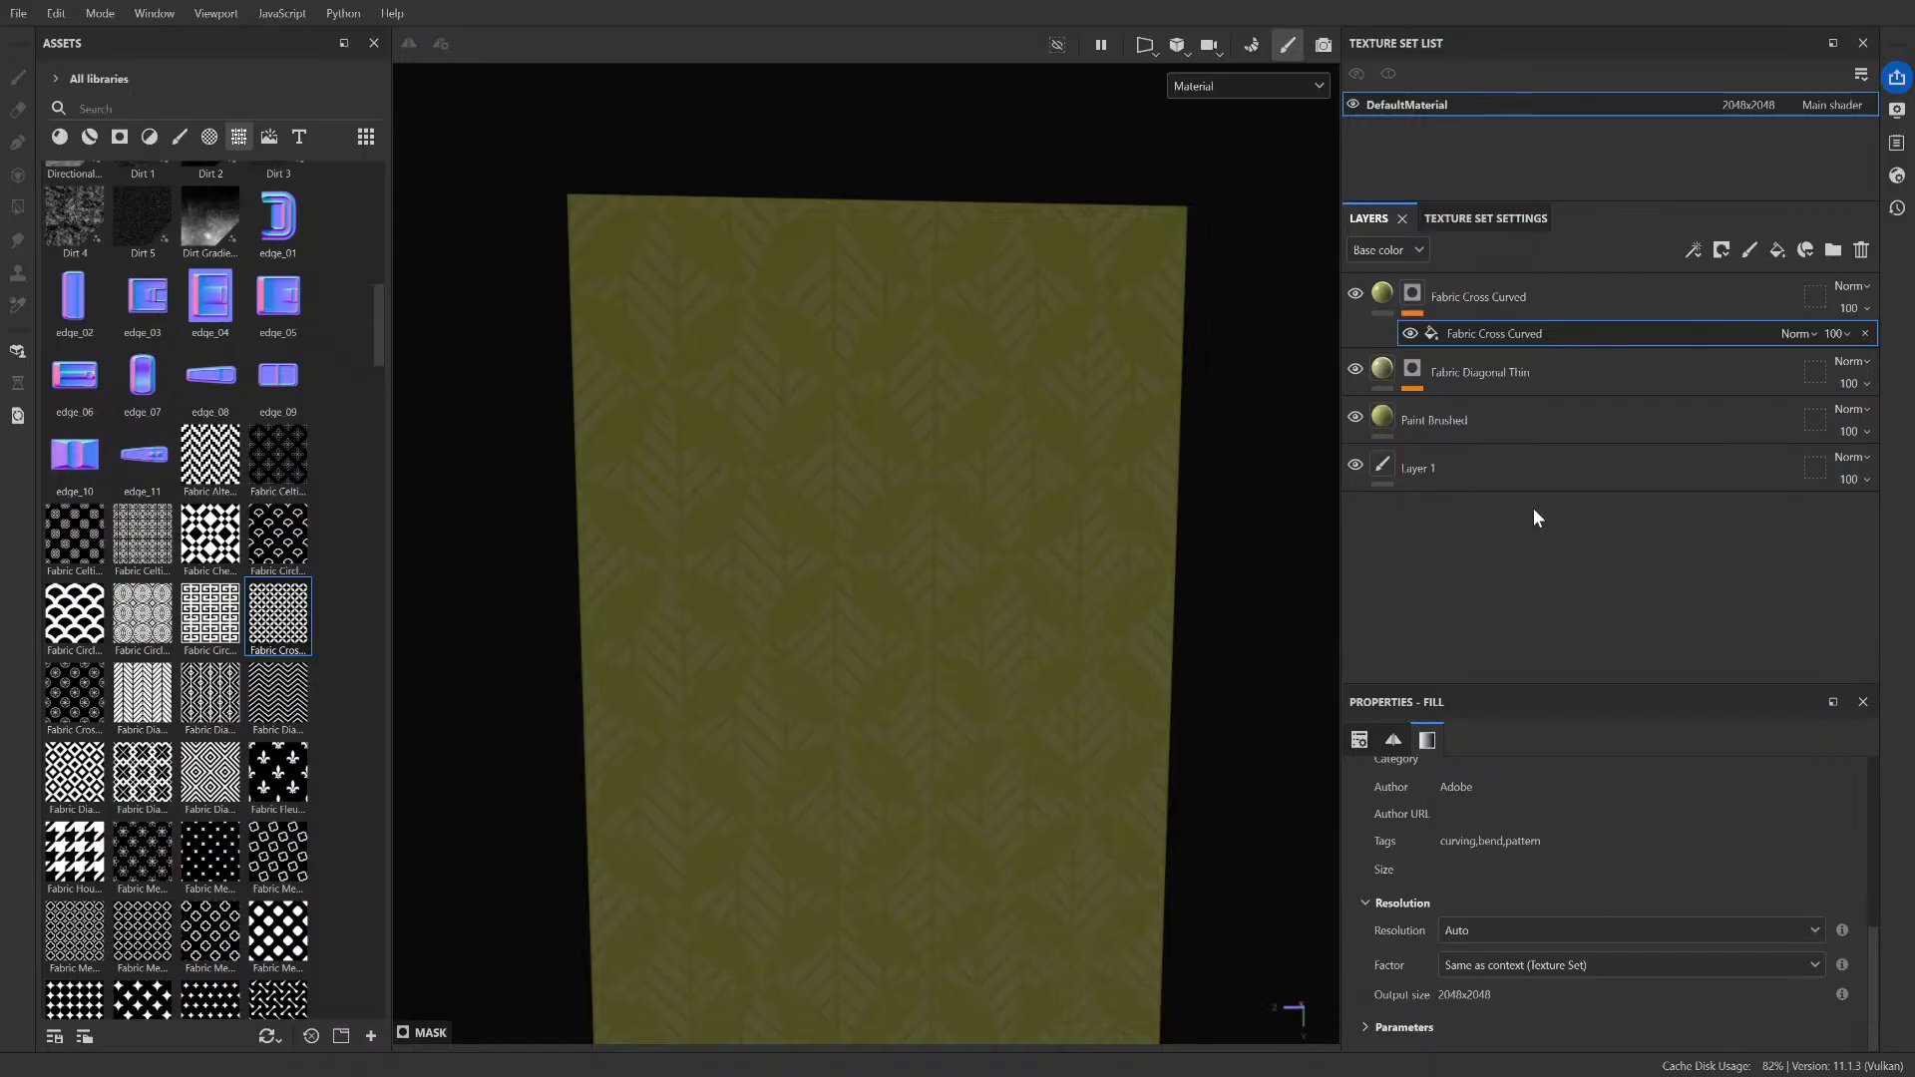
left_click(1370, 739)
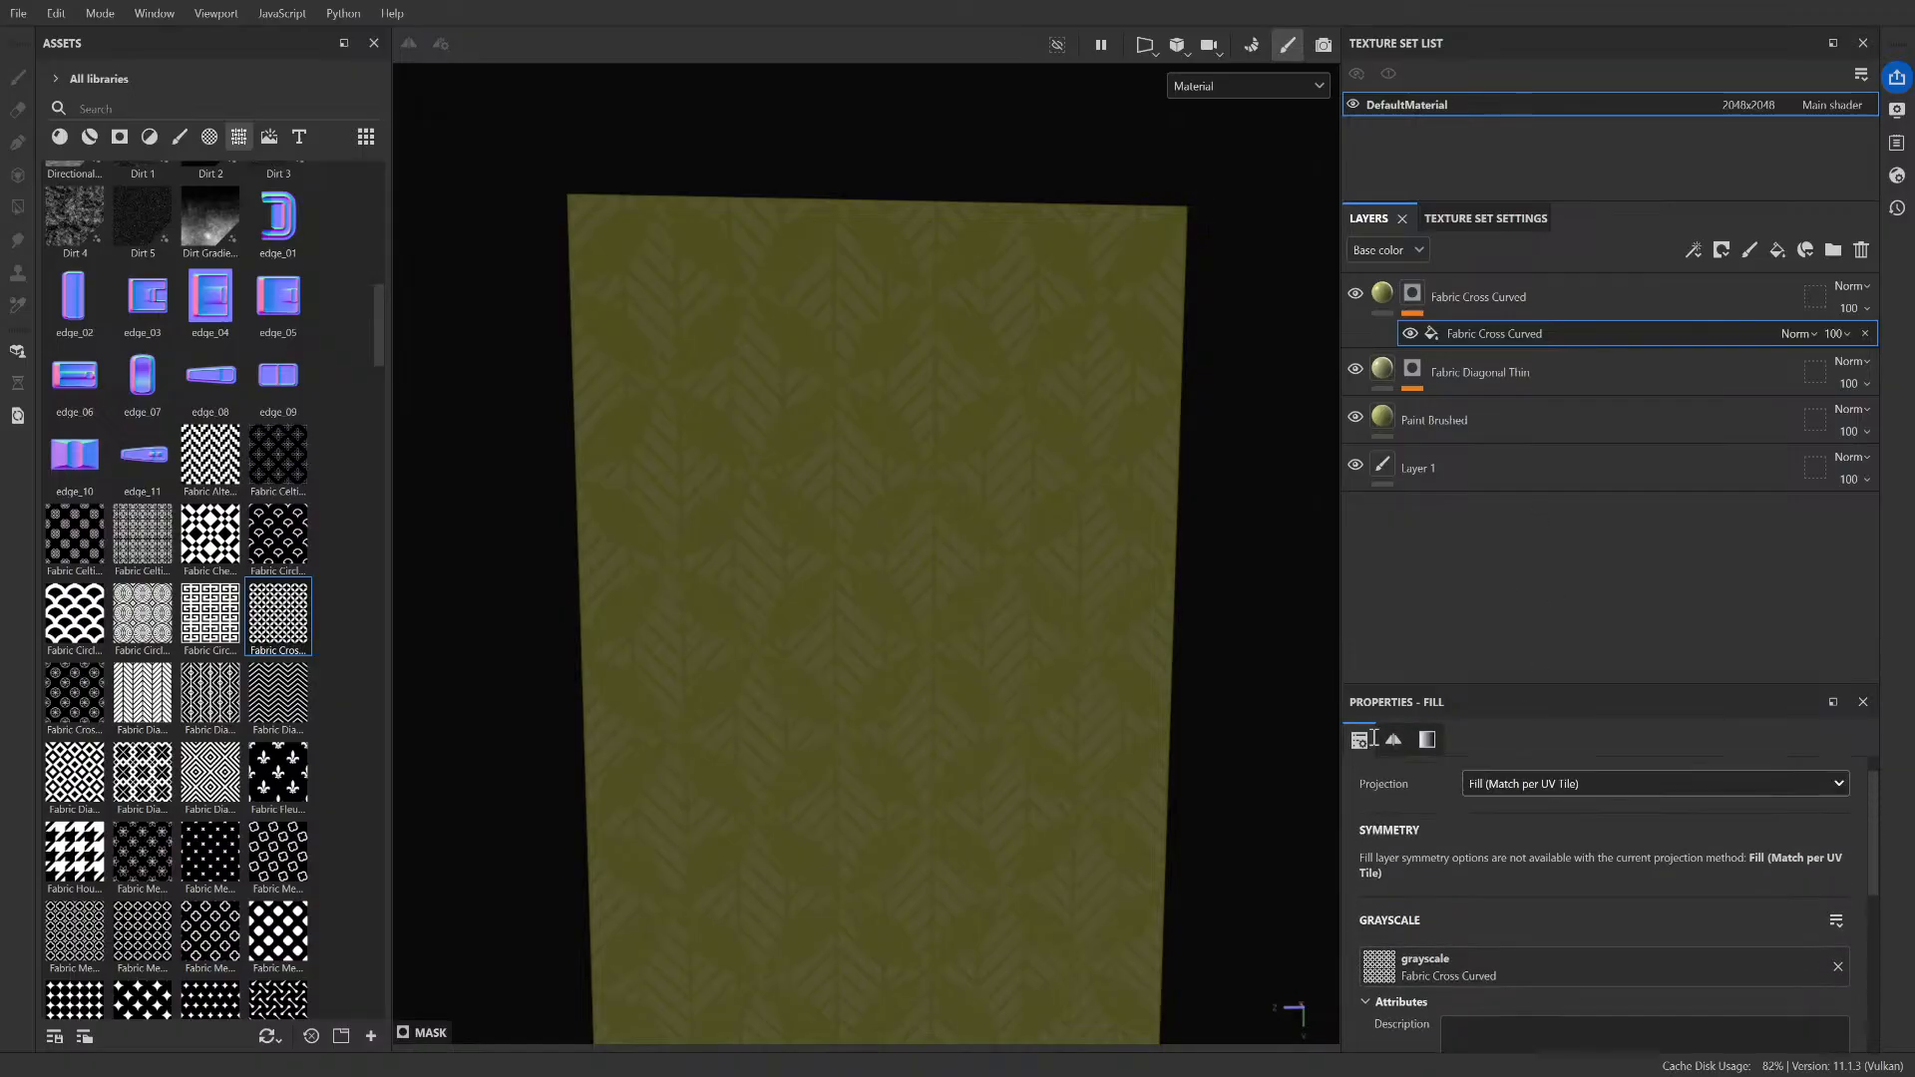
scroll(1377, 758, "up", 1)
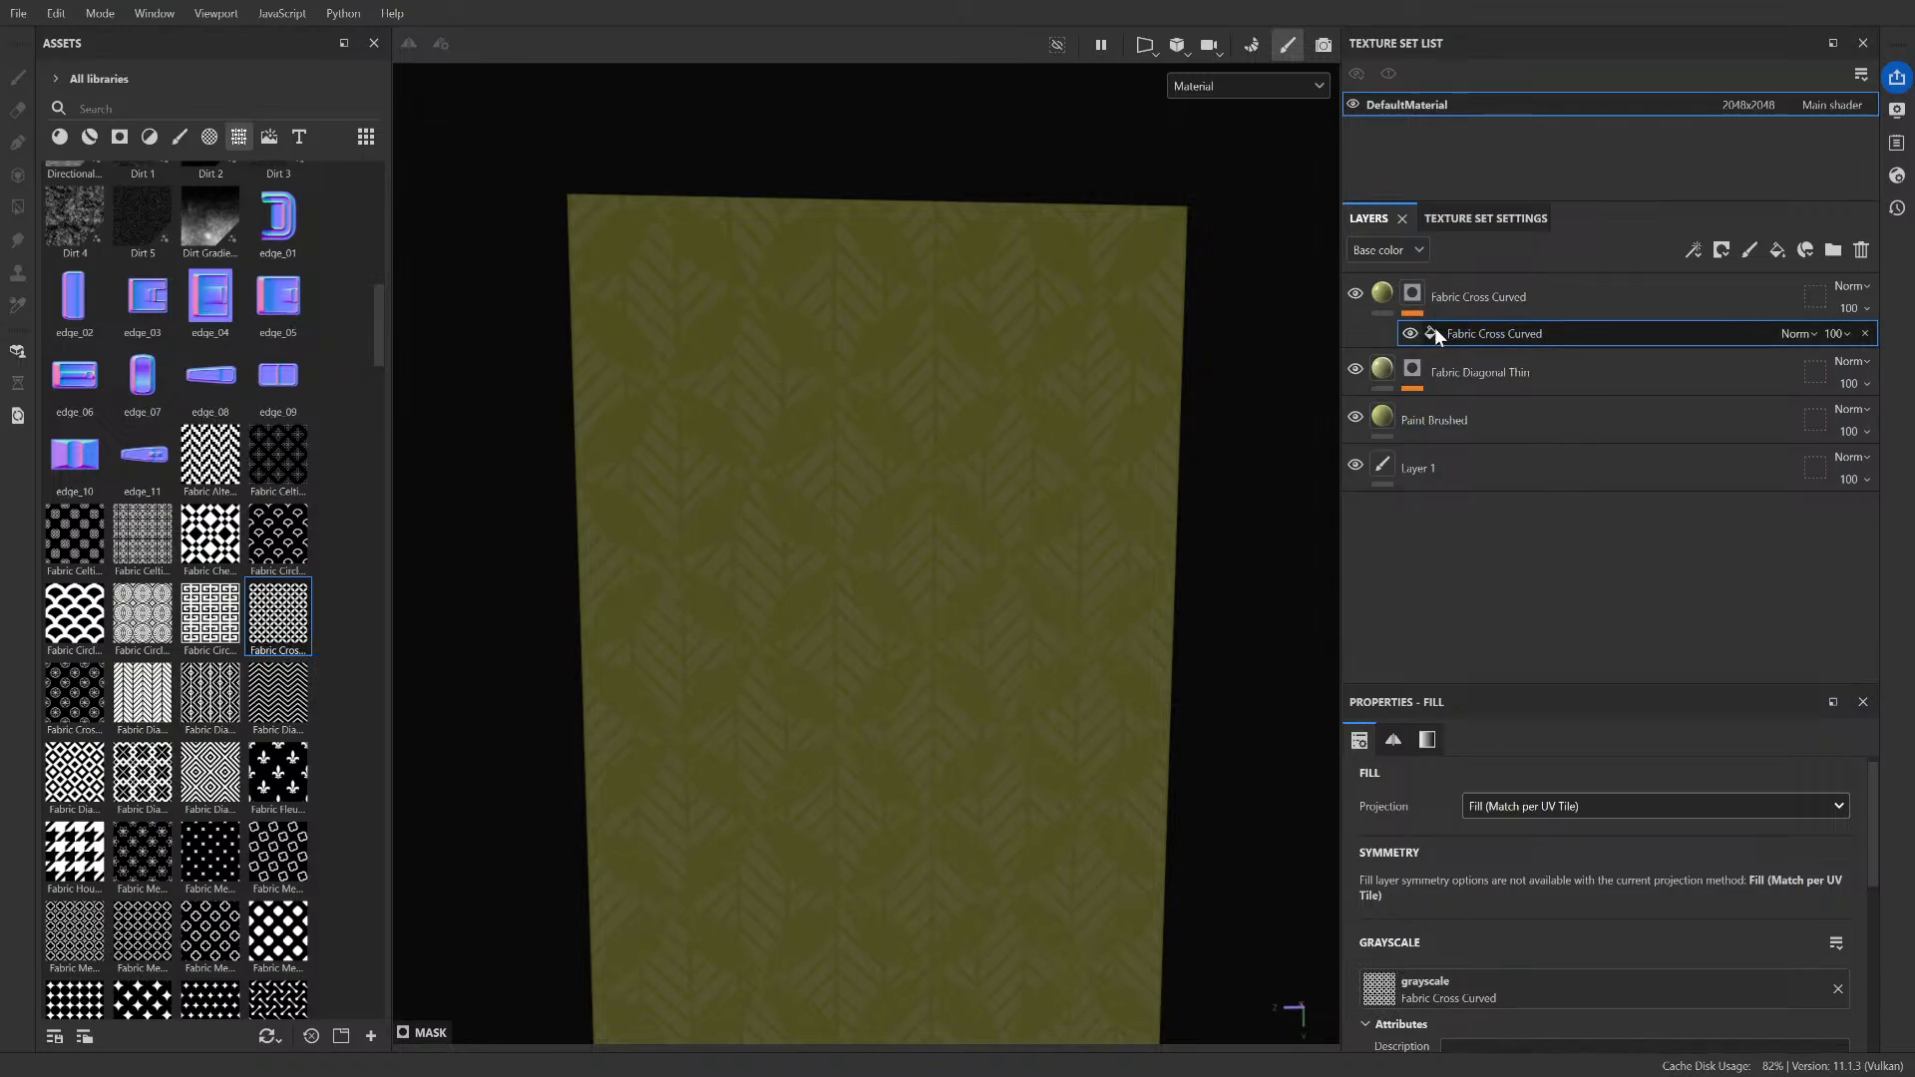
- Select the Fabric Cross Curved layer's mask and set the paint brush size to 8.97
left_click(1452, 292)
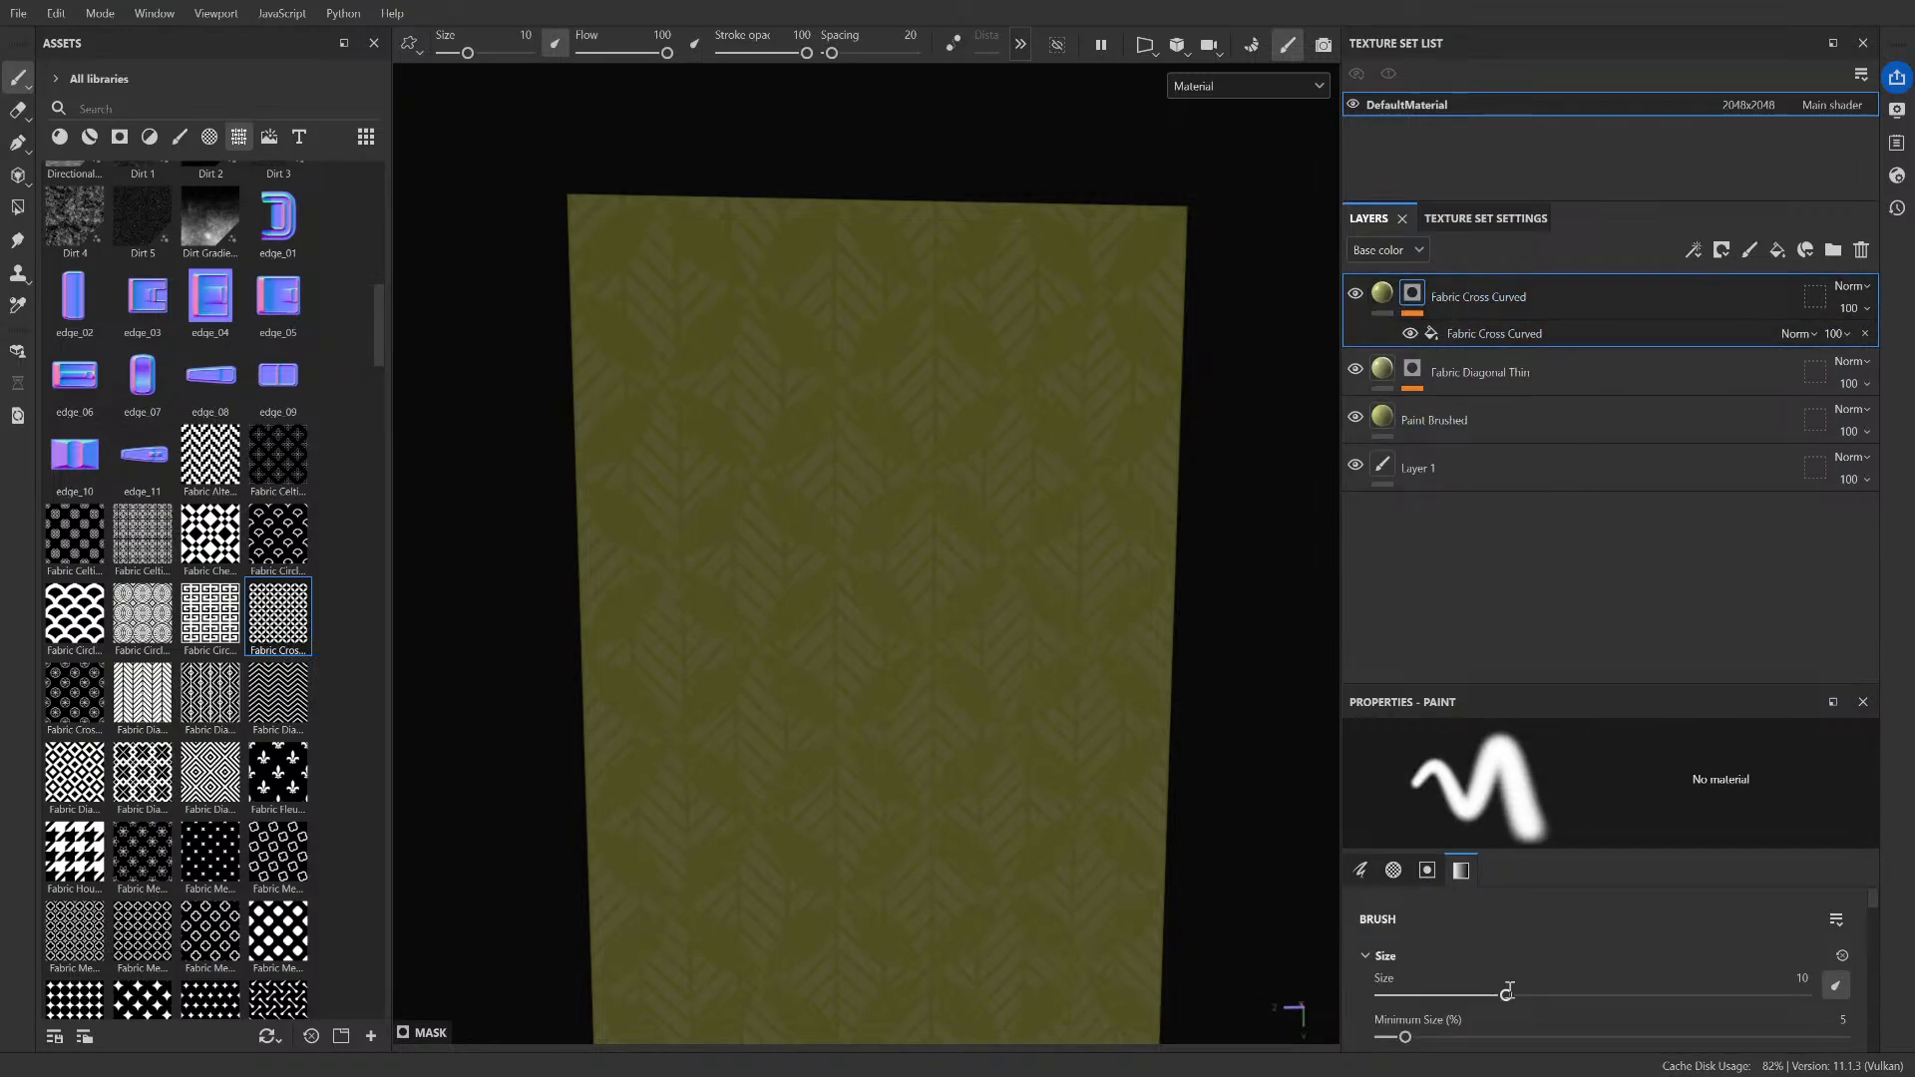
scroll(1517, 970, "down", 2)
scroll(1516, 969, "up", 1)
mouse_move(1502, 930)
left_mouse_down()
mouse_move(1442, 929)
mouse_move(1575, 926)
mouse_move(1472, 944)
left_mouse_up()
scroll(1472, 943, "down", 1)
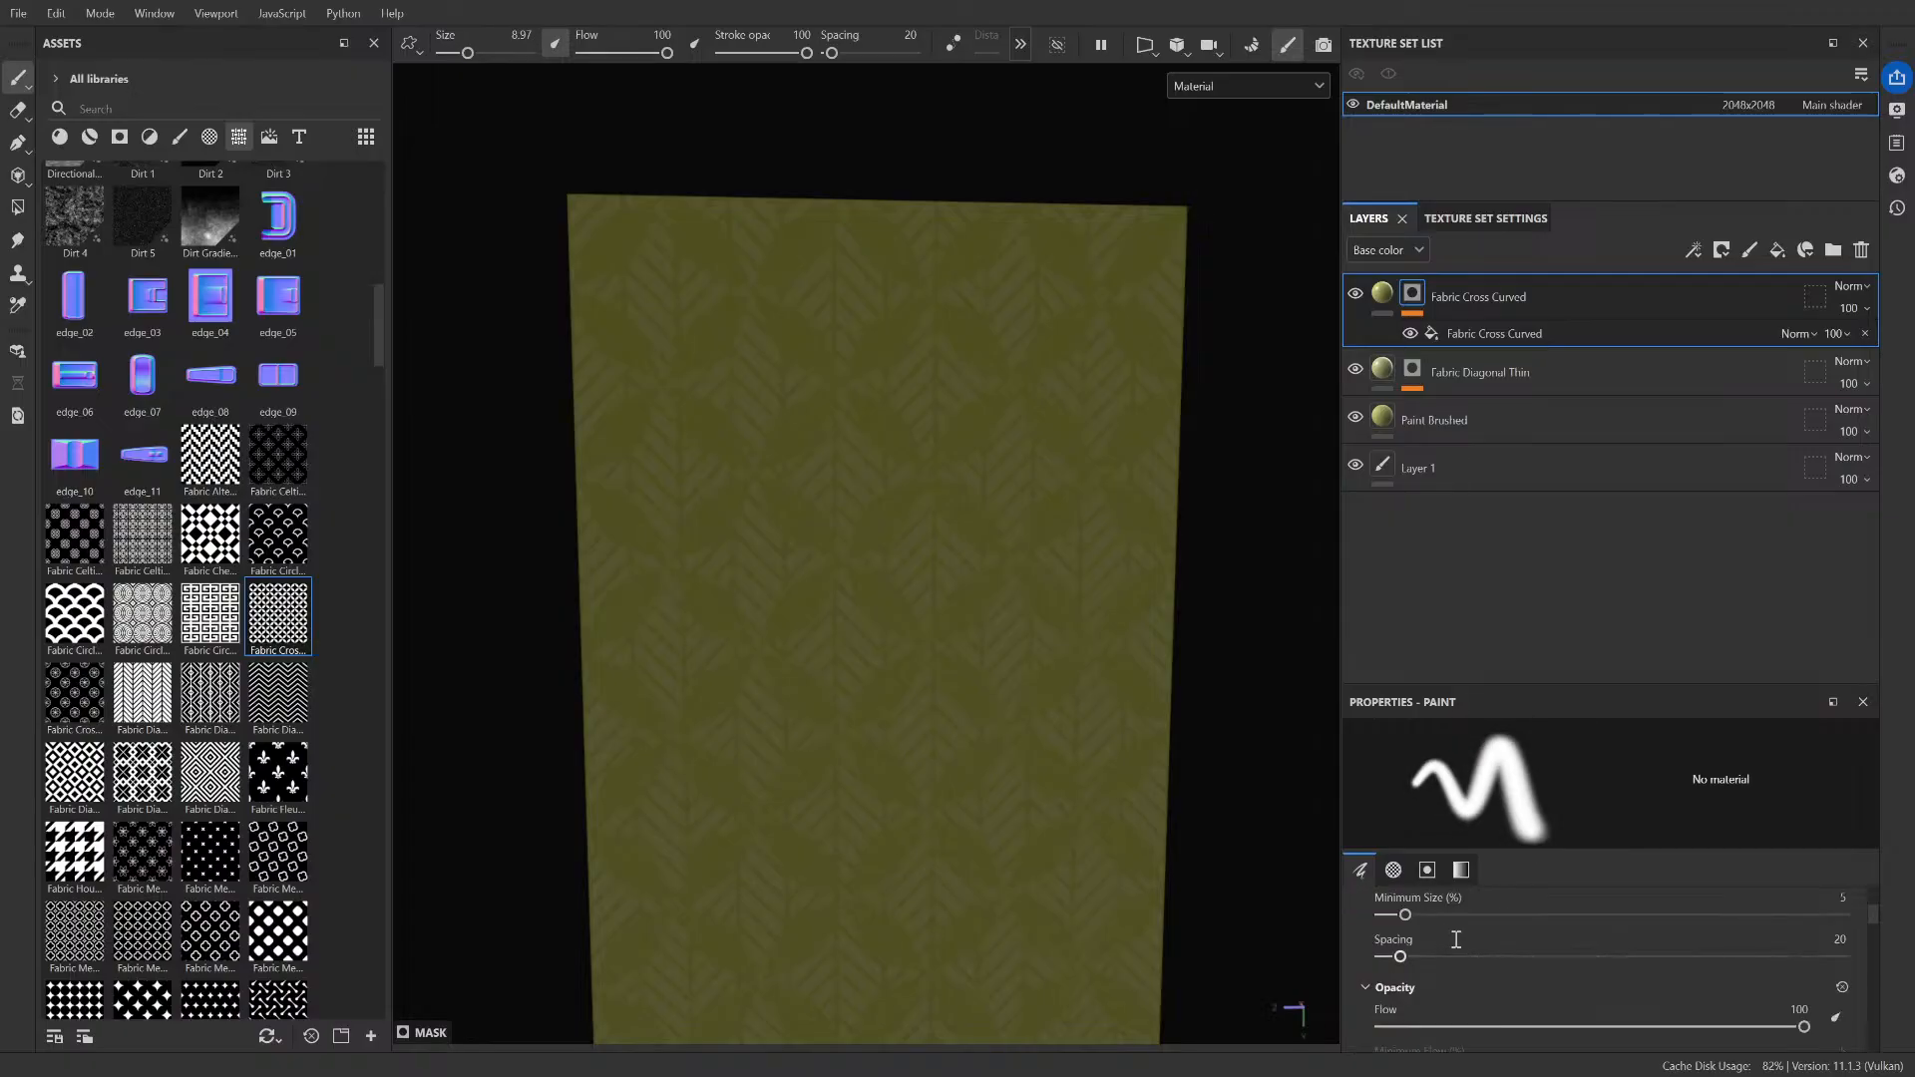
- Enlarge the paint properties area and examine the mask brush's alpha, stencil and grayscale settings
scroll(1433, 927, "down", 6)
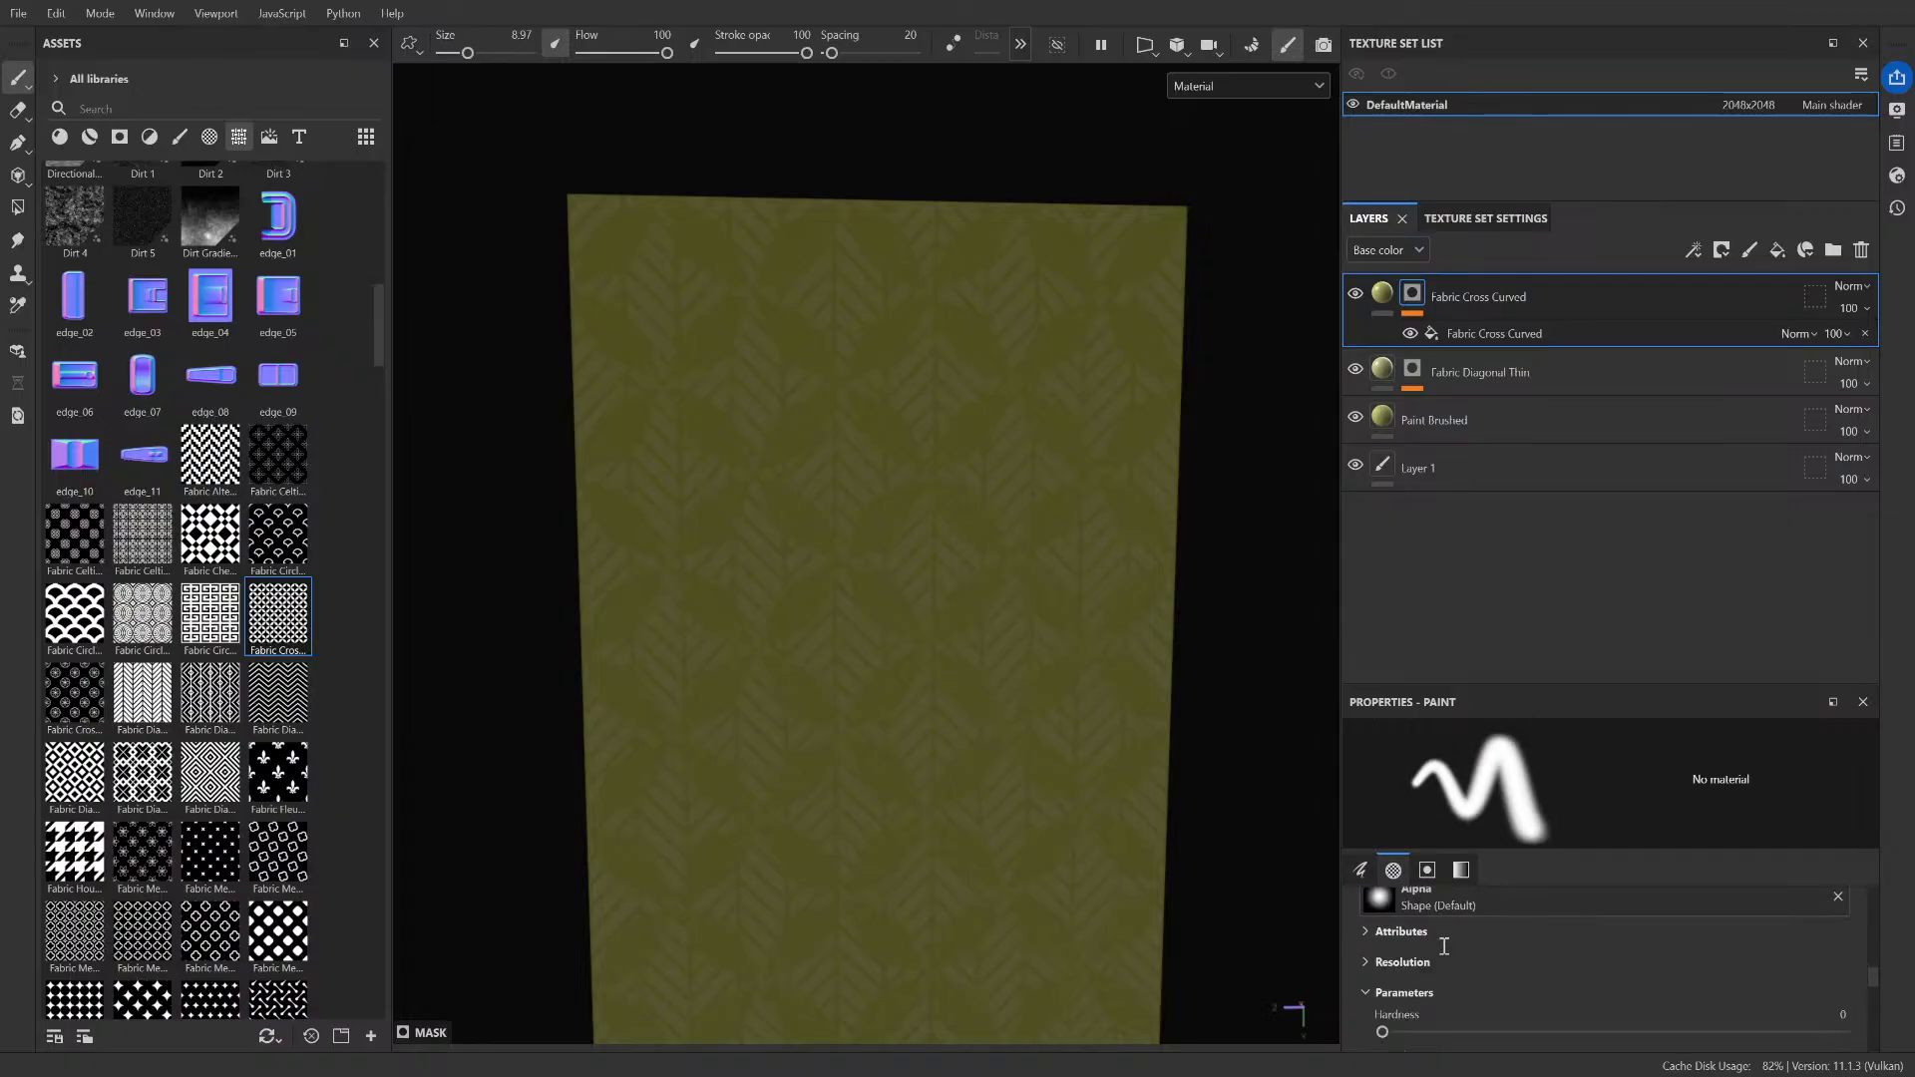
scroll(1444, 948, "down", 4)
scroll(1444, 949, "up", 2)
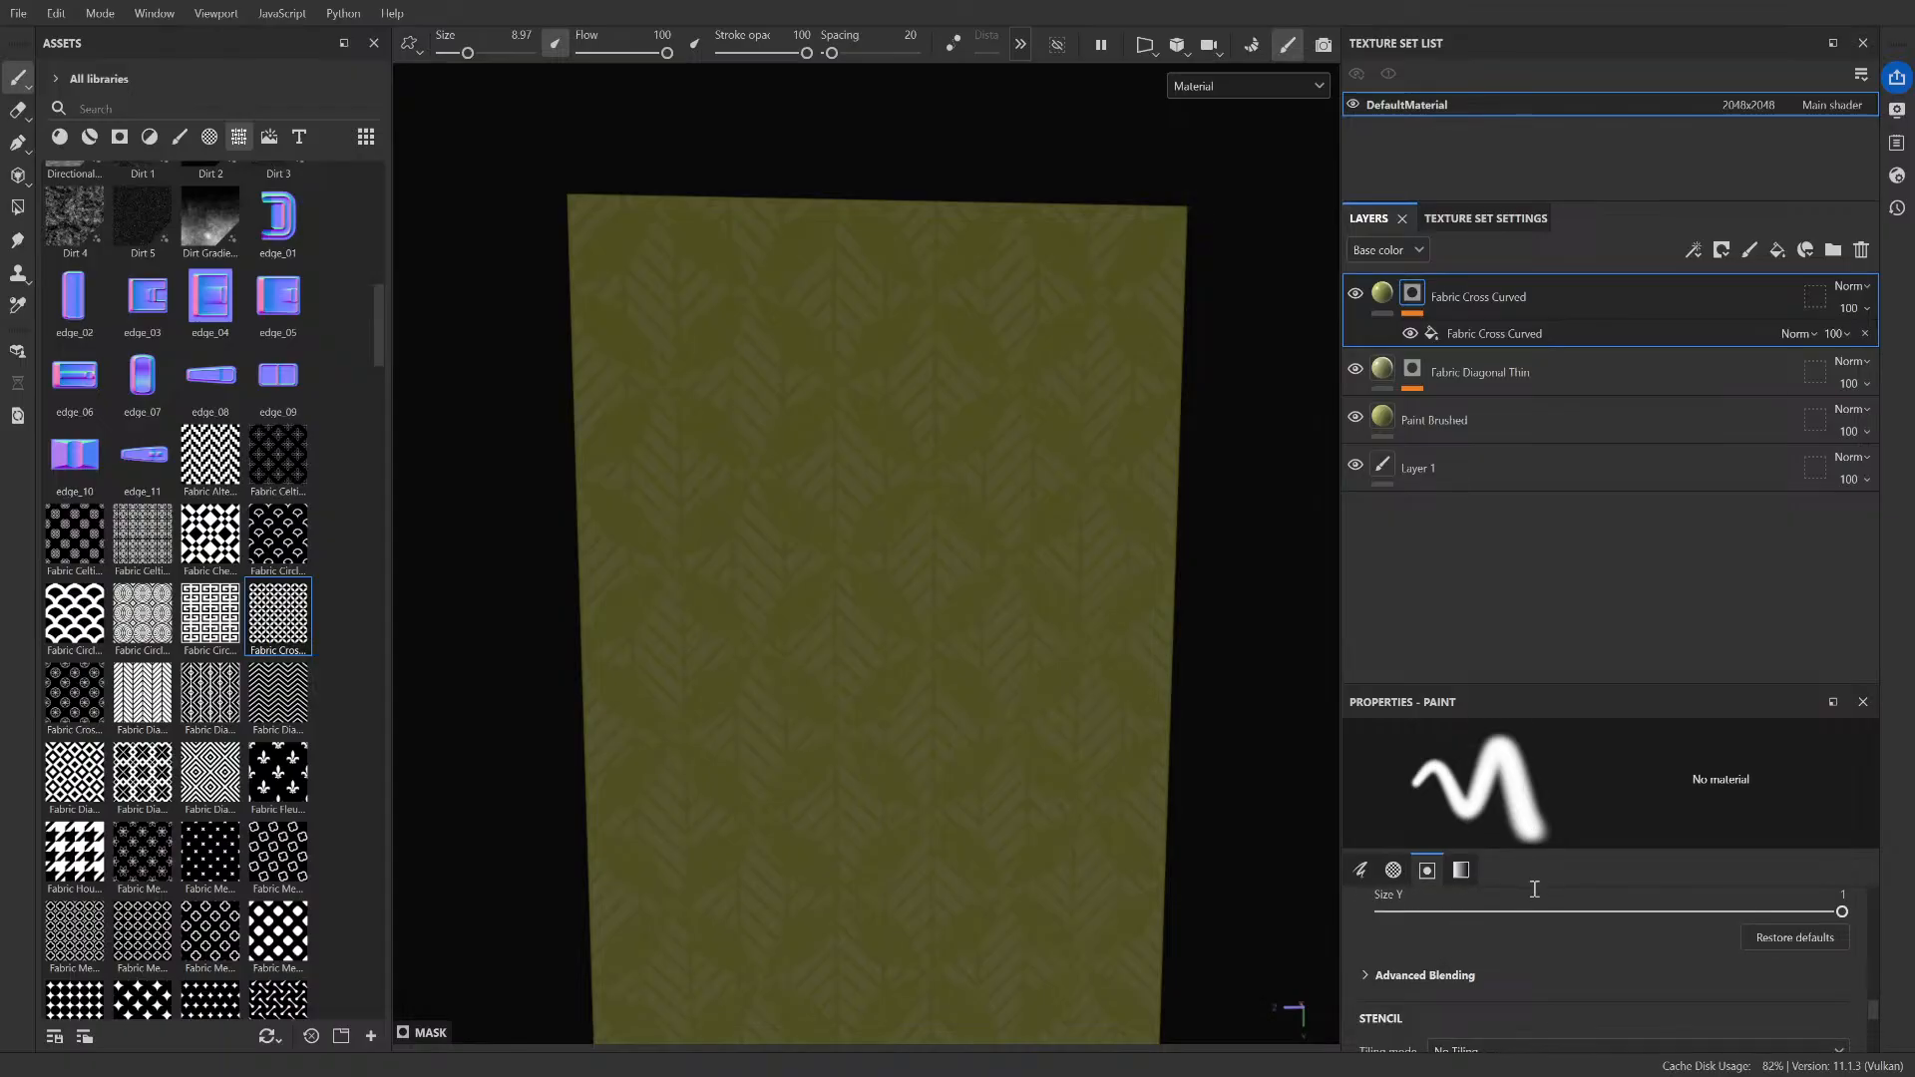
left_click_drag(1540, 687, 1530, 447)
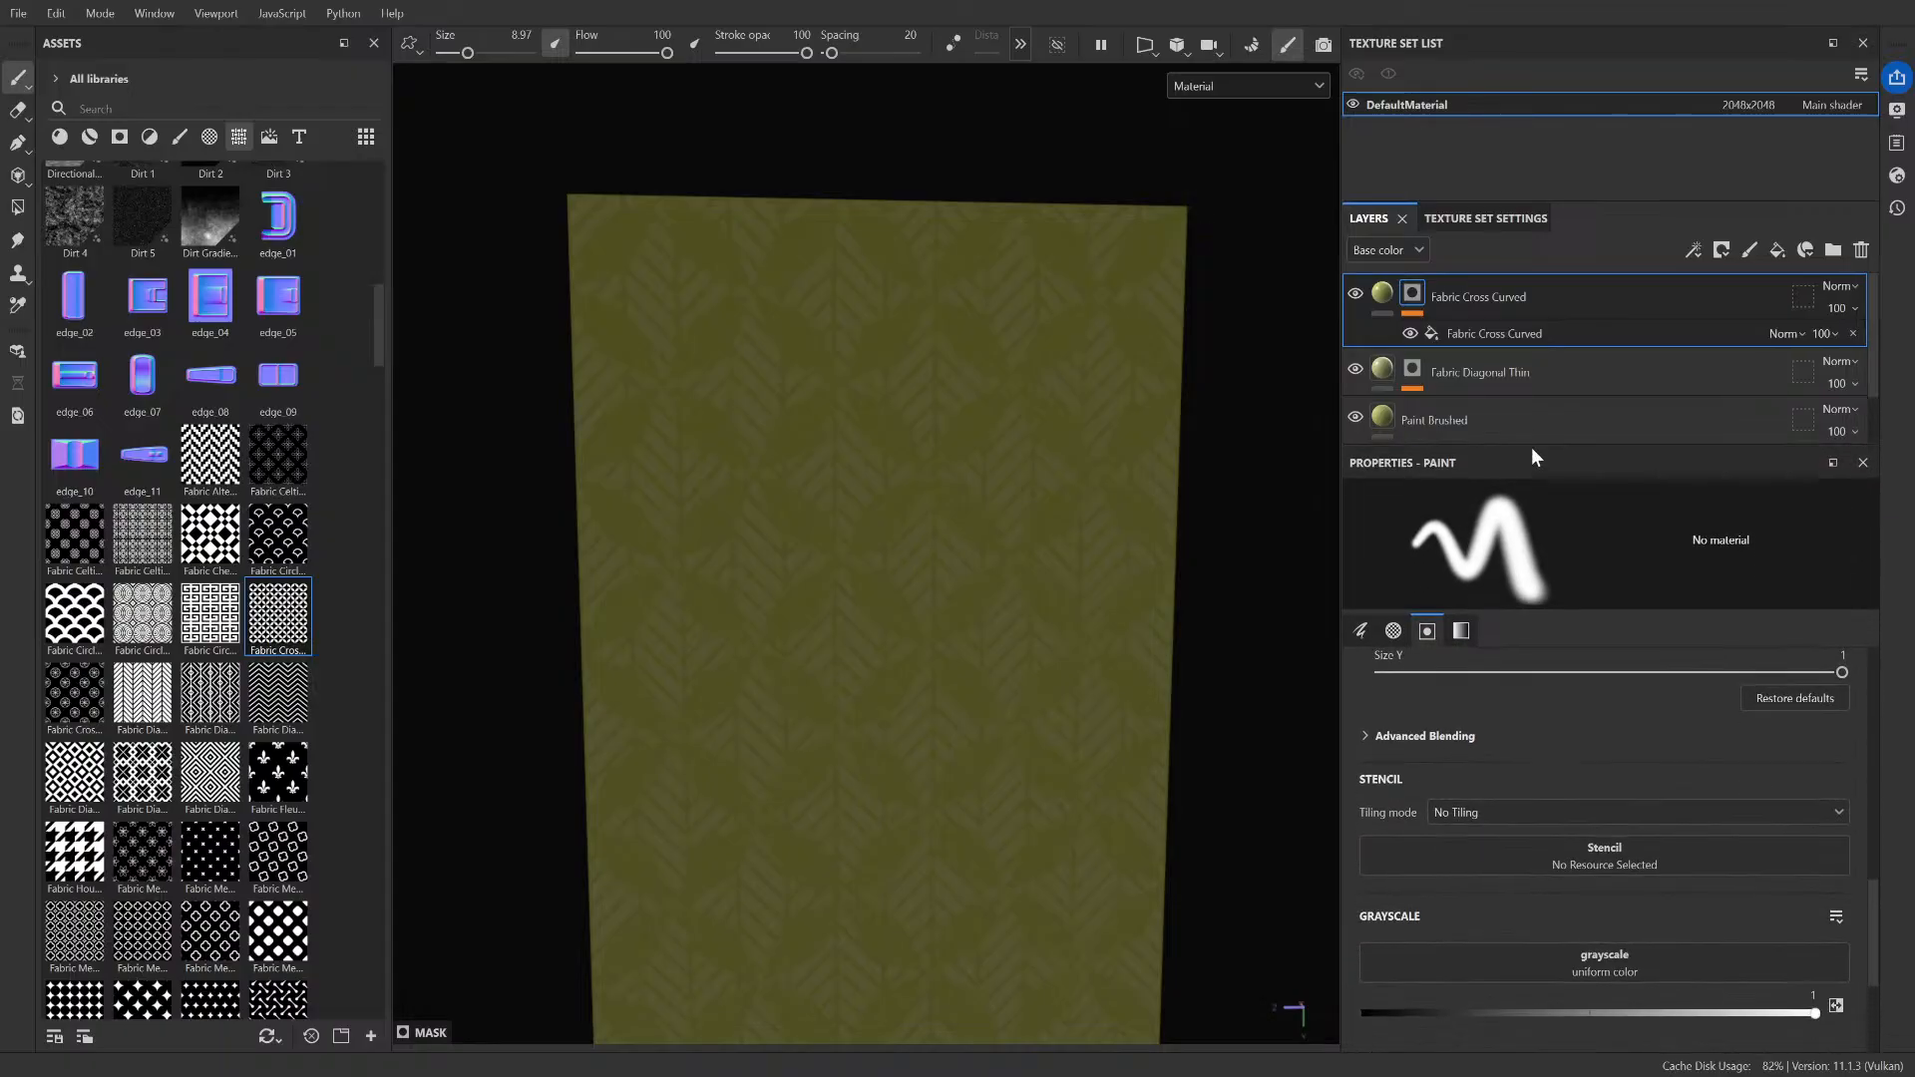
- Review the mask brush's alpha, stencil and grayscale settings and the Fabric Cross Curved mask fill's resolution and parameters
scroll(1507, 801, "down", 3)
scroll(1507, 800, "up", 5)
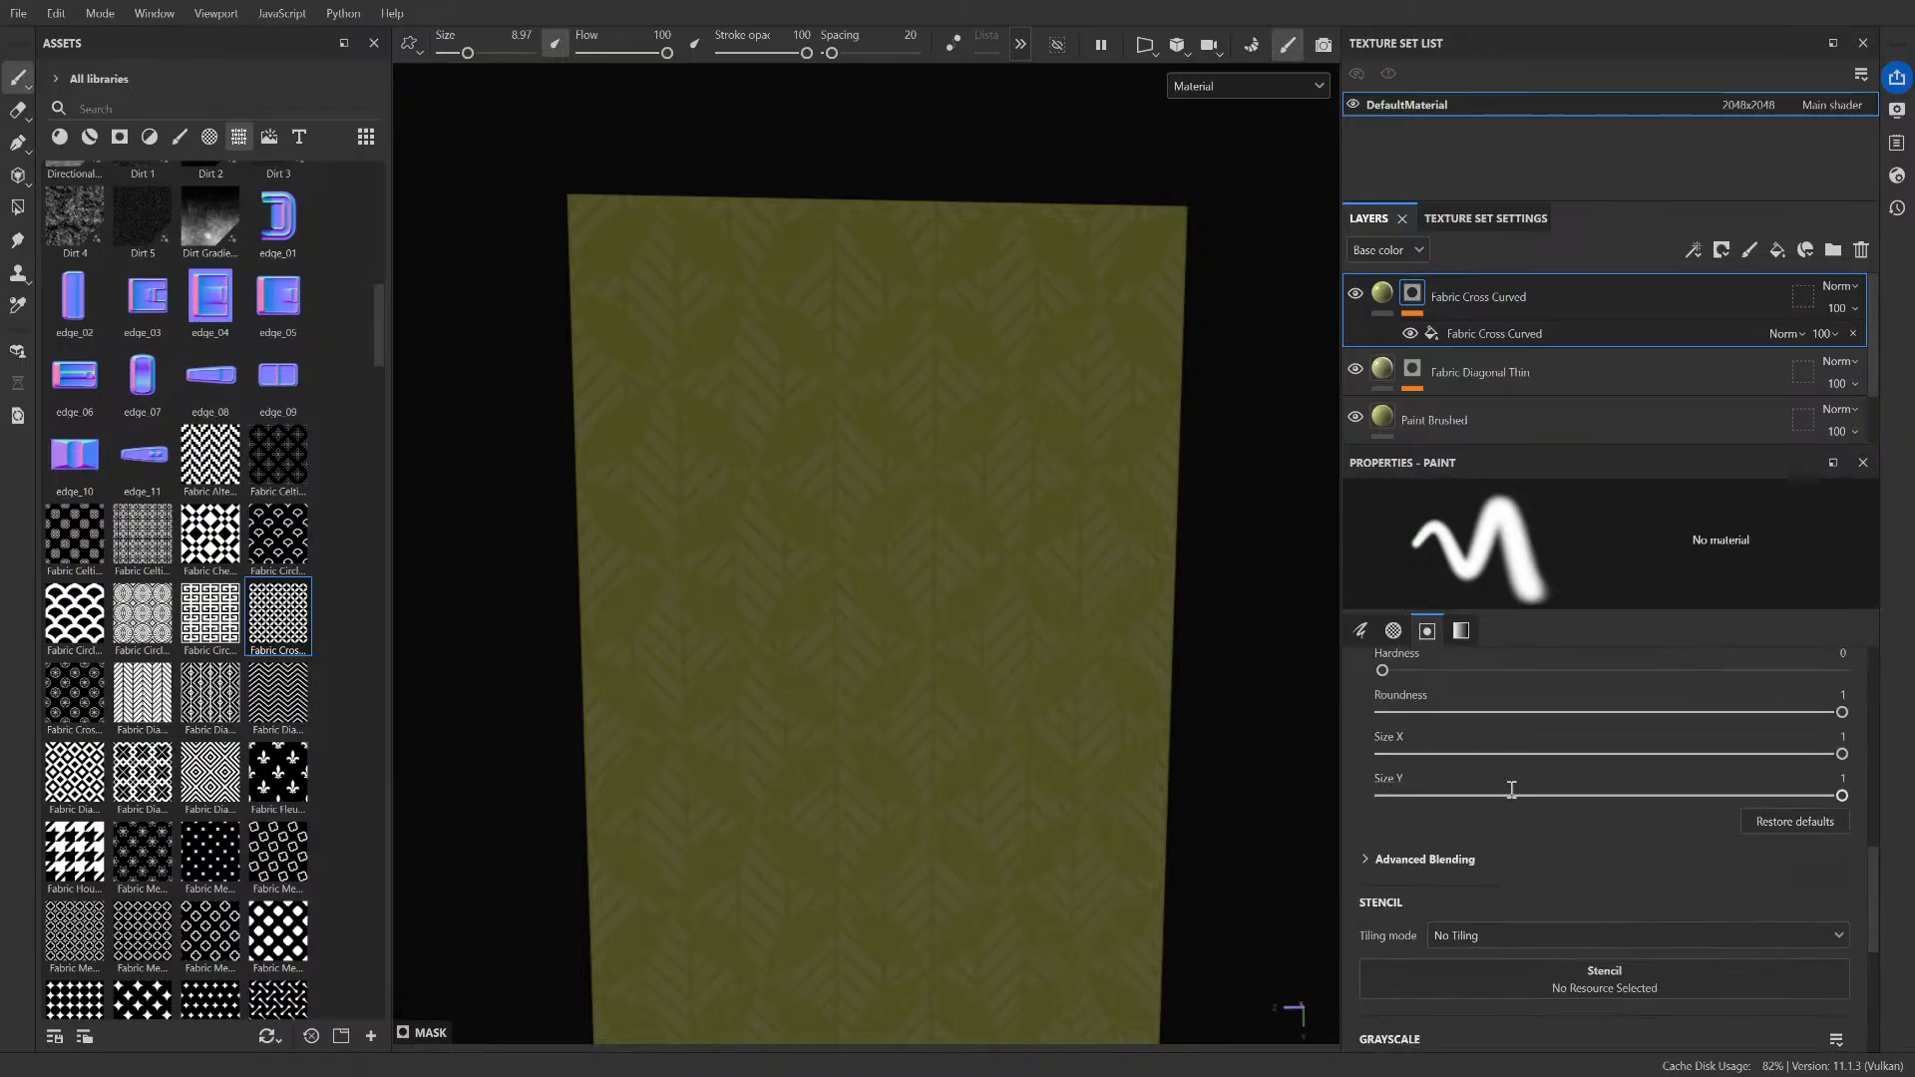
scroll(1506, 810, "up", 3)
scroll(1506, 809, "up", 2)
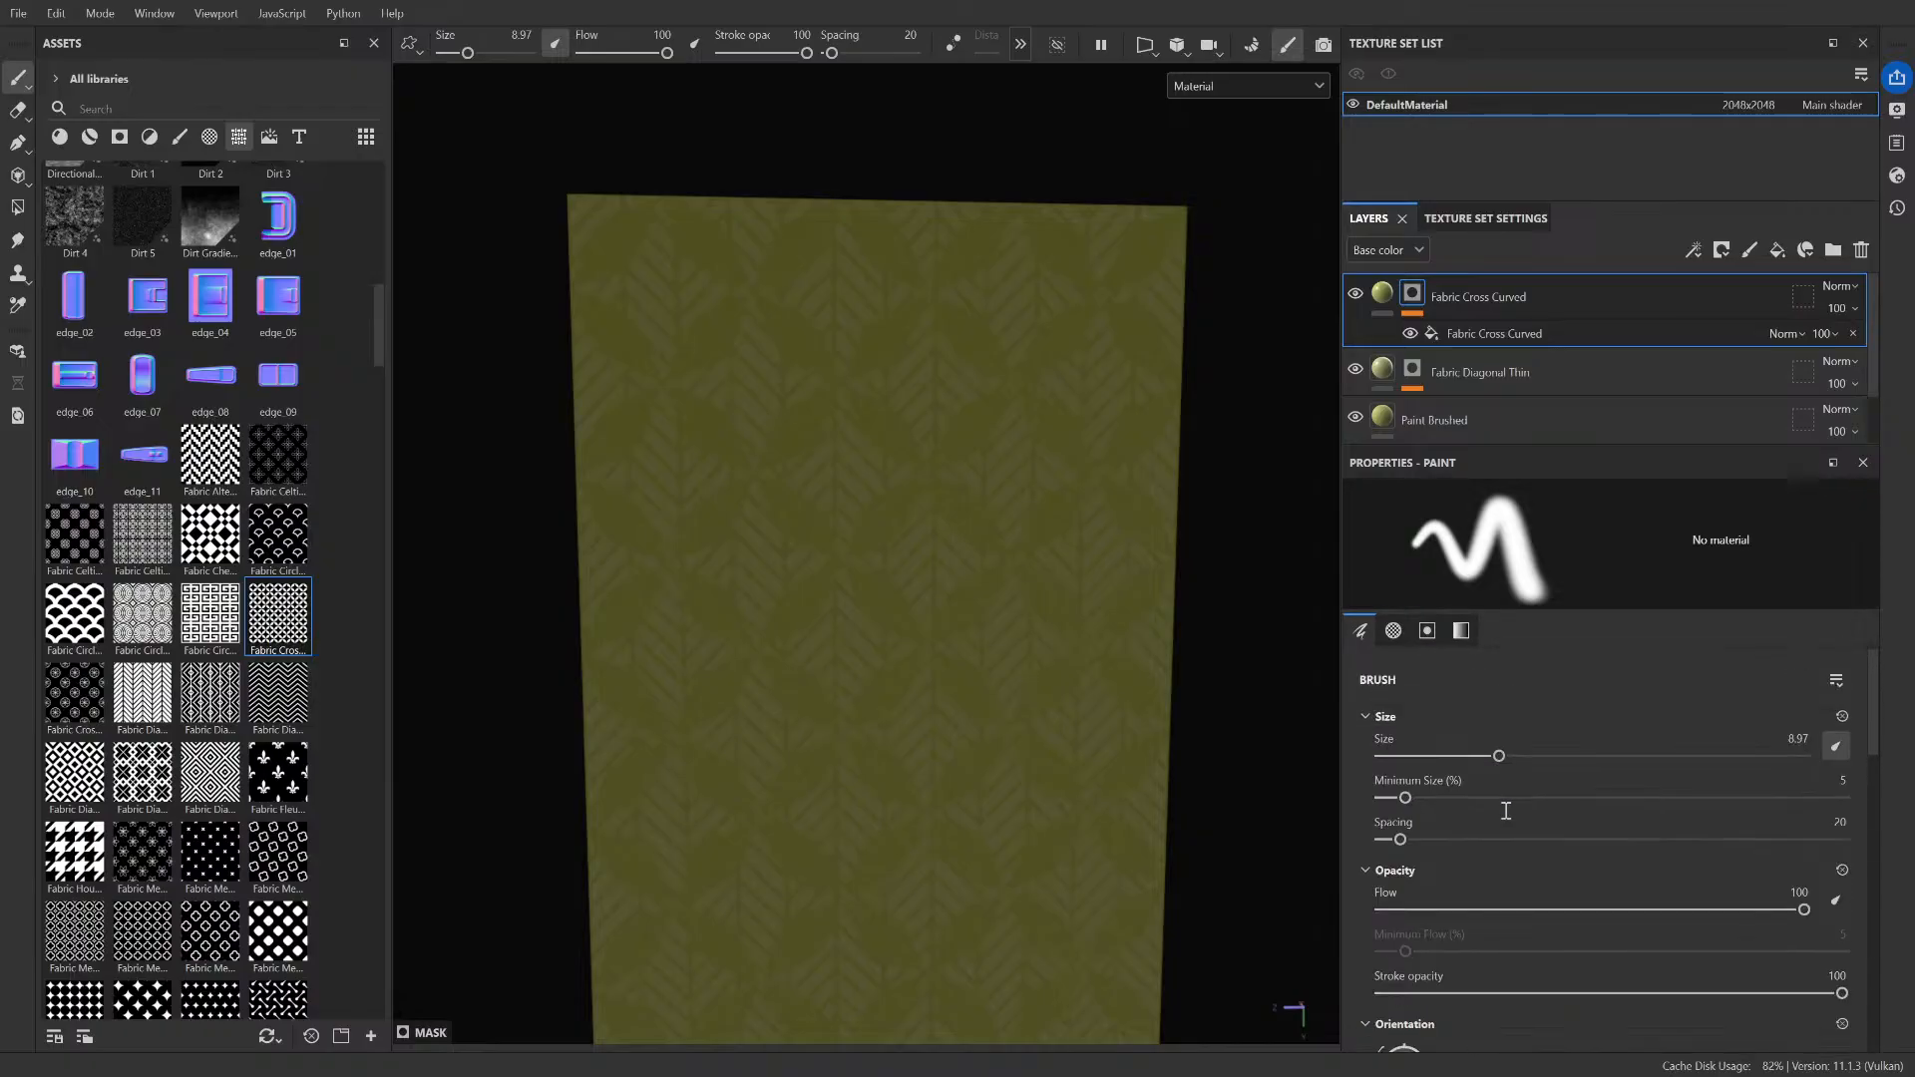
left_click(1492, 329)
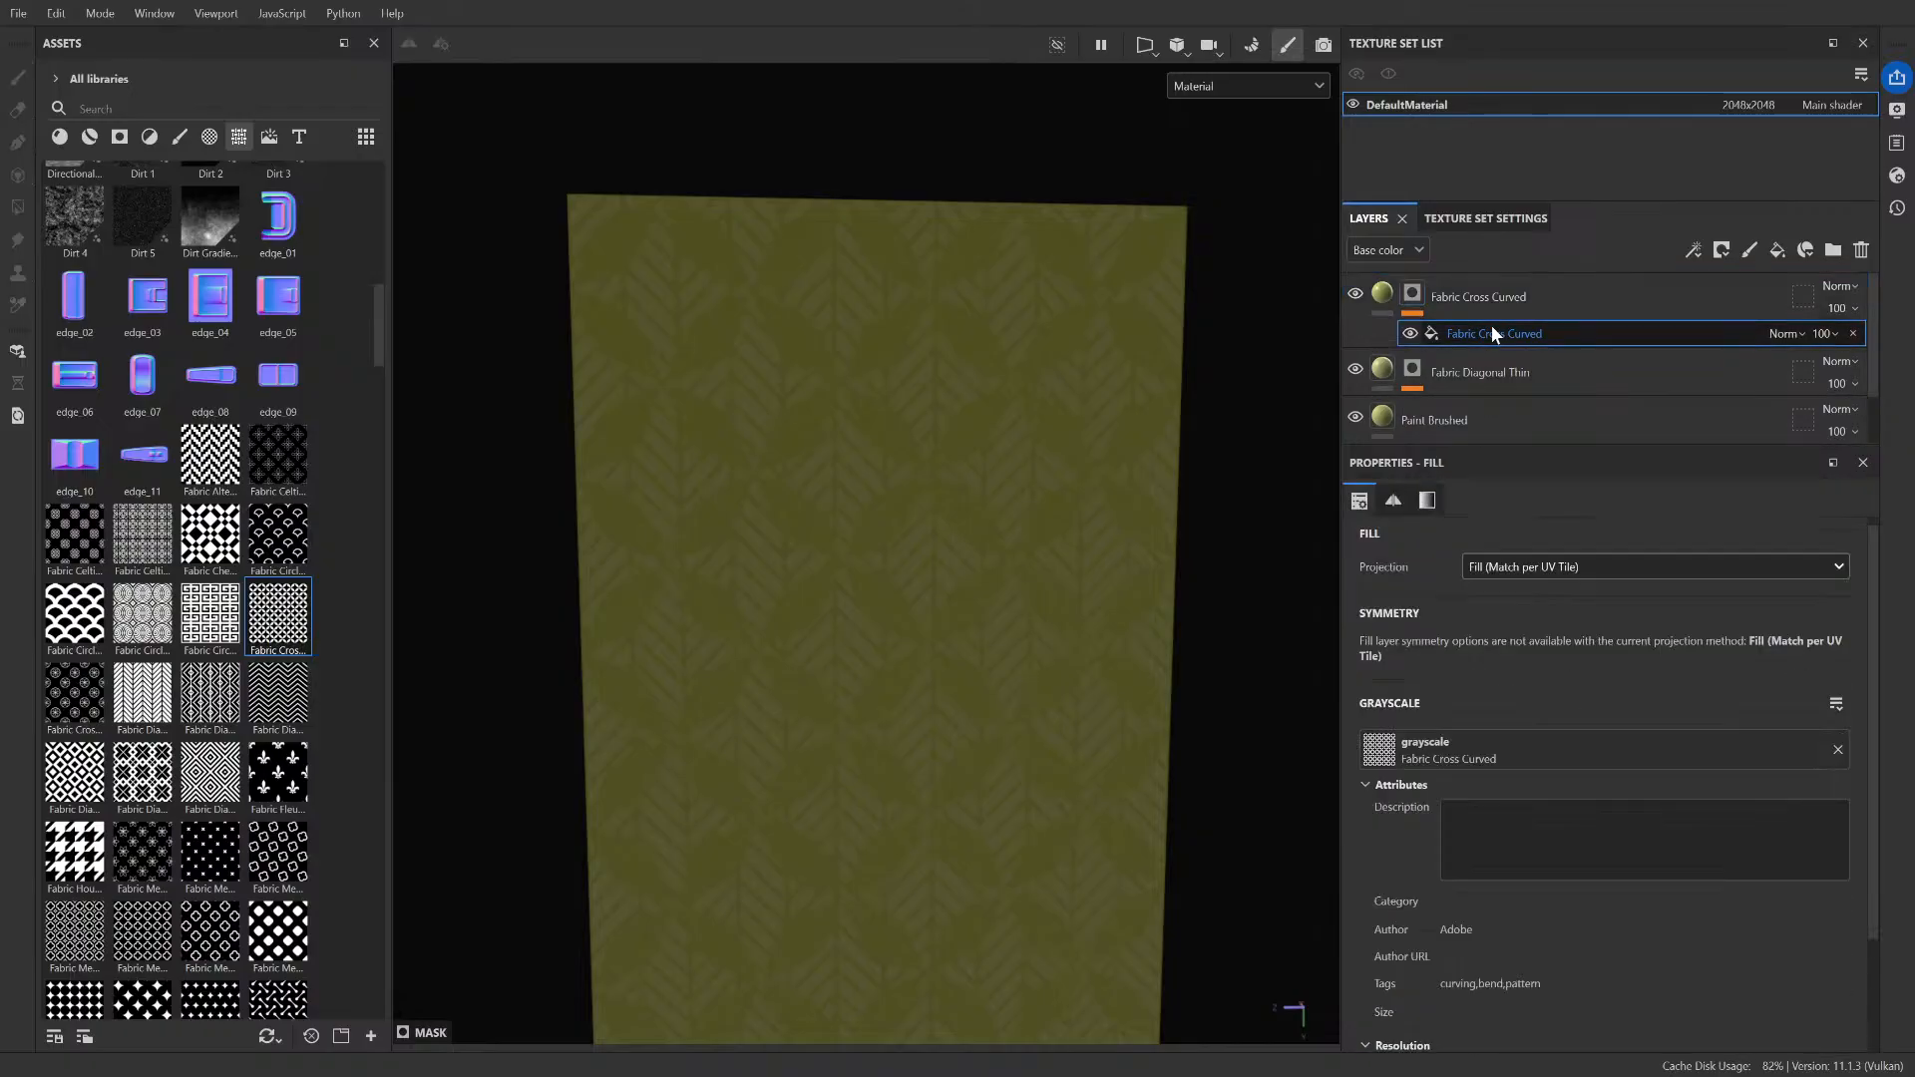
scroll(1471, 926, "down", 2)
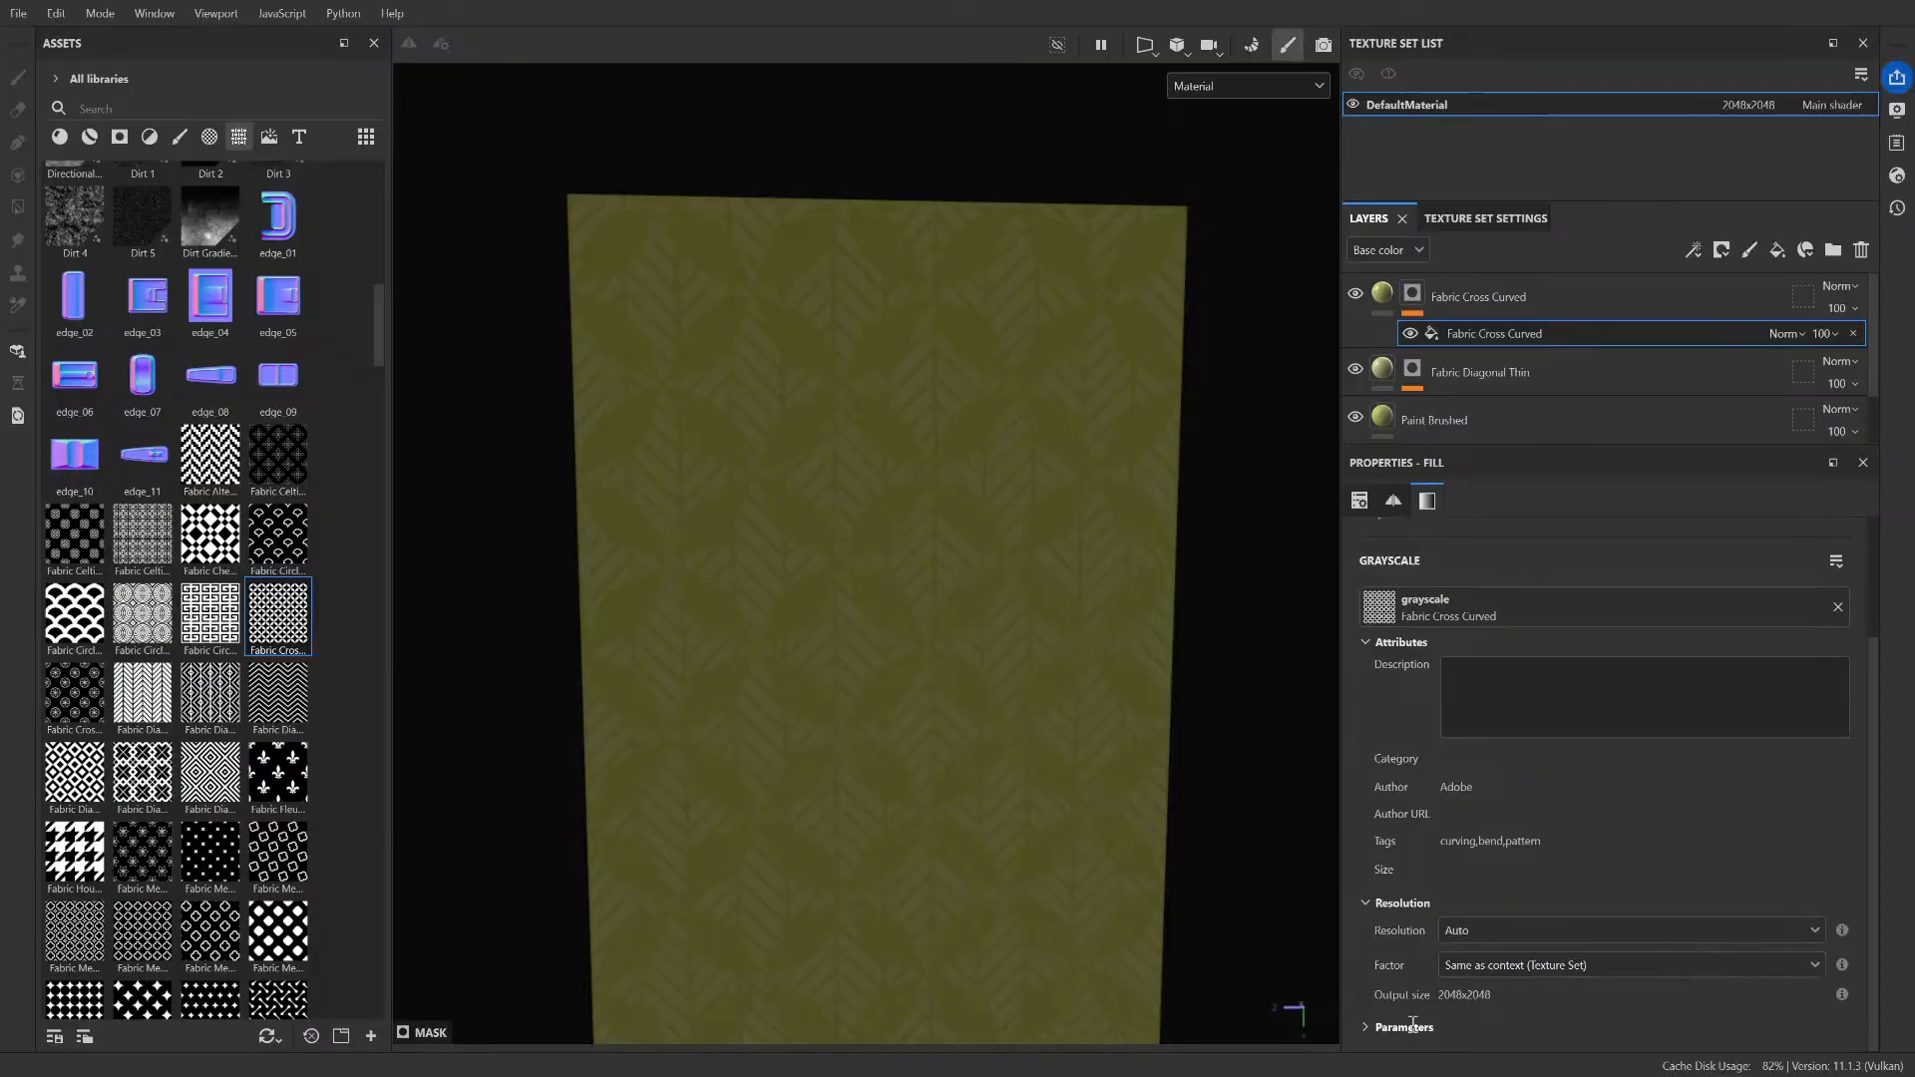
scroll(1400, 1003, "down", 1)
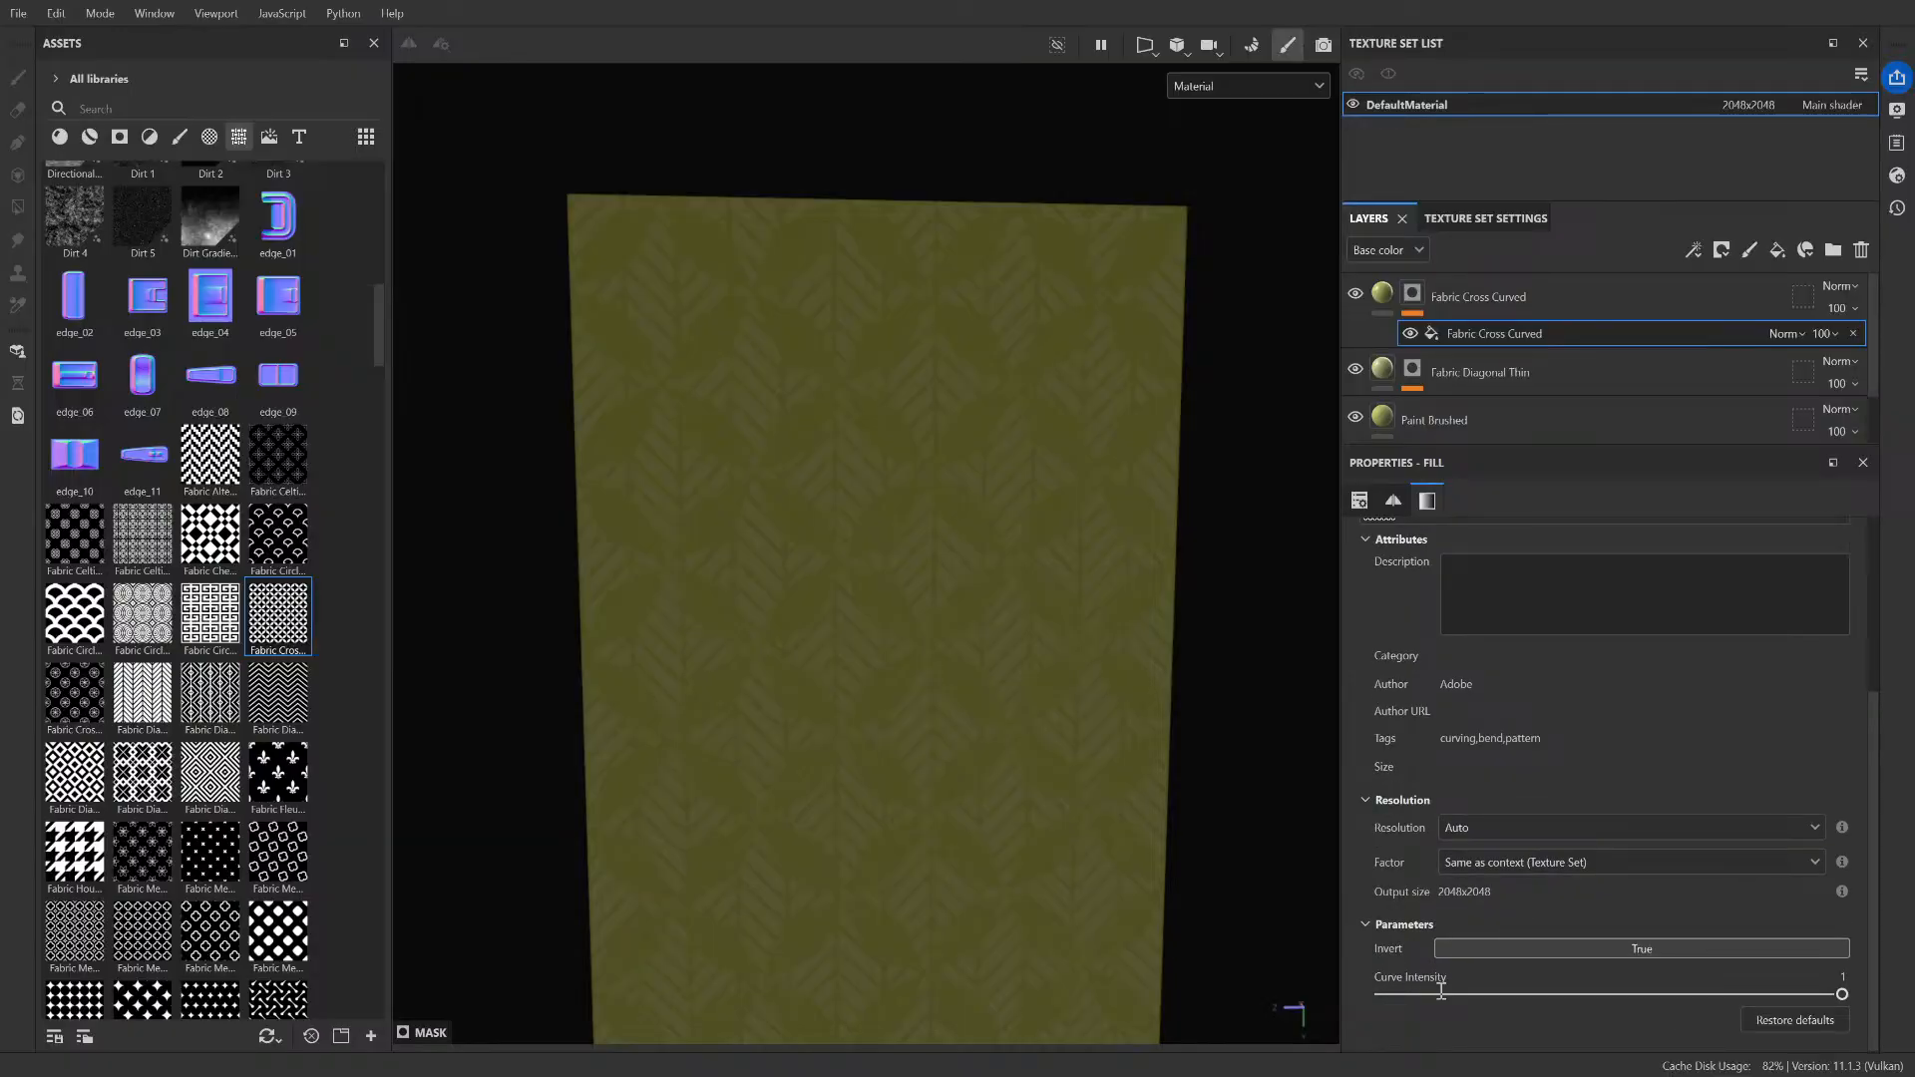
scroll(1457, 831, "up", 3)
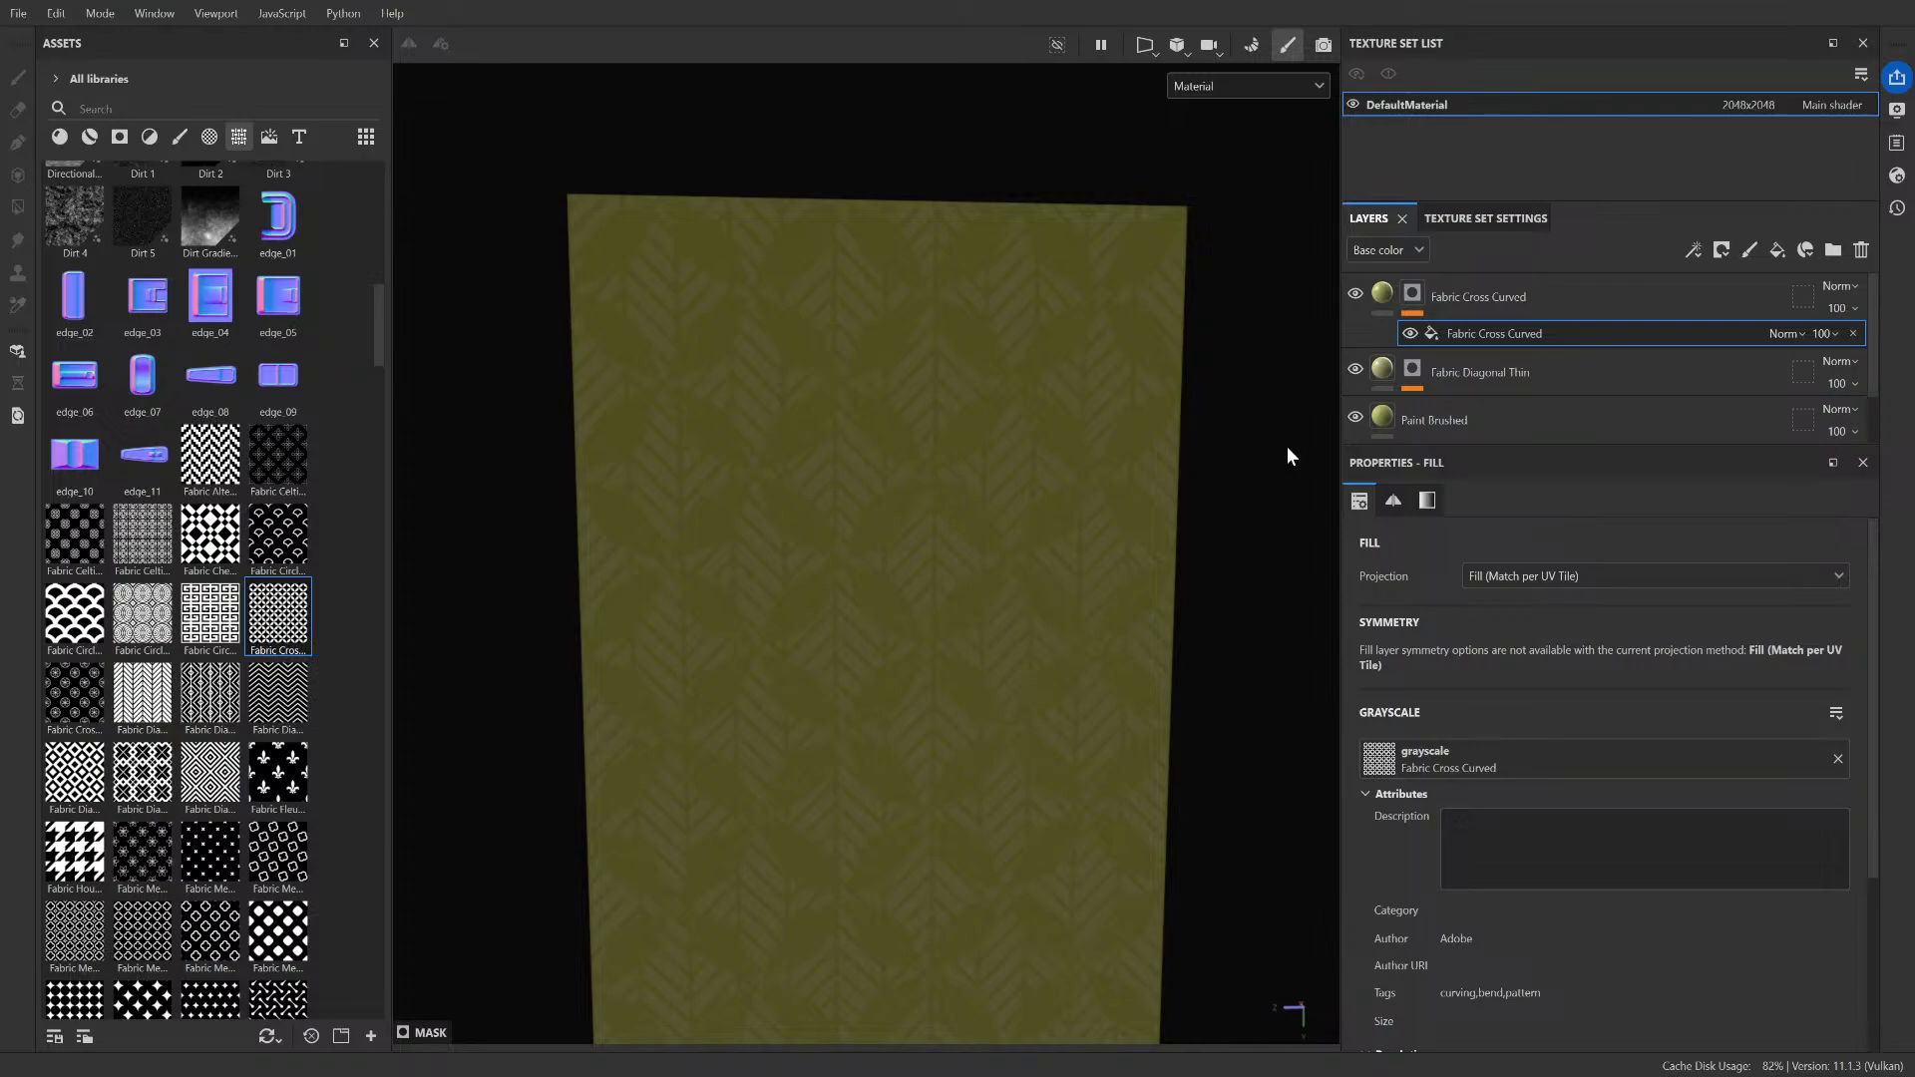
- Undo the Fabric Cross Curved layer's color and projection changes, and reapply Fill (Match per UV Tile) projection to its mask fill
key("ctrl+z")
key("ctrl+z")
key("ctrl+z")
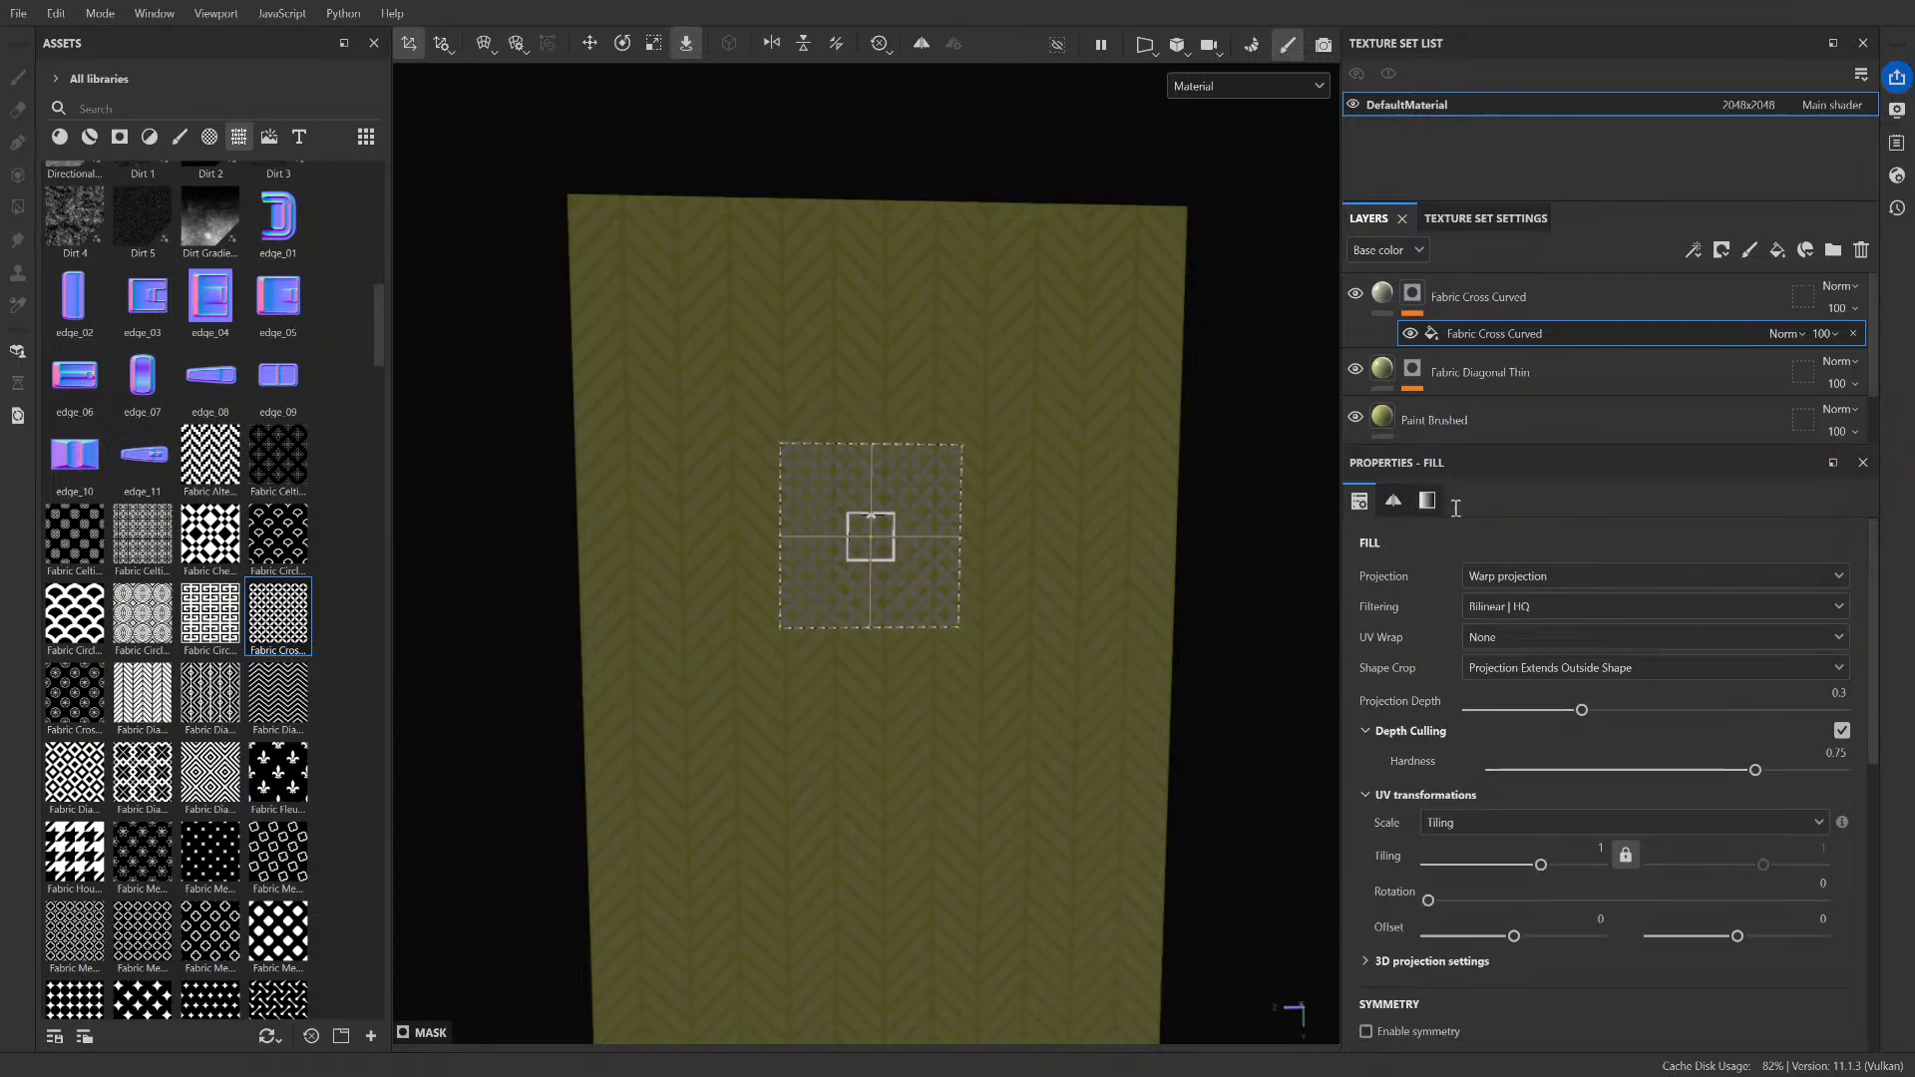
left_click(1534, 576)
left_click(1548, 607)
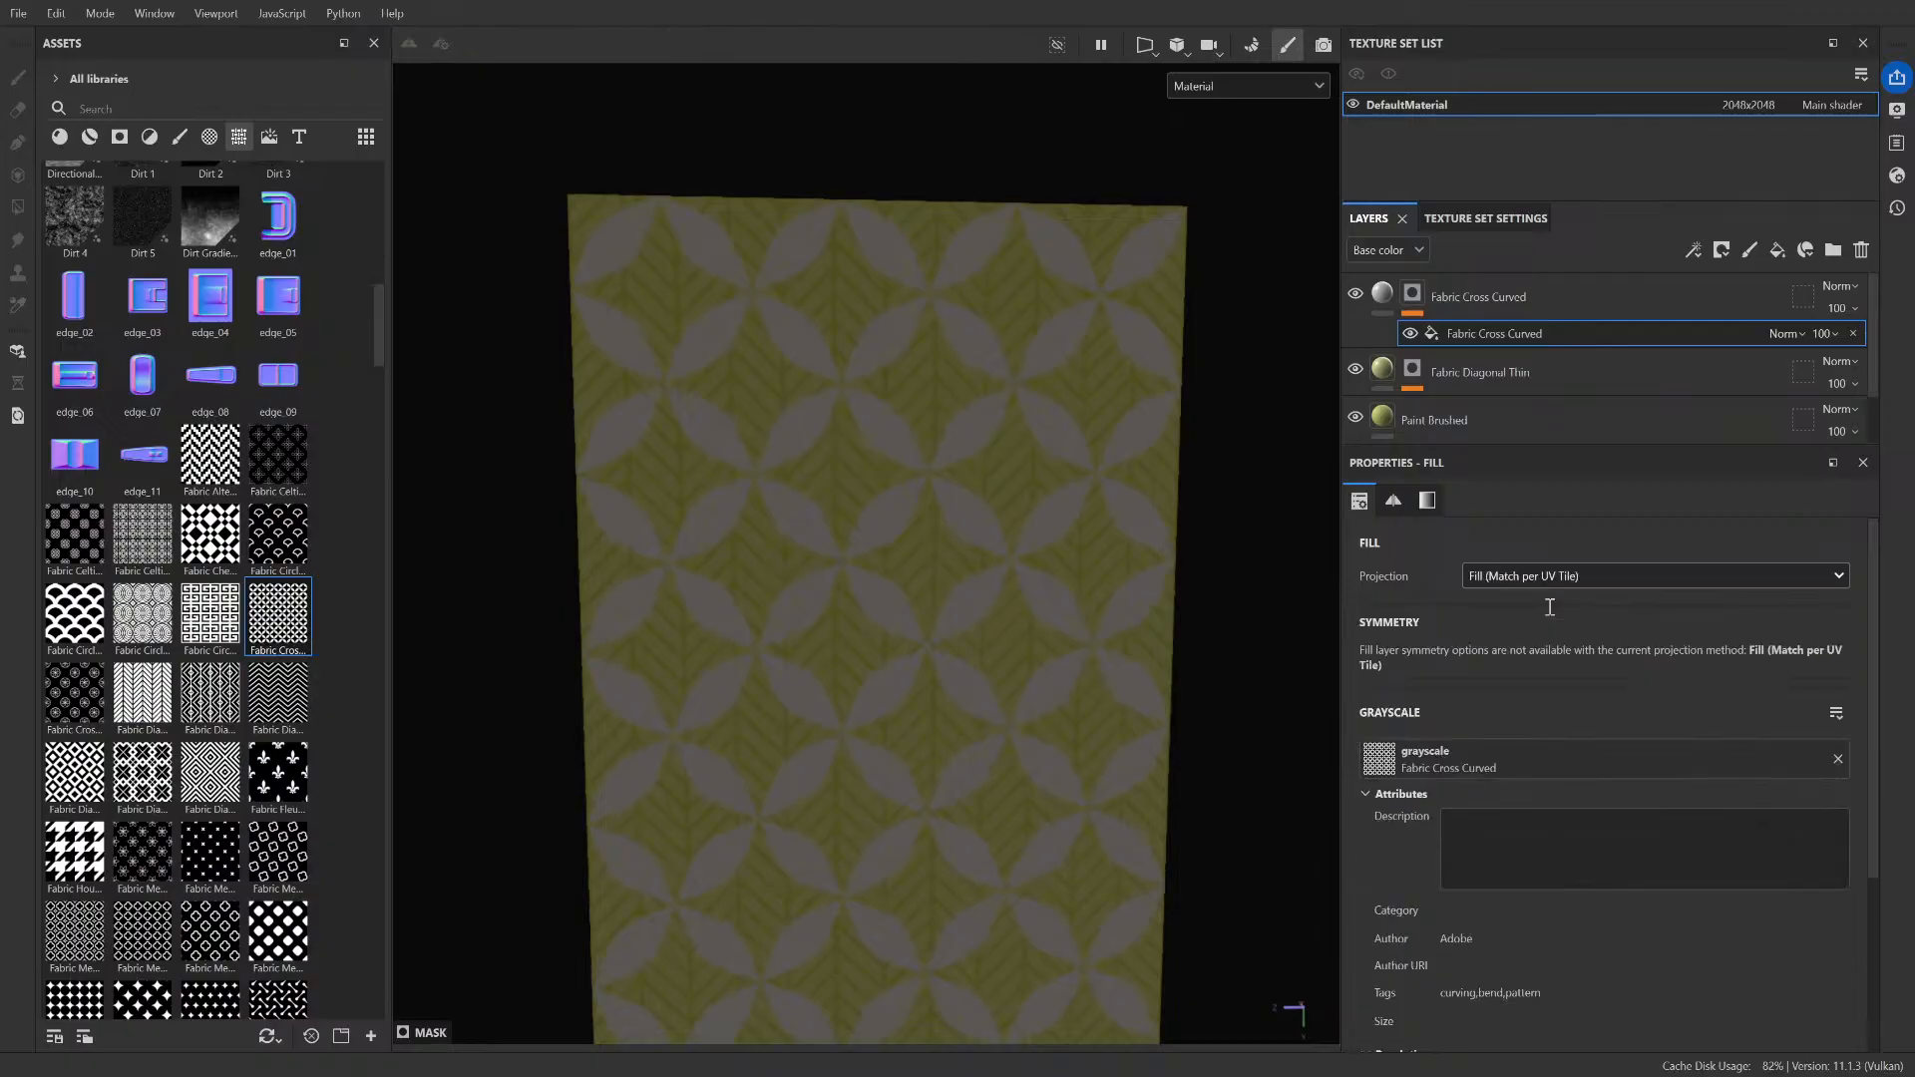
scroll(1446, 768, "down", 3)
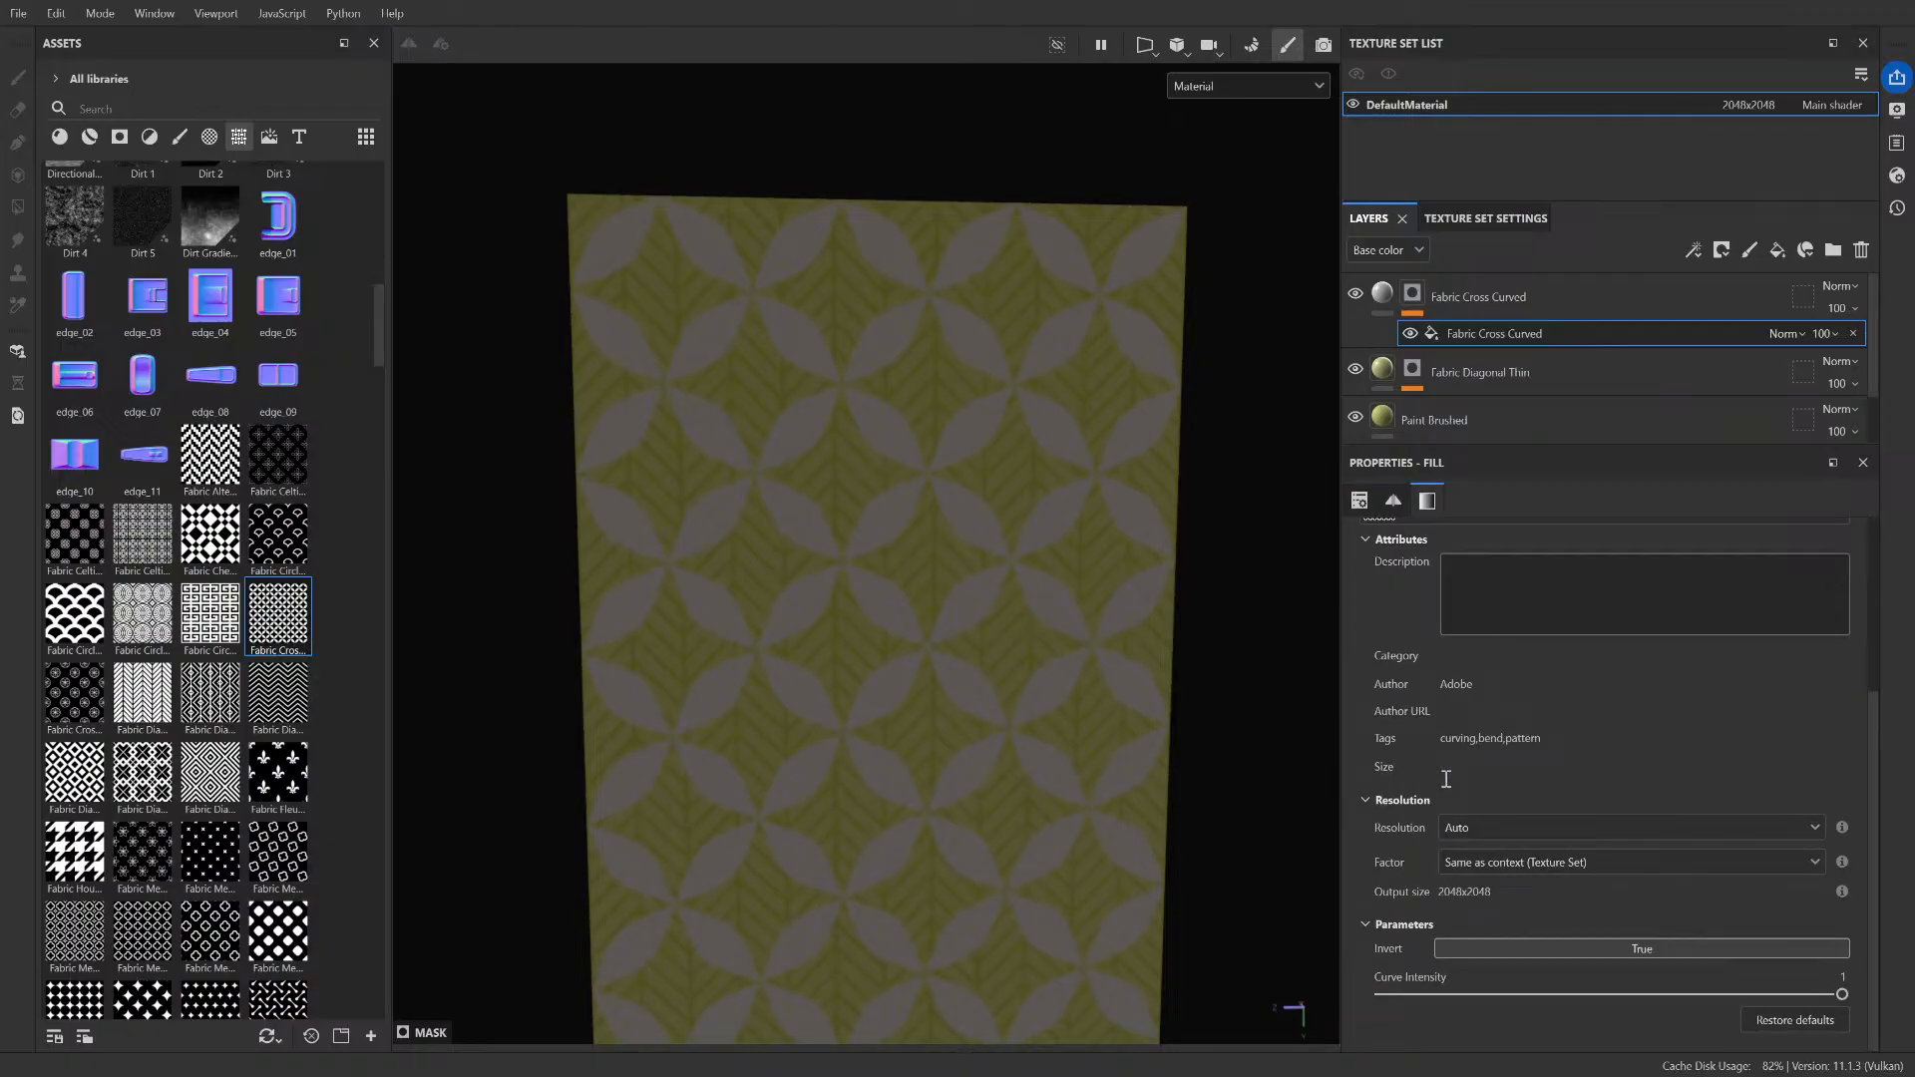
- Undo the Fabric Cross Curved layer and place the pattern on the plank again with Fill (Match per UV Tile) projection
key("ctrl+z")
key("ctrl+z")
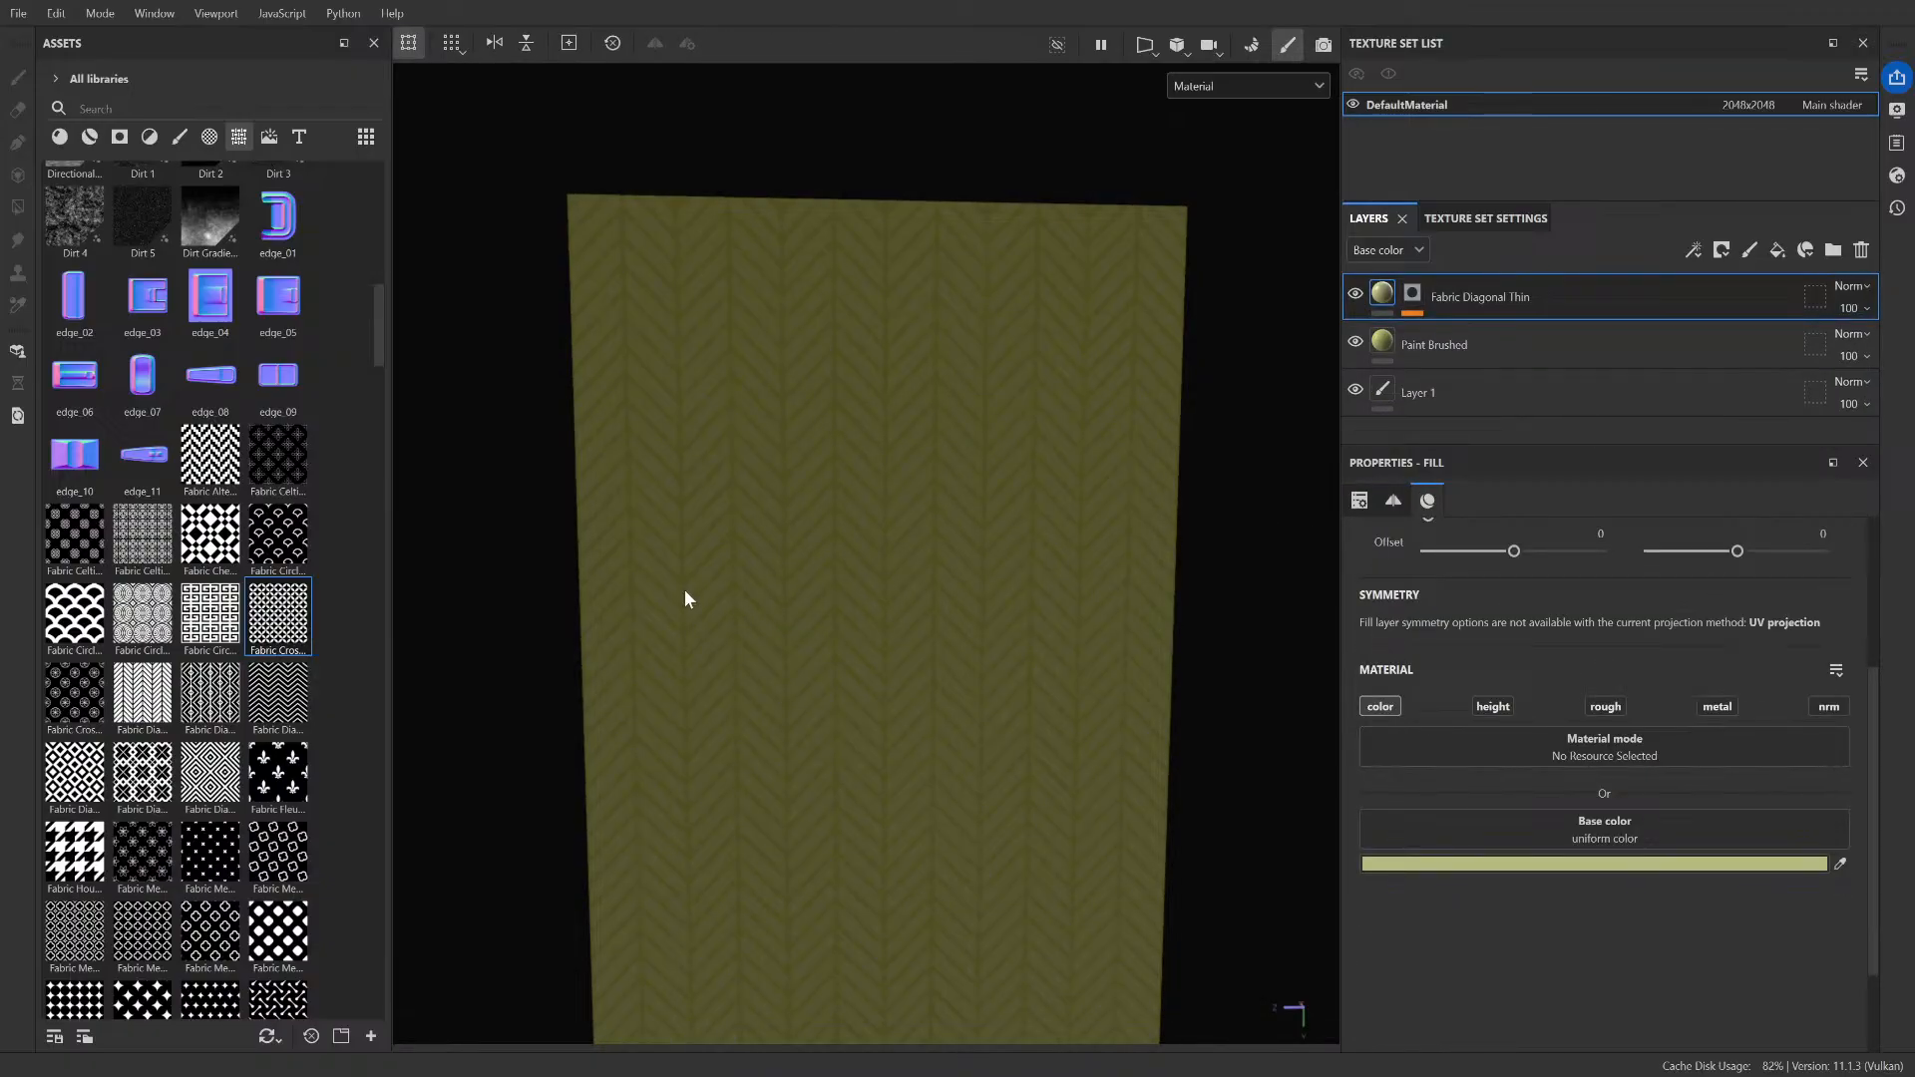
left_click_drag(284, 626, 966, 552)
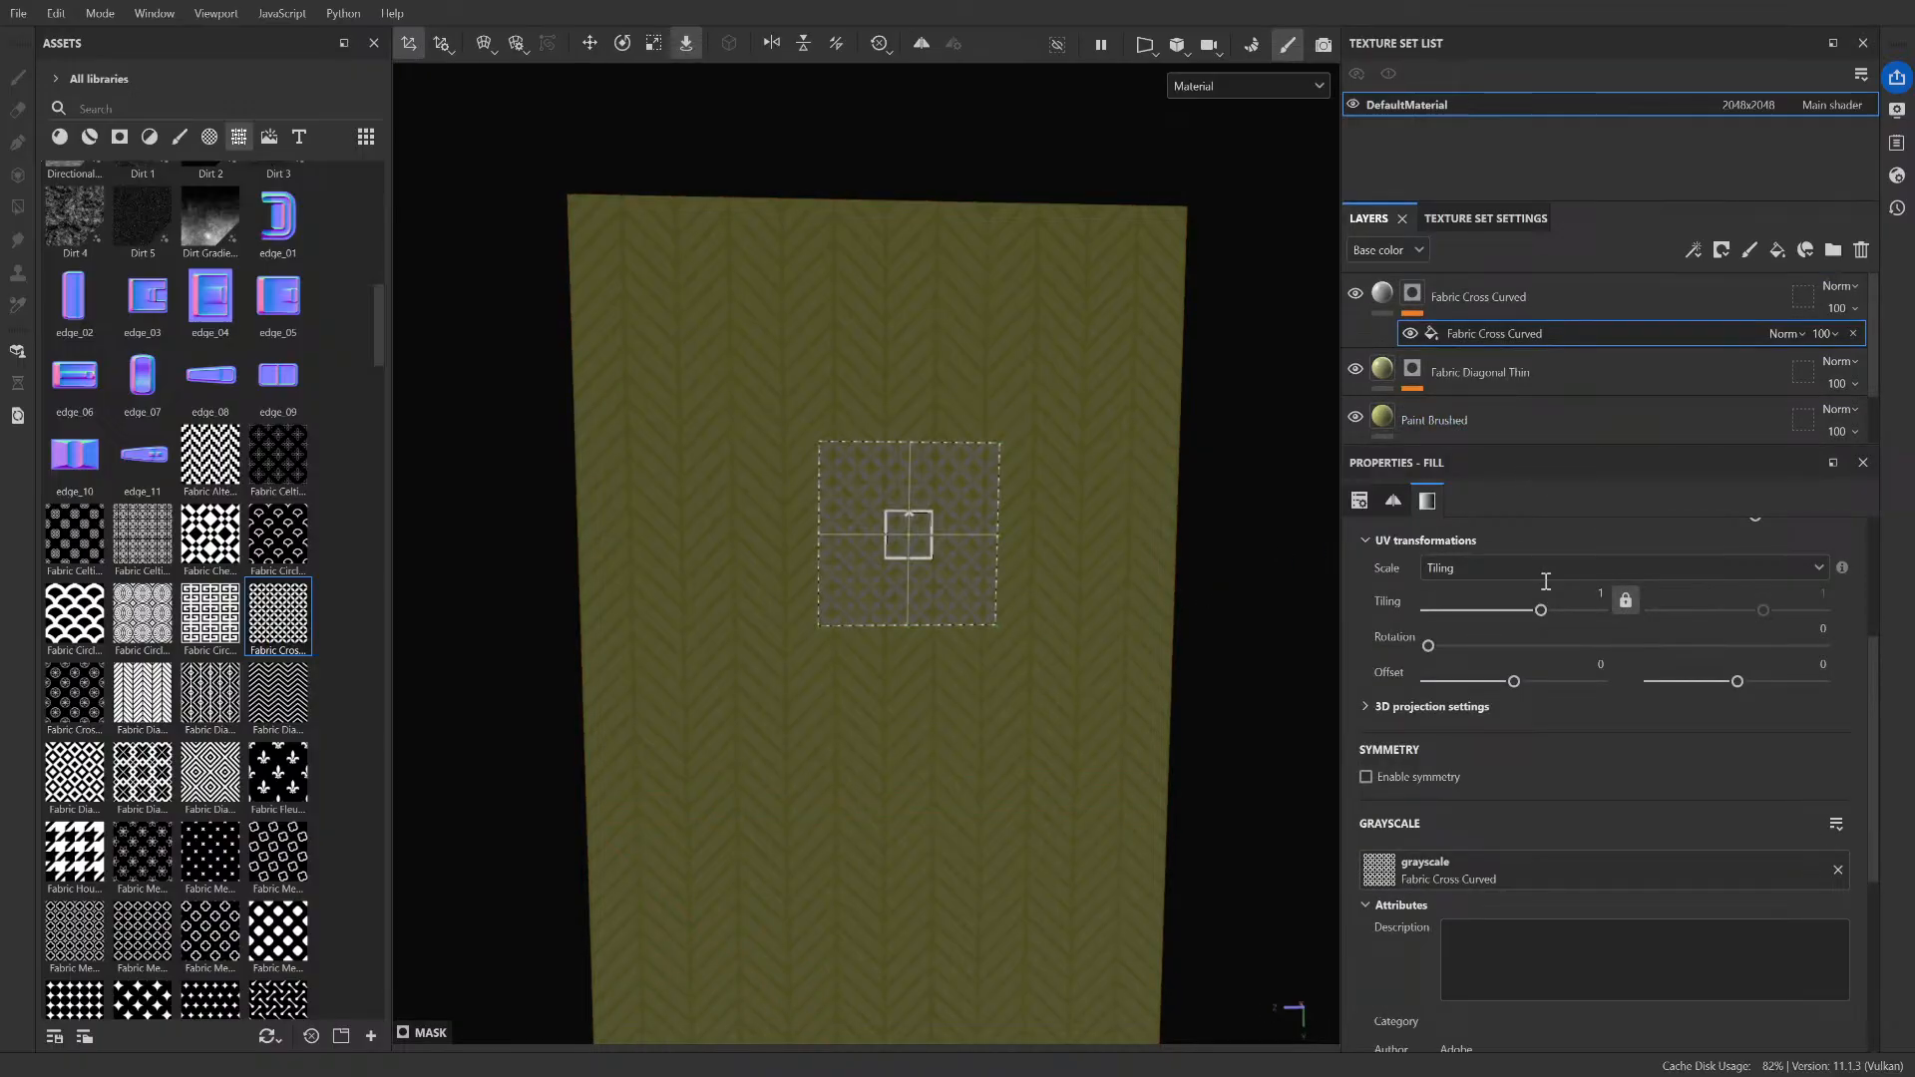
scroll(1336, 681, "up", 2)
scroll(1389, 709, "up", 4)
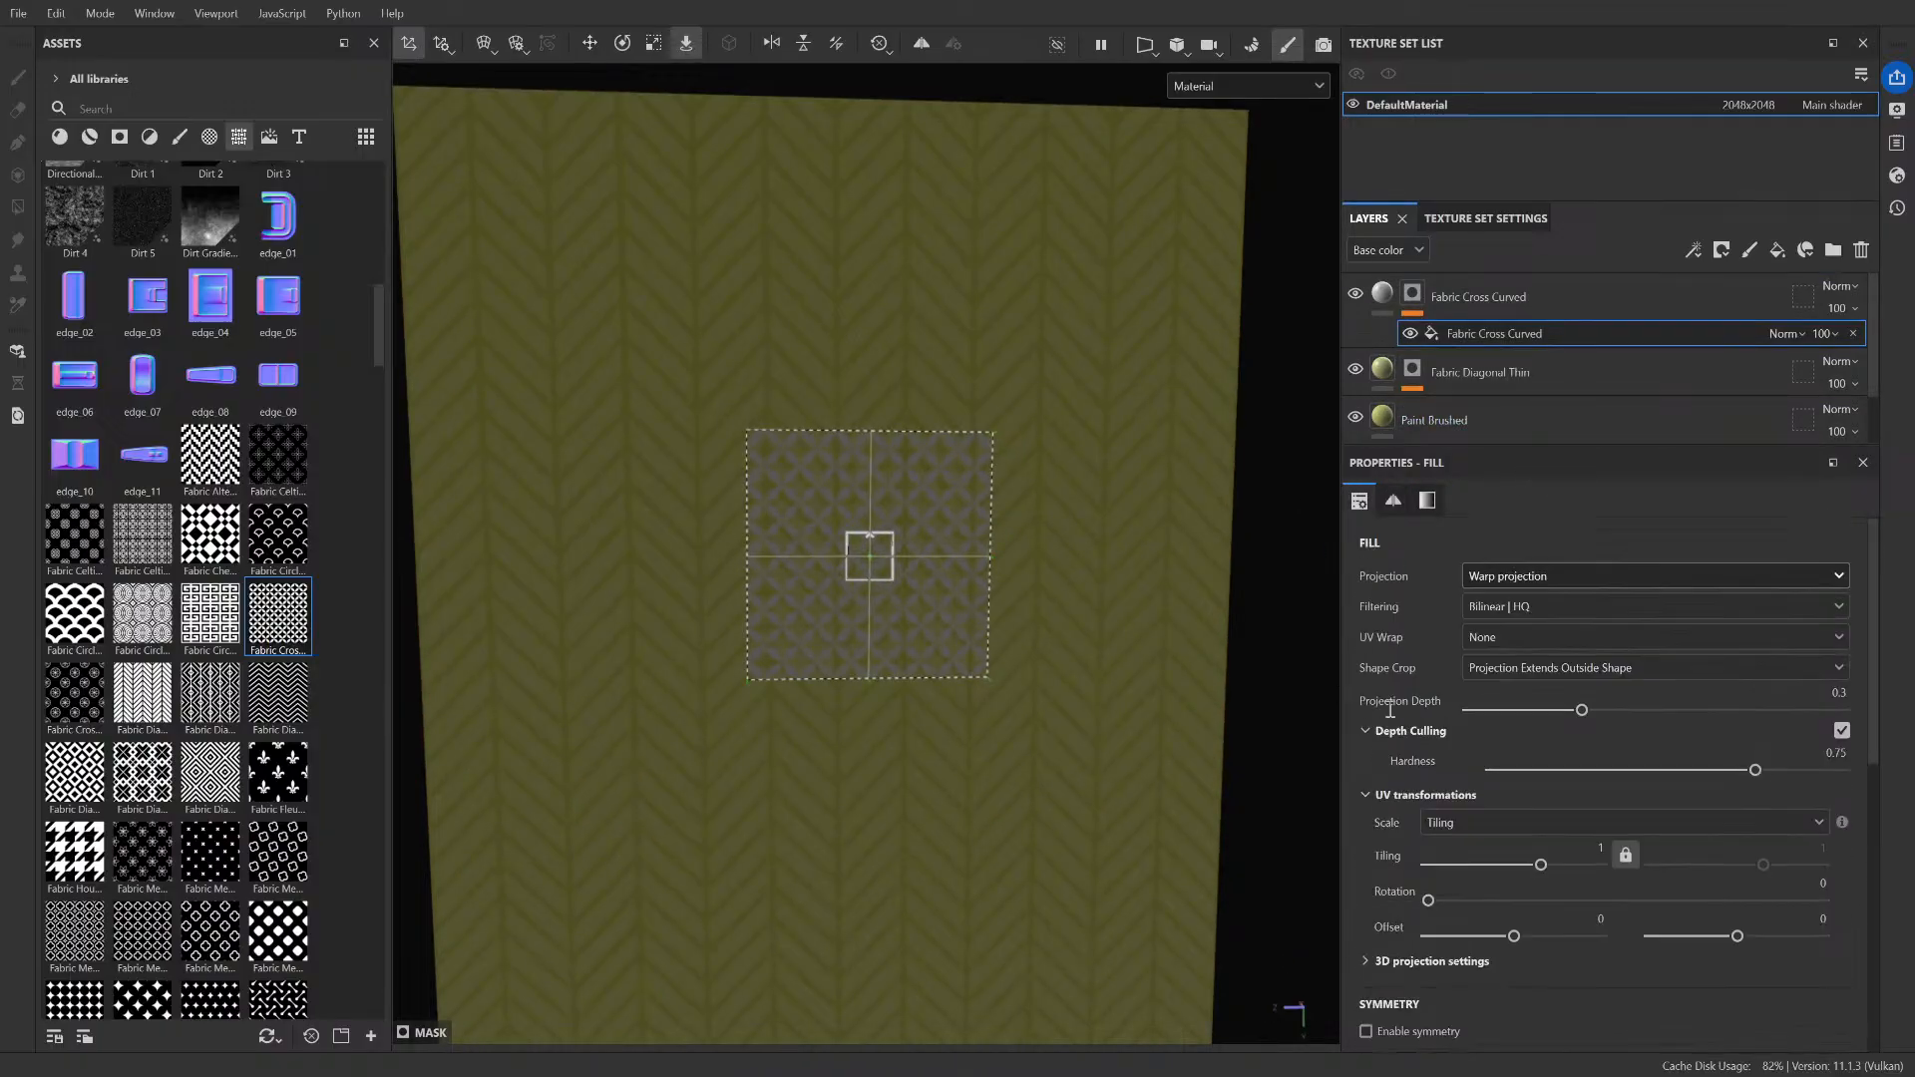
left_click(1536, 605)
scroll(1475, 701, "down", 3)
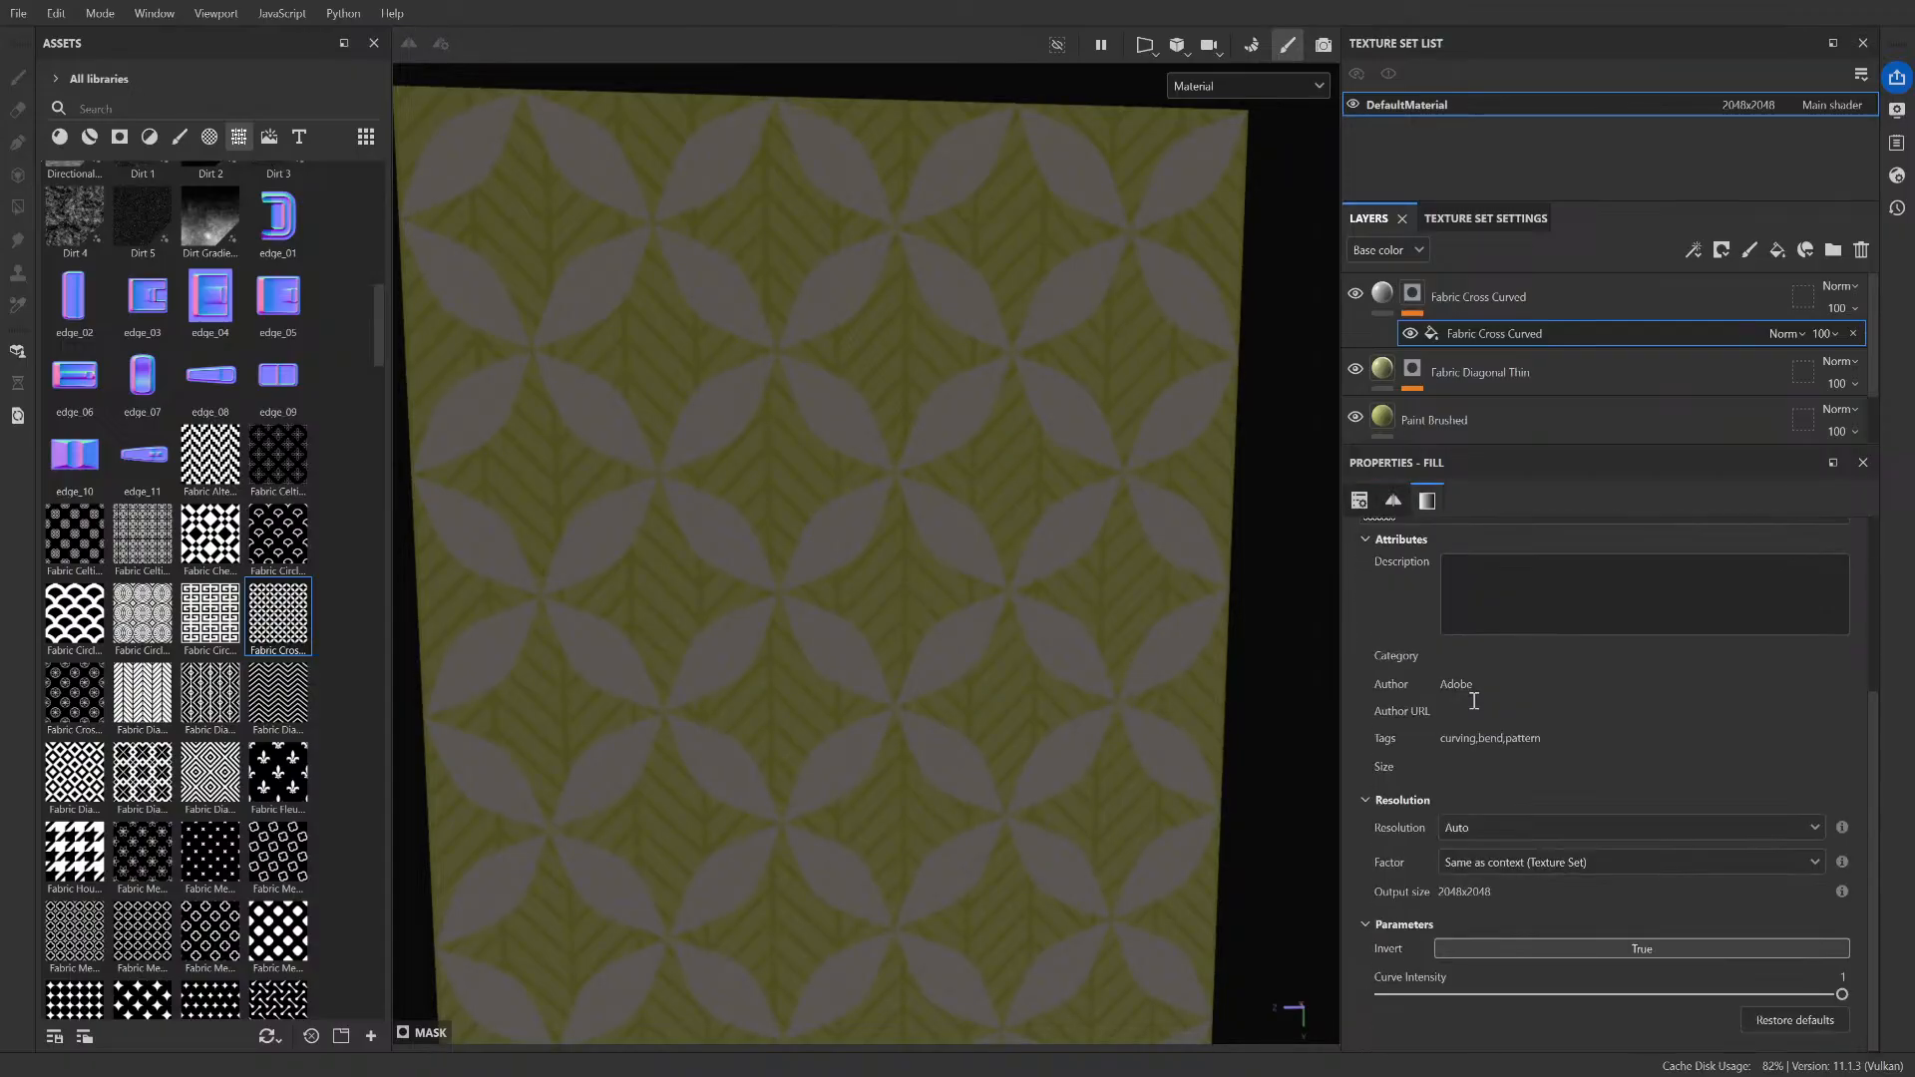
- Collapse the Fabric Cross Curved mask fill's attributes and parameters, and change its projection to UV projection
scroll(1475, 701, "up", 3)
left_click(1366, 723)
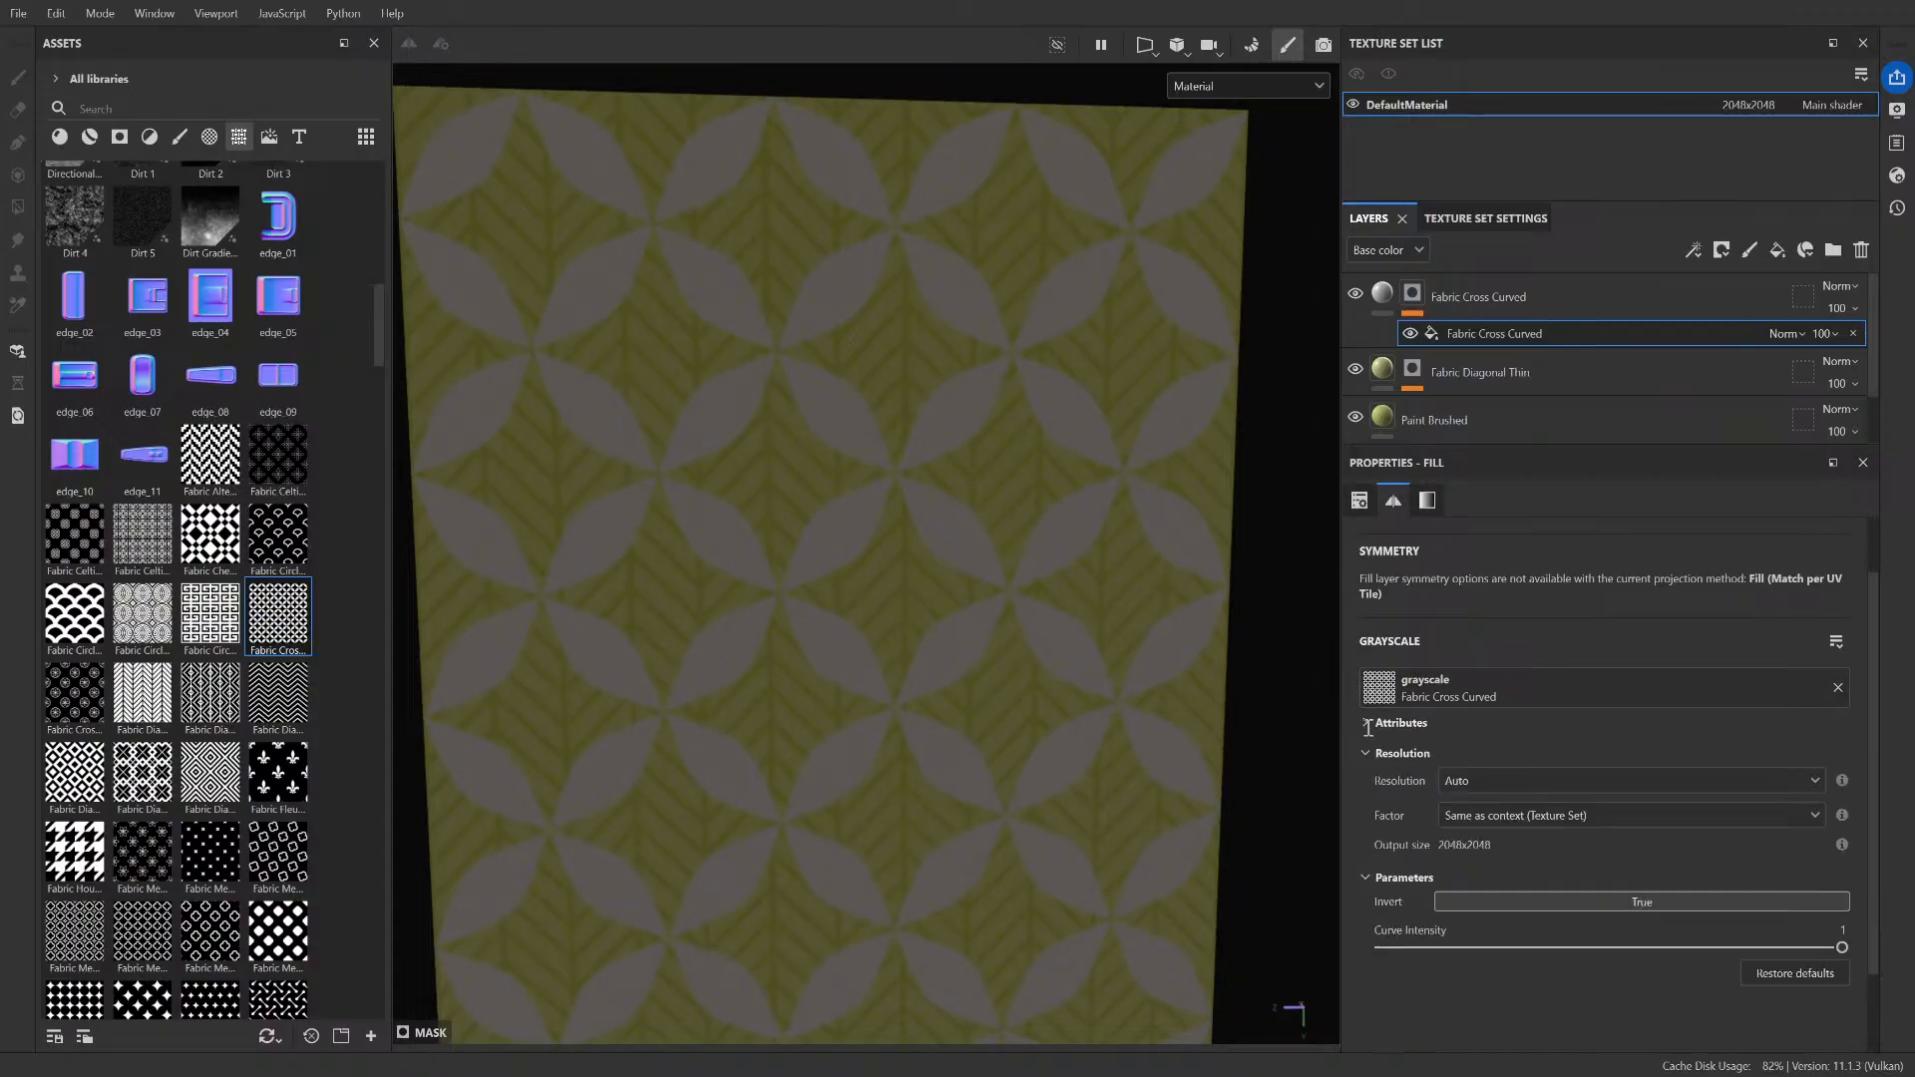
left_click(1367, 878)
scroll(1385, 703, "up", 2)
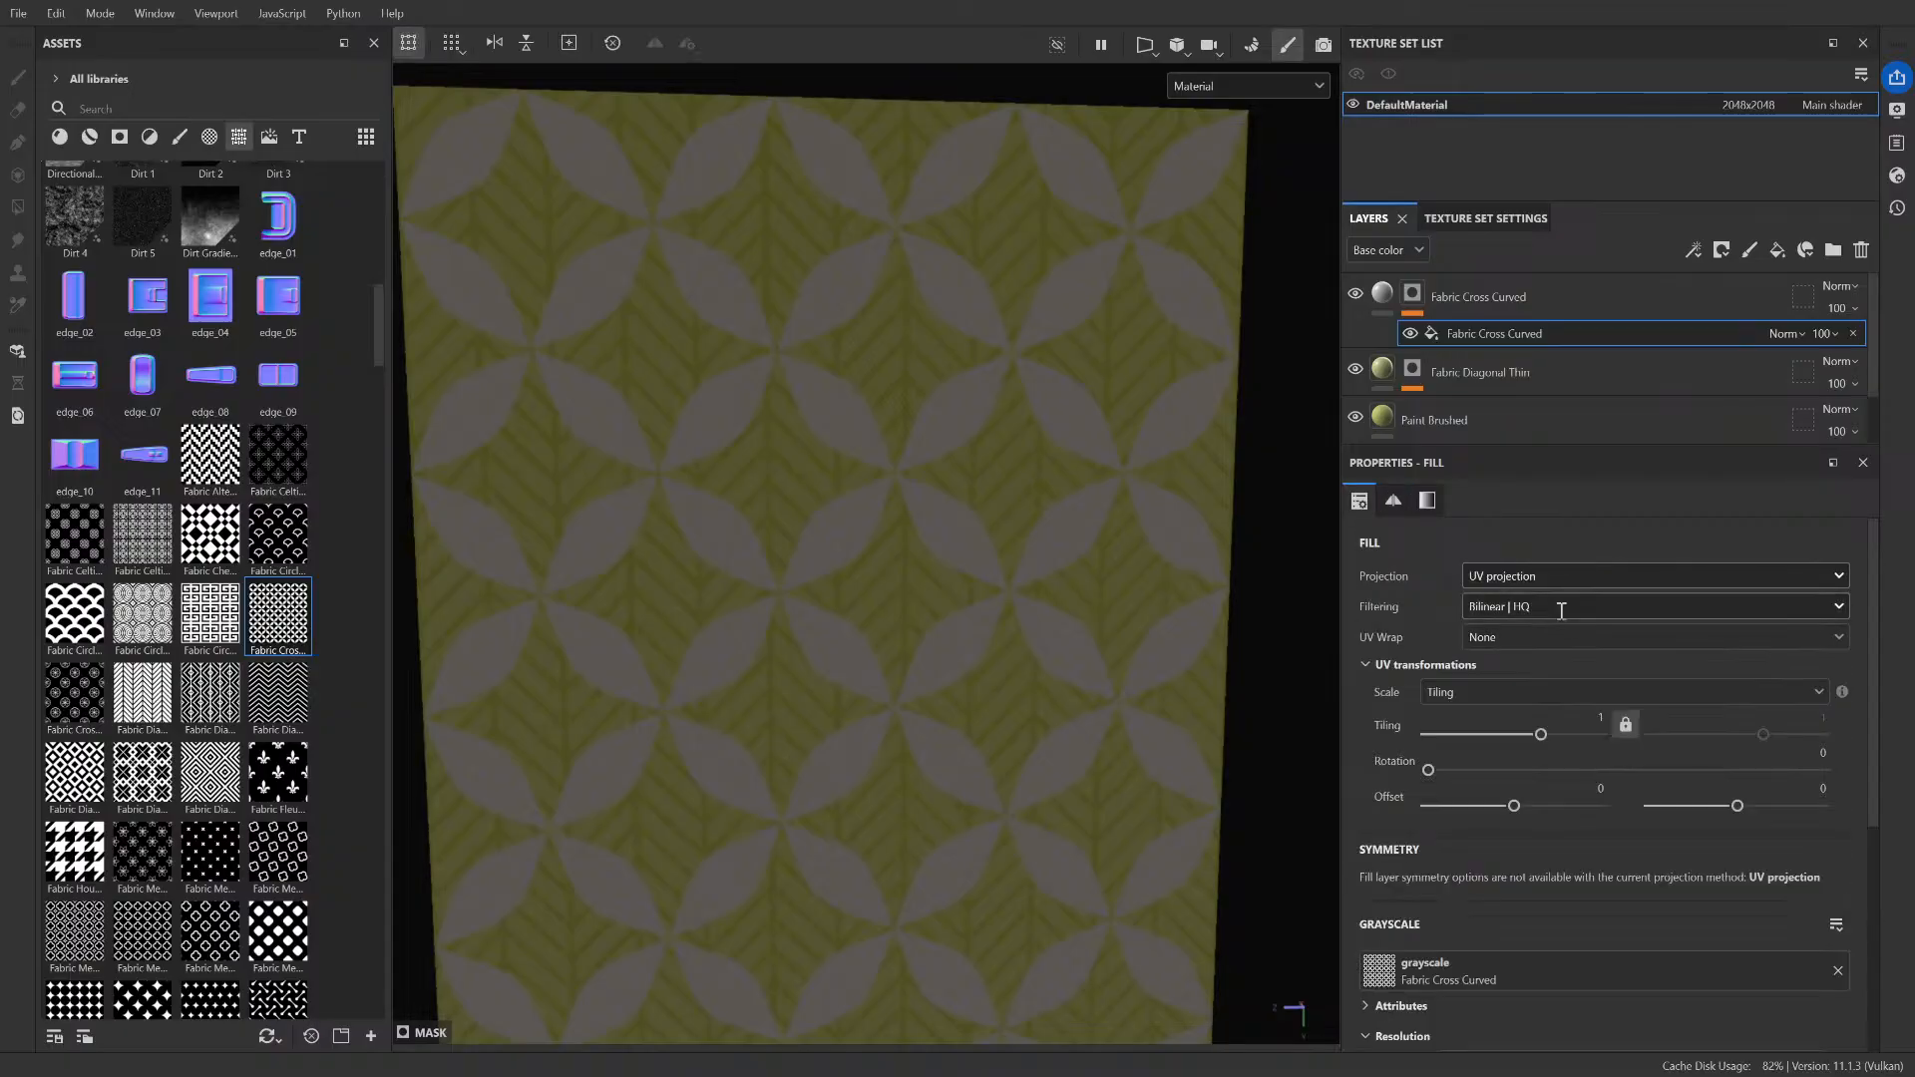
- Try tiling 0.02 and Planar projection on the Fabric Cross Curved mask fill, and return it to Fill (Match per UV Tile)
mouse_move(1537, 734)
left_mouse_down()
mouse_move(1490, 733)
mouse_move(1520, 734)
left_mouse_up()
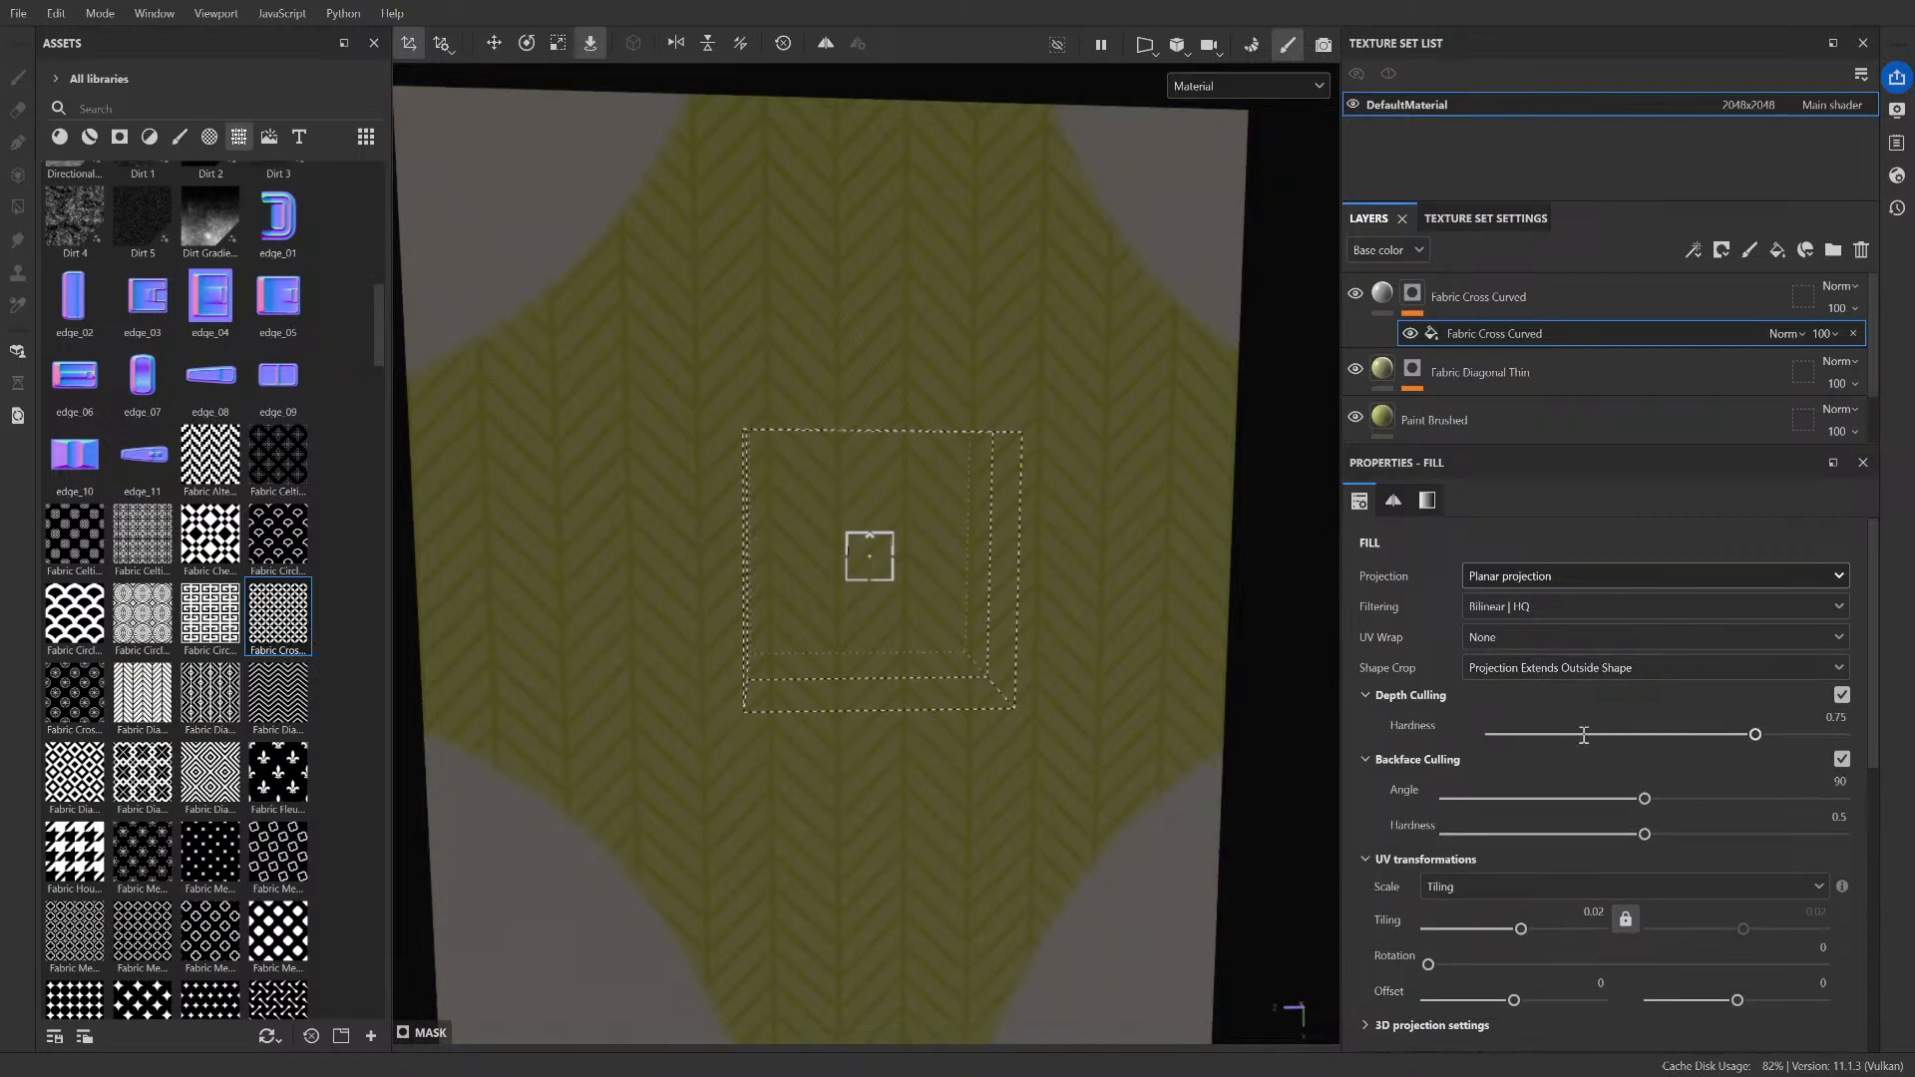
left_click_drag(1520, 929, 1531, 923)
key("ctrl+z")
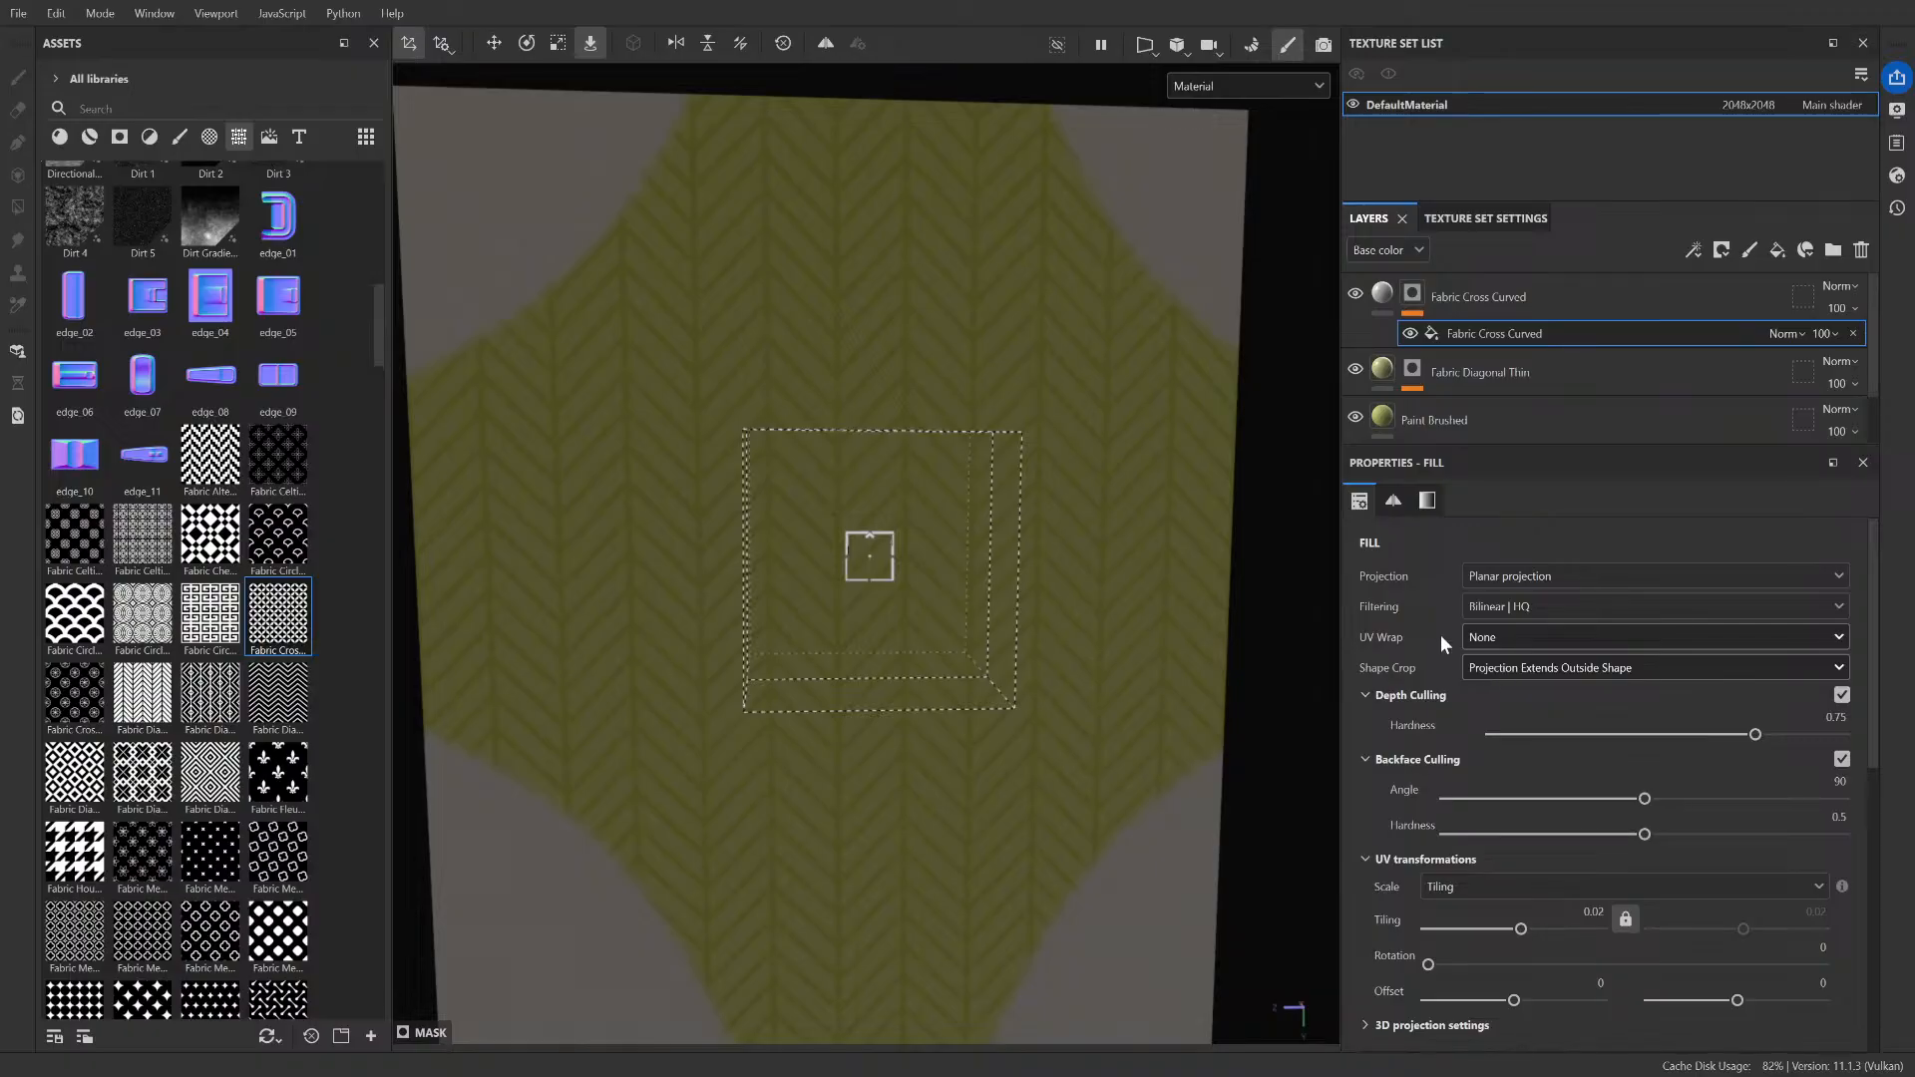
left_click(1506, 609)
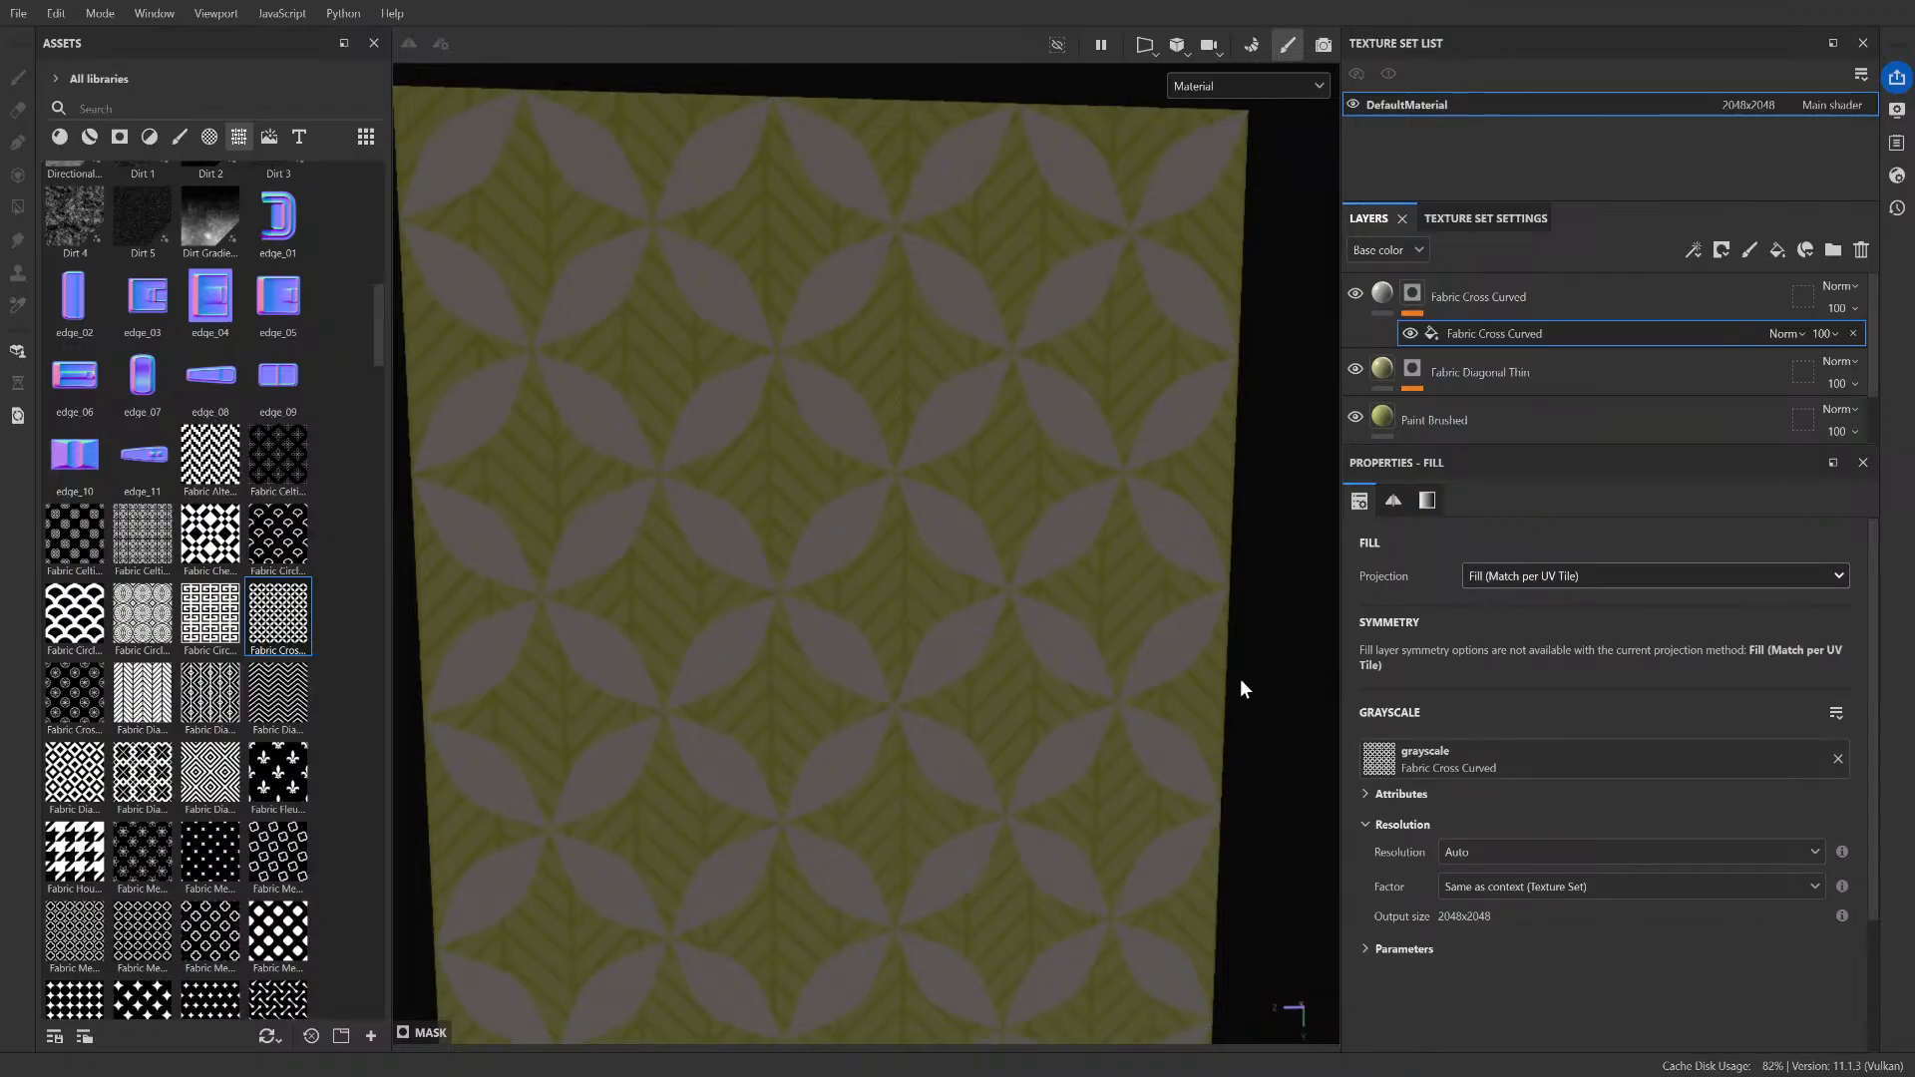
scroll(1217, 679, "down", 6)
scroll(1229, 818, "up", 5)
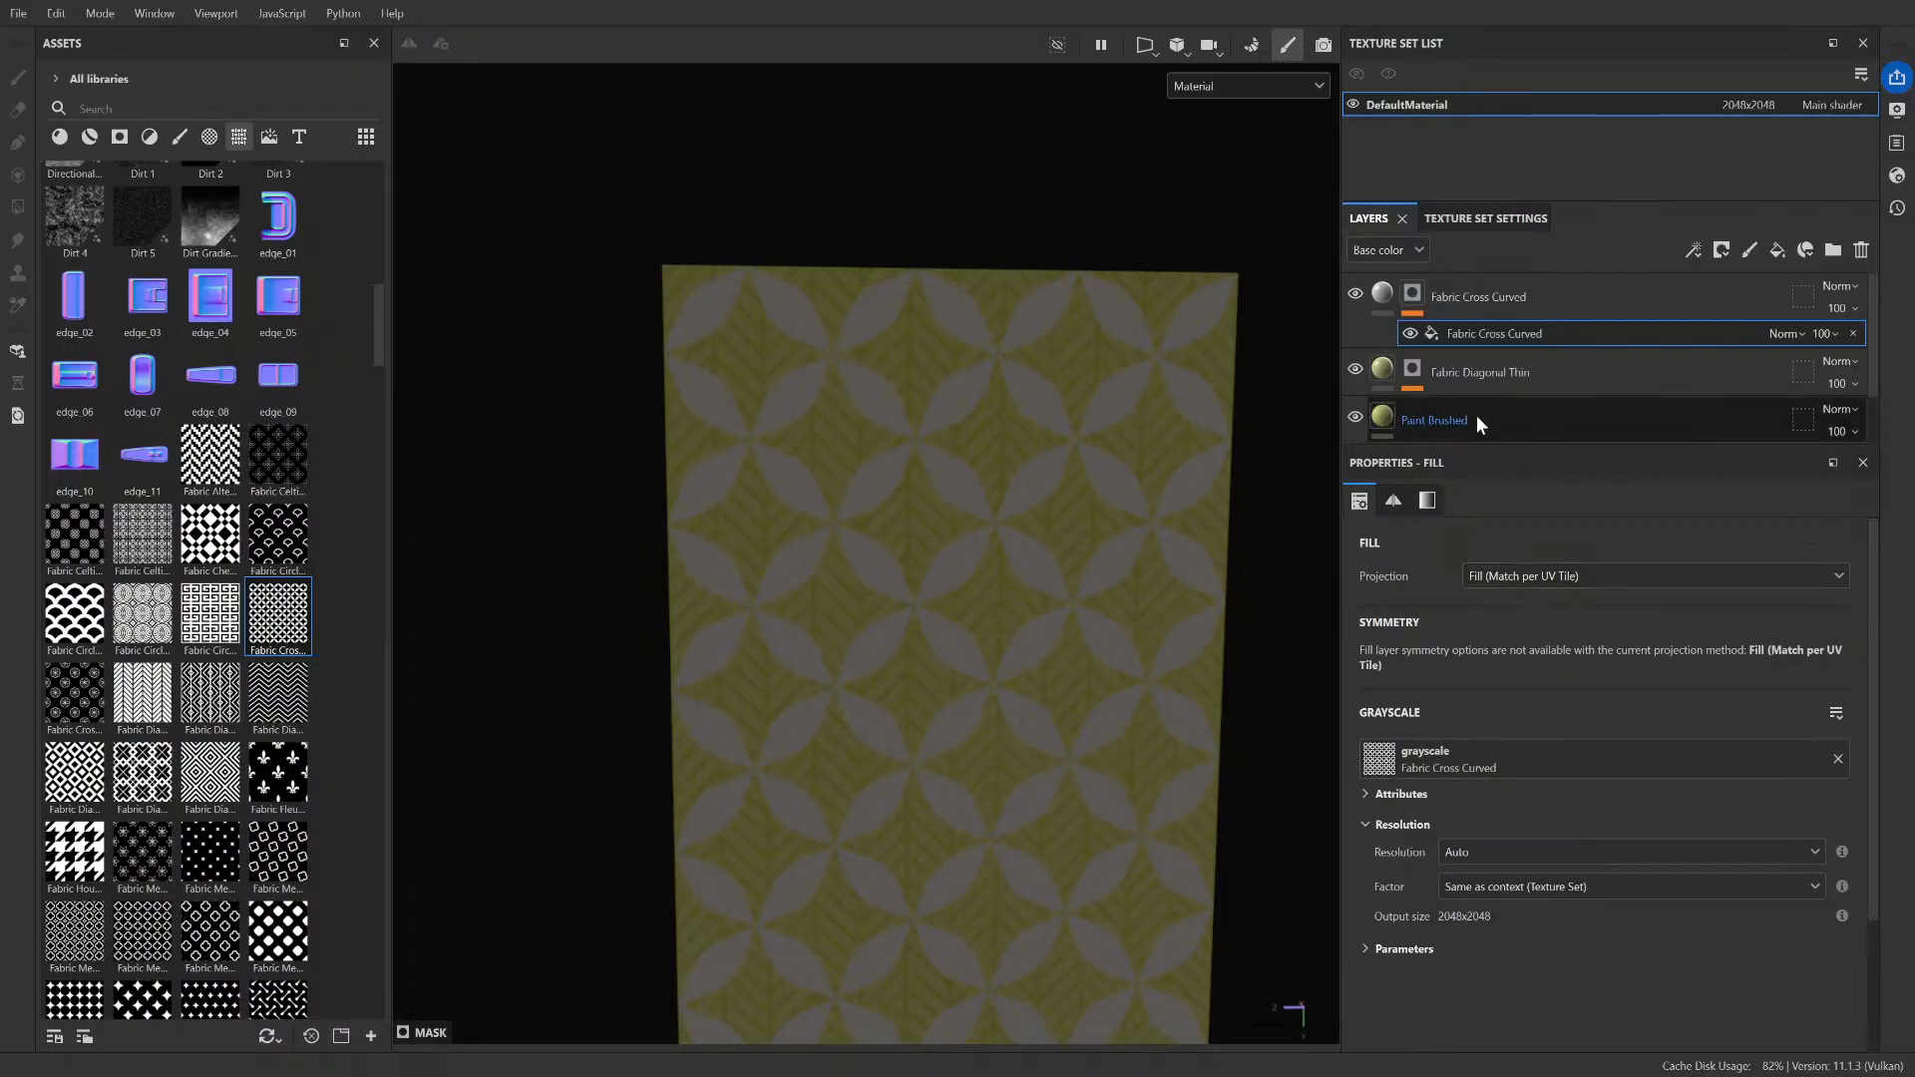
- Examine the Fabric Diagonal Thin layer's mask, its Fabric Diagonal fill, and the mask brush's size, opacity, orientation and alpha settings
left_click(1452, 373)
left_click(1414, 369)
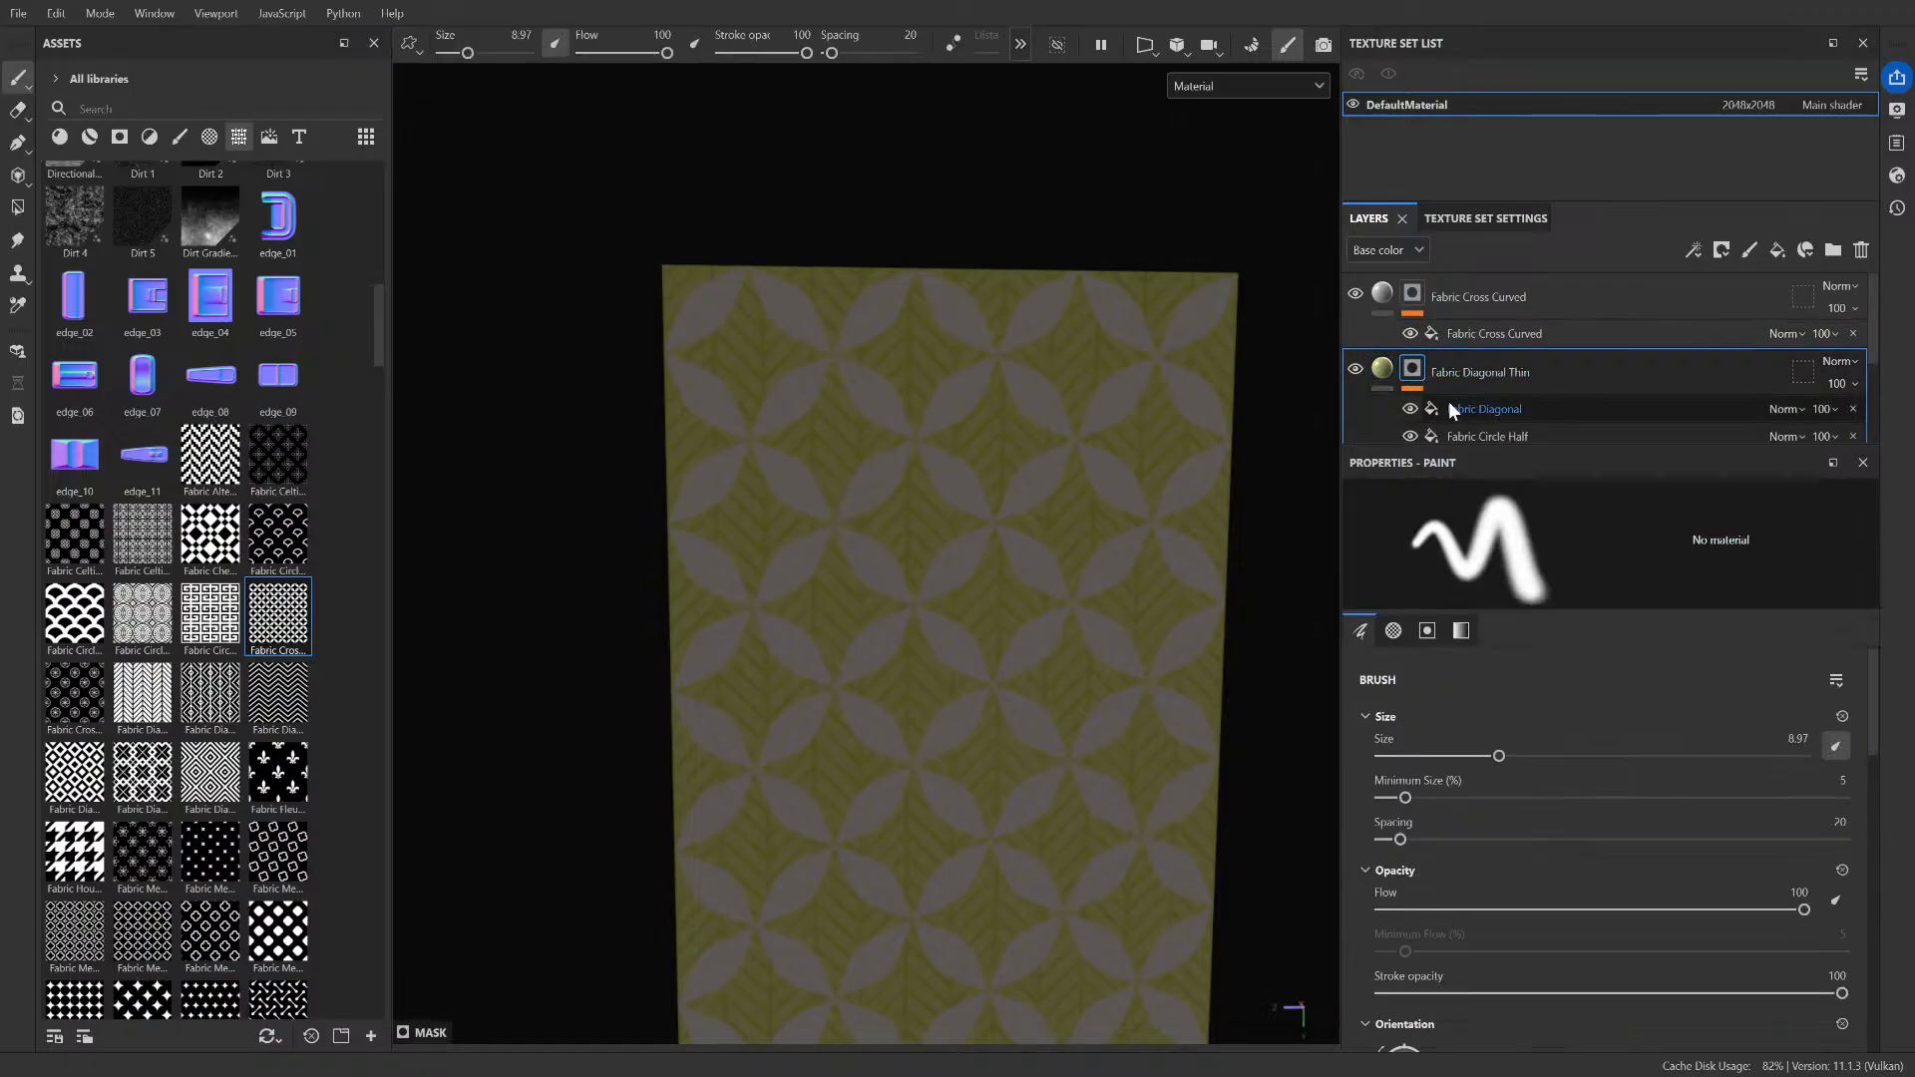
left_click(1450, 408)
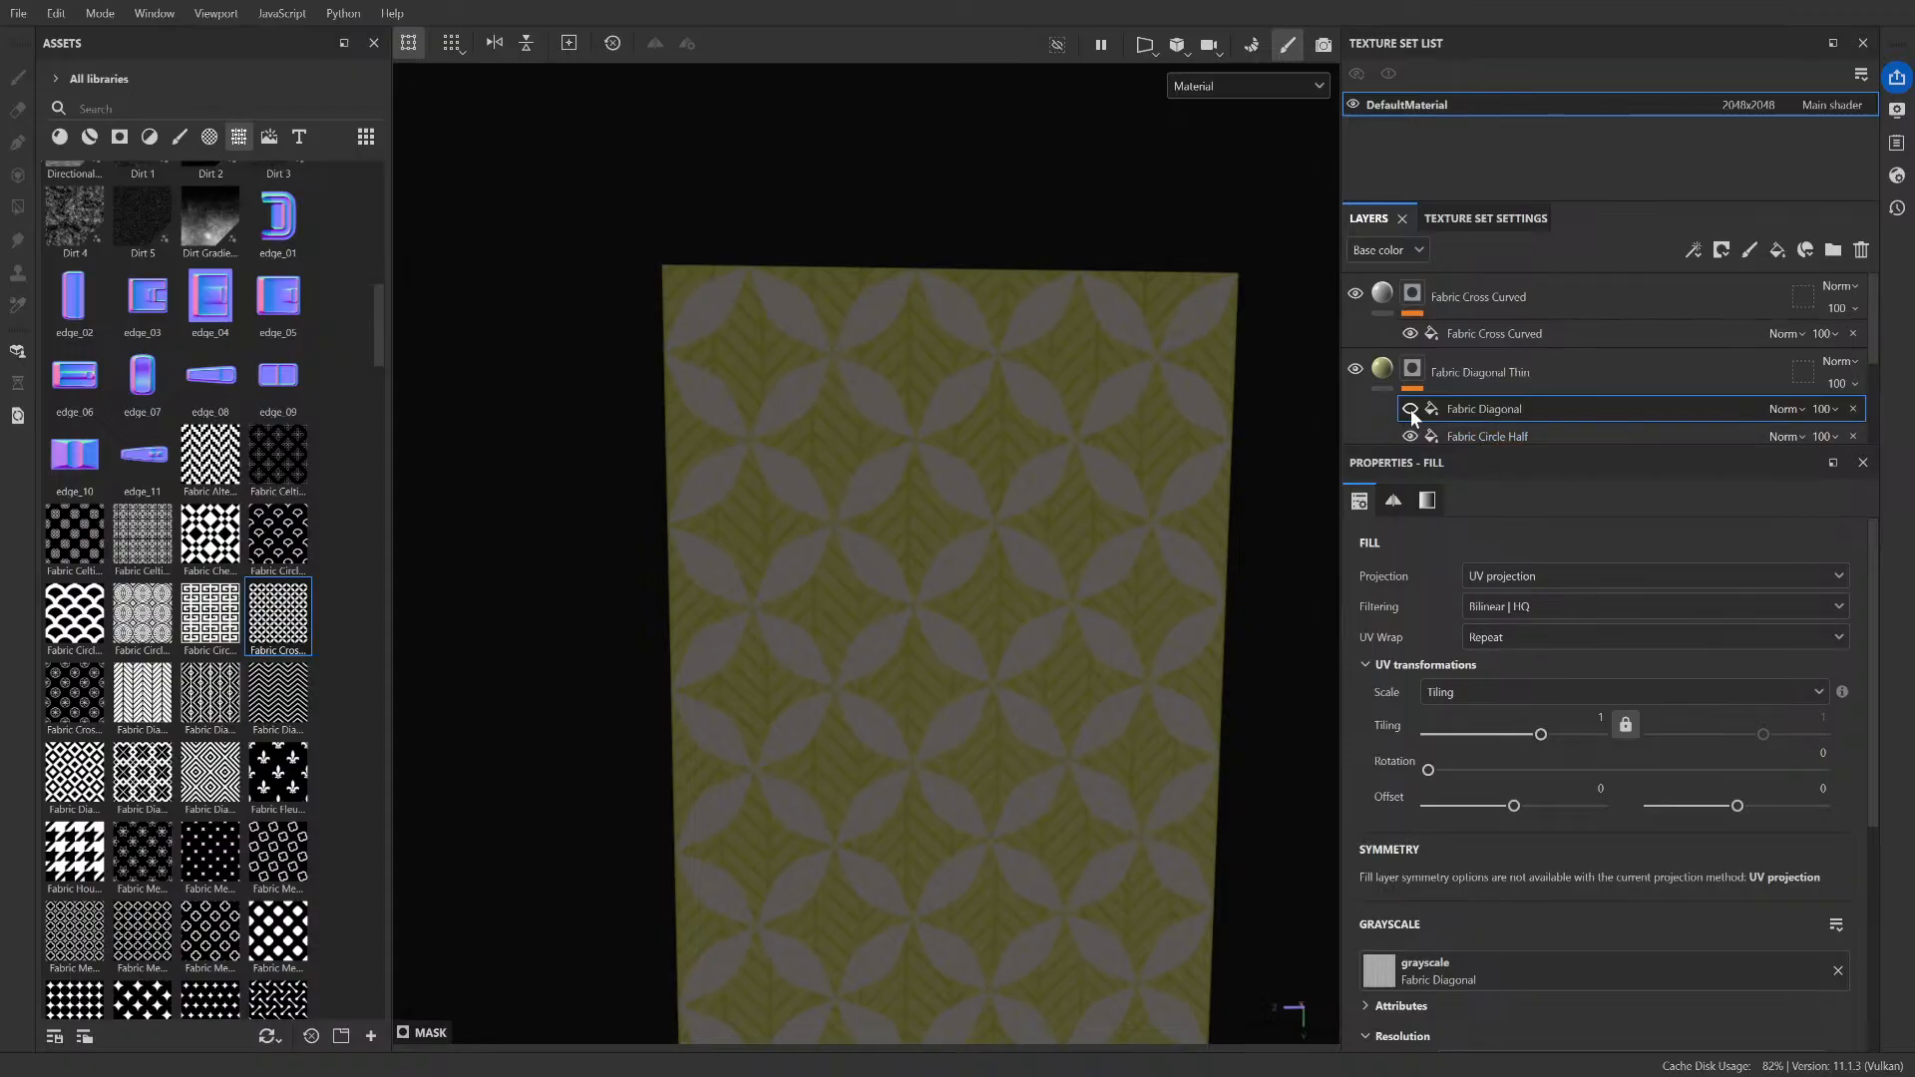
left_click(1466, 387)
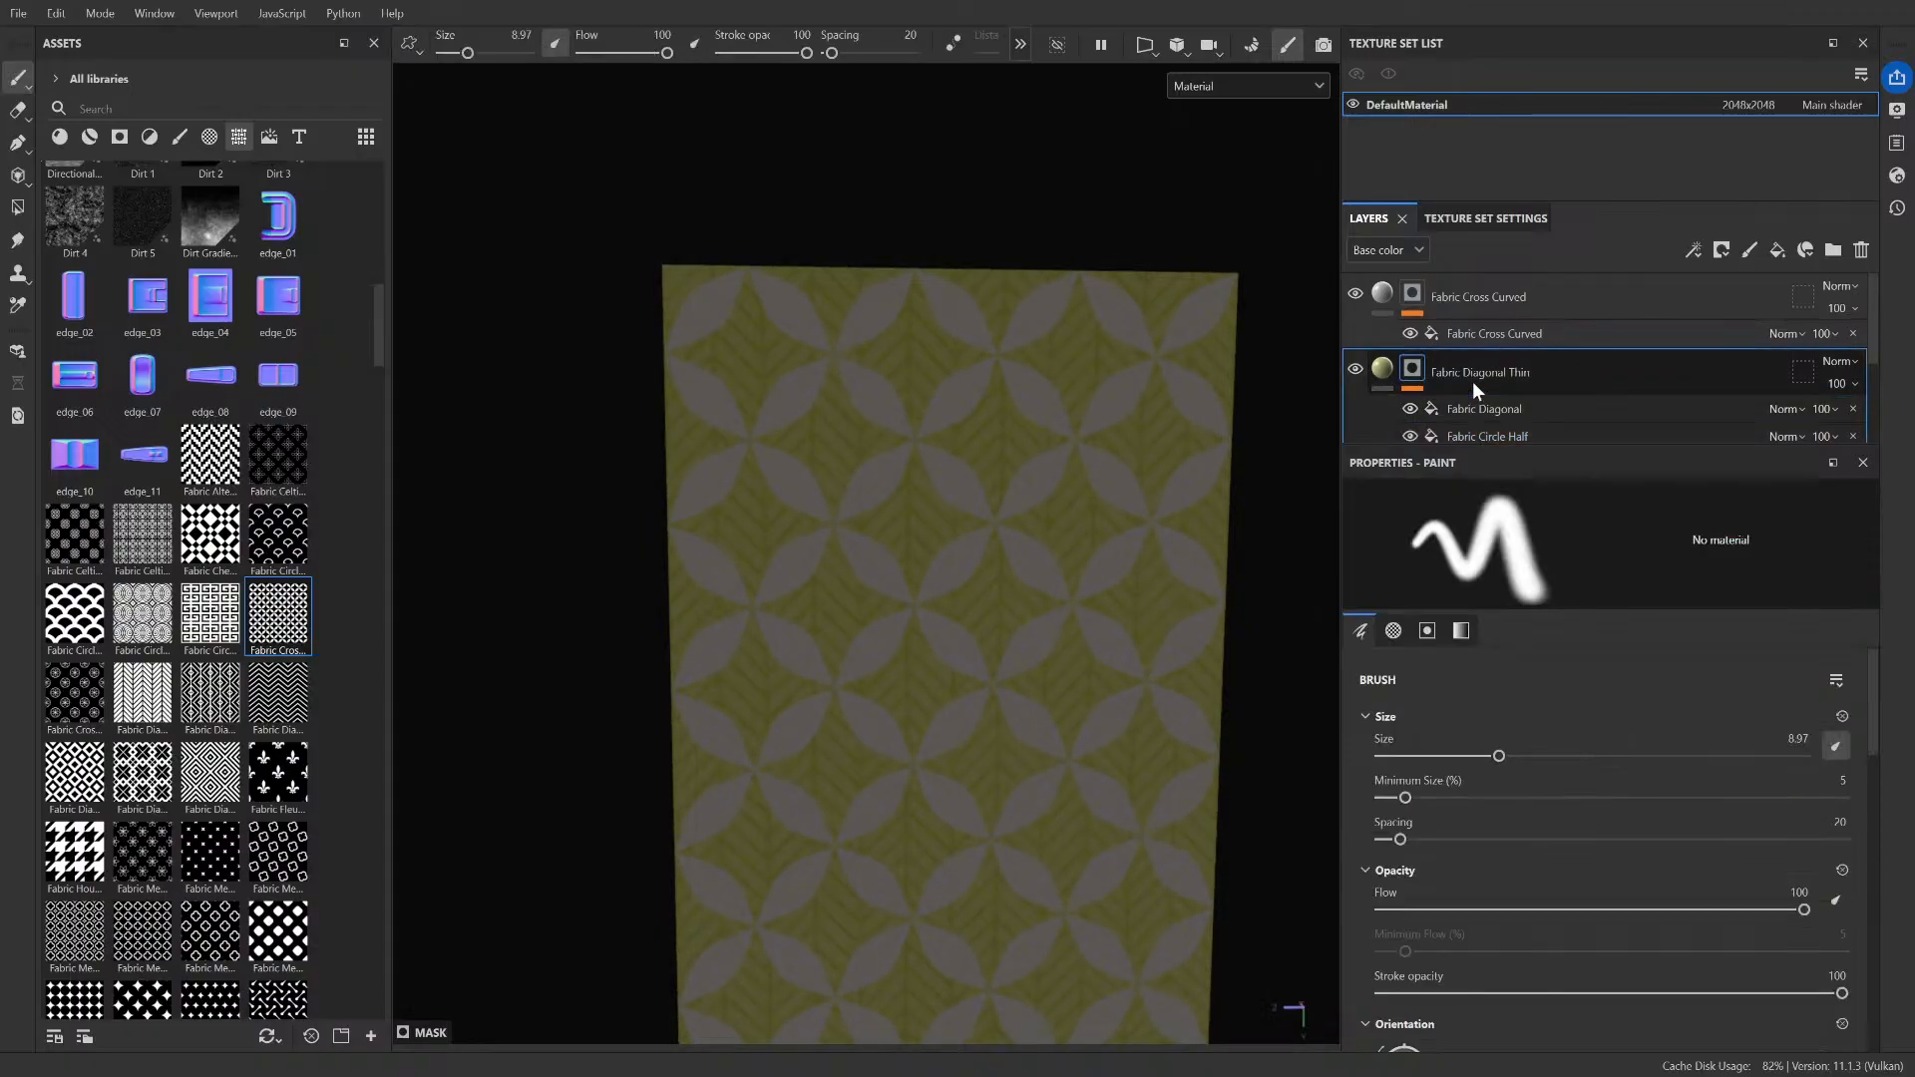
scroll(1476, 813, "down", 5)
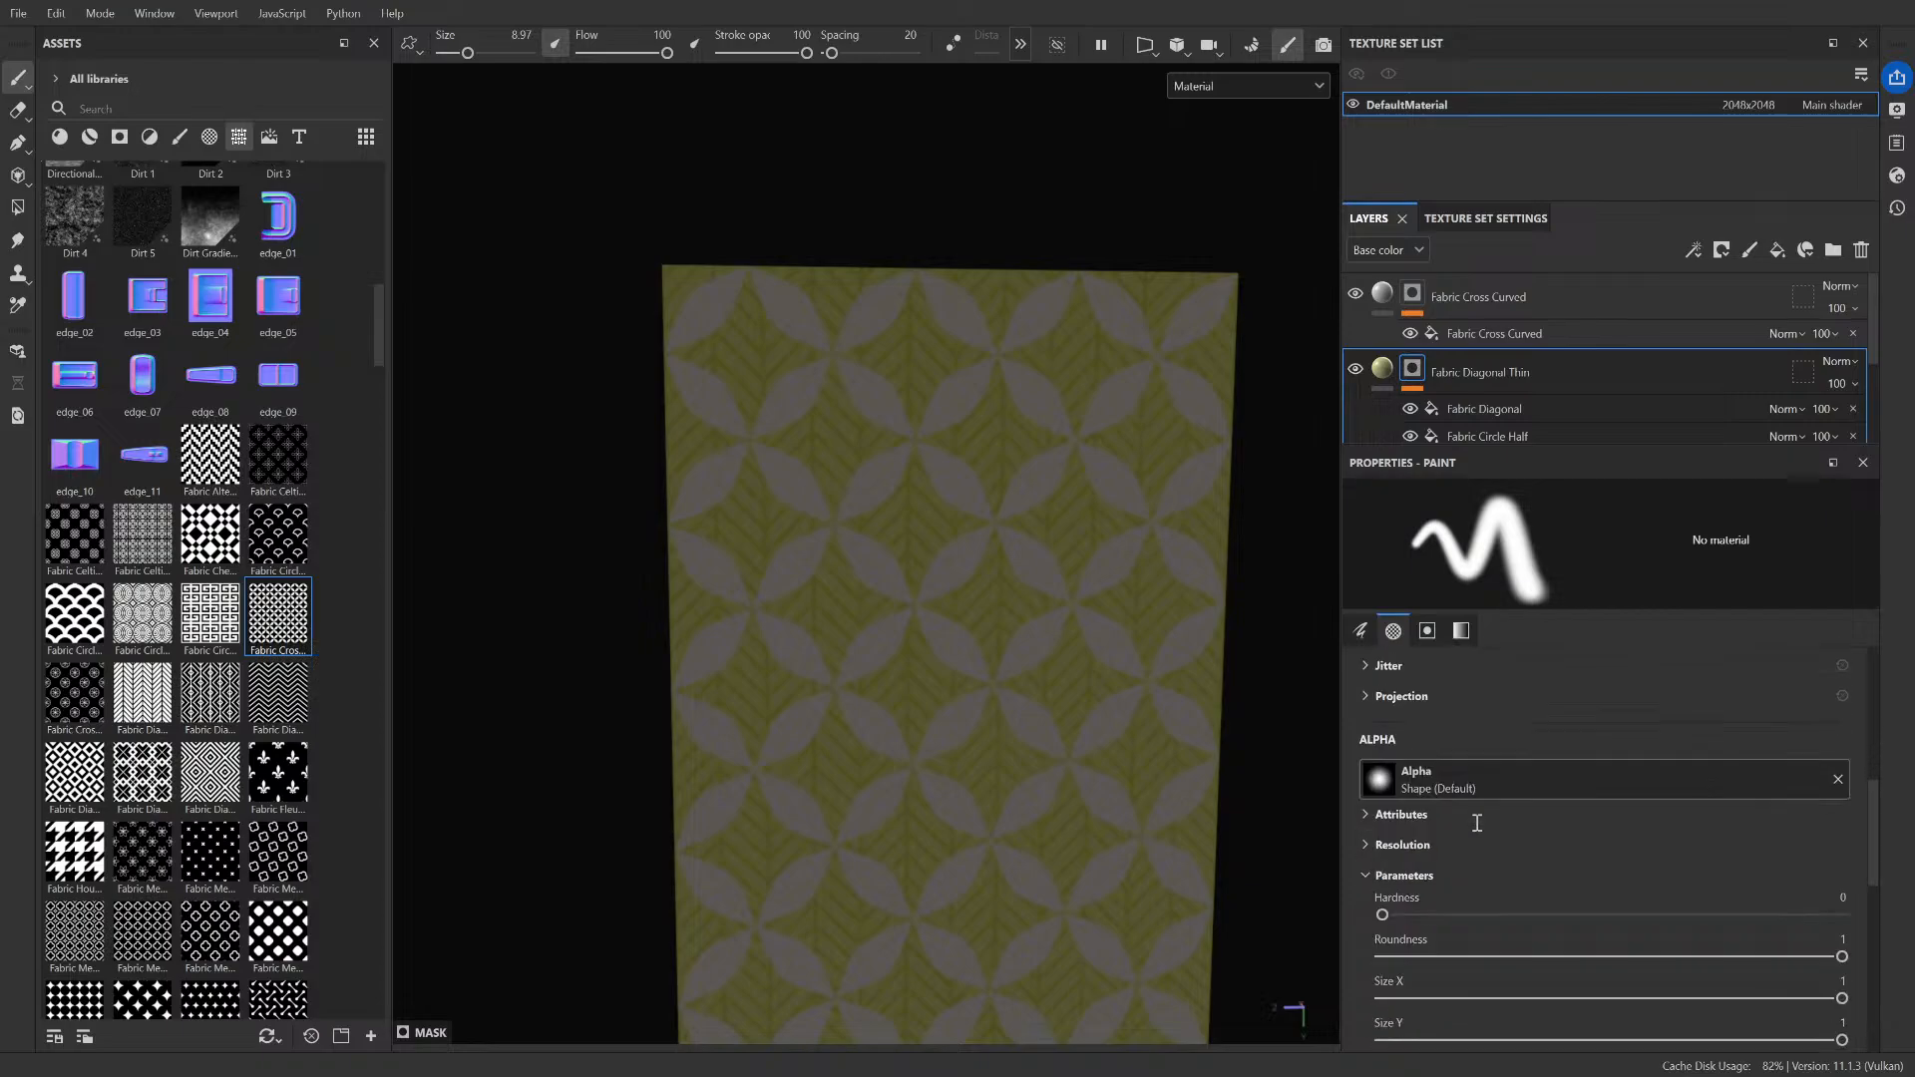
scroll(1476, 823, "down", 3)
scroll(1477, 823, "up", 10)
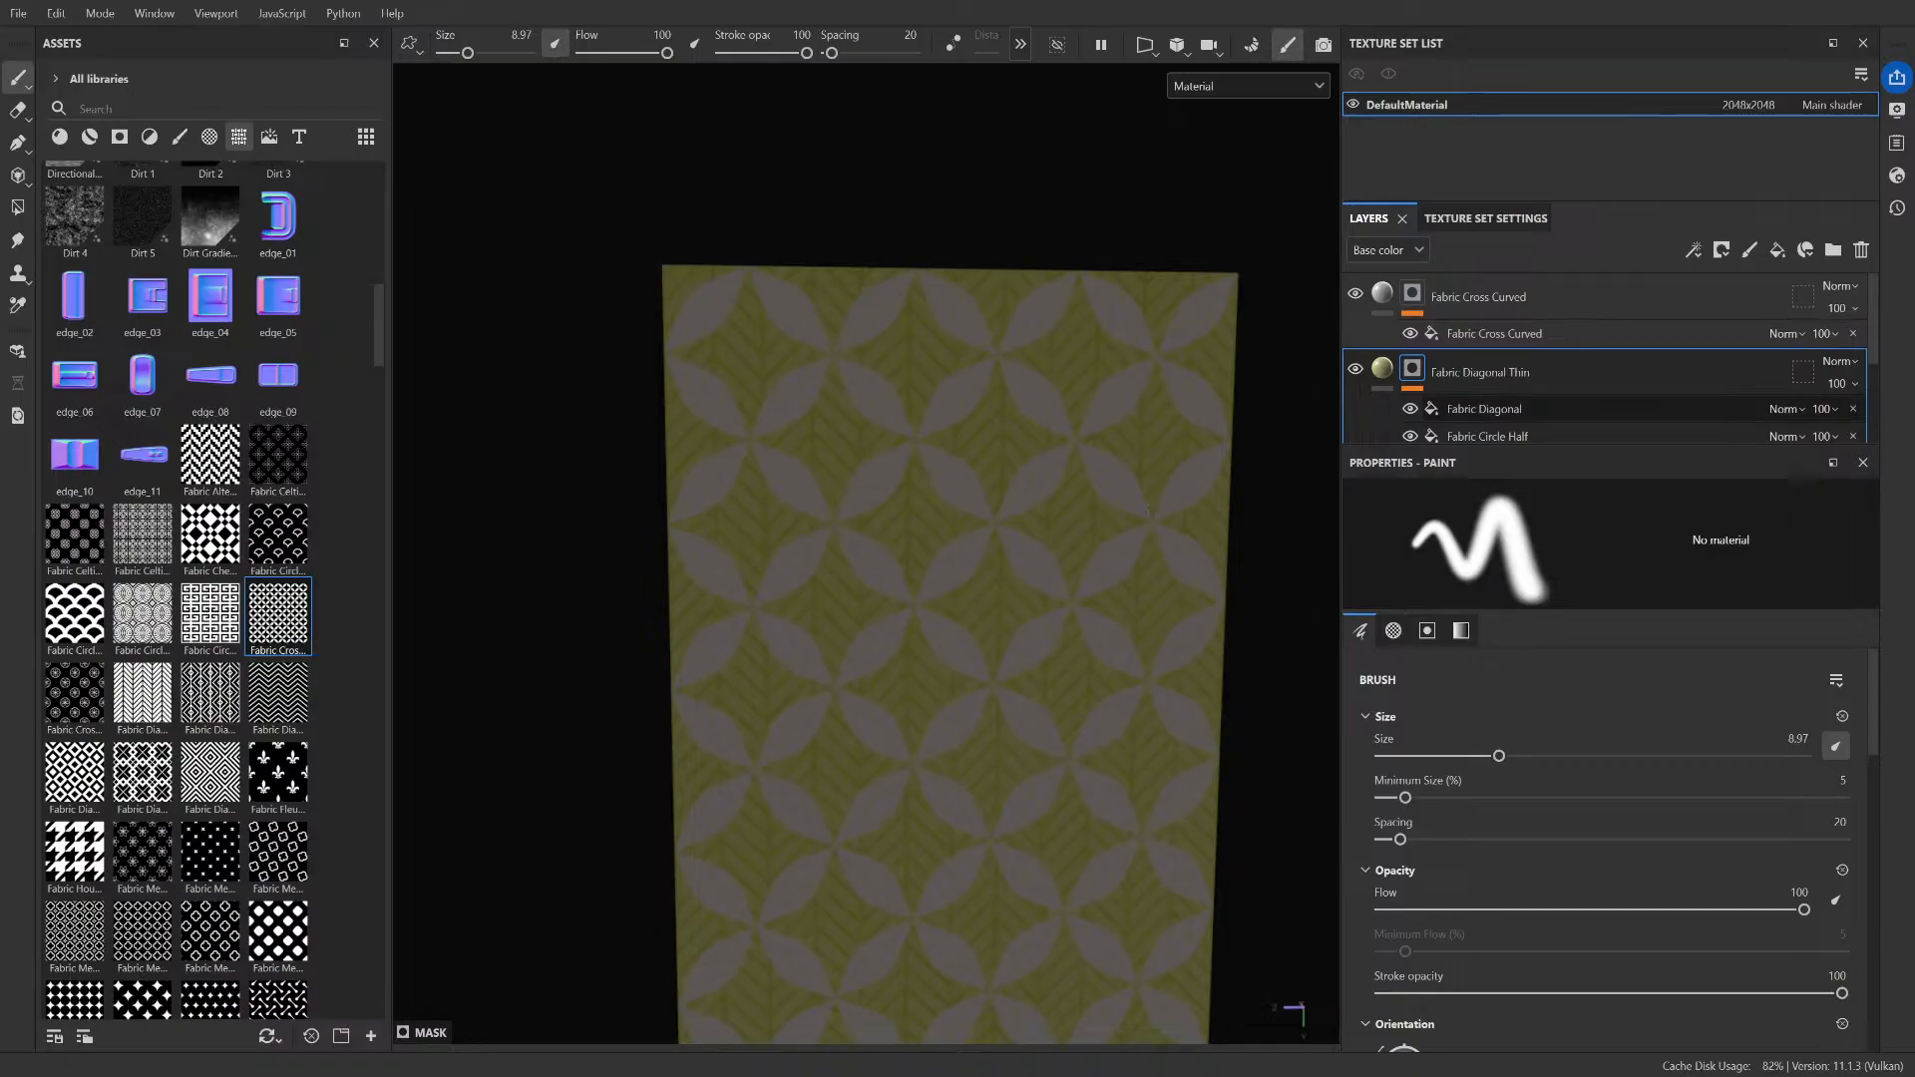
scroll(1606, 847, "down", 1)
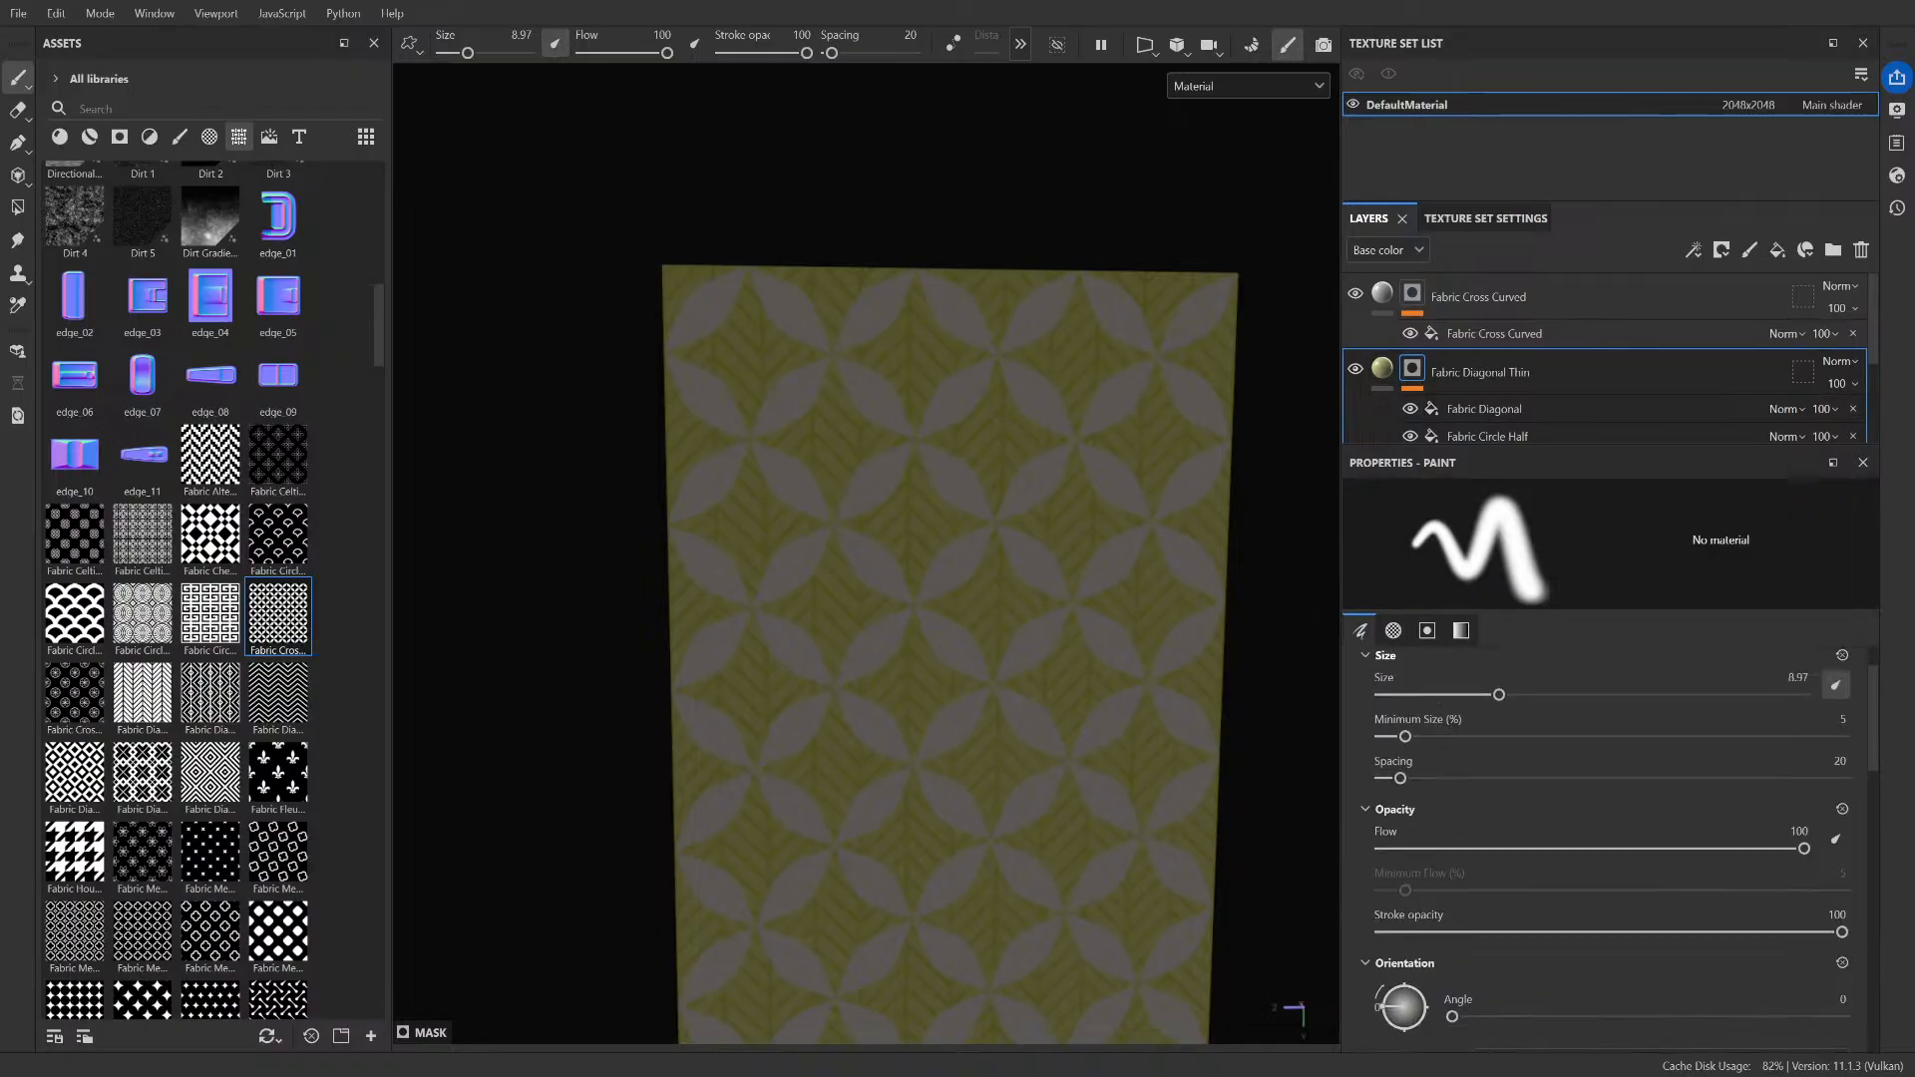
scroll(1606, 848, "up", 1)
scroll(1605, 848, "down", 3)
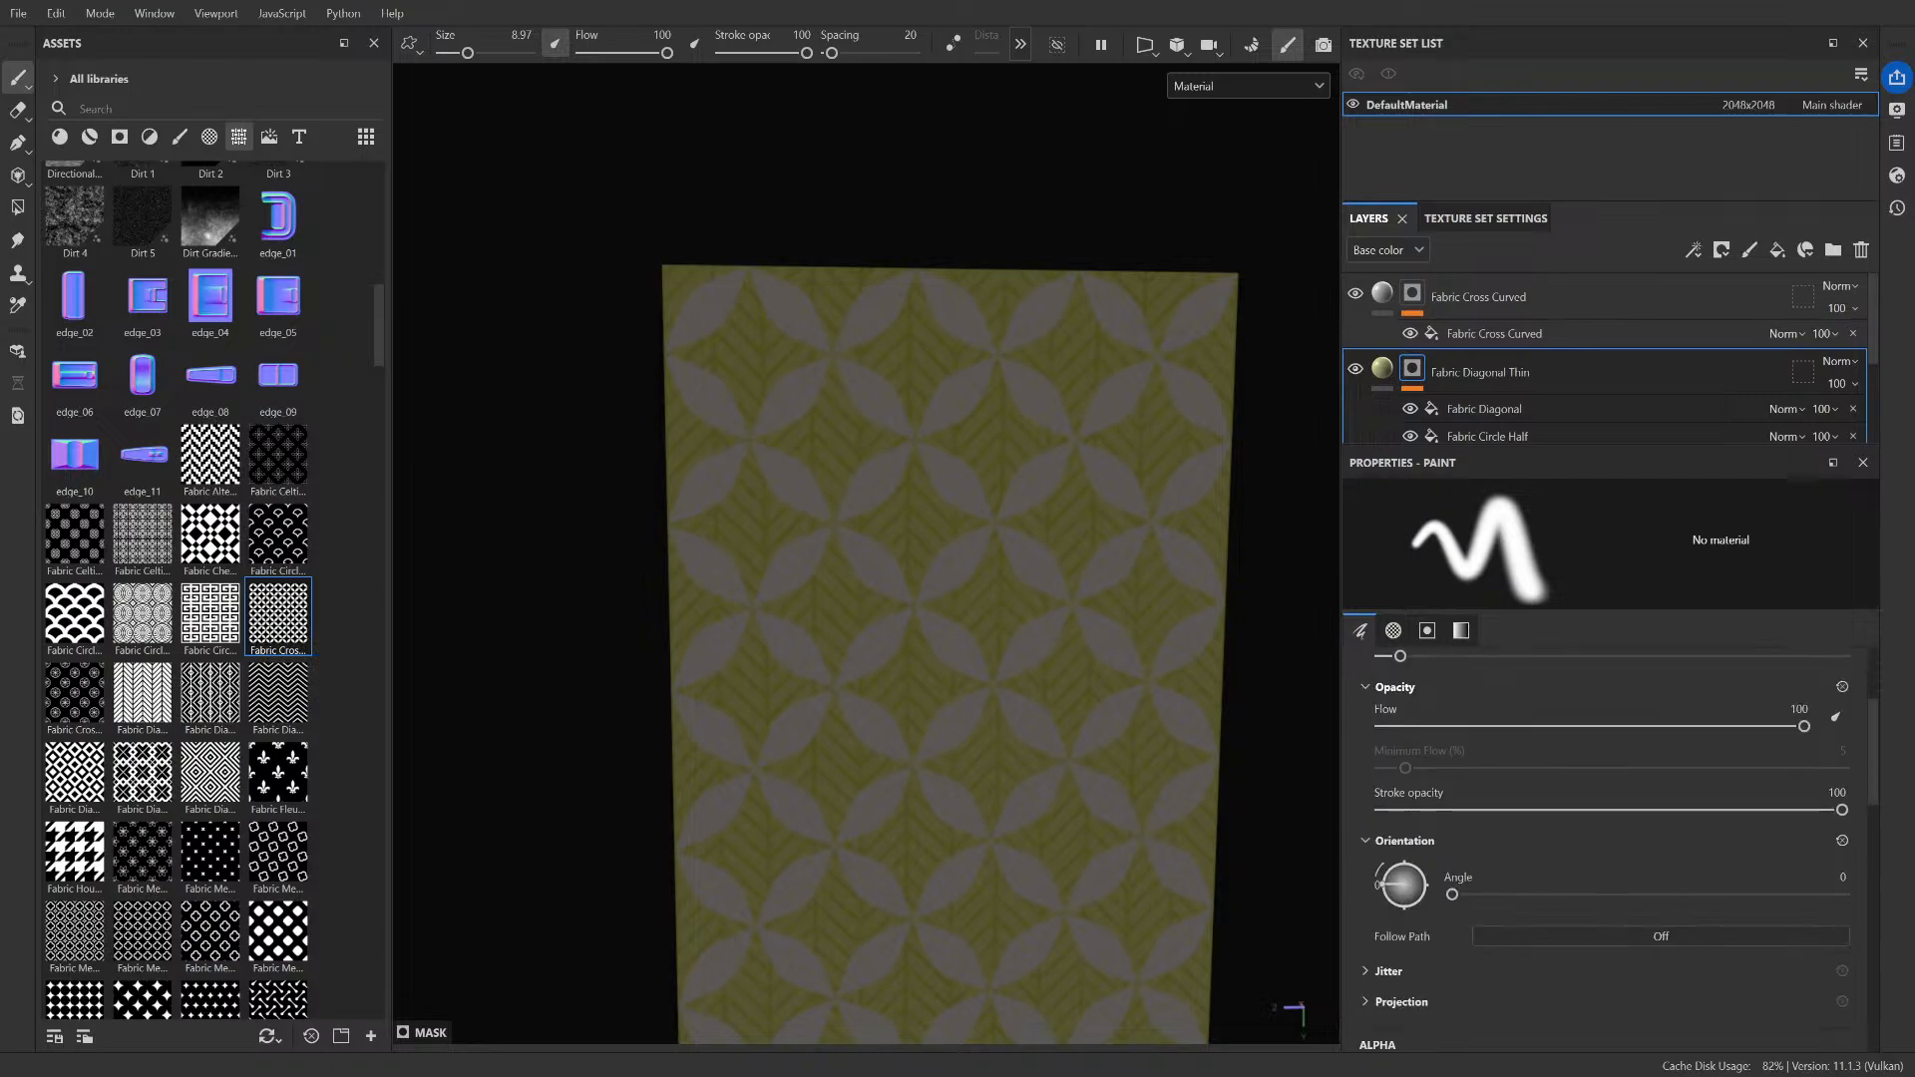
scroll(1606, 848, "down", 3)
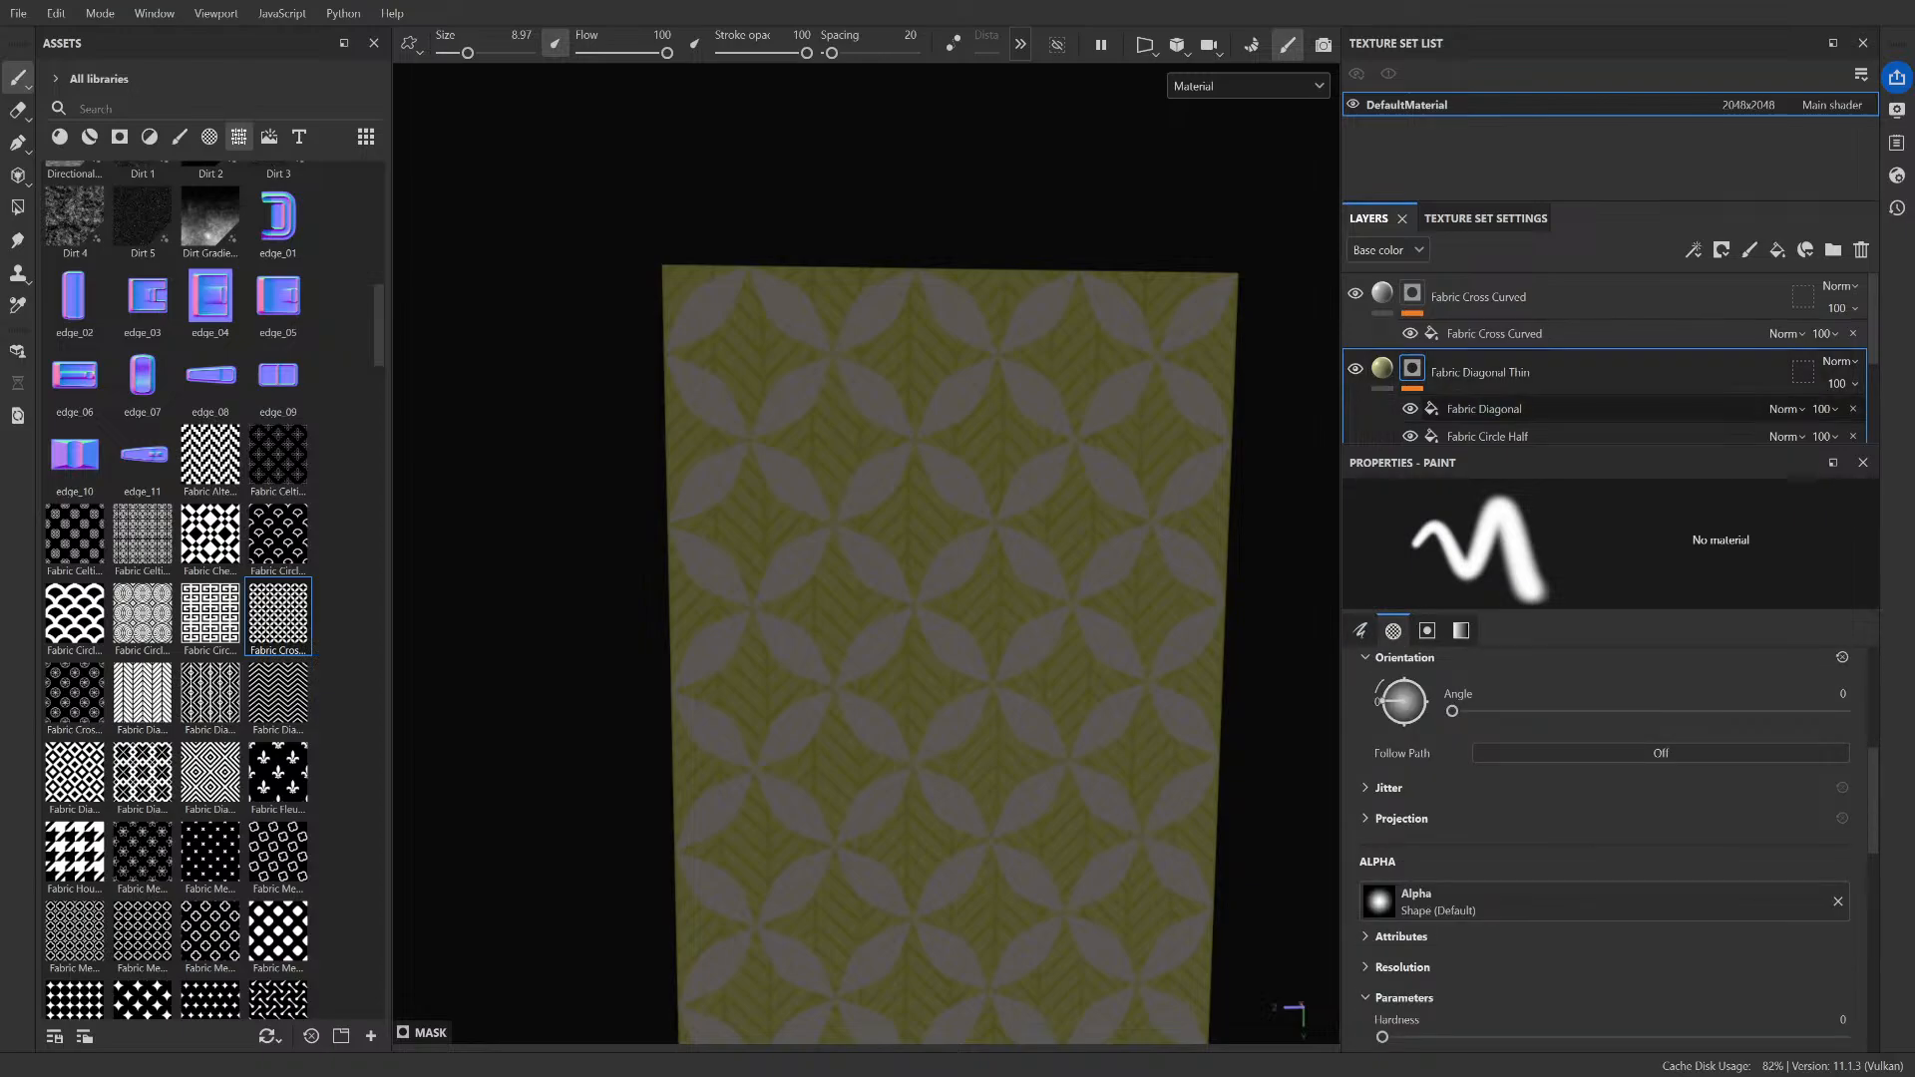
- Check the brush settings on the Fabric Cross Curved layer's mask and delete that layer
left_click(1528, 300)
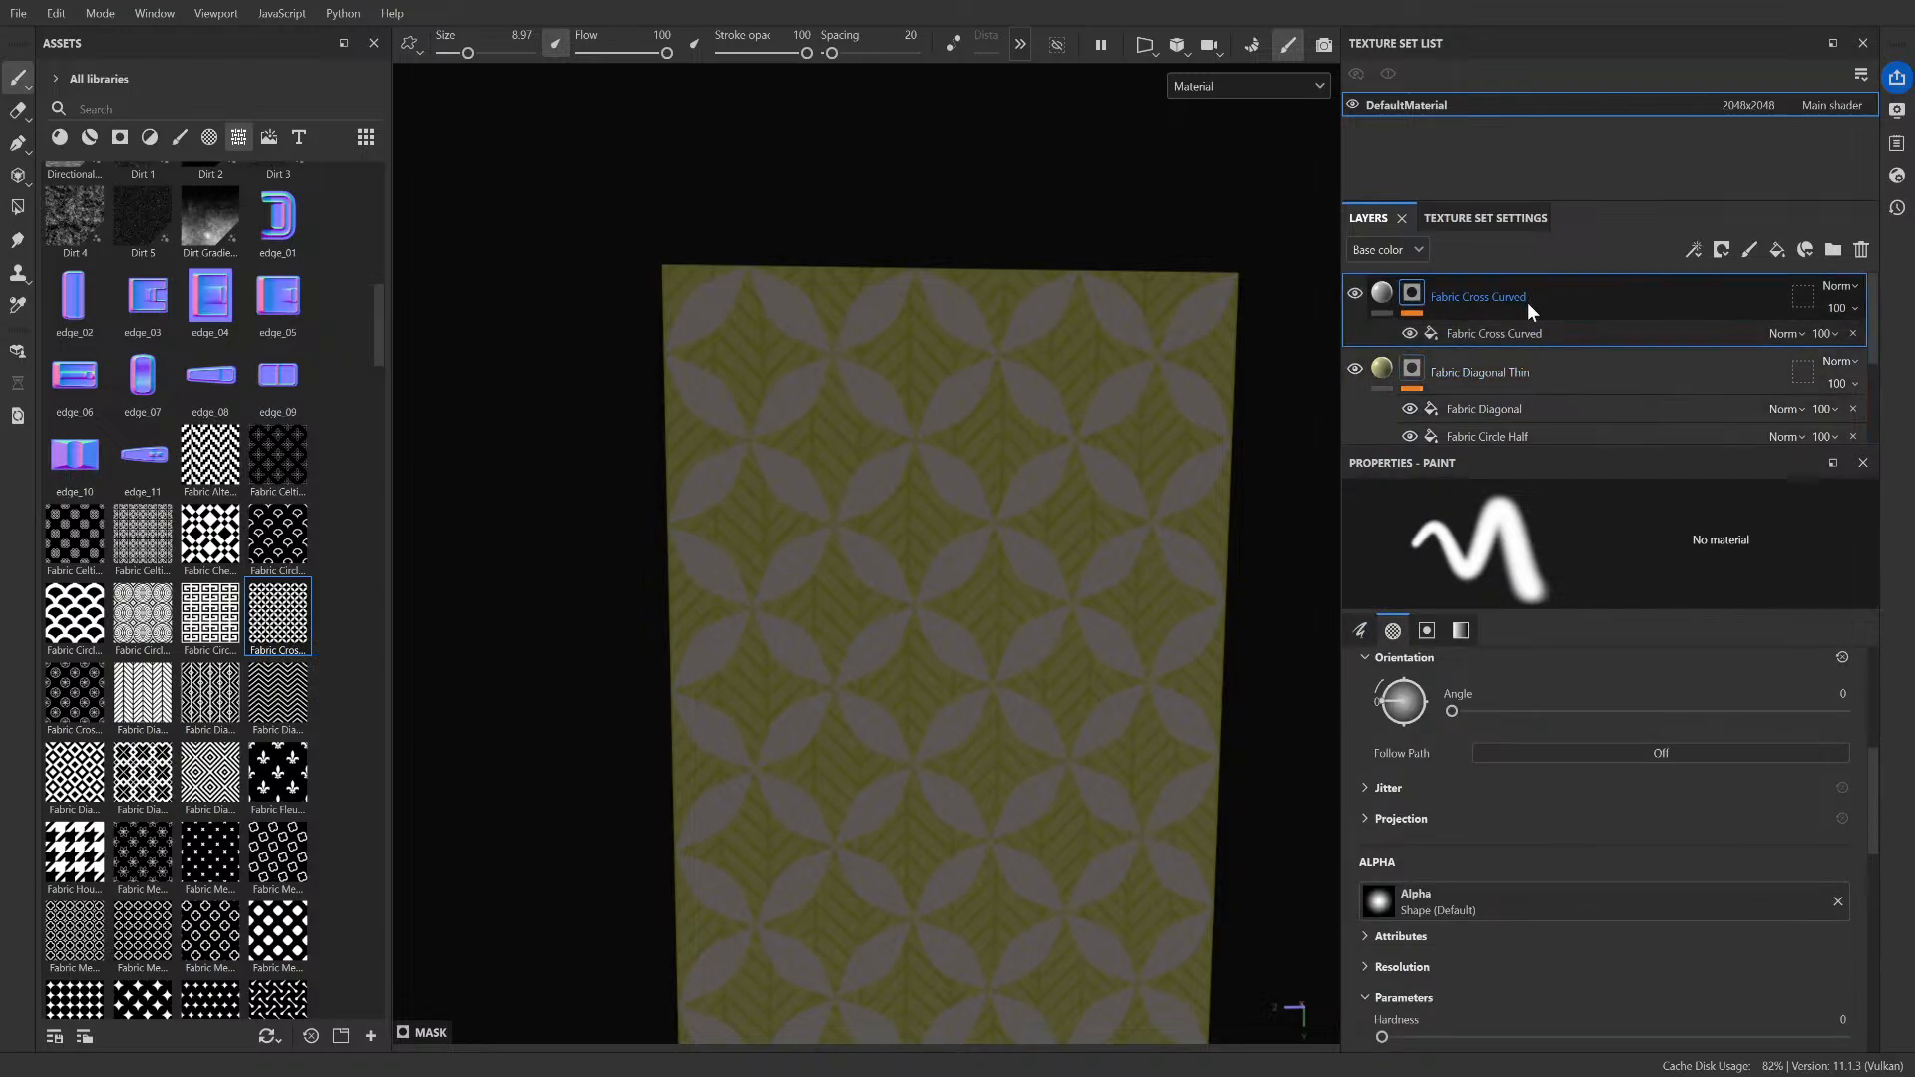
scroll(1563, 773, "down", 6)
scroll(1565, 829, "down", 2)
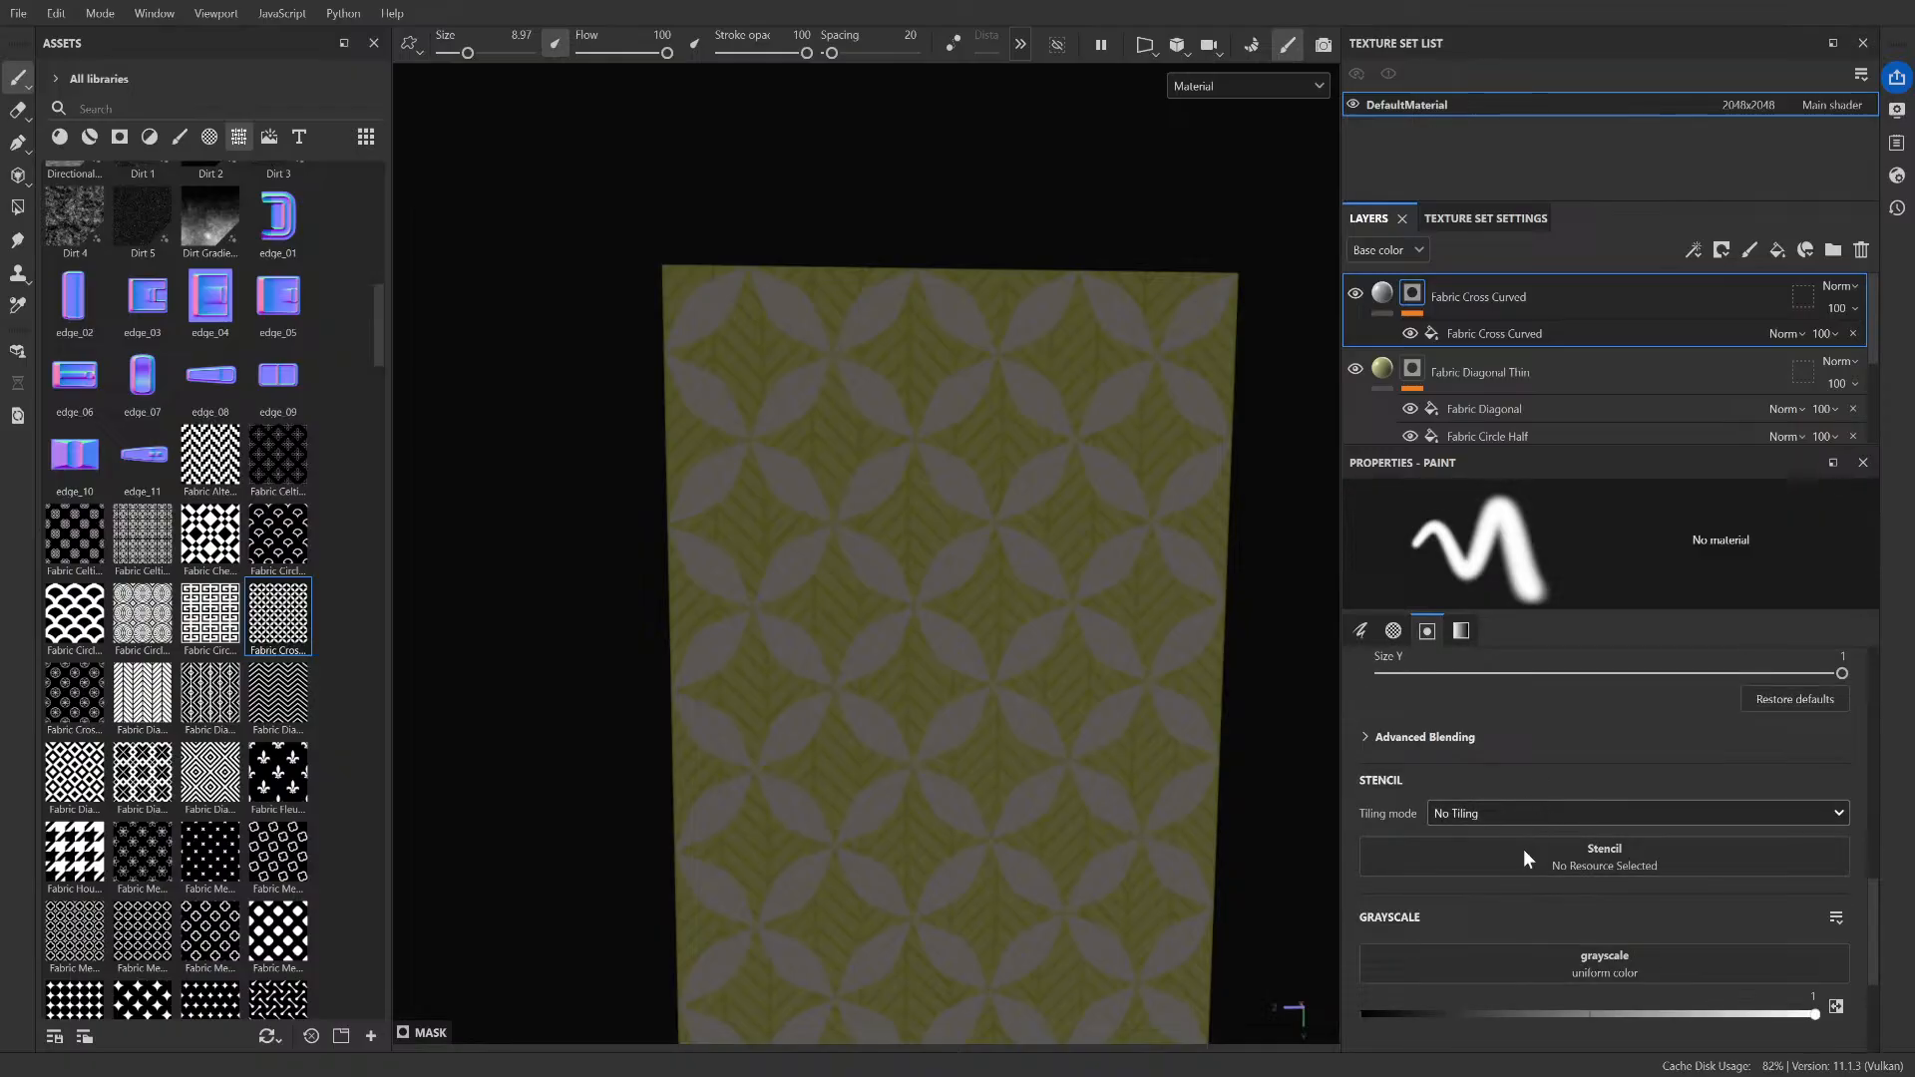
scroll(1502, 750, "up", 6)
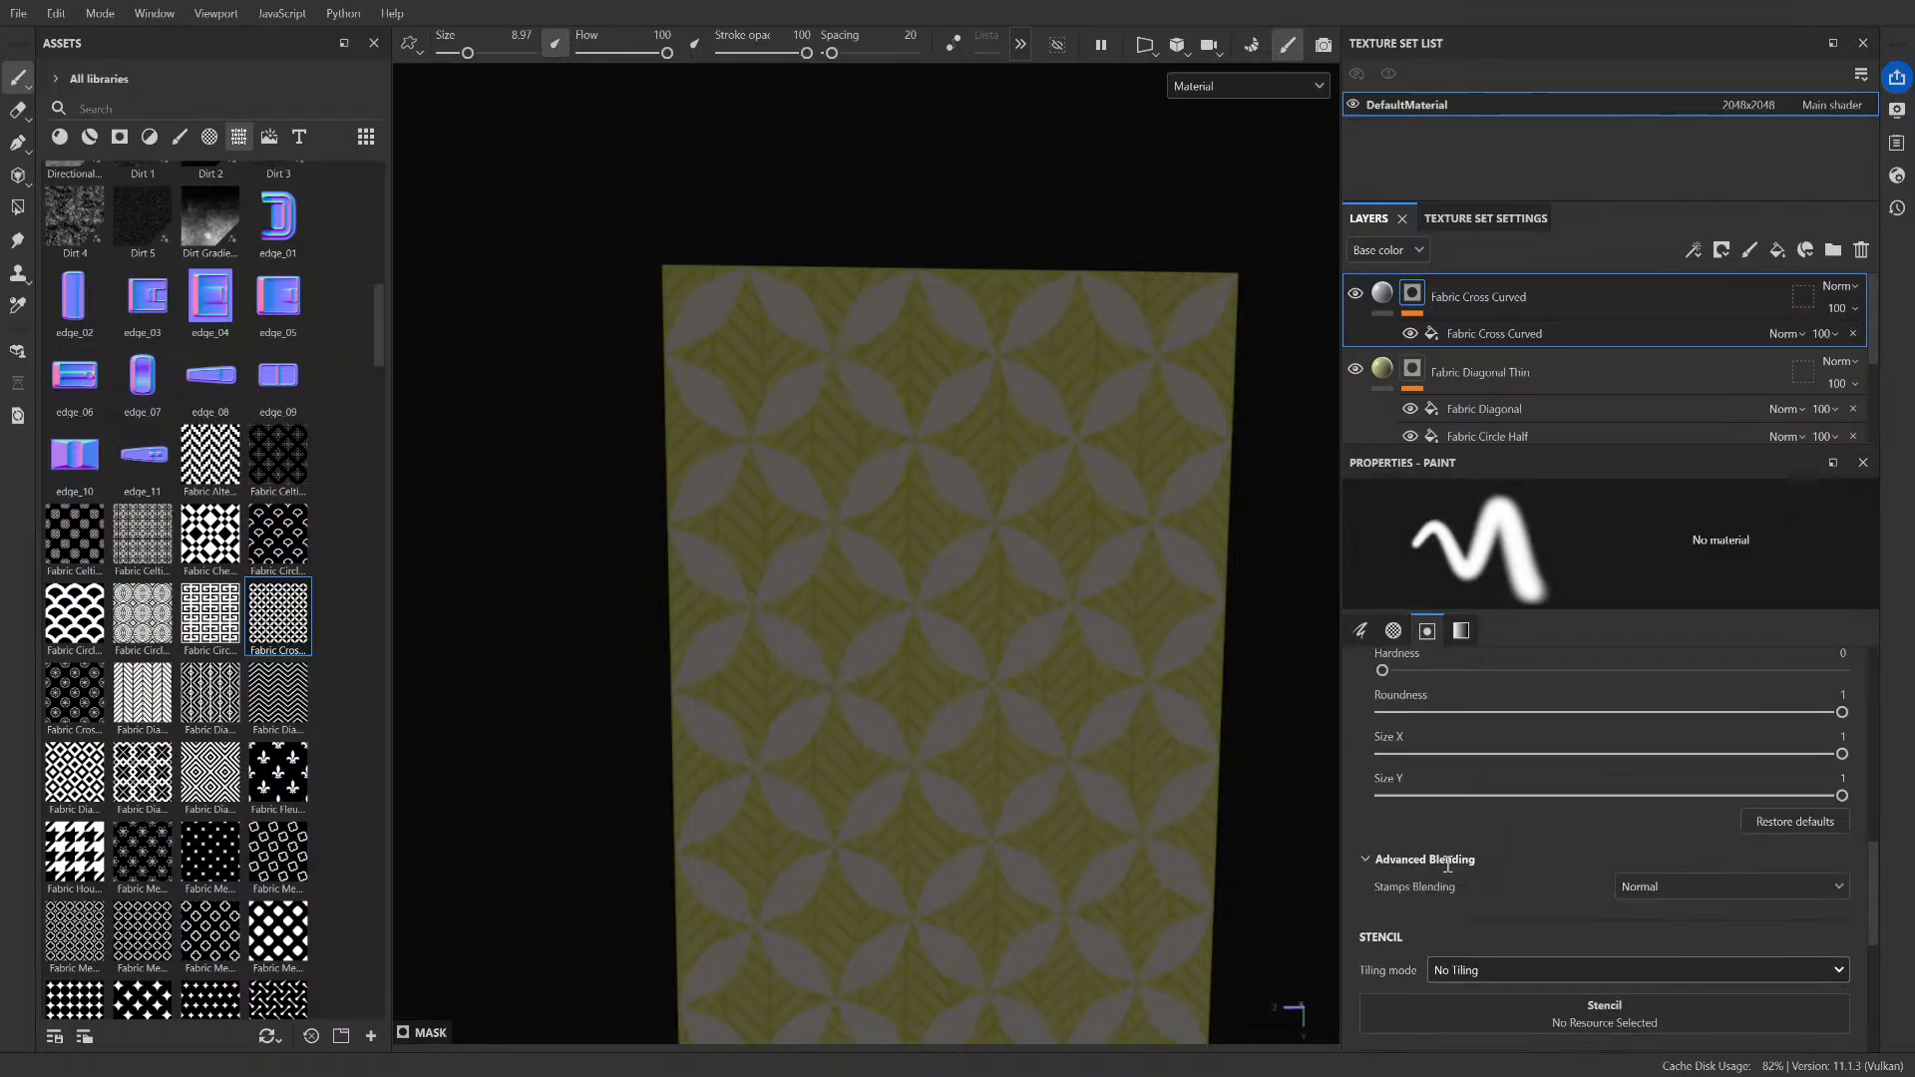
left_click(1860, 251)
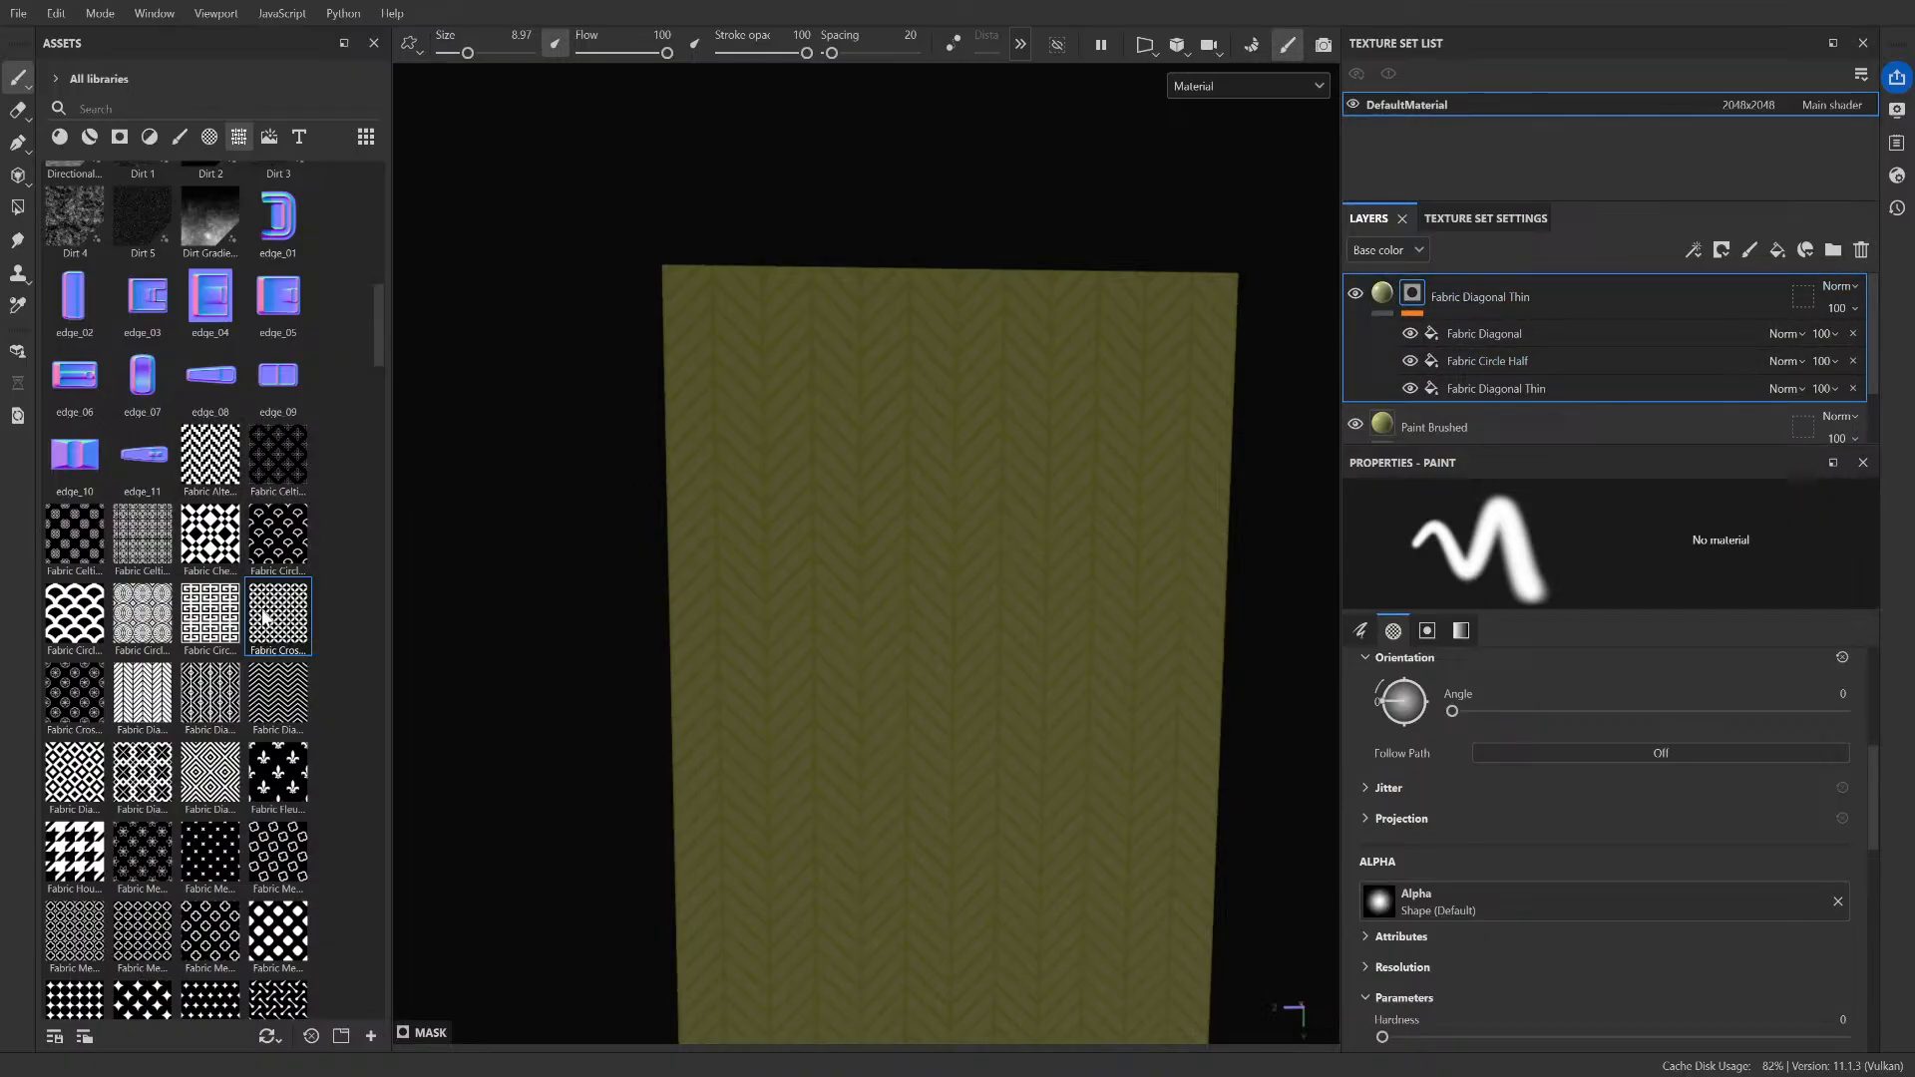
- Place Fabric Cross Curved on the plank again with Fill (Match per UV Tile) projection and expand its mask fill's parameters
left_click_drag(288, 628, 1061, 416)
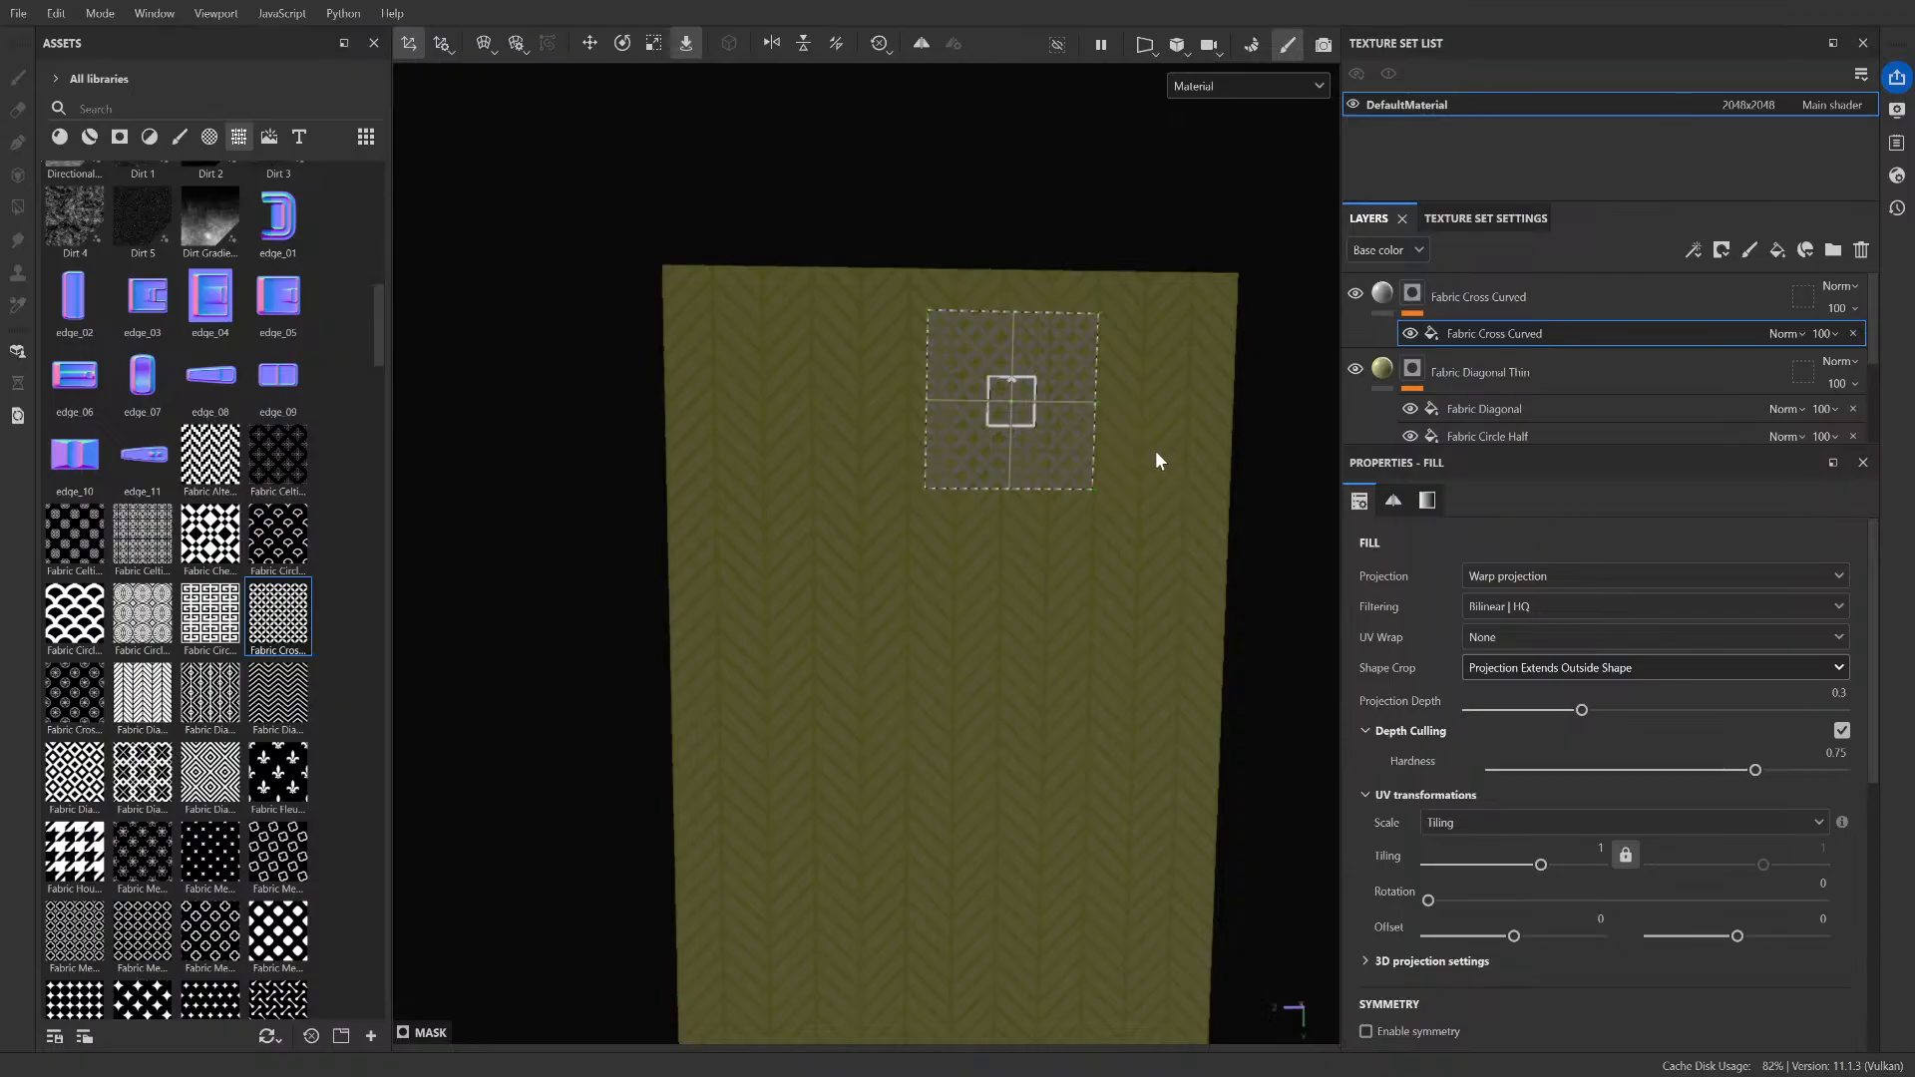
left_click(1558, 600)
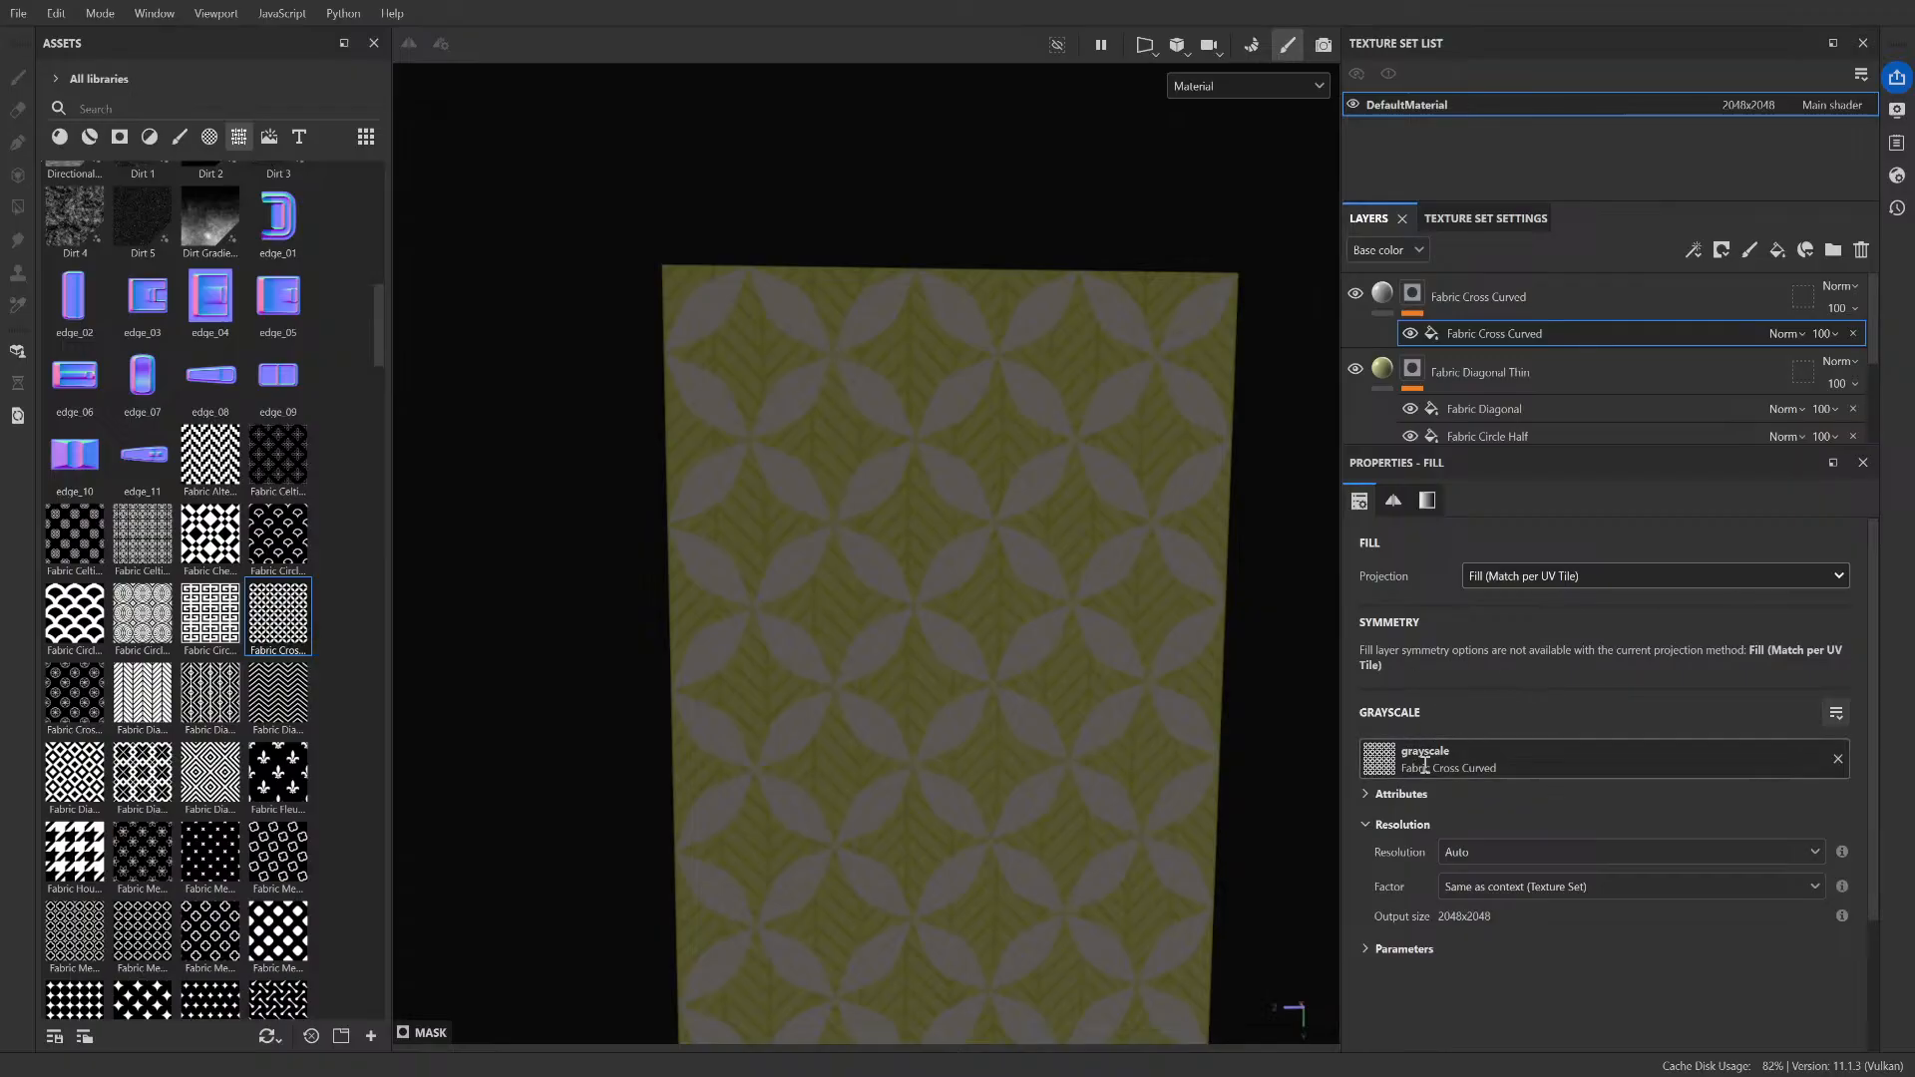
left_click(1363, 949)
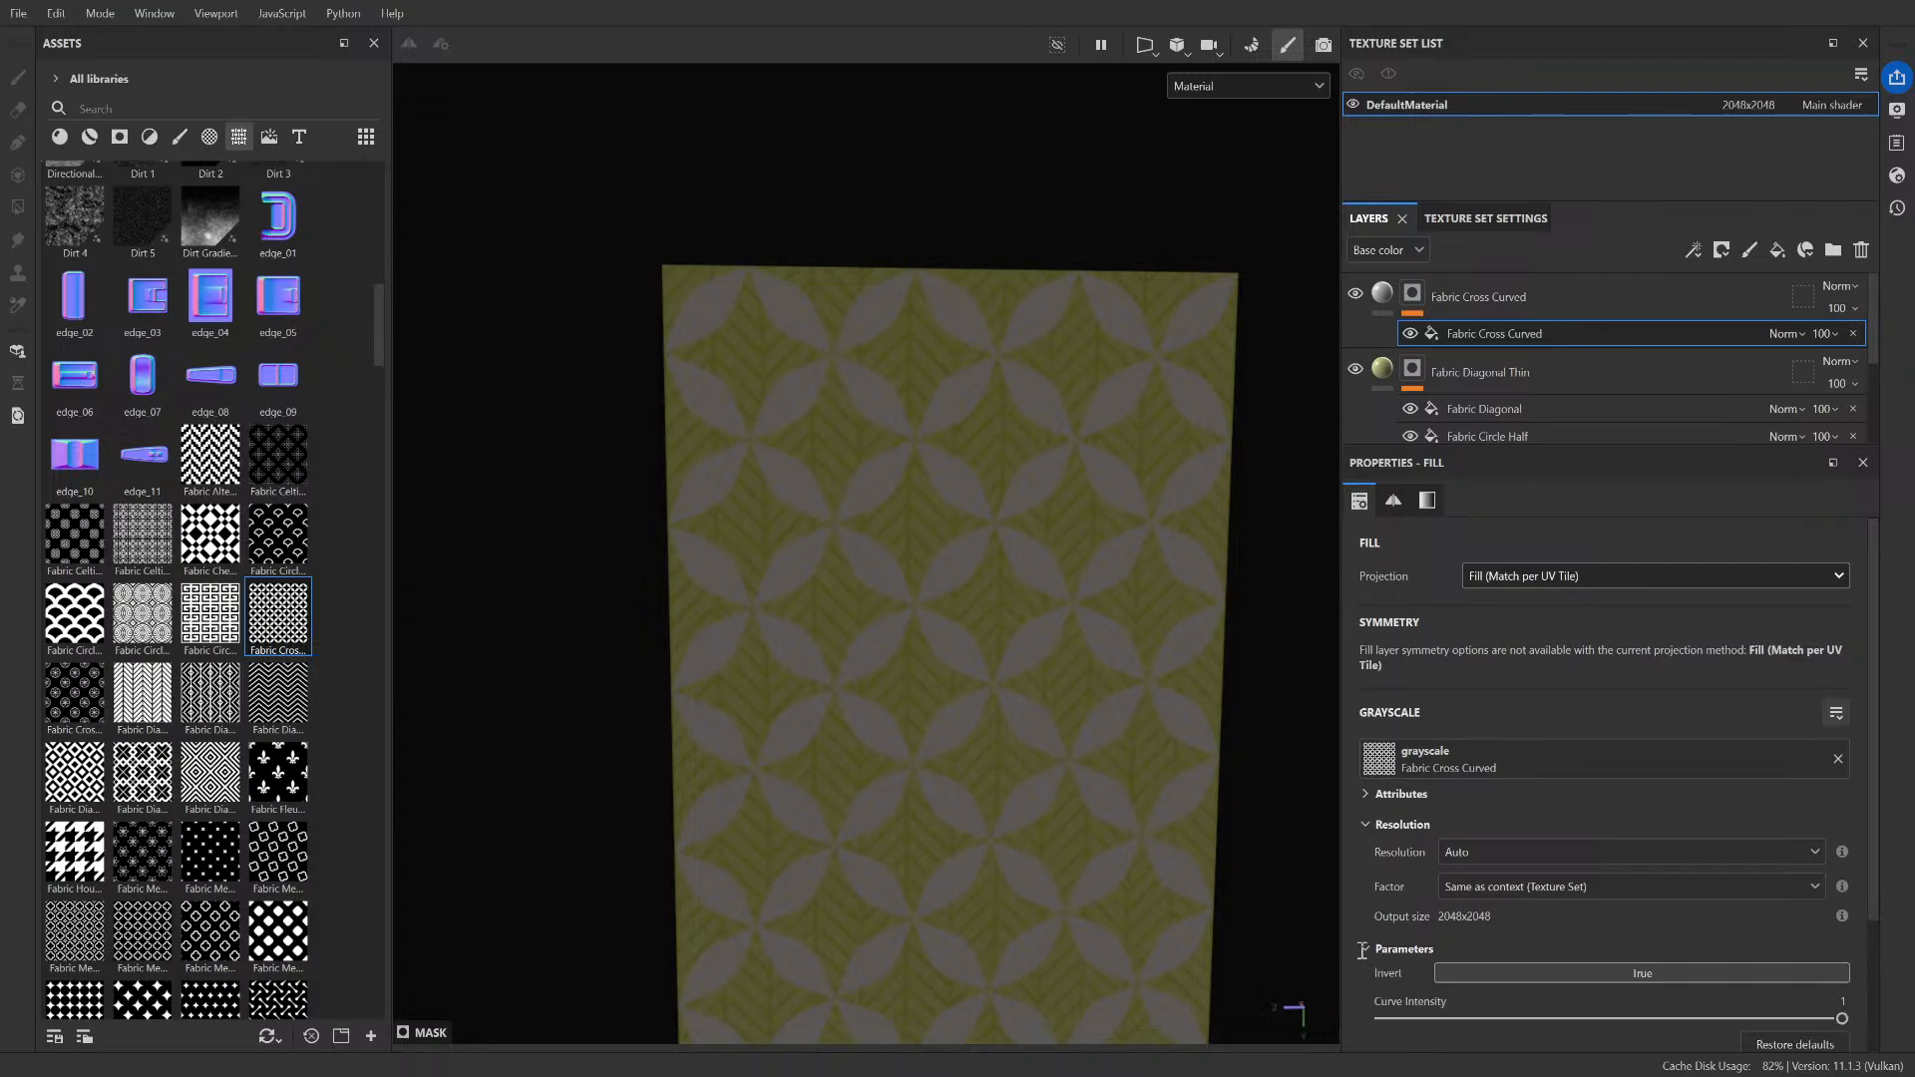
scroll(1363, 948, "down", 1)
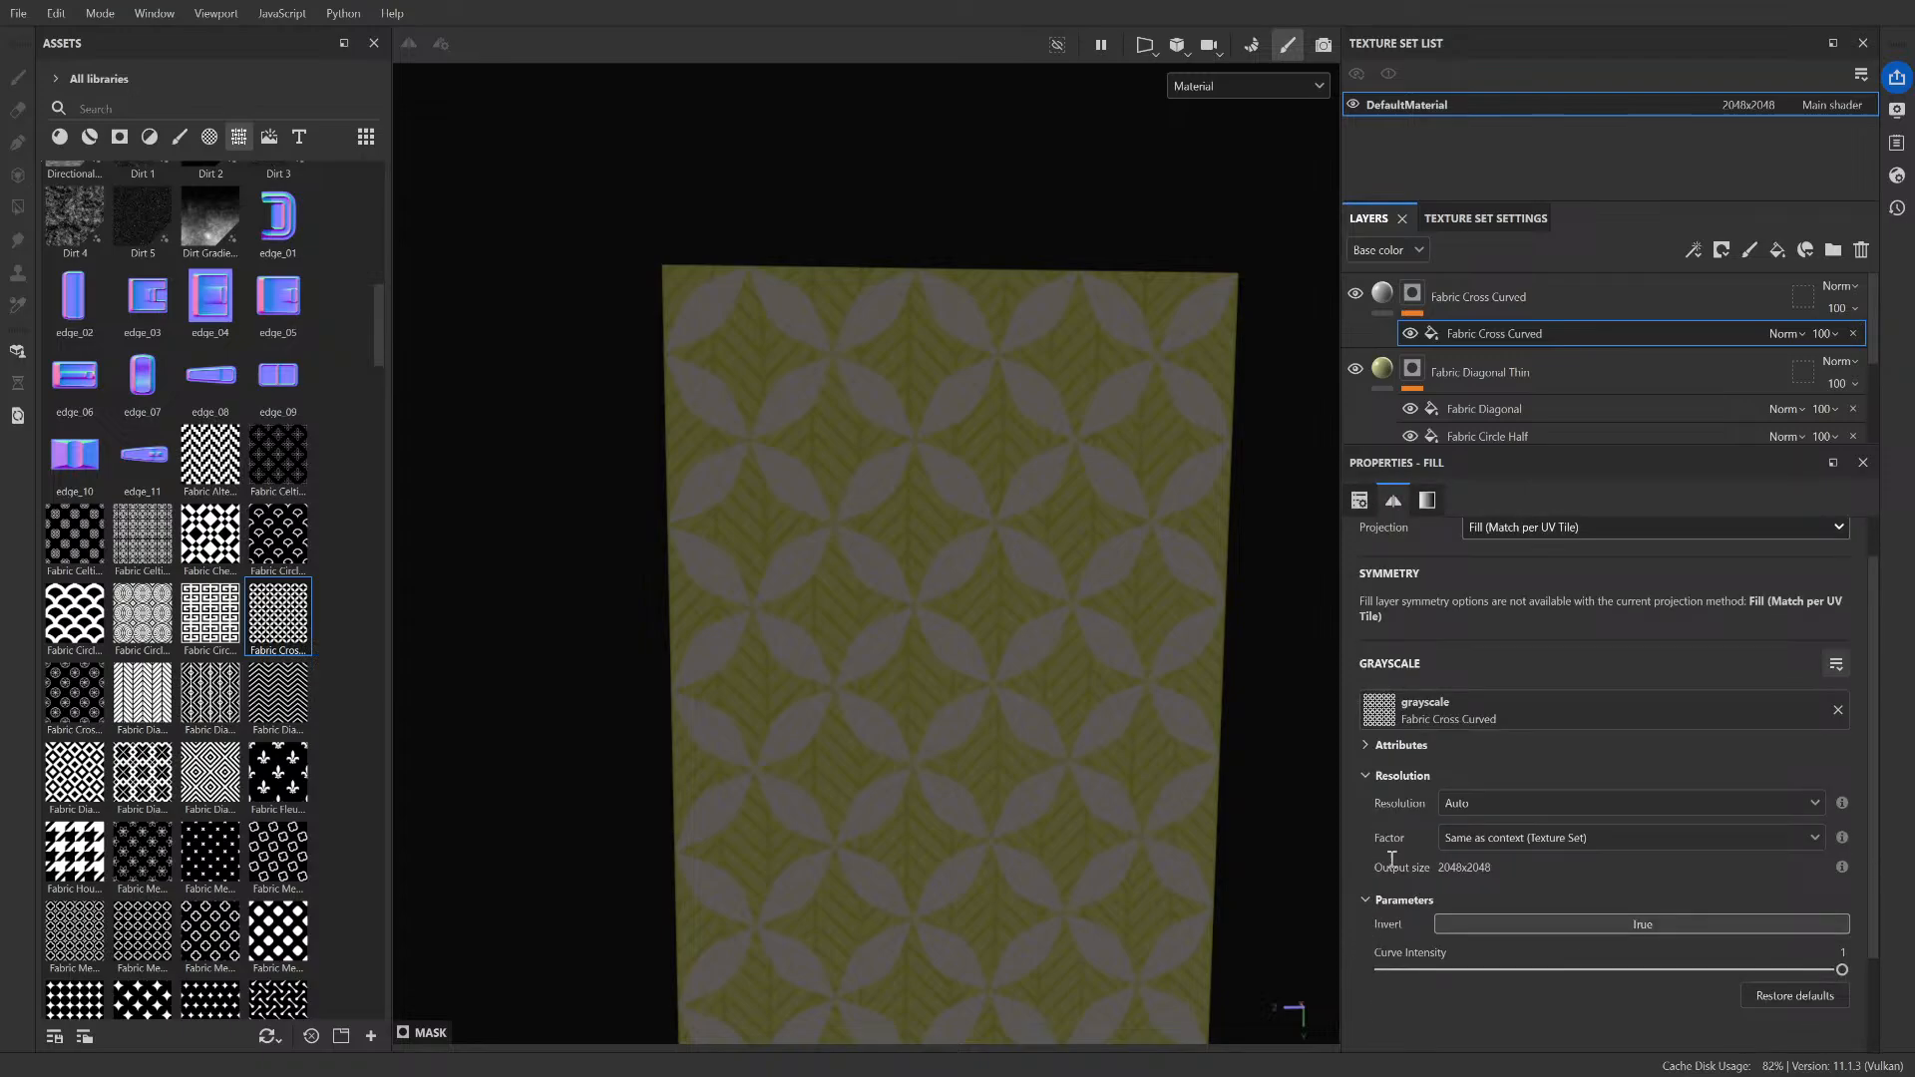
- Try Warp projection with a tiling of 0.29 on the Fabric Cross Curved mask fill
left_click(1366, 744)
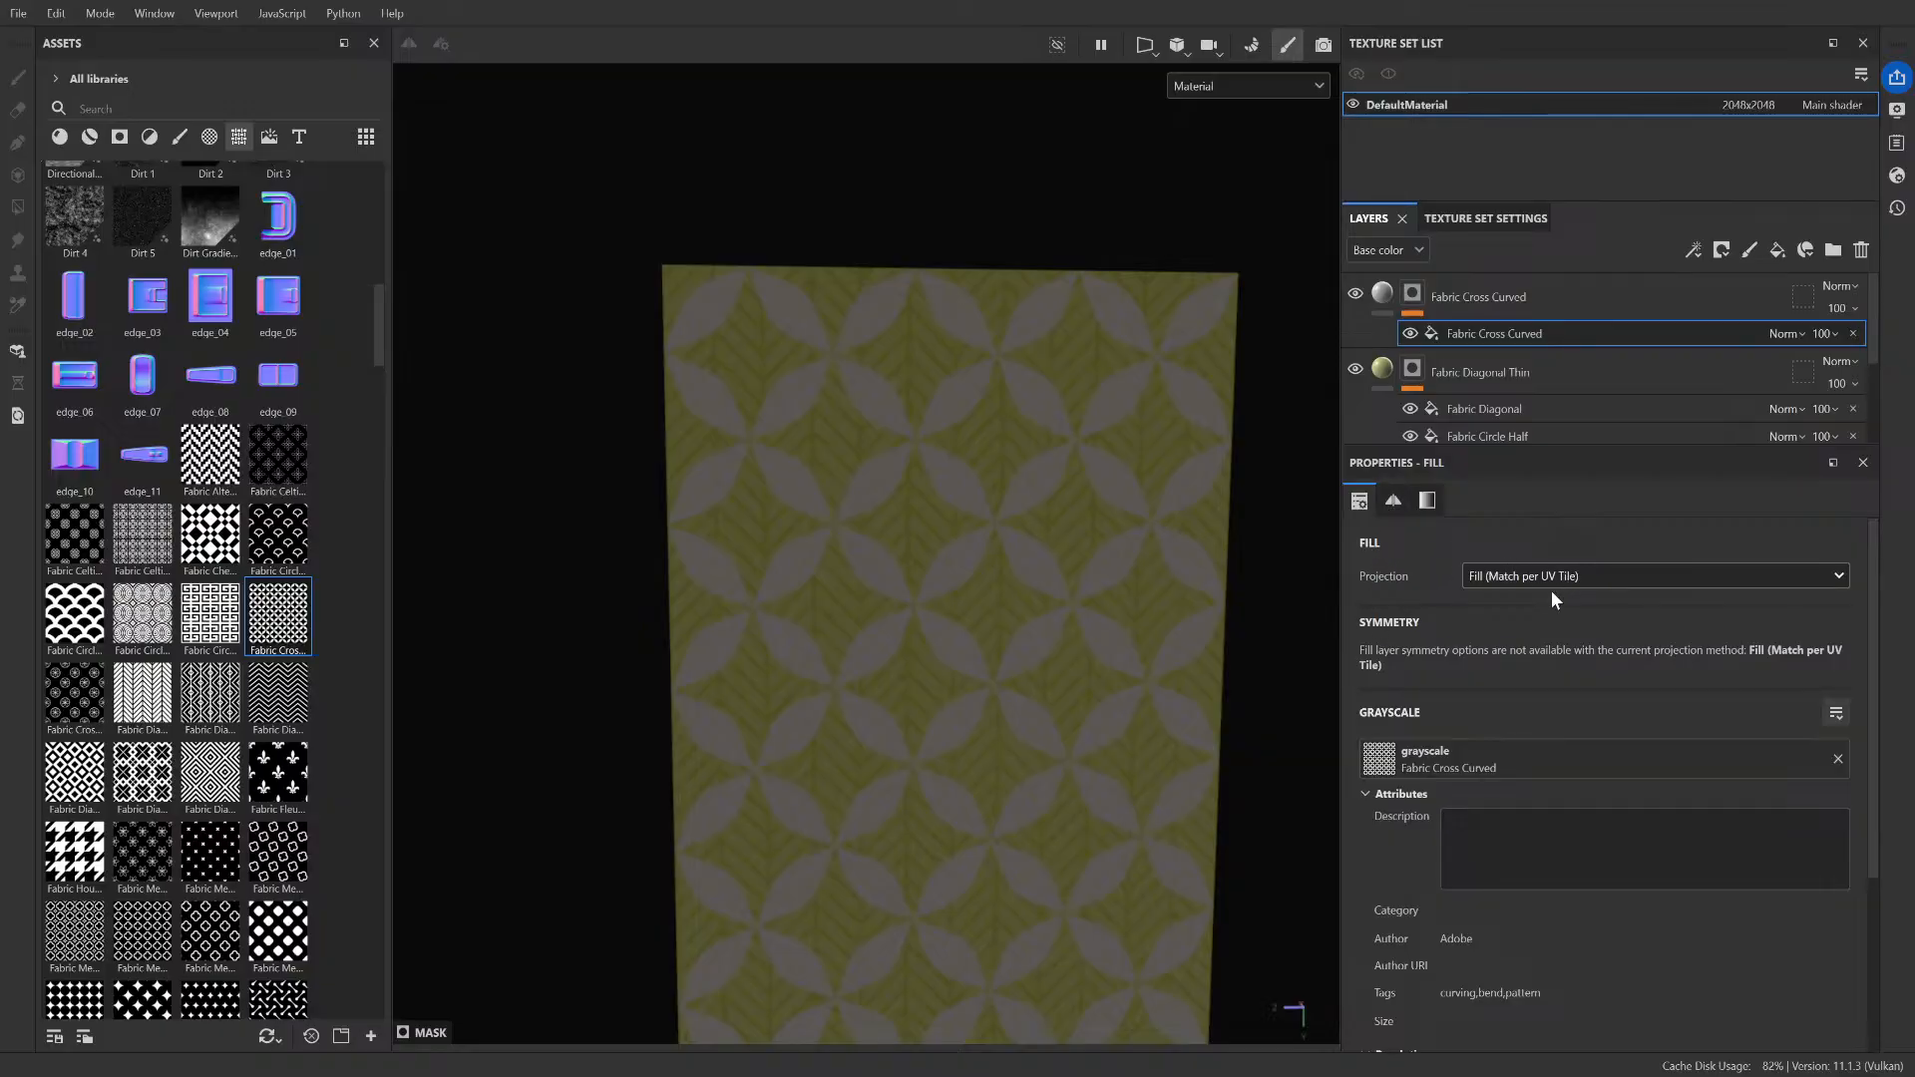
left_click(1571, 575)
left_click(1516, 688)
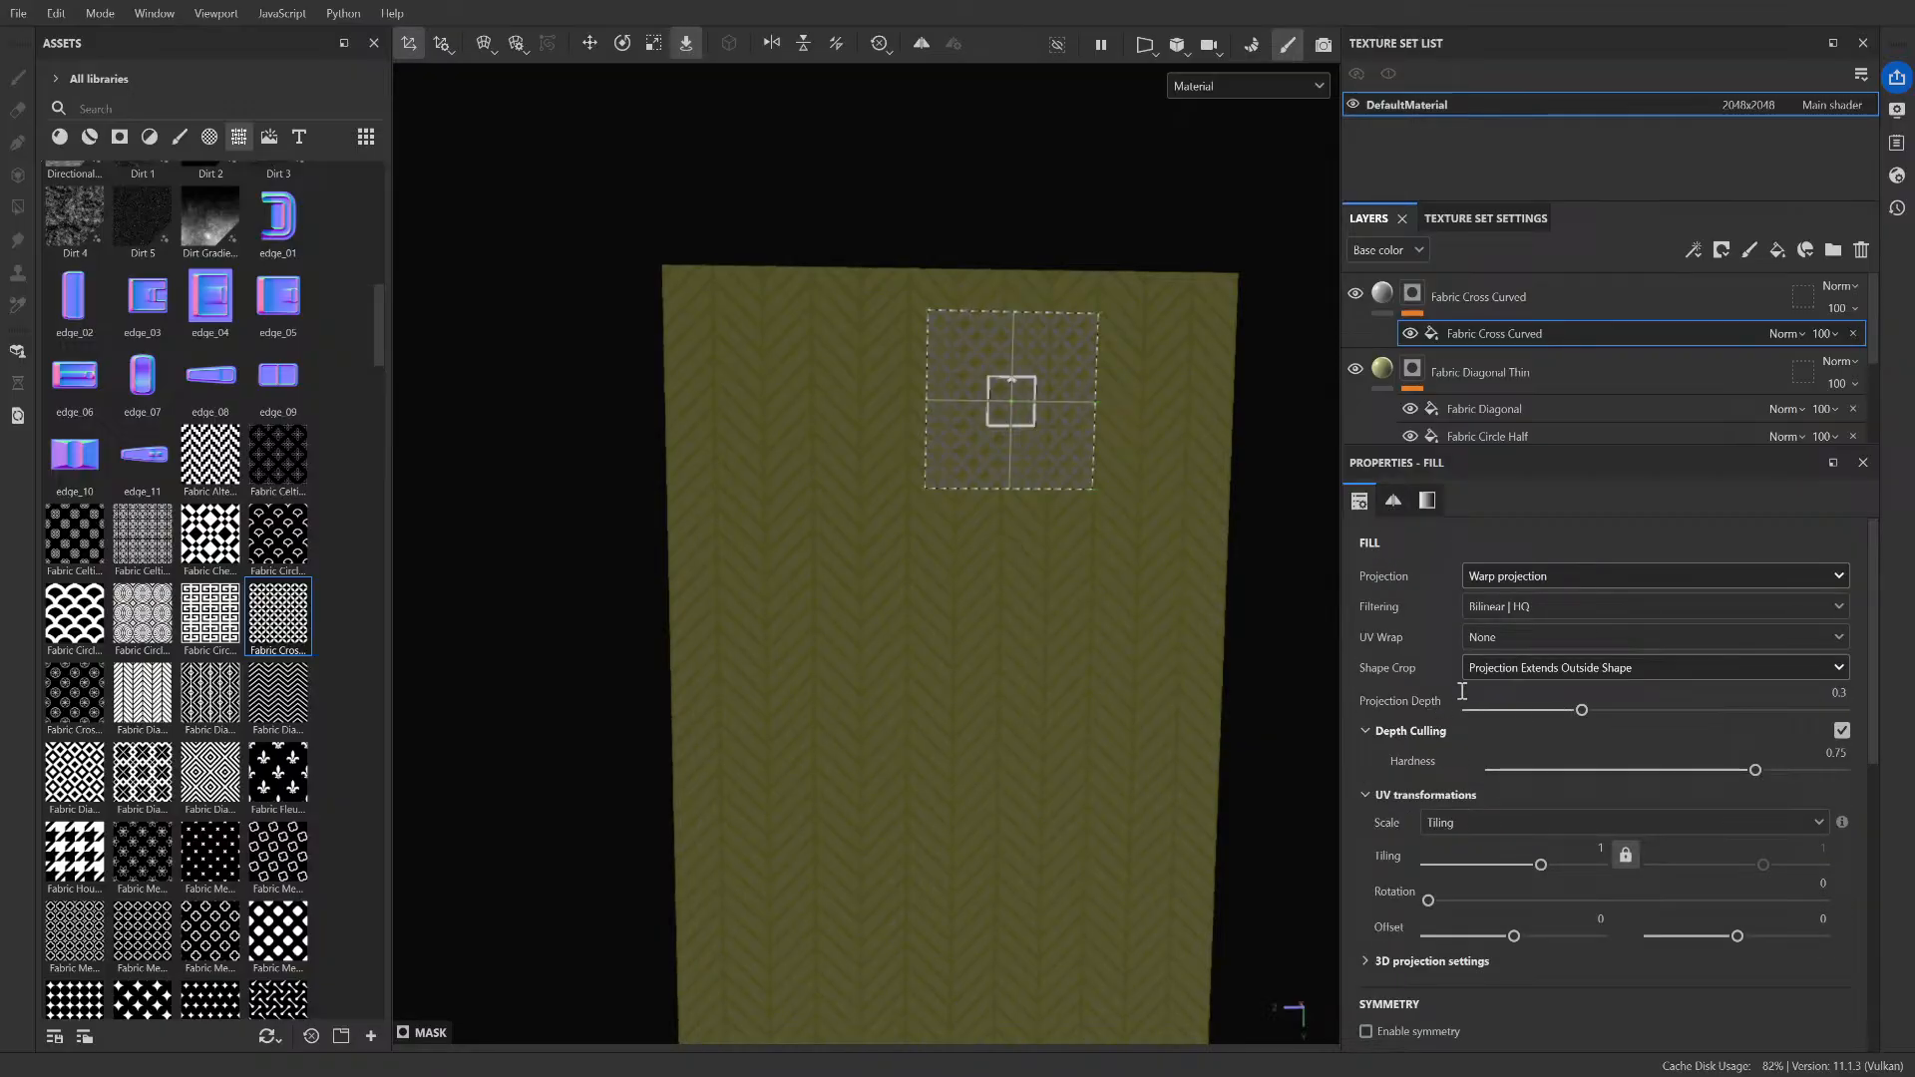
left_click_drag(1541, 864, 1532, 864)
left_click(1529, 824)
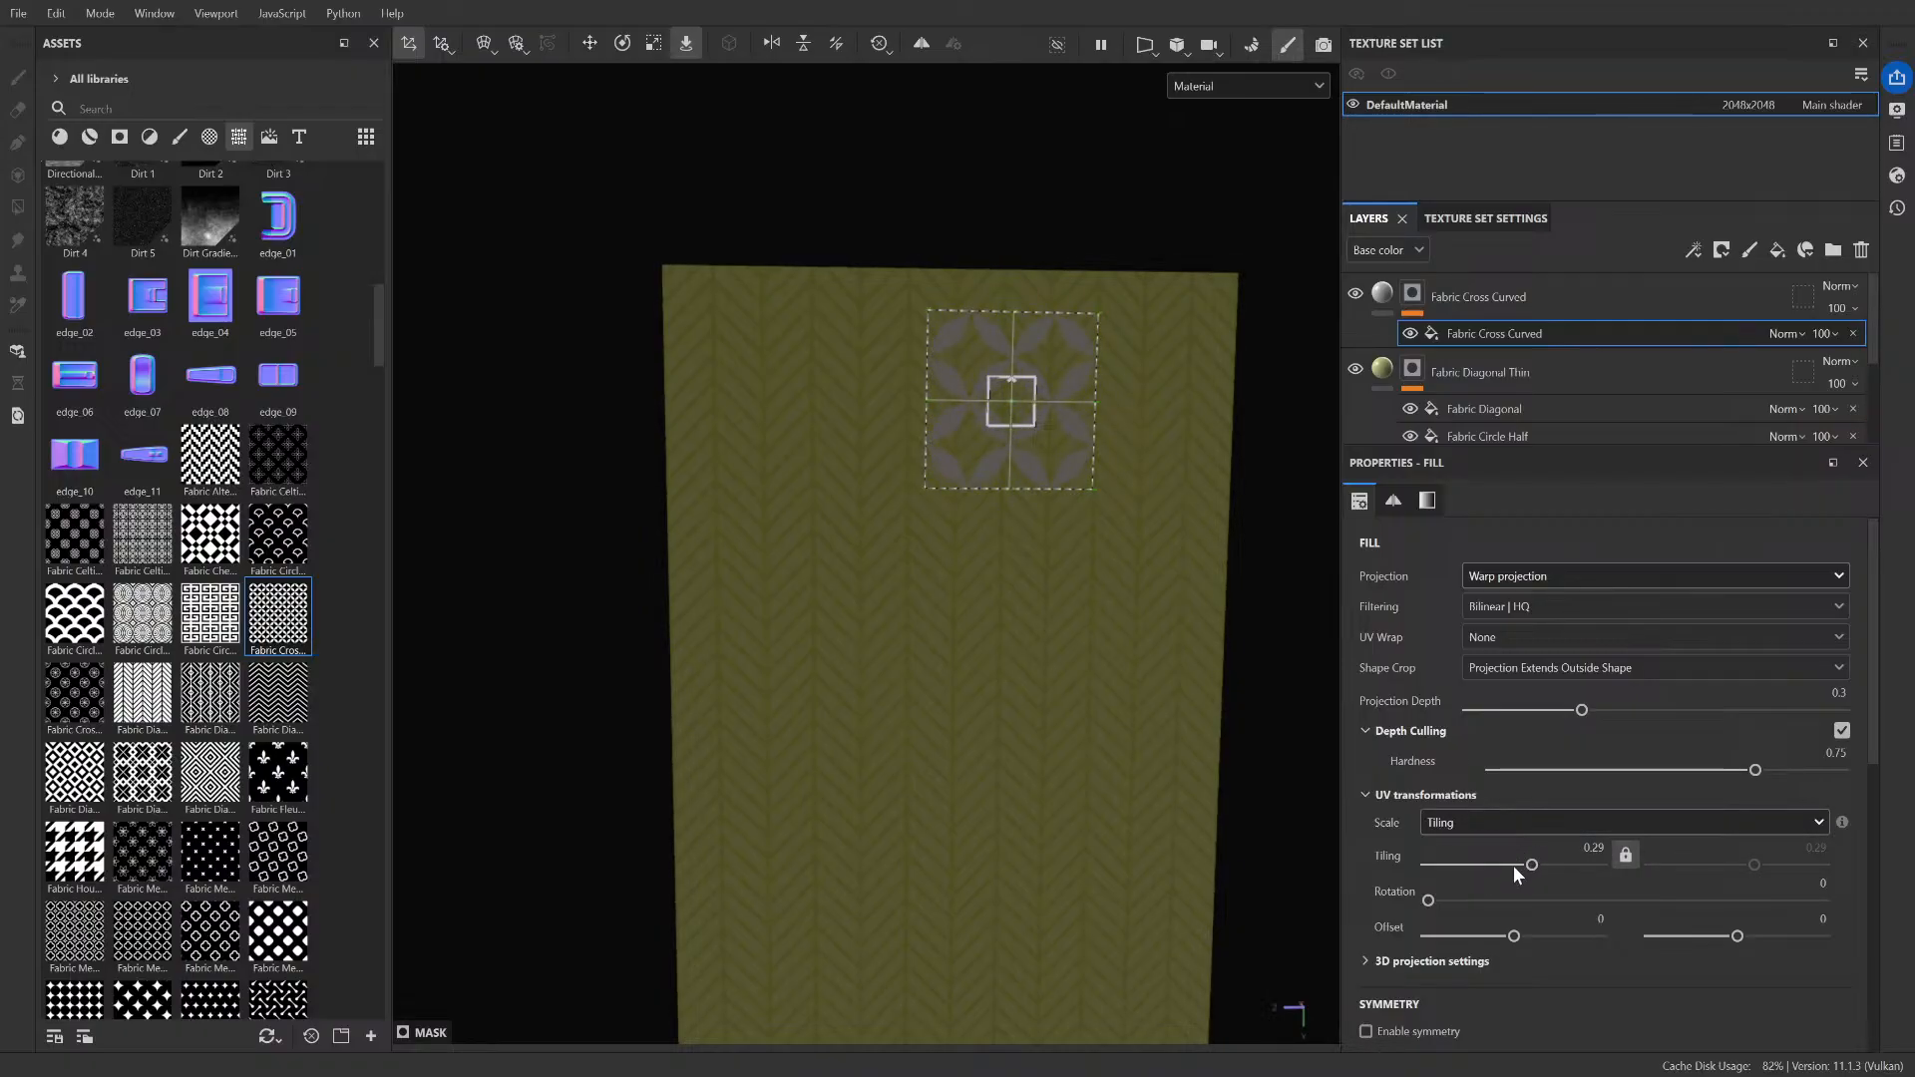
left_click(1512, 866)
key("ctrl+z")
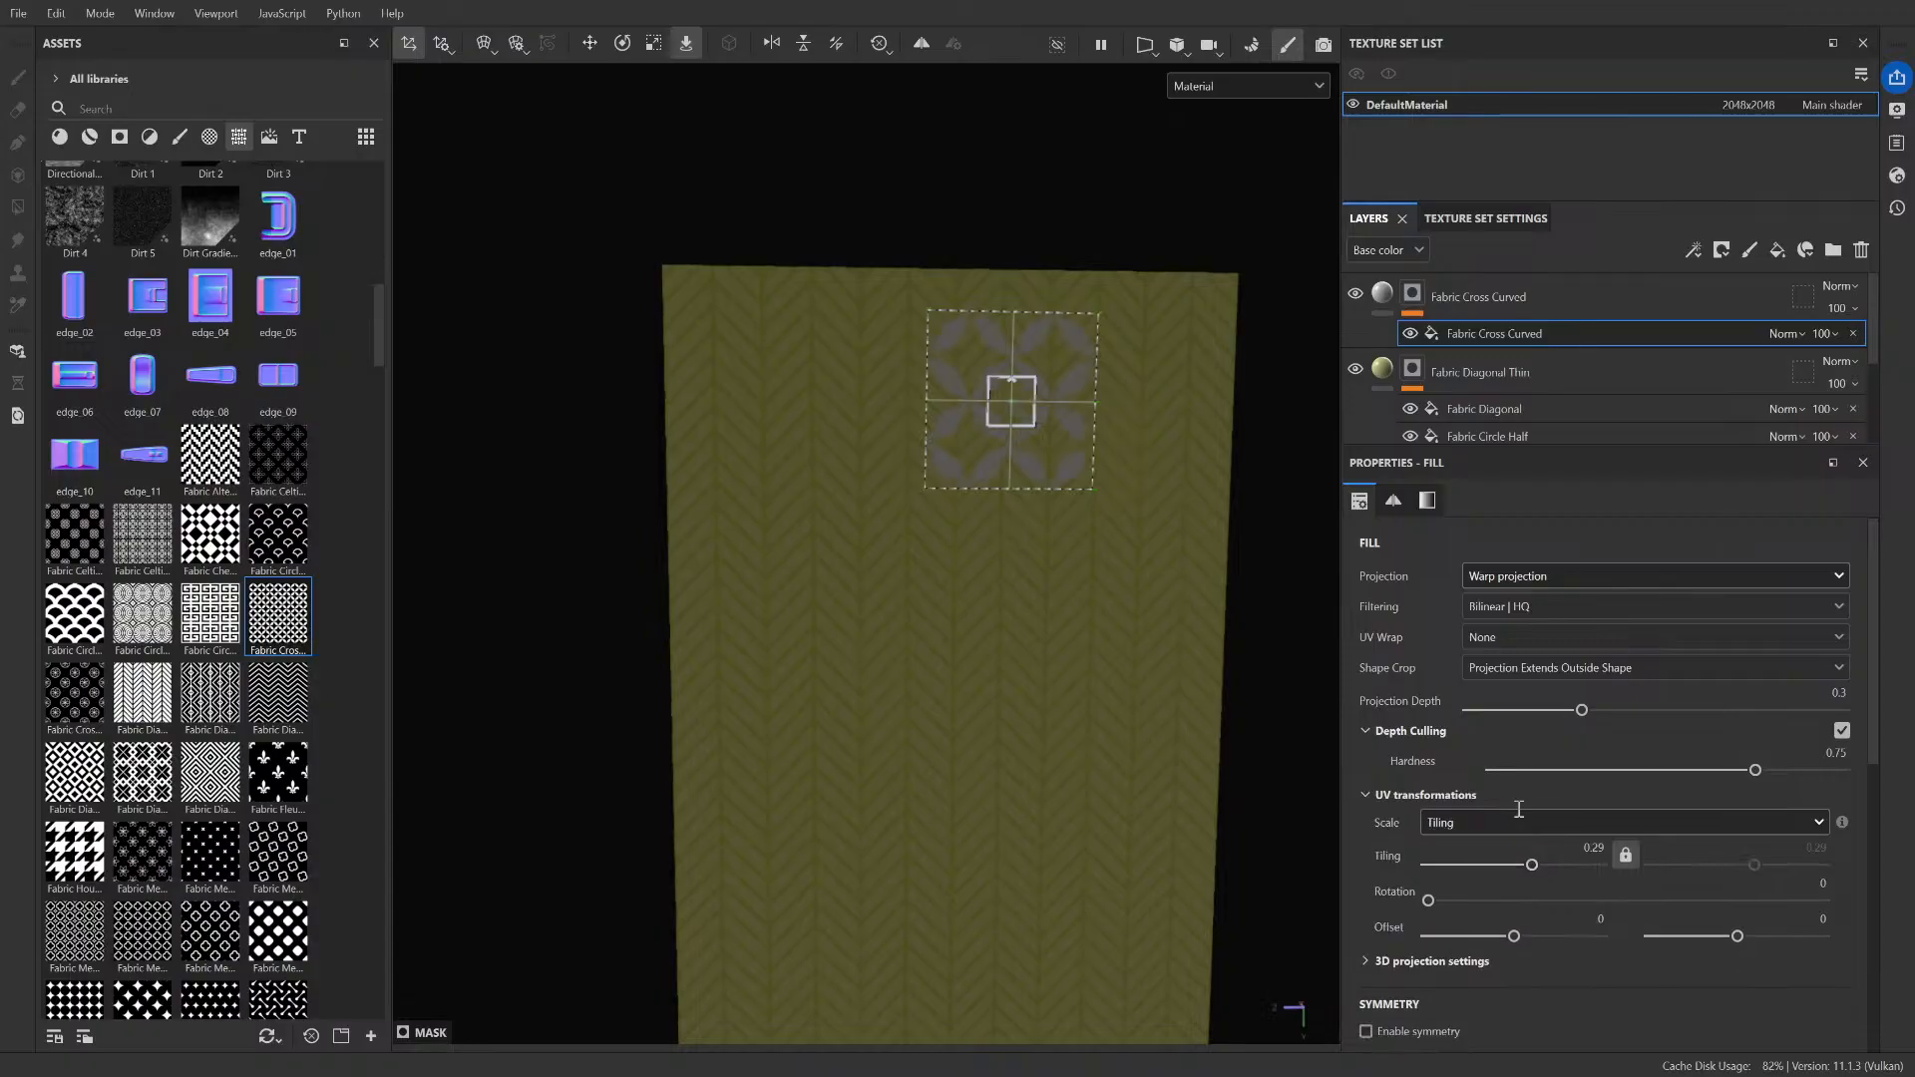
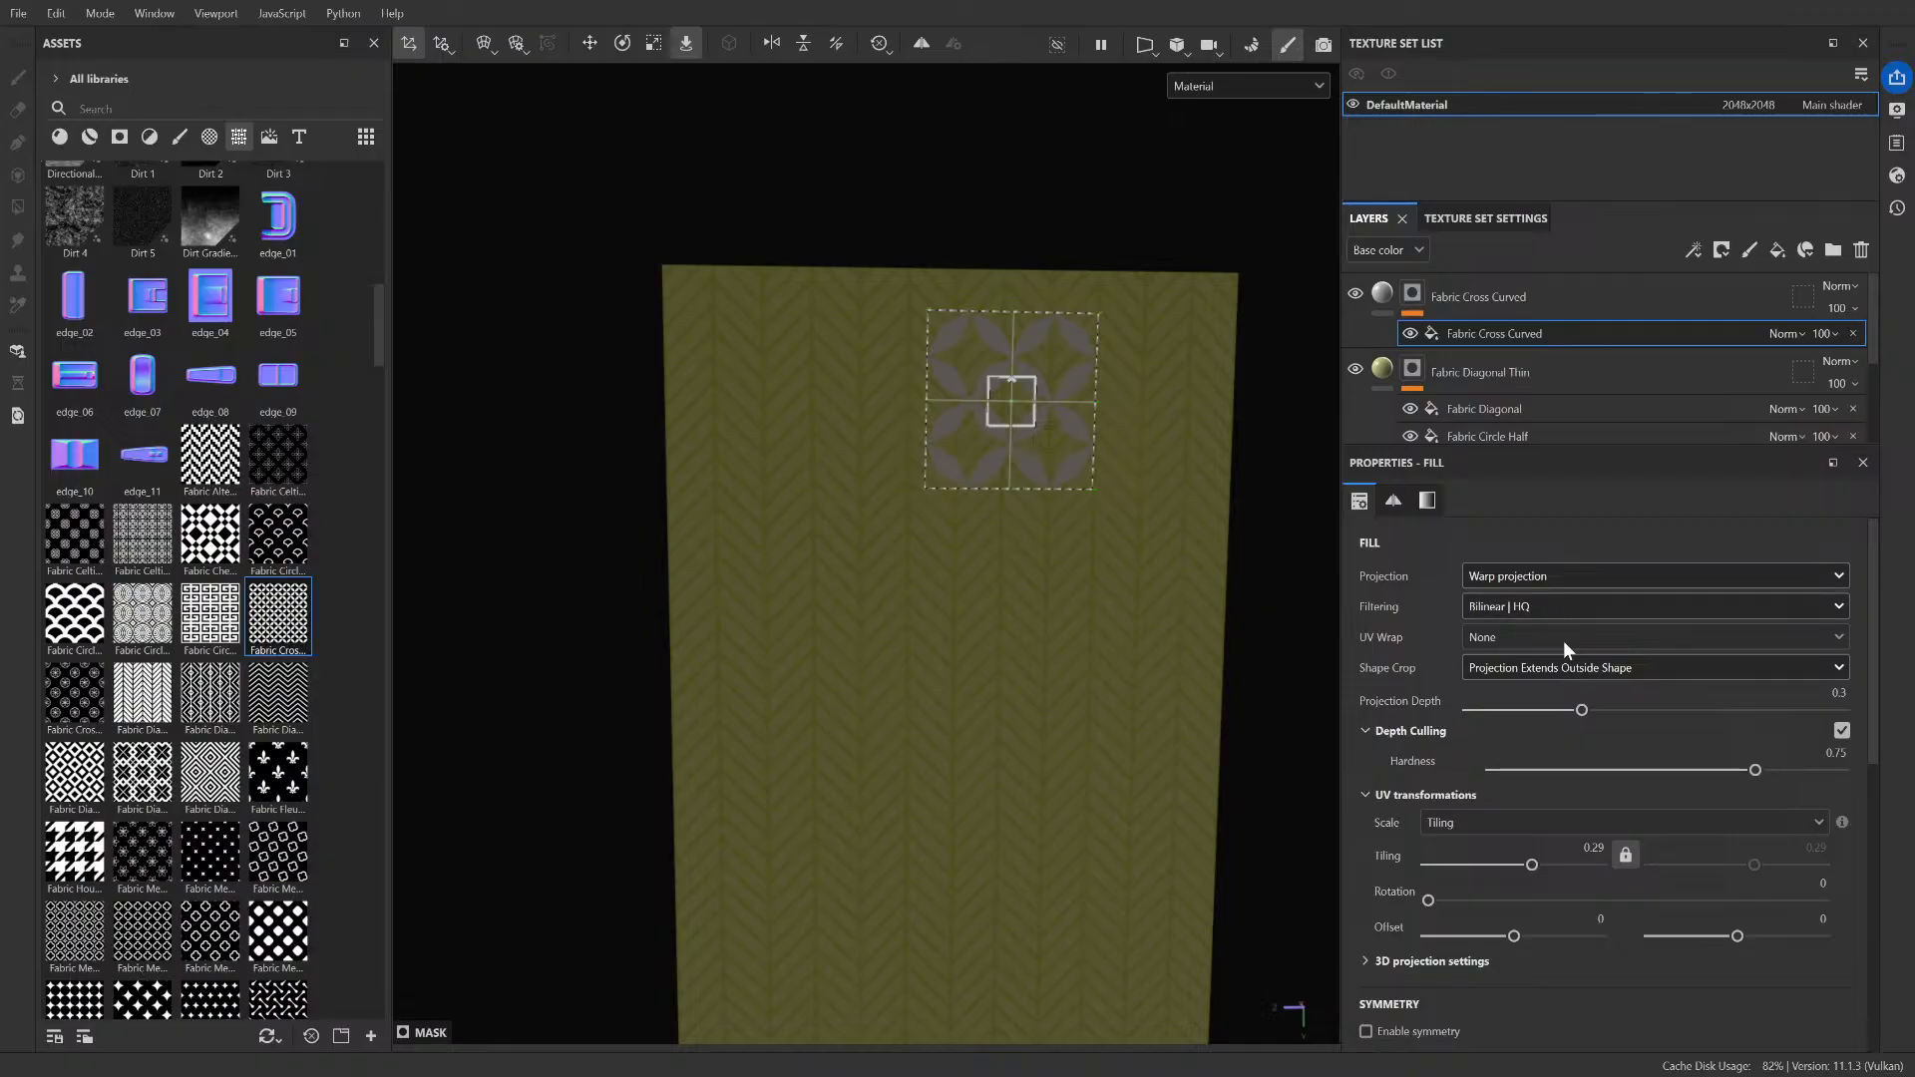
- Set the Fabric Cross Curved mask fill to Tri-planar projection with a tiling of 0.21
left_click(1596, 576)
left_click(1556, 609)
scroll(1097, 682, "down", 3)
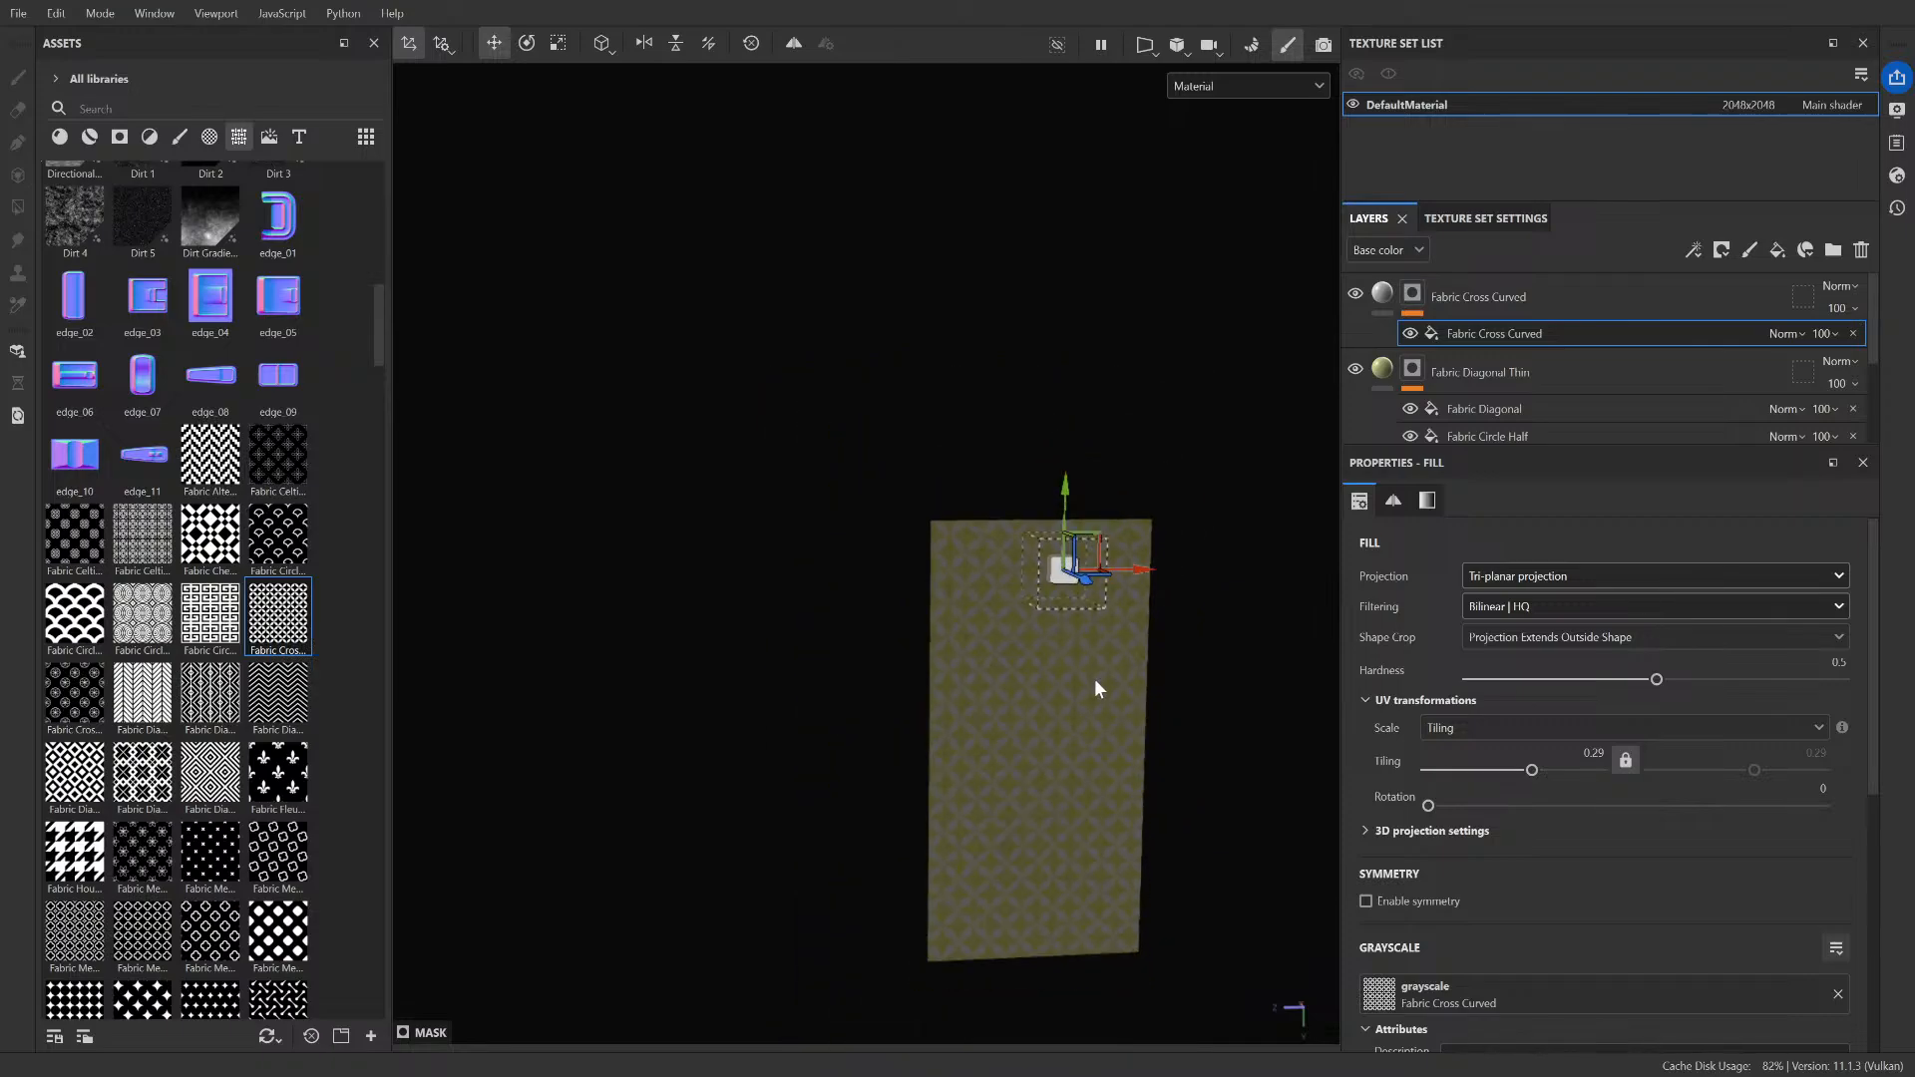
scroll(1117, 710, "up", 6)
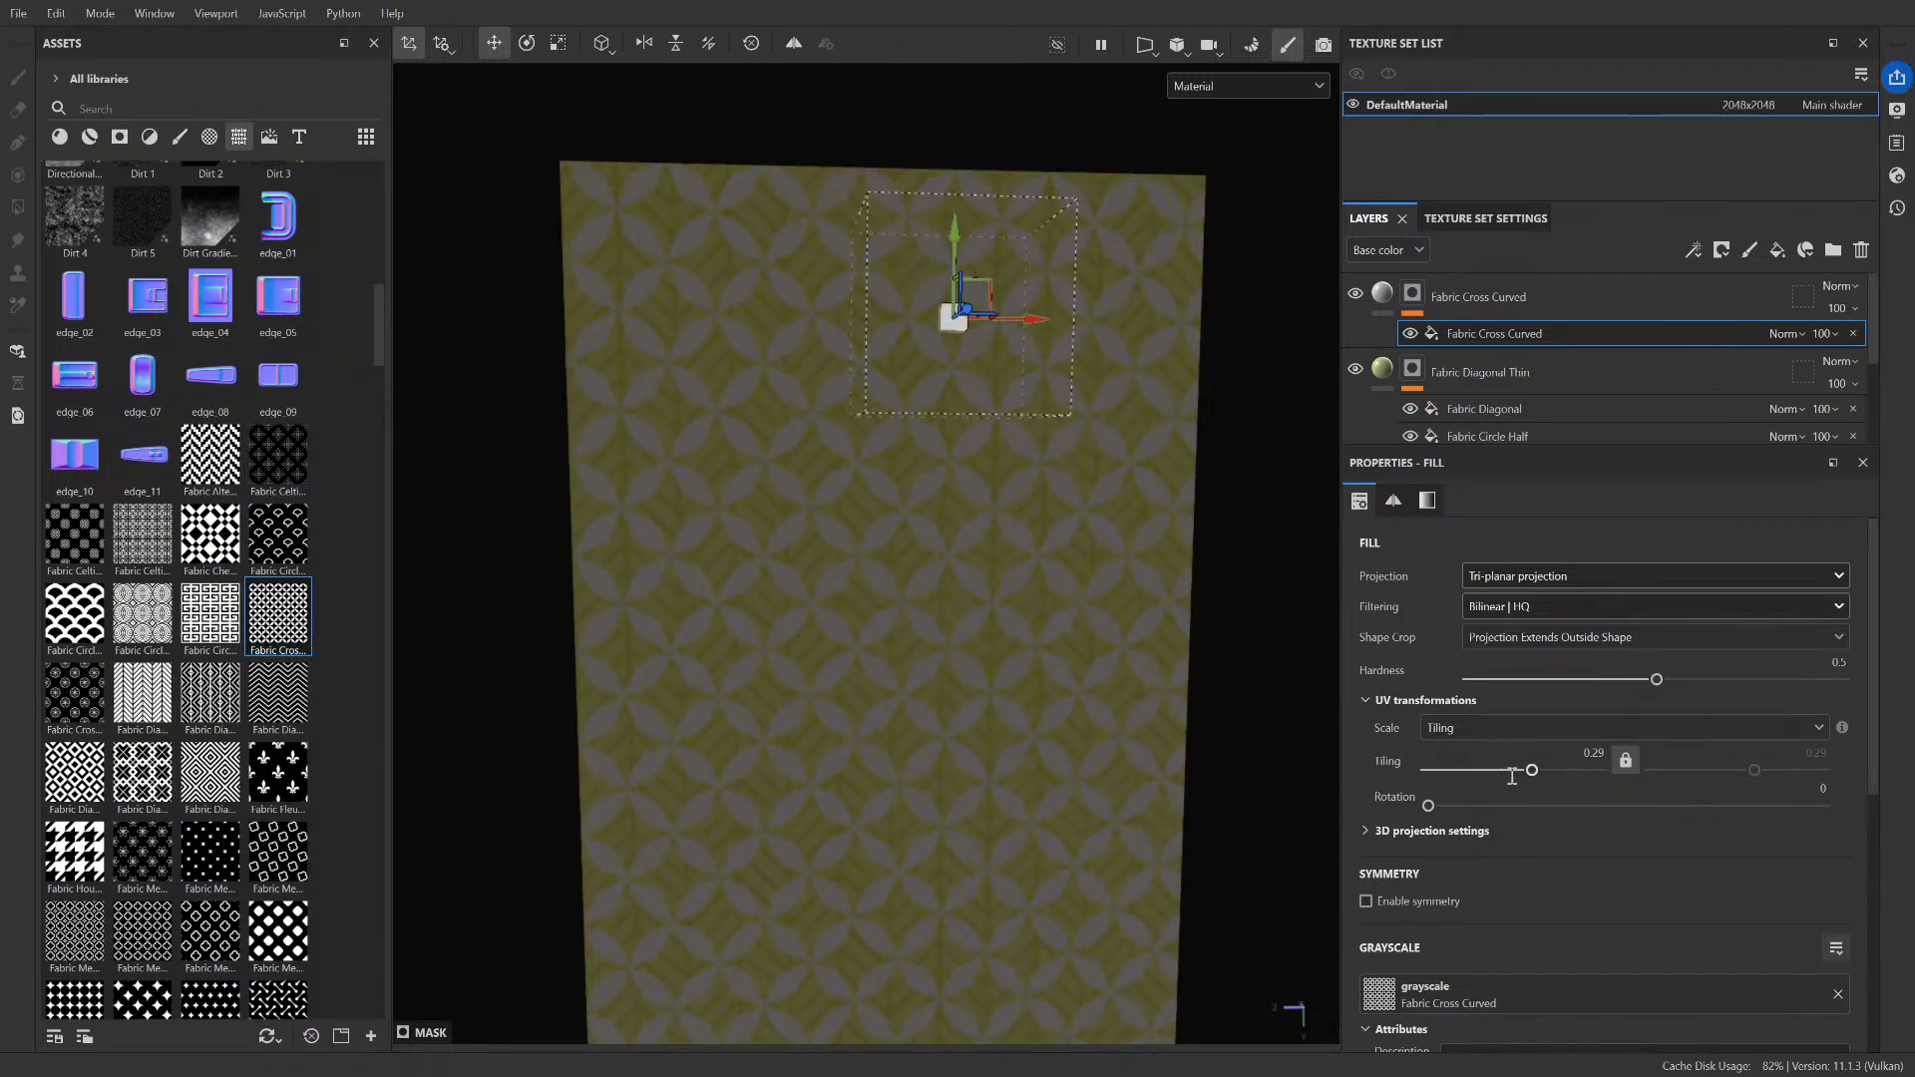
mouse_move(1531, 770)
left_mouse_down()
mouse_move(1547, 770)
mouse_move(1529, 769)
left_mouse_up()
scroll(1260, 706, "down", 5)
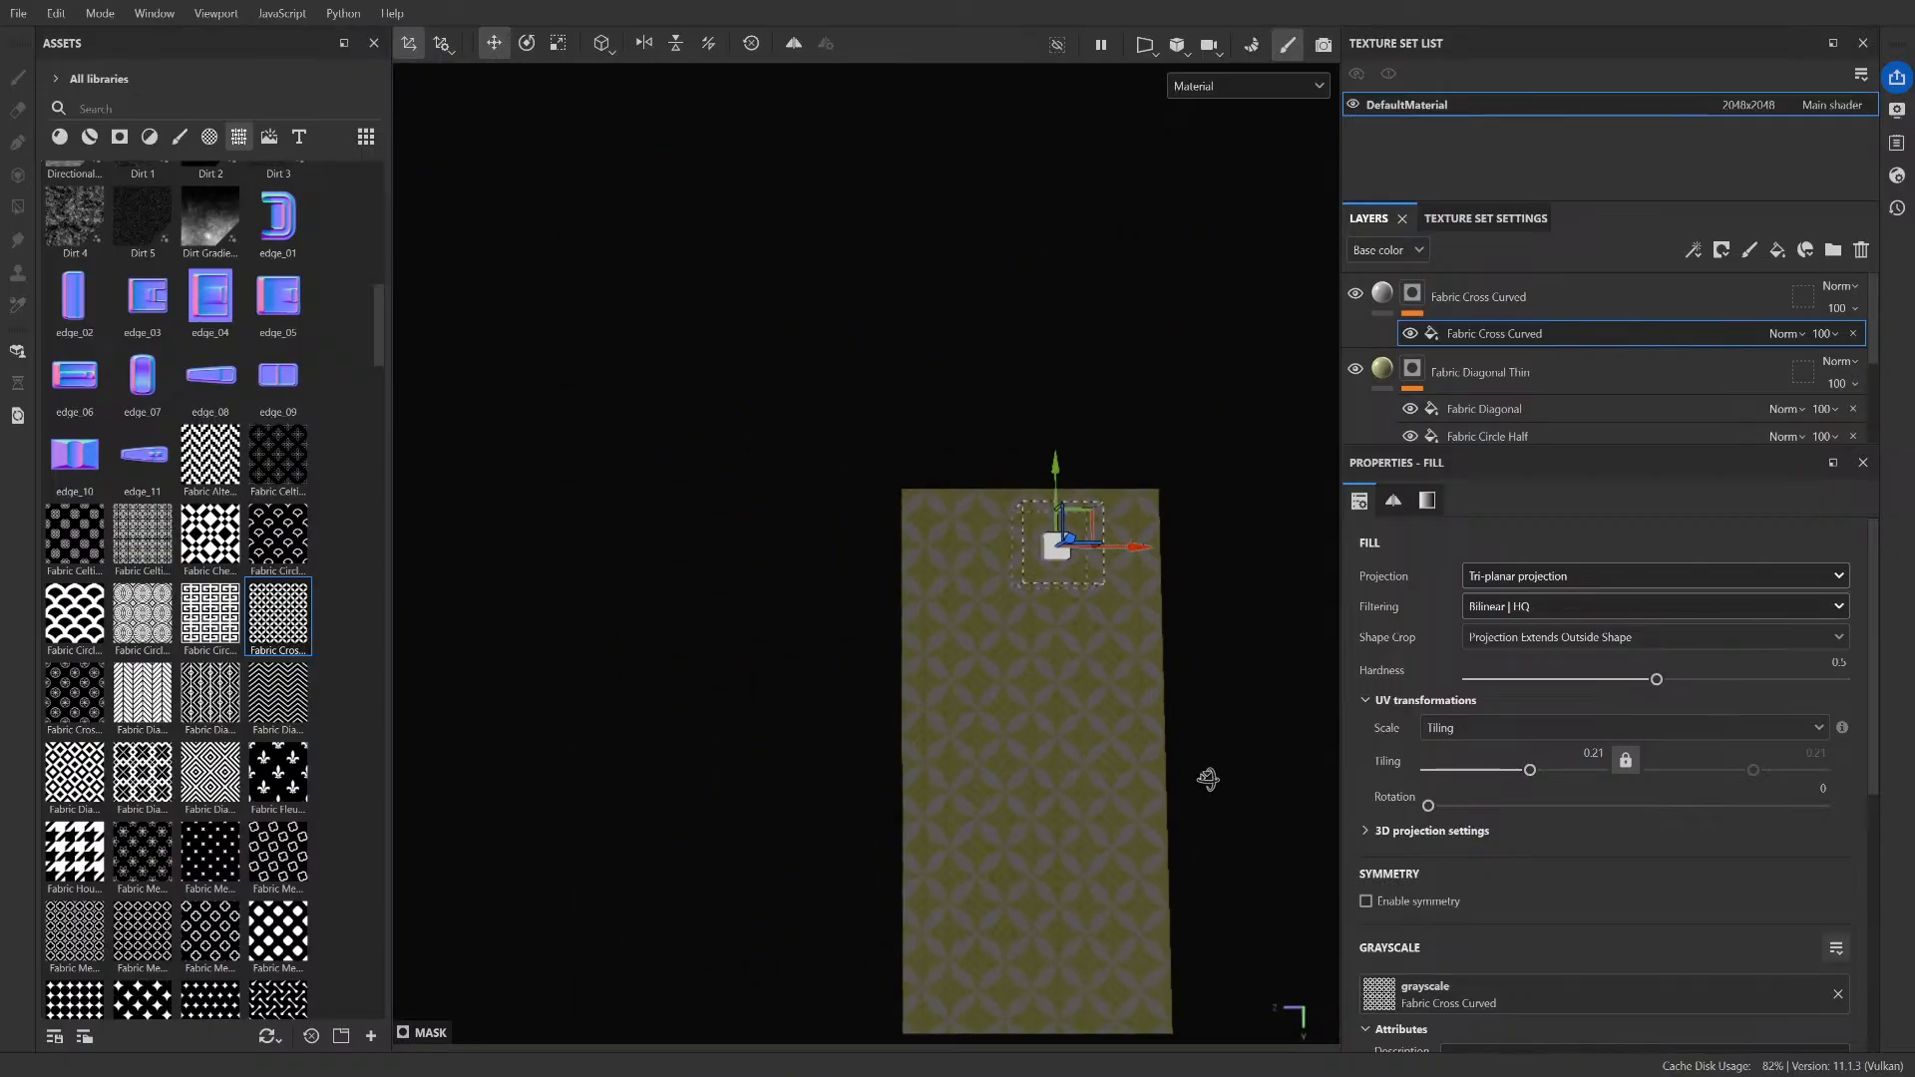
scroll(1021, 838, "up", 5)
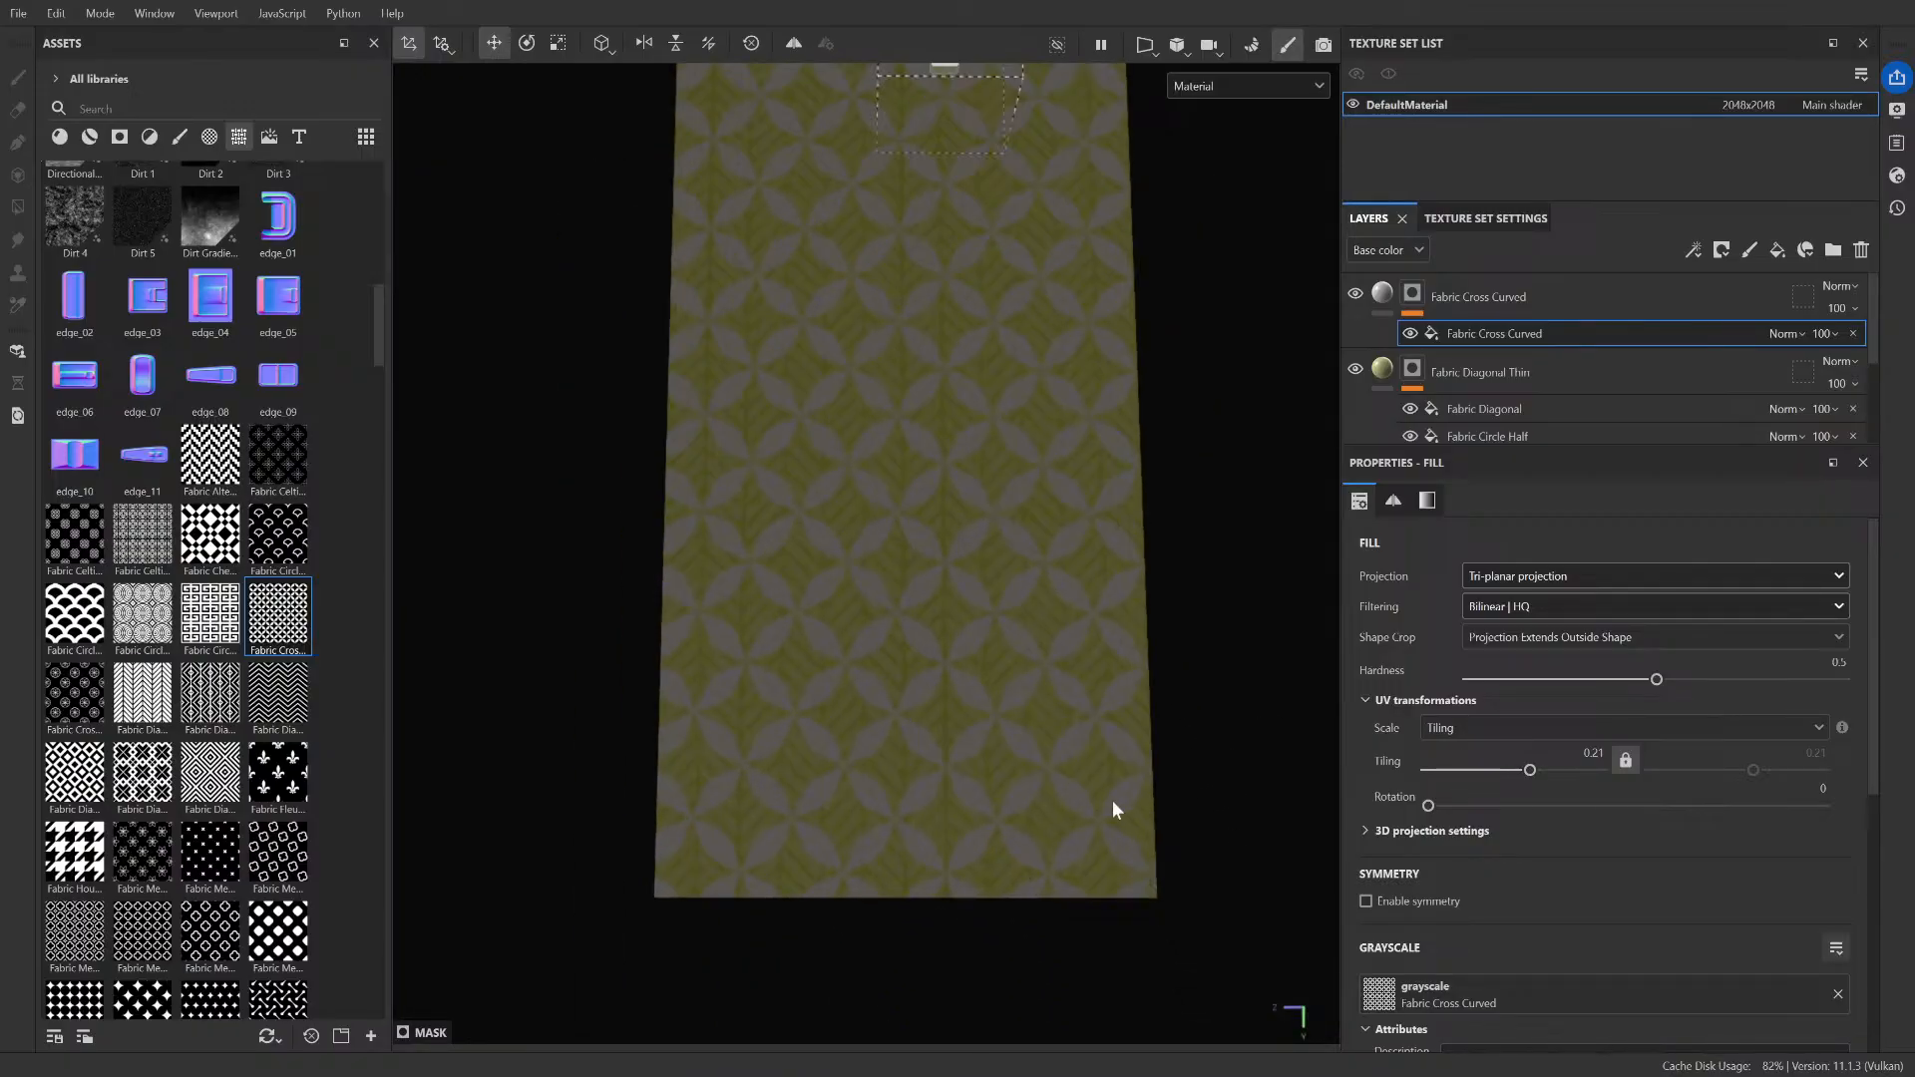
scroll(1243, 715, "down", 1)
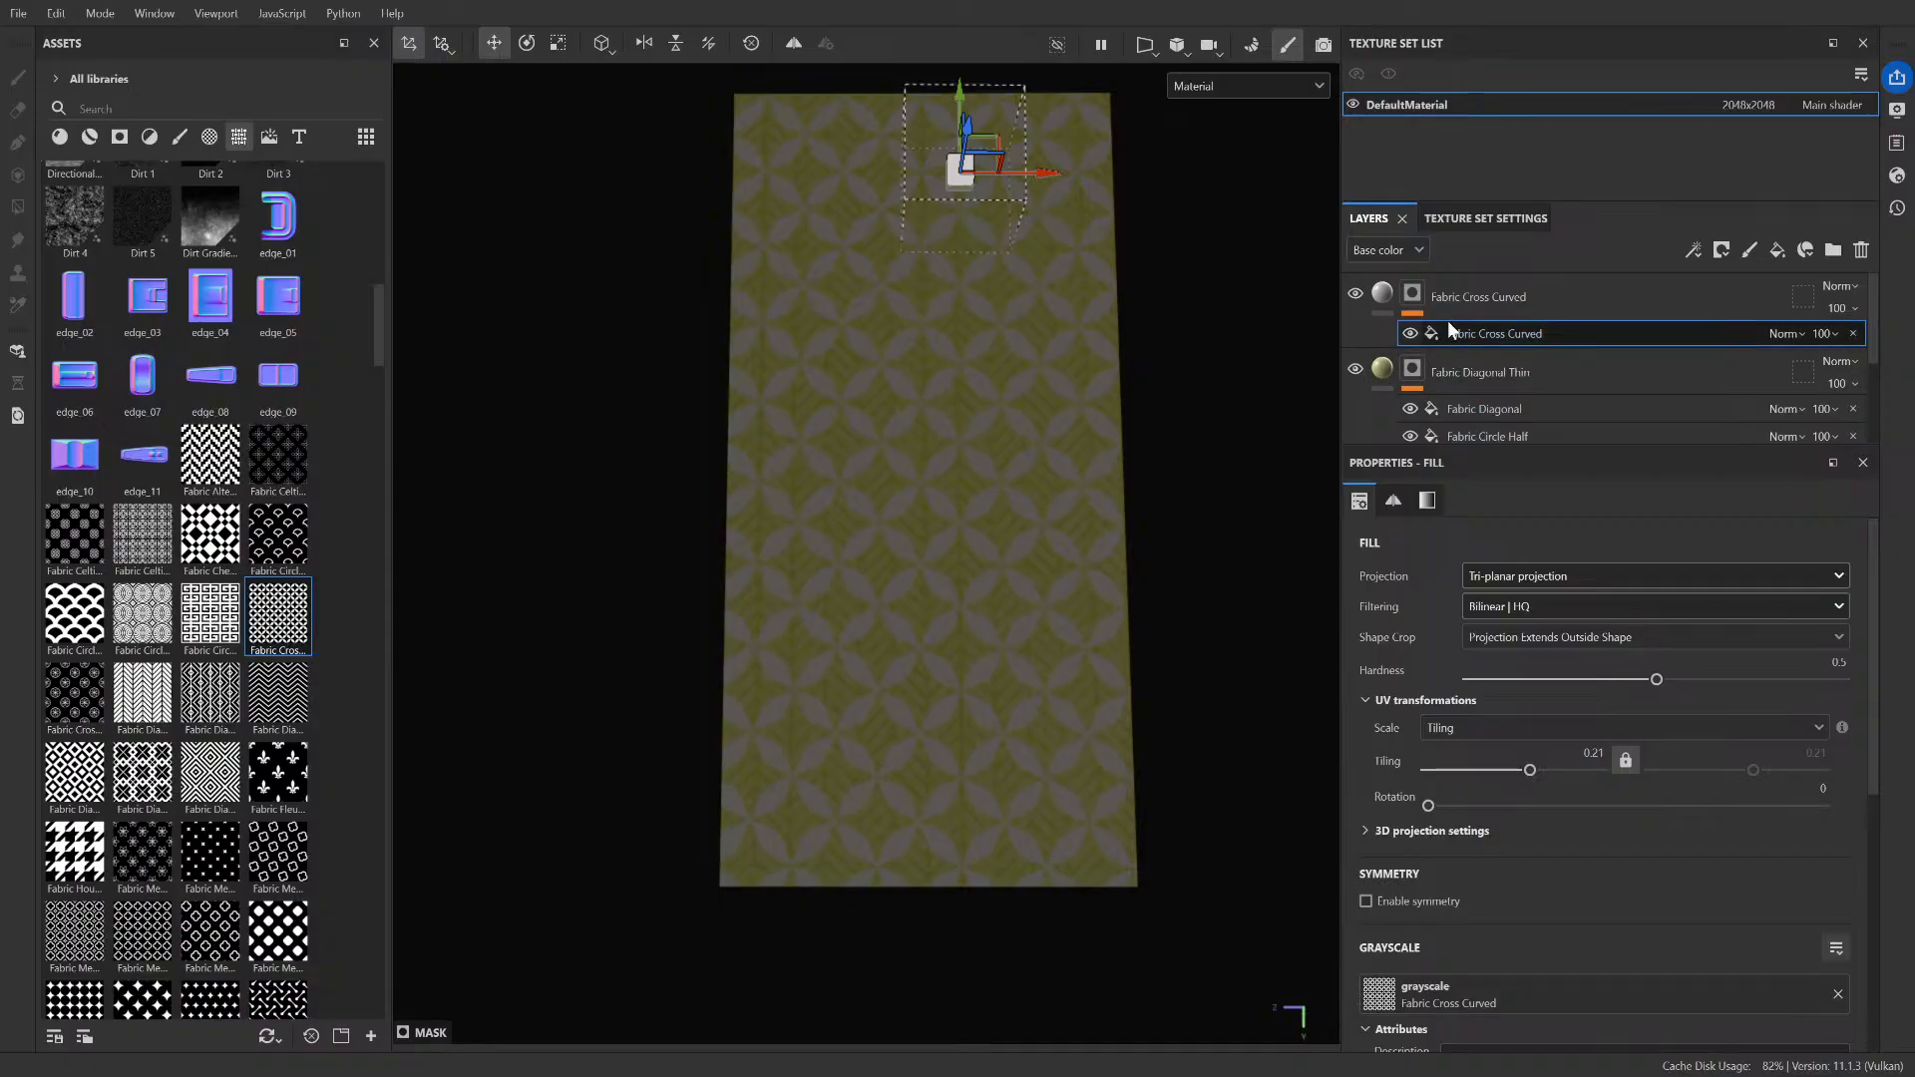
- Copy the green paint color from the Paint Brushed layer and paste it as the Fabric Cross Curved layer's base color
left_click(1392, 369)
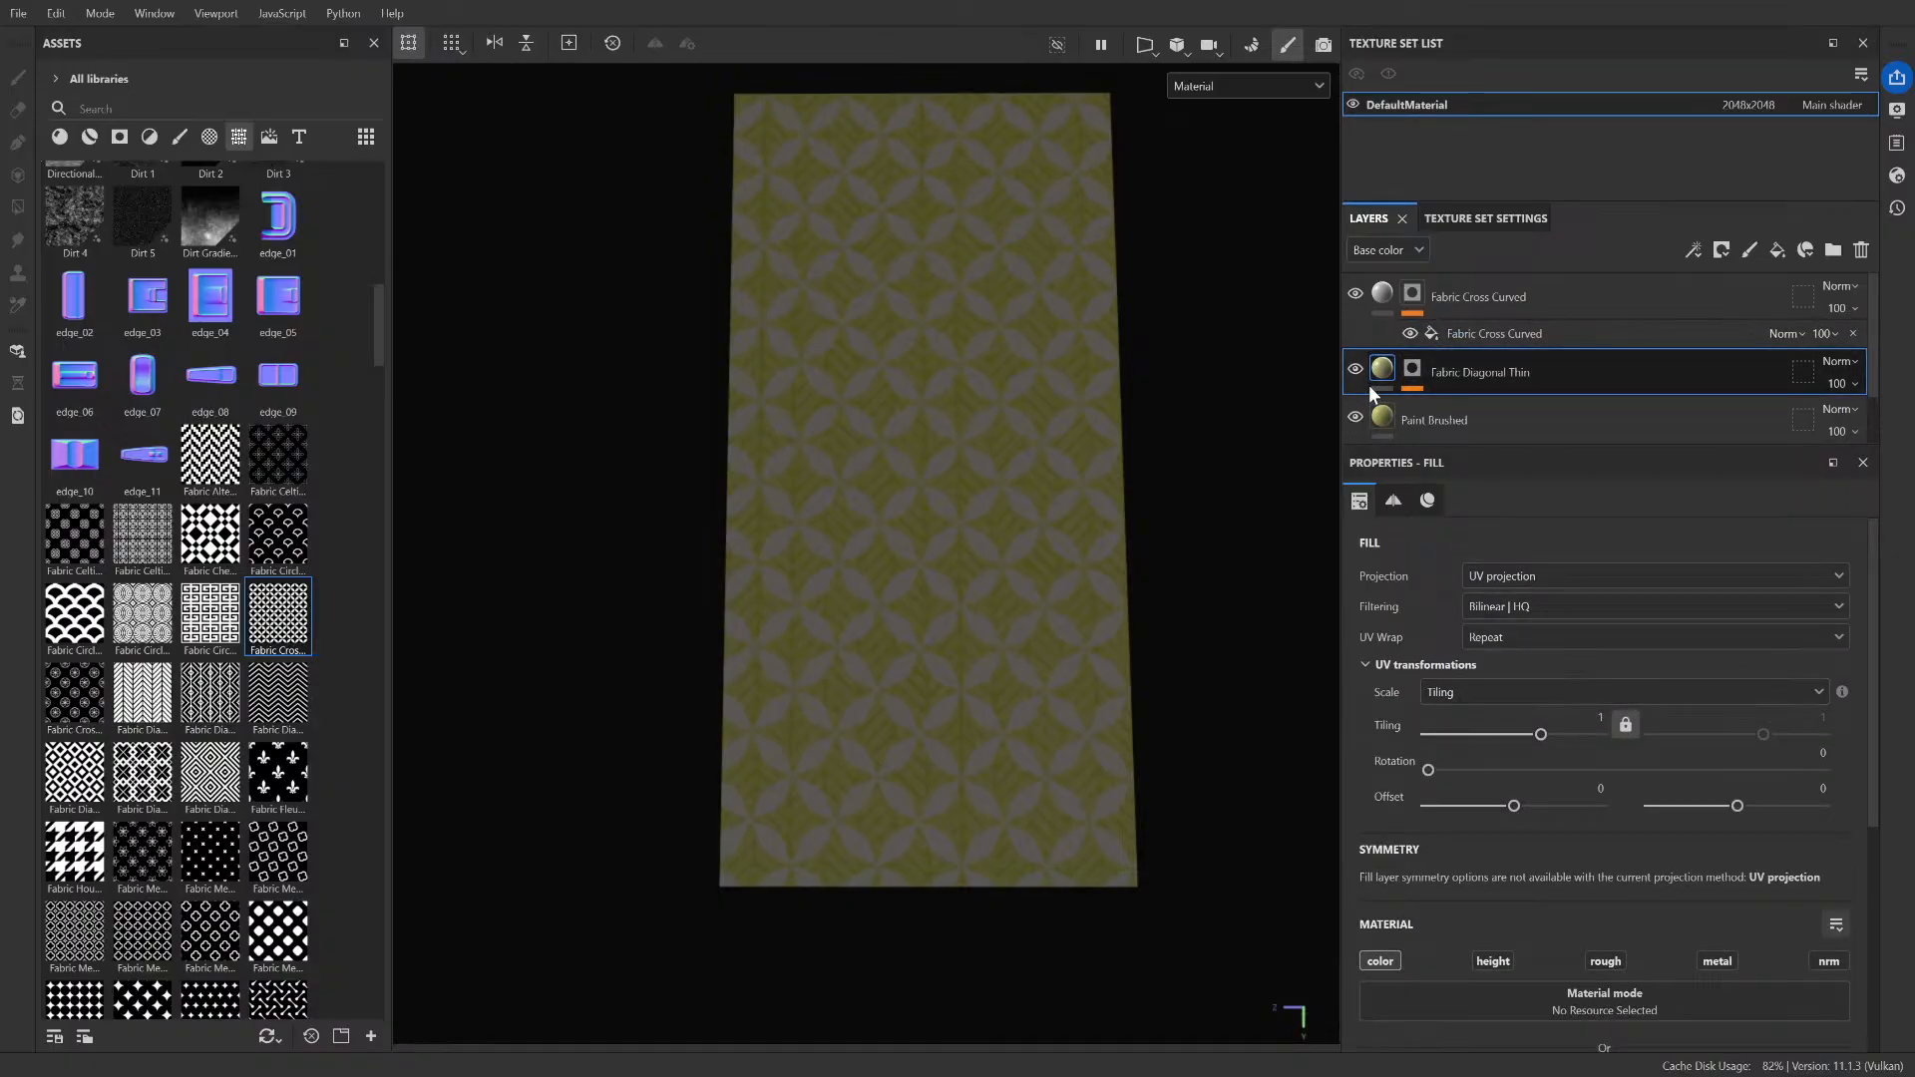
left_click(1416, 419)
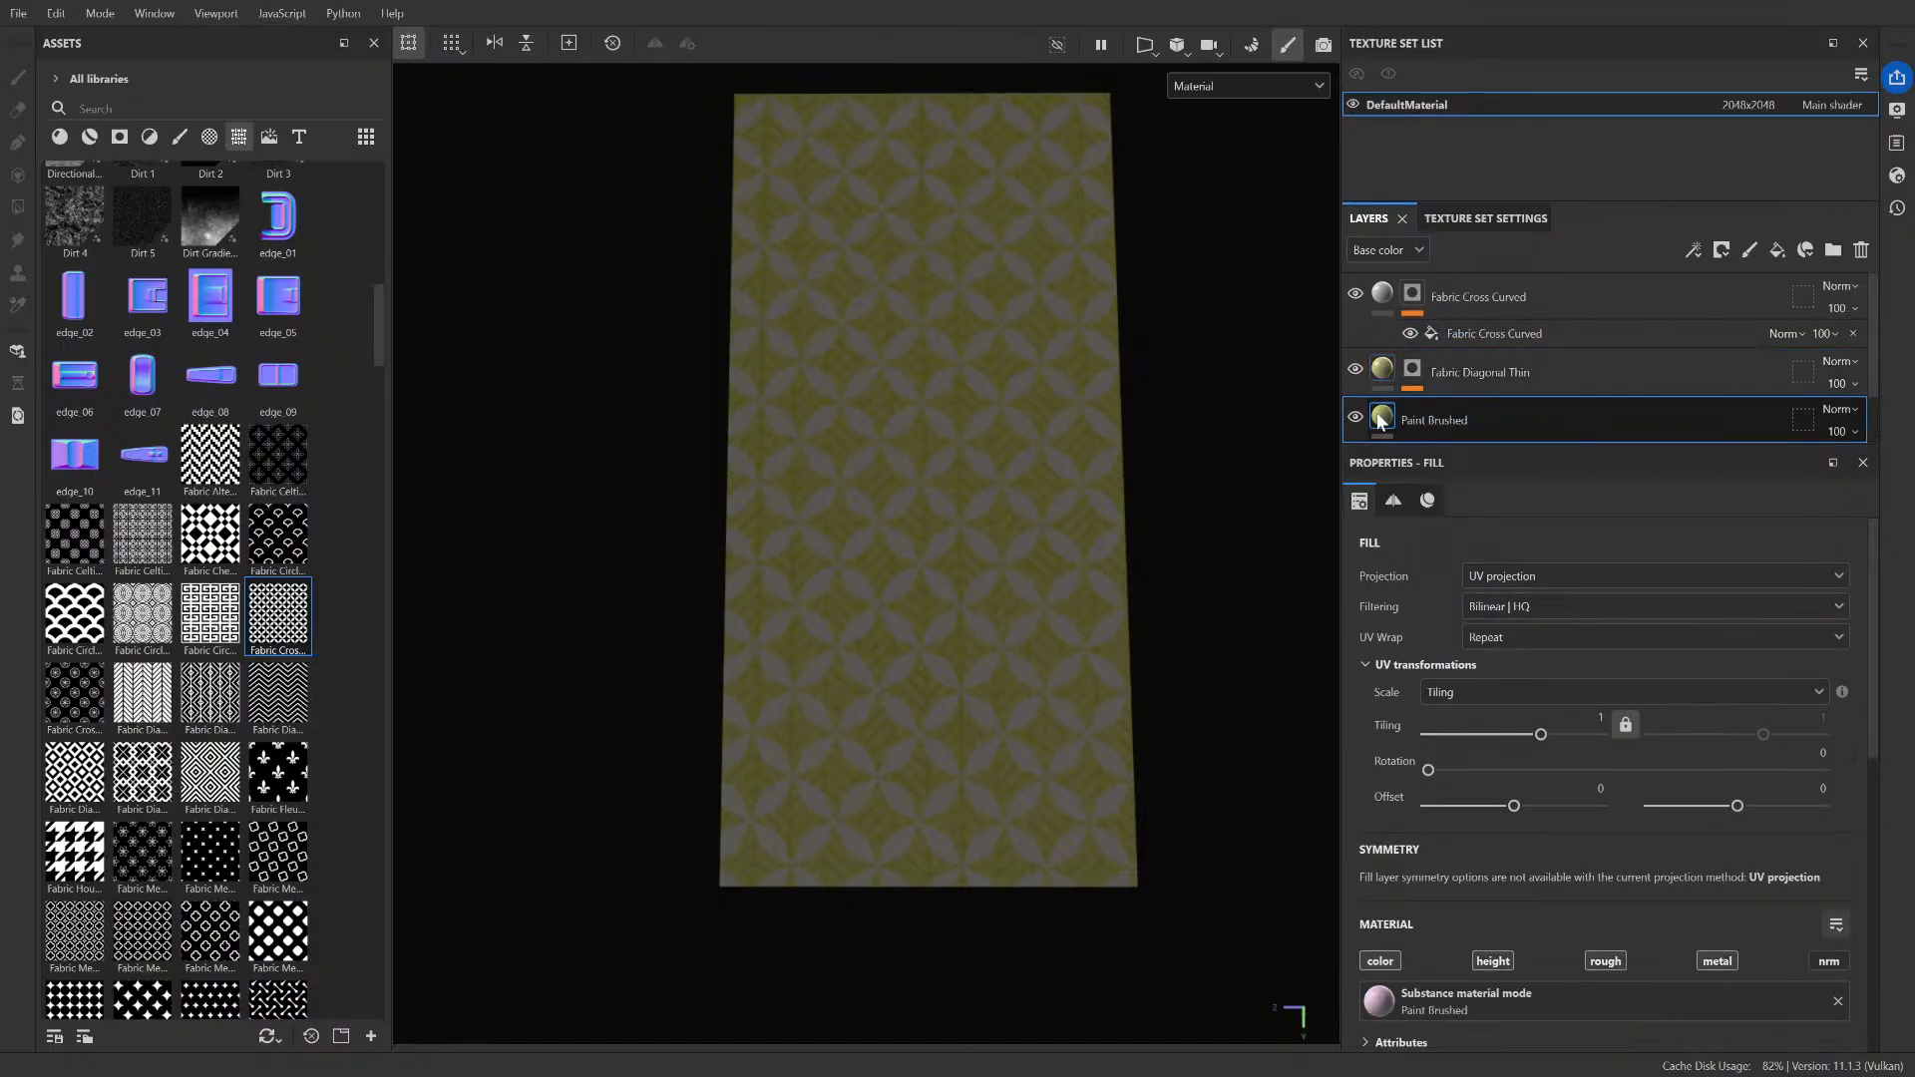
scroll(1636, 857, "down", 4)
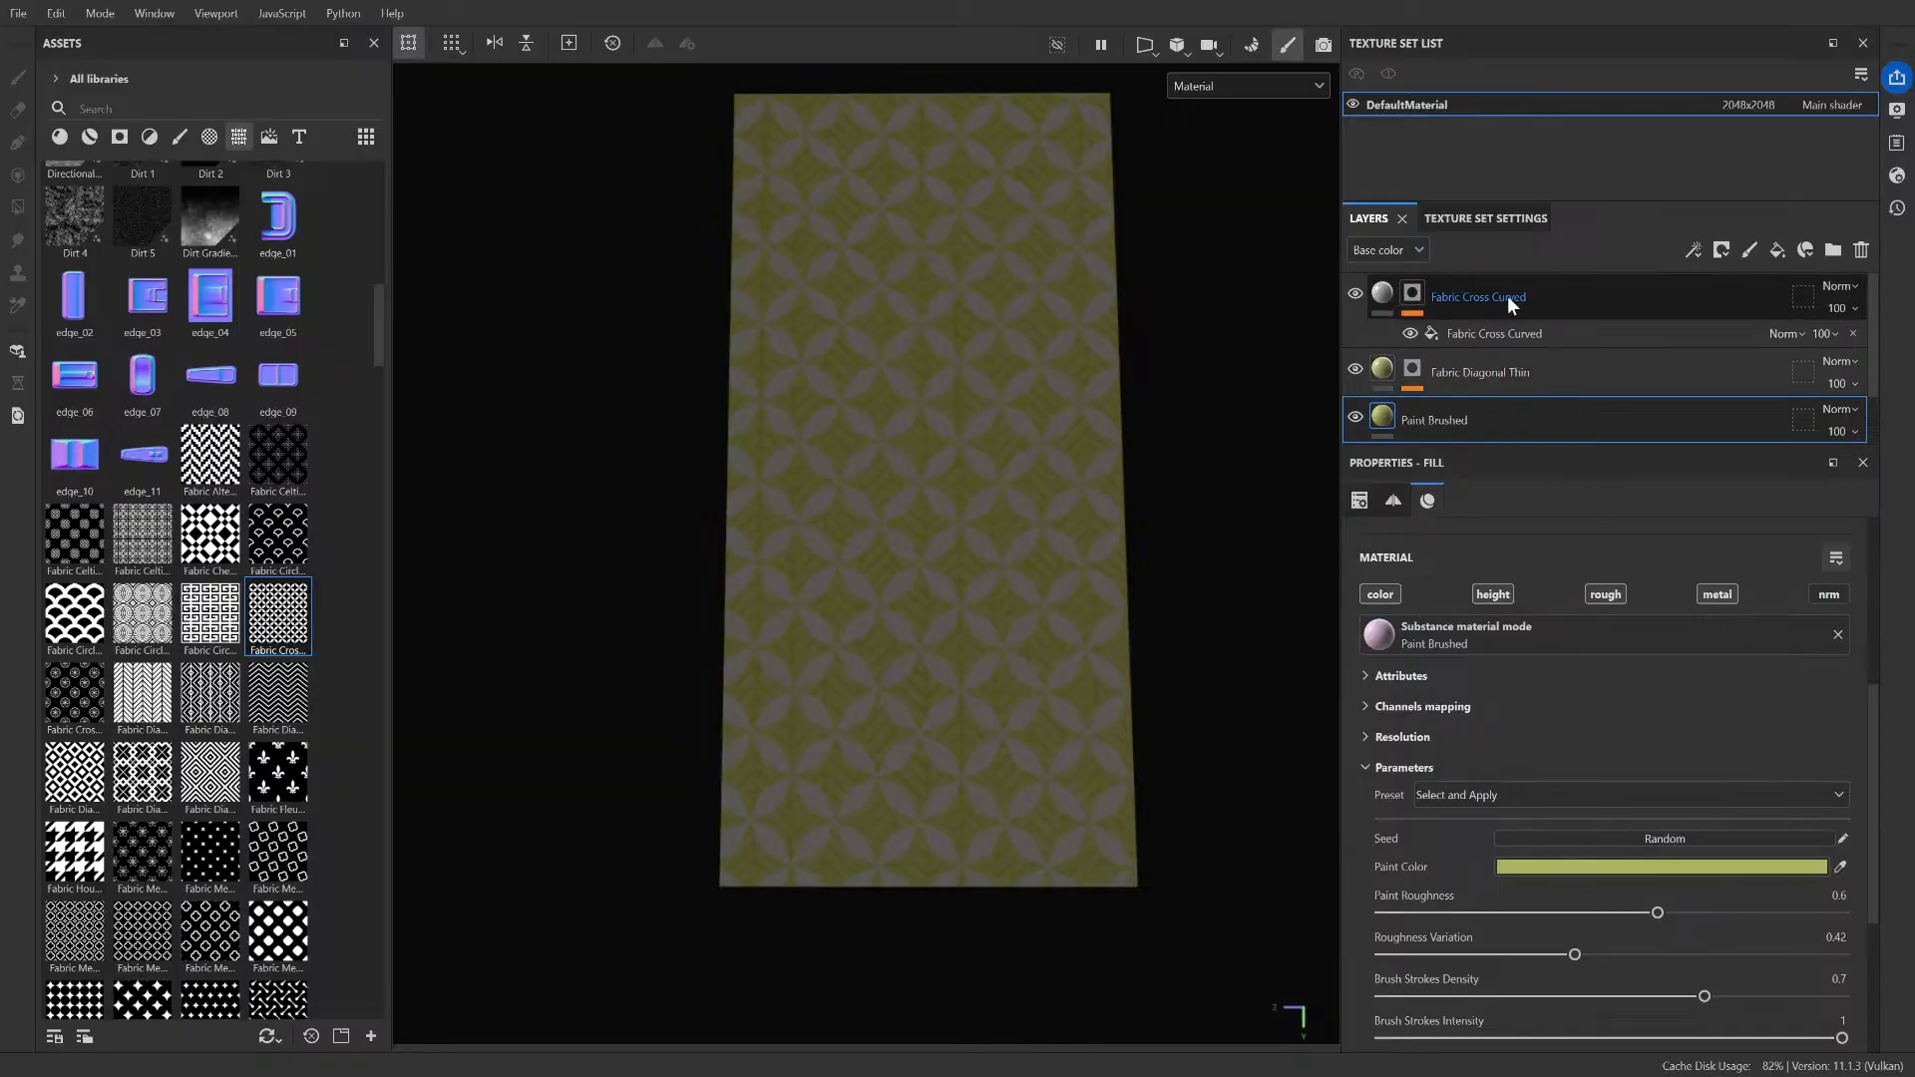
left_click(1413, 294)
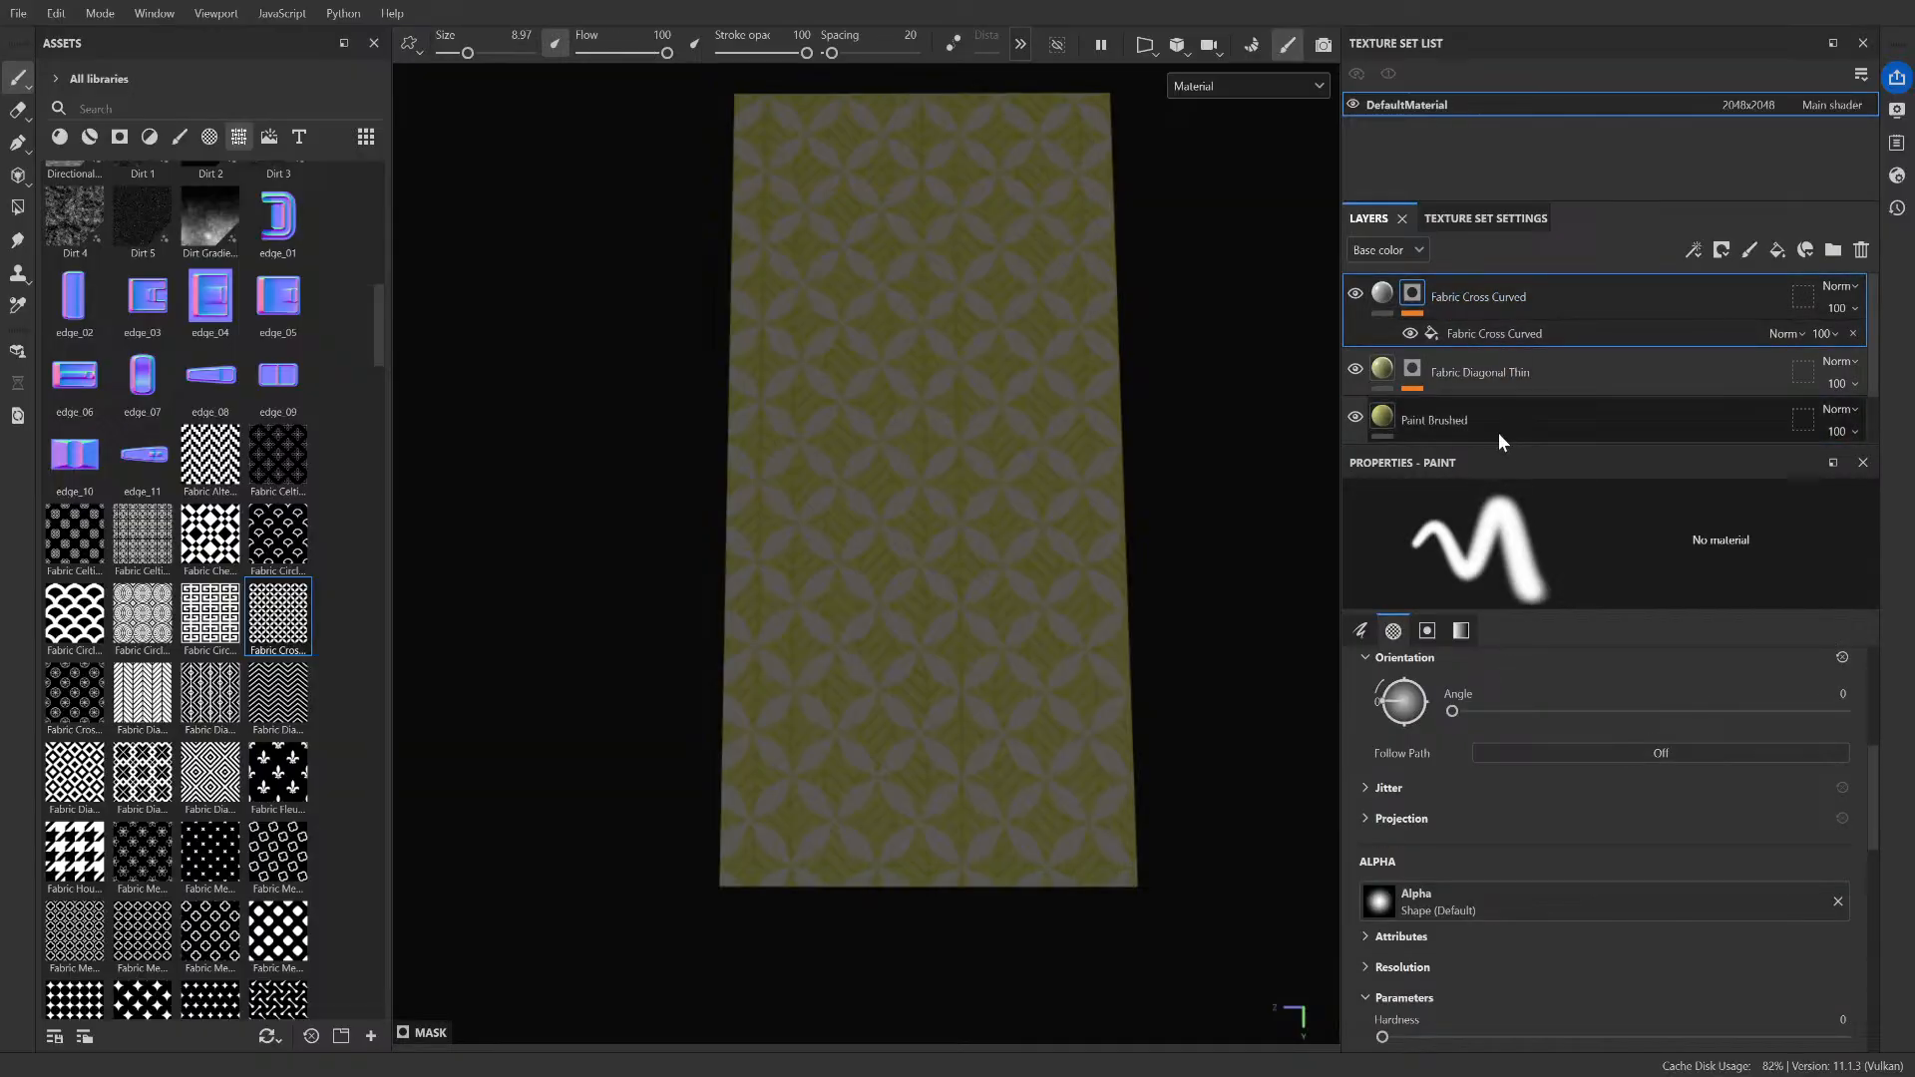
left_click(1506, 337)
scroll(1449, 767, "down", 2)
scroll(1476, 778, "up", 5)
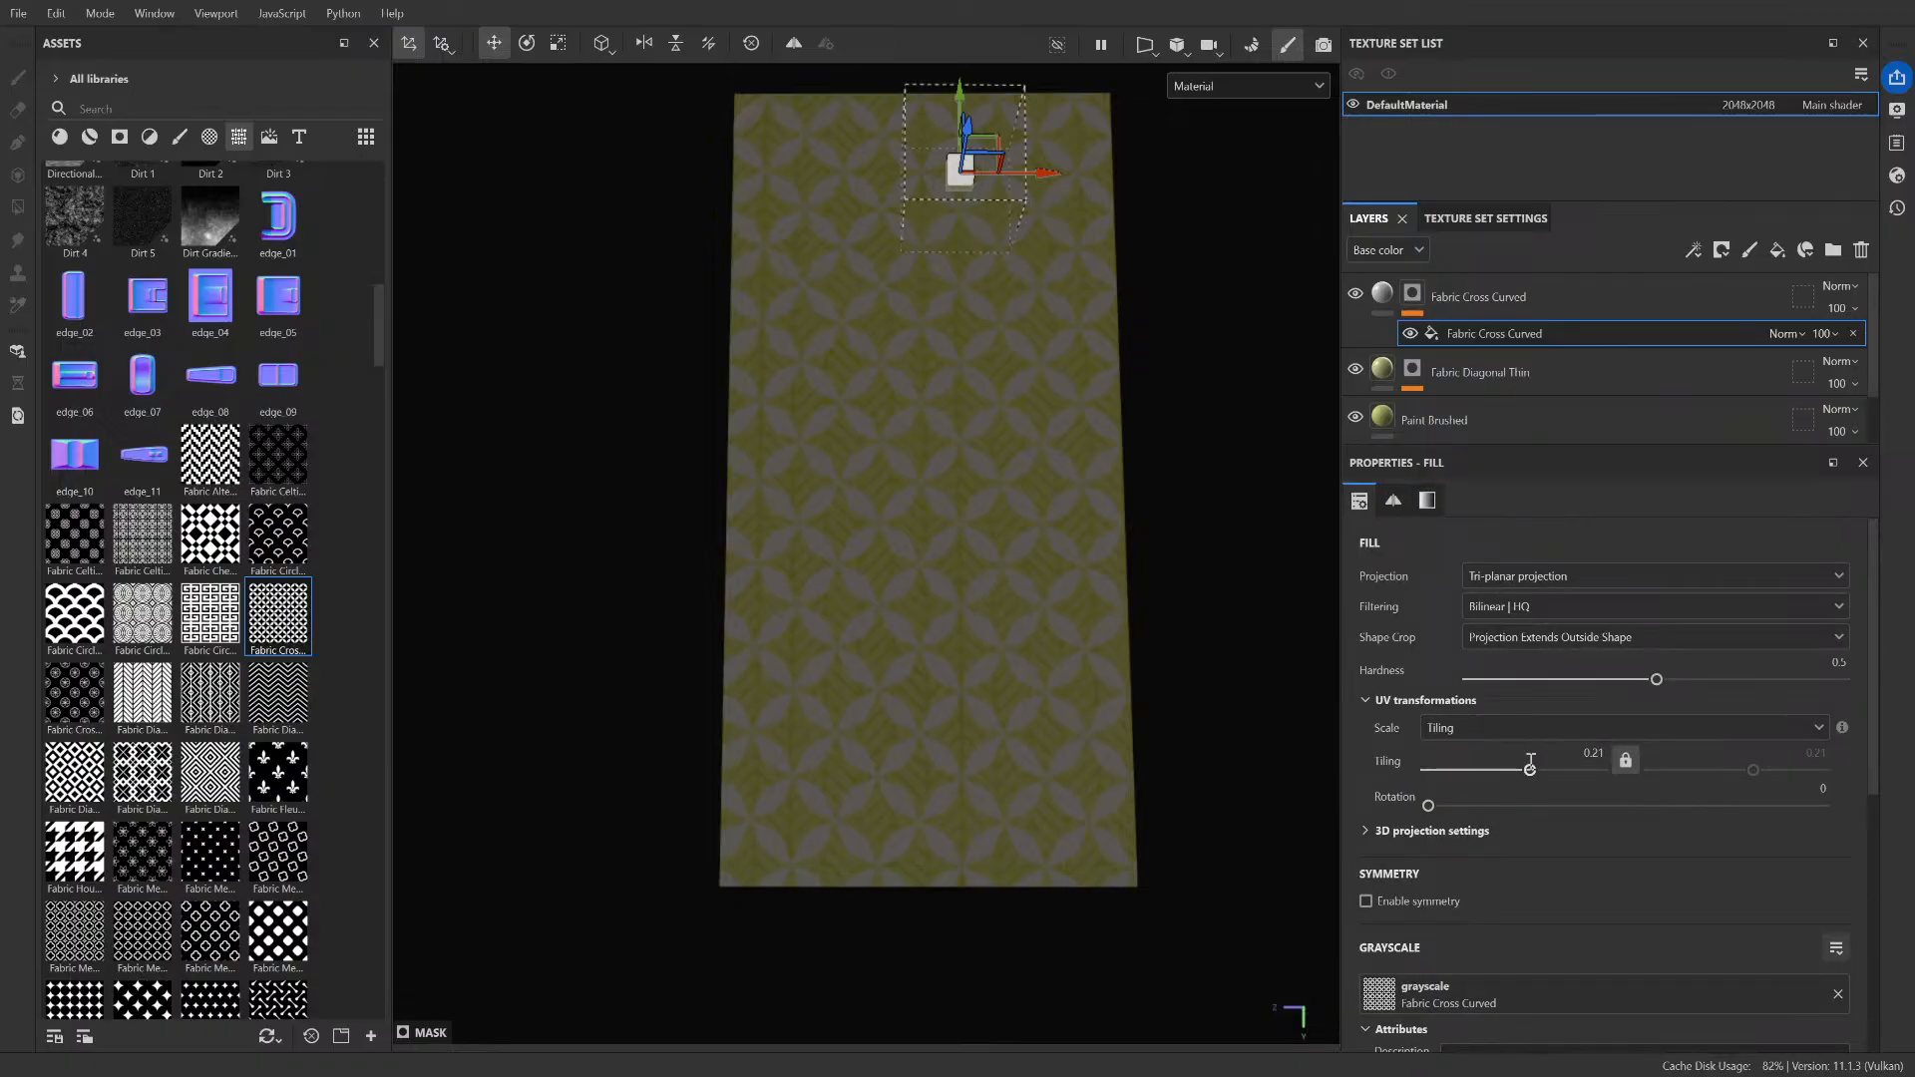
left_click(1380, 297)
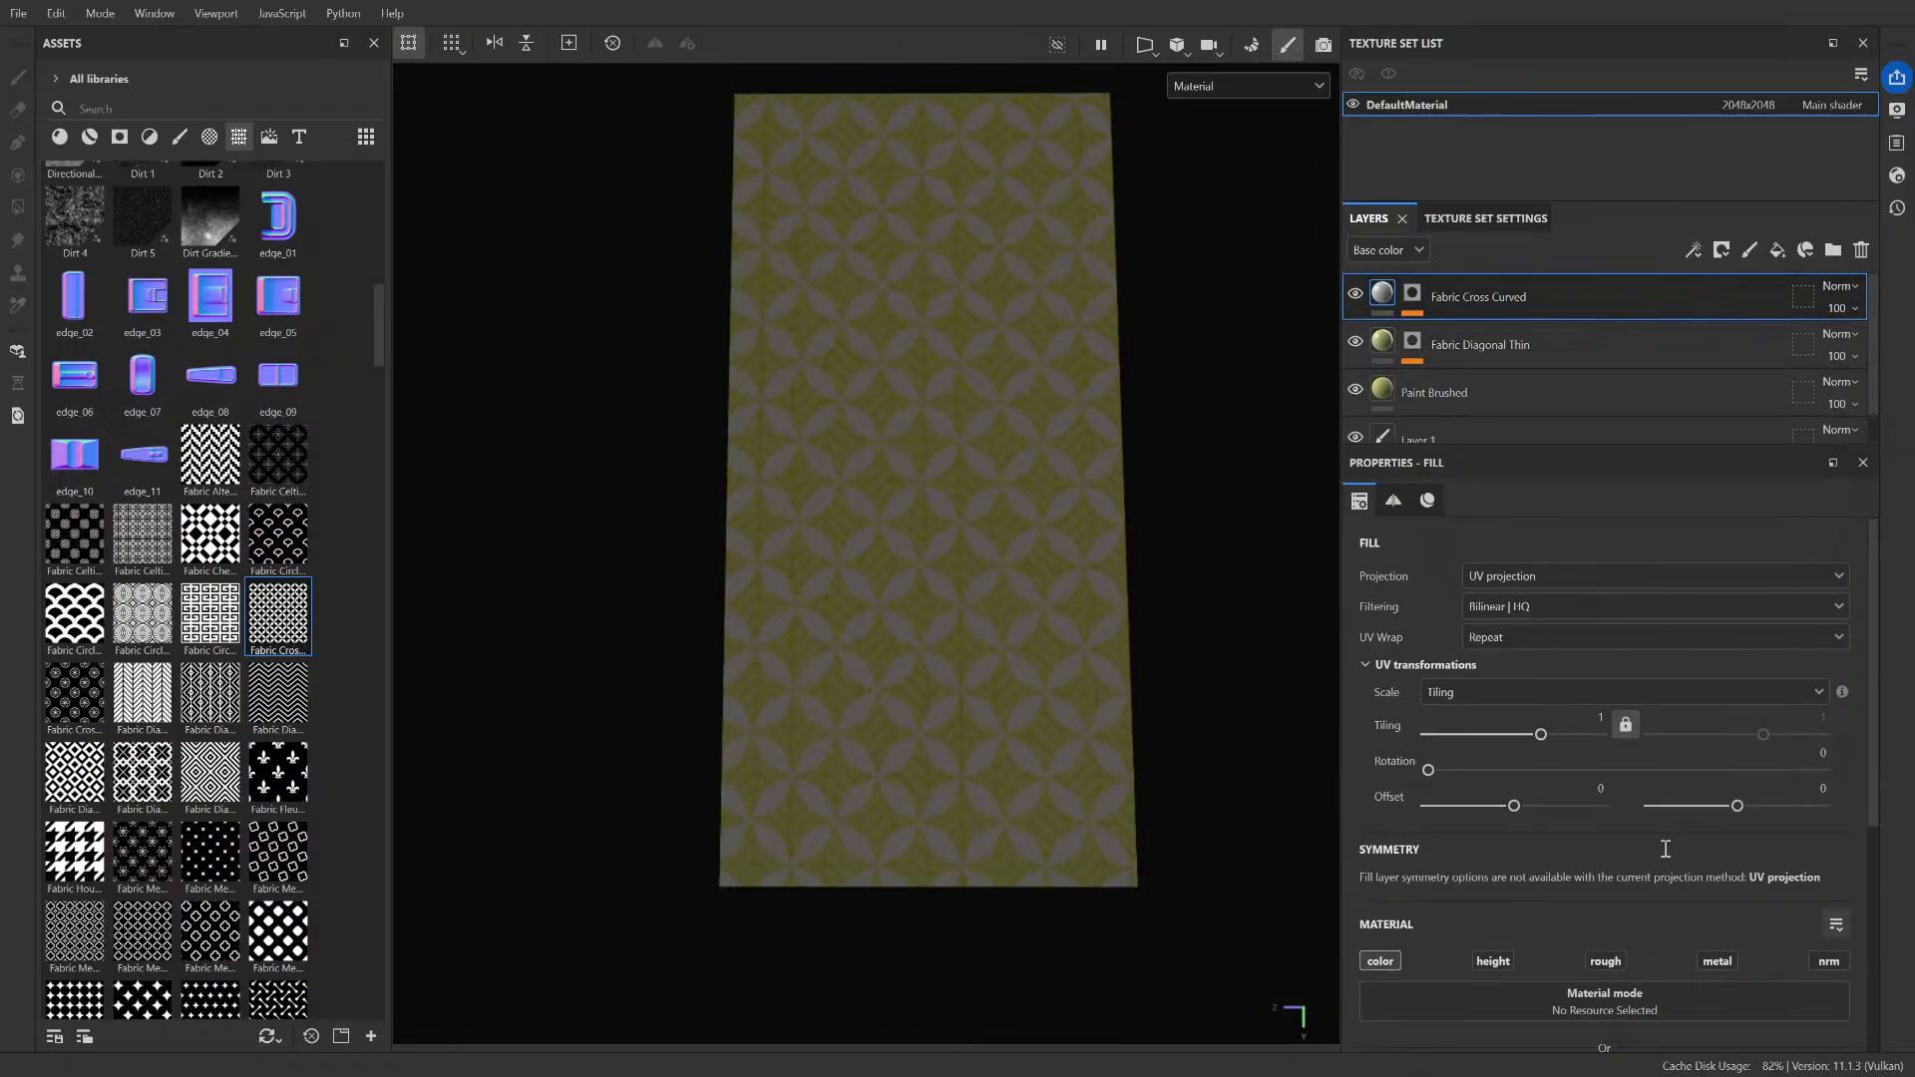
scroll(1643, 853, "down", 3)
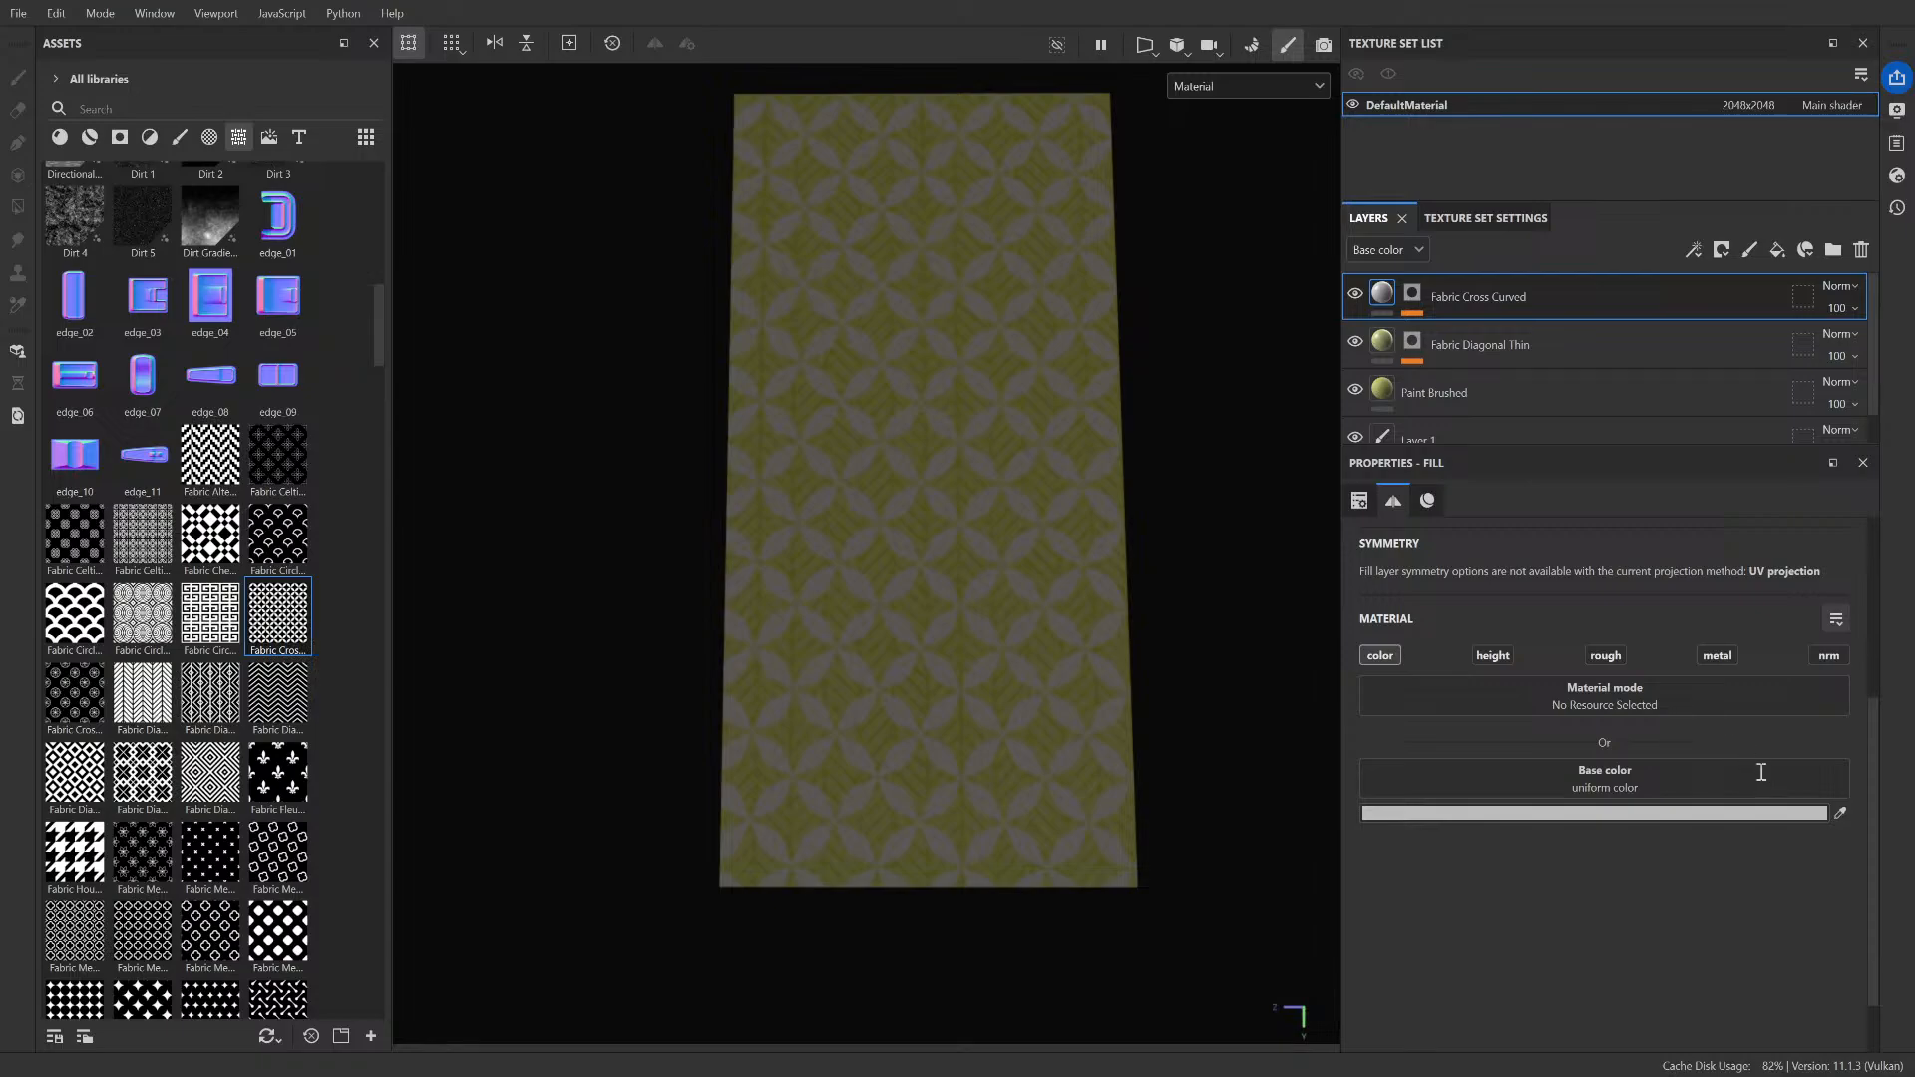
right_click(1560, 813)
left_click(1586, 852)
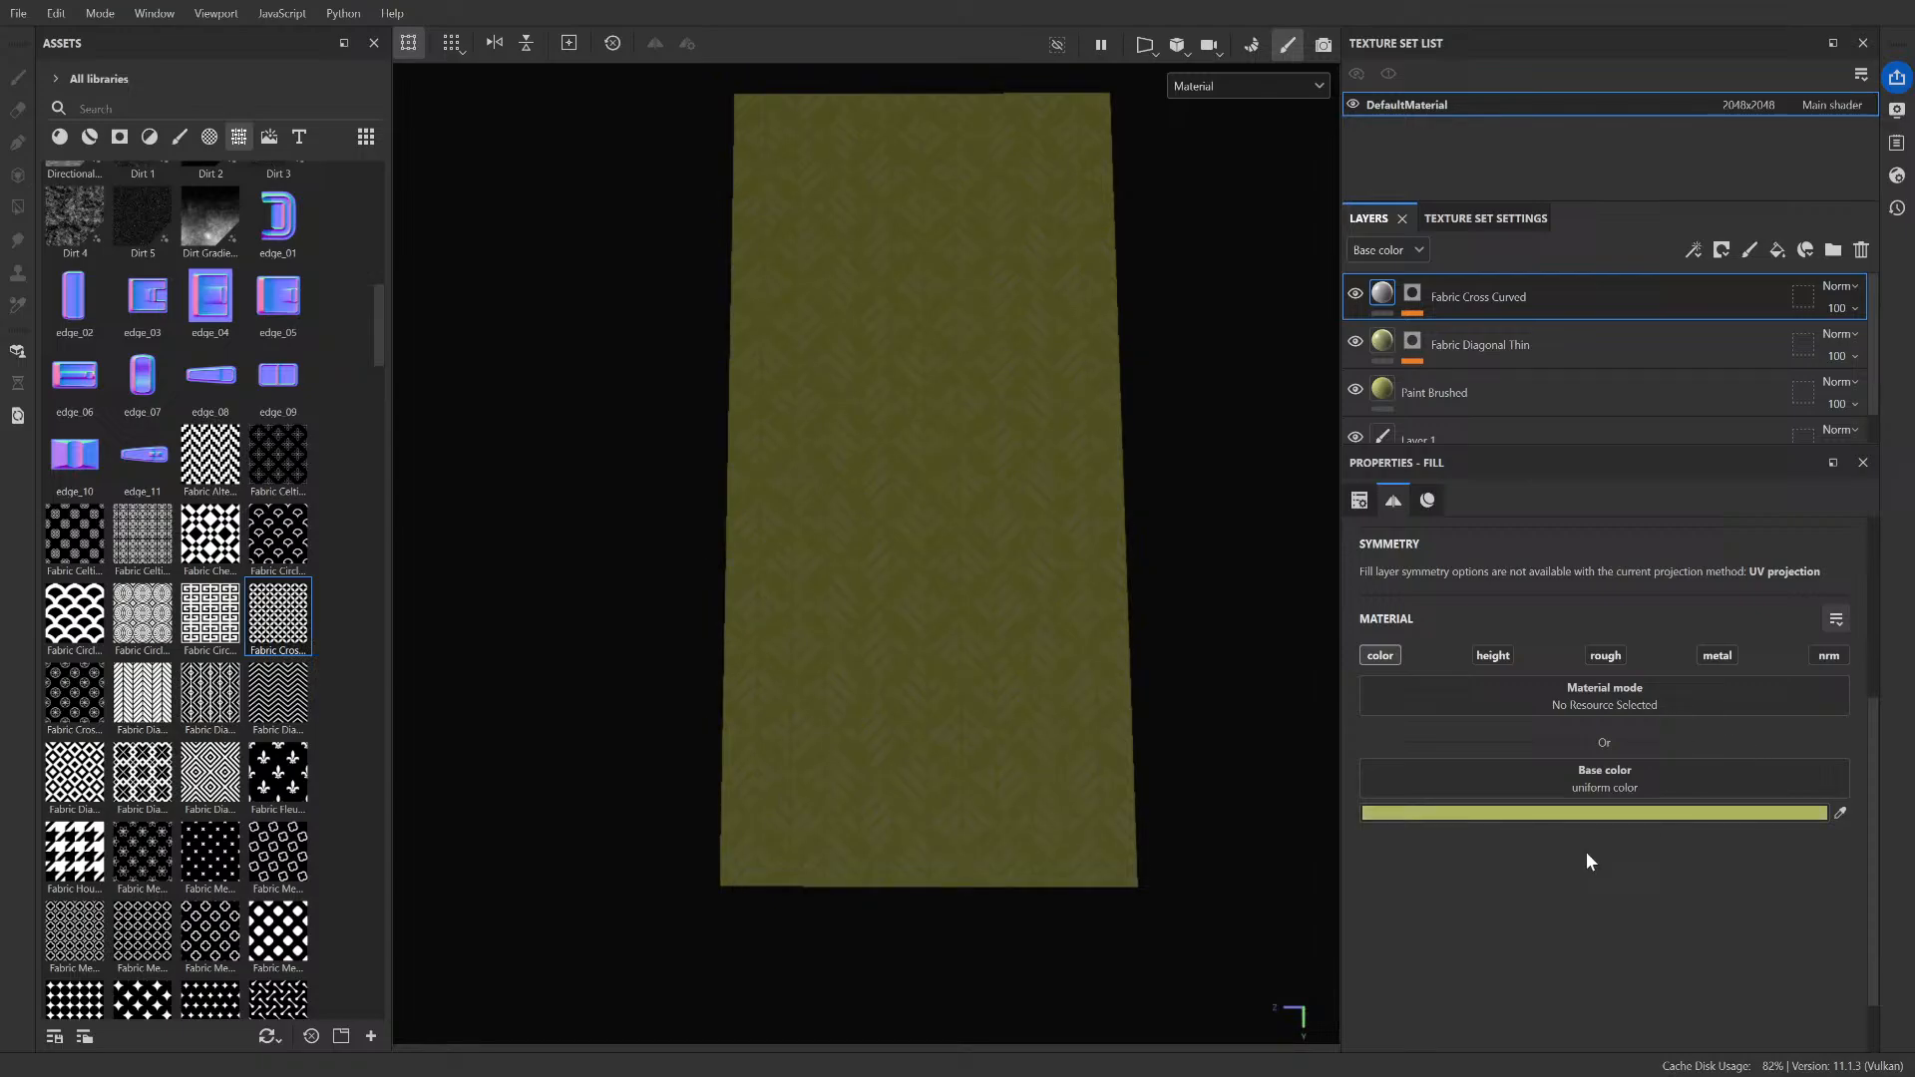
- Set the Y and Z offsets in the Fabric Cross Curved mask fill's 3D projection settings to 0
left_click(1415, 294)
left_click(1437, 327)
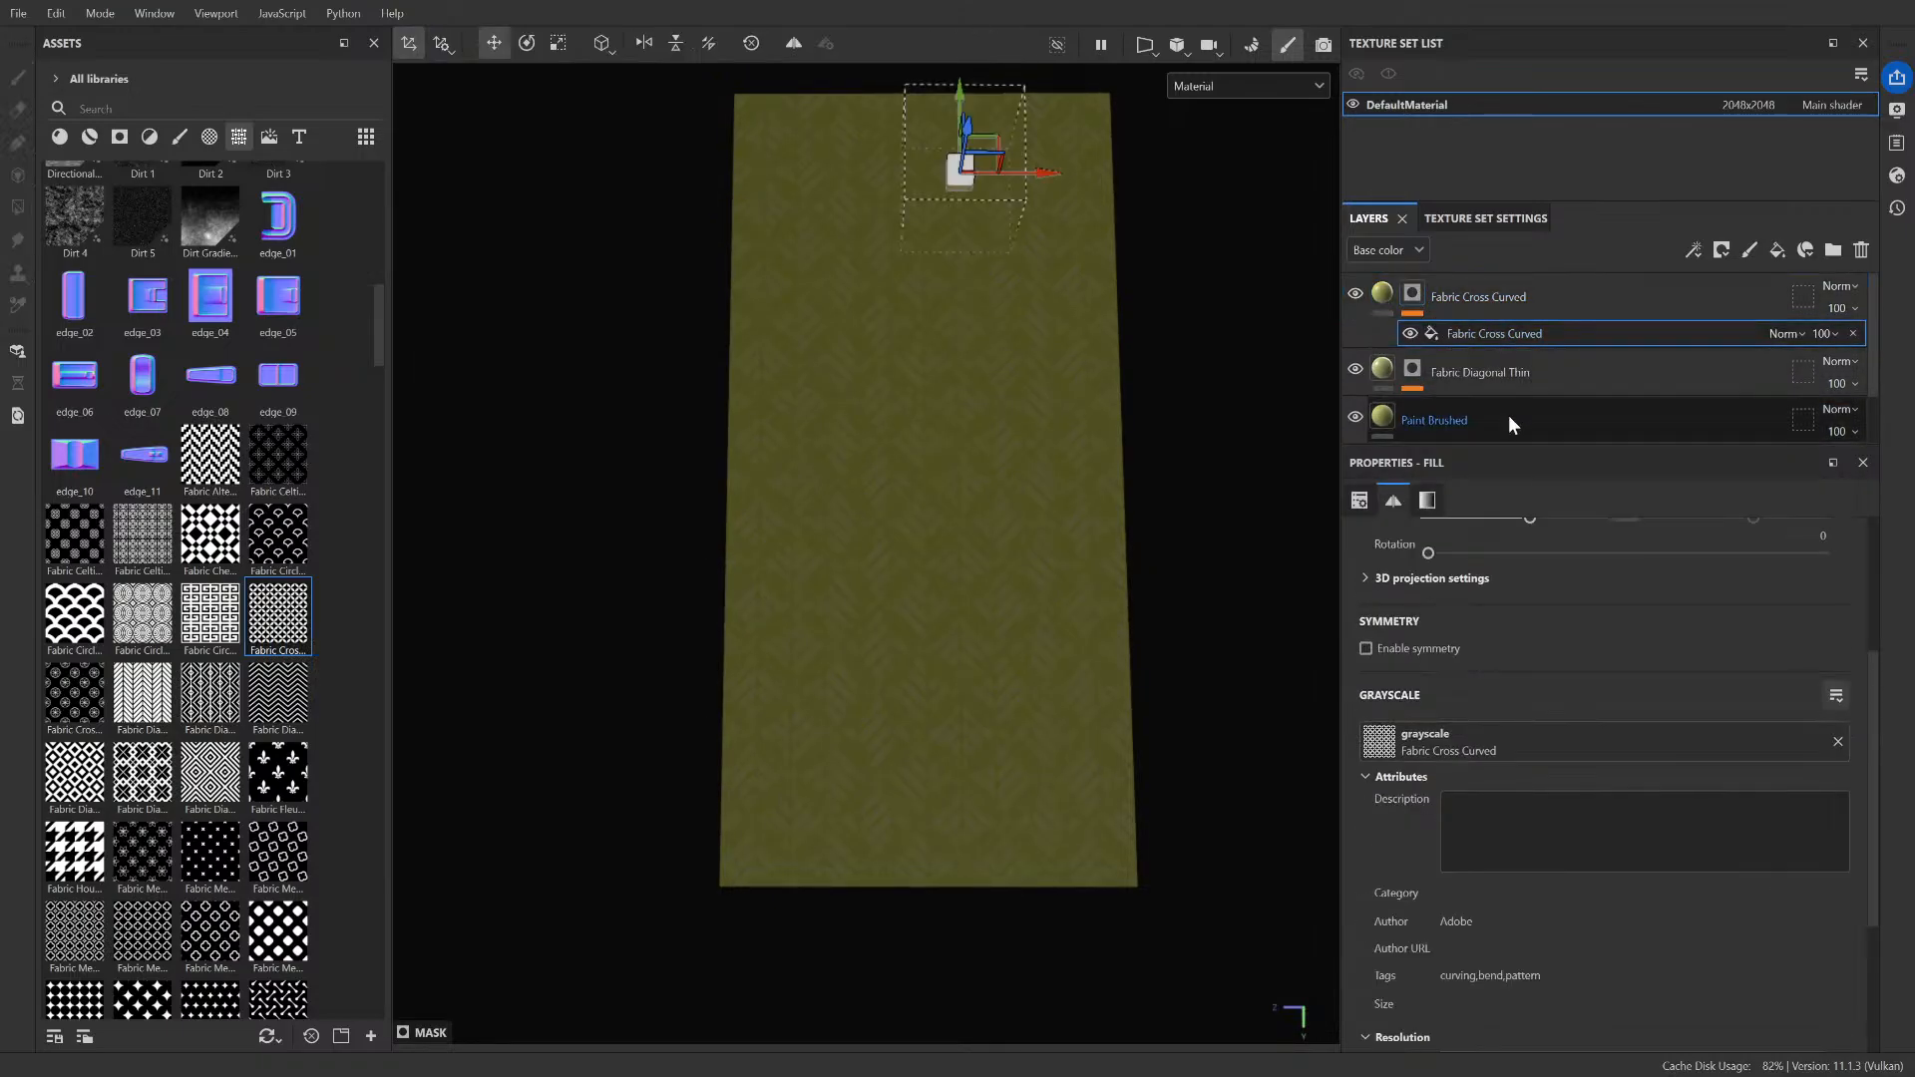
scroll(1496, 798, "down", 5)
scroll(1481, 905, "up", 5)
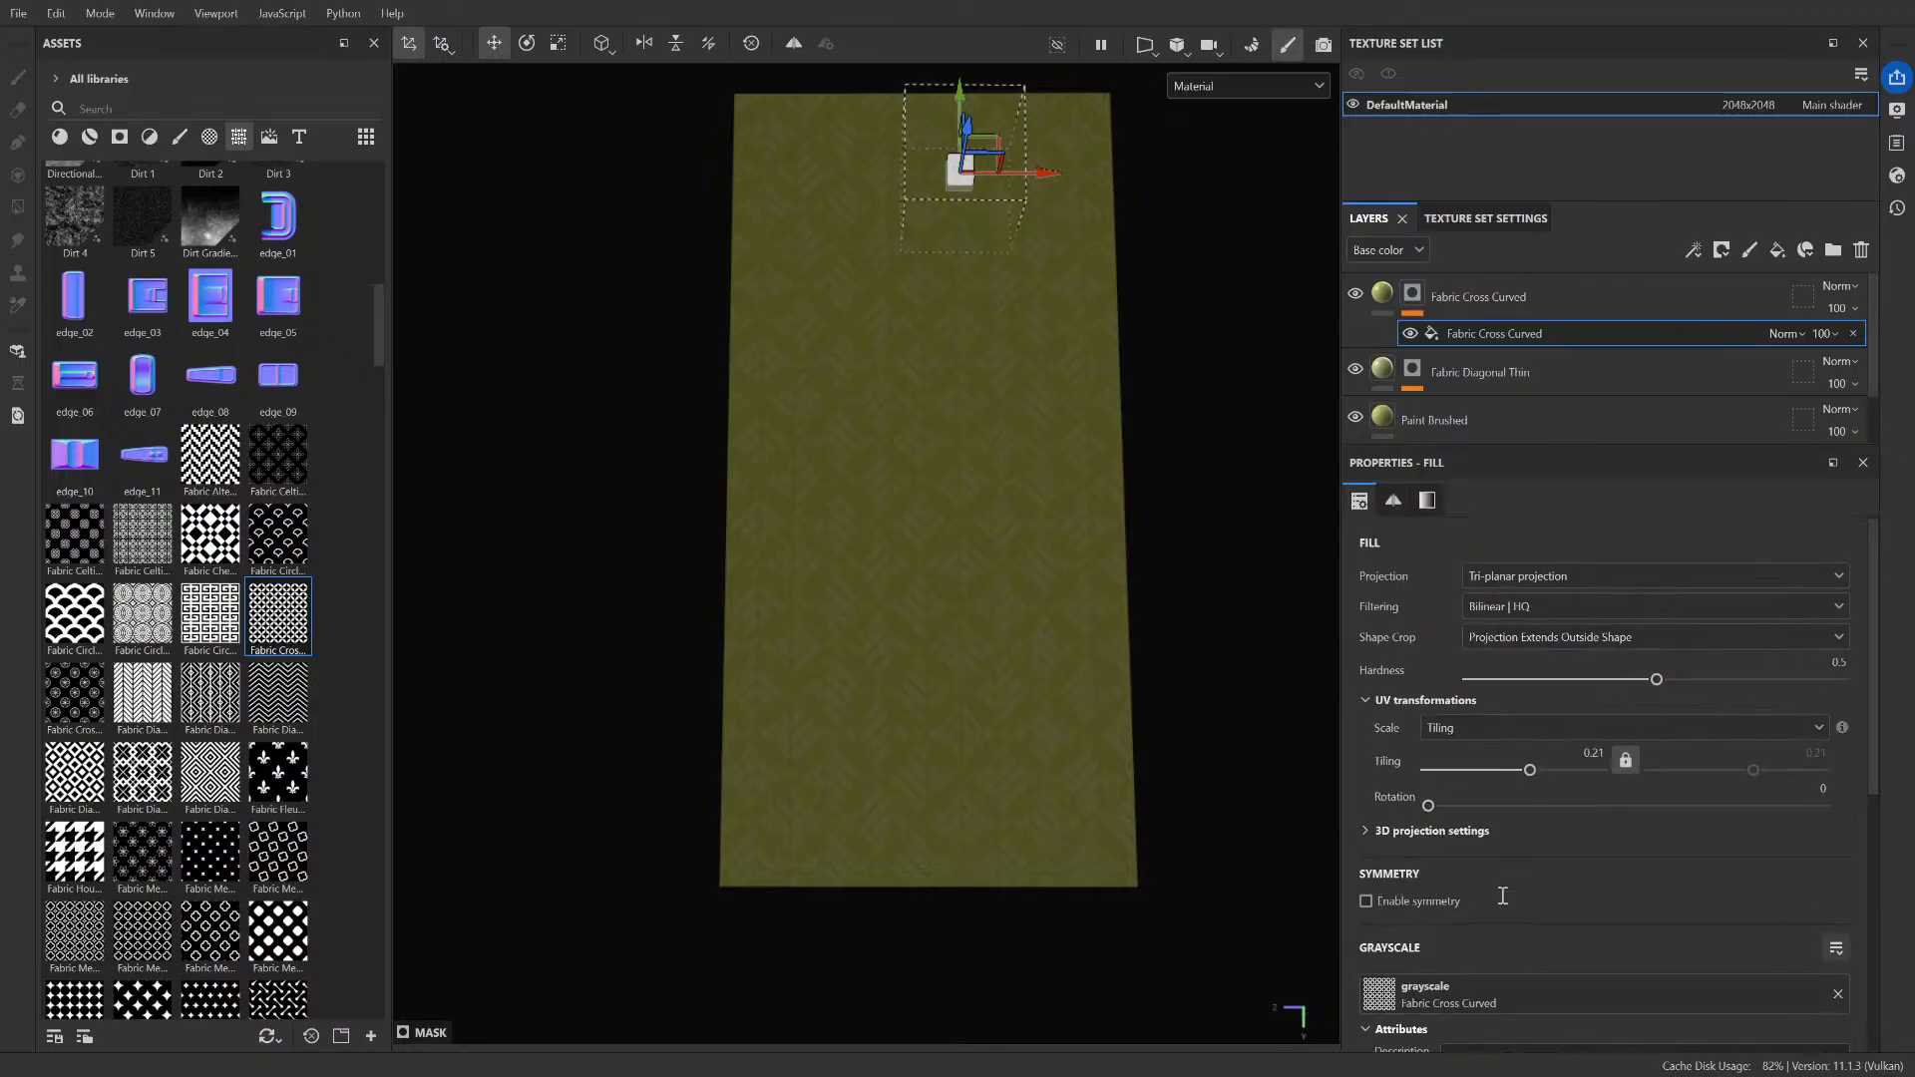
left_click(1431, 830)
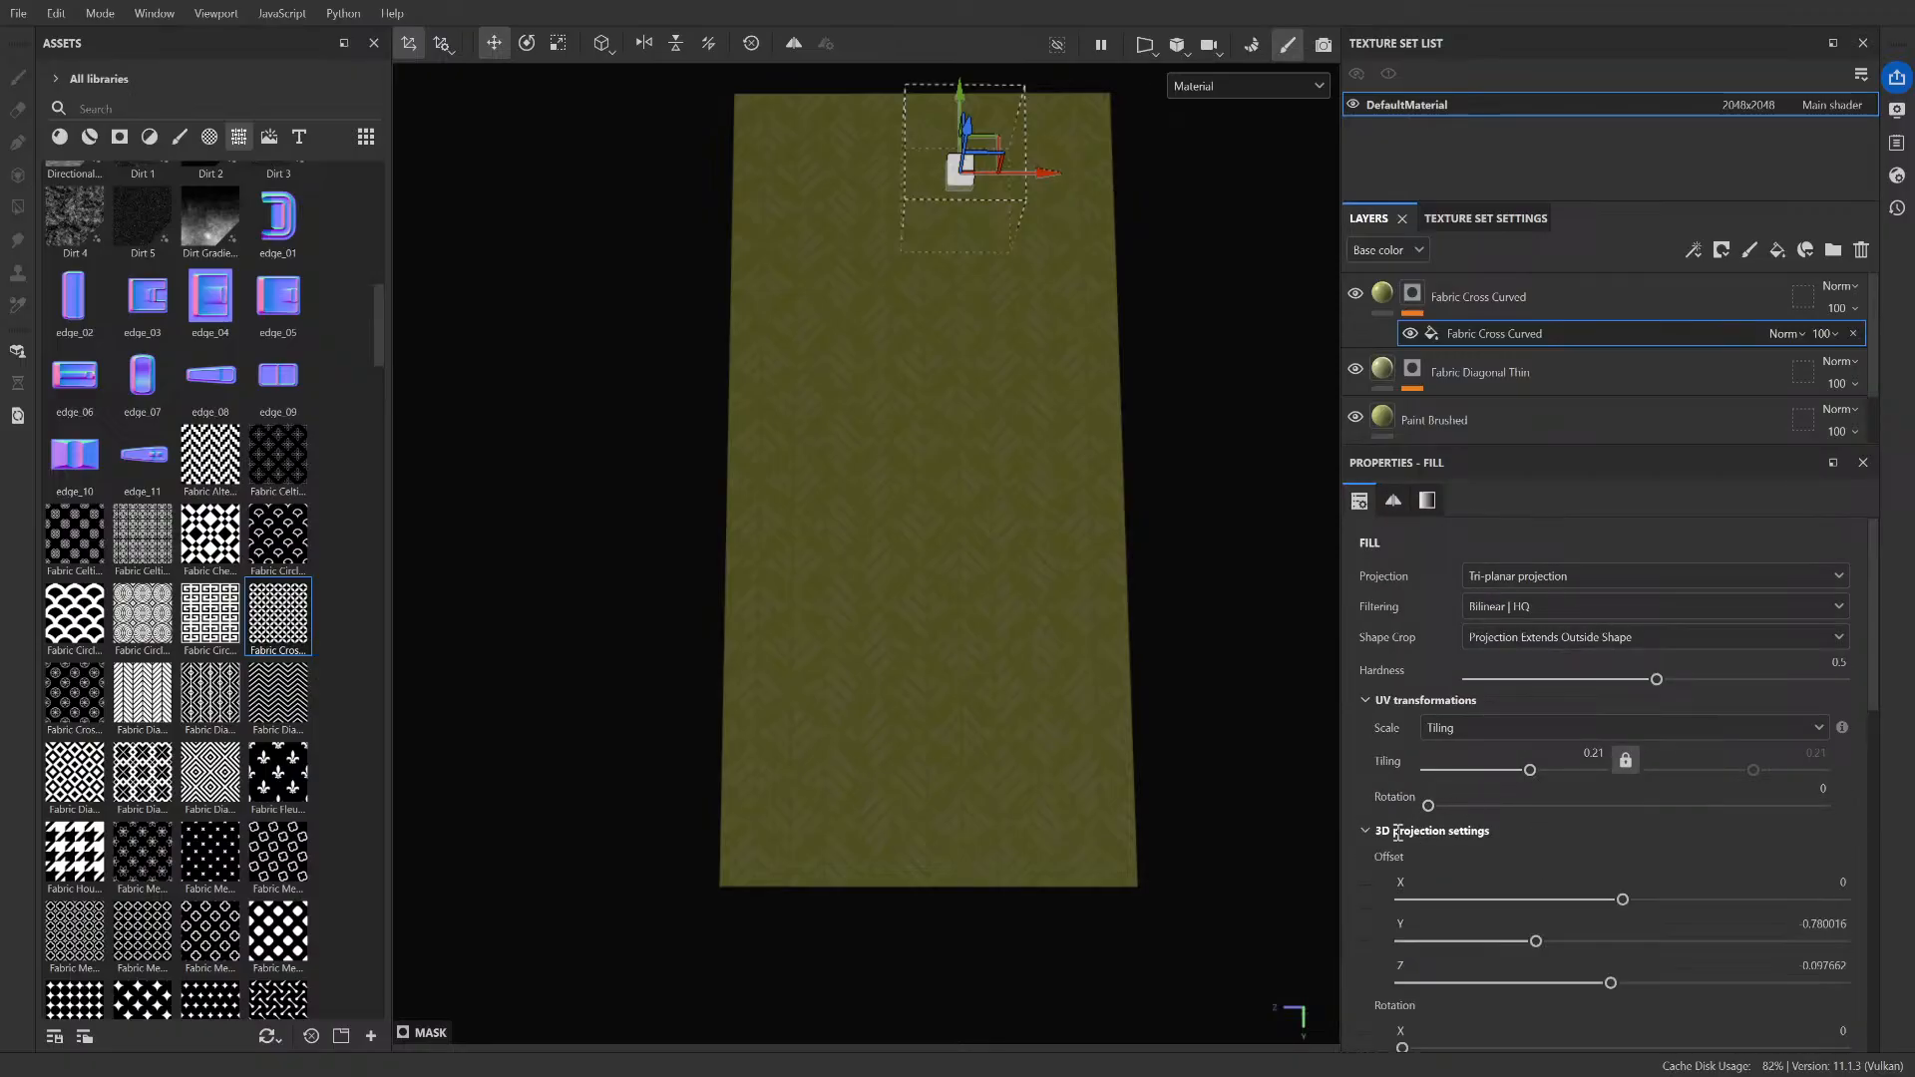
scroll(1426, 827, "down", 1)
double_click(1810, 863)
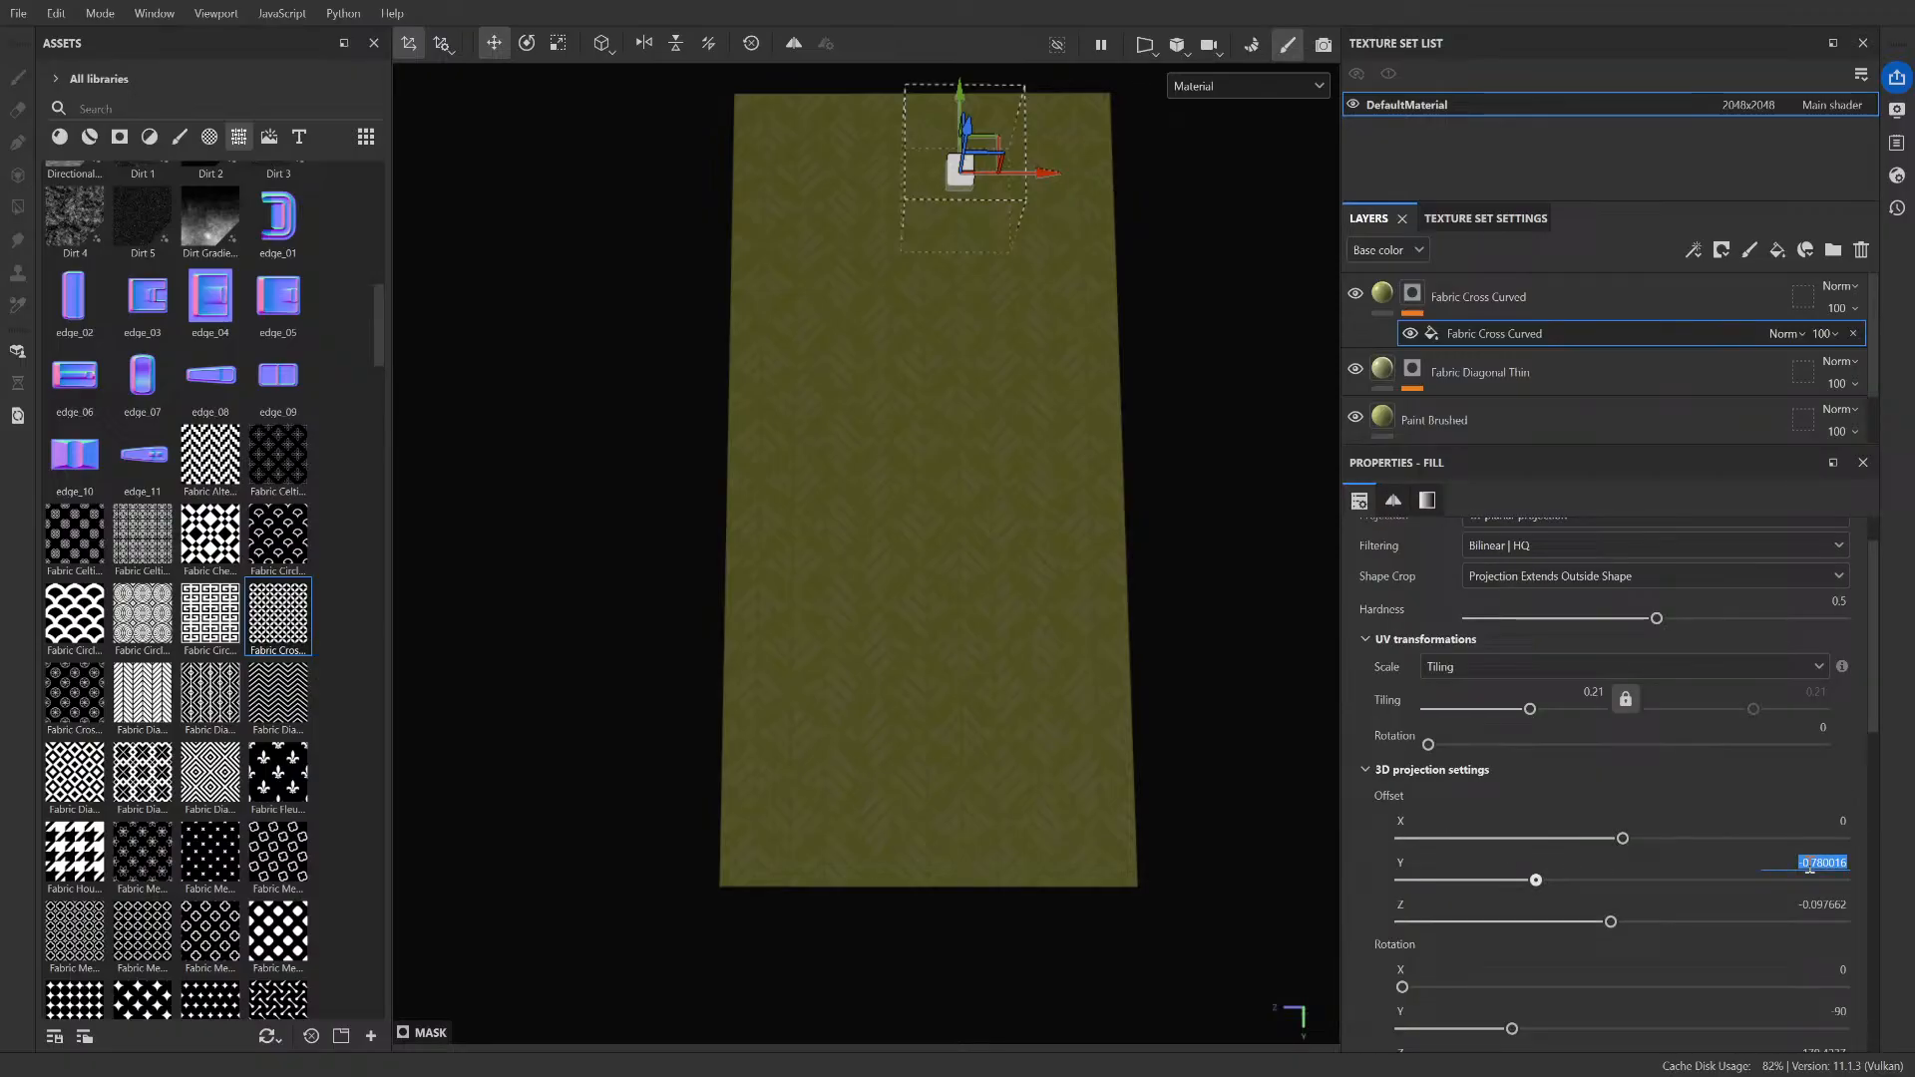
type("0")
key("Return")
double_click(1823, 905)
type("0")
key("Return")
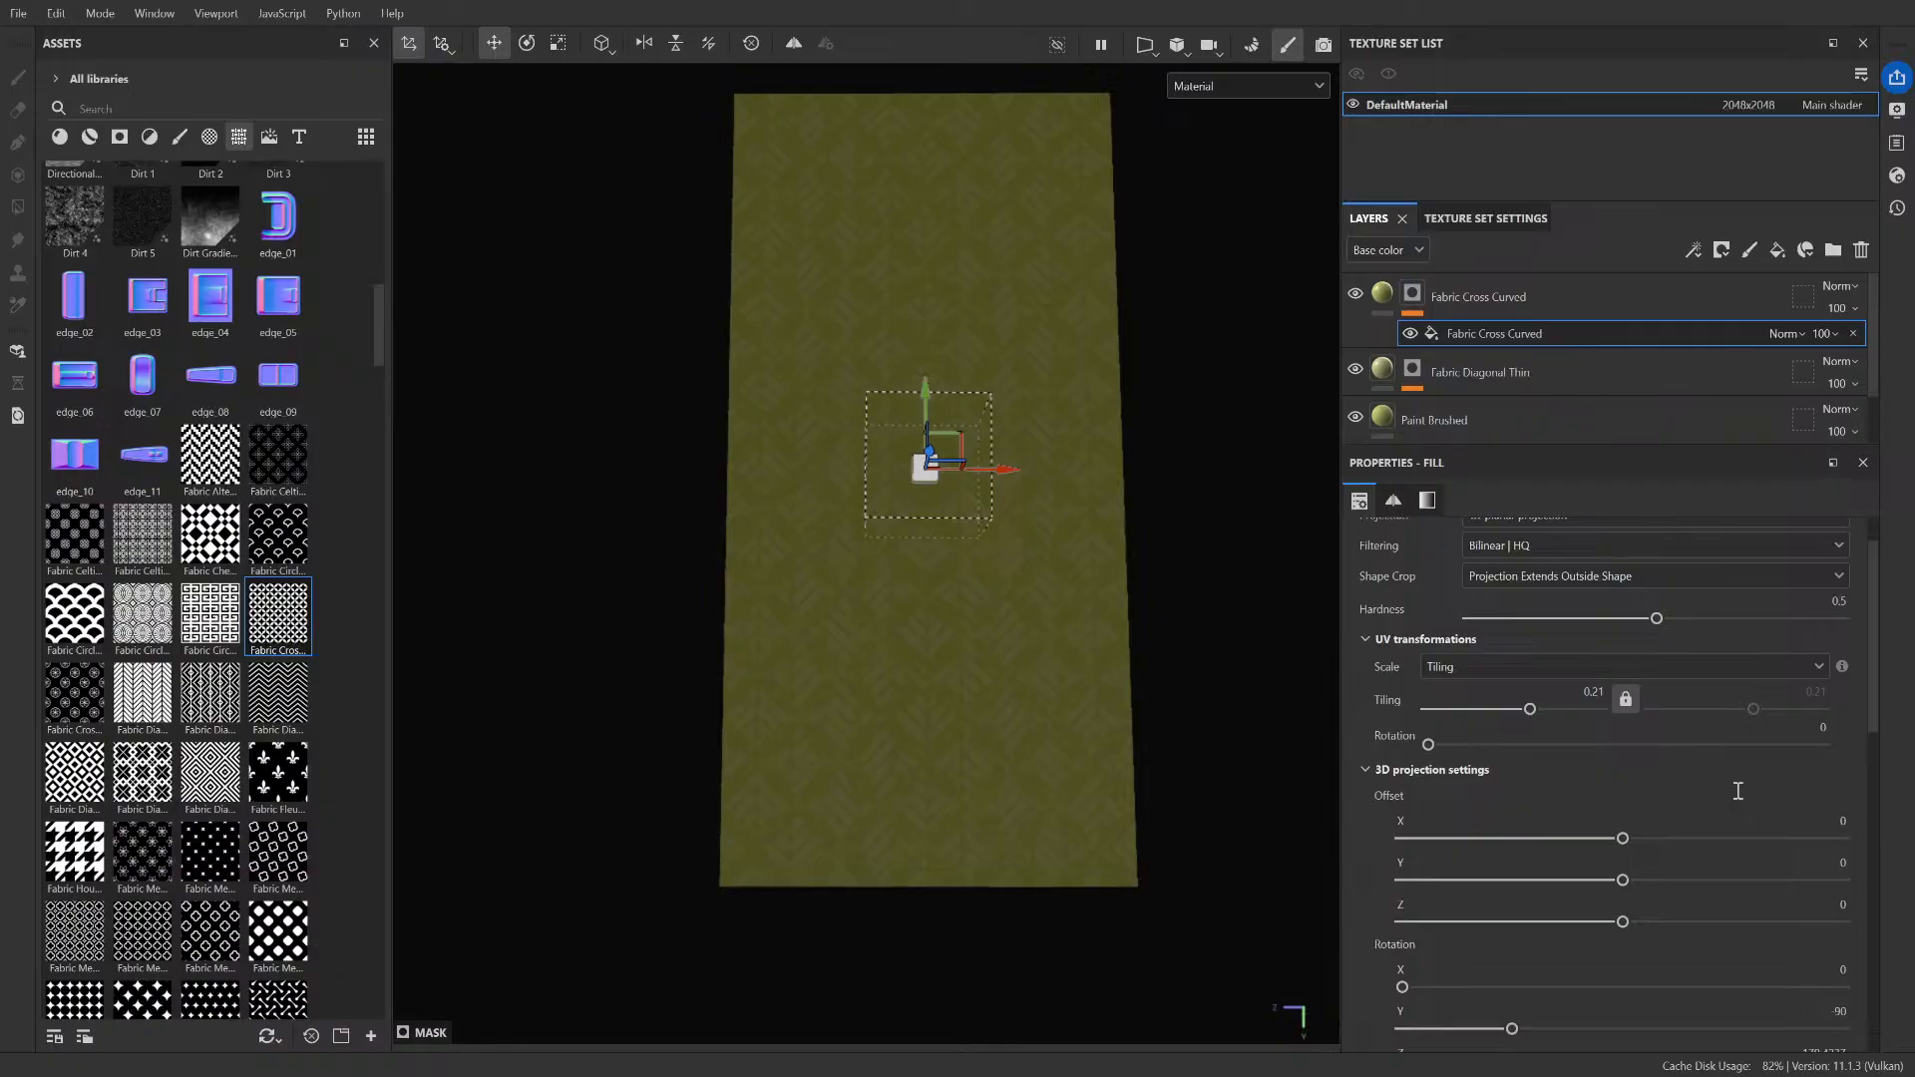
- Set the Fabric Cross Curved mask fill's tiling to 0.17 and check the pattern on the plank
left_click_drag(1527, 709, 1529, 705)
scroll(1056, 638, "up", 5)
left_click_drag(1073, 611, 1059, 669, "alt")
scroll(1063, 668, "down", 4)
left_click_drag(1118, 592, 1040, 571, "alt")
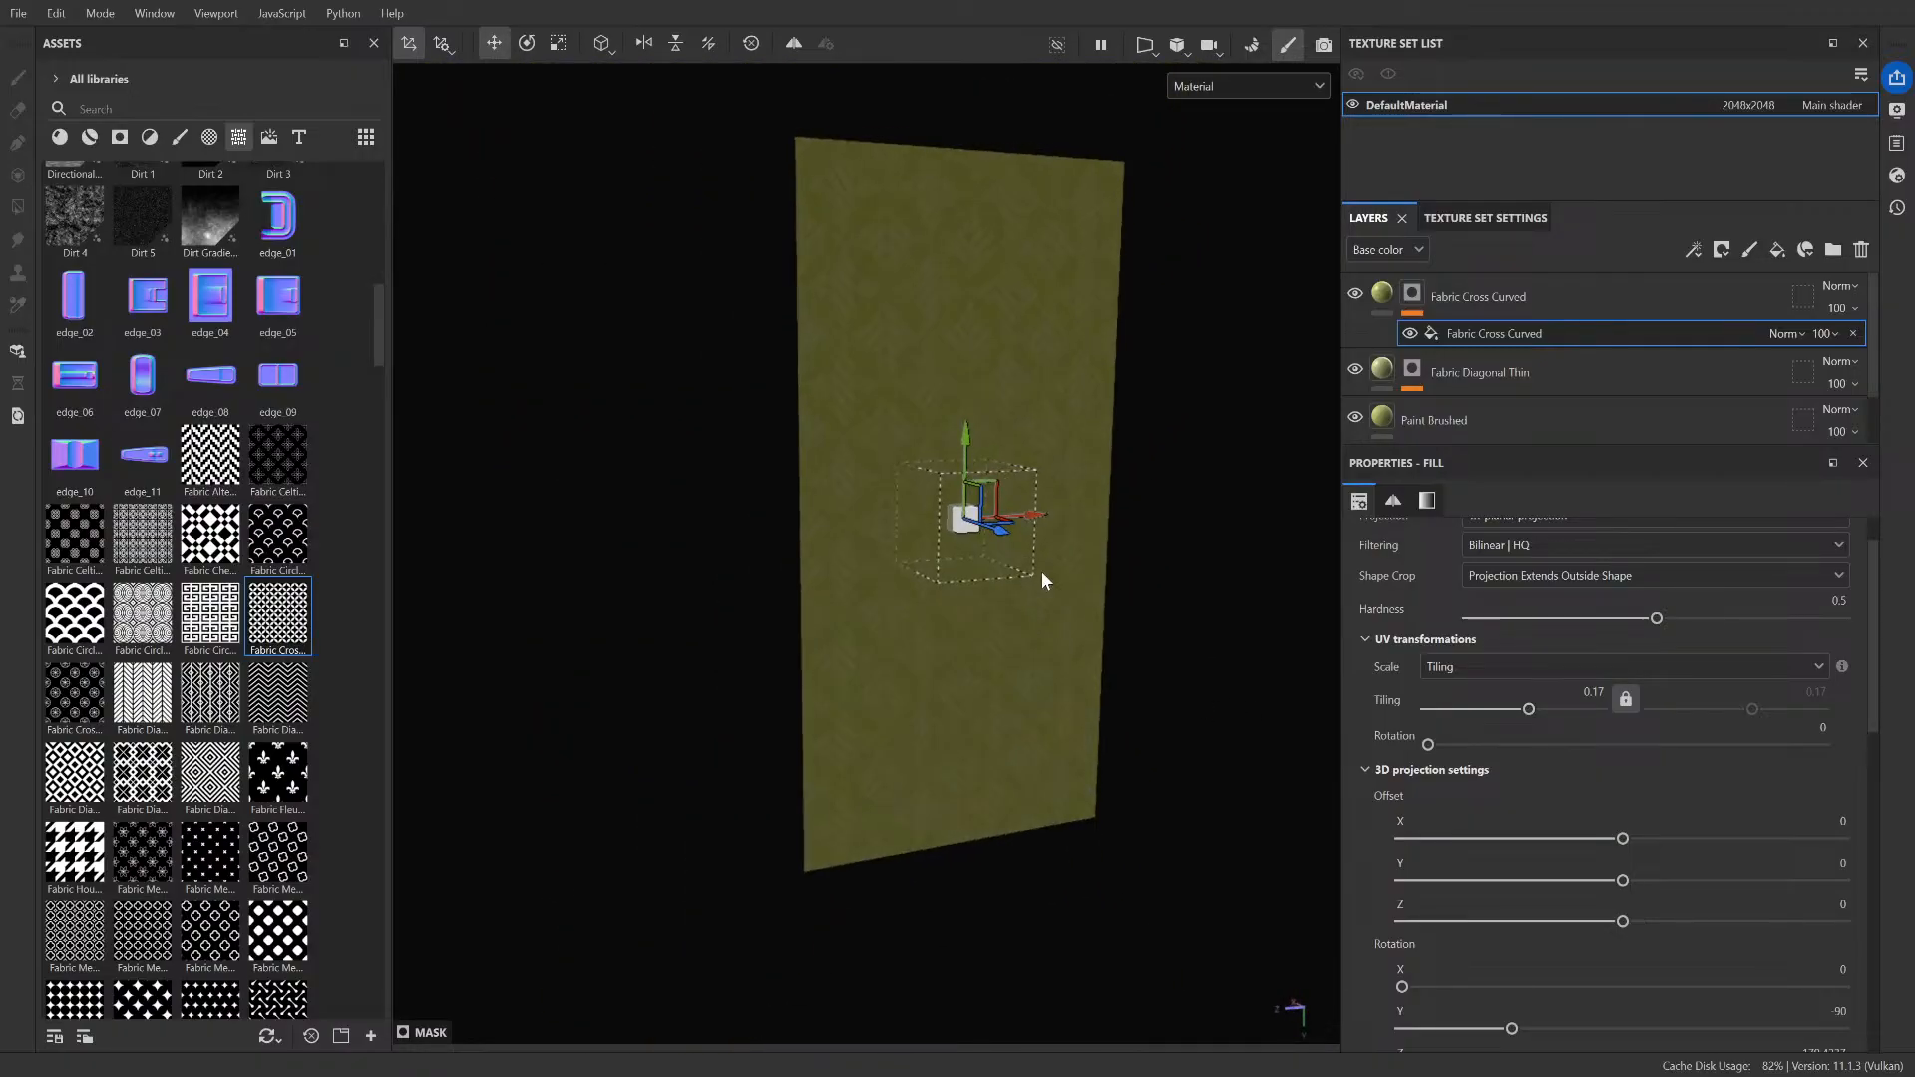
- Try a Fabric Circle pattern and Fabric Cross Rounded as added fills in the Fabric Cross Curved layer's mask, undoing each
left_click_drag(143, 617, 1427, 321)
scroll(1061, 397, "up", 4)
left_click_drag(1061, 397, 989, 375, "alt")
key("ctrl+z")
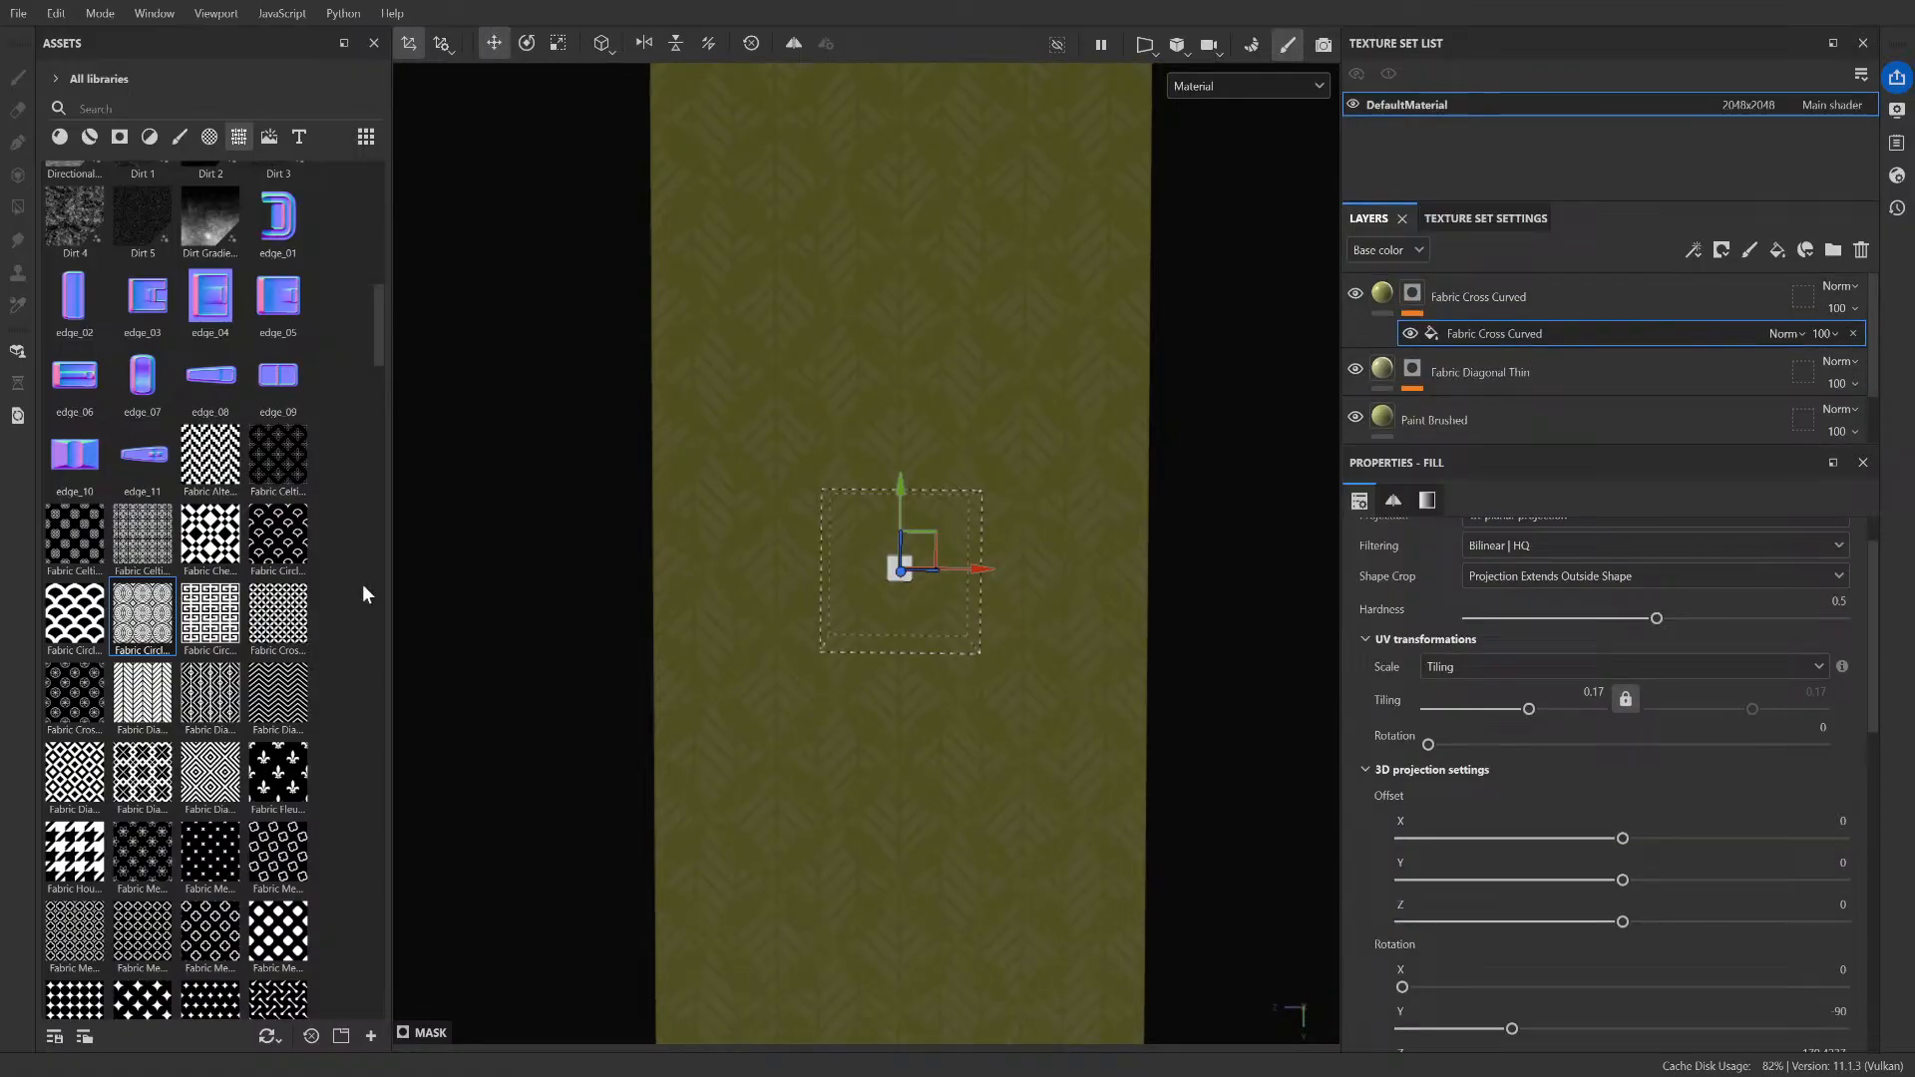
left_click_drag(74, 695, 1416, 304)
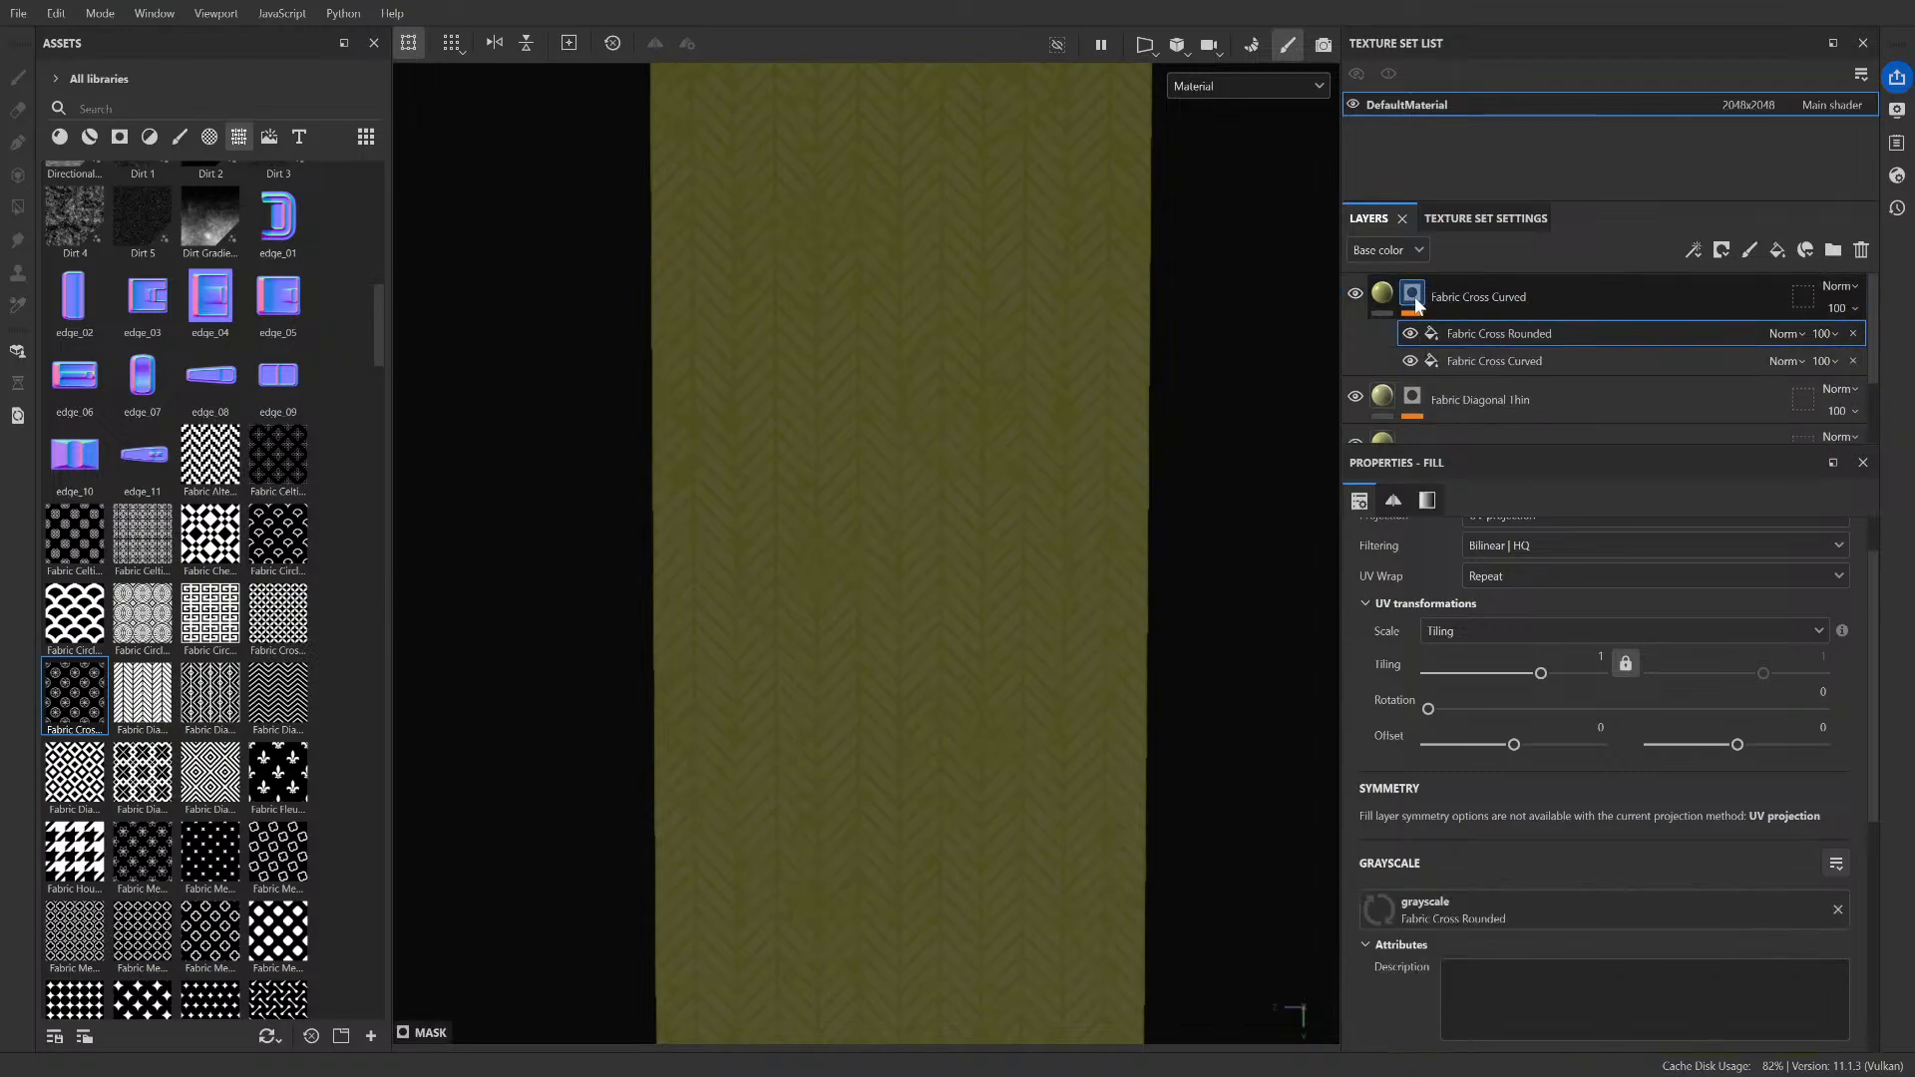
key("ctrl+z")
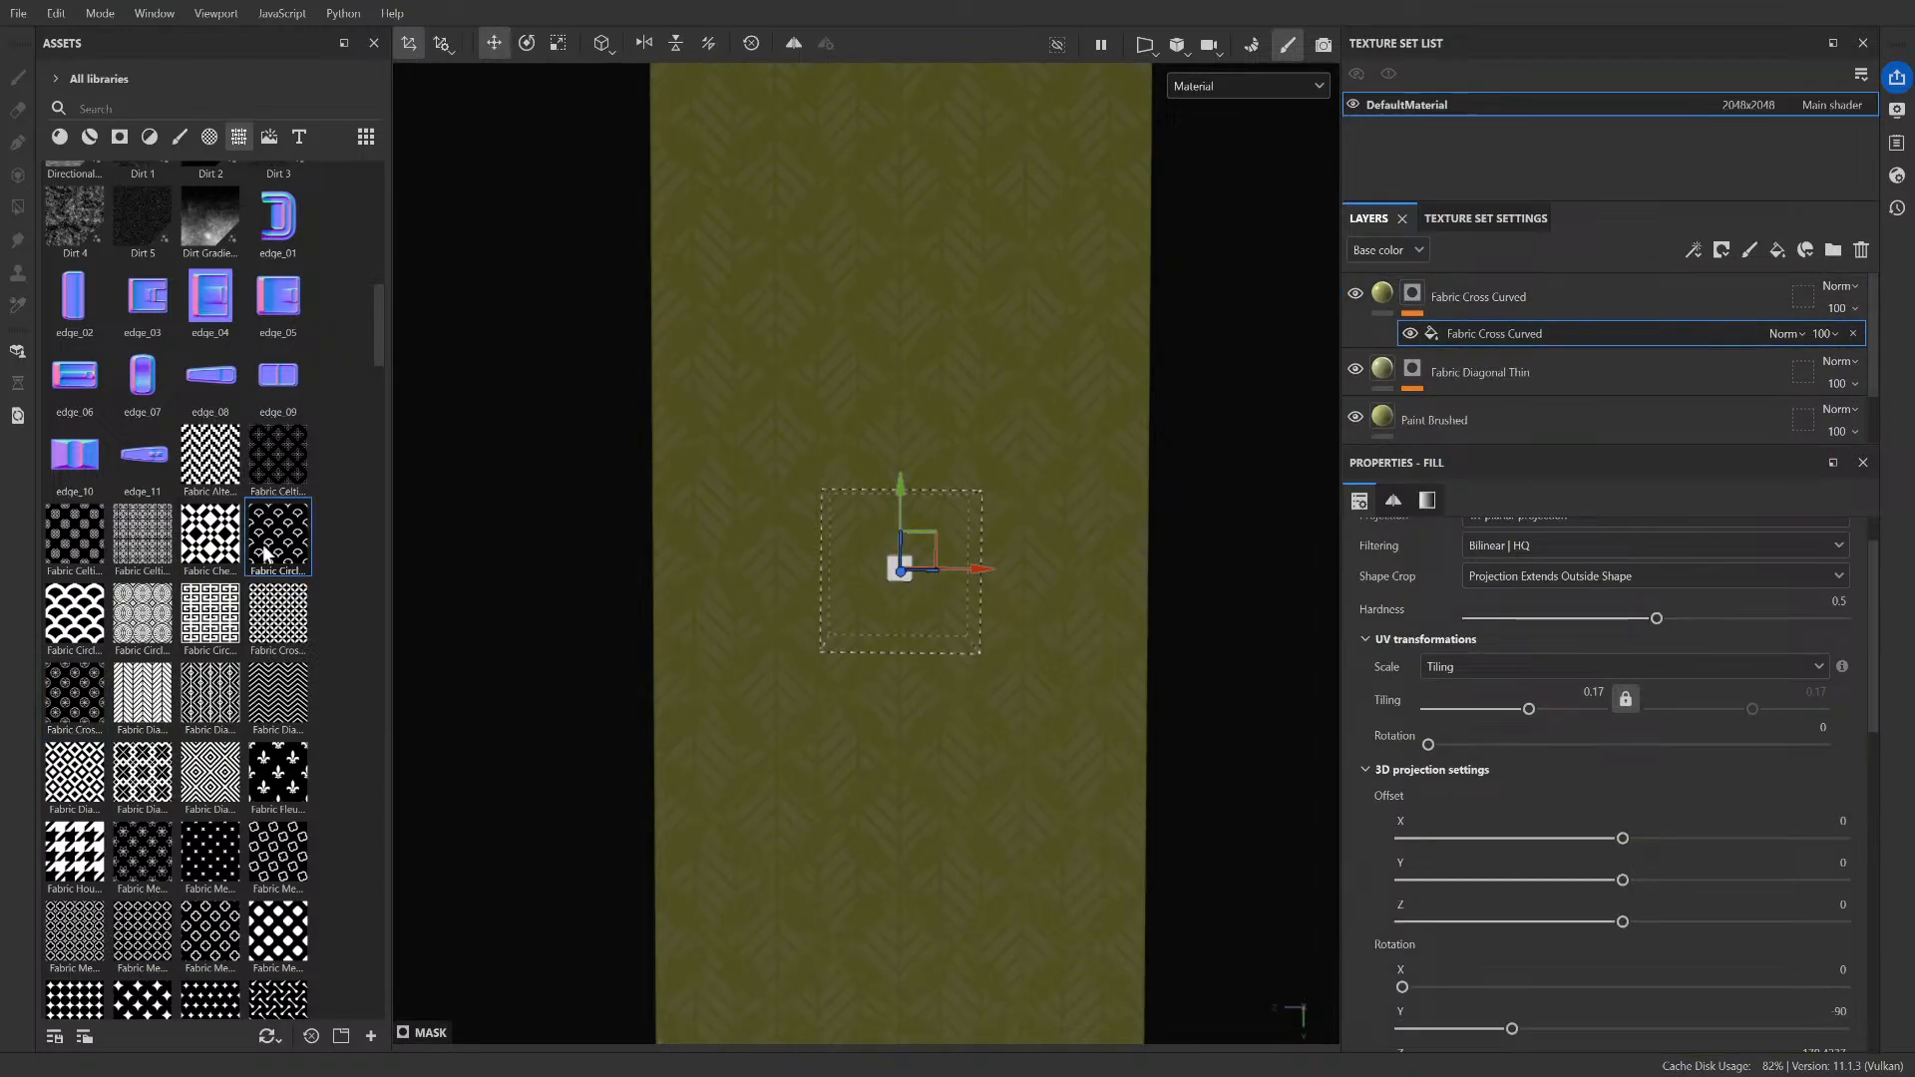
- Try Fabric Checker and Fabric Celtic Round Square as added fills in the Fabric Cross Curved layer's mask, undoing each
left_click_drag(210, 533, 1419, 295)
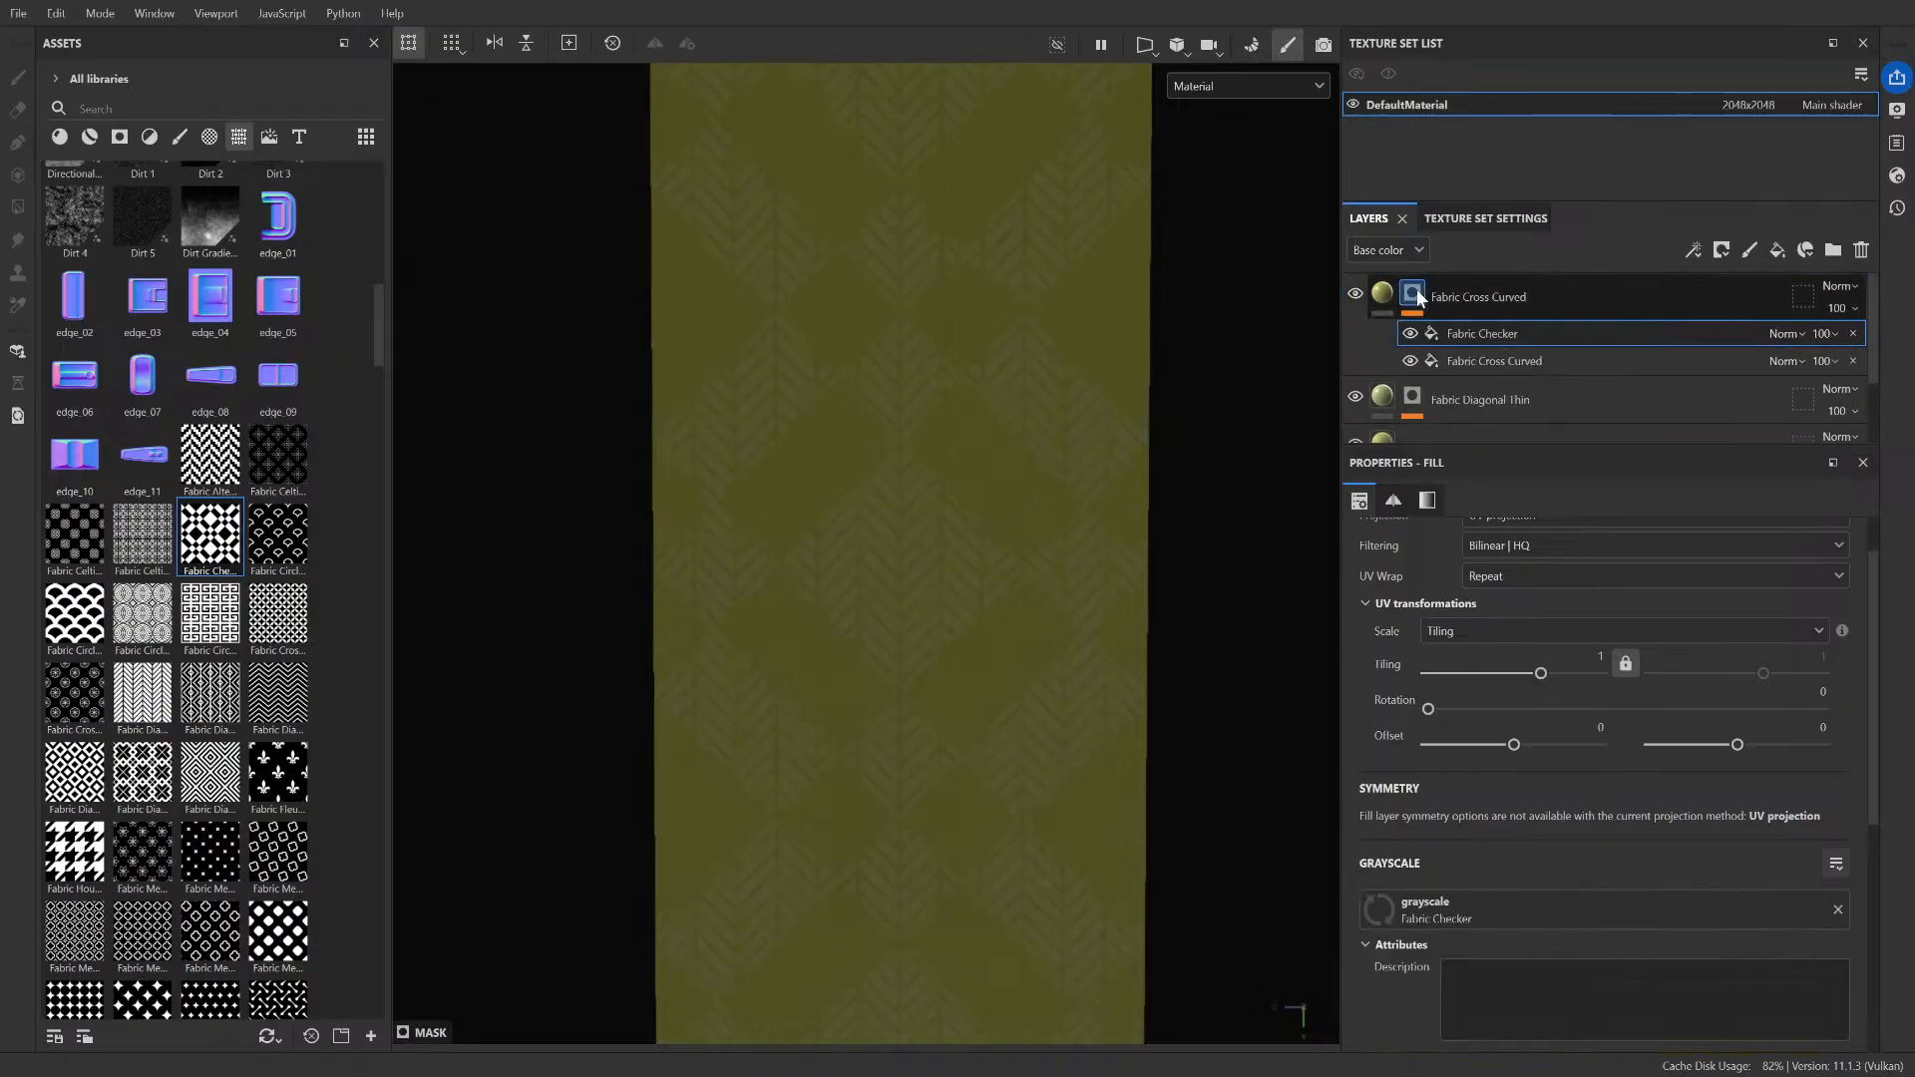
key("ctrl+z")
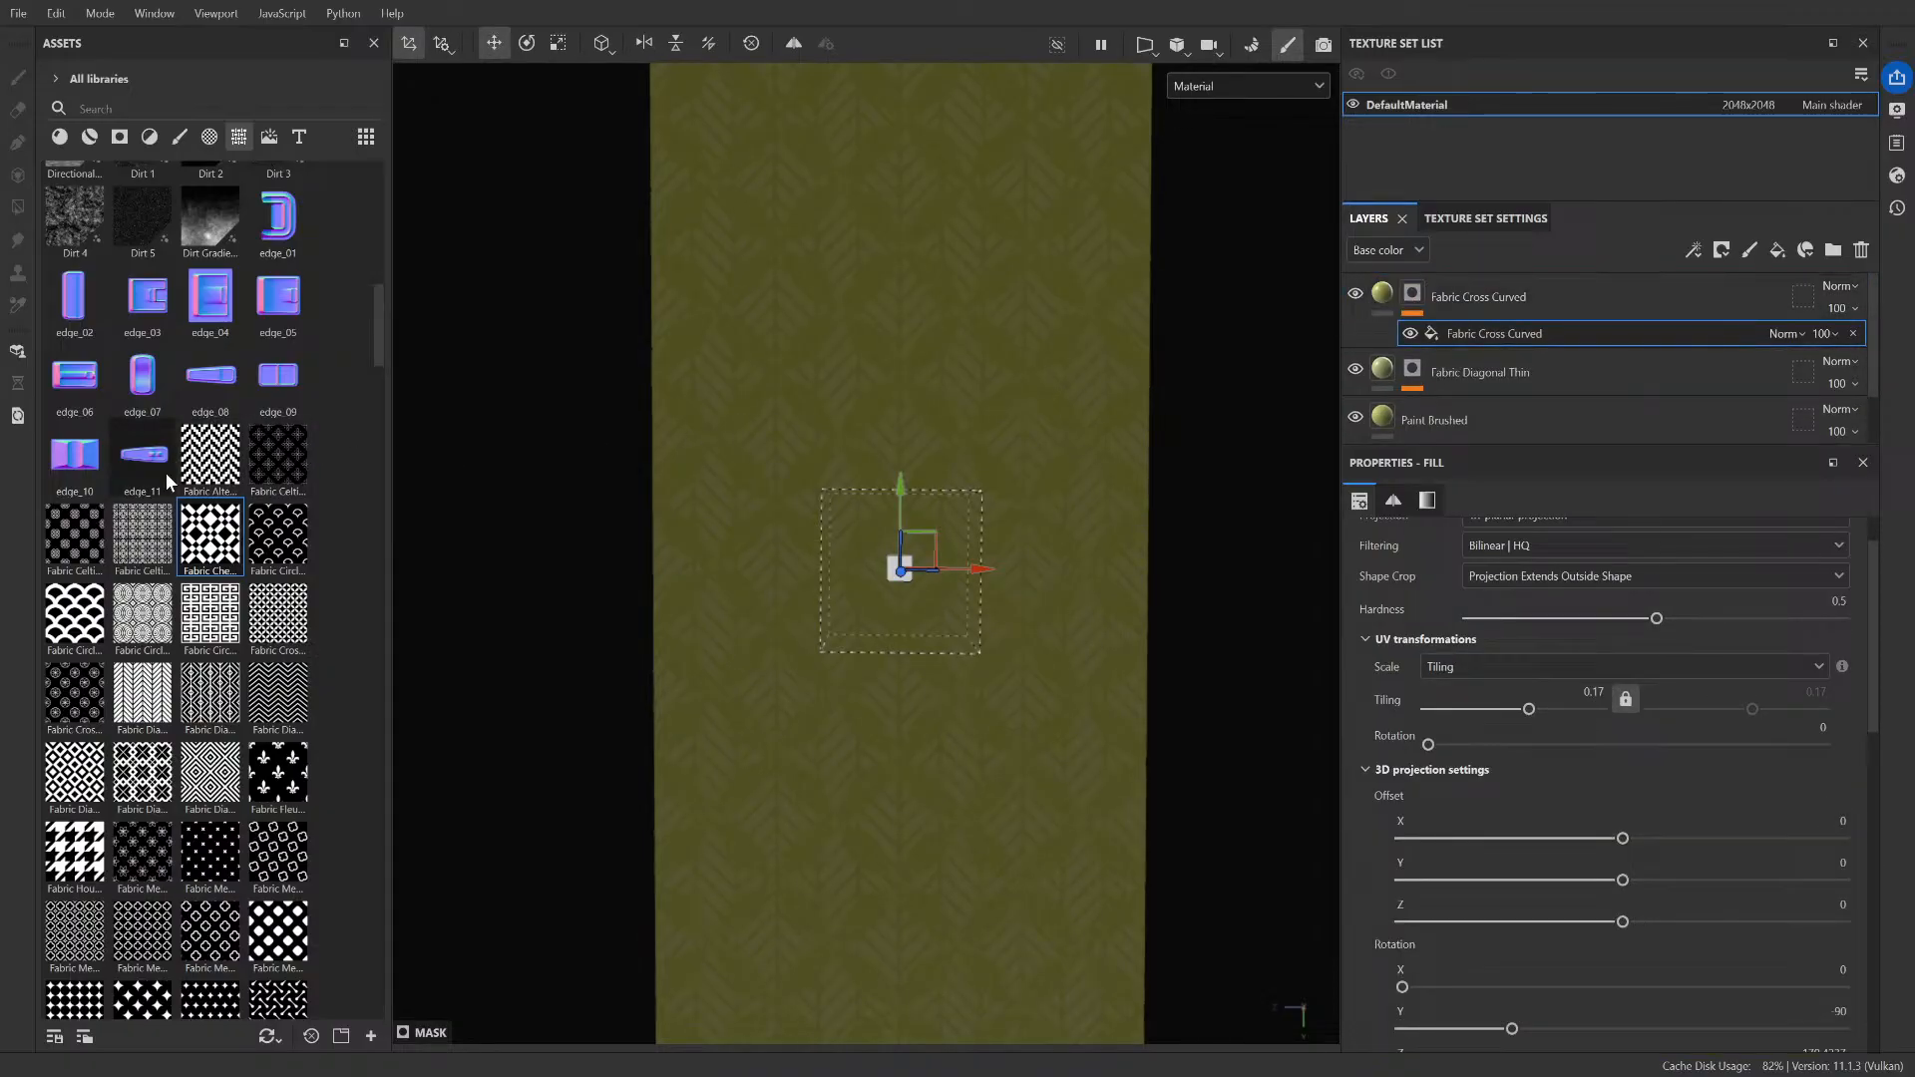
left_click_drag(143, 539, 1415, 301)
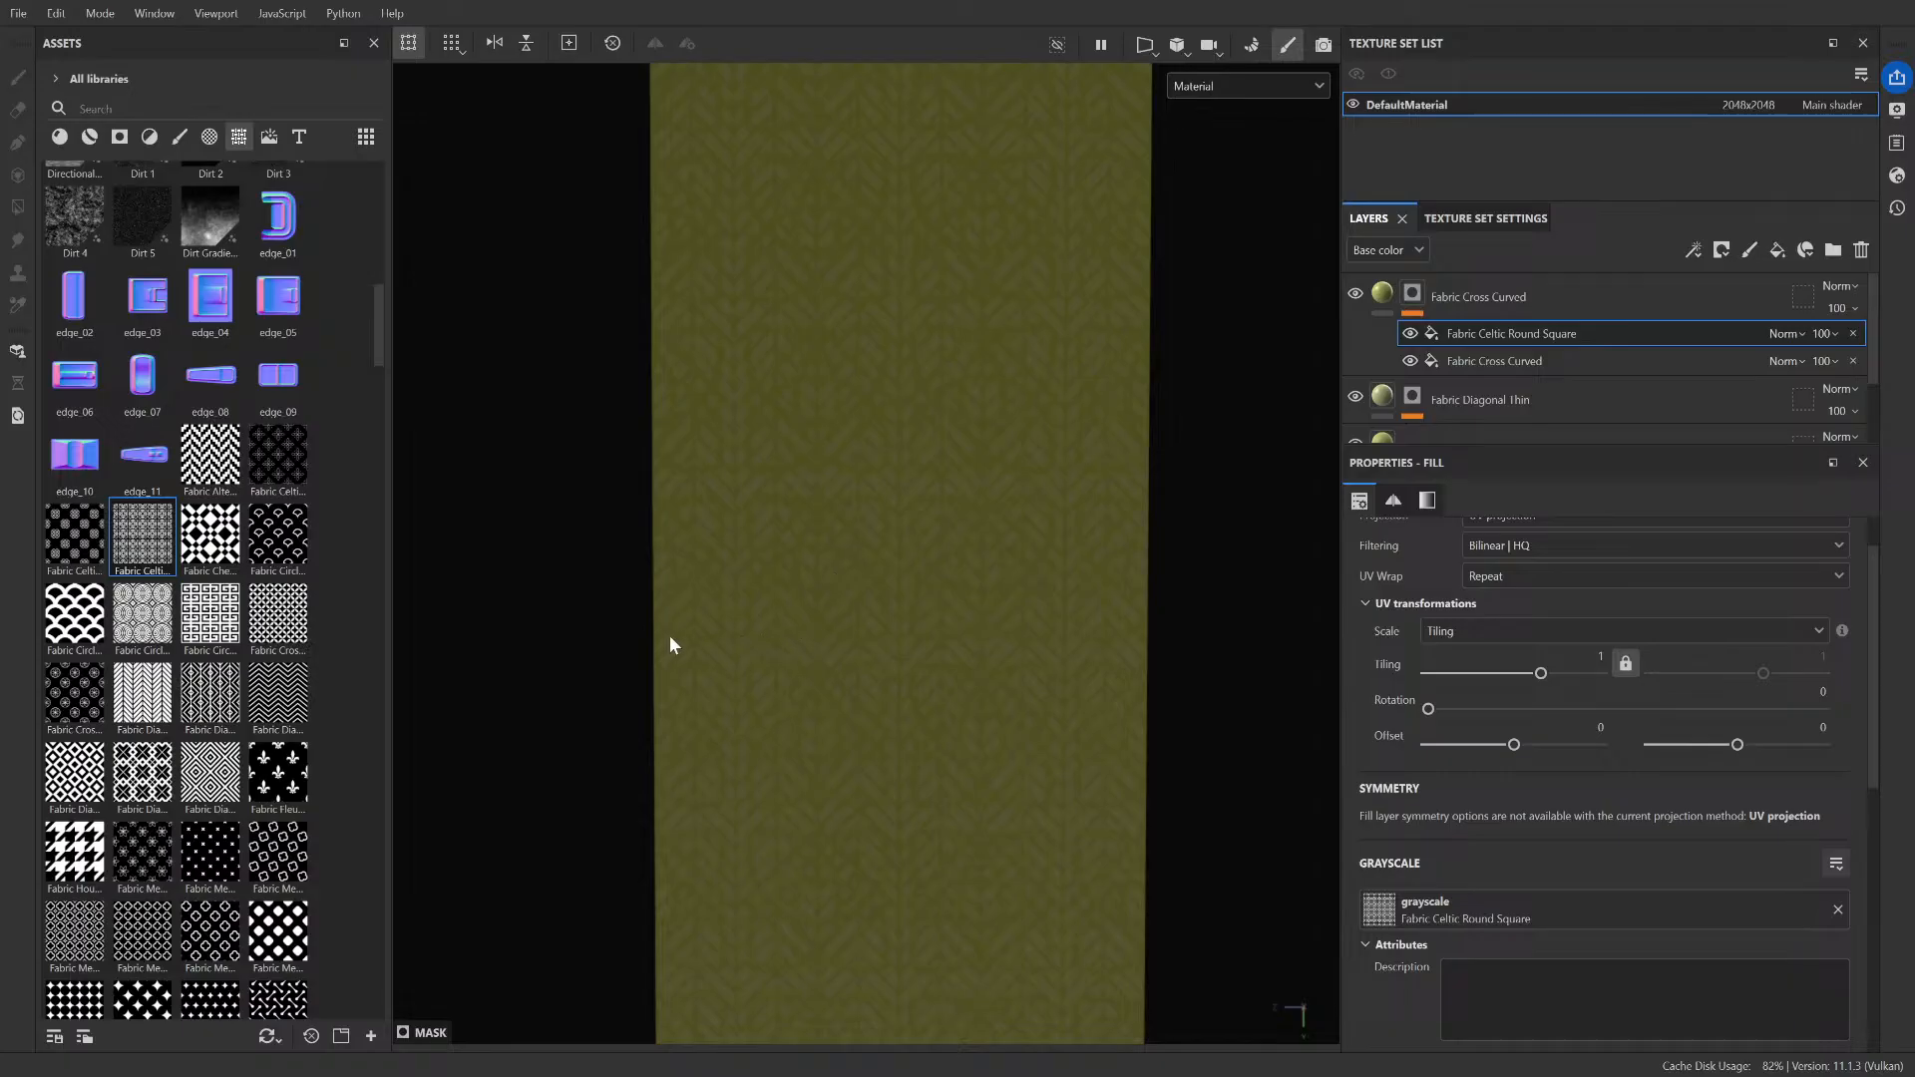
key("ctrl+z")
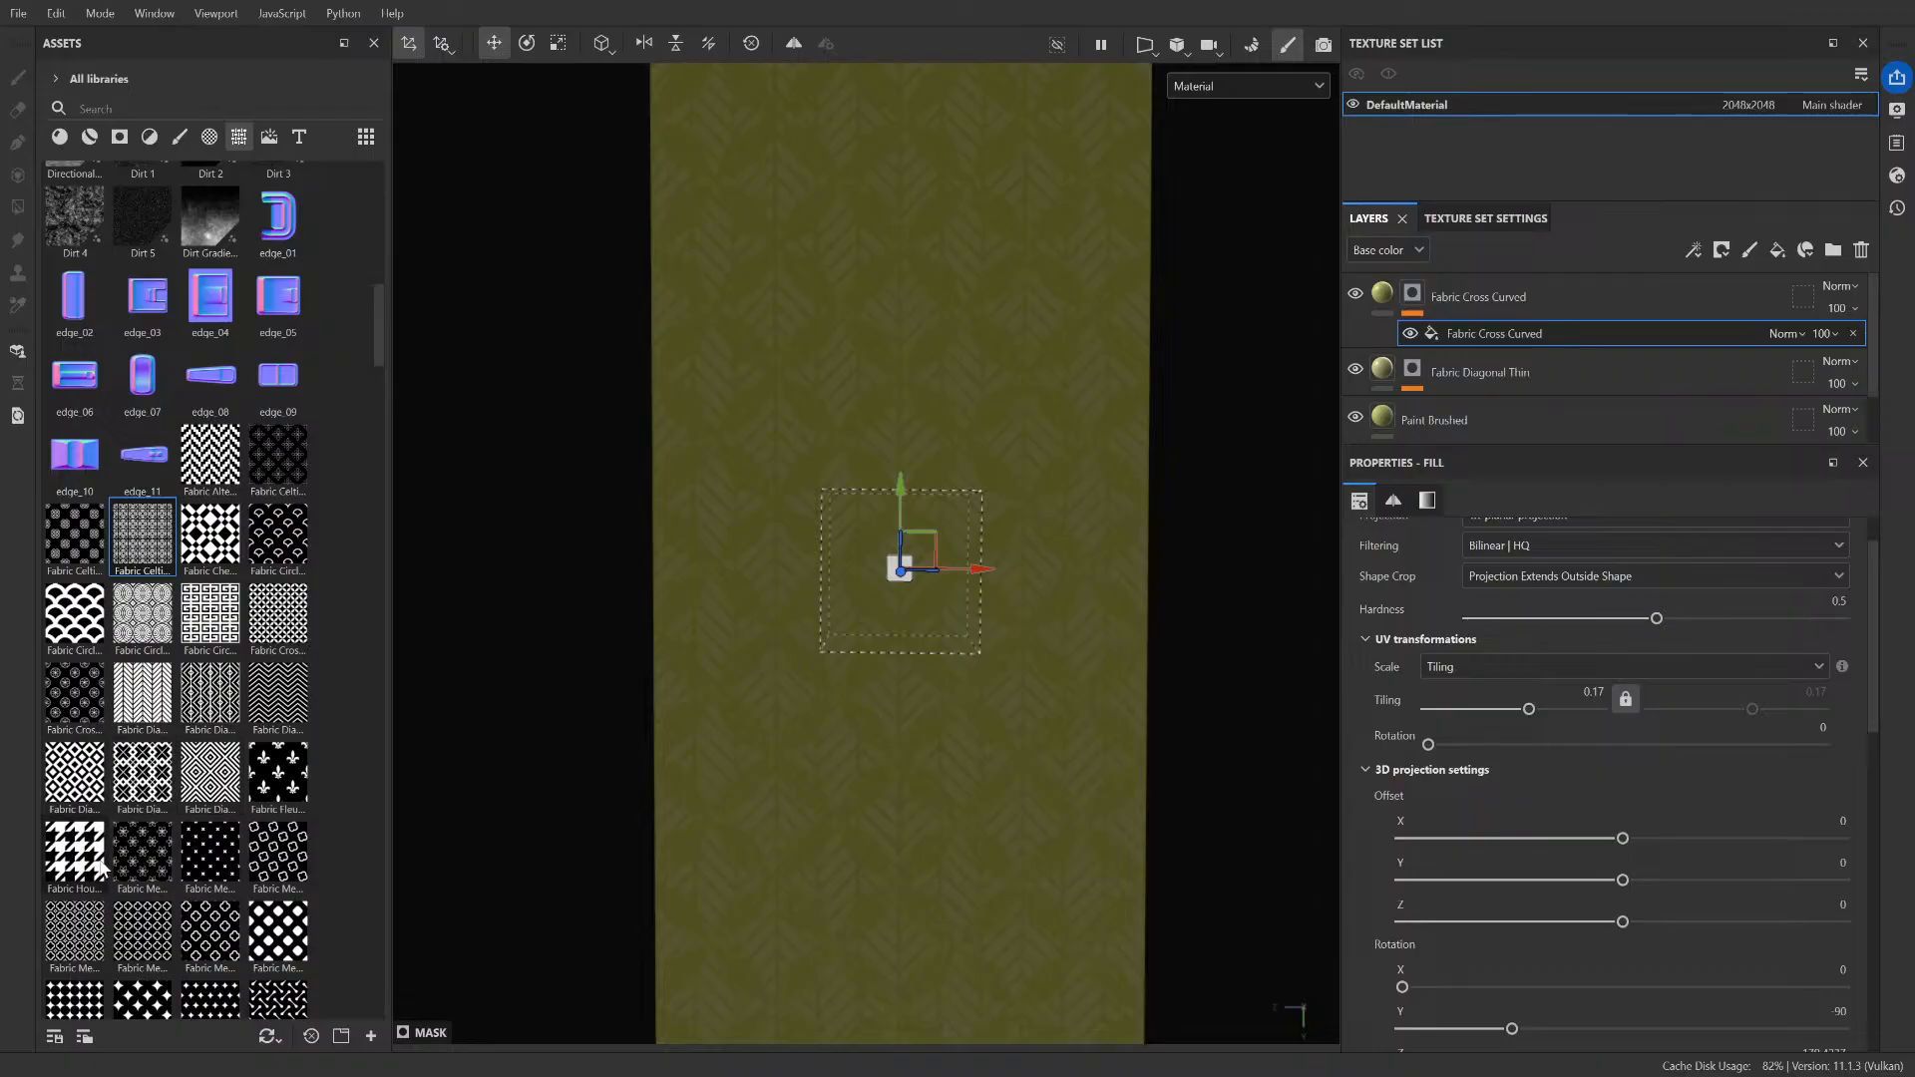
- Add Fabric Houndstooth to the Fabric Cross Curved layer's mask and set its tiling to 2.35, temporarily hiding Fabric Diagonal Thin to compare
left_click_drag(97, 868, 1418, 298)
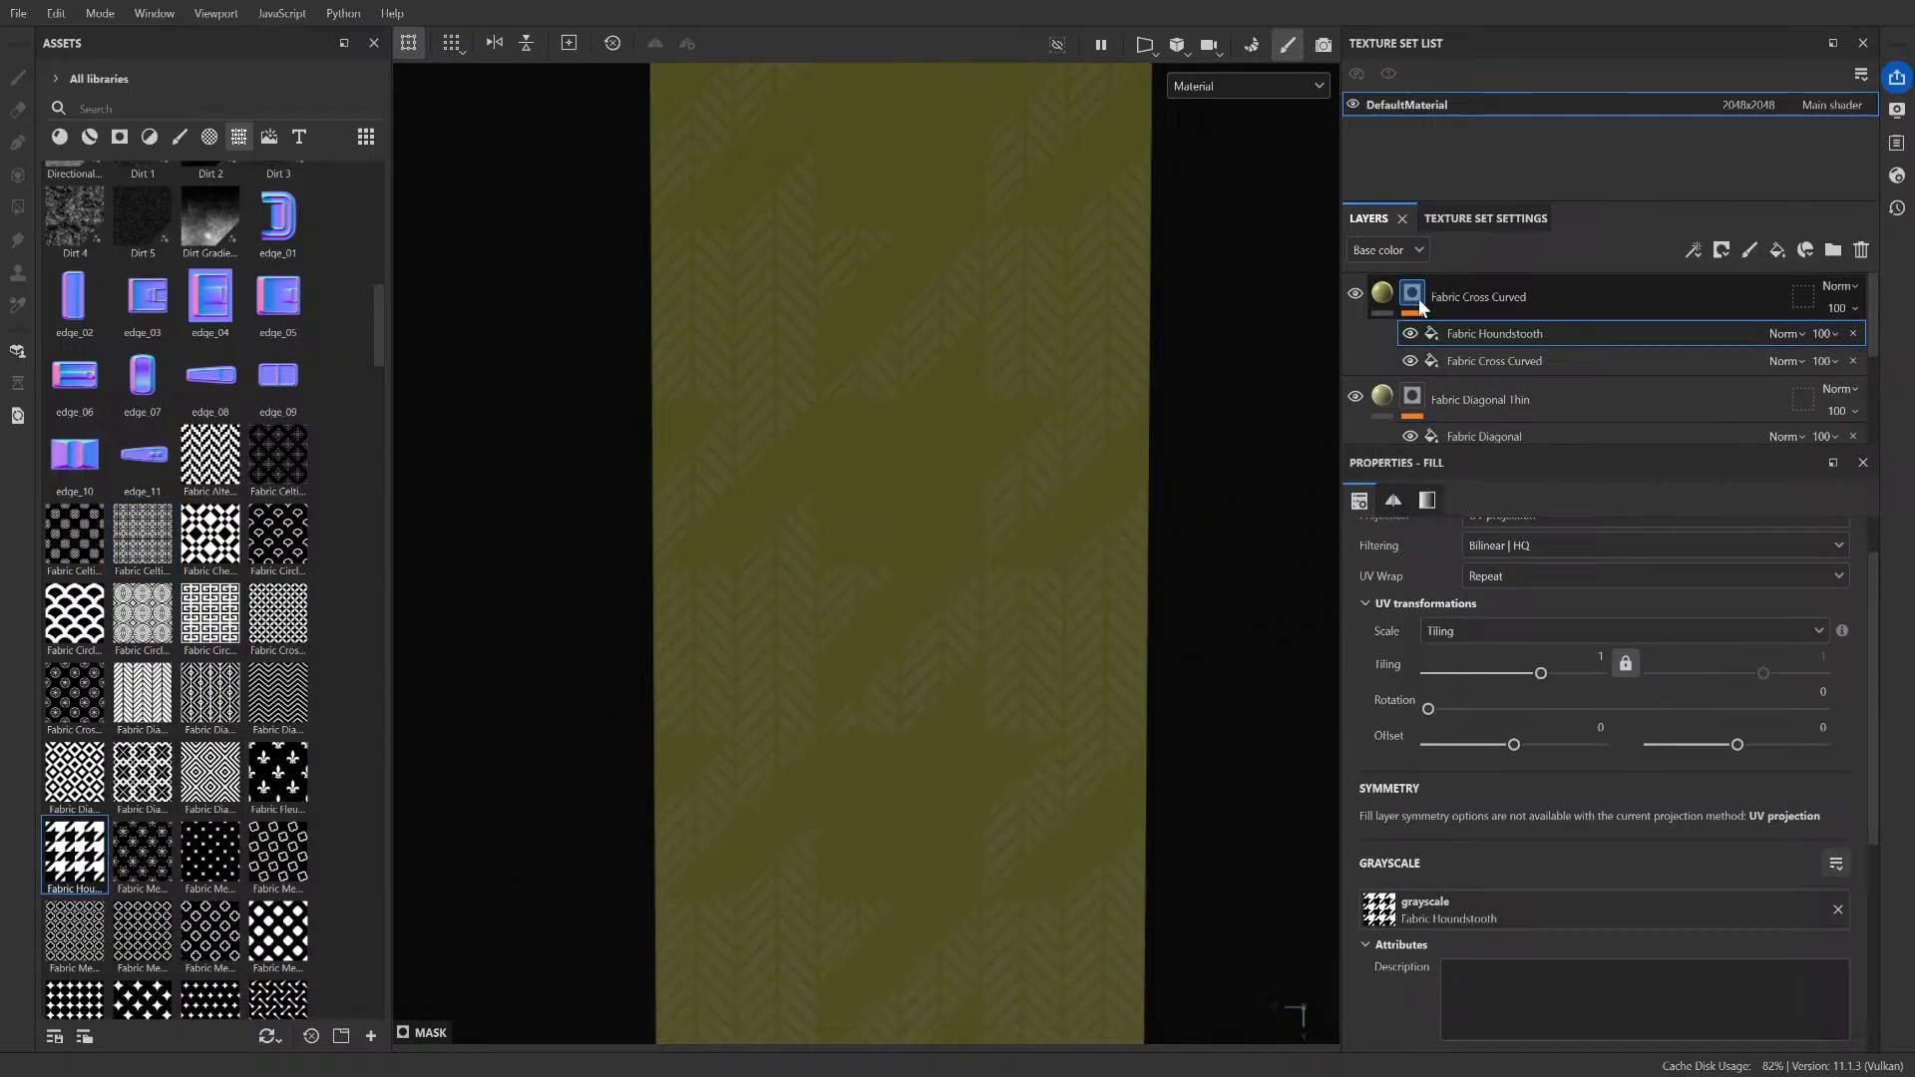
left_click(1356, 396)
mouse_move(1523, 680)
left_mouse_down()
mouse_move(1581, 673)
mouse_move(1550, 671)
left_mouse_up()
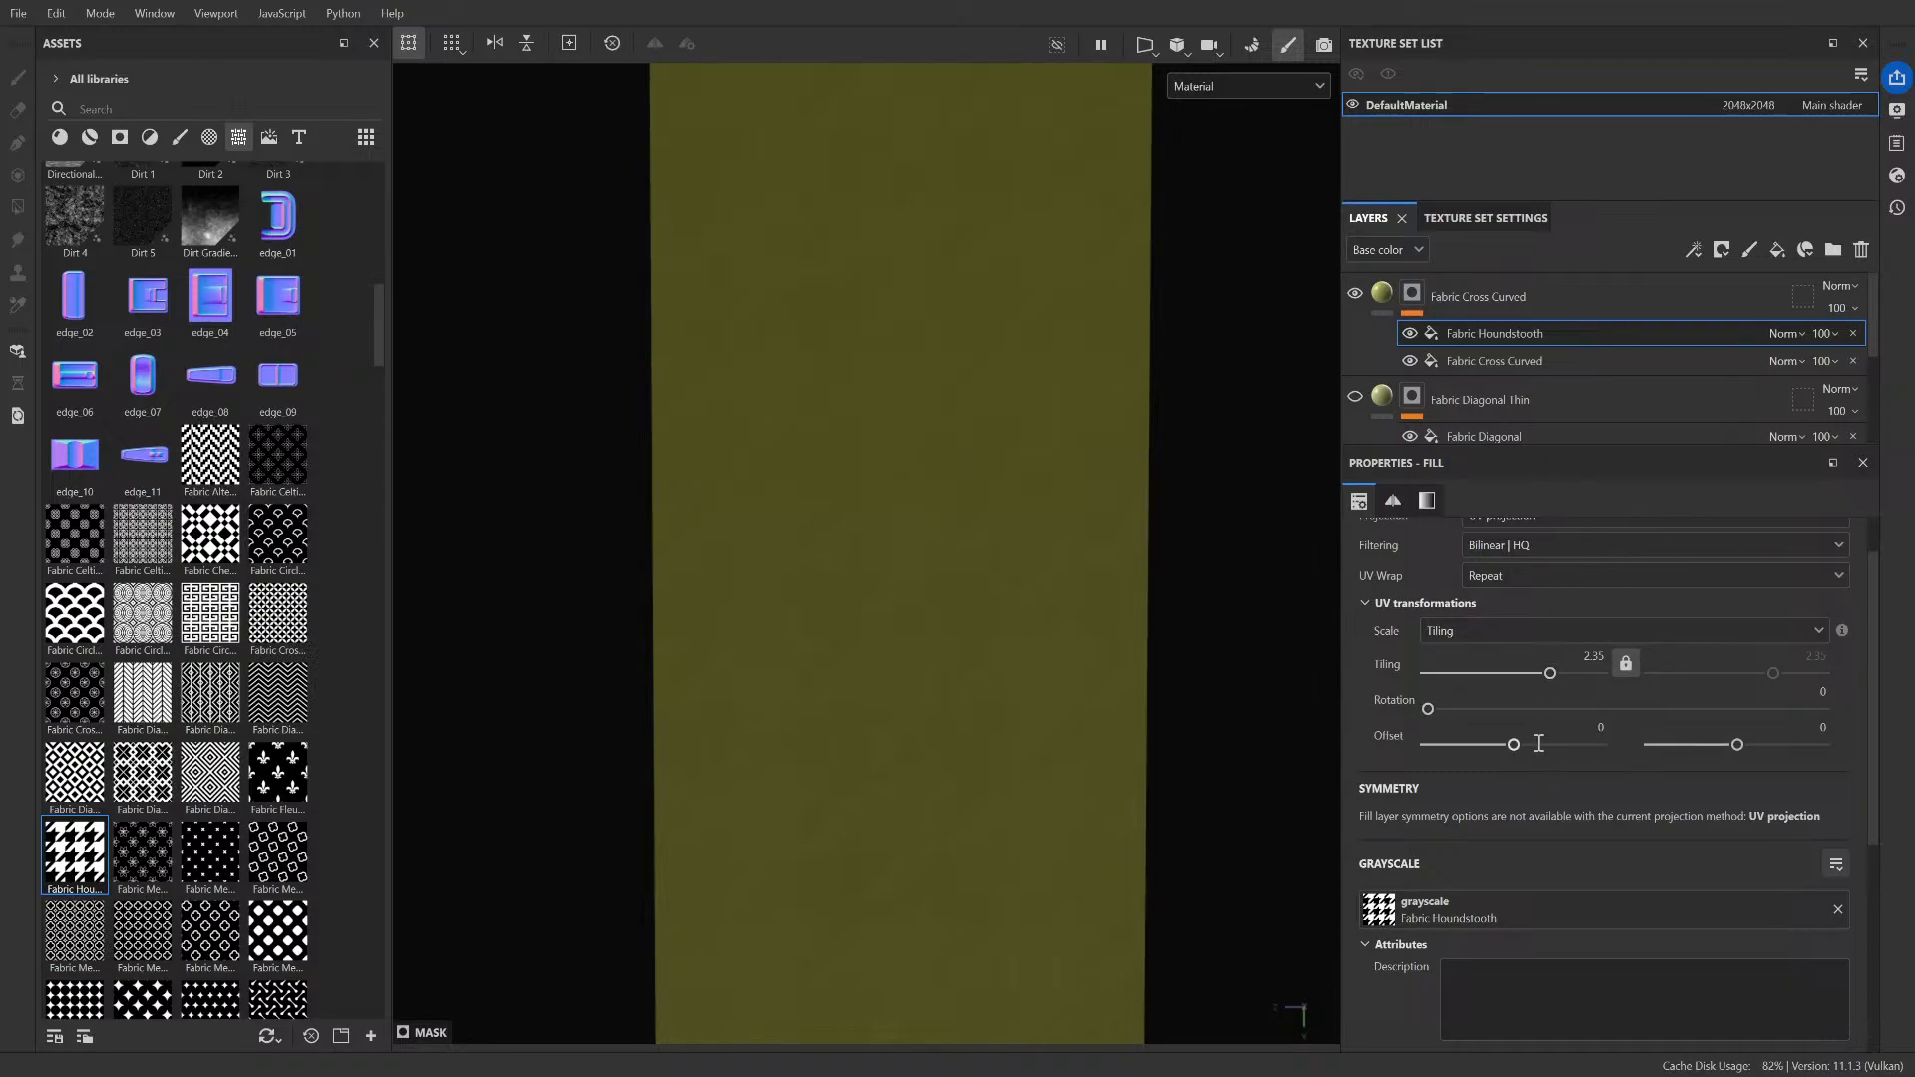
left_click(1356, 397)
scroll(1508, 758, "down", 1)
scroll(1508, 758, "up", 2)
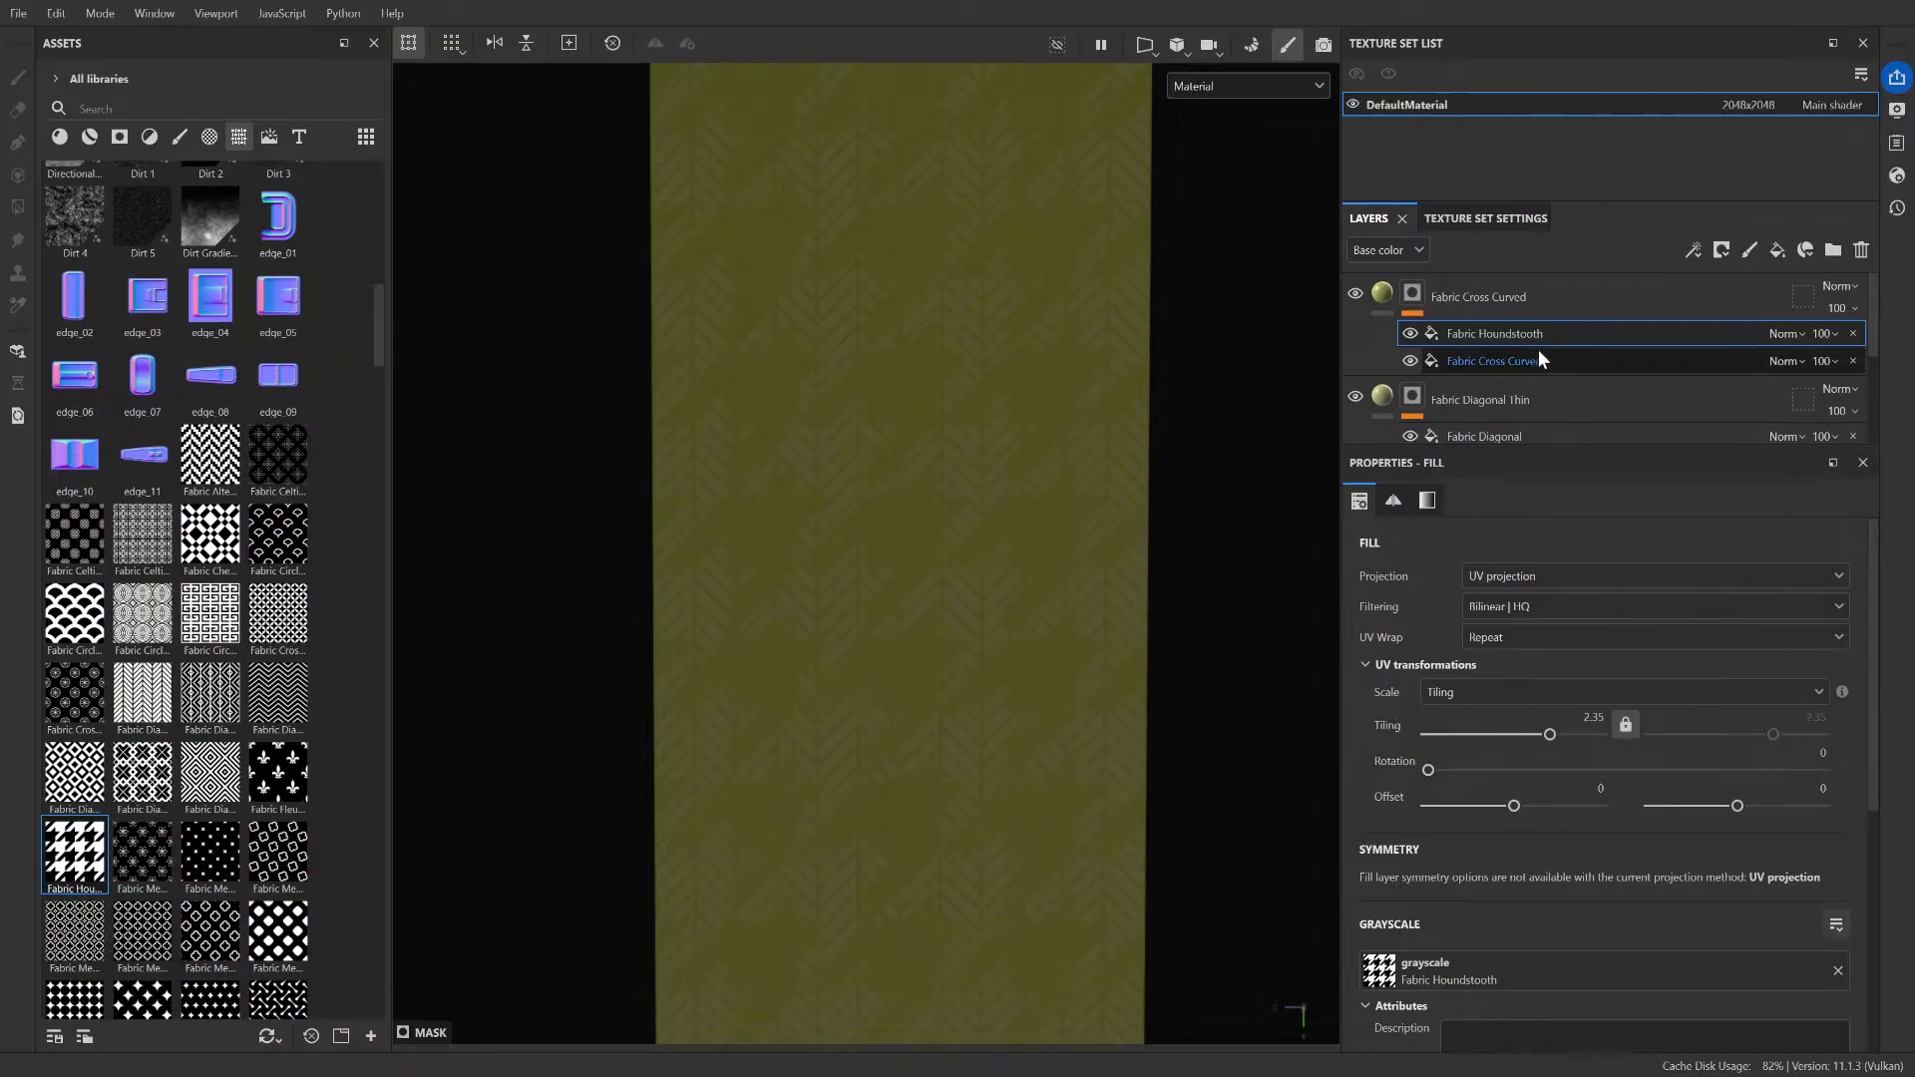
scroll(1414, 710, "down", 6)
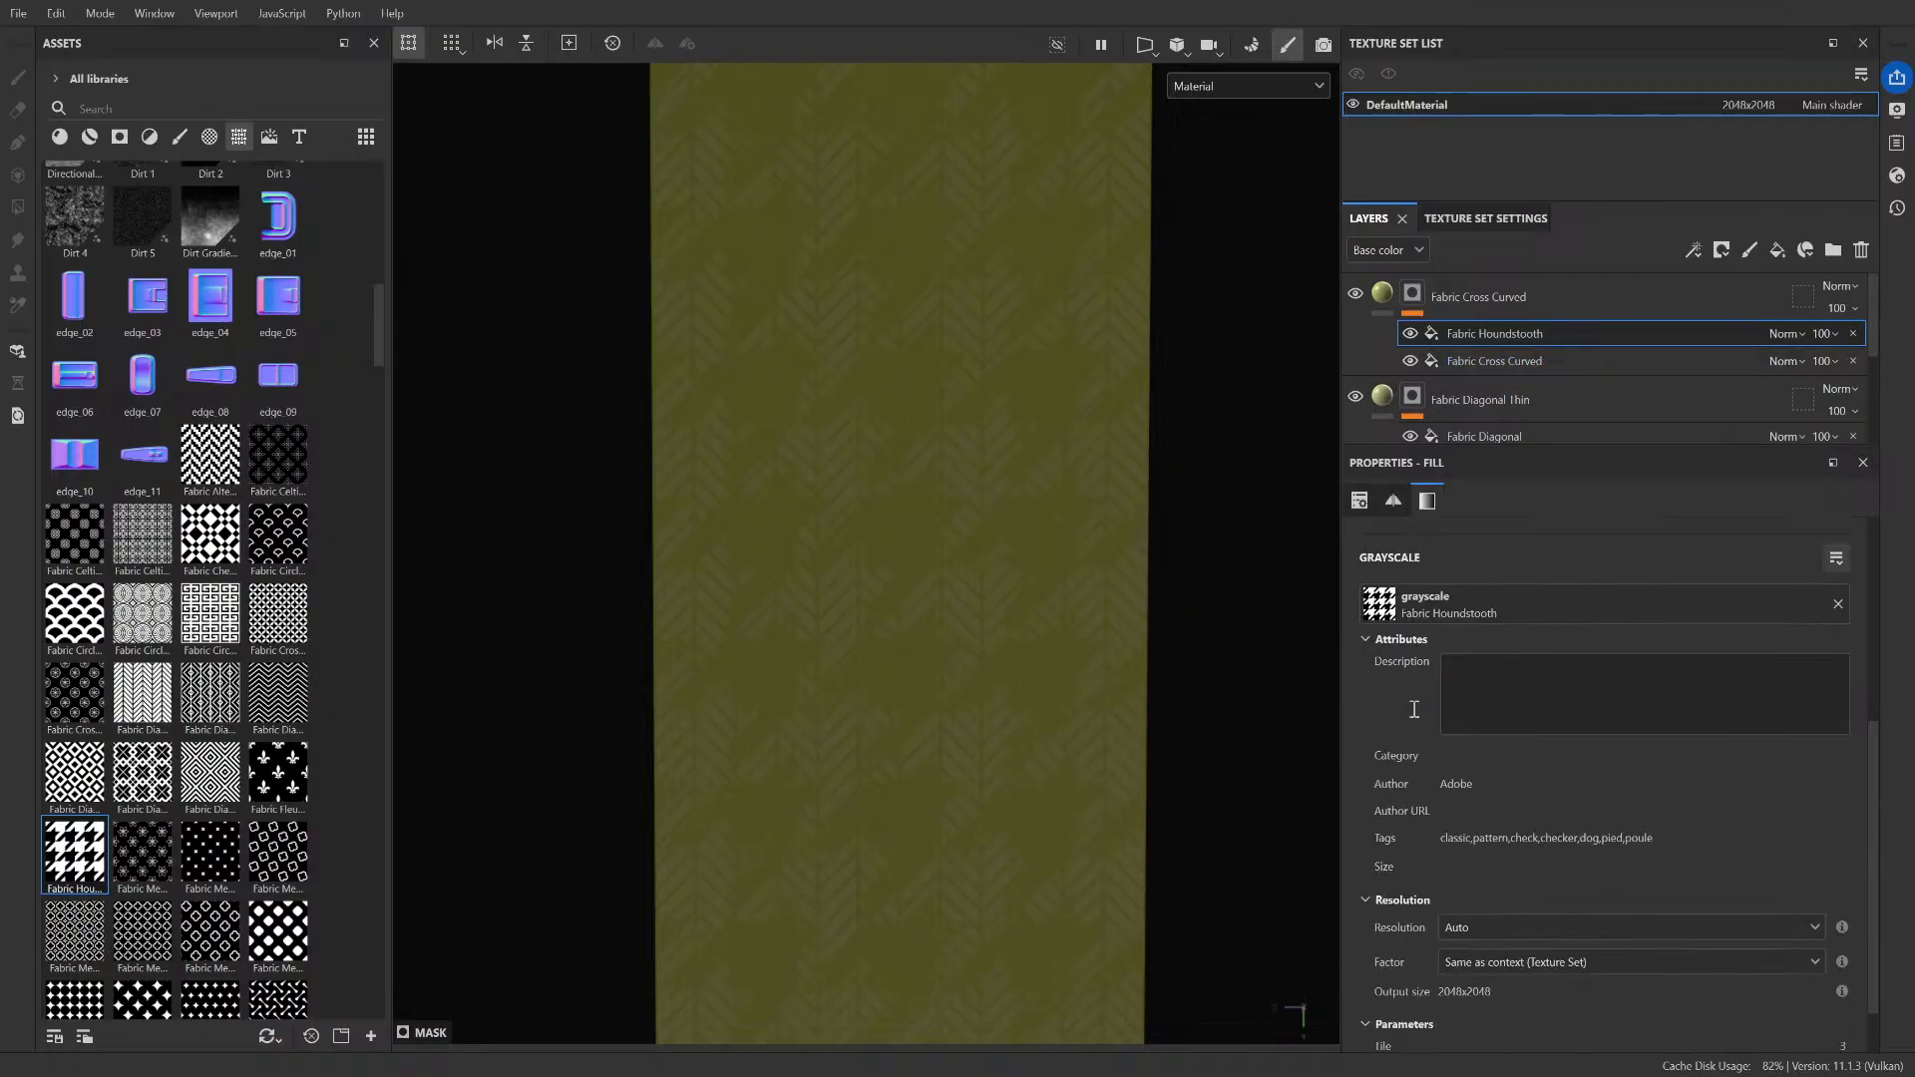
- Set the rotation of the Fabric Houndstooth fill in the Fabric Cross Curved mask to 45
scroll(1416, 741, "down", 1)
scroll(1426, 798, "up", 7)
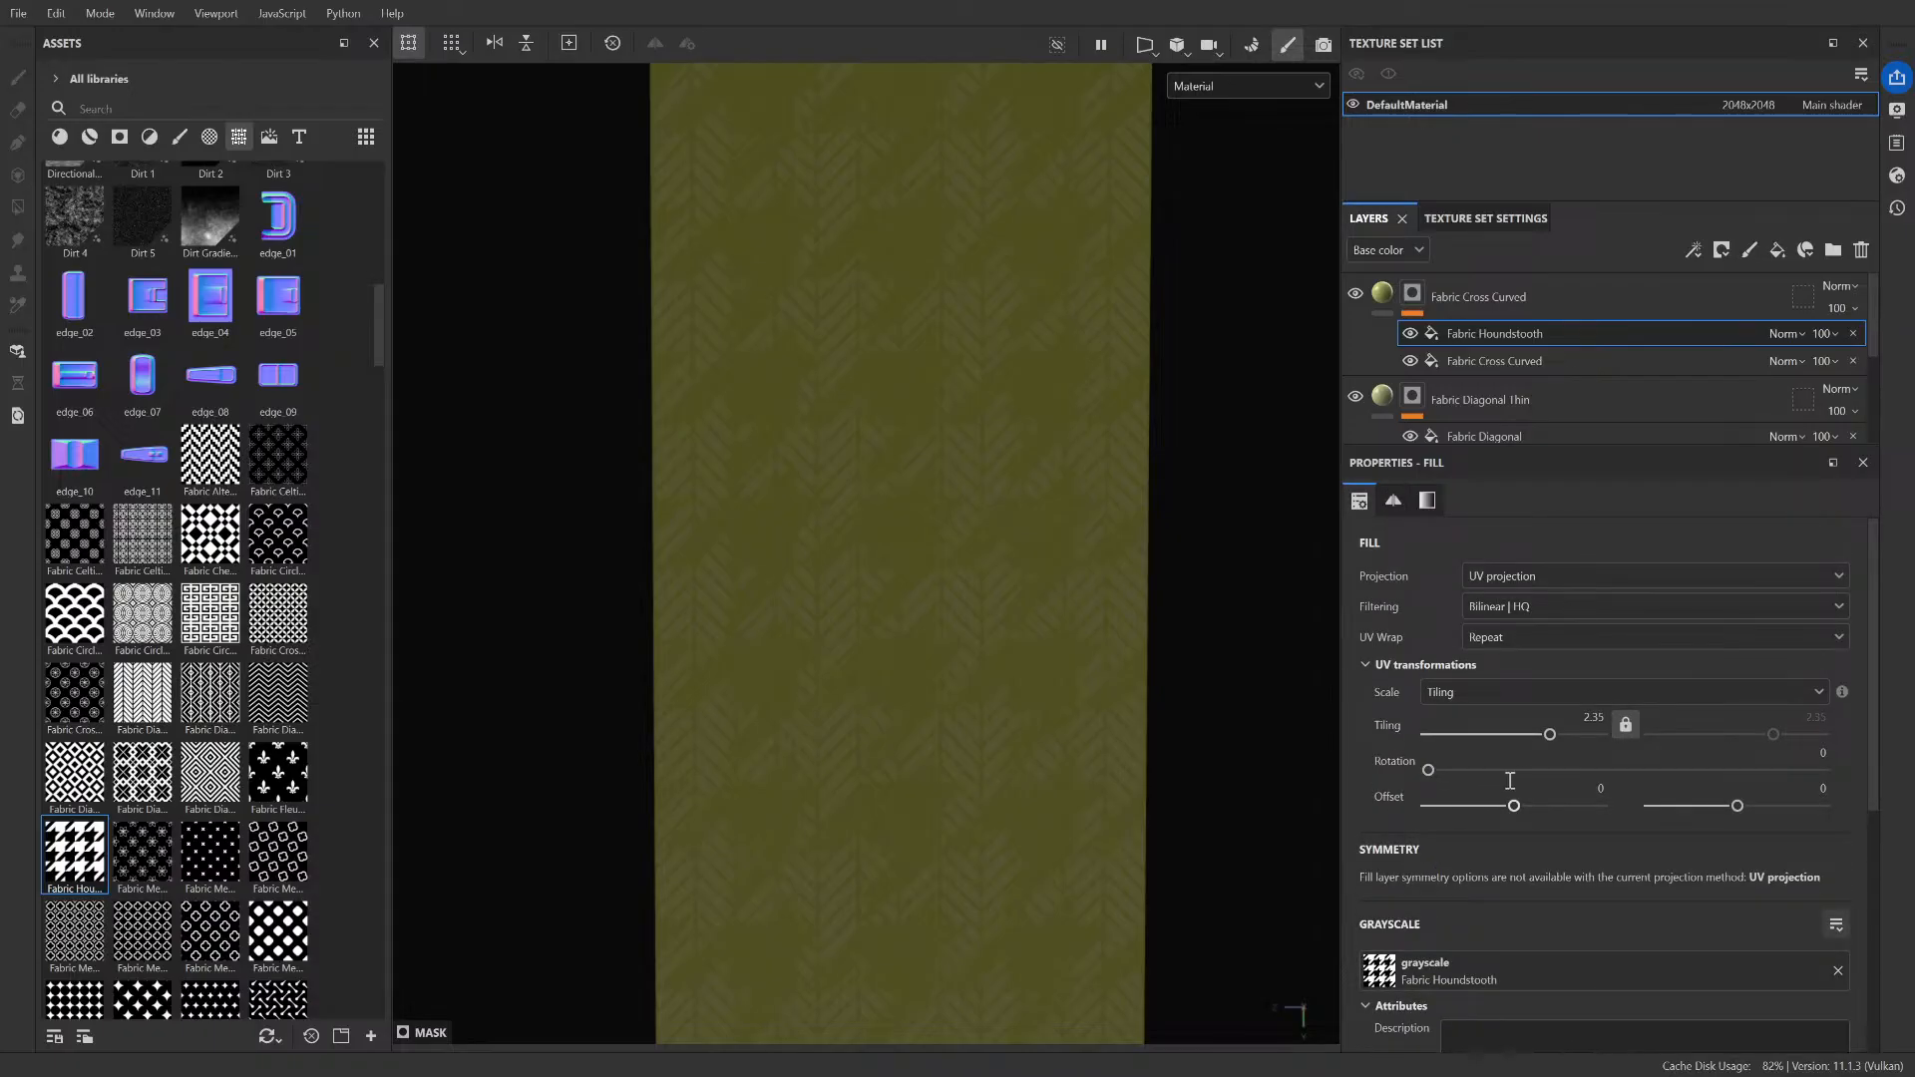
left_click_drag(1432, 773, 1439, 771)
left_click_drag(1469, 771, 1480, 773)
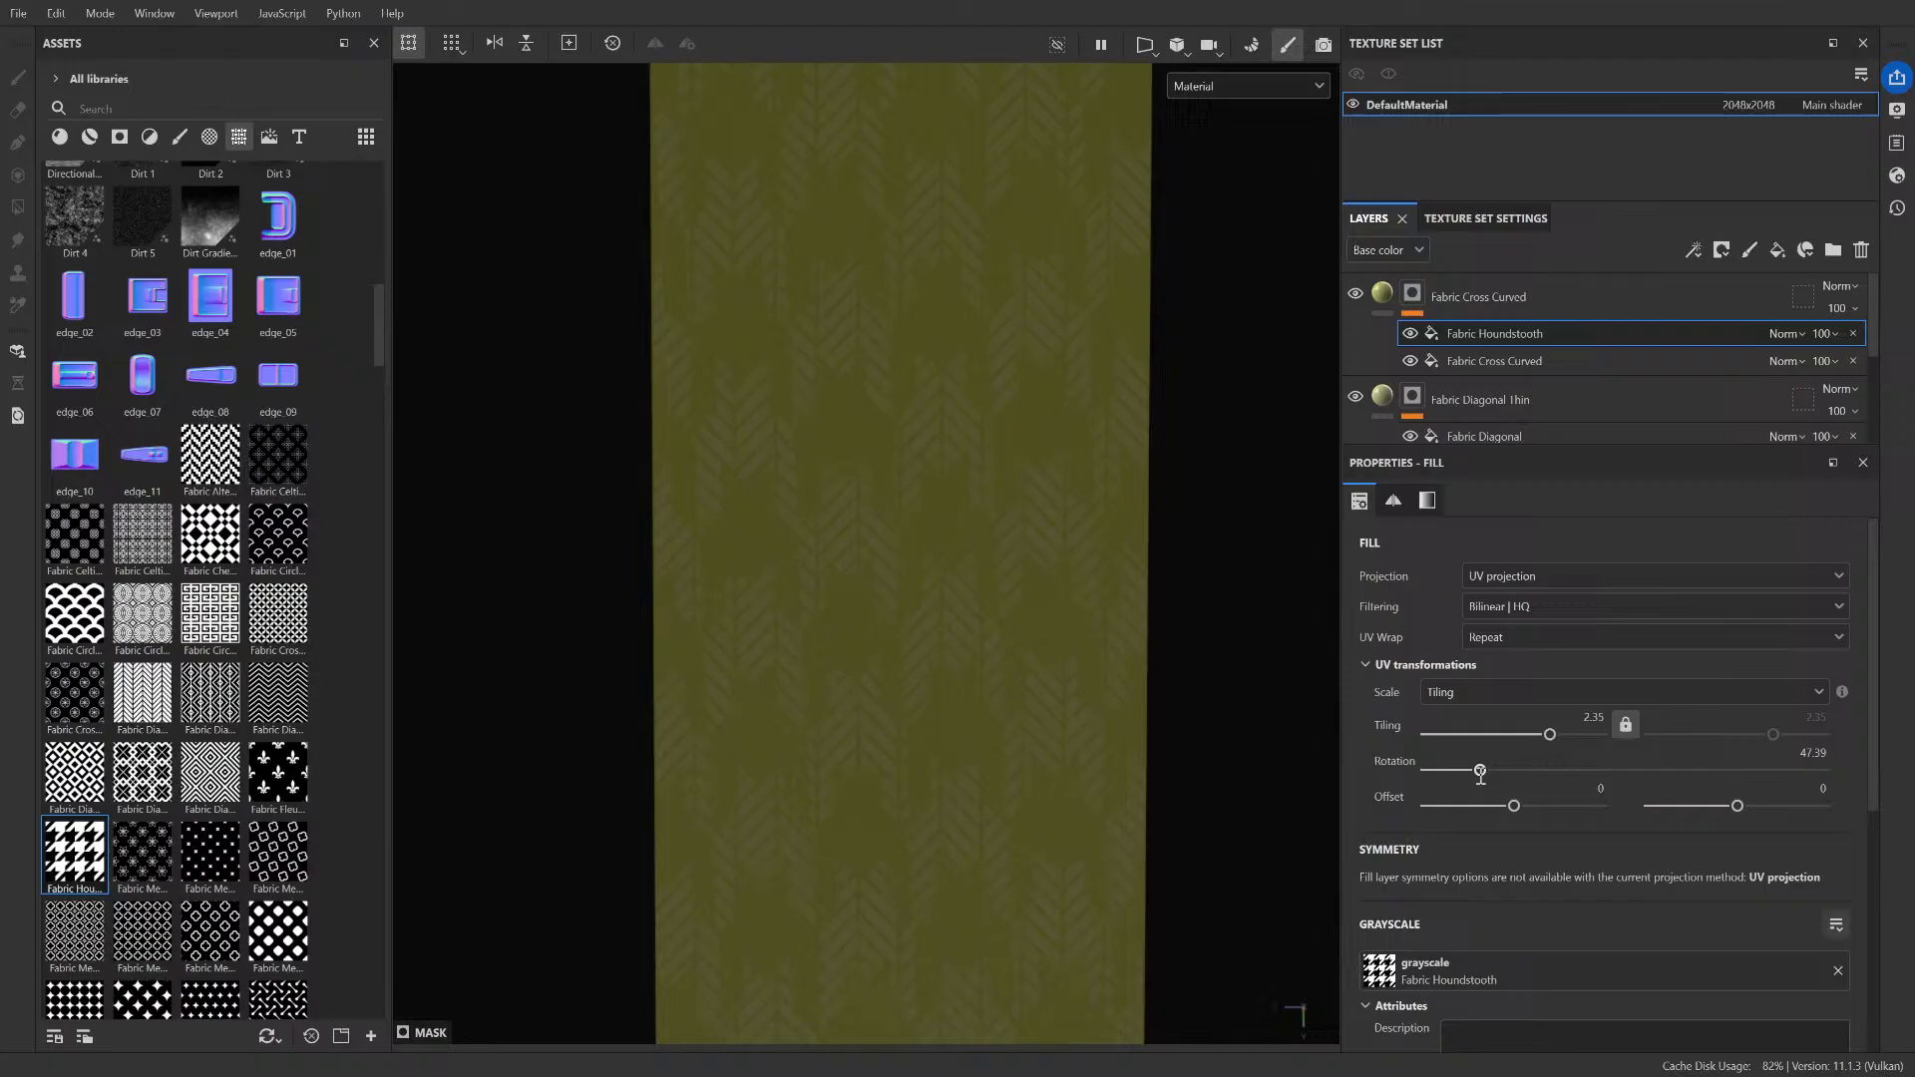
left_click(1802, 751)
type("45")
key("Return")
- Increase the Fabric Houndstooth fill's tiling to 6
left_click_drag(1549, 735, 1561, 731)
scroll(973, 507, "up", 4)
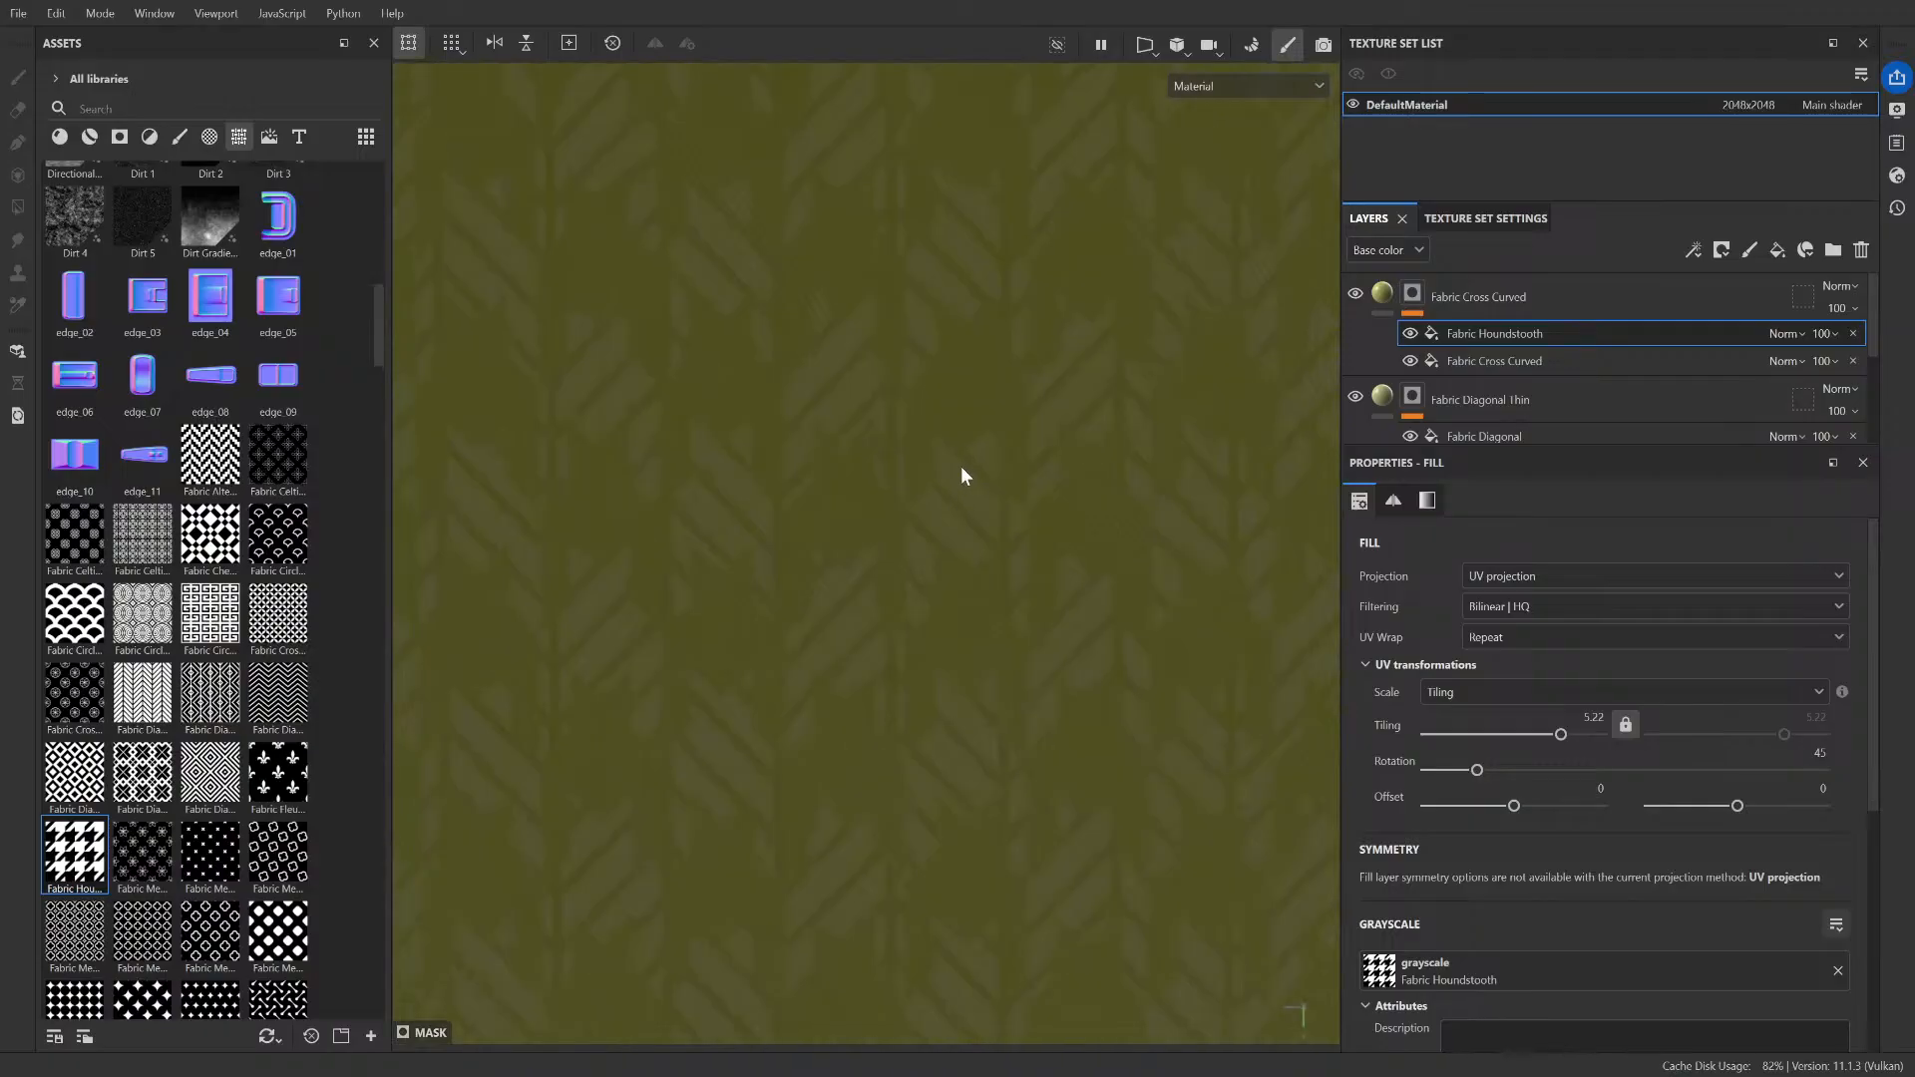
double_click(1593, 718)
type("6")
key("Return")
- Temporarily hide the Fabric Cross Curved layer to compare the plank's pattern with and without it
key("F2")
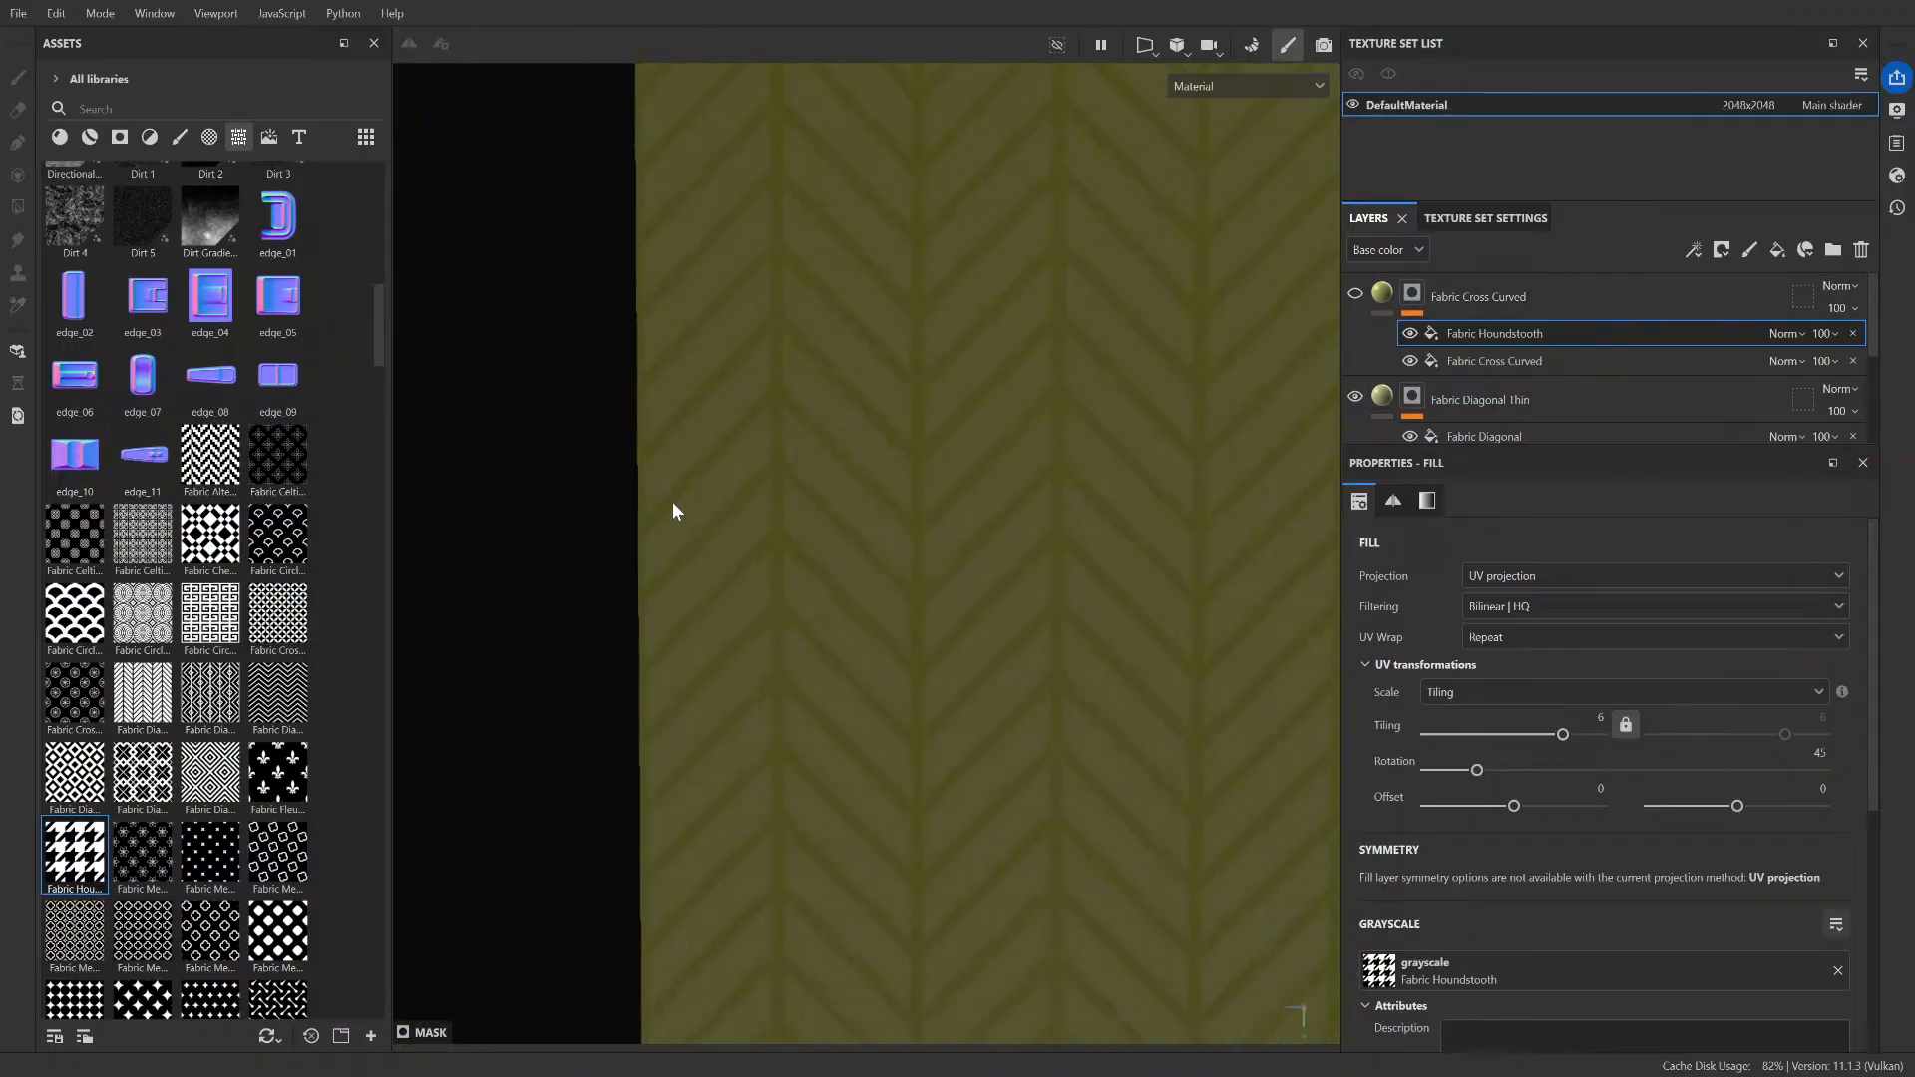
middle_click_drag(672, 501, 943, 527)
scroll(1154, 488, "up", 2)
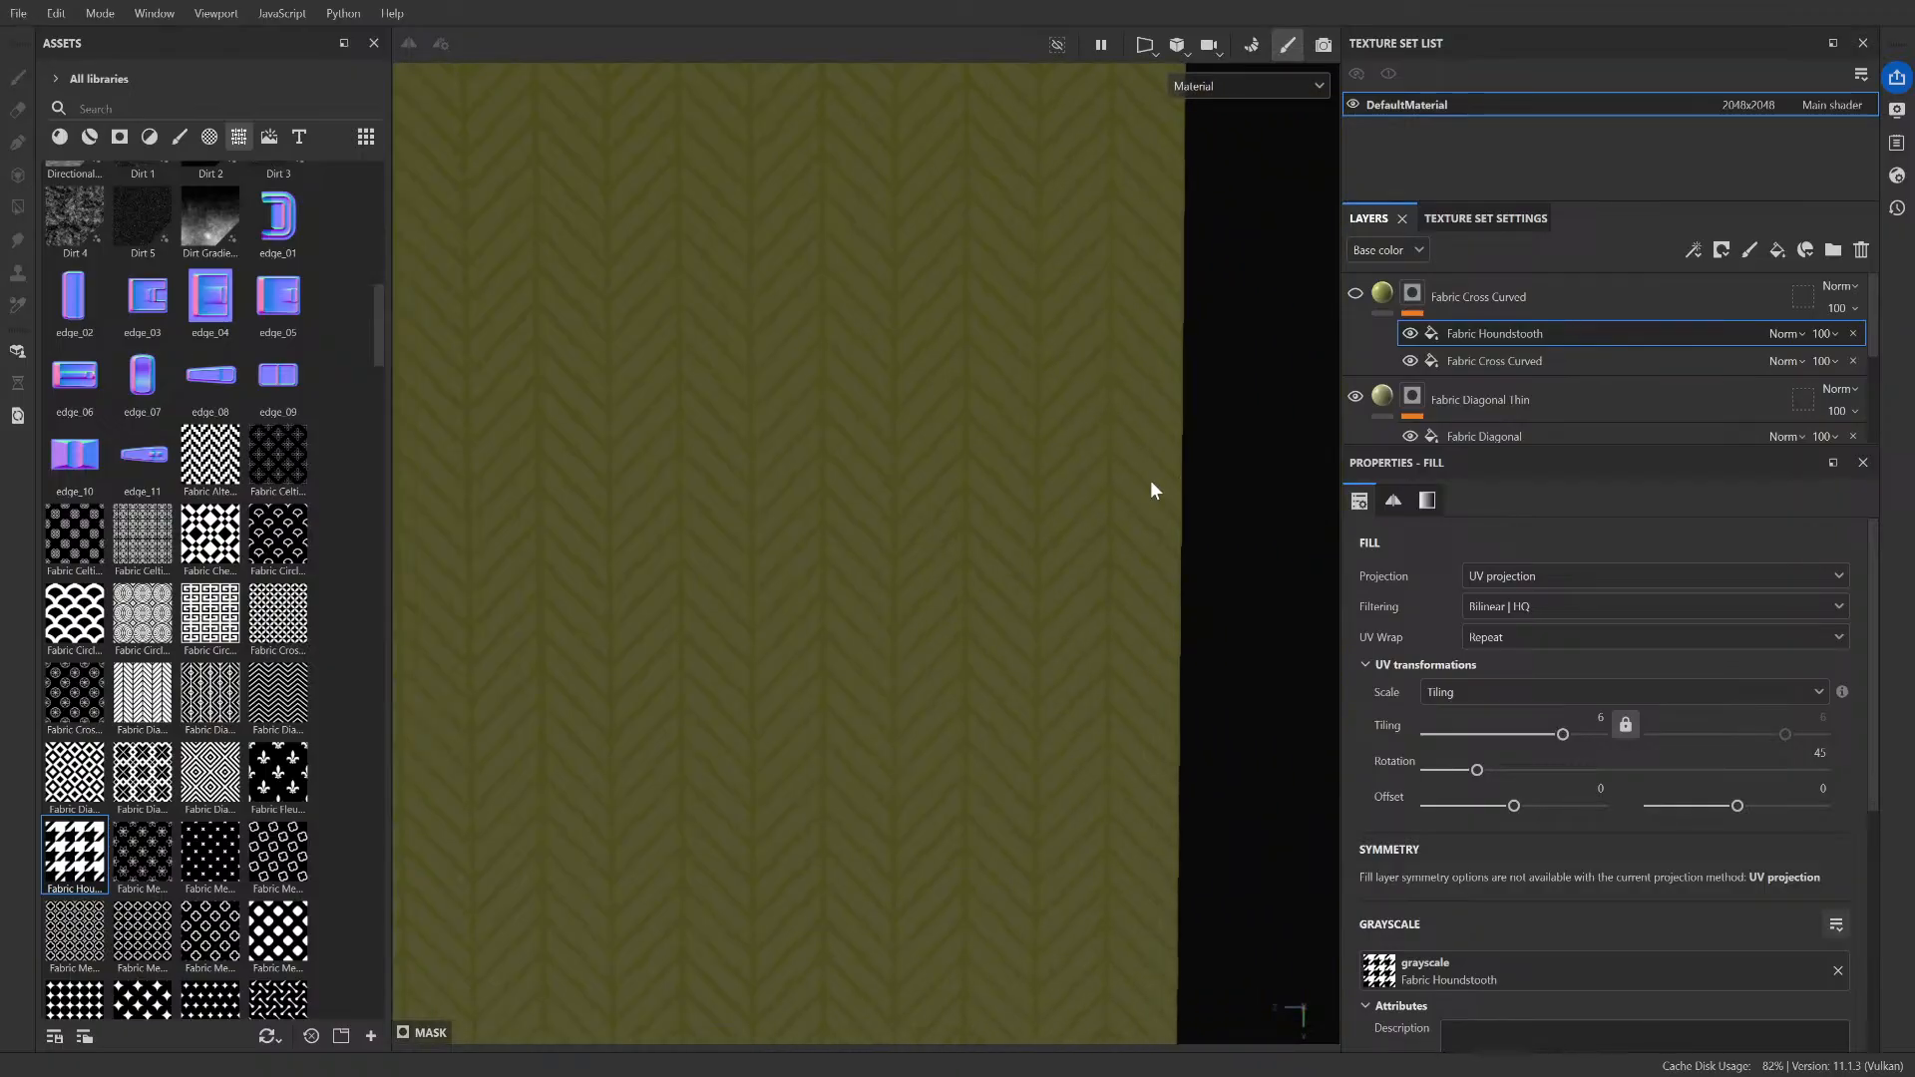
scroll(1187, 485, "up", 2)
scroll(1215, 489, "down", 4)
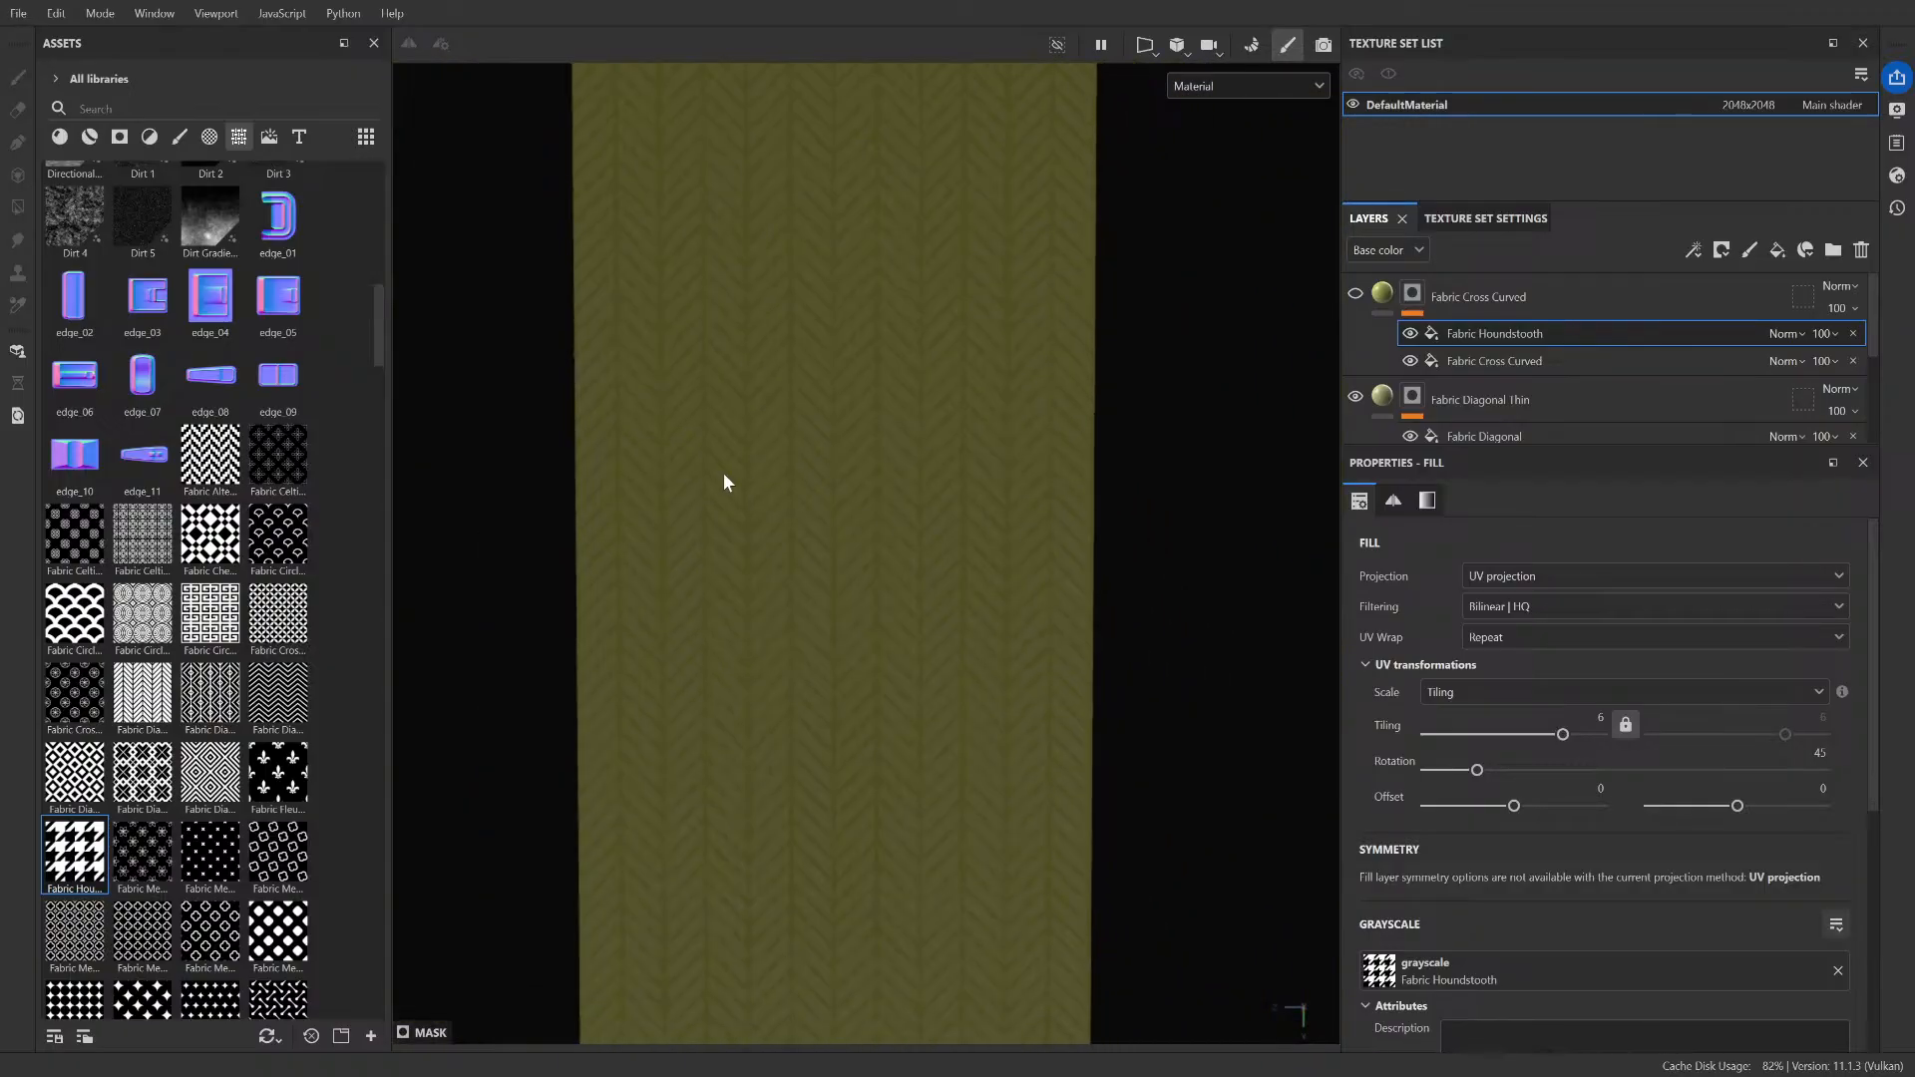
middle_click_drag(724, 482, 874, 488)
scroll(847, 470, "up", 3)
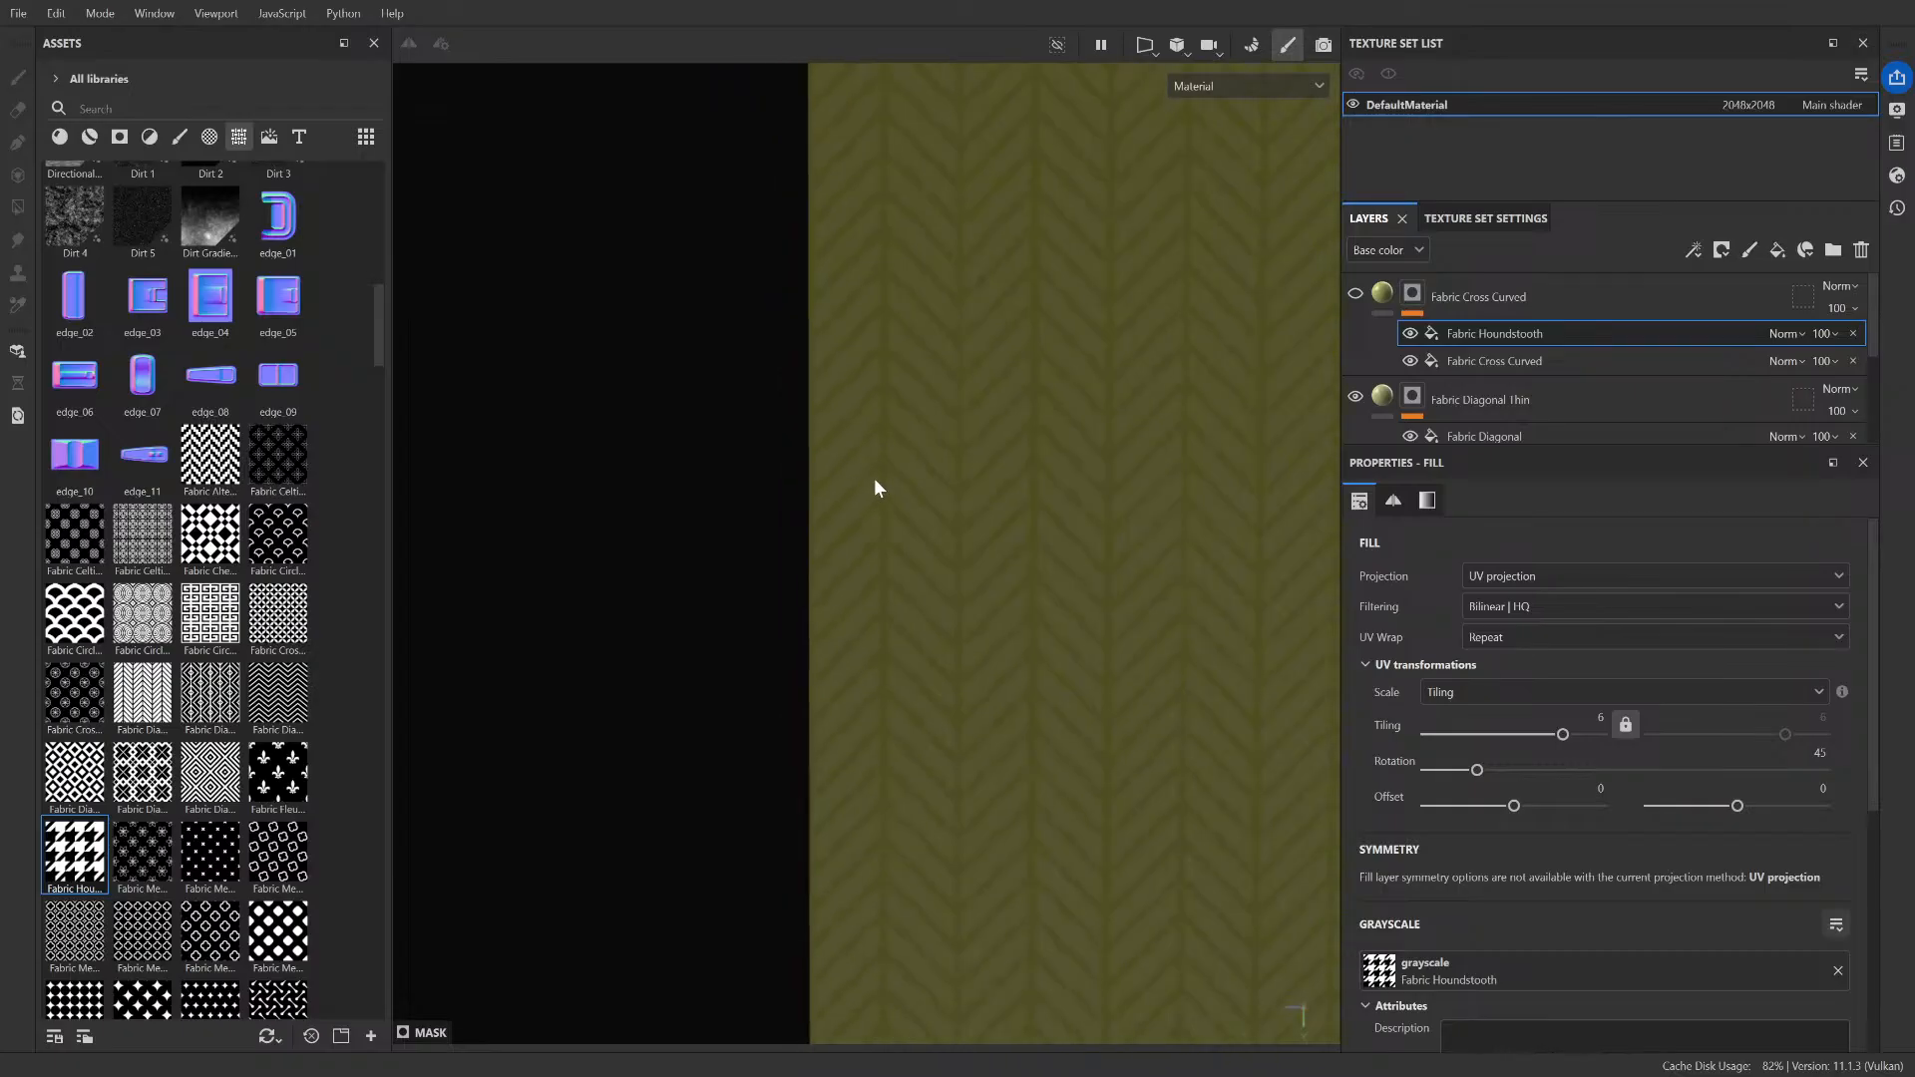
scroll(860, 560, "down", 3)
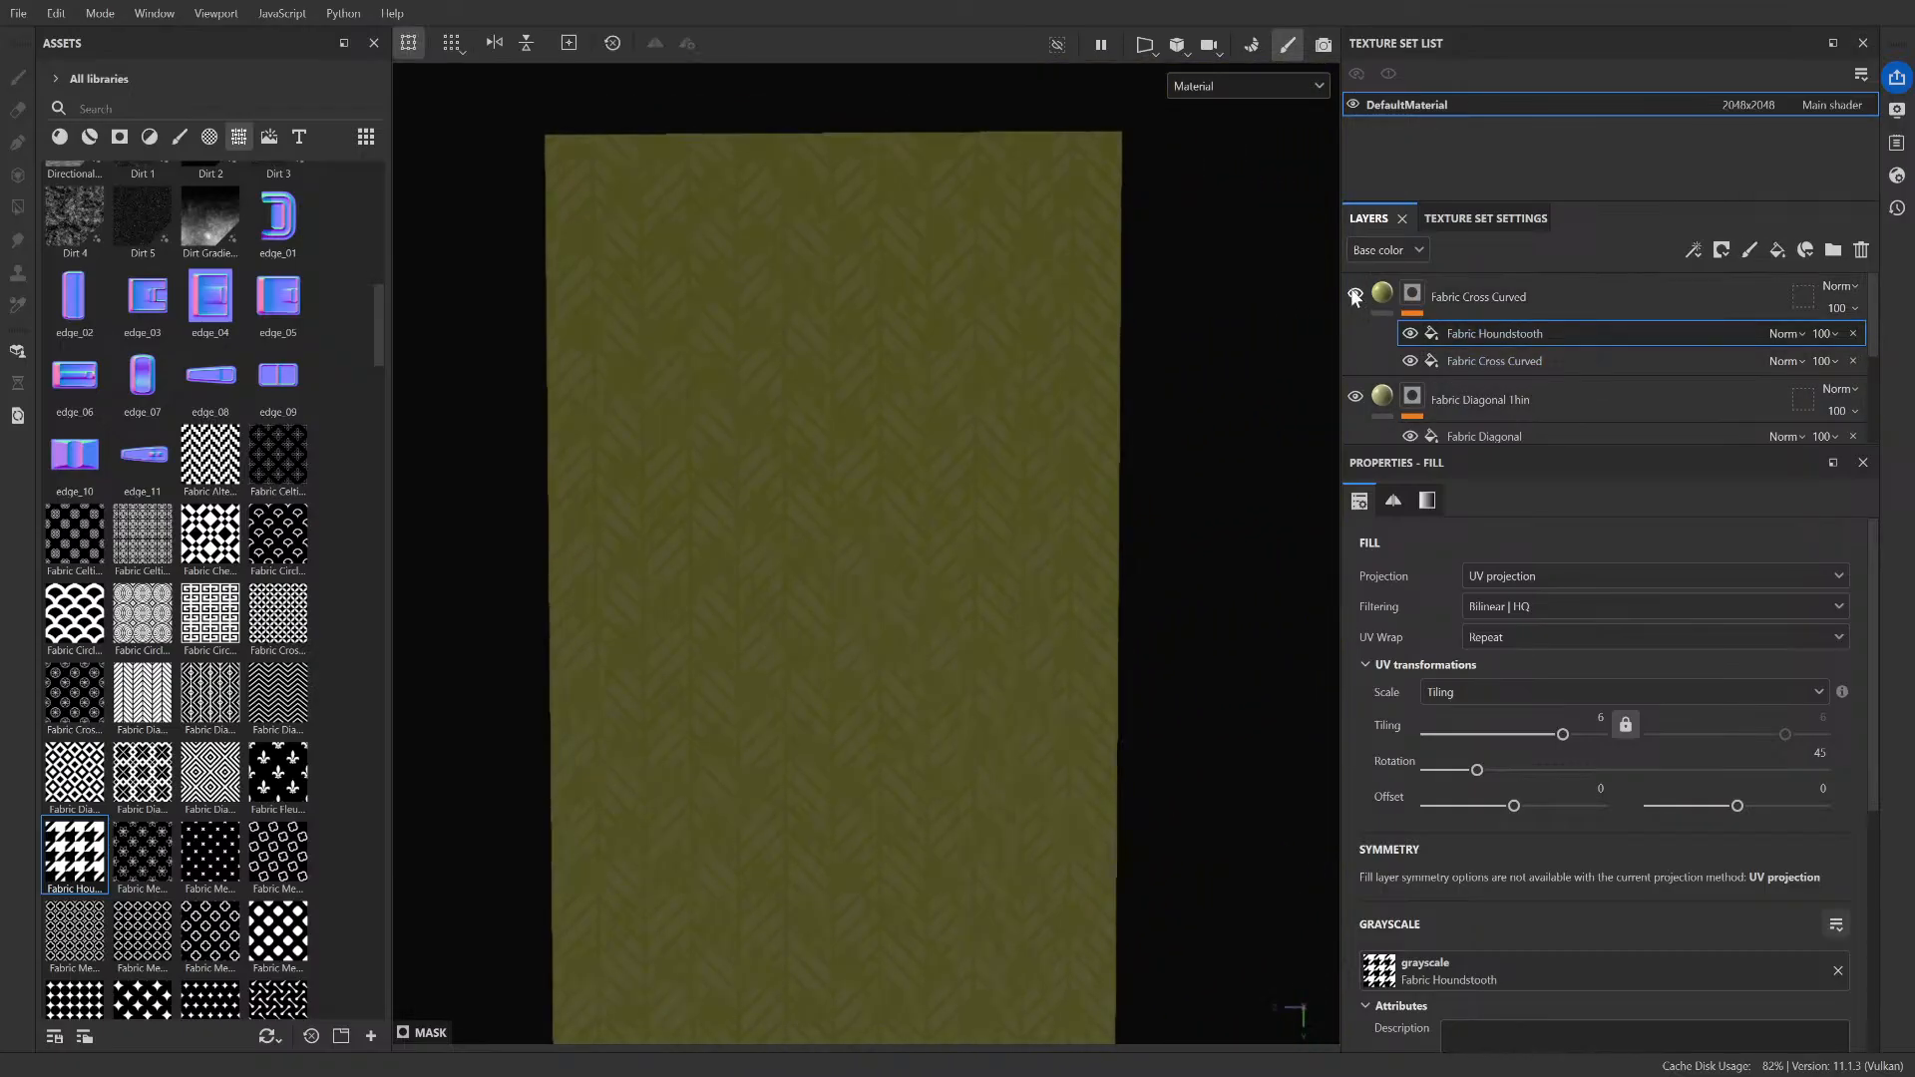
scroll(1037, 458, "up", 3)
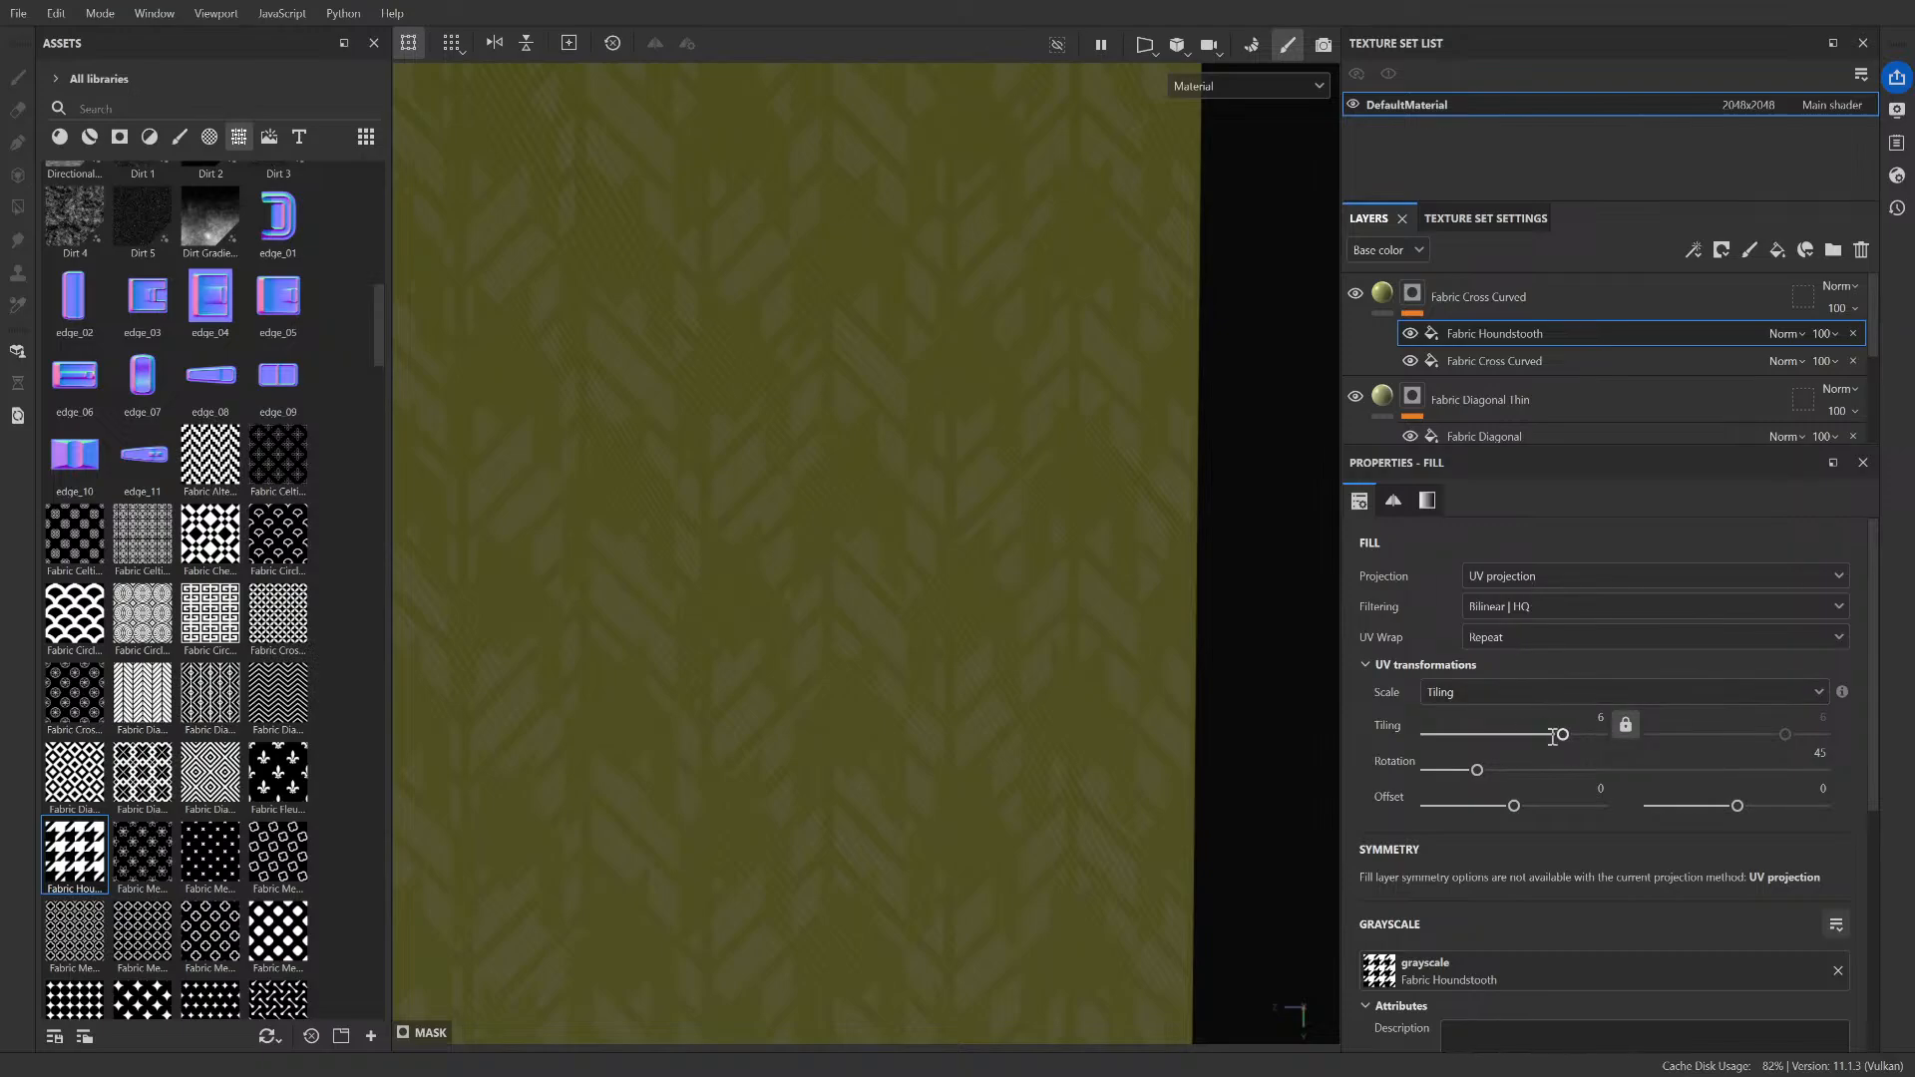
- Shift the Fabric Houndstooth fill's first offset value to 0.14 and set its tiling to 5.8
left_click_drag(1562, 735, 1559, 736)
left_click_drag(1514, 804, 1526, 804)
scroll(1183, 607, "up", 5)
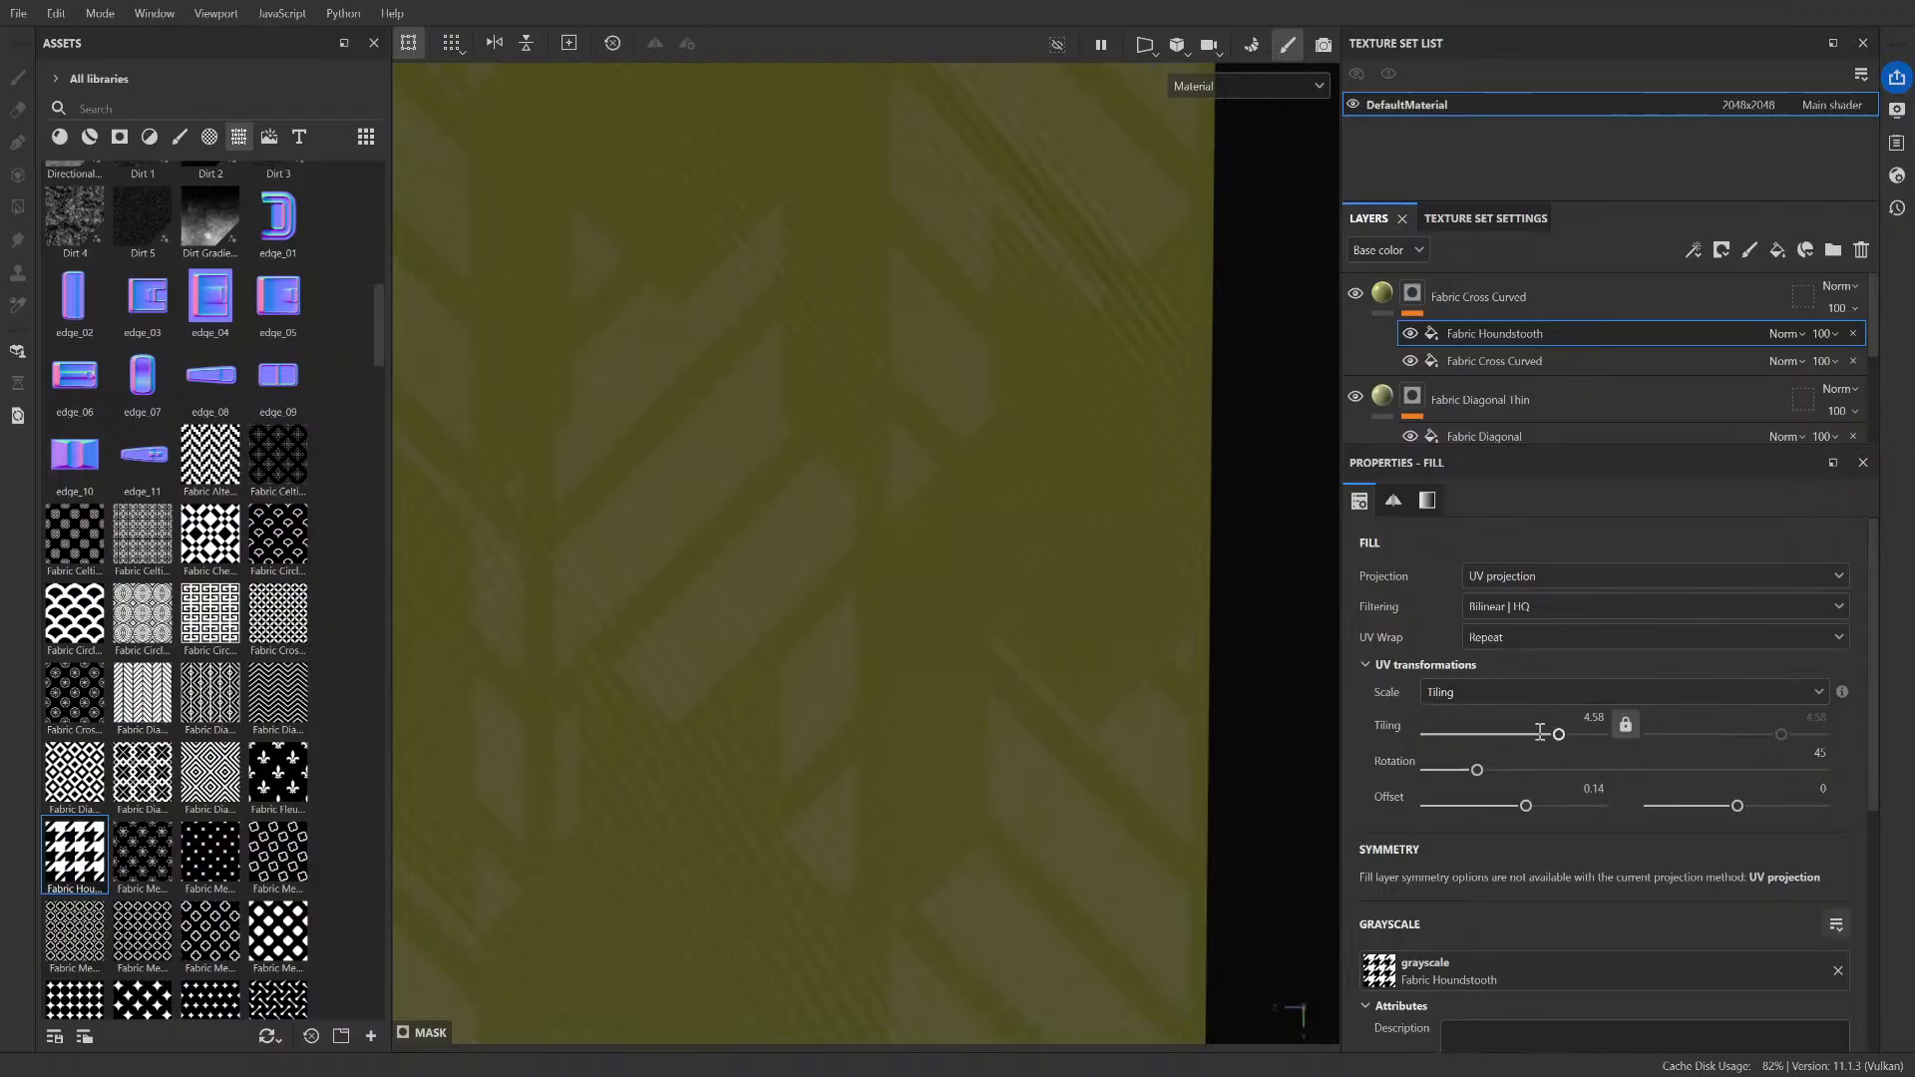
left_click_drag(1559, 733, 1563, 735)
scroll(1009, 688, "down", 3)
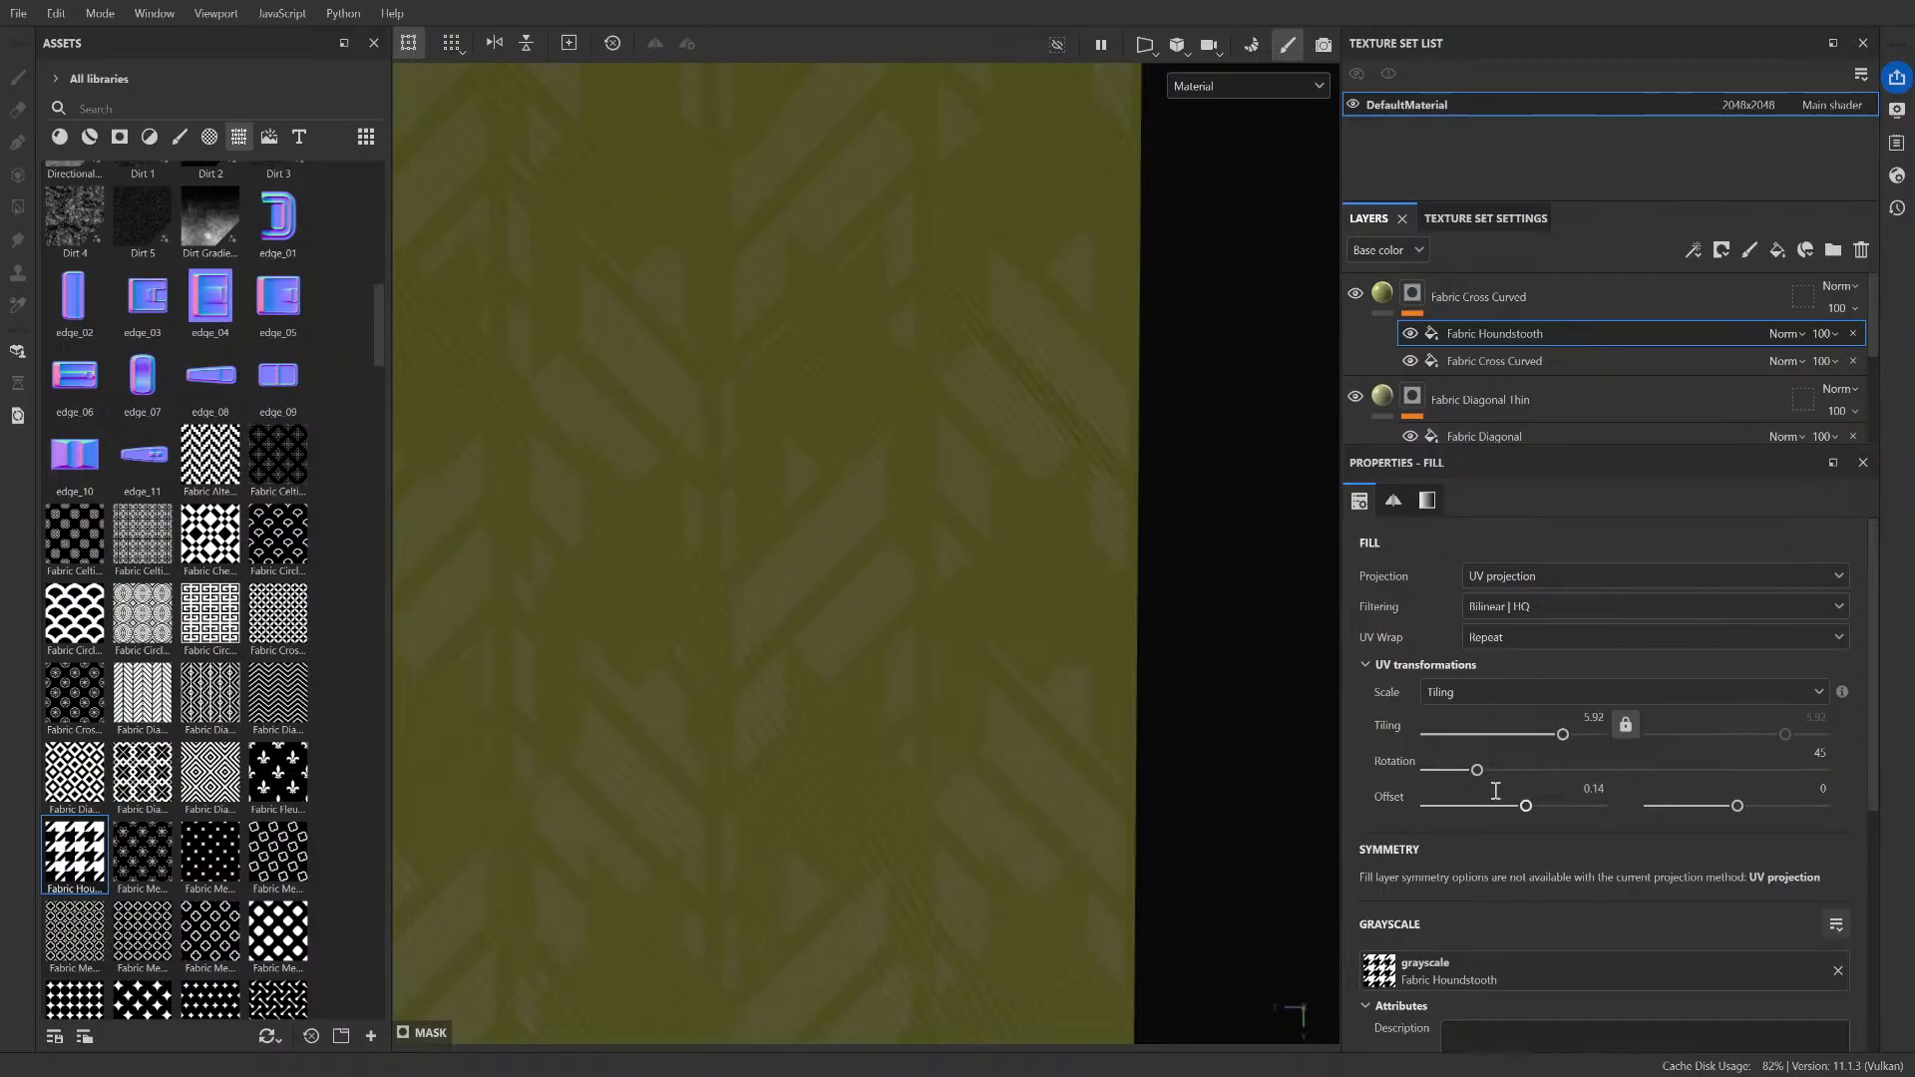
left_click_drag(1526, 806, 1526, 808)
left_click(1593, 720)
type("6")
type("5.8")
key("Return")
- Try small values such as 0.1 to 0.4 for the Fabric Houndstooth fill's first offset, and reset it to 0
left_click_drag(1527, 805, 1533, 805)
left_click(1592, 788)
key("BackSpace")
key("Return")
left_click(1592, 788)
type("0.1")
key("BackSpace")
type("2")
key("BackSpace")
type("3")
key("BackSpace")
type("4")
key("BackSpace")
type(".05")
key("Return")
left_click(1595, 789)
type("0")
key("Return")
- Set the Fabric Houndstooth fill's first offset value to 6.44 and check the pattern along the plank
left_click_drag(1514, 805, 1508, 805)
scroll(996, 704, "down", 5)
scroll(925, 745, "up", 5)
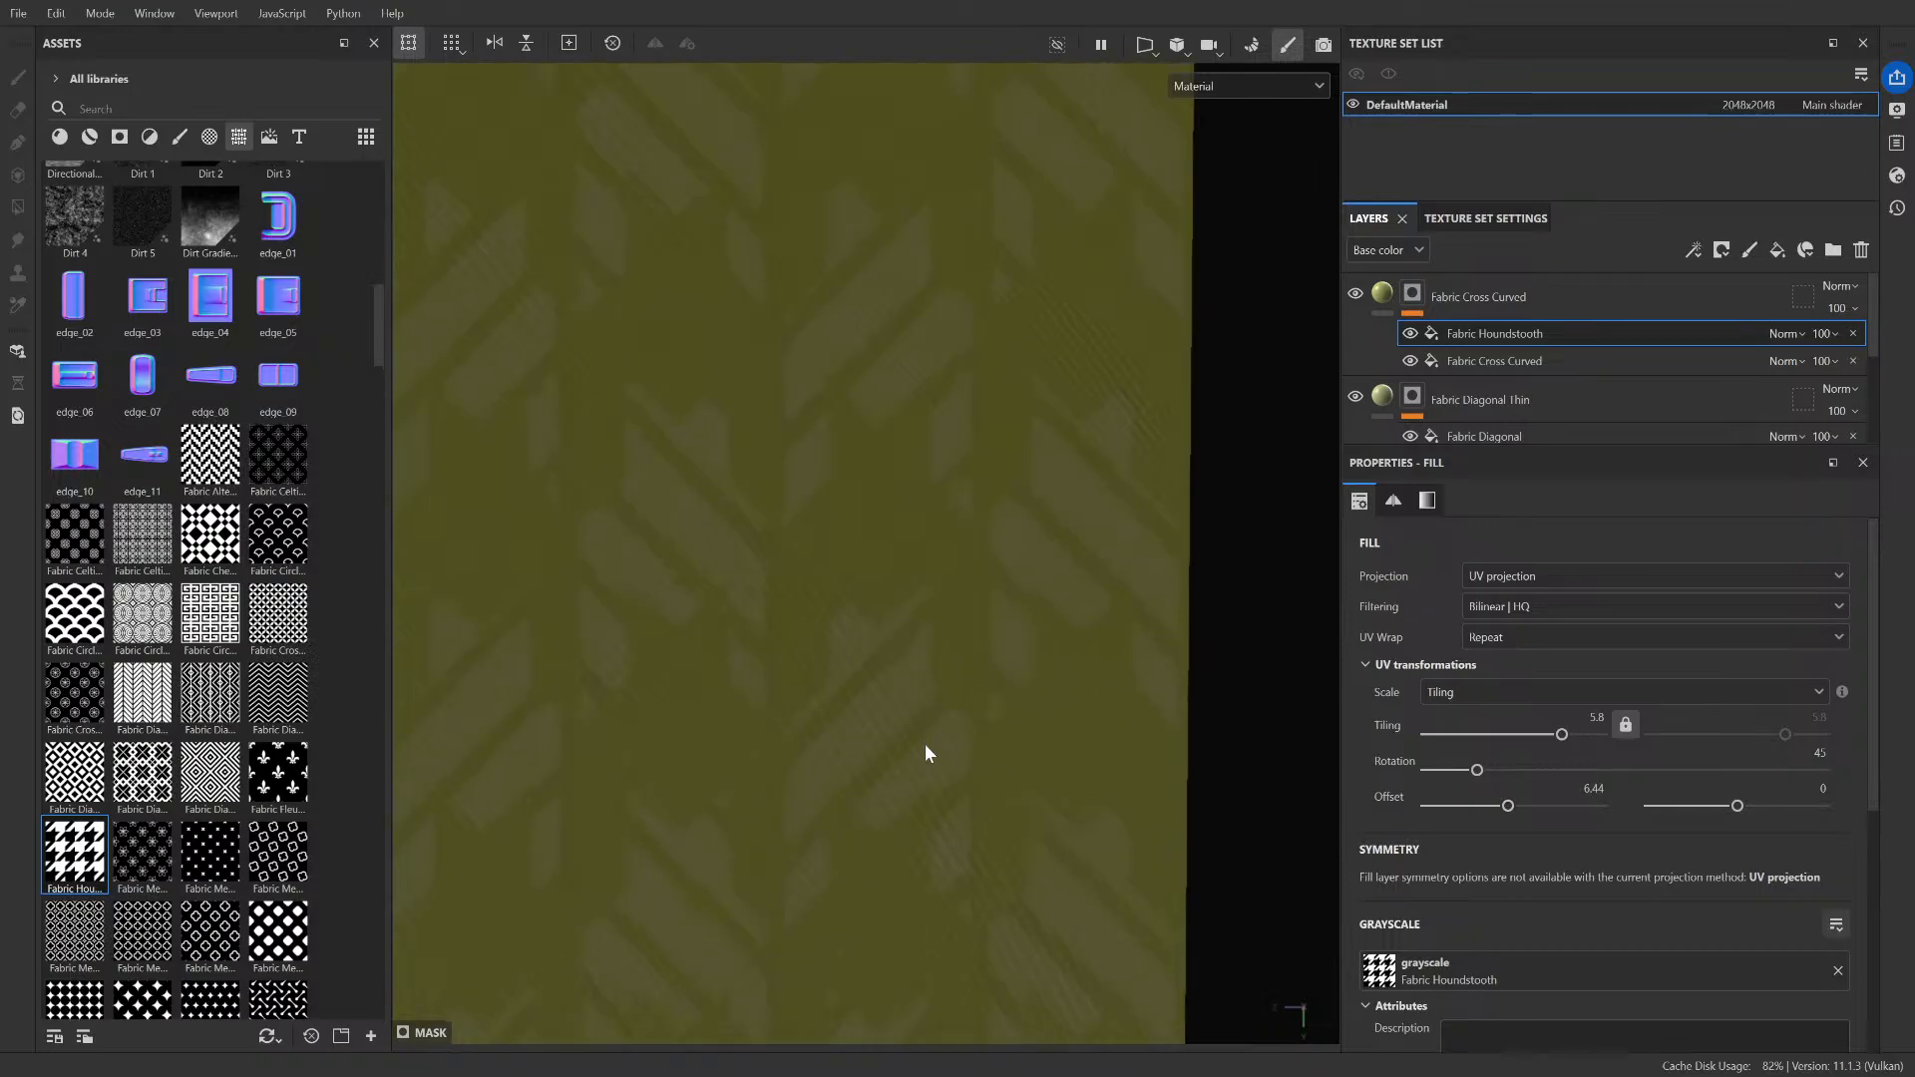
scroll(924, 753, "down", 5)
middle_click_drag(788, 790, 892, 551)
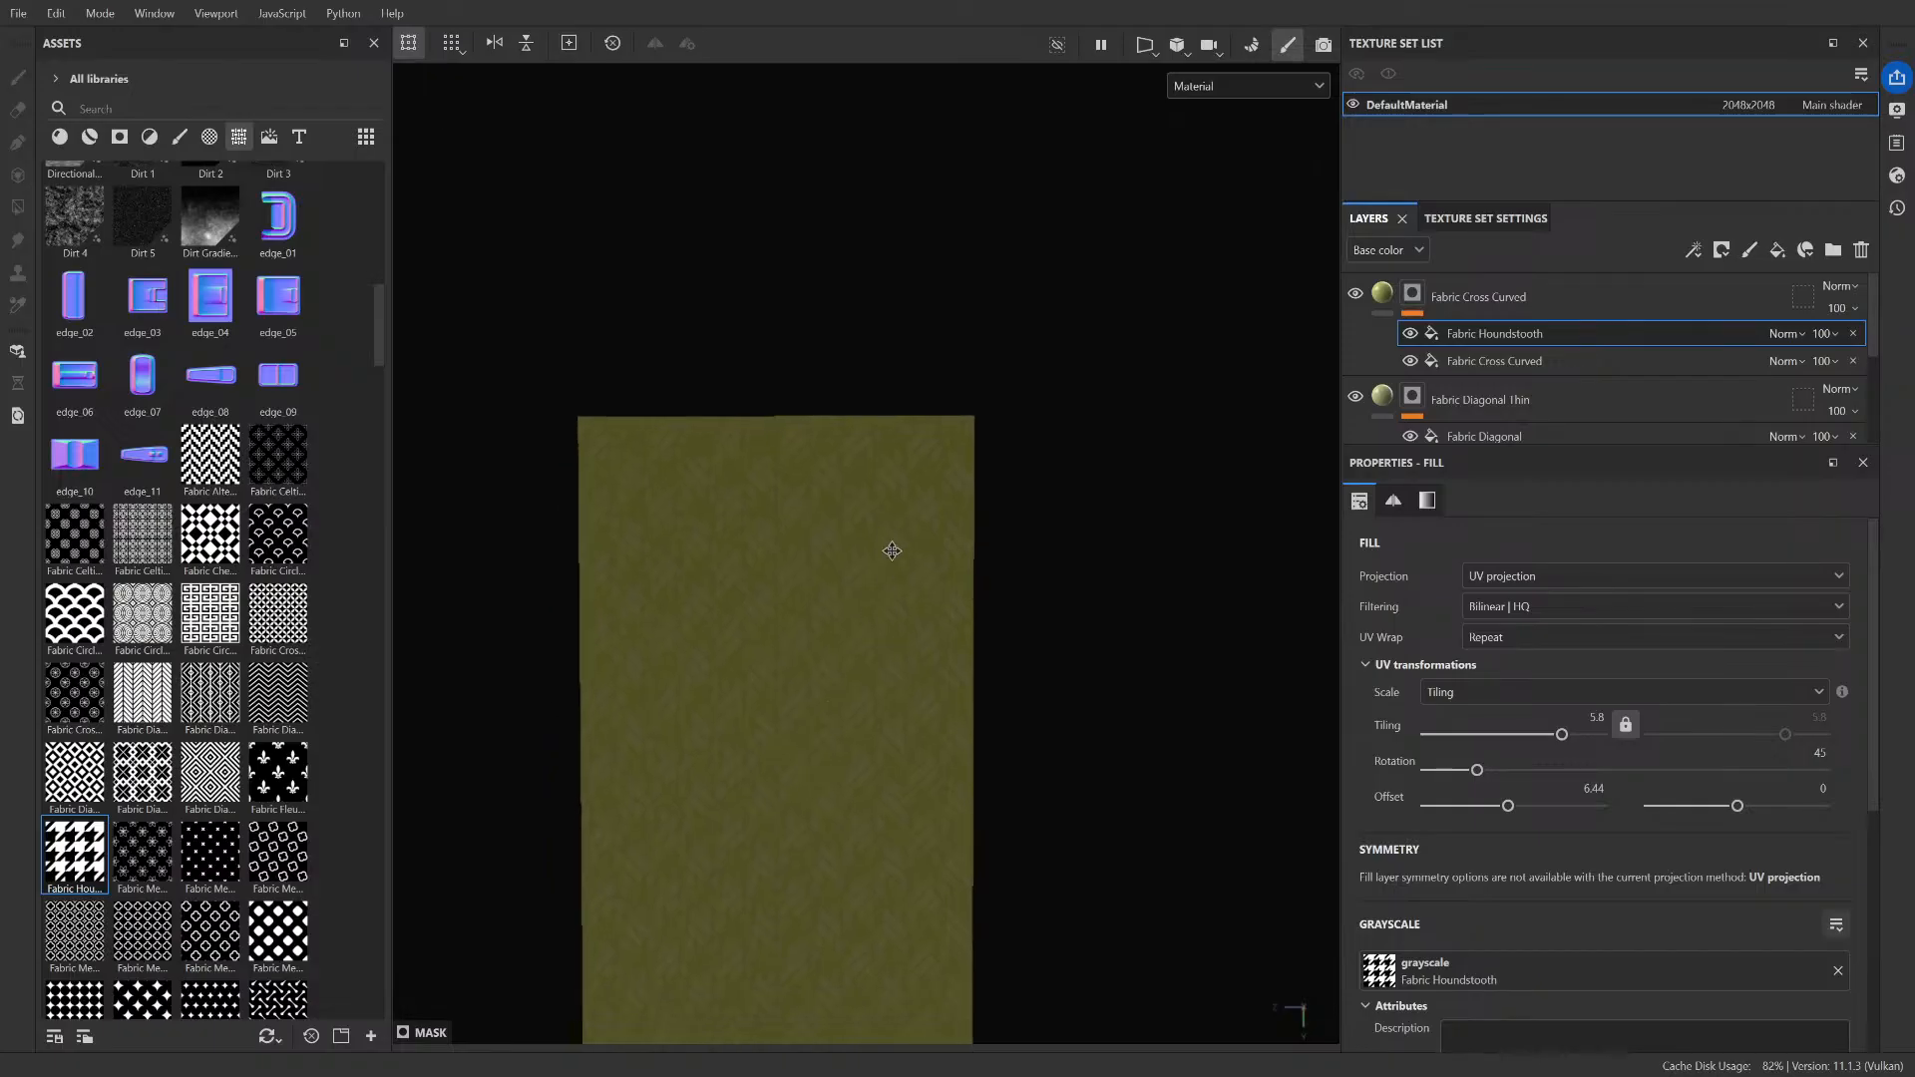
scroll(798, 808, "up", 5)
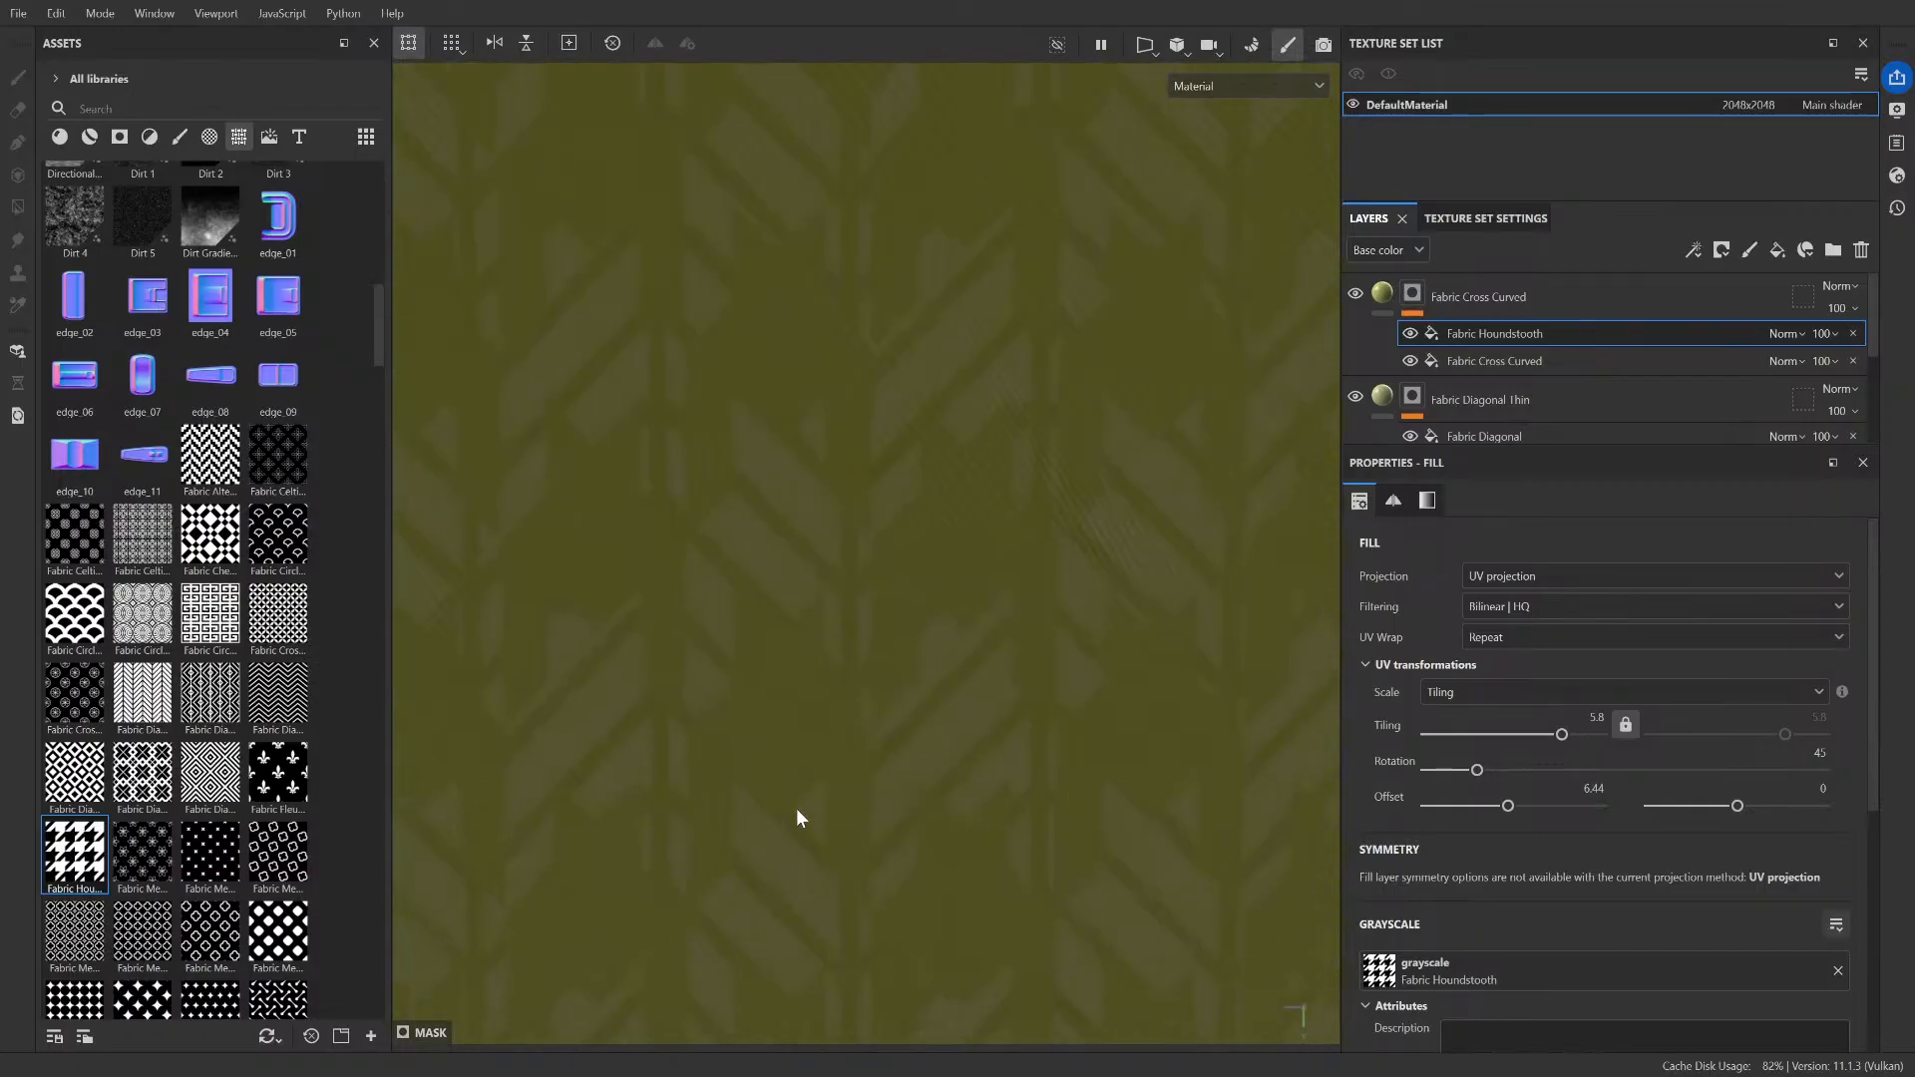
scroll(796, 808, "down", 5)
scroll(1147, 491, "up", 5)
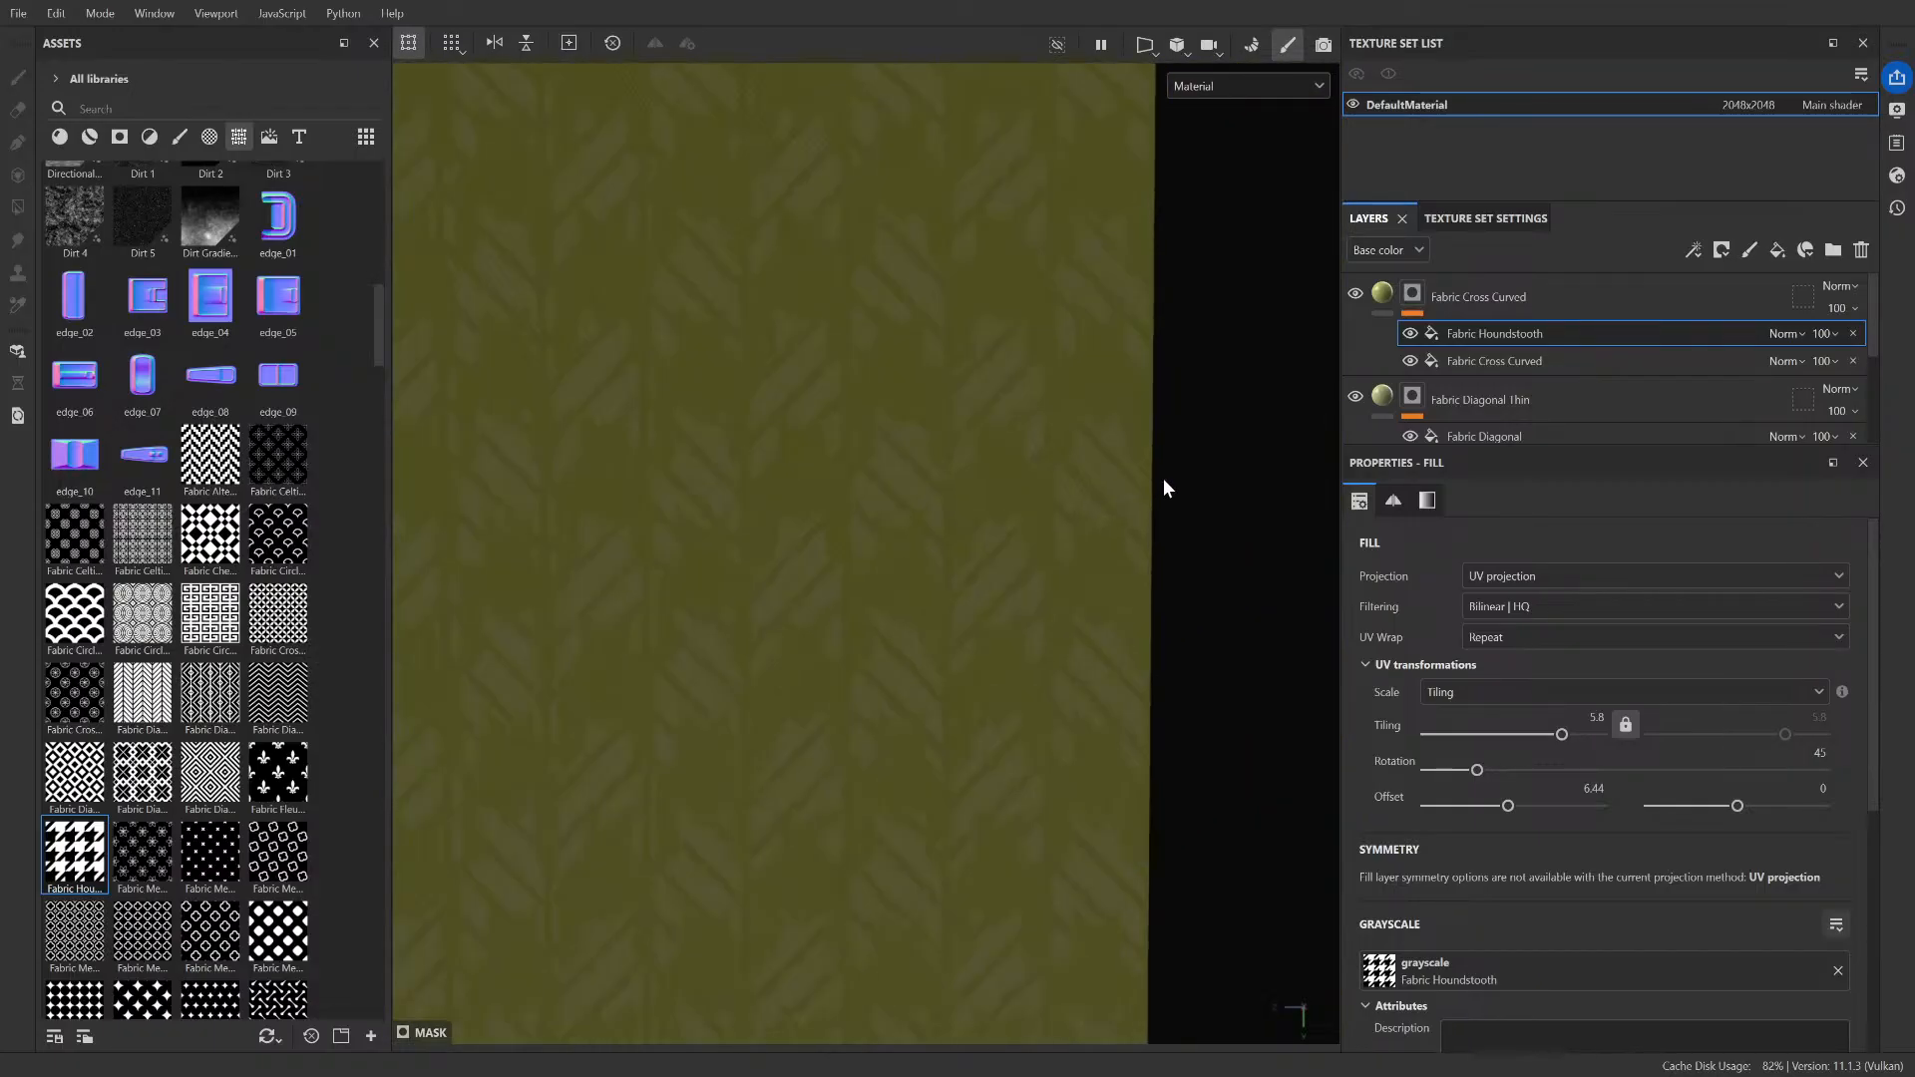
scroll(1159, 474, "down", 3)
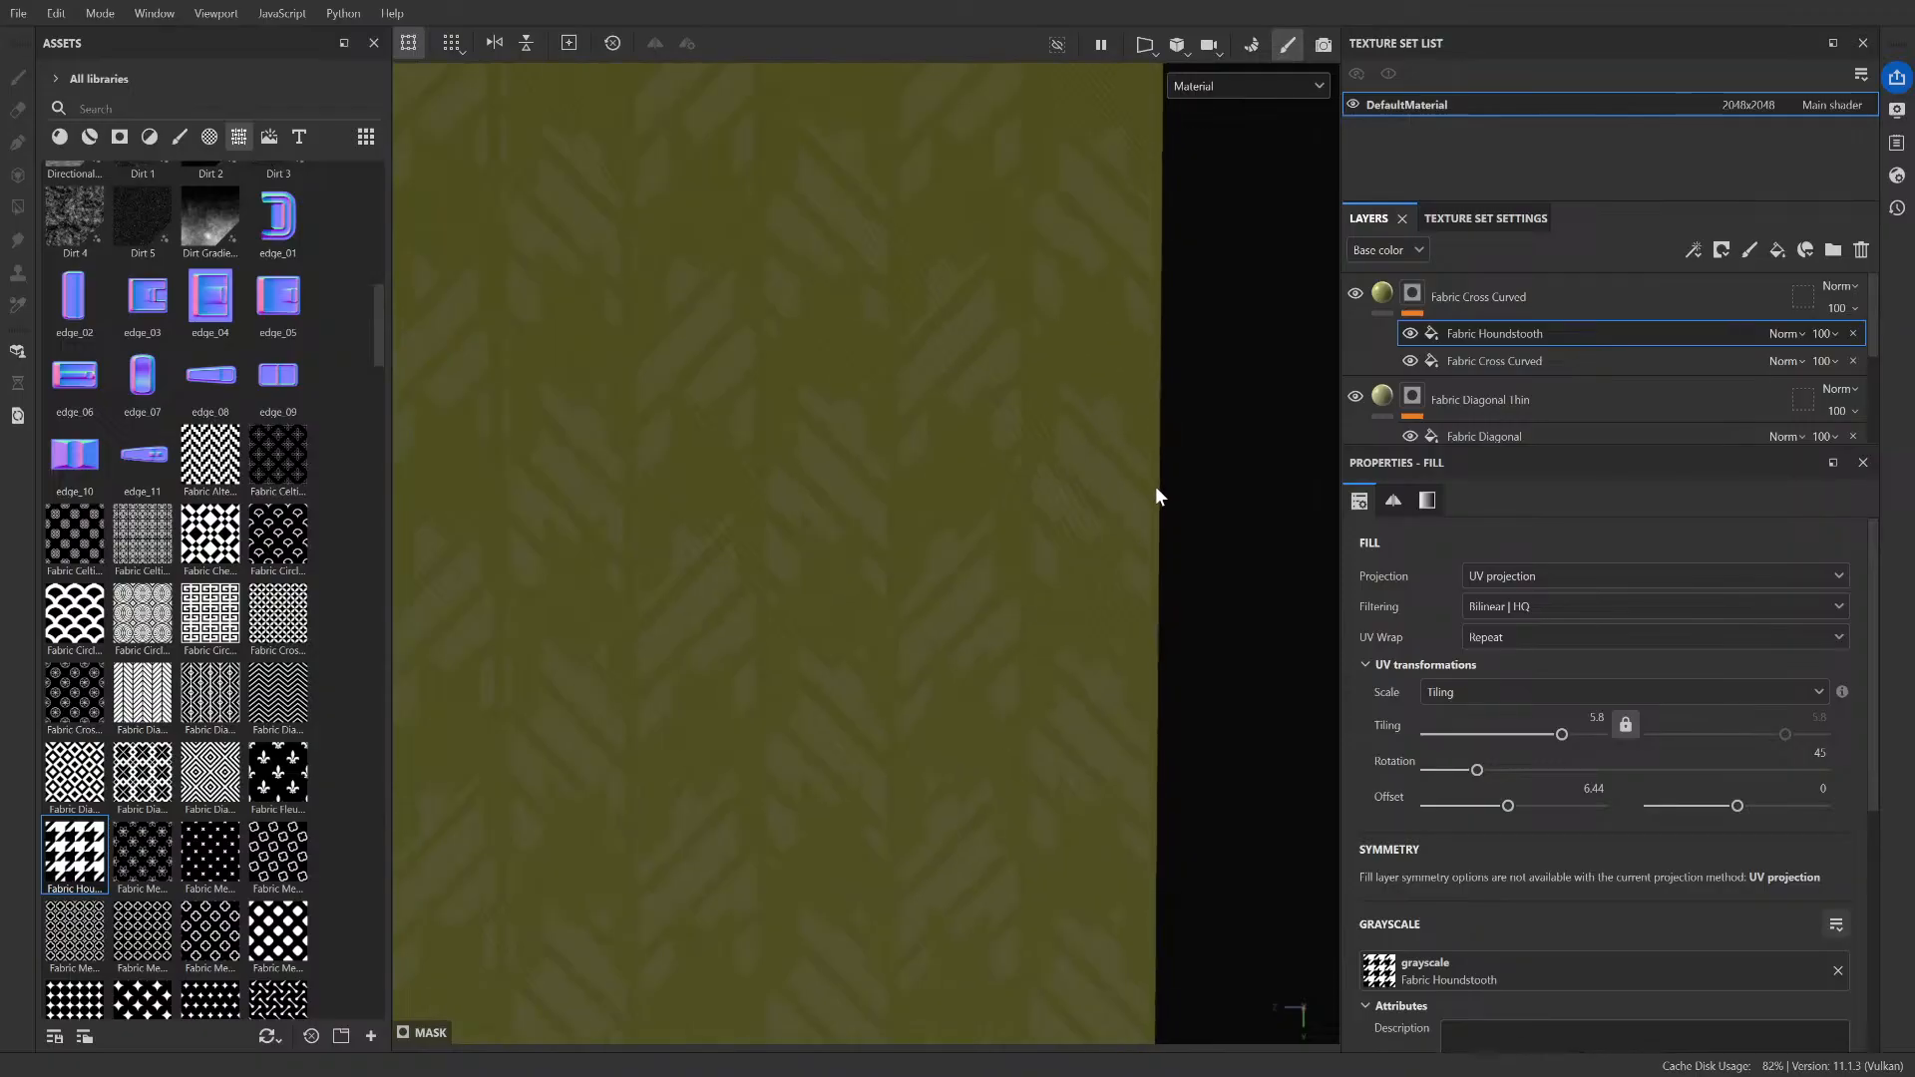
- Hide the Fabric Diagonal Thin layer and examine the Fabric Cross Curved pattern alone on the plank from several angles
left_click(1354, 399)
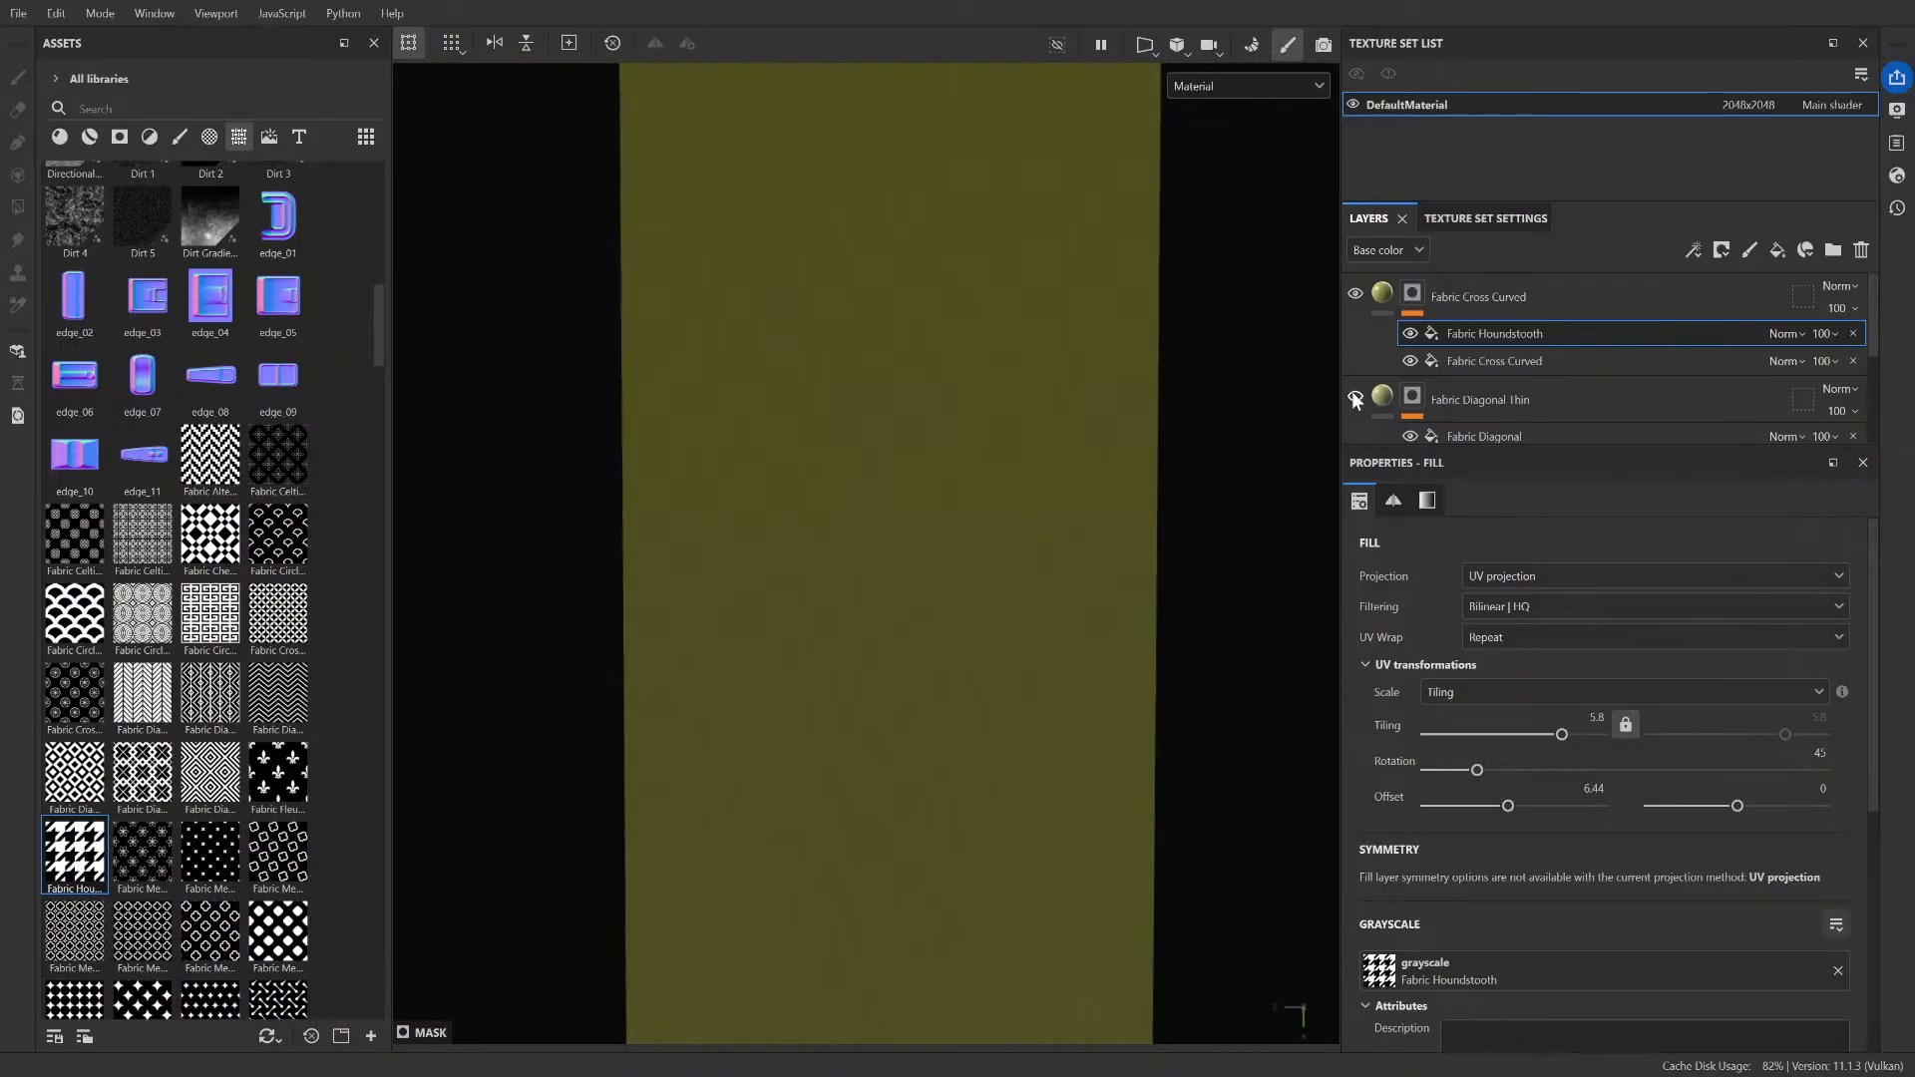
scroll(902, 569, "down", 3)
scroll(859, 380, "up", 5)
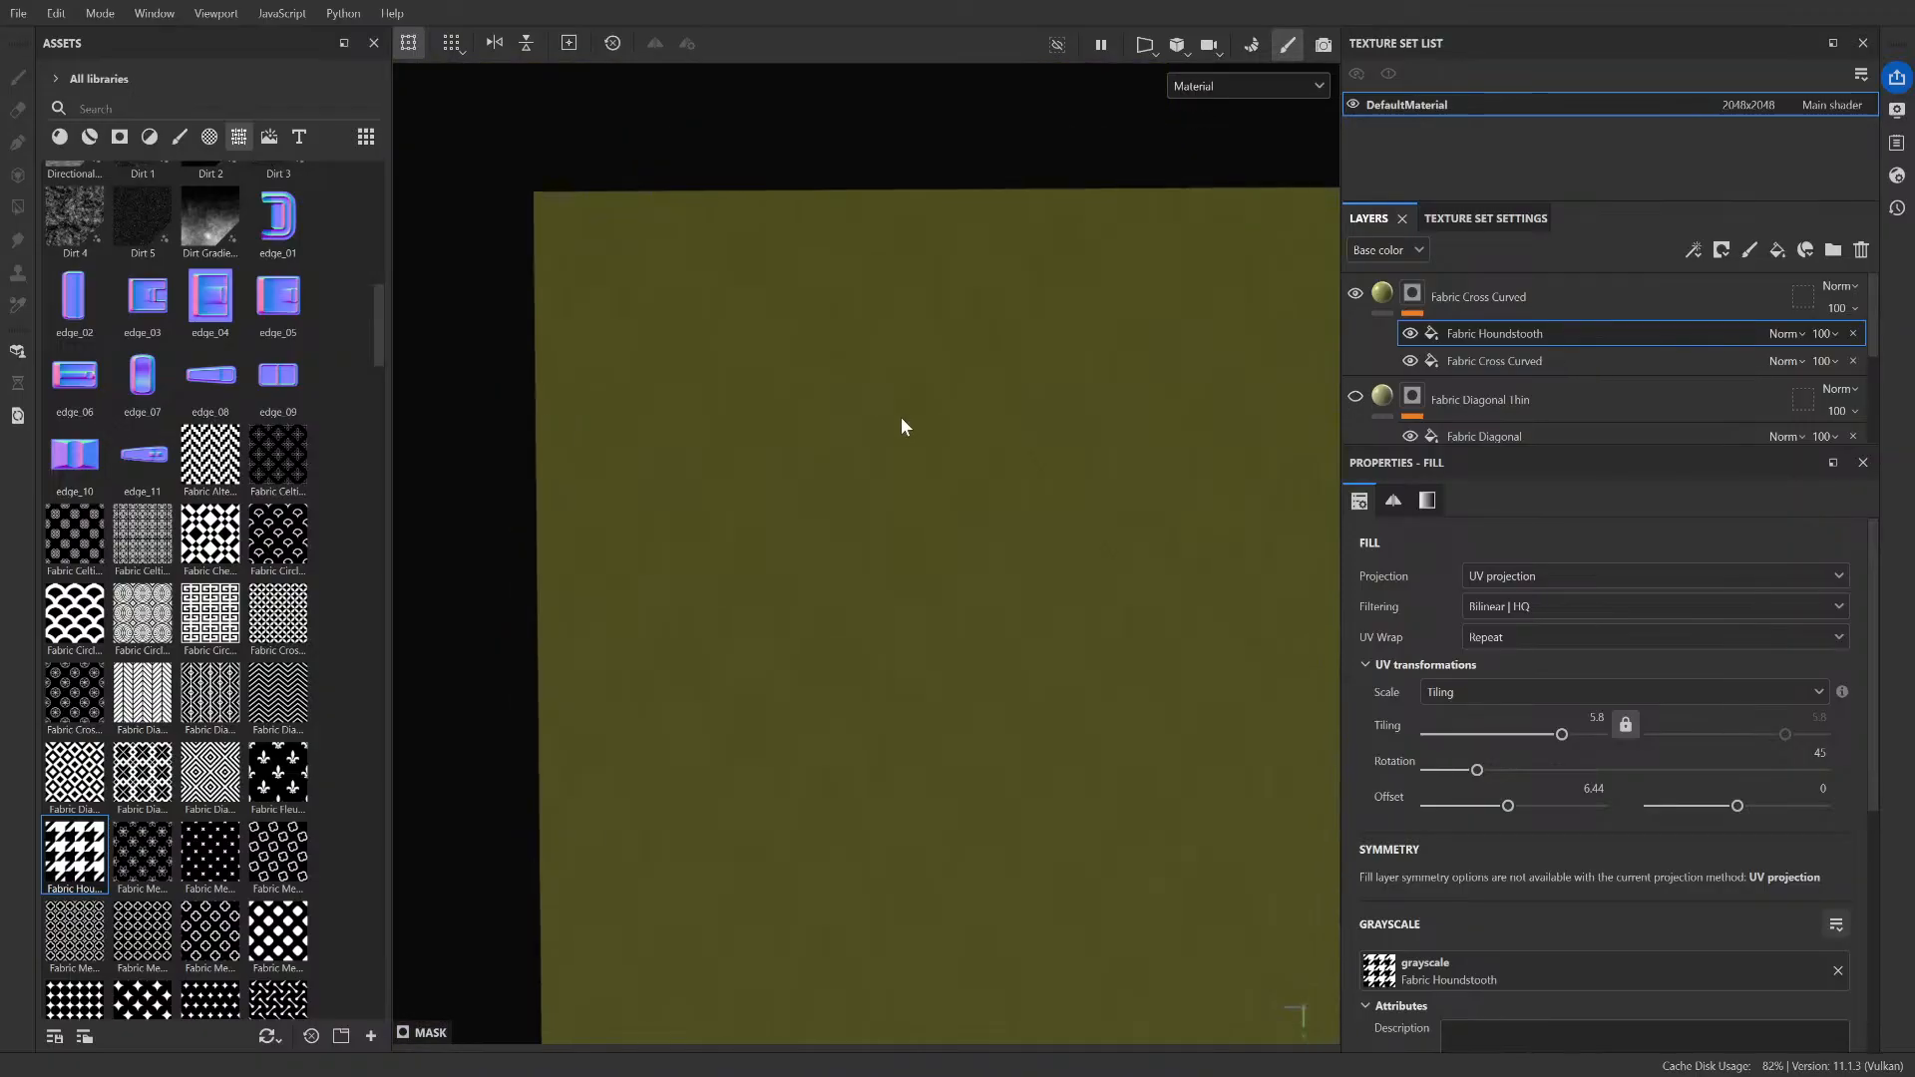
scroll(926, 433, "down", 4)
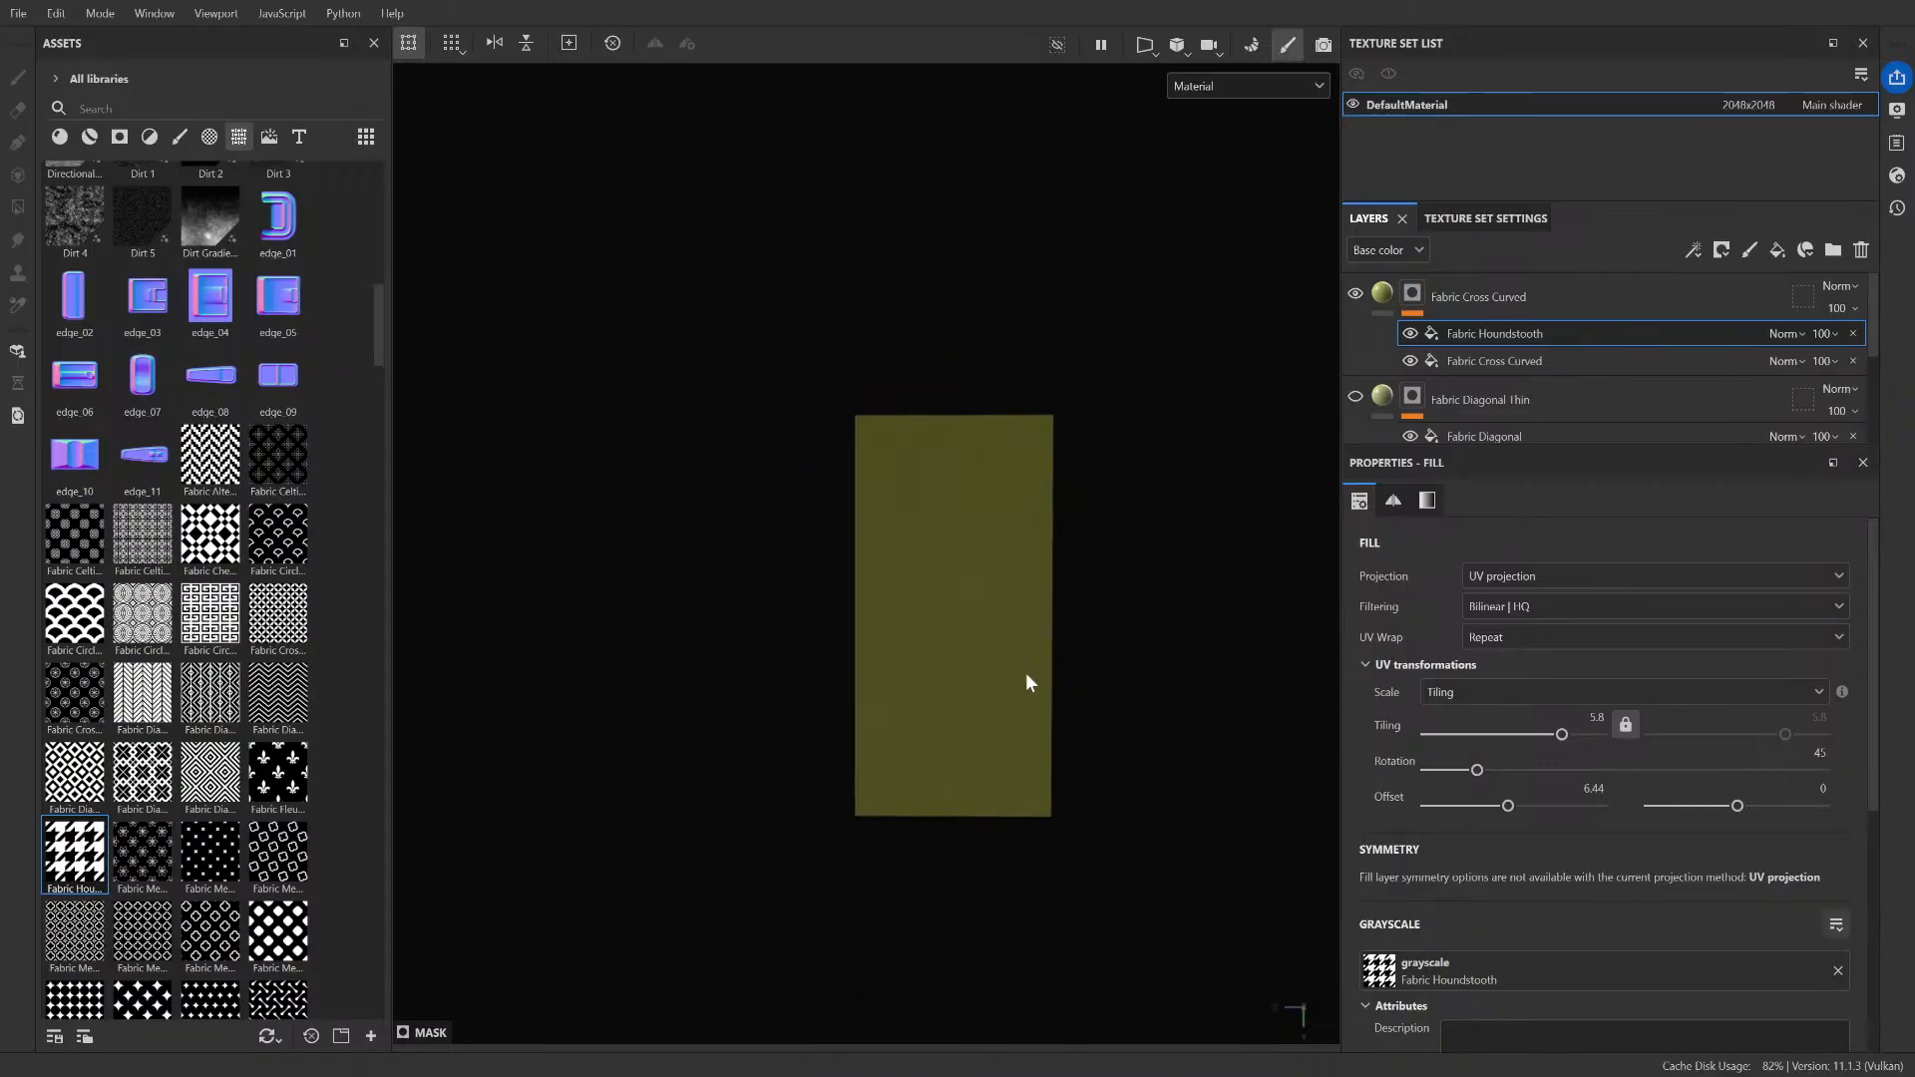
scroll(1027, 674, "up", 4)
scroll(844, 619, "up", 1)
scroll(845, 614, "down", 4)
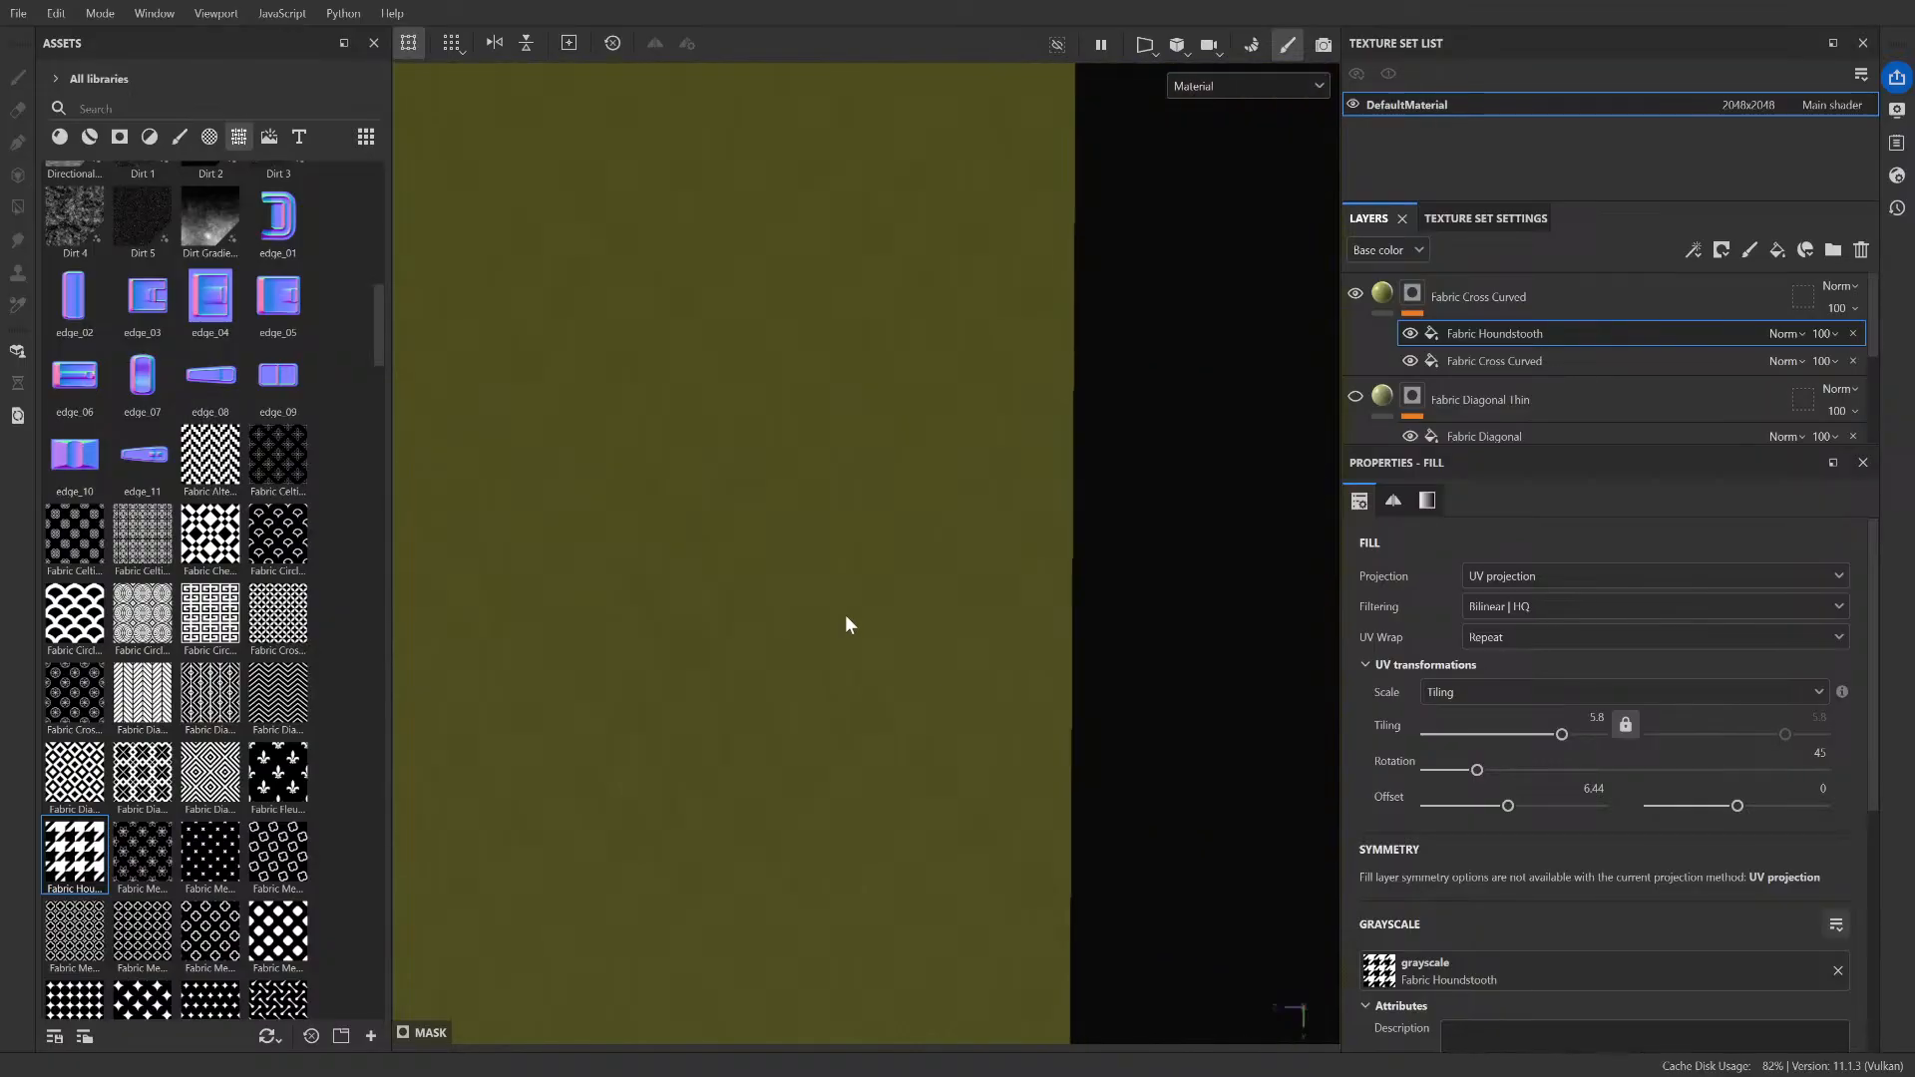
left_click_drag(859, 679, 992, 793, "alt")
scroll(688, 477, "up", 3)
middle_click_drag(841, 373, 795, 720, "alt")
scroll(762, 409, "up", 2)
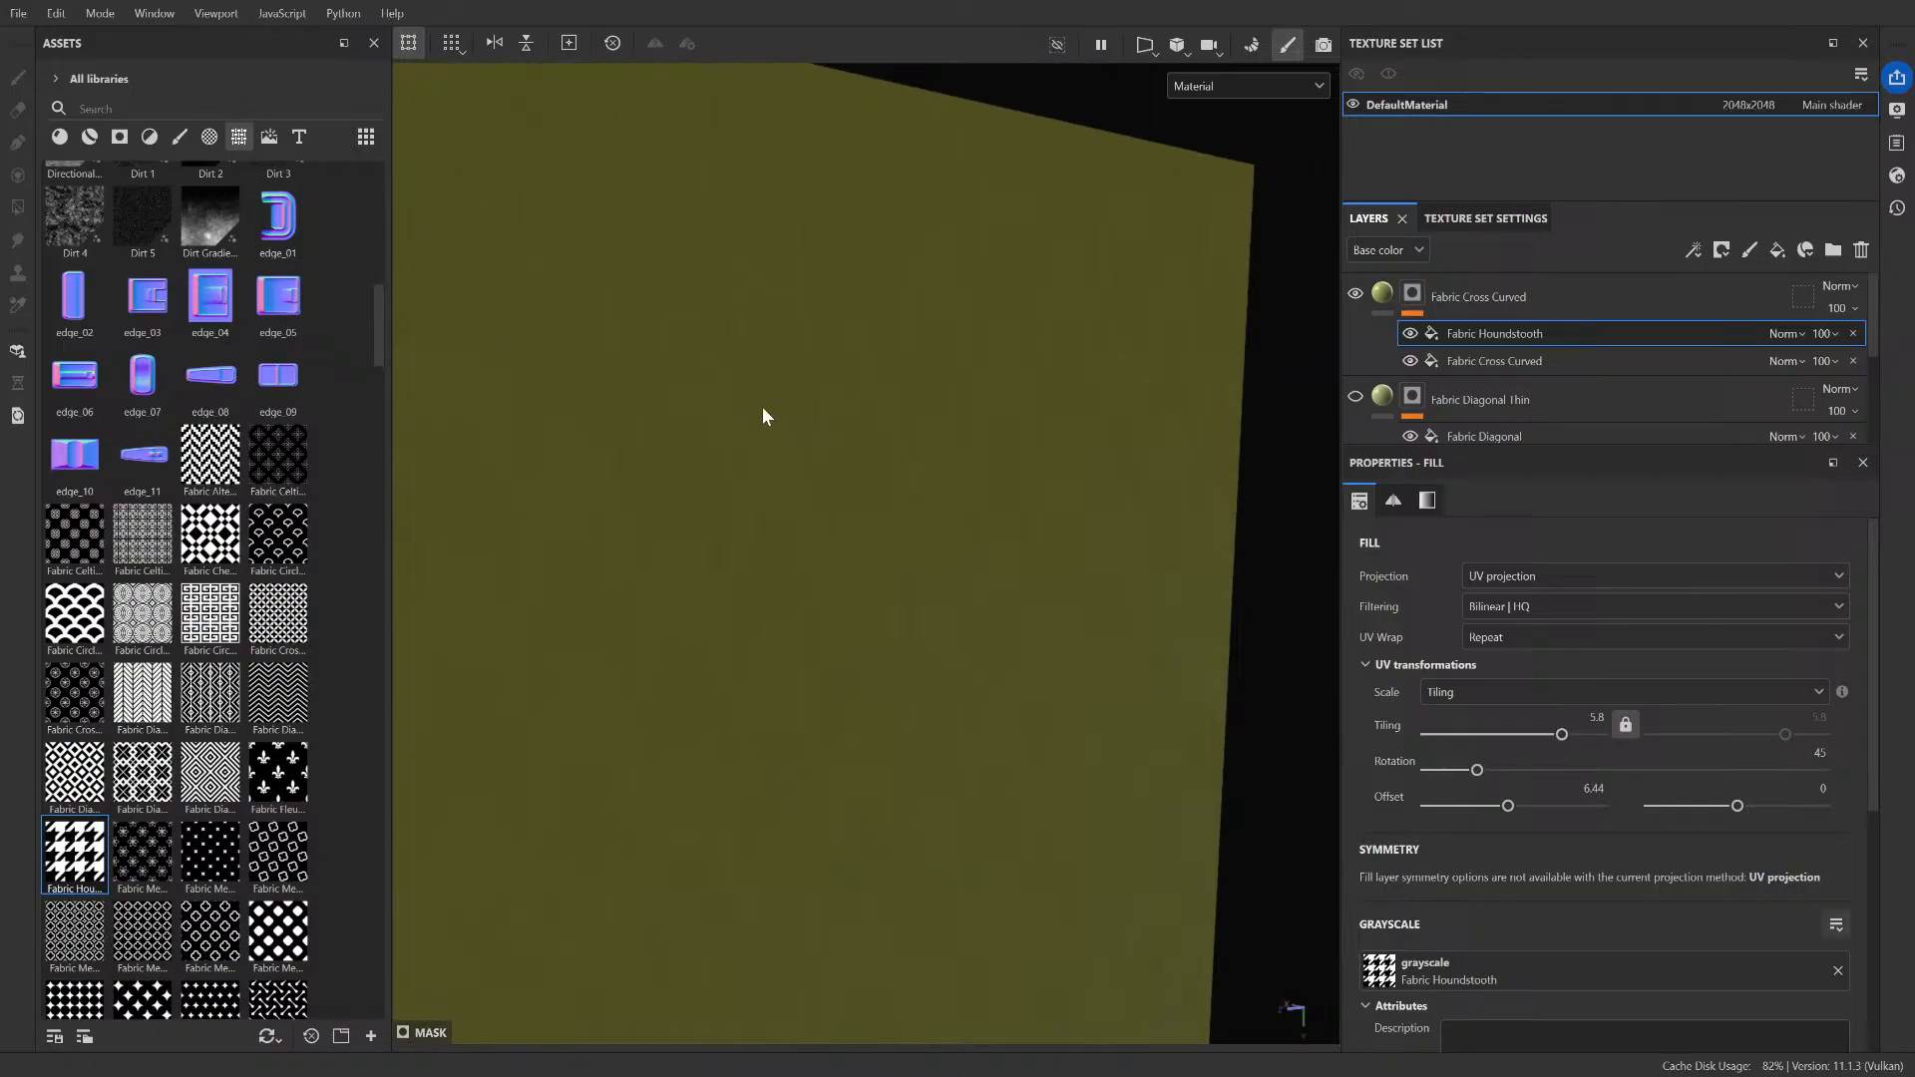
- Review the Fabric Cross Curved layer's material channels and inspect its pattern across the plank
left_click(1383, 292)
scroll(1604, 874, "down", 5)
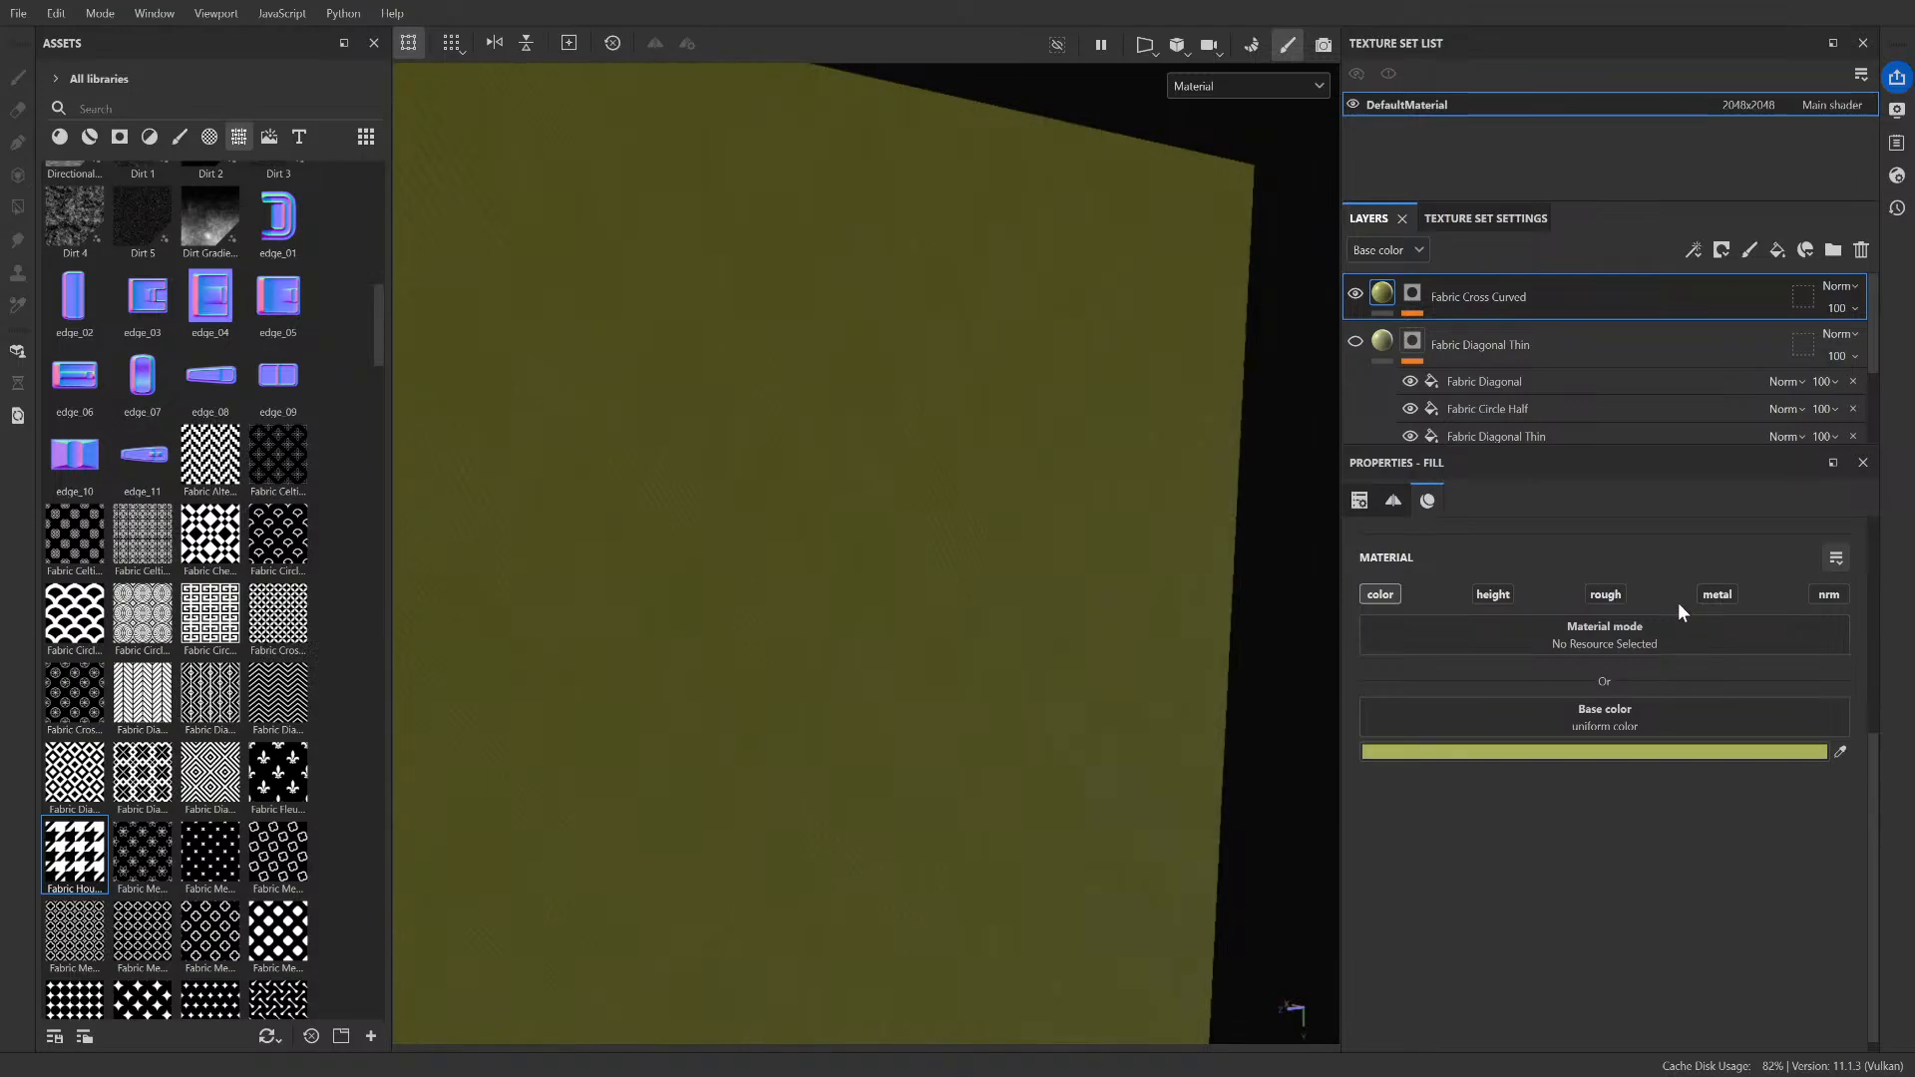
scroll(1057, 636, "down", 10)
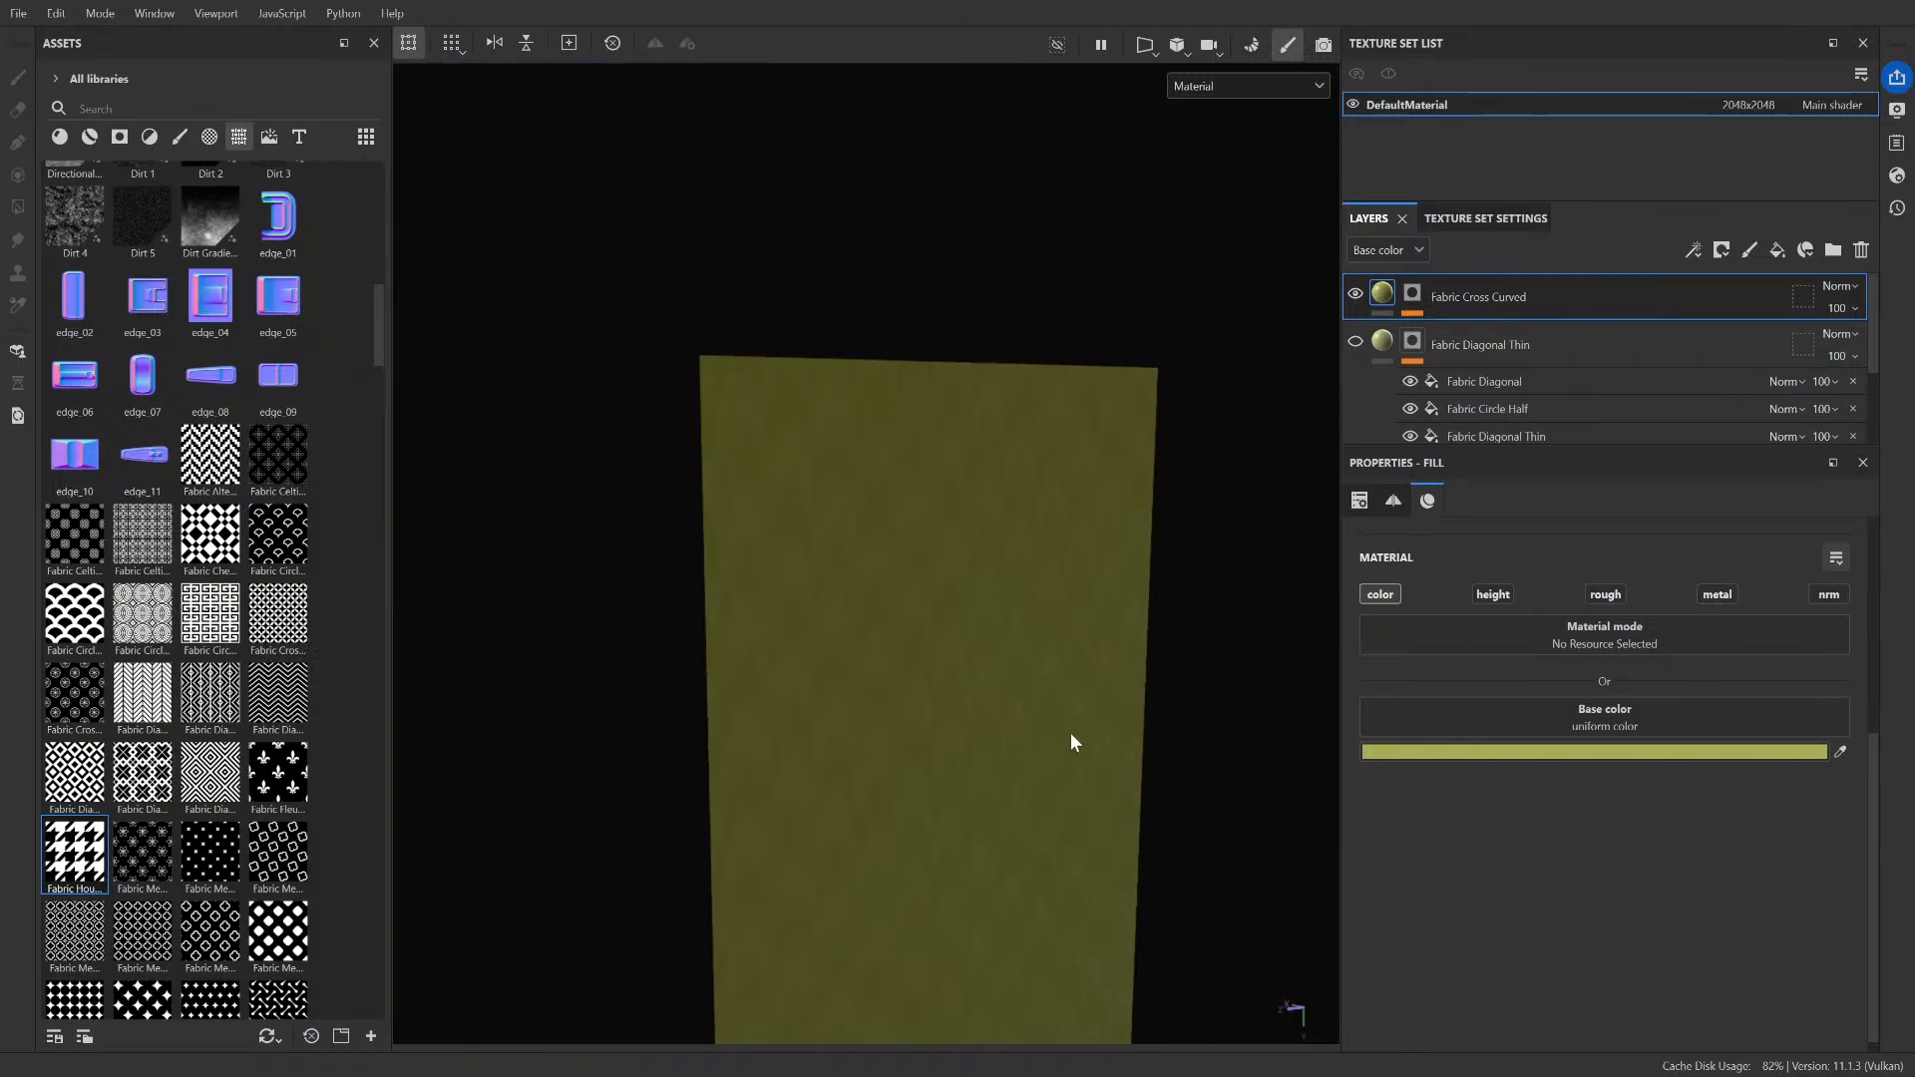
middle_click_drag(960, 750, 949, 496)
scroll(948, 496, "up", 6)
mouse_move(960, 583)
left_mouse_down("alt")
mouse_move(1021, 569)
mouse_move(988, 573)
left_mouse_up("alt")
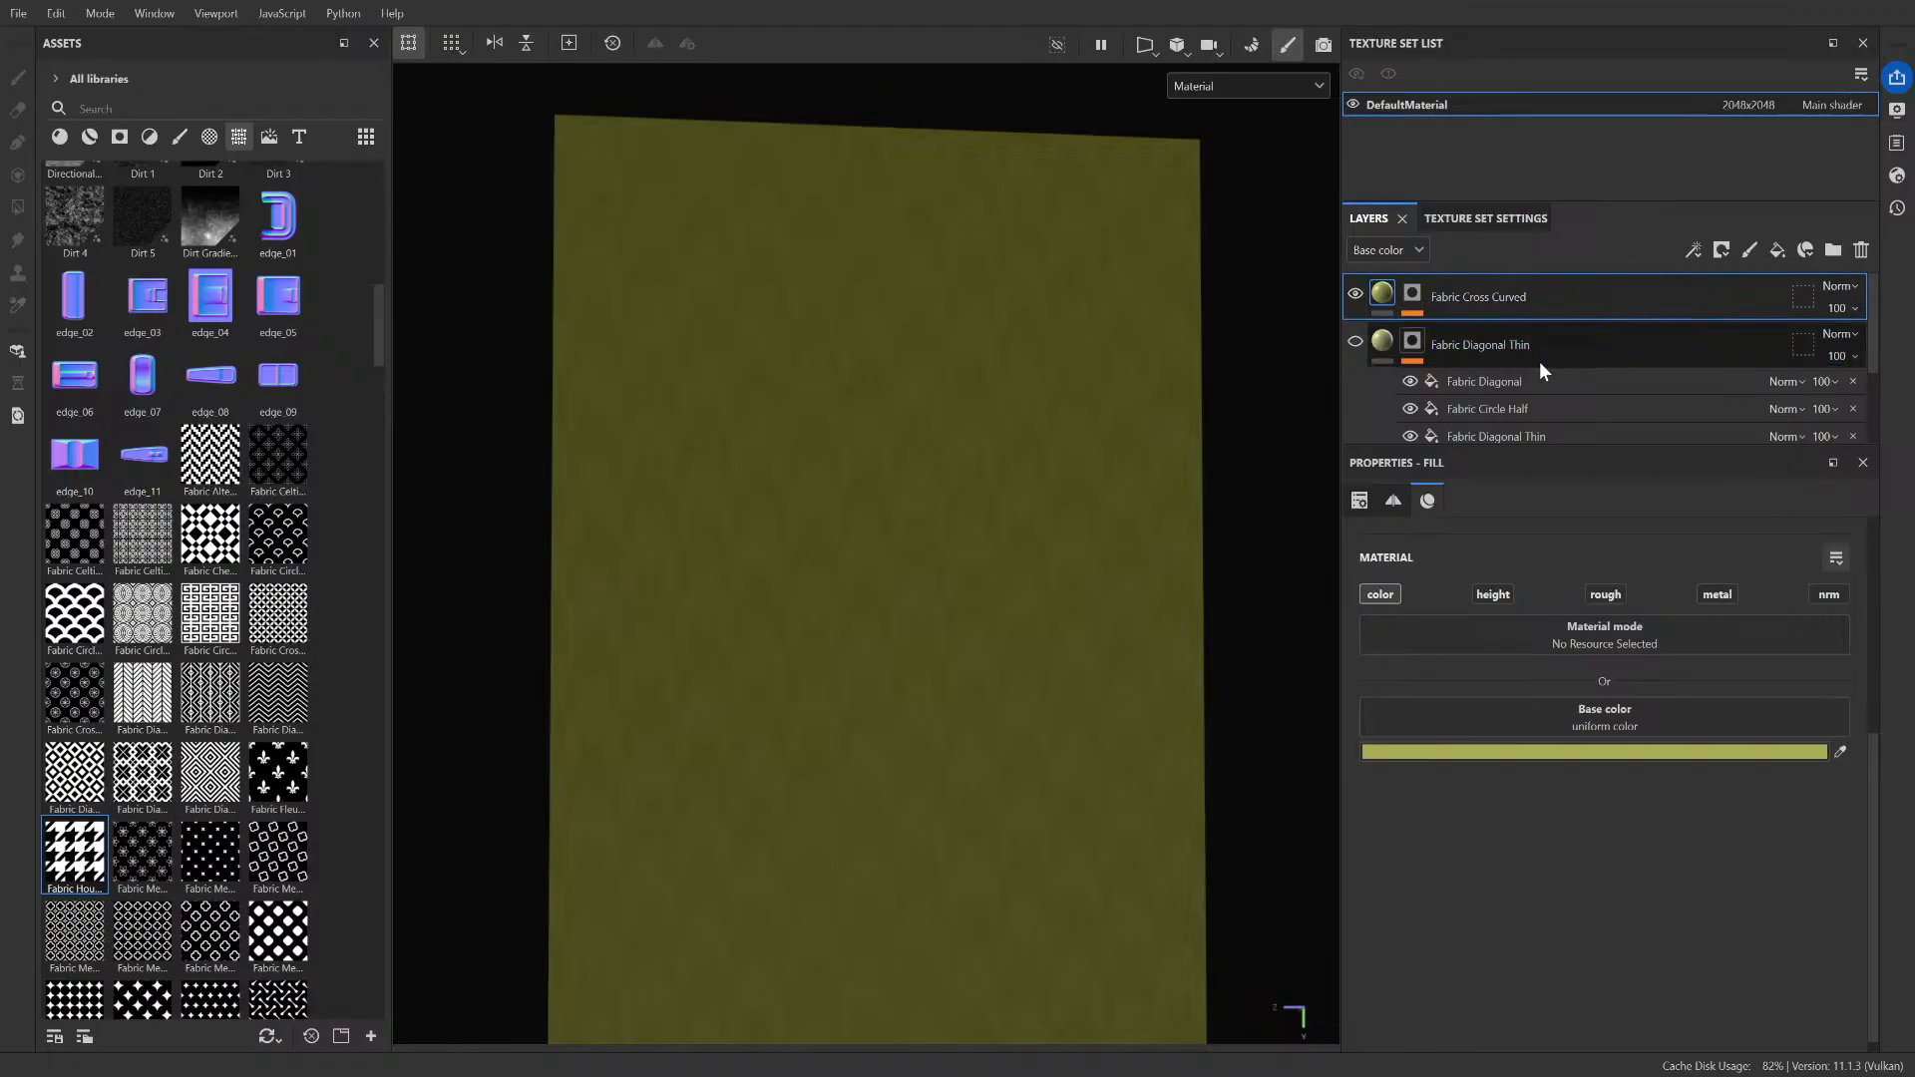
- Select Fabric Houndstooth in the Fabric Cross Curved layer's mask and review its fill and pattern parameters
left_click(1416, 291)
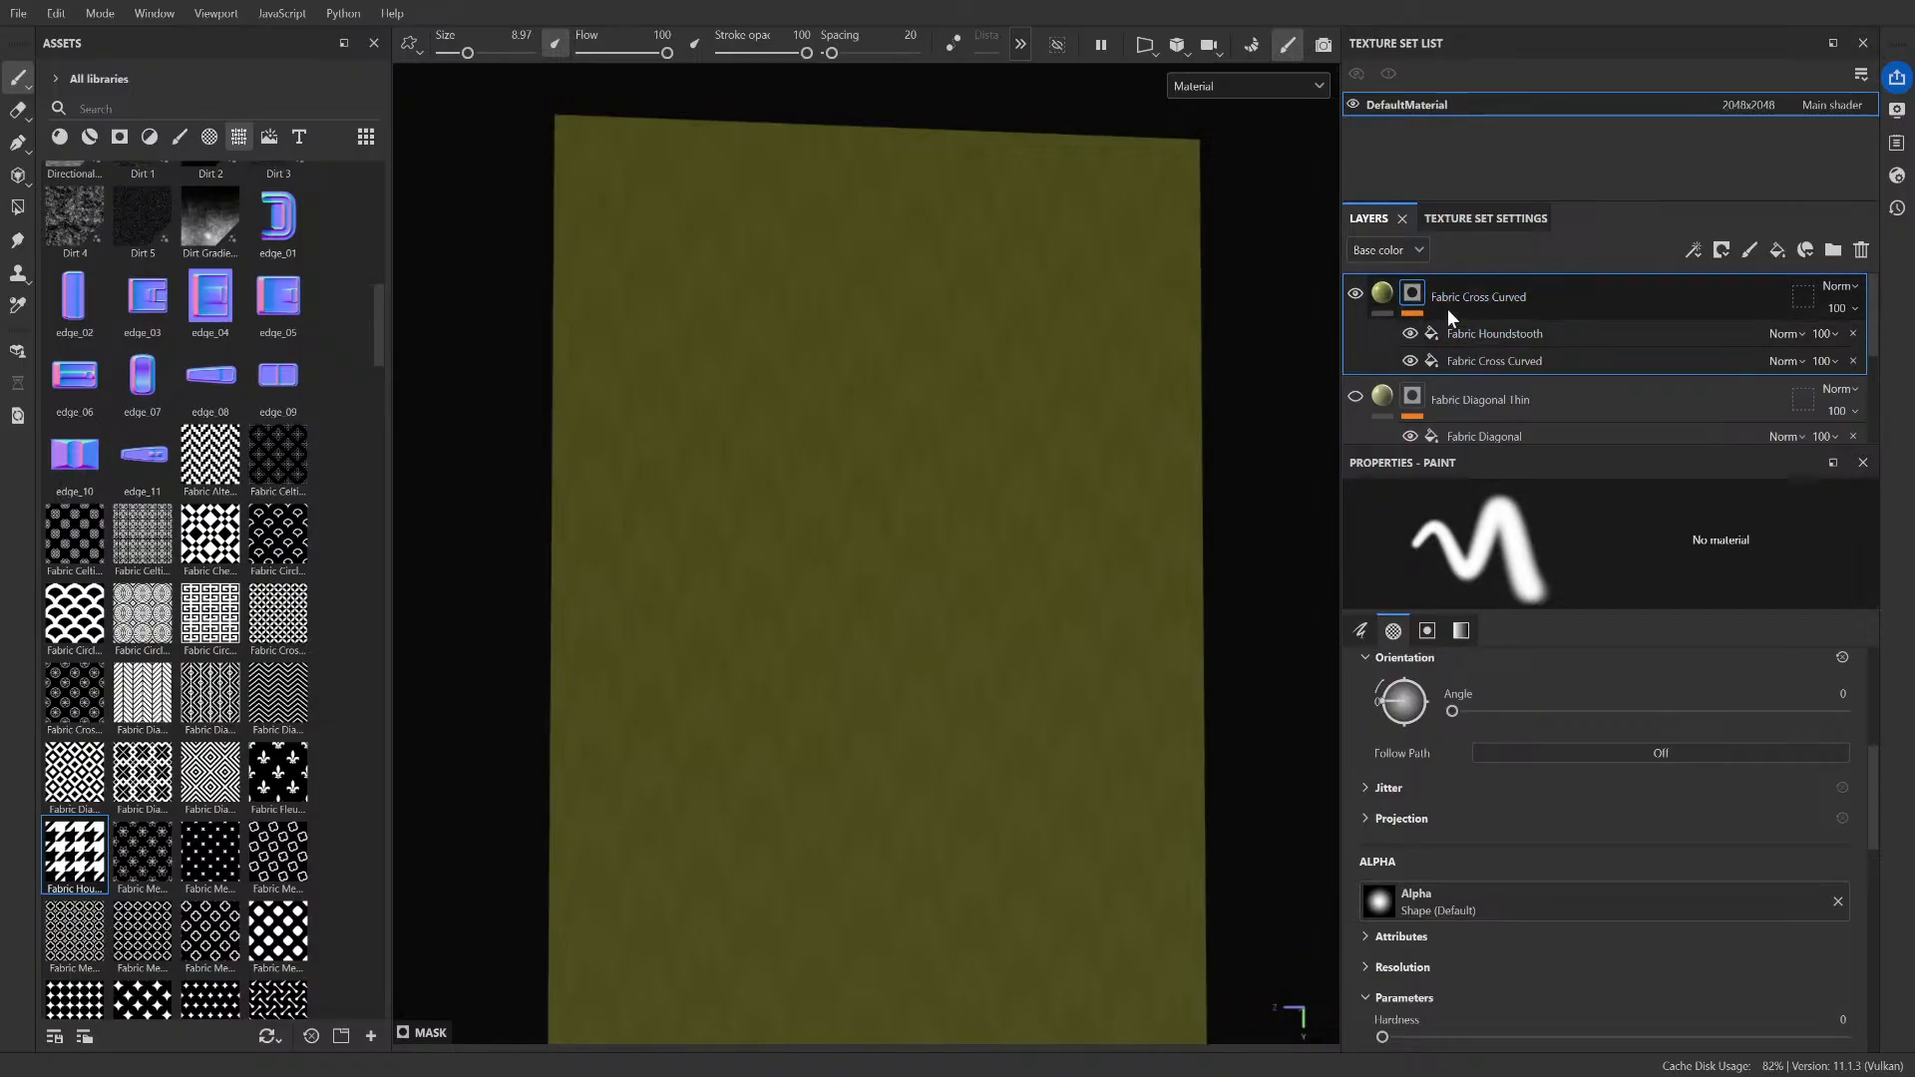
left_click(1494, 333)
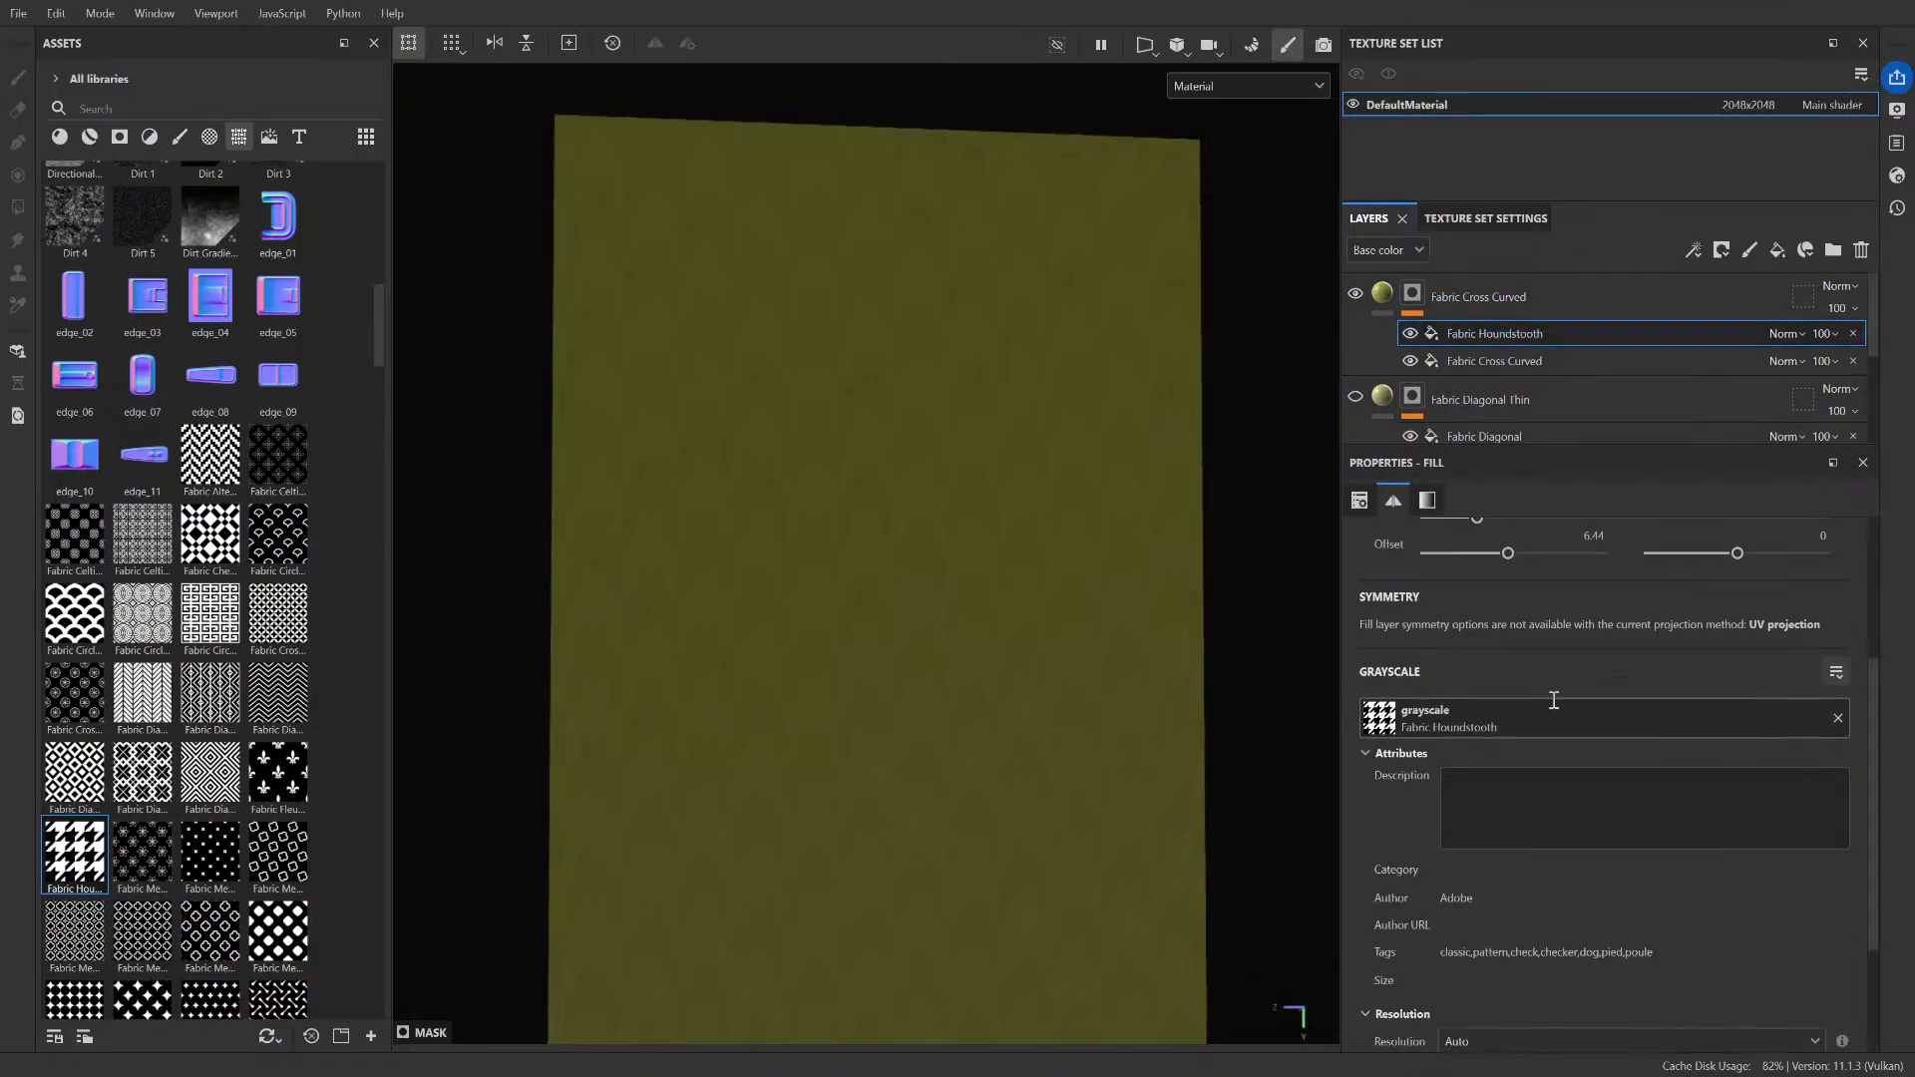
scroll(1547, 686, "down", 3)
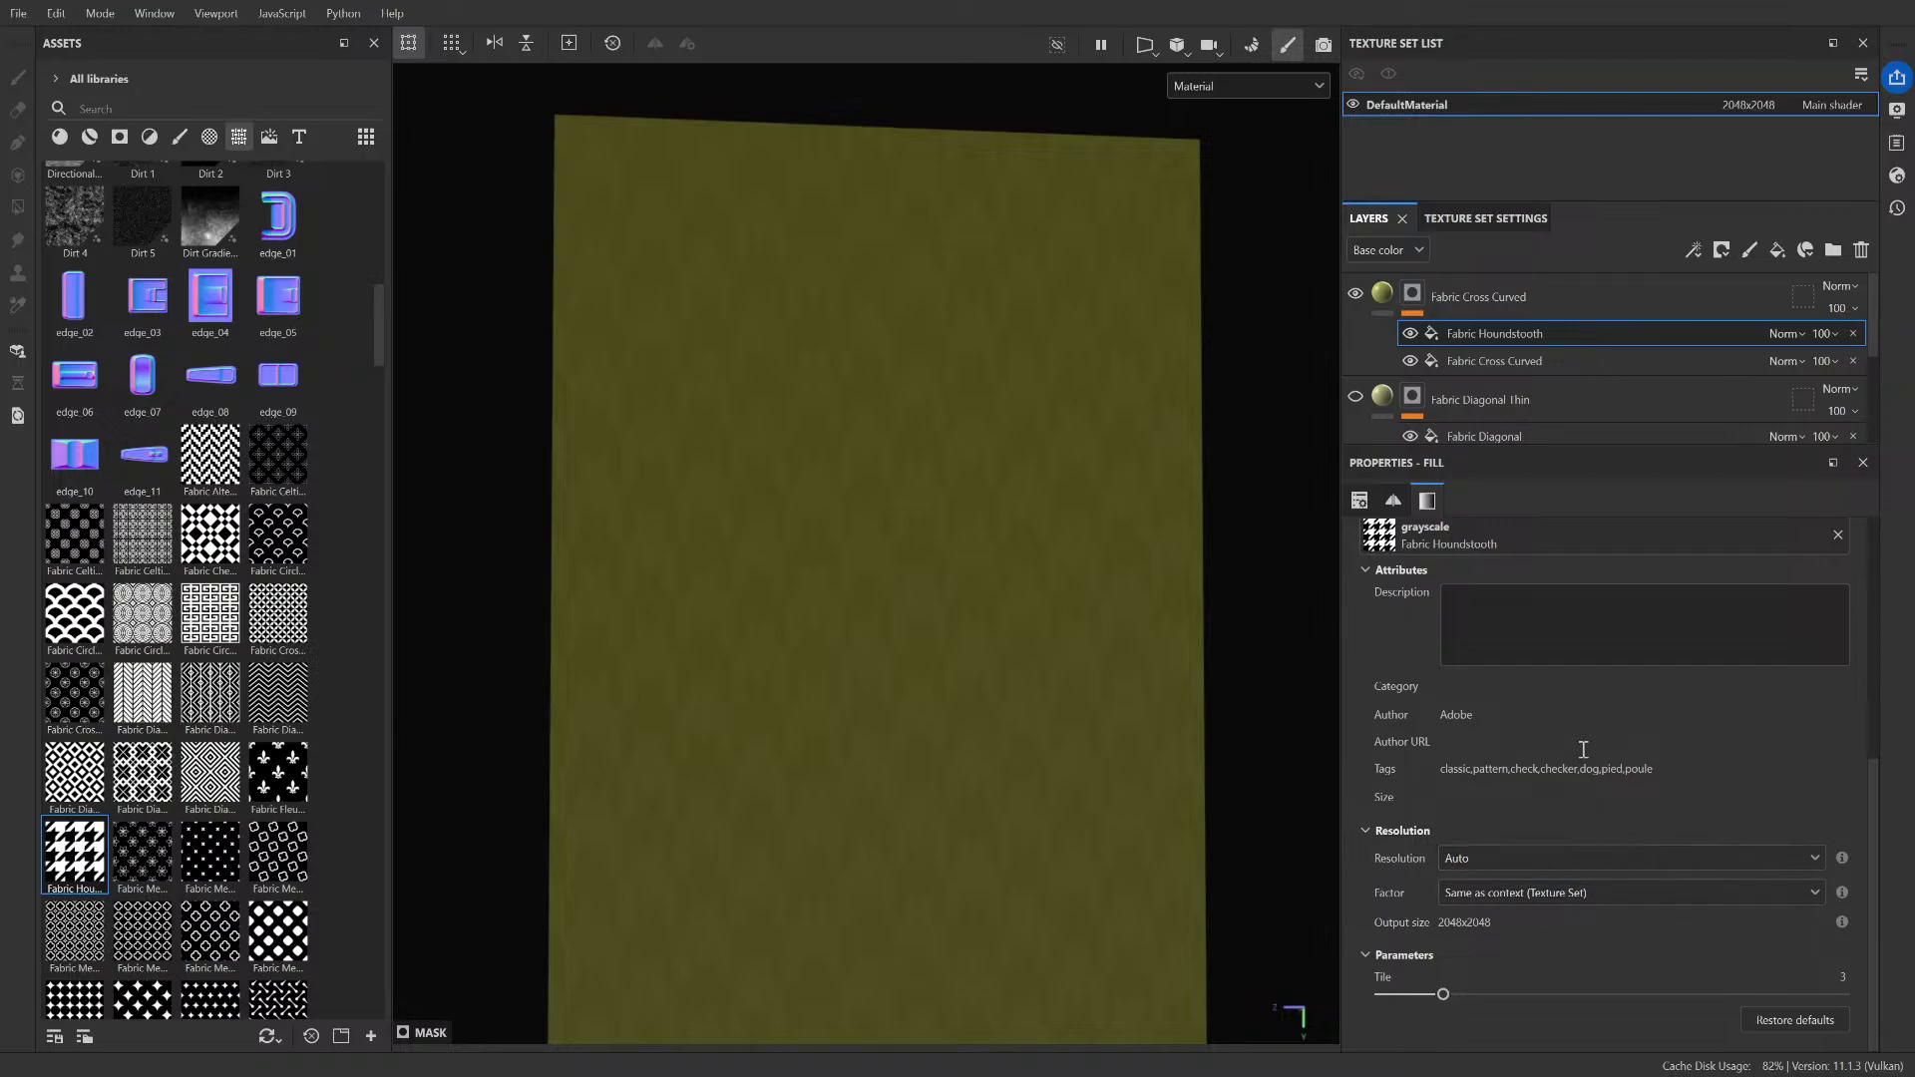
scroll(1438, 733, "up", 3)
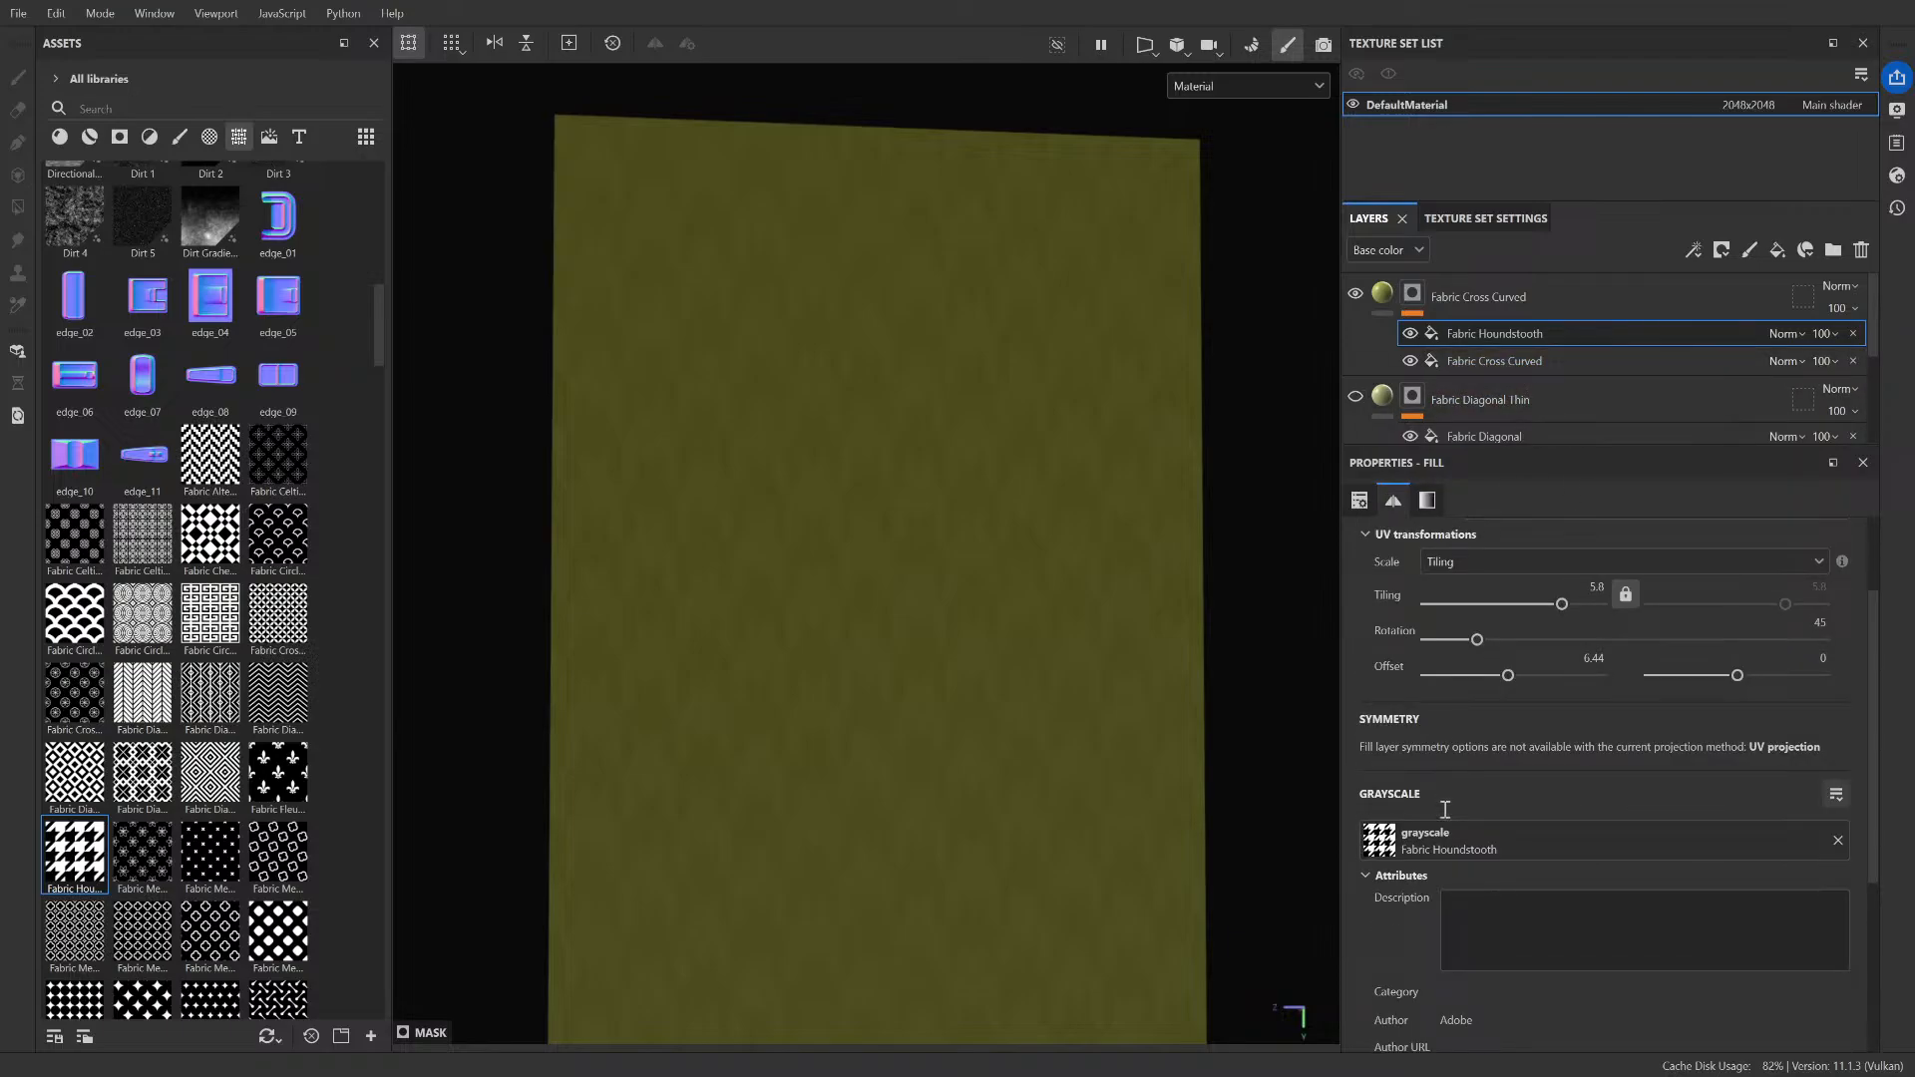
scroll(1446, 808, "up", 2)
- Try Fill (Match per UV Tile) and Tri-planar projection on the Fabric Houndstooth fill, undoing each
left_click(1536, 568)
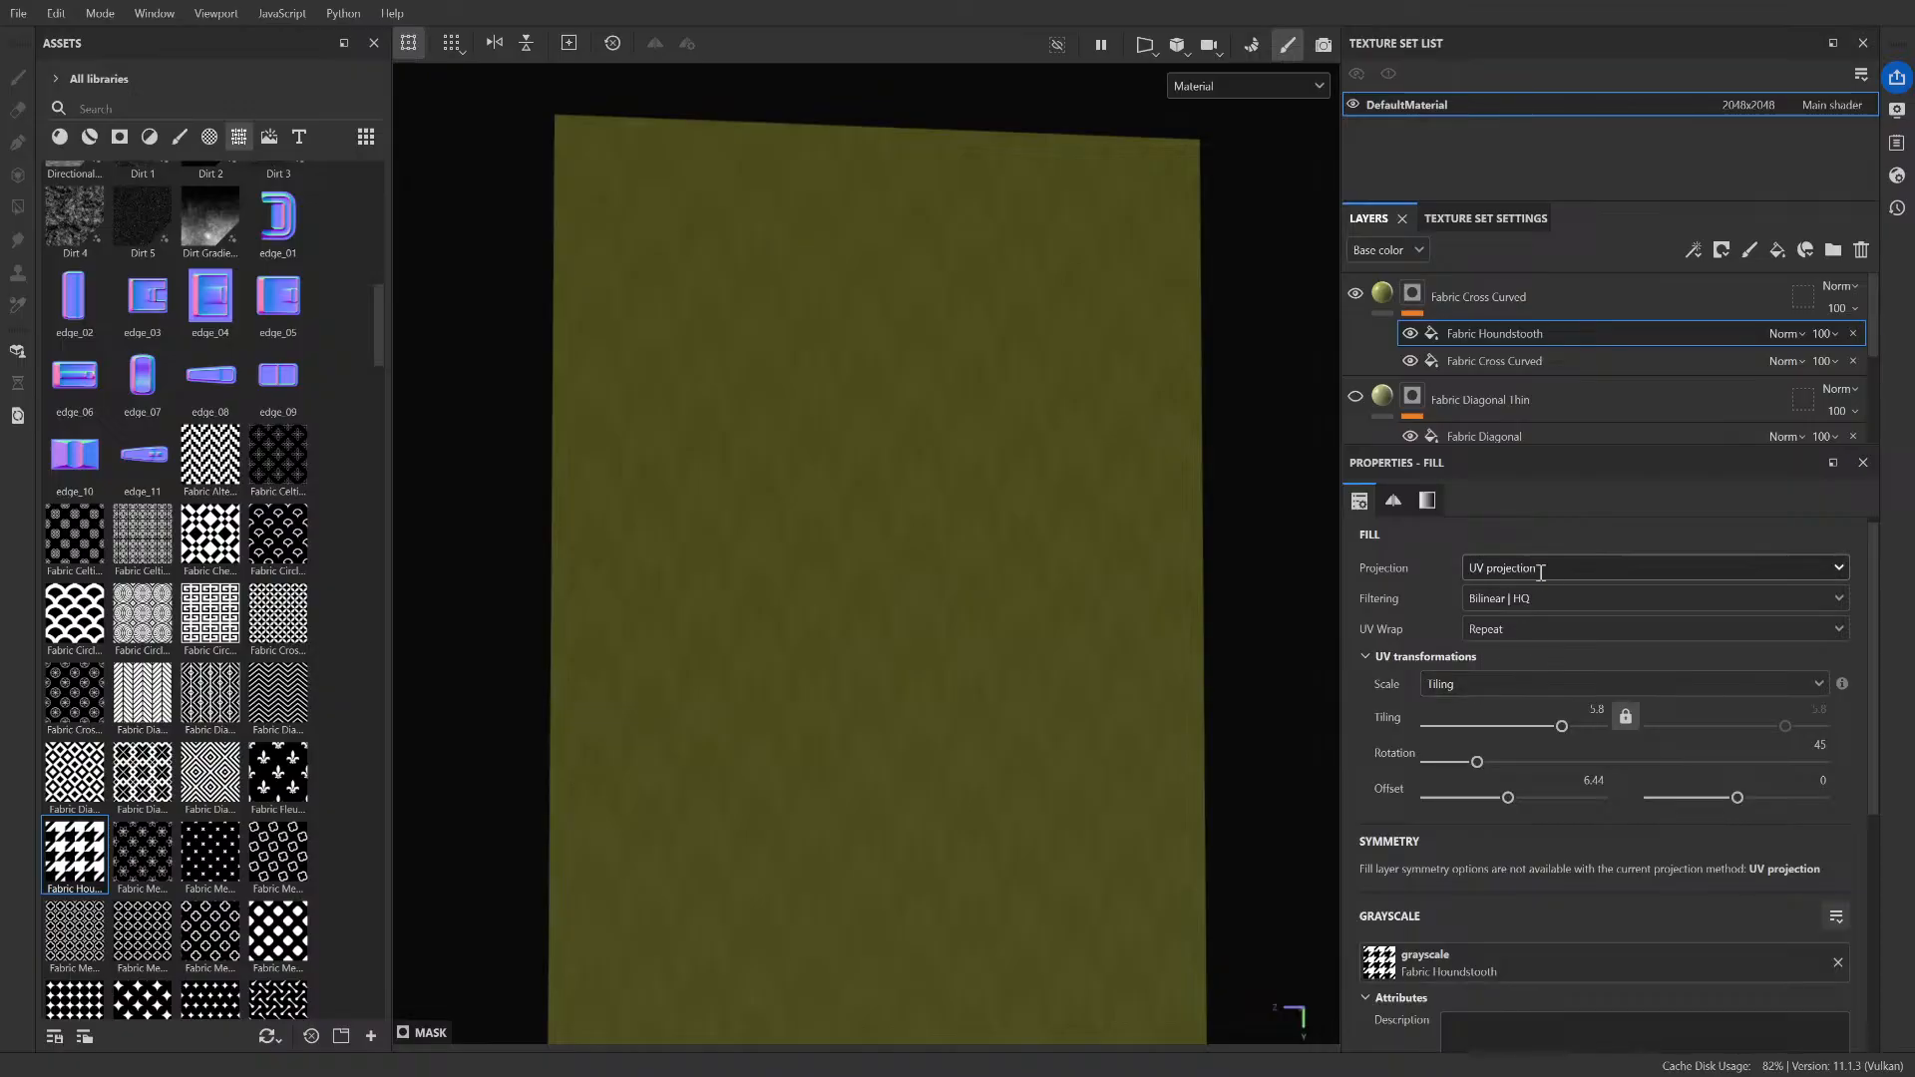
left_click(1540, 584)
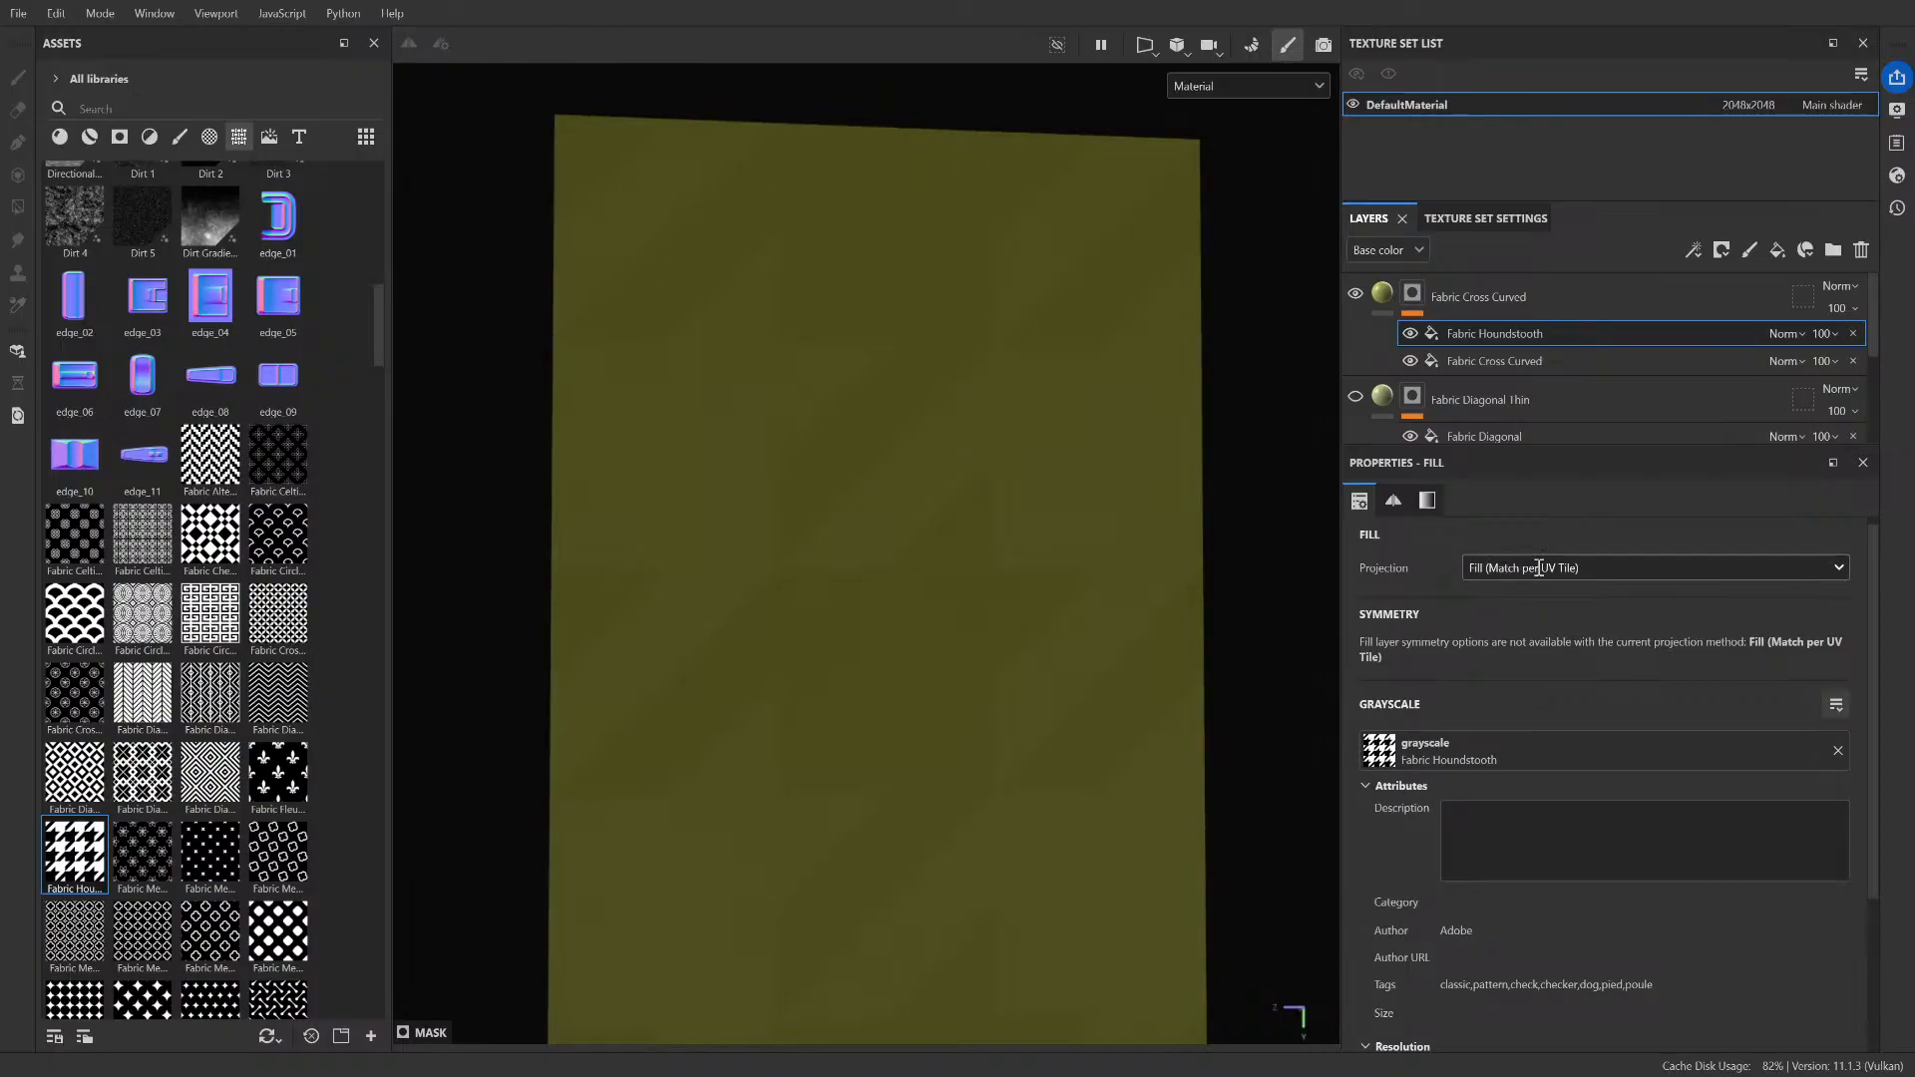
key("ctrl+z")
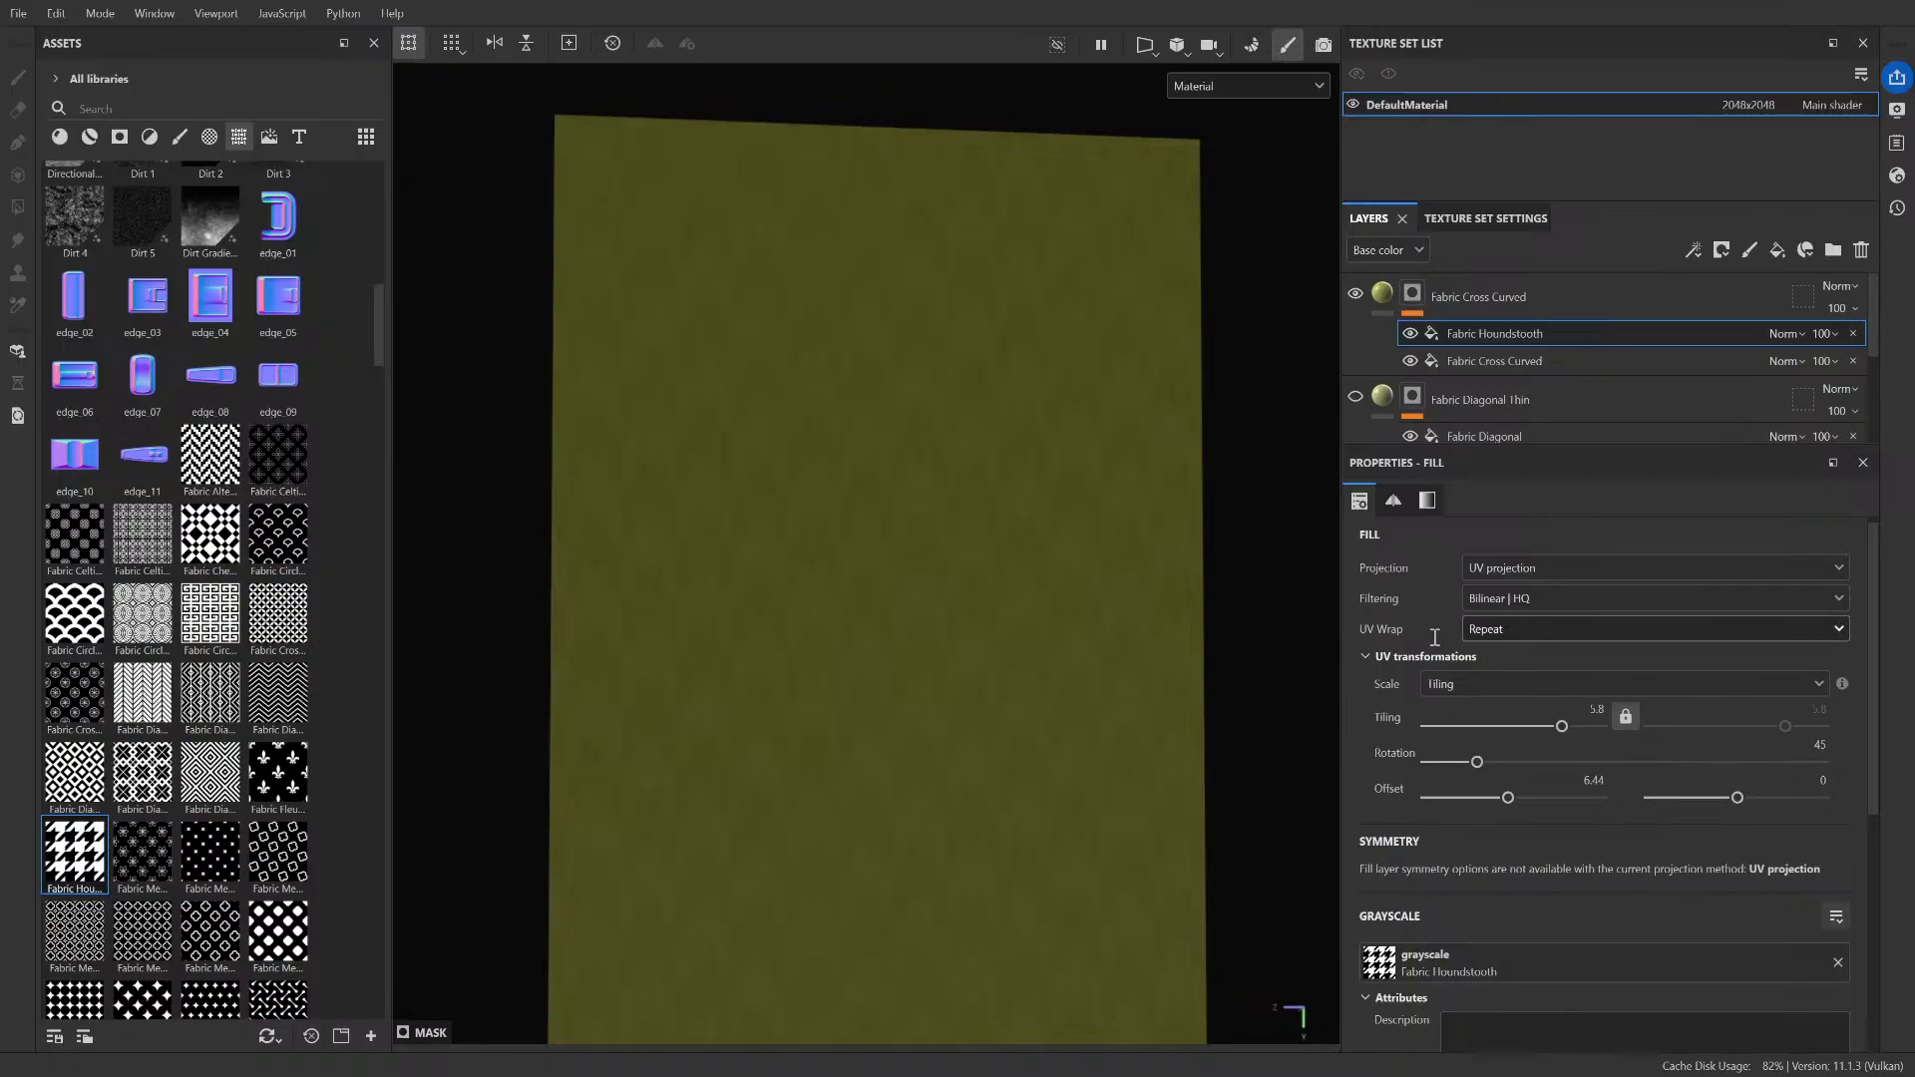
left_click(1545, 640)
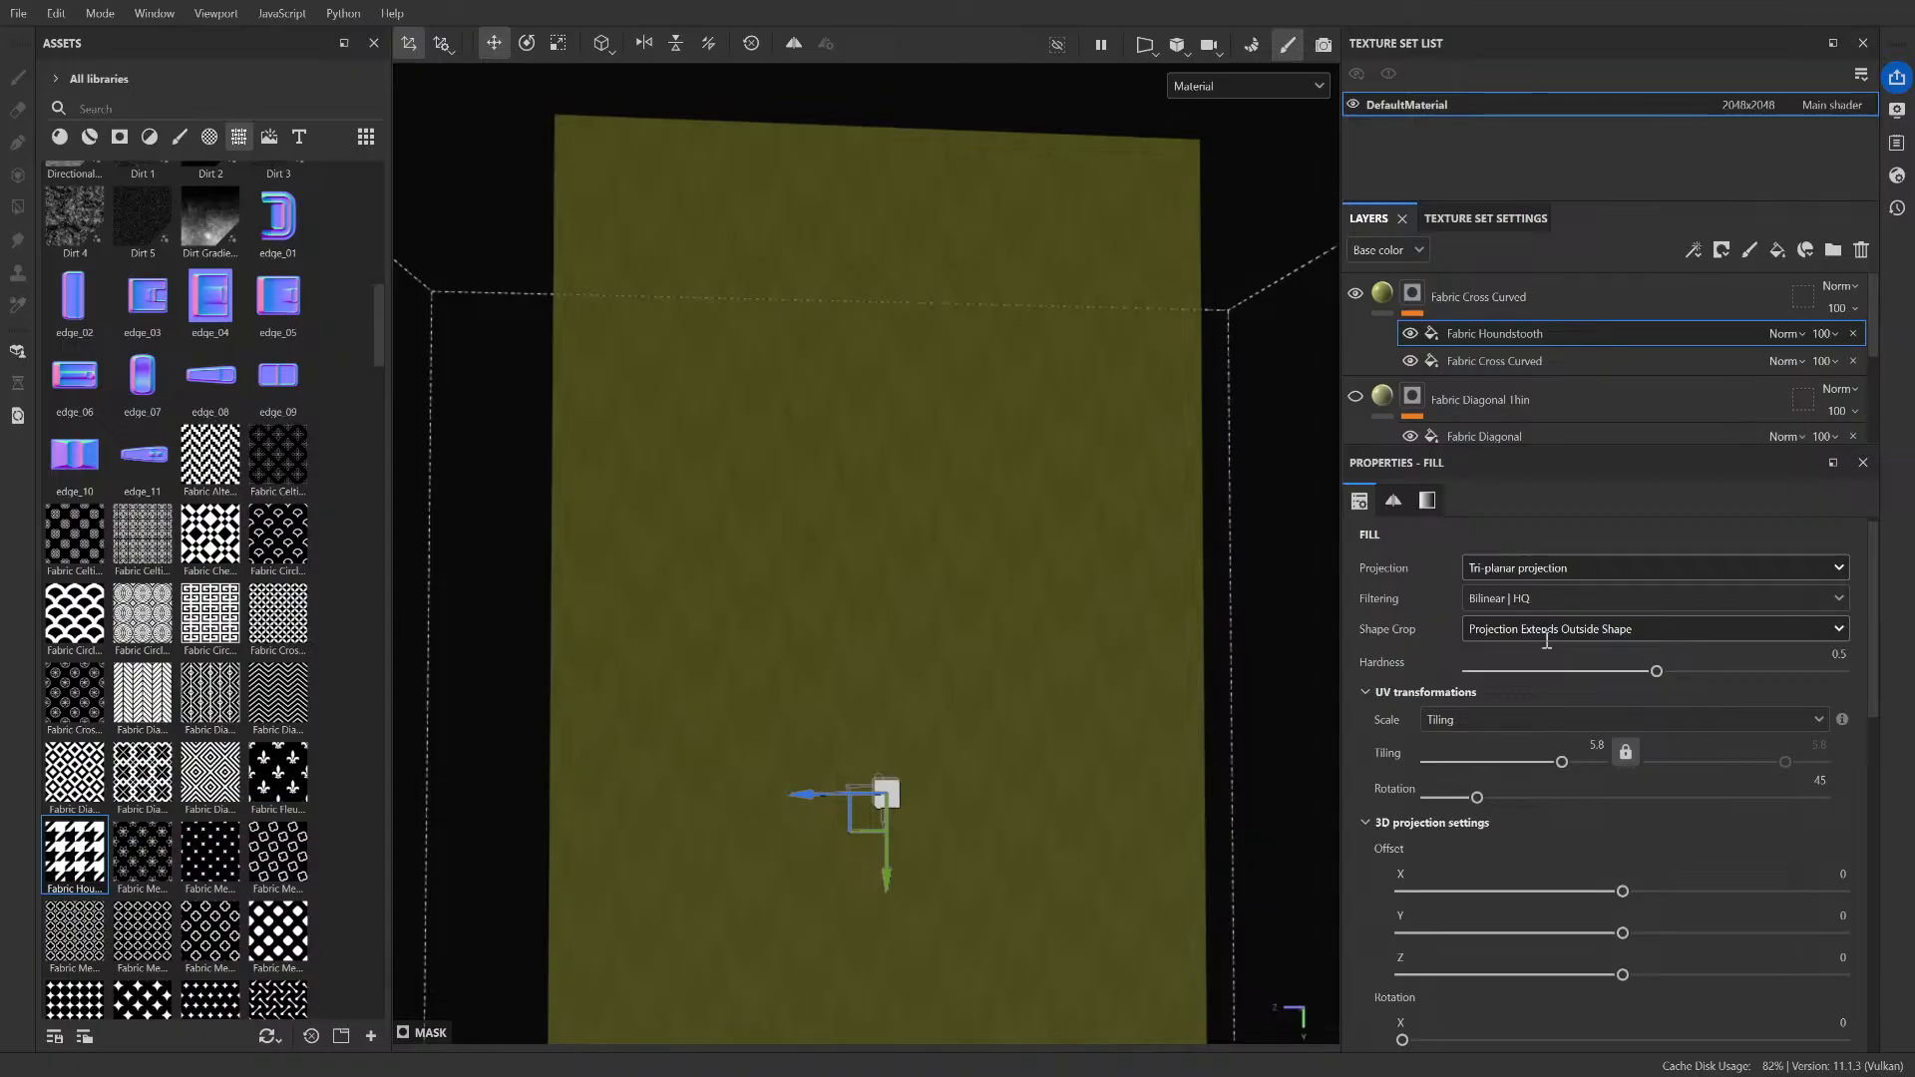
key("ctrl+z")
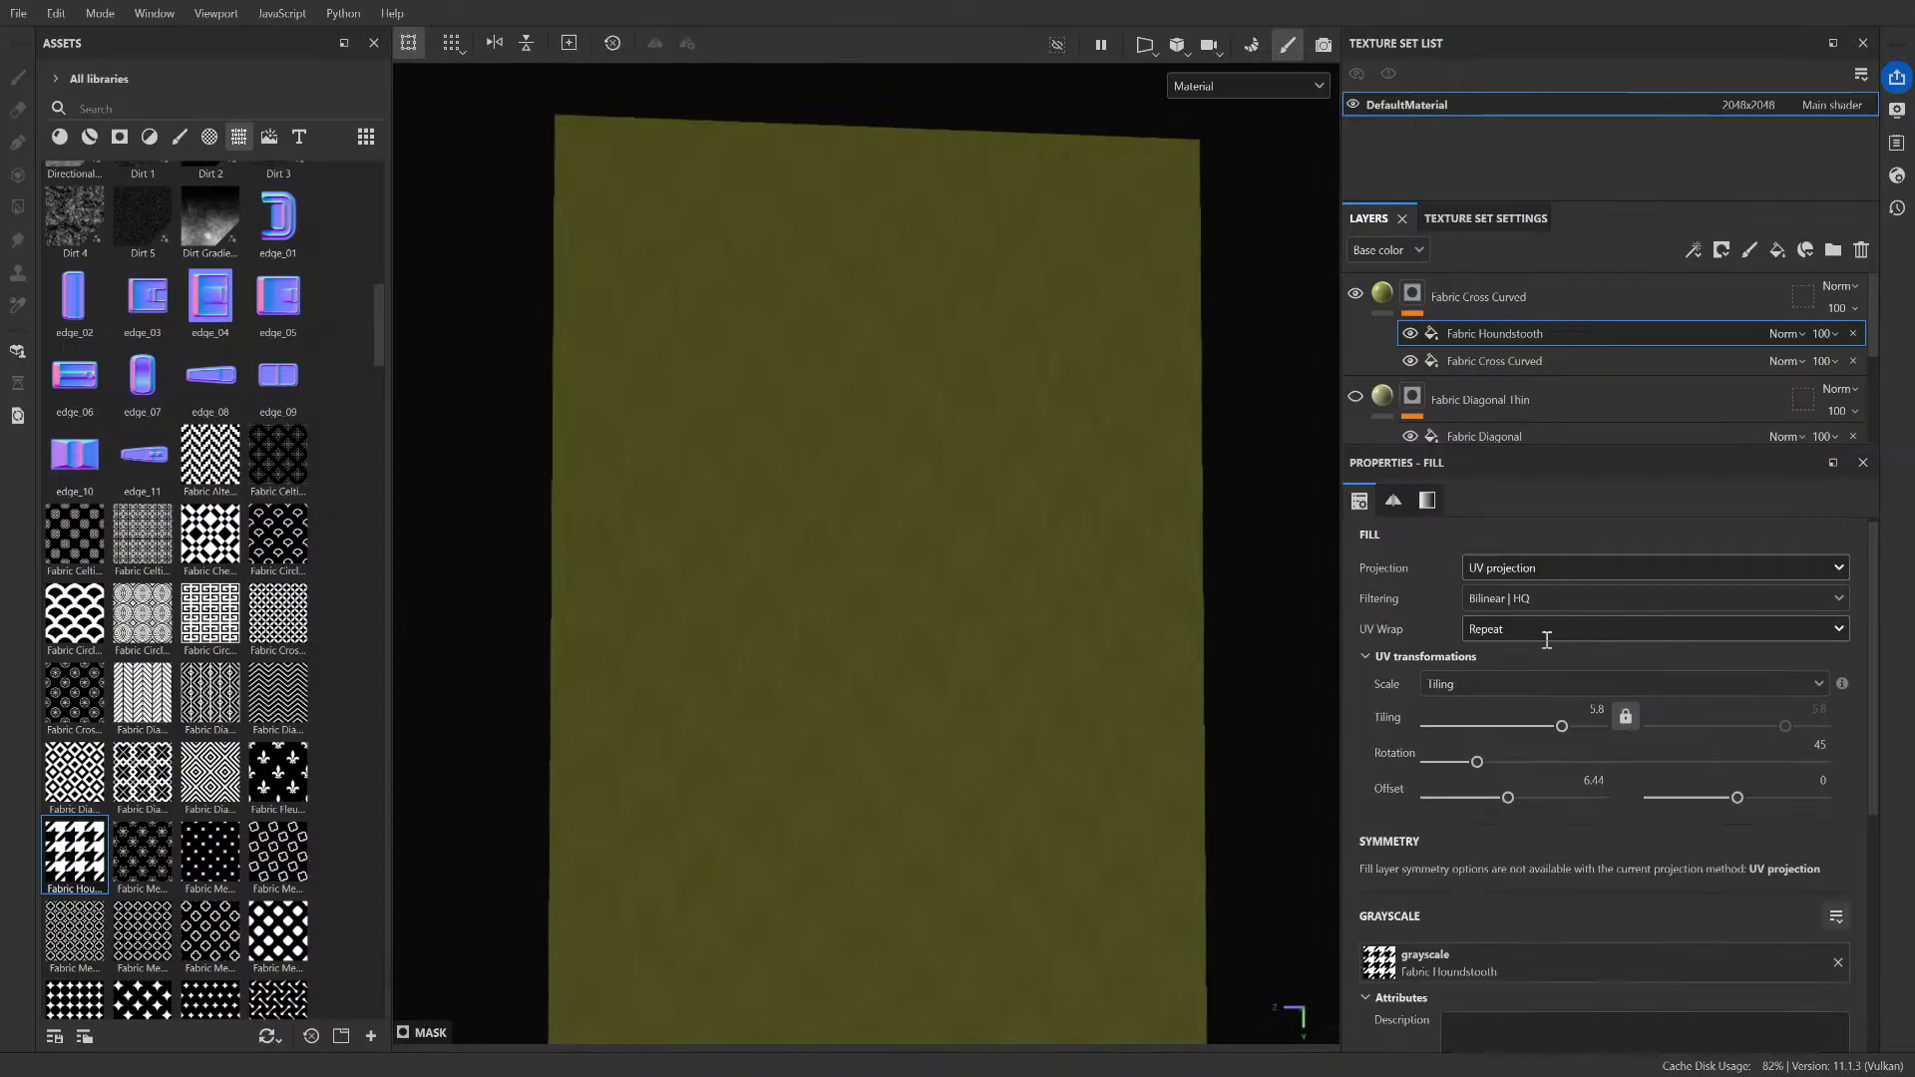
scroll(560, 451, "up", 5)
scroll(588, 417, "down", 3)
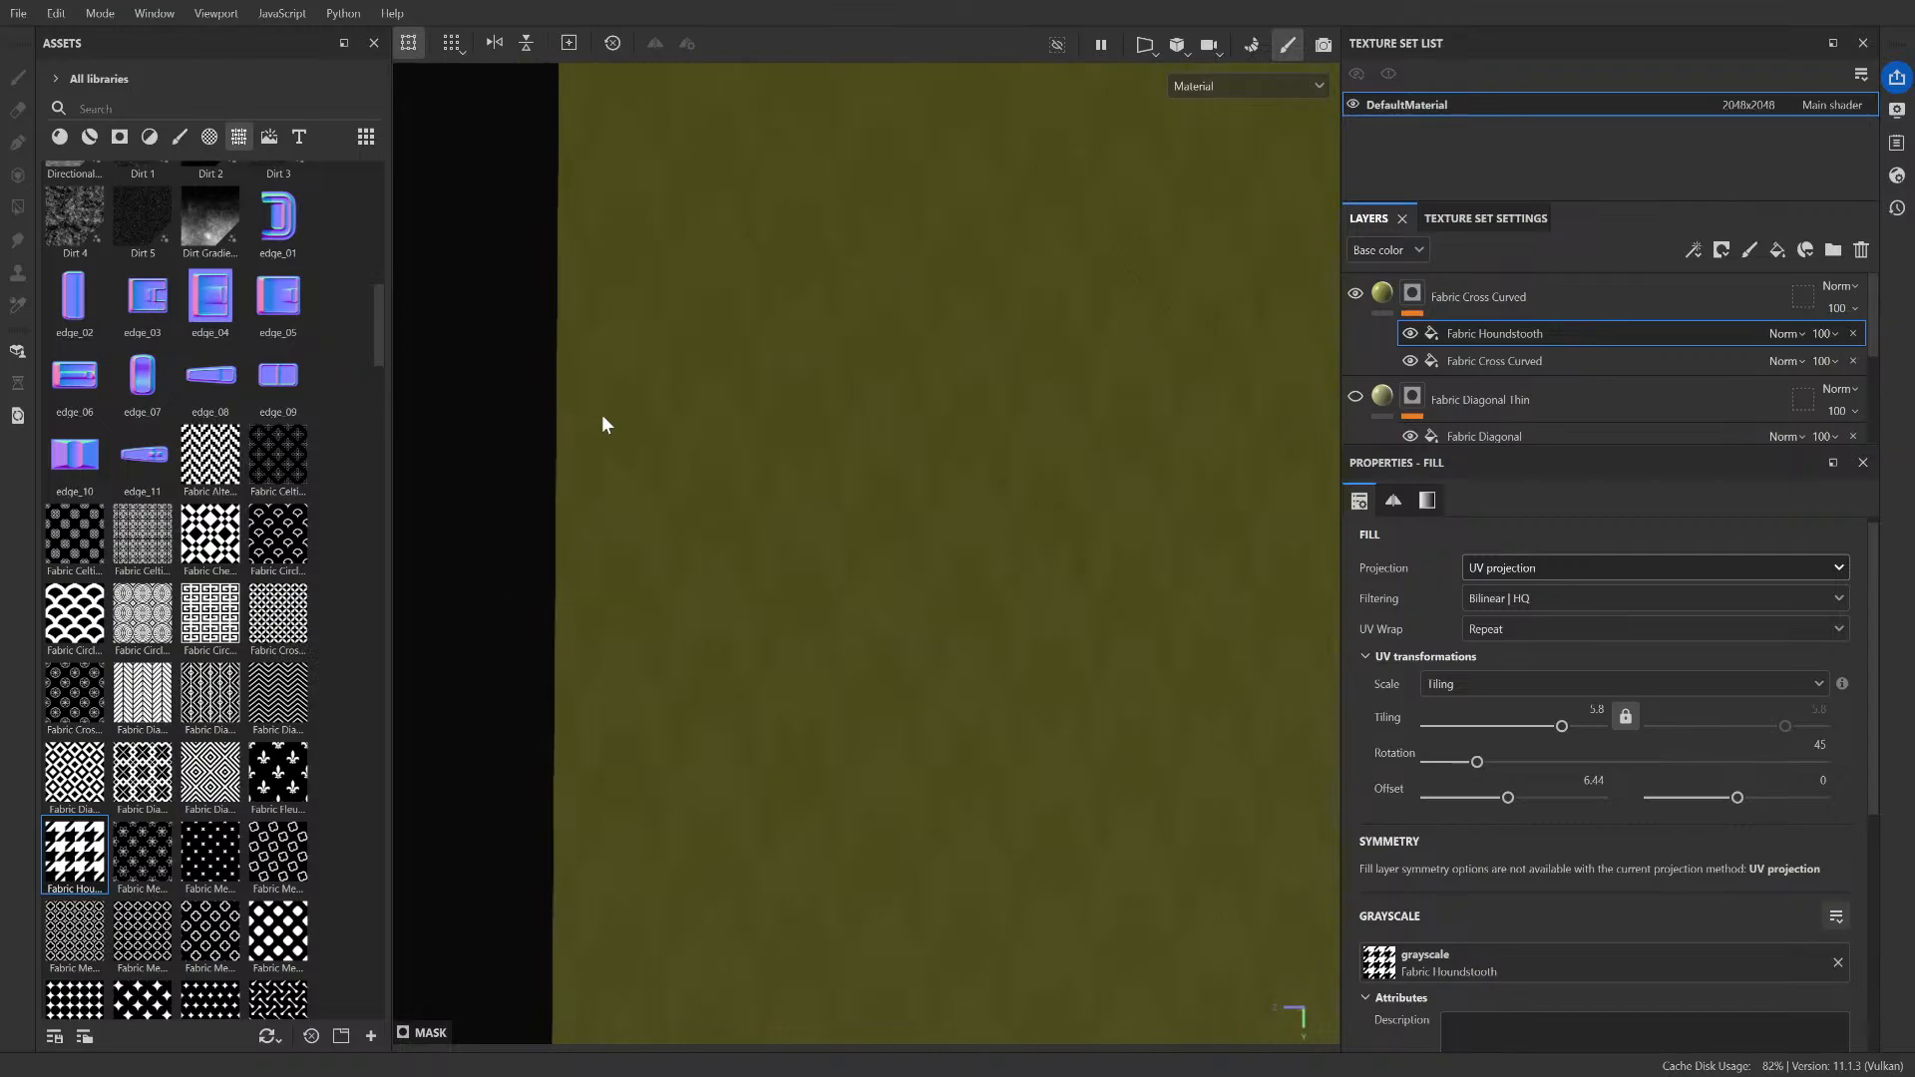
scroll(748, 456, "up", 2)
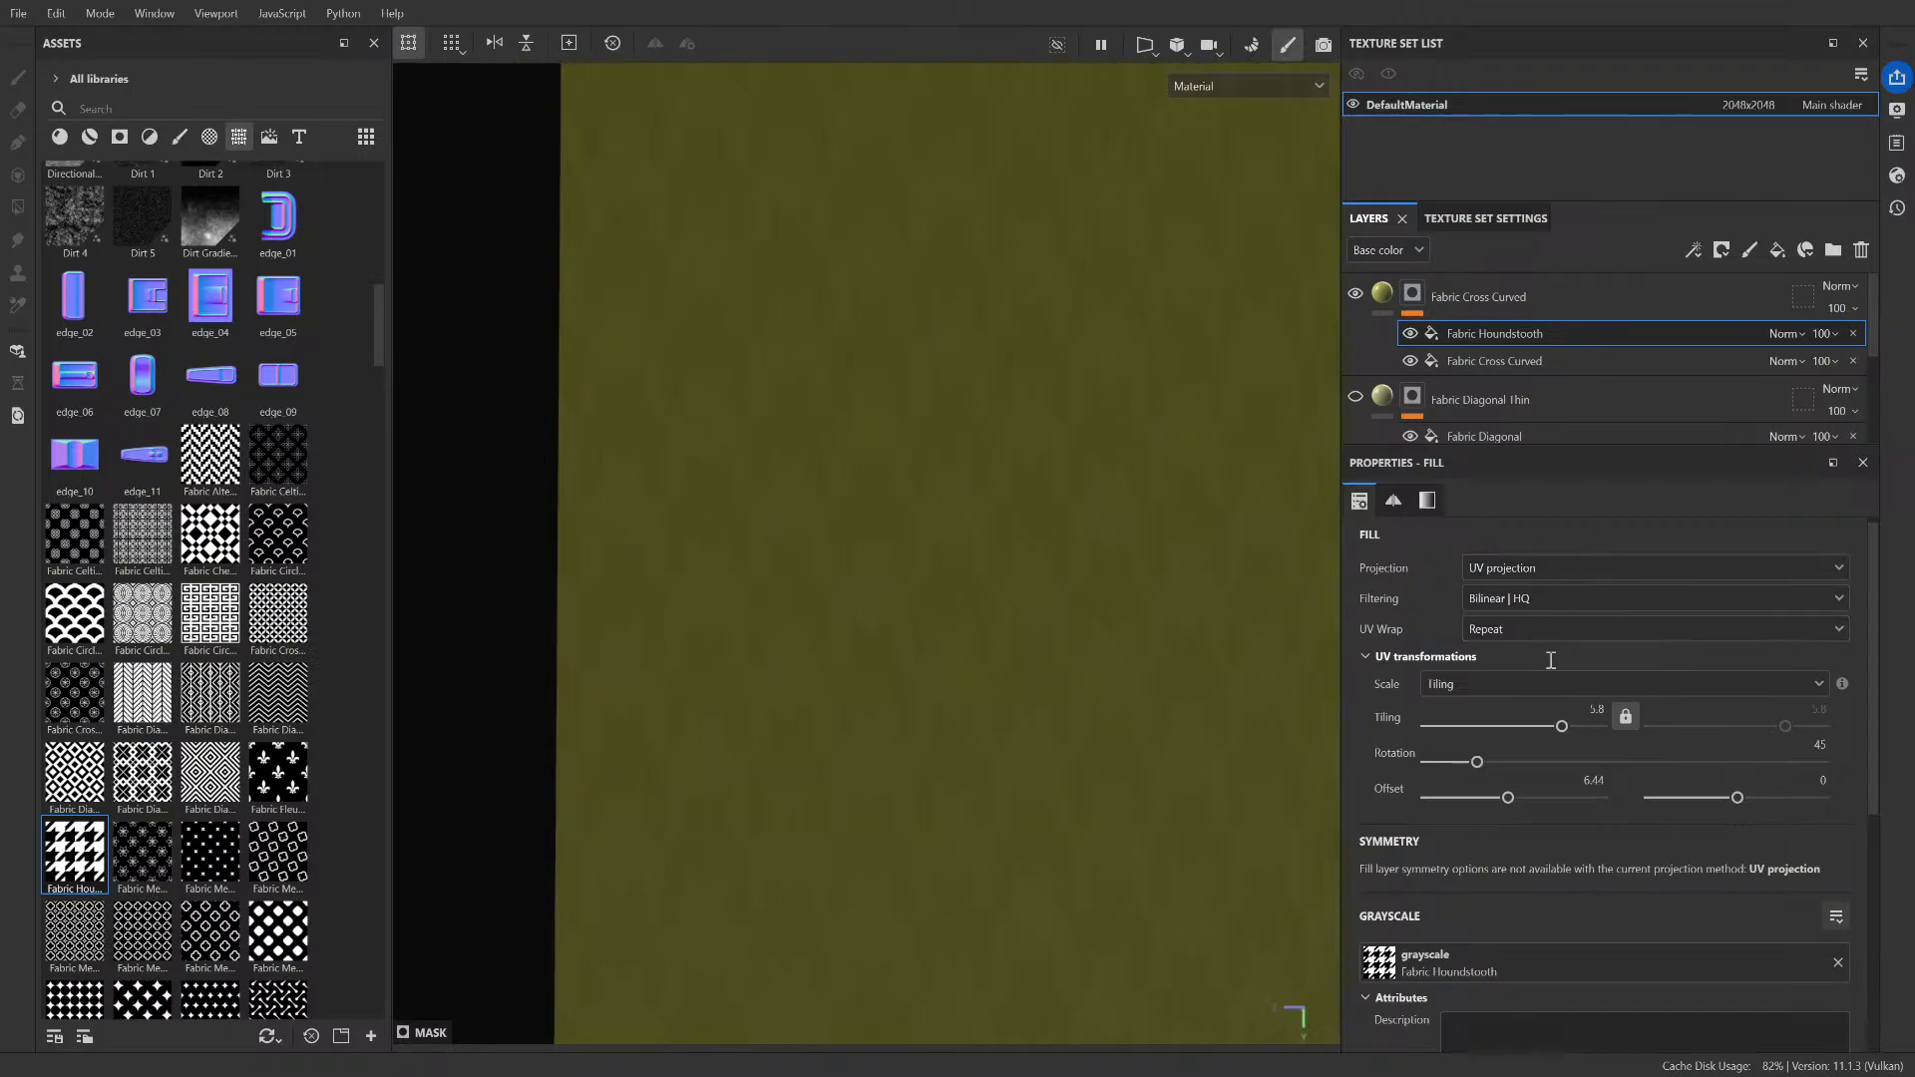
- Try tiling values of 6 and 5.85 on Fabric Houndstooth and check the pattern along the plank's edges
left_click(1595, 710)
double_click(1595, 710)
type("6")
key("Return")
double_click(1593, 709)
type("5.85")
key("Return")
scroll(1061, 681, "down", 3)
scroll(1109, 654, "up", 2)
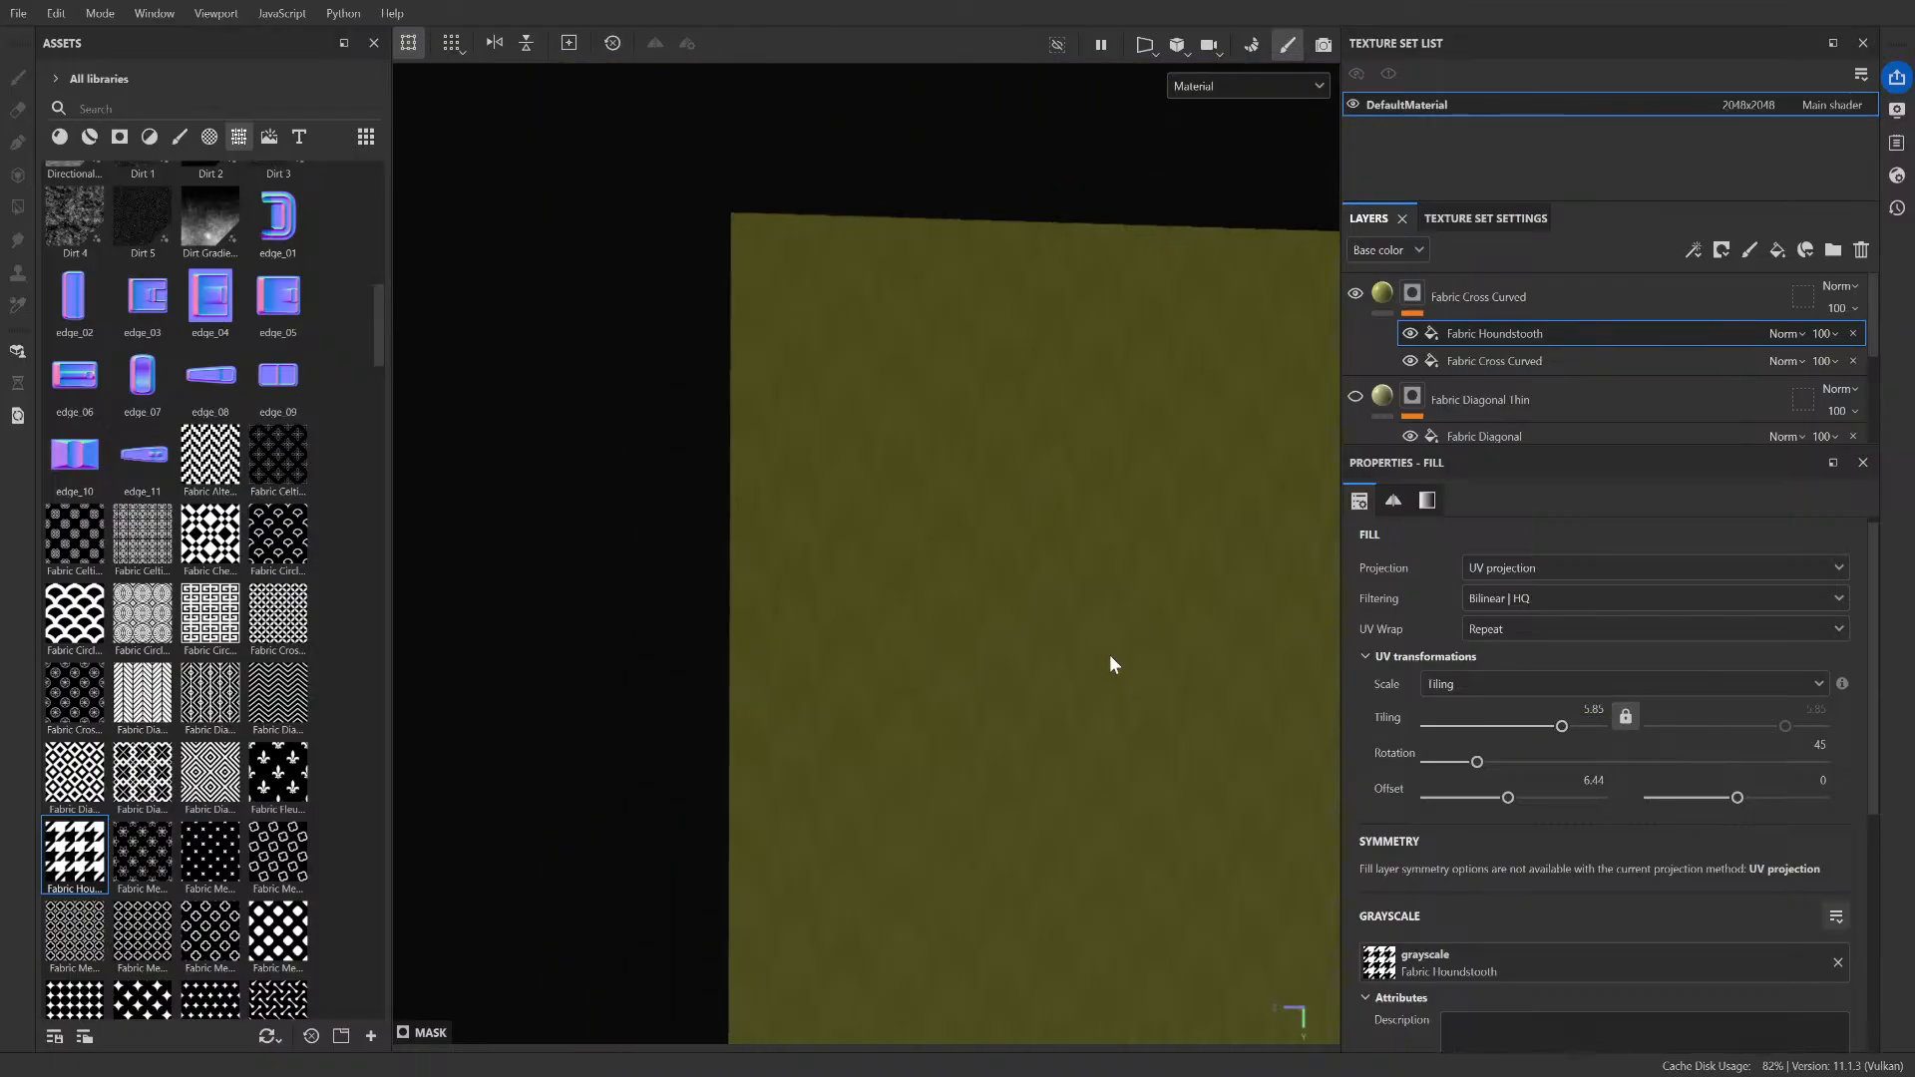
scroll(1110, 654, "down", 2)
middle_click_drag(1134, 648, 906, 670)
scroll(878, 658, "up", 3)
left_click_drag(878, 656, 832, 648, "alt")
mouse_move(832, 649)
middle_mouse_down("alt")
mouse_move(890, 616)
mouse_move(866, 632)
middle_mouse_up("alt")
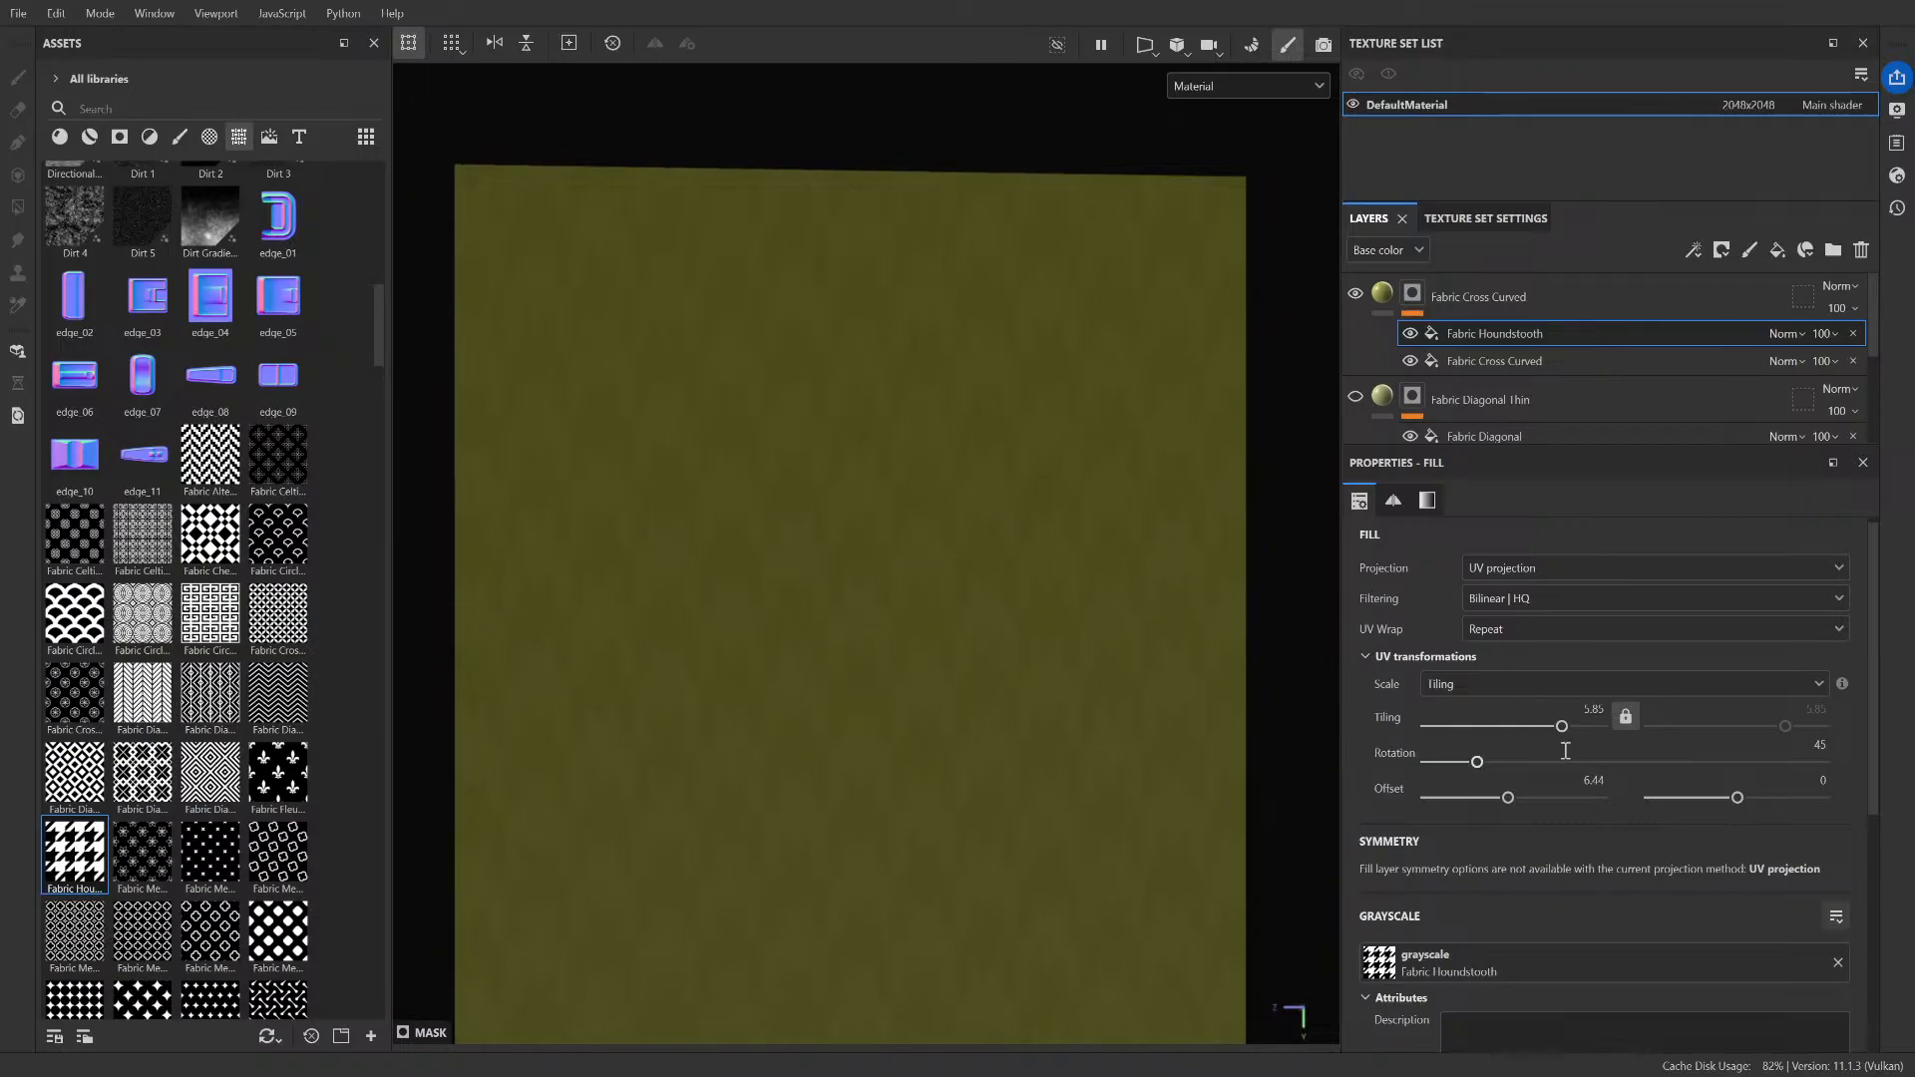
- Try further Fabric Houndstooth tiling values of 5.8, 5.4, 5.79, 5.695 and 5.96
double_click(1594, 711)
type("5.8")
double_click(1593, 713)
type("5.4")
key("Return")
left_click(1593, 711)
key("BackSpace")
type("5.79")
key("Return")
left_click(1602, 711)
type("5.695")
key("Return")
left_click(1593, 712)
type("5.96")
key("Return")
- Set the tiling of Fabric Houndstooth to 5.69
left_click(1600, 710)
key("BackSpace")
type("5.69")
key("Return")
scroll(916, 612, "down", 4)
scroll(960, 601, "up", 4)
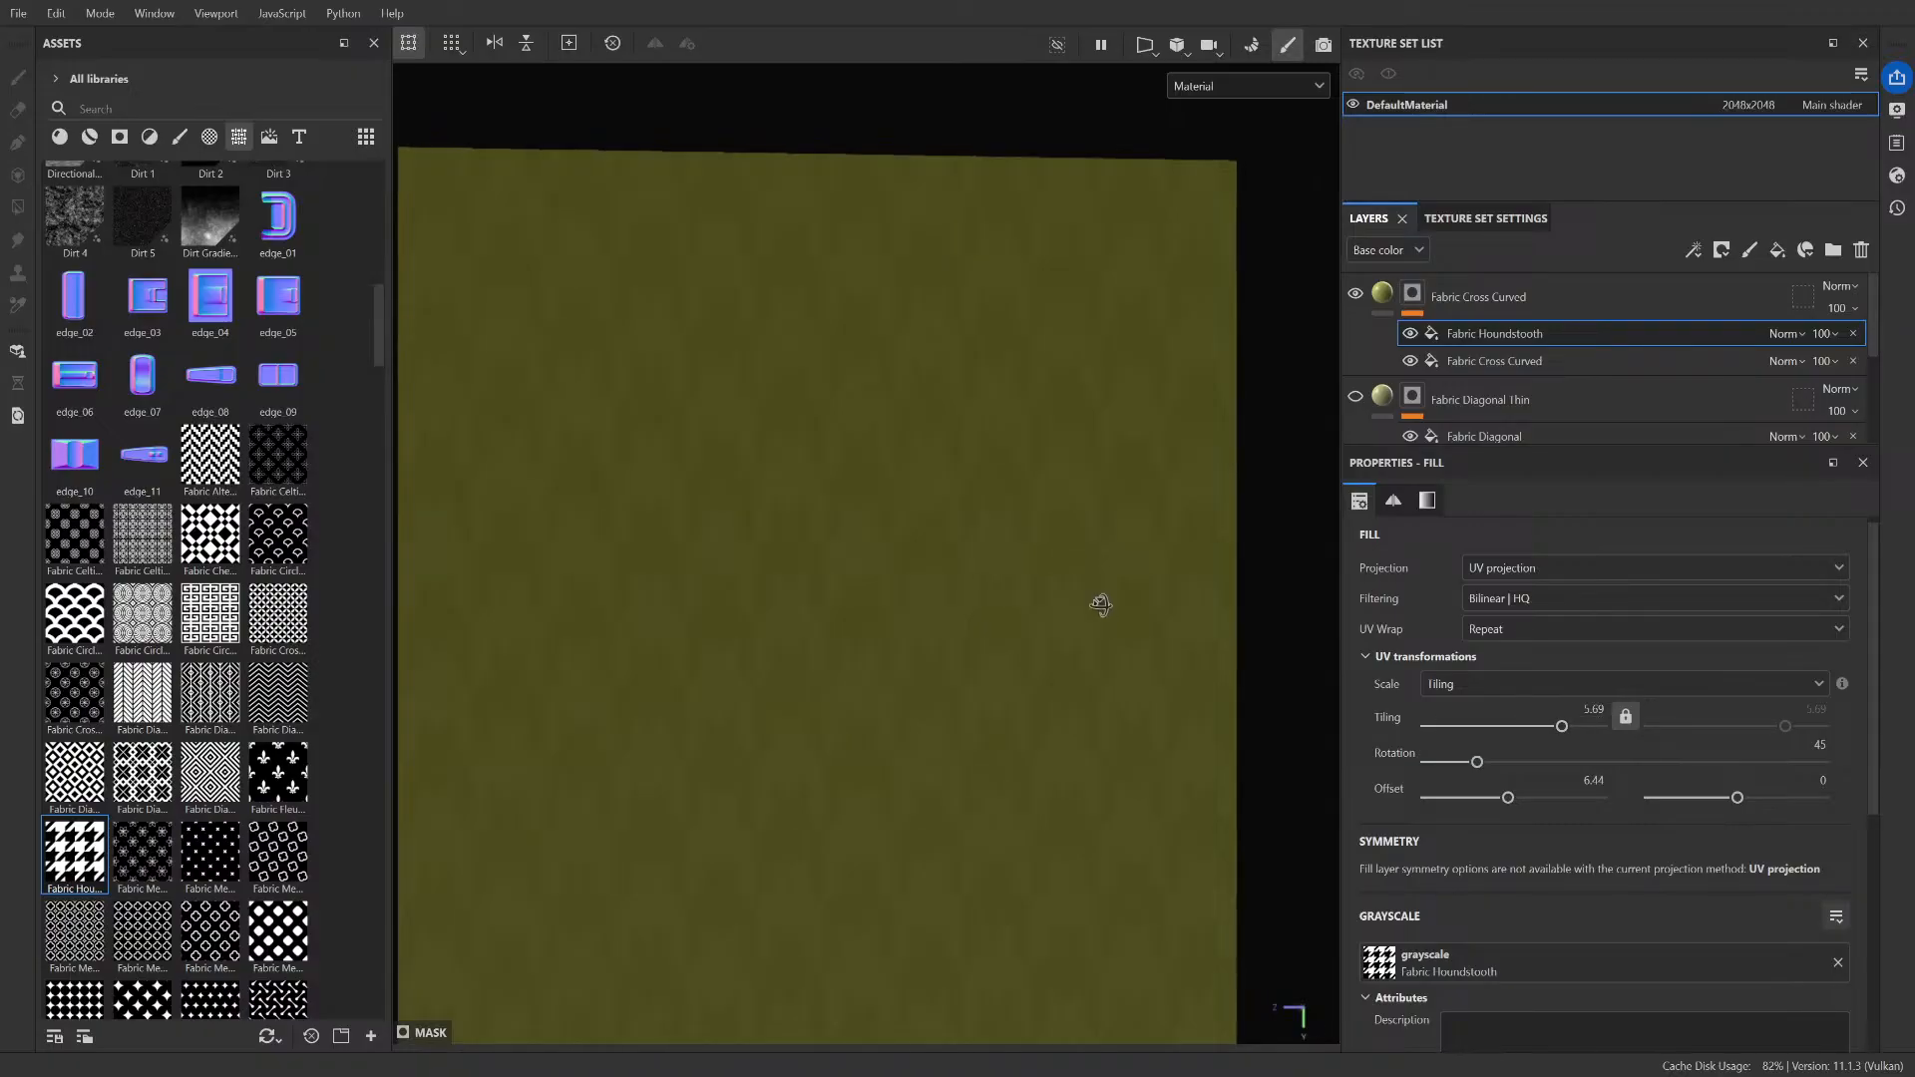
- Inspect the houndstooth pattern along the plank's edges and faces, both close up and as a whole
left_click_drag(1101, 604, 1133, 638, "alt")
scroll(894, 596, "up", 2)
middle_click_drag(894, 596, 1111, 591, "alt")
scroll(898, 260, "up", 2)
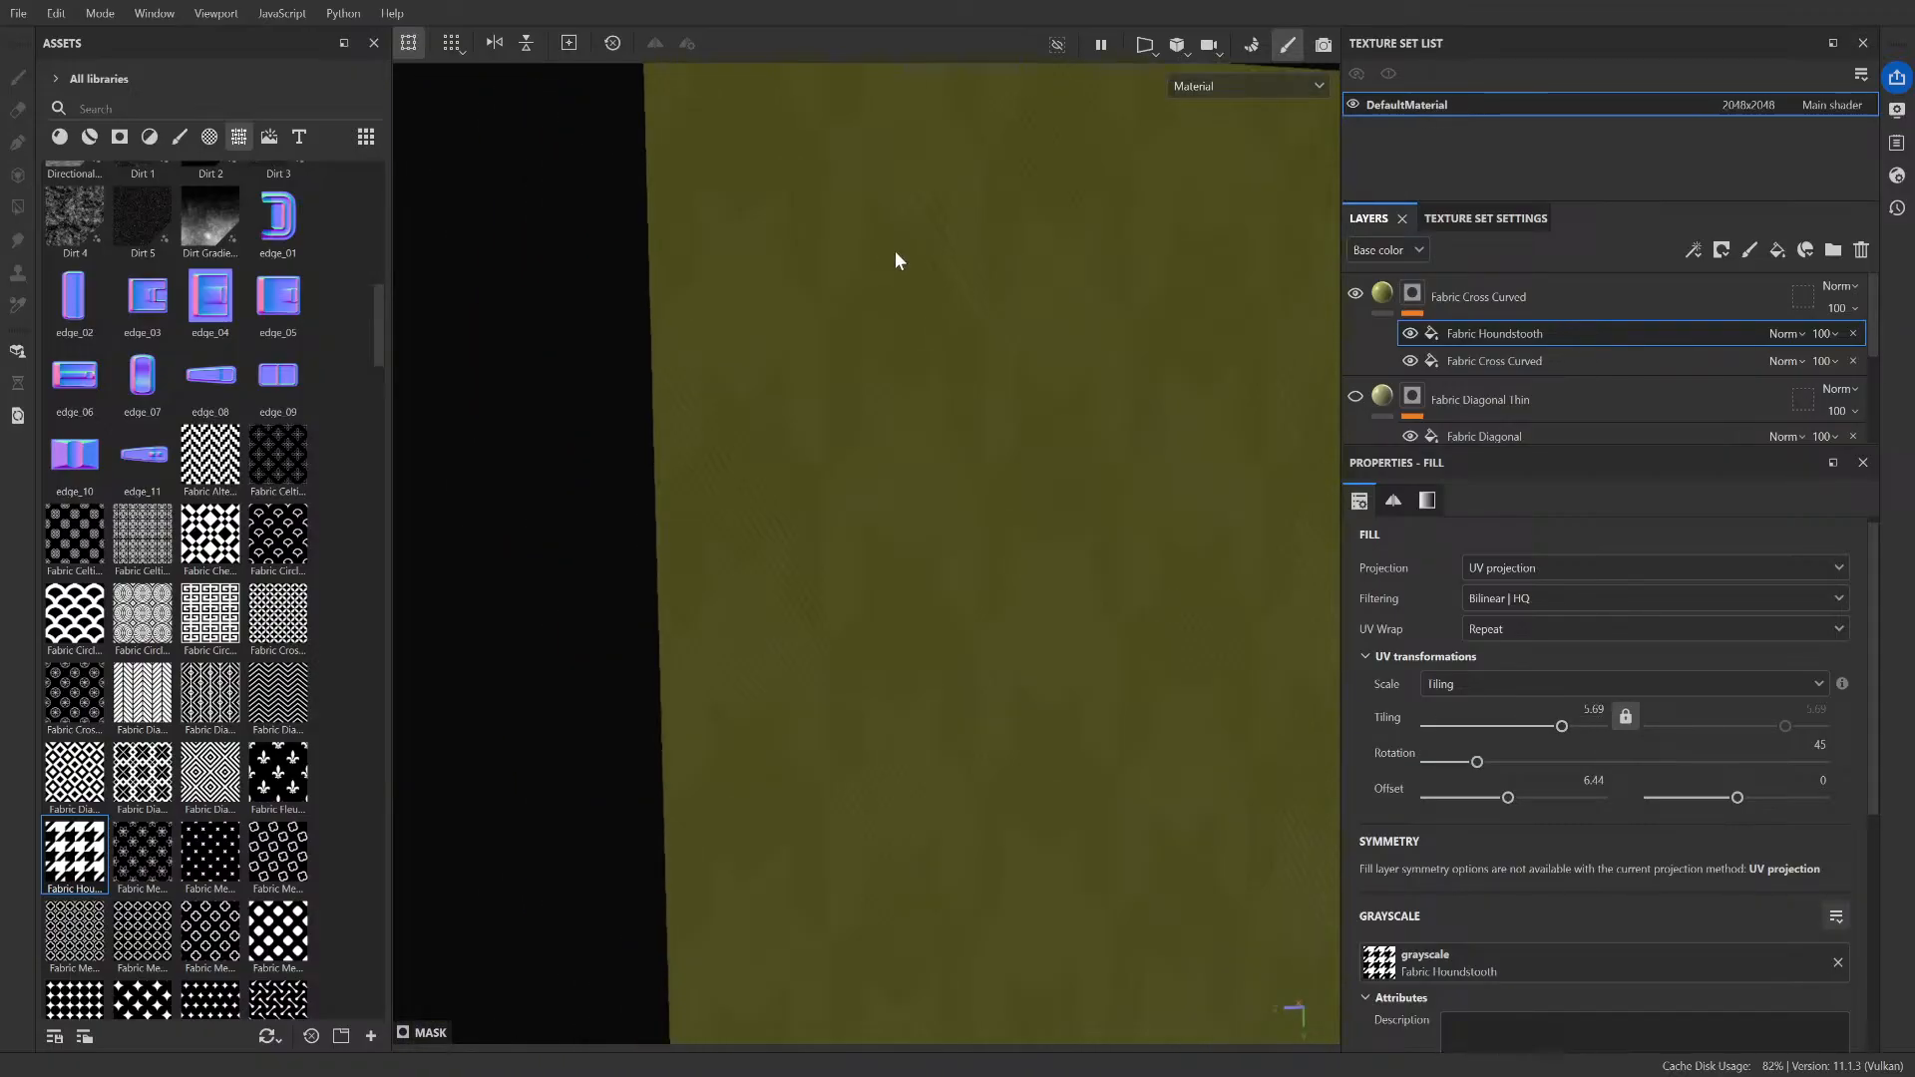
scroll(888, 255, "up", 2)
left_click_drag(883, 247, 972, 355, "alt")
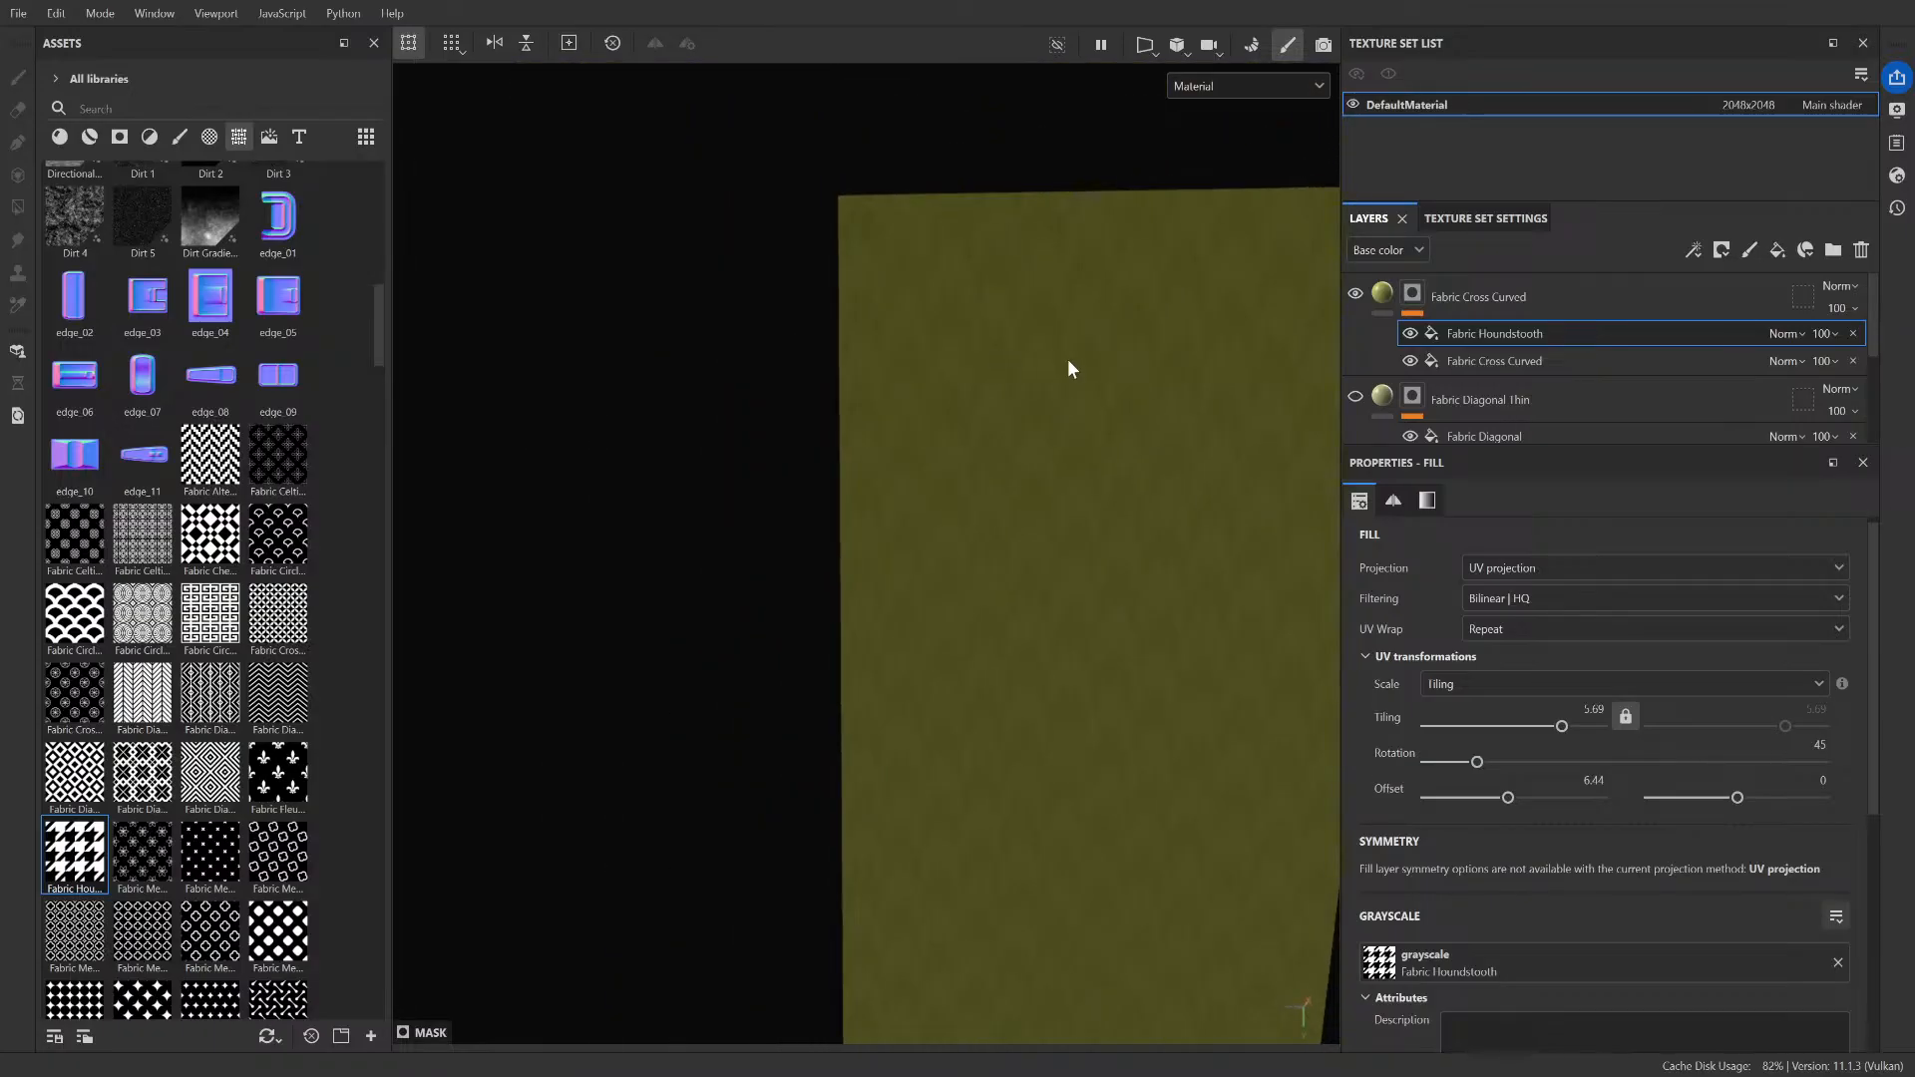
middle_click_drag(1070, 361, 931, 382, "alt")
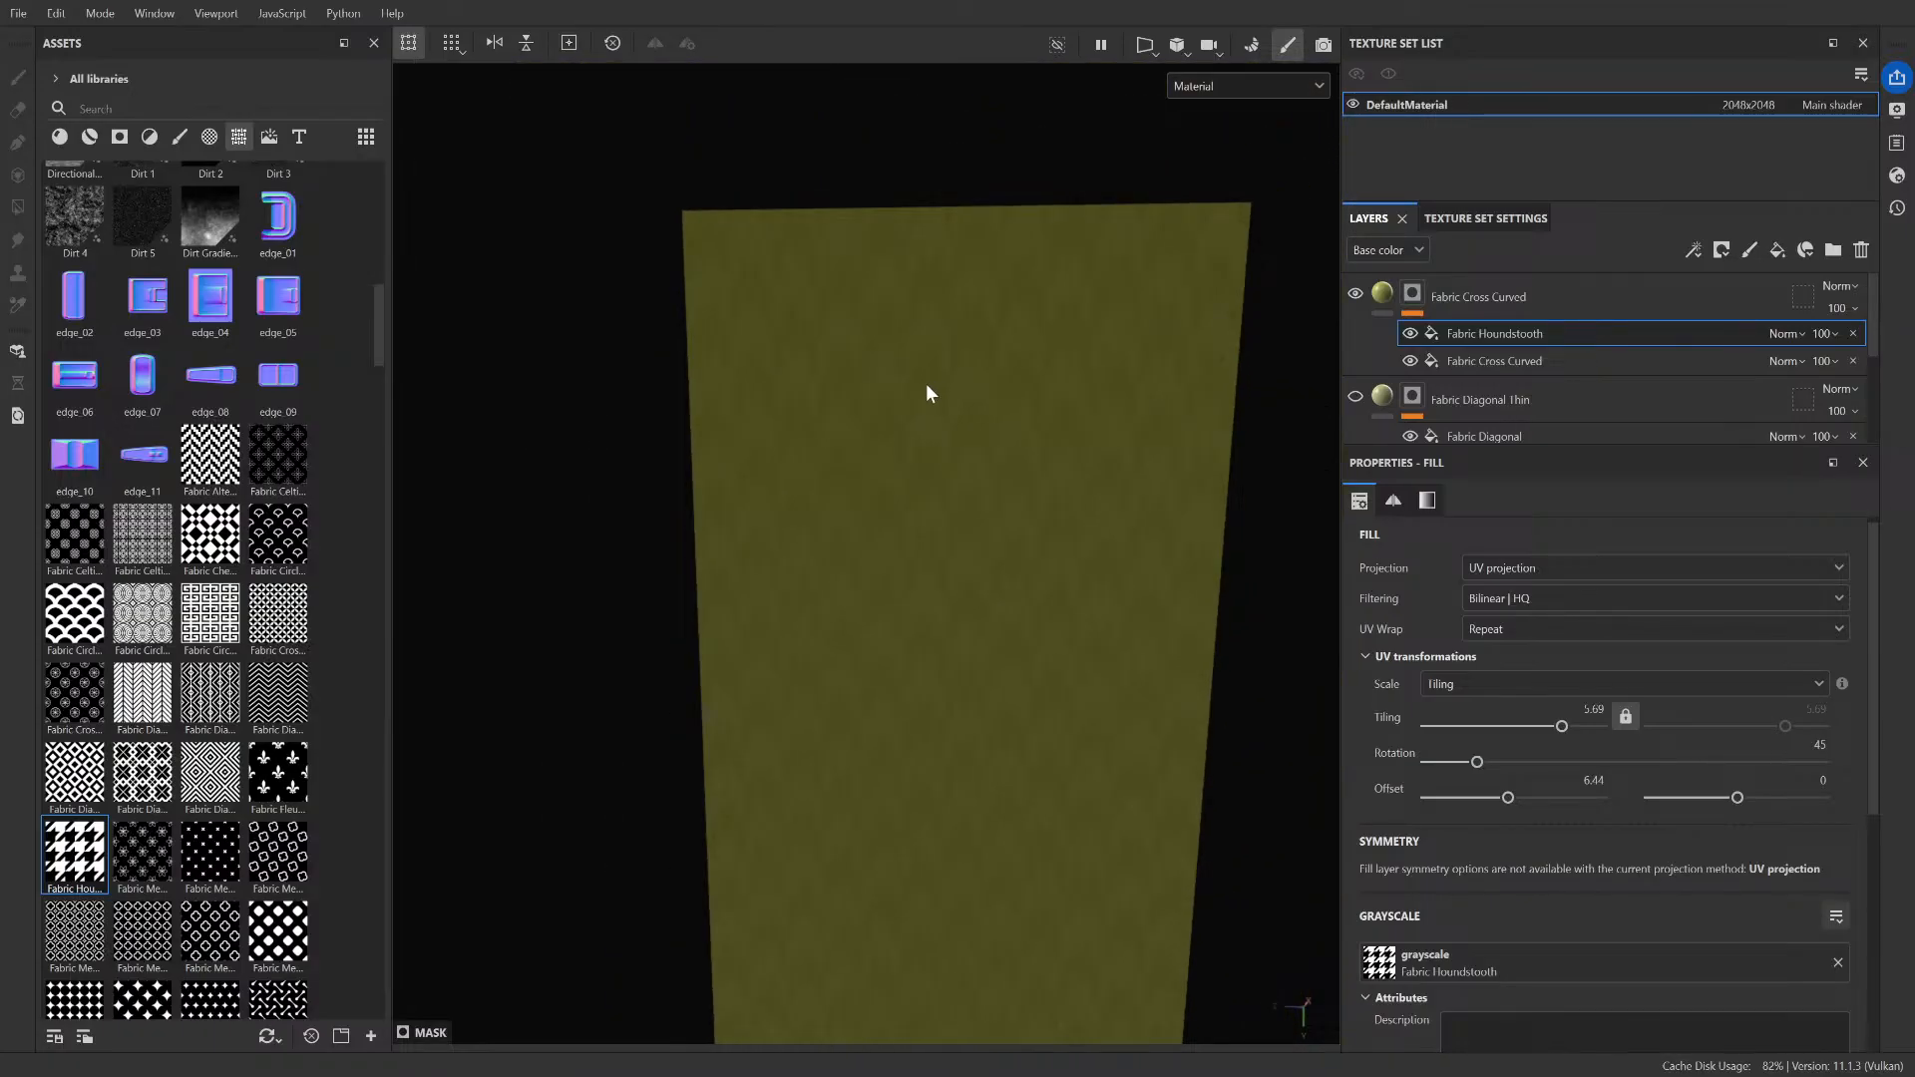
scroll(926, 393, "down", 3)
left_click_drag(940, 475, 1013, 470, "alt")
scroll(1045, 488, "up", 4)
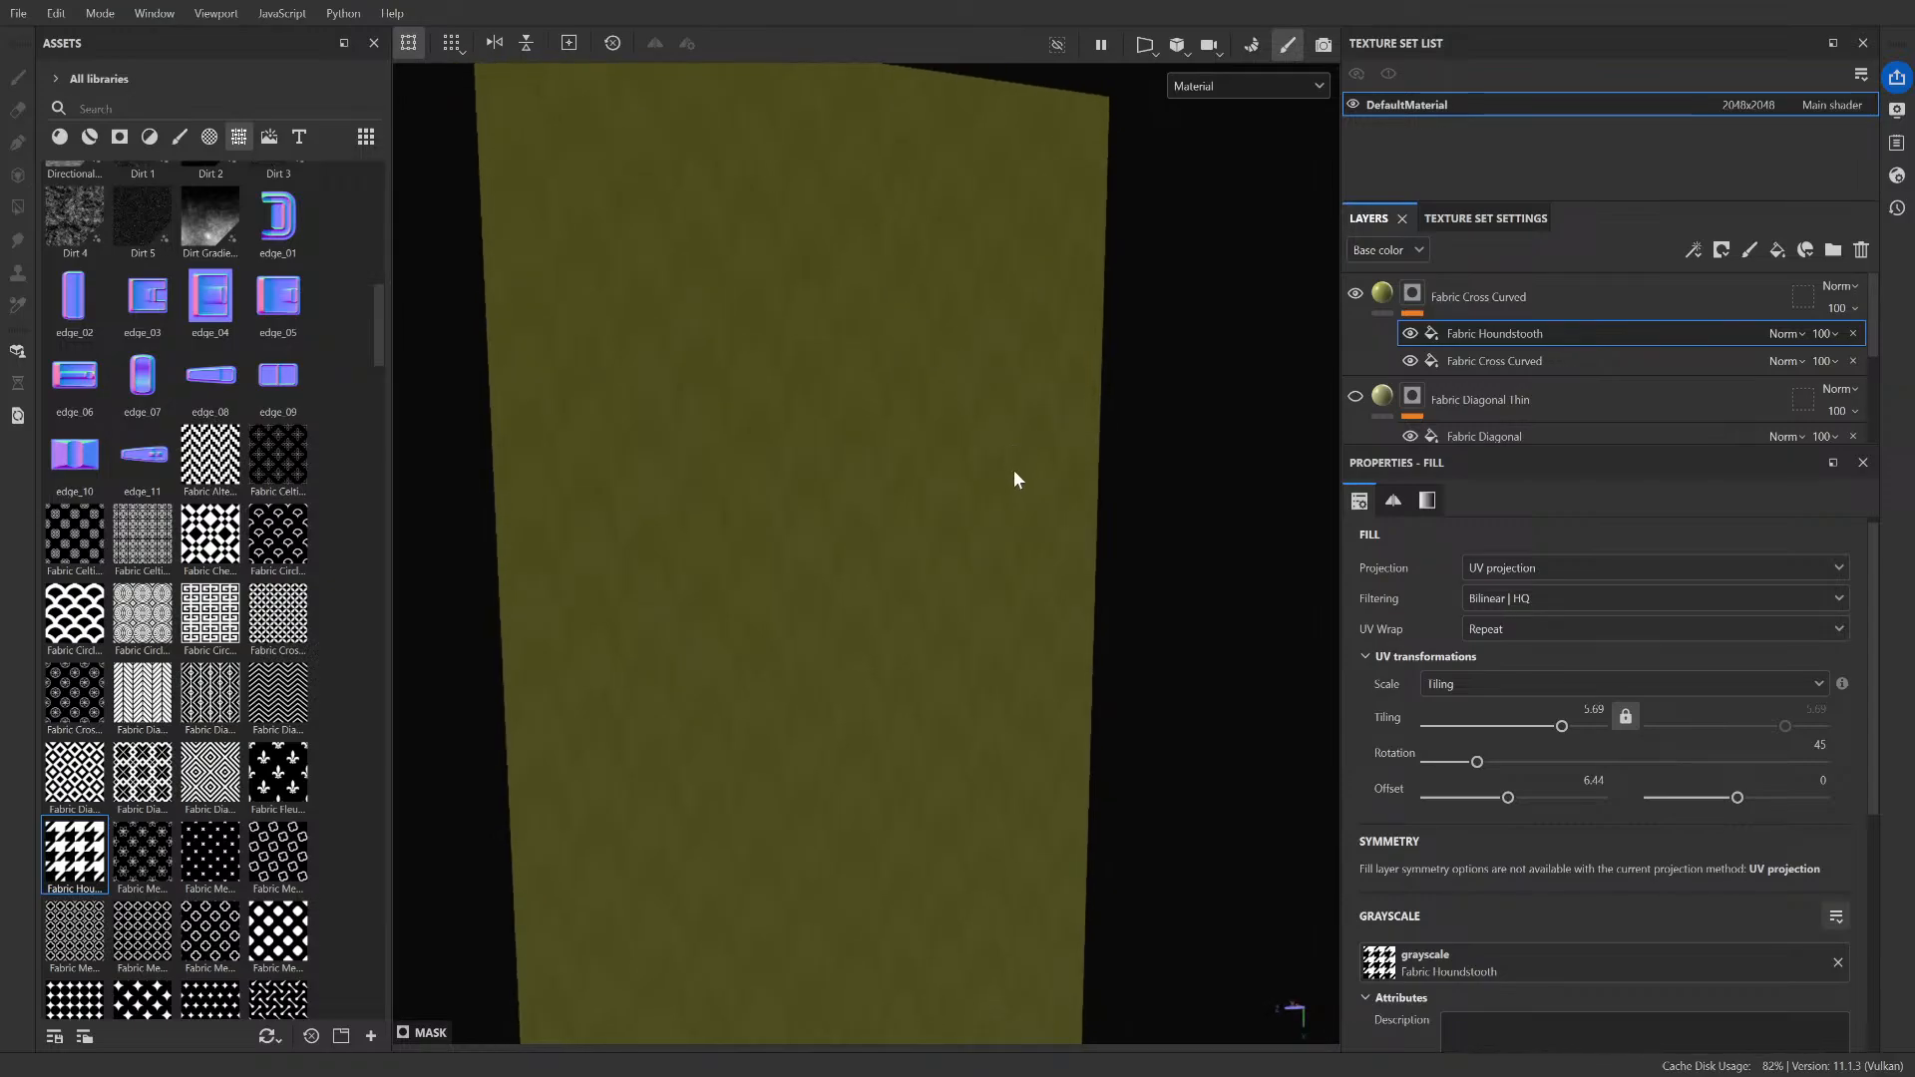
scroll(1014, 472, "down", 4)
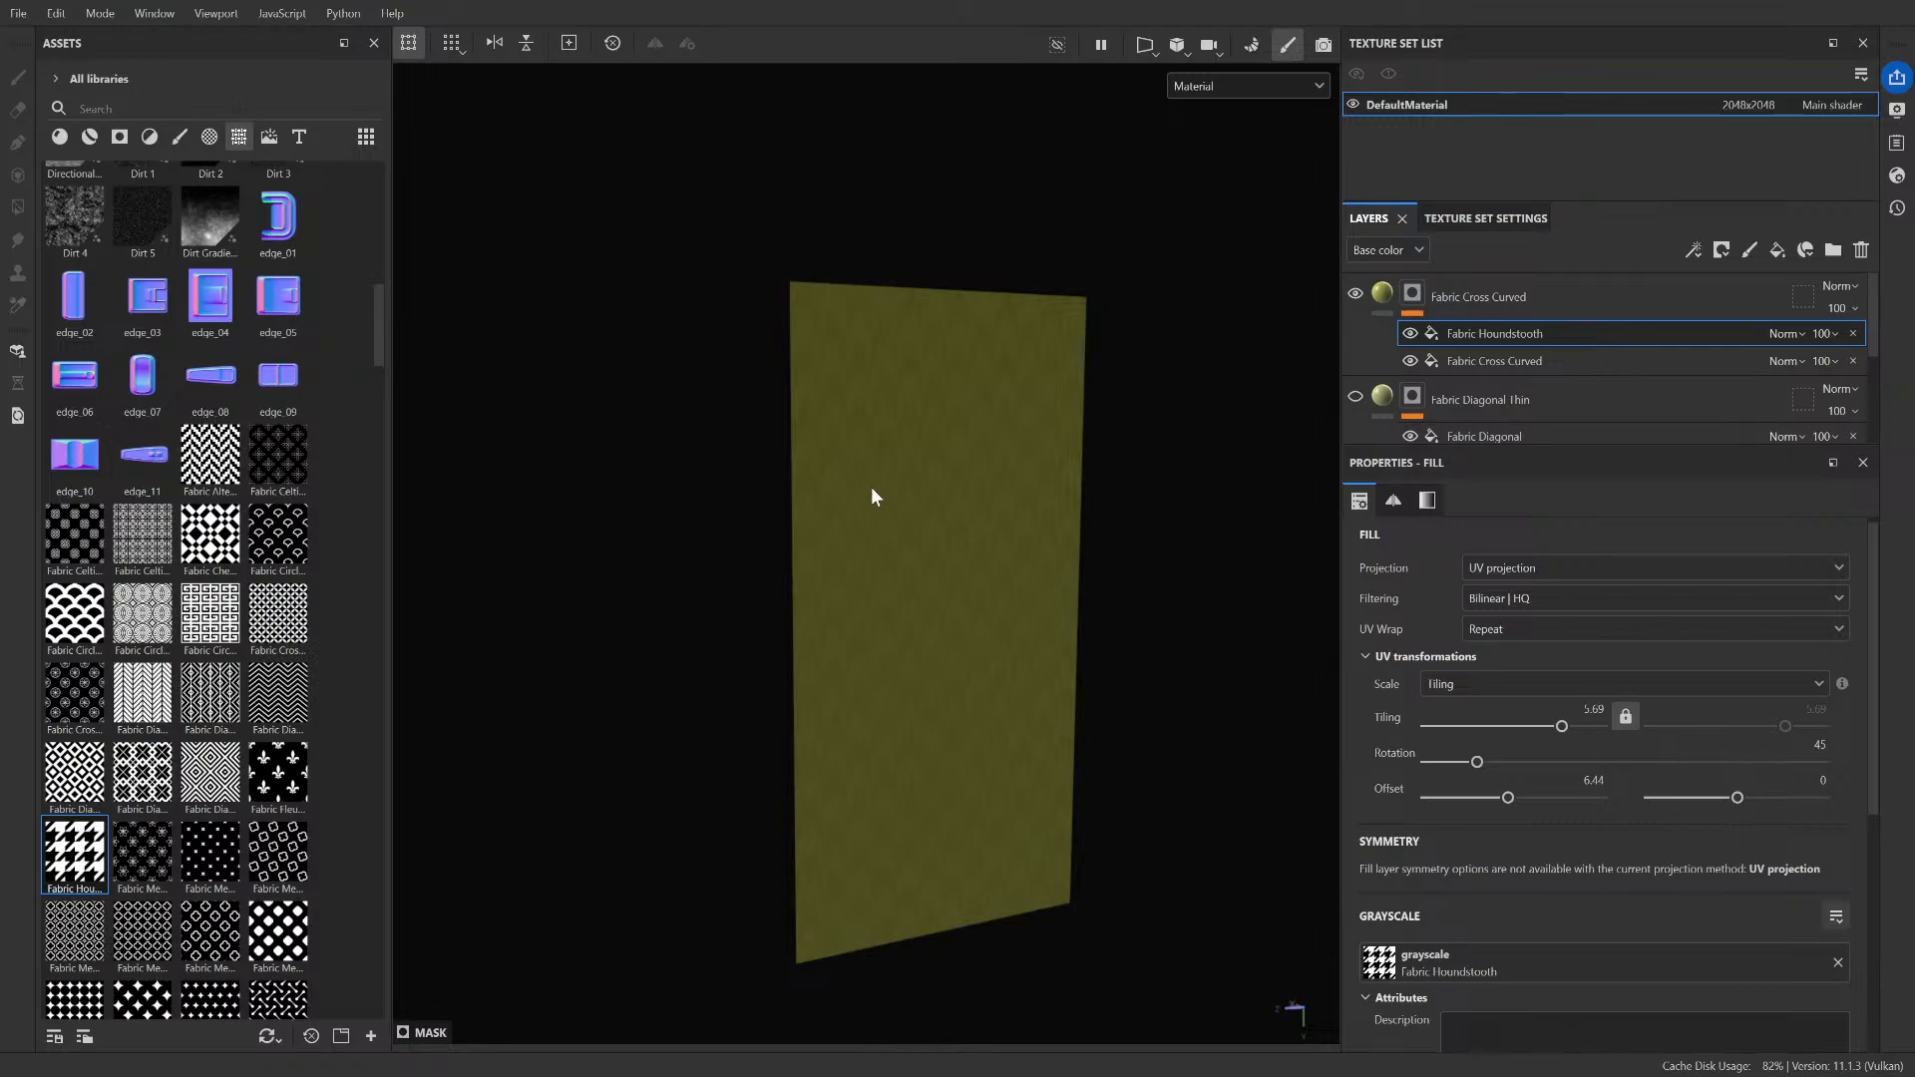
scroll(1043, 457, "down", 2)
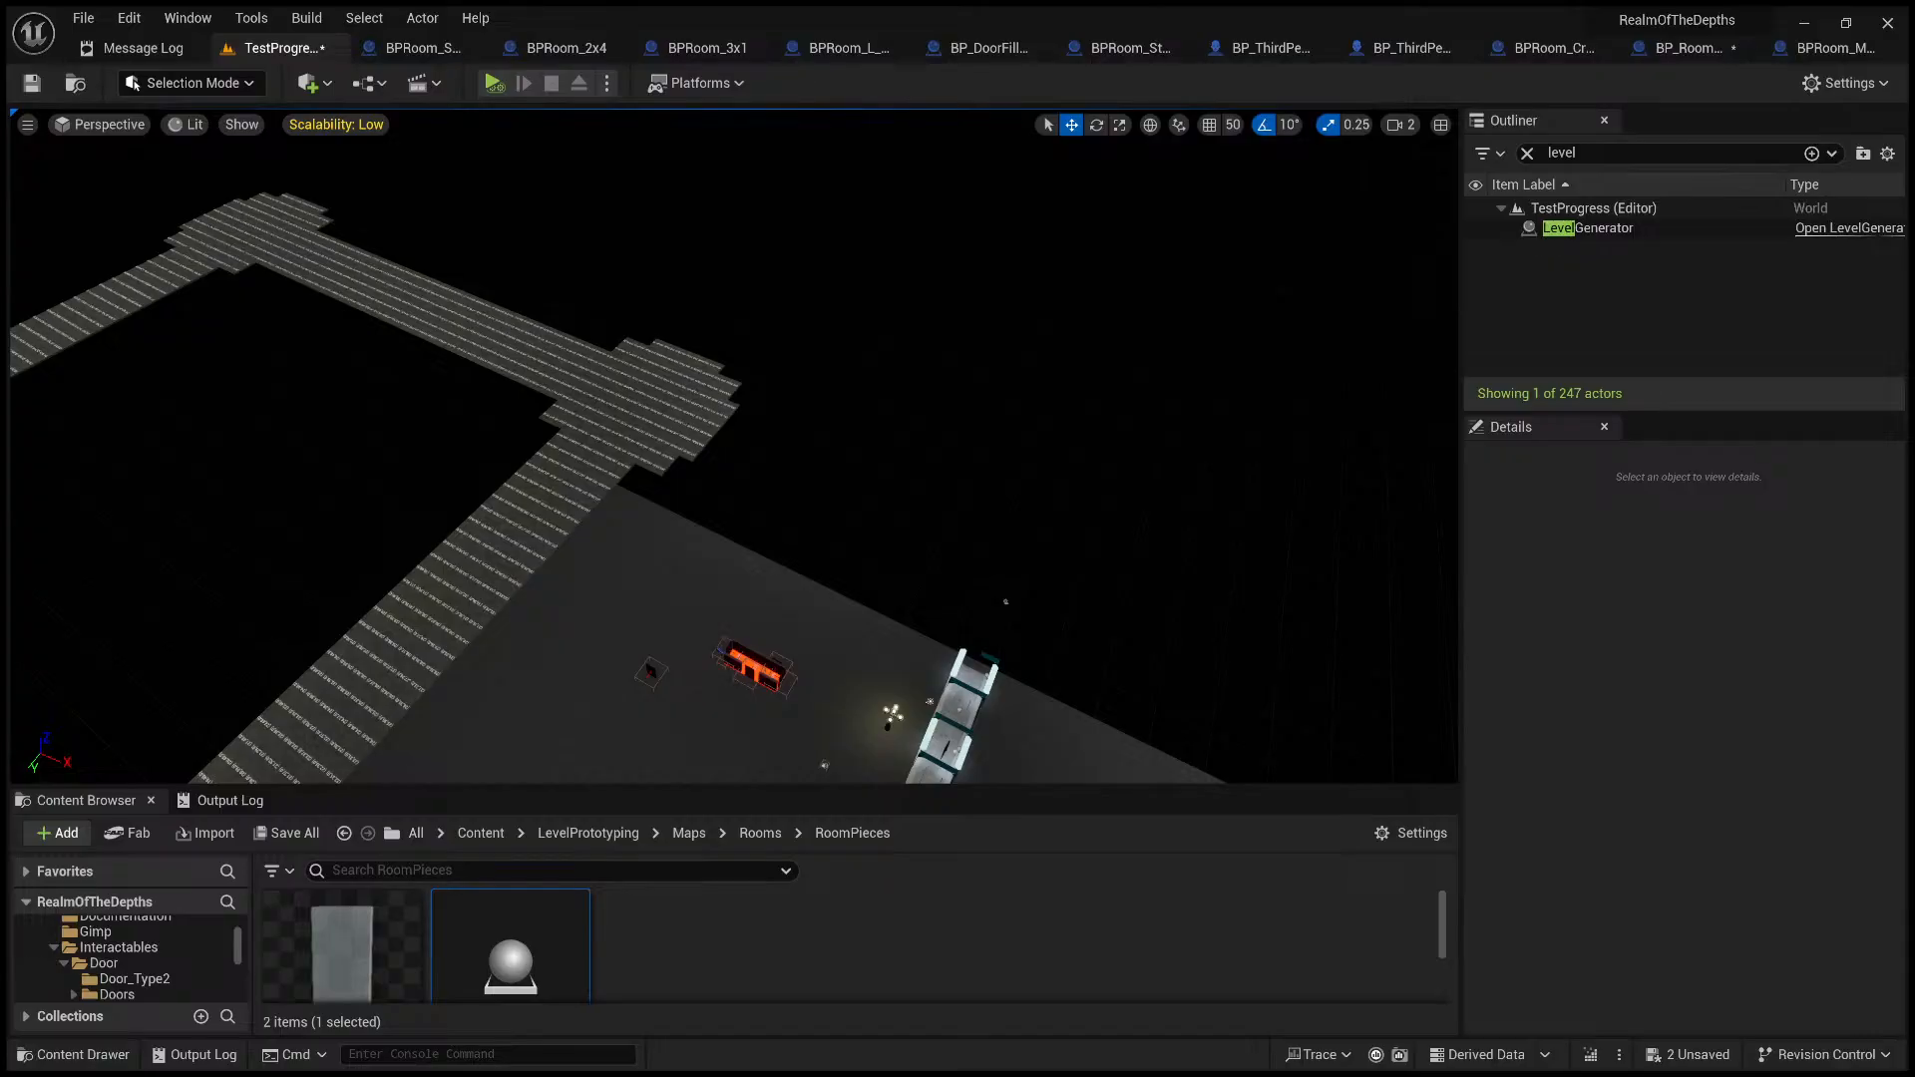
- Switch to the RealmOfTheDepths project in Unreal Editor, enlarge the Content Browser and open the Content/ThirdPerson/Maps folder
right_click_drag(733, 449, 654, 470)
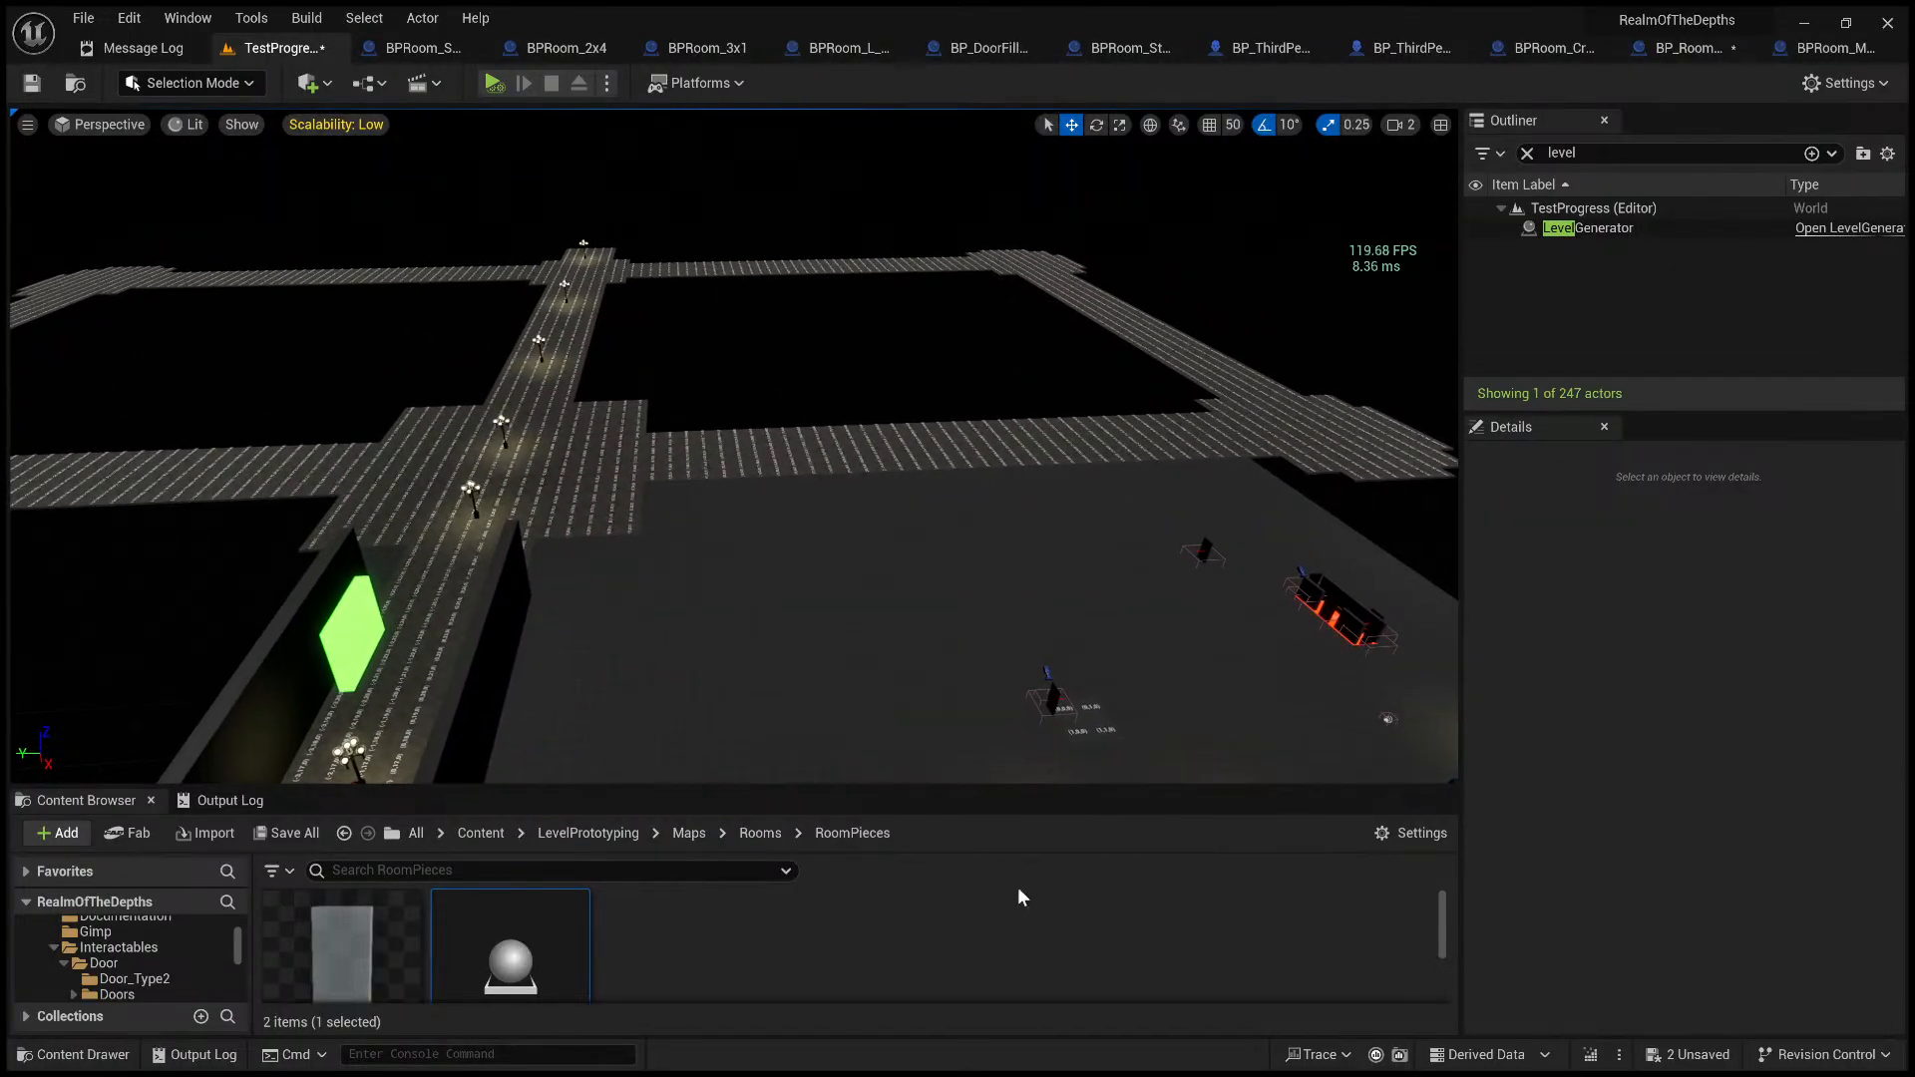
left_click_drag(1009, 786, 972, 541)
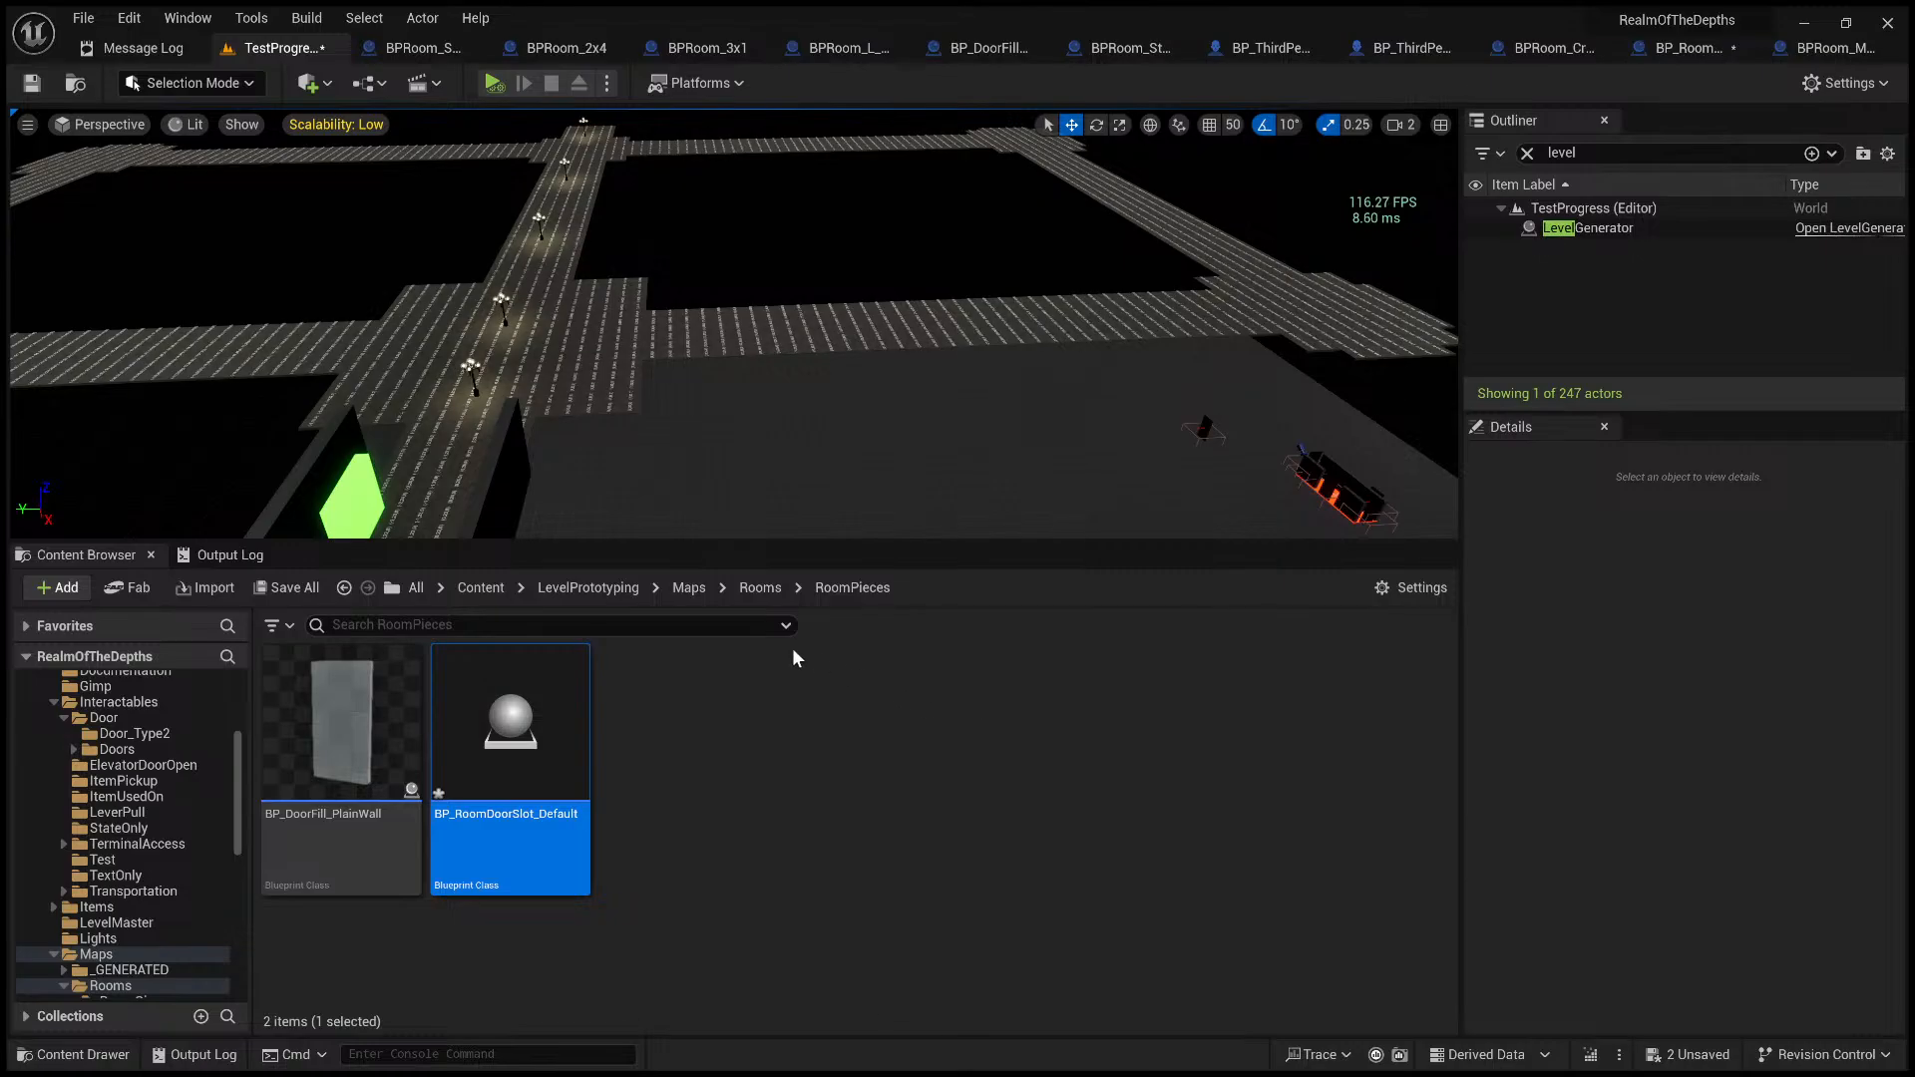
left_click(478, 588)
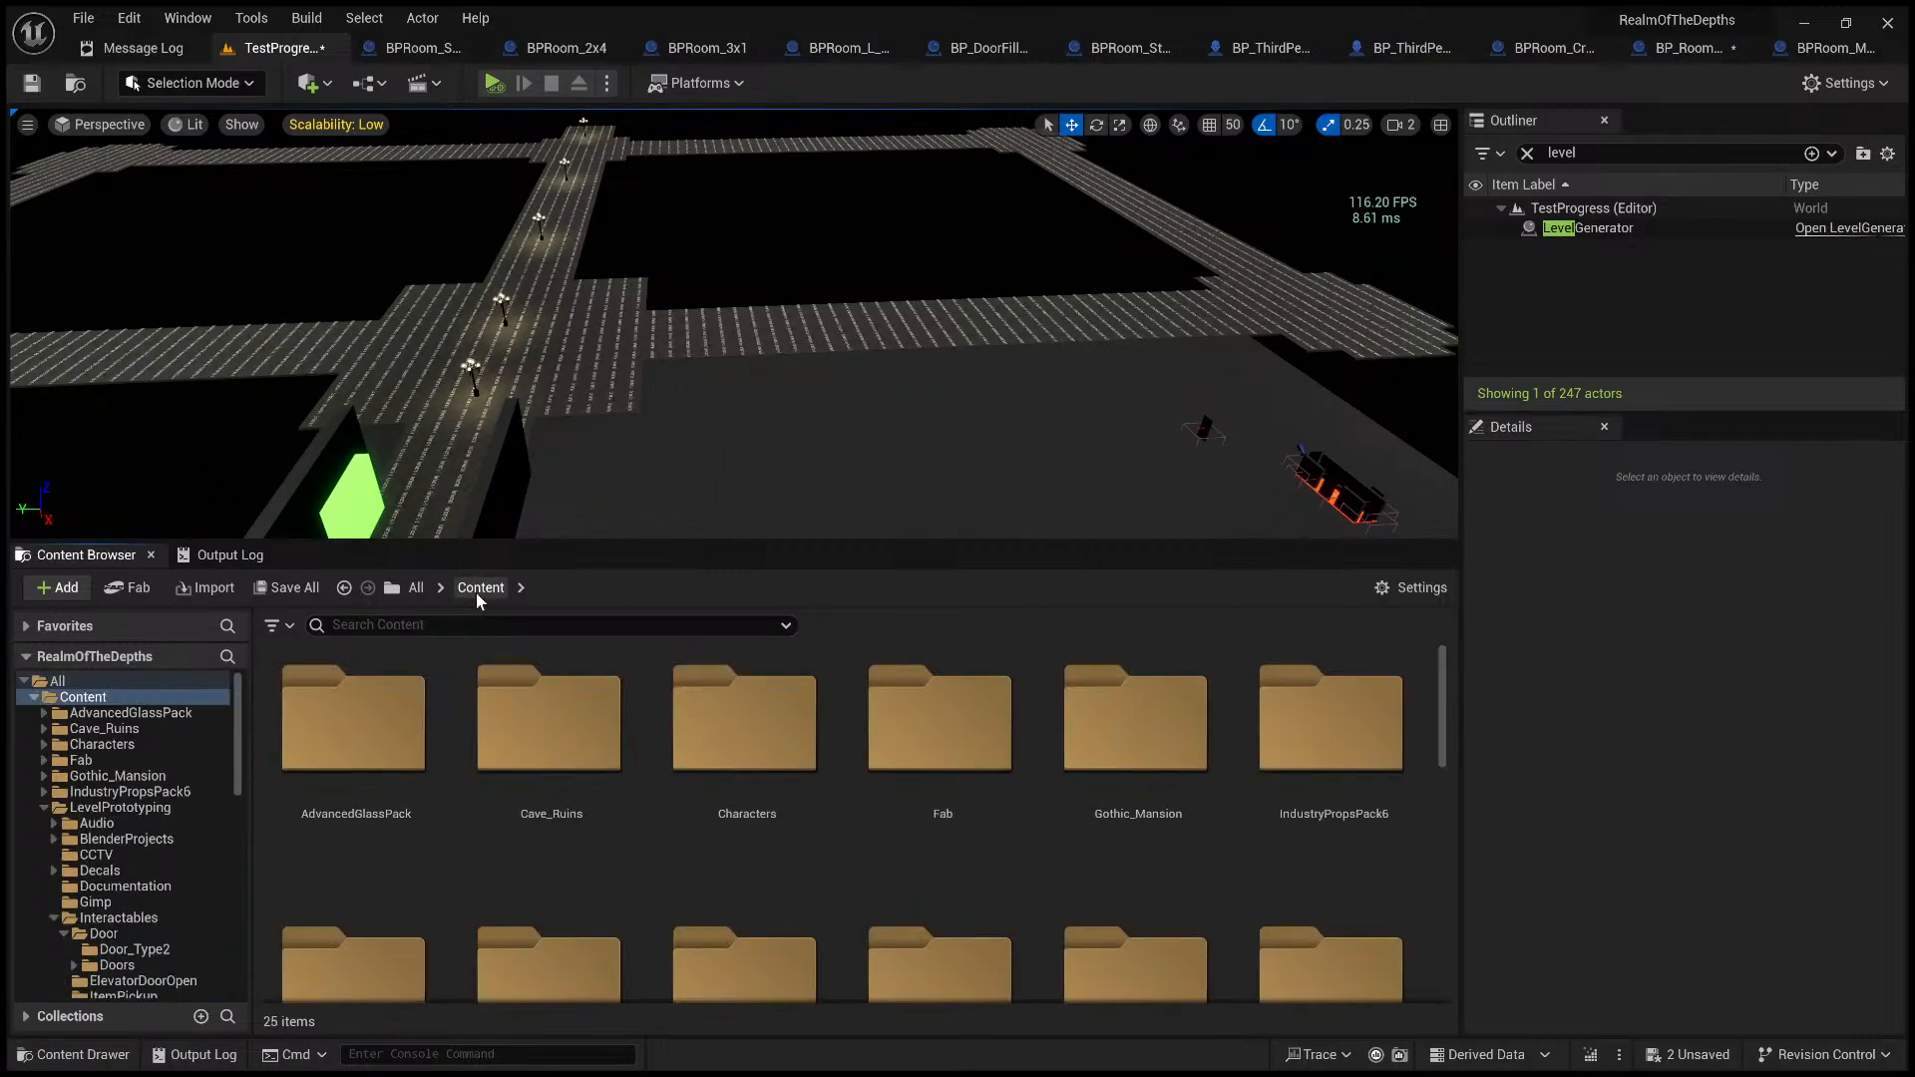
scroll(774, 838, "down", 8)
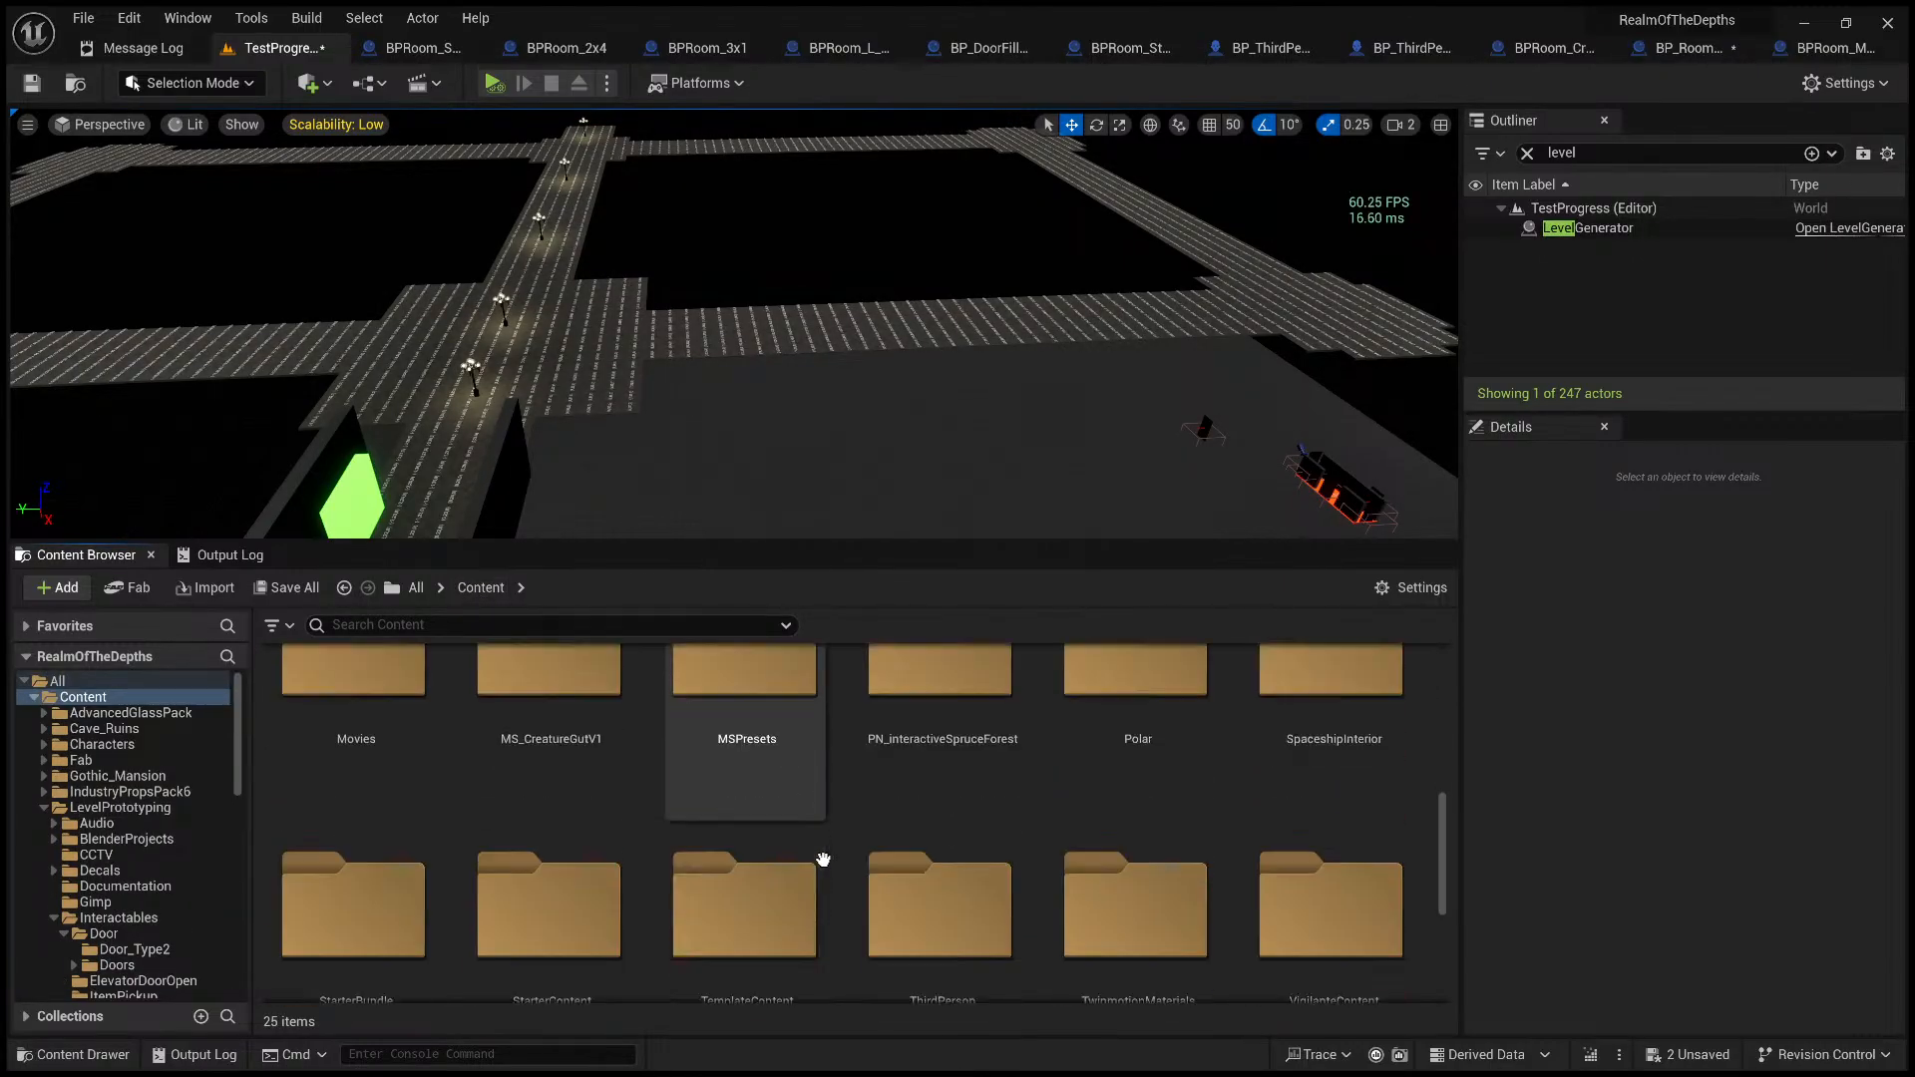
scroll(831, 864, "up", 2)
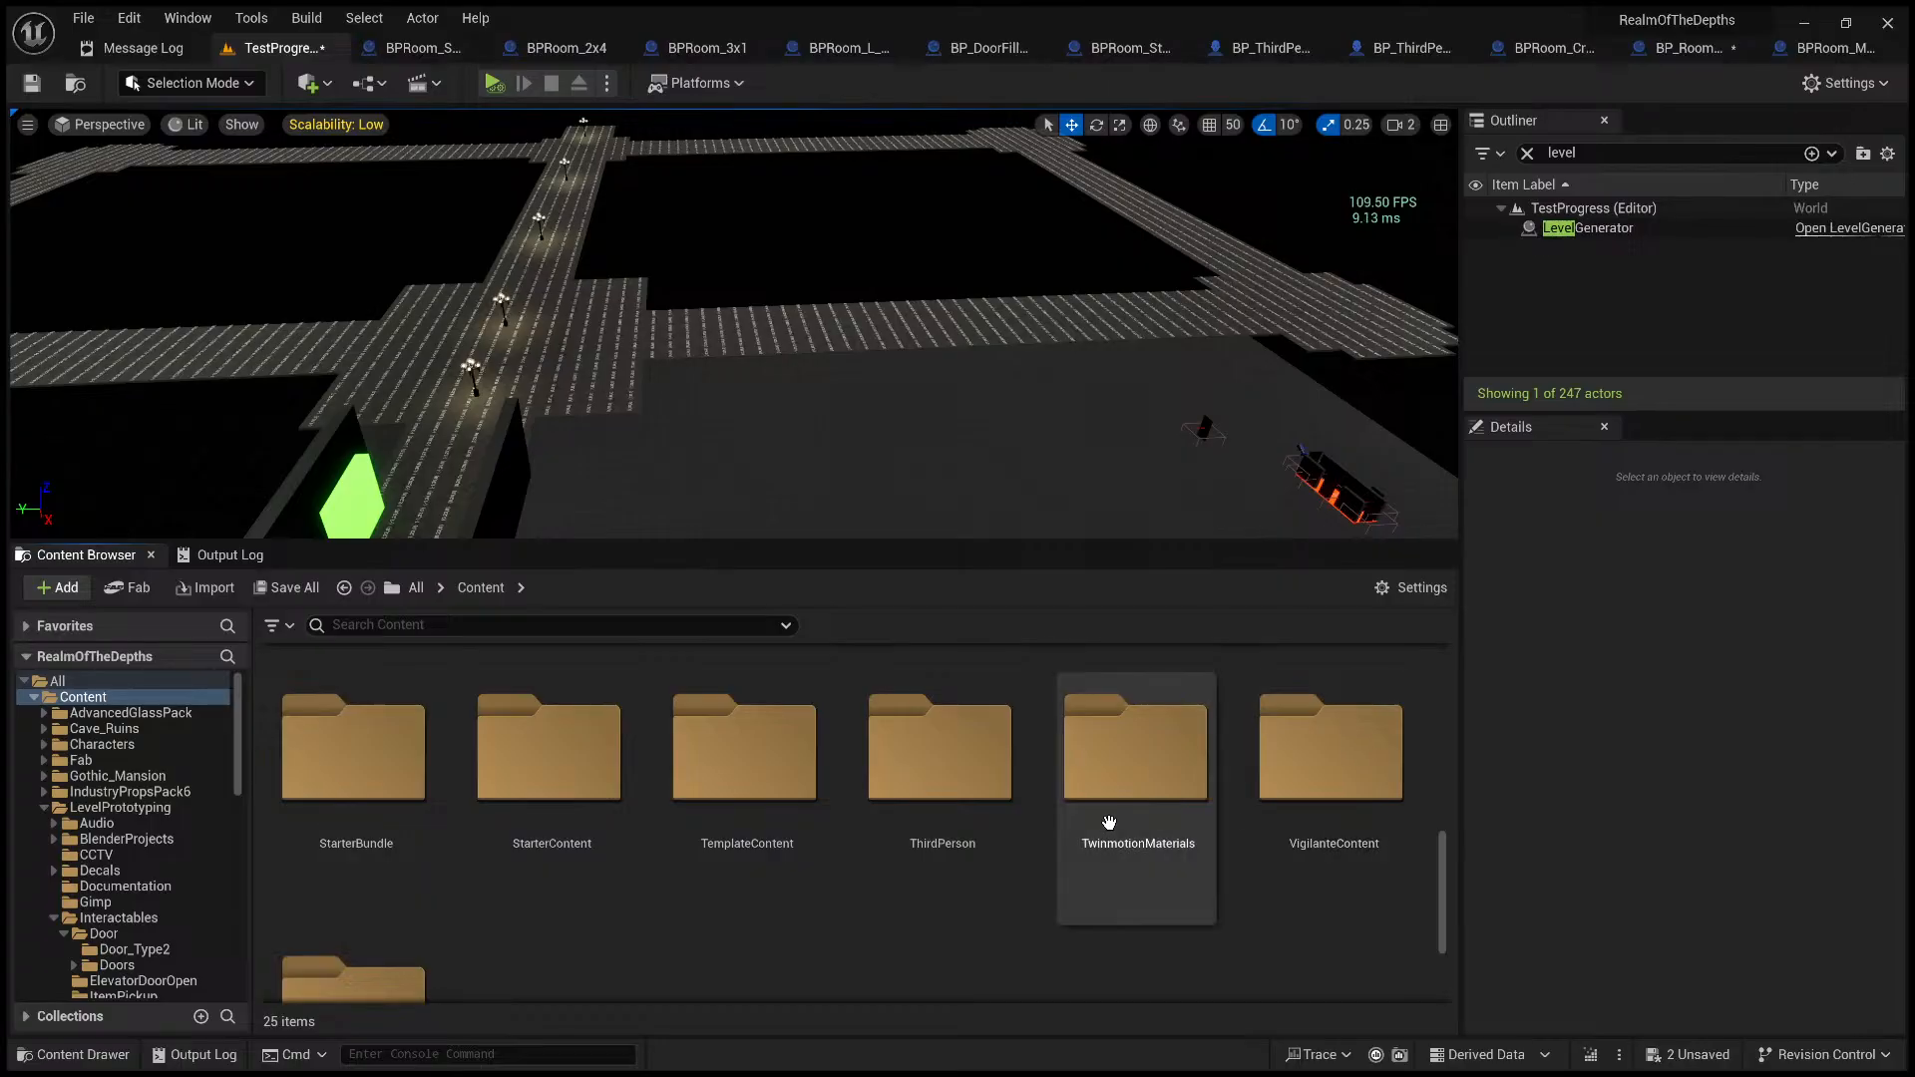
scroll(158, 925, "down", 3)
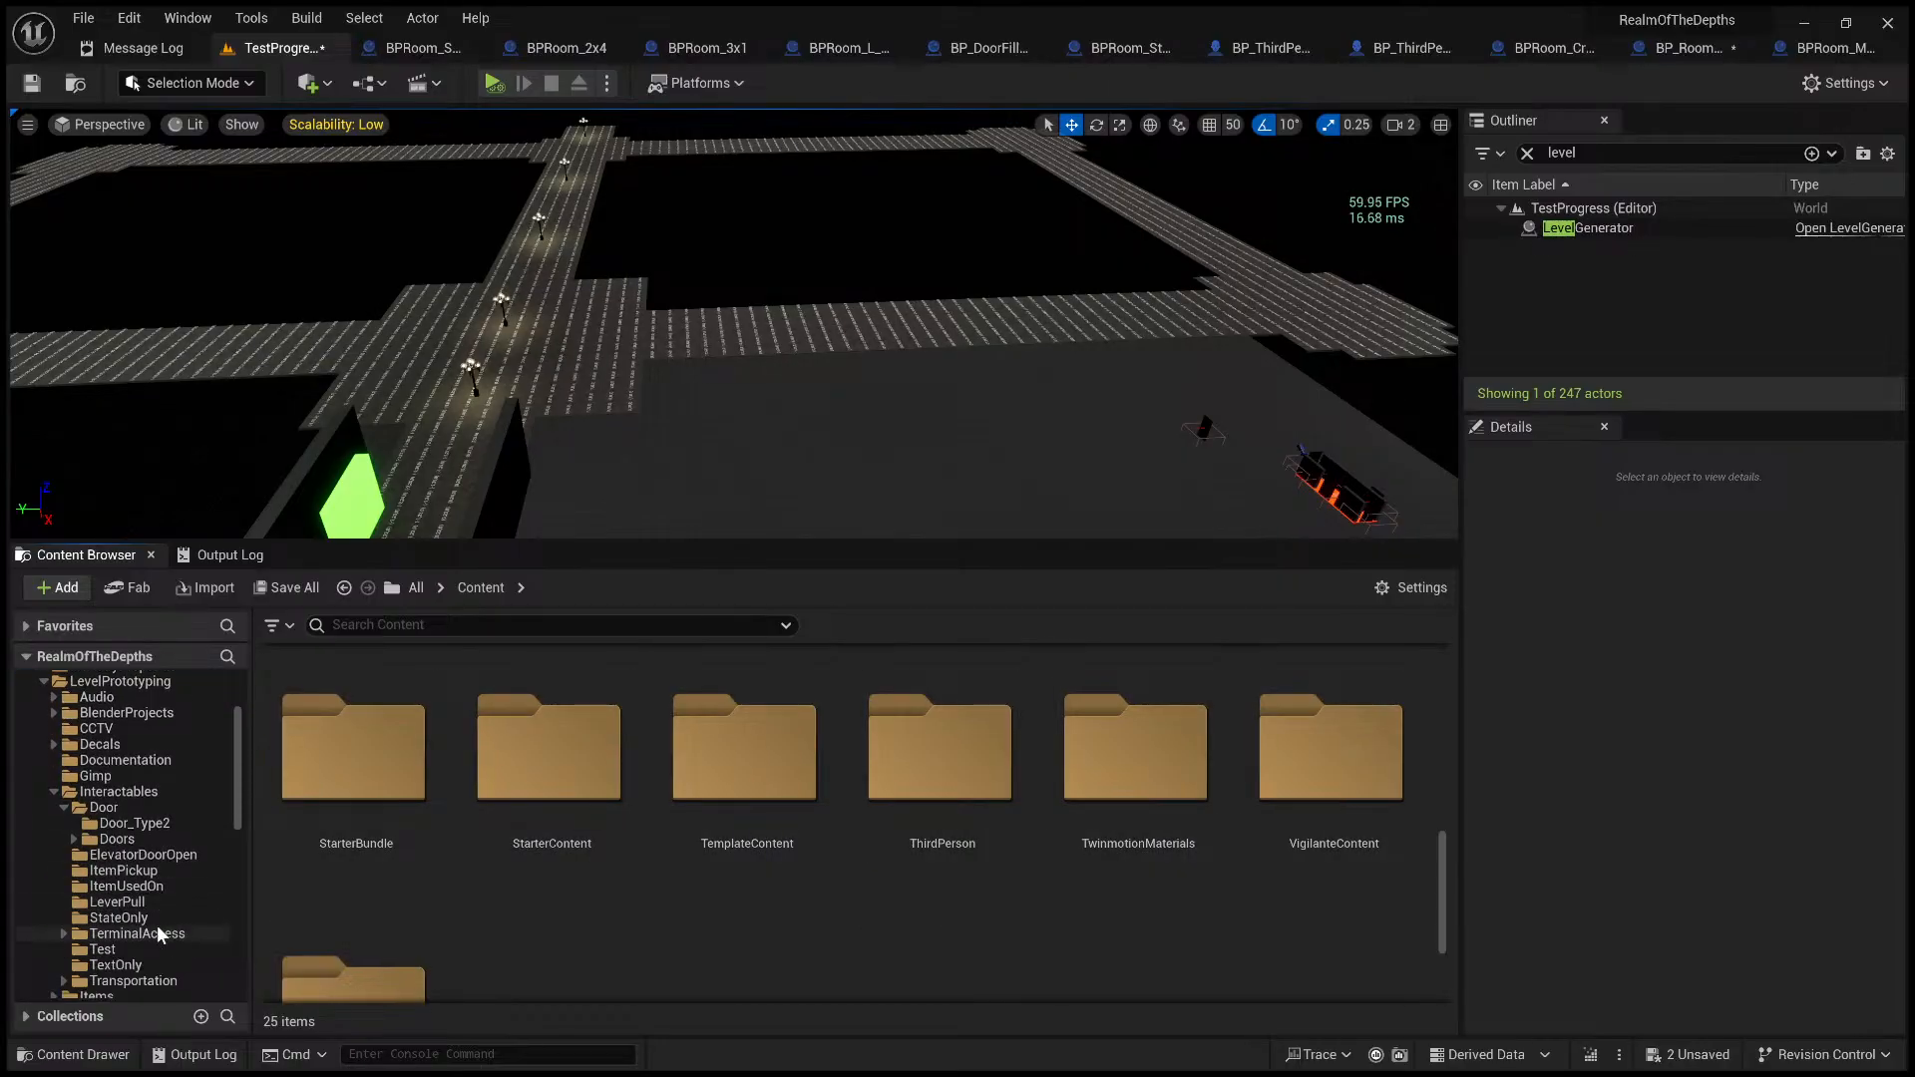
scroll(517, 838, "up", 2)
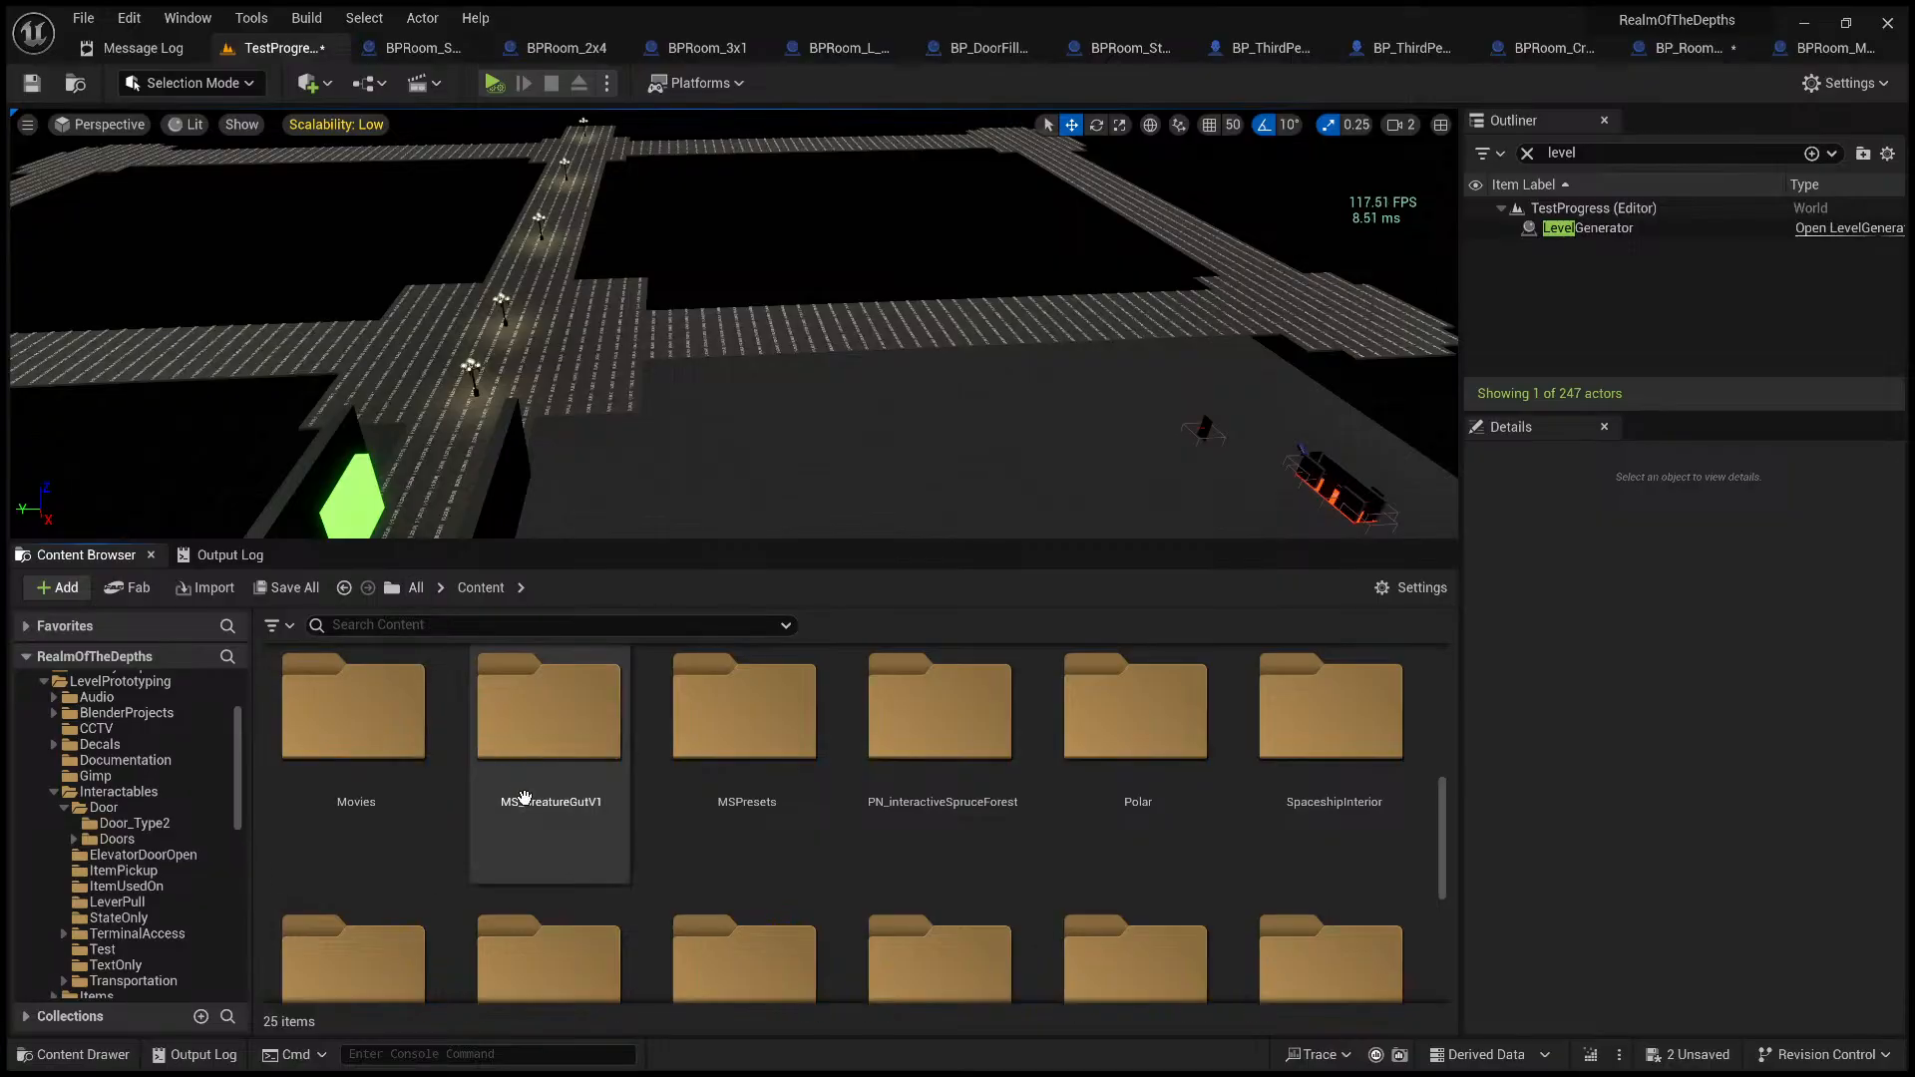
scroll(544, 798, "down", 2)
double_click(889, 761)
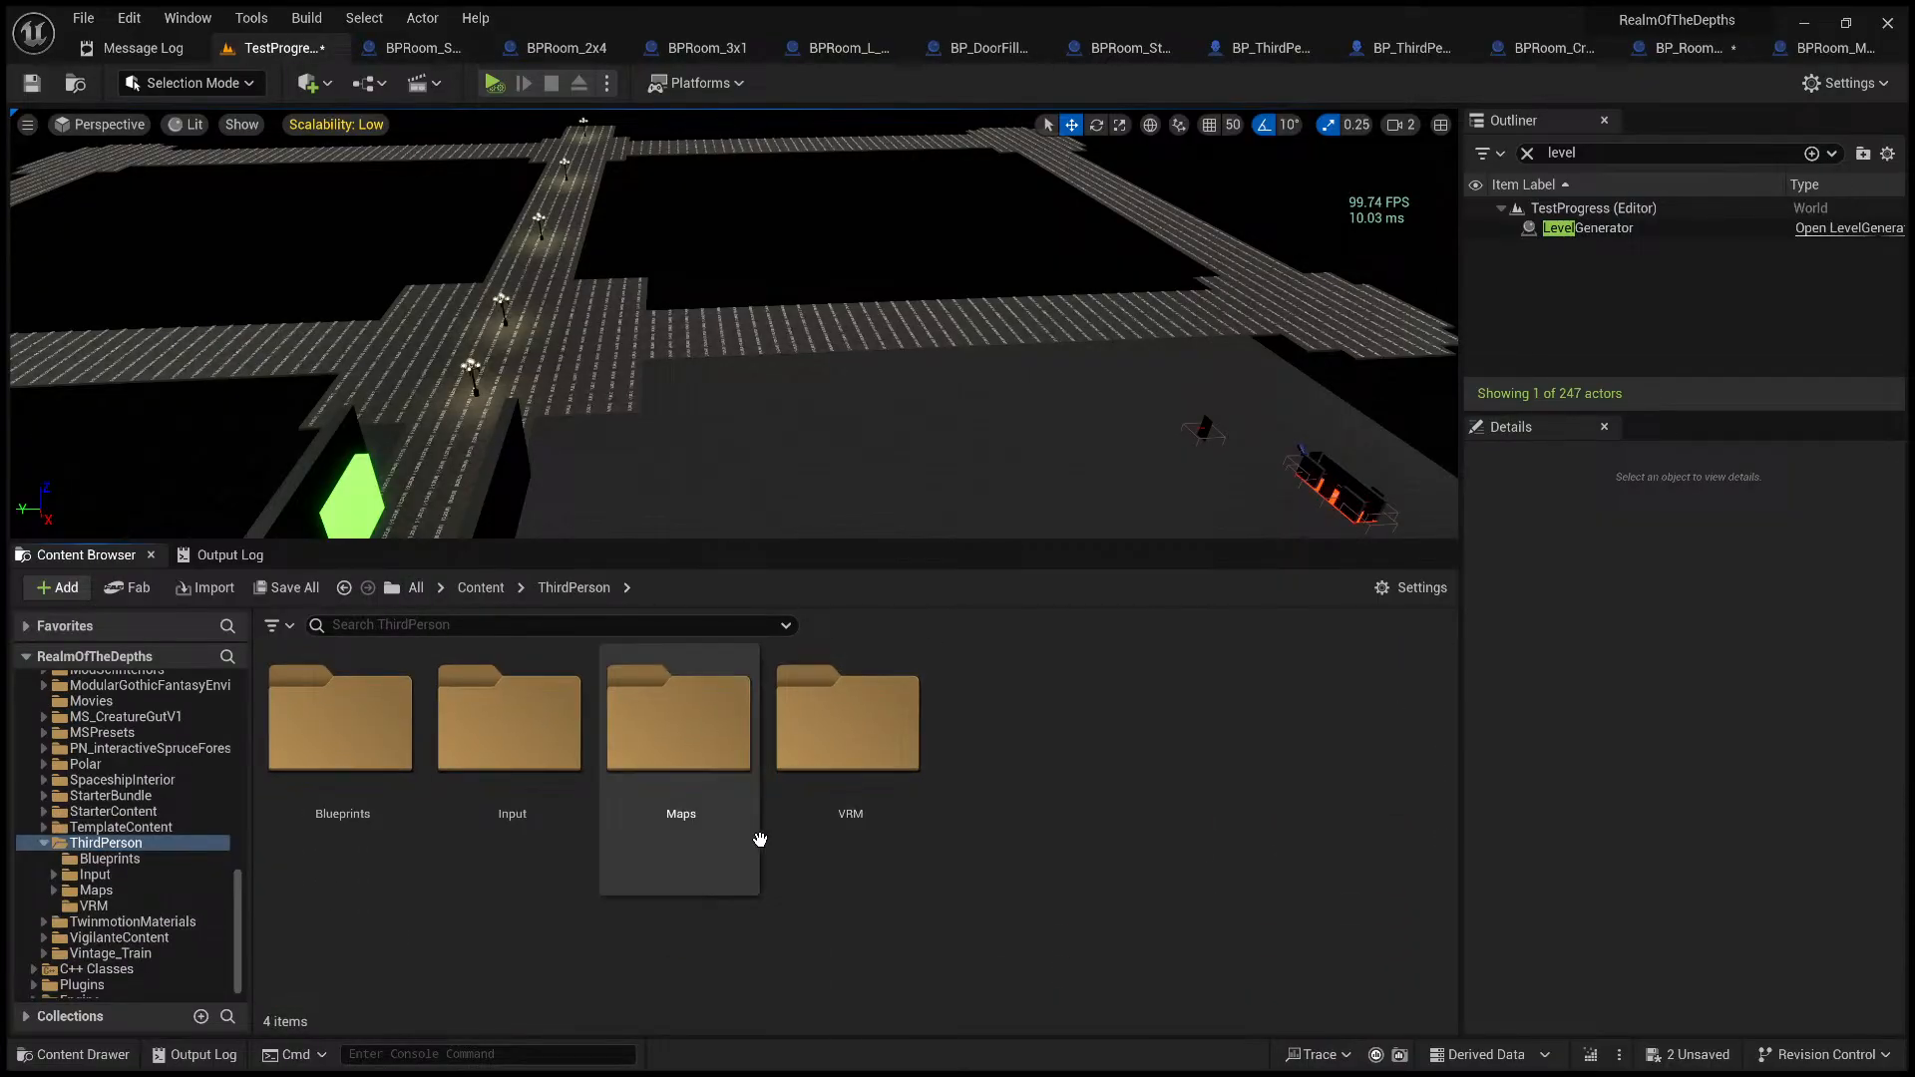
double_click(688, 763)
- Look through the levels in the Maps folder and open EmptyTestRooms
scroll(668, 768, "down", 5)
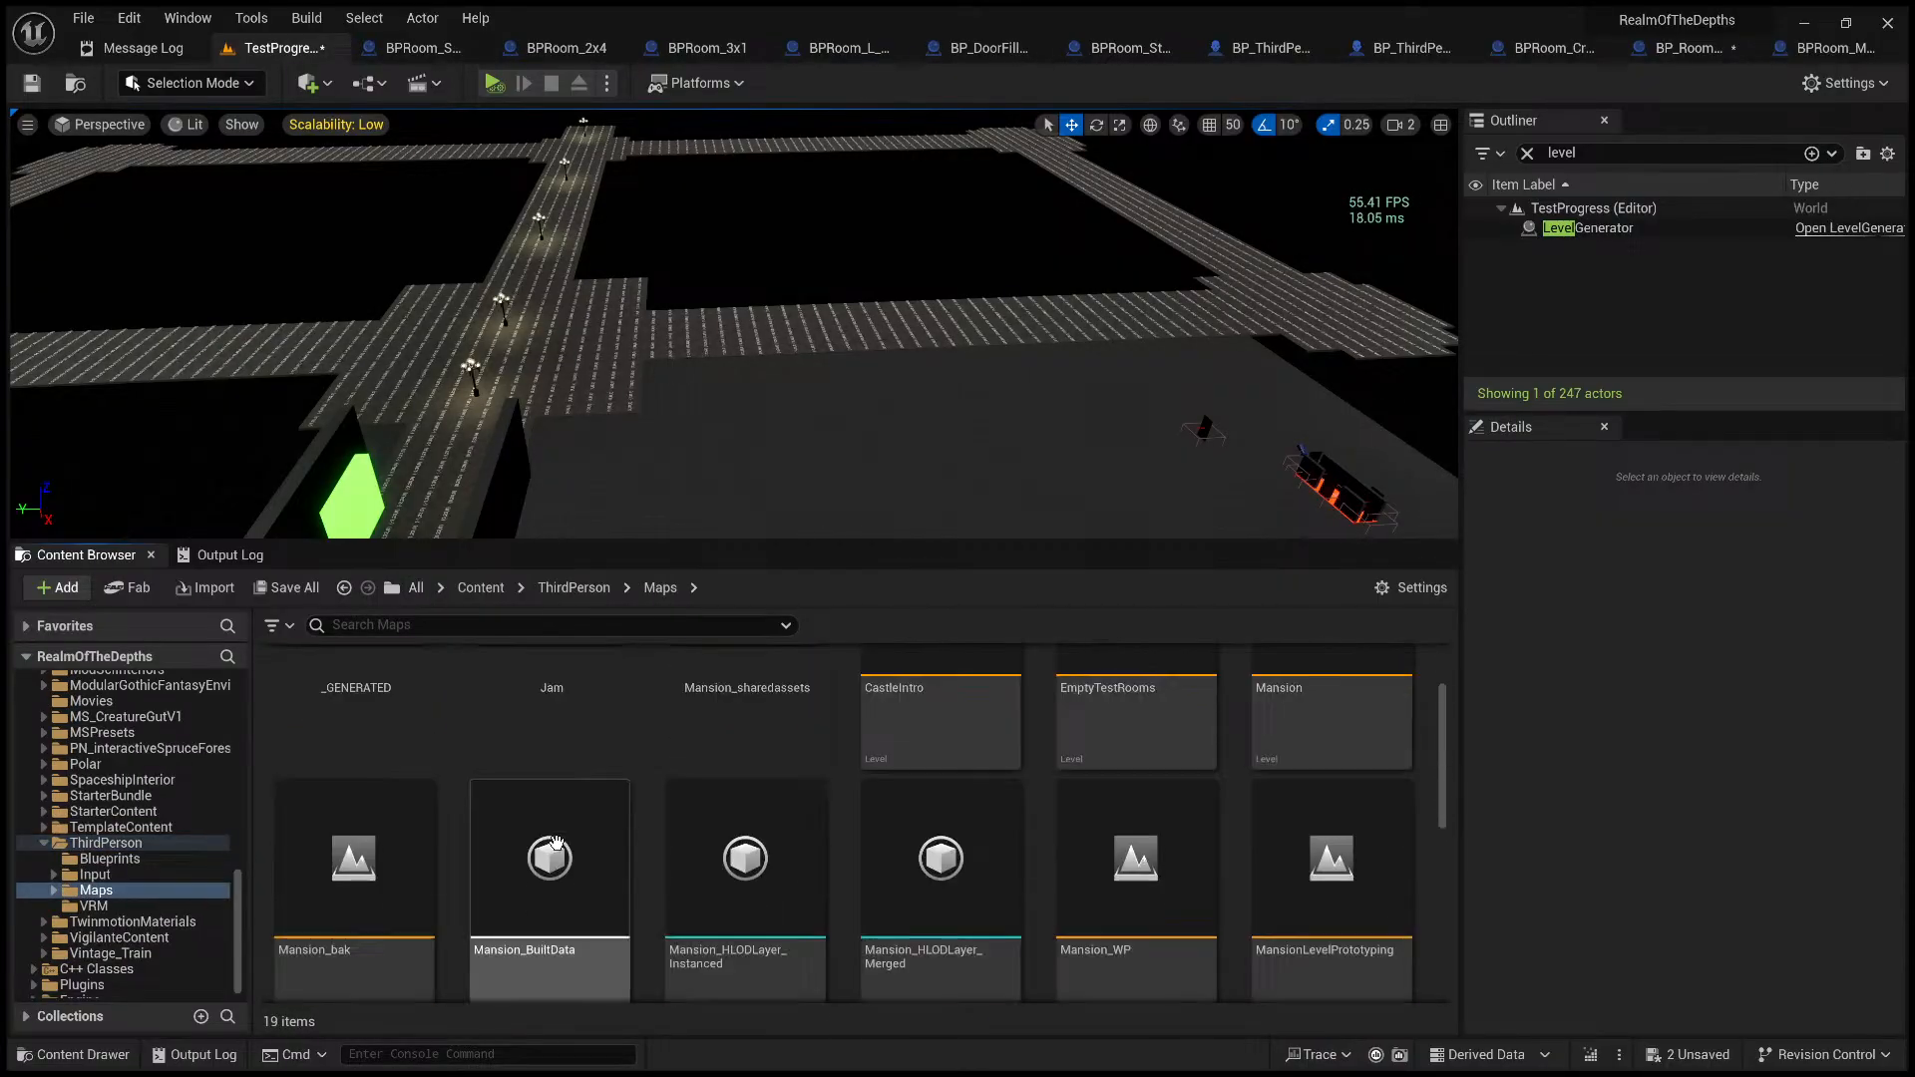
scroll(693, 815, "down", 3)
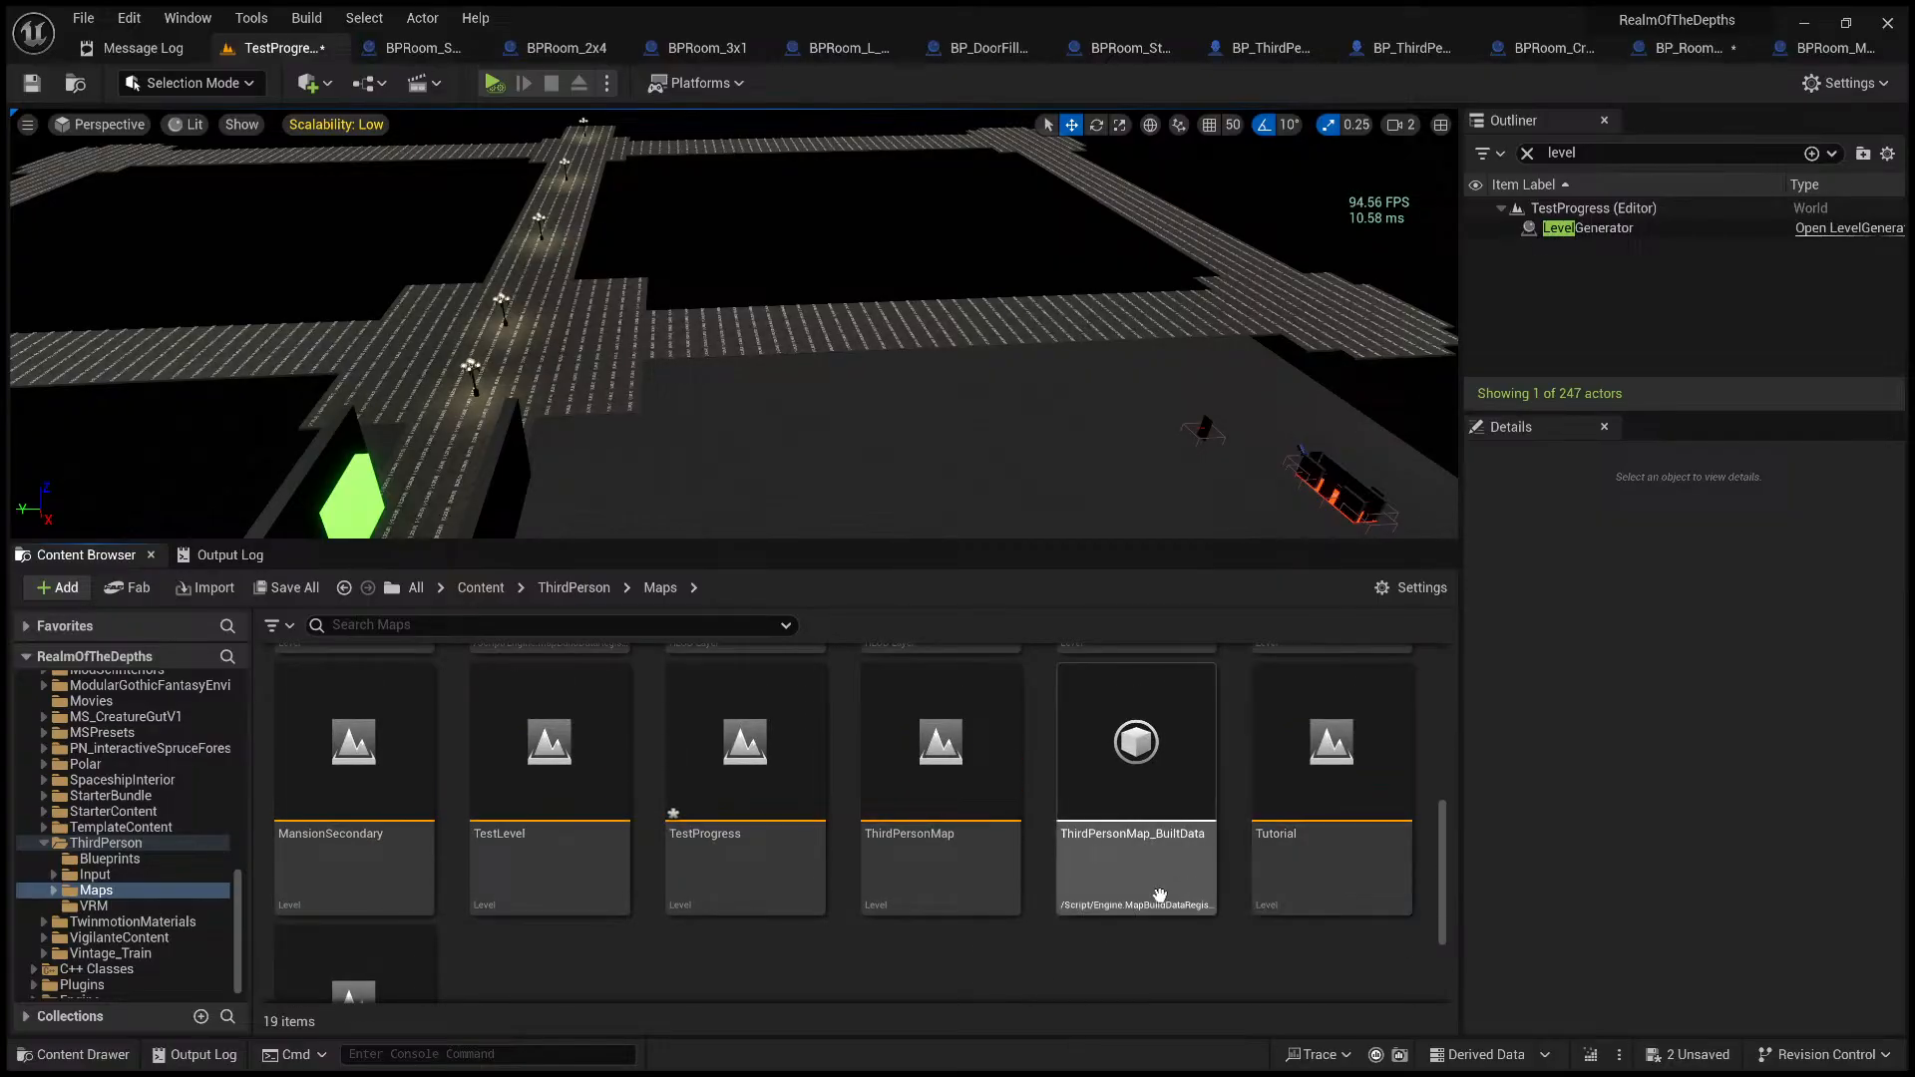
scroll(977, 949, "down", 2)
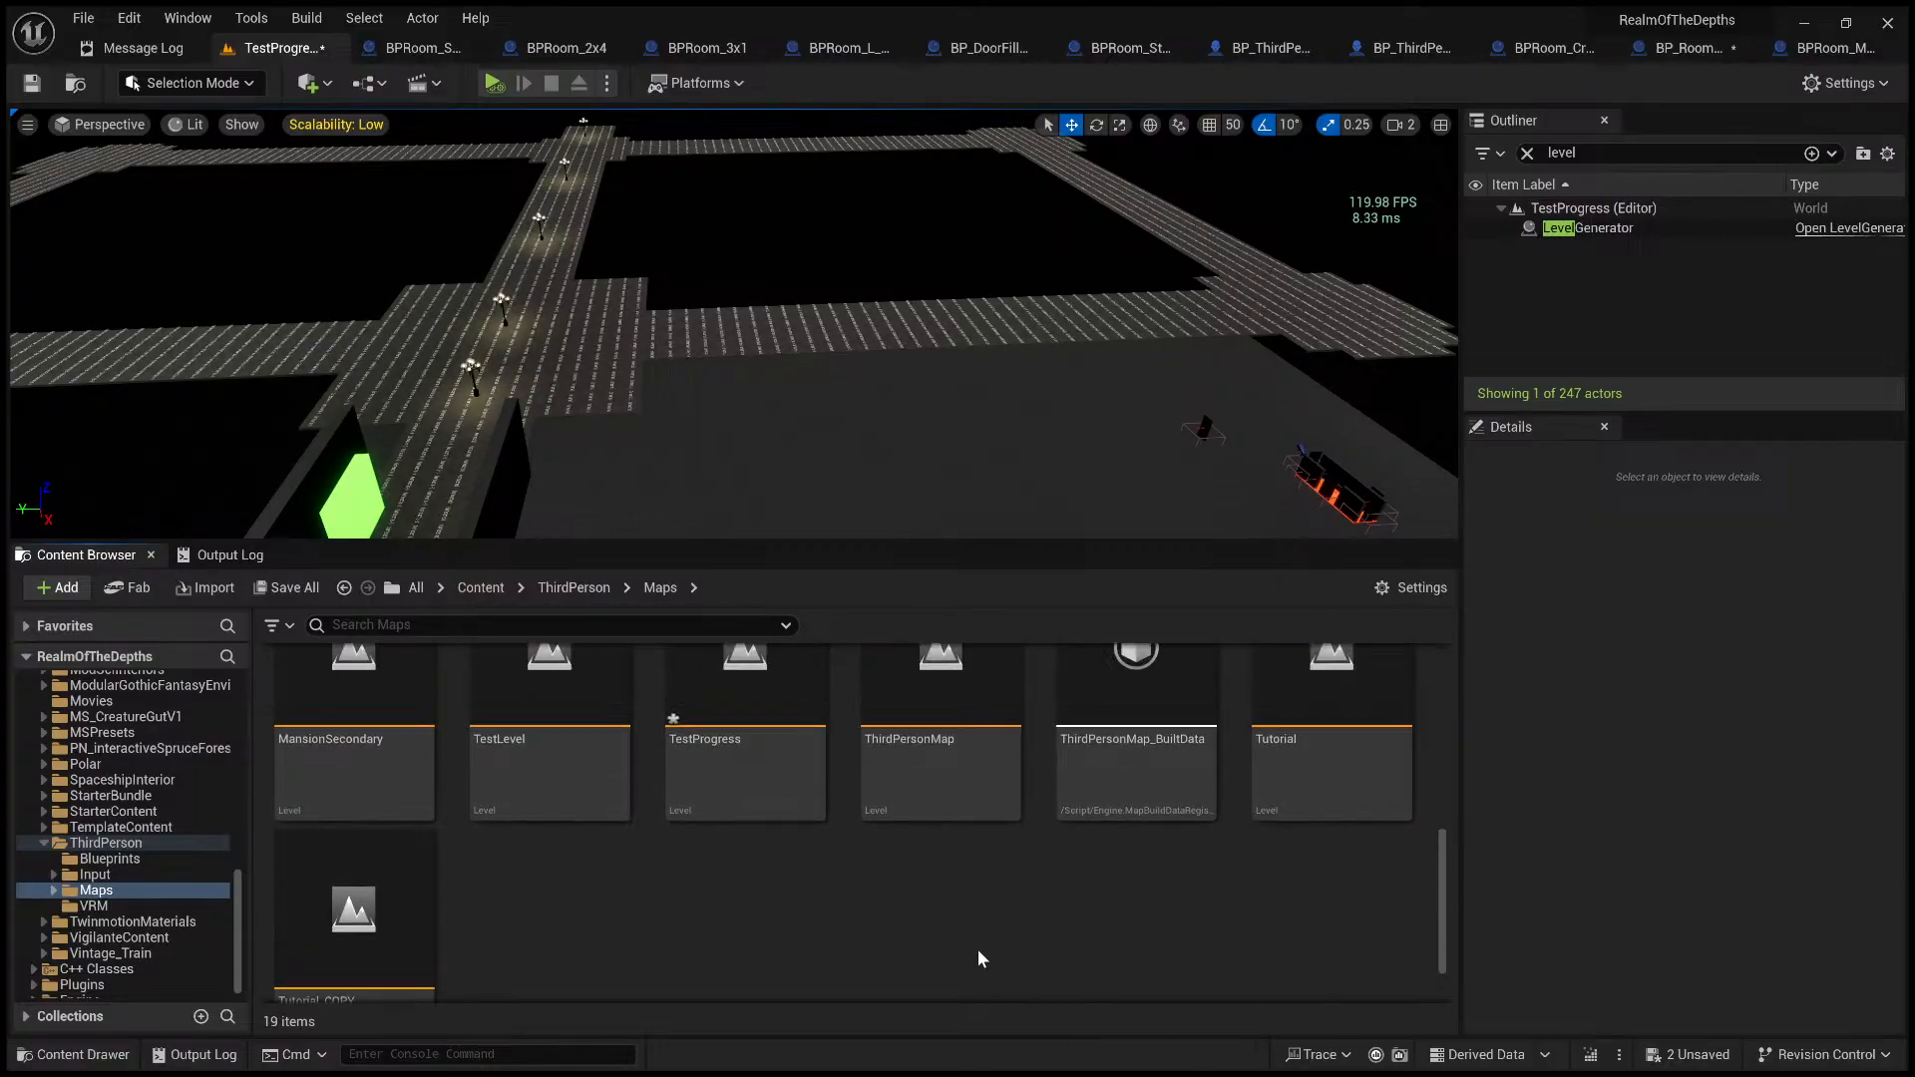
scroll(977, 952, "up", 4)
scroll(1251, 759, "up", 3)
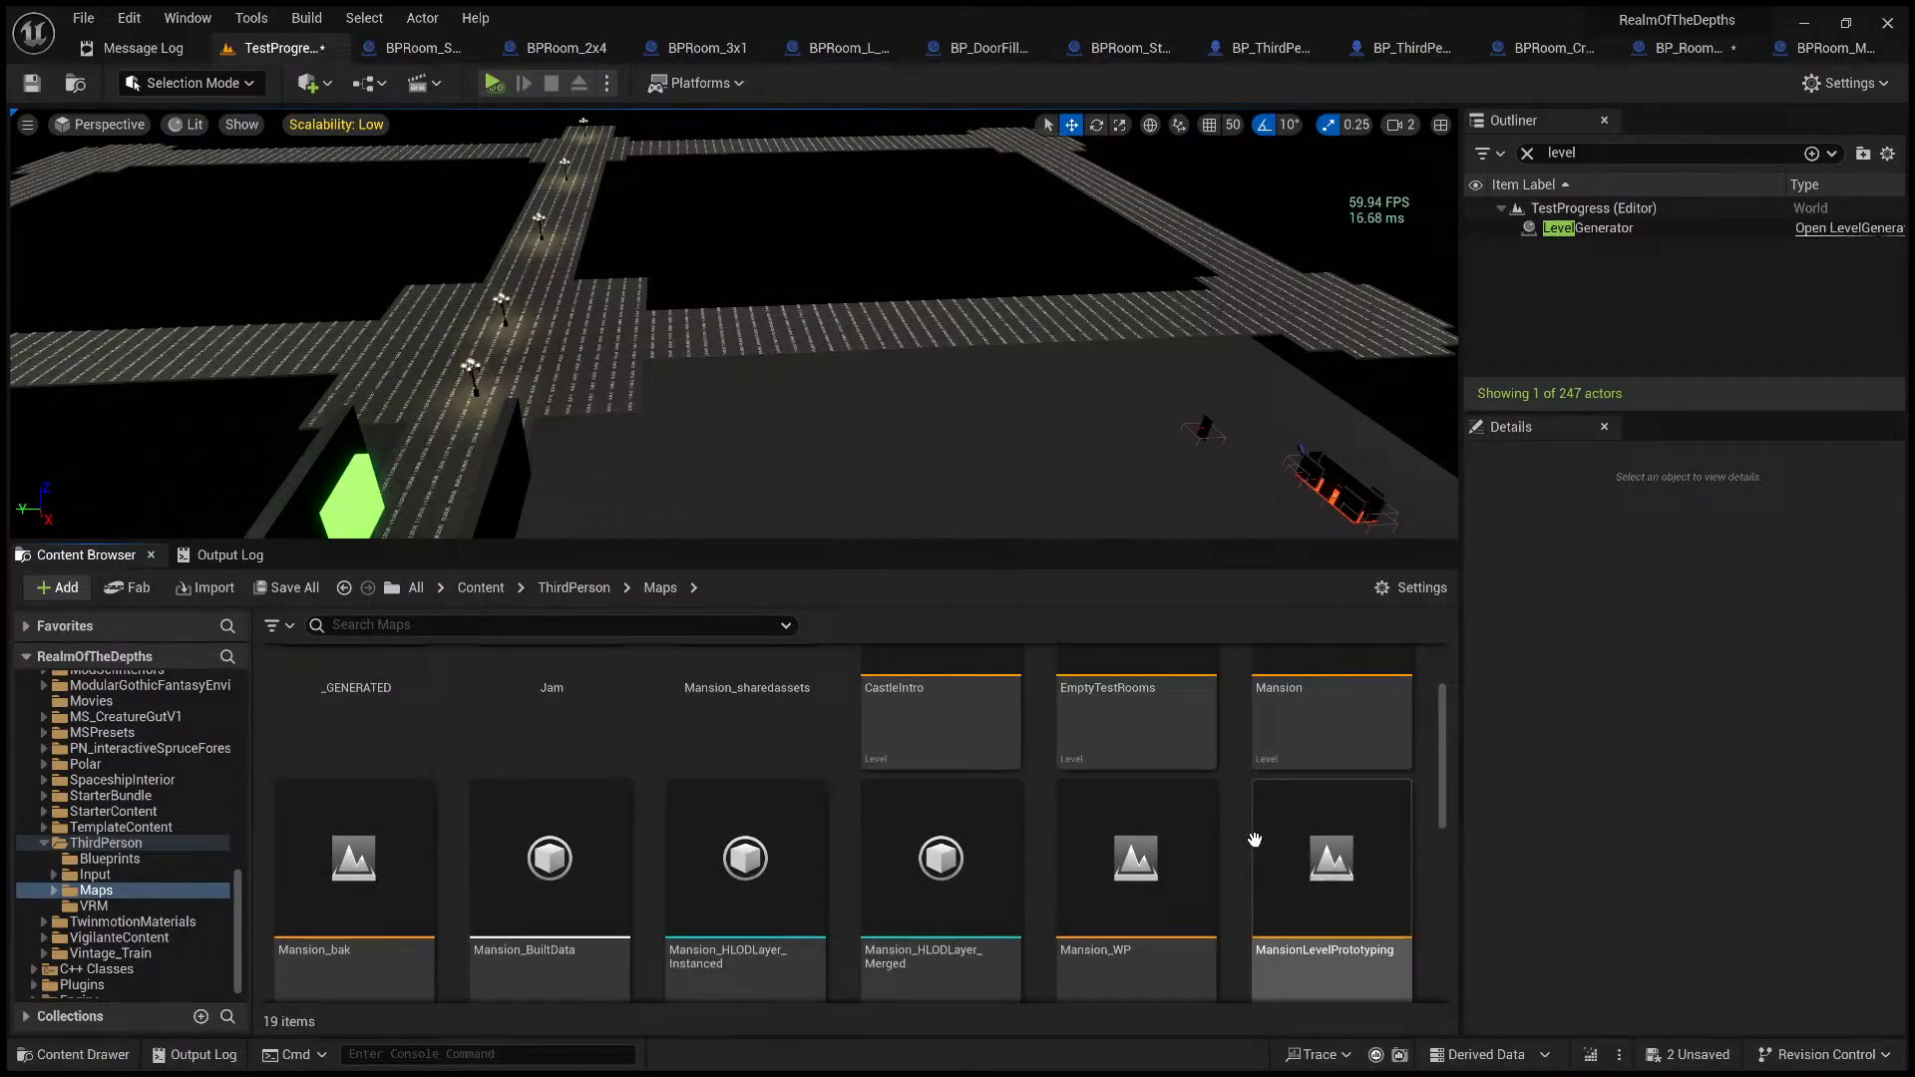
scroll(1255, 840, "down", 1)
scroll(1255, 838, "up", 2)
scroll(1175, 767, "down", 3)
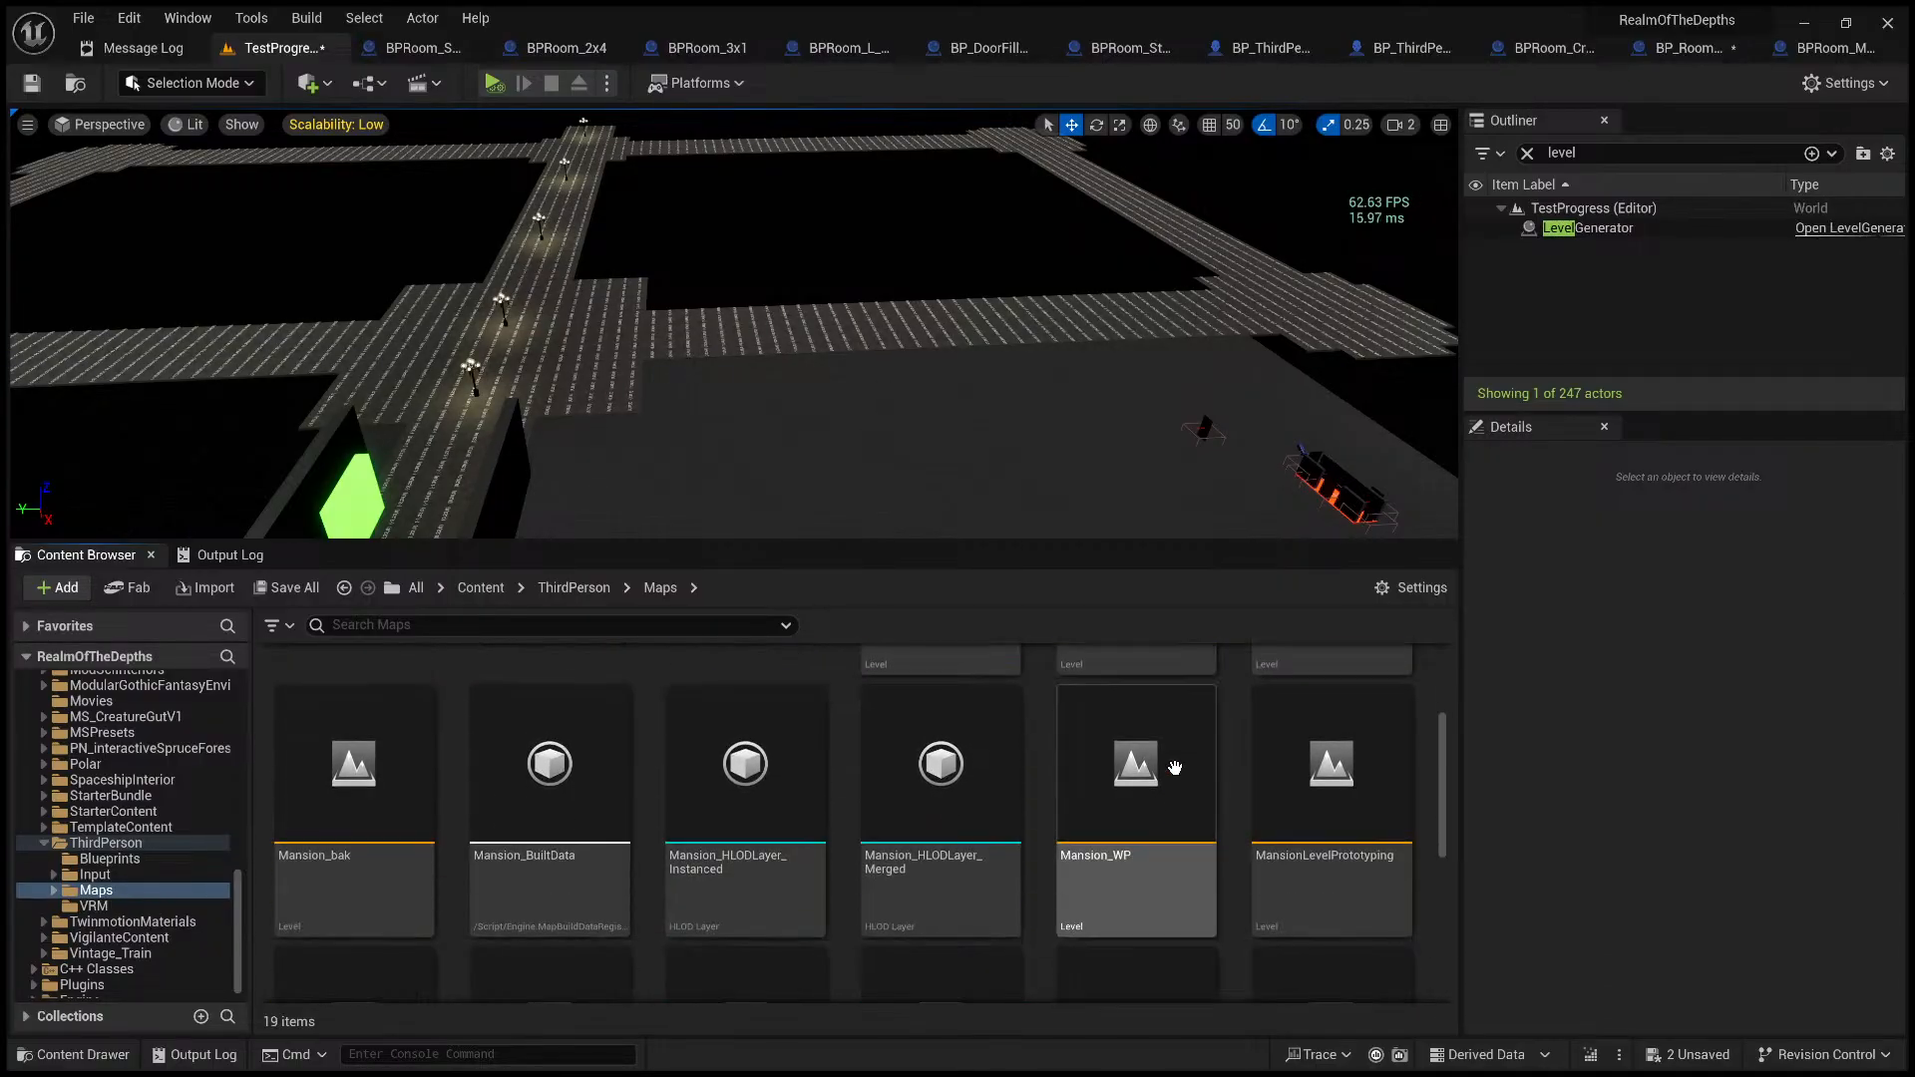
scroll(1175, 767, "down", 5)
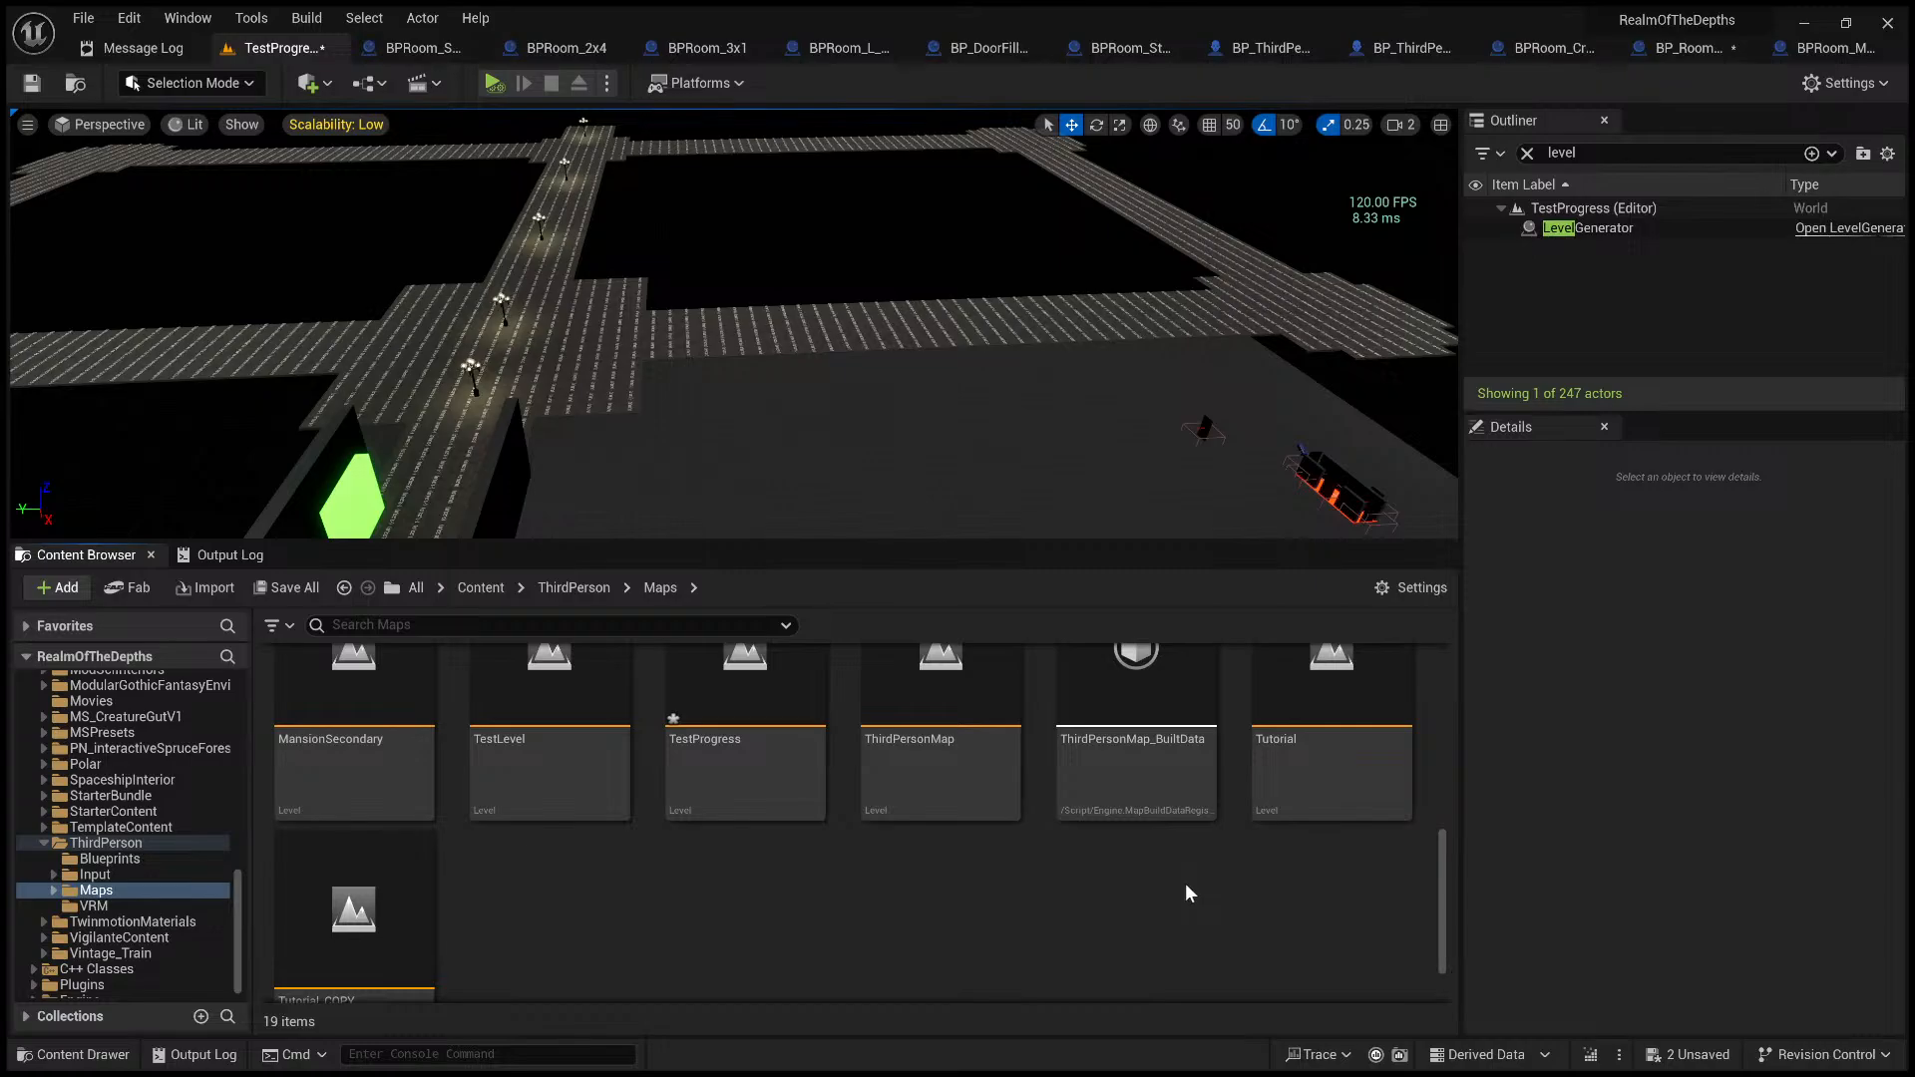
scroll(1152, 879, "up", 5)
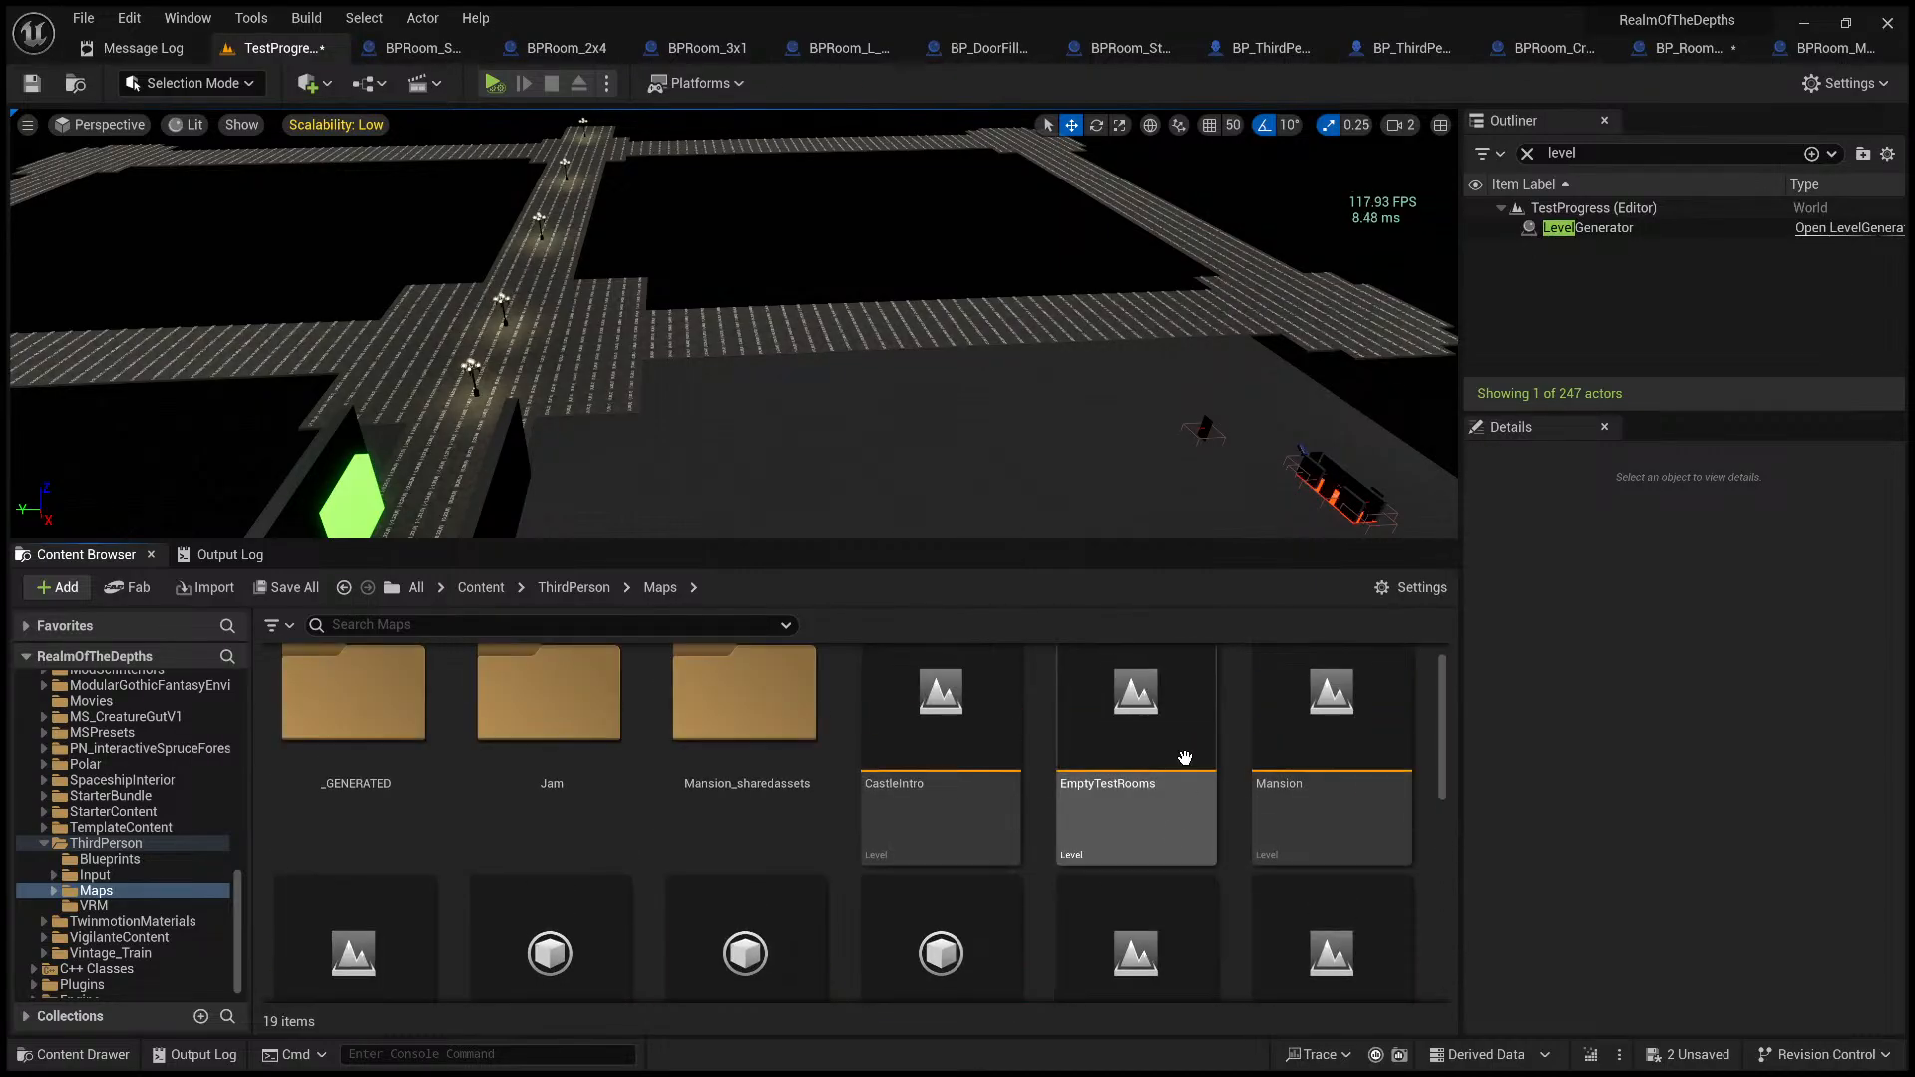
left_click(1185, 760)
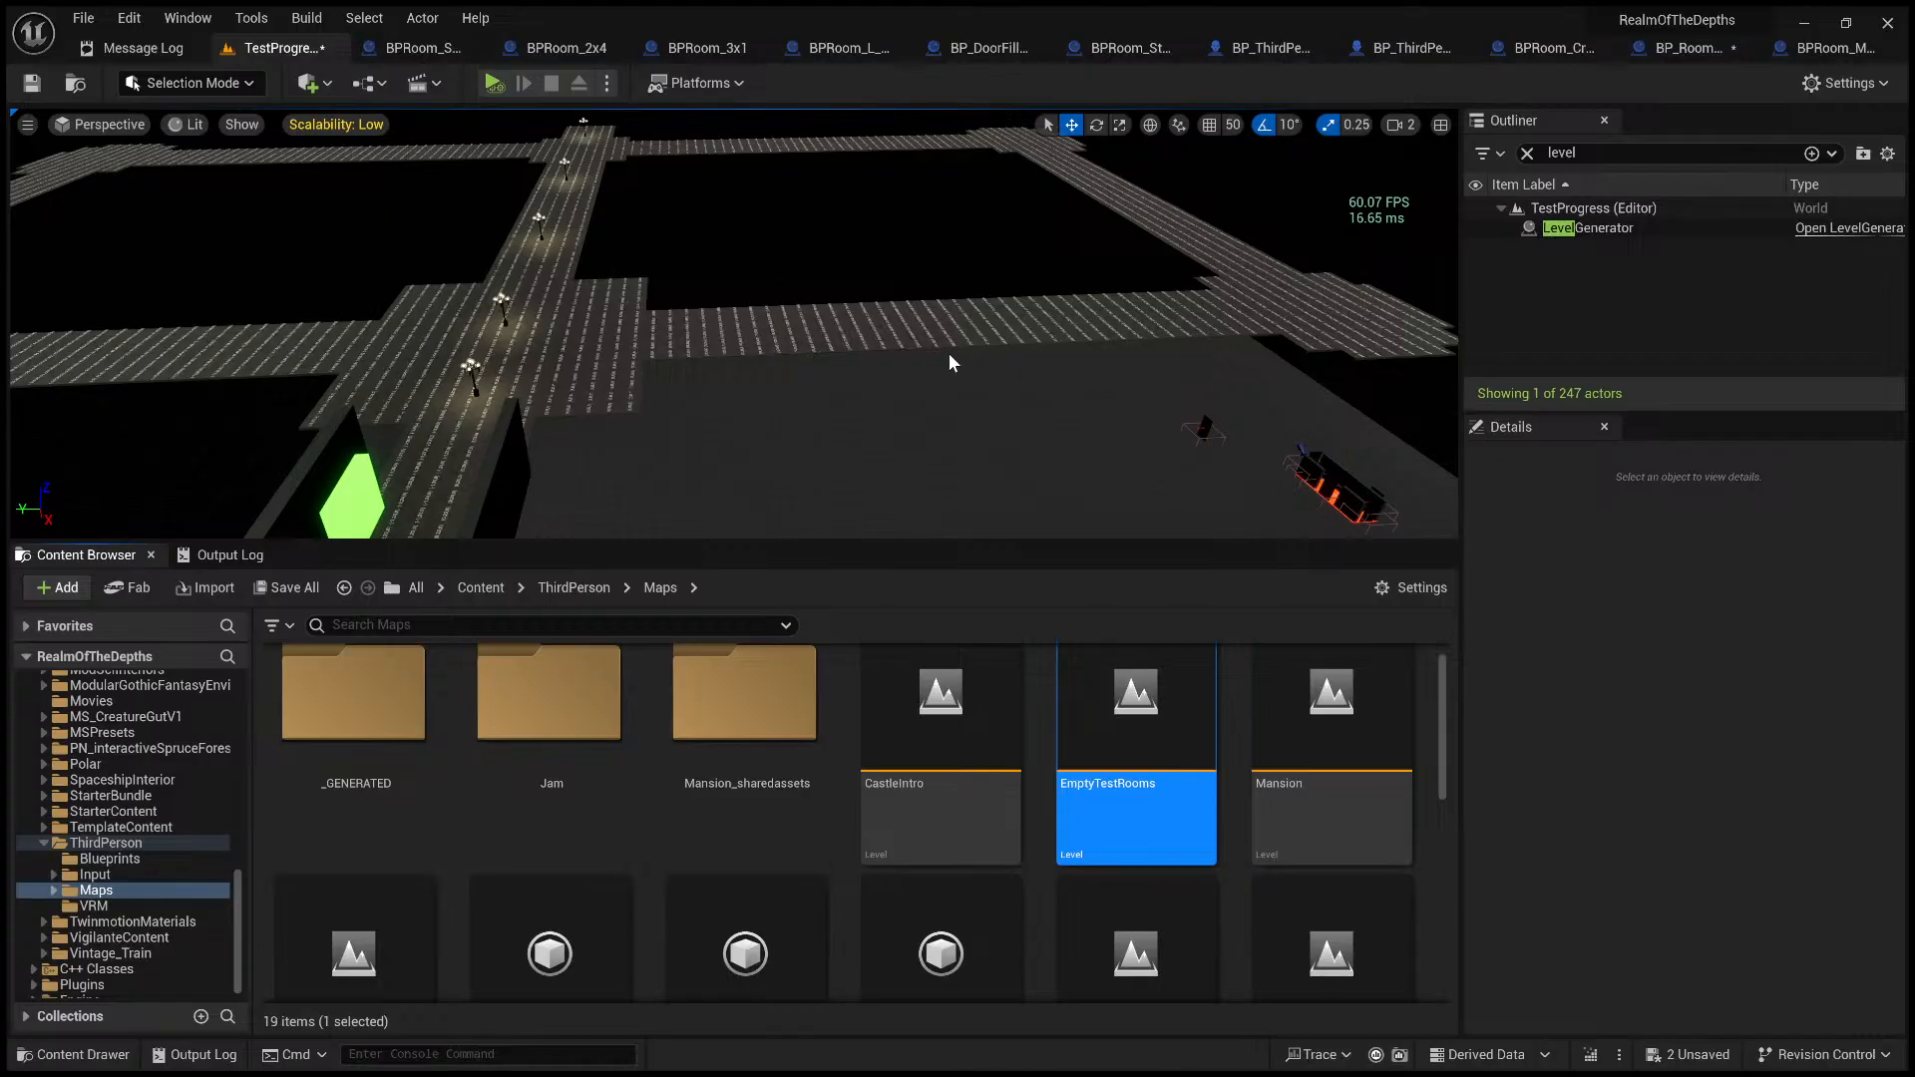
key("s")
right_click_drag(902, 454, 901, 479)
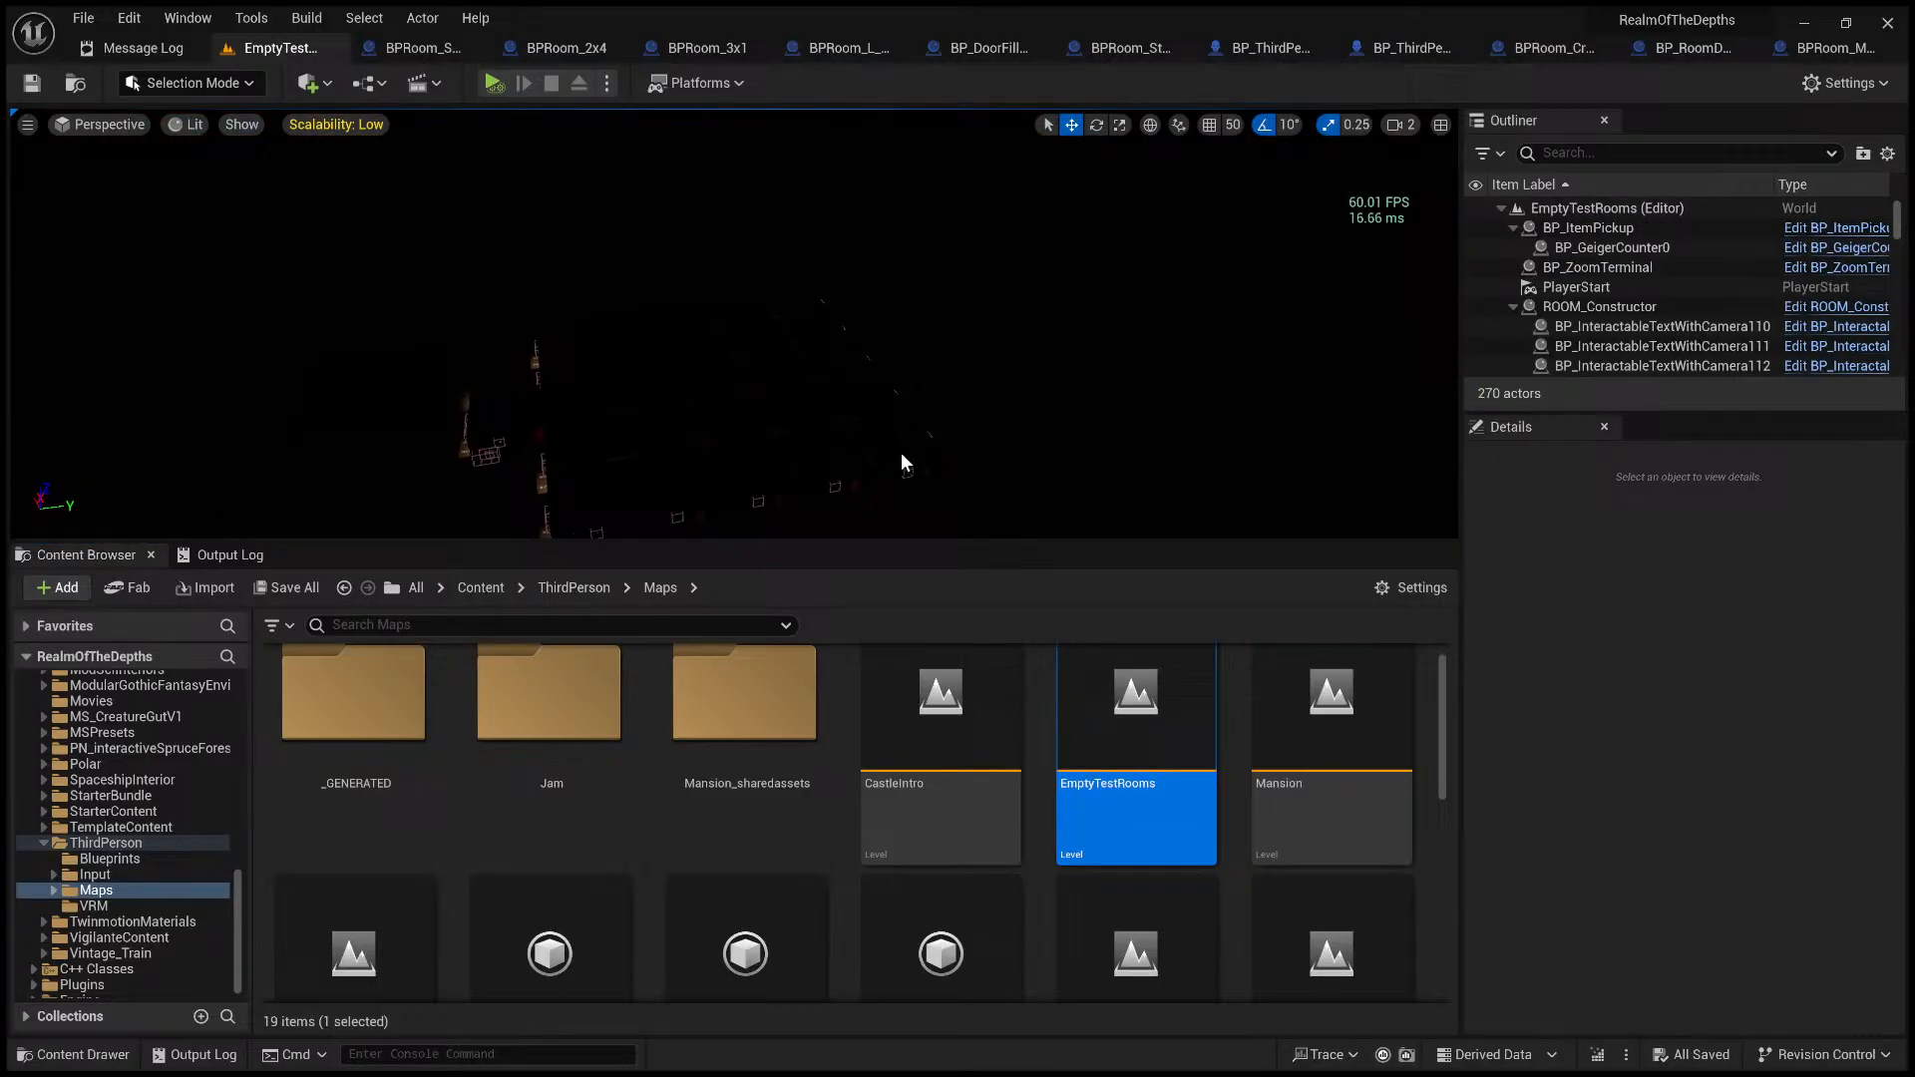
- Switch the level viewport to Unlit shading and enlarge it over the Content Browser
left_click(224, 201)
key("super+Down")
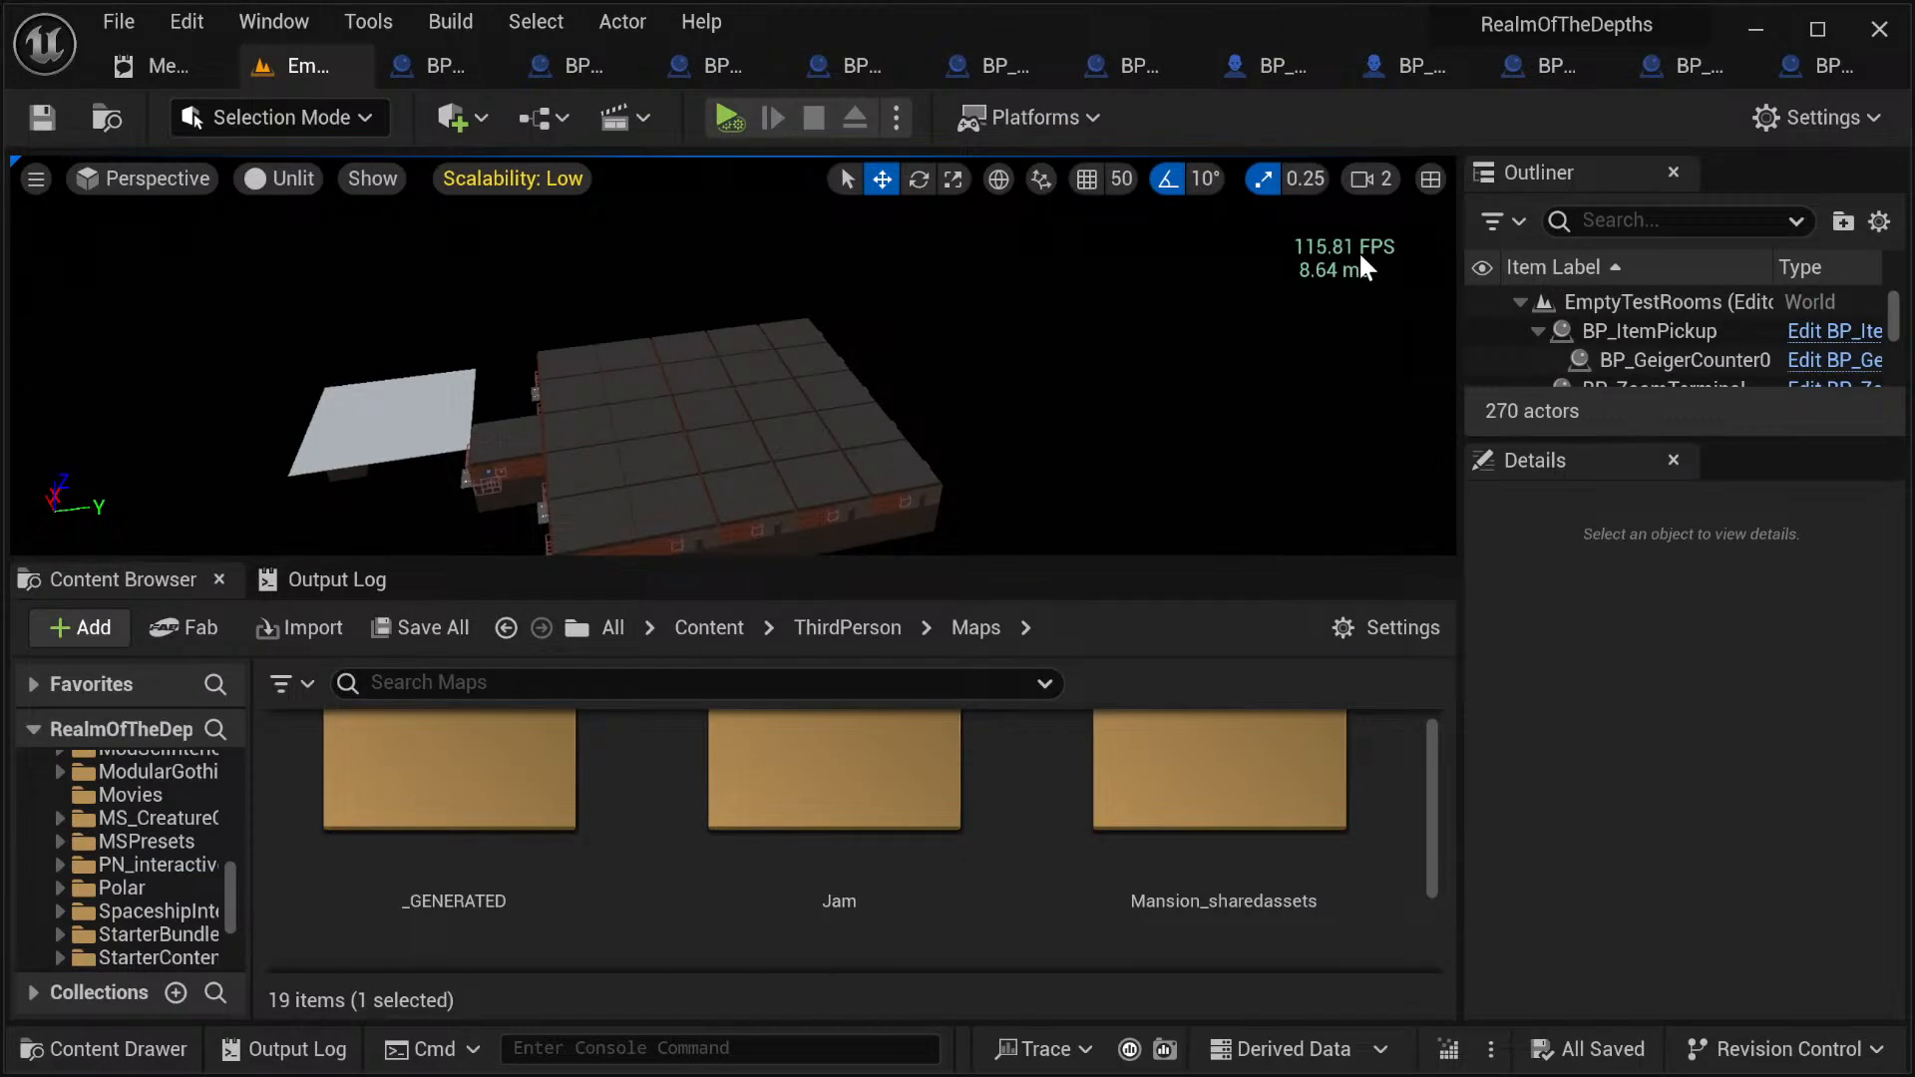
left_click(1818, 28)
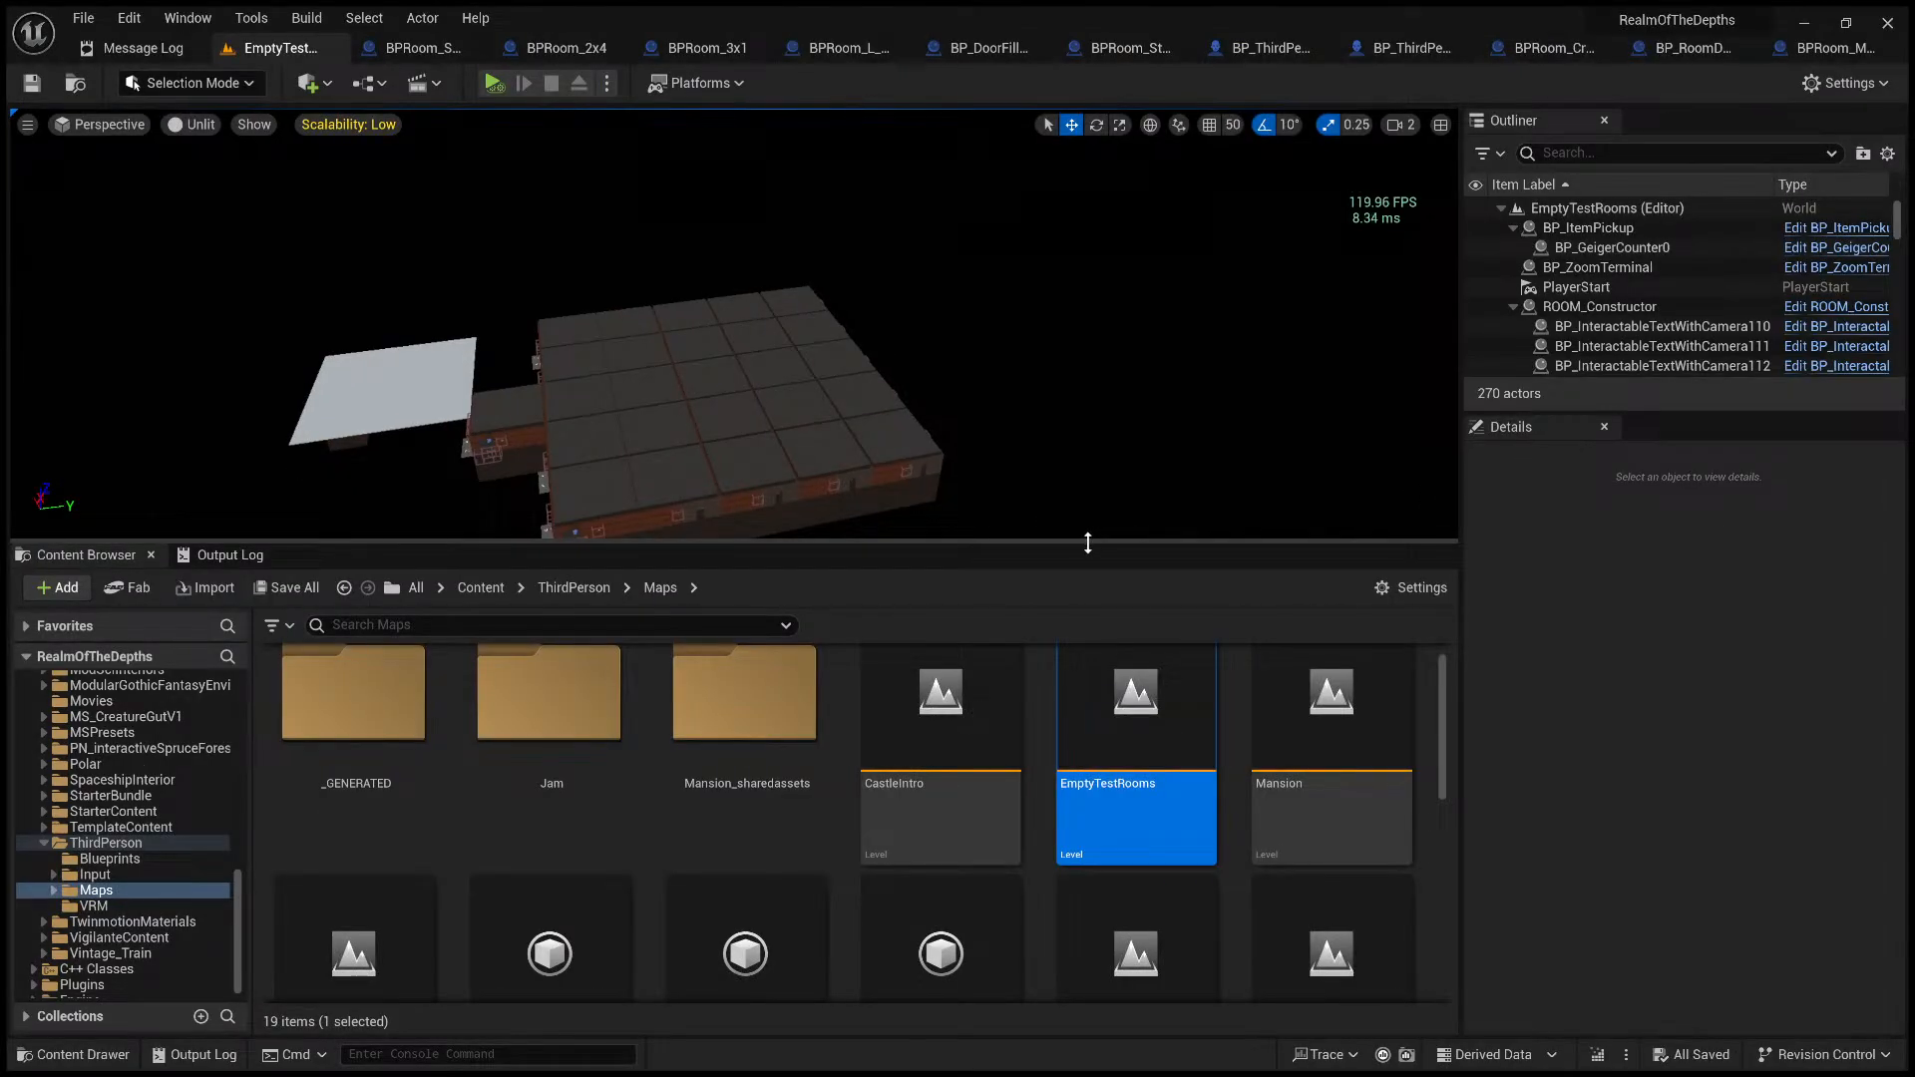
left_click_drag(1087, 543, 1098, 926)
- Fly around the block of test rooms and examine its layout, exterior walls and doorways
right_click_drag(898, 638, 1357, 680)
key("a")
key("w")
key("d")
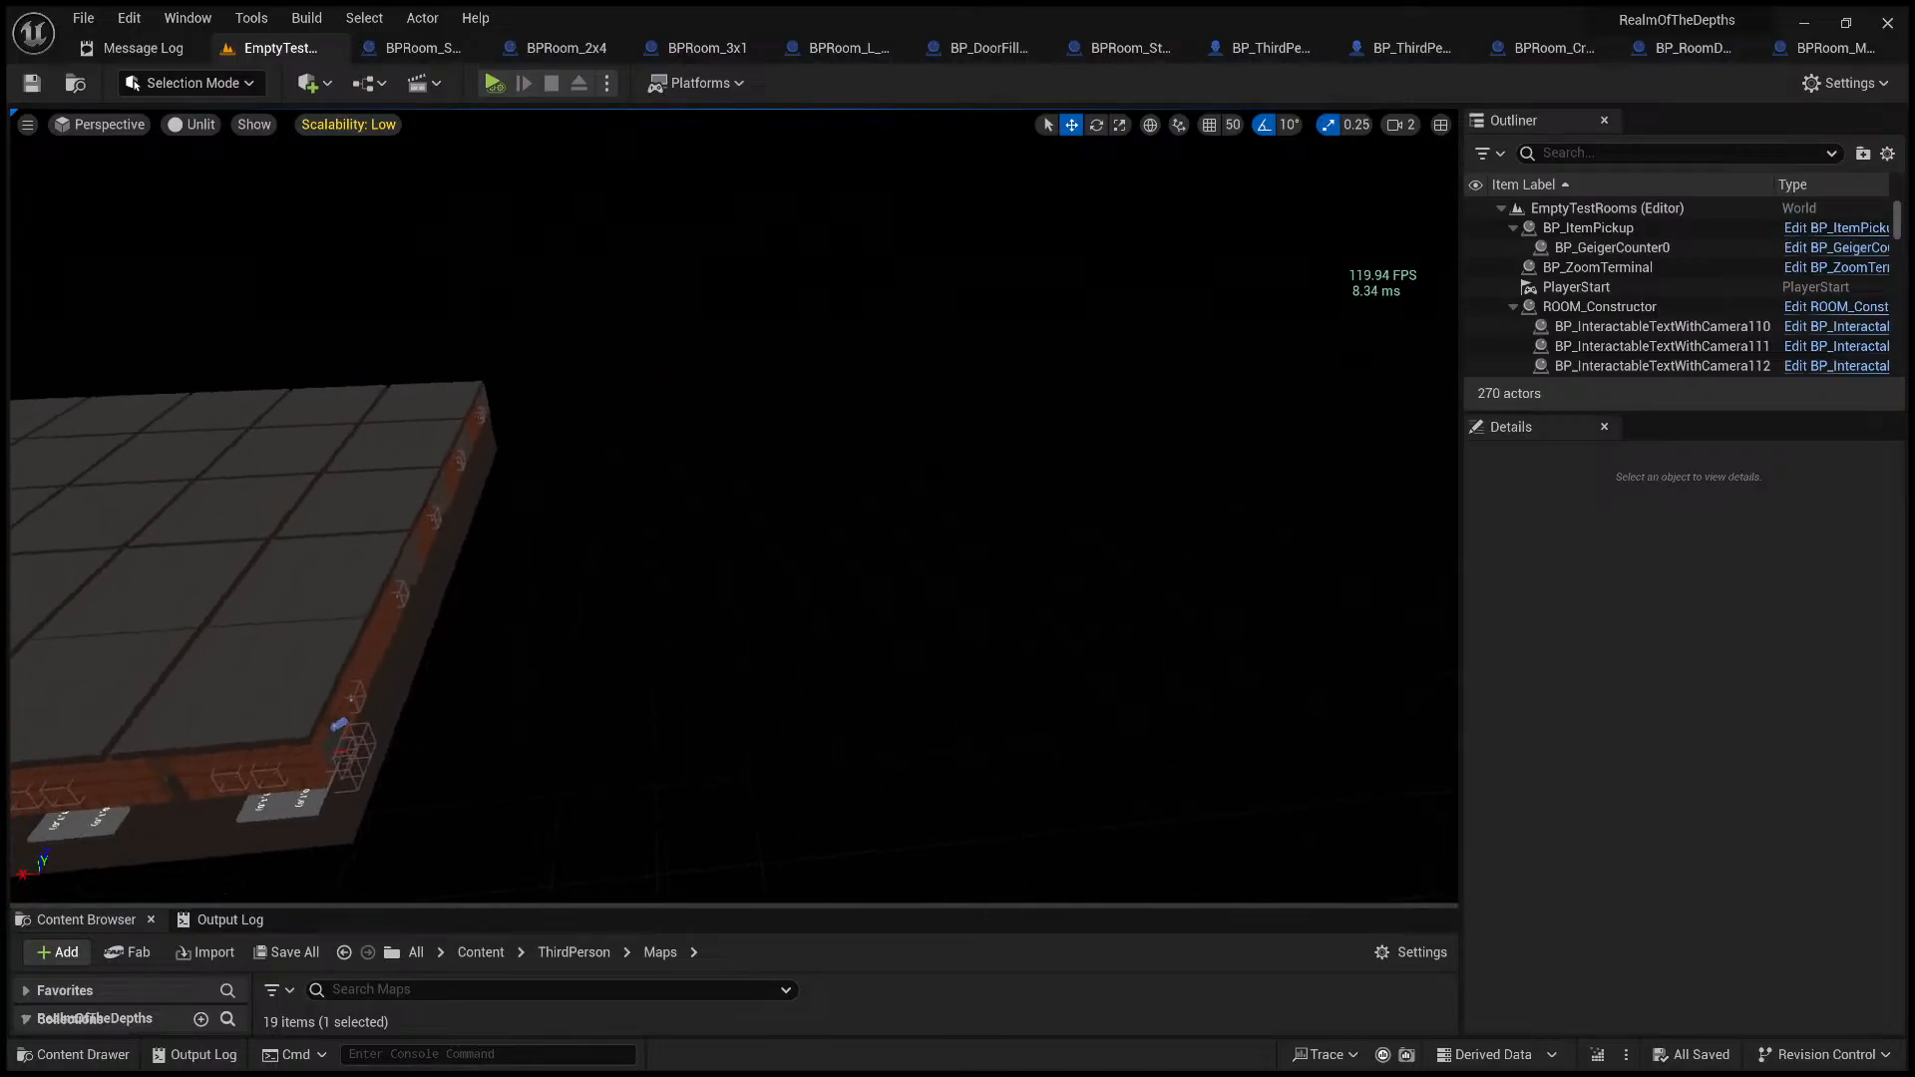
right_click_drag(1005, 674, 902, 675)
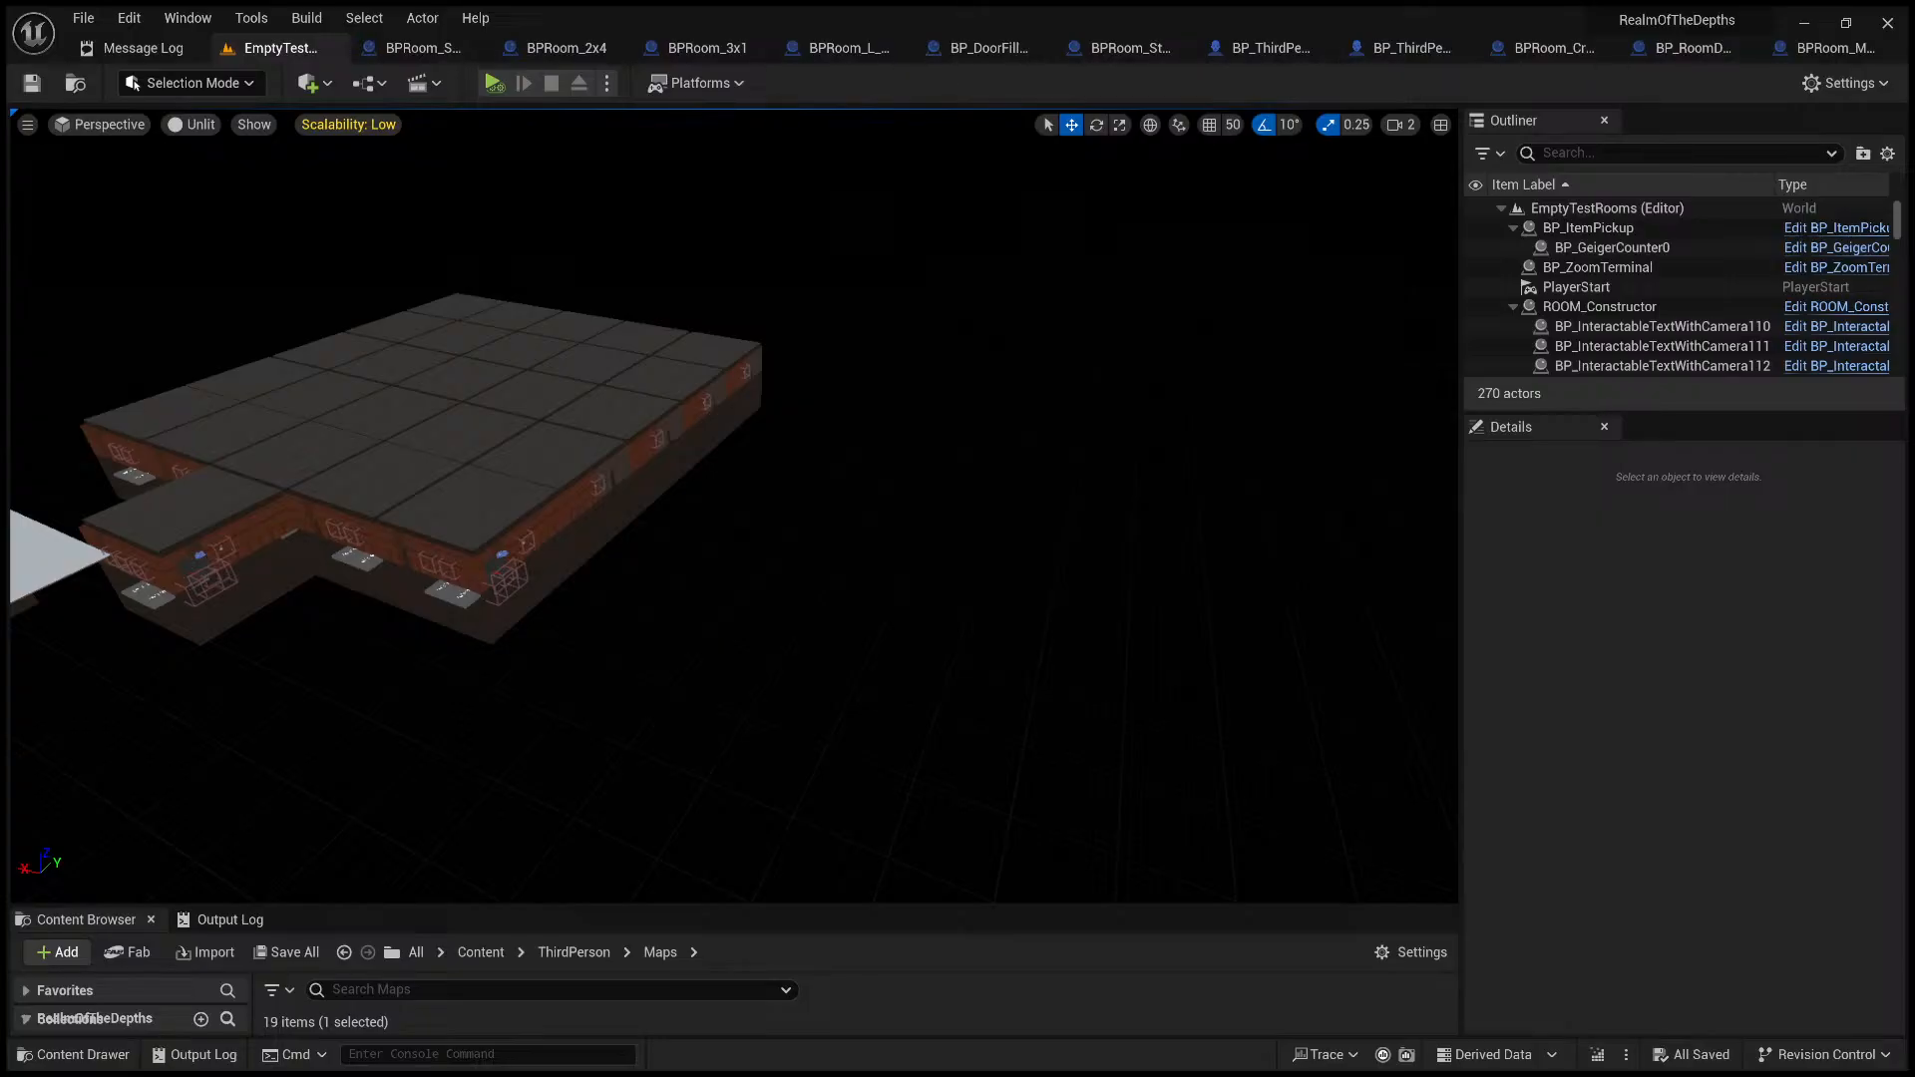
right_click_drag(690, 500, 690, 501)
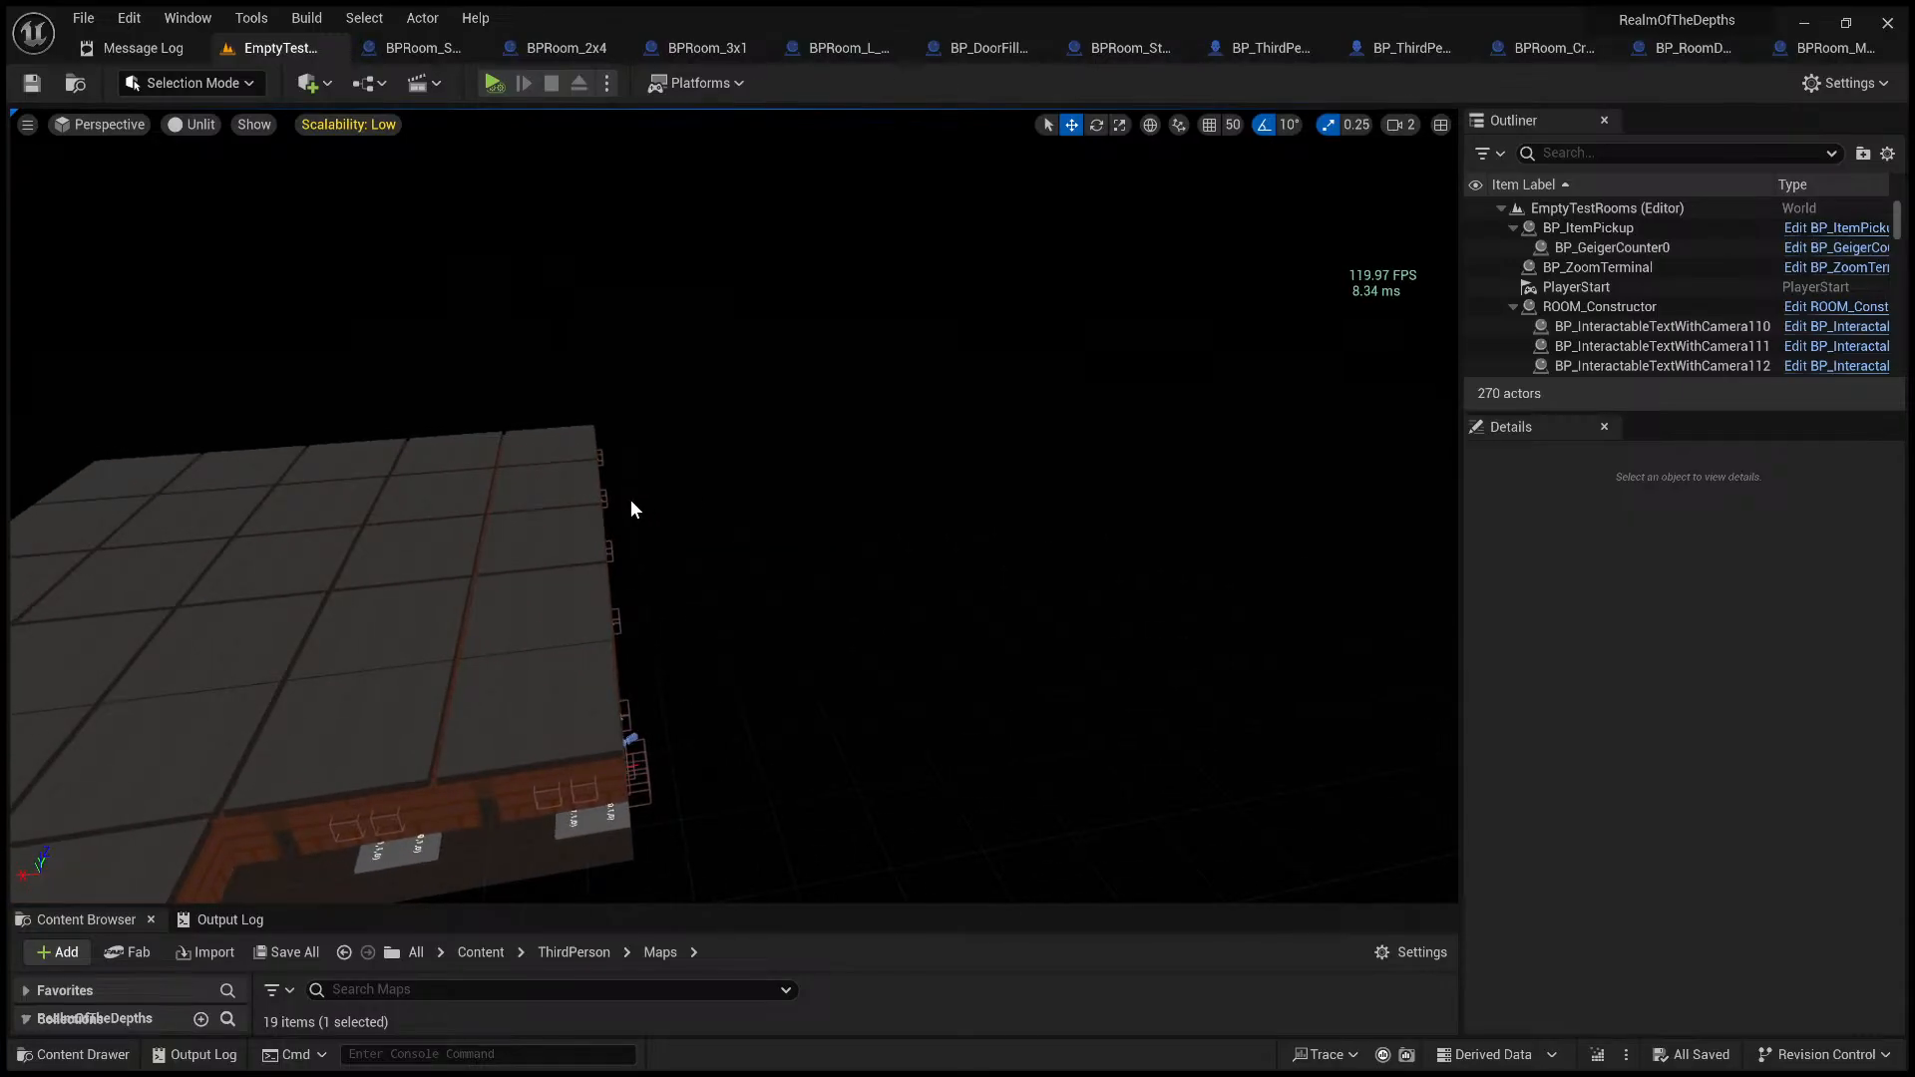
right_click_drag(735, 505, 756, 526)
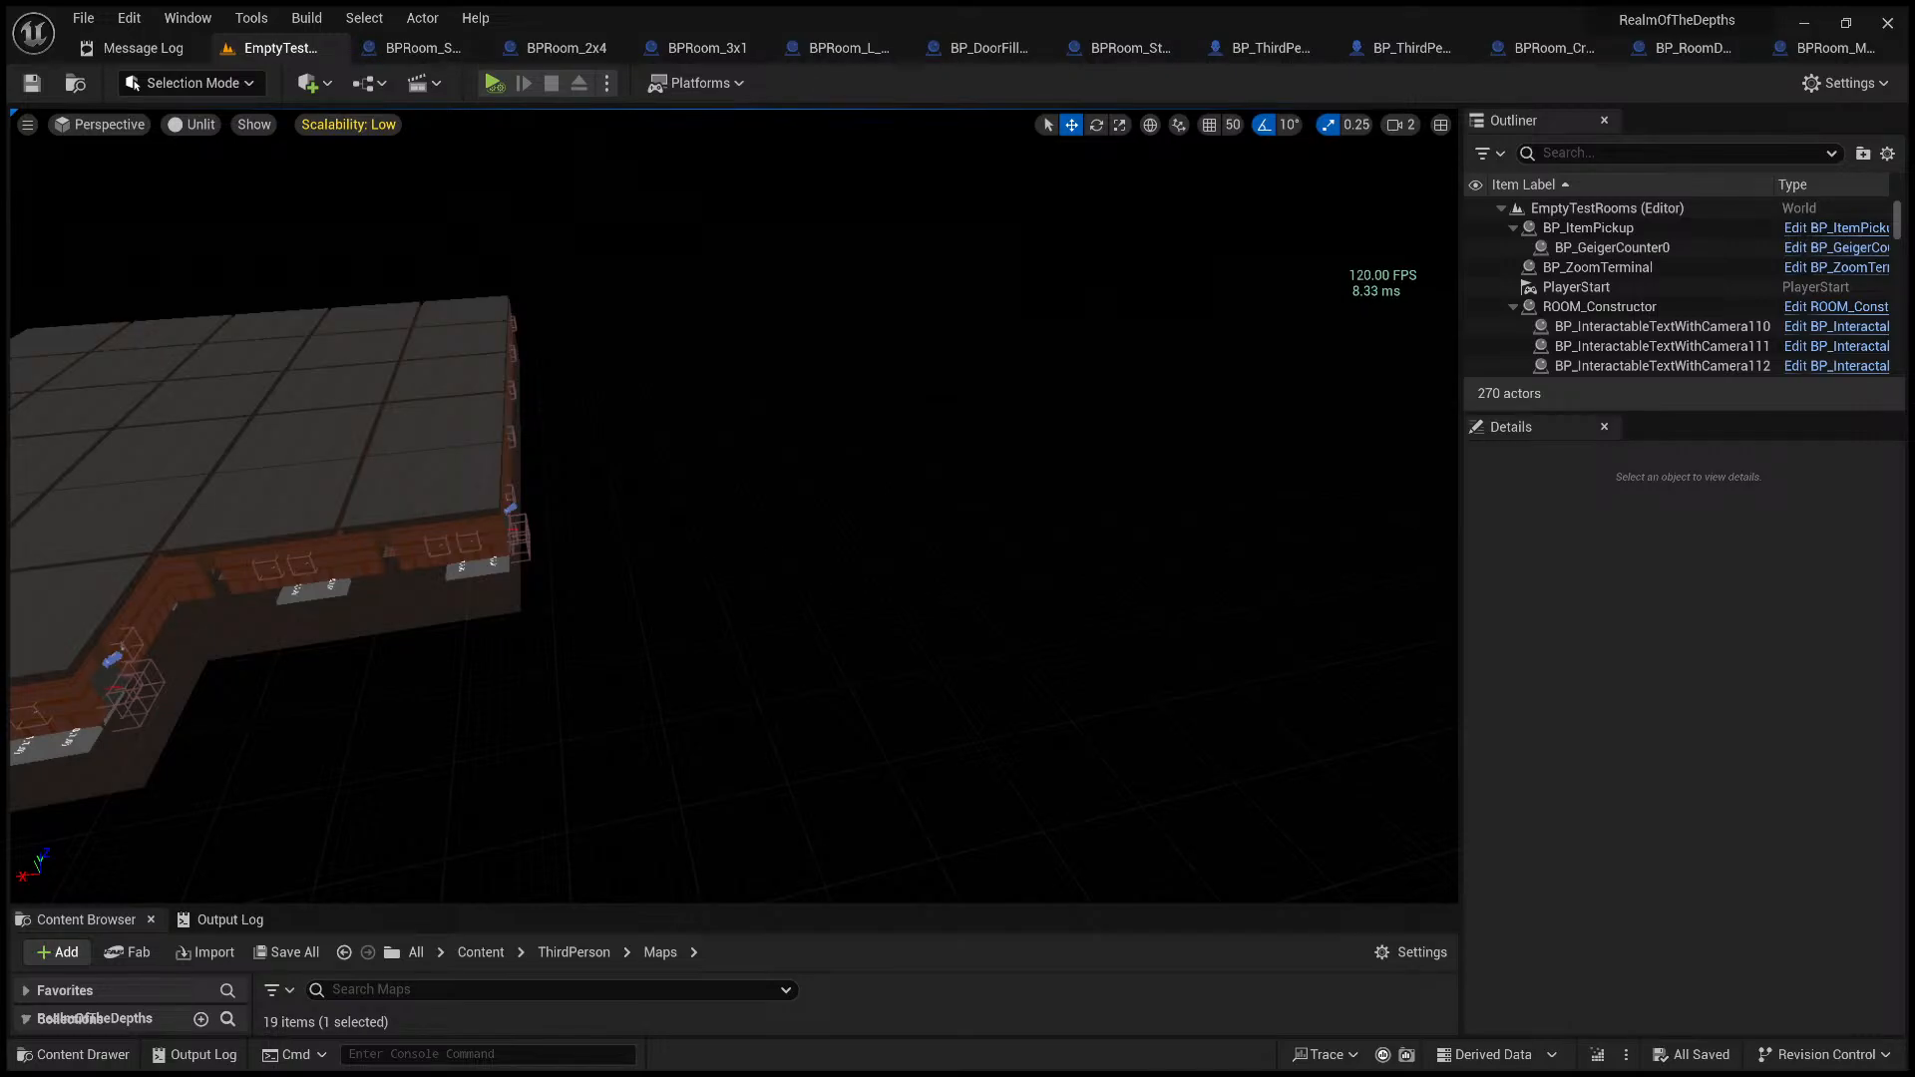
right_click_drag(756, 527, 756, 526)
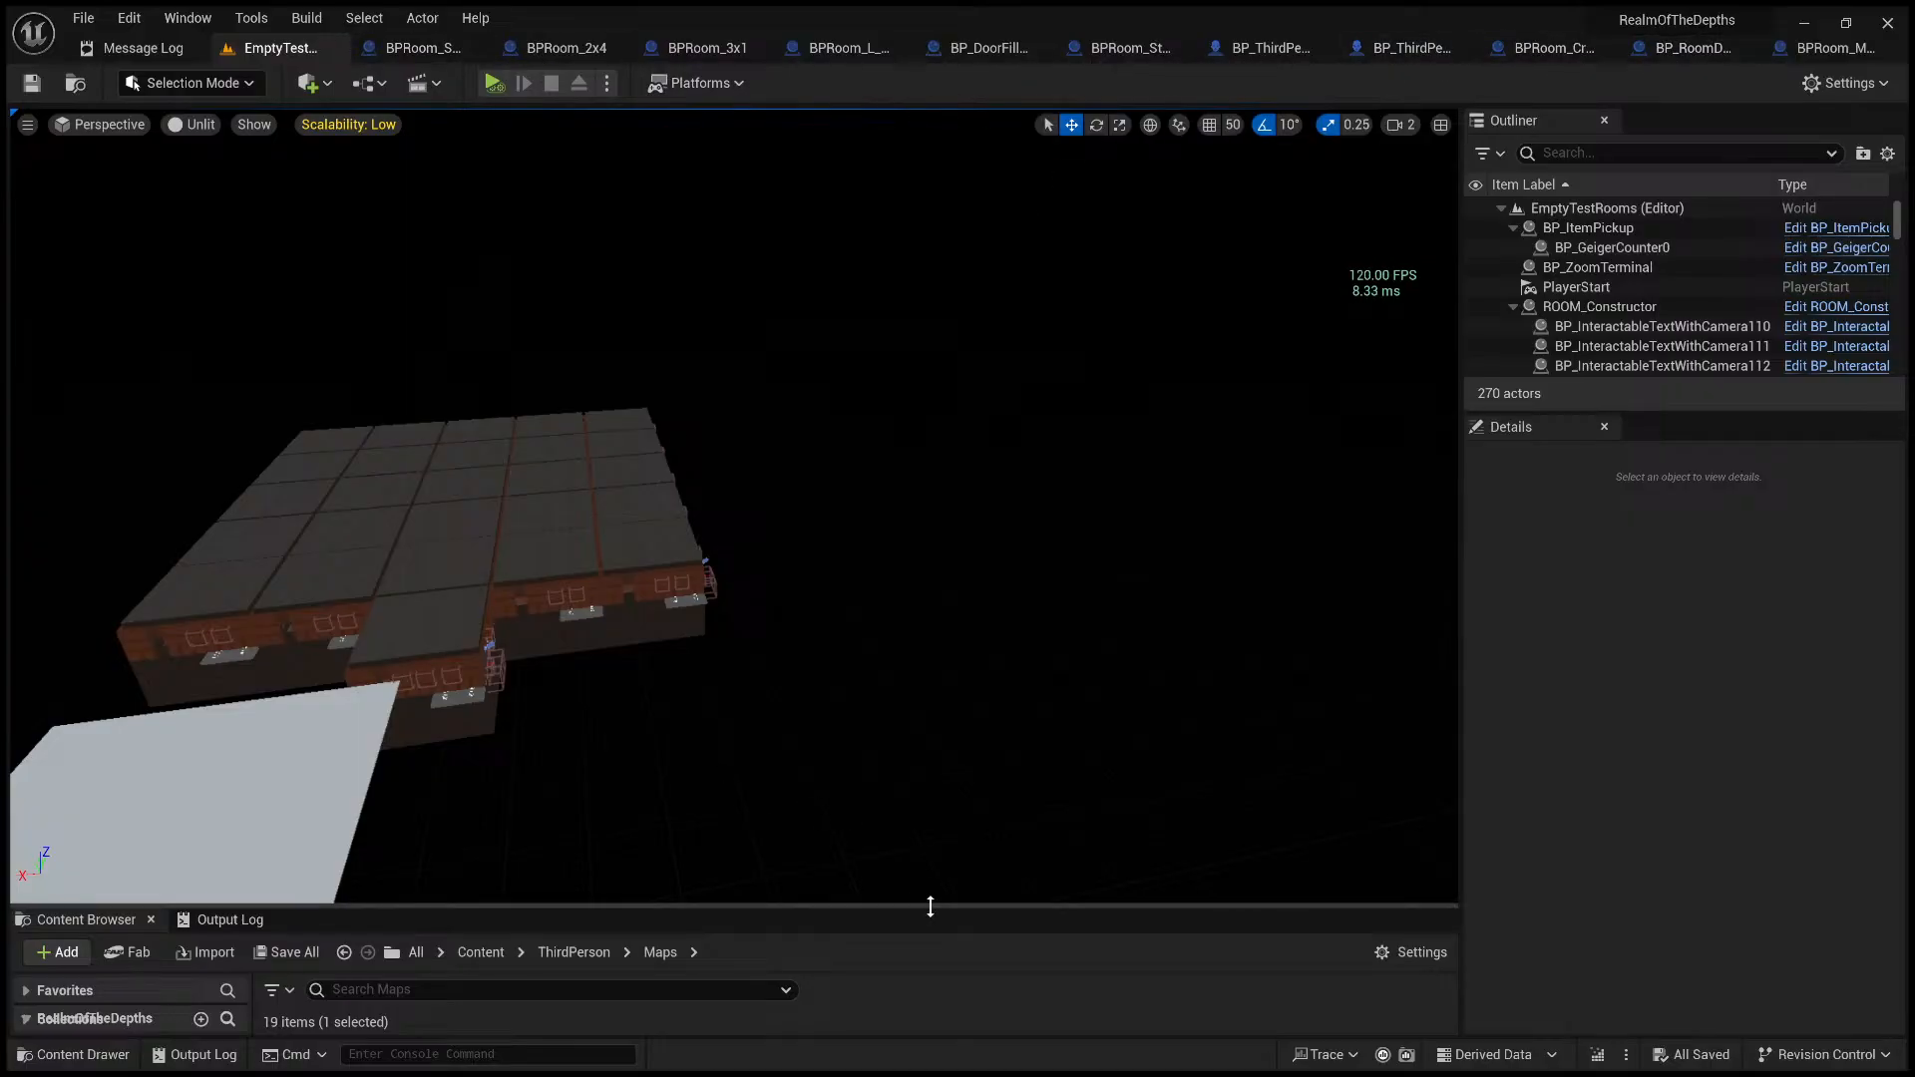
key("w")
right_click_drag(895, 658, 783, 639)
key("s")
key("w")
key("s")
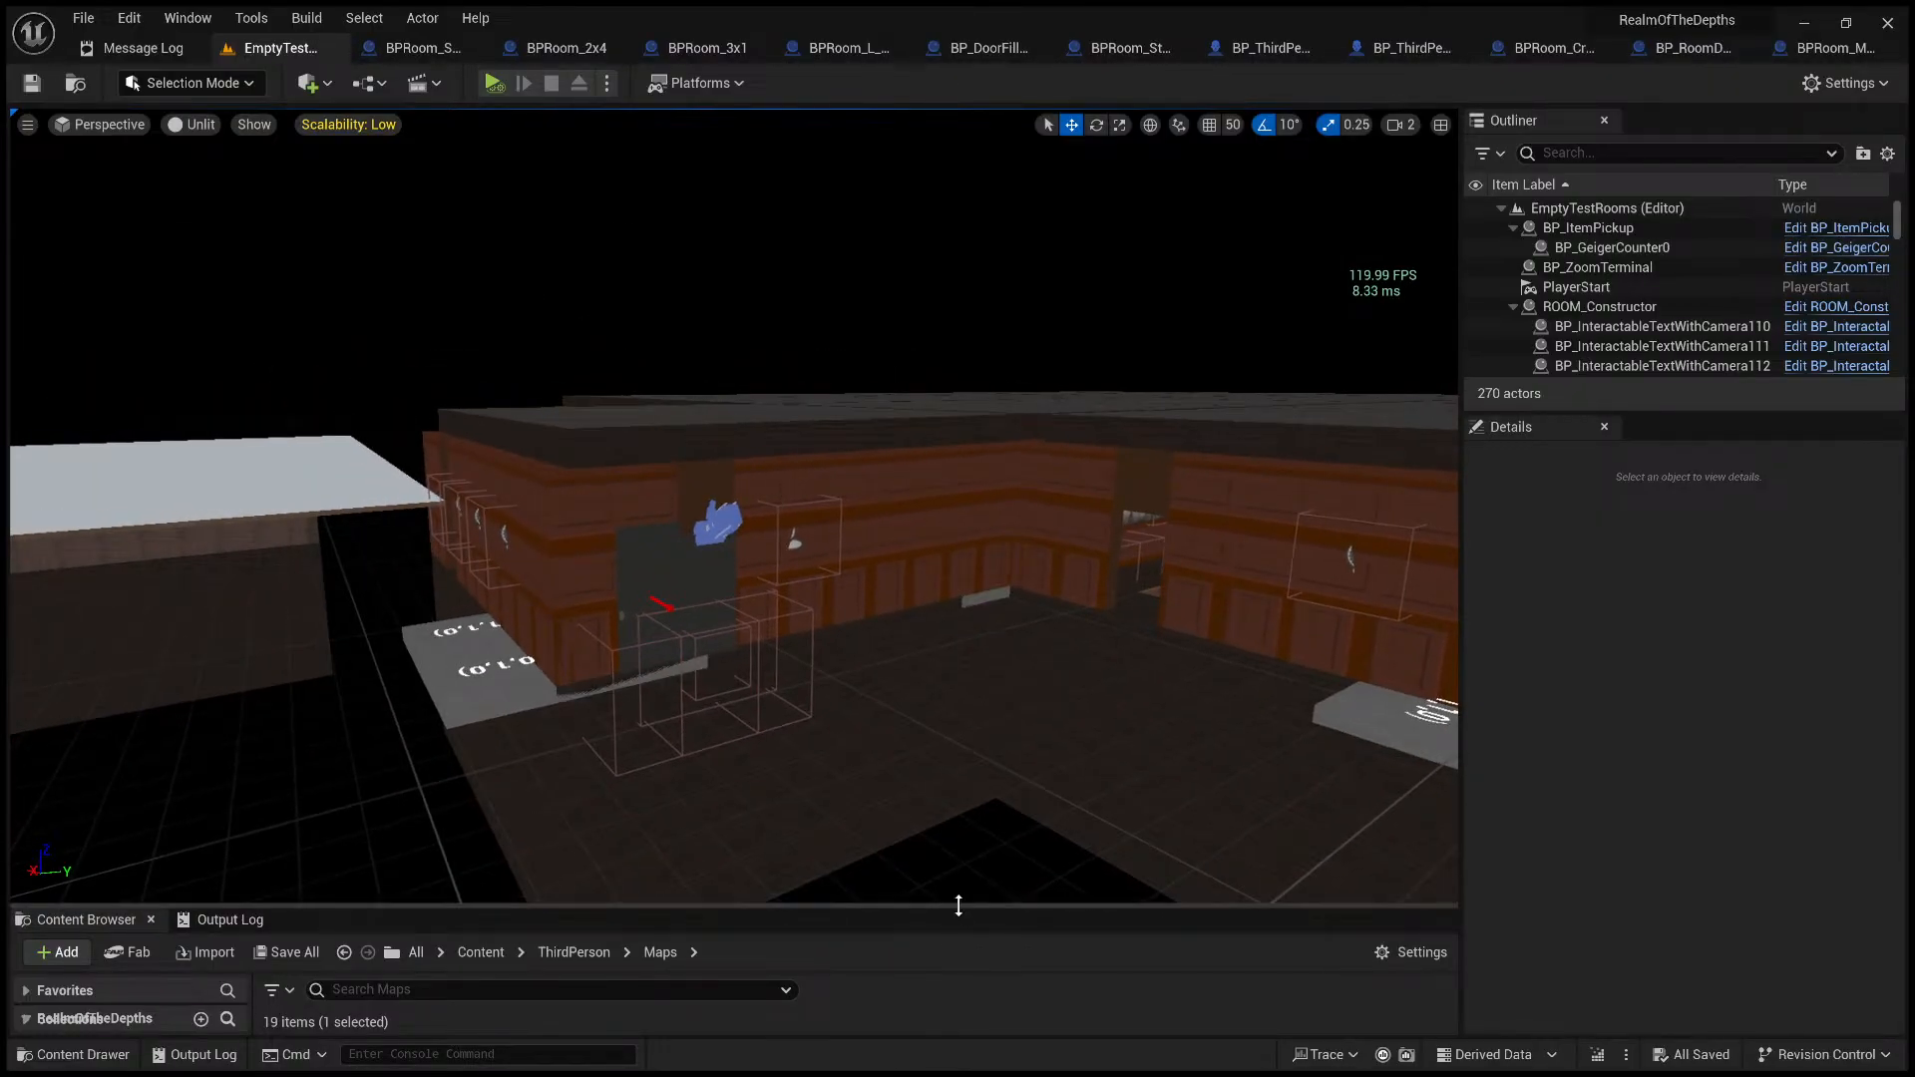
- Enlarge the Content Browser and look through the levels in the Maps folder
left_click_drag(958, 904, 974, 359)
scroll(1107, 758, "down", 2)
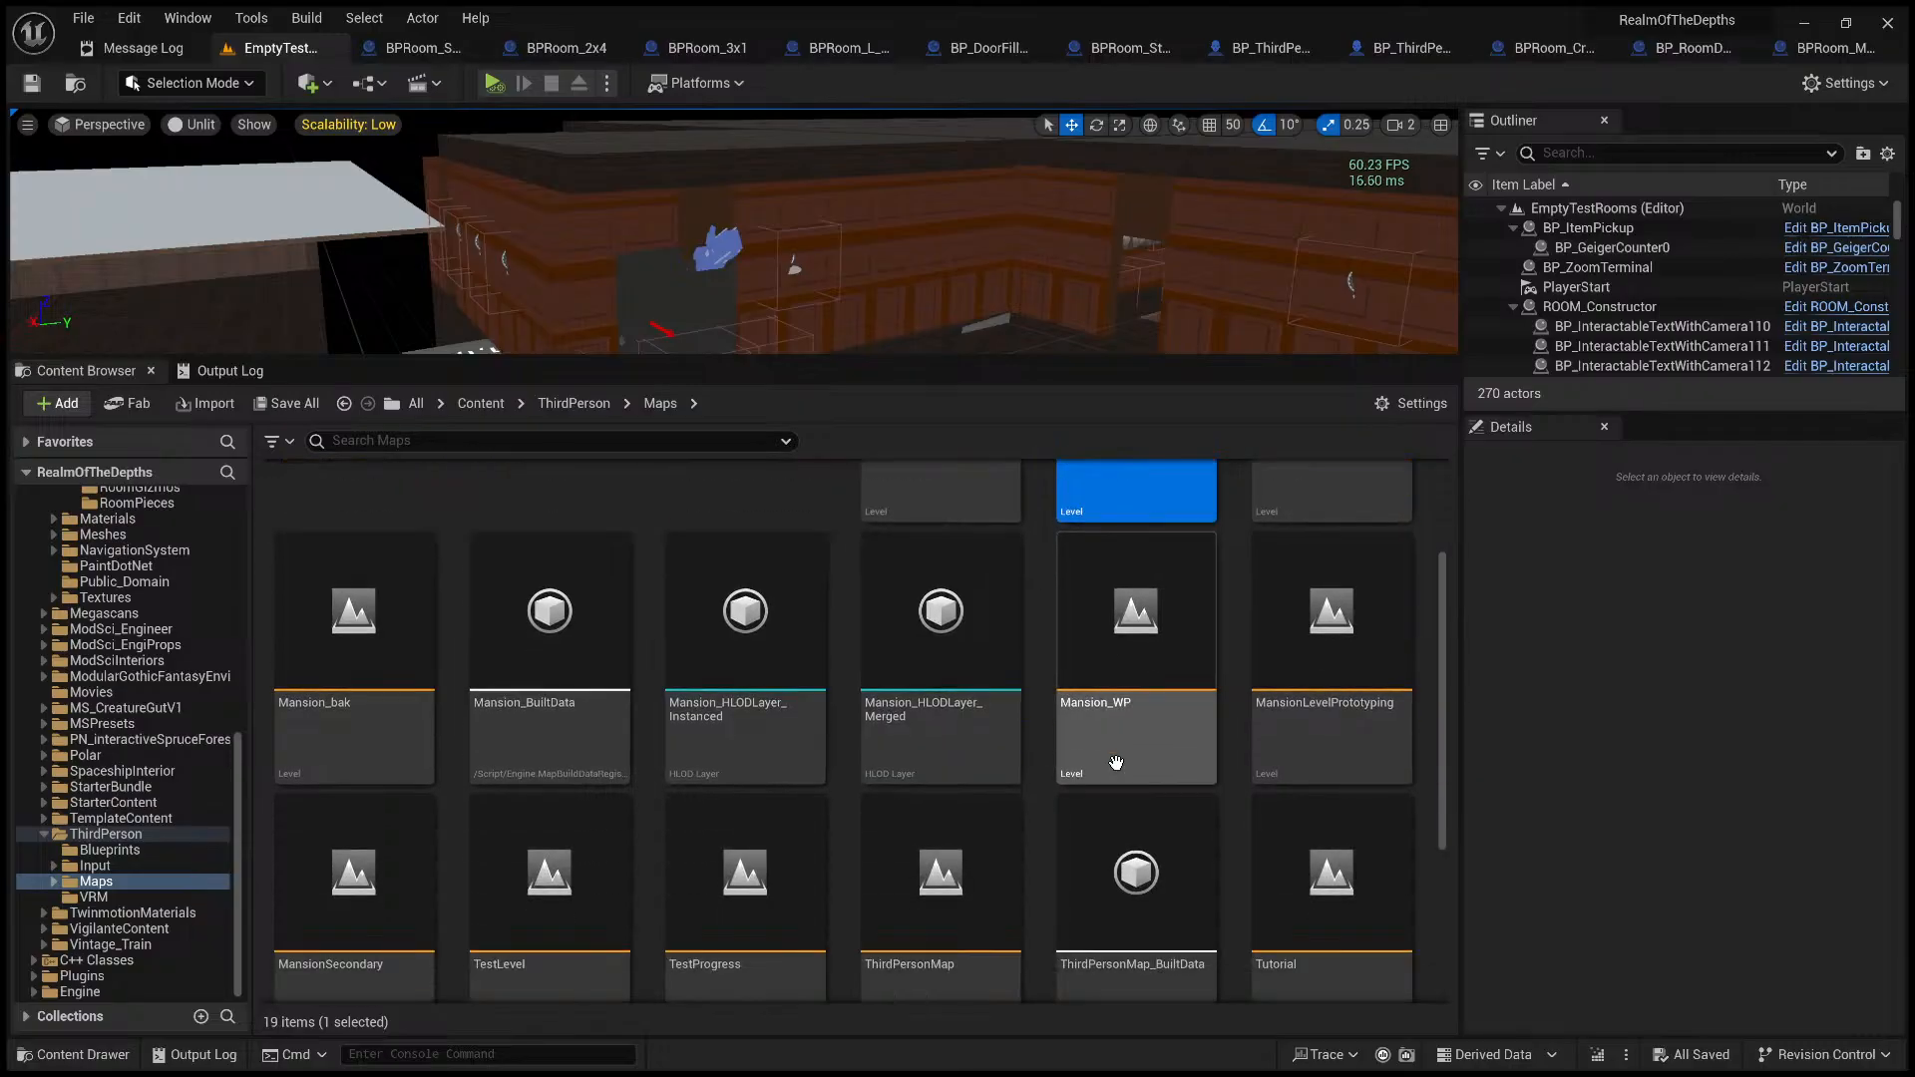
scroll(1115, 763, "down", 2)
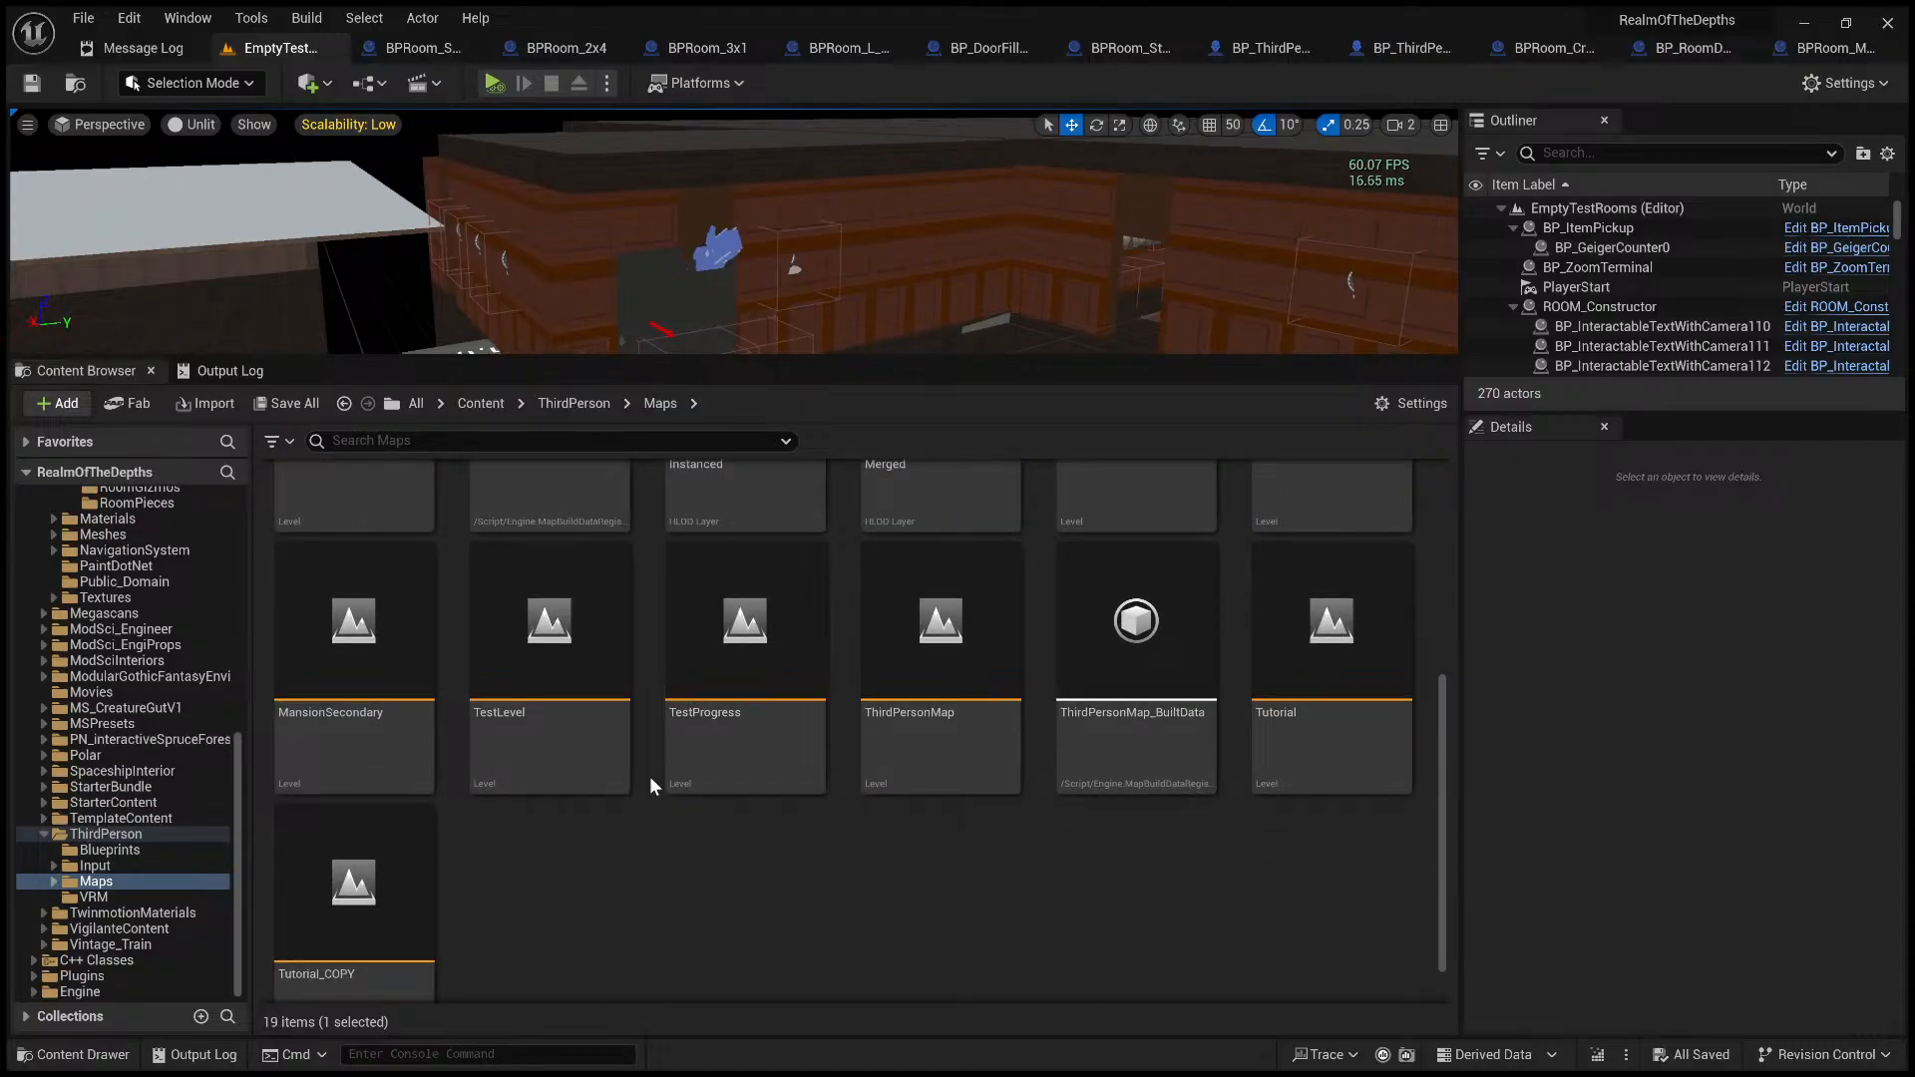
scroll(533, 831, "down", 1)
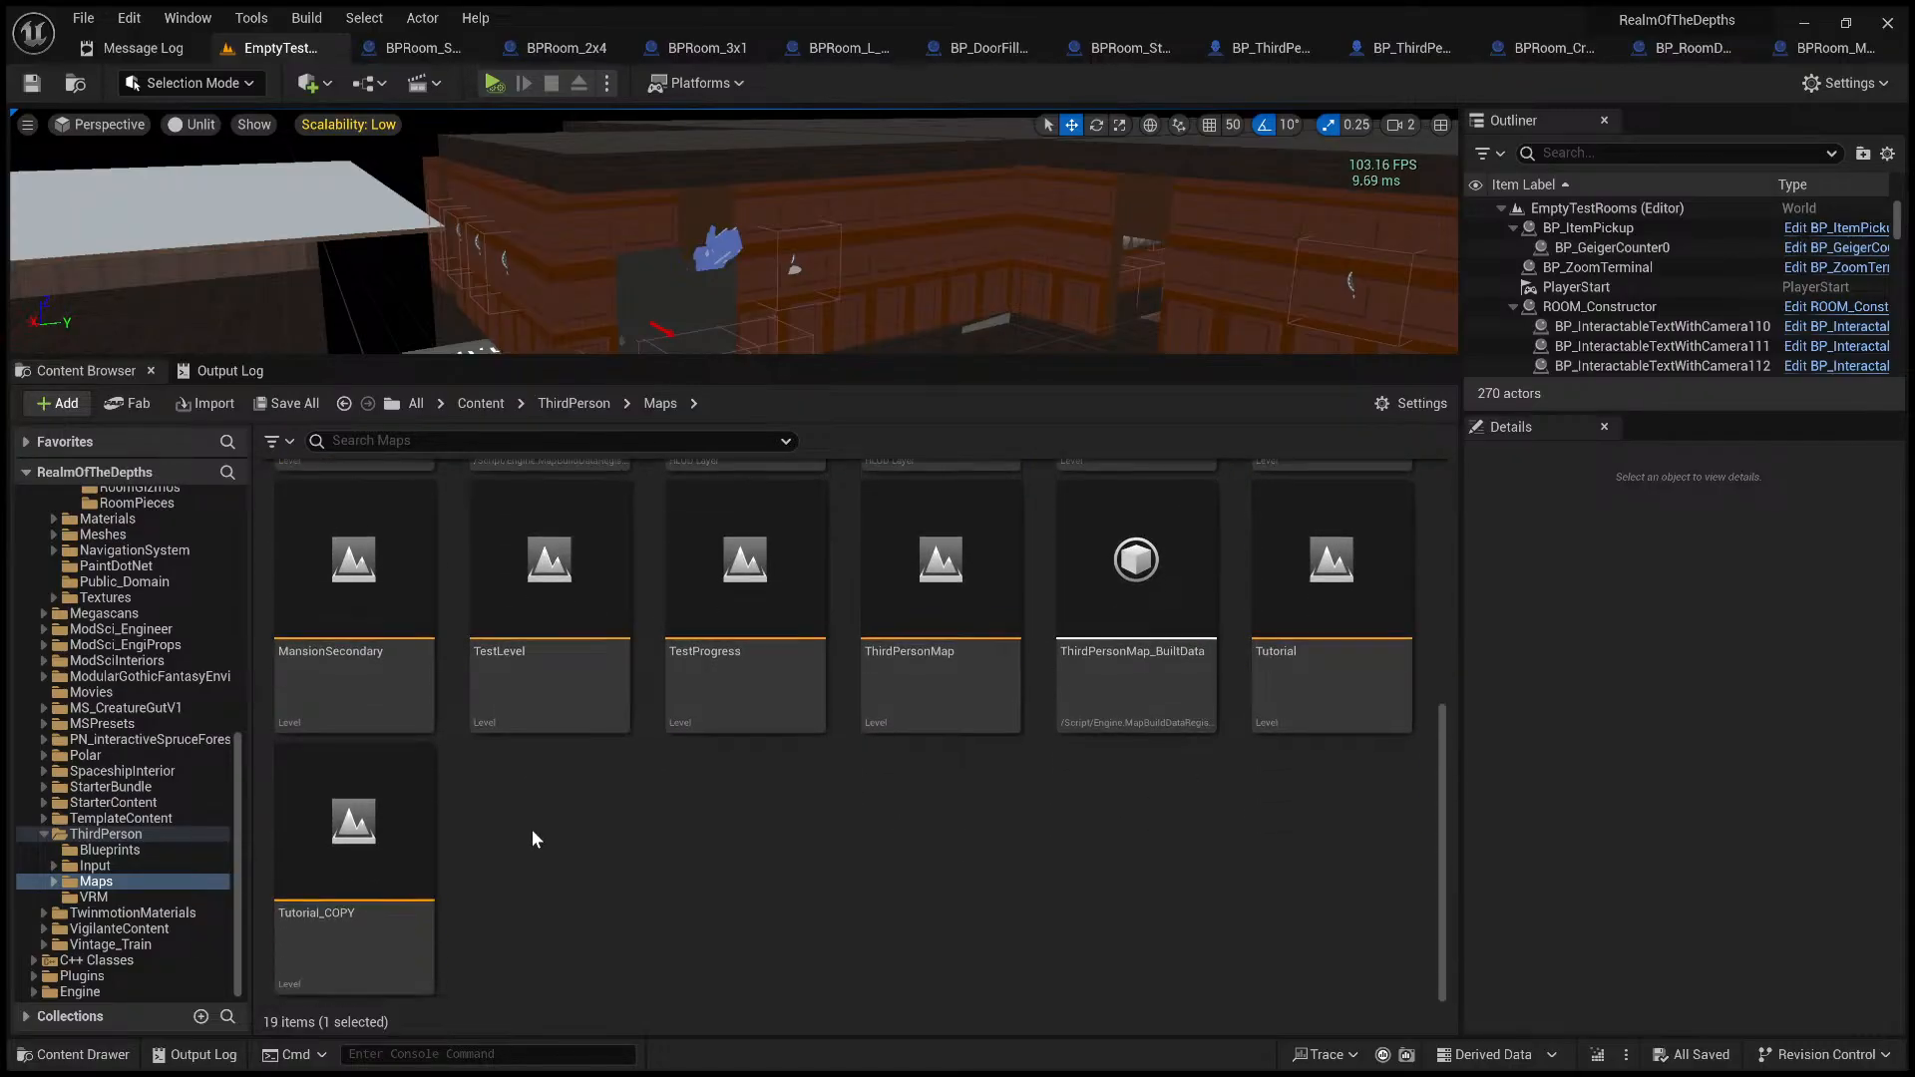
scroll(532, 838, "up", 2)
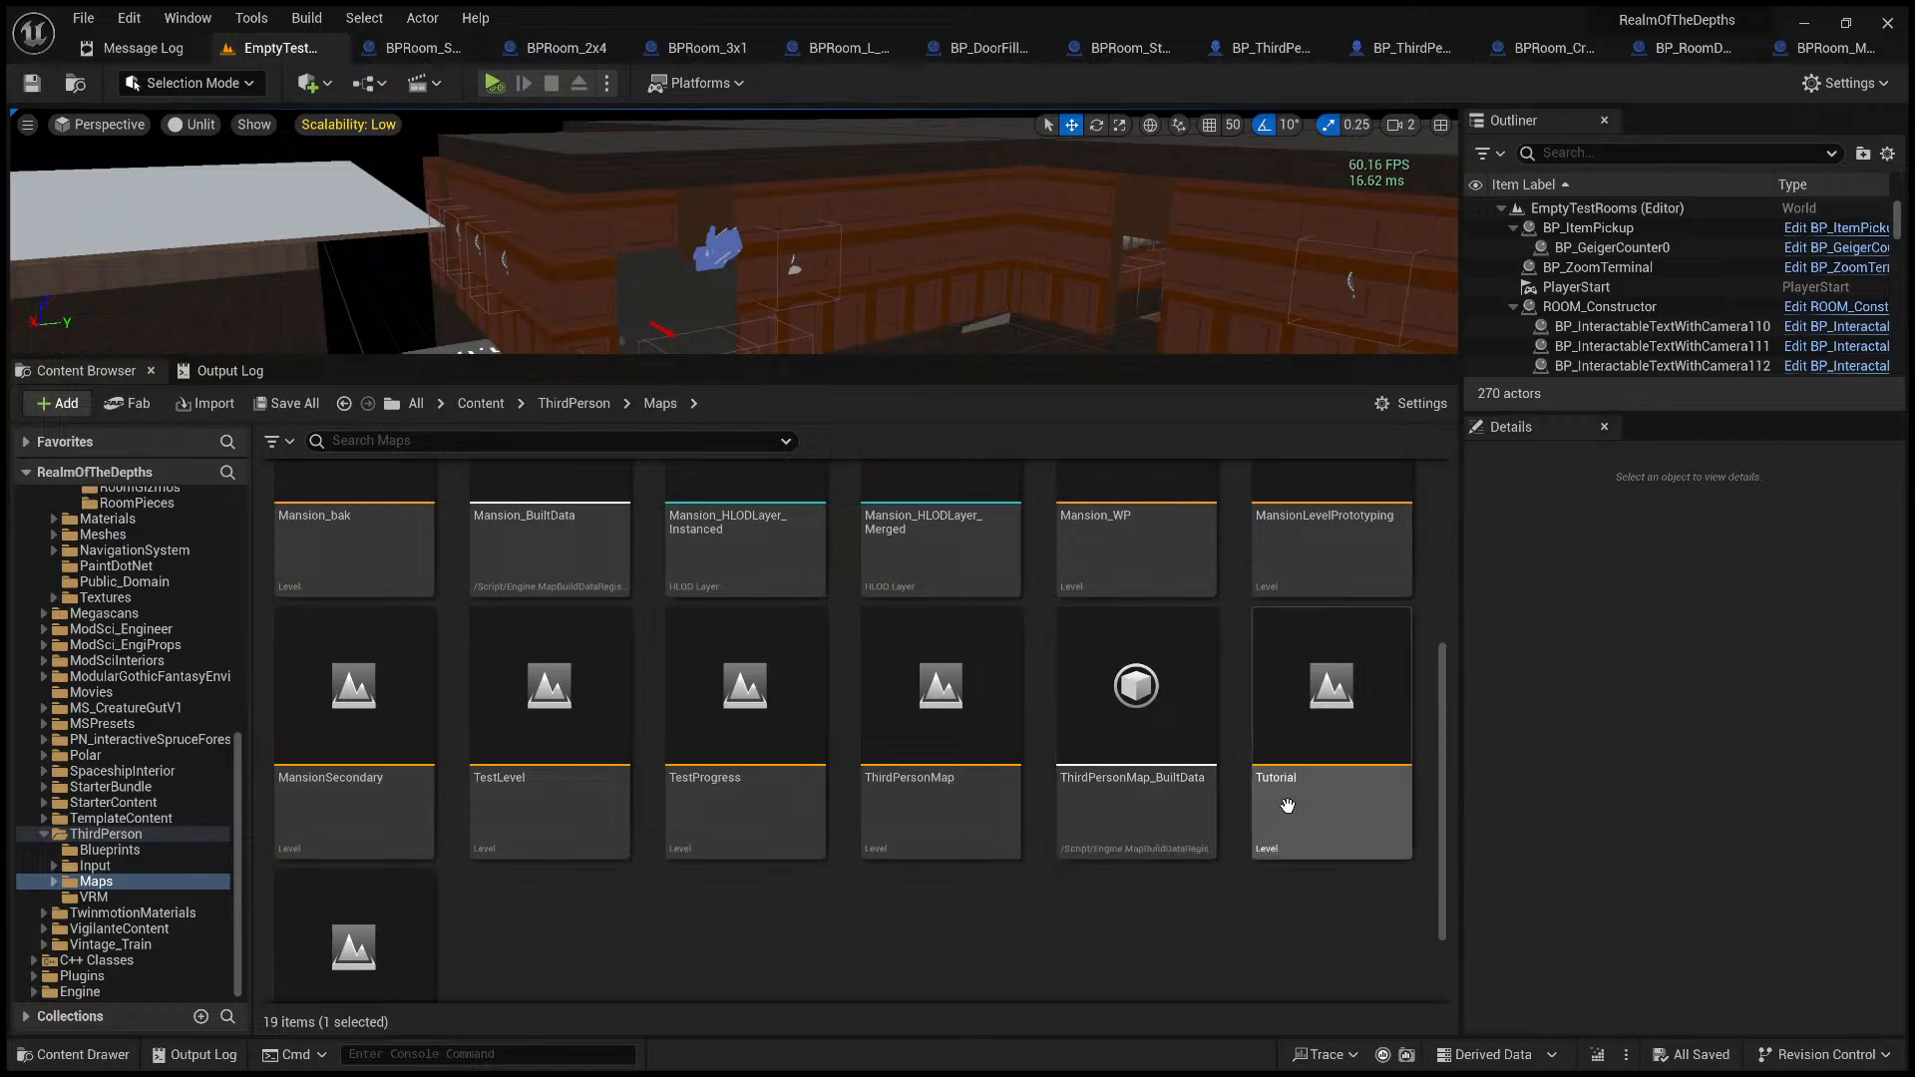
scroll(878, 798, "up", 3)
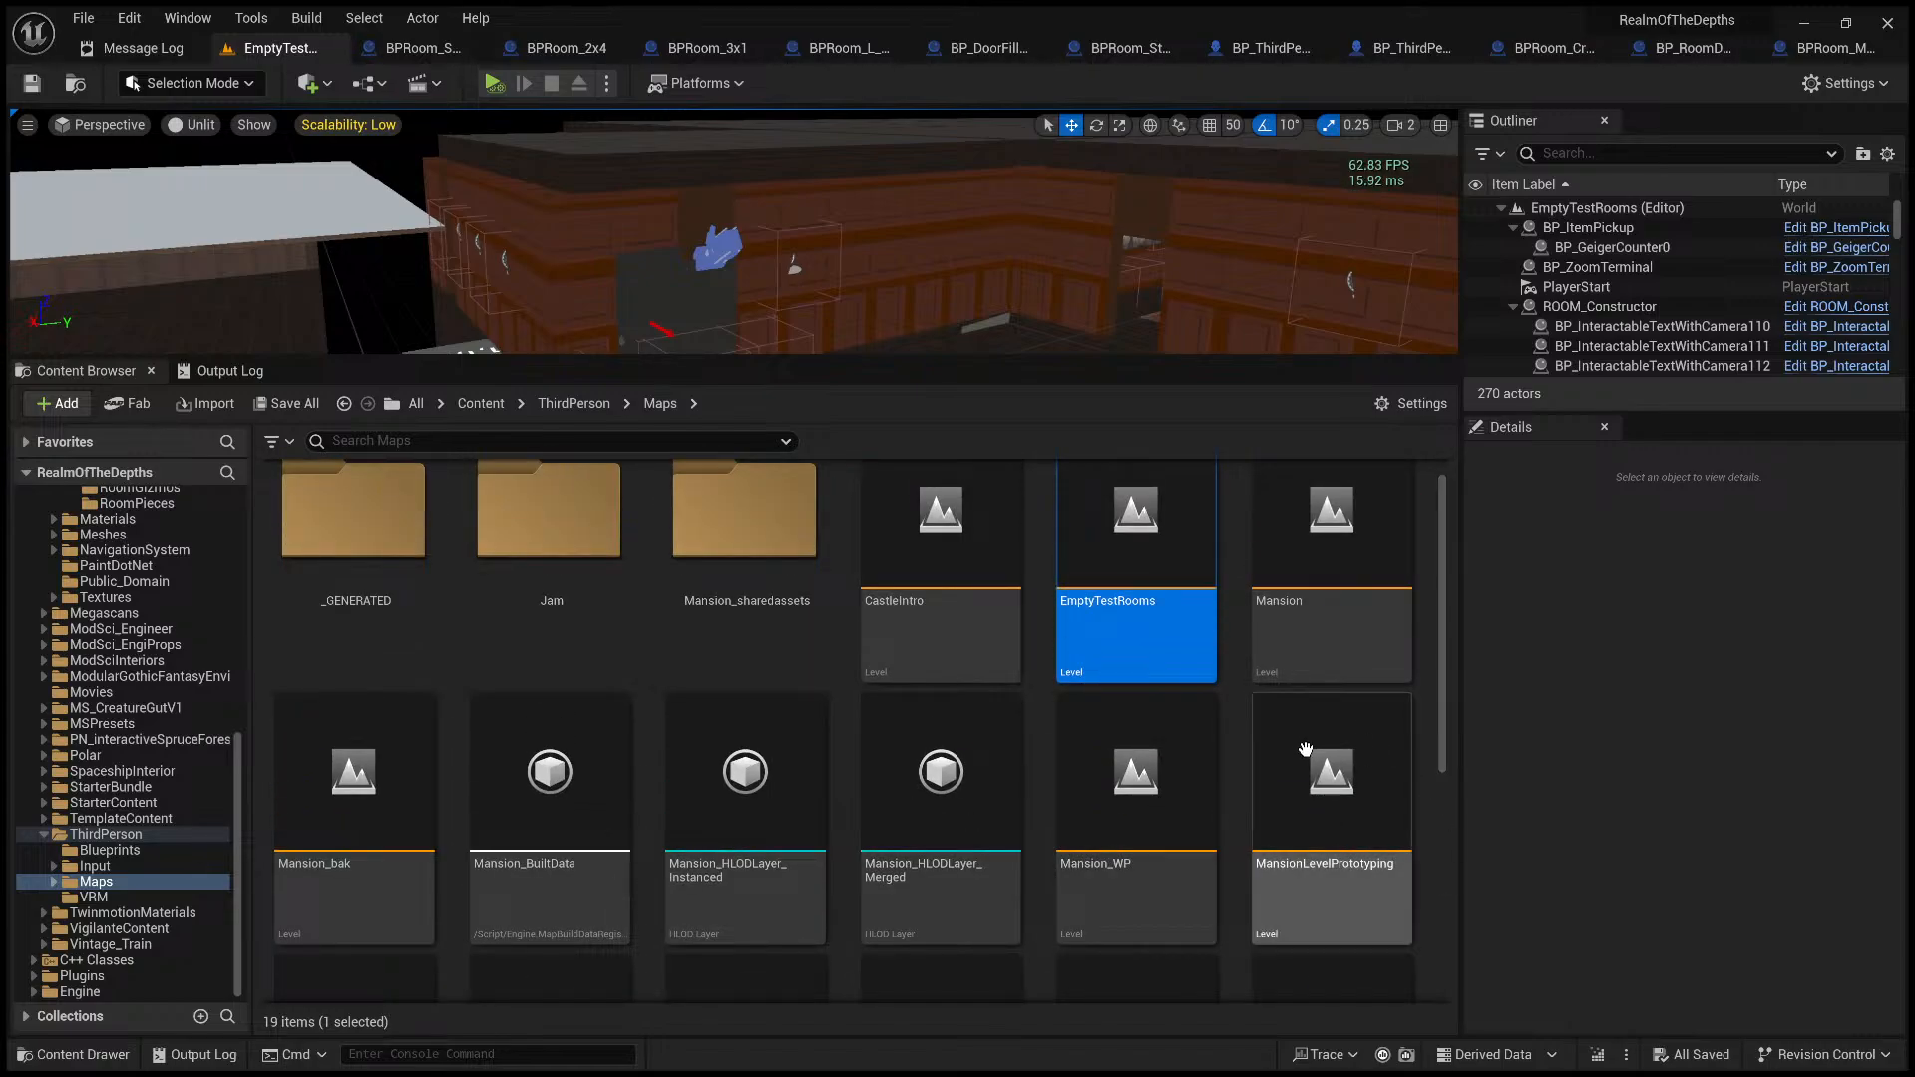
- Open the TestLevel level to check its rooms, followed by the Tutorial level
scroll(897, 788, "down", 2)
left_click(706, 833)
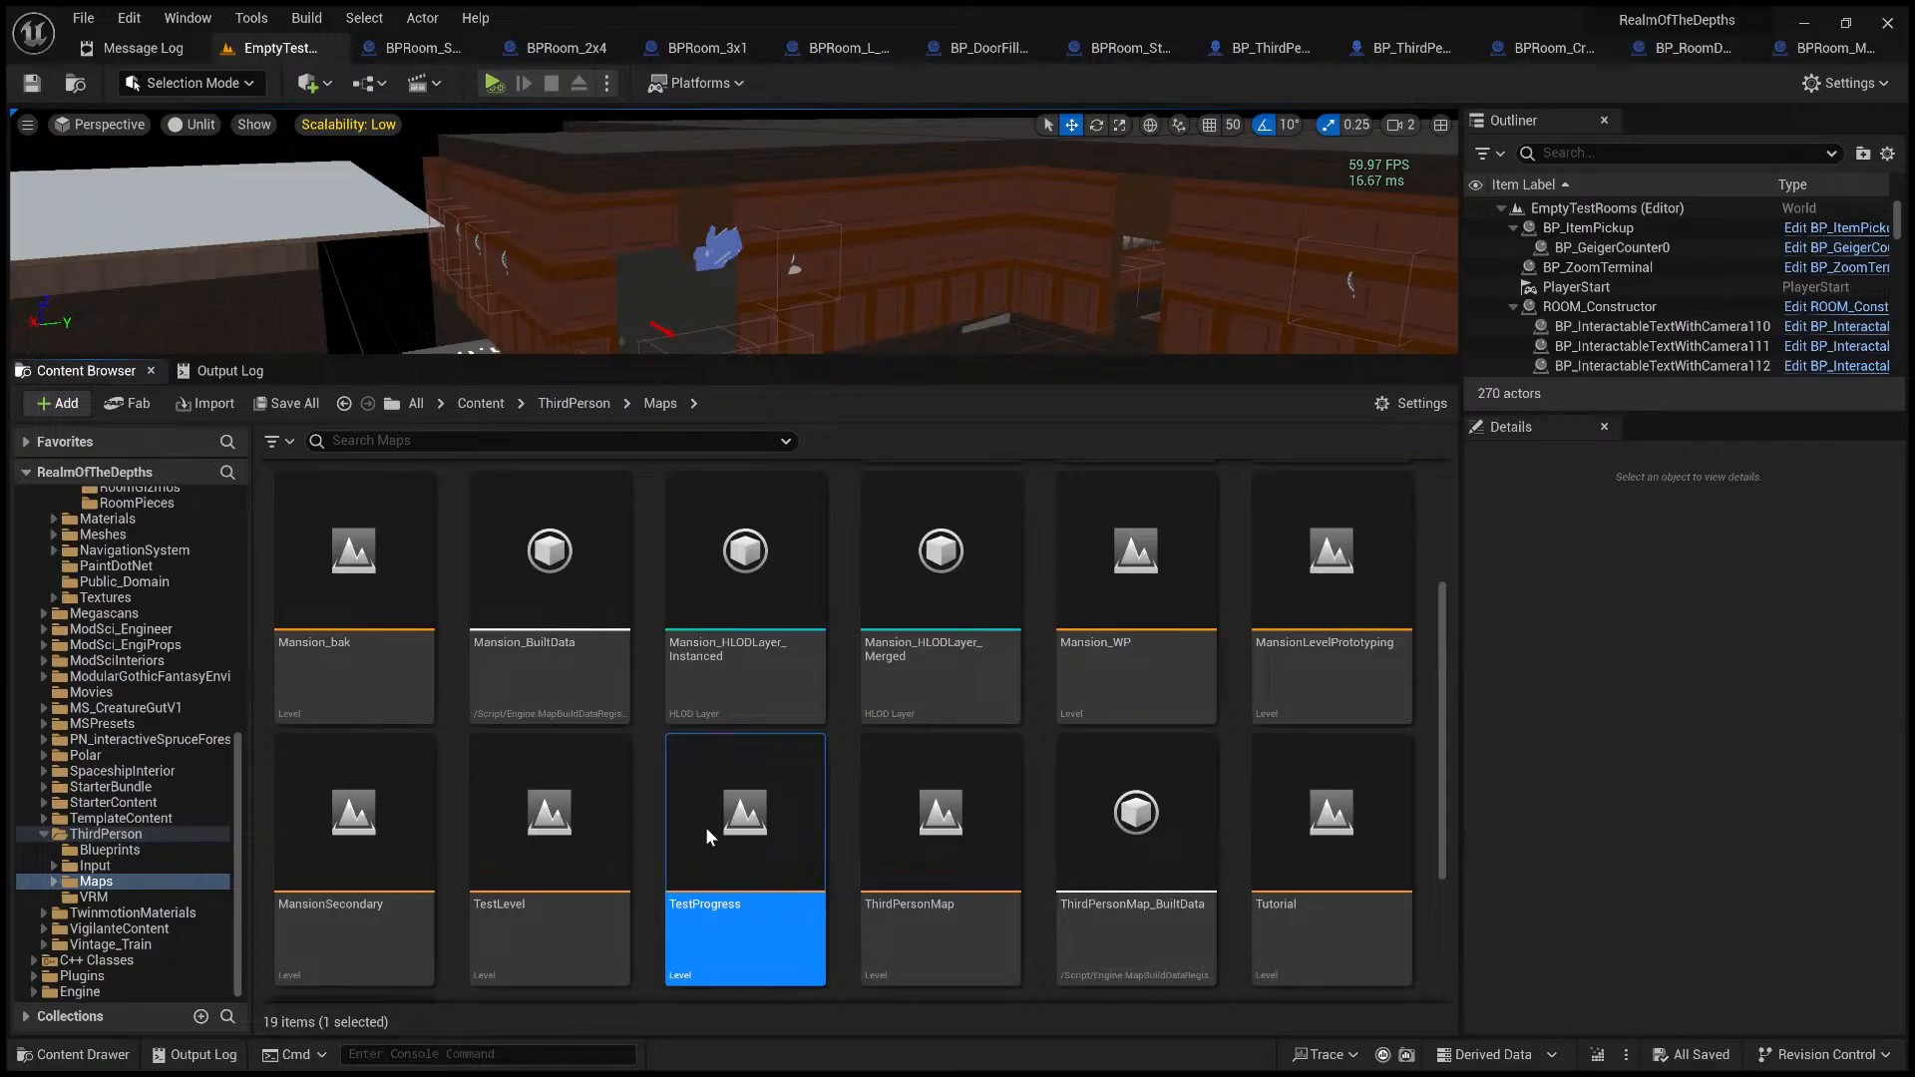
double_click(584, 826)
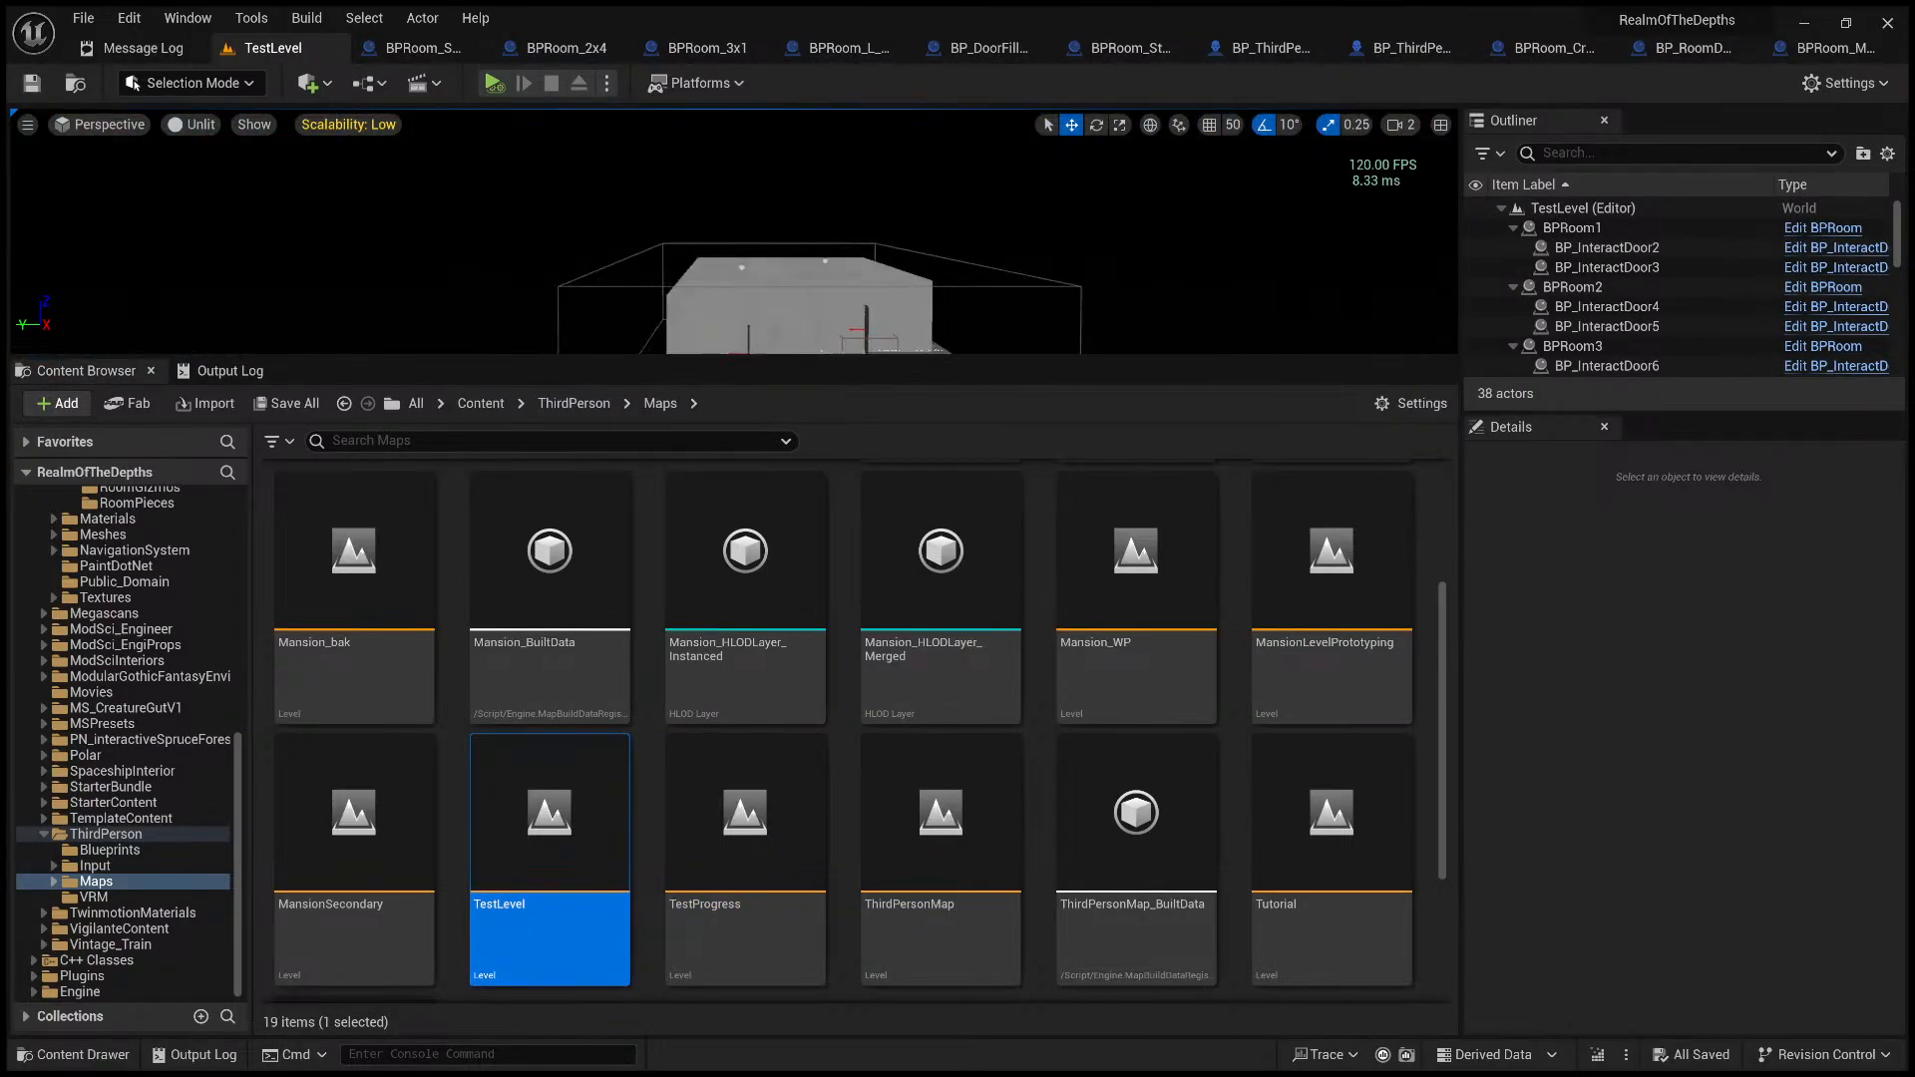
scroll(1097, 768, "down", 2)
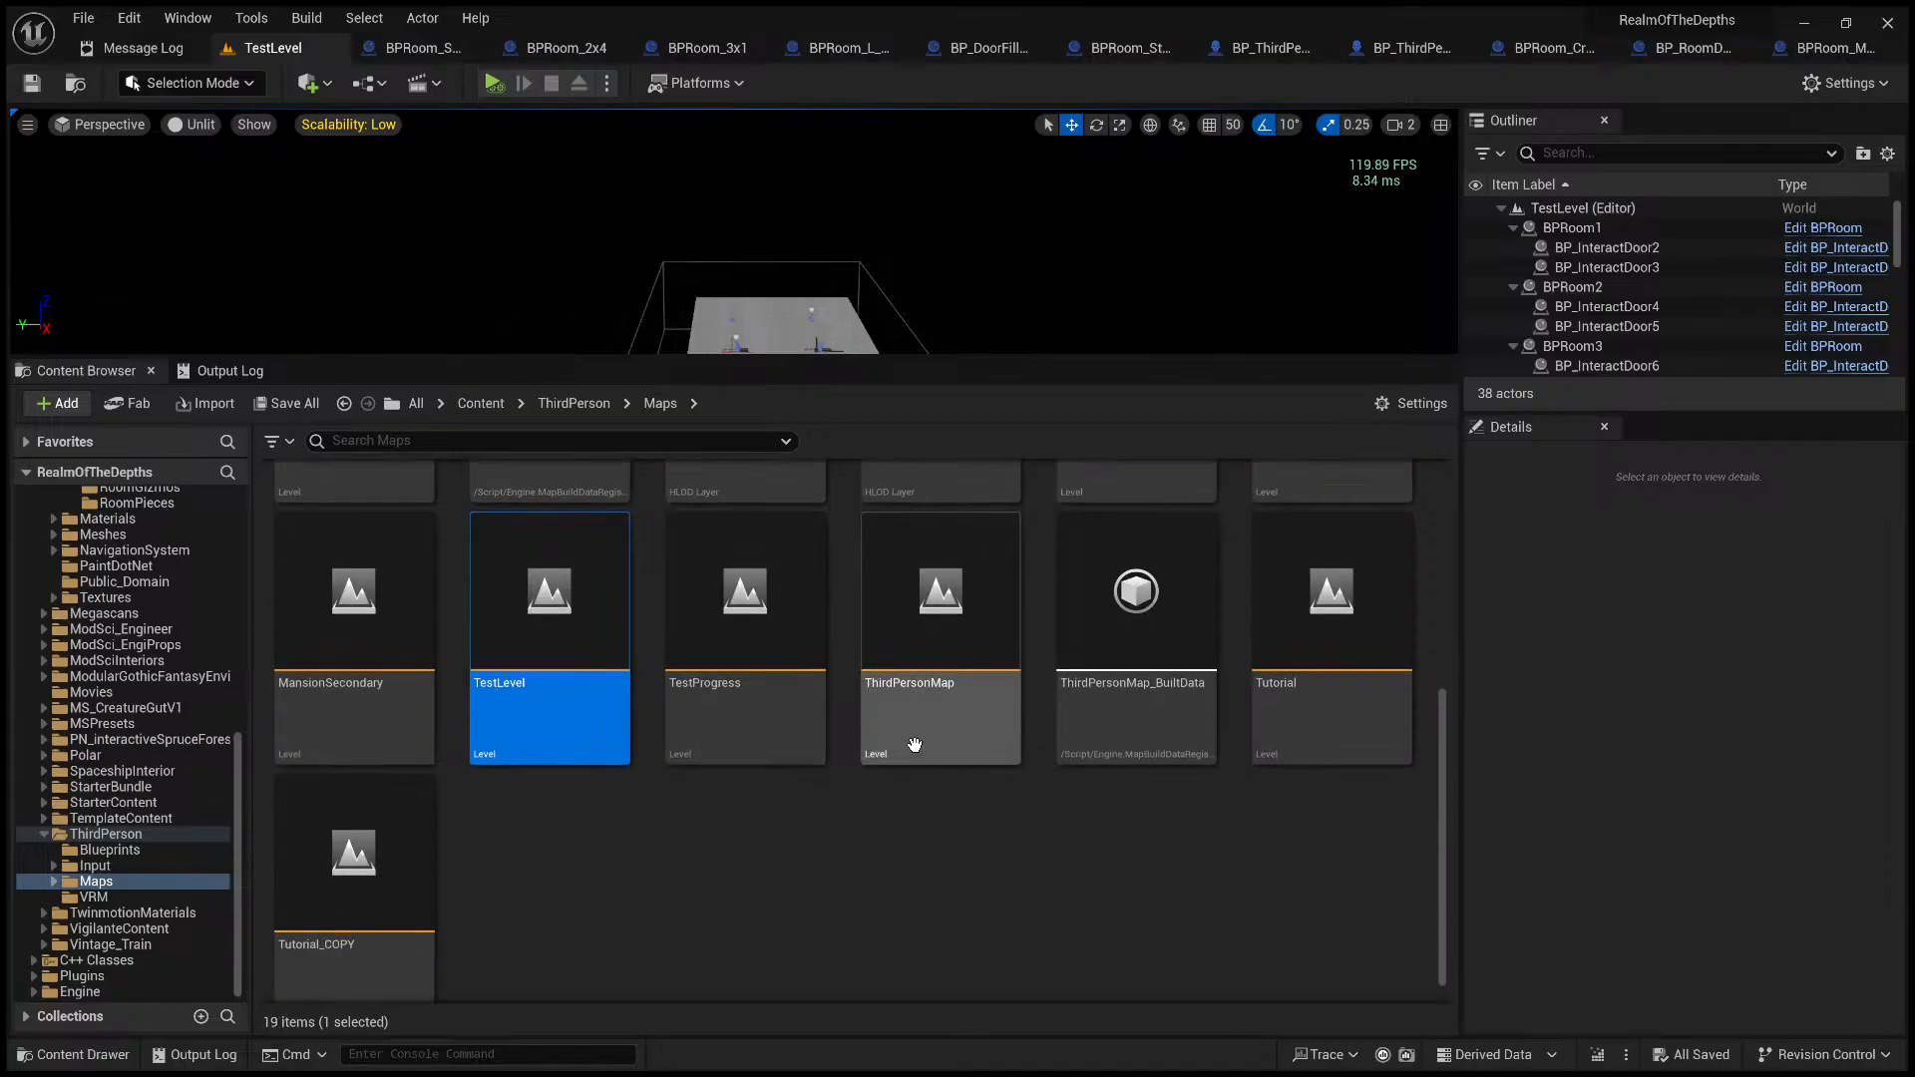
left_click(1326, 664)
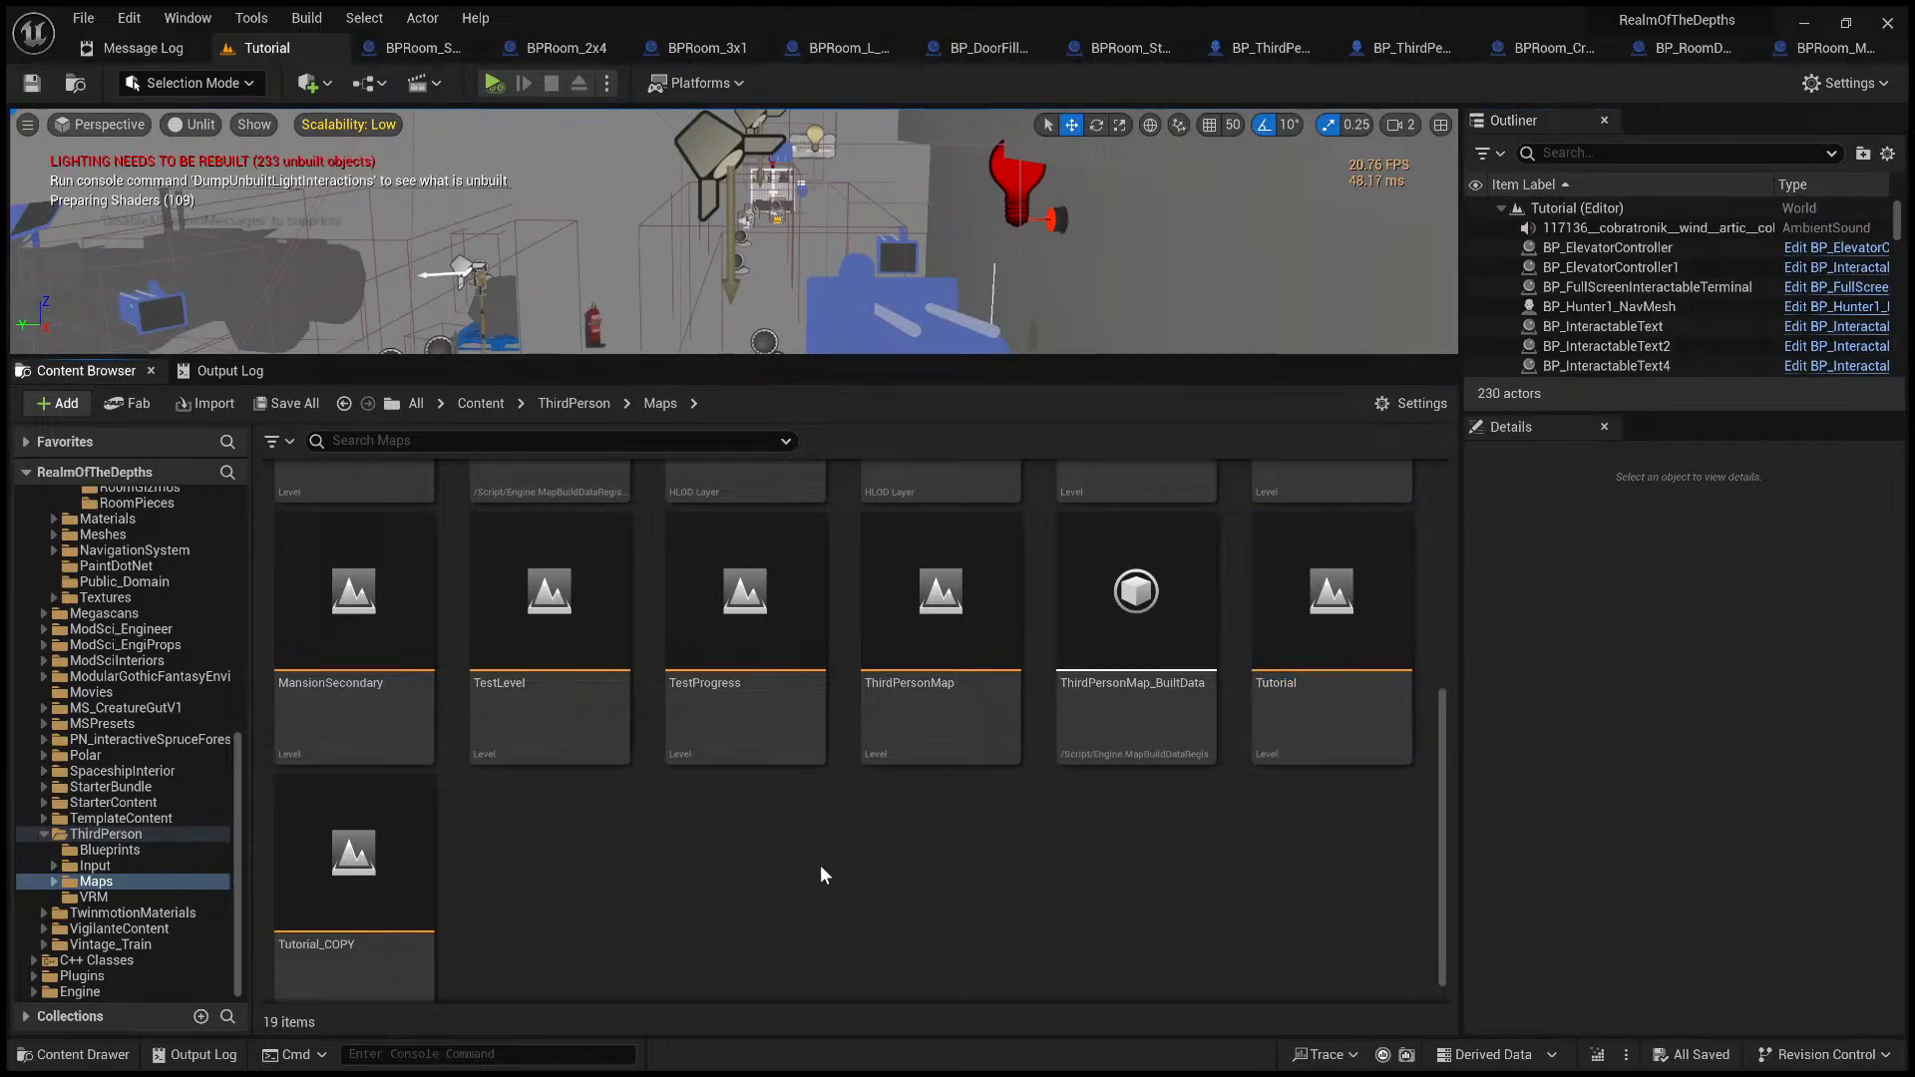
- Create a level named BACKROOM in the Maps folder and open it
left_click(892, 300)
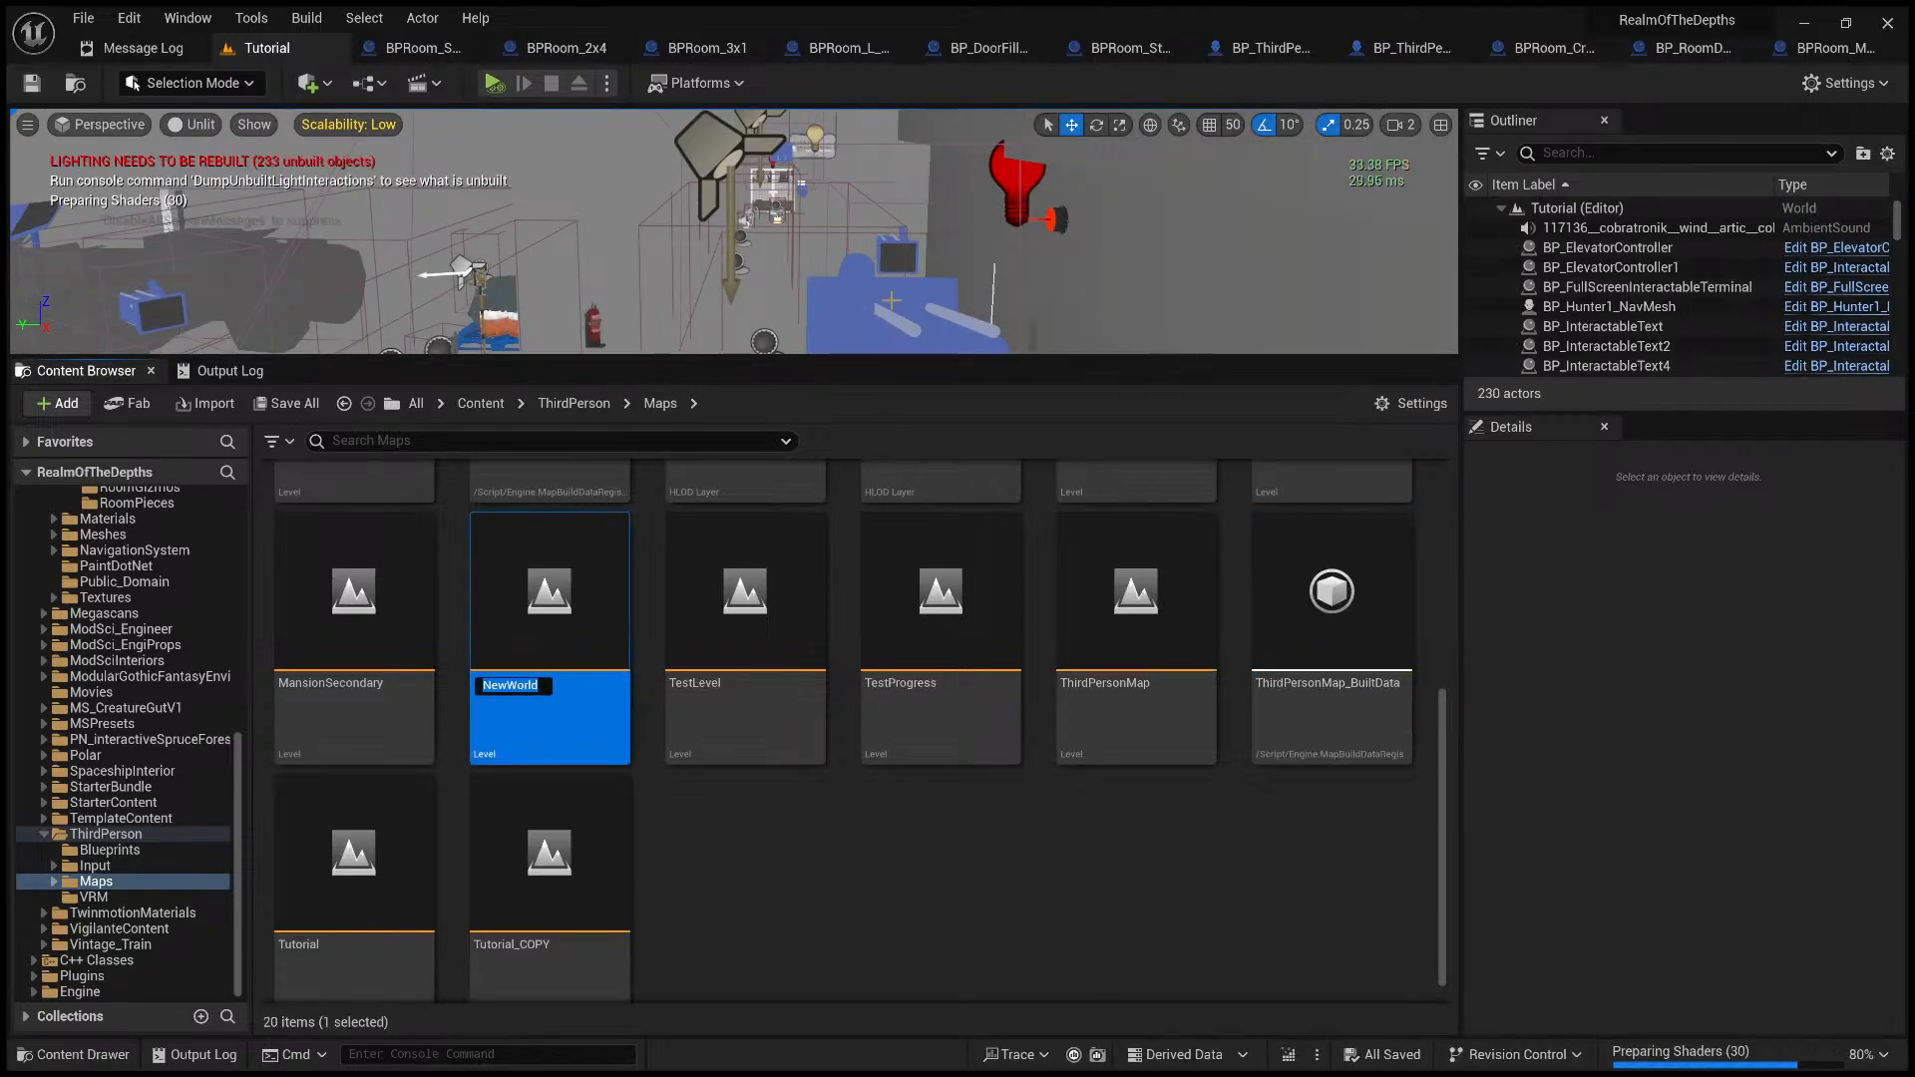
type("BAC")
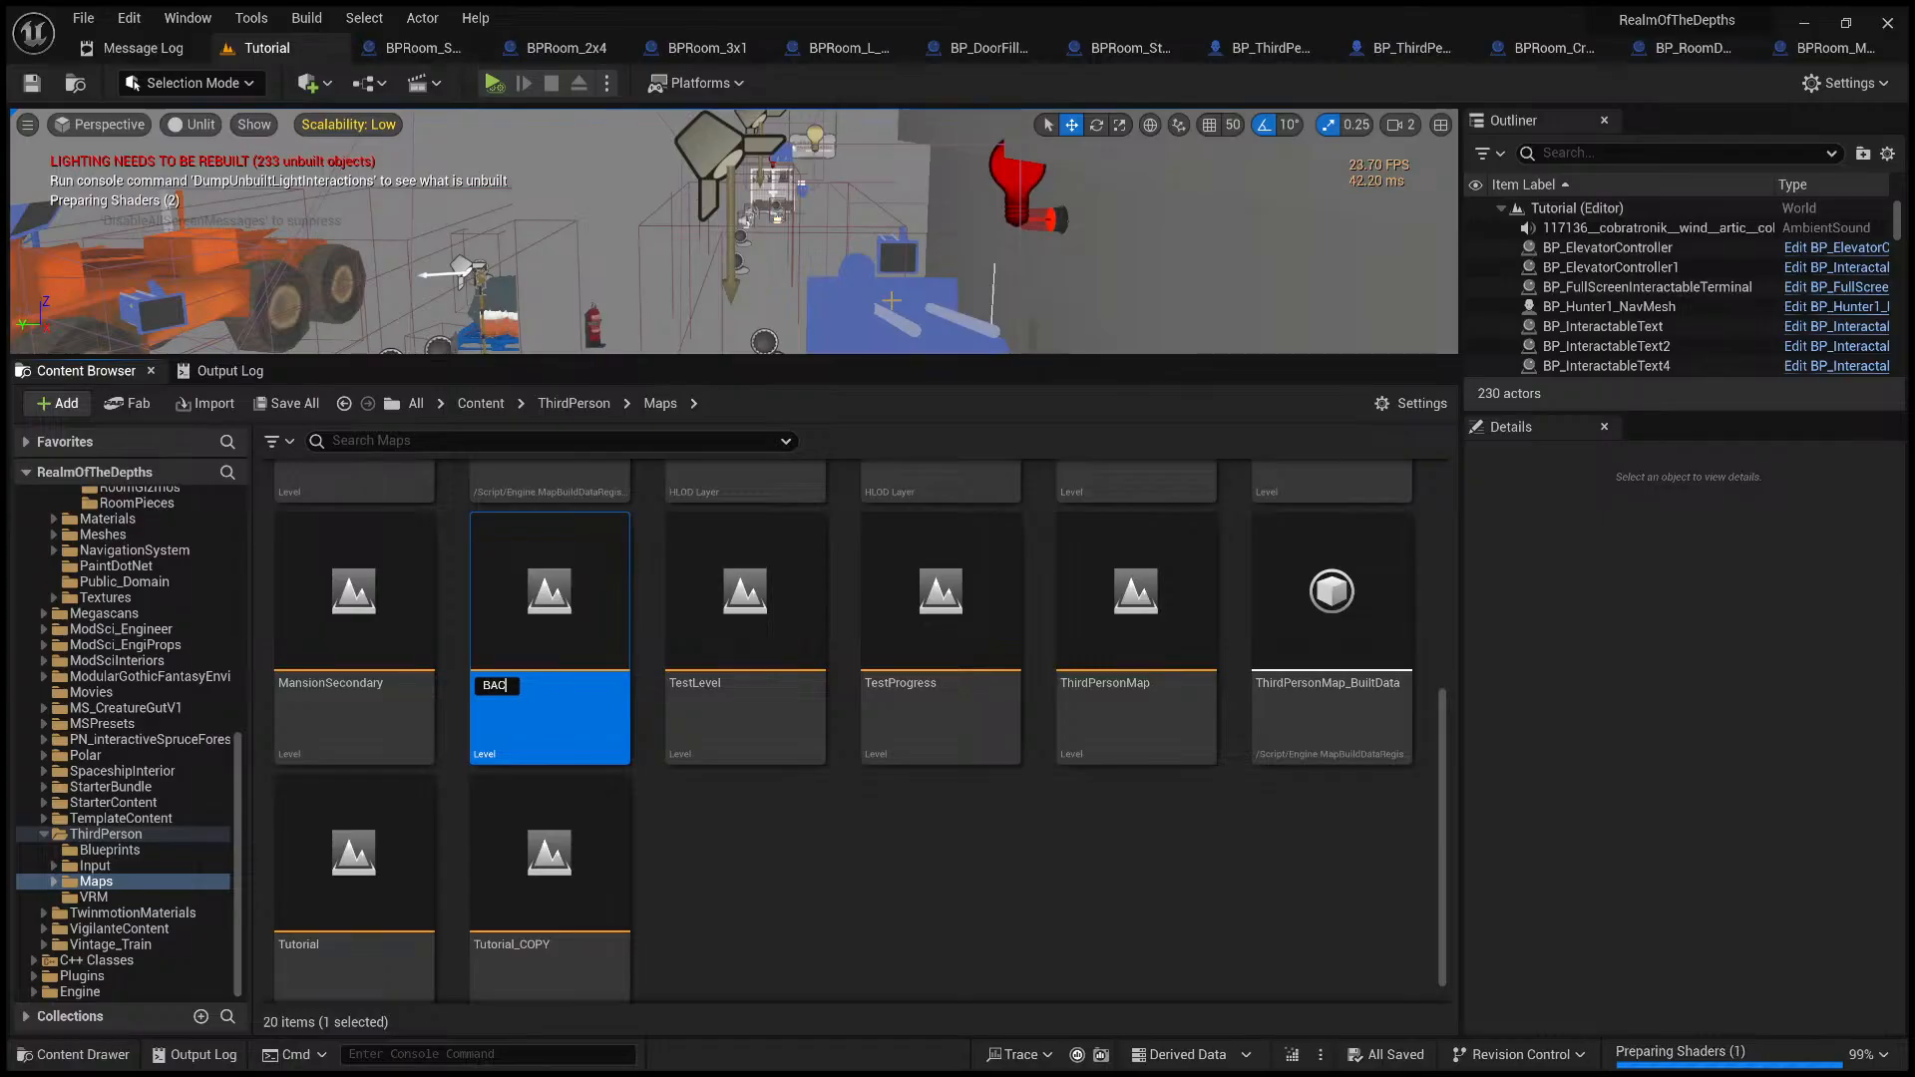
type("KROOM")
key("Return")
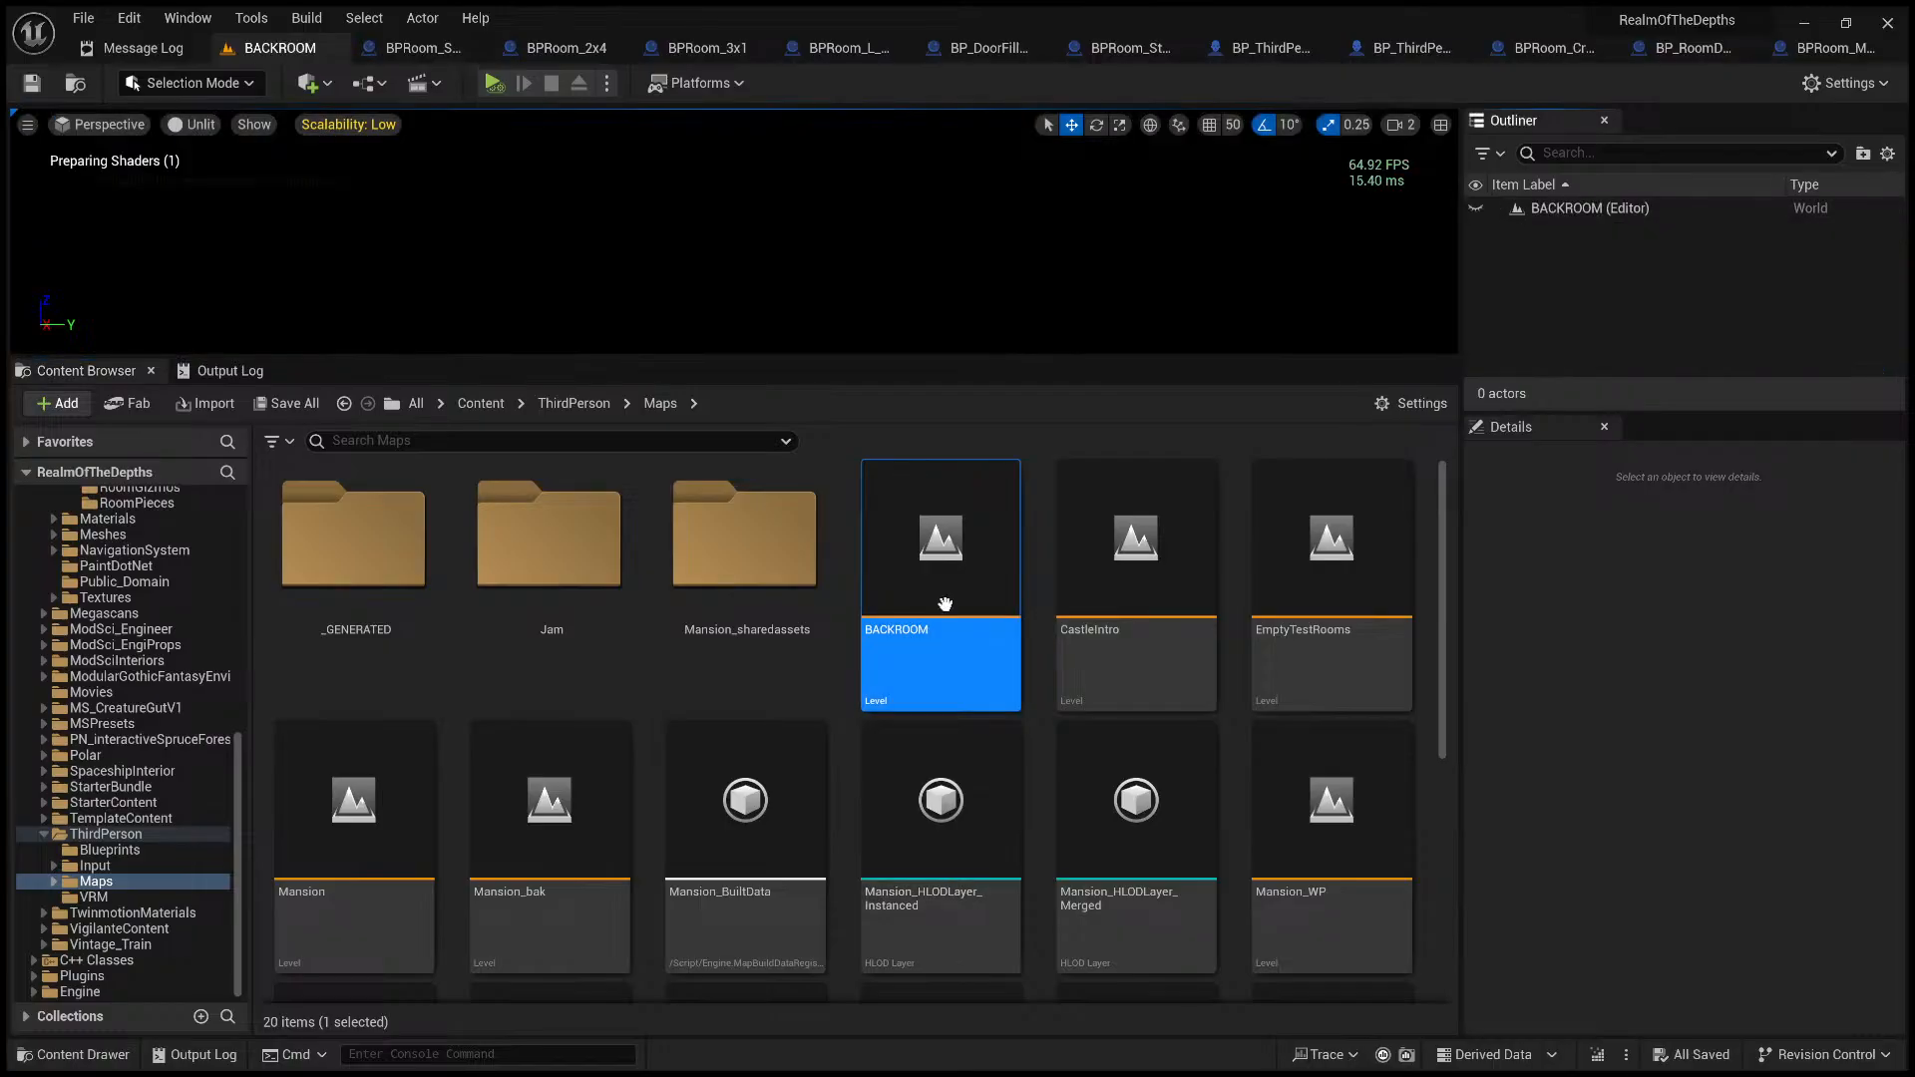
- Enlarge the viewport, paste a cube into the empty BACKROOM level and scale it horizontally into a large floor
left_click_drag(1018, 355, 1069, 798)
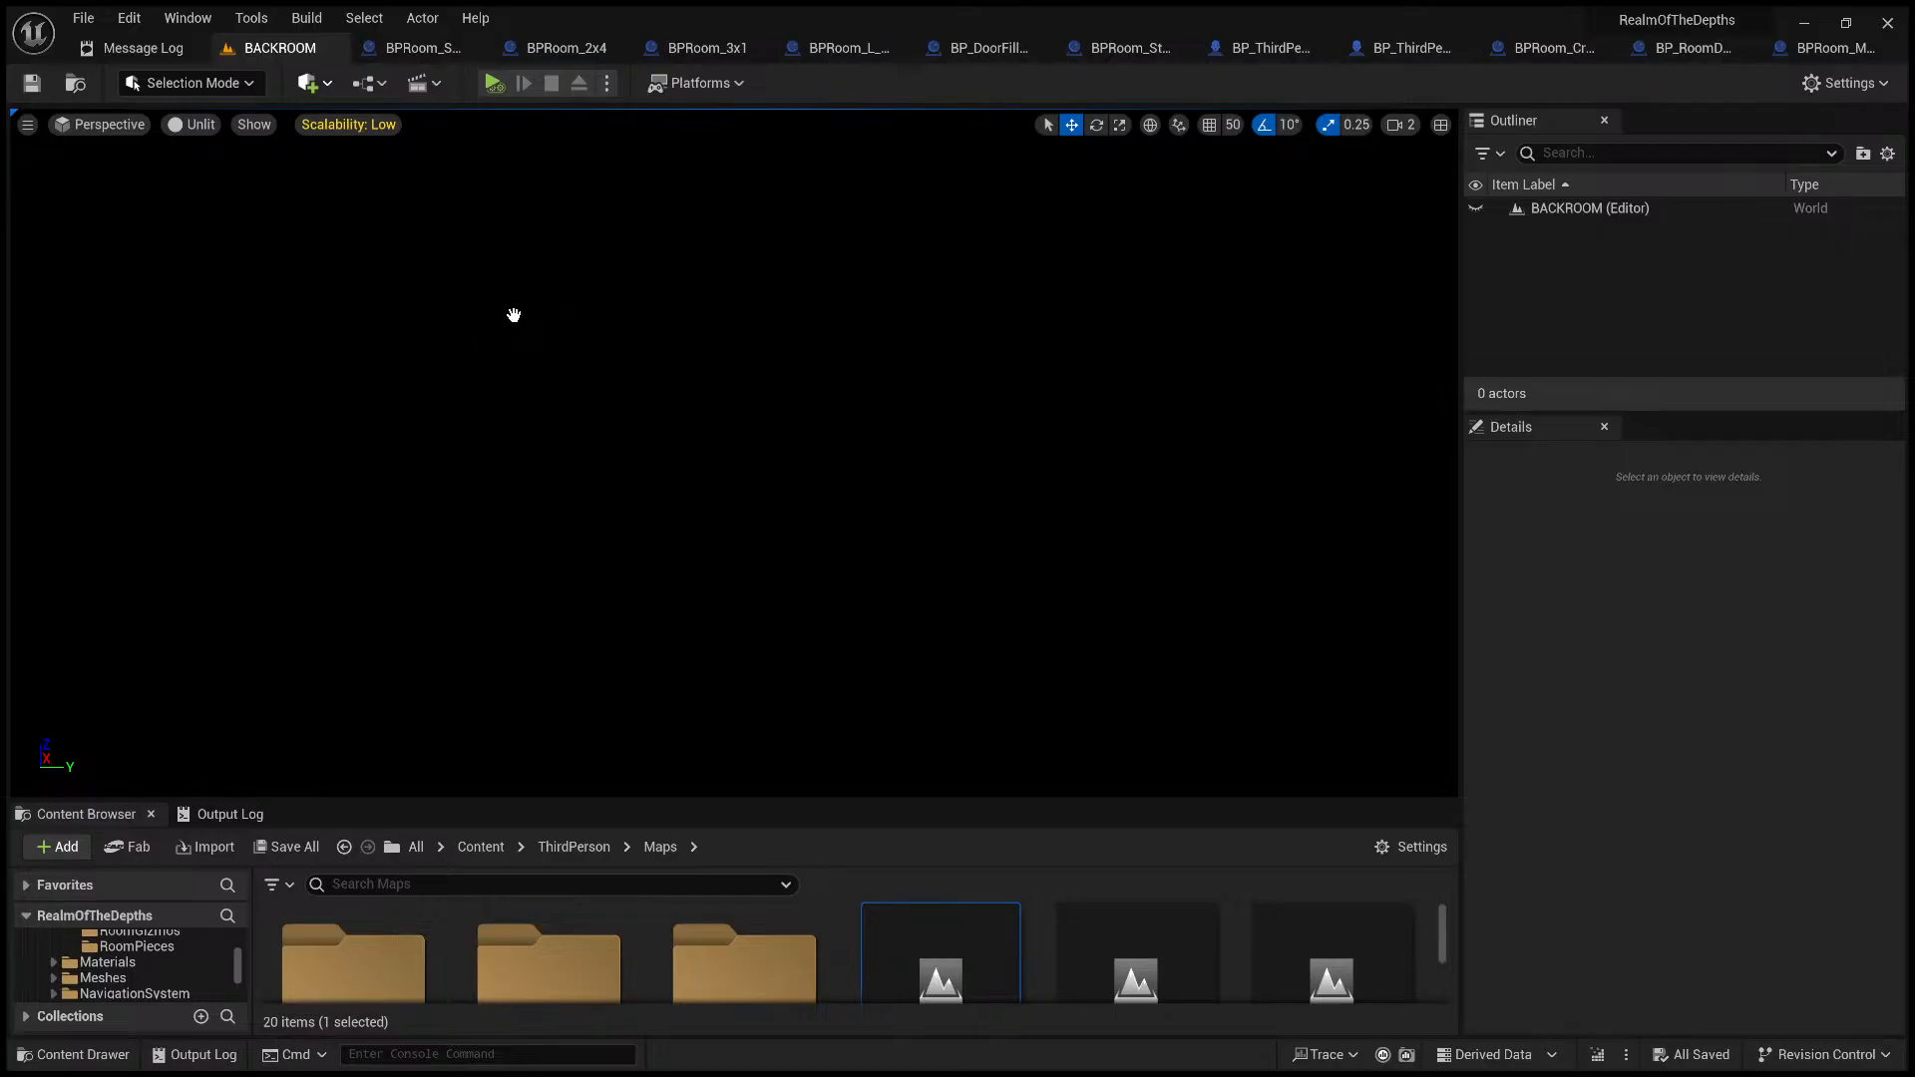
key("ctrl+v")
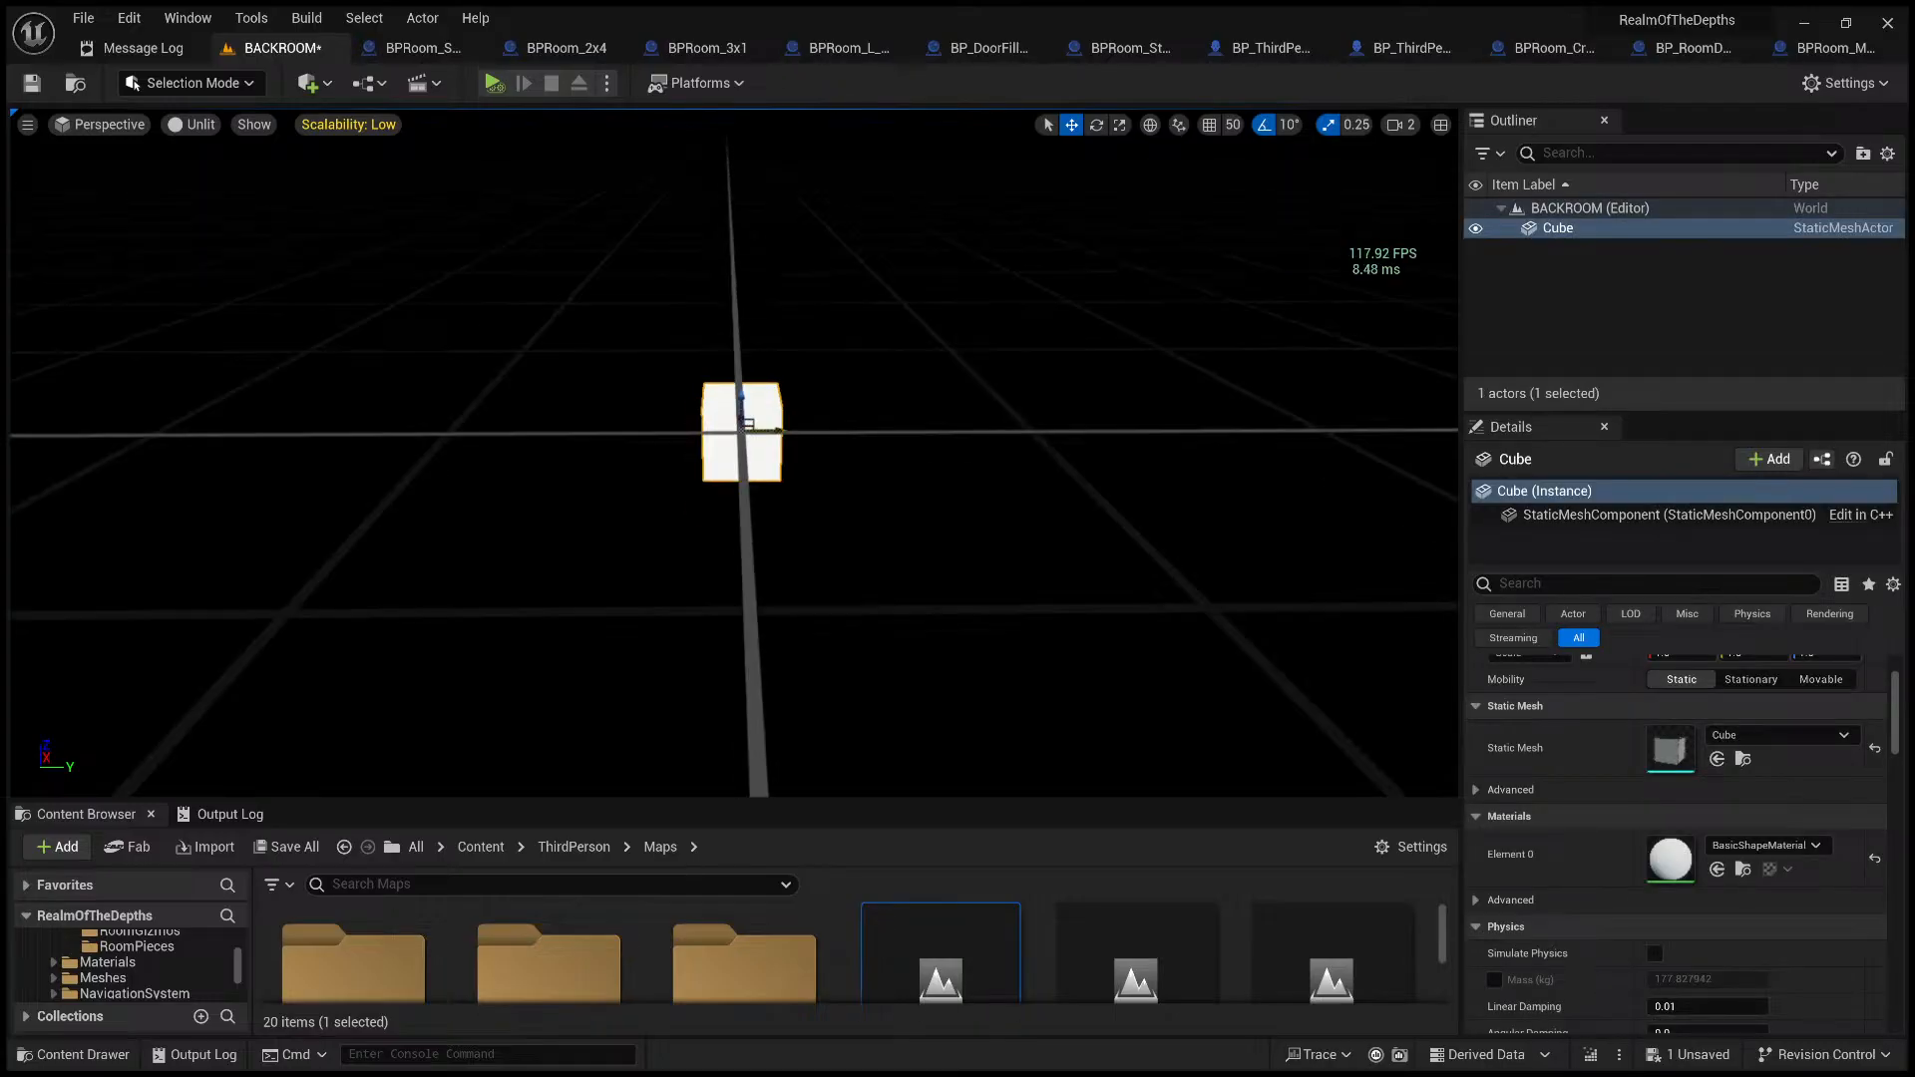
left_click(1119, 124)
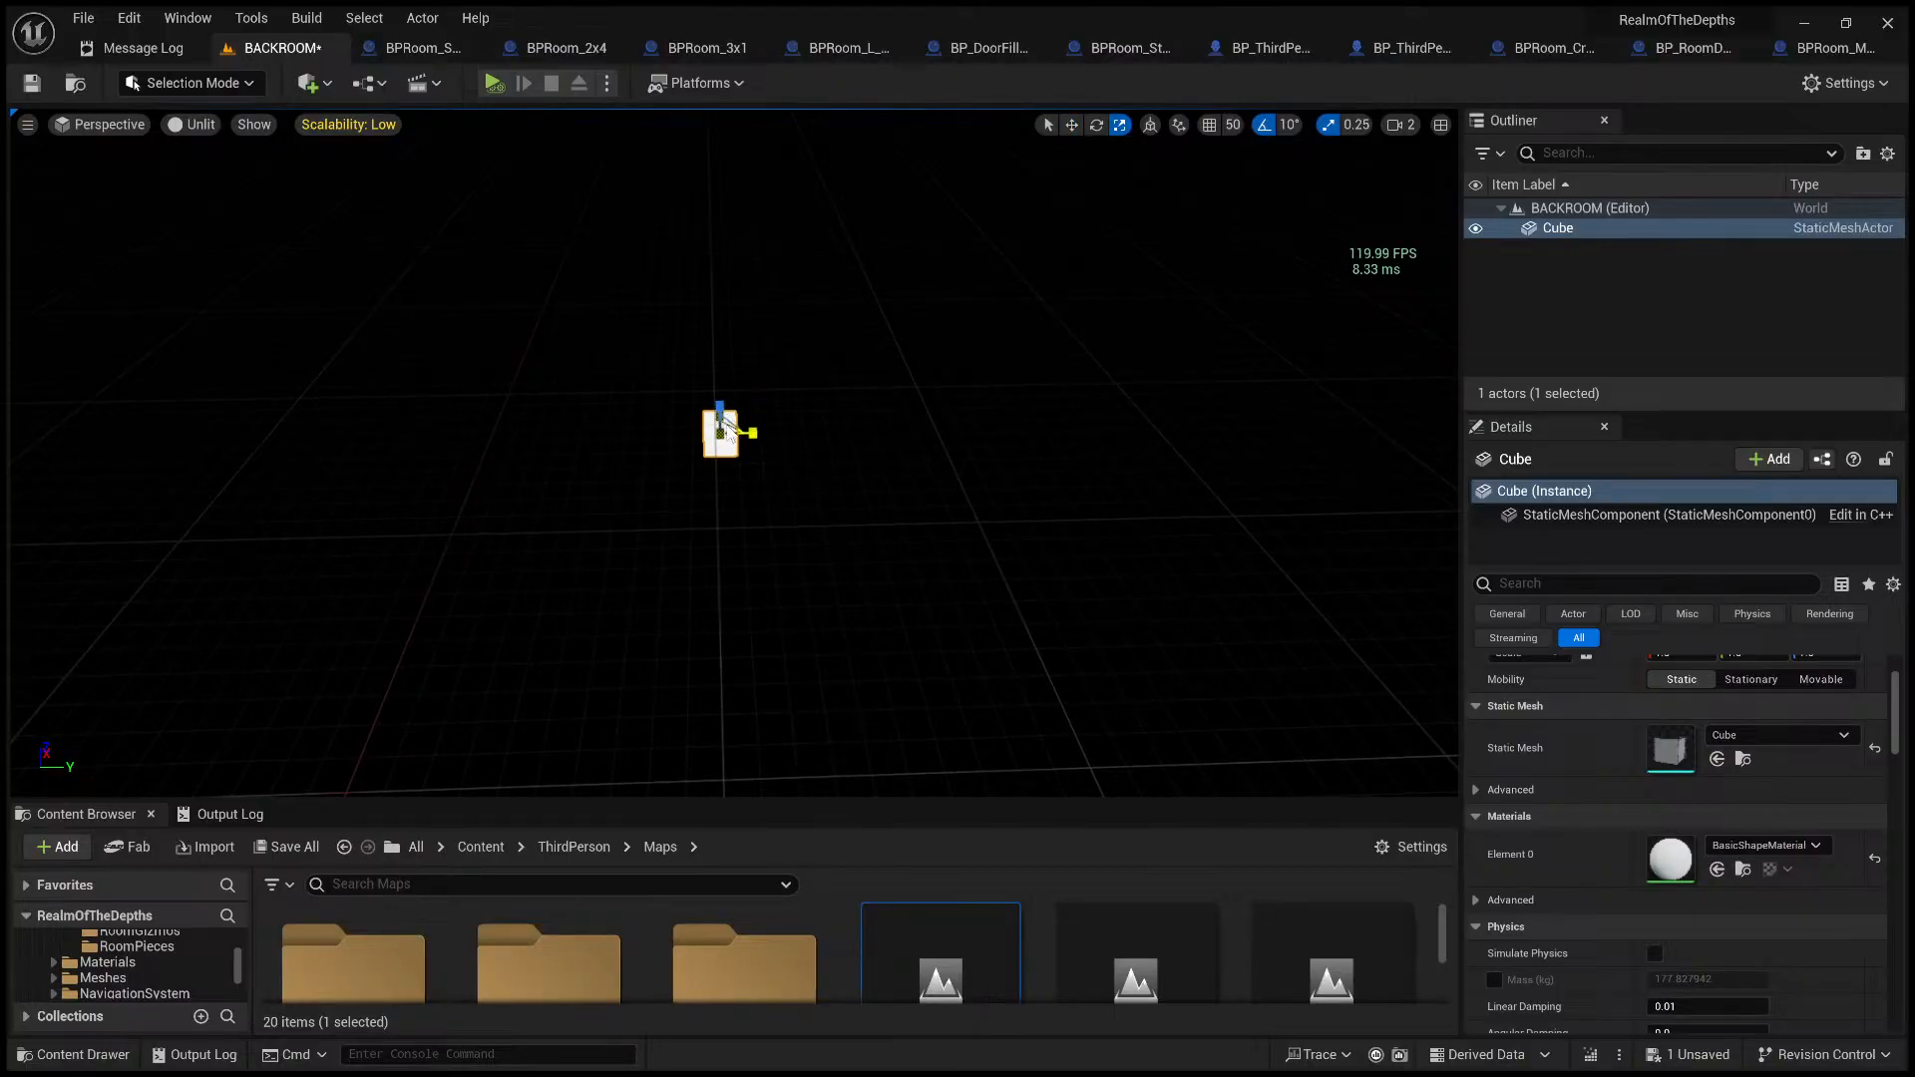
left_click_drag(743, 427, 419, 738)
right_click_drag(705, 731, 735, 812)
- Enlarge the Content Browser and open the Content/LevelPrototyping/Meshes folder
left_click_drag(750, 798, 750, 381)
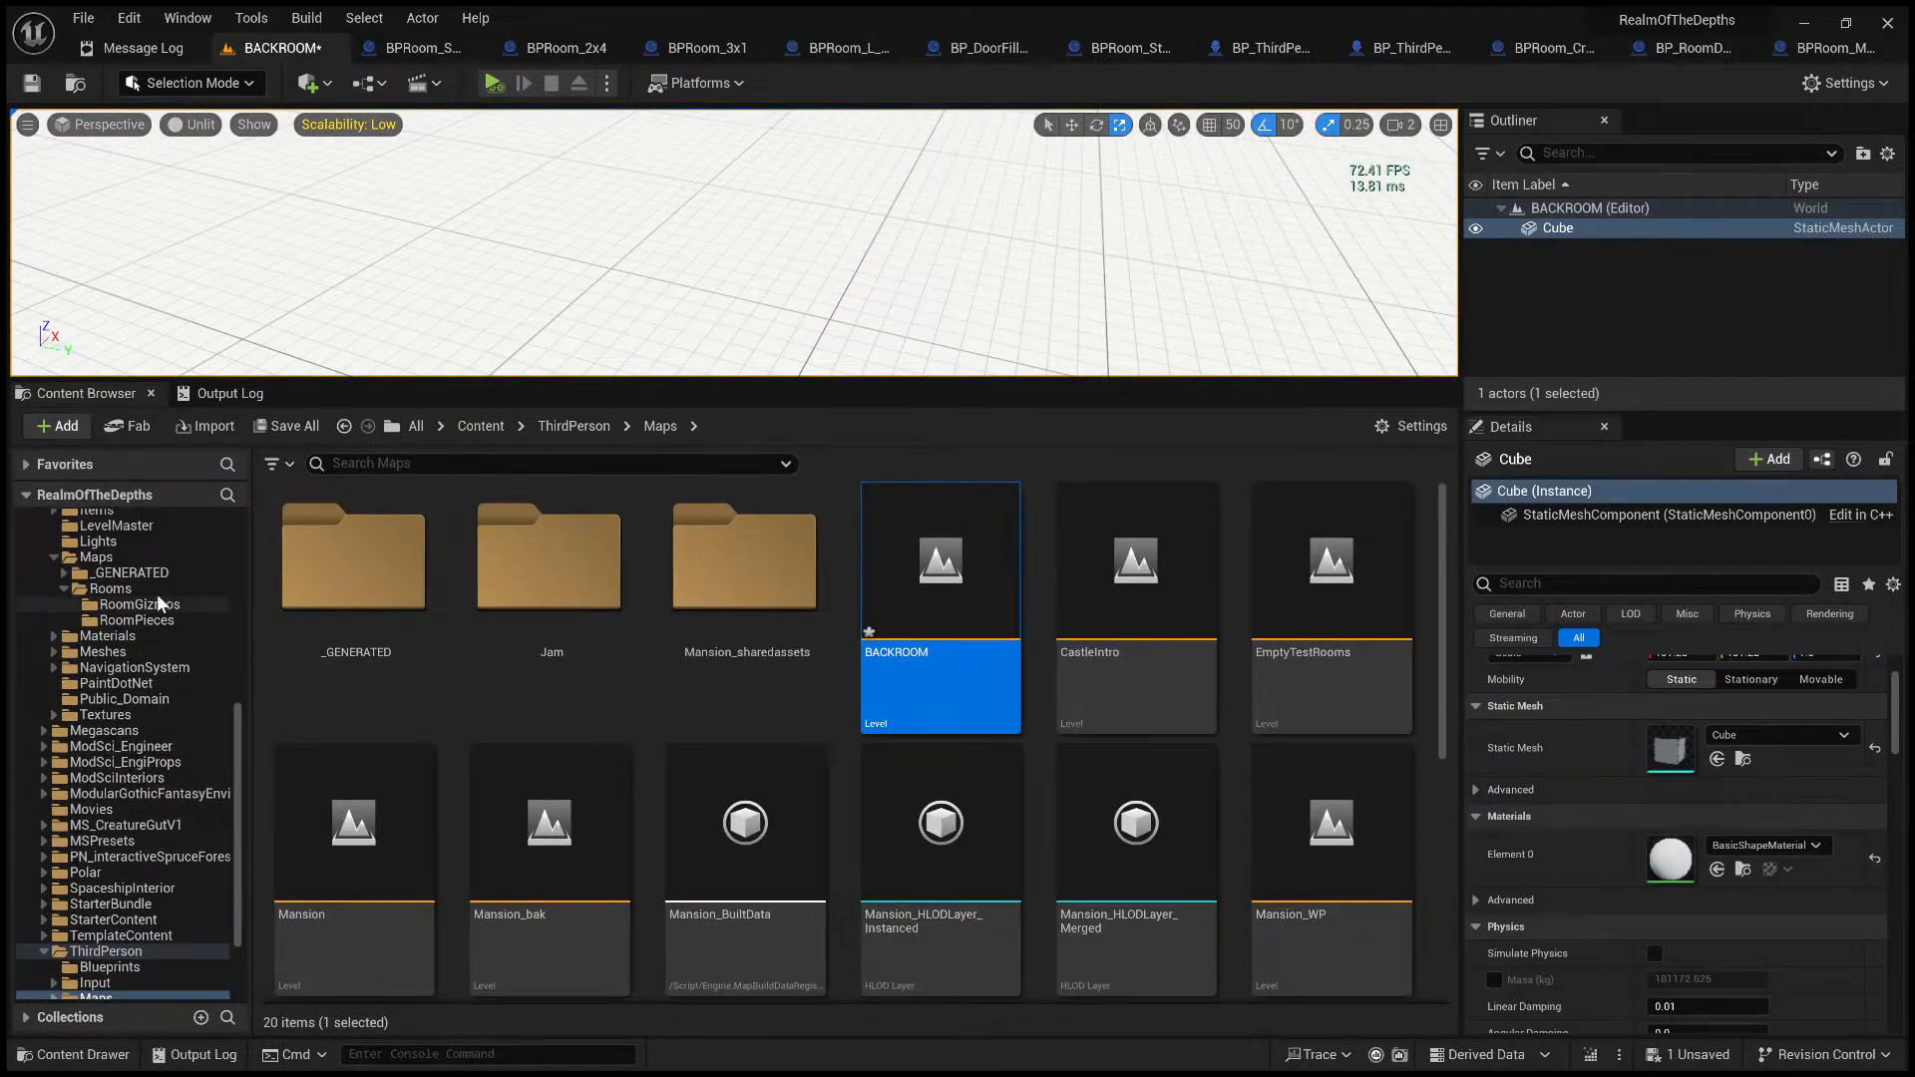
scroll(131, 638, "up", 2)
scroll(129, 638, "up", 3)
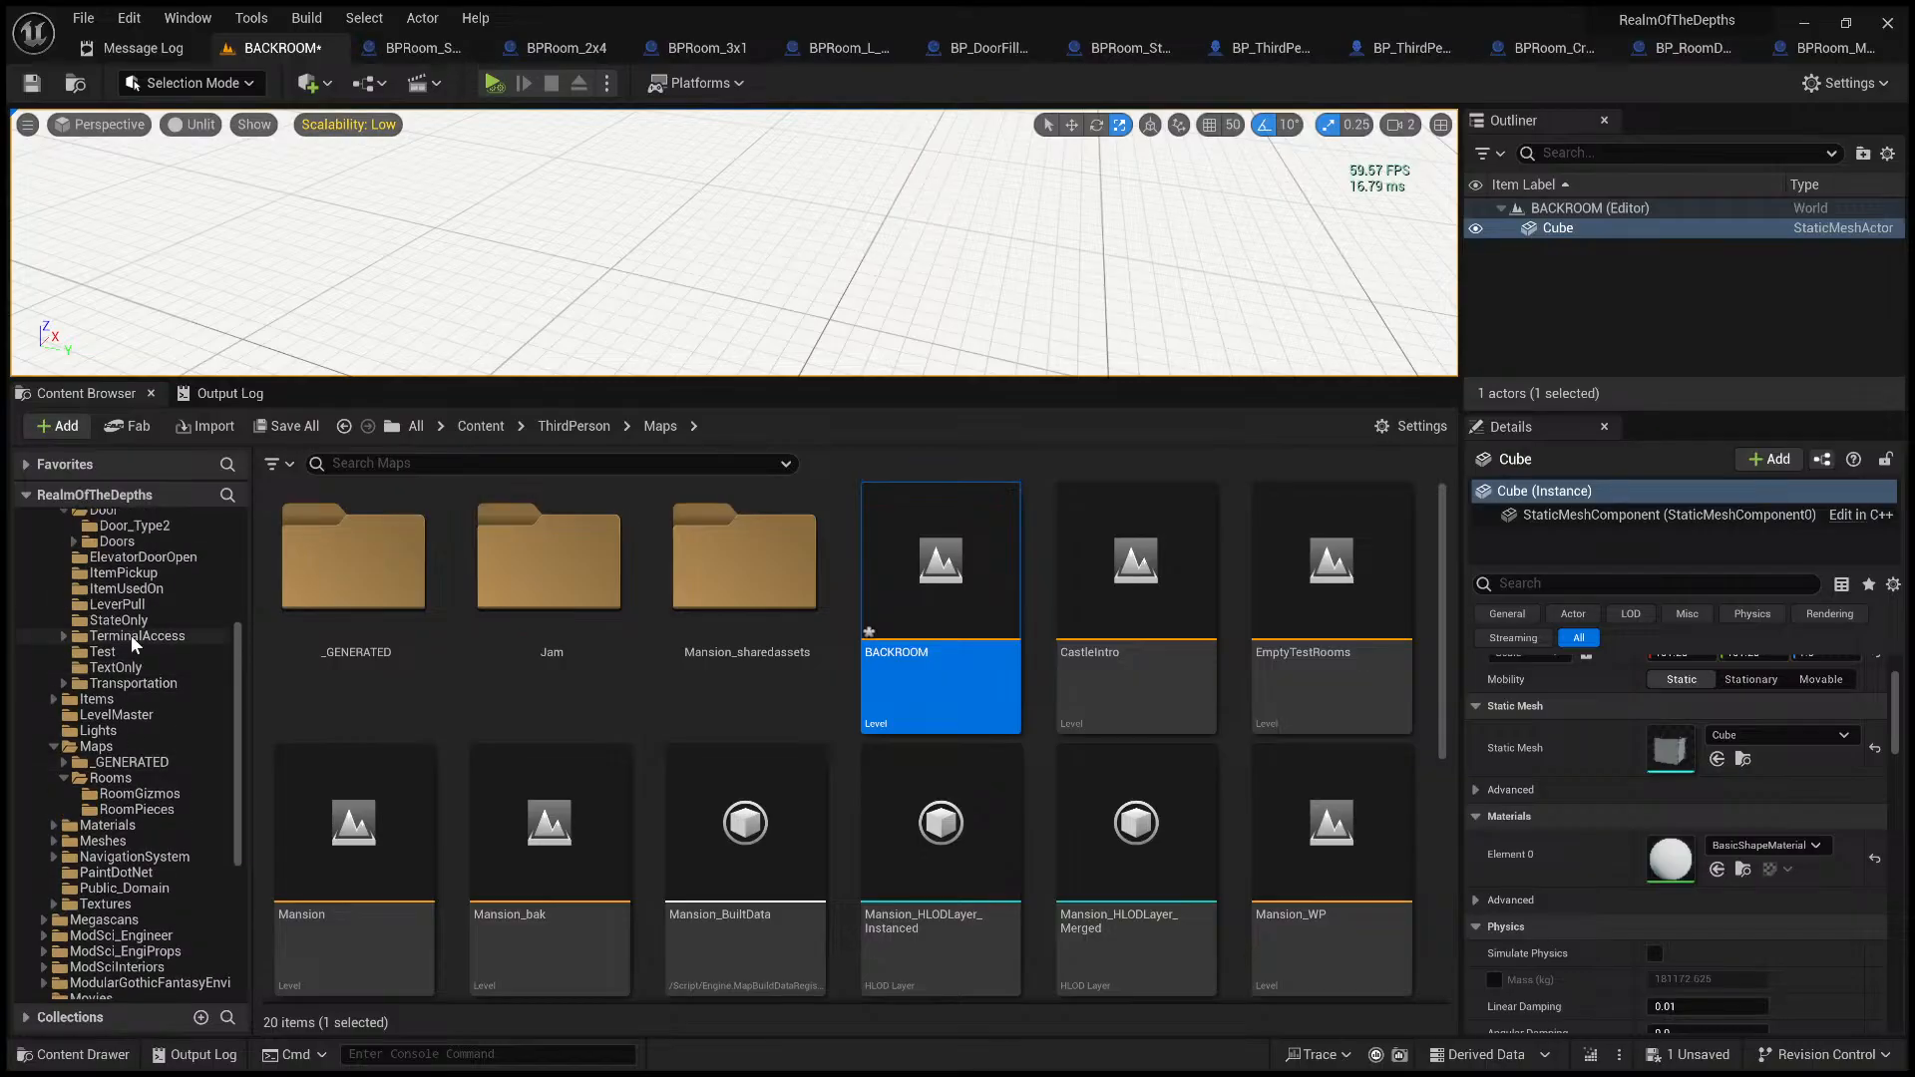
scroll(141, 648, "up", 3)
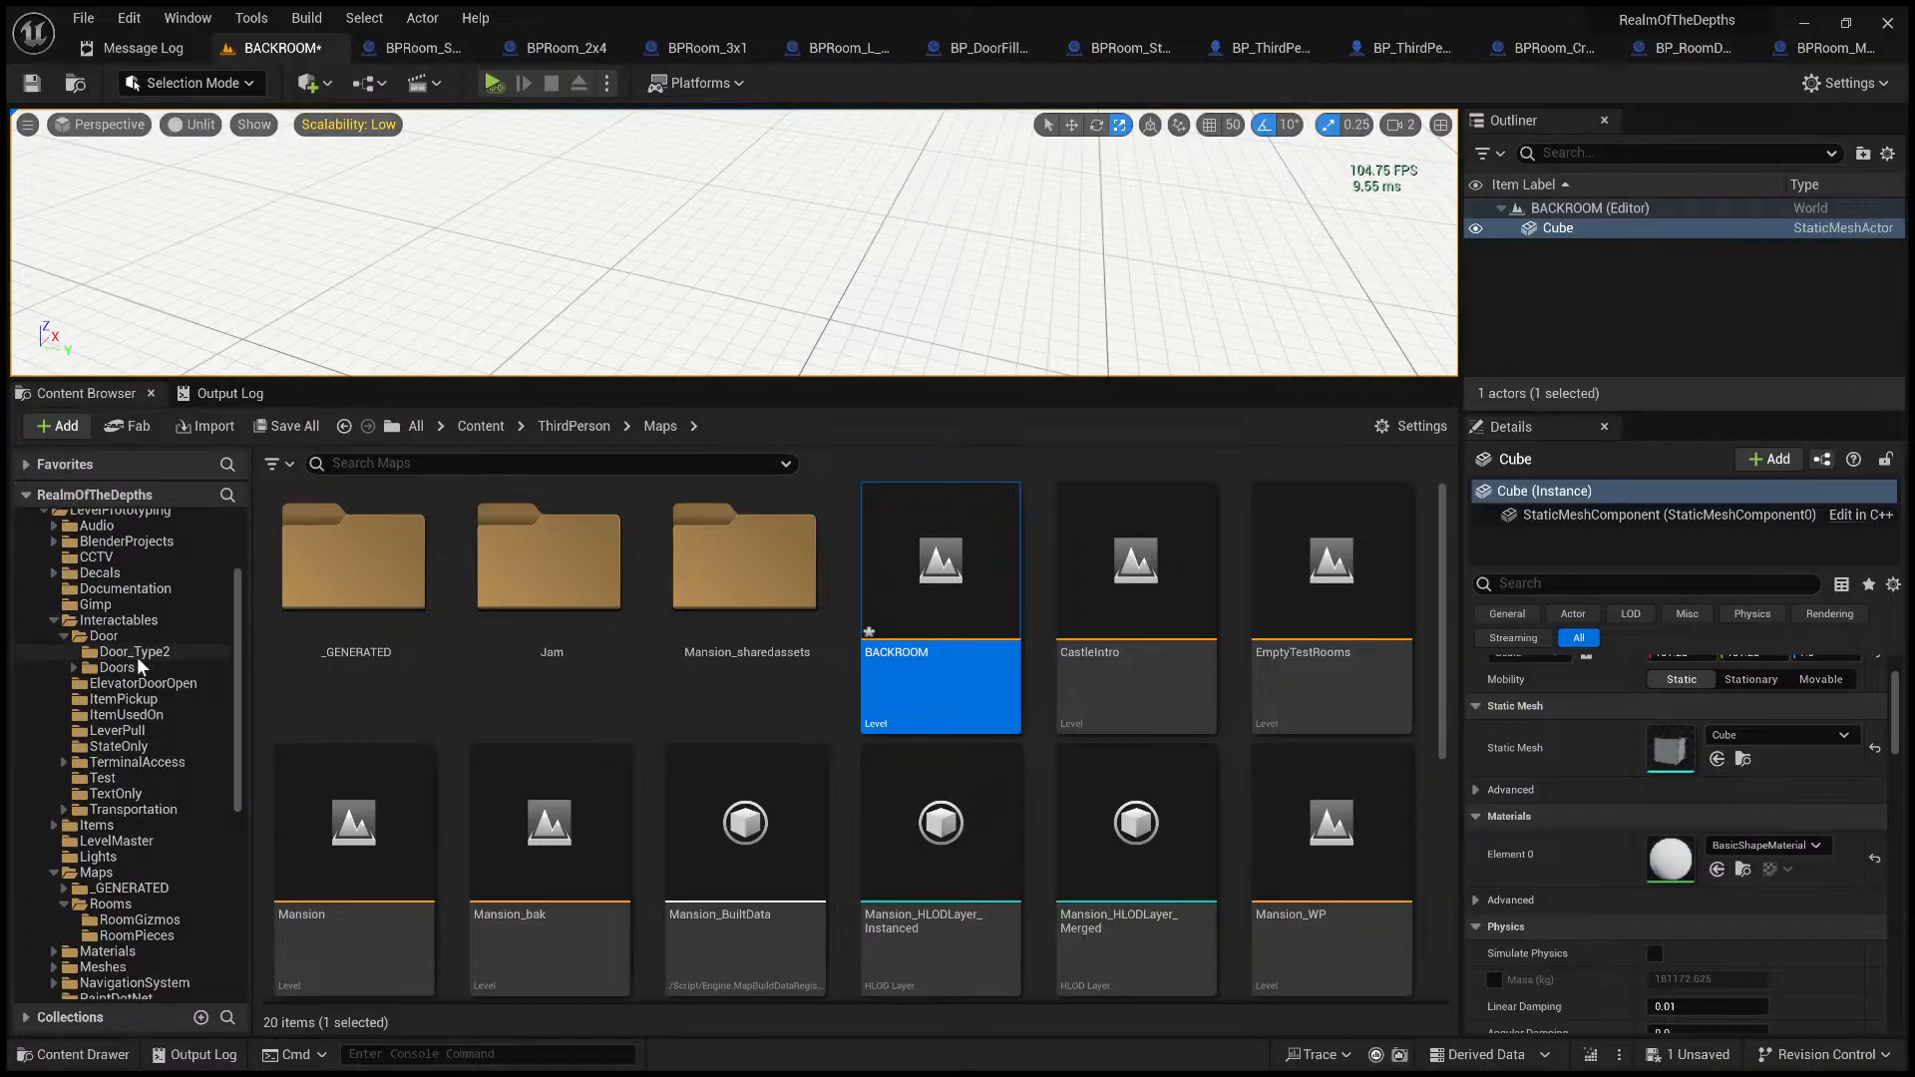
scroll(151, 668, "up", 2)
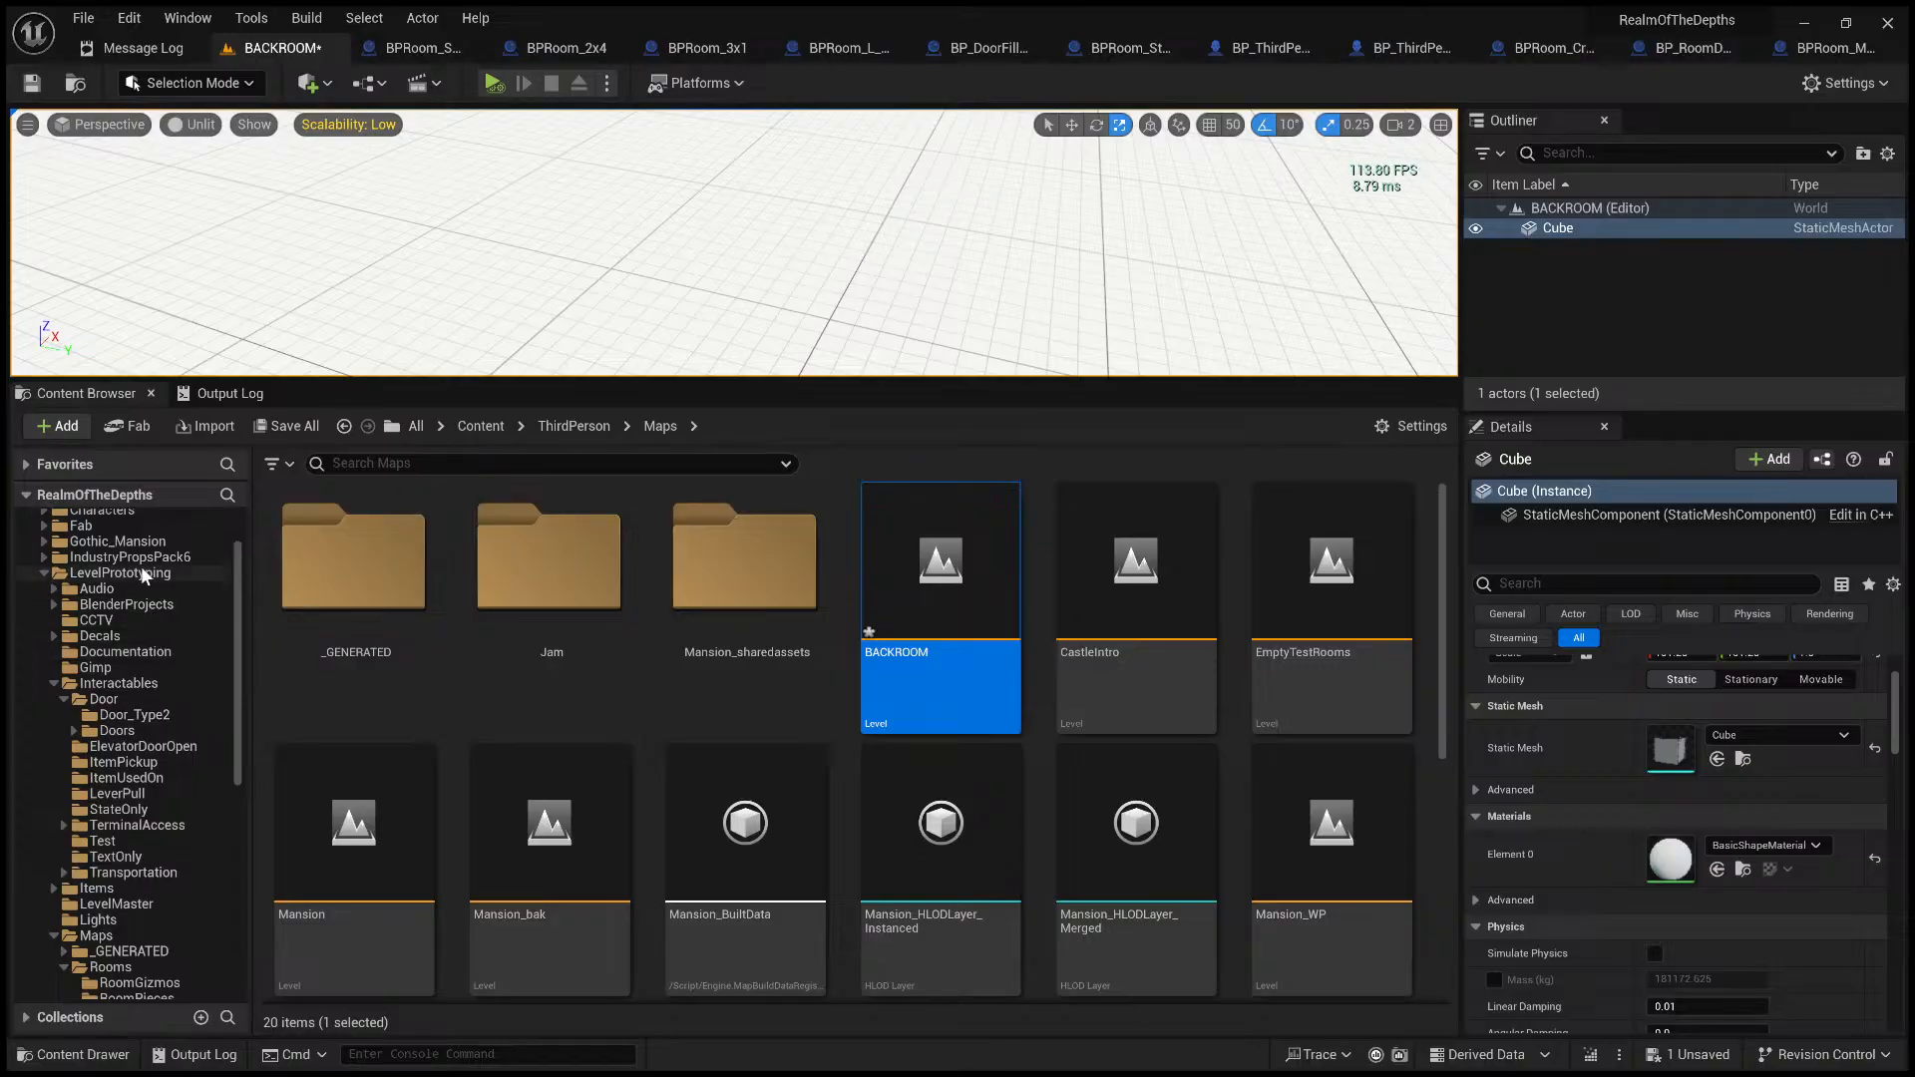
scroll(139, 813, "down", 2)
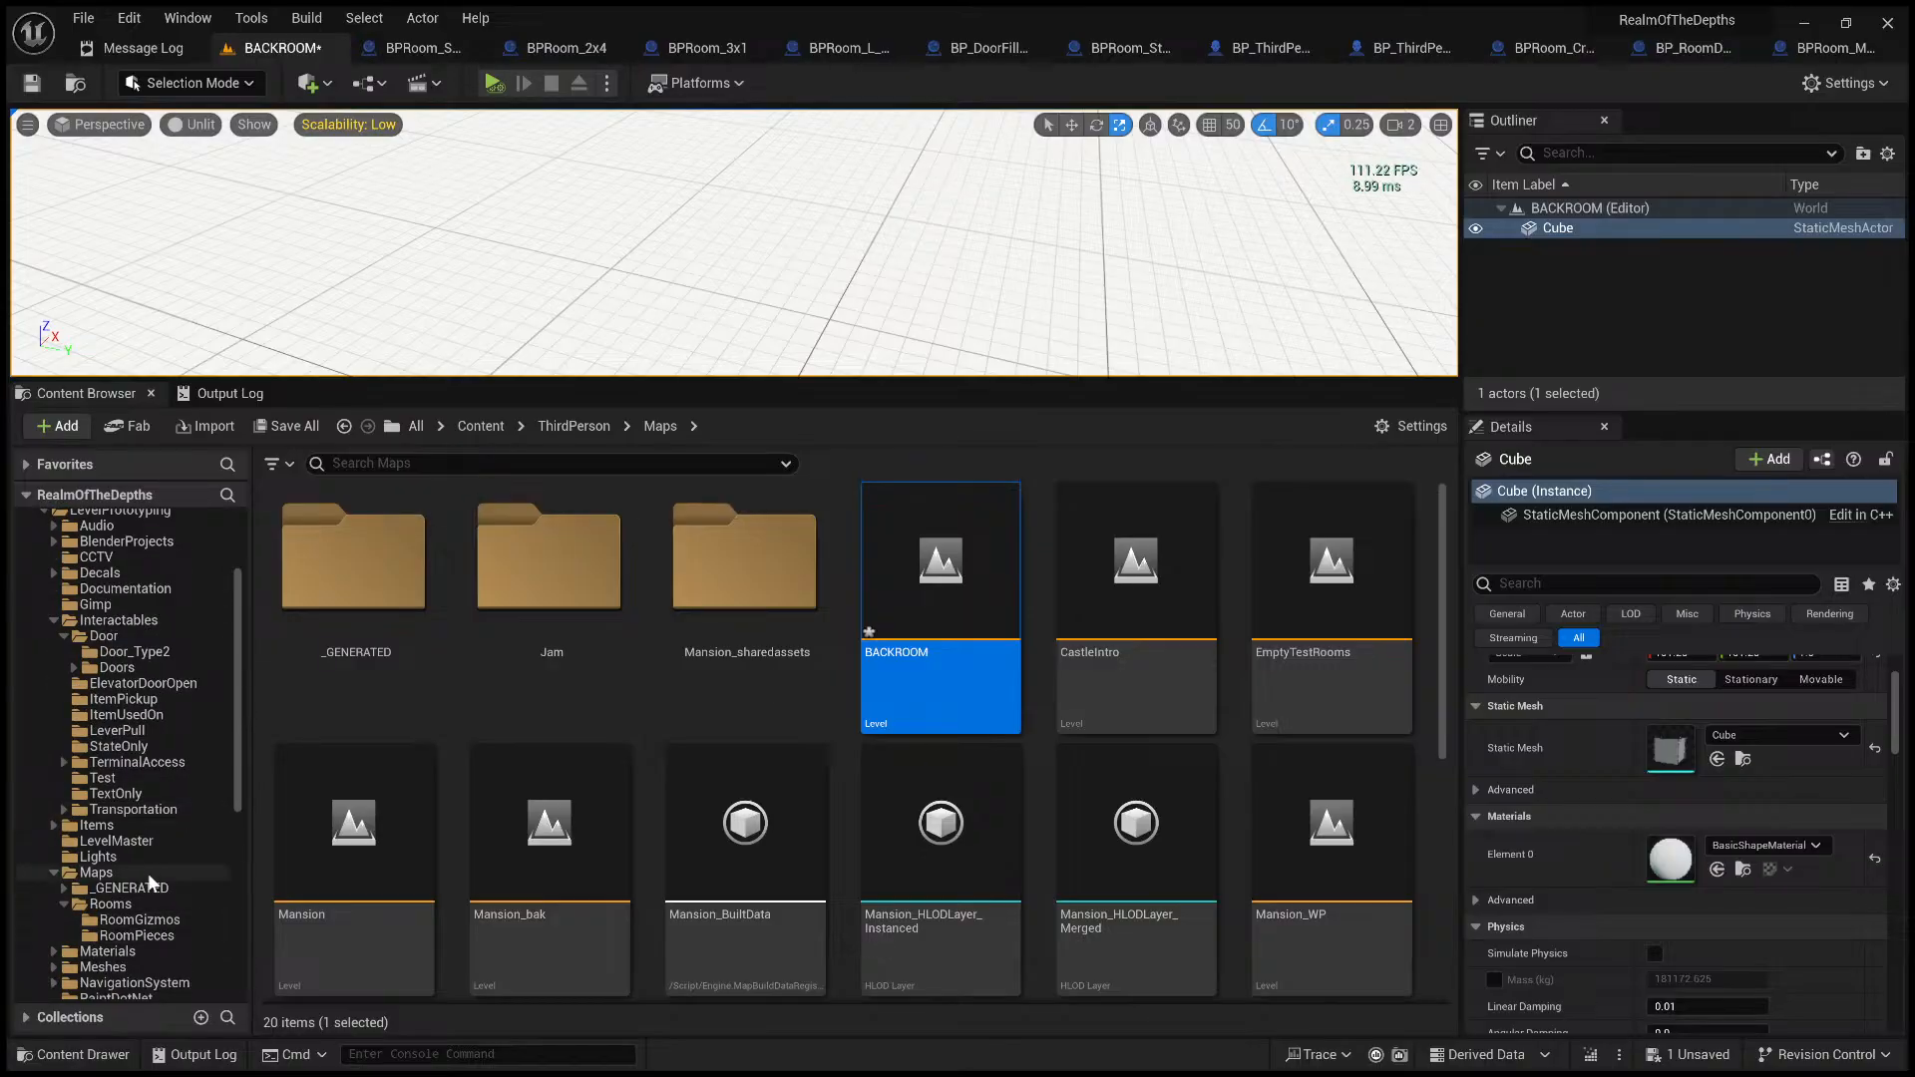
scroll(136, 838, "down", 5)
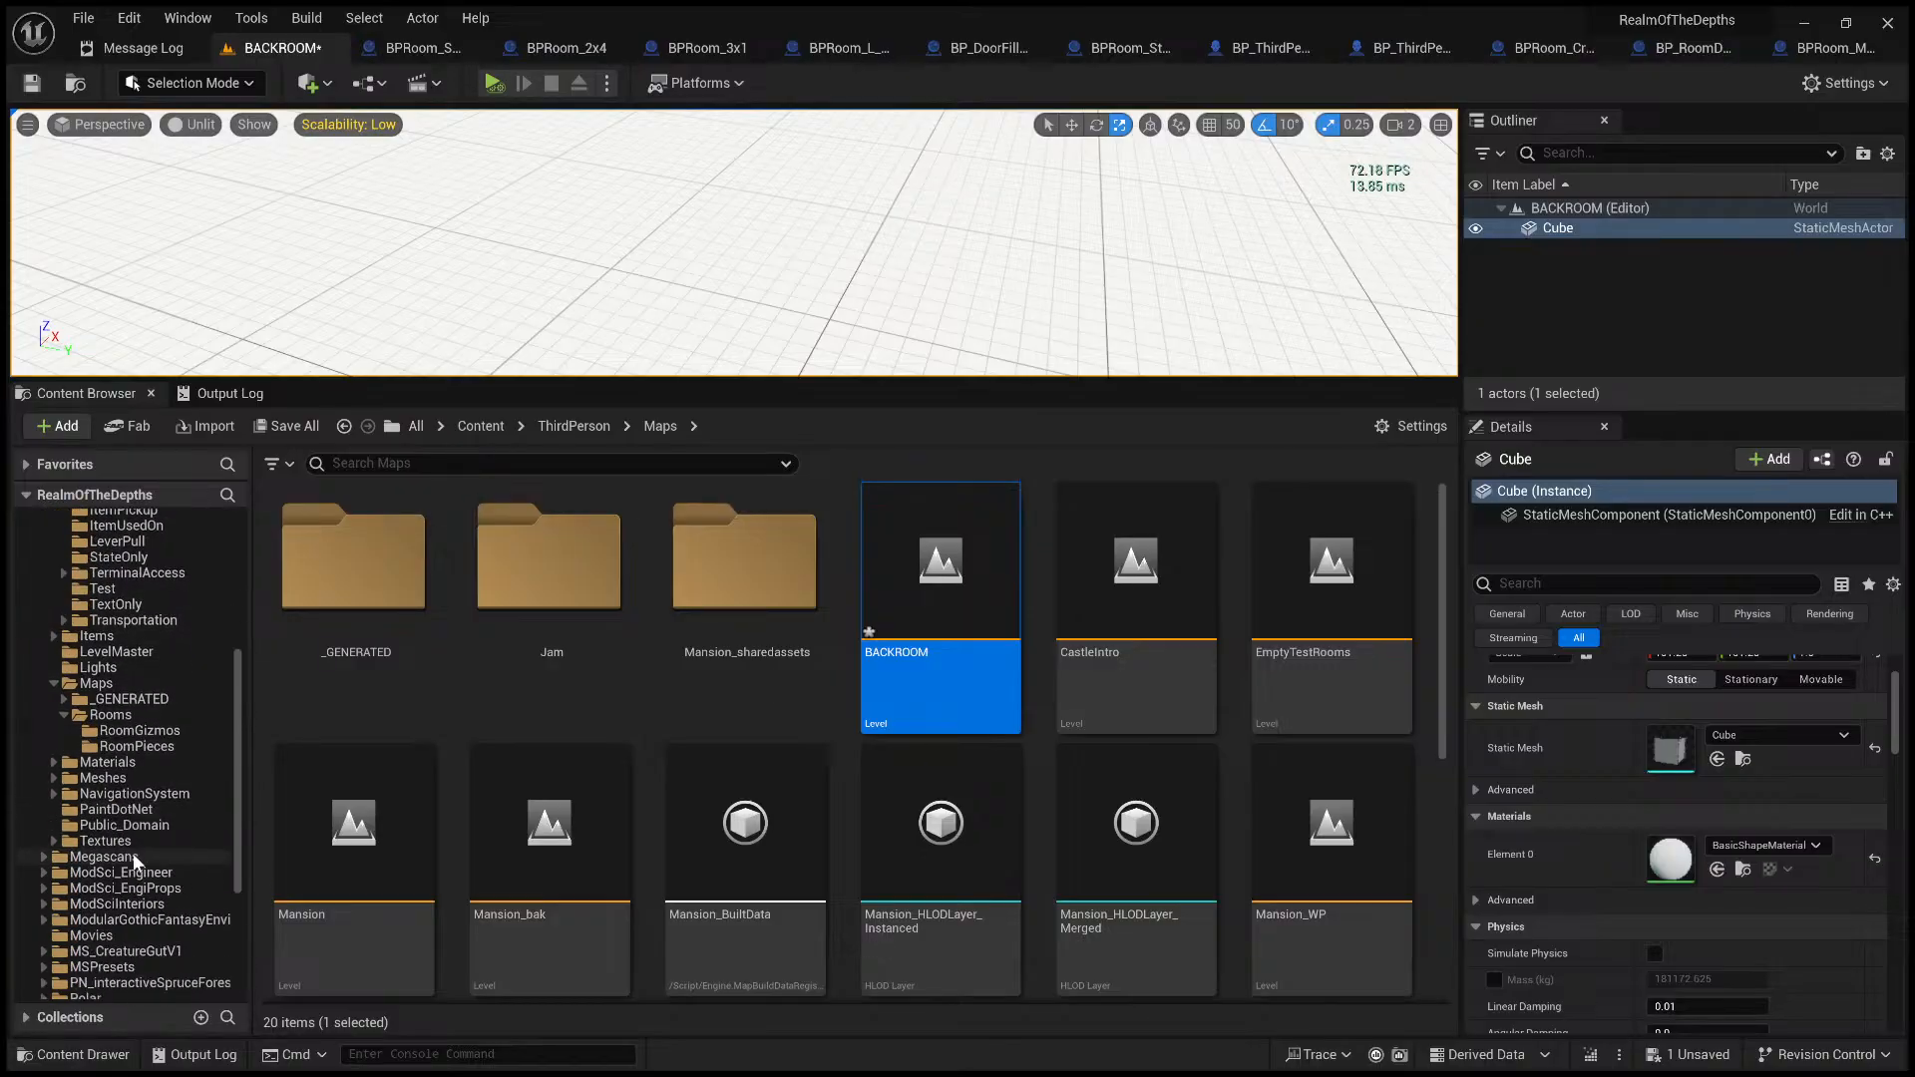
left_click(134, 771)
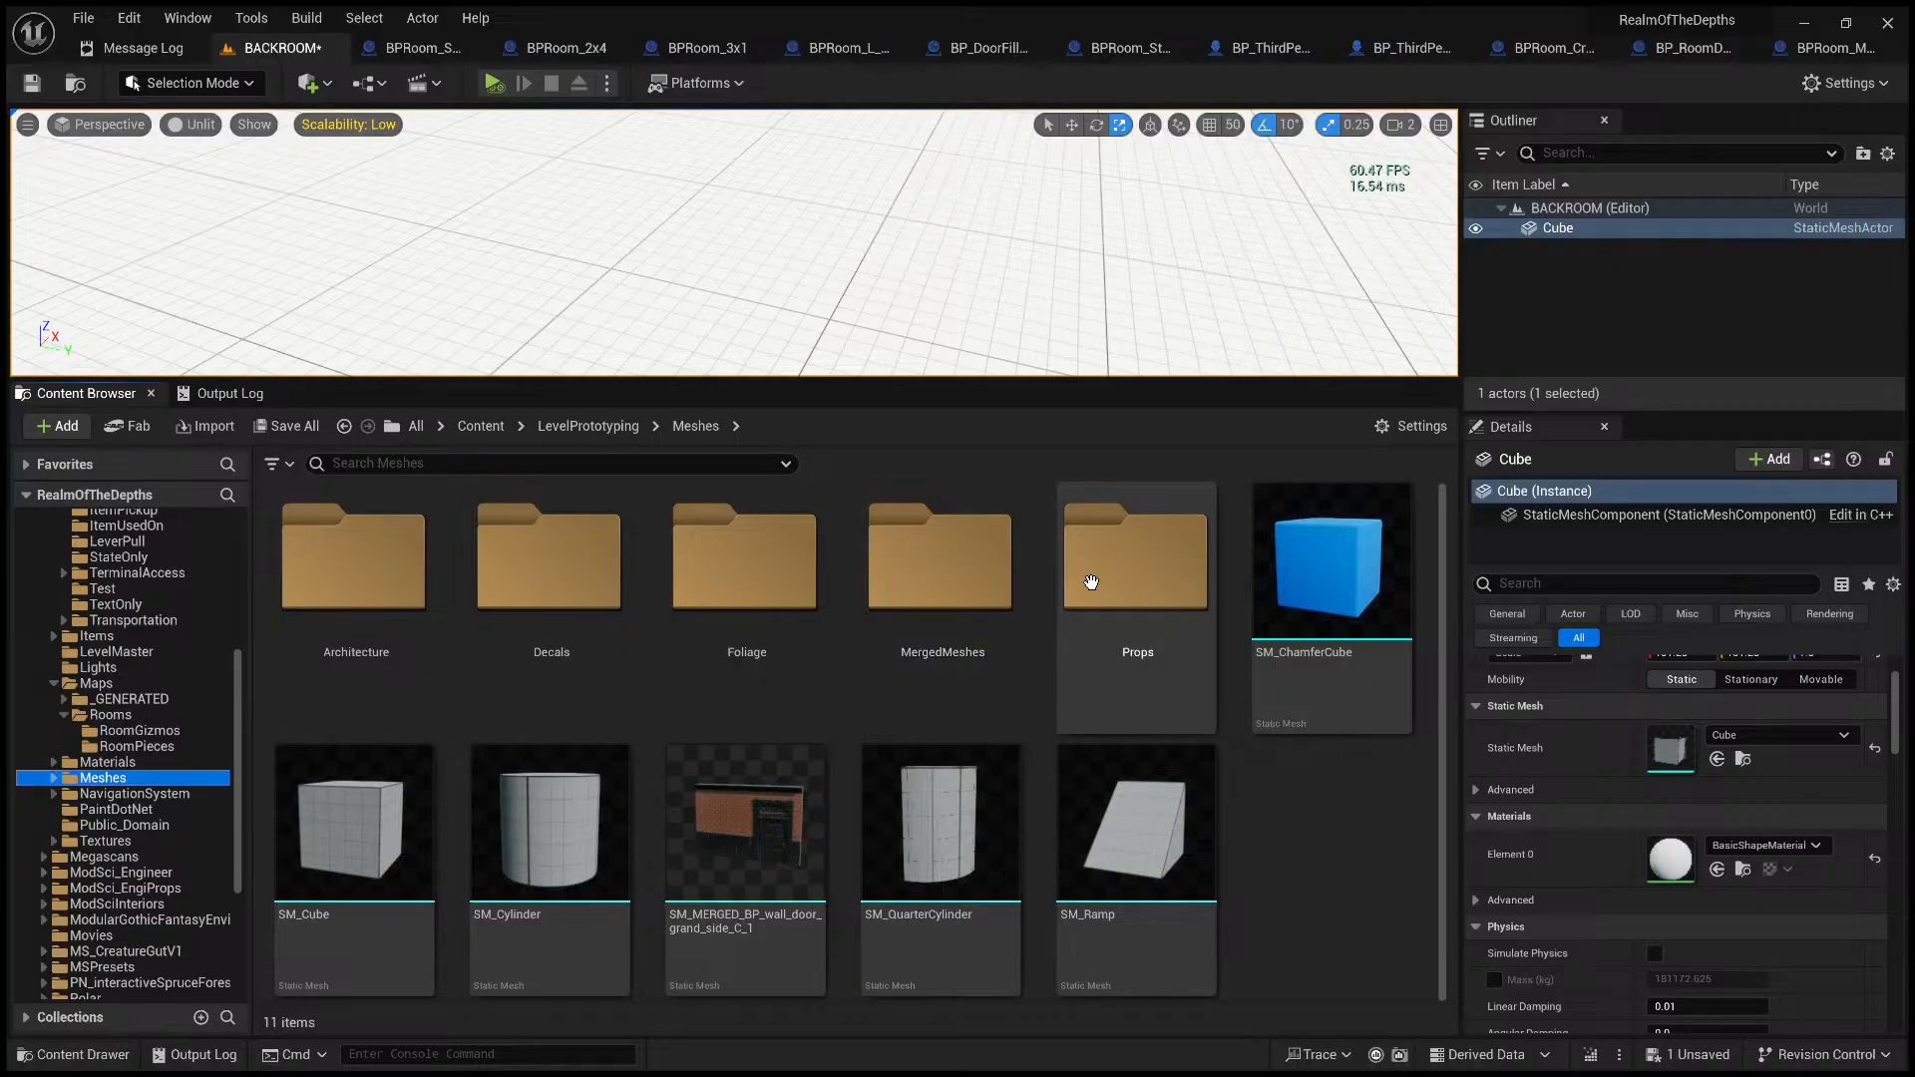
- Browse to Architecture/Walls/LabWalls/Variant1 and select the M_MS_LabWallV1 material instance
double_click(349, 558)
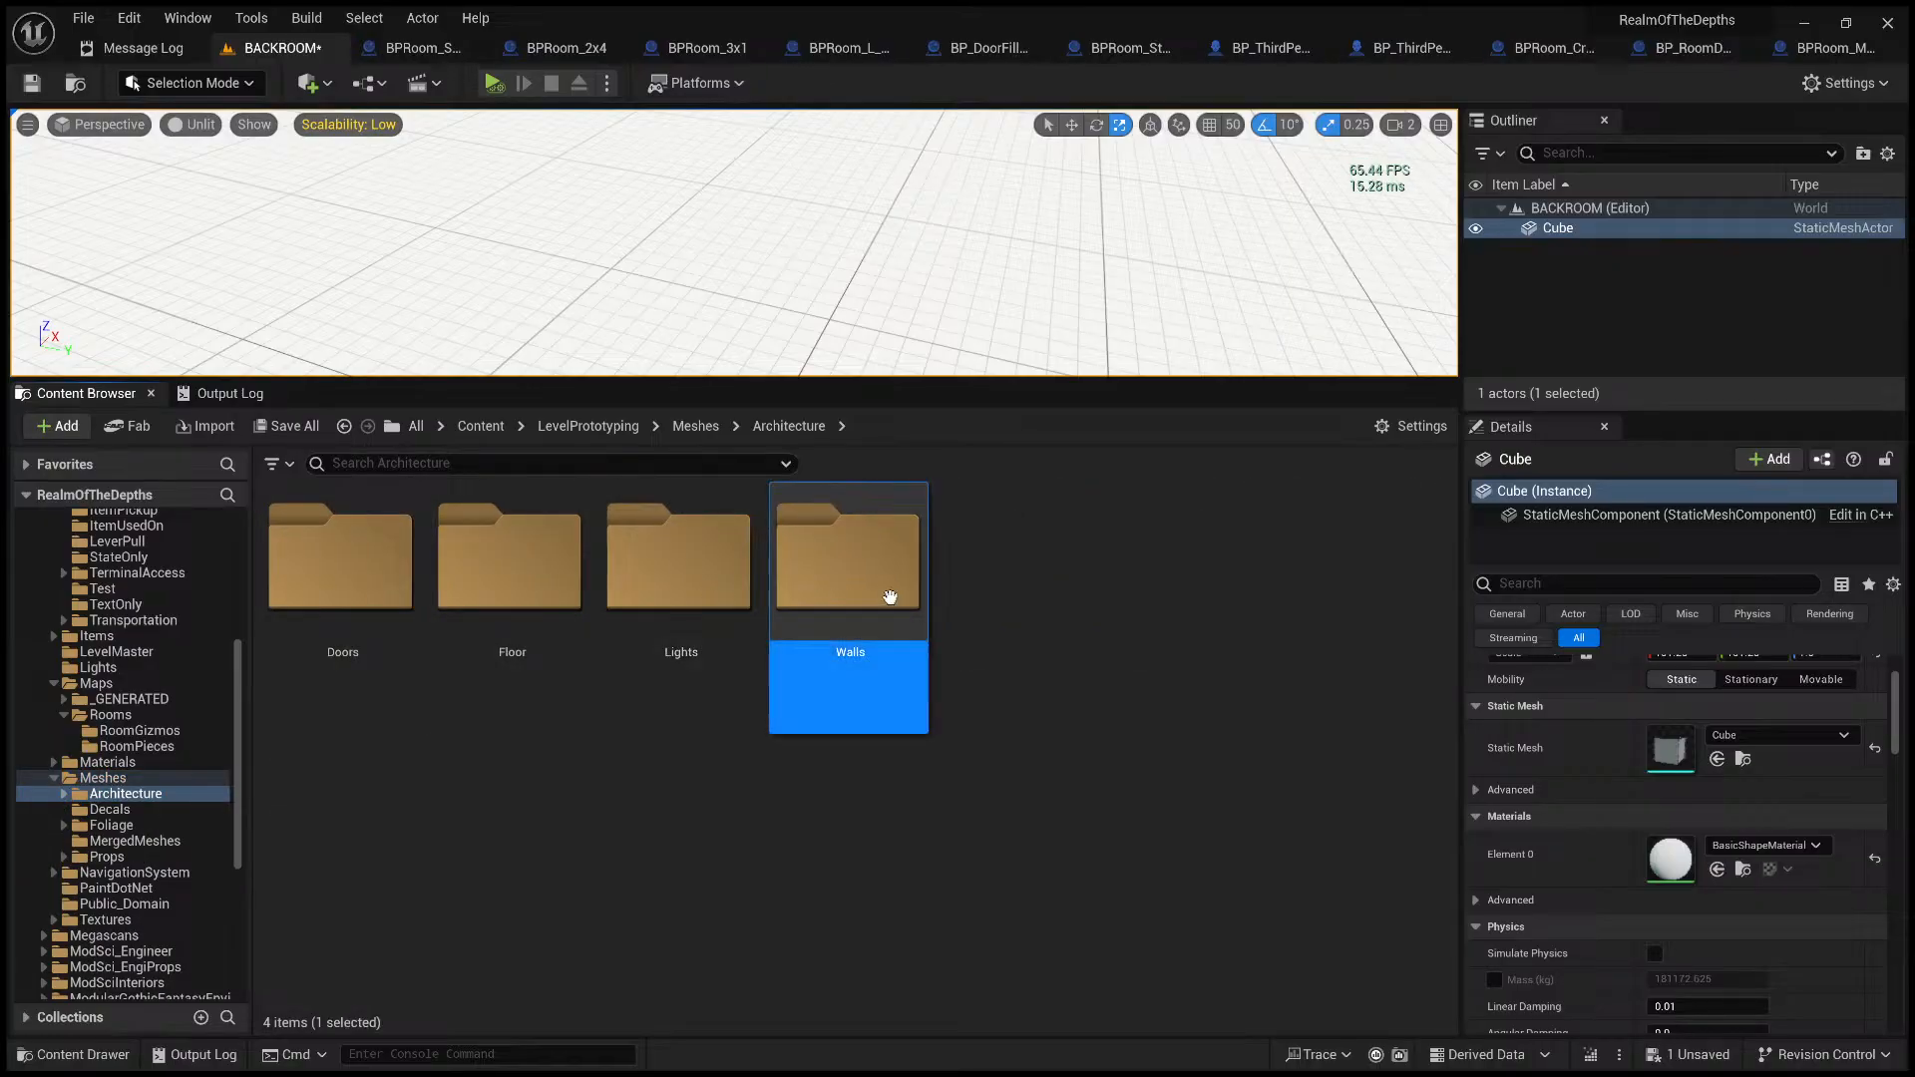
double_click(883, 593)
double_click(359, 594)
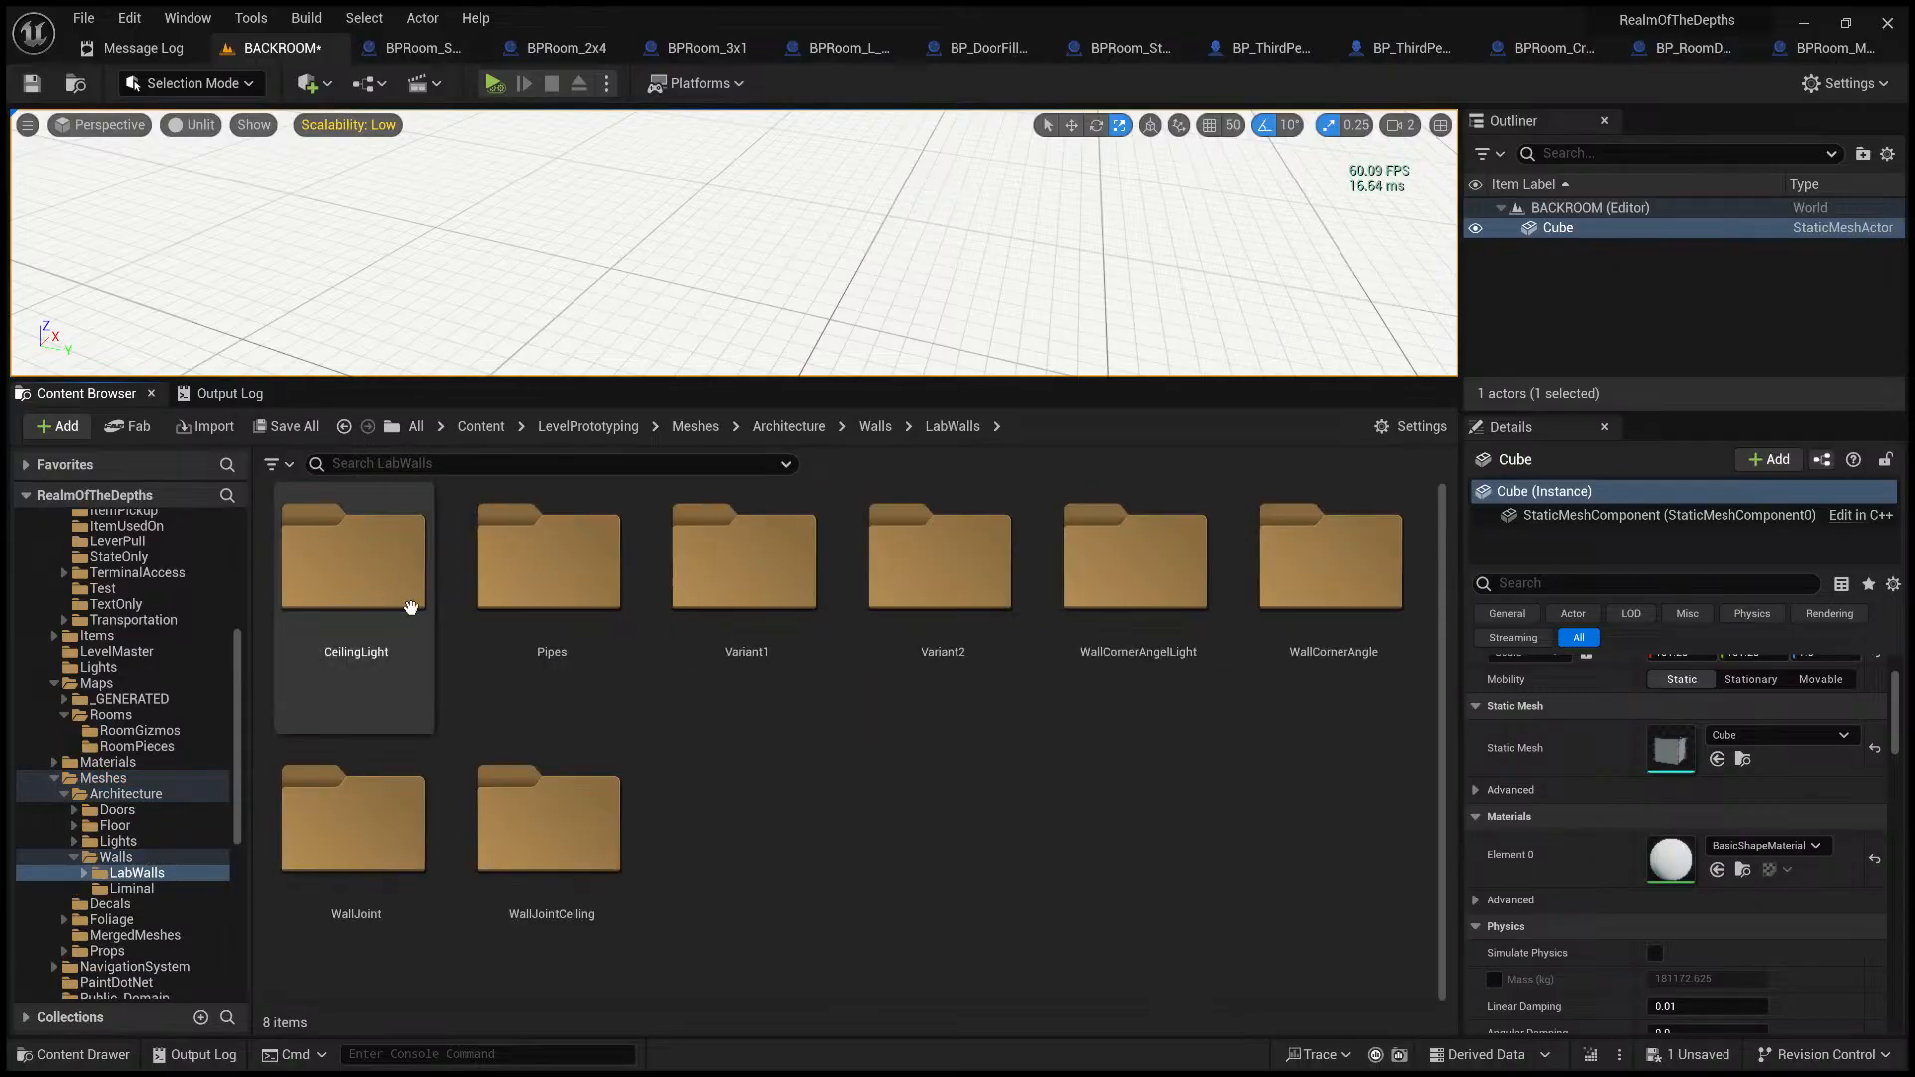
left_click(758, 594)
double_click(758, 595)
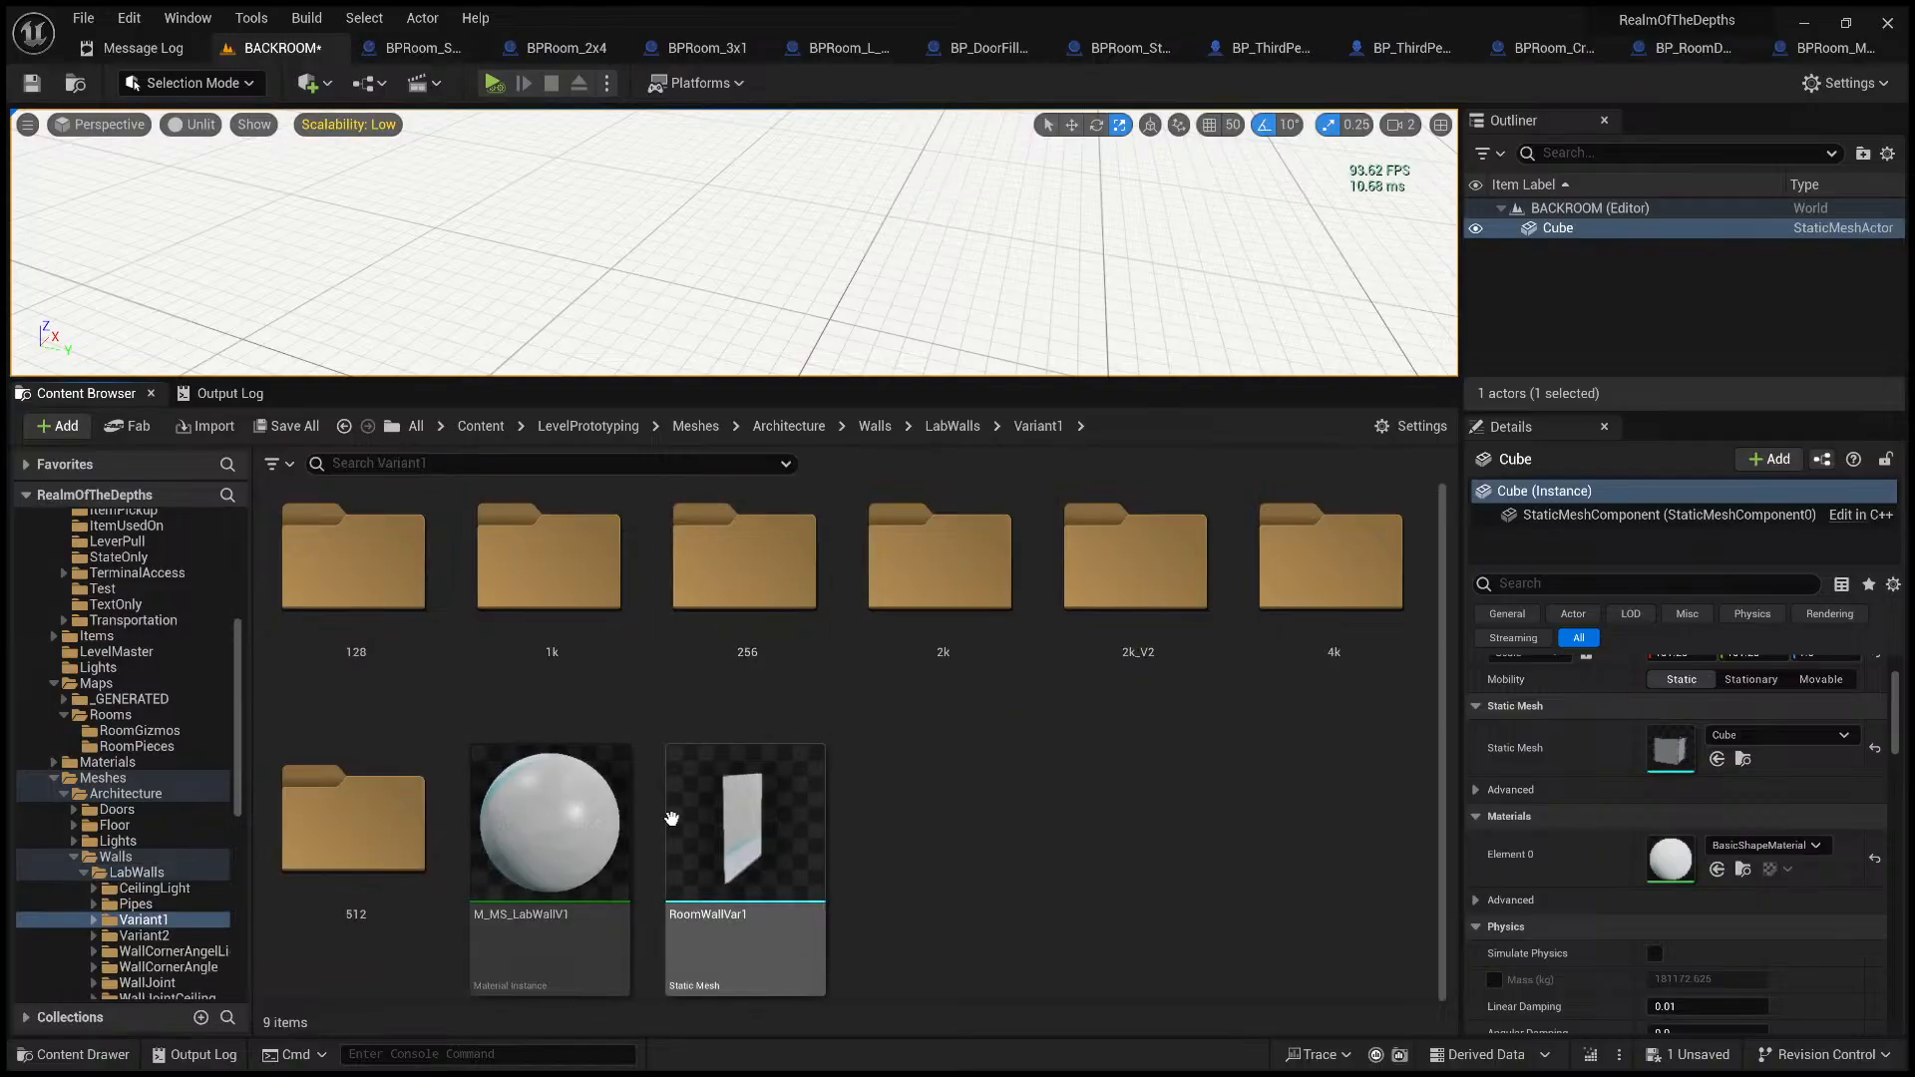
left_click(550, 828)
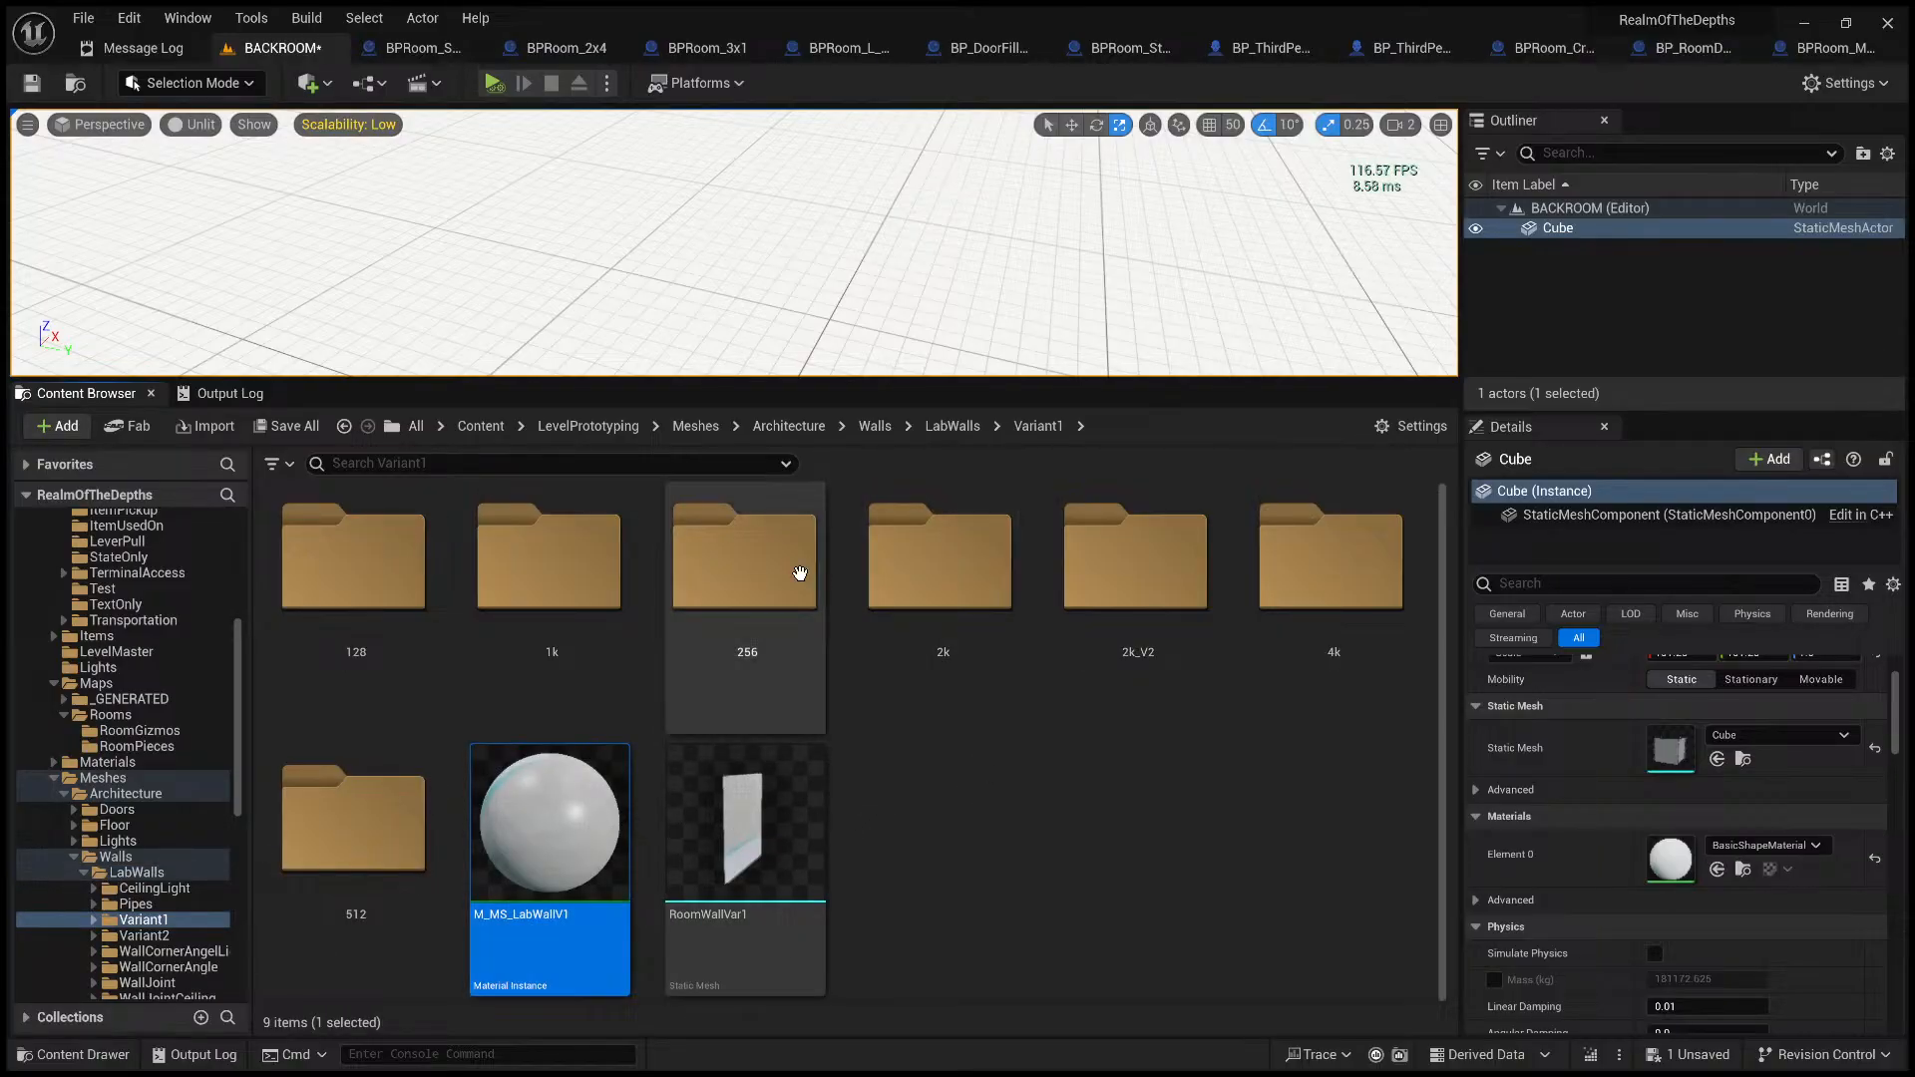
- Copy the M_MS_WallJointV1 material instance from LabWalls/WallJoint and open the Walls/Liminal folder as its destination
left_click(952, 427)
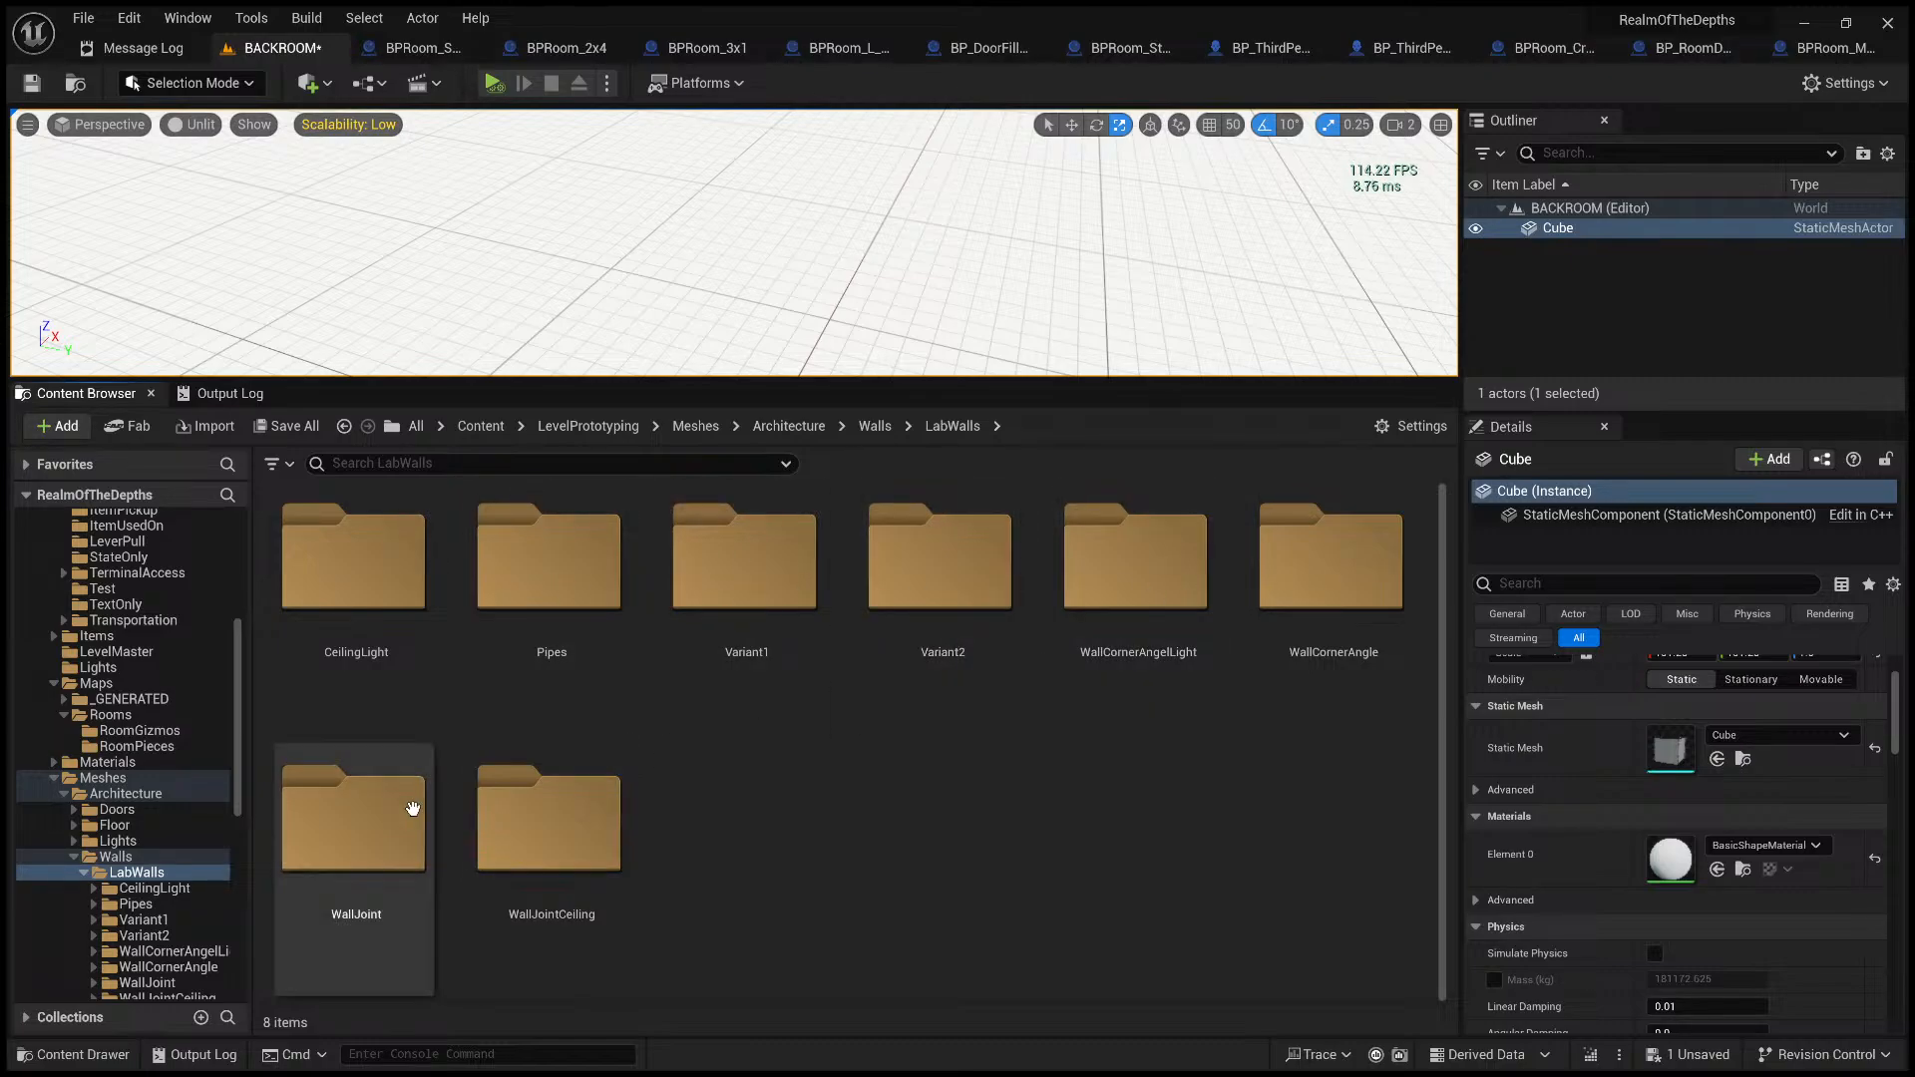
double_click(350, 829)
left_click(509, 679)
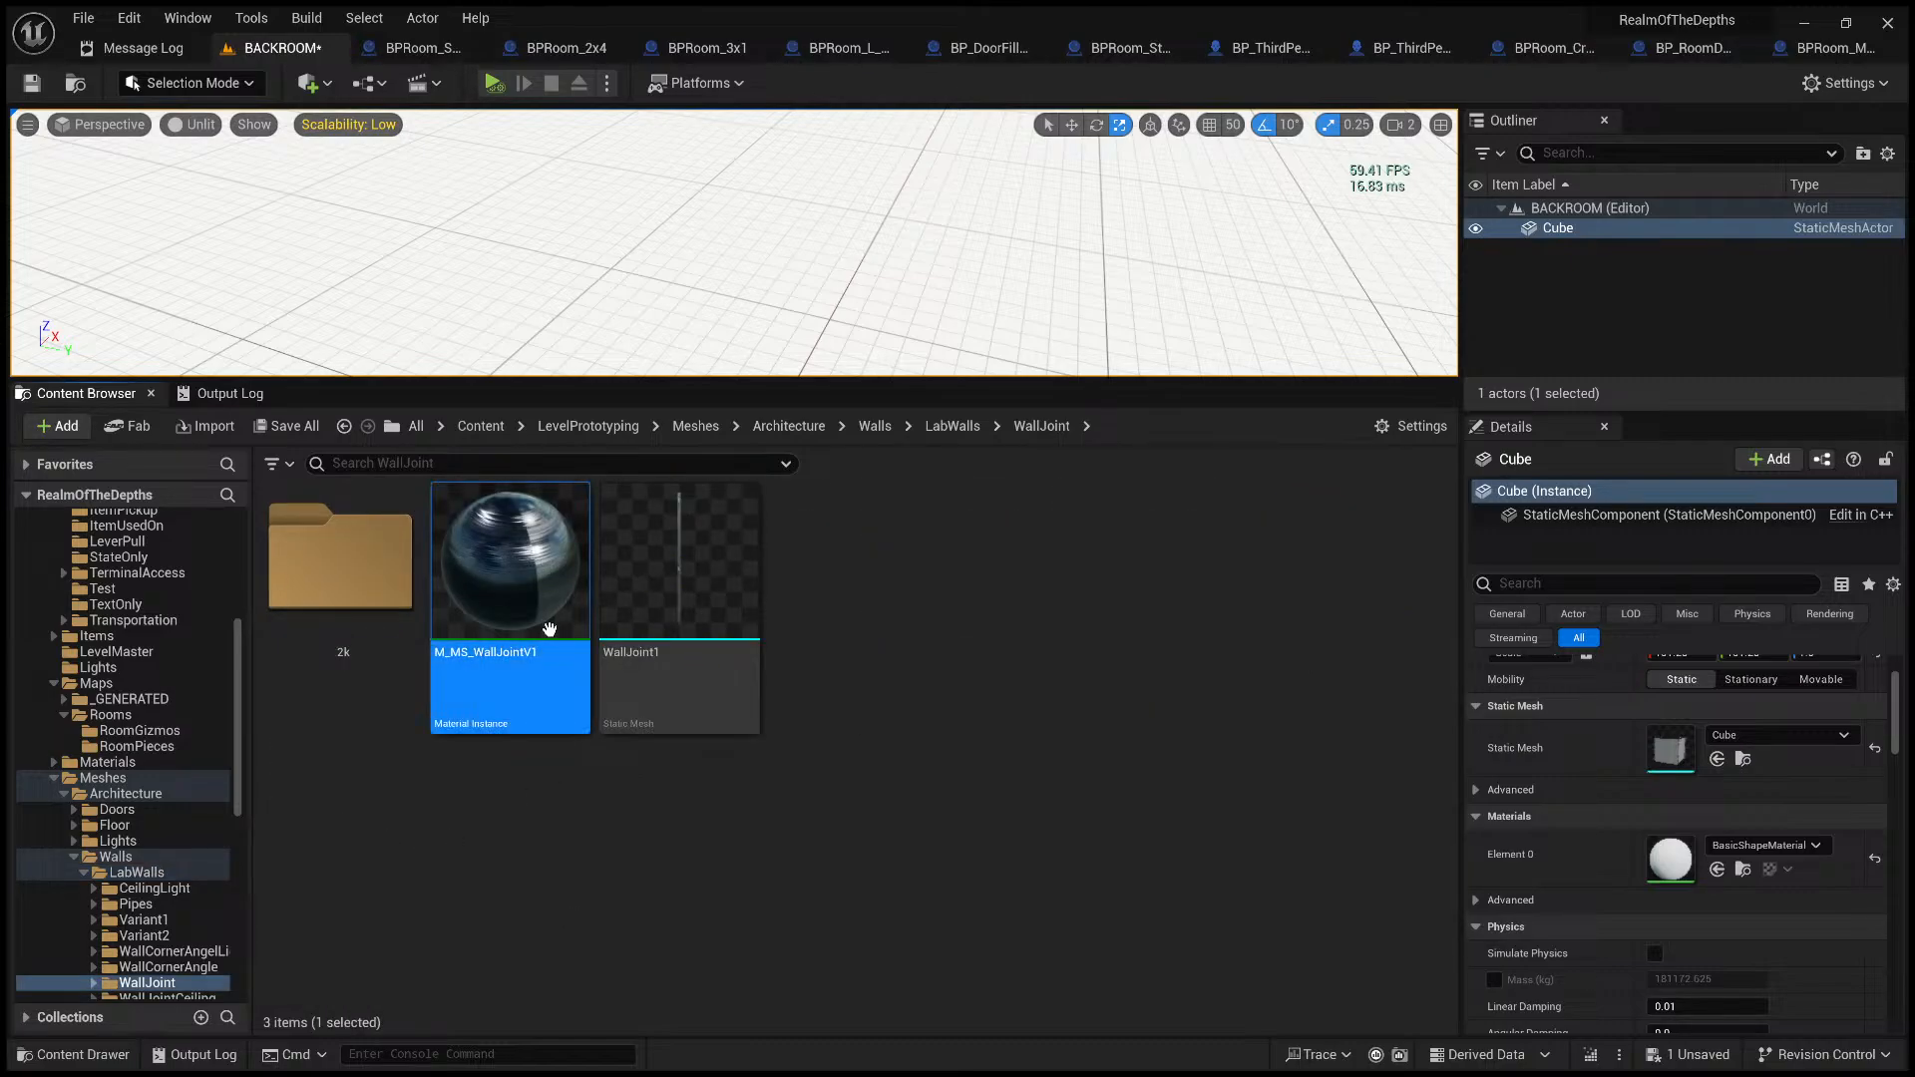
left_click(806, 425)
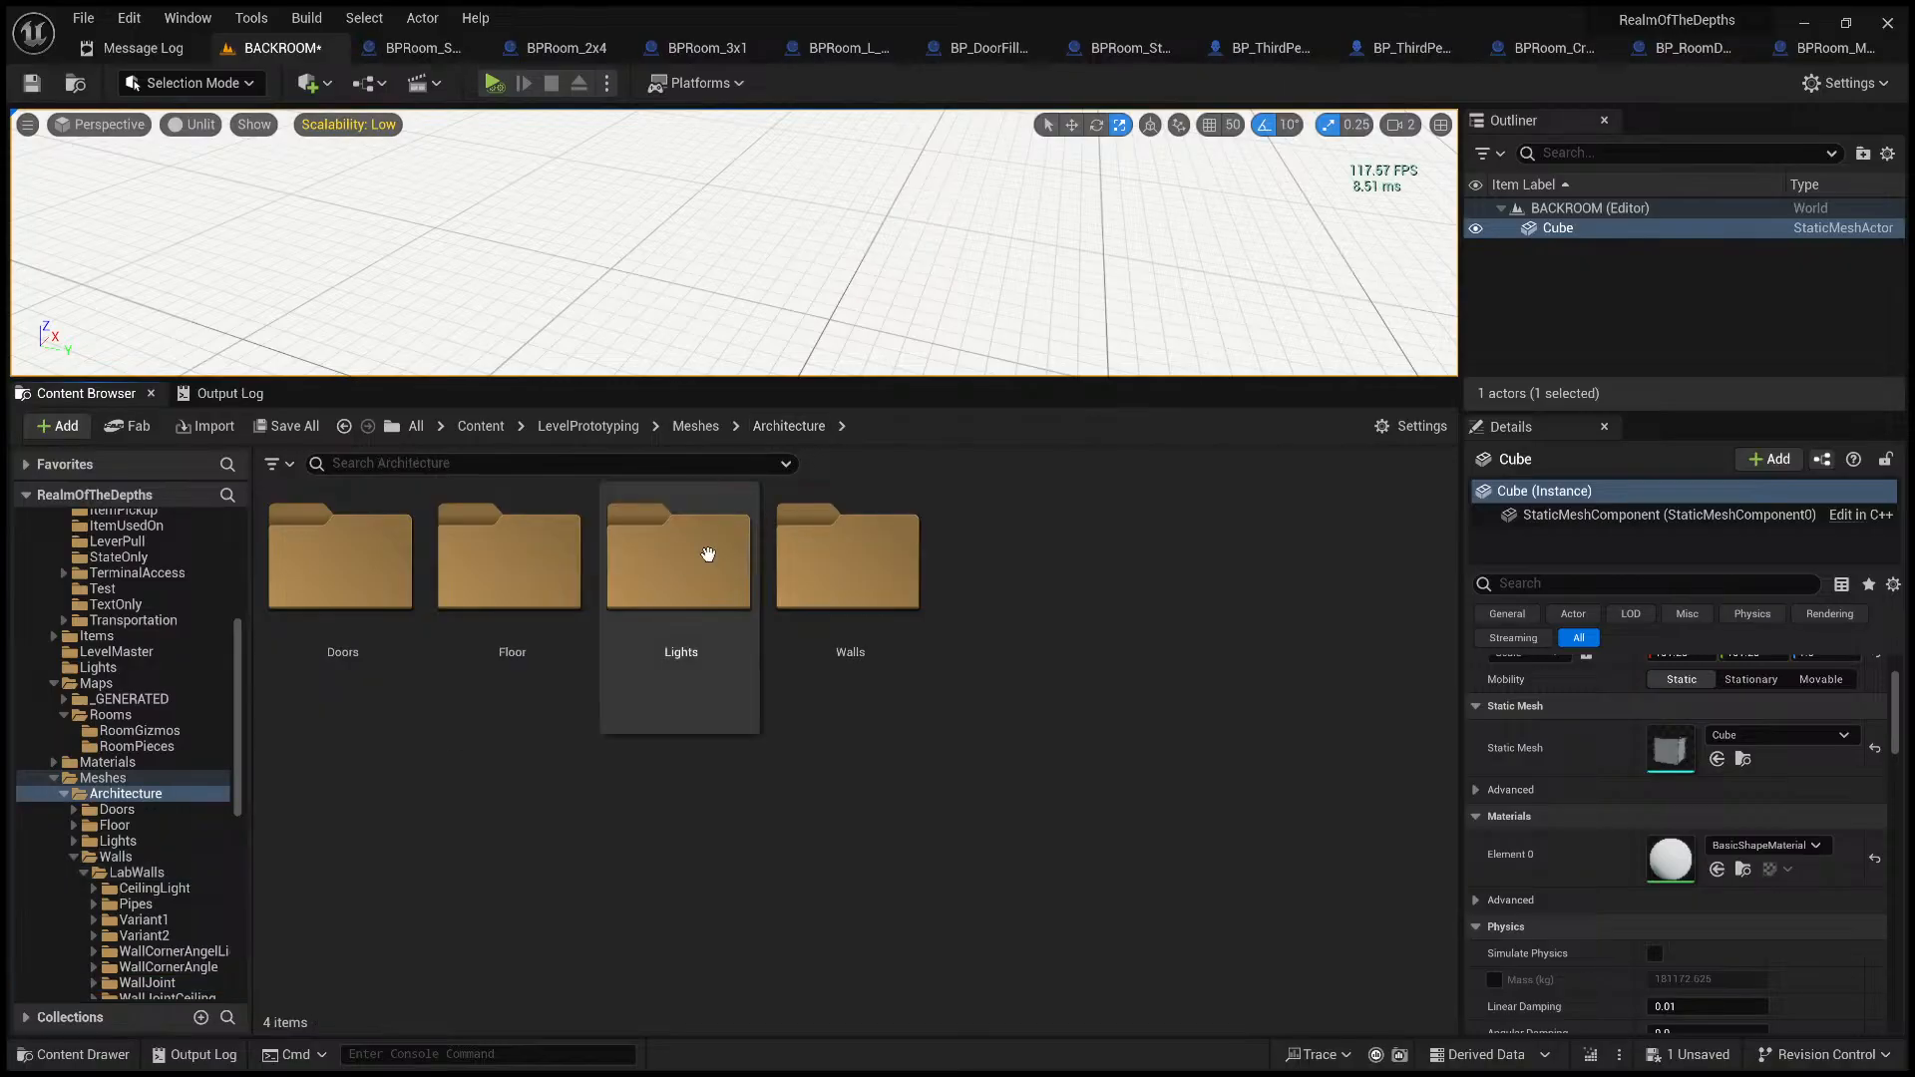
double_click(813, 576)
double_click(578, 568)
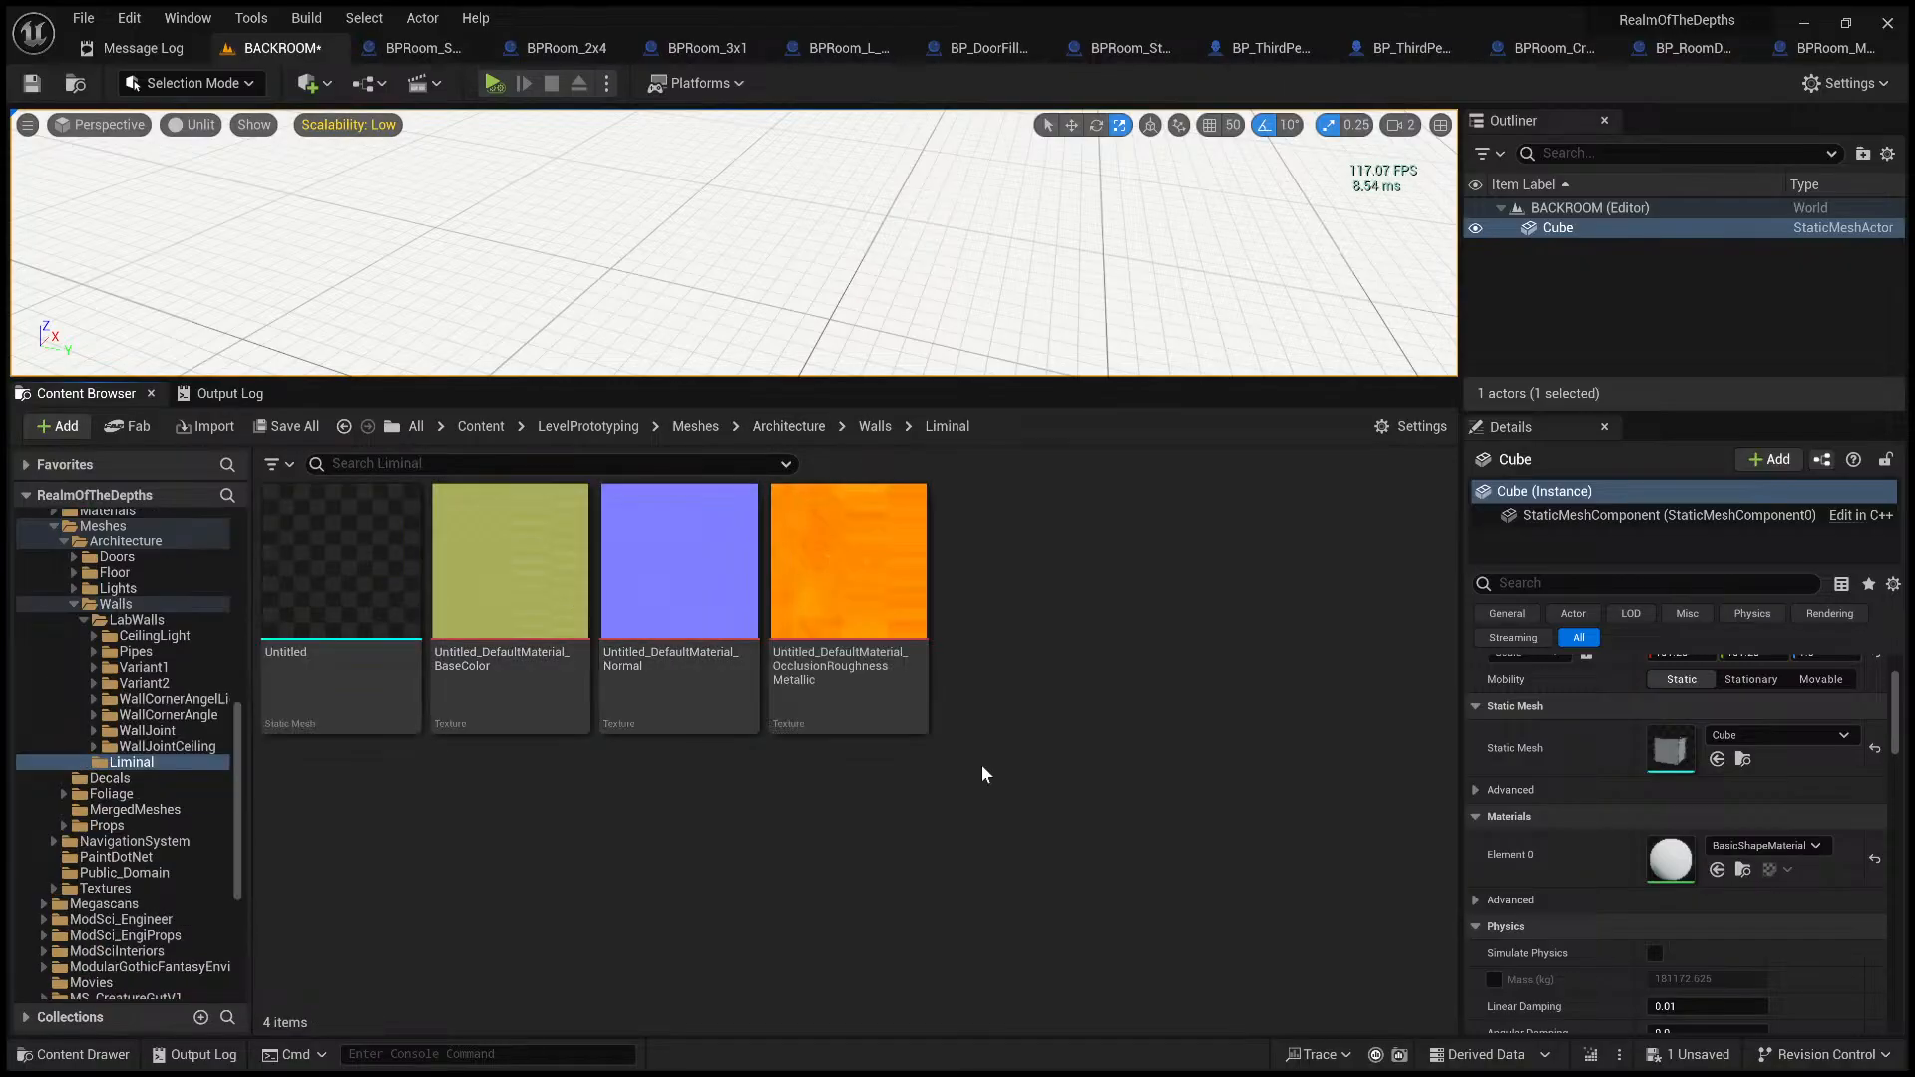
- Open the copied M_MS_WallJointV1 in a separate window and assign the Liminal folder's OcclusionRoughnessMetallic, Normal and BaseColor textures to it
double_click(1075, 667)
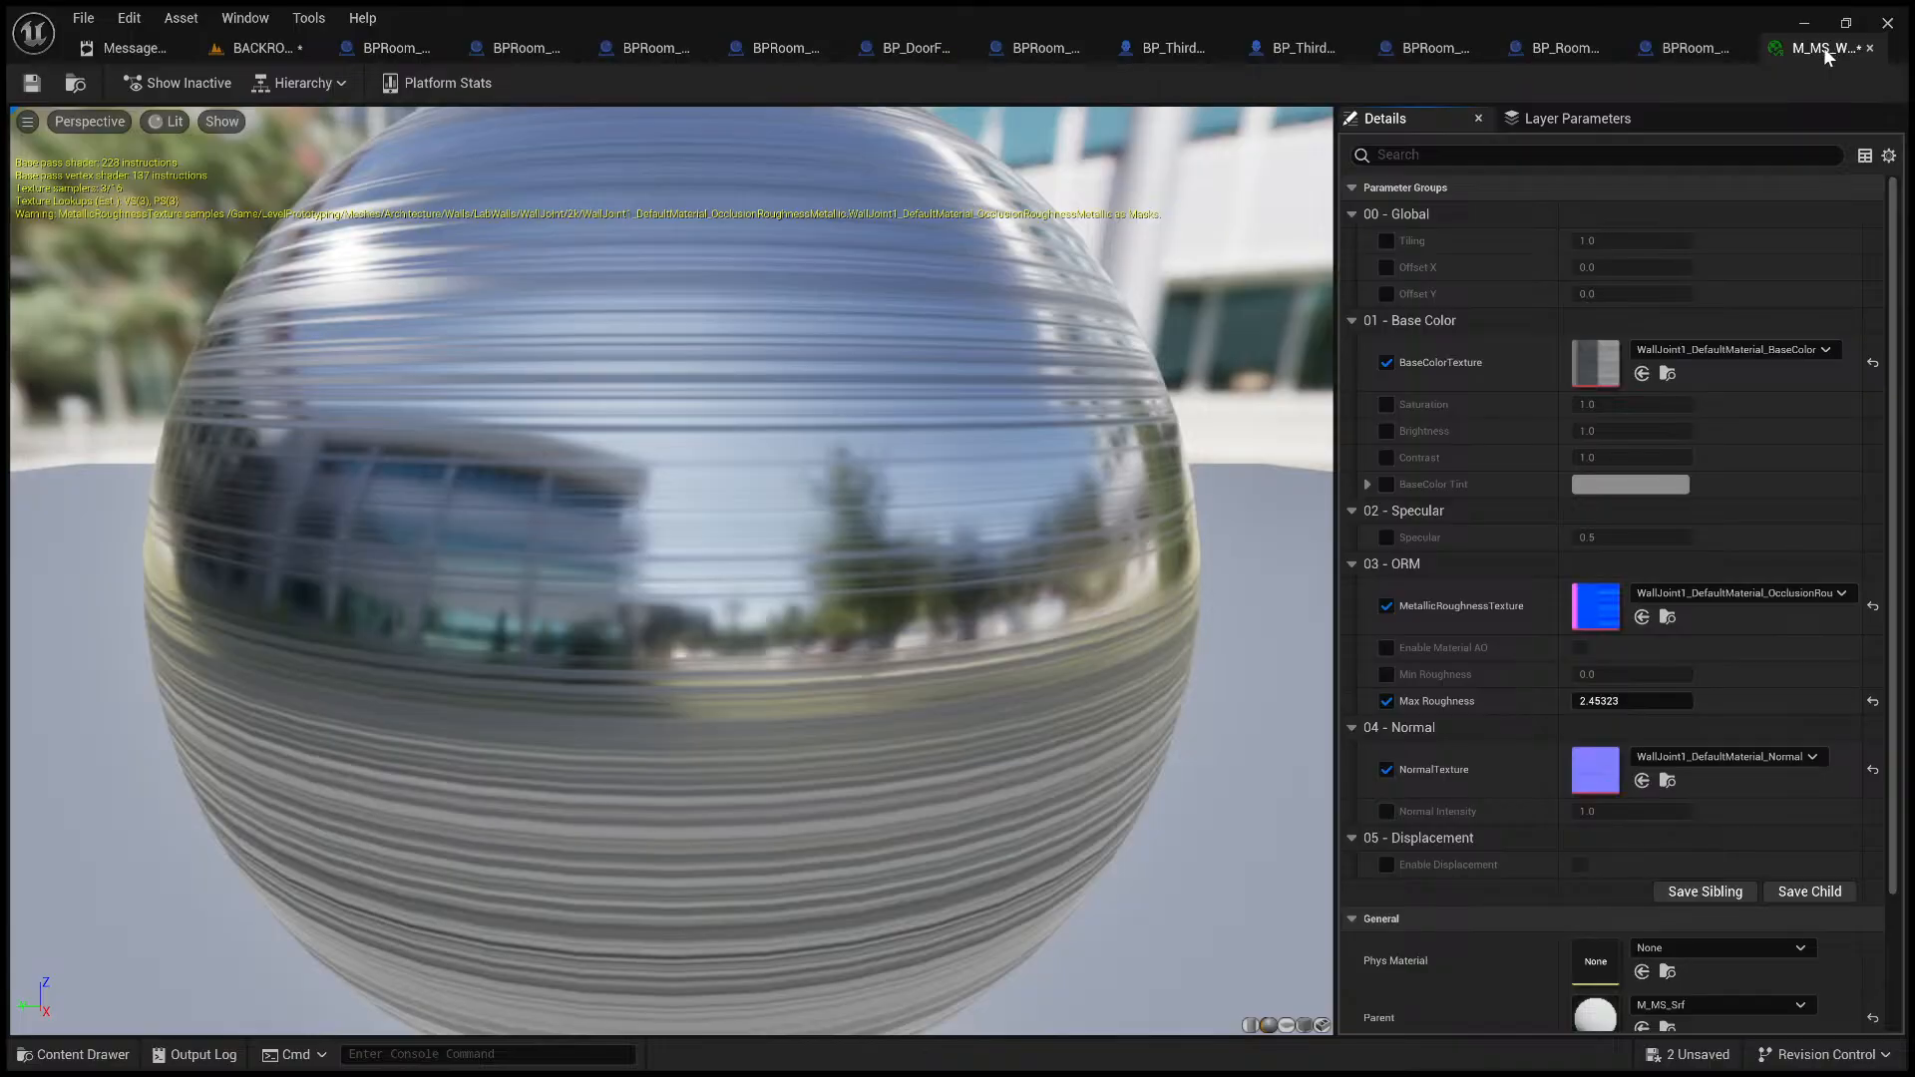
left_click_drag(1824, 48, 1636, 199)
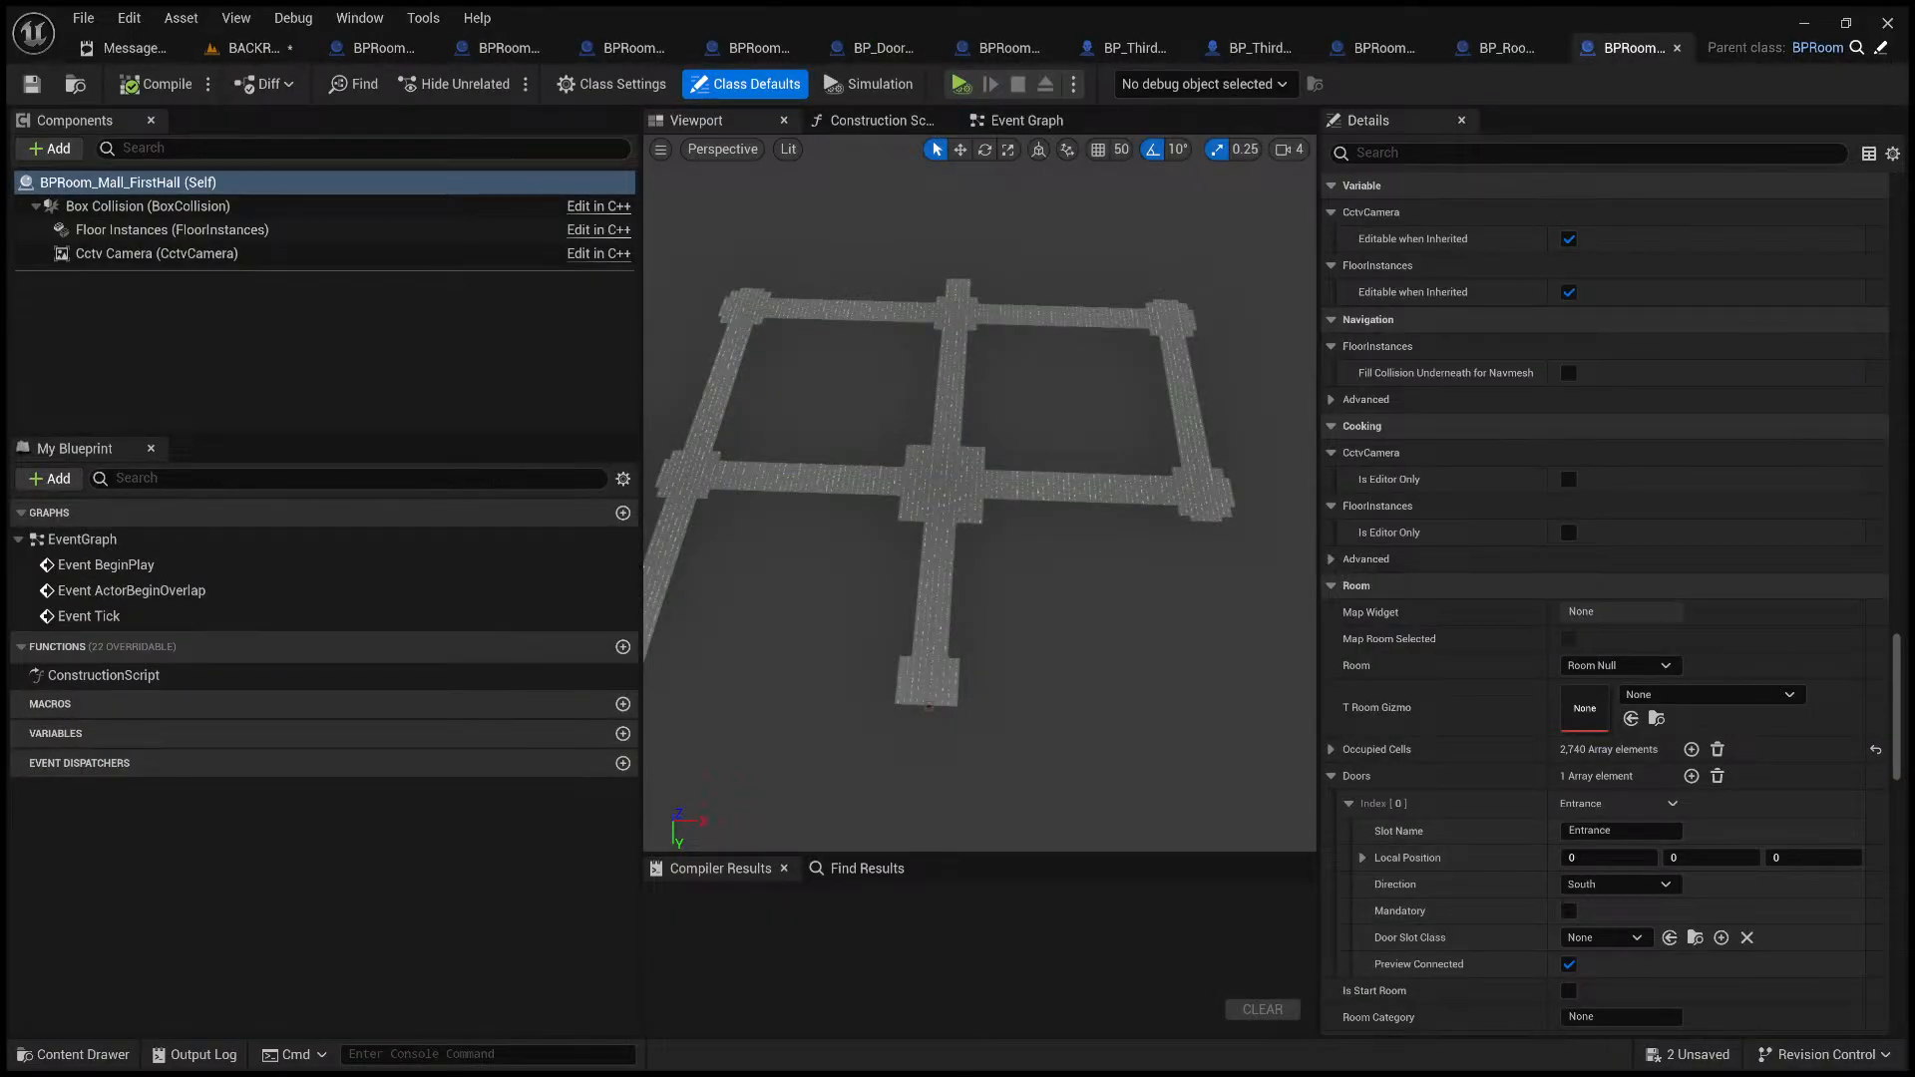
left_click(291, 50)
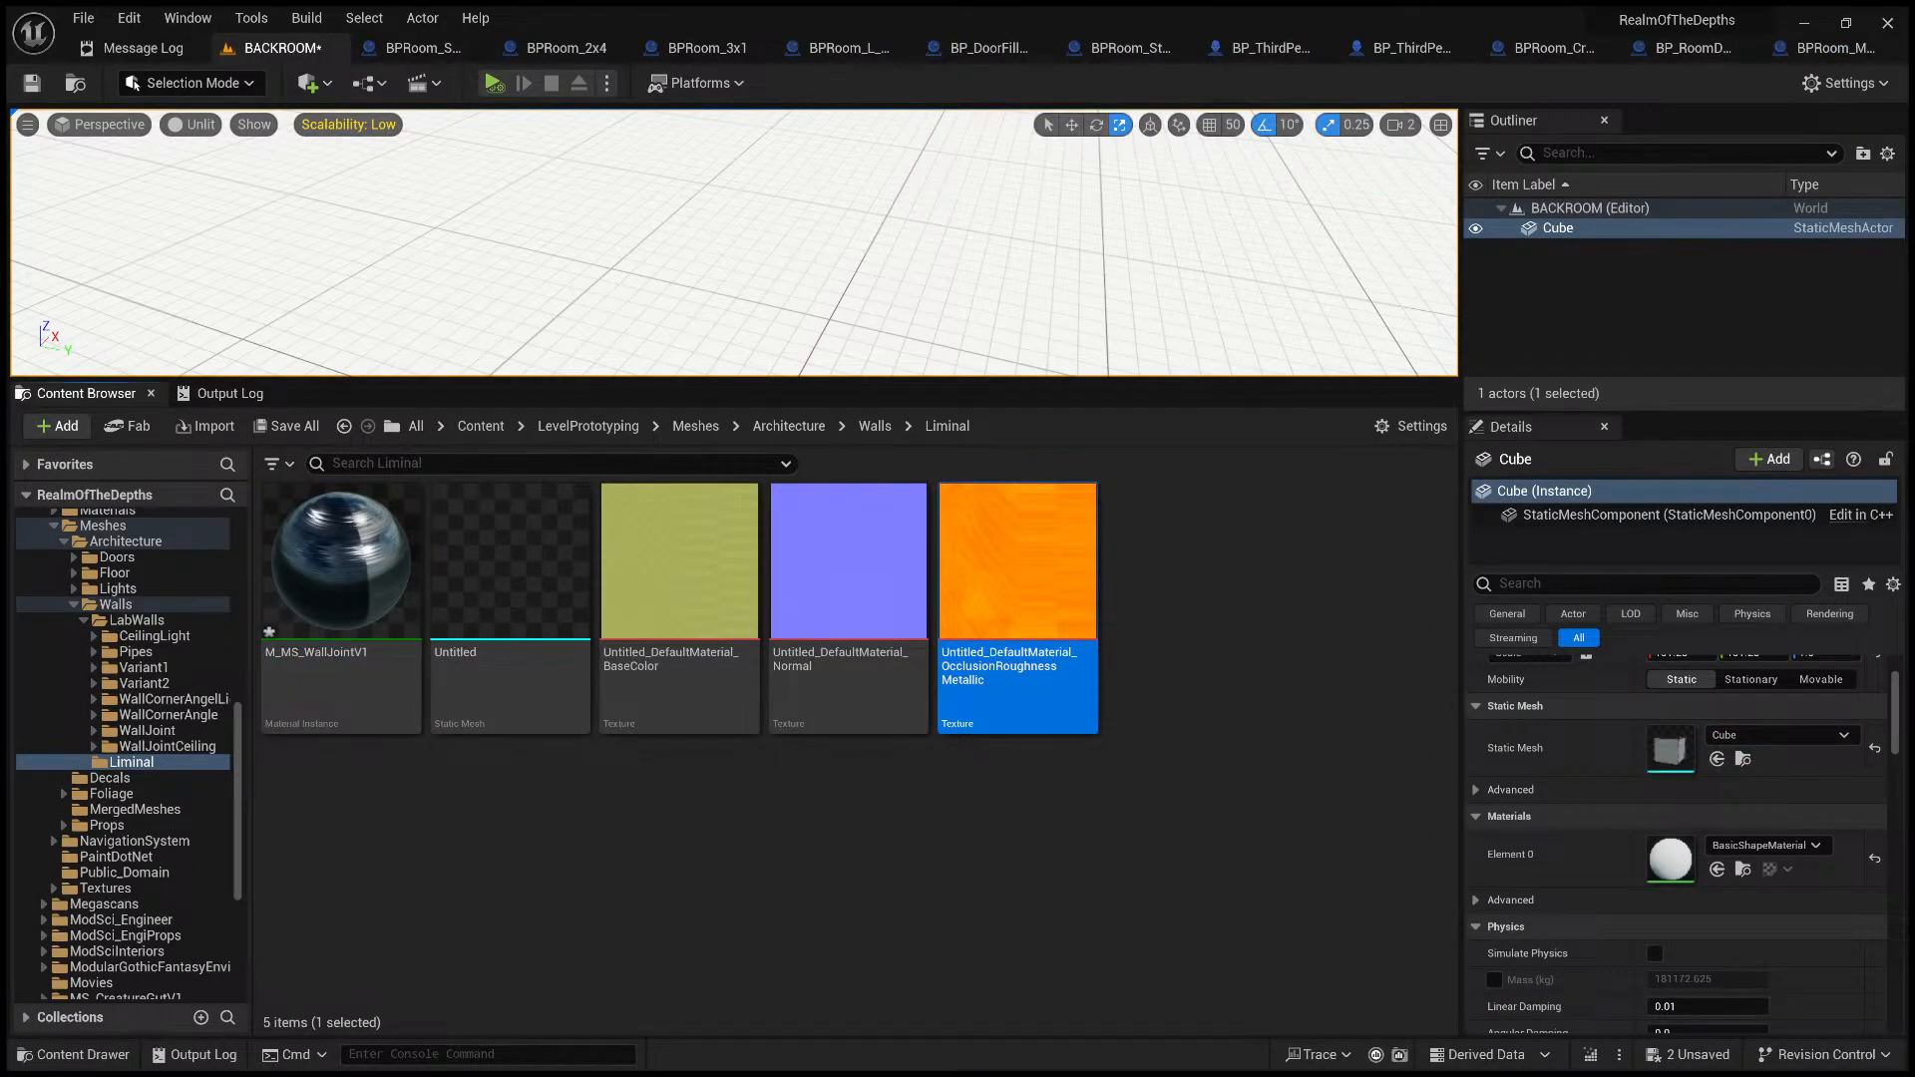
left_click(838, 623)
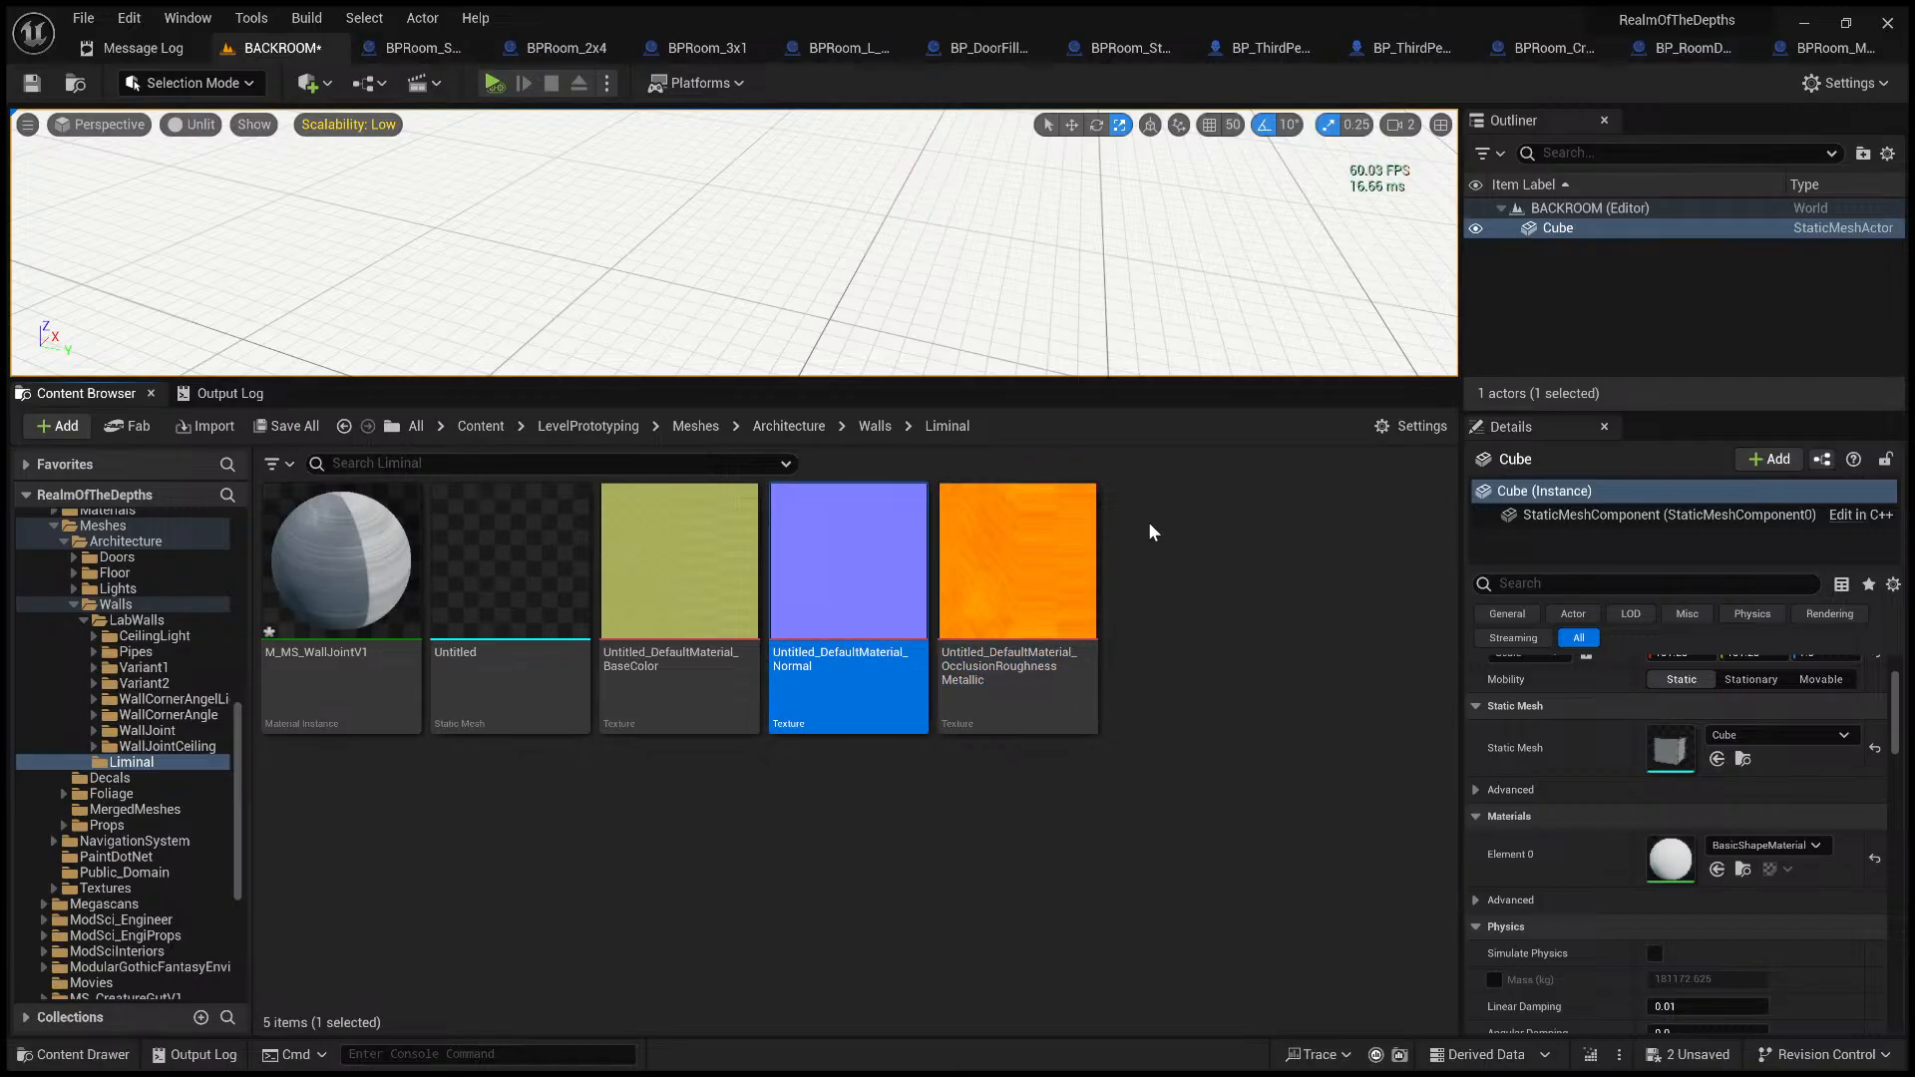
left_click(696, 578)
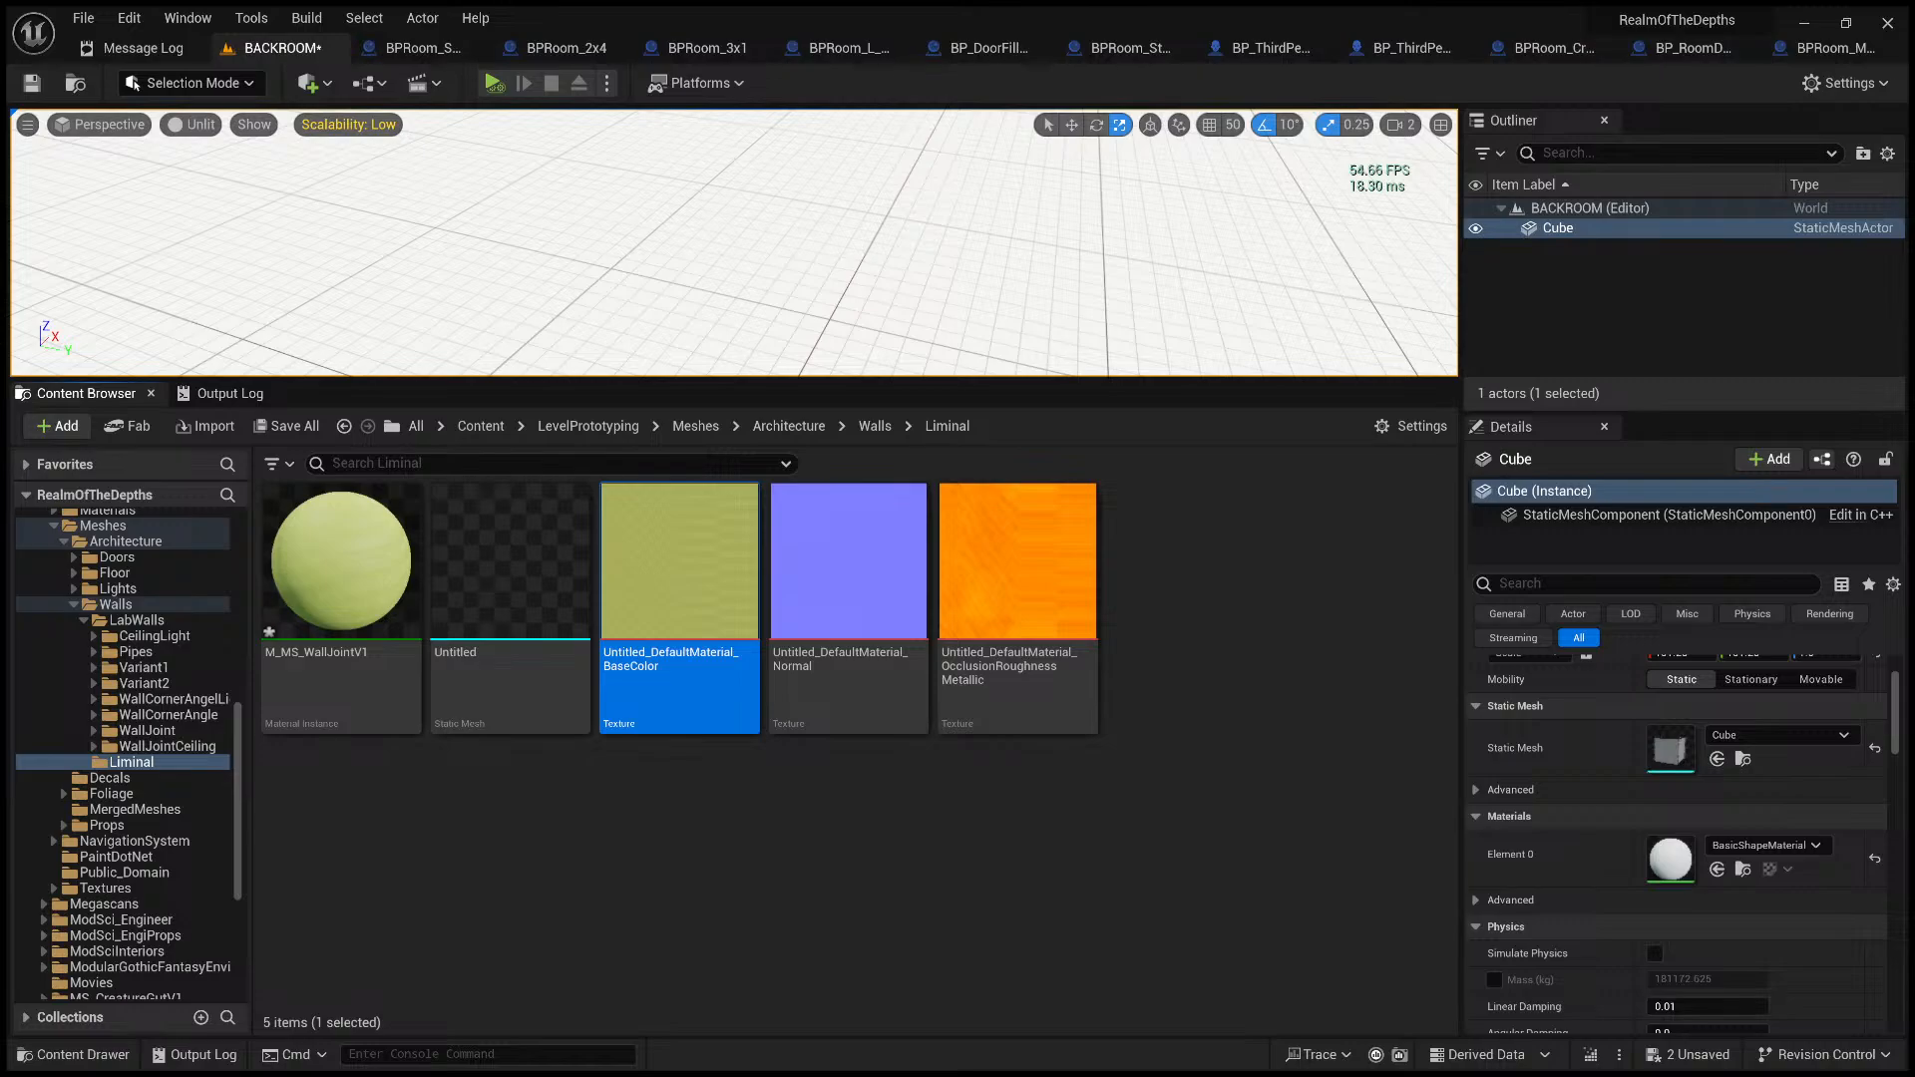
- Open the Liminal folder's Untitled static mesh to inspect it, close it and return to the BACKROOM level
left_click(536, 618)
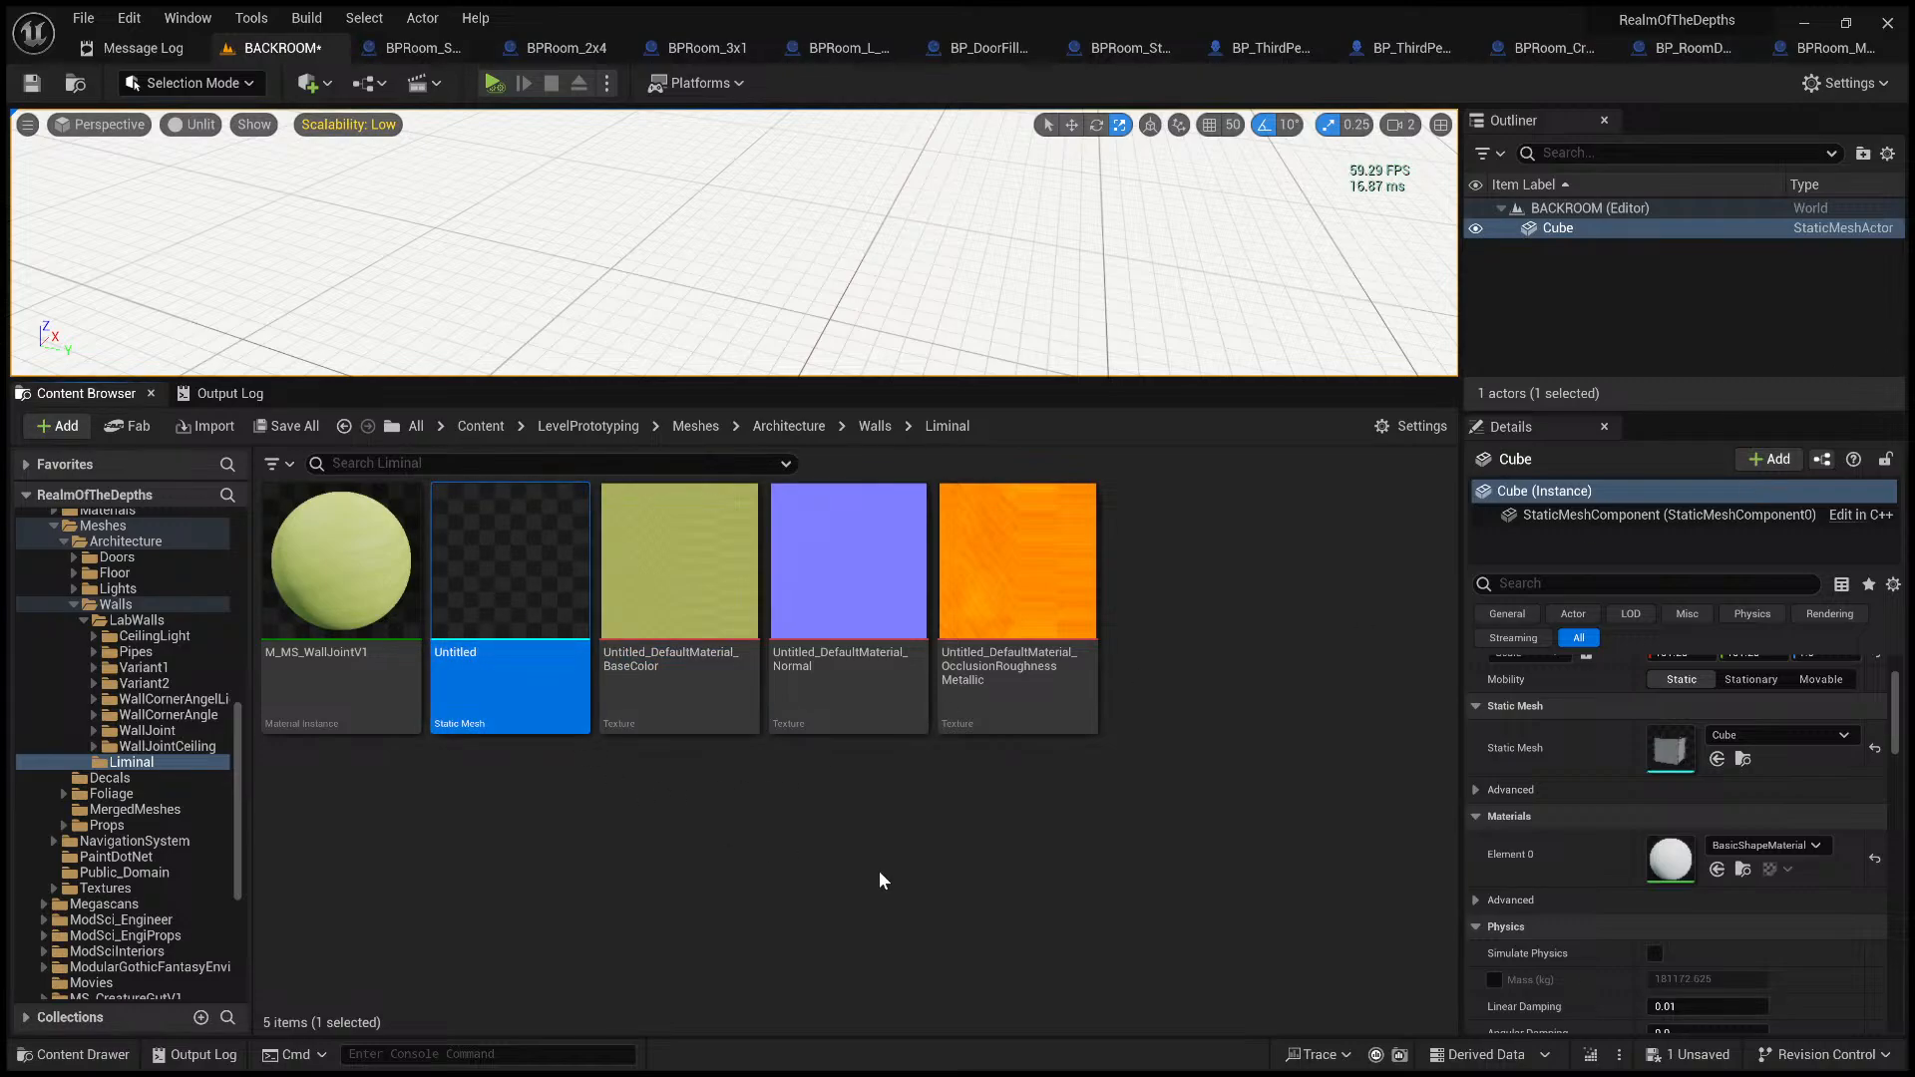
double_click(496, 695)
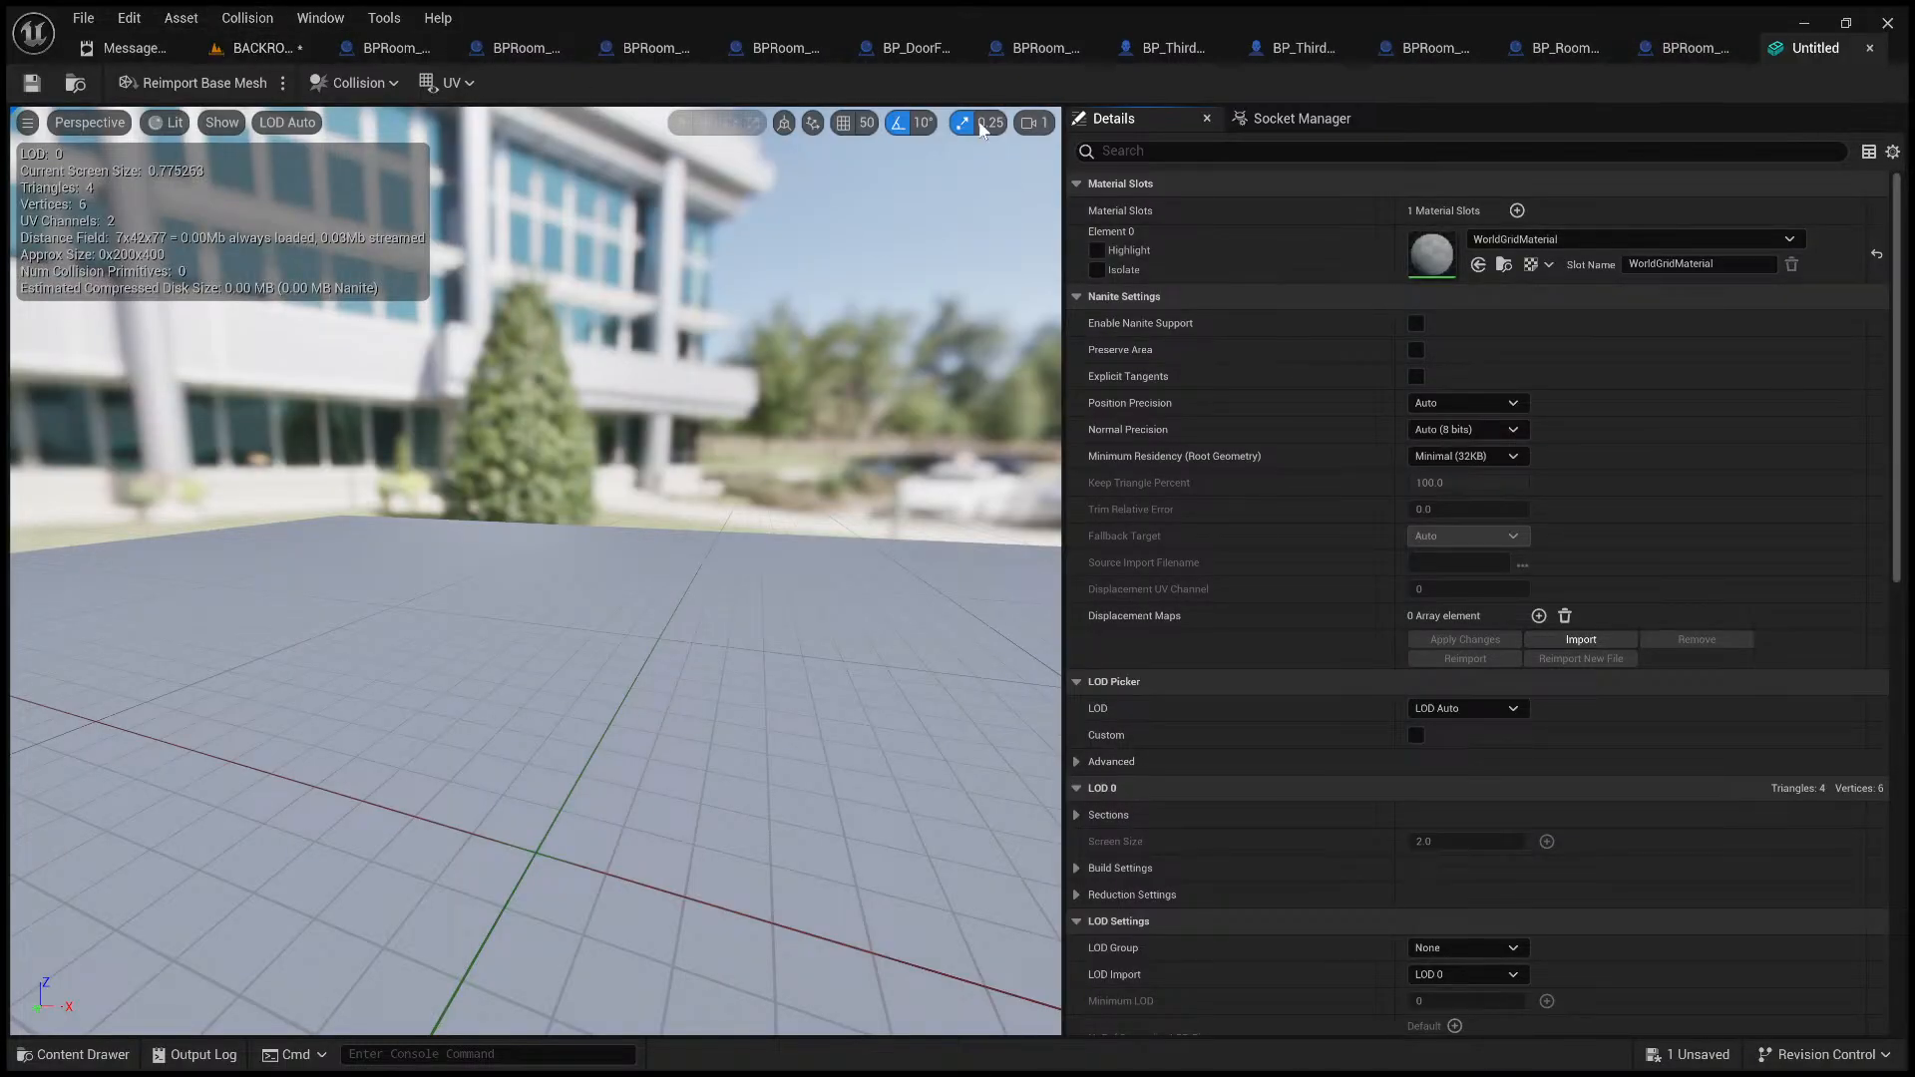
left_click(1869, 48)
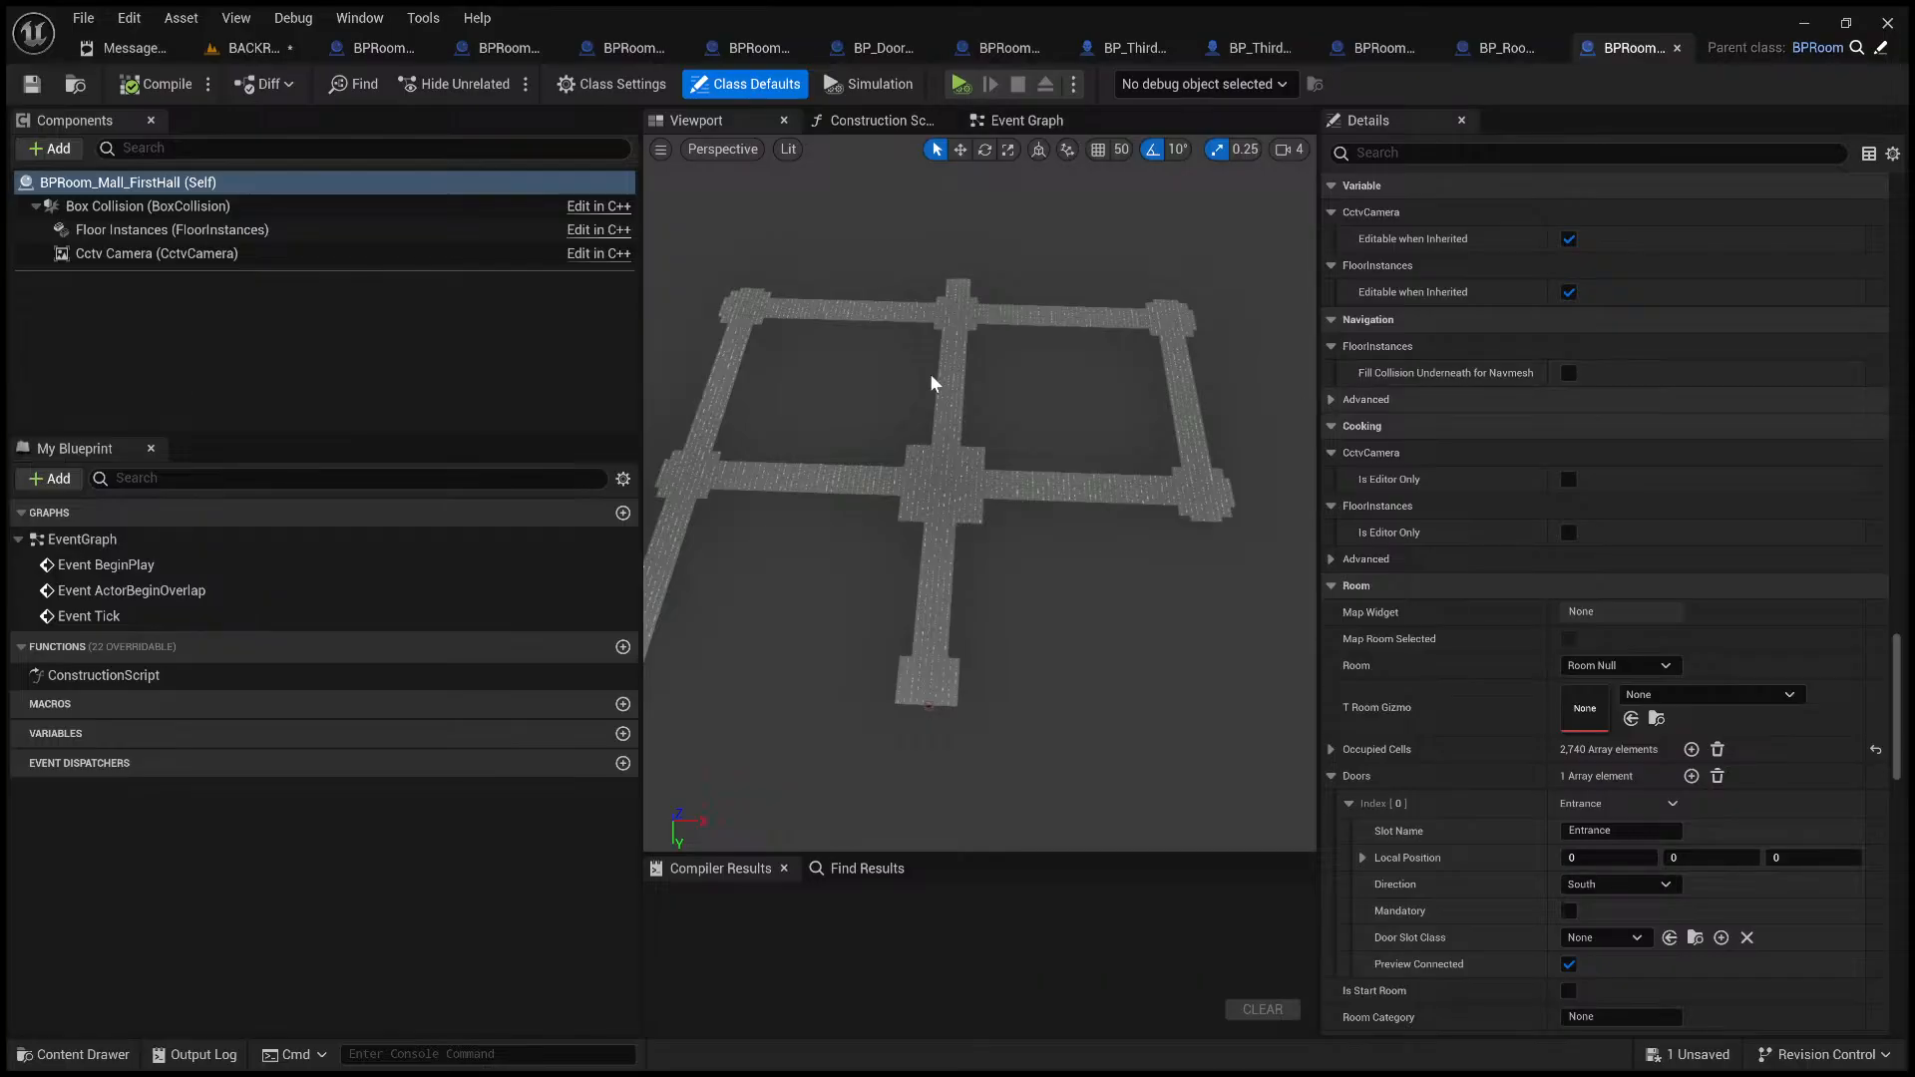
left_click(245, 48)
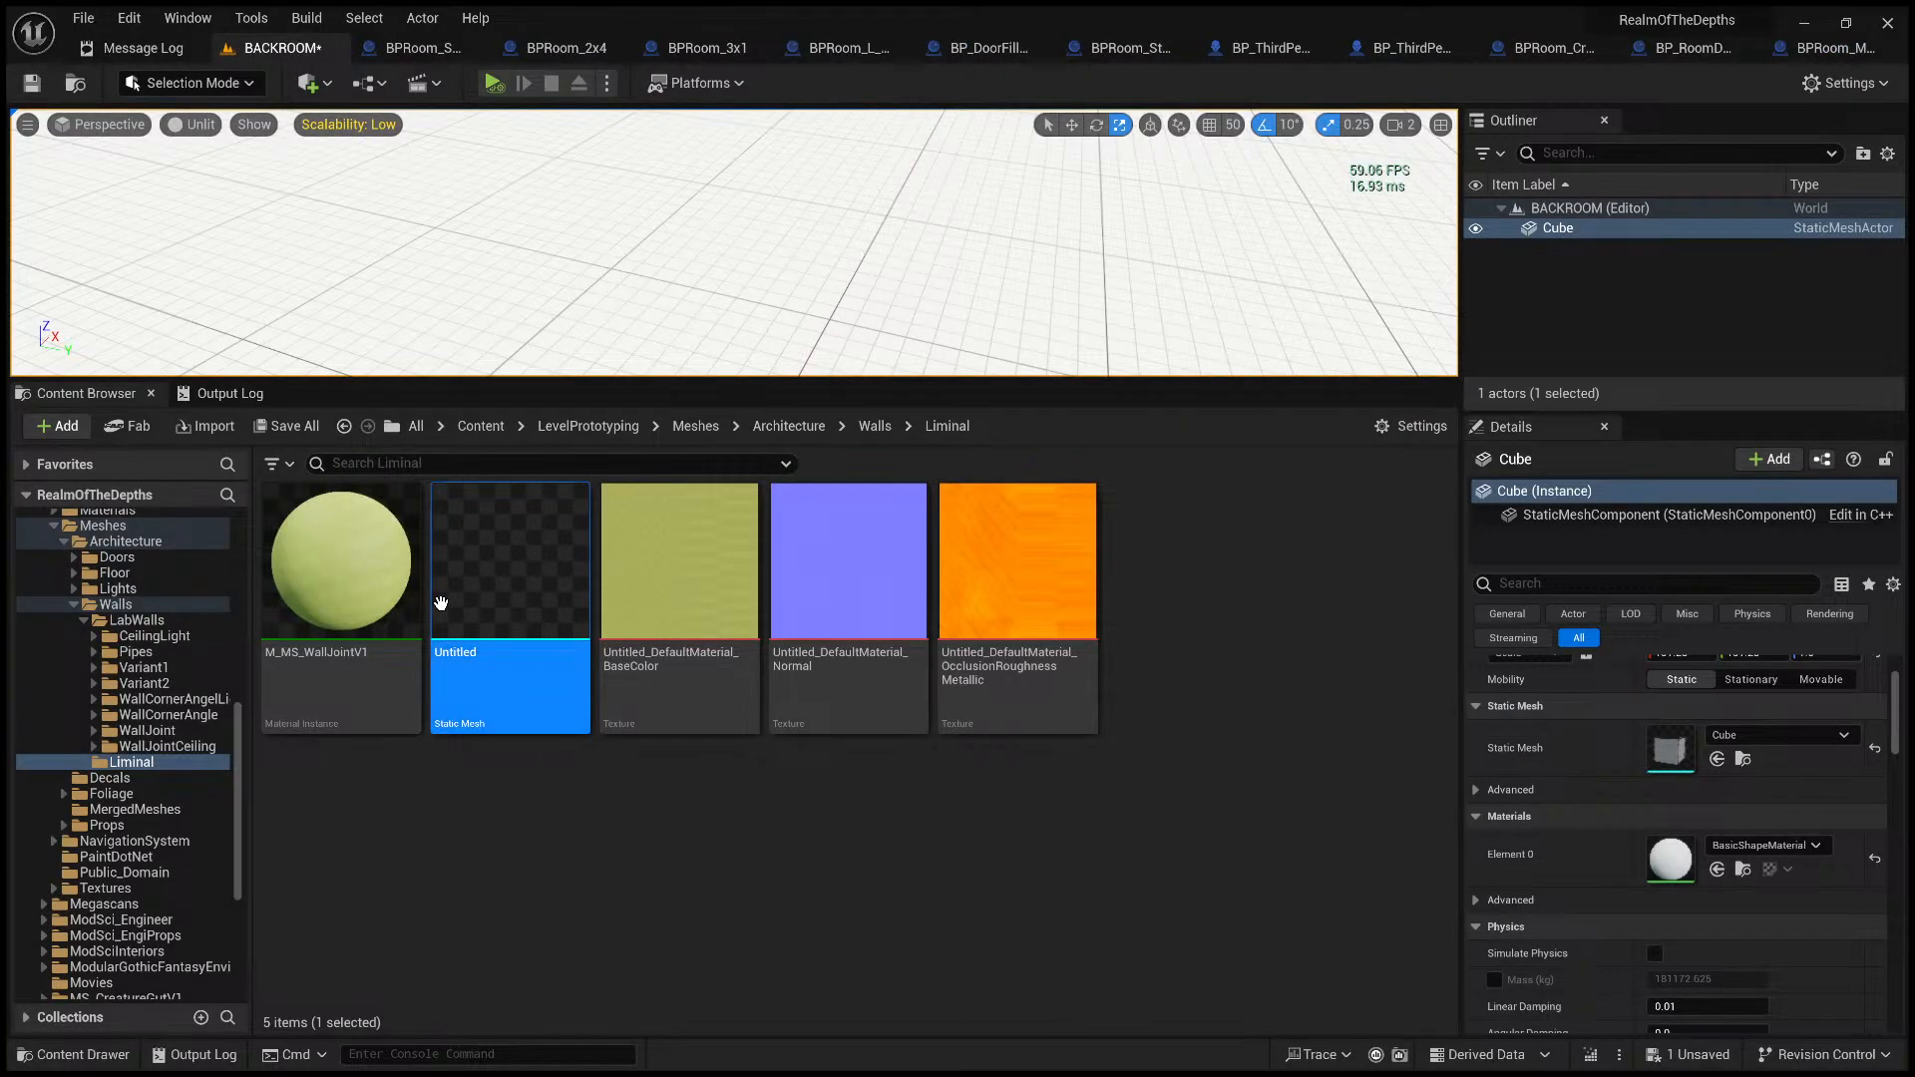
- Assign the M_MS_WallJointV1 material instance to the Untitled static mesh and save the mesh
left_click_drag(386, 593, 697, 685)
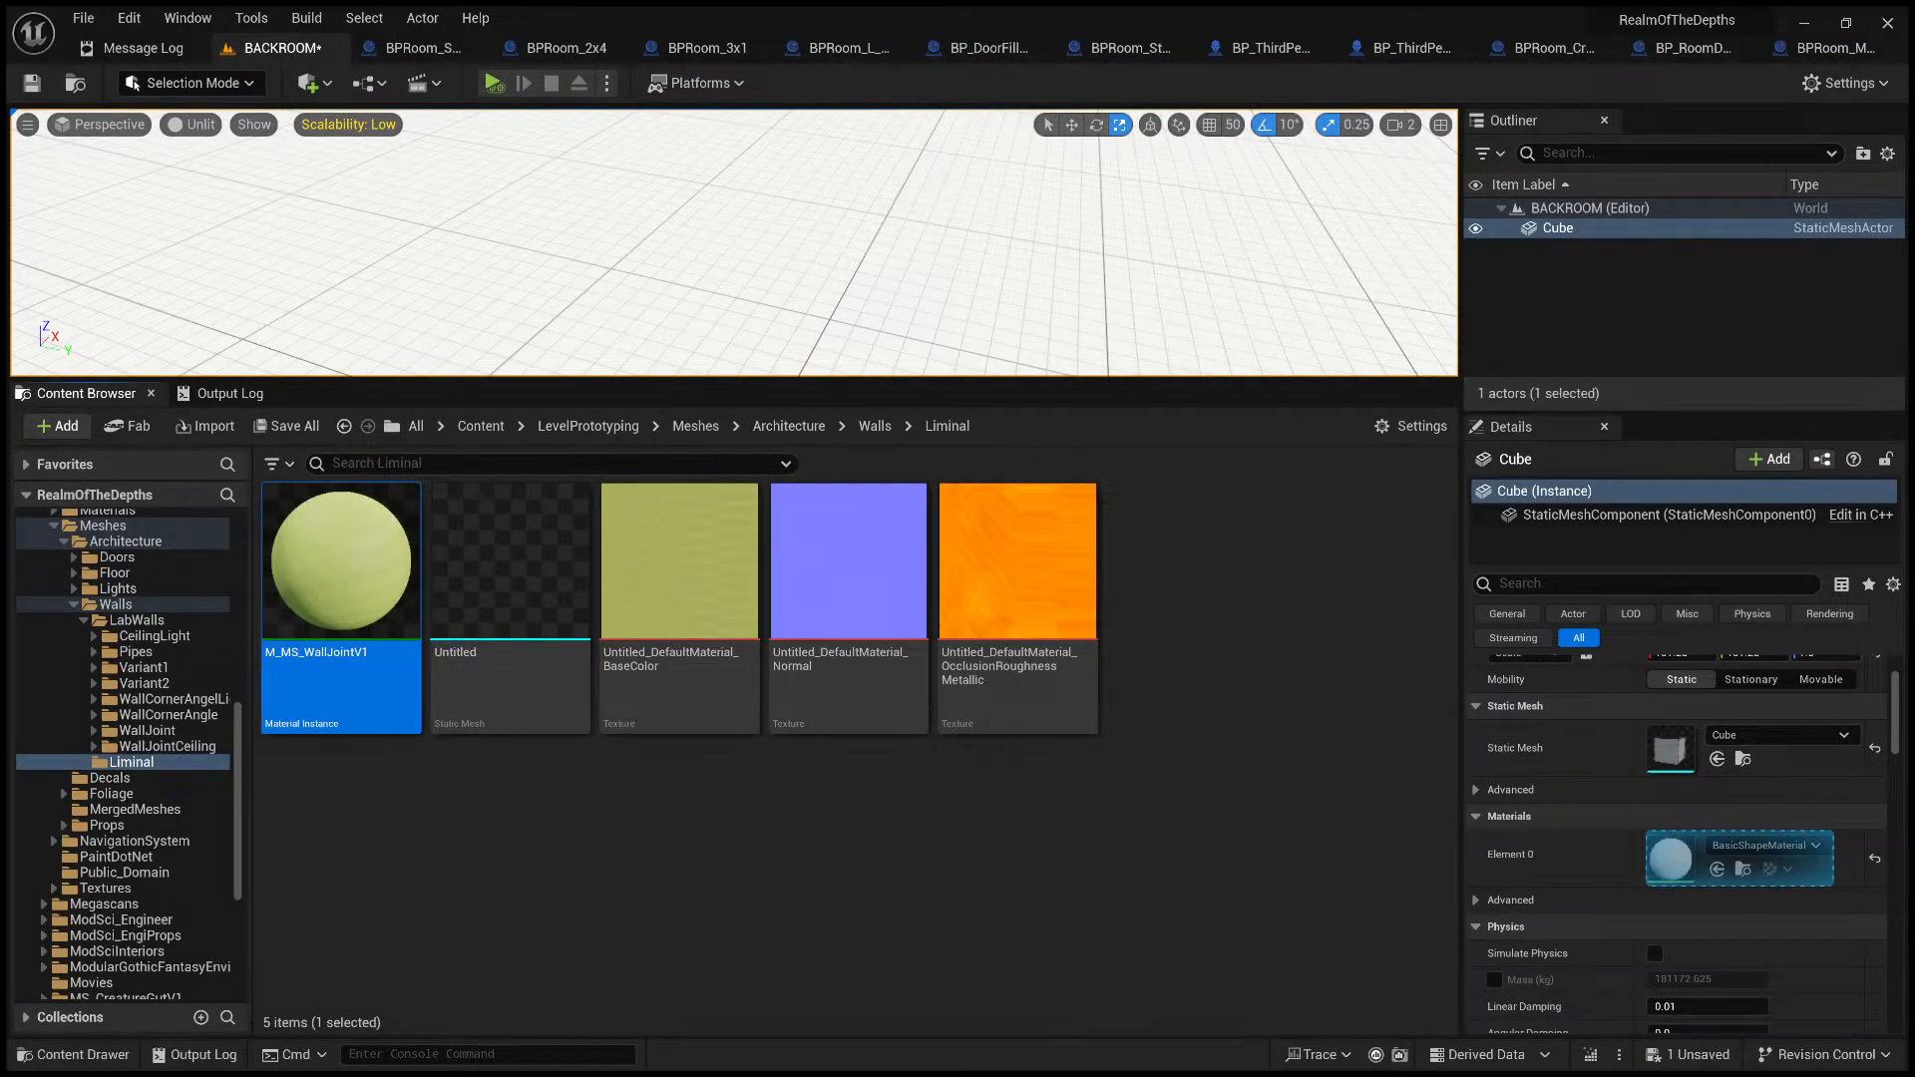
left_click_drag(1695, 858, 1696, 858)
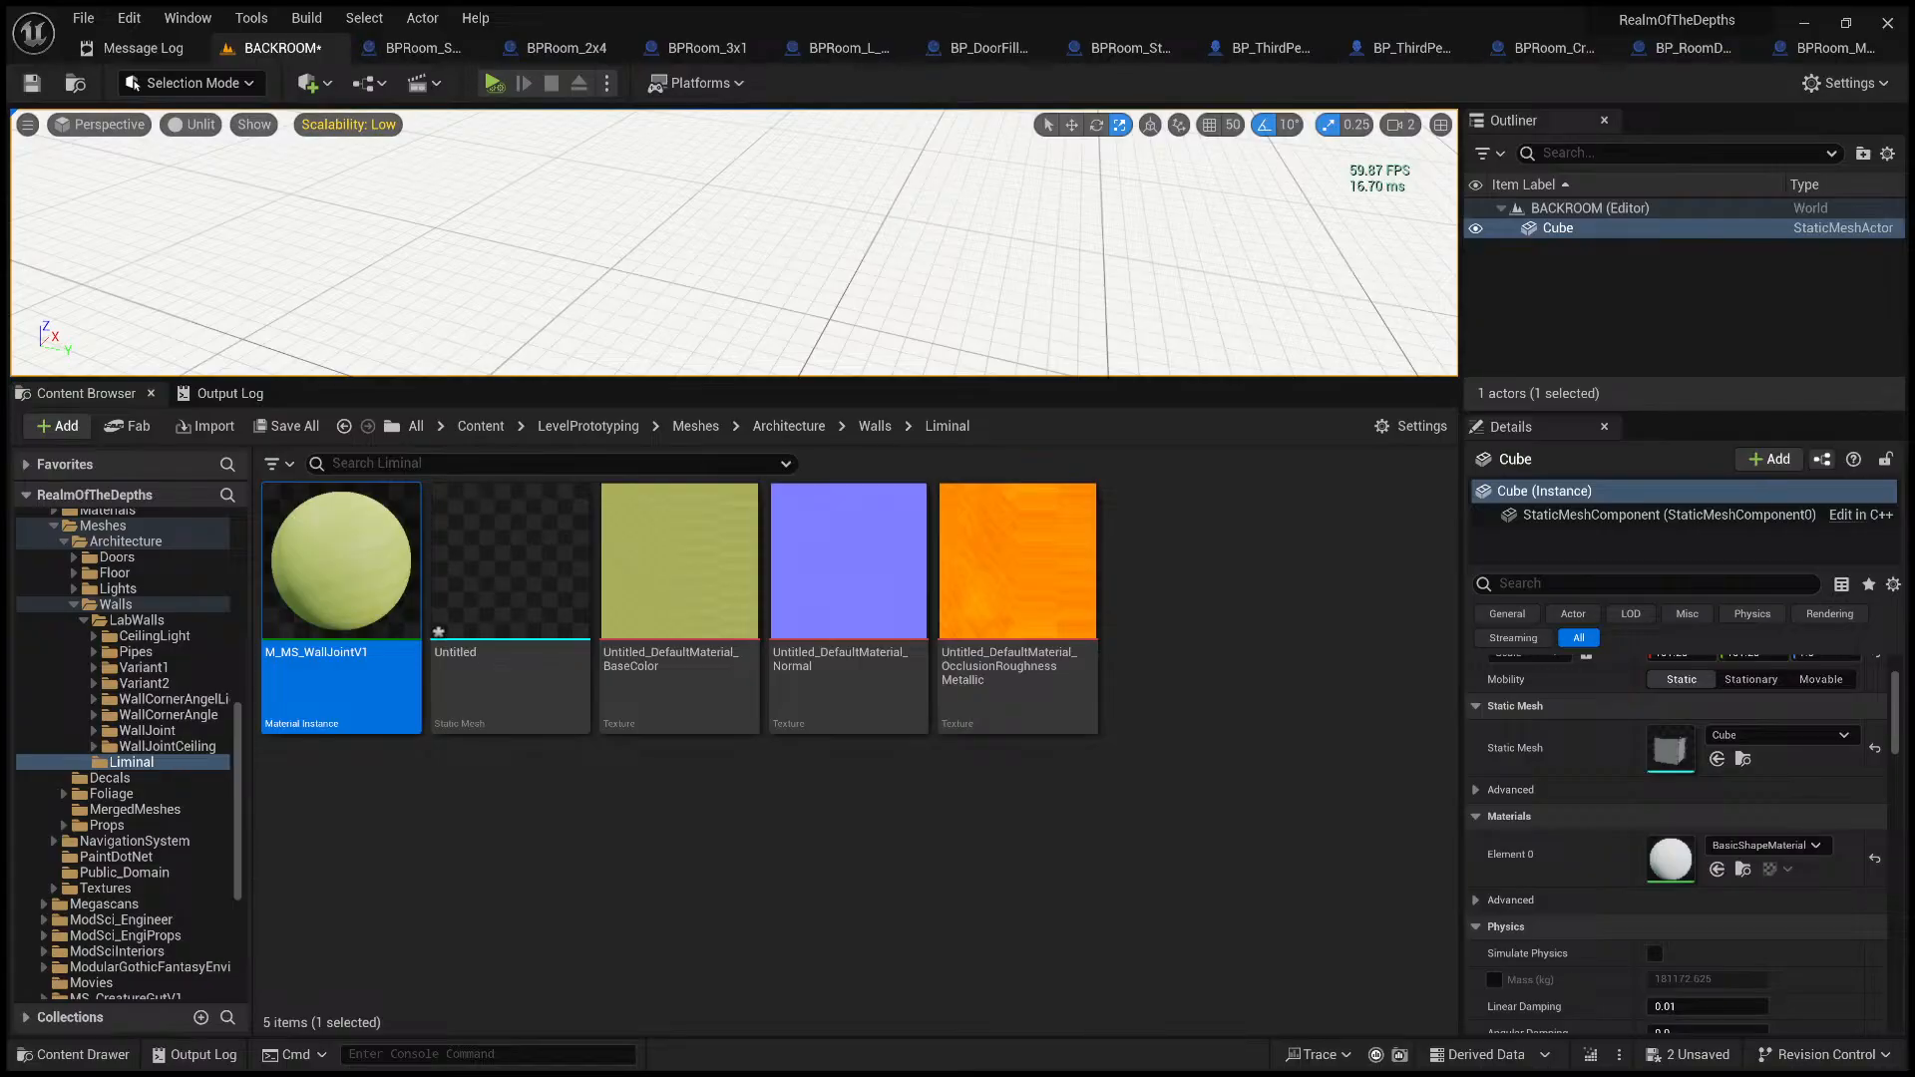
key("ctrl+s")
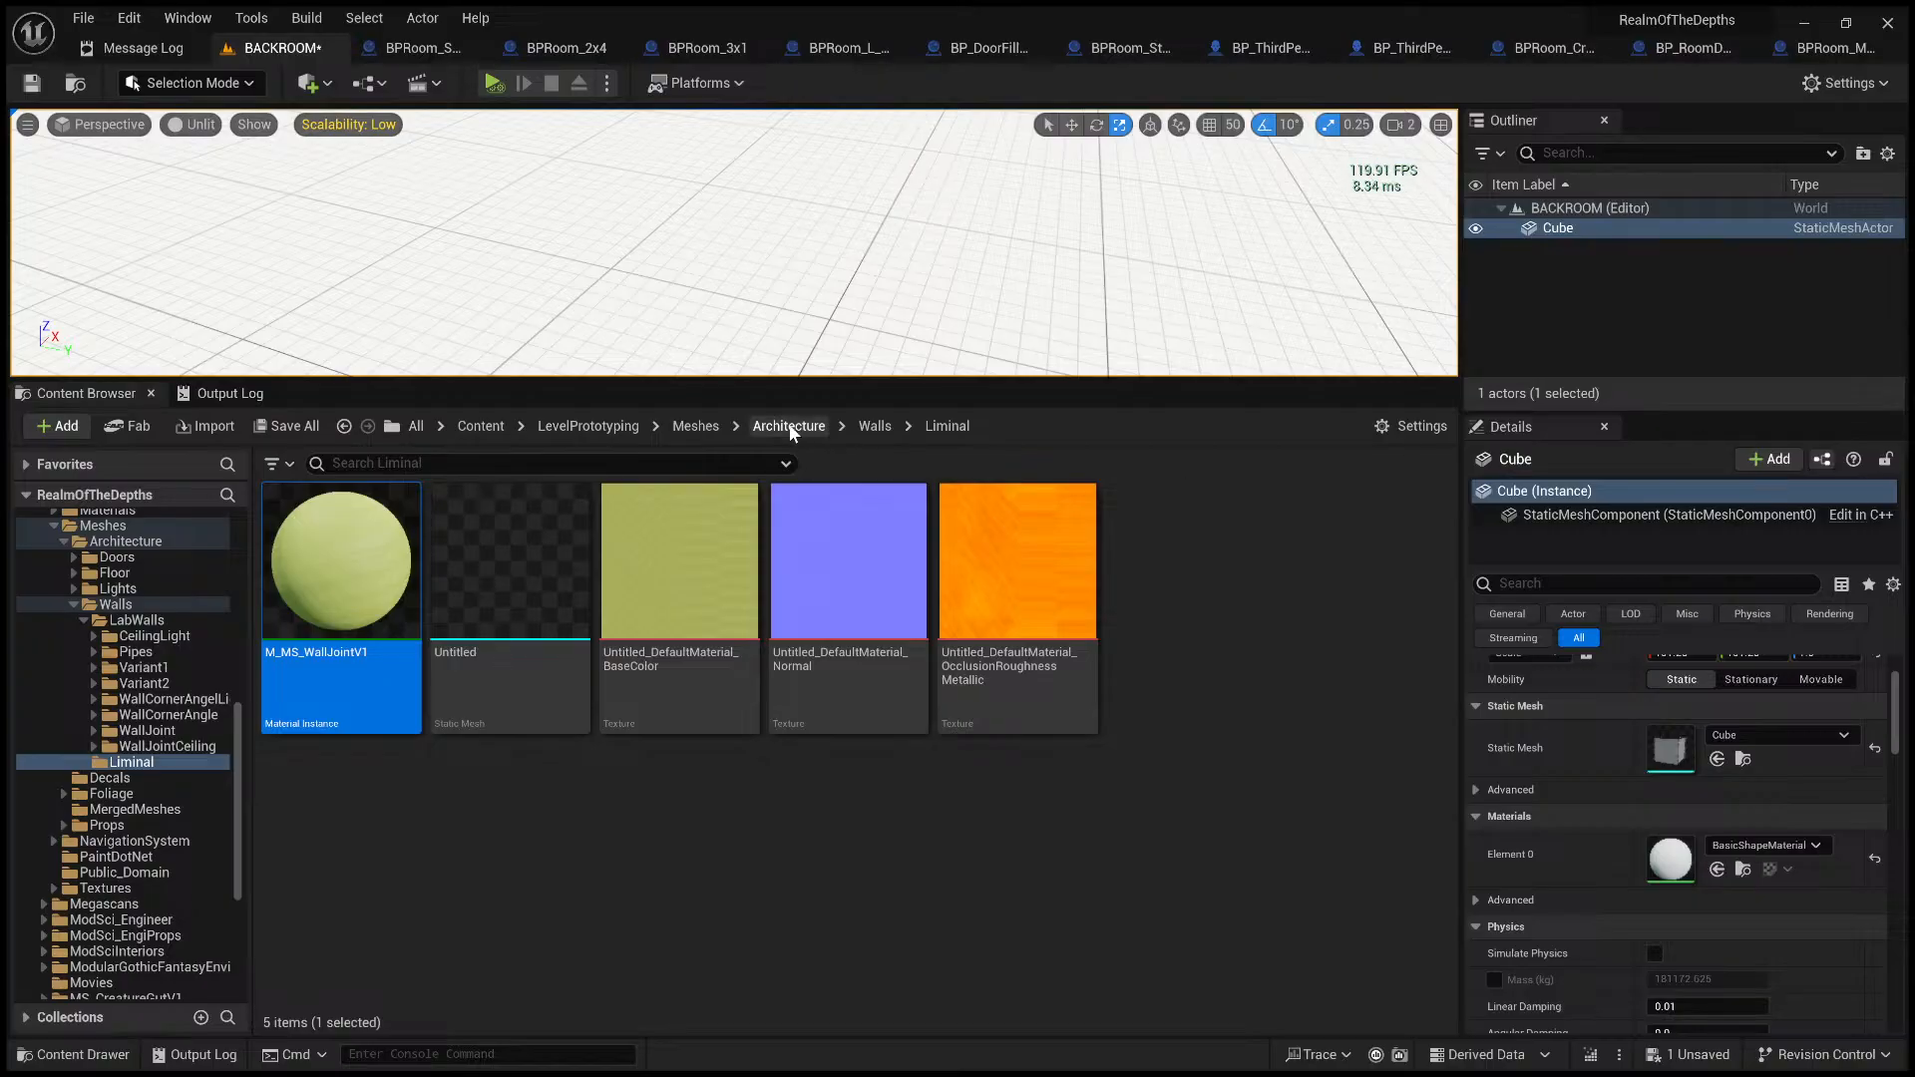
- Shrink the Content Browser to enlarge the viewport and place the Untitled wall mesh on the floor cube
left_click_drag(866, 377, 865, 736)
left_click_drag(467, 950, 376, 574)
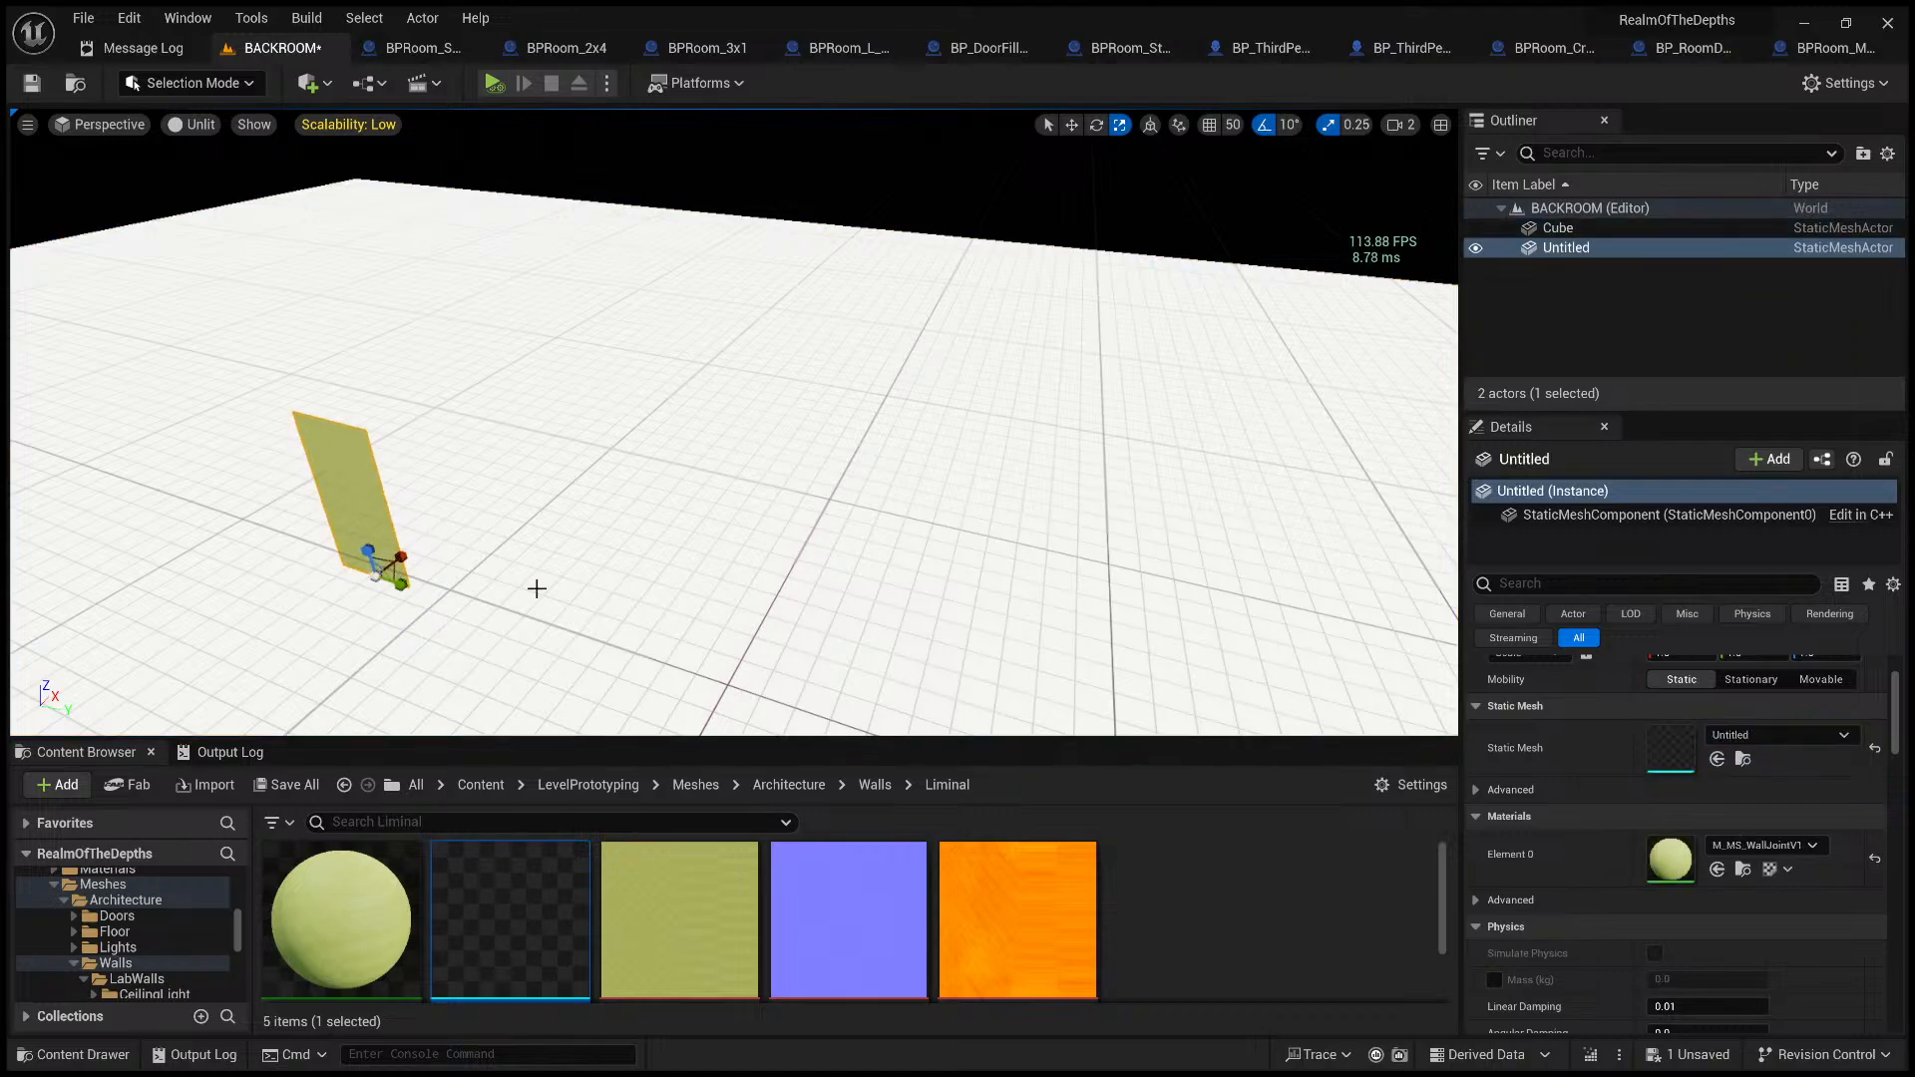
key("w")
mouse_move(537, 590)
right_mouse_down()
mouse_move(449, 619)
mouse_move(429, 538)
mouse_move(489, 623)
mouse_move(458, 638)
mouse_move(519, 628)
mouse_move(550, 591)
right_mouse_up()
scroll(537, 589, "down", 1)
key("w")
scroll(549, 591, "down", 1)
key("s")
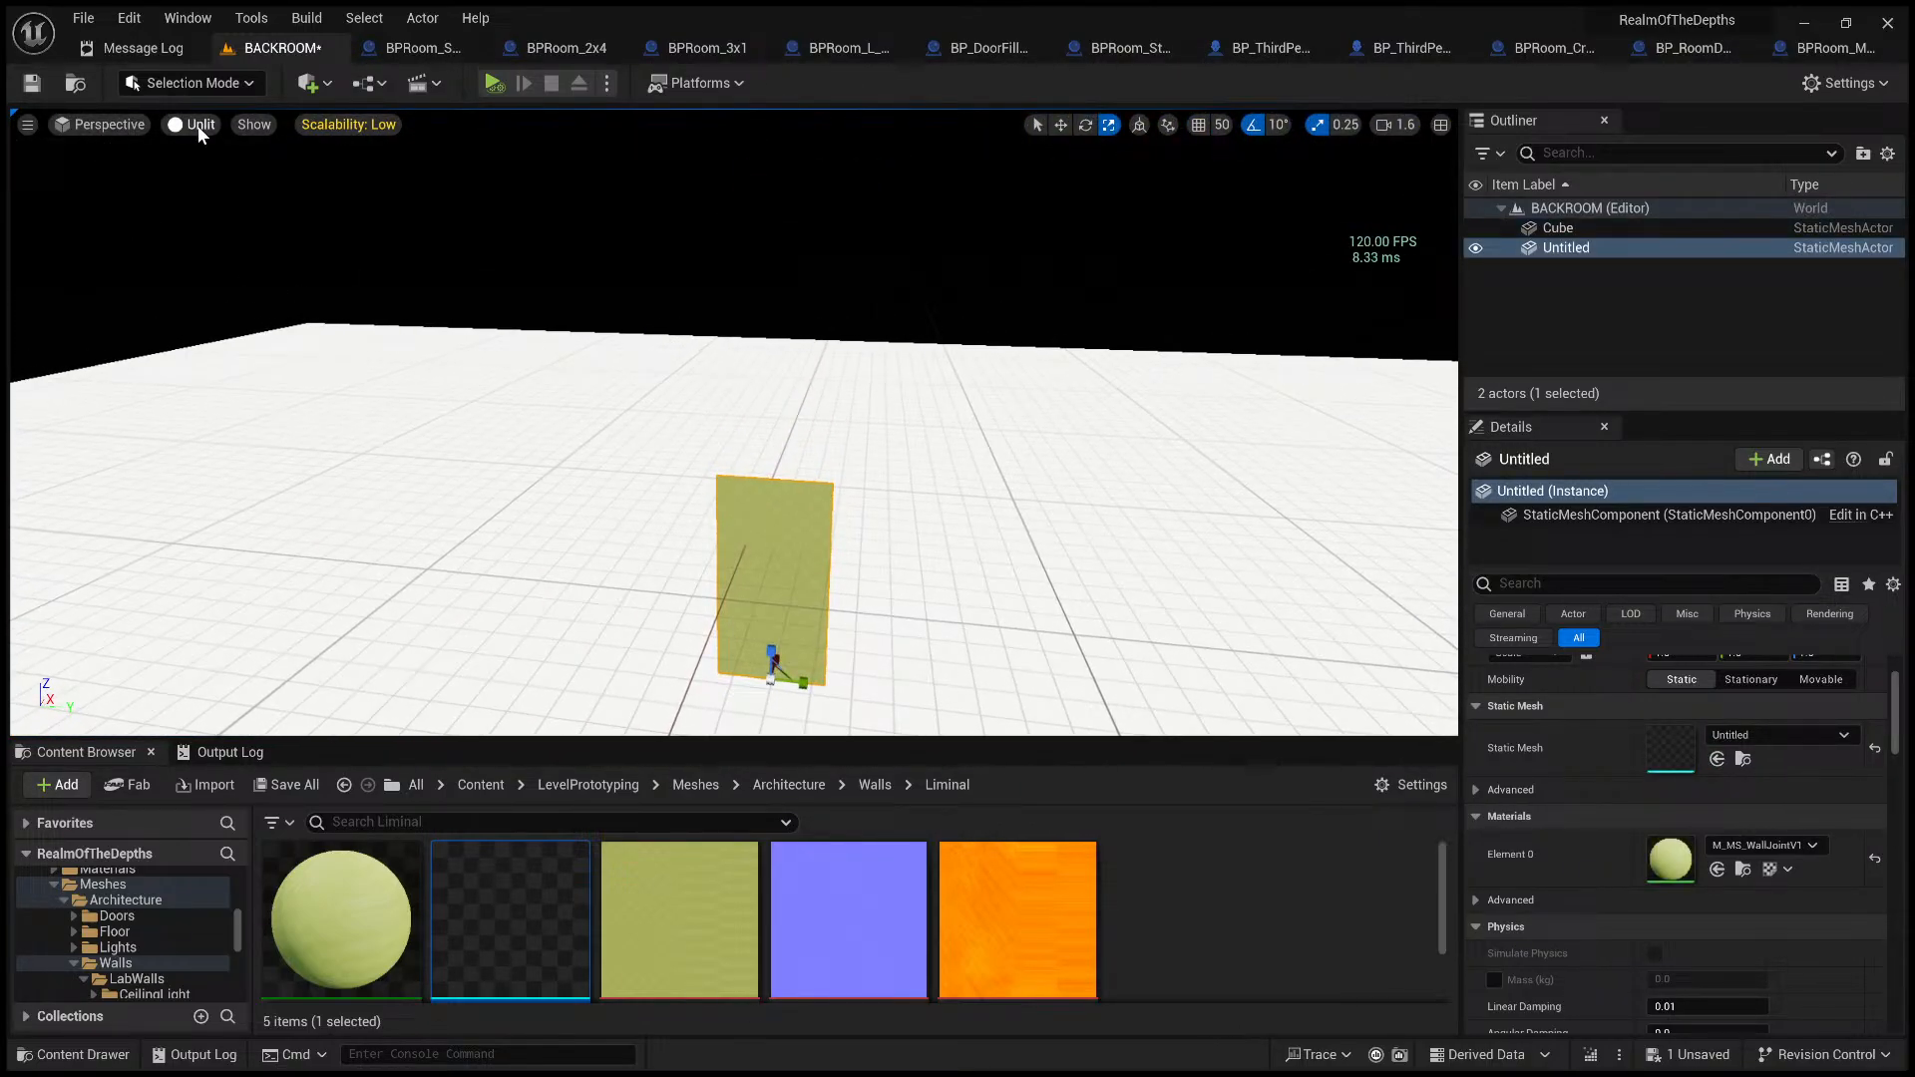
key("s")
right_click_drag(518, 265, 559, 261)
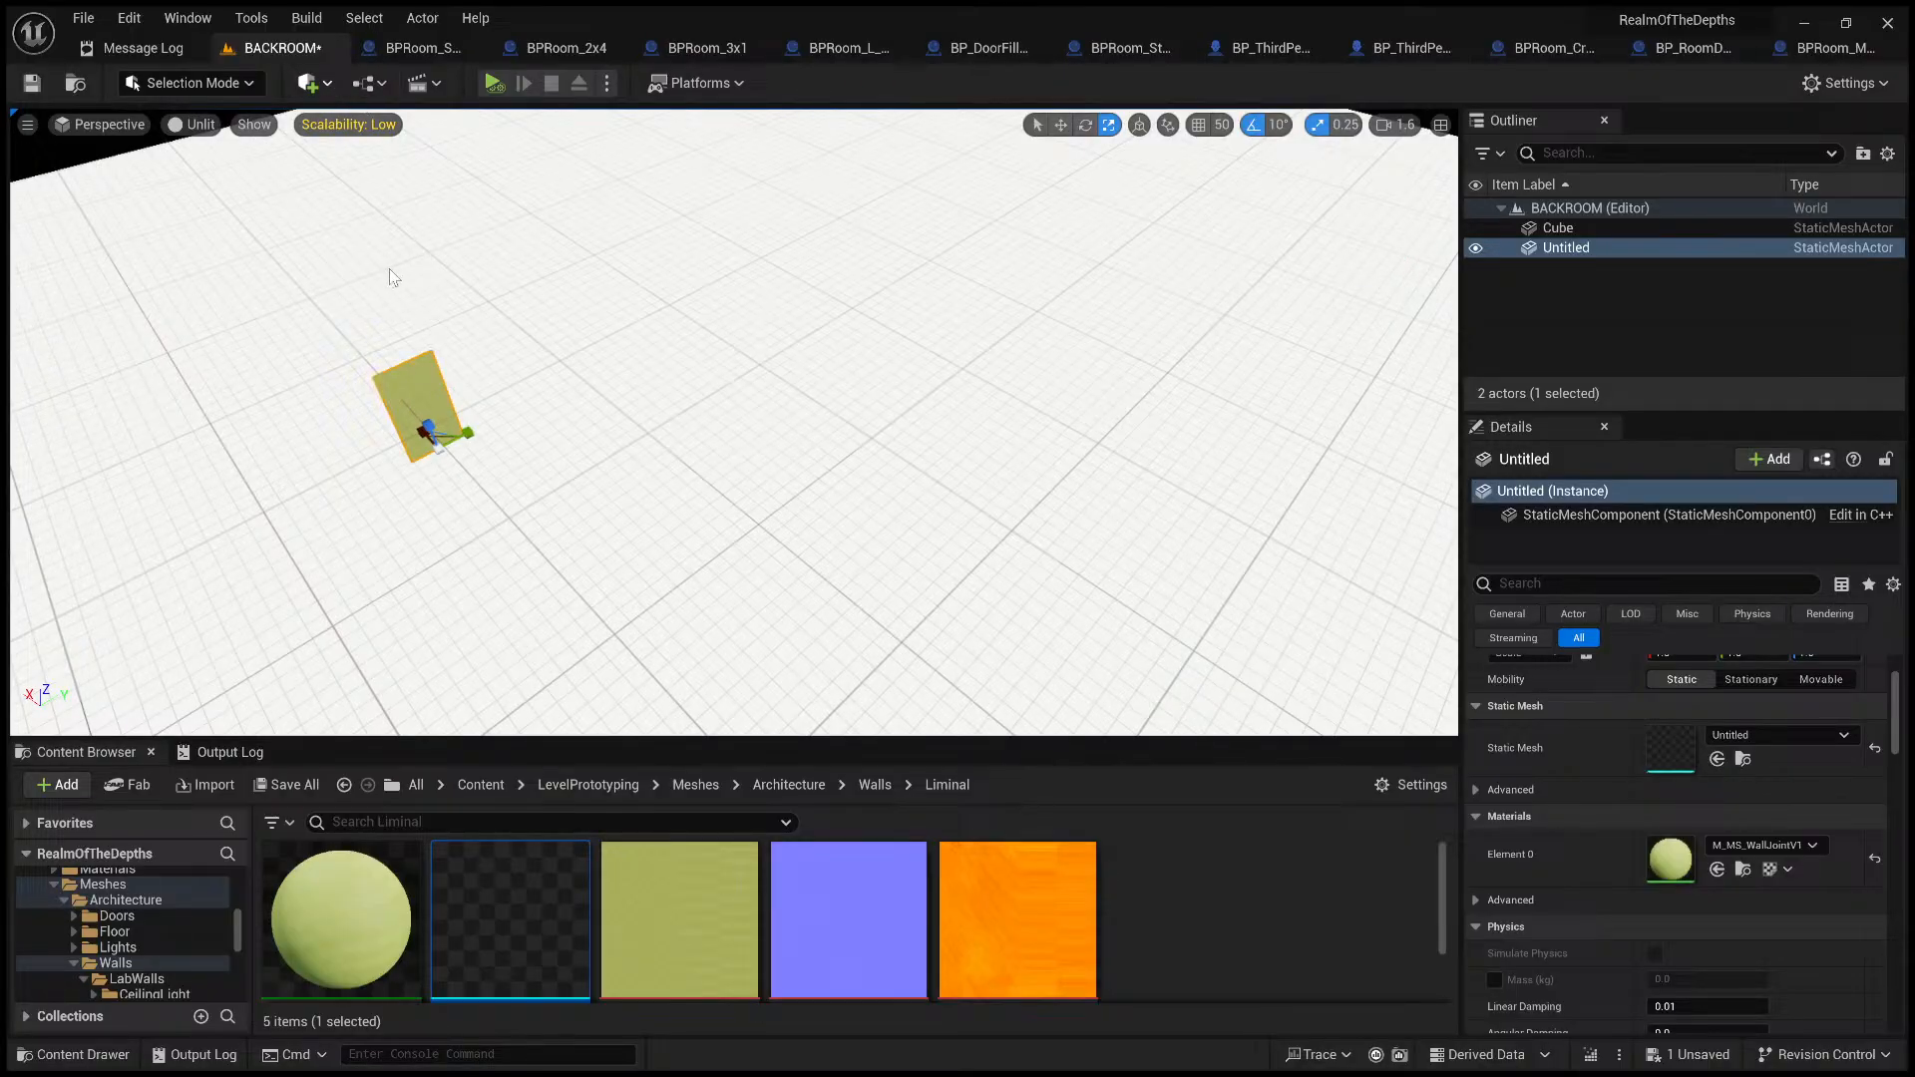
- Add a point light to the level and move it close beside the wall panel
key("l")
left_click(595, 351)
key("w")
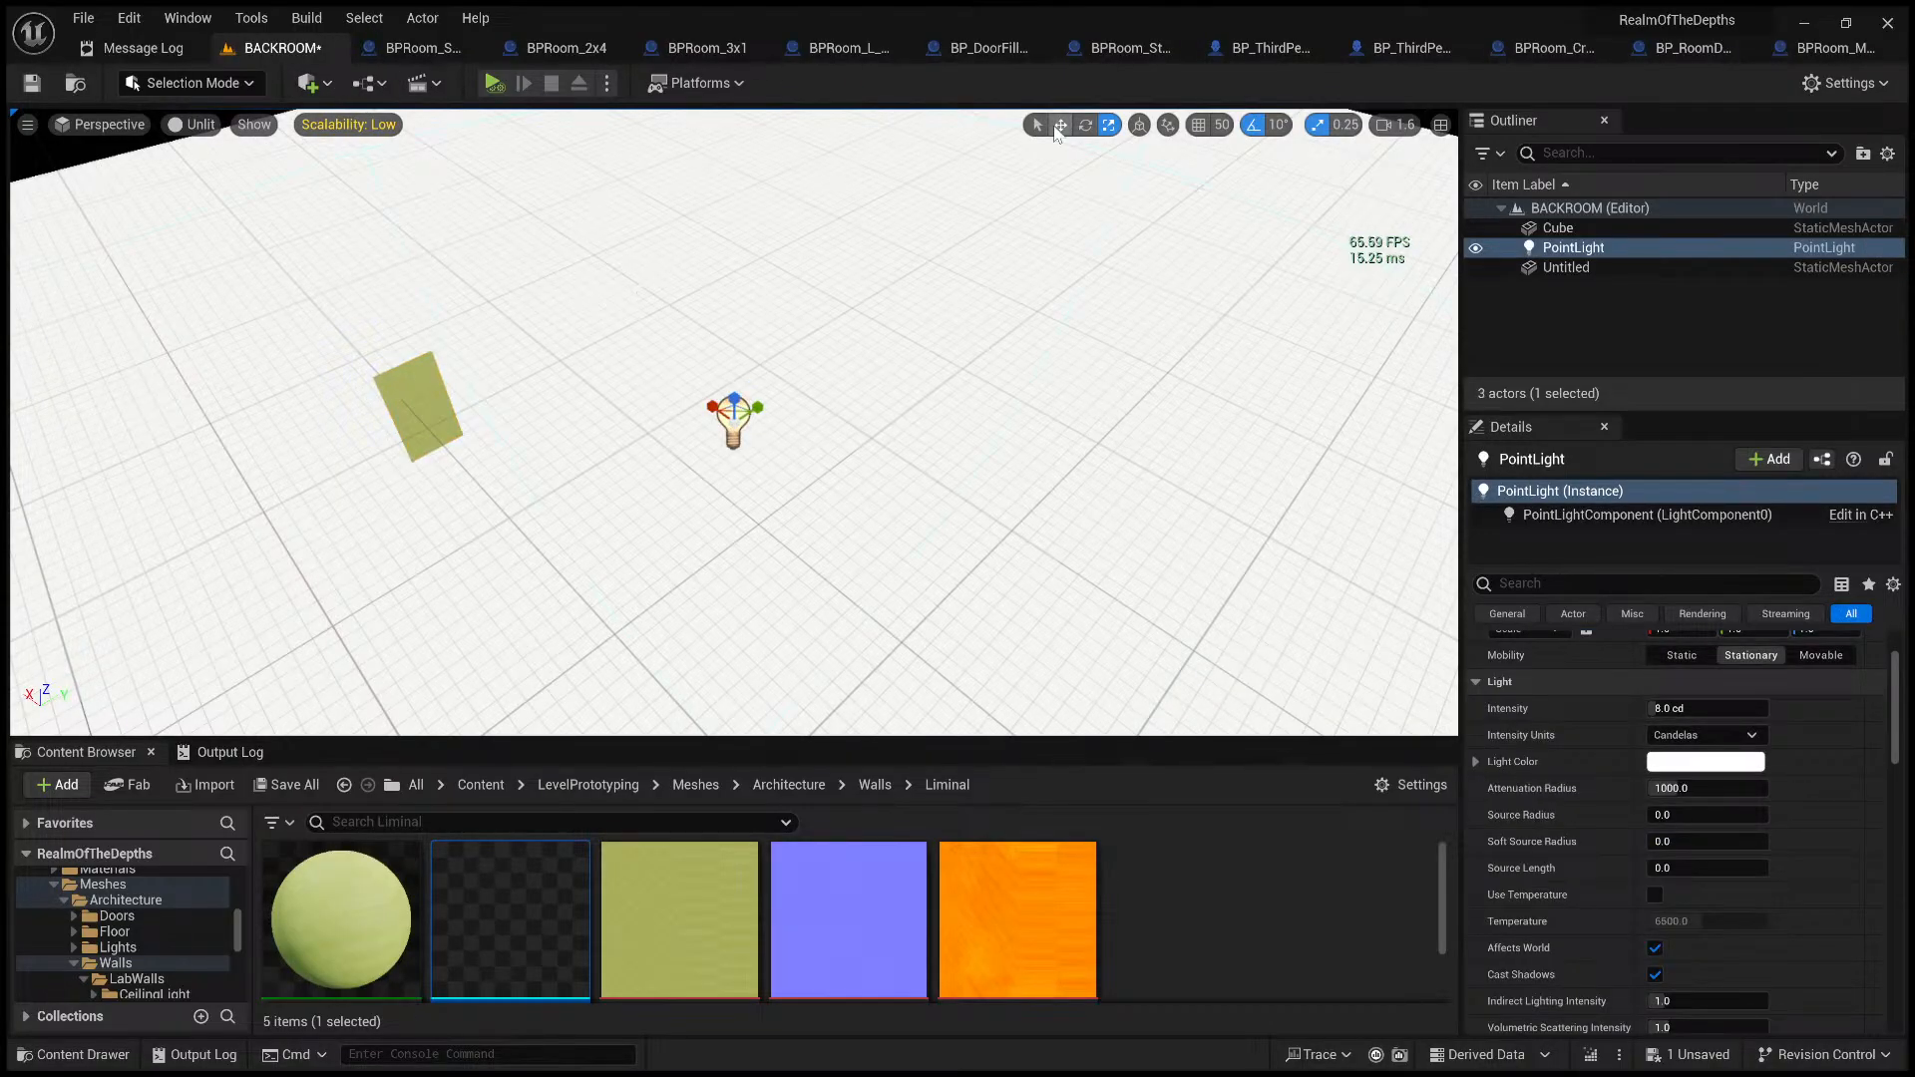
left_click_drag(734, 411, 467, 392)
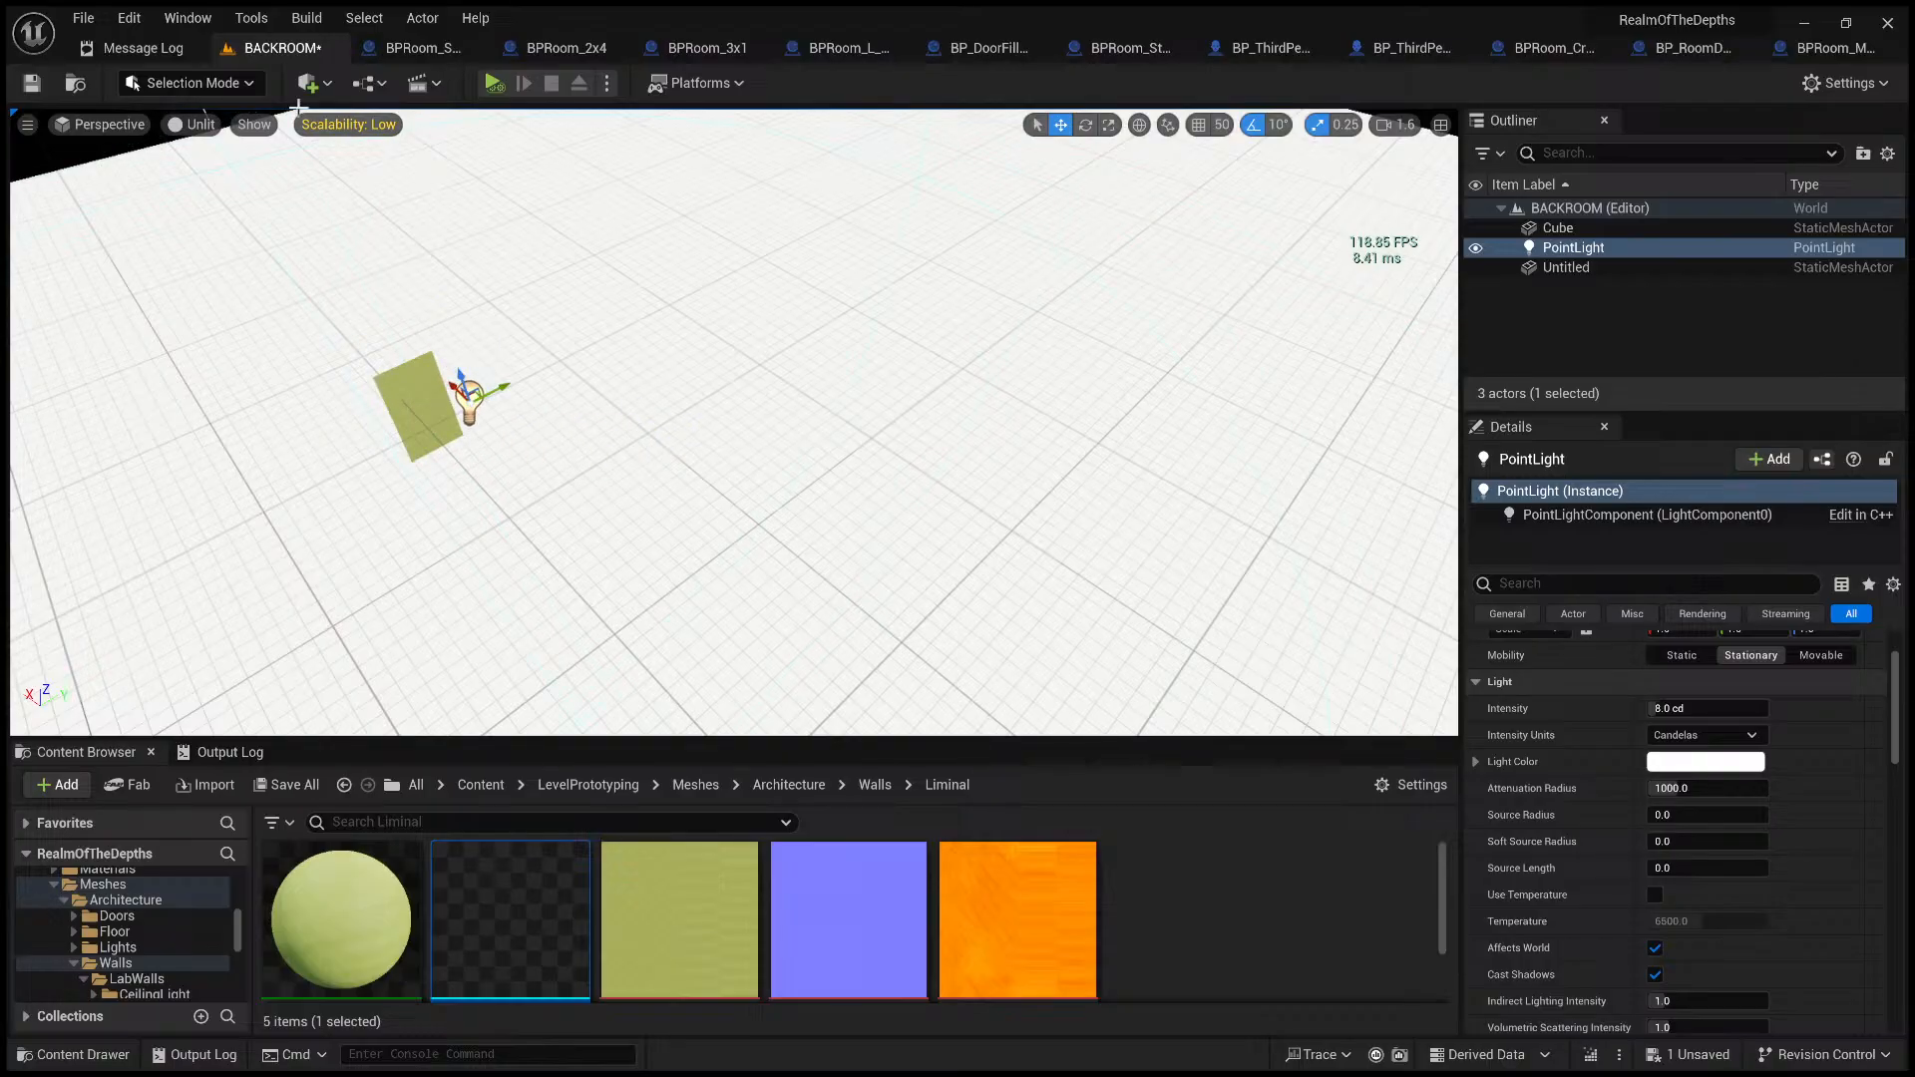
- Switch the viewport from Unlit to Lit shading and view the point light's effect around the wall panel
left_click(203, 126)
left_click(215, 173)
right_click_drag(295, 212, 739, 473)
left_click_drag(792, 501, 552, 585)
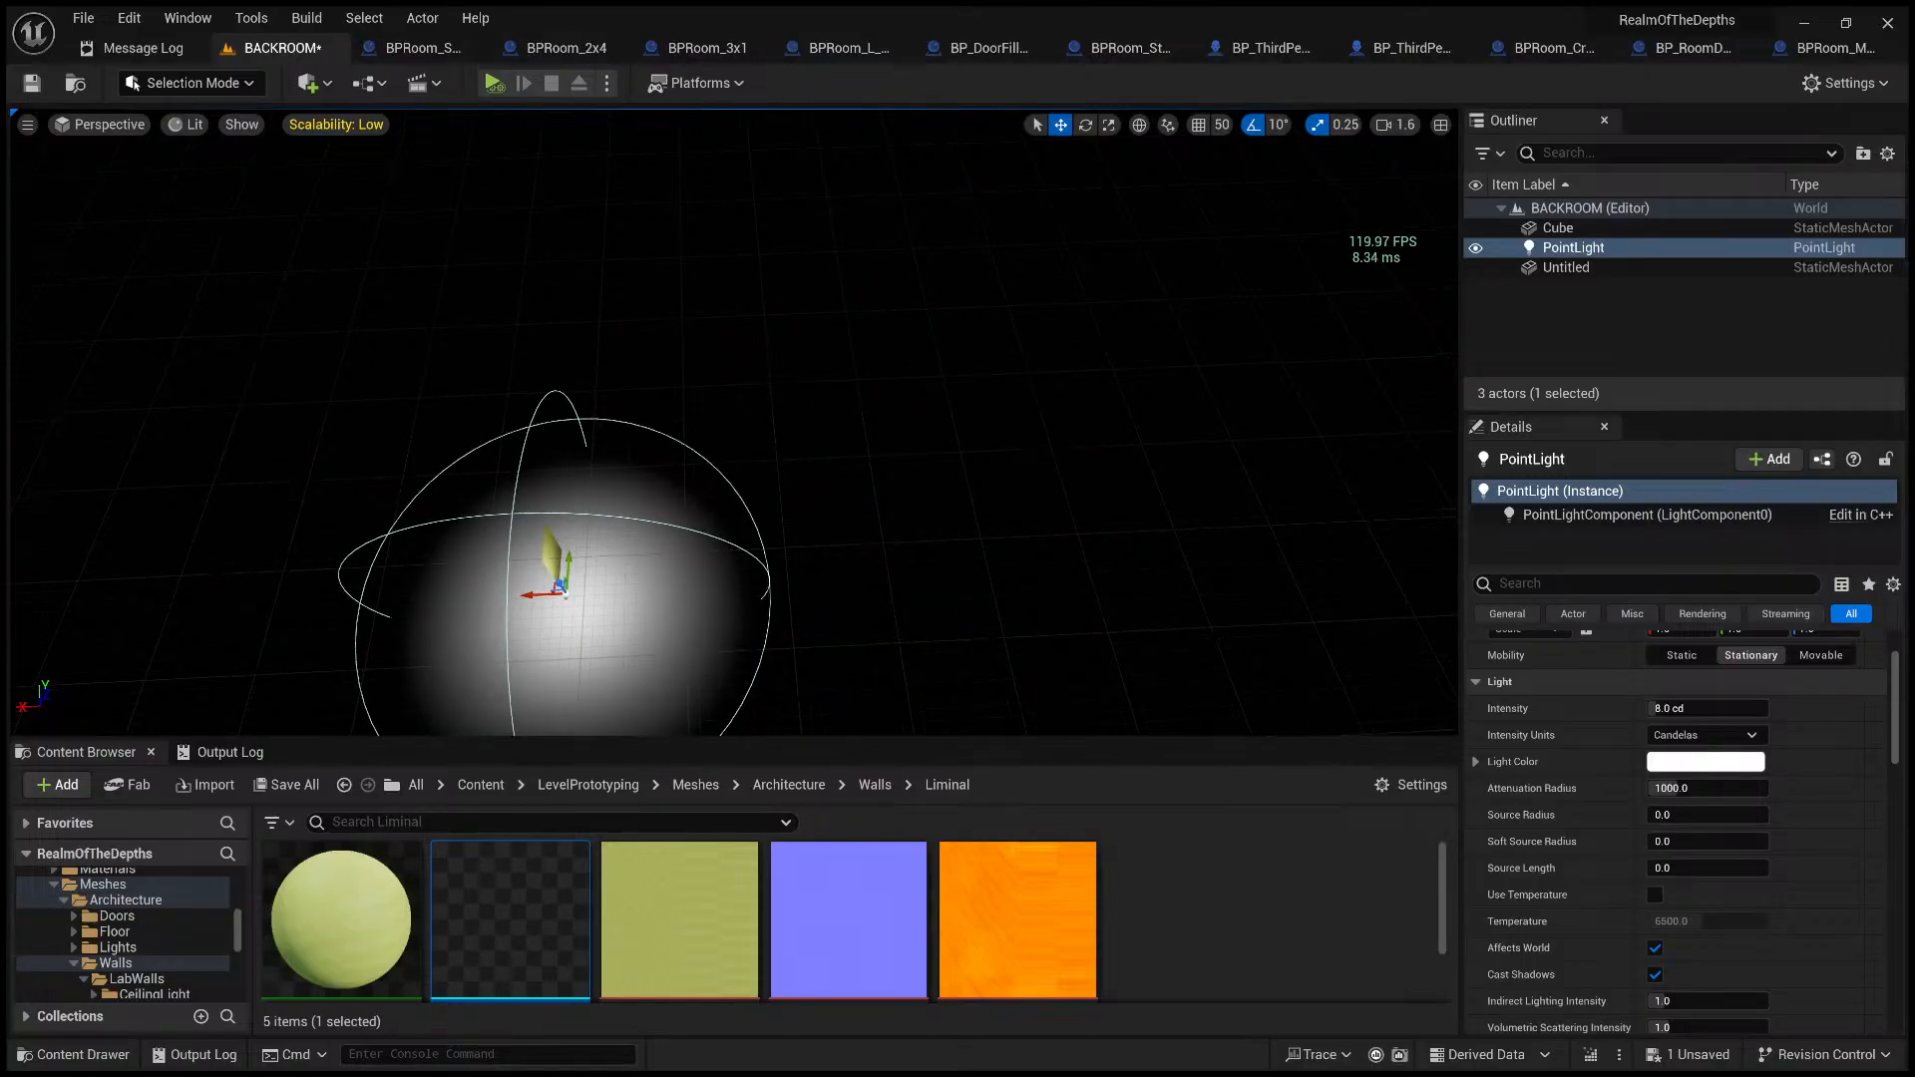
key("w")
right_click_drag(552, 585, 529, 623)
key("s")
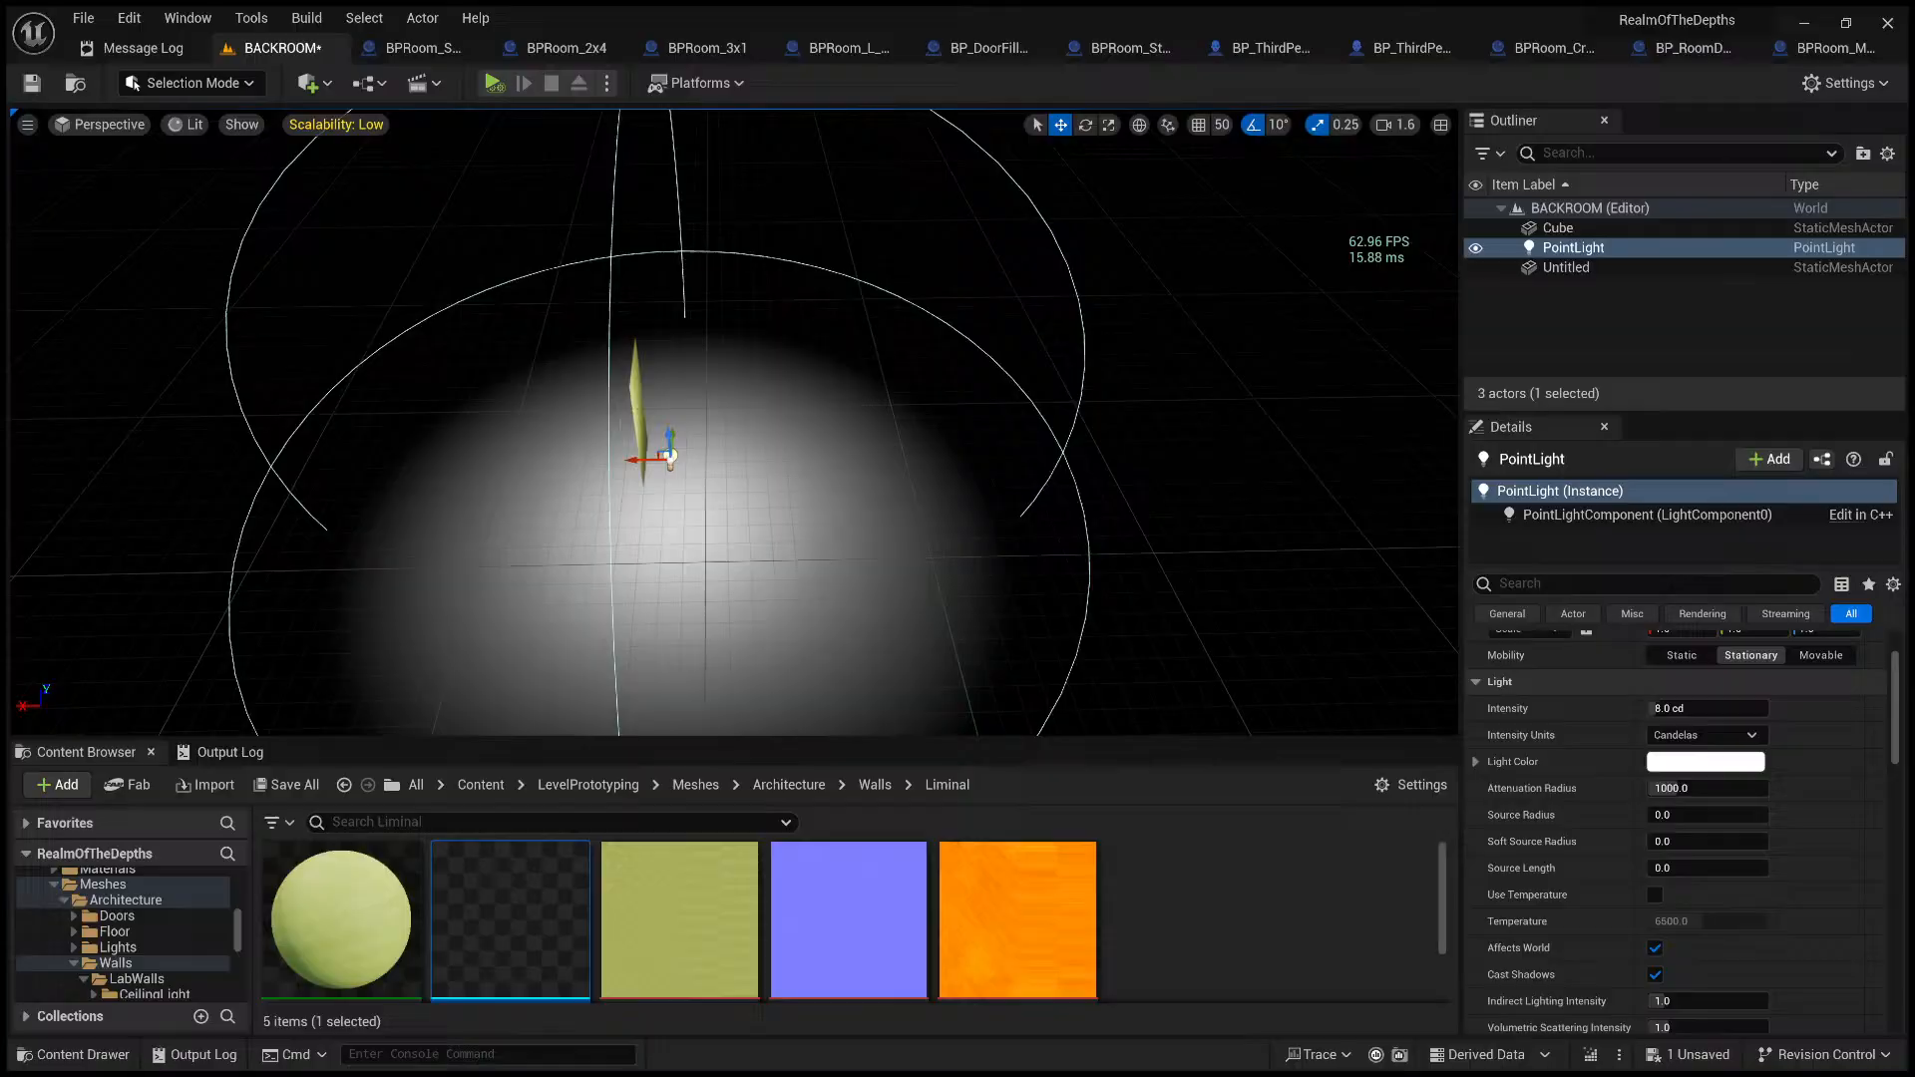
left_click(646, 423, "ctrl")
left_click(633, 402, "ctrl")
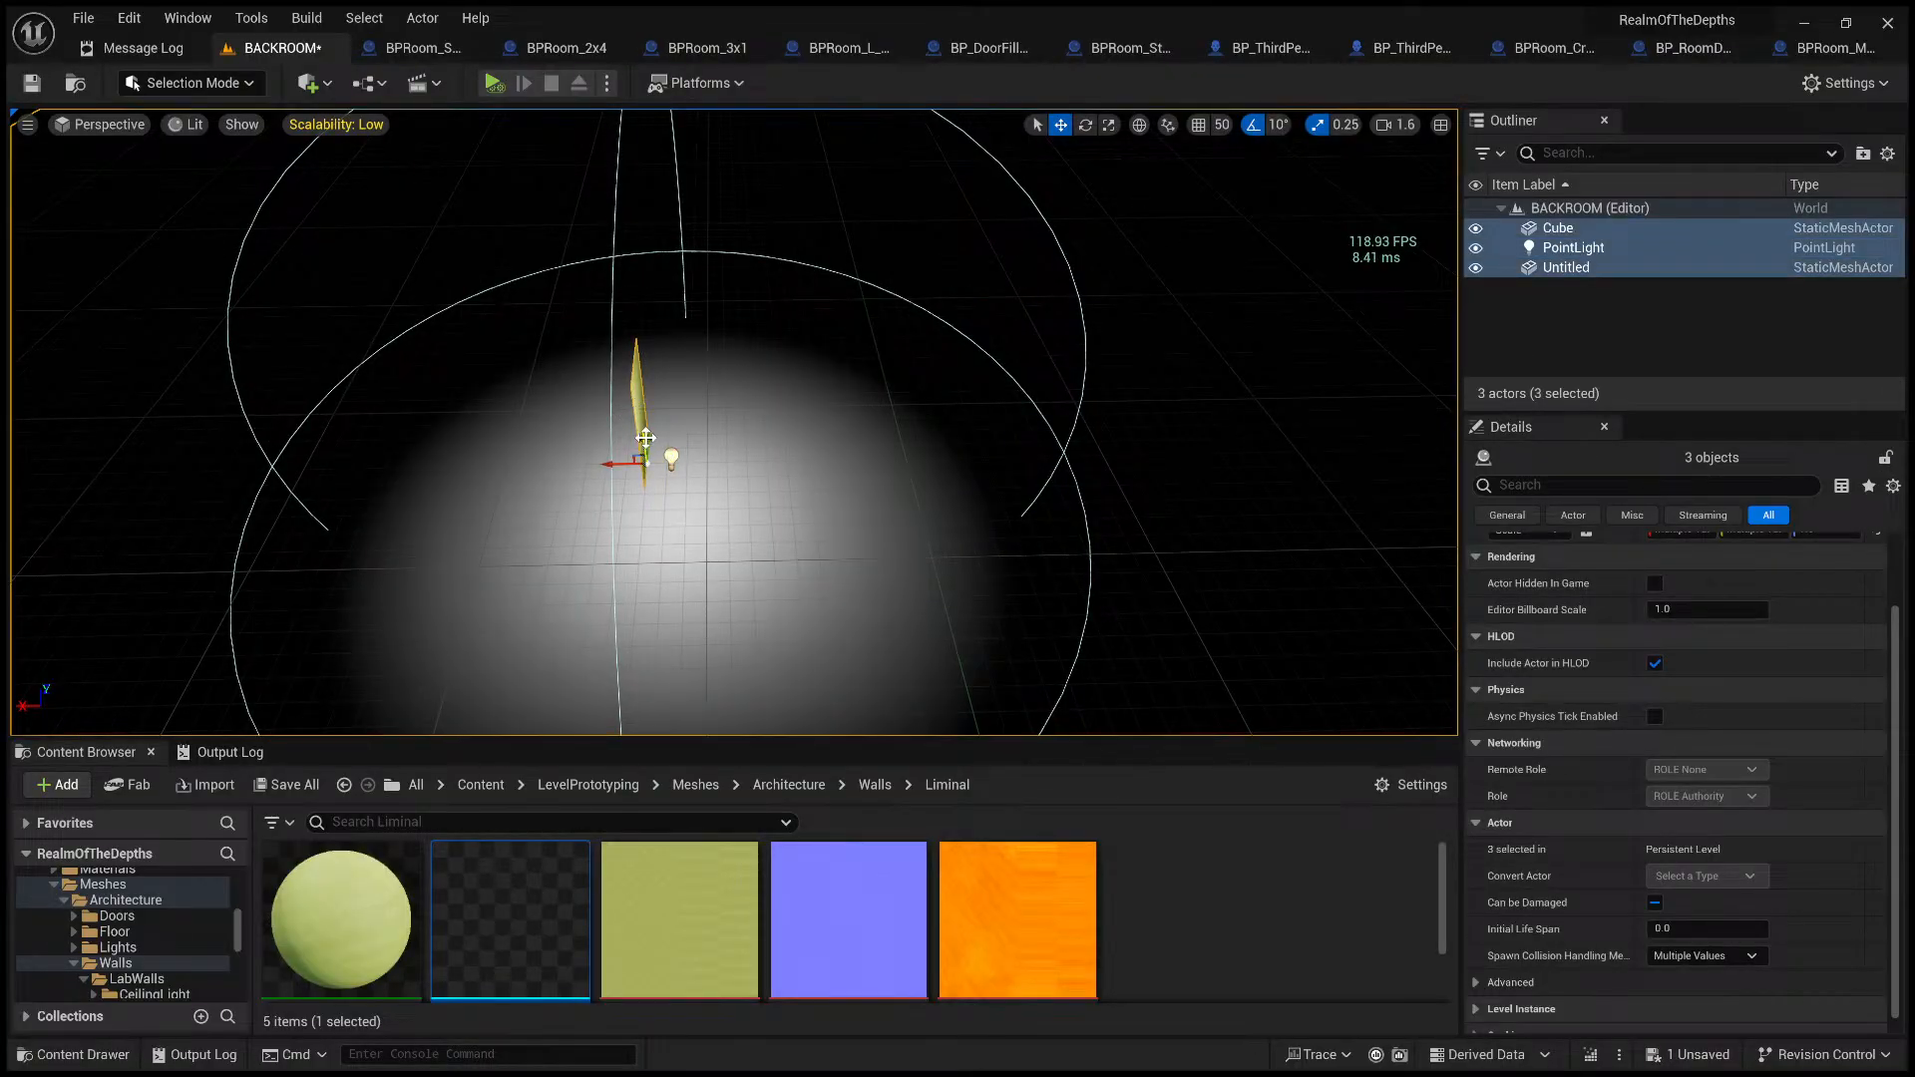
key("q")
right_click_drag(645, 439, 645, 439)
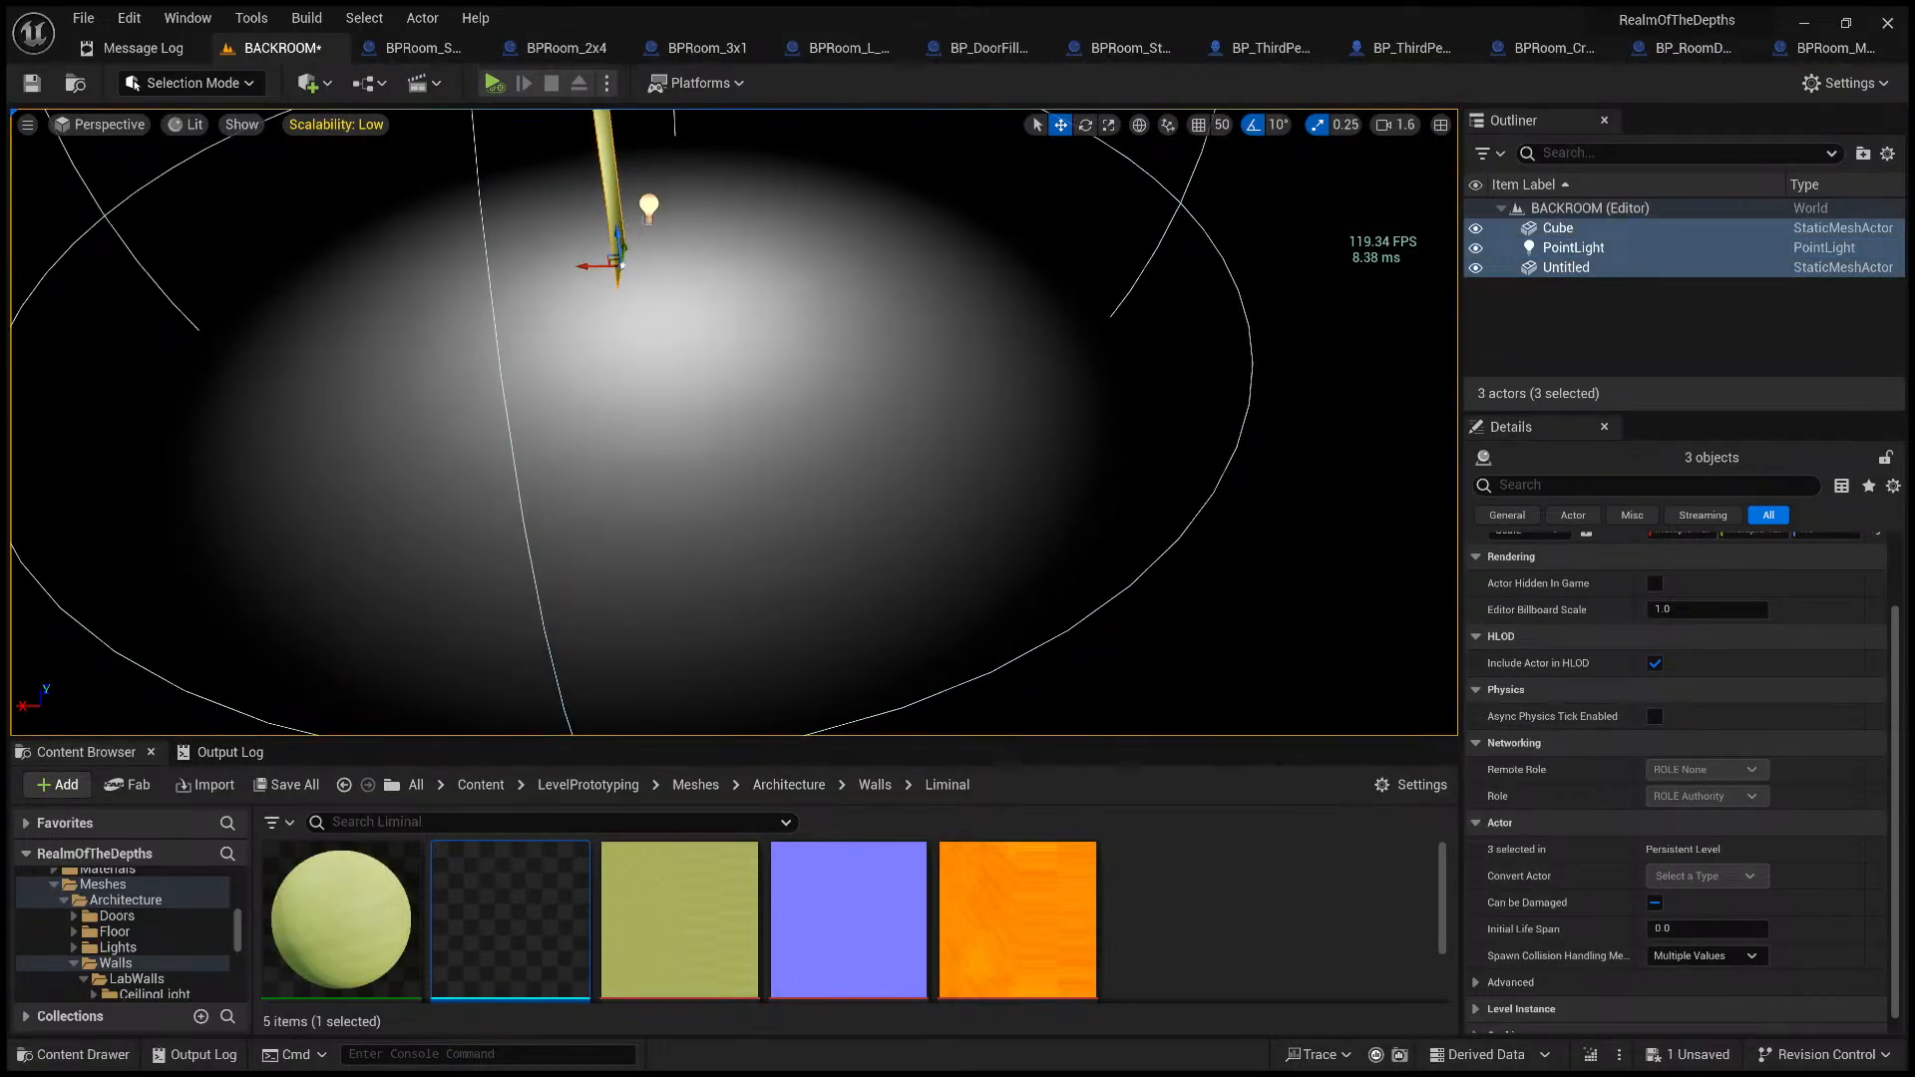
- Select only the point light, raise it above the floor and shift it sideways relative to the wall panel
left_click(652, 212)
key("w")
right_click_drag(706, 244, 706, 243)
scroll(706, 243, "down", 3)
left_click_drag(781, 475, 834, 115)
right_click_drag(834, 115, 834, 115)
key("s")
left_click_drag(648, 365, 660, 226)
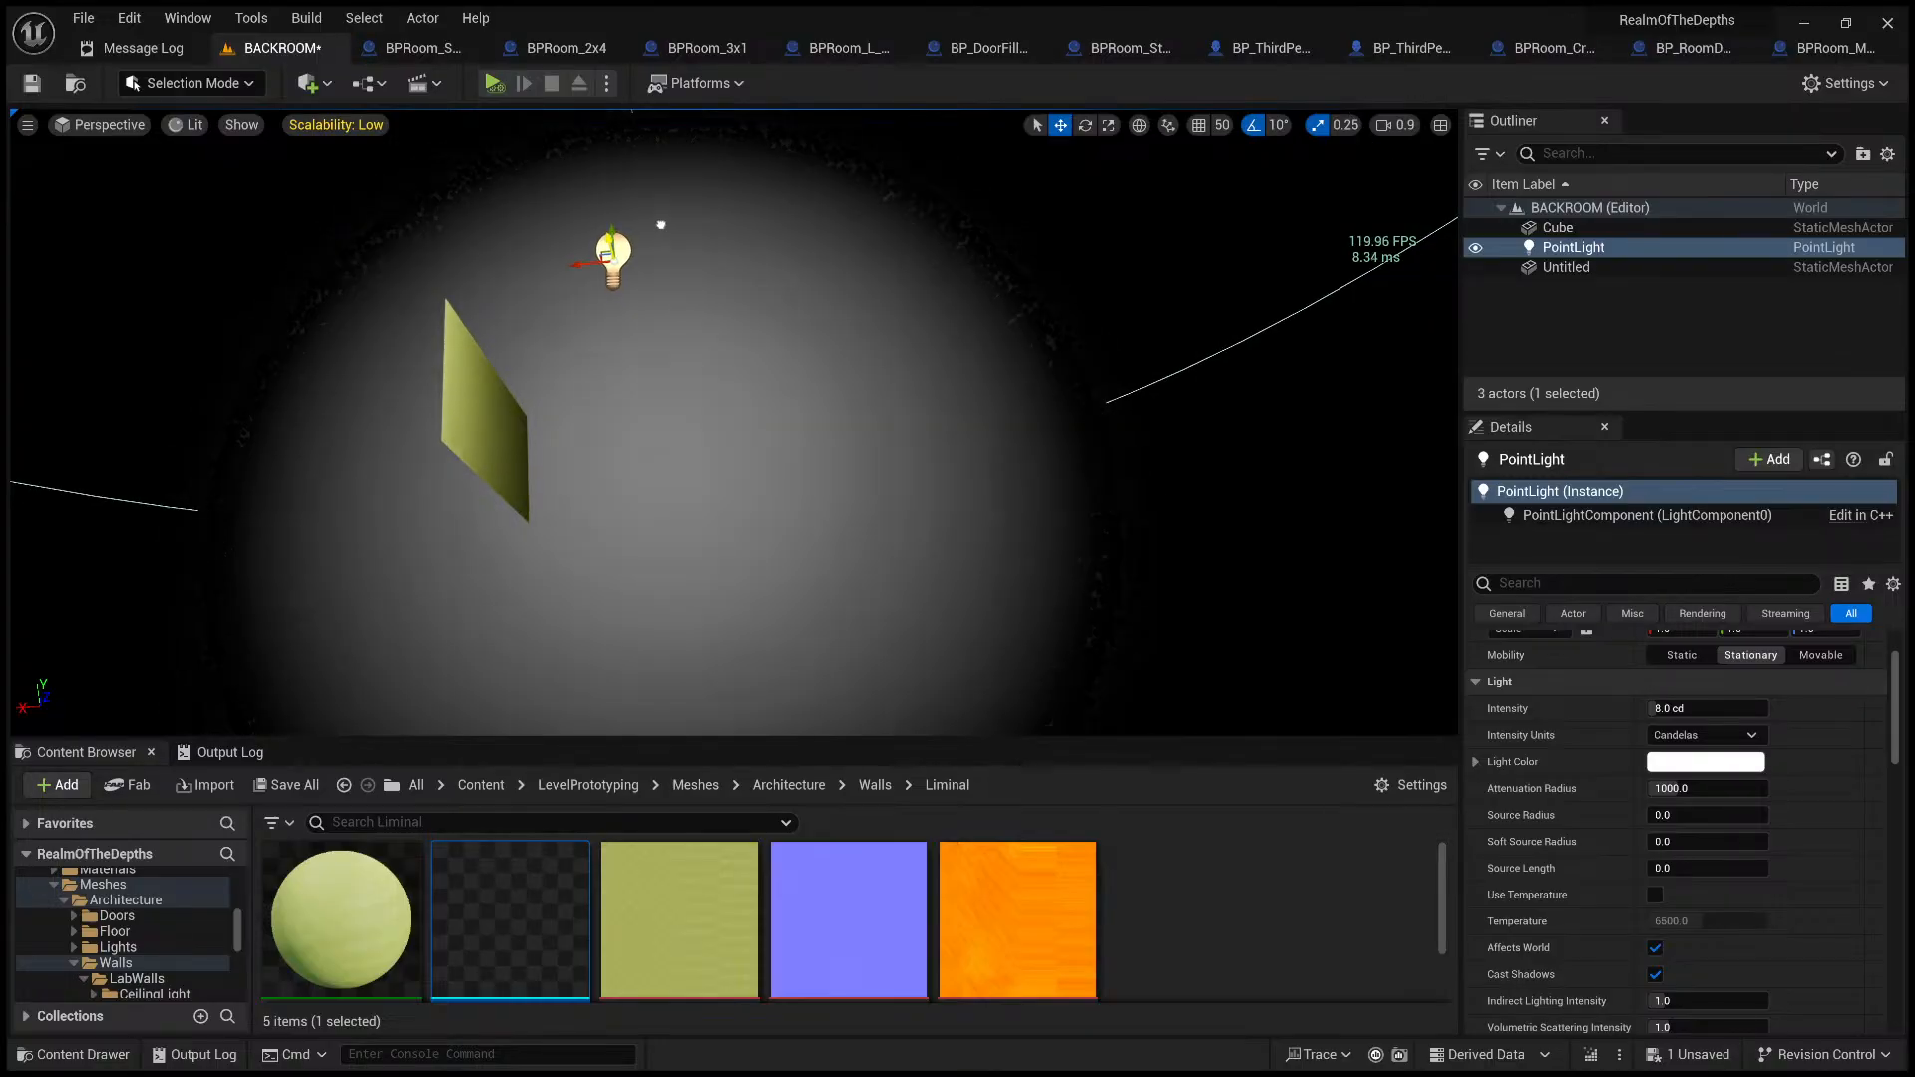
left_click_drag(569, 268, 684, 281)
key("w")
right_click_drag(683, 280, 684, 280)
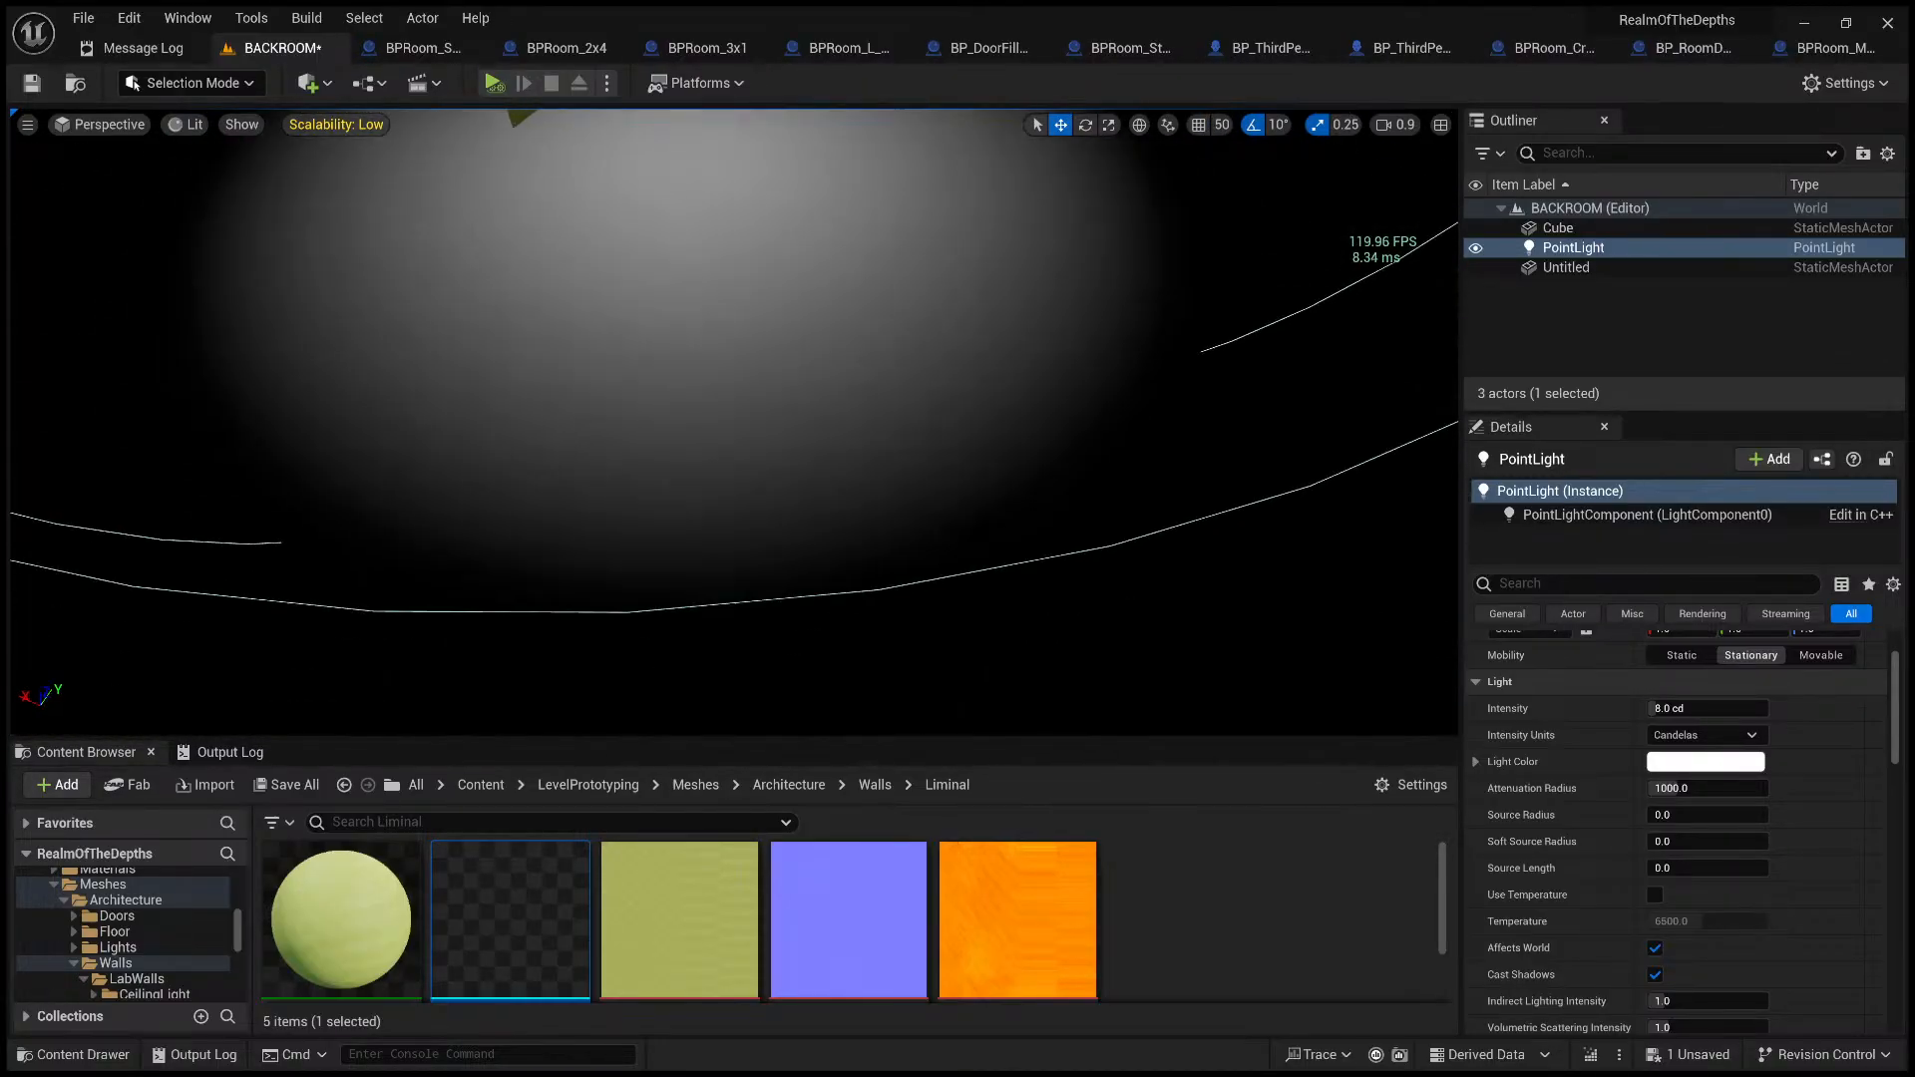
- Play the level in the editor, examine the wall panel's texture and lighting from near and far, and stop playing
left_click(632, 432)
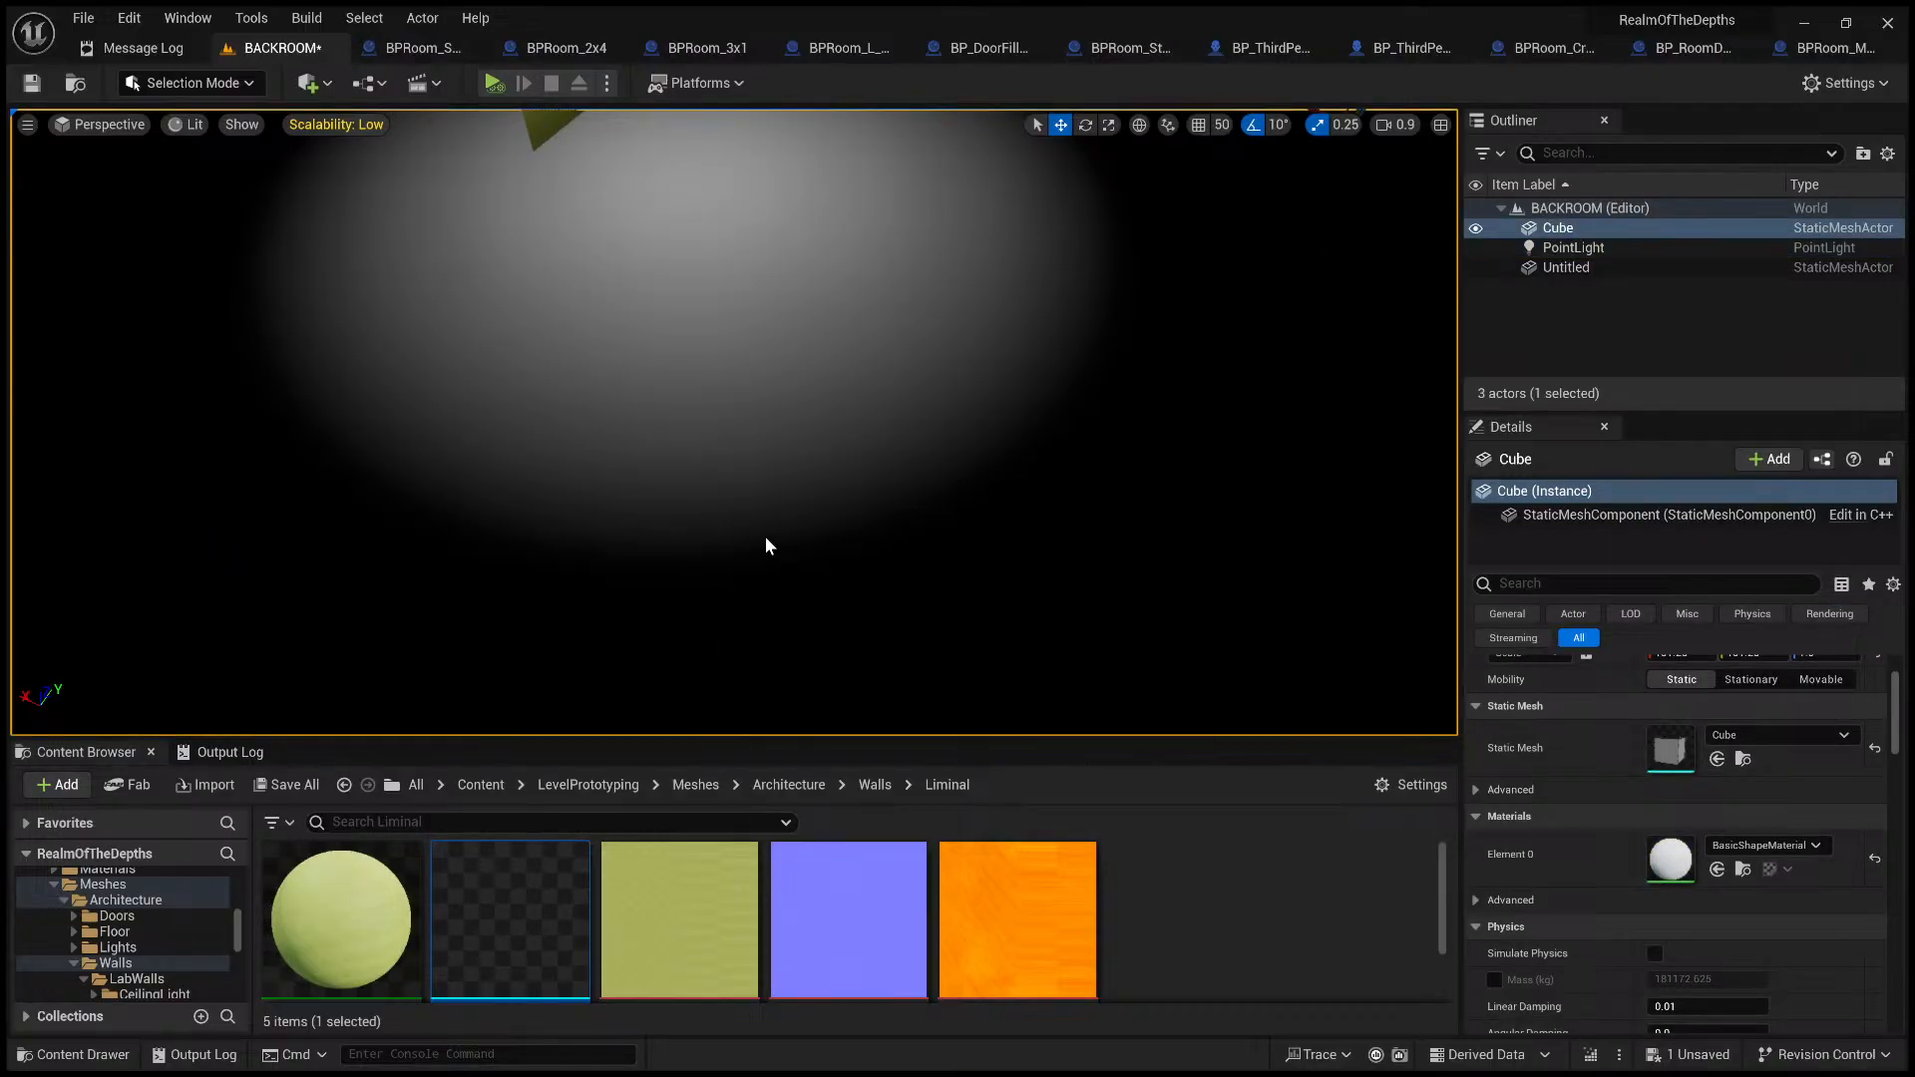
key("alt+p")
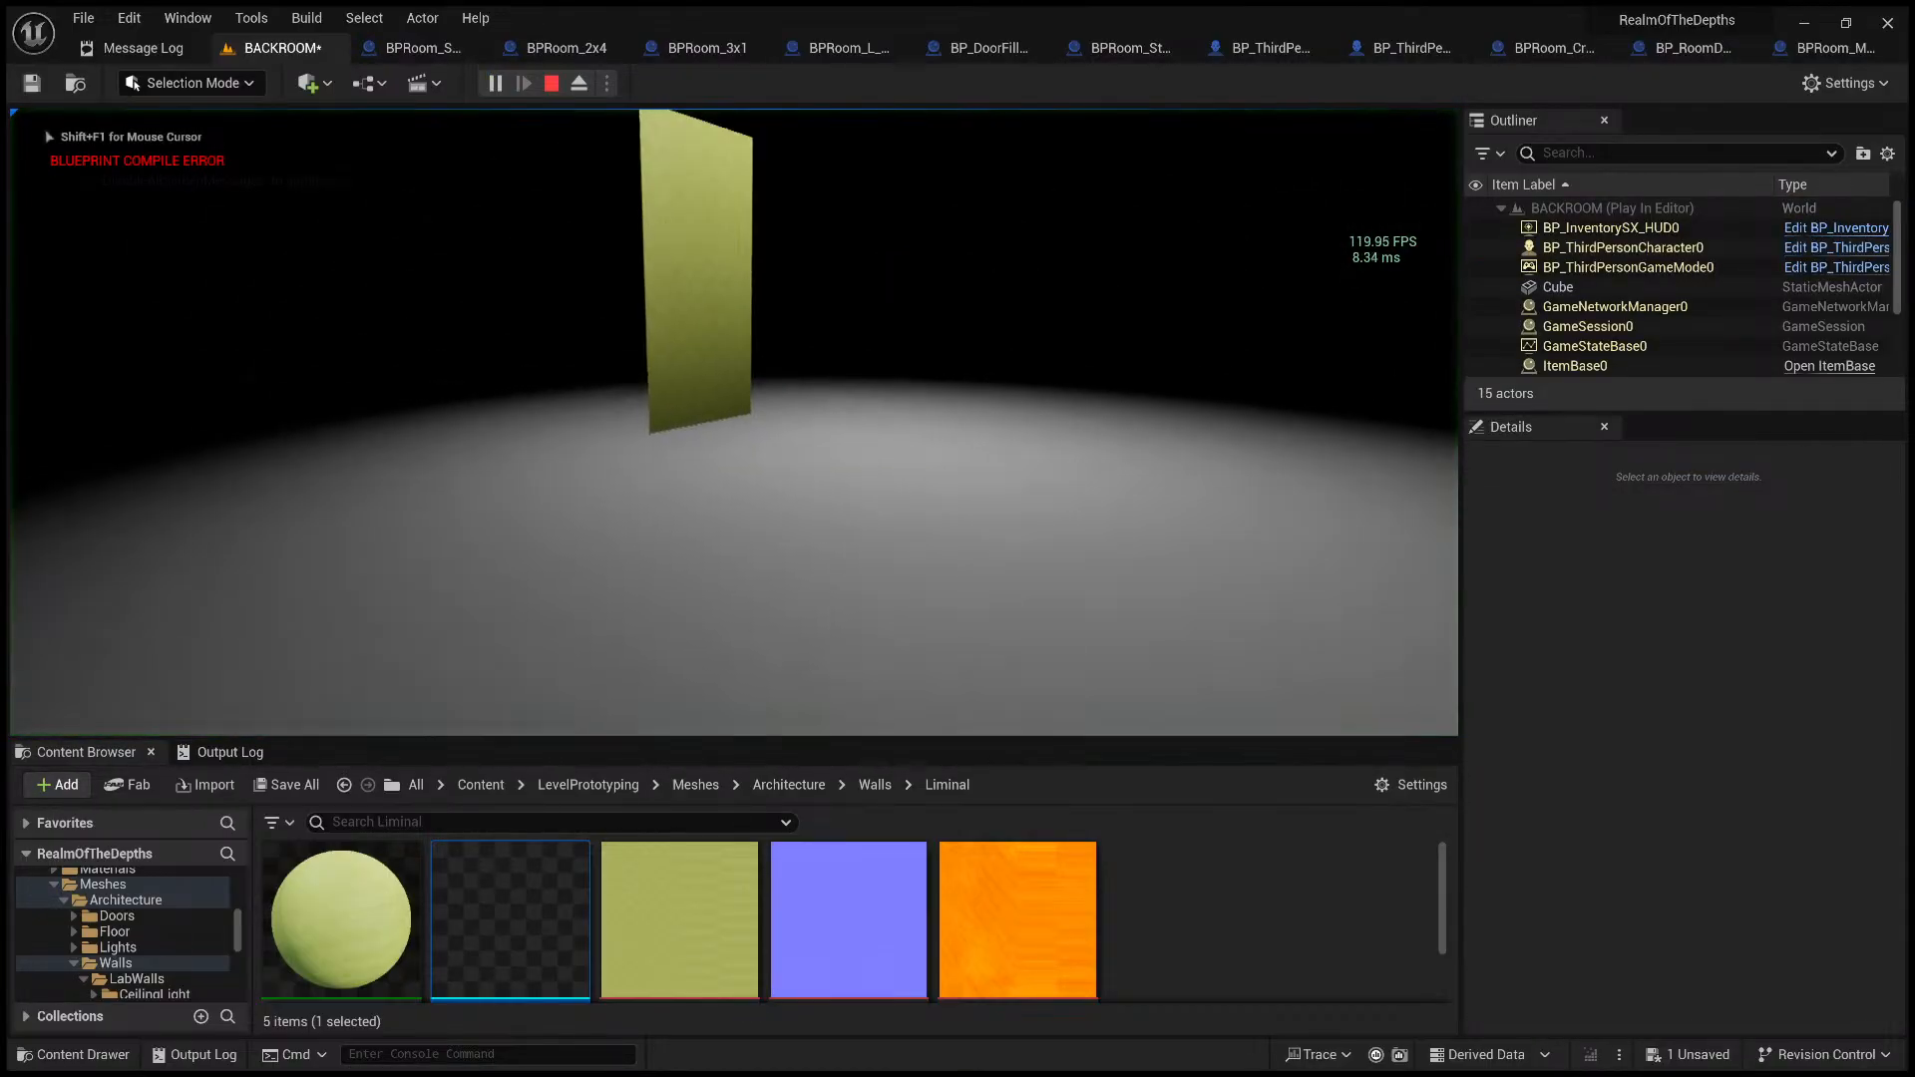
key("w")
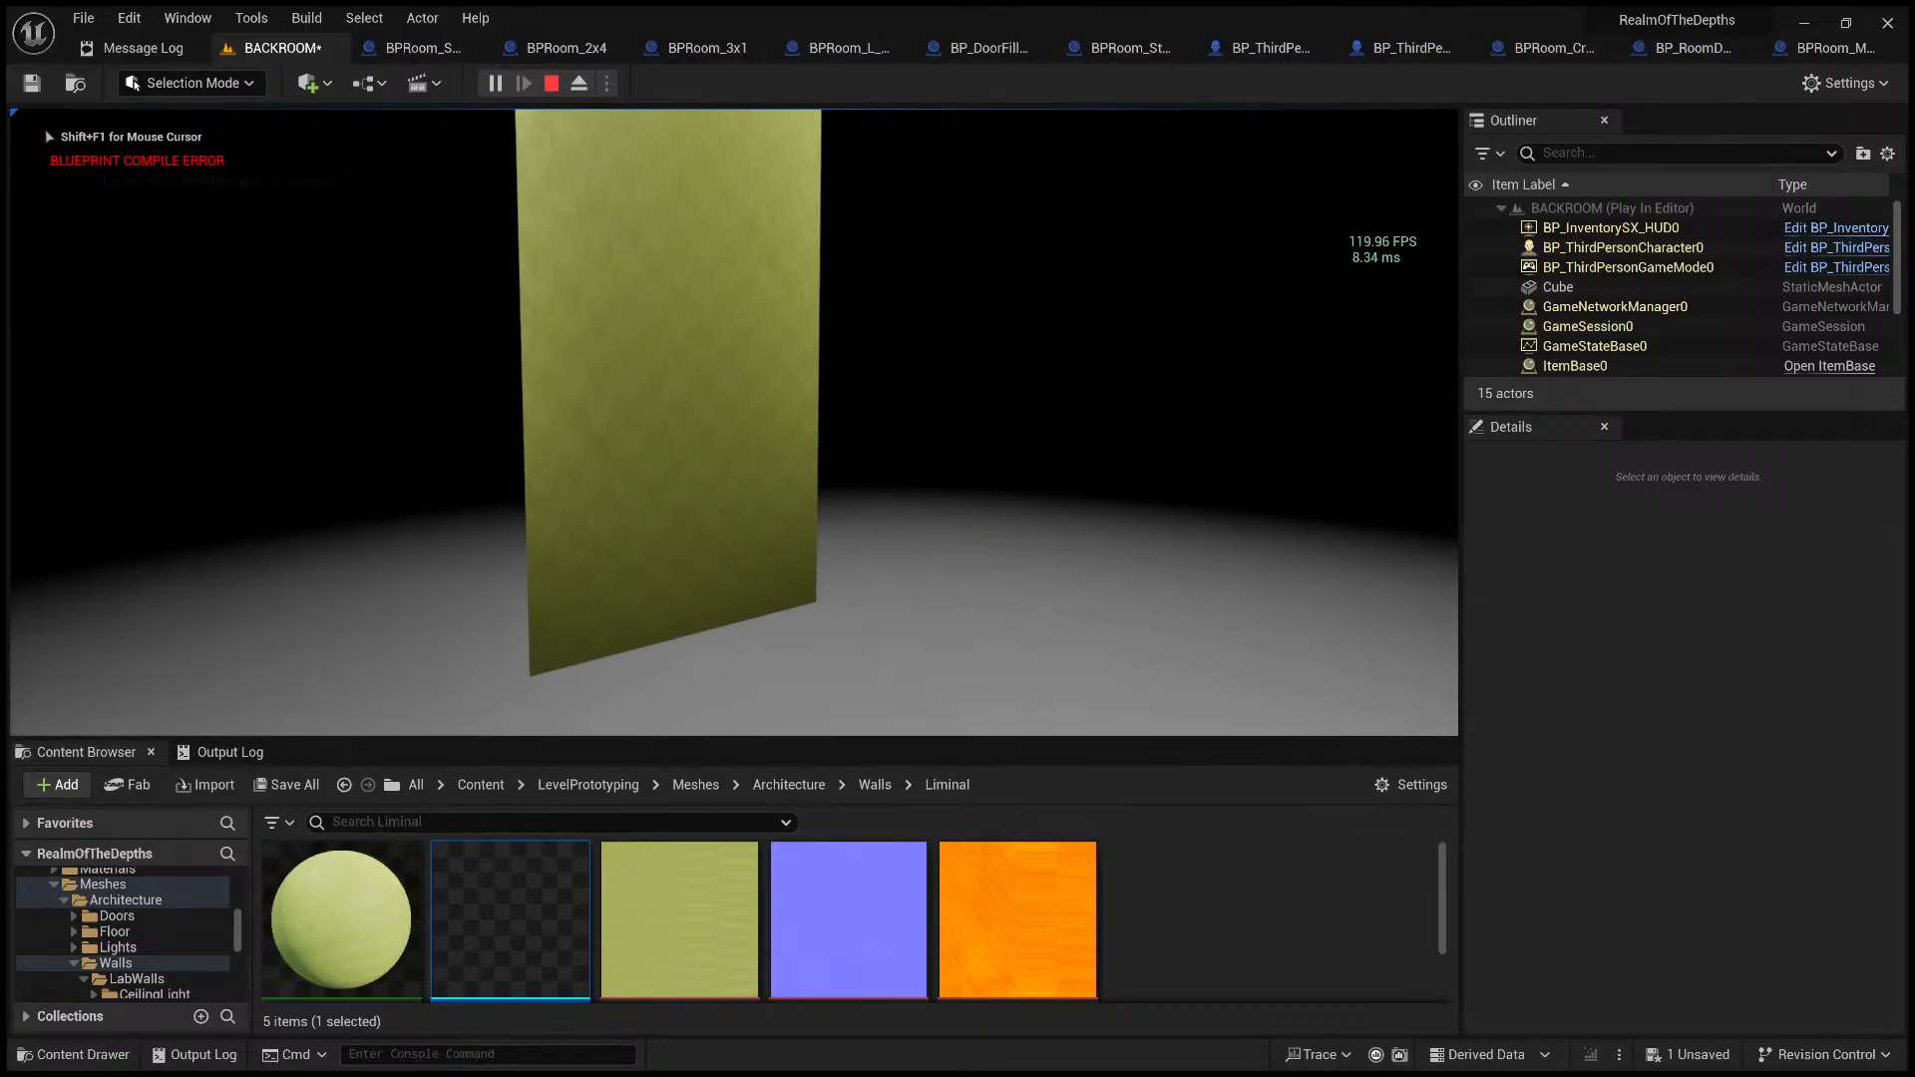
key("w")
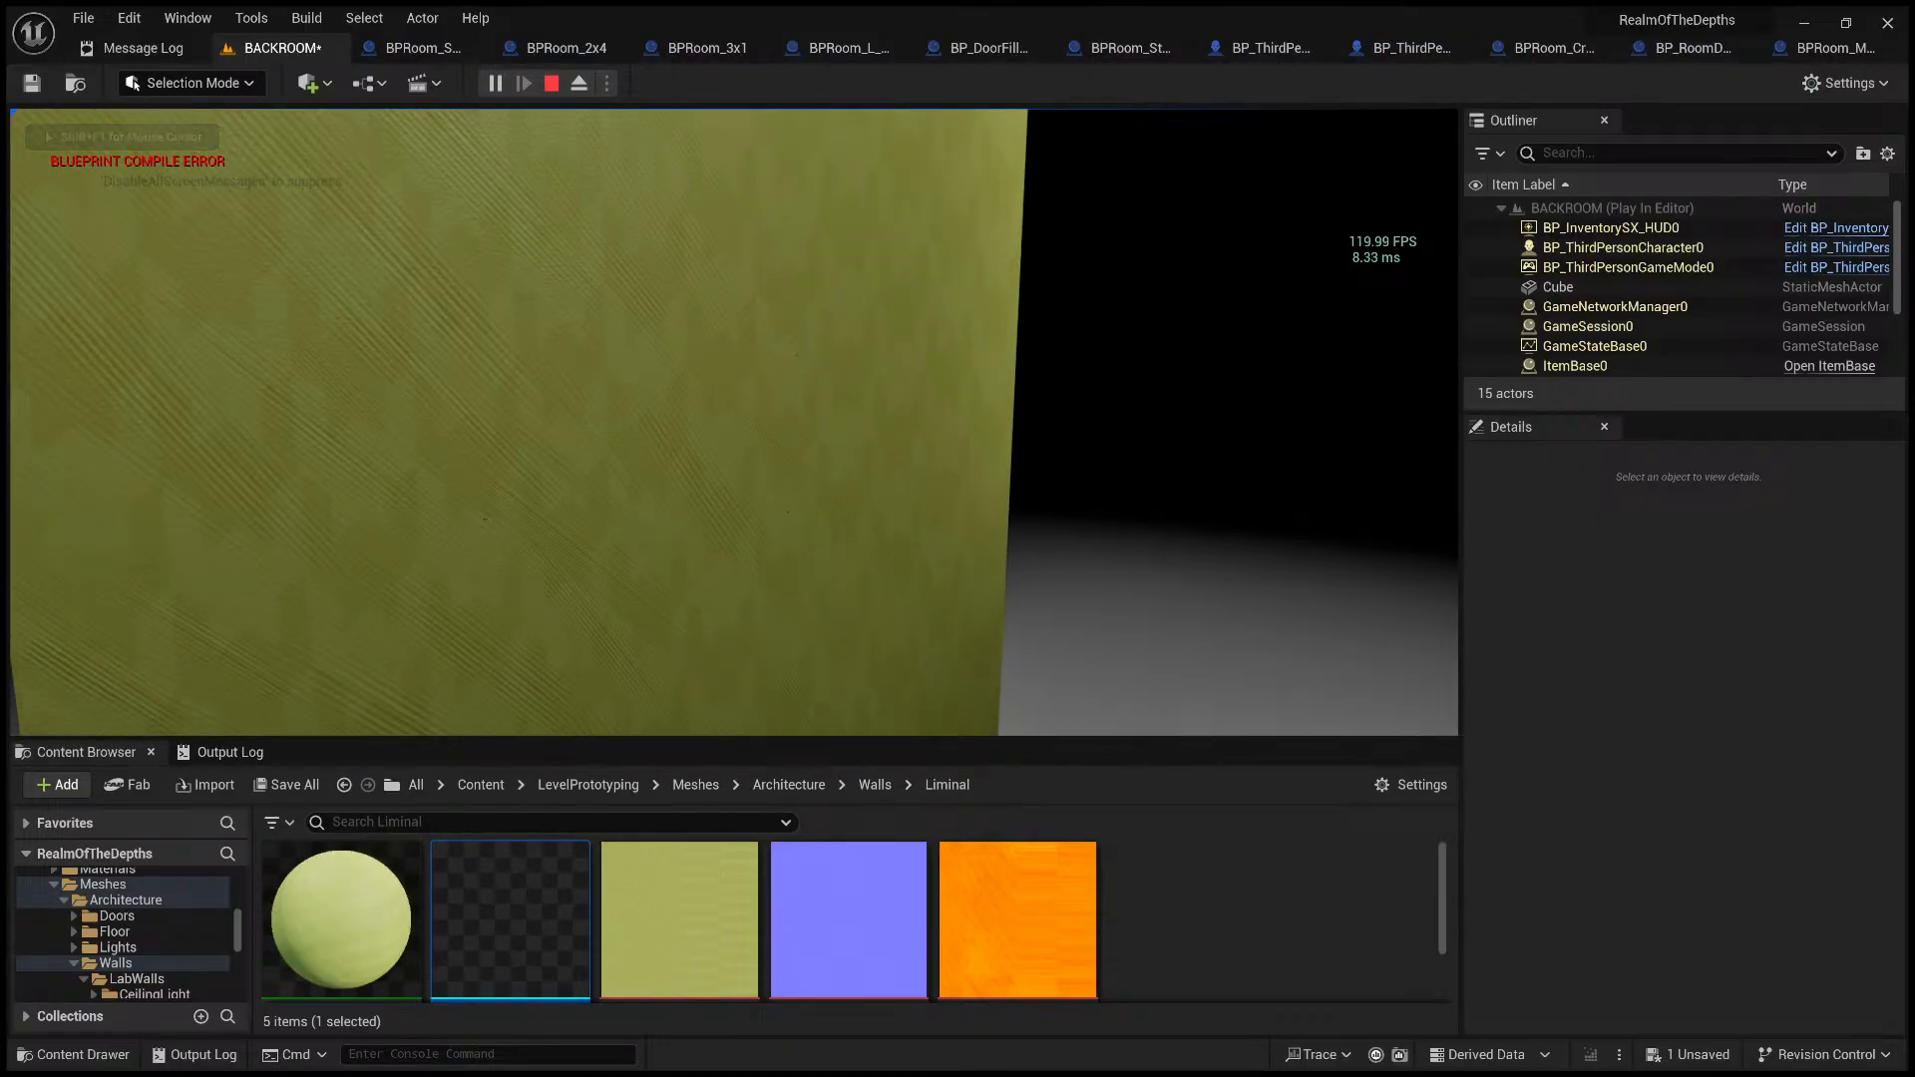
key("w")
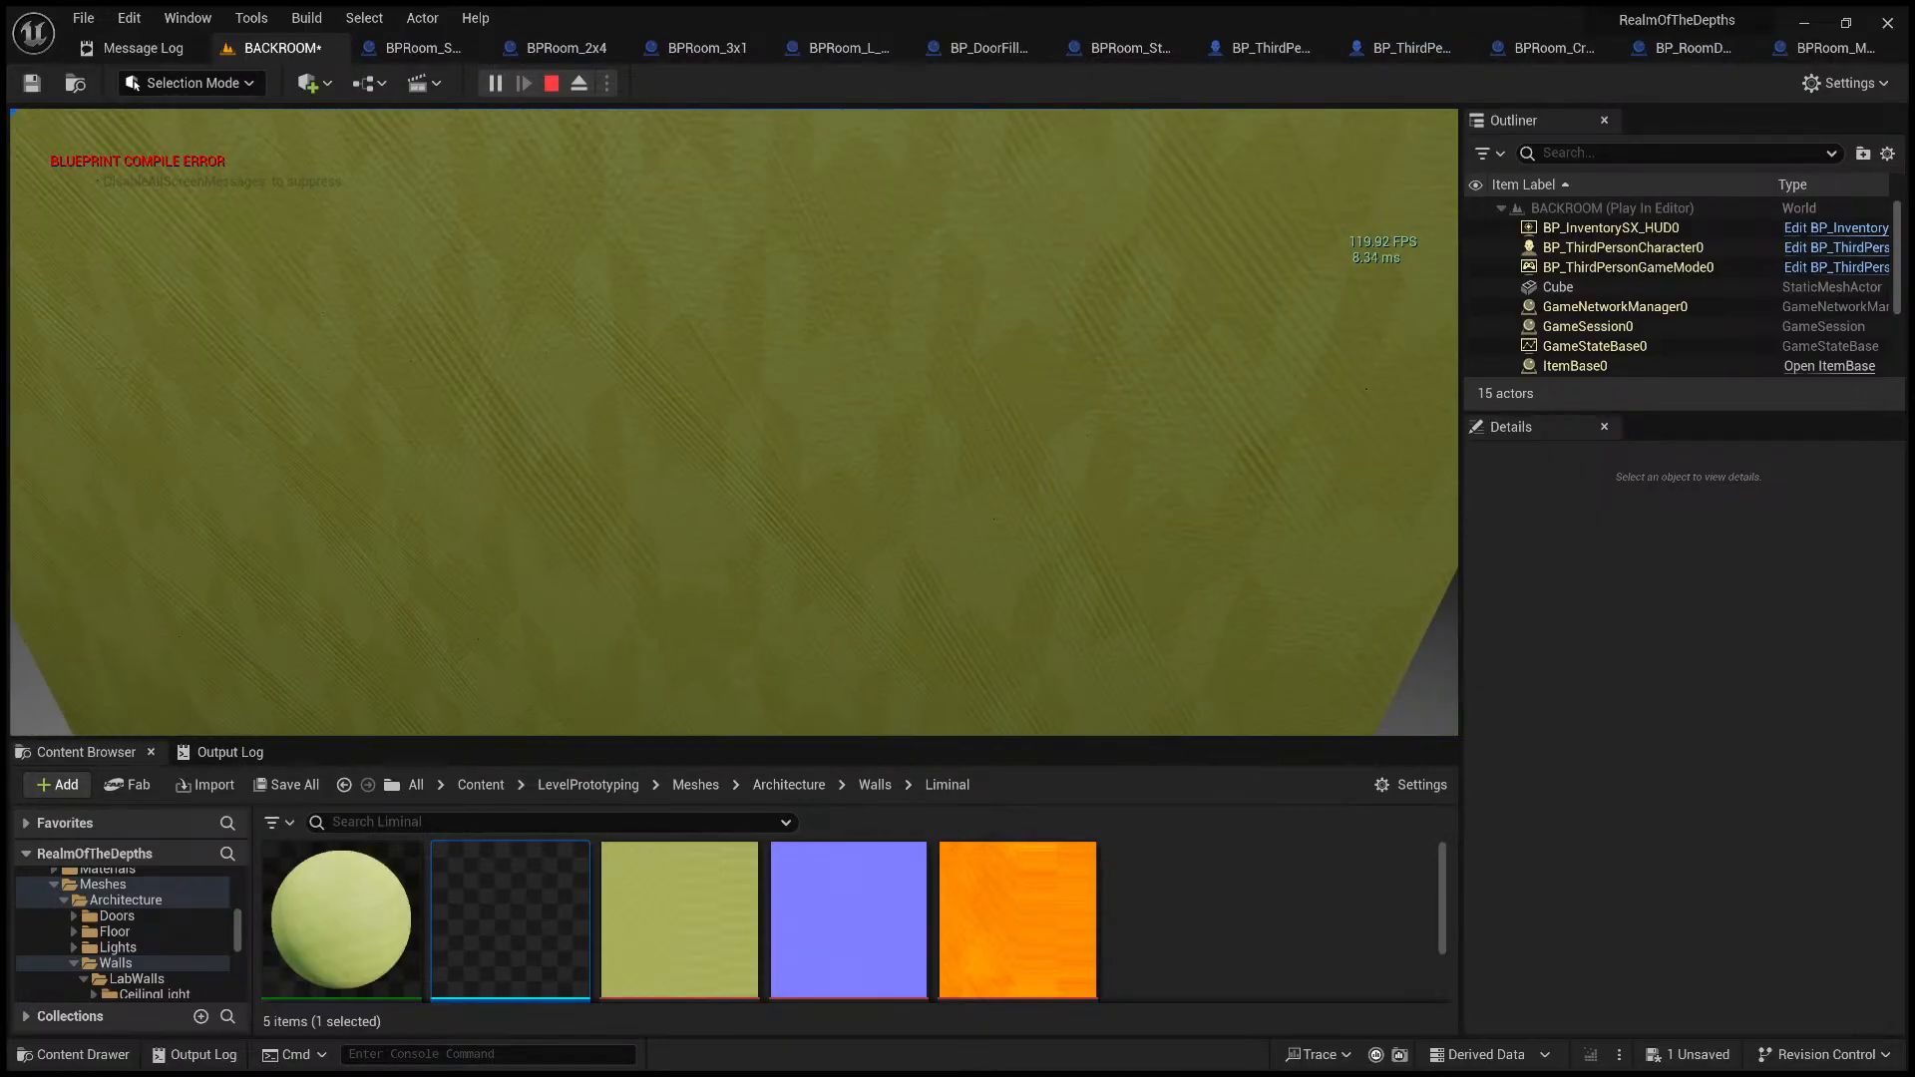
key("s")
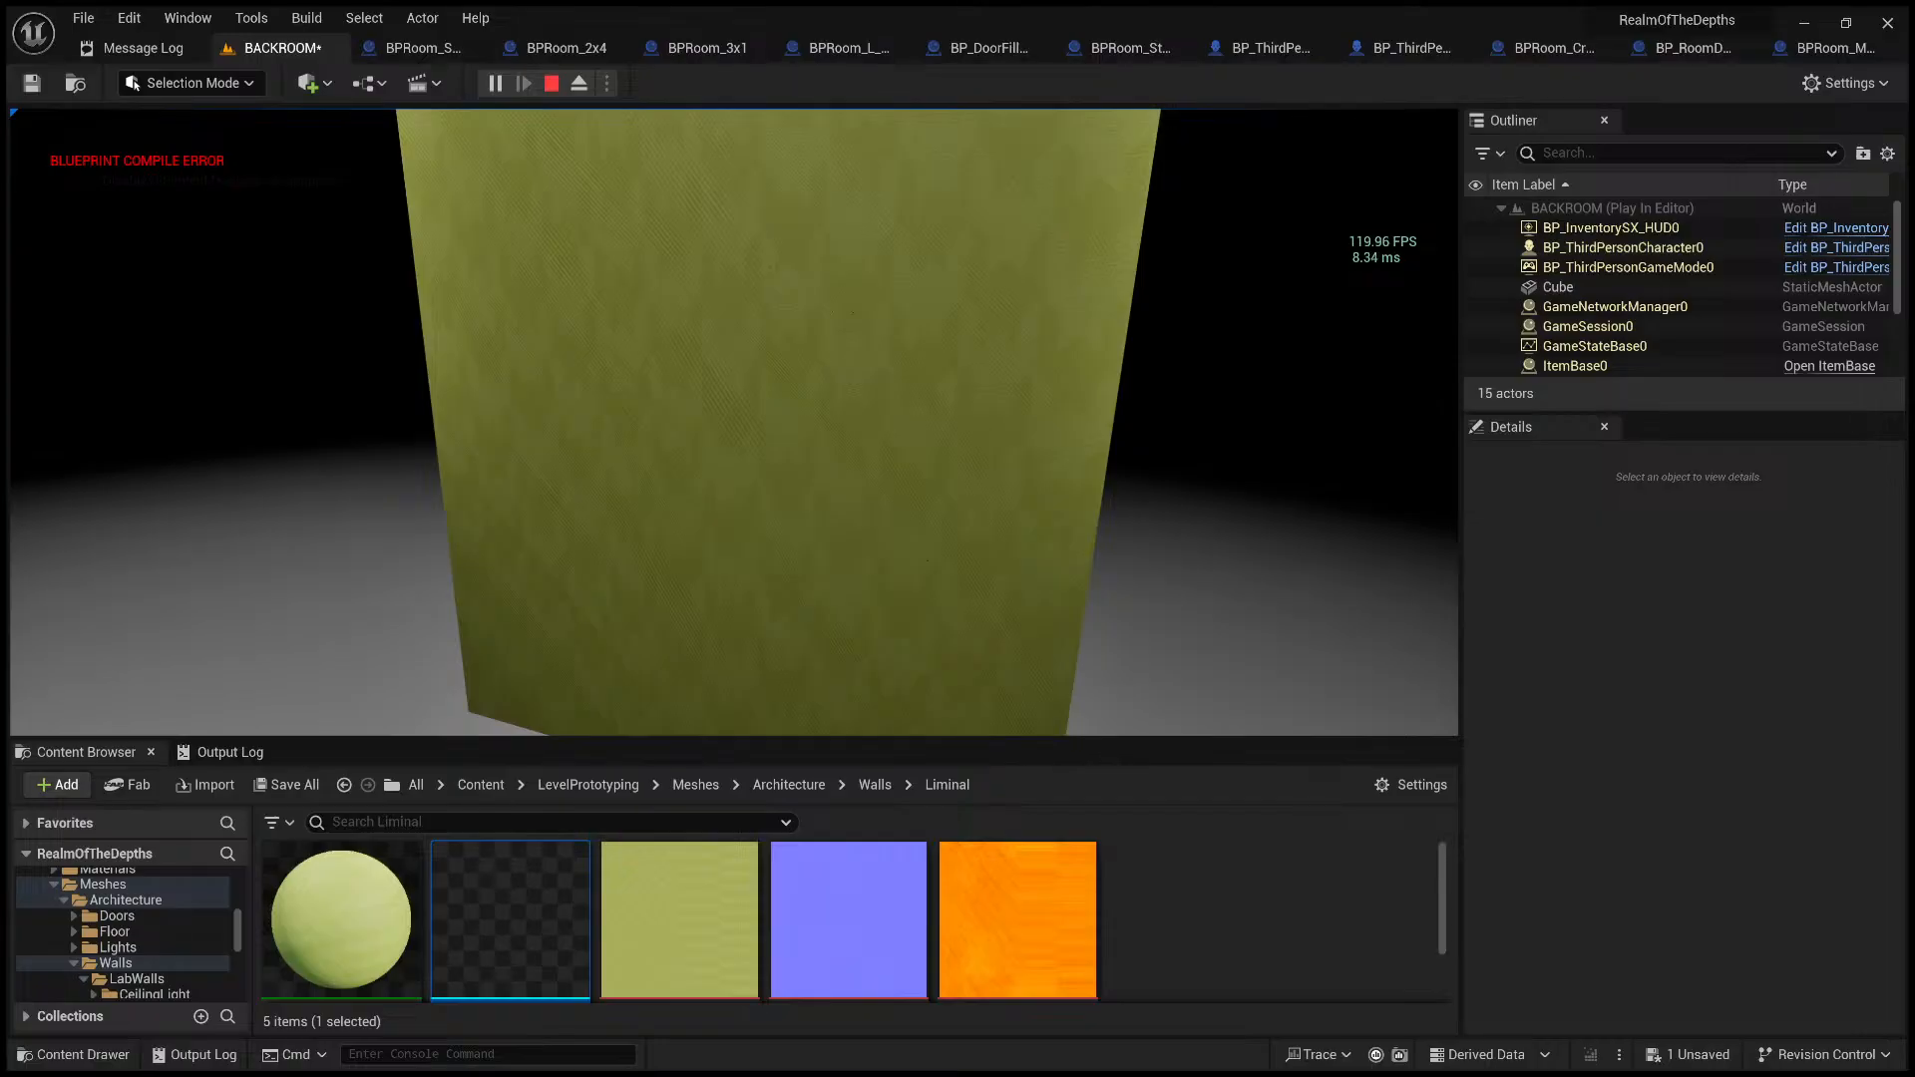
key("w")
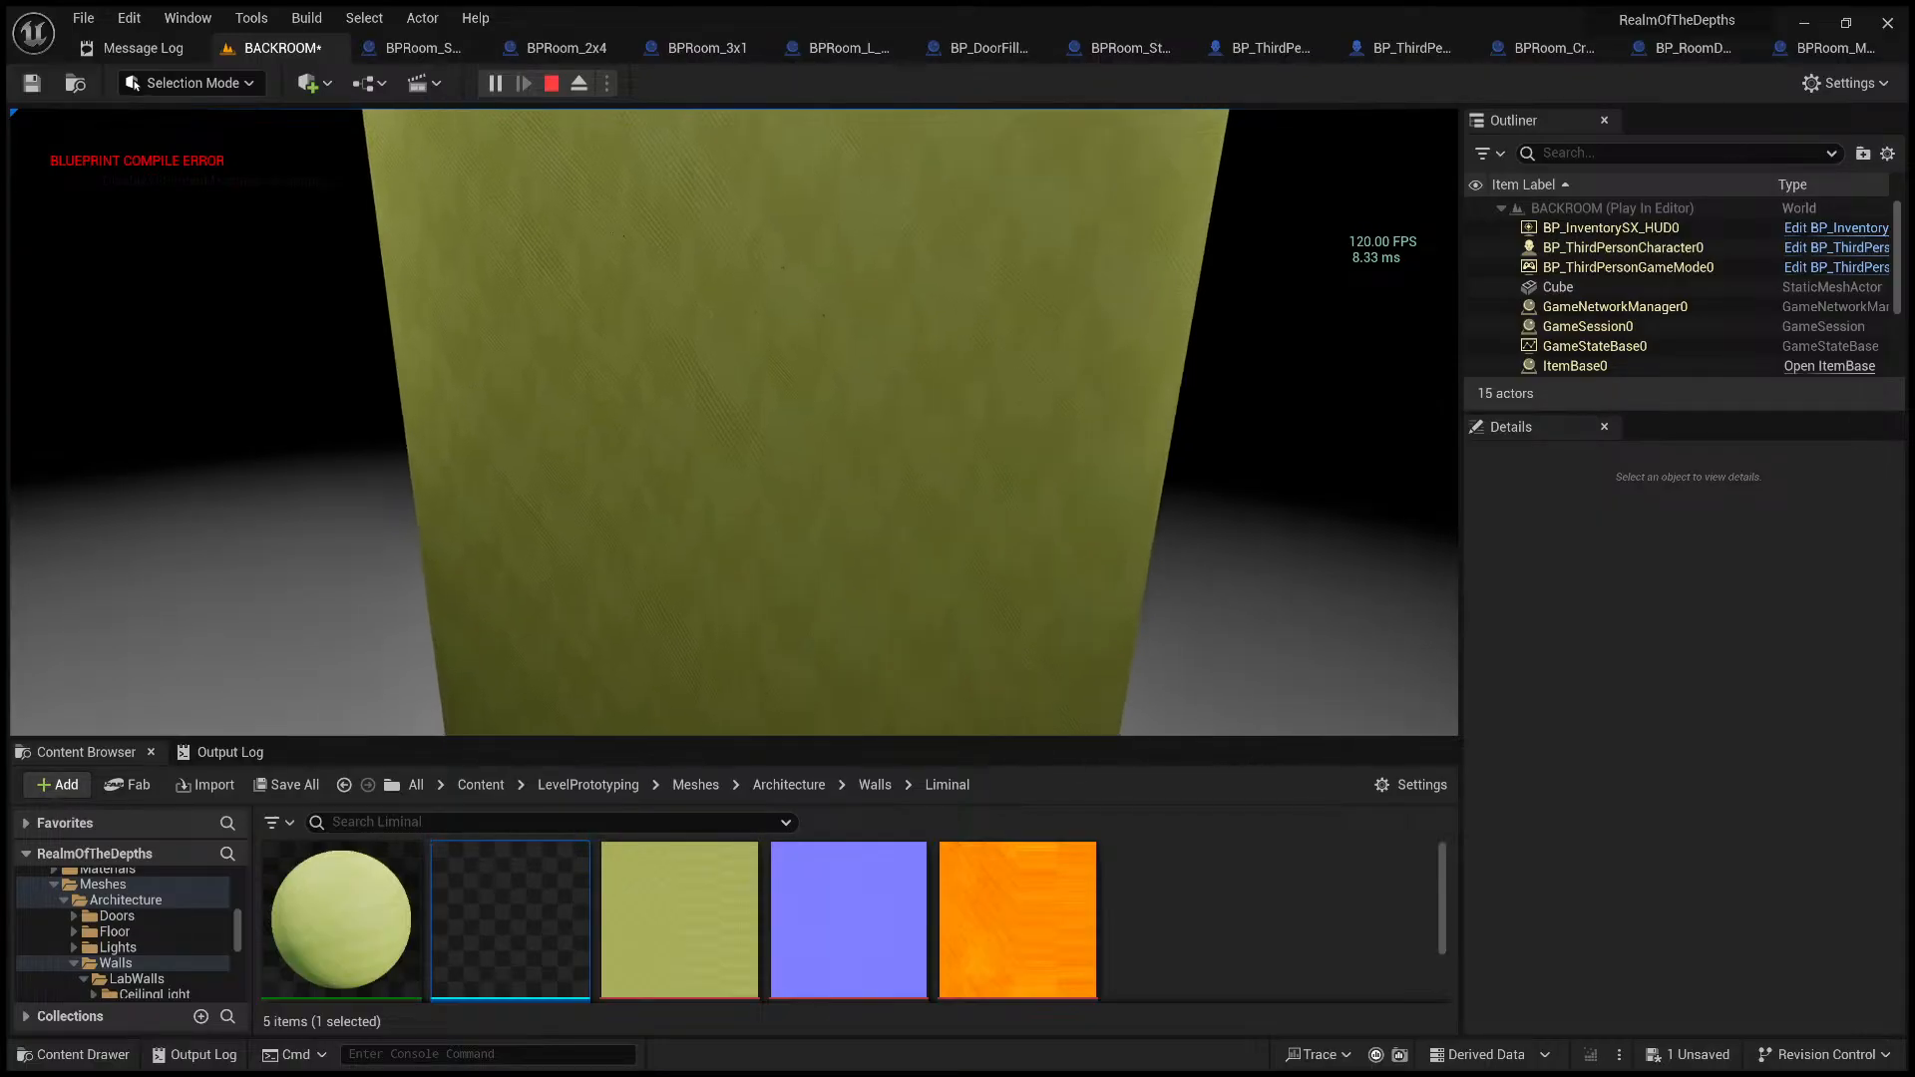
key("s")
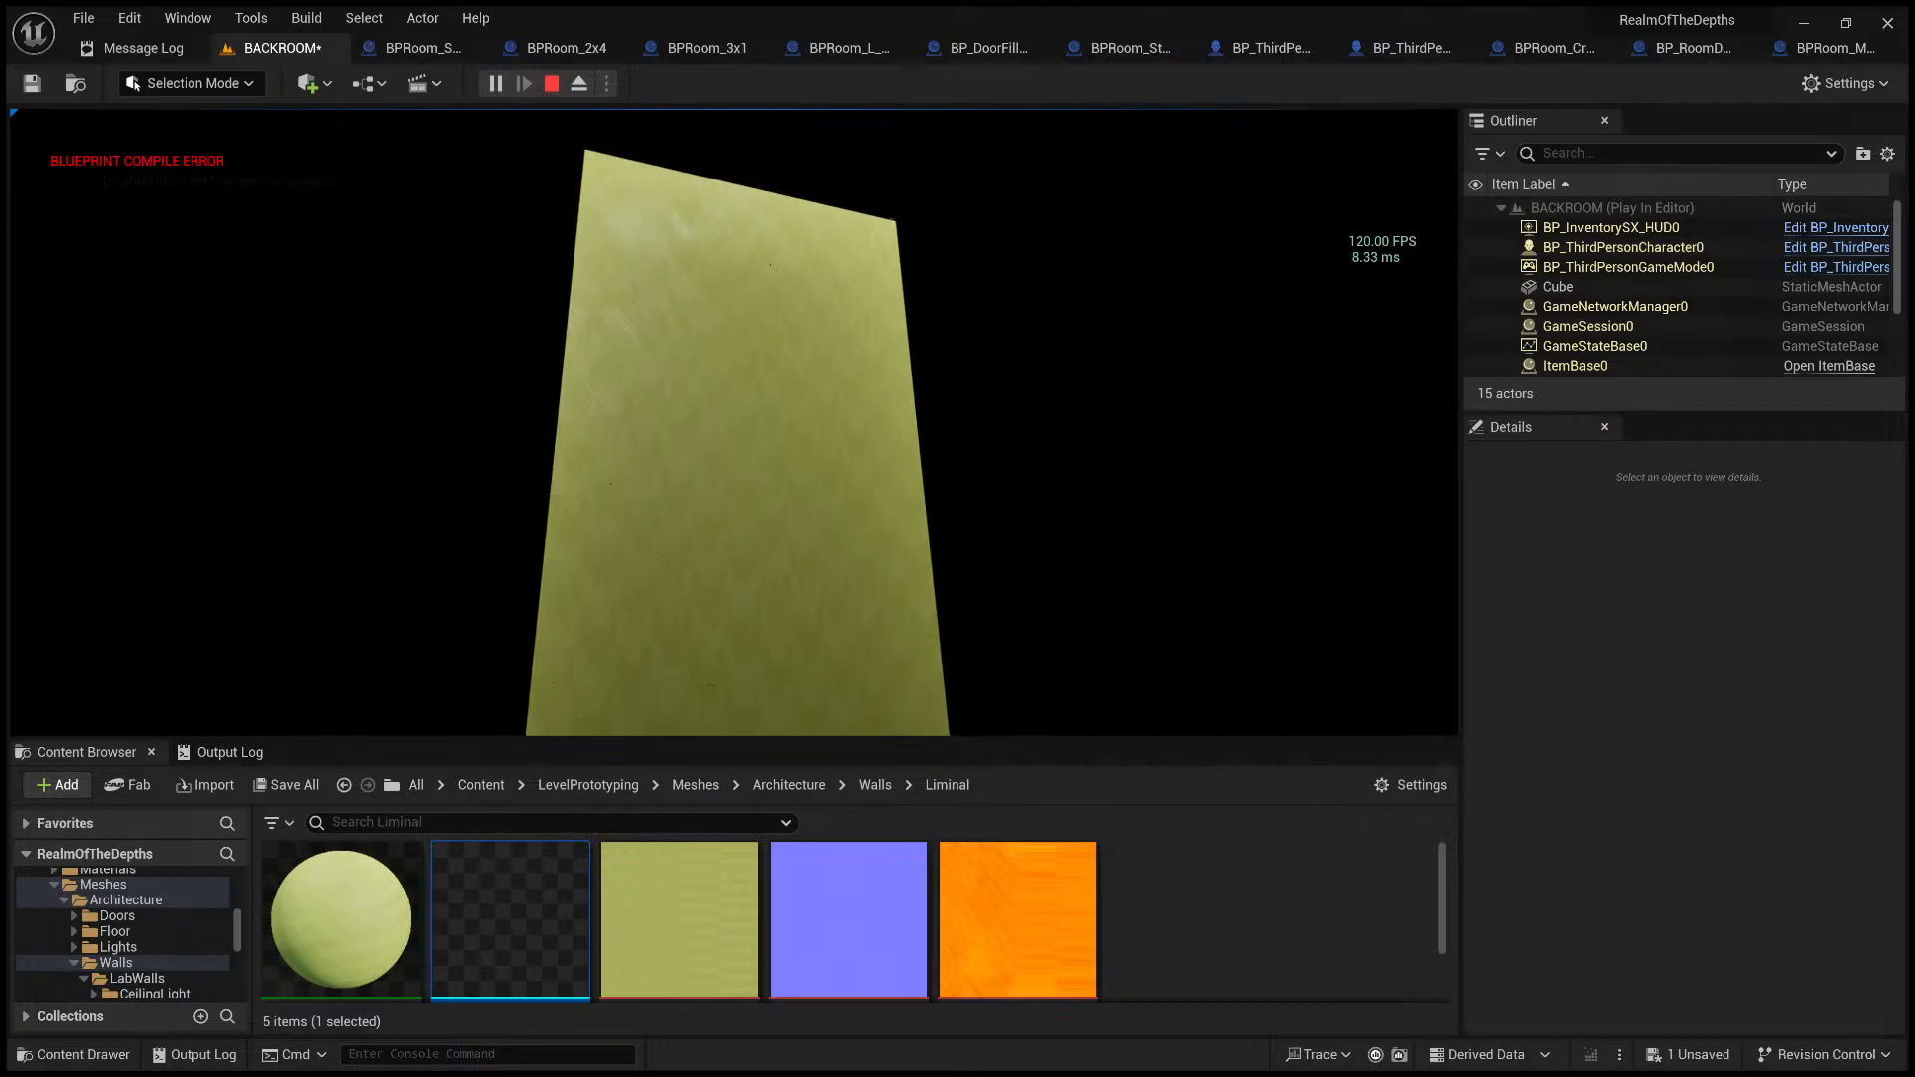
key("s")
key("w")
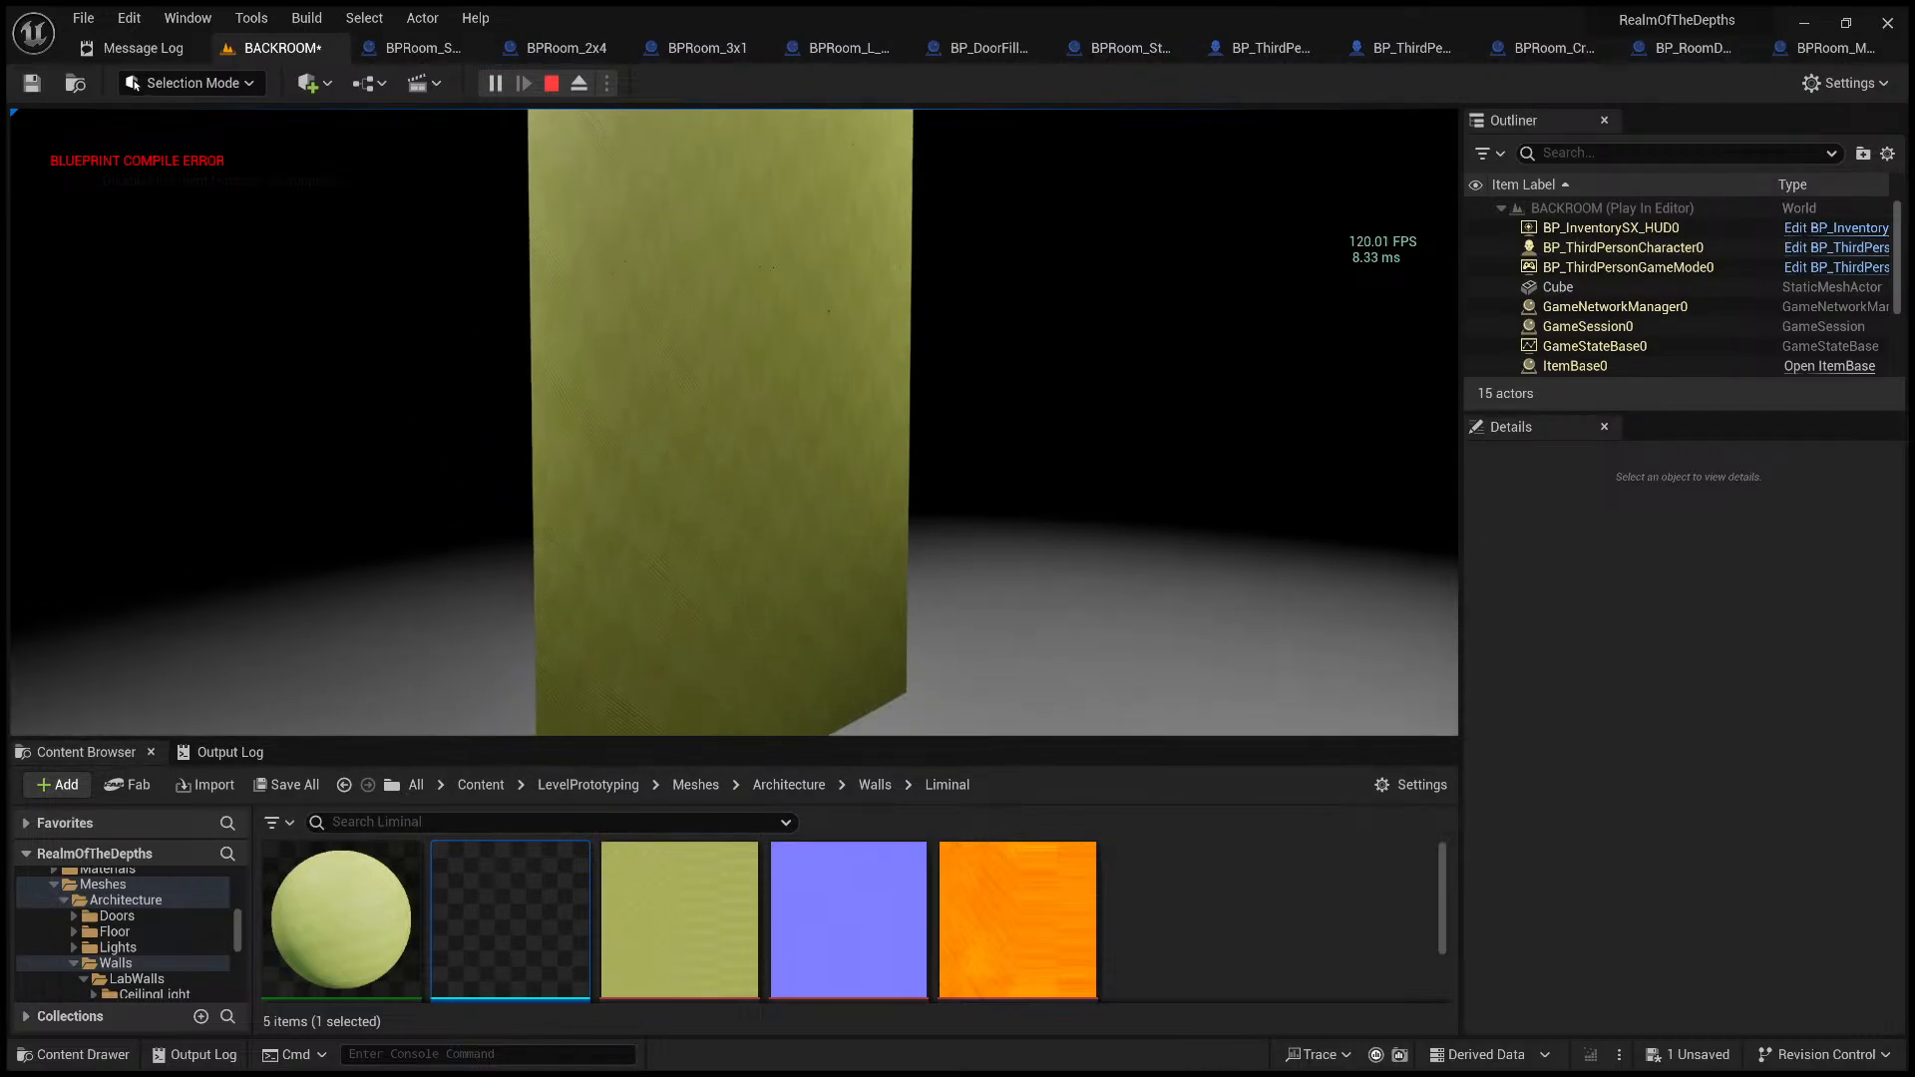
key("w")
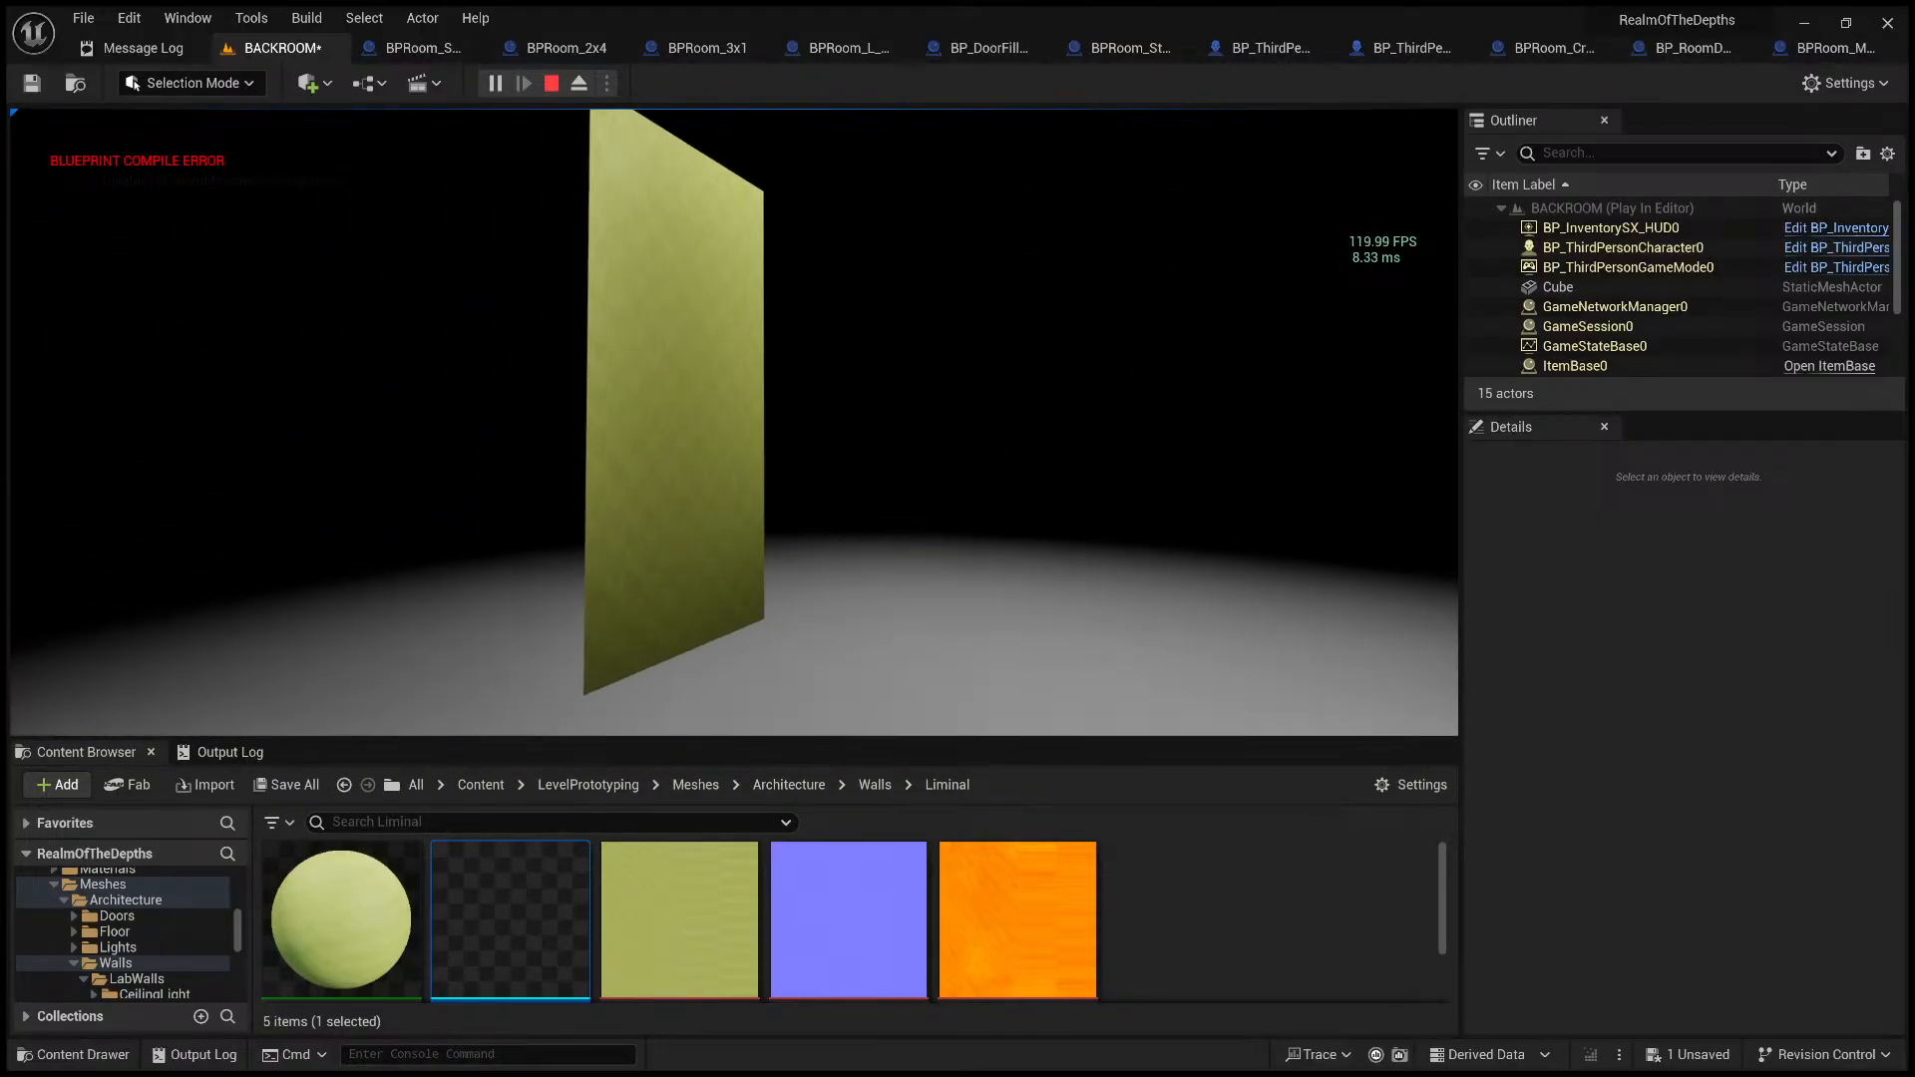
key("w")
key("d")
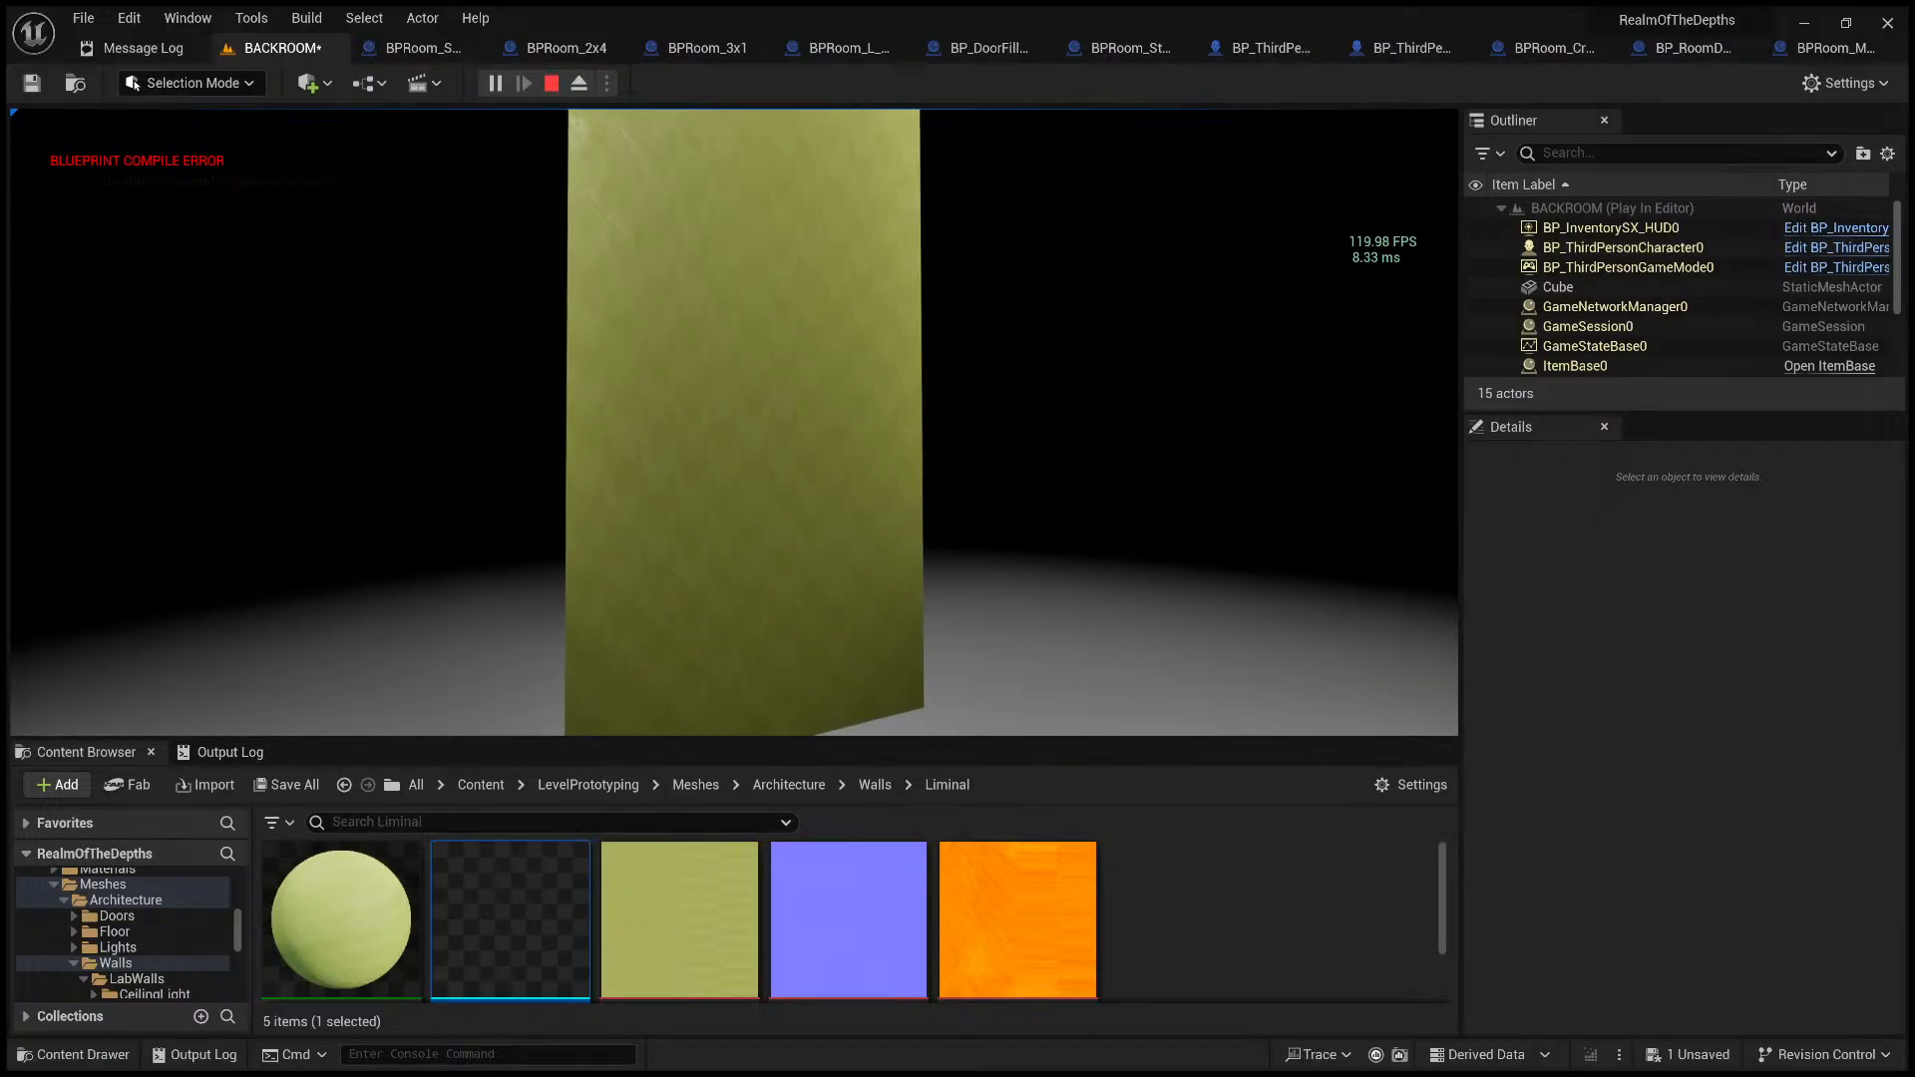
key("Escape")
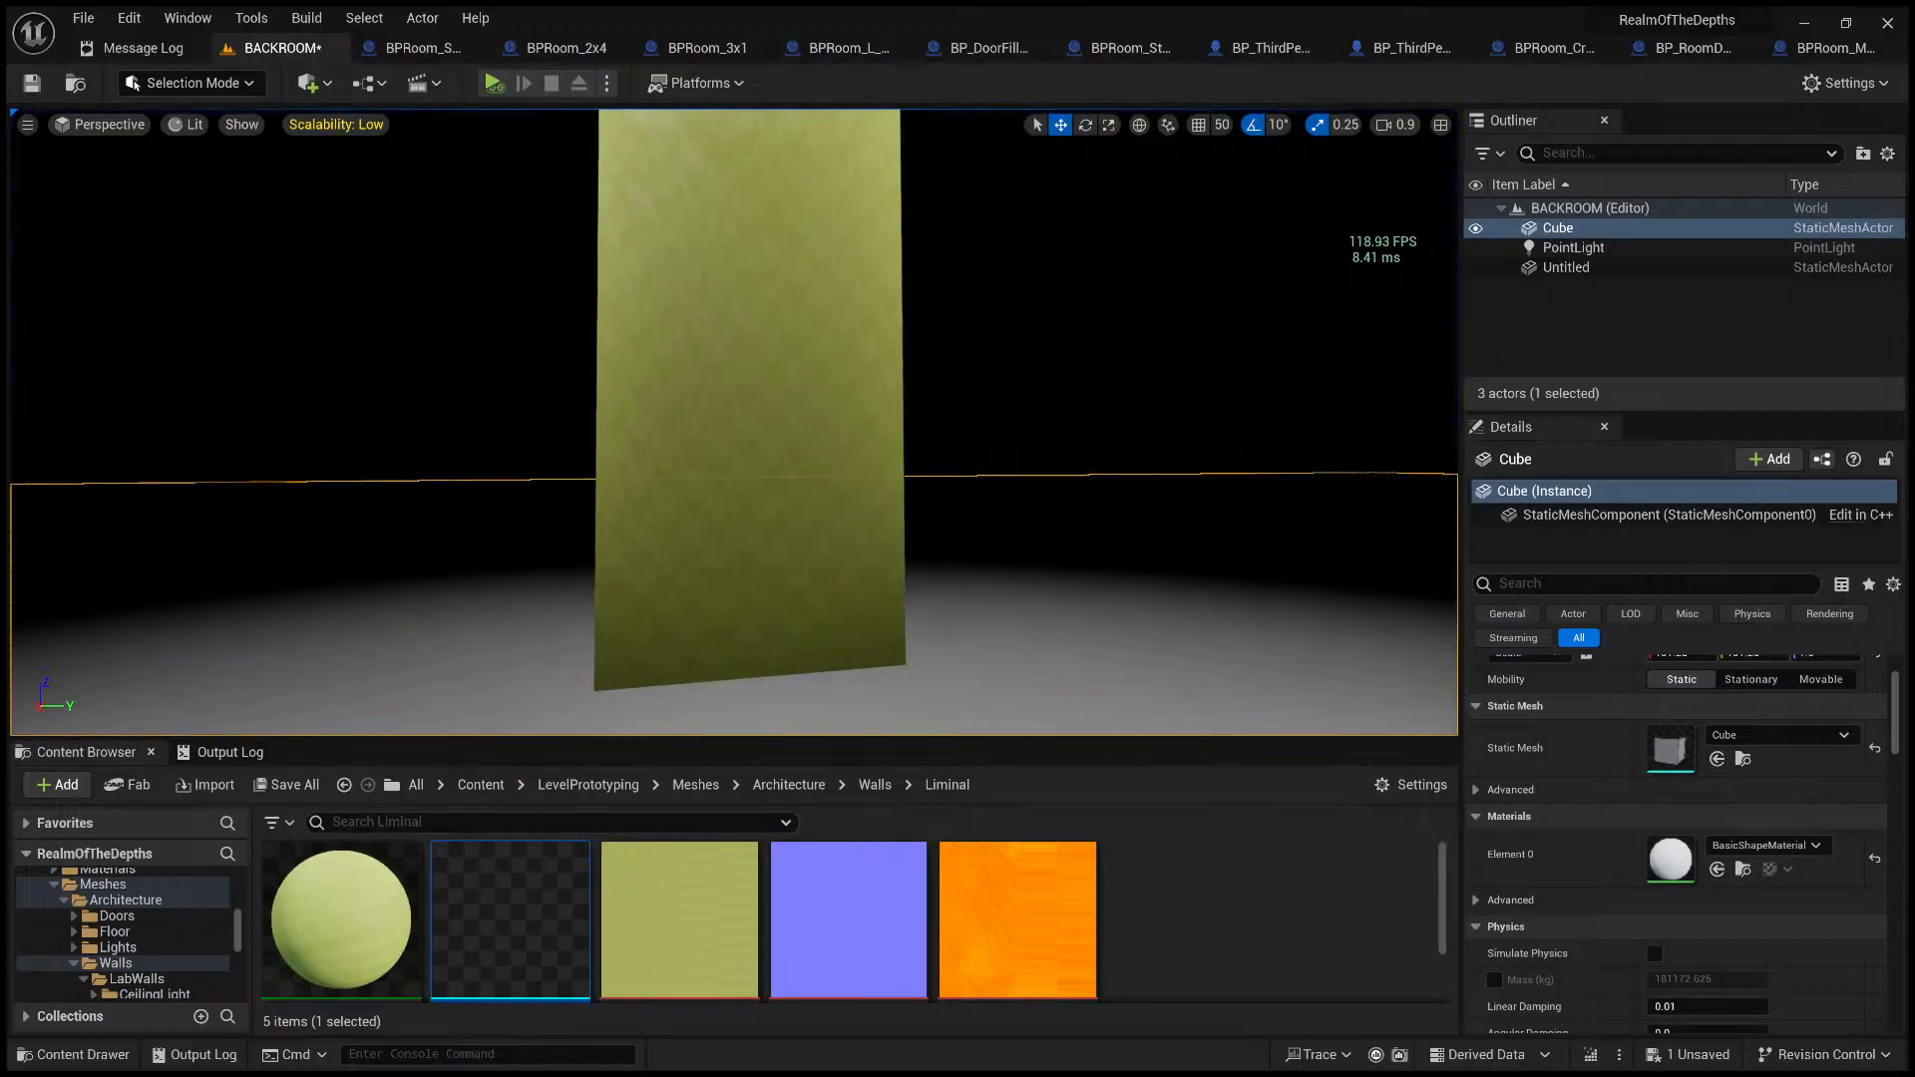
key("f")
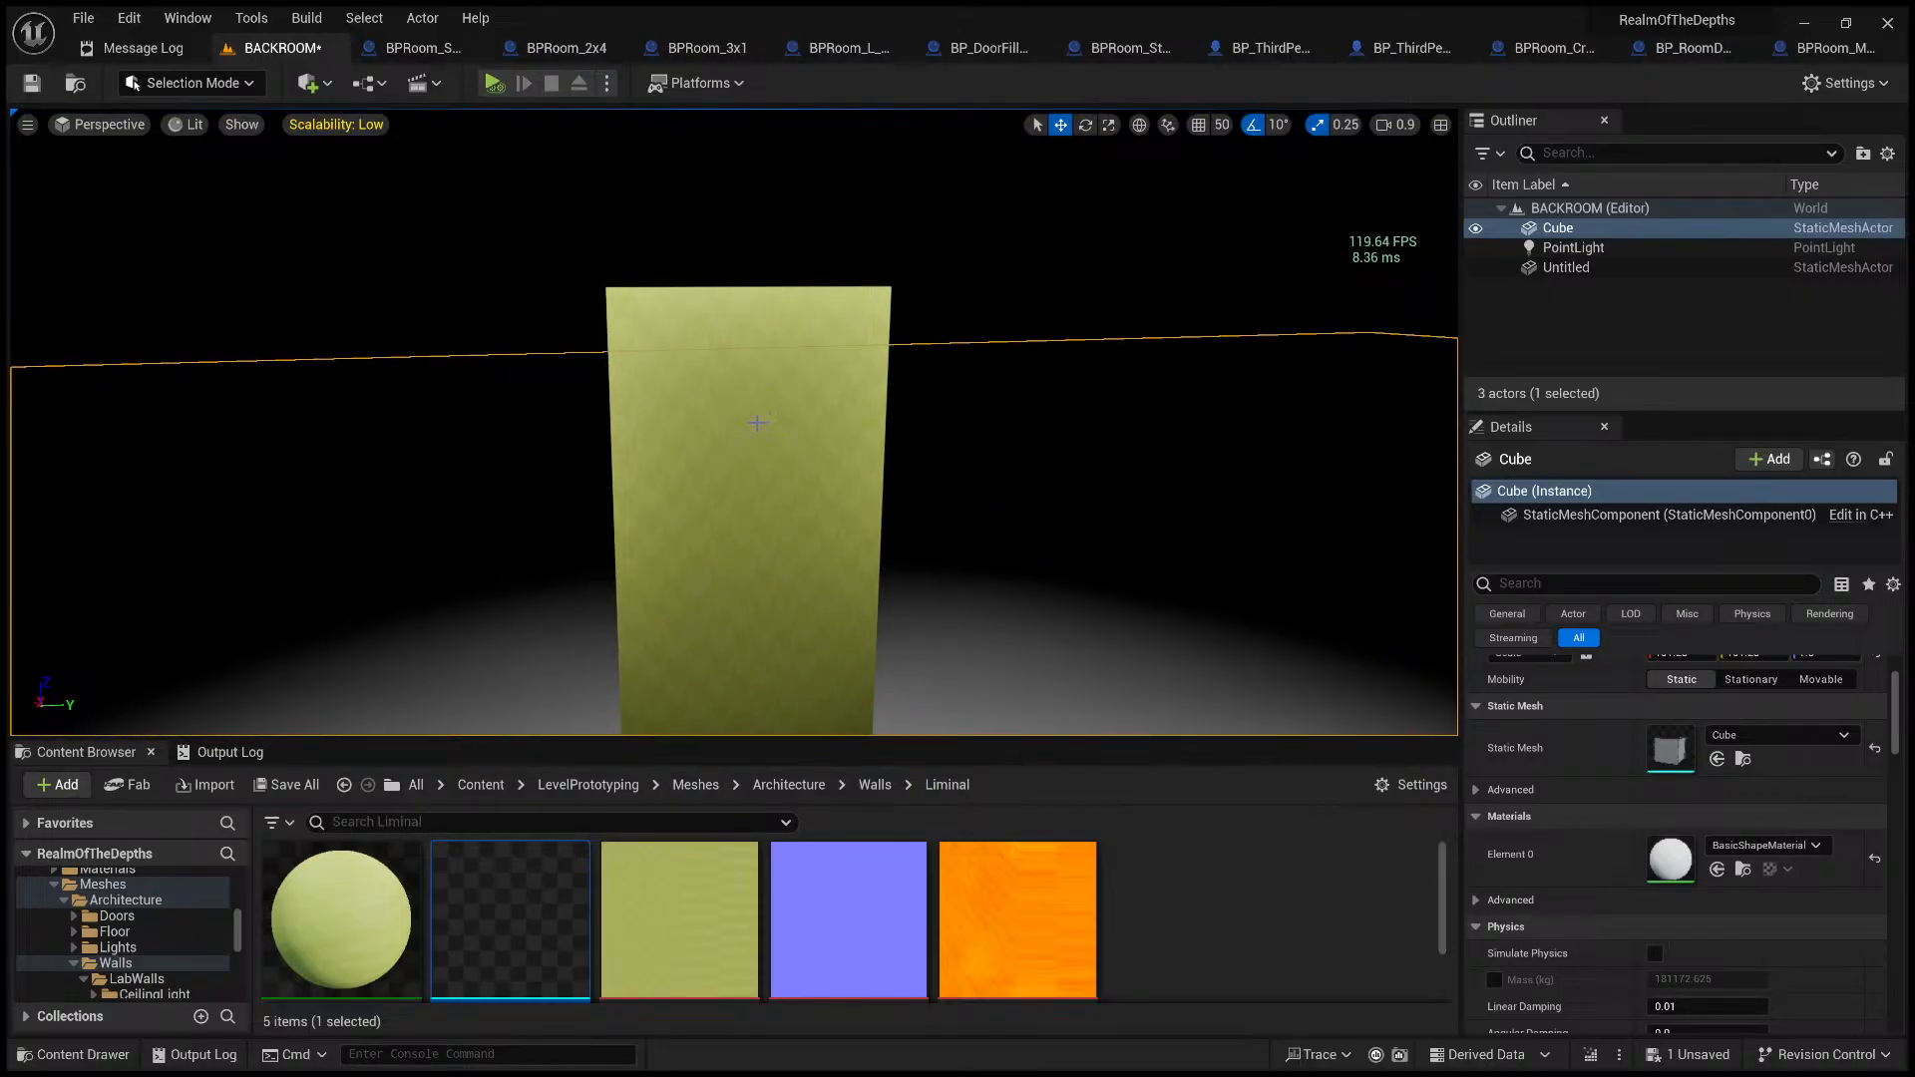
- Switch to Blender, undo the last change and delete the plane's upper face in Edit Mode
left_click(1803, 24)
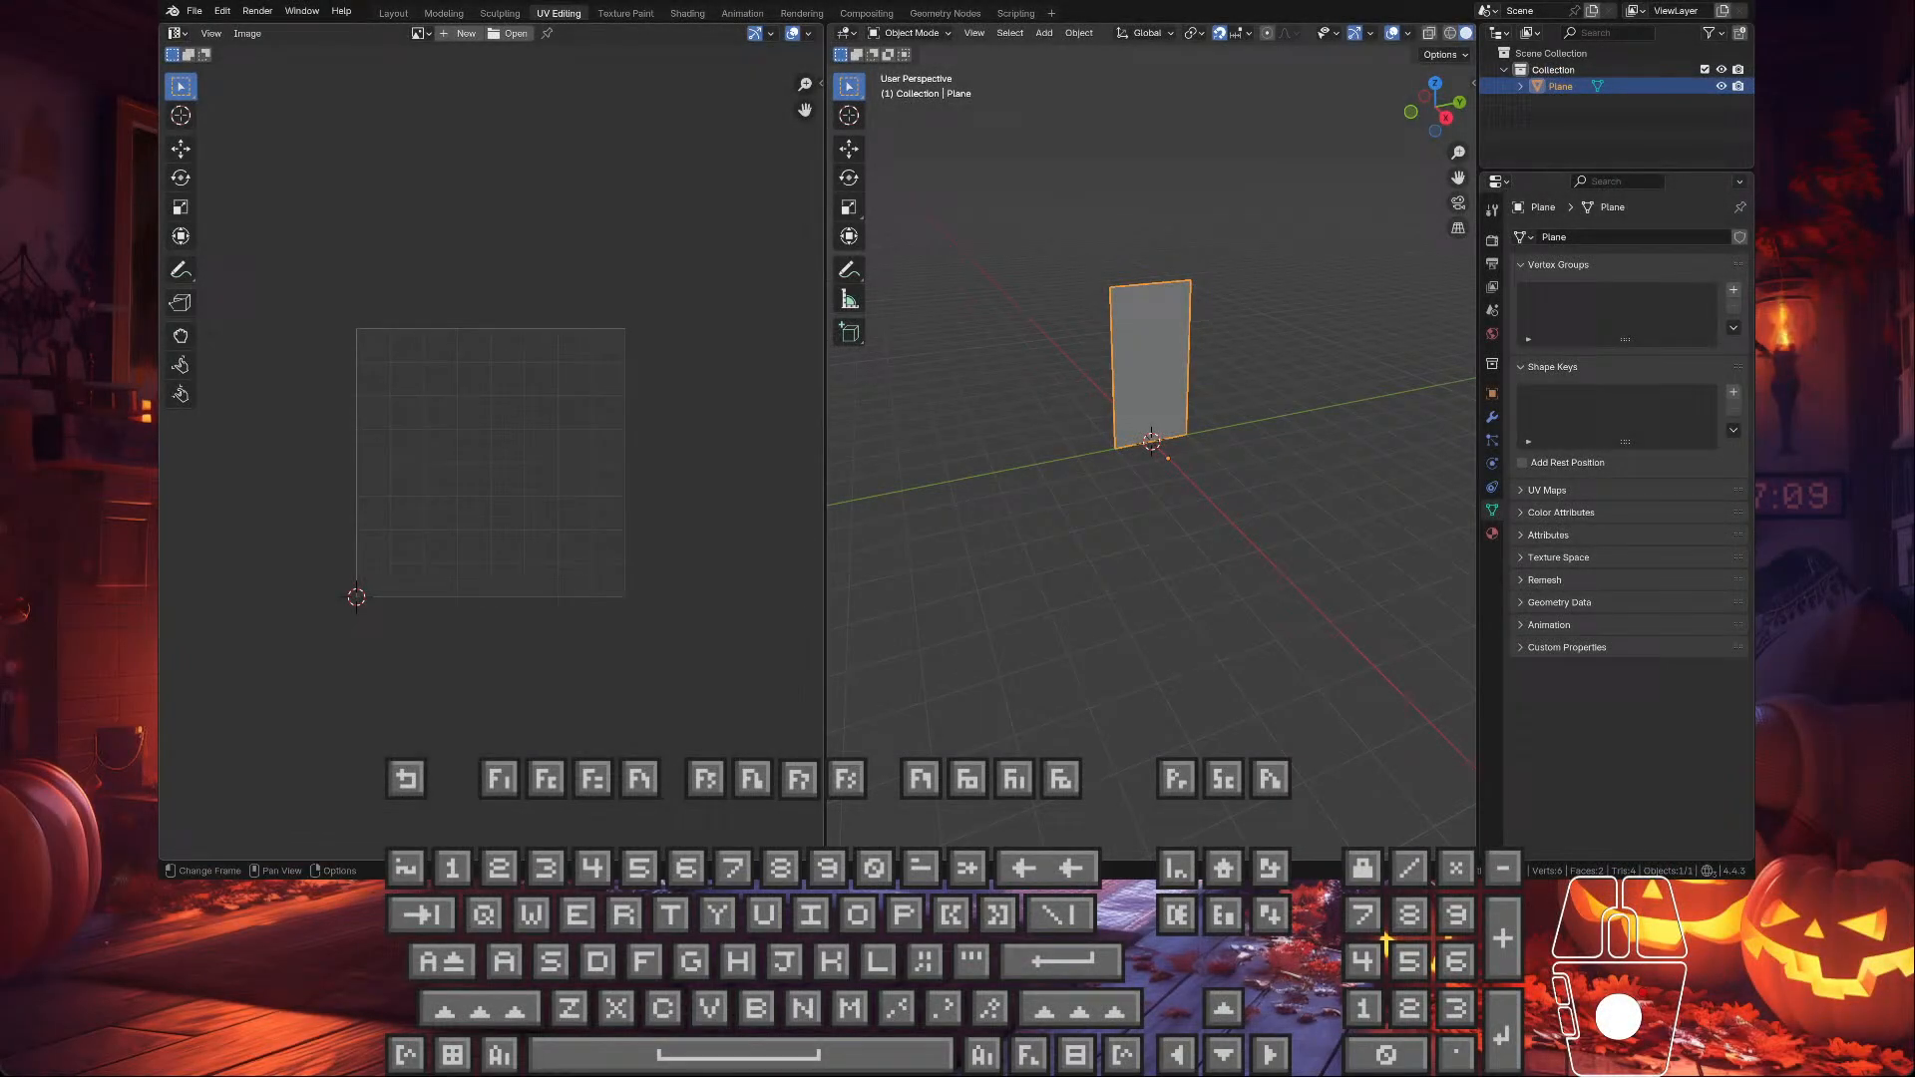
key("ctrl+z")
key("Tab")
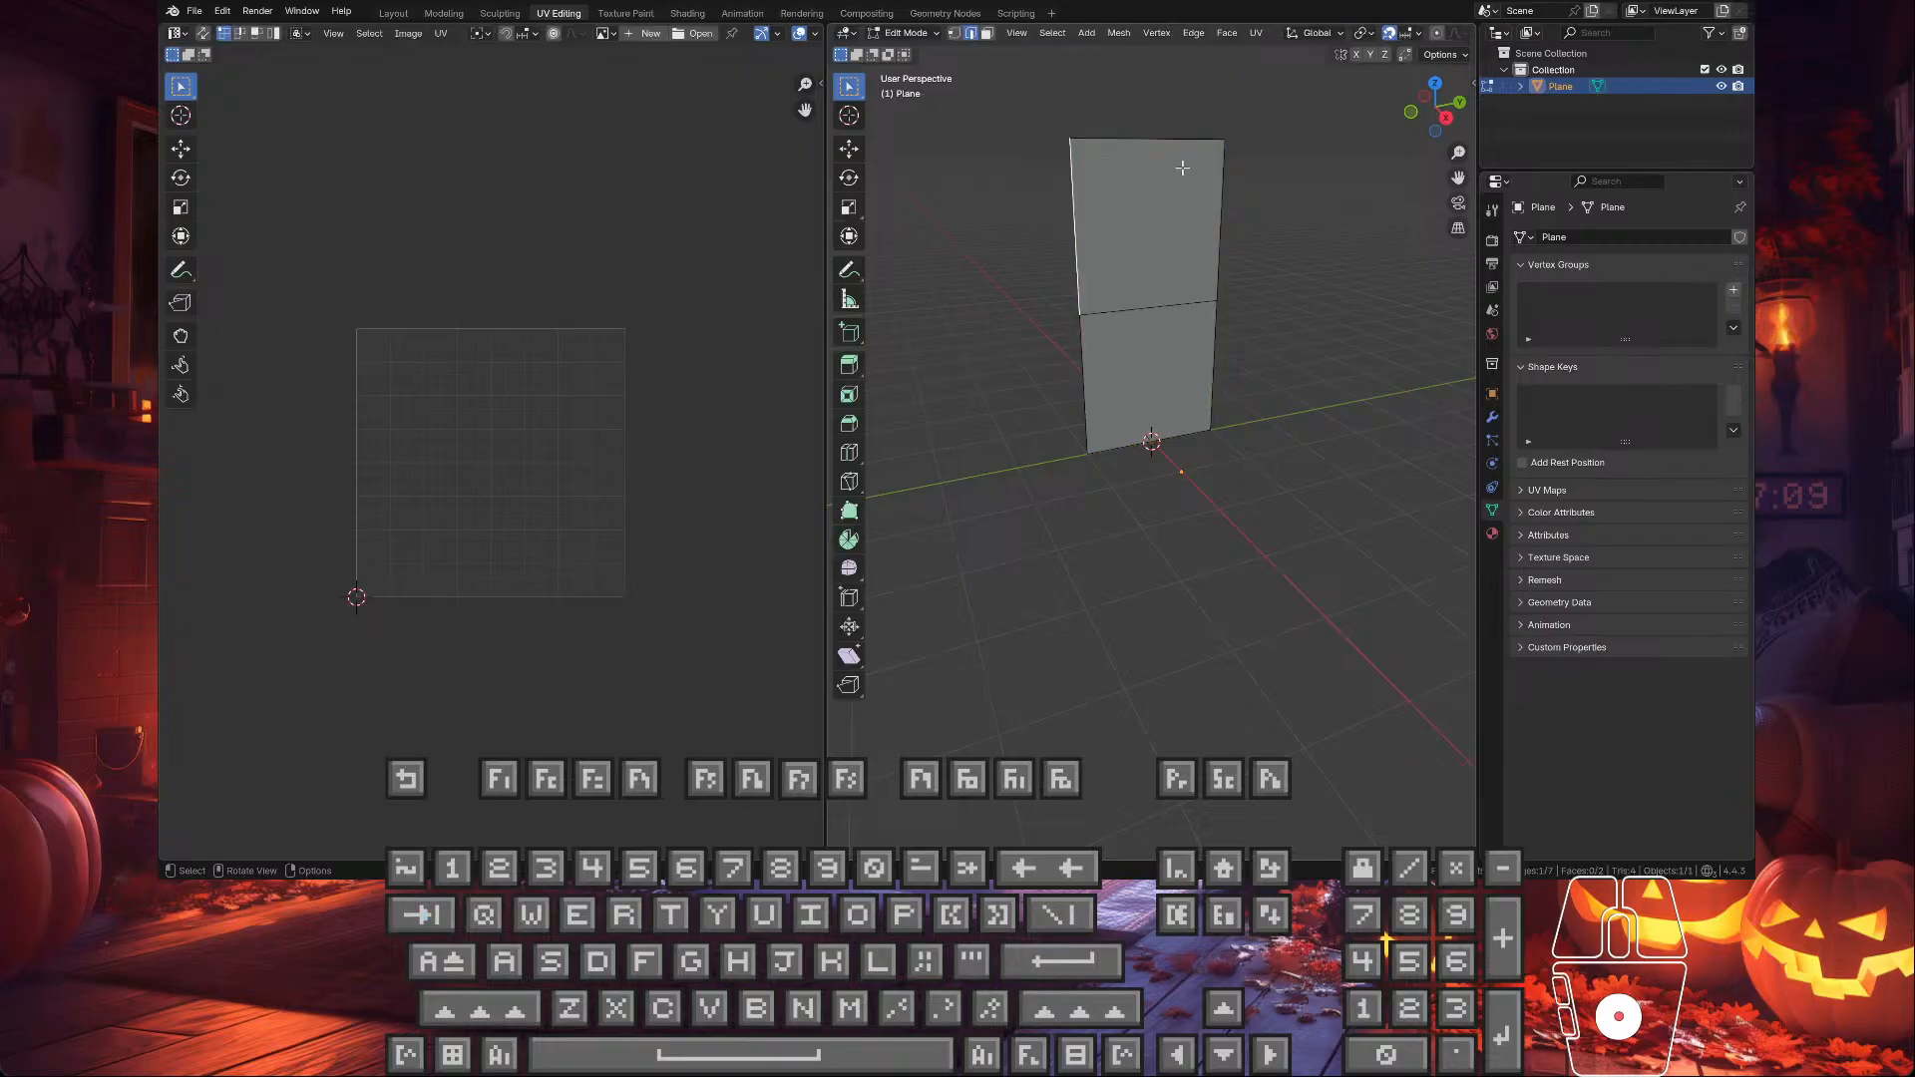
left_click(987, 33)
left_click(1203, 235)
key("x")
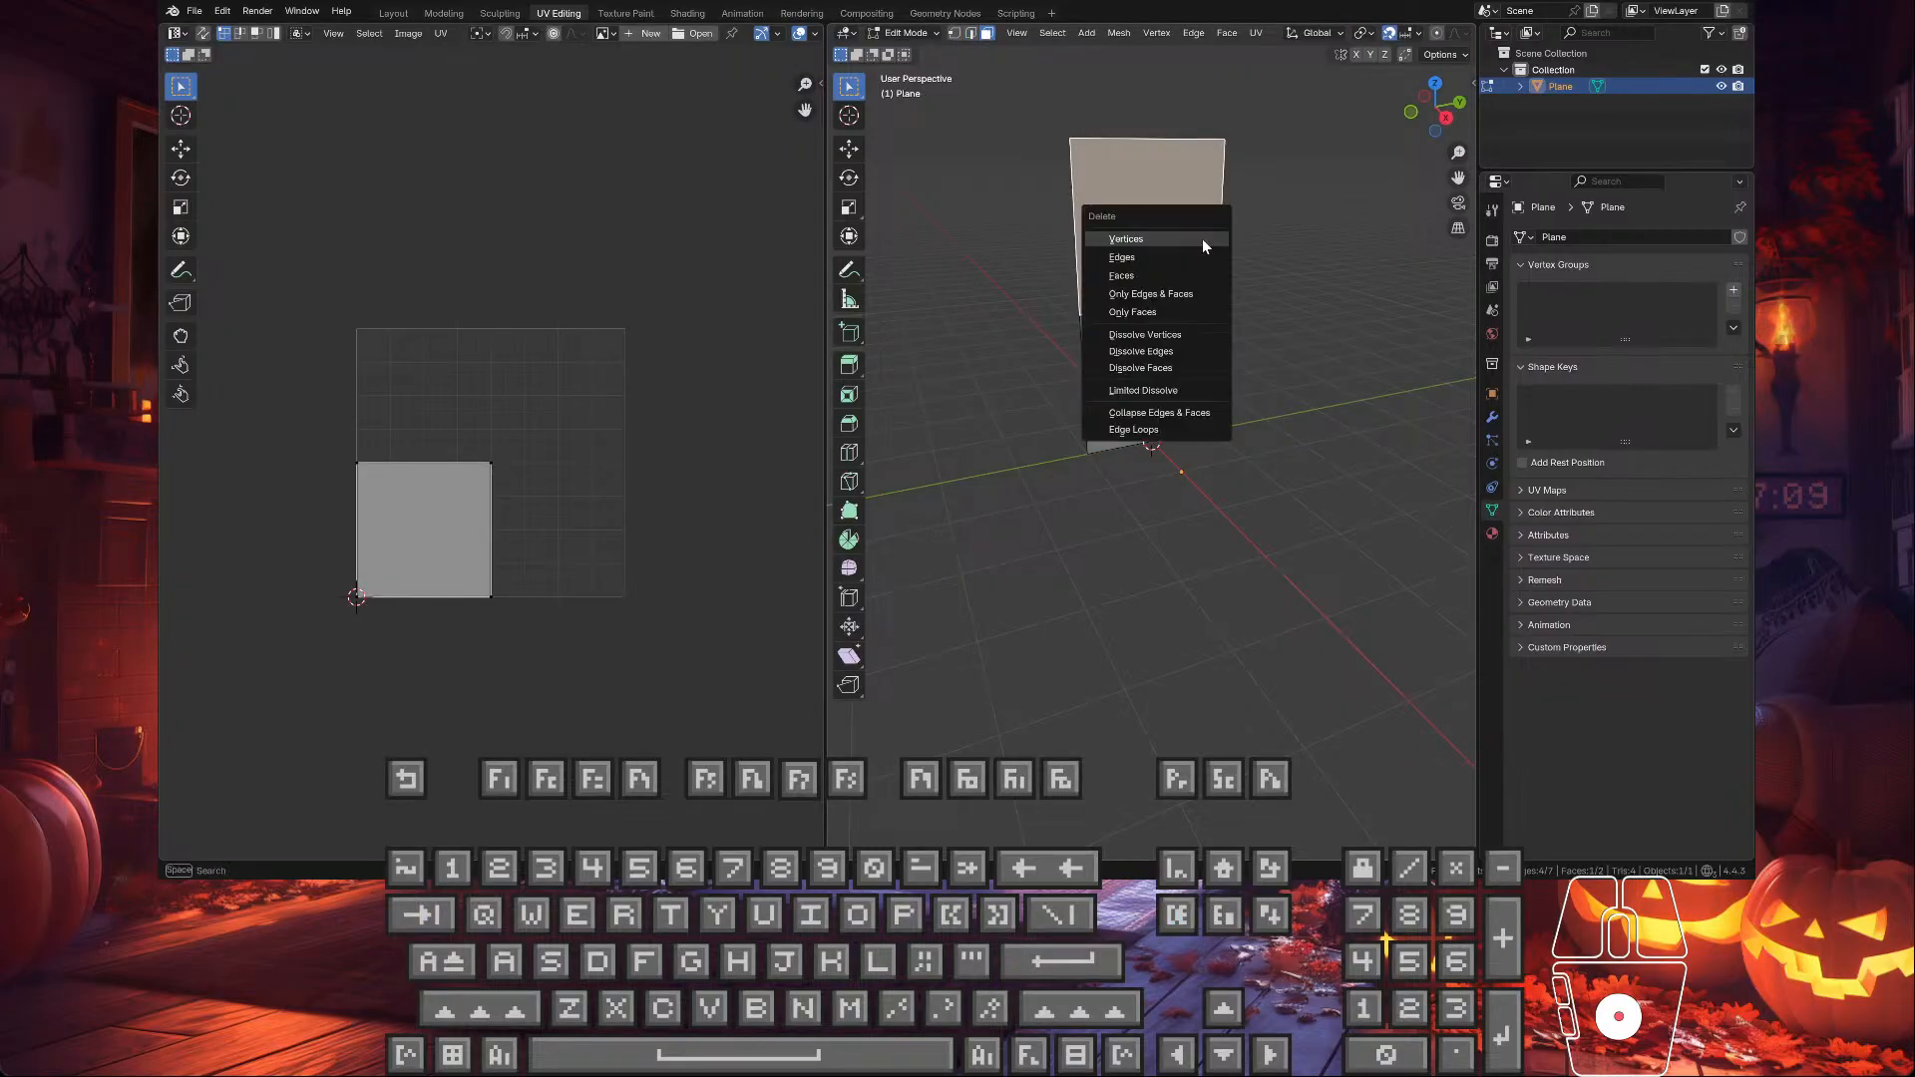
left_click(1175, 271)
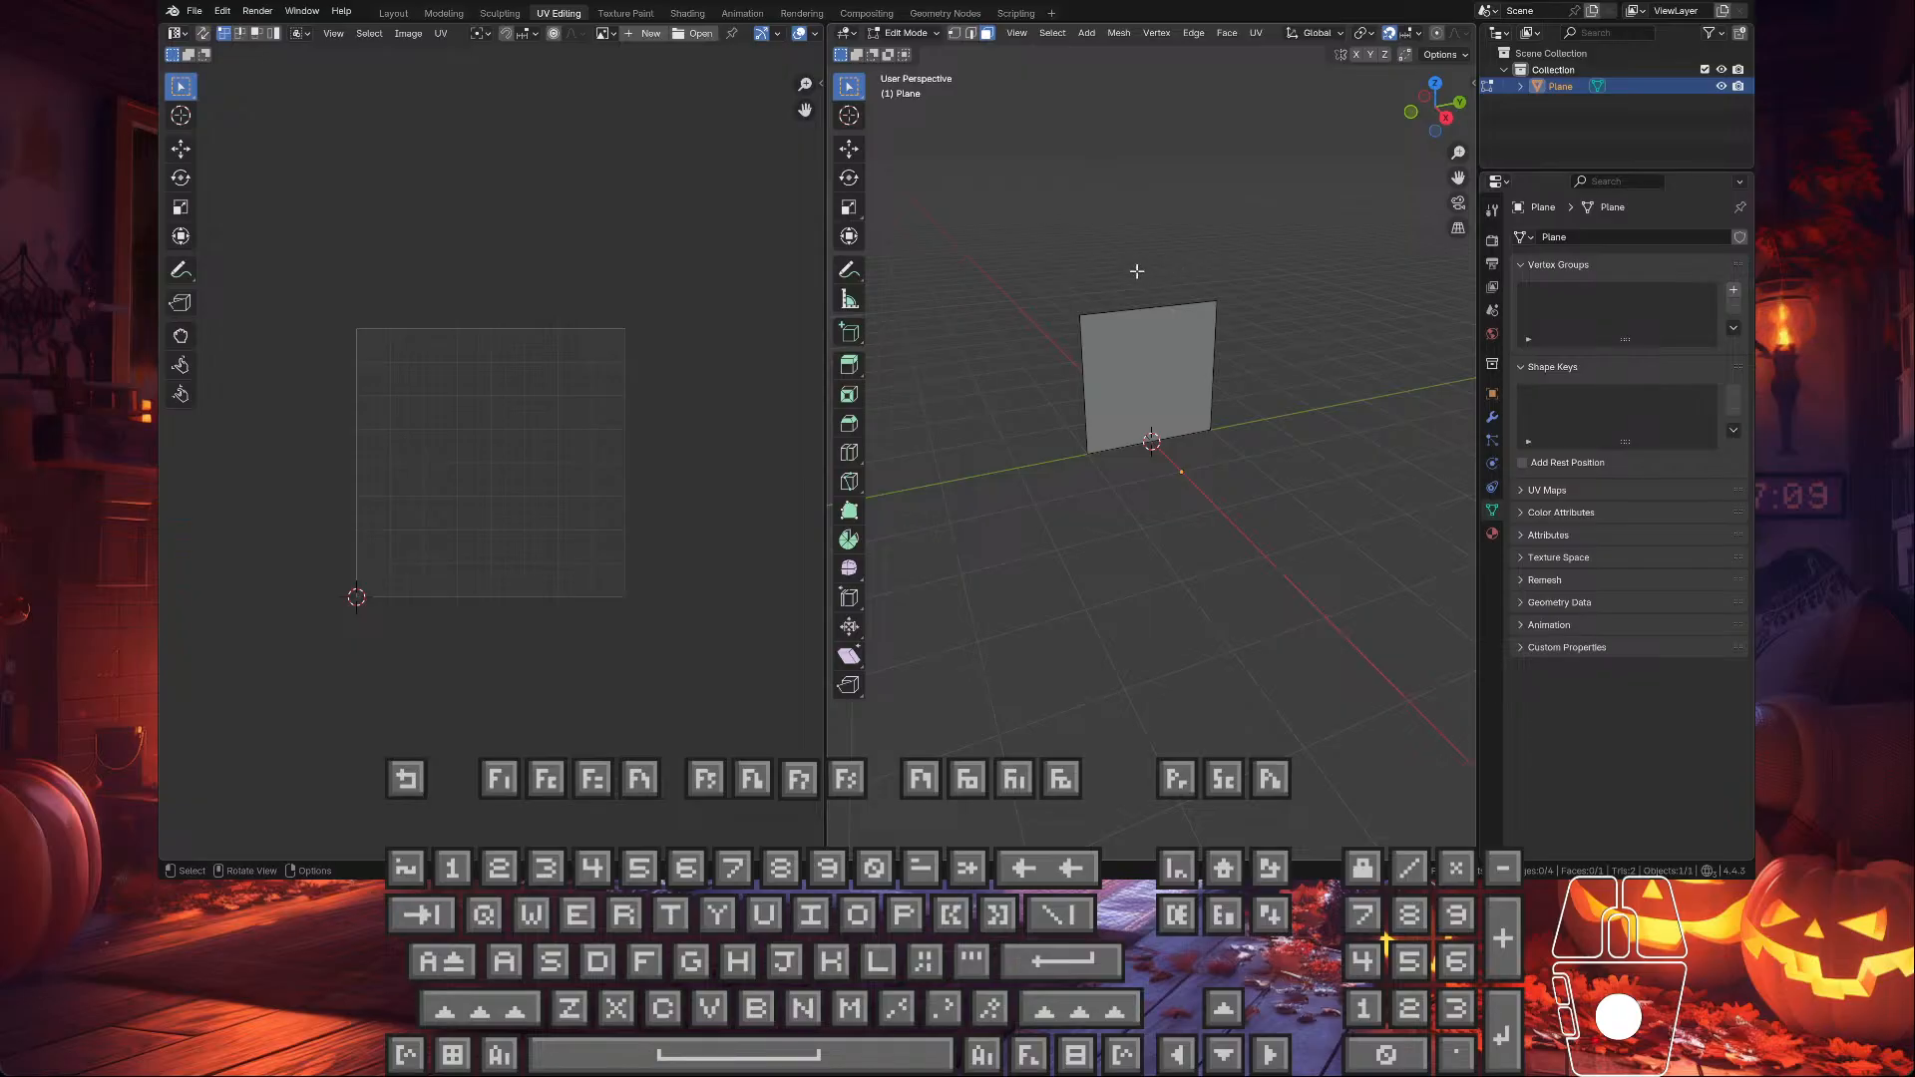
- Select the plane's remaining face, unwrap it with Smart UV Project and return to Object Mode
key("a")
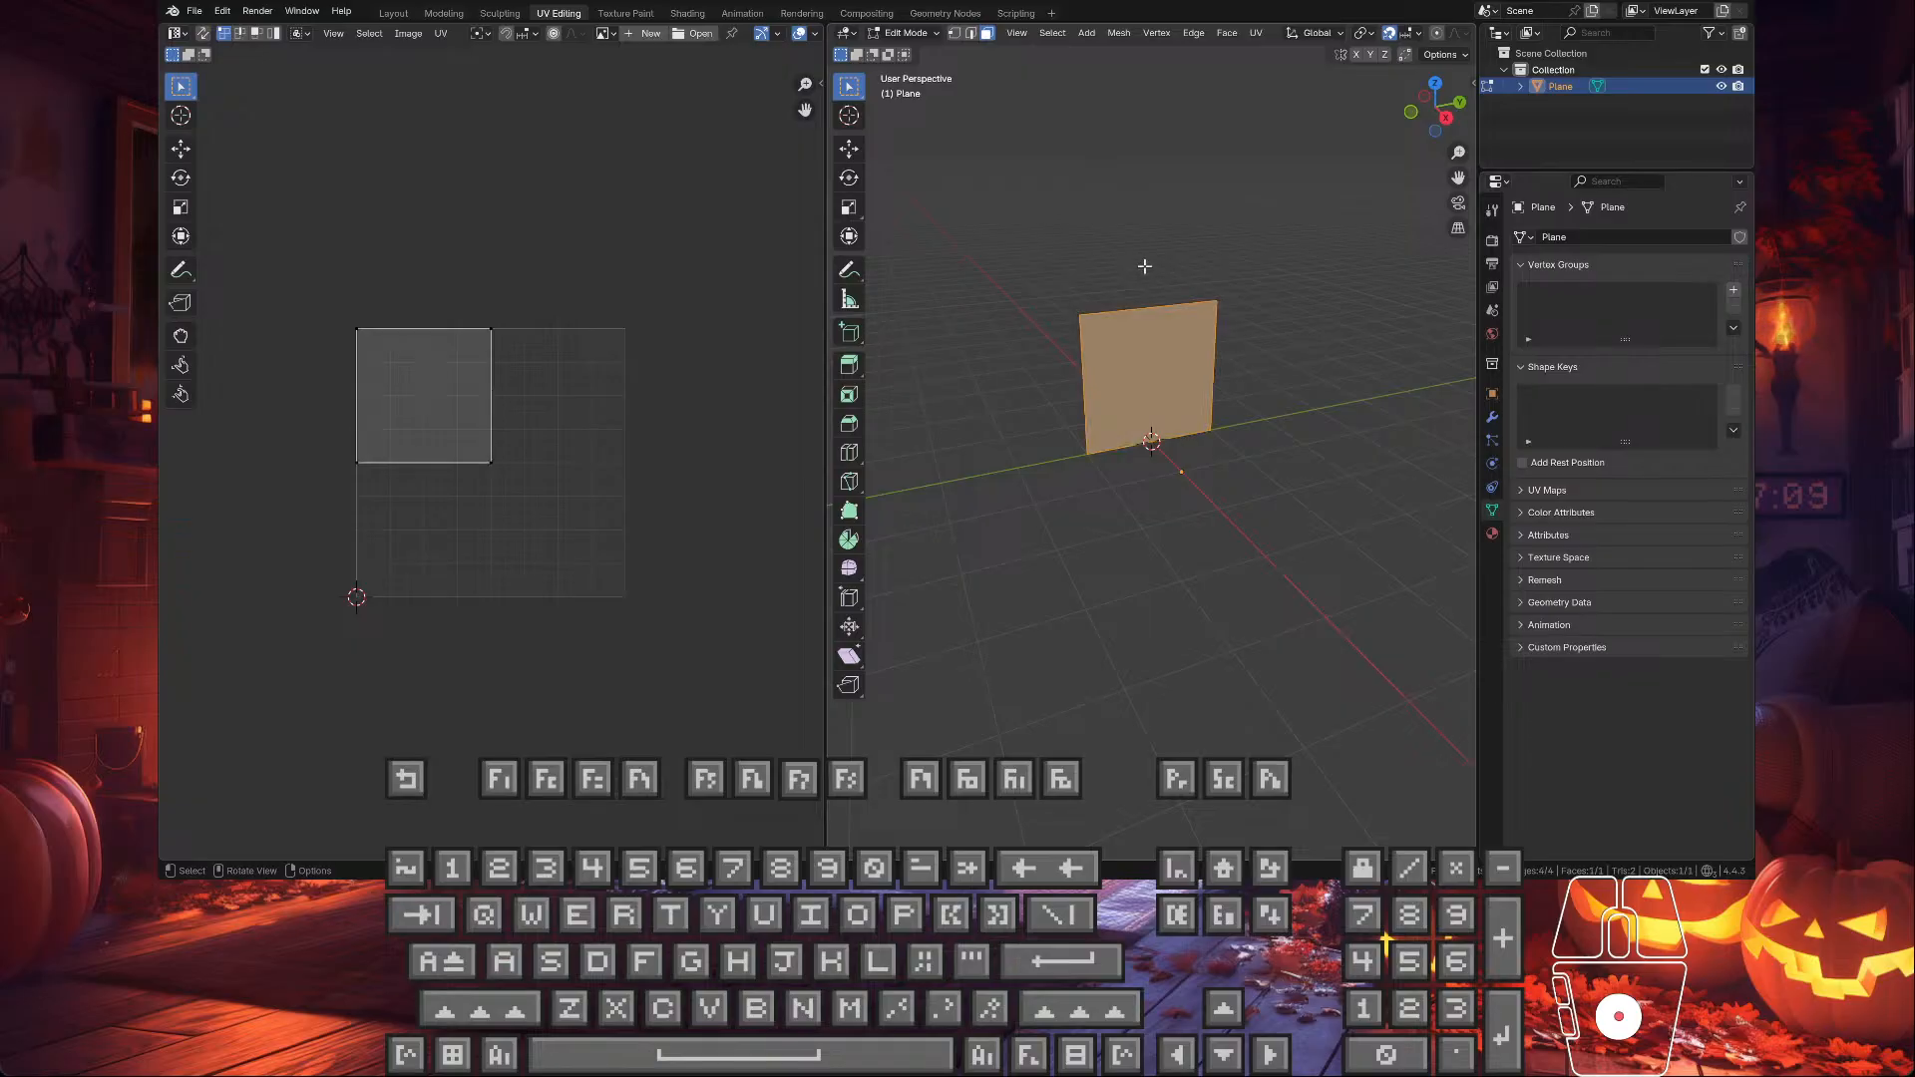
right_click(1167, 353)
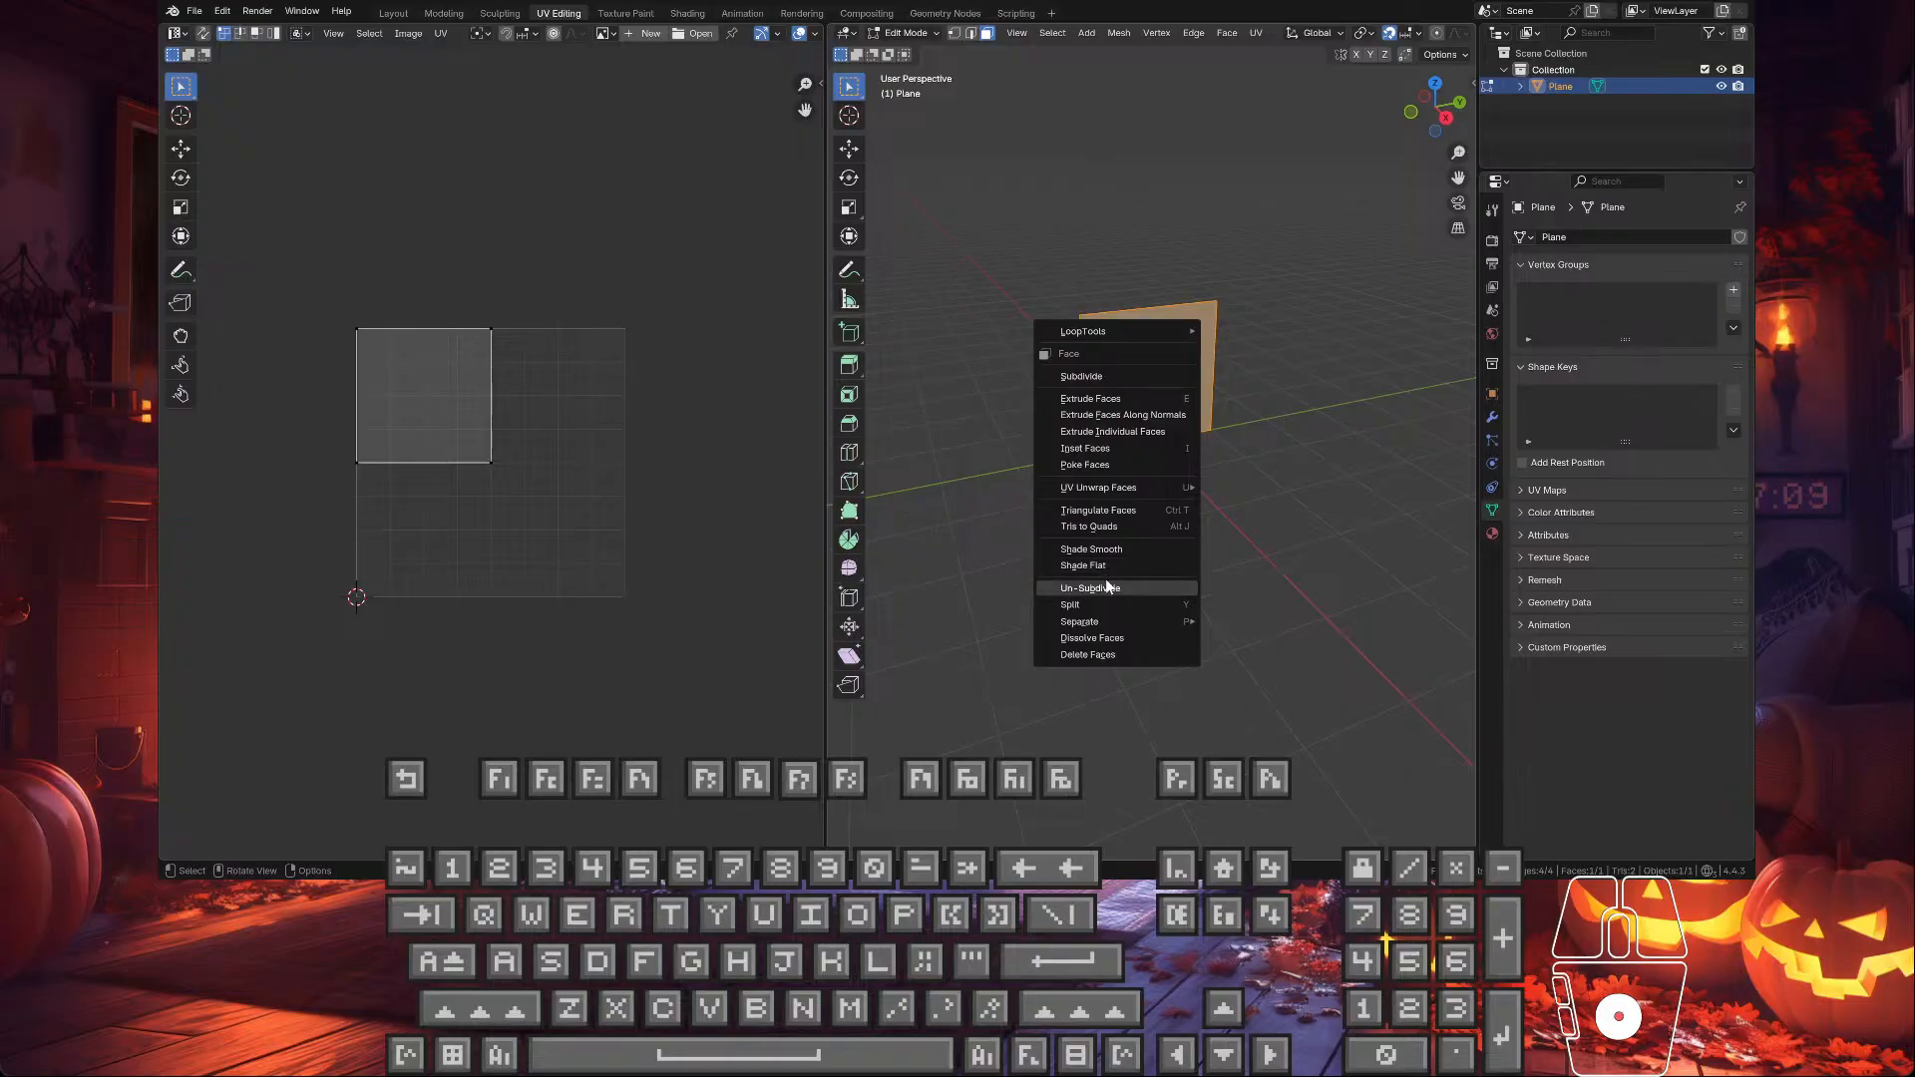
key("u")
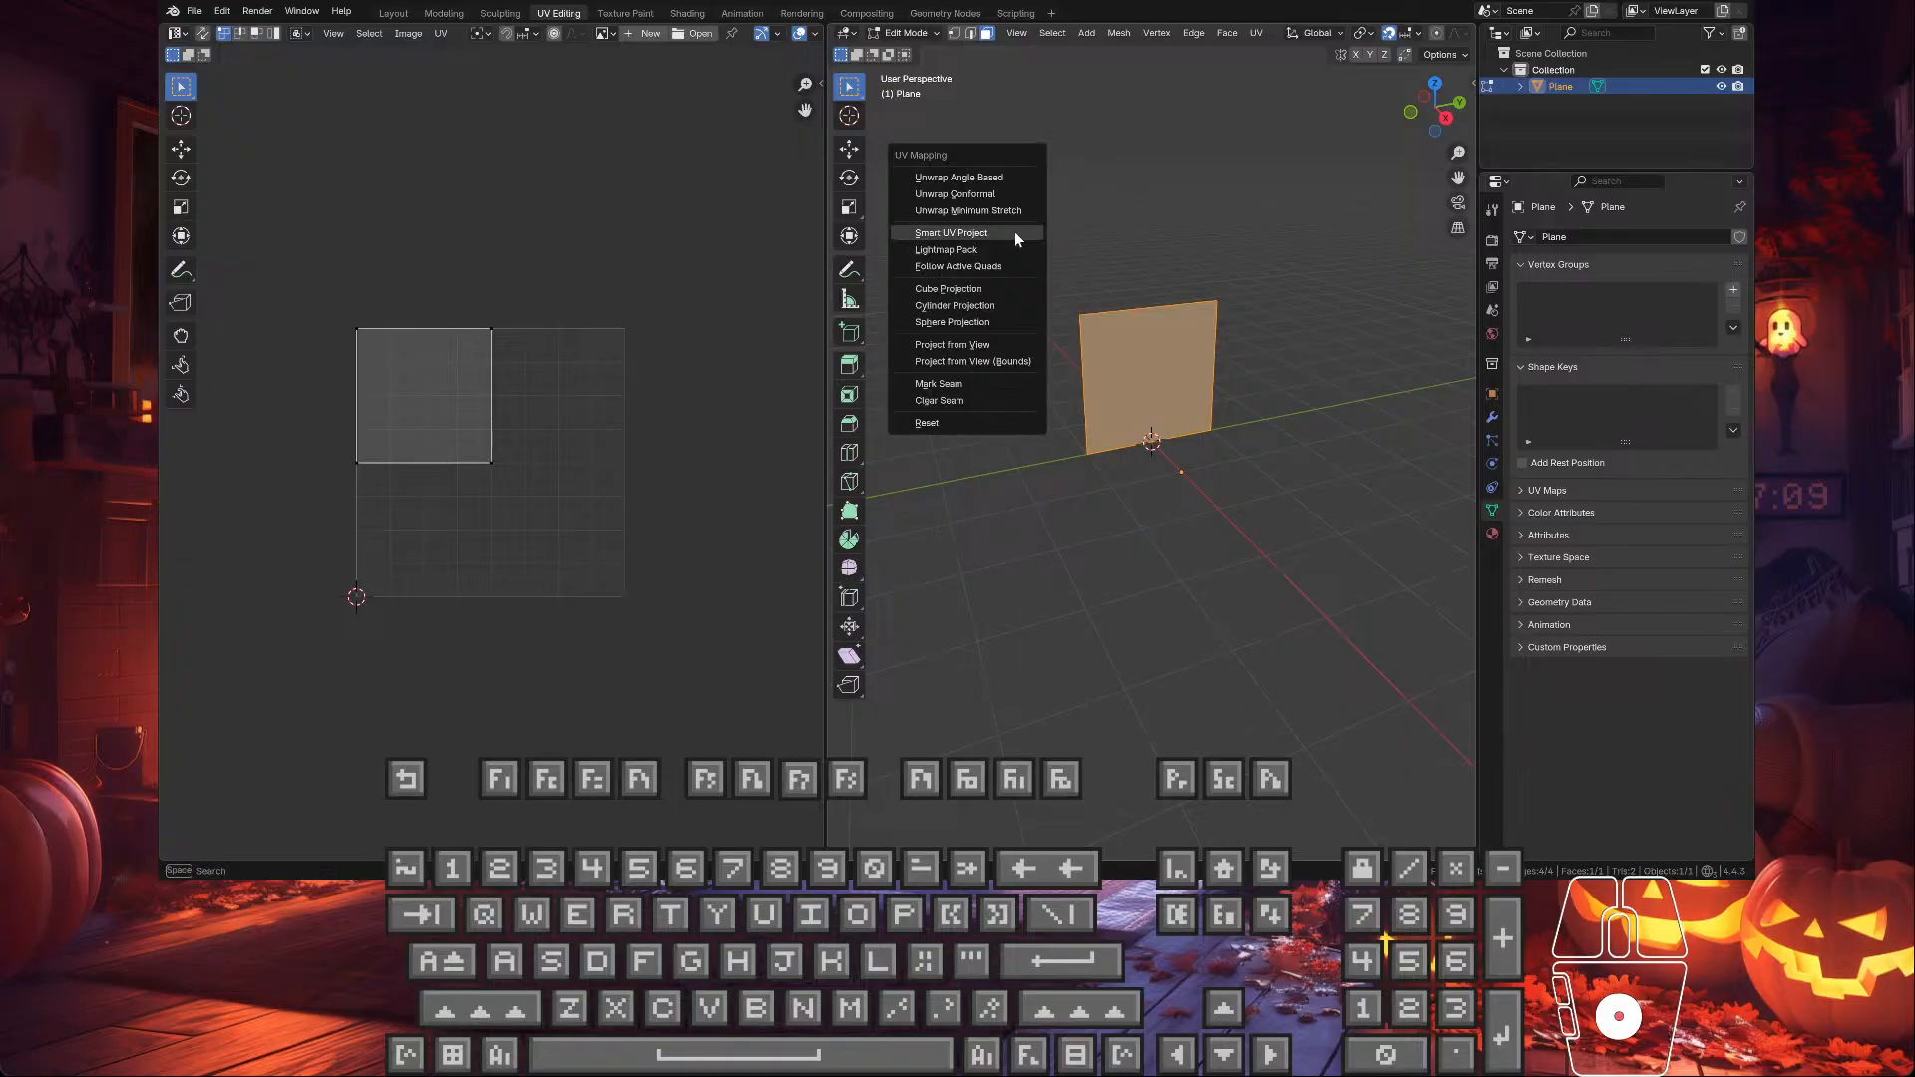
left_click(1015, 231)
left_click(1006, 388)
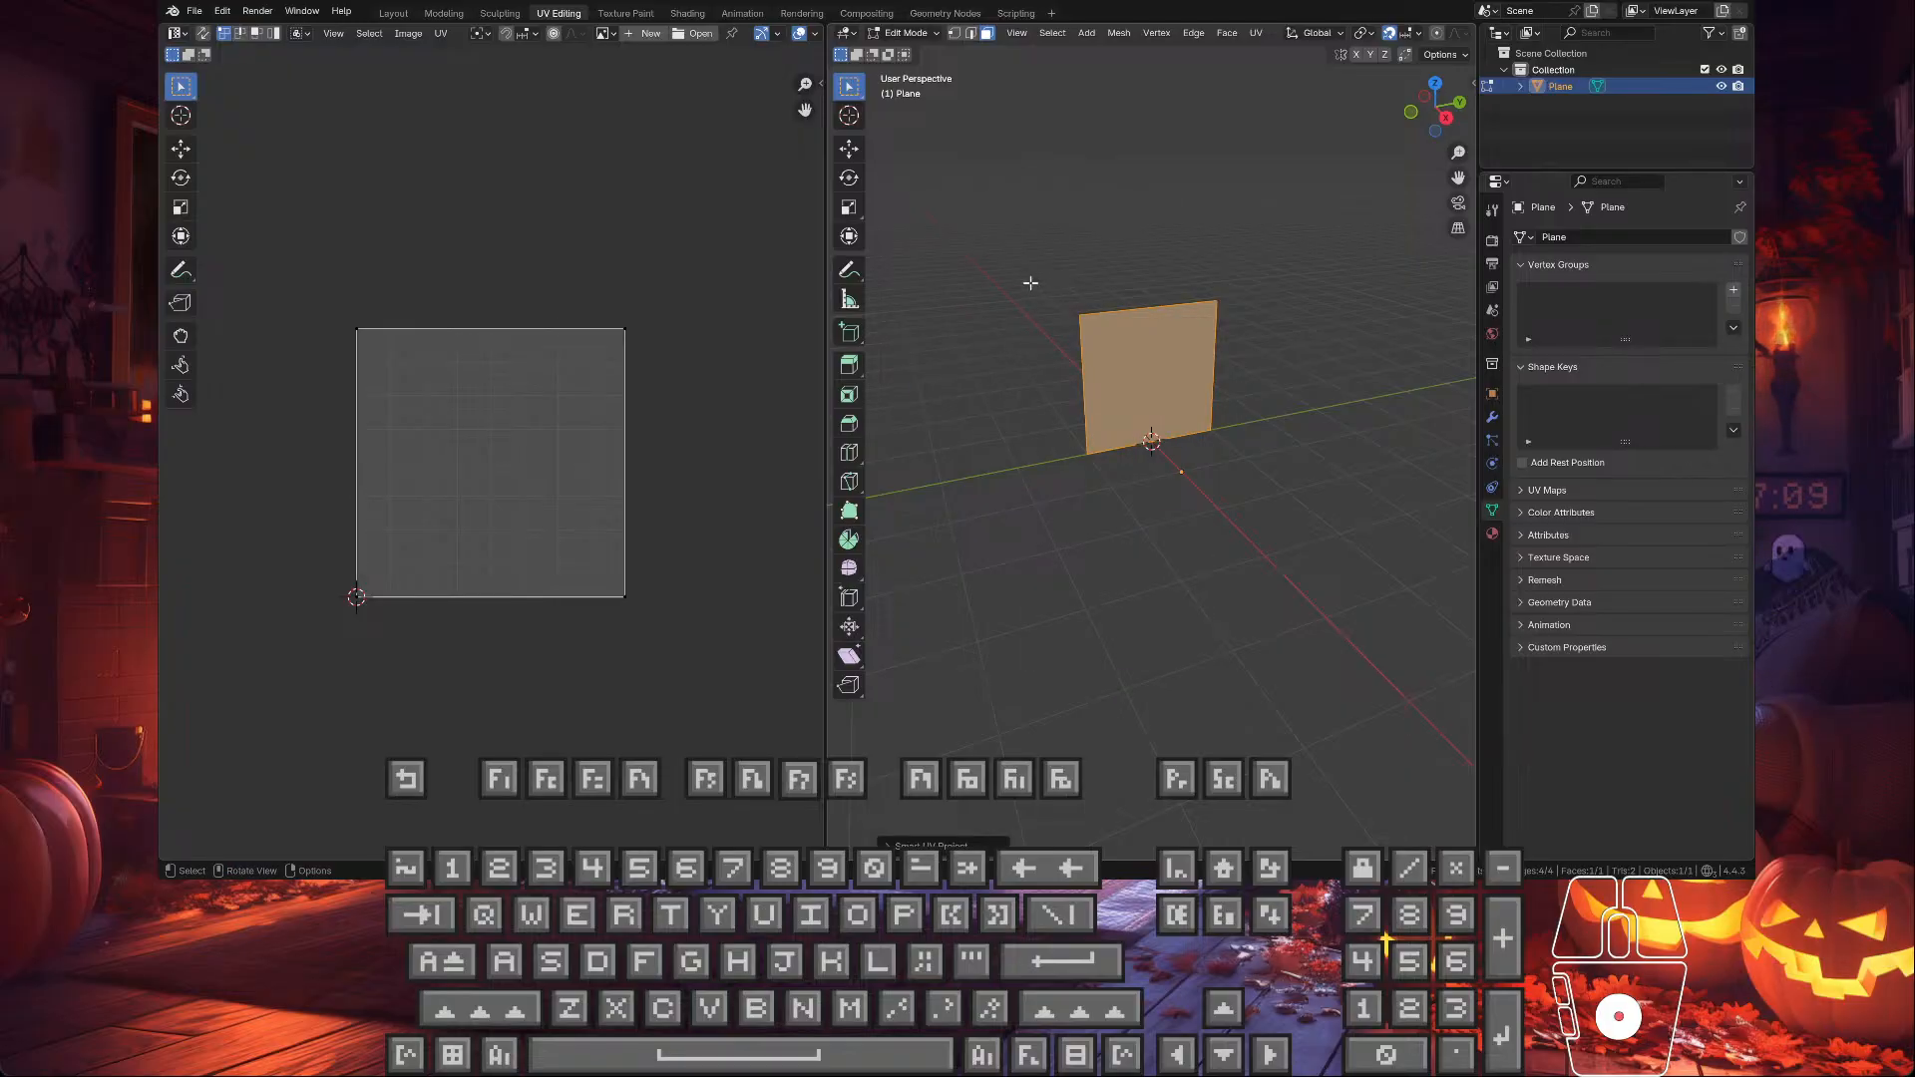
key("Tab")
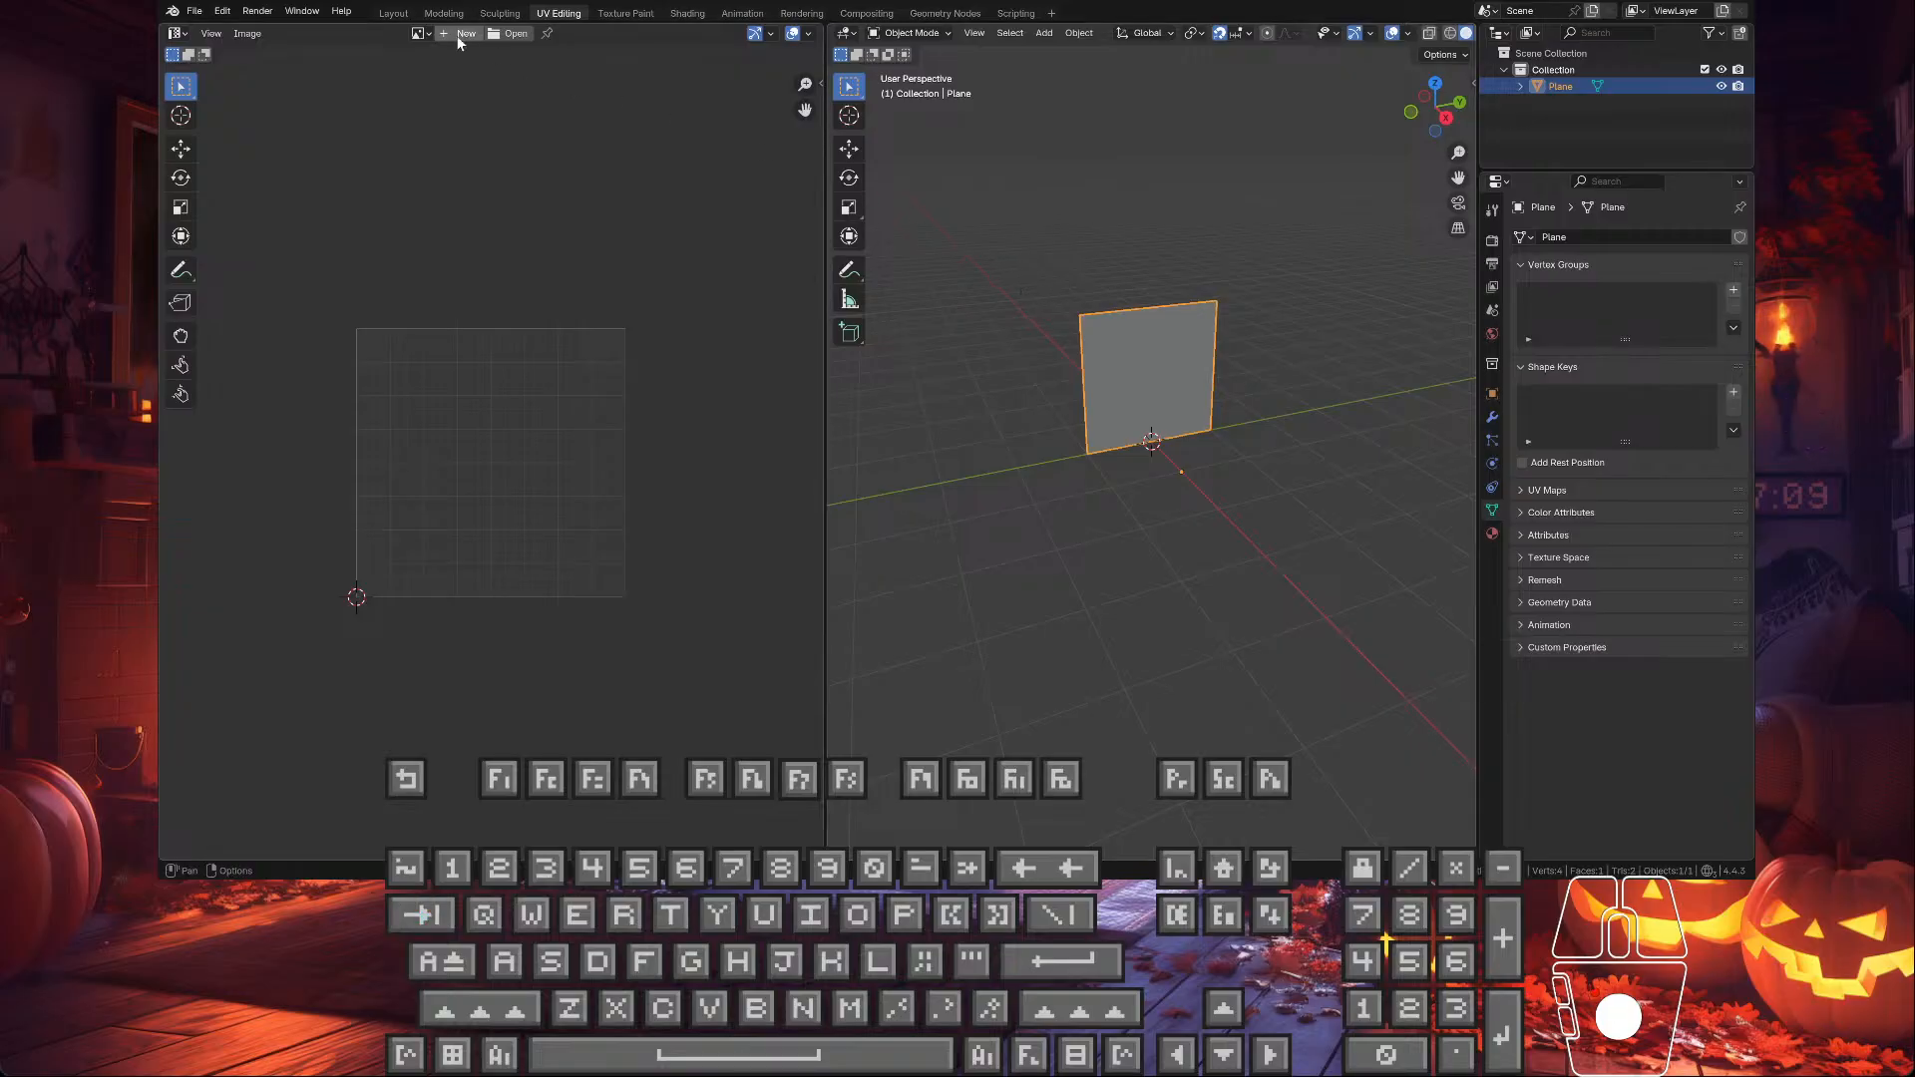
- Export the reworked wall plane as an FBX file named Wall2M
left_click(189, 12)
mouse_move(248, 260)
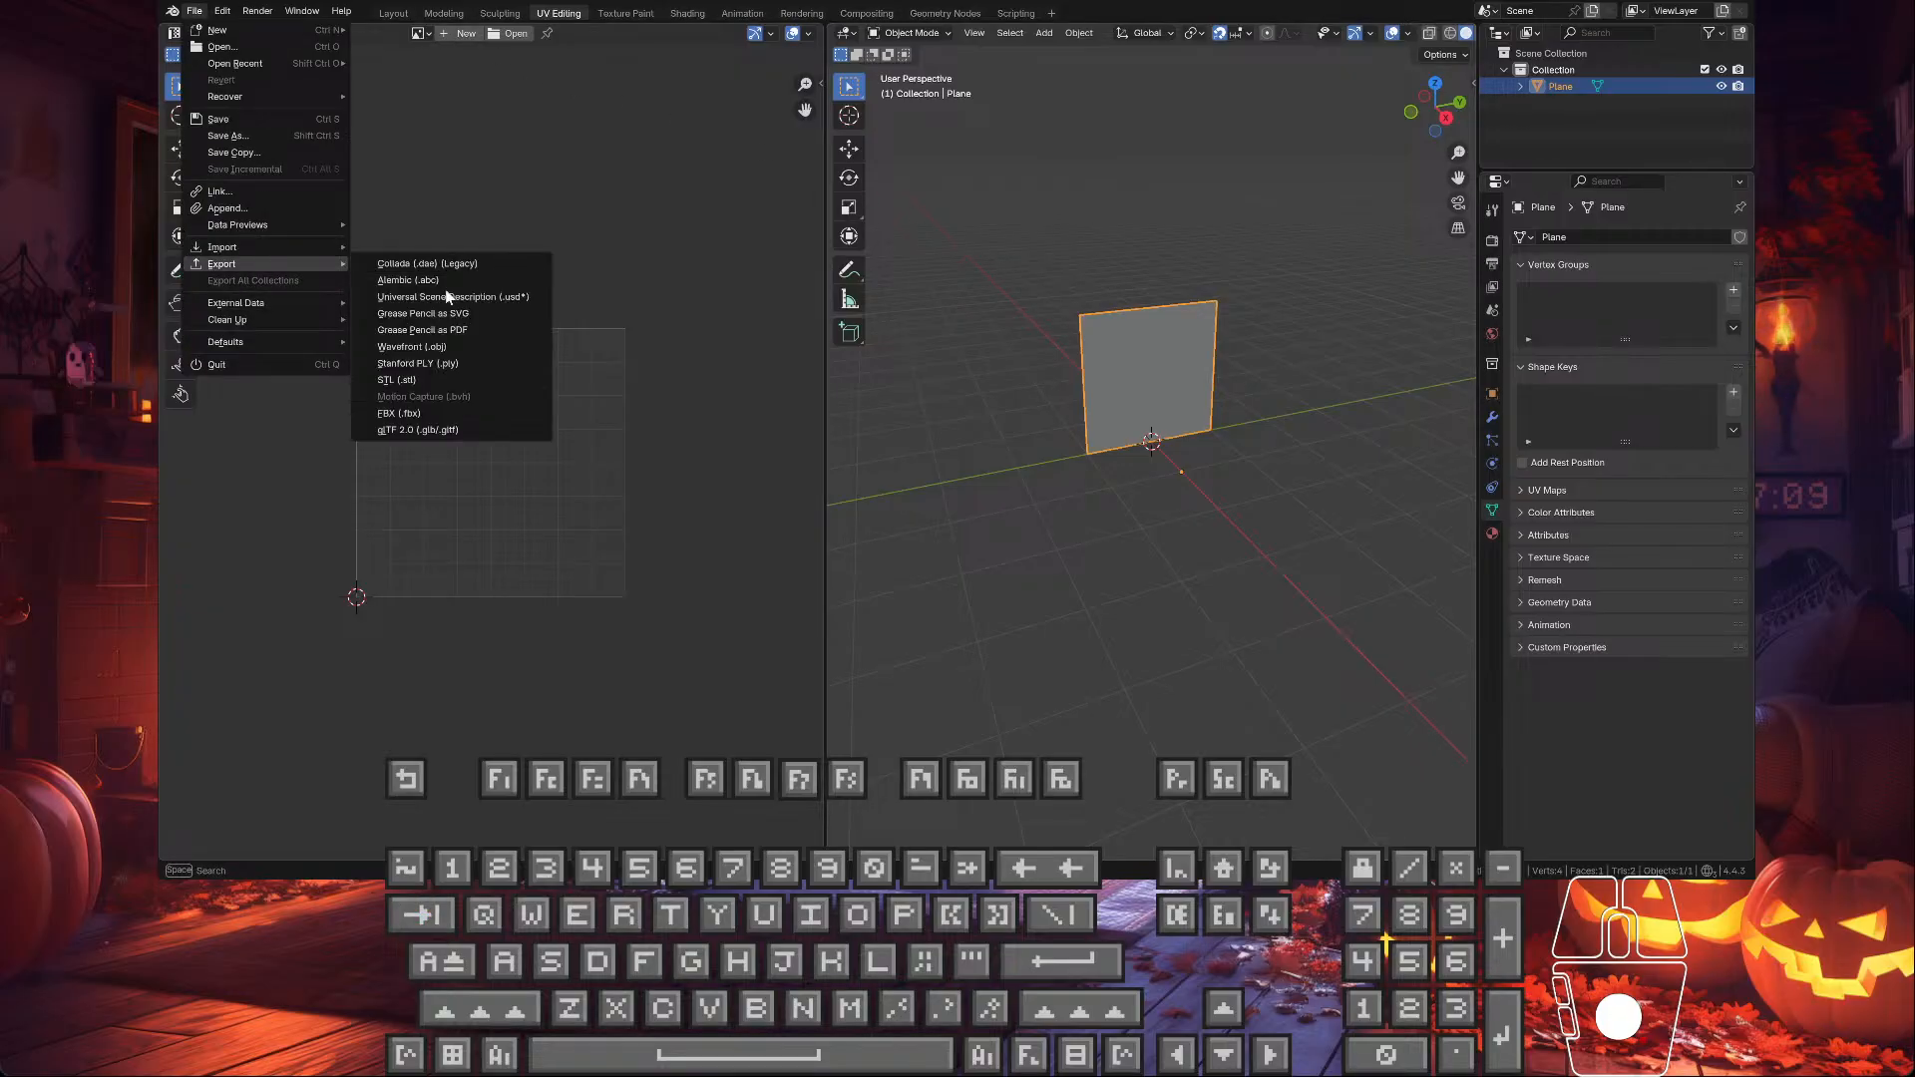
left_click(433, 407)
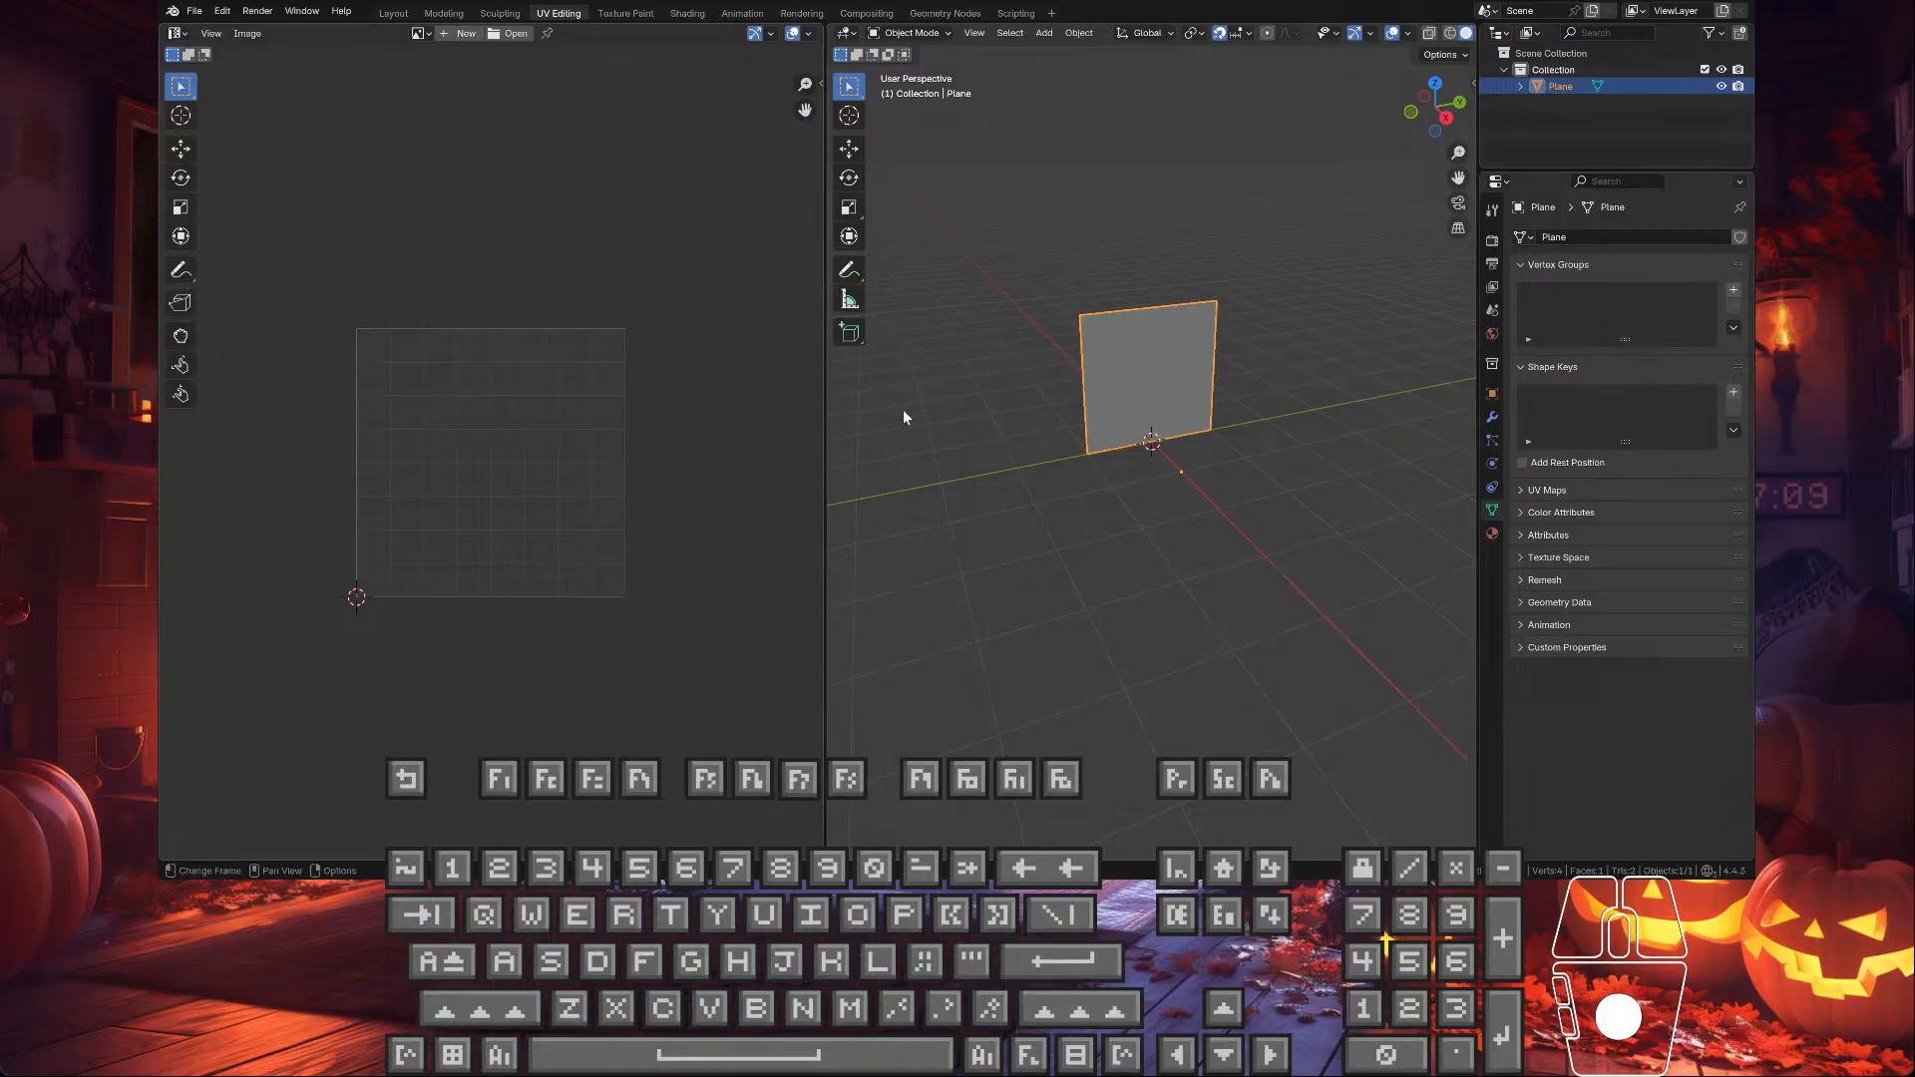
key("shift")
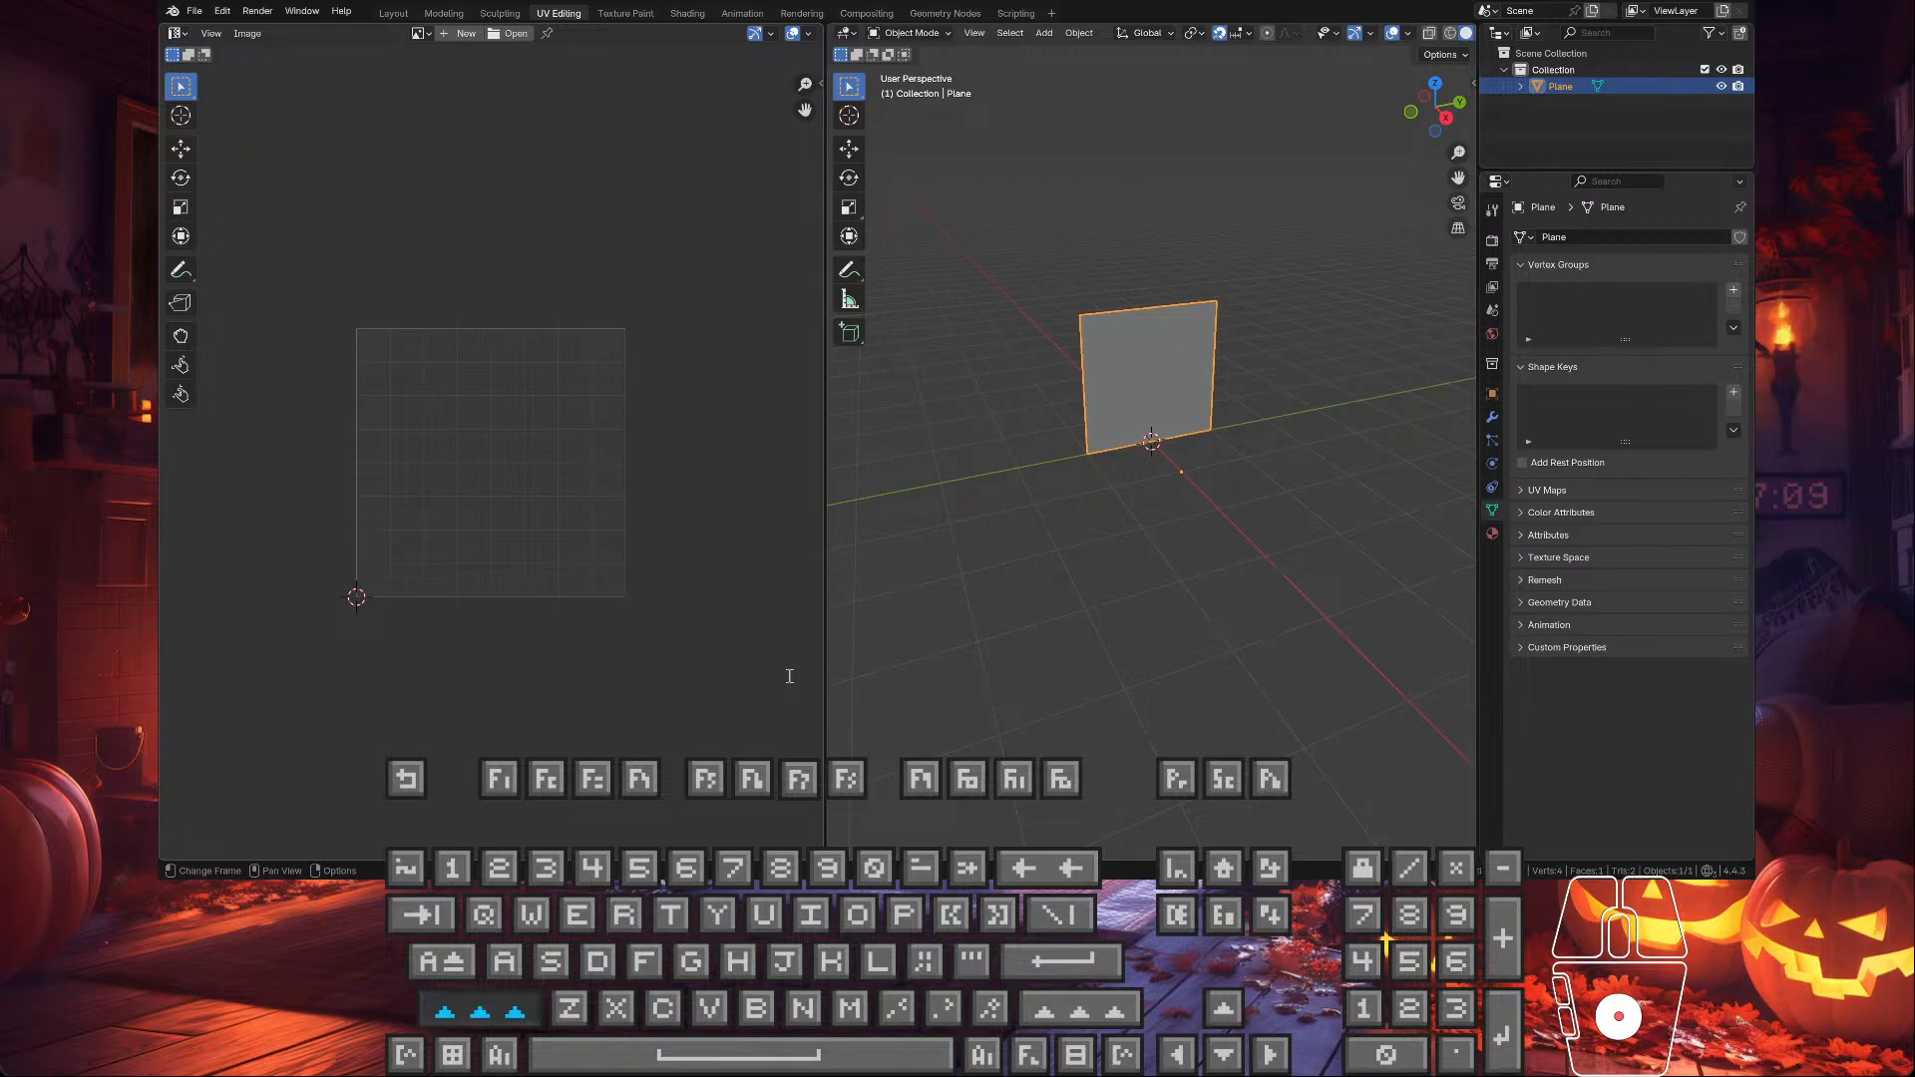
key("w")
key("a")
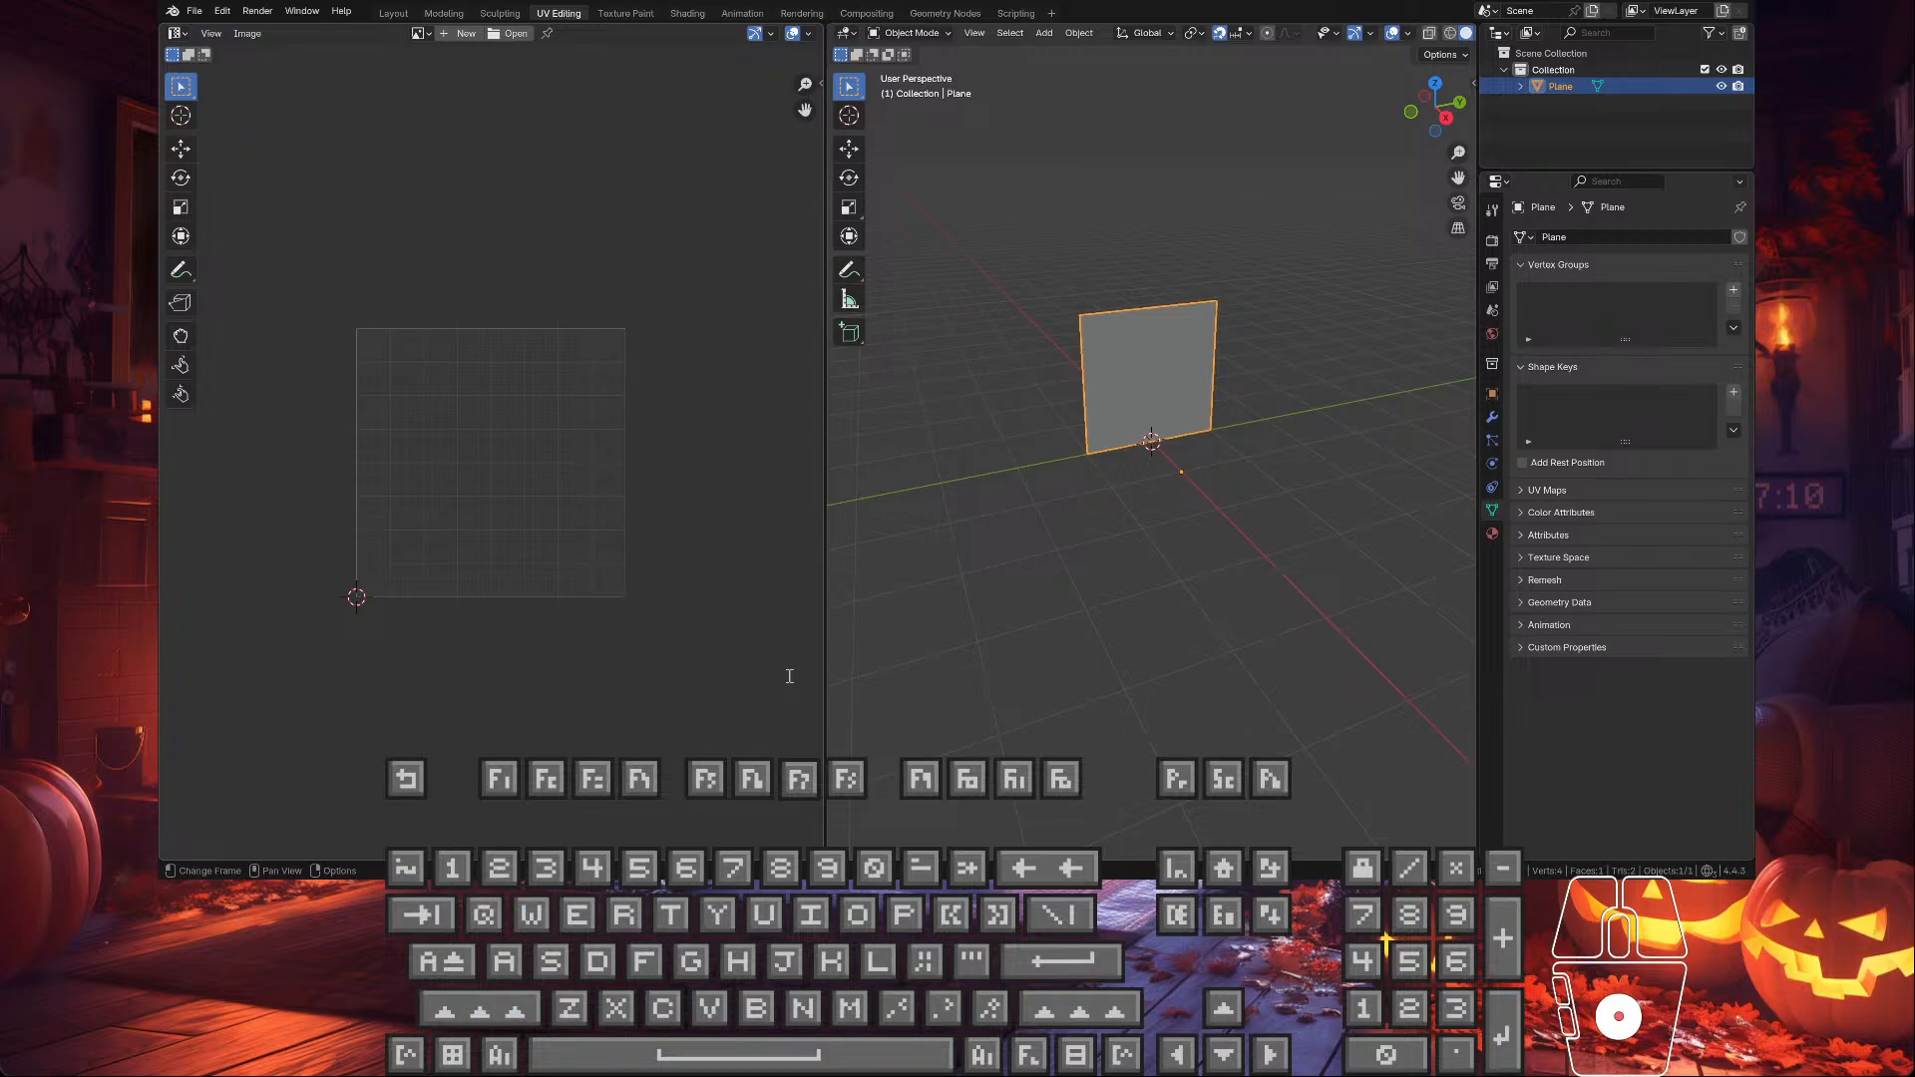
key("Return")
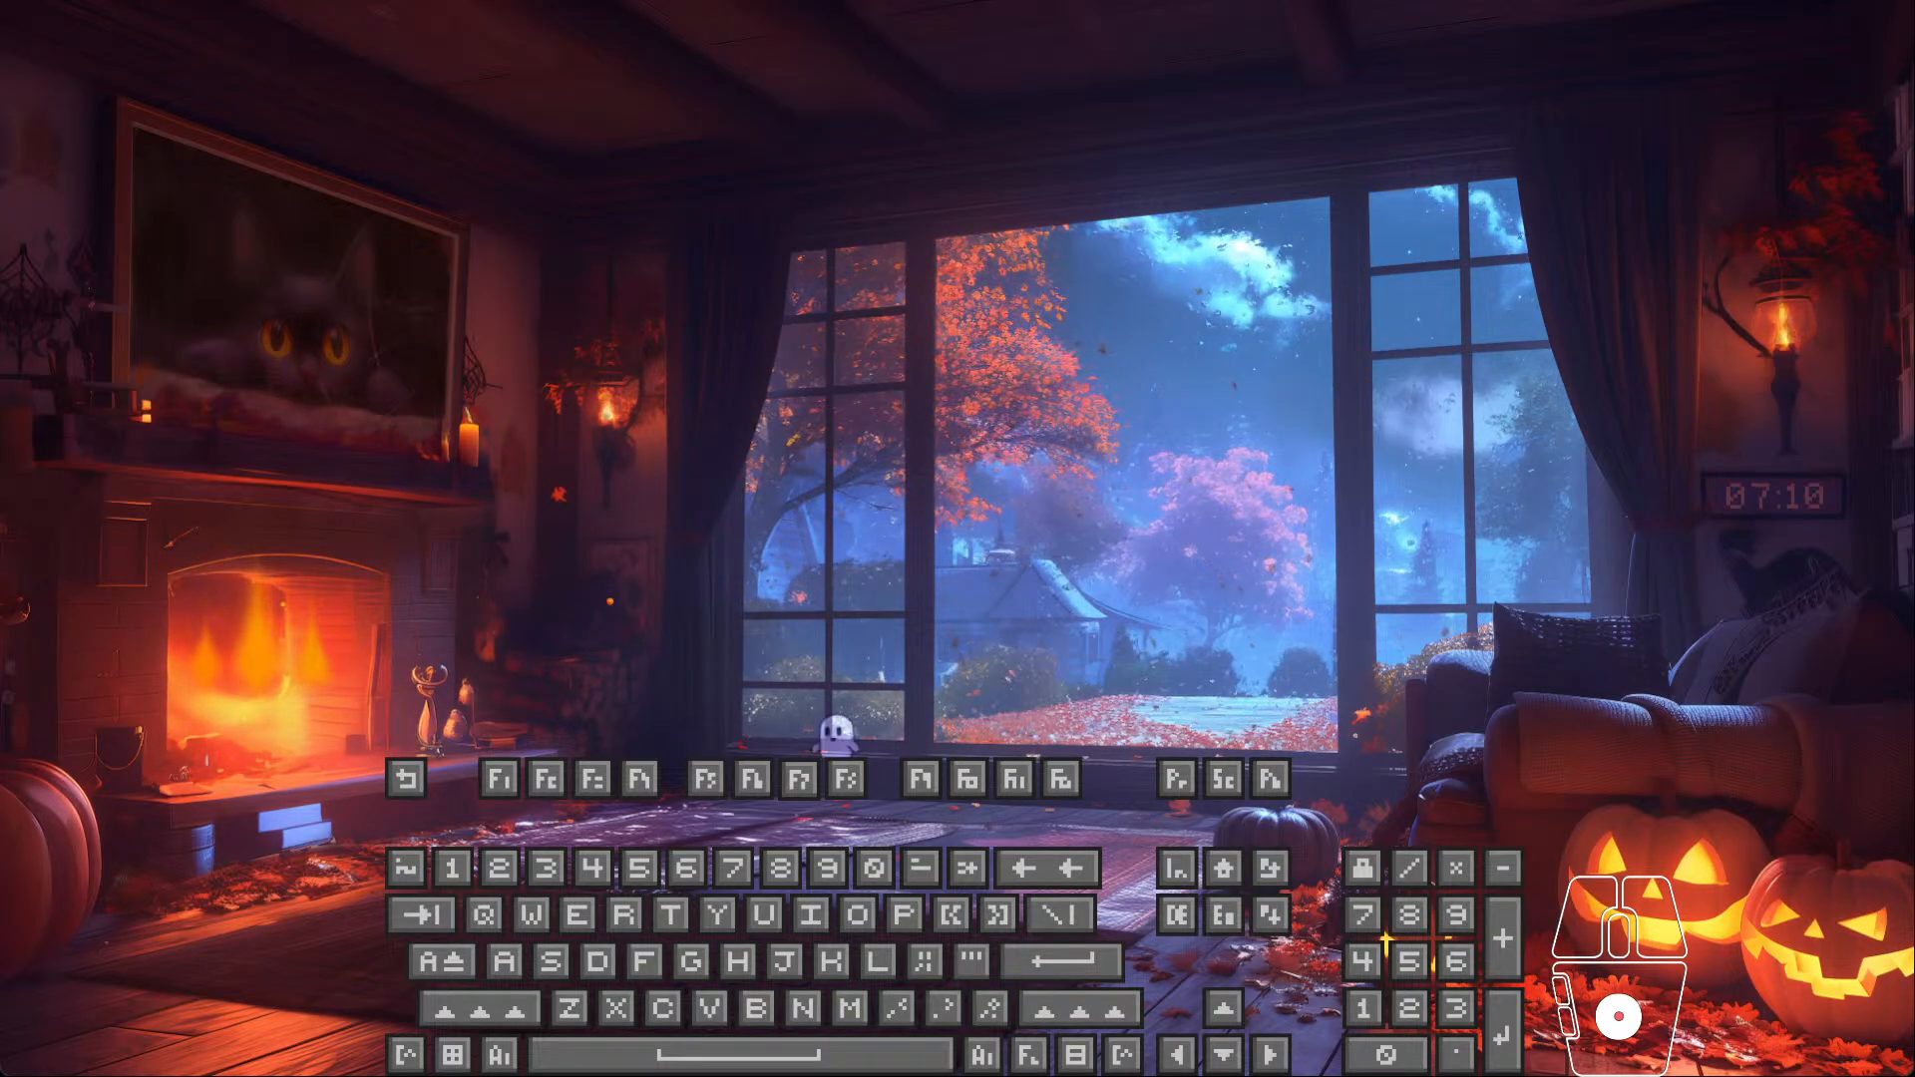
- In Unreal Editor, compare the Wall2M panel with the taller wall panel beside it and save the BACKROOM level
key("w")
key("q")
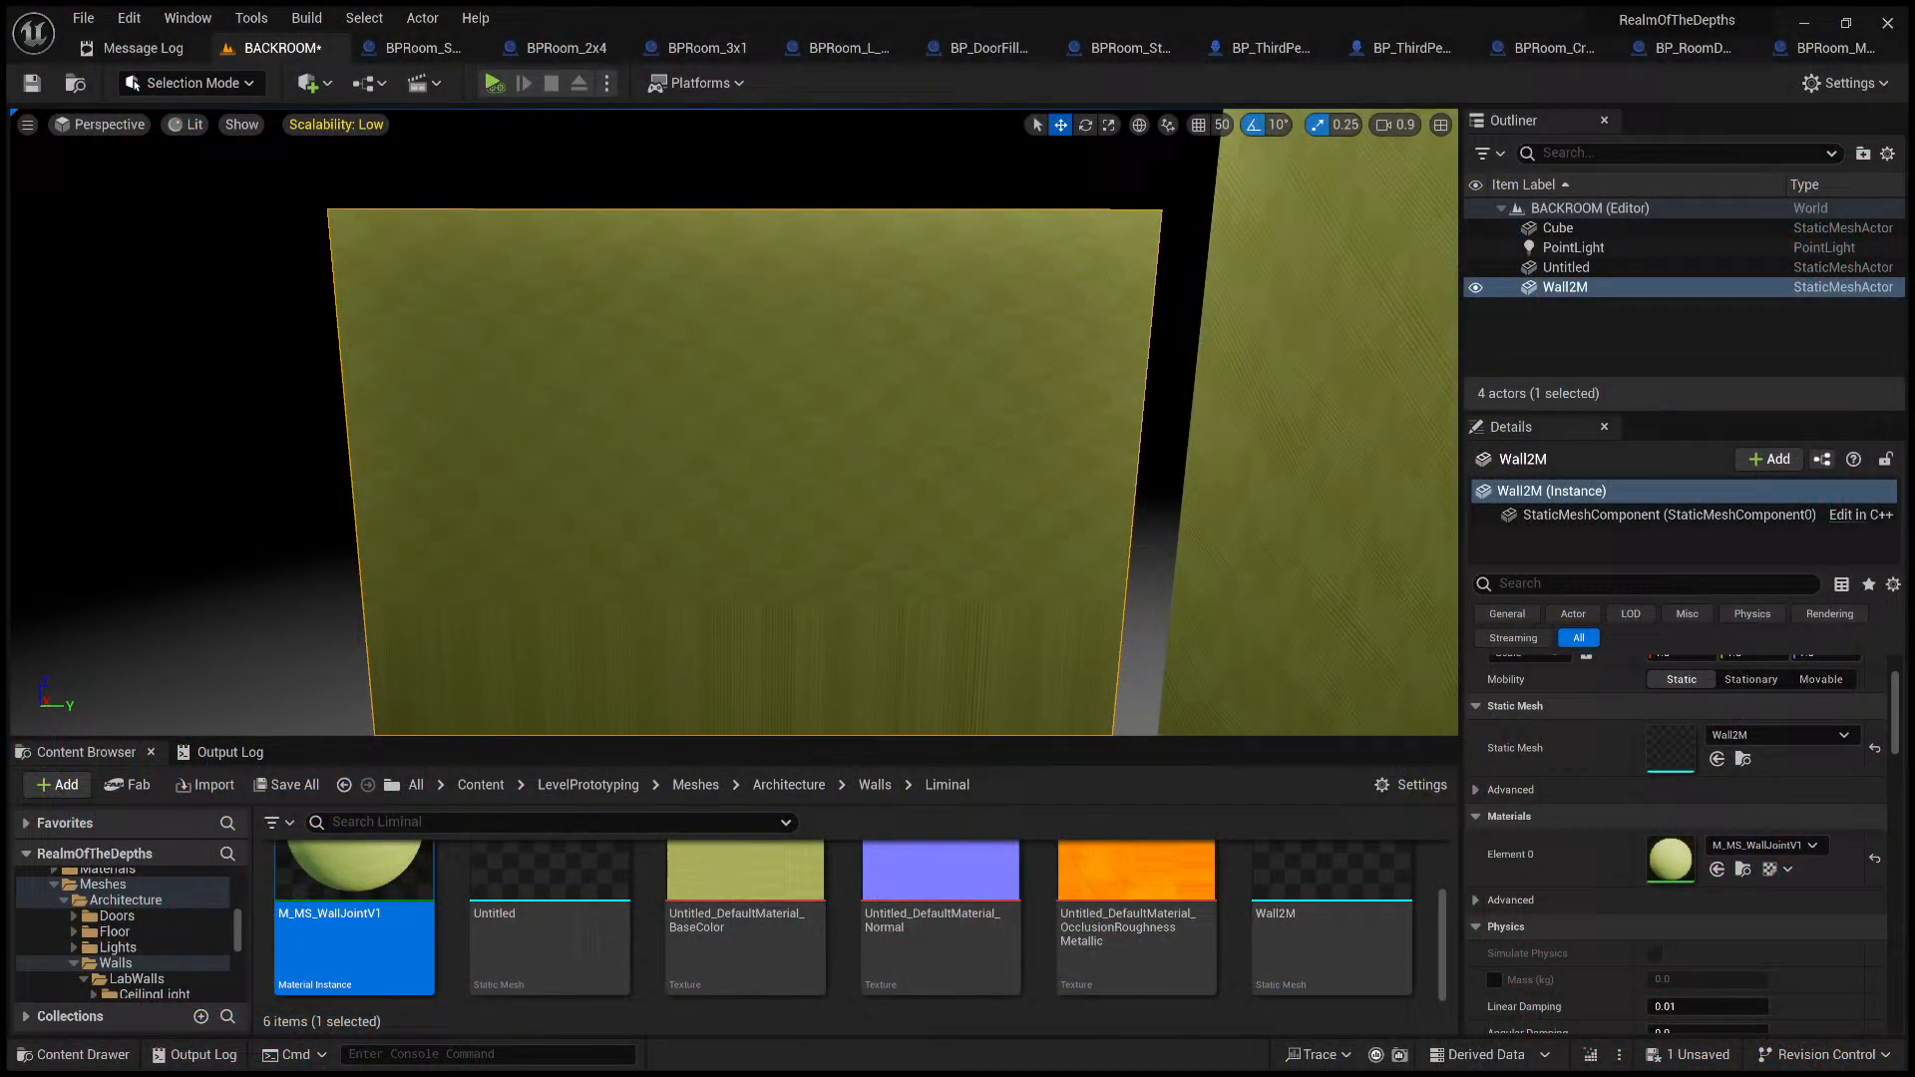
right_click_drag(458, 569, 499, 576)
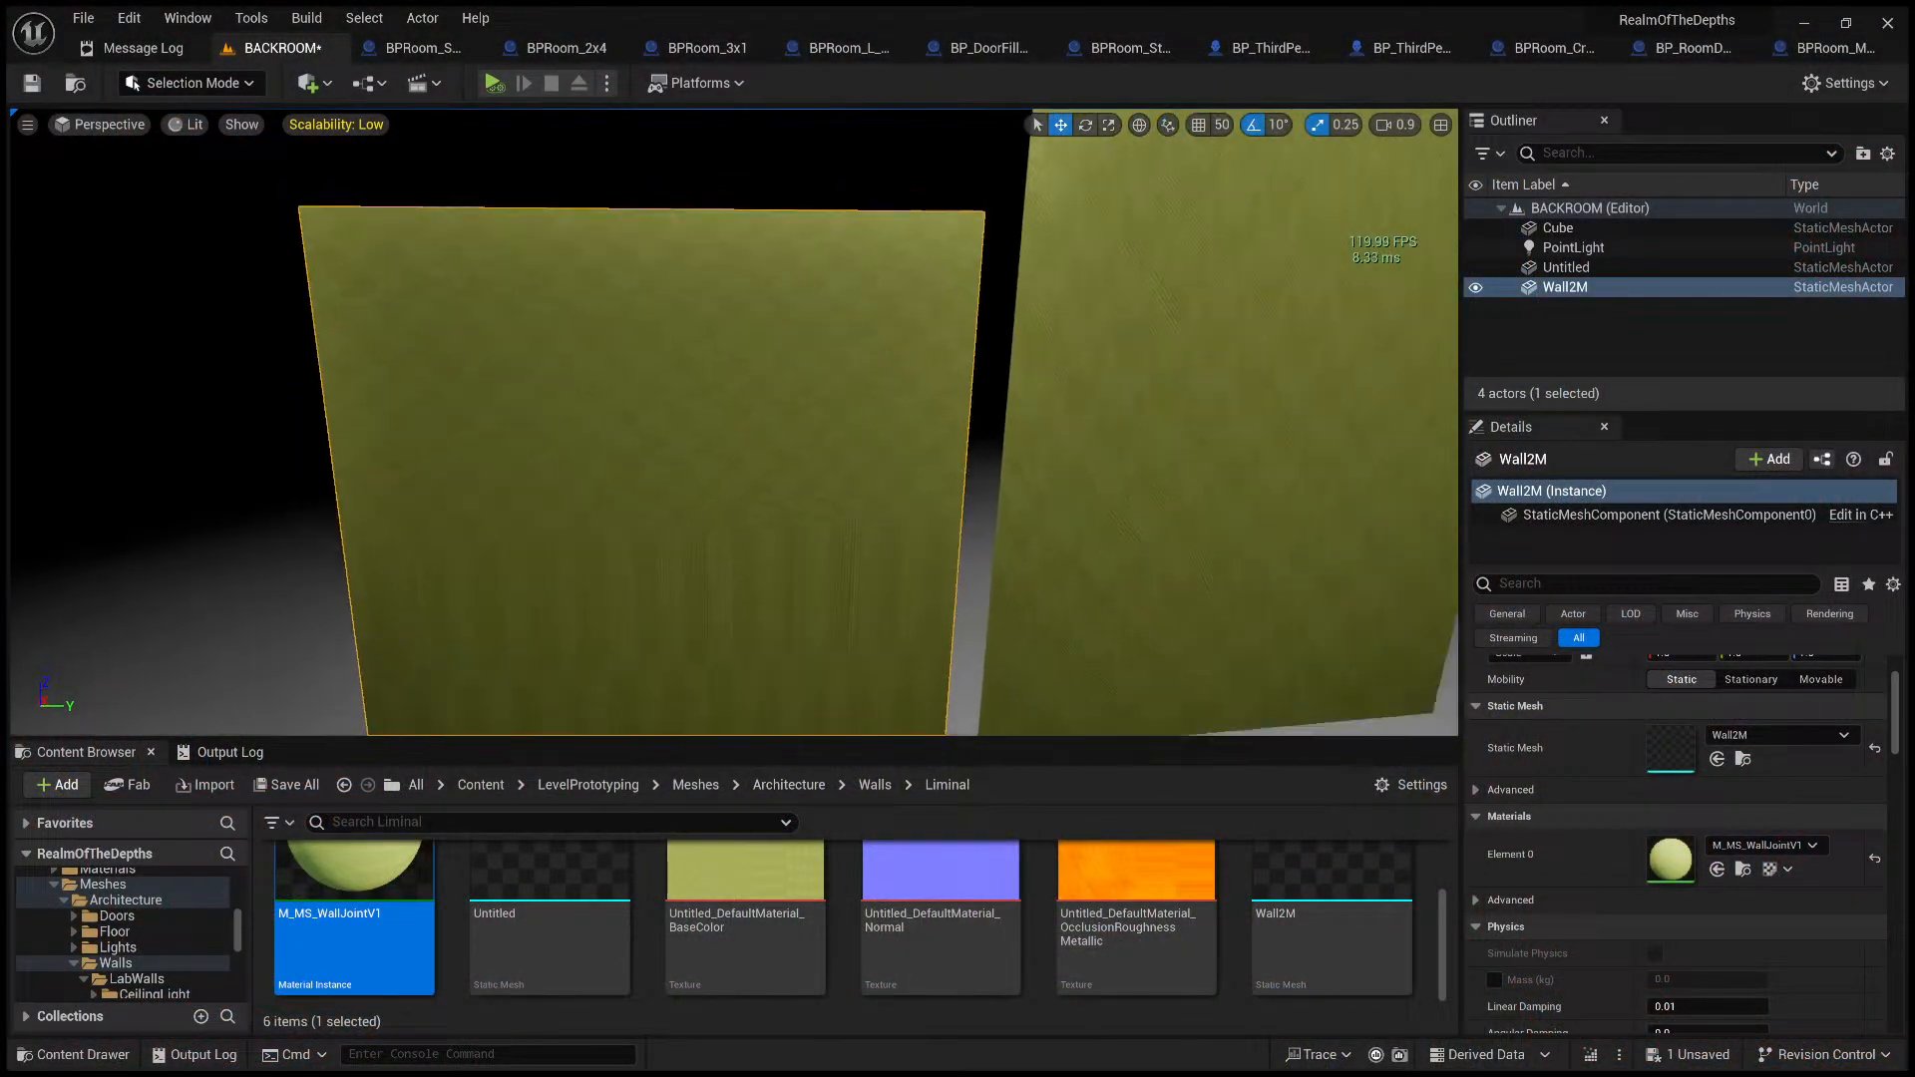
scroll(458, 569, "down", 3)
scroll(457, 569, "up", 2)
scroll(698, 878, "up", 1)
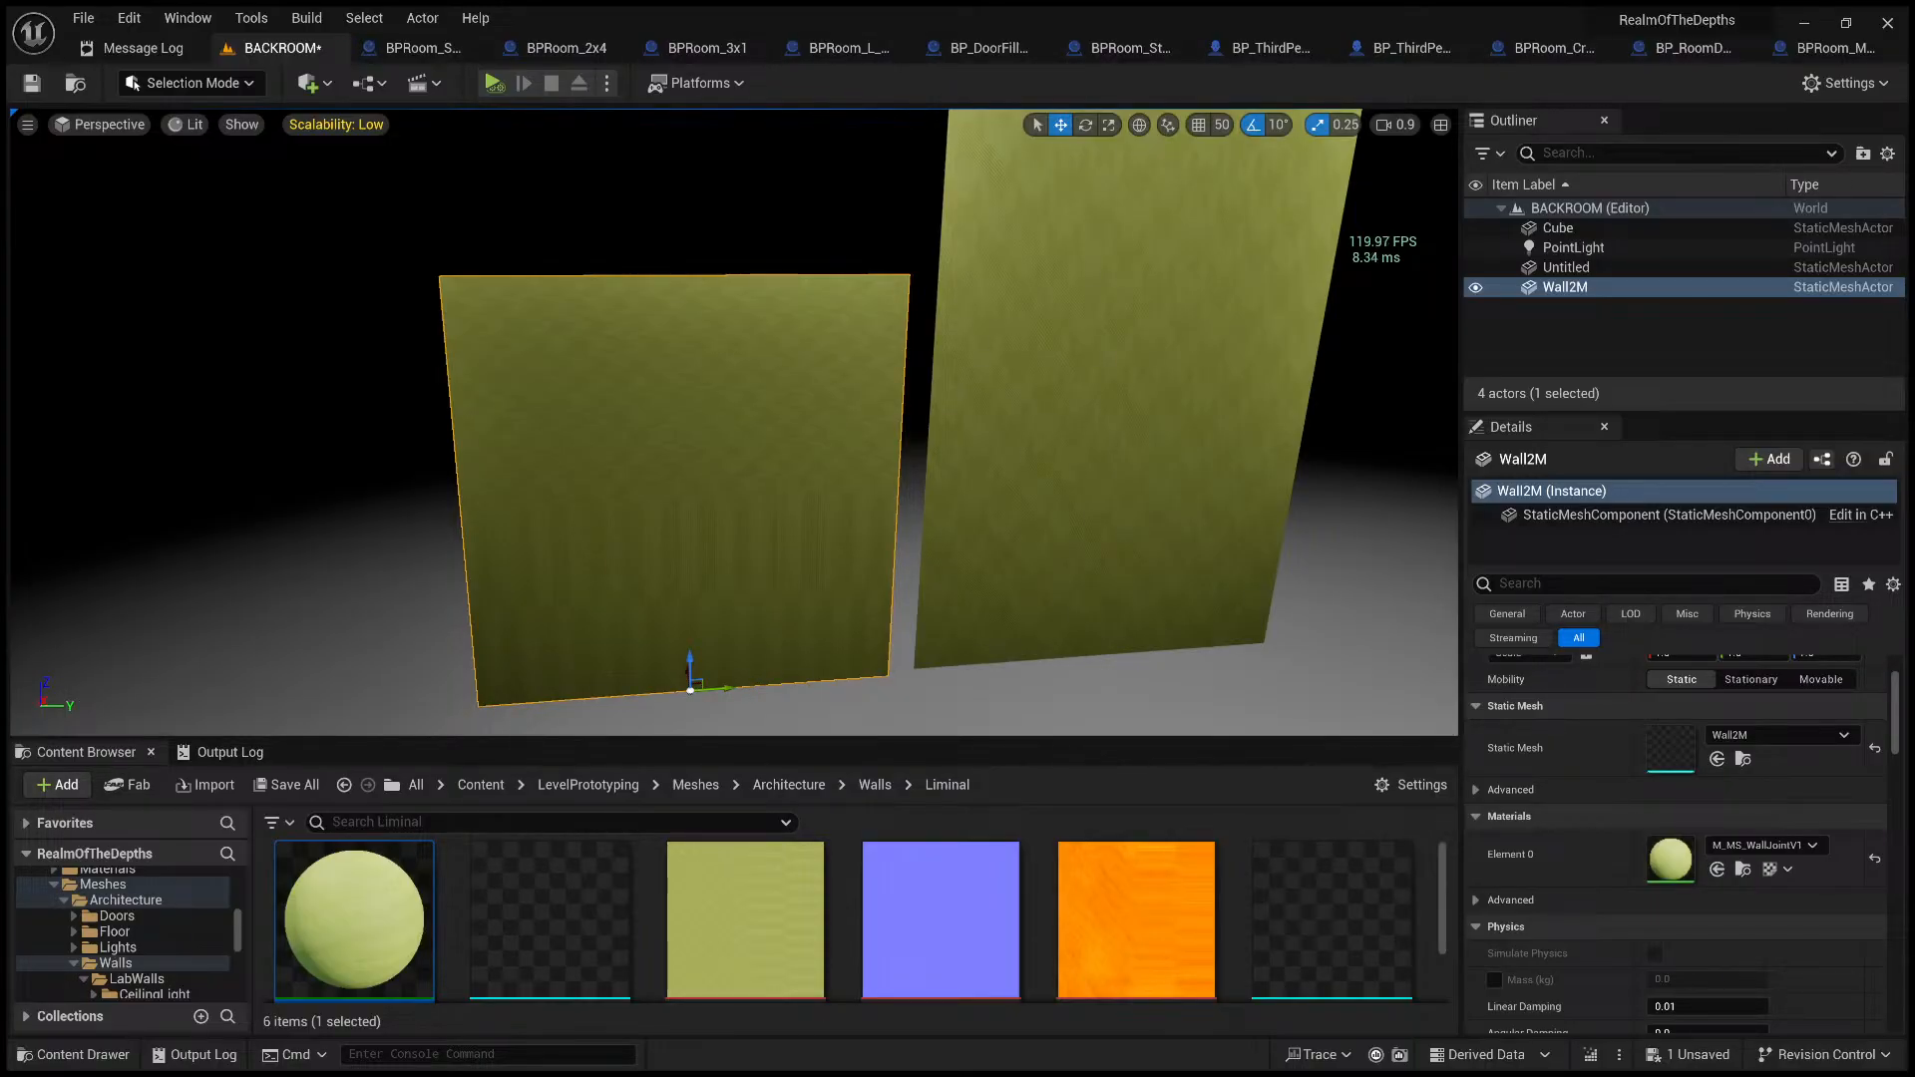
left_click(42, 86)
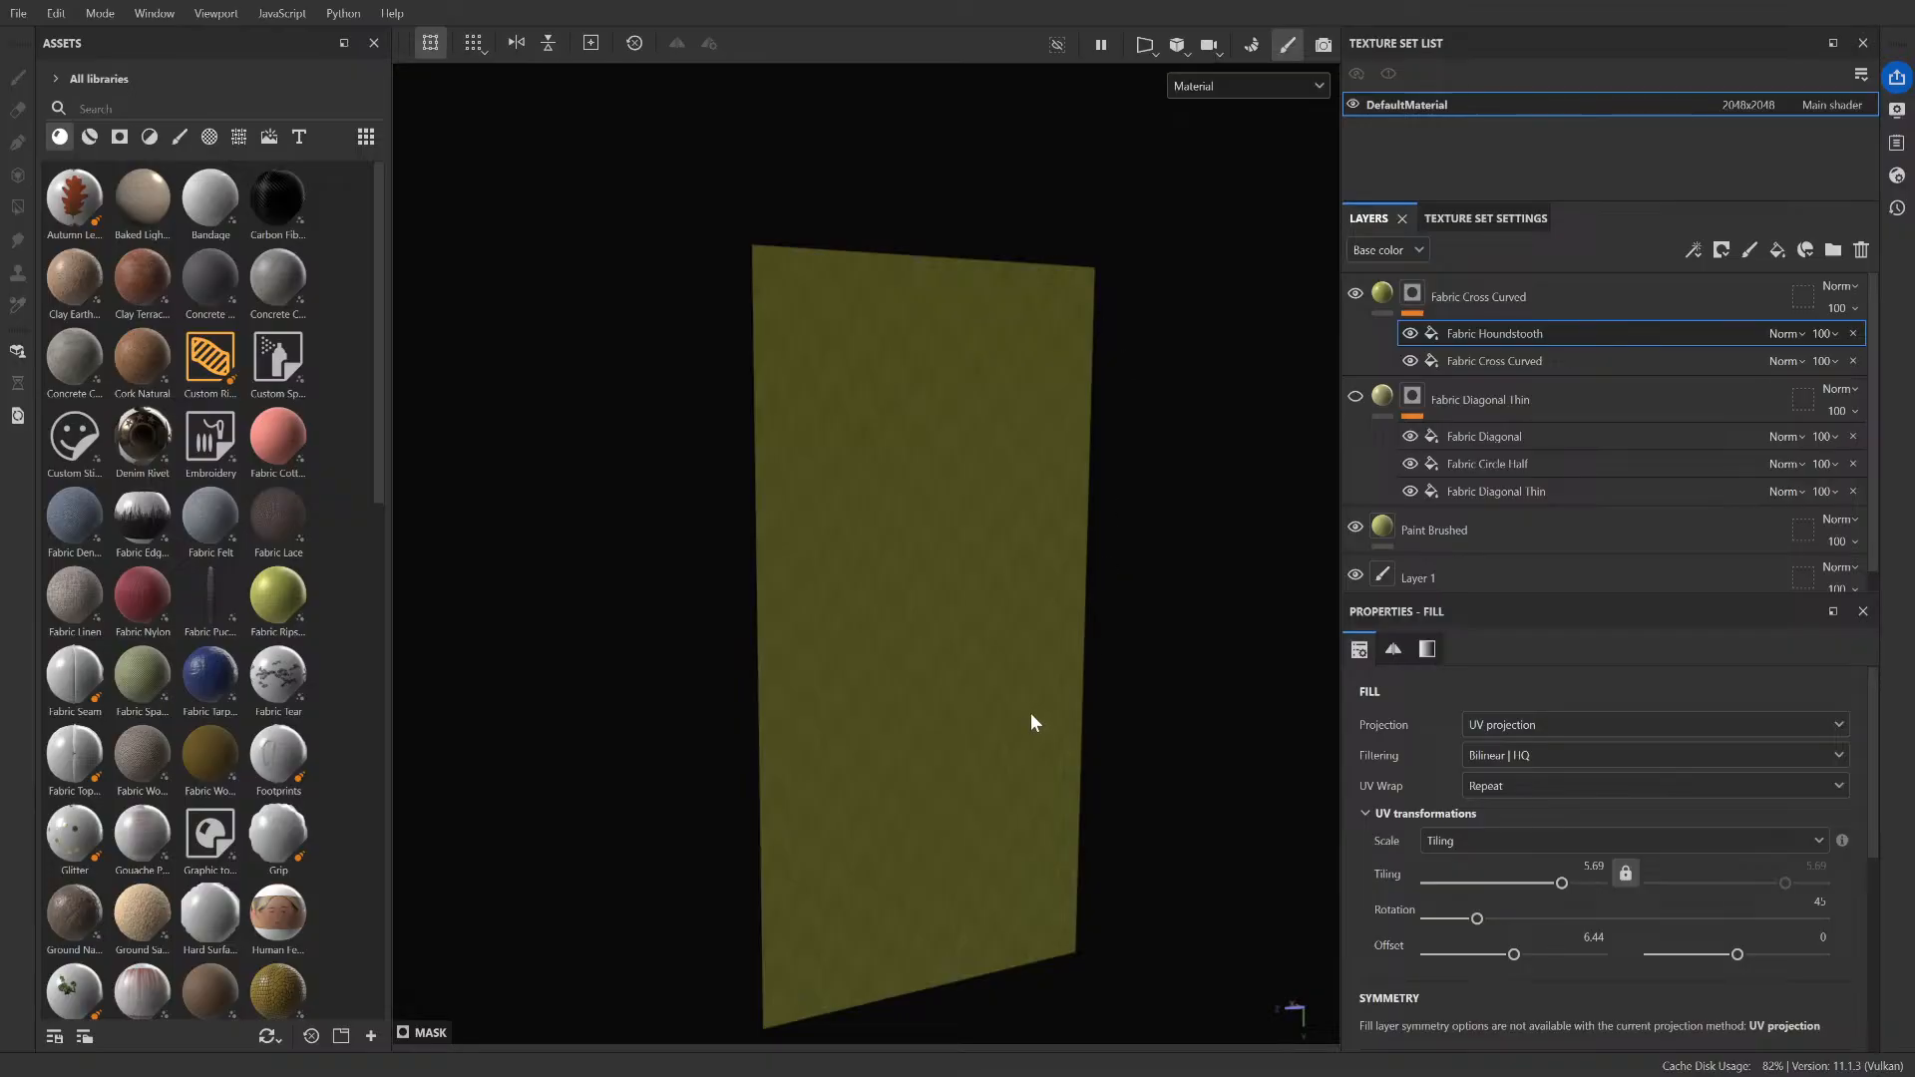
- Switch to Substance 3D Painter and examine the wall panel's fabric pattern from near and far
scroll(962, 483, "up", 7)
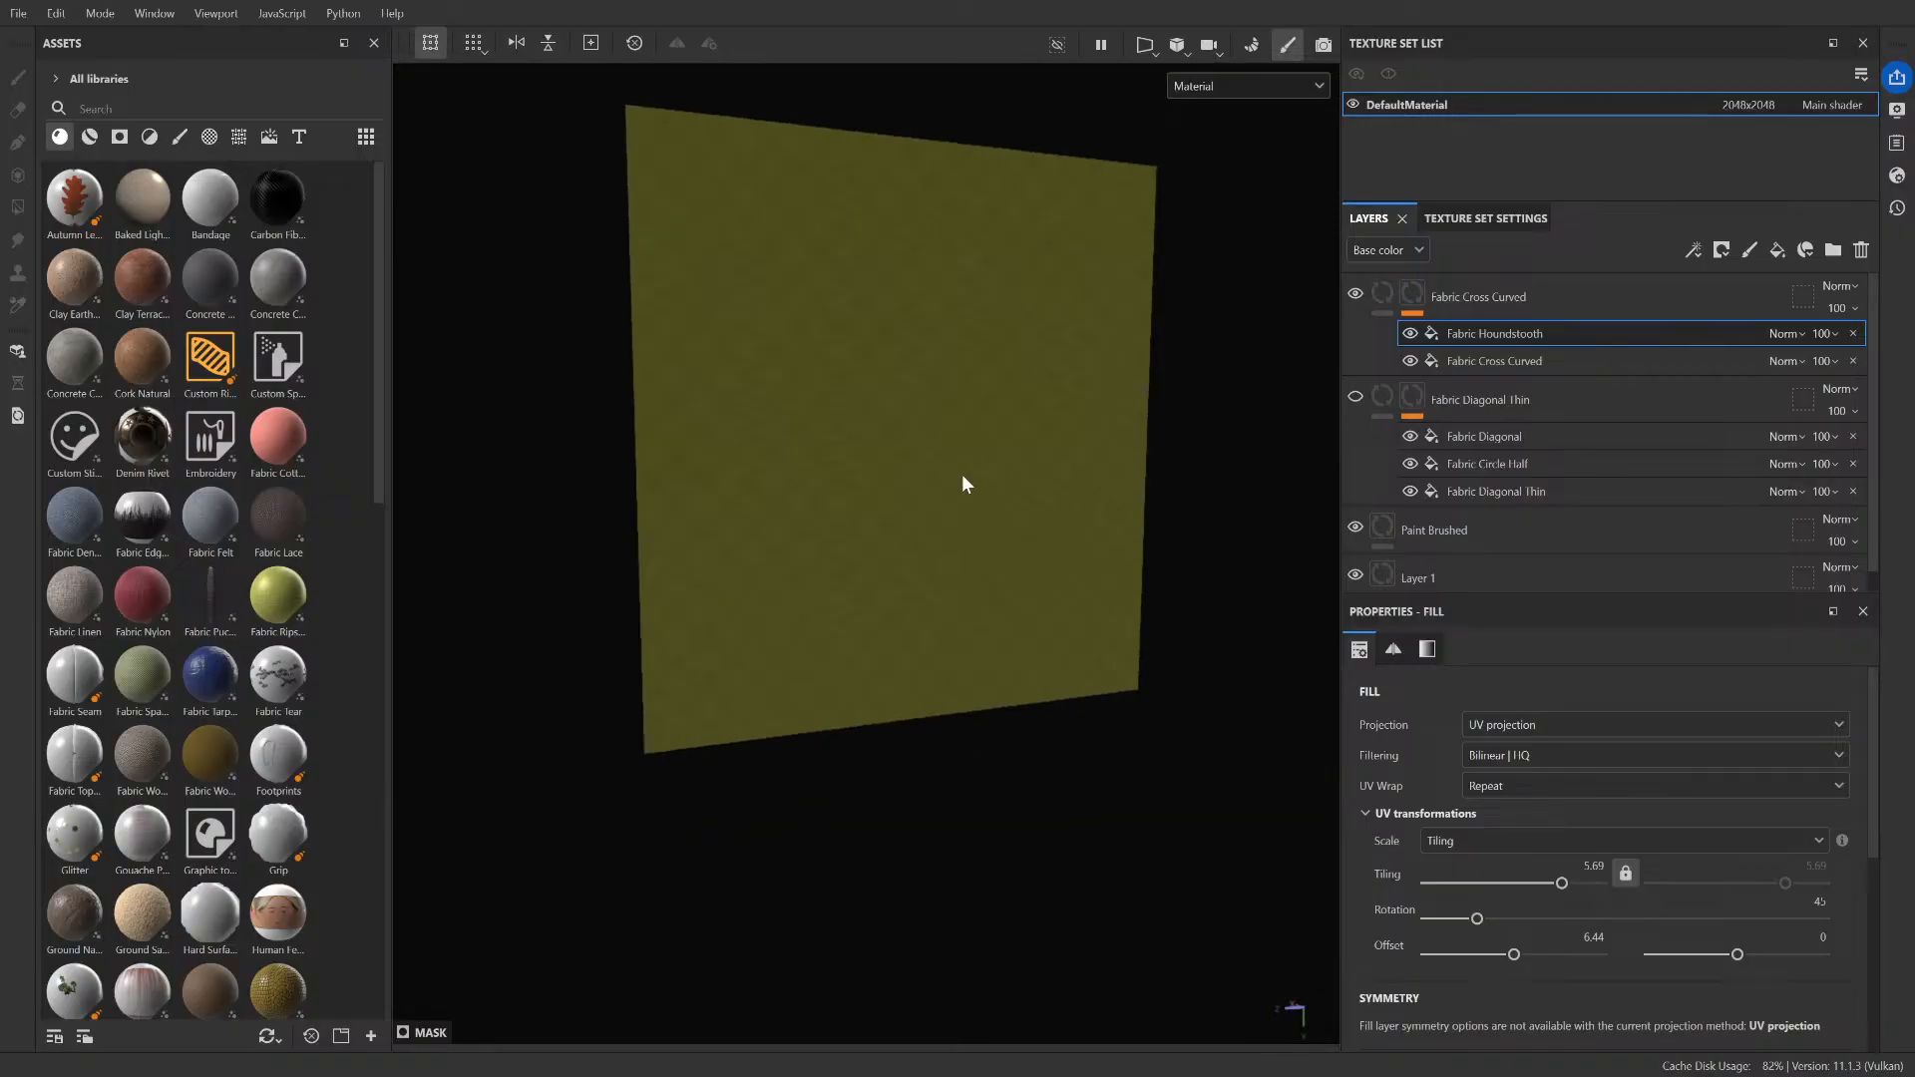
scroll(951, 471, "down", 4)
scroll(945, 483, "up", 4)
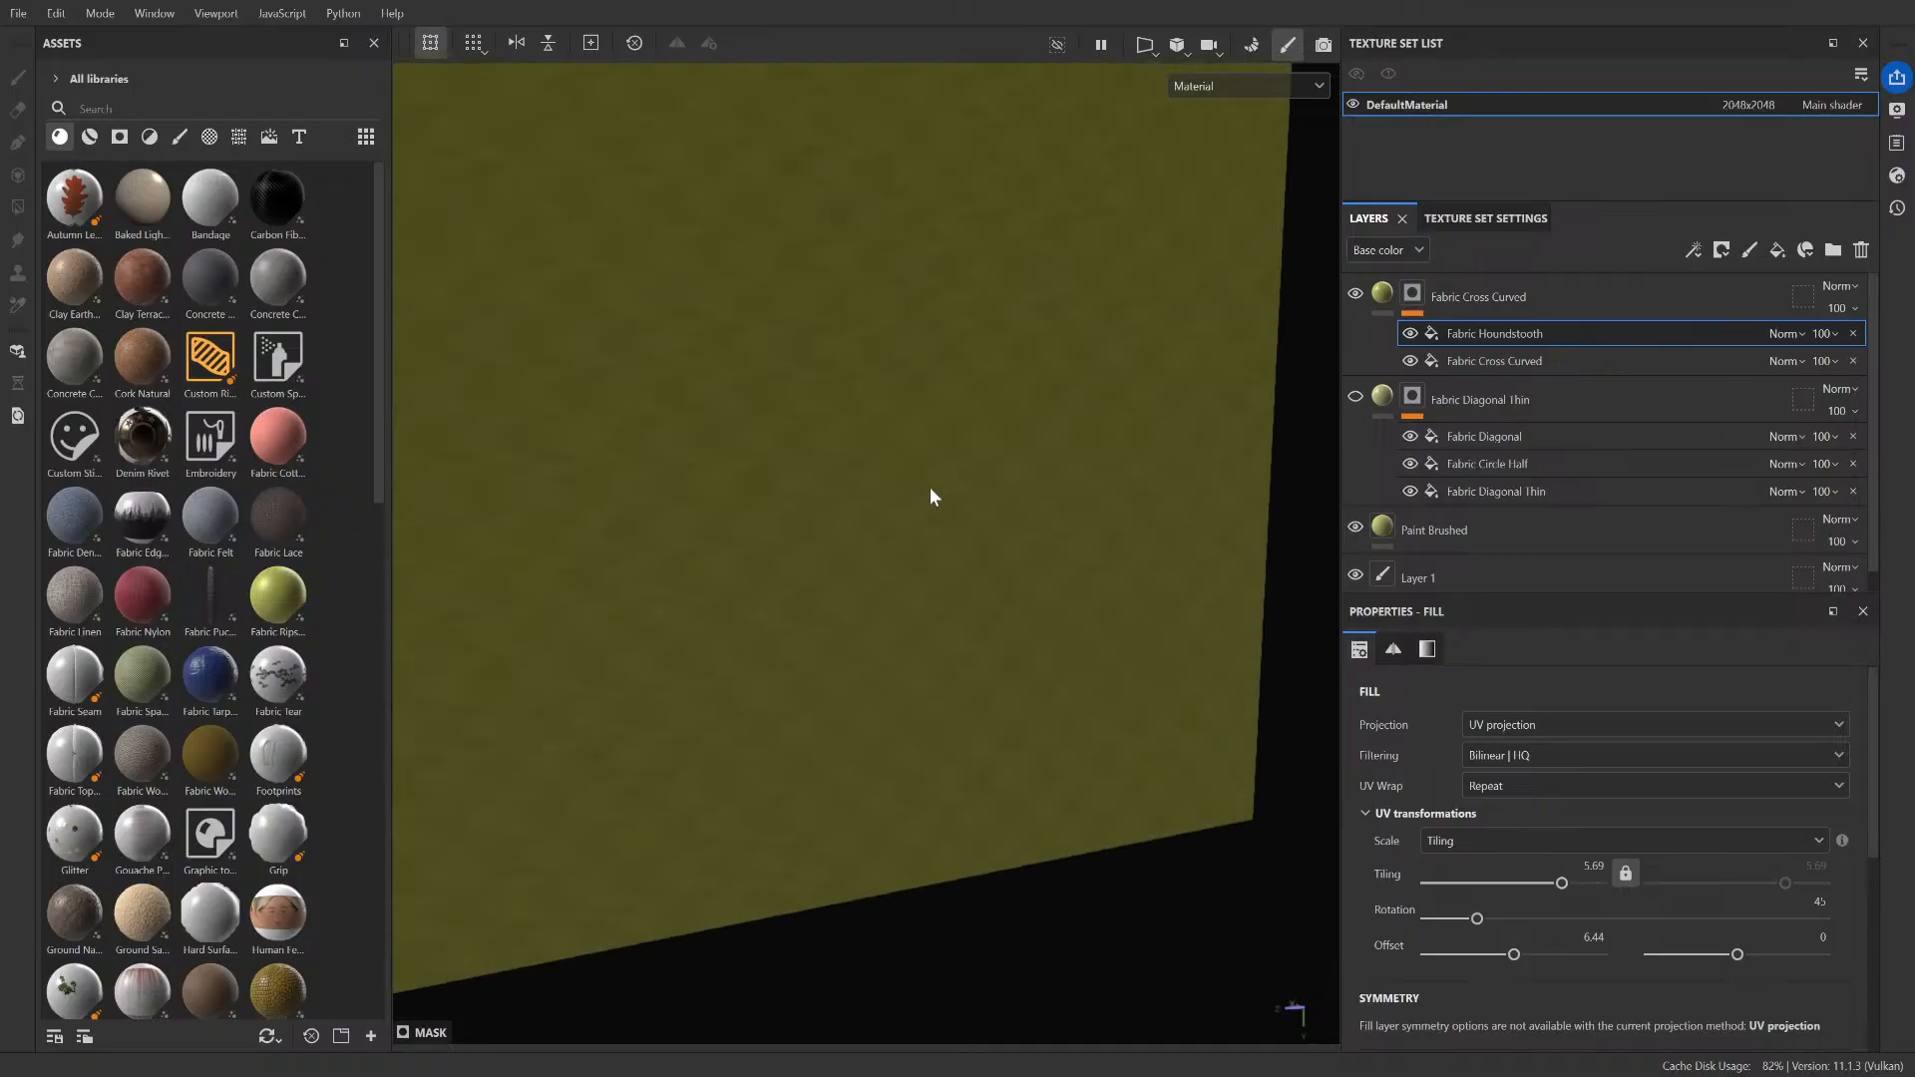
left_click_drag(925, 502, 876, 459, "alt")
middle_click_drag(871, 417, 975, 703, "alt")
scroll(968, 583, "up", 3)
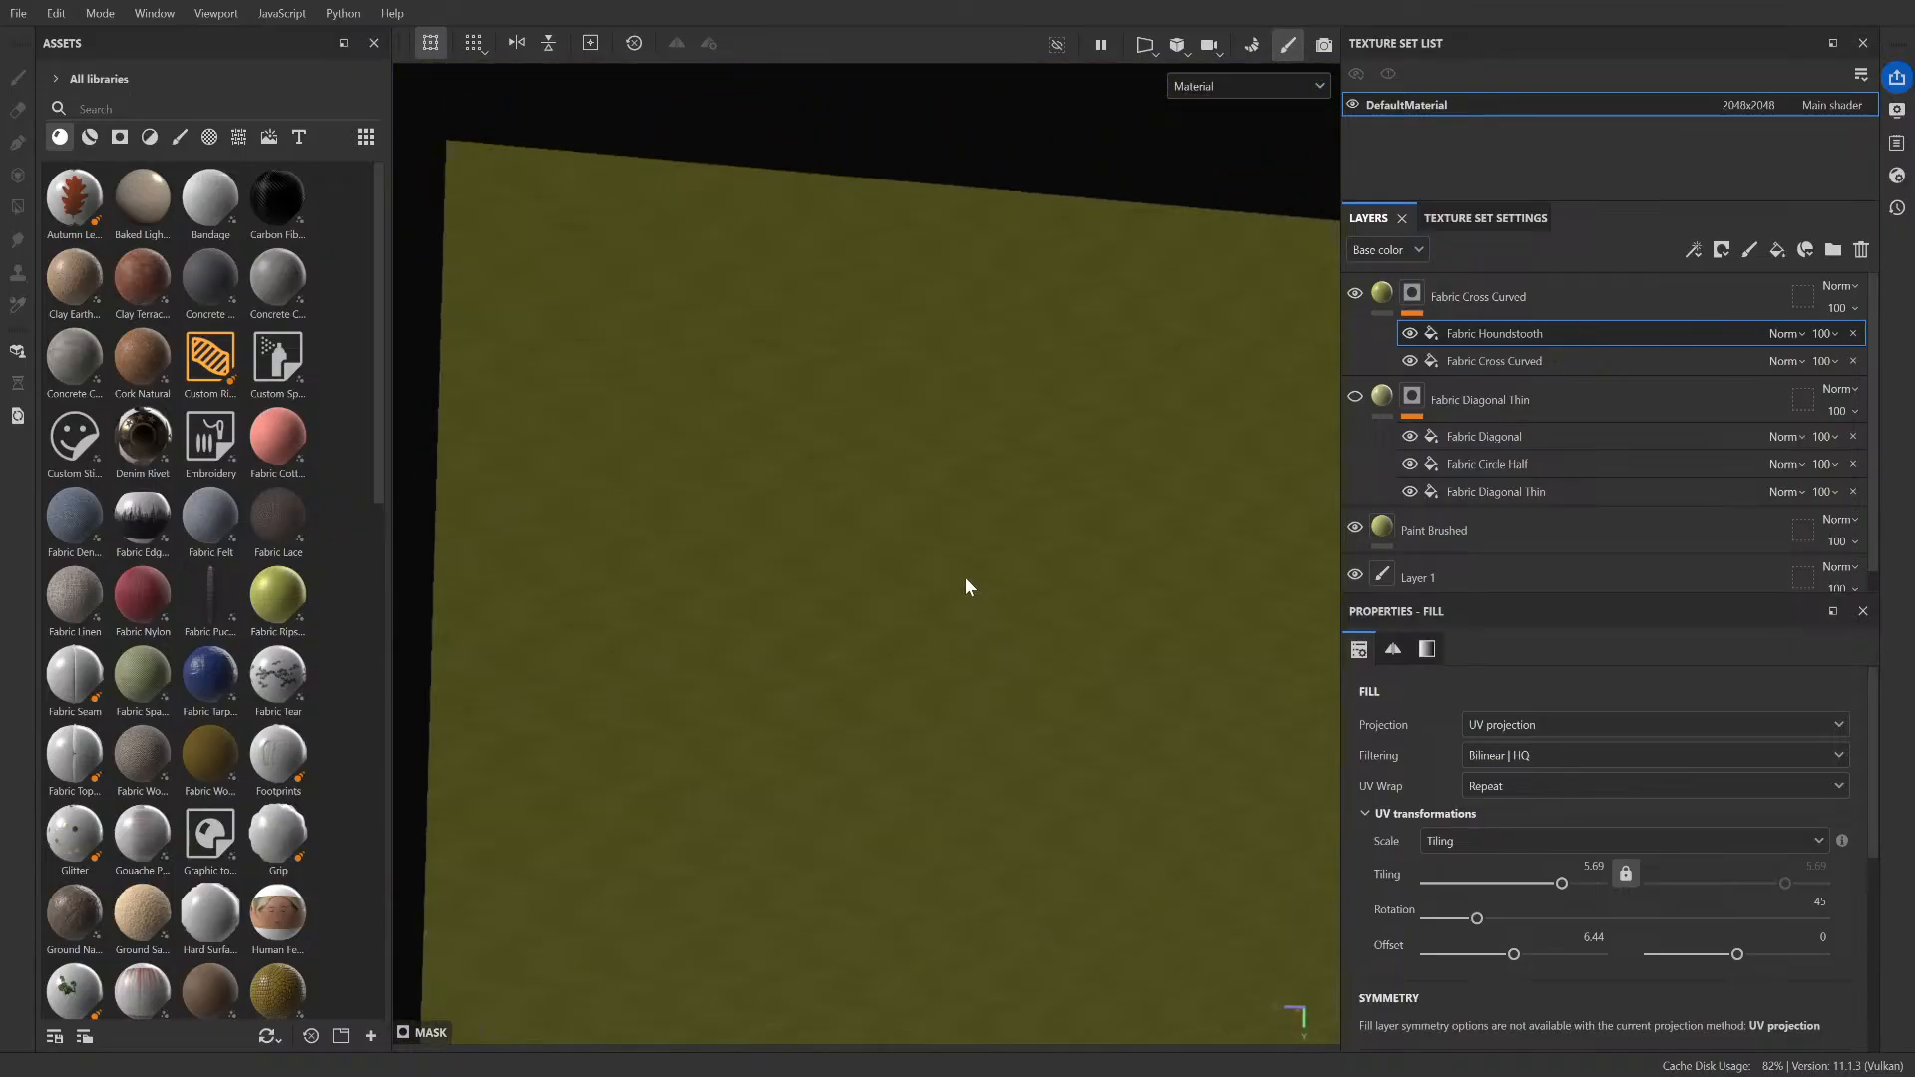
scroll(969, 575, "down", 1)
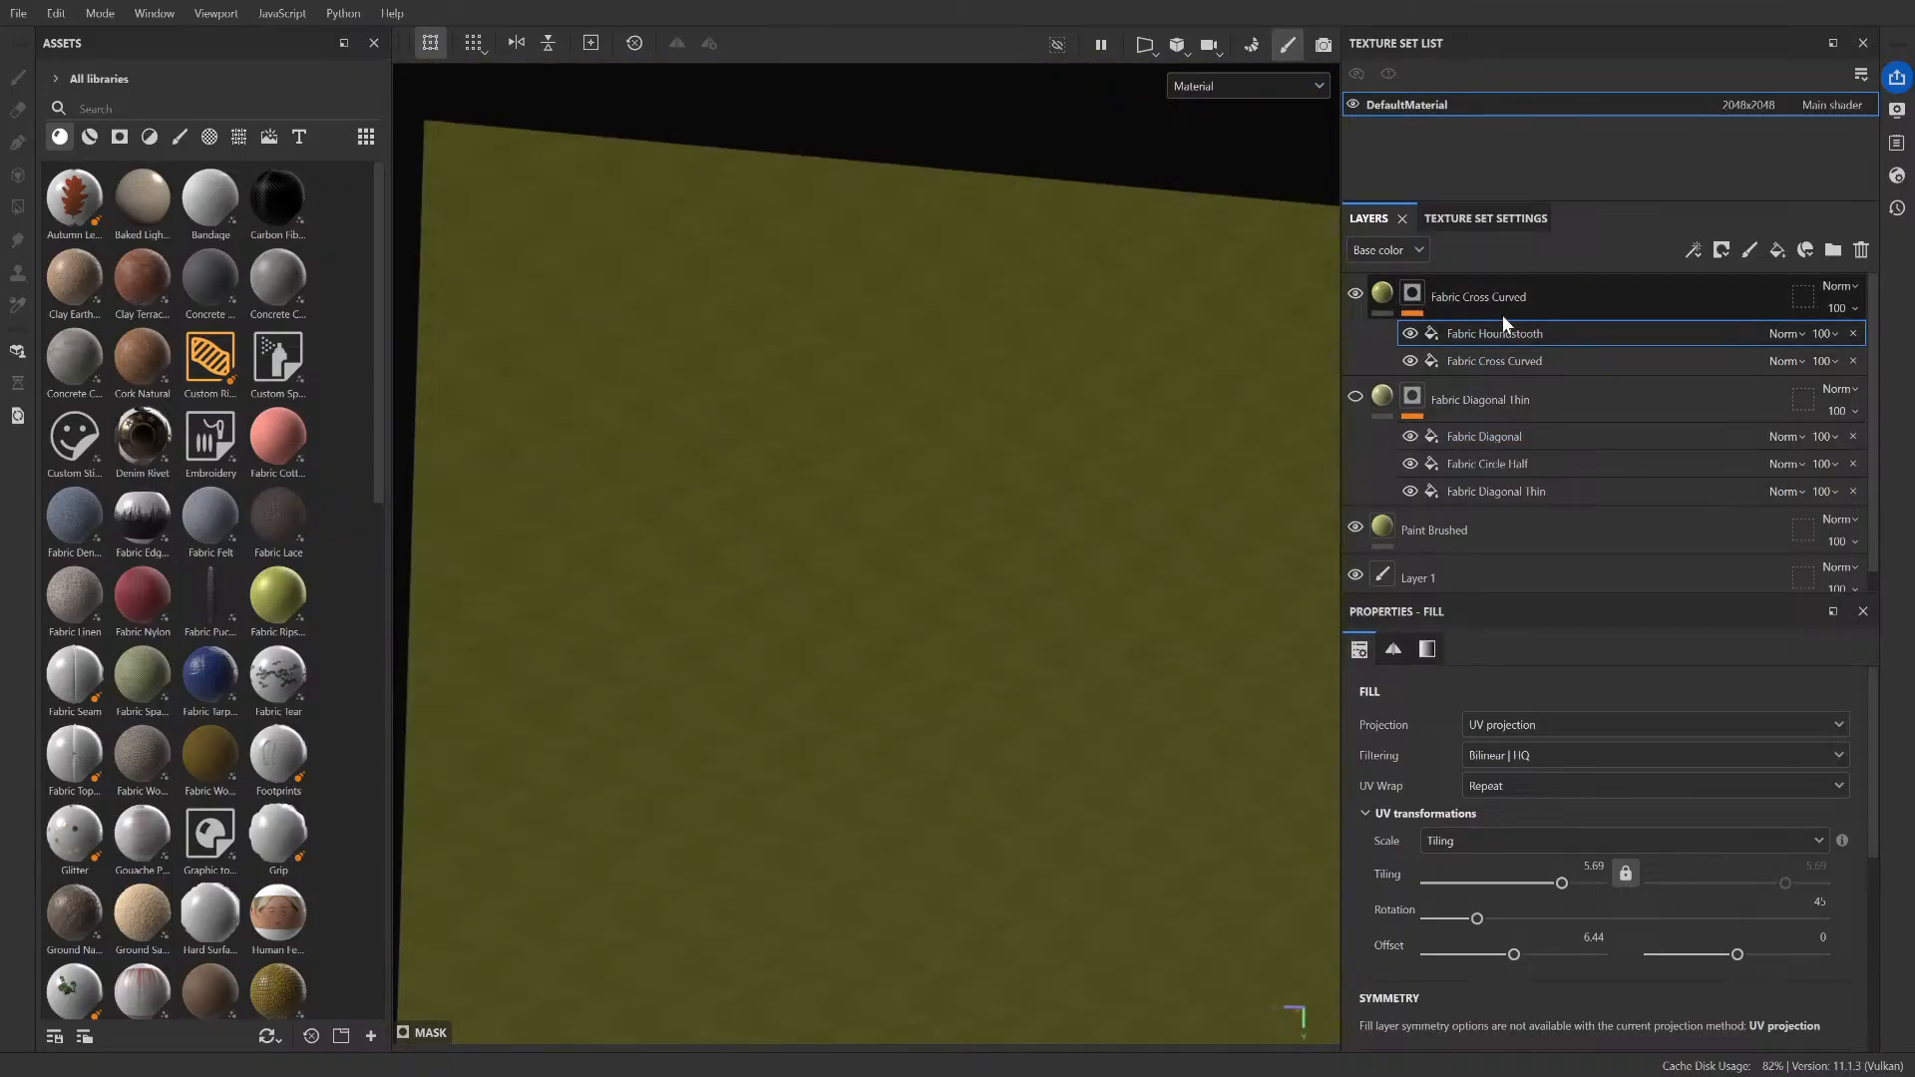
scroll(1090, 481, "down", 2)
scroll(1056, 560, "up", 4)
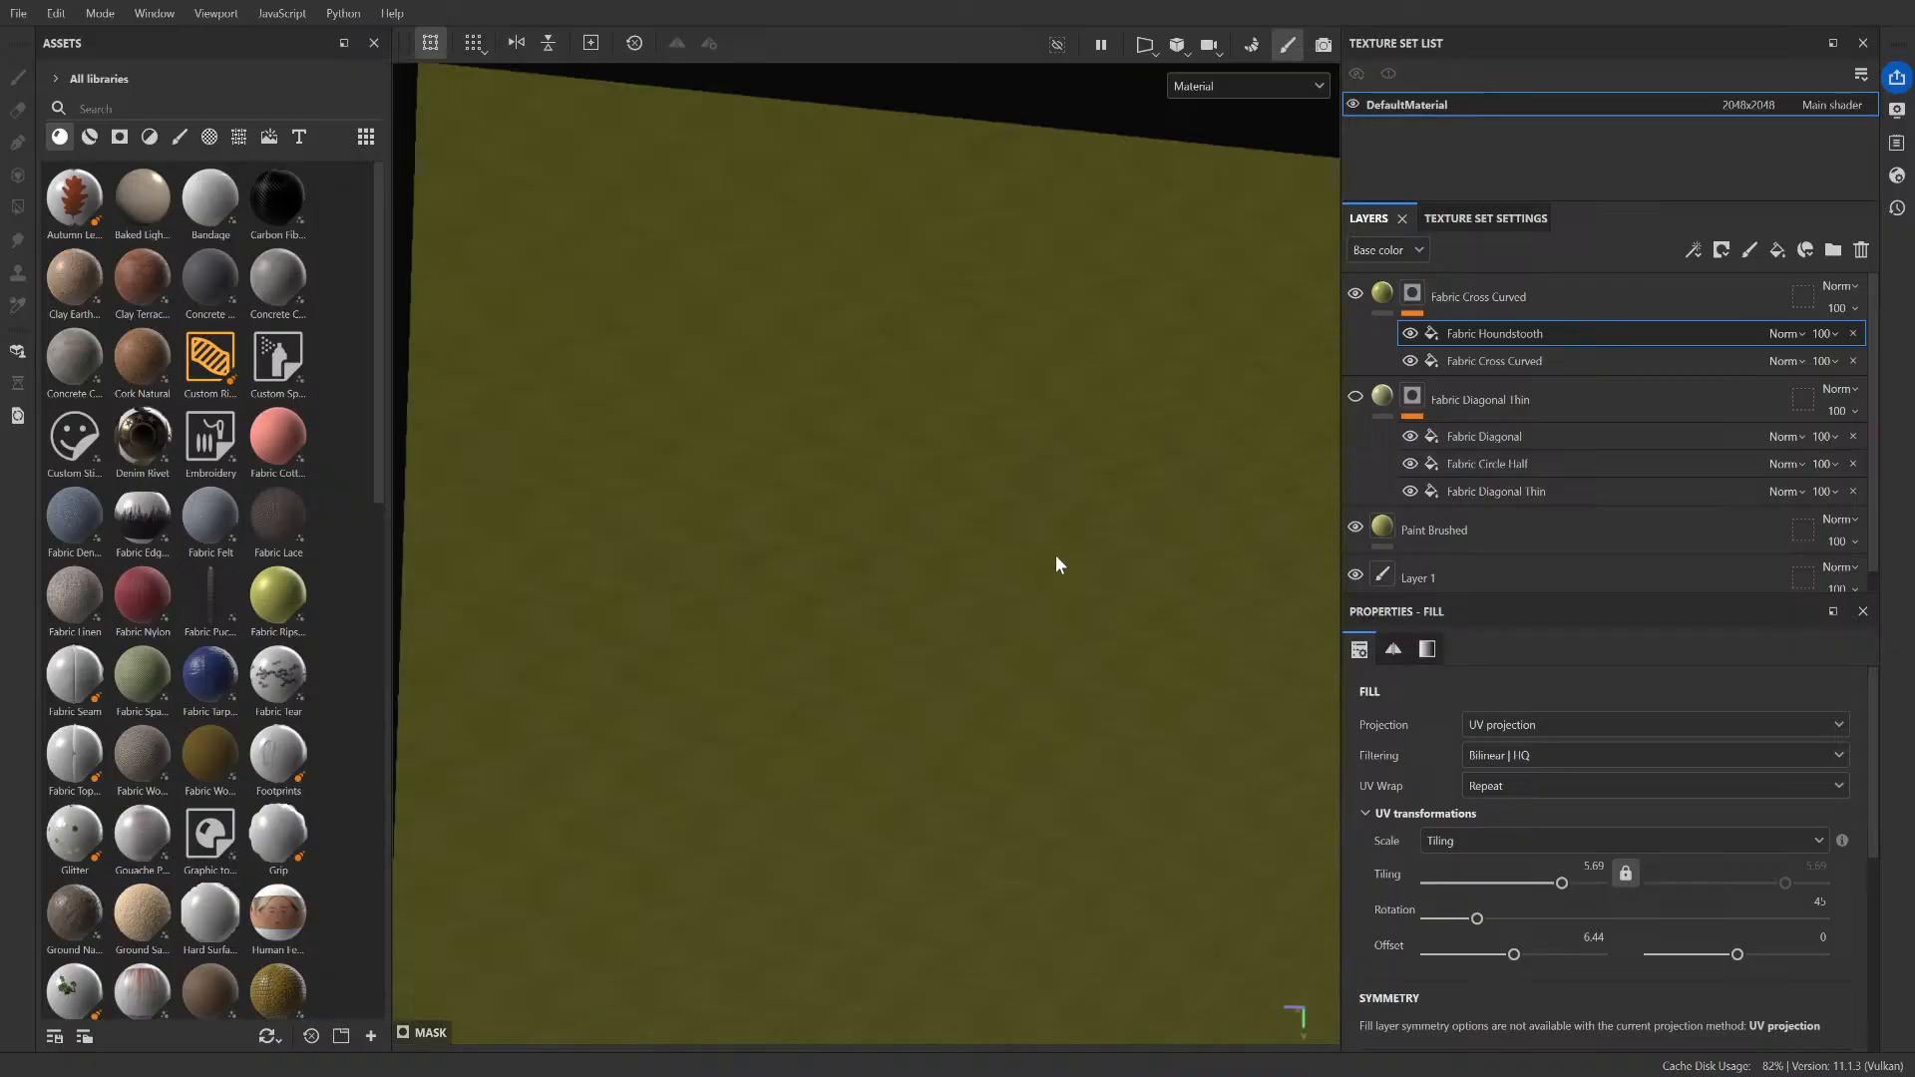
scroll(1059, 564, "down", 2)
scroll(1059, 565, "down", 1)
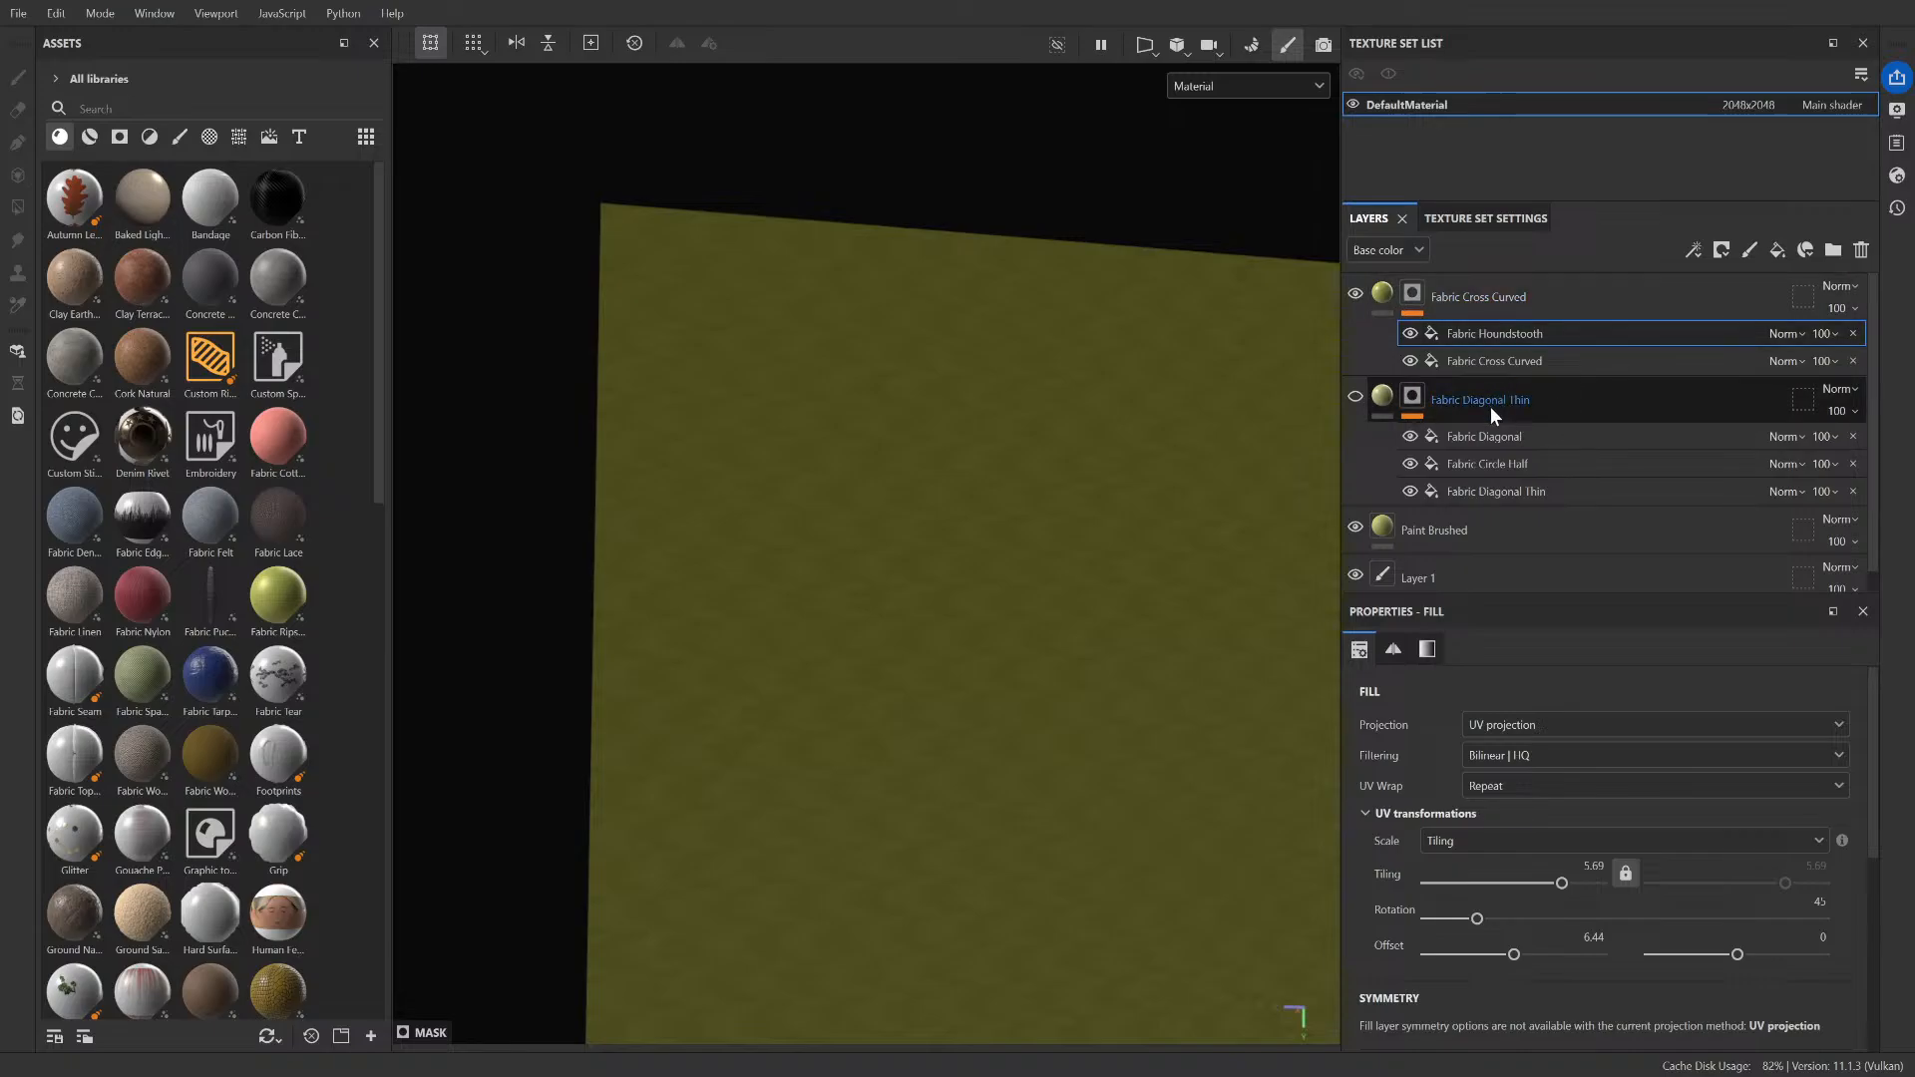
- Set the UV rotation of the Fabric Houndstooth fill in the Fabric Cross Curved layer's mask to 0
left_click(1510, 303)
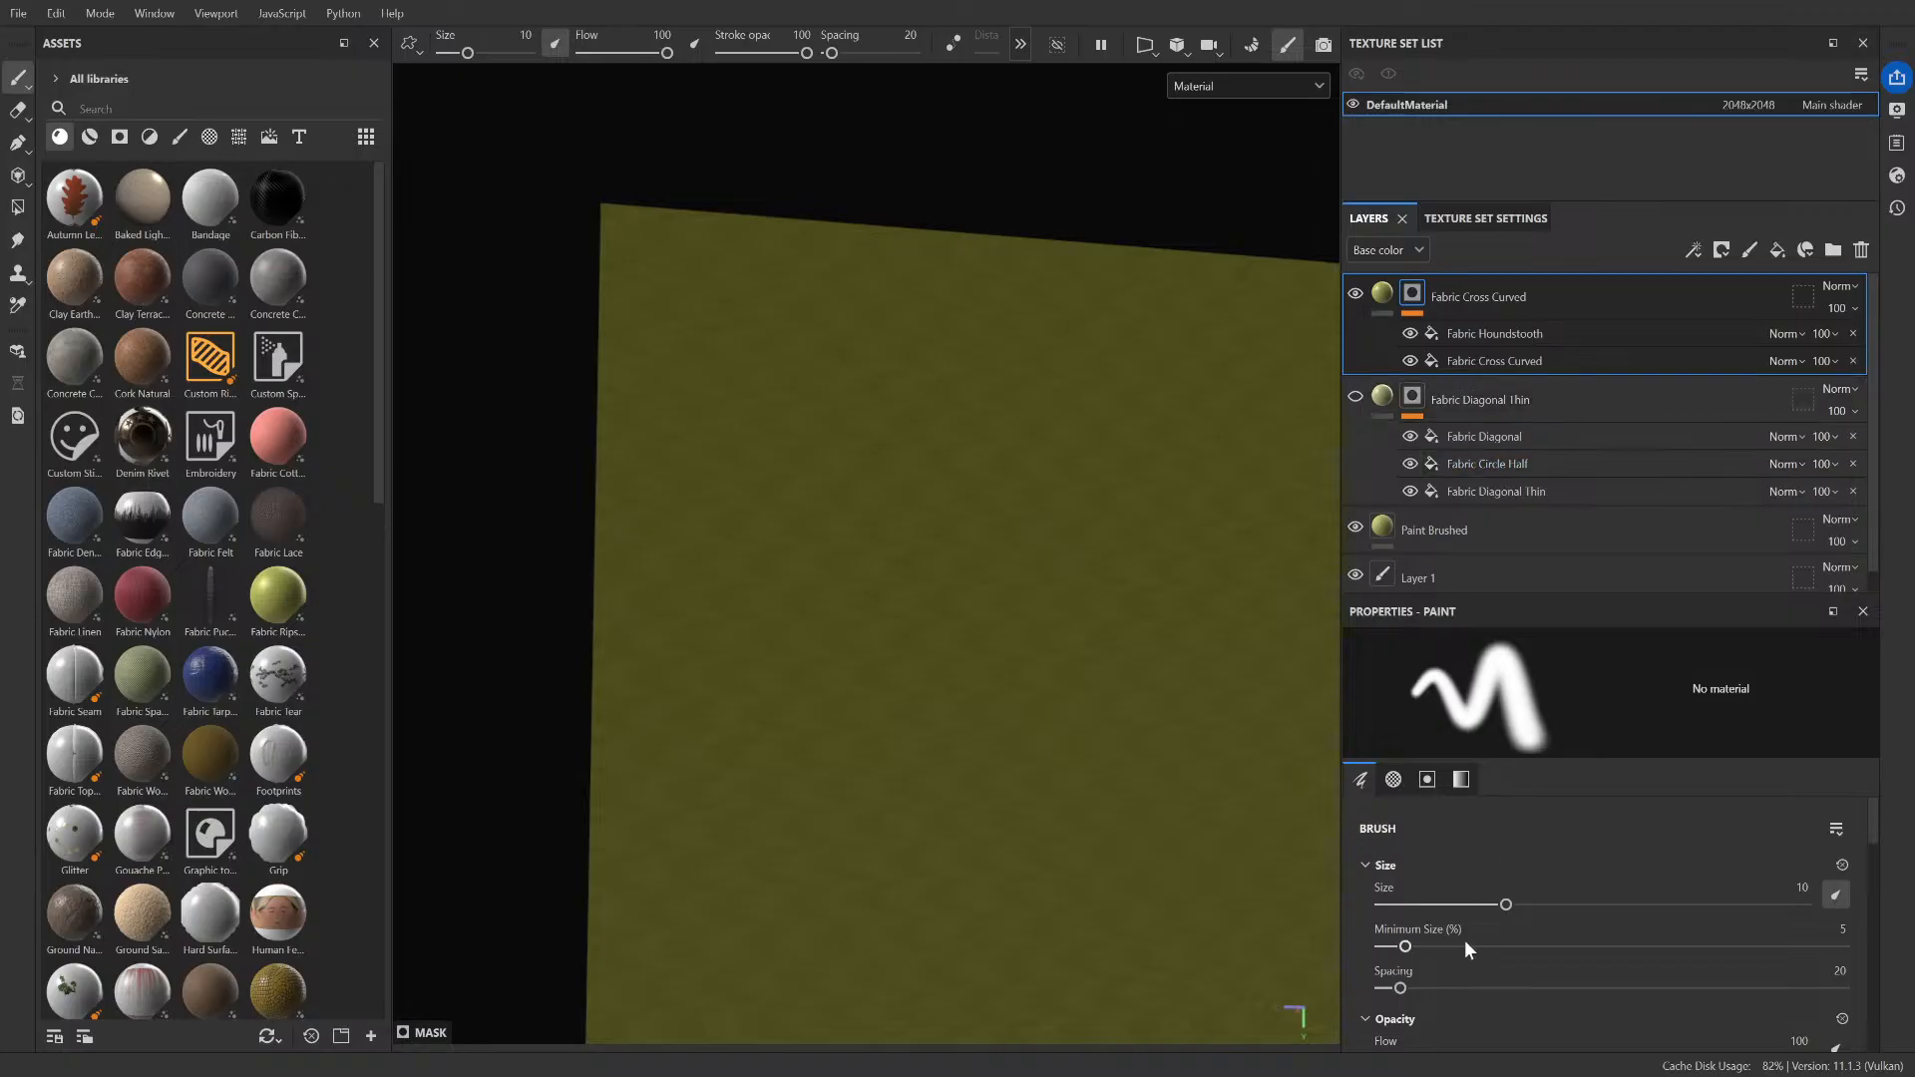
scroll(1464, 939, "down", 3)
scroll(1464, 955, "down", 1)
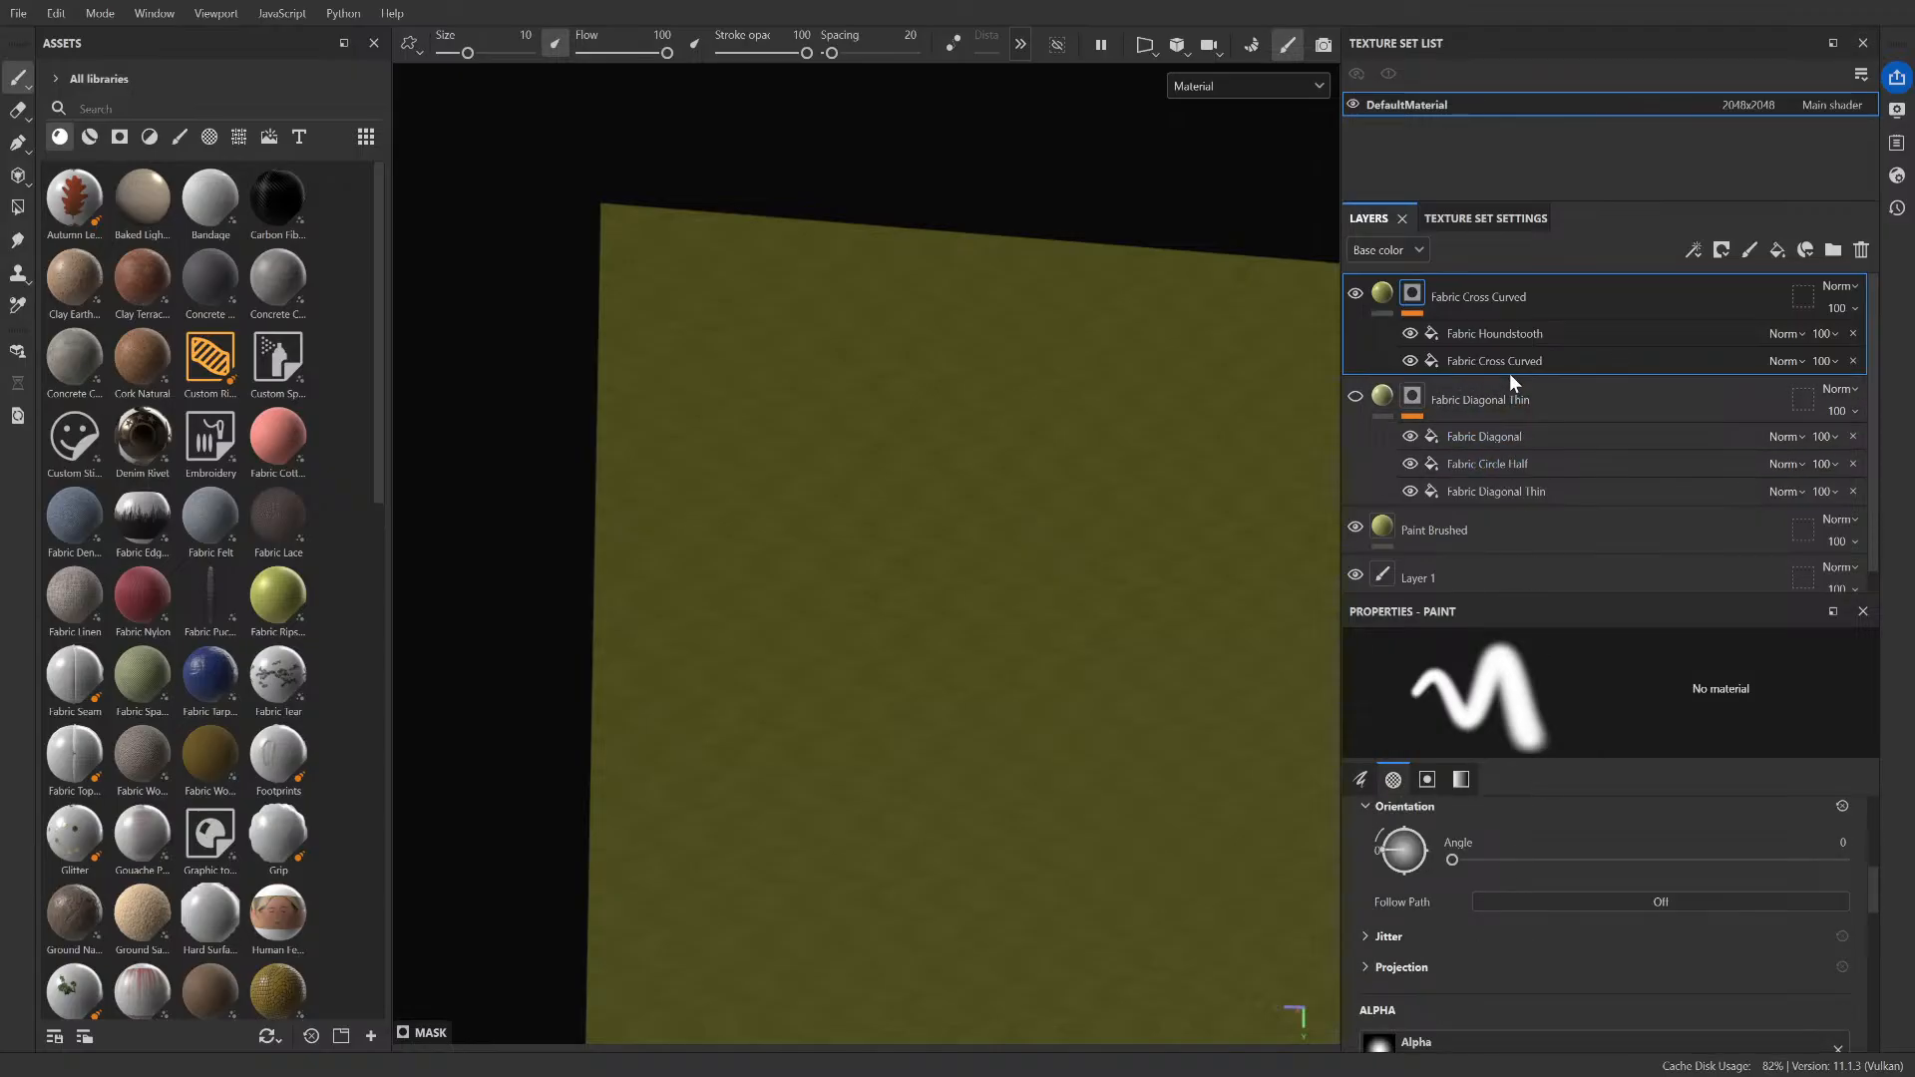
left_click(1508, 335)
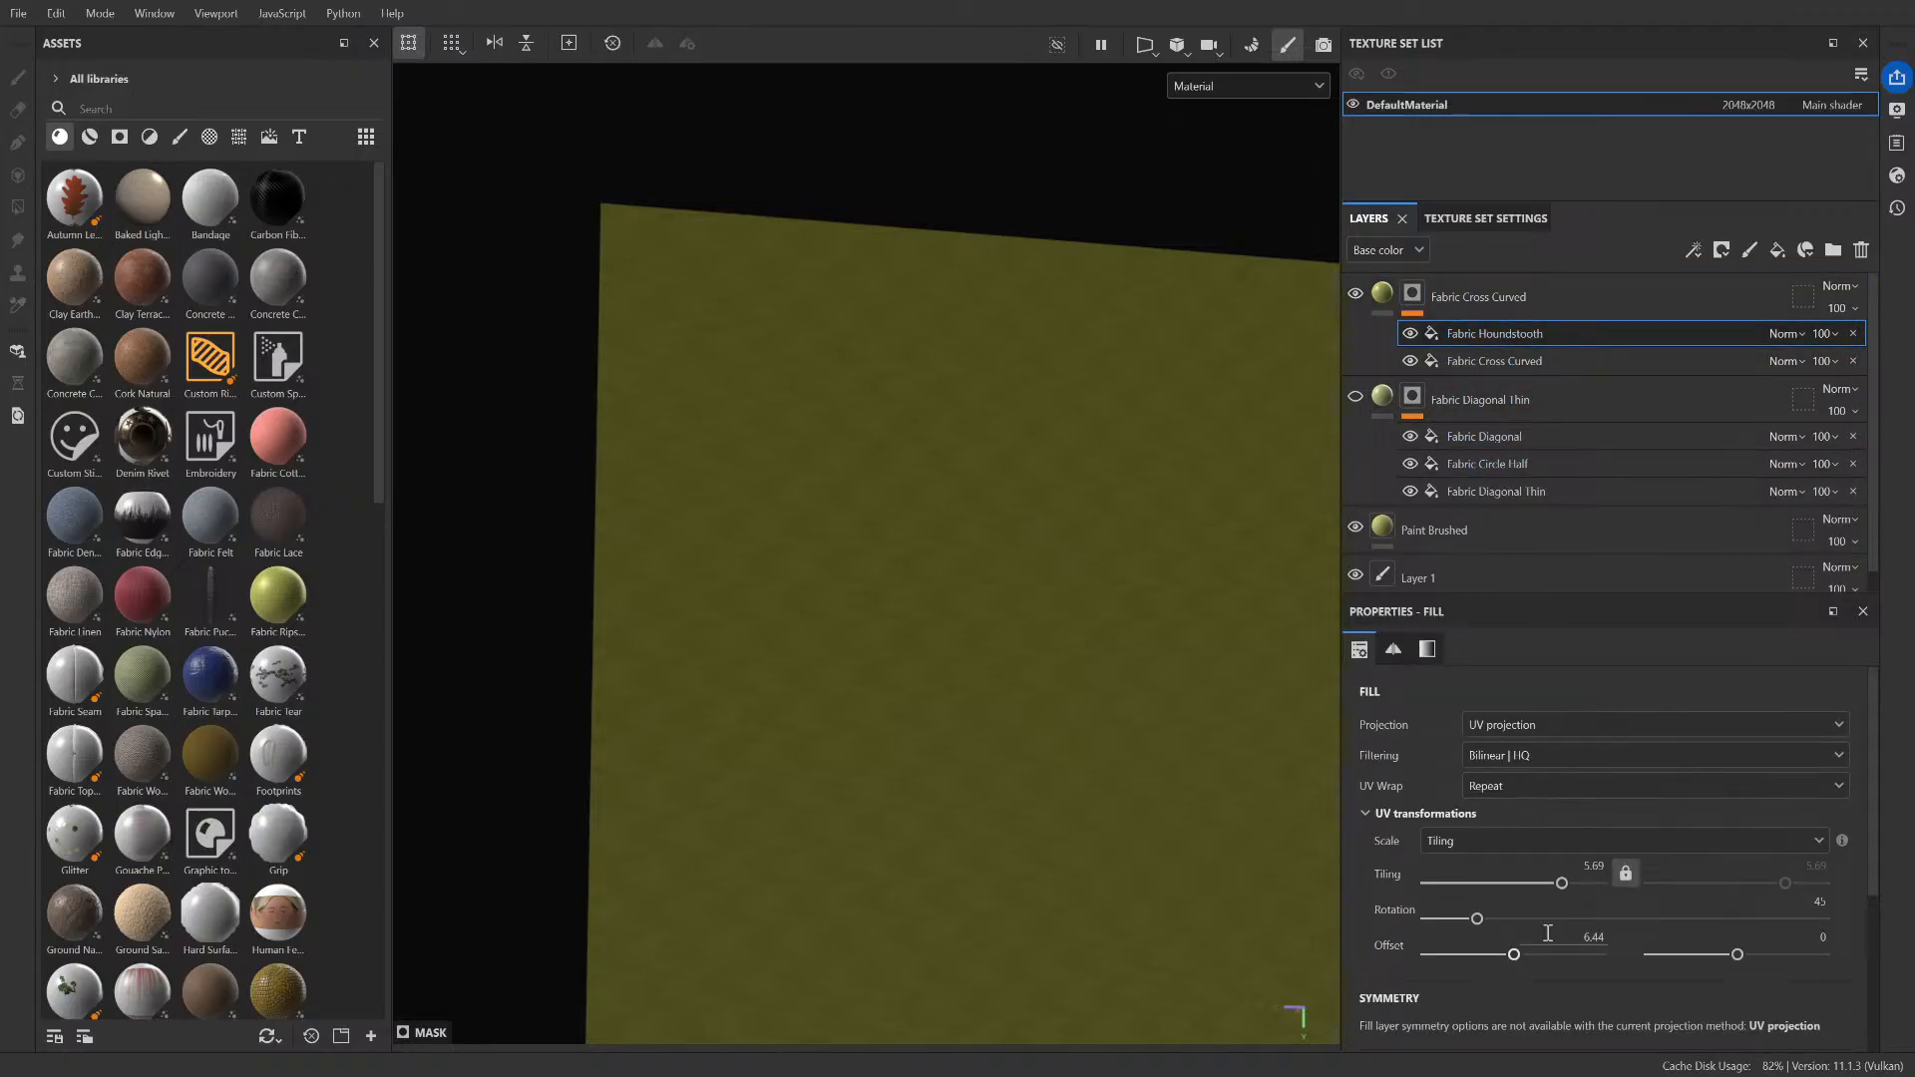
left_click(1819, 901)
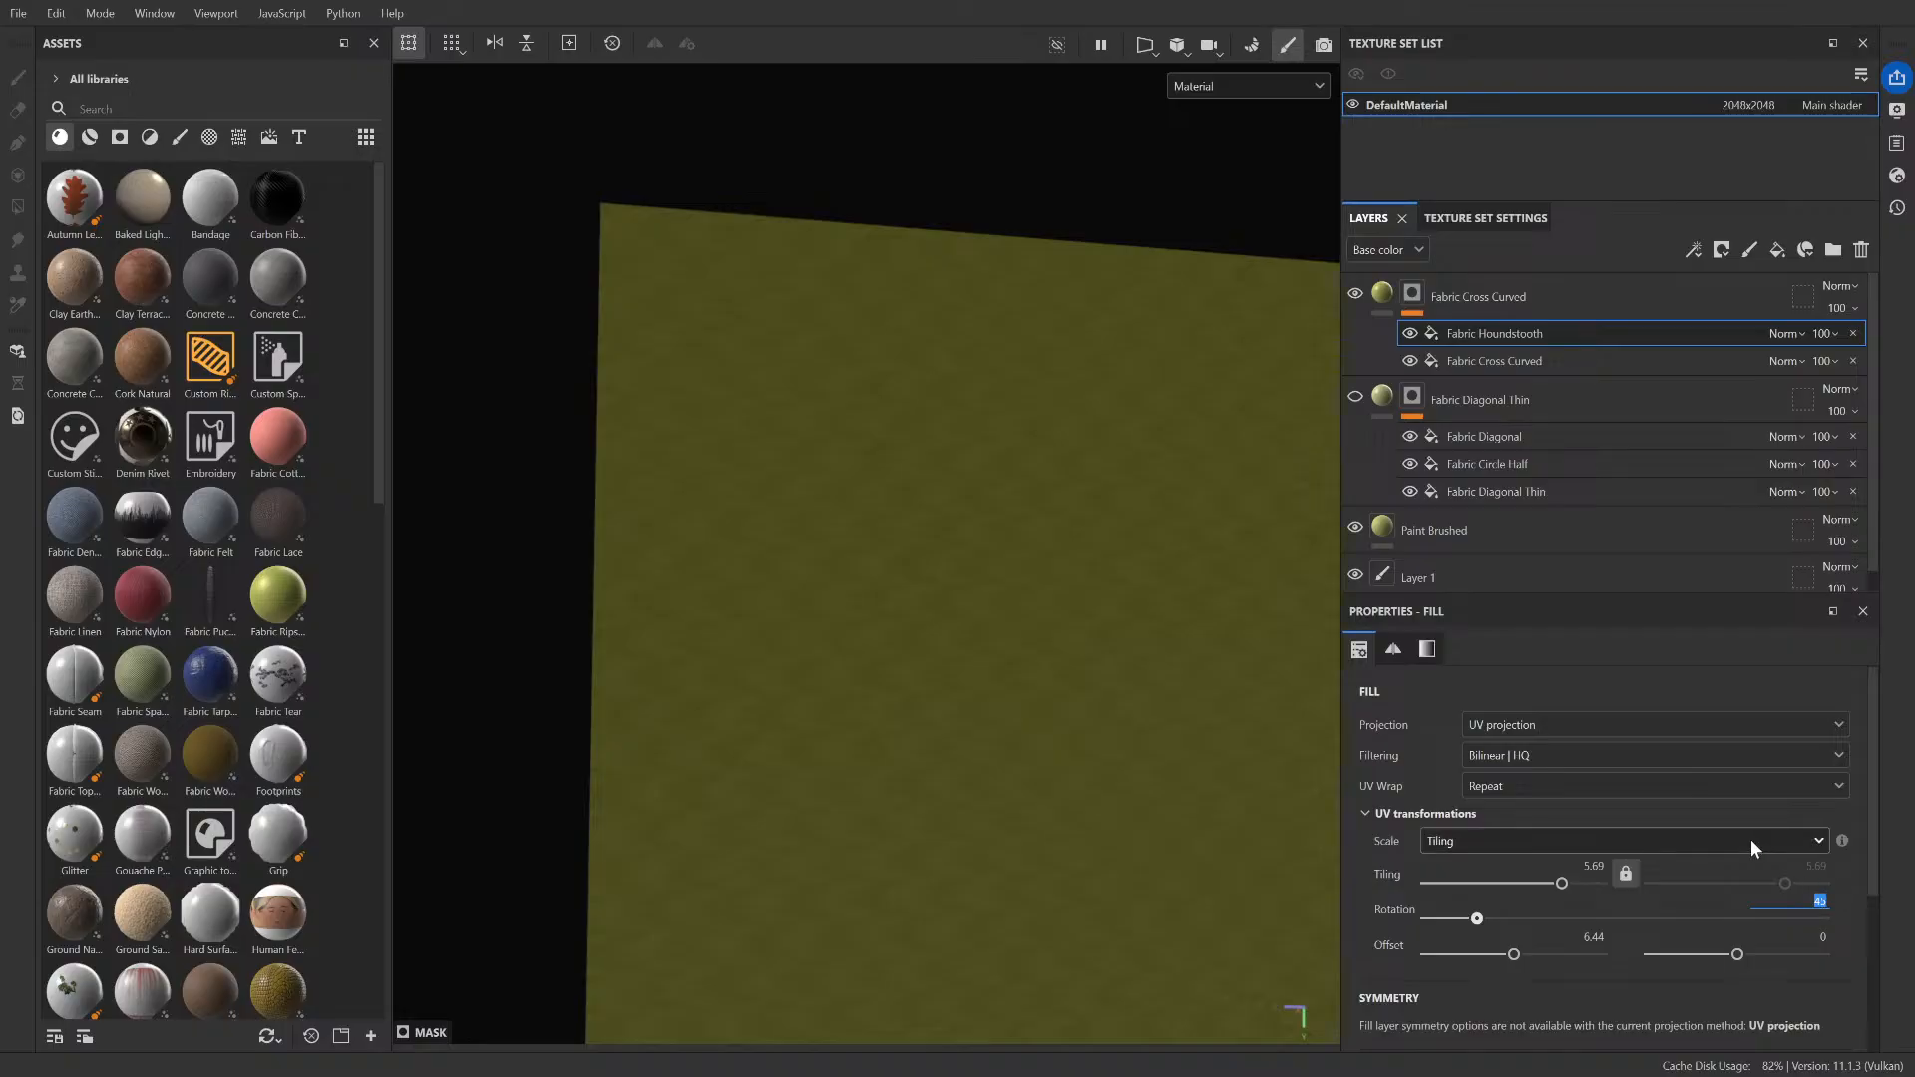
type("0")
key("Return")
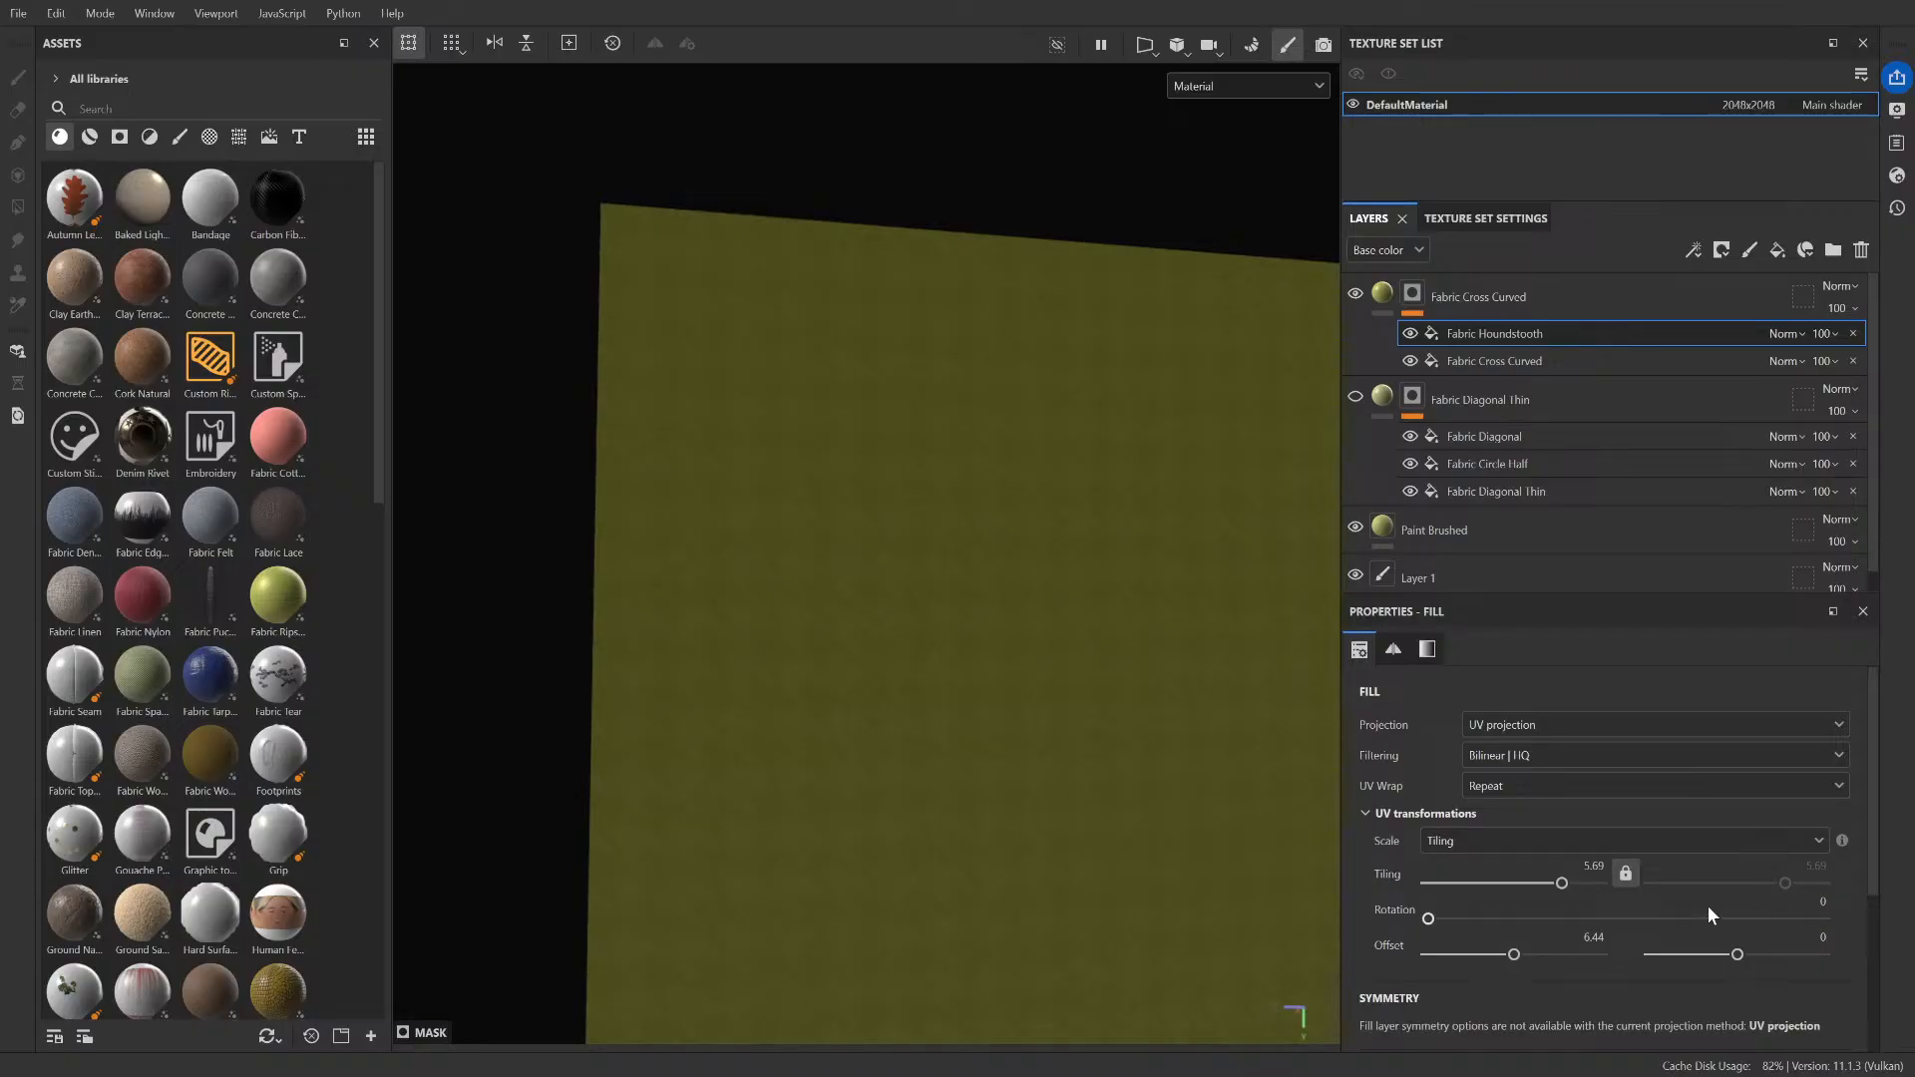
- Rotate the Fabric Houndstooth fill's UVs to 316.25 degrees
left_click_drag(1429, 917, 1507, 906)
left_click_drag(1720, 891, 1752, 886)
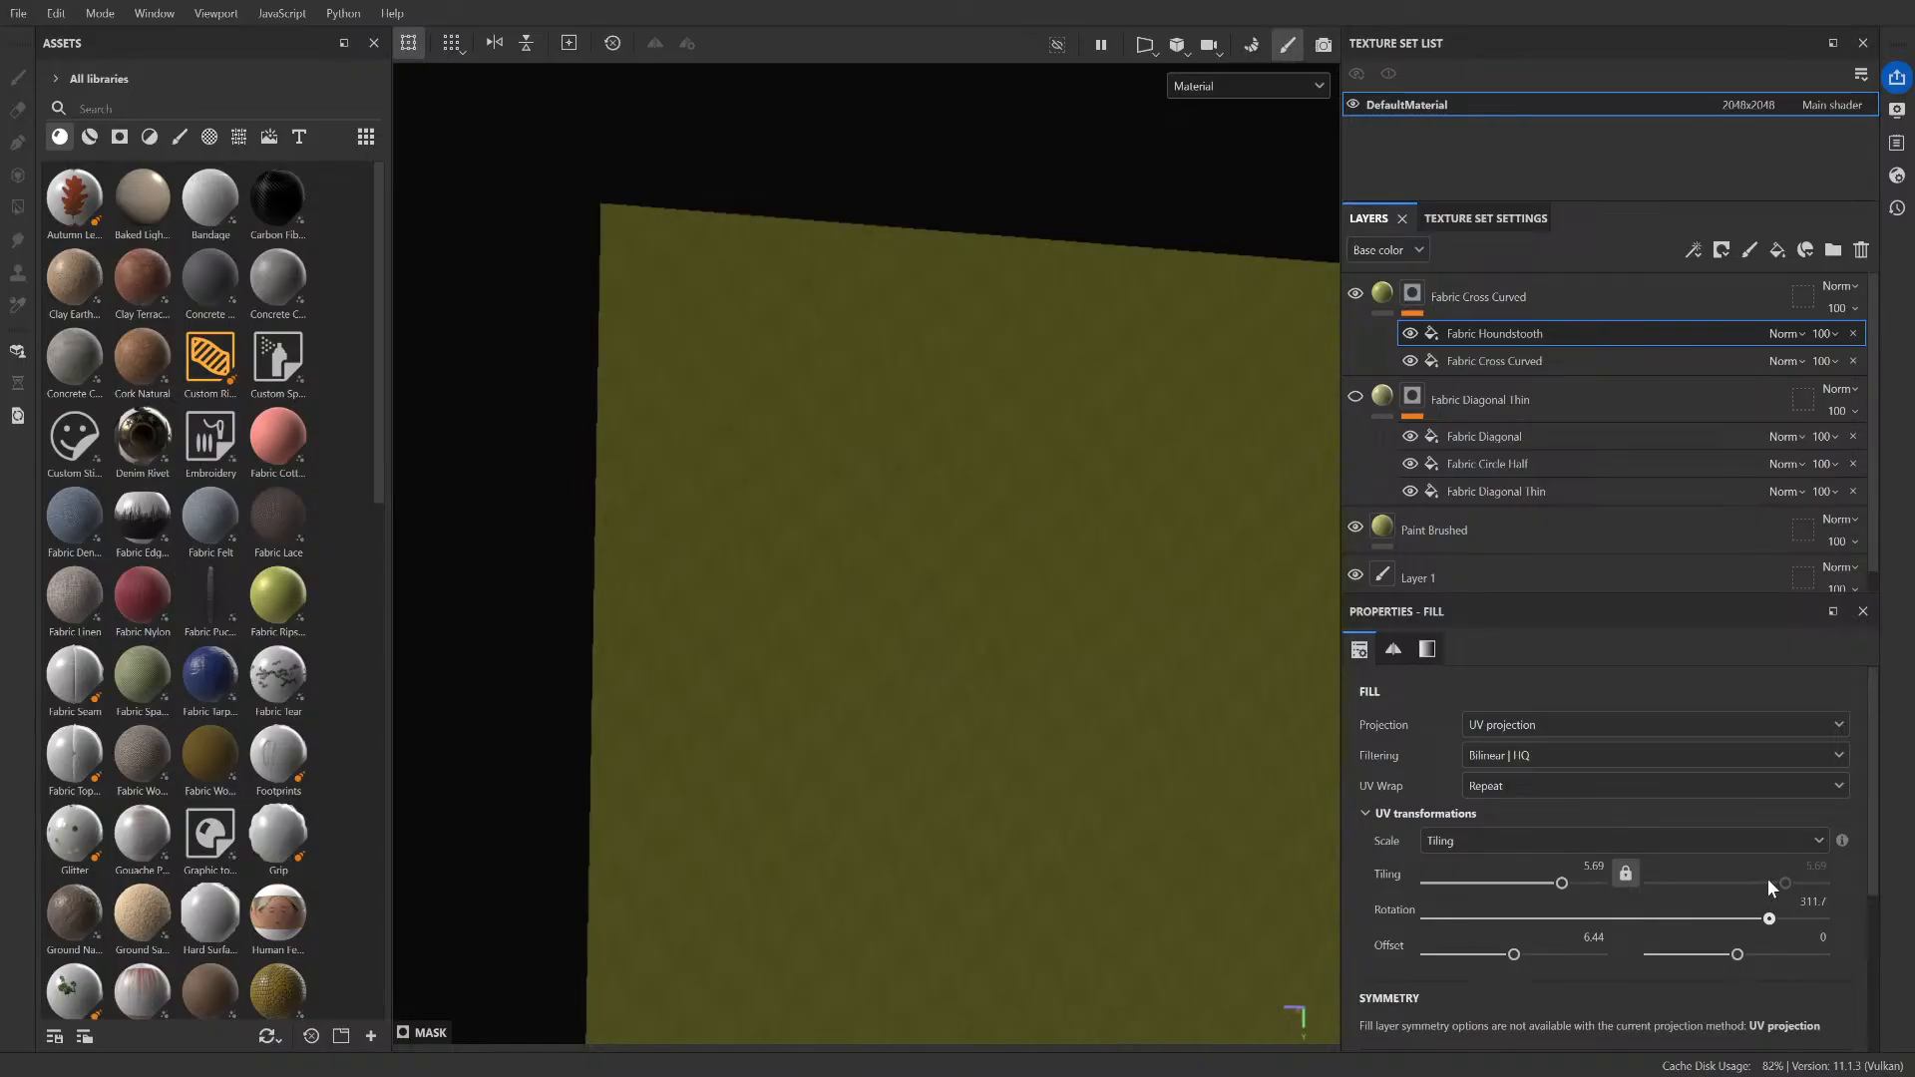
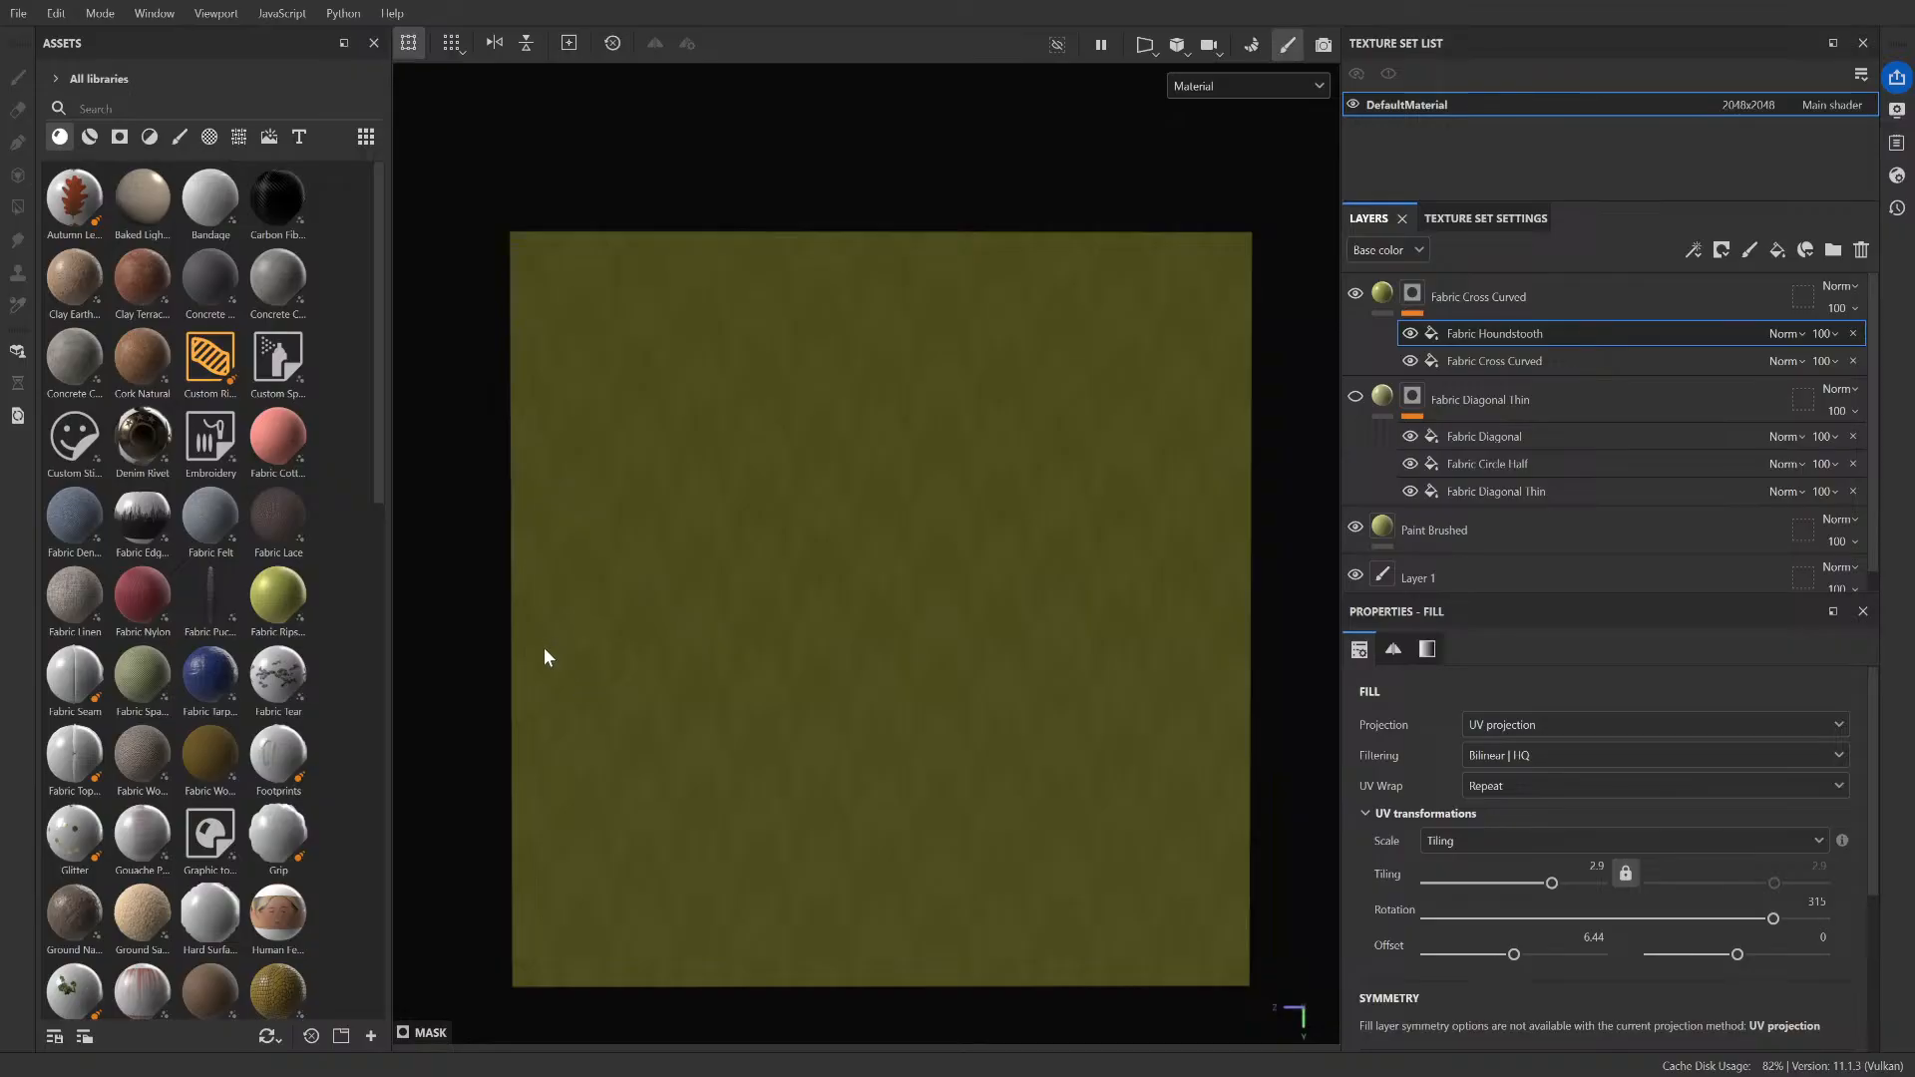
left_click(1773, 919)
left_click_drag(1773, 919, 1775, 920)
scroll(848, 688, "up", 1)
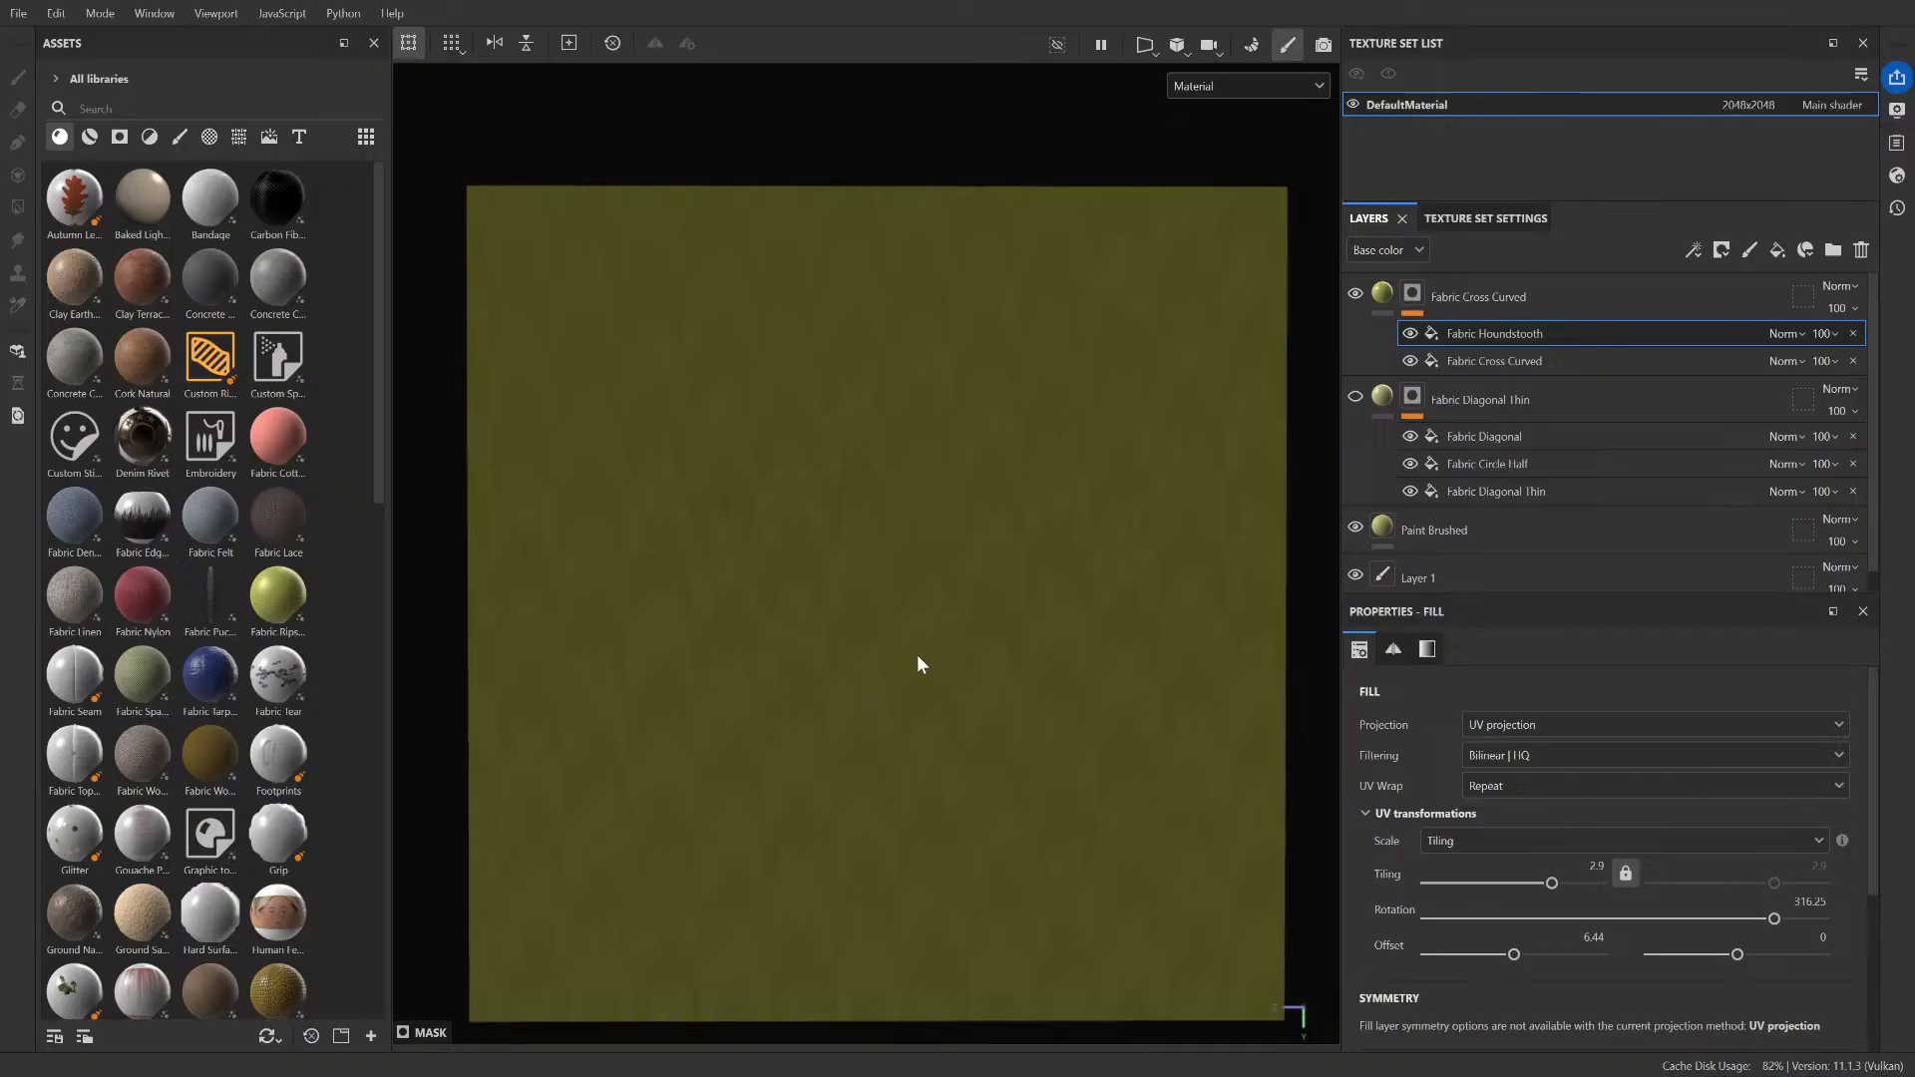
- Set the Fabric Houndstooth fill's tiling to 2.85 and its rotation to 316.1 degrees
double_click(1596, 868)
type("2.85")
key("Return")
left_click(1822, 903)
double_click(1823, 903)
key("BackSpace")
double_click(1826, 904)
left_click(1826, 904)
type(".1")
key("Return")
scroll(1251, 707, "up", 3)
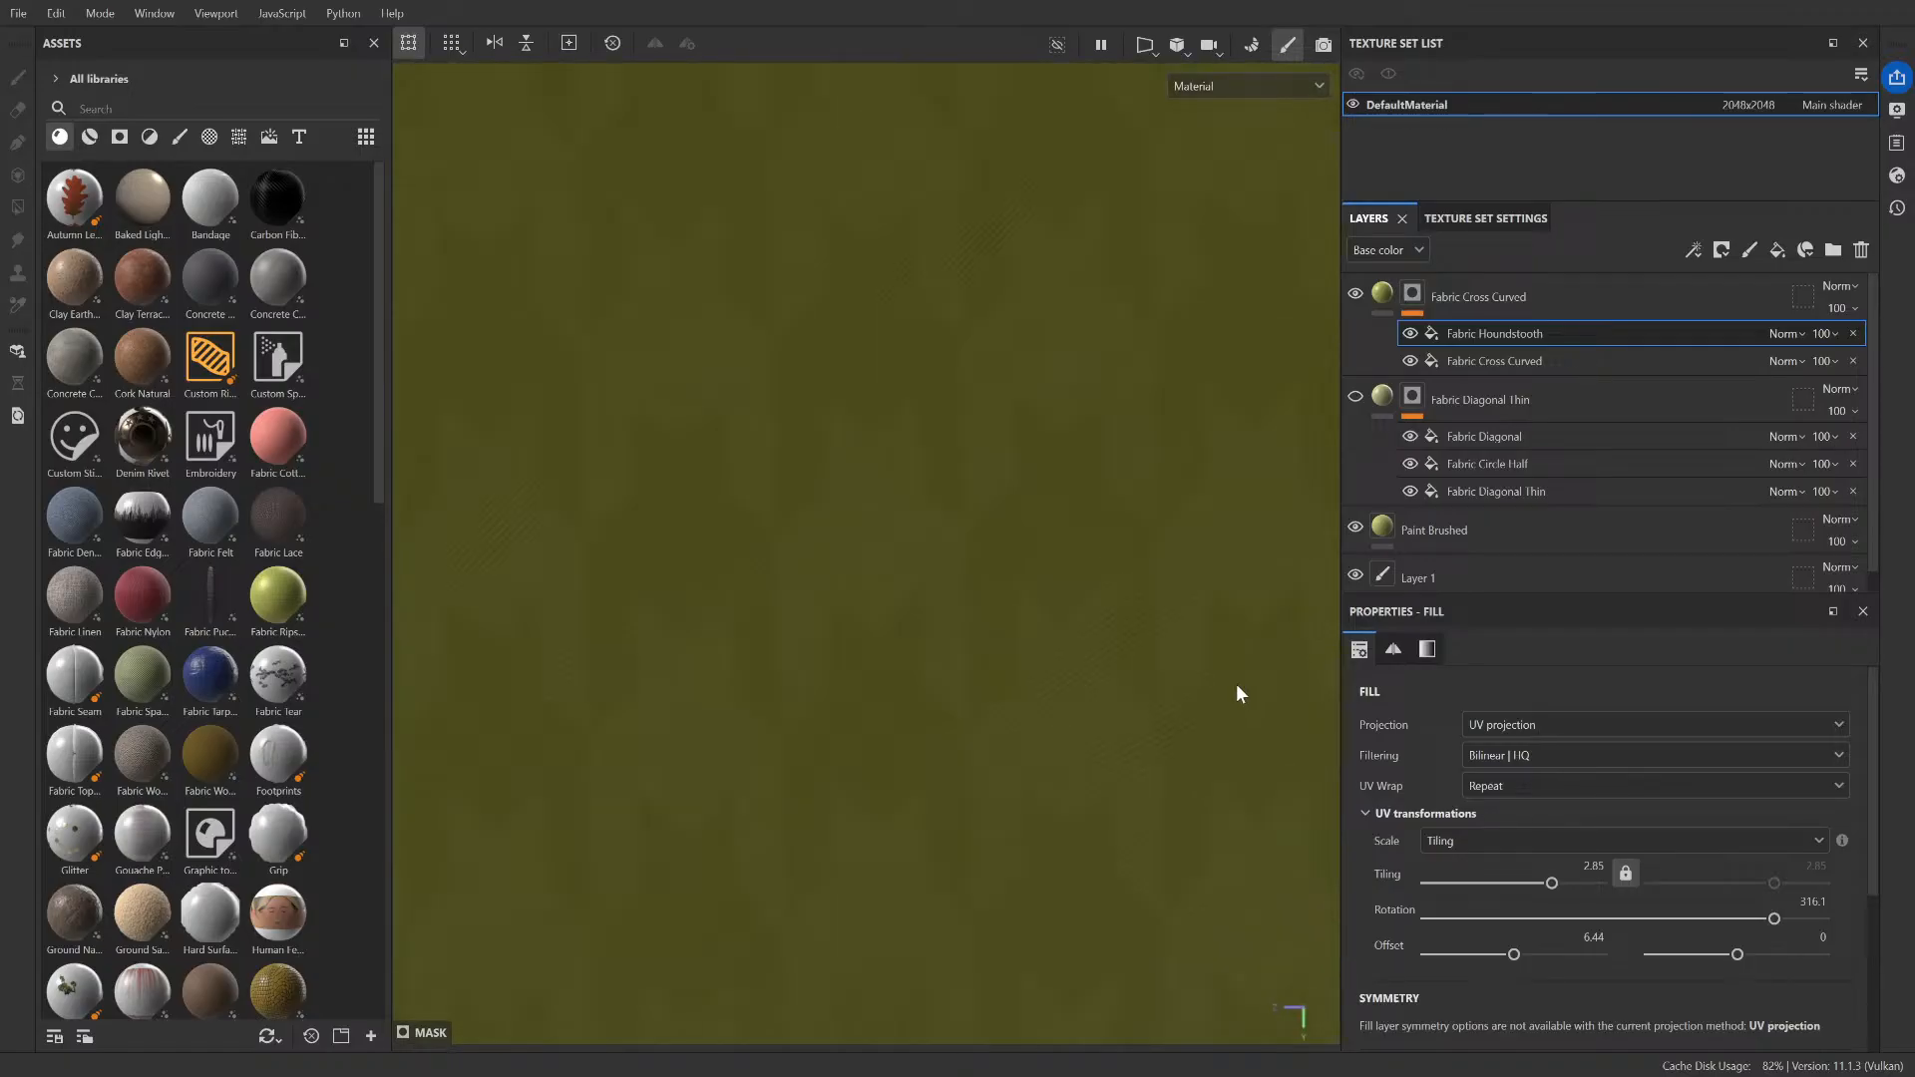
- Check the pattern along the plane's edge and set the Fabric Houndstooth fill's rotation to 315 degrees
scroll(1017, 667, "down", 2)
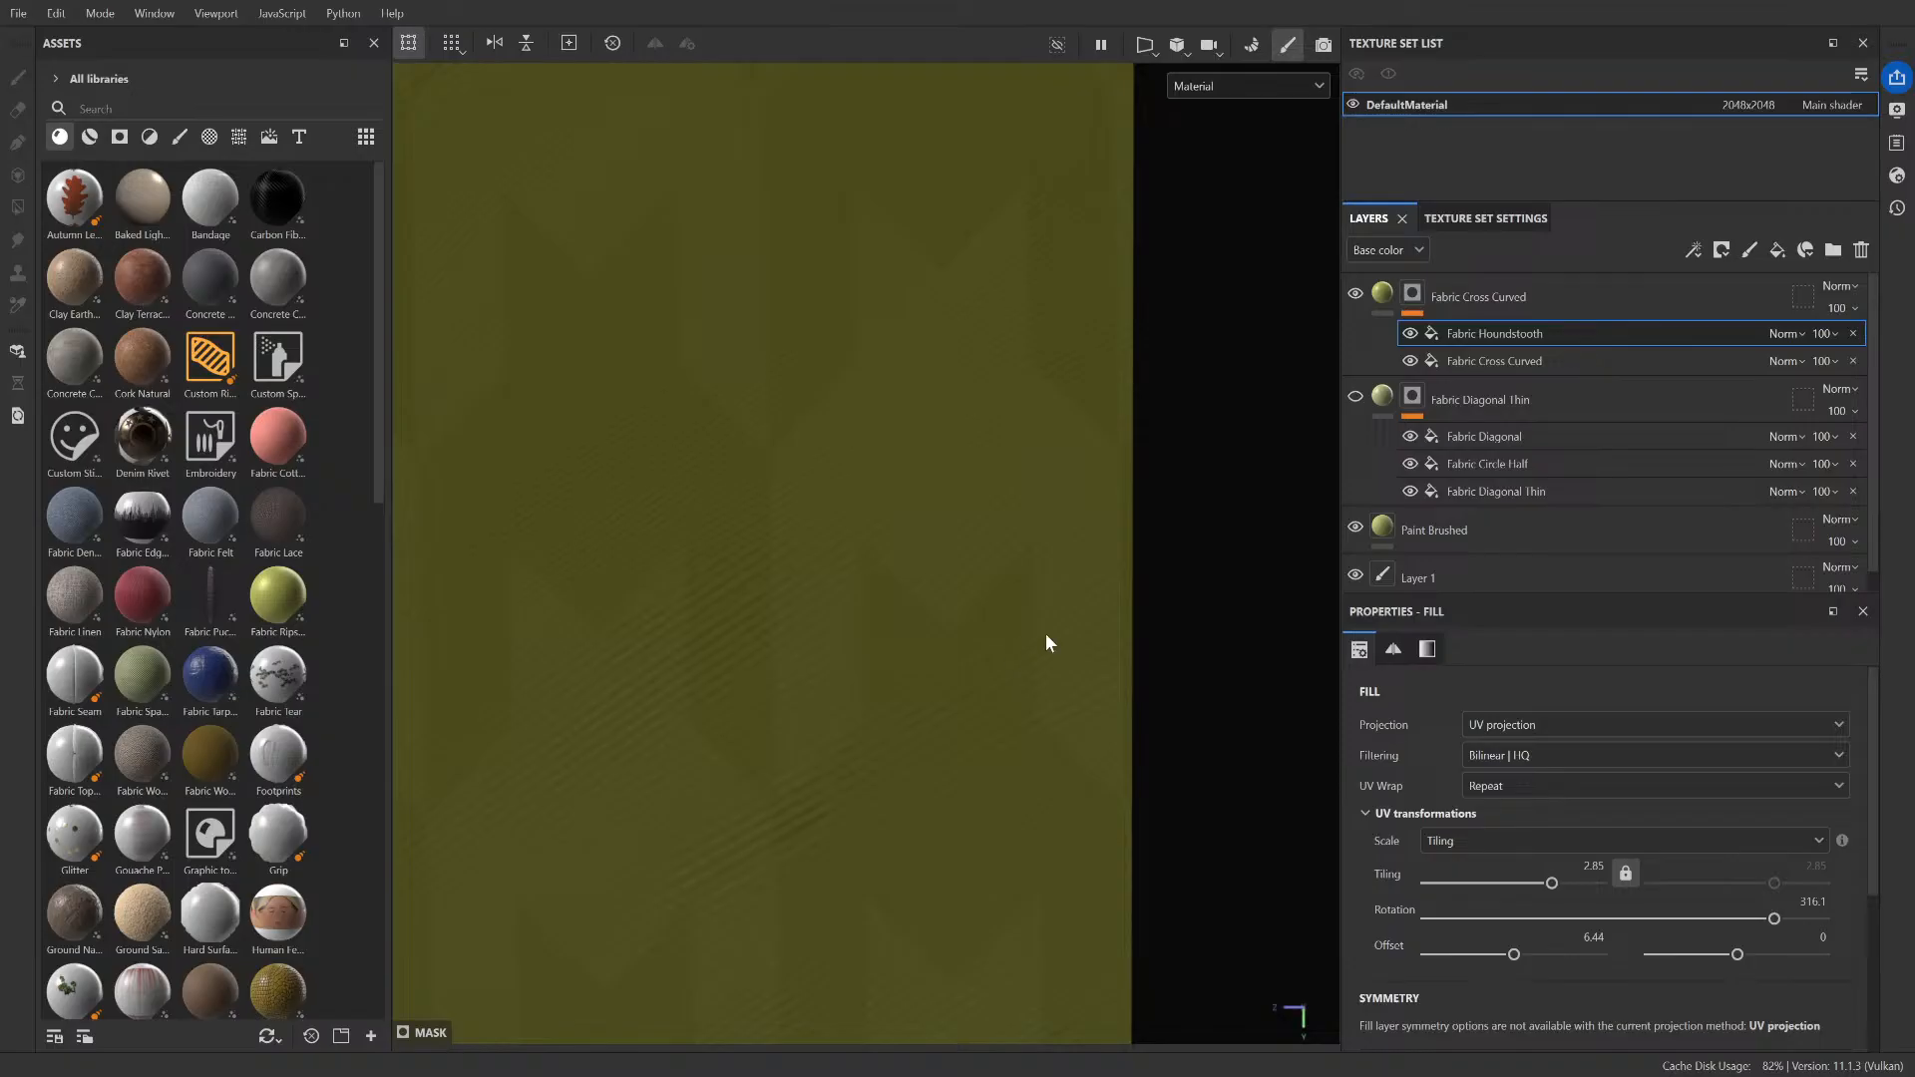
middle_click_drag(1047, 641, 1137, 46)
middle_click_drag(1105, 698, 1014, 649)
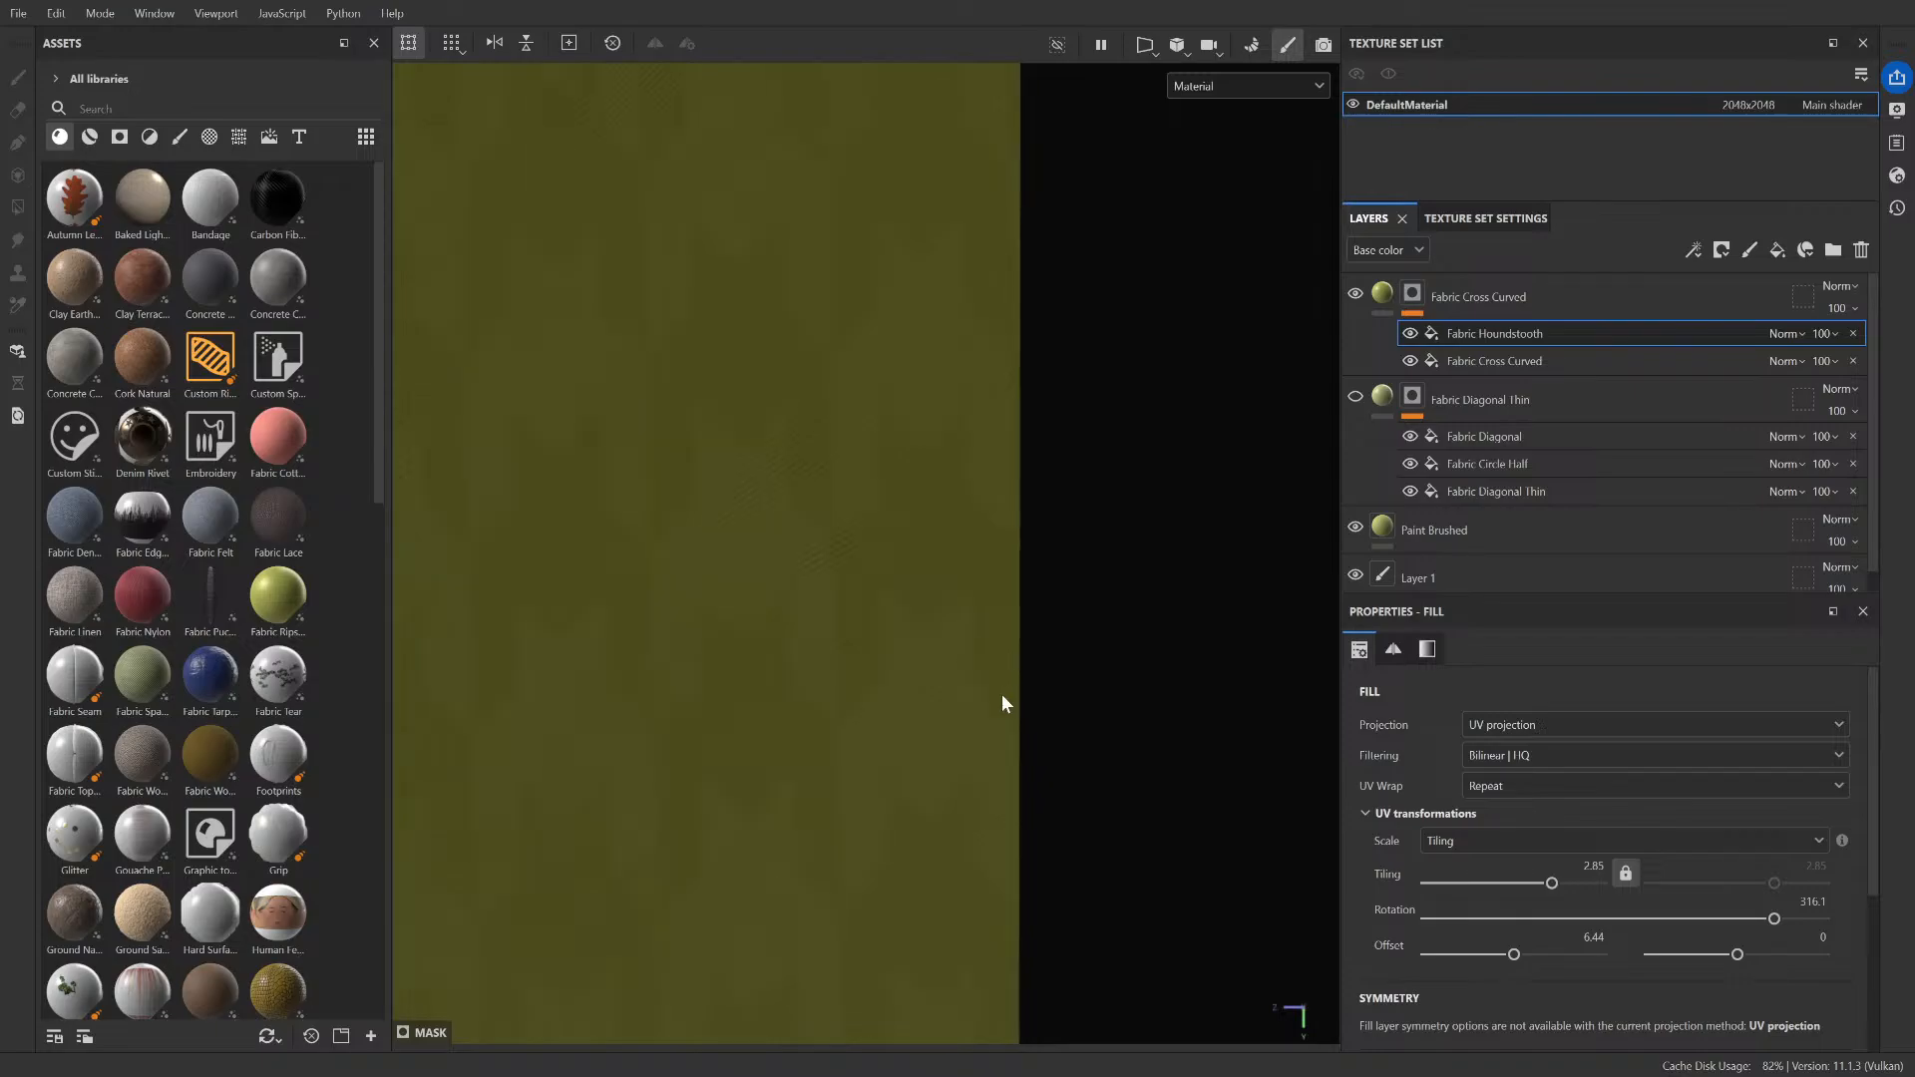
middle_click_drag(978, 475, 873, 1072)
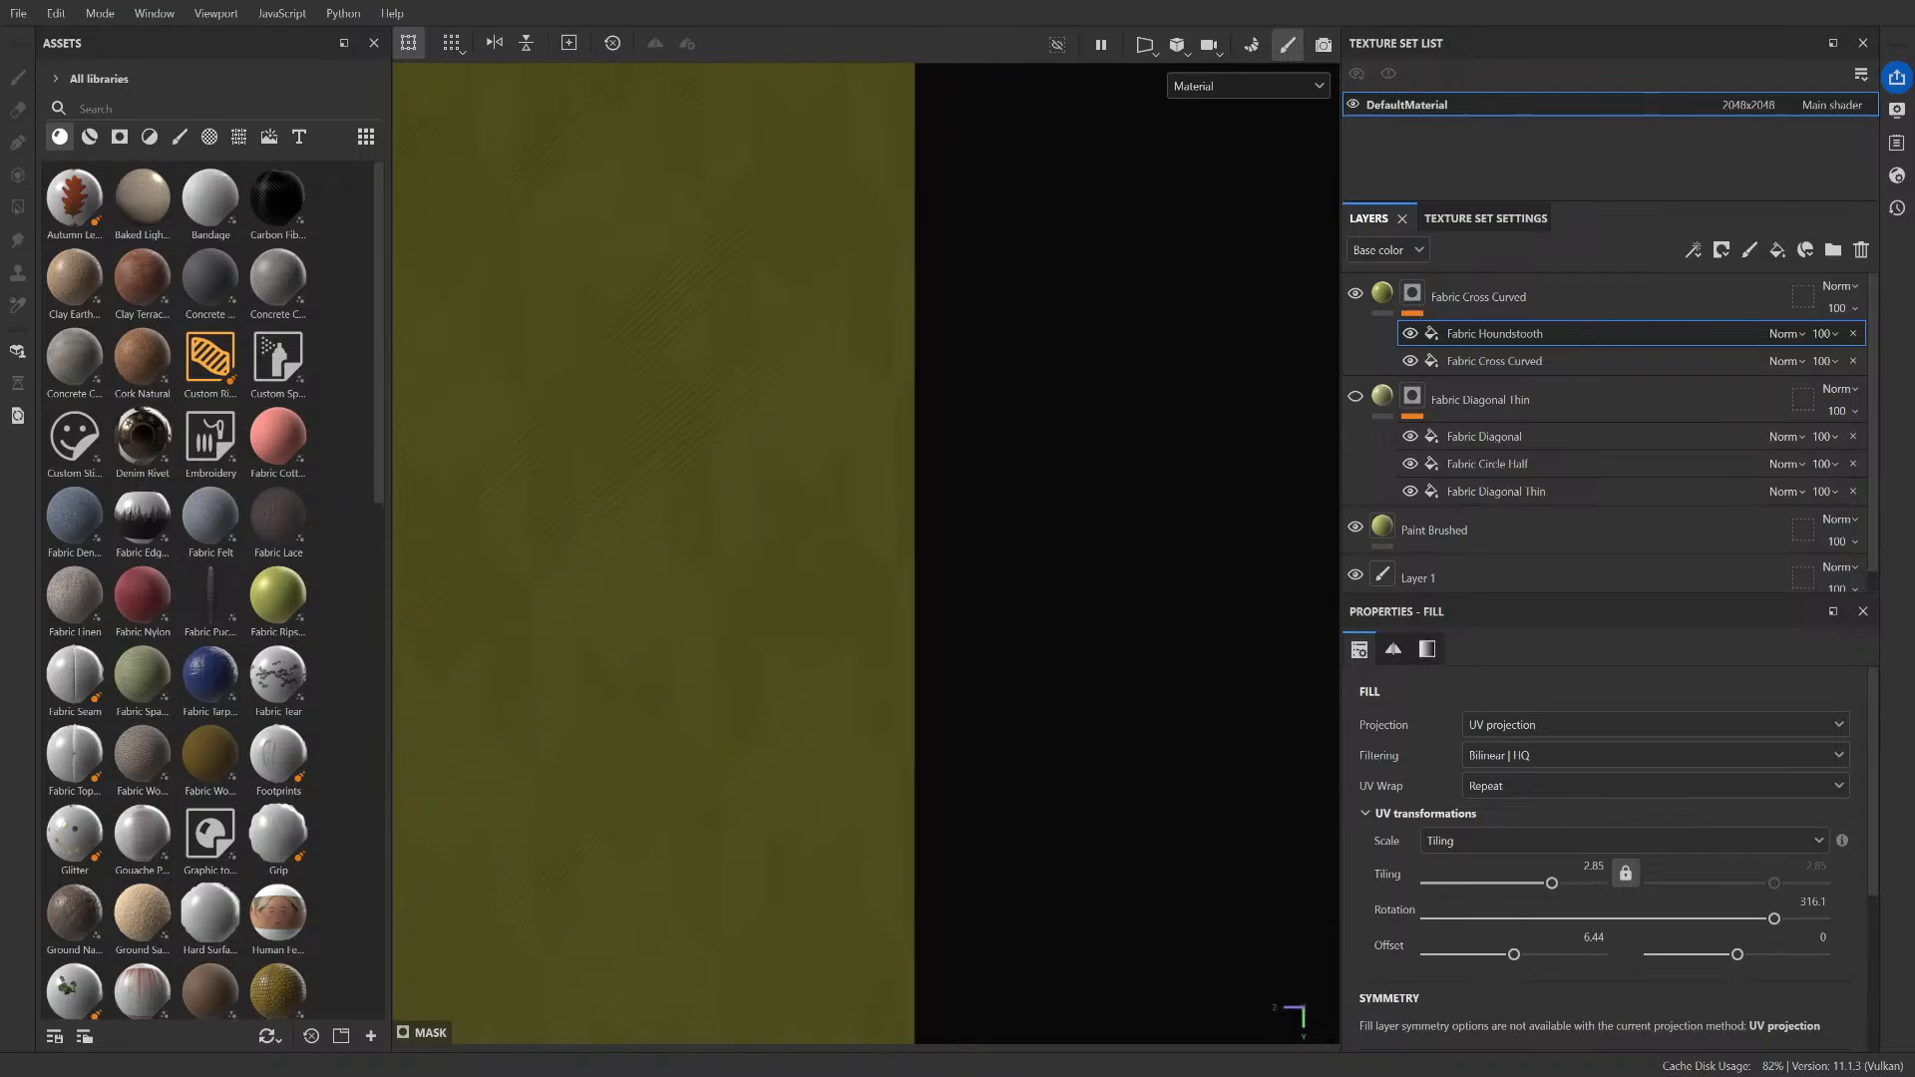
middle_click_drag(859, 286, 895, 429)
scroll(898, 430, "up", 2)
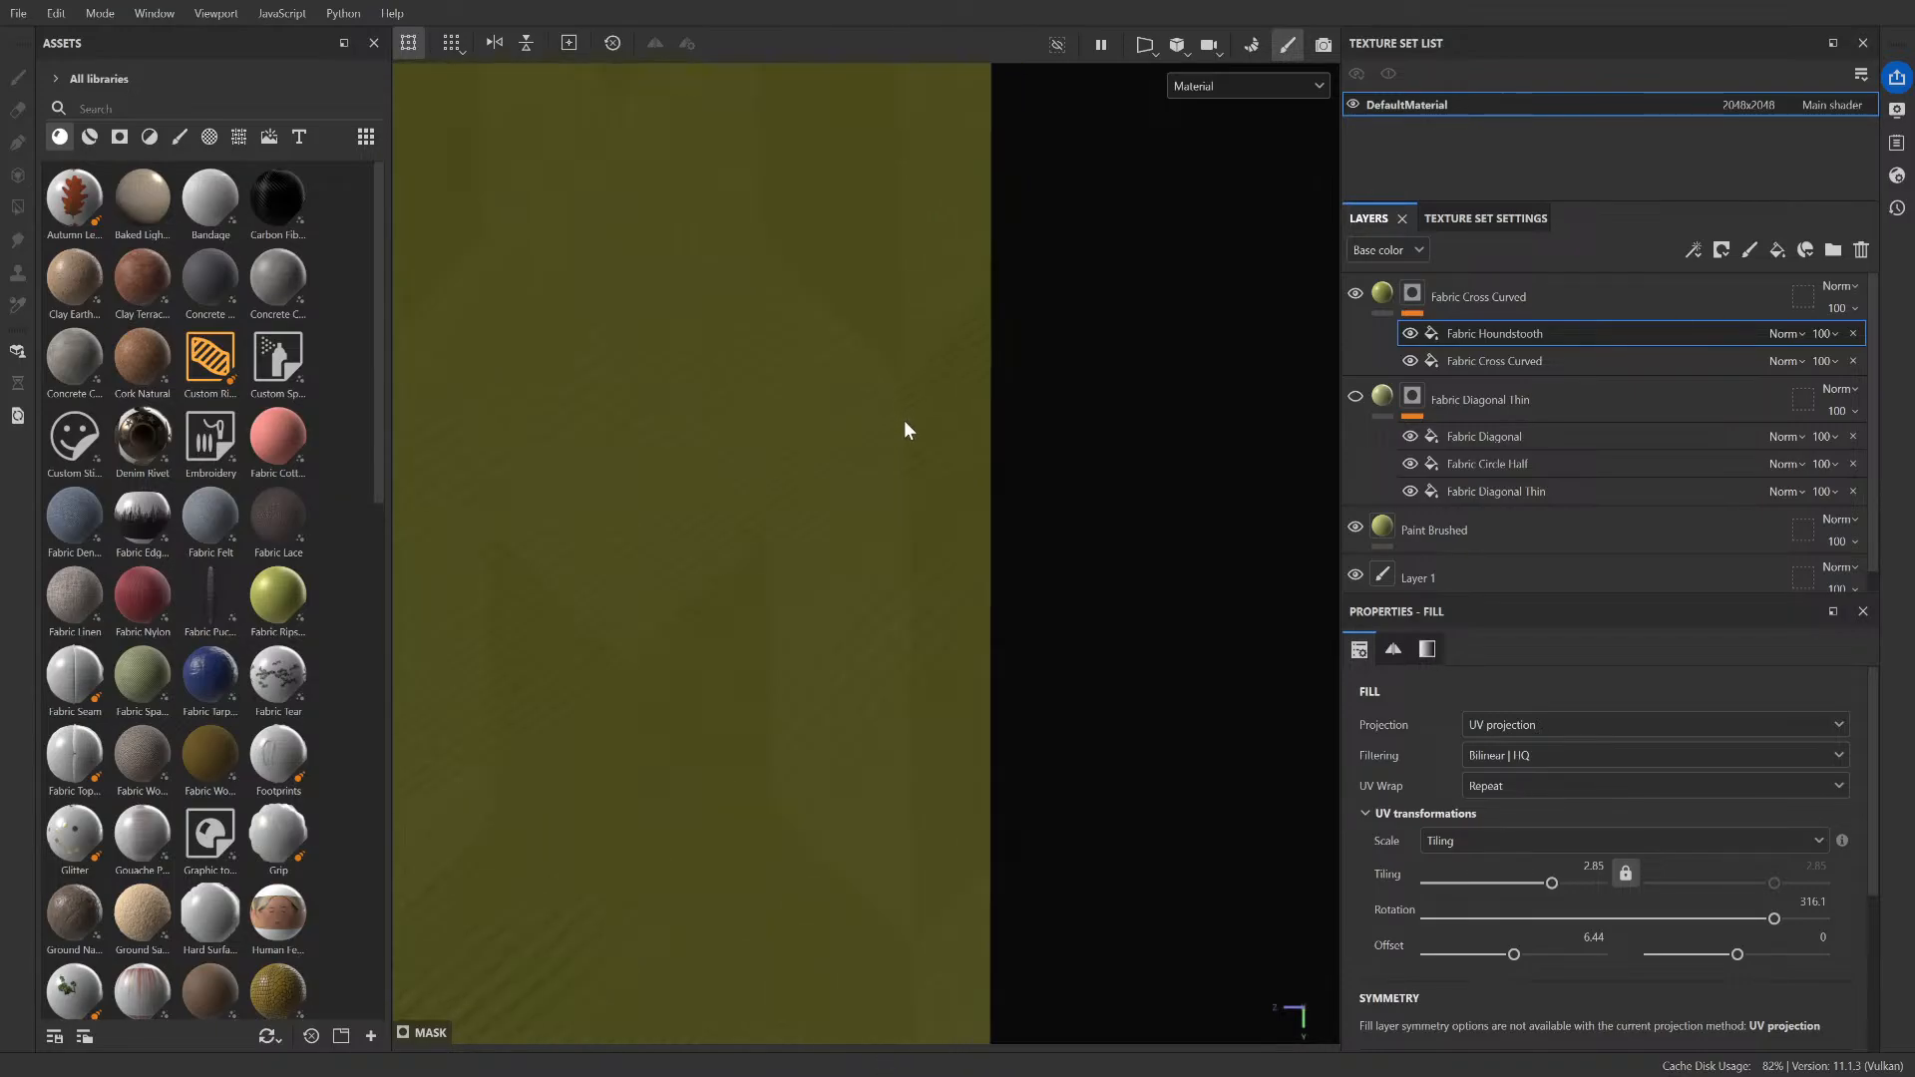
scroll(911, 432, "down", 1)
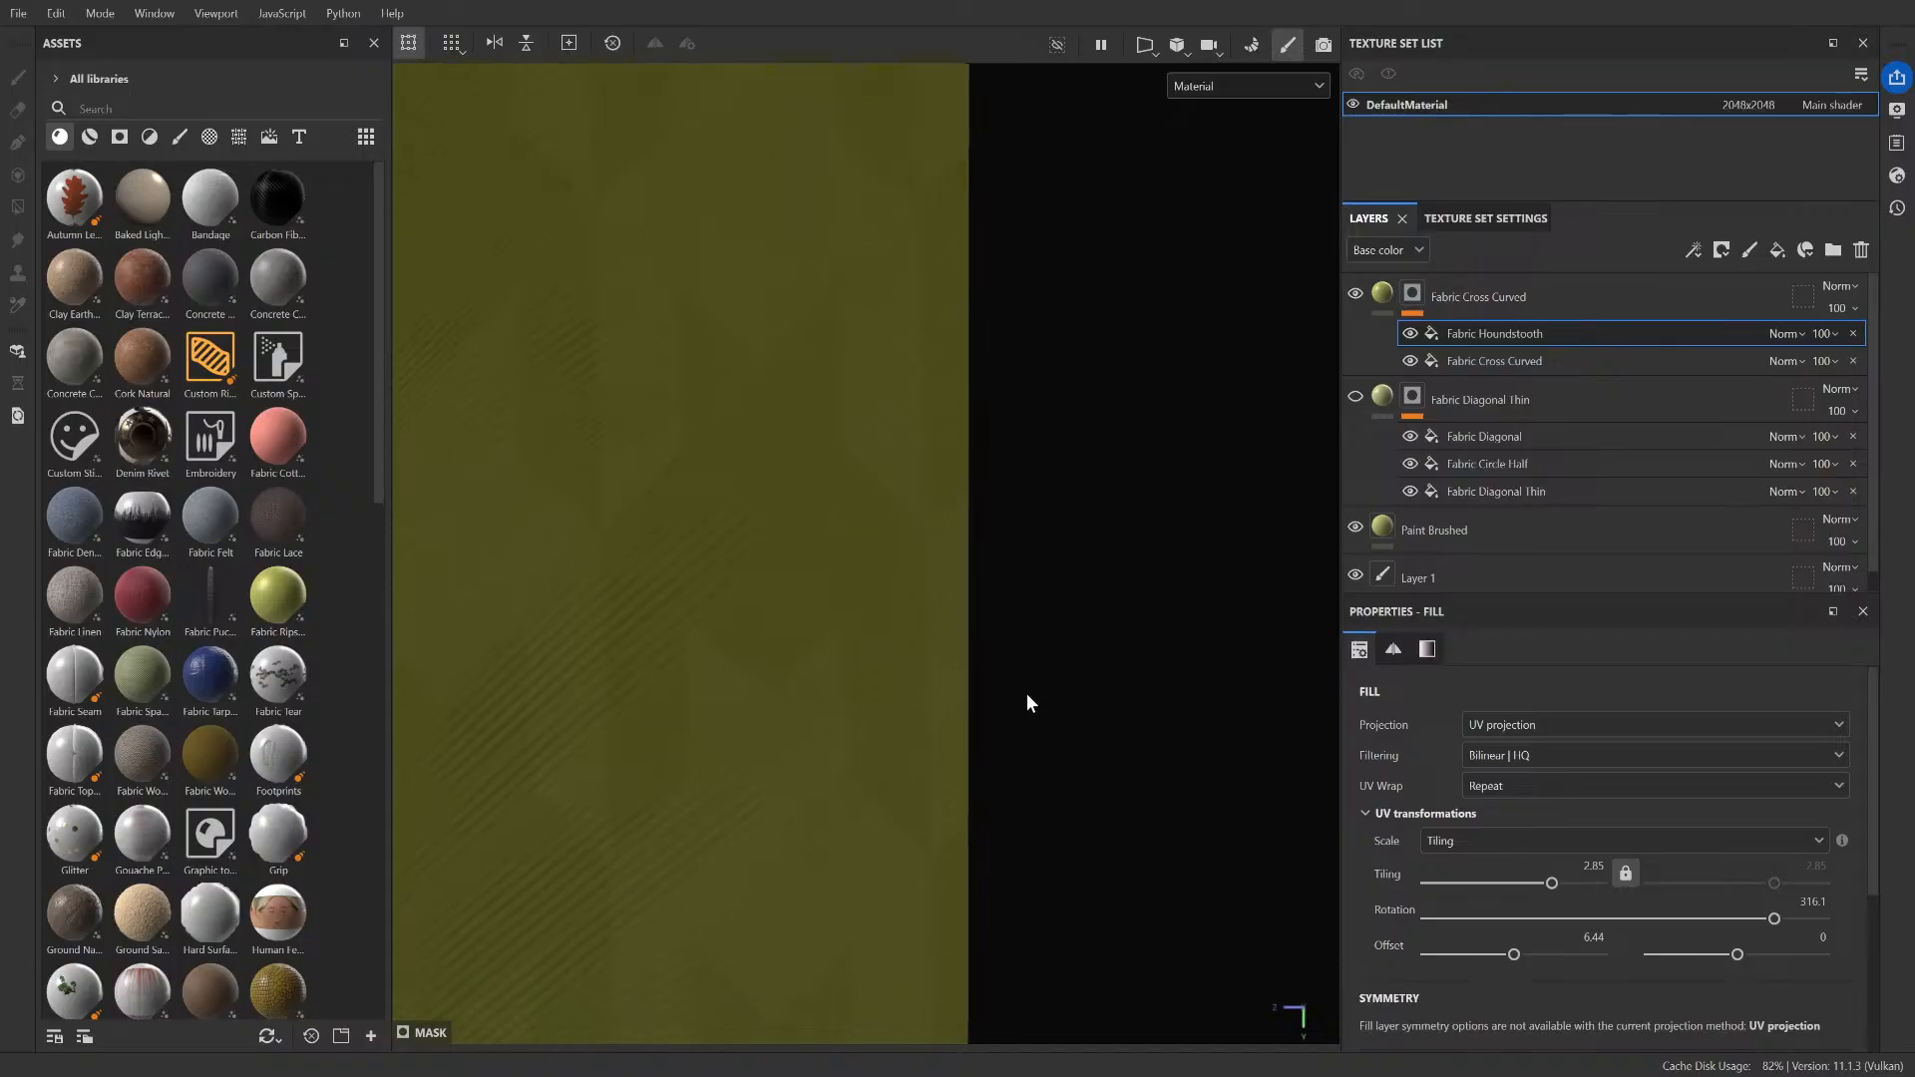
left_click(1823, 905)
type("315")
key("Return")
scroll(913, 759, "down", 1)
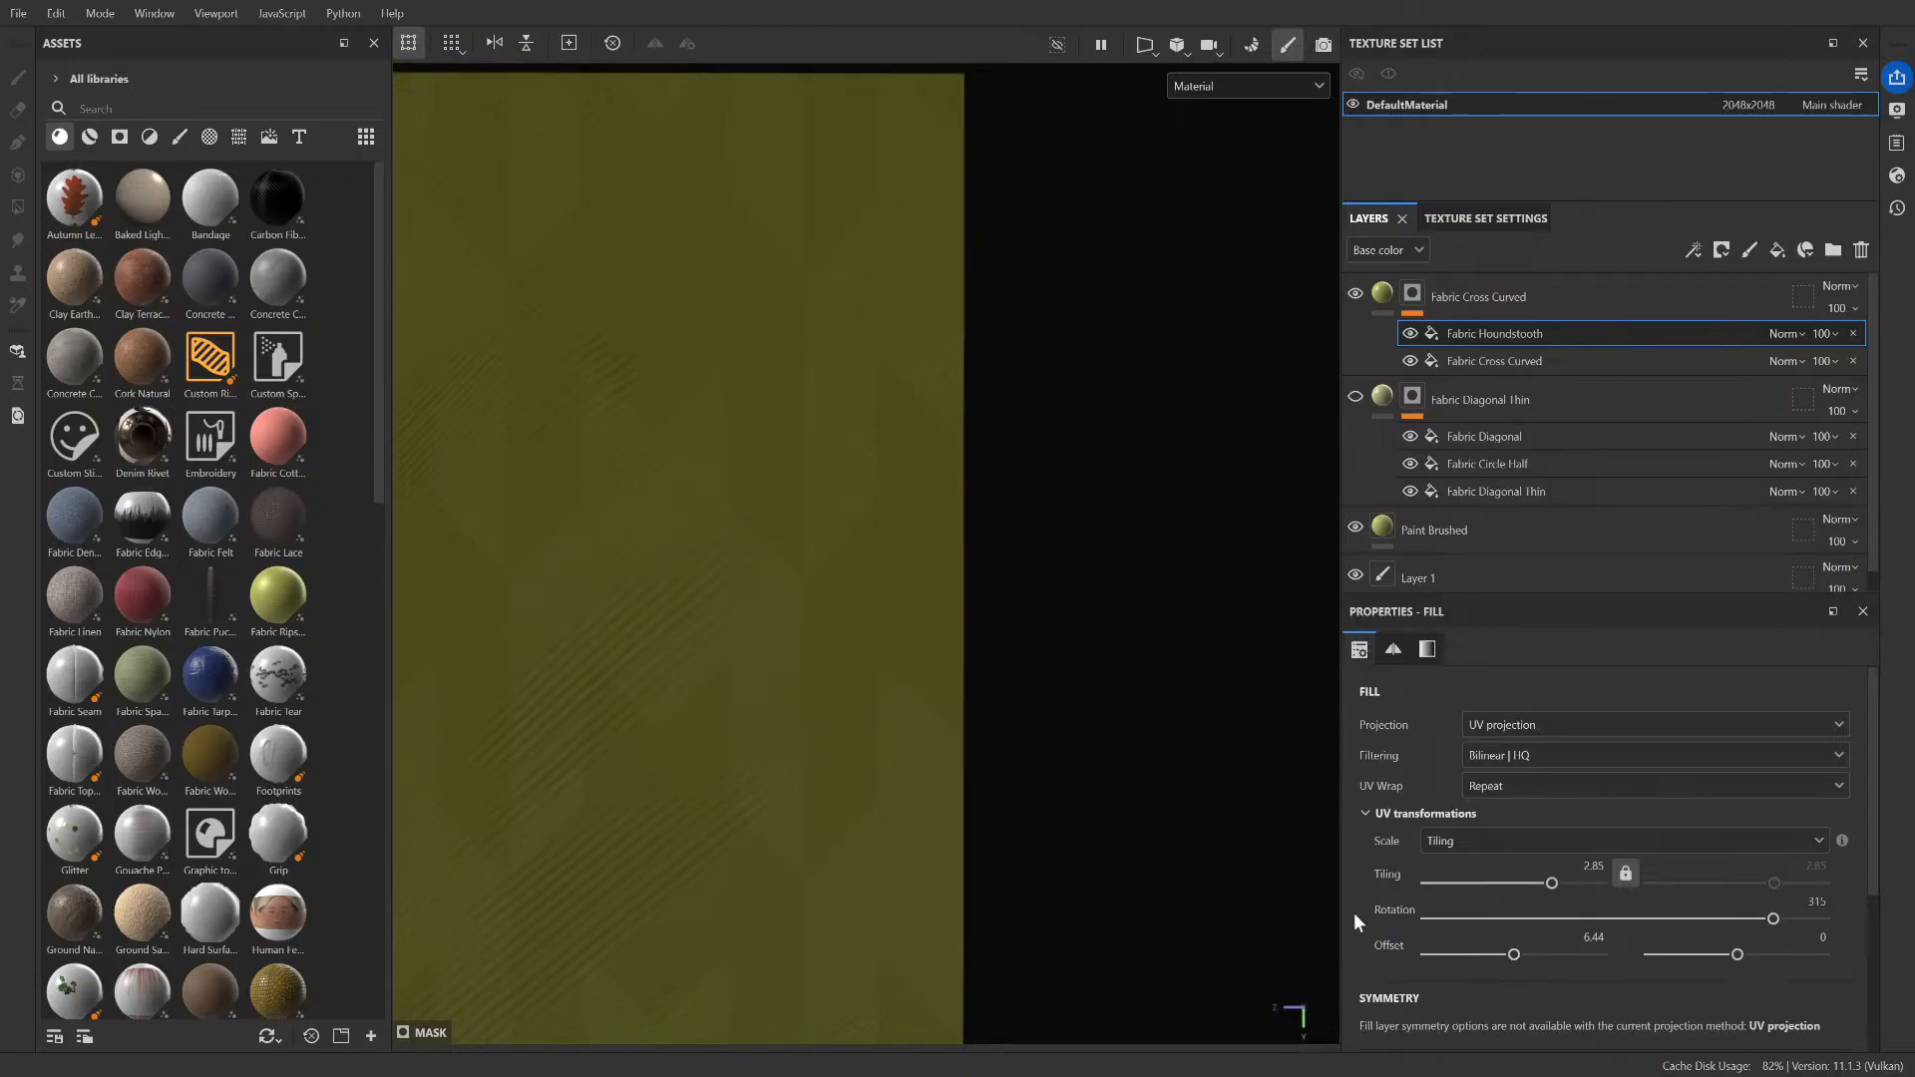
- Try values of 6.25, 6.1, 6.75 and 6.105 for the houndstooth fill's first UV offset
left_click_drag(1514, 955, 1594, 941)
double_click(1594, 941)
type("6.25")
key("Return")
double_click(1593, 942)
type("6.1")
key("Return")
double_click(1594, 939)
type("6.75")
double_click(1593, 940)
type("6.105")
- Set the first UV offset of the Fabric Houndstooth fill to 0
double_click(1593, 941)
type("0")
key("Return")
- Try values of 0.7, 1, 0.5 and 5 for the houndstooth fill's second UV offset
double_click(1824, 935)
type("0.7")
key("Return")
double_click(1824, 935)
type("1")
key("Return")
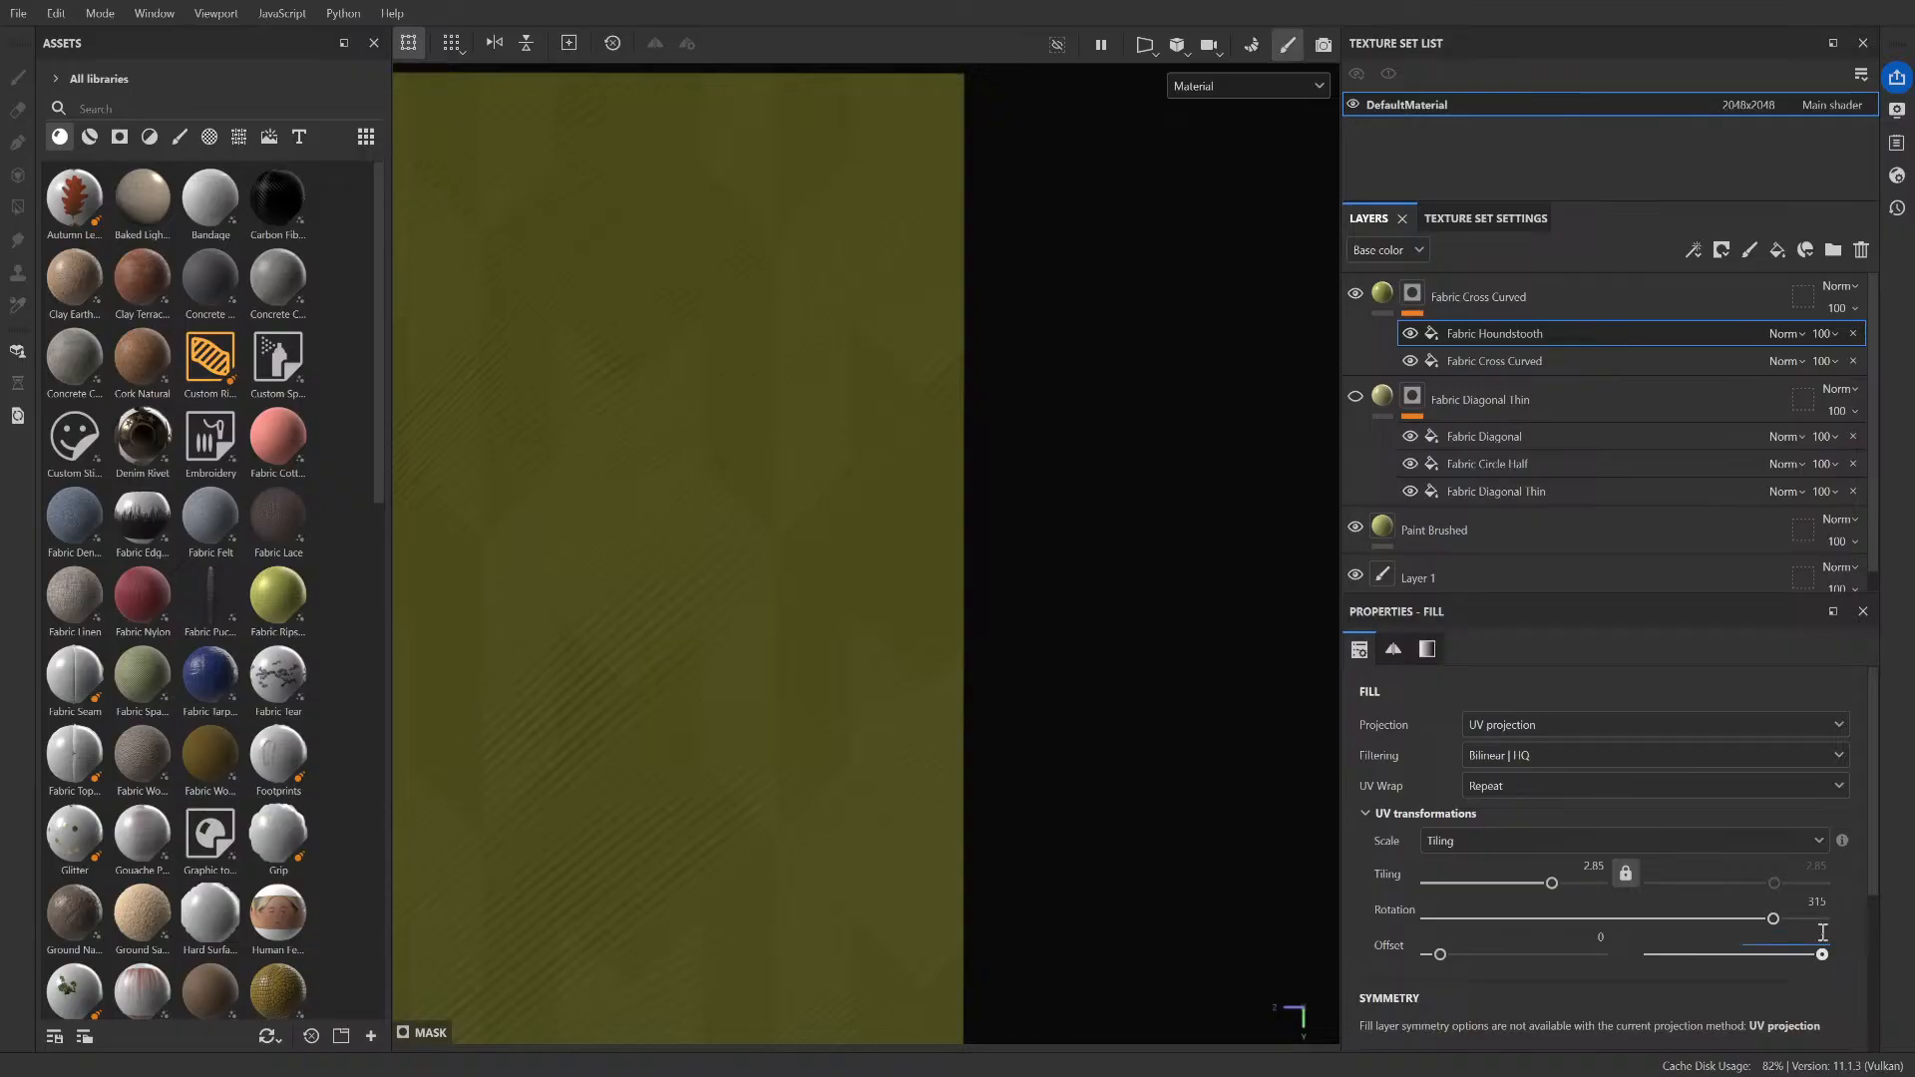
type("0.5")
key("Return")
left_click(1822, 932)
key("Return")
left_click(1822, 934)
type("5")
key("Return")
- Compare the pattern at the plane's edges and set the houndstooth fill's second UV offset to 5.05
right_click_drag(938, 470, 1007, 417, "alt")
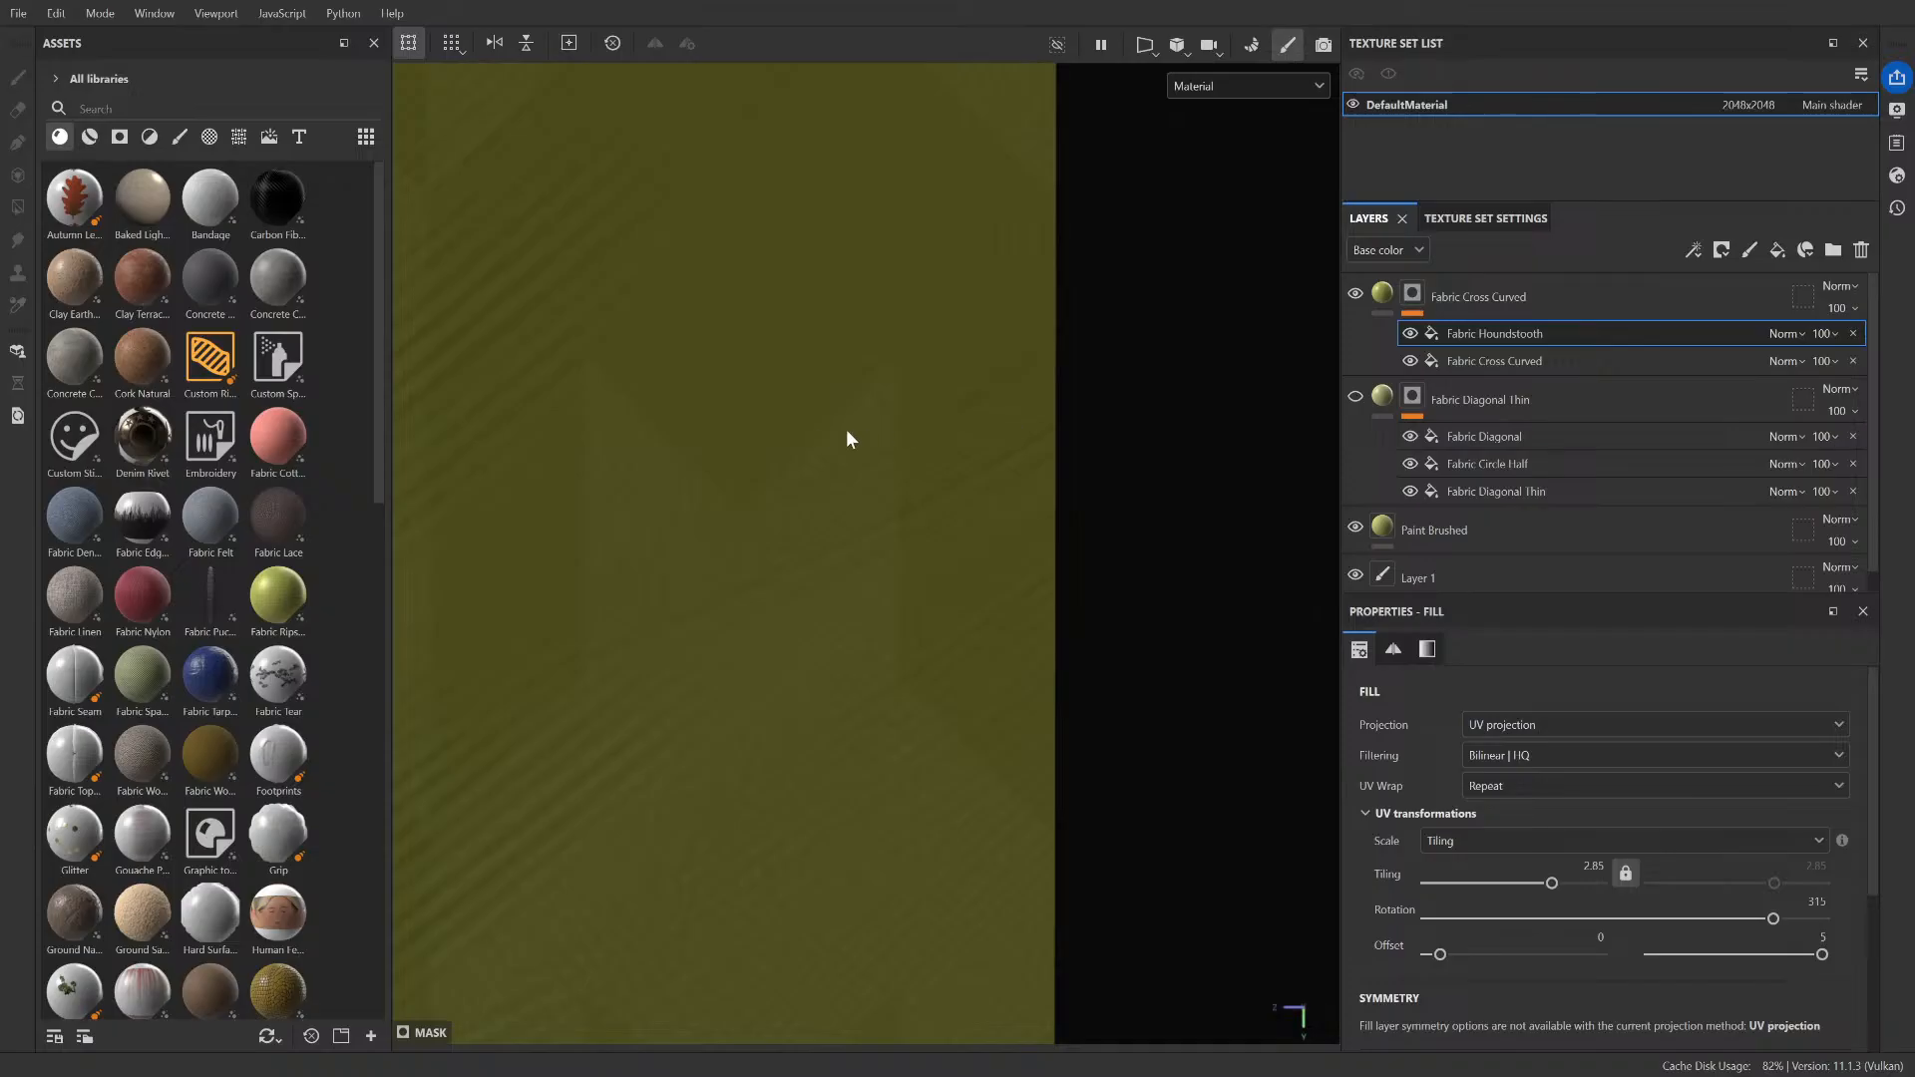
right_click_drag(848, 439, 1046, 480, "alt")
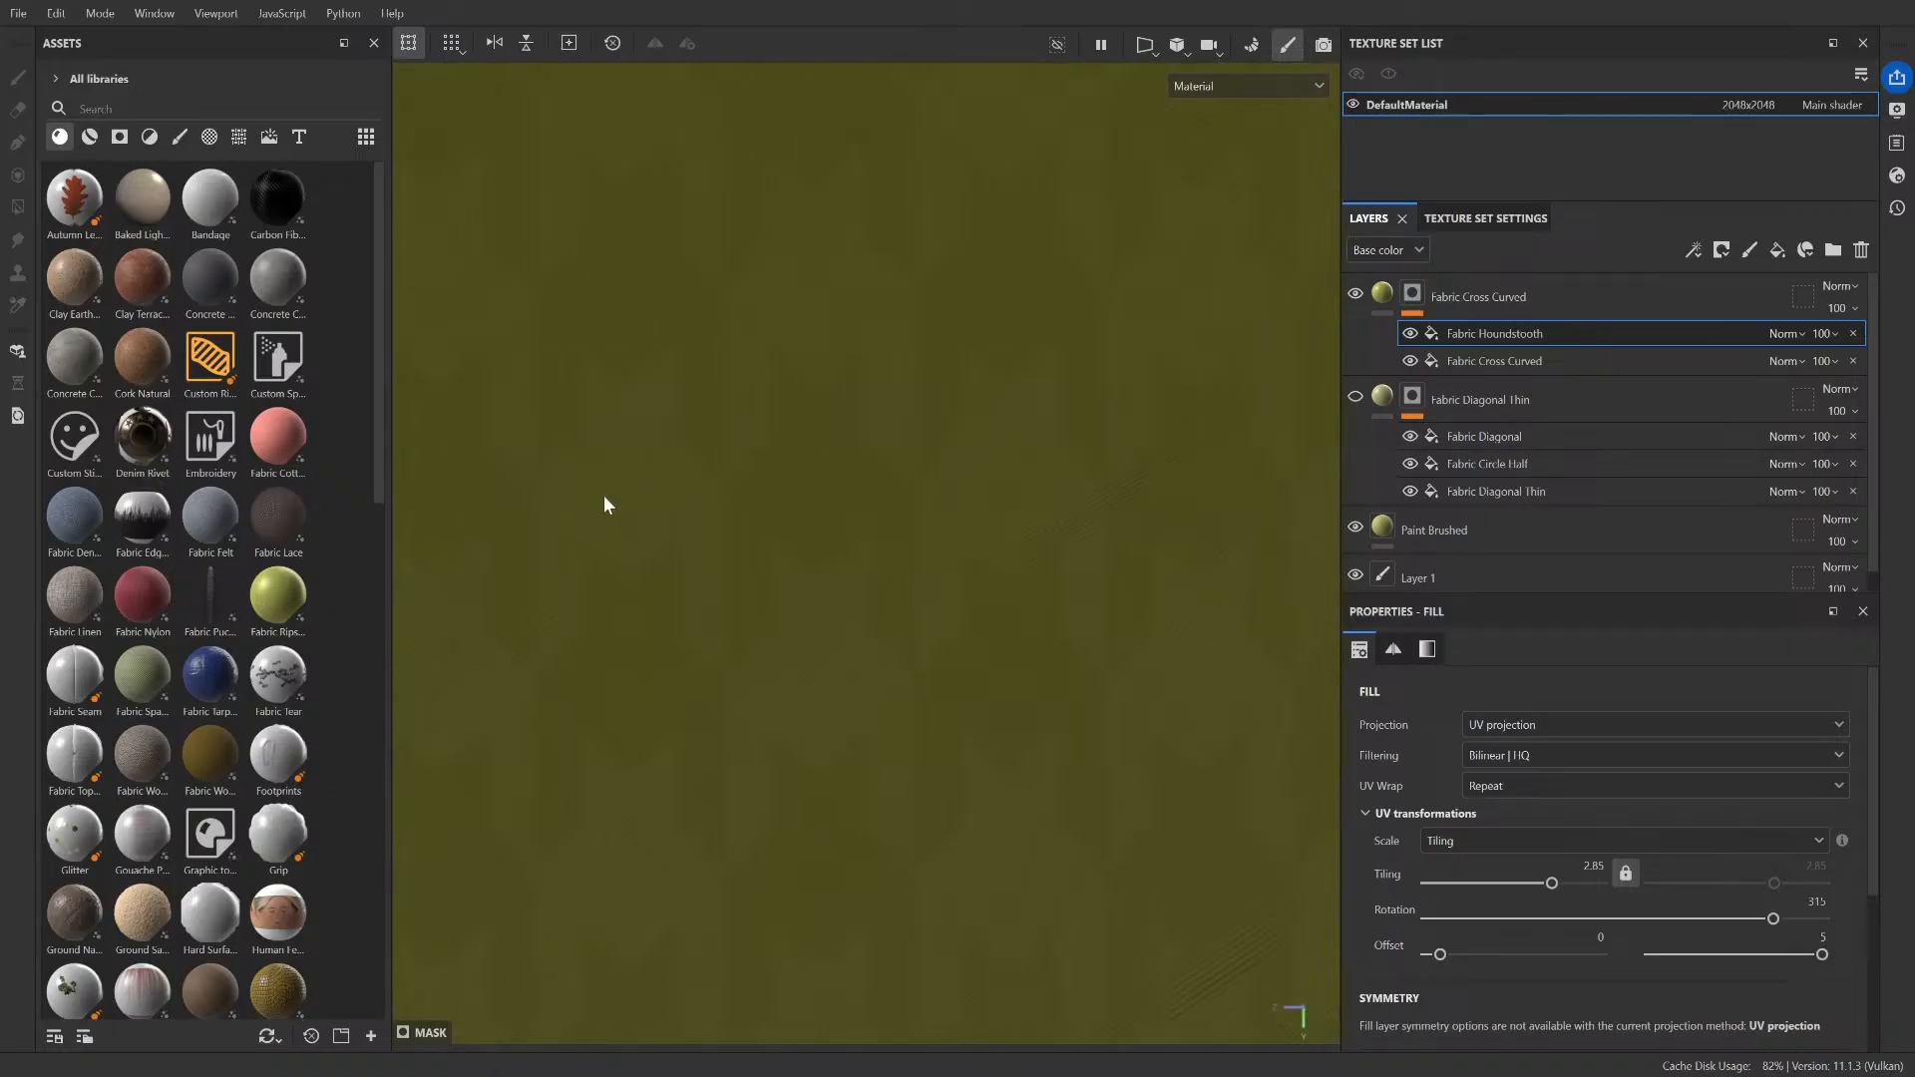
middle_click_drag(604, 503, 864, 471, "alt")
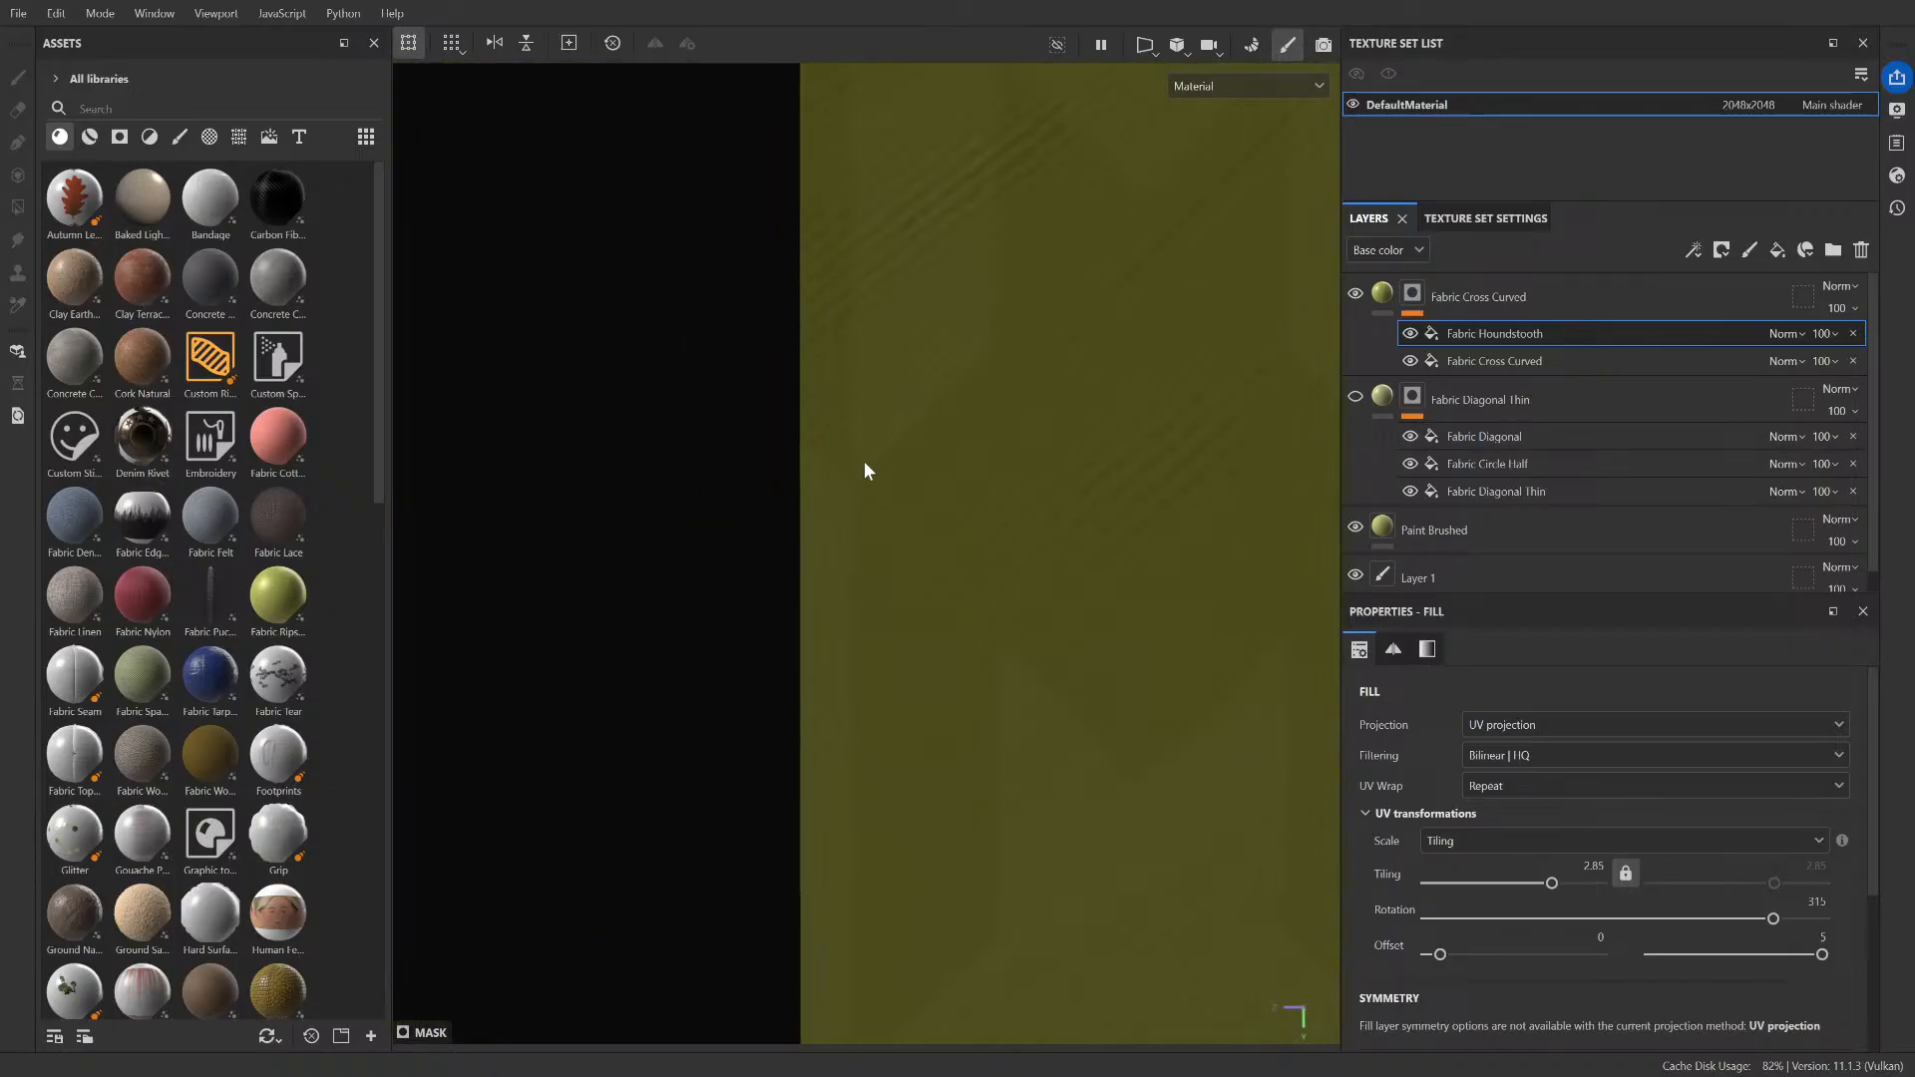
double_click(1822, 938)
type("0.5")
key("Return")
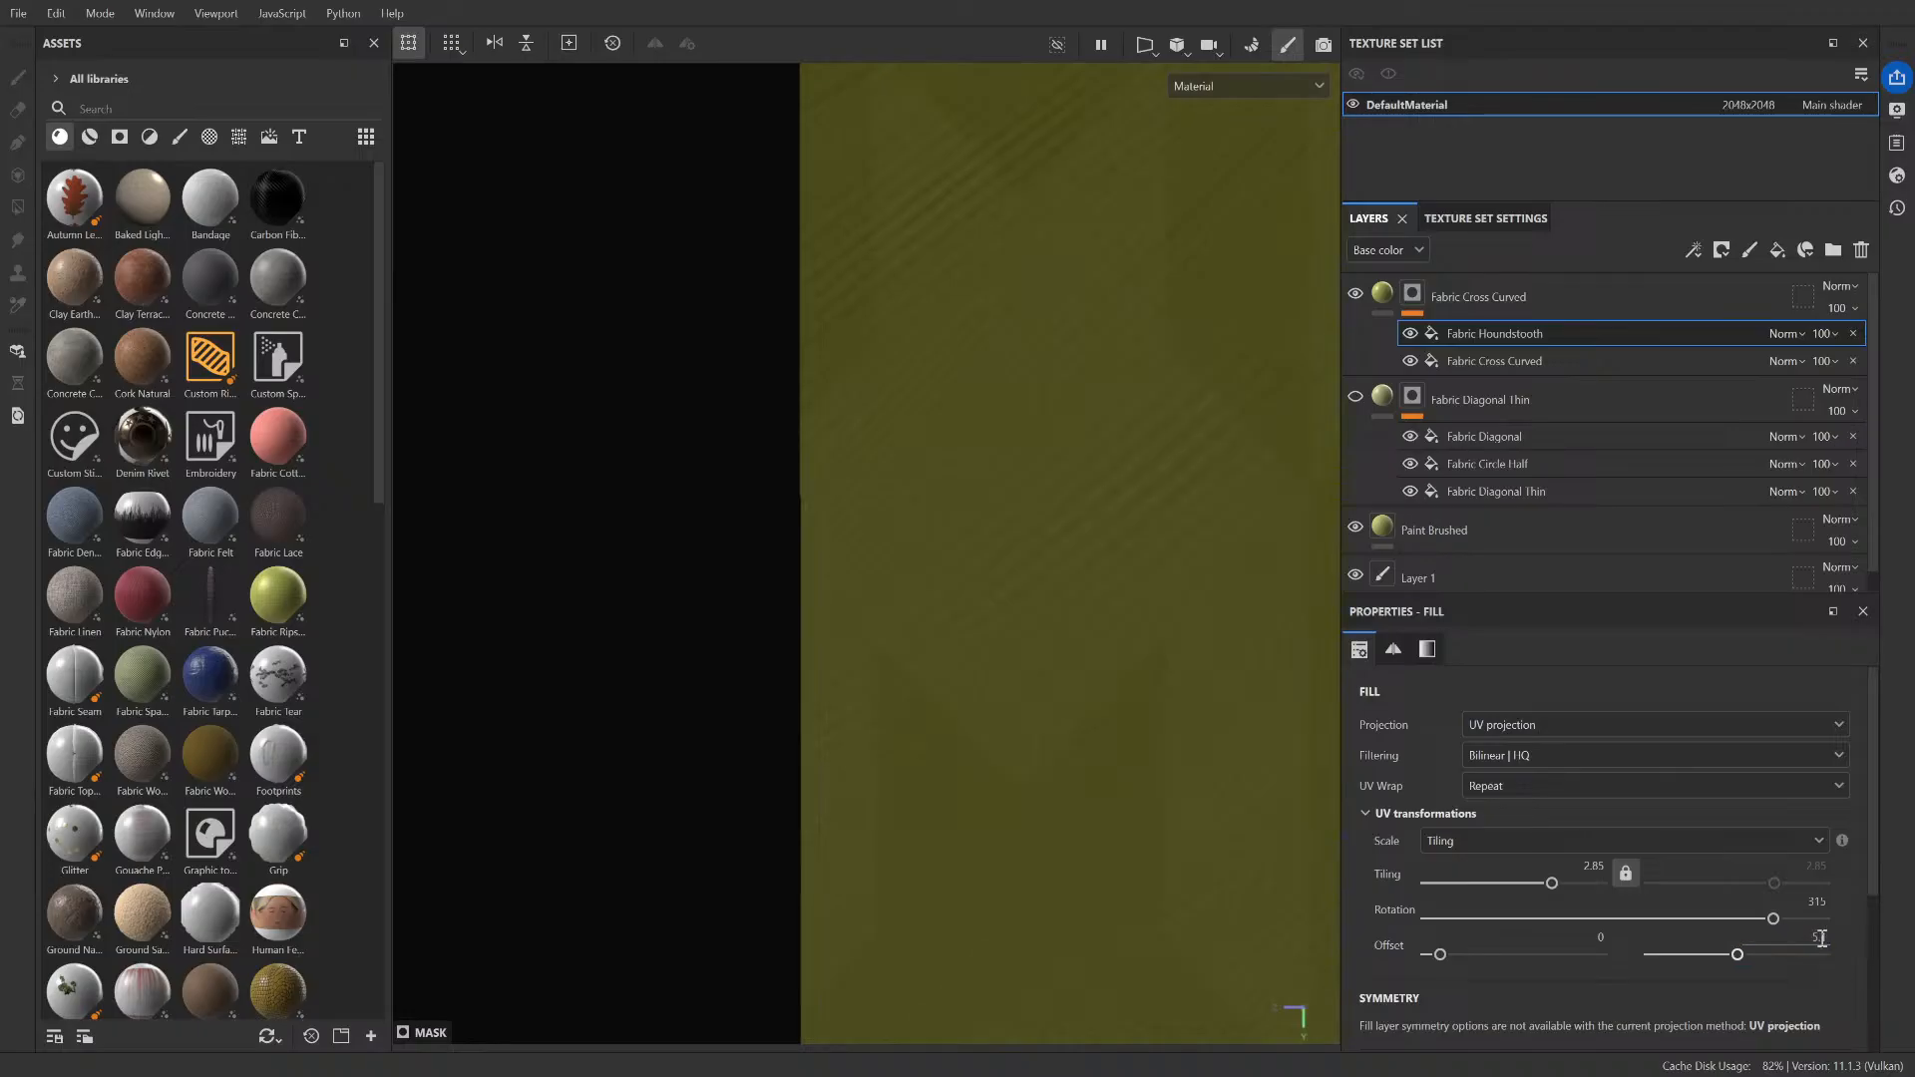
double_click(1822, 937)
type("5.05")
key("Return")
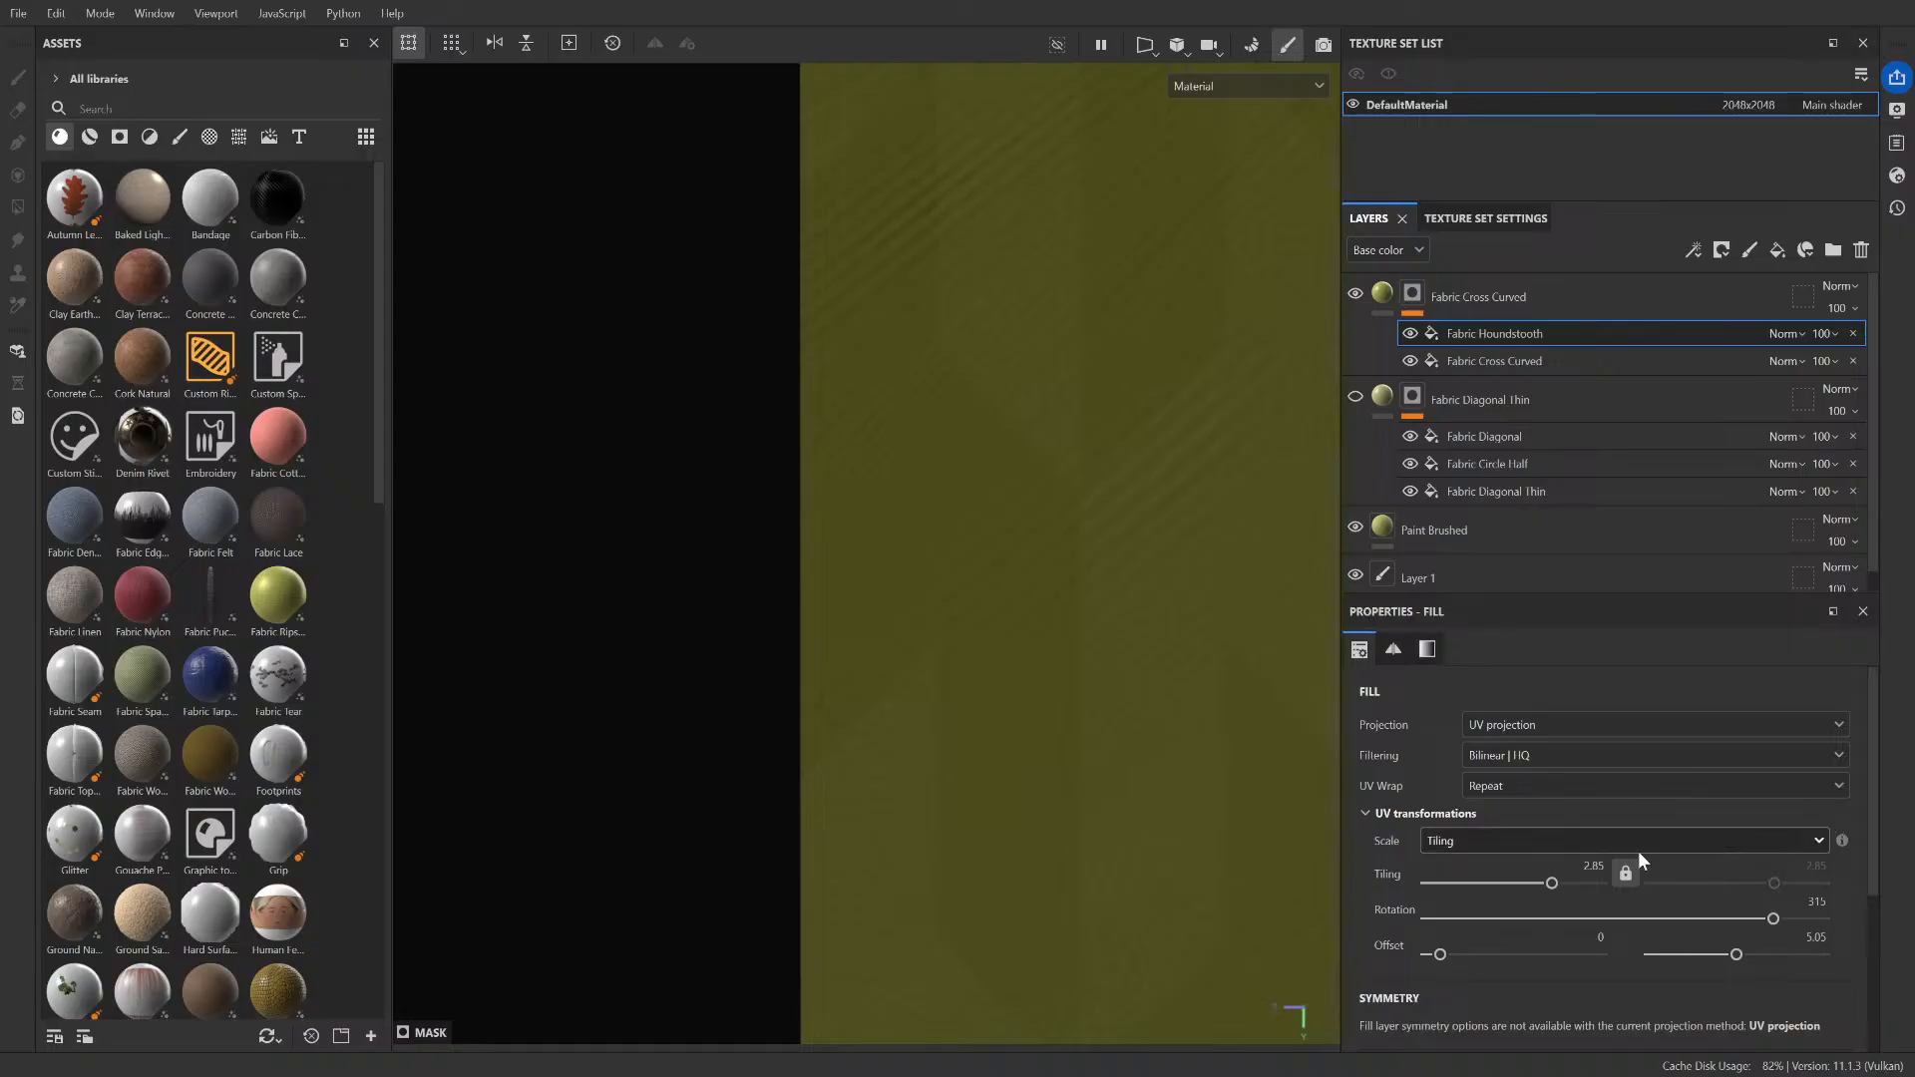
- Reduce the houndstooth fill's second UV offset to 5.005 after comparing the opposite edges of the plane
scroll(1060, 693, "down", 4)
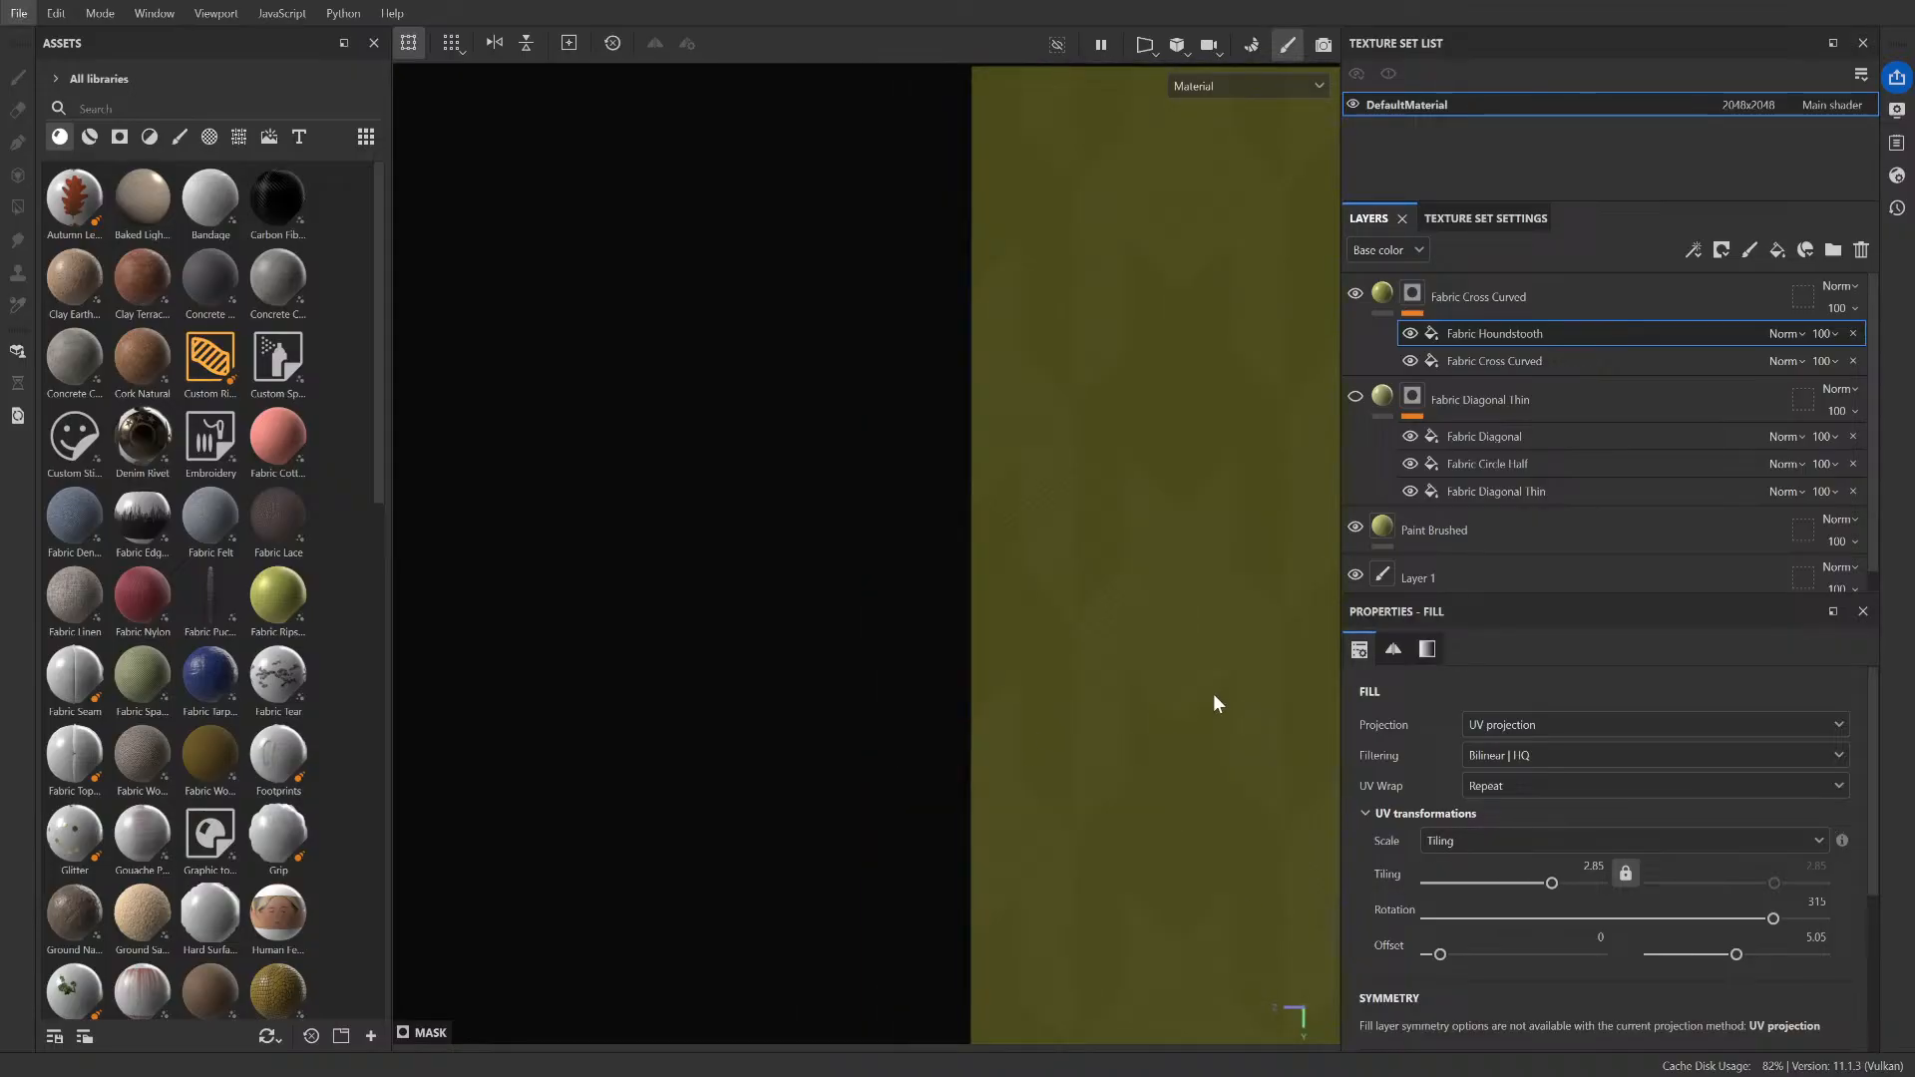
scroll(1214, 696, "down", 4)
middle_click_drag(1244, 696, 840, 570, "alt")
left_click(1824, 935)
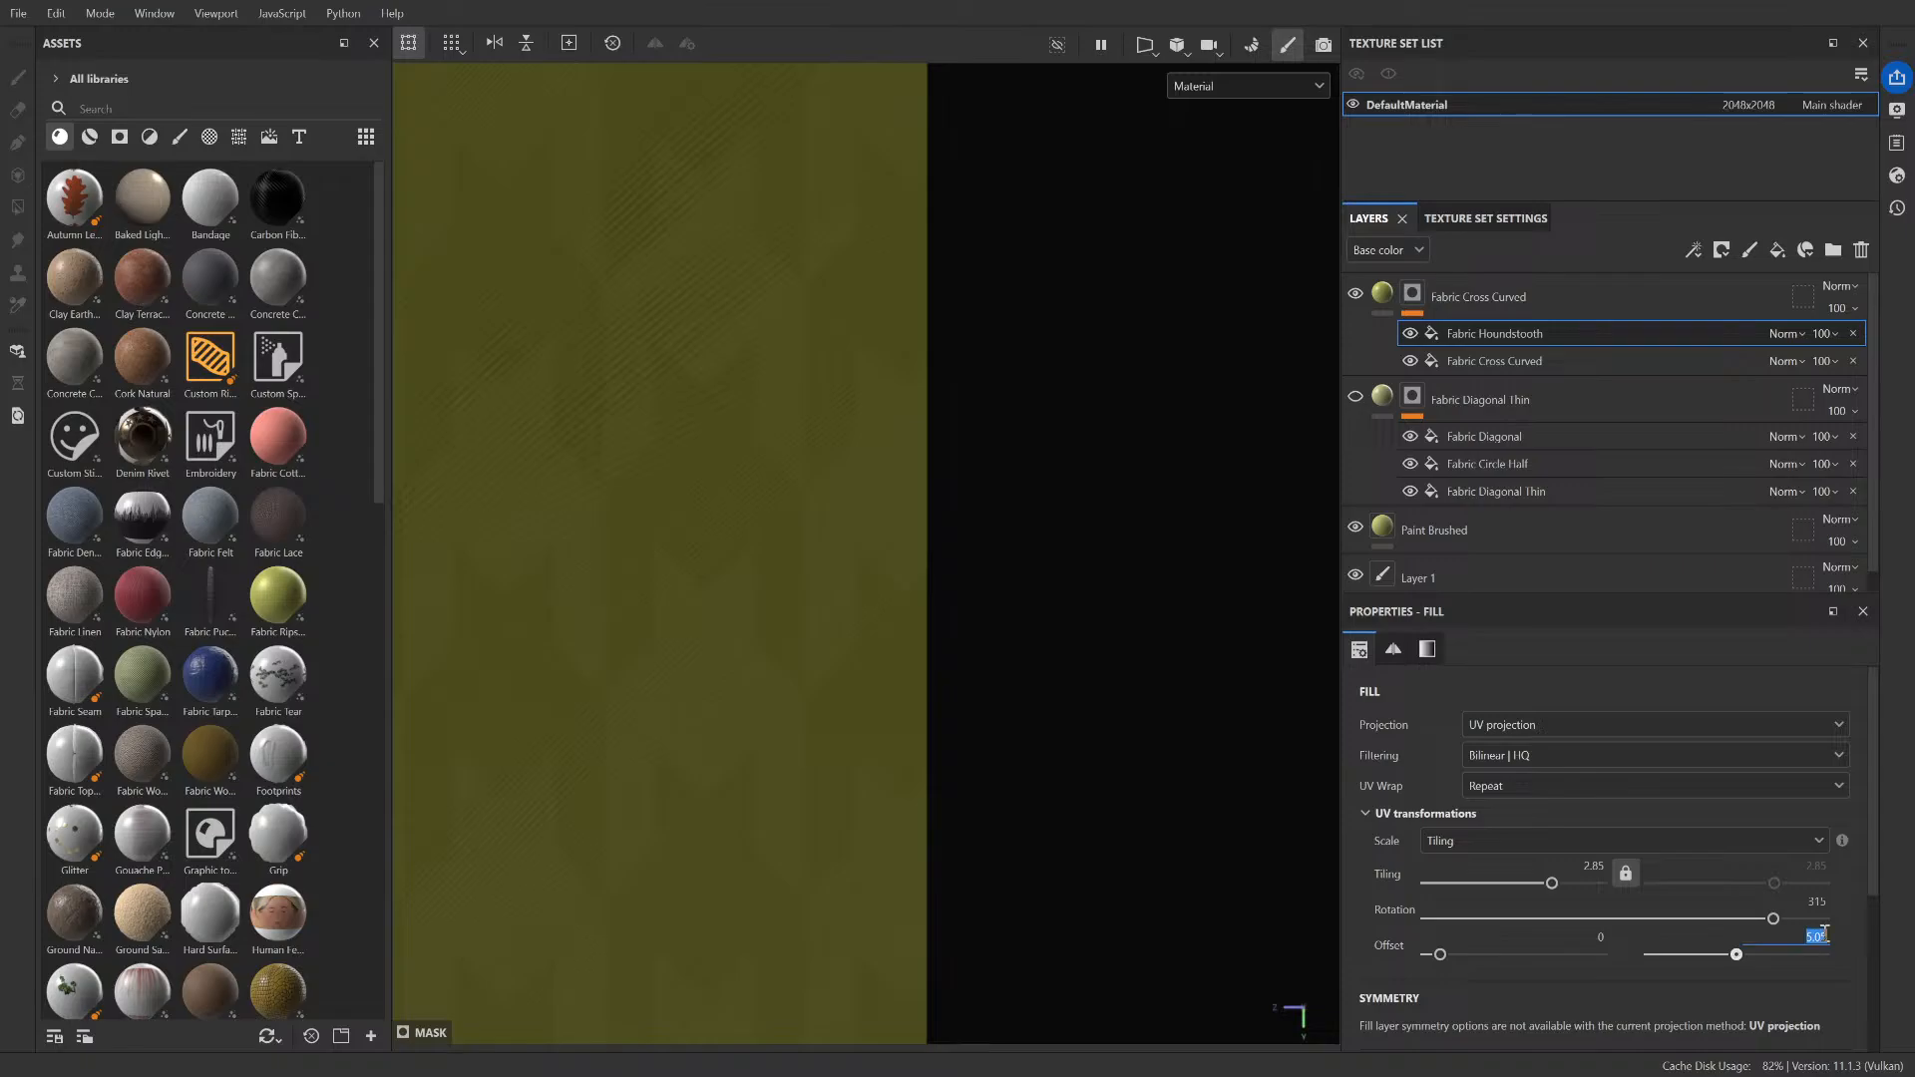
type("50")
key("Return")
- Fine-tune the second UV offset of the Fabric Houndstooth fill to 5.0015
left_click(1815, 936)
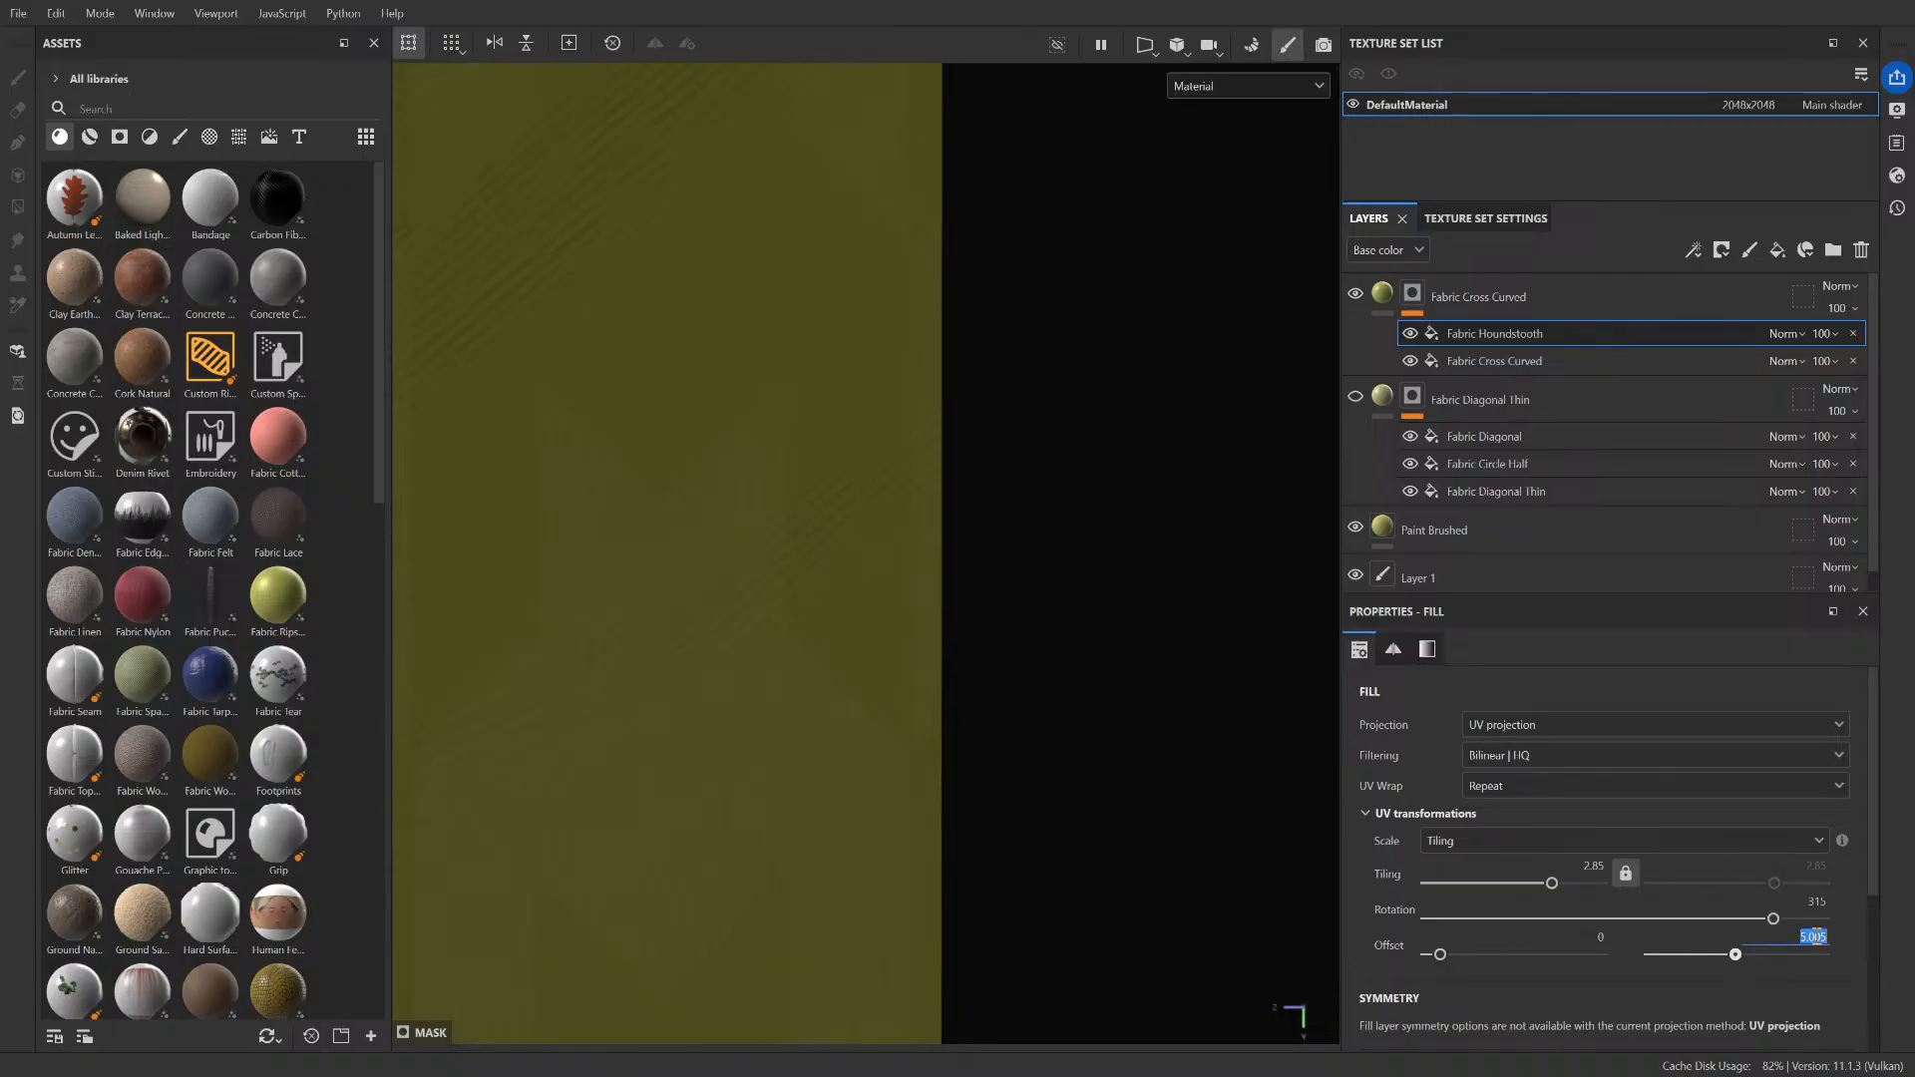
type("5.0025")
key("Return")
key("BackSpace")
left_click(1828, 935)
left_click(1827, 934)
key("BackSpace")
type("15")
scroll(788, 750, "down", 6)
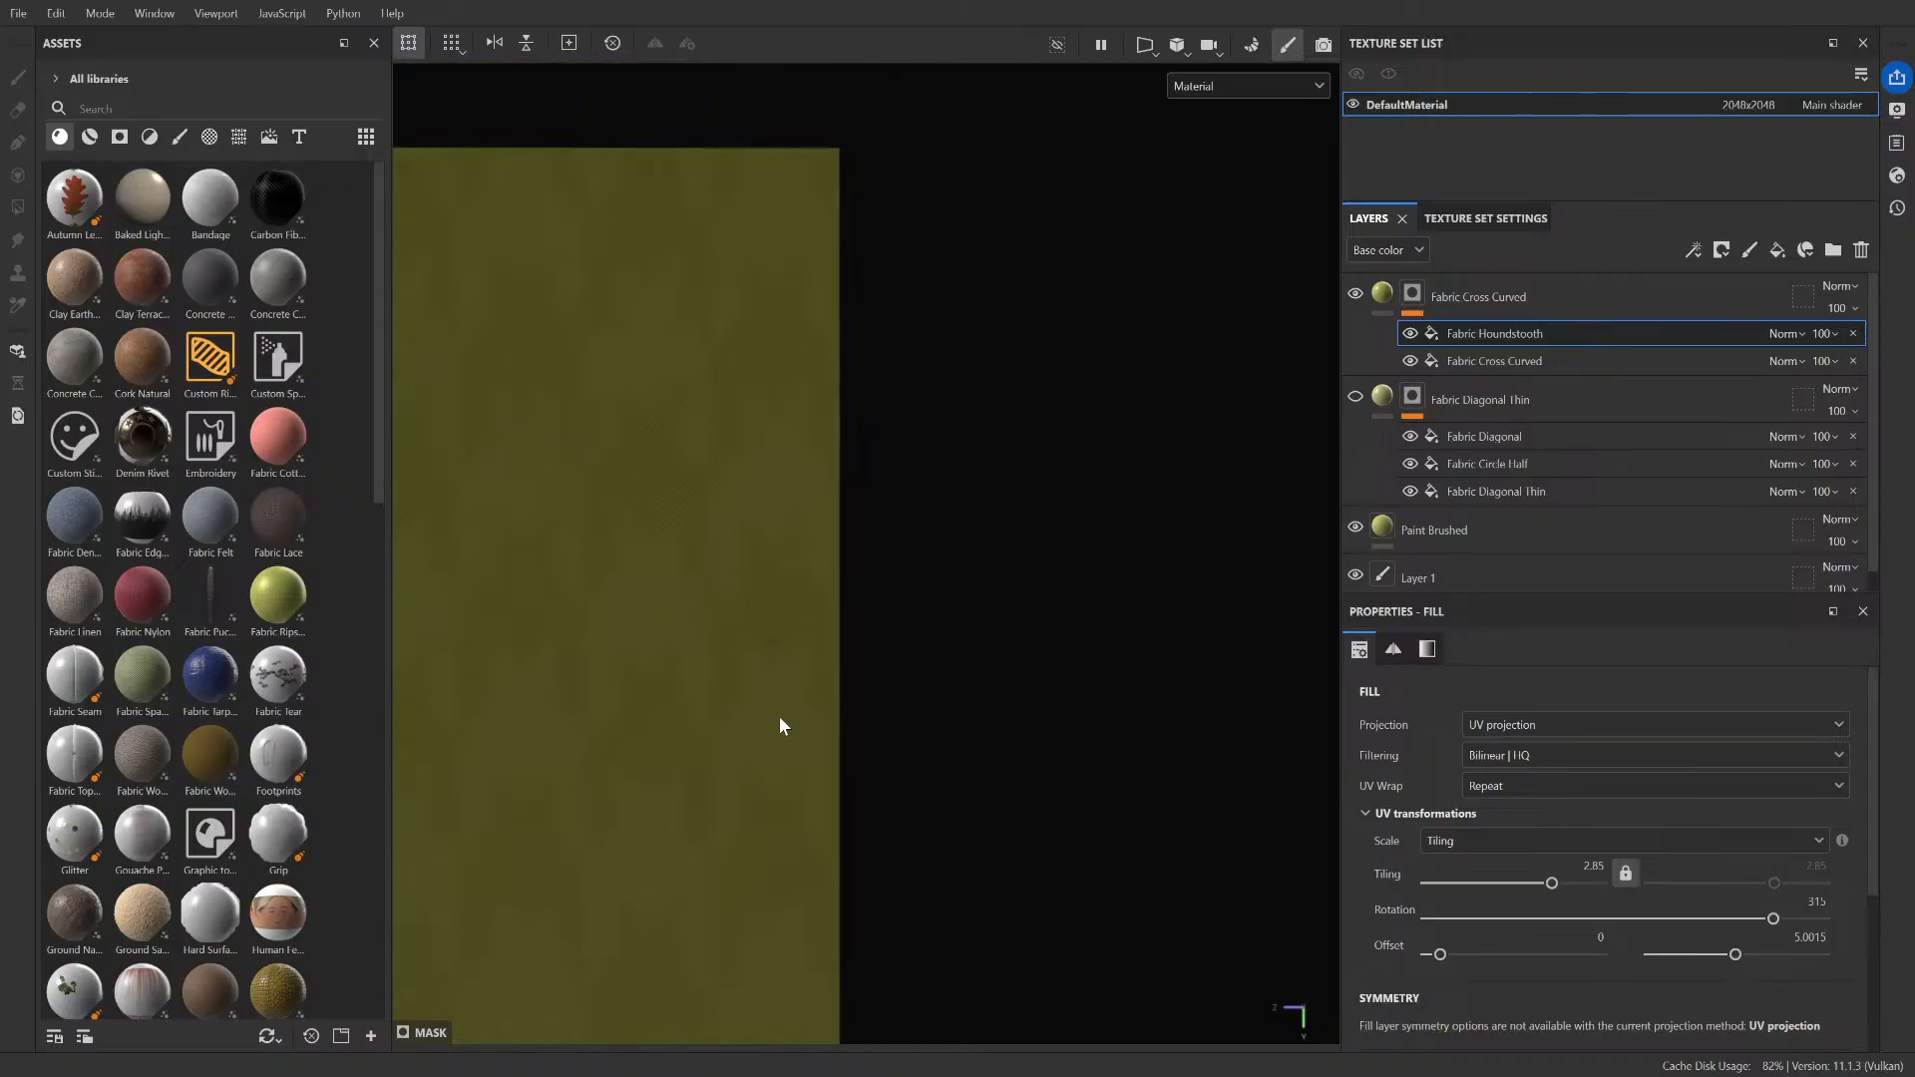
- Try tiling values of 2.875 and 2.855 on the houndstooth fill, comparing the plane's opposite edges
middle_click_drag(778, 714, 952, 555, "alt")
scroll(598, 546, "up", 6)
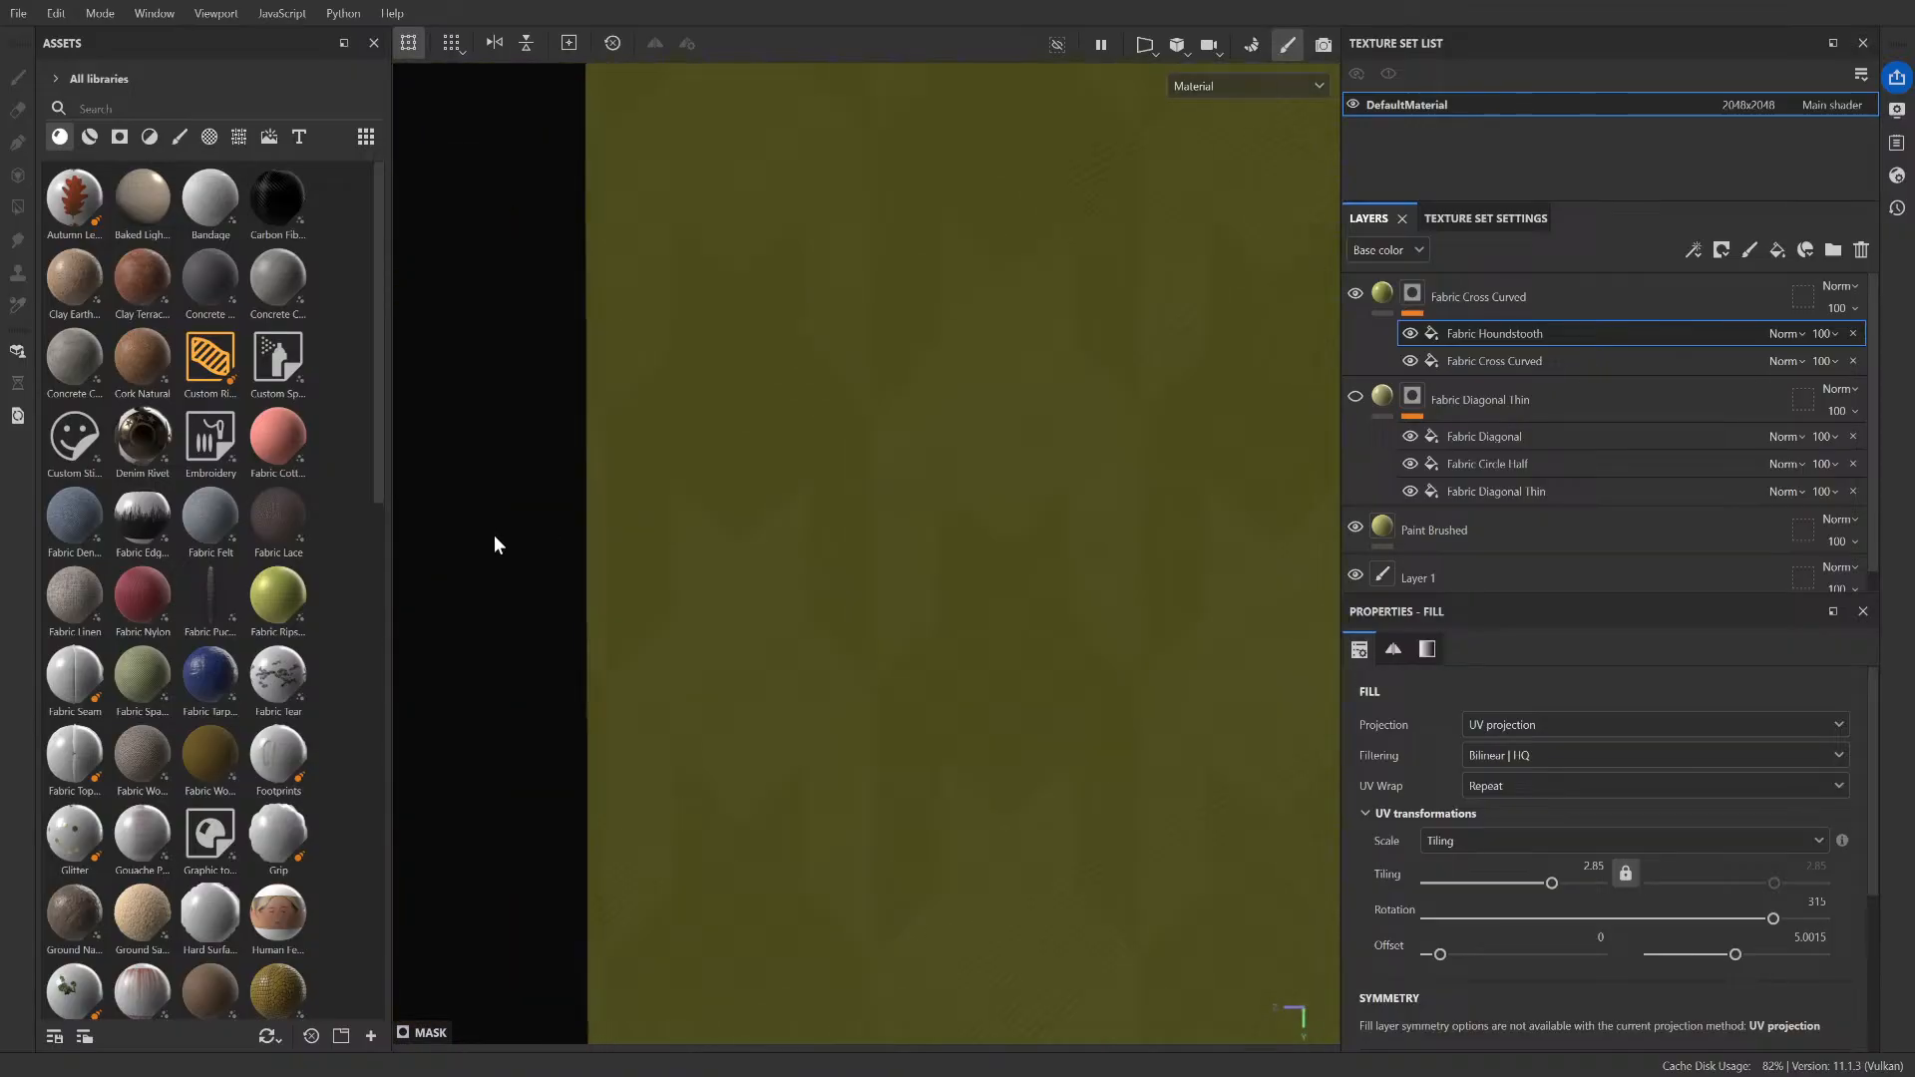
scroll(572, 442, "down", 2)
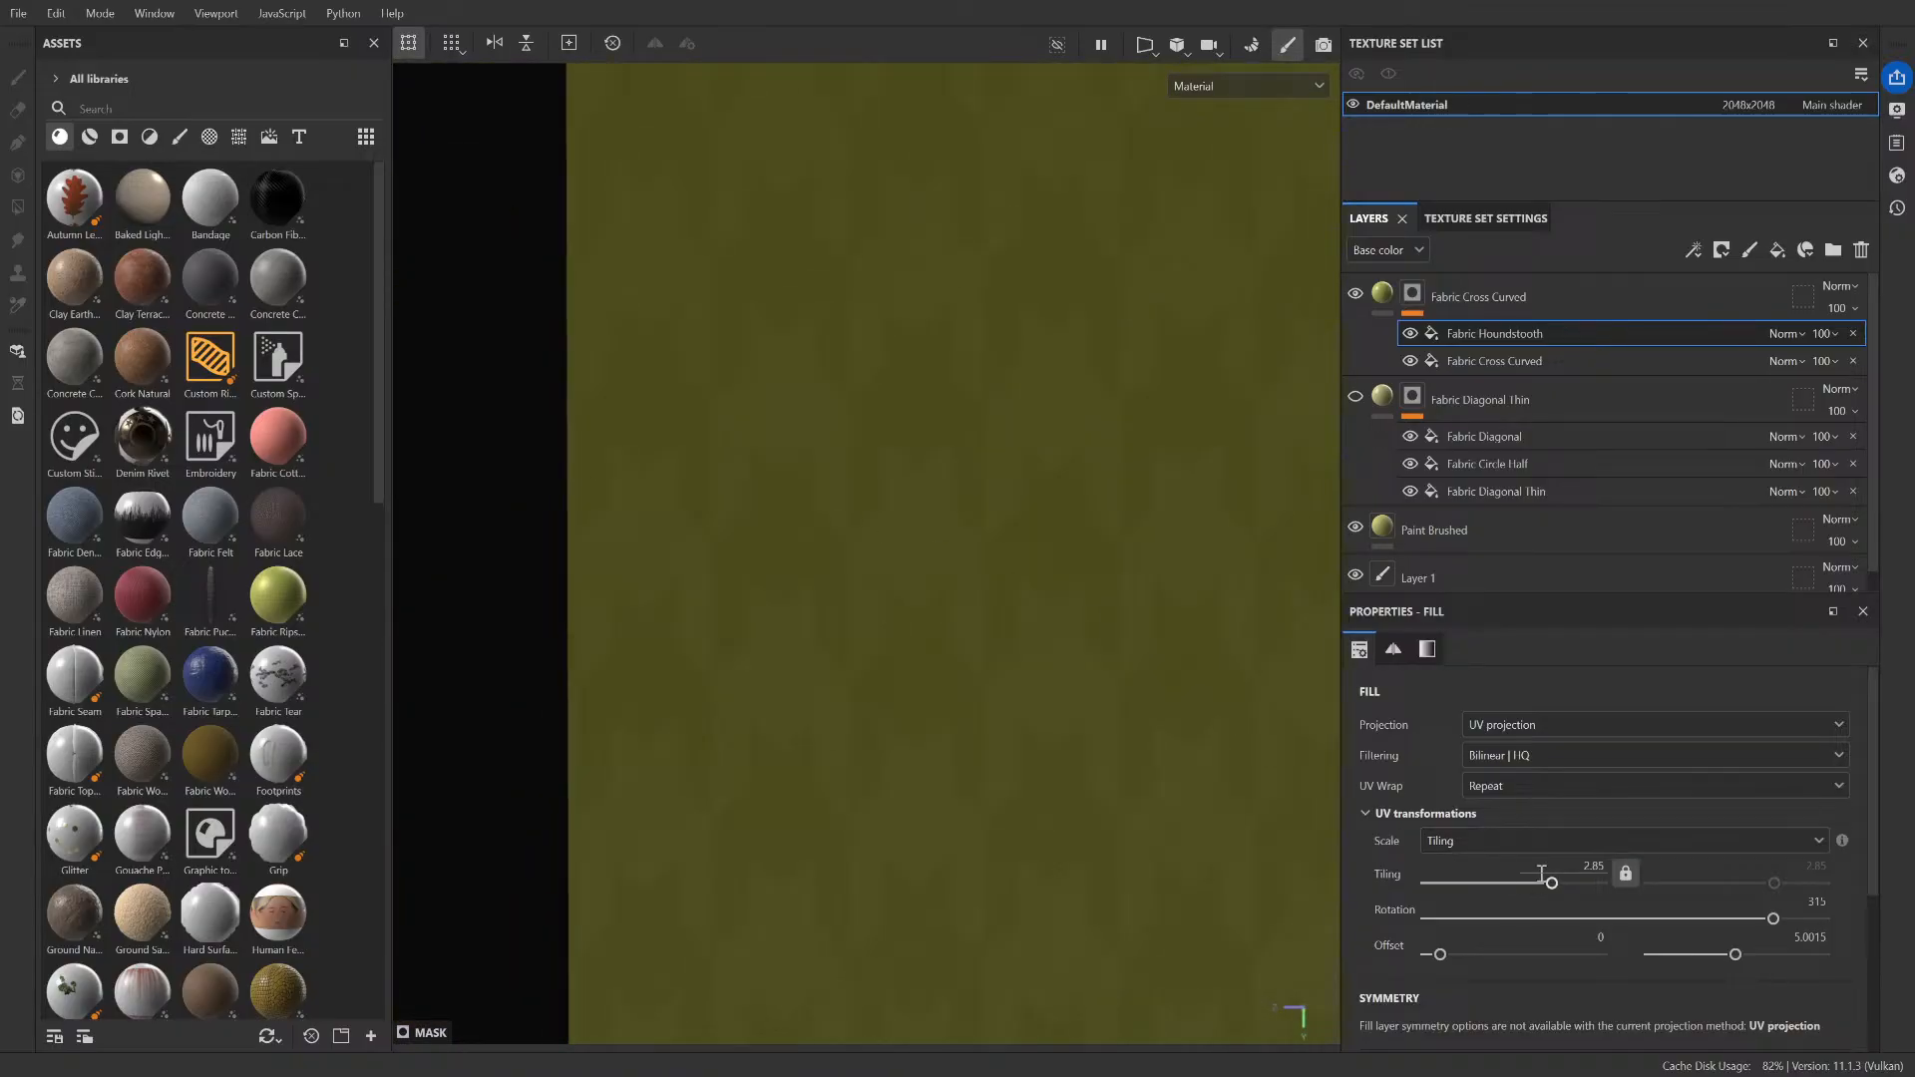
left_click(1590, 870)
type("2.875")
key("Return")
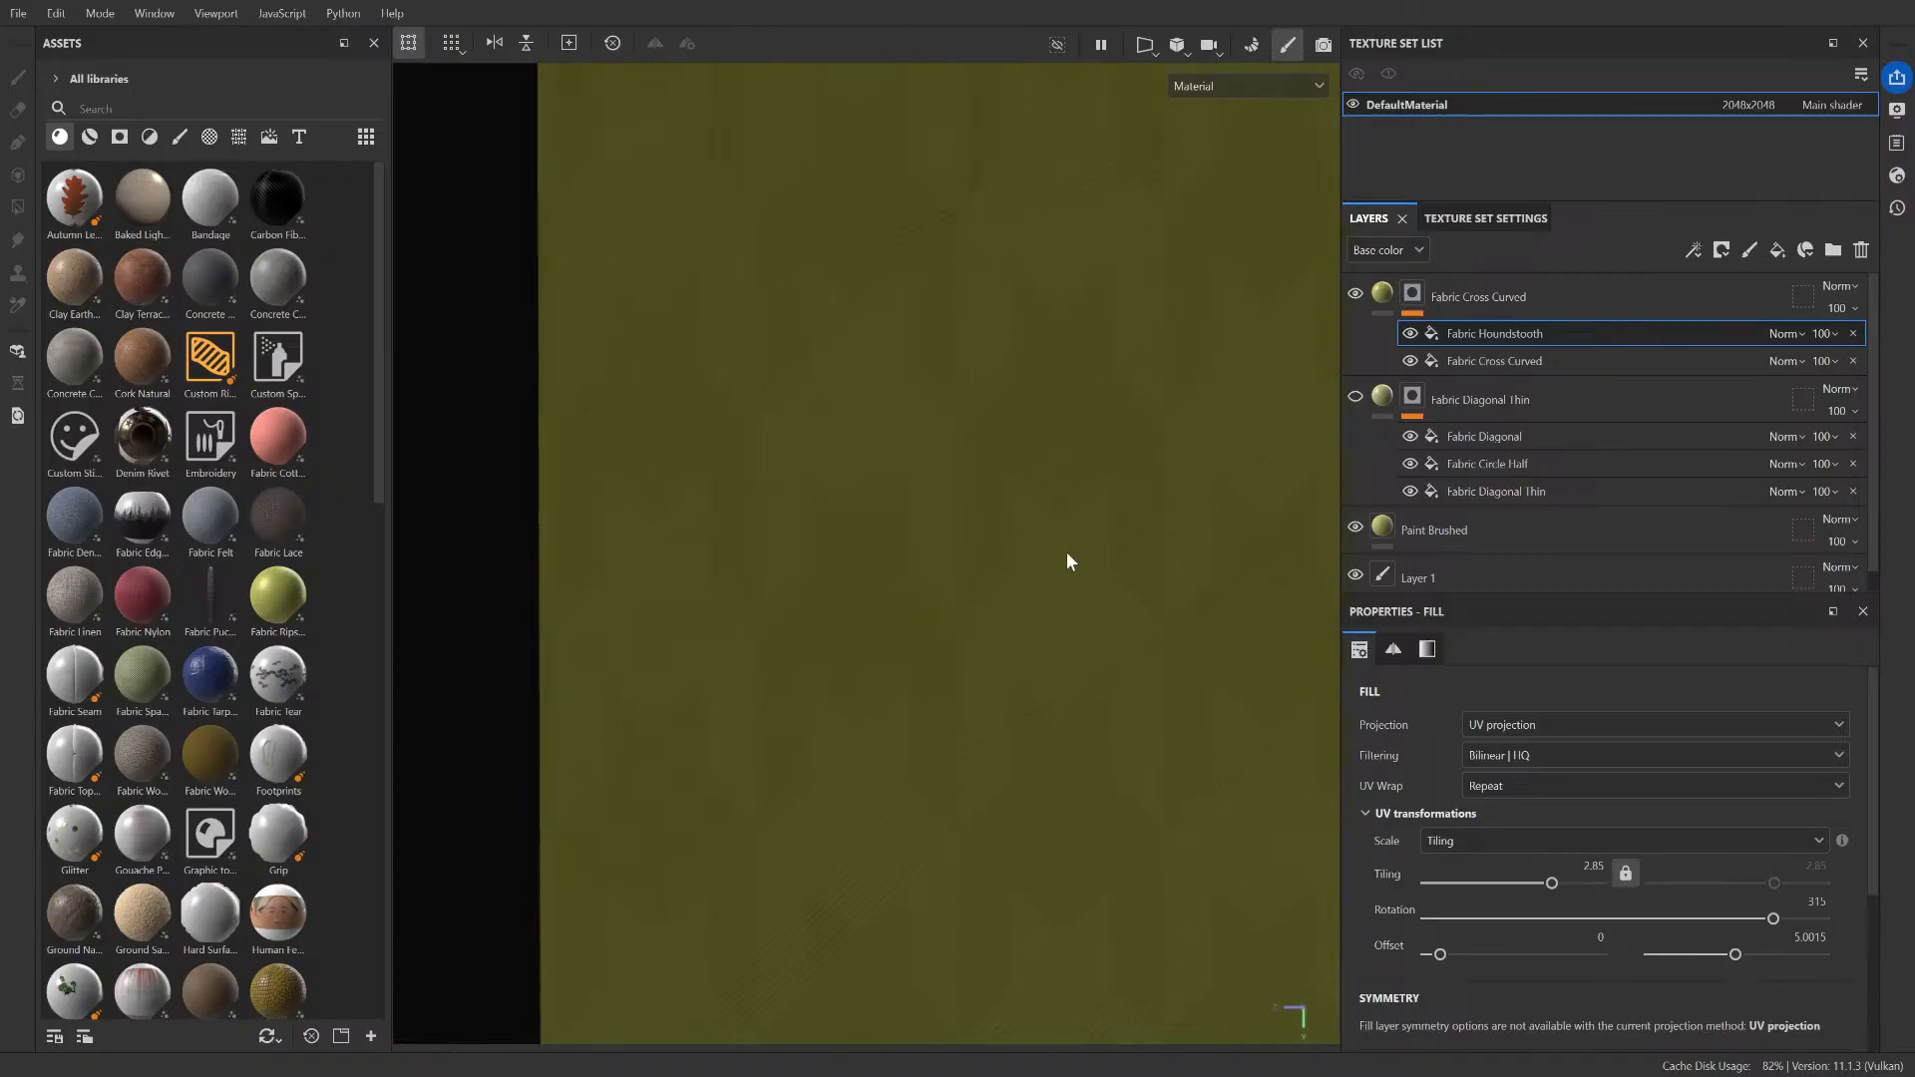
double_click(1593, 865)
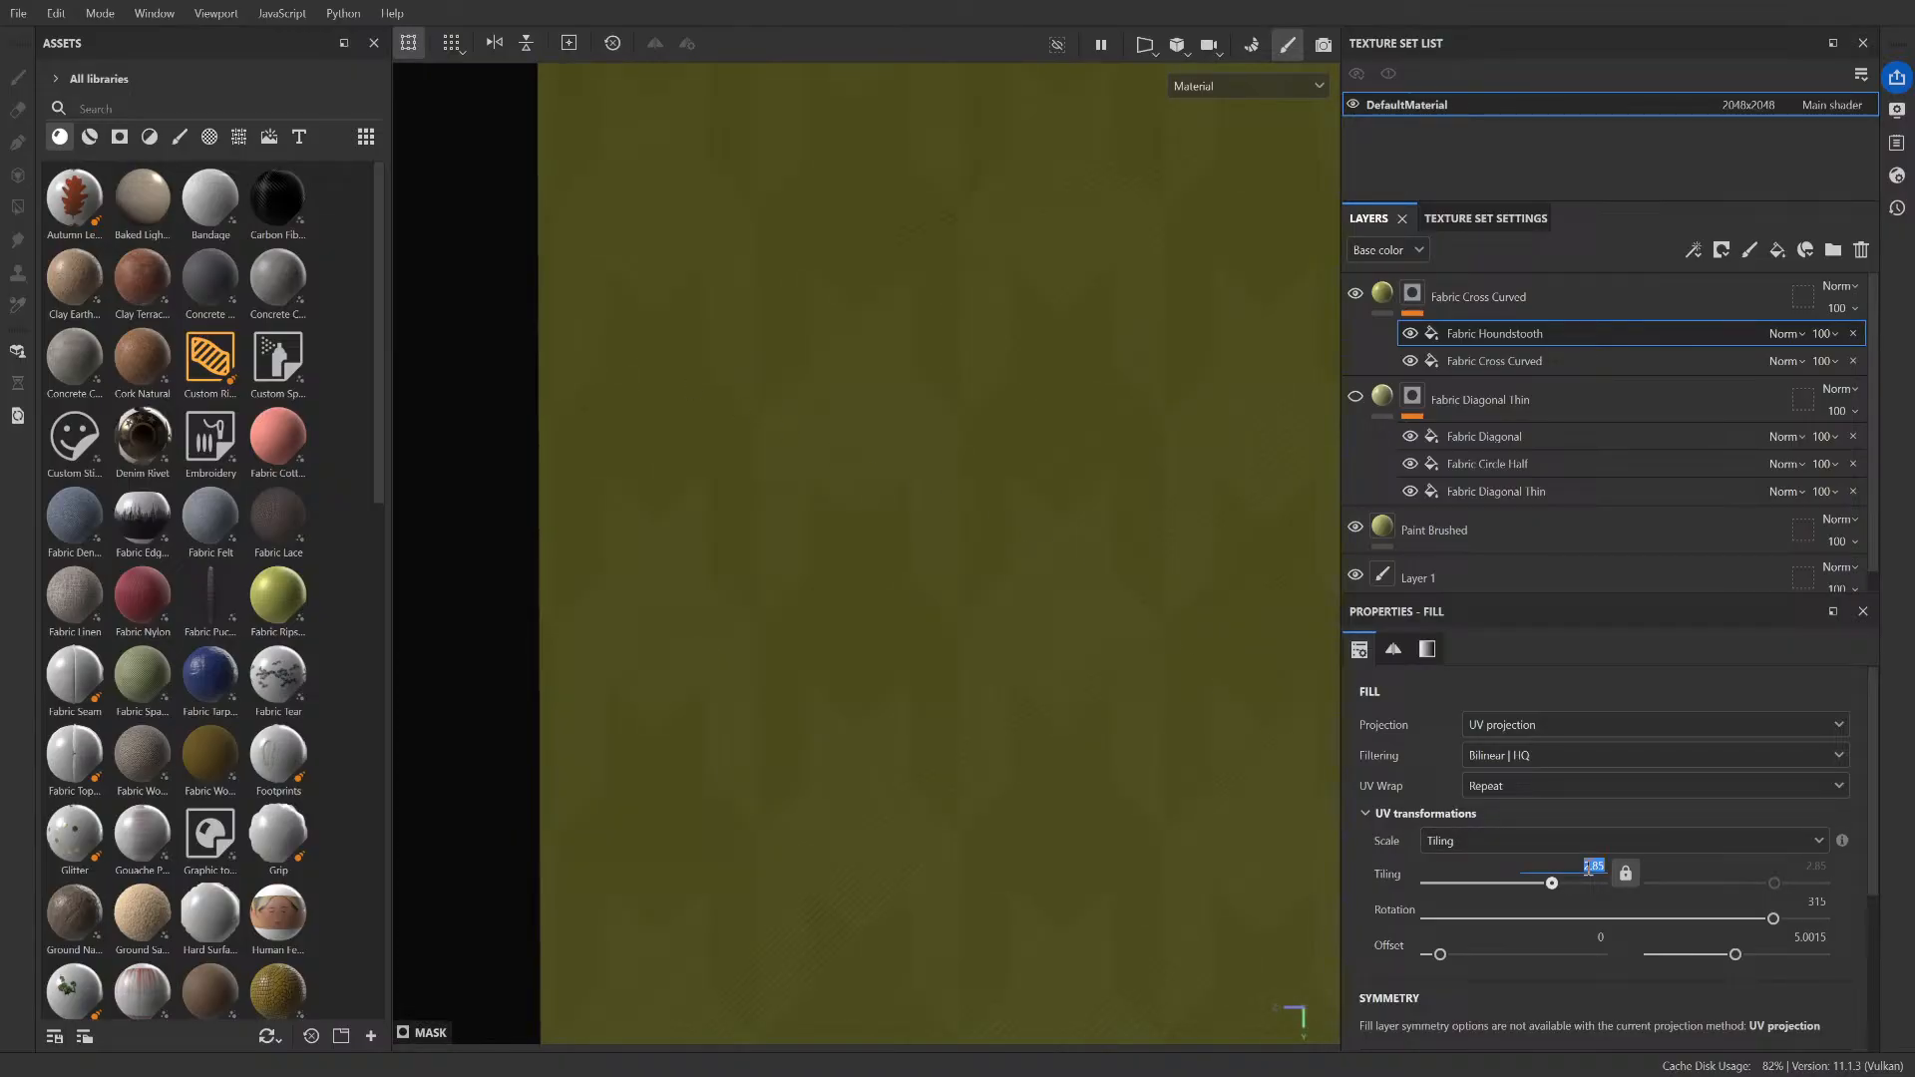
type("2.855")
scroll(937, 823, "down", 3)
middle_click_drag(1155, 740, 106, 773, "alt")
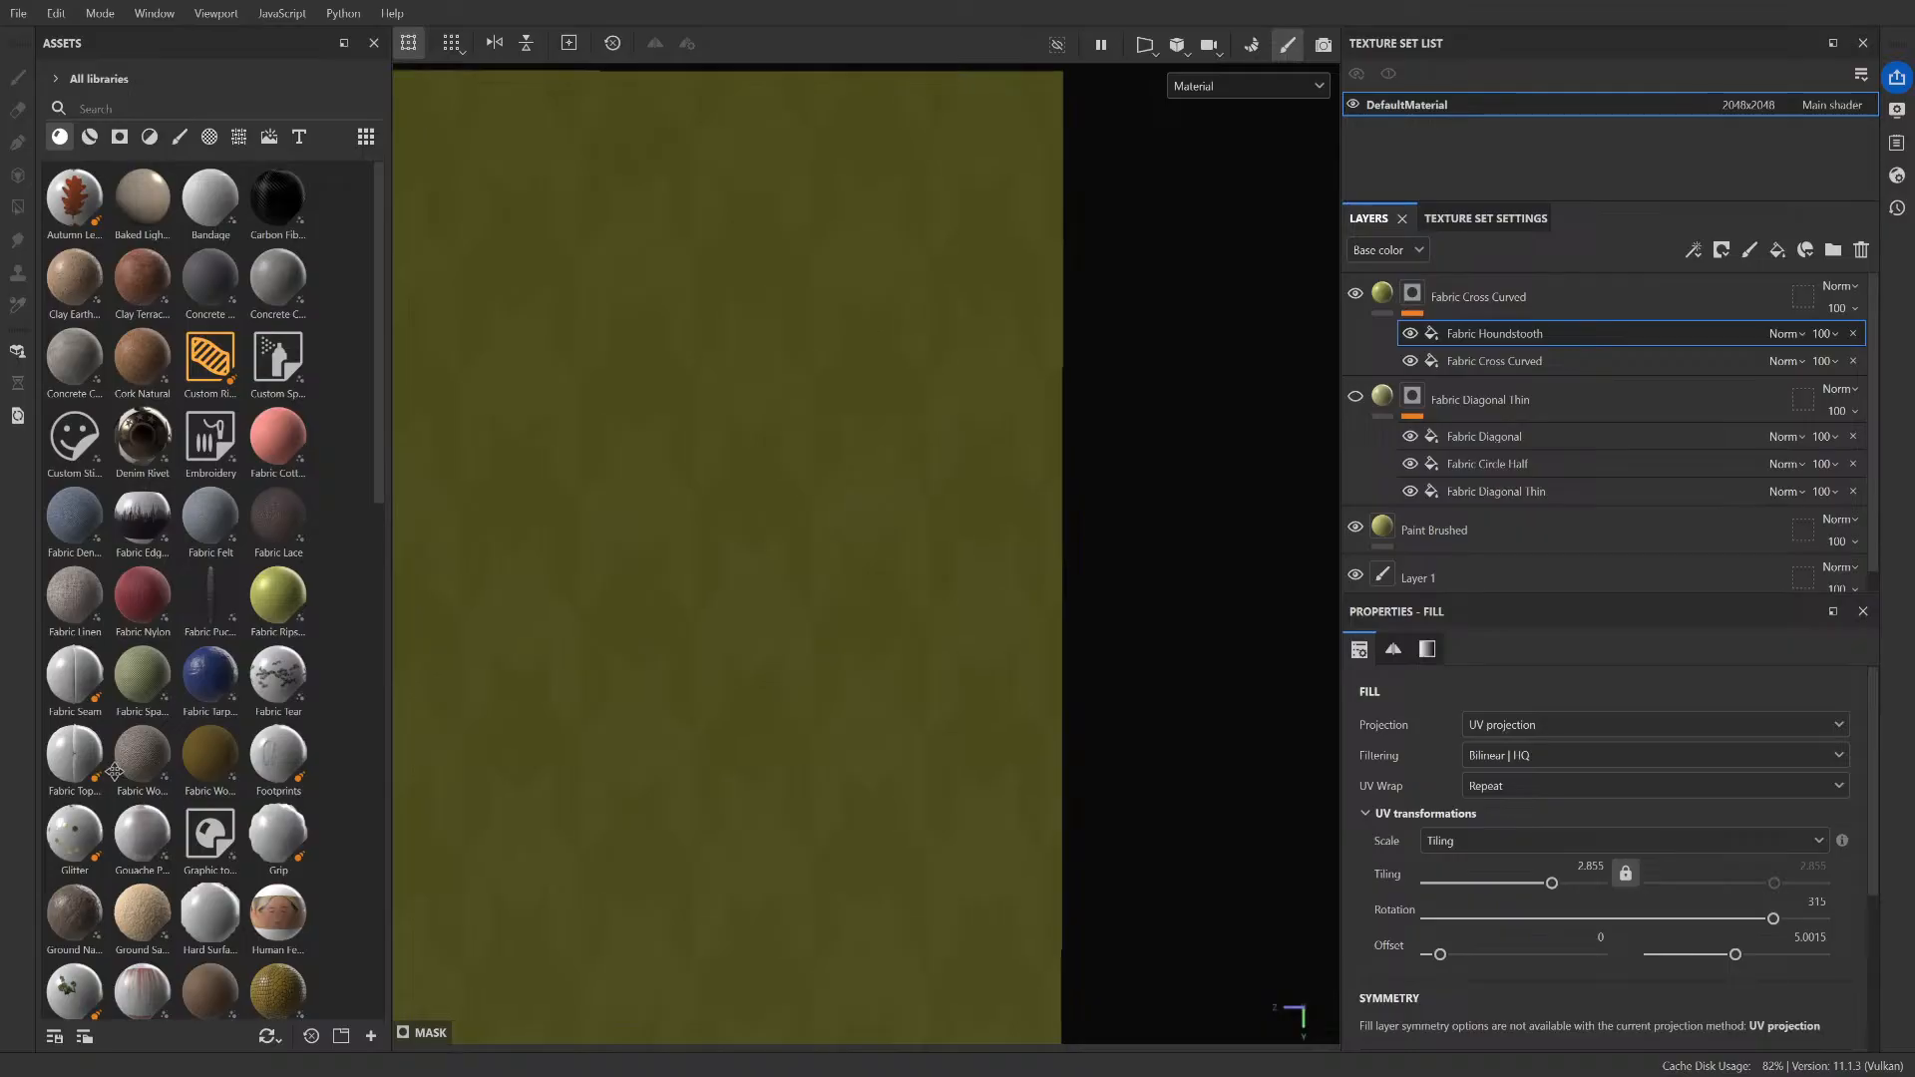
middle_click_drag(863, 679, 1083, 683, "alt")
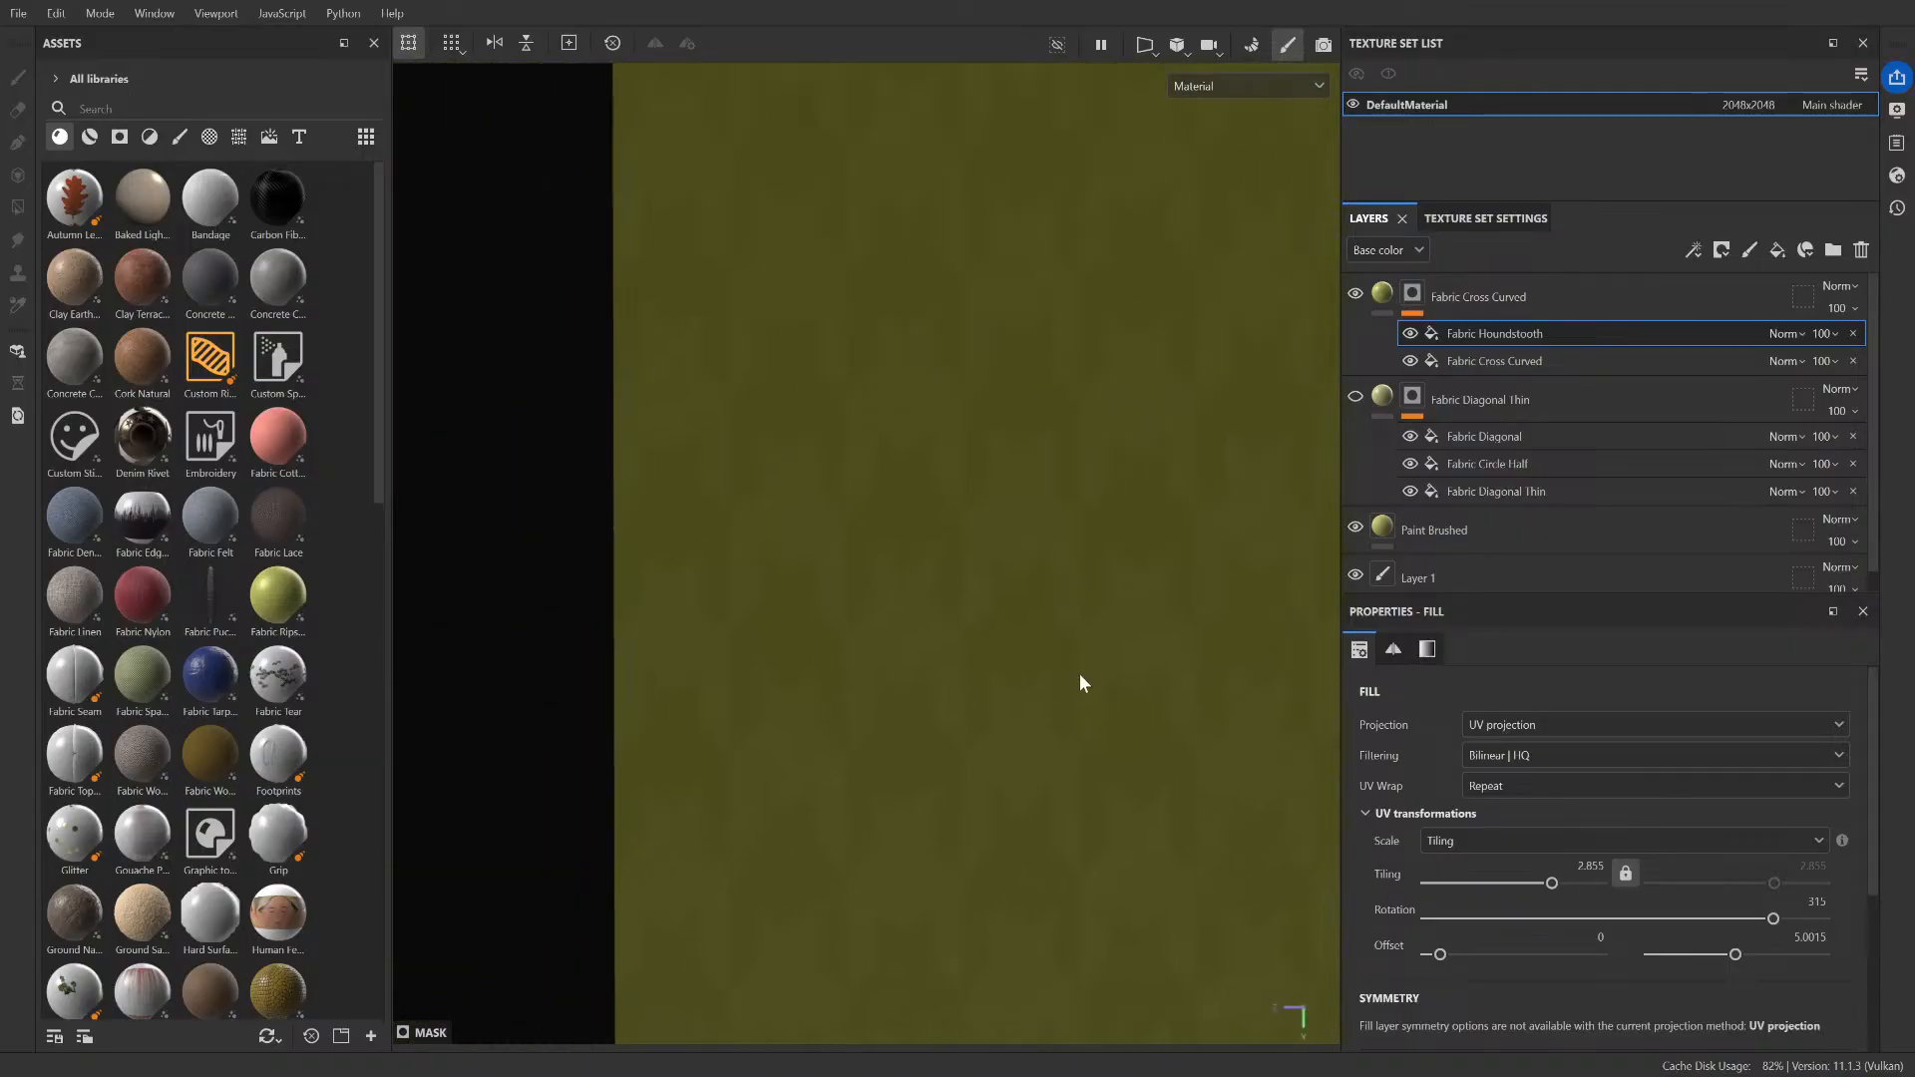
- Set the Fabric Houndstooth fill's tiling to 2.845 and check the pattern at the plane's edges
left_click(1596, 872)
type("2")
type("0")
type("845")
key("Return")
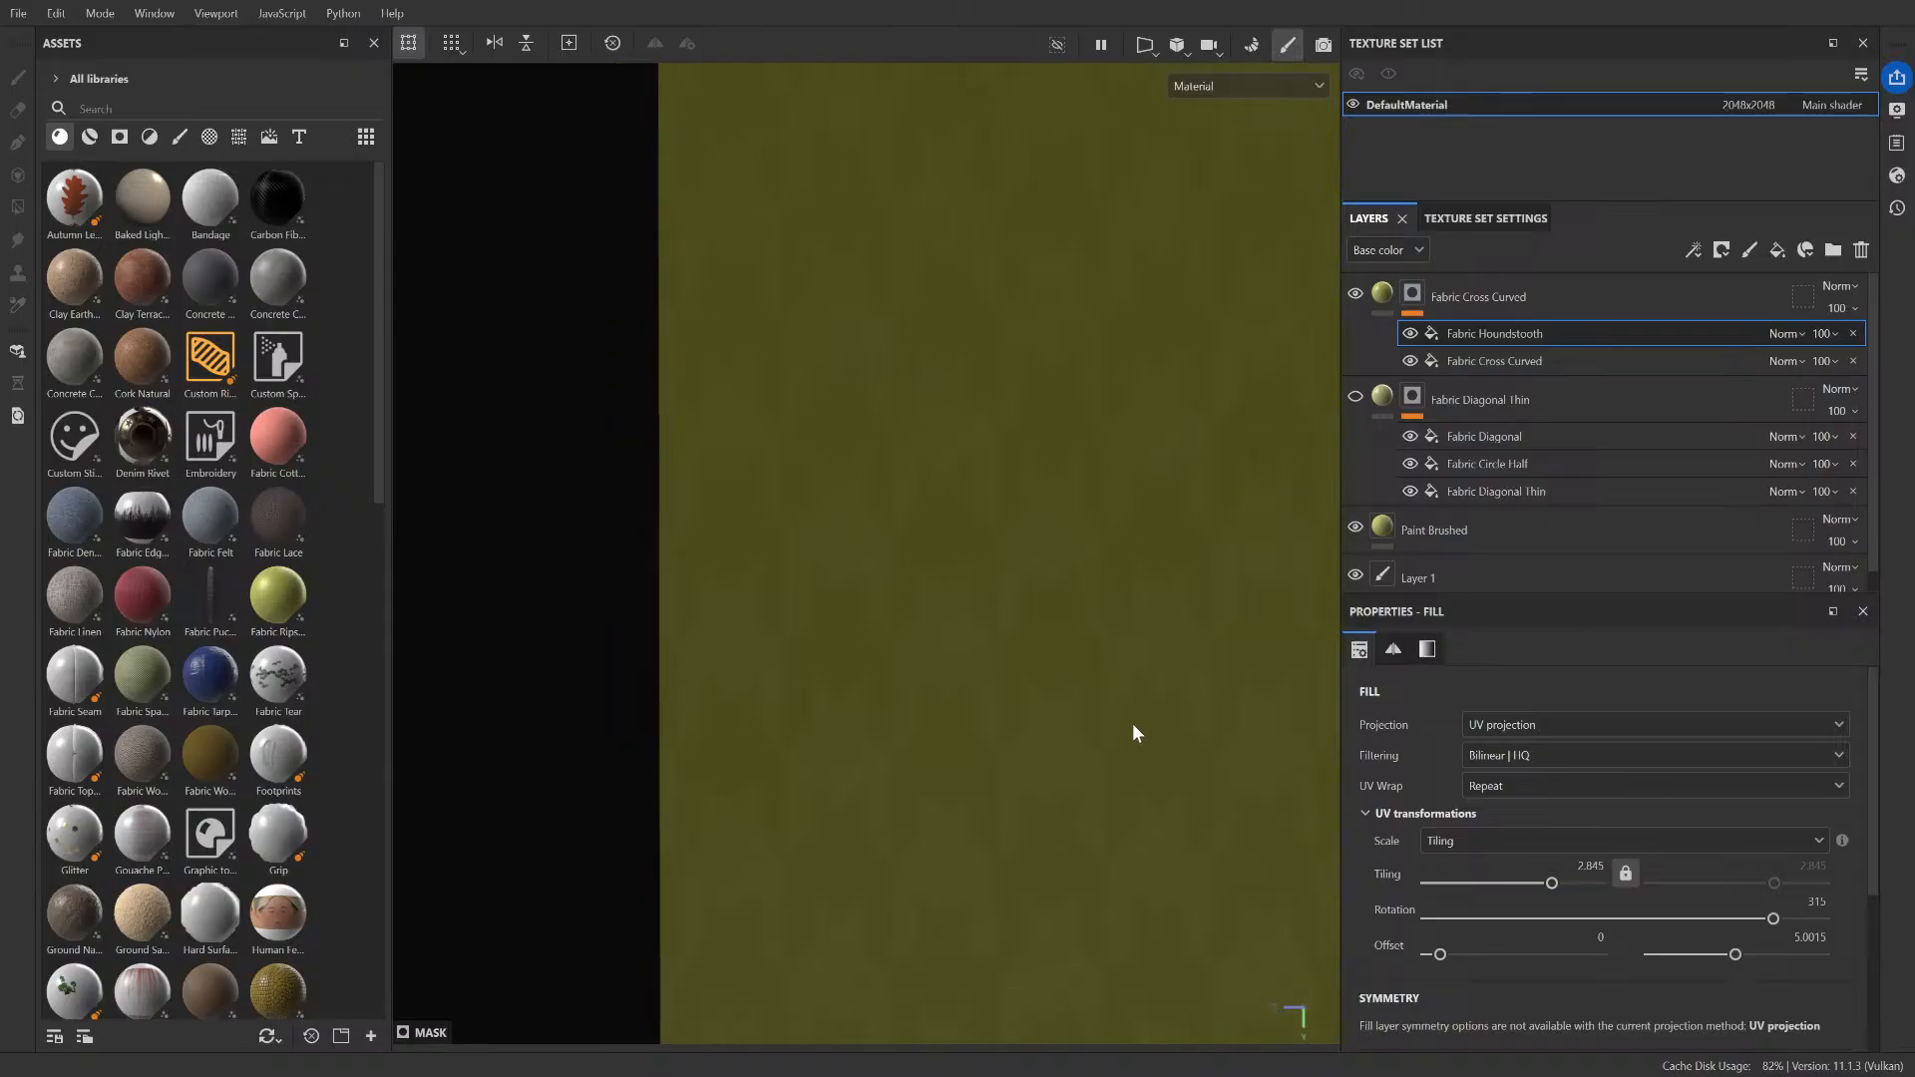
middle_click_drag(1133, 722, 947, 693)
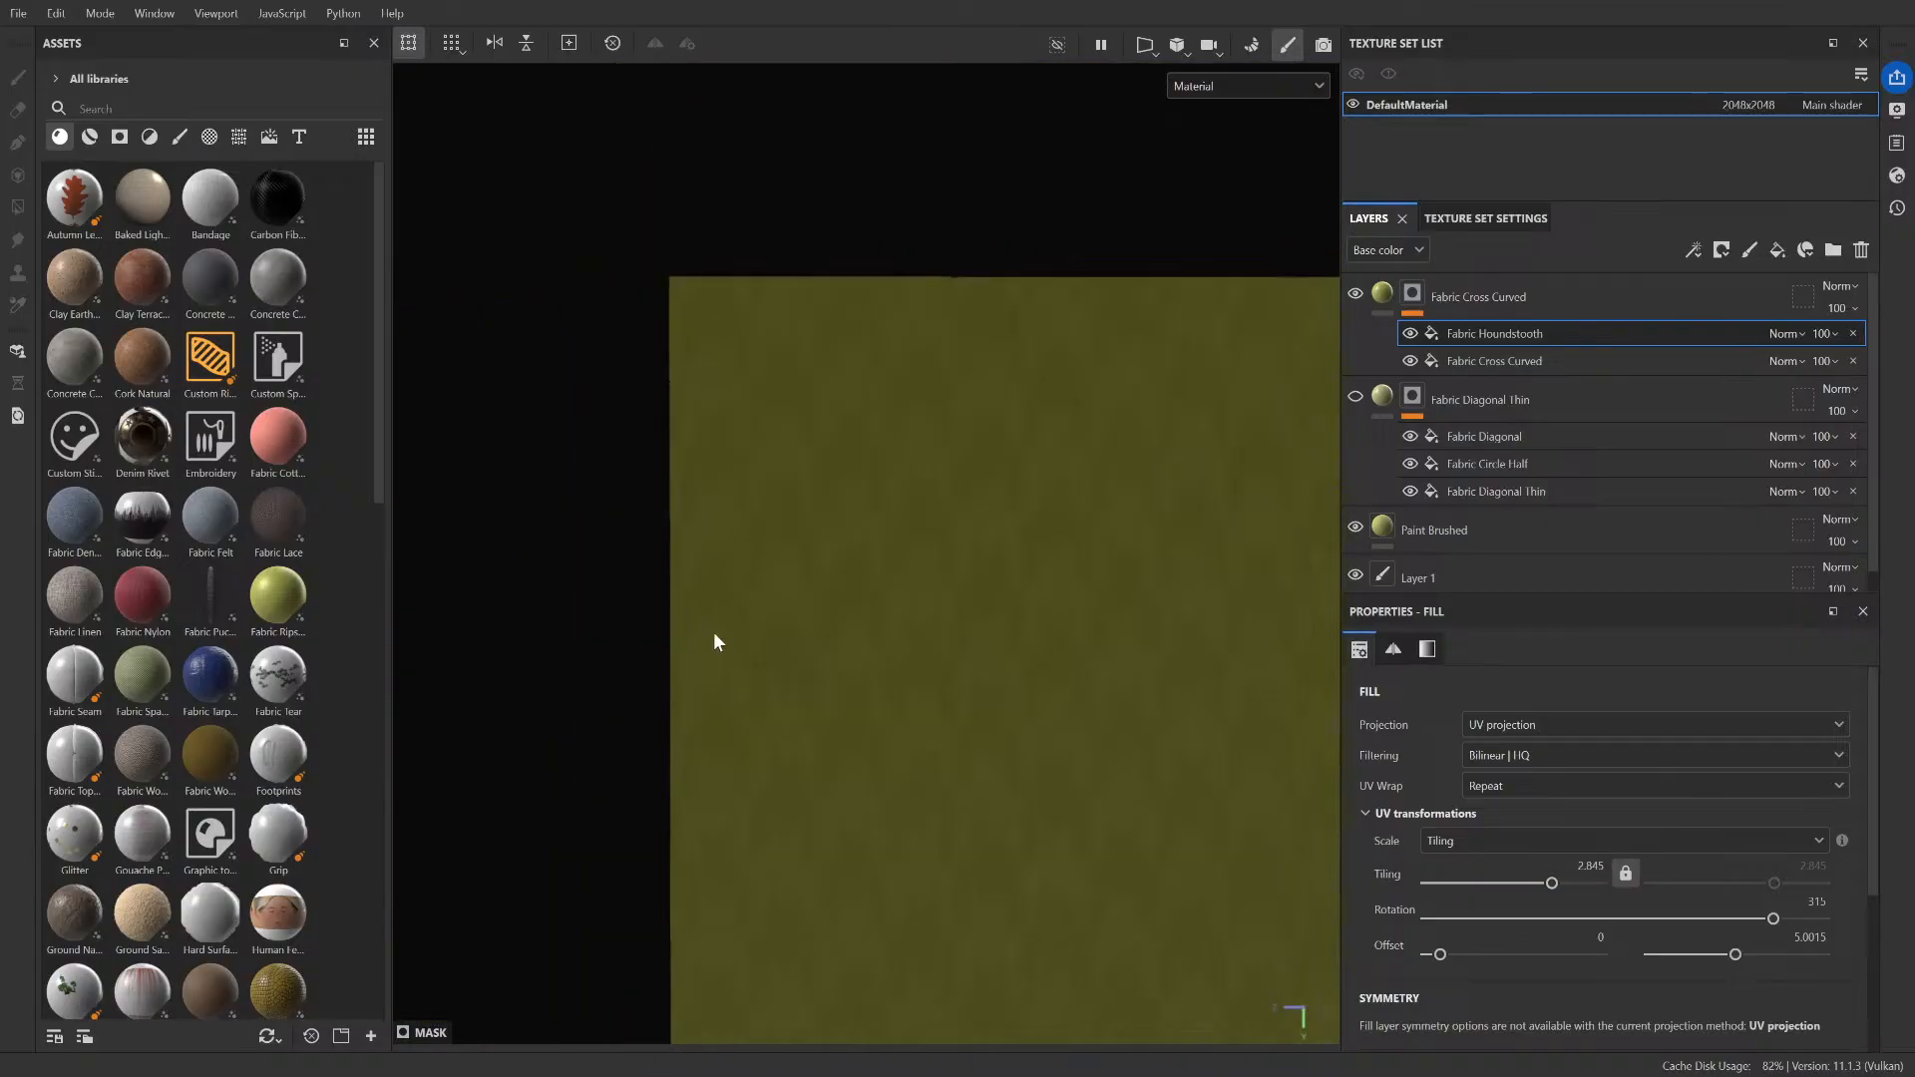
- Adjust the houndstooth fill's tiling to 2.847 and inspect how the pattern meets the plane's edges
left_click(1590, 865)
double_click(1597, 868)
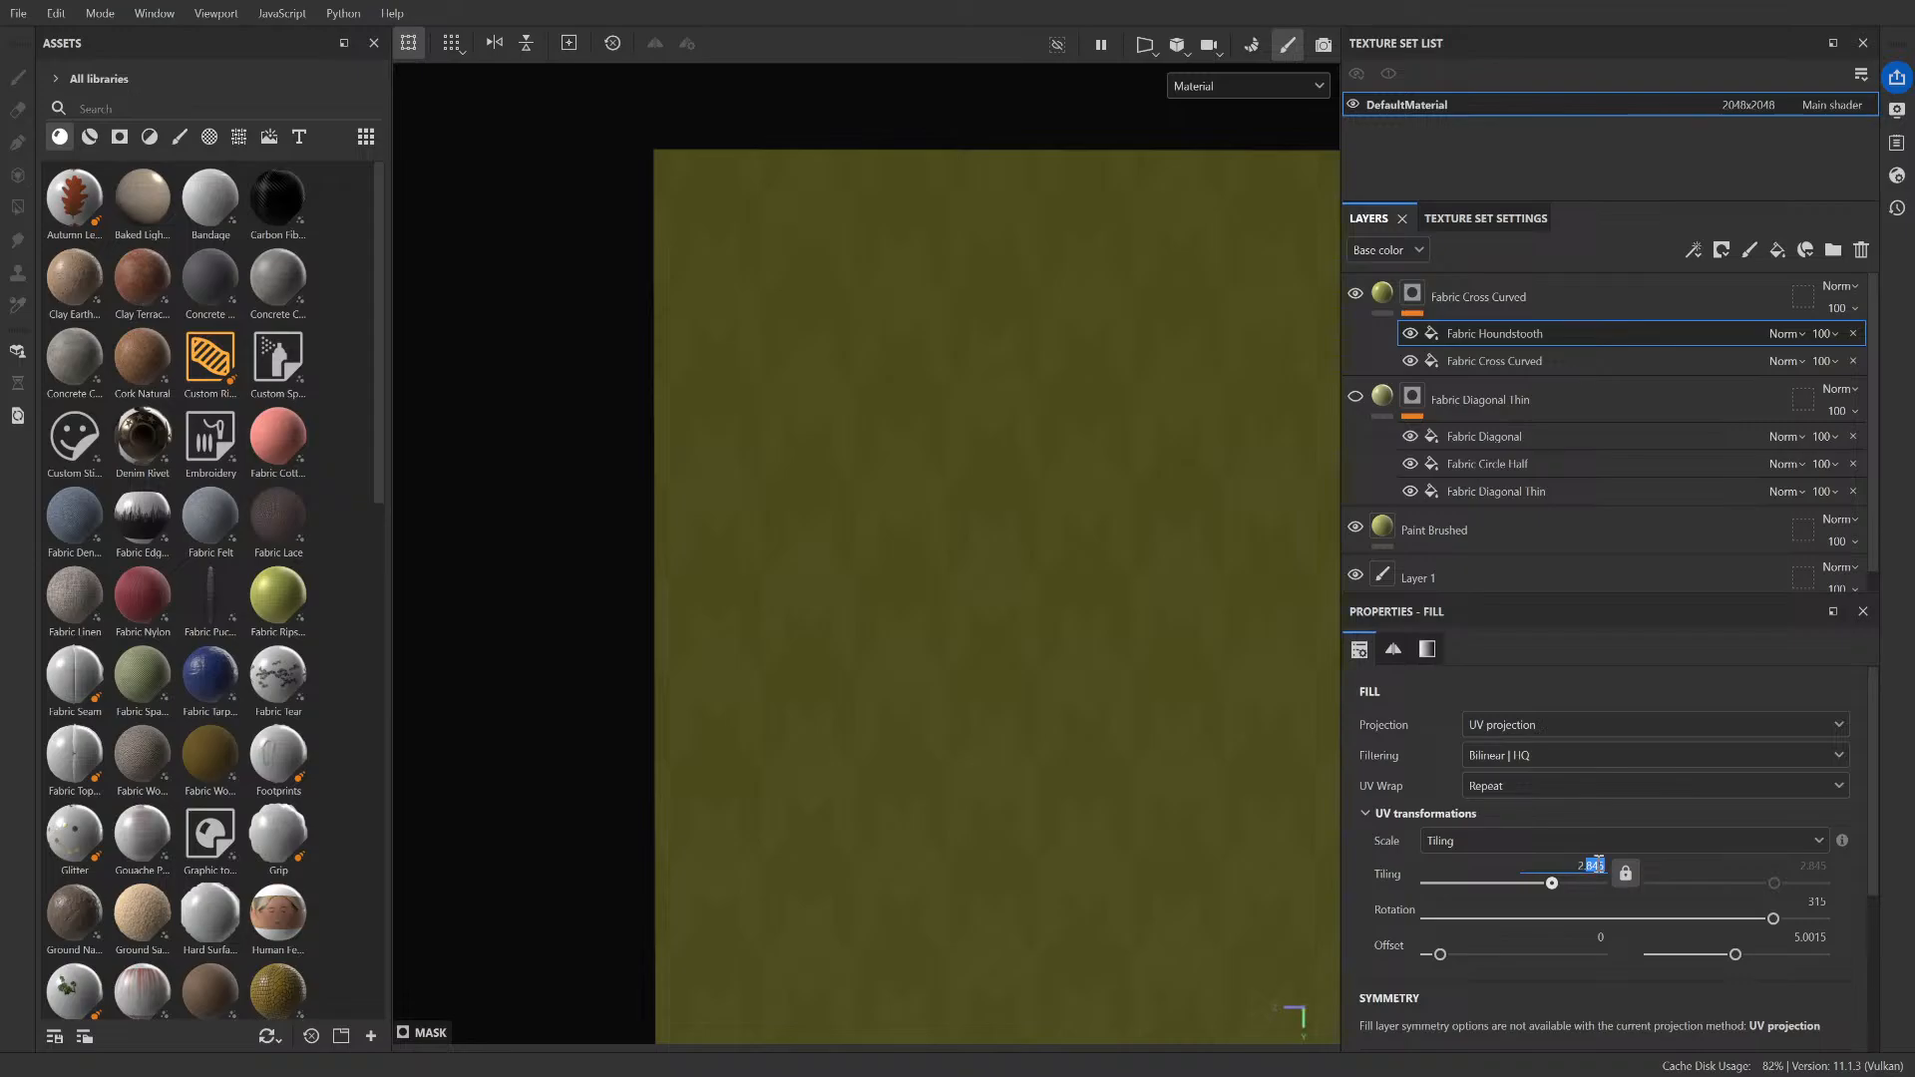
left_click(1598, 867)
left_click(1602, 868)
key("BackSpace")
type("7")
scroll(1011, 672, "down", 3)
middle_click_drag(1012, 673, 1241, 609, "alt")
scroll(1081, 632, "up", 6)
scroll(871, 632, "down", 6)
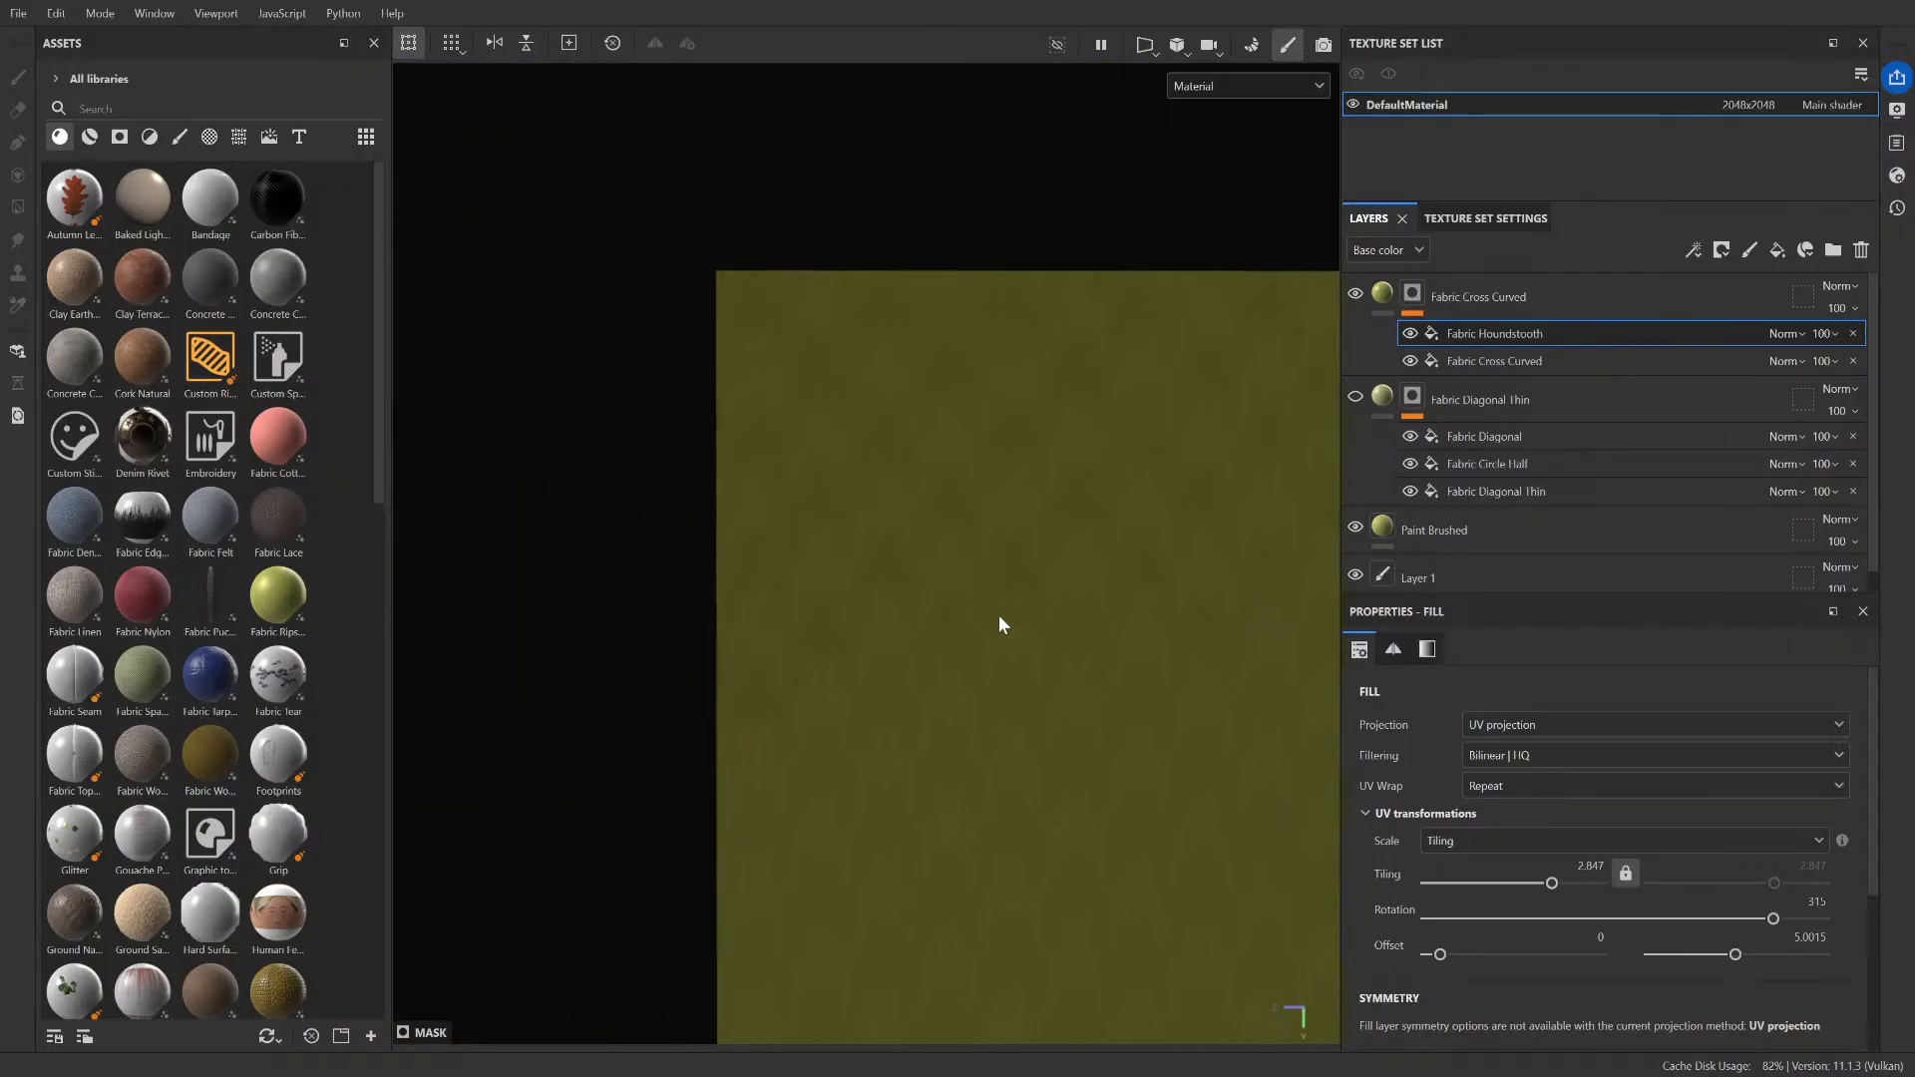
scroll(873, 598, "up", 3)
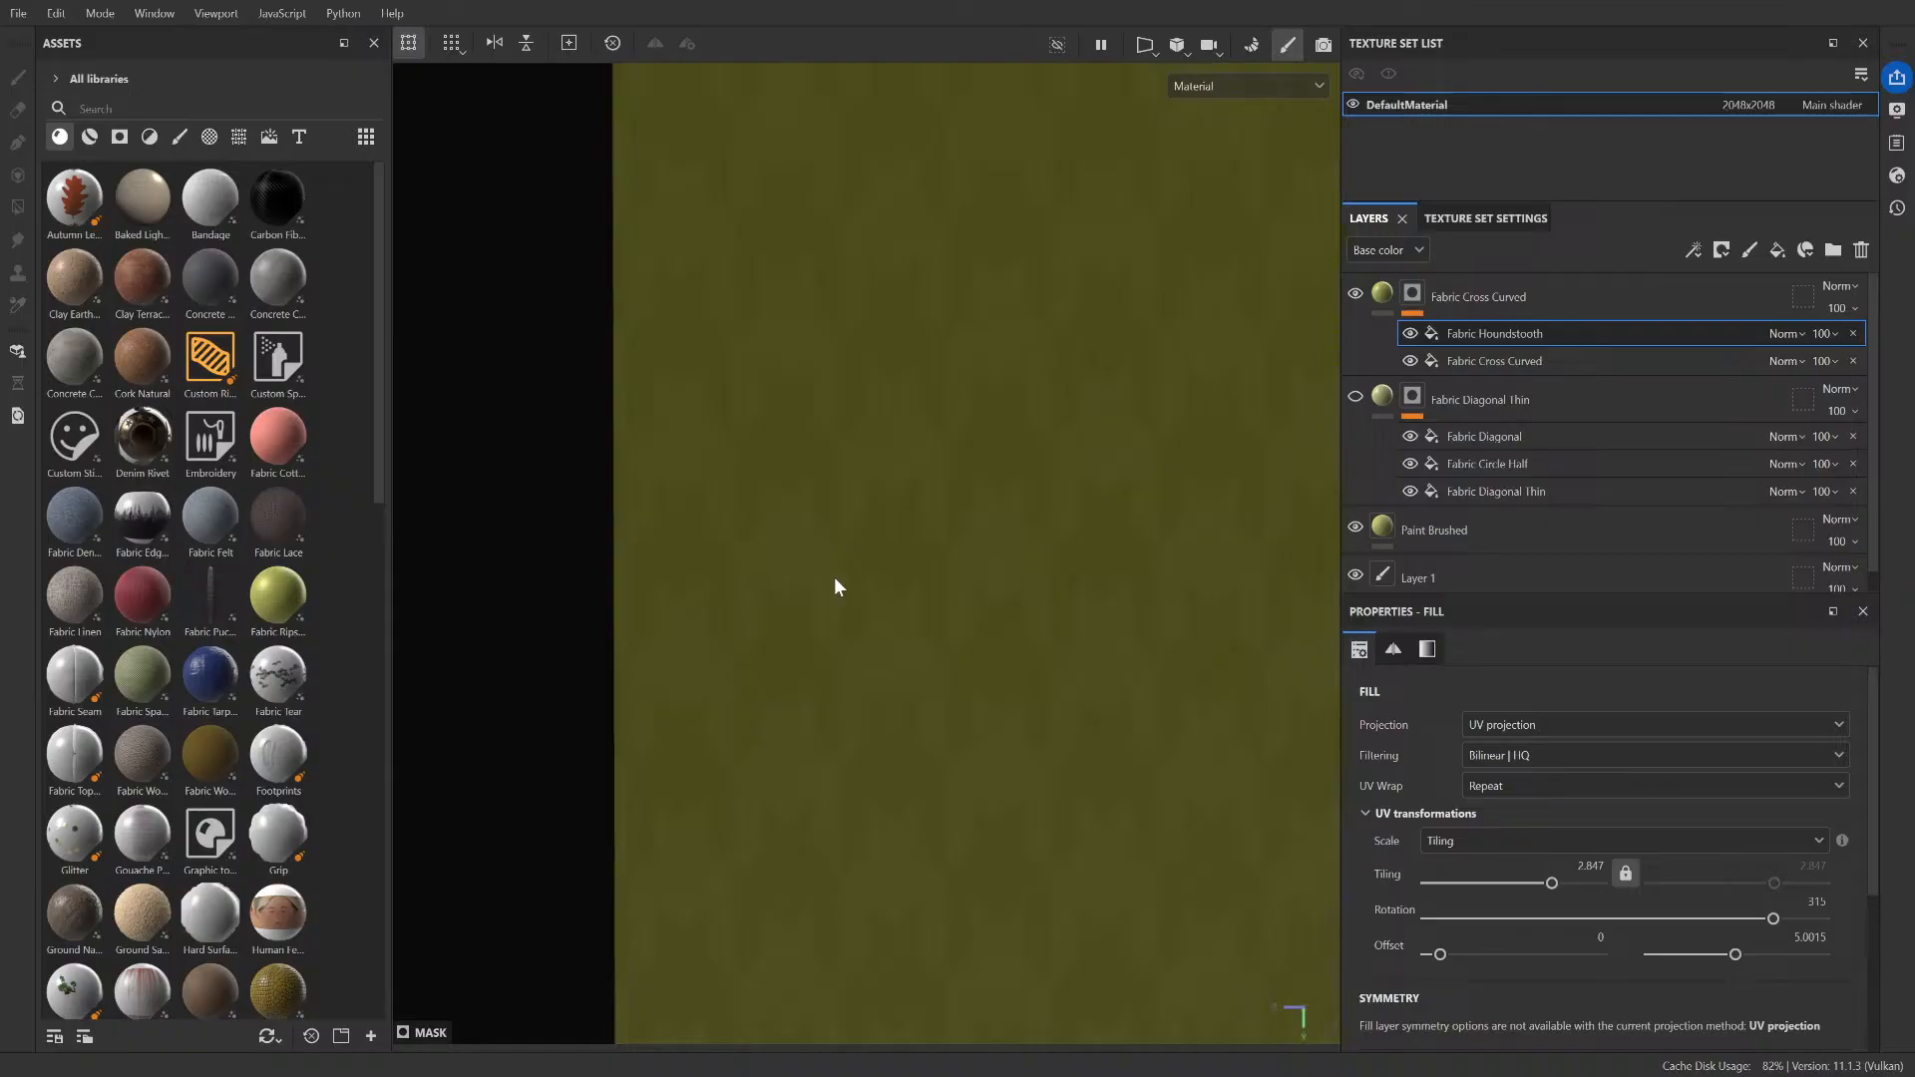
- Try tiling values of 2.848 and 2.849 on the houndstooth fill and compare both side edges of the plane
left_click(1594, 866)
type("8")
key("Return")
left_click(1605, 866)
type("9")
key("Return")
left_click(1602, 866)
scroll(1159, 752, "down", 3)
middle_click_drag(1159, 752, 533, 695)
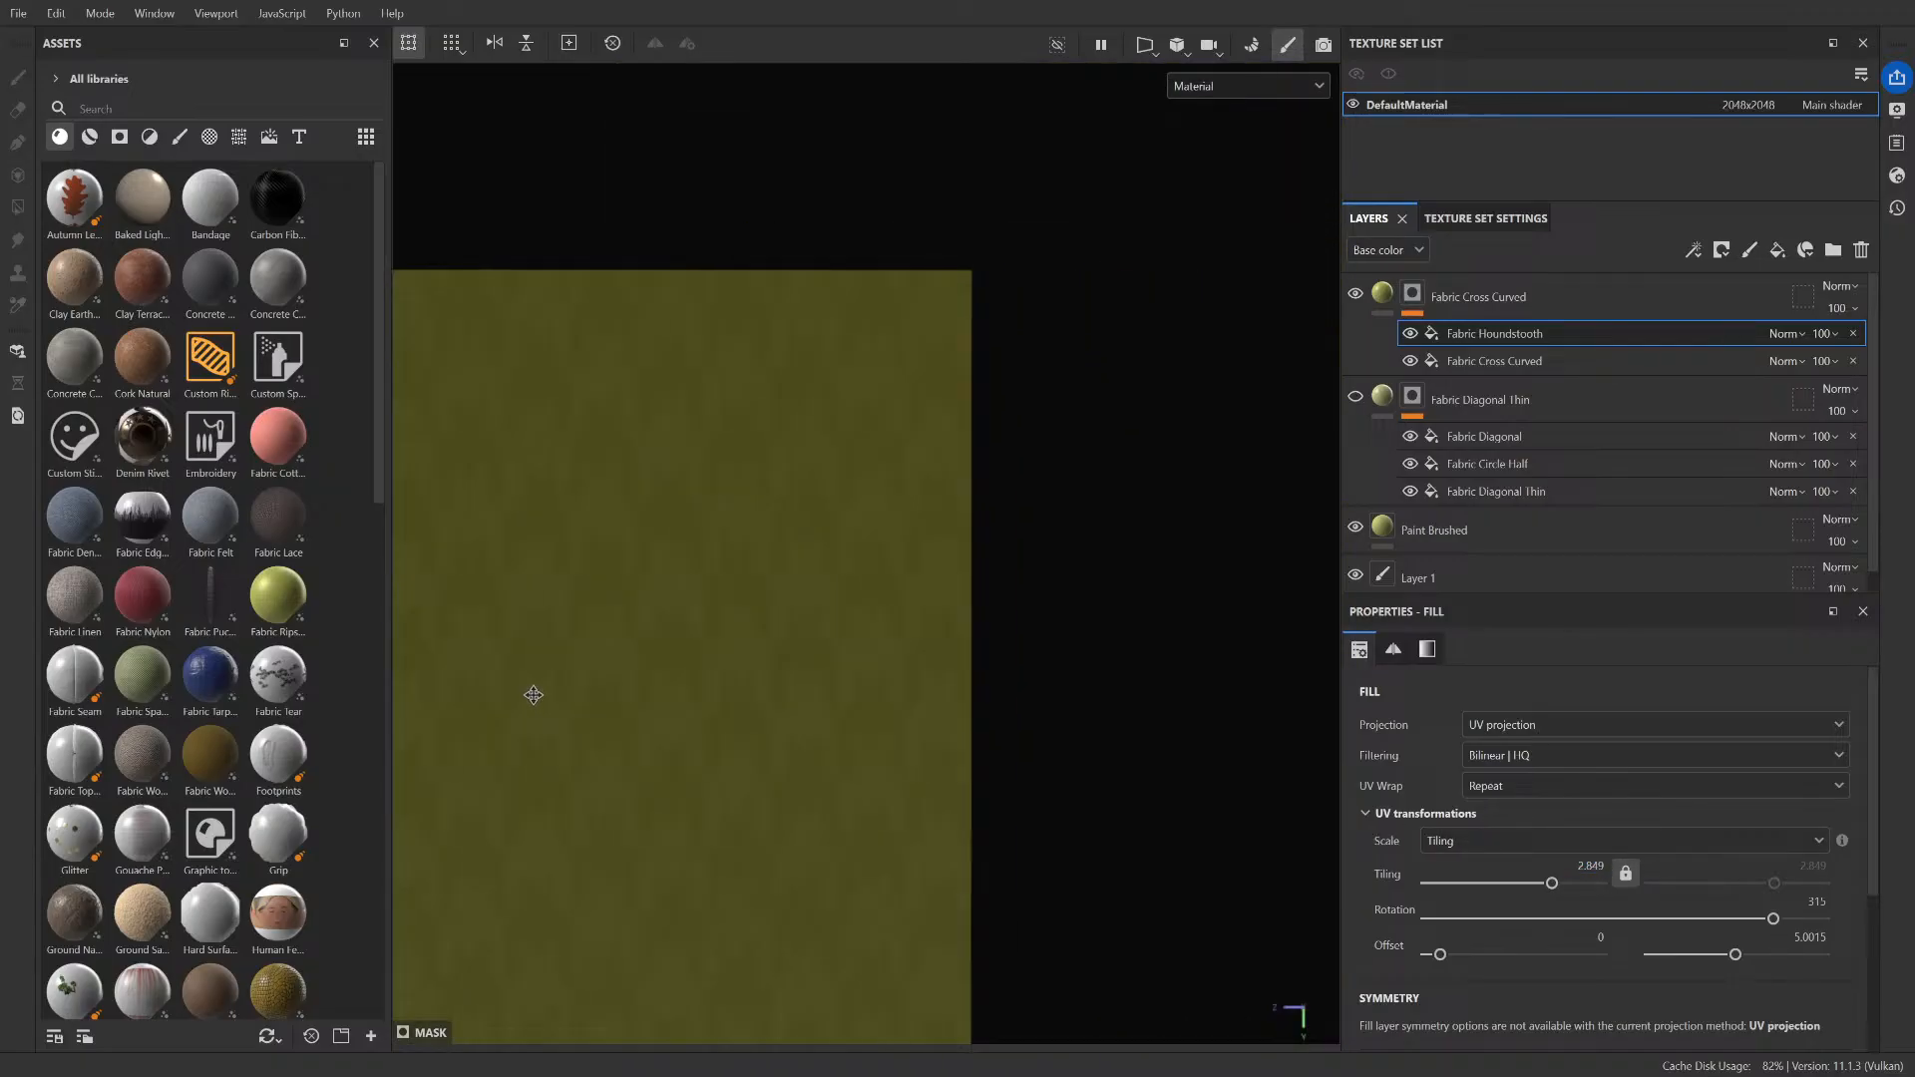
scroll(872, 671, "up", 3)
scroll(798, 662, "down", 2)
middle_click_drag(799, 662, 1222, 560)
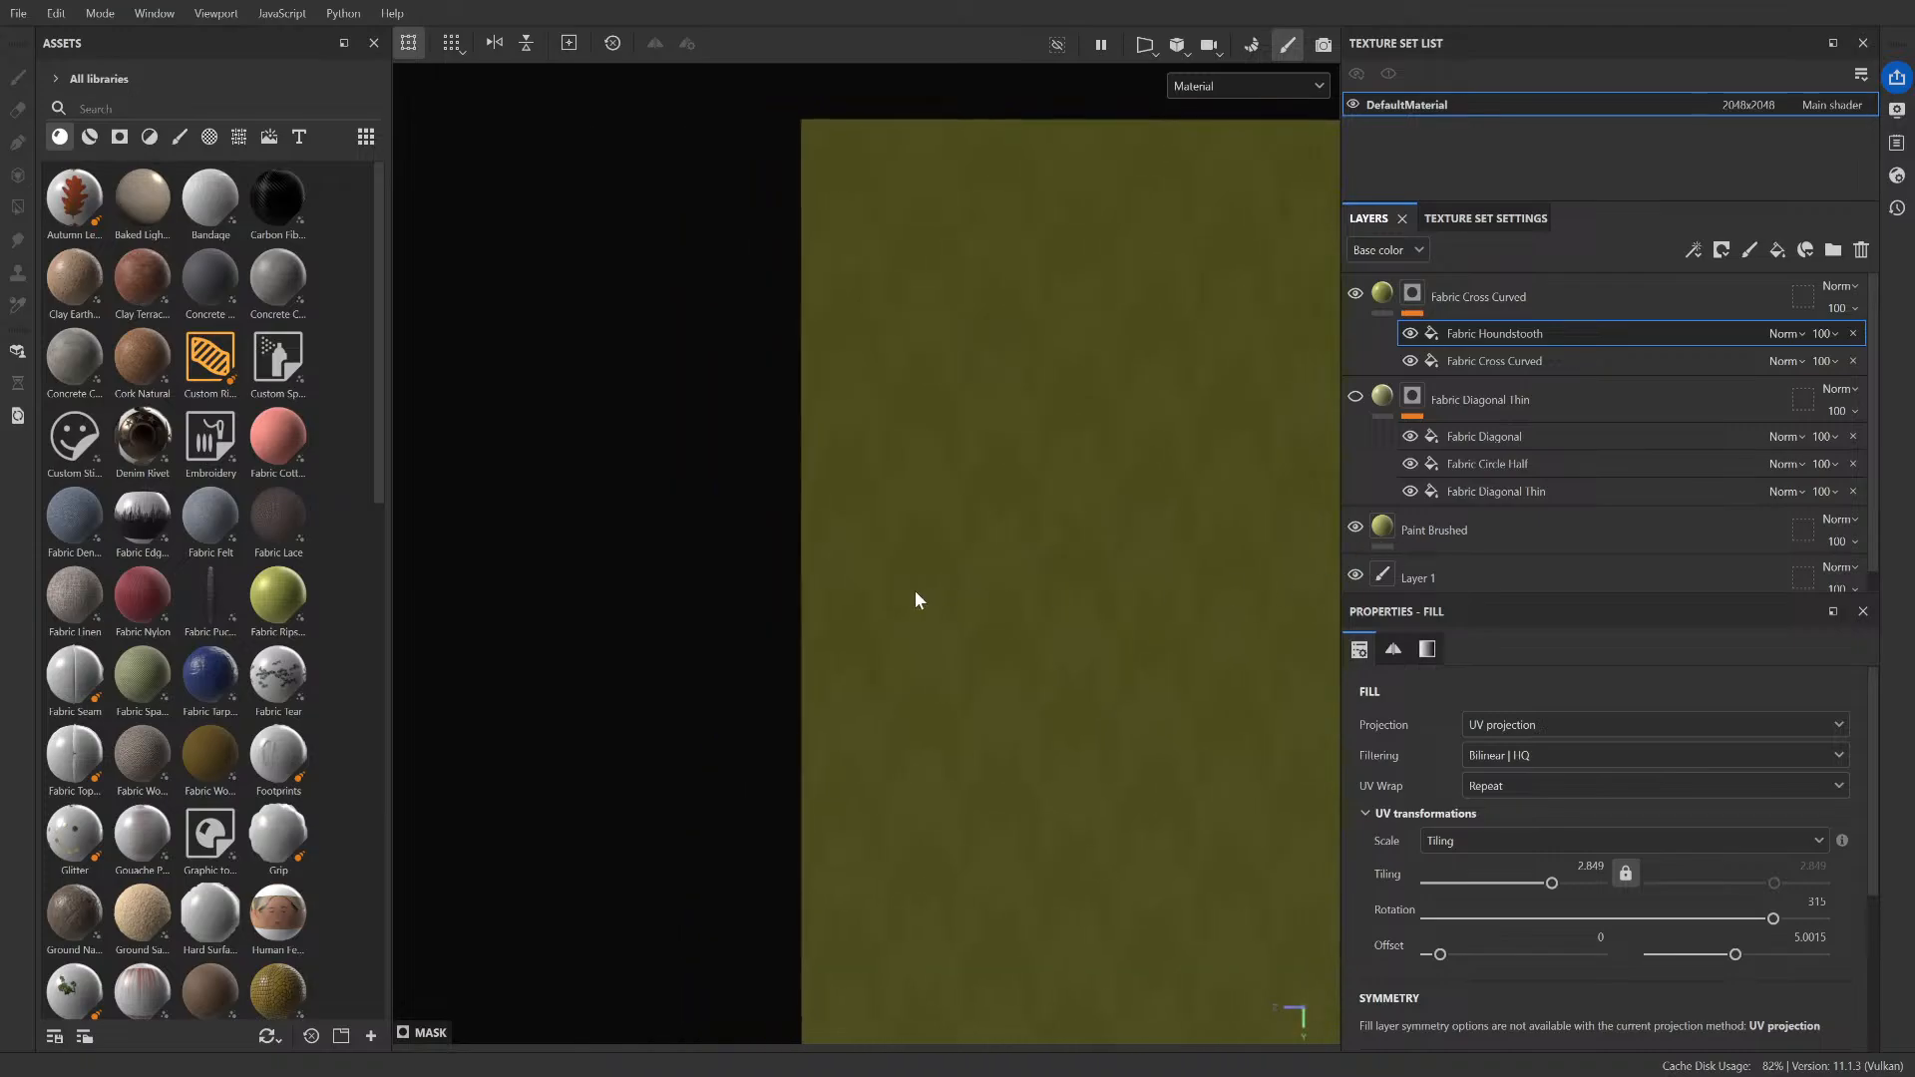
scroll(901, 589, "up", 2)
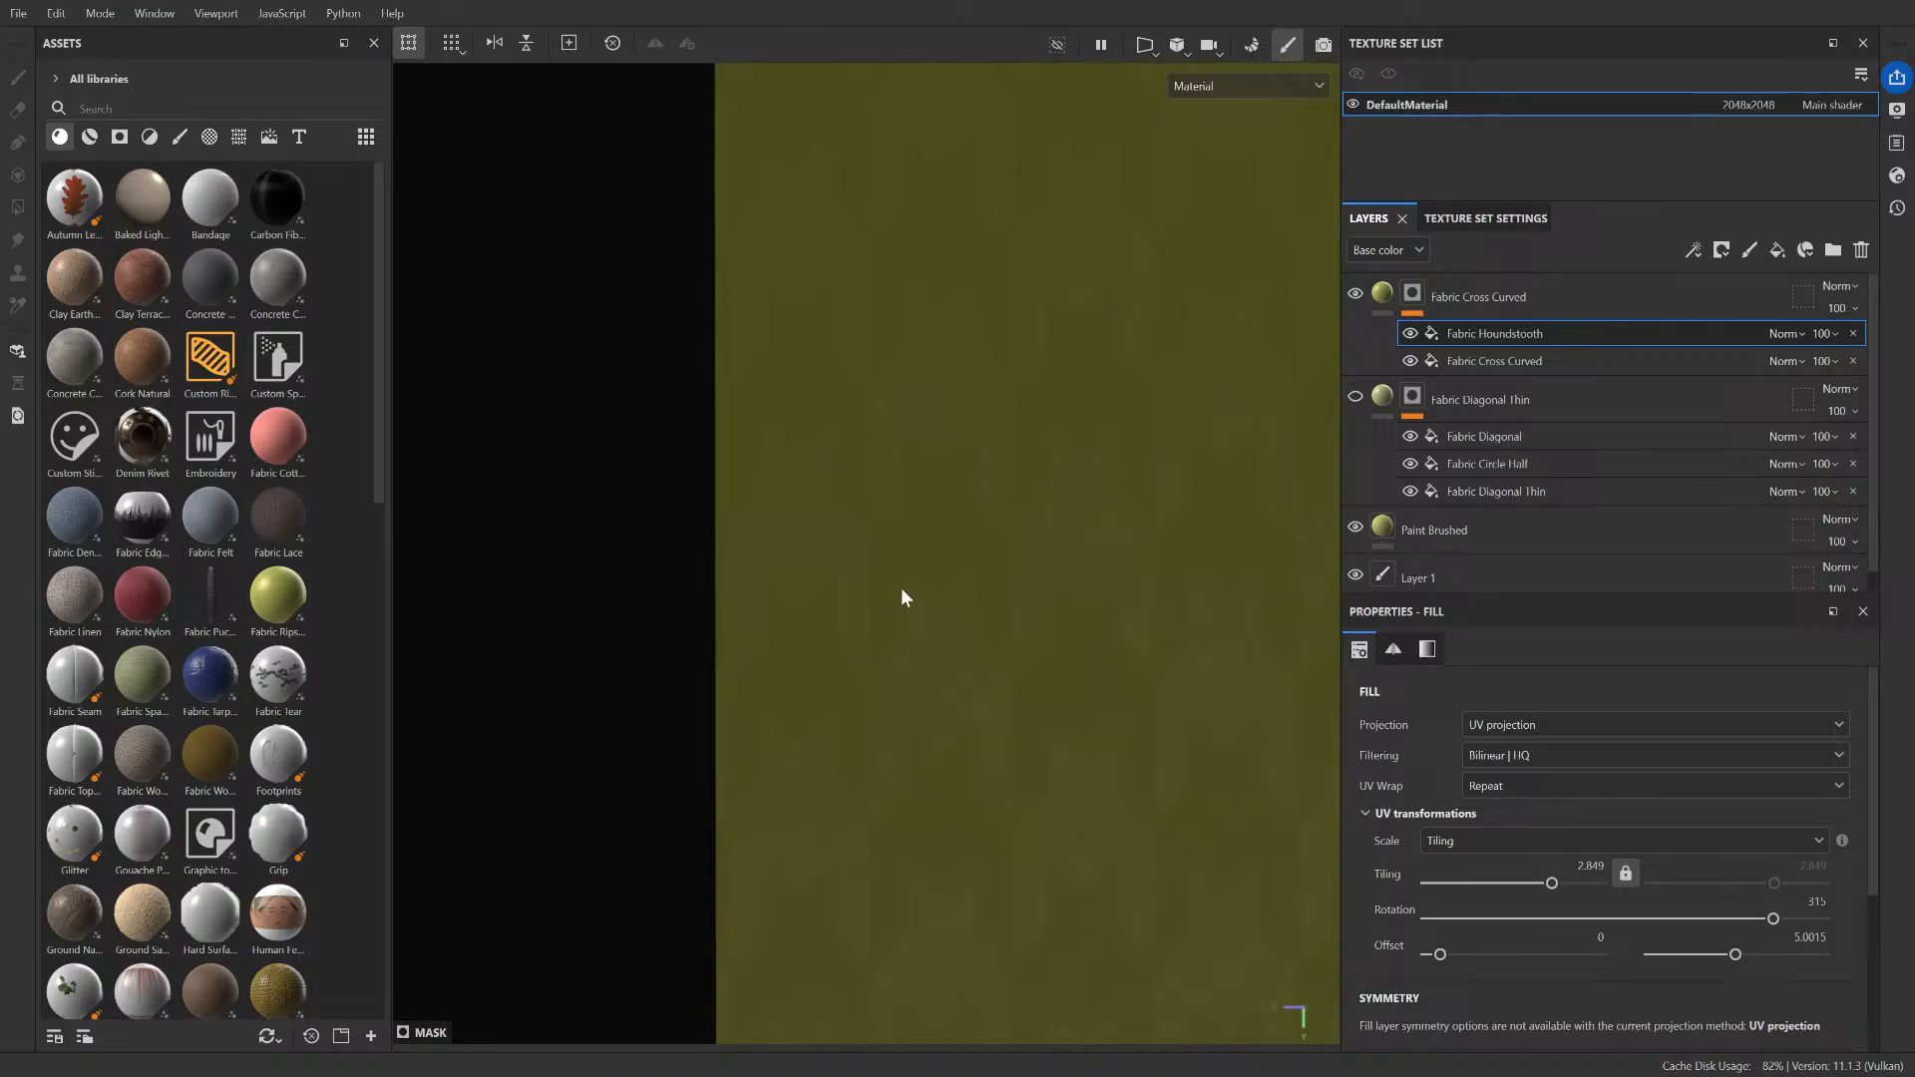
- Set the Fabric Houndstooth fill's tiling to 2.855 and check the plane's opposite edge
left_click(1590, 865)
left_click(1589, 866)
left_click_drag(1590, 866, 1613, 870)
key("Return")
left_click(1600, 865)
left_click_drag(1599, 865, 1607, 866)
key("Return")
key("Return")
middle_click_drag(1163, 715, 479, 662)
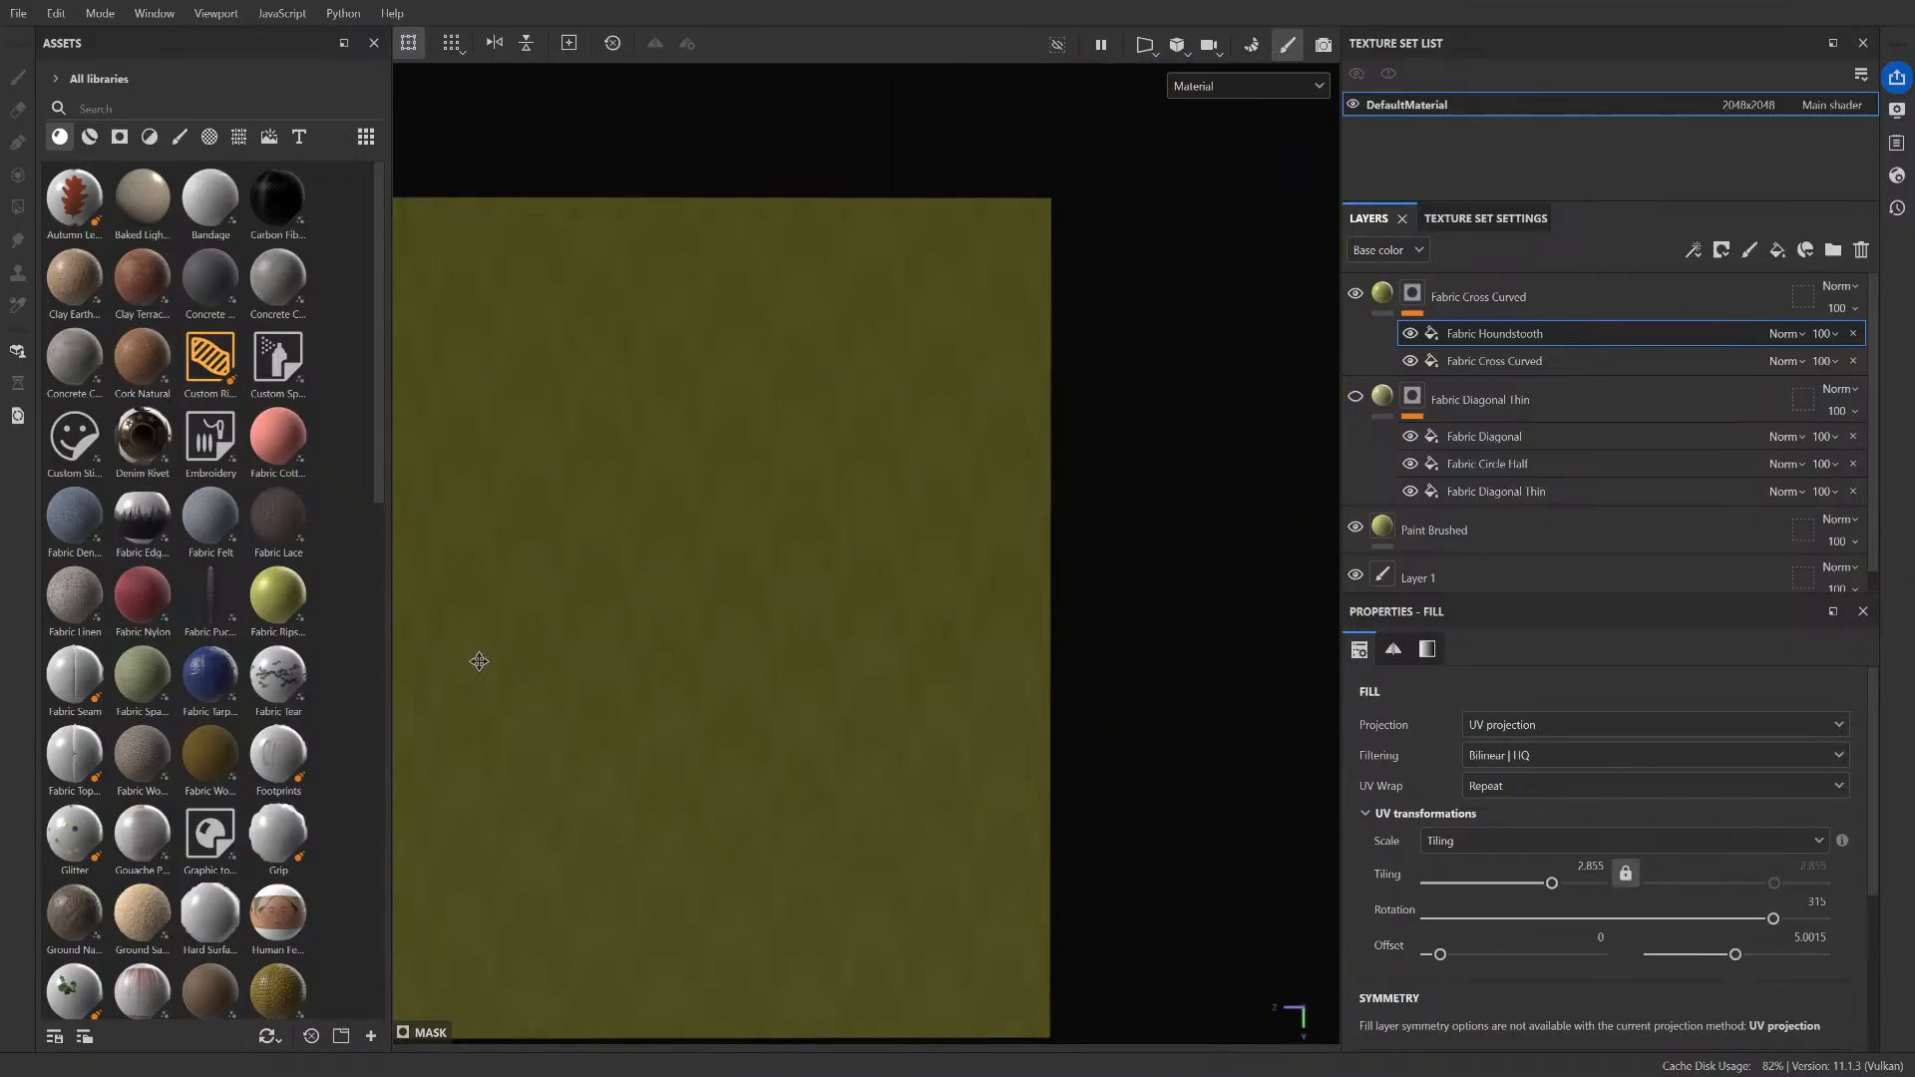
- Set the Fabric Houndstooth fill's tiling to 2.8525 and check how the pattern meets the plane's side edge
scroll(954, 722, "up", 3)
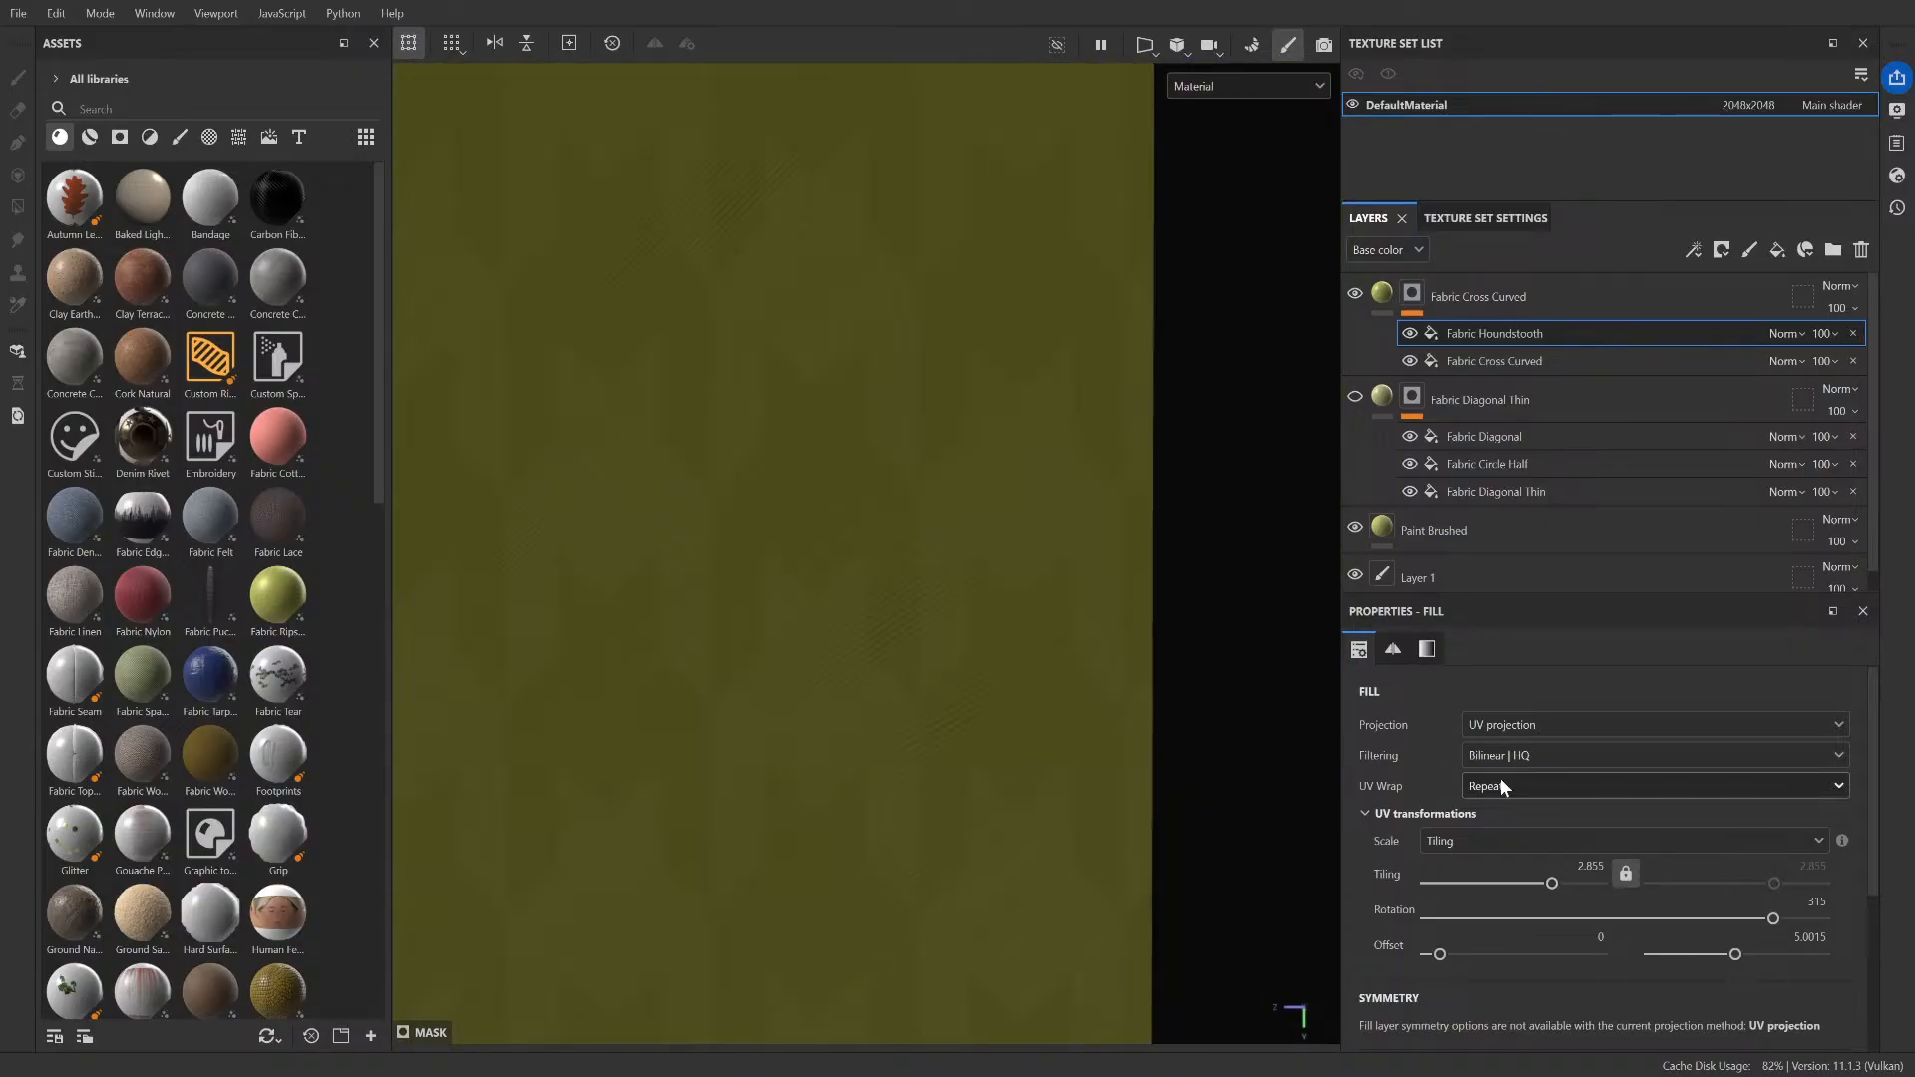
double_click(1591, 866)
left_click(1599, 867)
key("BackSpace")
type("25")
key("Return")
scroll(826, 748, "down", 3)
middle_click_drag(826, 748, 984, 762)
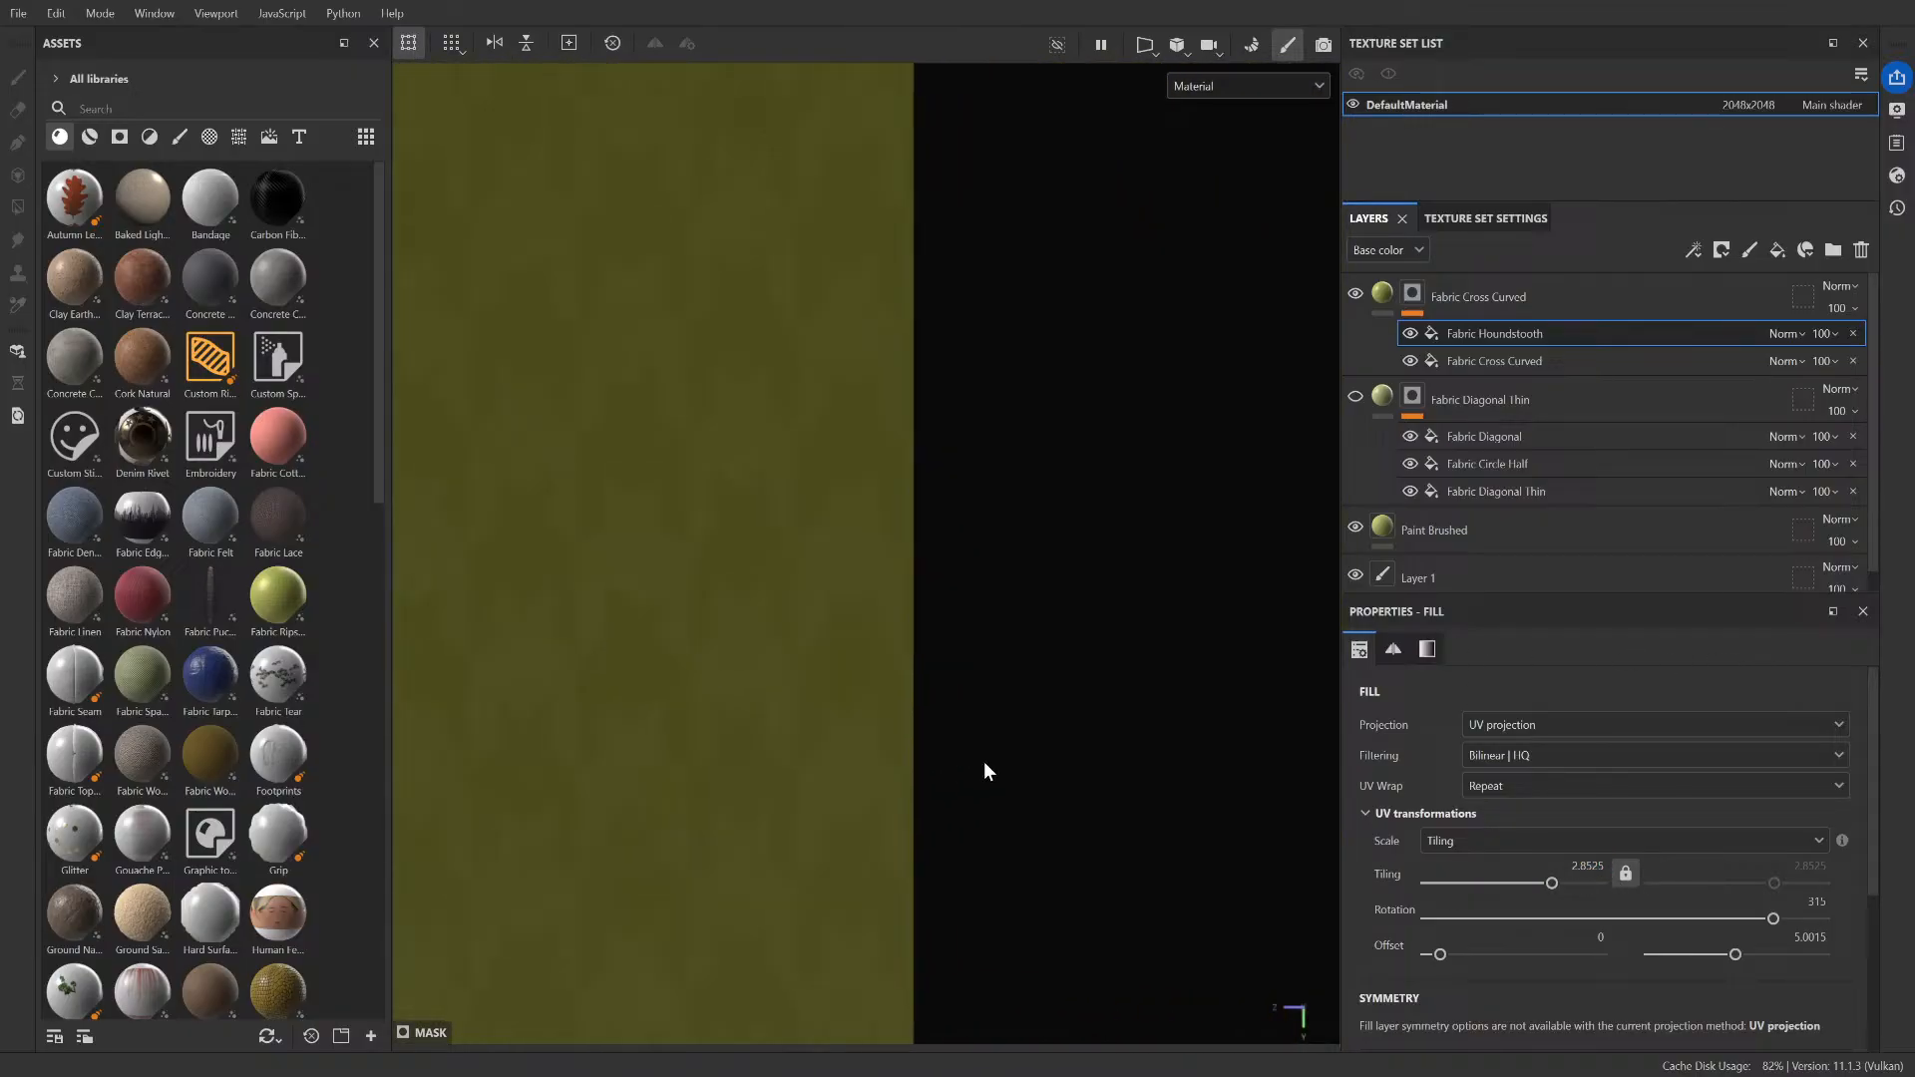
- Set the houndstooth fill's tiling to 2.85 and inspect the pattern along the plane's opposite edges and corners
left_click(1589, 859)
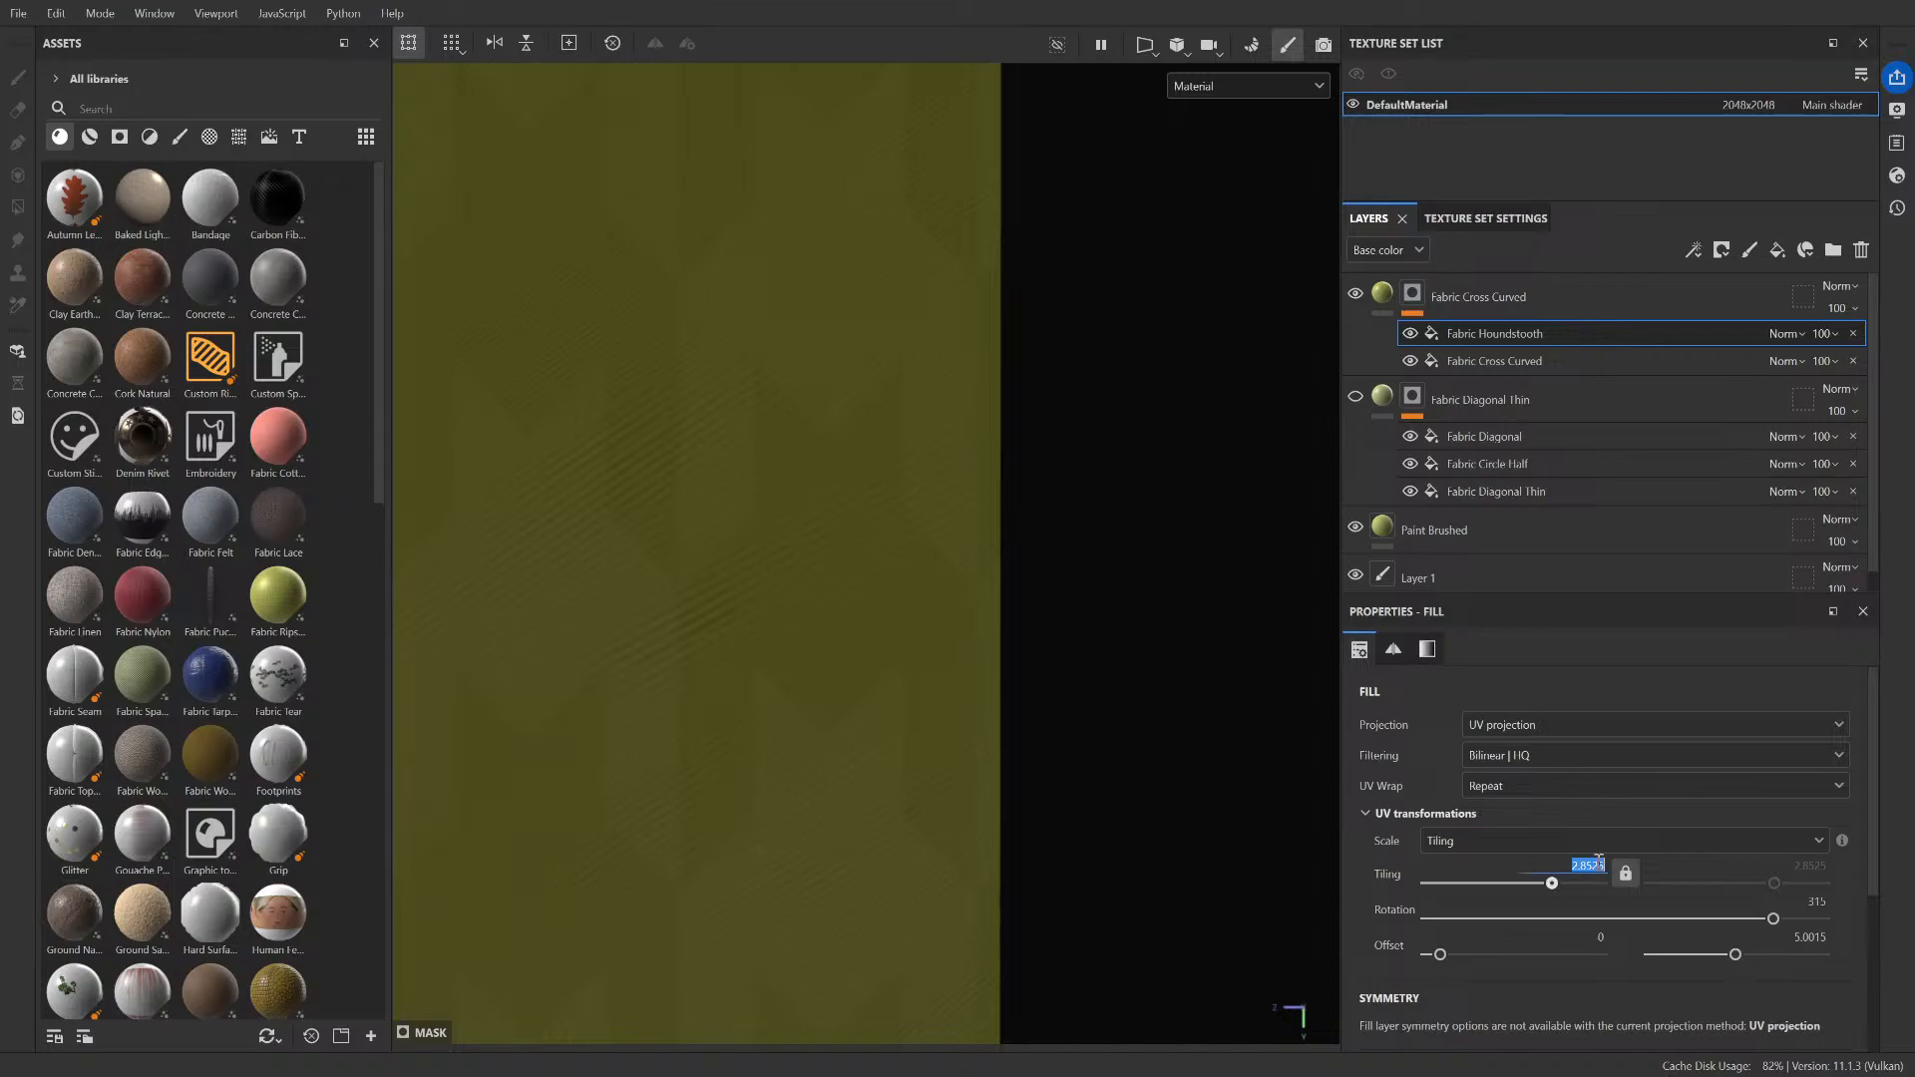
left_click(1602, 864)
left_click_drag(1600, 864, 1609, 865)
type("25")
double_click(1607, 866)
left_click_drag(1607, 865, 1602, 864)
key("Return")
double_click(1604, 866)
left_click_drag(1606, 865, 1602, 865)
key("BackSpace")
double_click(1602, 866)
left_click(1603, 866)
key("Return")
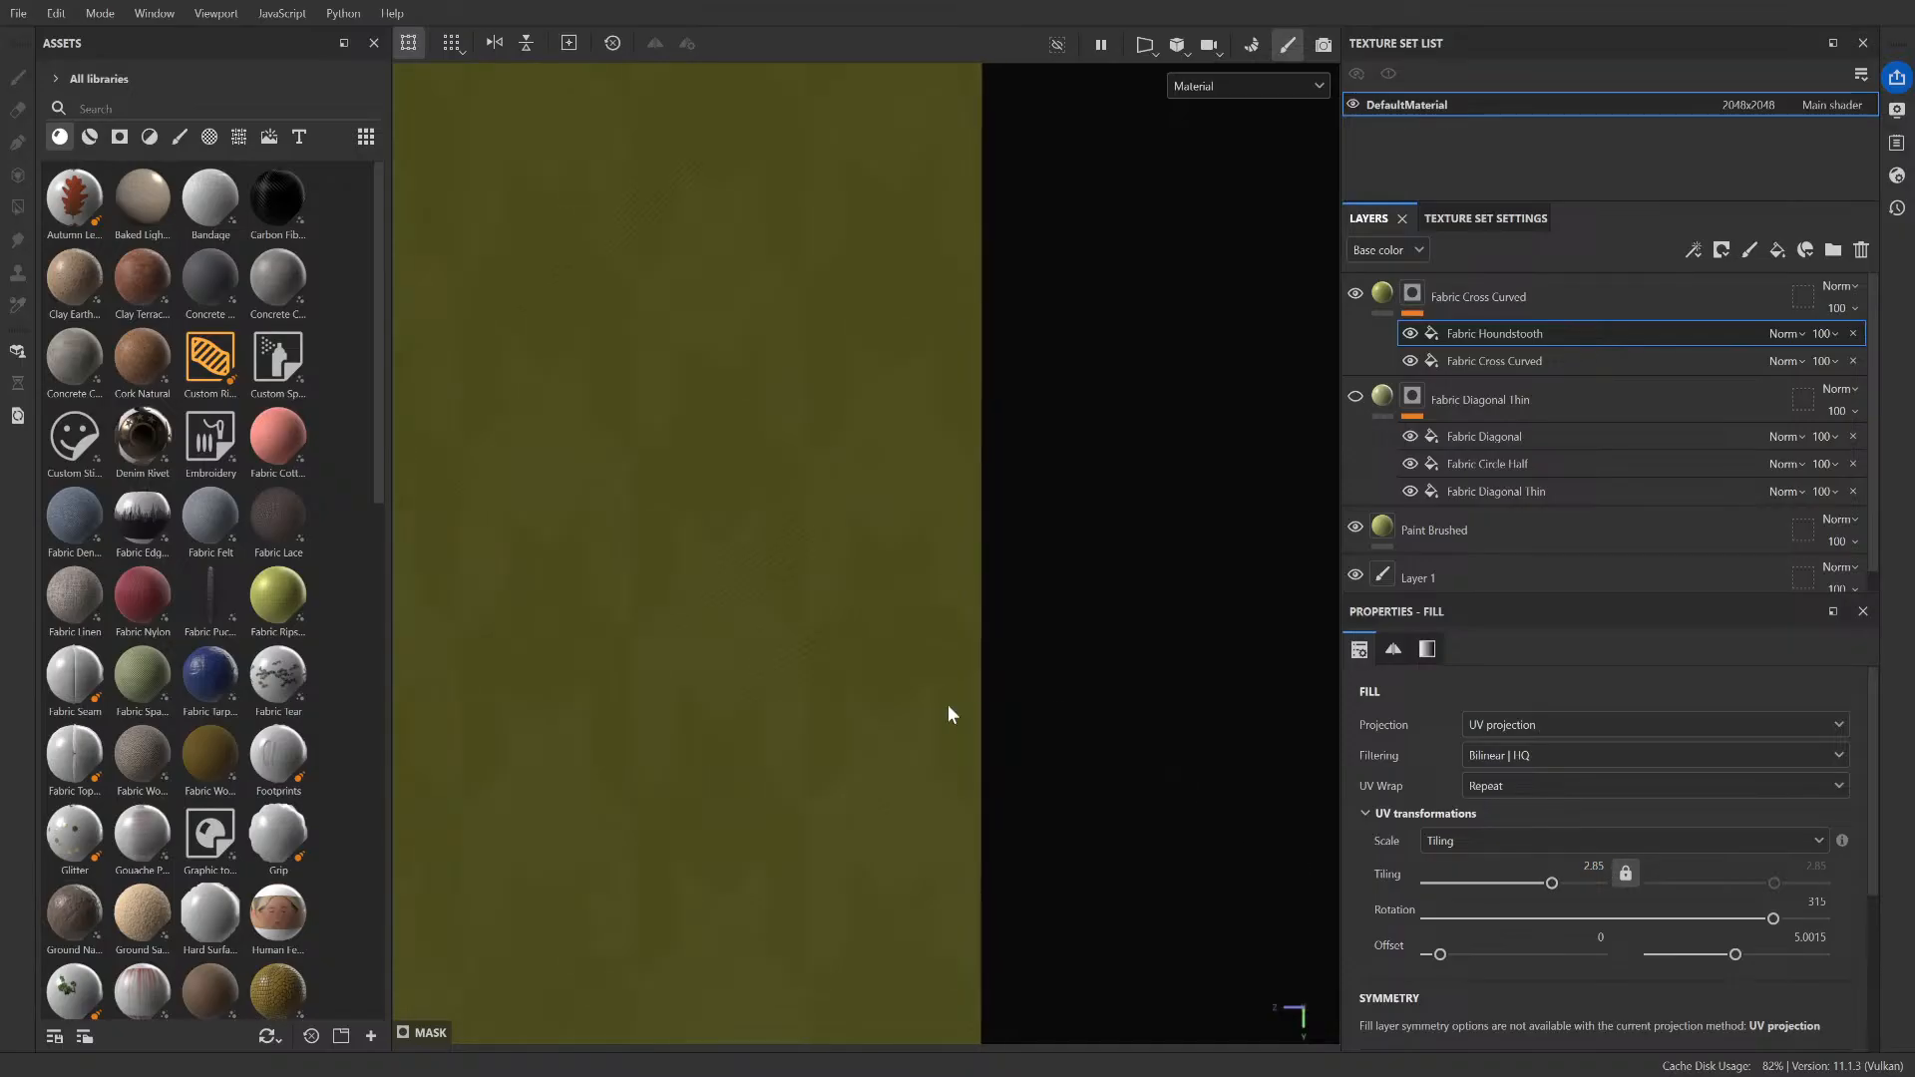
middle_click_drag(714, 666, 1695, 590)
middle_click_drag(1913, 567, 1649, 329)
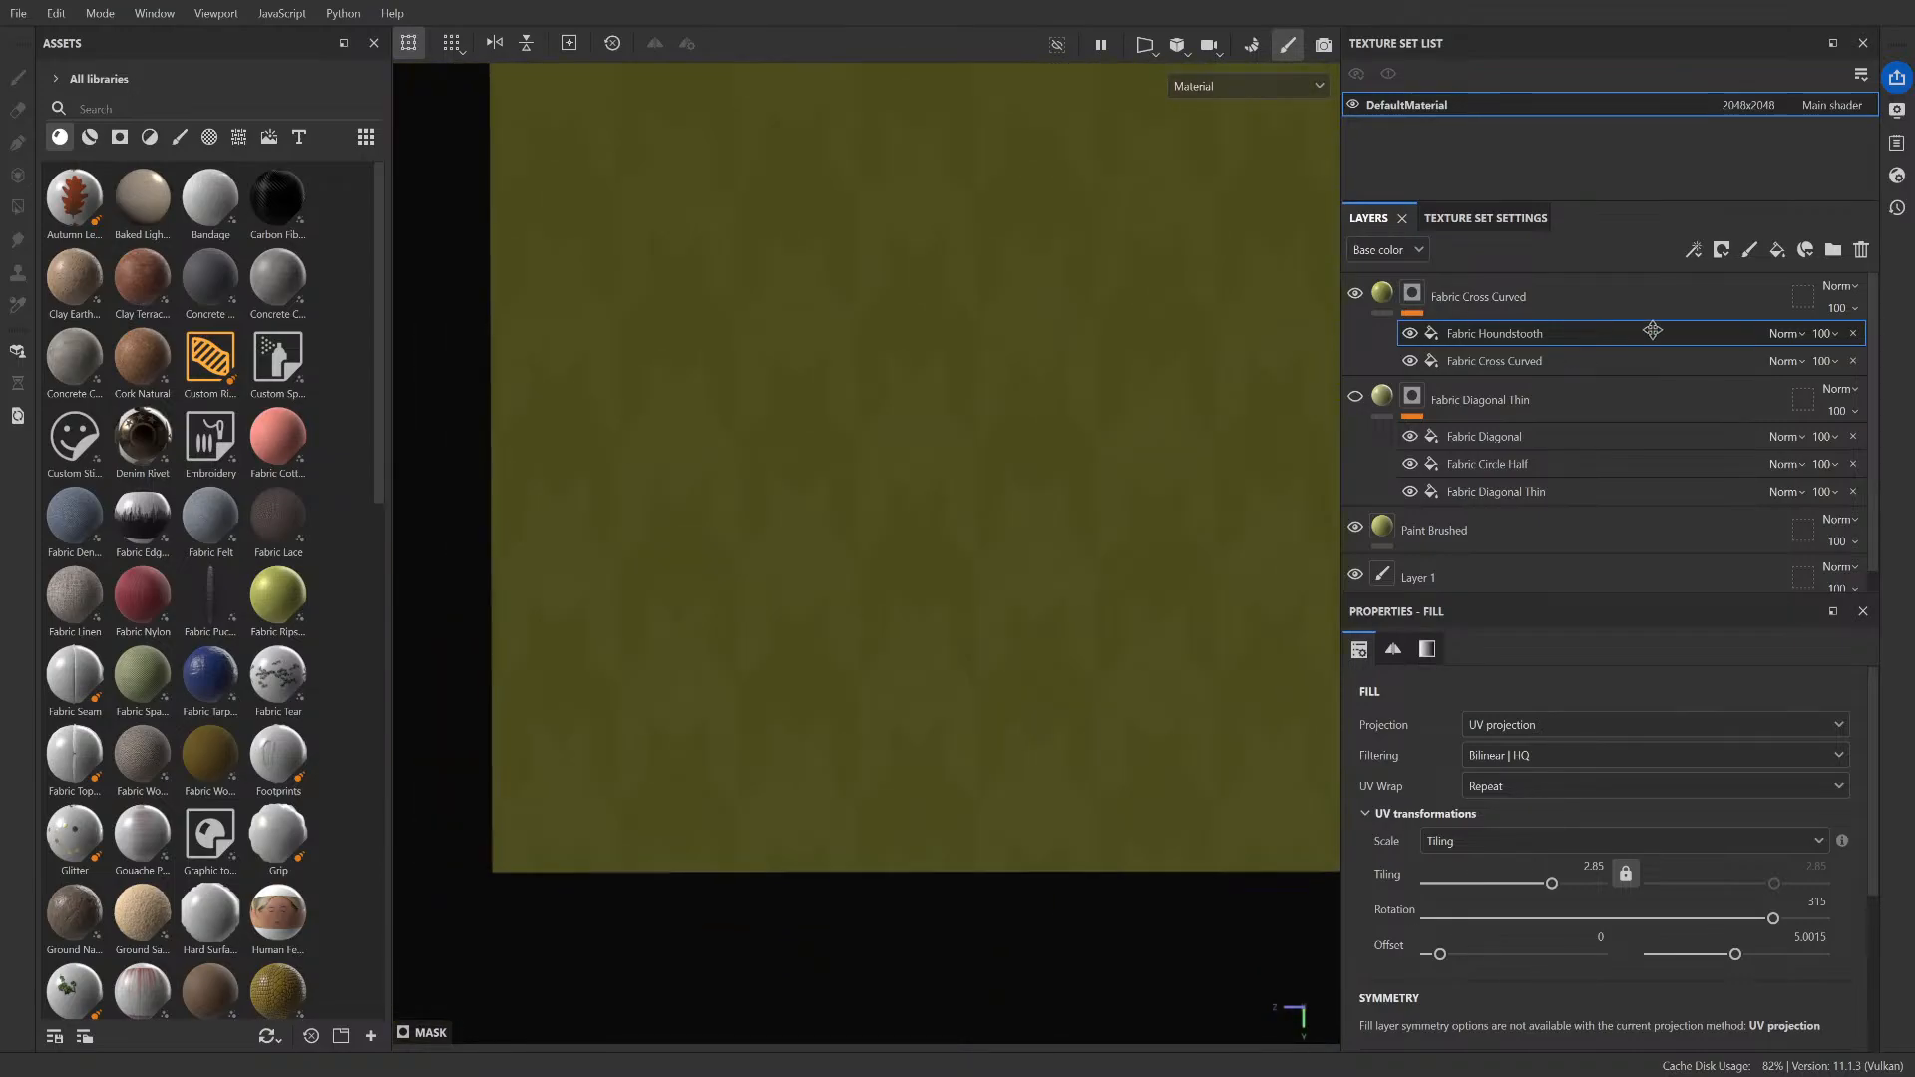
middle_click_drag(765, 423, 869, 393)
scroll(1169, 746, "down", 3)
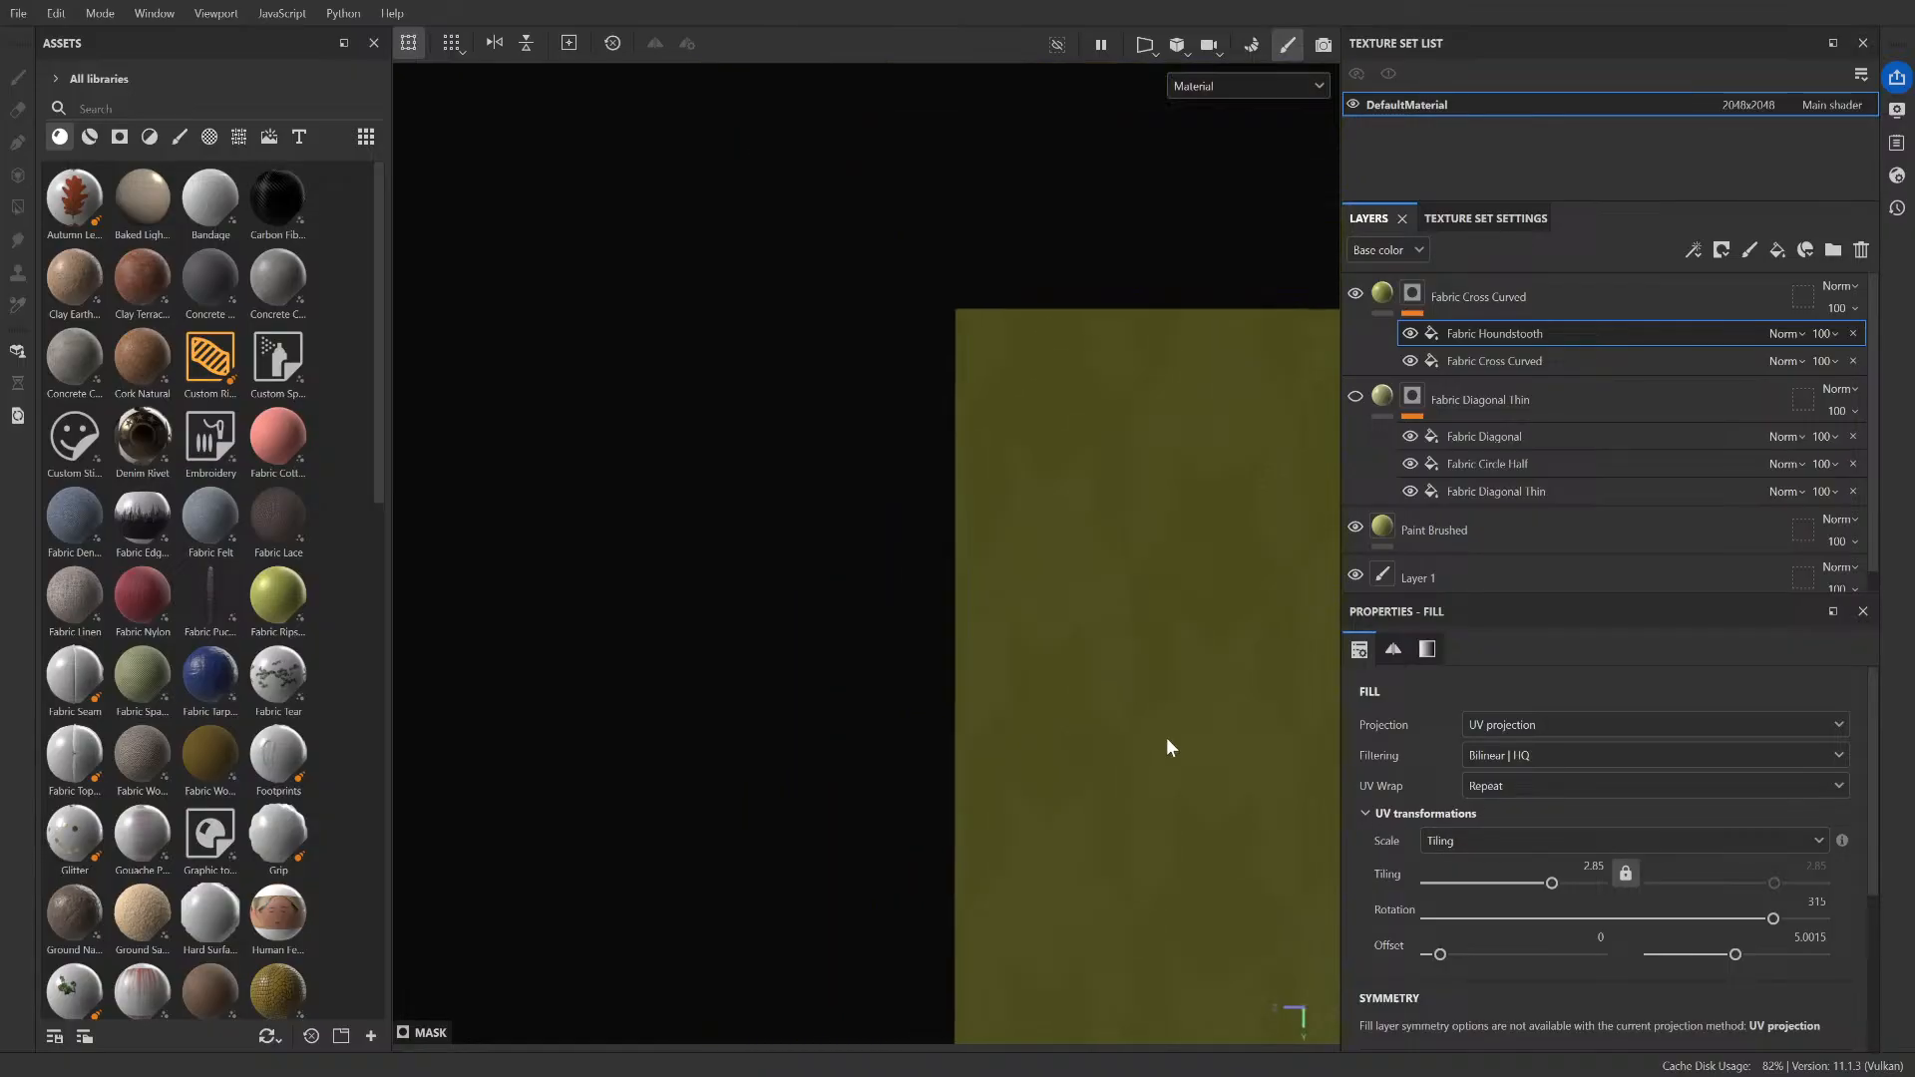
scroll(1051, 559, "up", 3)
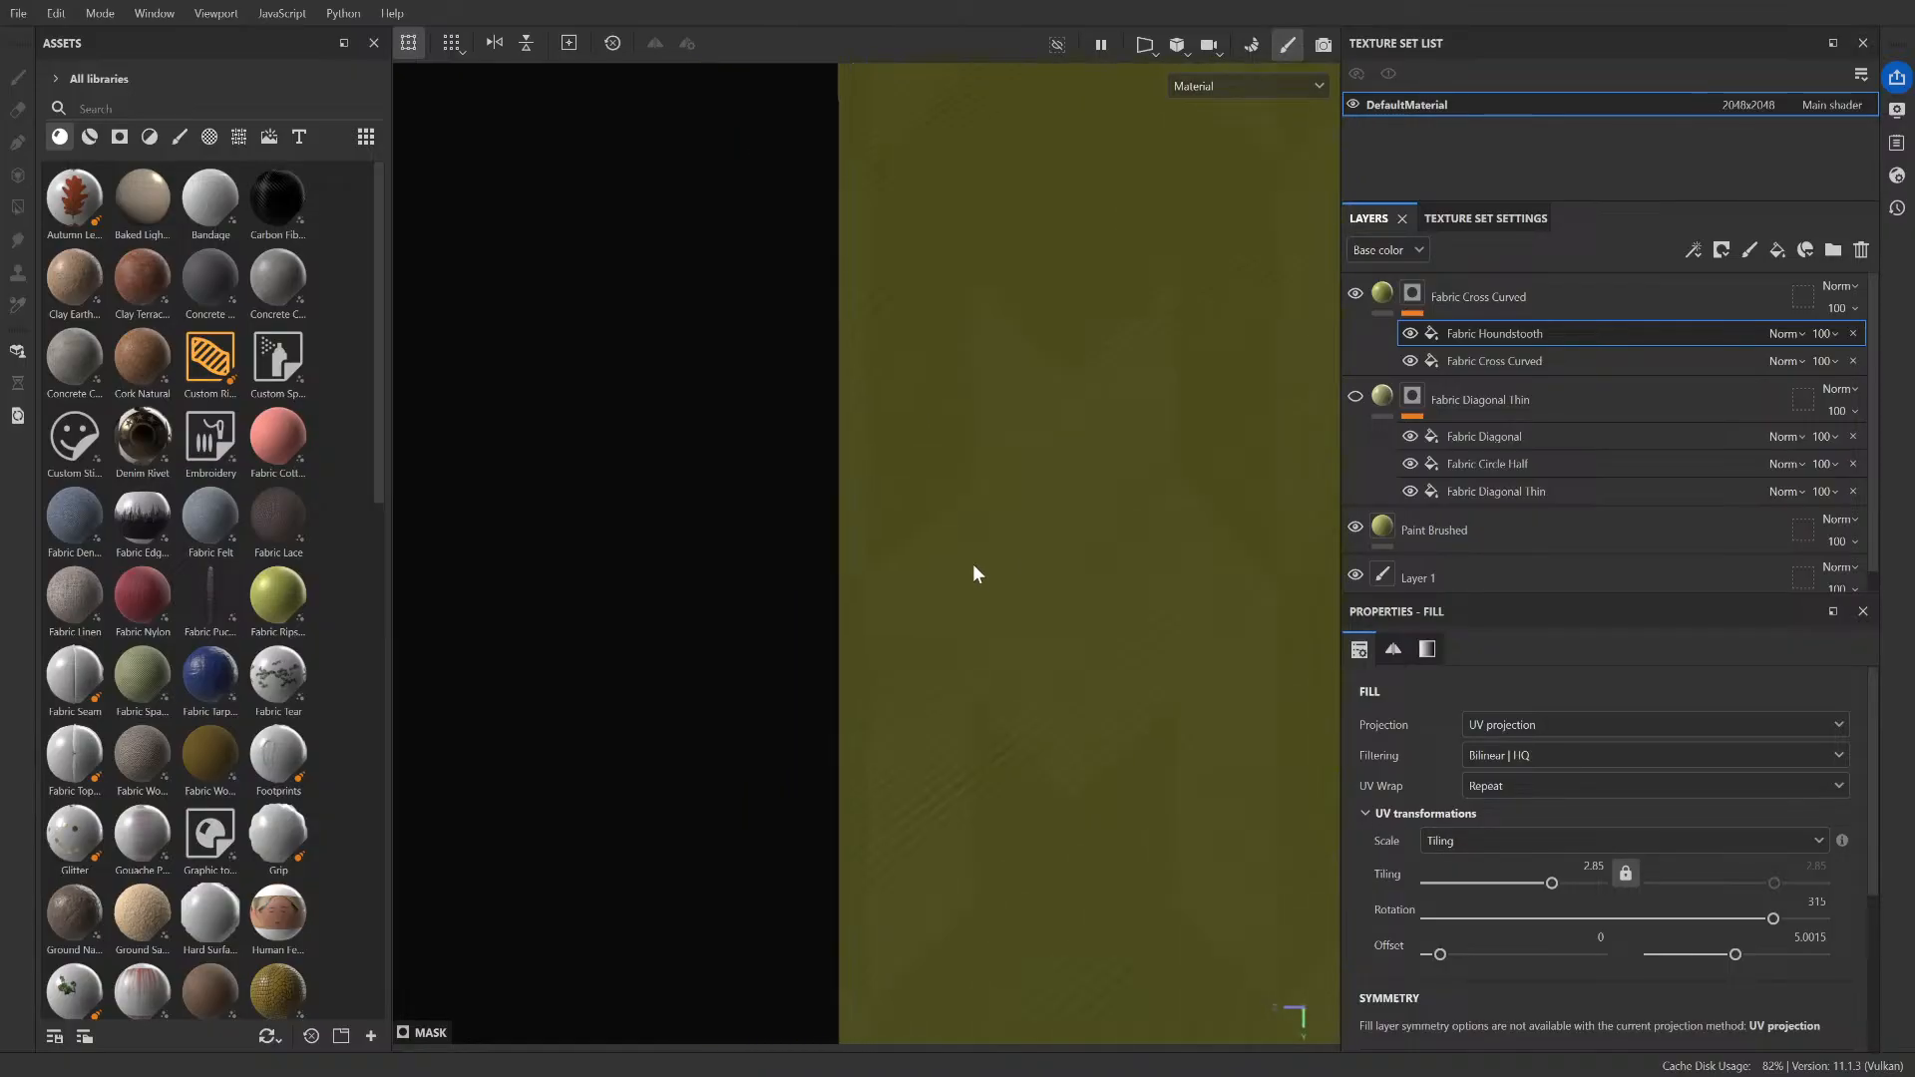
middle_click_drag(862, 384, 839, 940, "alt")
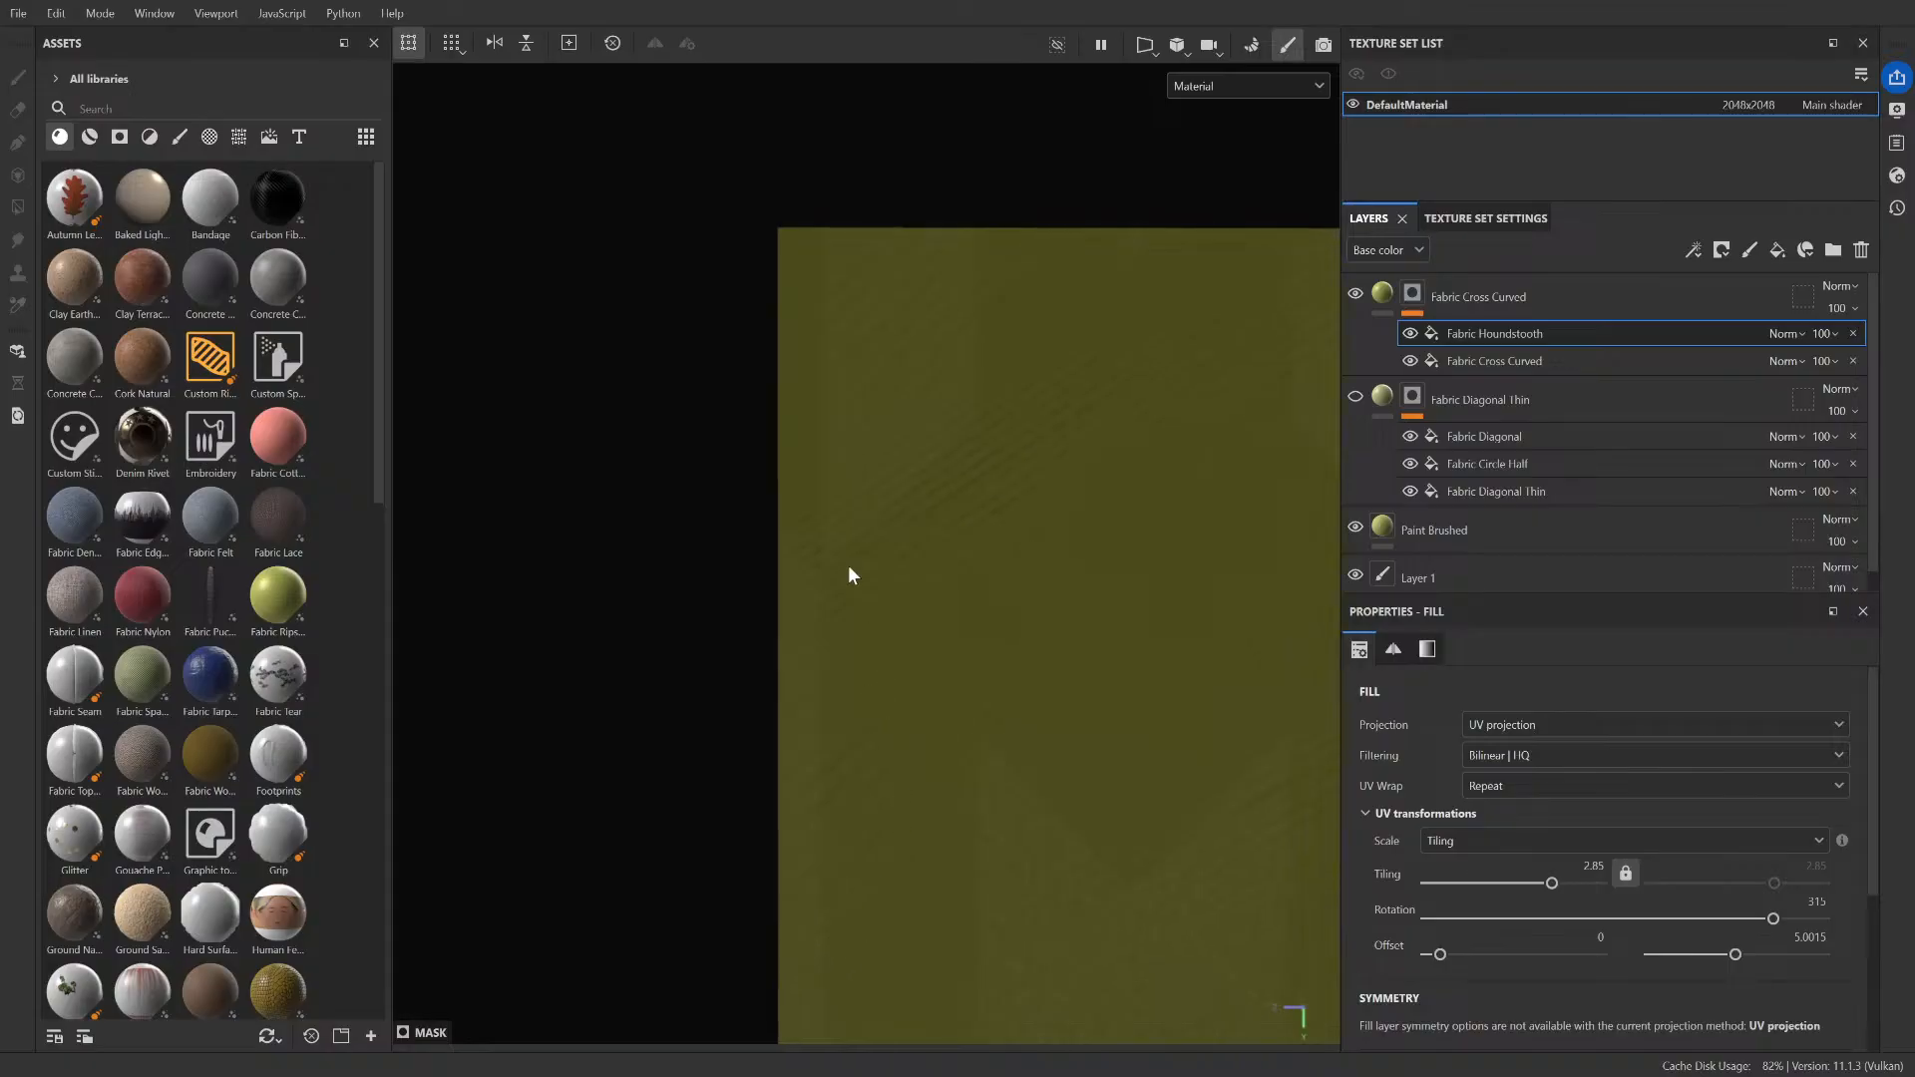
- Try tiling values of 2.8 and 1.1 on the houndstooth fill, and return it to 2.85
double_click(1596, 870)
left_click(1598, 868)
middle_click_drag(832, 344, 1121, 788, "alt")
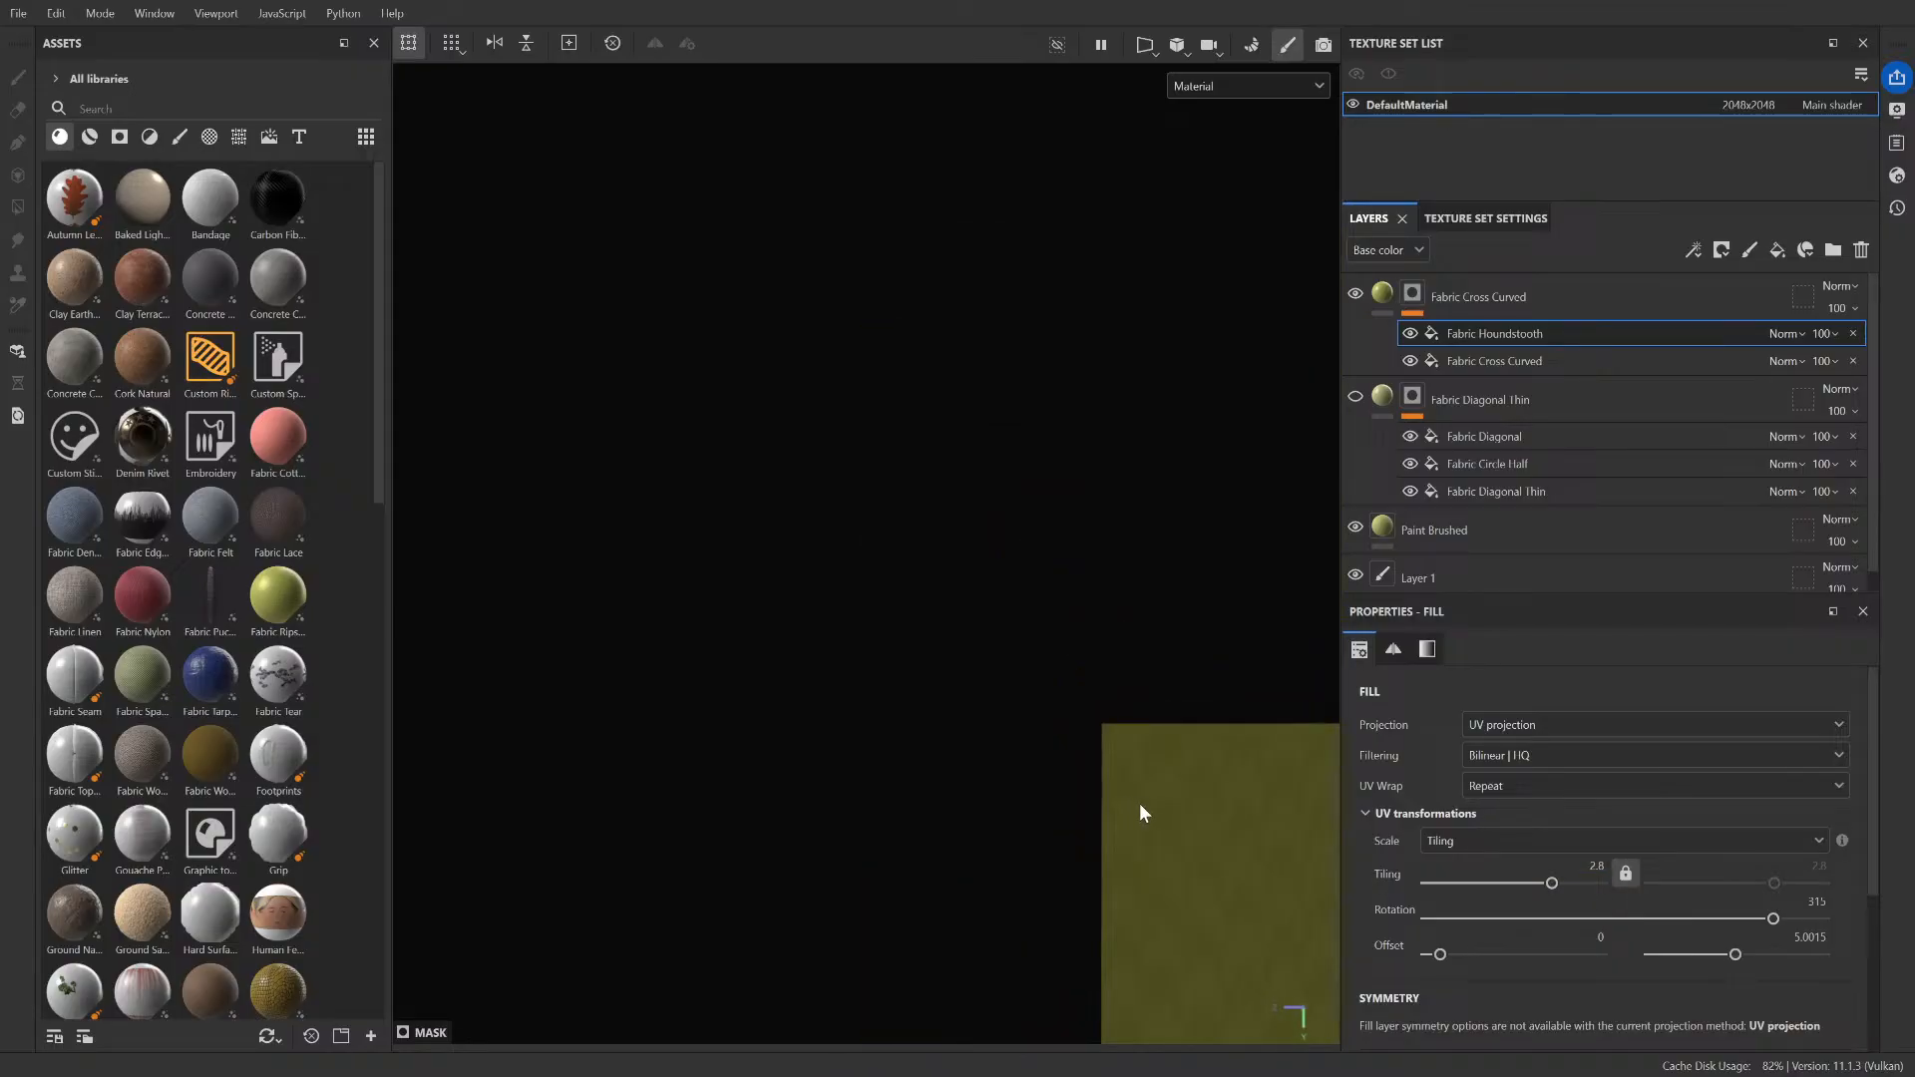
key("f")
left_click_drag(1552, 883, 1551, 883)
scroll(666, 499, "up", 3)
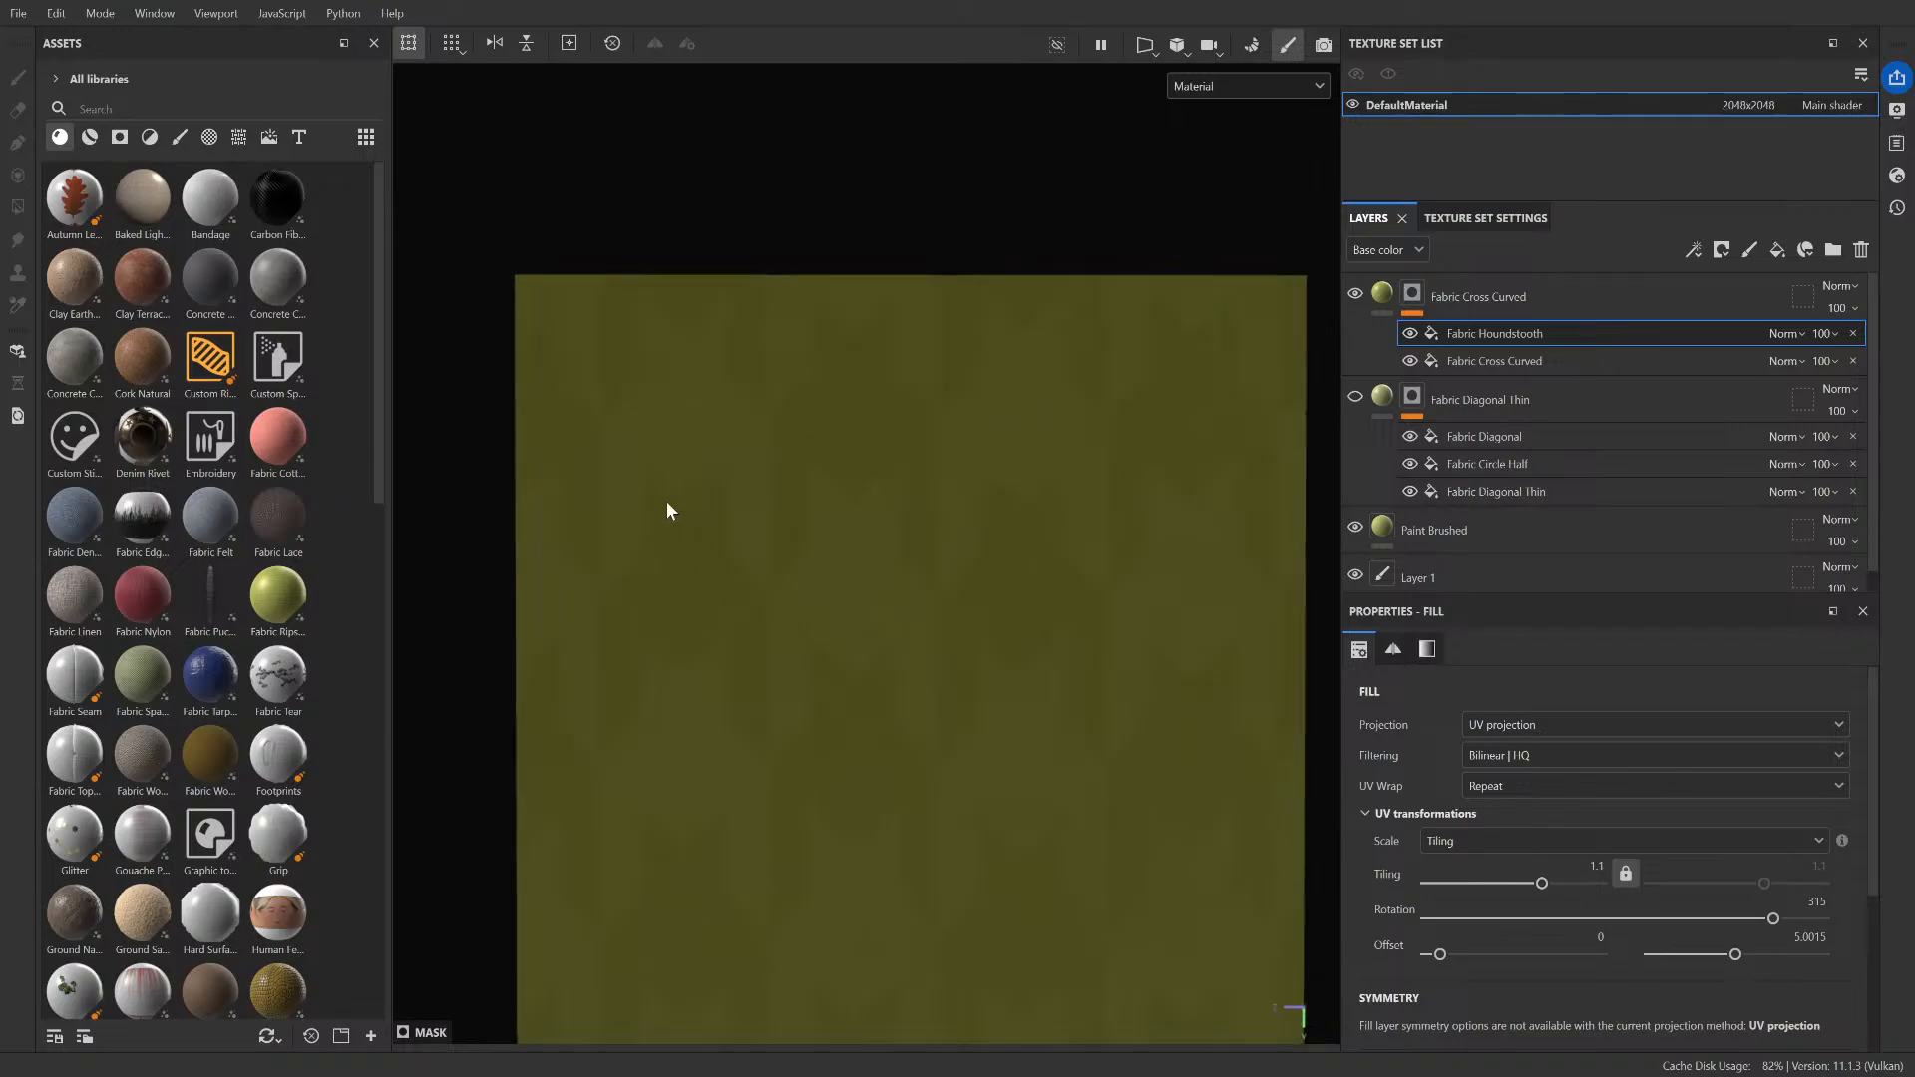
scroll(684, 459, "up", 3)
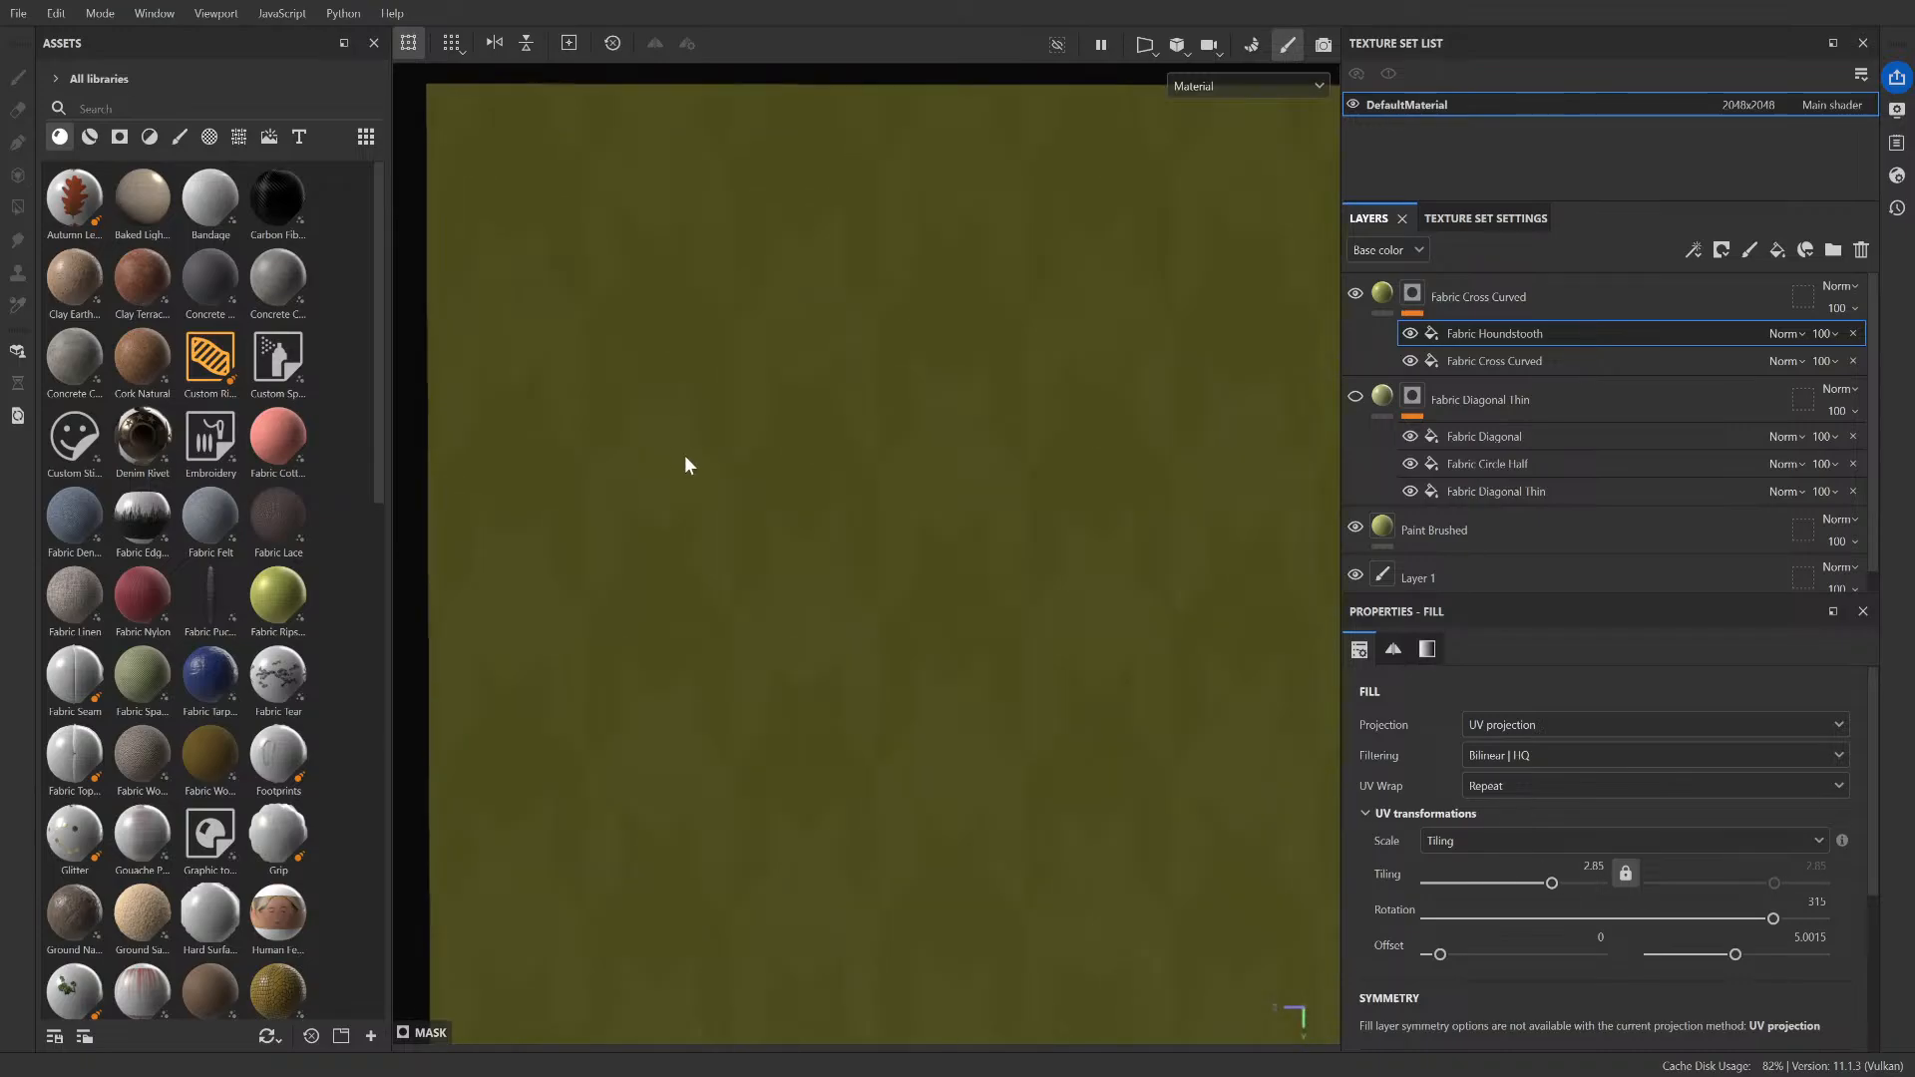
- Set the Fabric Houndstooth fill's tiling to 2.849 and check the pattern at the plane's upper corner
left_click(1594, 866)
double_click(1600, 872)
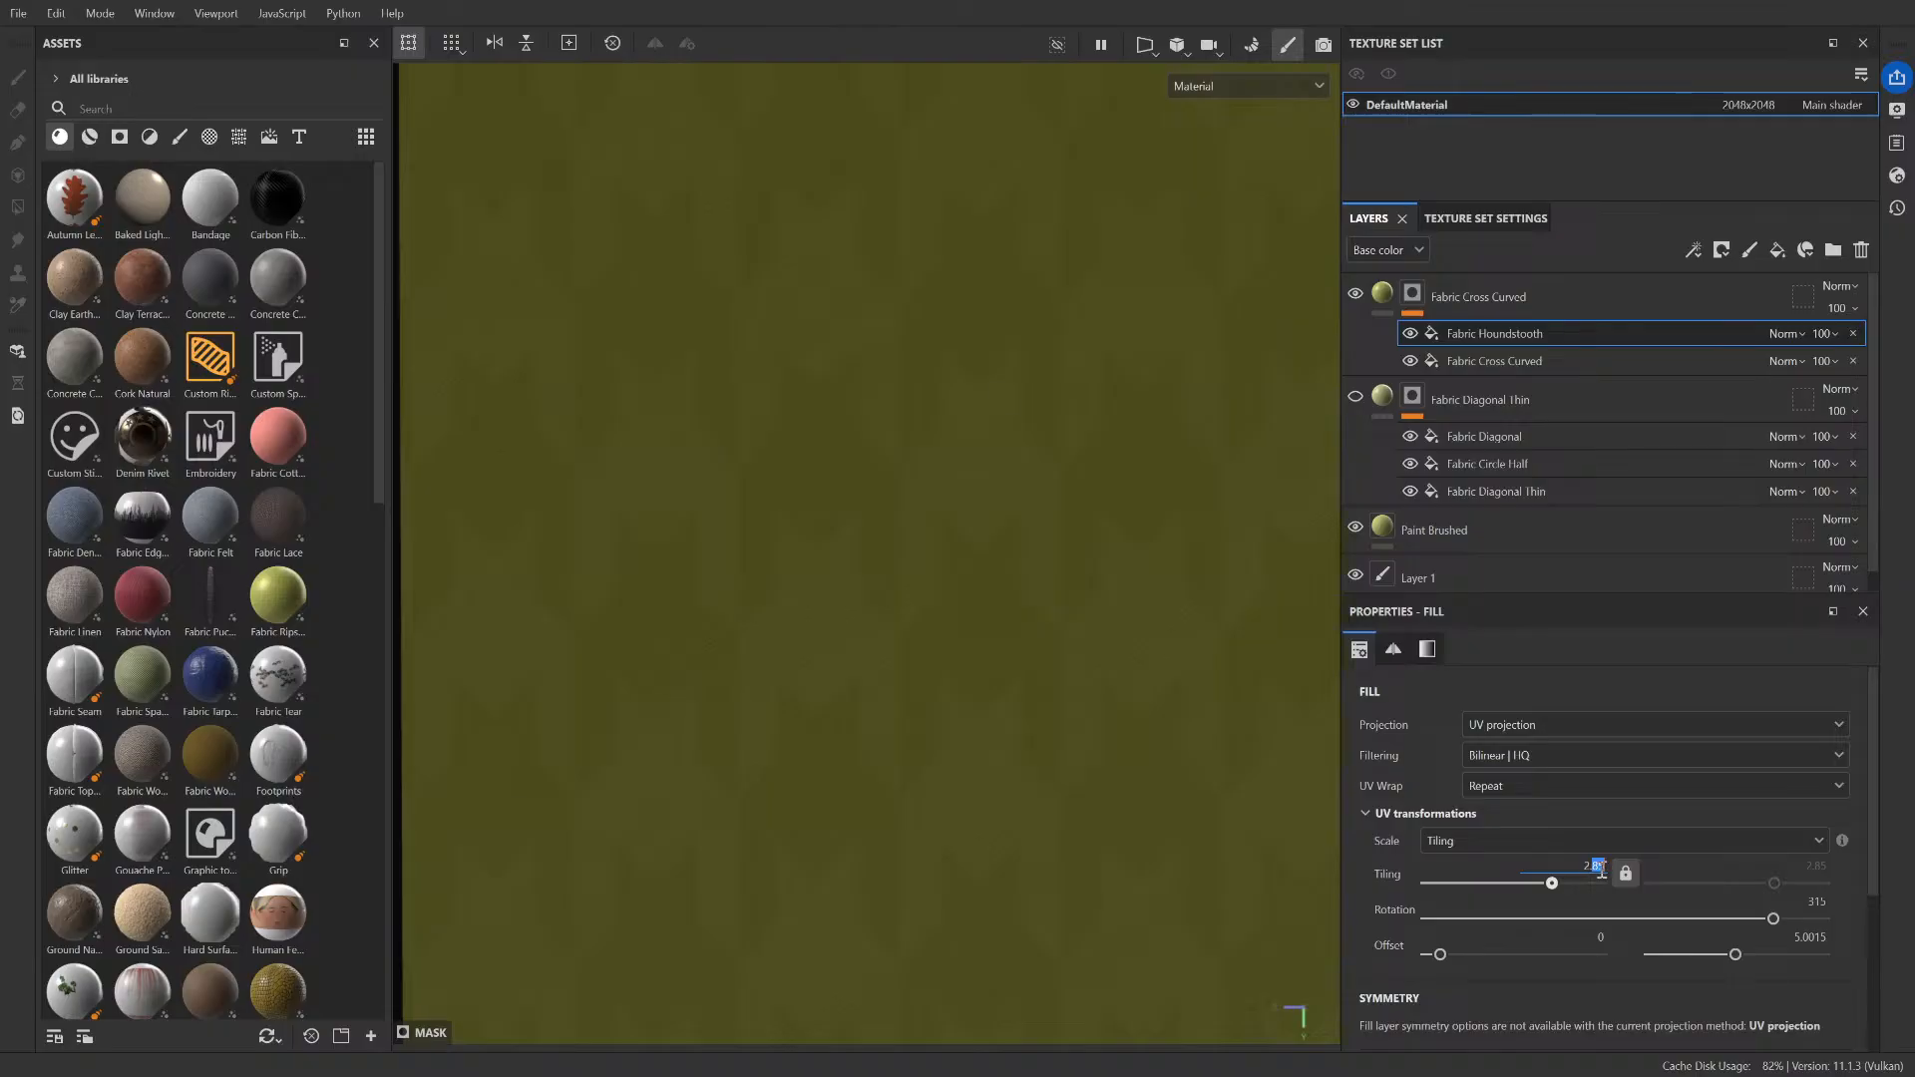
left_click_drag(1599, 871, 1607, 873)
type("49")
key("Return")
scroll(1044, 574, "down", 2)
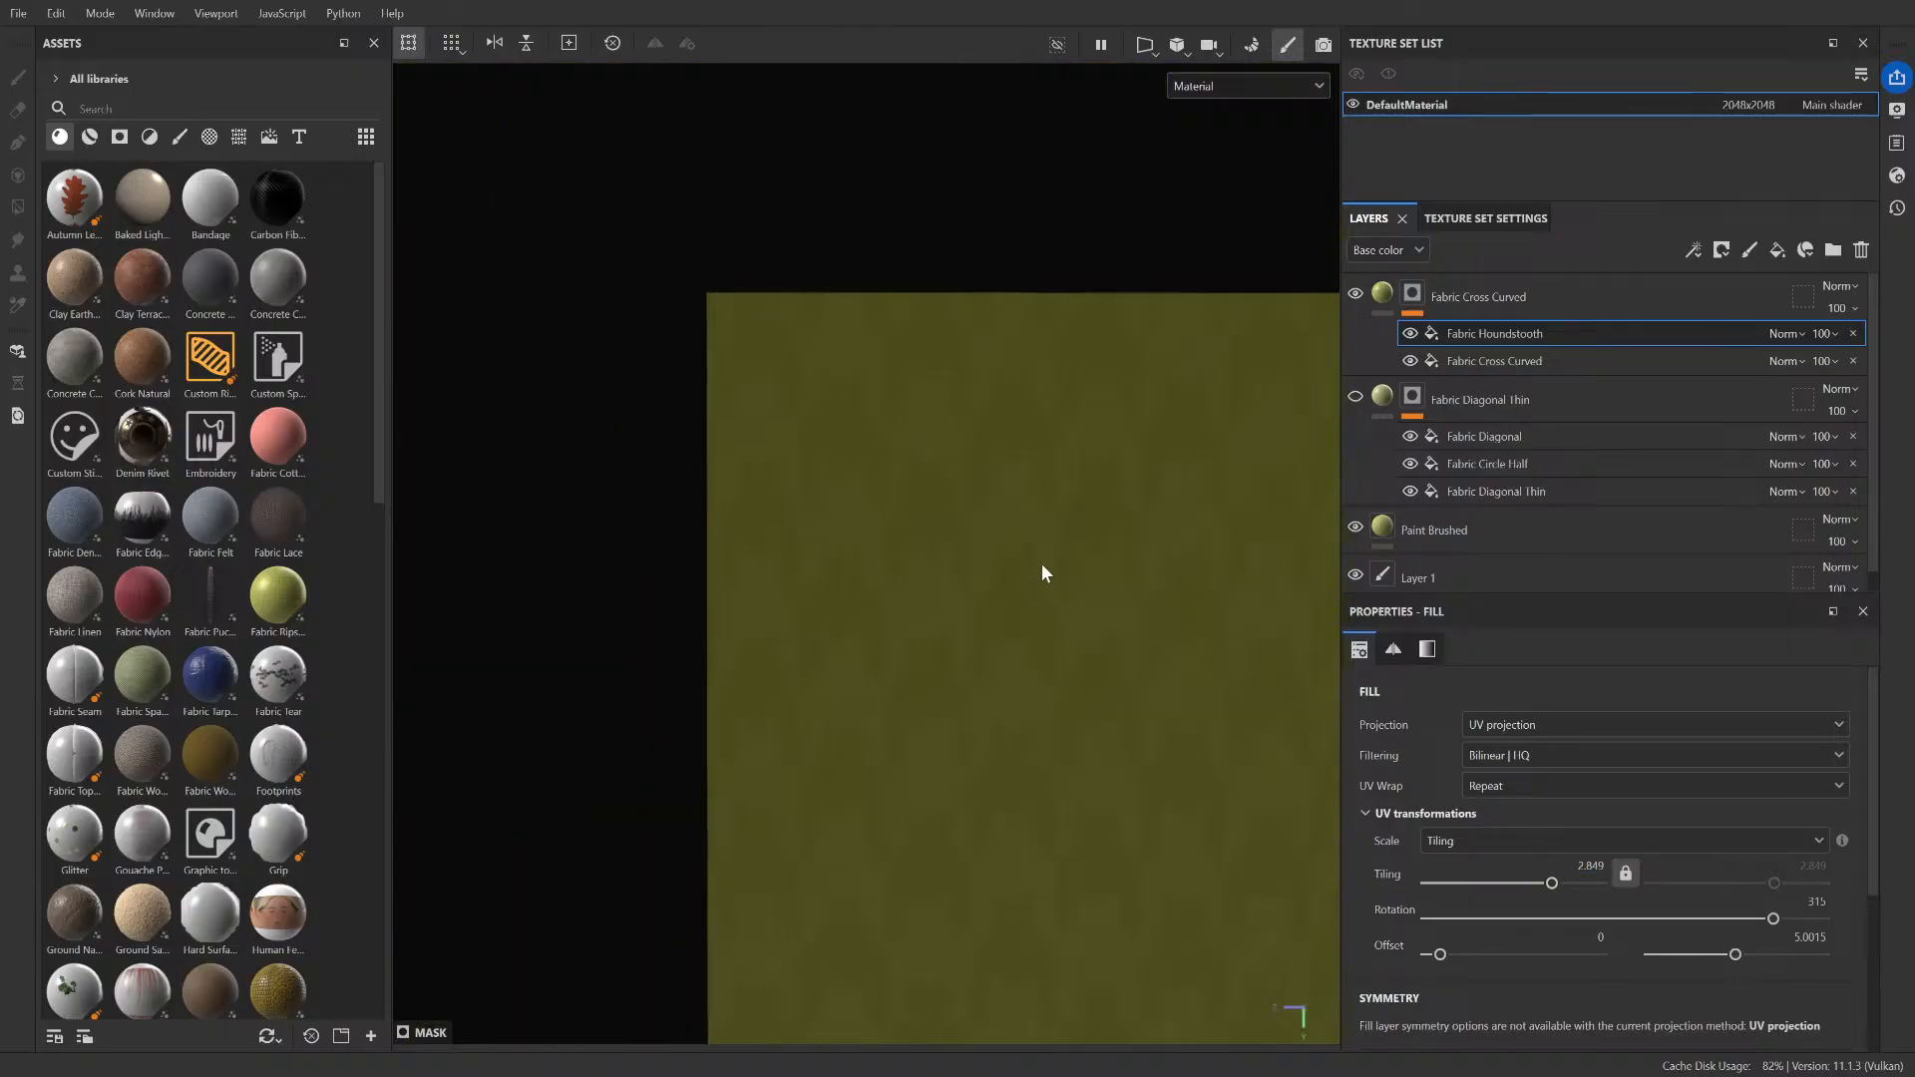
scroll(724, 411, "up", 2)
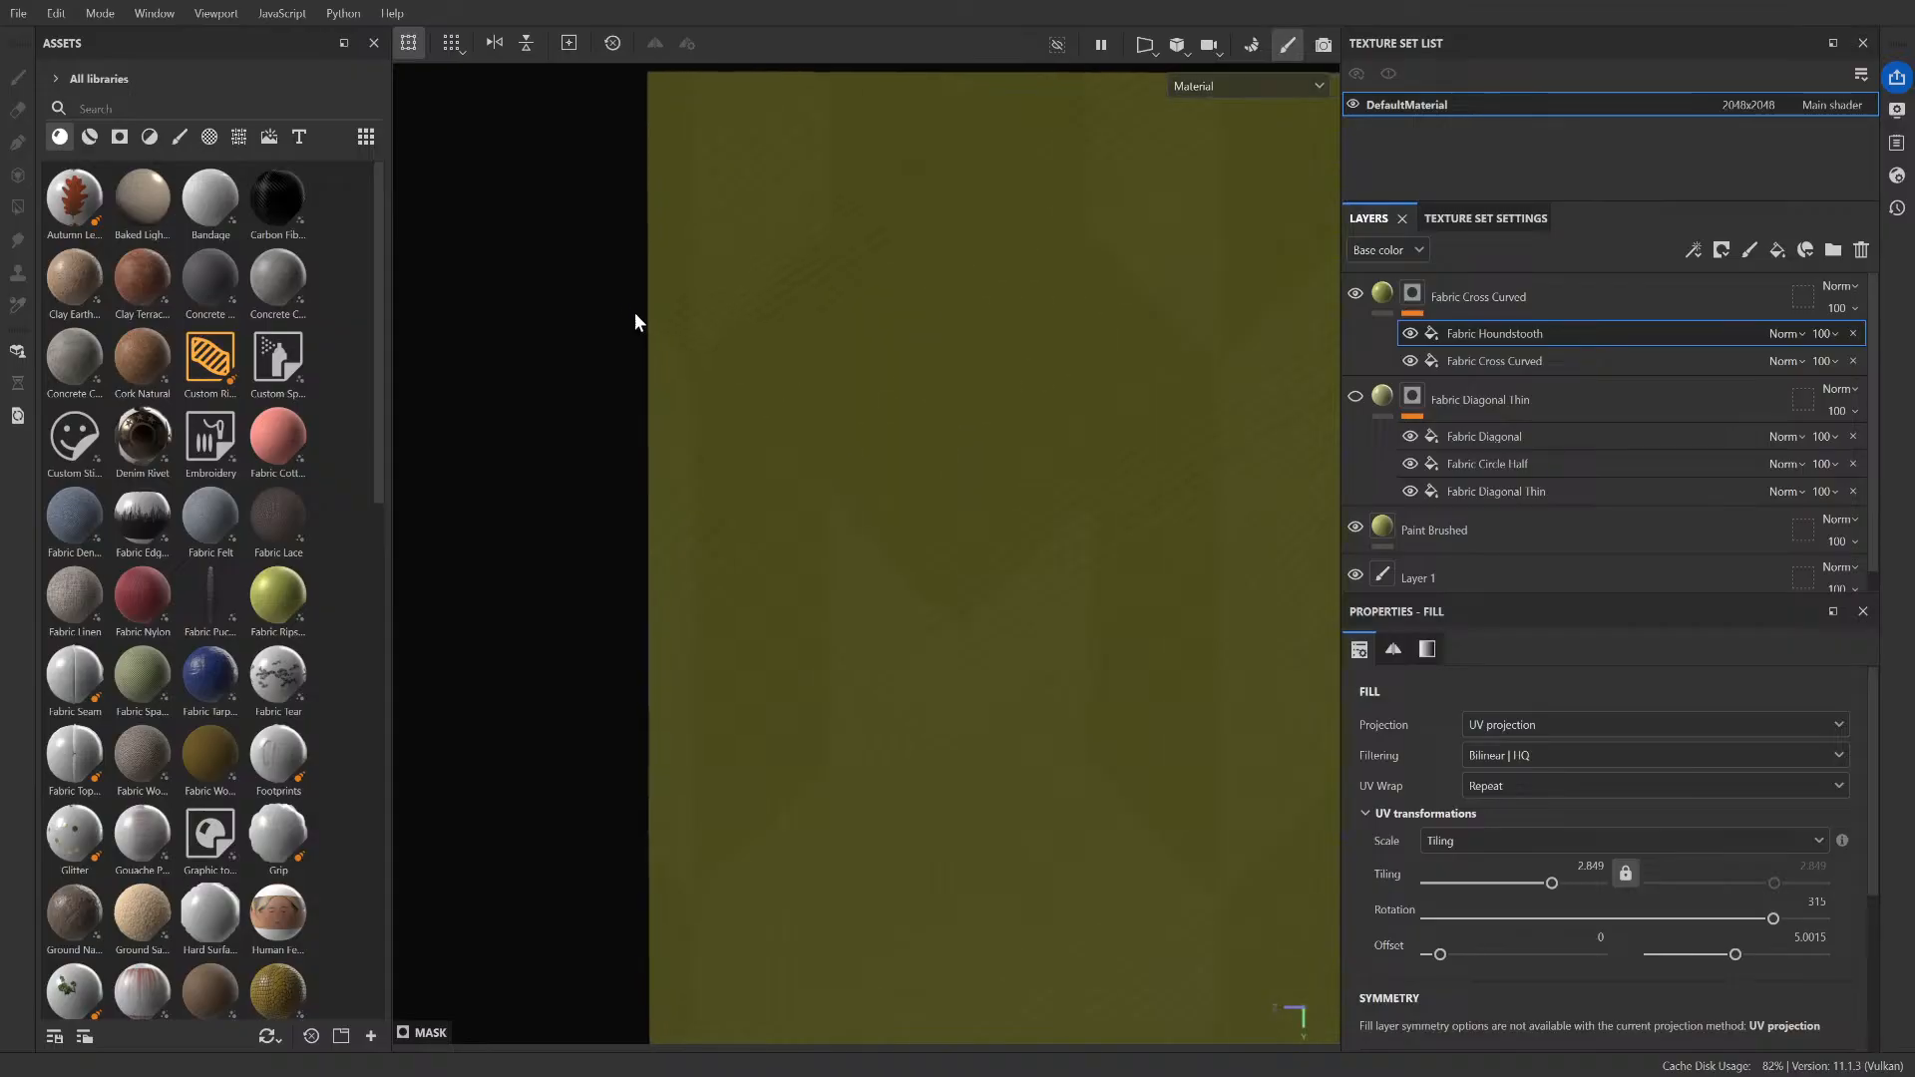
- Set the houndstooth fill's second offset value to 5.01 and check the pattern at the plane's corner
left_click(1810, 938)
type("5")
left_click(1811, 942)
type("0.01")
scroll(1015, 712, "down", 5)
middle_click_drag(1093, 755, 1146, 543, "alt")
scroll(919, 440, "up", 3)
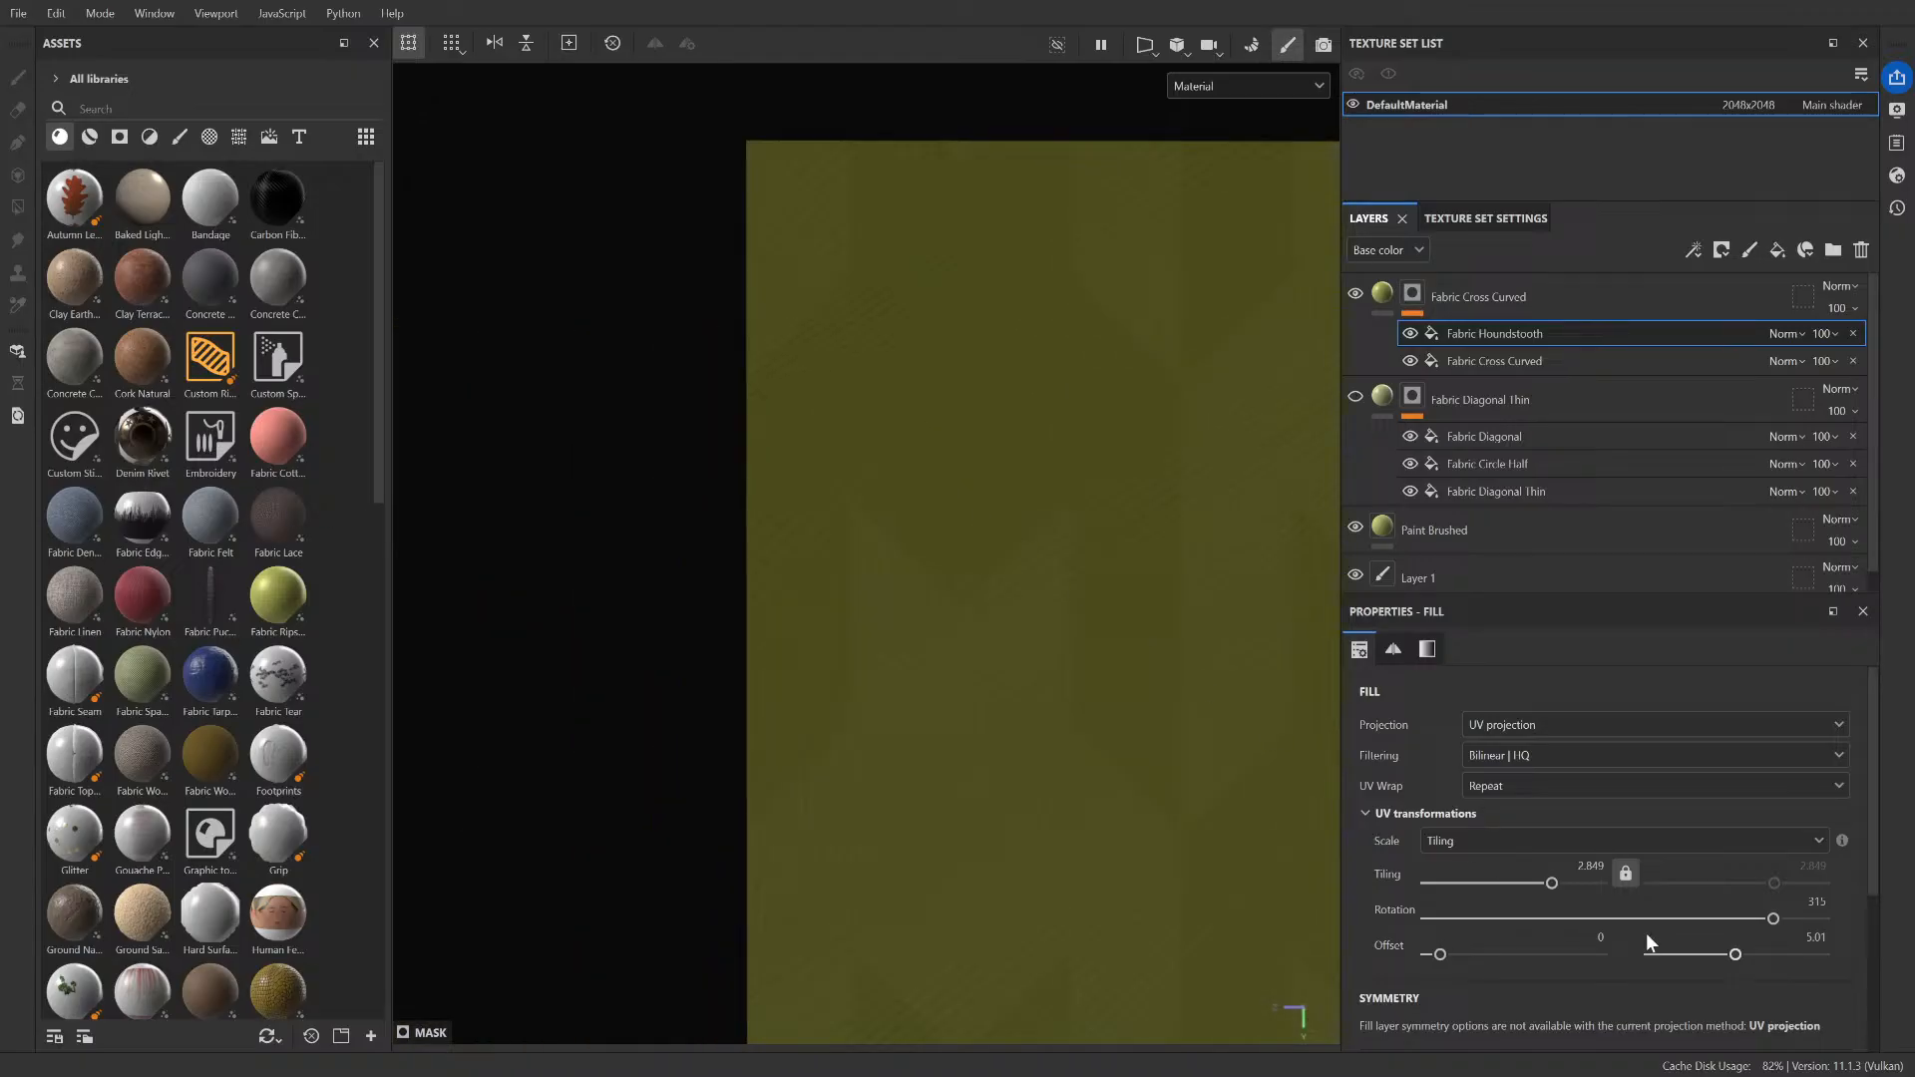
- Set the houndstooth fill's tiling to 2.848 and check the pattern near the plane's upper corner
left_click(1602, 868)
double_click(1601, 868)
left_click_drag(1600, 867, 1604, 867)
type("8")
key("Return")
scroll(911, 681, "down", 3)
middle_click_drag(1114, 703, 1033, 499)
- Set the houndstooth fill's tiling to 2.847 and compare the pattern at both side edges of the plane
mouse_move(1606, 867)
left_mouse_down()
mouse_move(1578, 866)
mouse_move(1606, 868)
left_mouse_up()
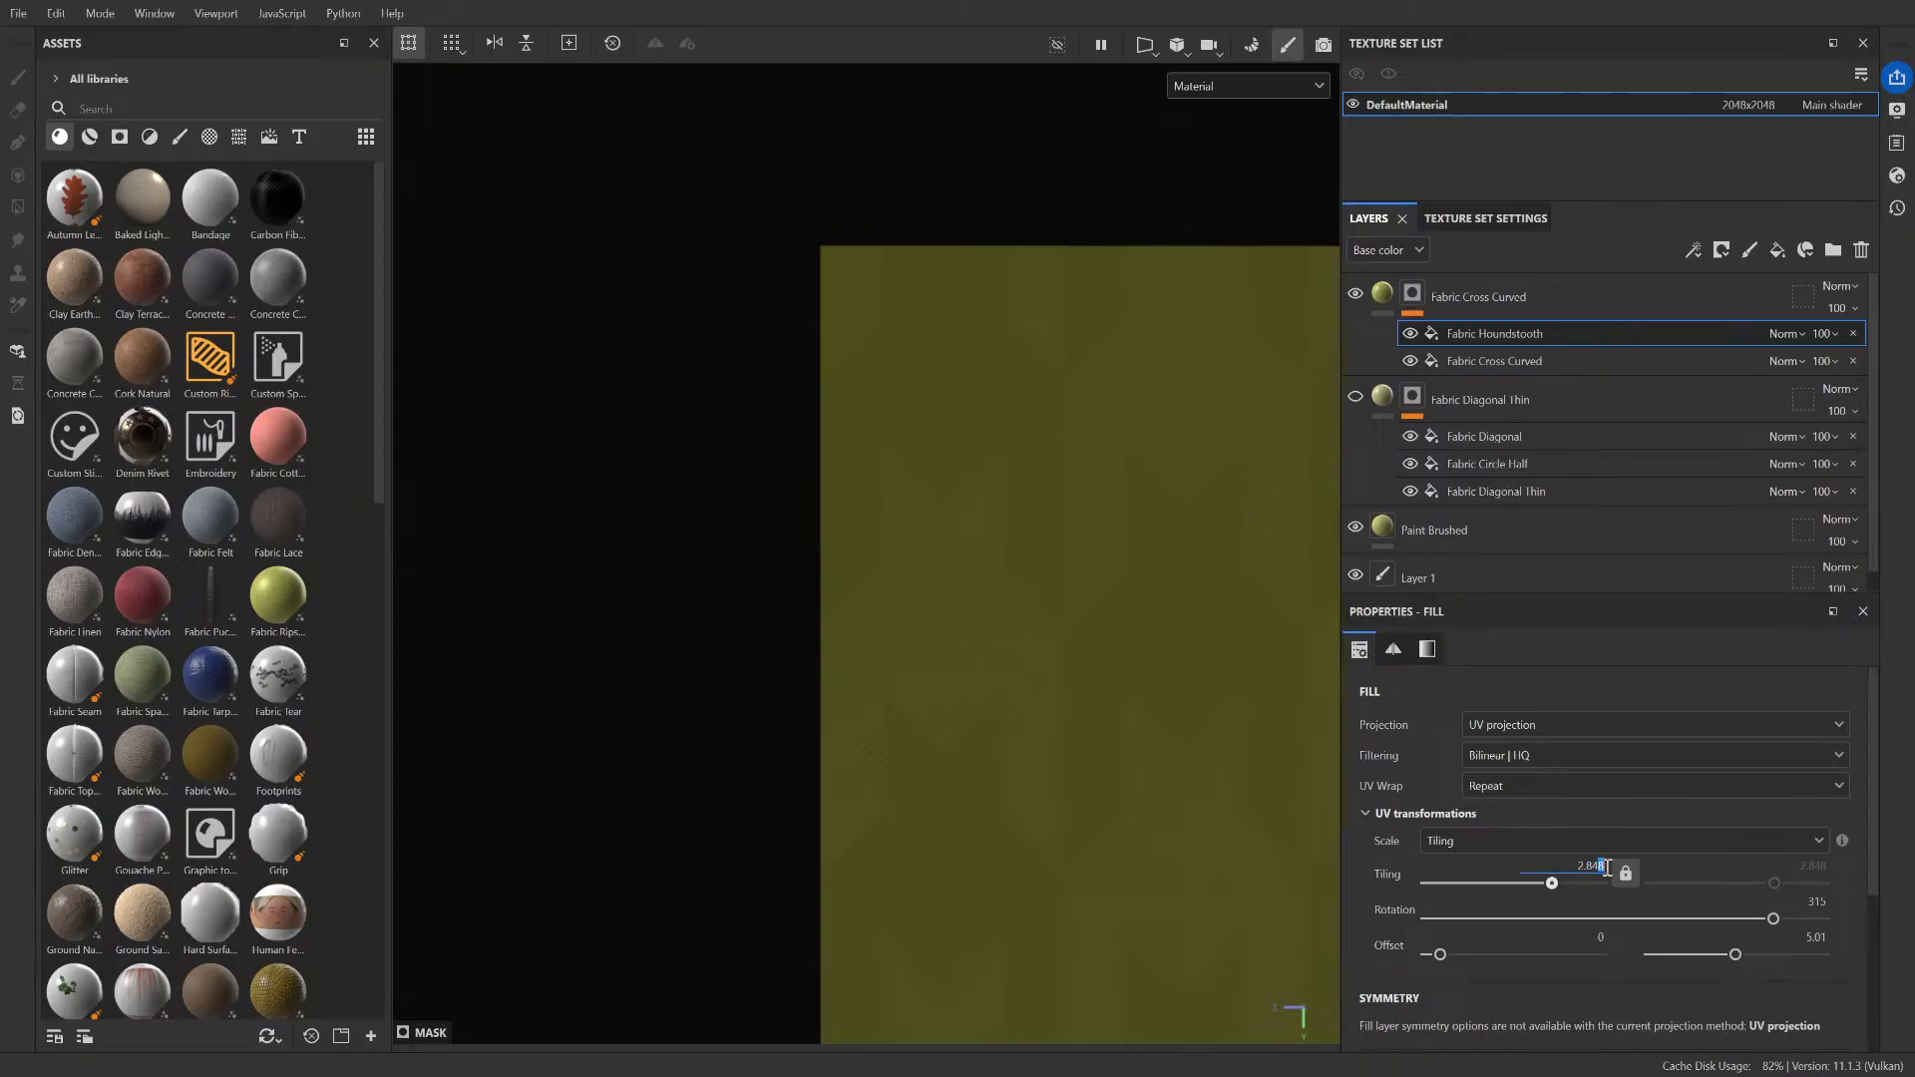
type("7")
key("Return")
scroll(872, 689, "down", 5)
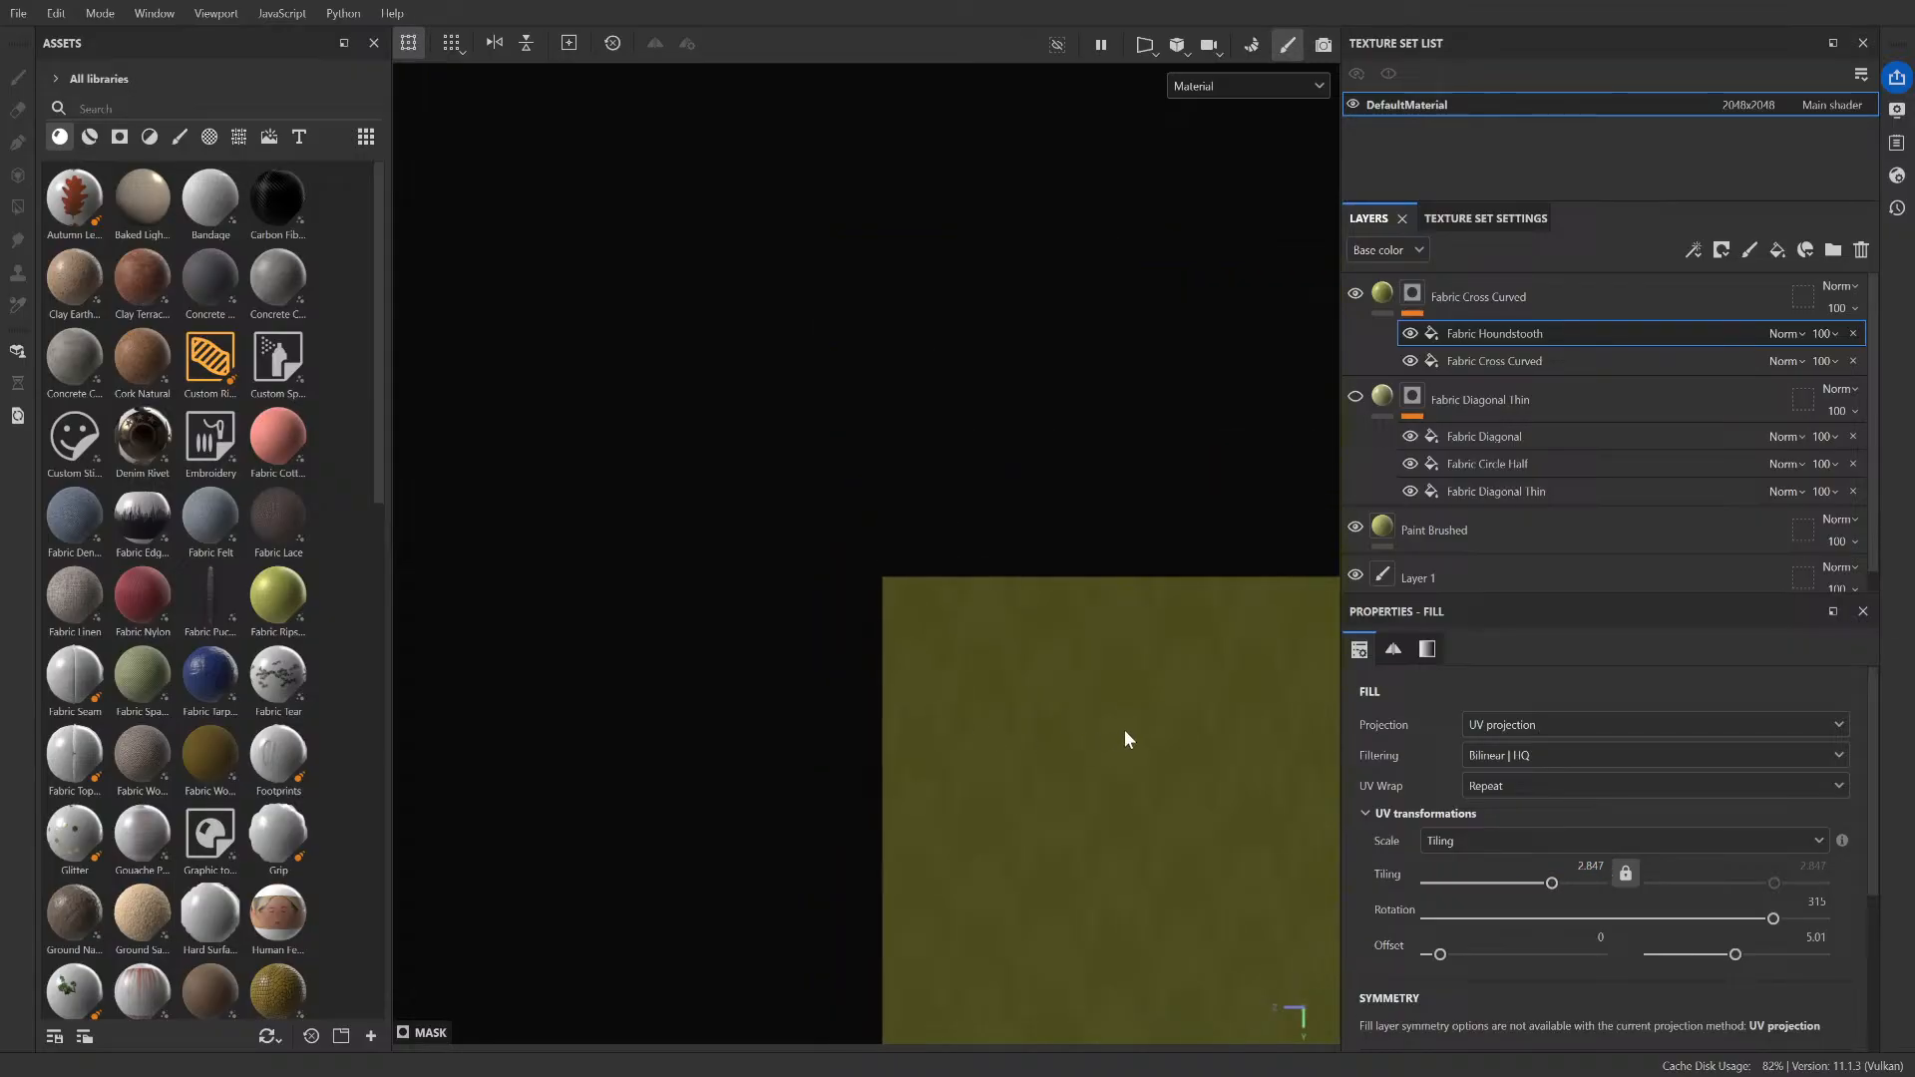
middle_click_drag(1124, 731, 330, 591, "alt")
right_click_drag(826, 648, 981, 639, "alt")
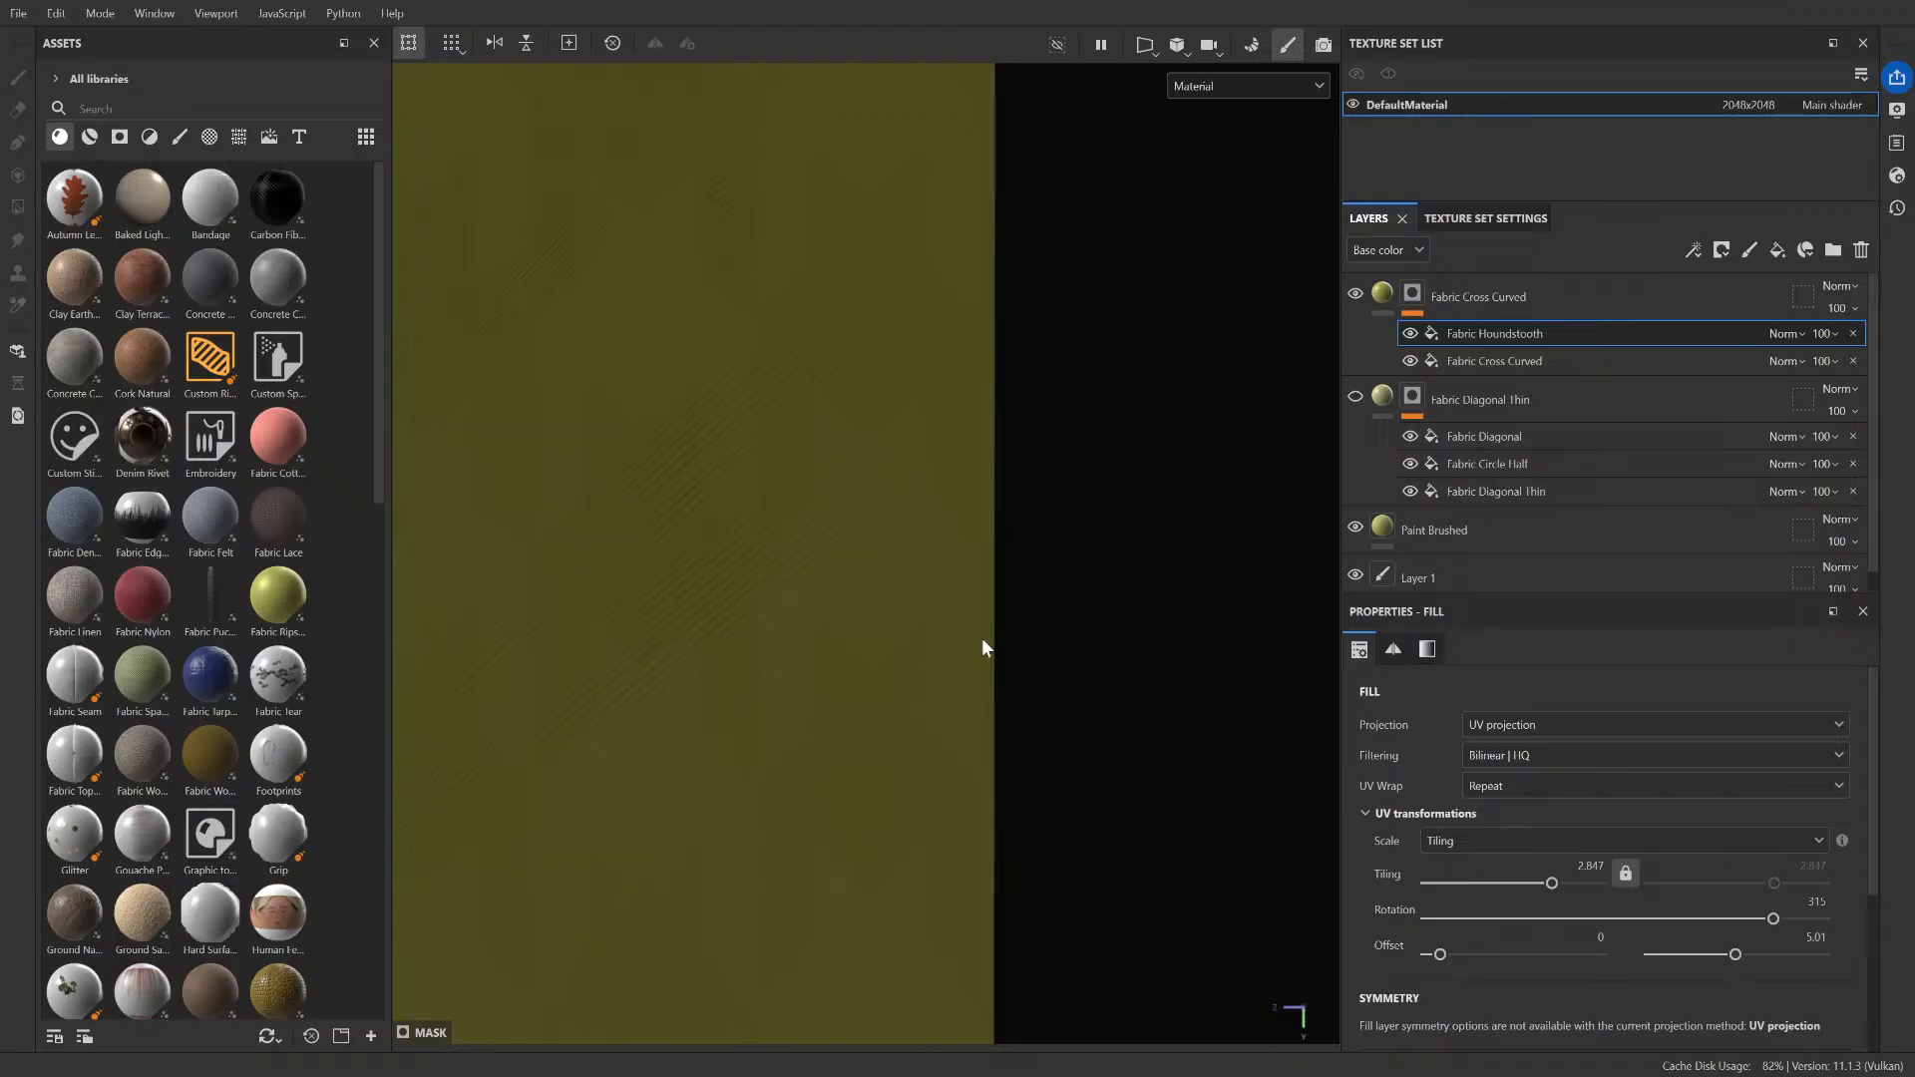
scroll(981, 648, "down", 3)
- Set the Fabric Houndstooth fill's tiling to 2.846 and inspect the pattern along the plane's right edge
double_click(1600, 866)
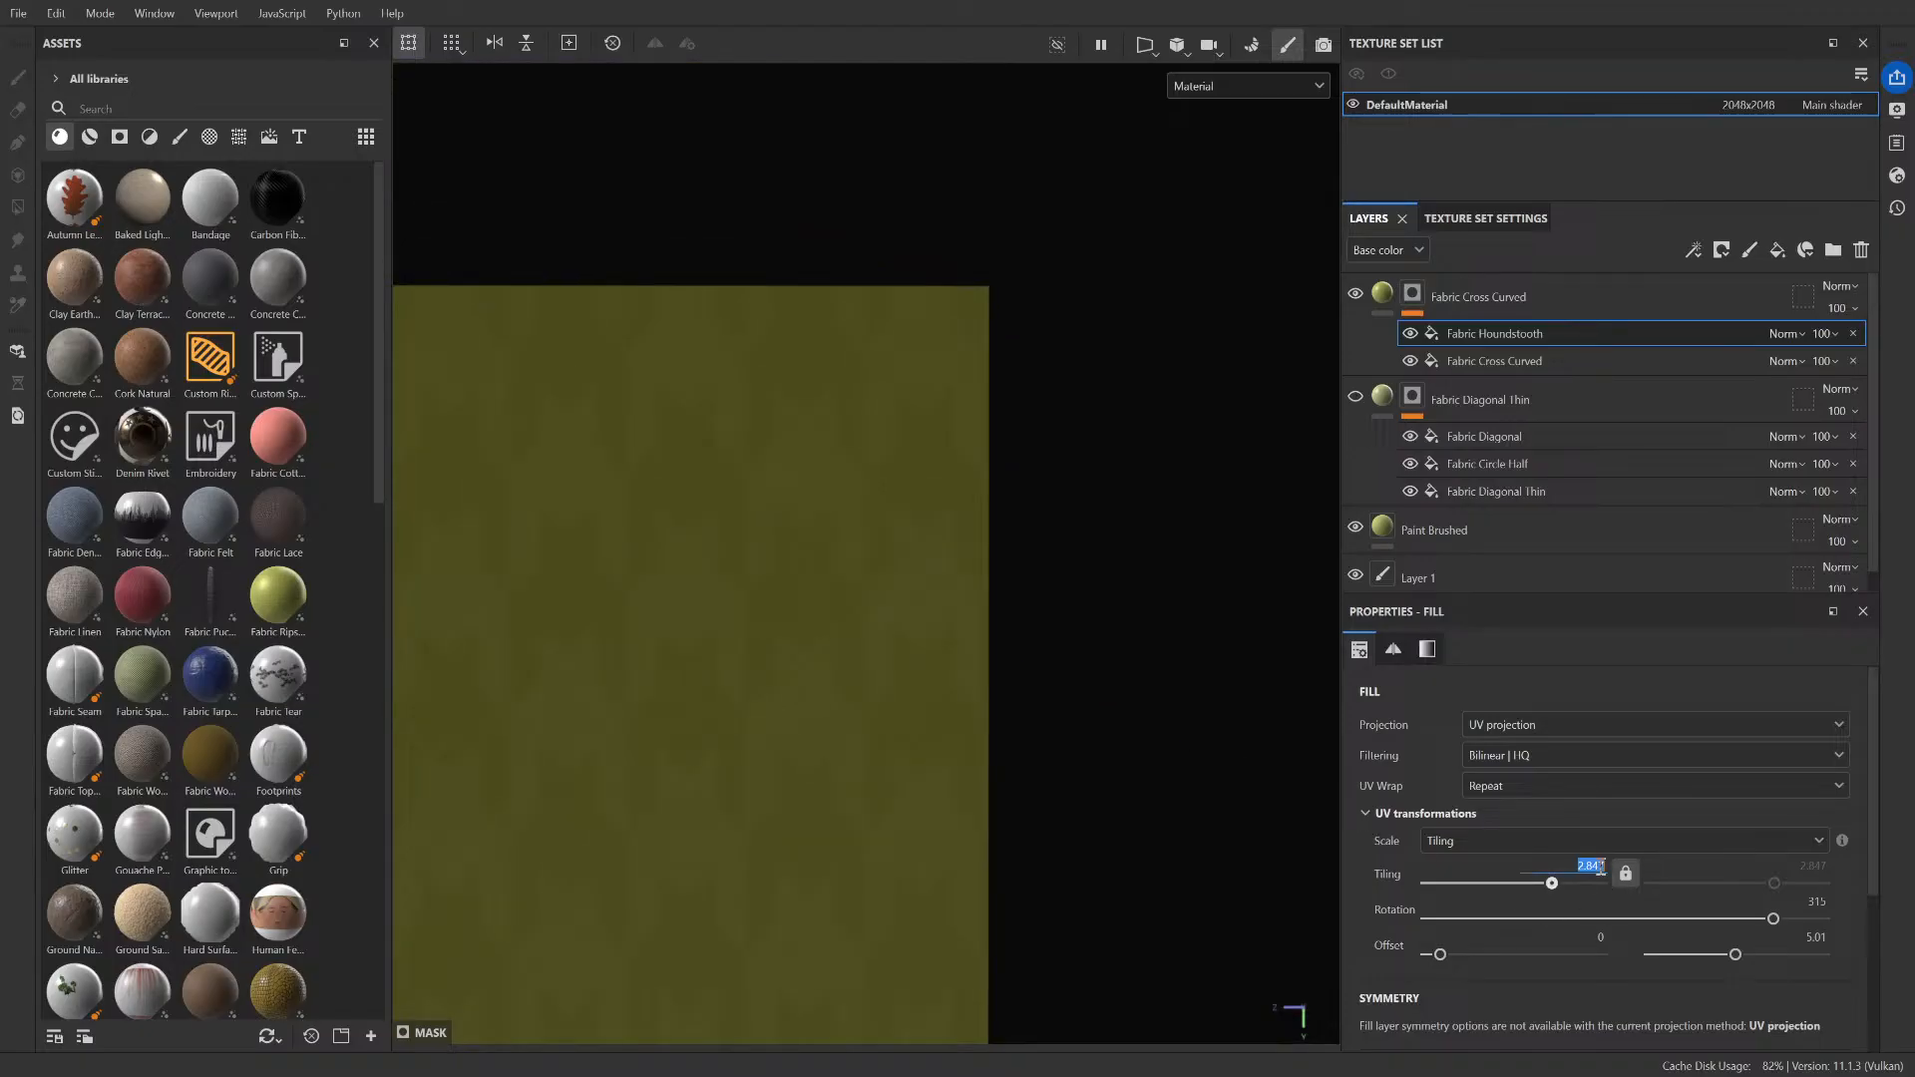
double_click(1601, 868)
left_click(1600, 868)
left_click_drag(1599, 867, 1606, 869)
type("6")
key("Return")
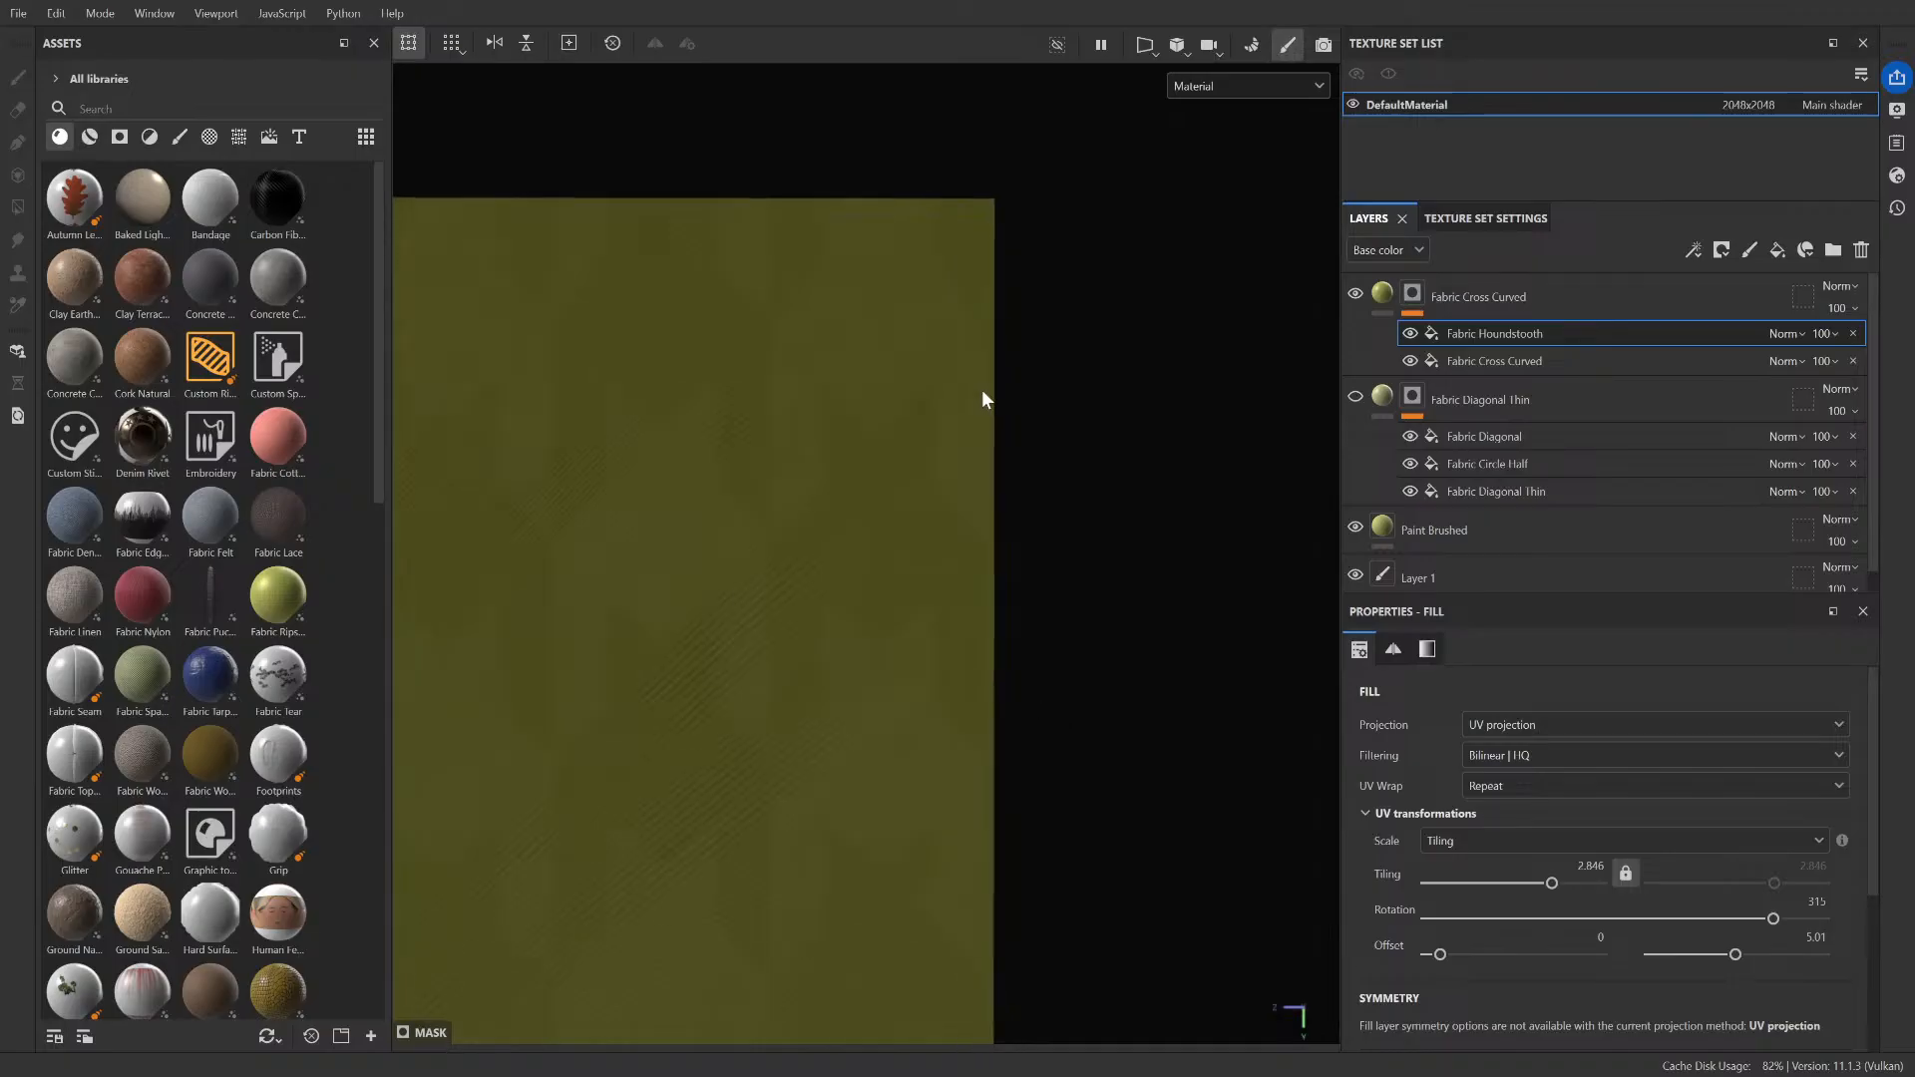
scroll(953, 535, "up", 3)
scroll(874, 539, "down", 5)
scroll(927, 798, "up", 3)
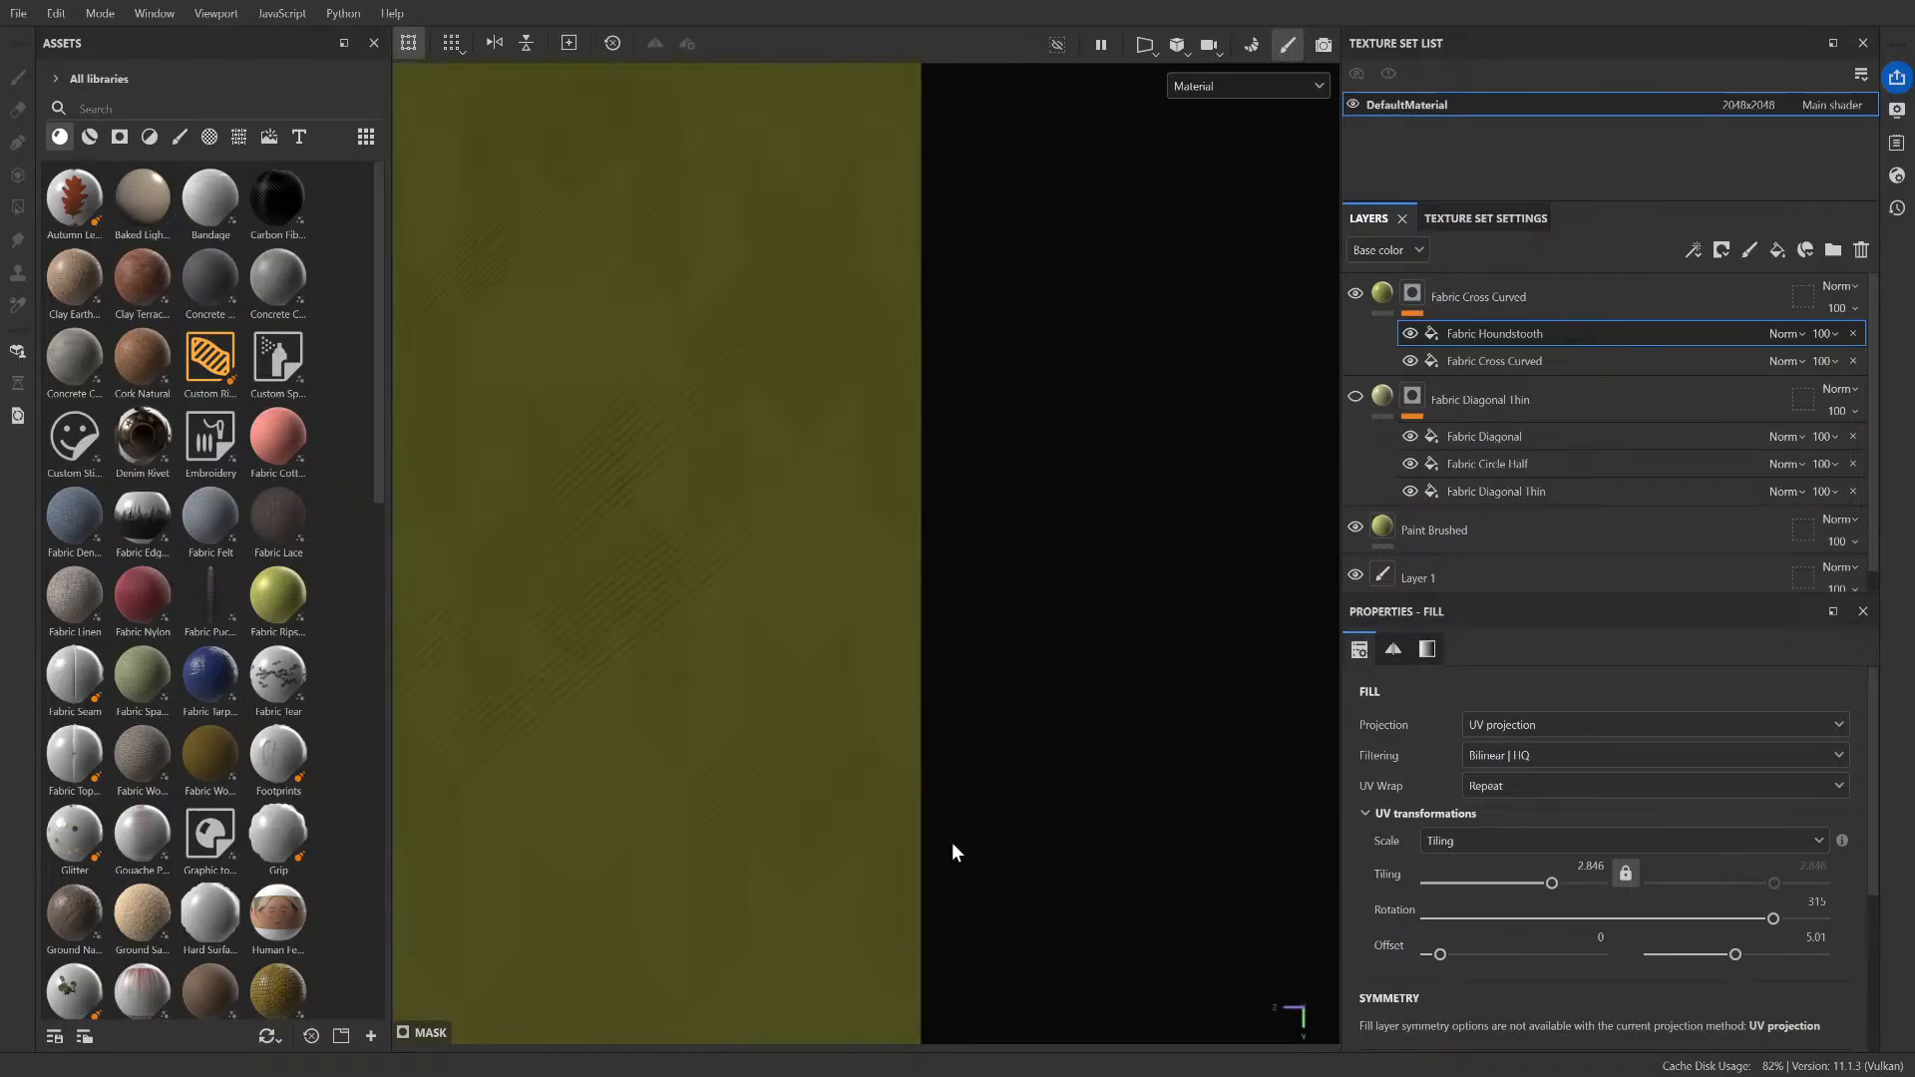
scroll(948, 838, "down", 5)
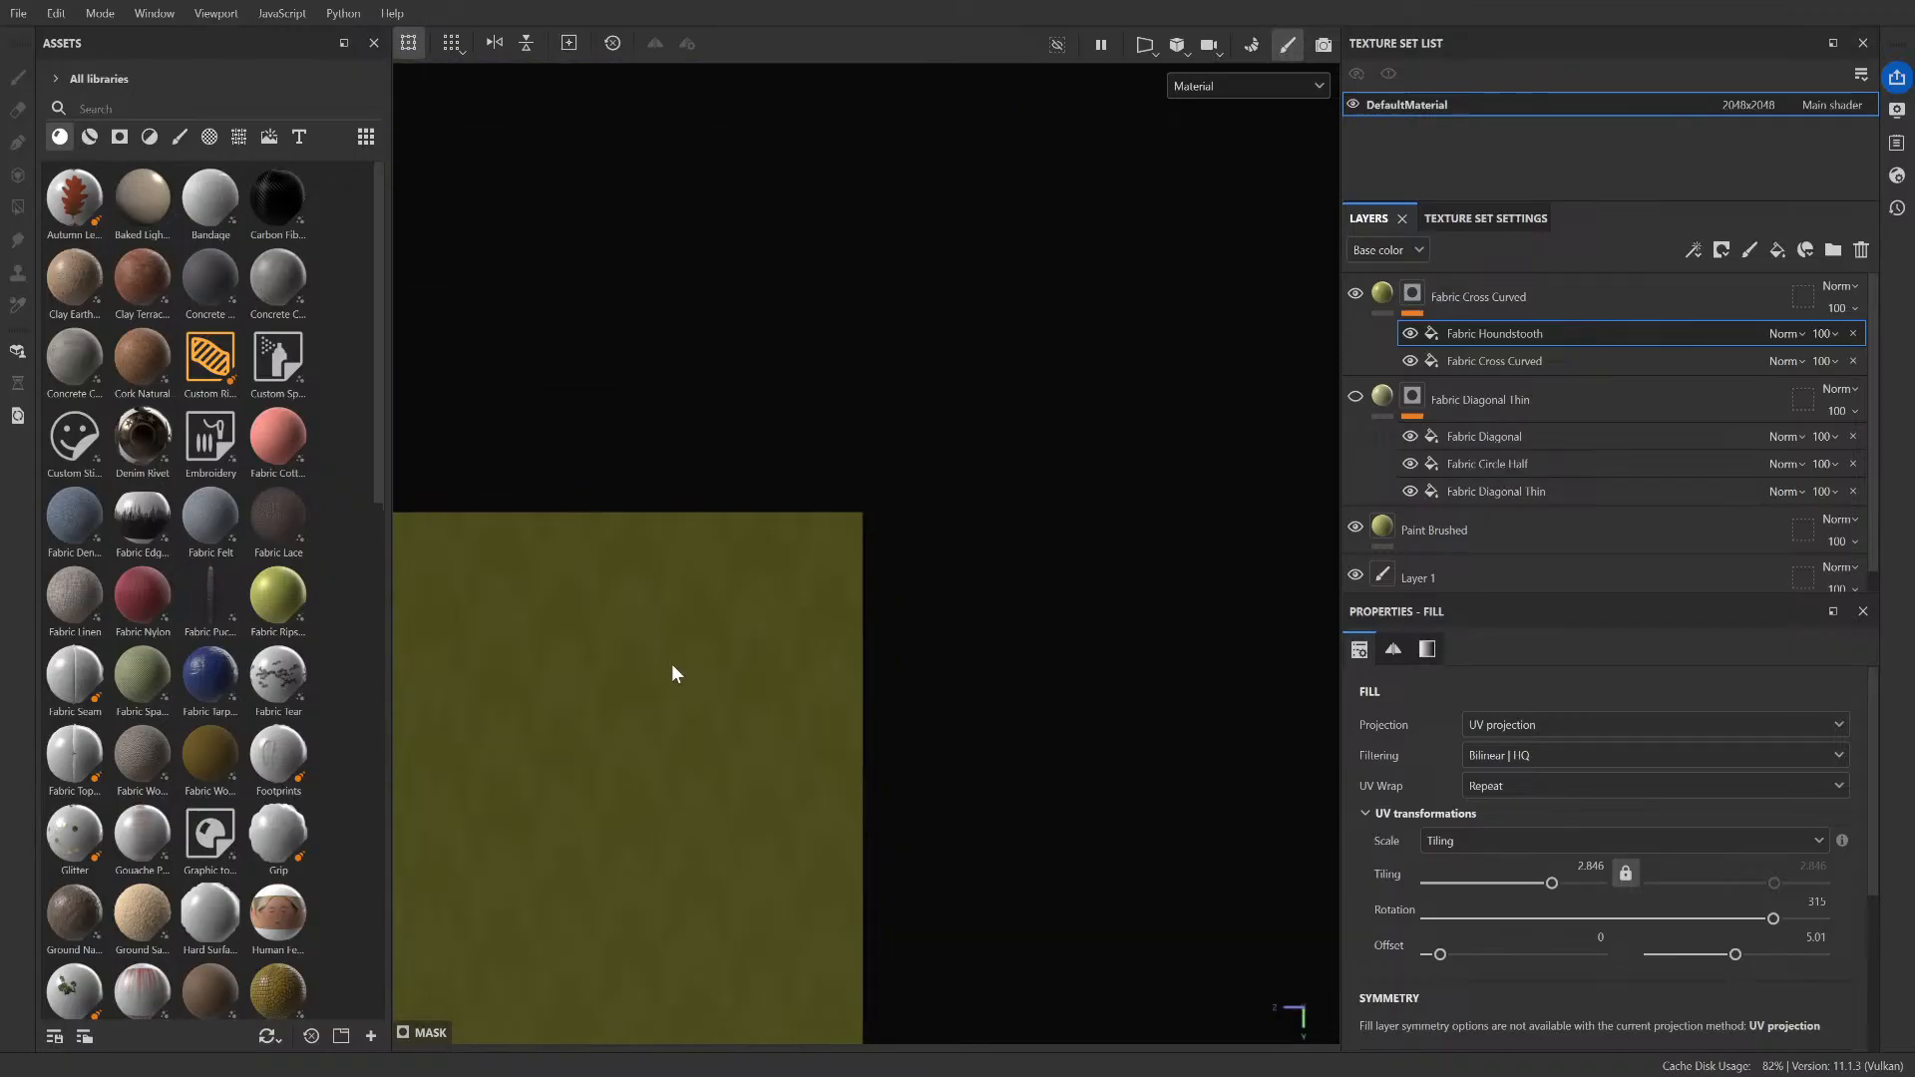
- Examine the houndstooth pattern at the plane's left edge and lower right corner
middle_click_drag(644, 659, 1421, 491, "alt")
scroll(948, 480, "up", 3)
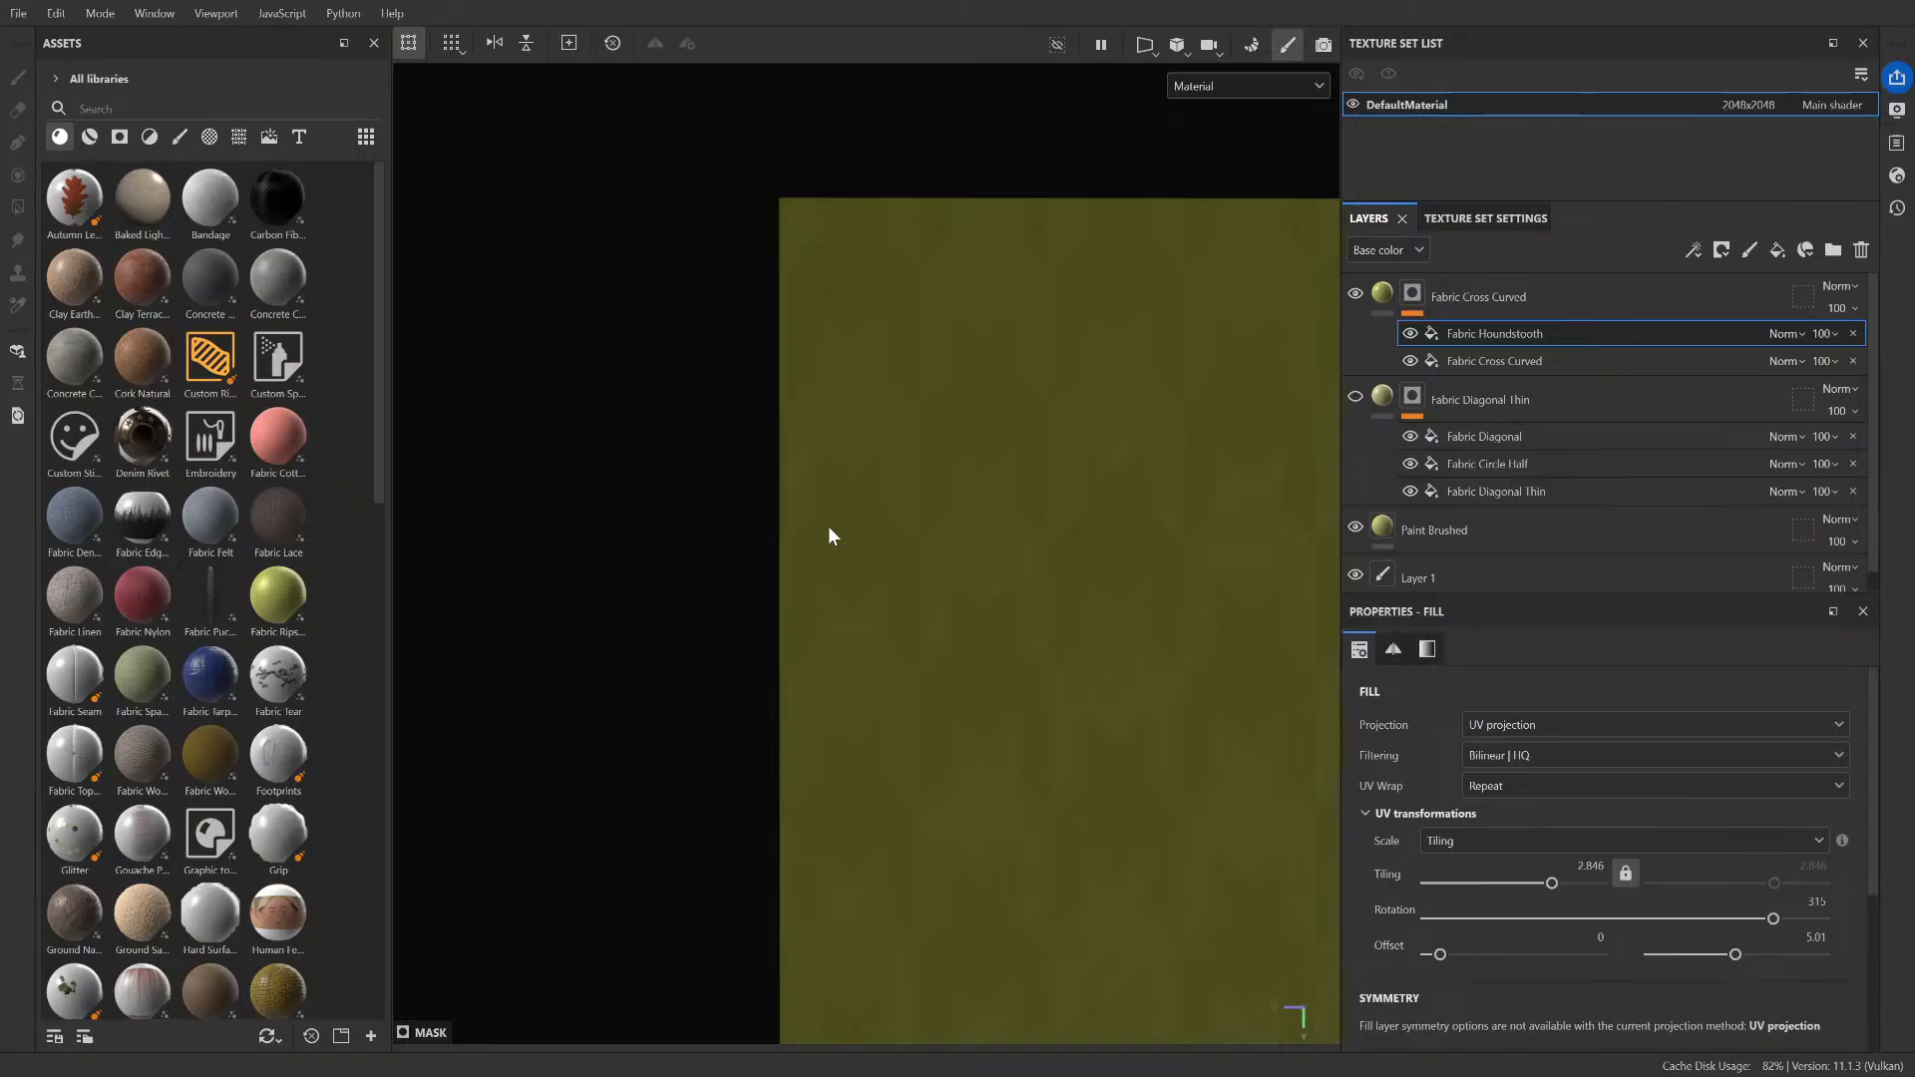
scroll(828, 524, "down", 5)
scroll(884, 552, "down", 1)
middle_click_drag(1092, 691, 923, 552, "alt")
scroll(1045, 657, "up", 4)
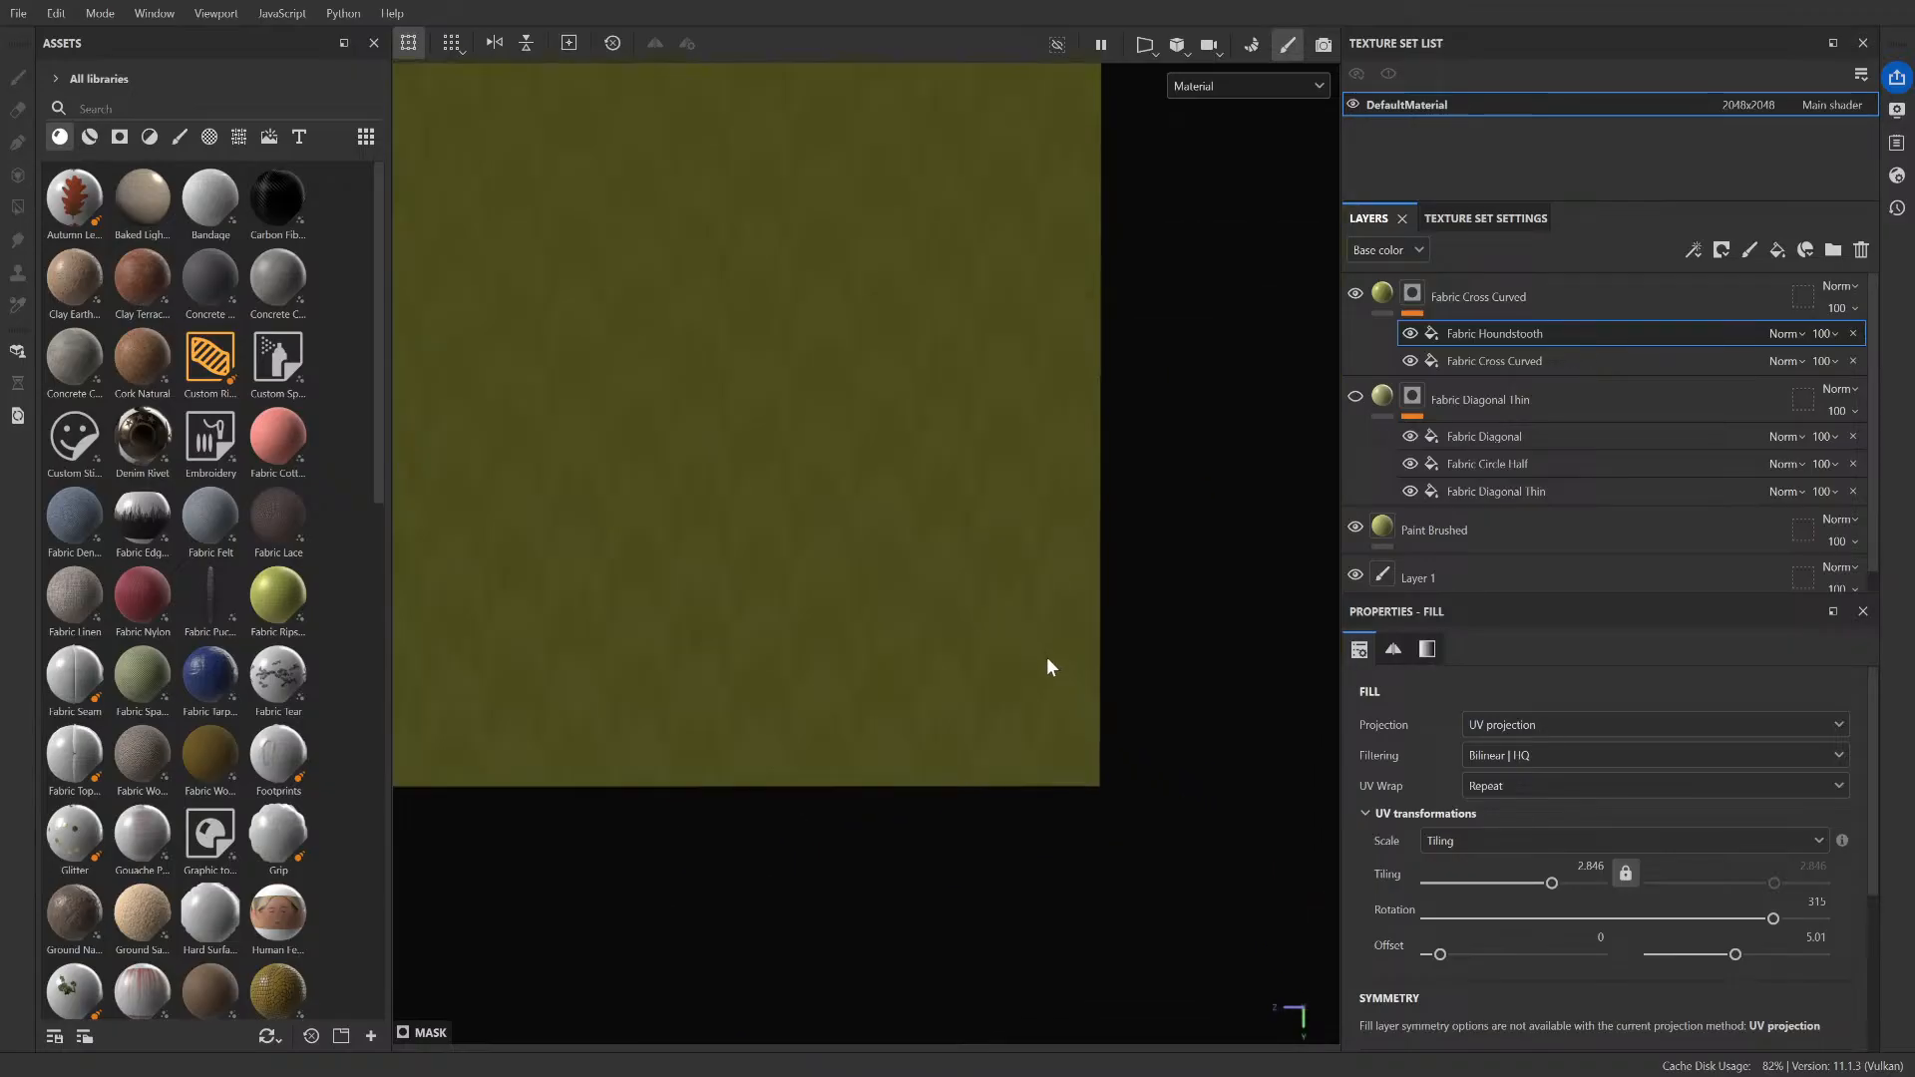
scroll(848, 653, "down", 3)
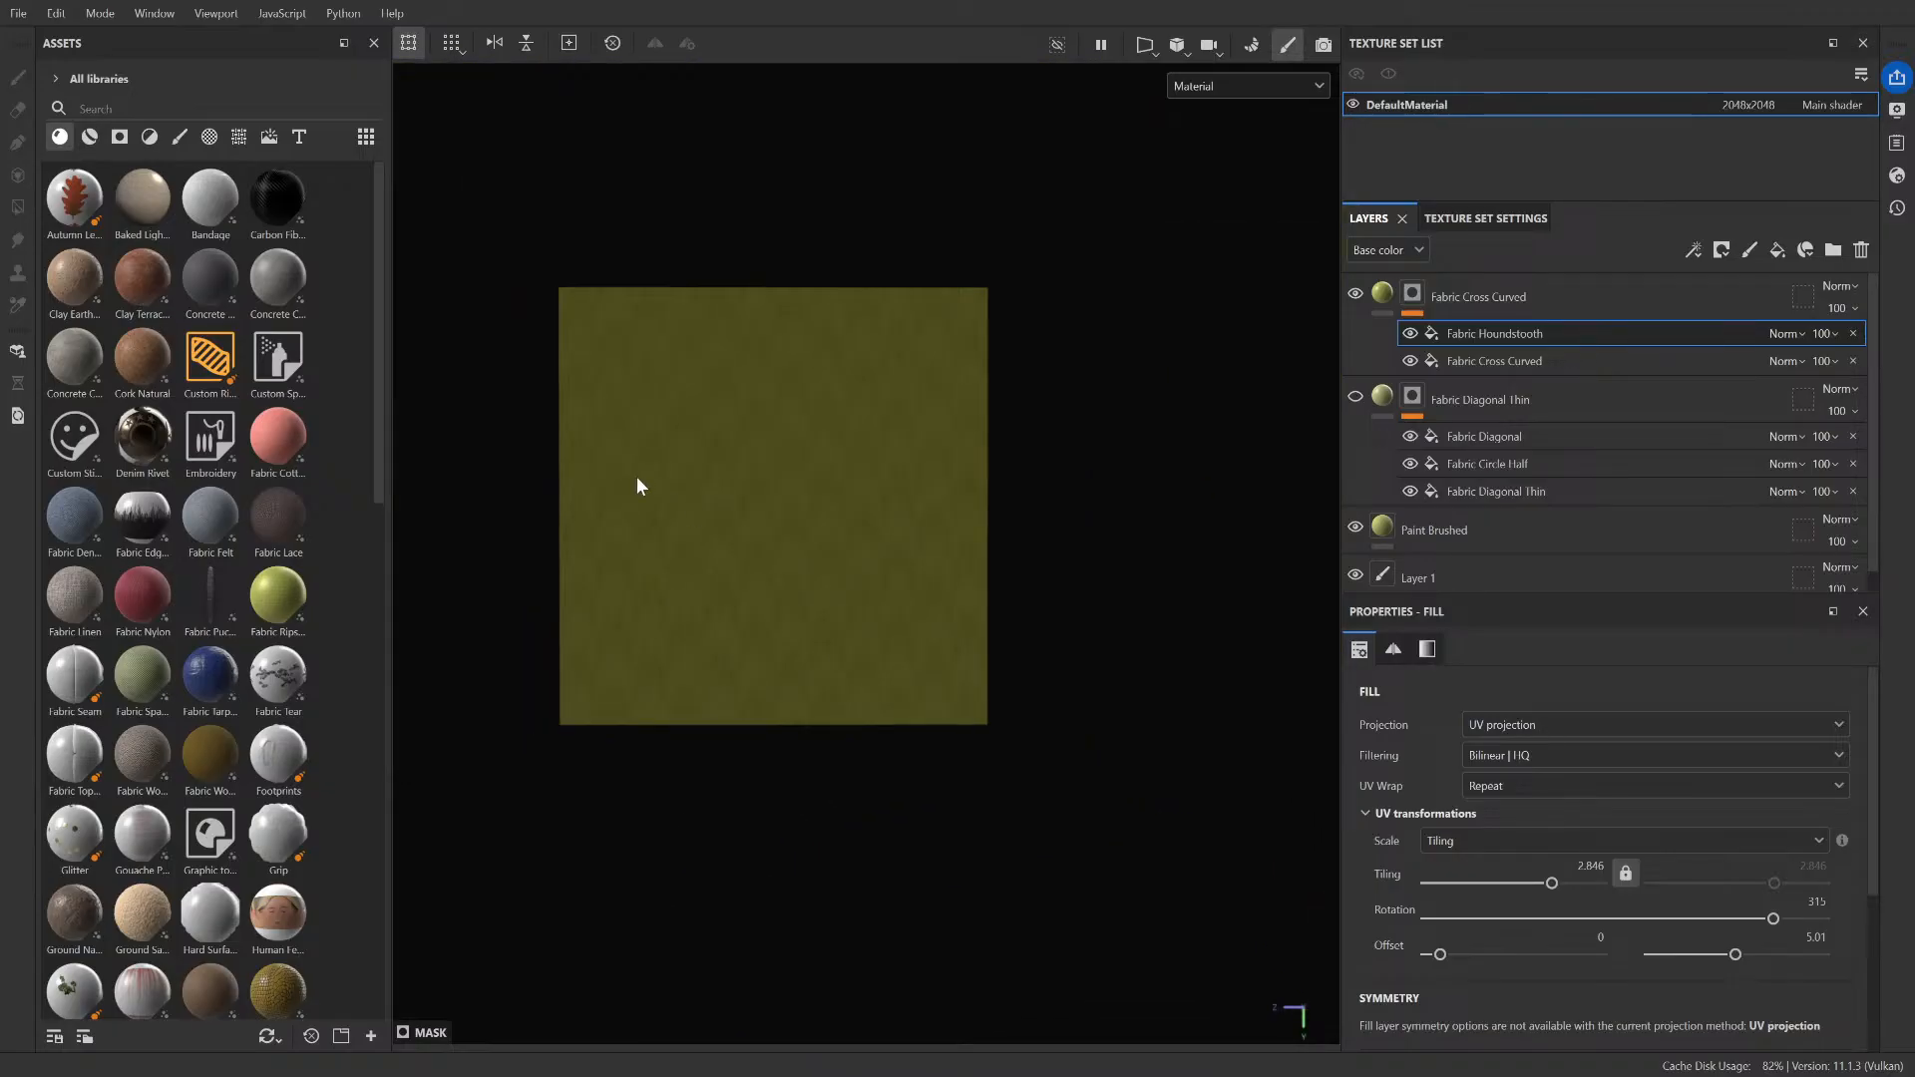
left_click(19, 15)
left_click(703, 436)
- Compare the houndstooth pattern along the plane's top and bottom edges for a seamless match
scroll(652, 373, "up", 5)
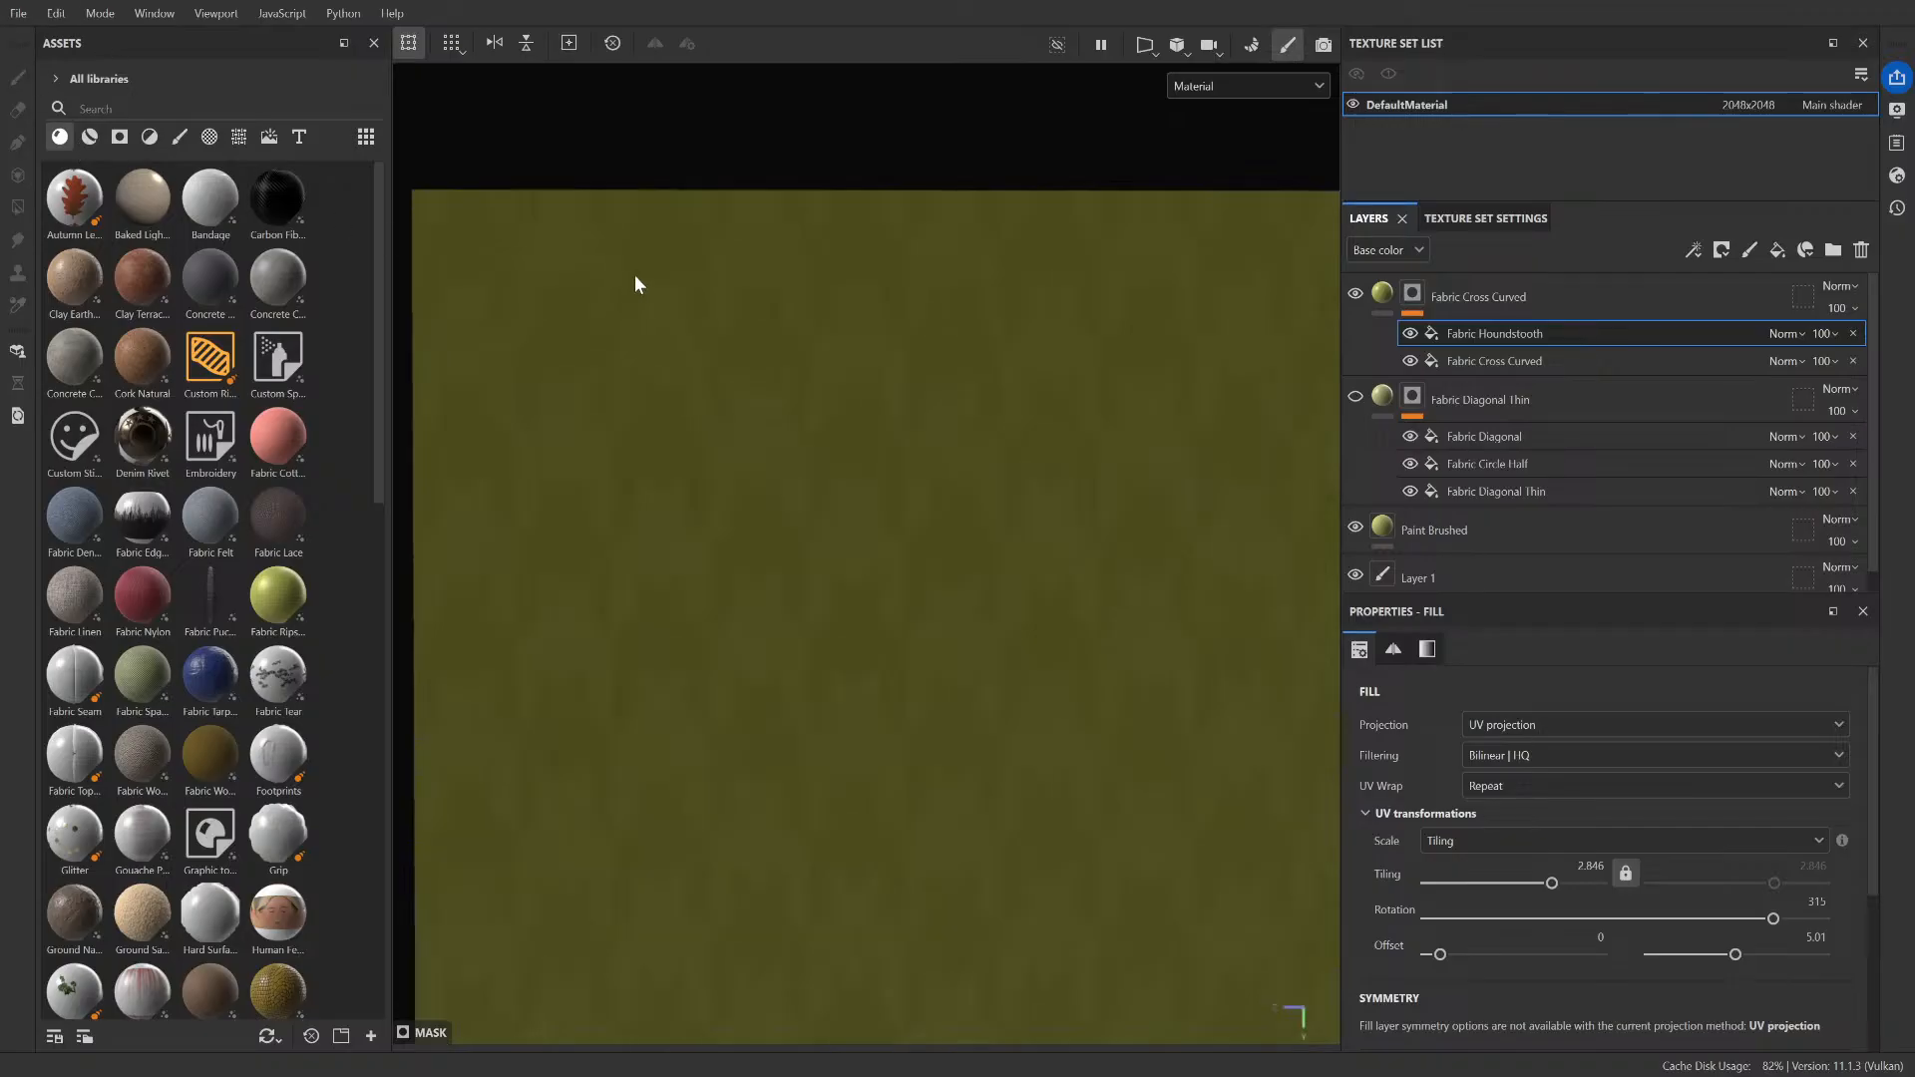
scroll(690, 286, "down", 2)
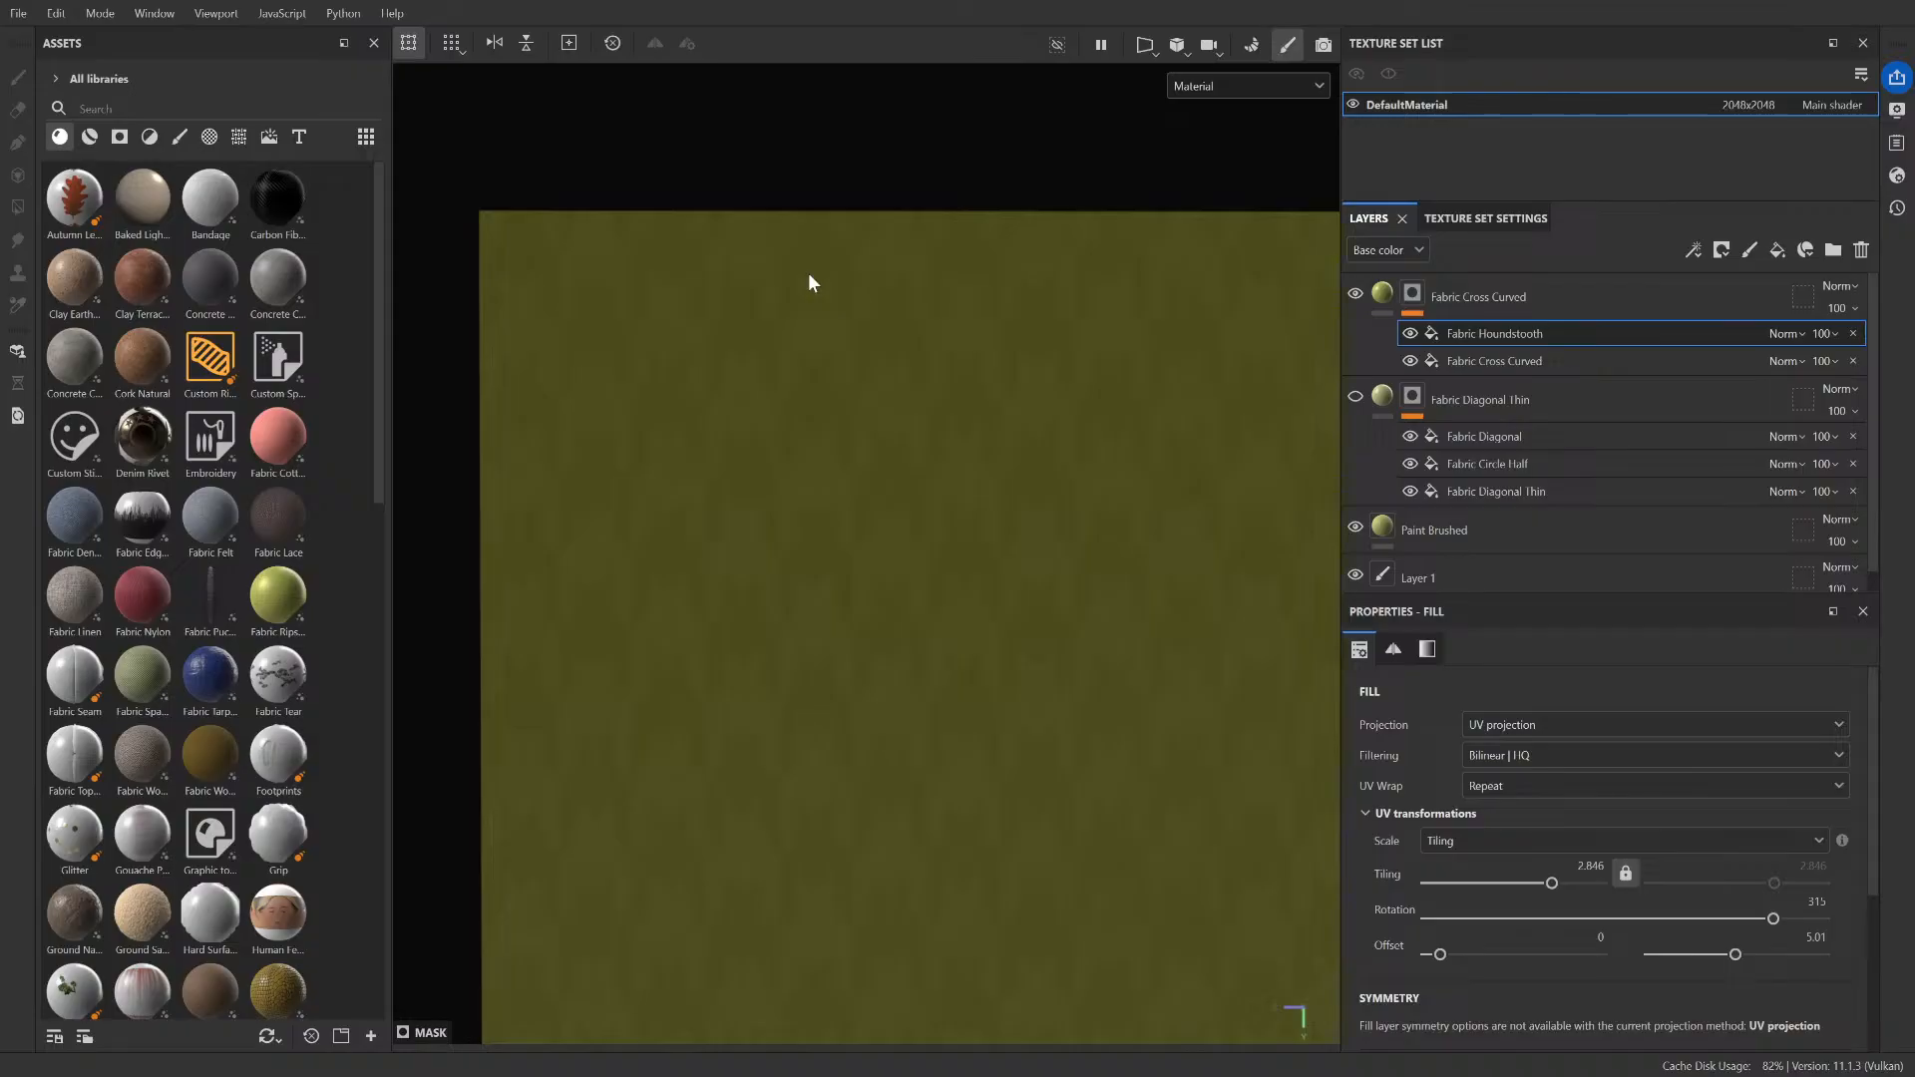
scroll(816, 339, "down", 3)
scroll(821, 798, "up", 4)
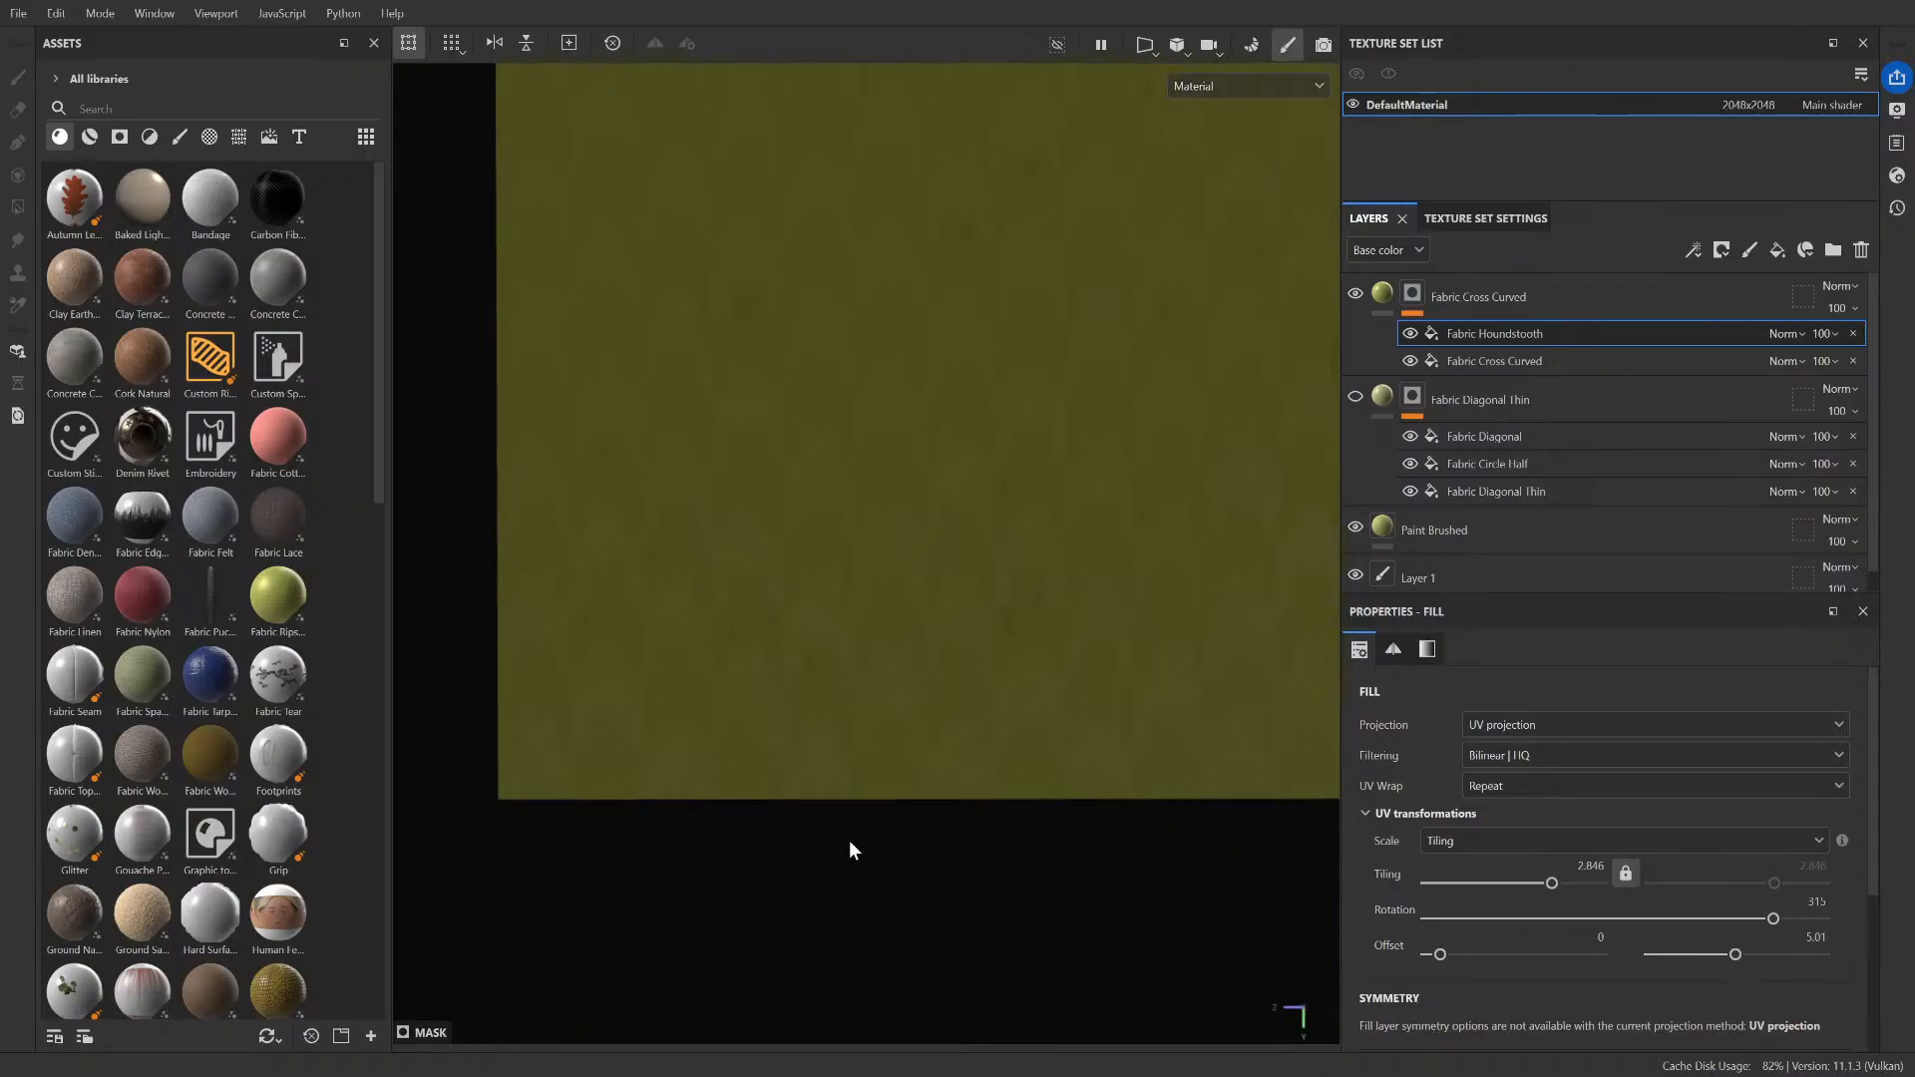
scroll(824, 354, "down", 3)
middle_click_drag(824, 406, 831, 516)
scroll(788, 351, "up", 4)
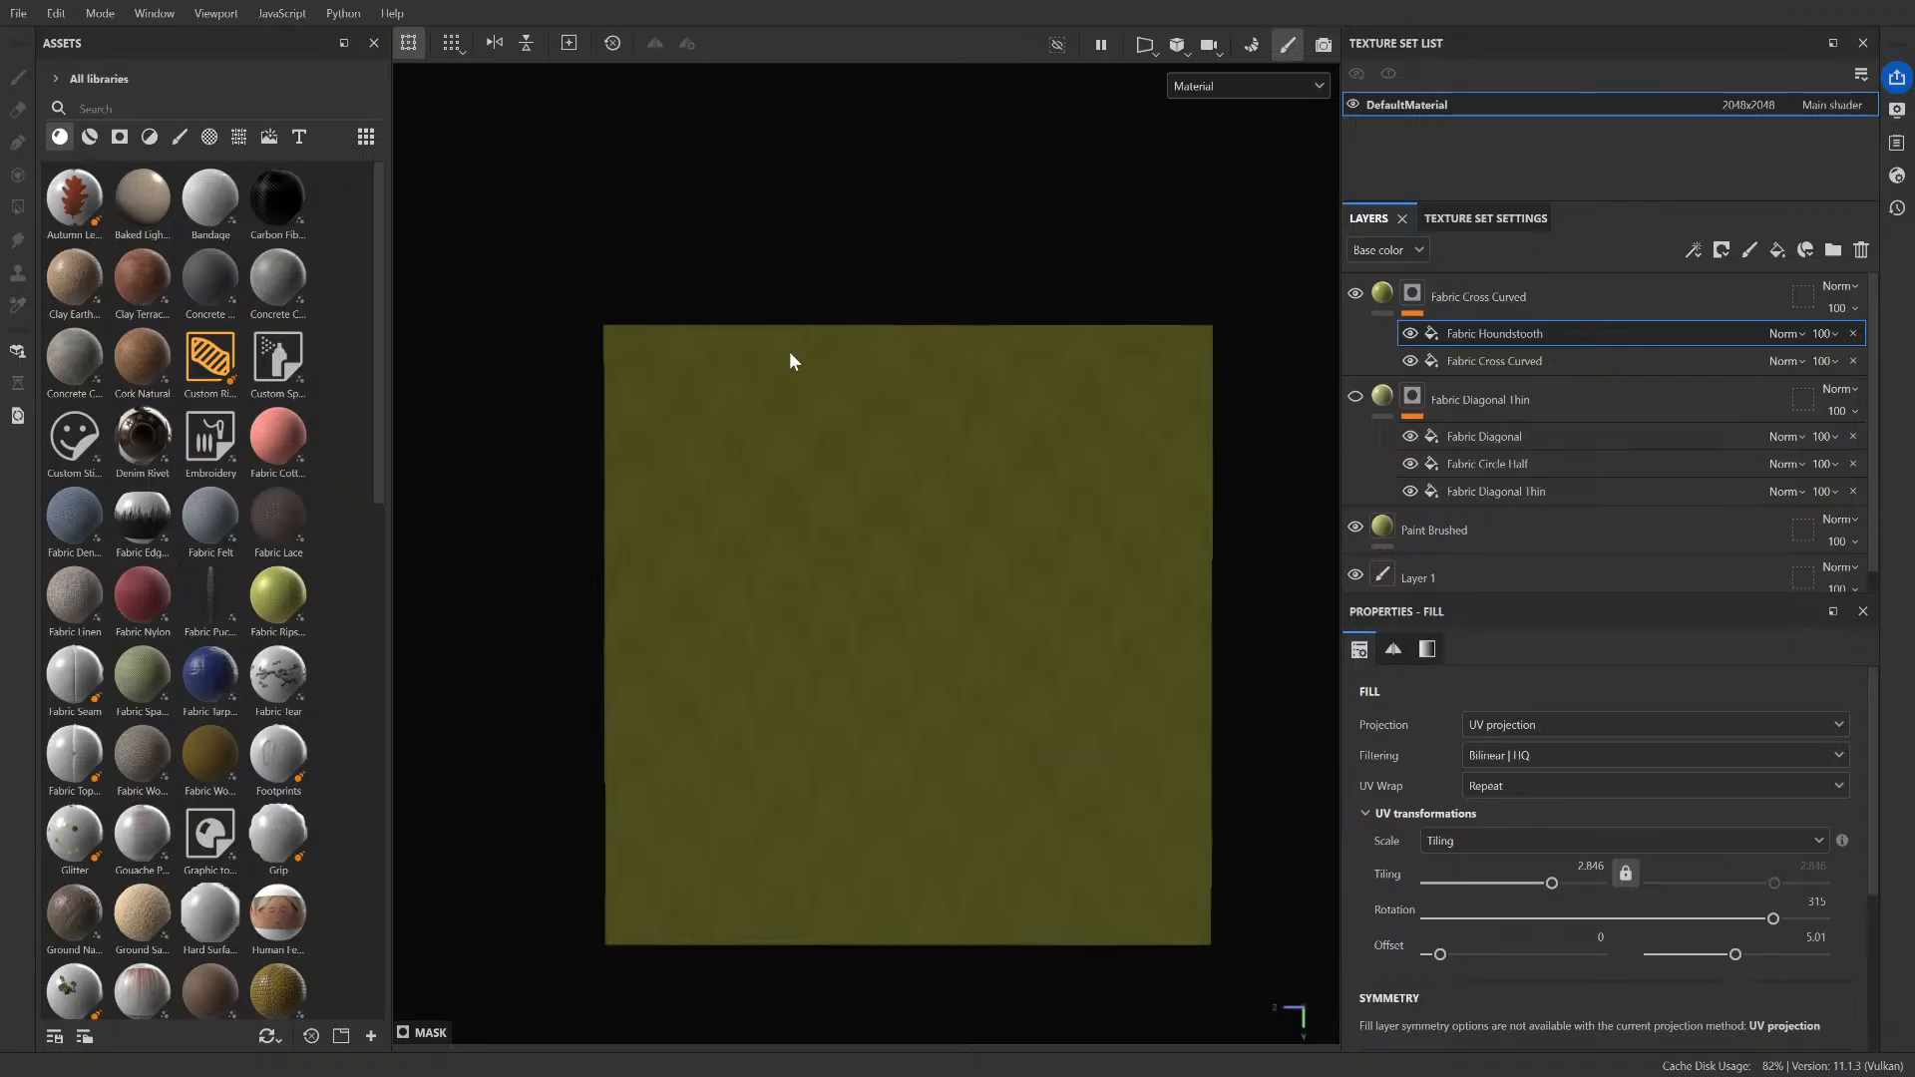
scroll(806, 306, "down", 5)
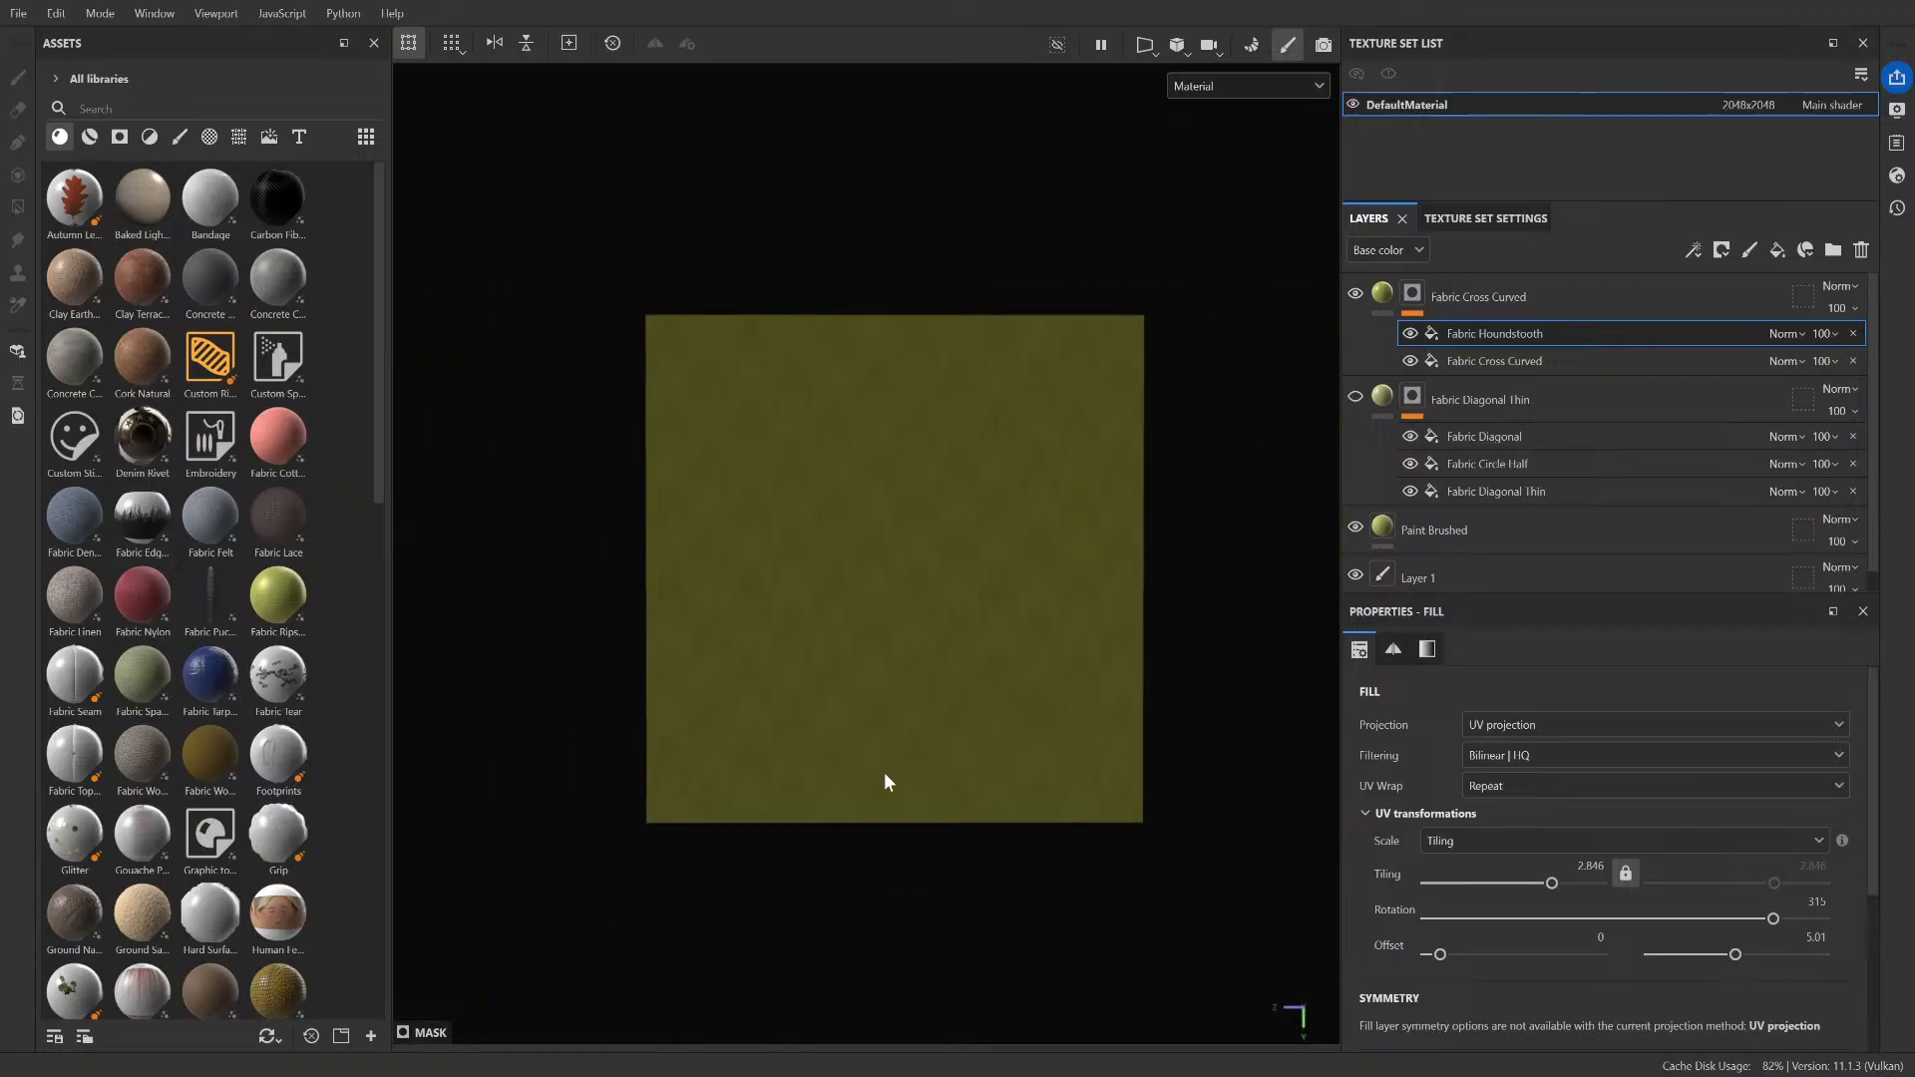
scroll(884, 772, "up", 3)
scroll(860, 856, "down", 2)
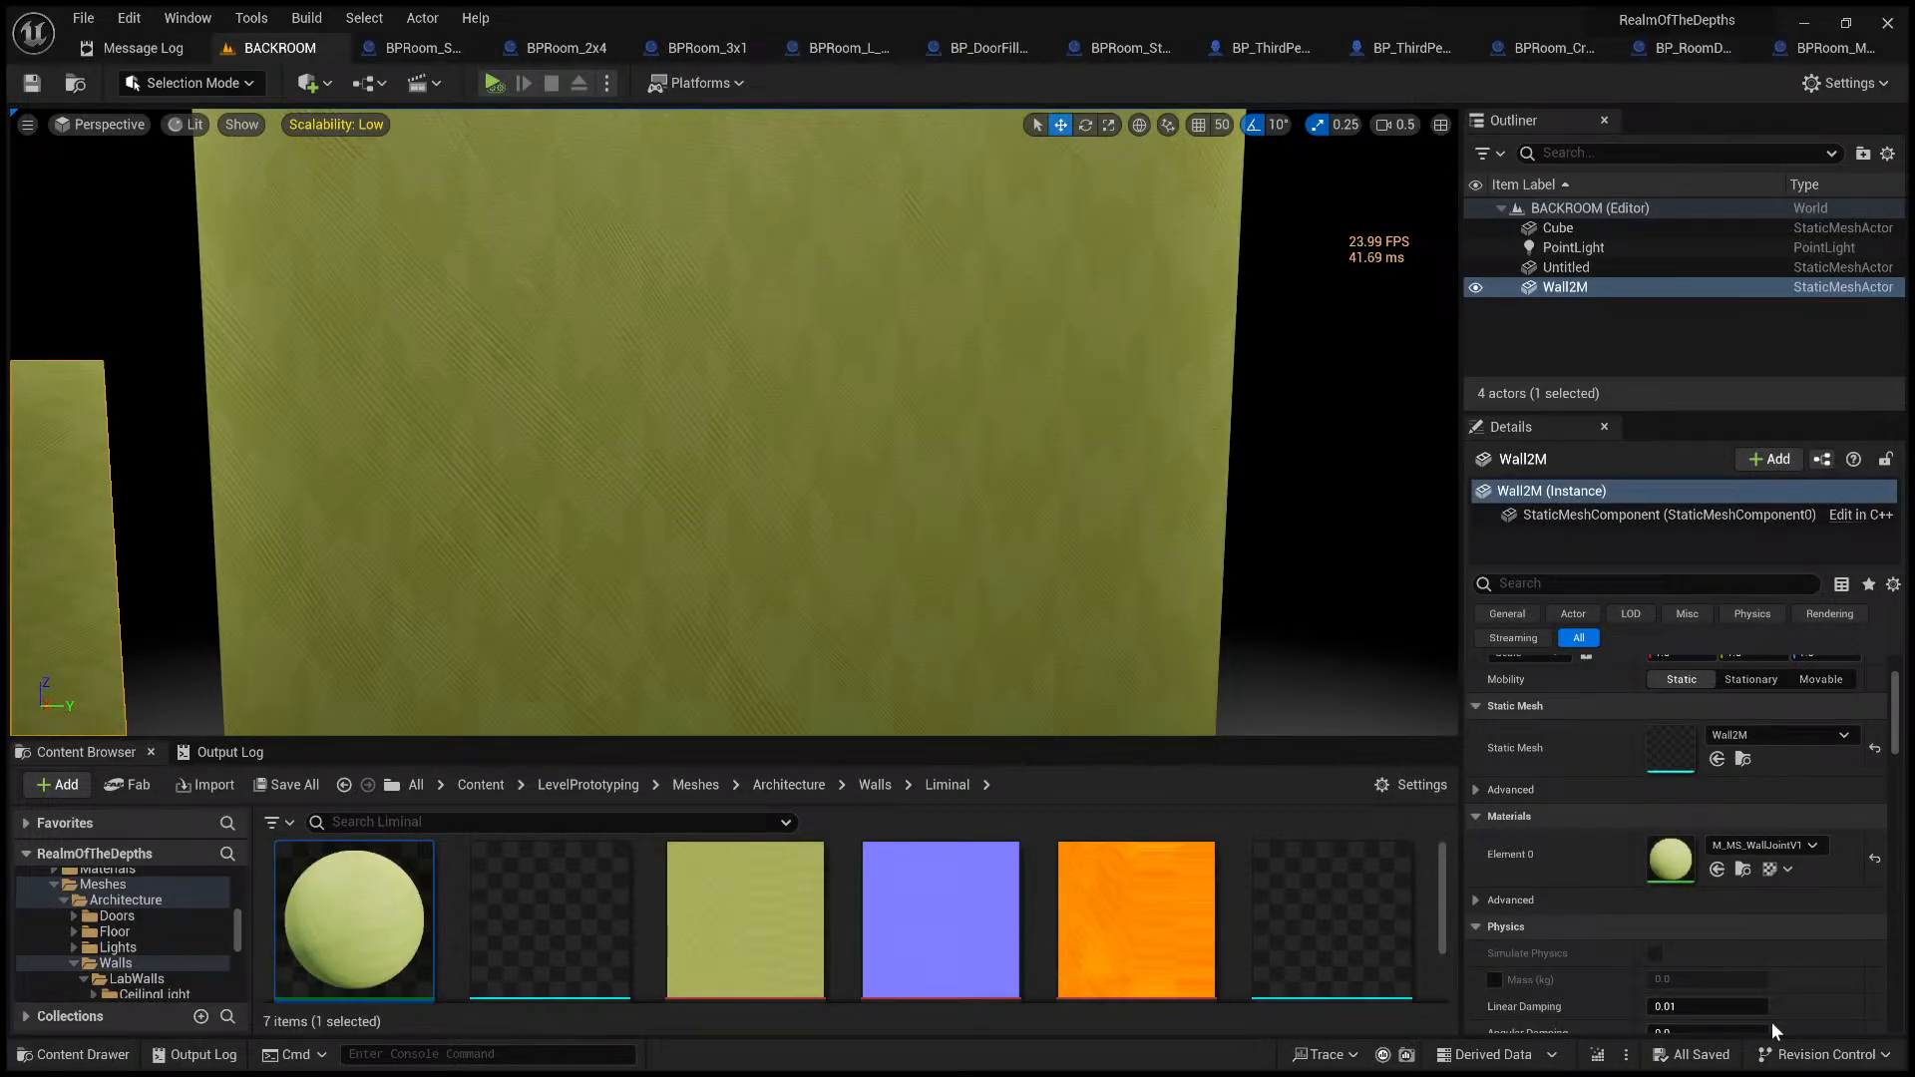
- Move the Wall2M static mesh from the Liminal folder into its 2M subfolder
scroll(908, 891, "down", 2)
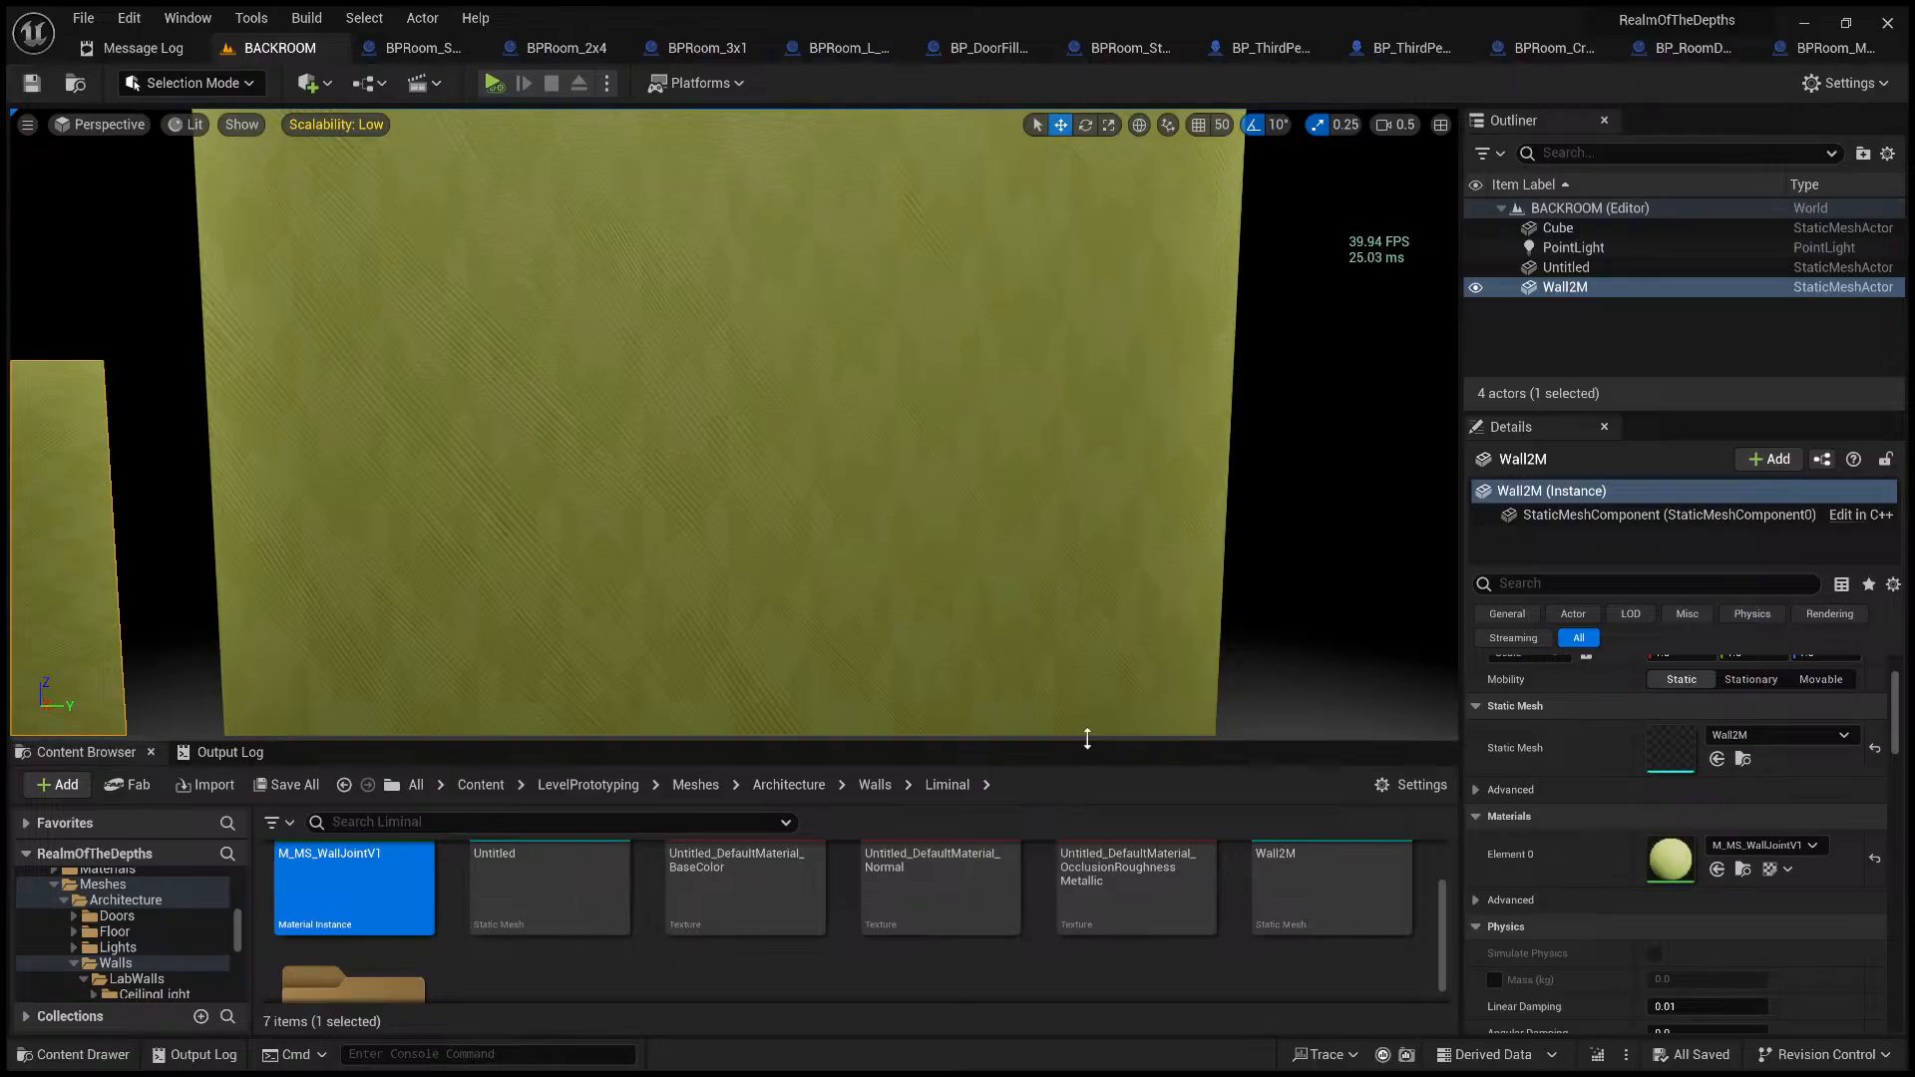
left_click_drag(1087, 738, 1087, 427)
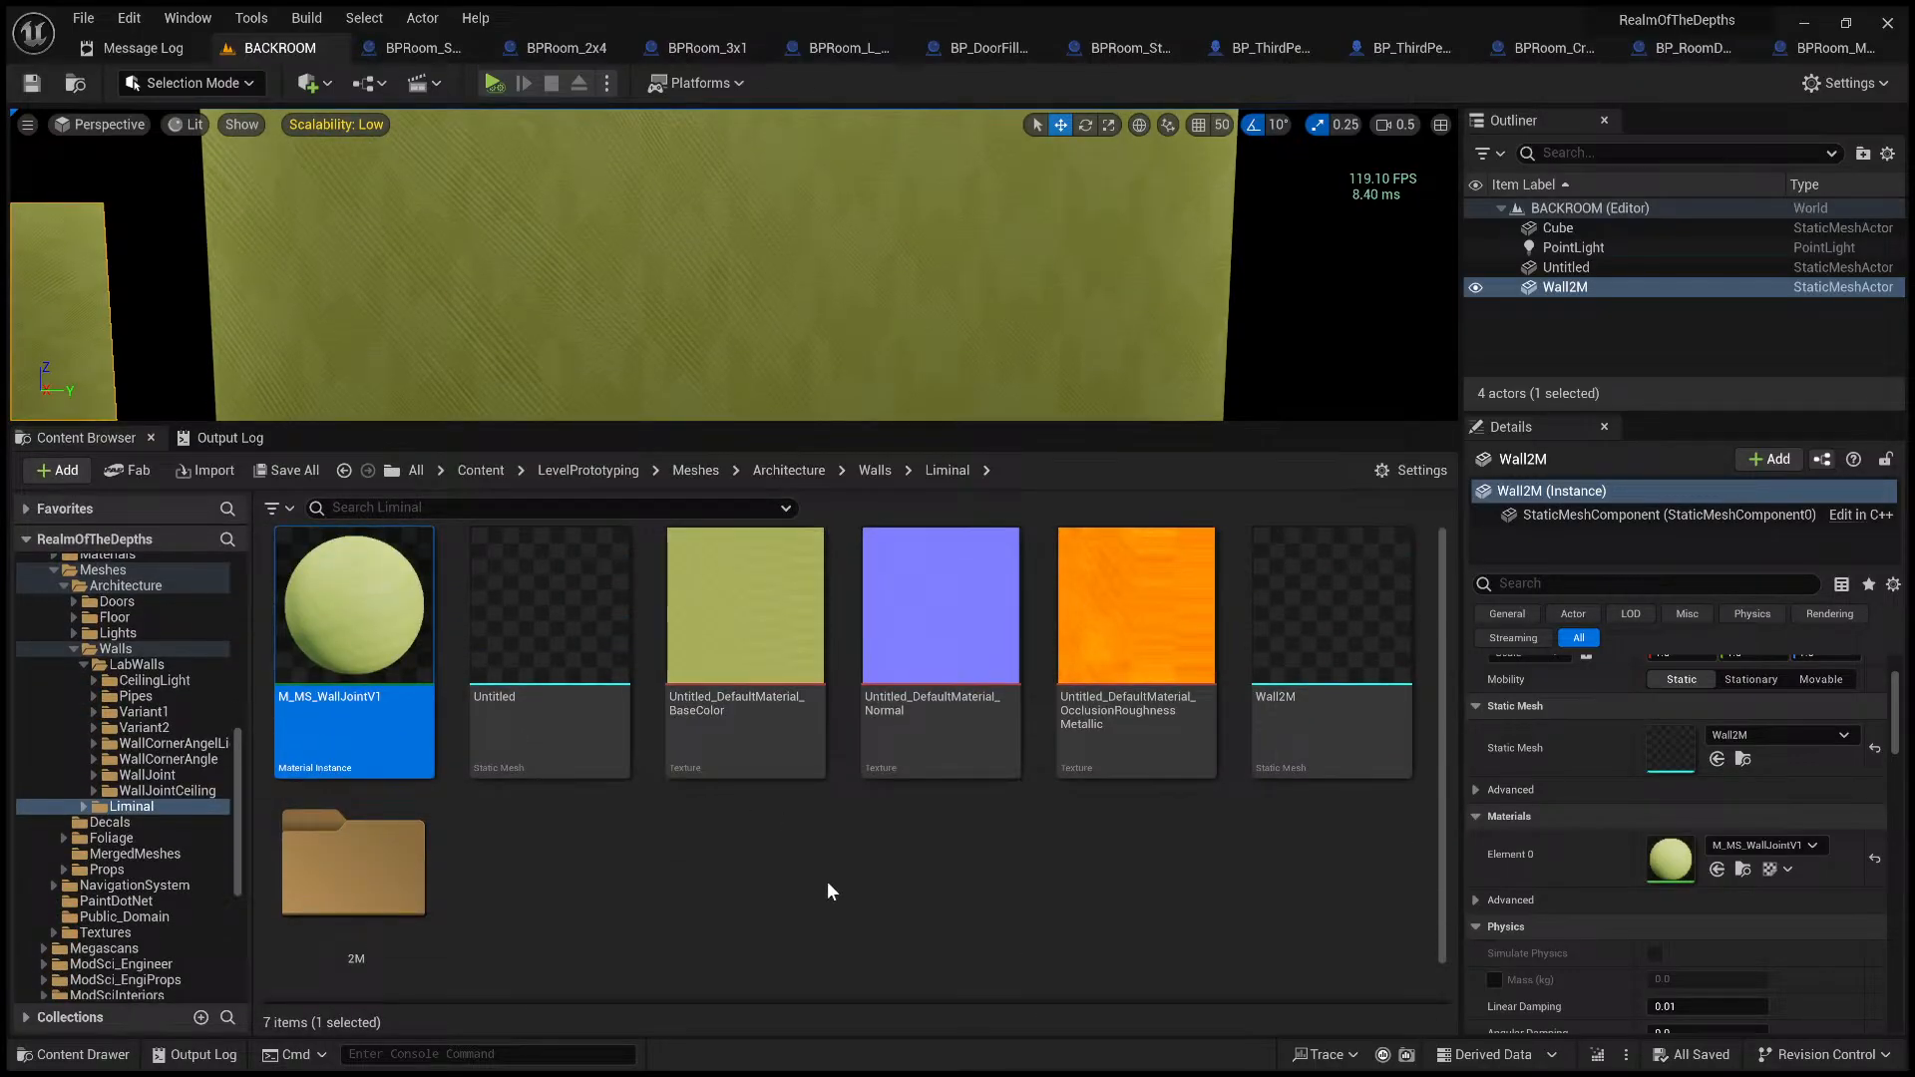
left_click_drag(1319, 746, 365, 870)
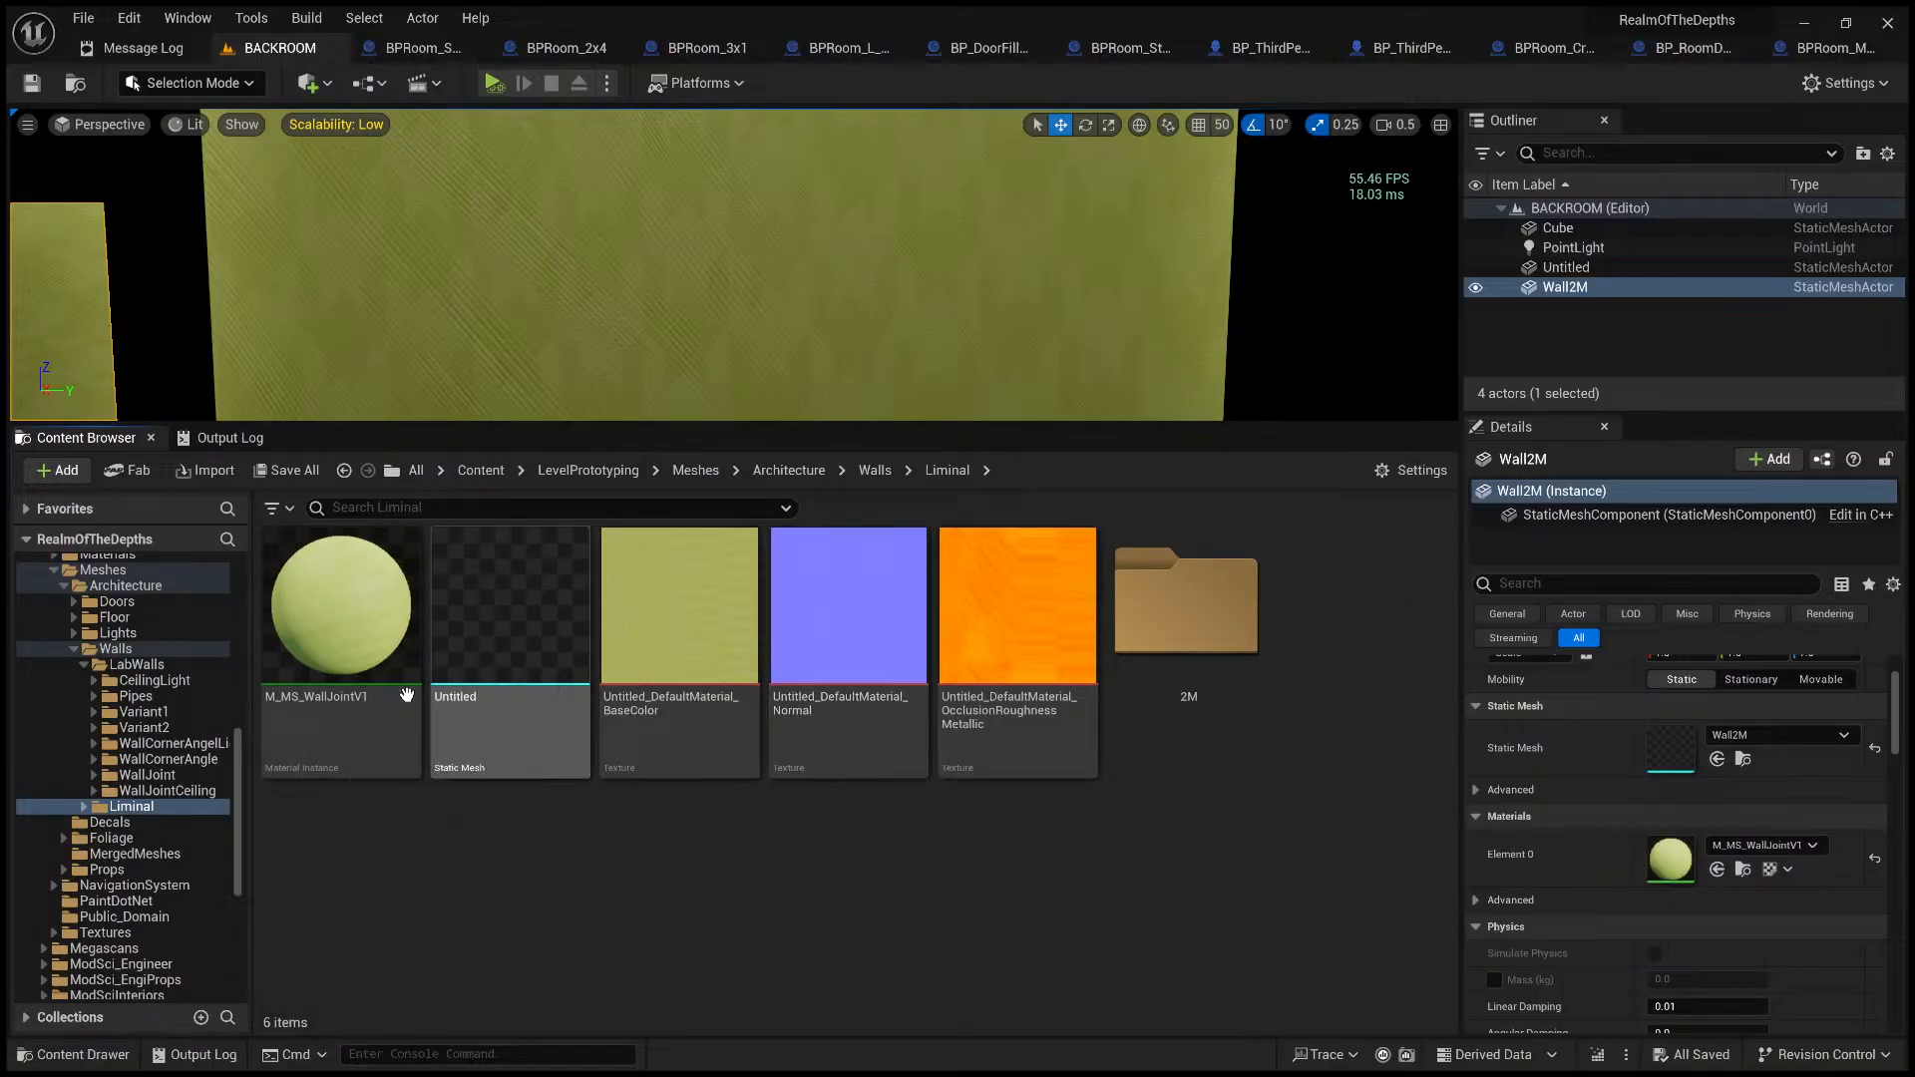
- Copy the M_MS_WallJointV1 material instance from the Liminal folder into the 2M folder
left_click(390, 750)
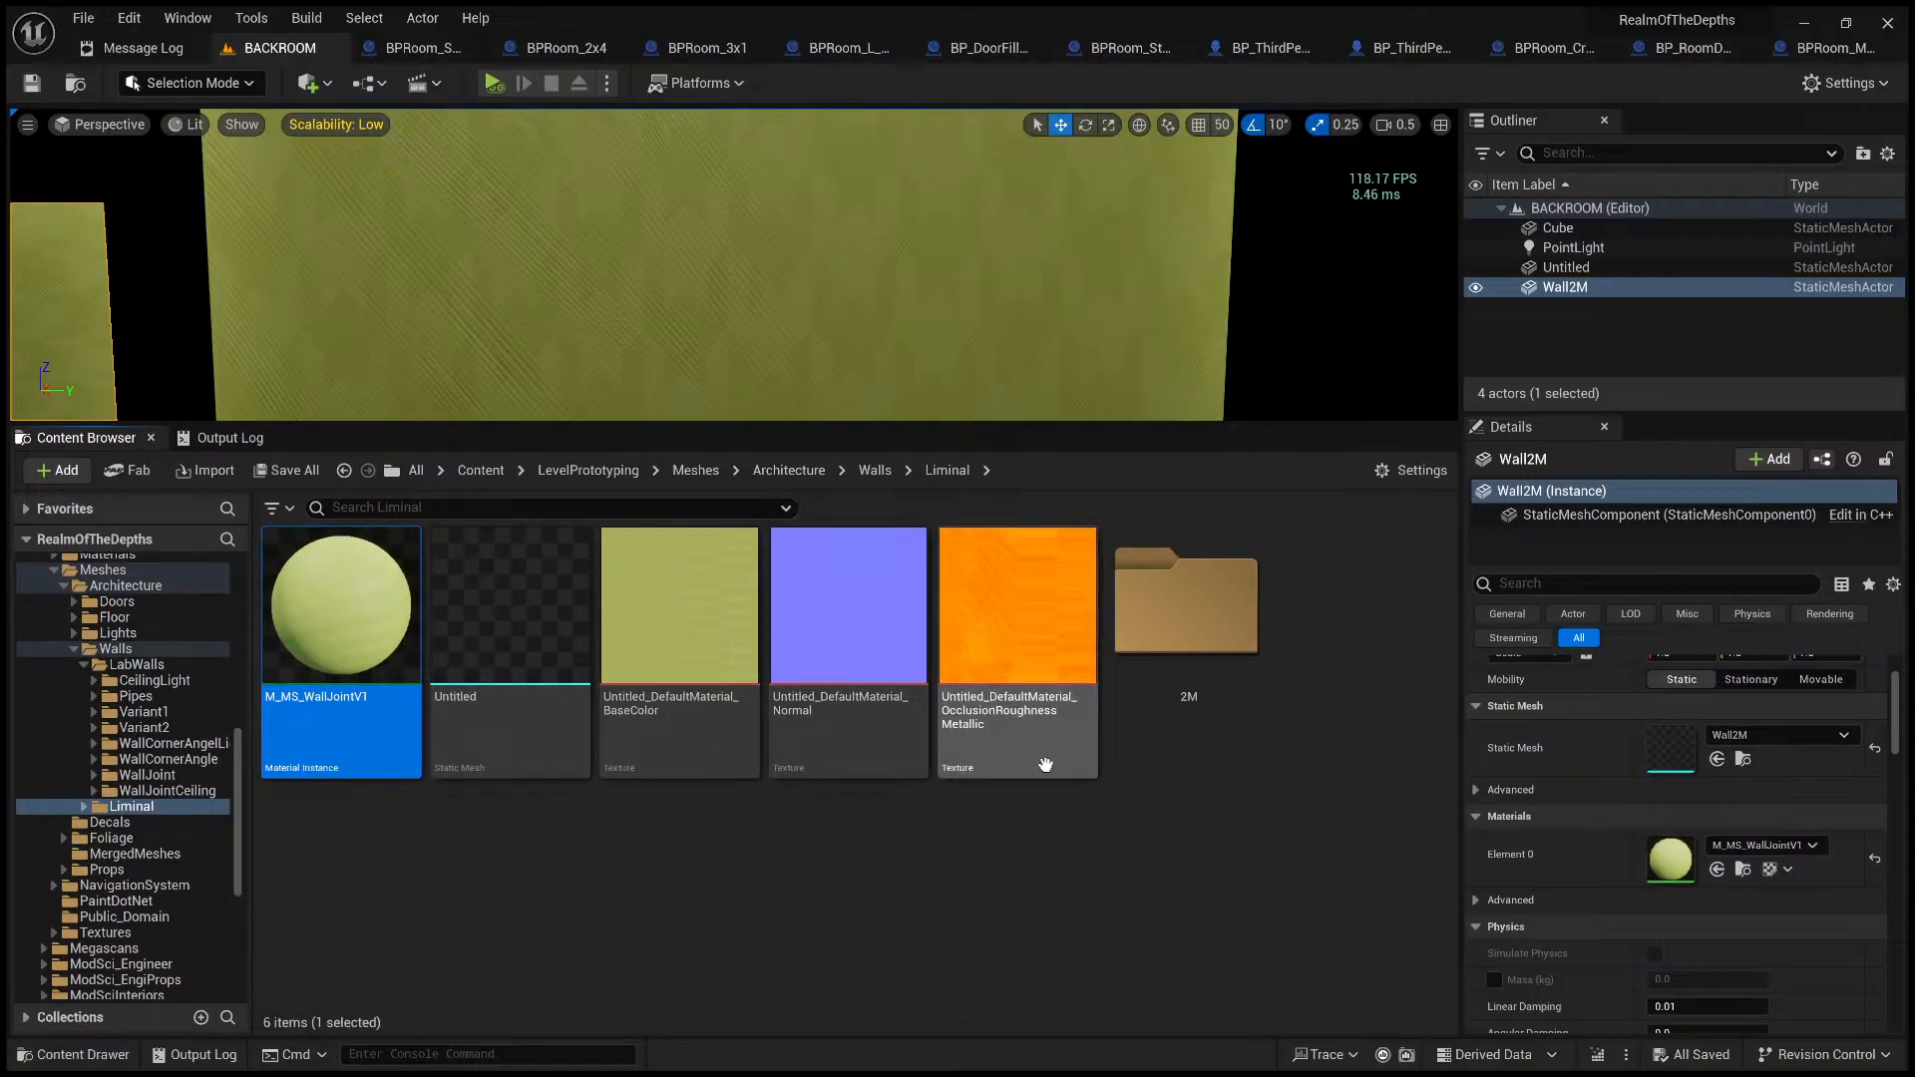
double_click(1154, 676)
key("ctrl+v")
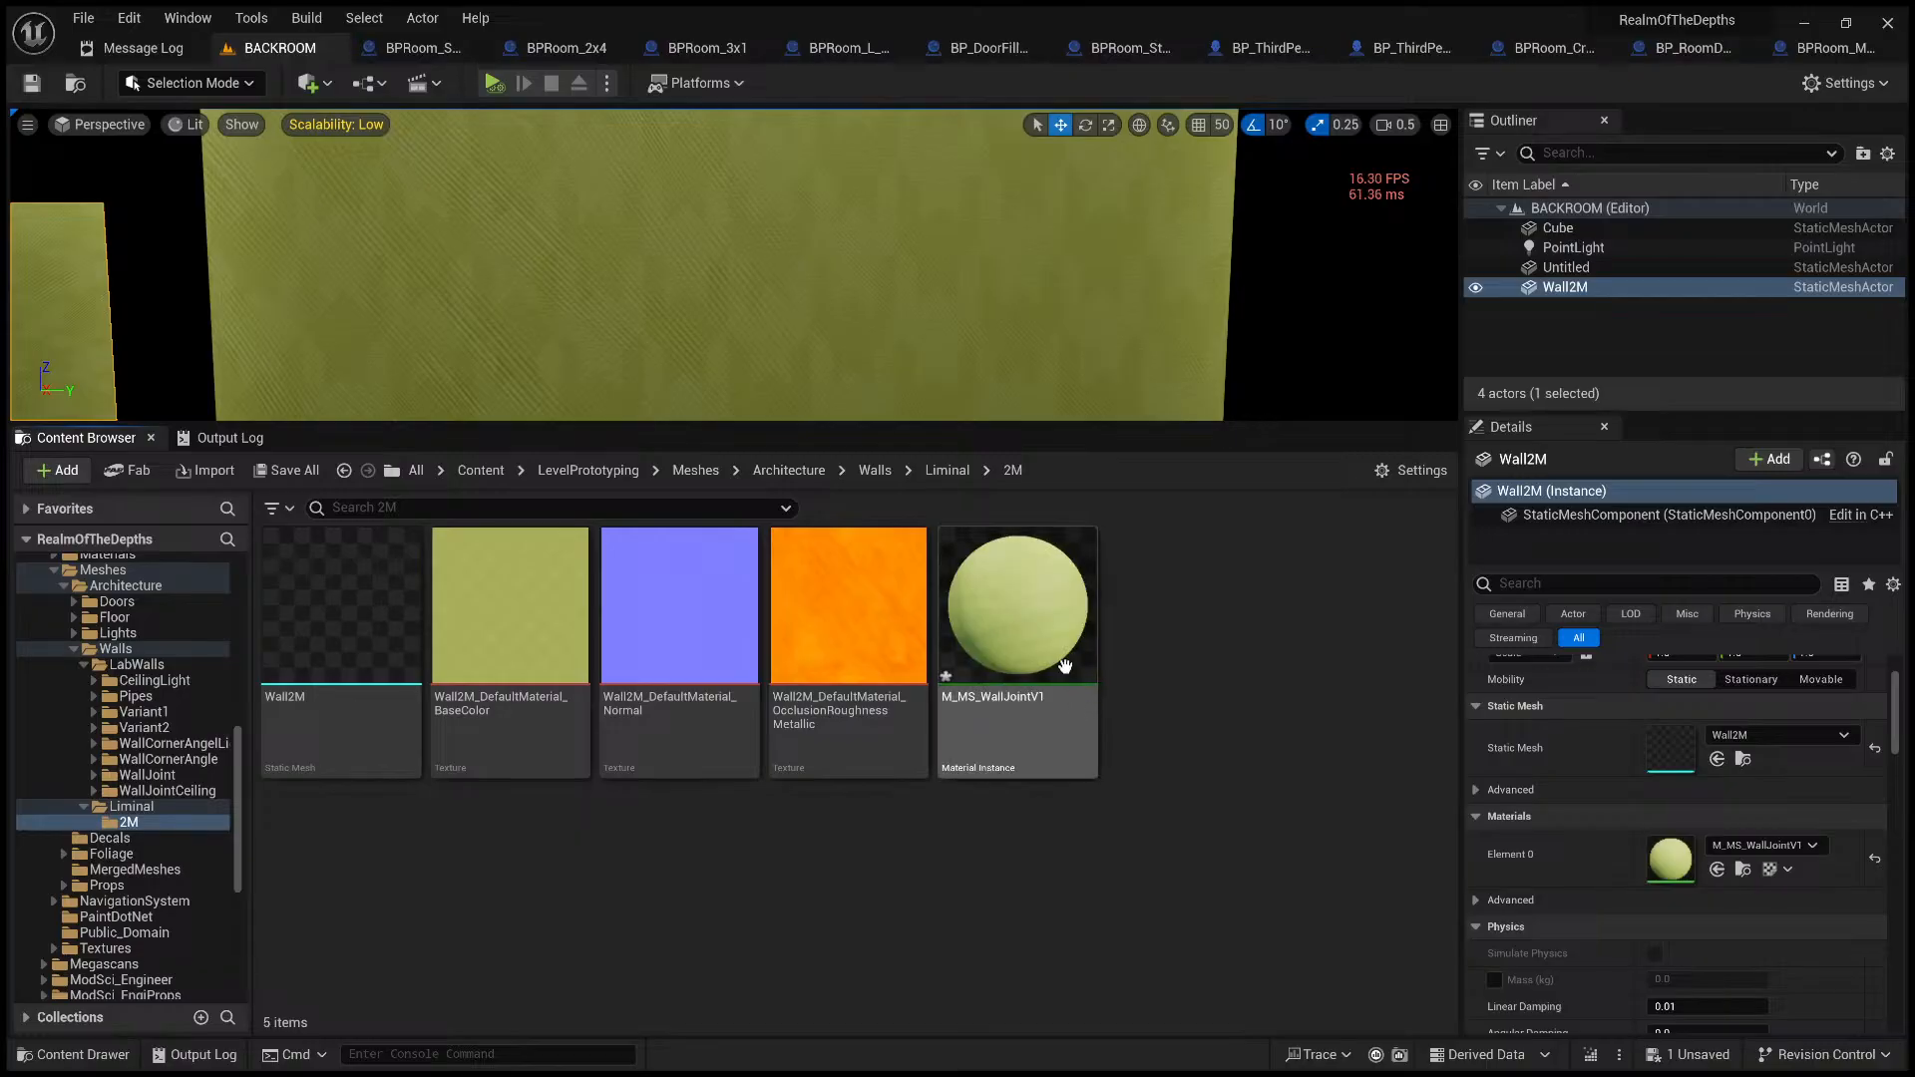
- Rename the copied material instance in the 2M folder to M_MS_BackRoomWall_2m
left_click(1052, 650)
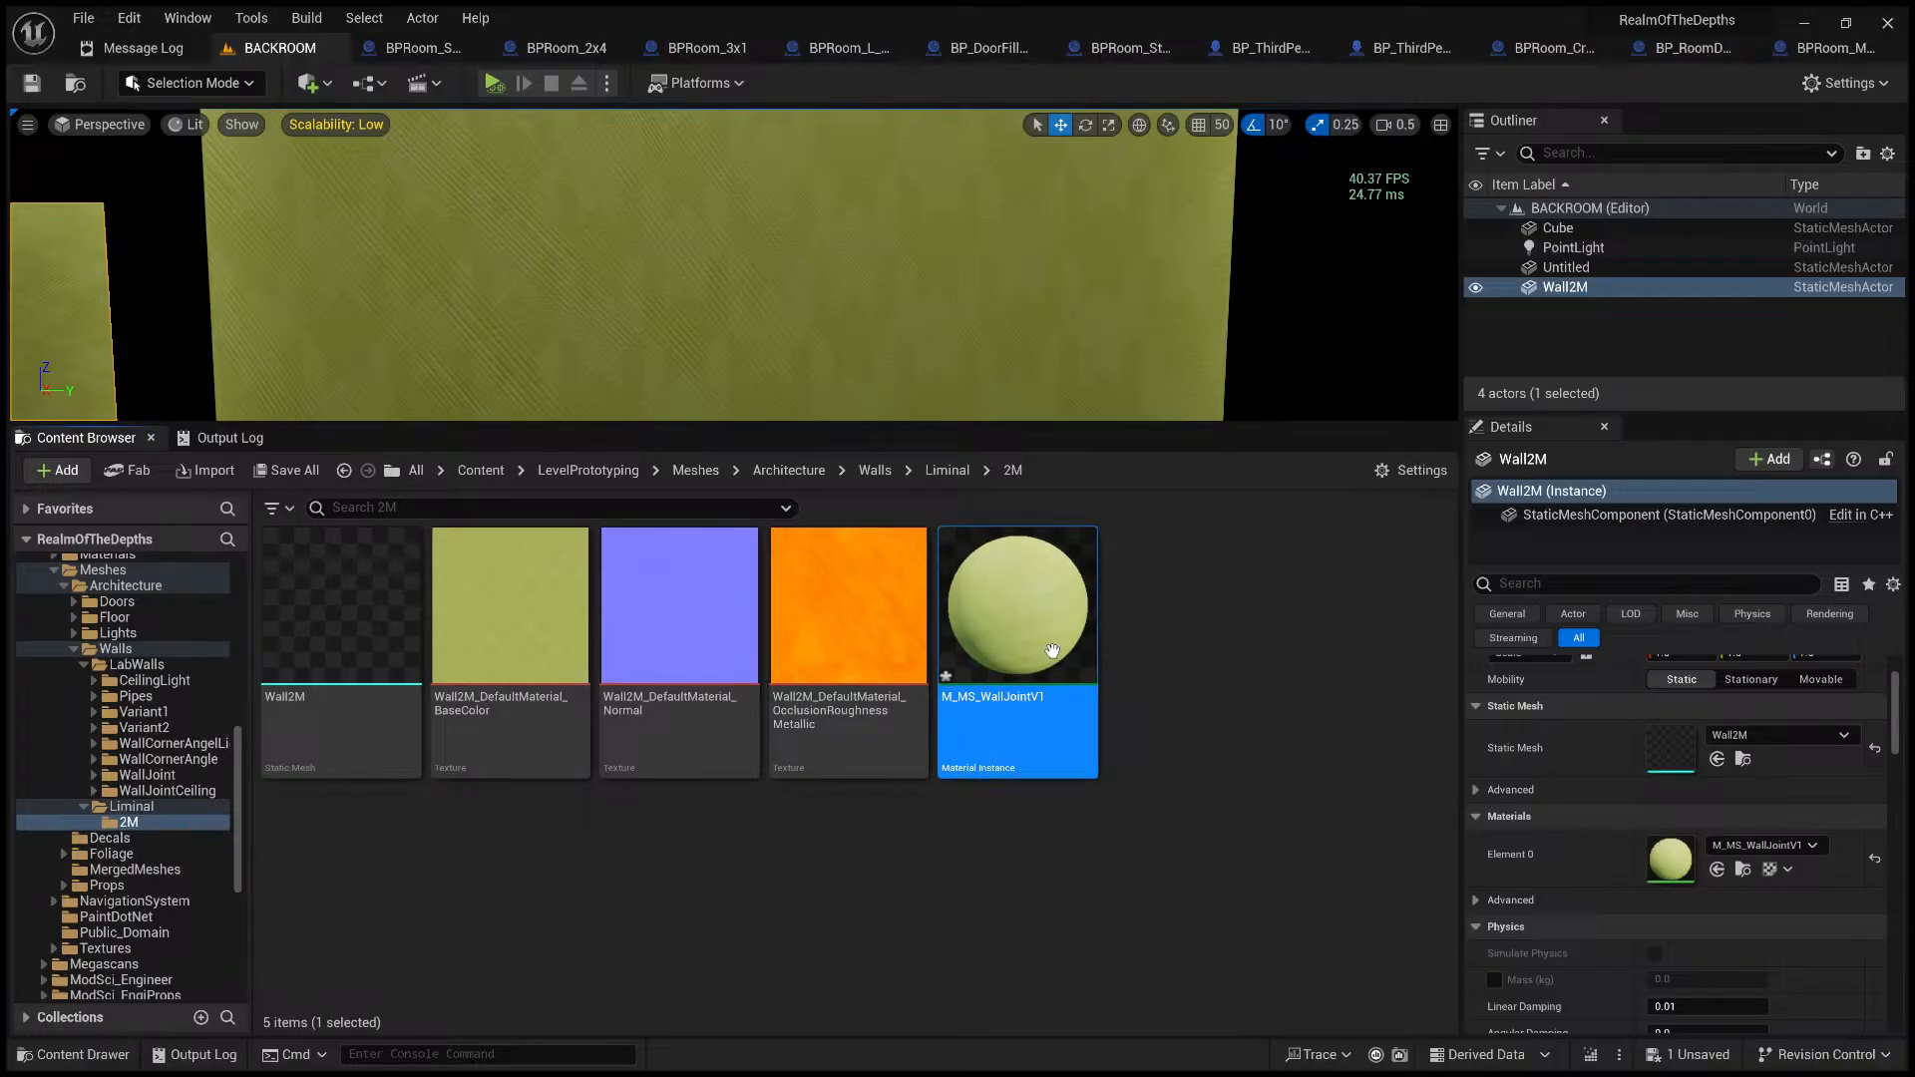
key("F2")
key("End")
key("BackSpace")
key("BackSpace")
key("BackSpace")
key("BackSpace")
key("BackSpace")
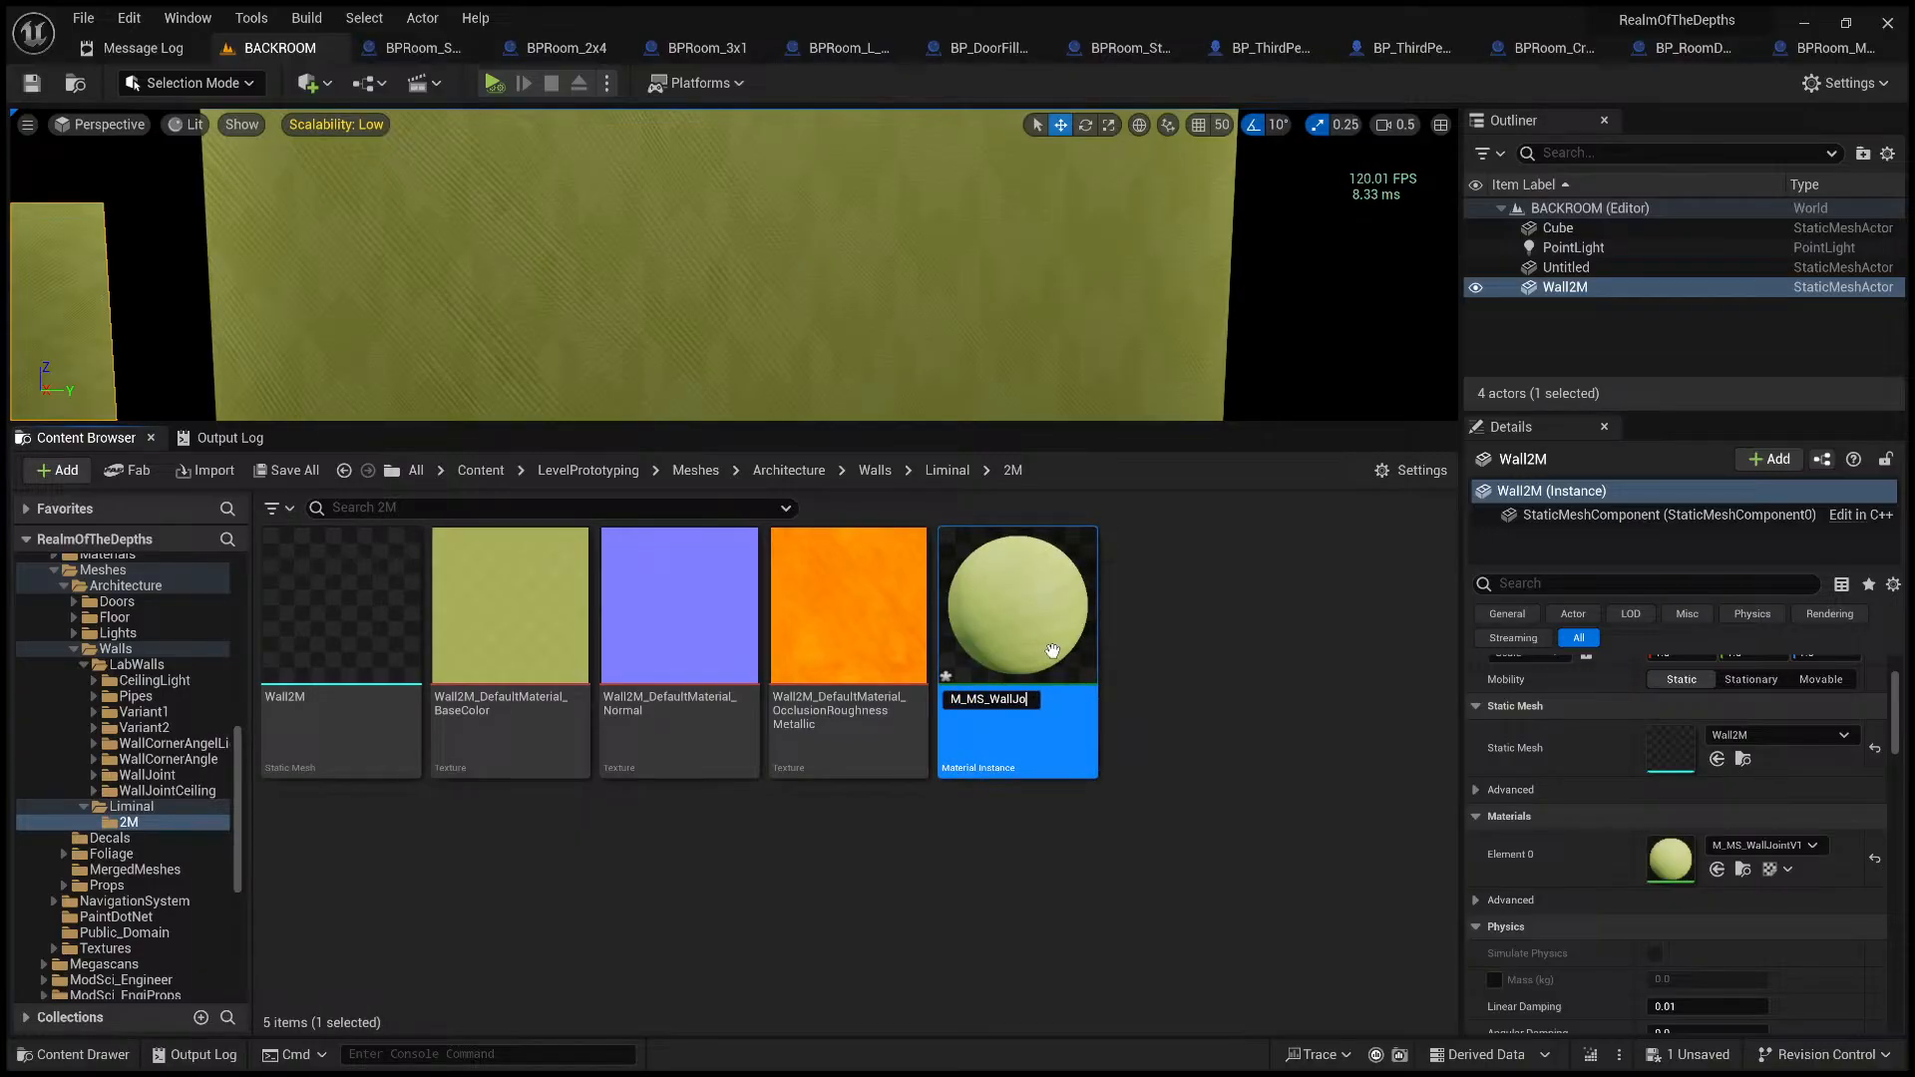
key("BackSpace")
key("BackSpace")
key("BackSpace")
type("LiminalWall")
key("BackSpace")
key("BackSpace")
key("BackSpace")
key("BackSpace")
key("BackSpace")
key("BackSpace")
key("BackSpace")
key("BackSpace")
type("BackRoom")
type("Wal")
type("l_3m")
key("BackSpace")
key("BackSpace")
type("2m")
key("Return")
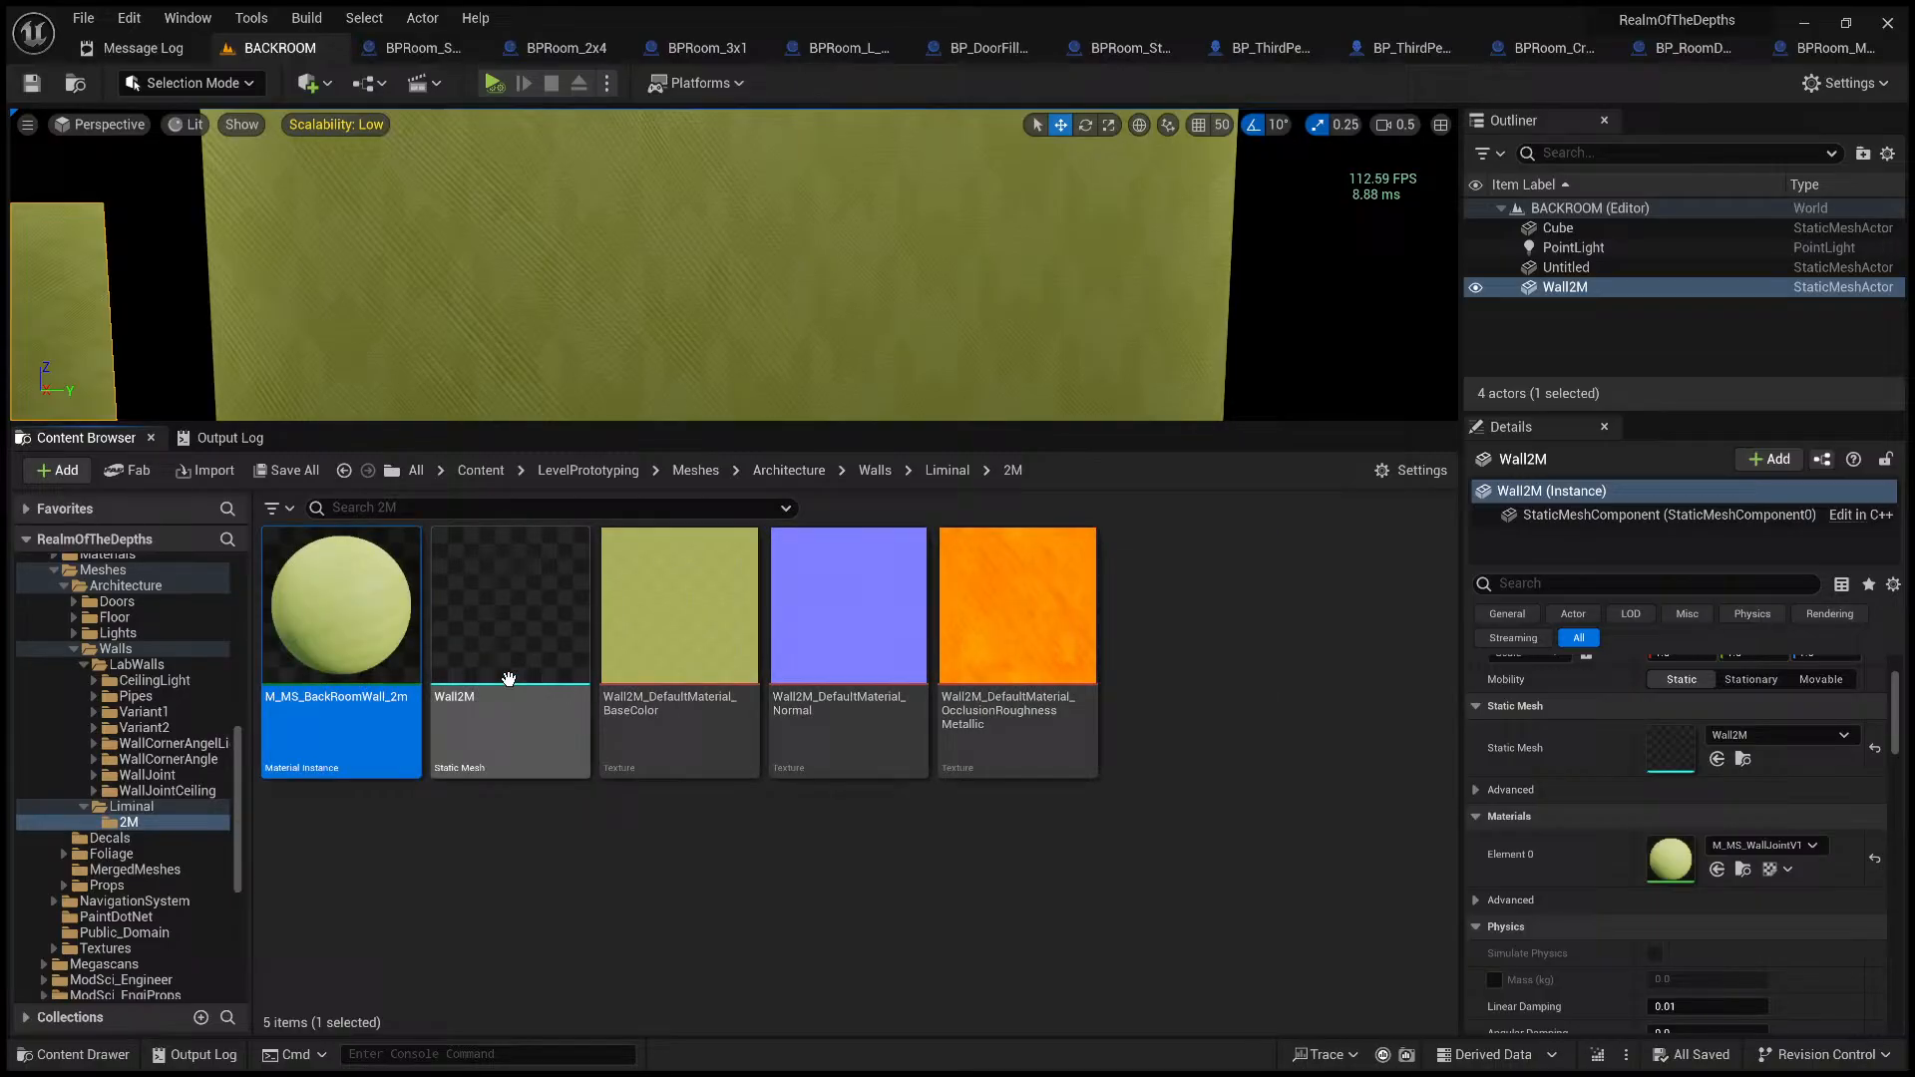
- Assign the Wall2M BaseColor, OcclusionRoughnessMetallic and Normal textures to the M_MS_BackRoomWall_2m material instance
double_click(353, 628)
middle_click(1808, 52)
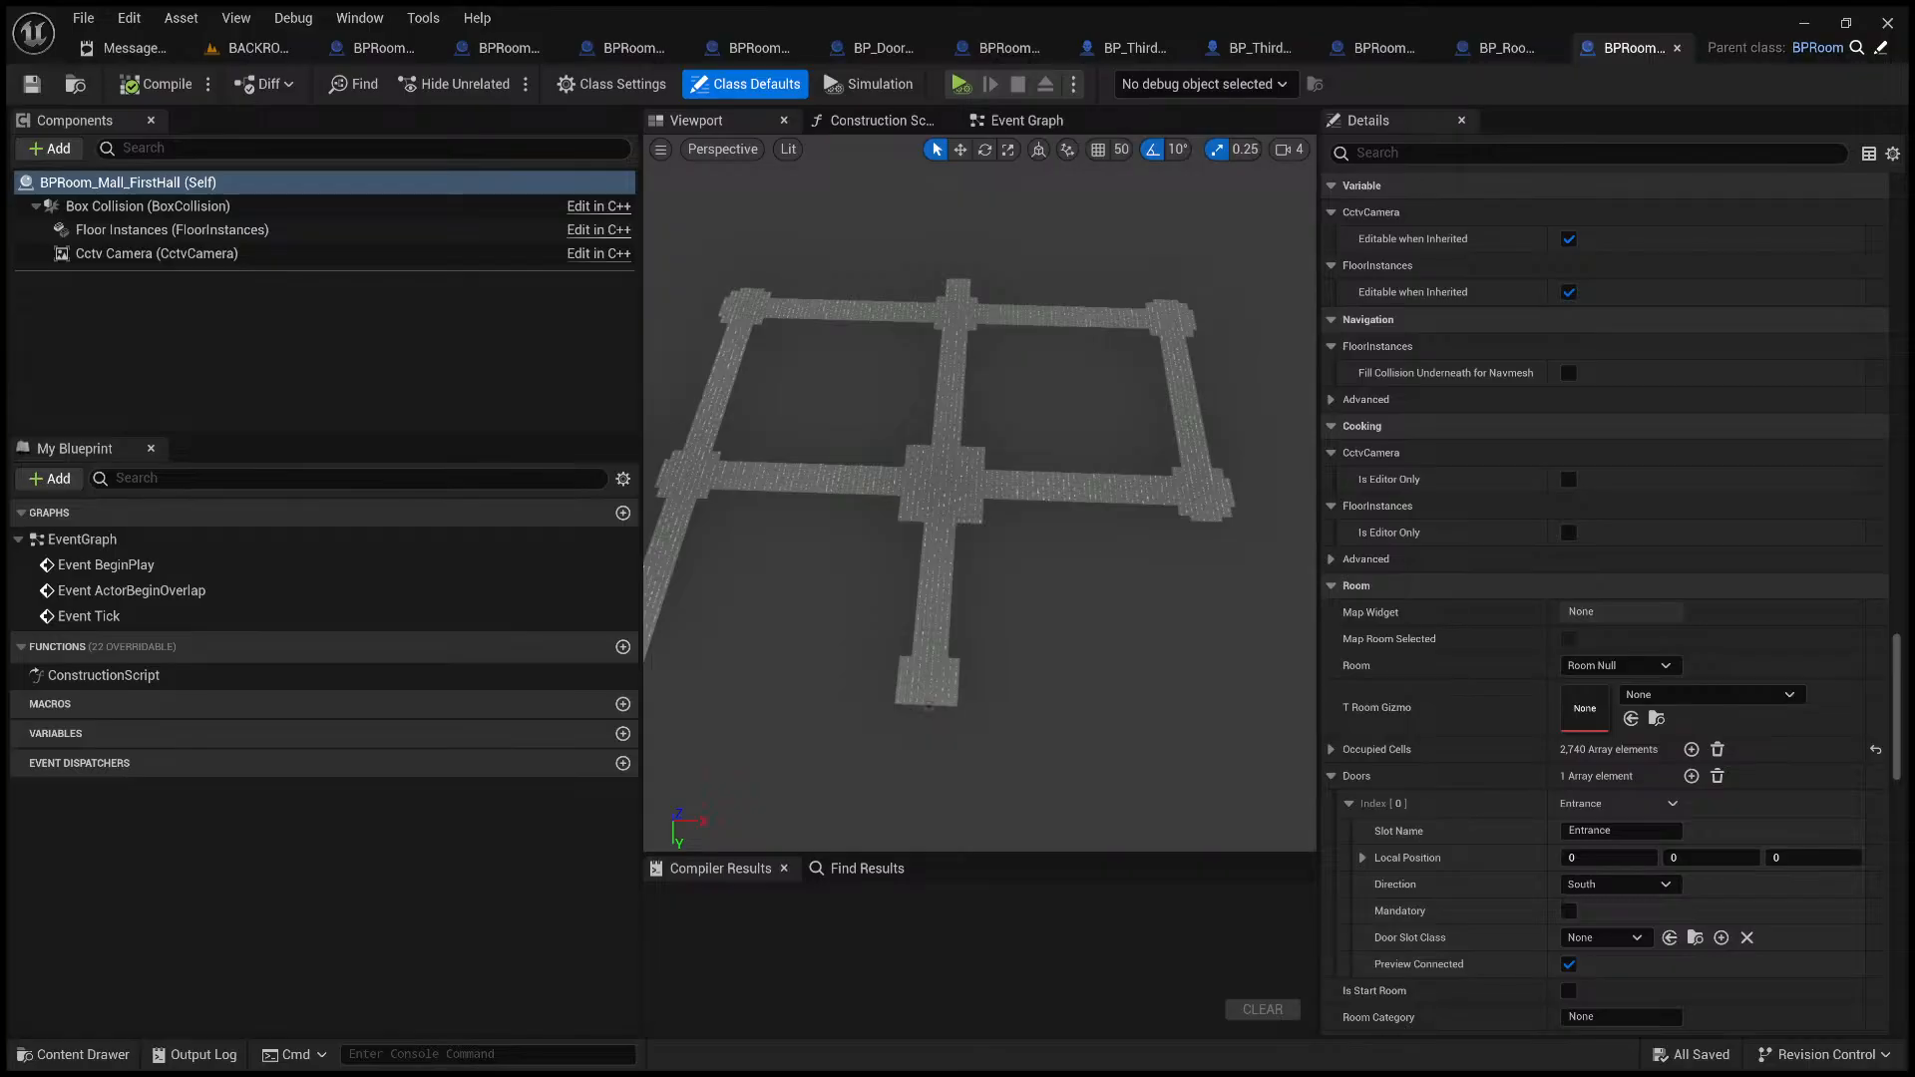
left_click(249, 48)
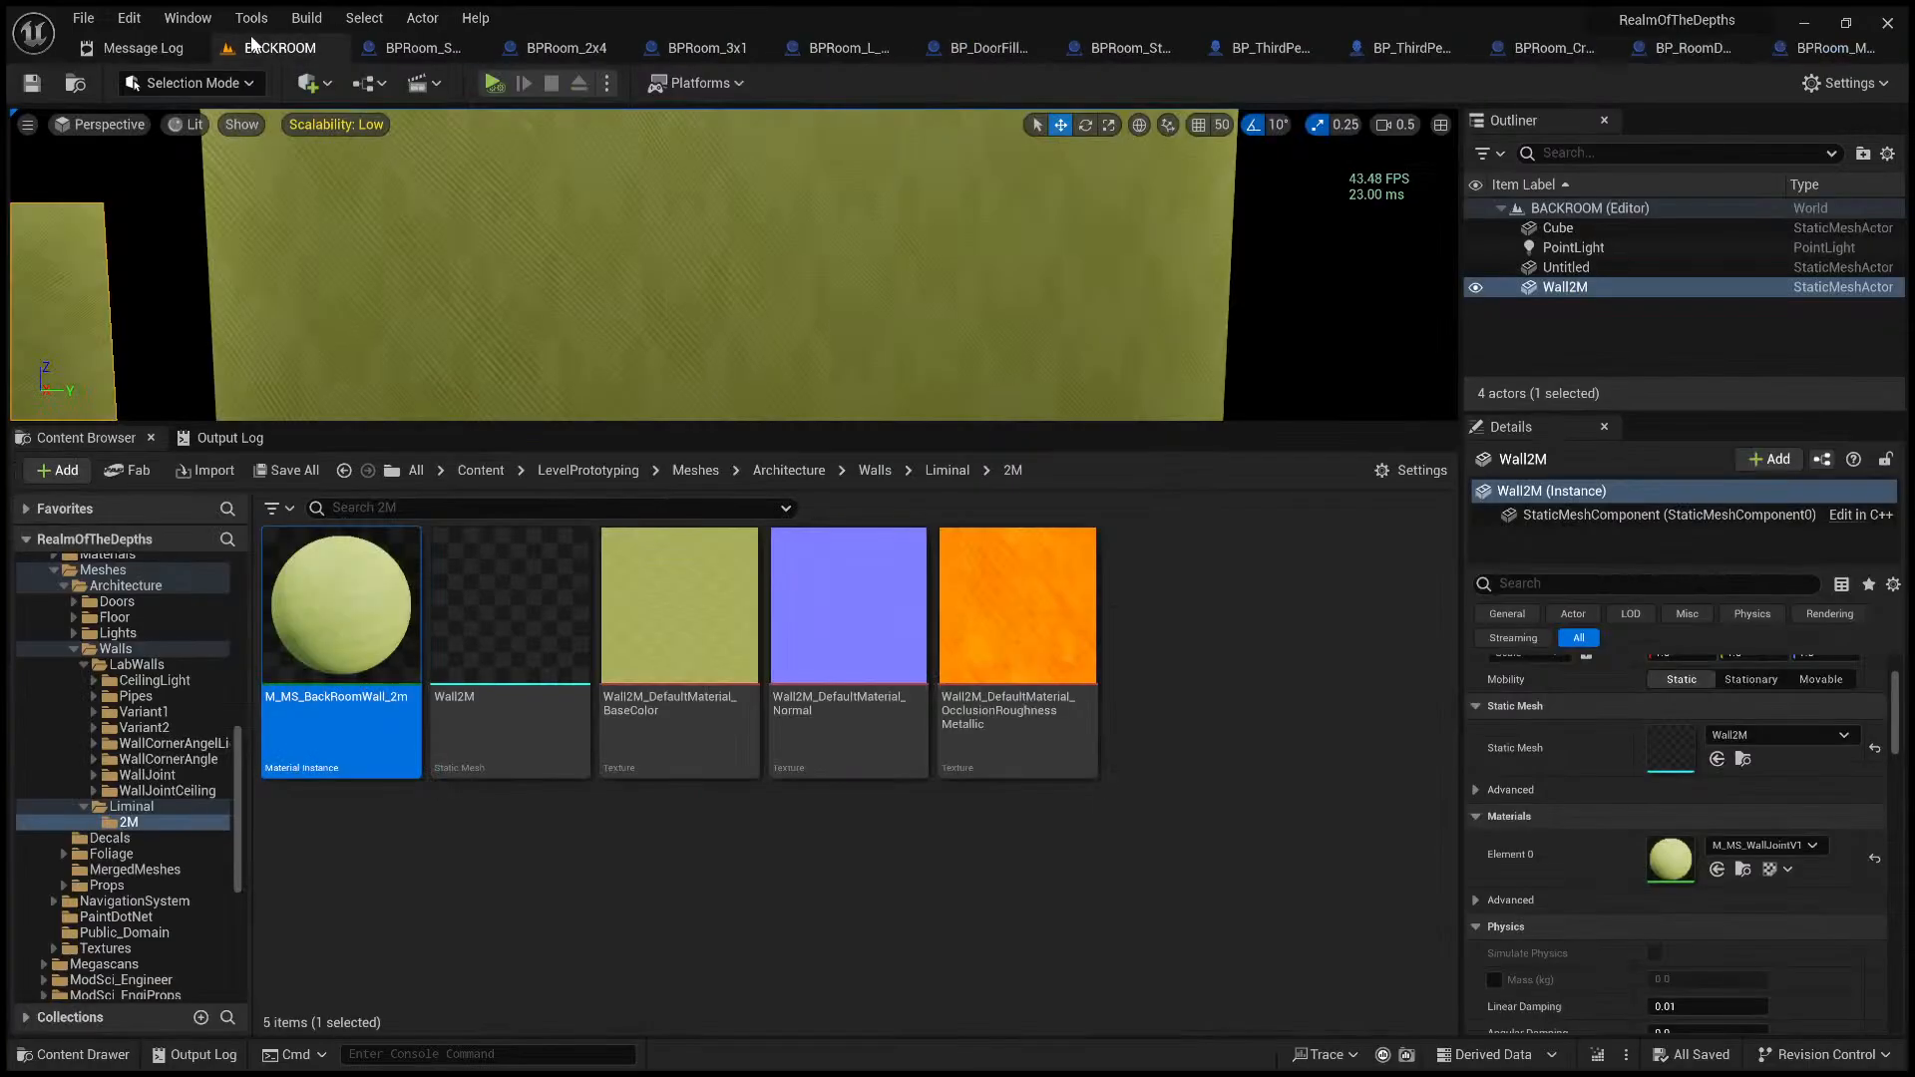
left_click(688, 658)
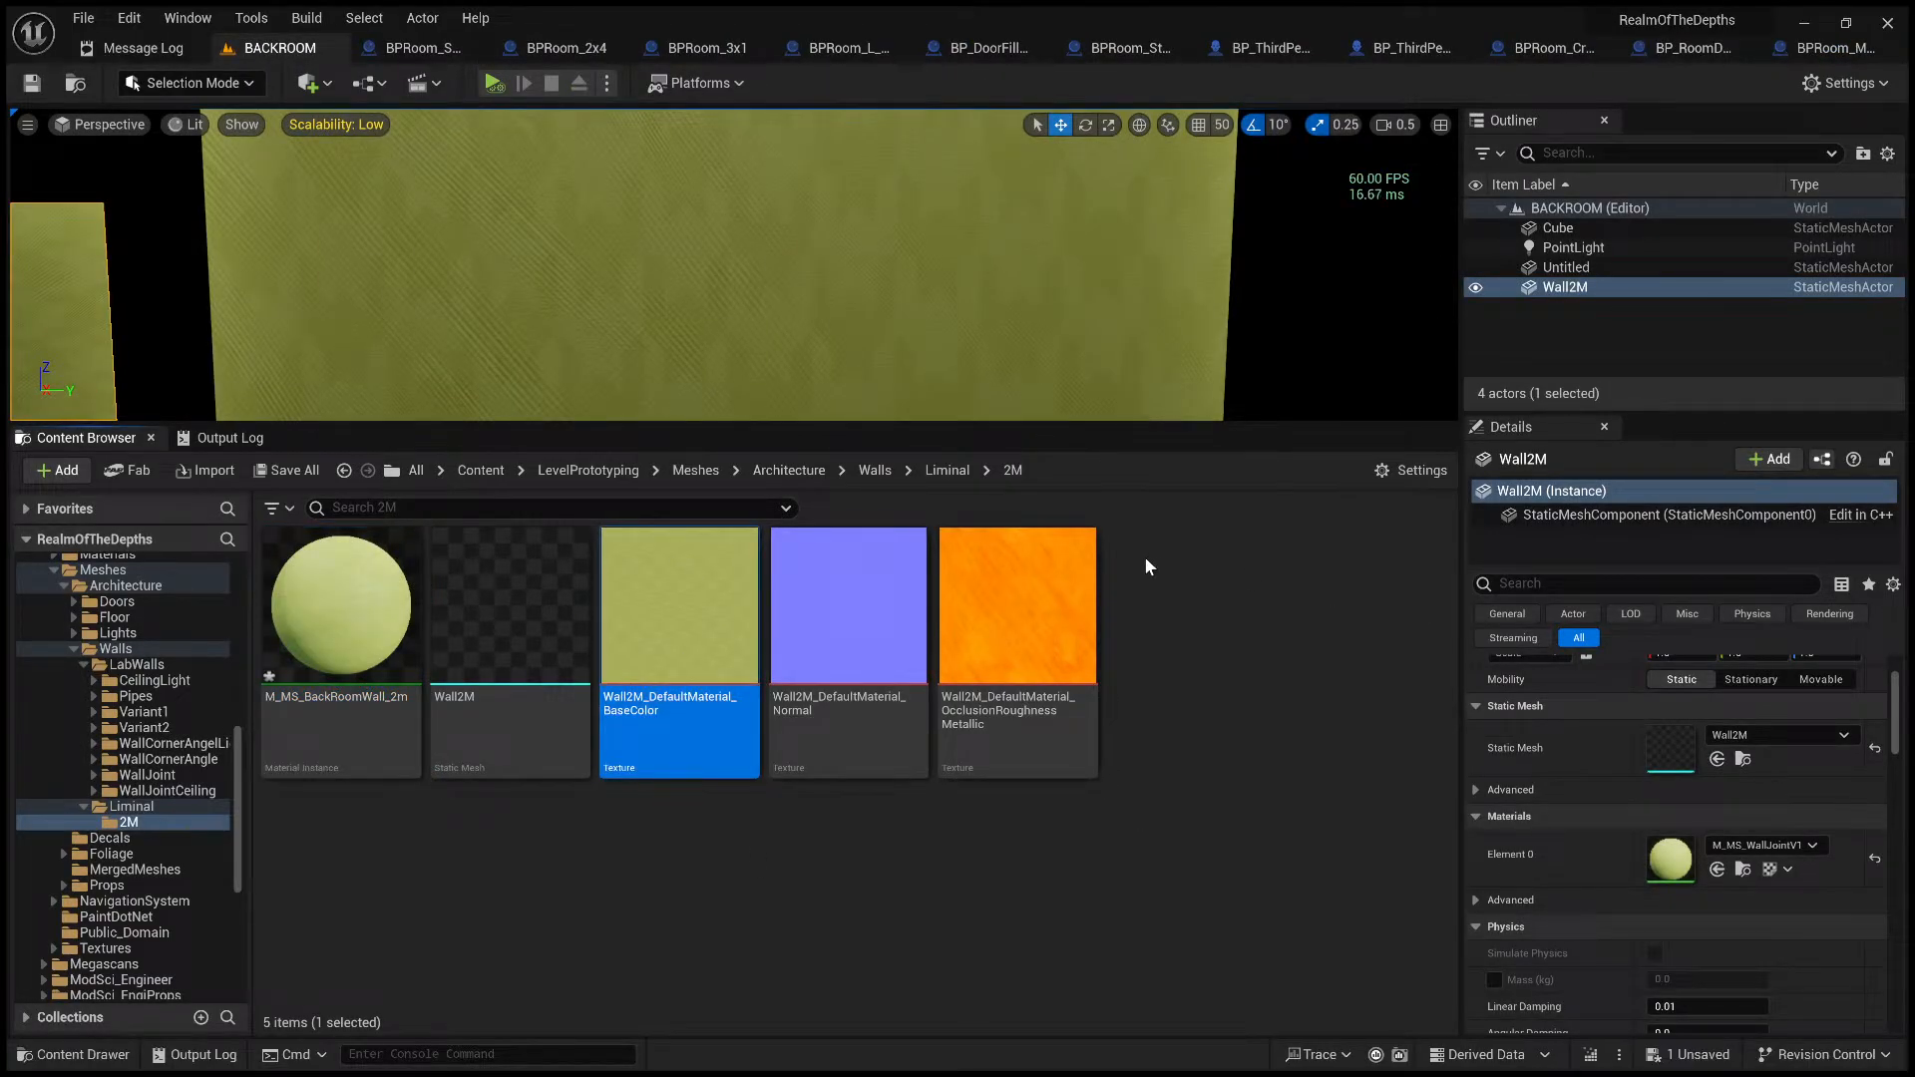
left_click(1002, 602)
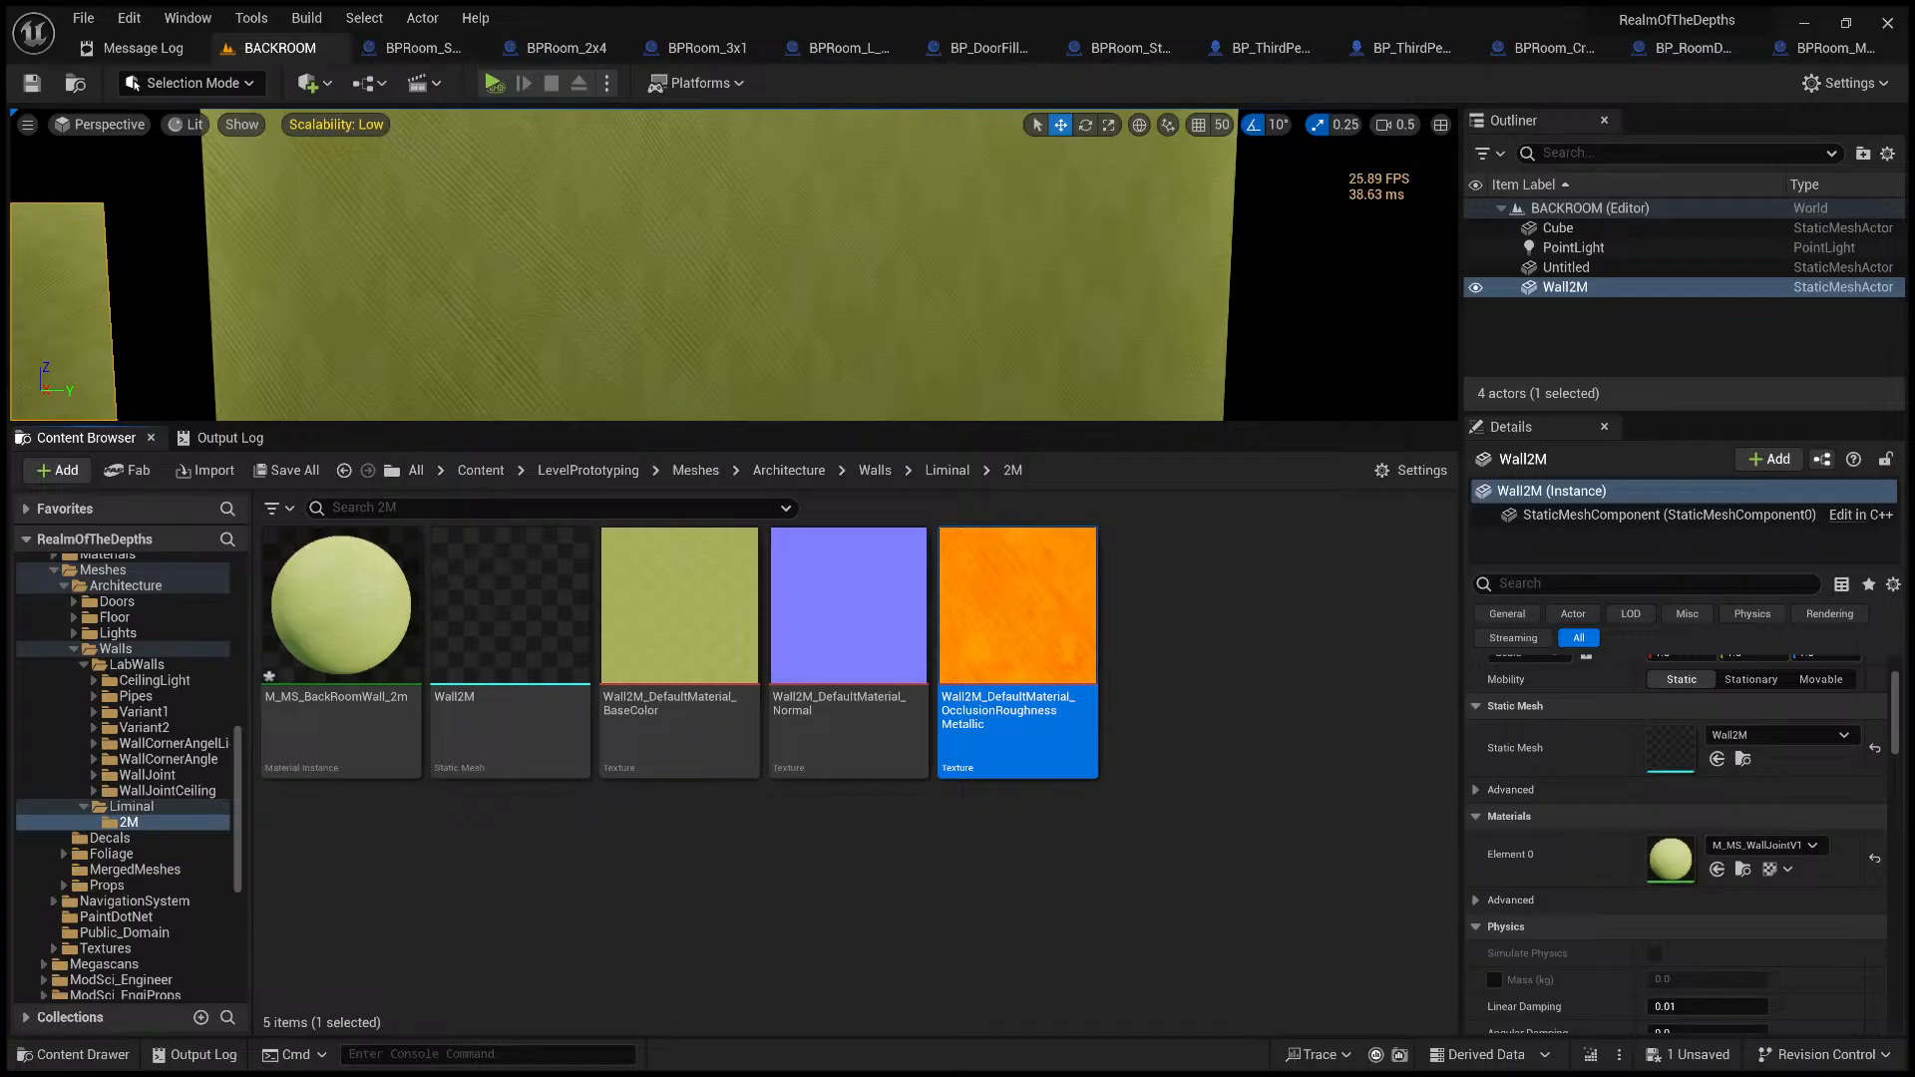
left_click(841, 612)
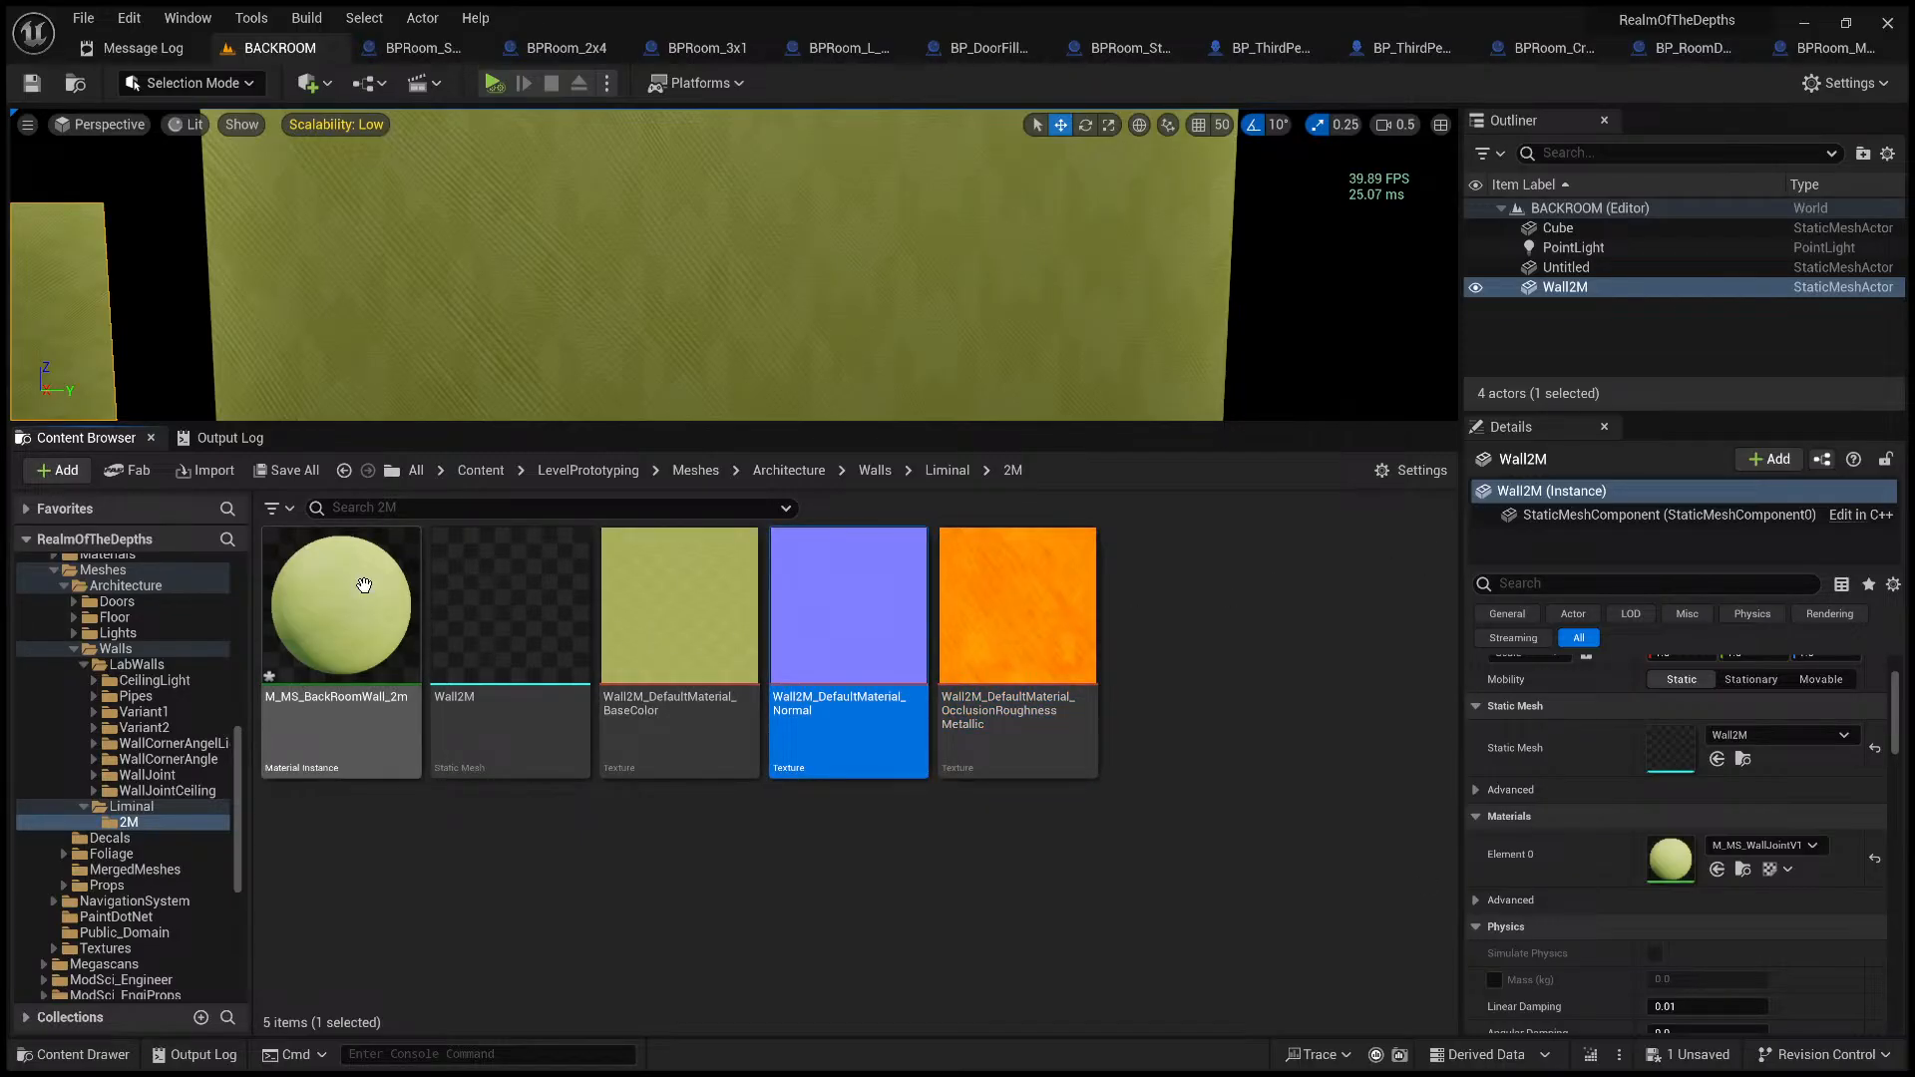
- Assign M_MS_BackRoomWall_2m to the Wall2M static mesh's material slot and save the mesh
left_click(432, 595)
double_click(430, 595)
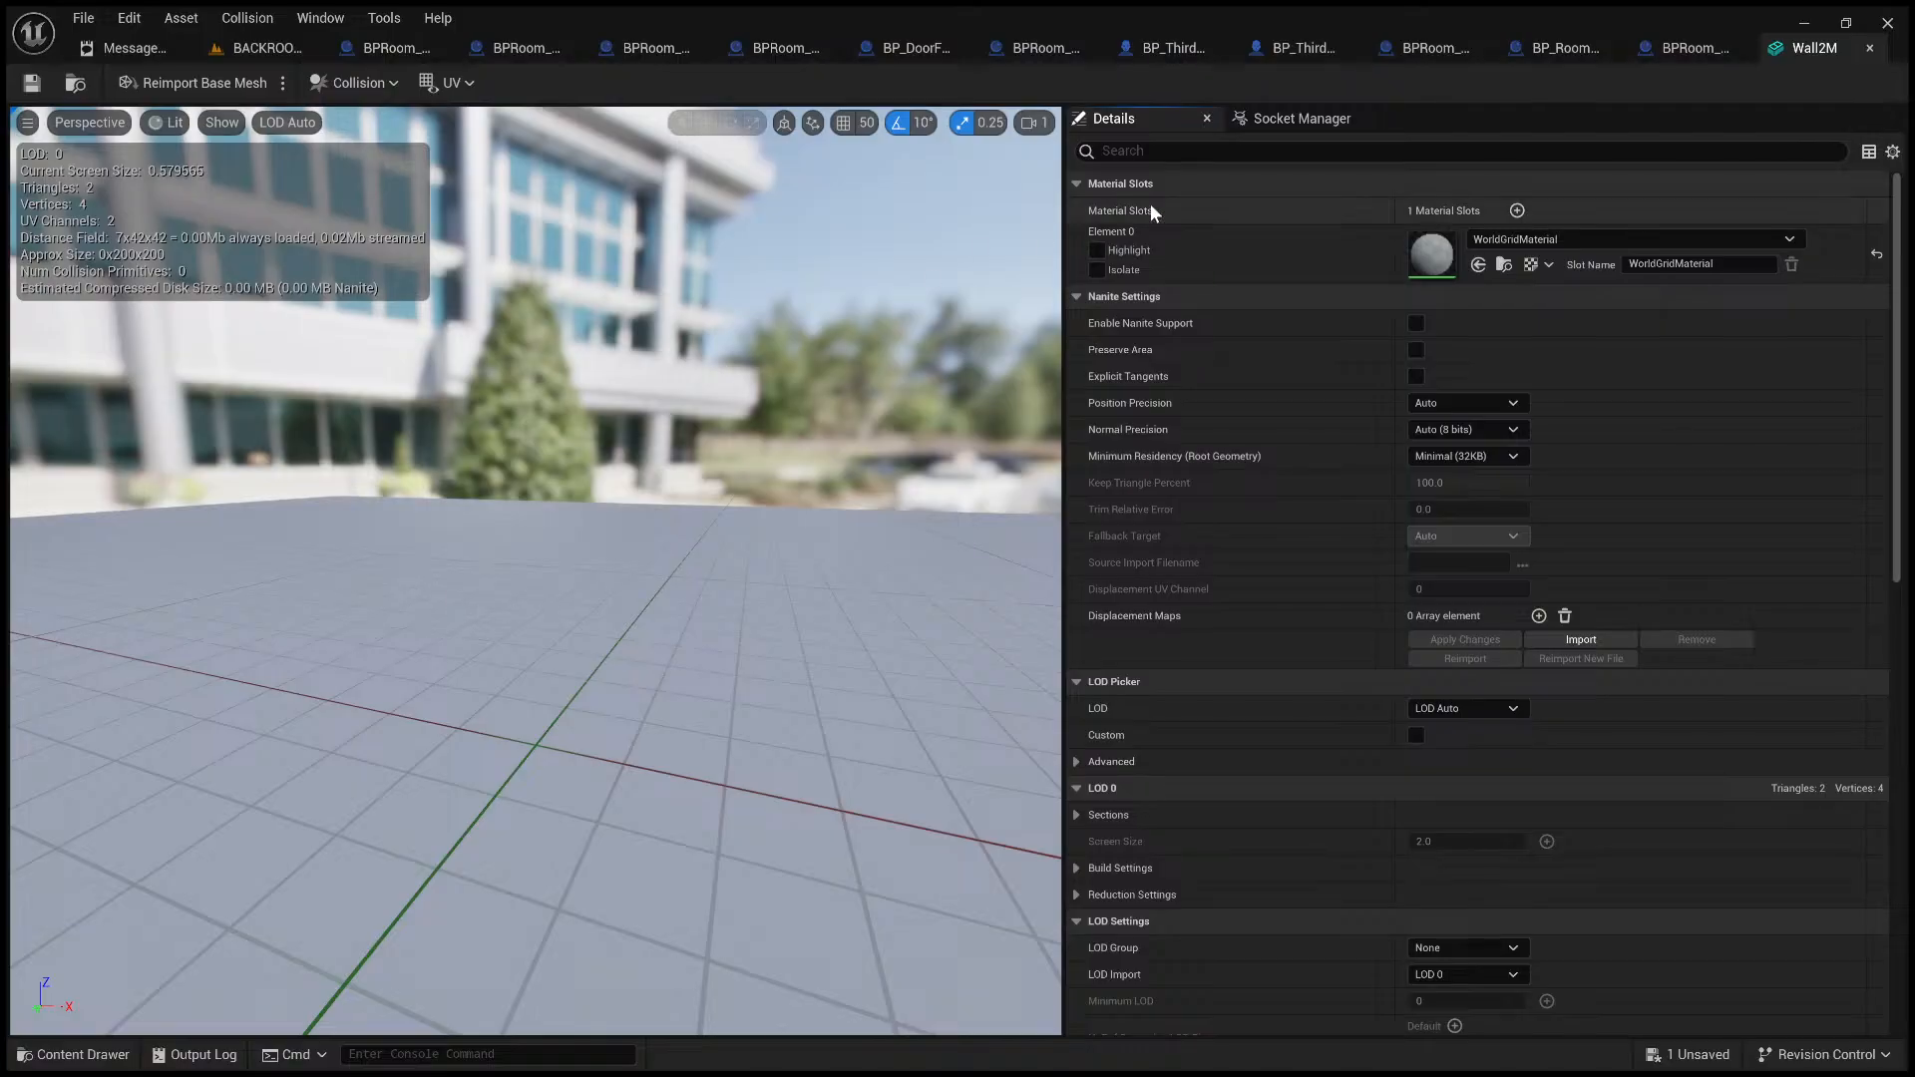
left_click(1870, 48)
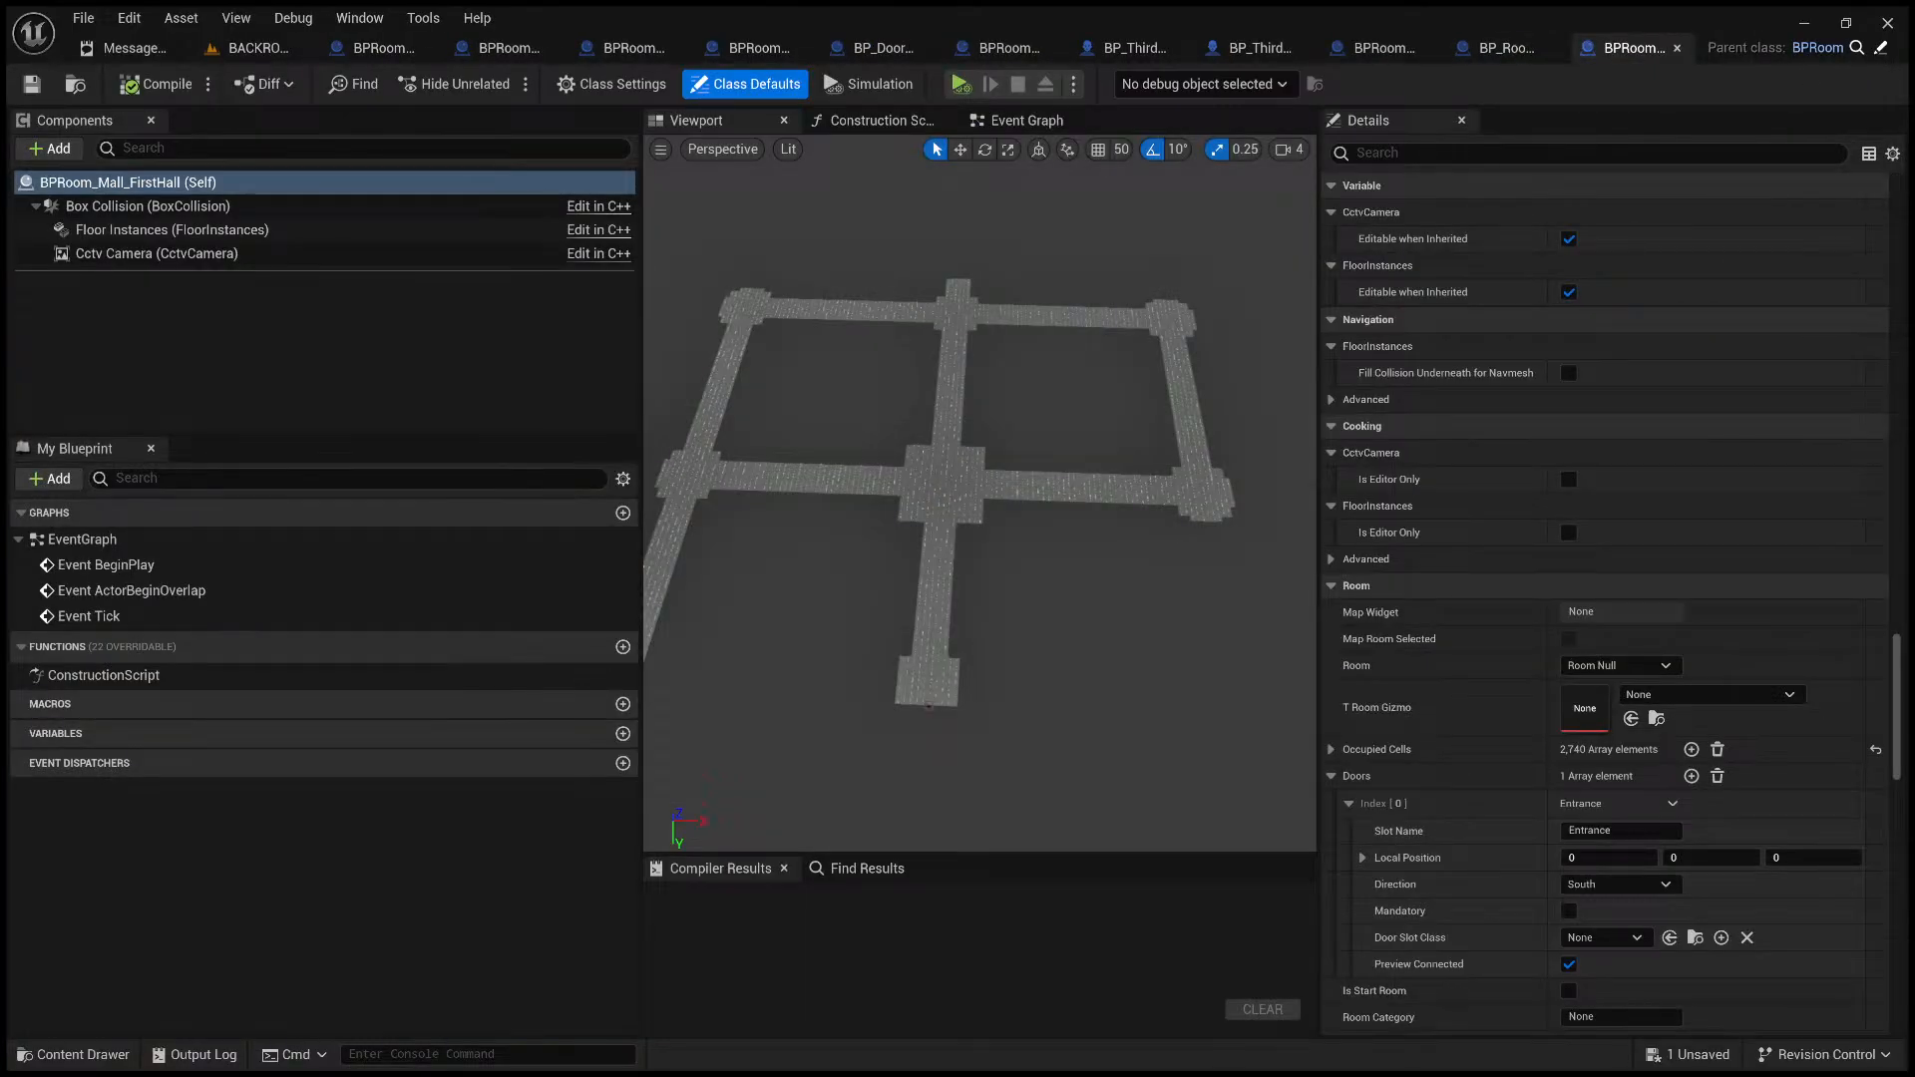
left_click(257, 48)
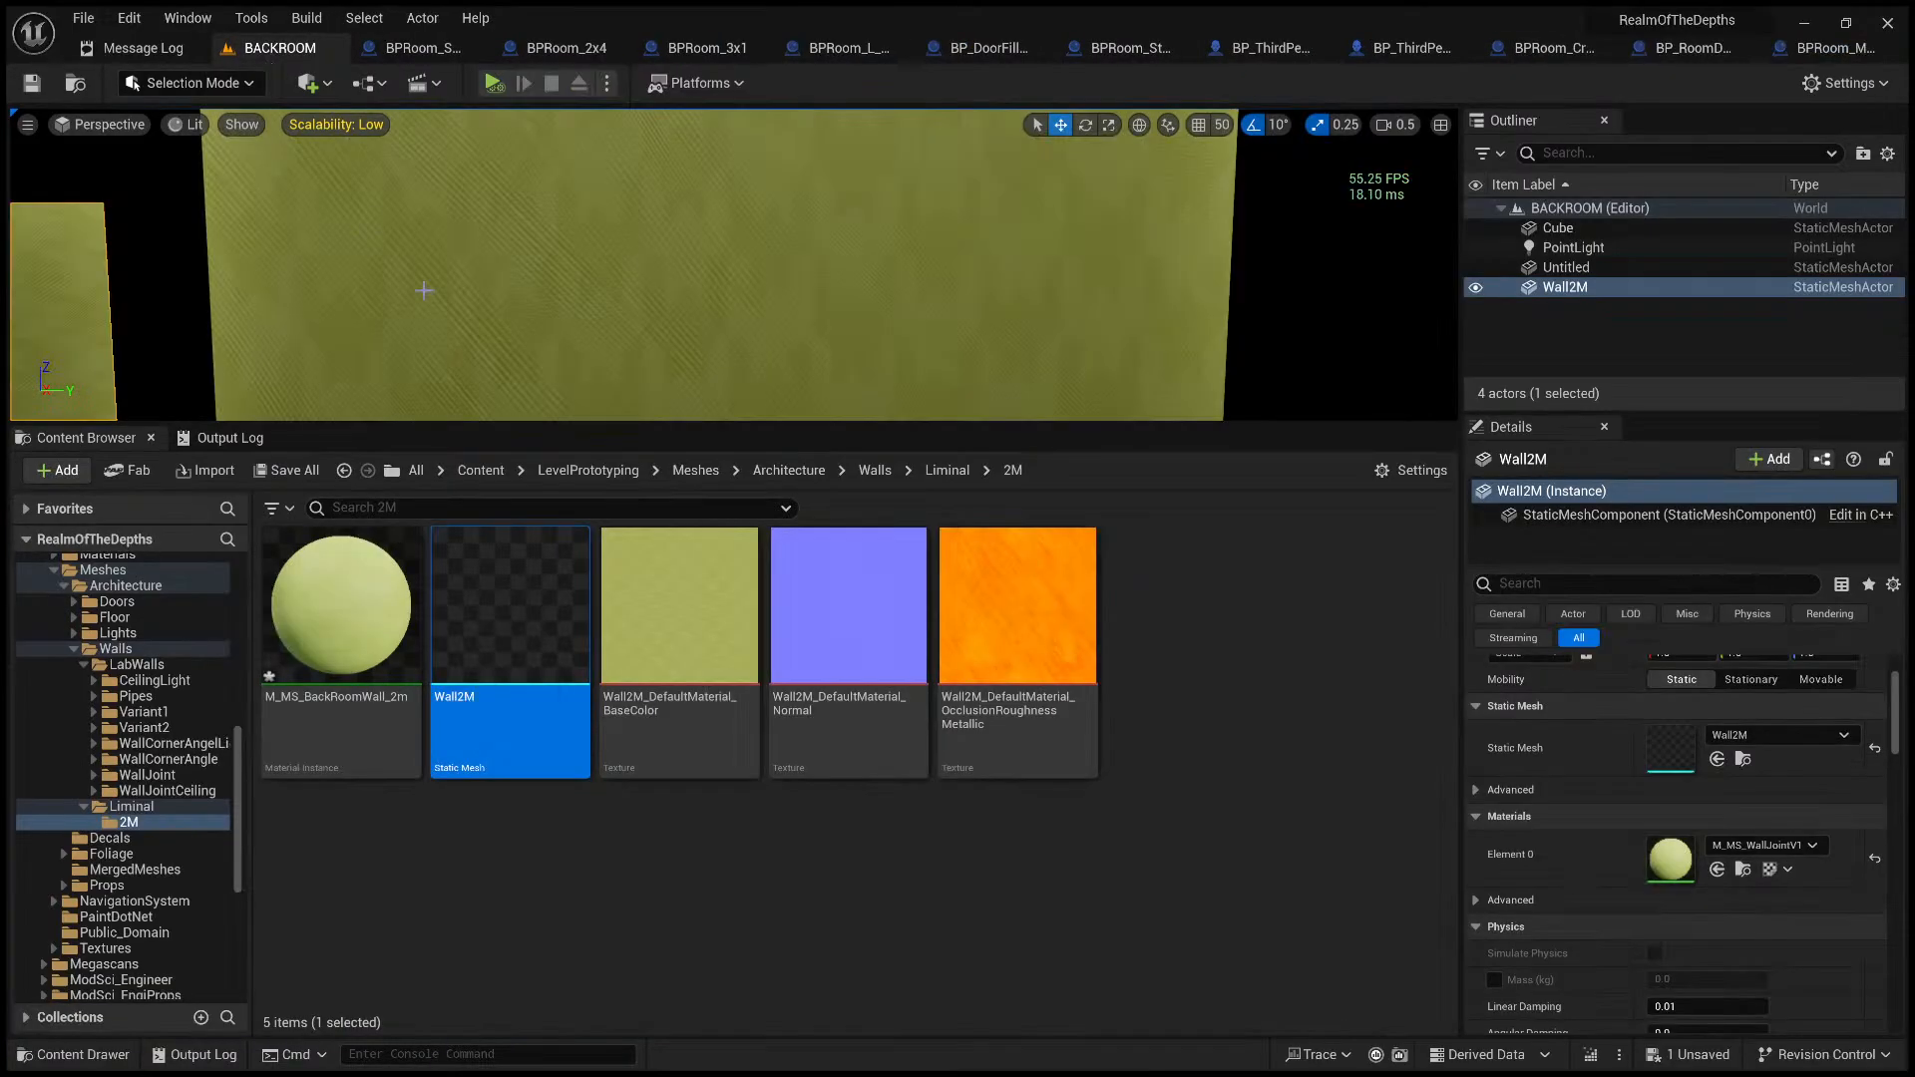
left_click_drag(377, 681, 1696, 857)
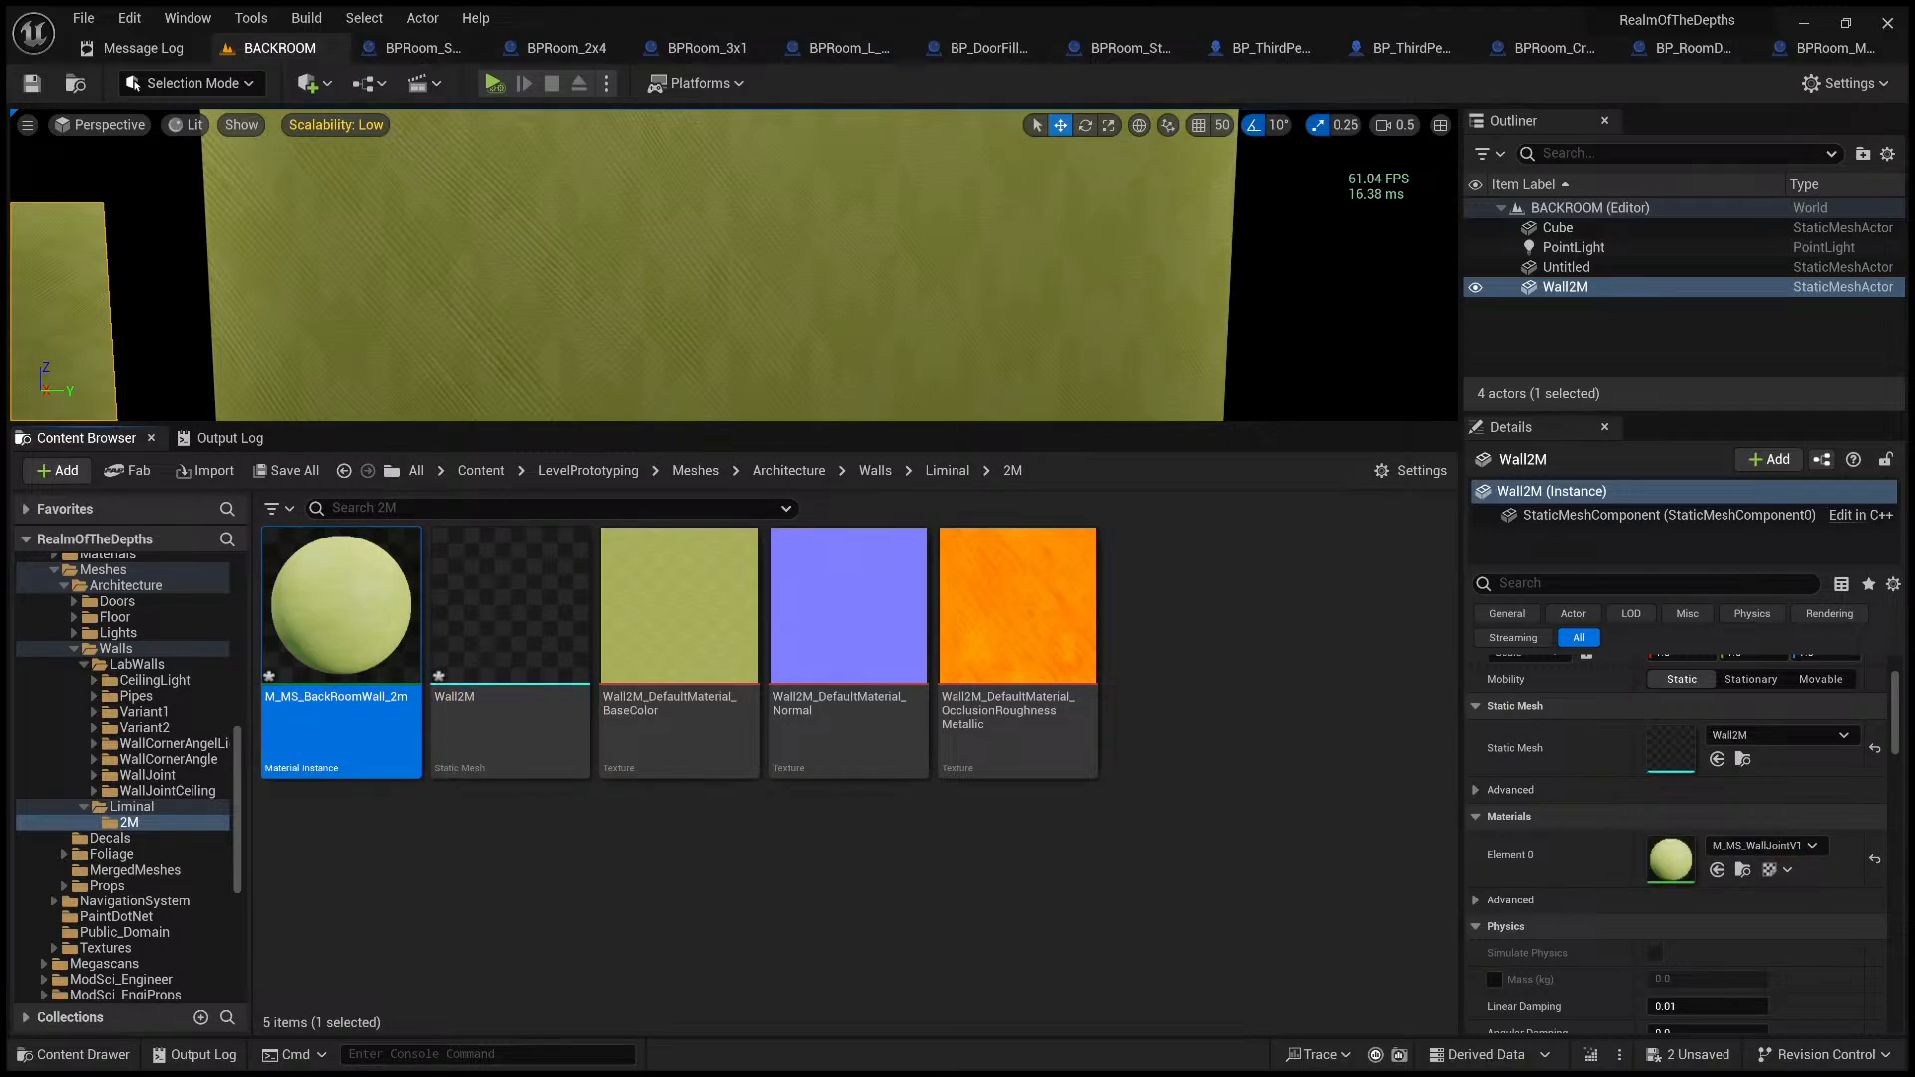
key("ctrl+shift+s")
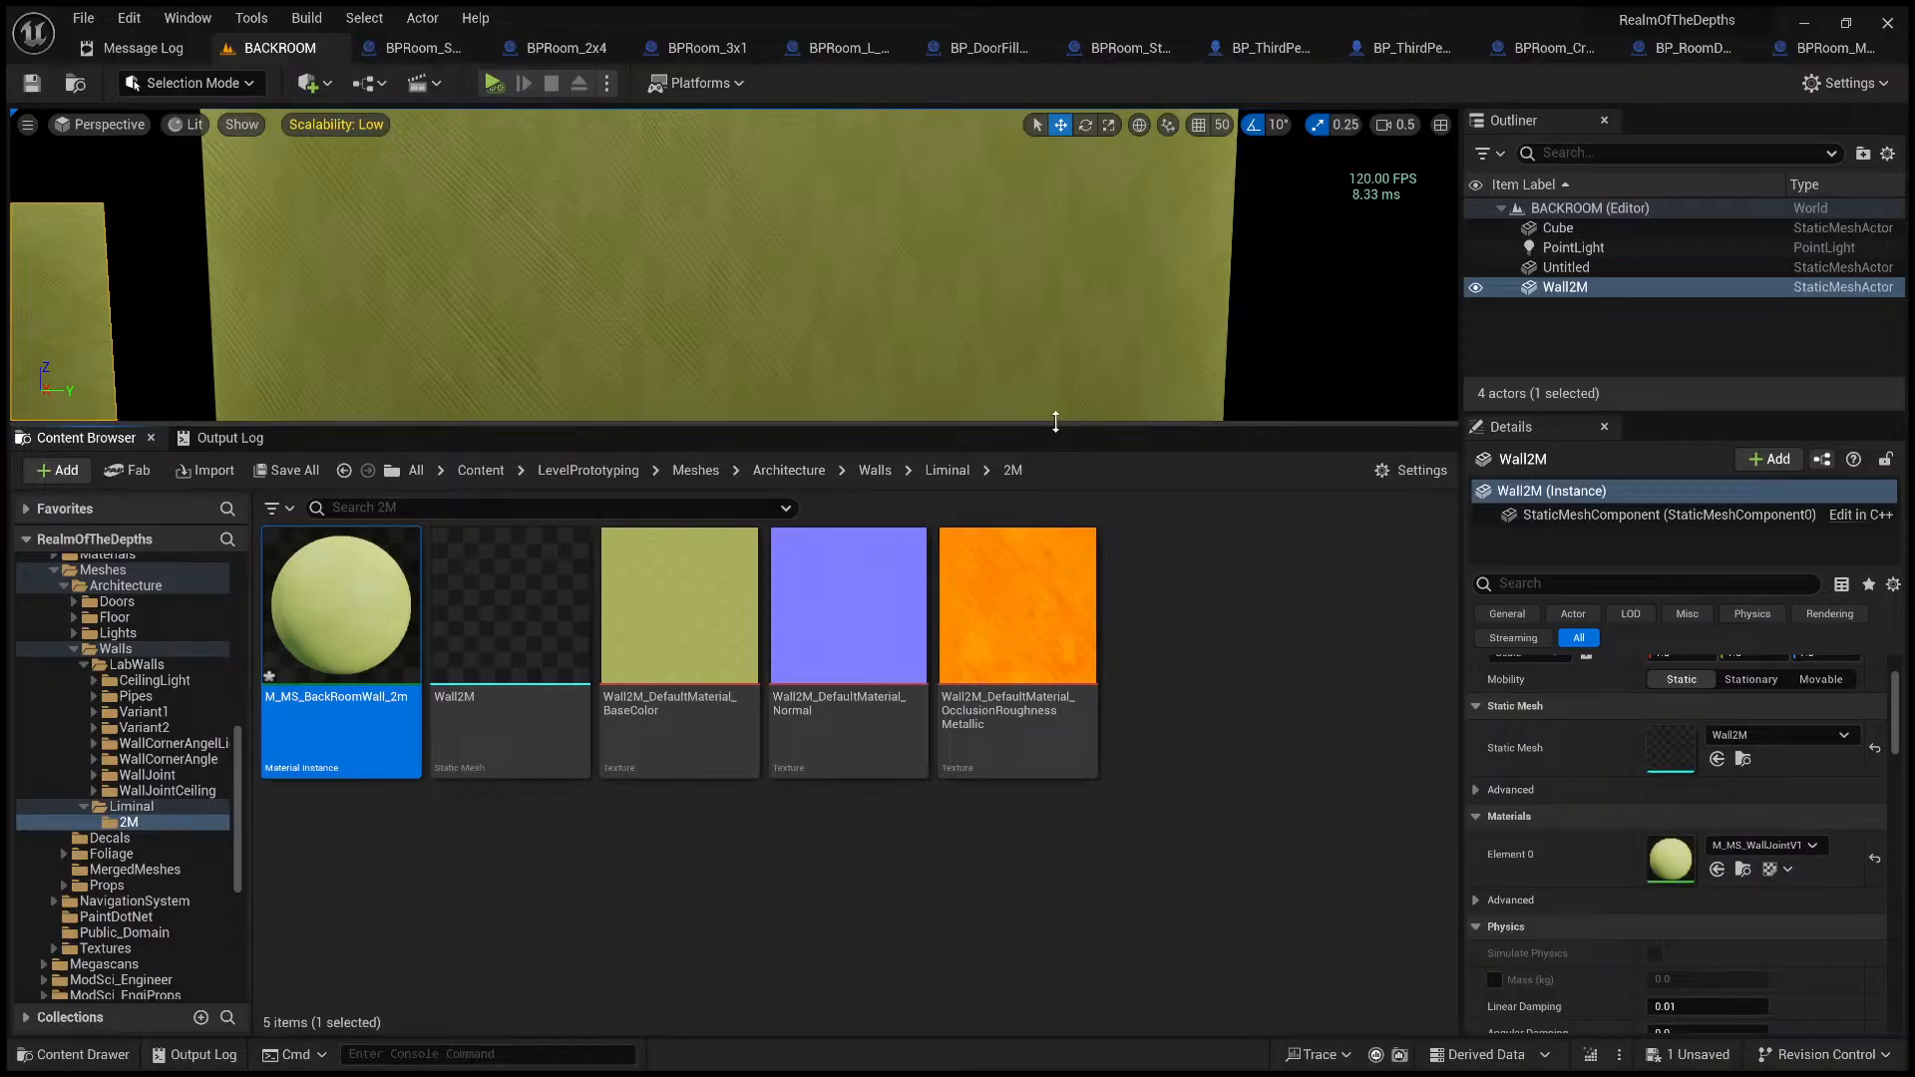
- Replace the Element 0 material of the Wall2M actor in the level with M_MS_BackRoomWall_2m
left_click_drag(1049, 431, 953, 928)
key("a")
right_click_drag(971, 791, 965, 828)
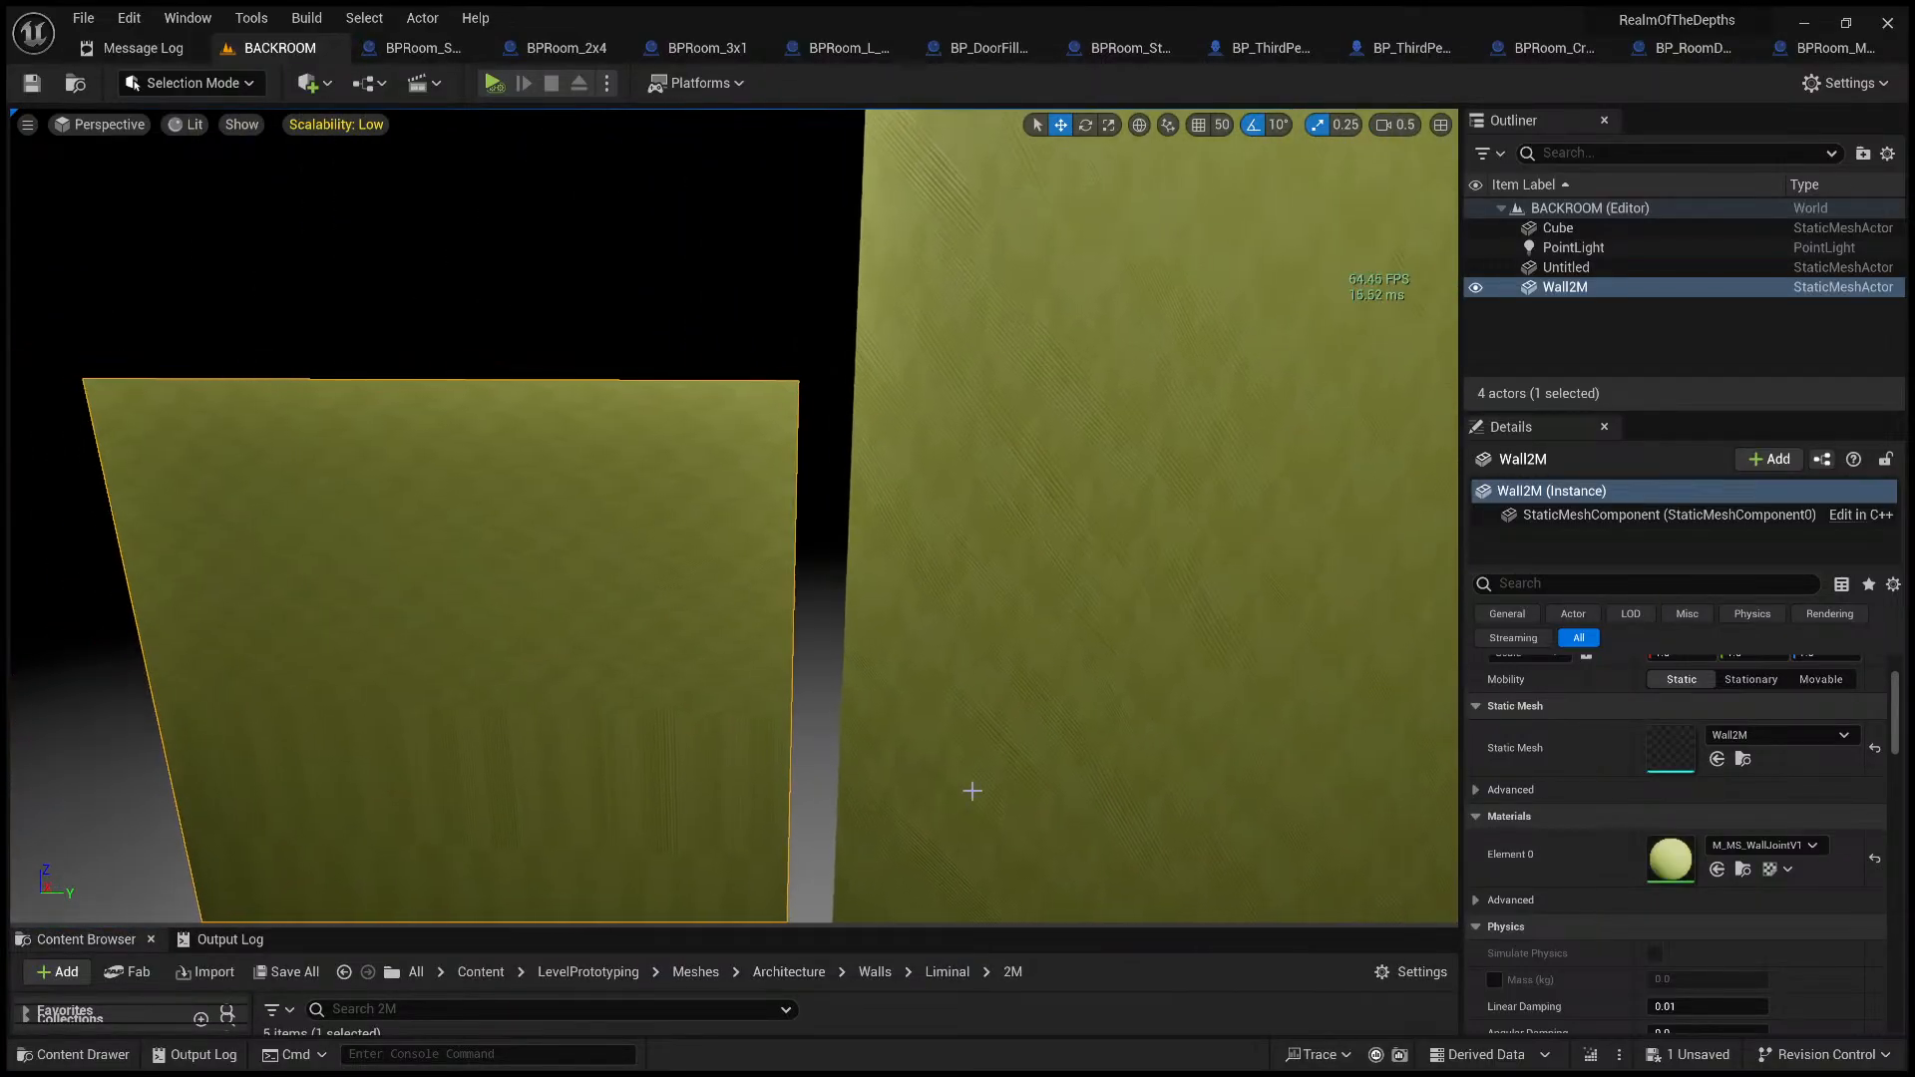
left_click_drag(1107, 931, 1092, 535)
left_click_drag(339, 718, 1624, 851)
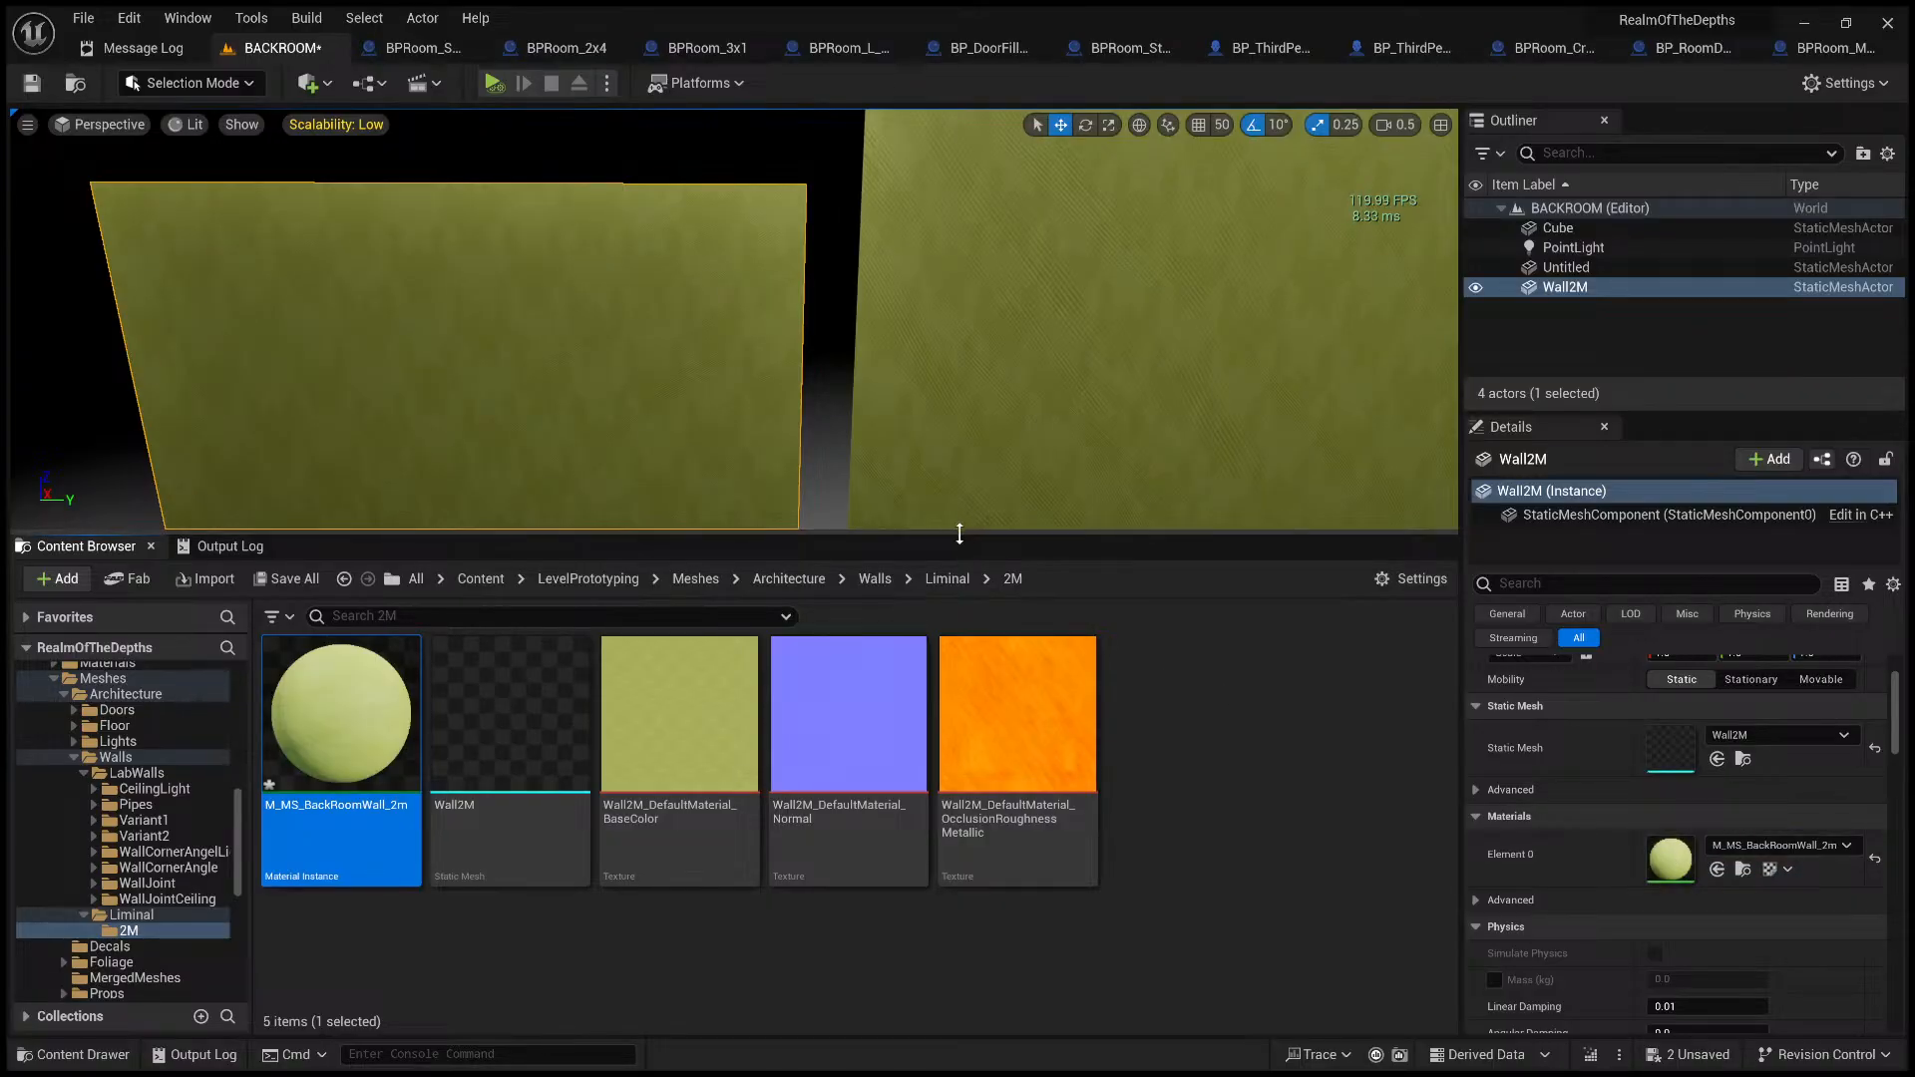
- Inspect the retextured Wall2M actor and rotate it upside down about its pivot at the lower edge
left_click_drag(960, 534, 946, 990)
right_click_drag(920, 791, 920, 791)
key("s")
key("w")
key("a")
key("s")
key("w")
key("s")
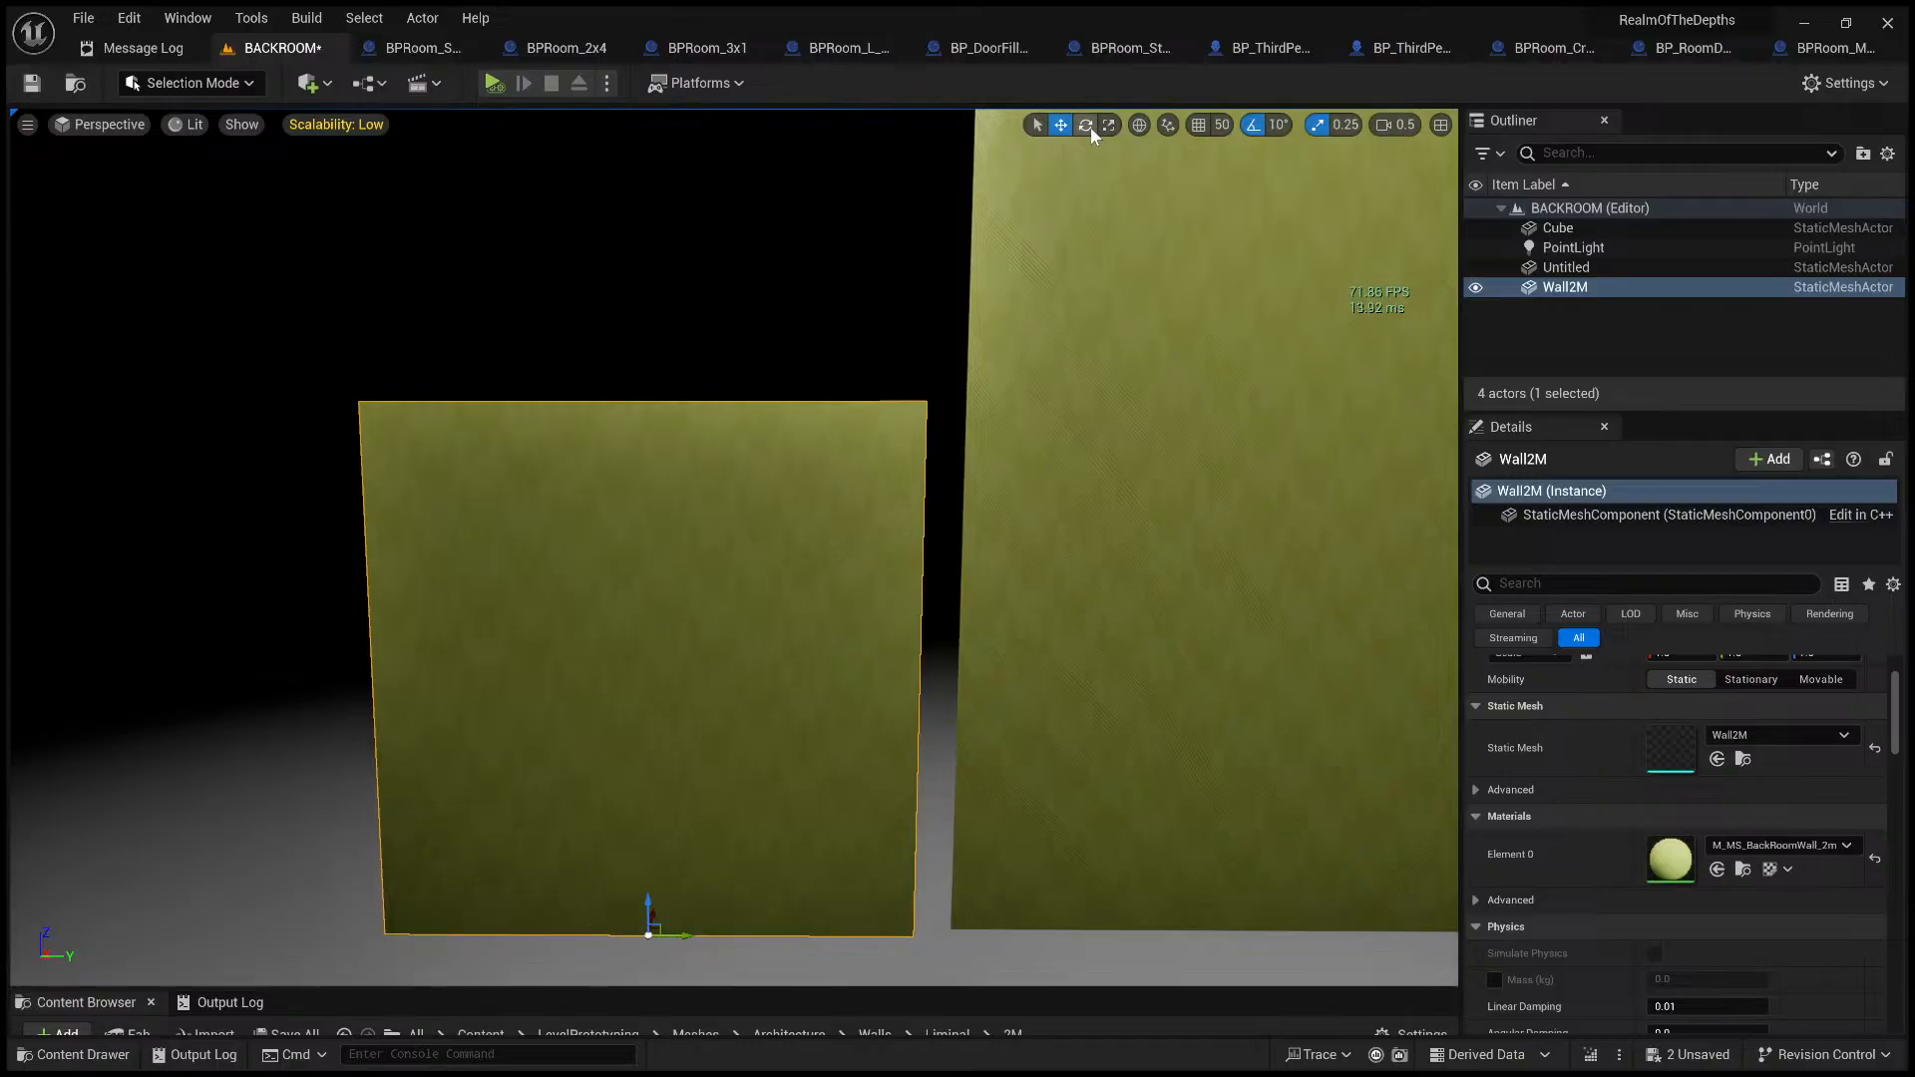
left_click(1086, 125)
left_click_drag(698, 910, 568, 914)
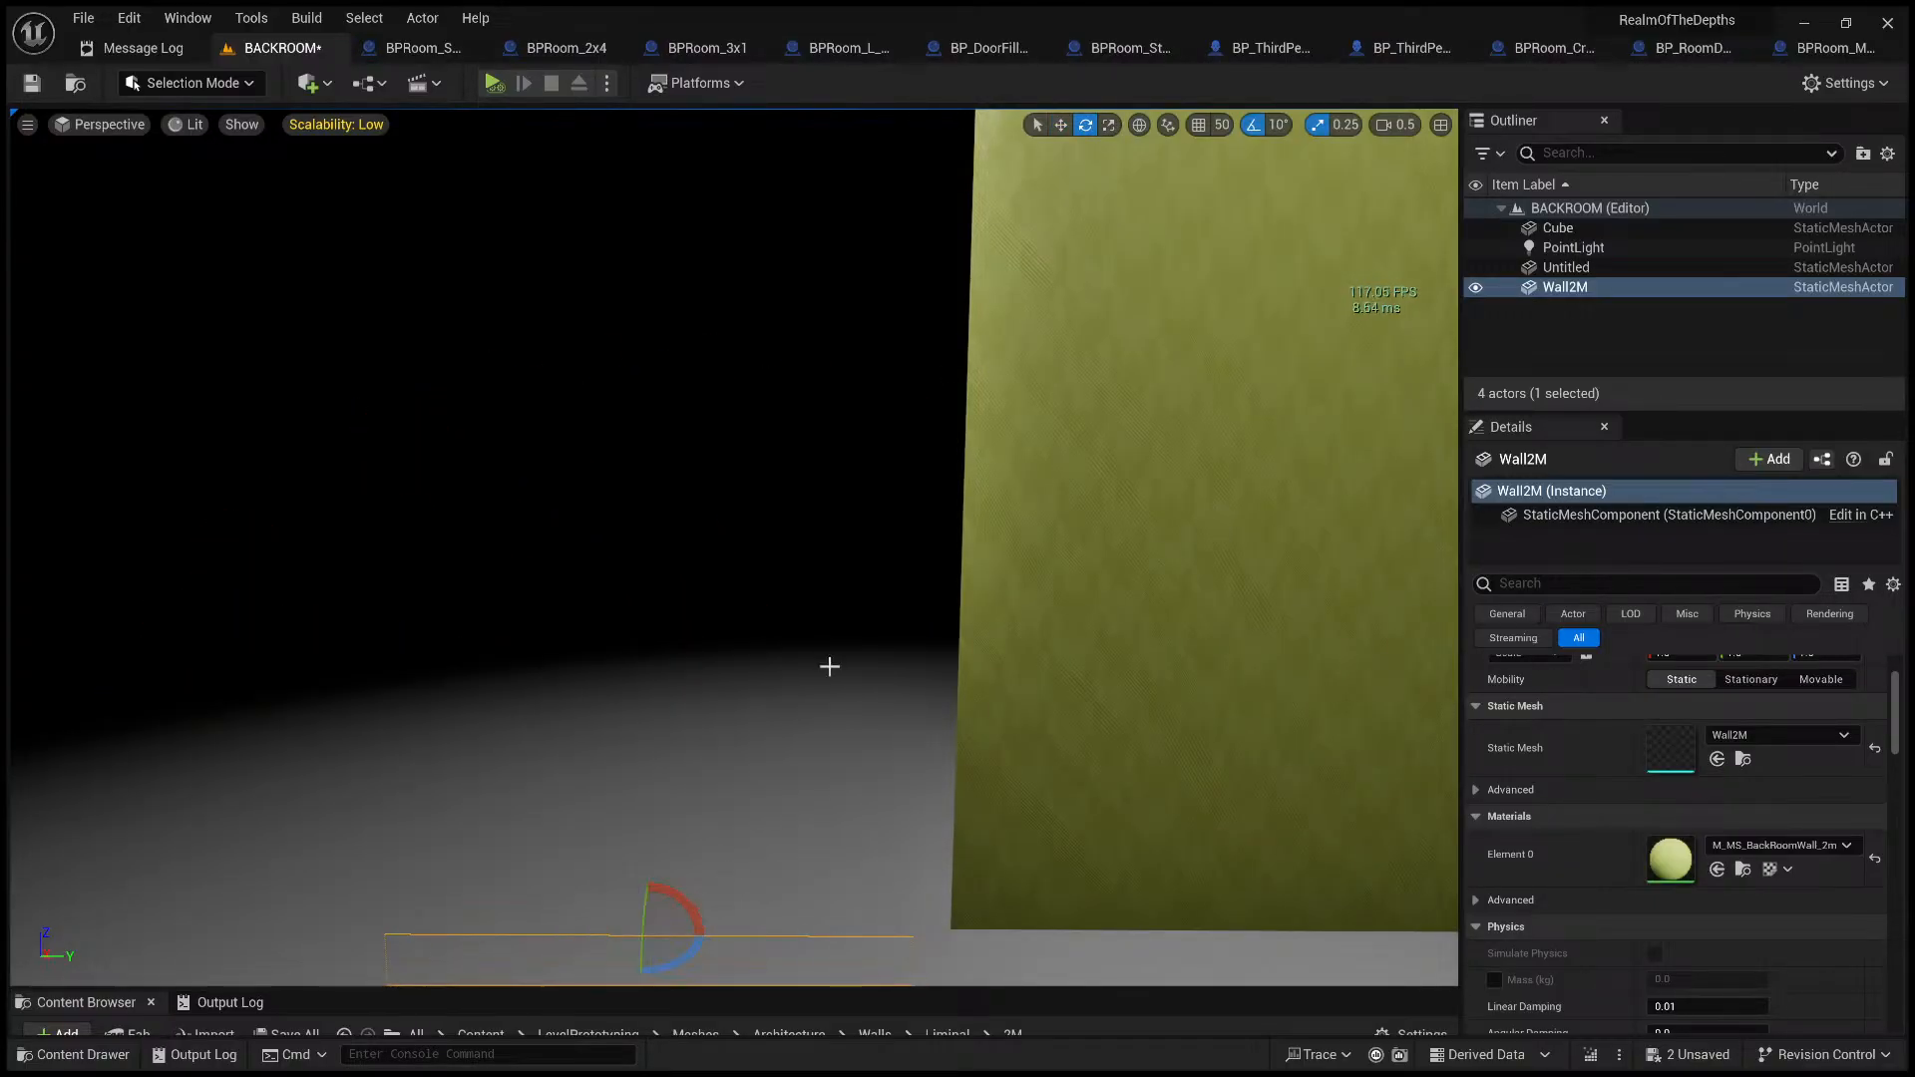
- Raise the flipped Wall2M actor until its lower edge stands on the floor beside the taller wall
key("w")
key("f")
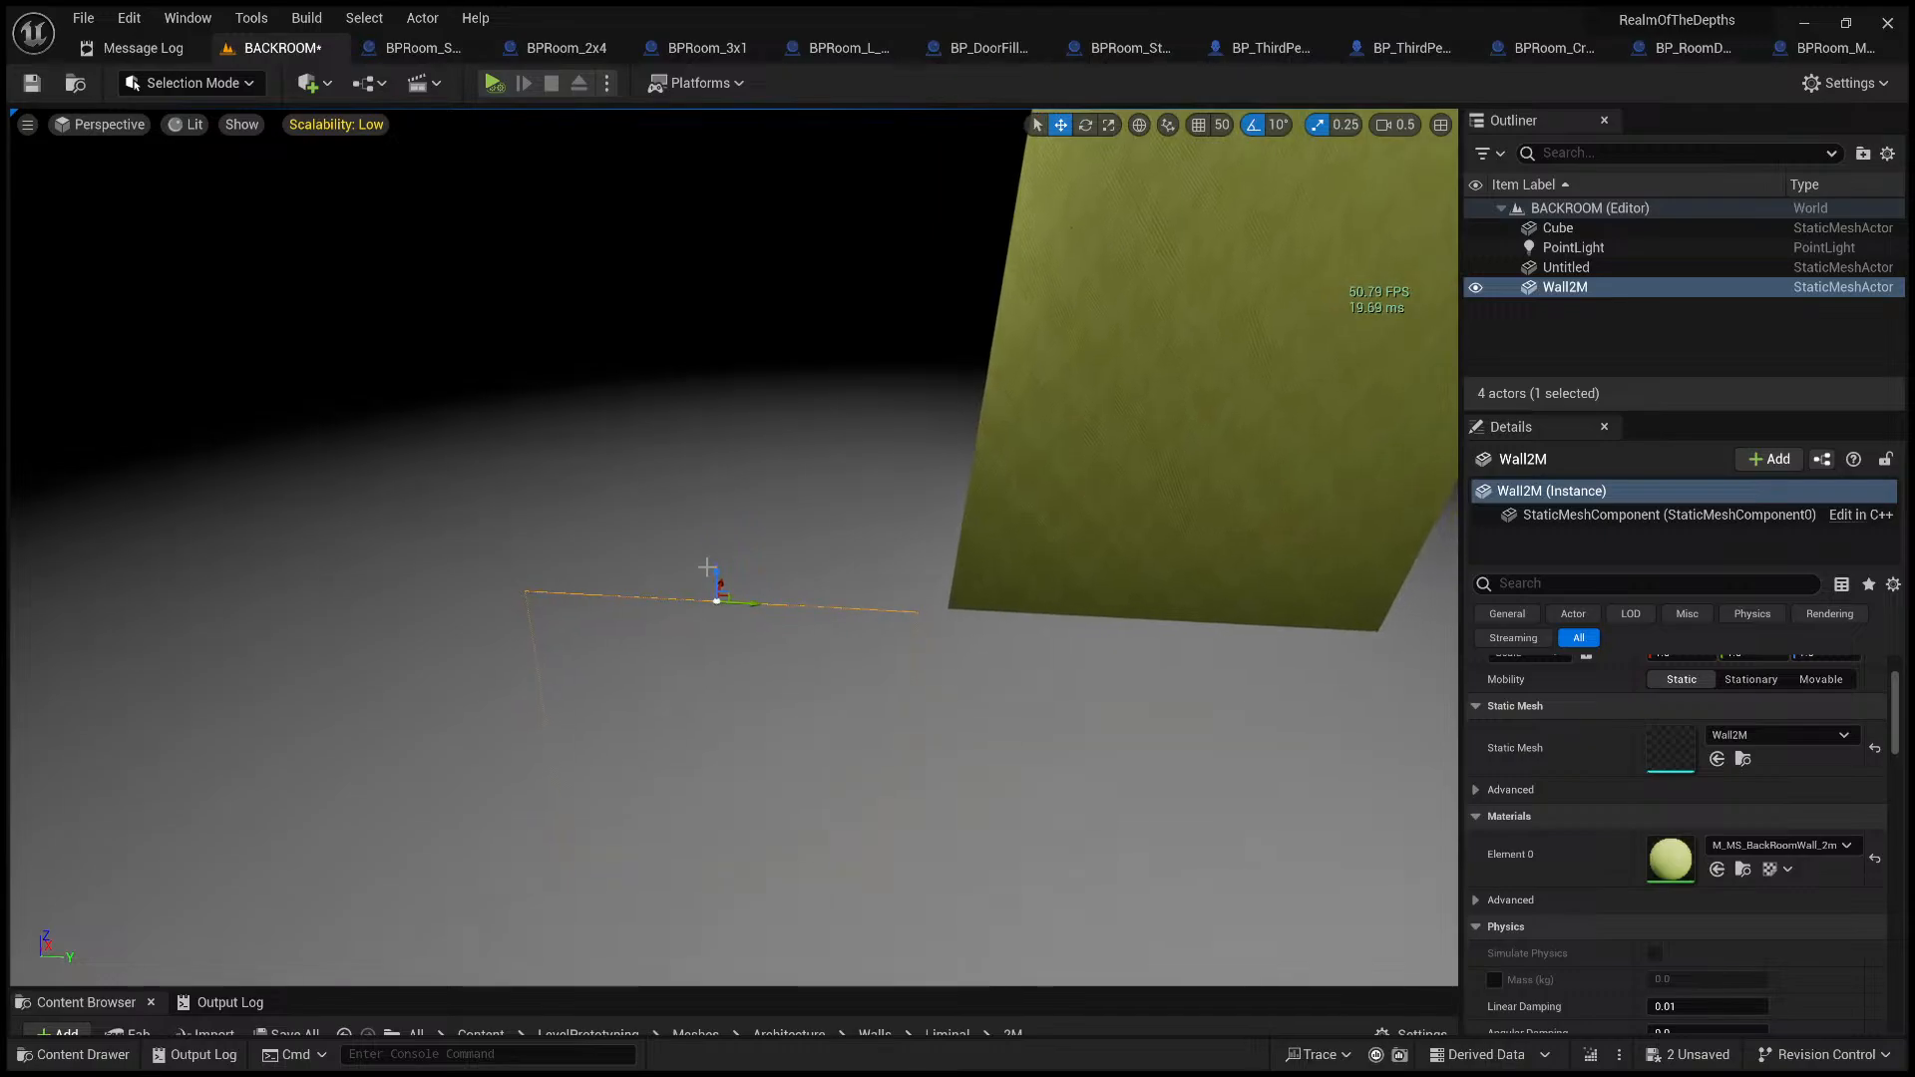
left_click_drag(706, 567, 779, 140)
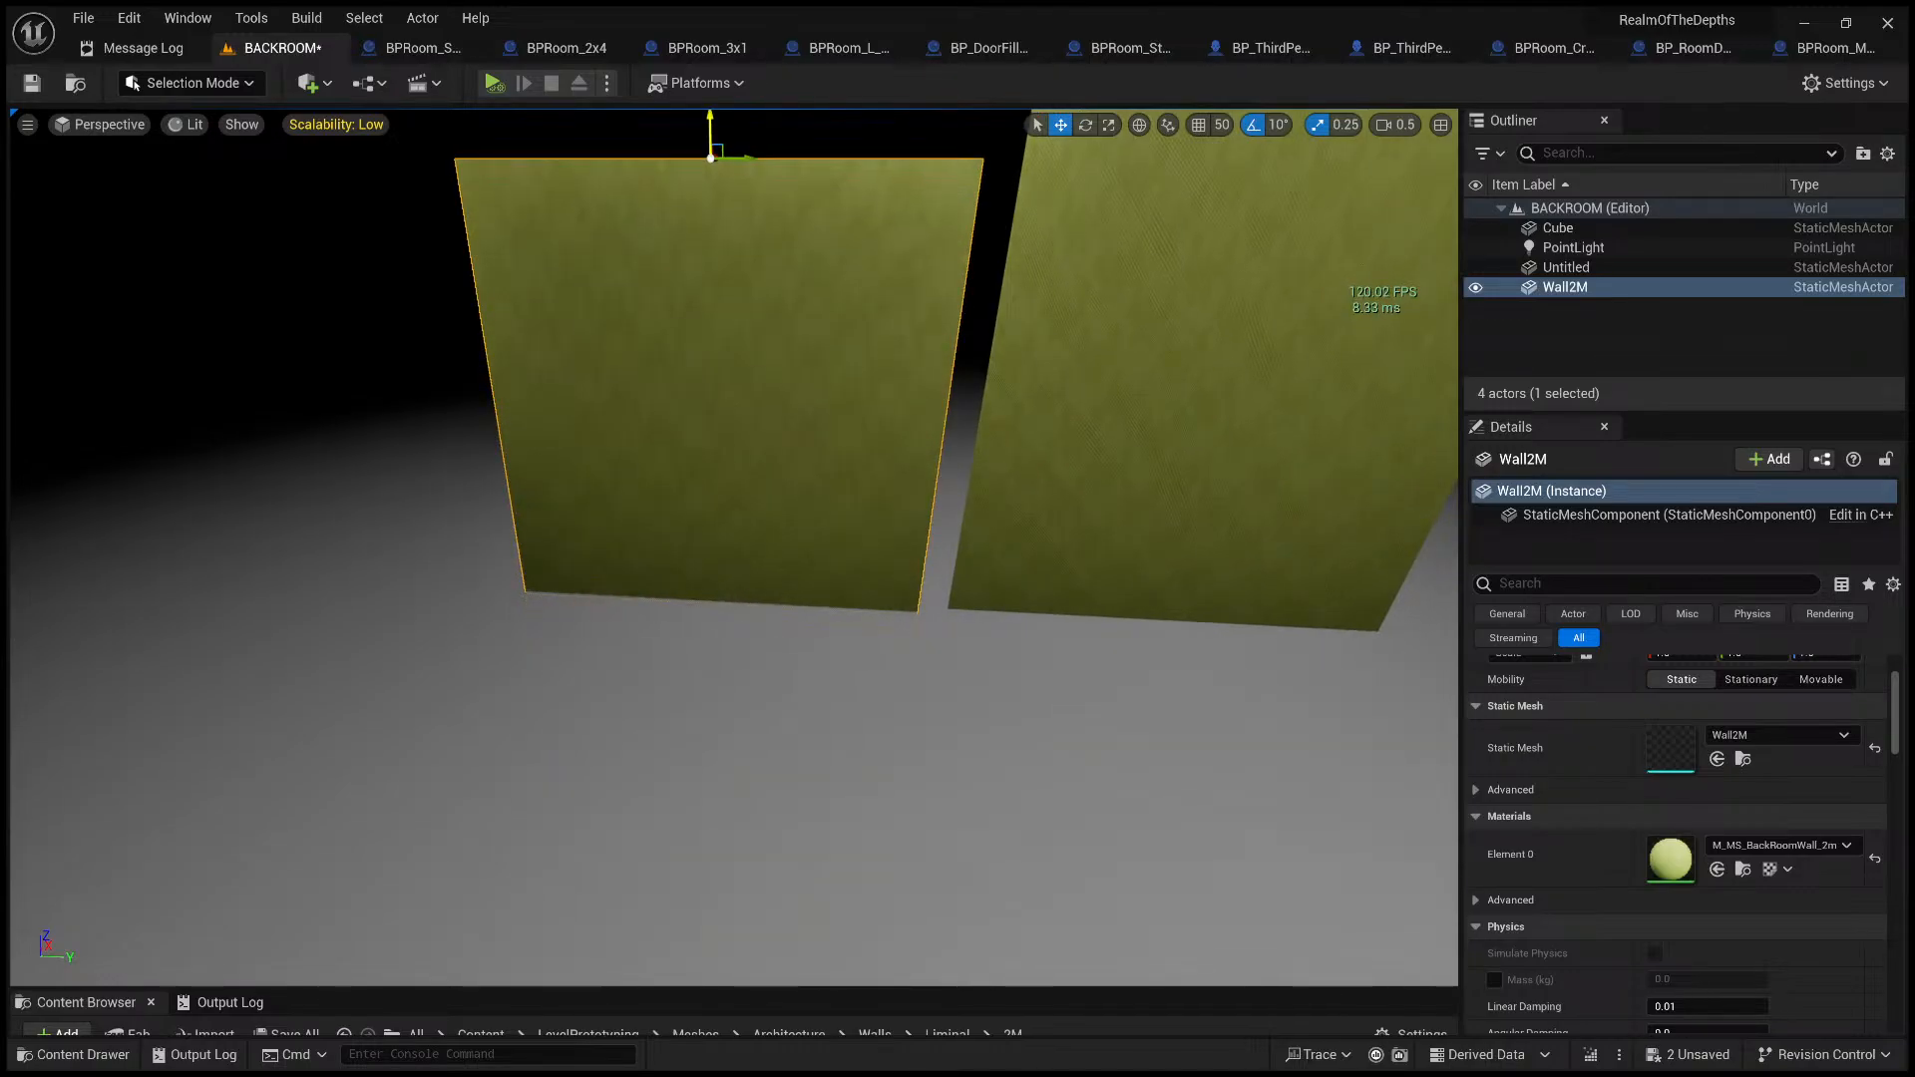
mouse_move(859, 477)
right_mouse_down()
mouse_move(848, 399)
mouse_move(859, 478)
right_mouse_up()
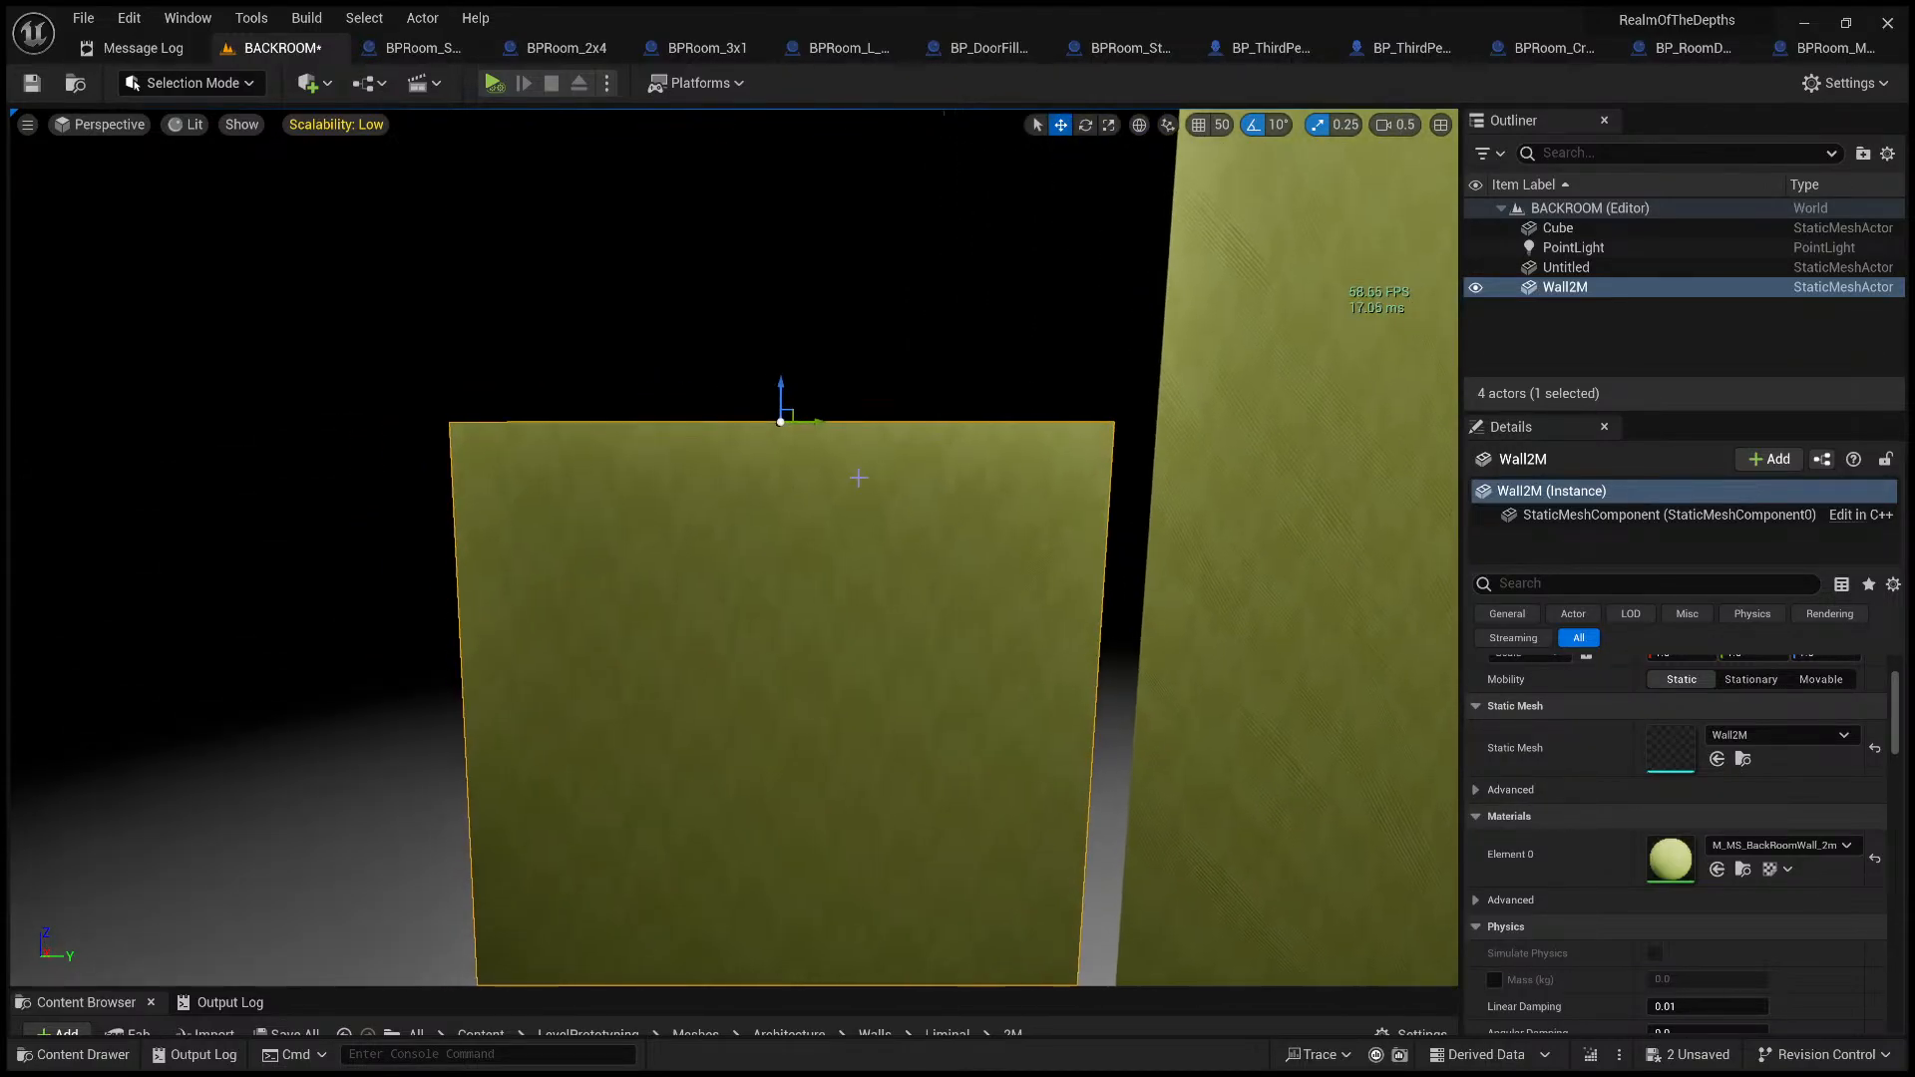
- Duplicate Wall2M and stack the copy directly on top of it, using grid snapping at 50
key("ctrl+d")
scroll(810, 459, "down", 6)
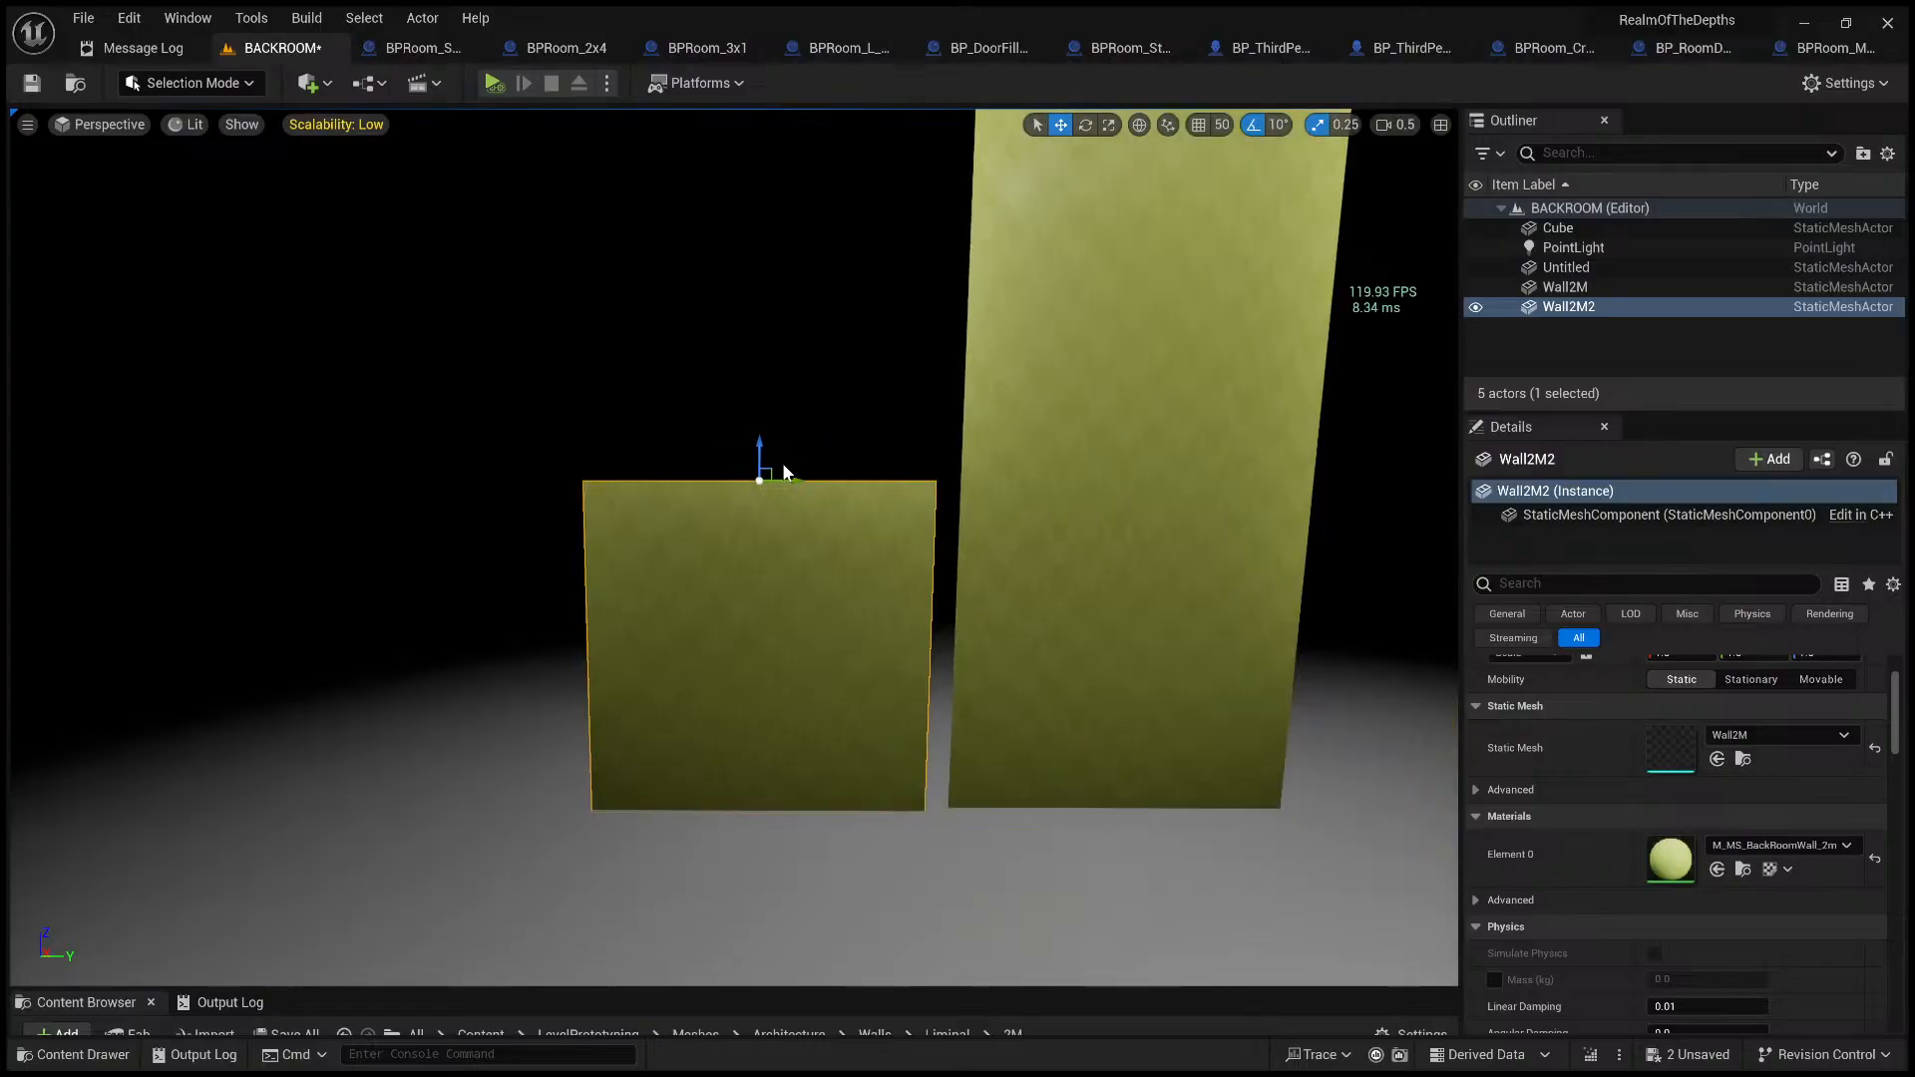
left_click_drag(756, 458, 808, 170)
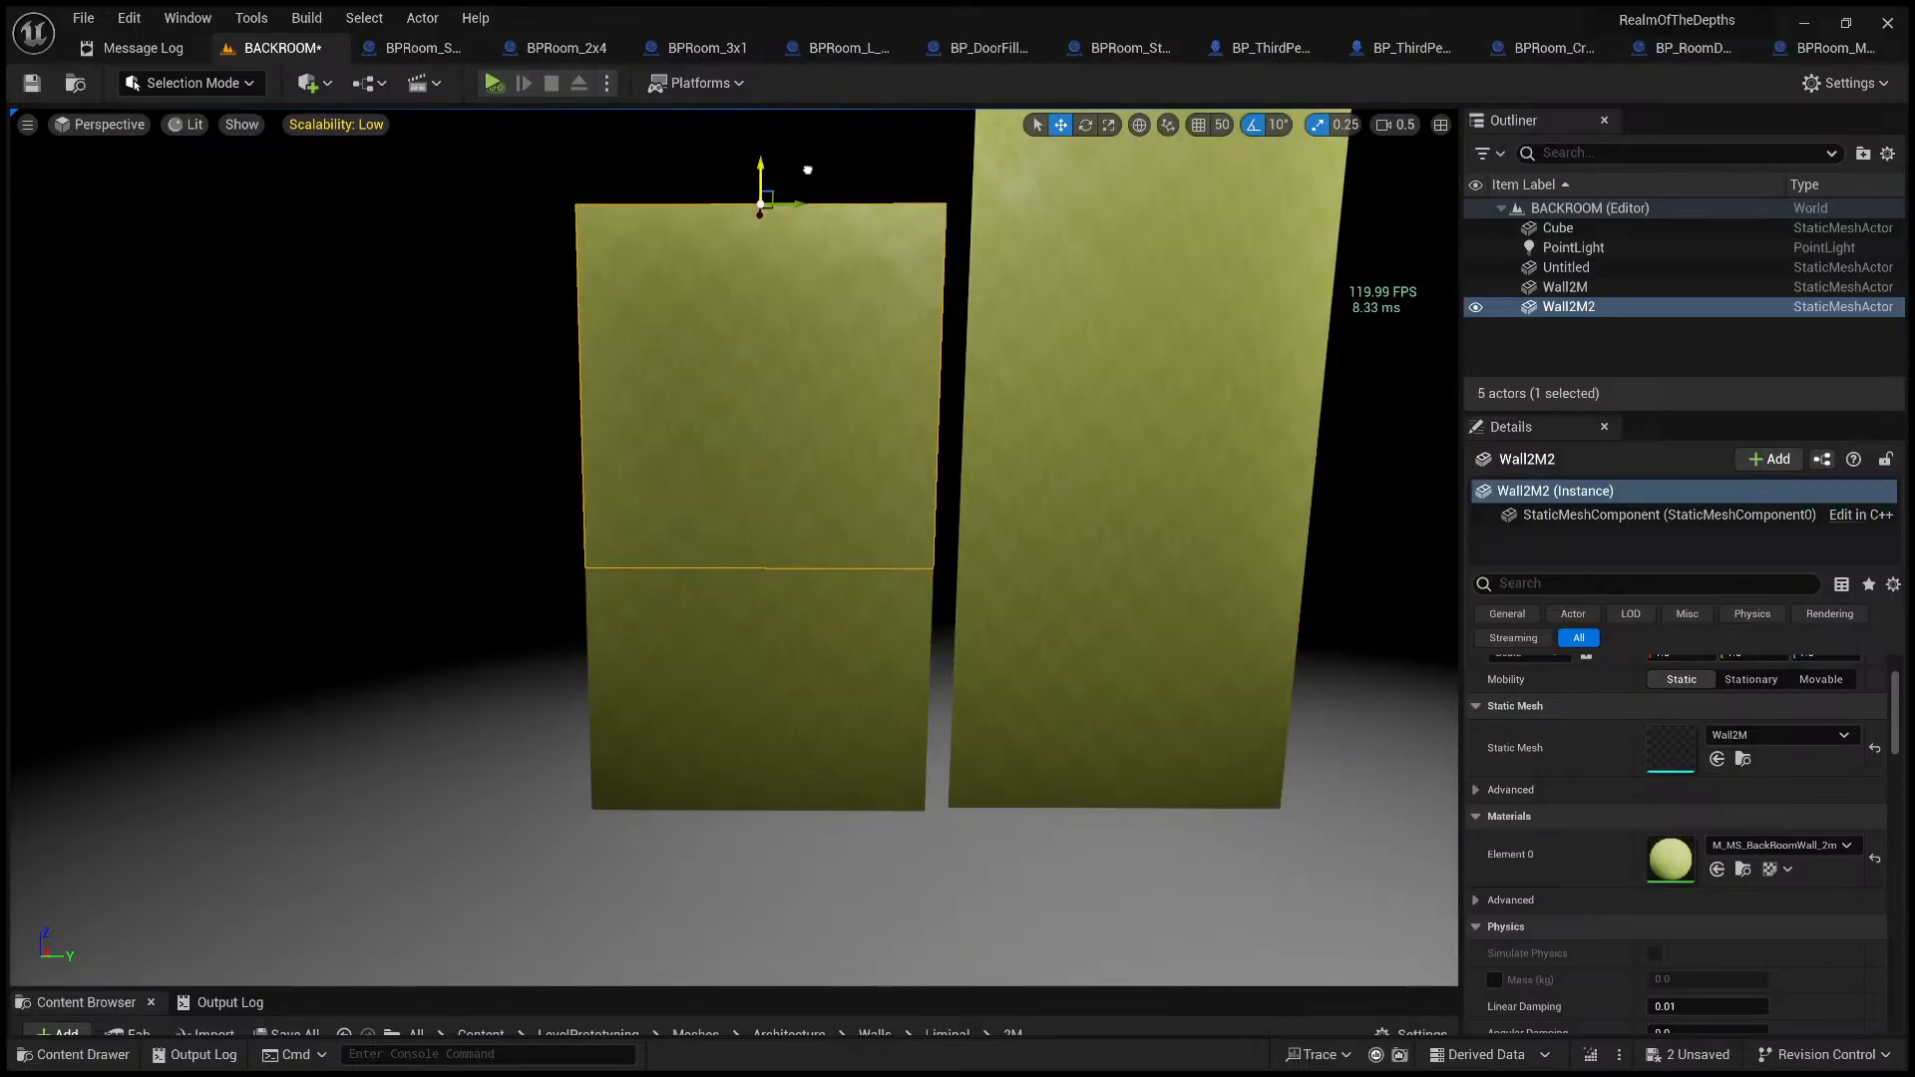
key("ctrl+z")
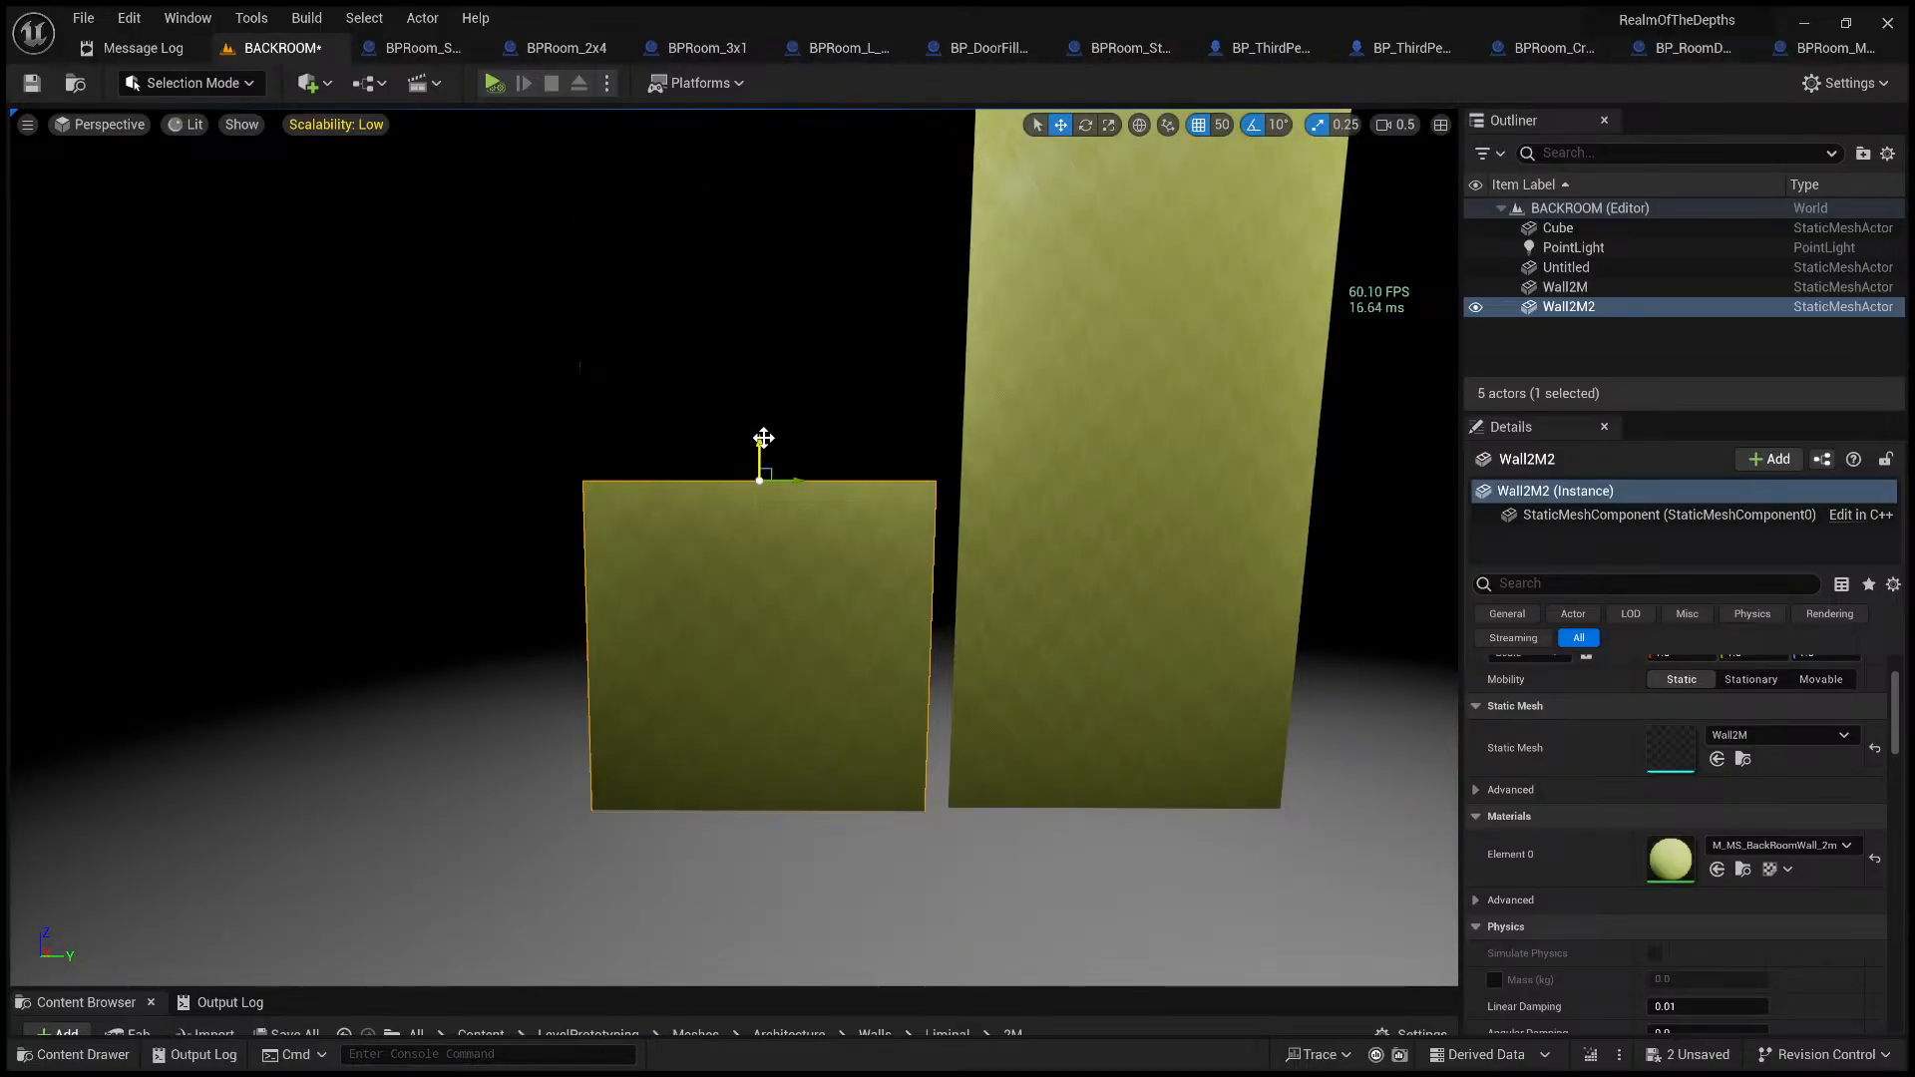
left_click_drag(763, 437, 783, 142)
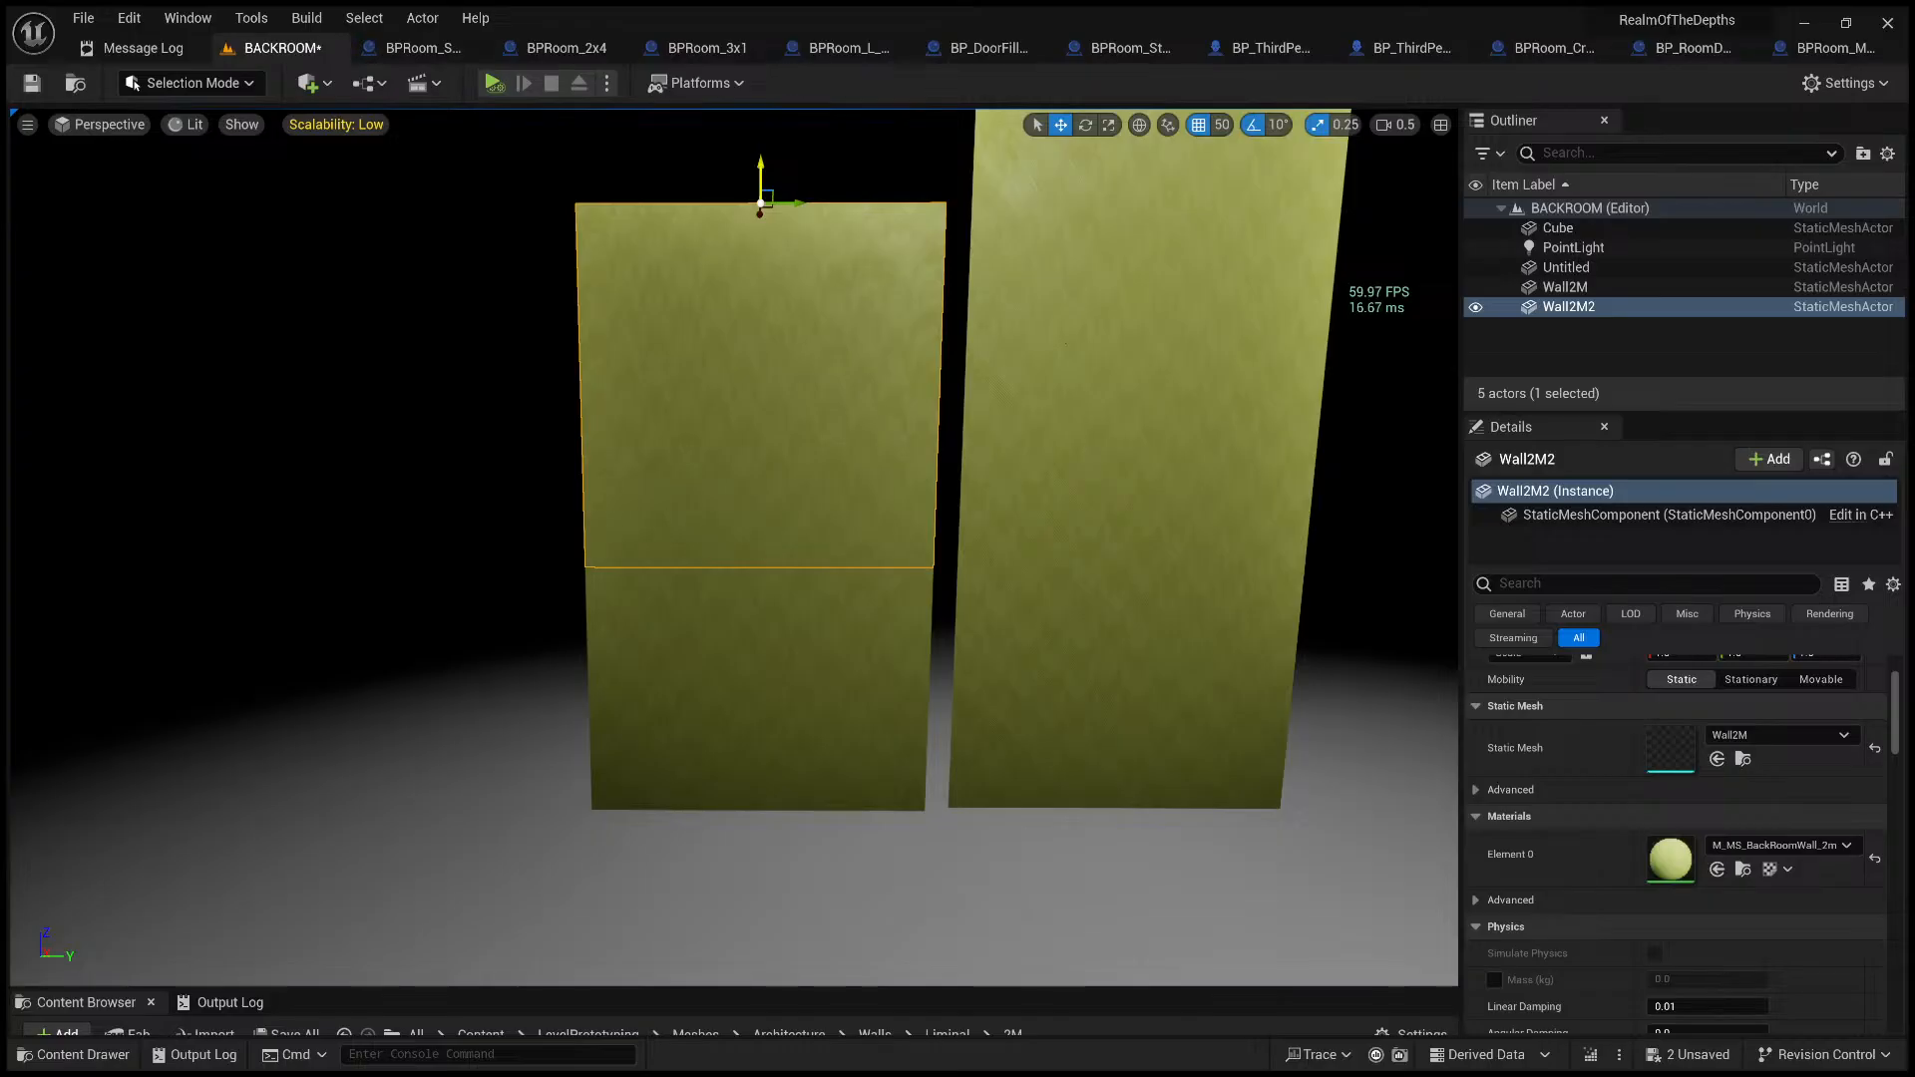
left_click_drag(764, 165, 762, 85)
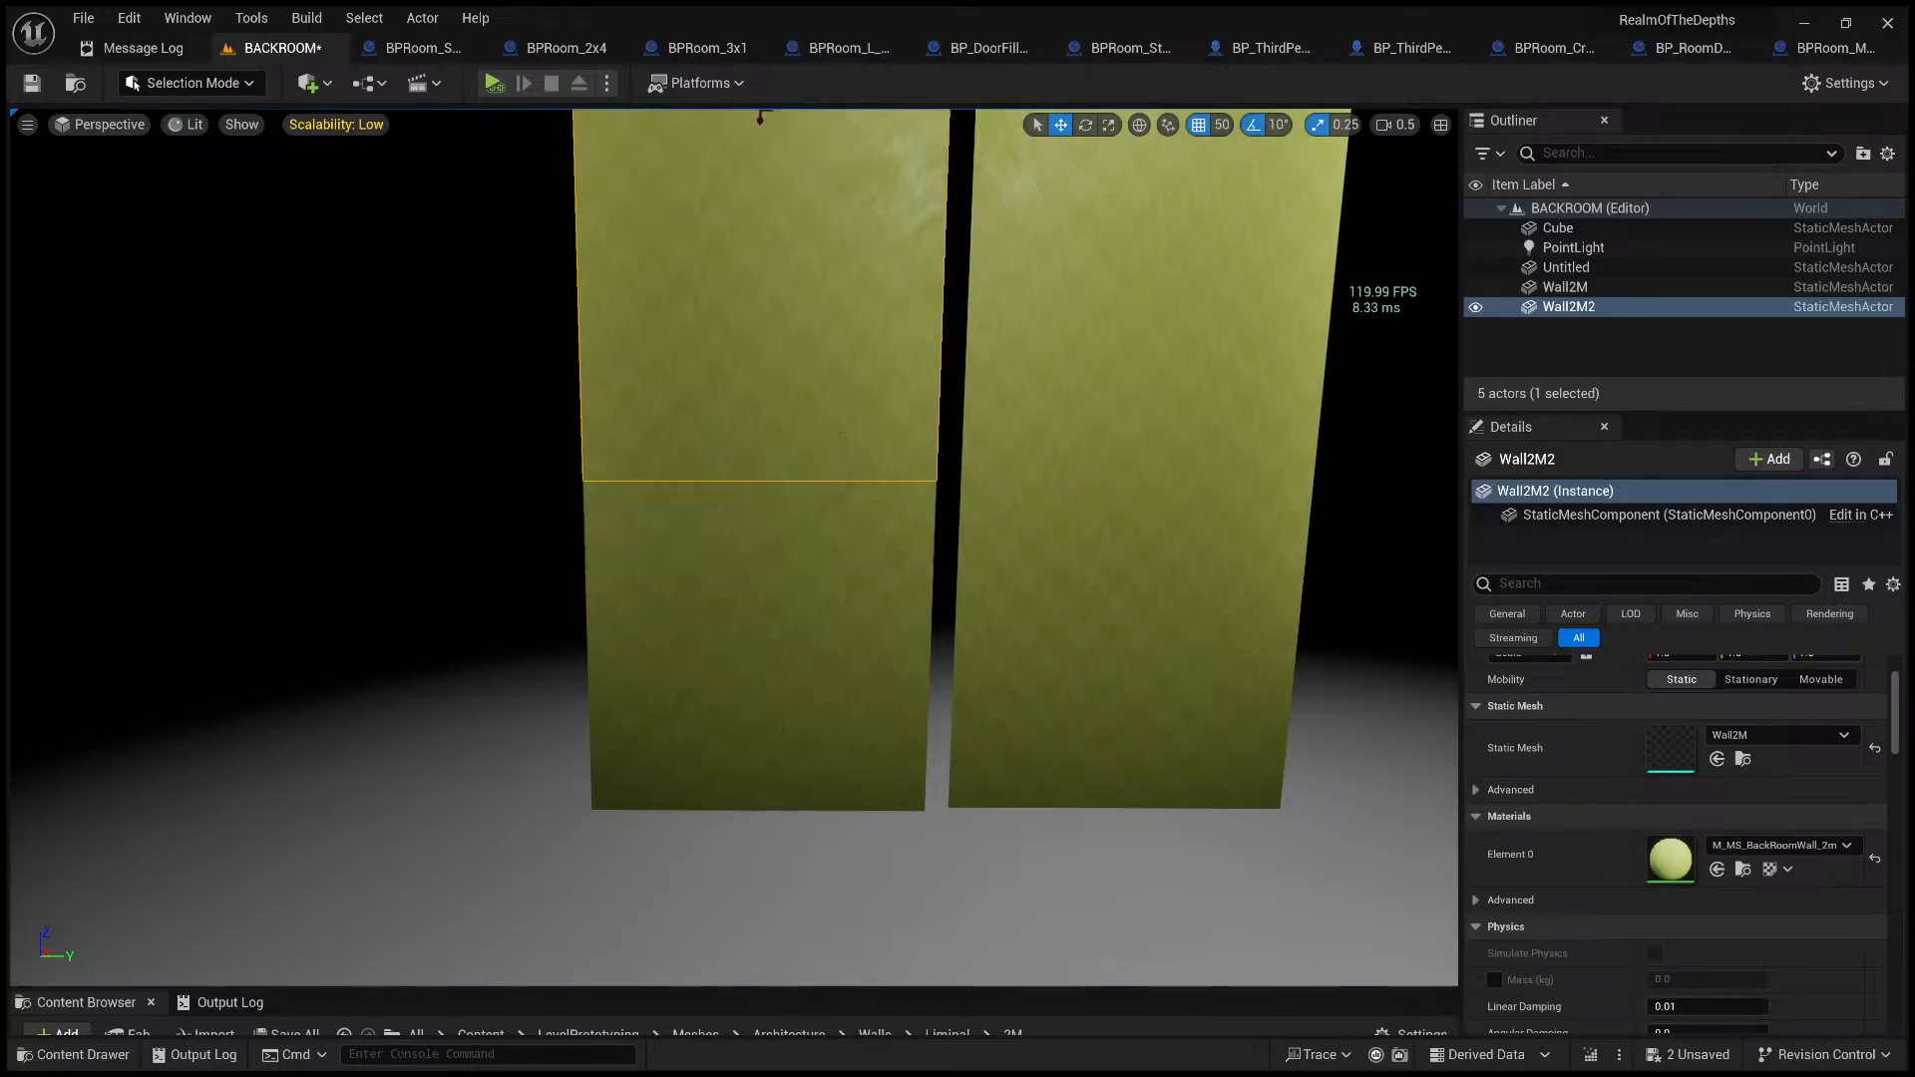
- Duplicate both stacked Wall2M panels and place the copies flush beside them, away from the taller wall
left_click(427, 492)
right_click_drag(427, 491, 625, 692)
left_click(585, 392)
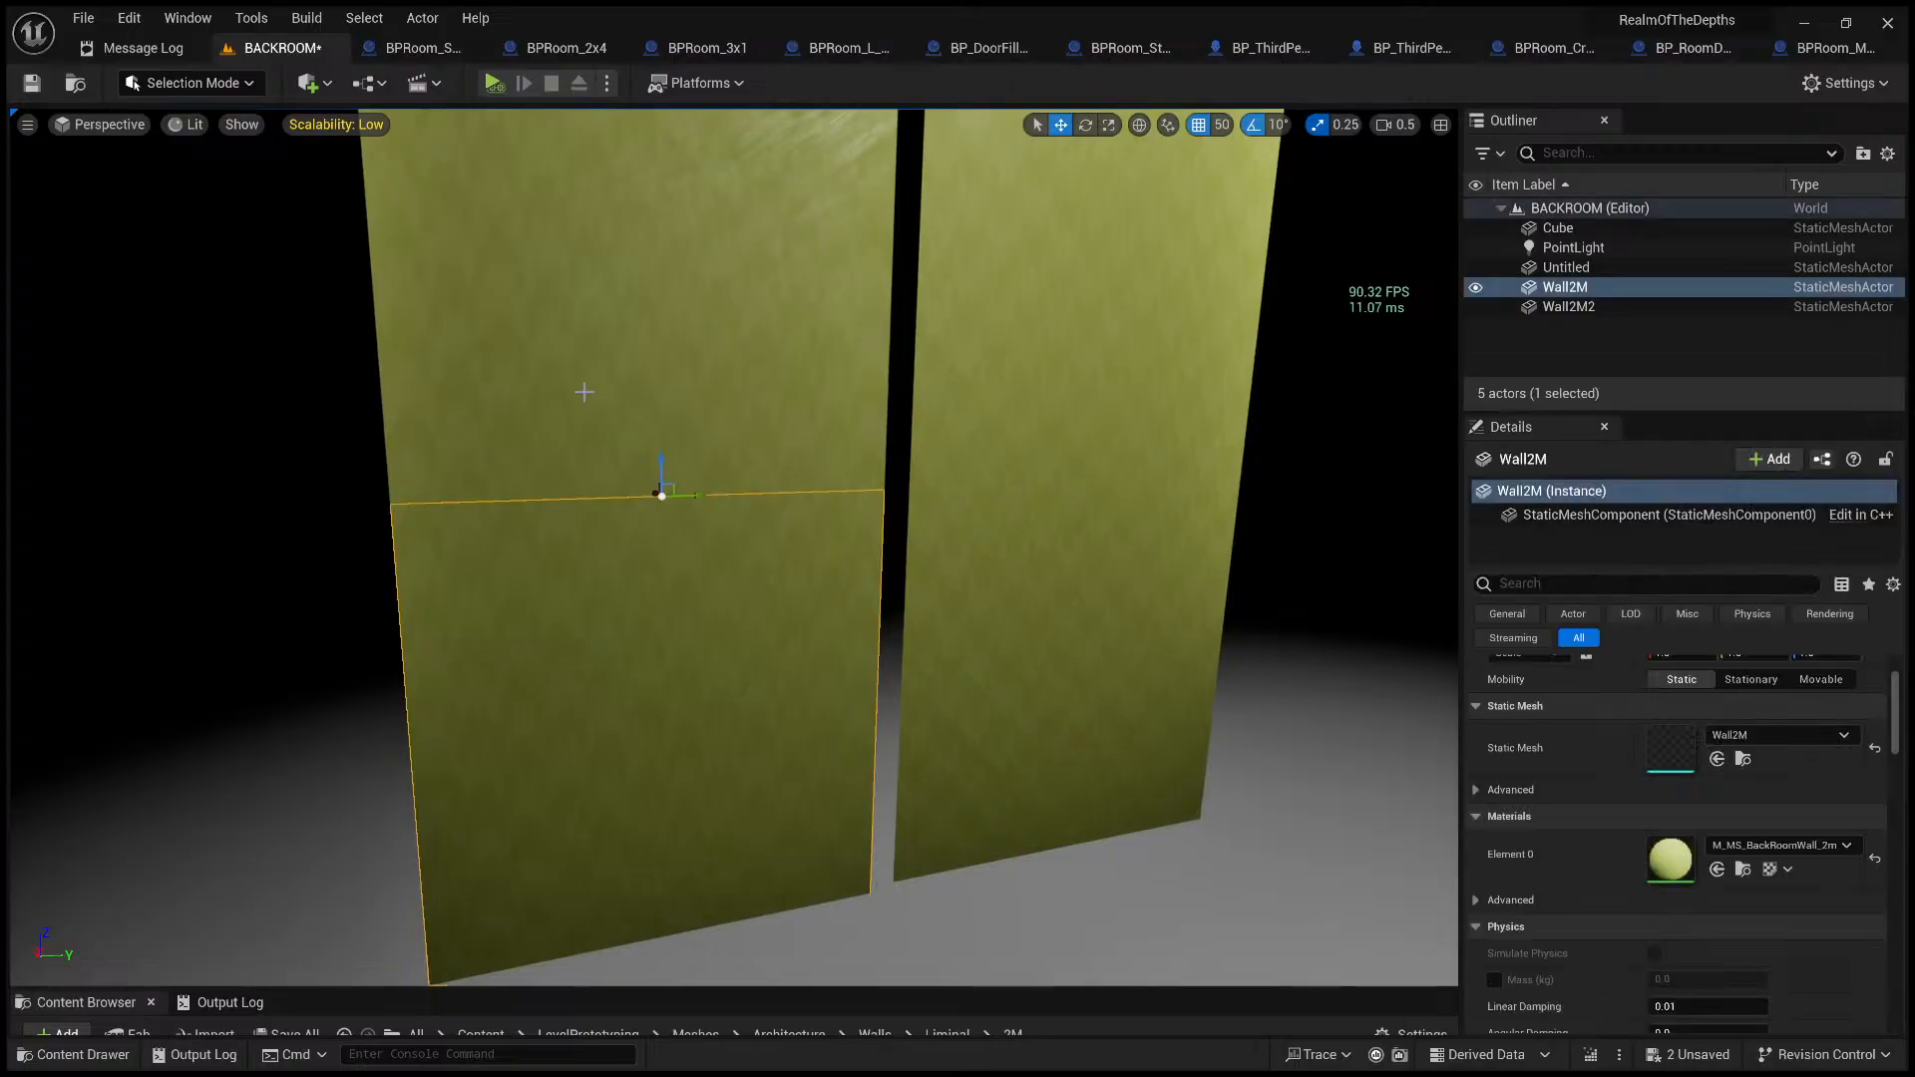
left_click(584, 392, "ctrl")
right_click_drag(585, 392, 645, 449)
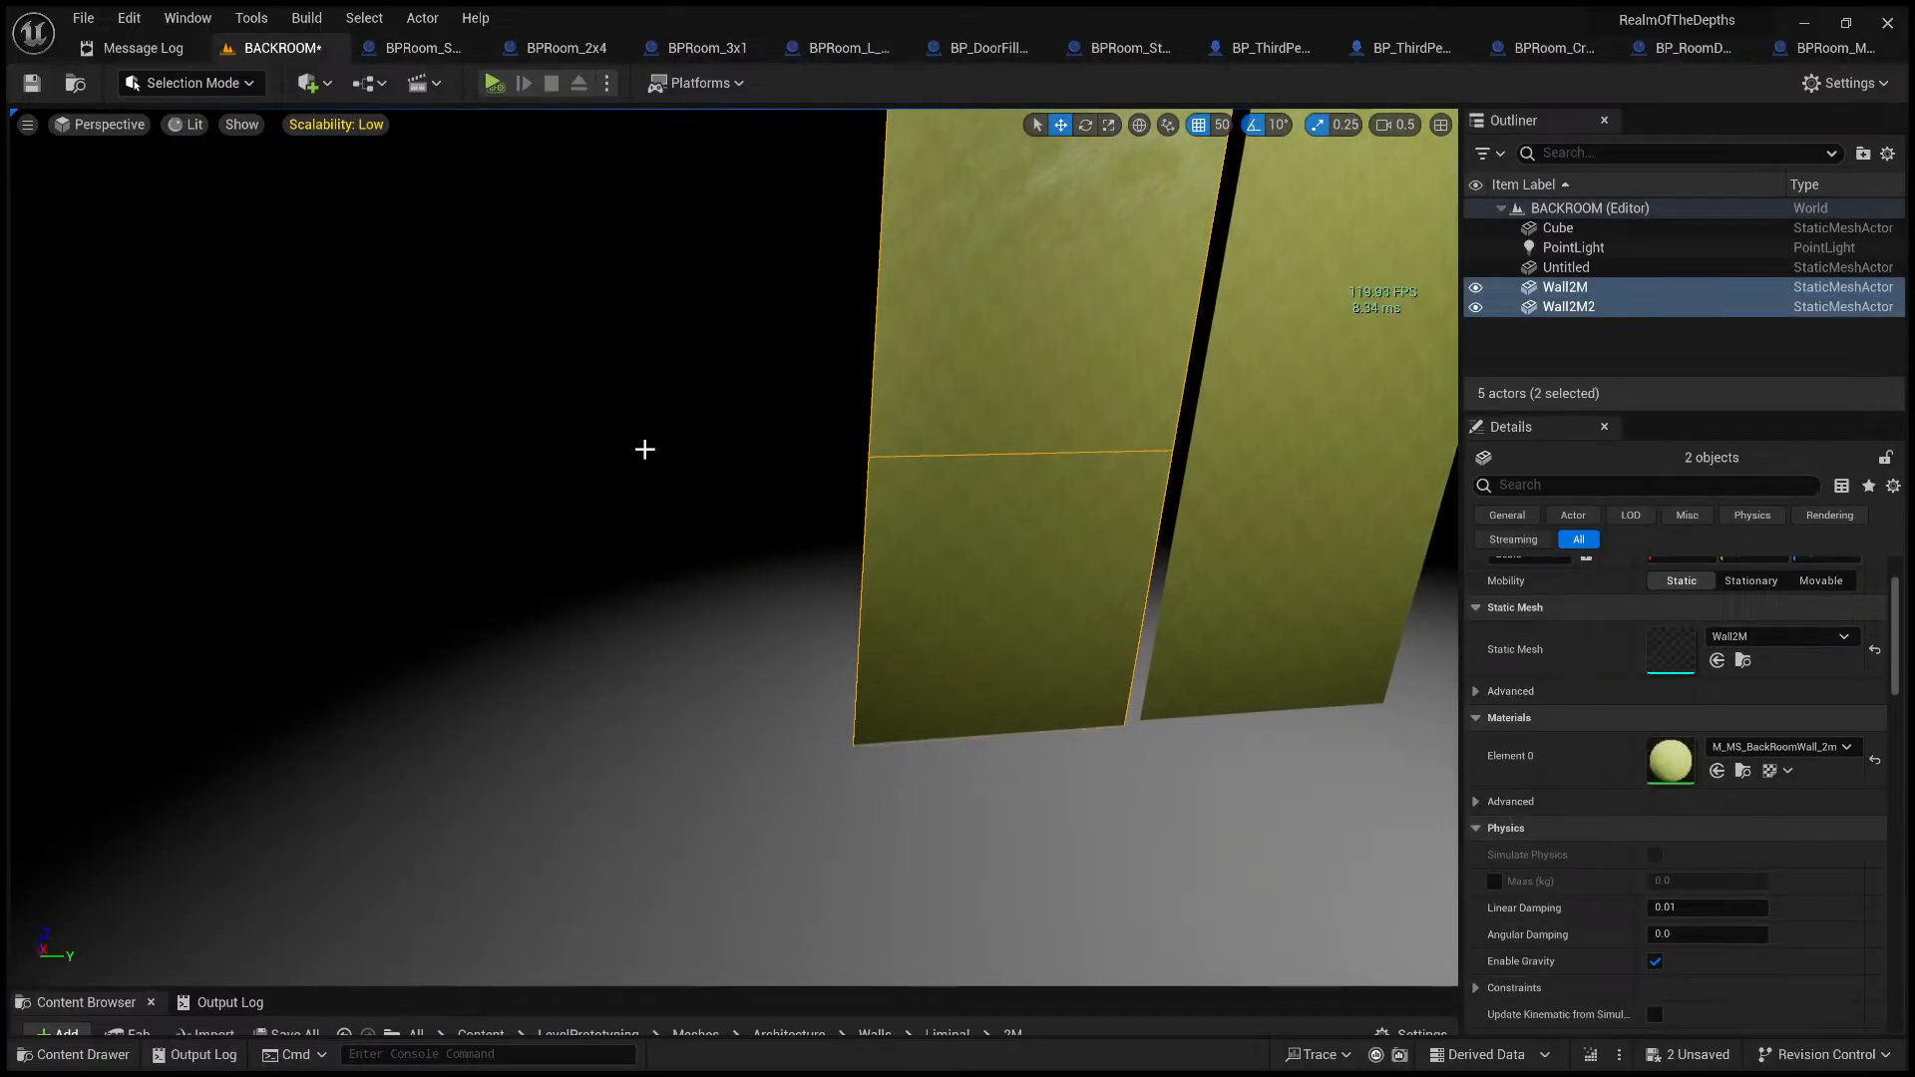
key("ctrl+d")
key("f")
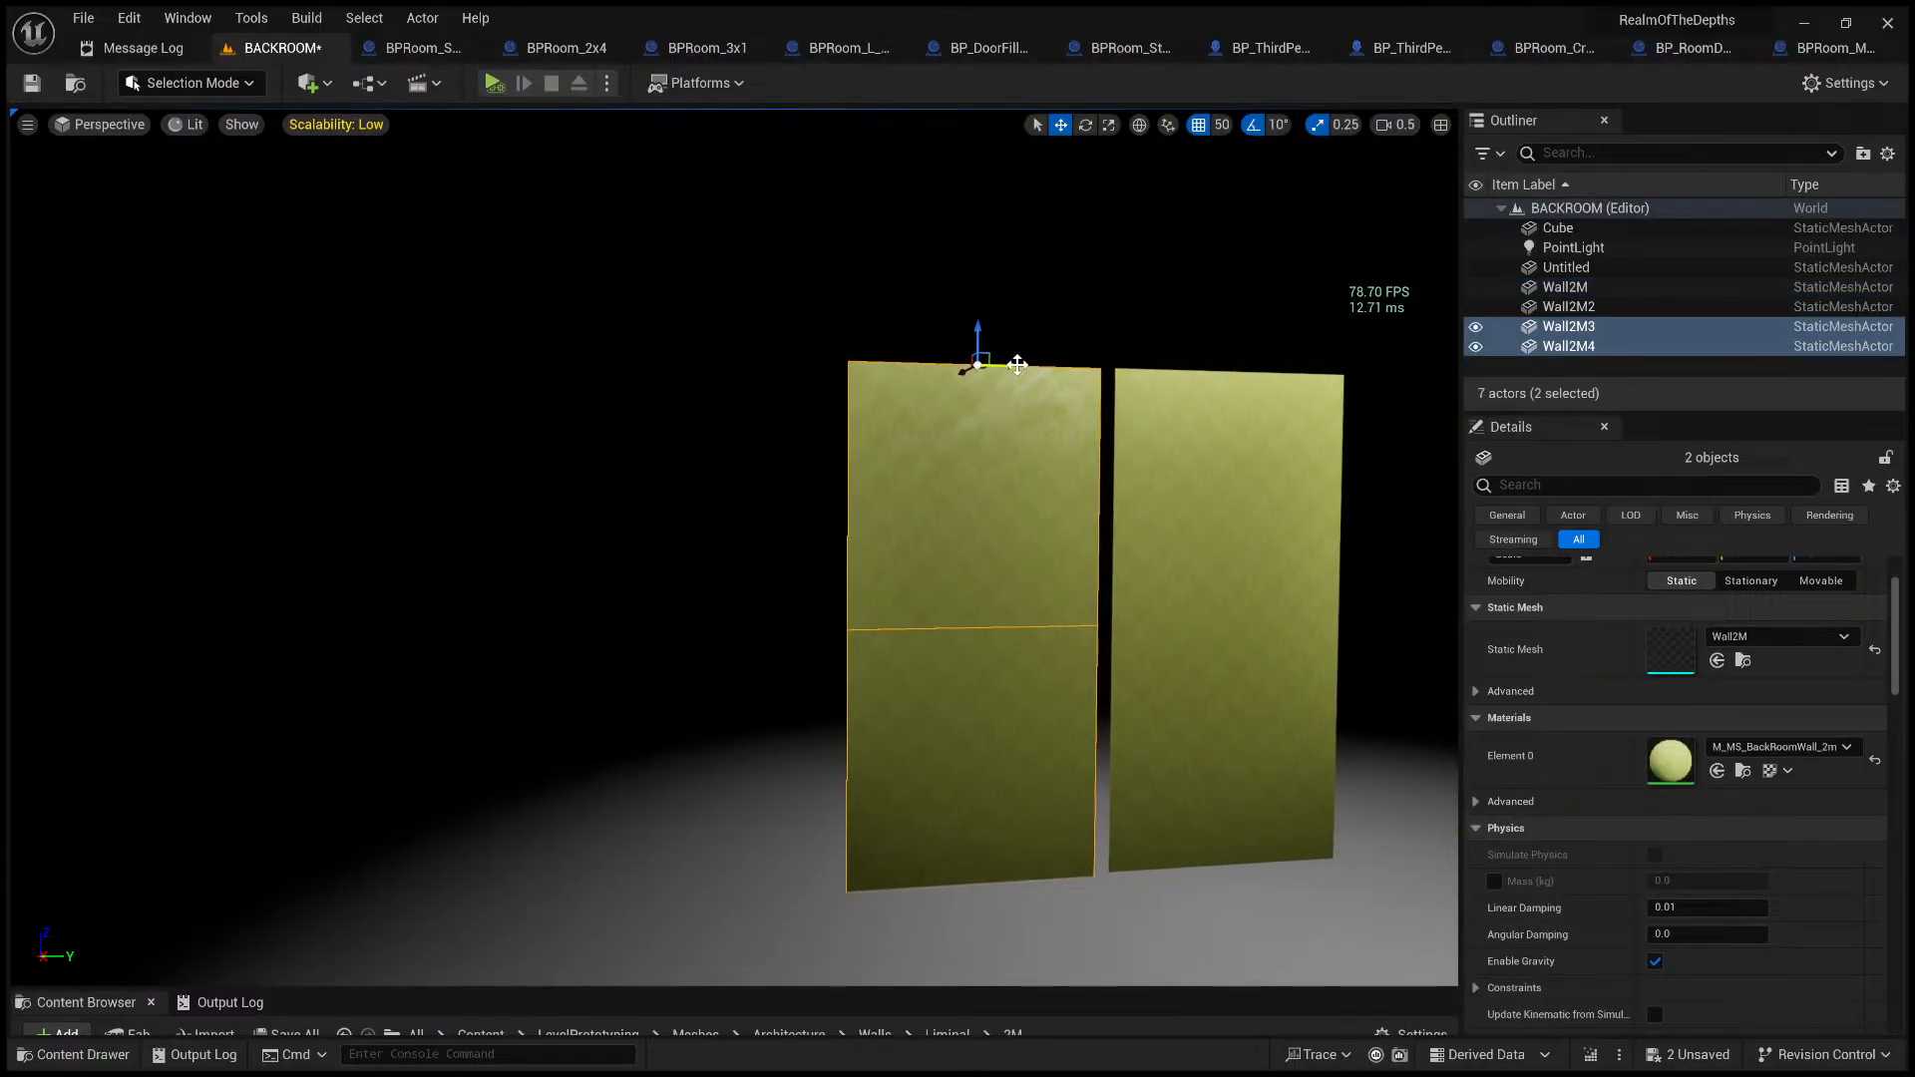
left_click_drag(1016, 364, 769, 368)
left_click(962, 308)
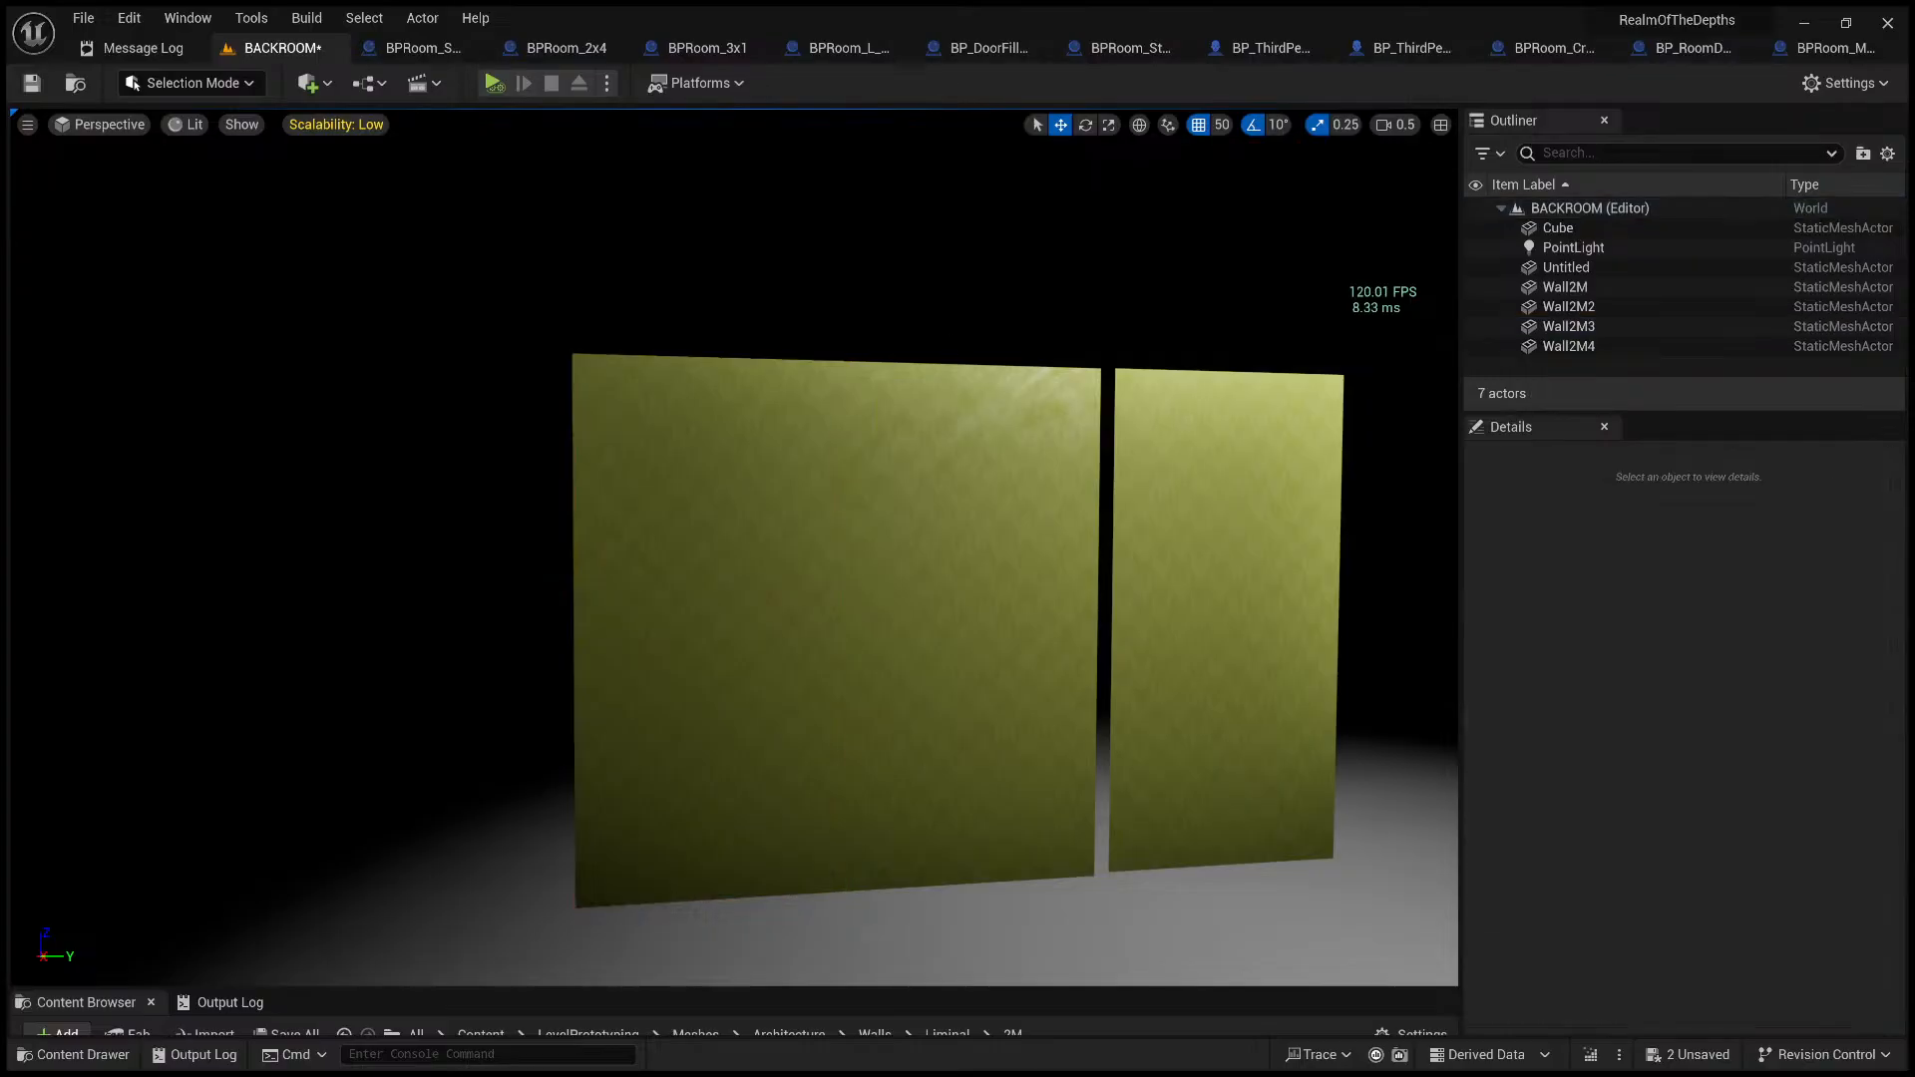
- Examine the houndstooth pattern across the joints of the four-panel wall
key("w")
right_click_drag(961, 308, 1096, 451)
key("s")
scroll(963, 459, "down", 1)
key("s")
key("q")
key("w")
key("a")
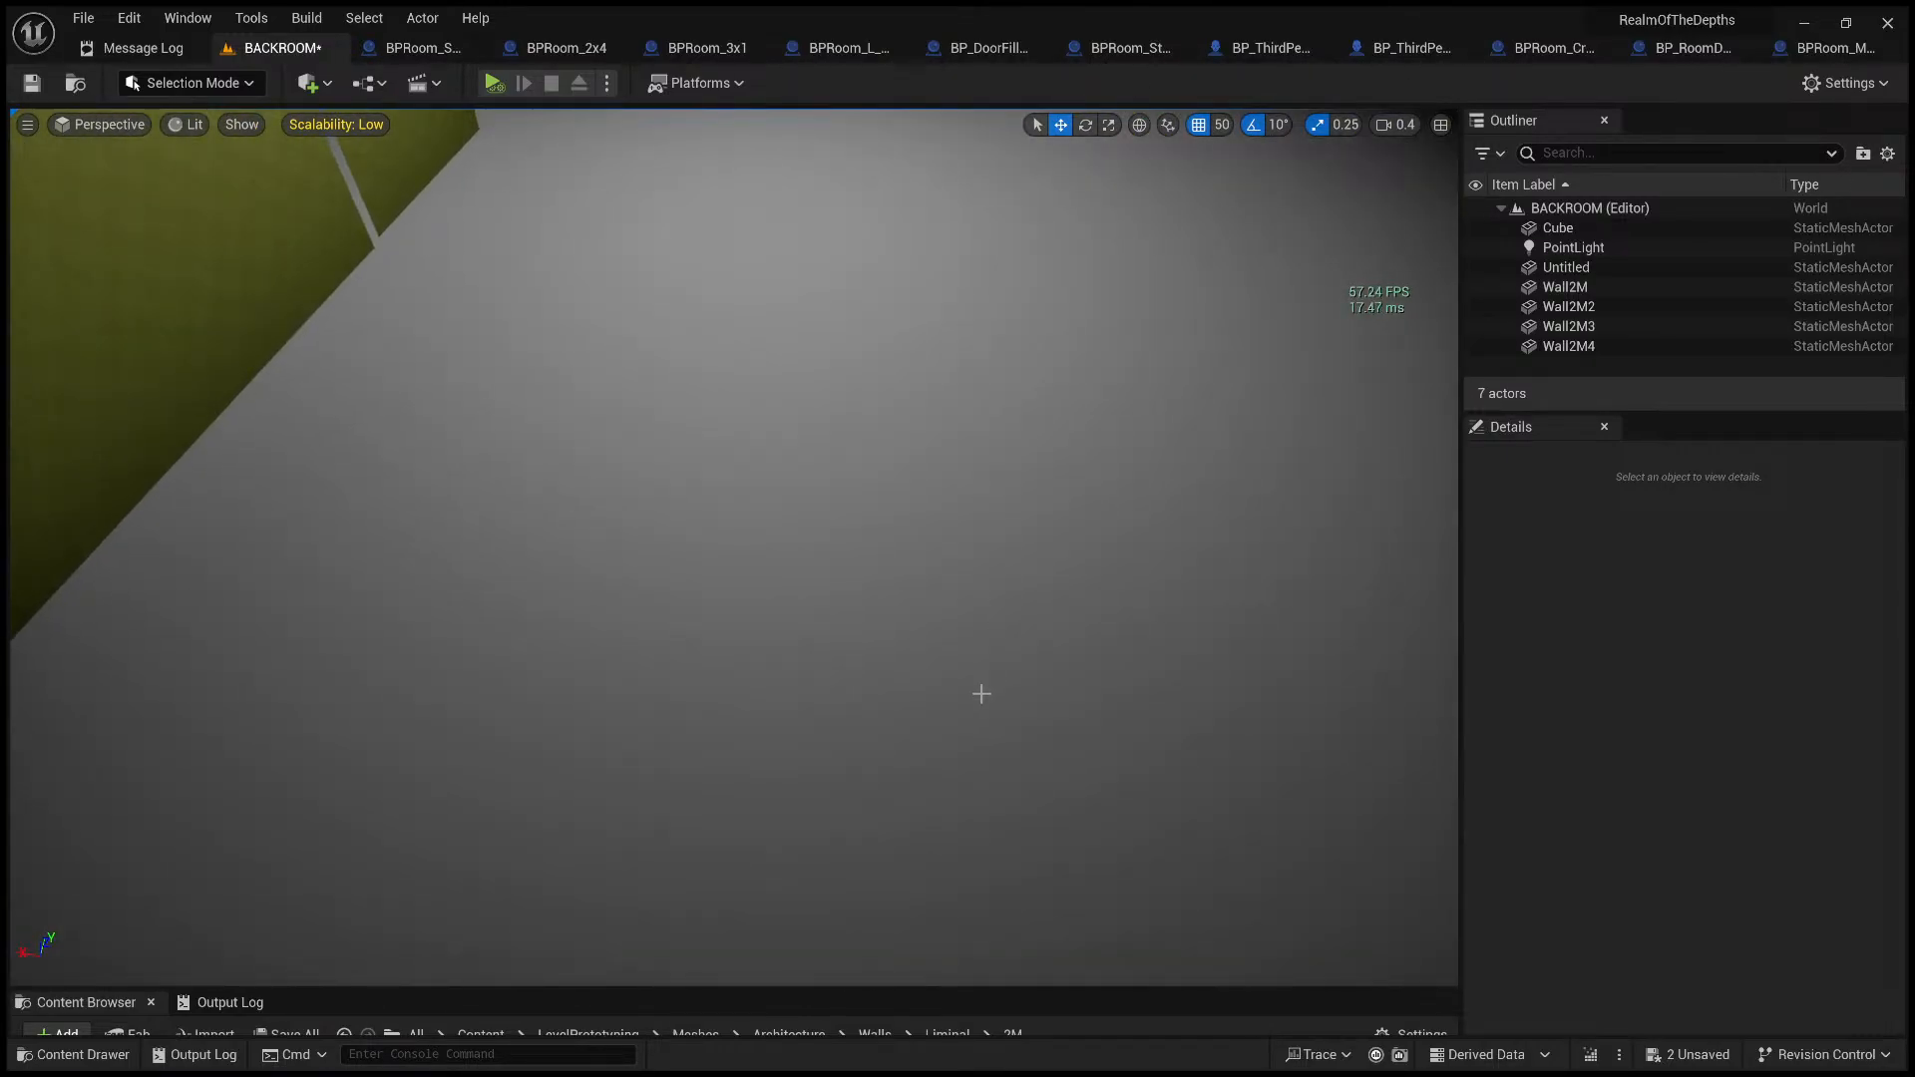
- Playtest the level and examine the houndstooth wall panels up close and from a distance in the running game
left_click(905, 704)
key("alt+p")
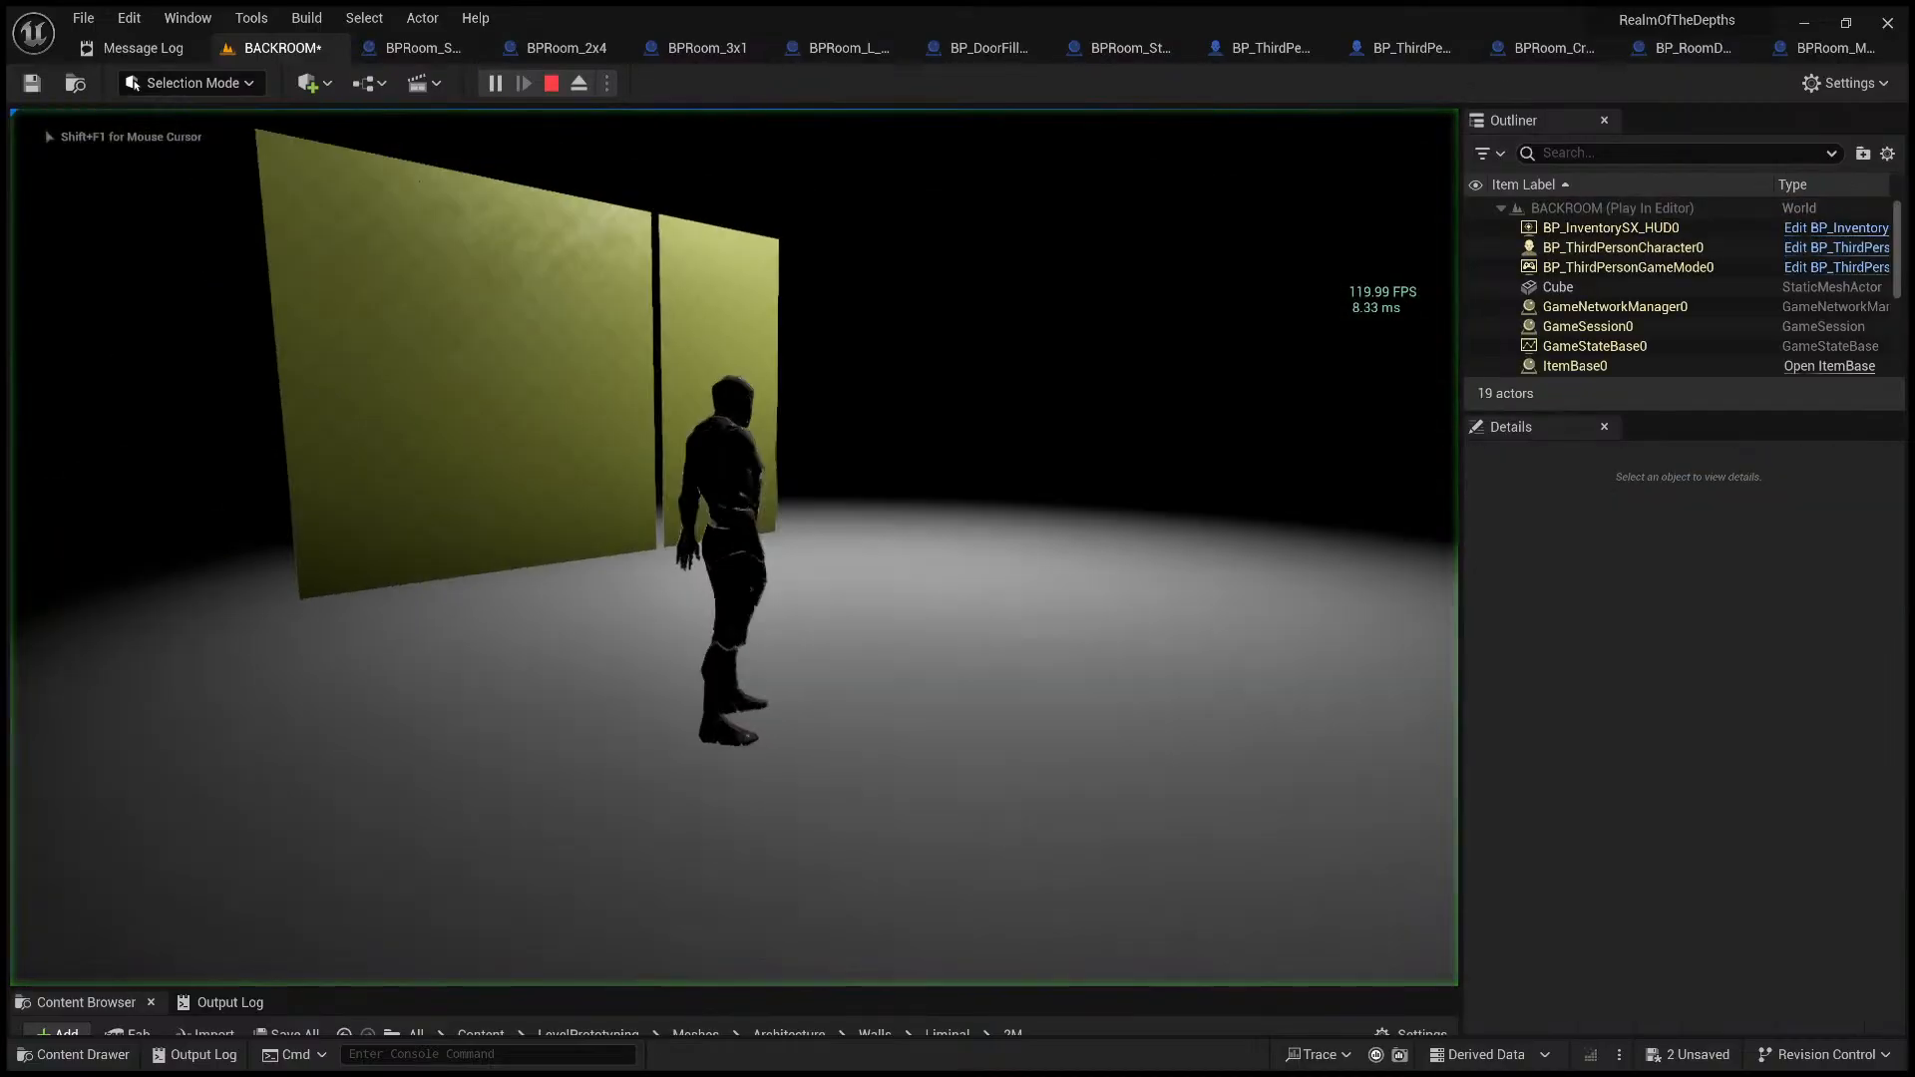
key("s")
key("v")
key("w")
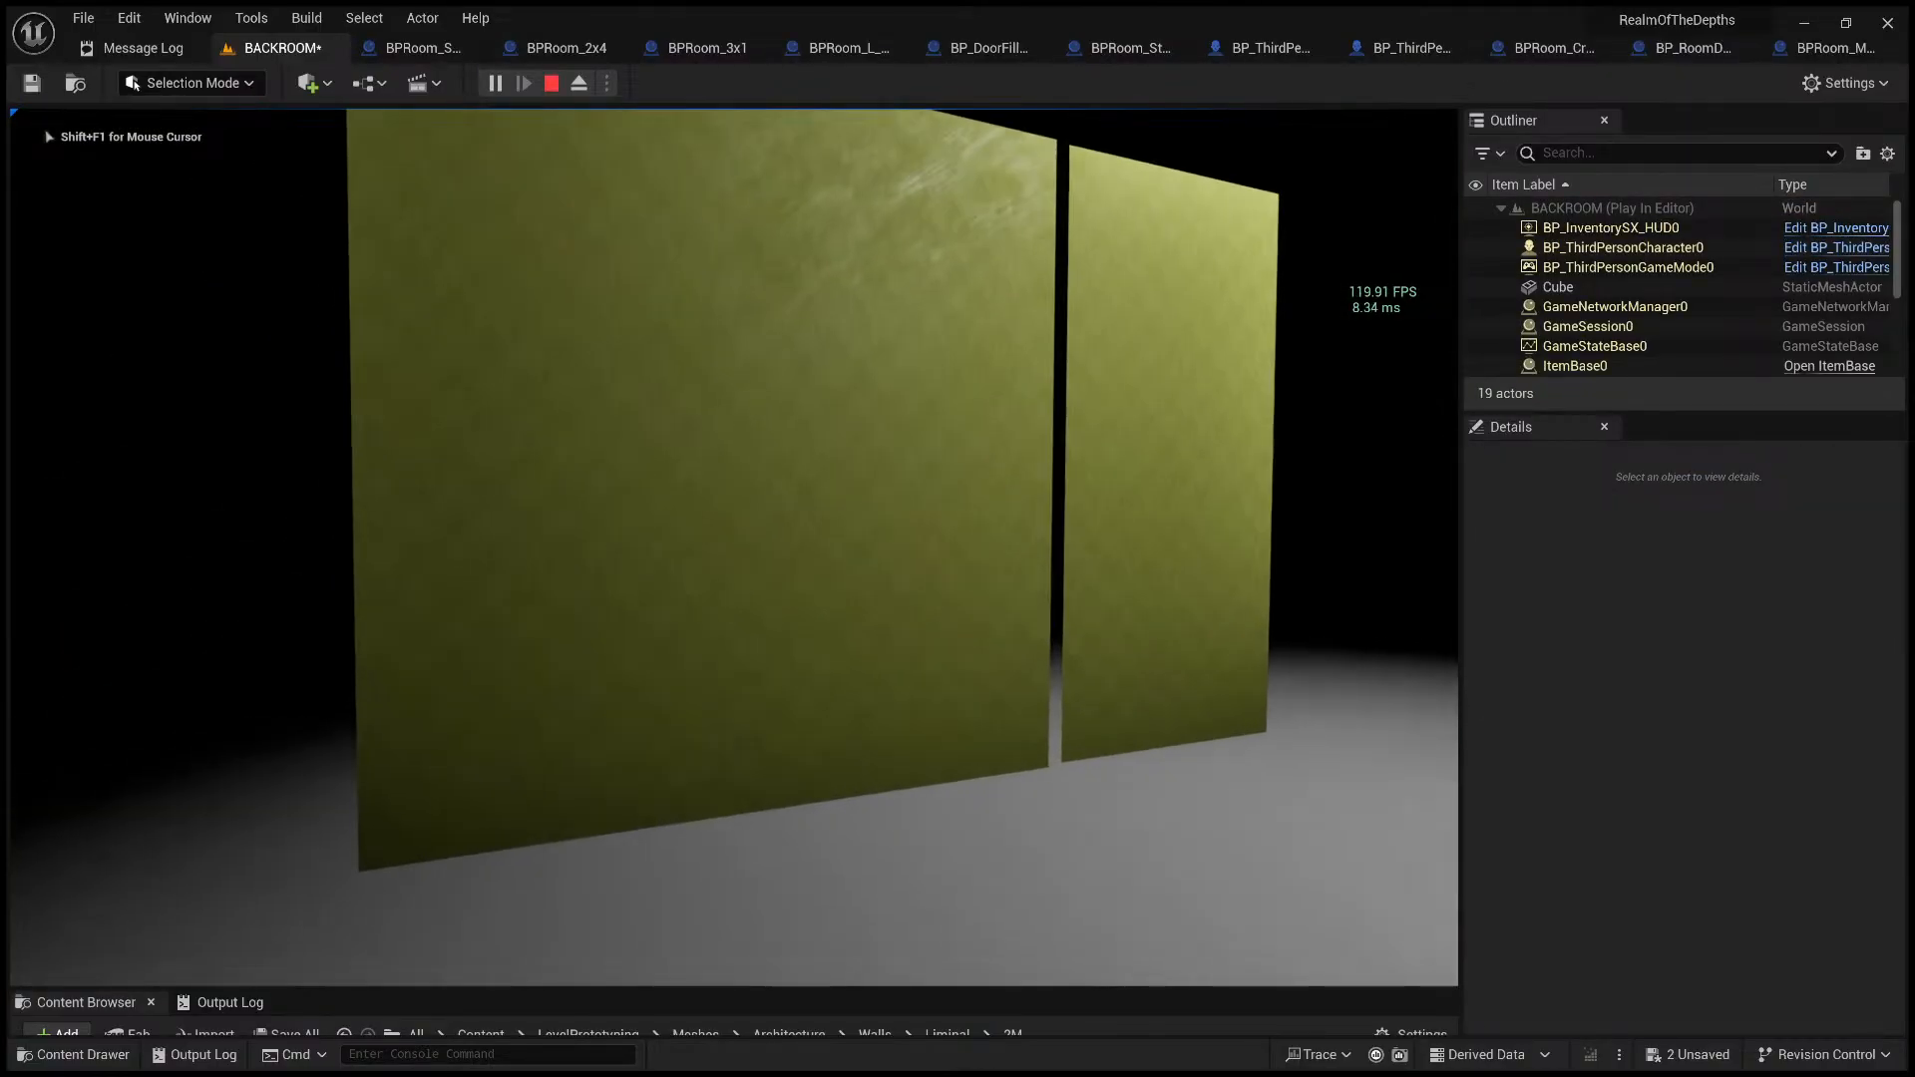
key("w")
key("w")
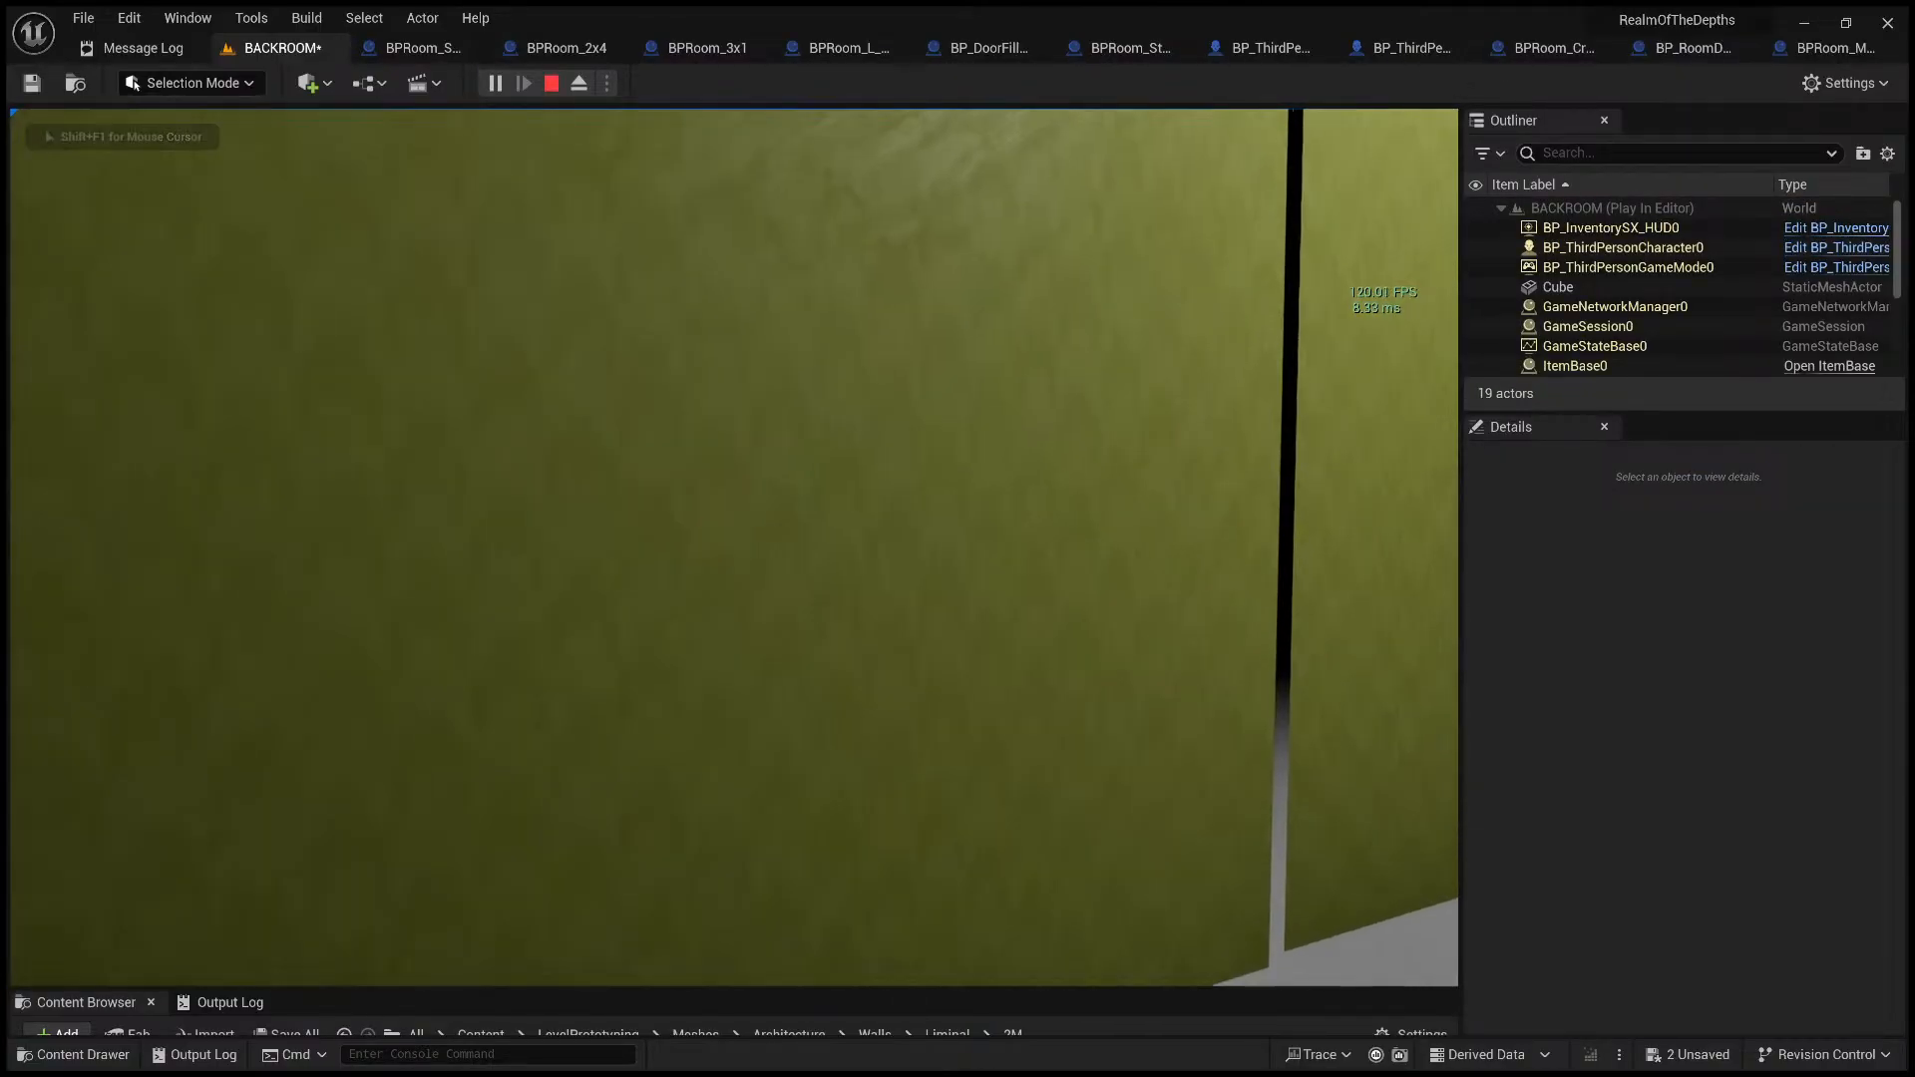
key("w")
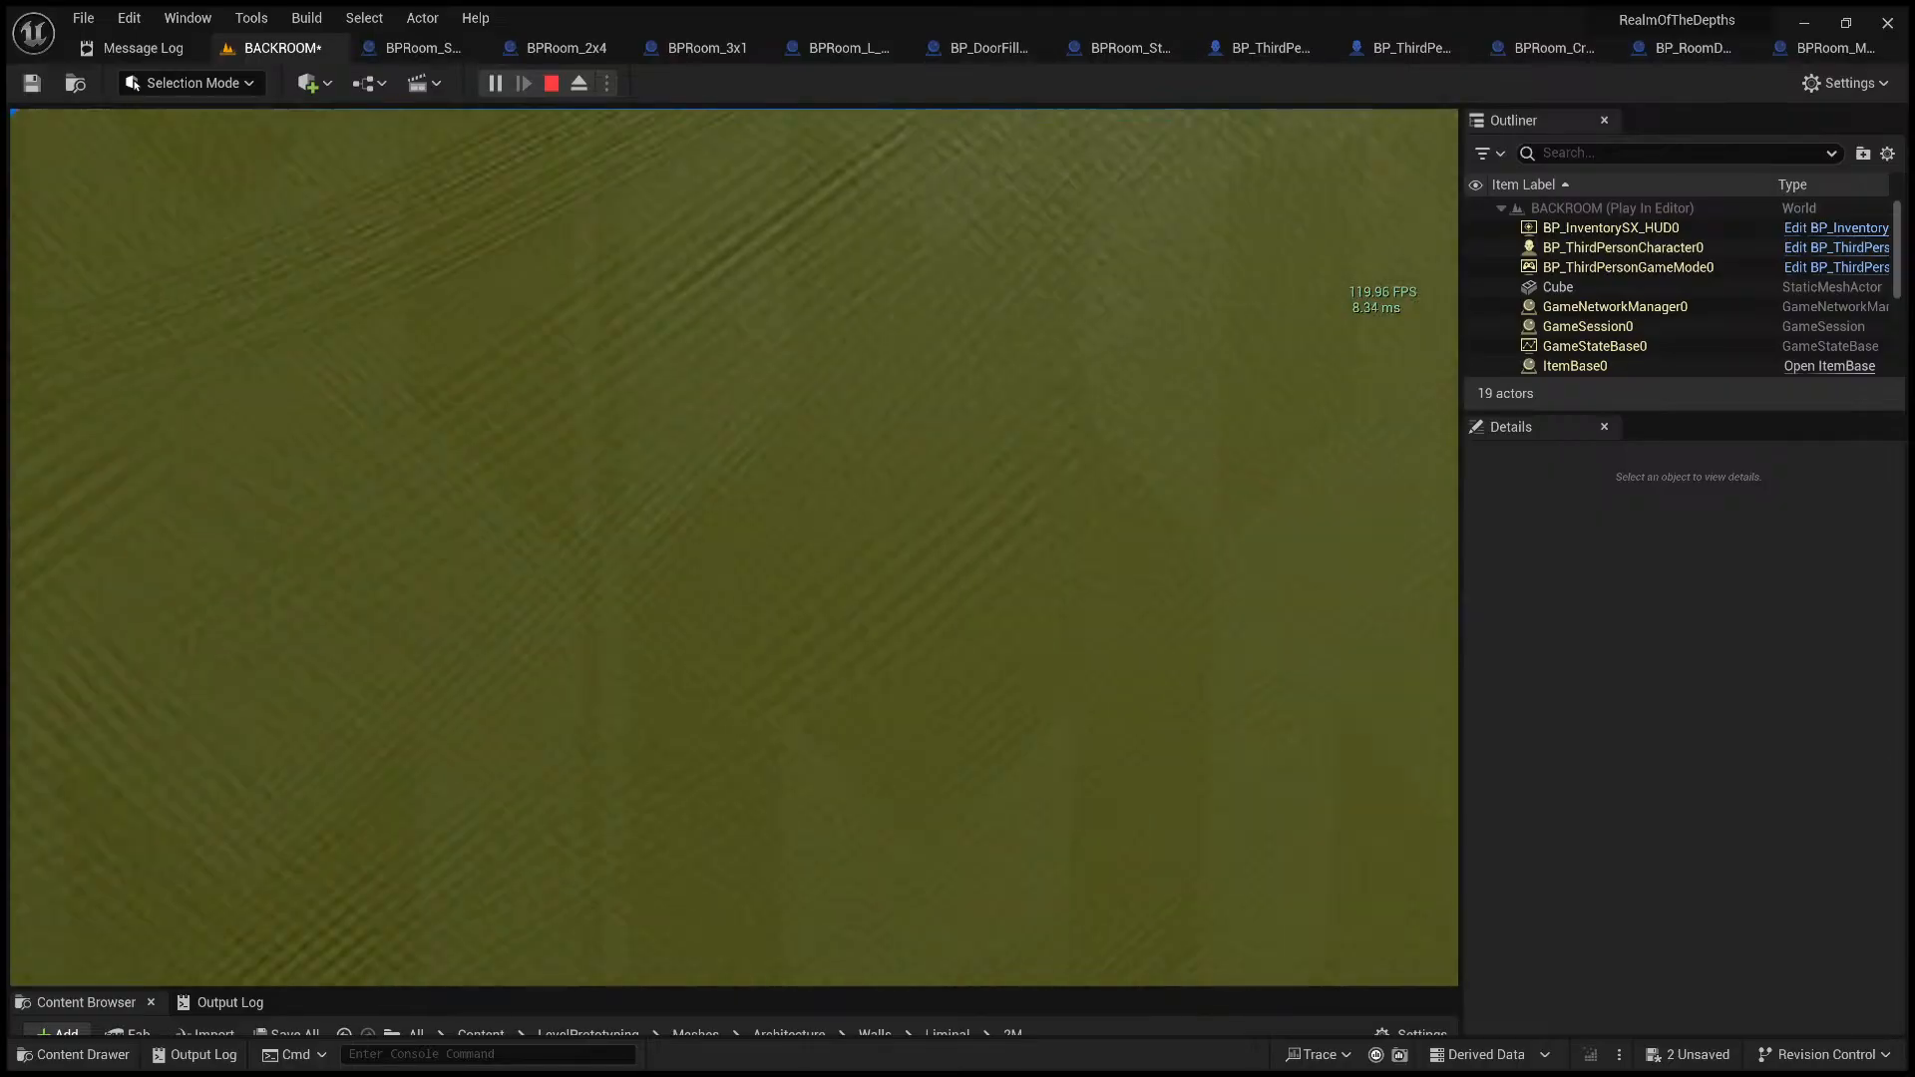
key("s")
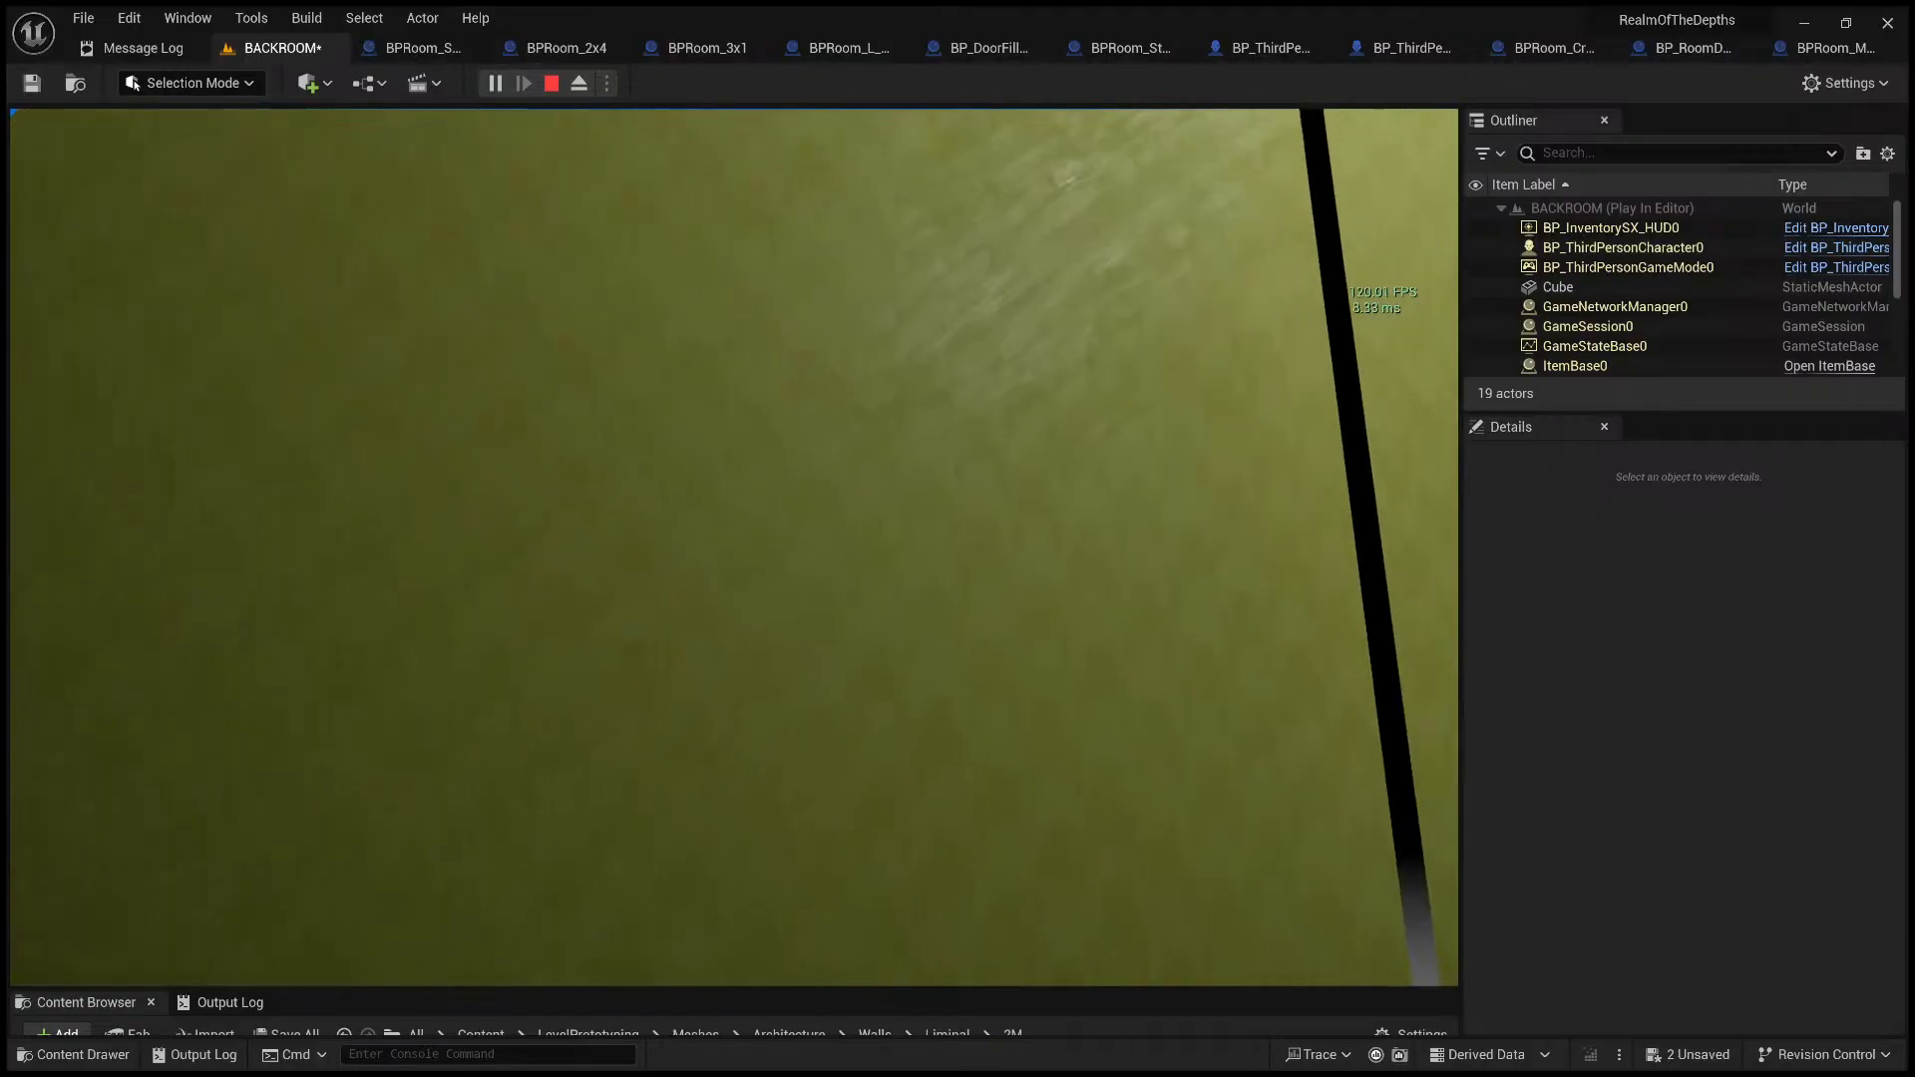
key("w")
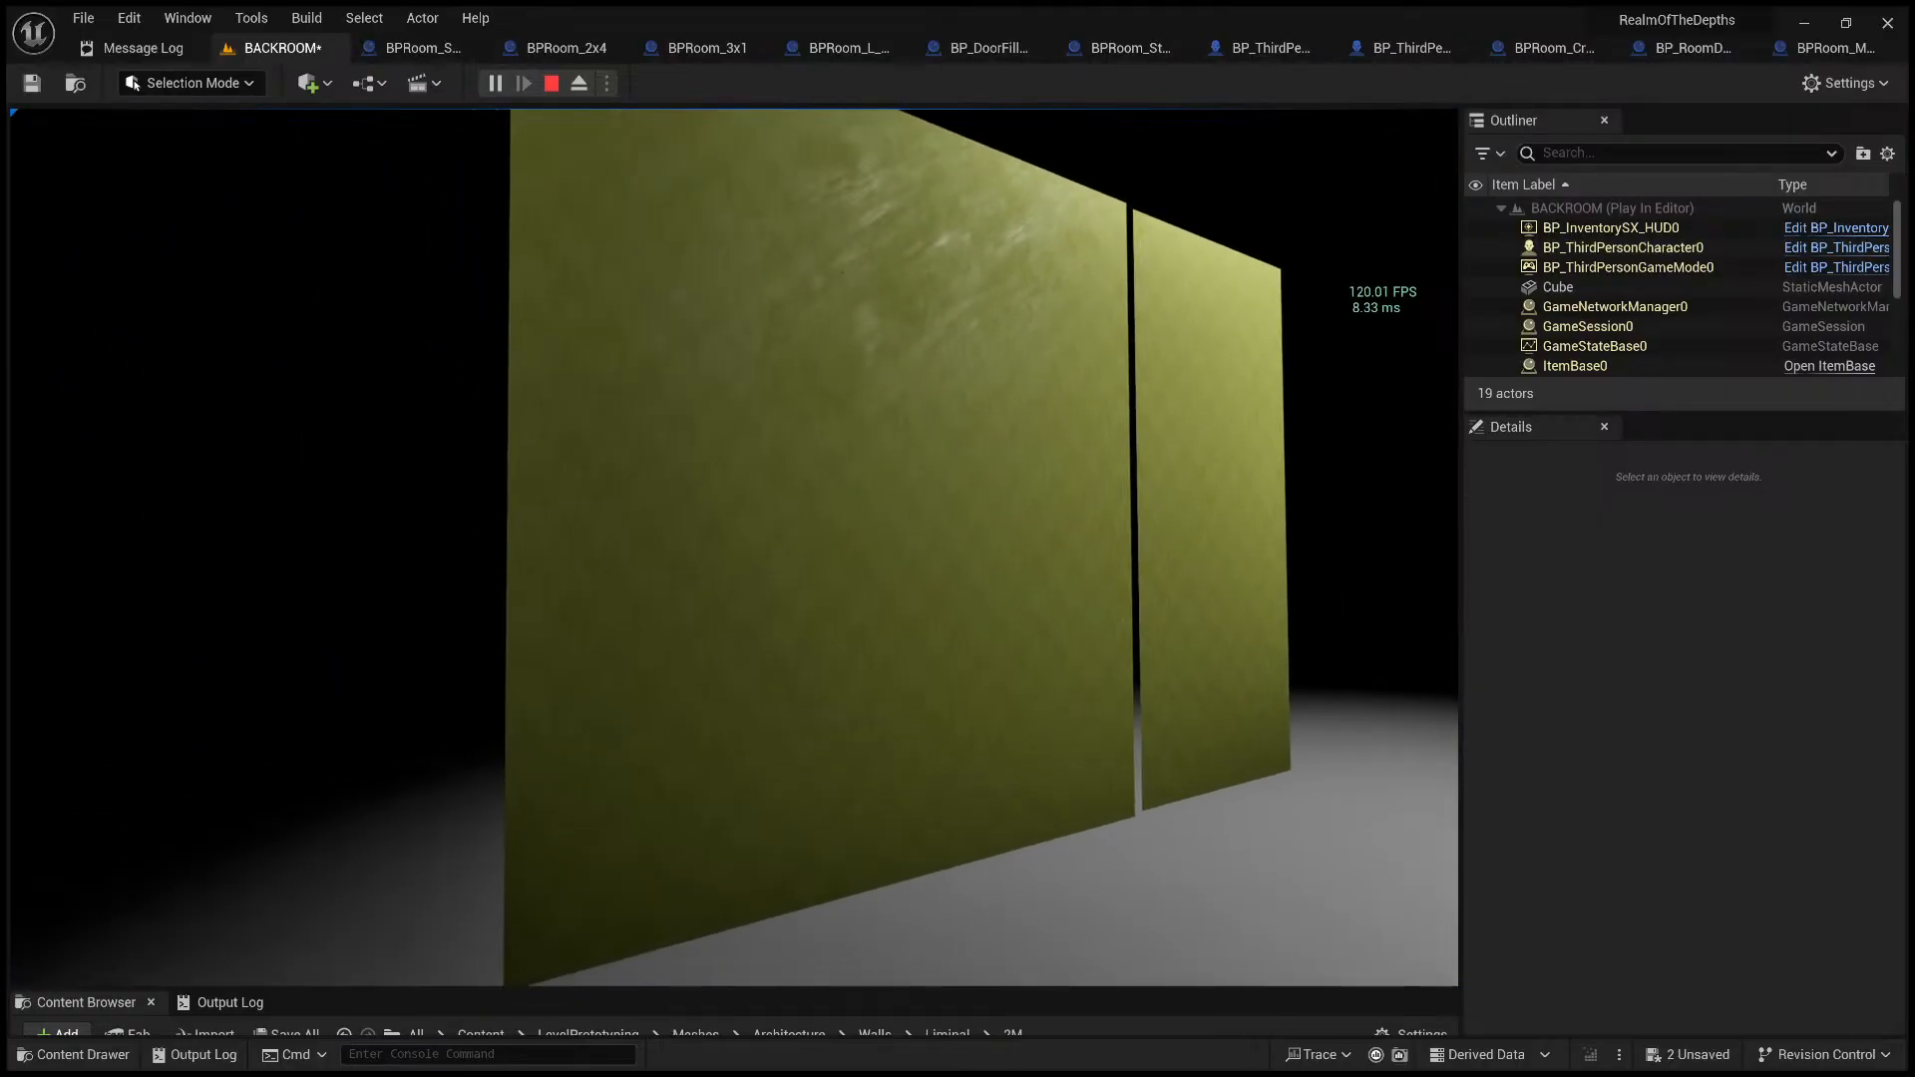
key("Escape")
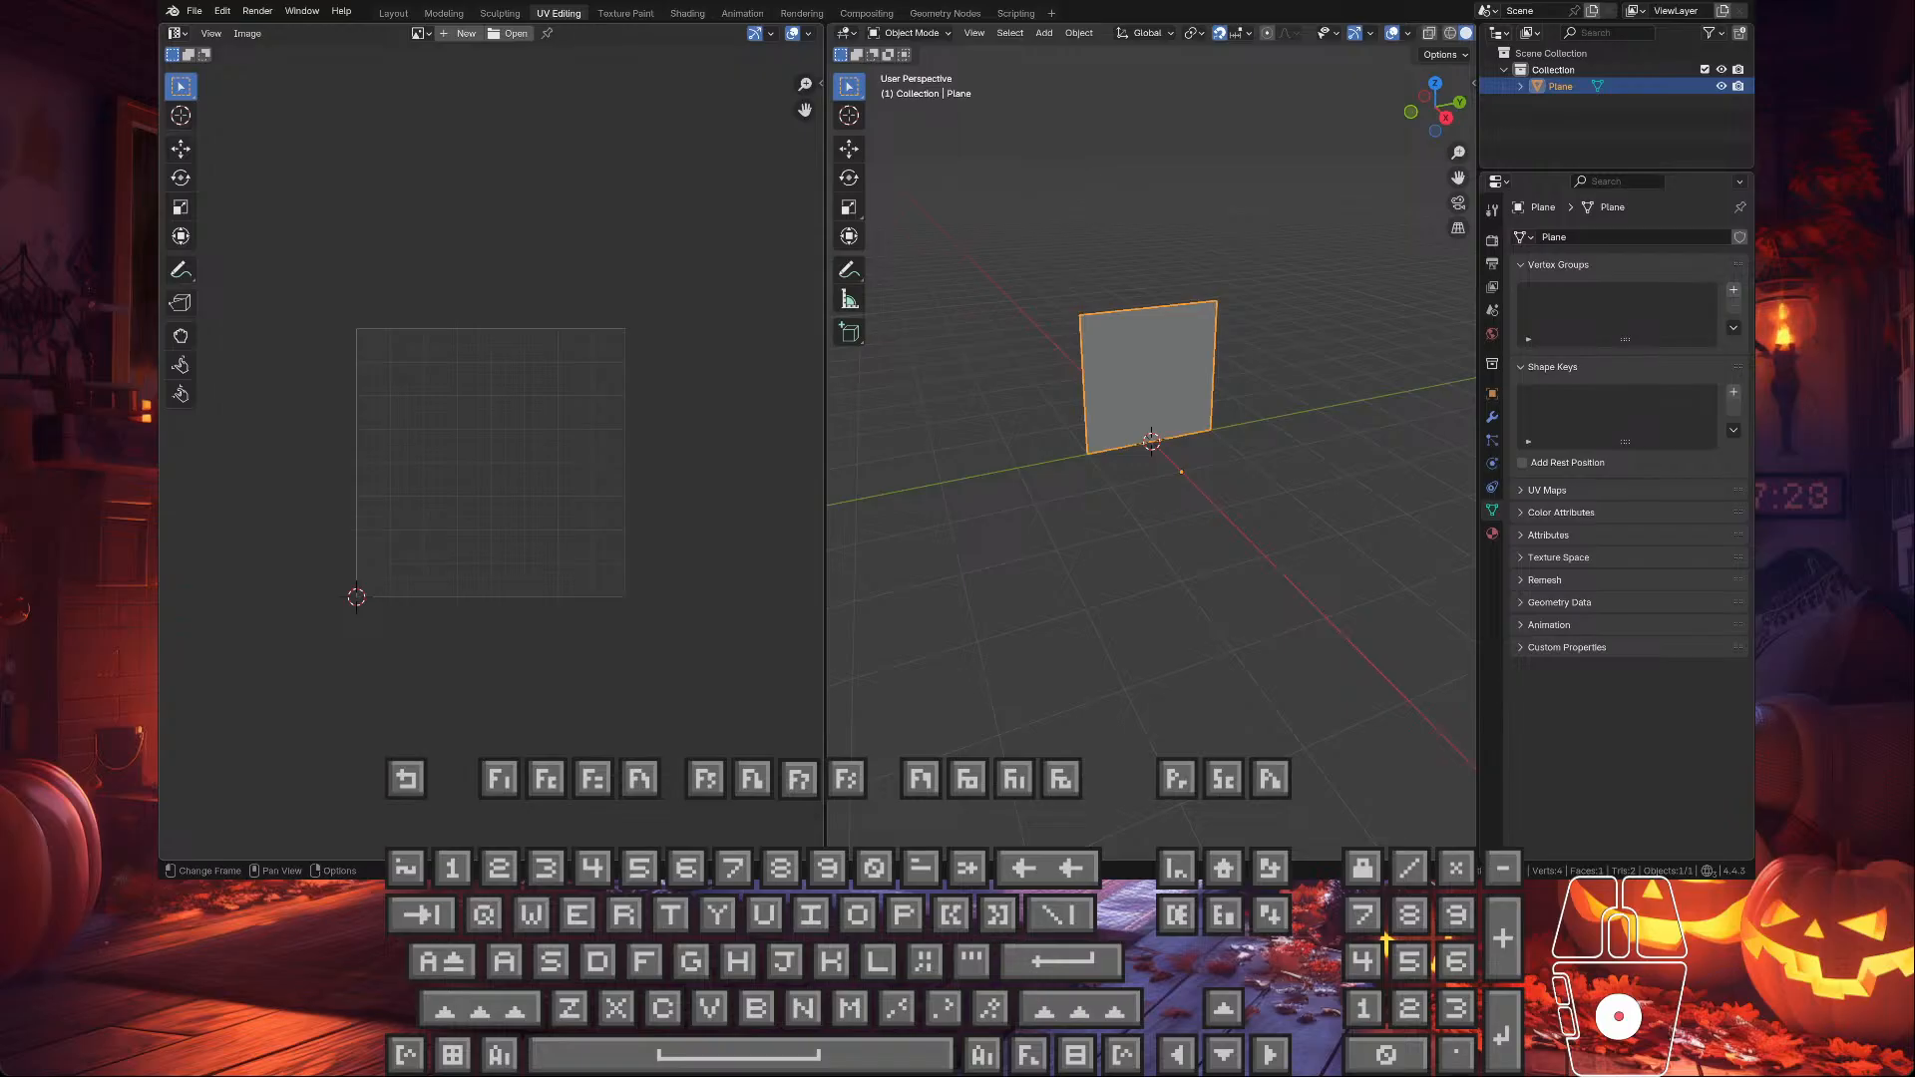
- Switch to Blender and delete the upright wall plane from the scene
scroll(1152, 439, "up", 4)
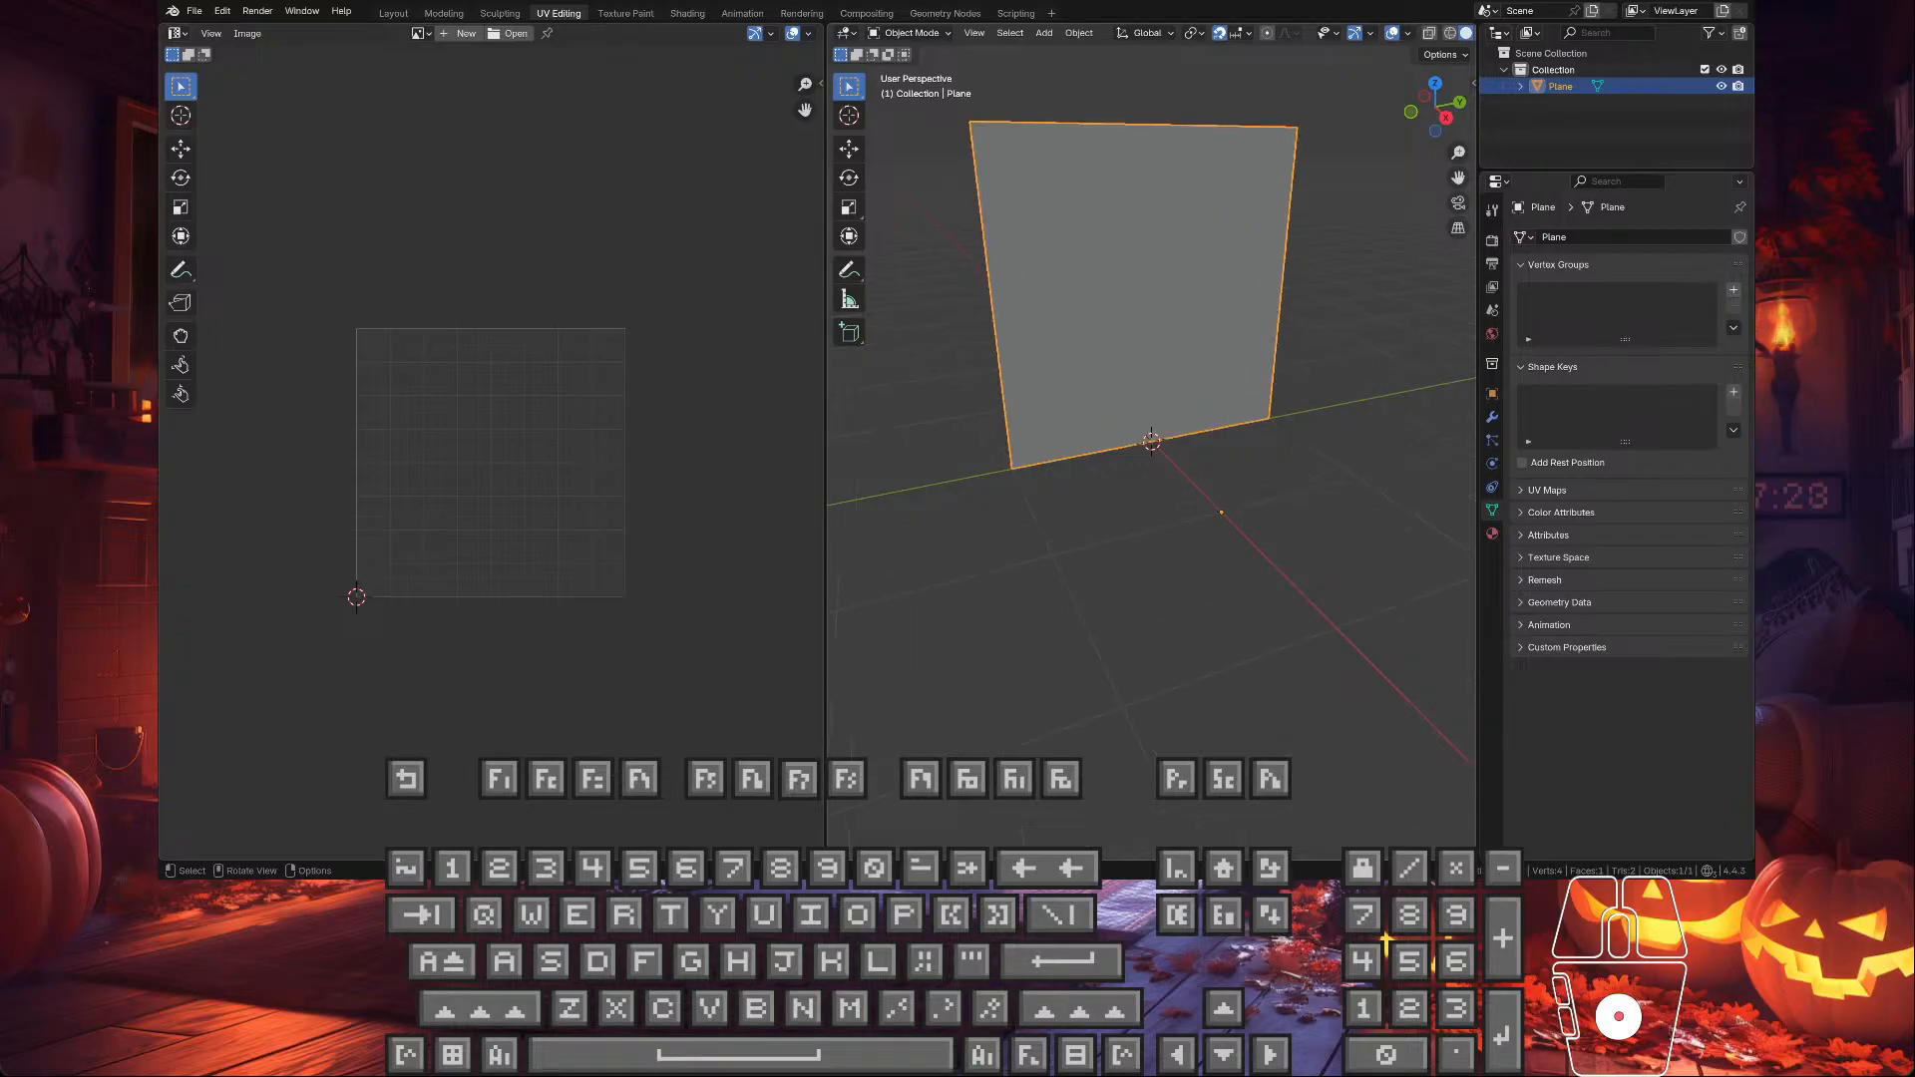
scroll(1152, 439, "down", 3)
middle_click_drag(1141, 554, 995, 519)
middle_click_drag(1007, 499, 1225, 452)
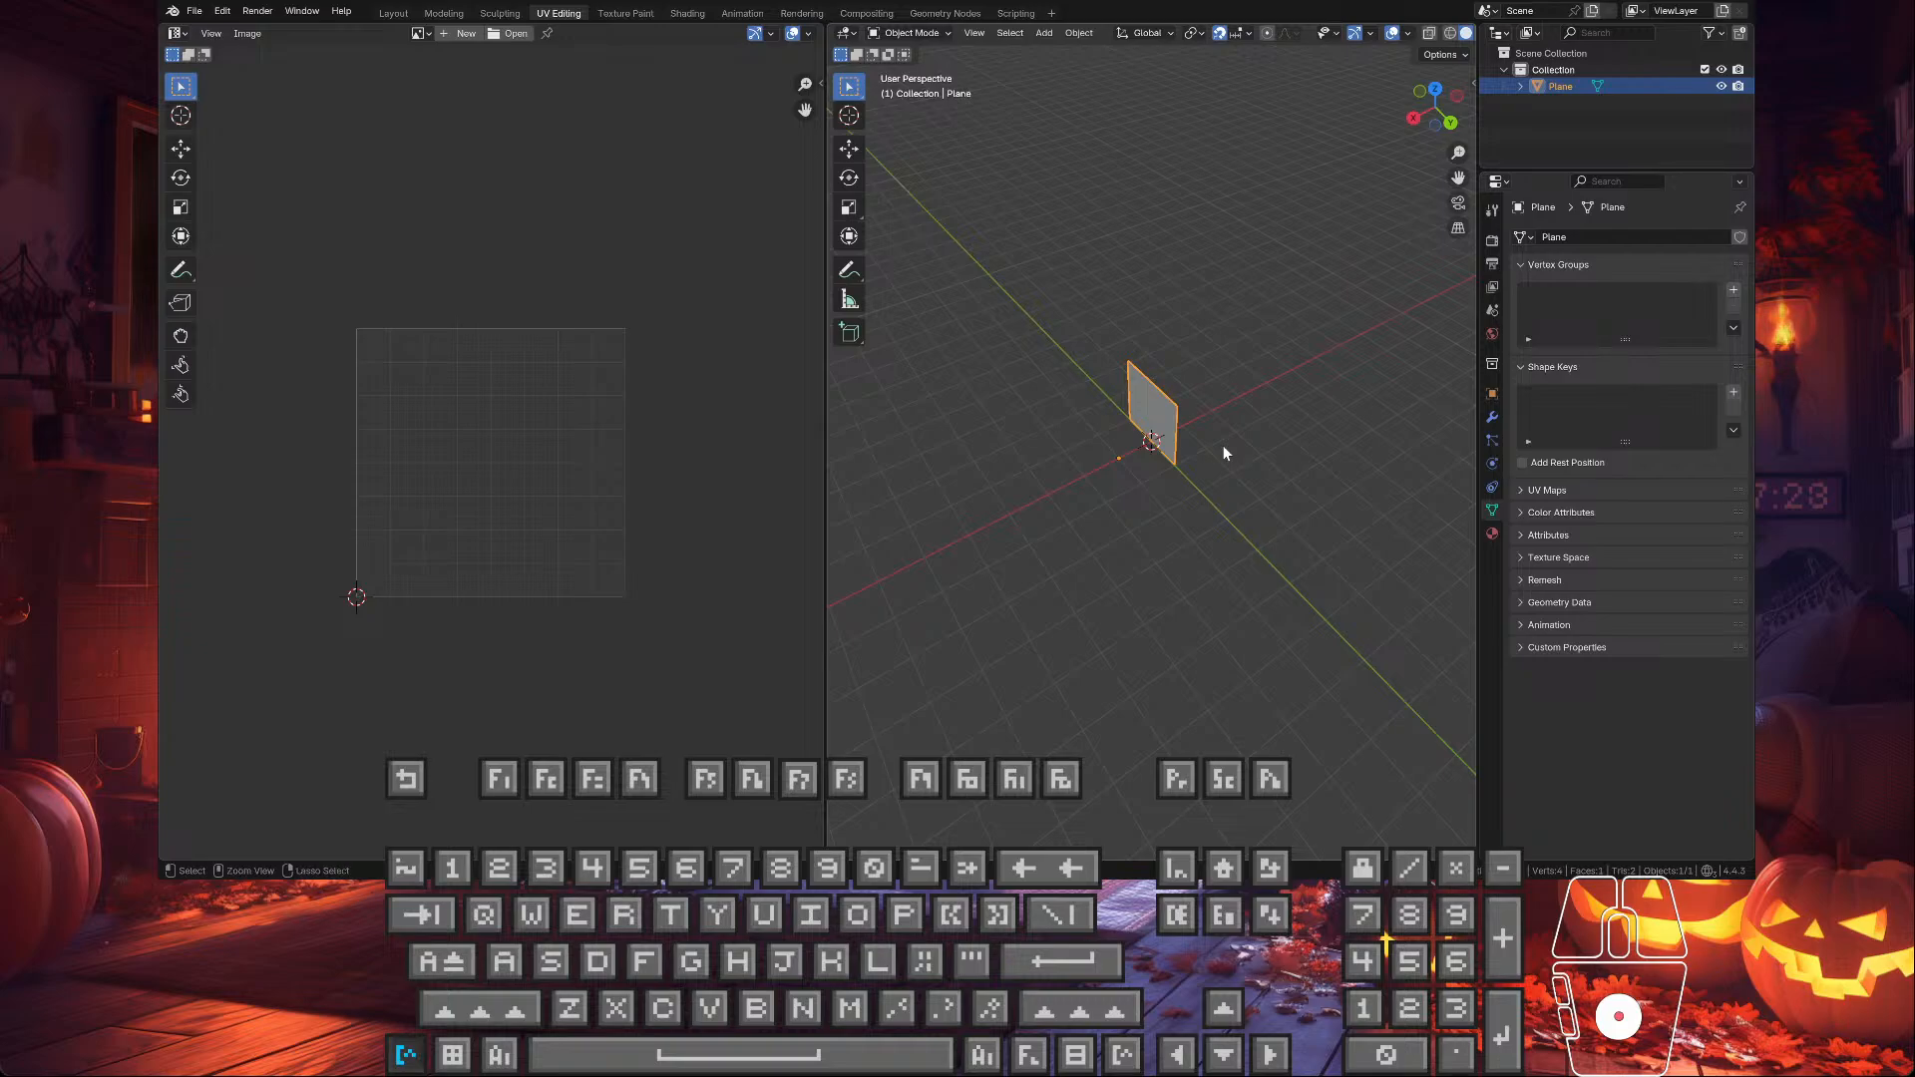
key("a")
key("Tab")
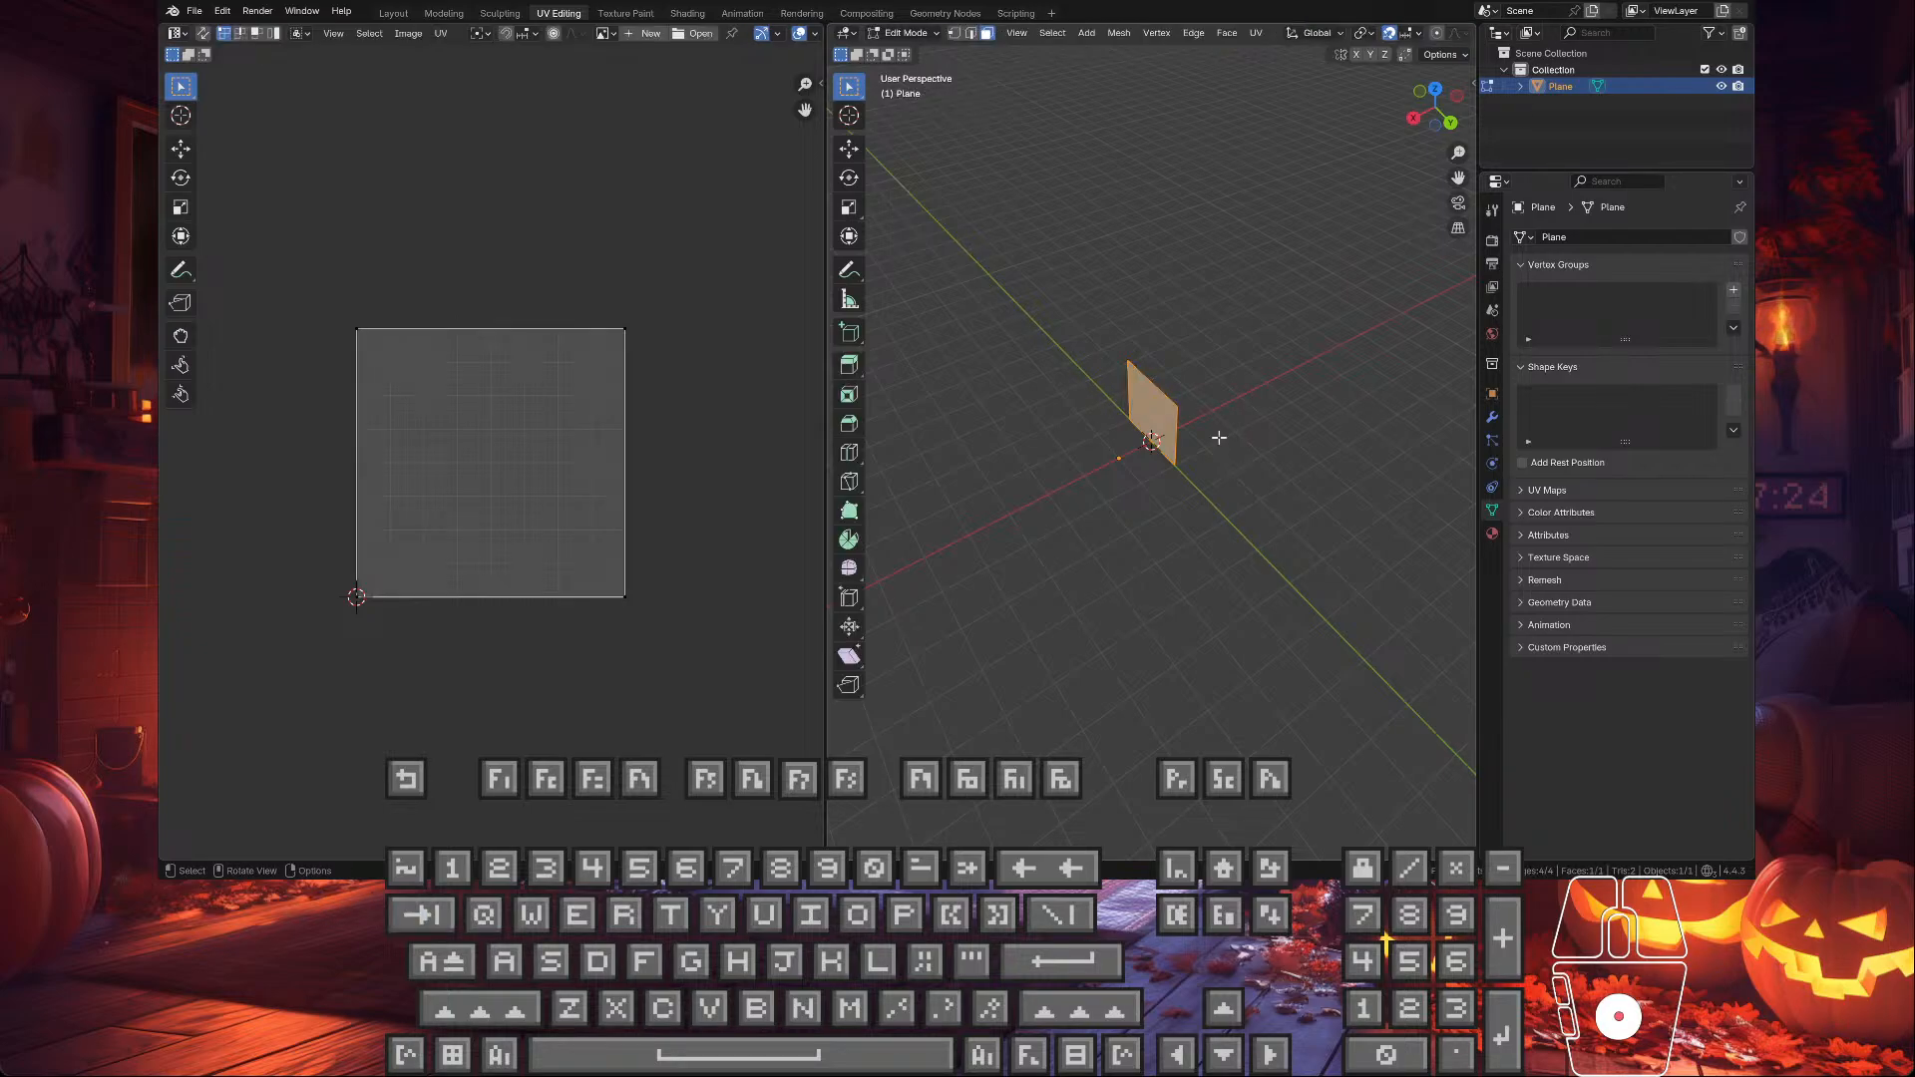
key("Tab")
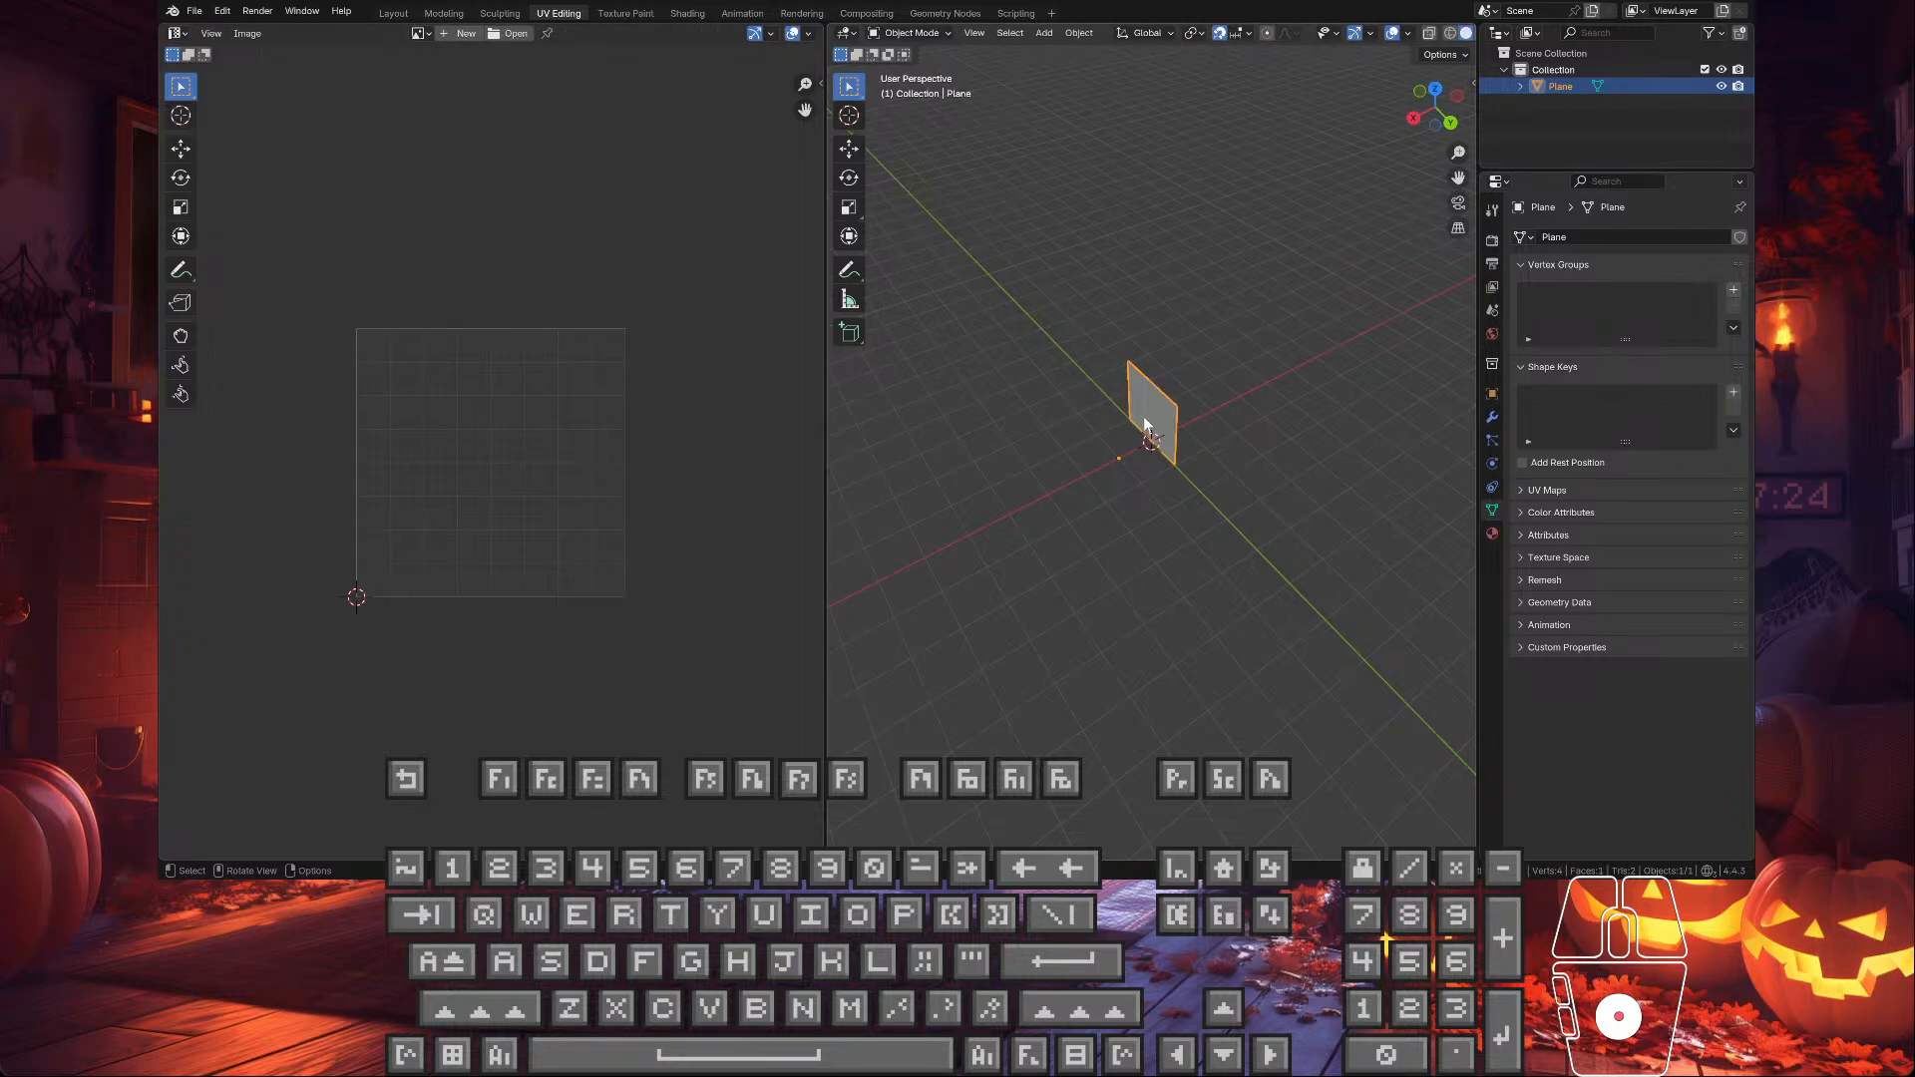
key("Delete")
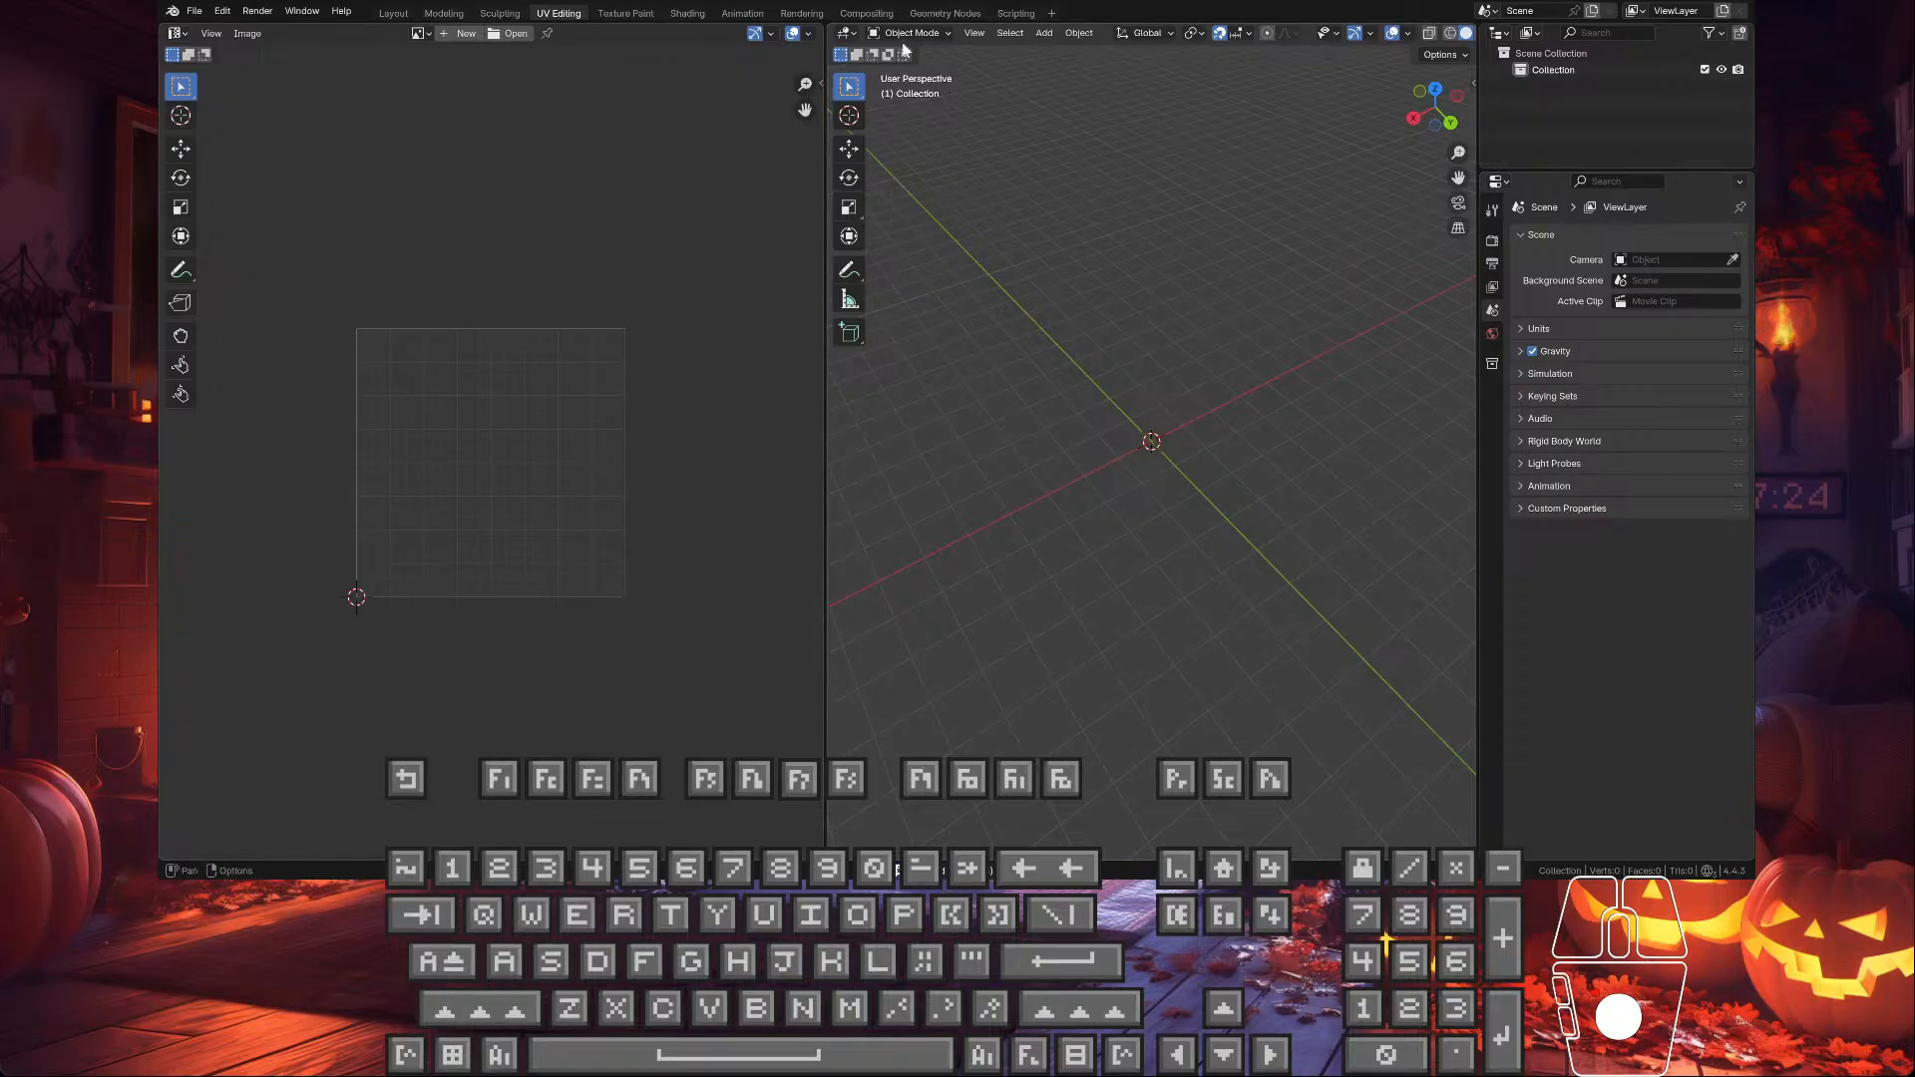
- Switch to the Modeling workspace and add a cube mesh at the world origin
left_click(442, 14)
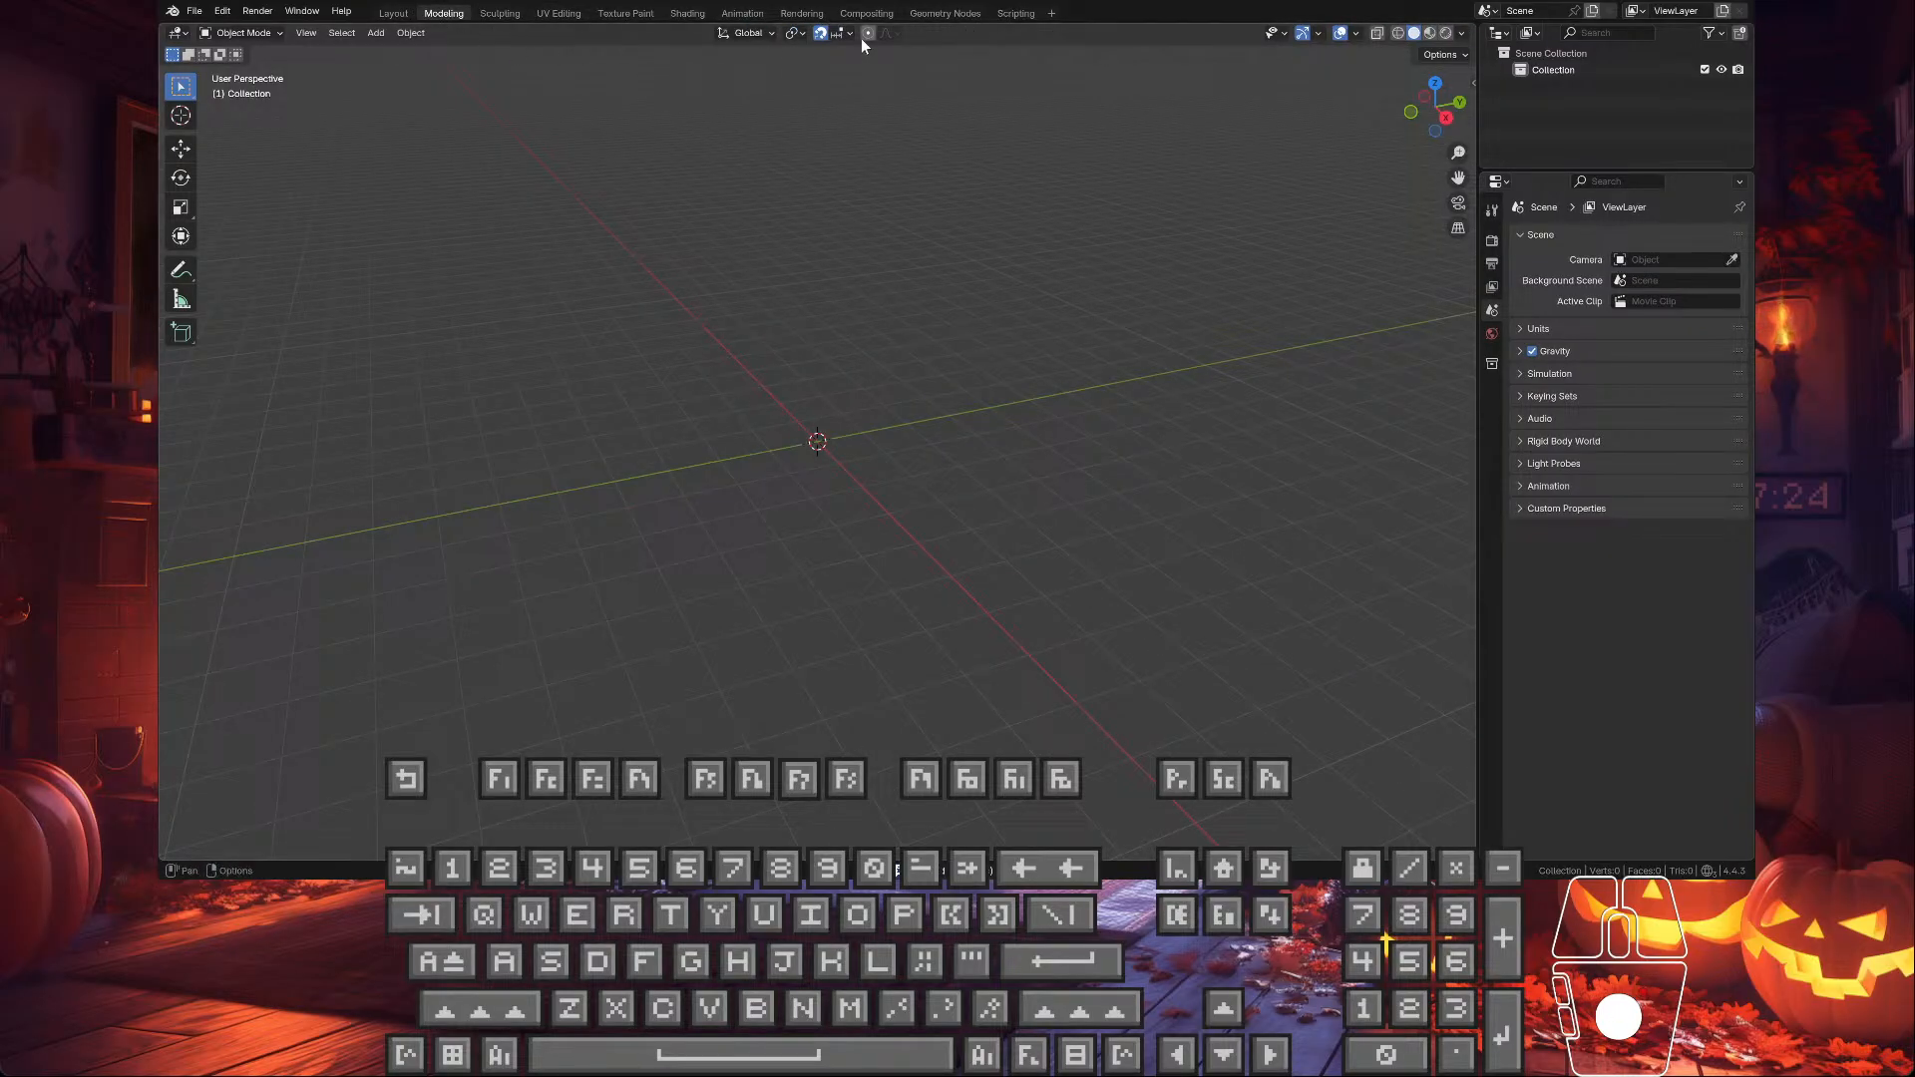
left_click(376, 33)
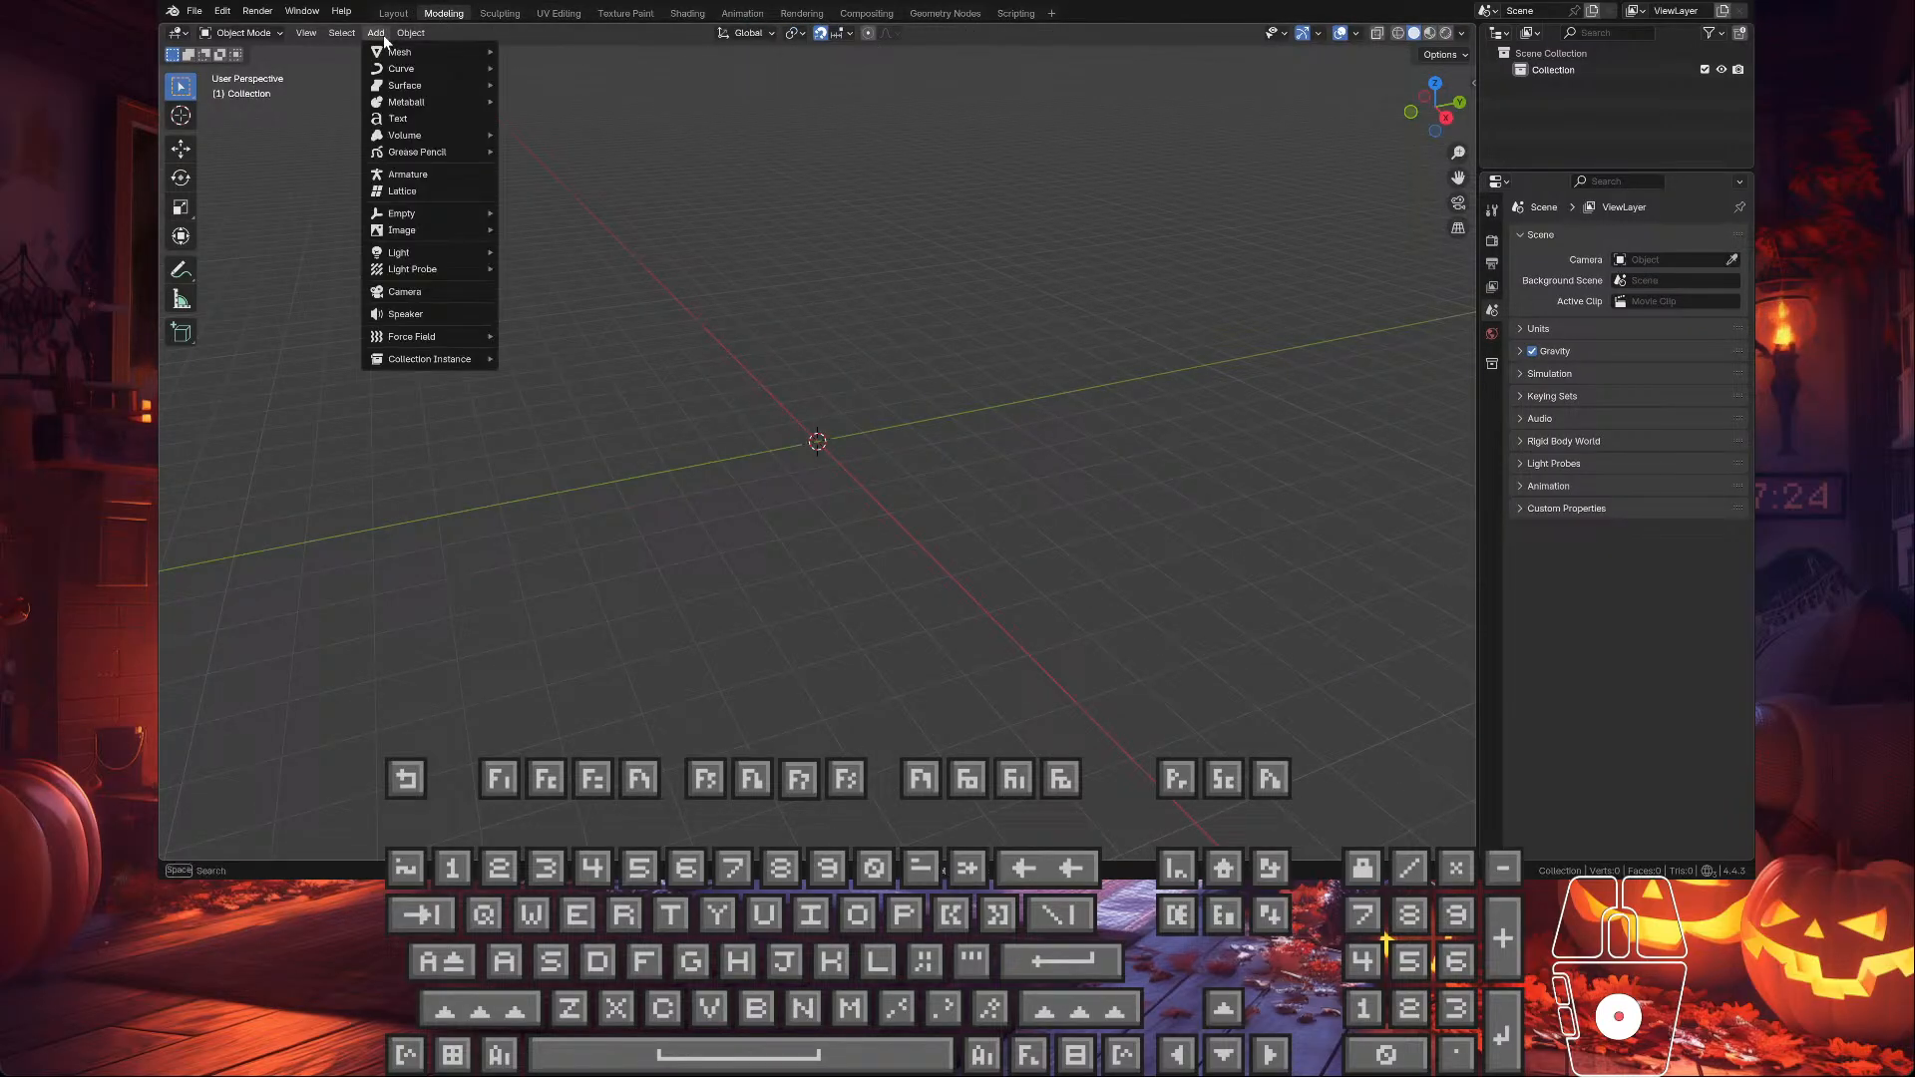
mouse_move(399, 48)
left_click(567, 67)
scroll(803, 316, "up", 2)
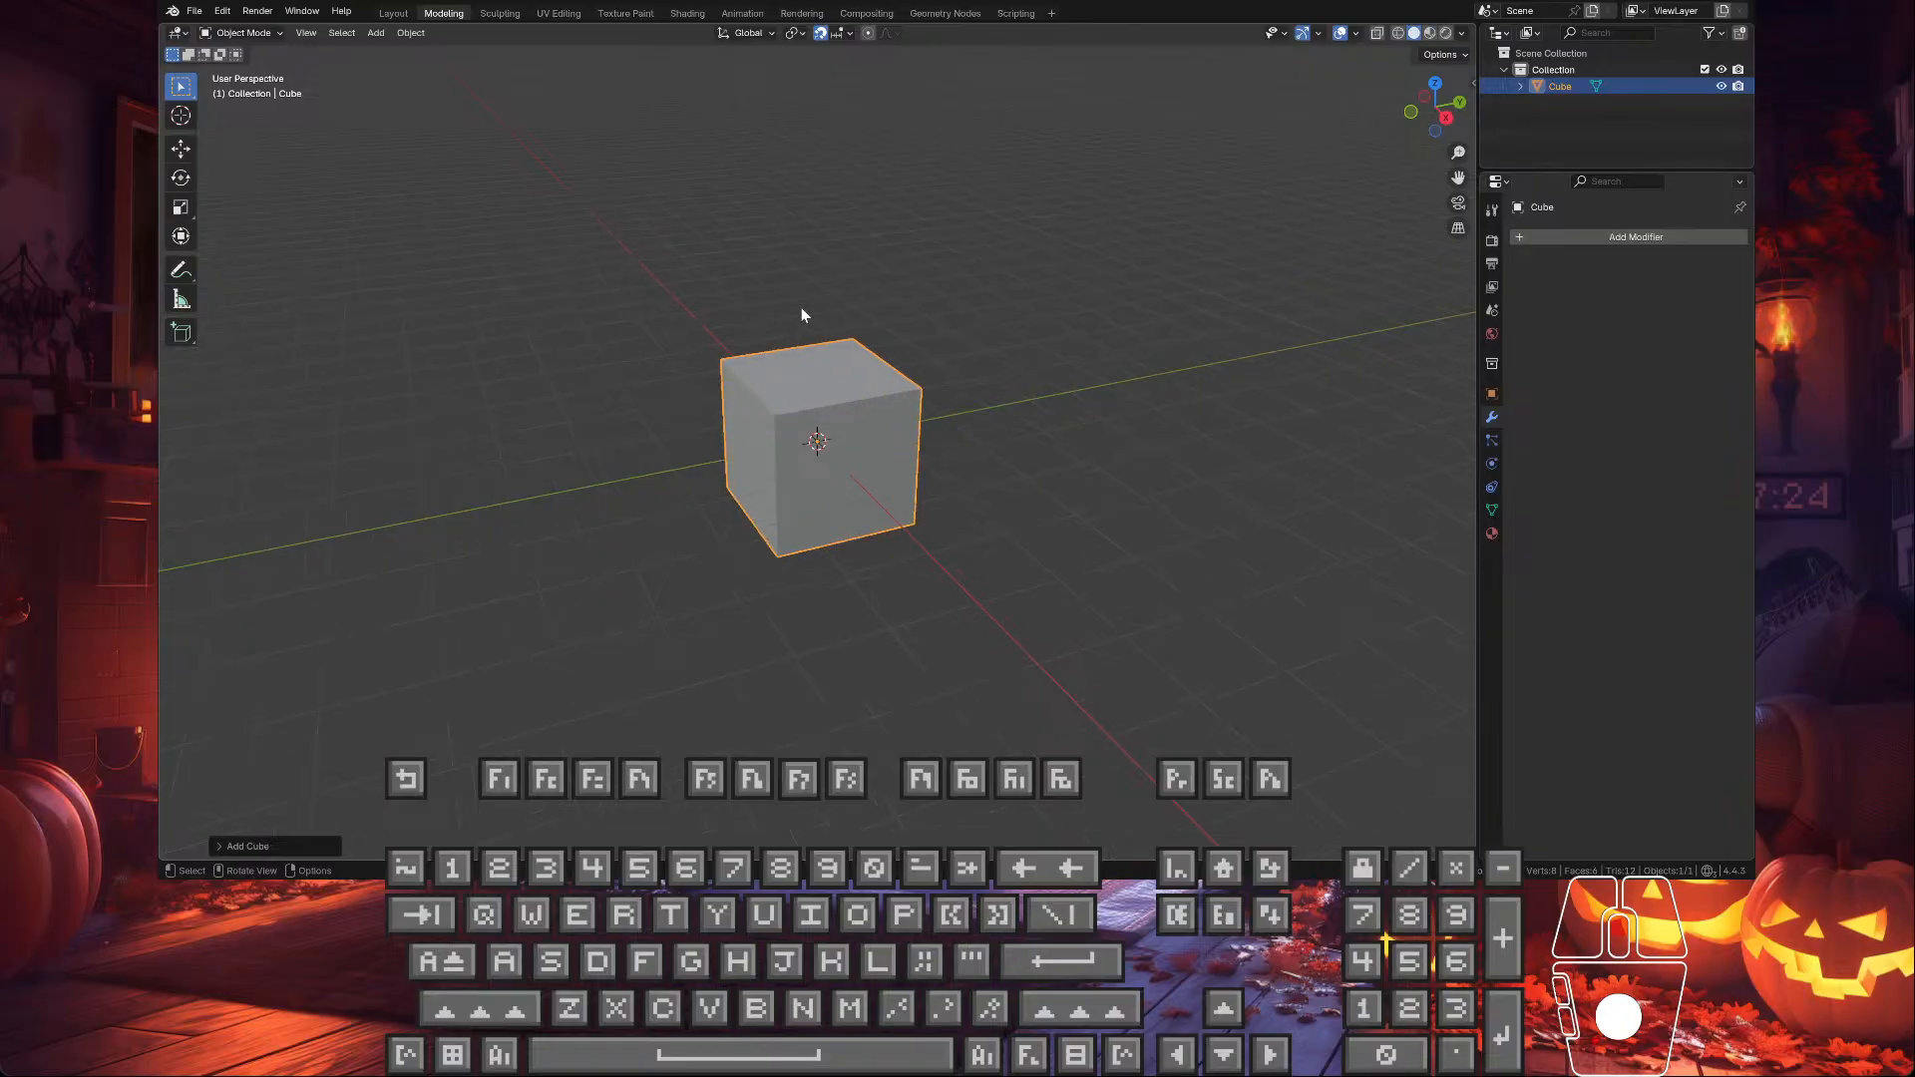
- Make the Move tool active in the cube's Edit Mode and return to Object Mode
key("Tab")
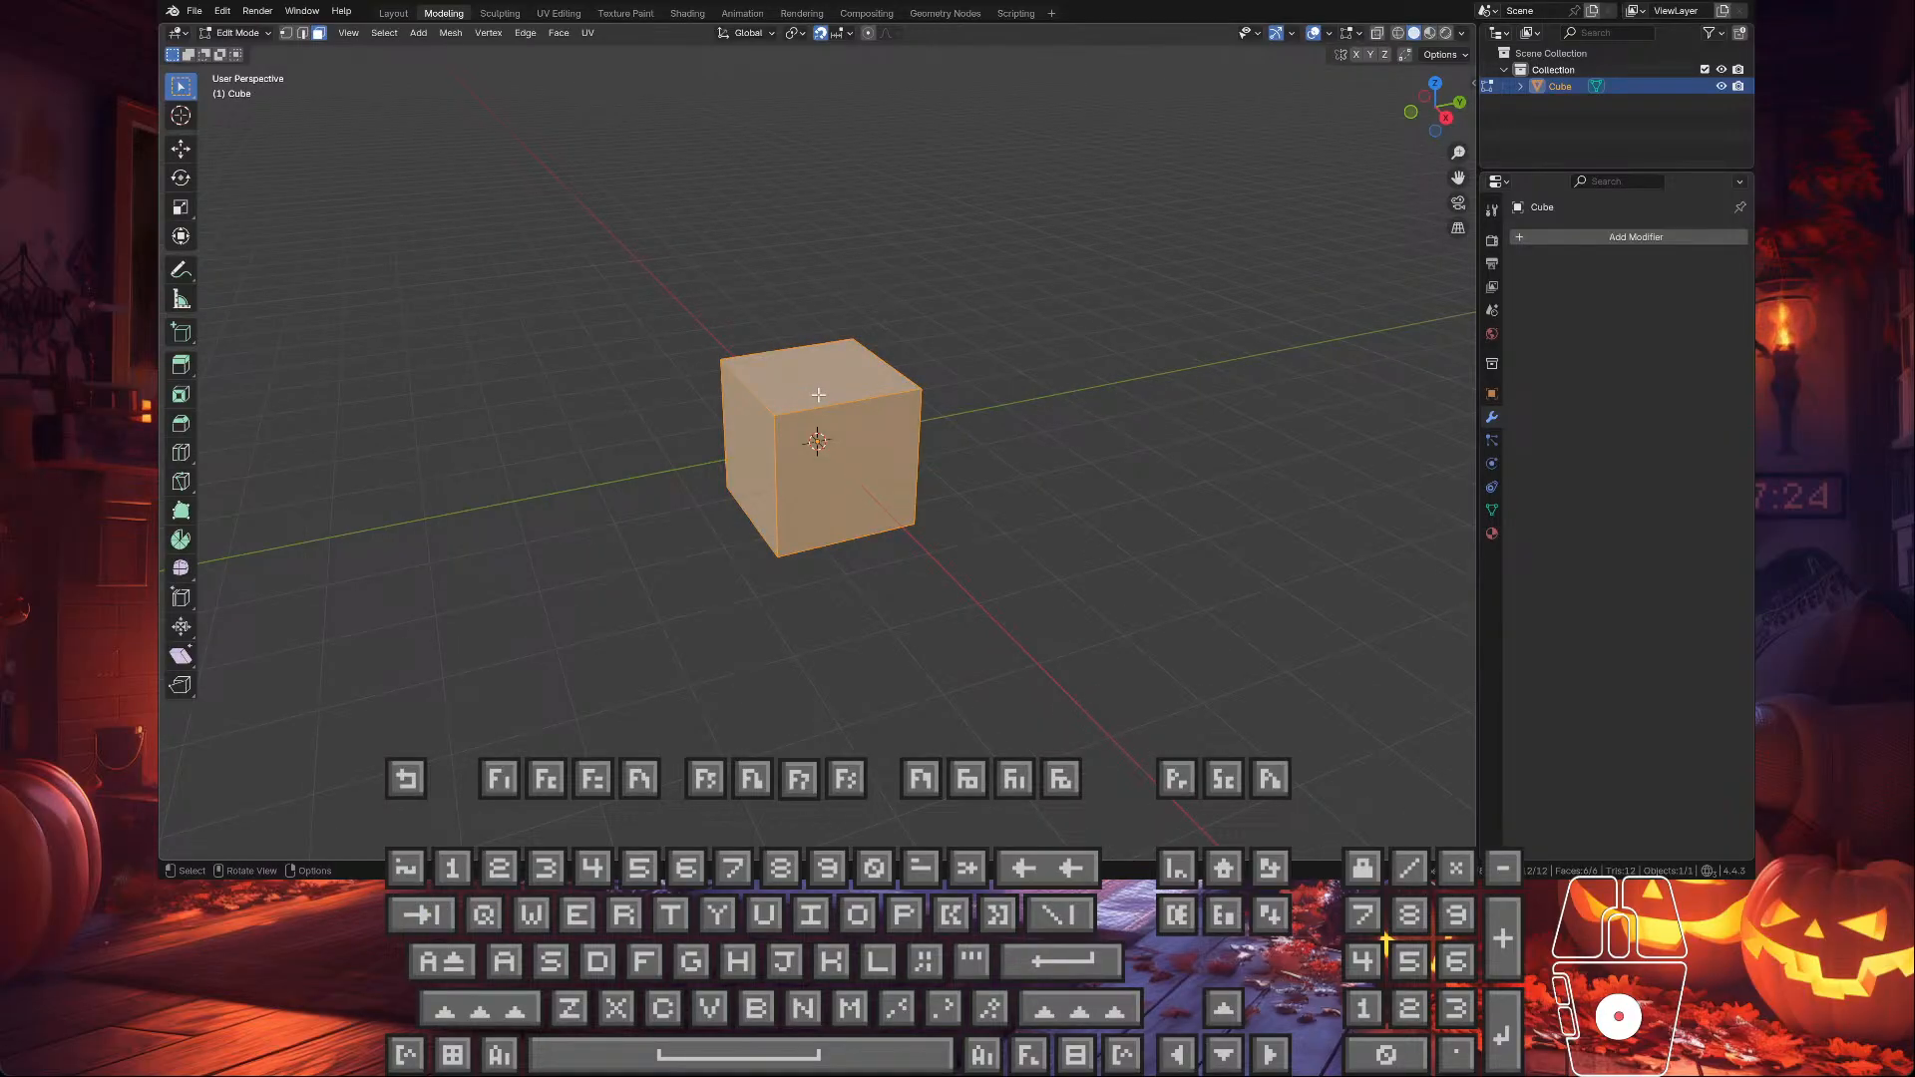
left_click(181, 149)
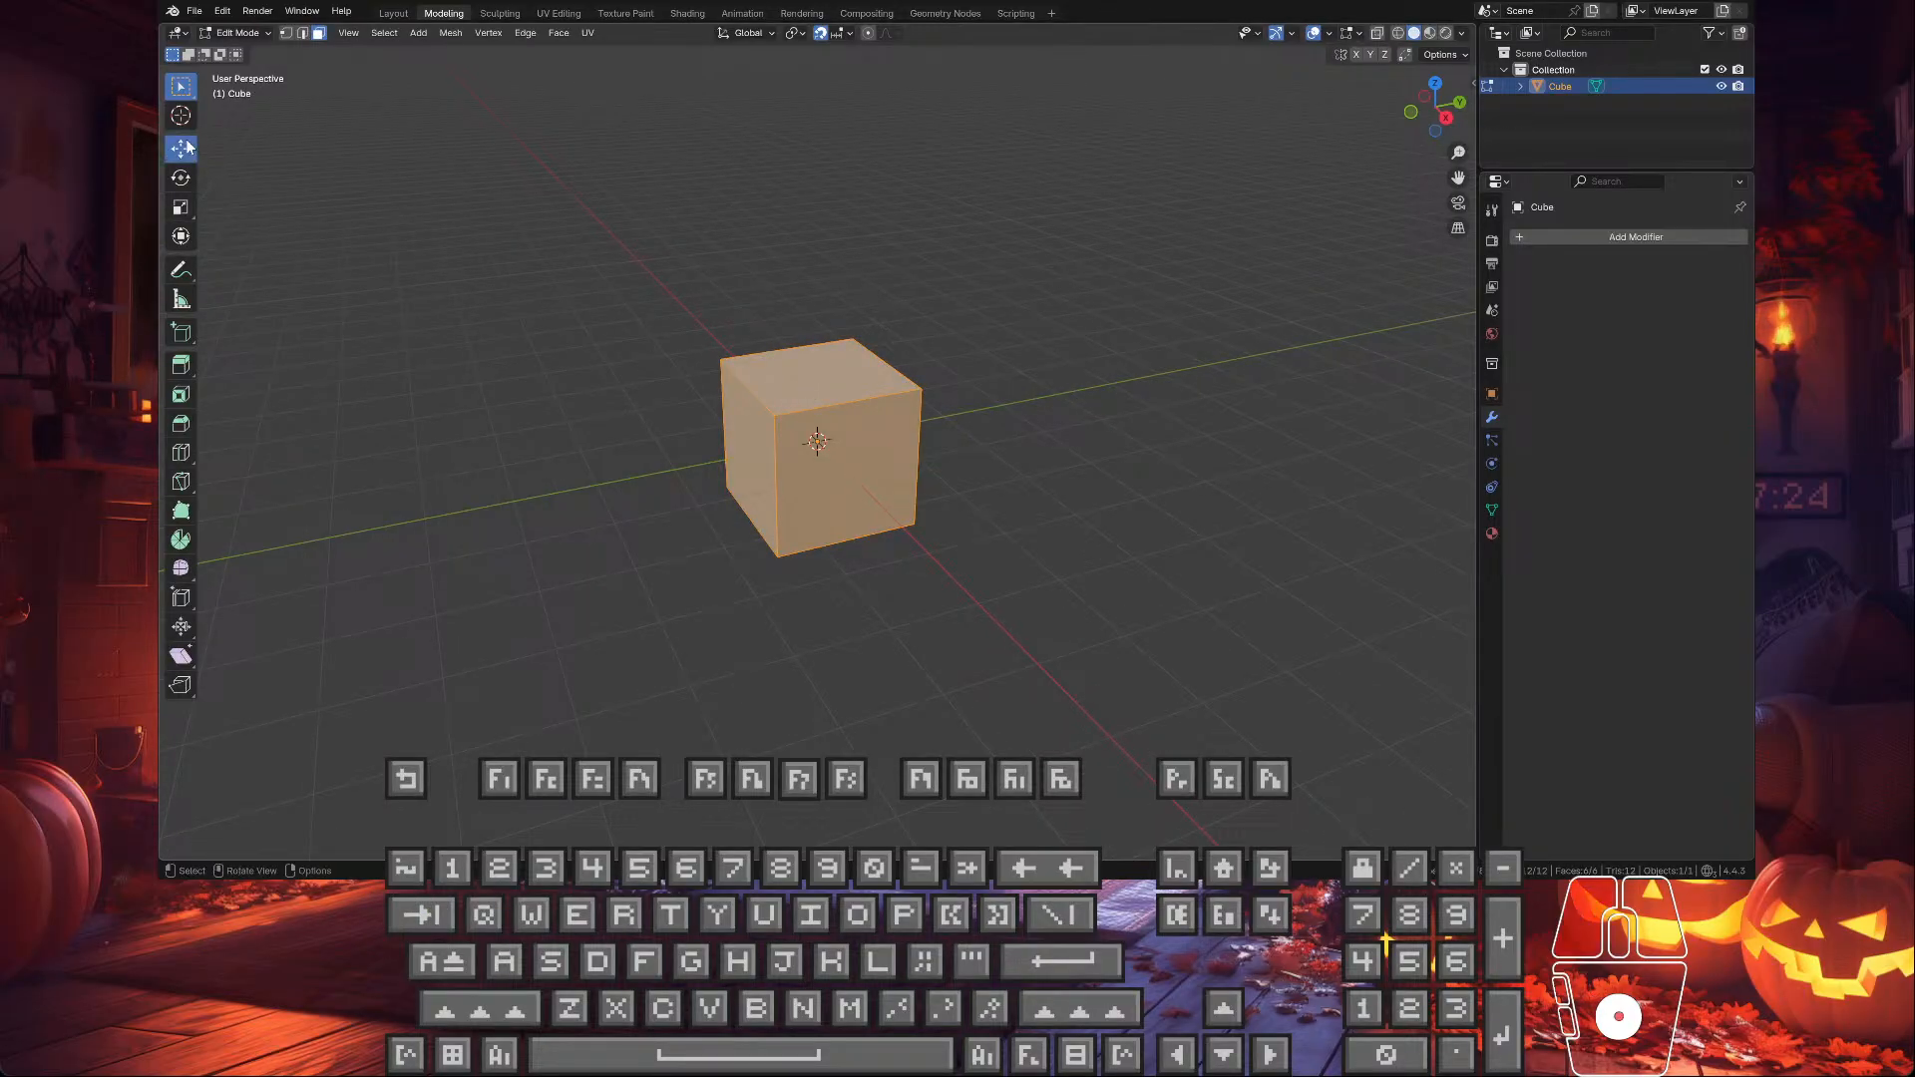
middle_click_drag(810, 382, 876, 337)
key("Tab")
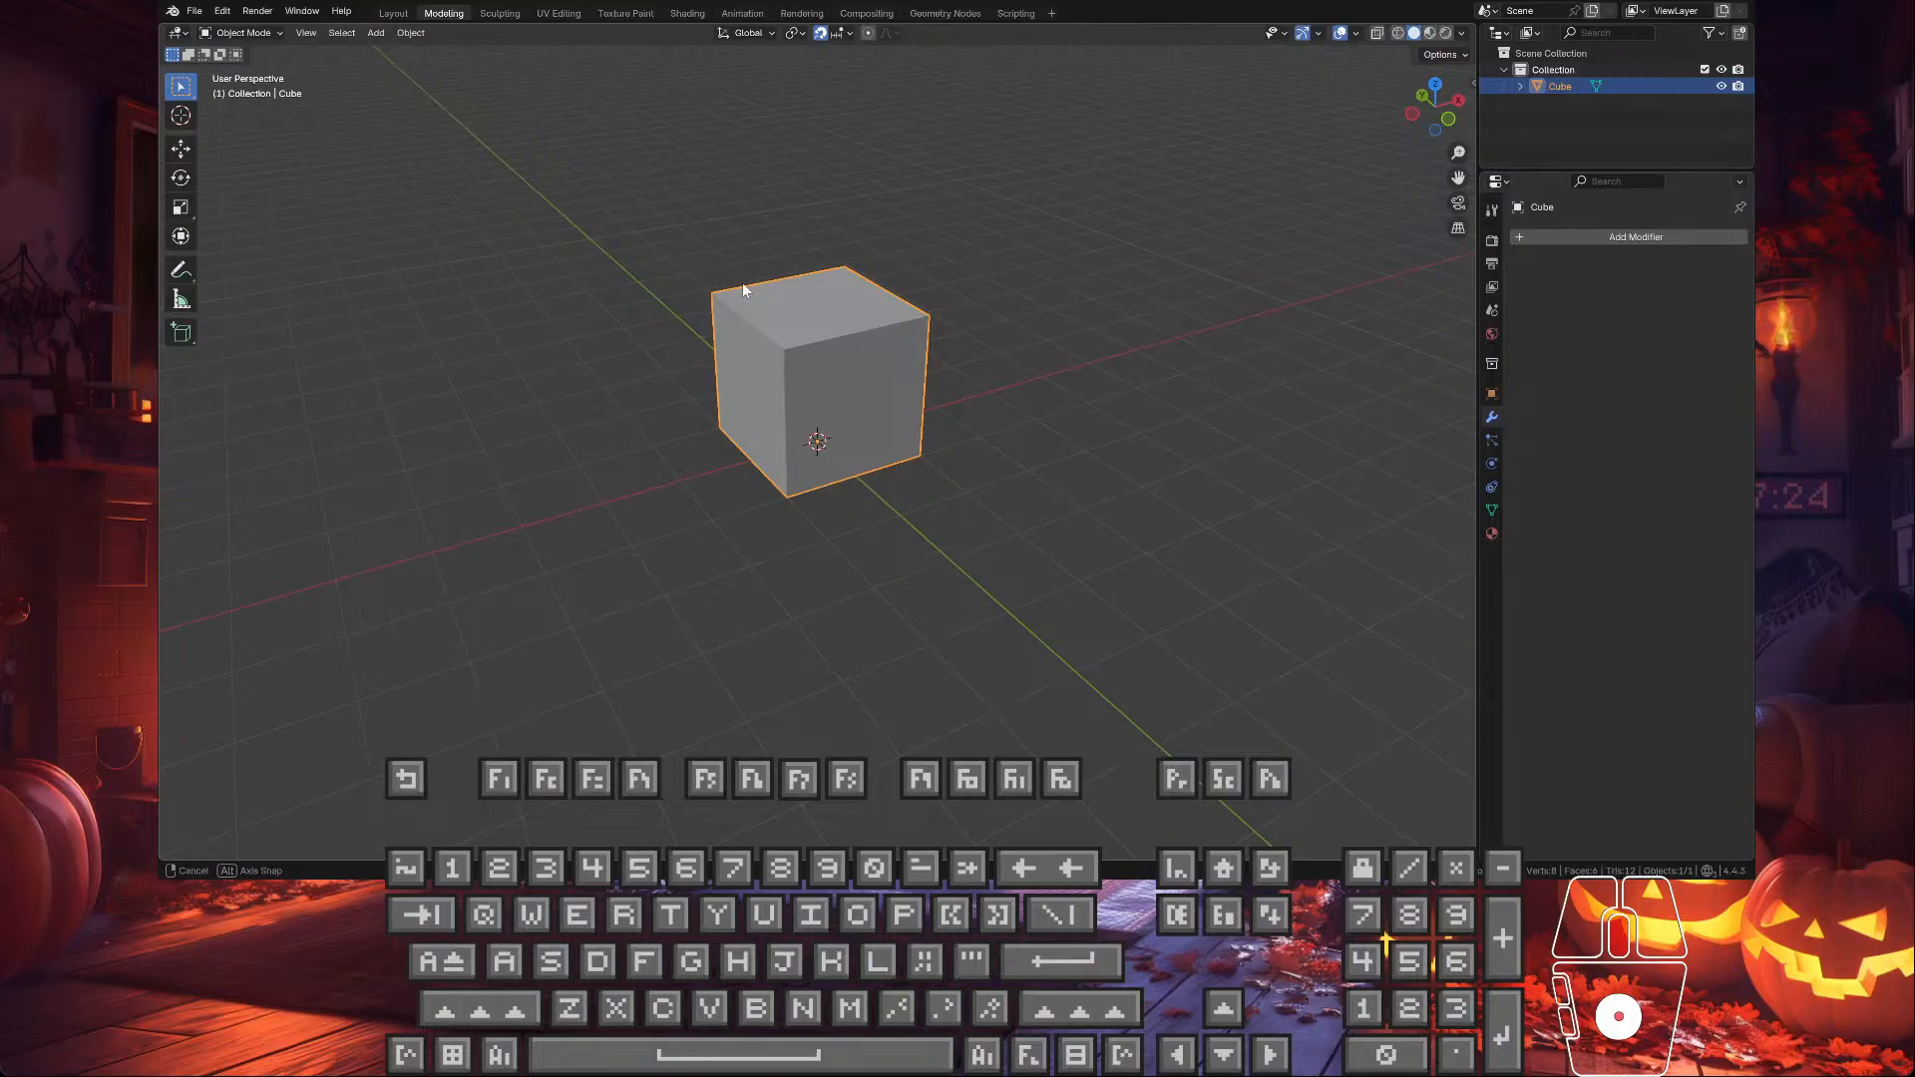
- Enter the cube's Edit Mode with edge selection and select its nearest vertical edge
middle_click_drag(742, 283, 927, 314)
scroll(875, 326, "up", 5)
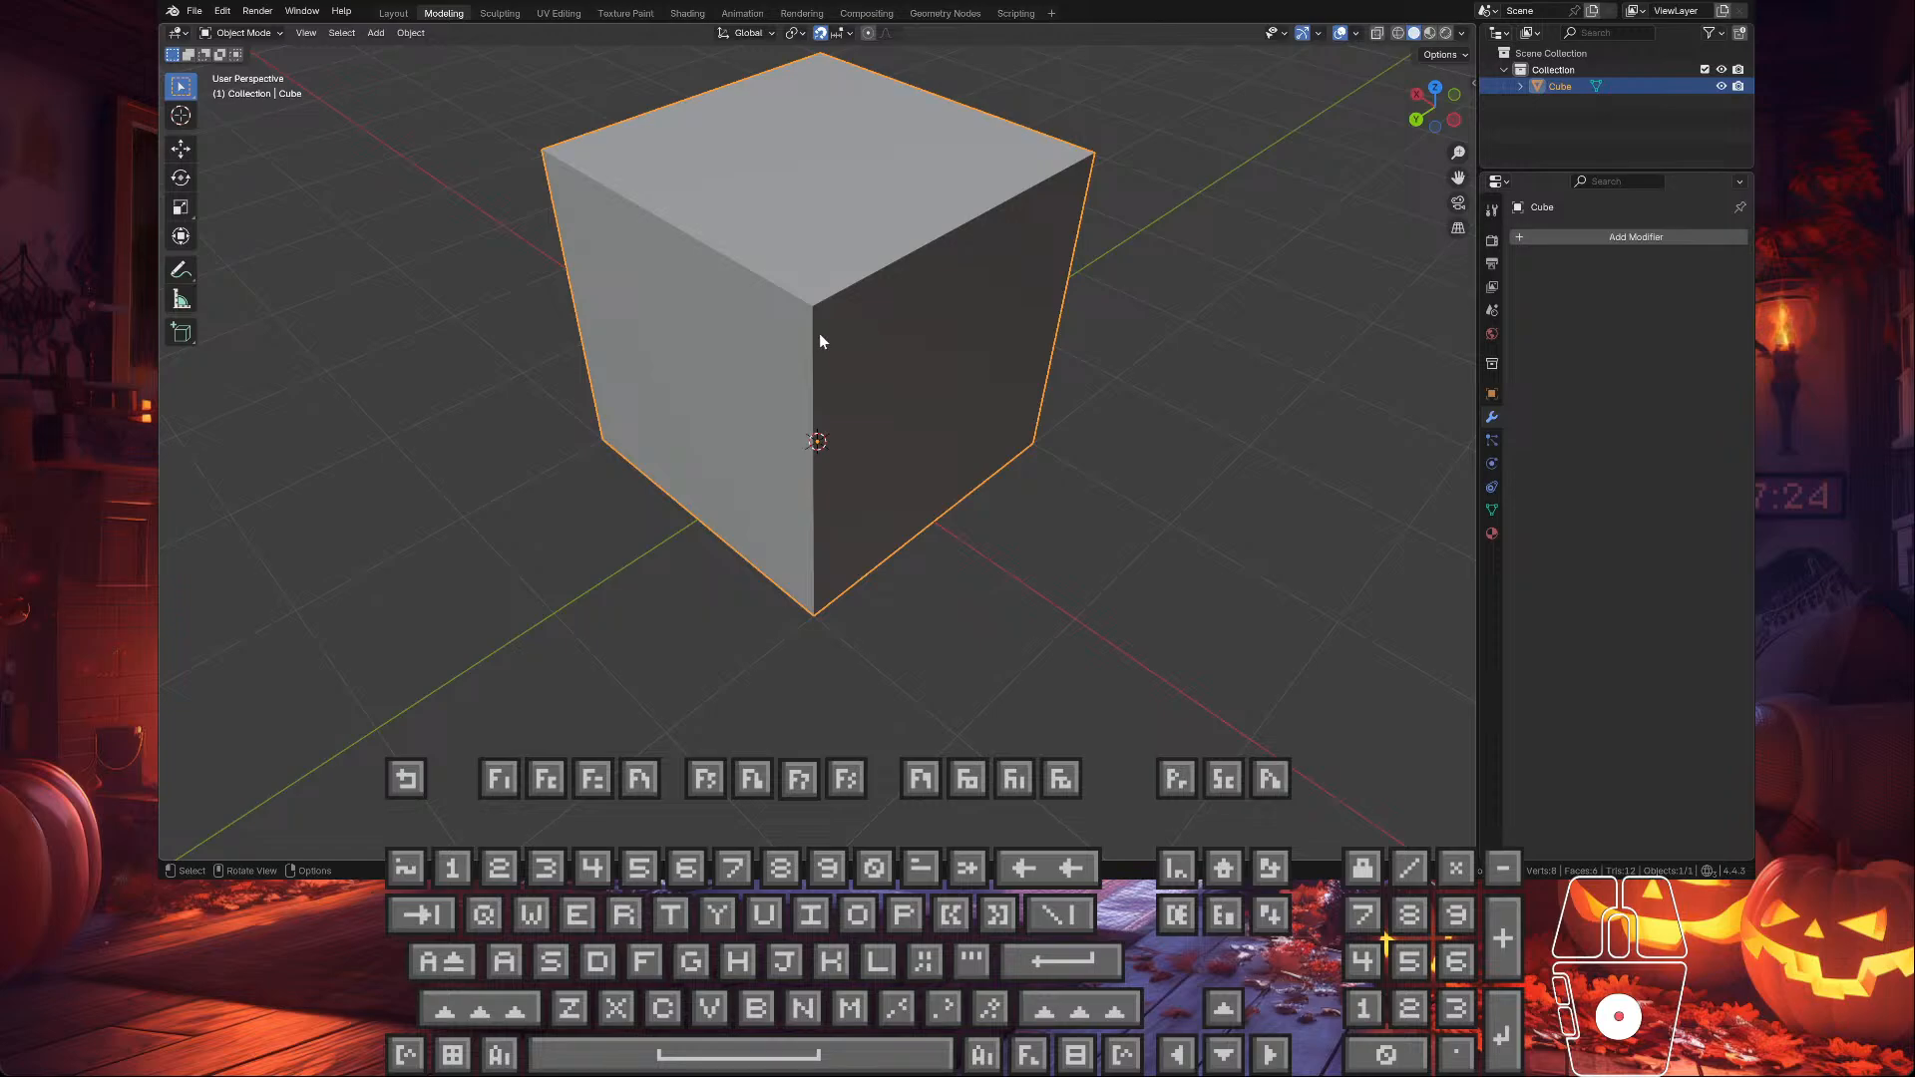
middle_click_drag(821, 342, 833, 352)
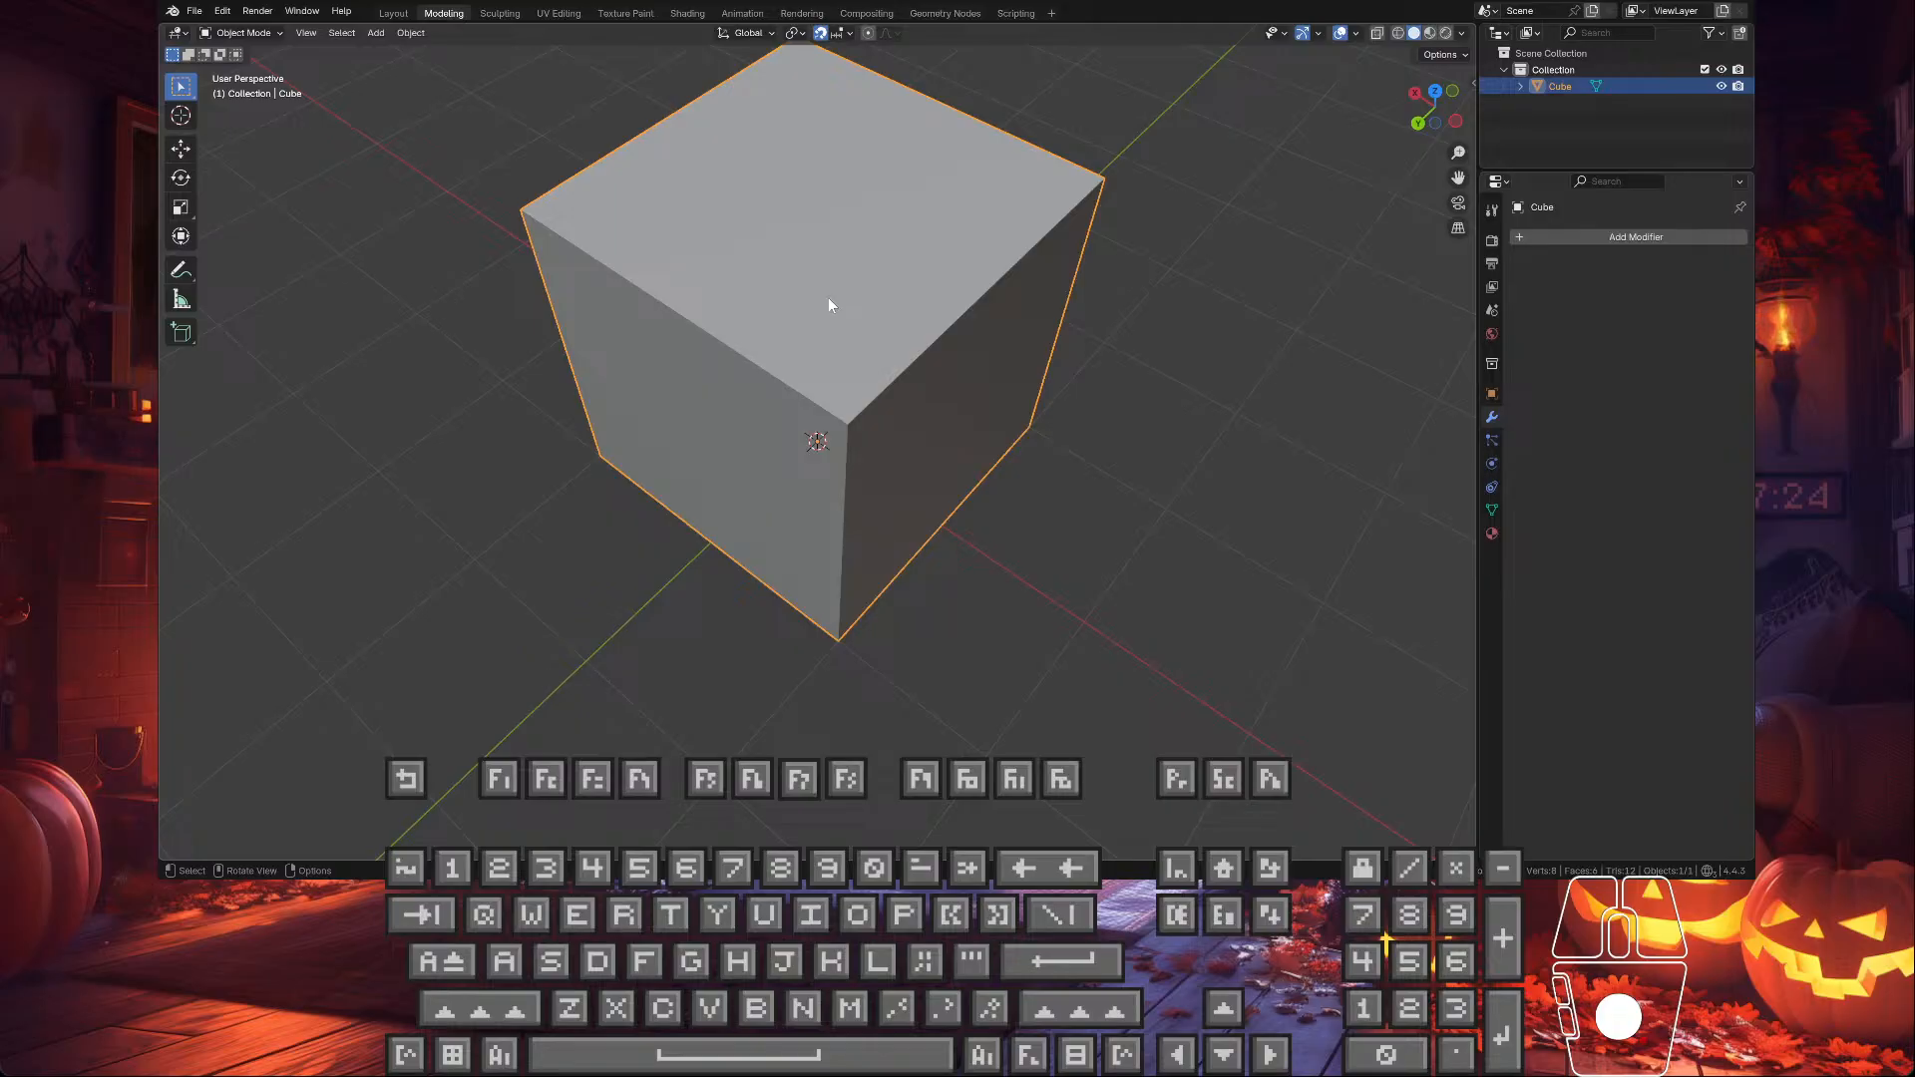
key("Tab")
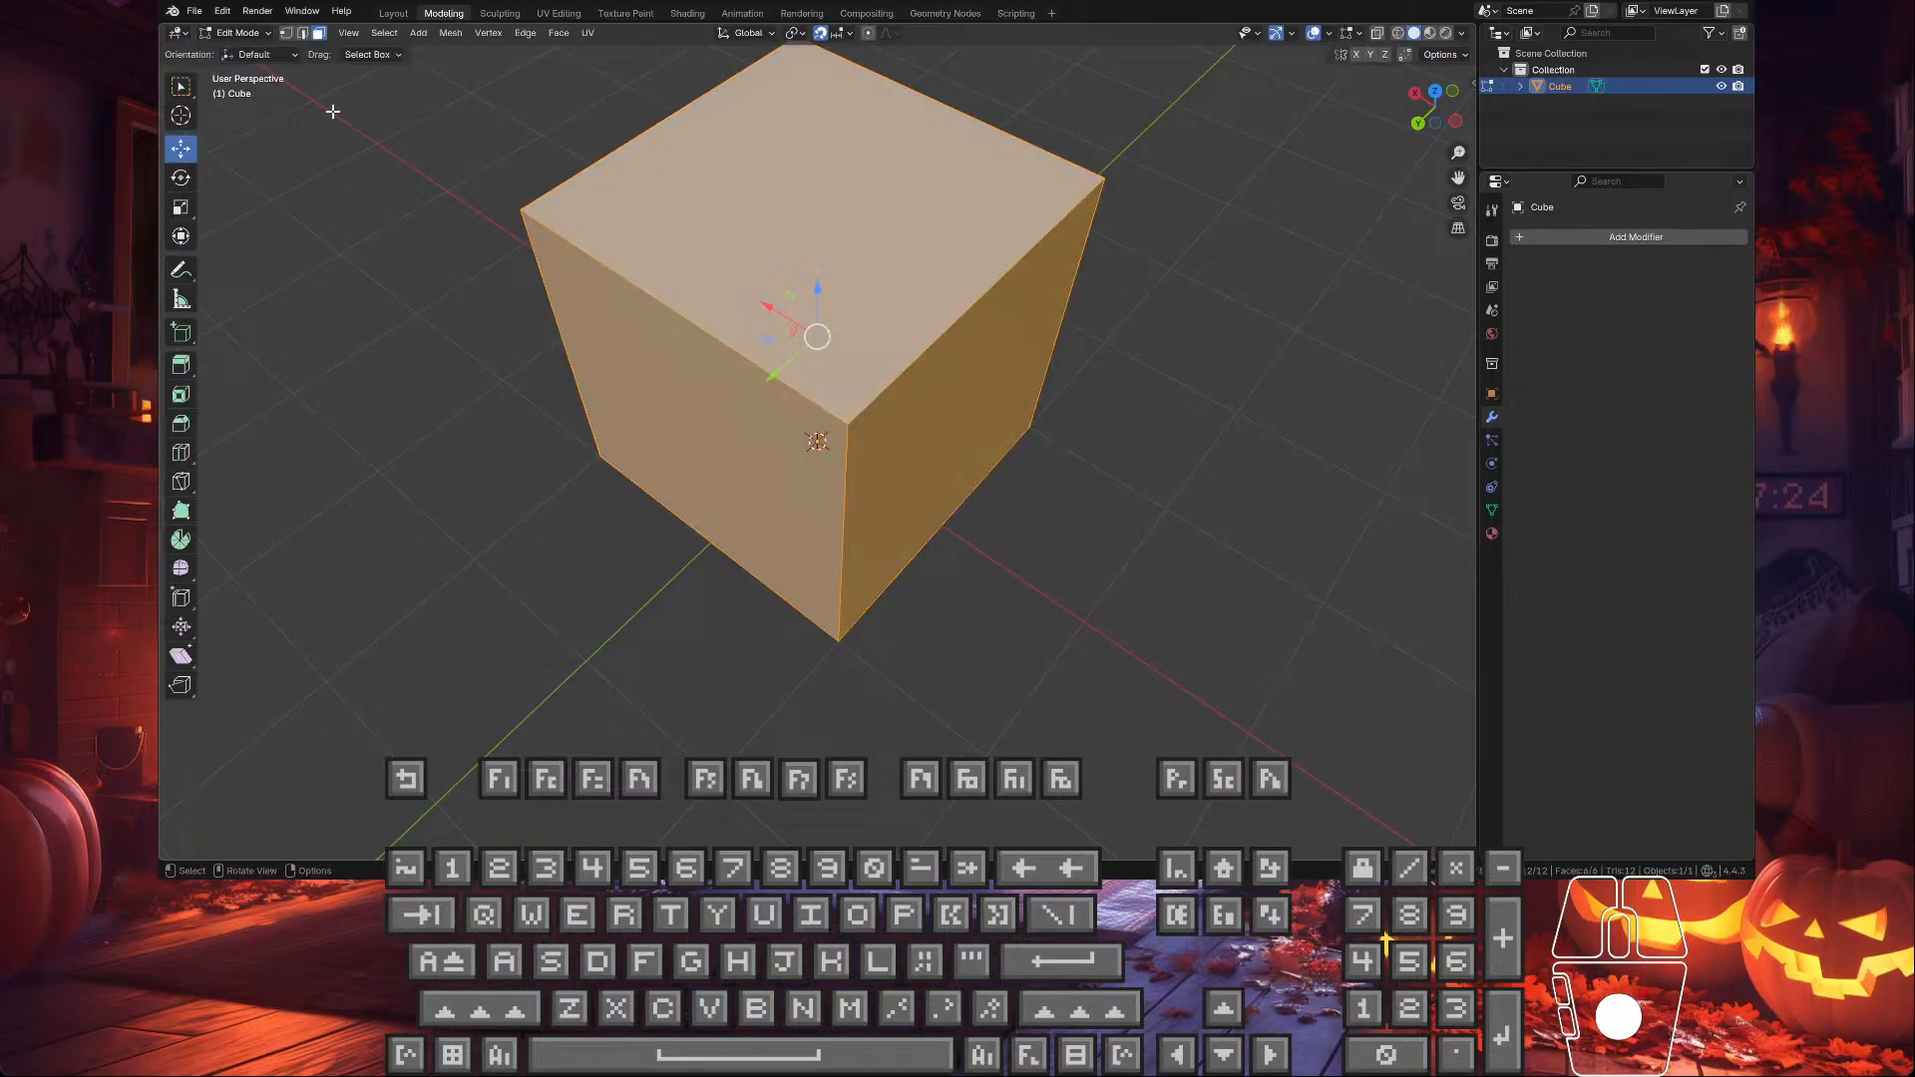
left_click(302, 33)
left_click(830, 484)
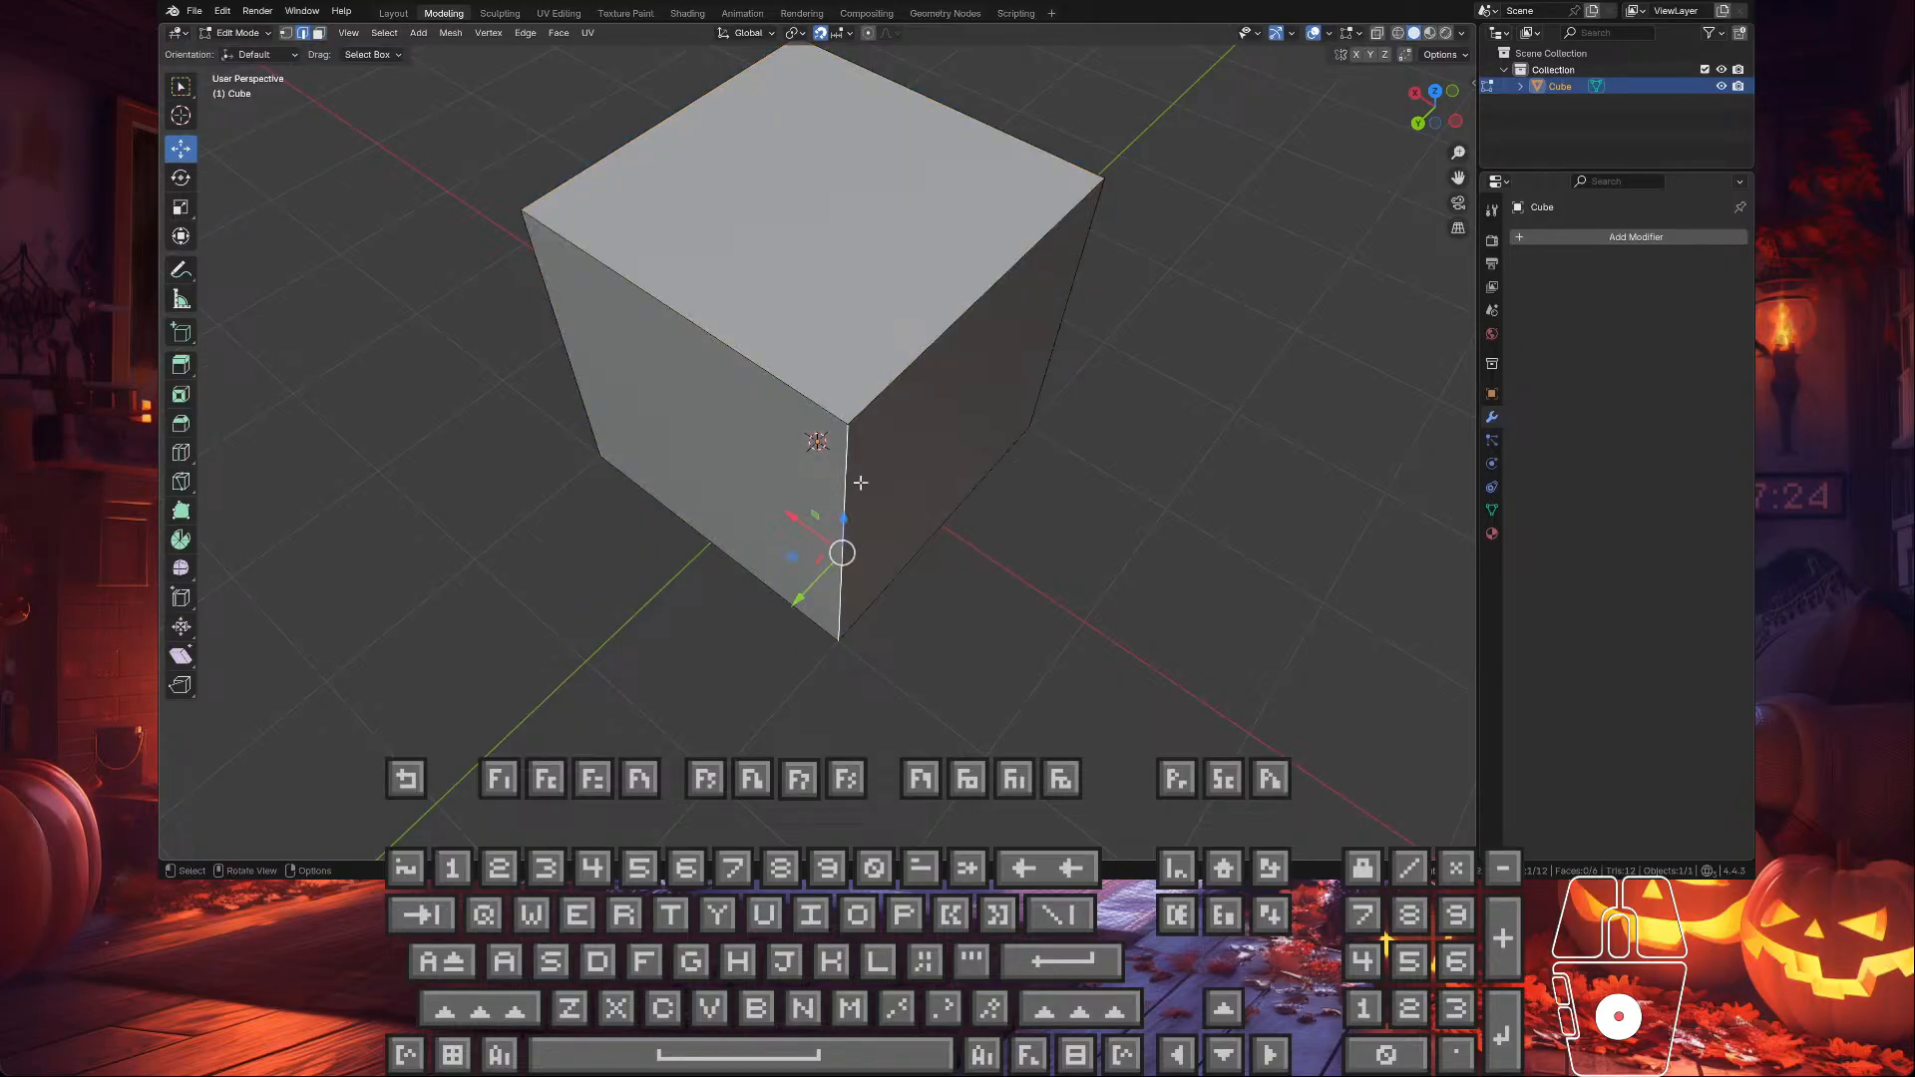
mouse_move(830, 484)
middle_mouse_down()
mouse_move(812, 445)
mouse_move(836, 460)
middle_mouse_up()
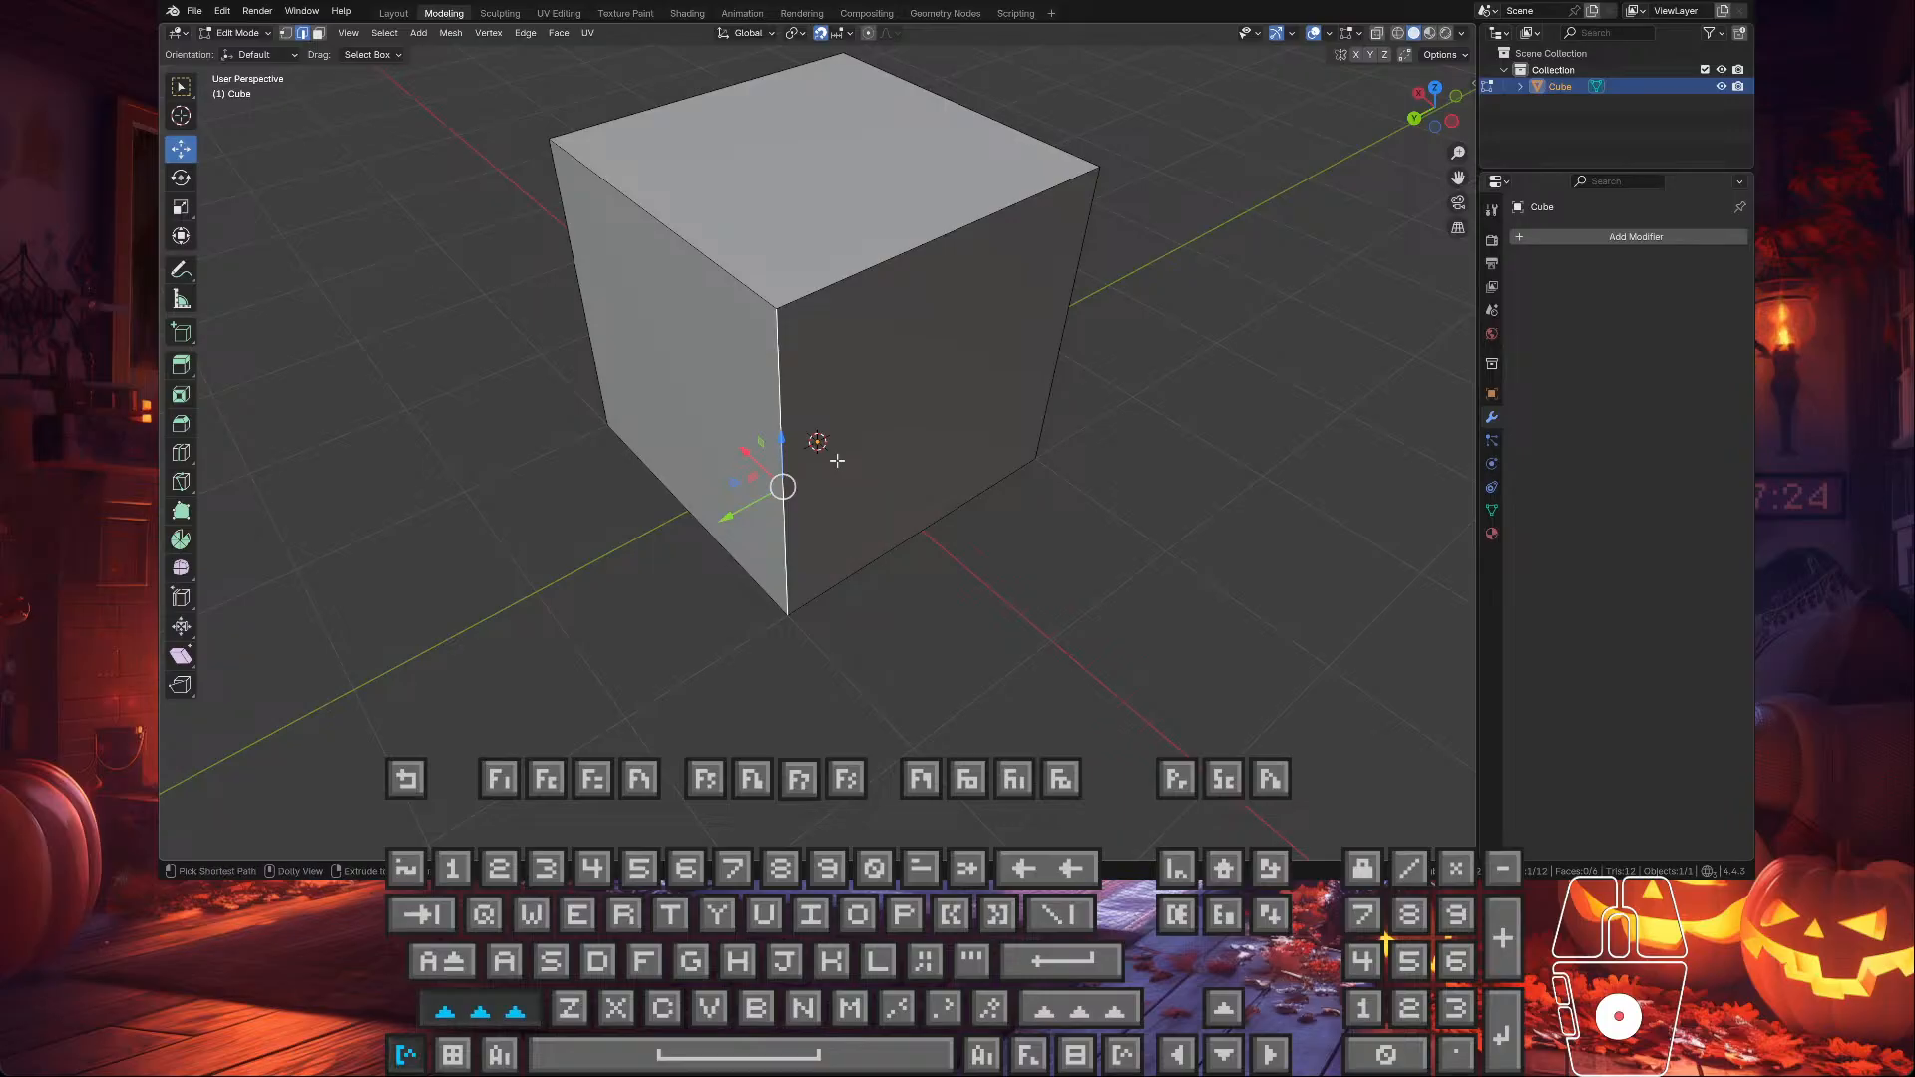
- Try bevelling the selected vertical edge by about 0.8 m, affecting edges instead of vertices, and undo it
key("ctrl+shift+b")
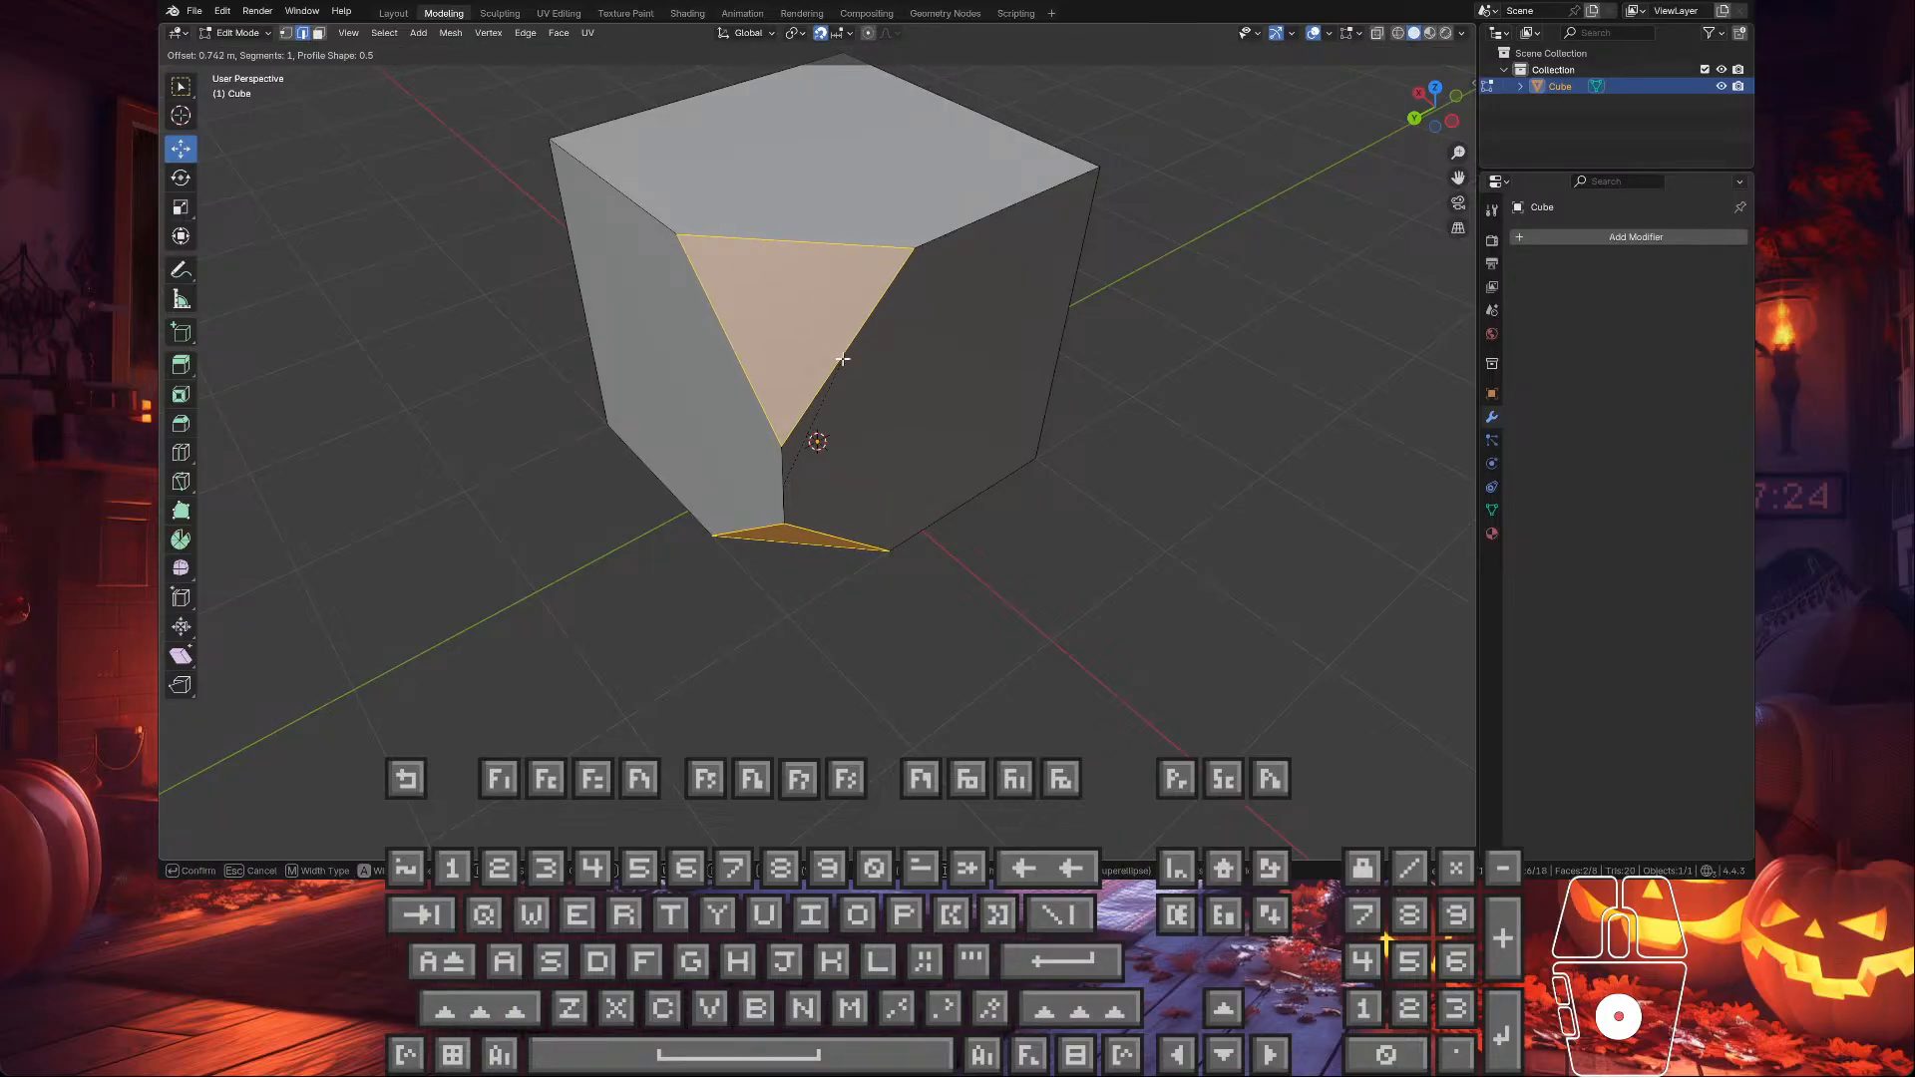
key("v")
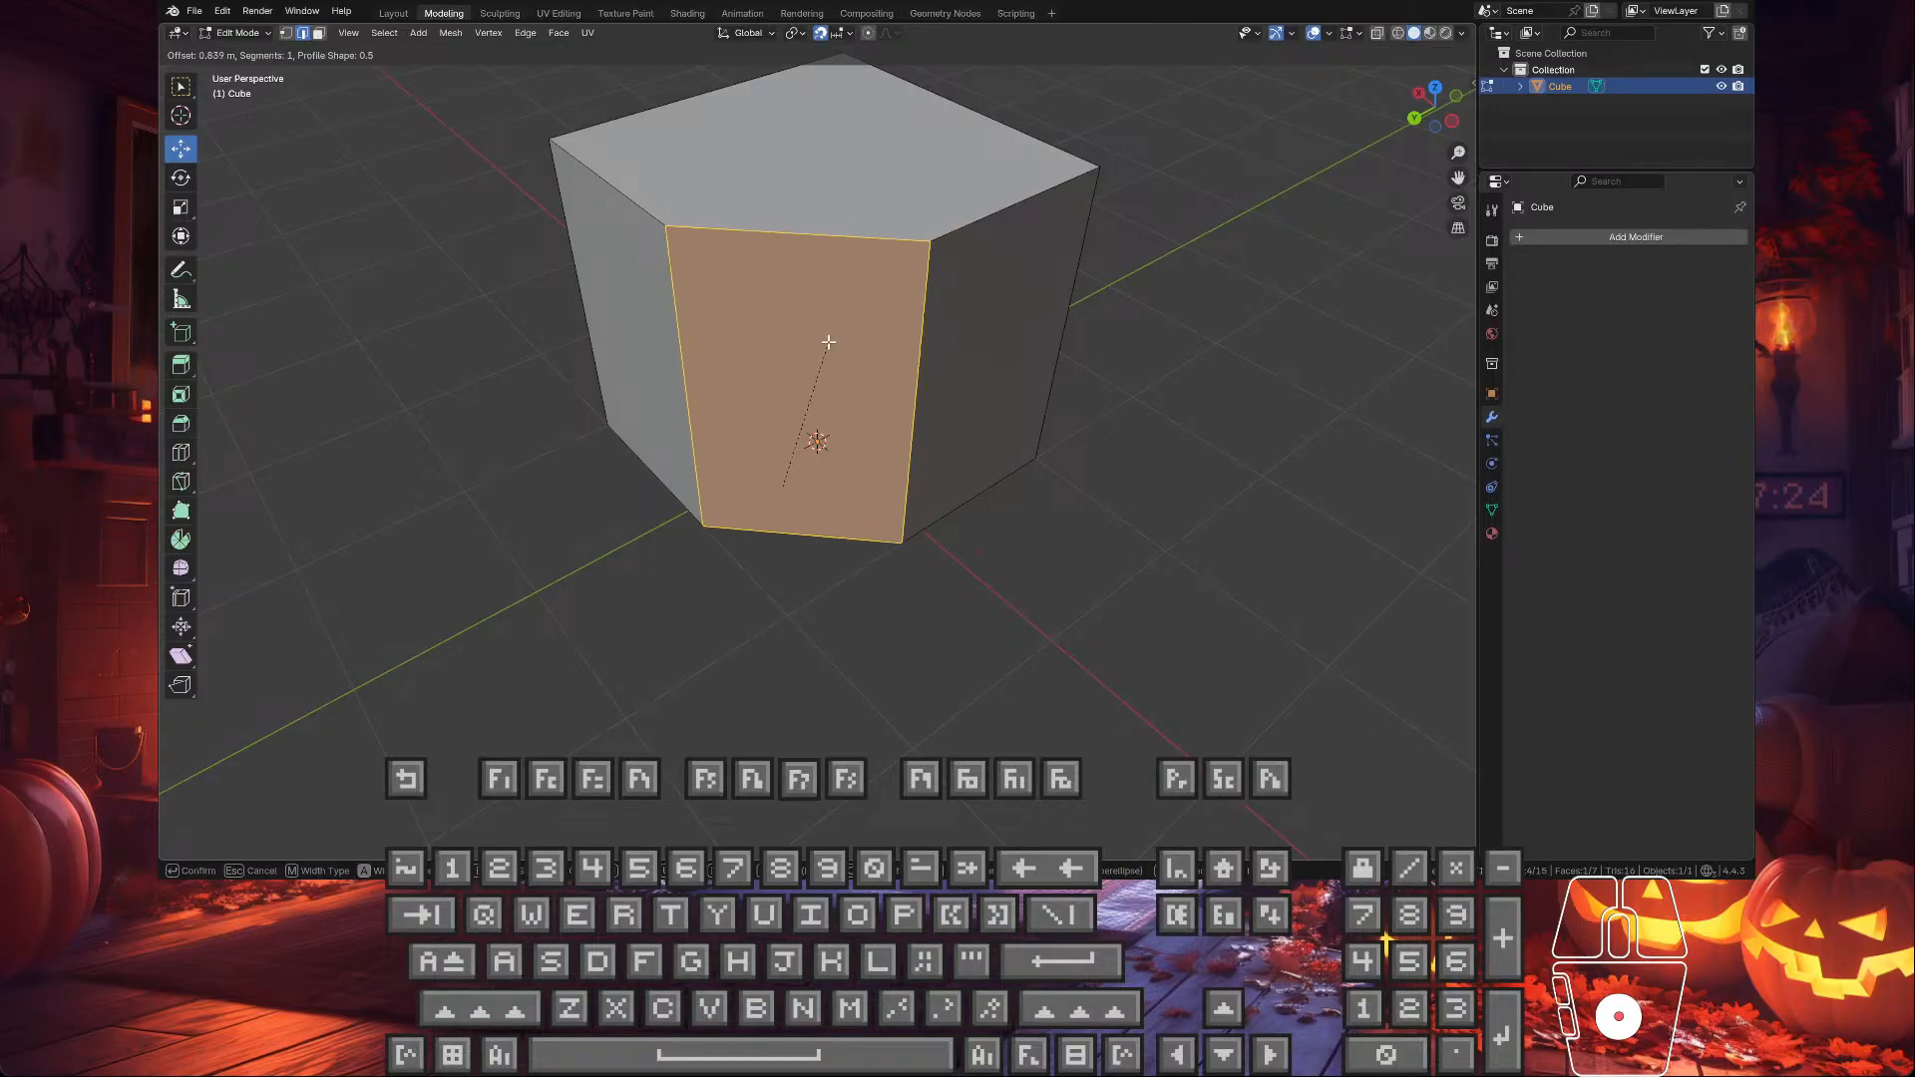
left_click(828, 342)
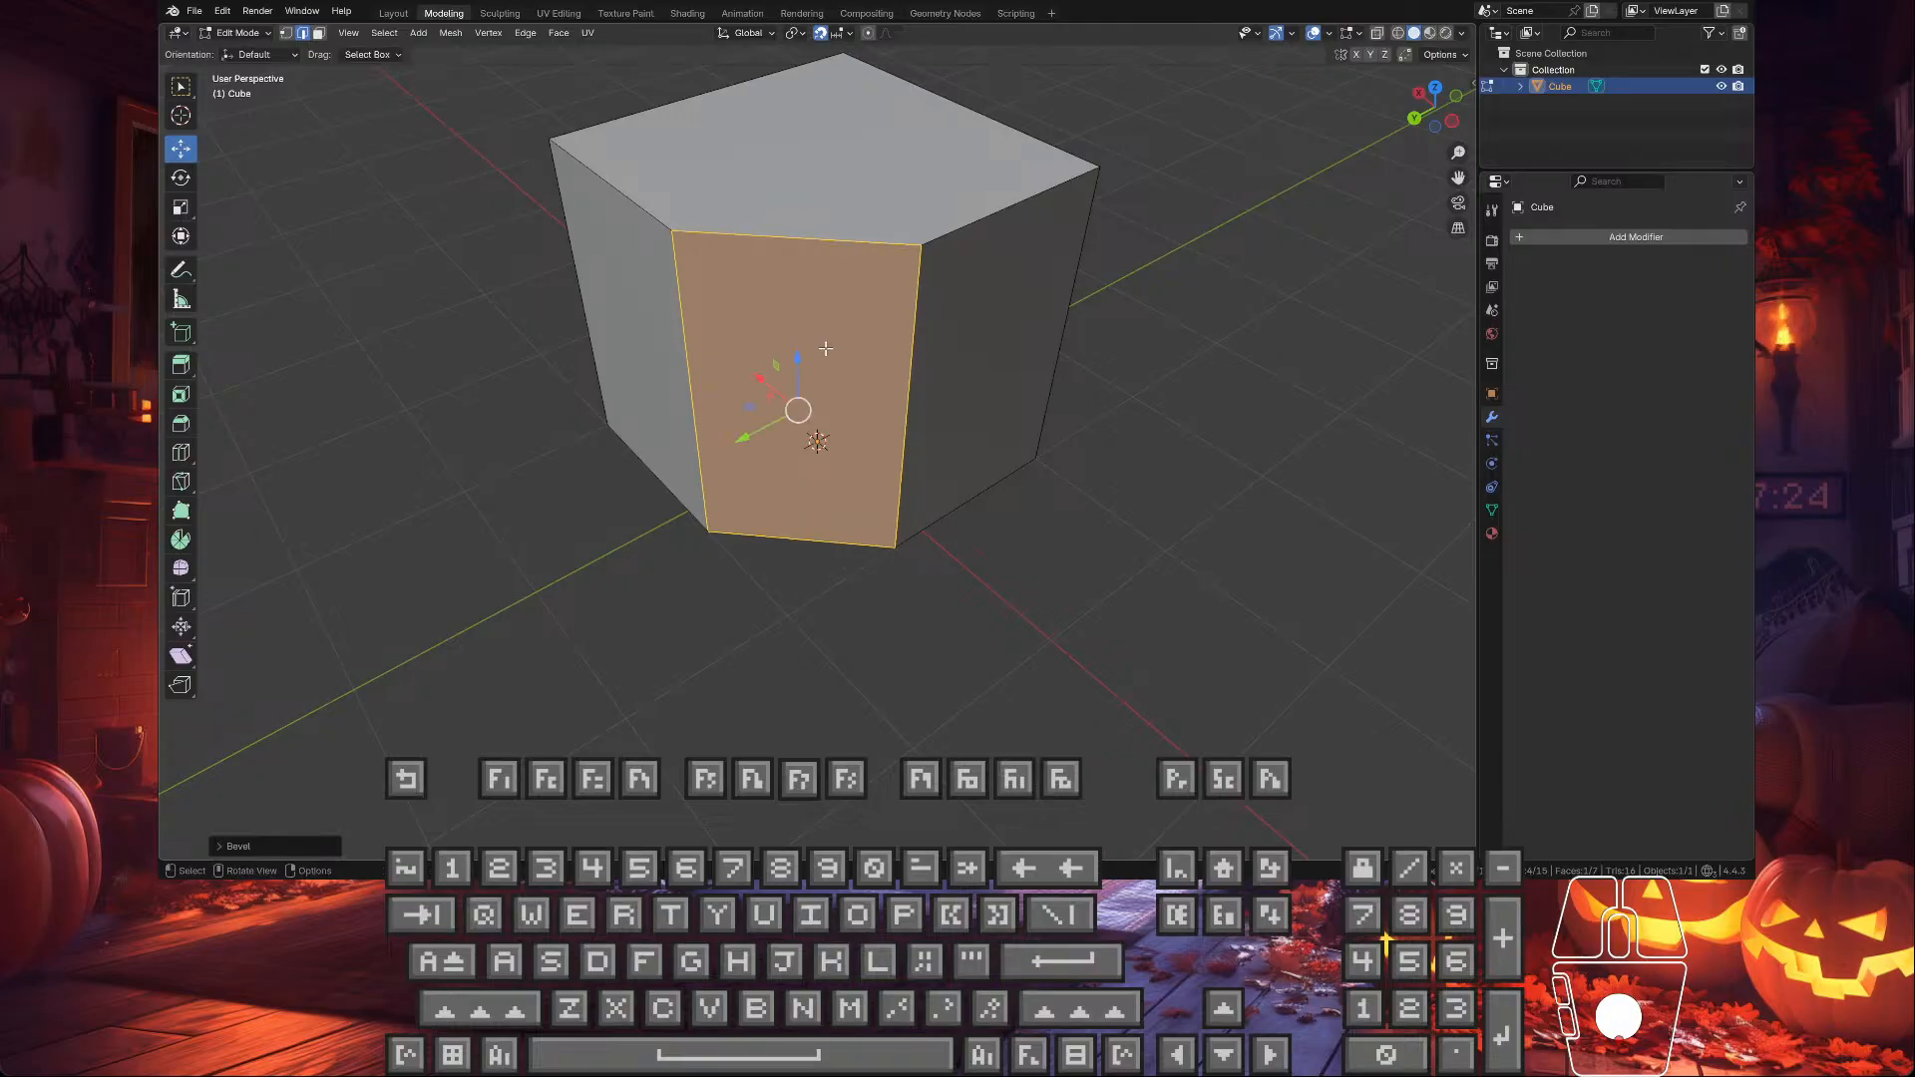
middle_click_drag(827, 342, 732, 335)
key("ctrl+z")
- Add the other three vertical edges to the selection and bevel all four by about 0.69 m with one segment
left_click(858, 413, "shift")
left_click(786, 353, "shift")
left_click(732, 335, "shift")
key("ctrl+b")
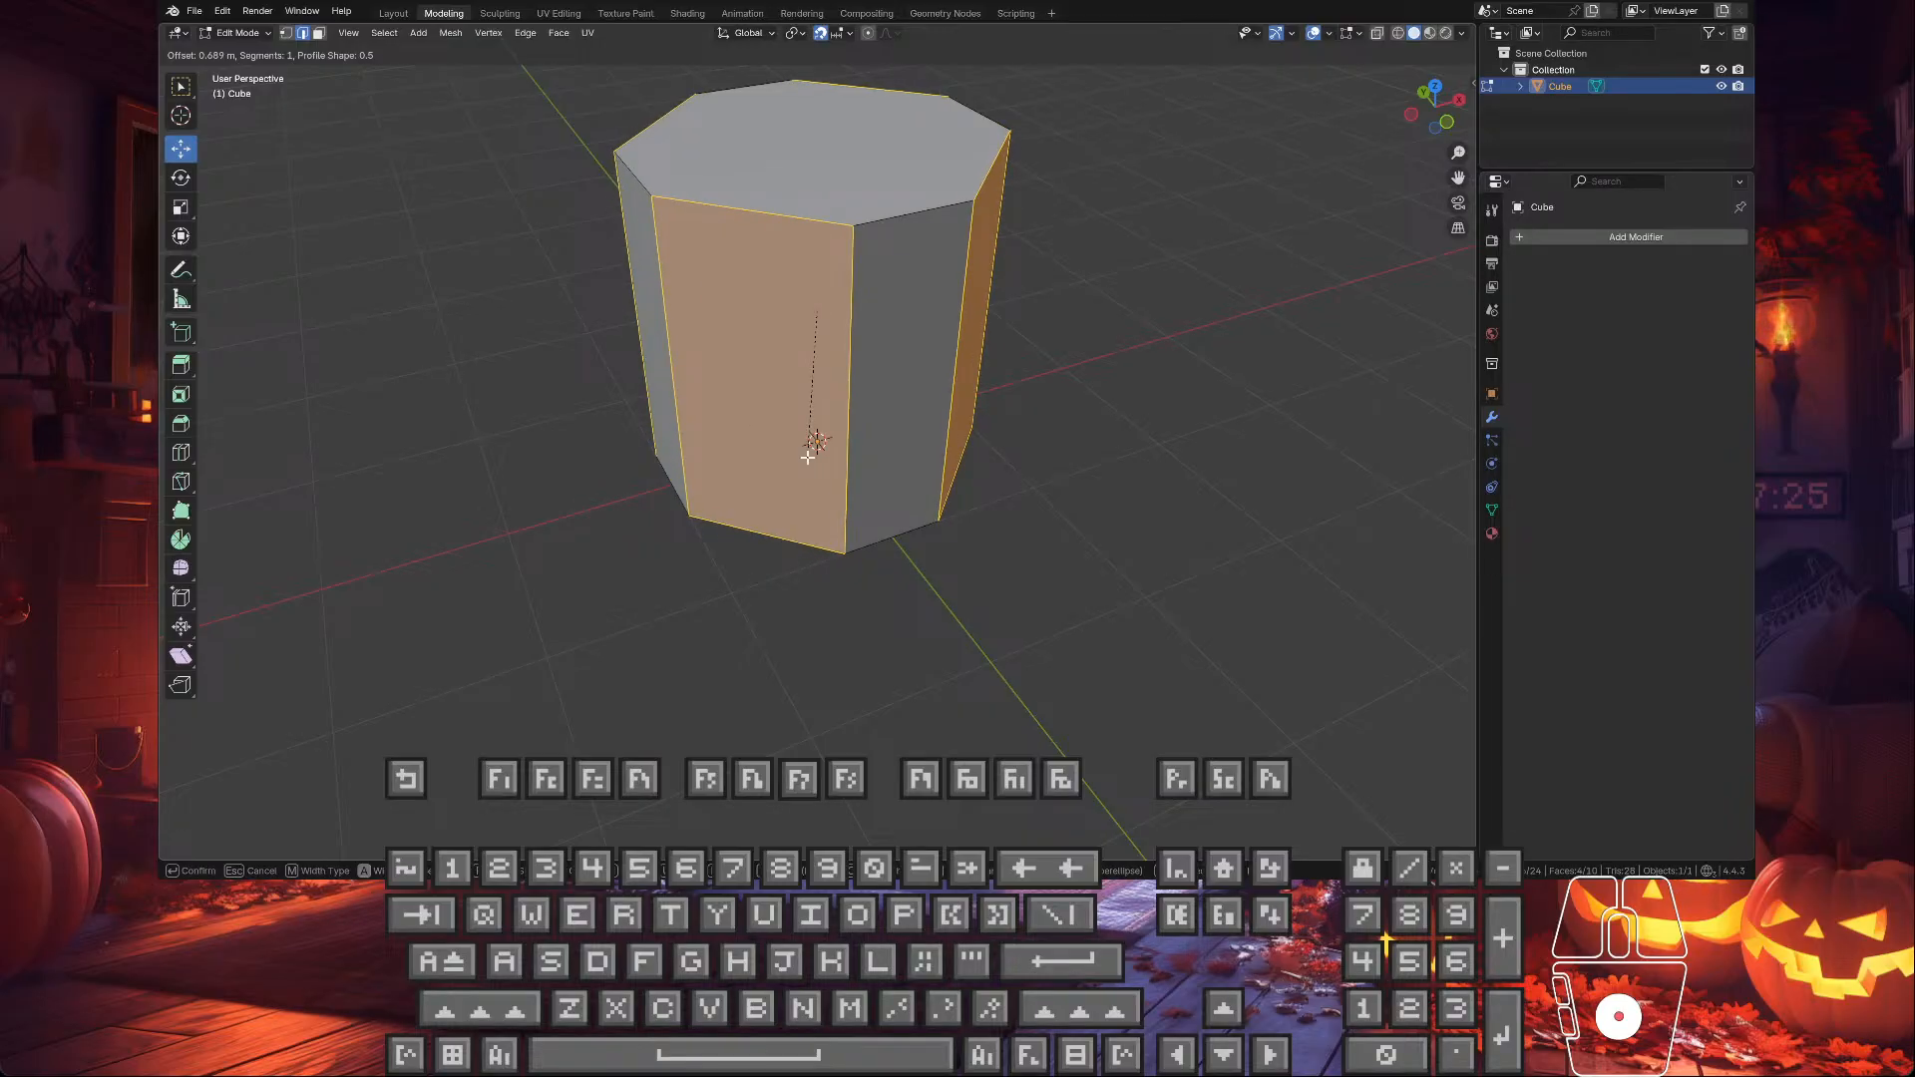
left_click(808, 456)
- Try dissolving the selected bevel faces of the cube
middle_click_drag(808, 455, 913, 427)
key("ctrl+x")
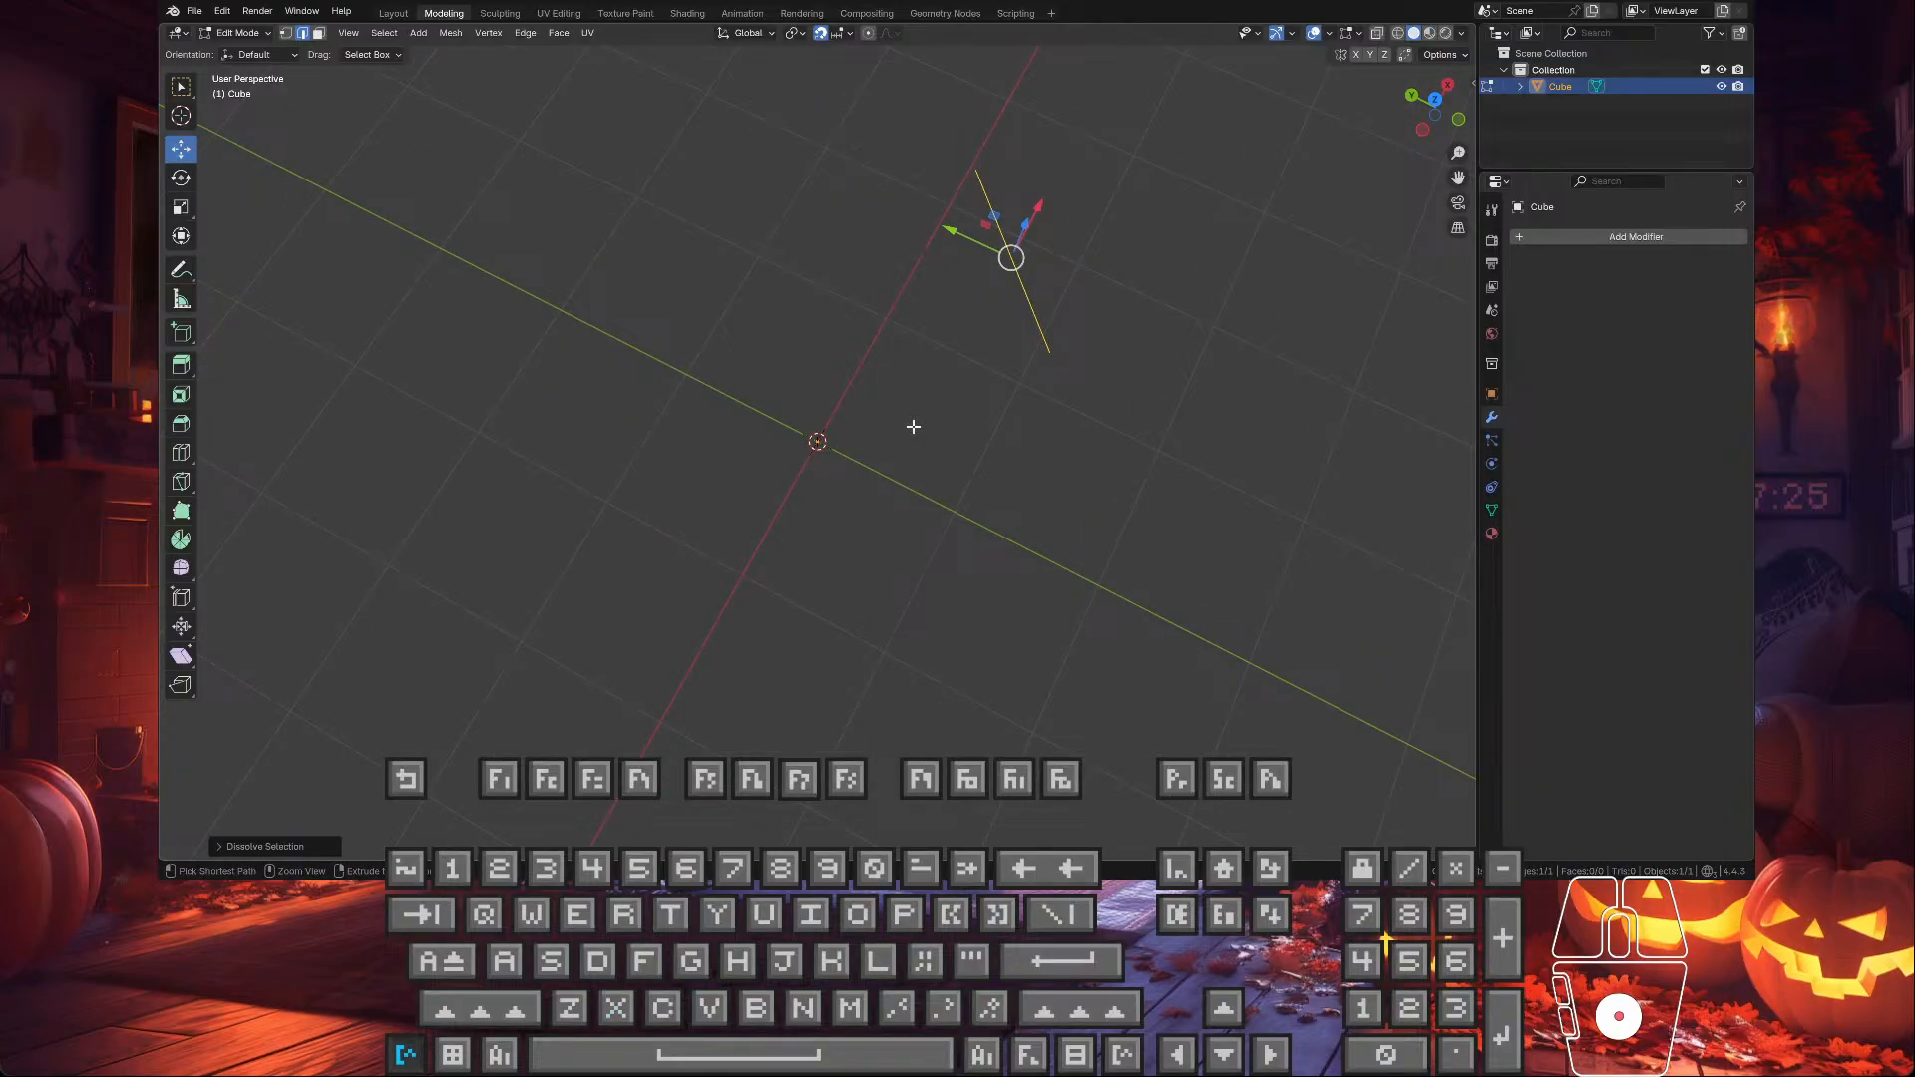
left_click(927, 427)
key("ctrl+z")
middle_click_drag(959, 458, 788, 379)
left_click(795, 398)
- Undo the dissolve and the four-edge bevel, and clear the selection on the cube
key("ctrl+z")
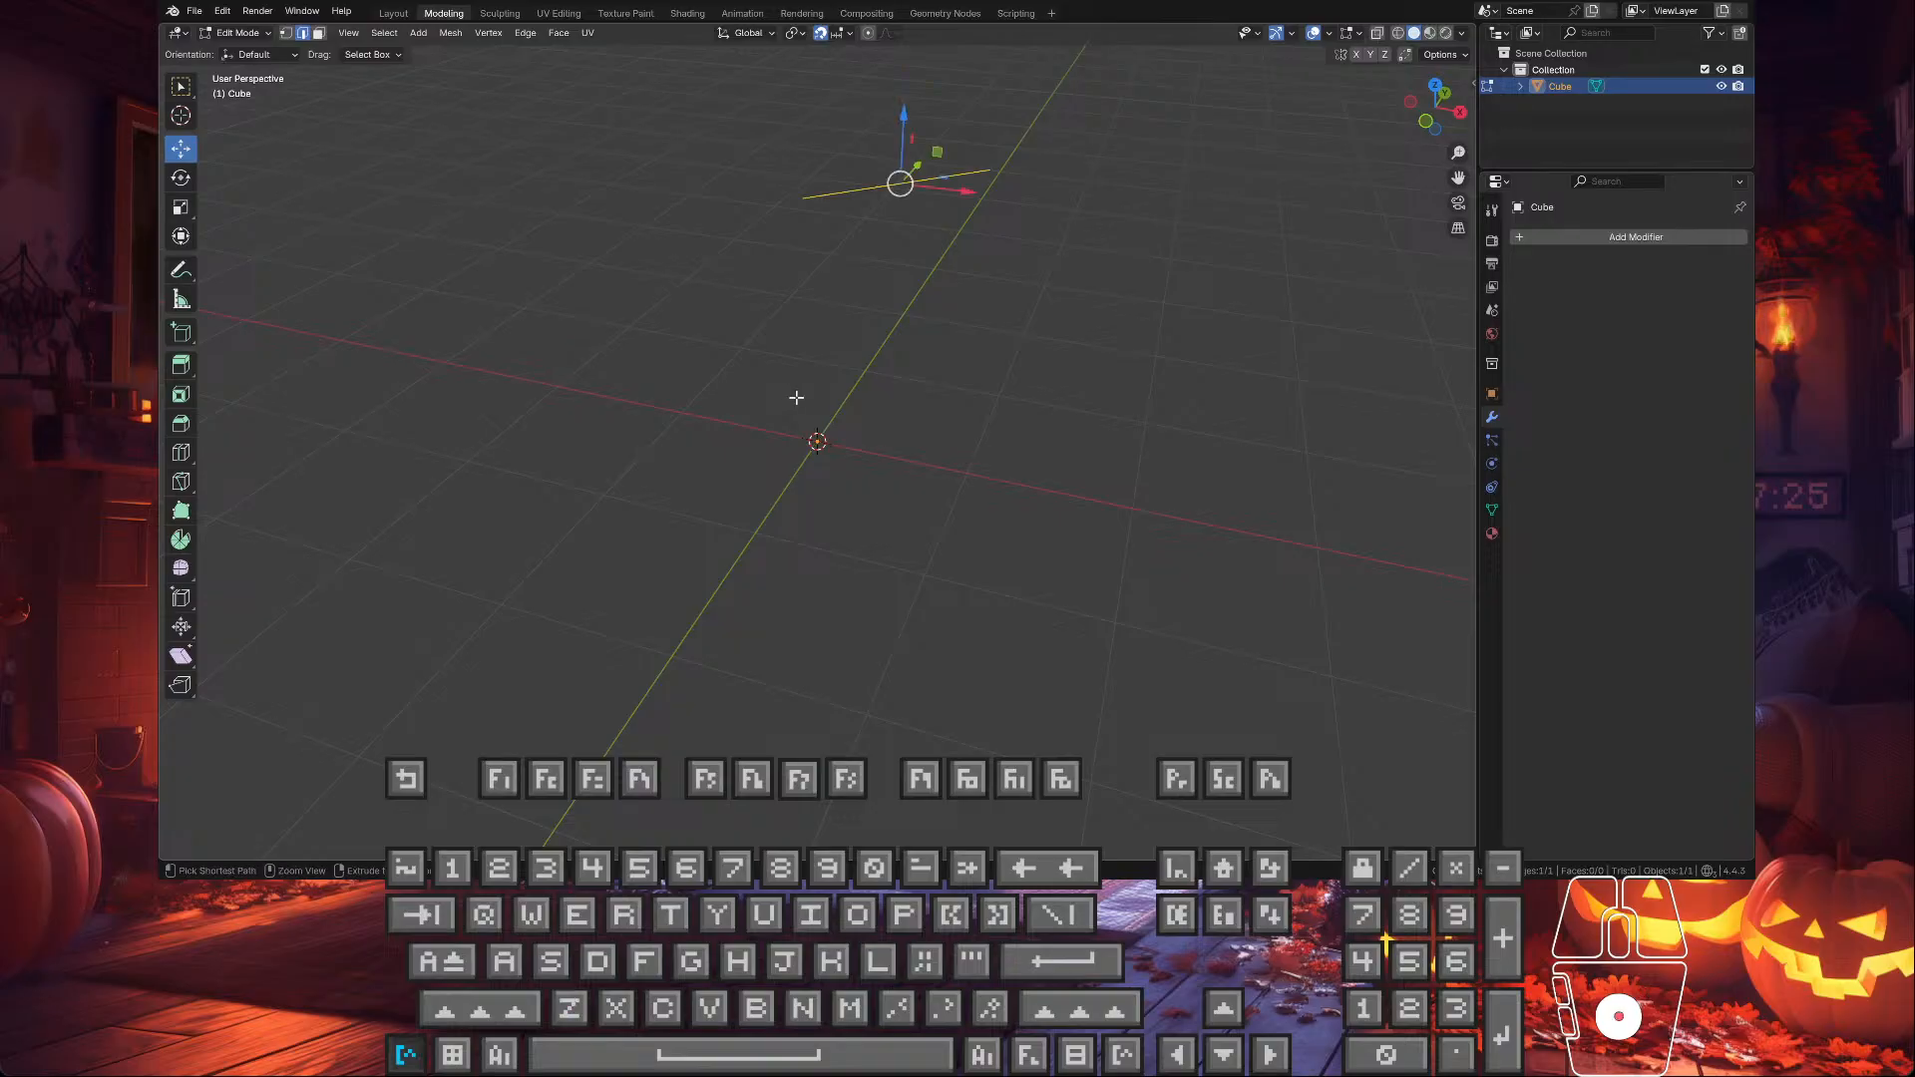
key("ctrl+z")
key("ctrl+z")
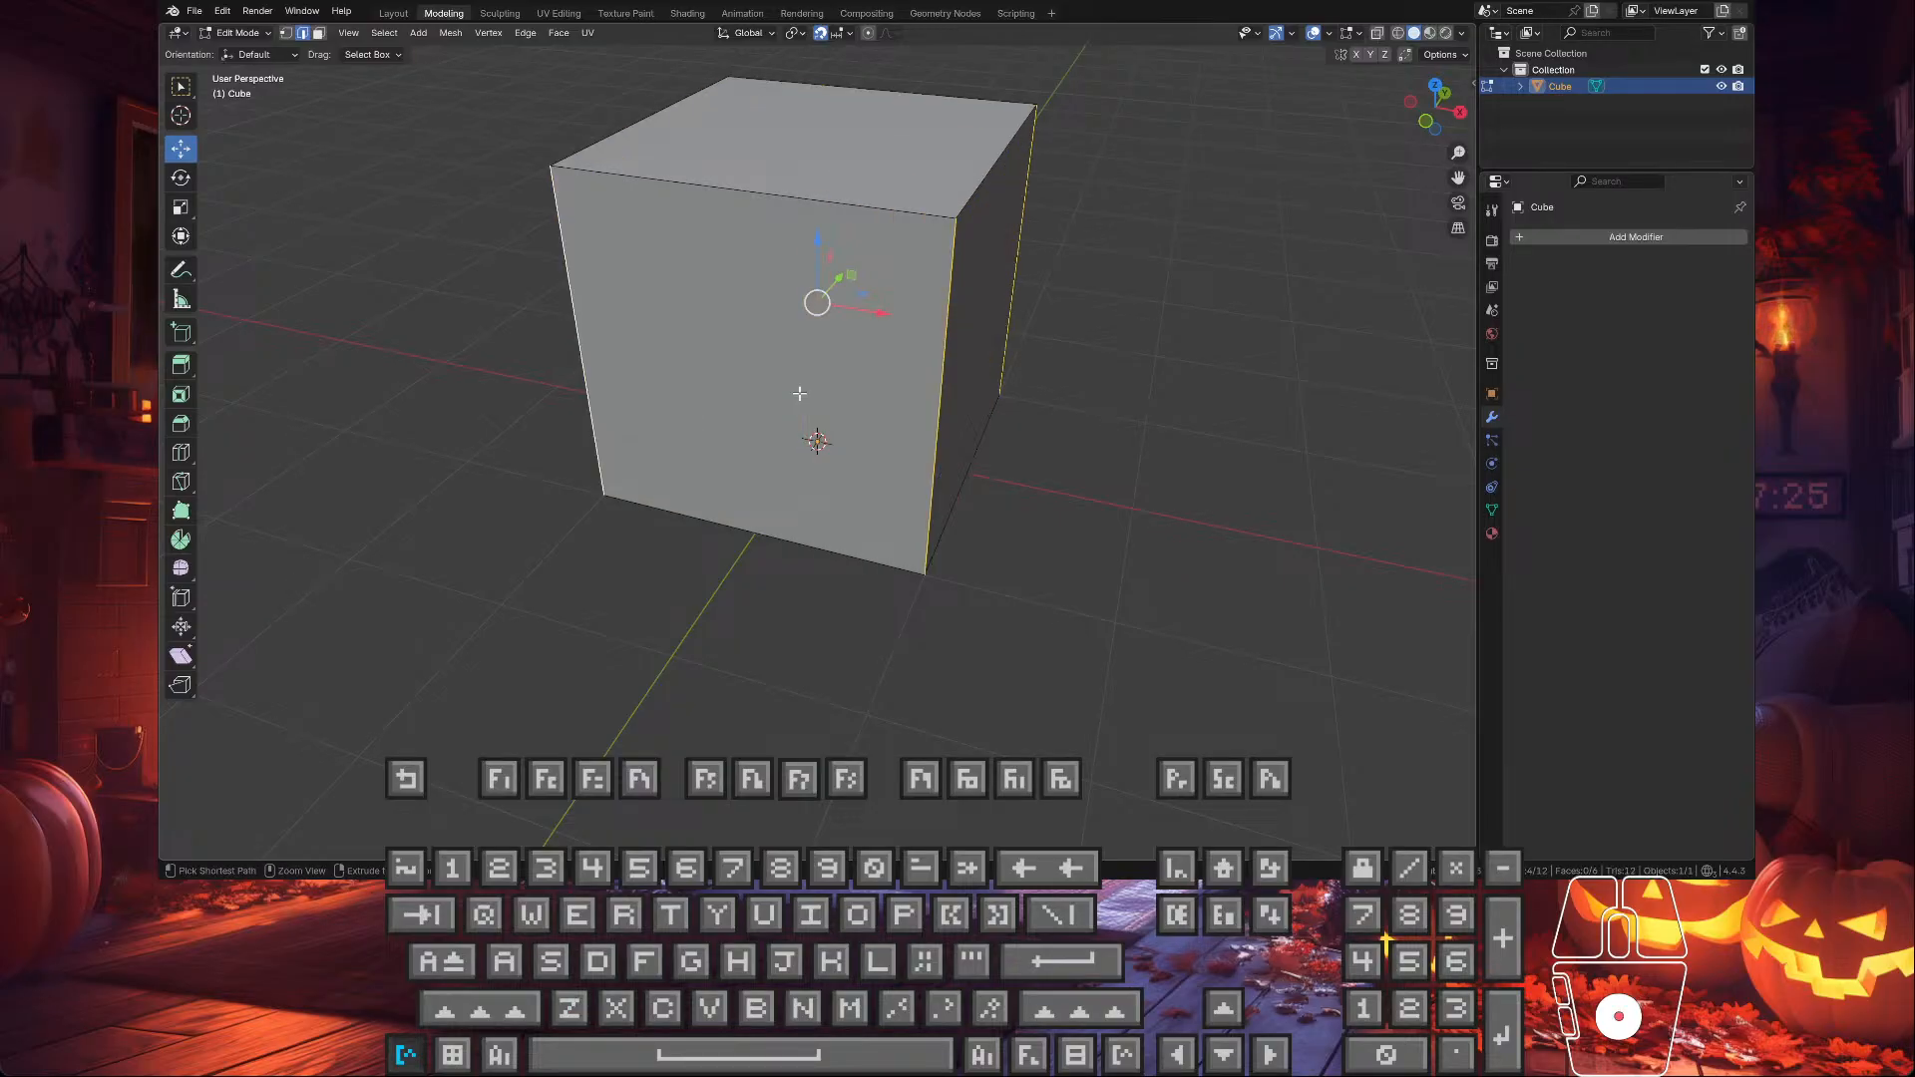
left_click(950, 483)
middle_click_drag(950, 483, 1056, 444)
scroll(1002, 469, "down", 2)
left_click(1060, 440)
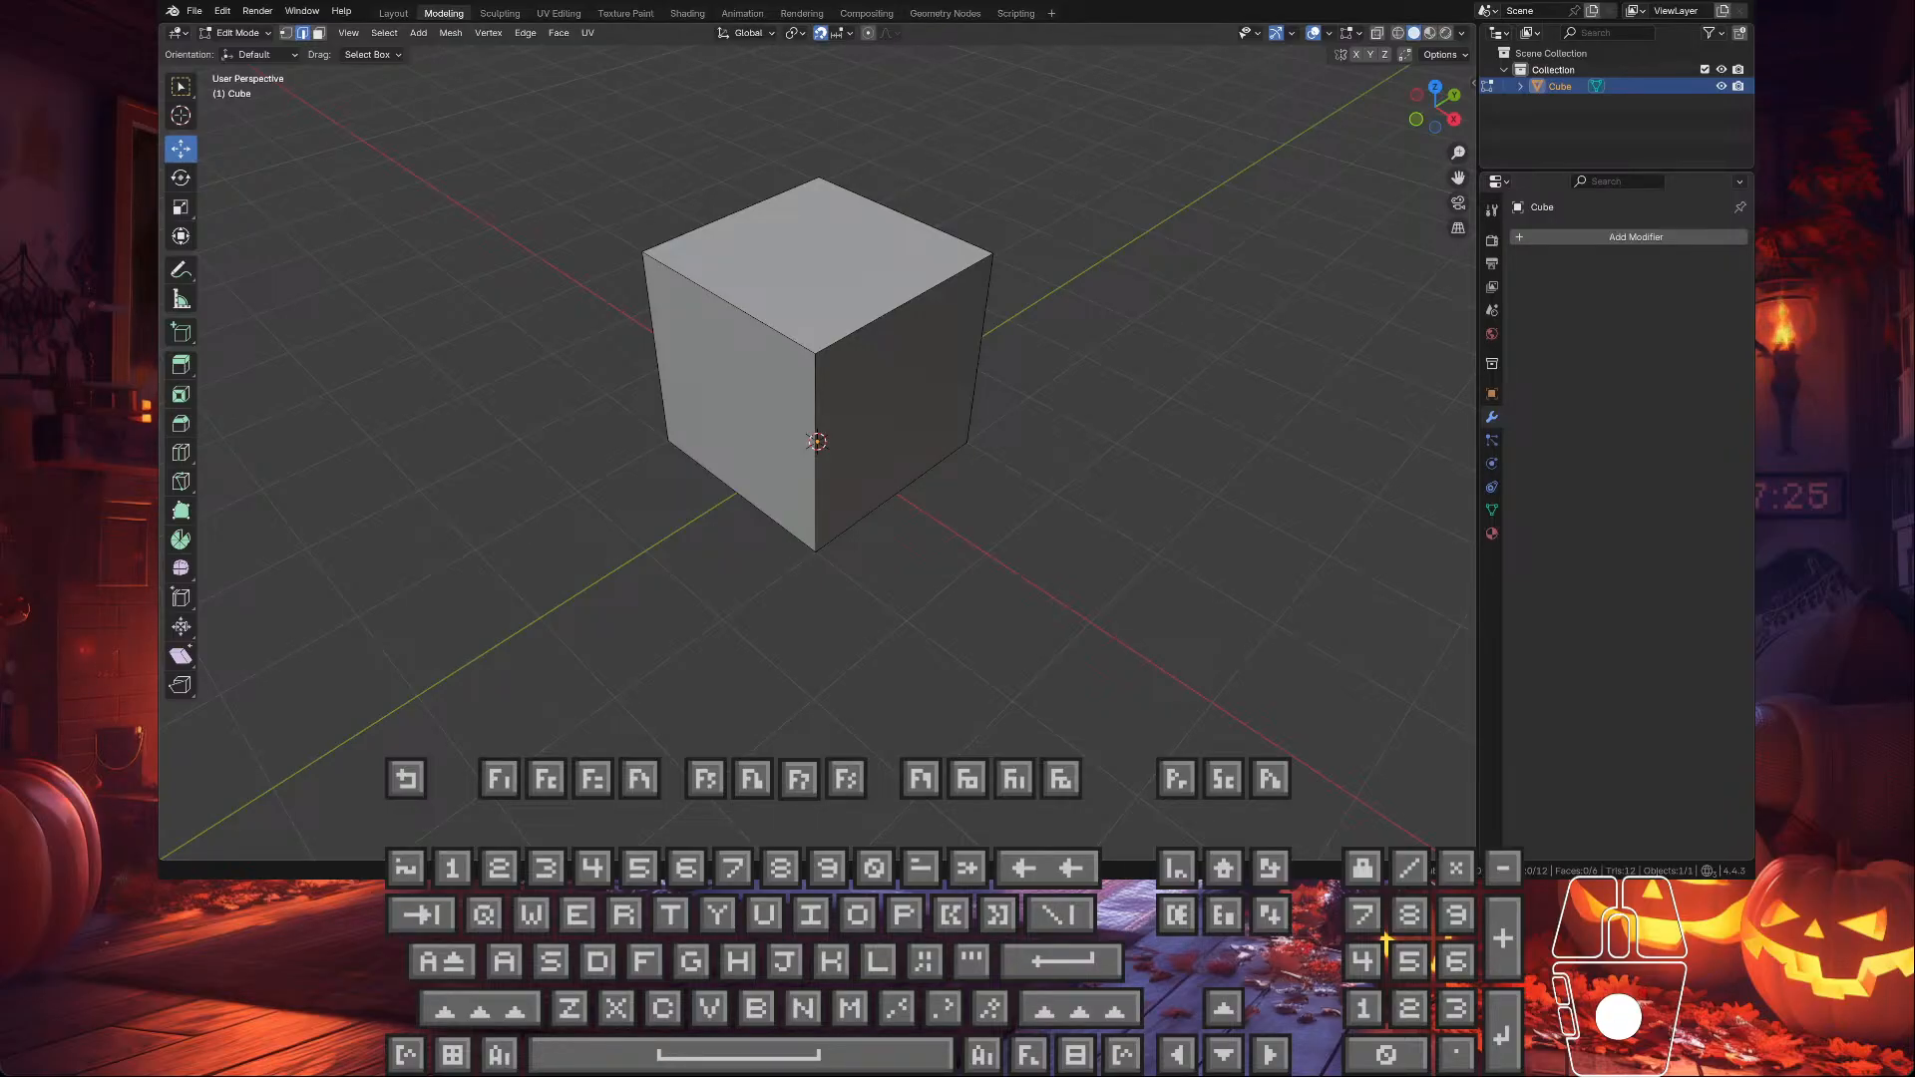
key("shift+i")
key("b")
key("e")
key("d")
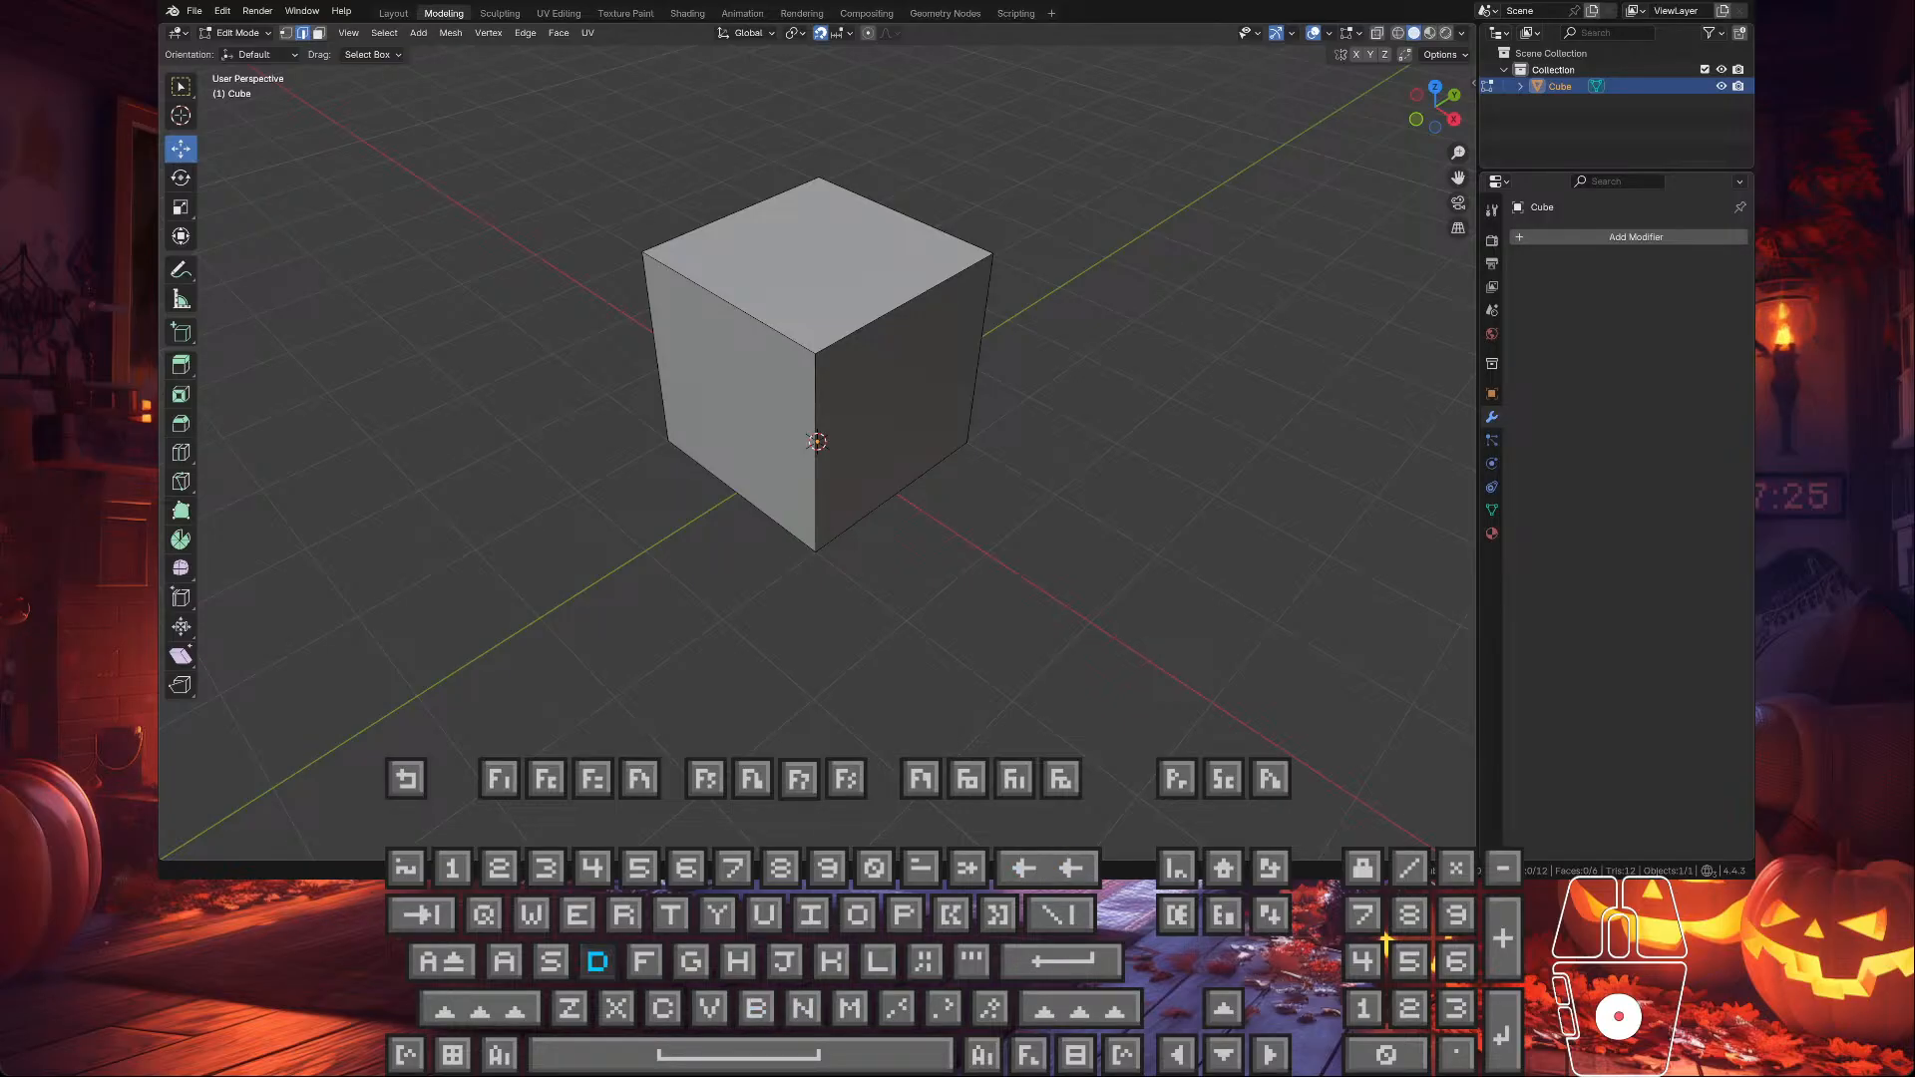
key("e")
key("comma")
key("w")
key("a")
key("space")
key("t")
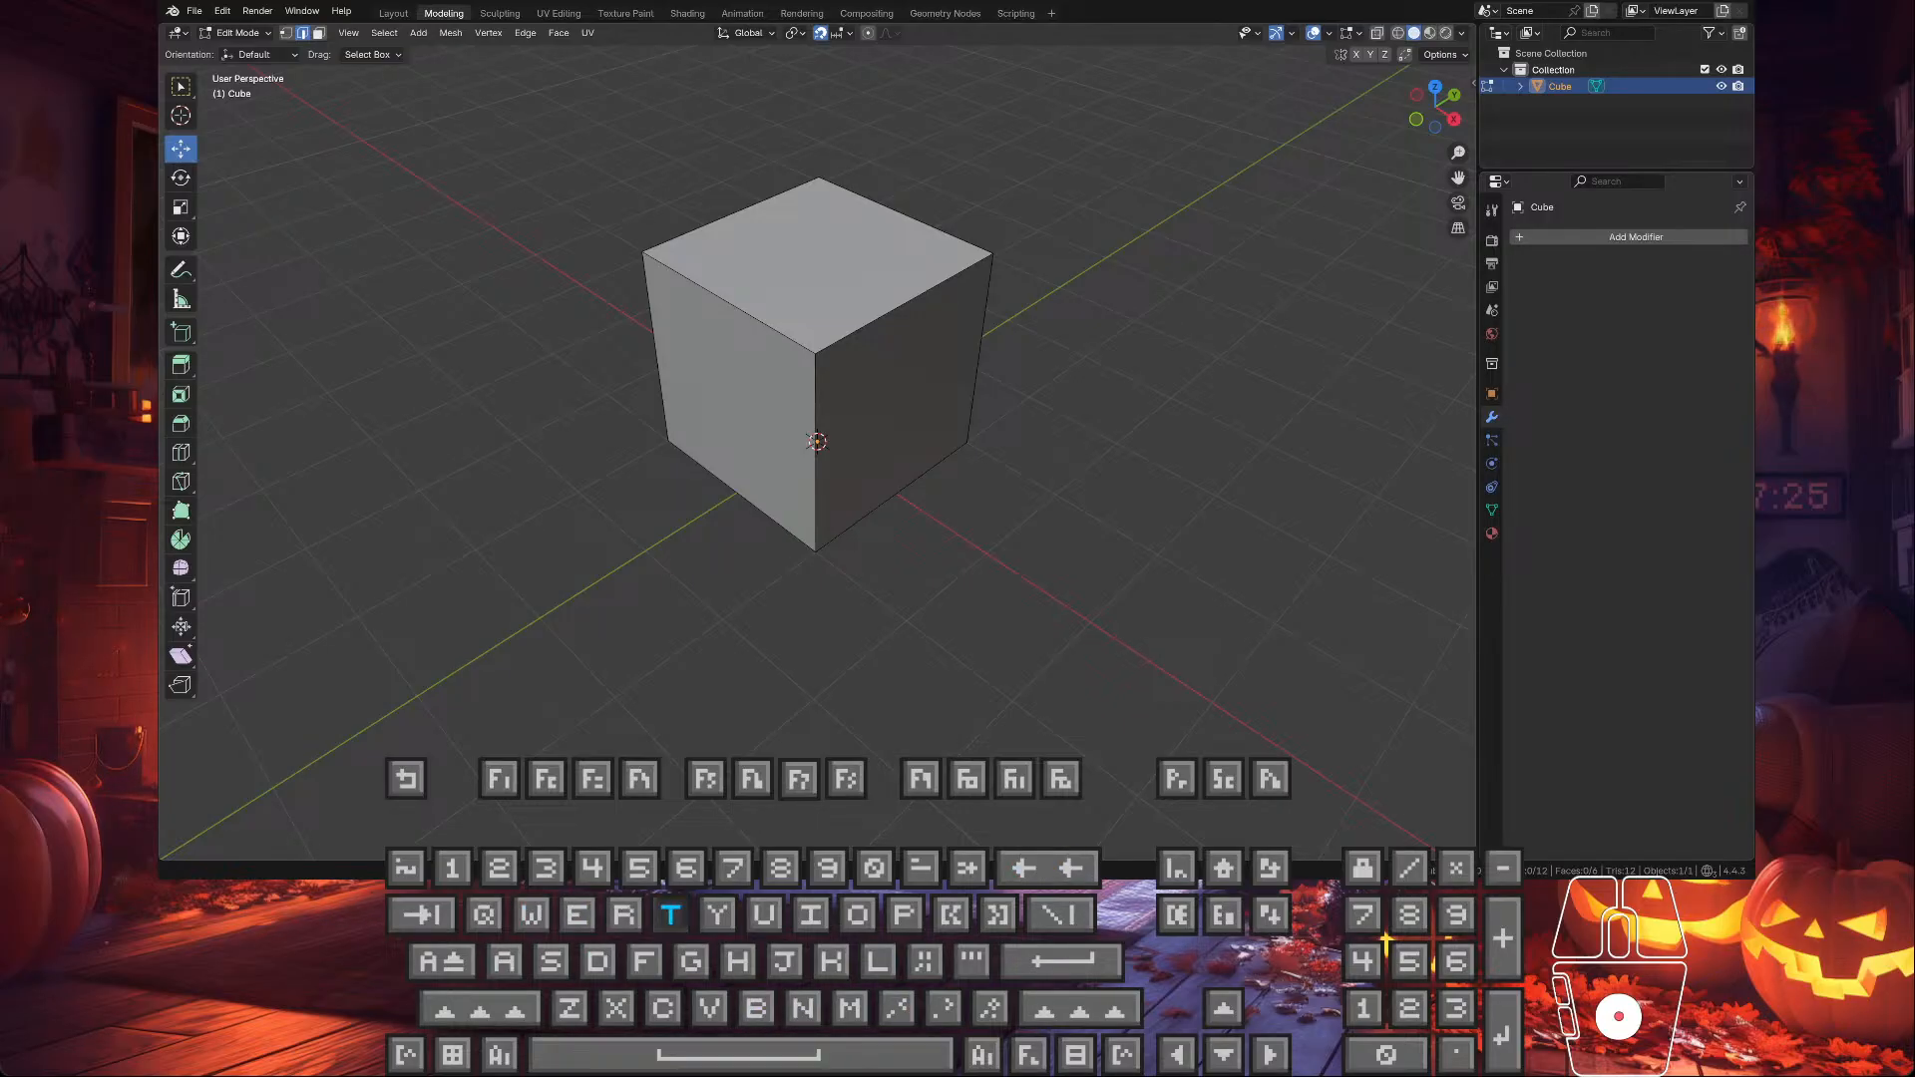
key("BackSpace")
key("s")
key("h")
key("e")
key("s")
key("e")
key("space")
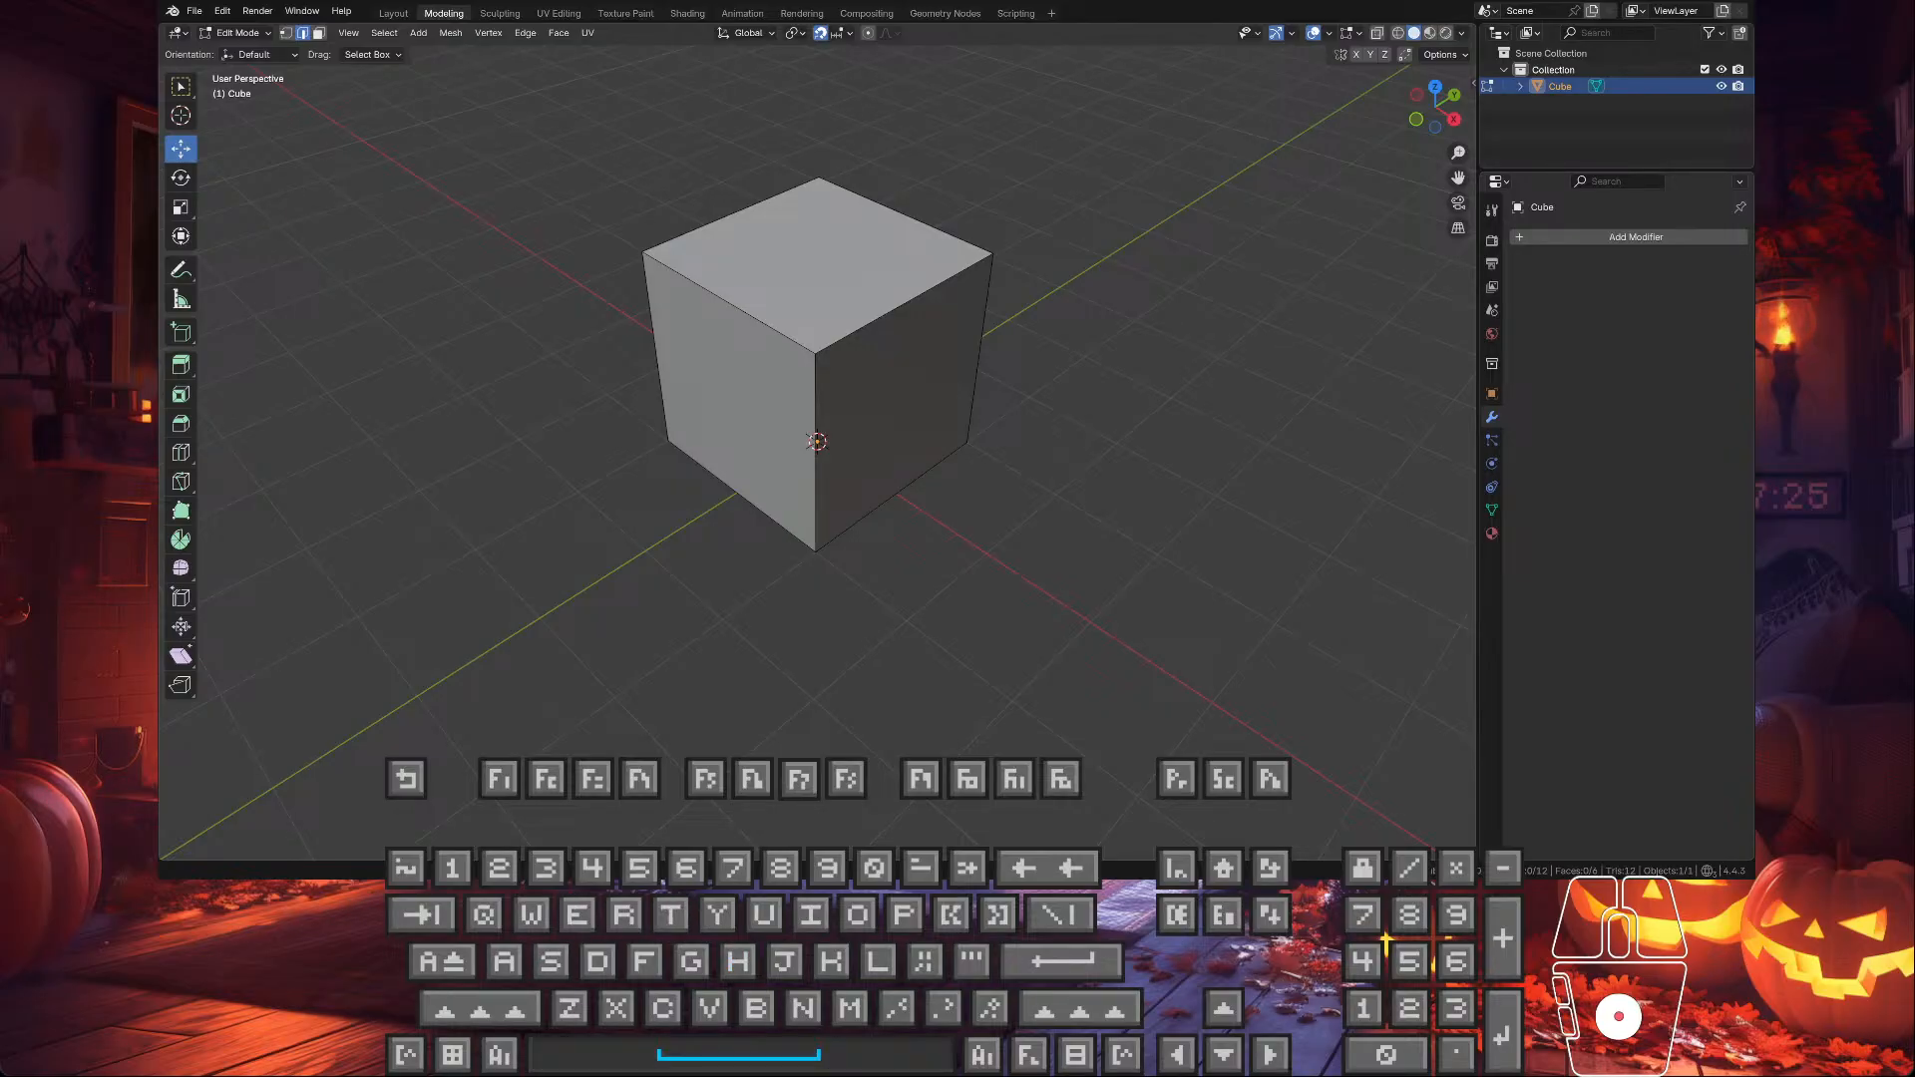
key("BackSpace")
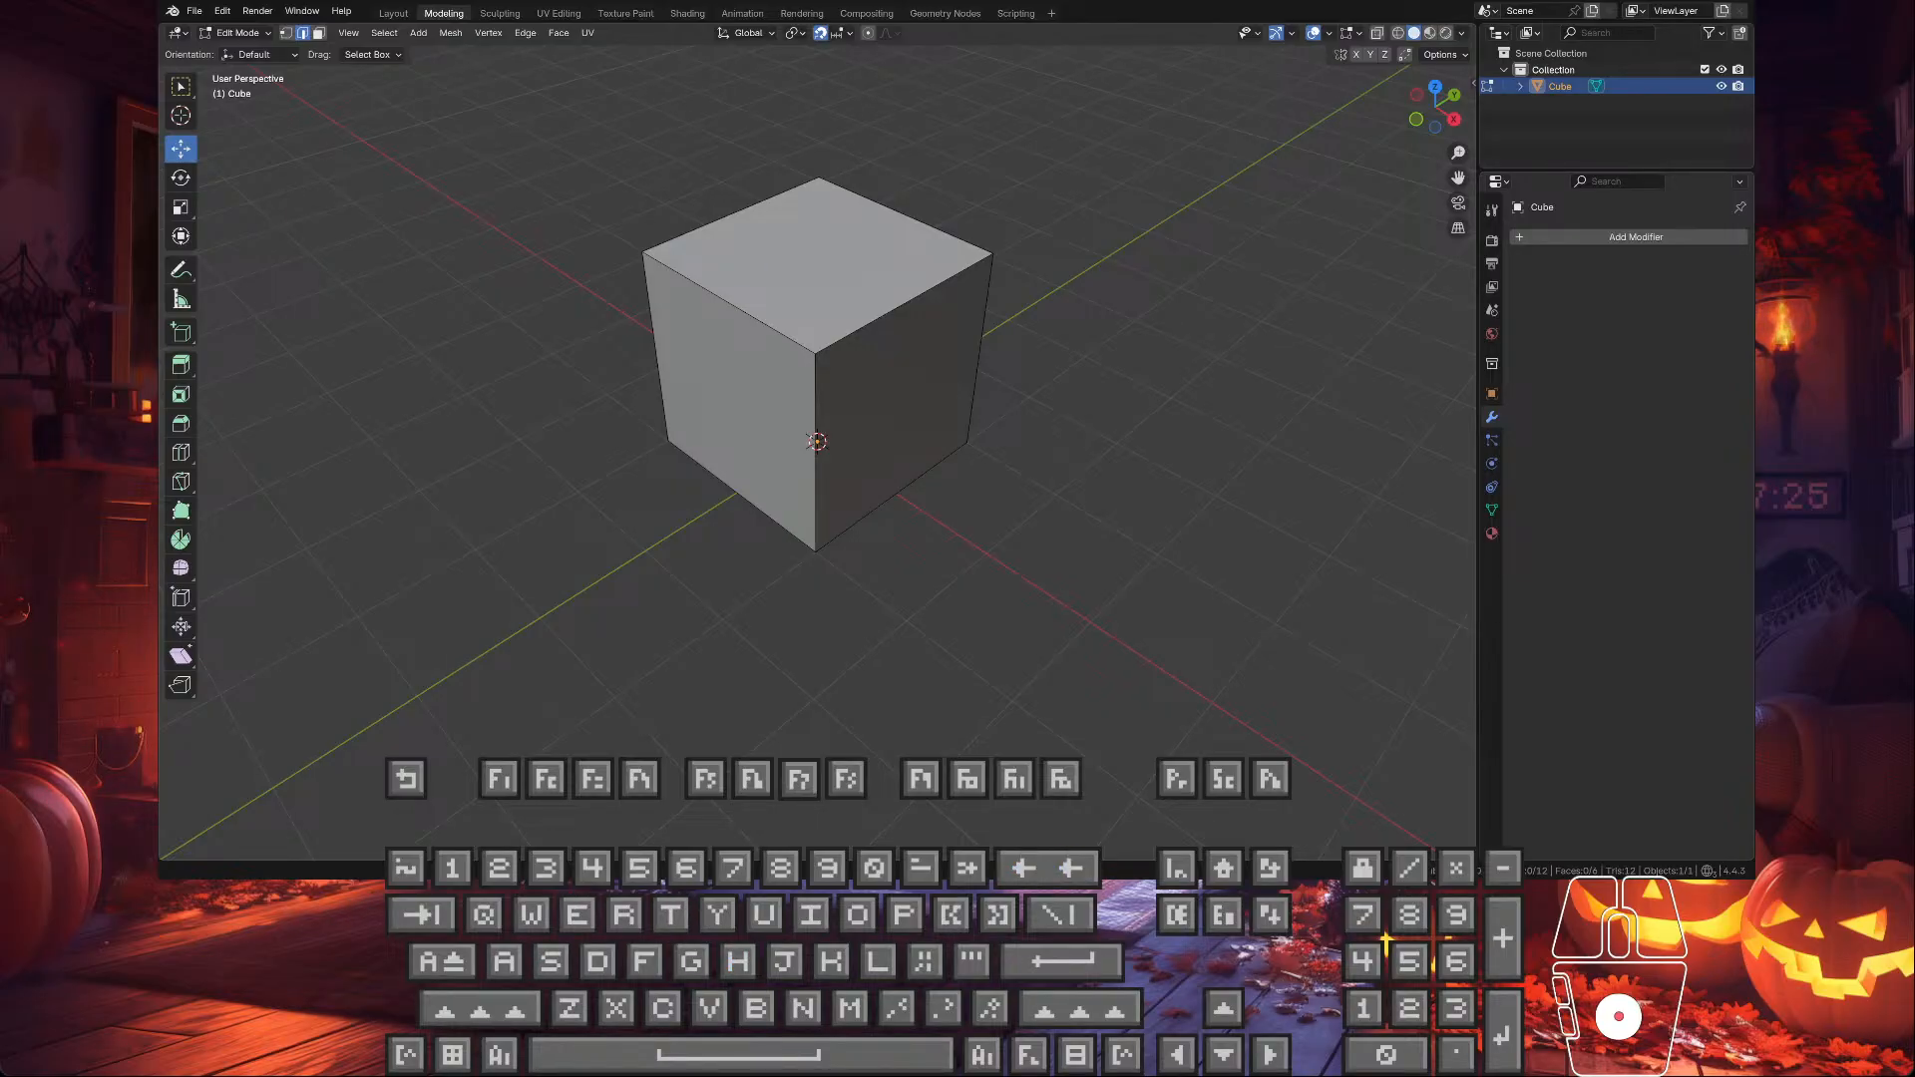
key("a")
key("space")
key("o")
key("t")
key("u")
key("space")
key("t")
key("e")
key("s")
key("space")
key("o")
key("r")
key("space")
key("c")
key("u")
key("b")
key("space")
key("i")
key("space")
key("BackSpace")
key("BackSpace")
key("e")
key("BackSpace")
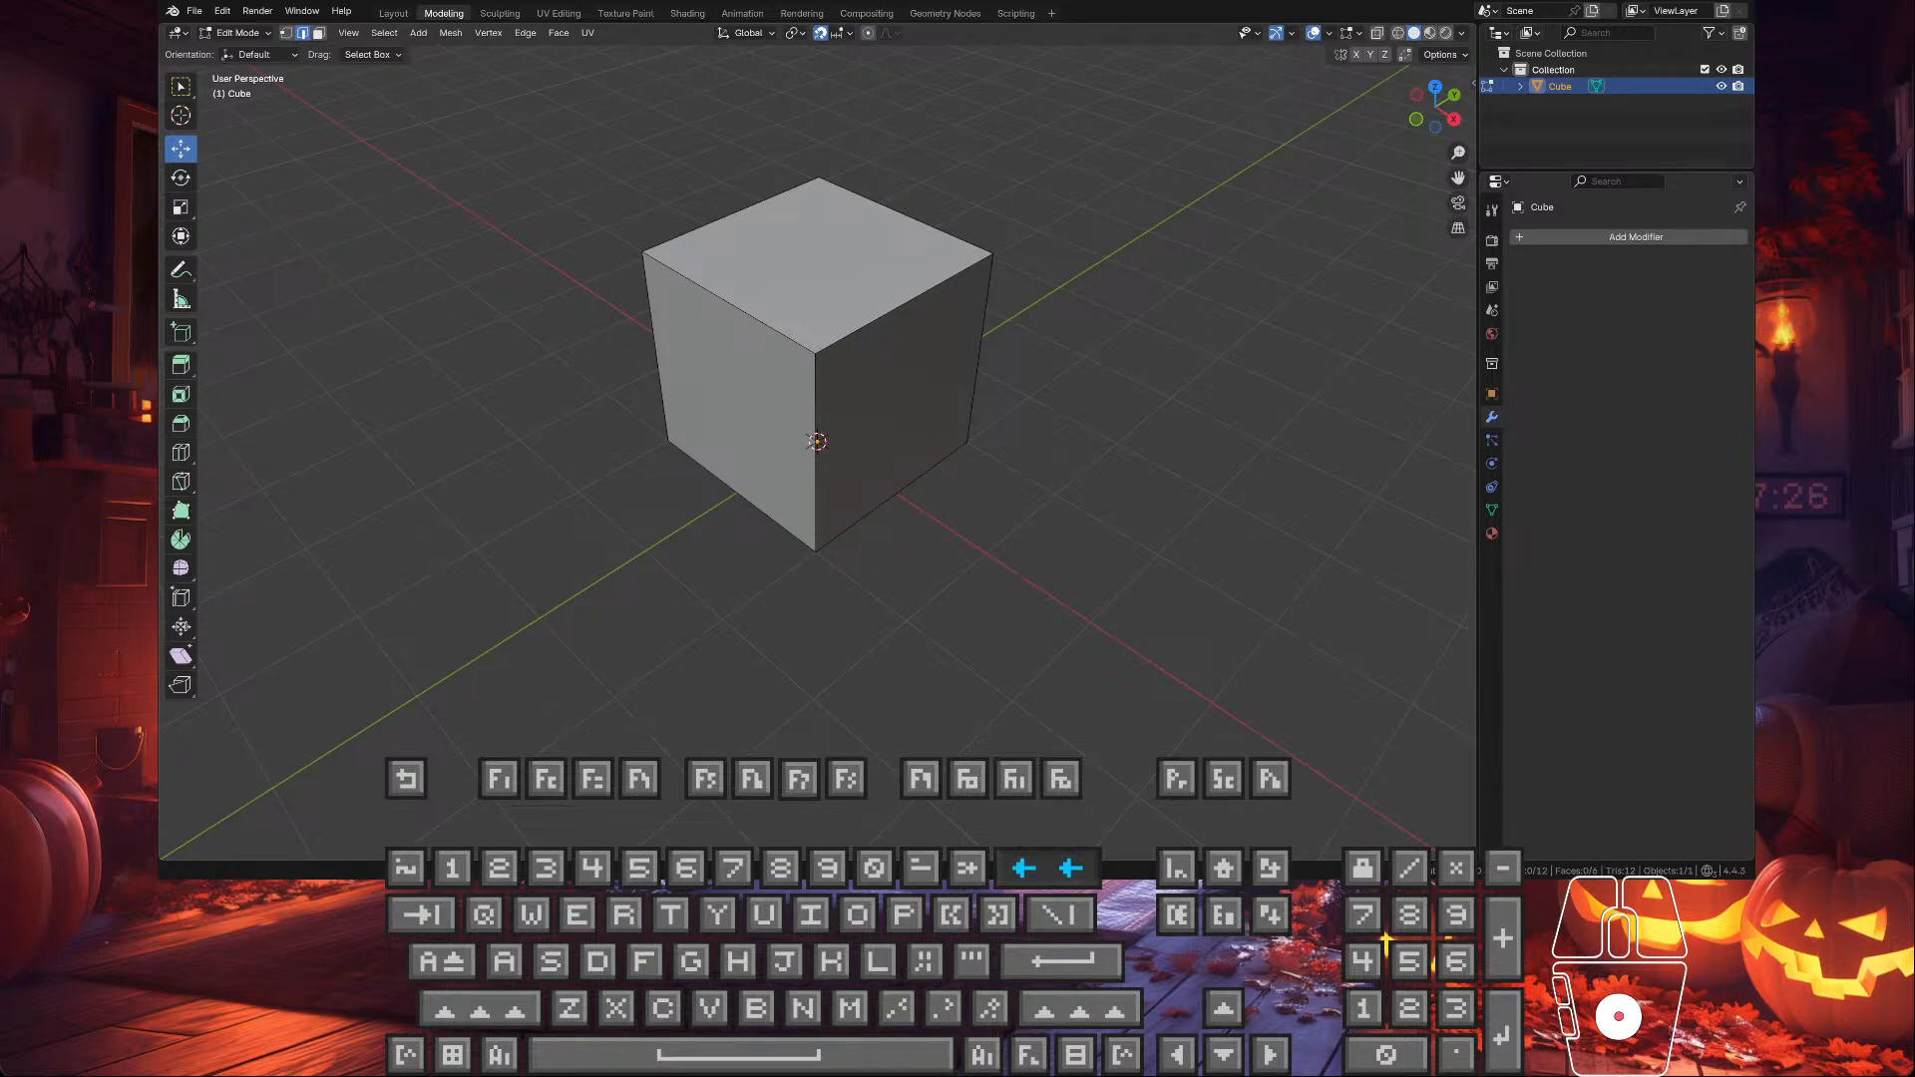
key("n")
key("r")
key("s")
key("space")
key("n")
key("h")
key("e")
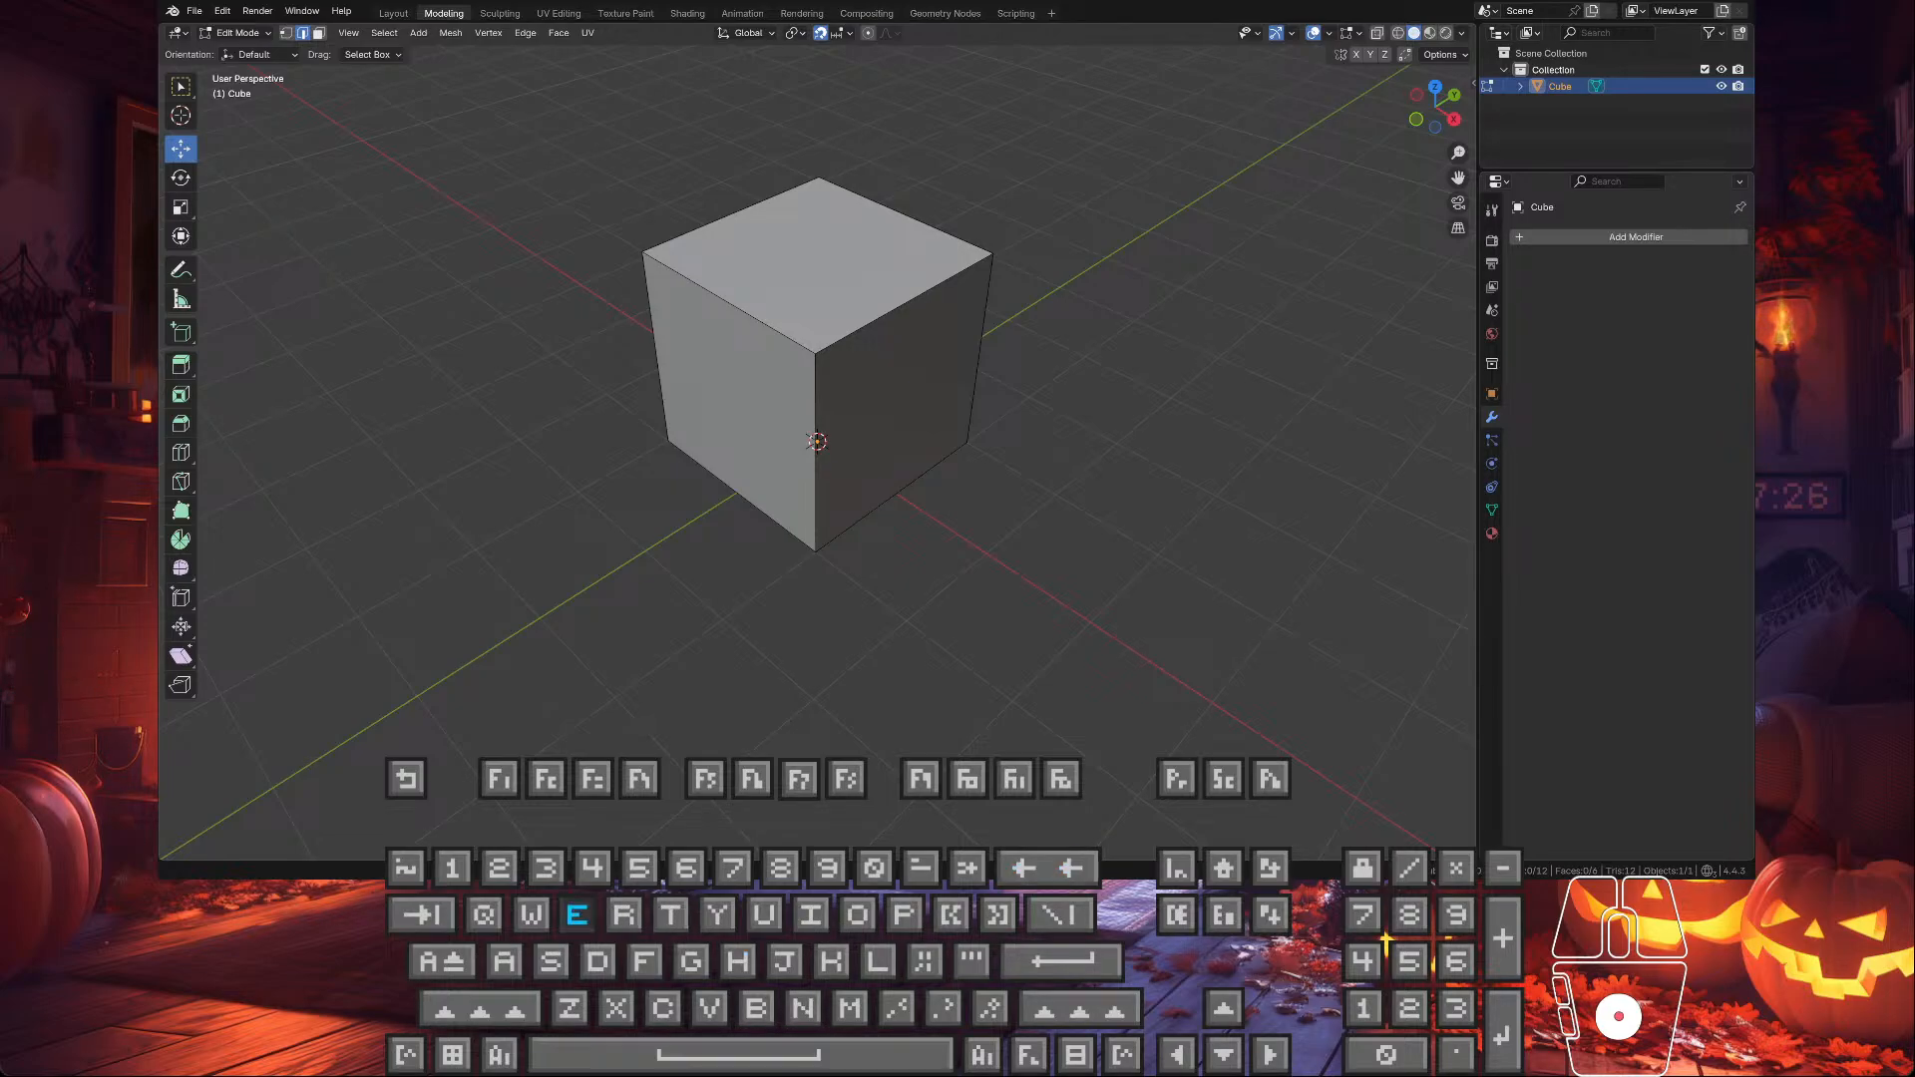
key("space")
key("m")
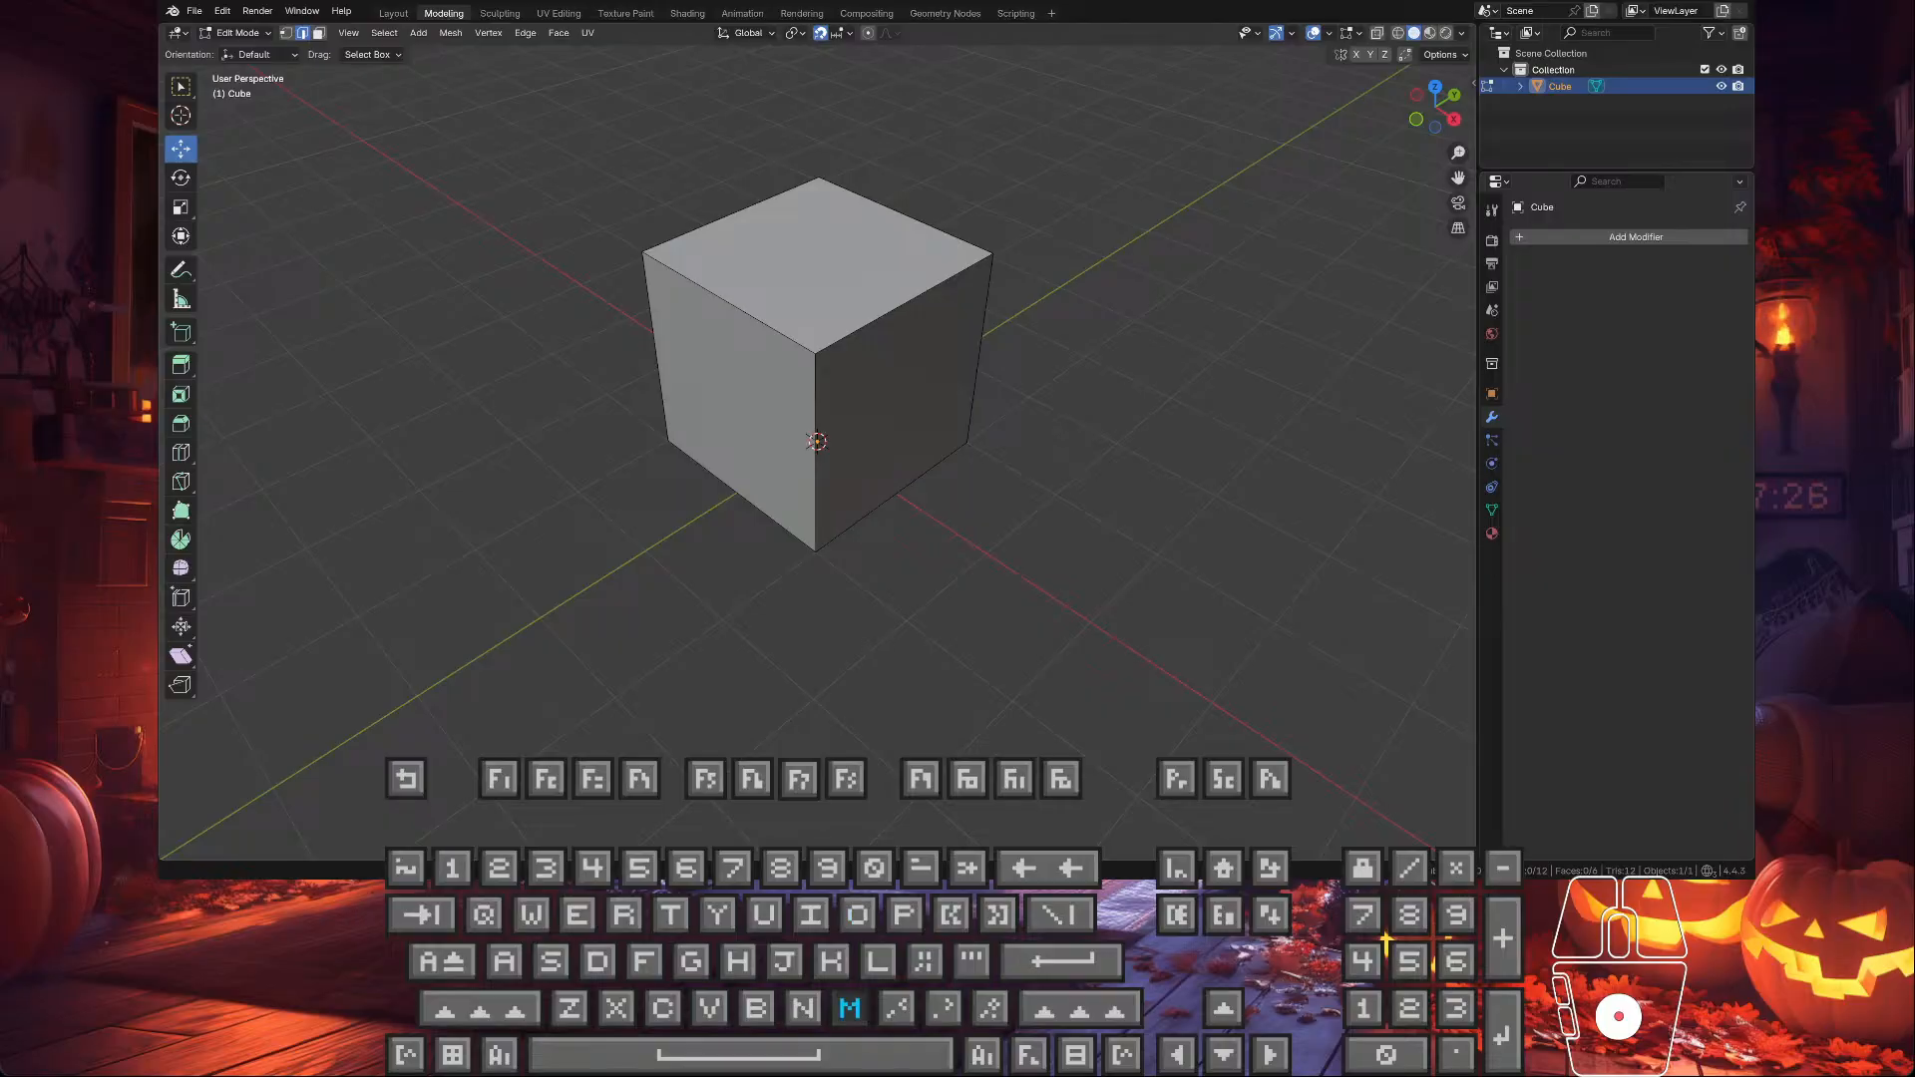
key("j")
key("shift")
key("o")
key("l")
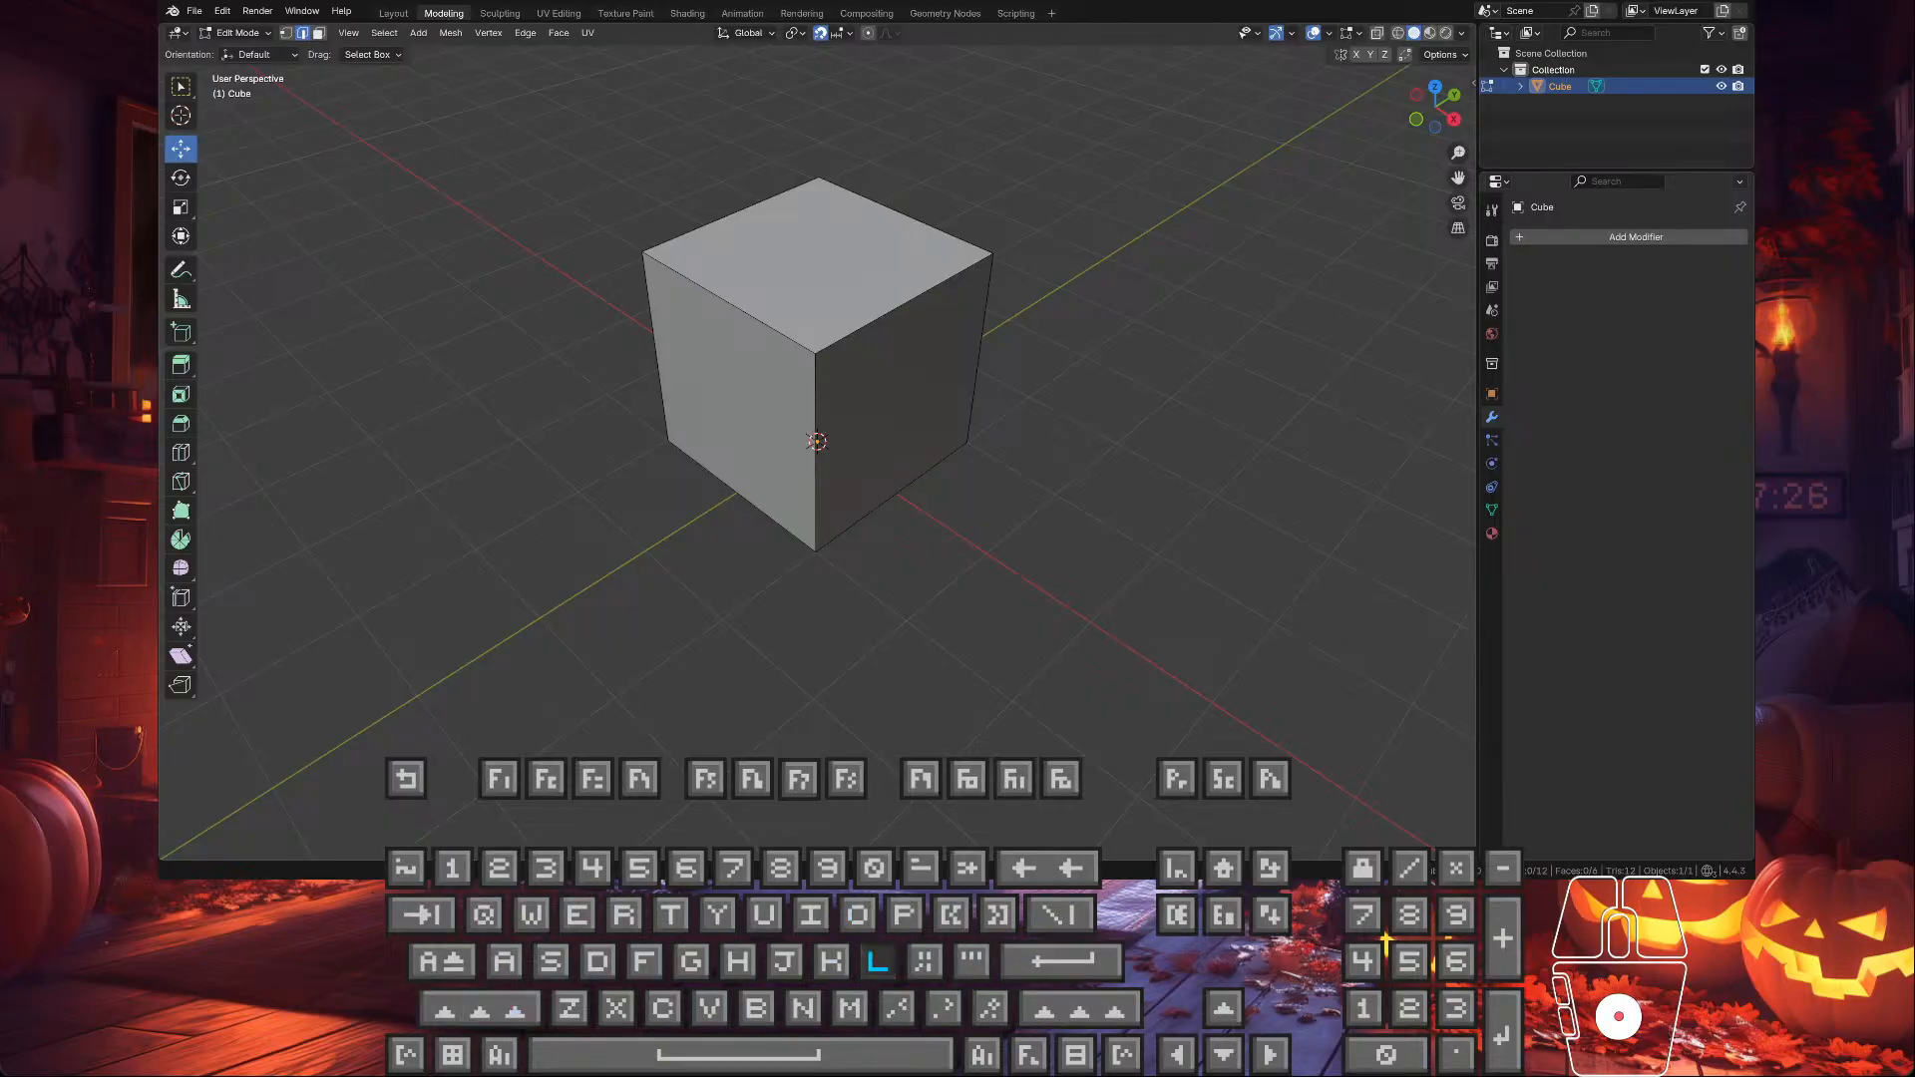
key("BackSpace")
key("p")
key("l")
key("u")
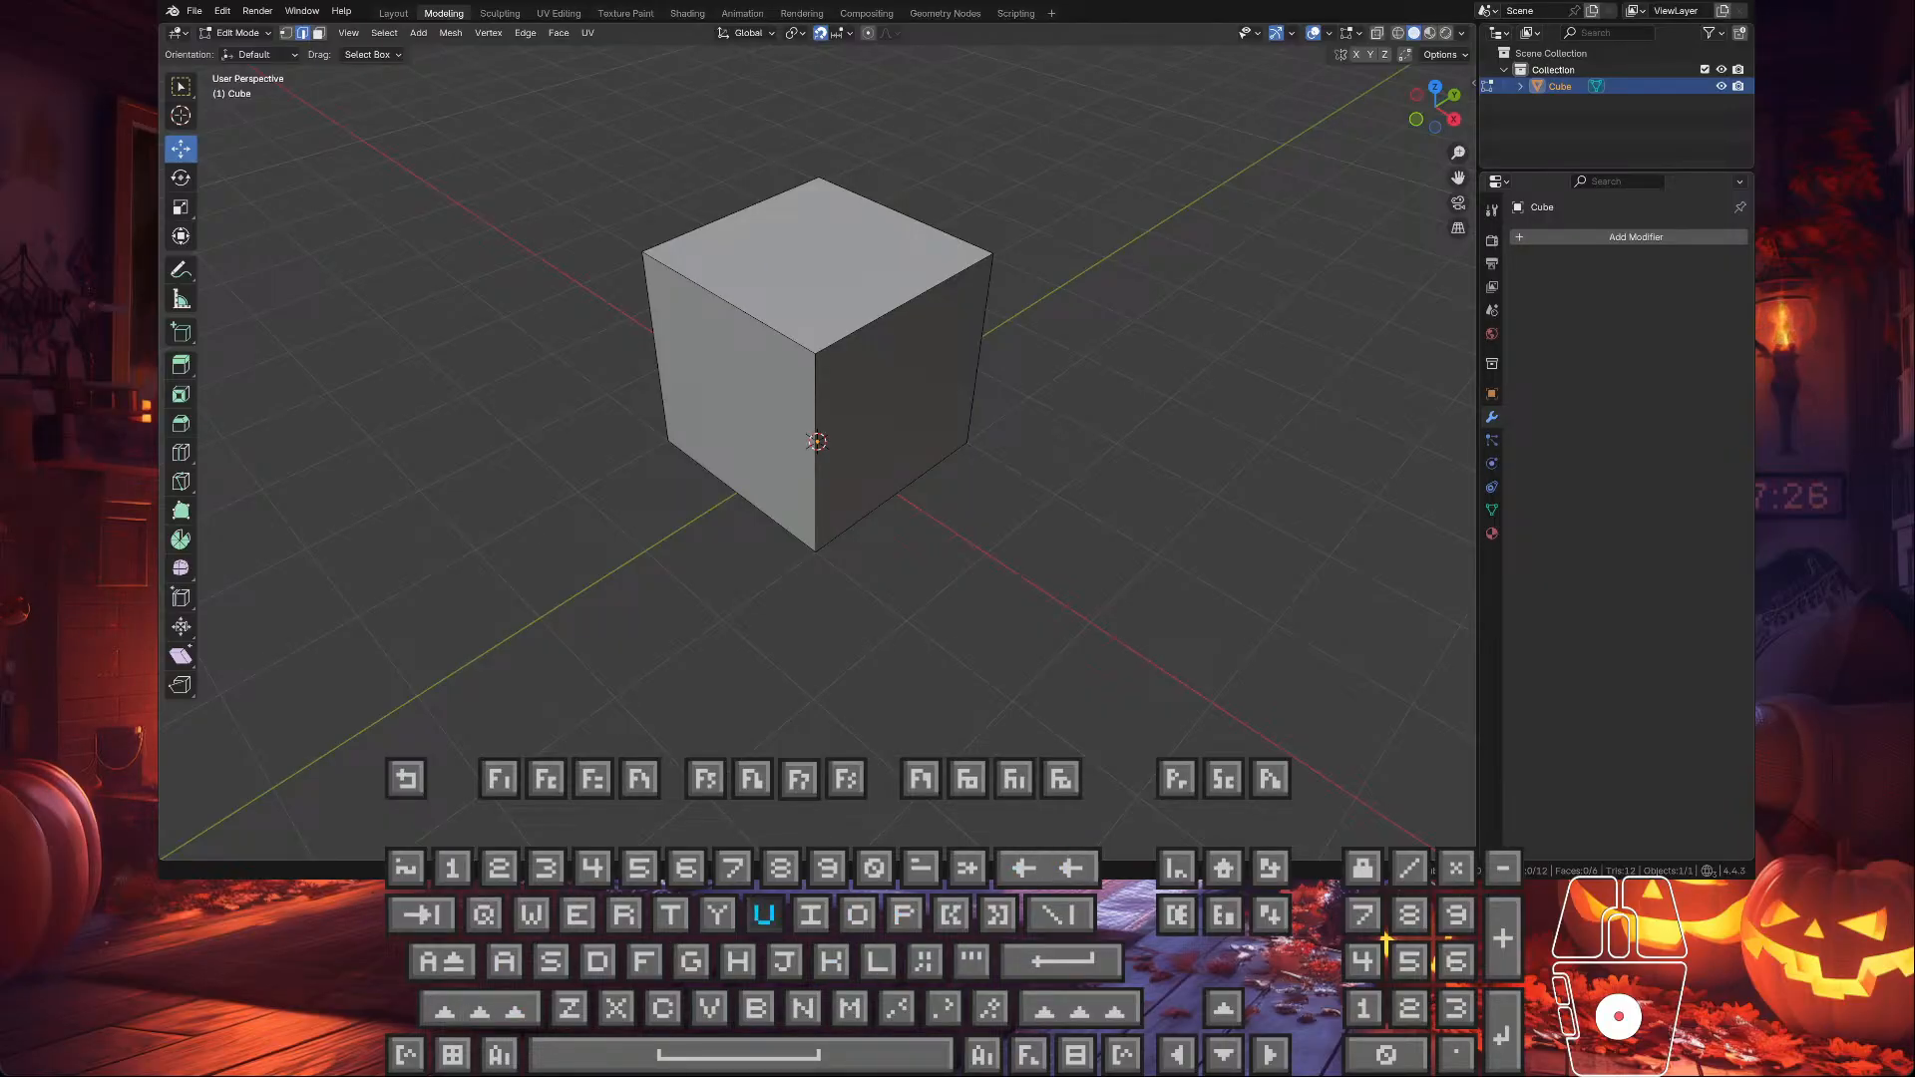
key("shift+apostrophe")
key("space")
key("s")
key("a")
key("e")
key("d")
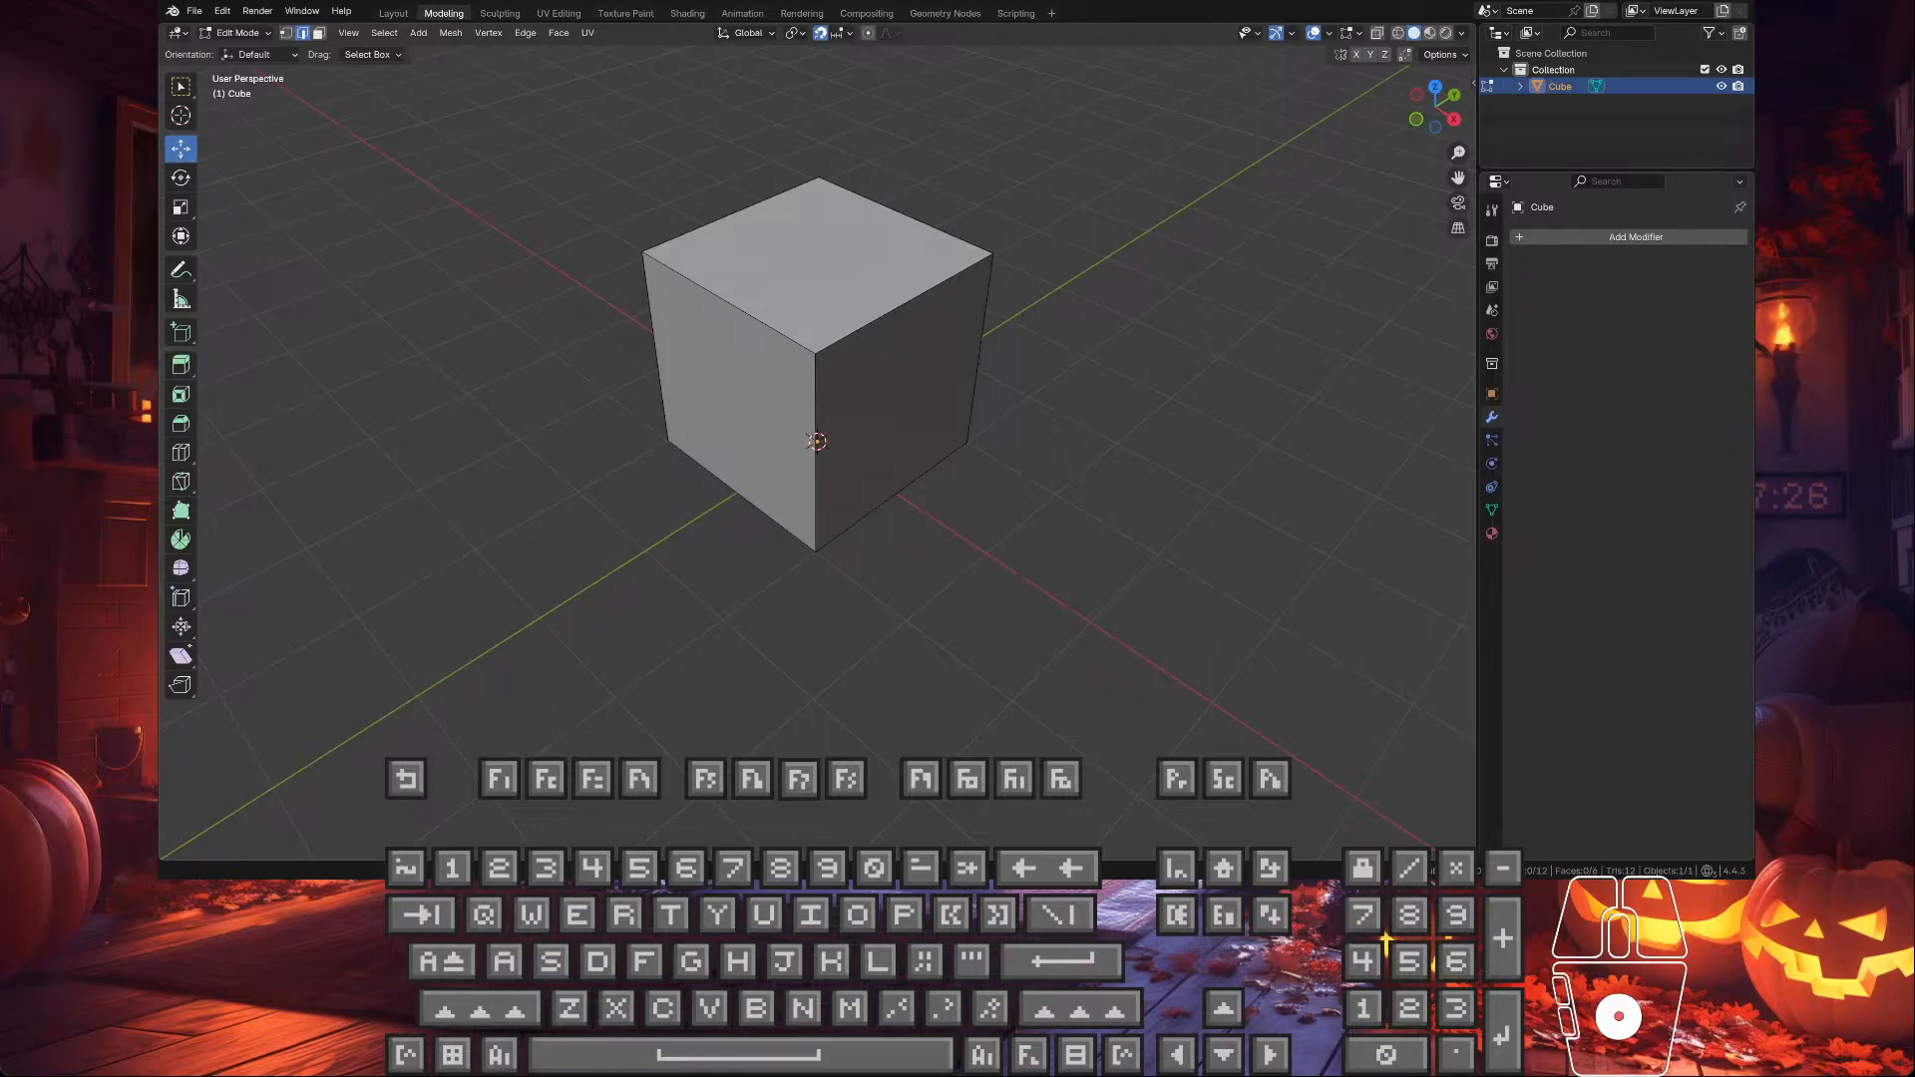
key("o")
key("n")
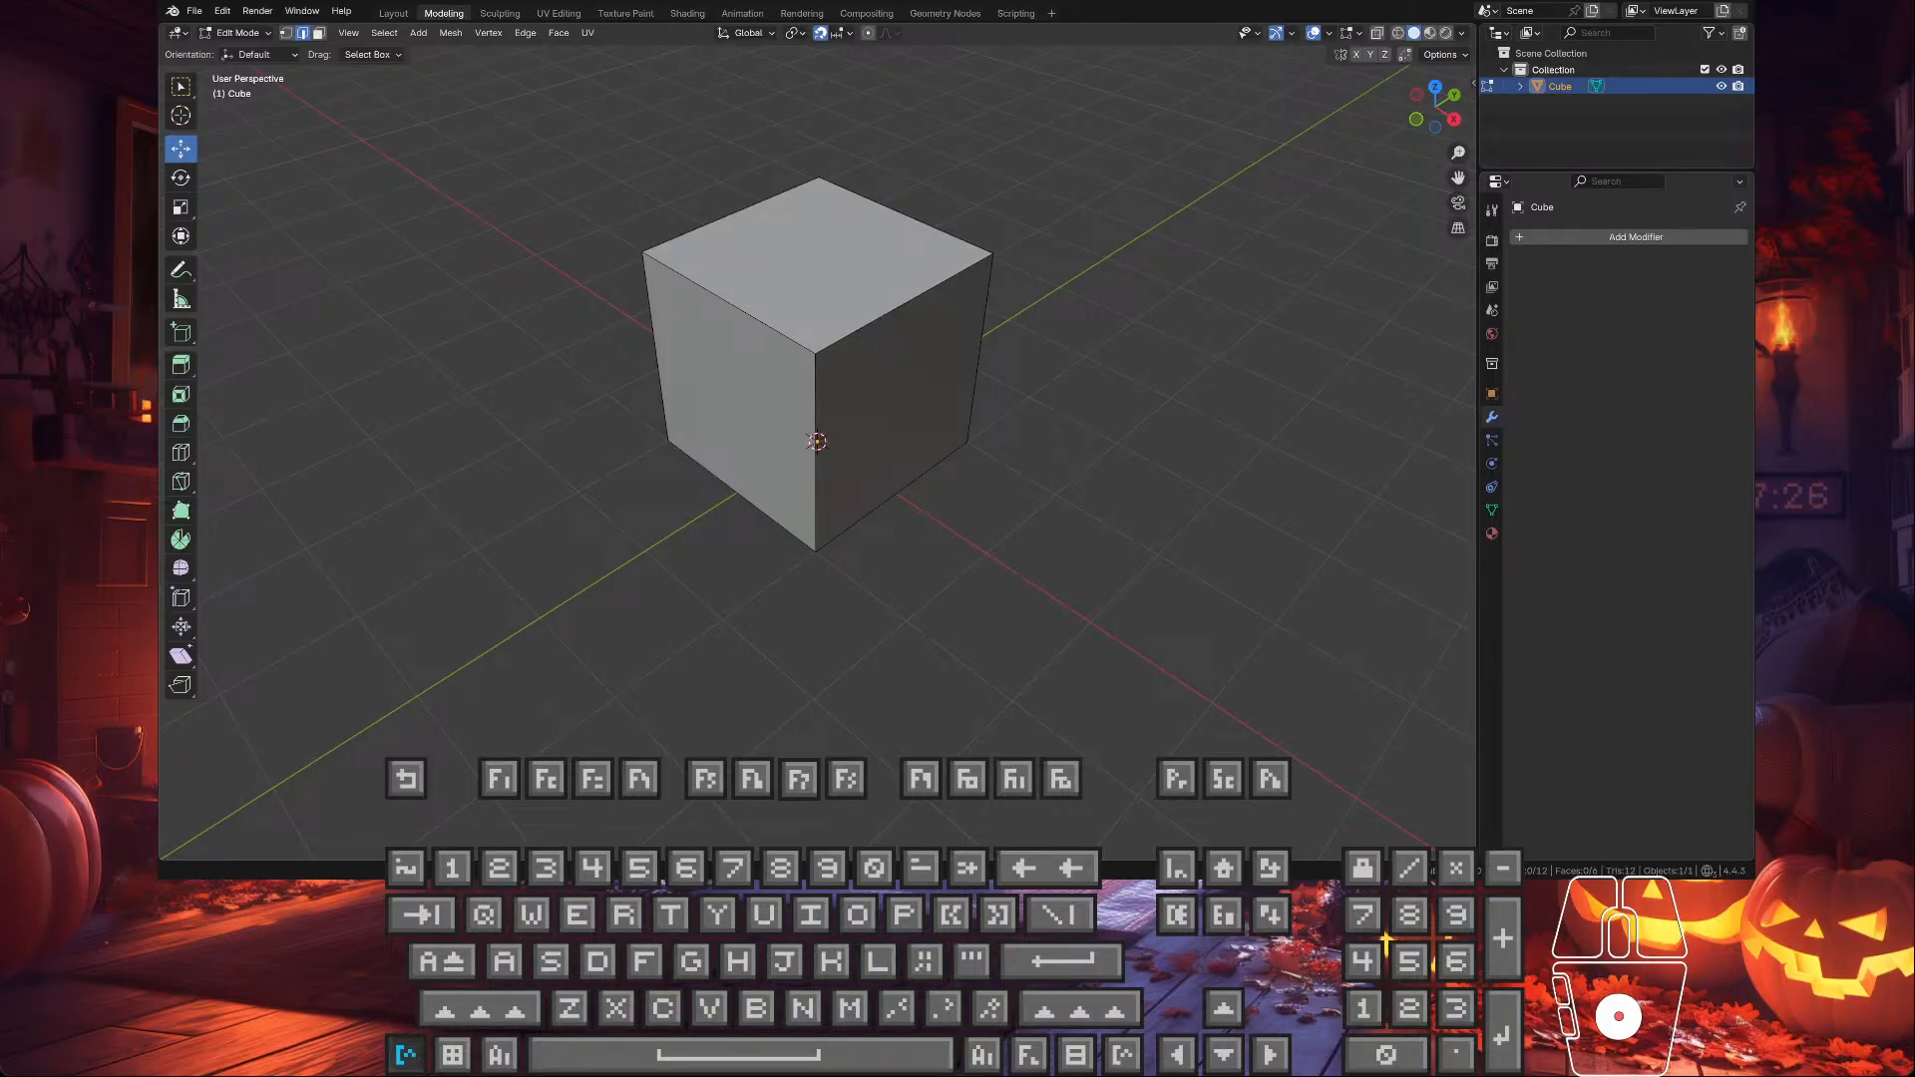
key("ctrl+space")
key("Return")
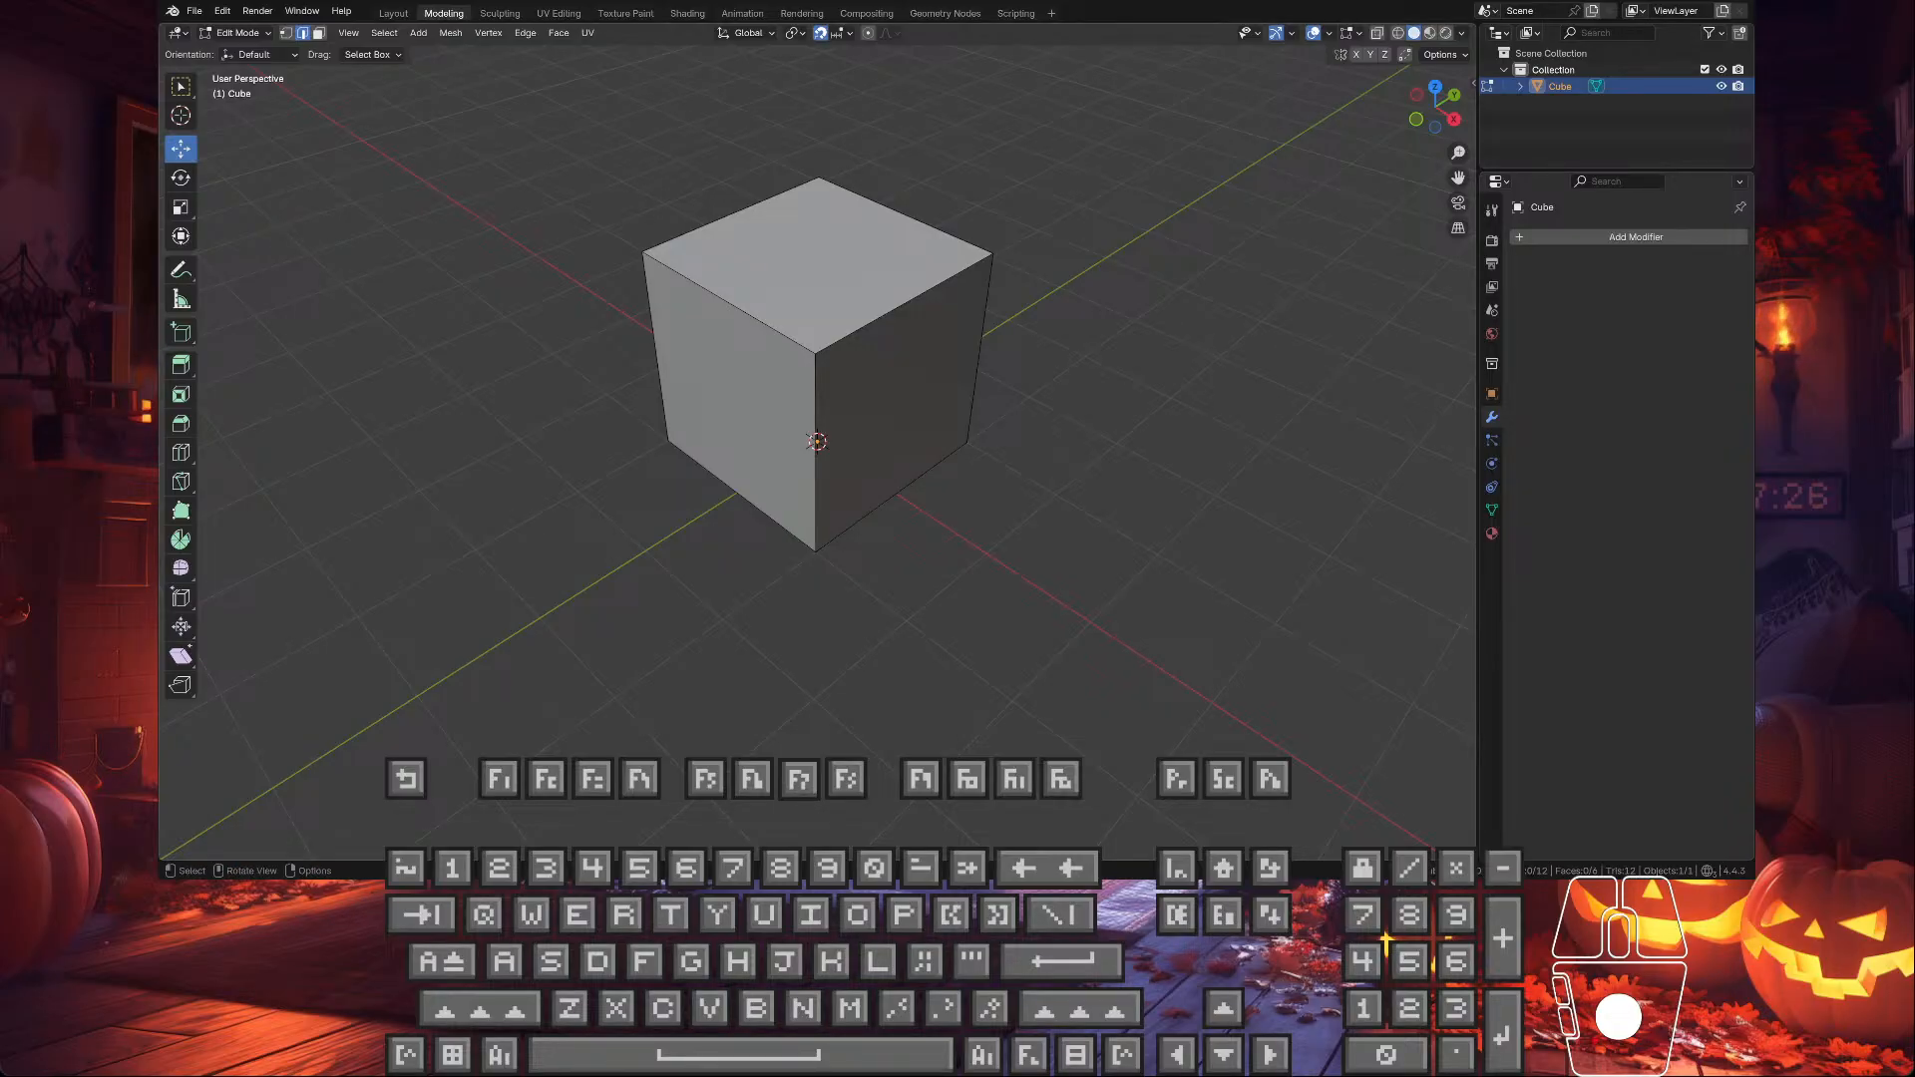
- Switch to face selection and select the cube's top and bottom faces
scroll(1071, 179, "down", 3)
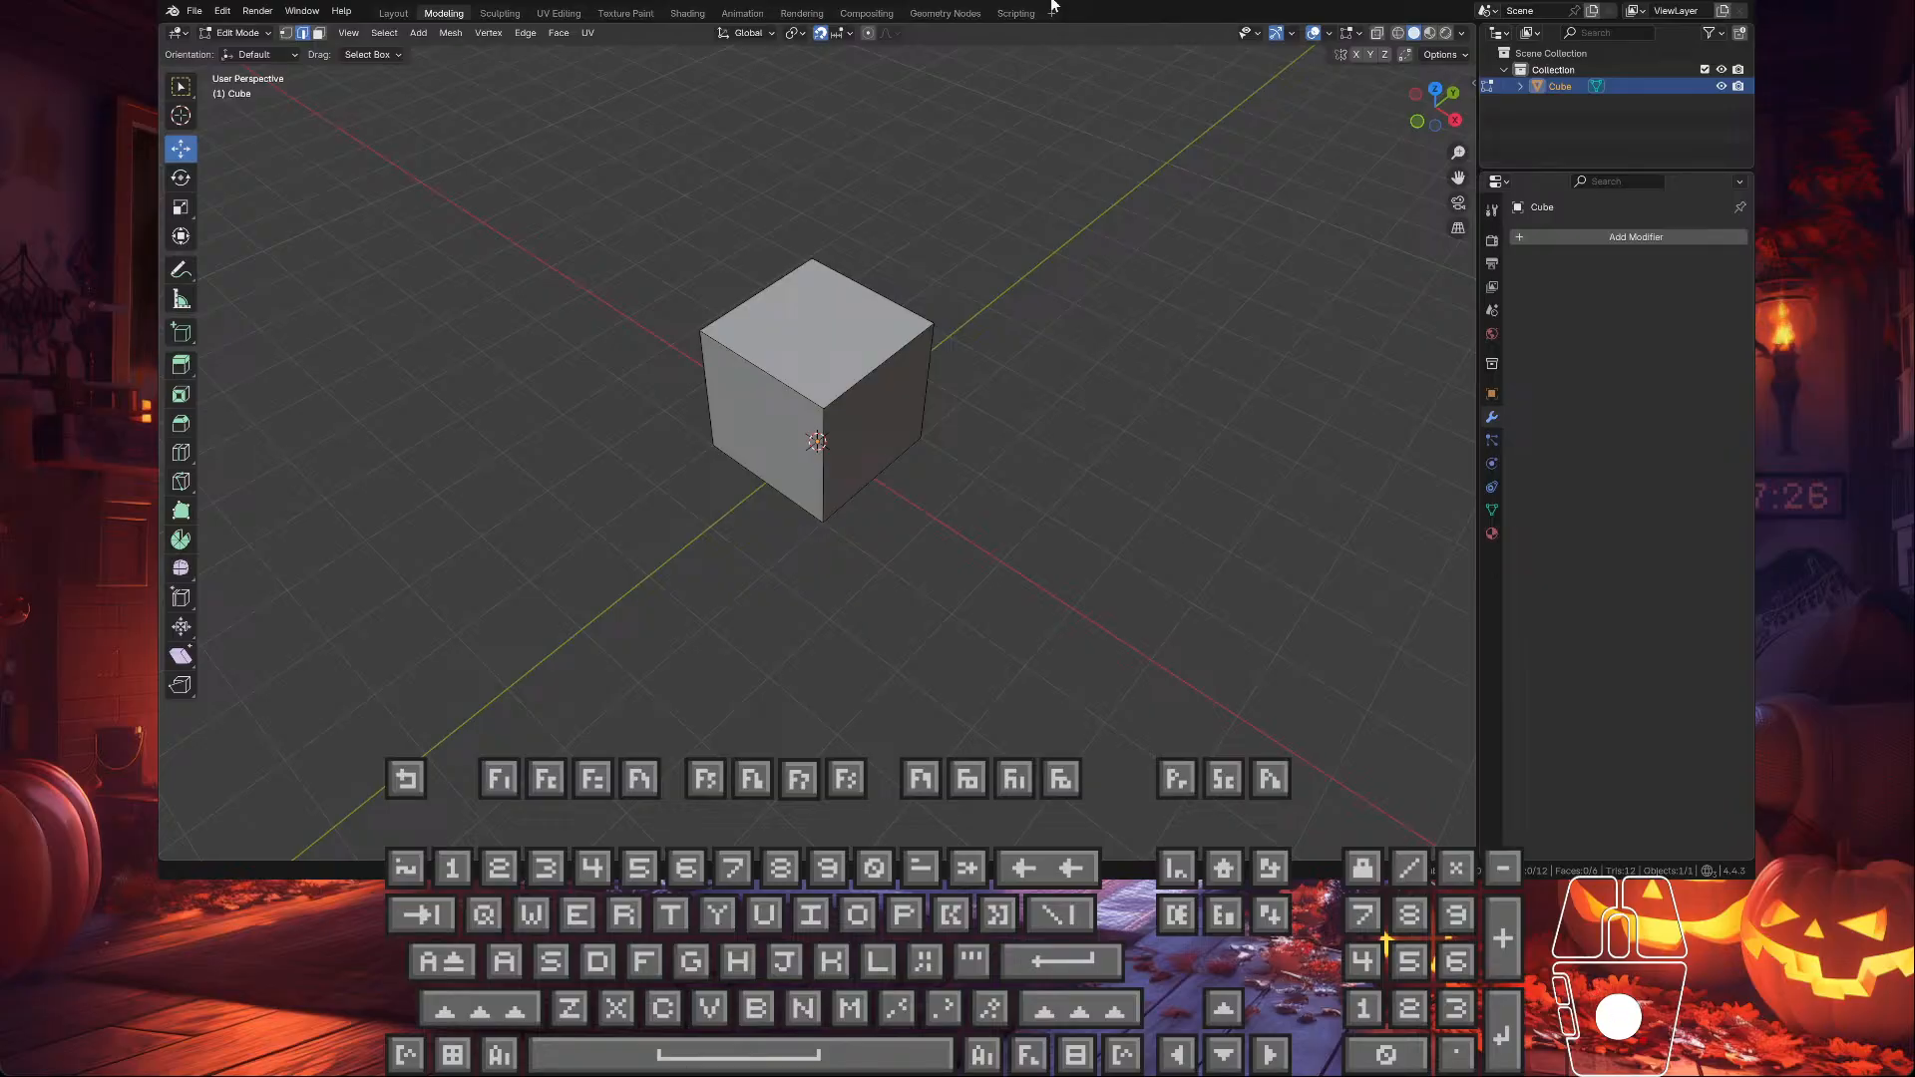
key("Tab")
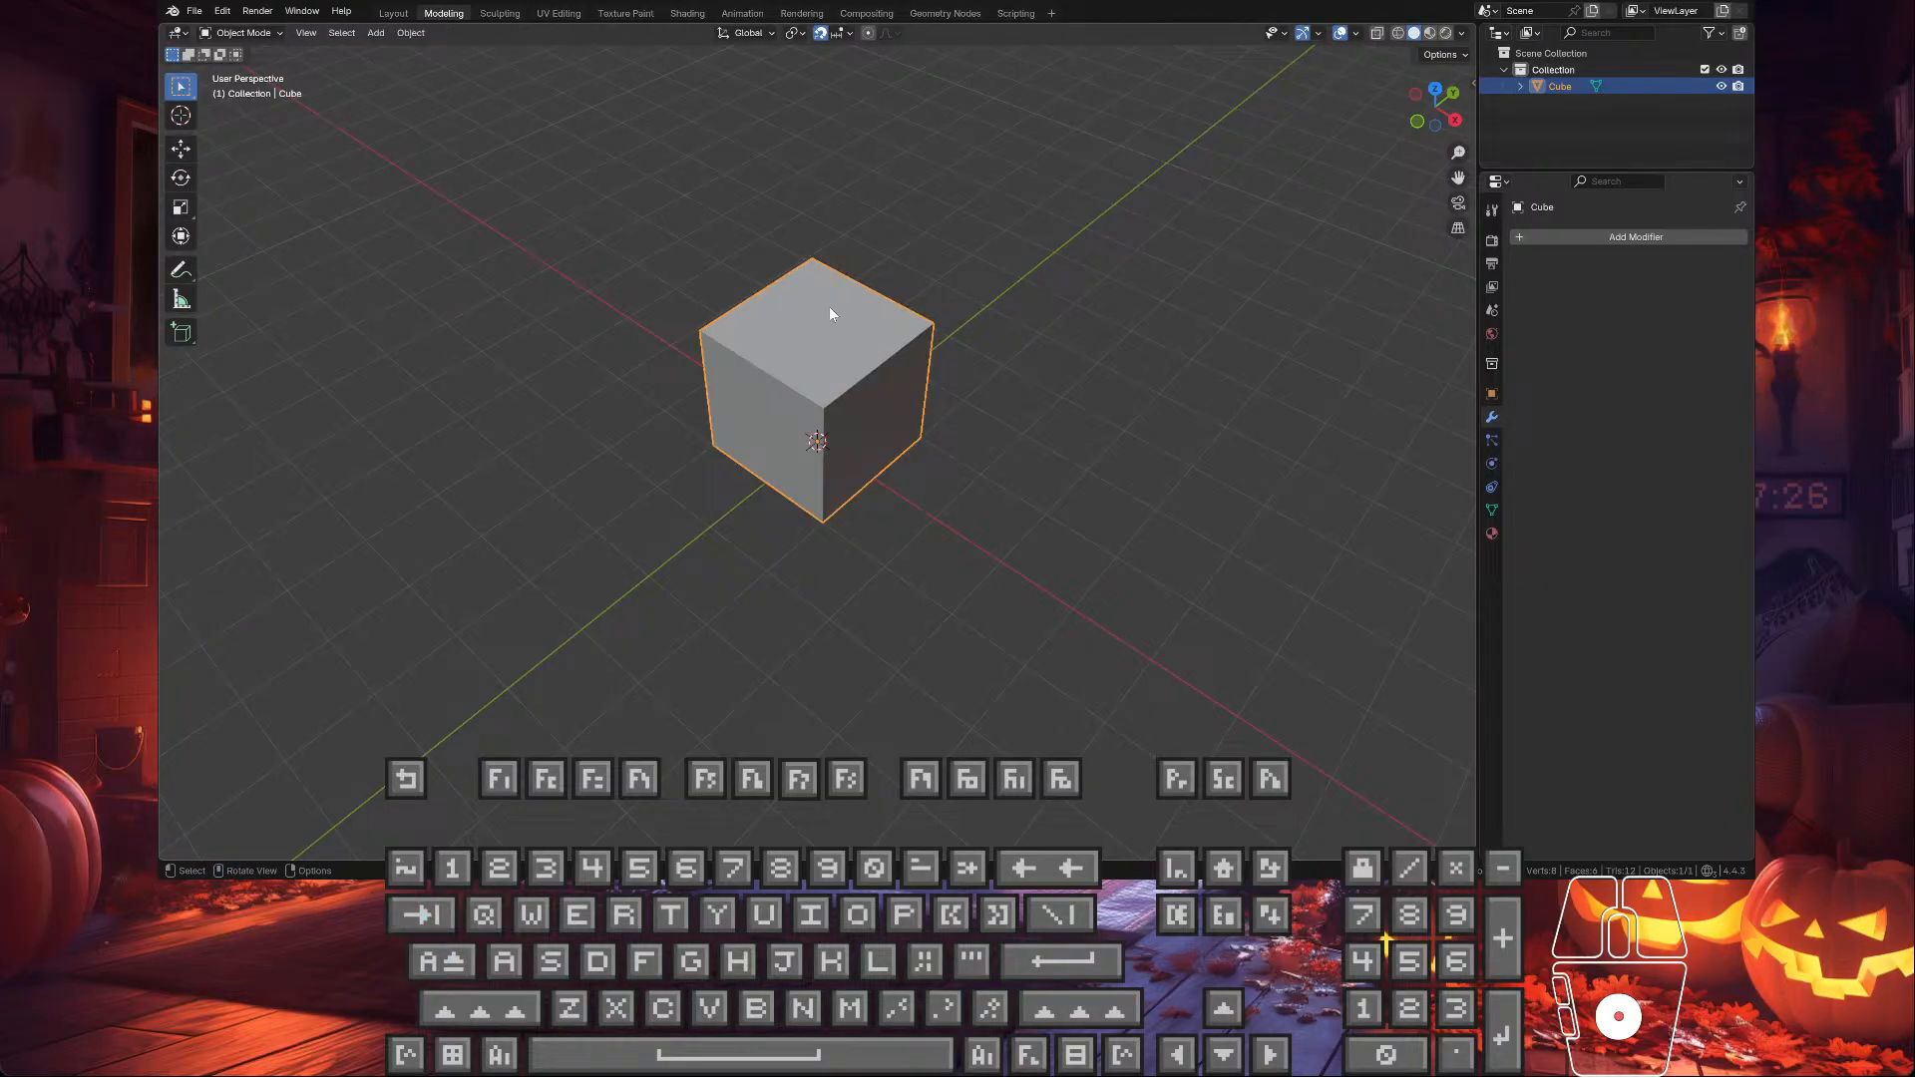
key("Tab")
left_click(319, 34)
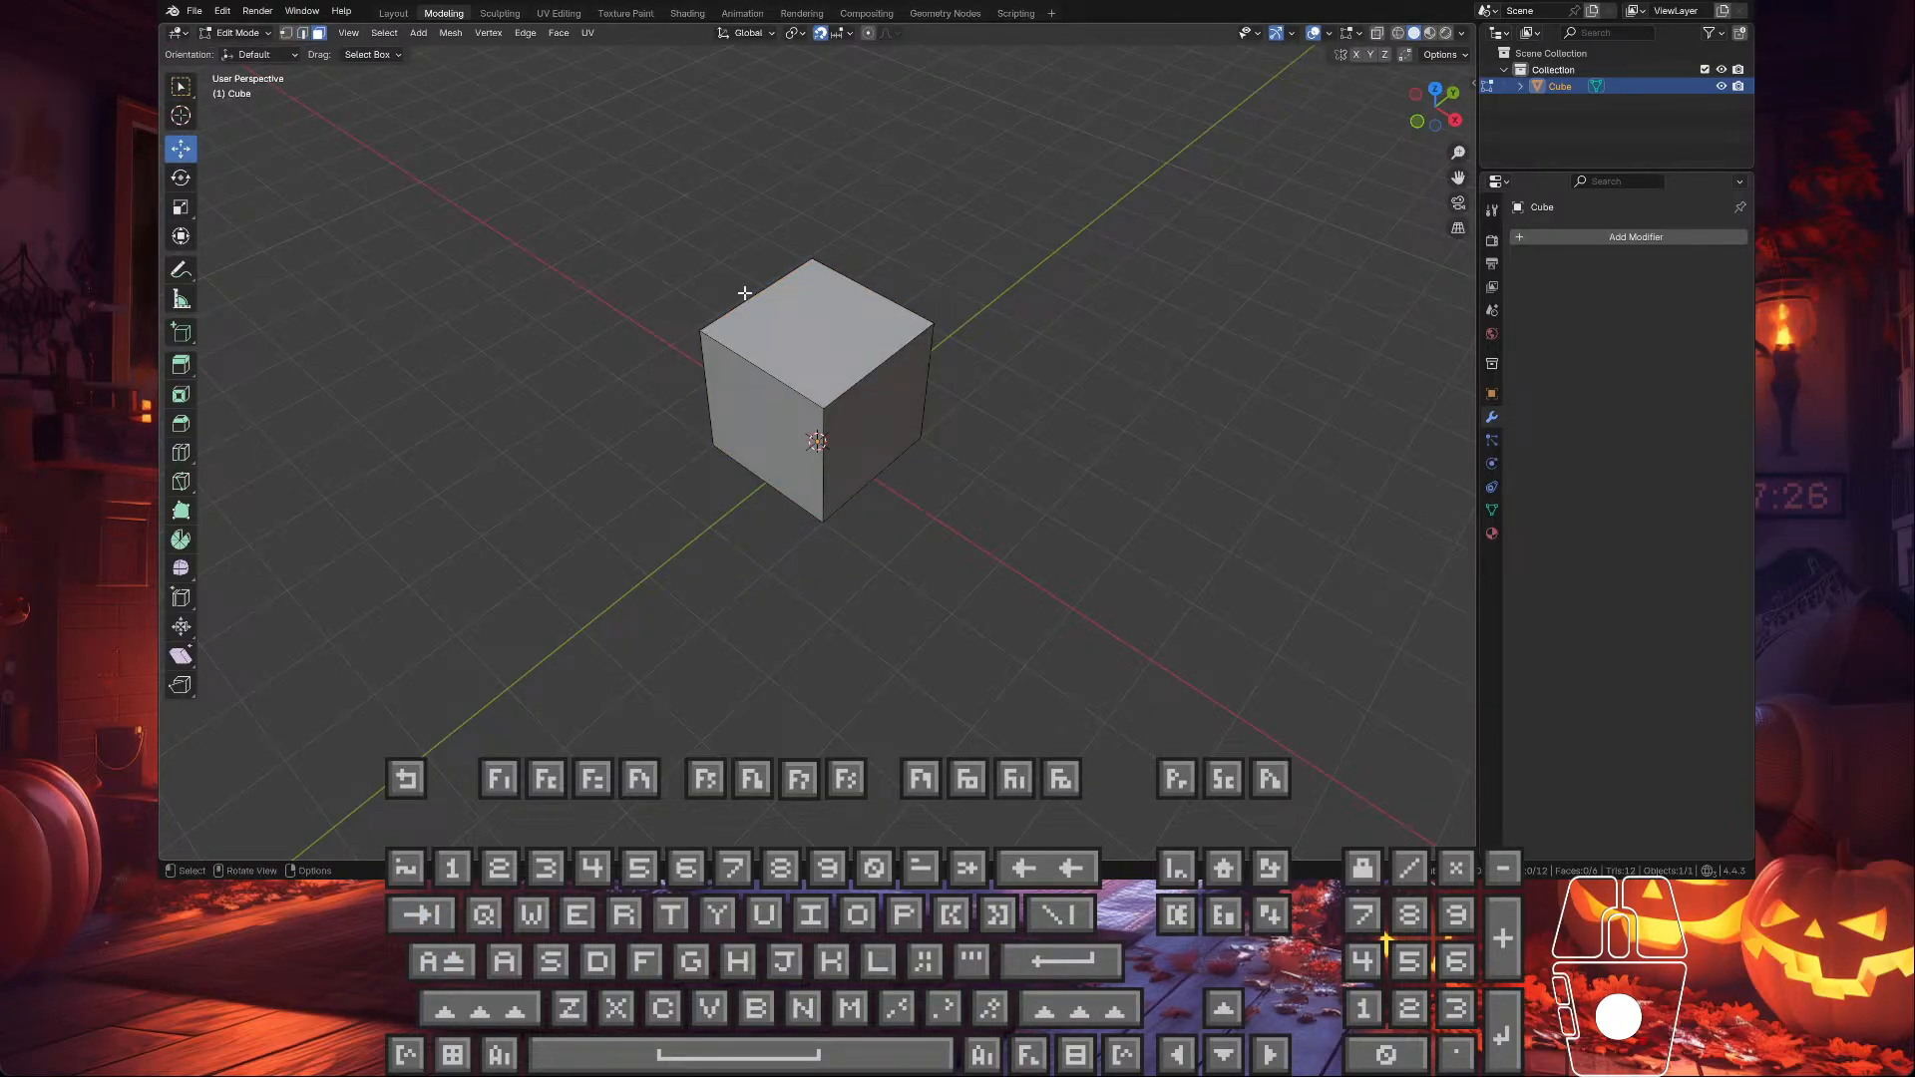
left_click(811, 320)
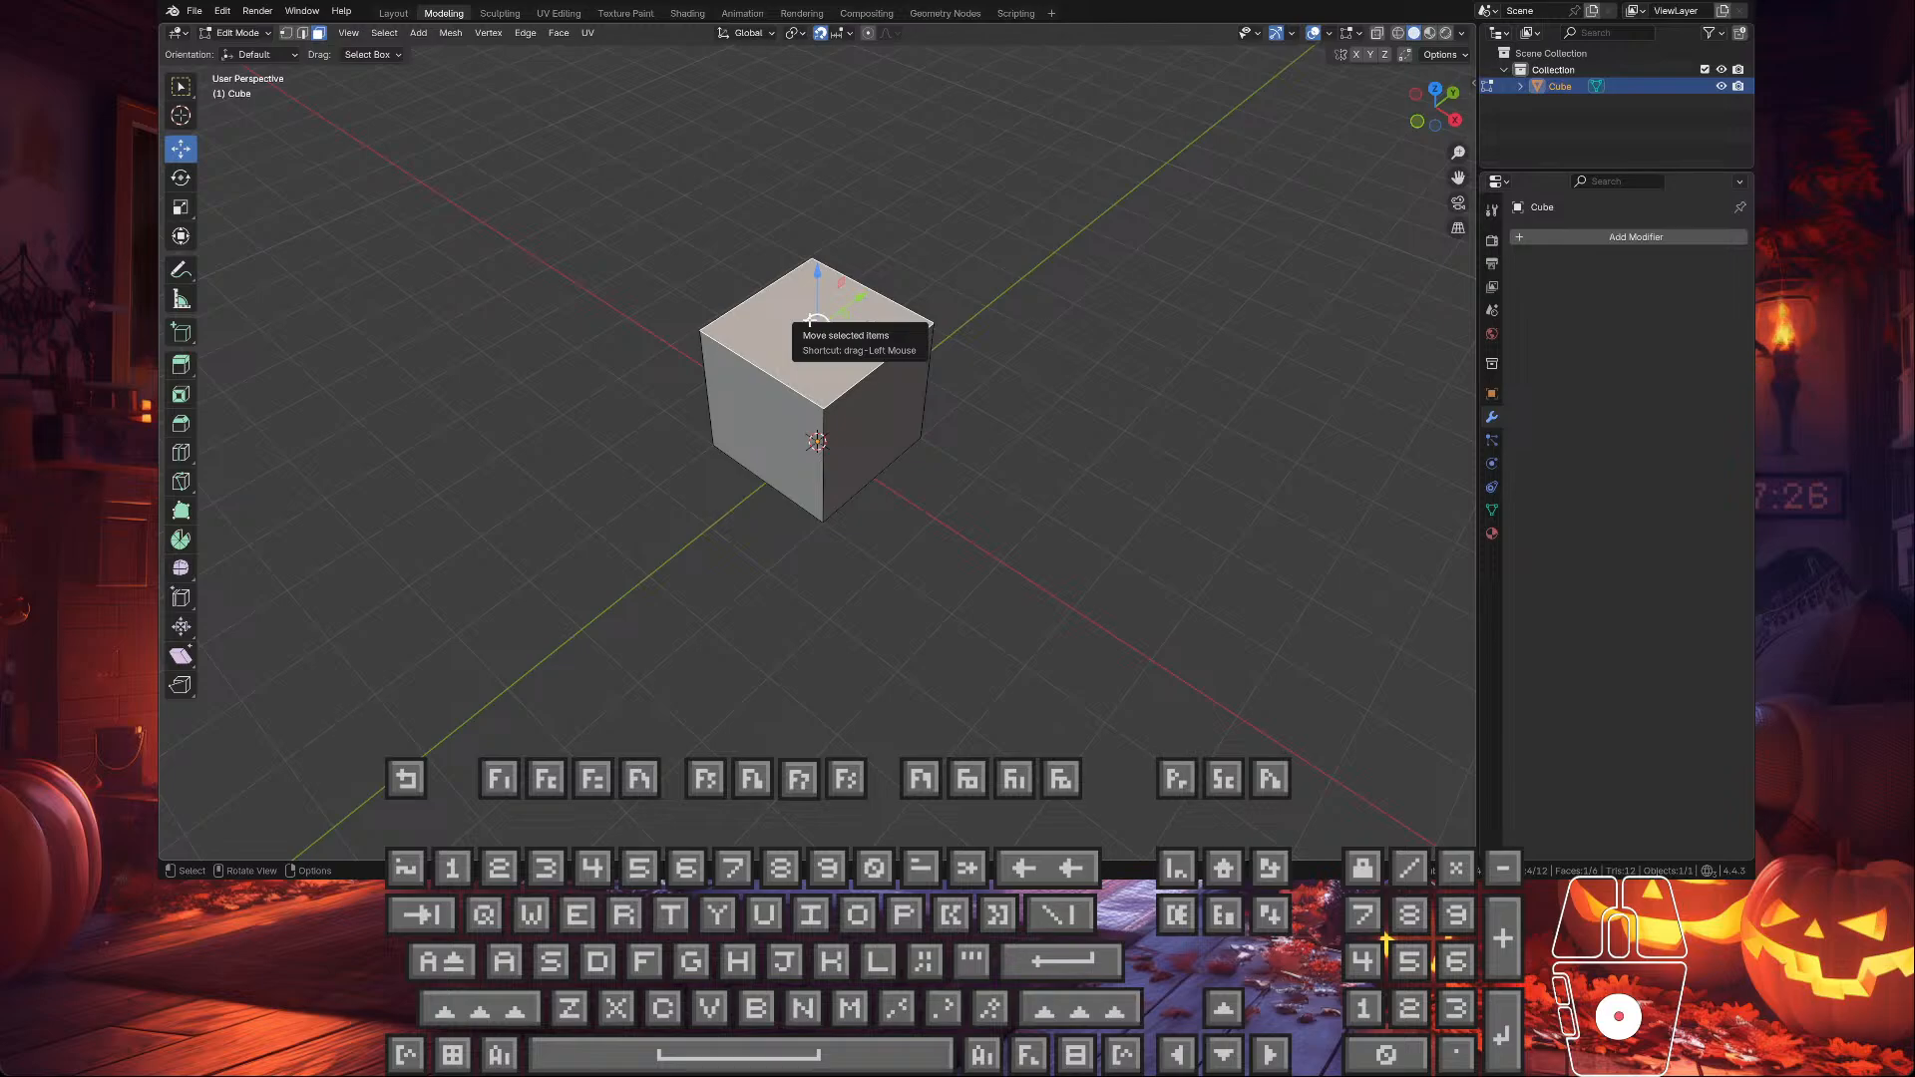
middle_click_drag(812, 321, 877, 353)
left_click(844, 414, "shift")
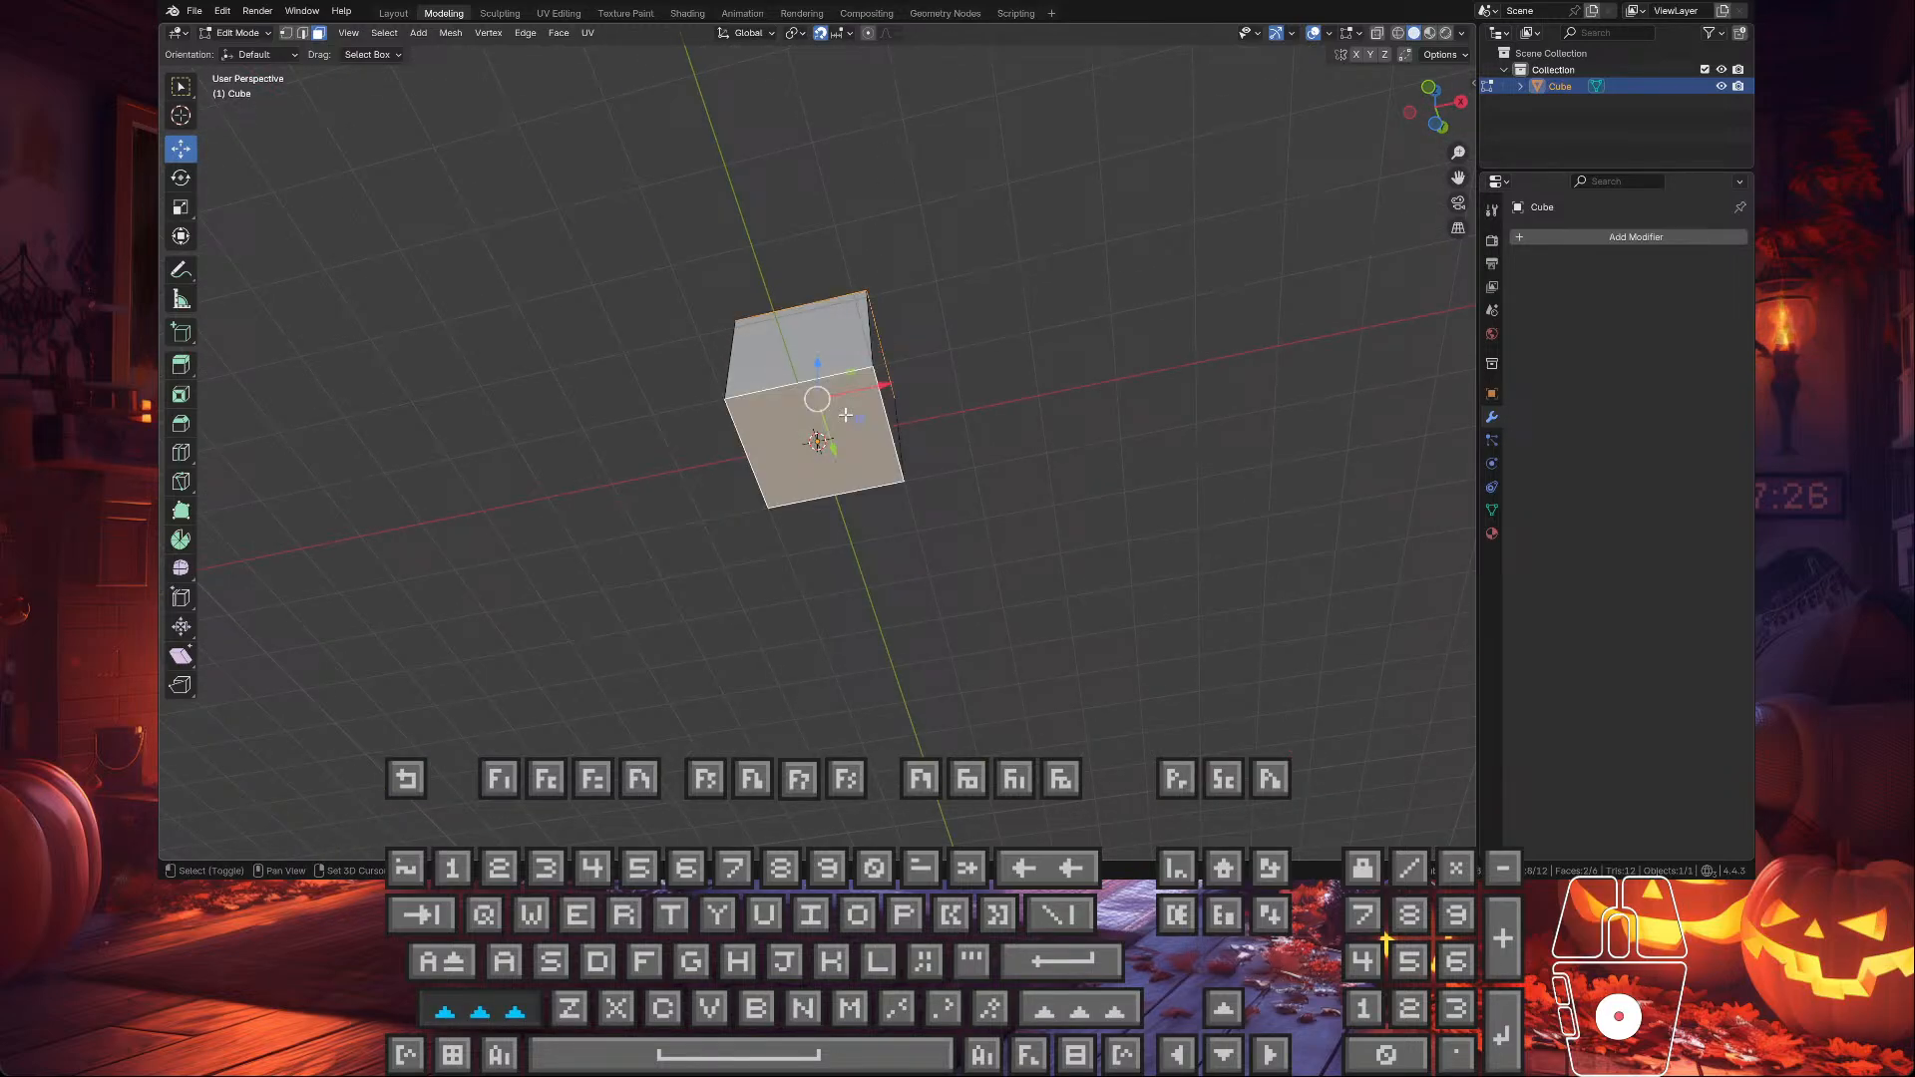
middle_click_drag(907, 163, 890, 367)
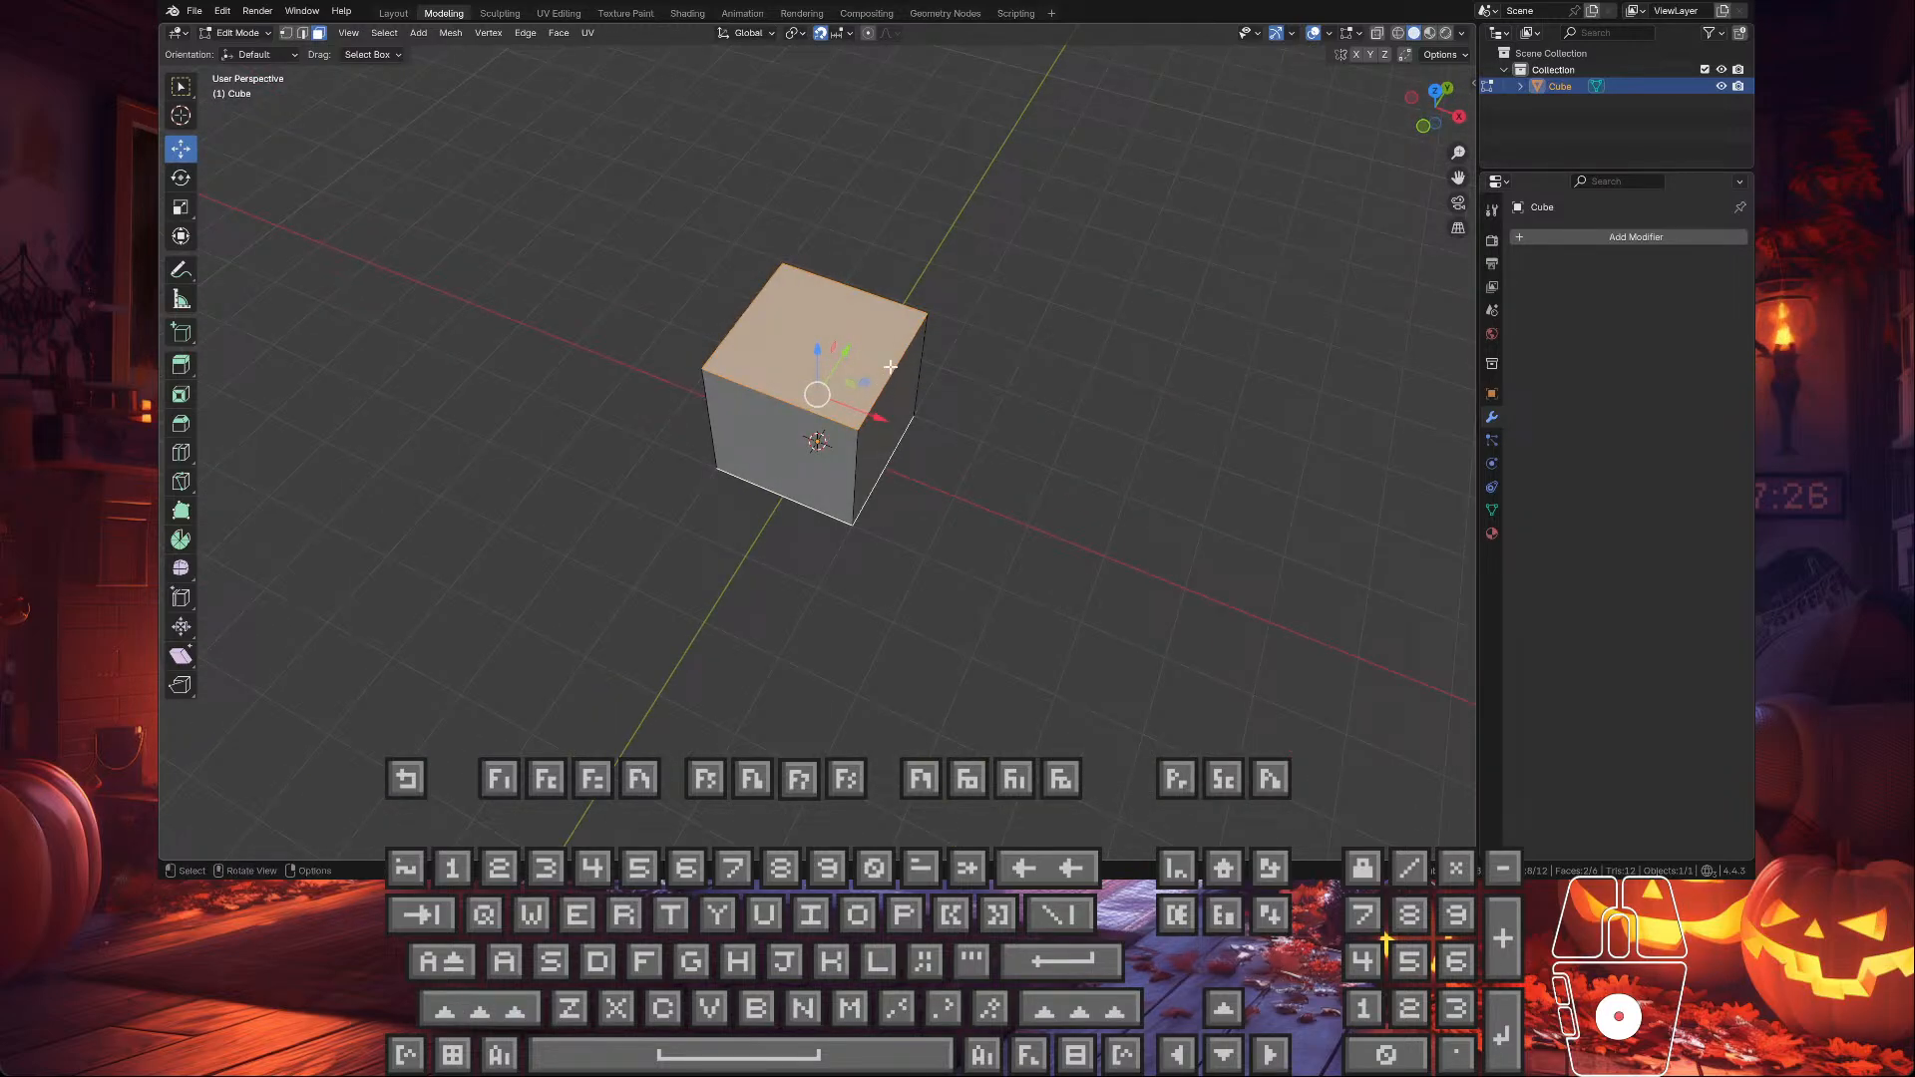
- Inset the selected top and bottom faces with a thickness of 0.5 m
key("i")
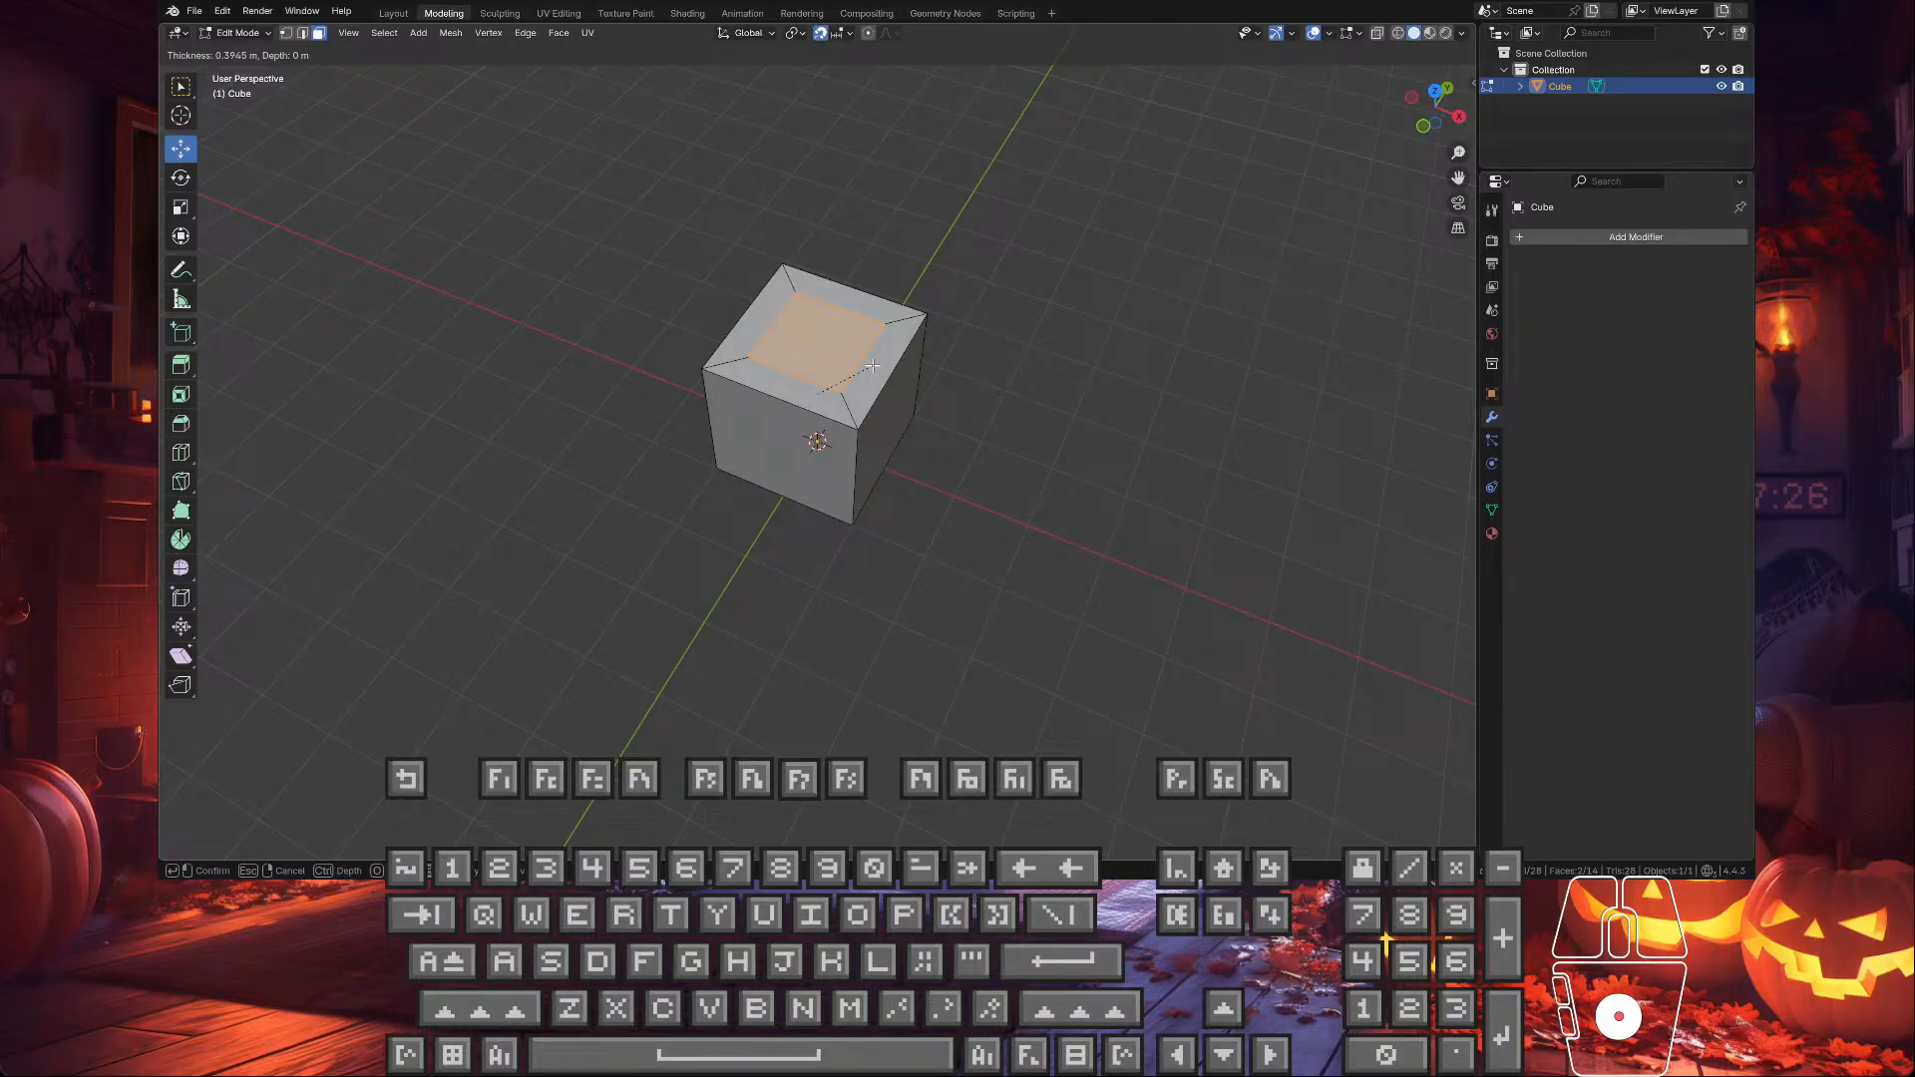
left_click(873, 366)
left_click(289, 844)
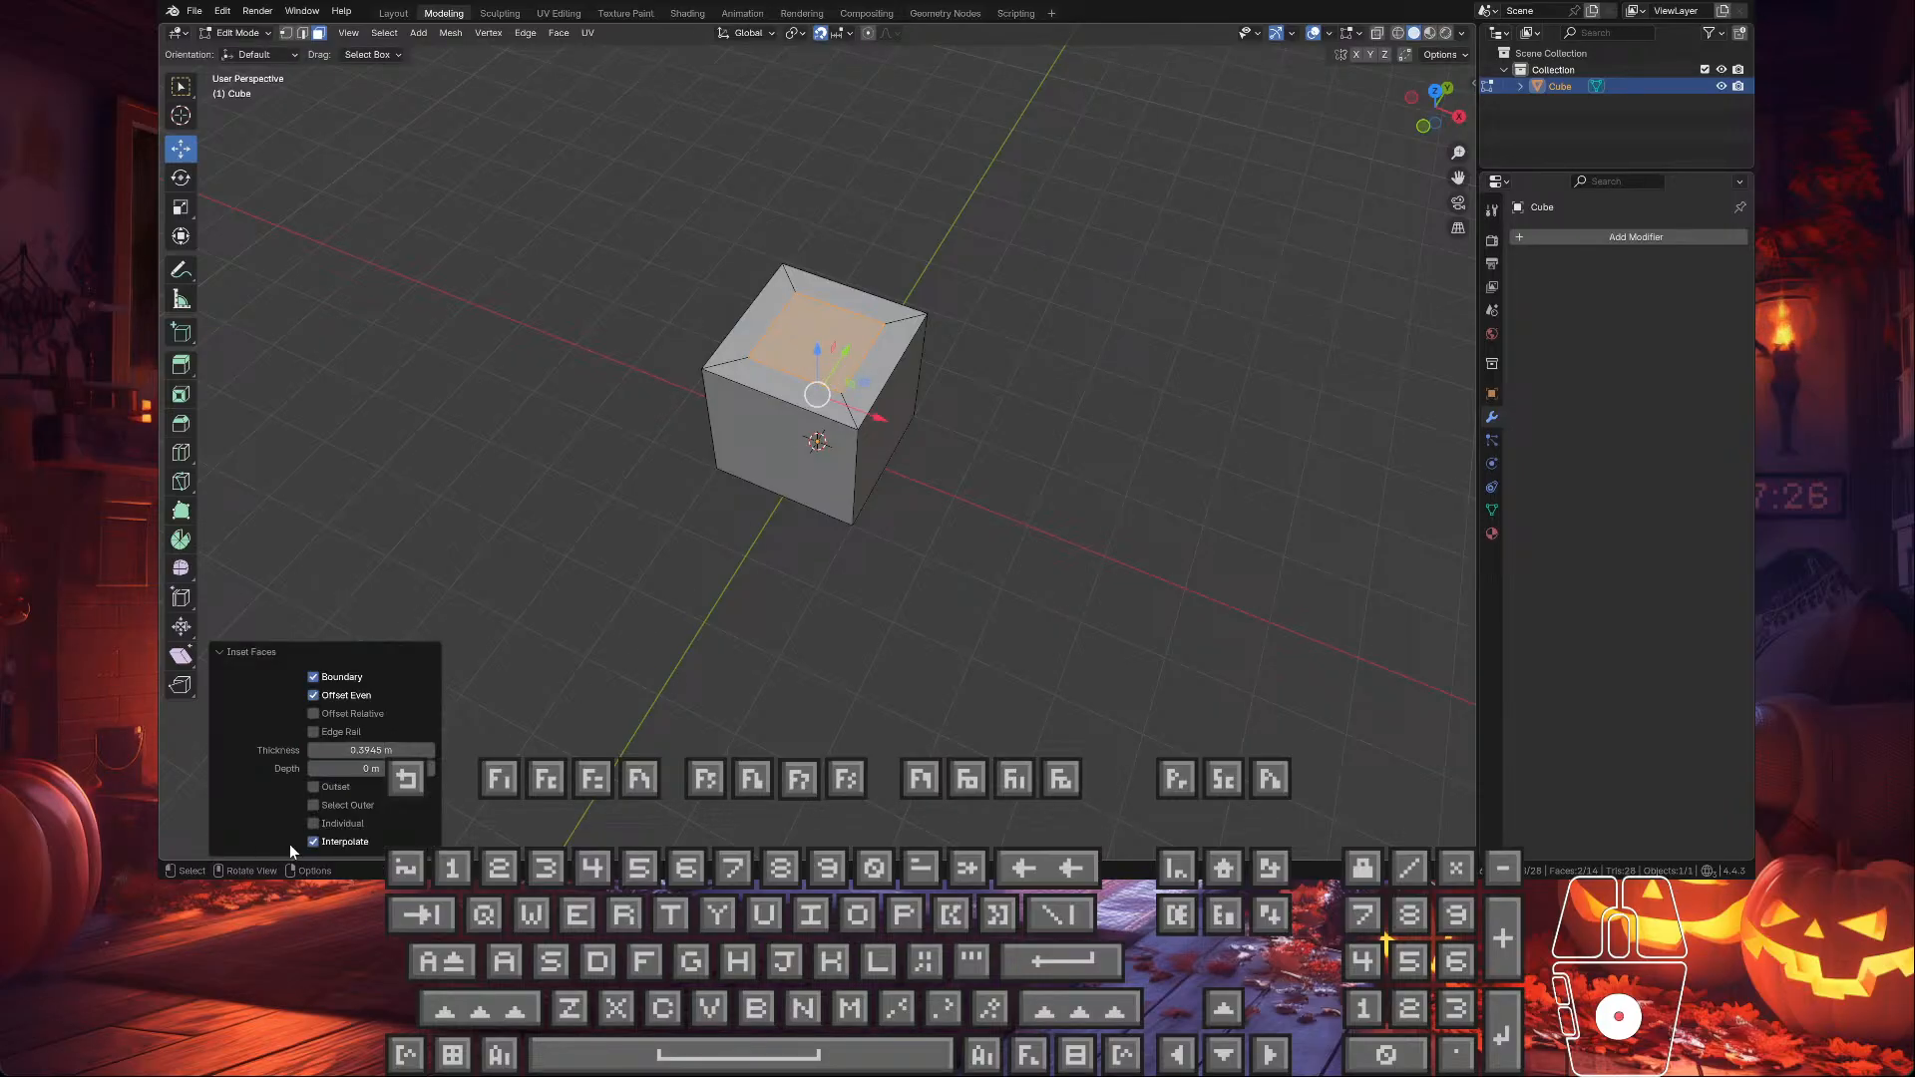
left_click(402, 749)
type("1")
key("Return")
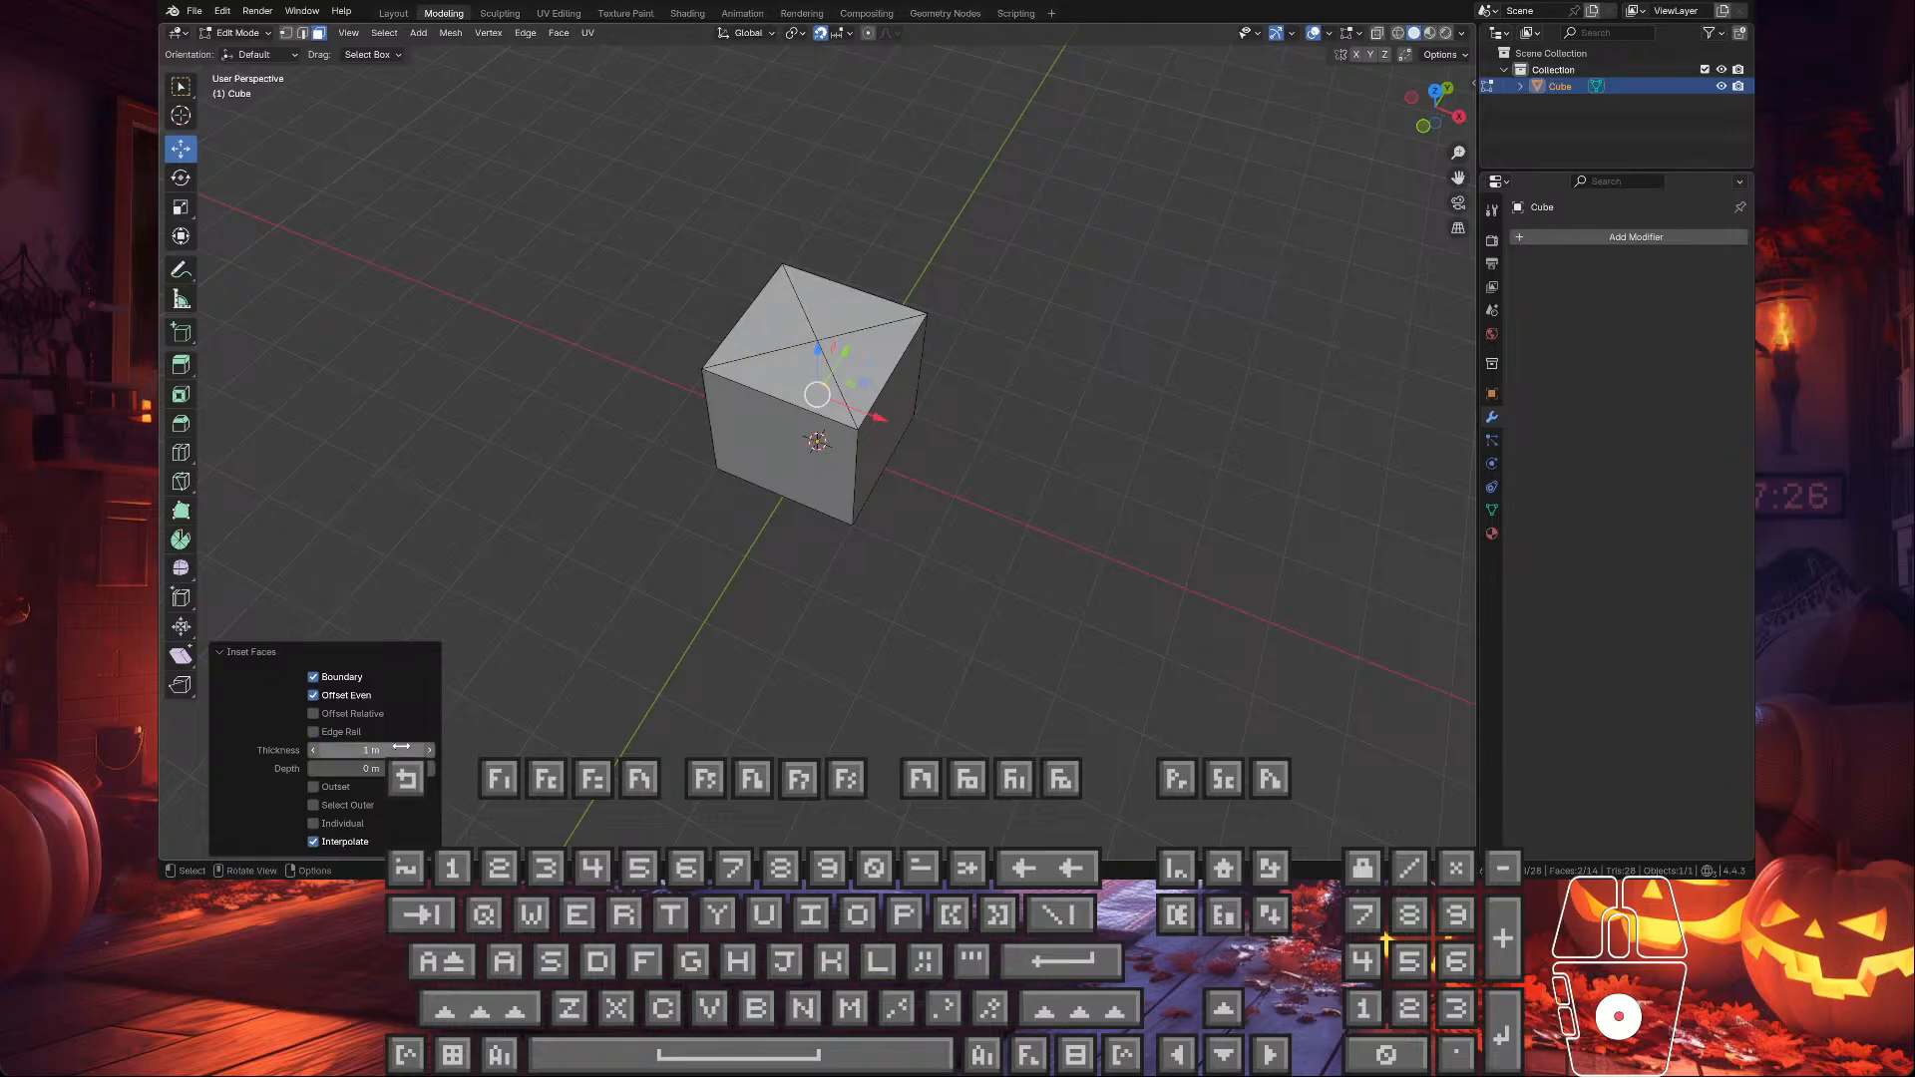
left_click(402, 750)
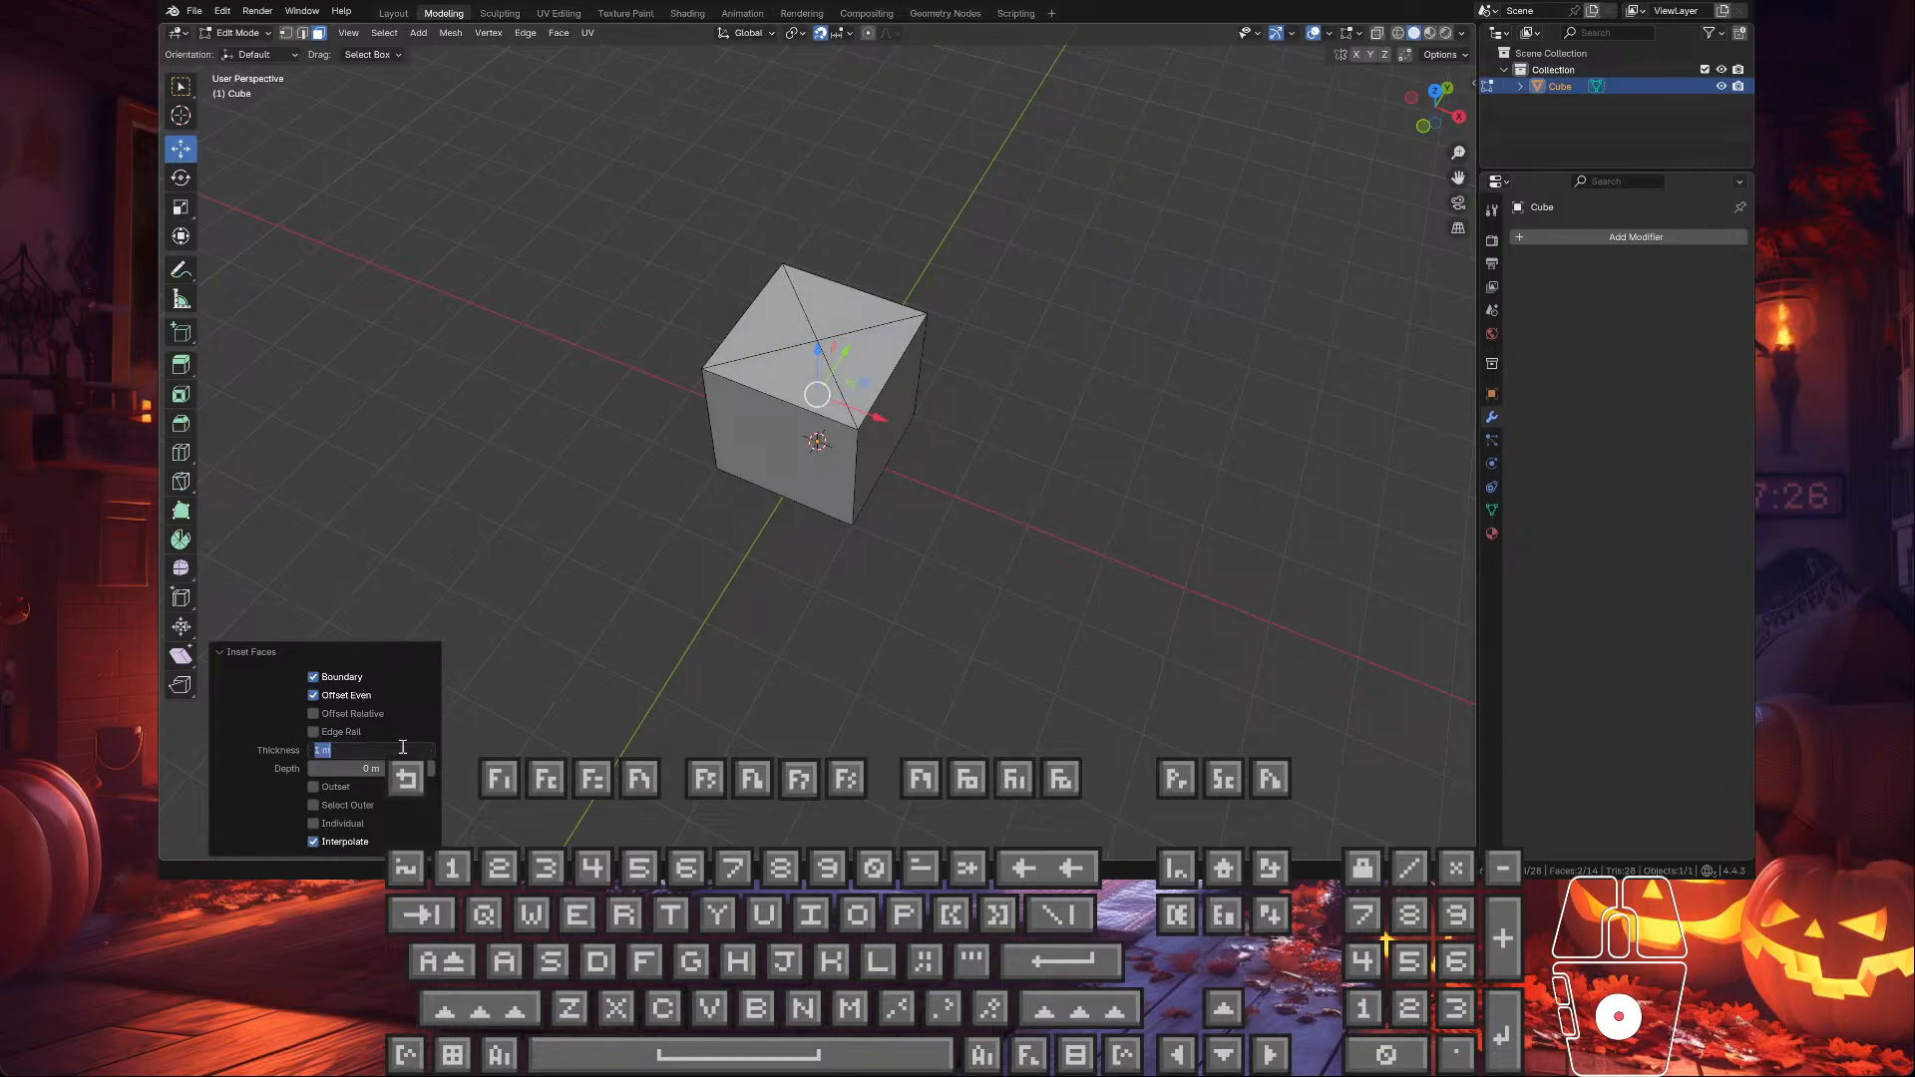
type(".5")
key("Return")
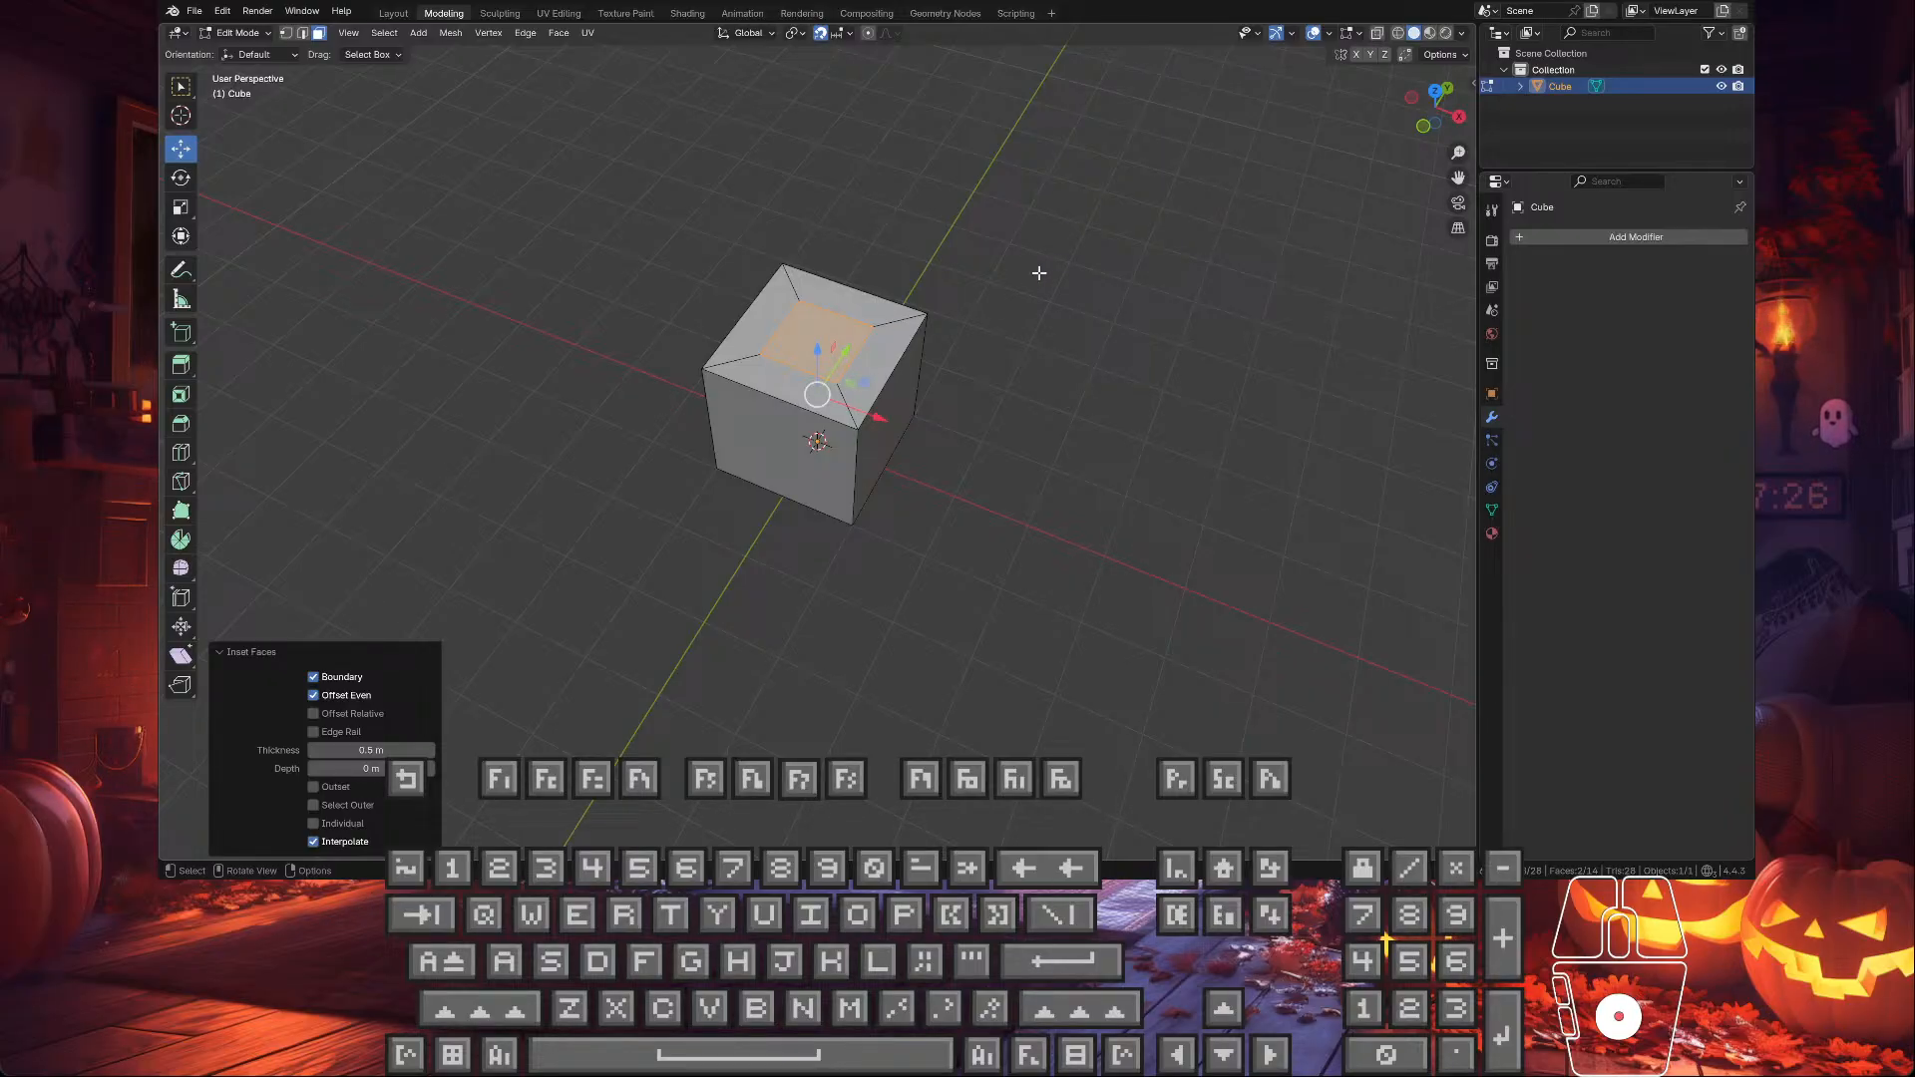
- Try a single centred loop cut running vertically down the cube's front and across its inset top, and undo it
scroll(1039, 272, "up", 1)
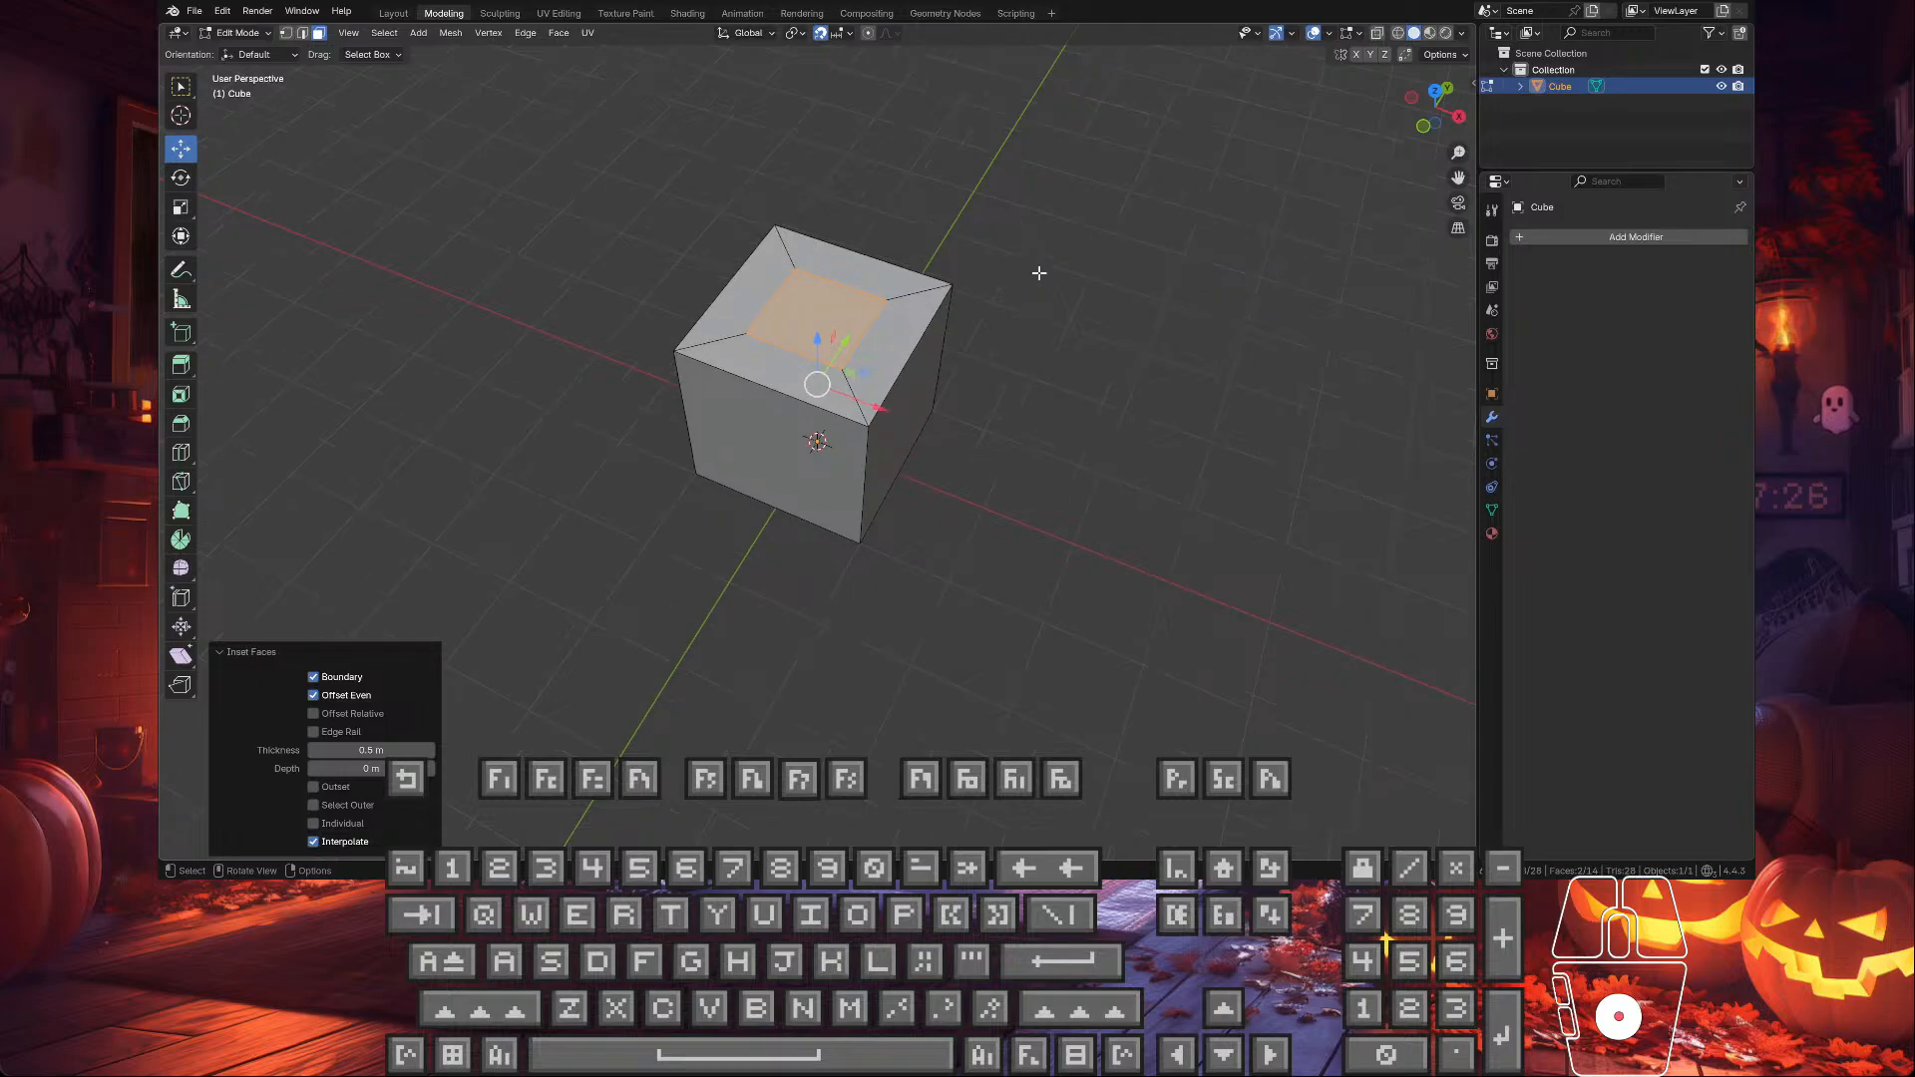
middle_click_drag(1044, 256, 1075, 248)
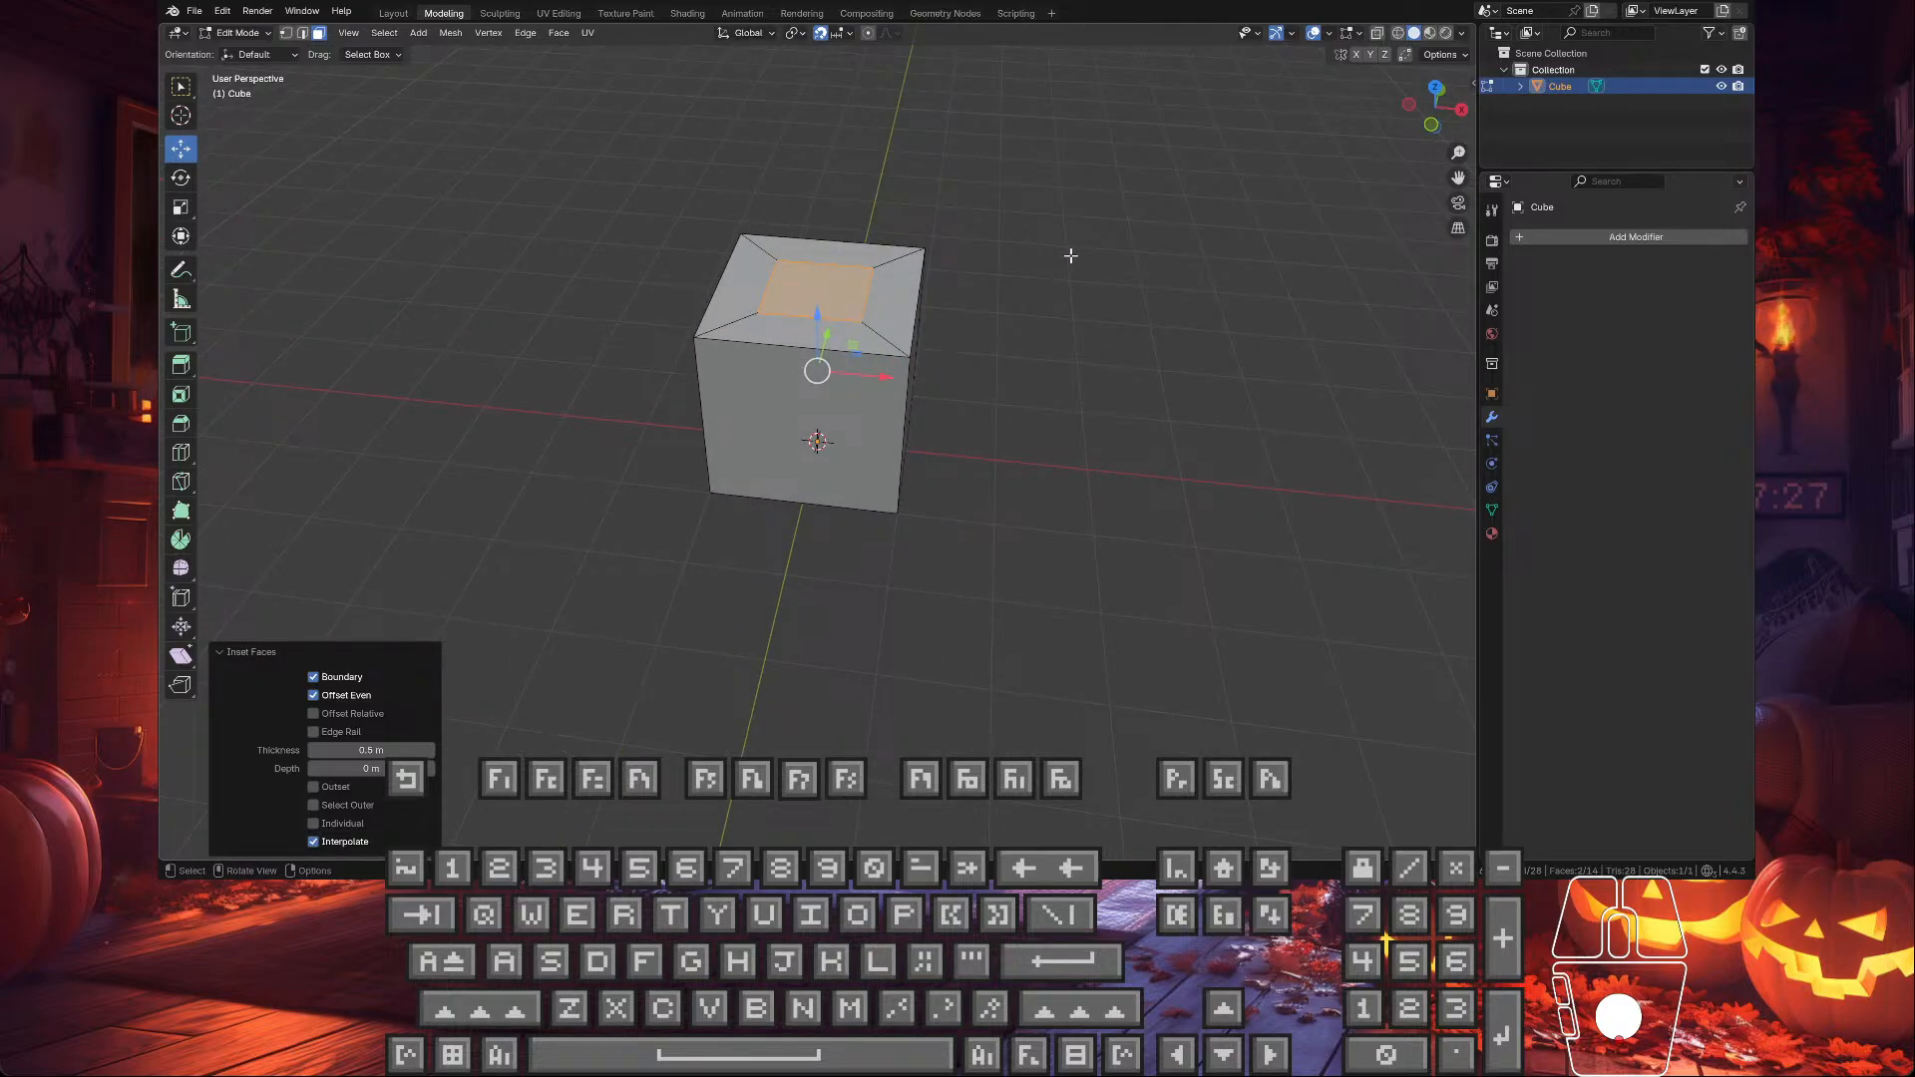
key("ctrl")
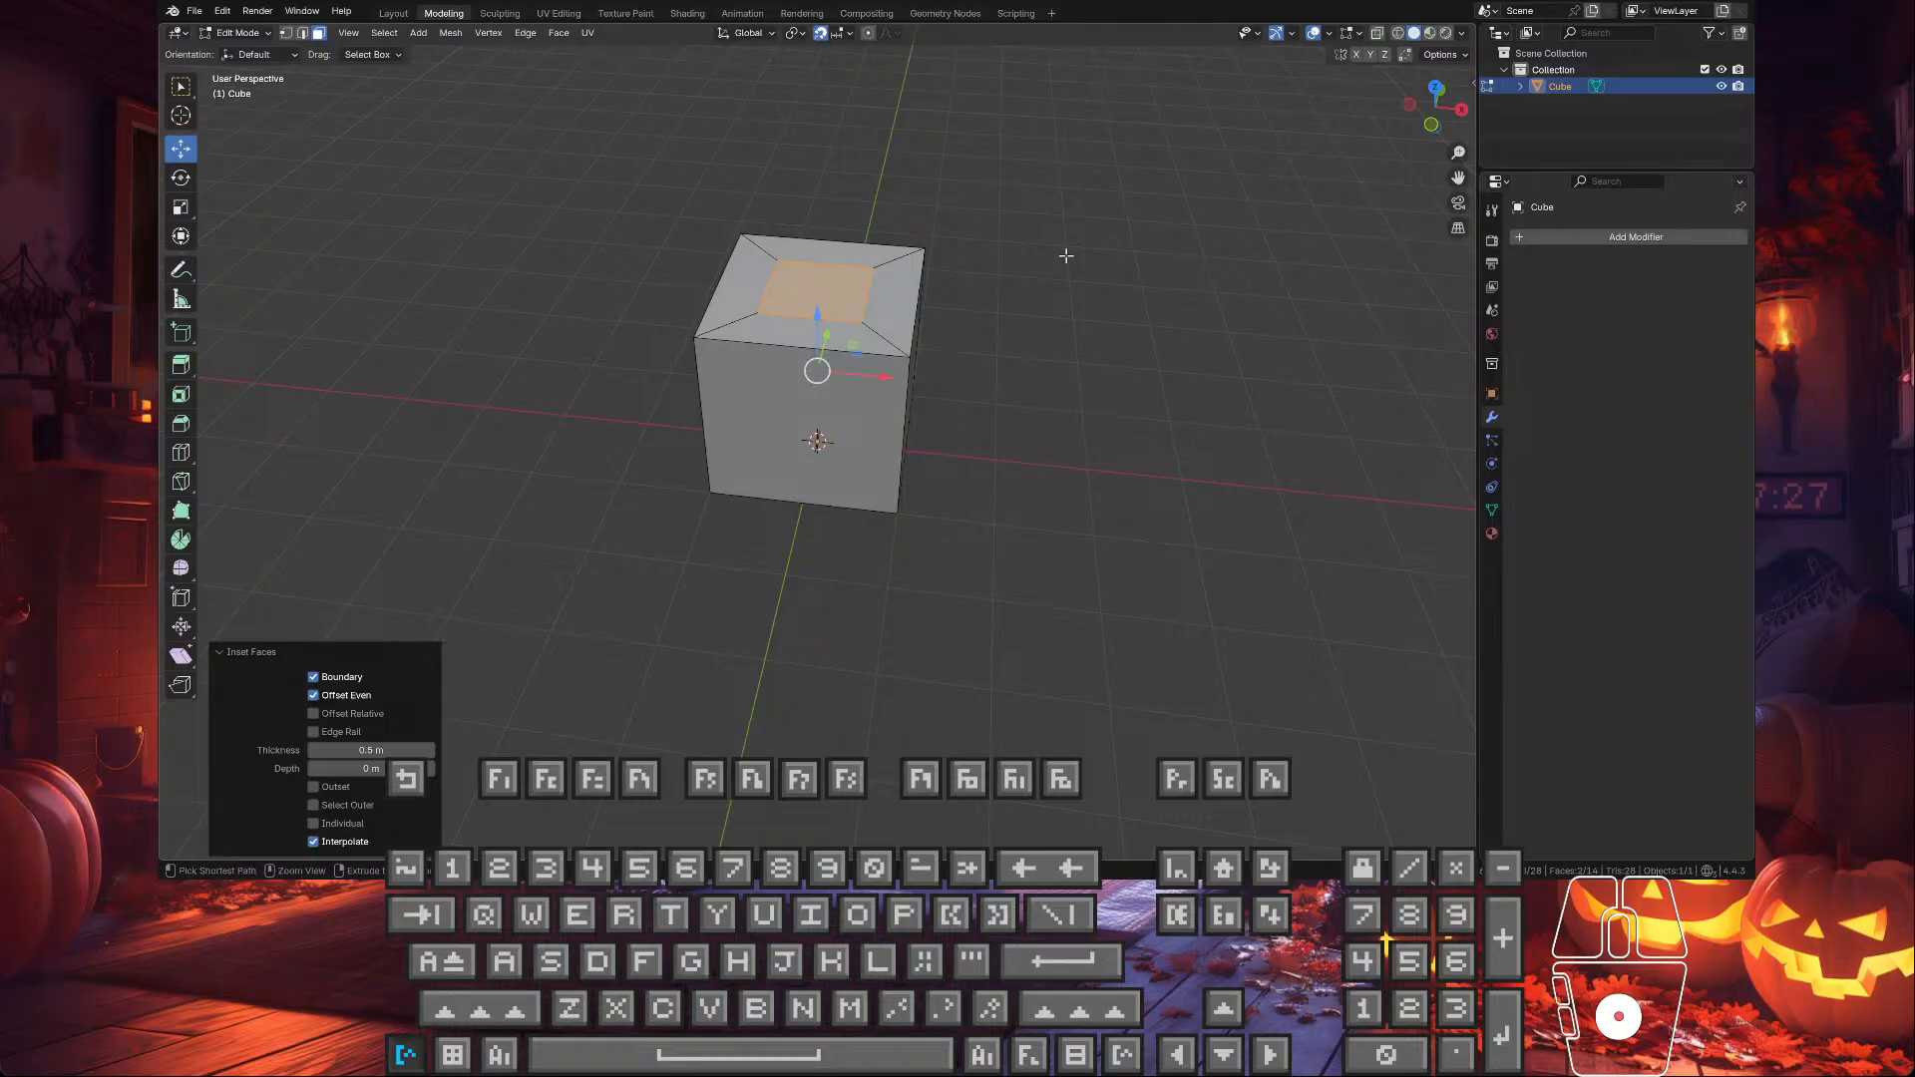
key("ctrl+r")
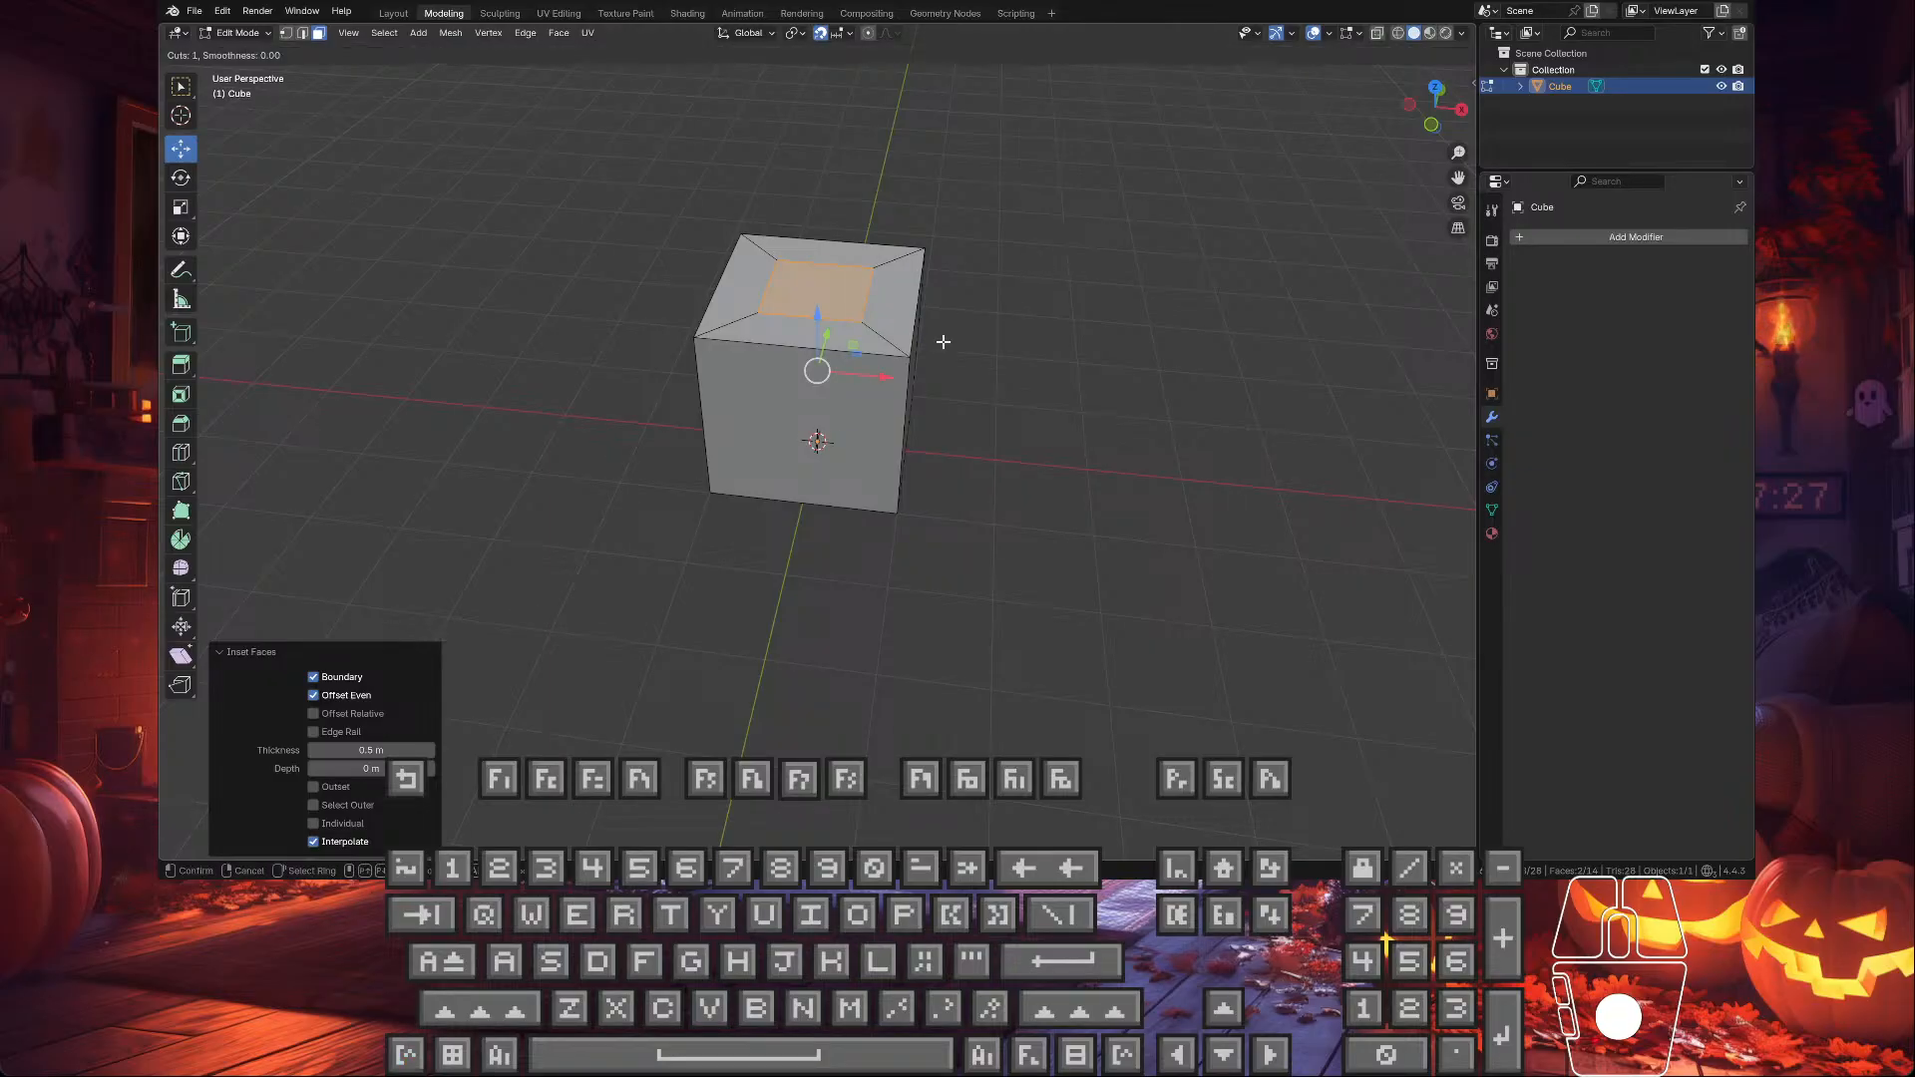
left_click(820, 340)
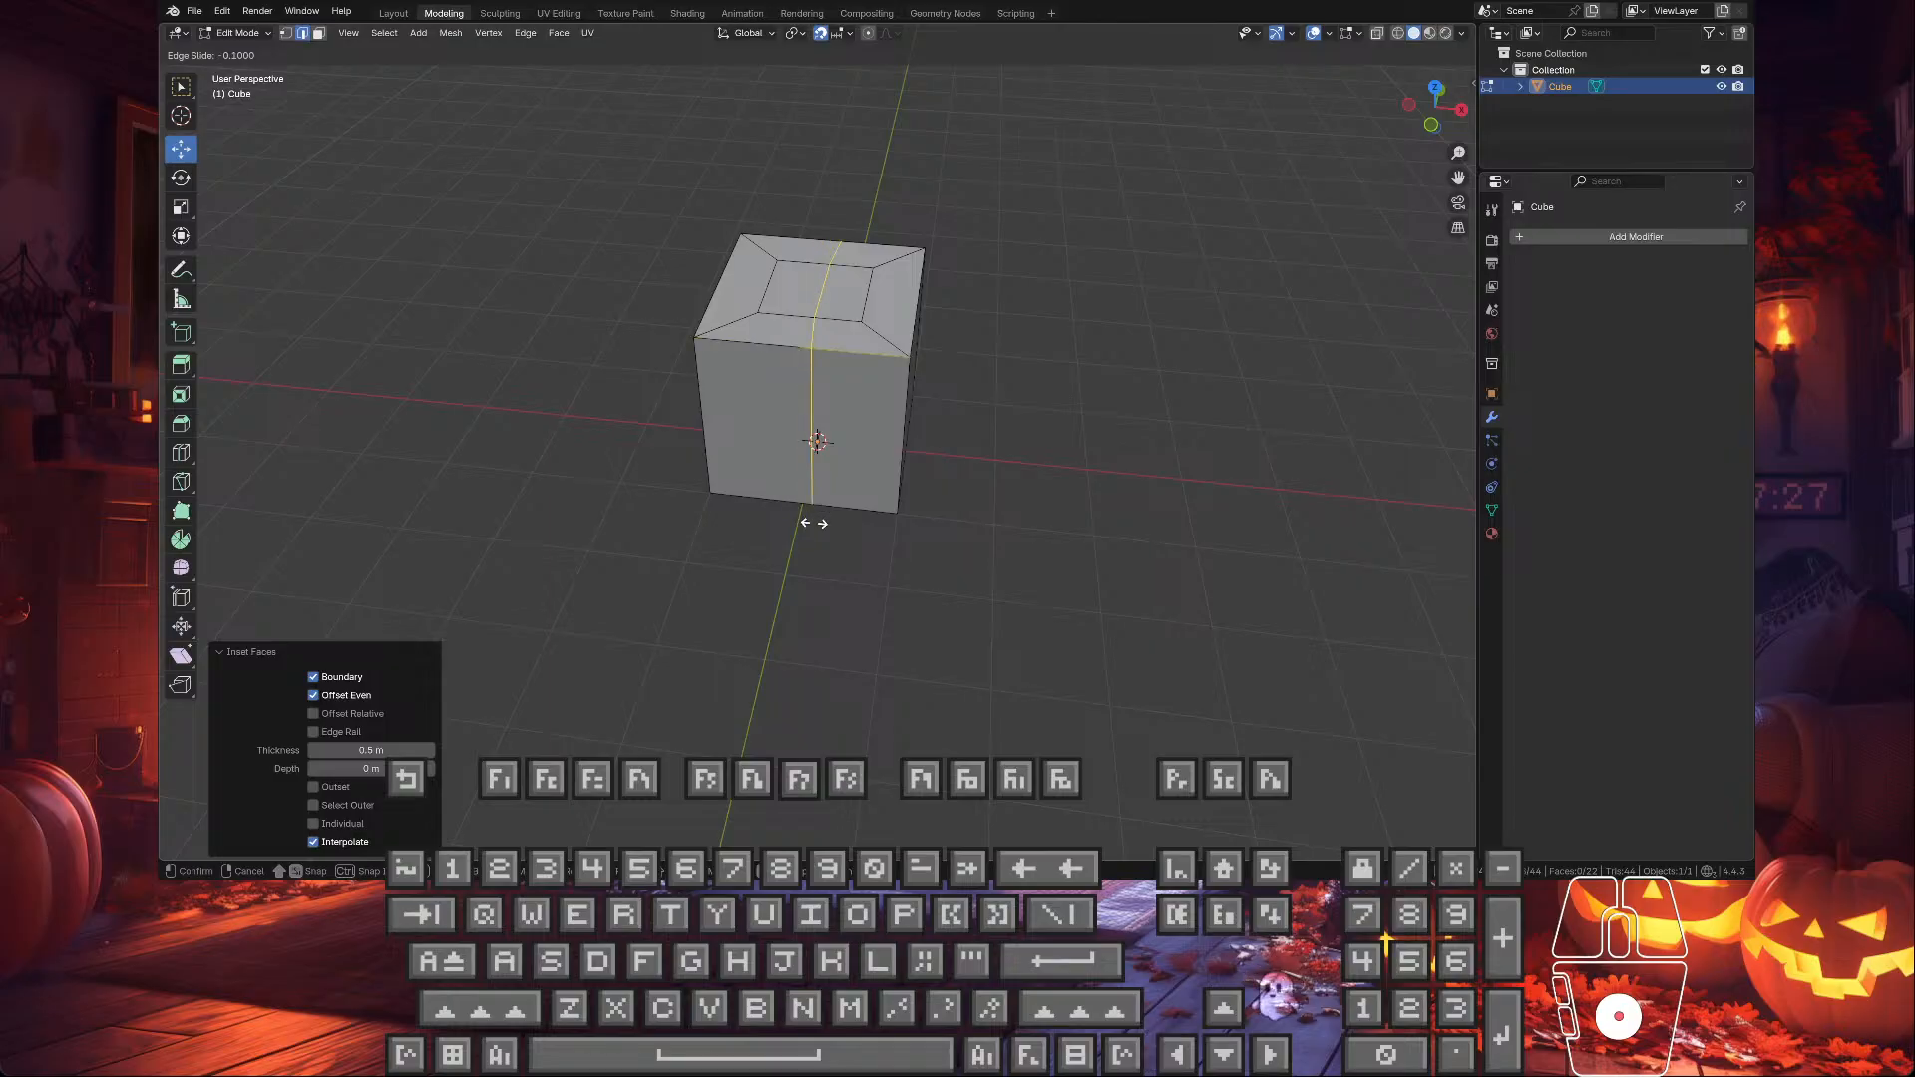
right_click(838, 558)
key("ctrl+z")
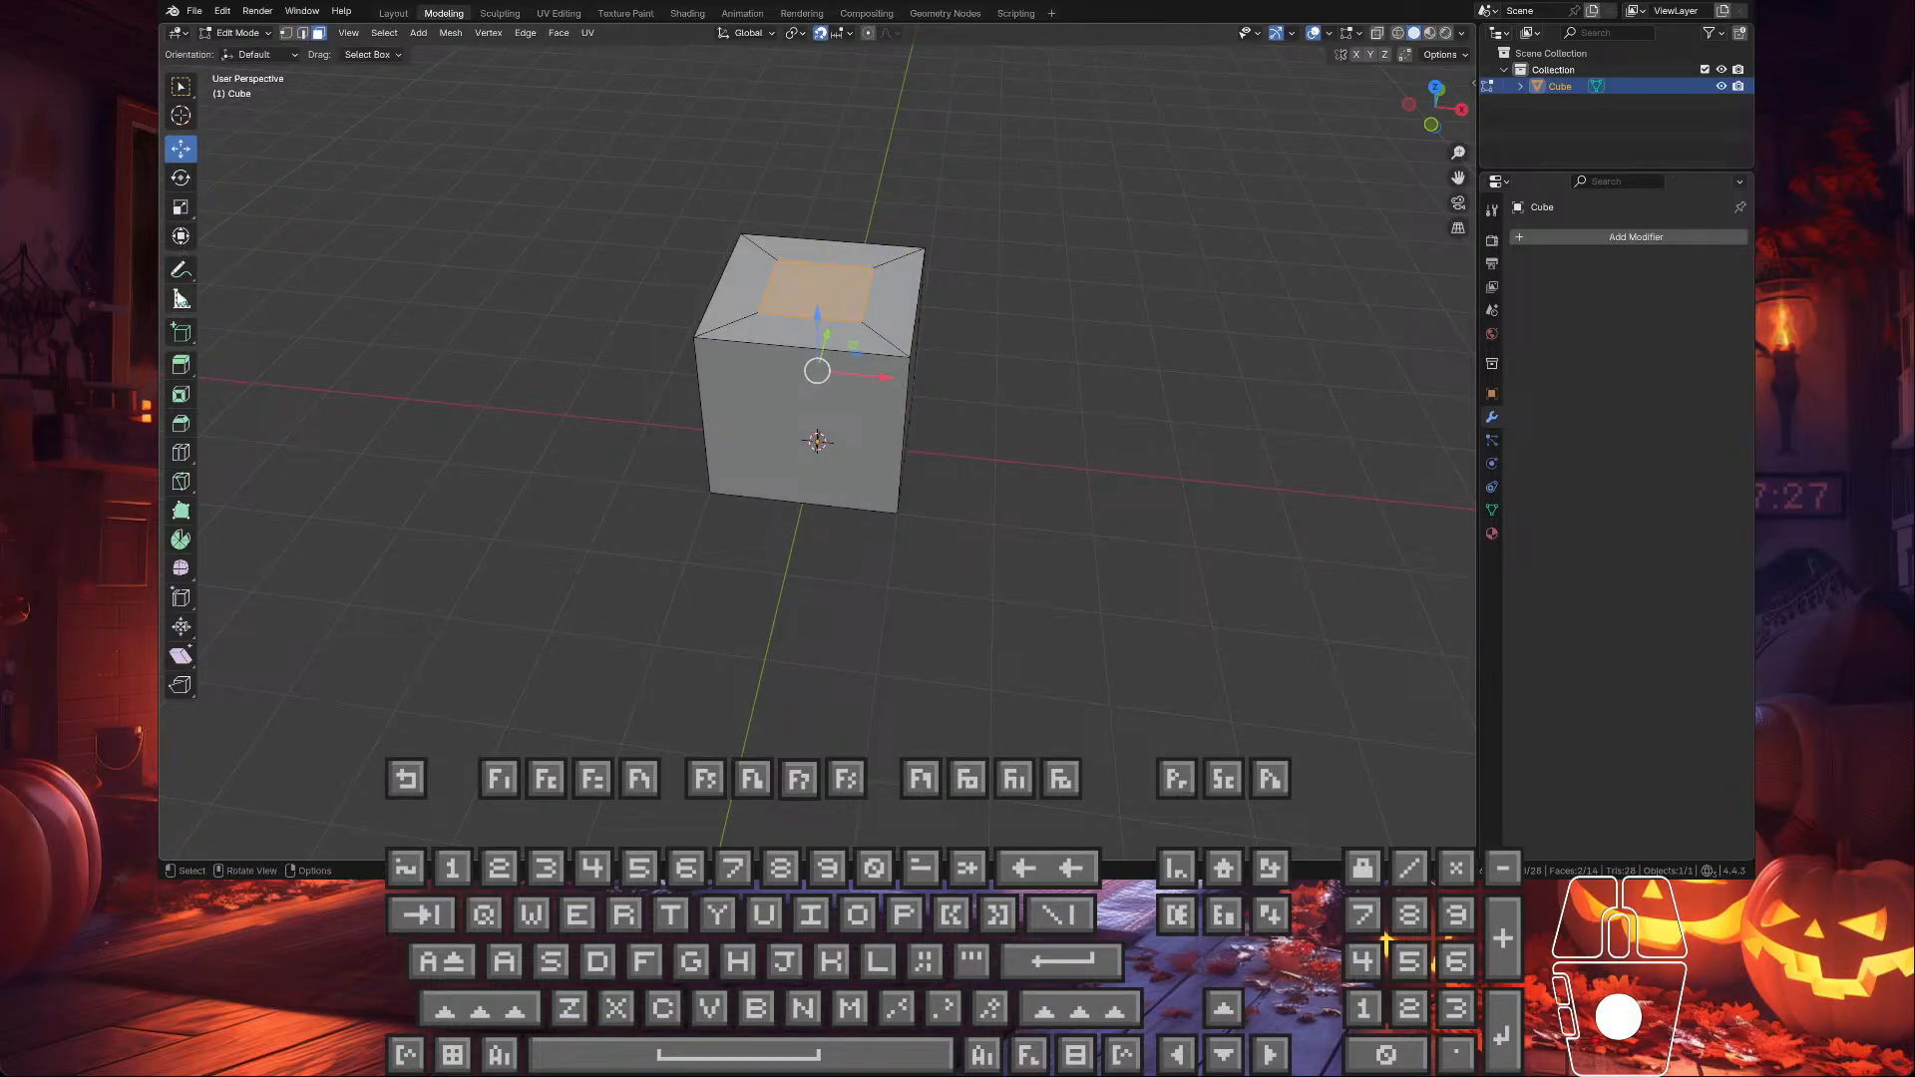
- Try the Loop Cut tool on the front face with two vertical cuts around the cube
left_click(182, 453)
left_click(796, 363)
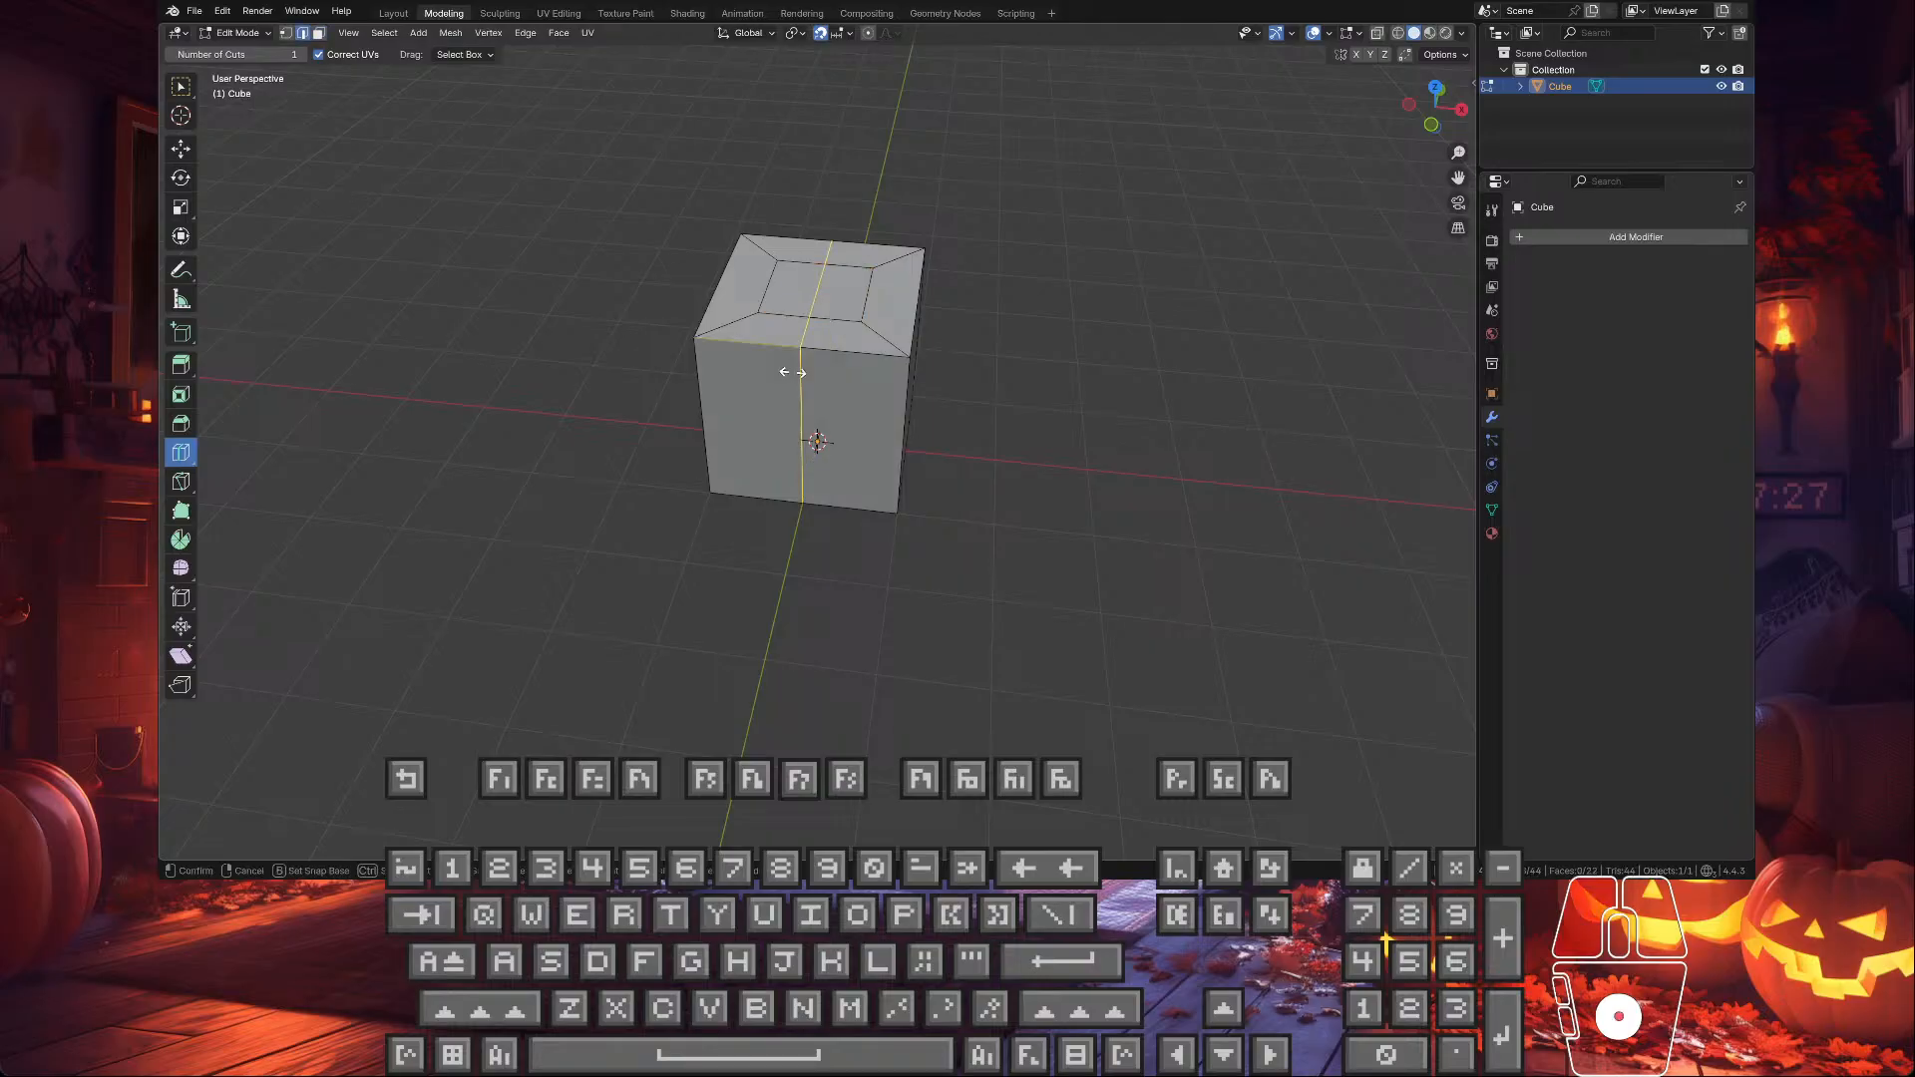
left_click(422, 677)
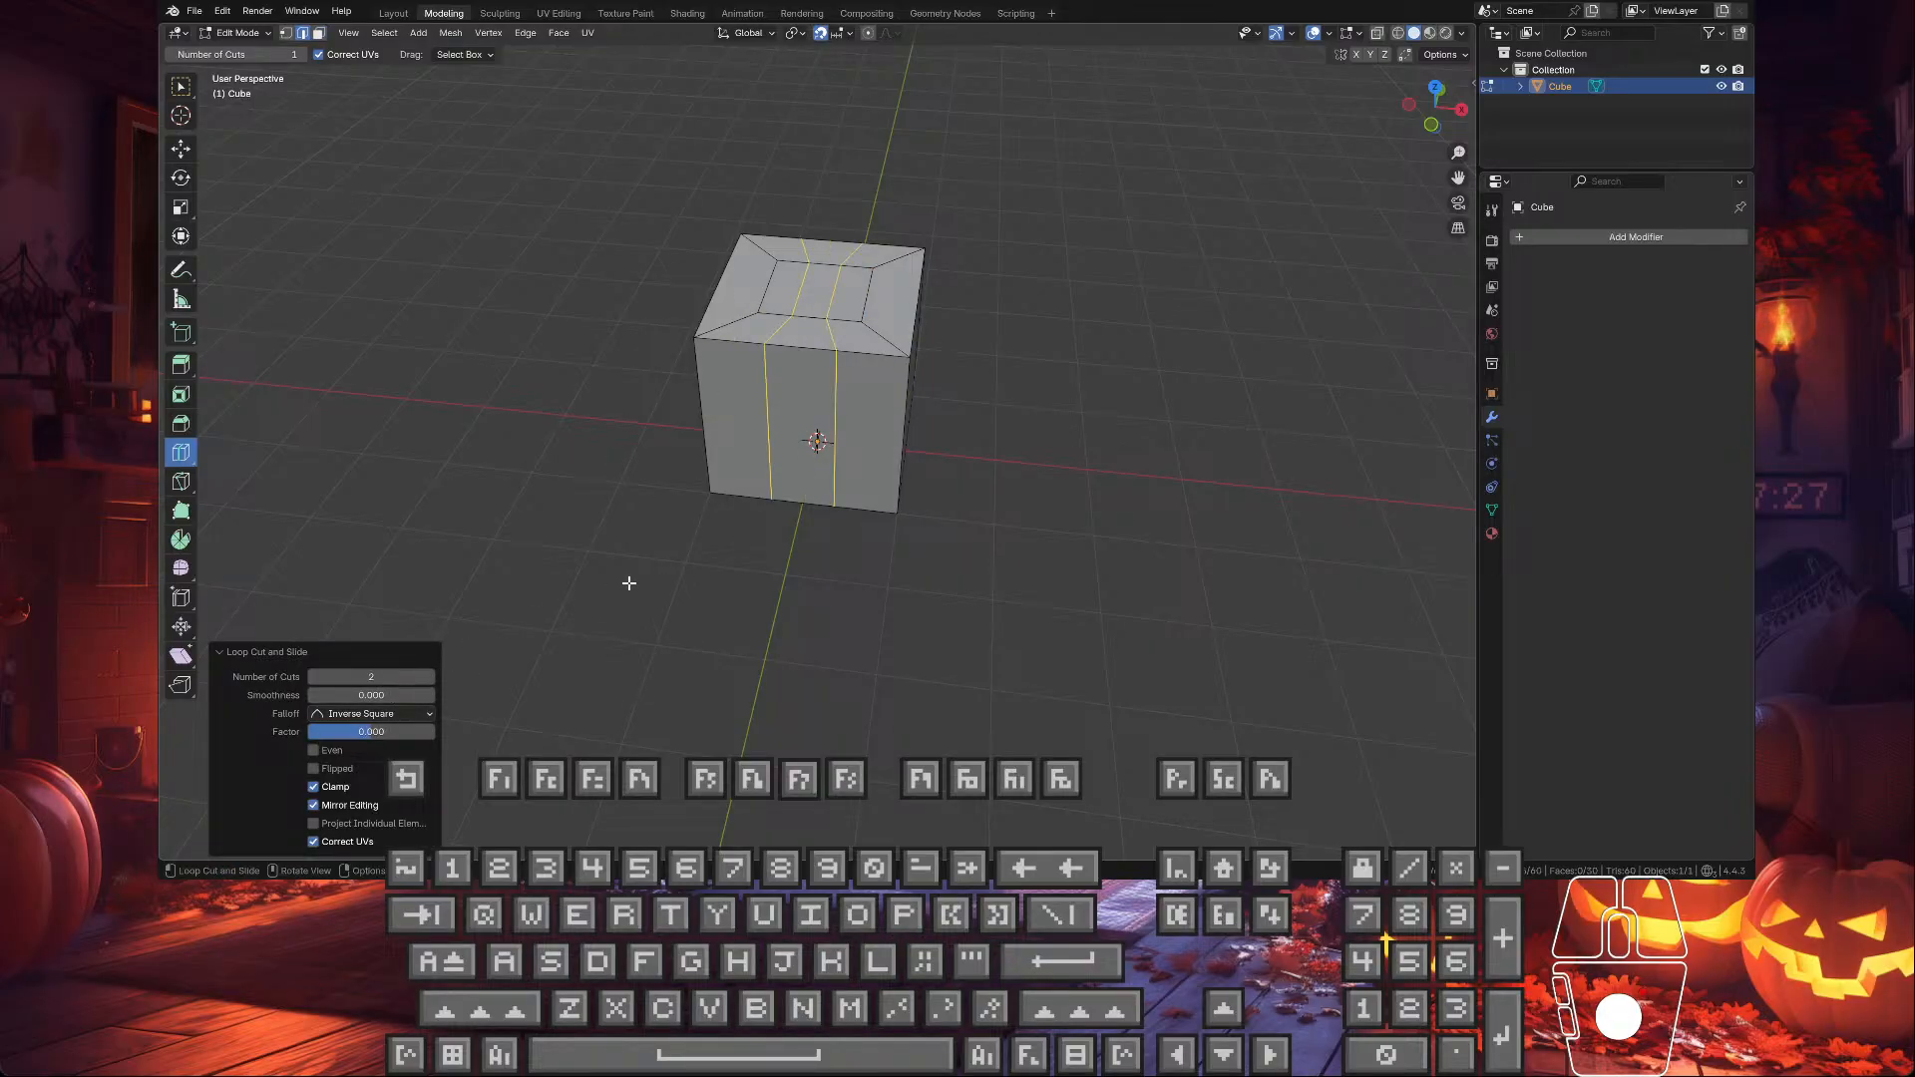
- Apply all transforms to the cube in Object Mode and return to Edit Mode
middle_click_drag(570, 636, 650, 578)
key("Tab")
key("ctrl+a")
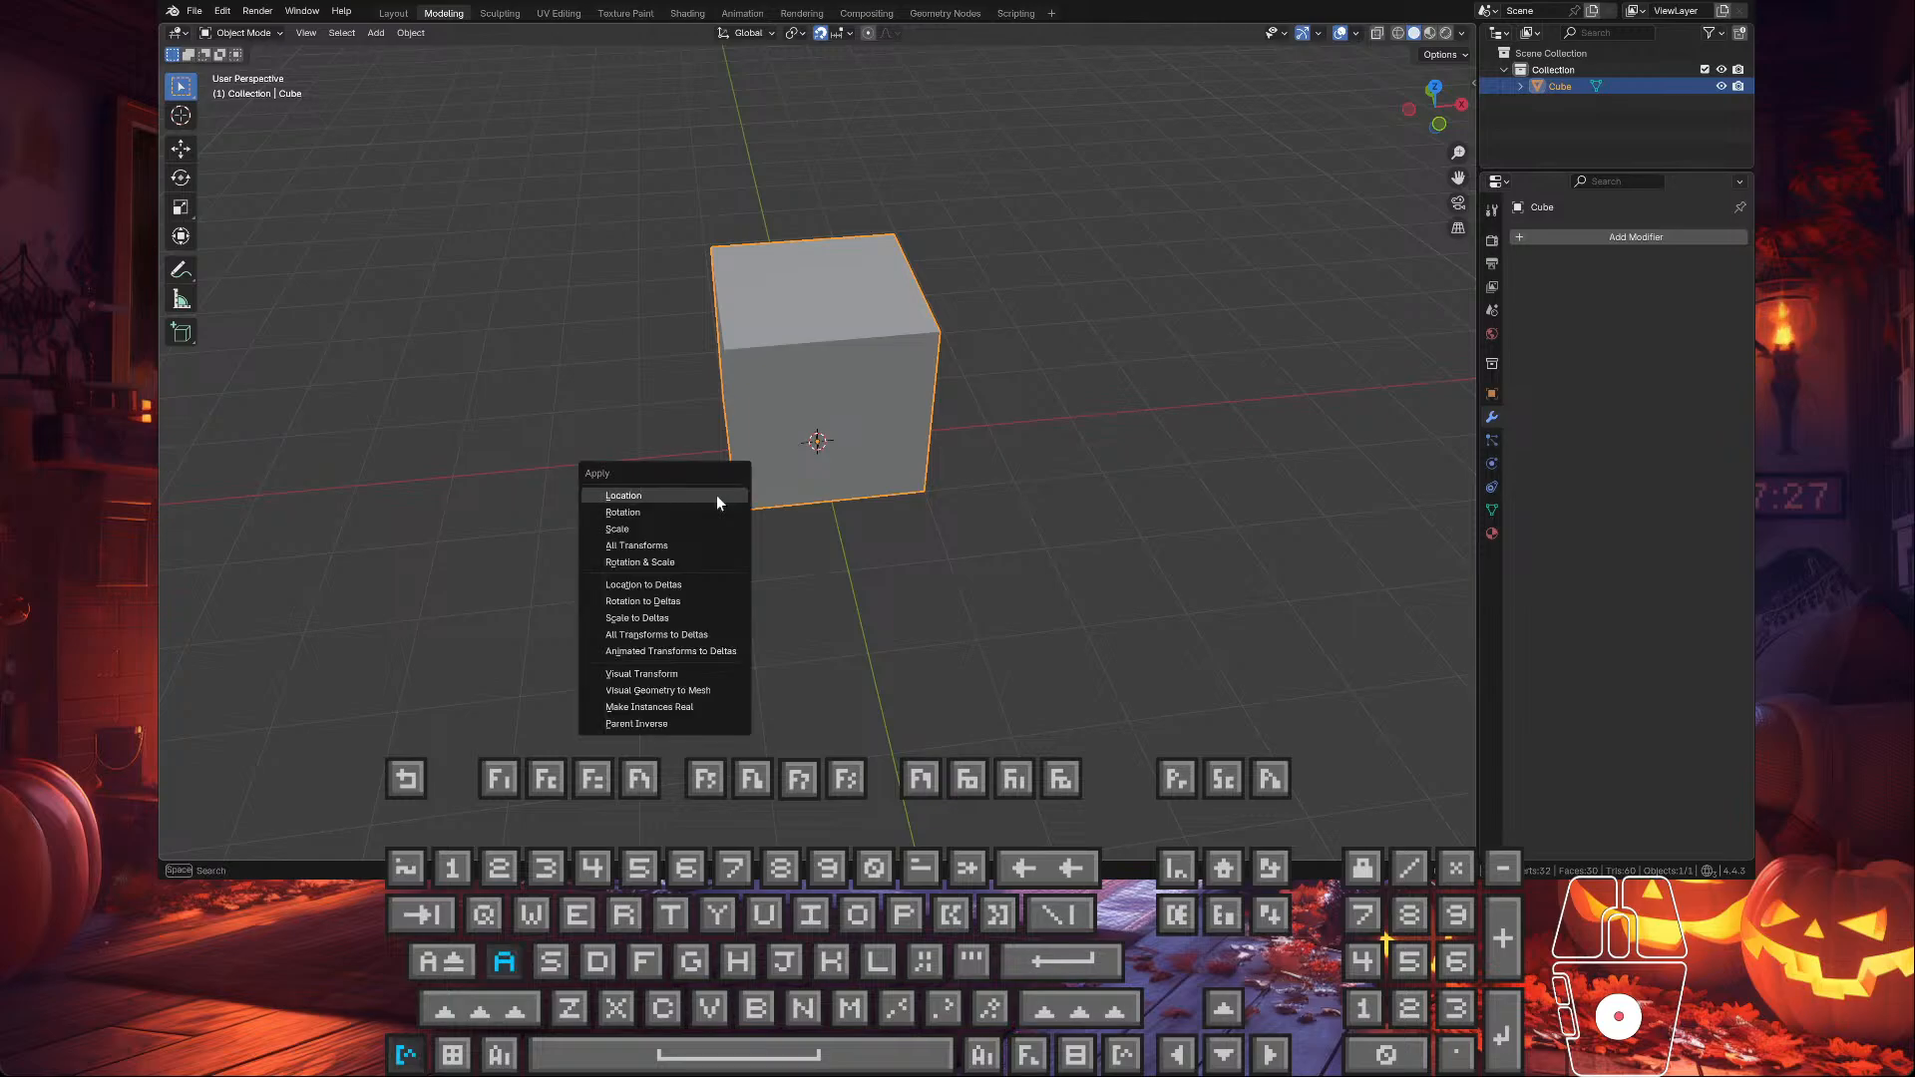
left_click(672, 547)
key("Tab")
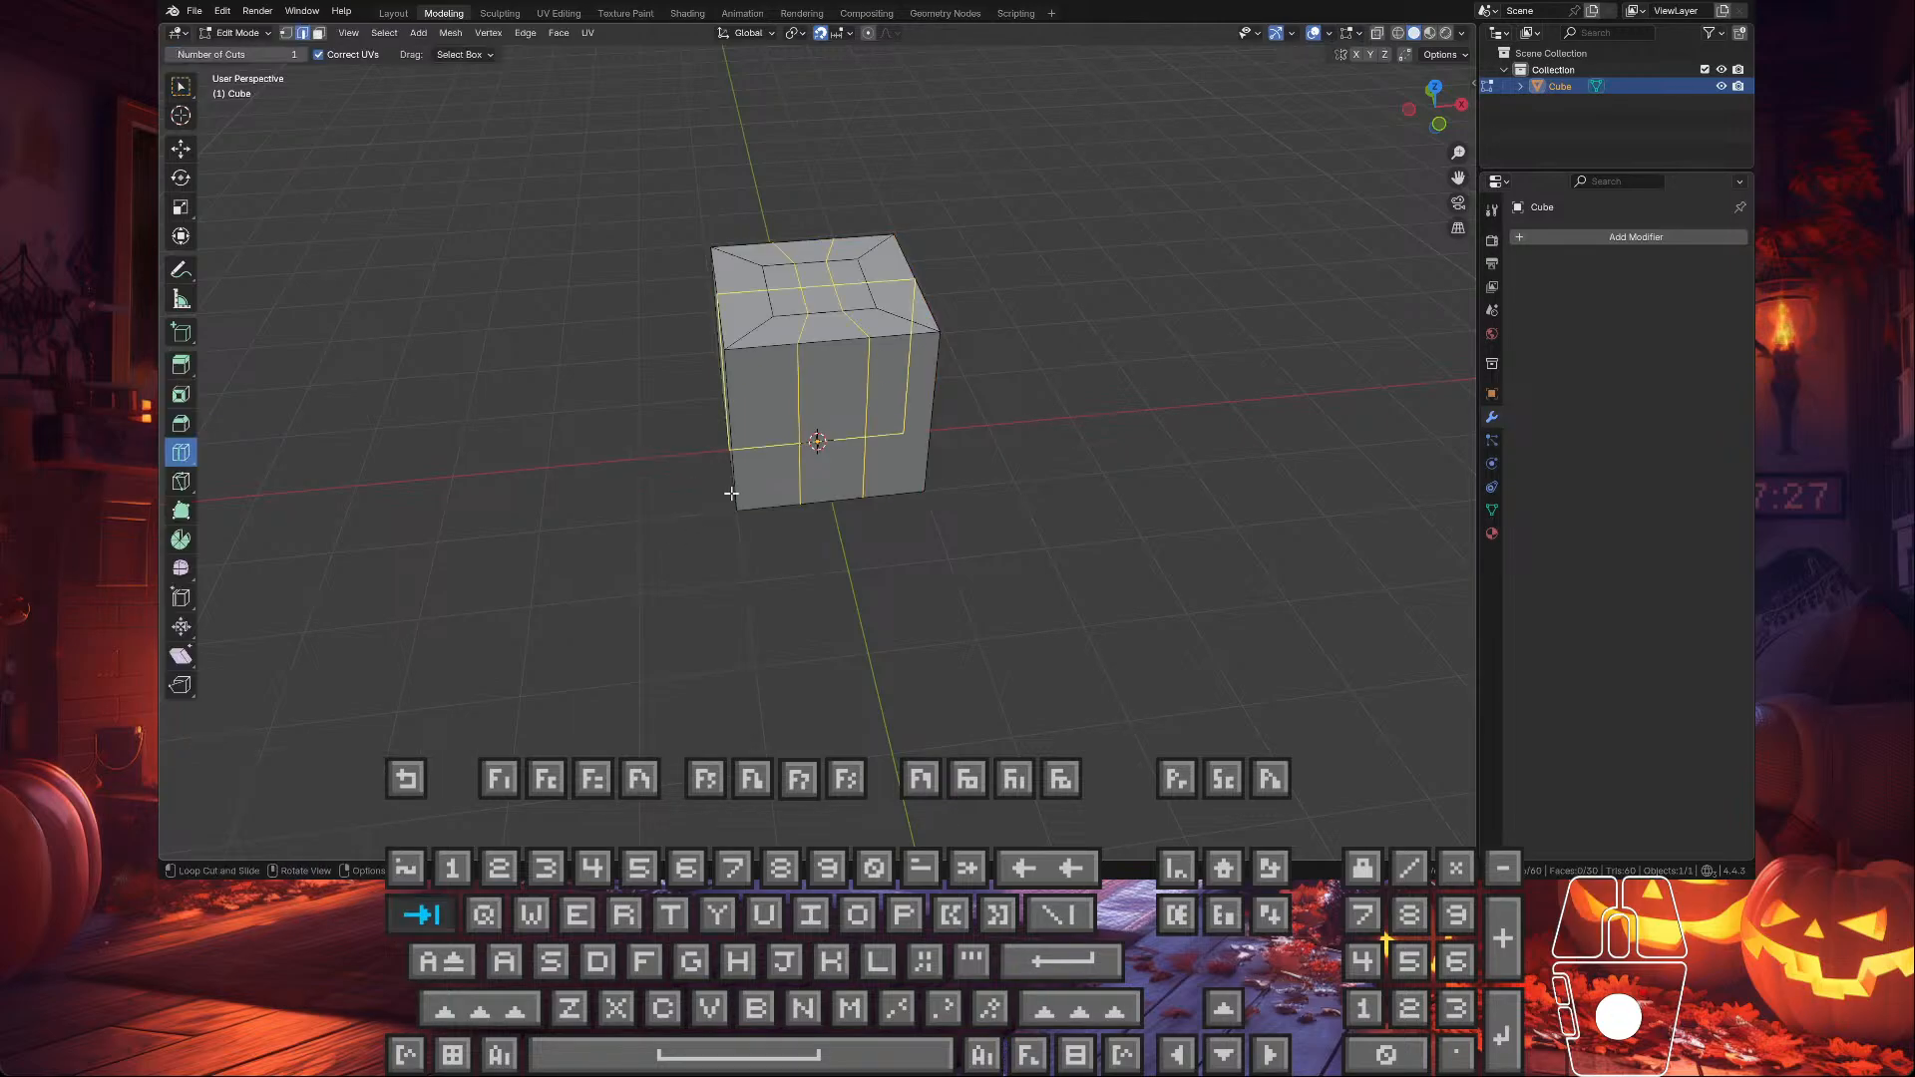
- Undo the applied transforms and the two-cut loop cut on the cube
key("Tab")
key("ctrl+z")
key("ctrl+z")
key("ctrl+z")
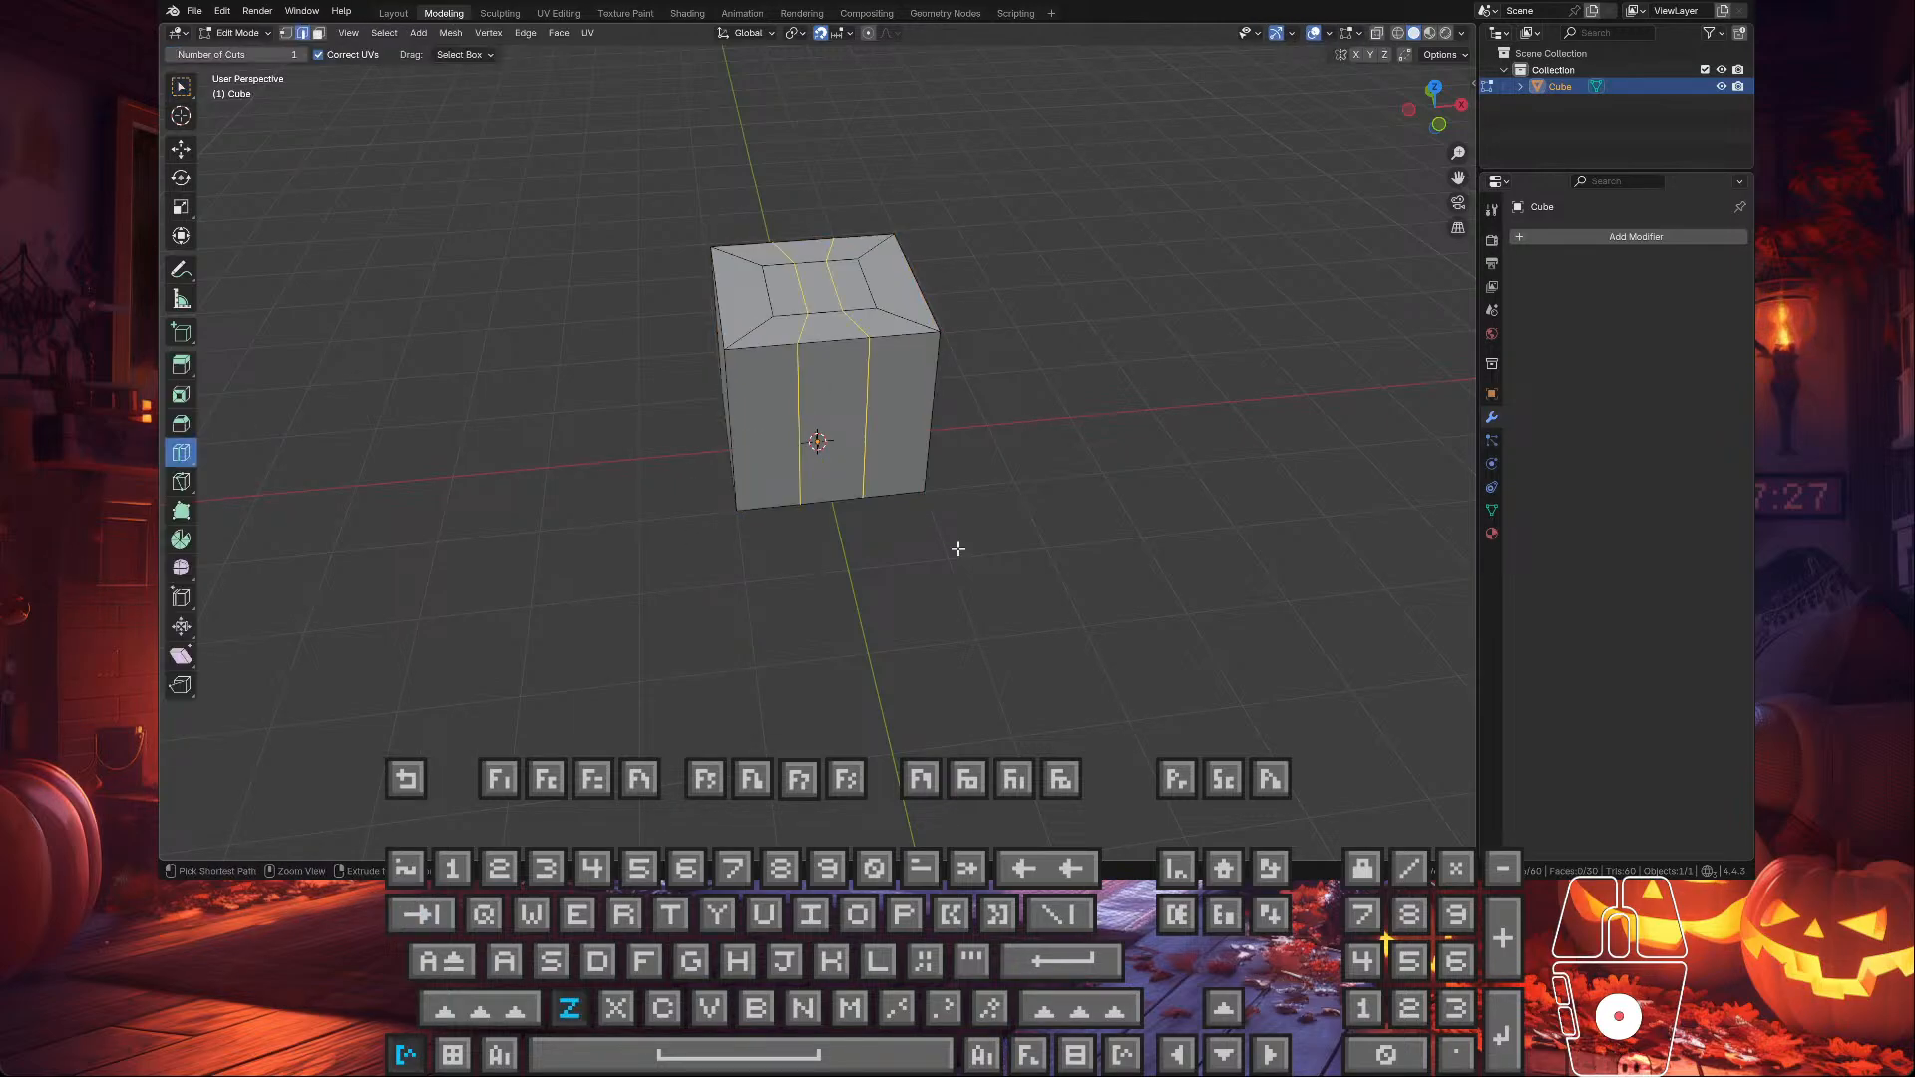
- Apply all transforms to the inset cube and try a vertical loop cut with three cuts through its front face
key("ctrl+a")
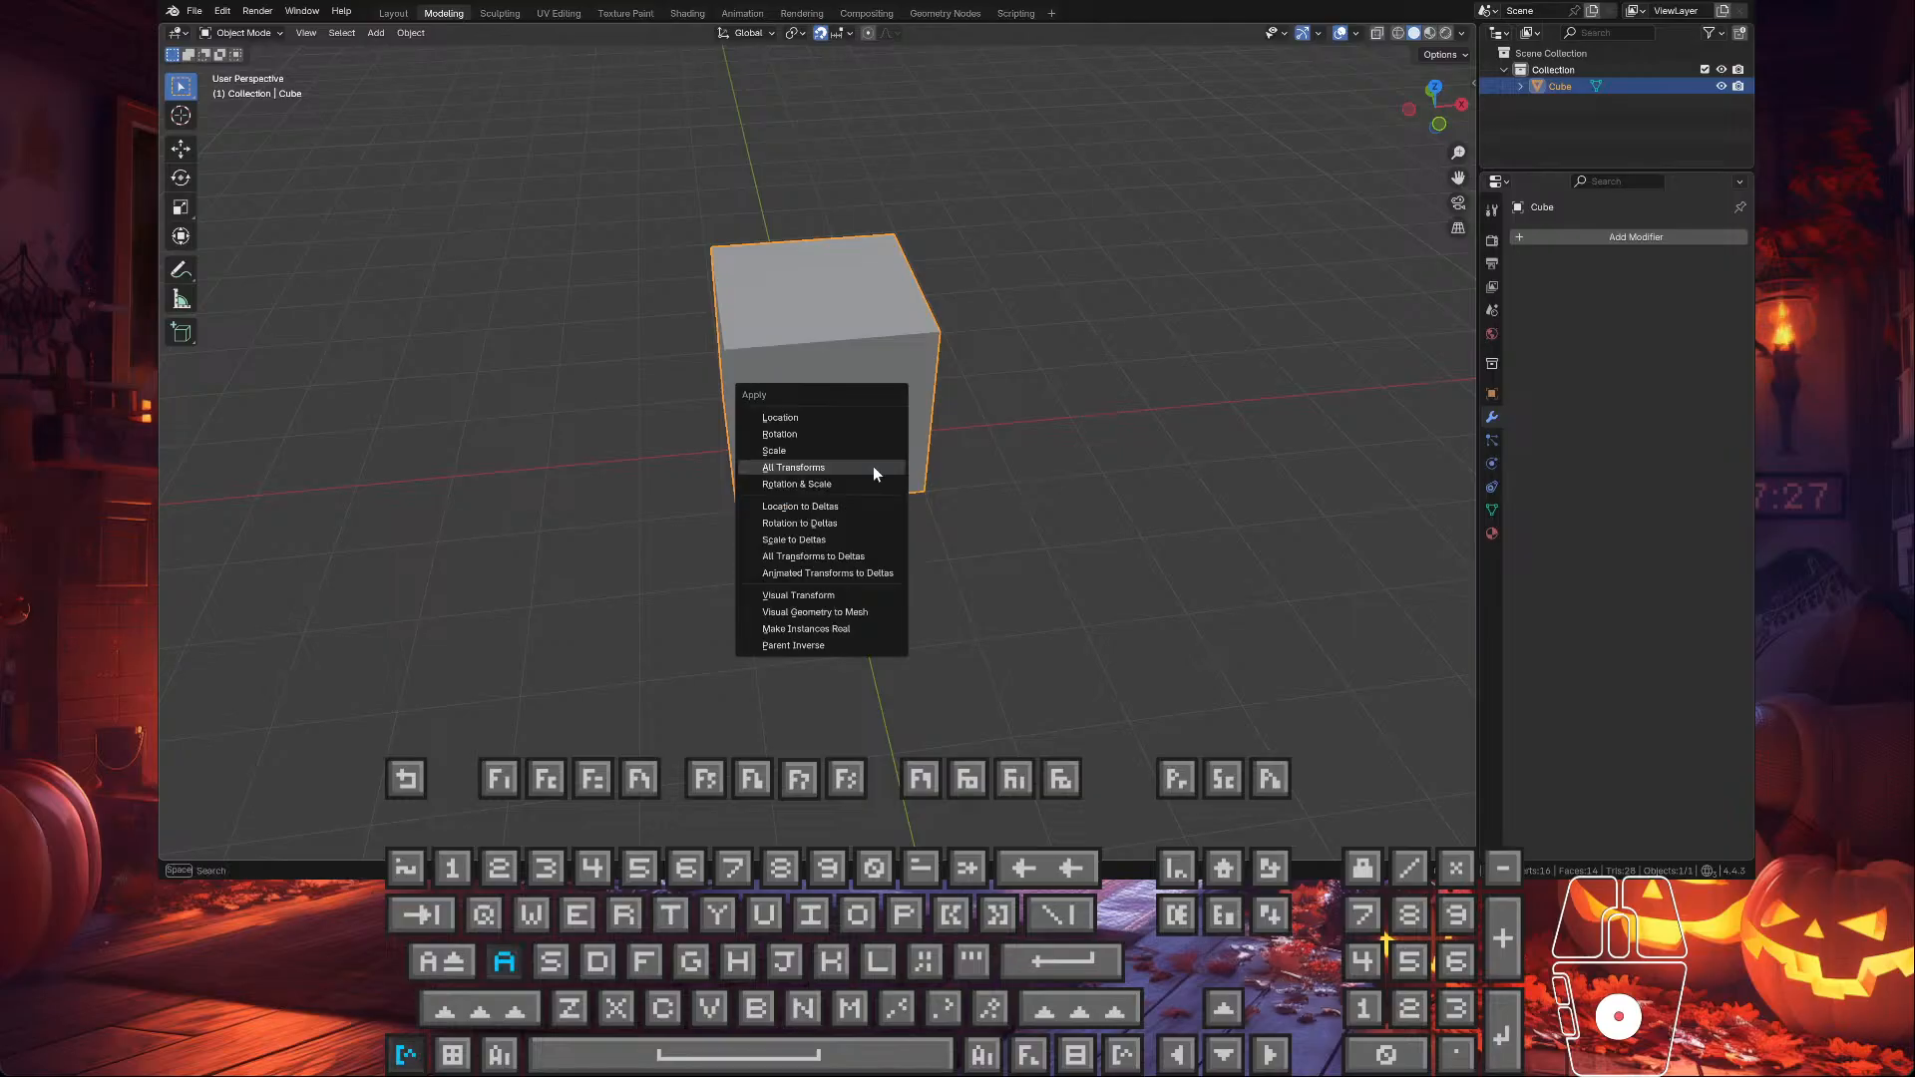
left_click(872, 465)
key("Tab")
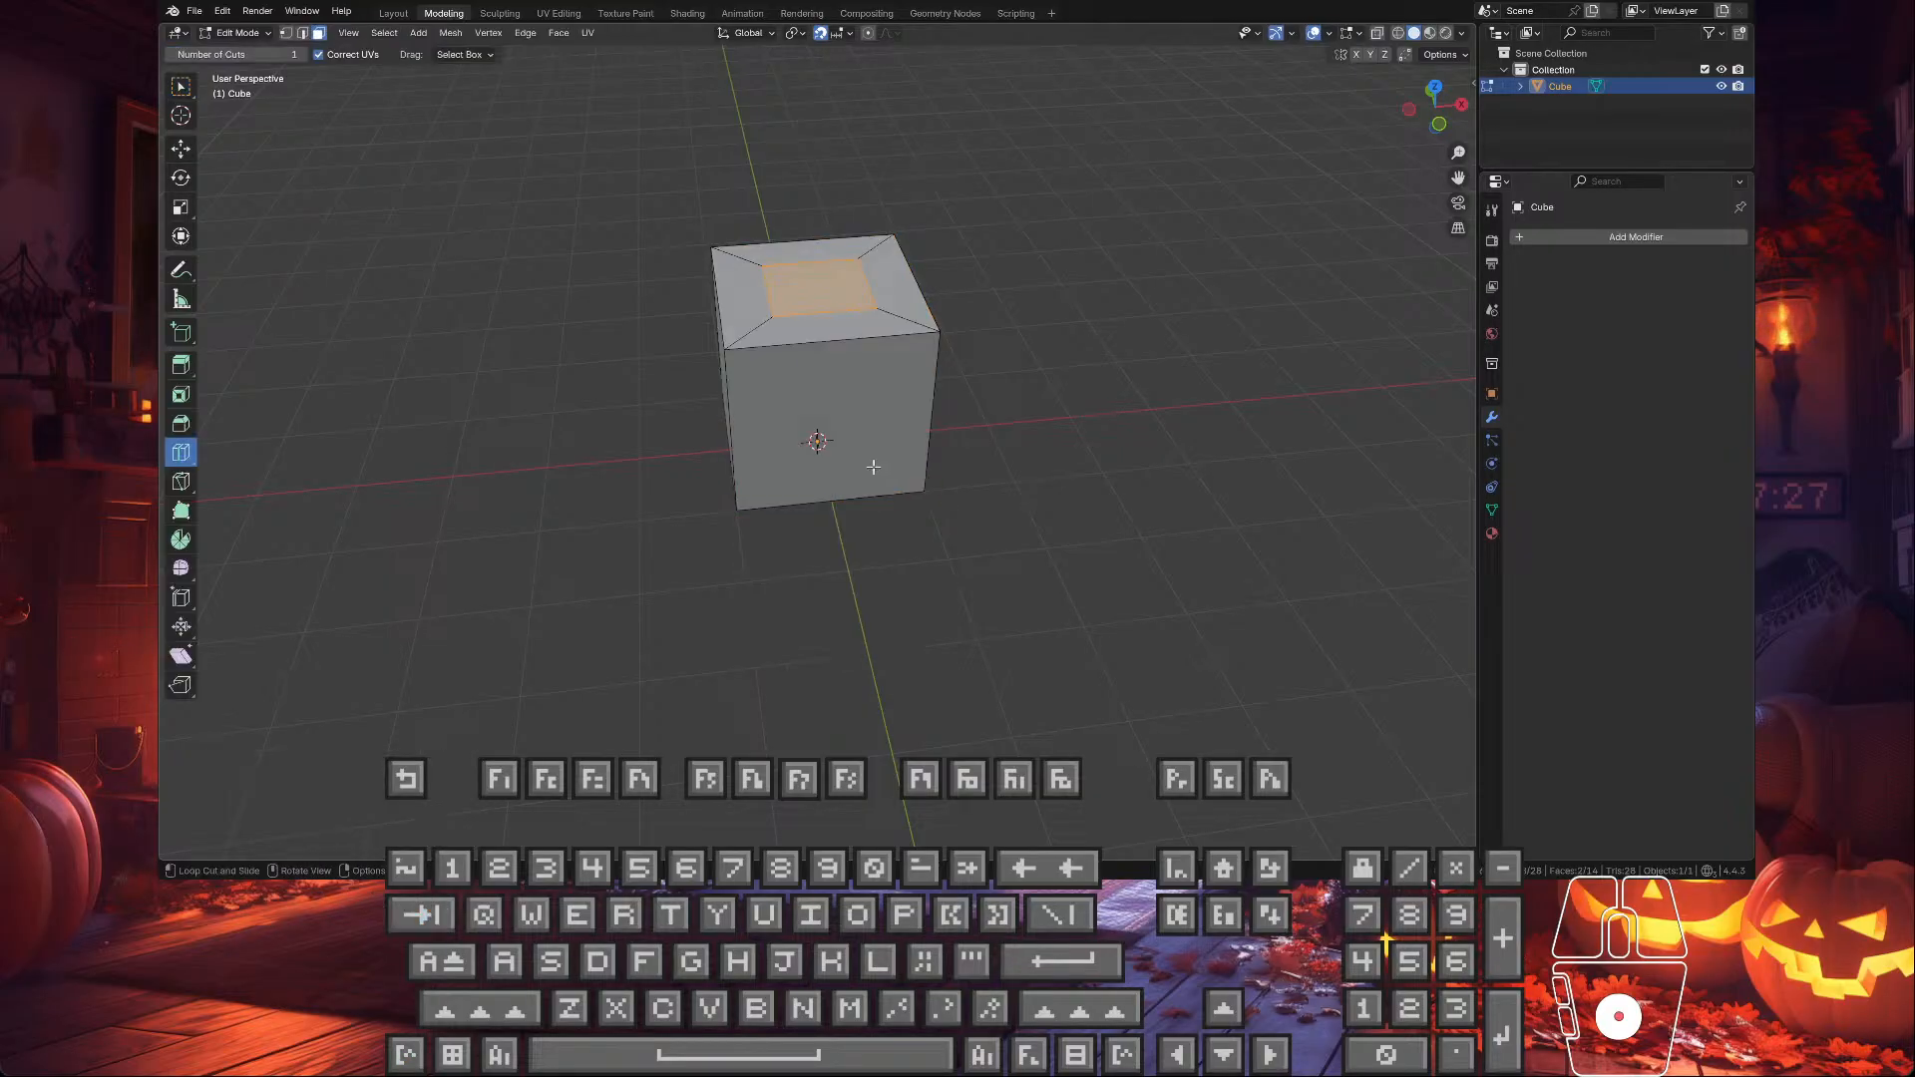
left_click(811, 387)
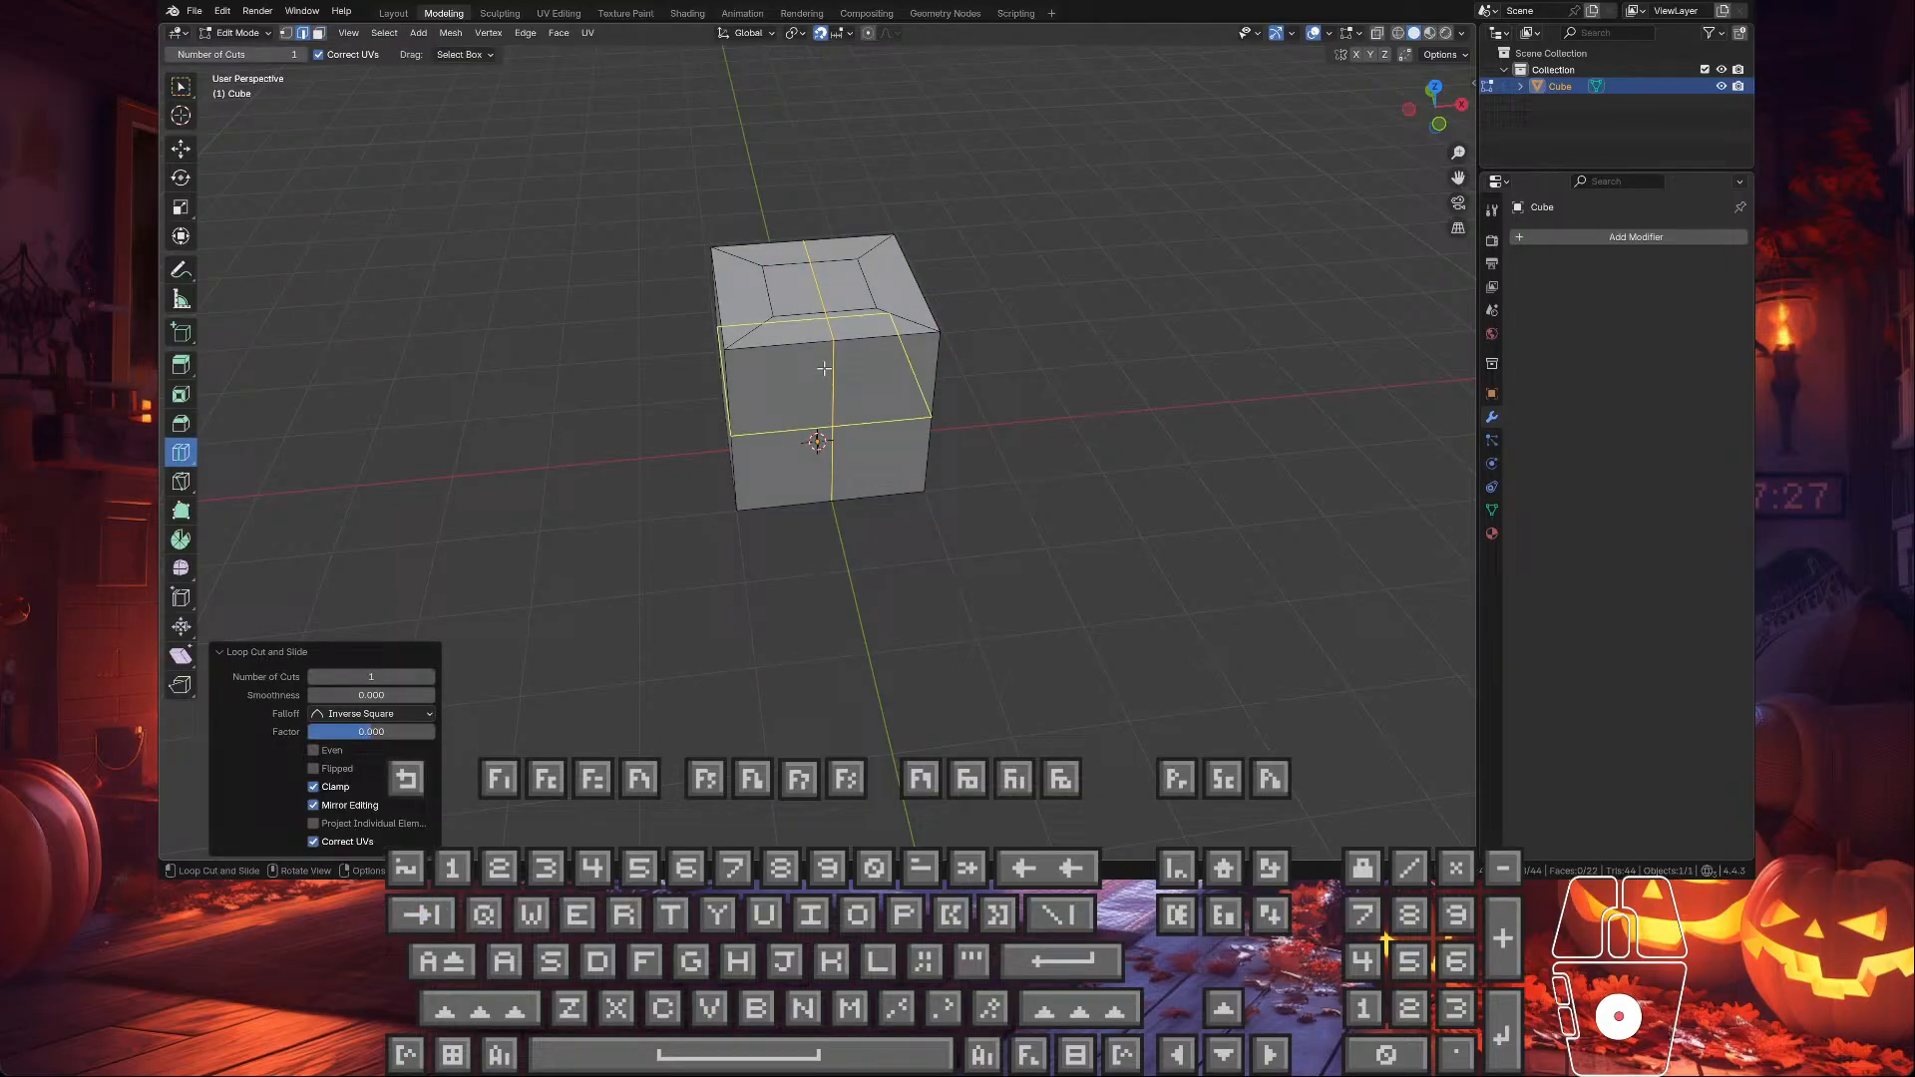
left_click(430, 678)
left_click(429, 678)
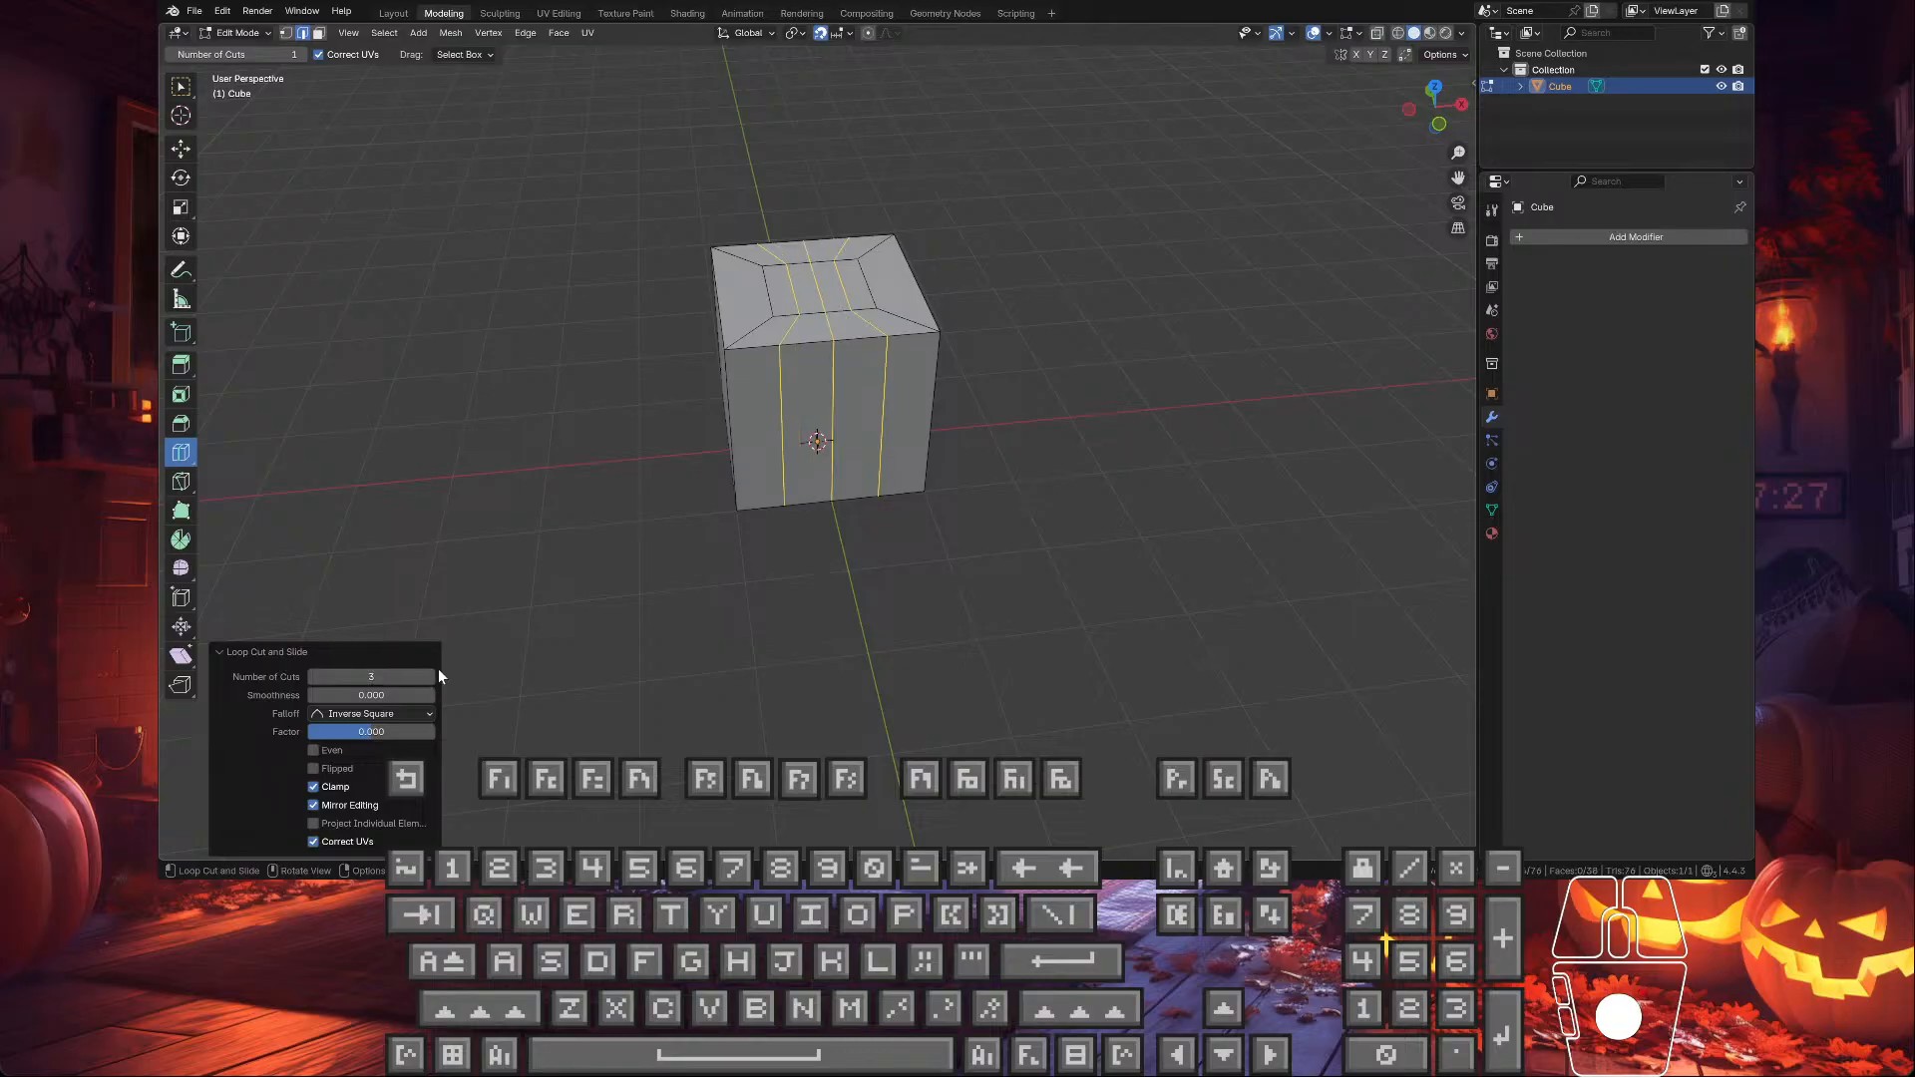
- Undo the three-cut loop cut and the applied transforms, keeping the inset faces selected
middle_click_drag(729, 595, 684, 608)
key("ctrl+z")
key("ctrl+z")
key("ctrl+z")
key("ctrl+z")
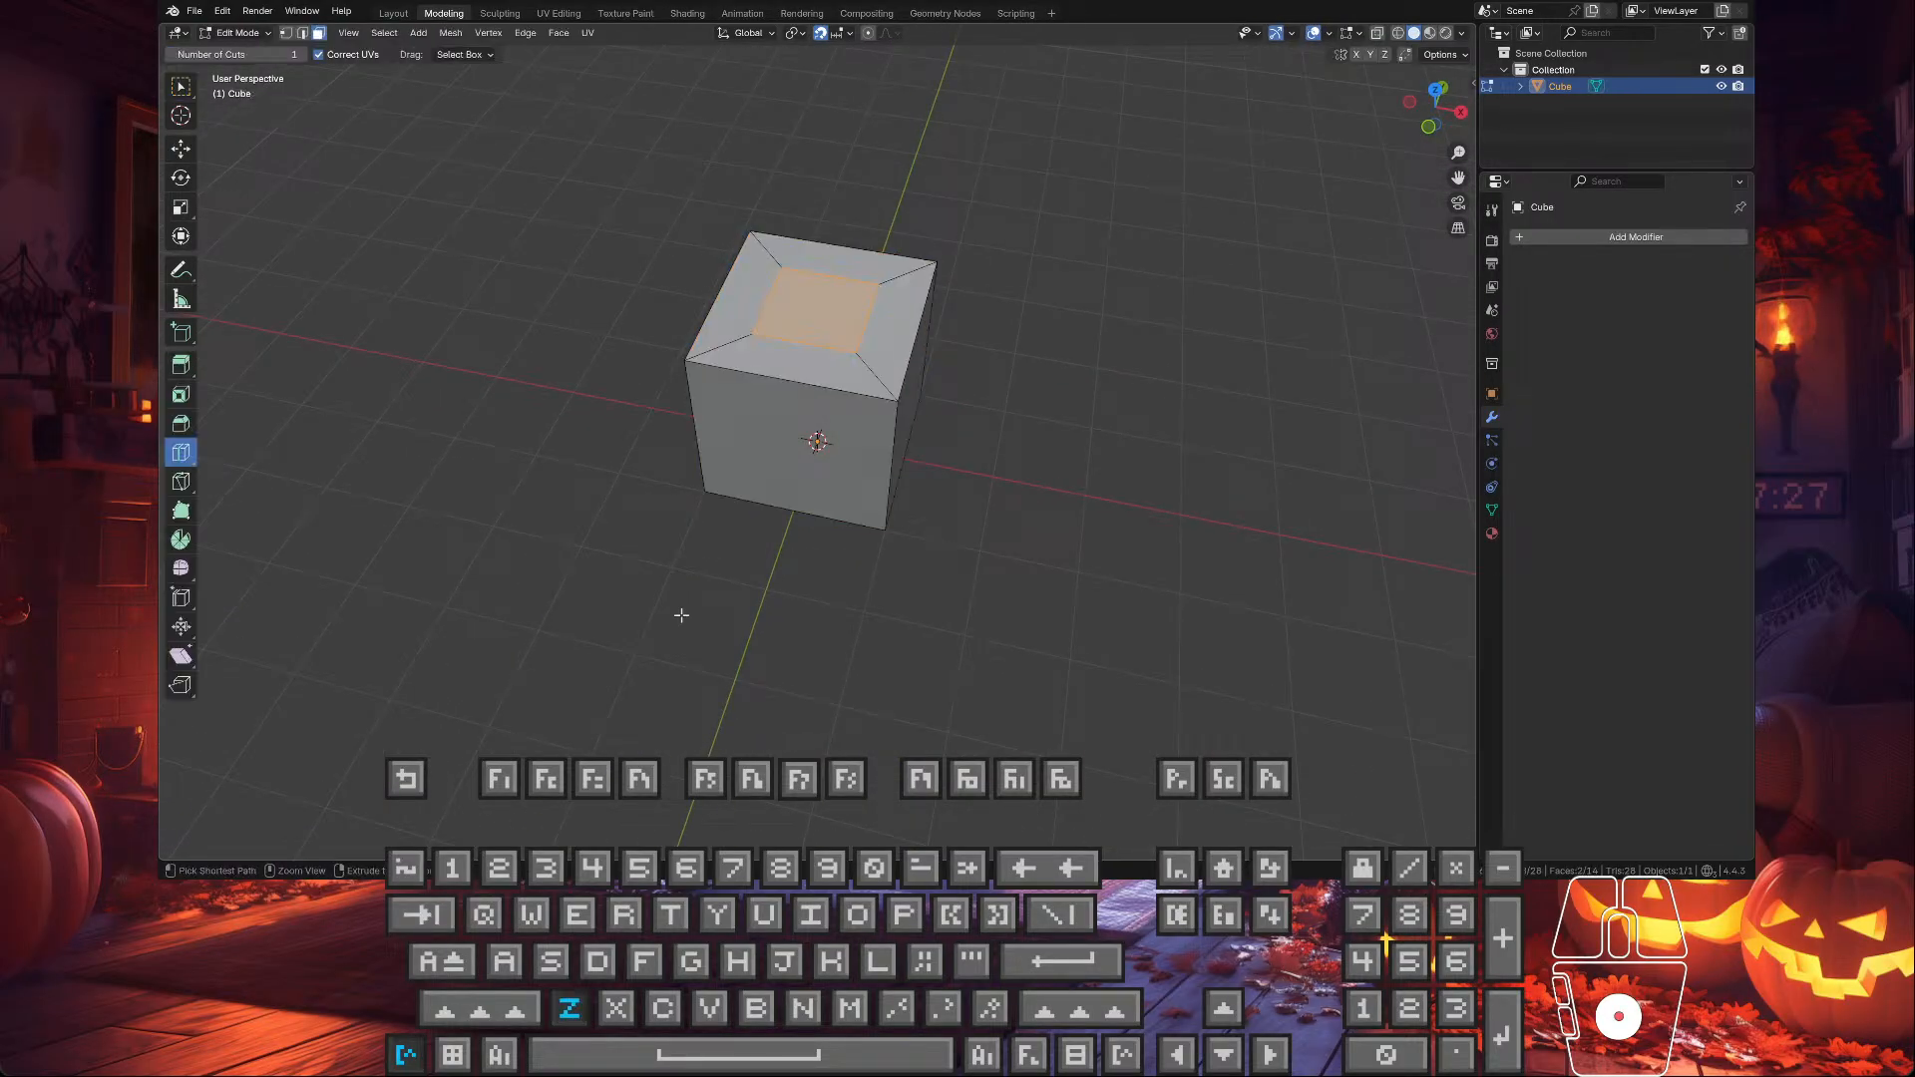
- Undo the inset on the cube and add a vertical loop cut with three evenly spaced cuts
middle_click_drag(745, 571, 816, 516)
key("ctrl+shift+z")
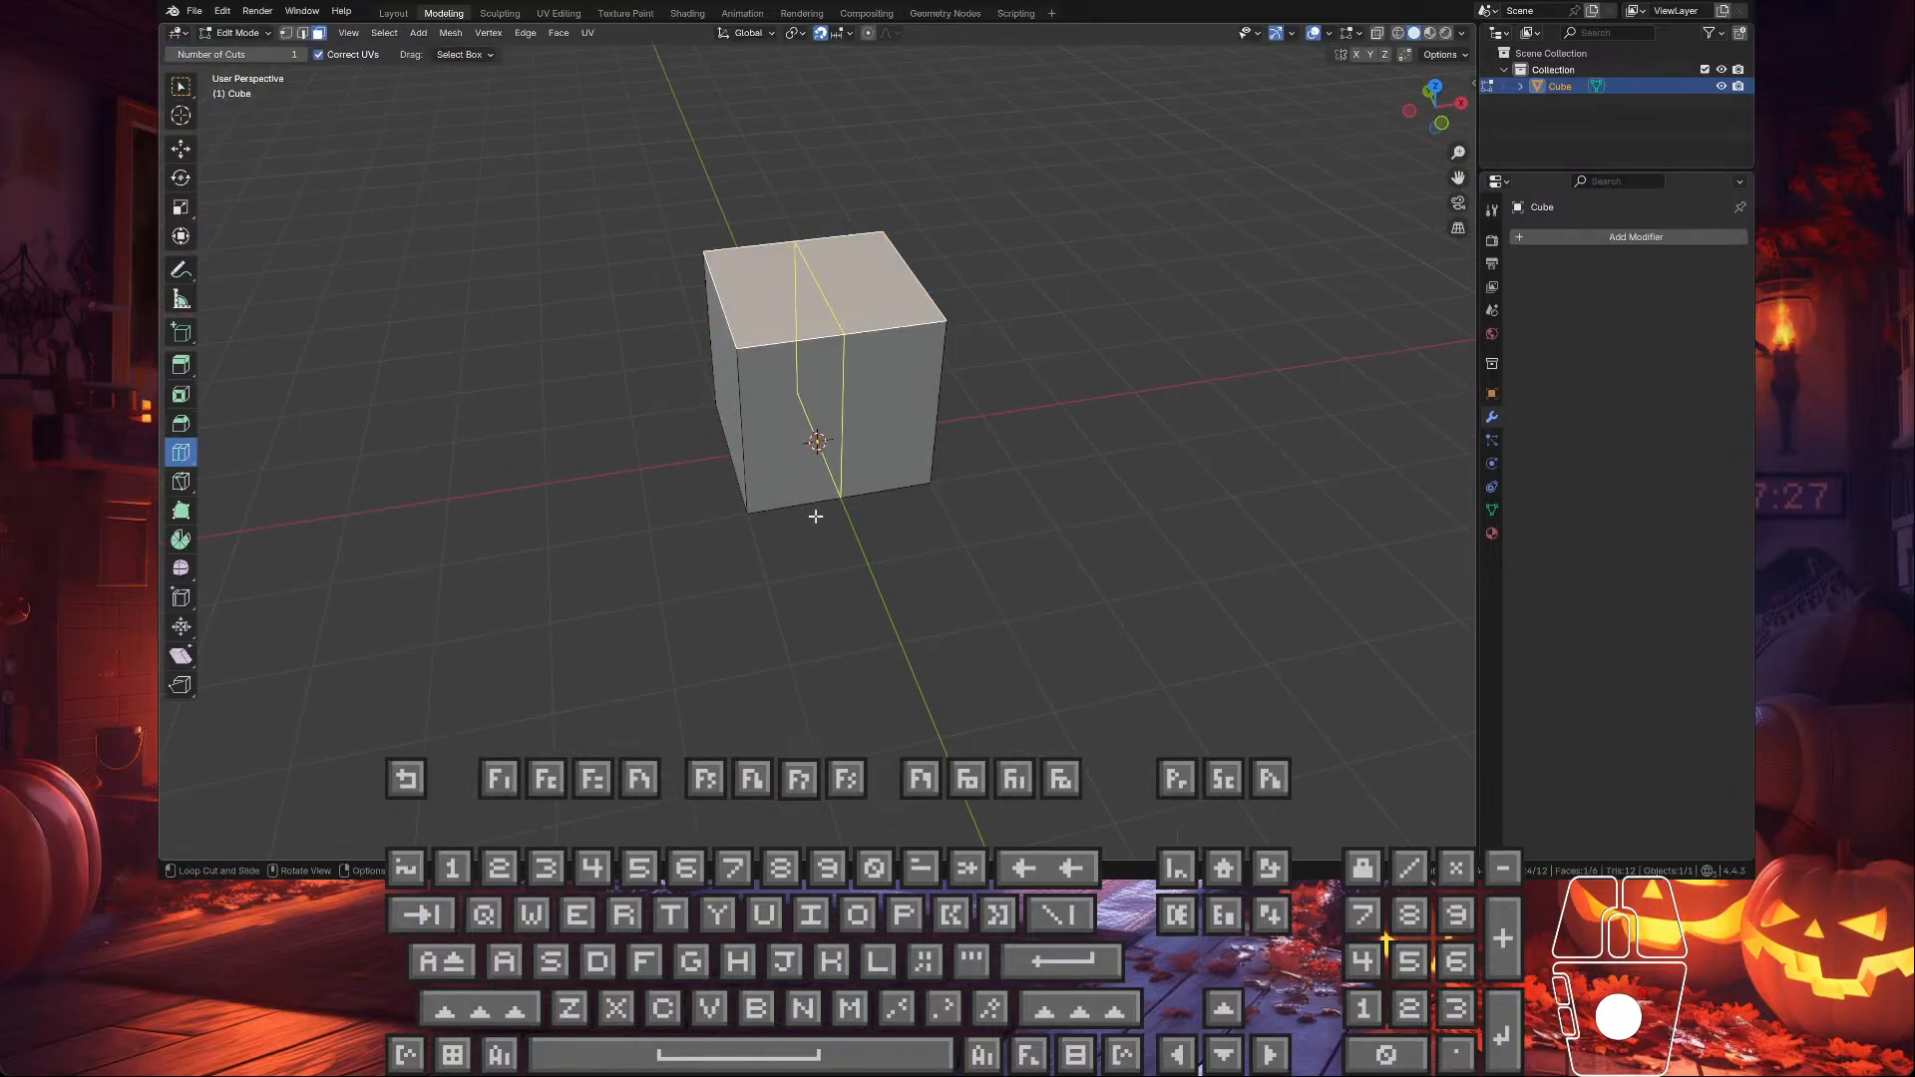
left_click(806, 355)
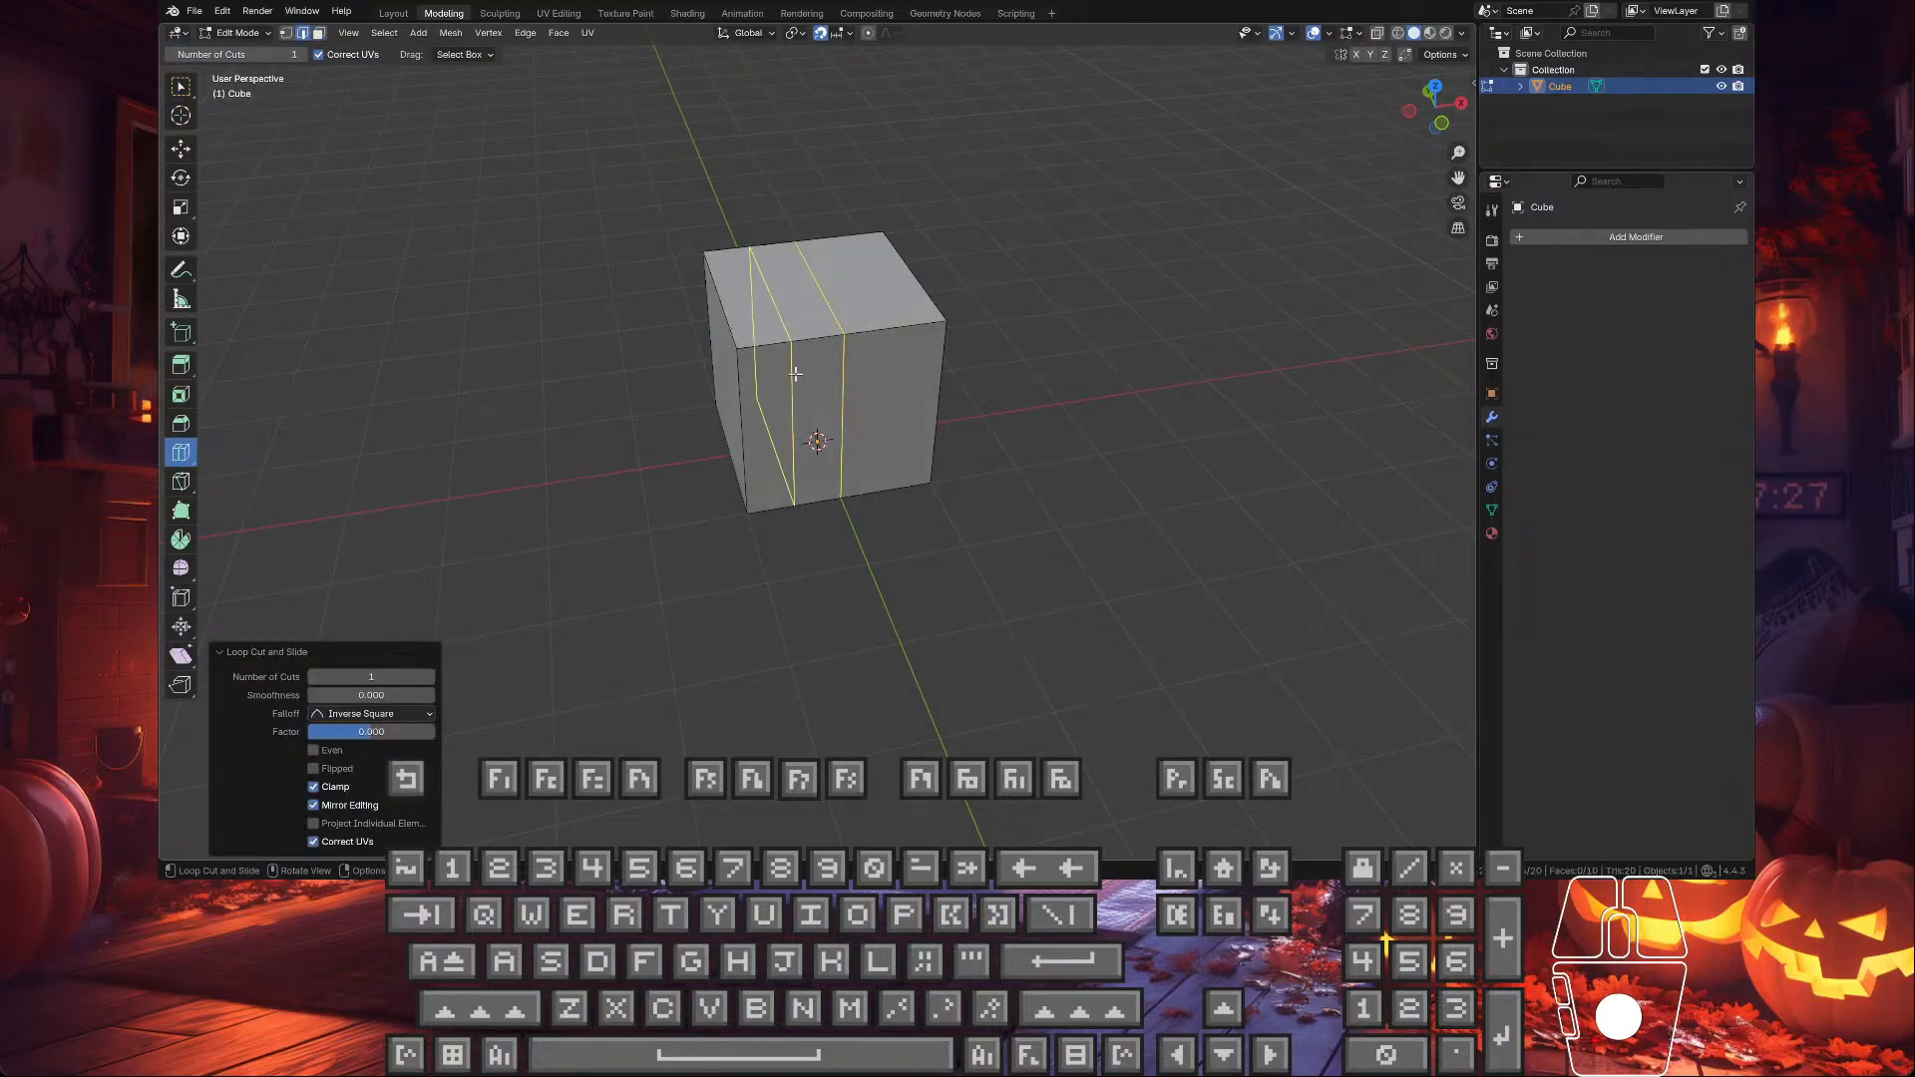
left_click(432, 678)
left_click(432, 678)
- Add a second vertical loop cut with three cuts, perpendicular to the existing ones, without sliding it
middle_click_drag(698, 599, 469, 628)
left_click(791, 374)
right_click(738, 429)
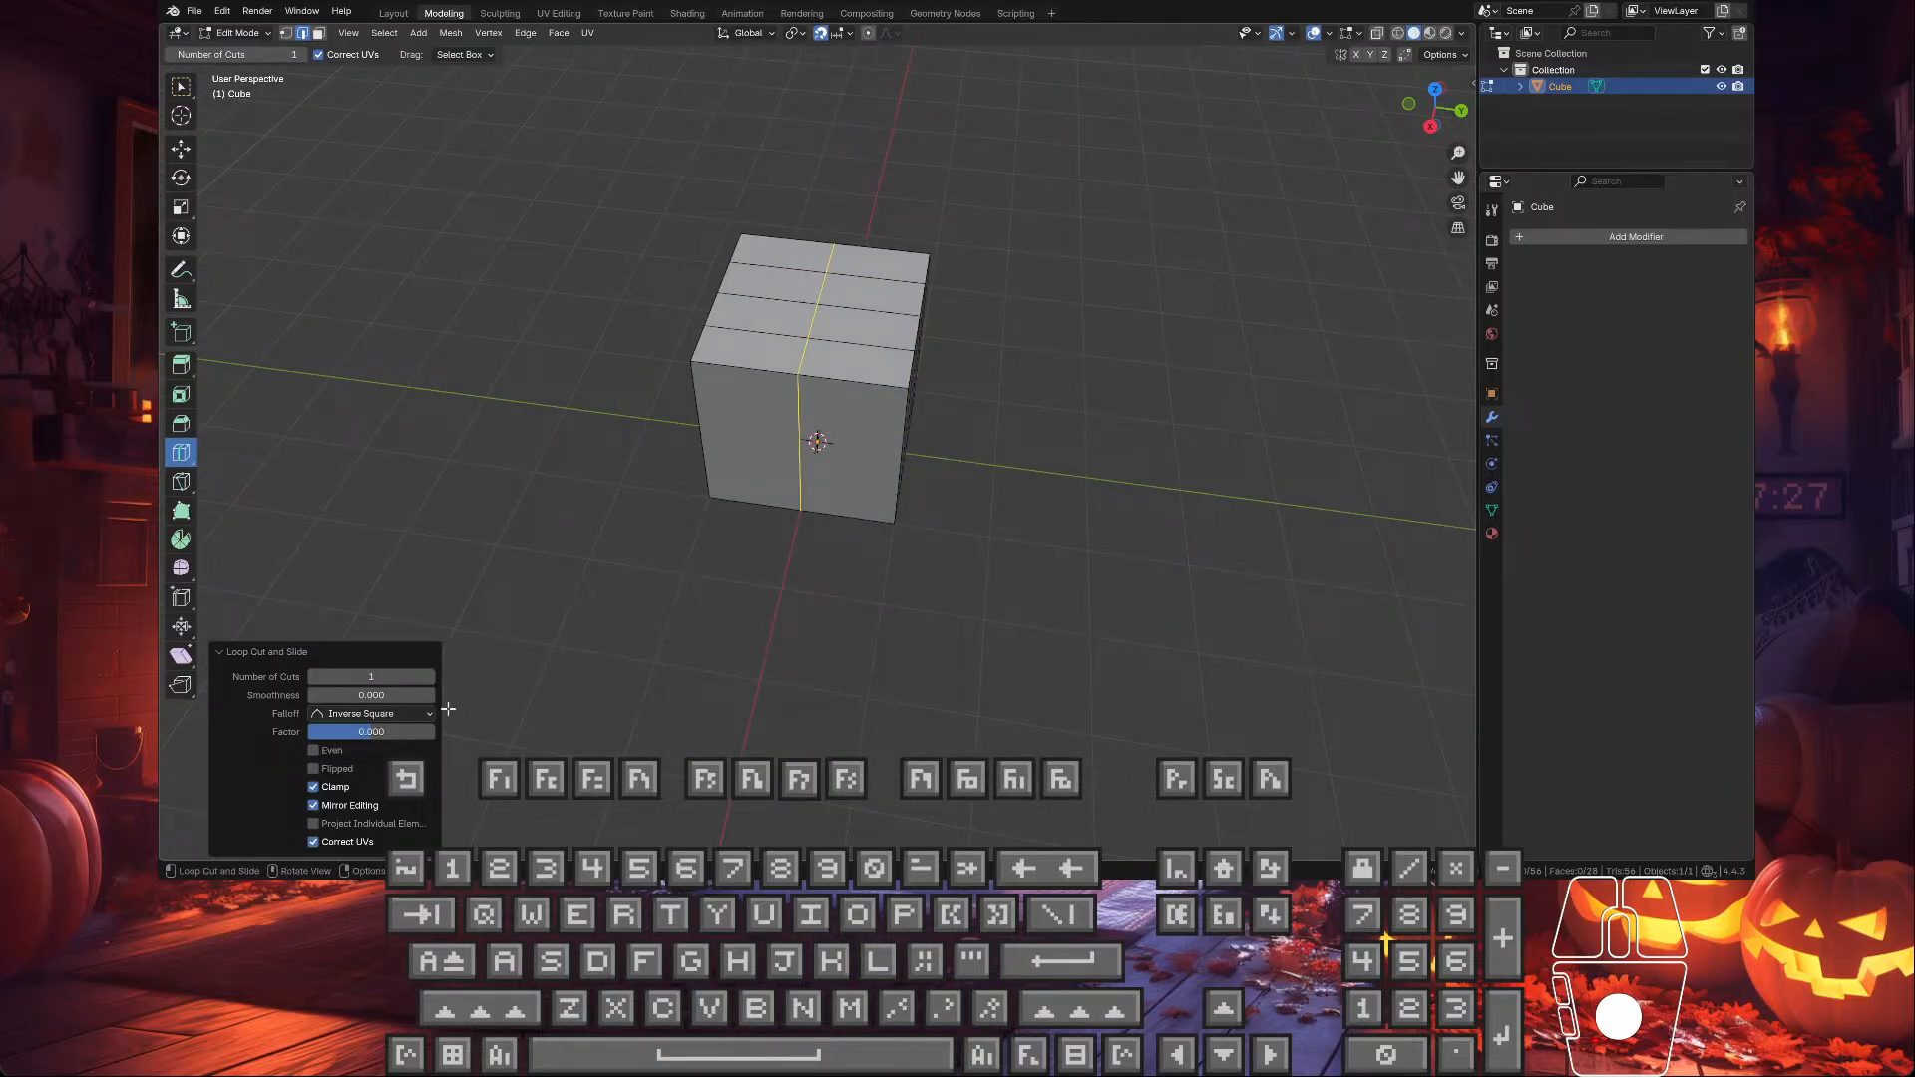
left_click(431, 679)
left_click(432, 678)
middle_click_drag(675, 640, 482, 363)
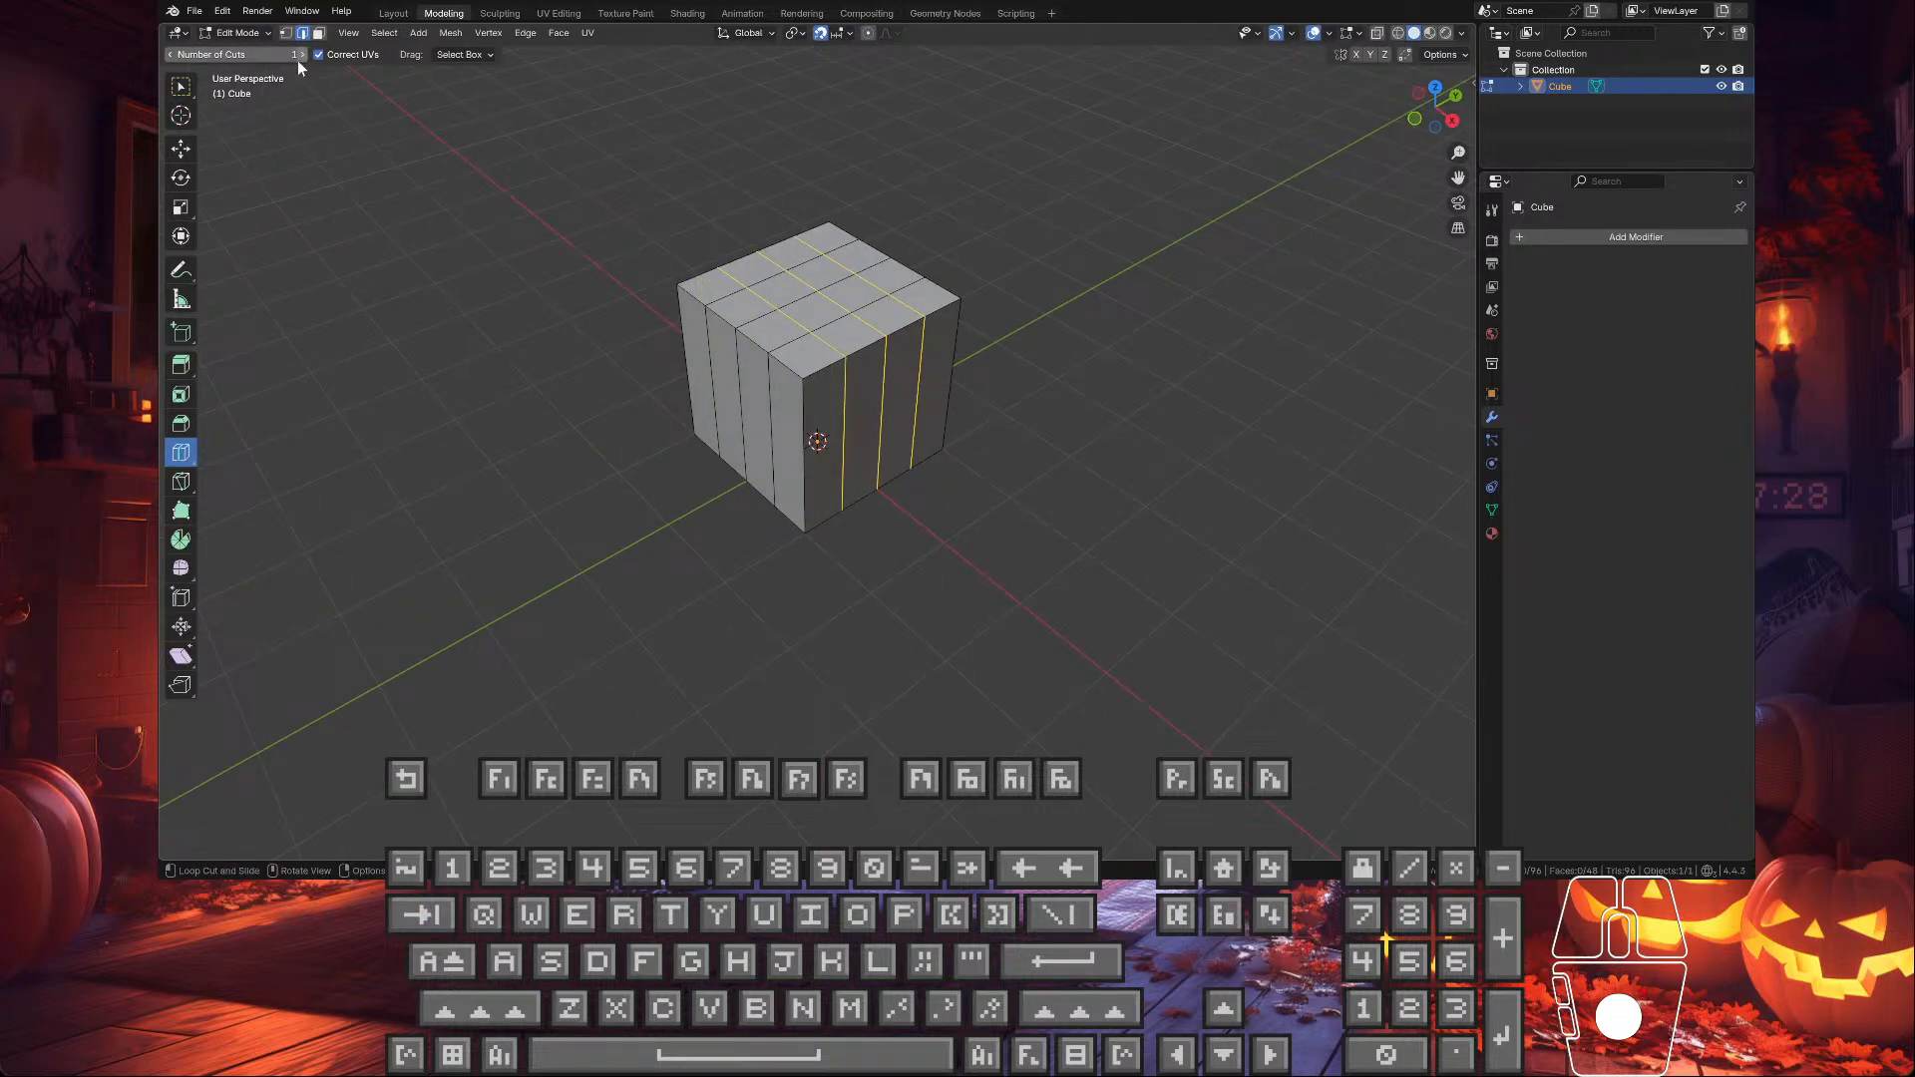
- Delete the faces at all four vertical corner columns of the subdivided cube, including their top and bottom squares
left_click(319, 32)
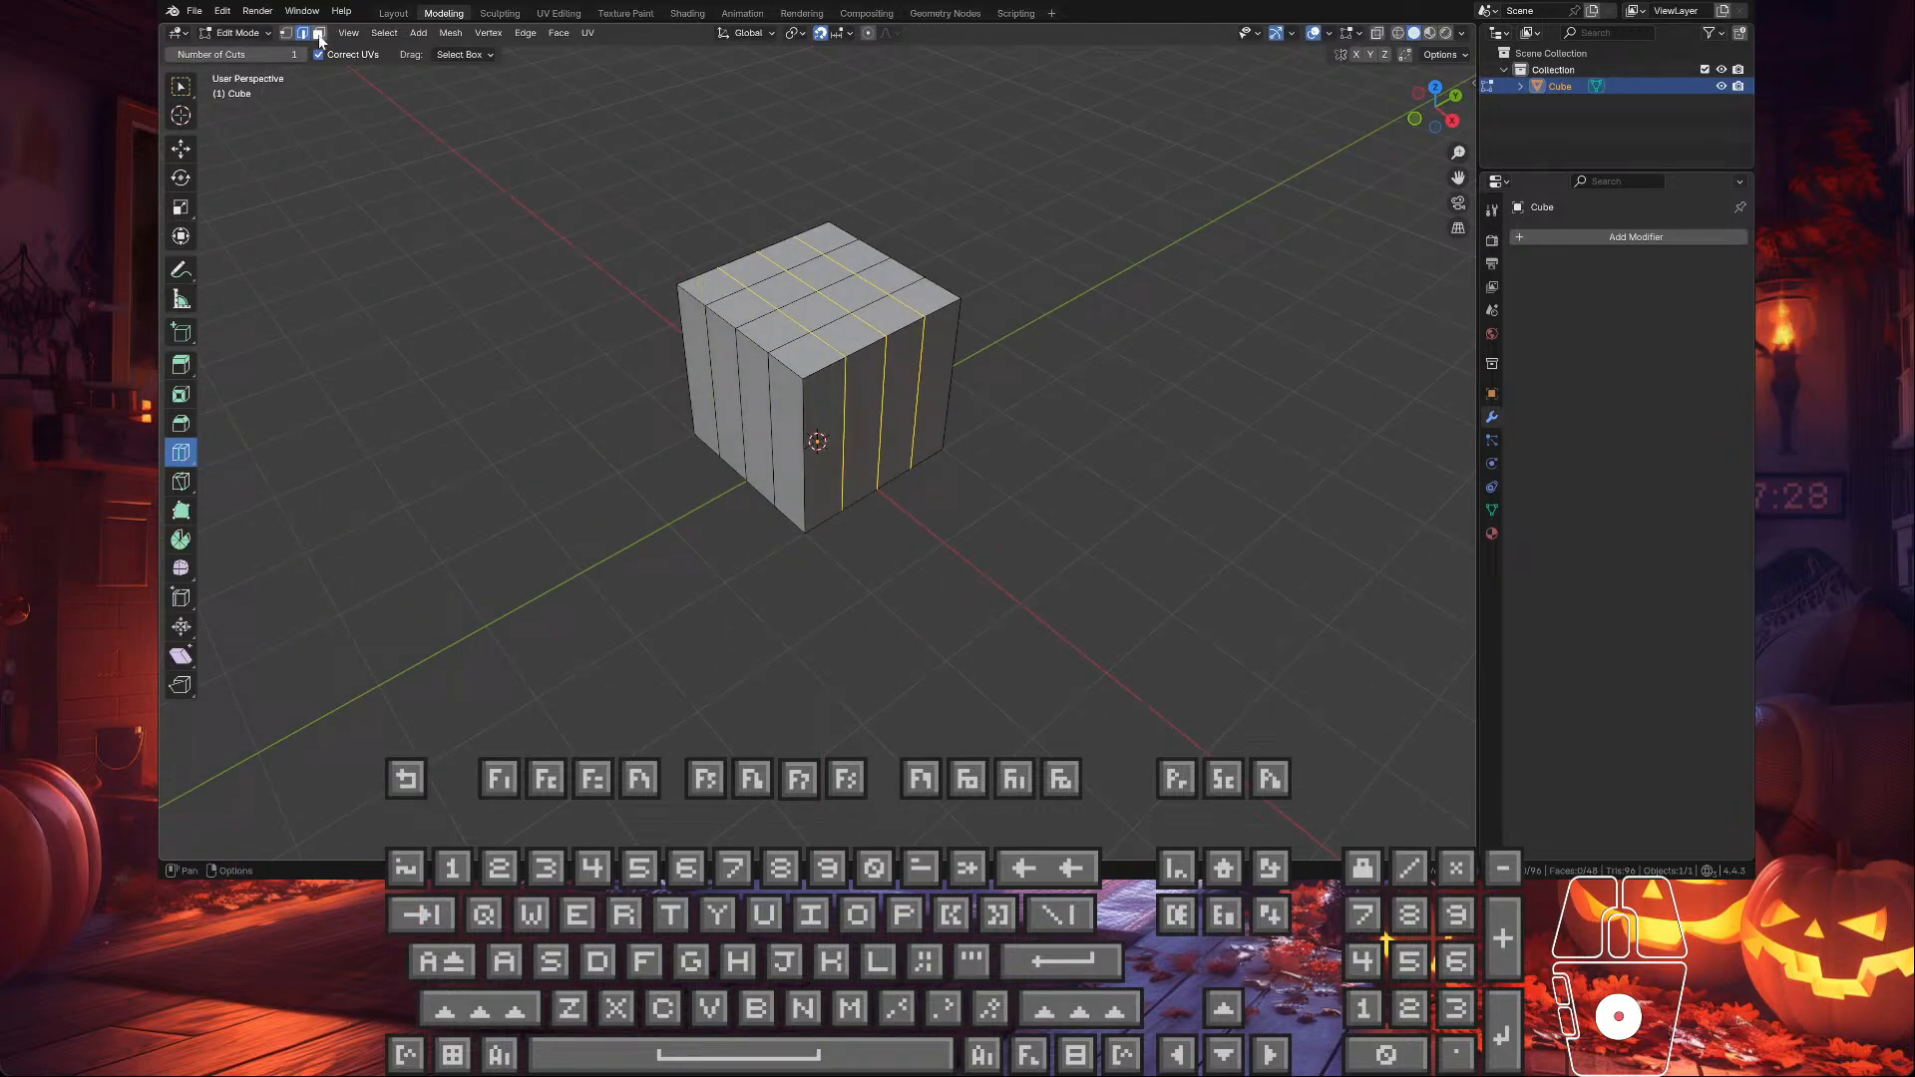
left_click(180, 148)
left_click(820, 403, "shift")
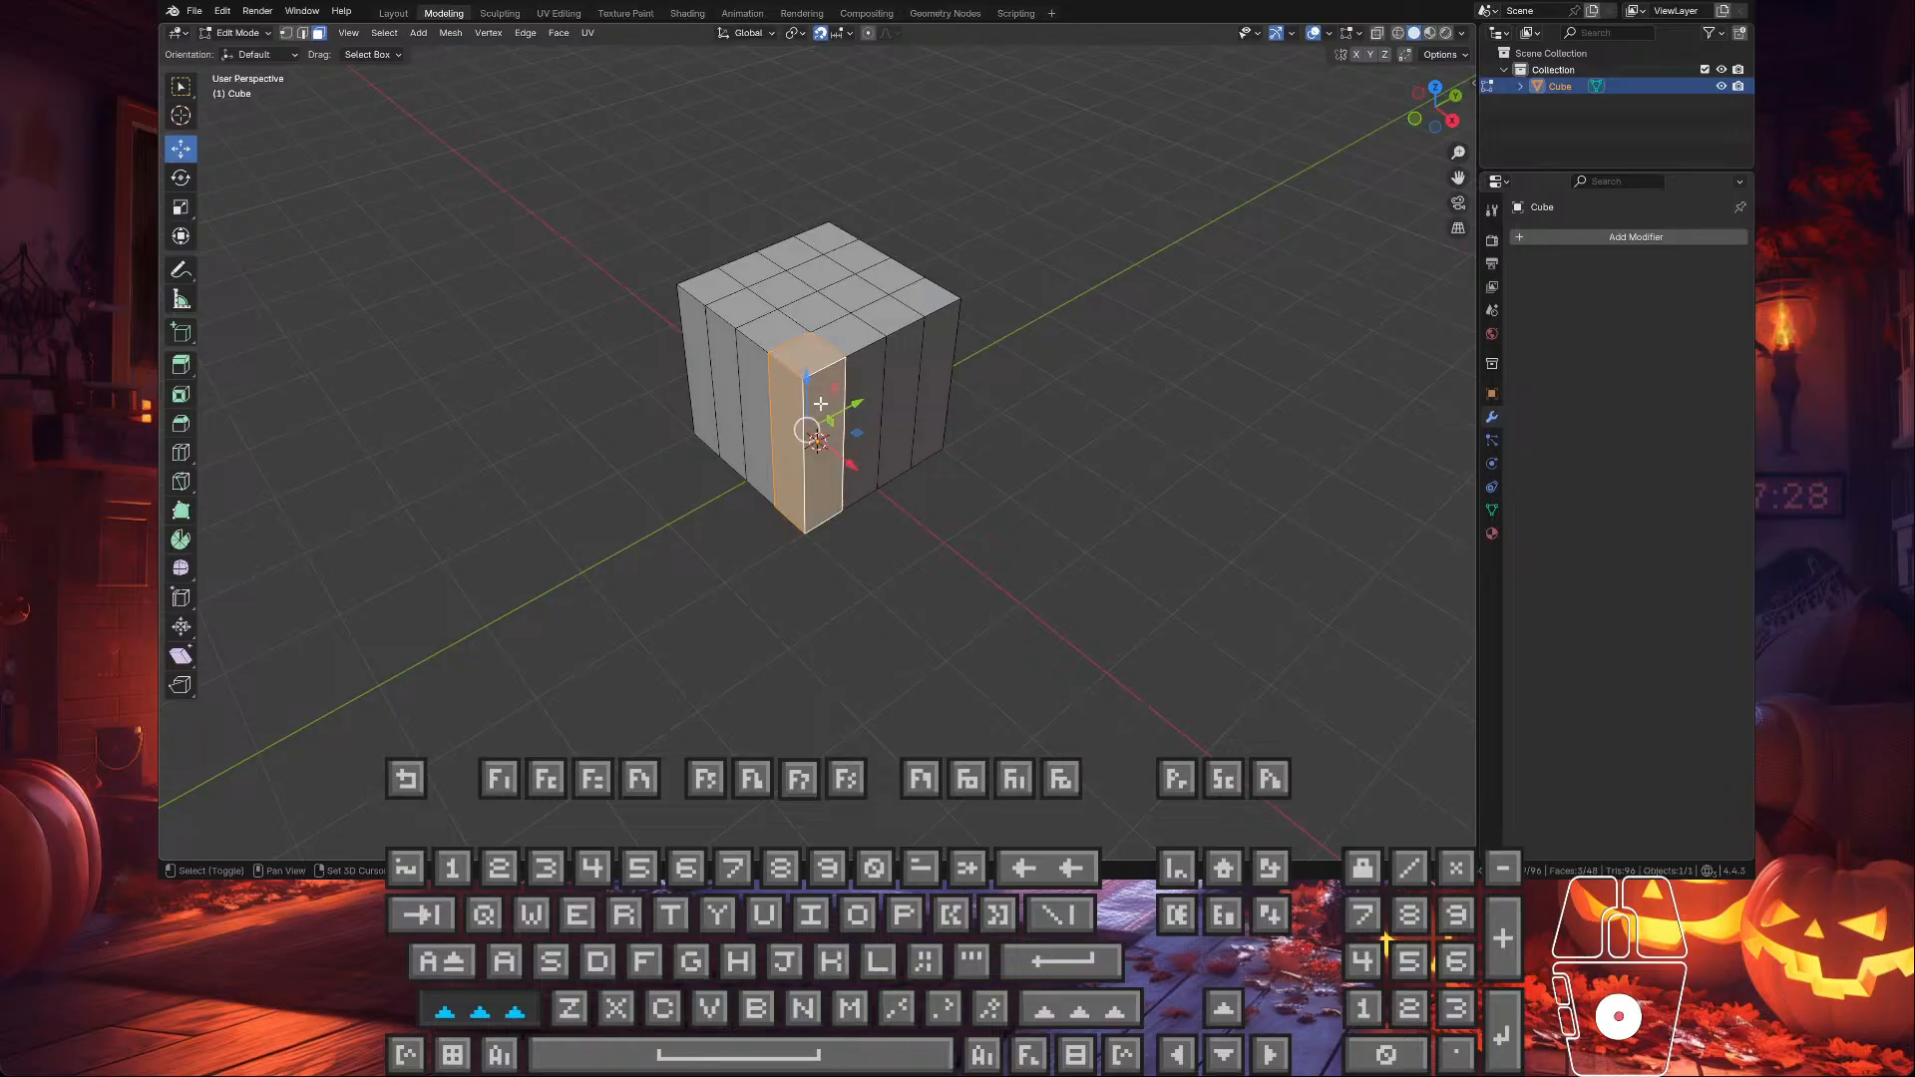
middle_click_drag(820, 403, 858, 259)
left_click(790, 379, "shift")
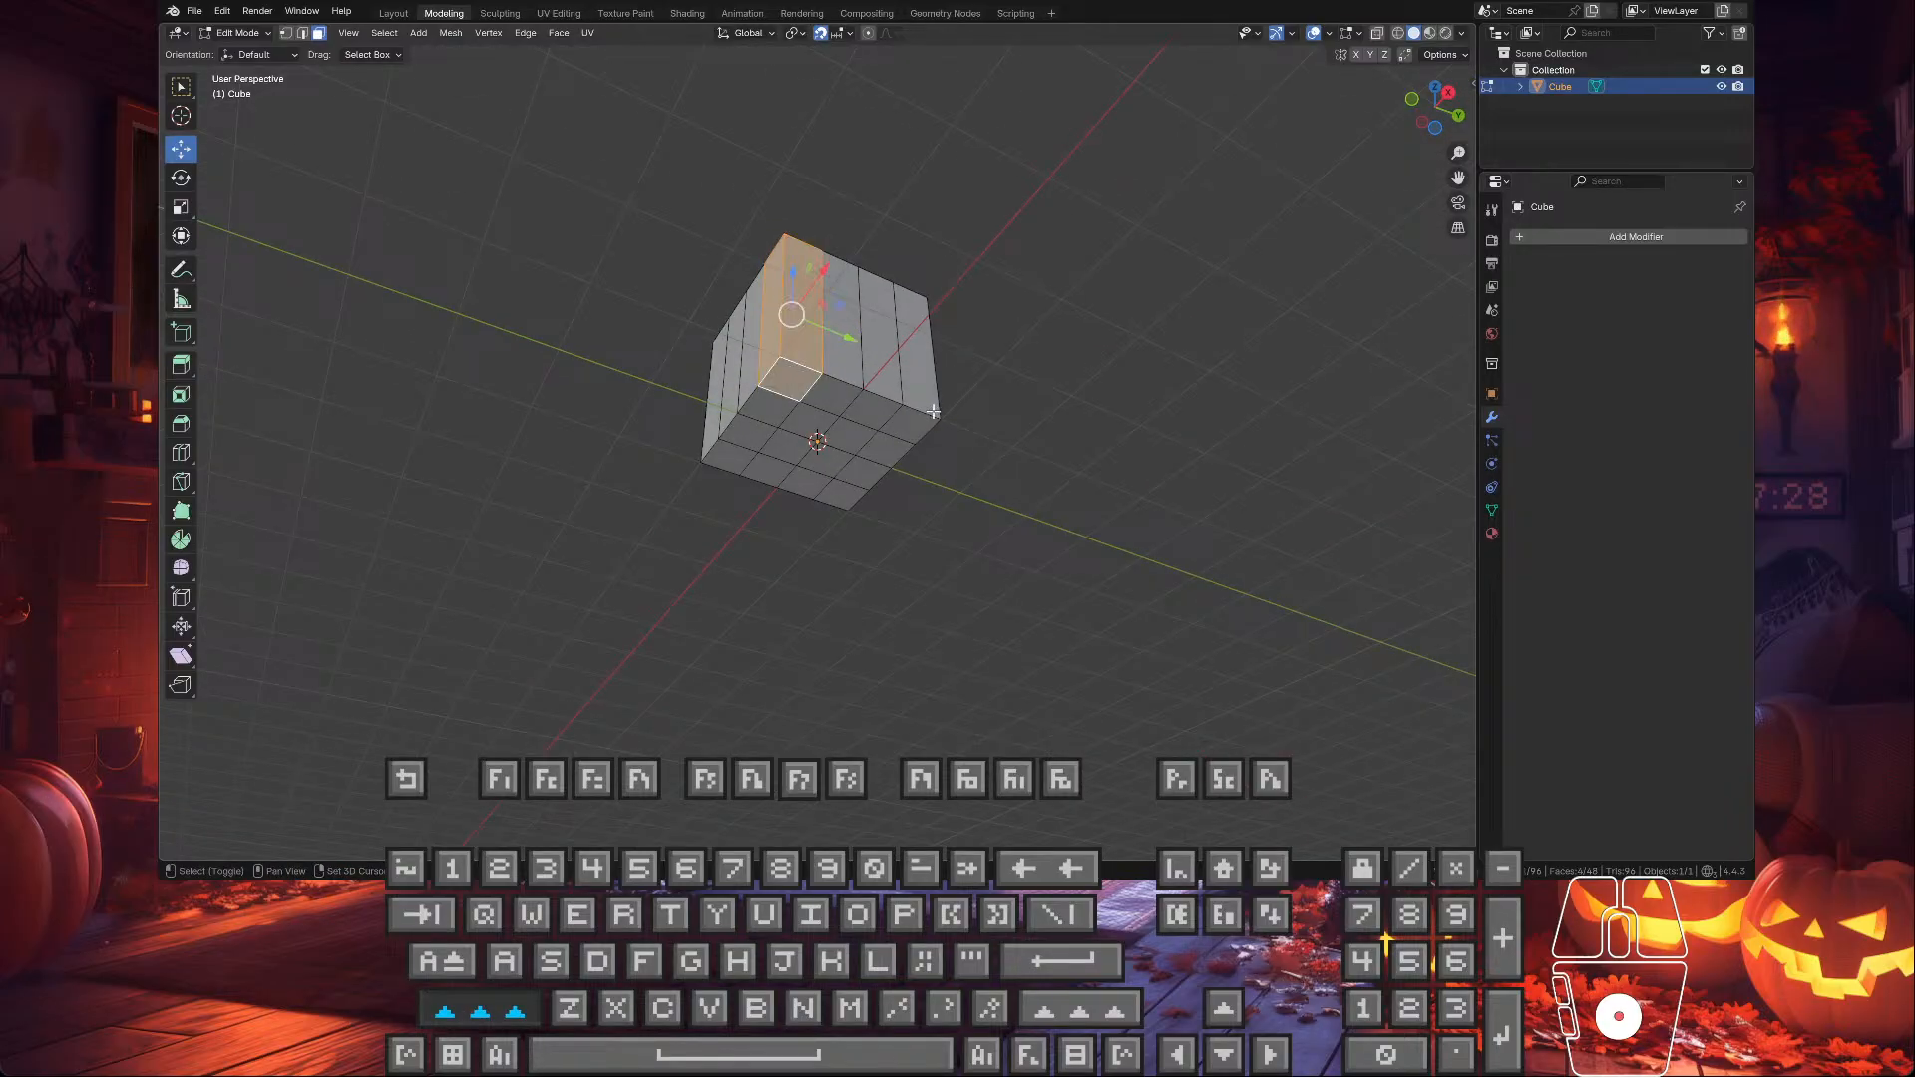
left_click(933, 411, "shift")
left_click(935, 386, "shift")
middle_click_drag(935, 386, 803, 600)
left_click(832, 517, "shift")
middle_click_drag(833, 517, 800, 395)
left_click(794, 415, "shift")
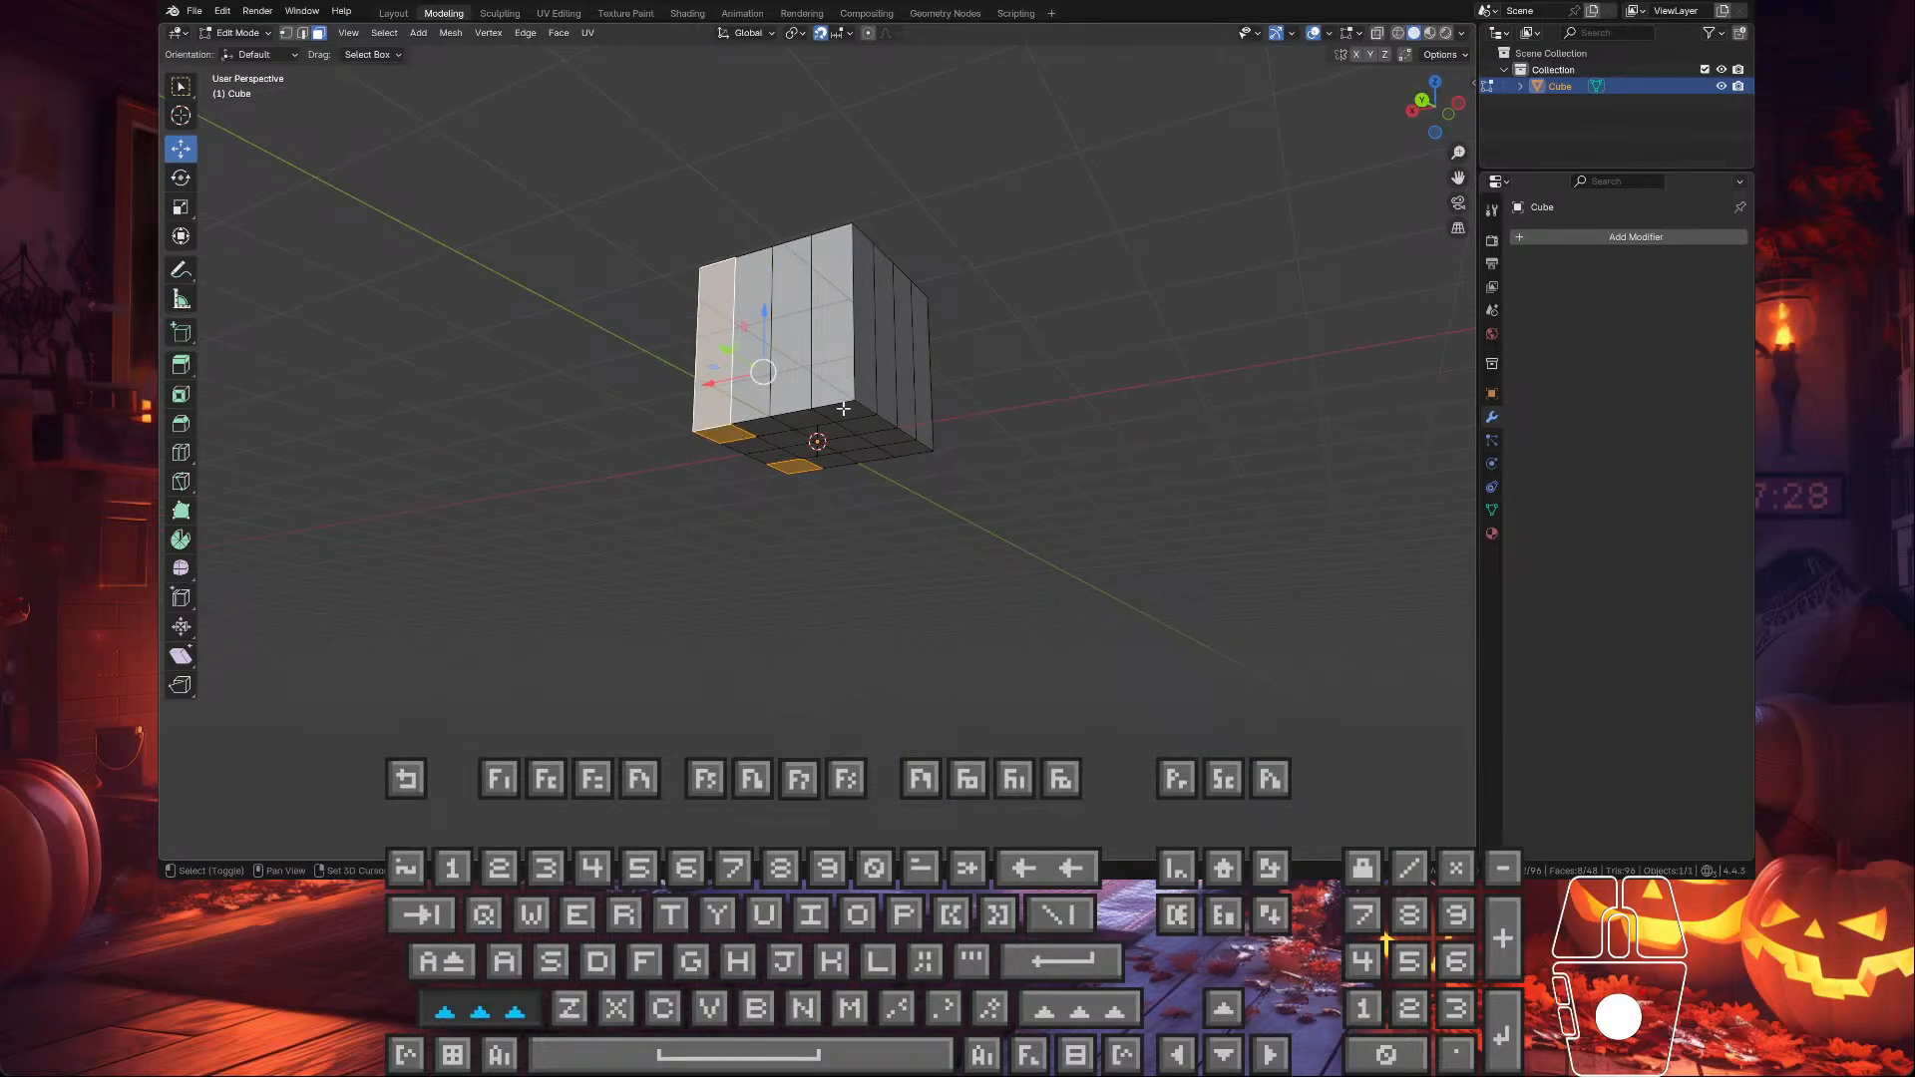
left_click(843, 409, "shift")
left_click(838, 329, "shift")
middle_click_drag(838, 329, 813, 374)
left_click(794, 443, "shift")
left_click(840, 414, "shift")
left_click(860, 367, "shift")
left_click(875, 402, "shift")
left_click(813, 374, "shift")
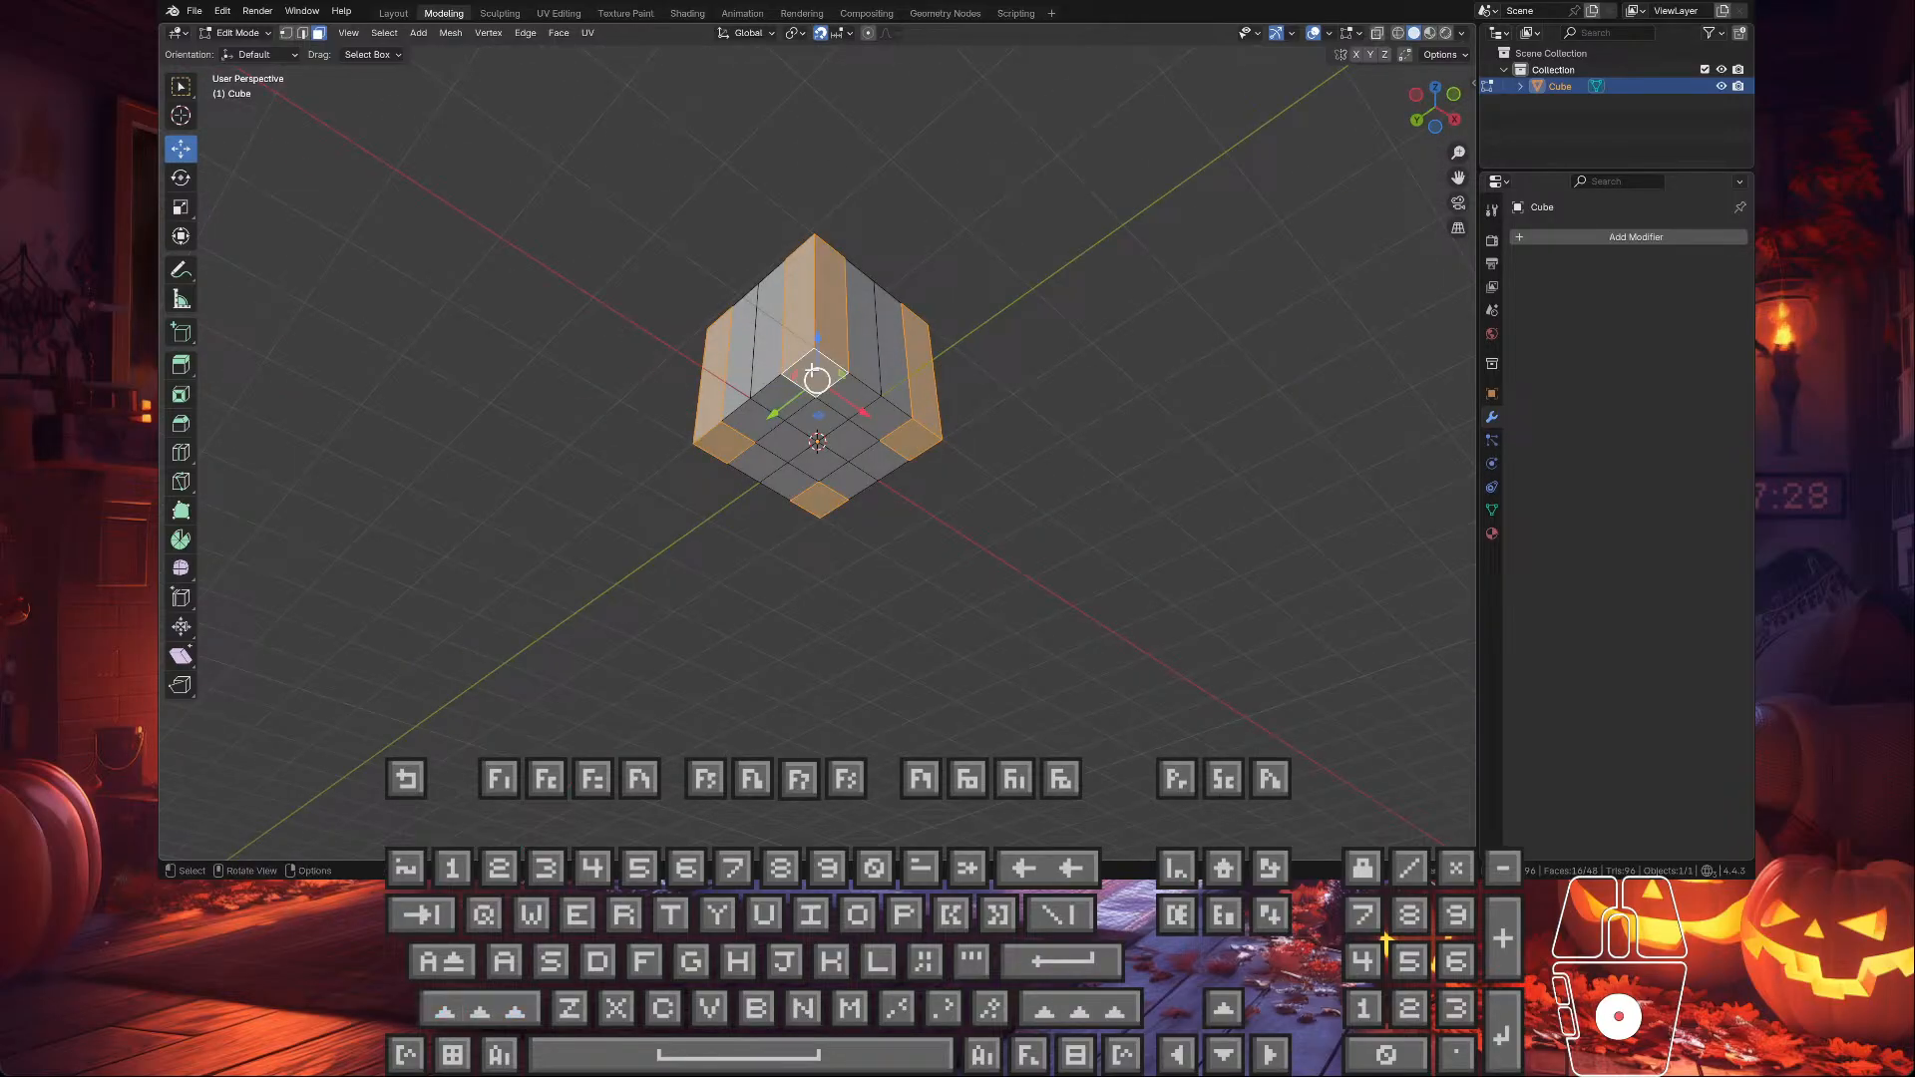
key("x")
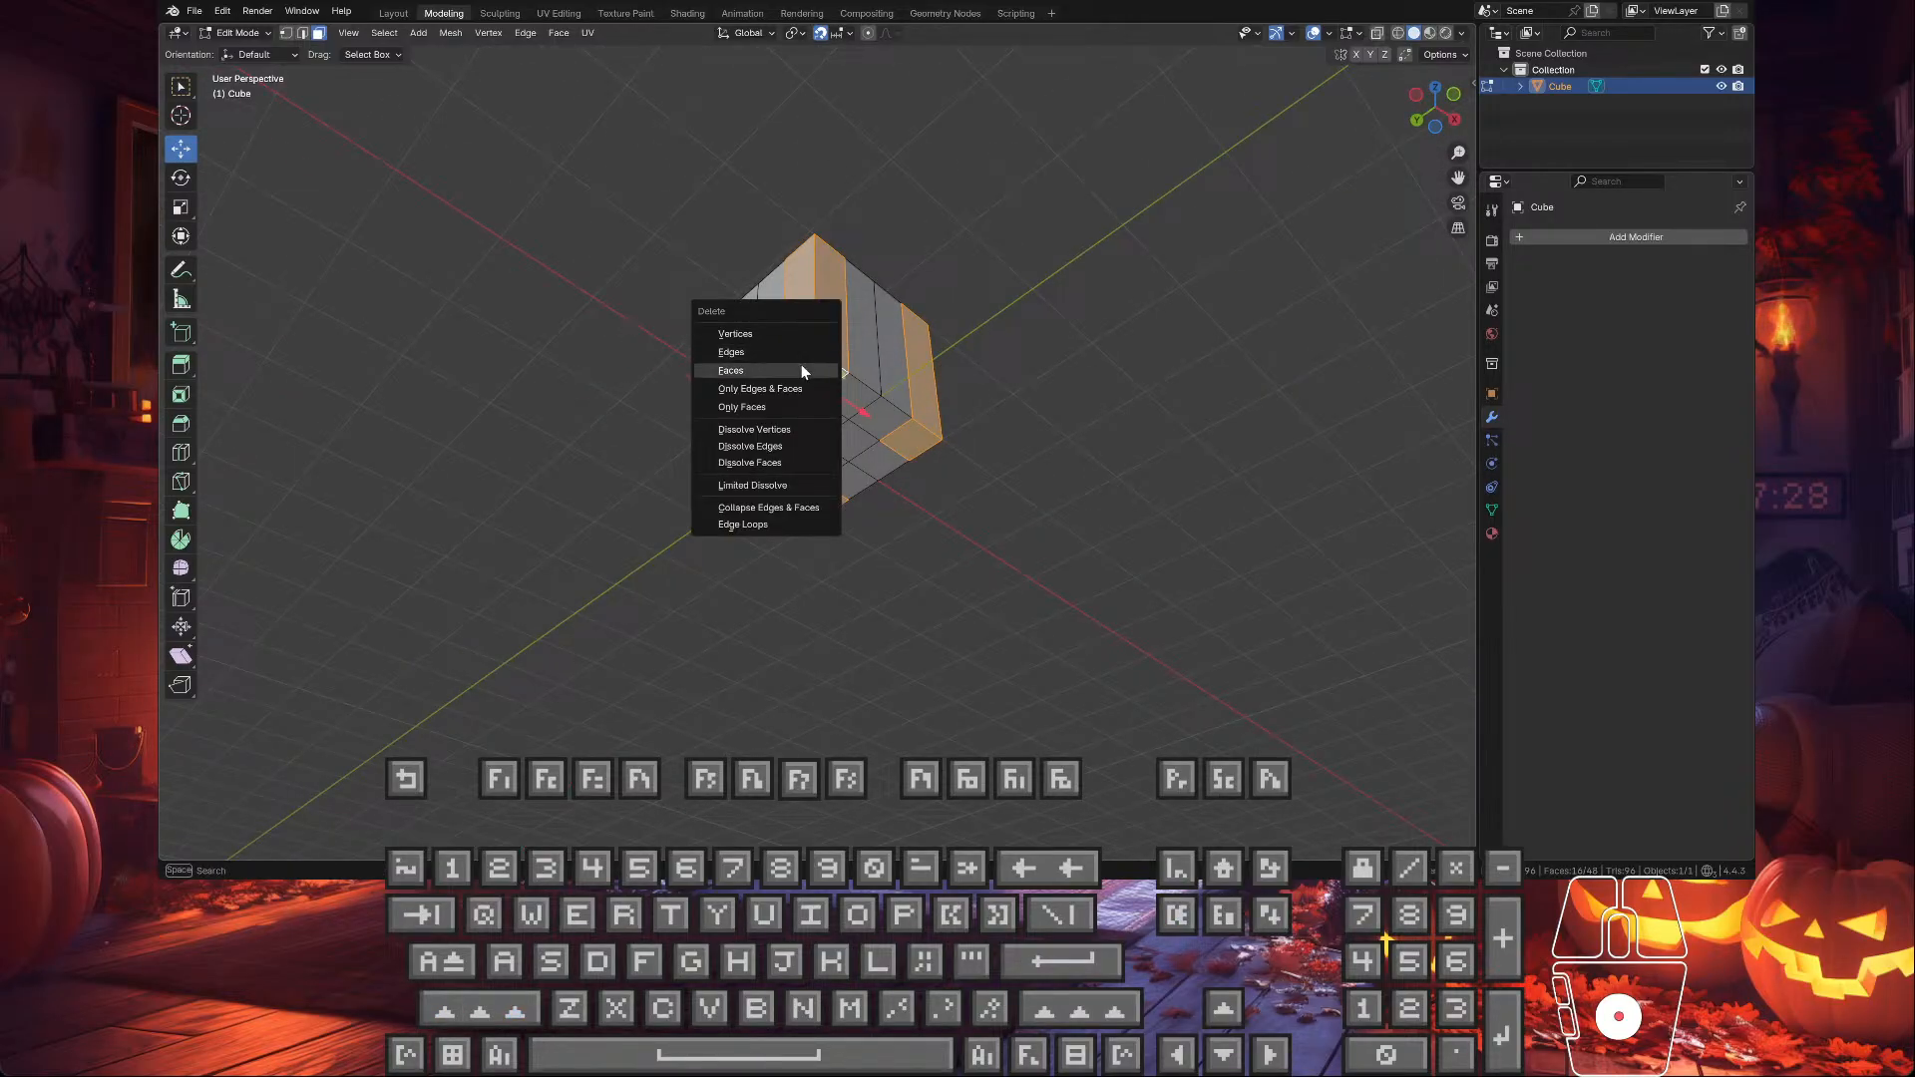
left_click(800, 363)
- Fill the two missing inner walls of the first open corner notch between its upper and lower edges
middle_click_drag(800, 363, 820, 429)
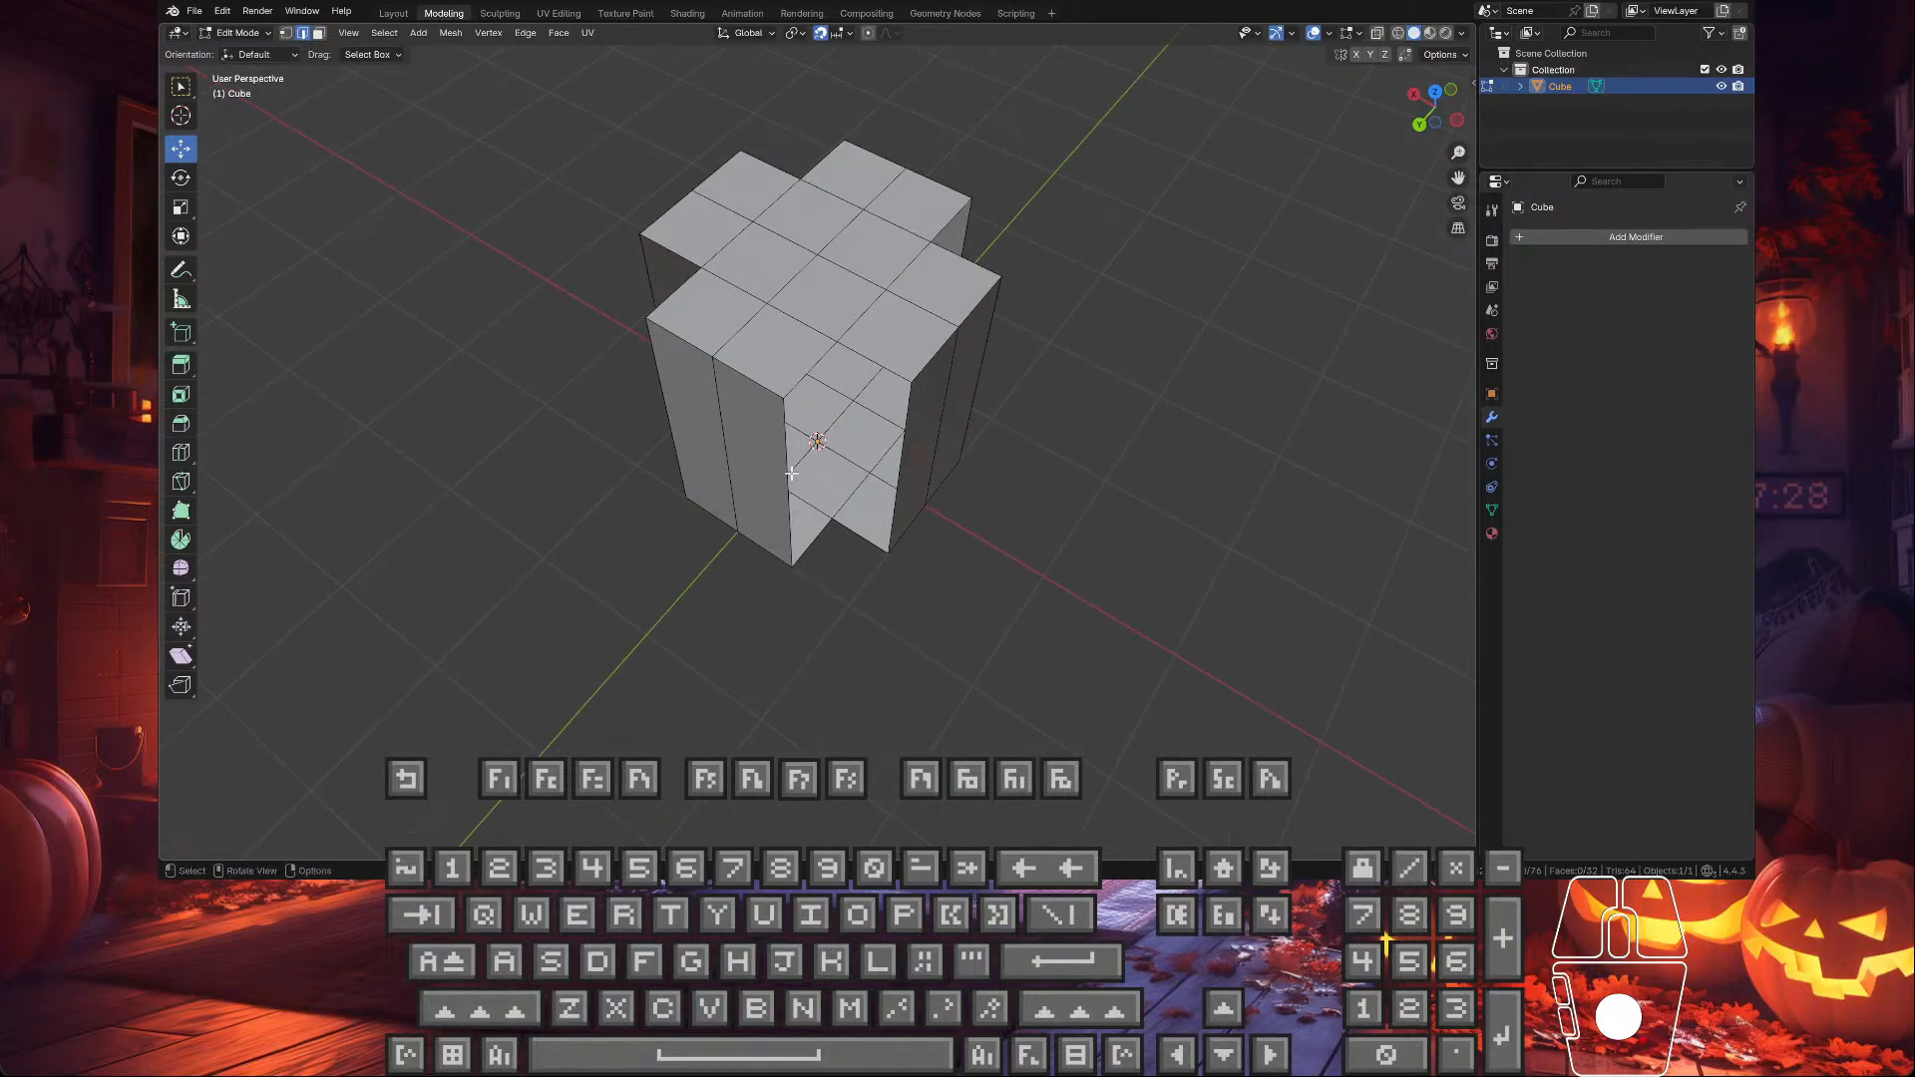
left_click(826, 395, "shift")
key("f")
left_click(854, 537)
left_click(875, 357, "shift")
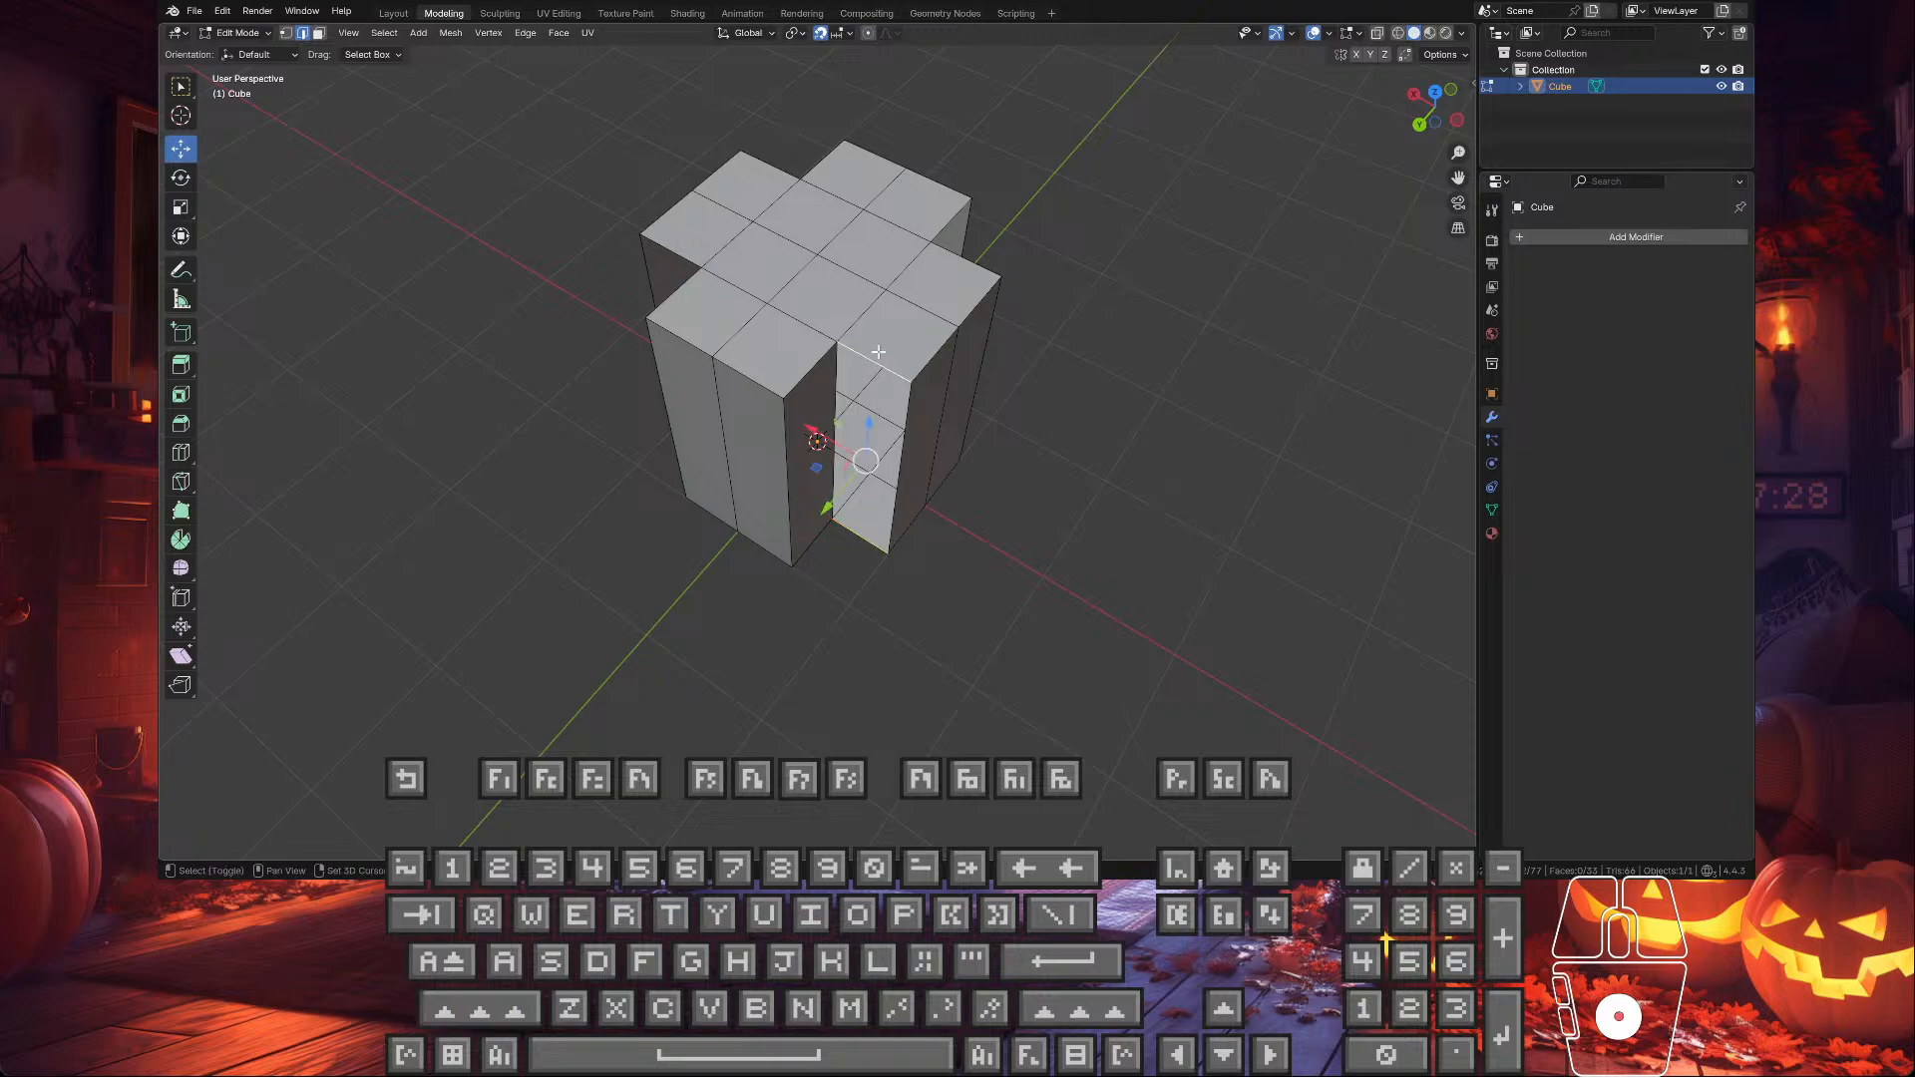
key("f")
- Fill both missing inner walls of the second corner notch from its top and bottom edges
middle_click_drag(1002, 498, 765, 508)
left_click(778, 534)
left_click(756, 366, "shift")
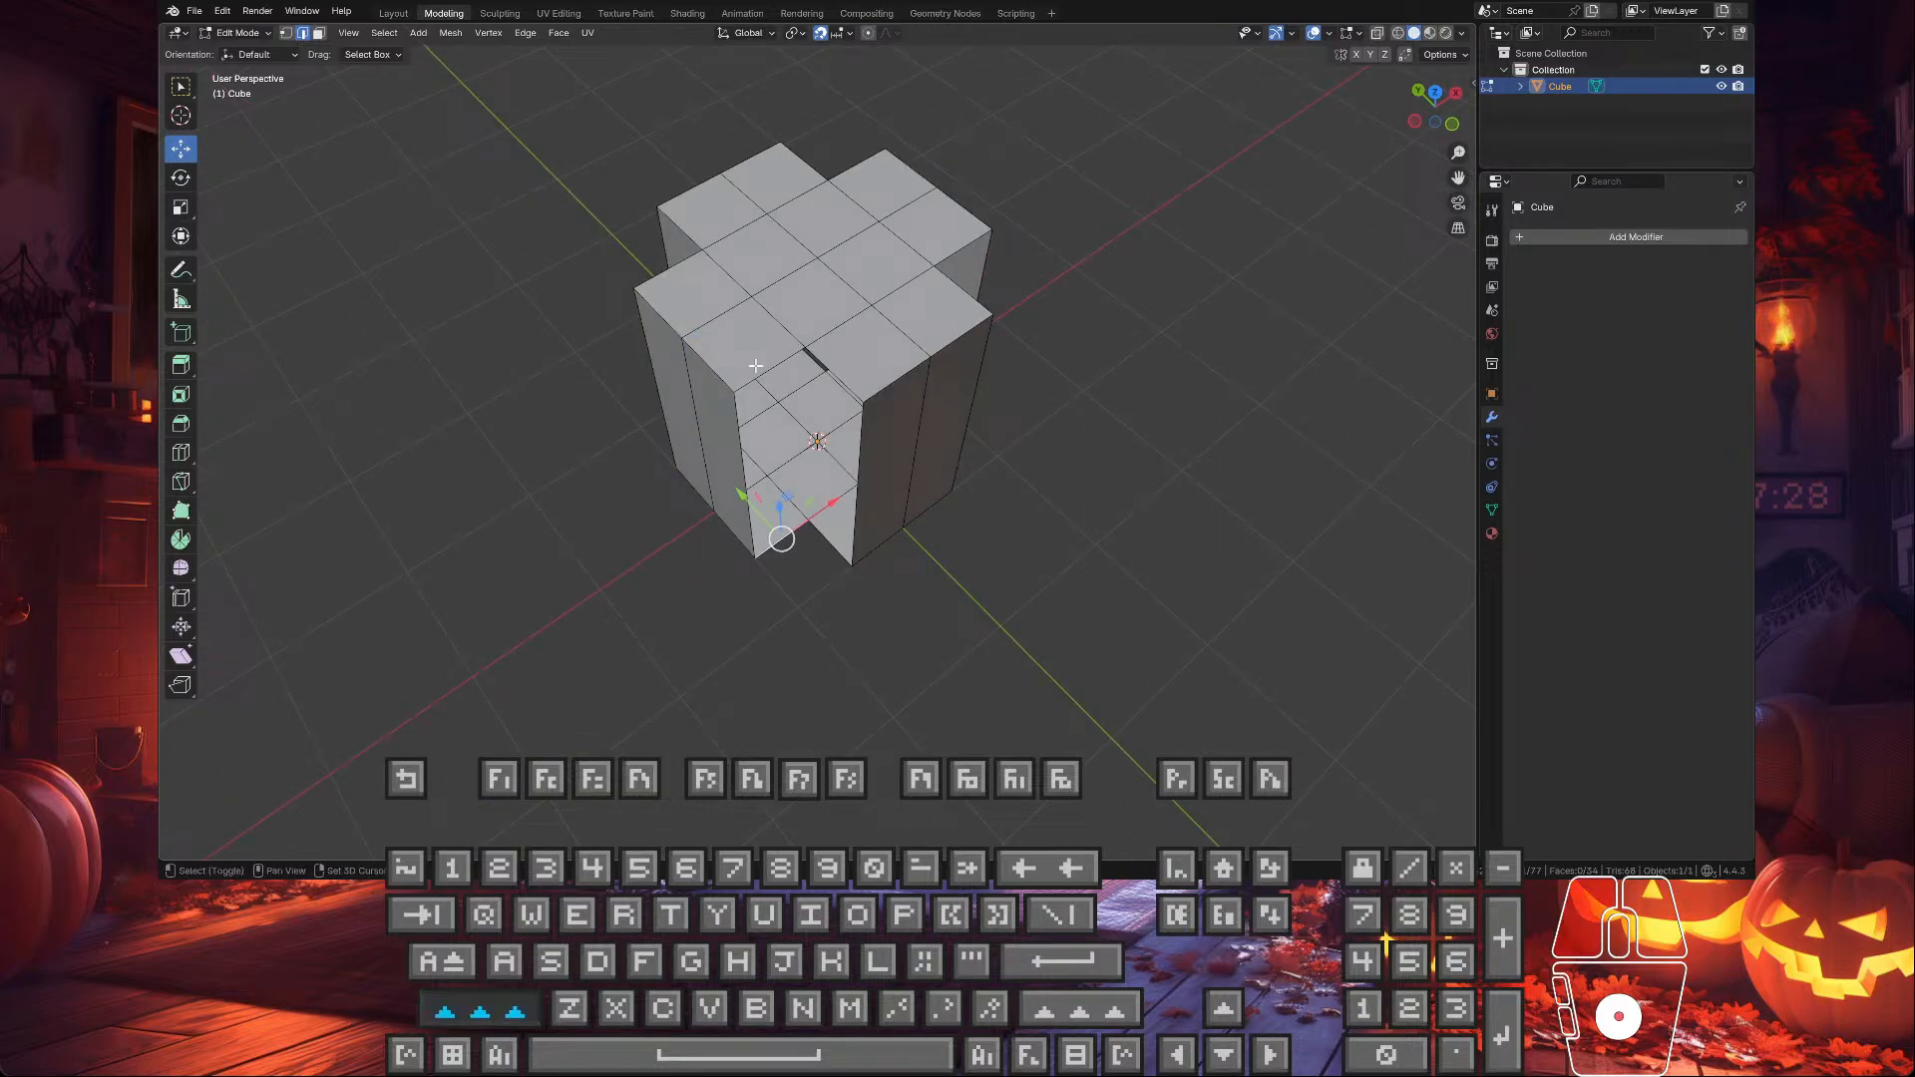
key("f")
left_click(844, 381)
left_click(833, 542, "shift")
key("f")
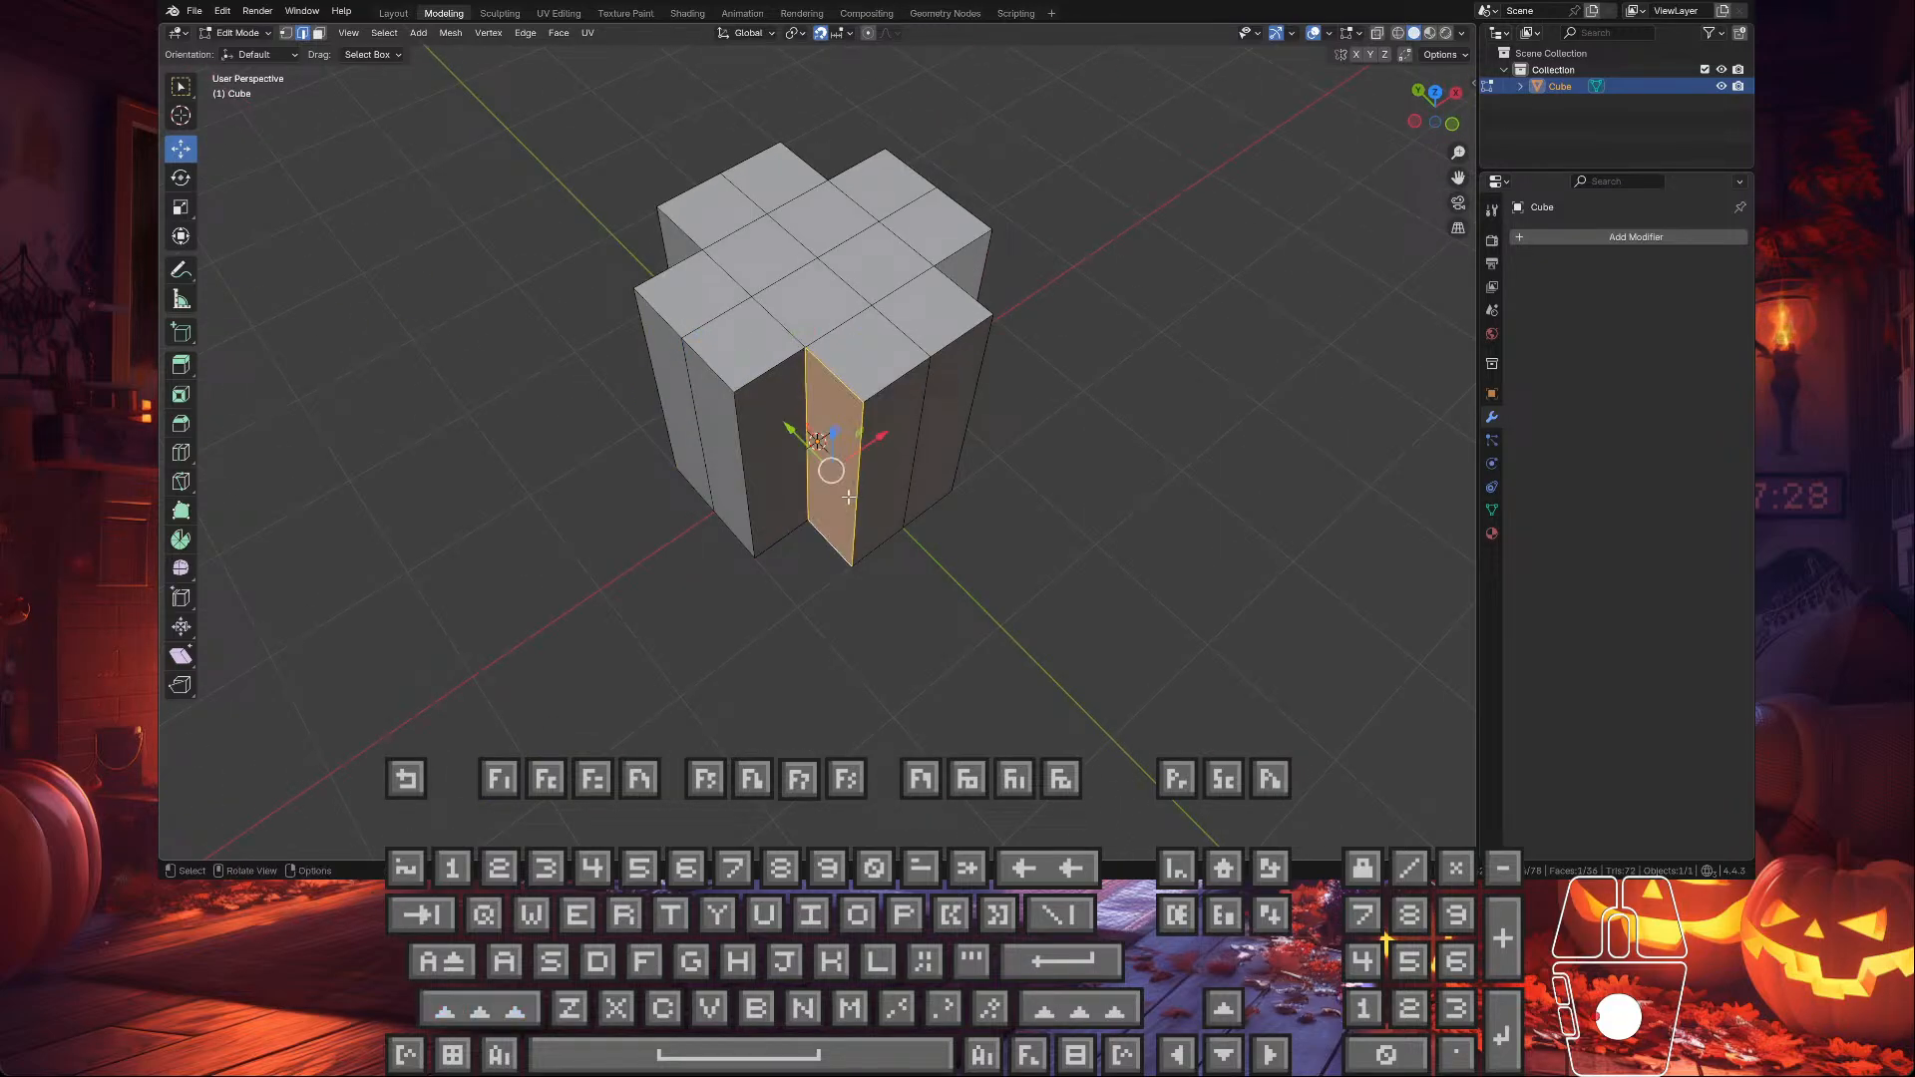
- Close the third corner notch with two new faces joining its top and bottom edges
middle_click_drag(832, 542, 793, 520)
left_click(793, 520)
left_click(763, 344, "shift")
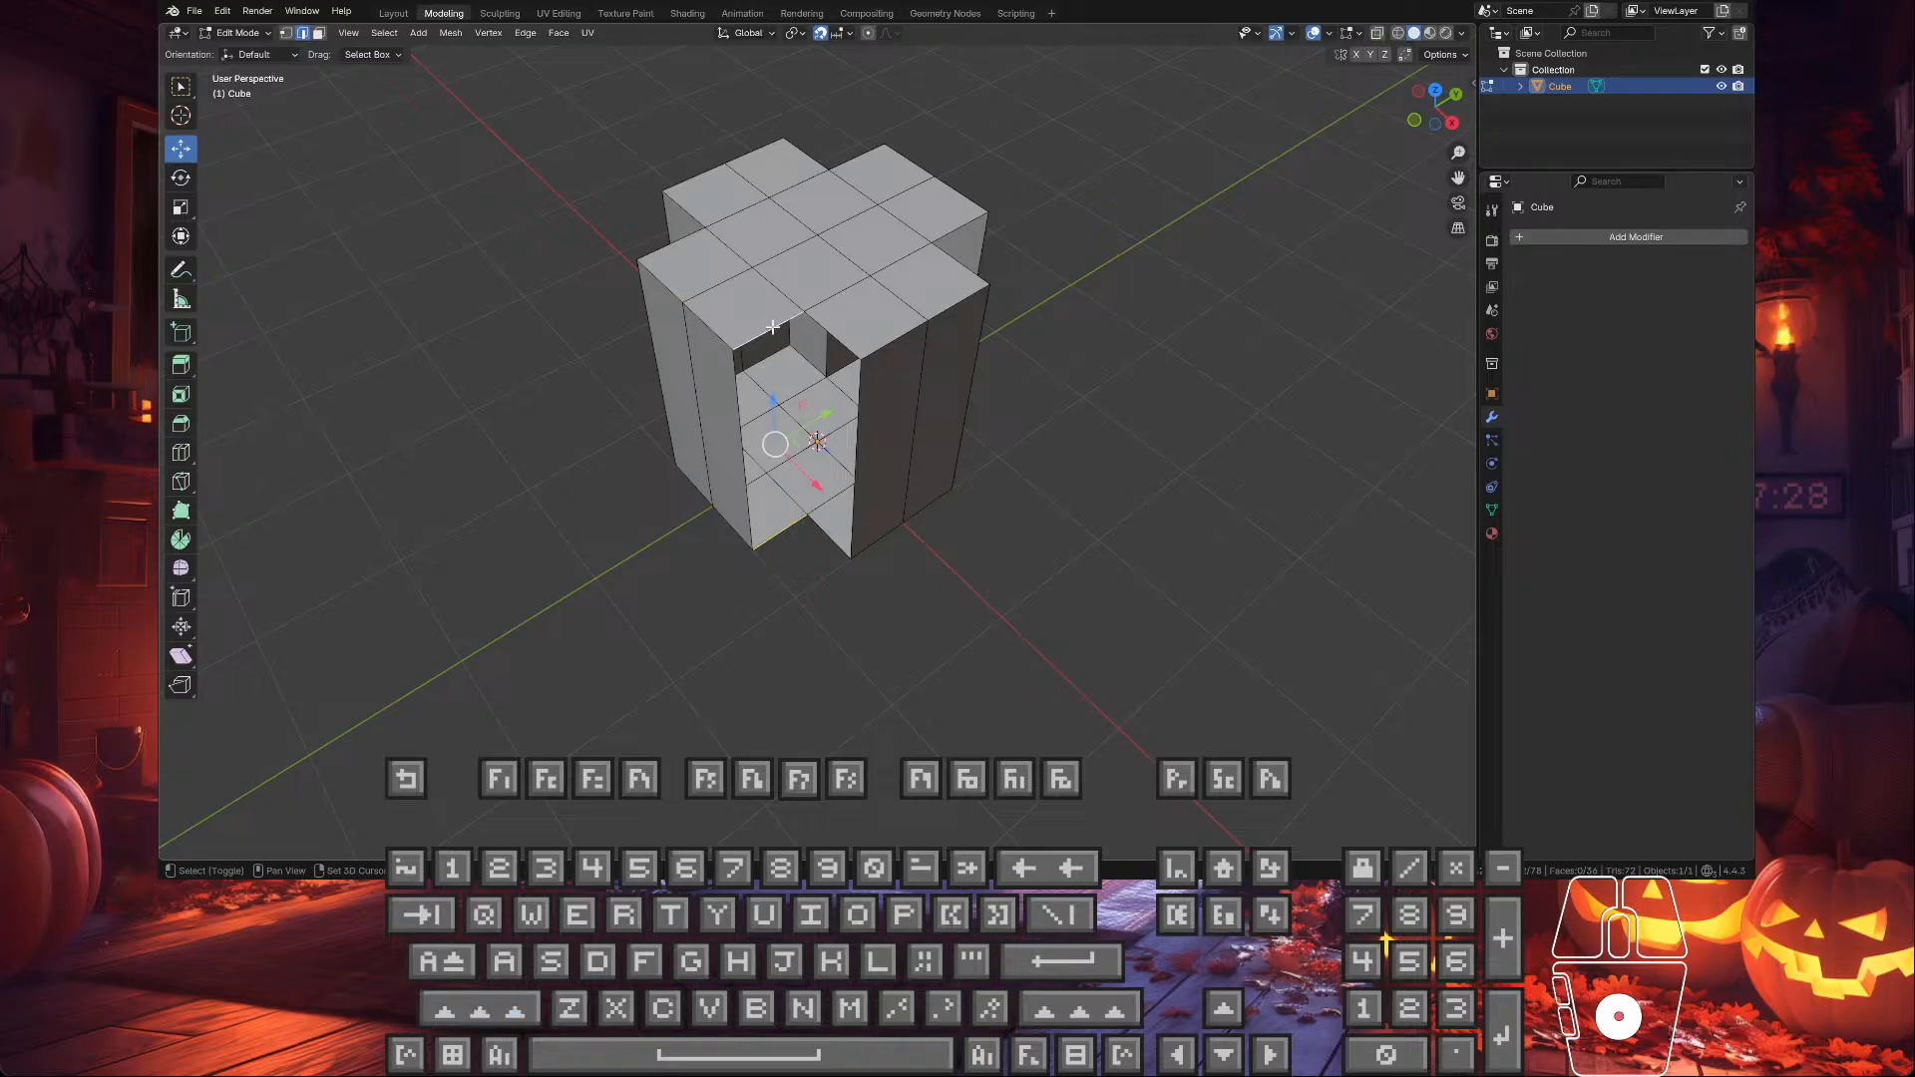
key("f")
left_click(825, 344)
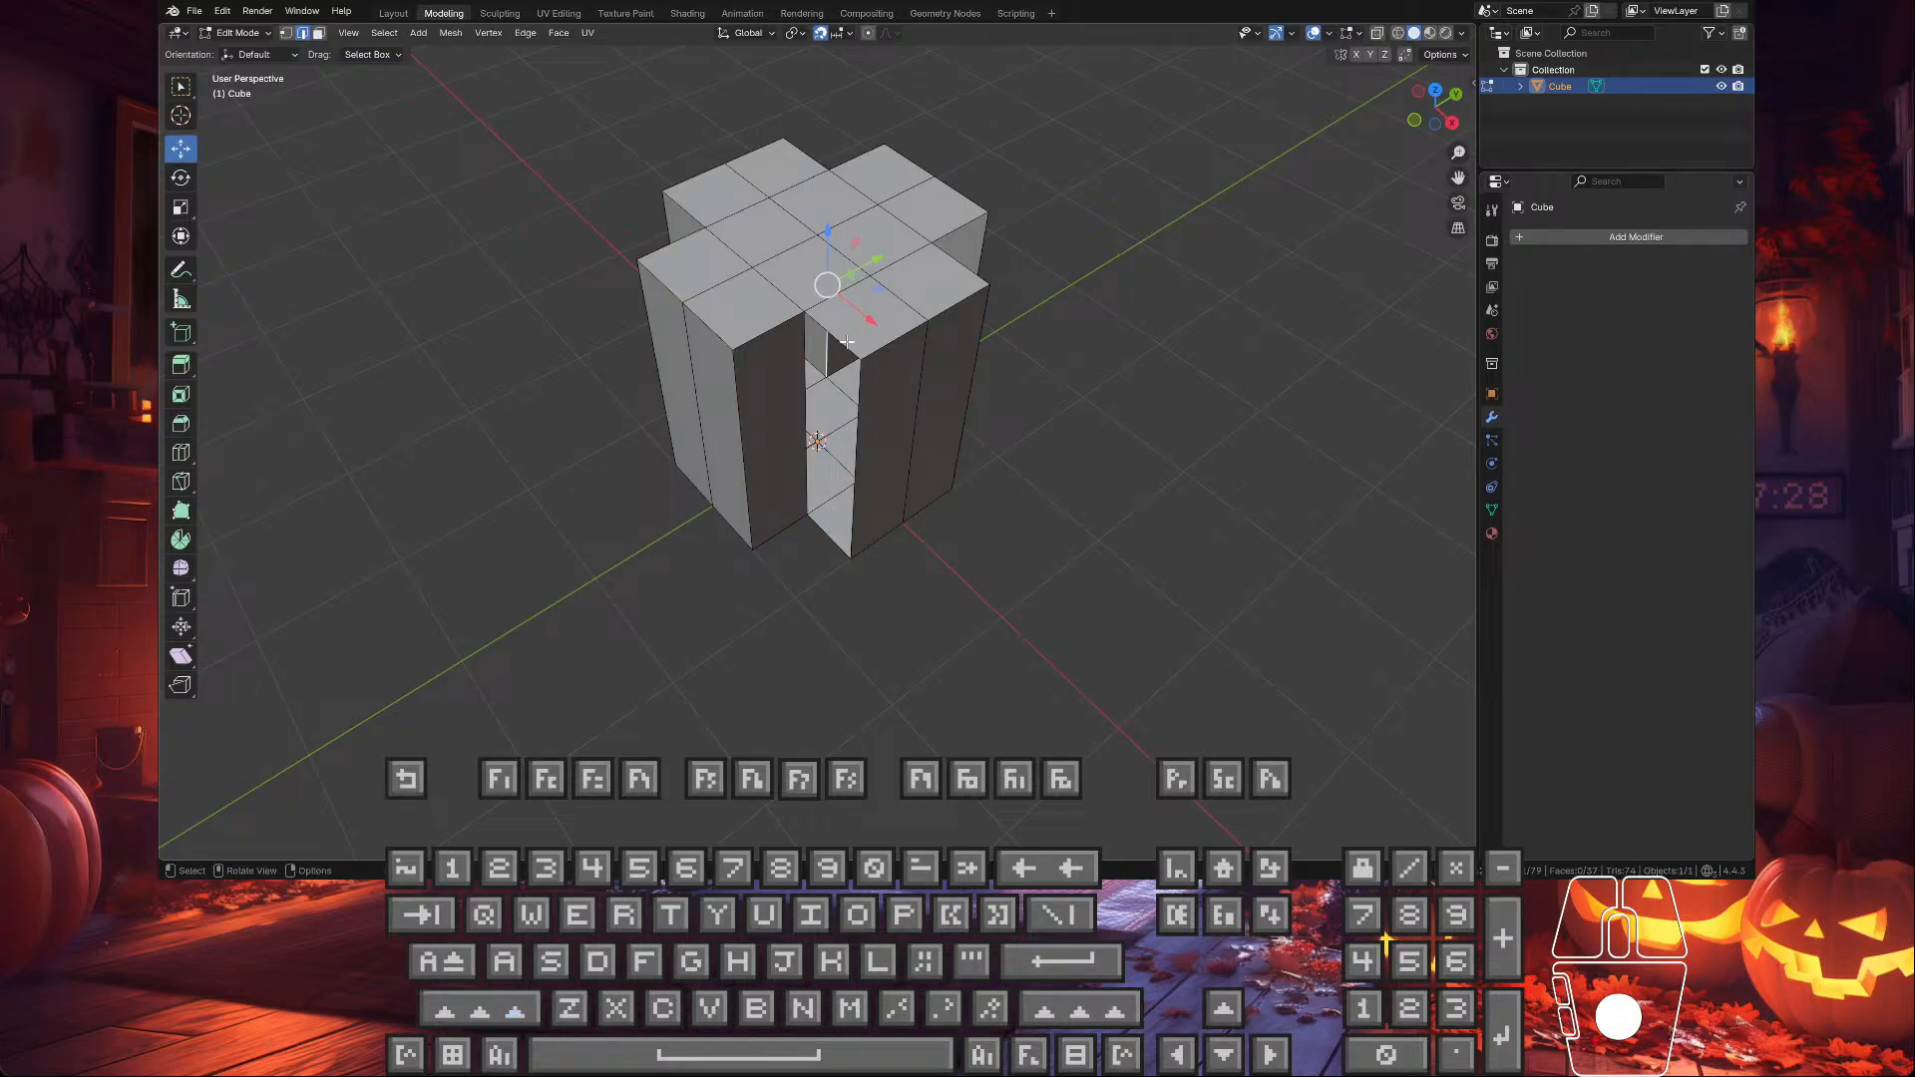
left_click(832, 526, "shift")
key("f")
- Fill the two inner walls of the last open corner notch, undoing the wrongly shaped face first made there
middle_click_drag(887, 515, 763, 529)
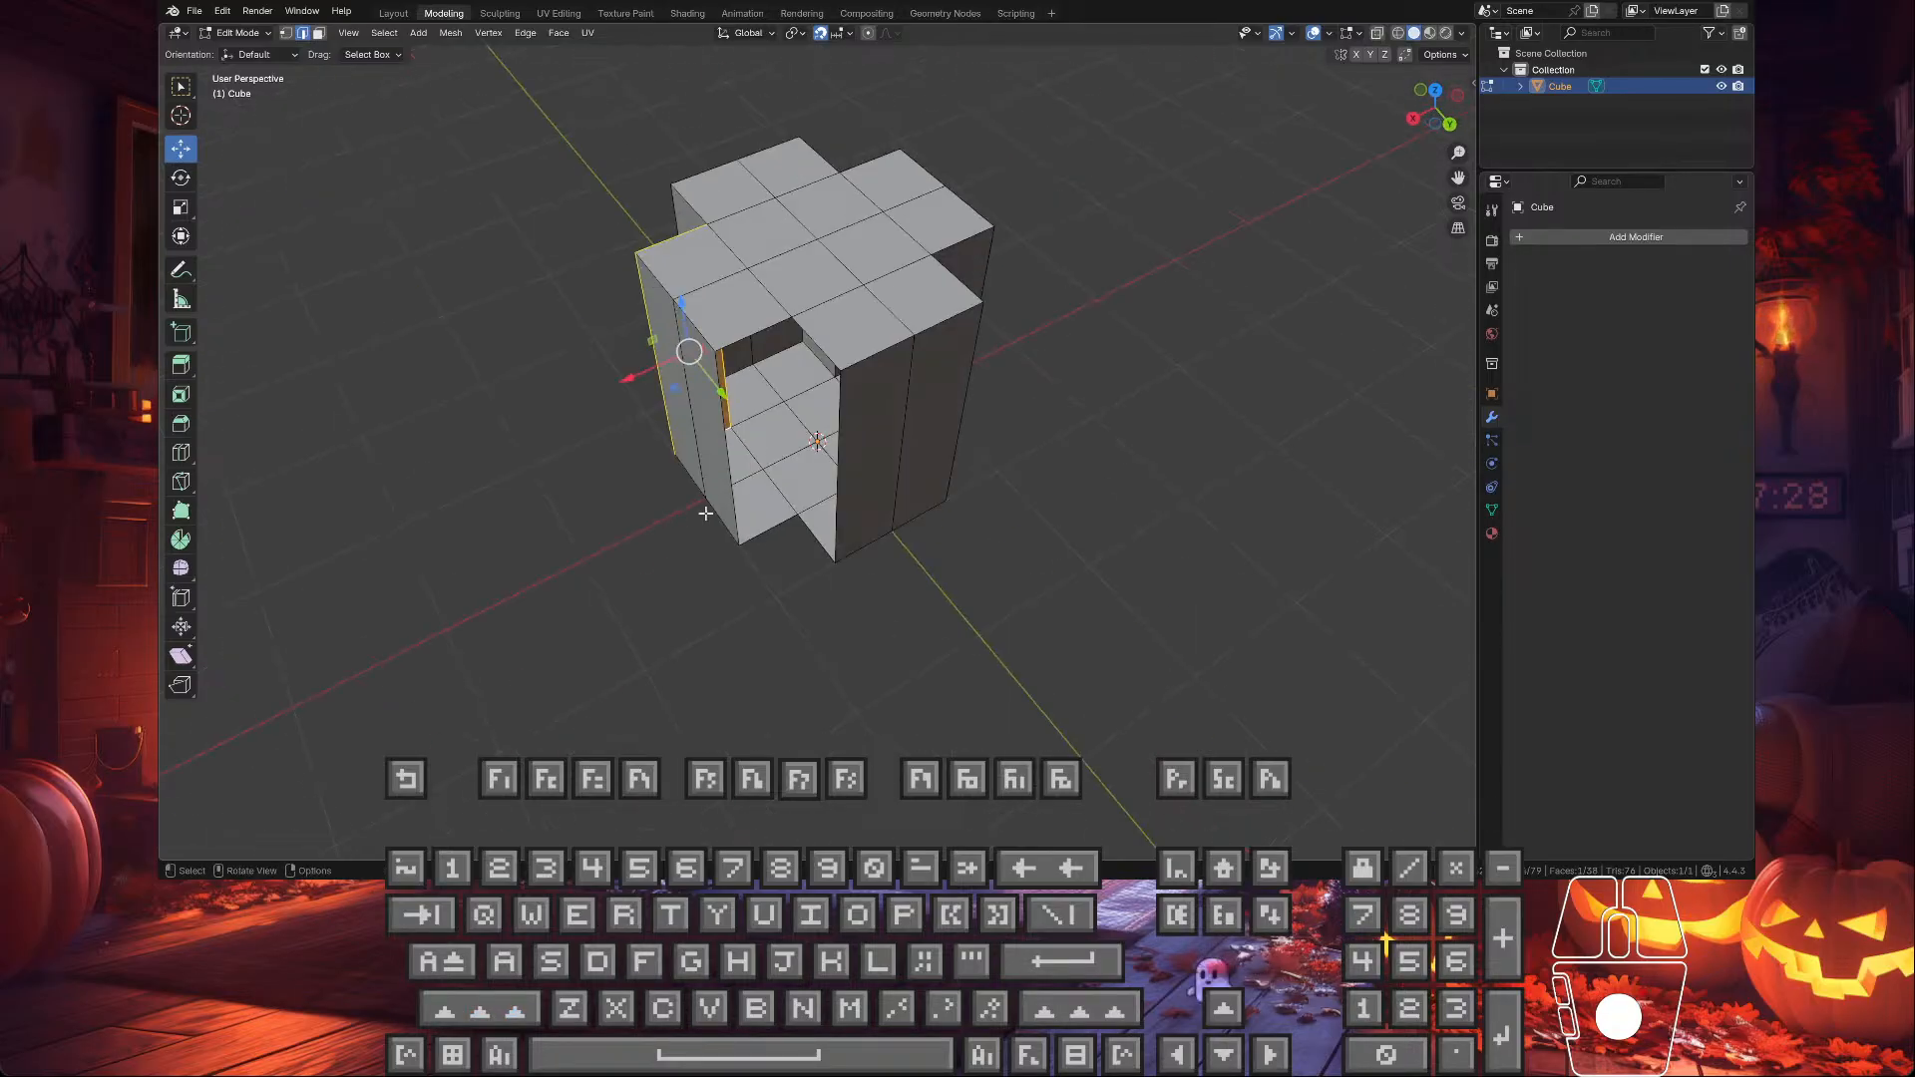
left_click(768, 531)
left_click(768, 349, "shift")
key("f")
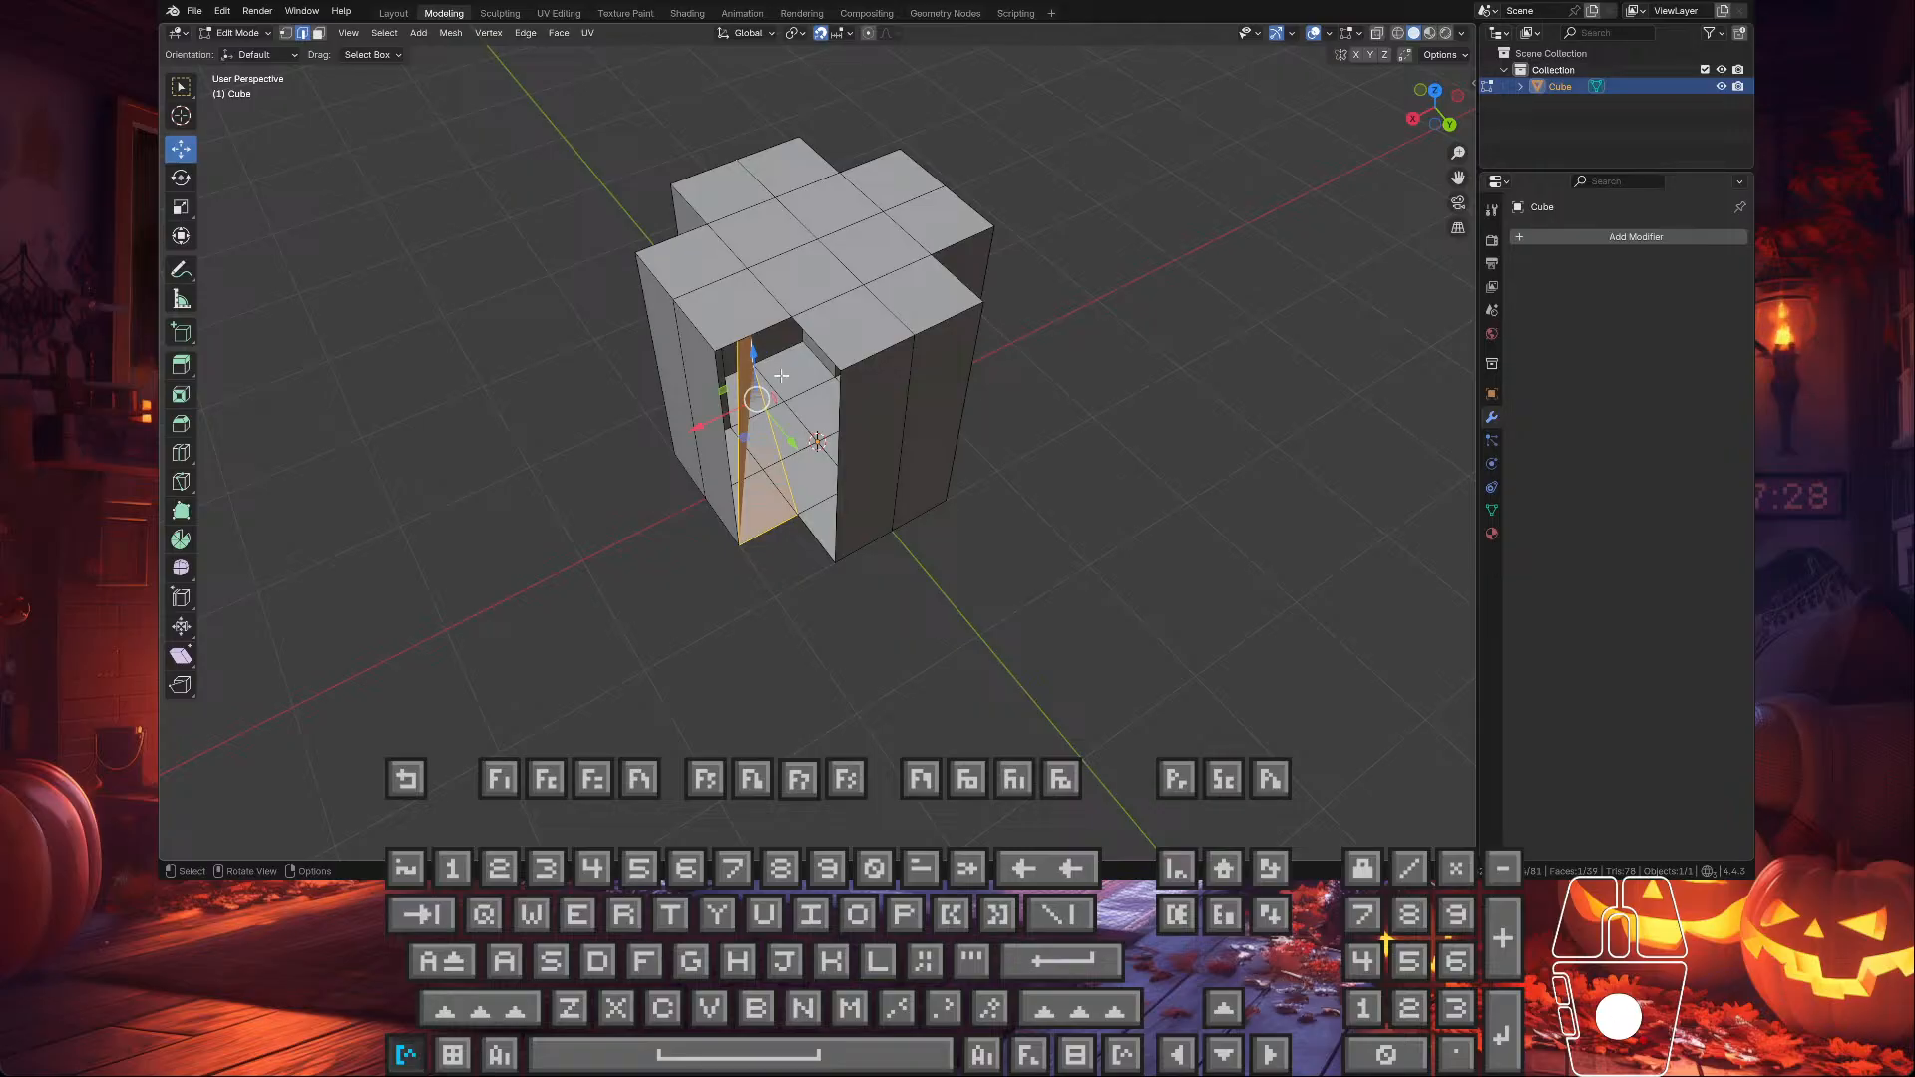
key("ctrl+z")
left_click(760, 522, "shift")
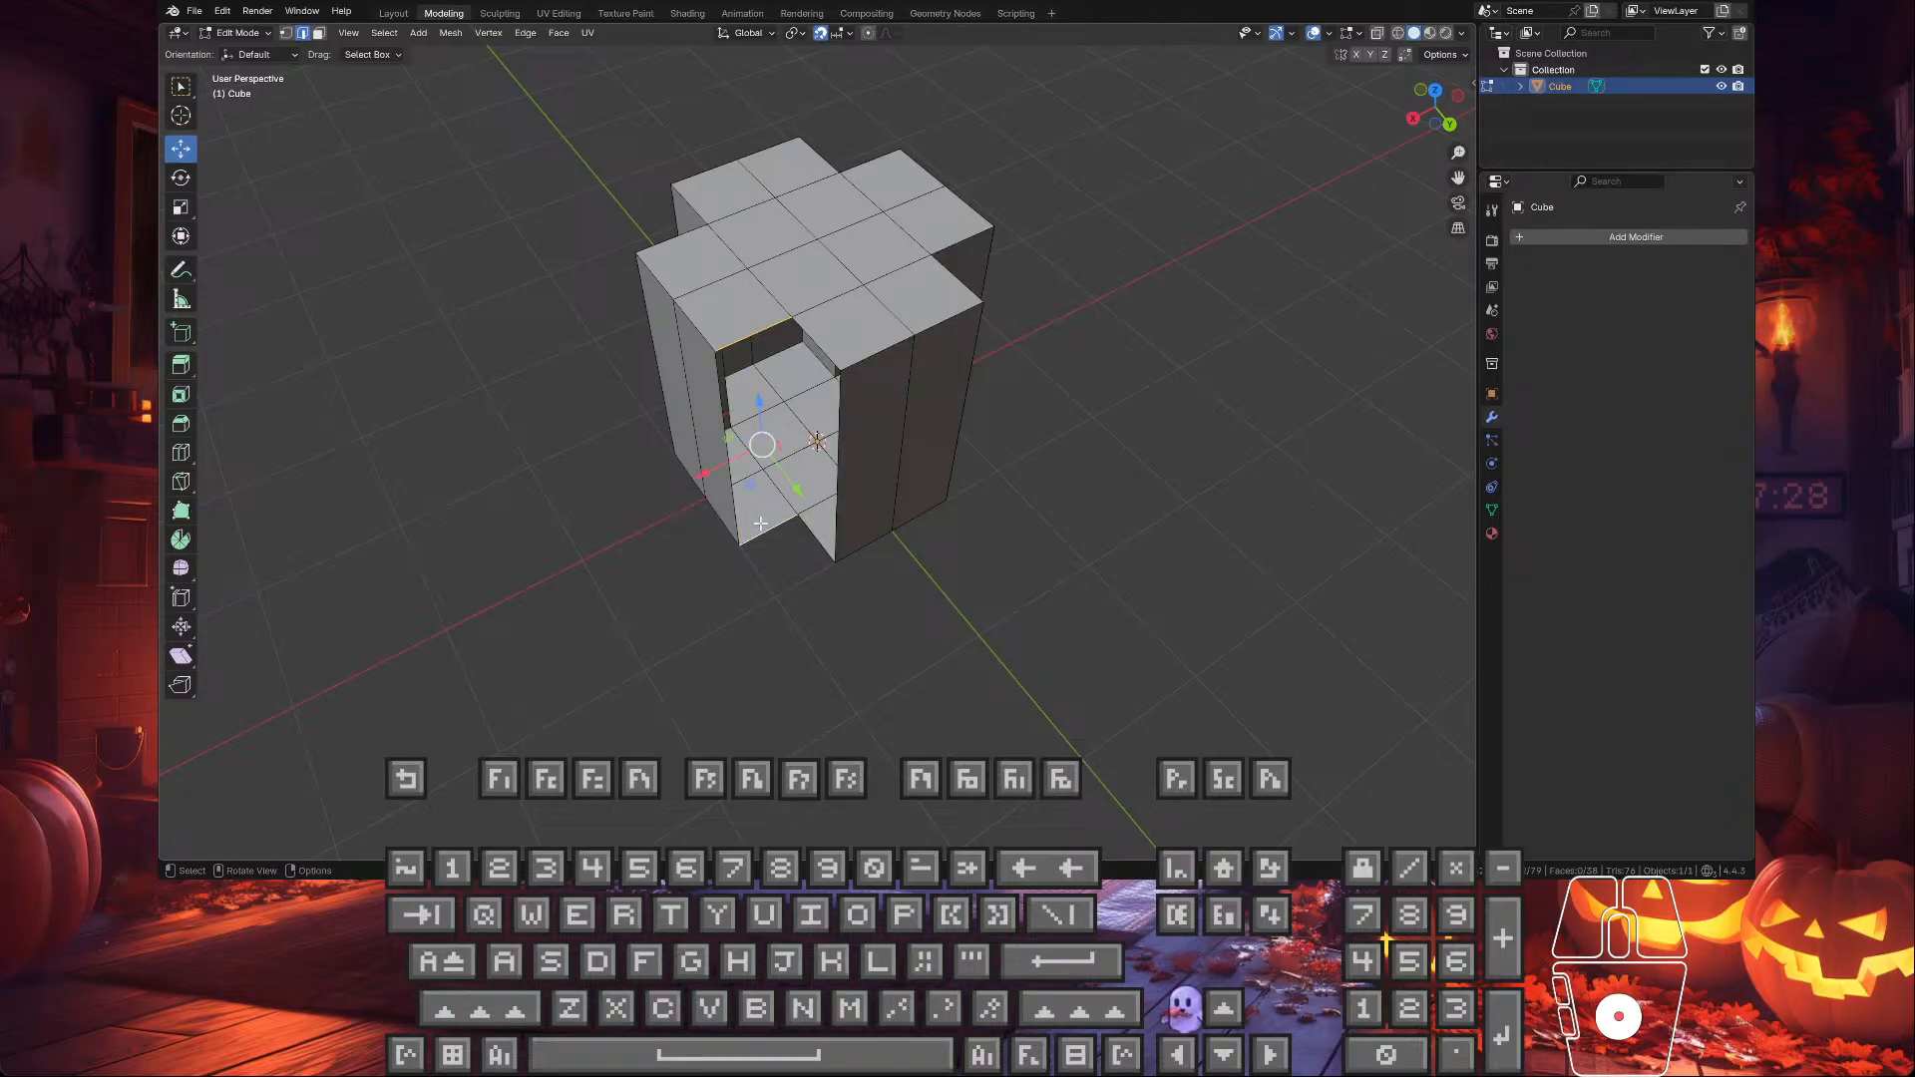
key("f")
left_click(815, 345)
left_click(812, 533, "shift")
key("f")
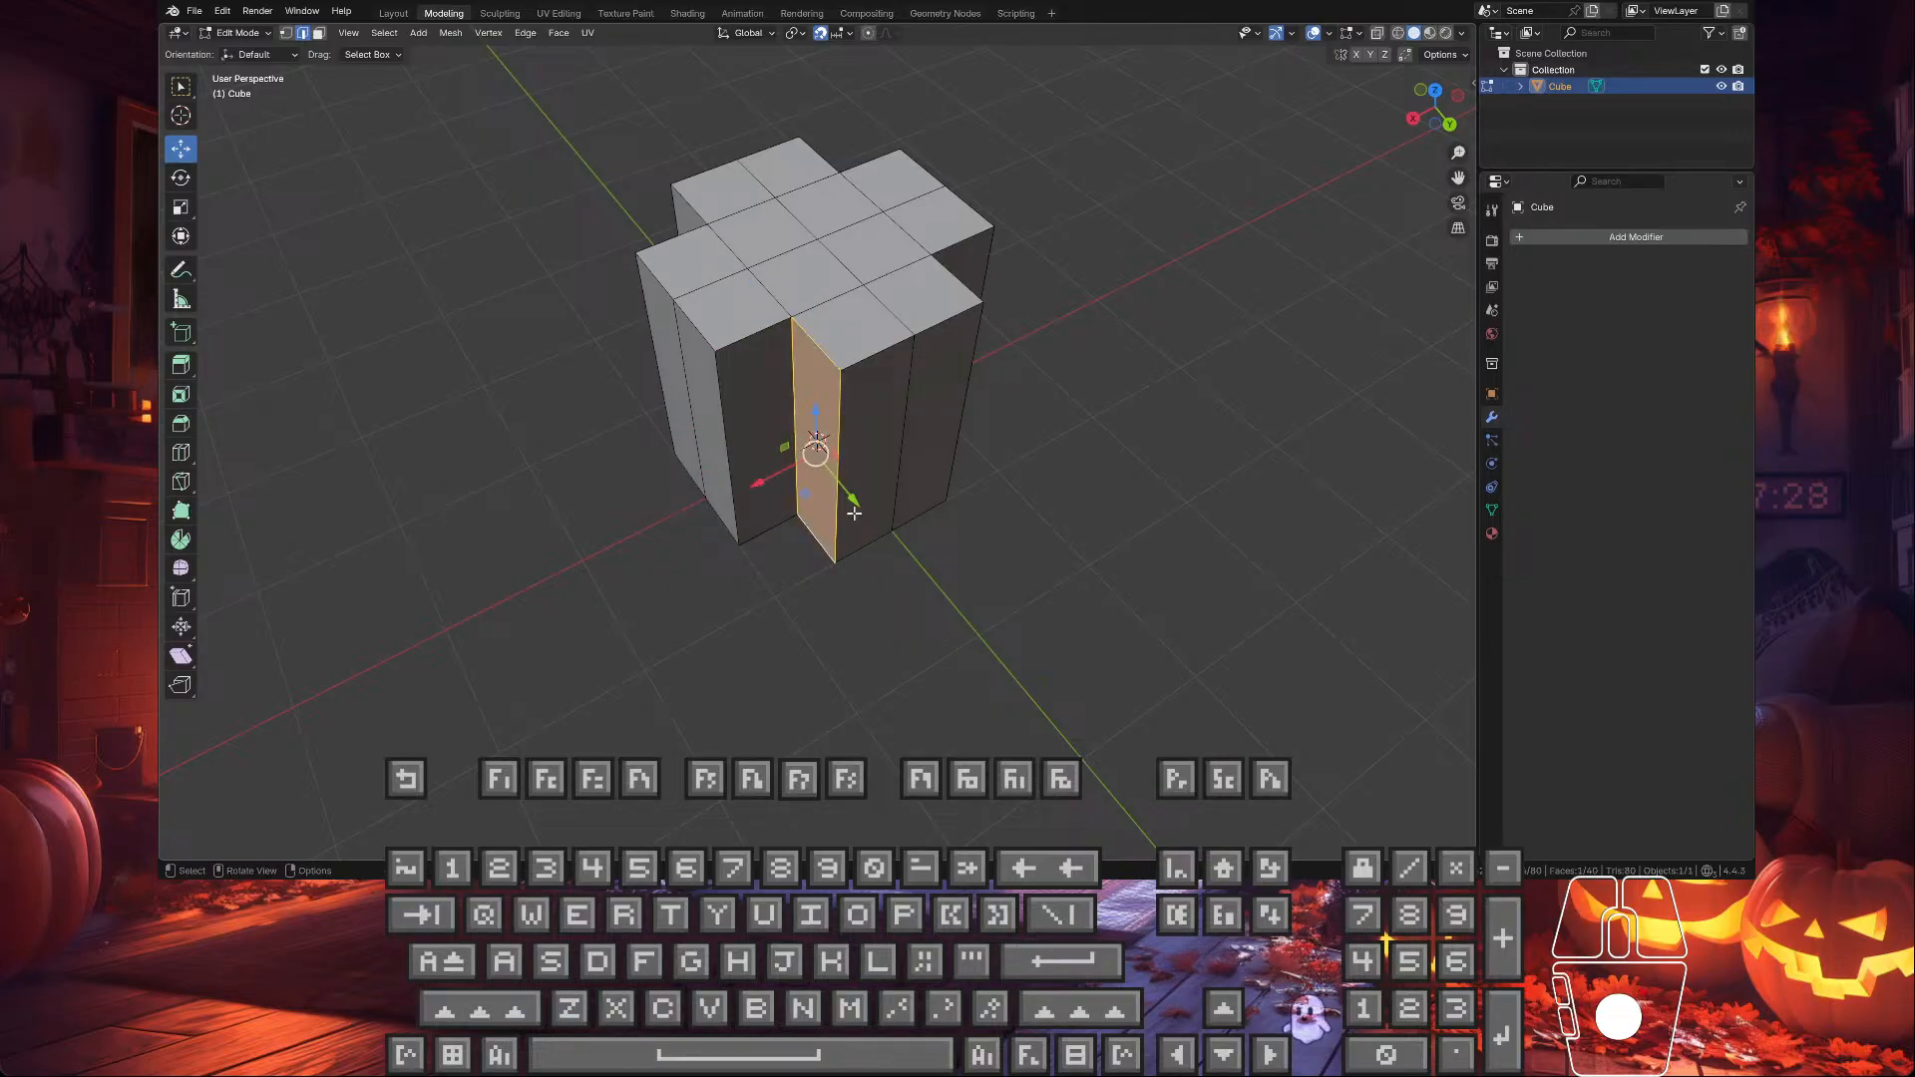
- Unwrap all faces of the notched cube with Smart UV Project in the UV Editing workspace, then deselect the mesh
mouse_move(854, 513)
middle_mouse_down()
mouse_move(662, 483)
mouse_move(762, 406)
mouse_move(876, 483)
mouse_move(840, 403)
mouse_move(846, 272)
mouse_move(825, 534)
mouse_move(838, 503)
mouse_move(733, 429)
mouse_move(768, 404)
mouse_move(598, 431)
mouse_move(788, 434)
mouse_move(774, 531)
mouse_move(749, 499)
mouse_move(1065, 505)
mouse_move(1075, 562)
mouse_move(896, 614)
mouse_move(858, 479)
middle_mouse_up()
key("Tab")
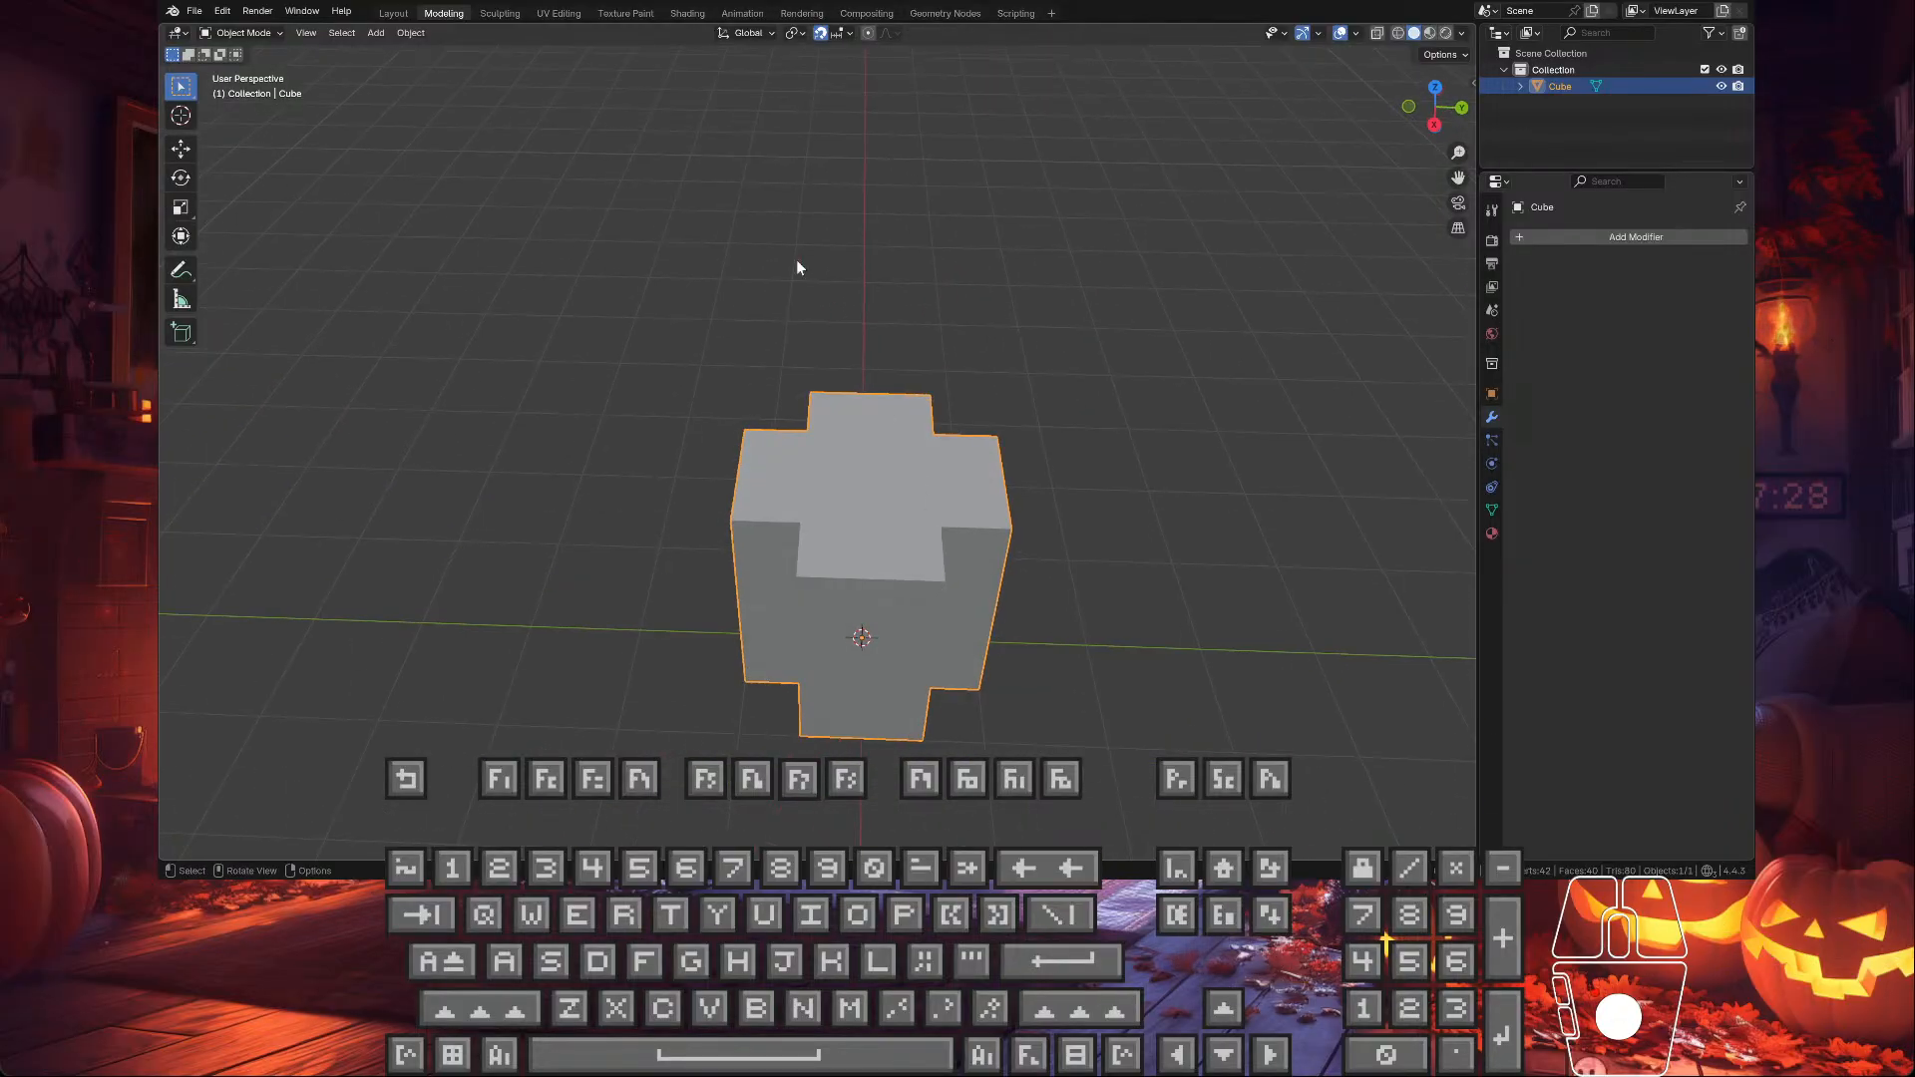
left_click(559, 13)
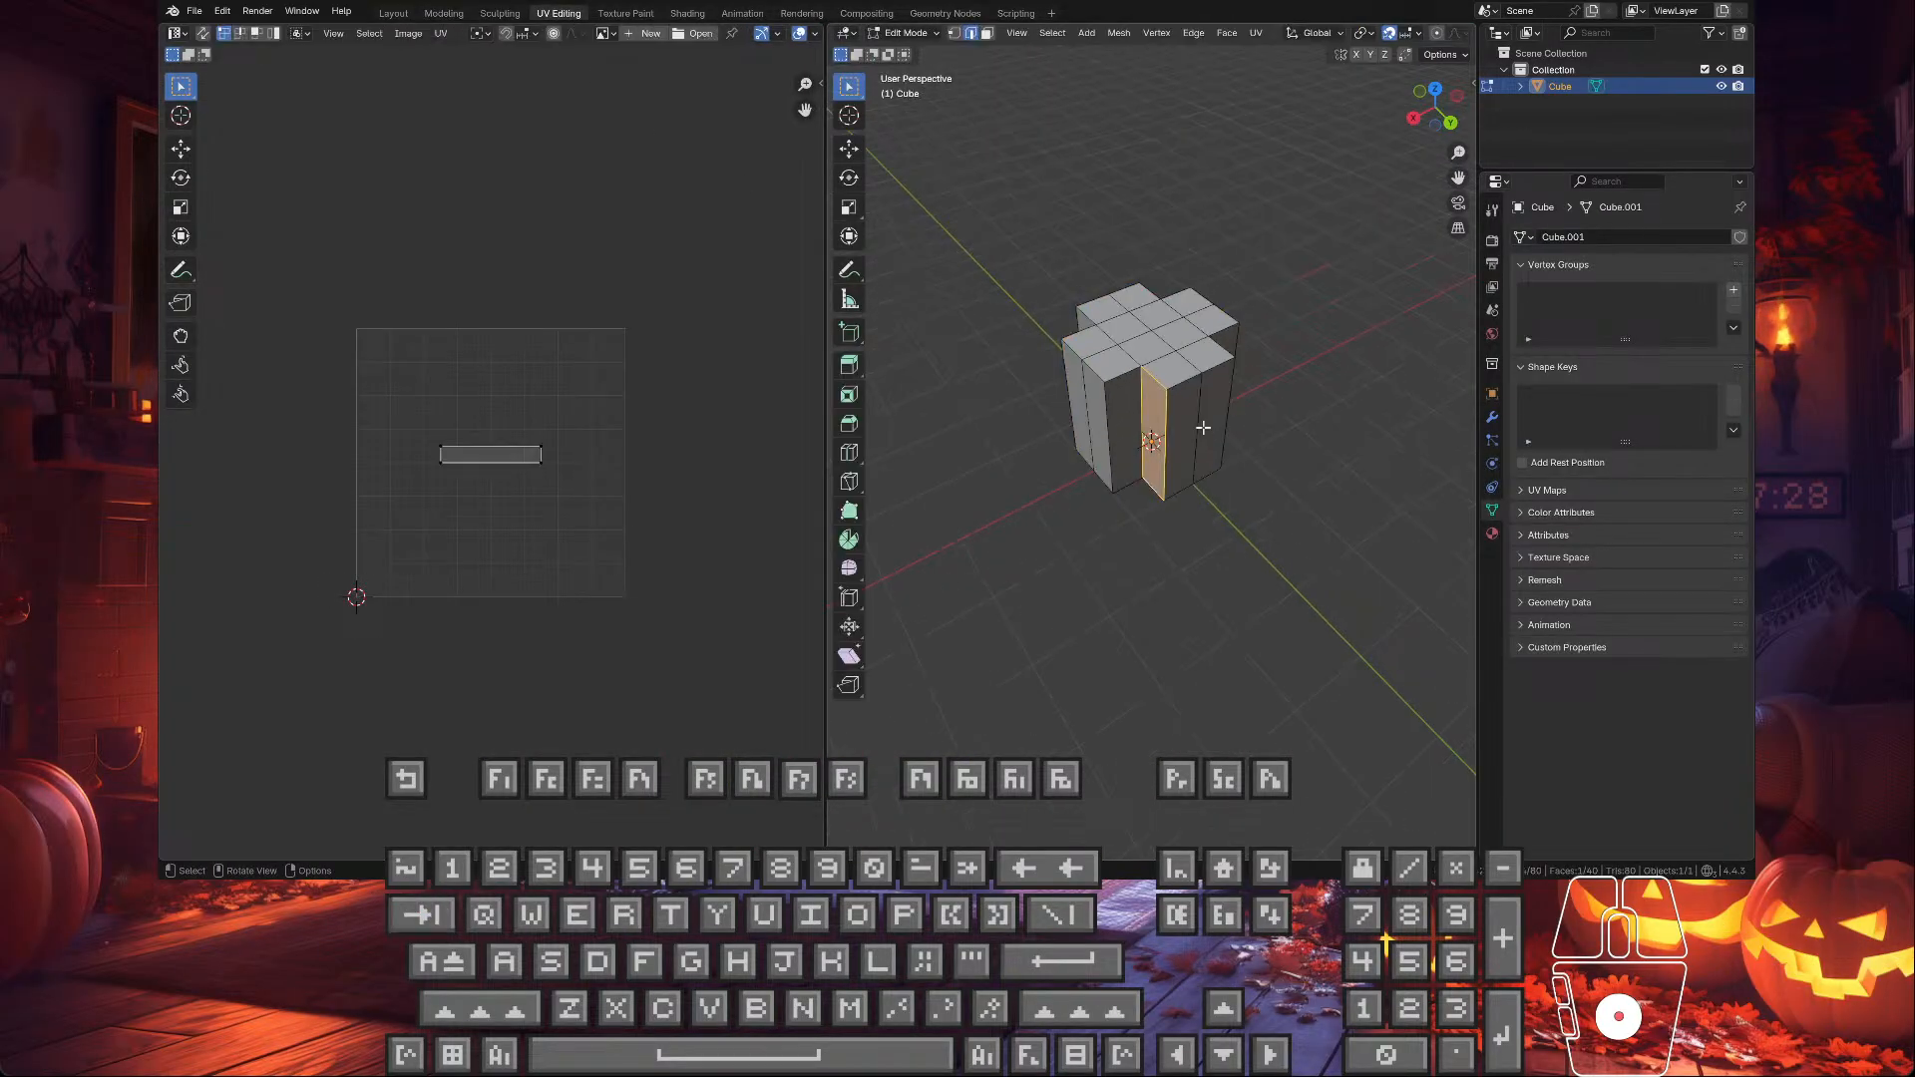
key("a")
scroll(1193, 409, "up", 3)
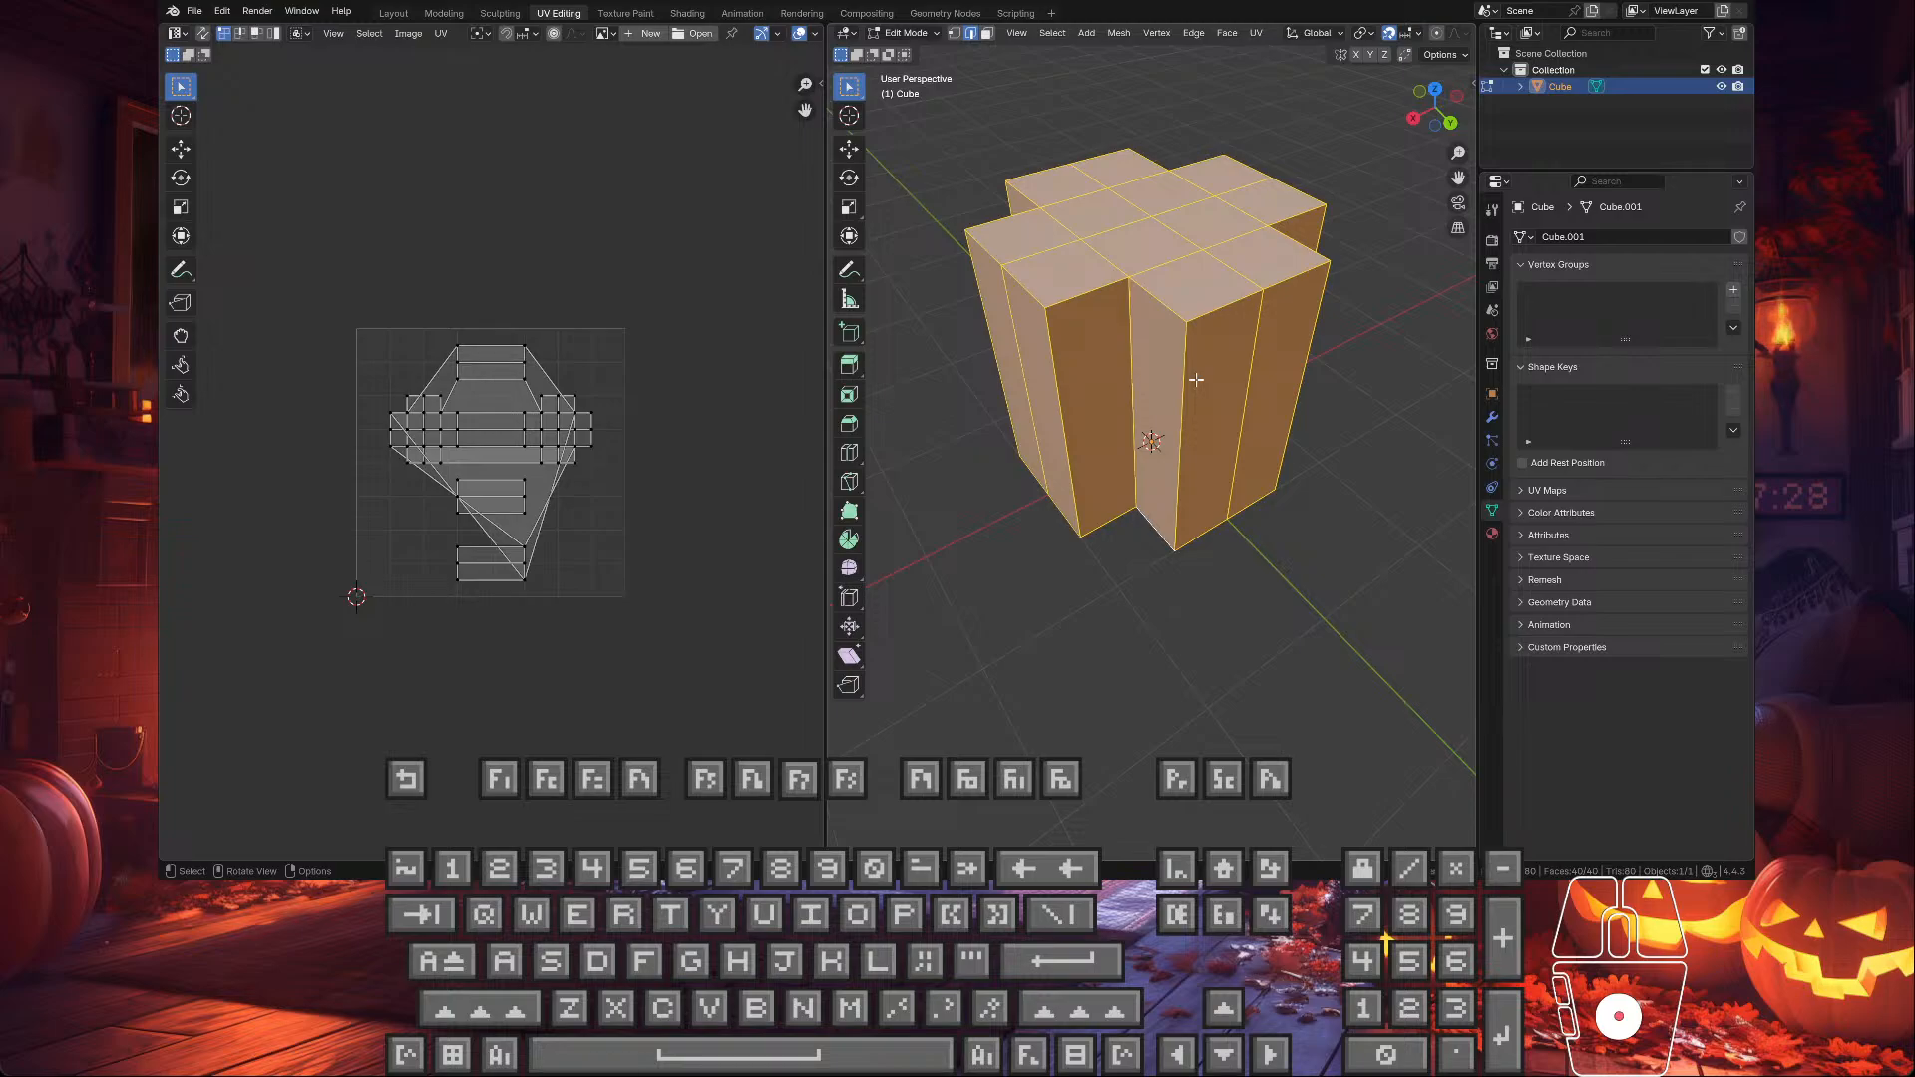
key("u")
left_click(1195, 379)
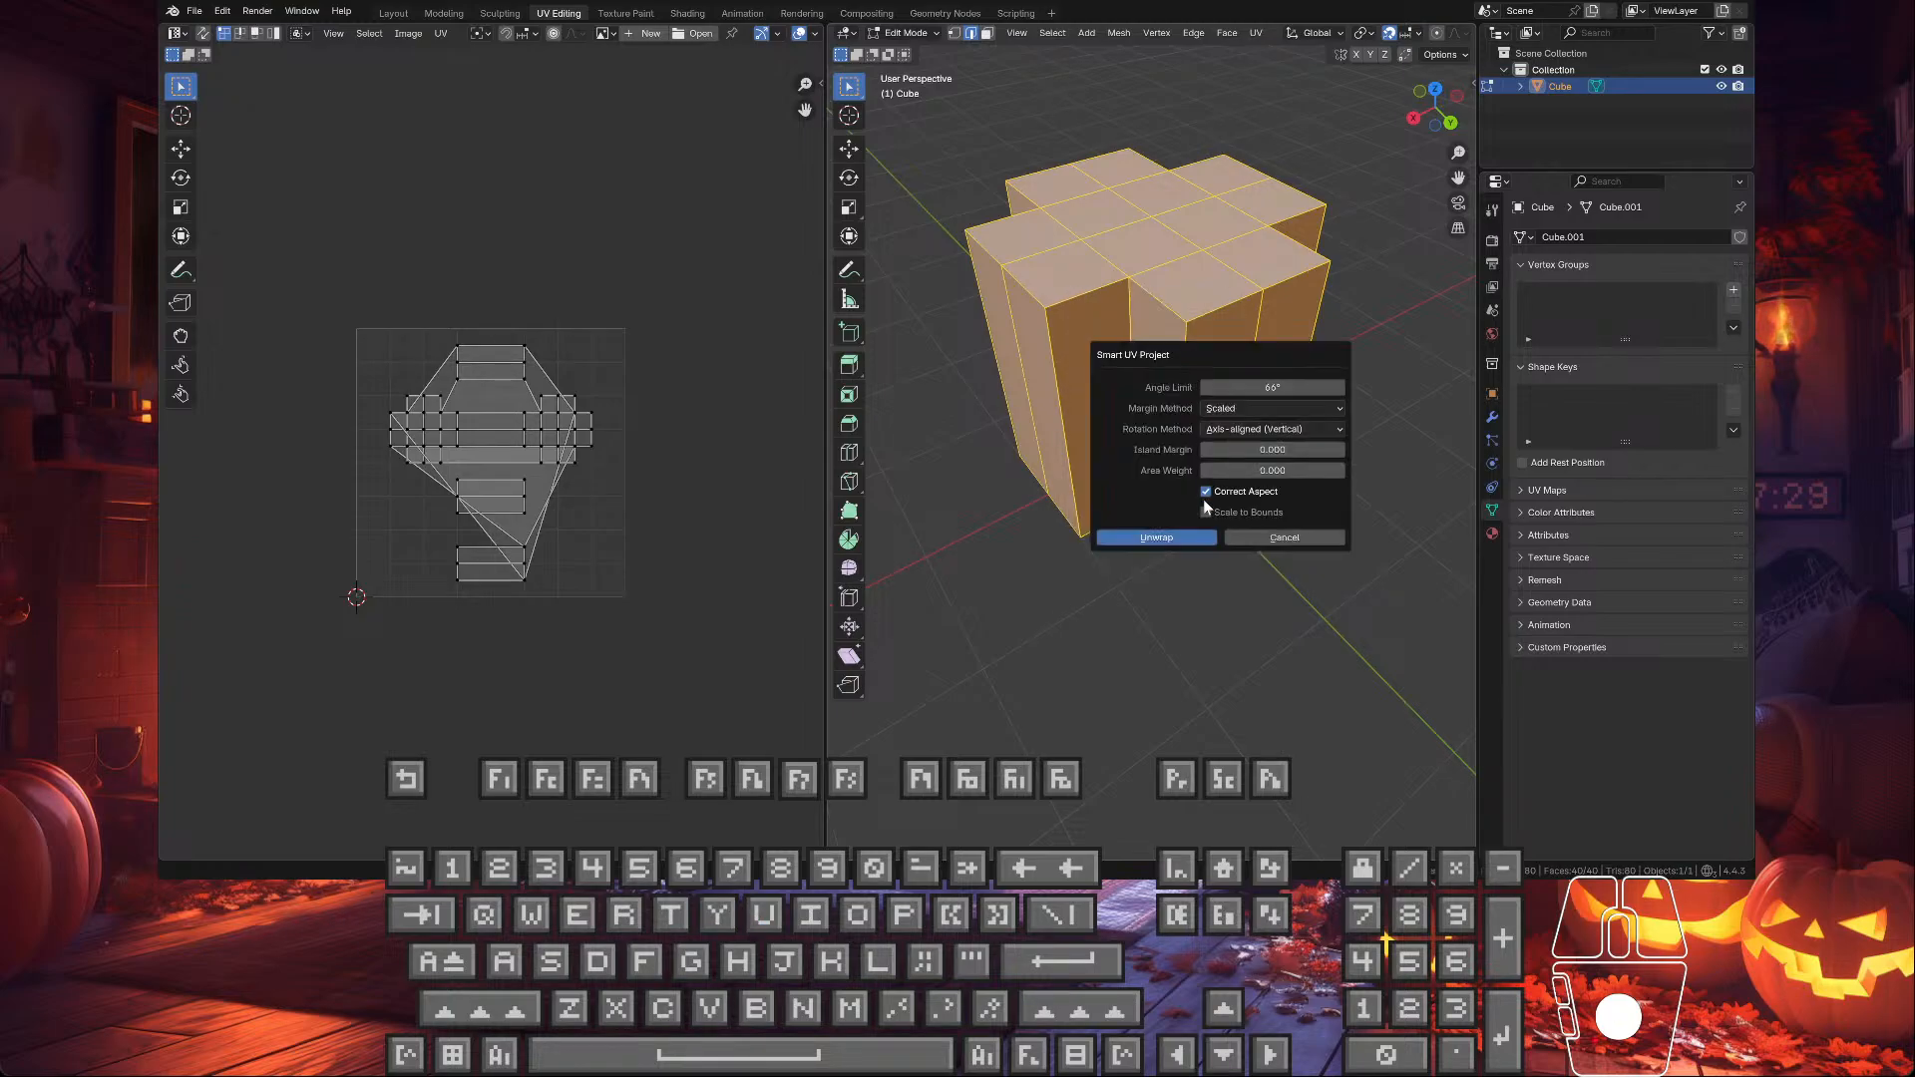
left_click(1179, 541)
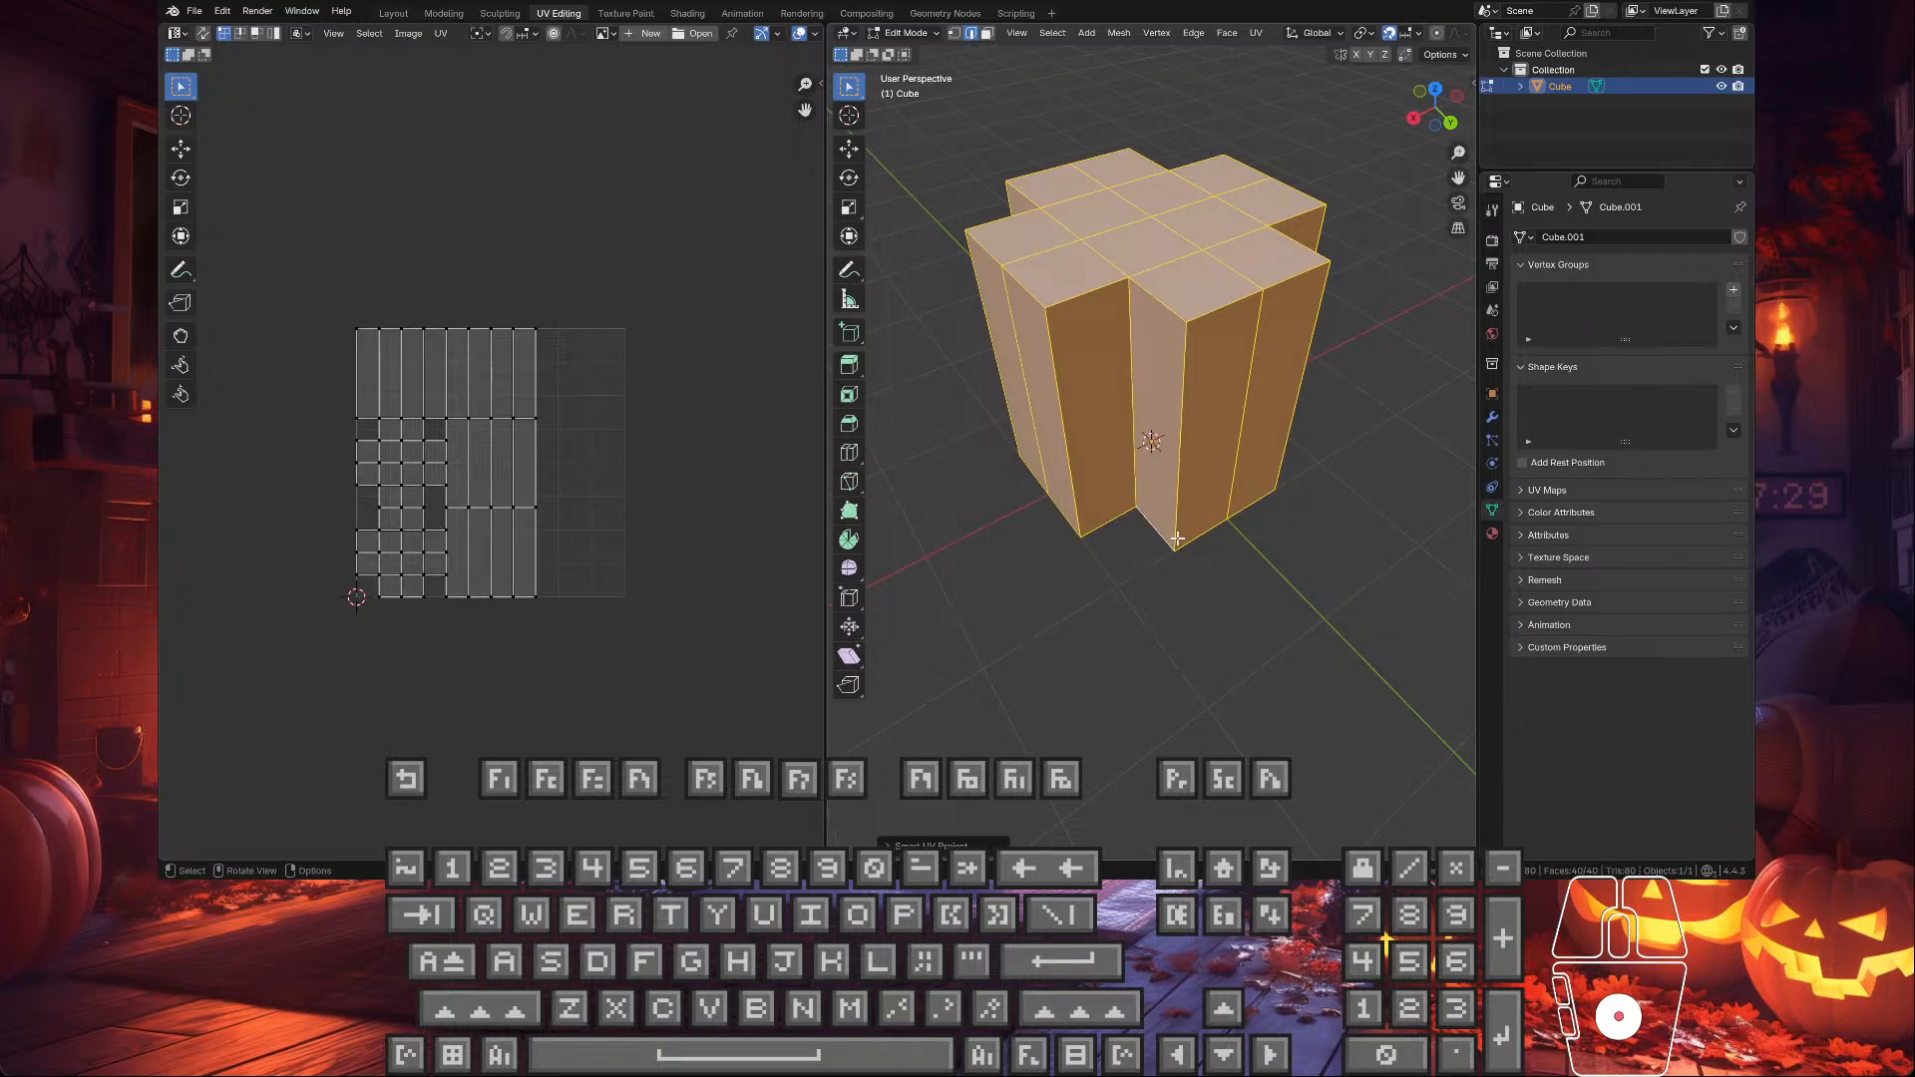
scroll(1098, 459, "down", 4)
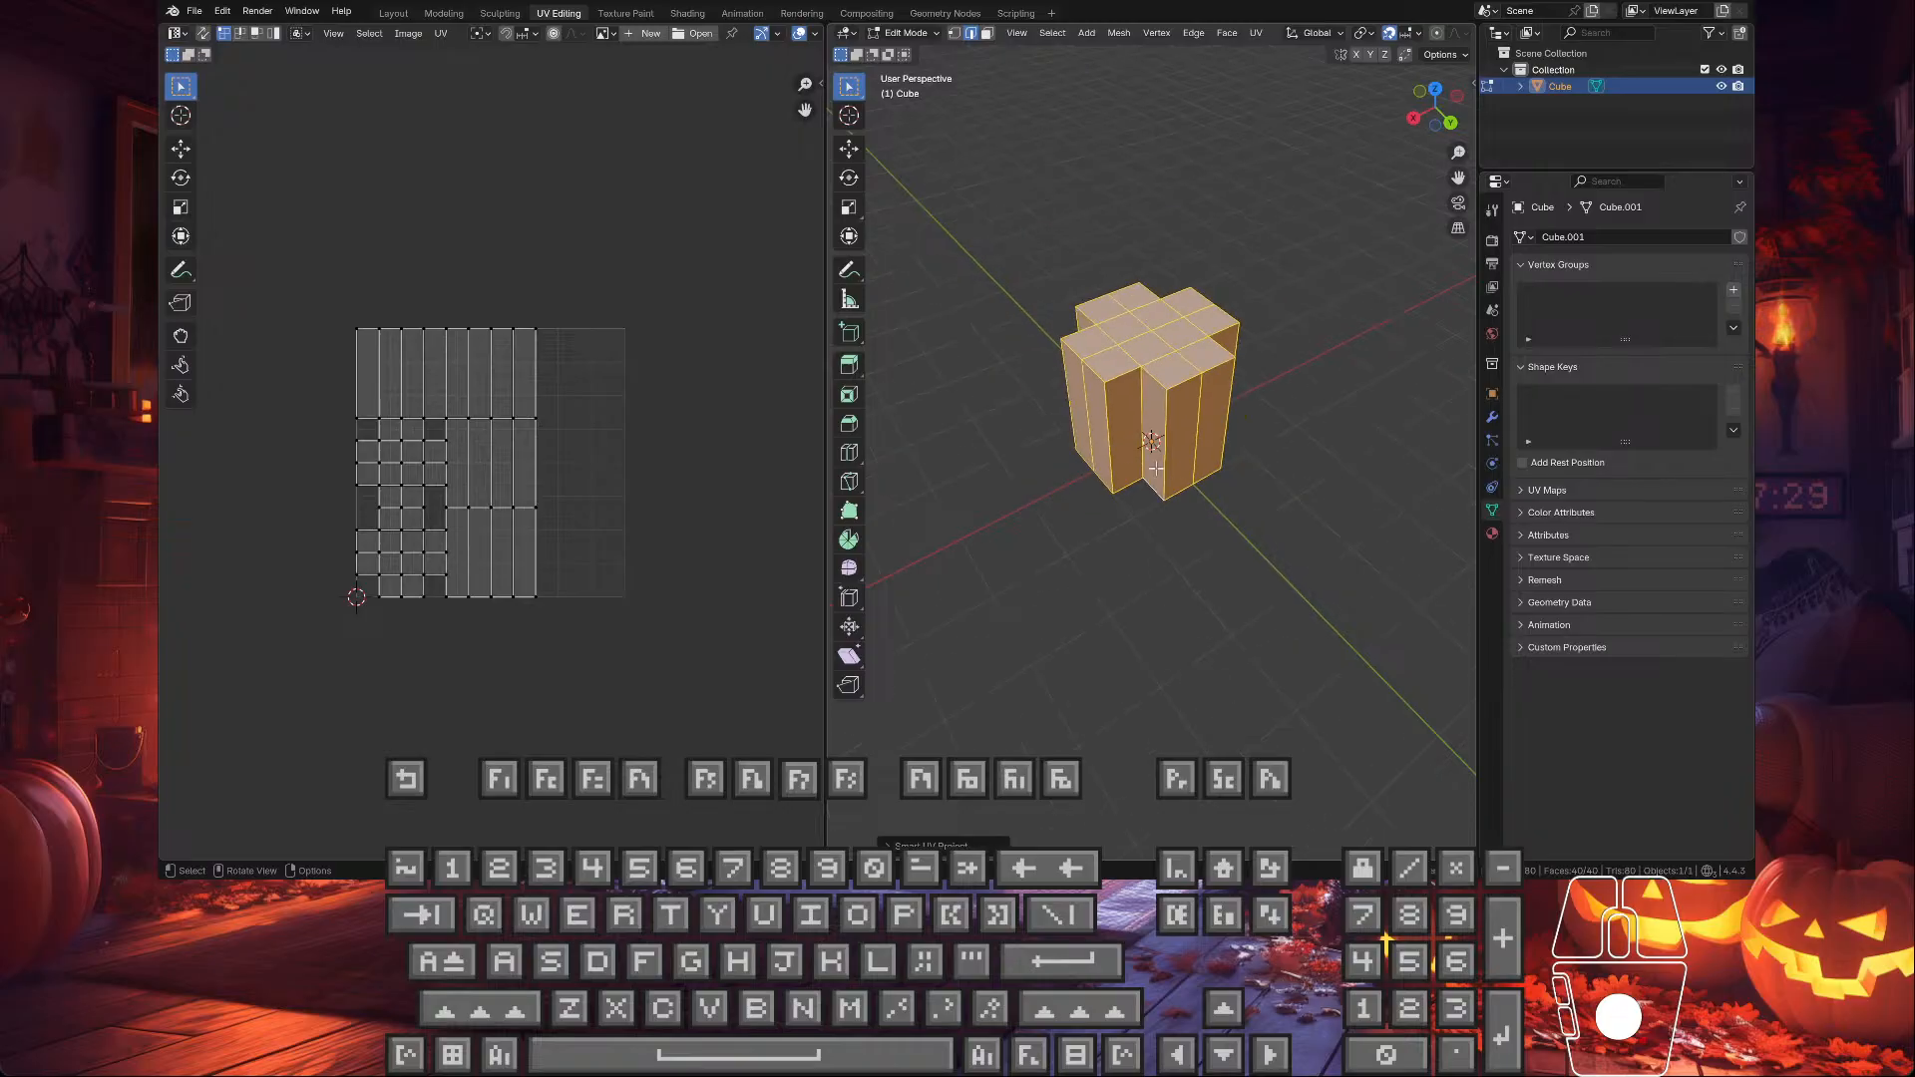
middle_click_drag(1098, 459, 1189, 539)
left_click(1189, 542)
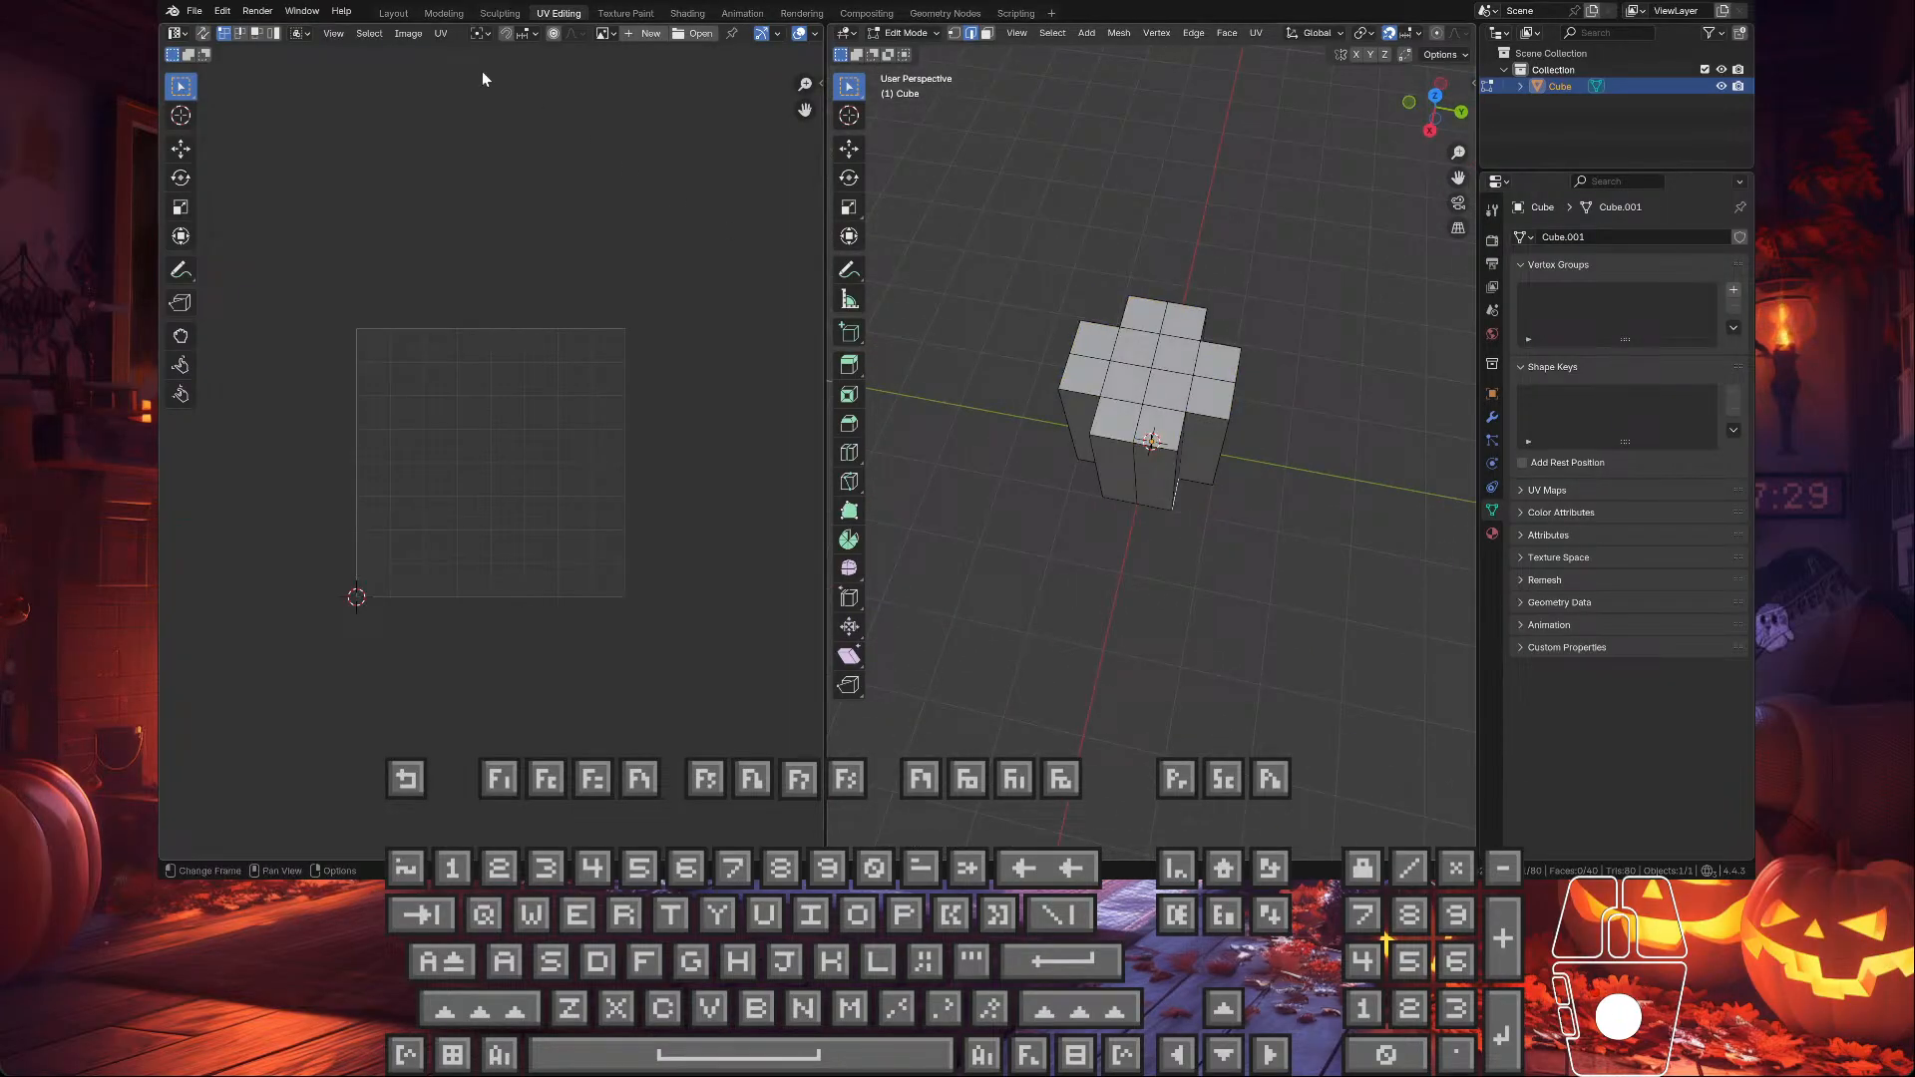
- Save the scene with the notched model as a new, named Blender file
left_click(194, 12)
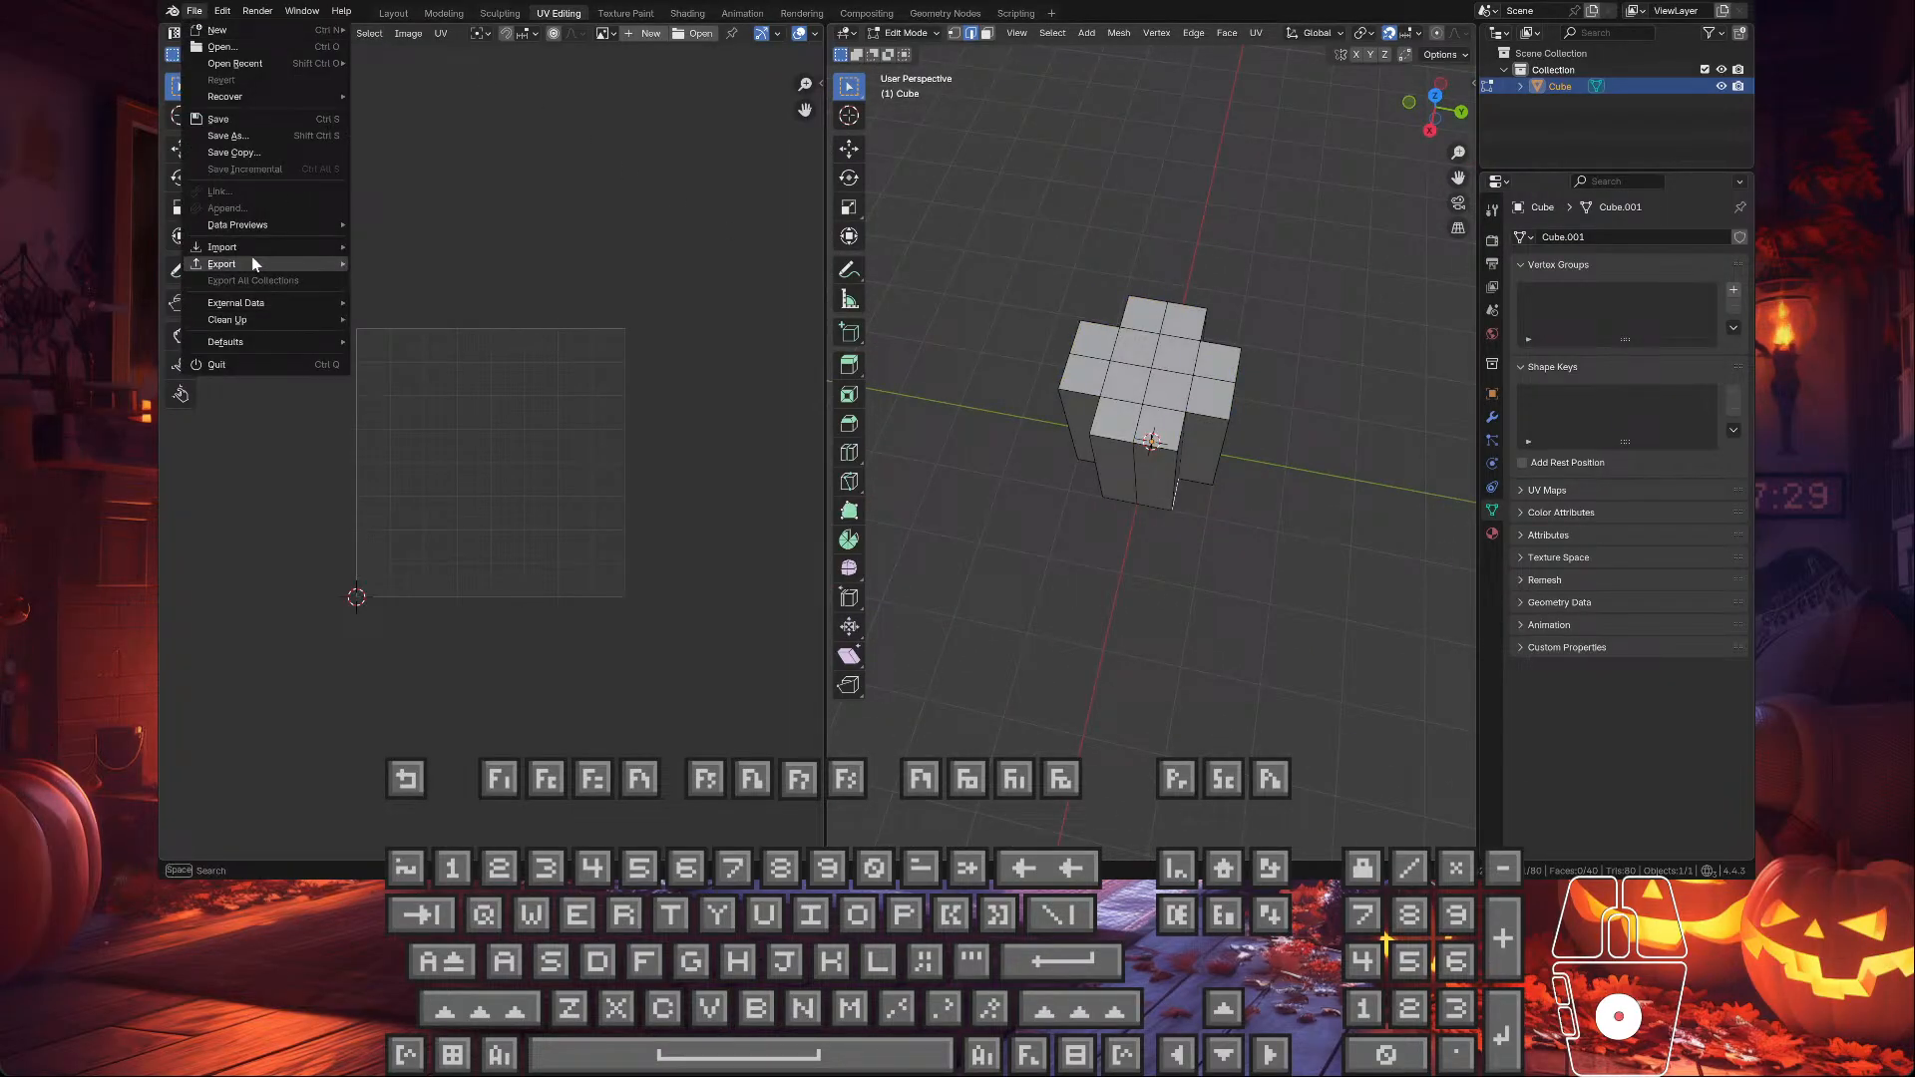
left_click(259, 138)
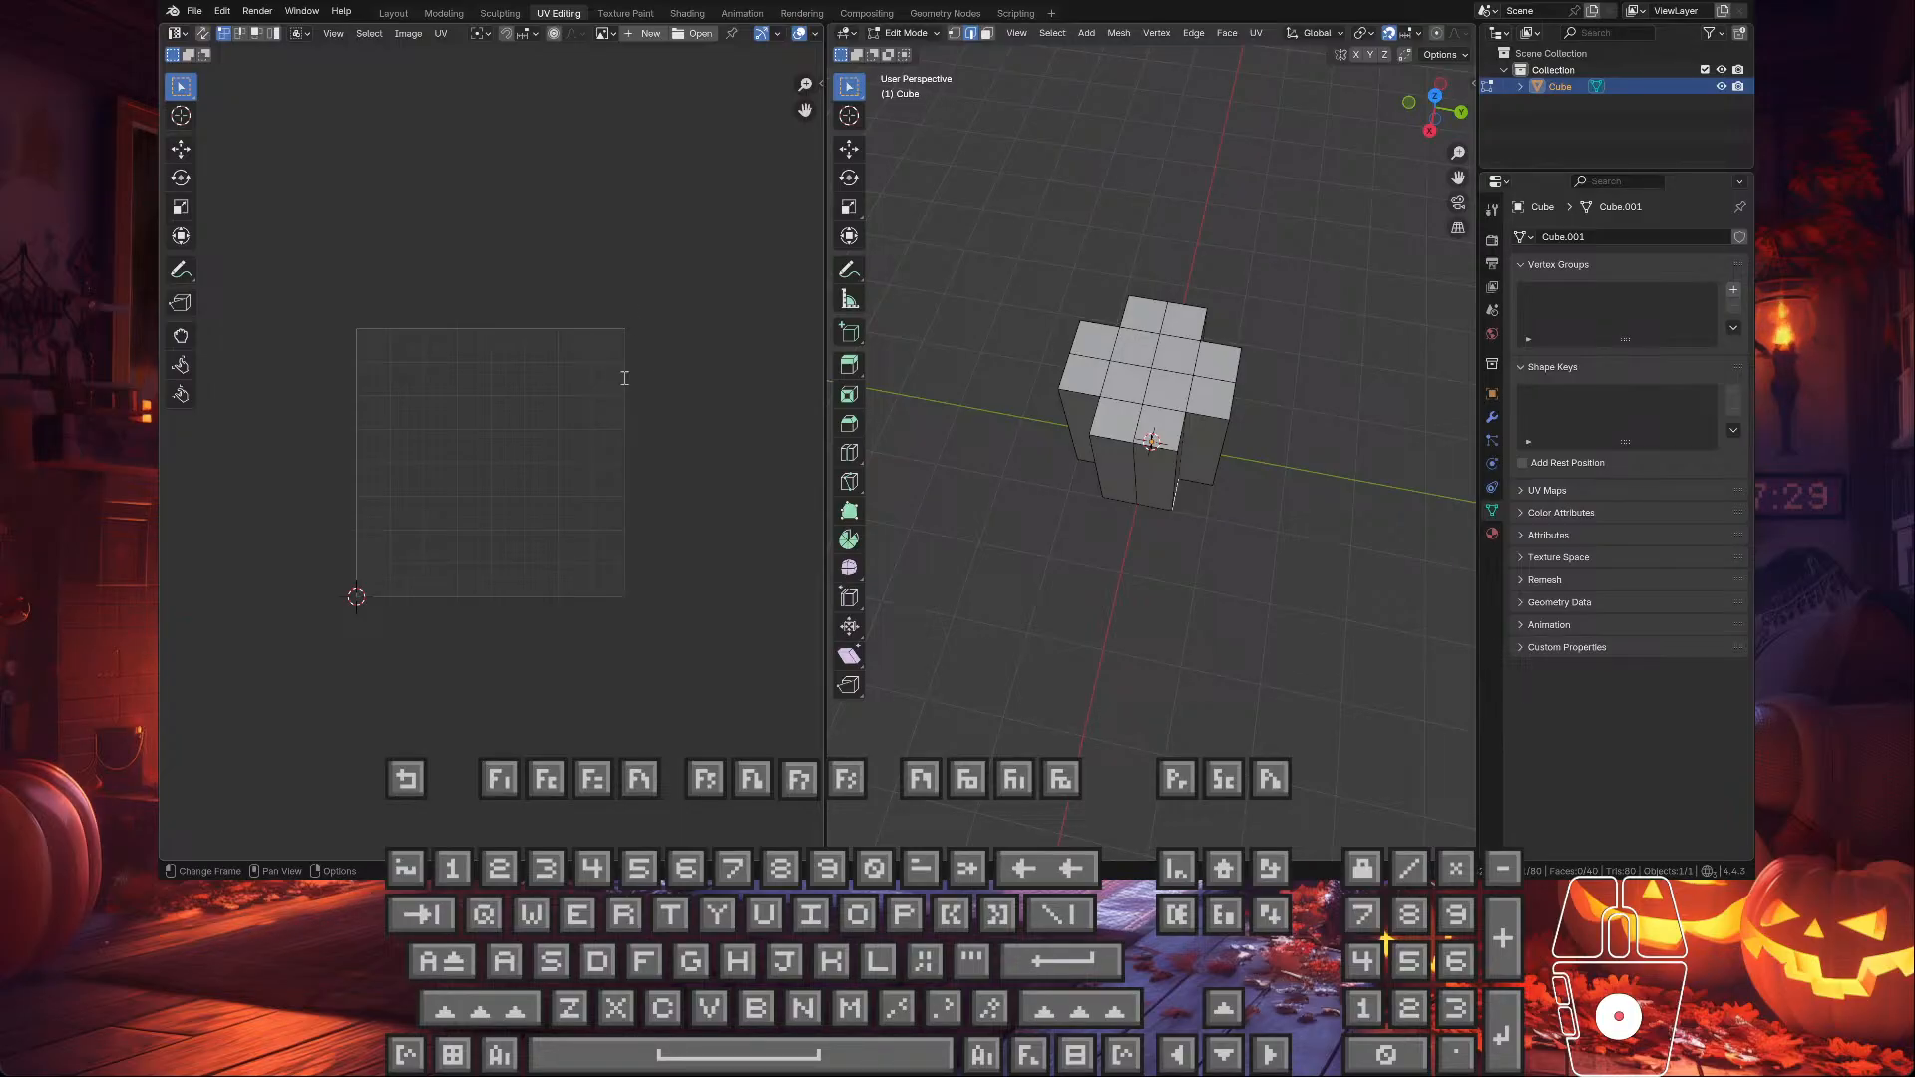
type("Pil")
key("BackSpace")
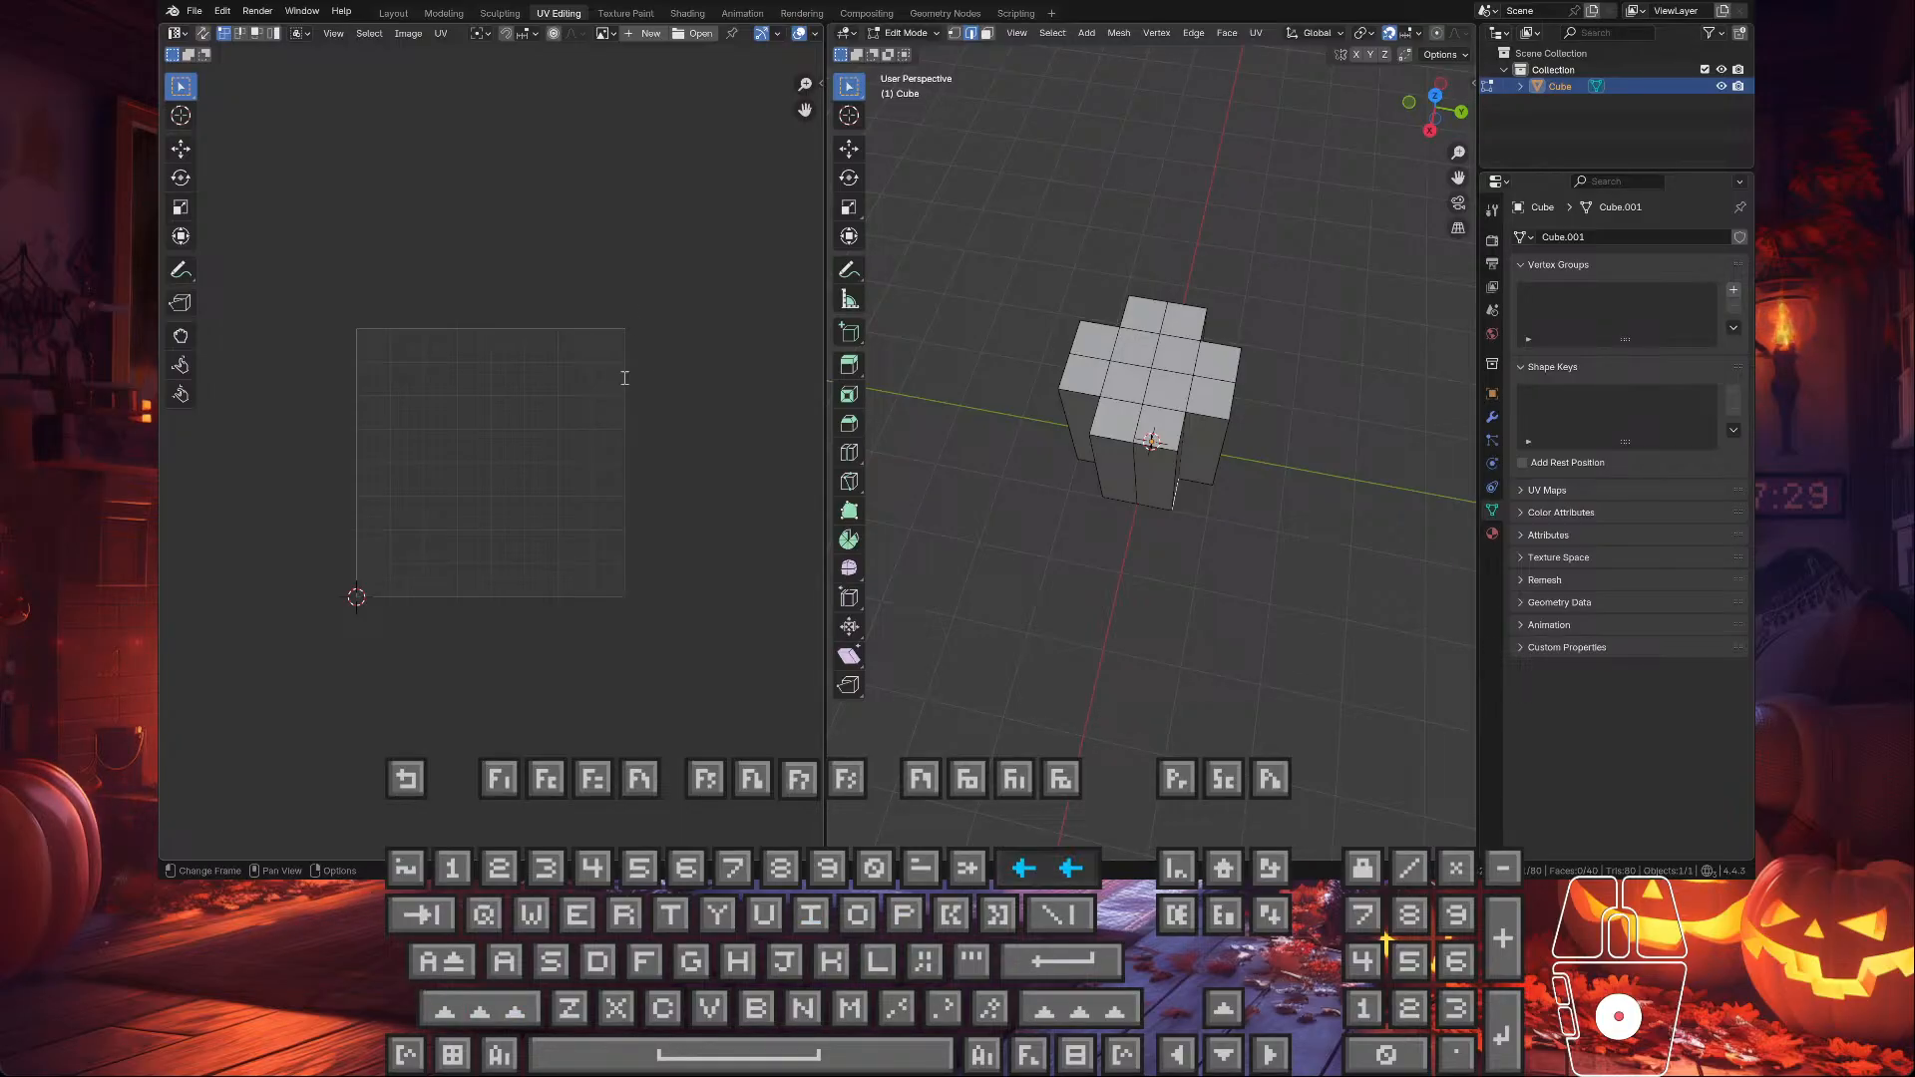
key("Caps_Lock")
type("Pi")
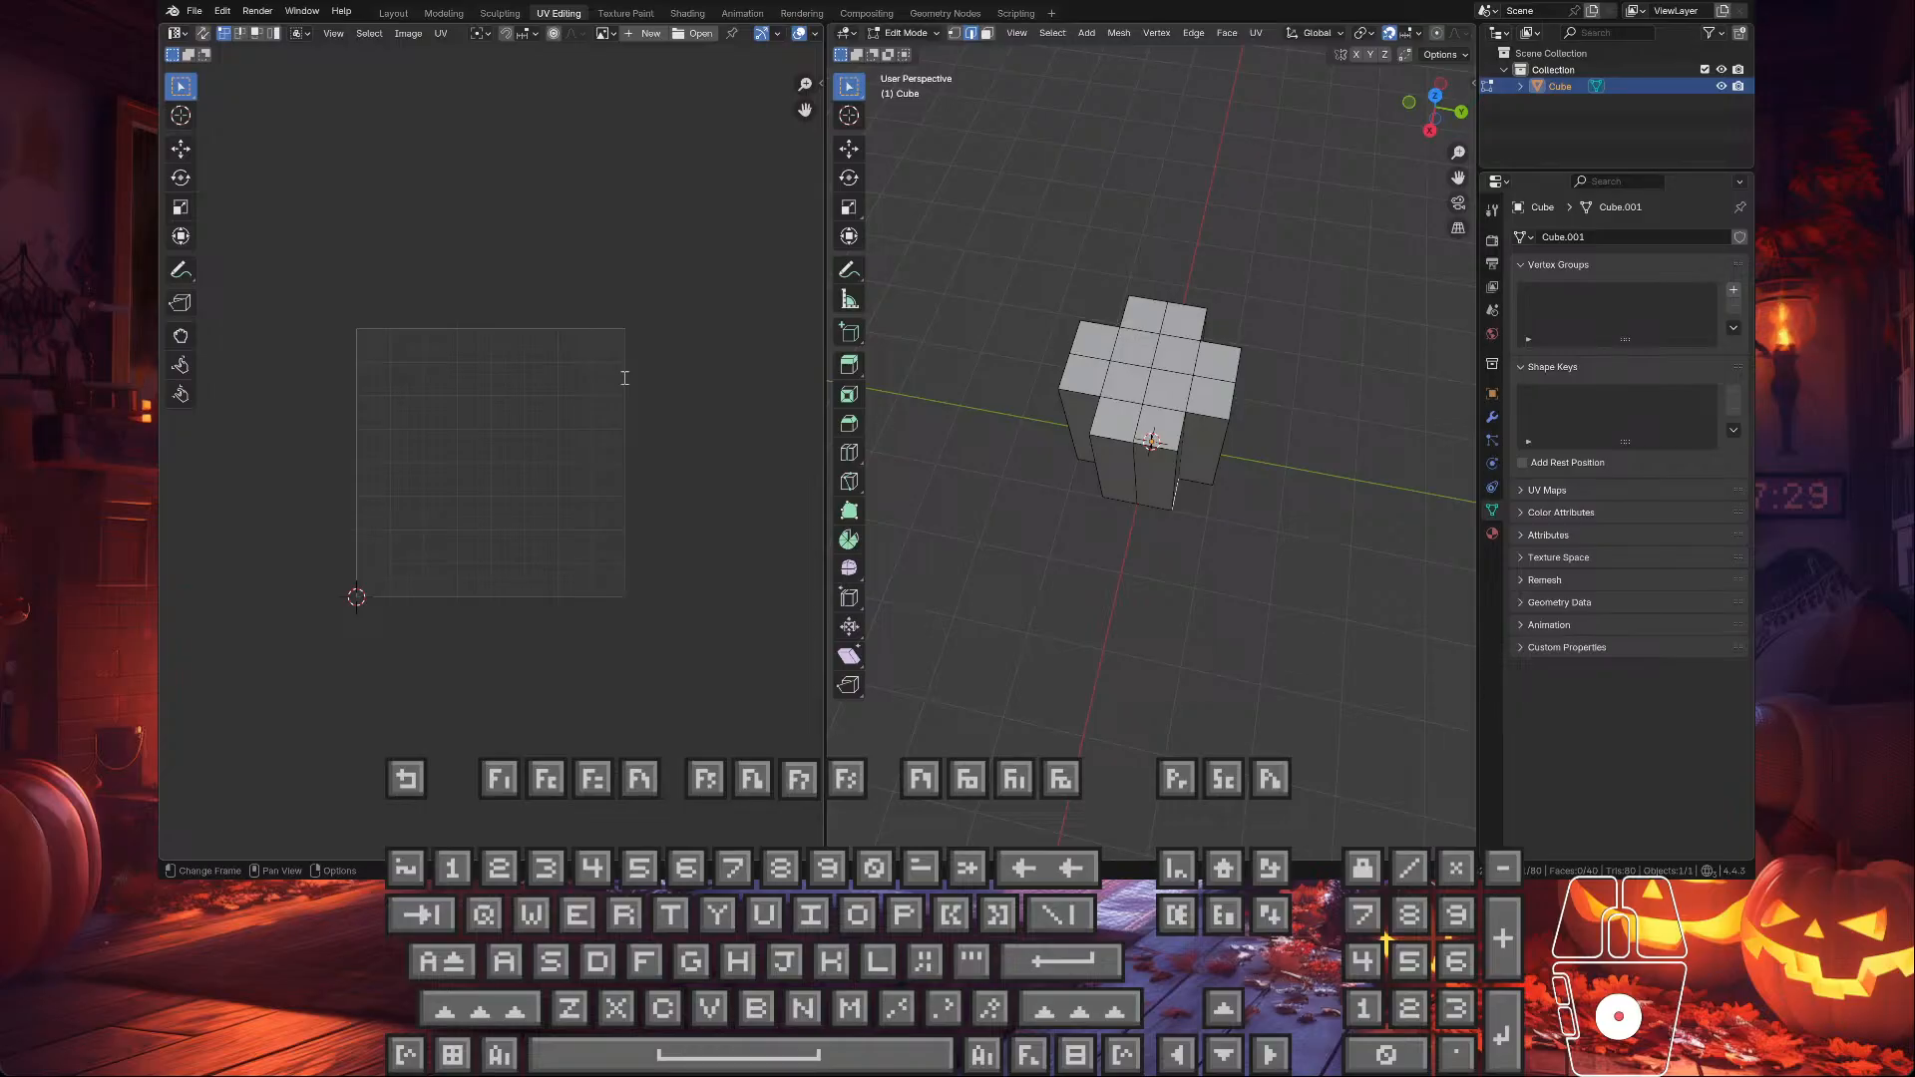
key("Return")
left_click(633, 290)
key("shift")
key("l")
key("a")
key("shift+l")
key("shift")
key("a")
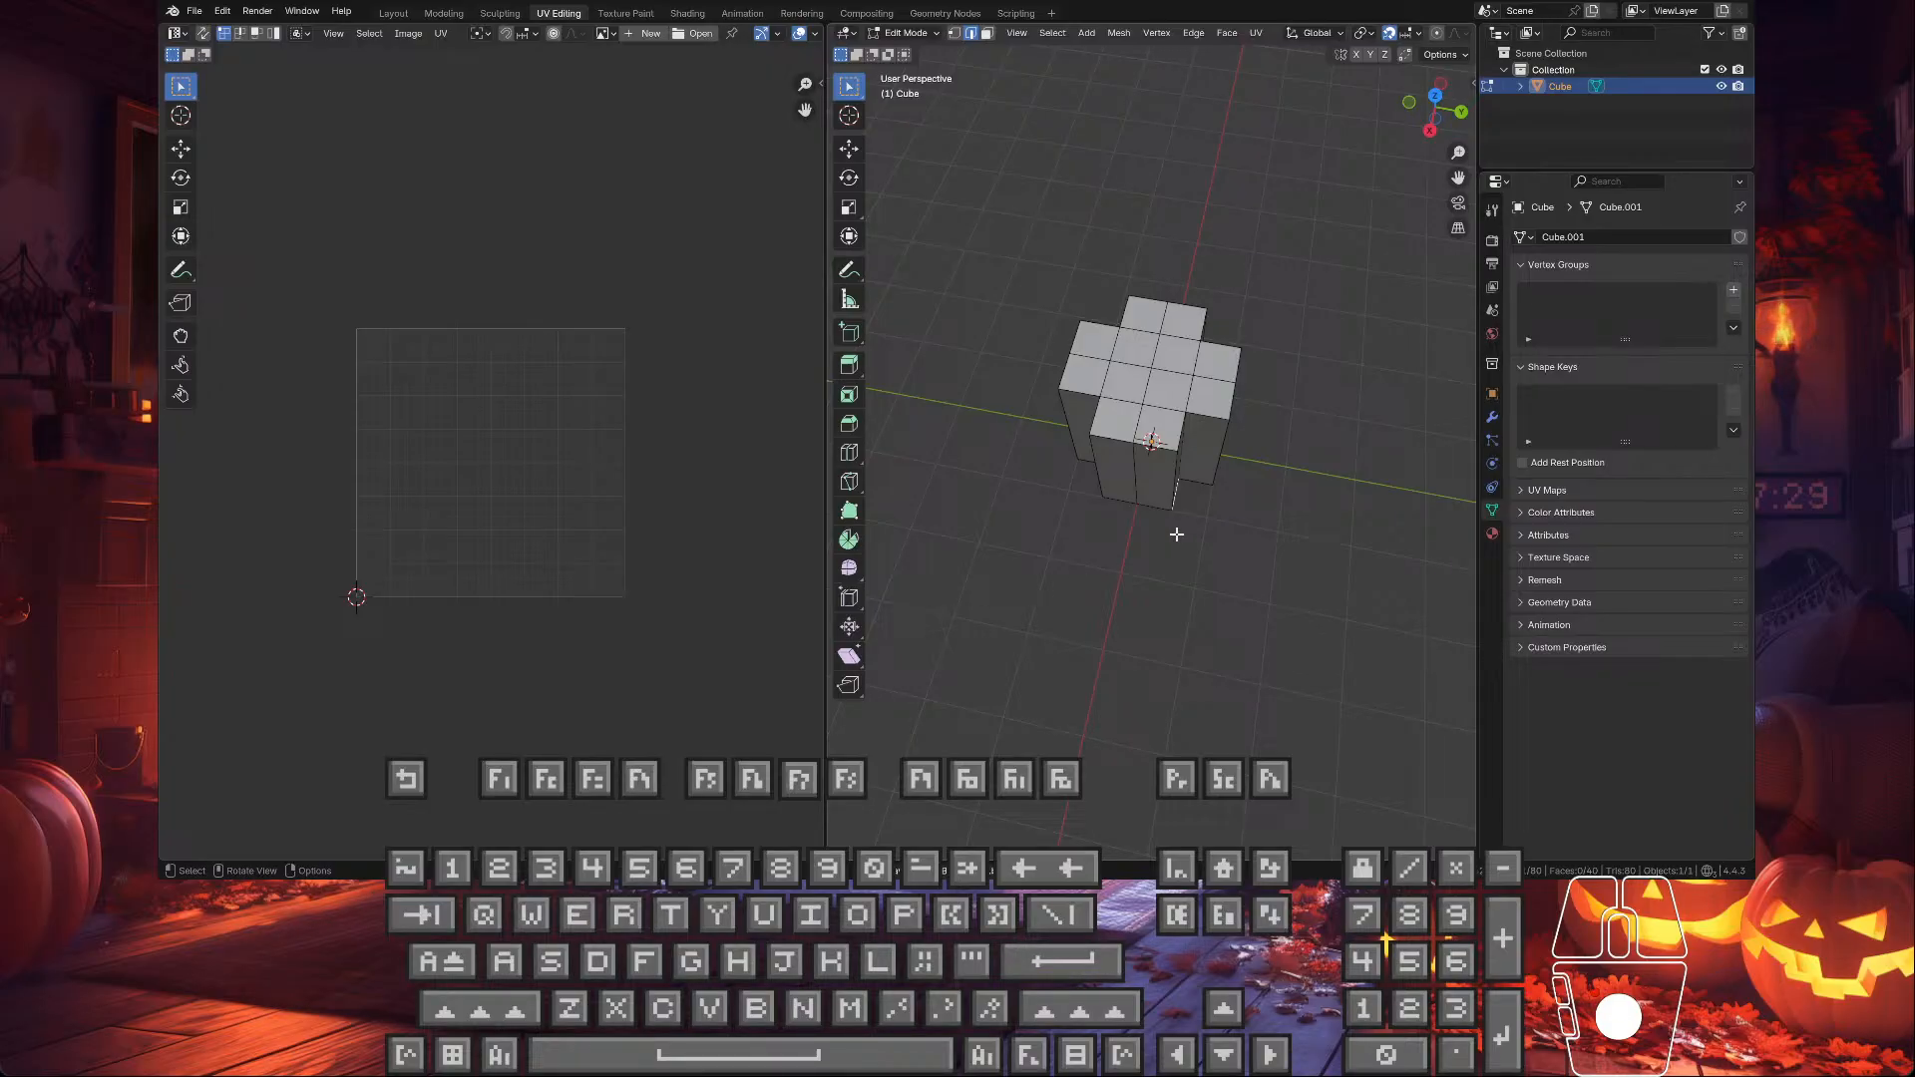
- Return the notched pillar to Object Mode and export it as an FBX file named PillarBackrooms
key("Tab")
left_click(195, 11)
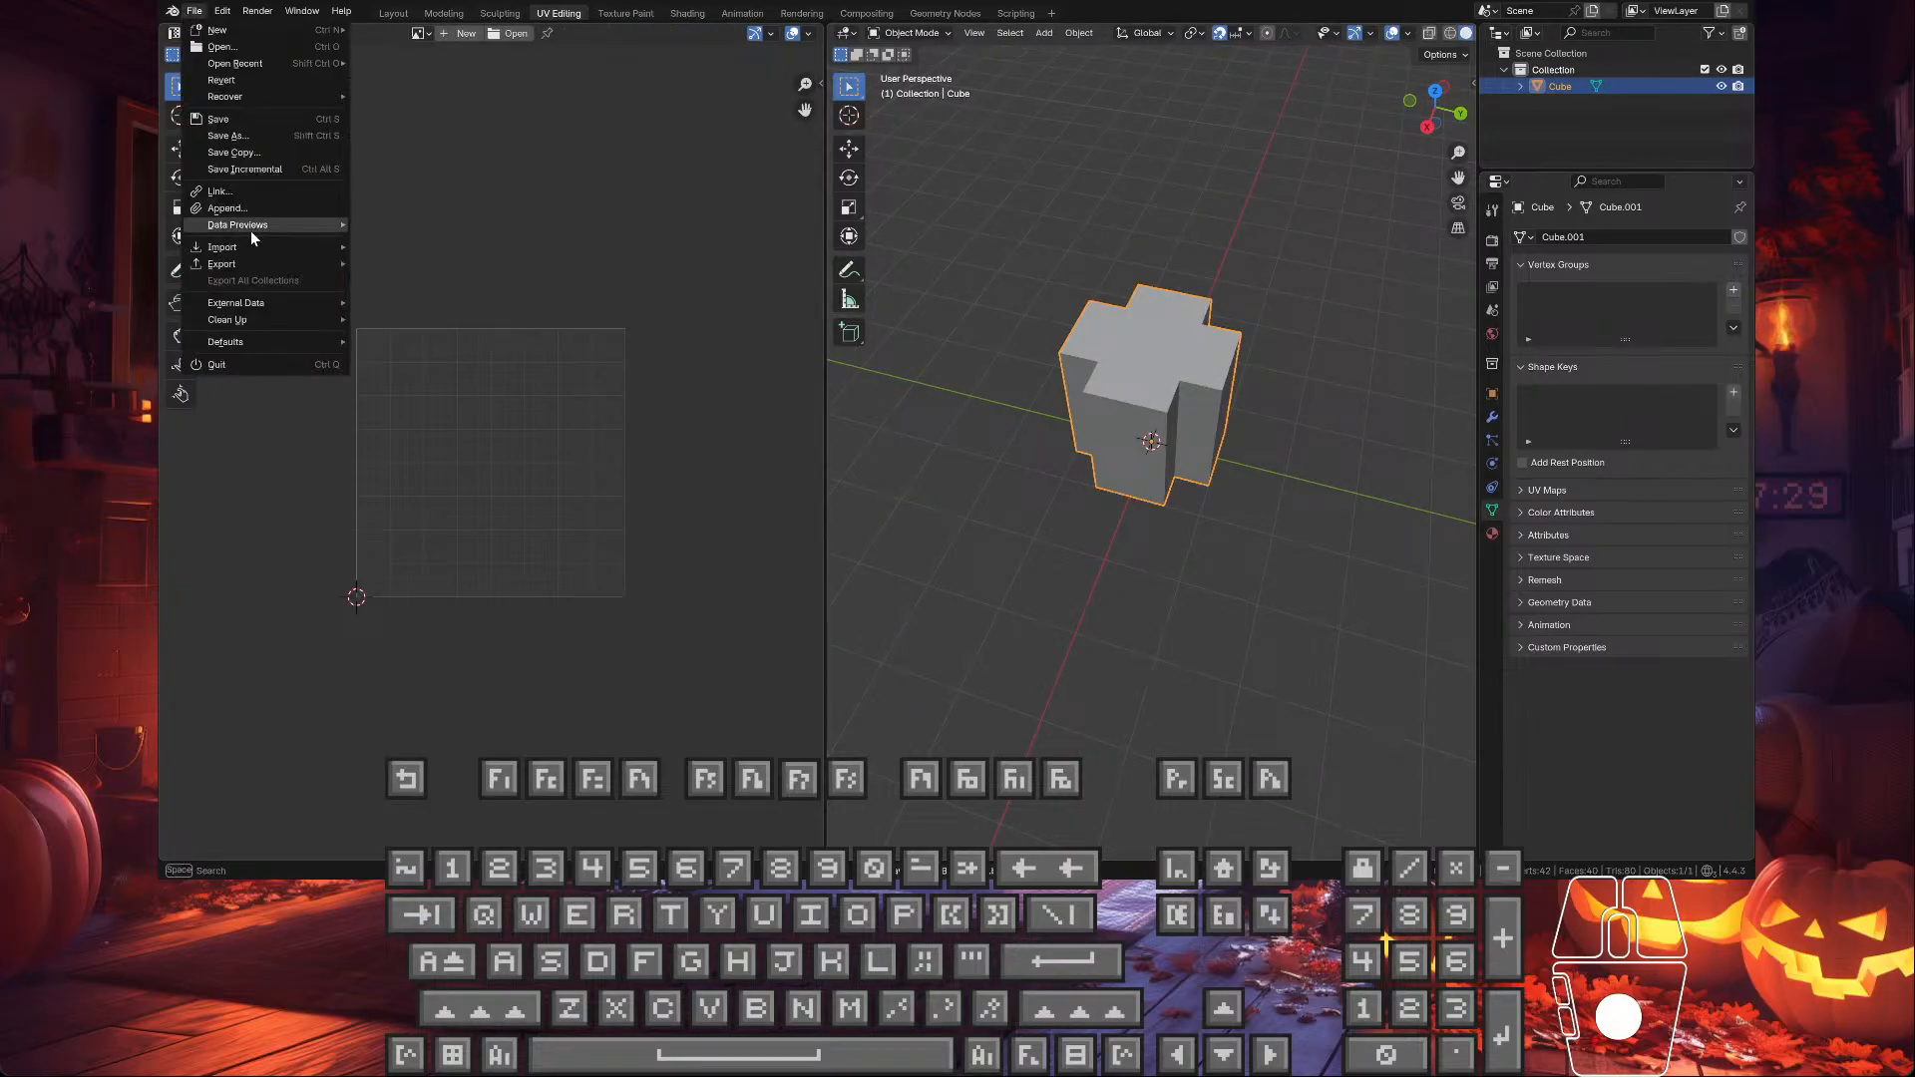
mouse_move(242, 263)
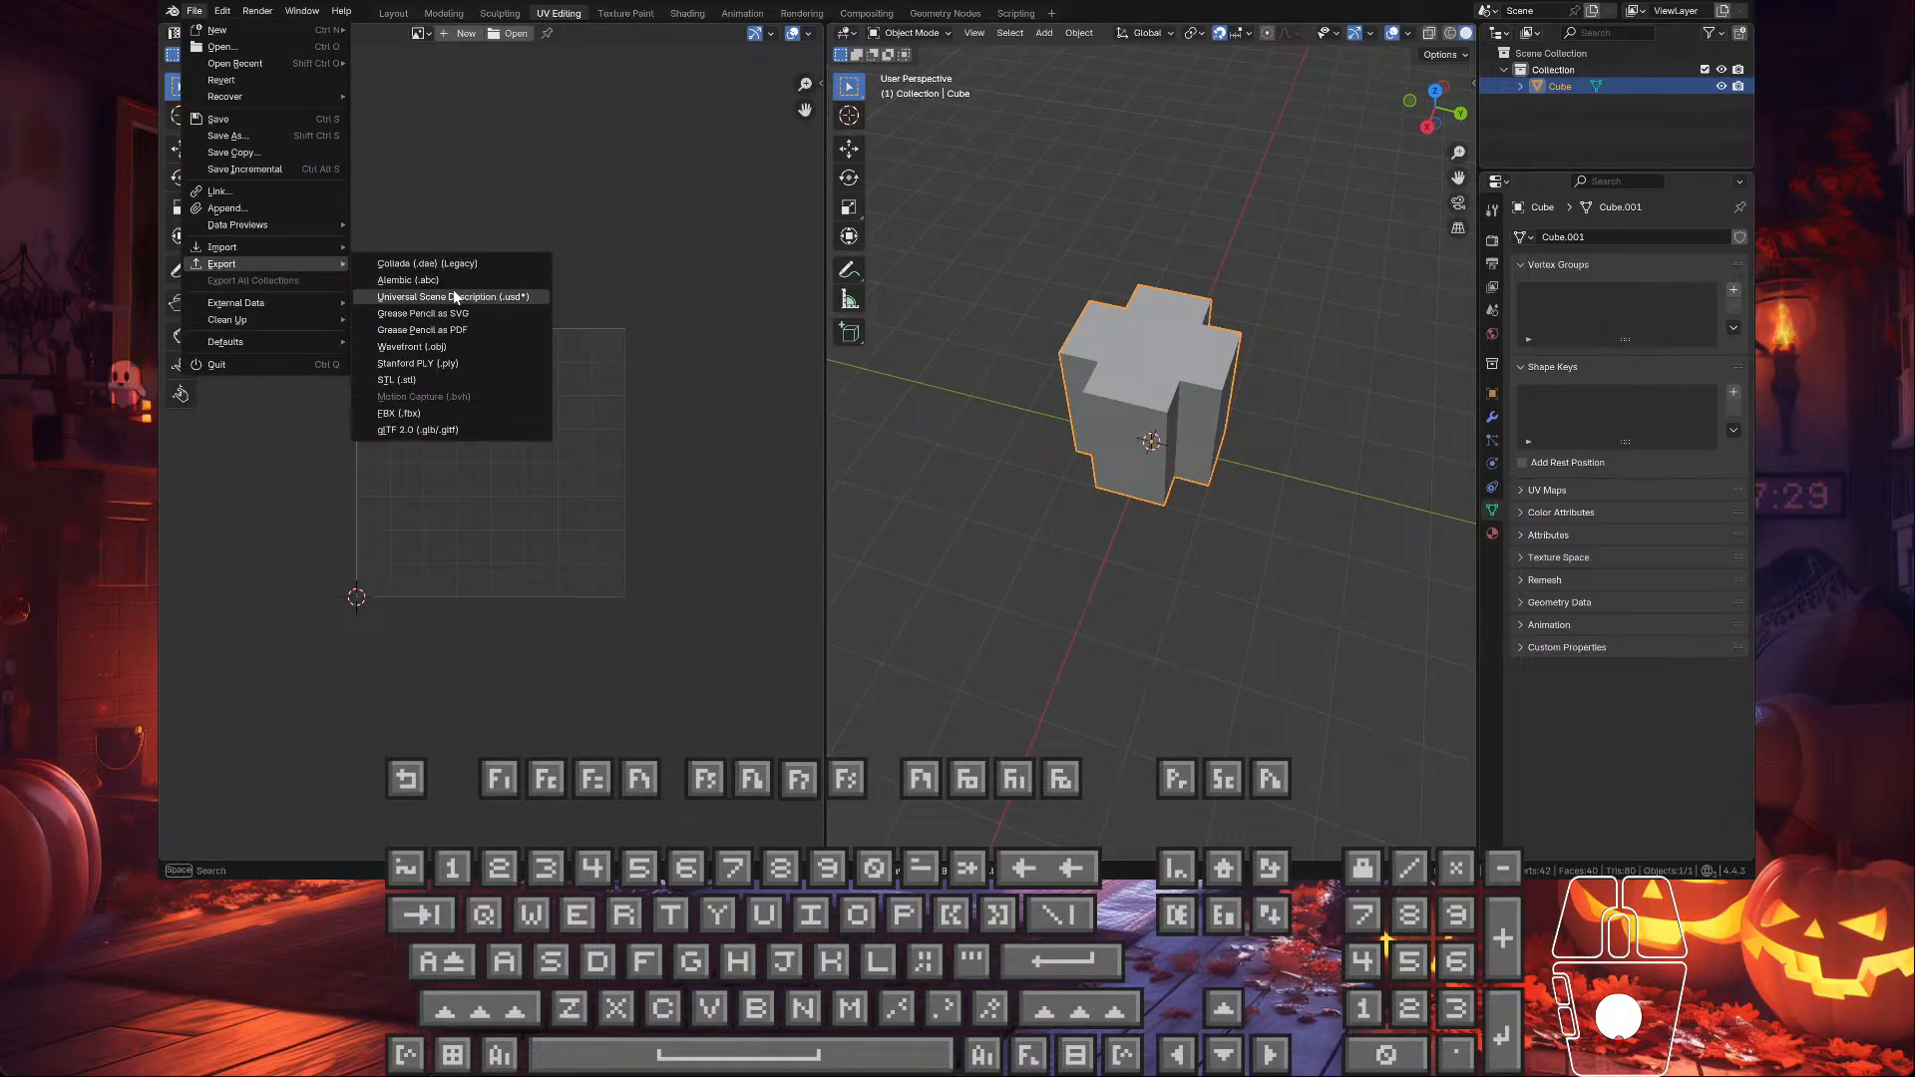
left_click(420, 413)
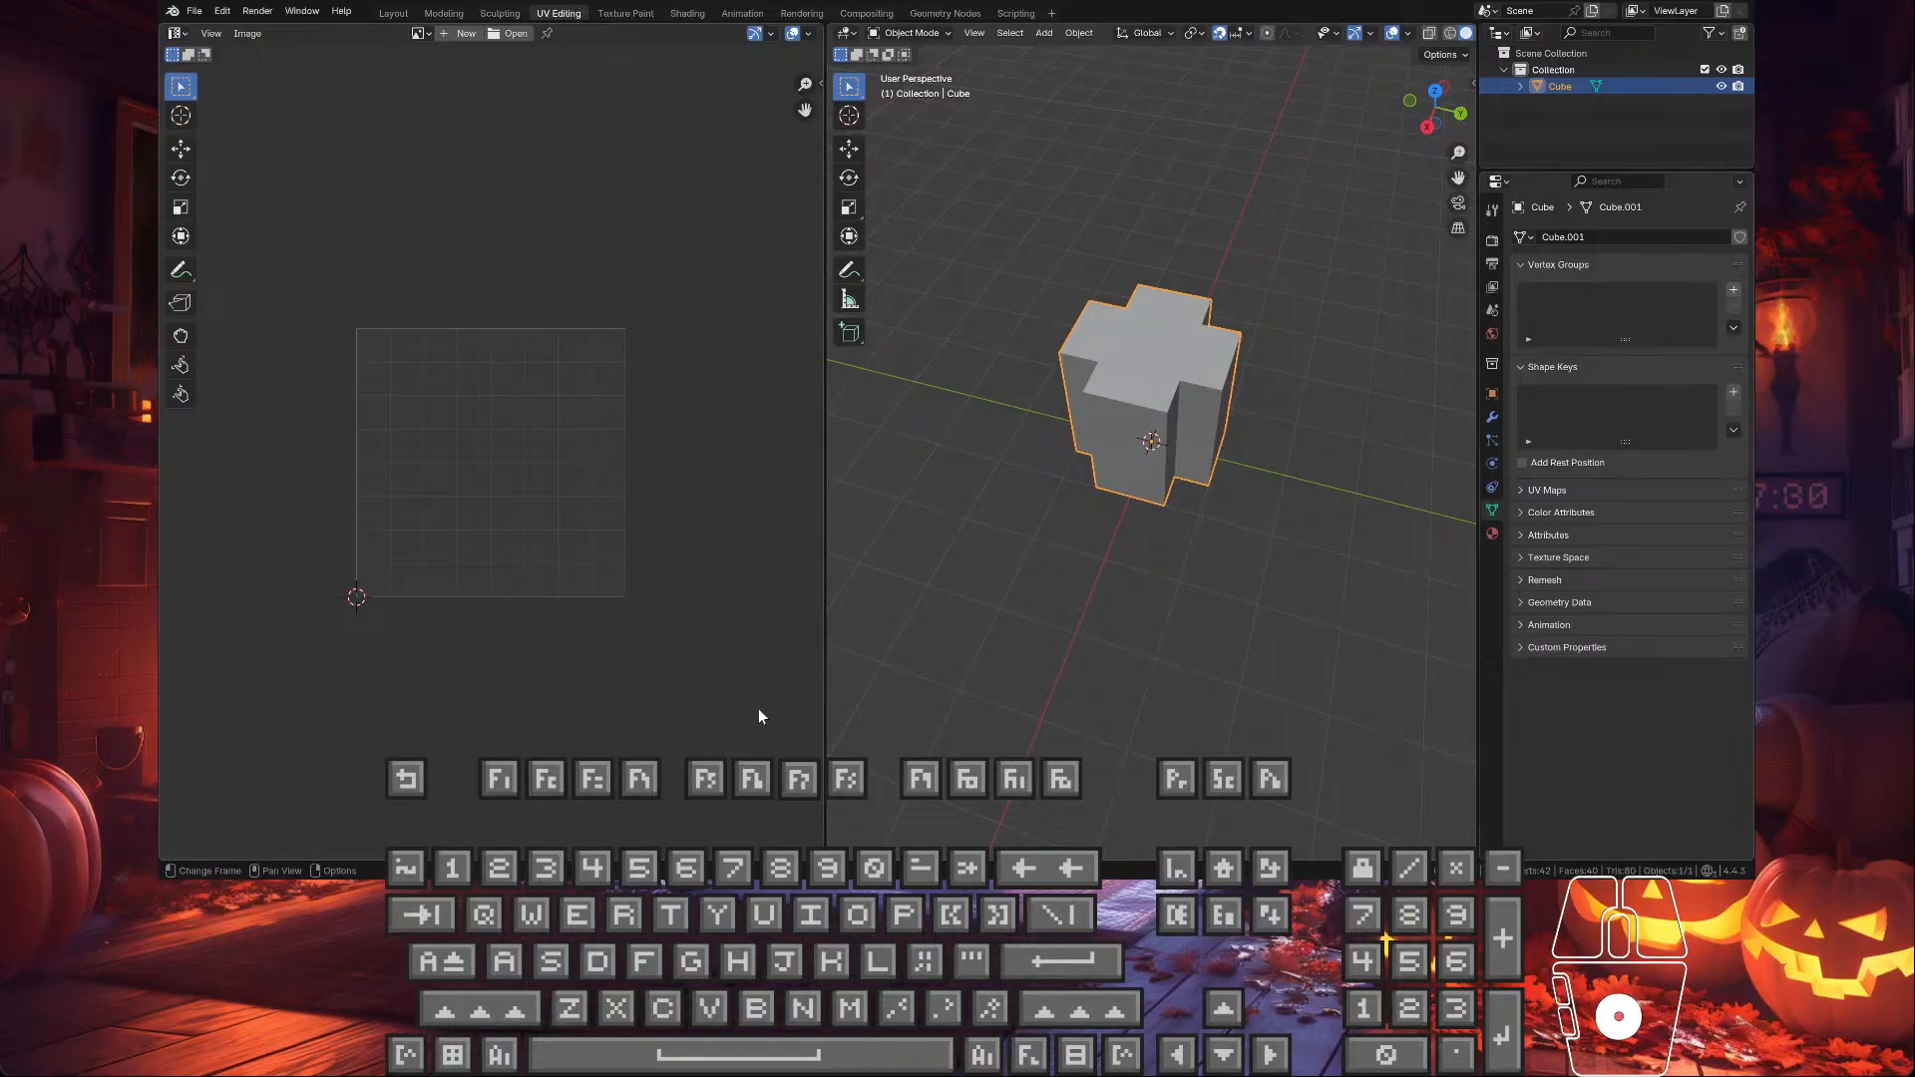
key("shift")
key("l")
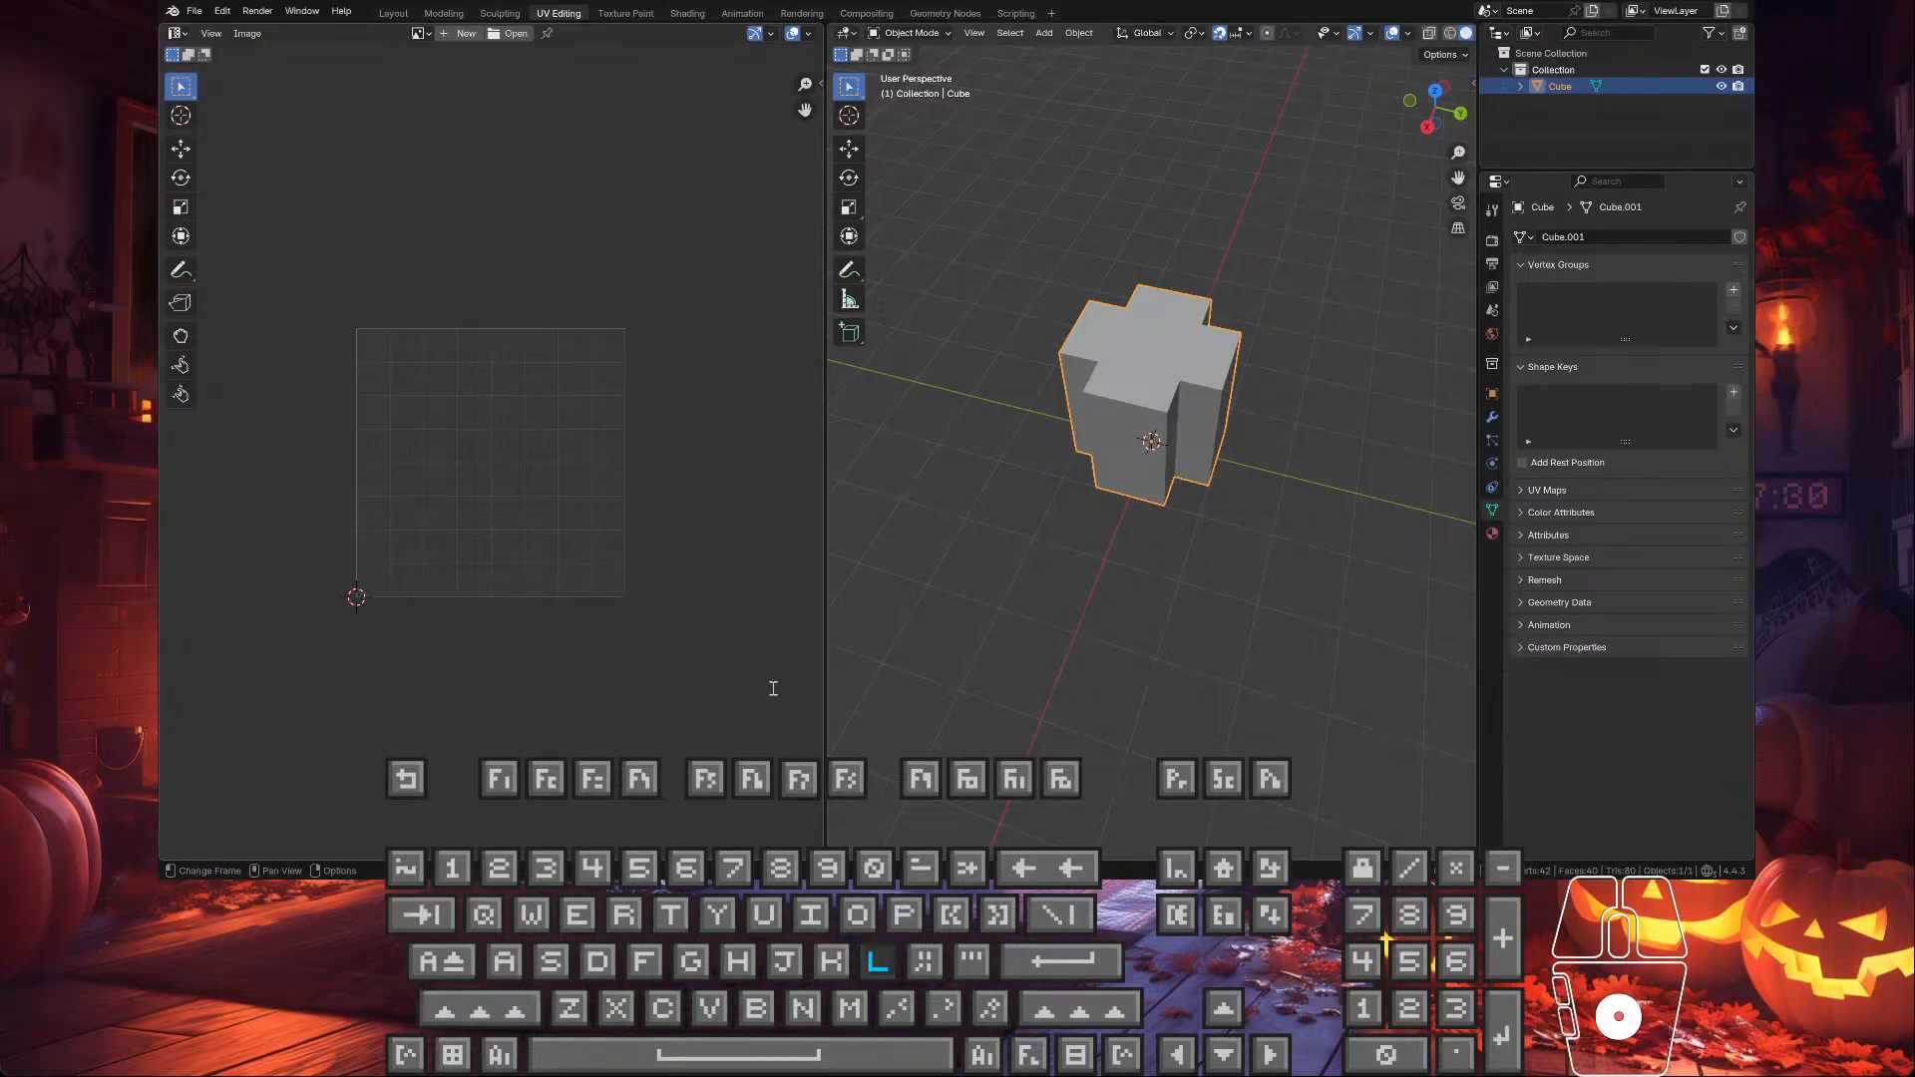
key("shift")
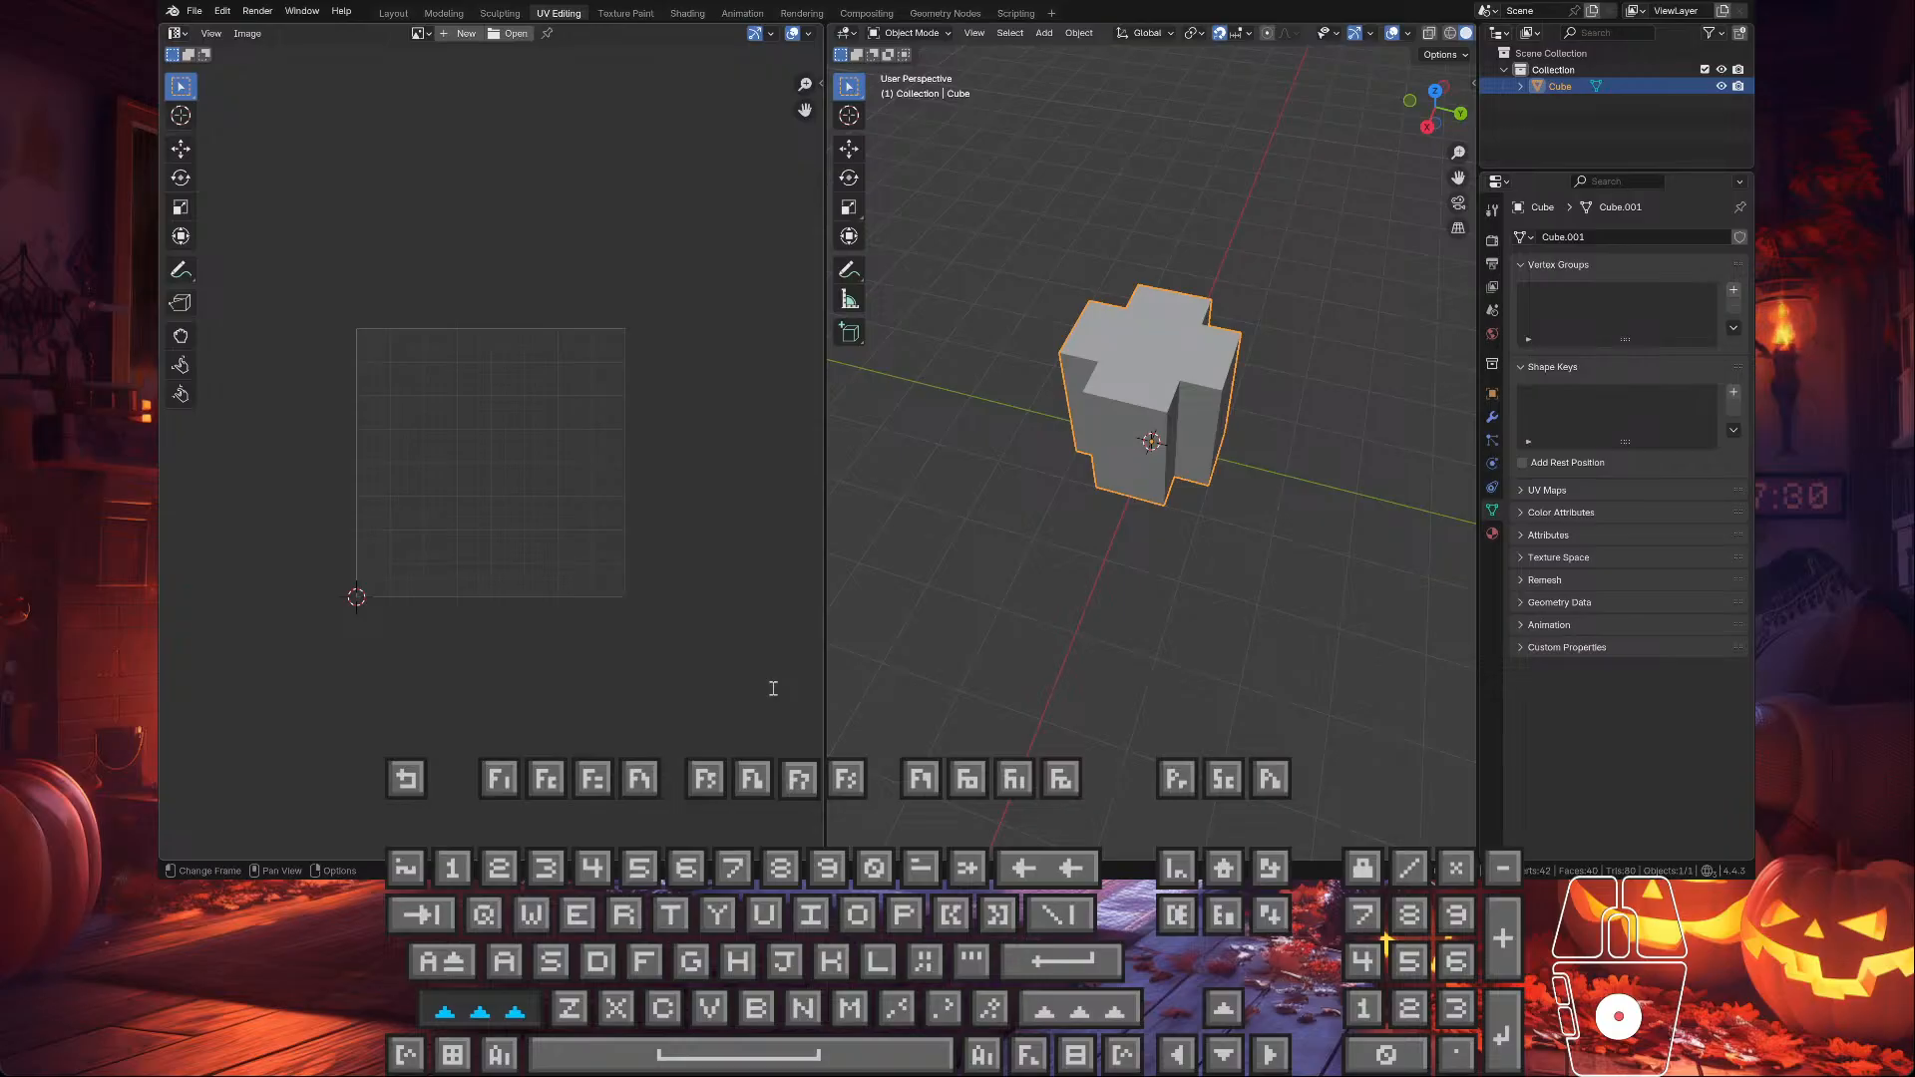
key("a")
key("k")
key("r")
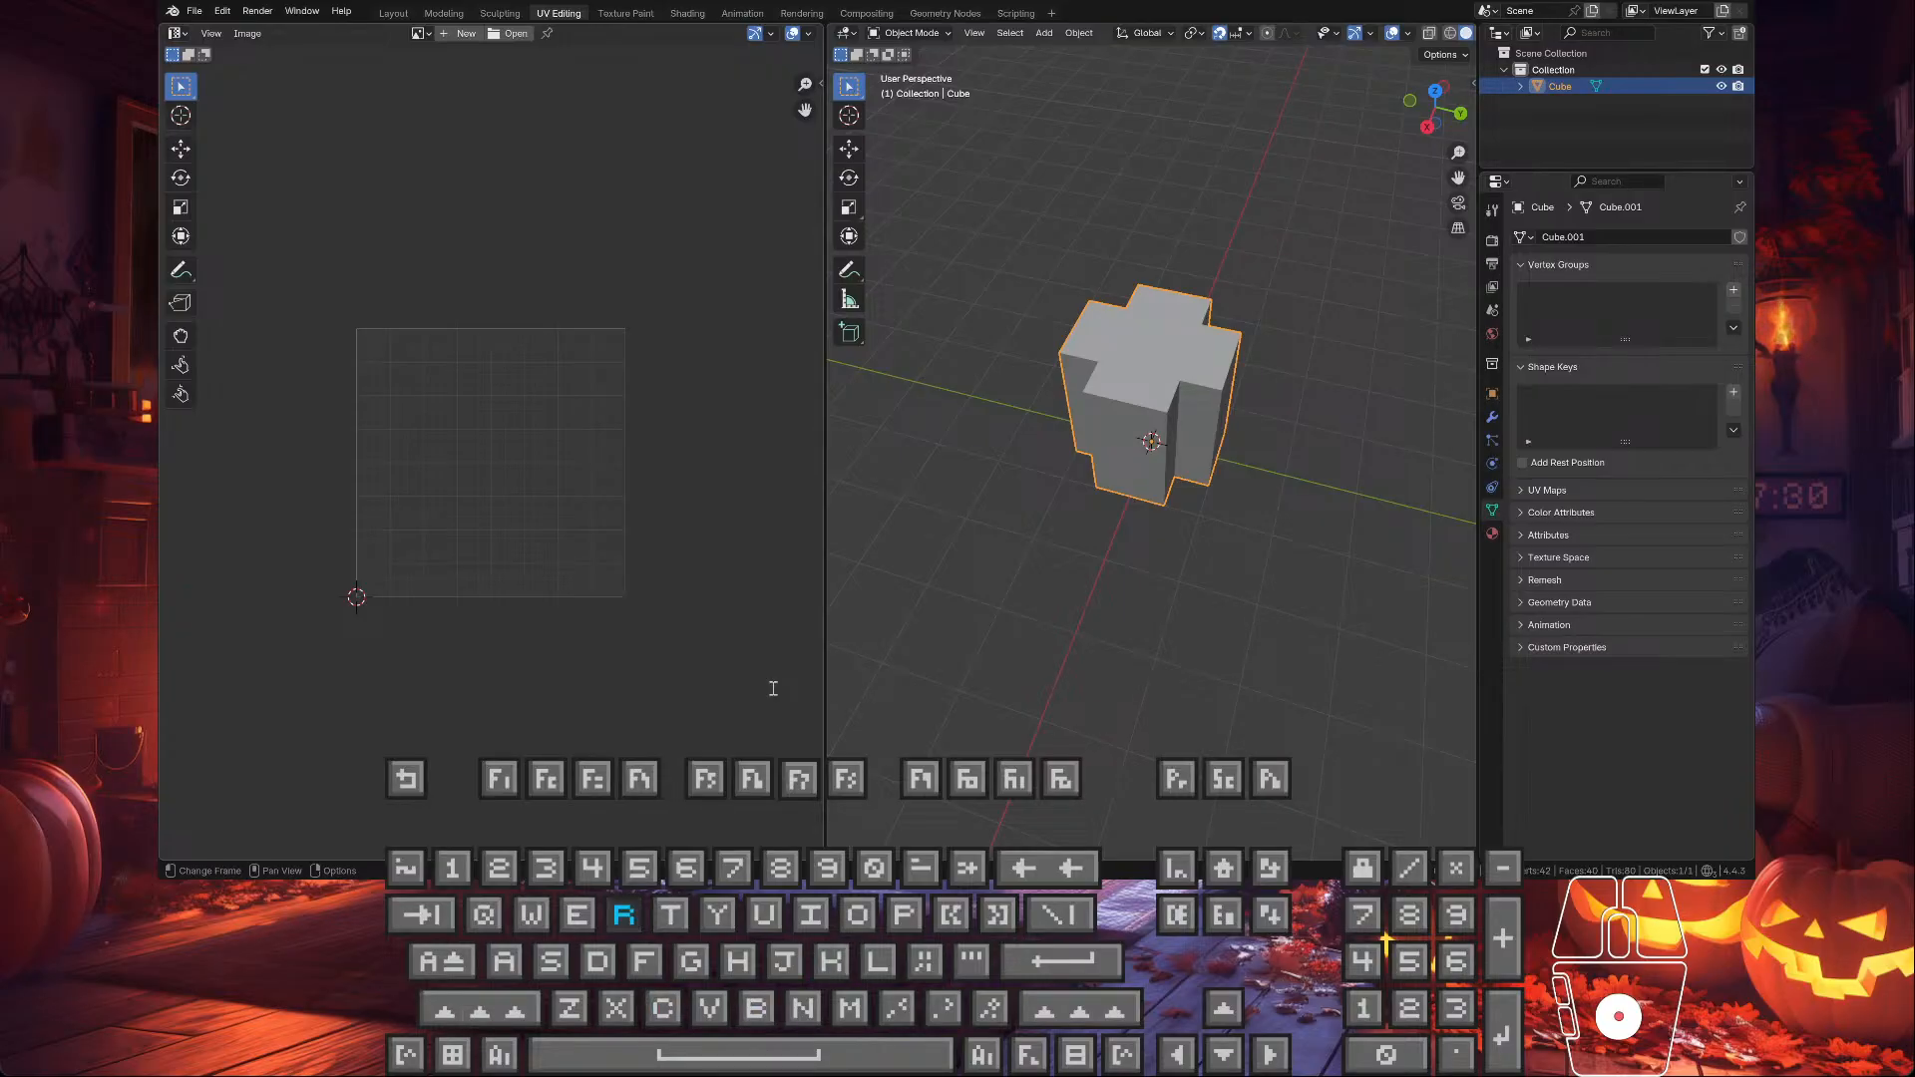
key("o")
key("s")
key("Return")
key("Return")
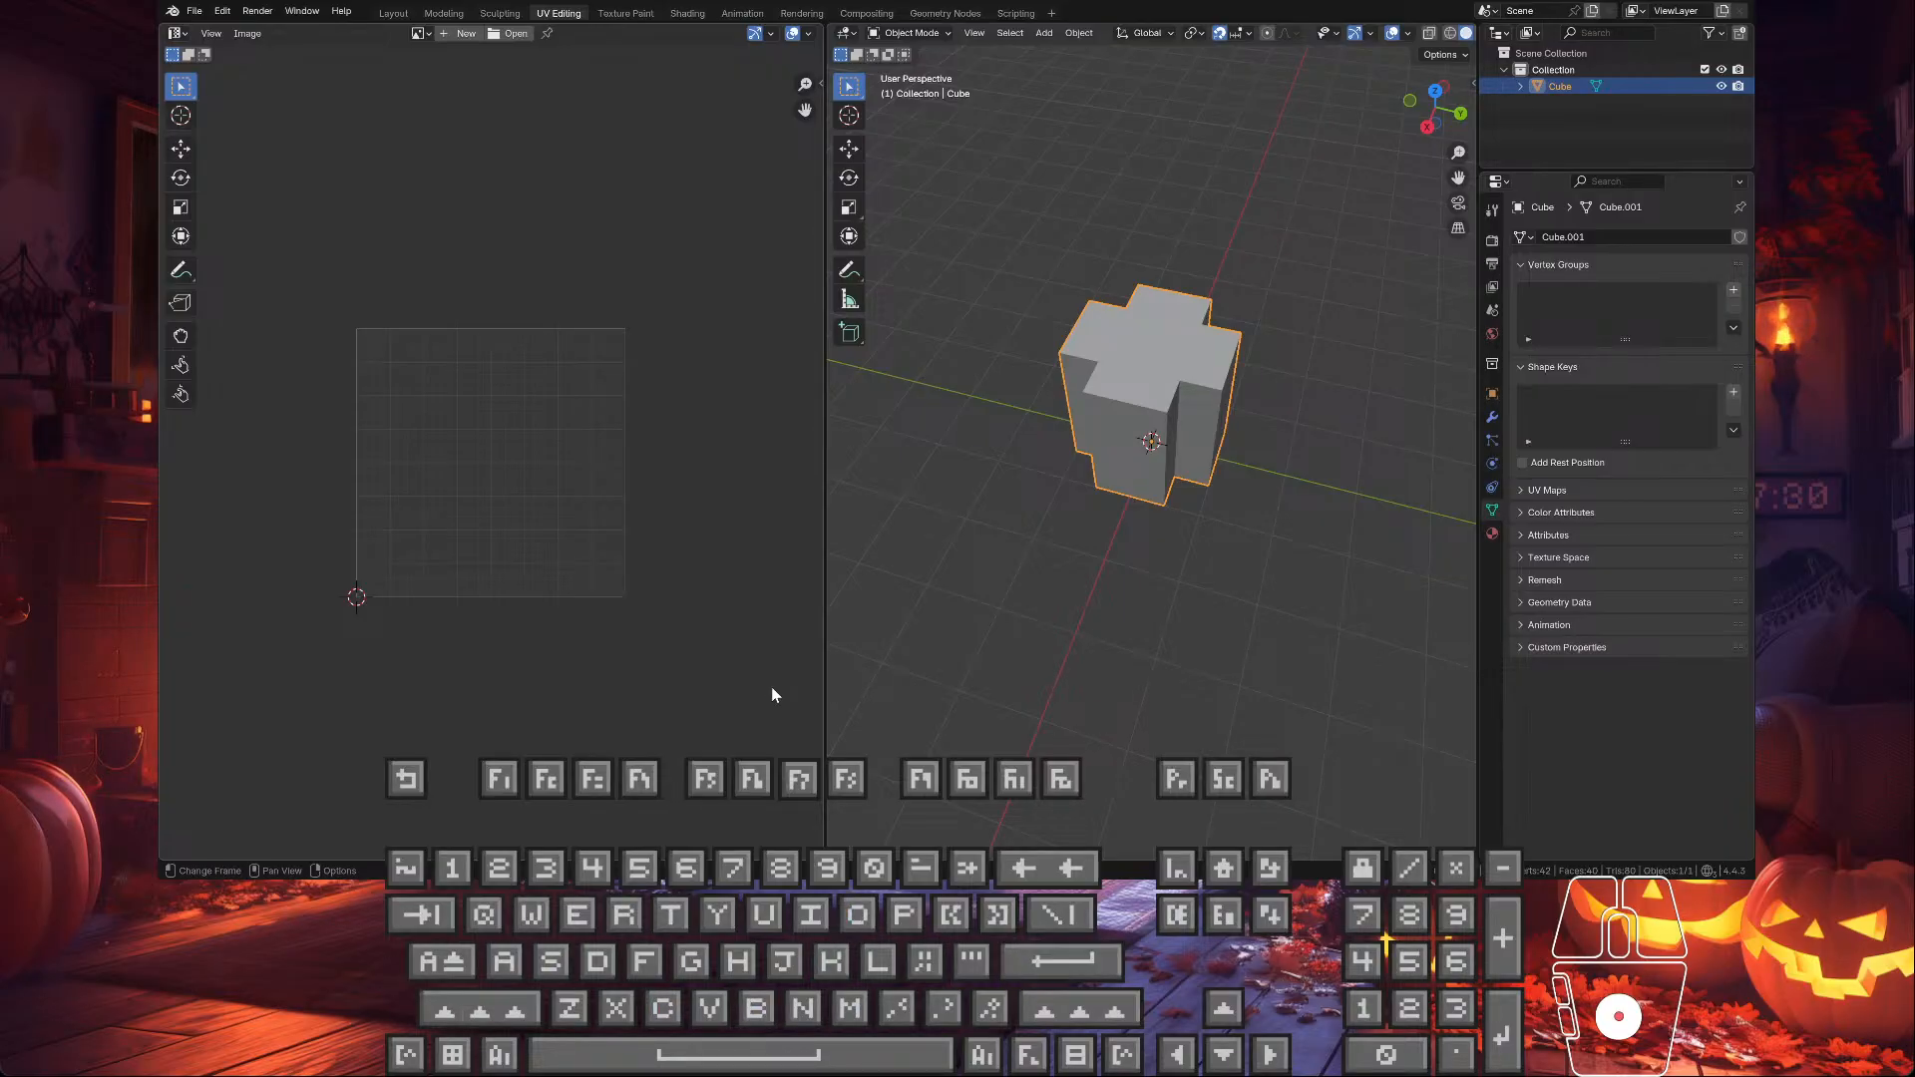
- Switch to Unreal Editor and examine how the wall texture maps onto the PillarBackrooms mesh compared with the neighbouring walls
left_click(1646, 2)
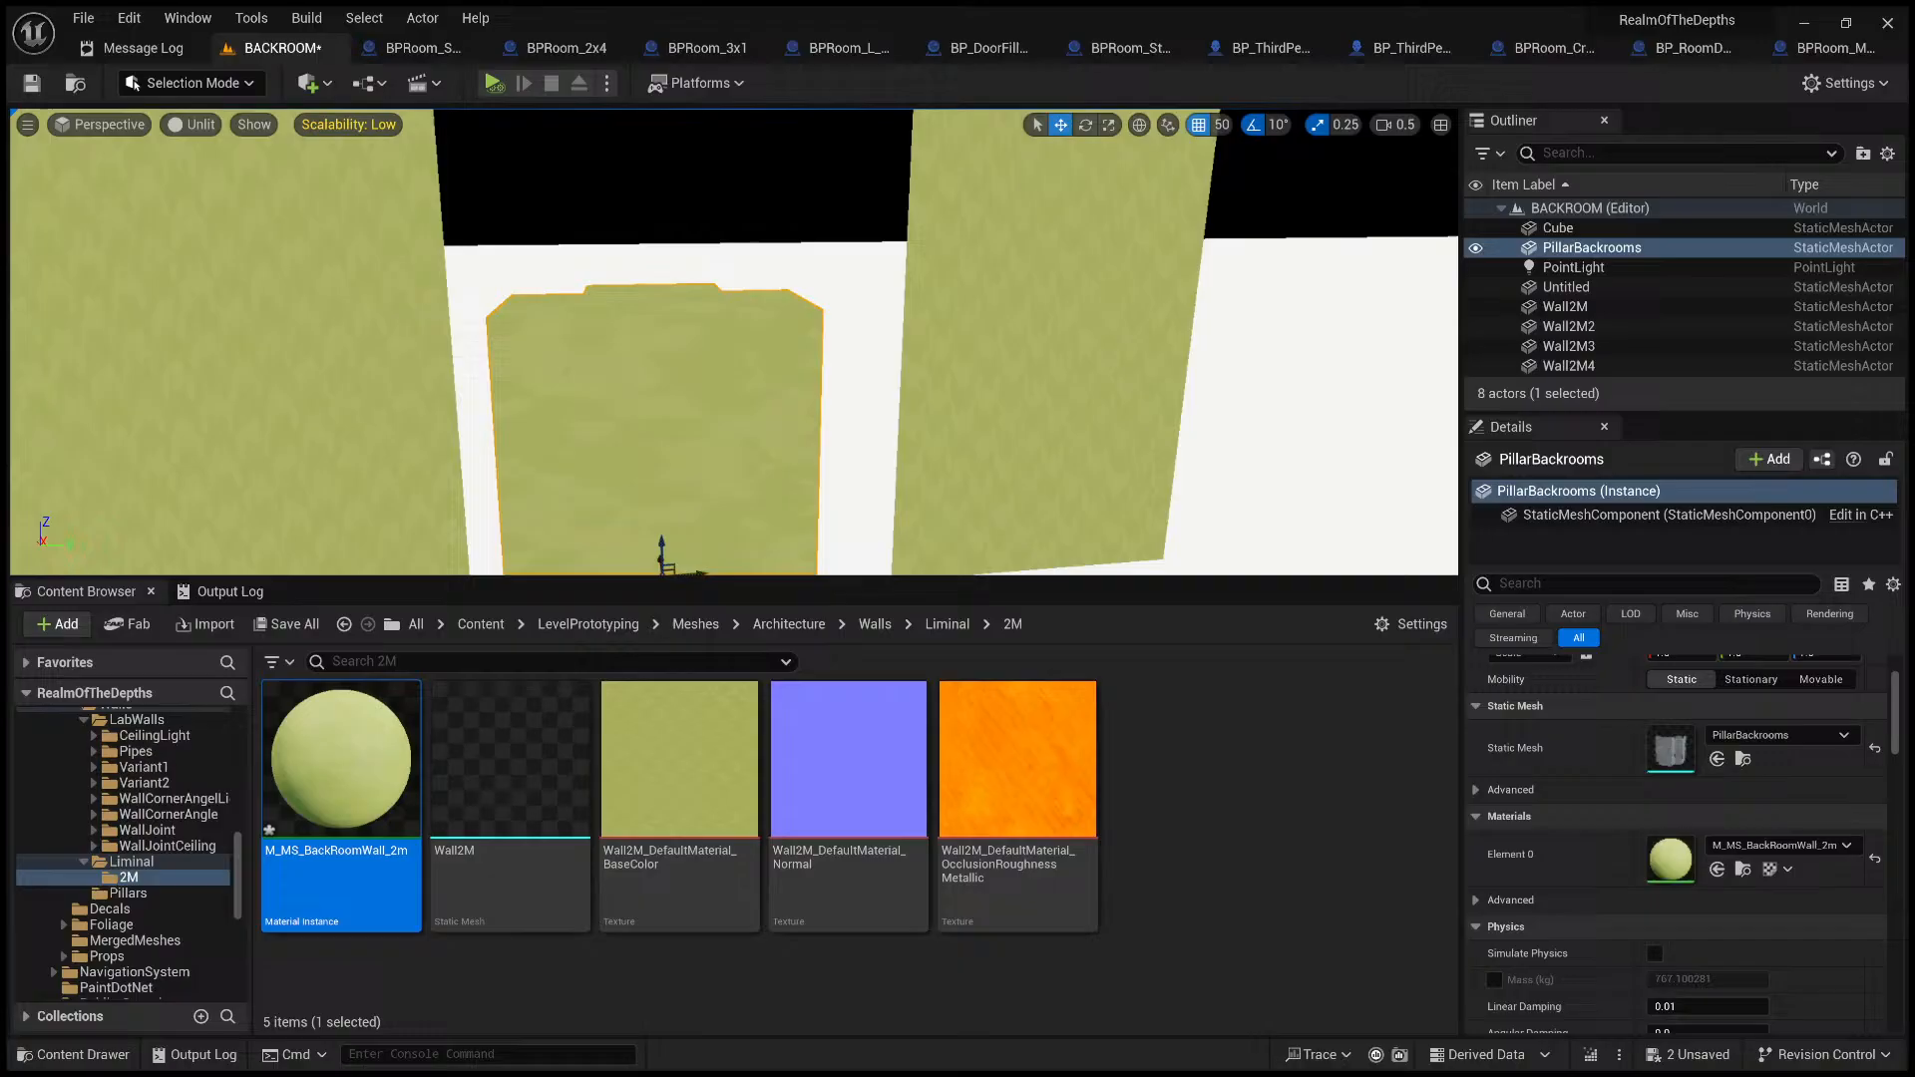
key("Up")
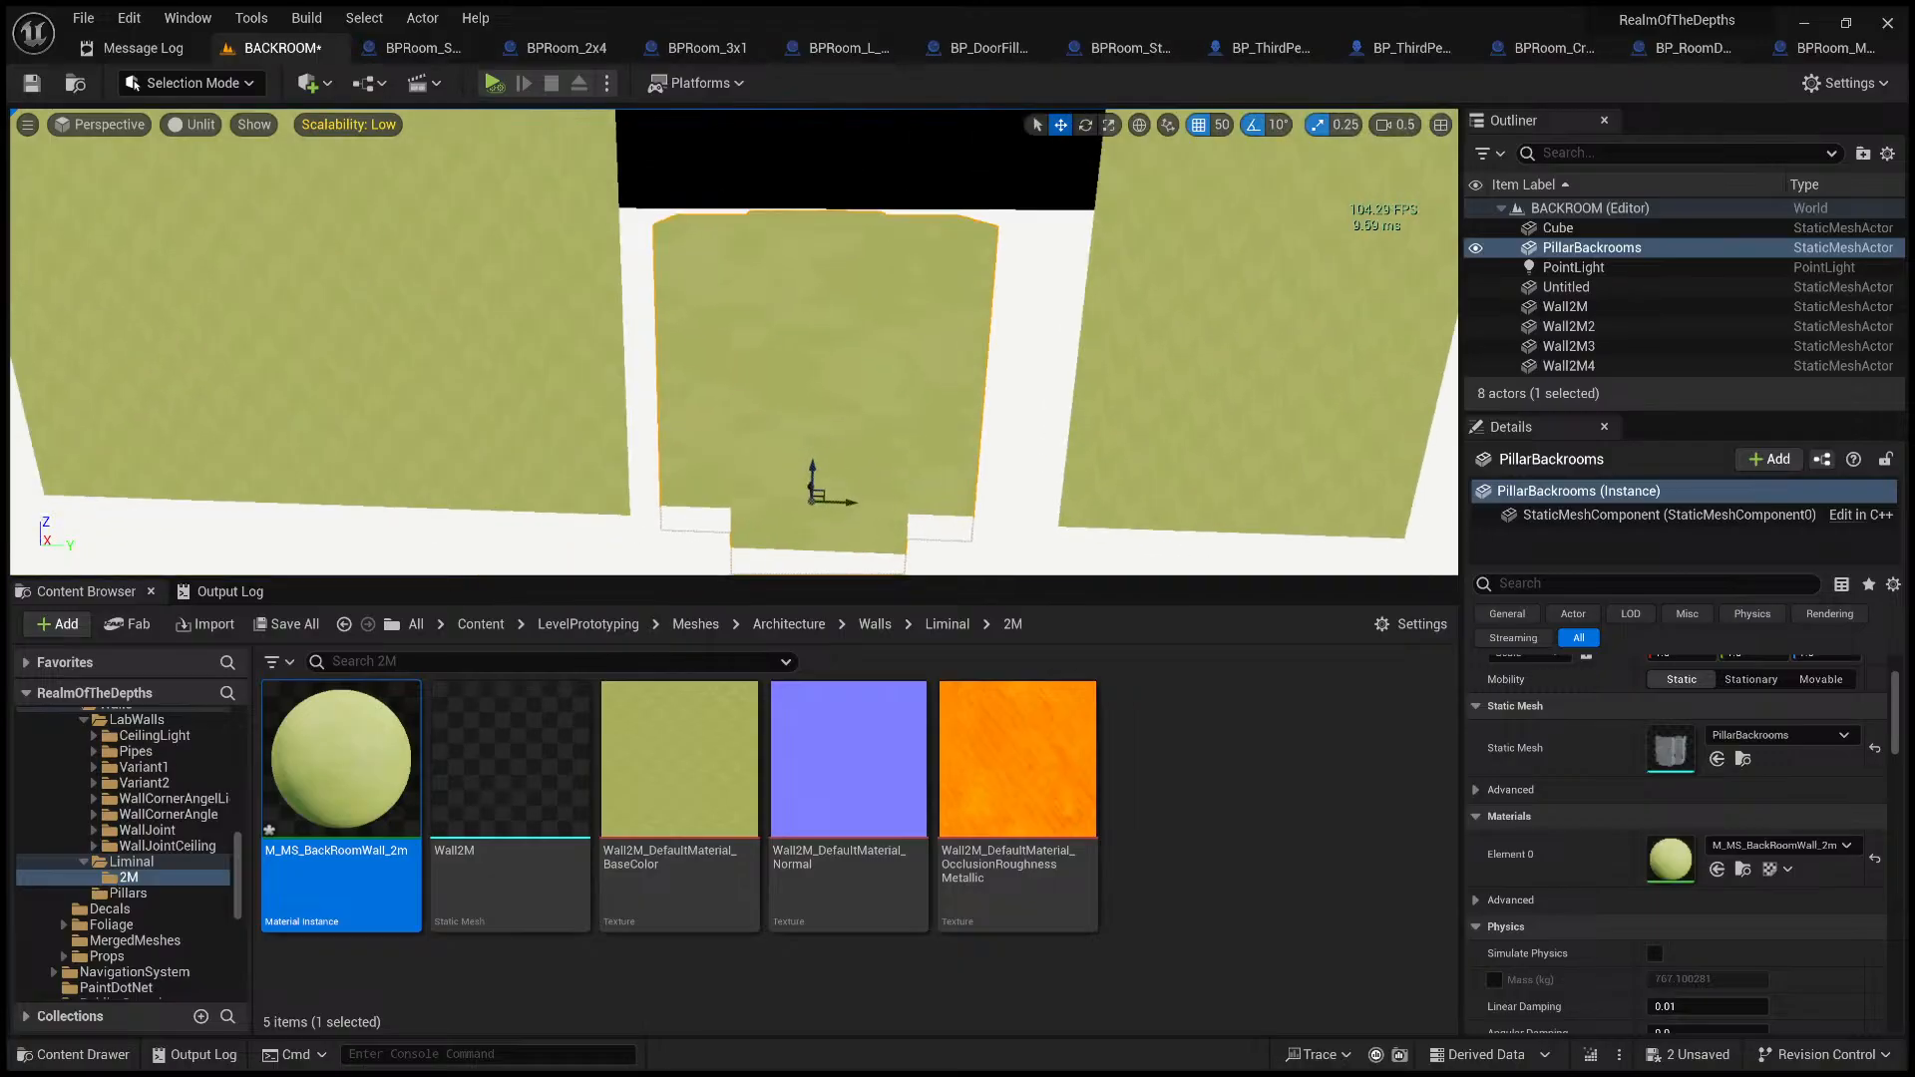
key("Down")
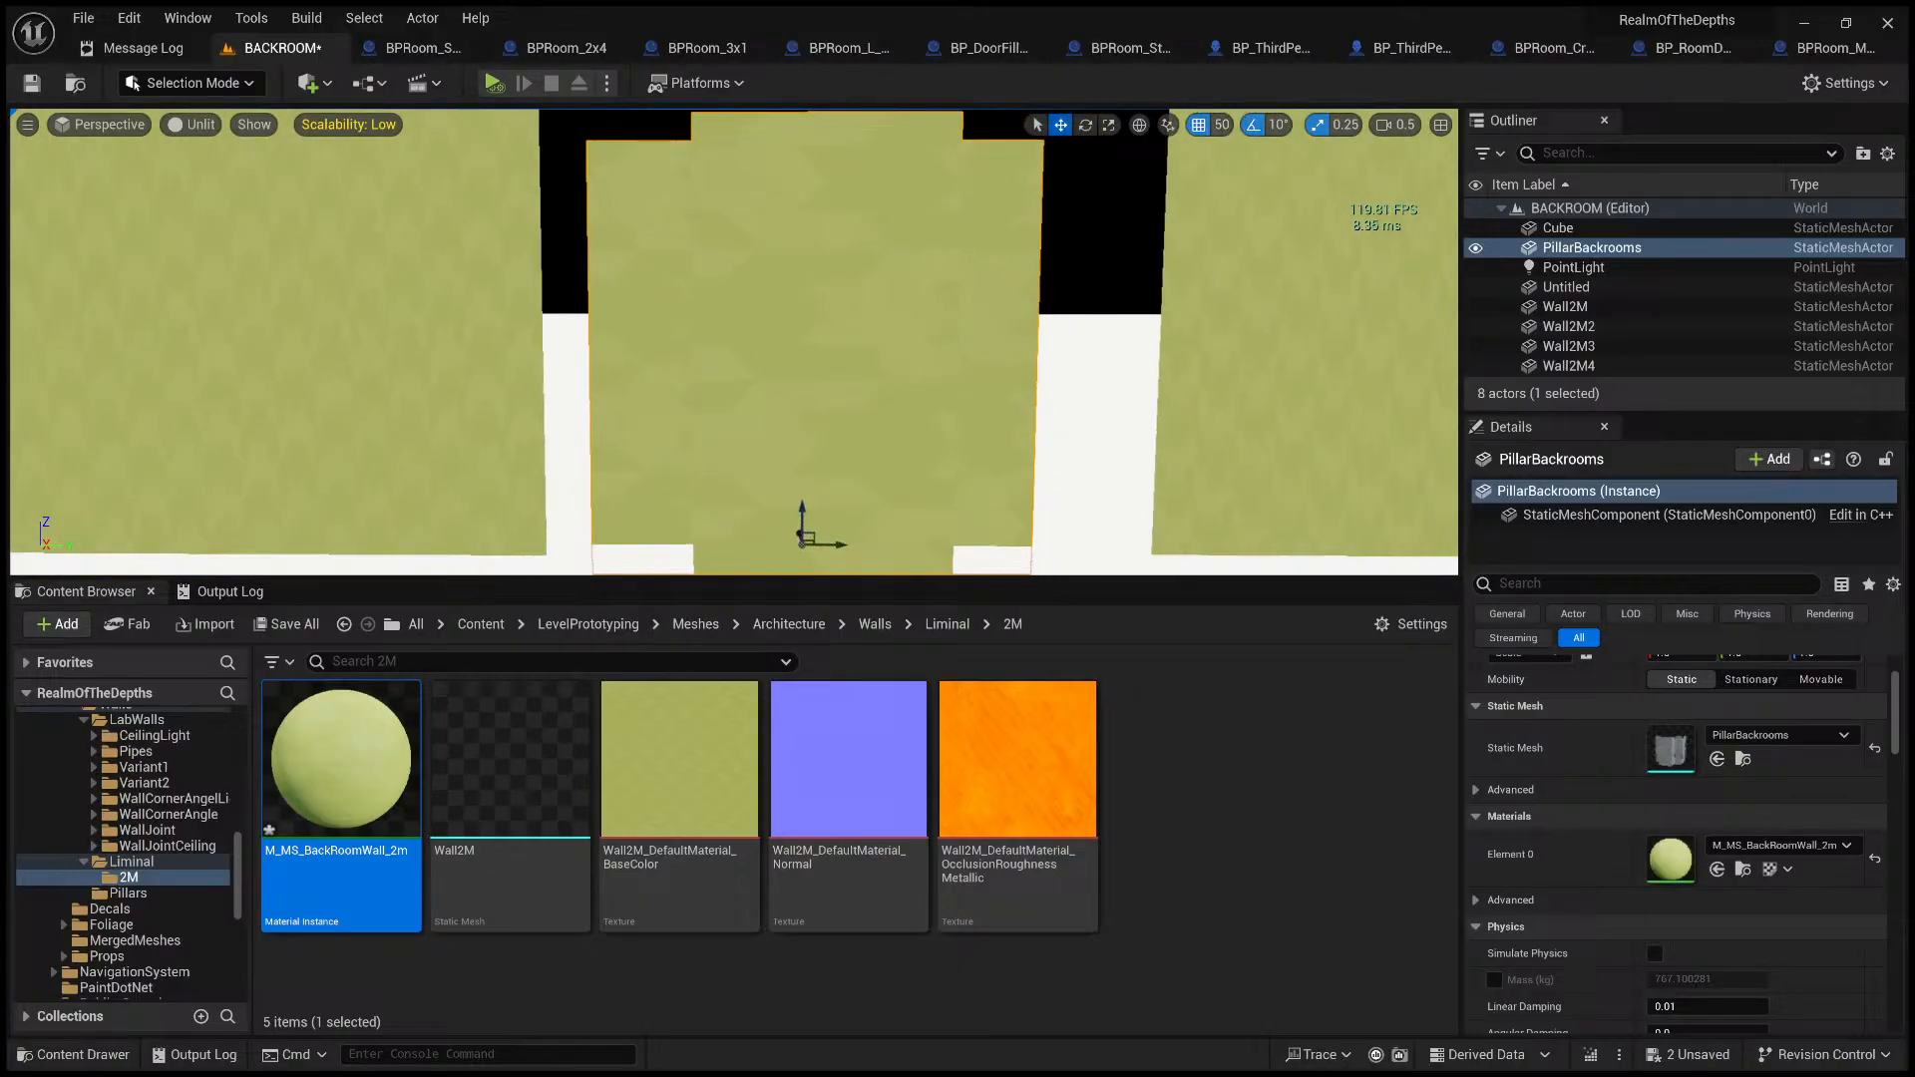
key("Up")
key("Down")
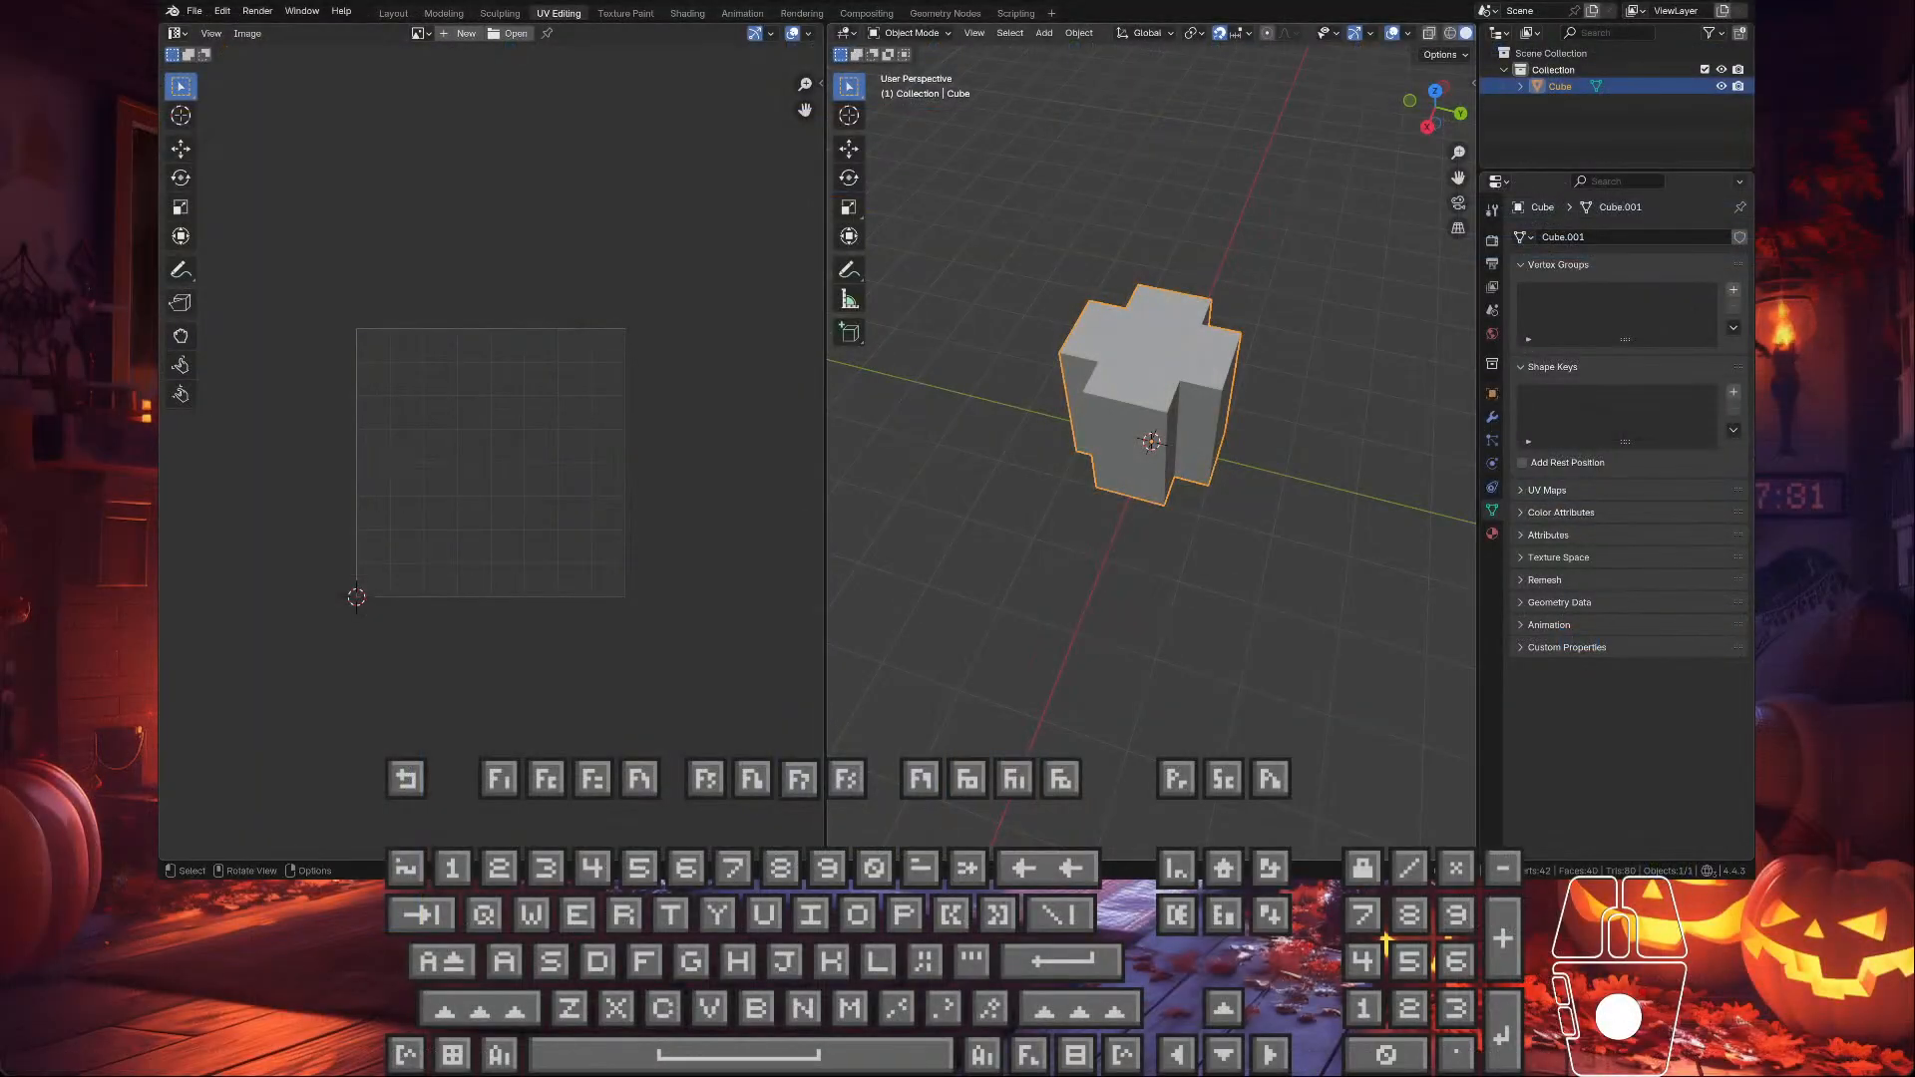
- Switch back to Blender, select the whole pillar mesh in Edit Mode and rotate all its UVs by 90°
key("Tab")
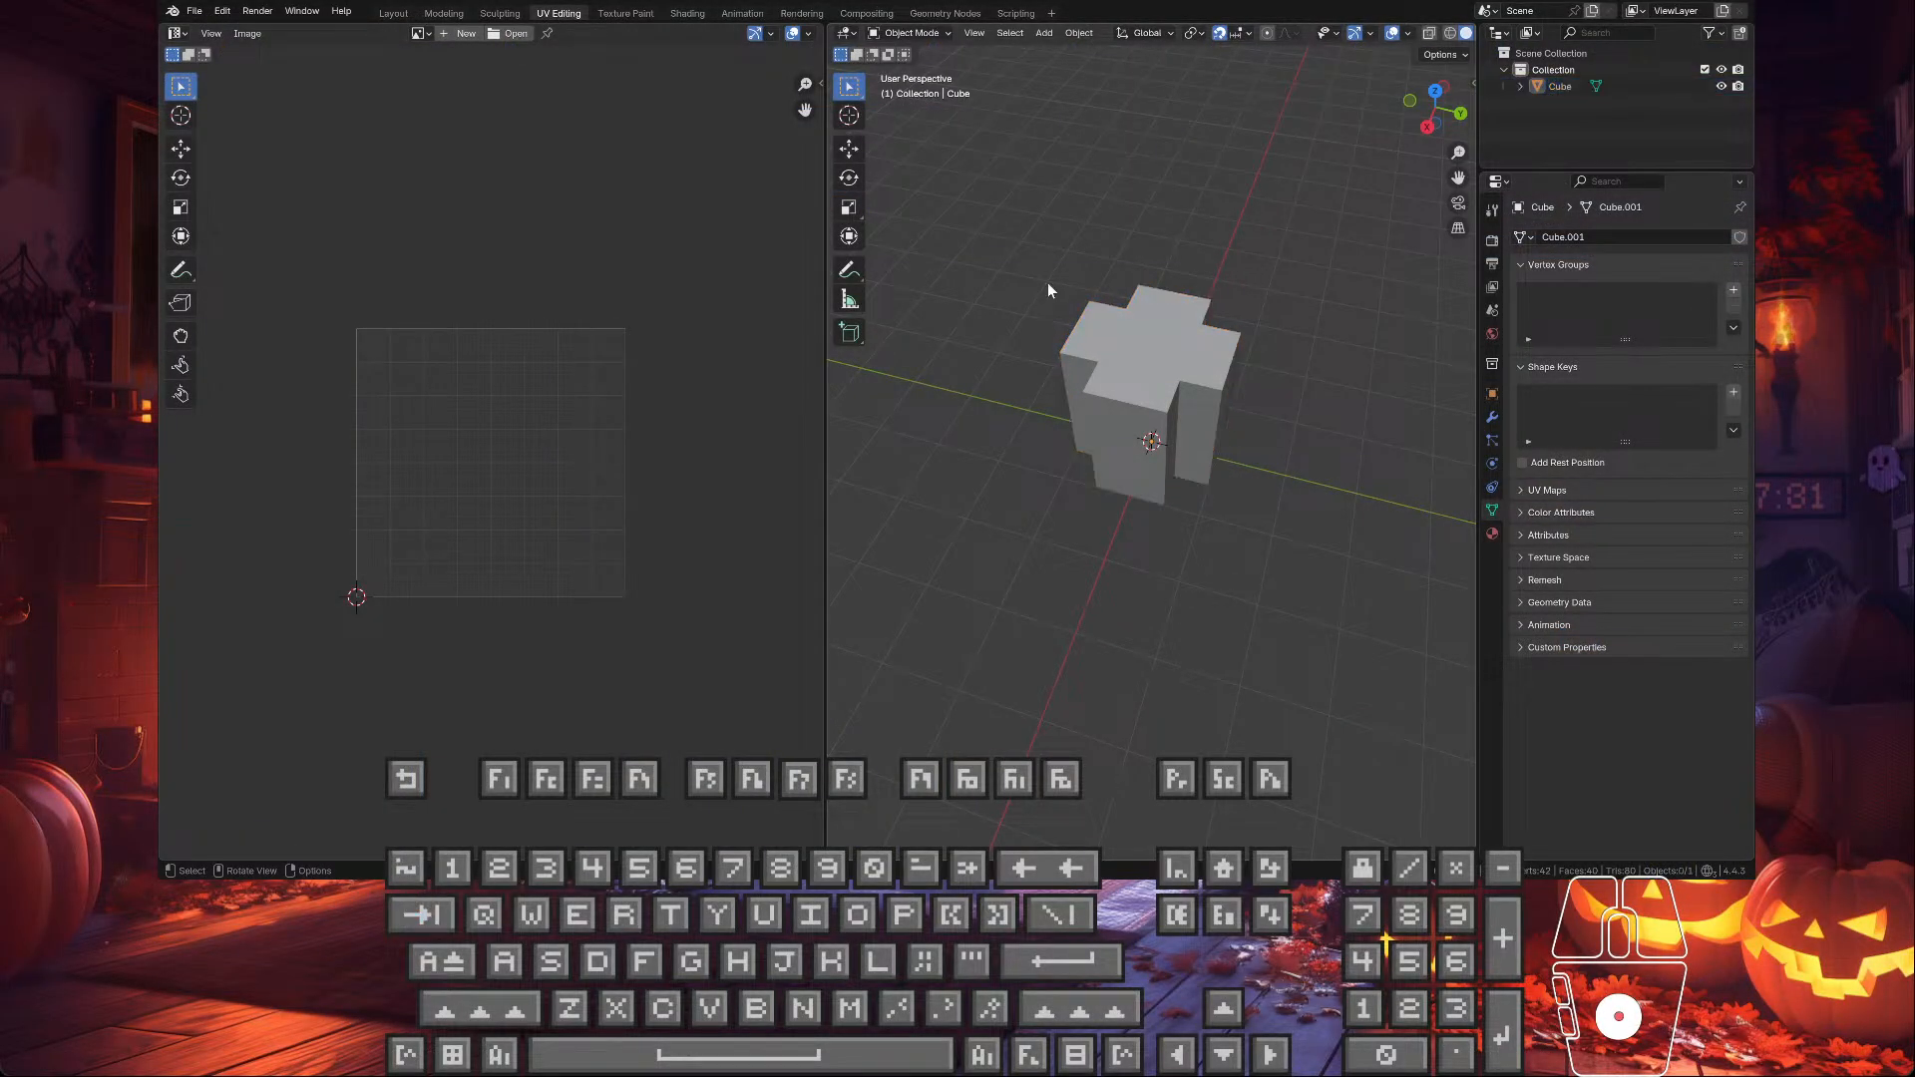
key("a")
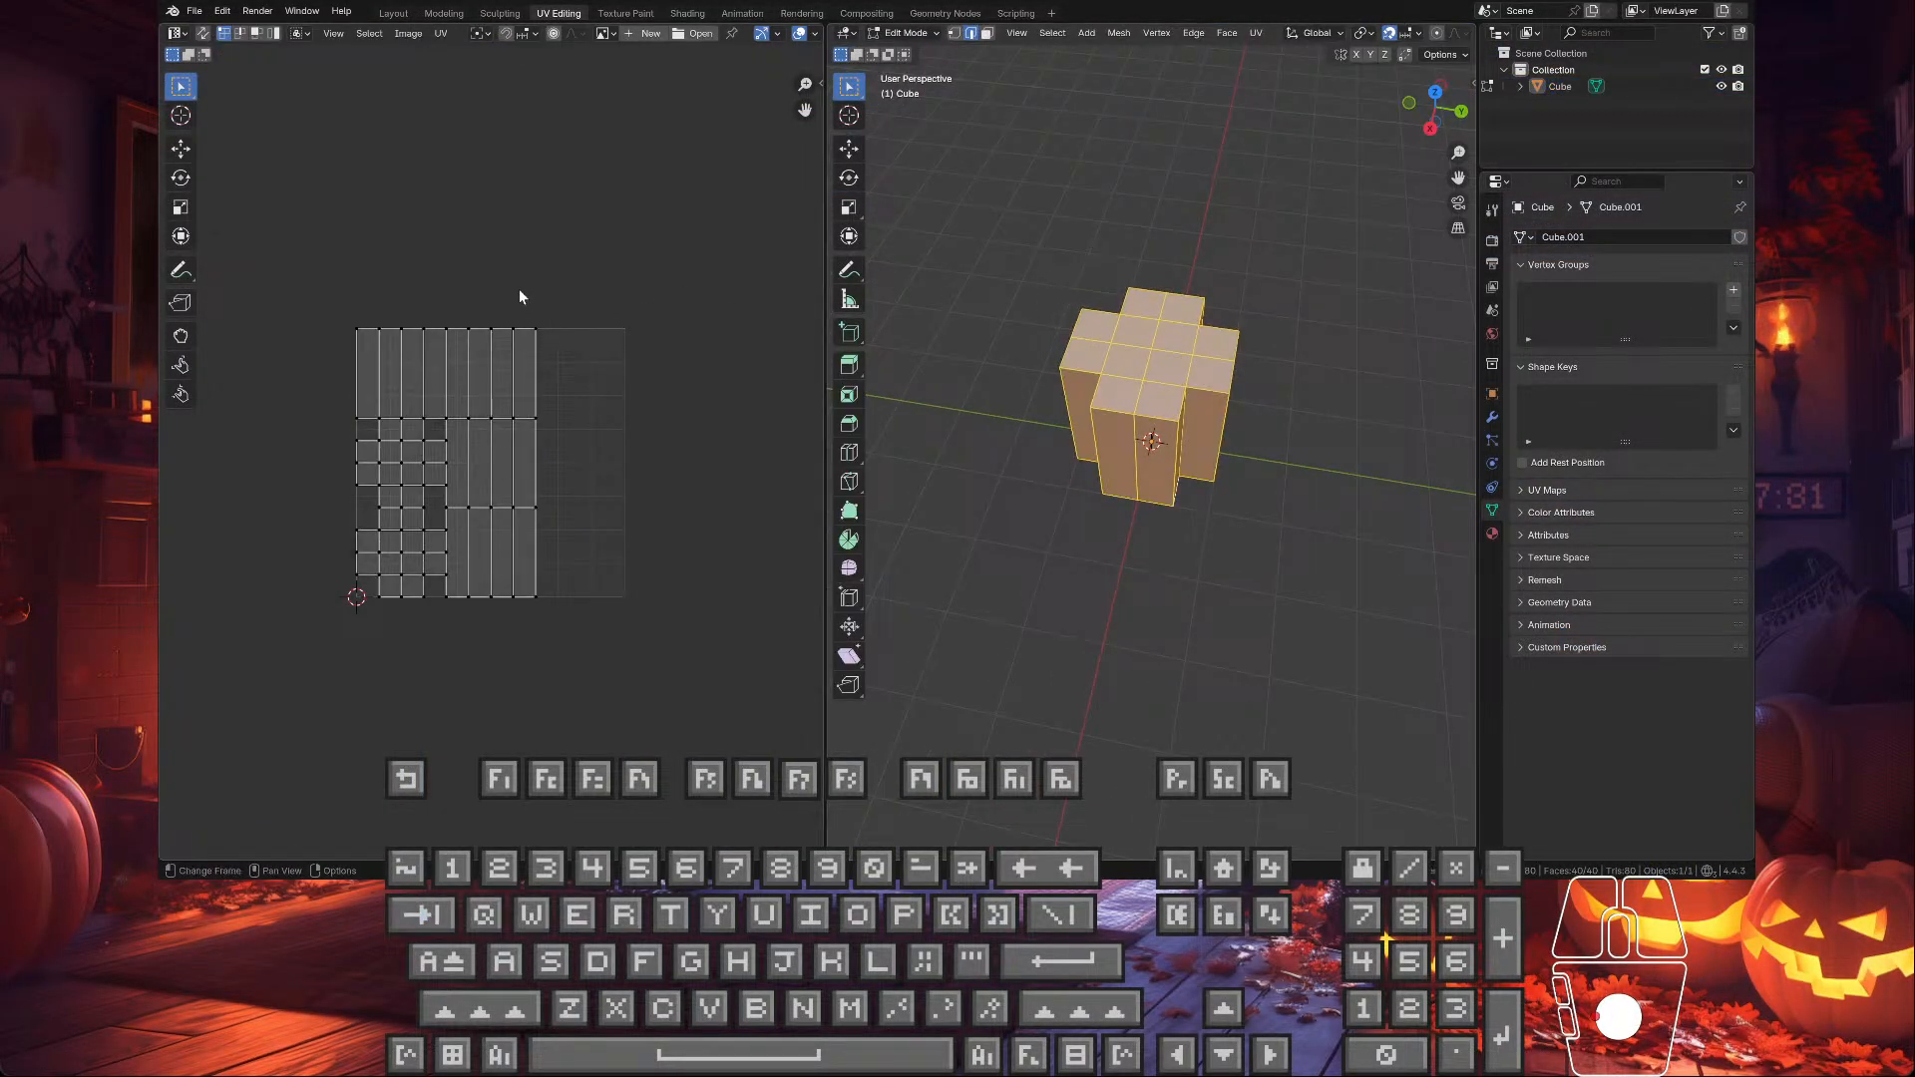
scroll(449, 224, "up", 1)
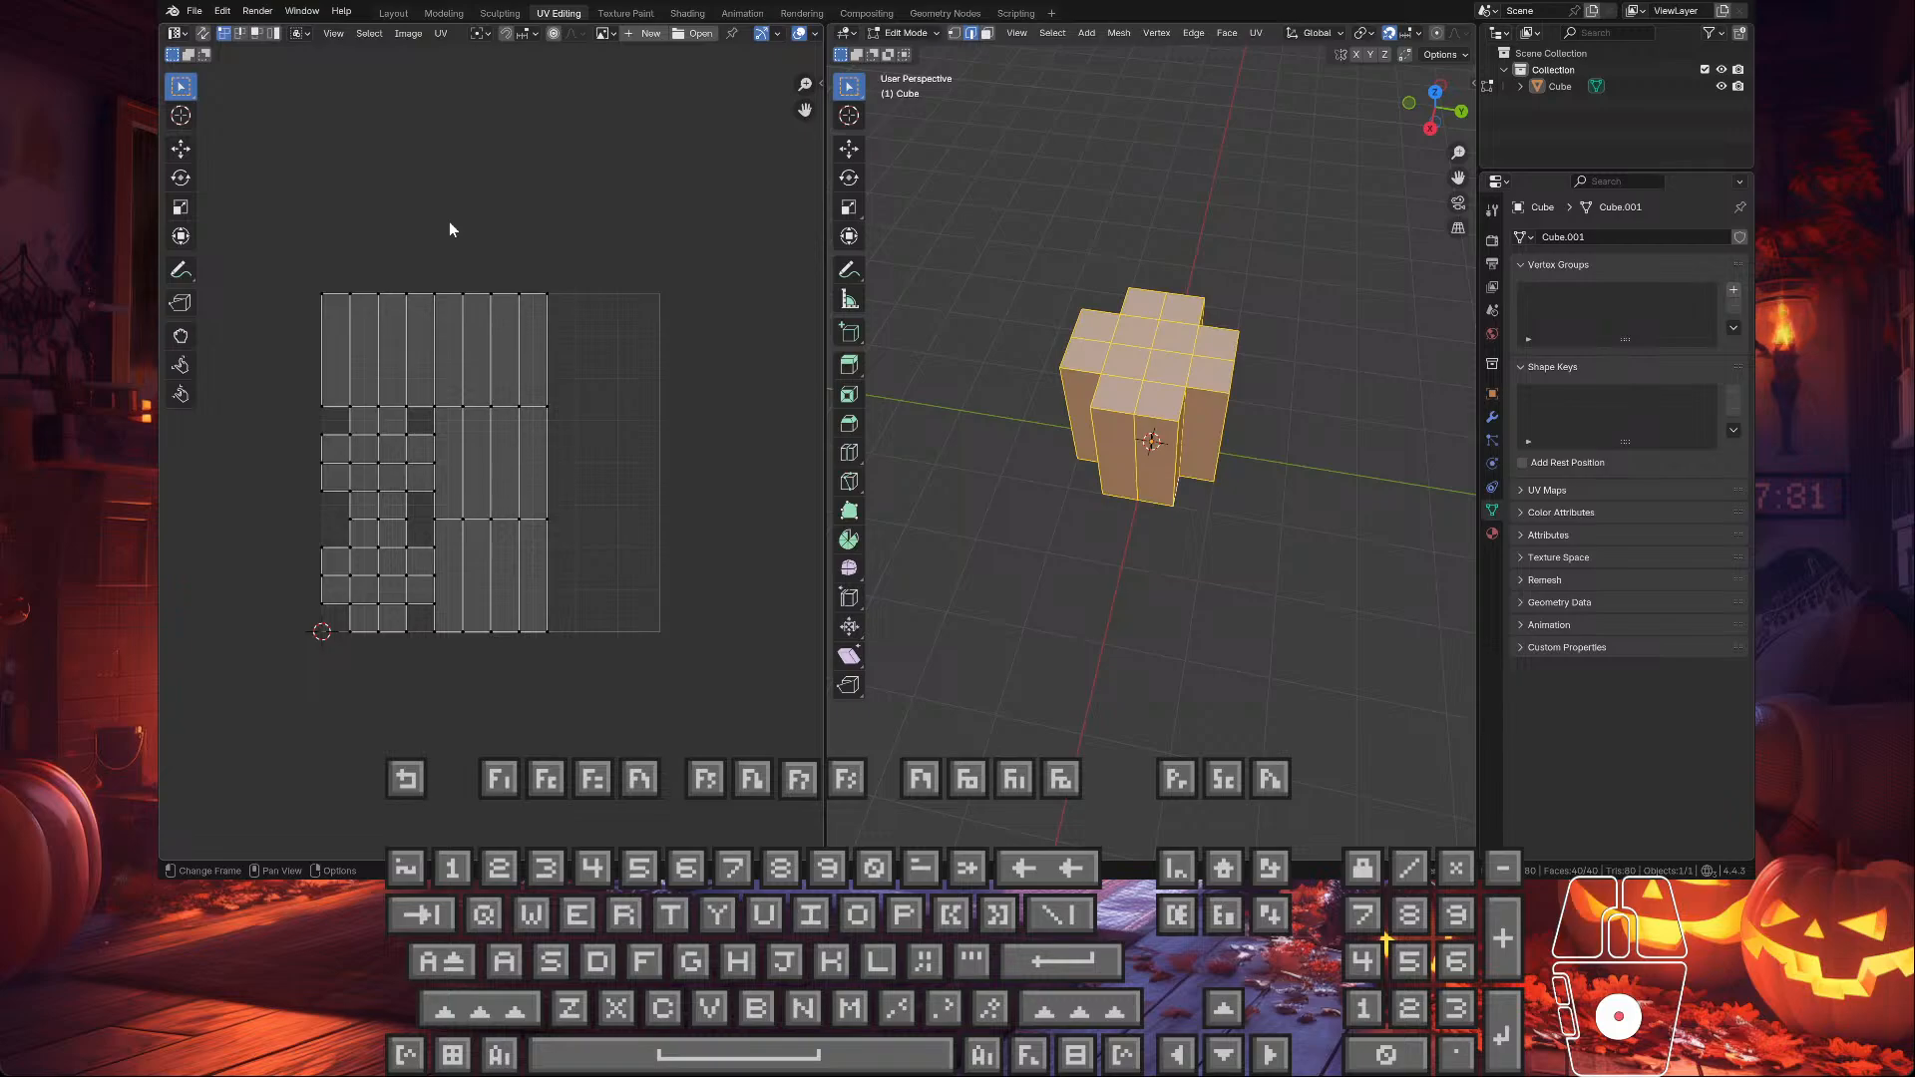
key("a")
key("r")
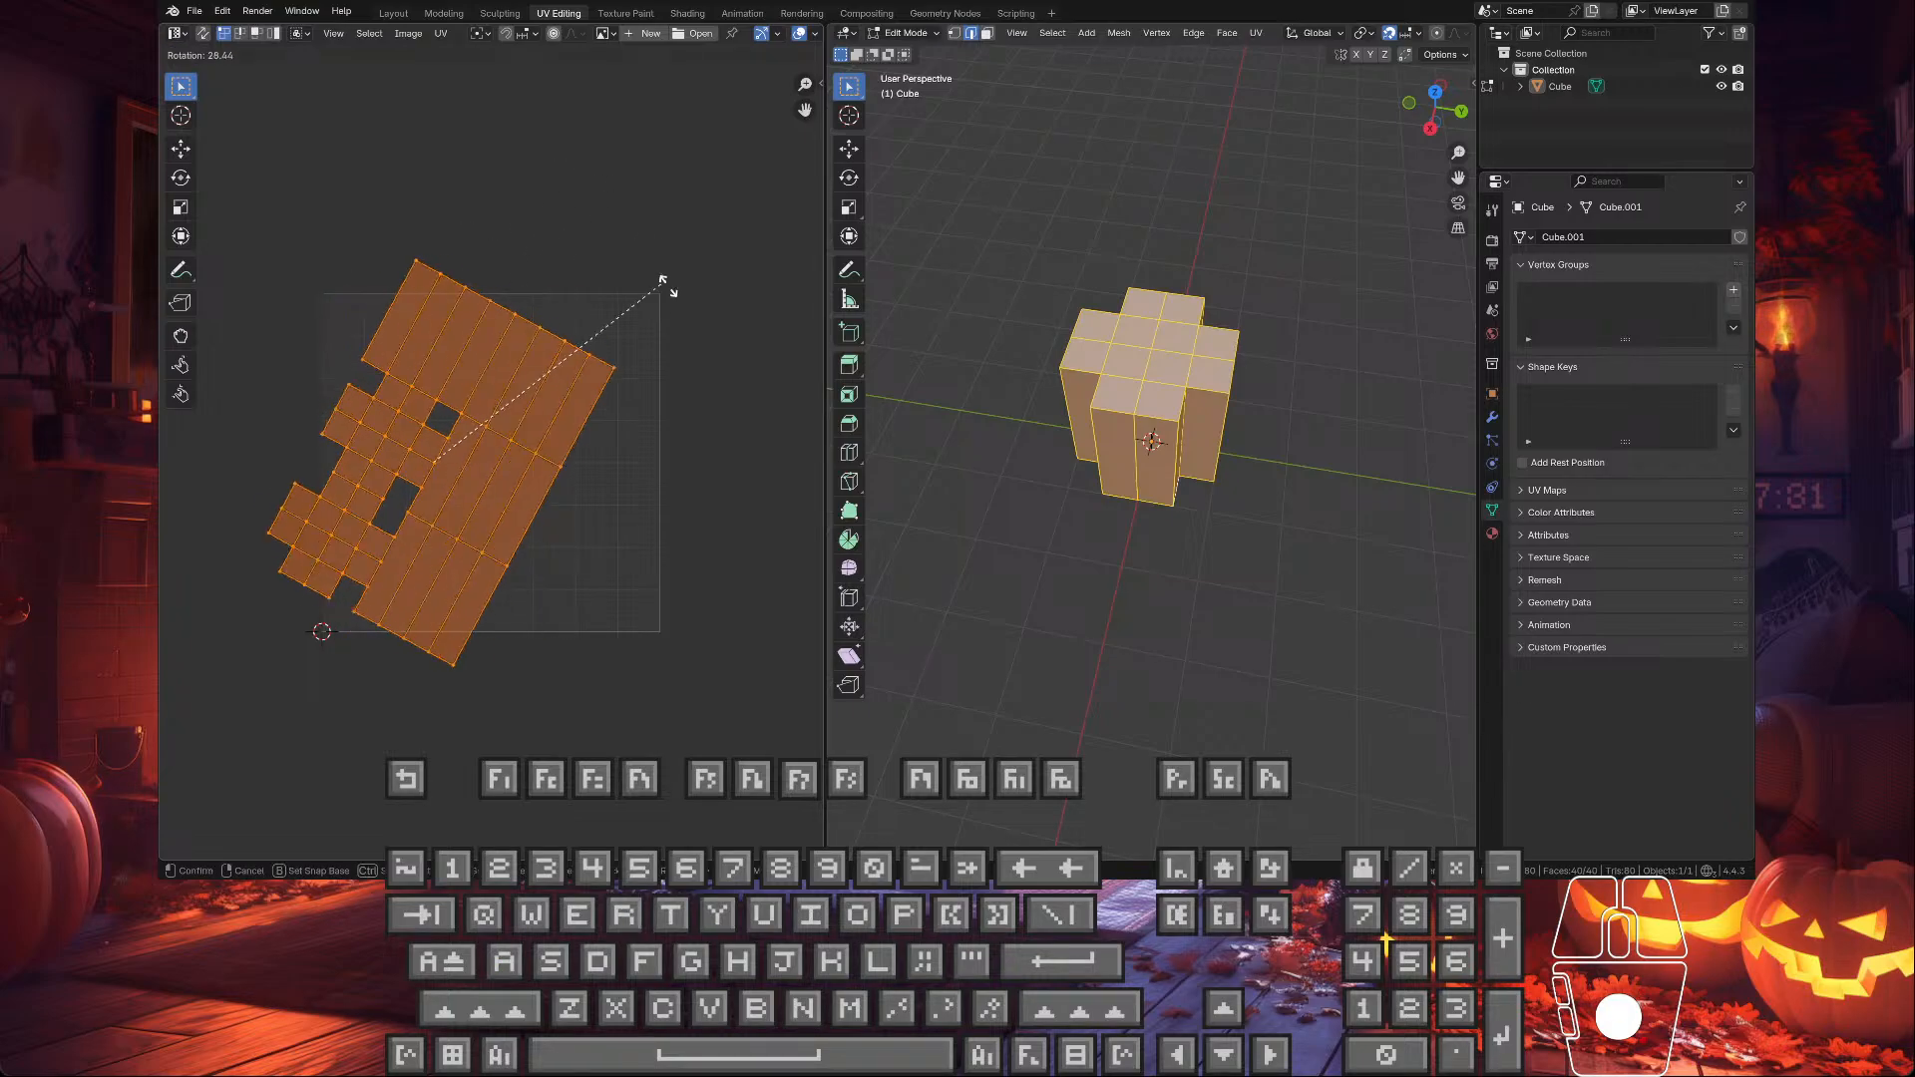
left_click(655, 566)
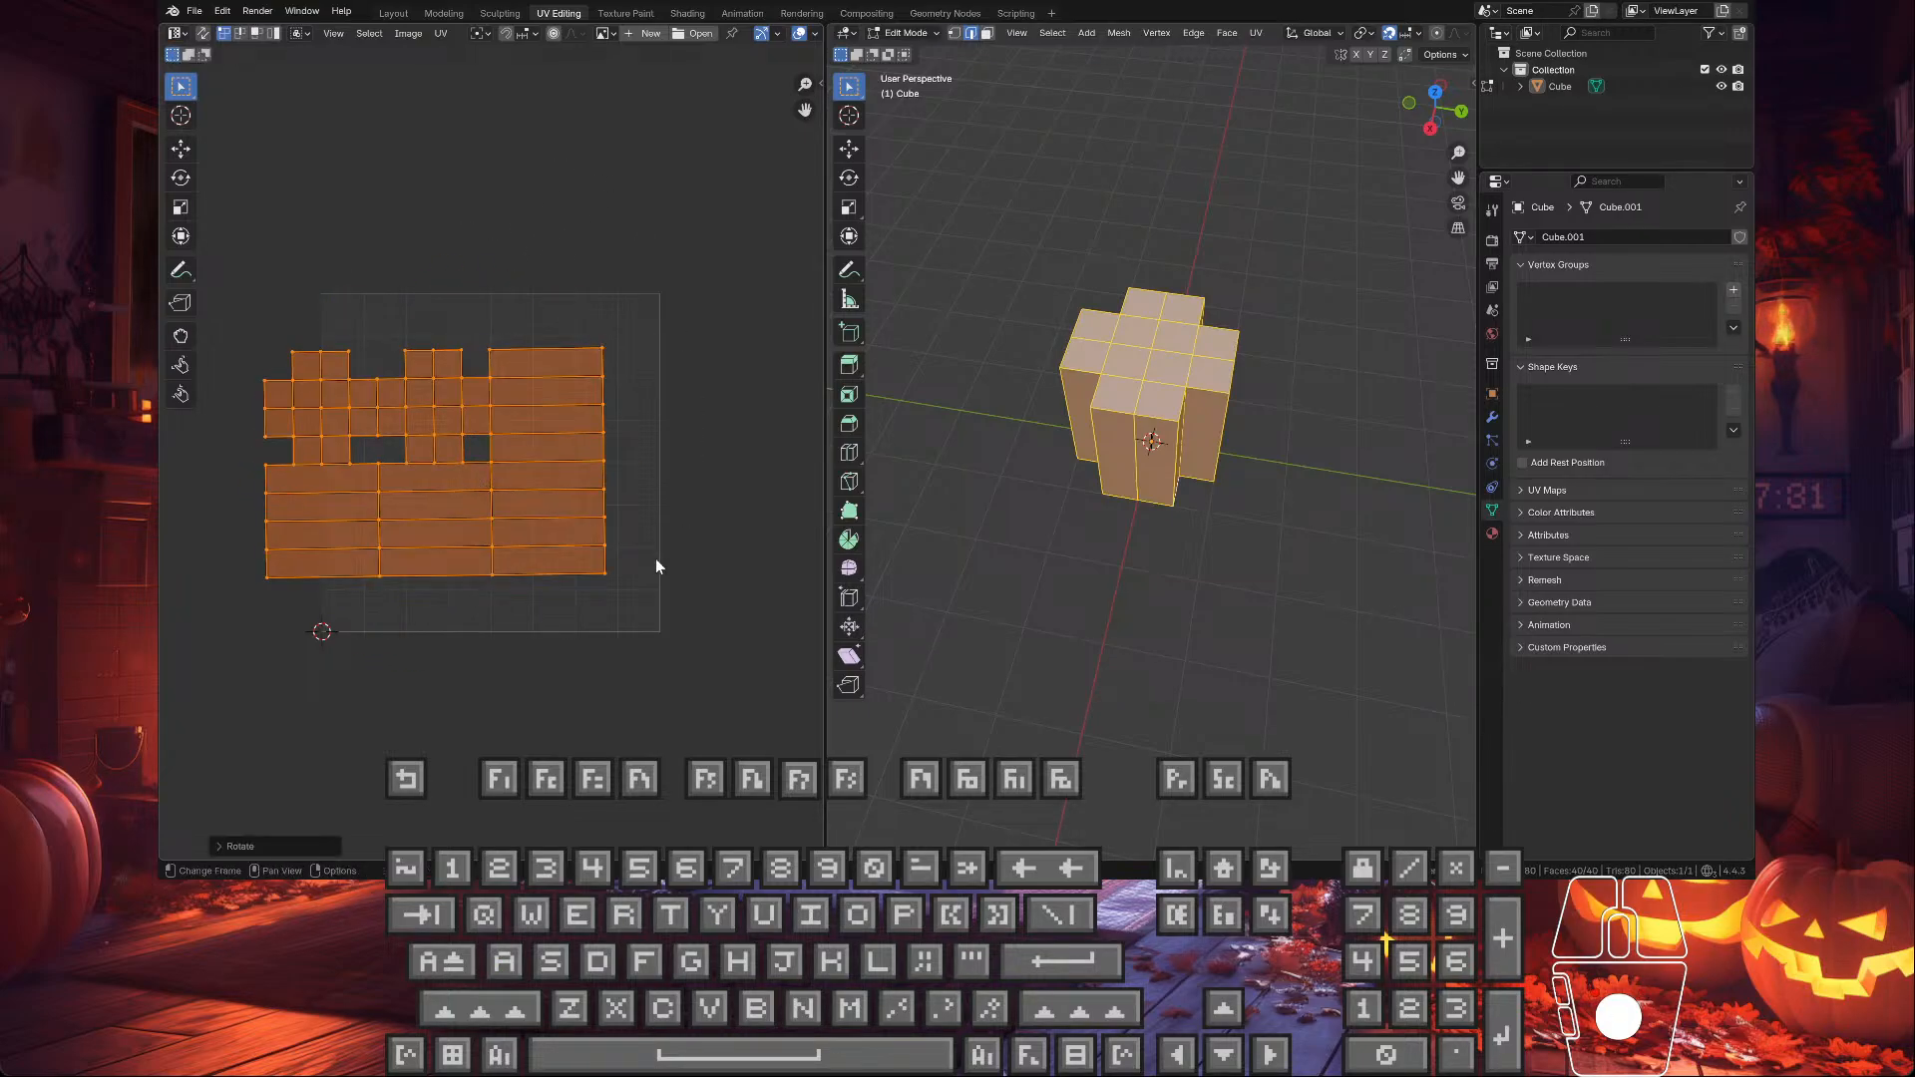
left_click(266, 848)
left_click(382, 768)
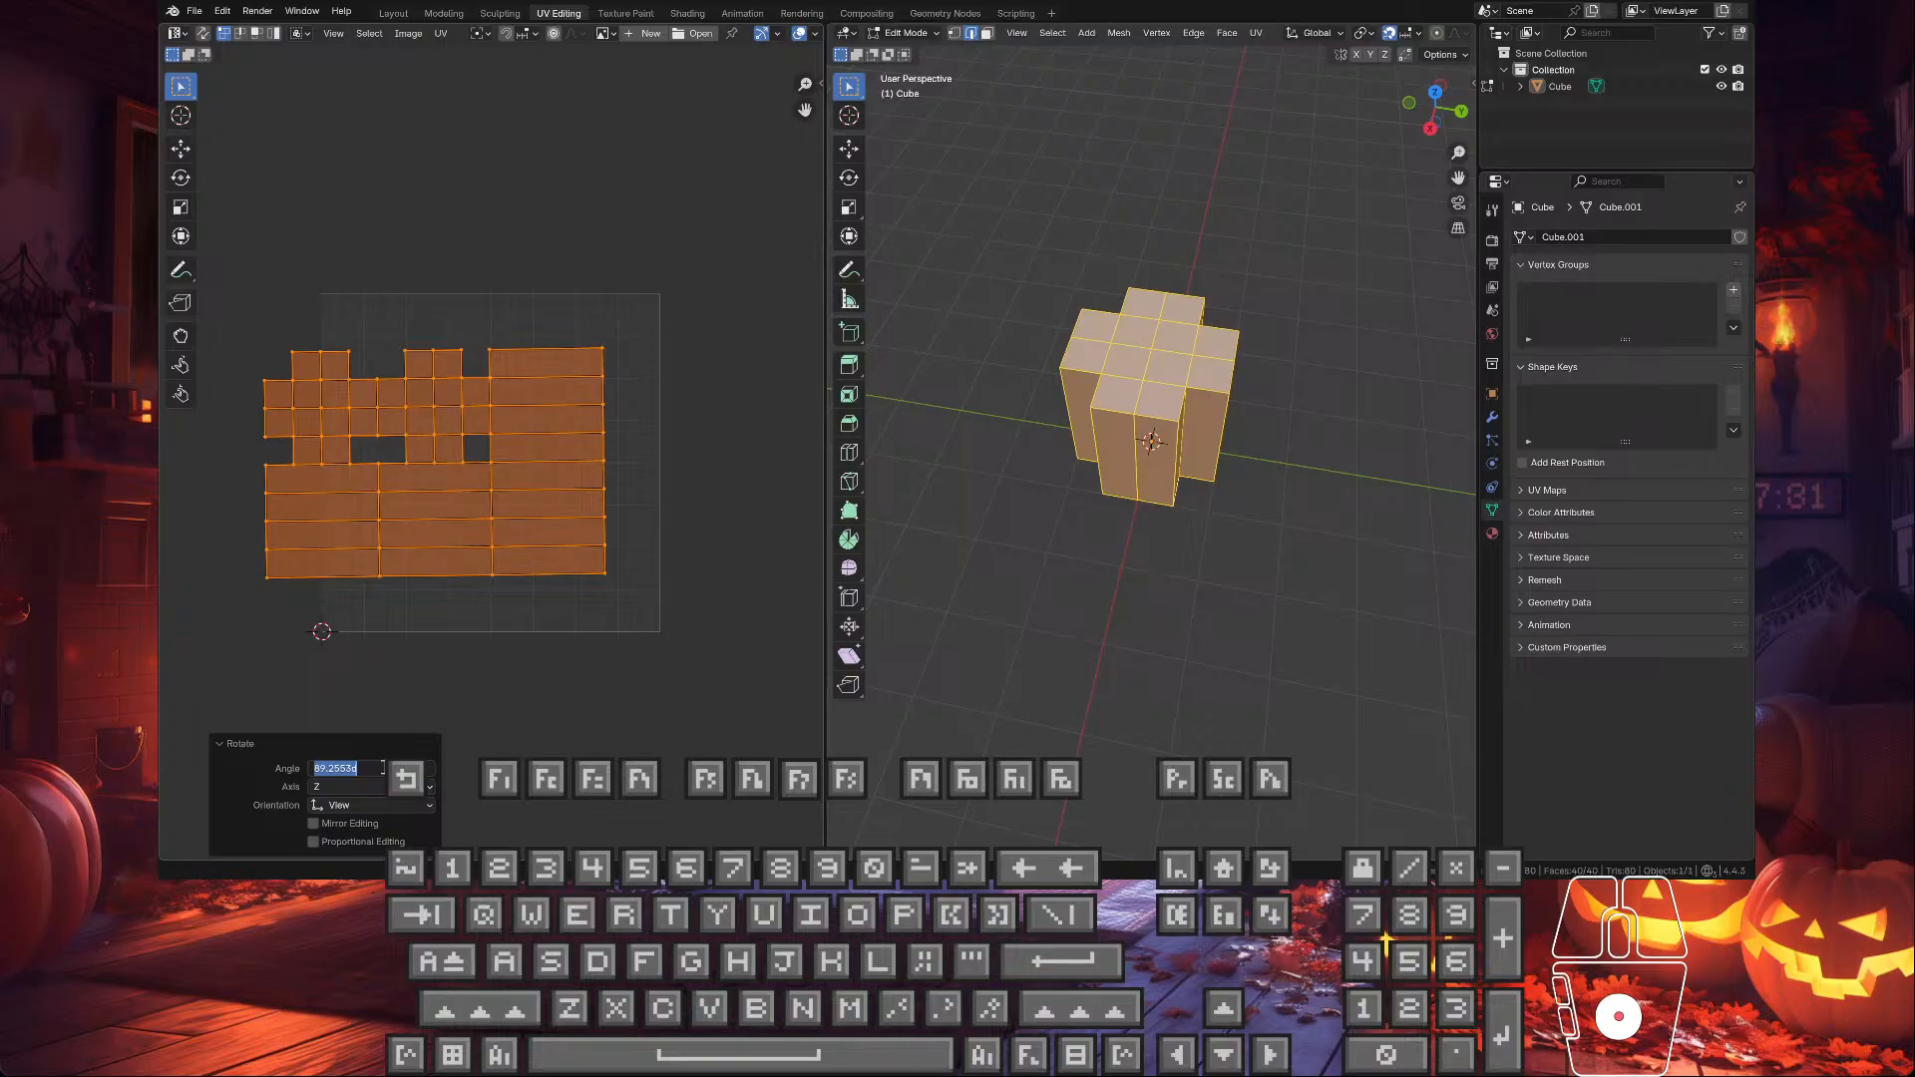
type("90")
key("Return")
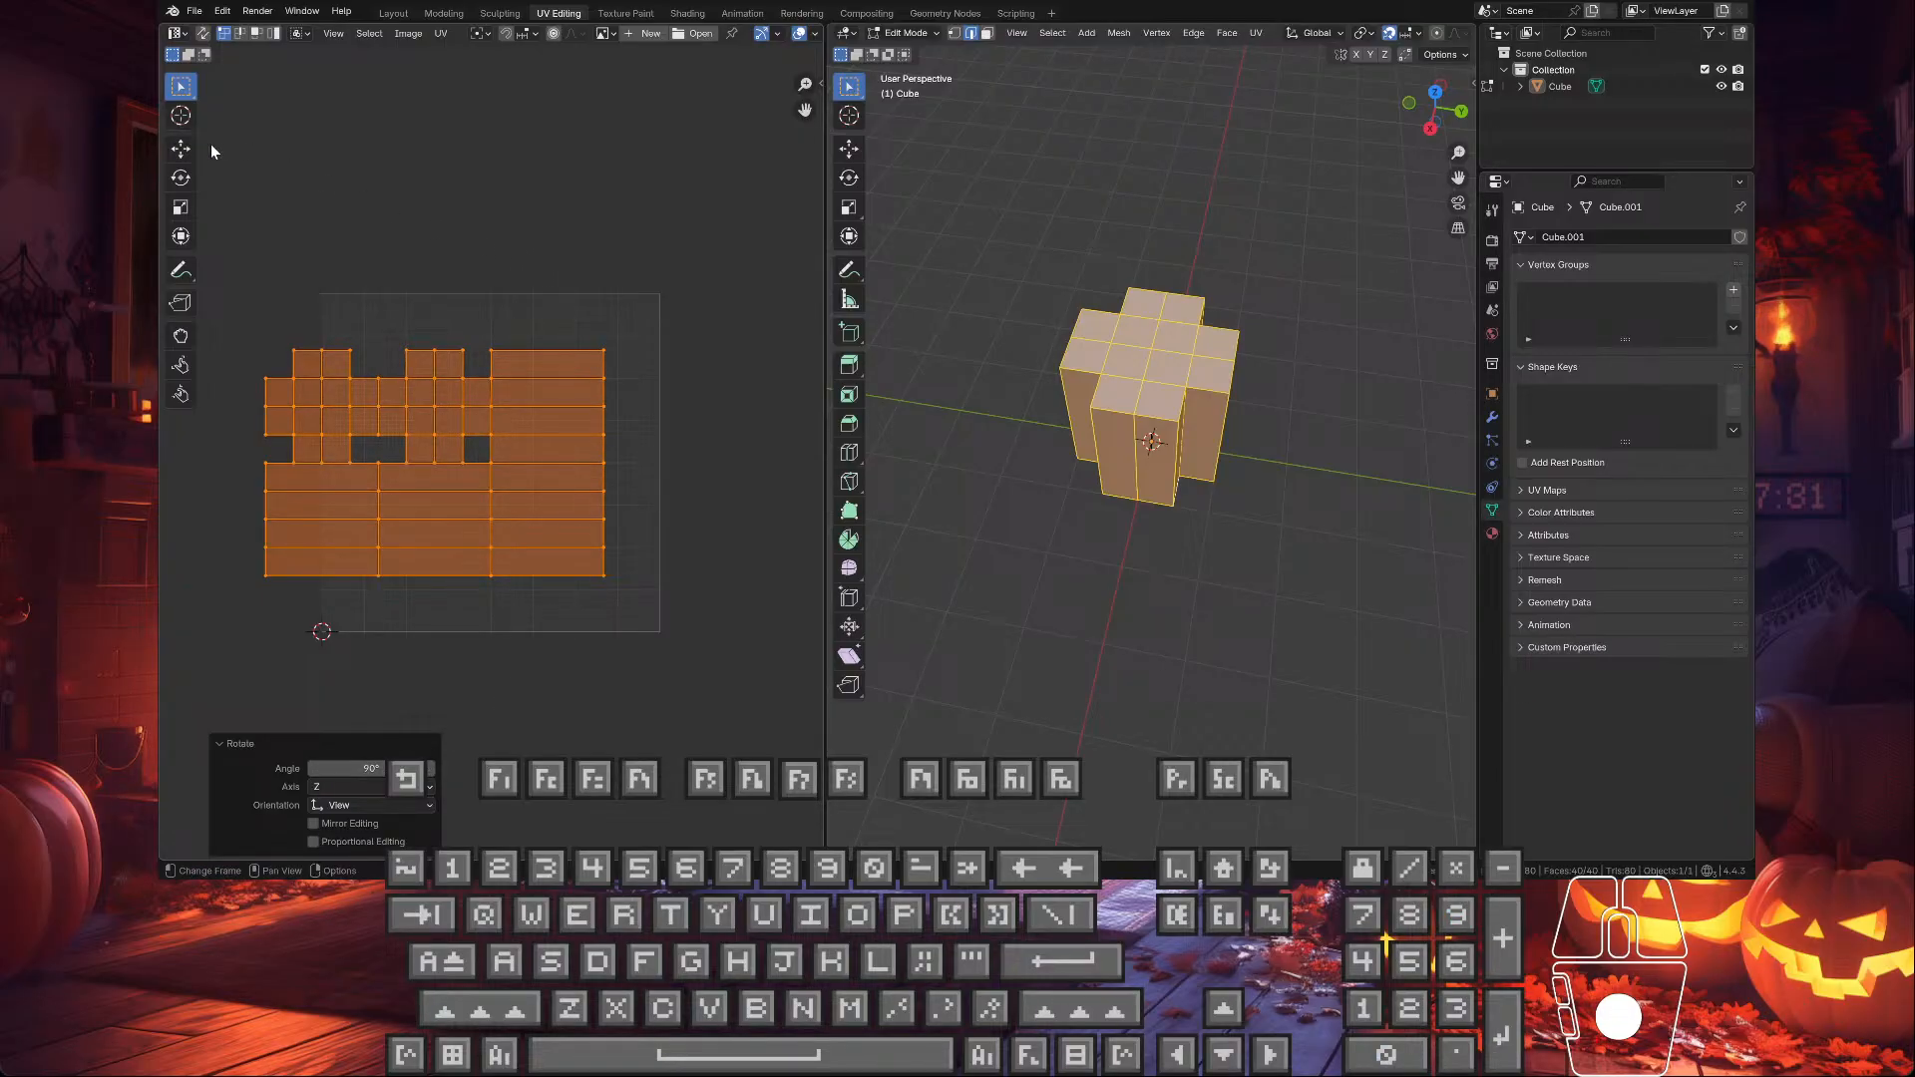
- Scale all of the pillar's UVs by 1.5 on every axis, then deselect them
left_click(181, 148)
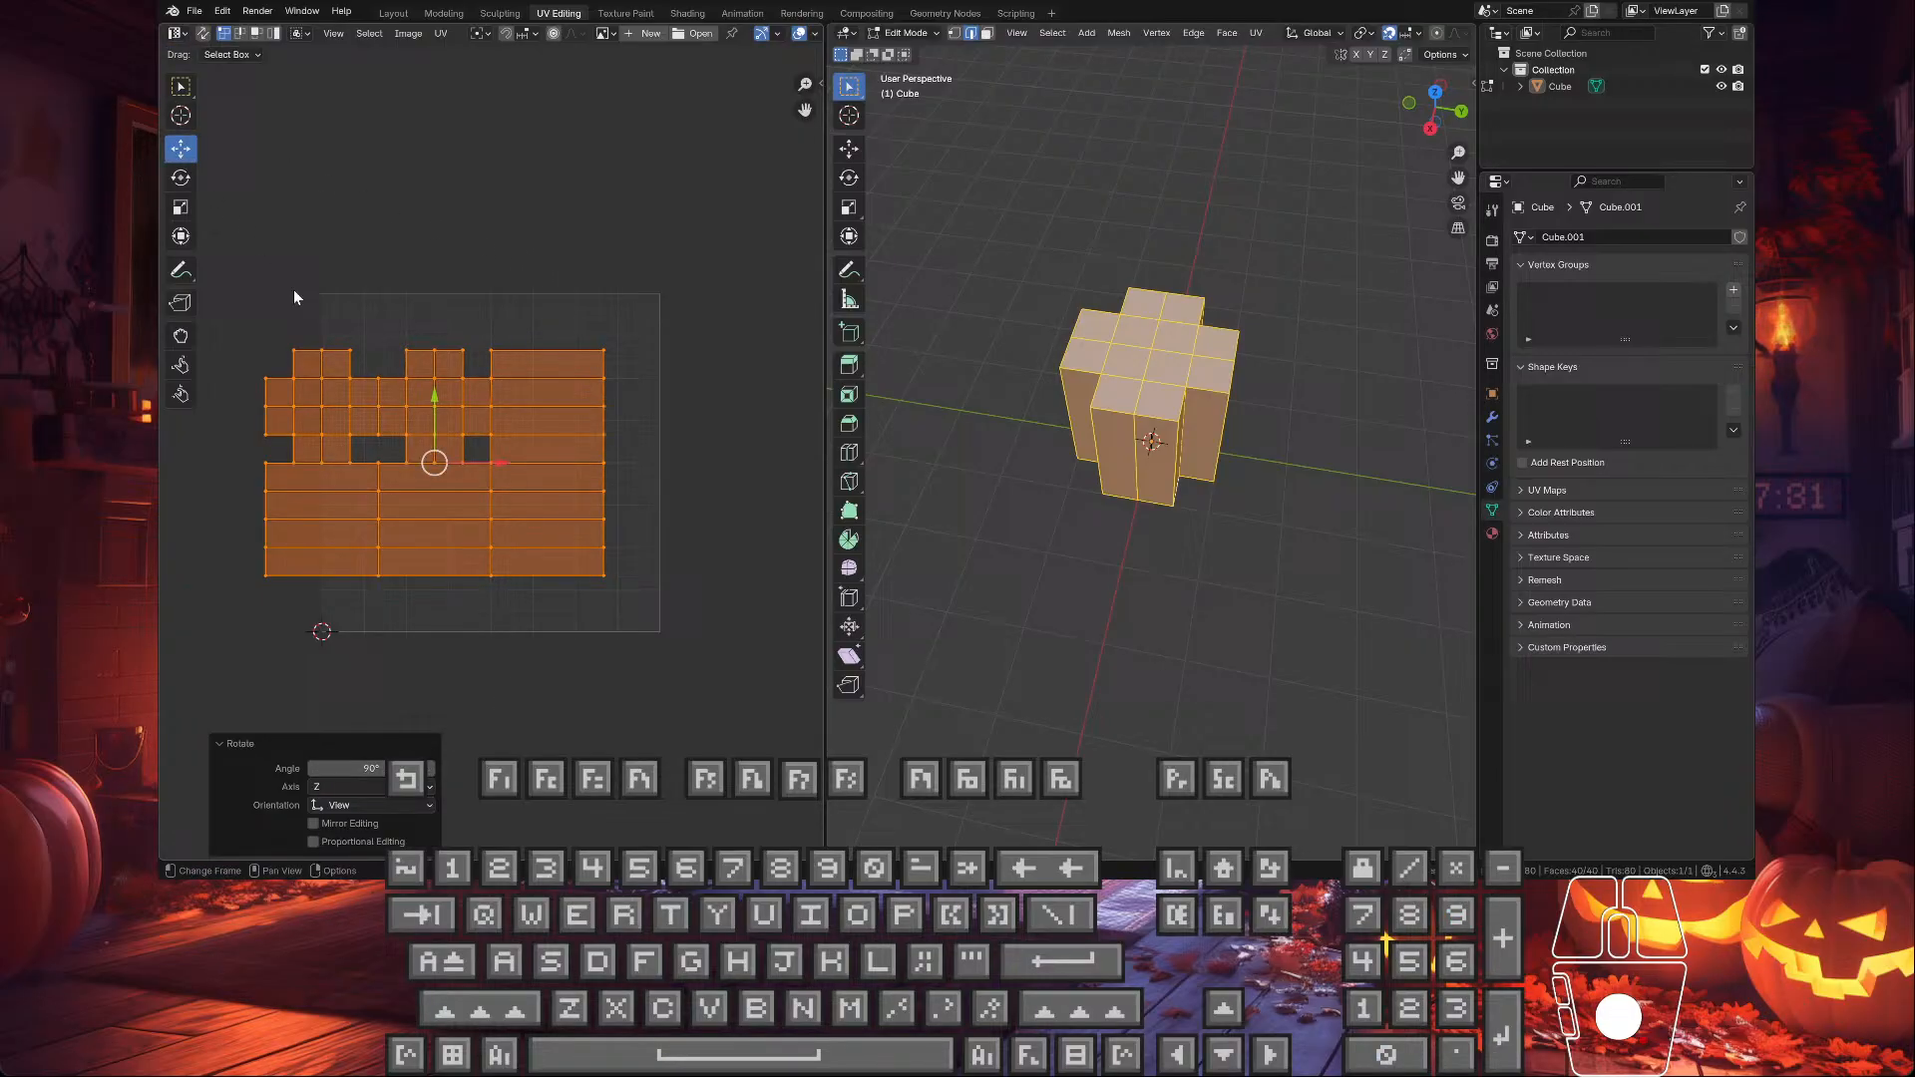
left_click(469, 439)
key("a")
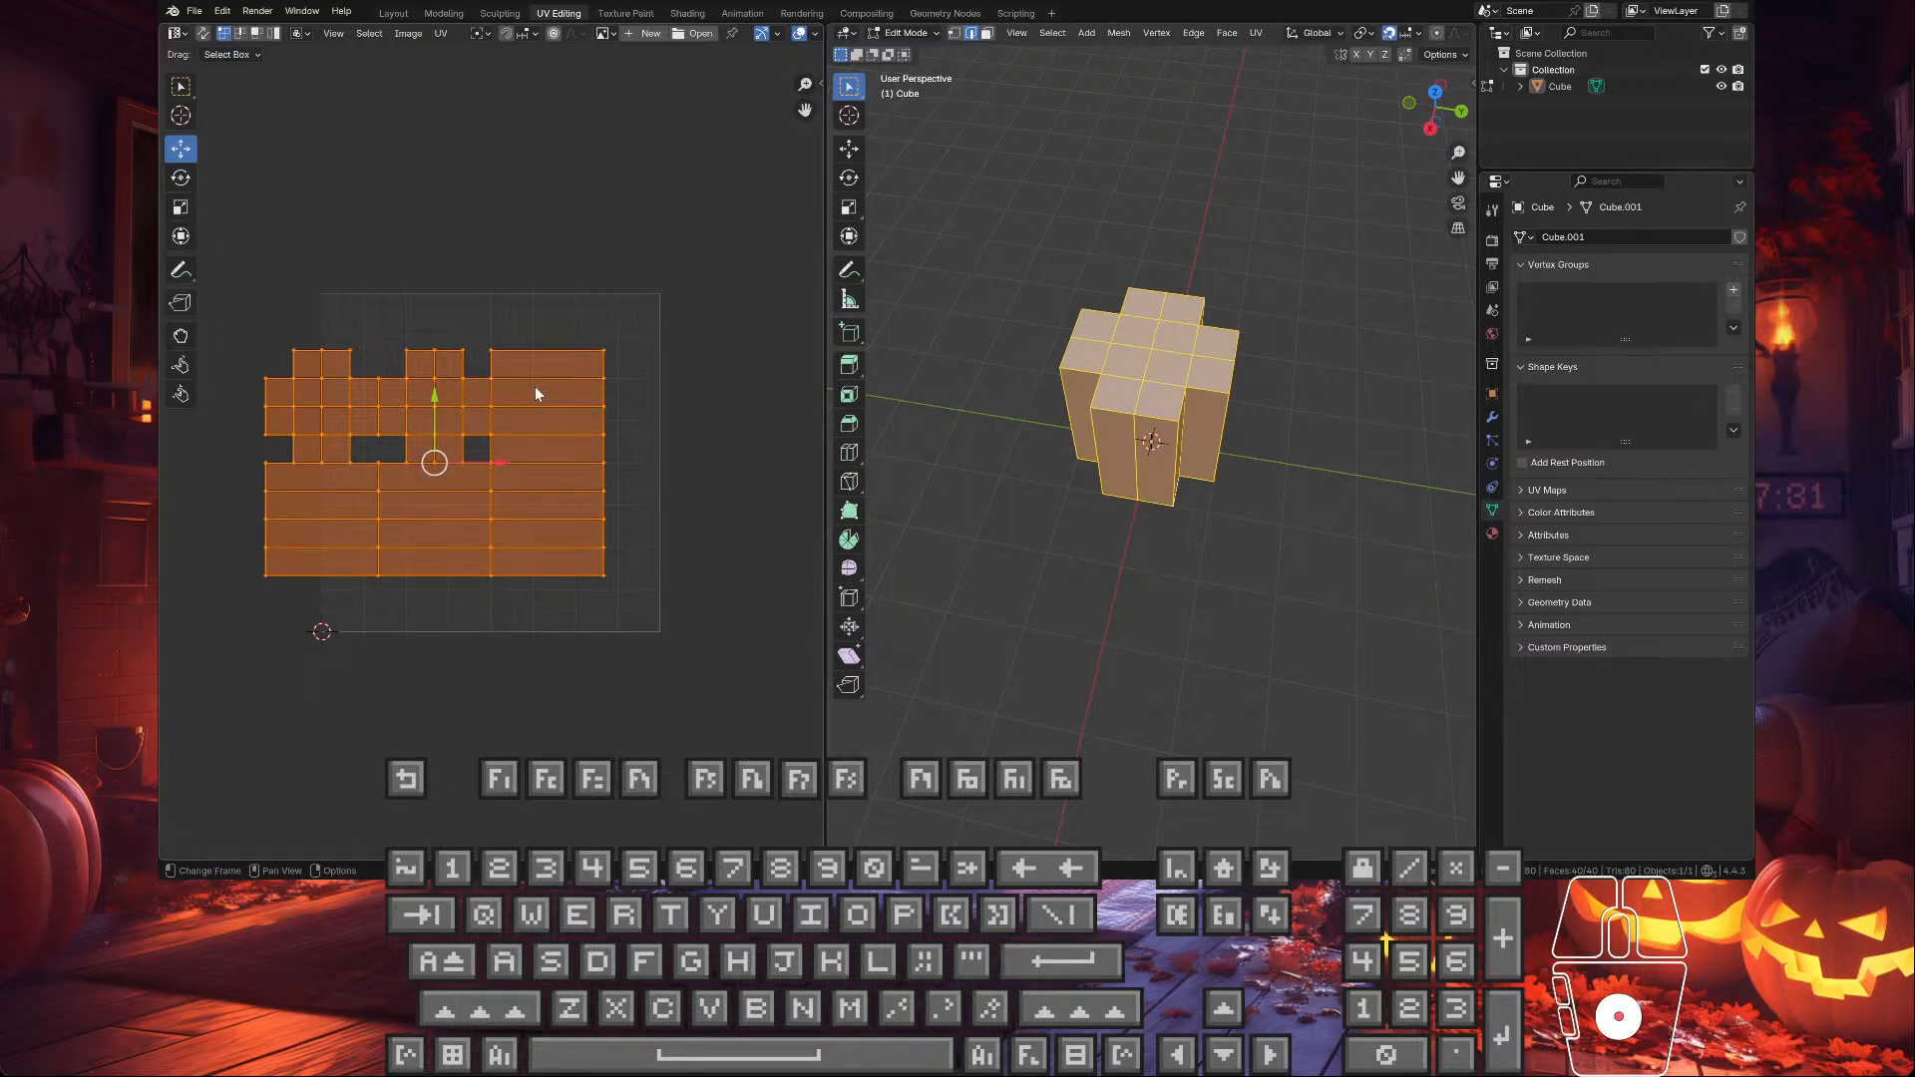
key("s")
left_click(597, 396)
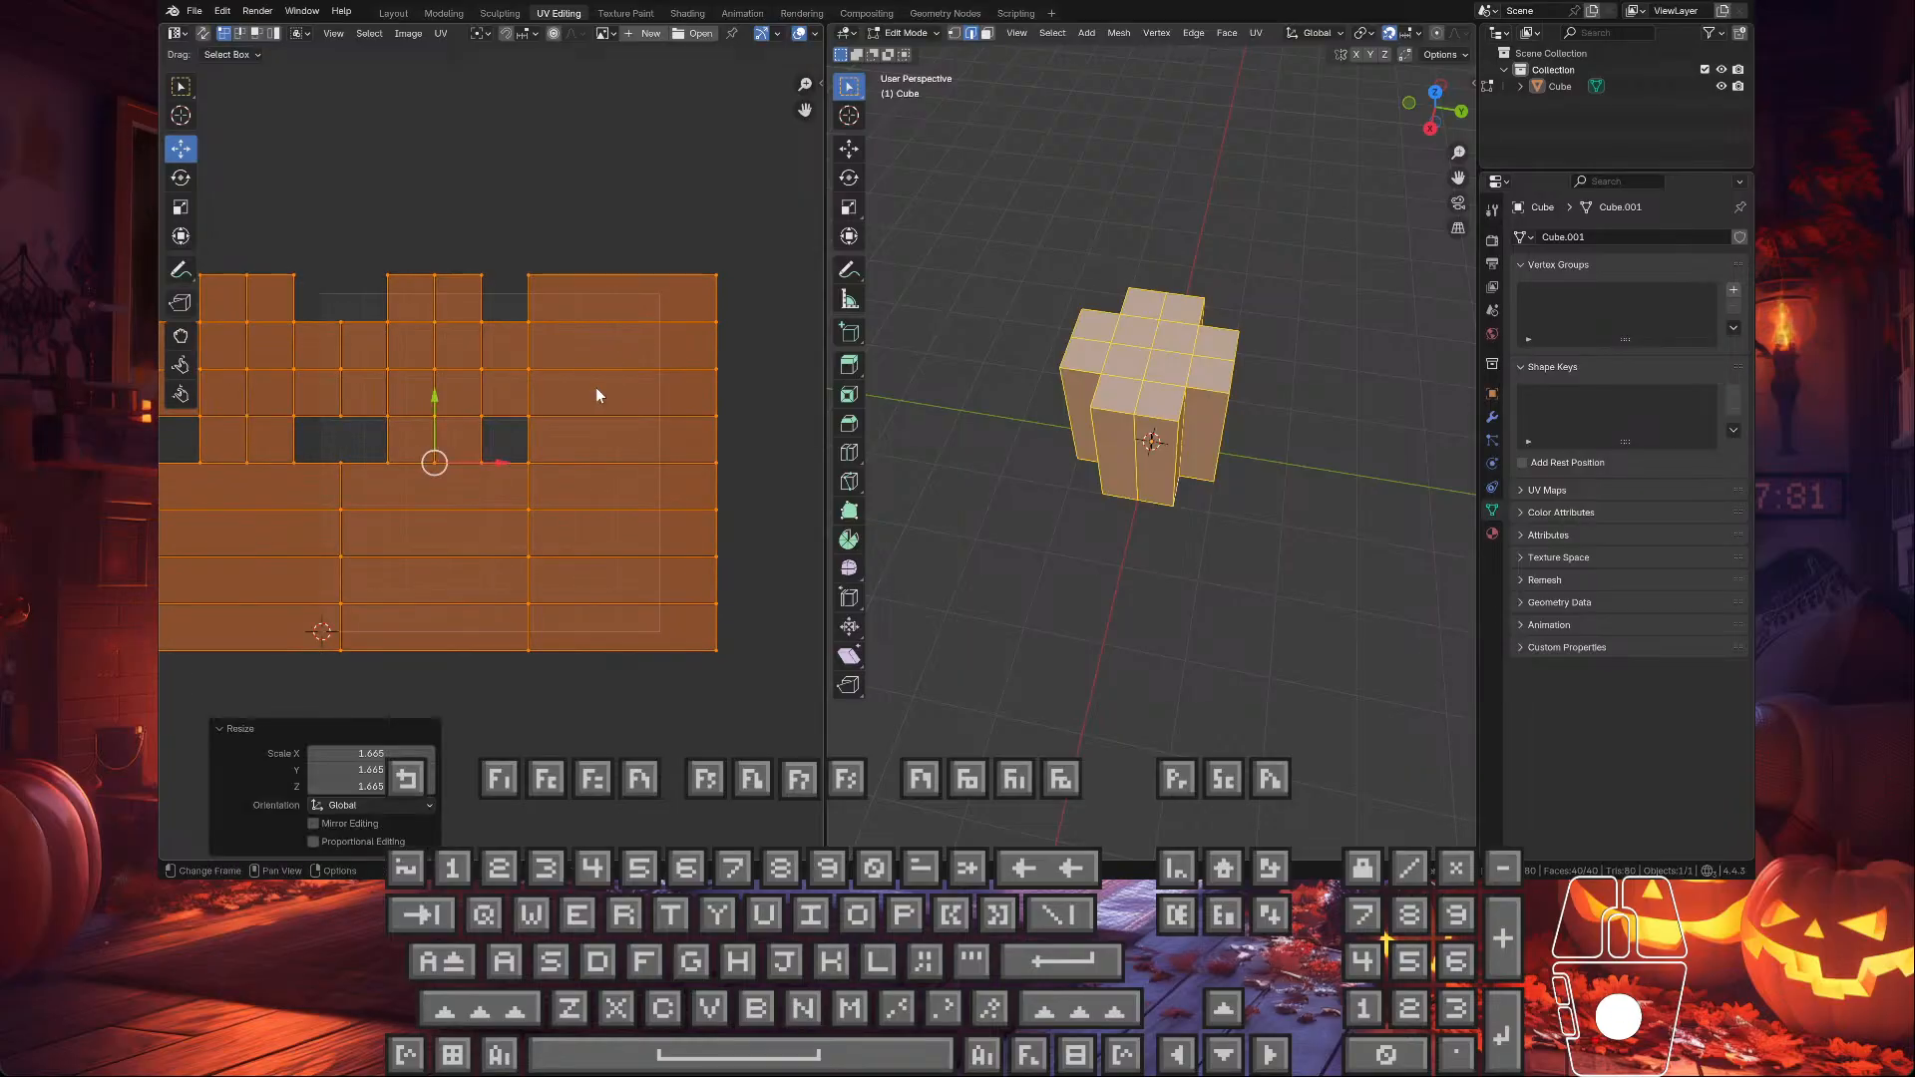
left_click(395, 744)
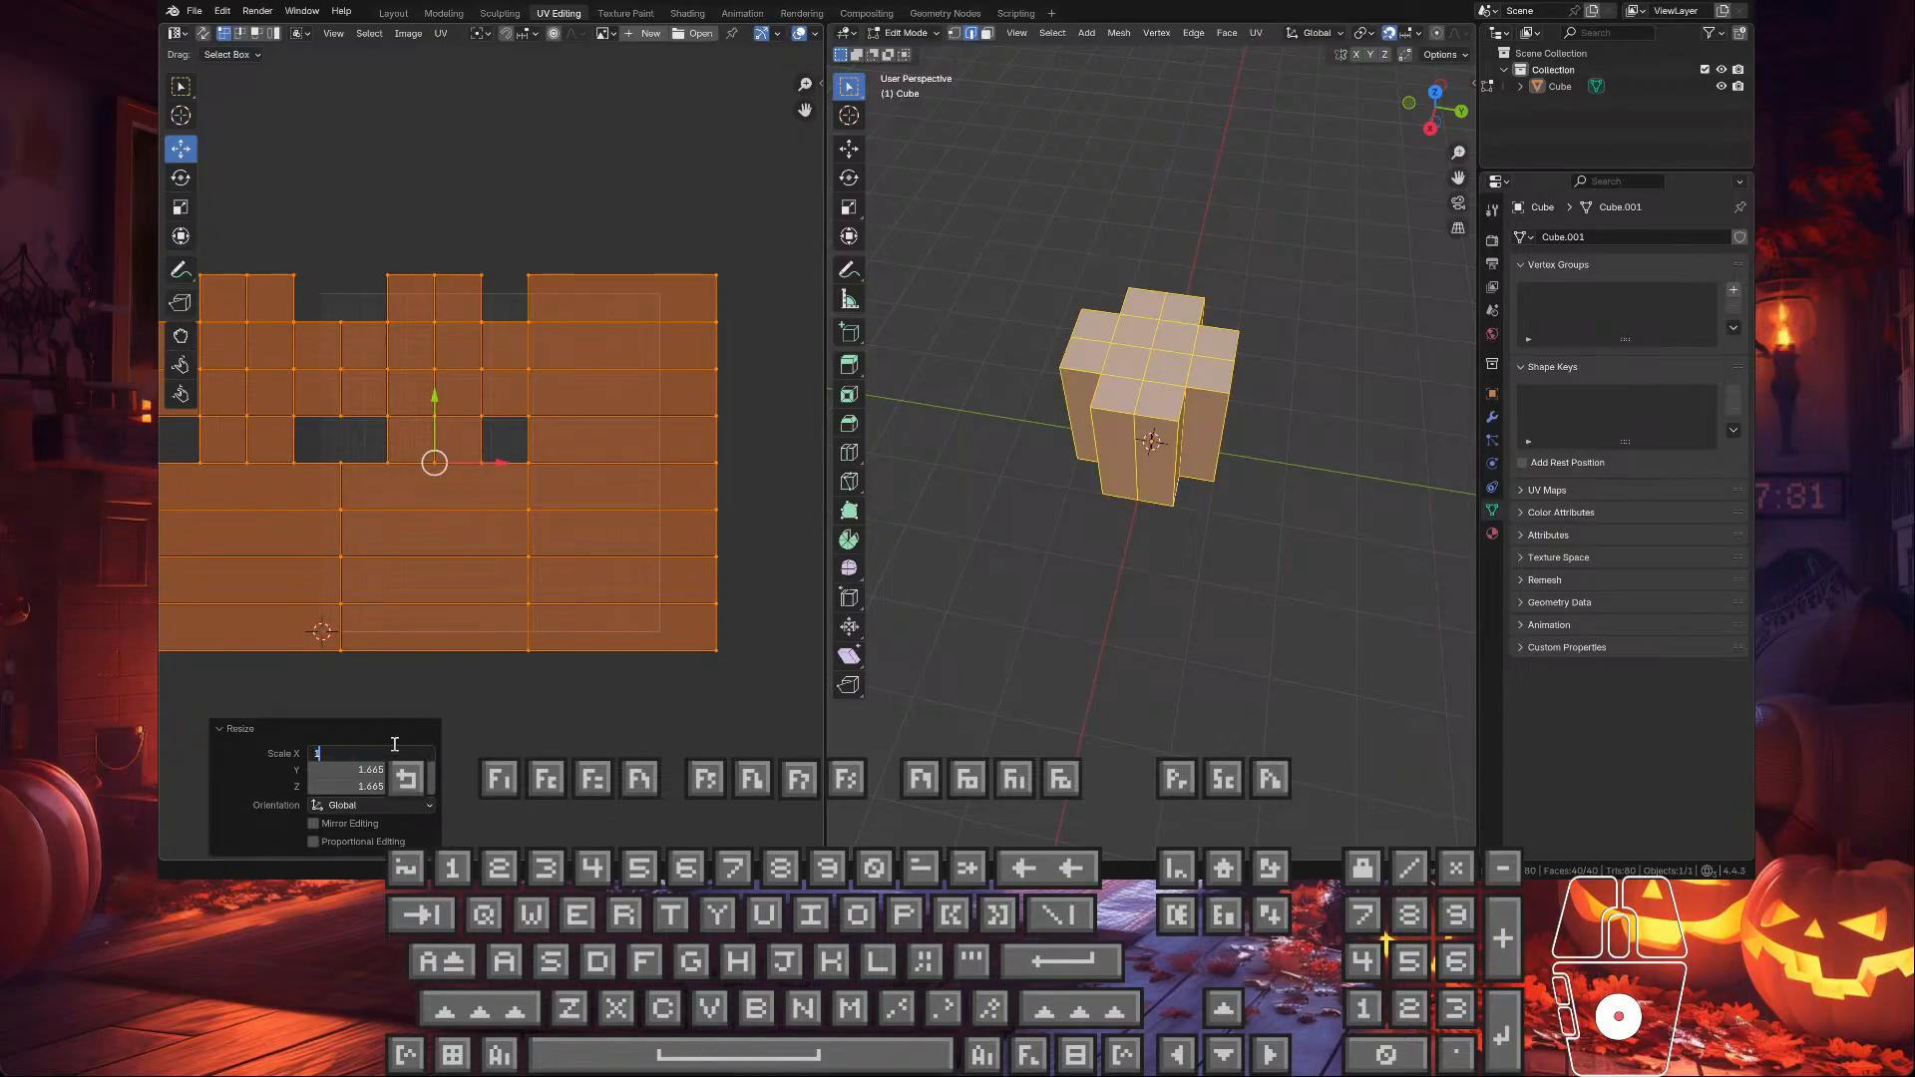
left_click(393, 770)
left_click_drag(393, 786, 393, 753)
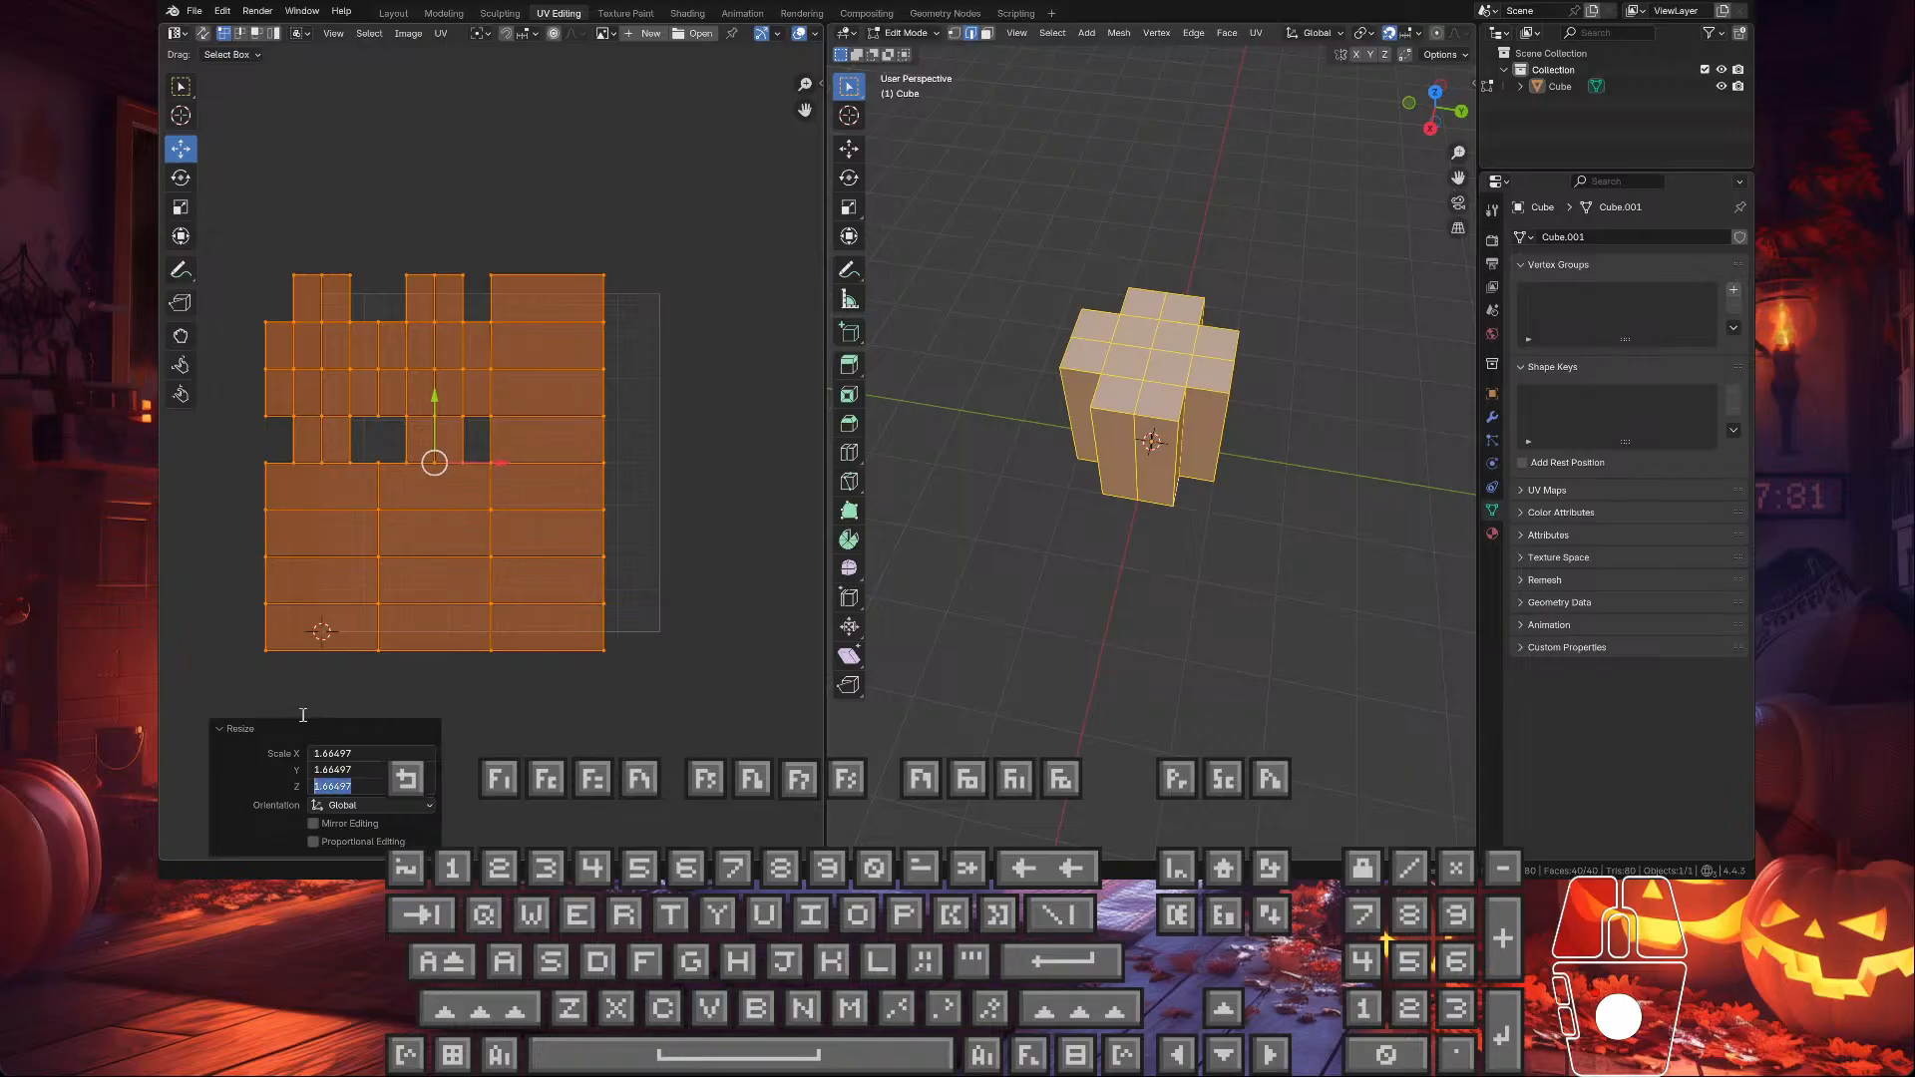
type("1")
key("Return")
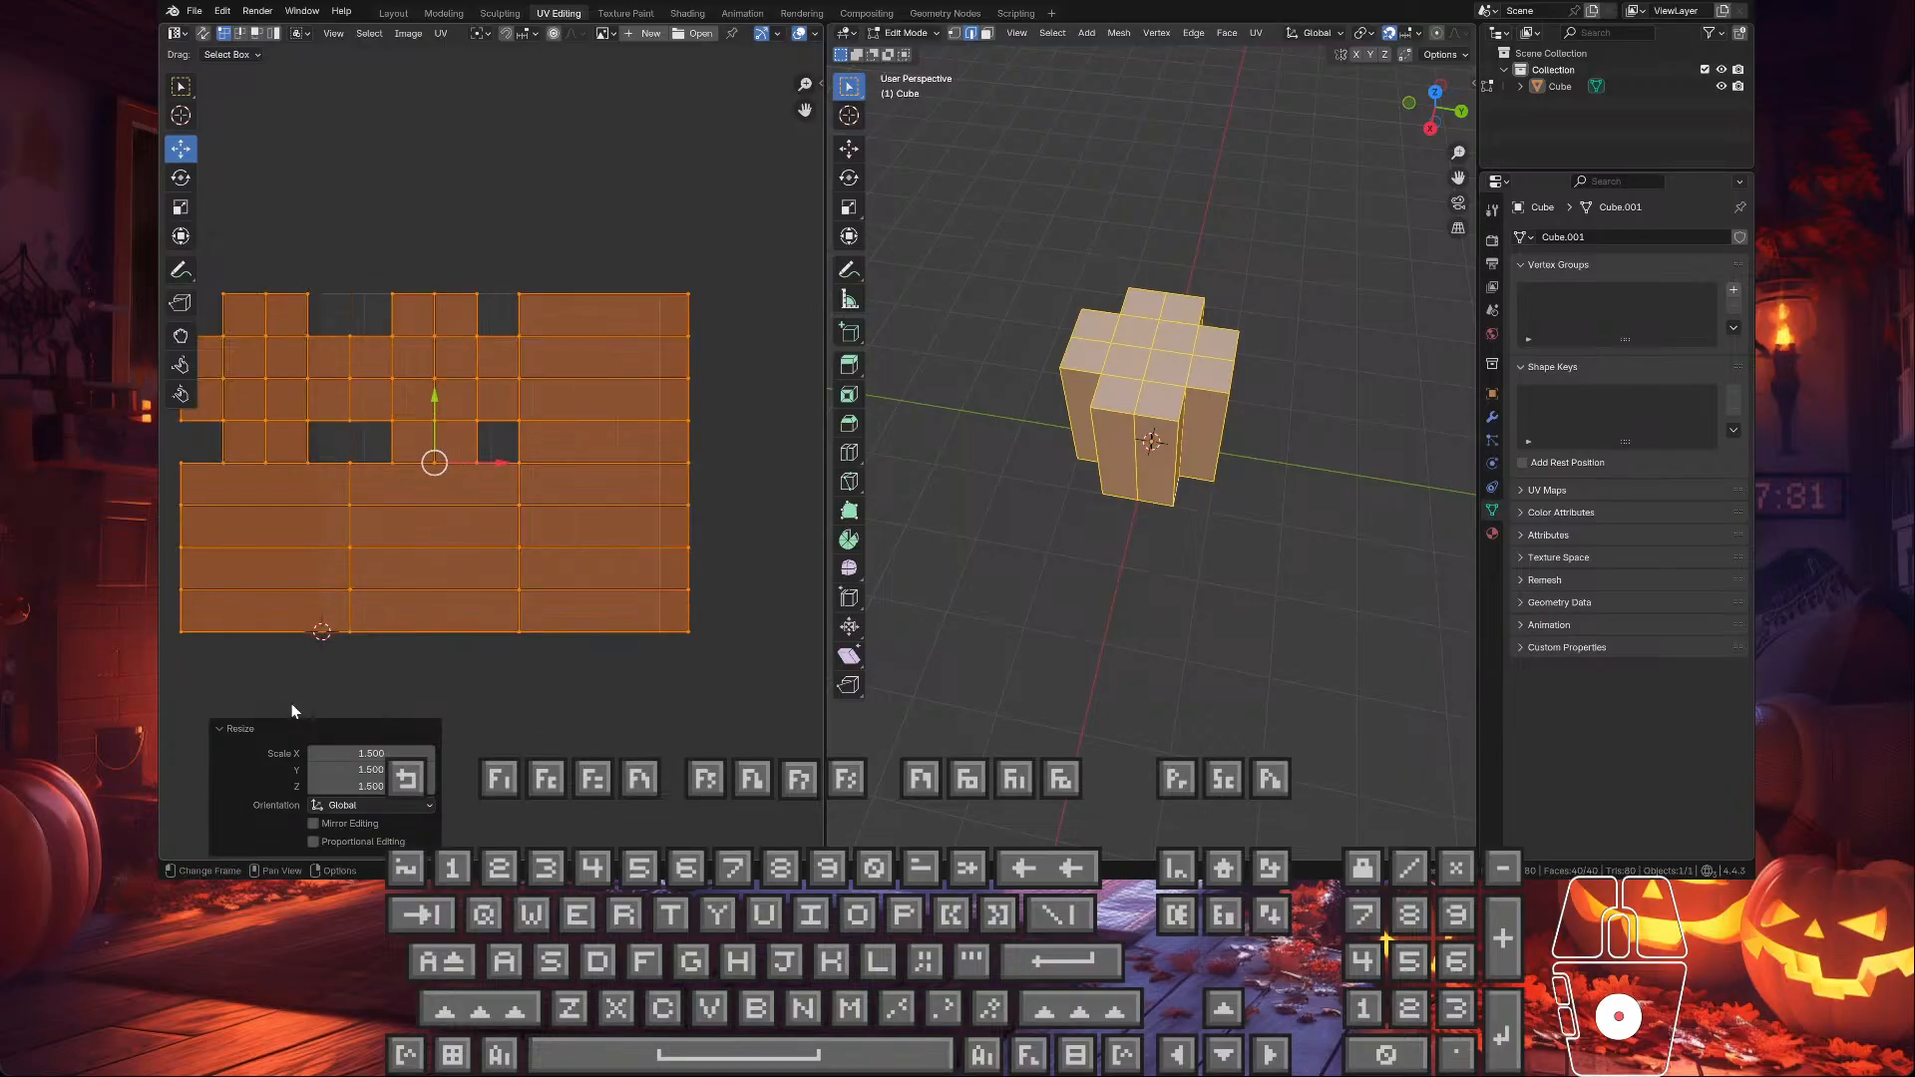
left_click(572, 726)
scroll(573, 727, "down", 6)
scroll(539, 510, "up", 7)
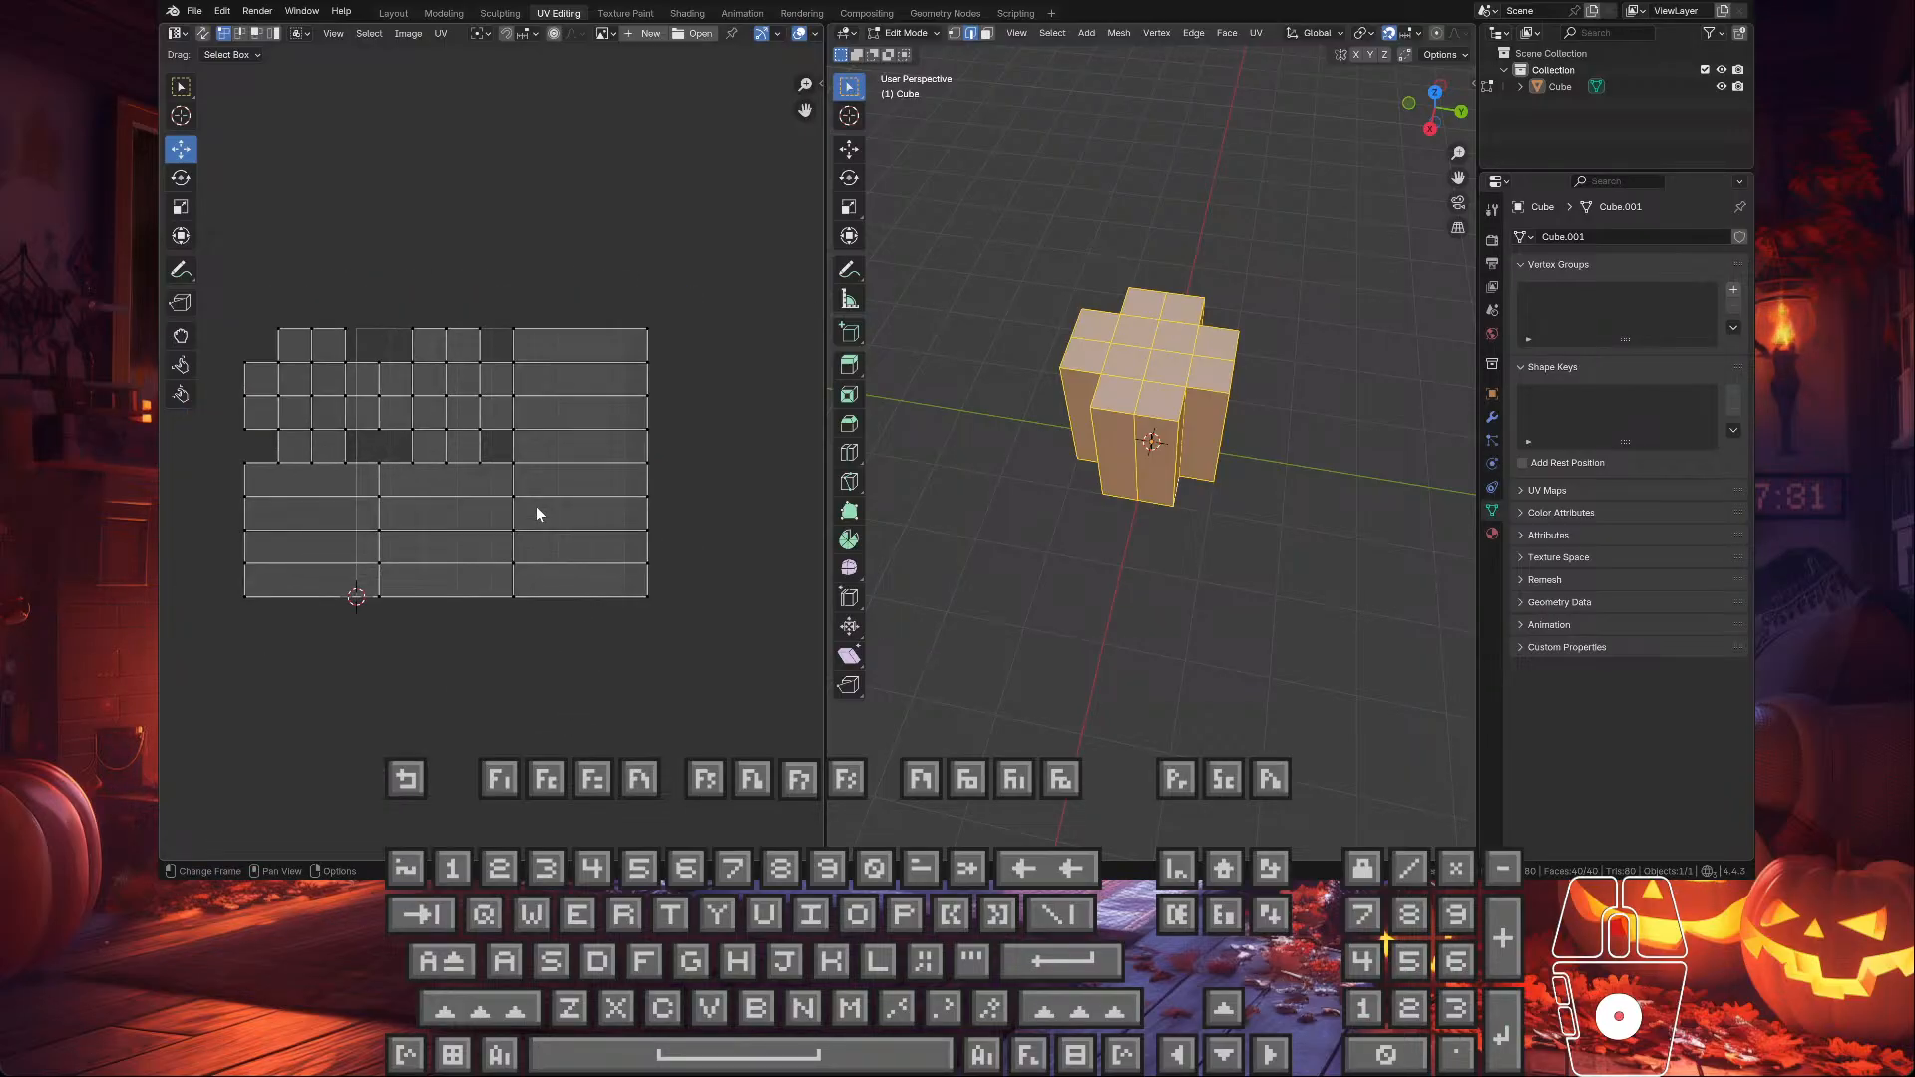
scroll(535, 506, "down", 1)
- Return to Object Mode, select the pillar and export it again as FBX with the rotated and enlarged UVs
left_click(195, 11)
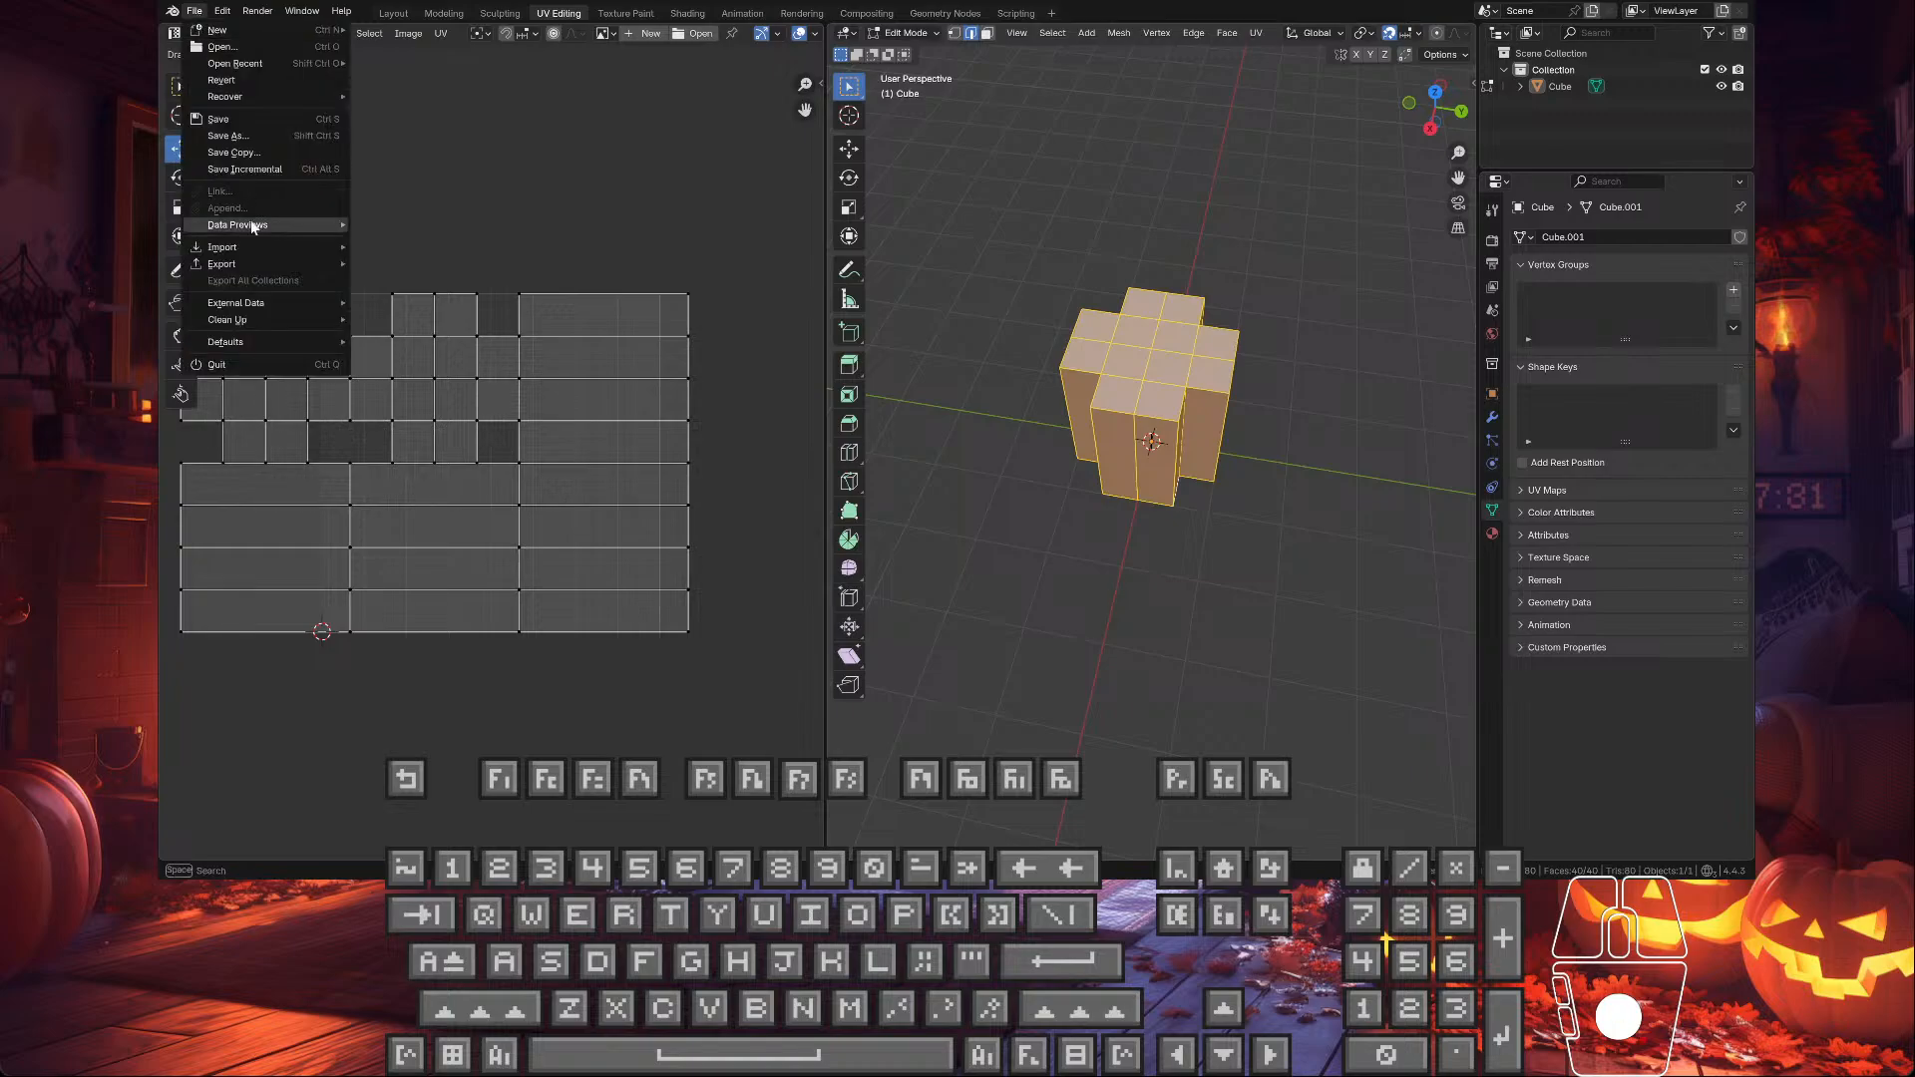
mouse_move(221, 264)
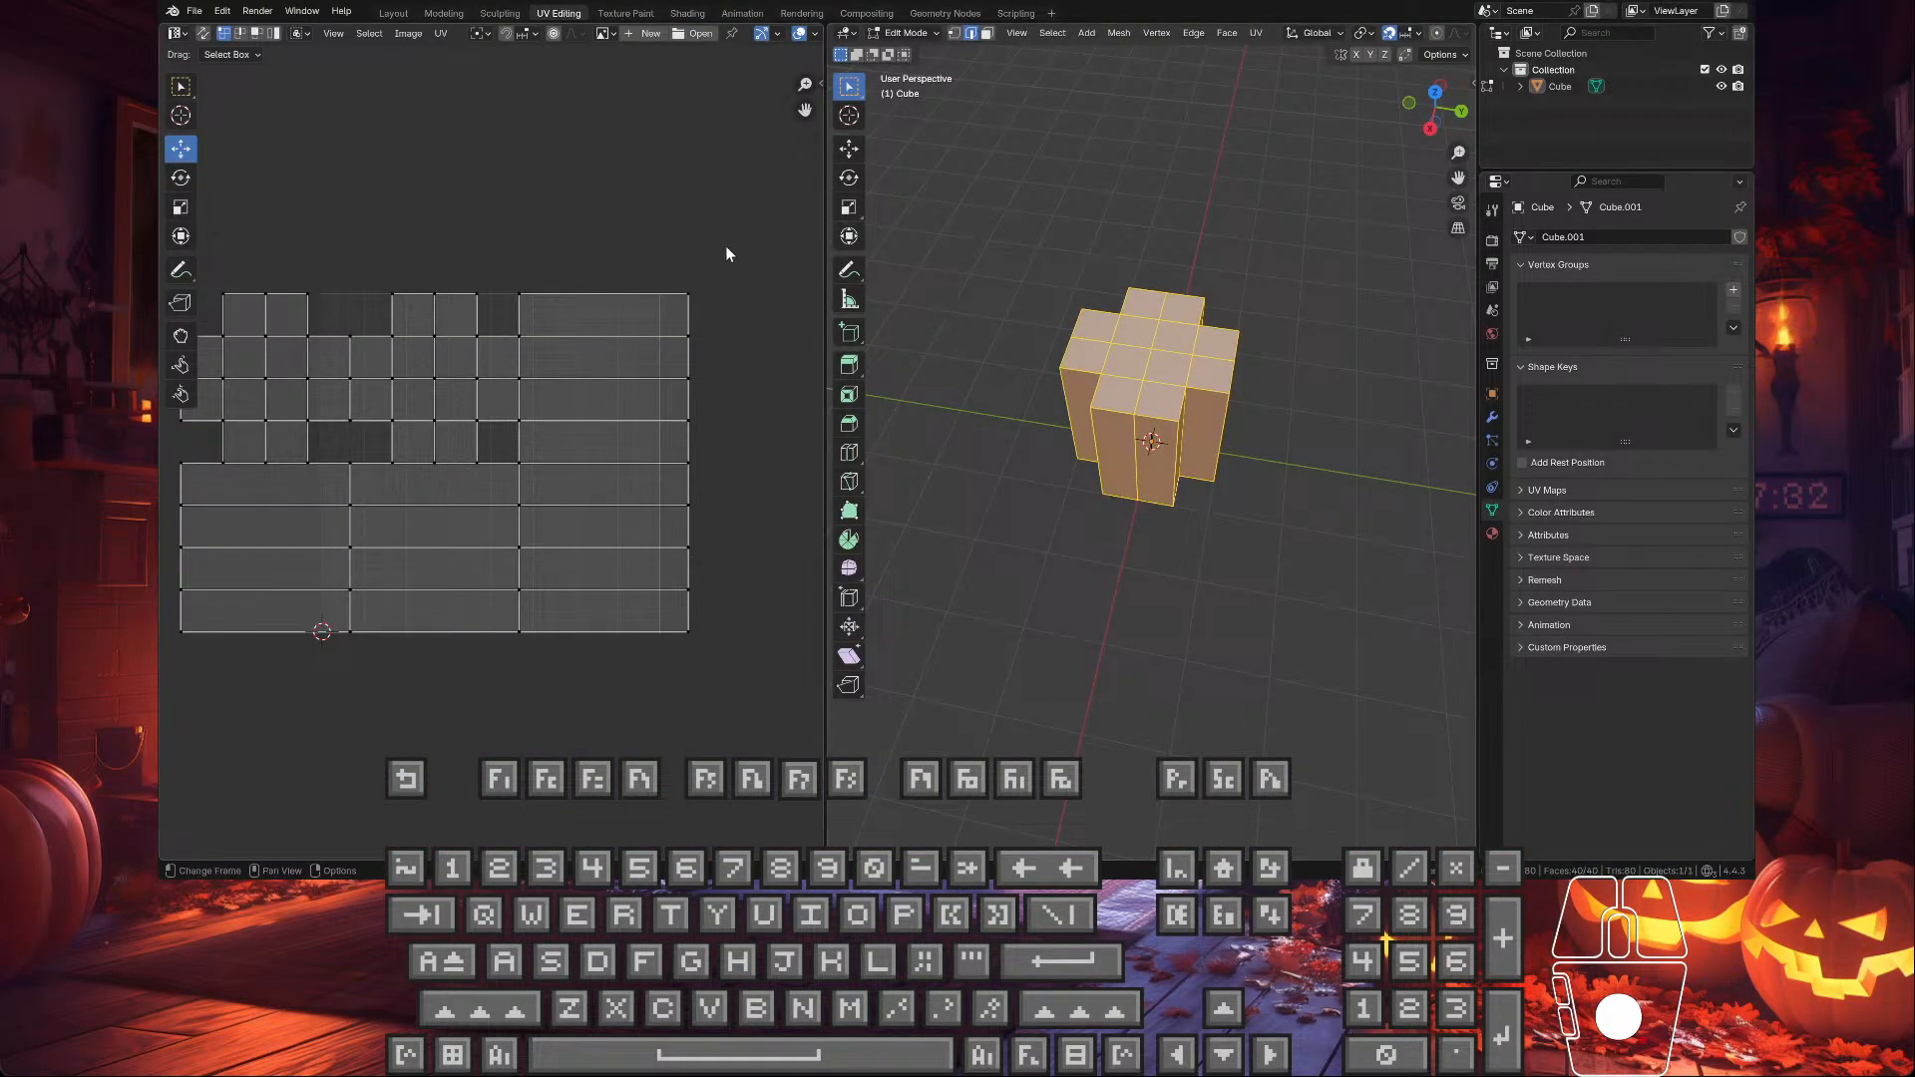
key("Tab")
left_click(1158, 371)
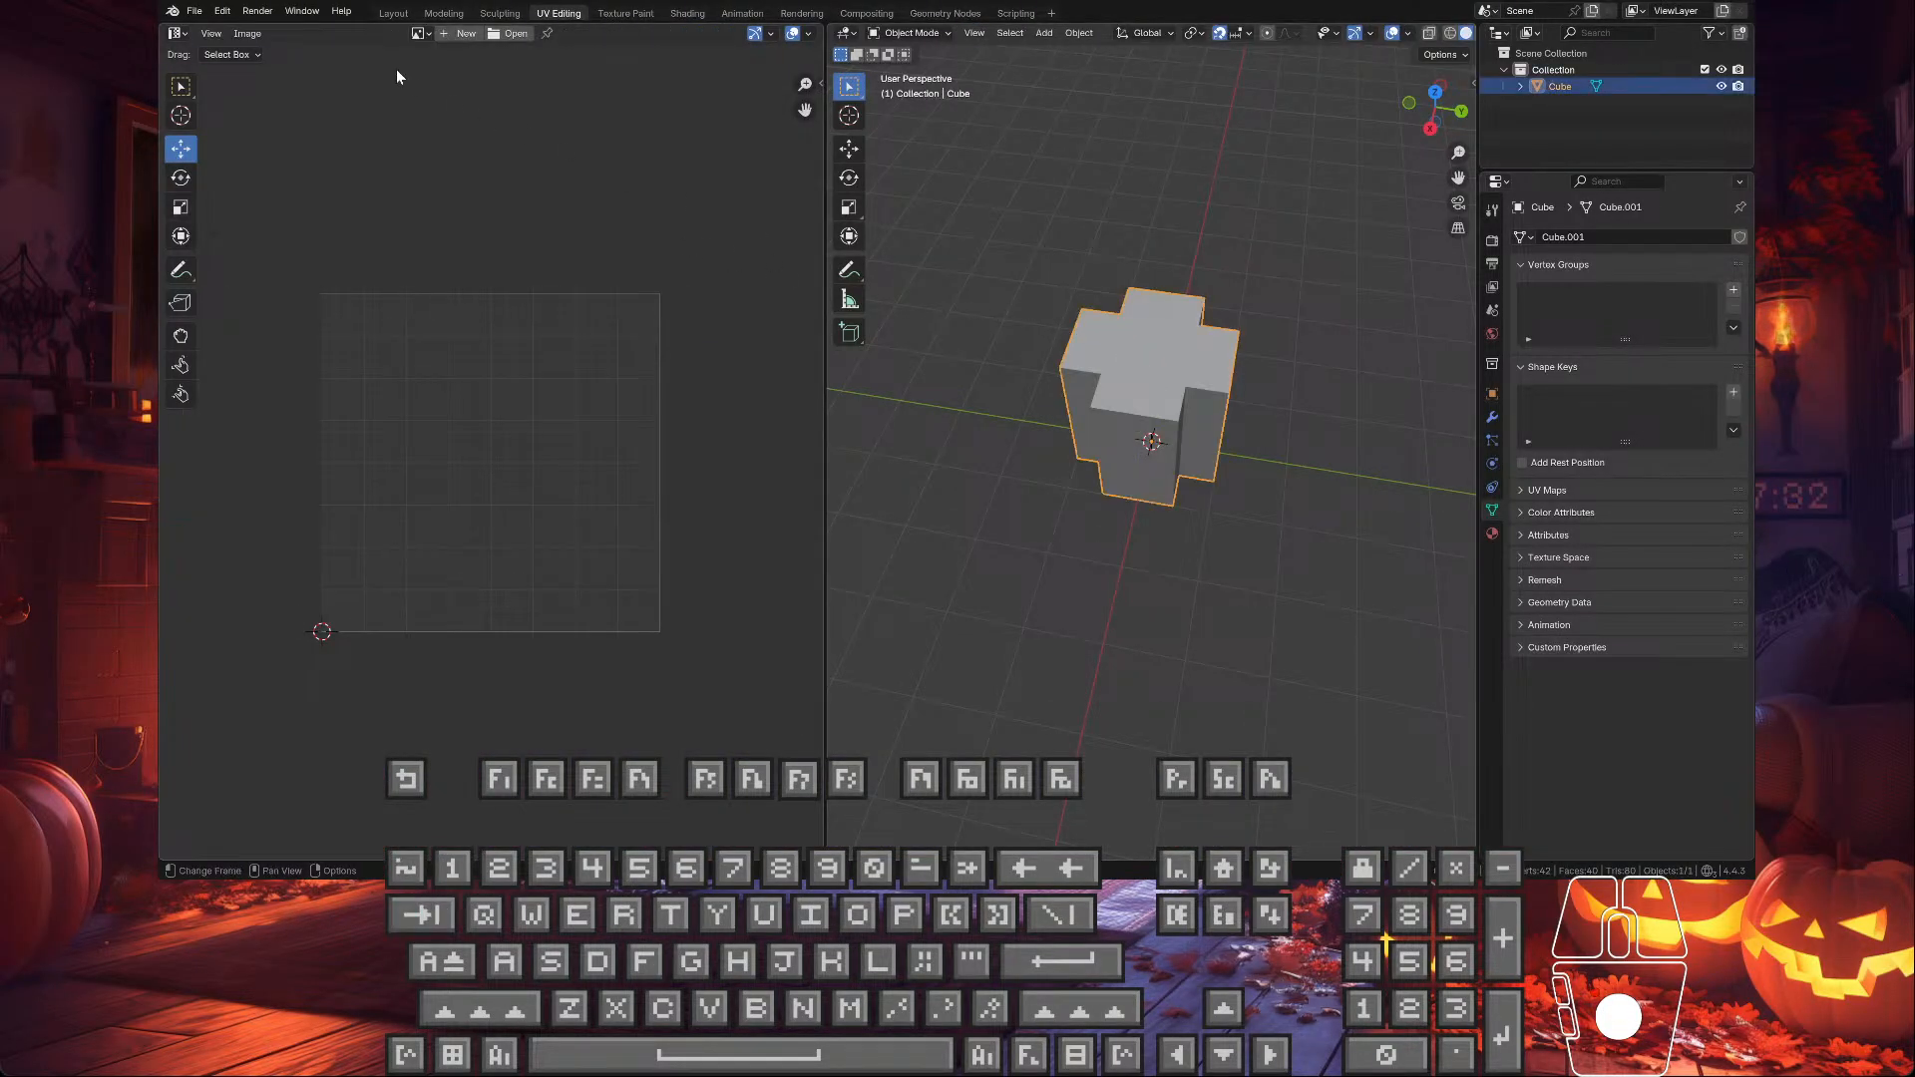
left_click(192, 10)
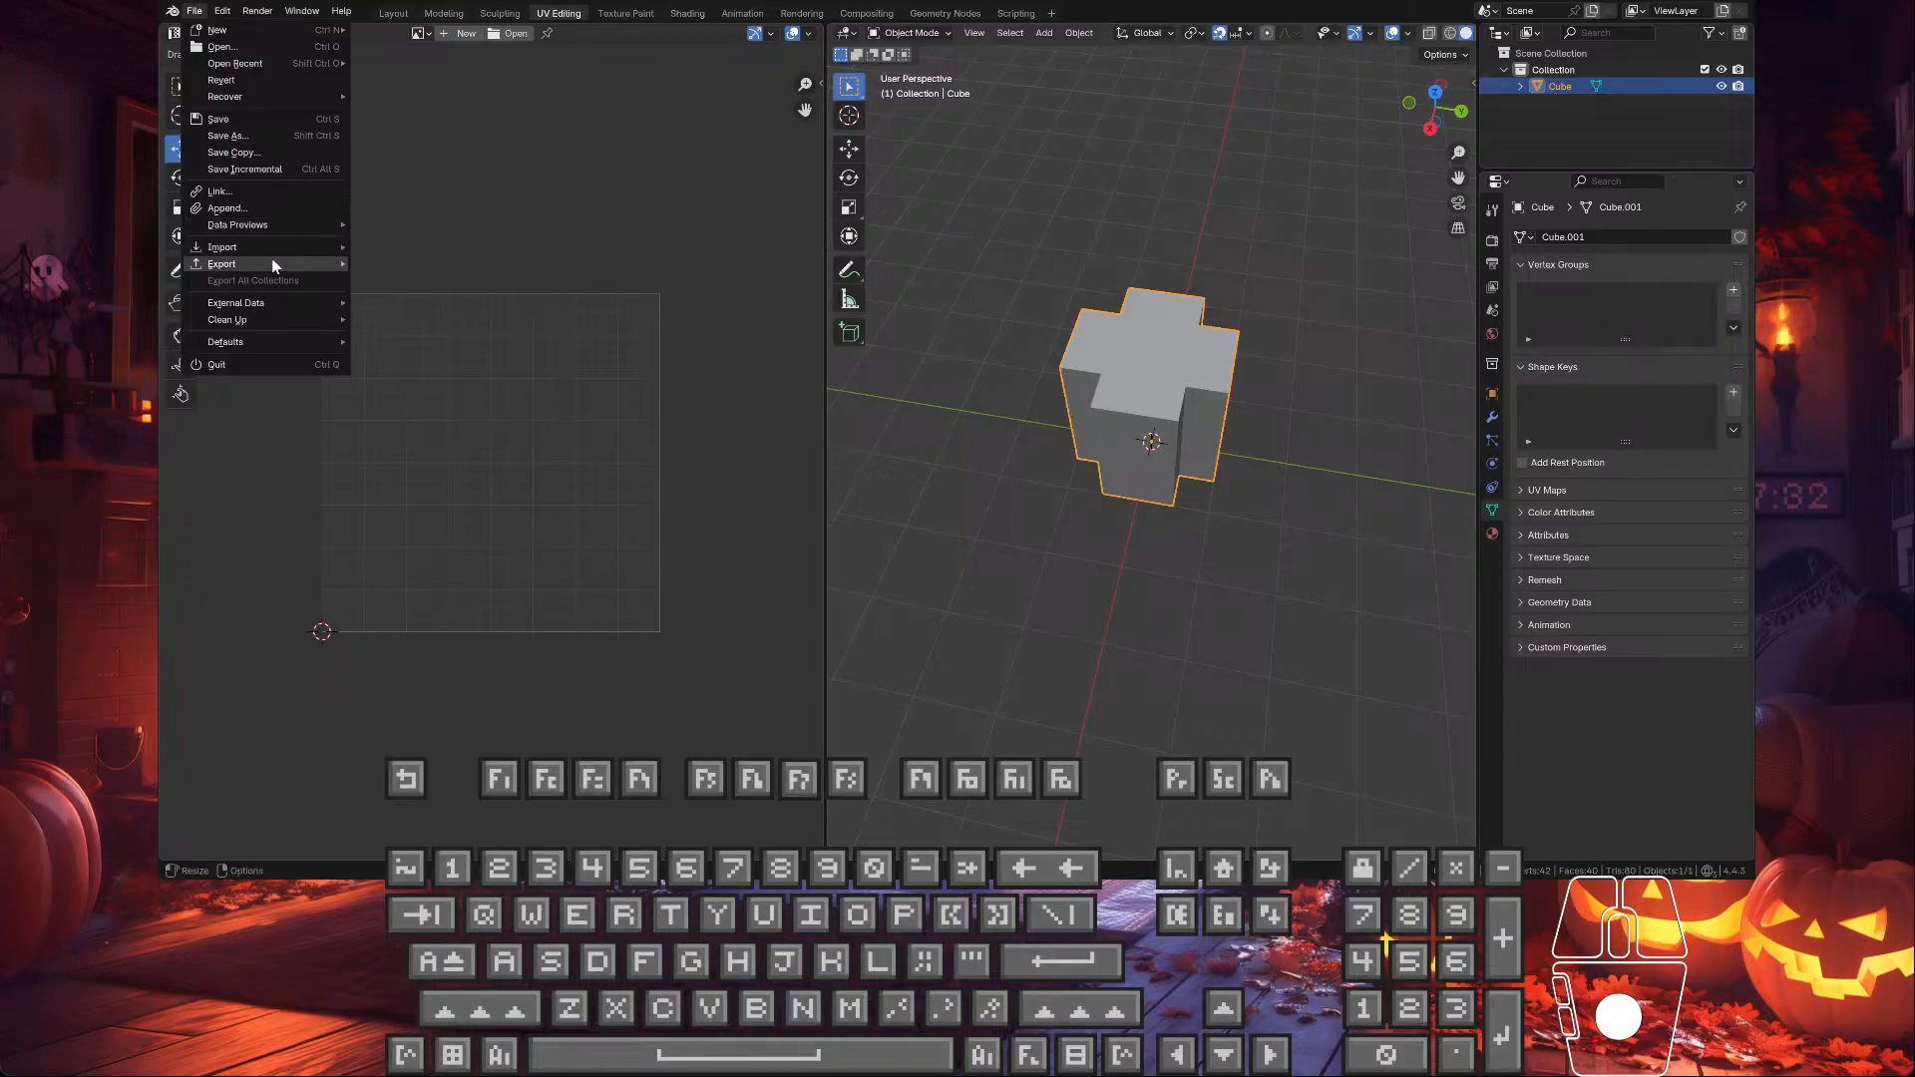
mouse_move(265, 263)
left_click(432, 415)
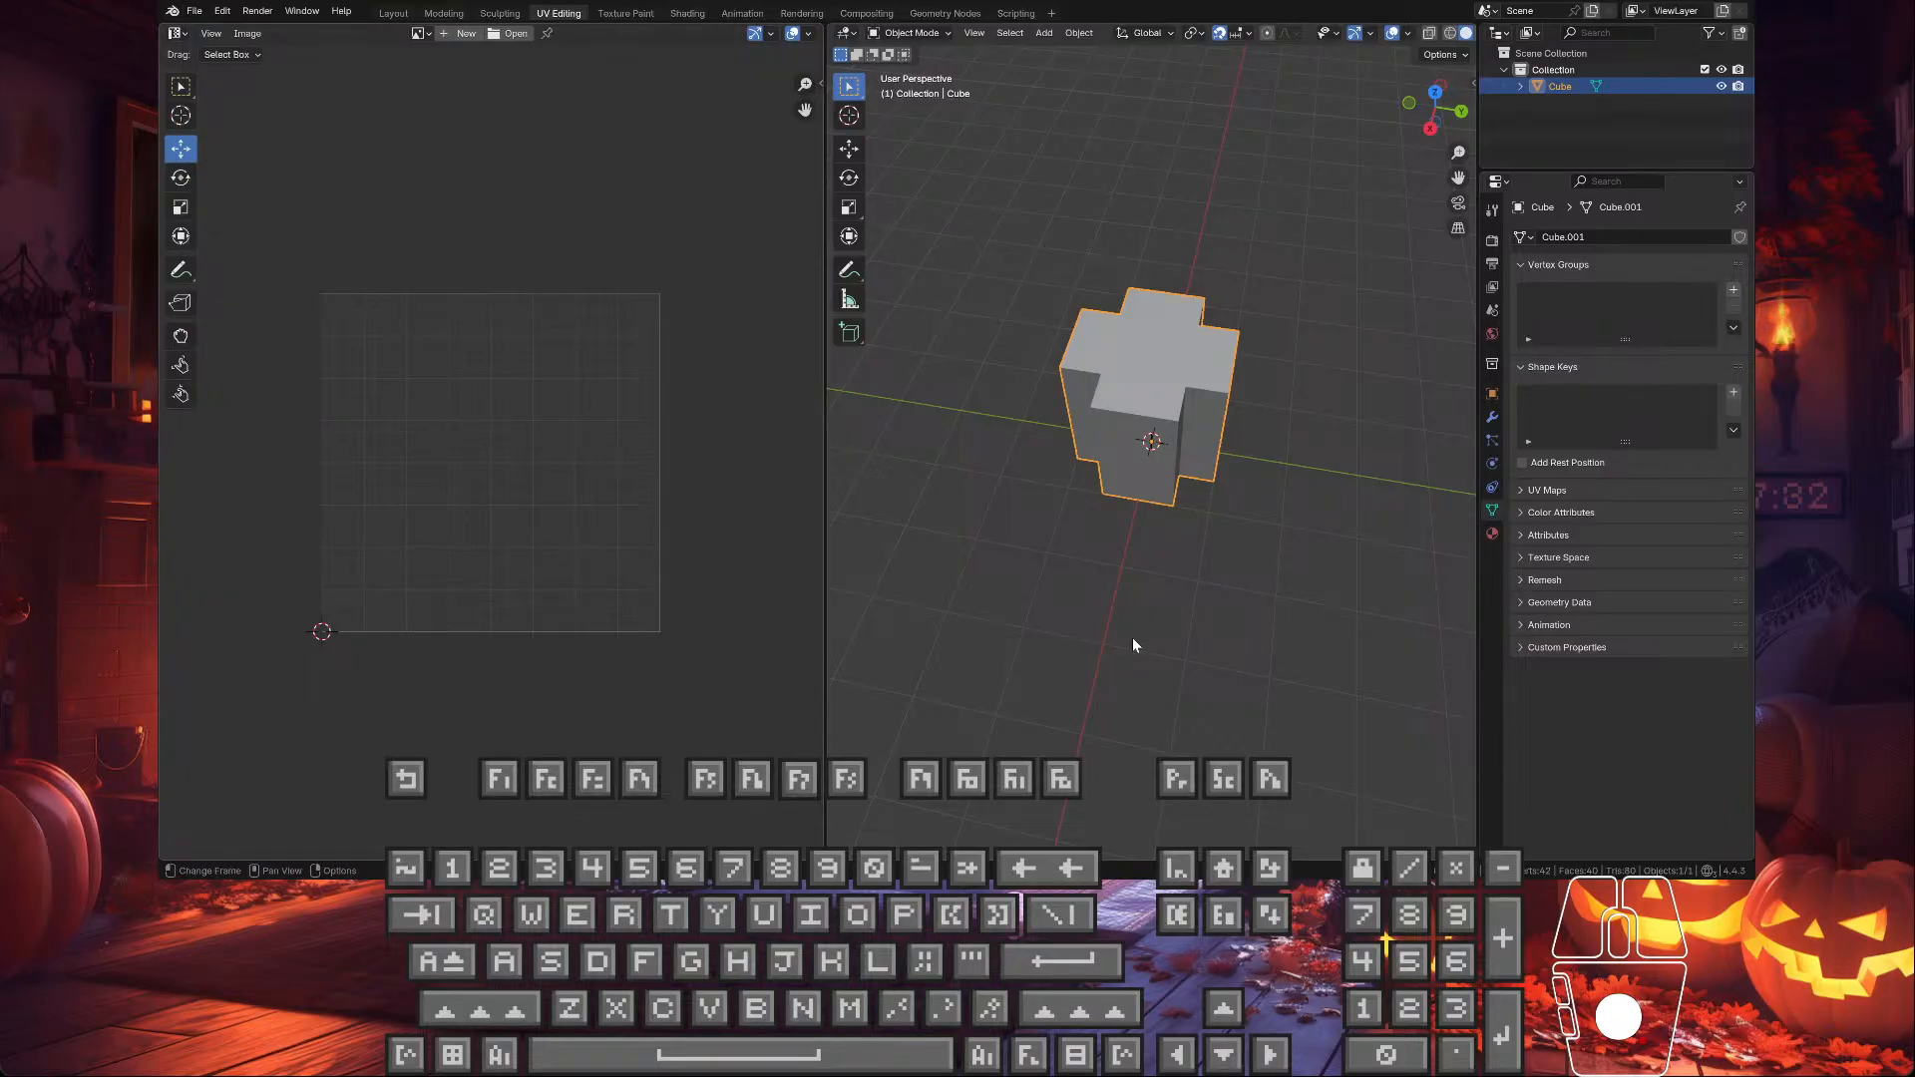
left_click(1360, 696)
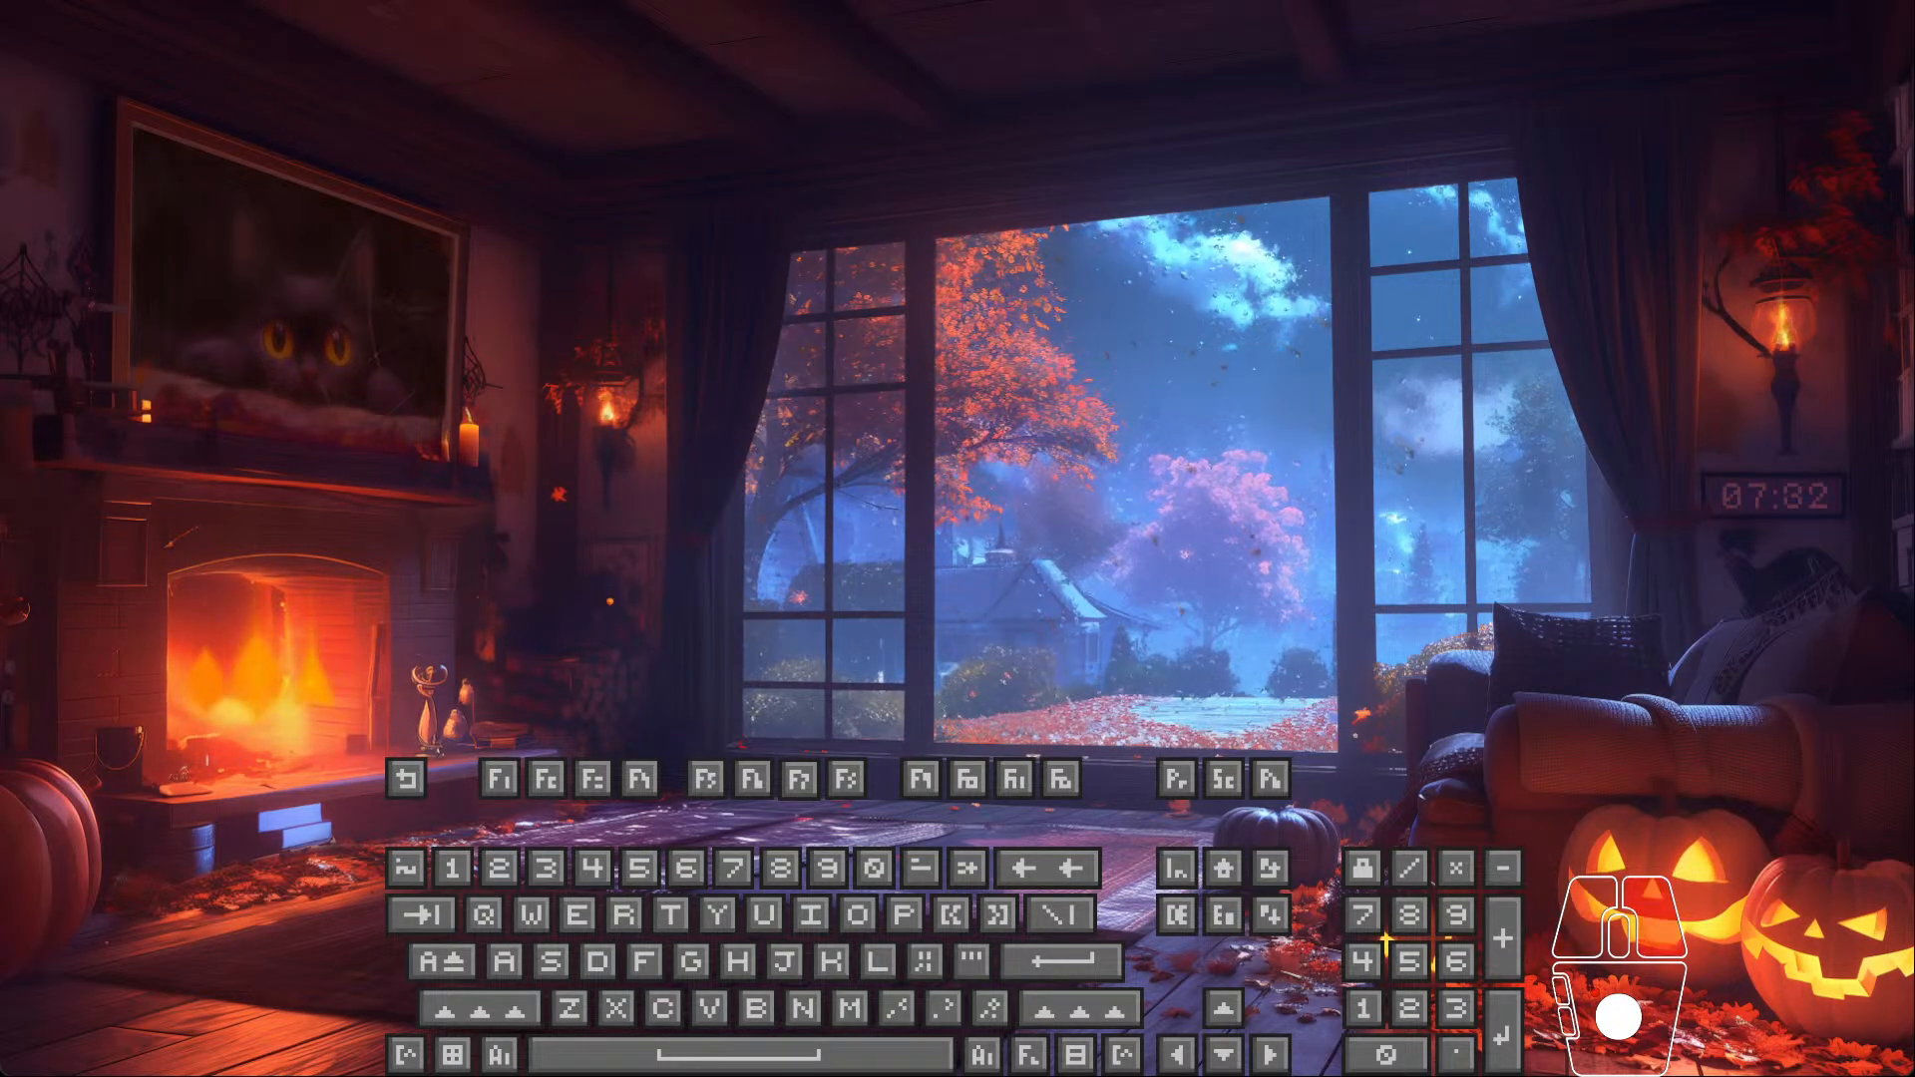
- Switch to Unreal Editor, move in on the pillar and enlarge the Content Browser to show the 2M folder's assets and the folder tree
key("w")
key("s")
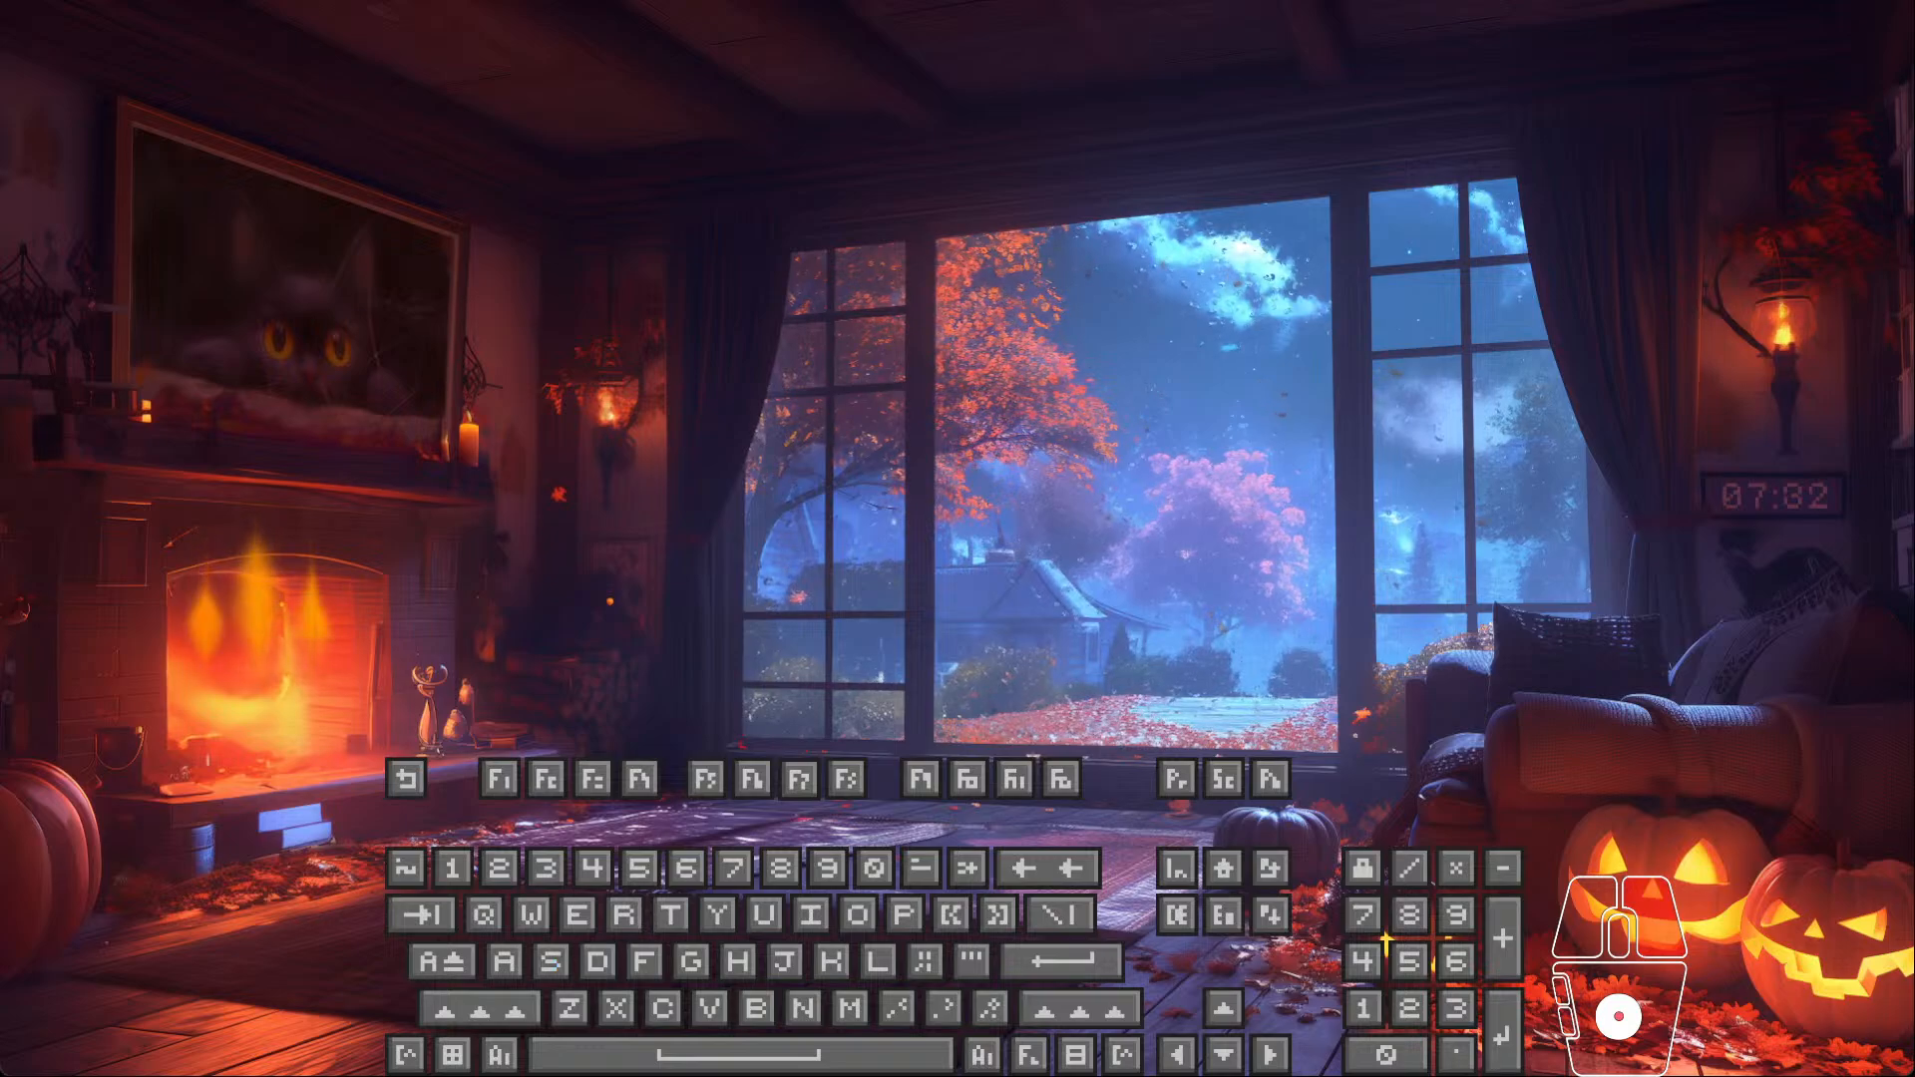
key("e")
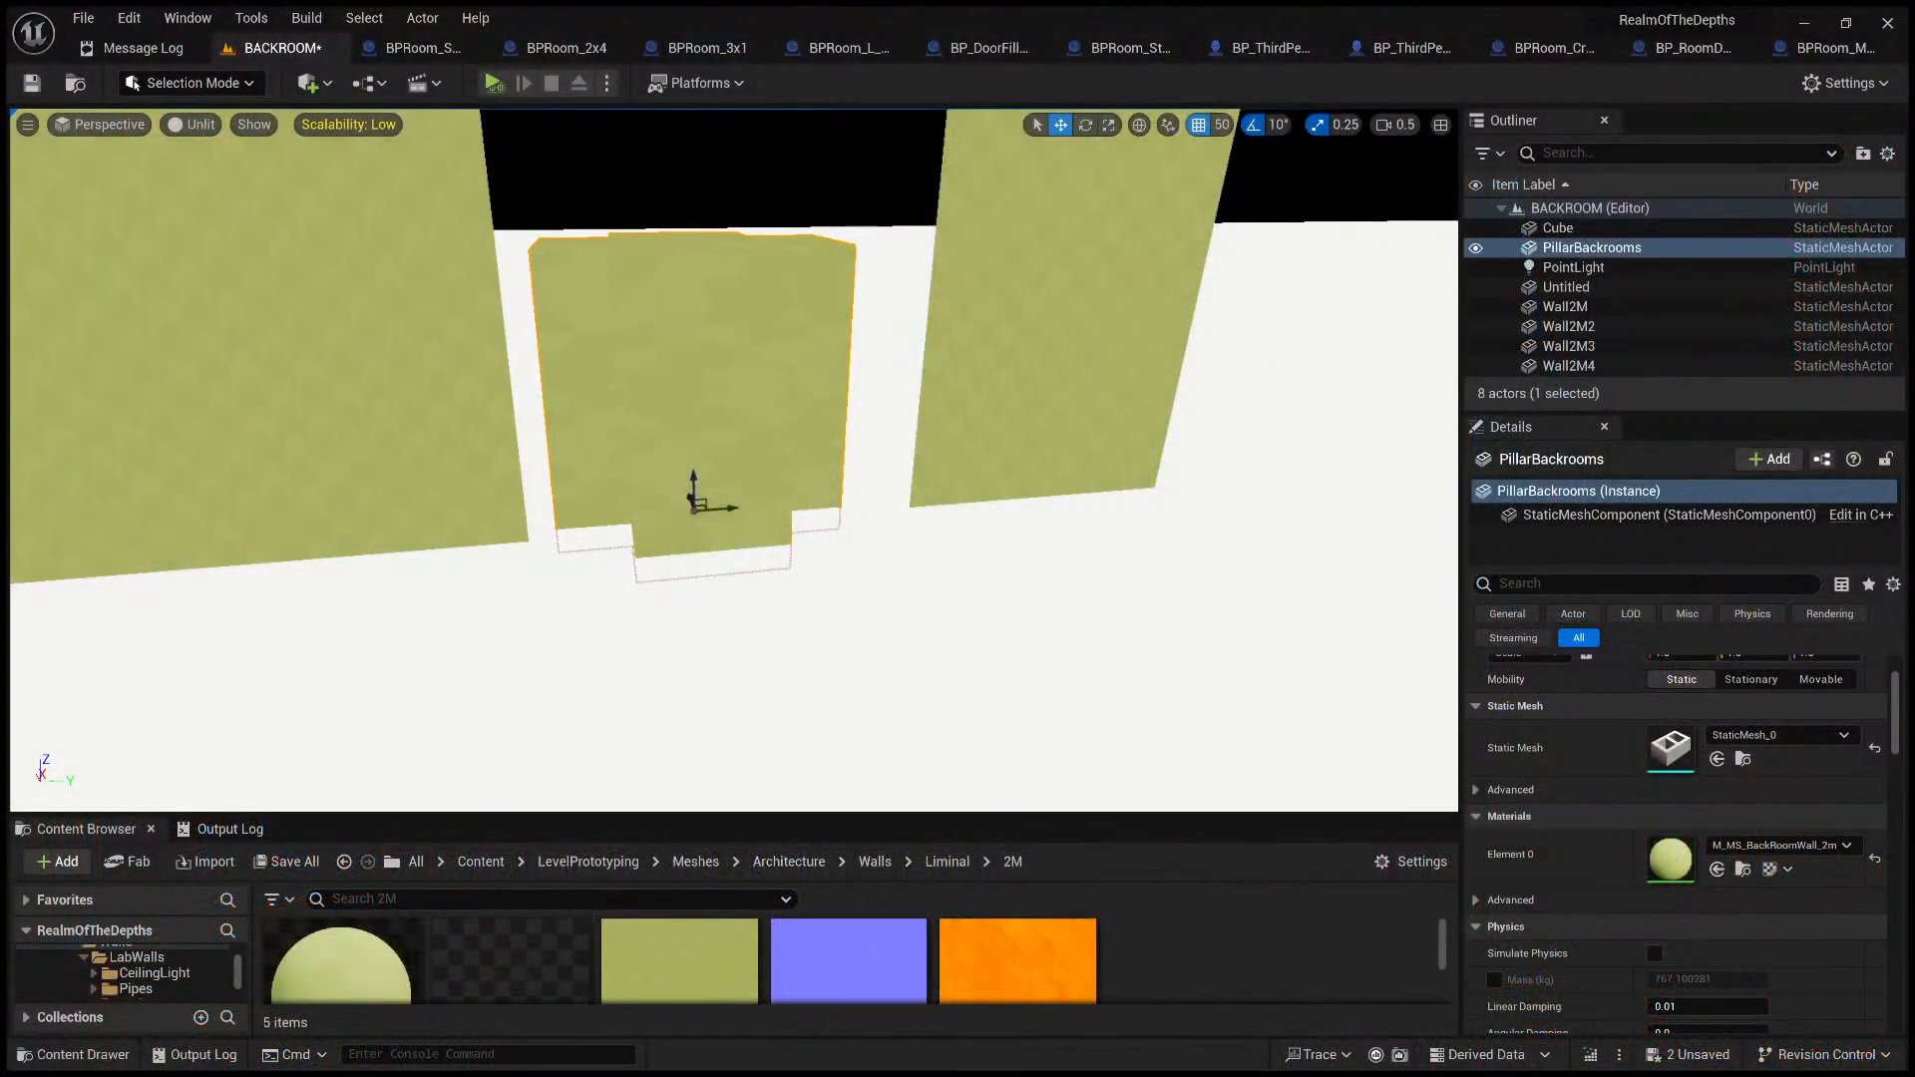
key("w")
mouse_move(749, 459)
right_mouse_down()
mouse_move(733, 384)
mouse_move(750, 462)
right_mouse_up()
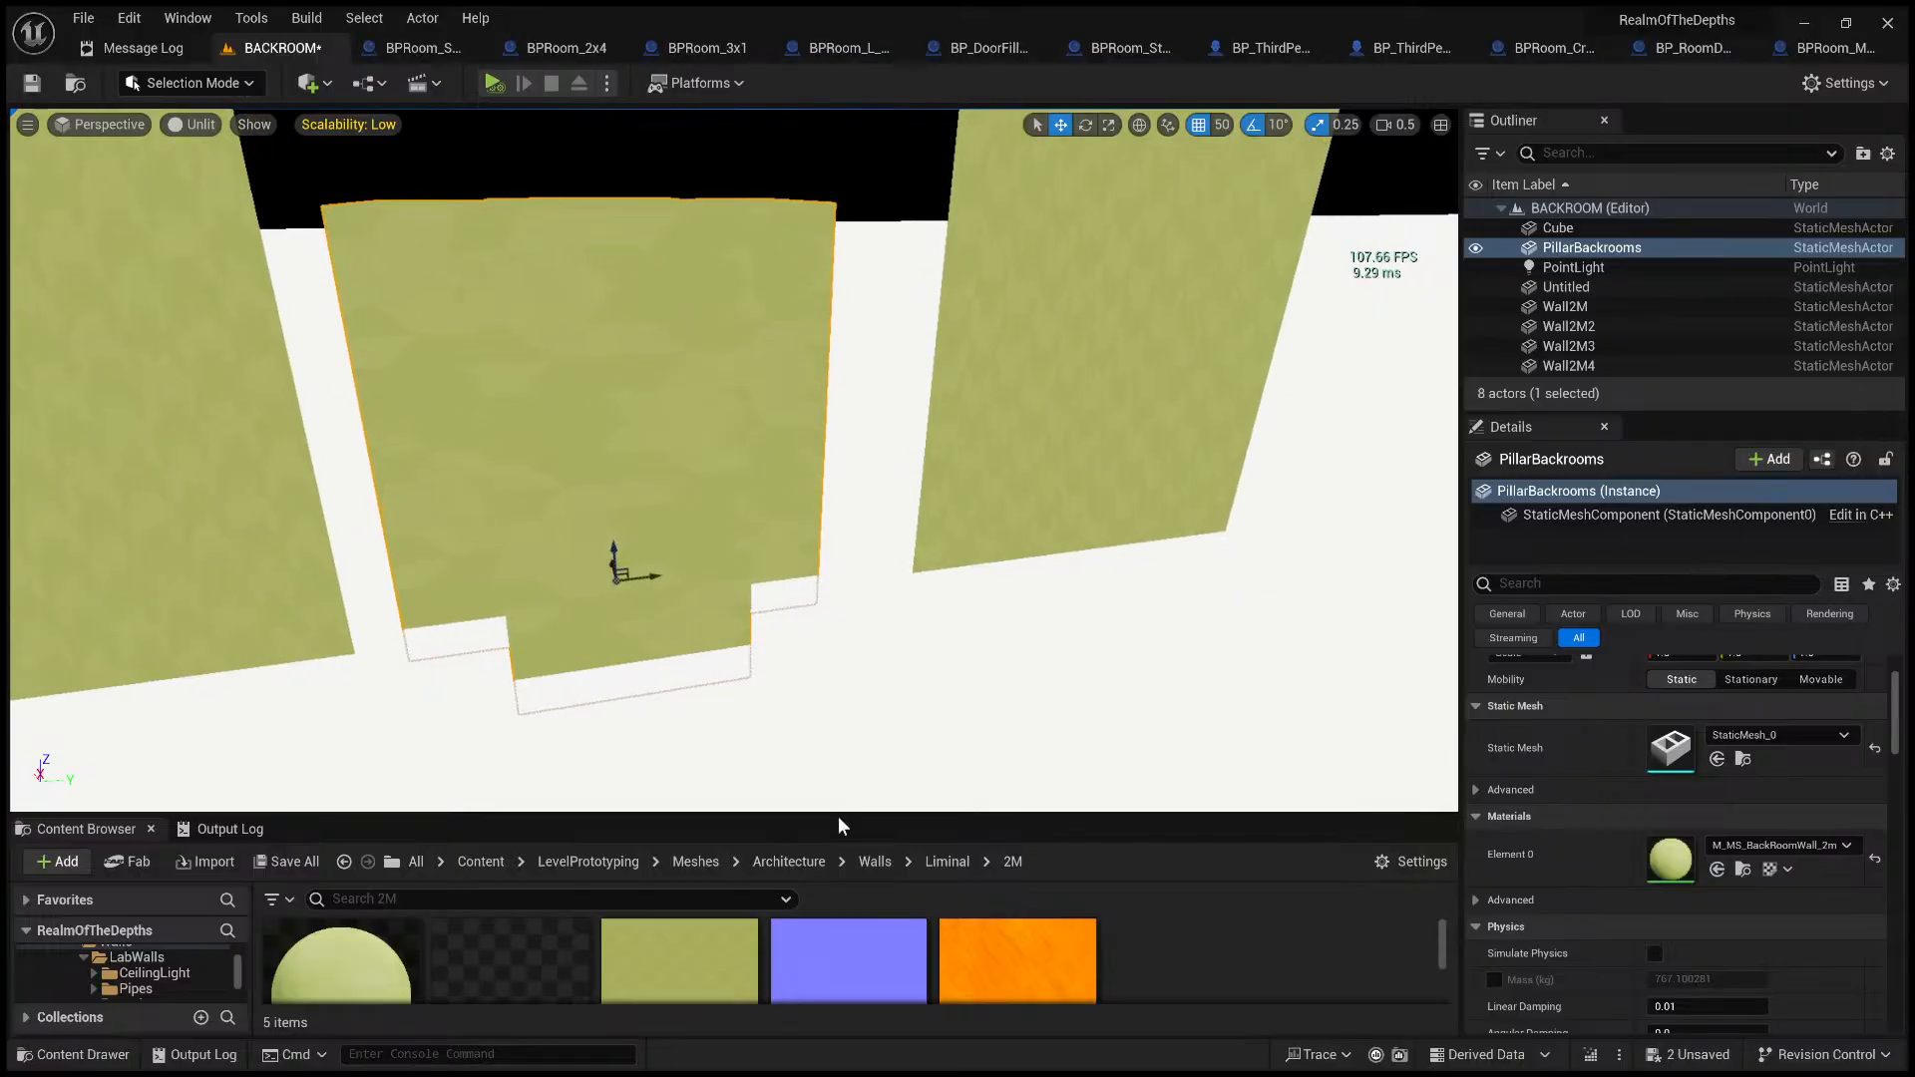
left_click_drag(845, 813, 844, 356)
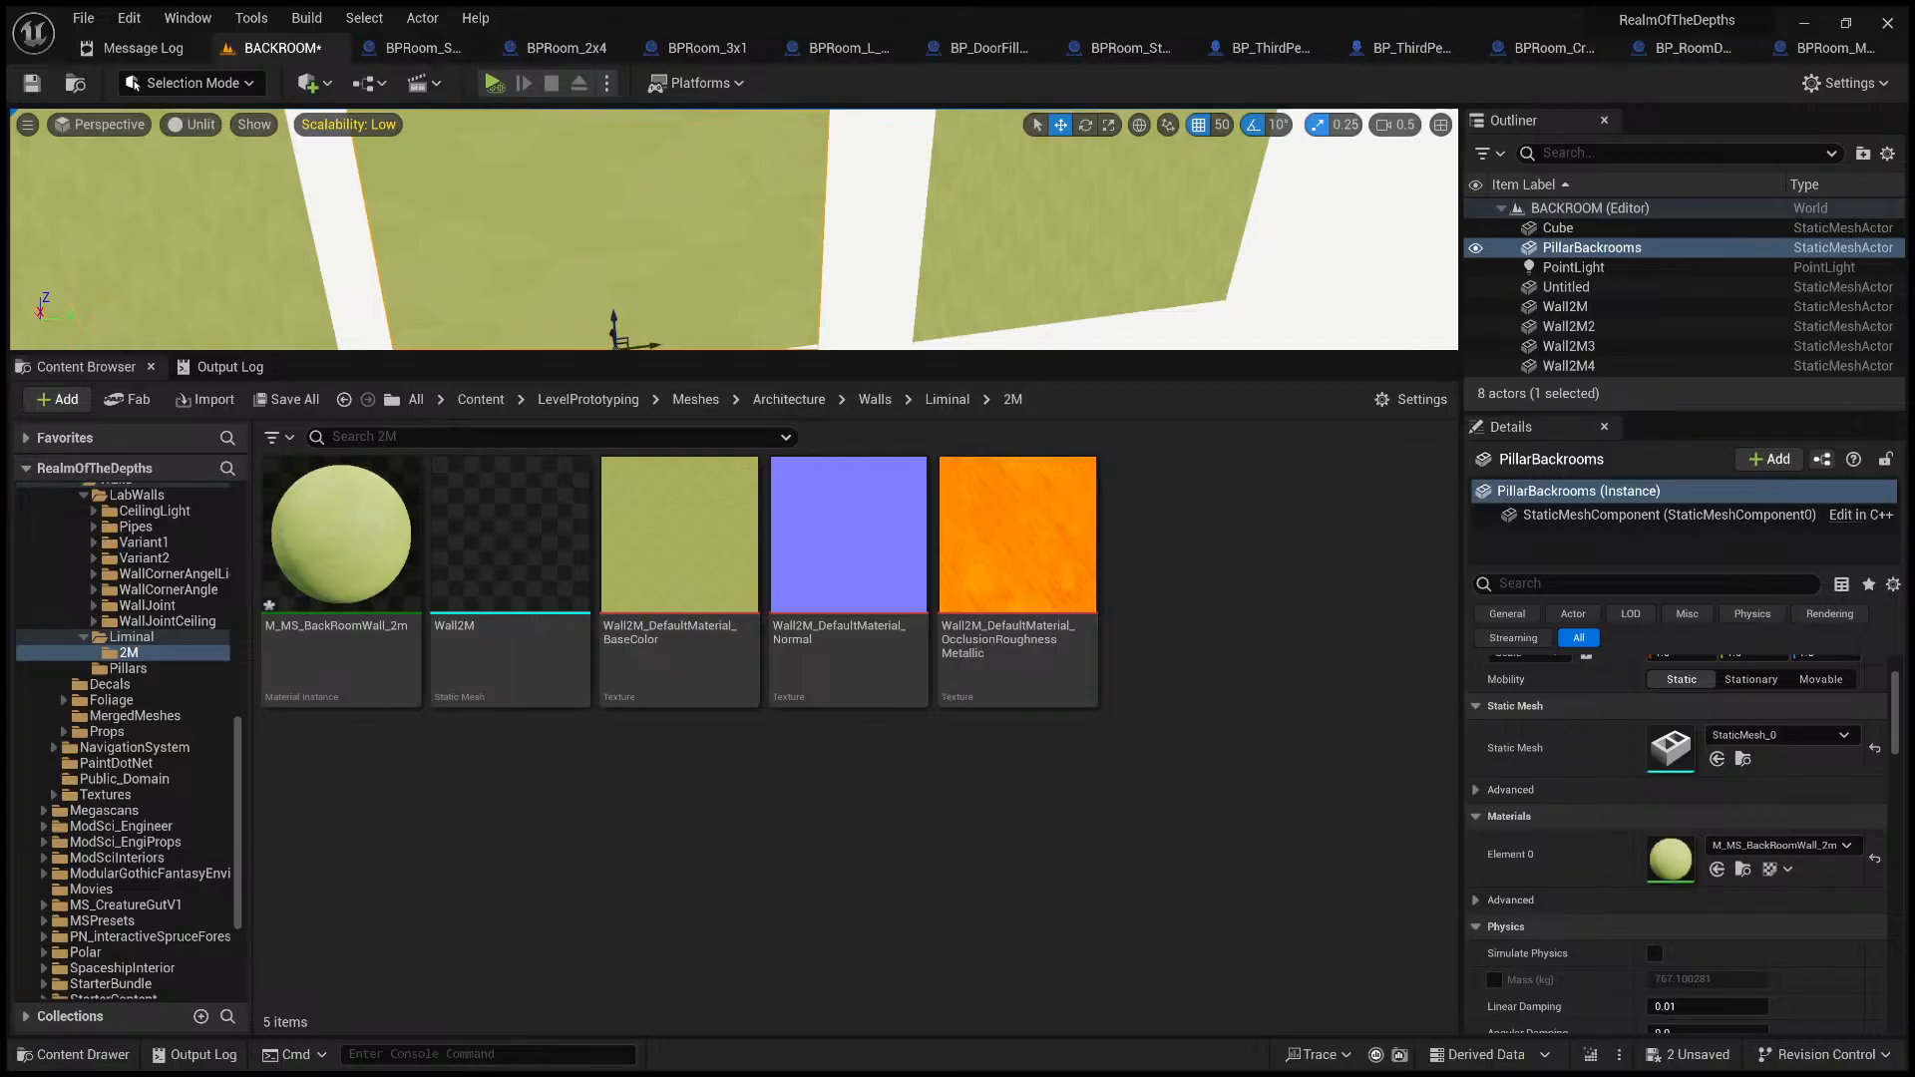
- Shrink the Content Browser to enlarge the level viewport and delete the existing PillarBackrooms actor from the level
left_click(1244, 886)
left_click_drag(851, 356, 854, 661)
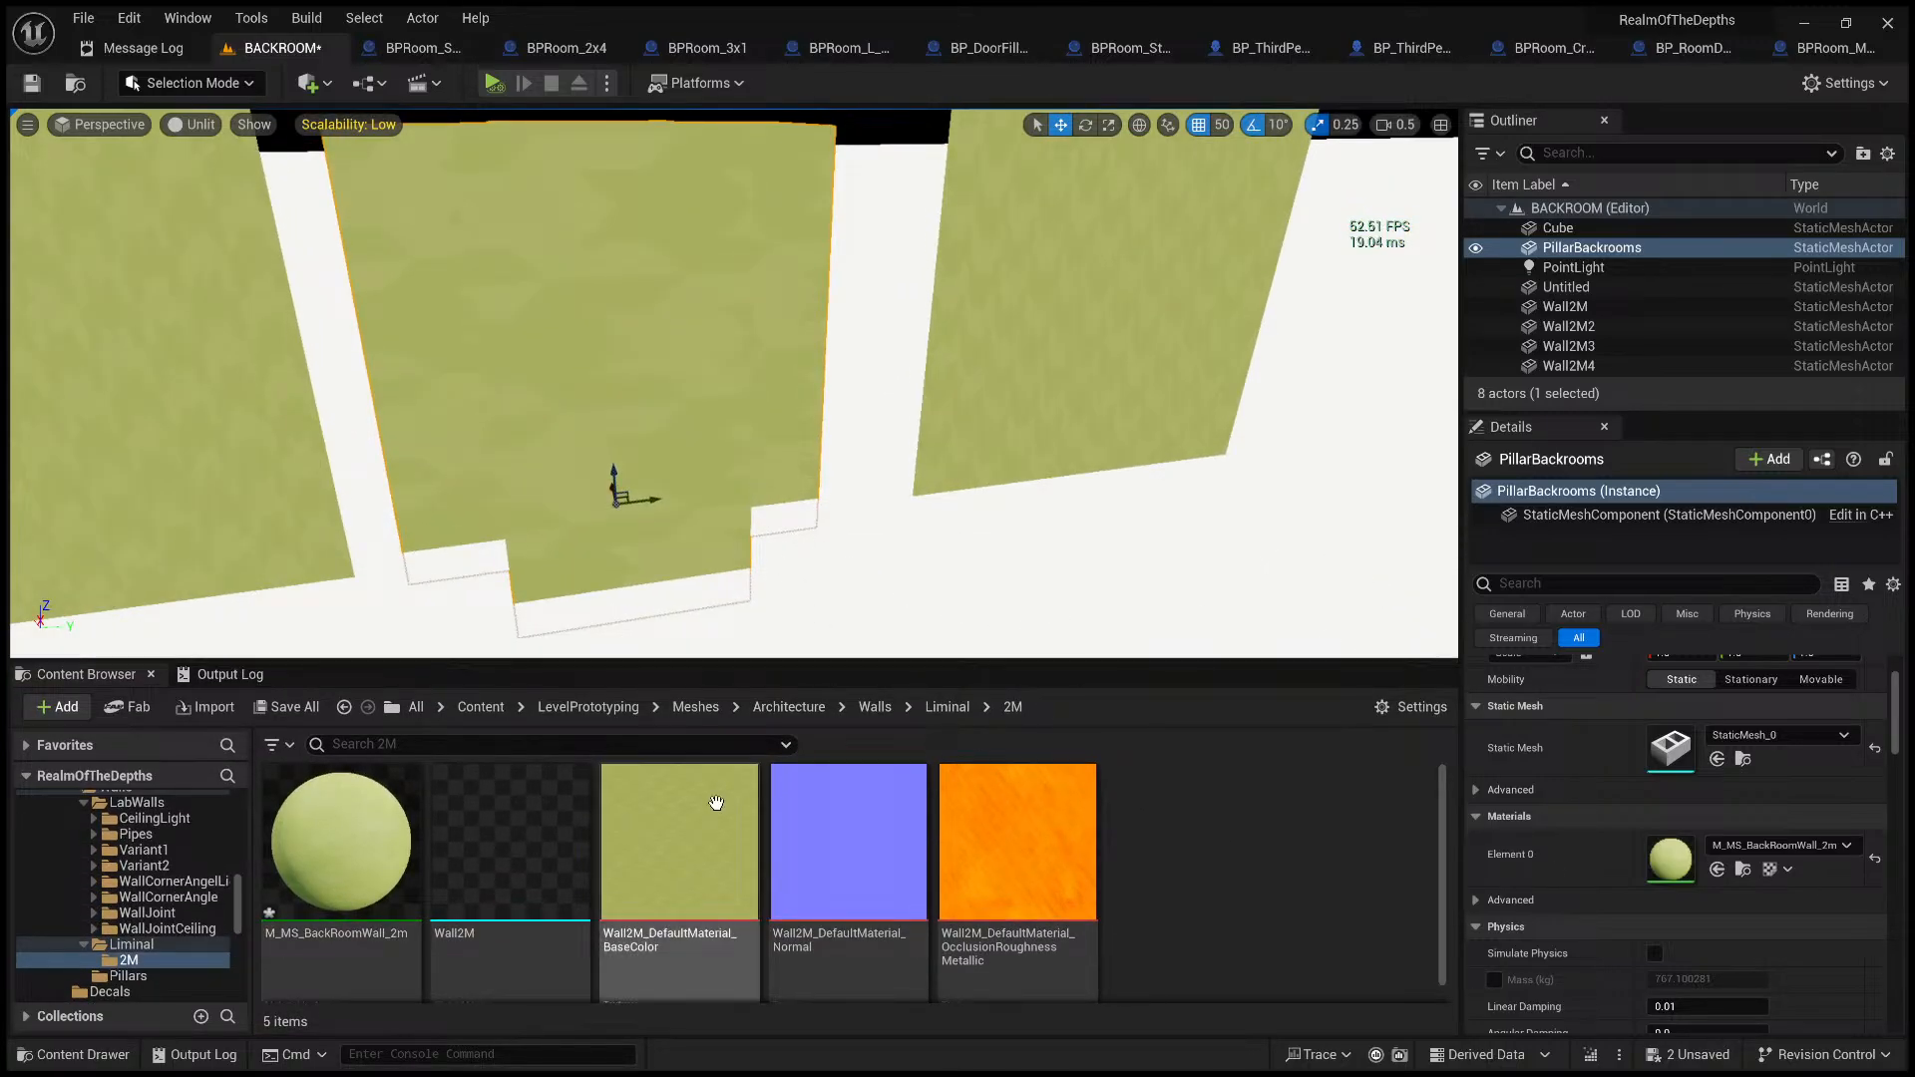
left_click(340, 843)
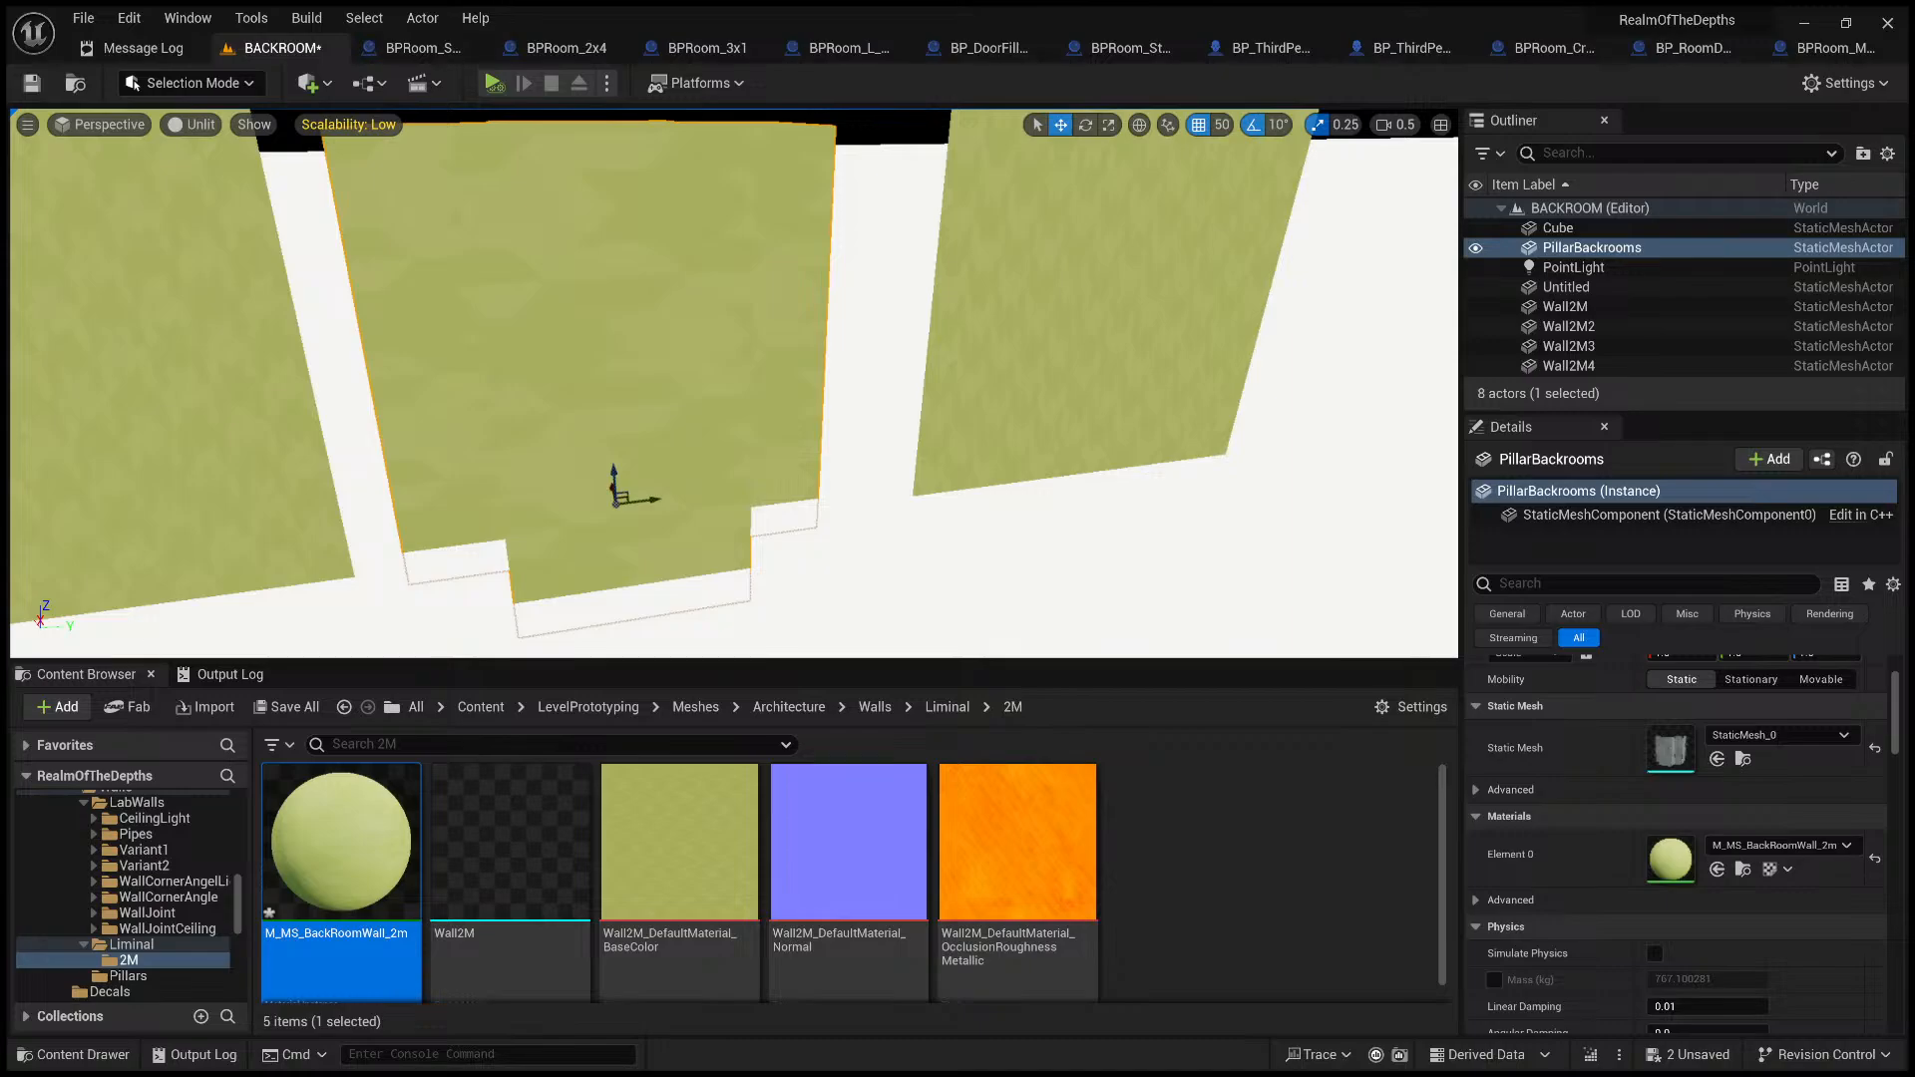
left_click(1311, 843)
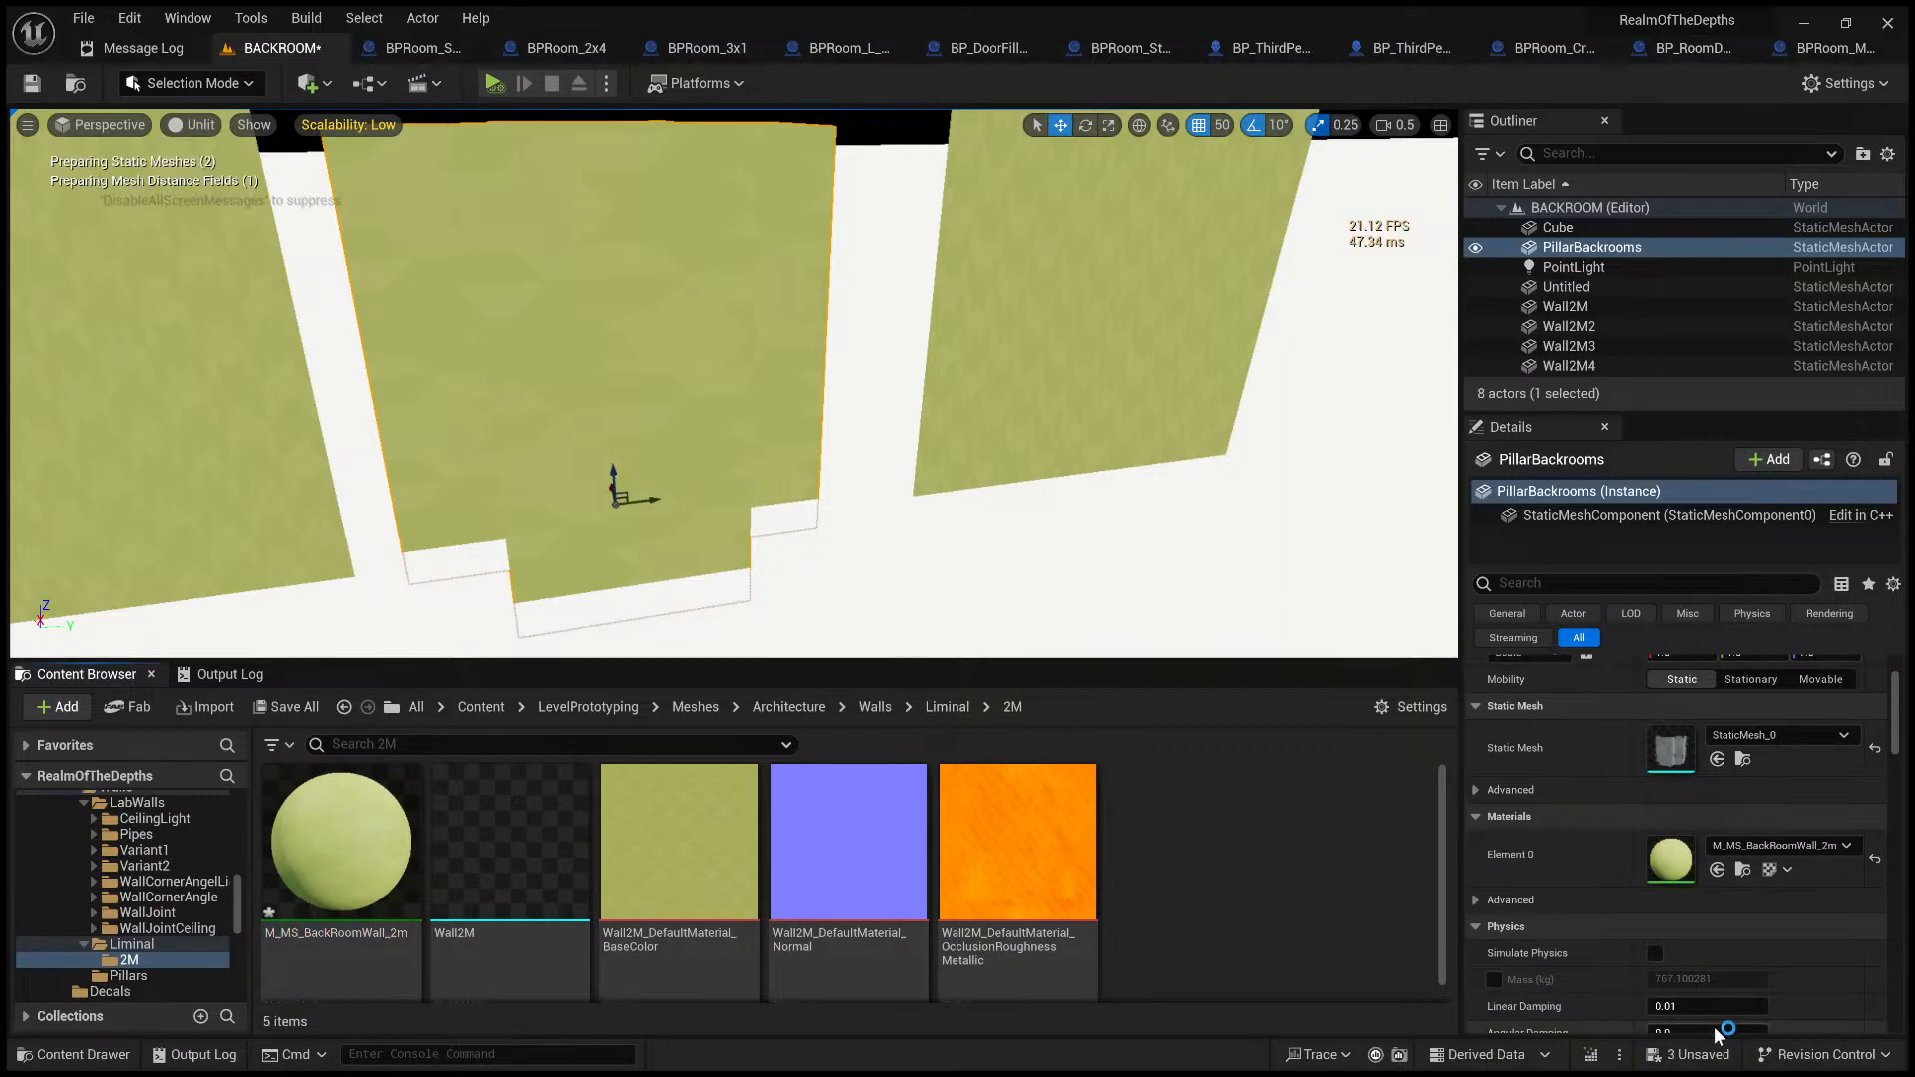
key("s")
scroll(789, 488, "up", 1)
mouse_move(789, 487)
right_mouse_down()
mouse_move(789, 449)
mouse_move(789, 488)
right_mouse_up()
key("Delete")
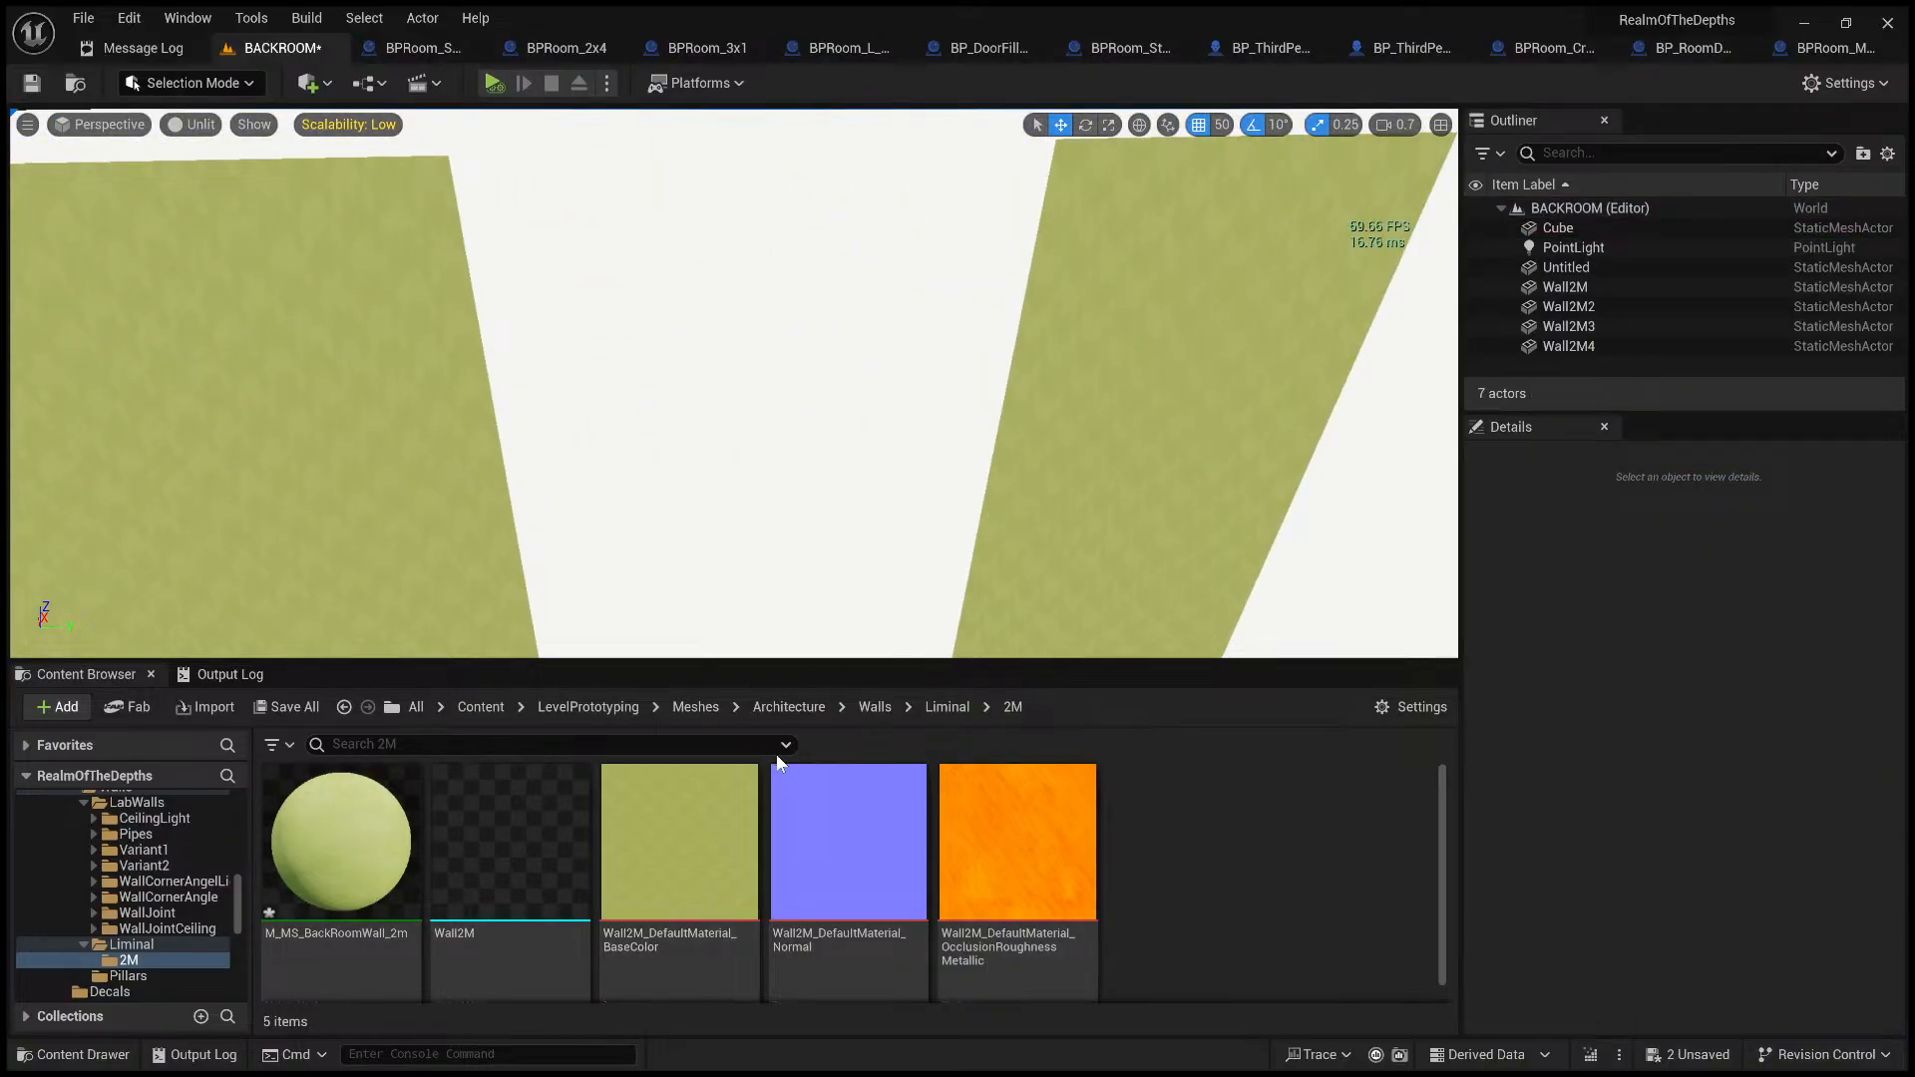
- Open the Pillars folder under Walls and place the PillarBackrooms mesh in the level between the walls
left_click(947, 706)
left_click(354, 838)
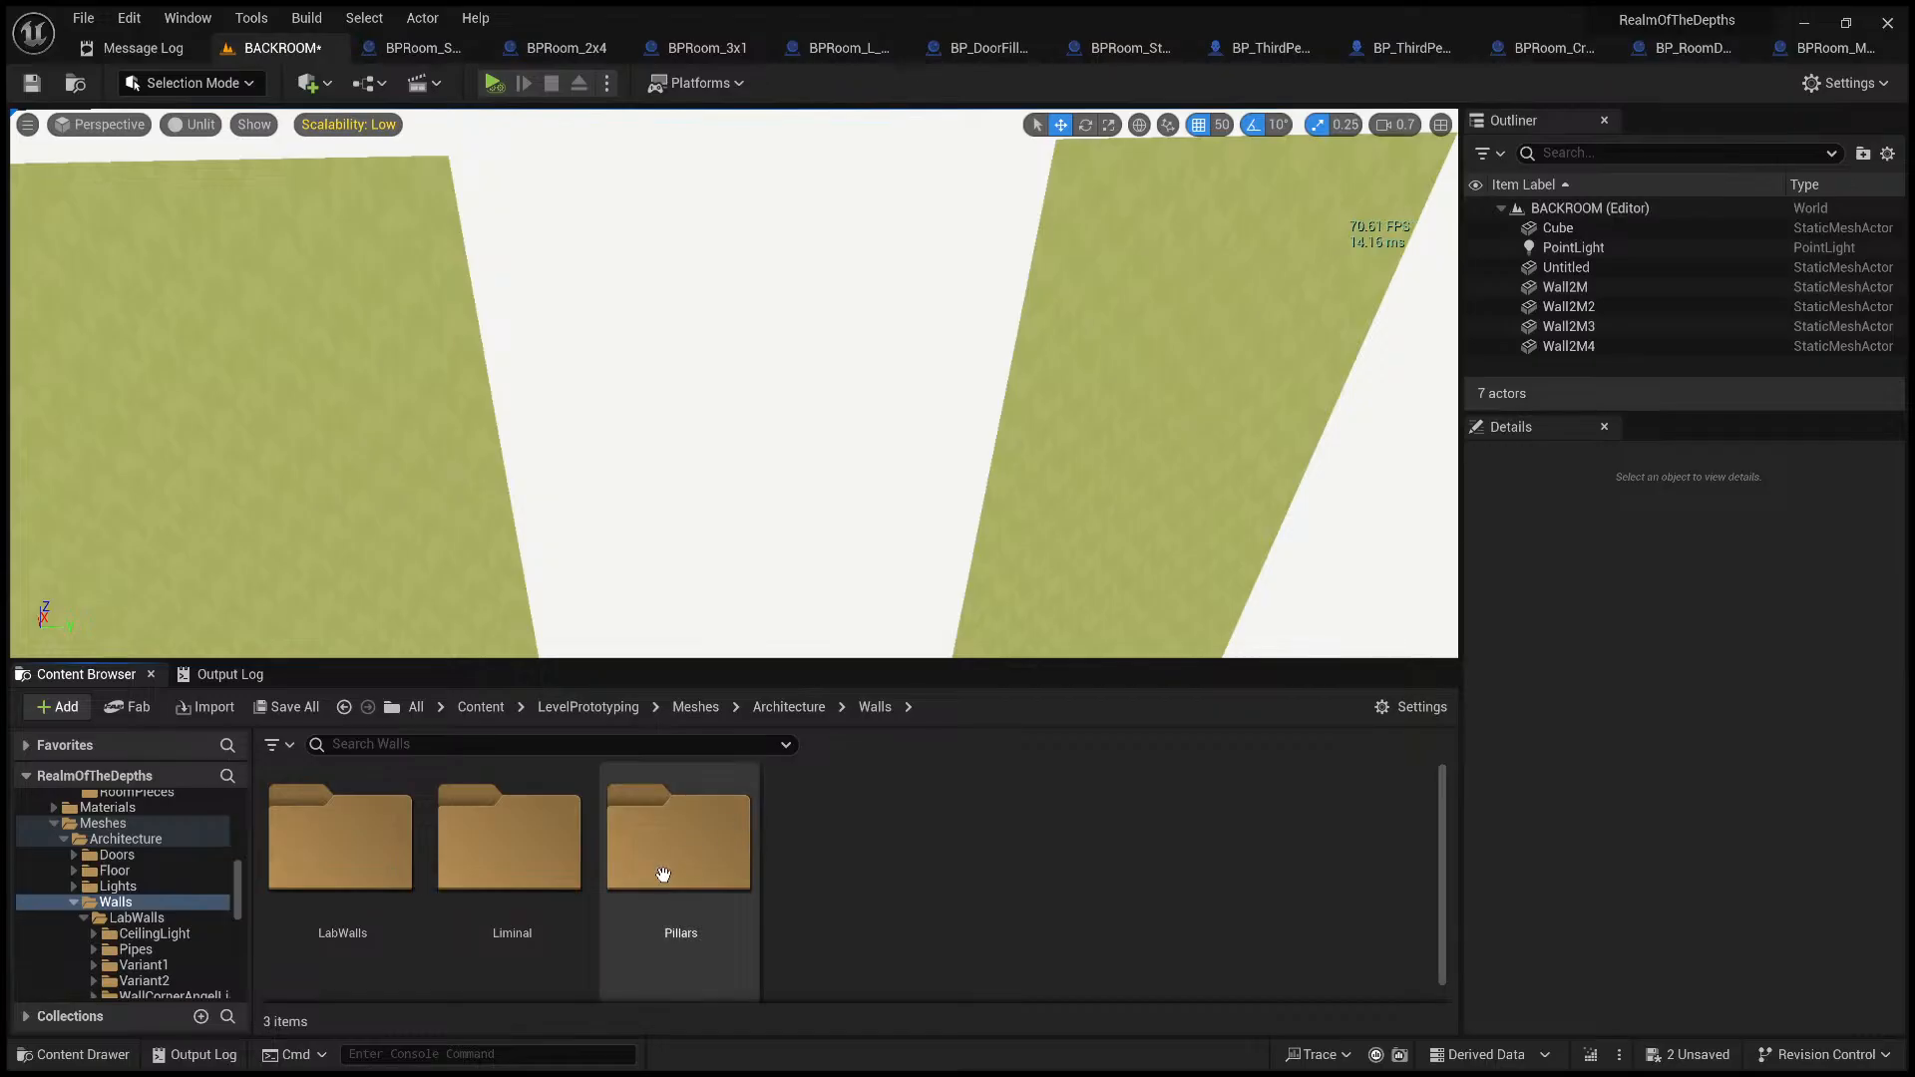
double_click(688, 853)
left_click_drag(393, 858, 790, 506)
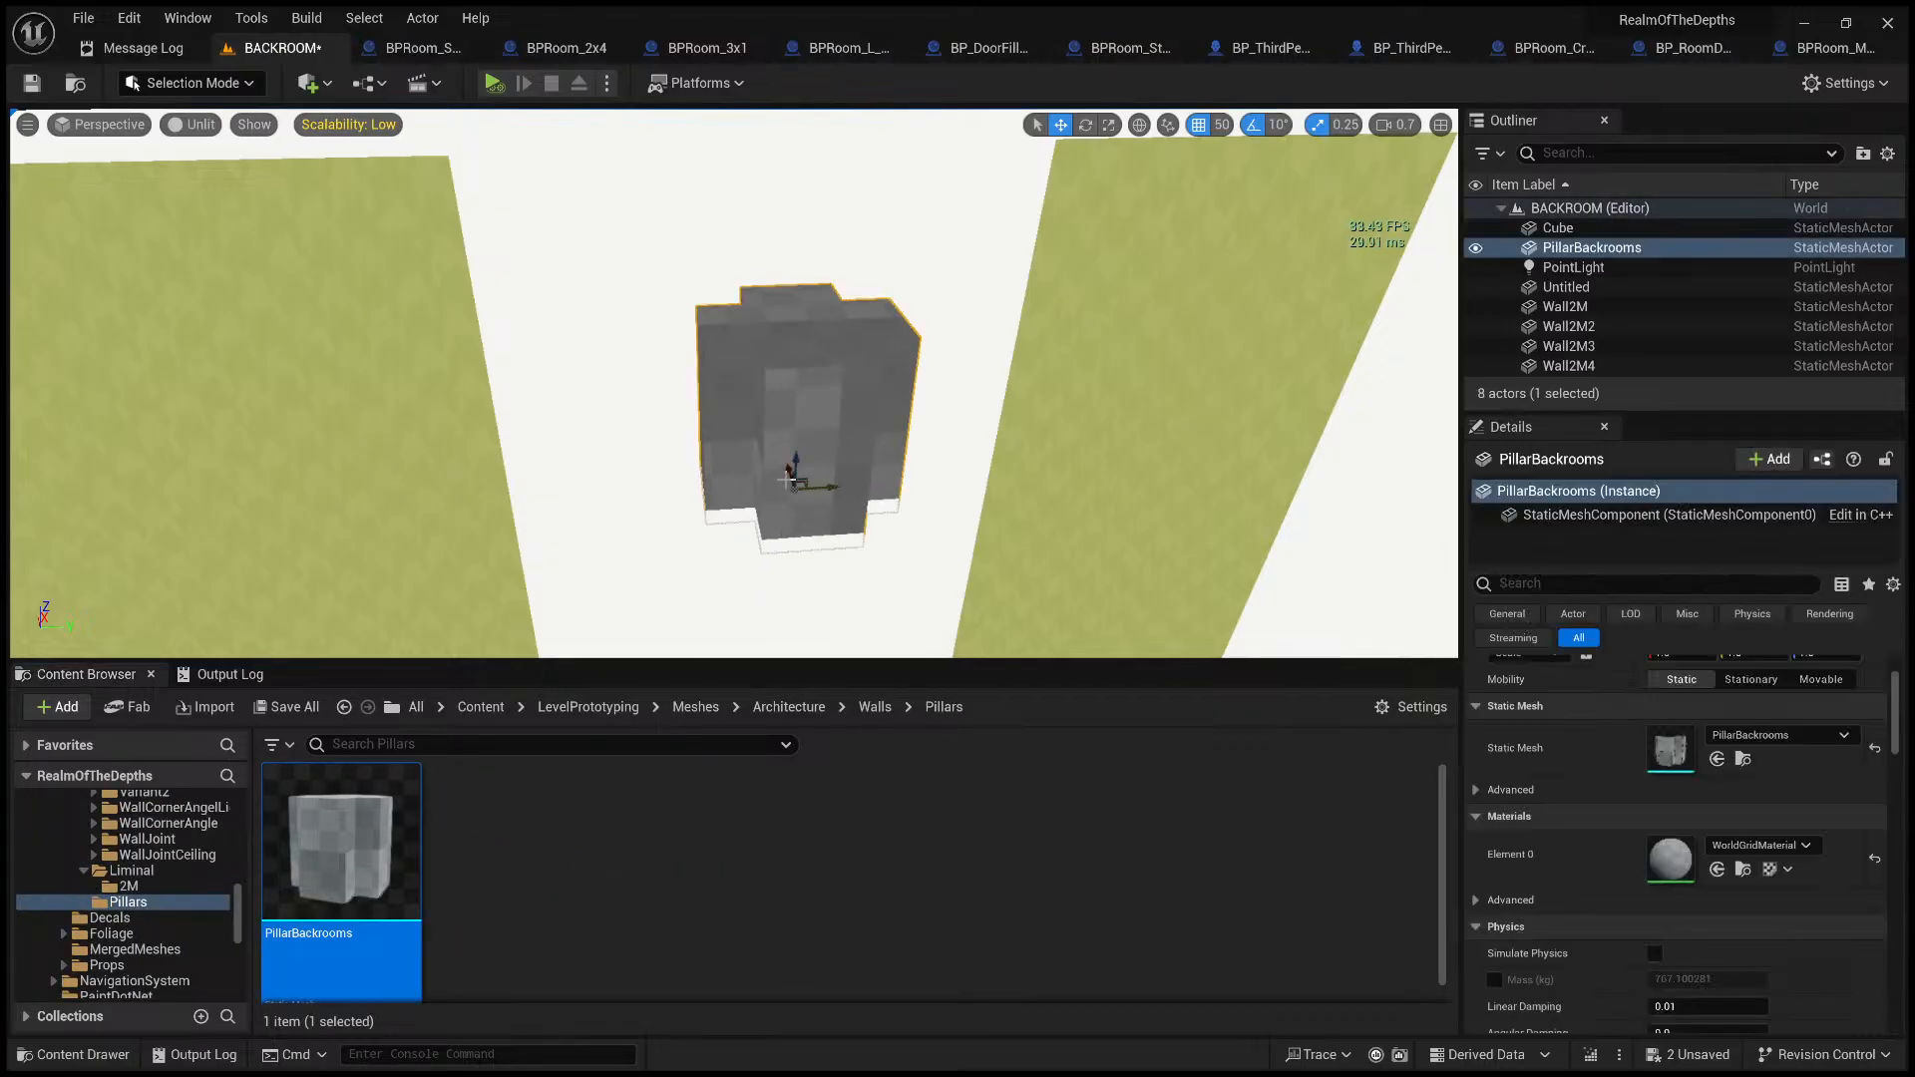
- Apply the M_MS_BackRoomWall_2m material from the Liminal/2M folder to the newly placed pillar and view it up close
left_click(875, 707)
double_click(499, 827)
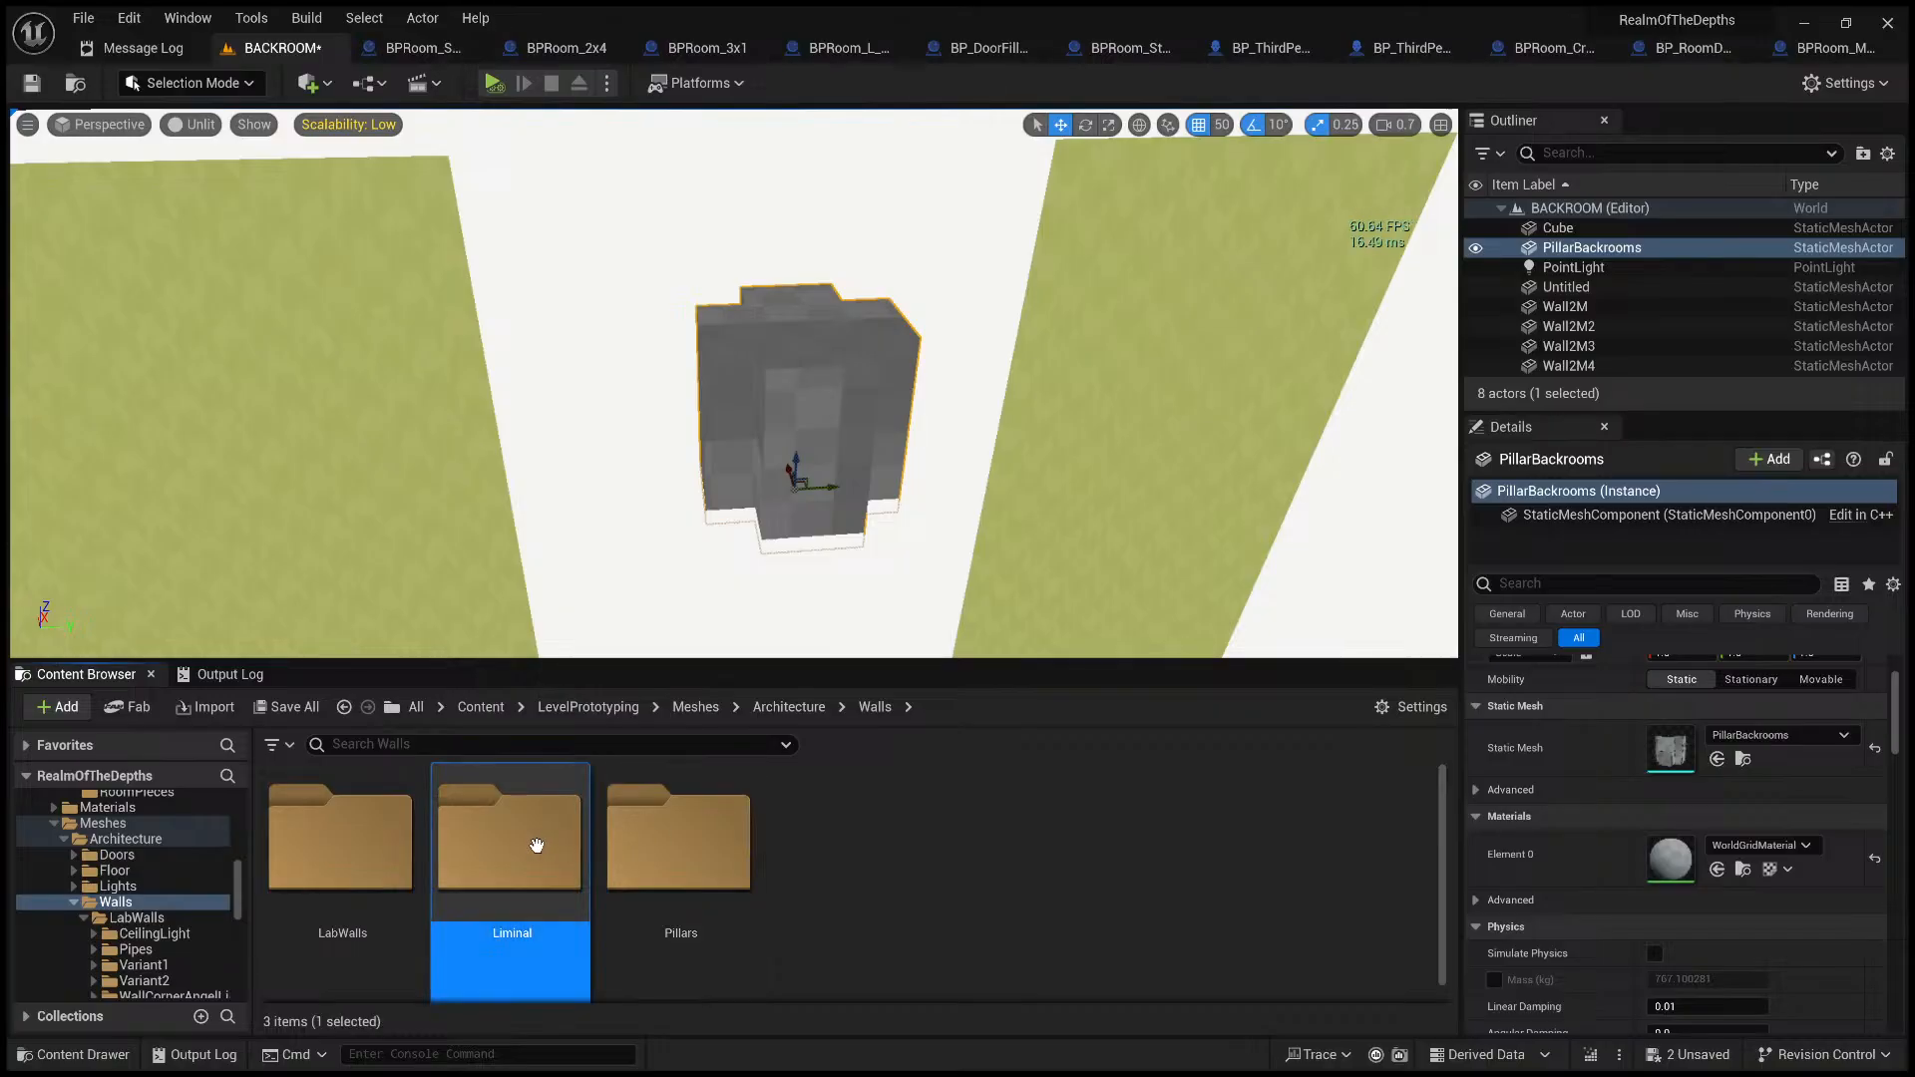
double_click(354, 838)
left_click_drag(340, 838, 849, 379)
right_click_drag(878, 411, 752, 460)
key("a")
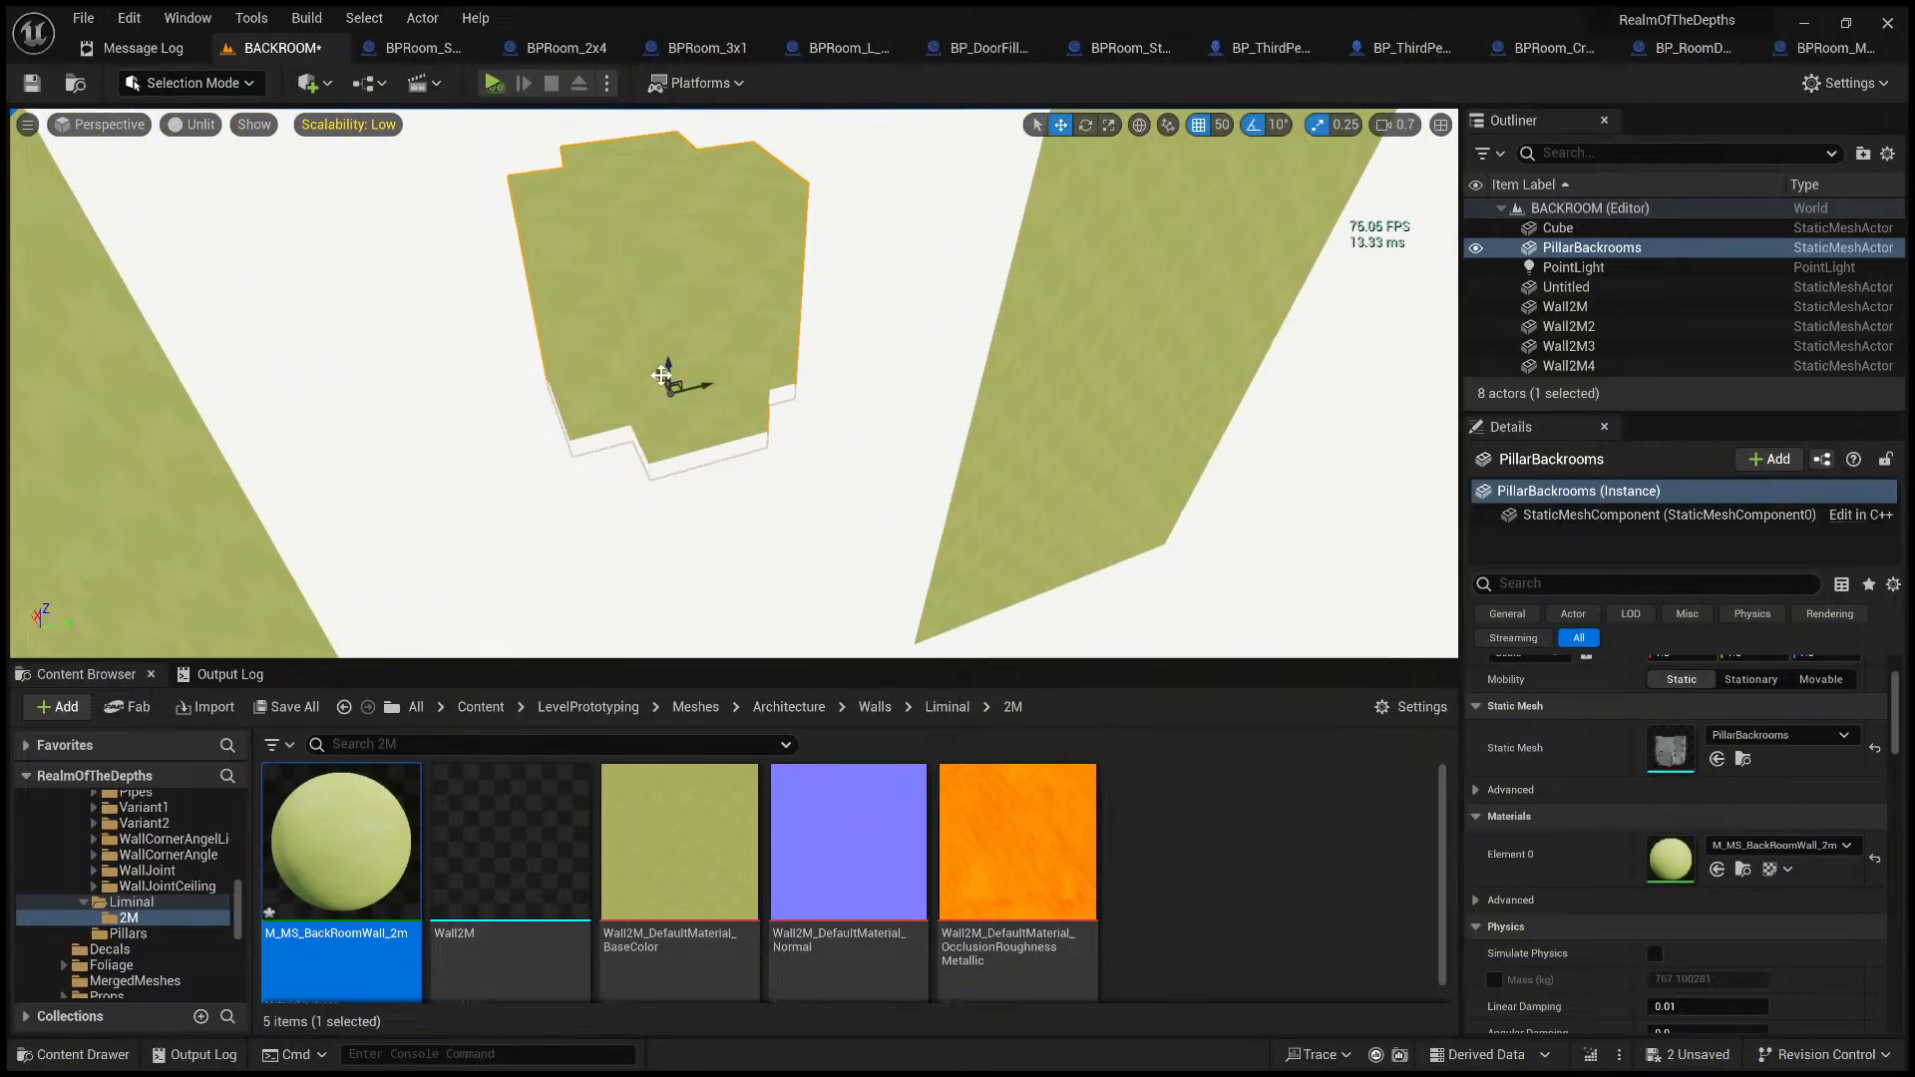
left_click_drag(671, 377, 825, 587)
right_click_drag(825, 587, 970, 527)
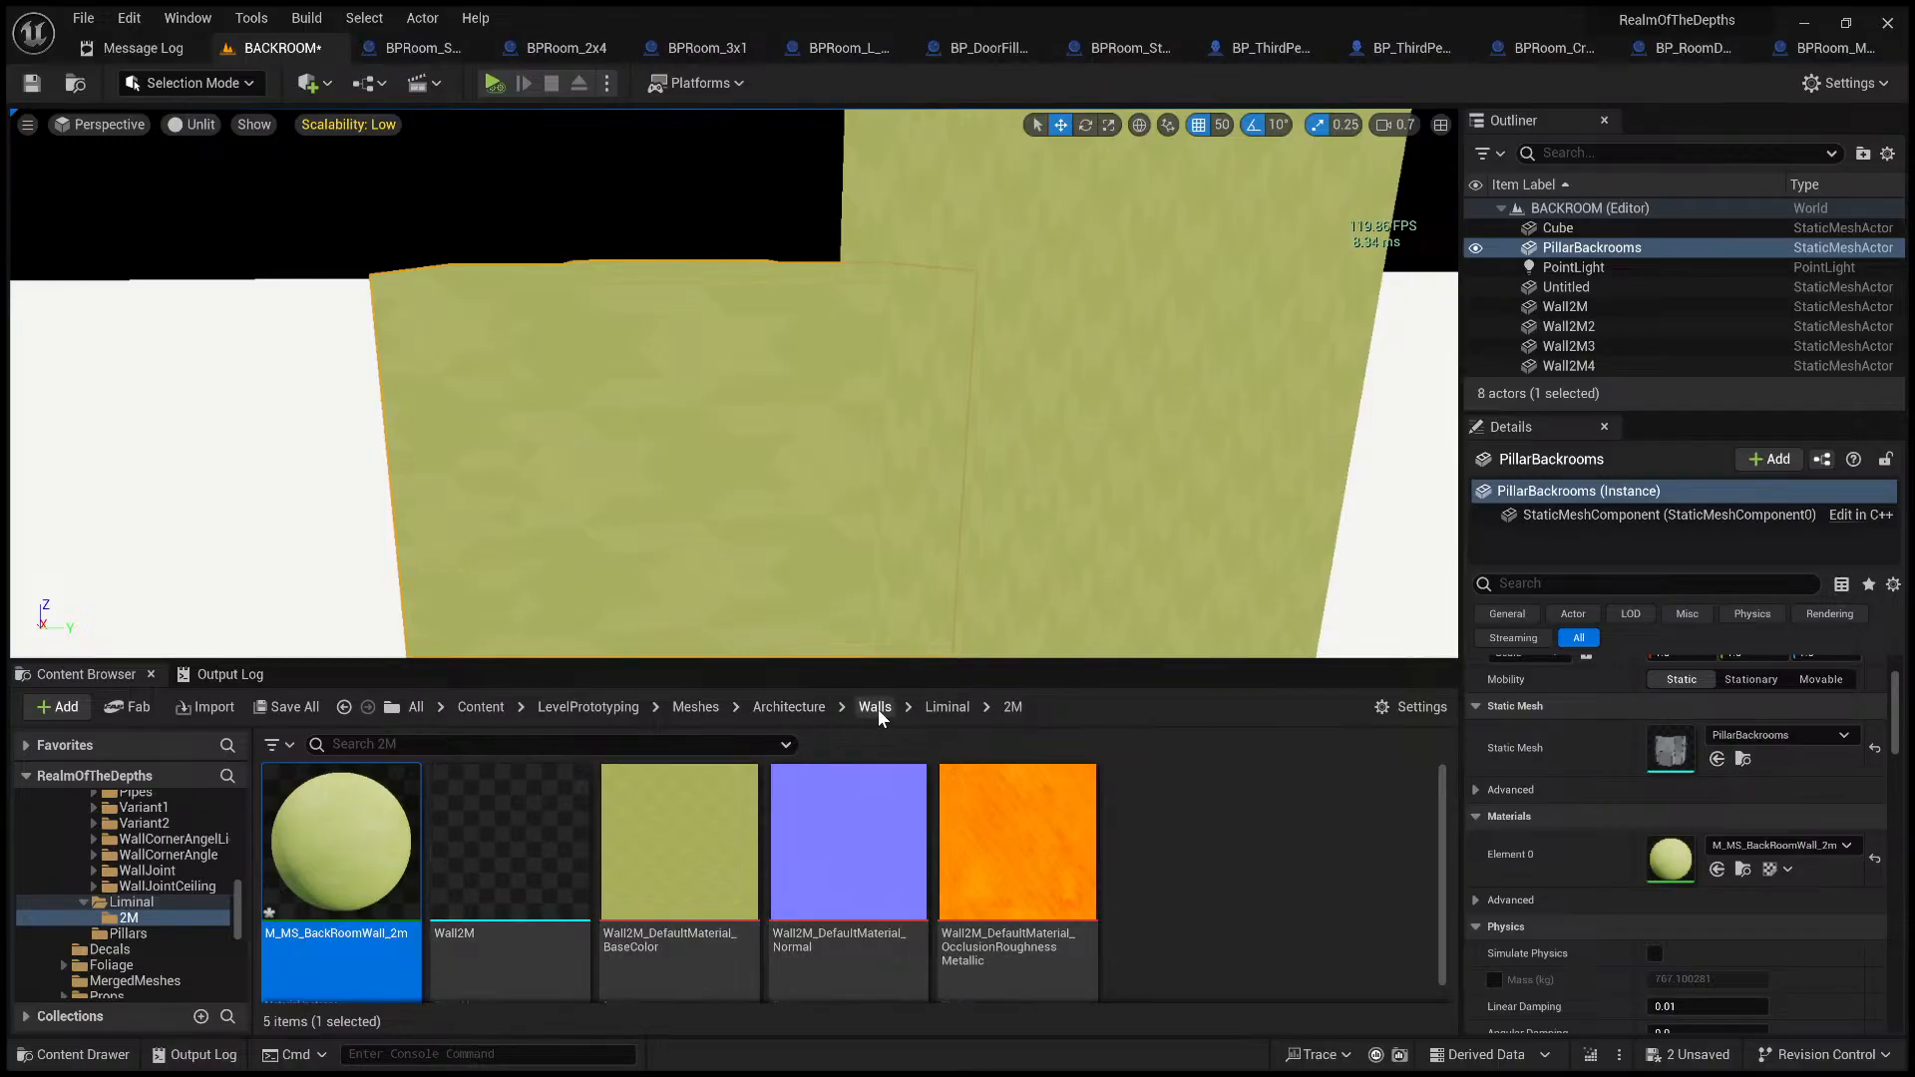
- Select the PillarBackrooms mesh in the Pillars folder and open it in the UV Editor from Modeling Mode
left_click(916, 706)
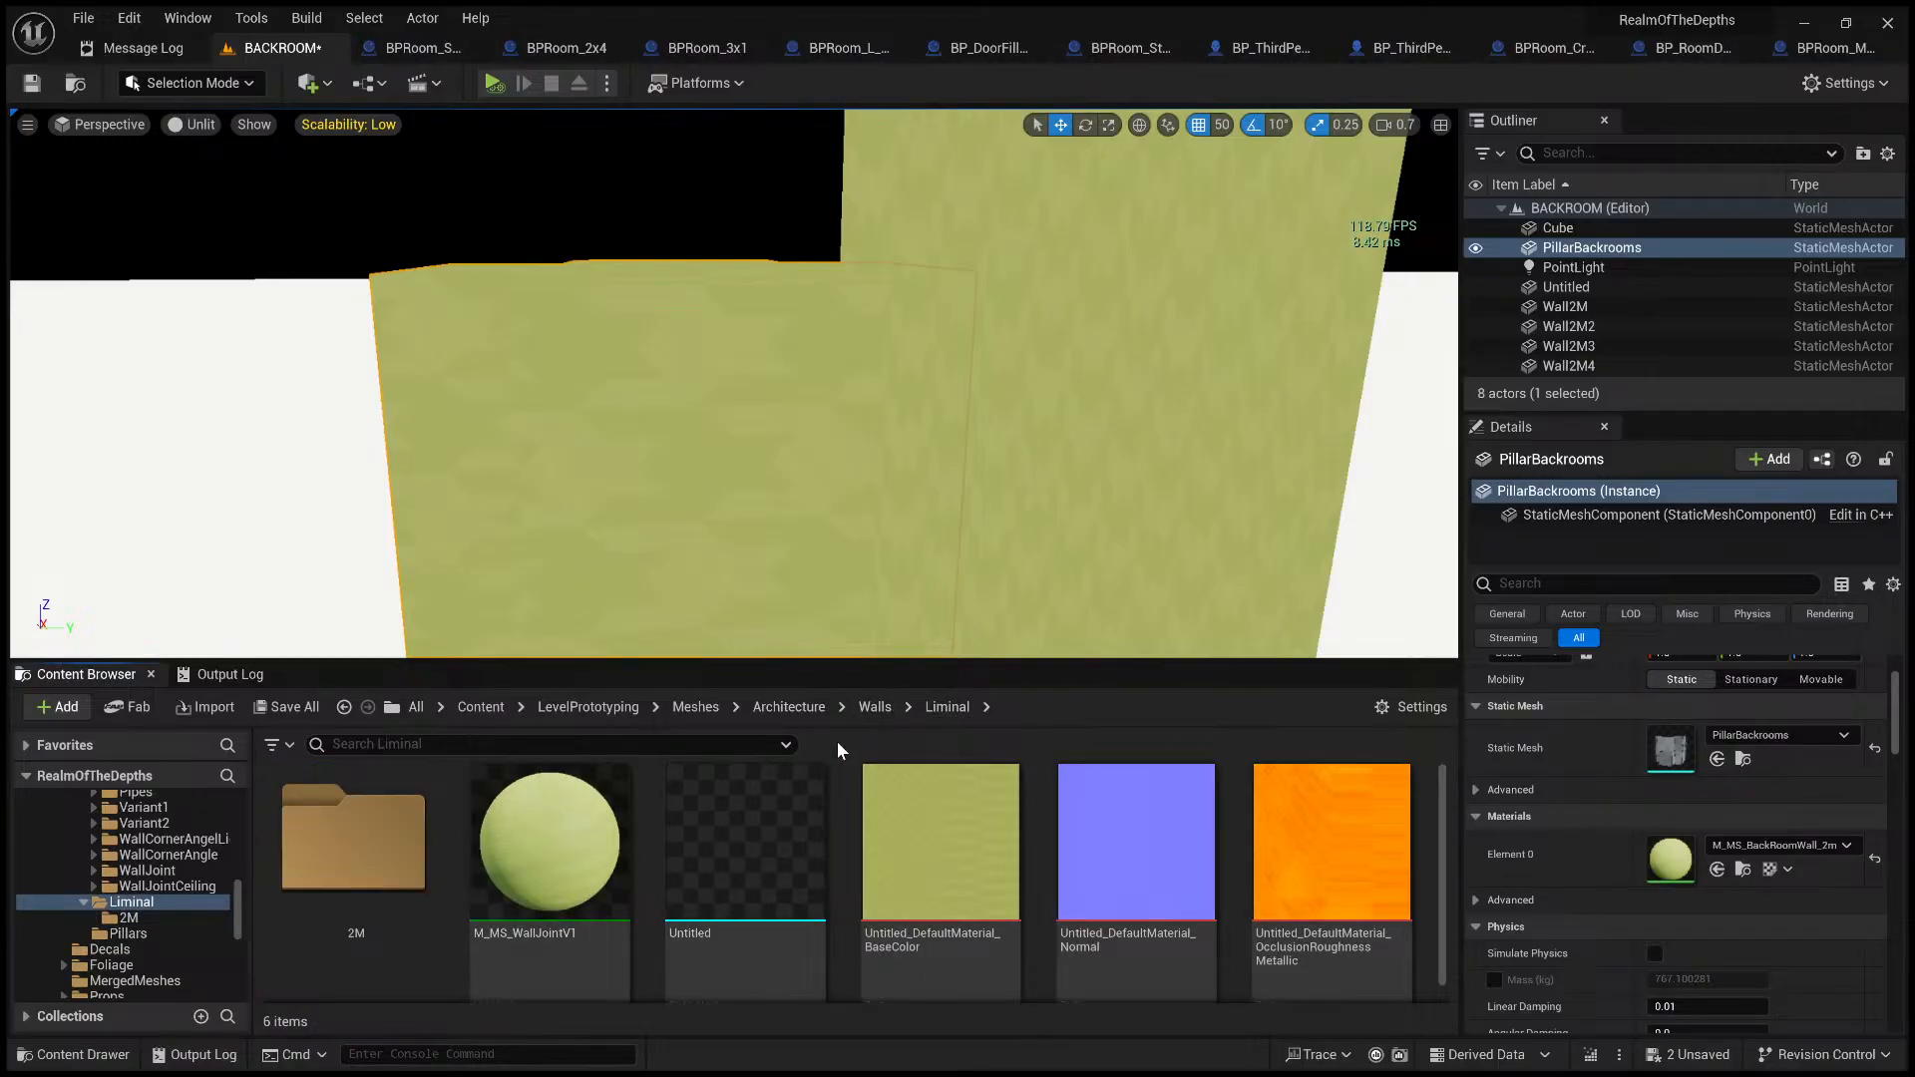
left_click(875, 706)
double_click(609, 864)
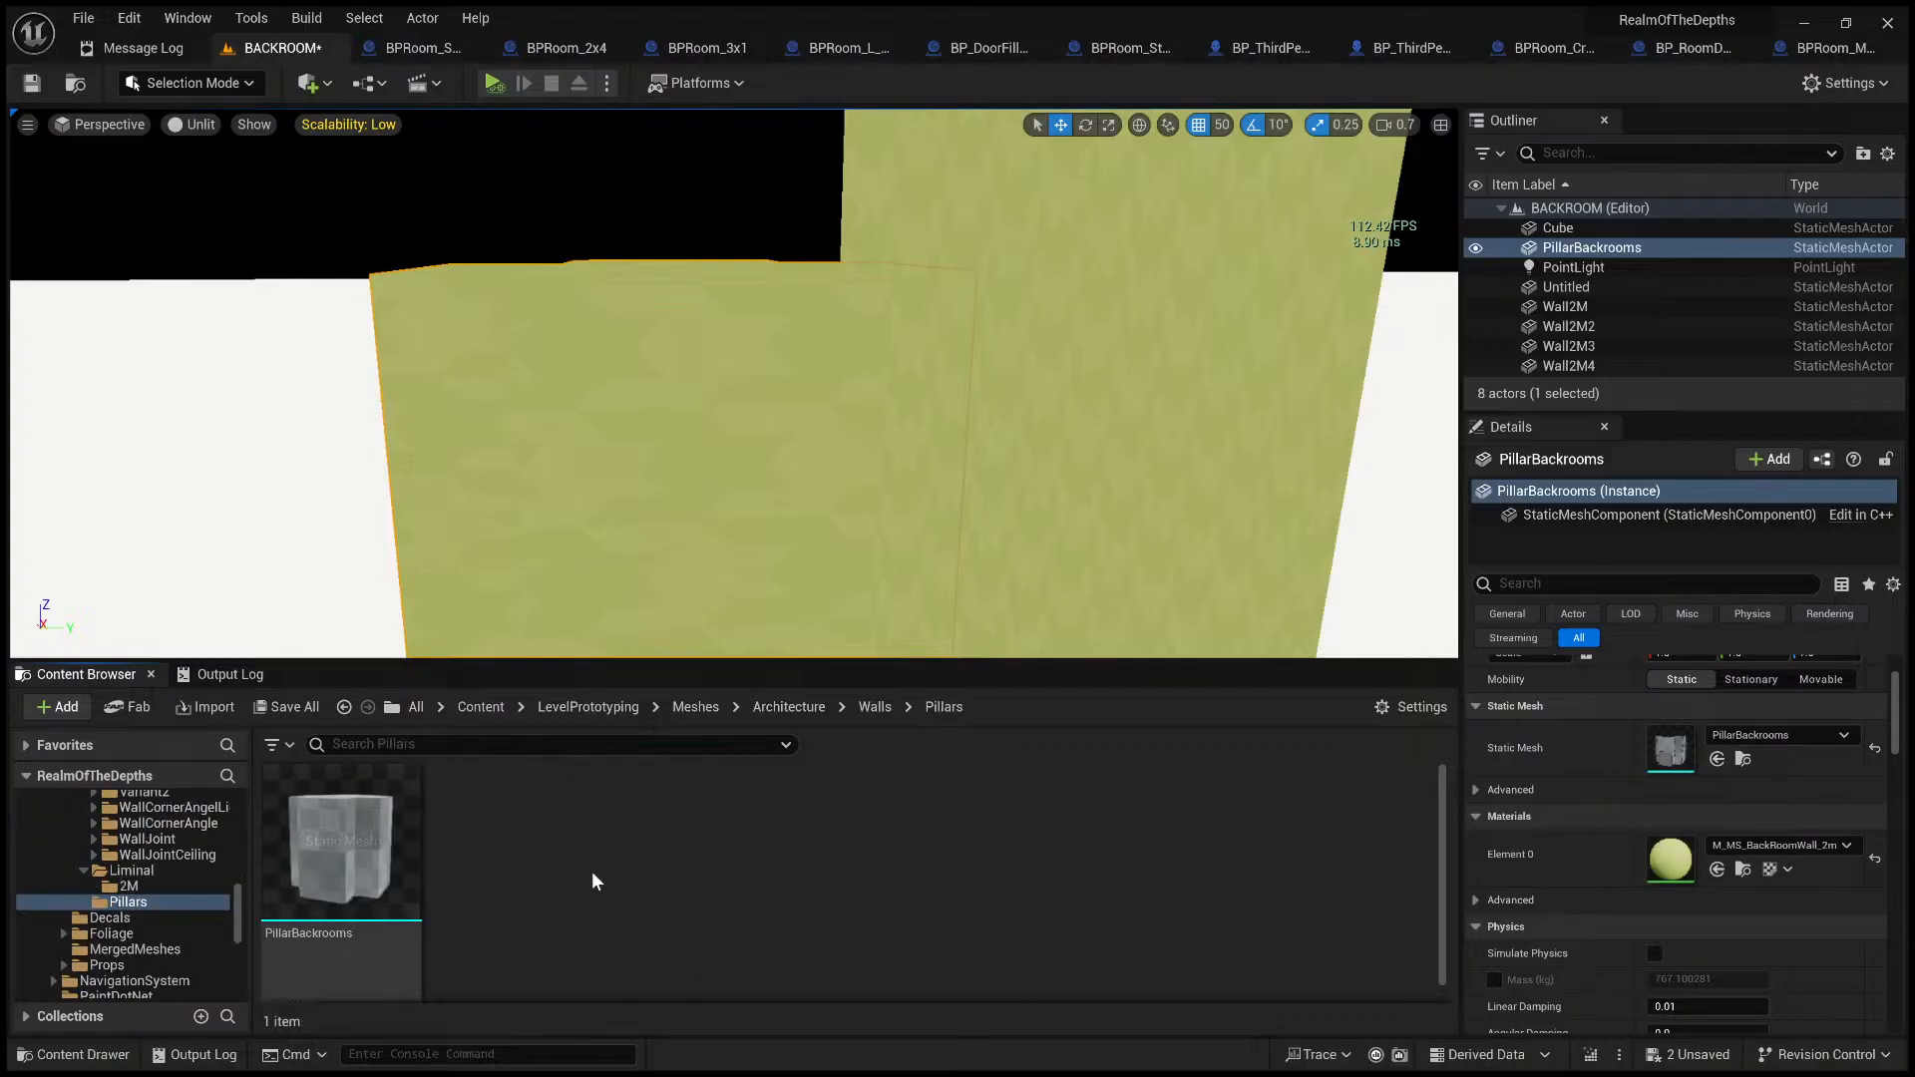
left_click(394, 867)
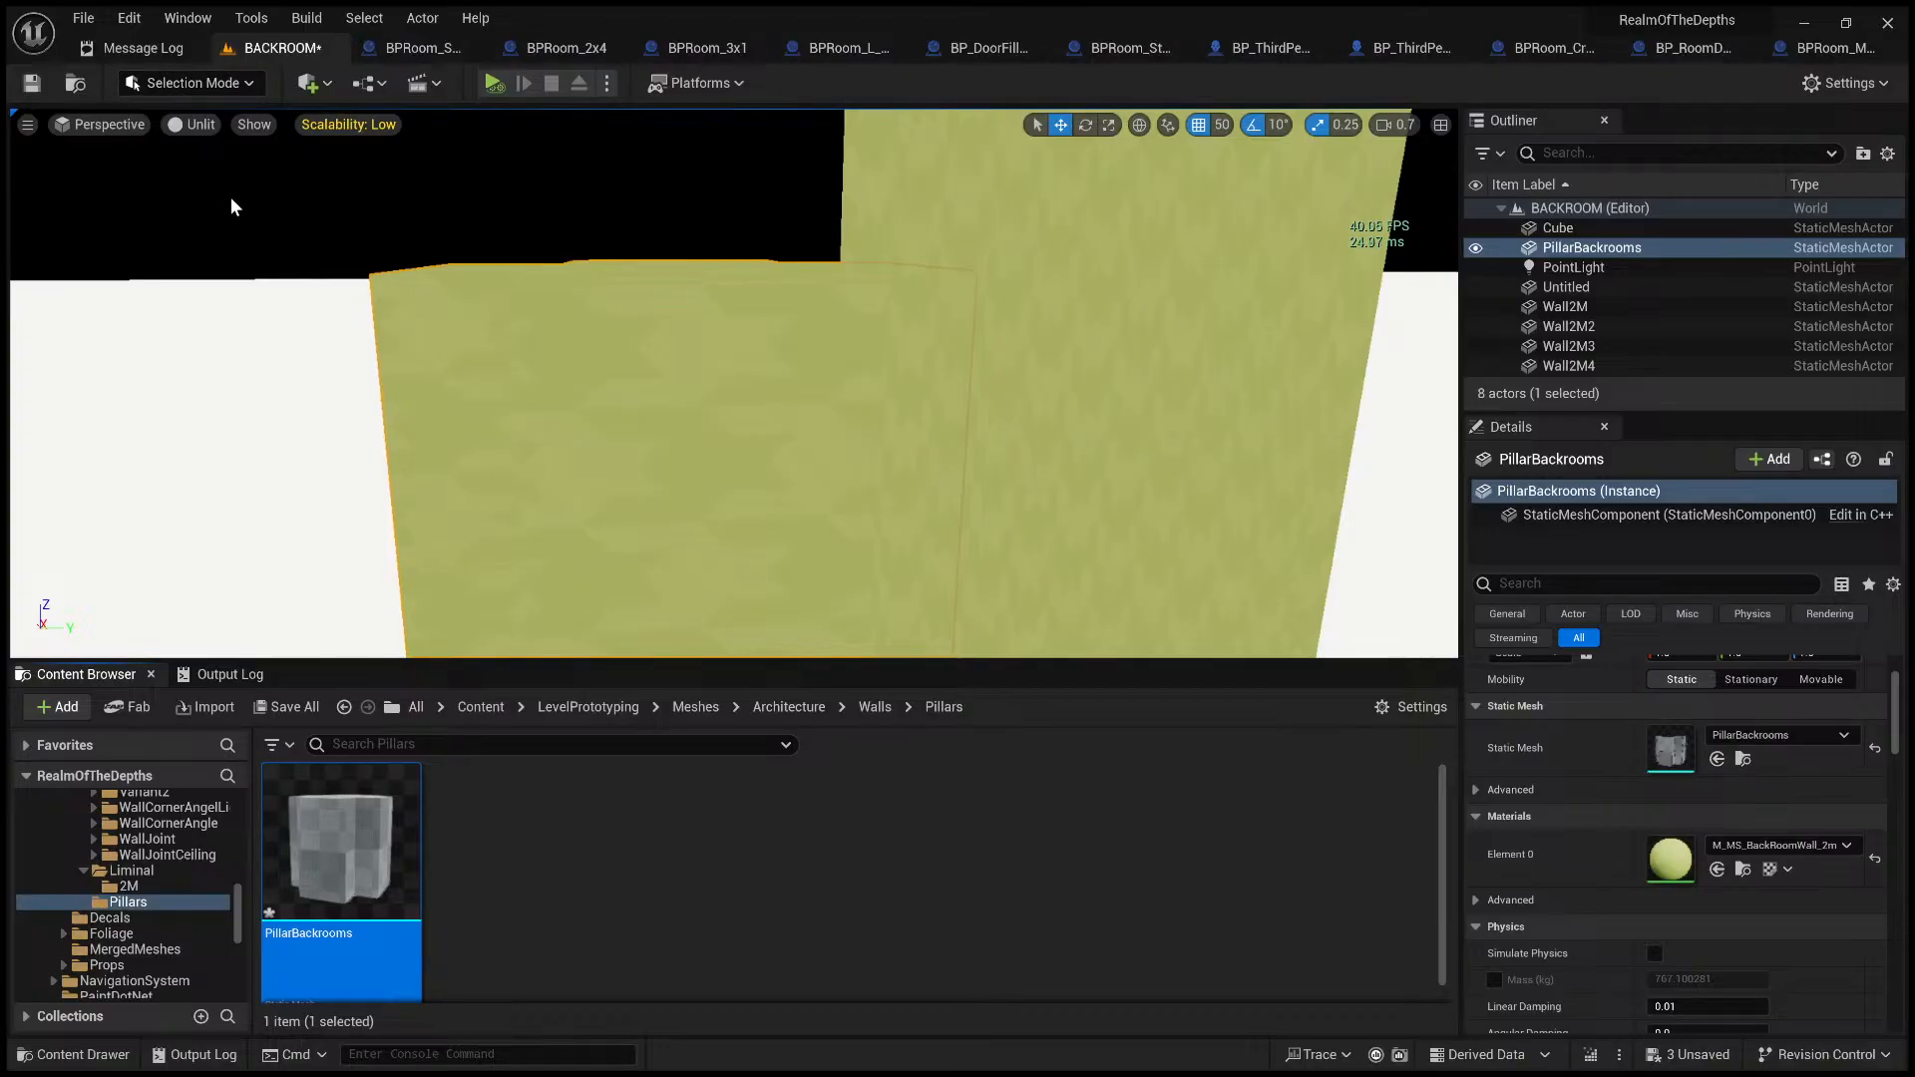
key("shift+5")
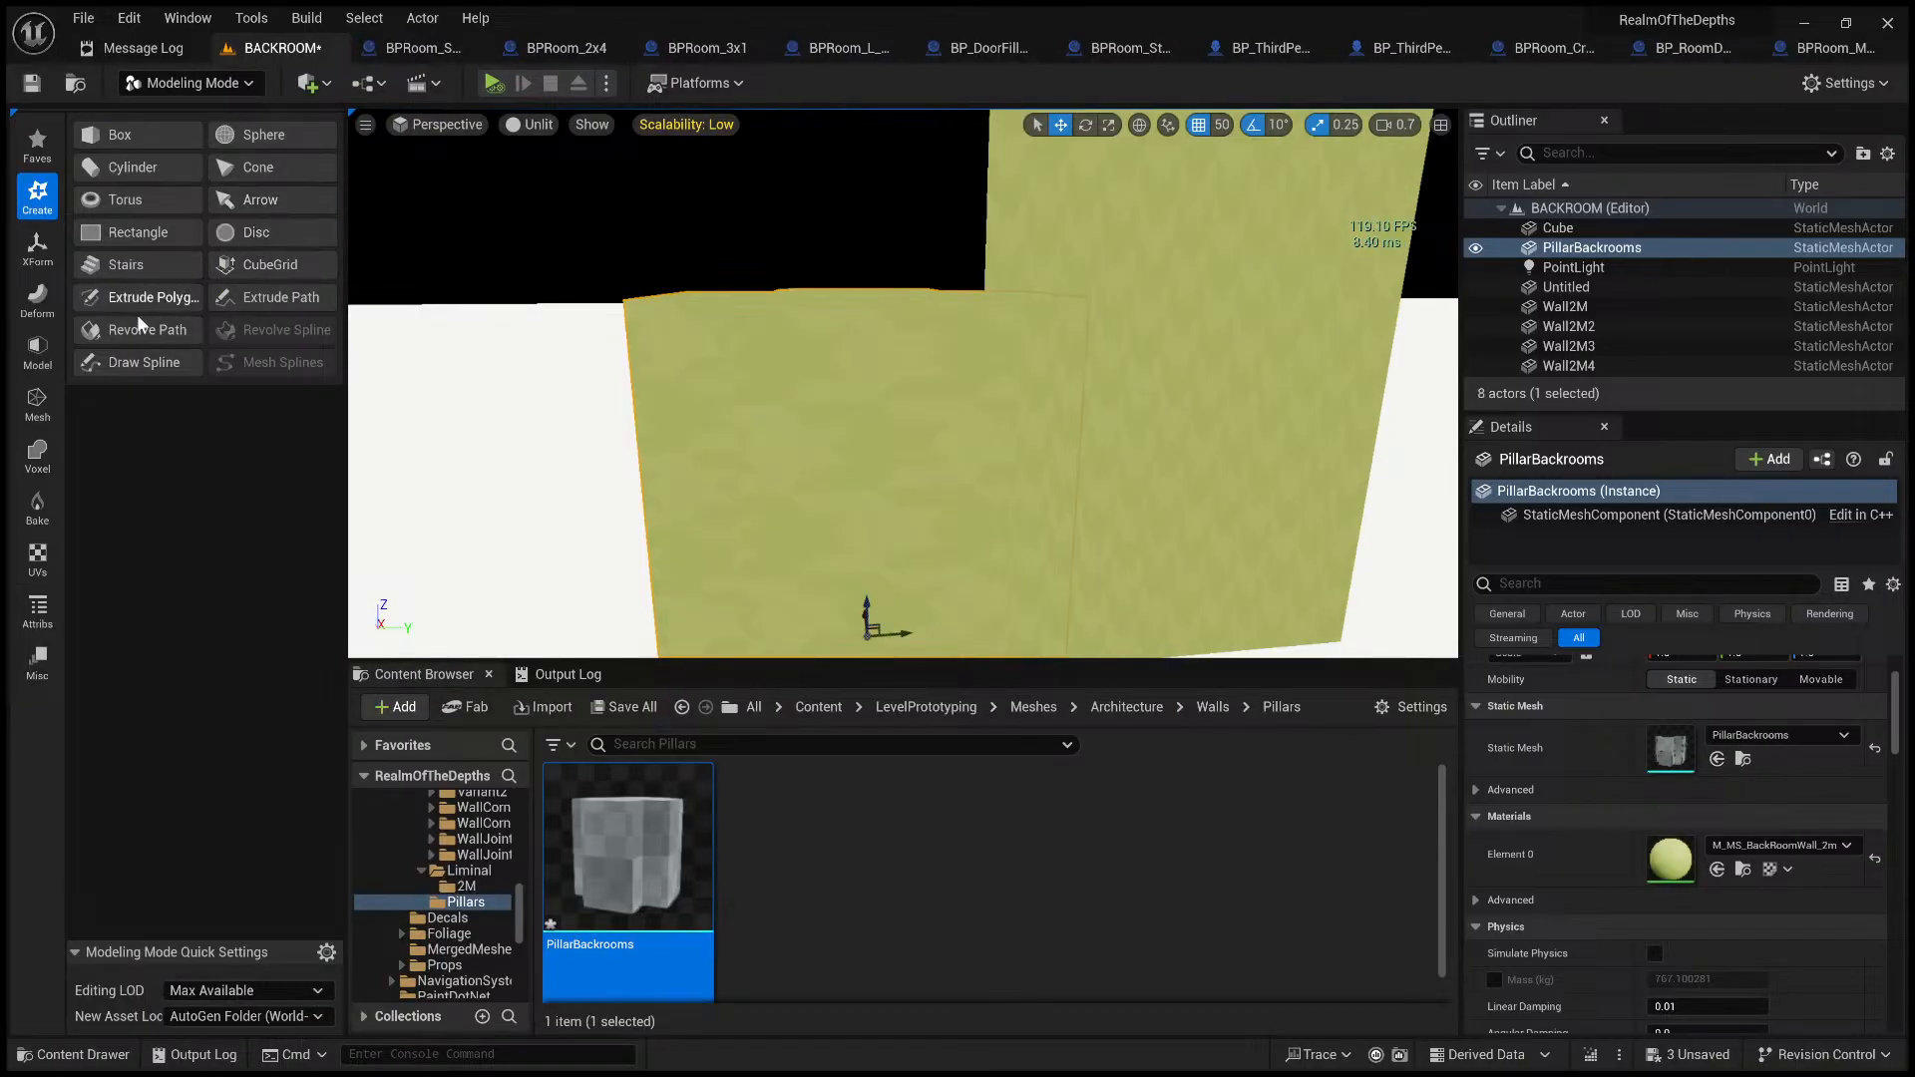
left_click(38, 350)
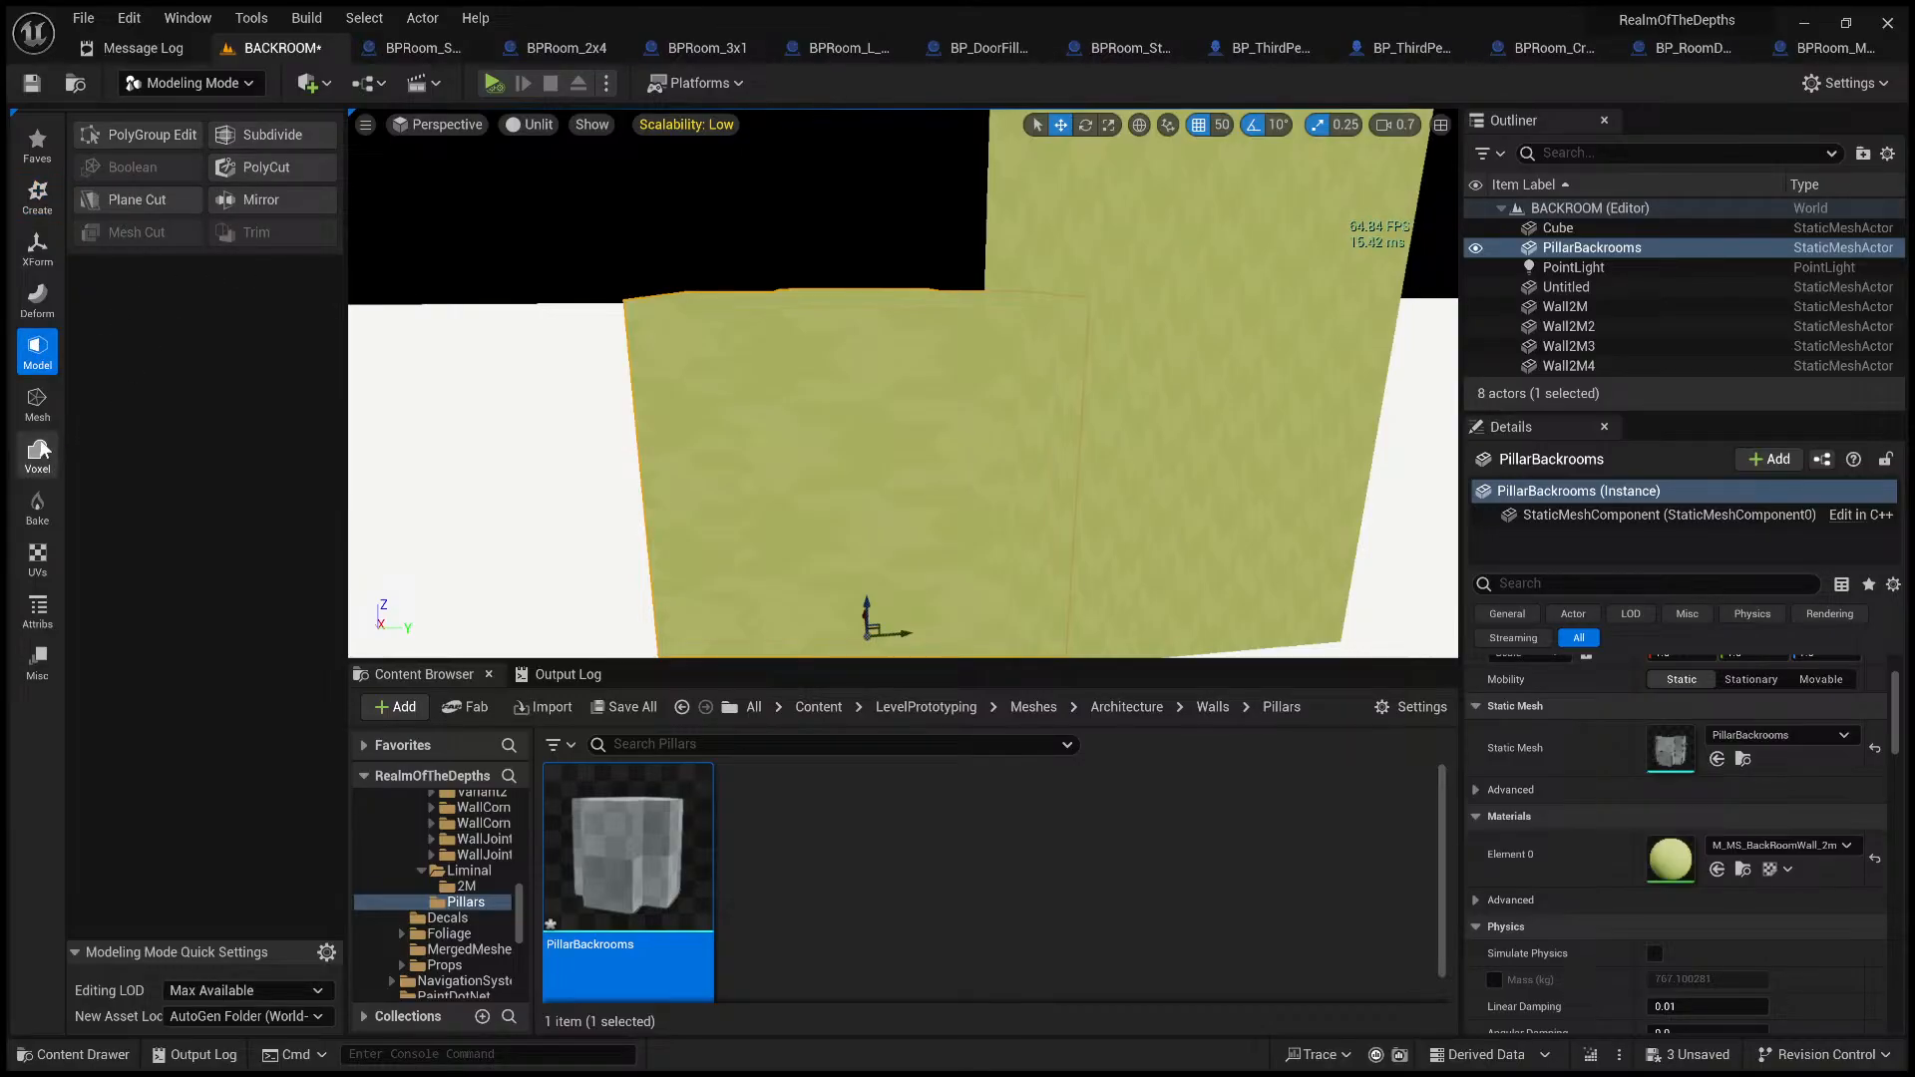
left_click(44, 410)
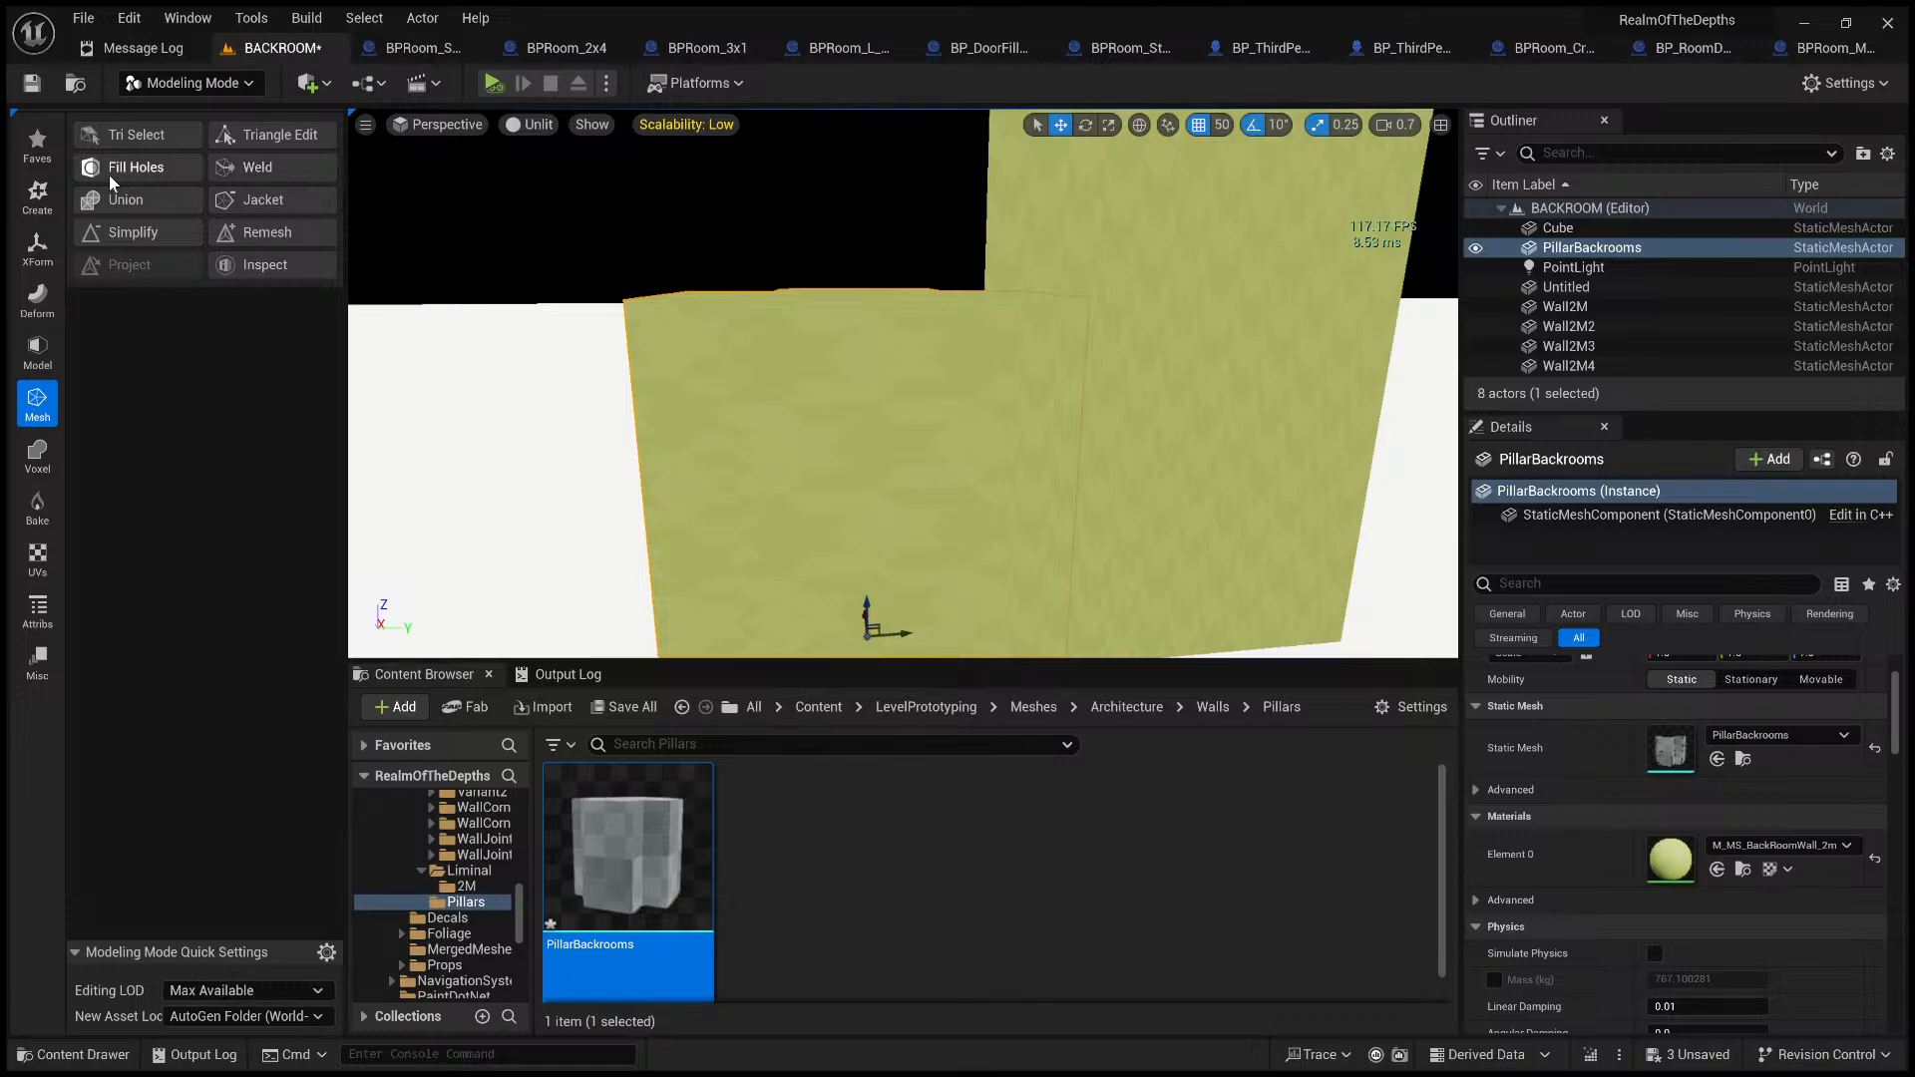
left_click(37, 559)
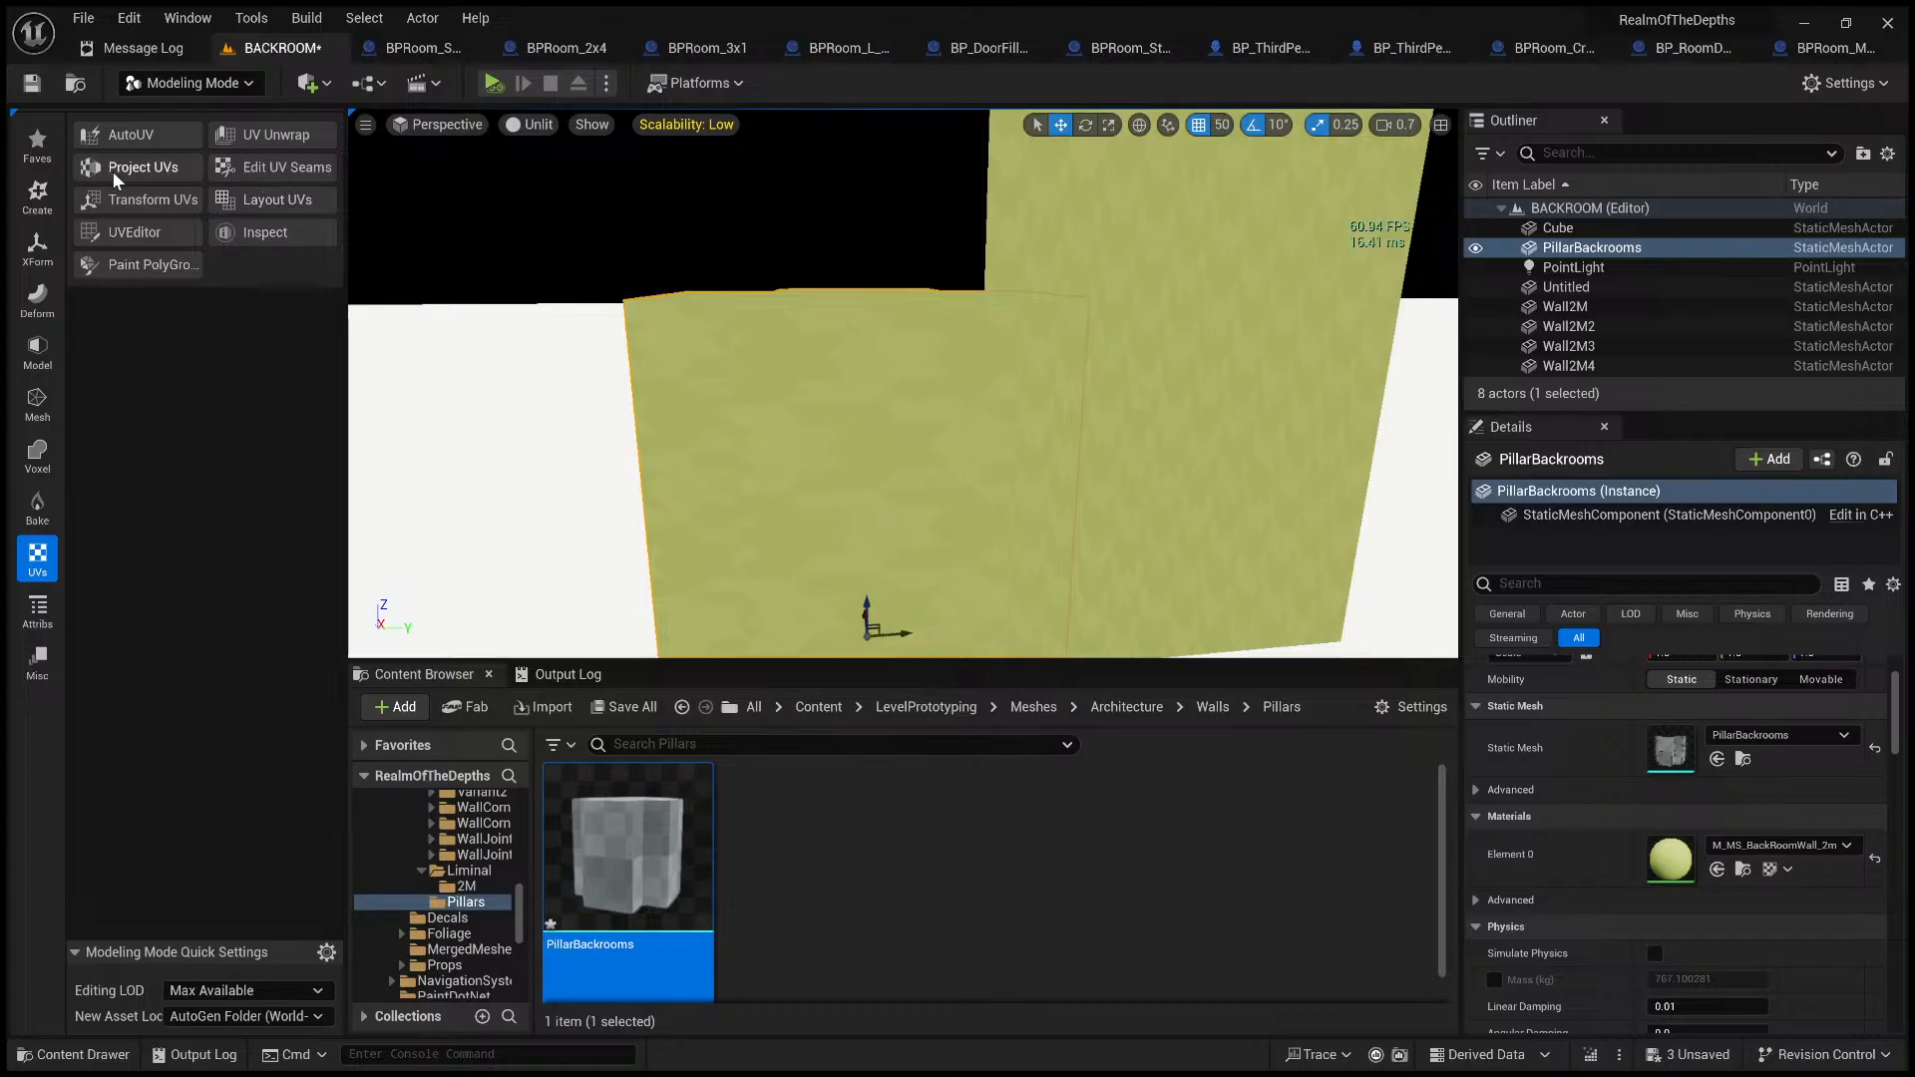
left_click(150, 231)
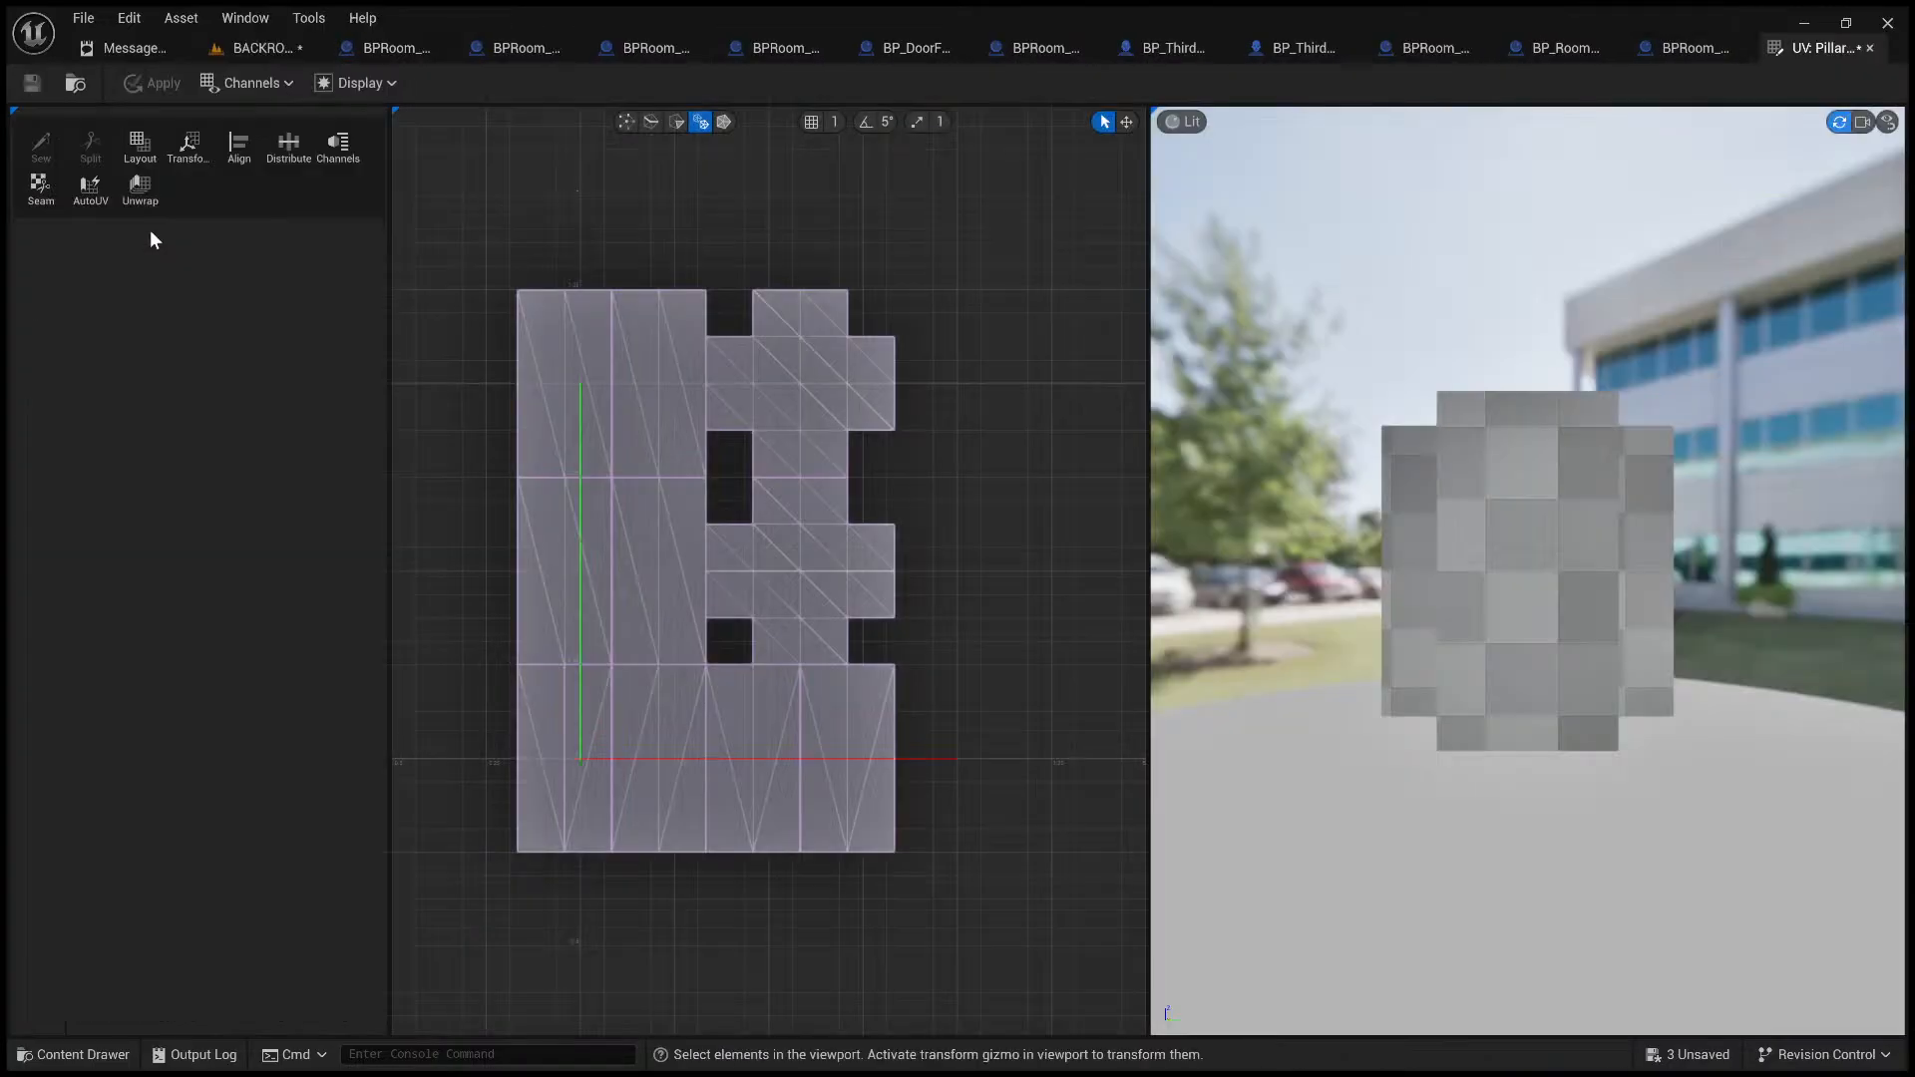
- Select all of the pillar's UV islands and rotate them to exactly 90°
left_click(653, 439)
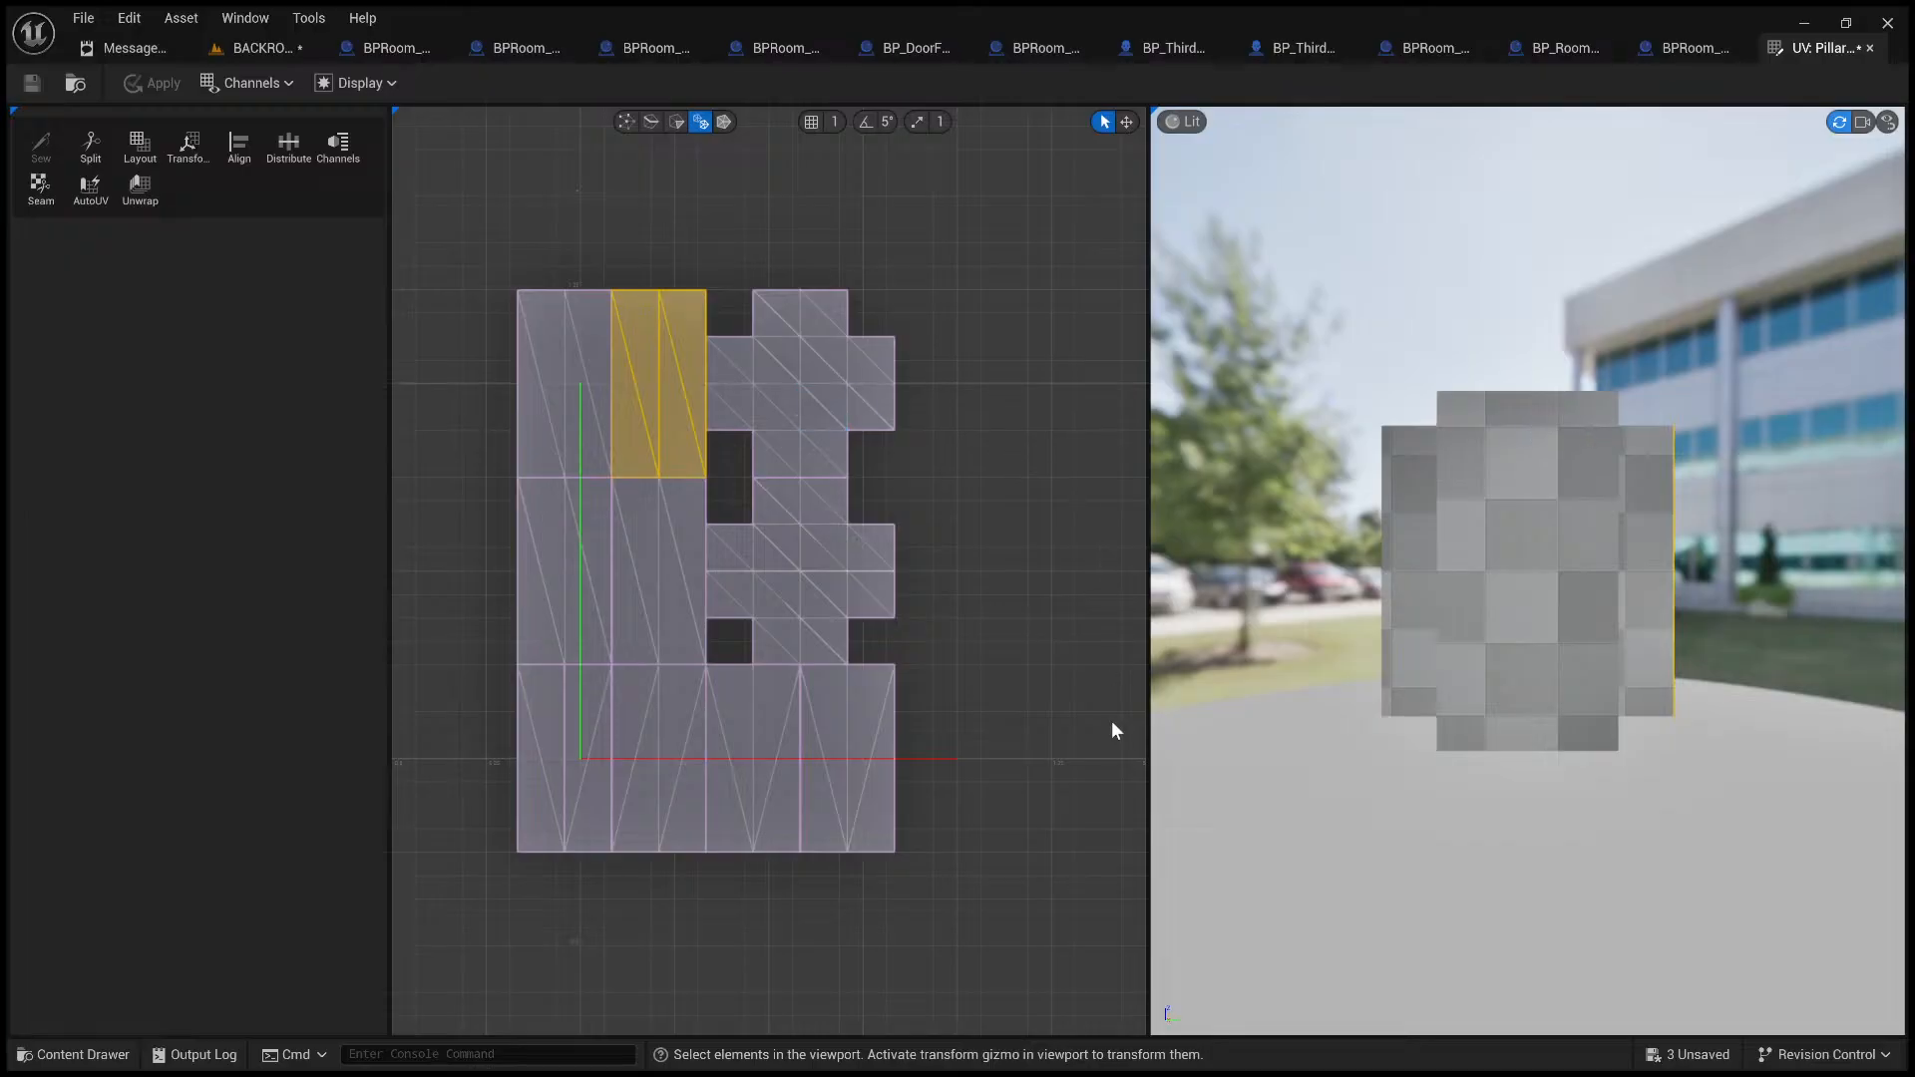
left_click_drag(989, 834, 477, 237)
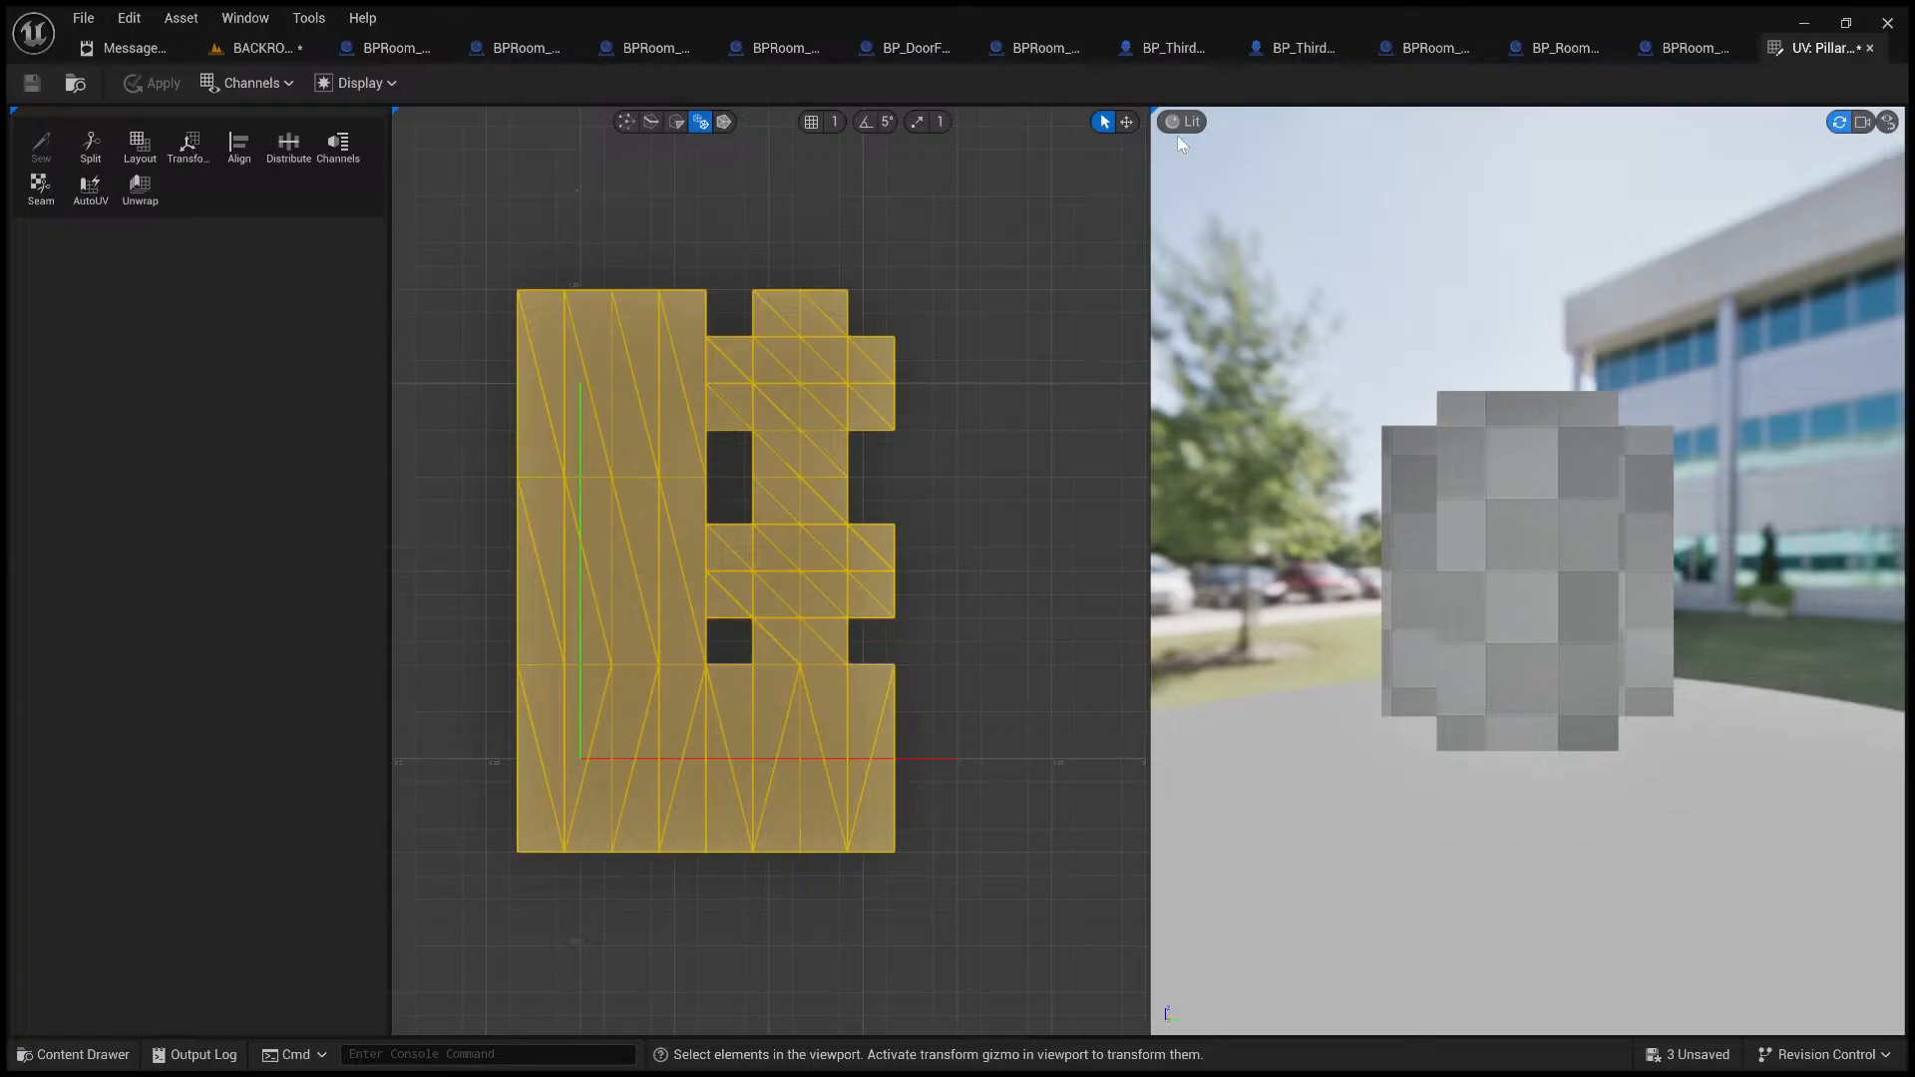
left_click(1126, 121)
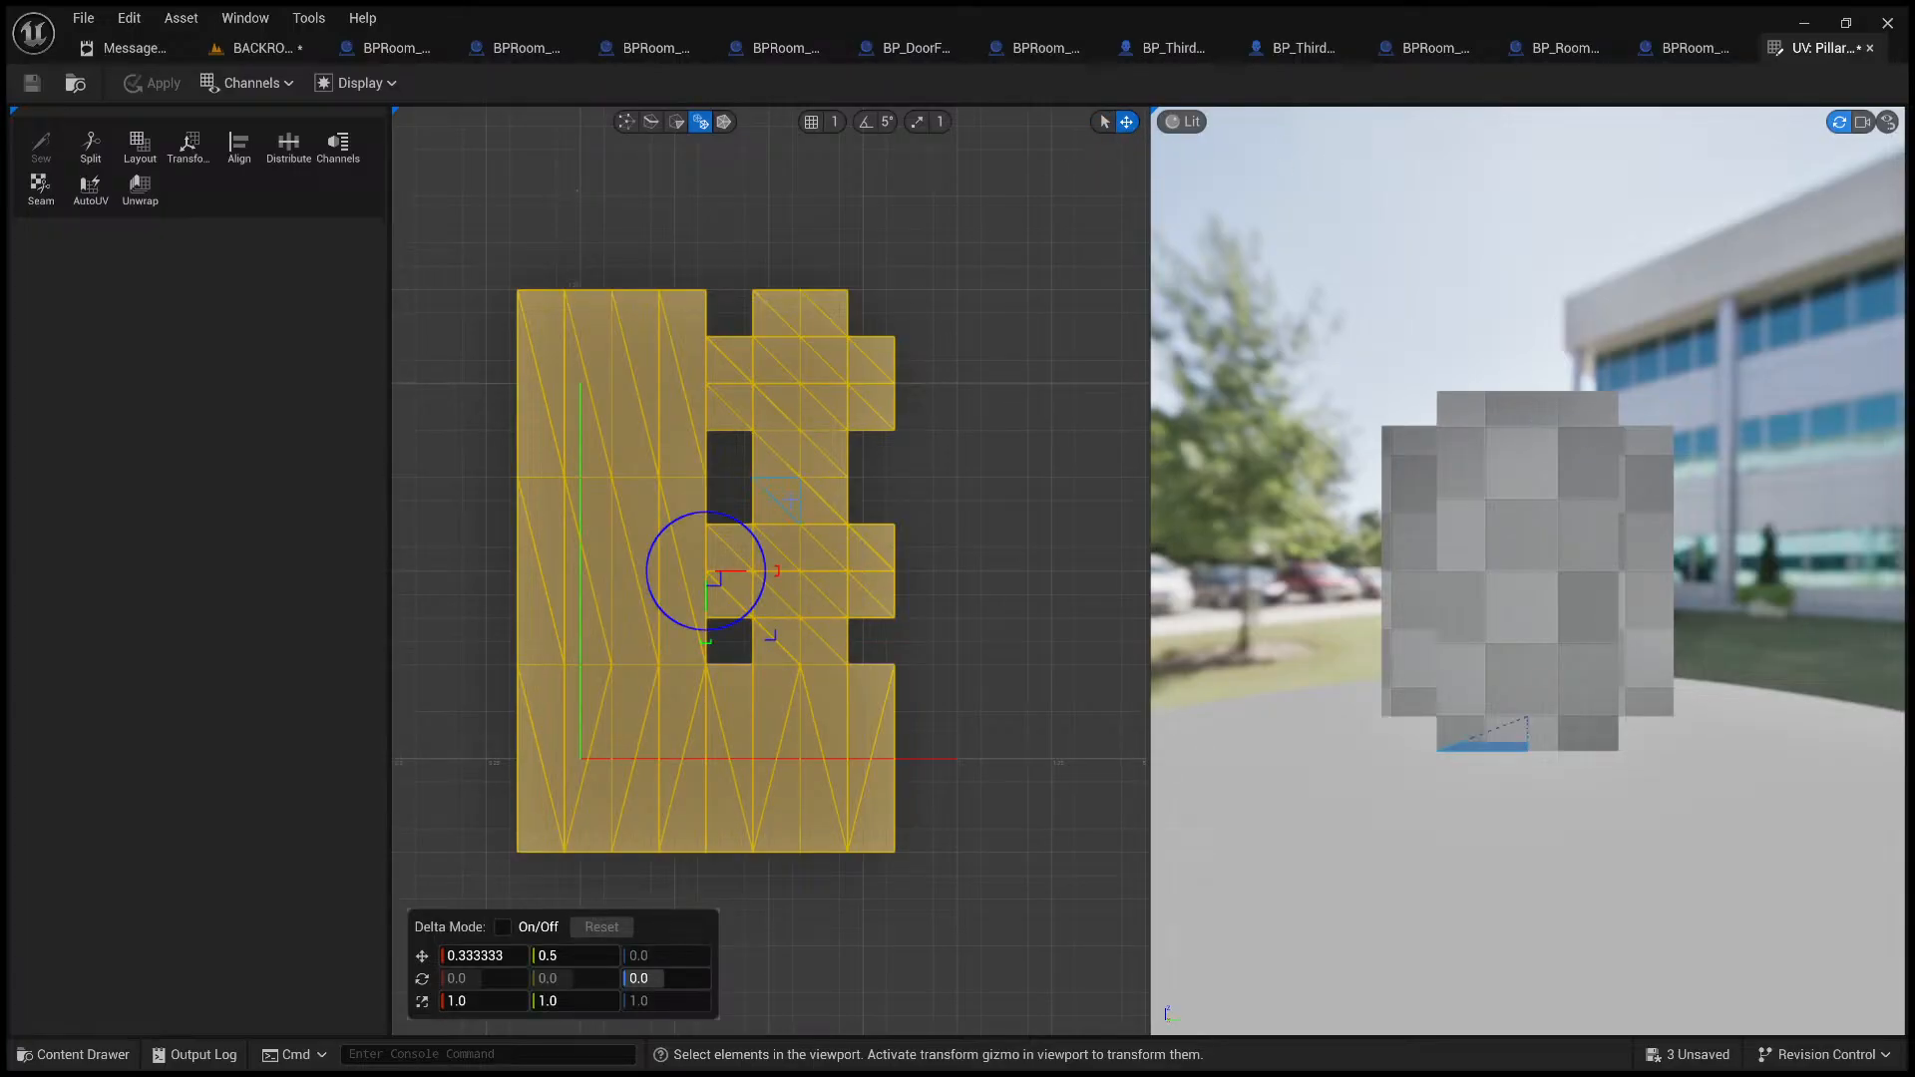
left_click(742, 529)
left_click_drag(1037, 930, 414, 243)
left_click_drag(759, 543, 644, 498)
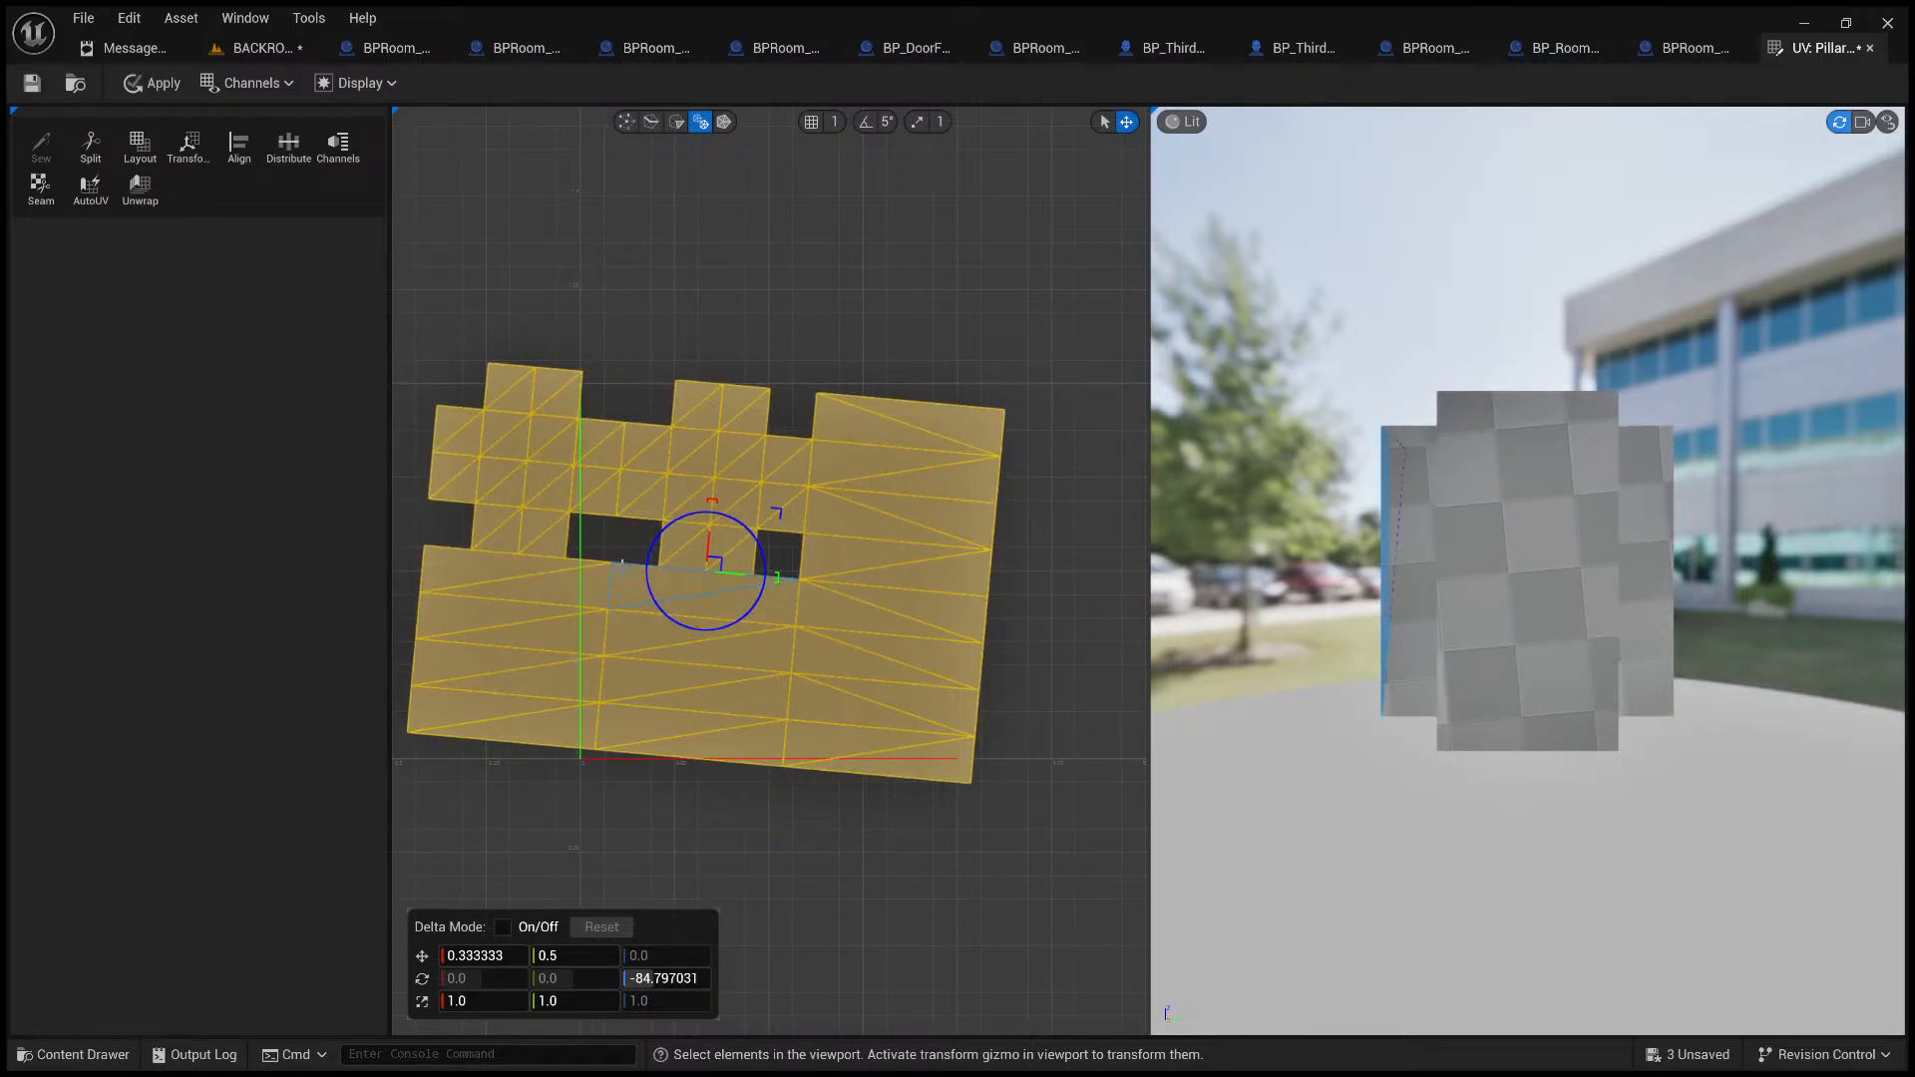
left_click(659, 972)
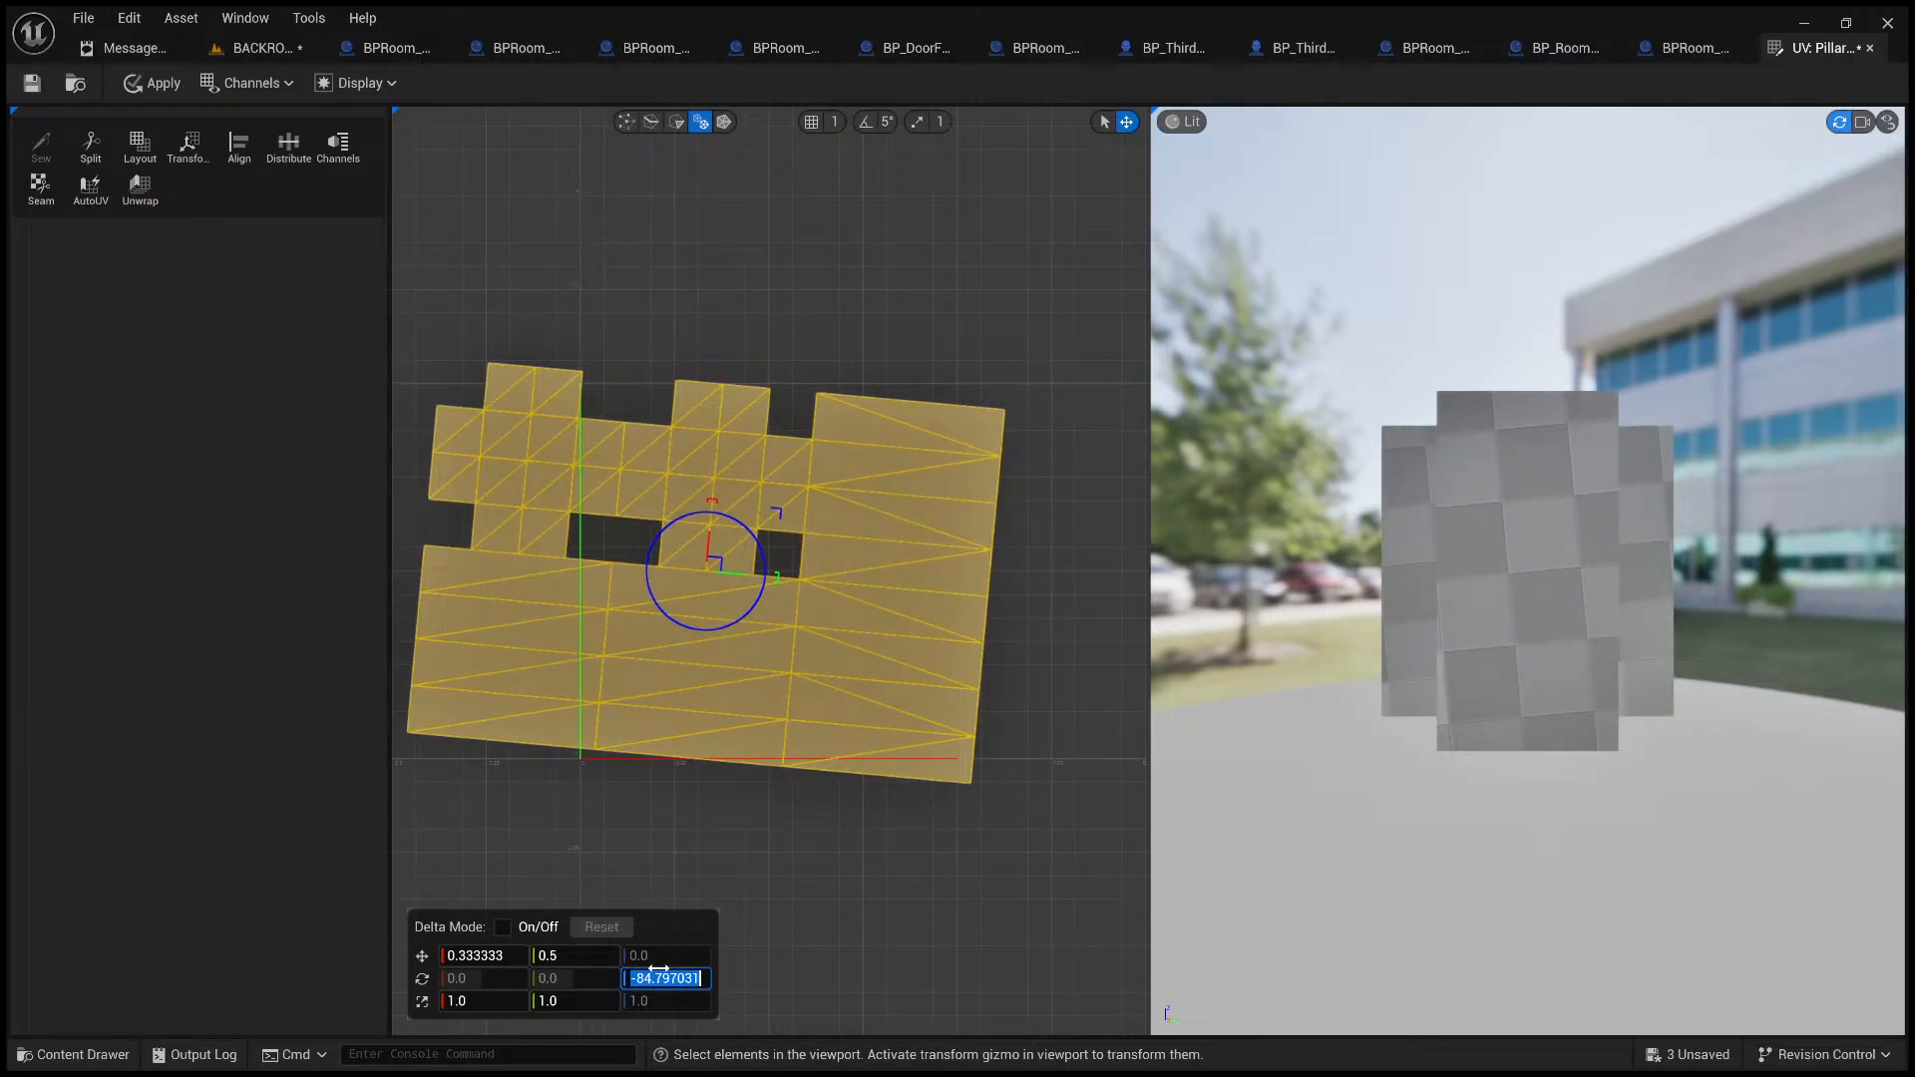
type("90")
key("Return")
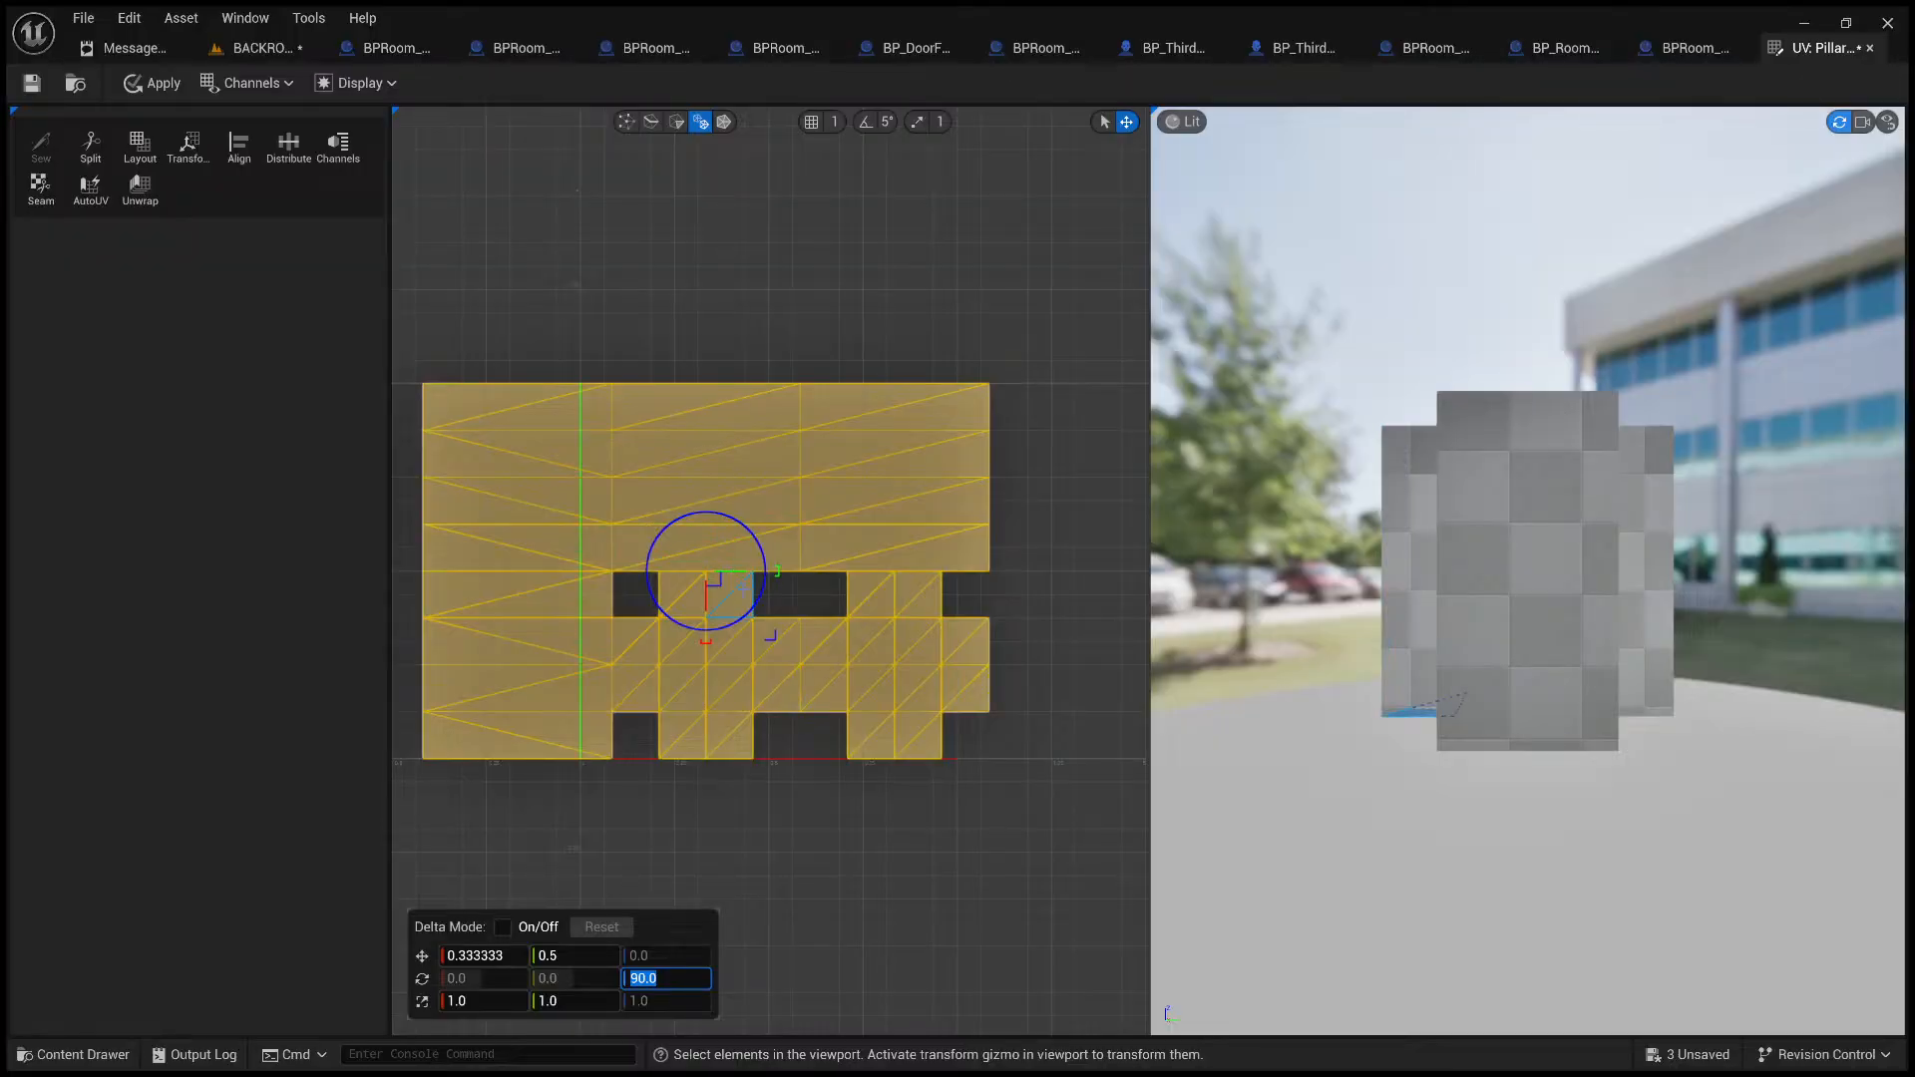
- Undo a one-axis stretch of the rotated UVs and try enlarging them uniformly to more than twice their size
left_click_drag(505, 991, 558, 990)
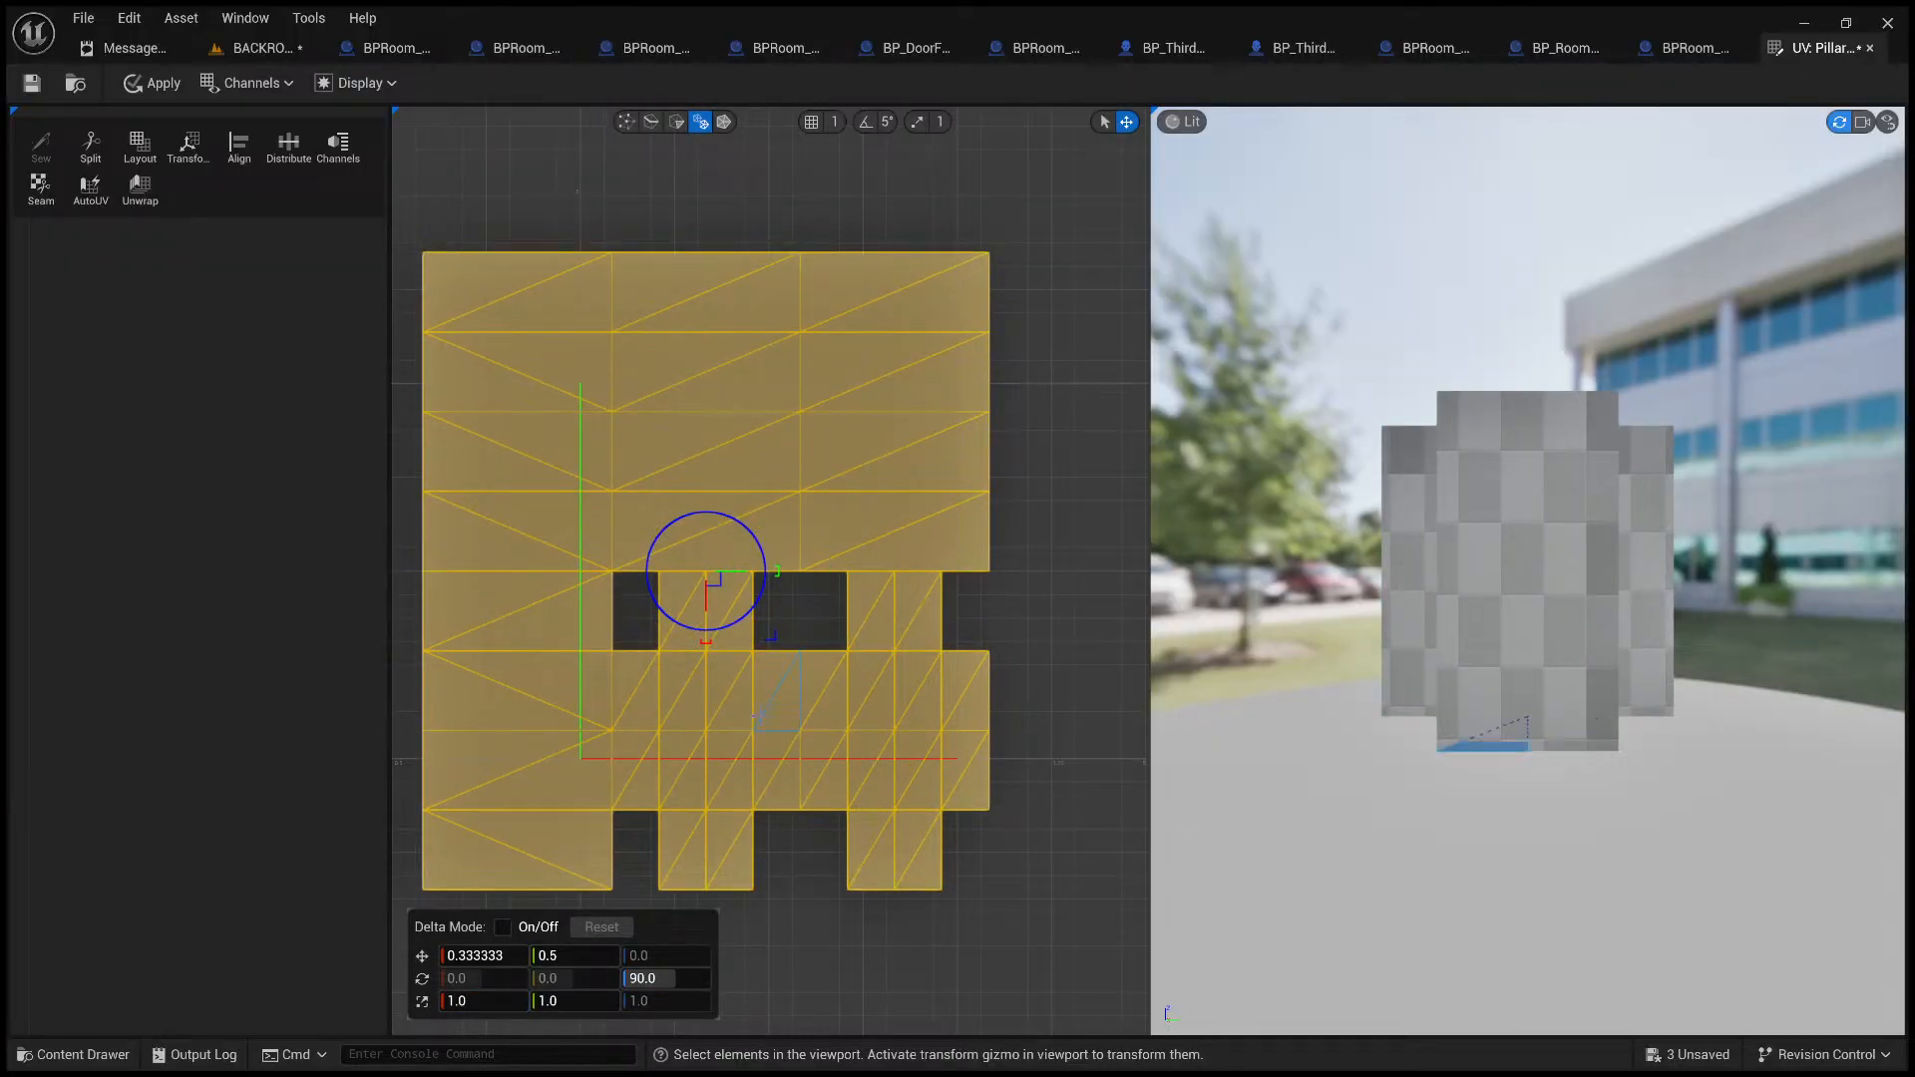
key("ctrl+z")
left_click_drag(770, 636, 843, 708)
scroll(789, 776, "down", 4)
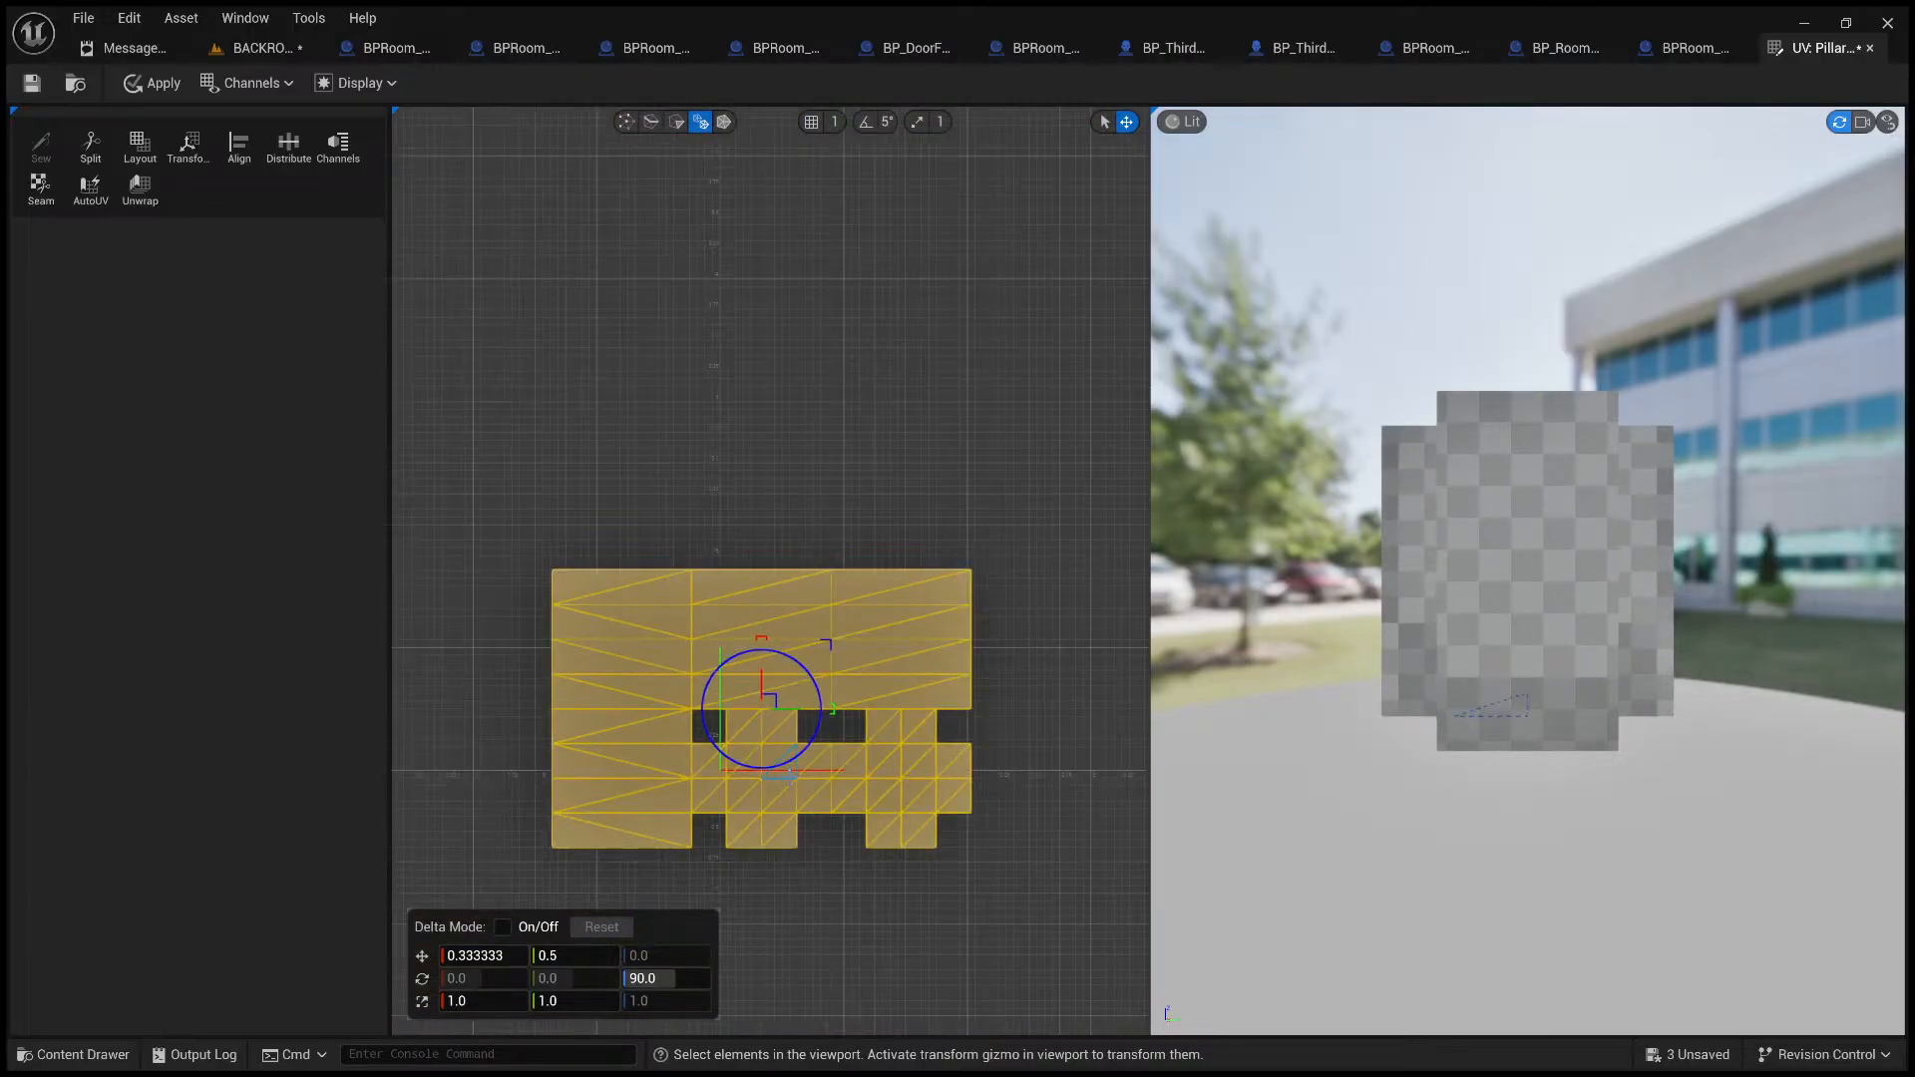
- Return to the BACKROOM level and compare the wallpaper scale on the pillar with the walls behind it
left_click(219, 45)
right_click_drag(903, 384, 863, 646)
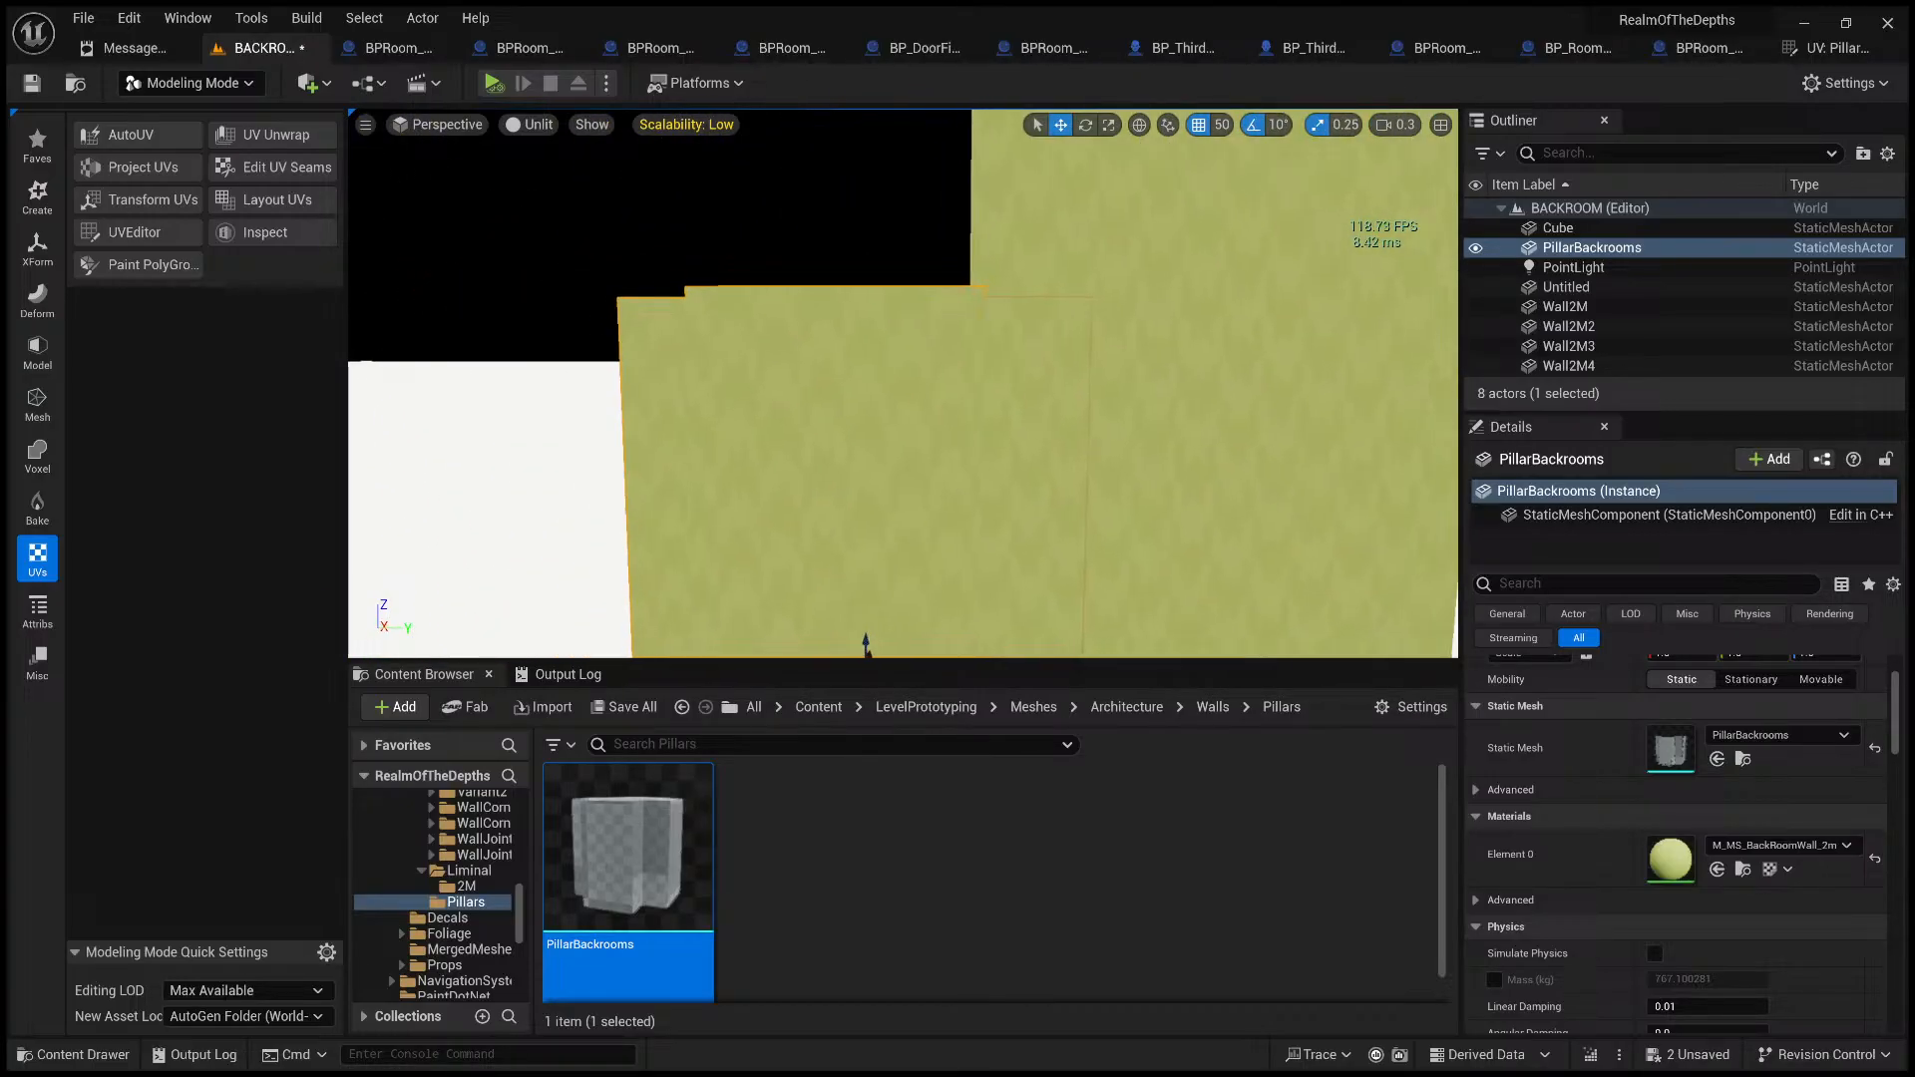
right_click_drag(936, 308, 893, 328)
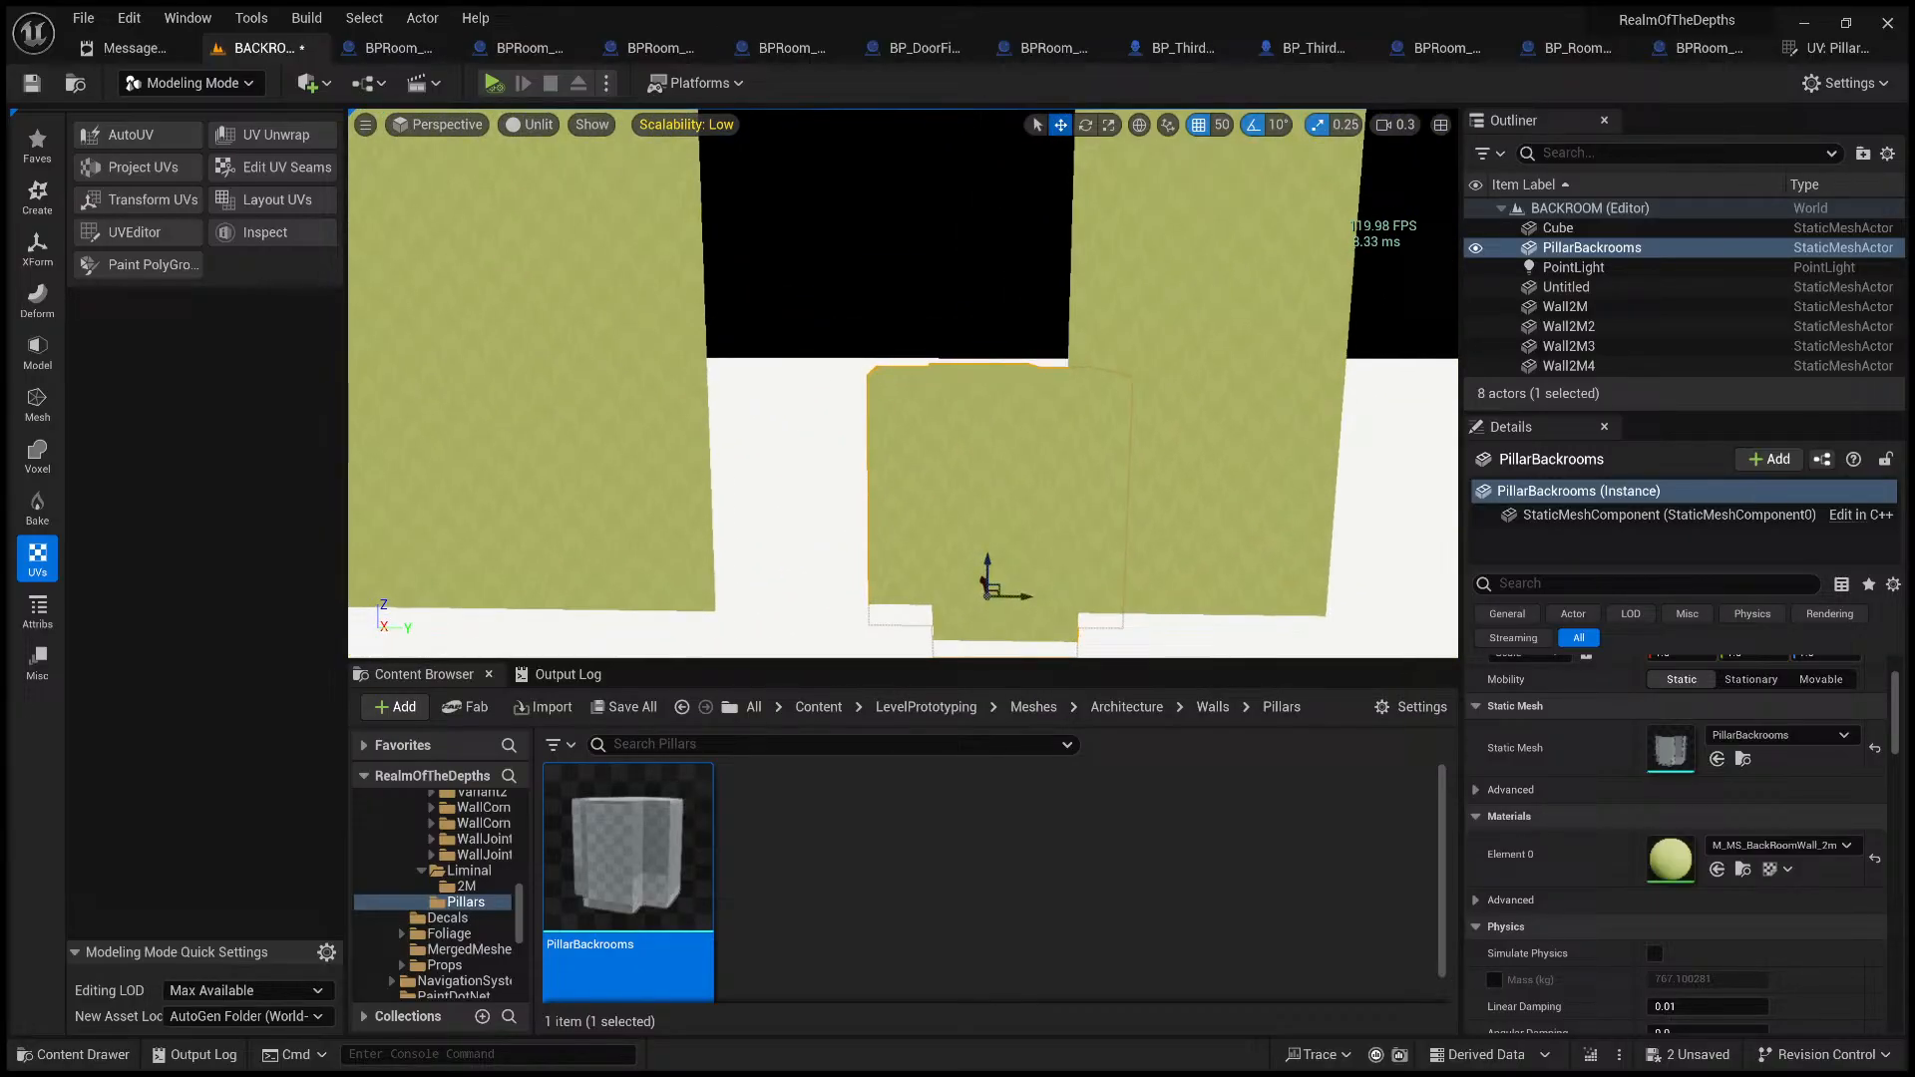
- Switch back to Selection Mode and examine the pillar's wallpaper from several sides
left_click(212, 90)
left_click(192, 128)
right_click_drag(618, 319, 623, 359)
key("s")
scroll(620, 347, "up", 3)
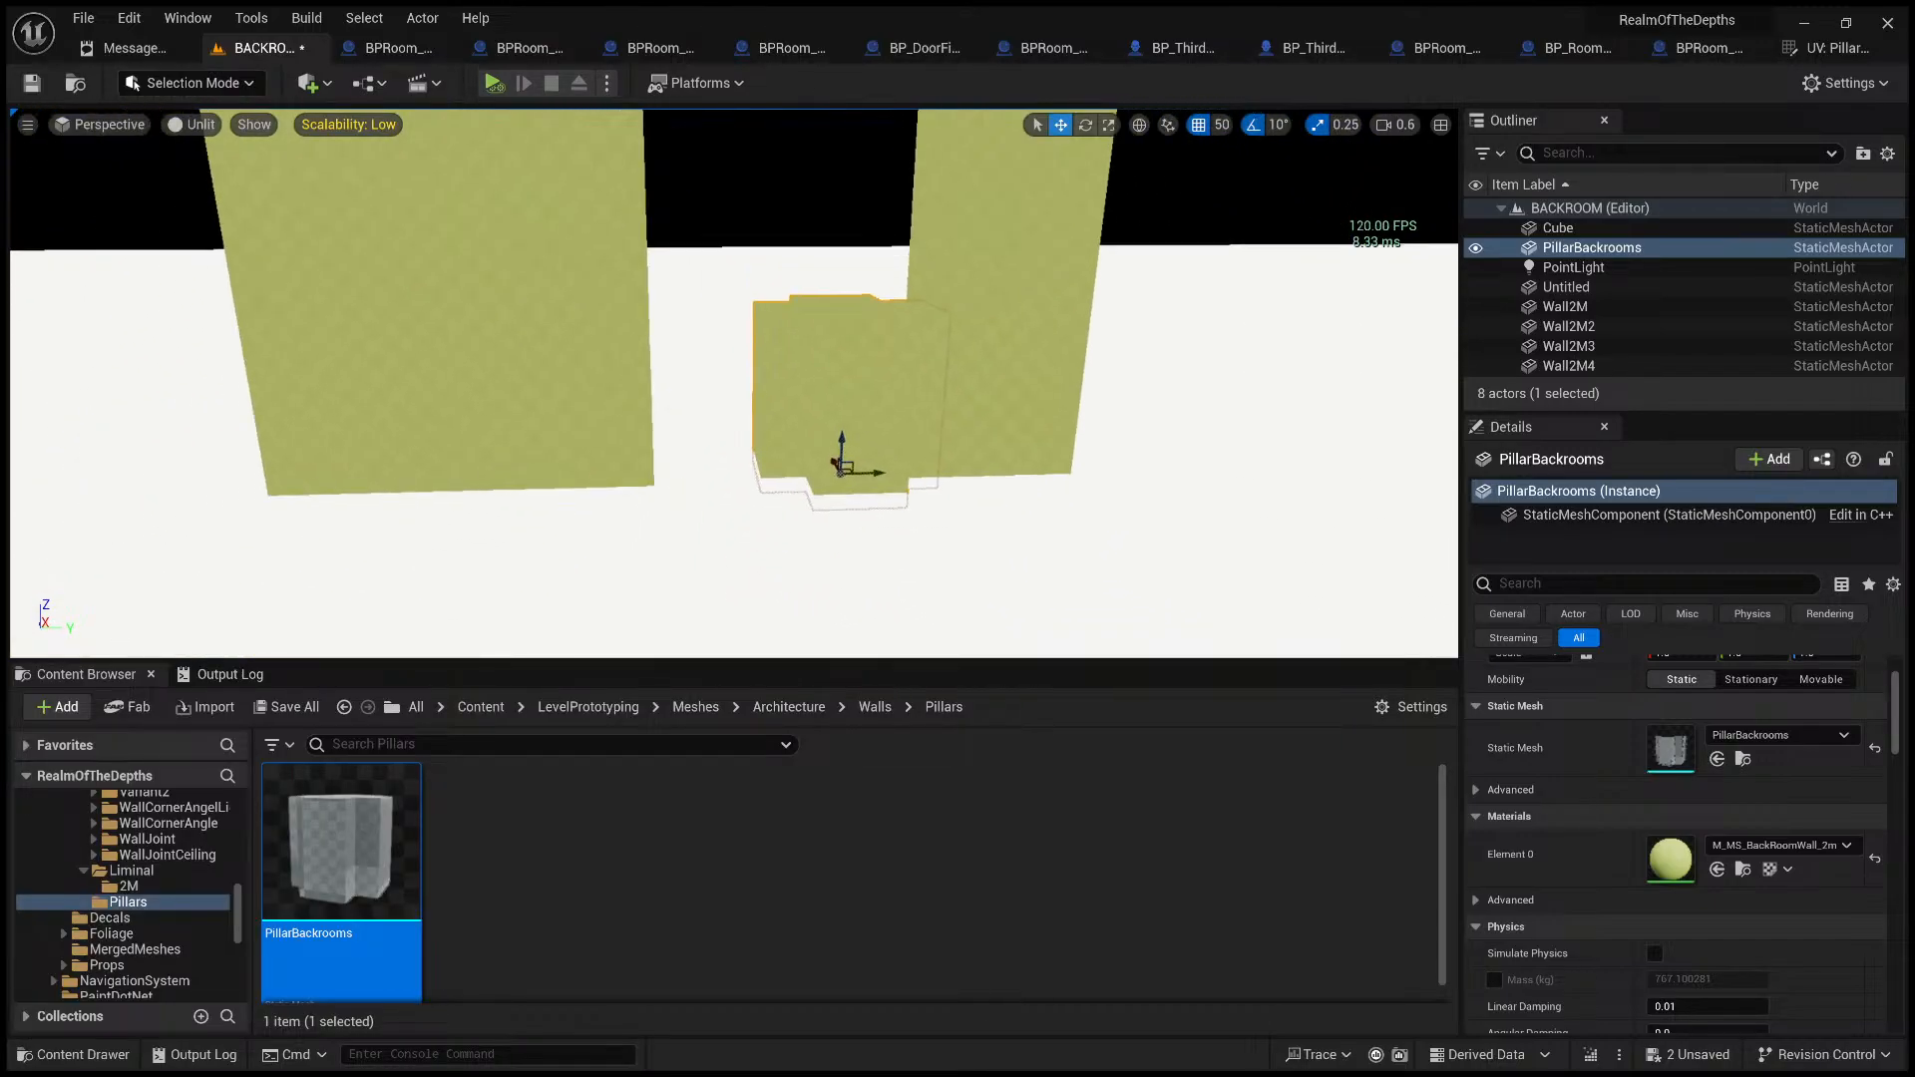
key("w")
right_click_drag(738, 439, 774, 458)
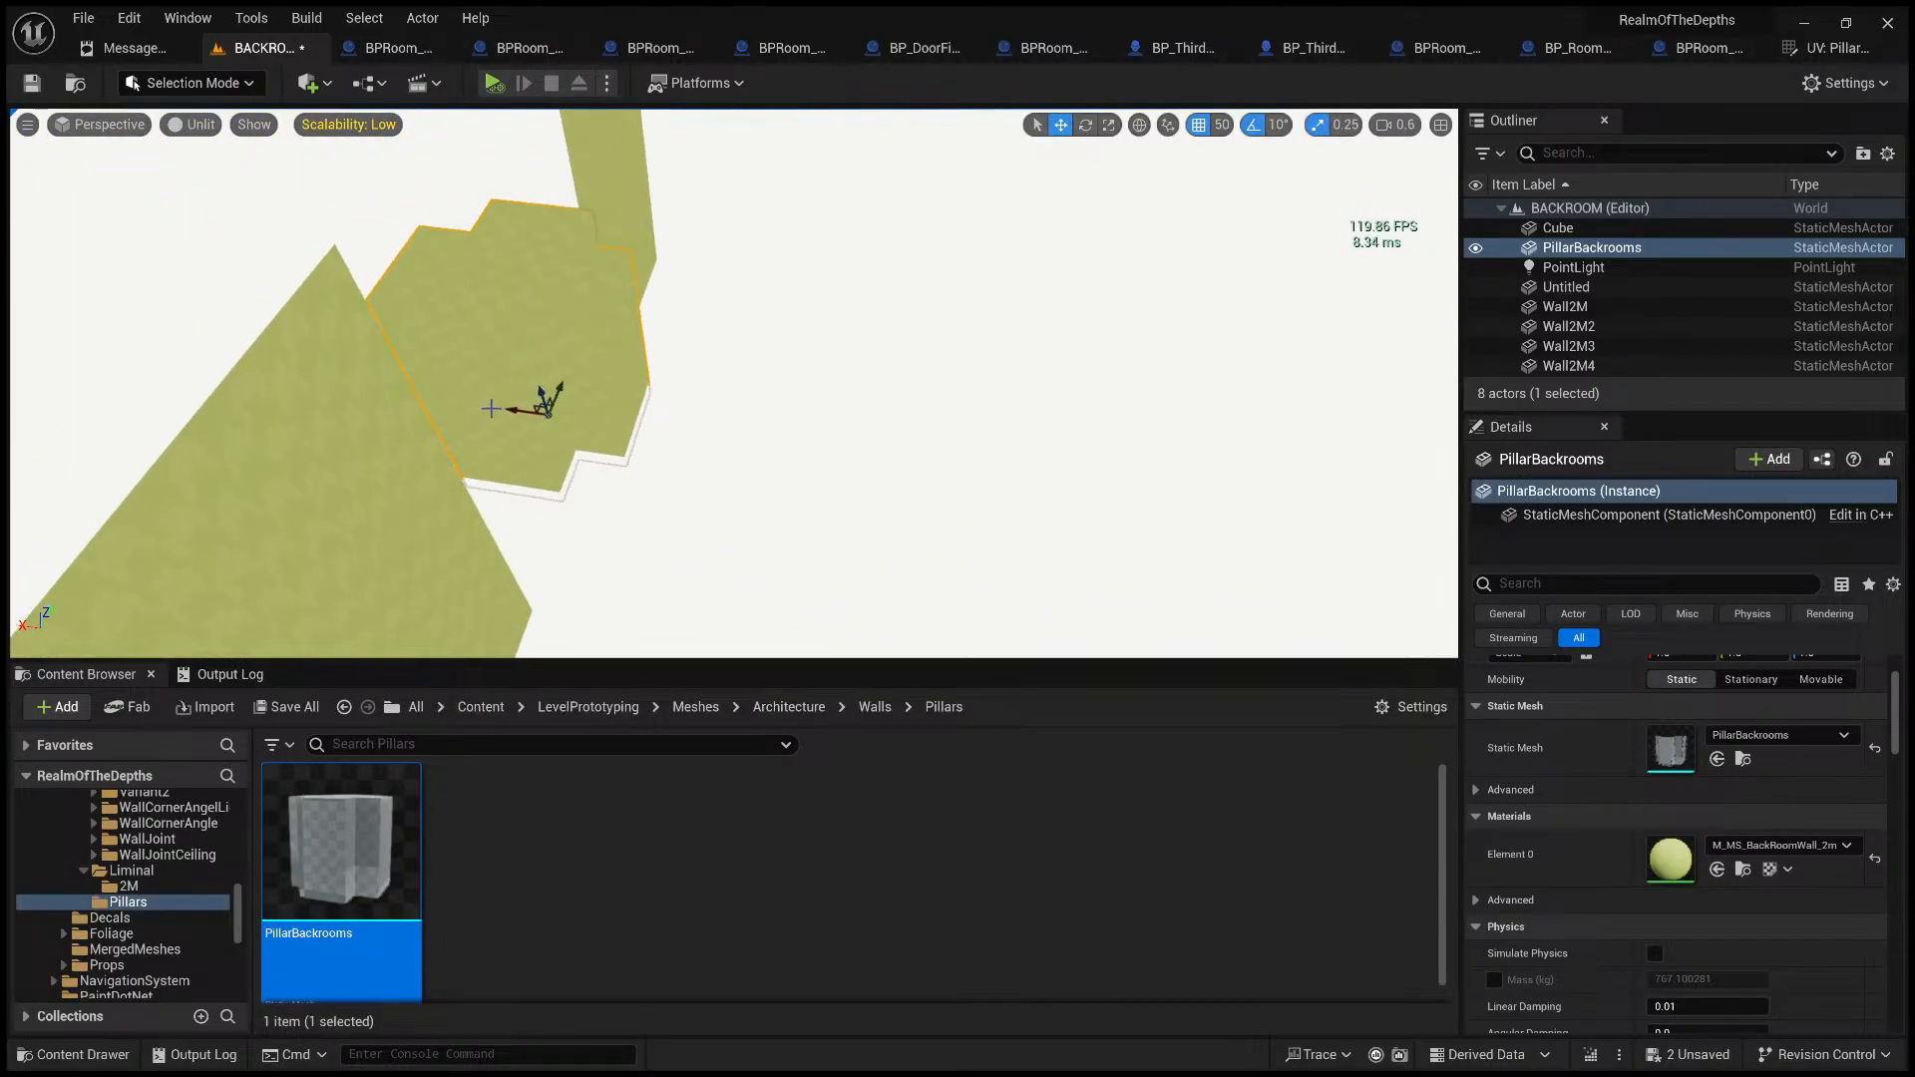
right_click_drag(514, 409, 382, 224)
key("w")
right_click_drag(1004, 466, 1000, 541)
key("s")
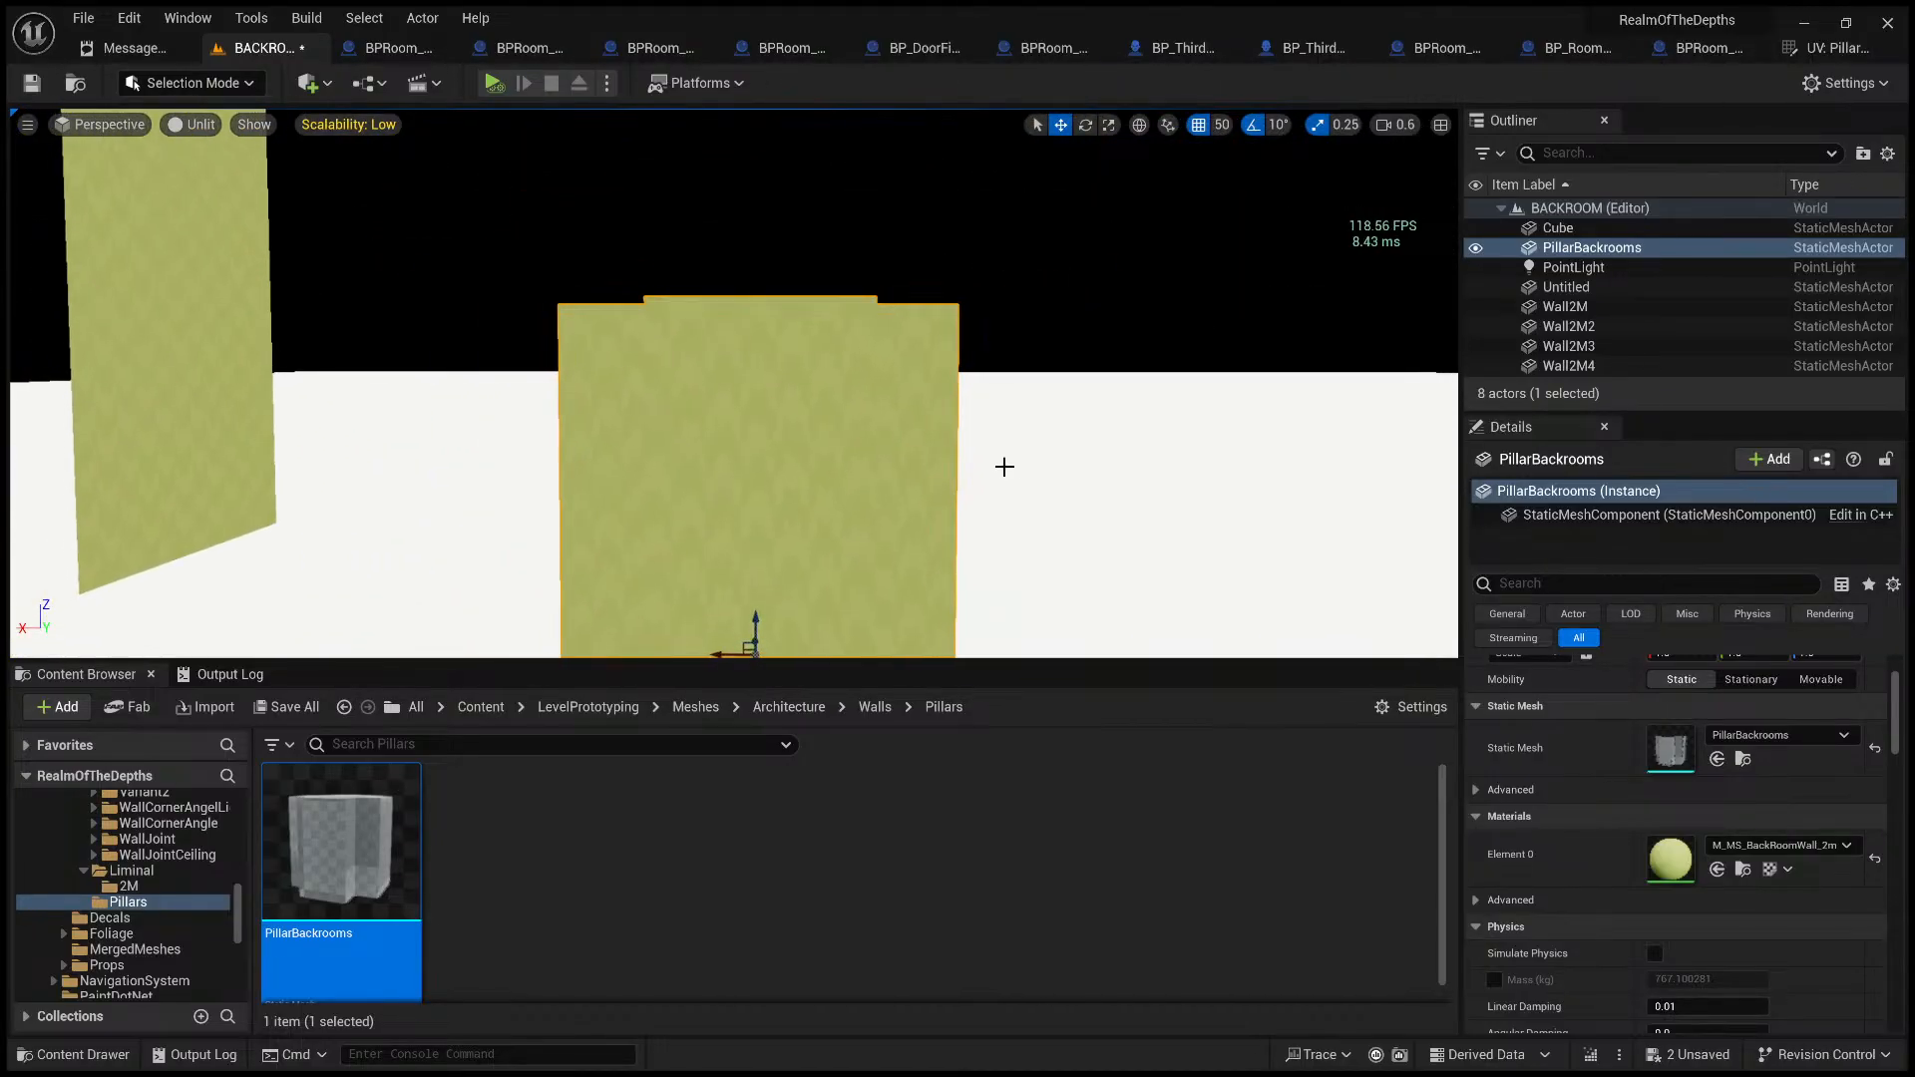
- Duplicate the pillar, stack the copy directly on top of it and inspect how the wallpaper continues between them
key("ctrl+d")
left_click_drag(755, 623, 747, 273)
left_click(995, 391)
key("w")
right_click_drag(1005, 382, 1006, 353)
key("s")
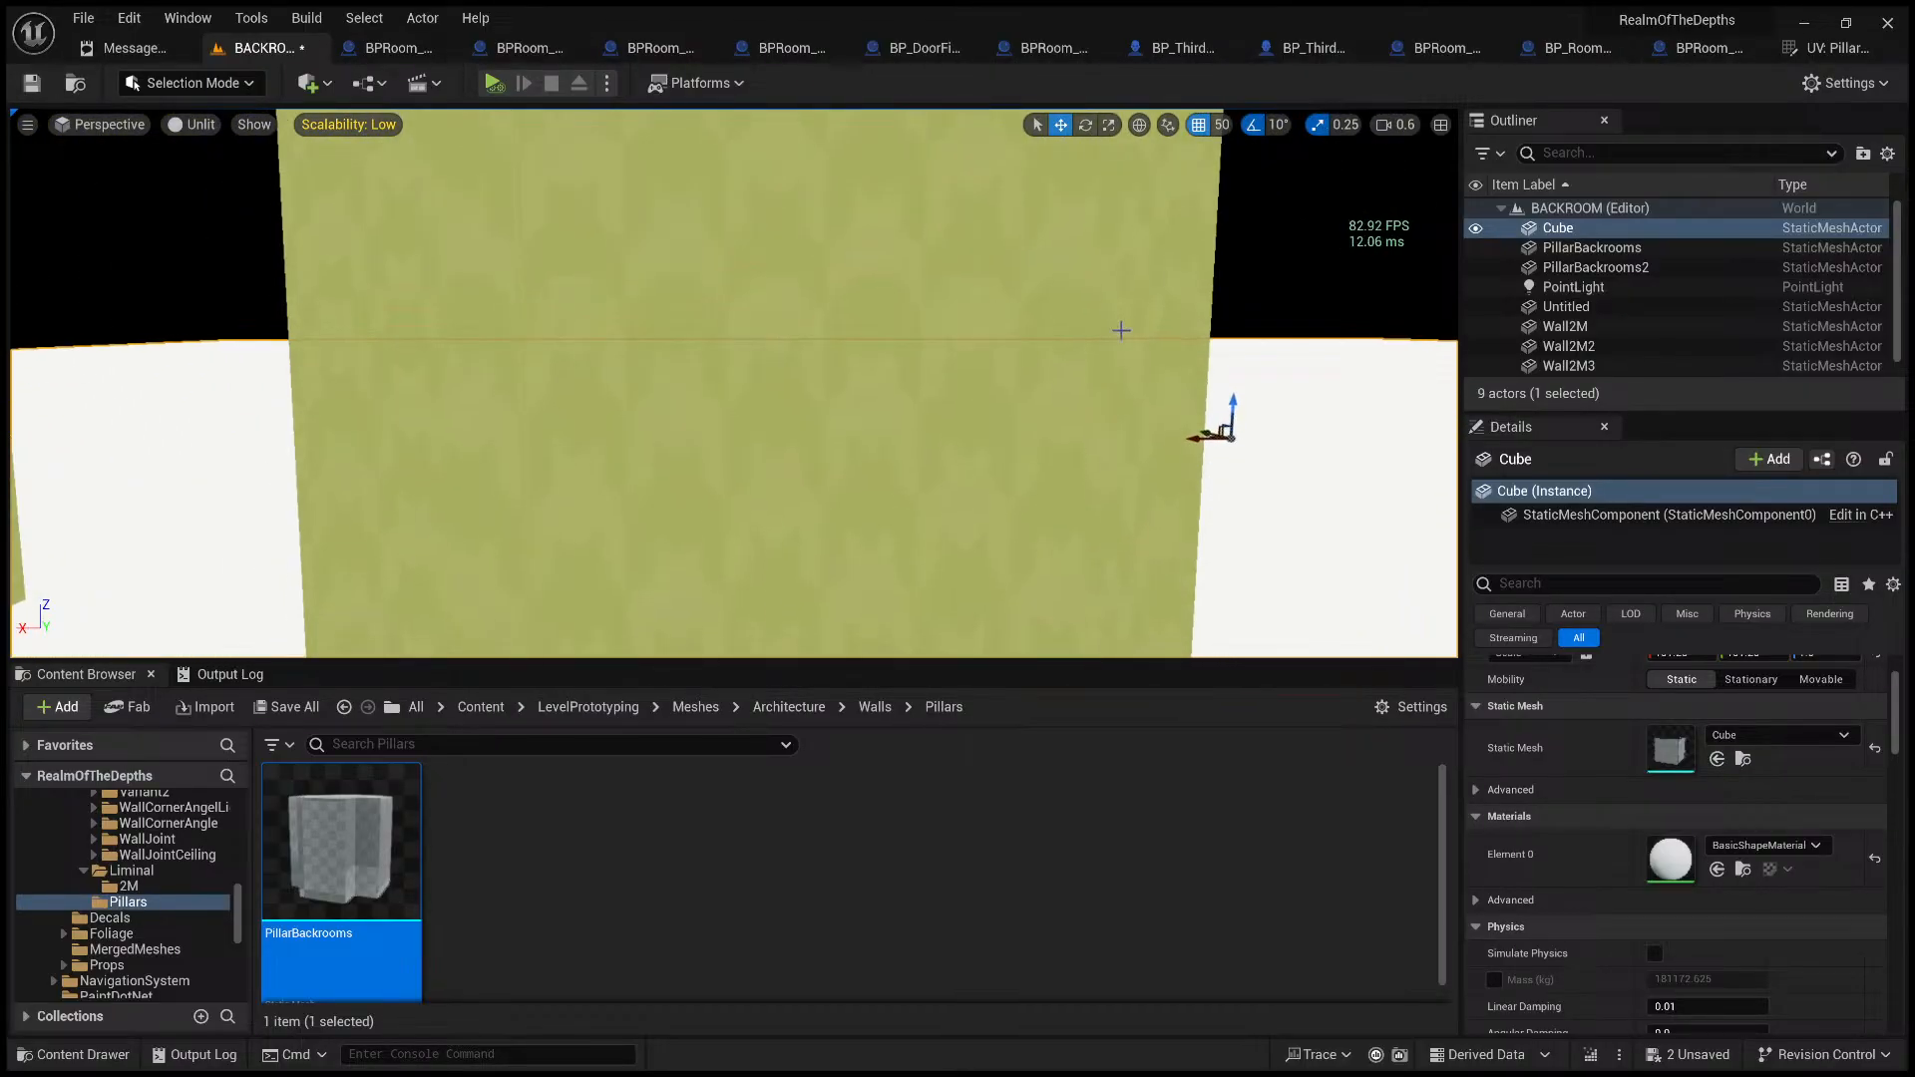
- Go back to the pillar's UV Editor and undo the uniform enlargement of its UVs, keeping the 90° rotation
left_click(1797, 52)
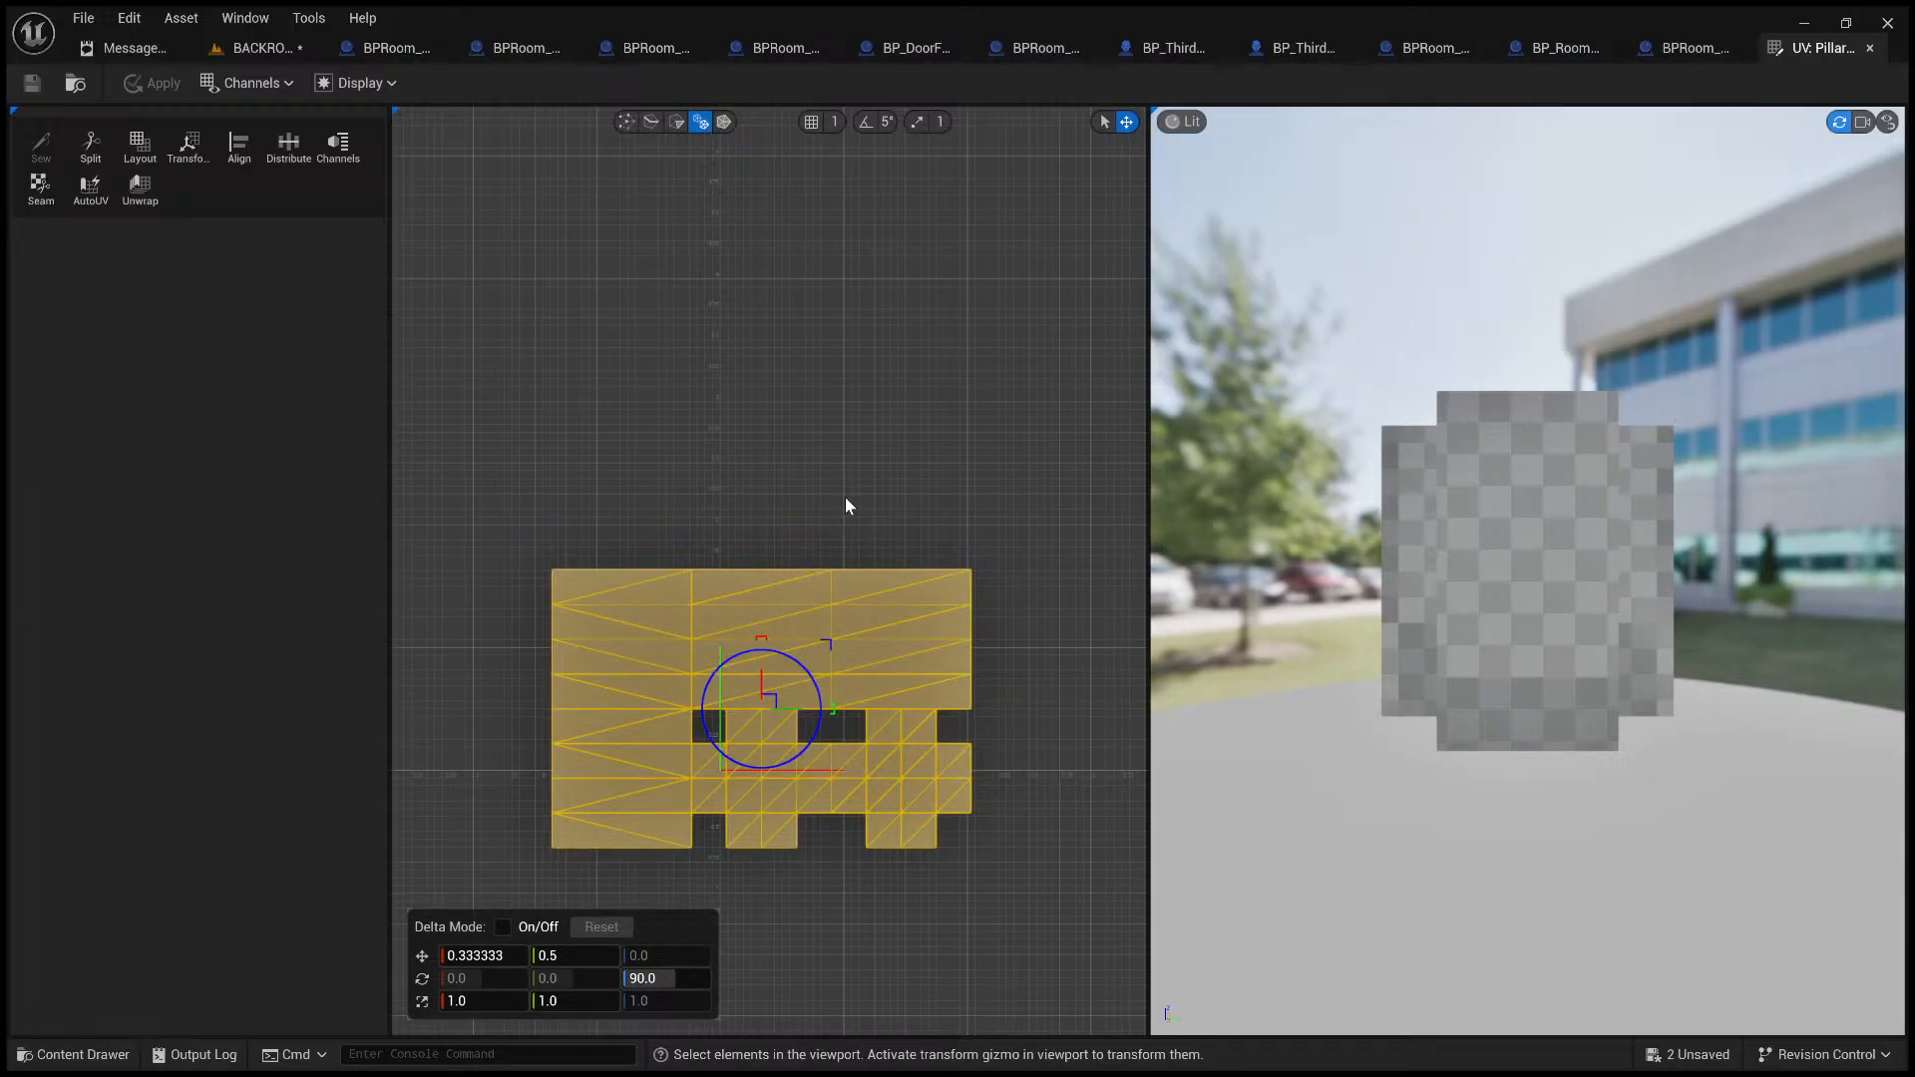
left_click(1033, 547)
left_click_drag(1022, 928, 490, 519)
left_click(490, 518)
key("ctrl+z")
key("ctrl+z")
key("ctrl+z")
key("ctrl+z")
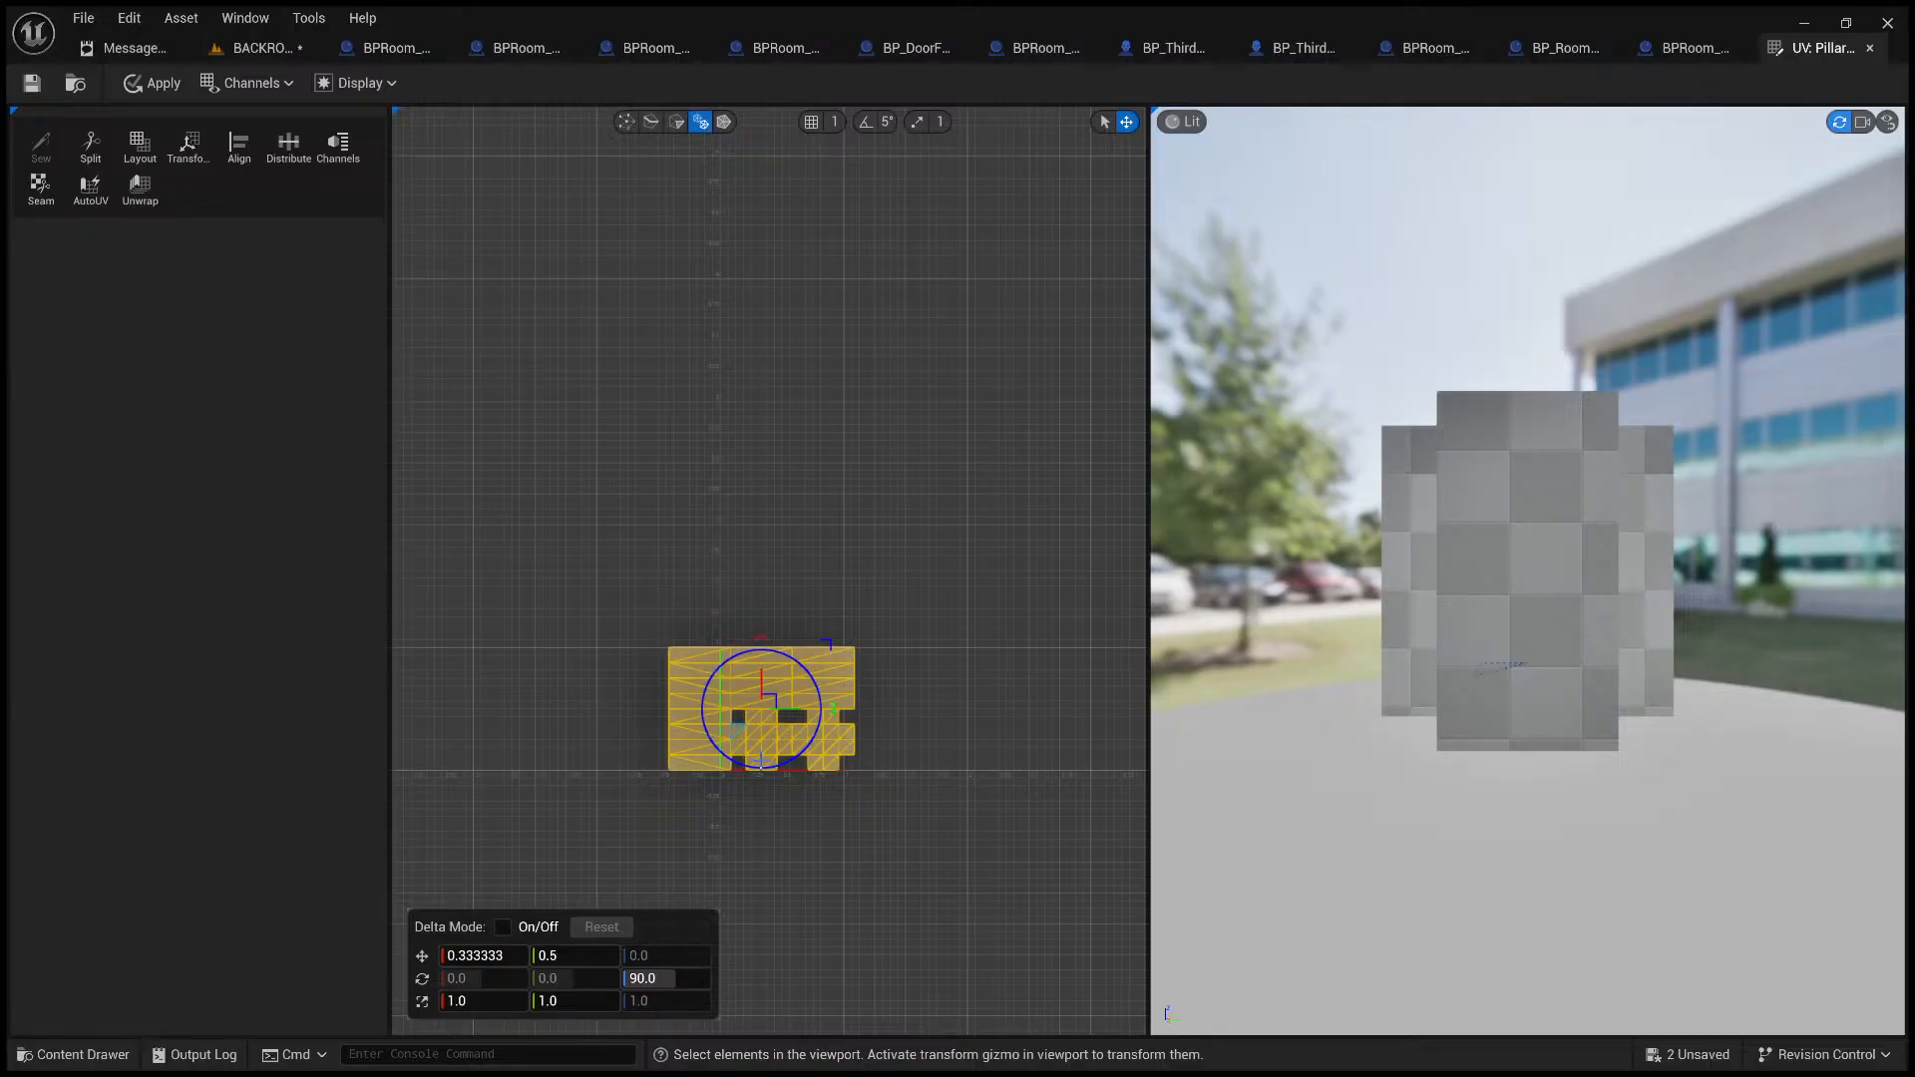
- Try scaling the pillar's UVs by 2 along one axis with Delta Mode off, and undo it
scroll(764, 765, "up", 3)
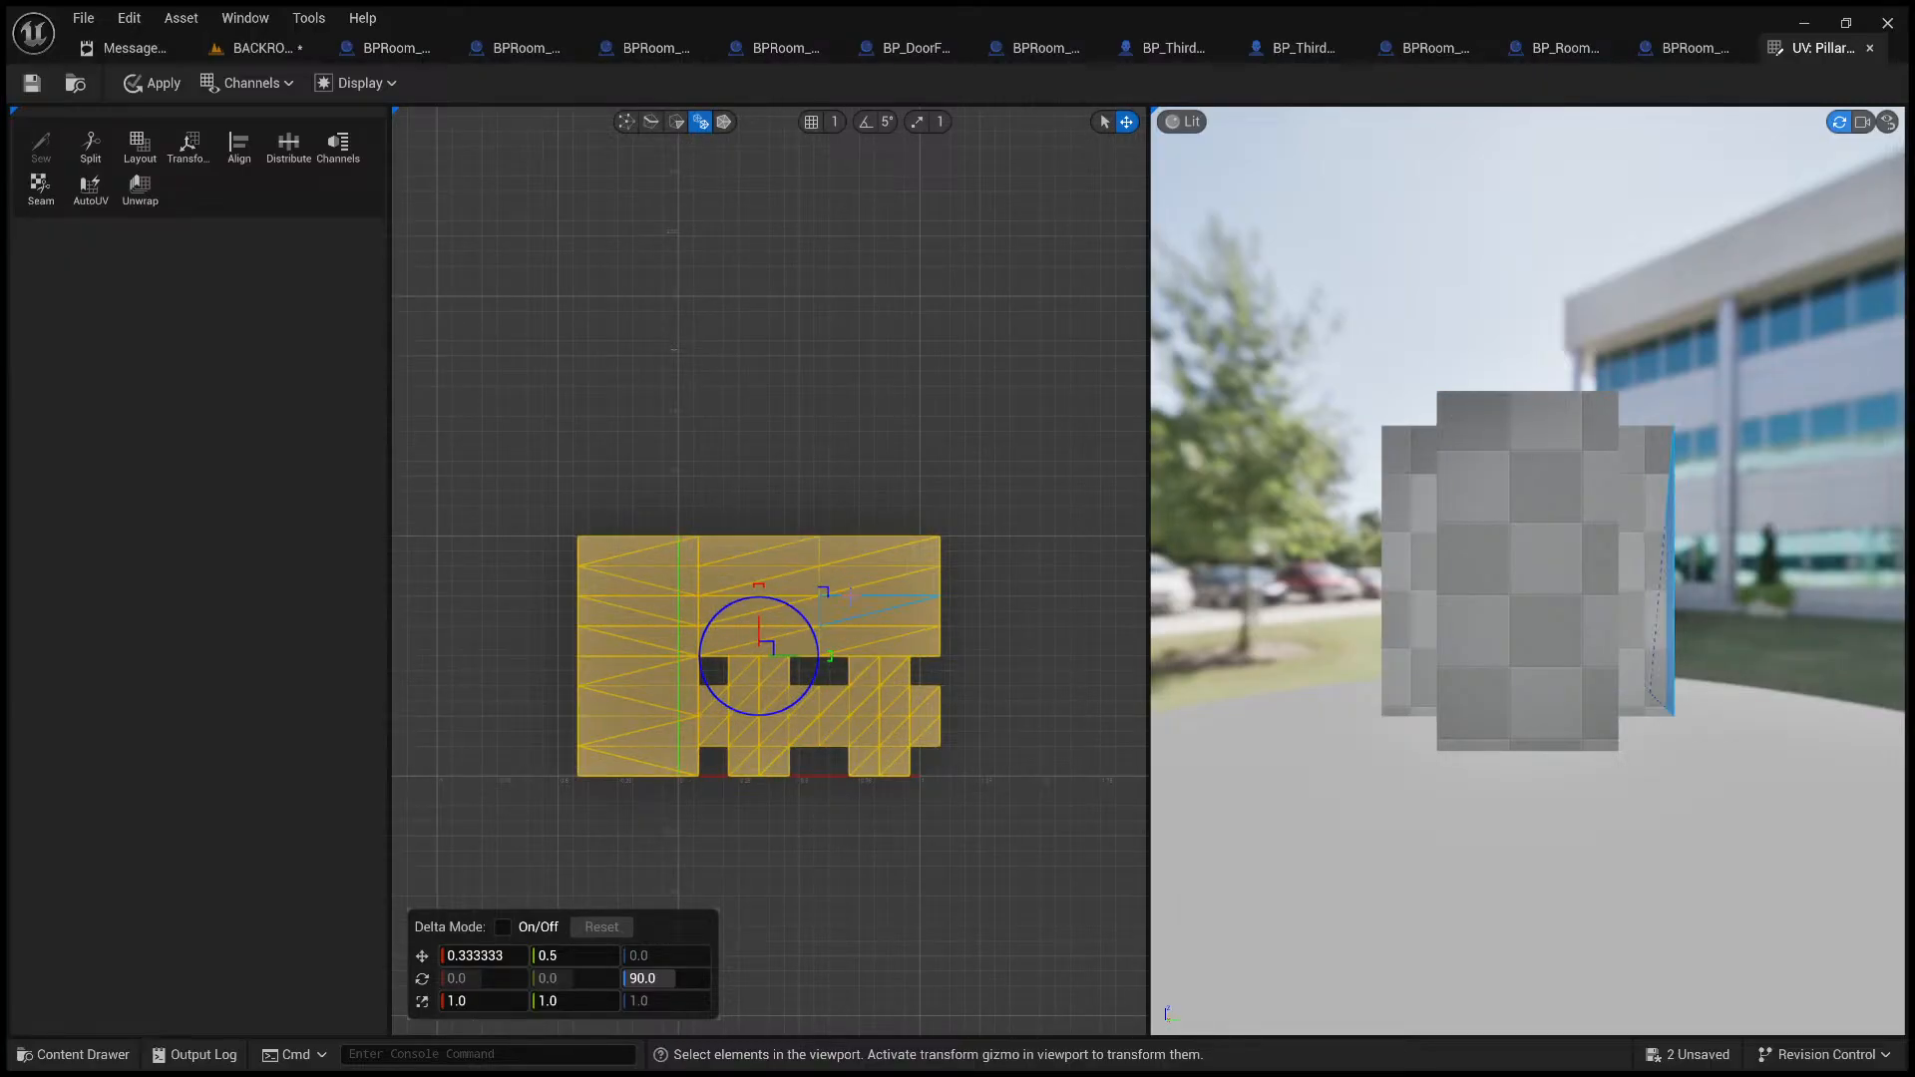
left_click_drag(826, 591, 827, 591)
left_click(629, 926)
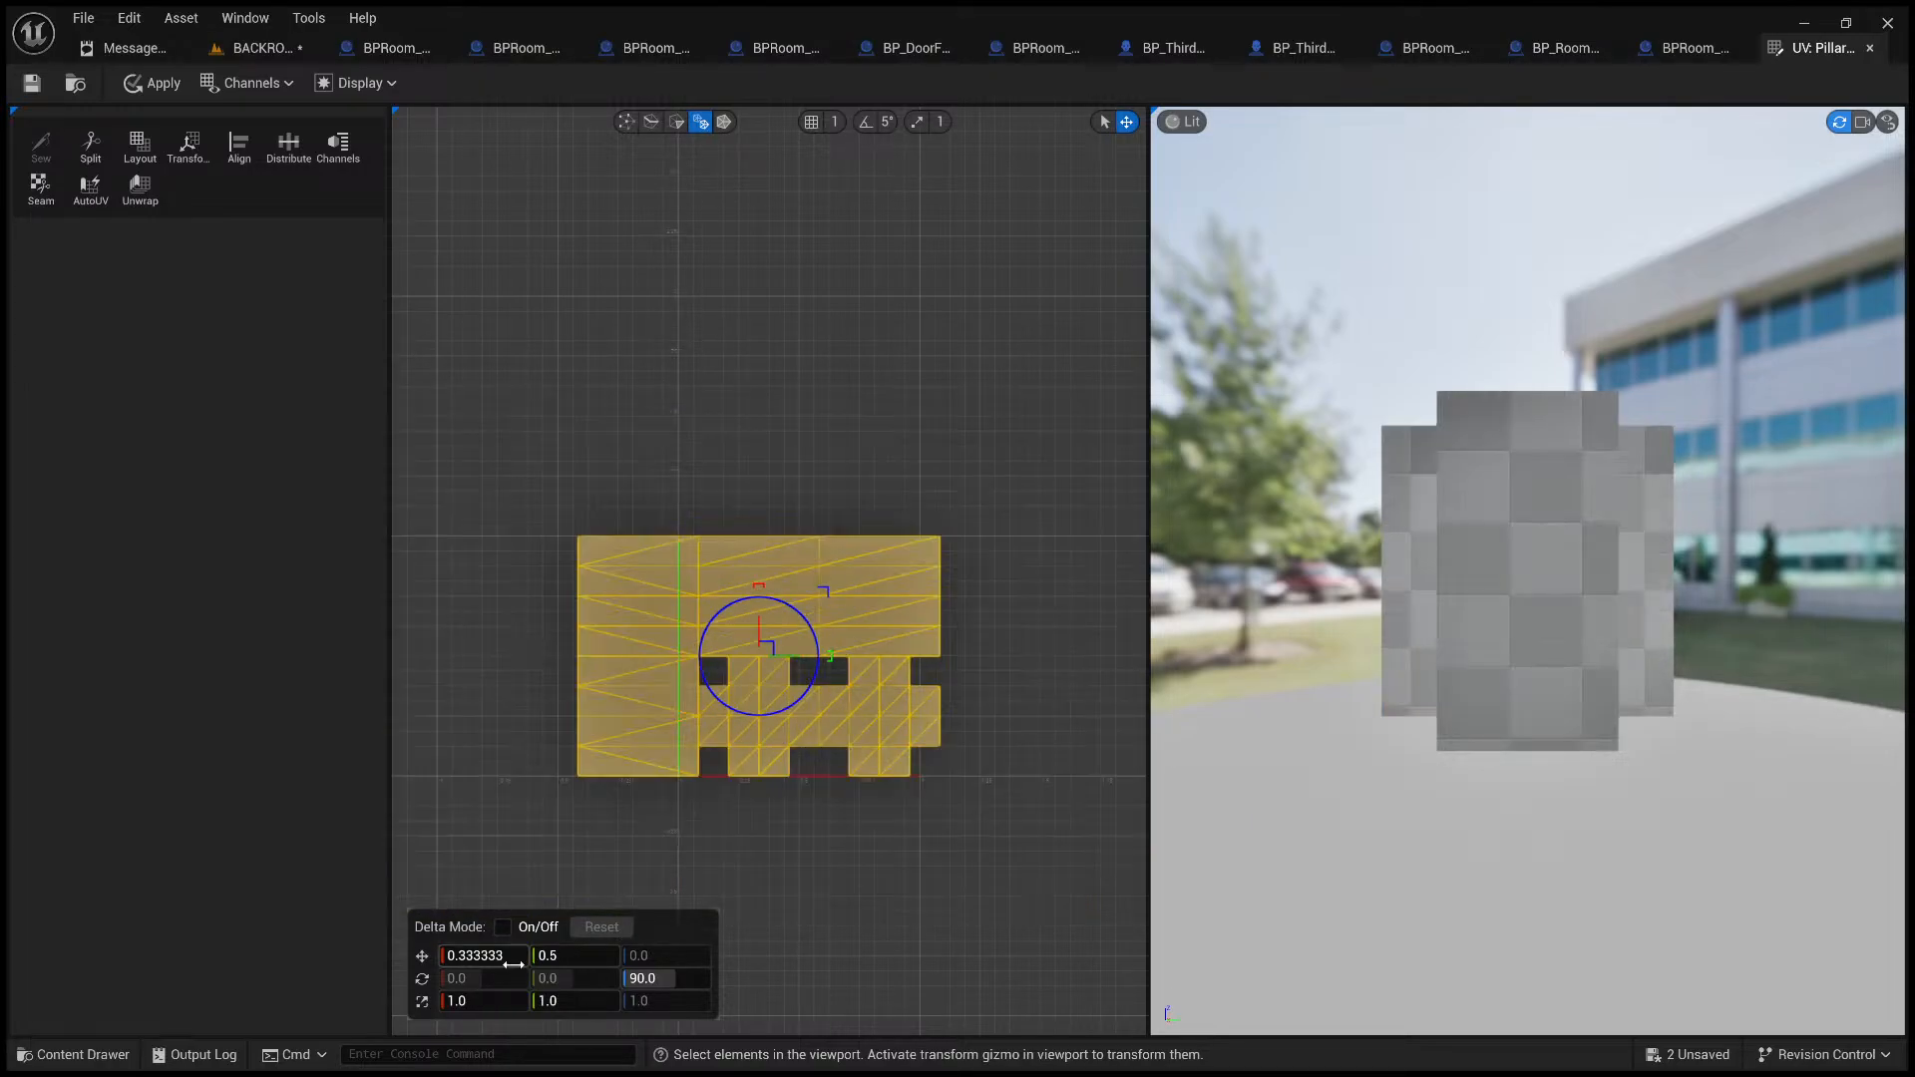
left_click(492, 998)
type("2")
left_click(594, 998)
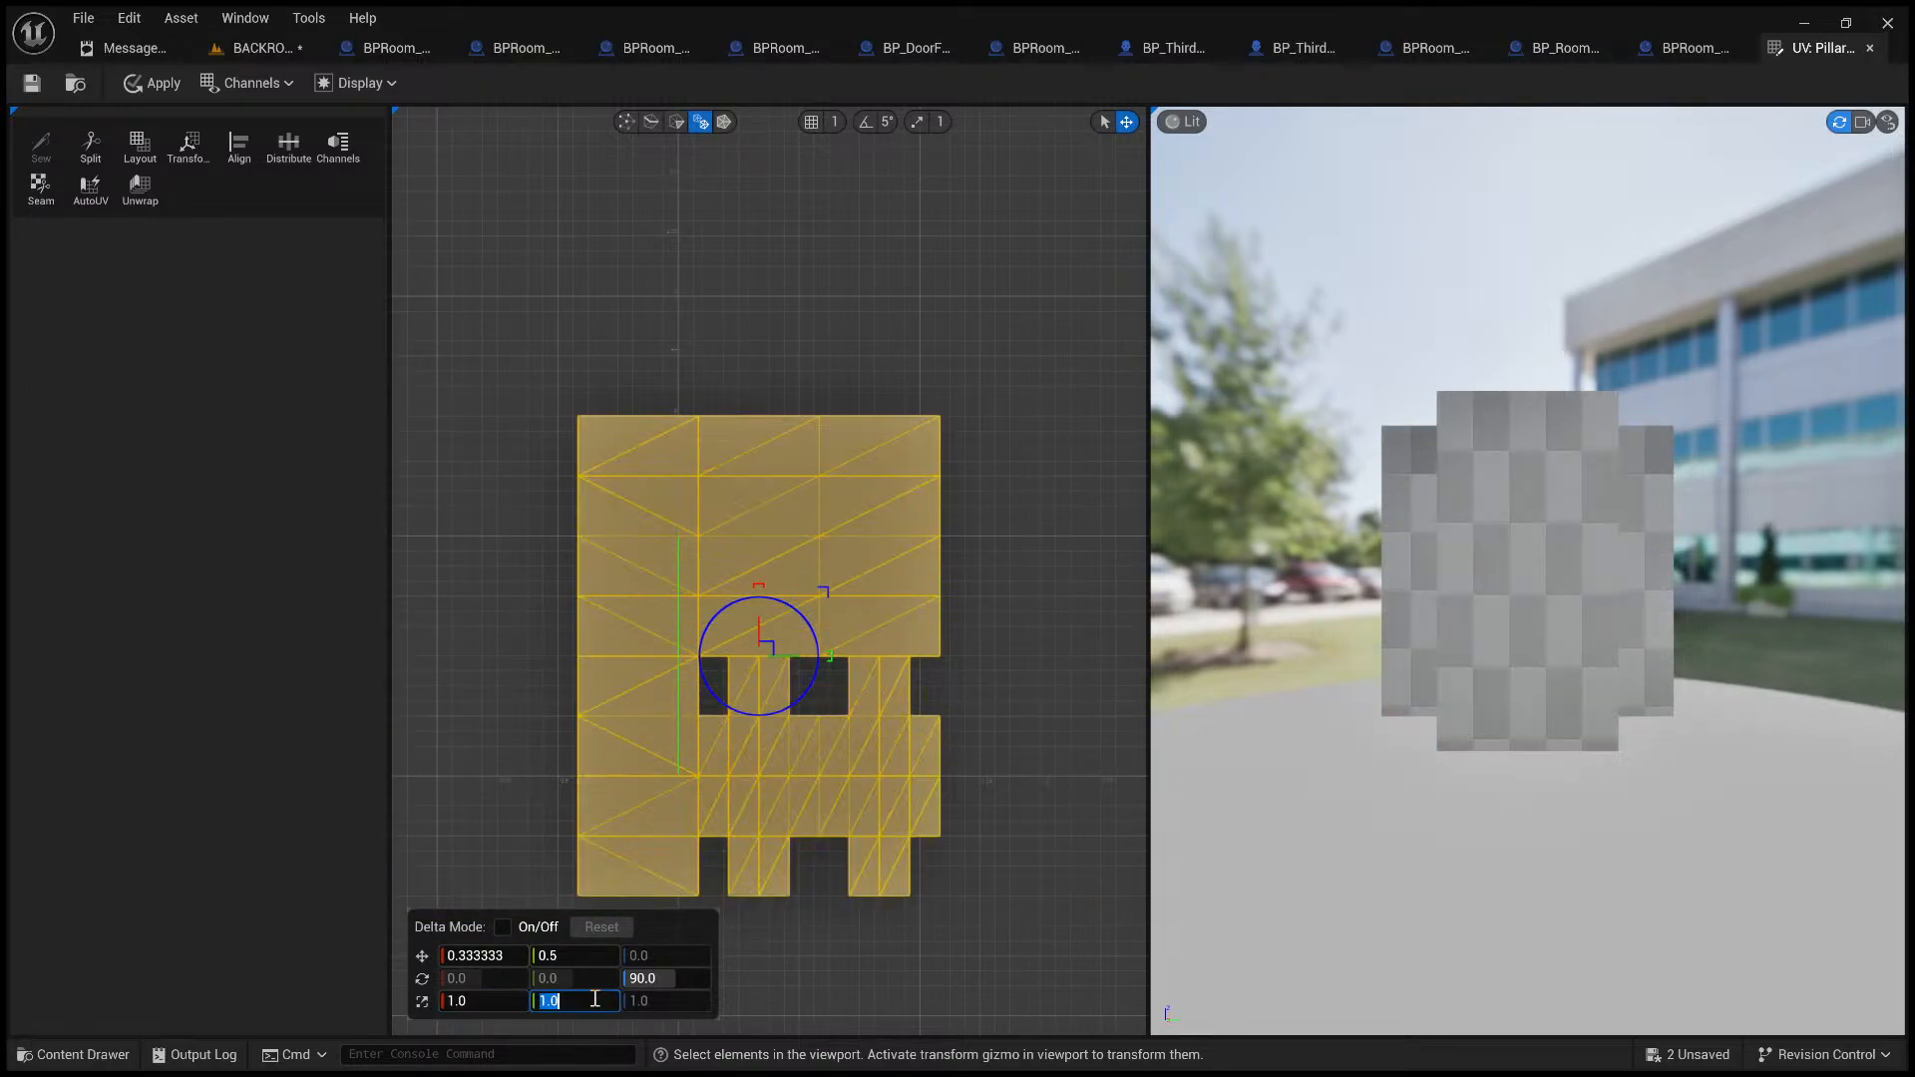
left_click(503, 927)
left_click(485, 594)
key("ctrl+z")
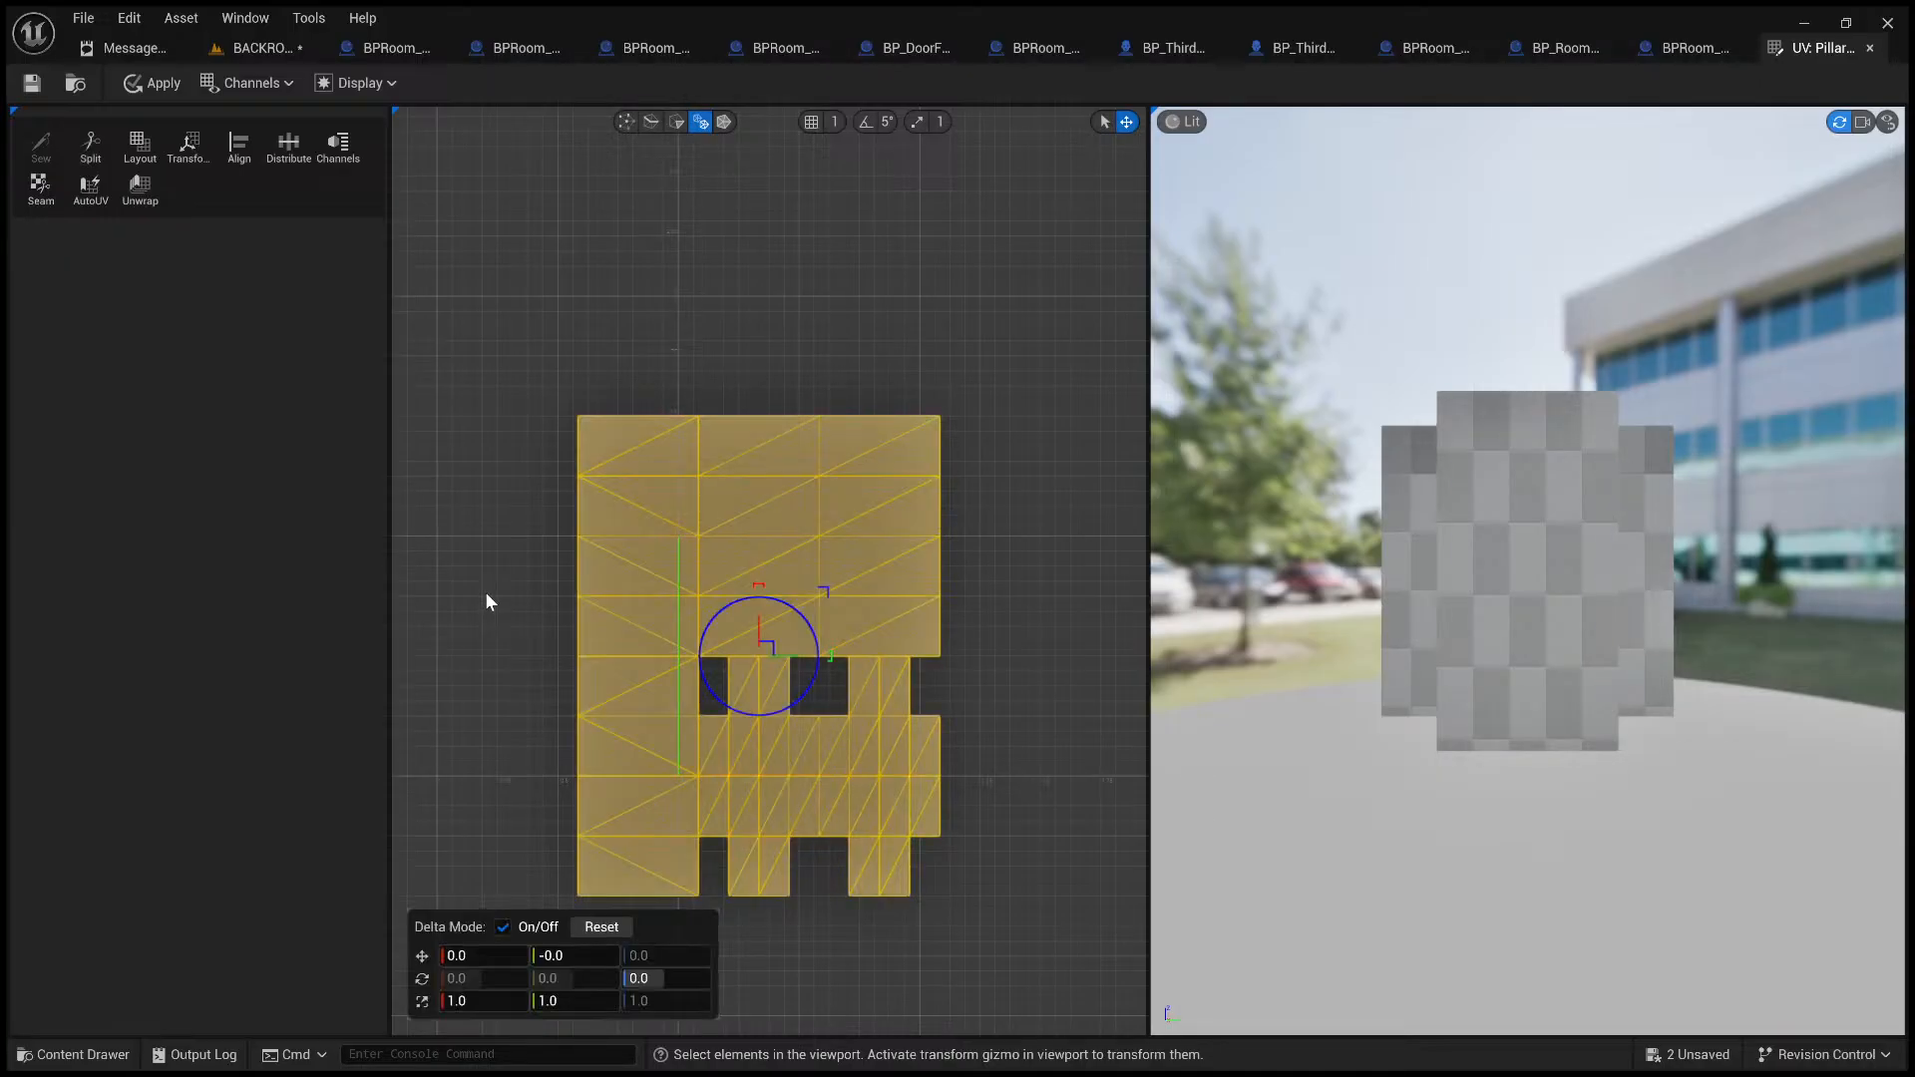
key("ctrl+z")
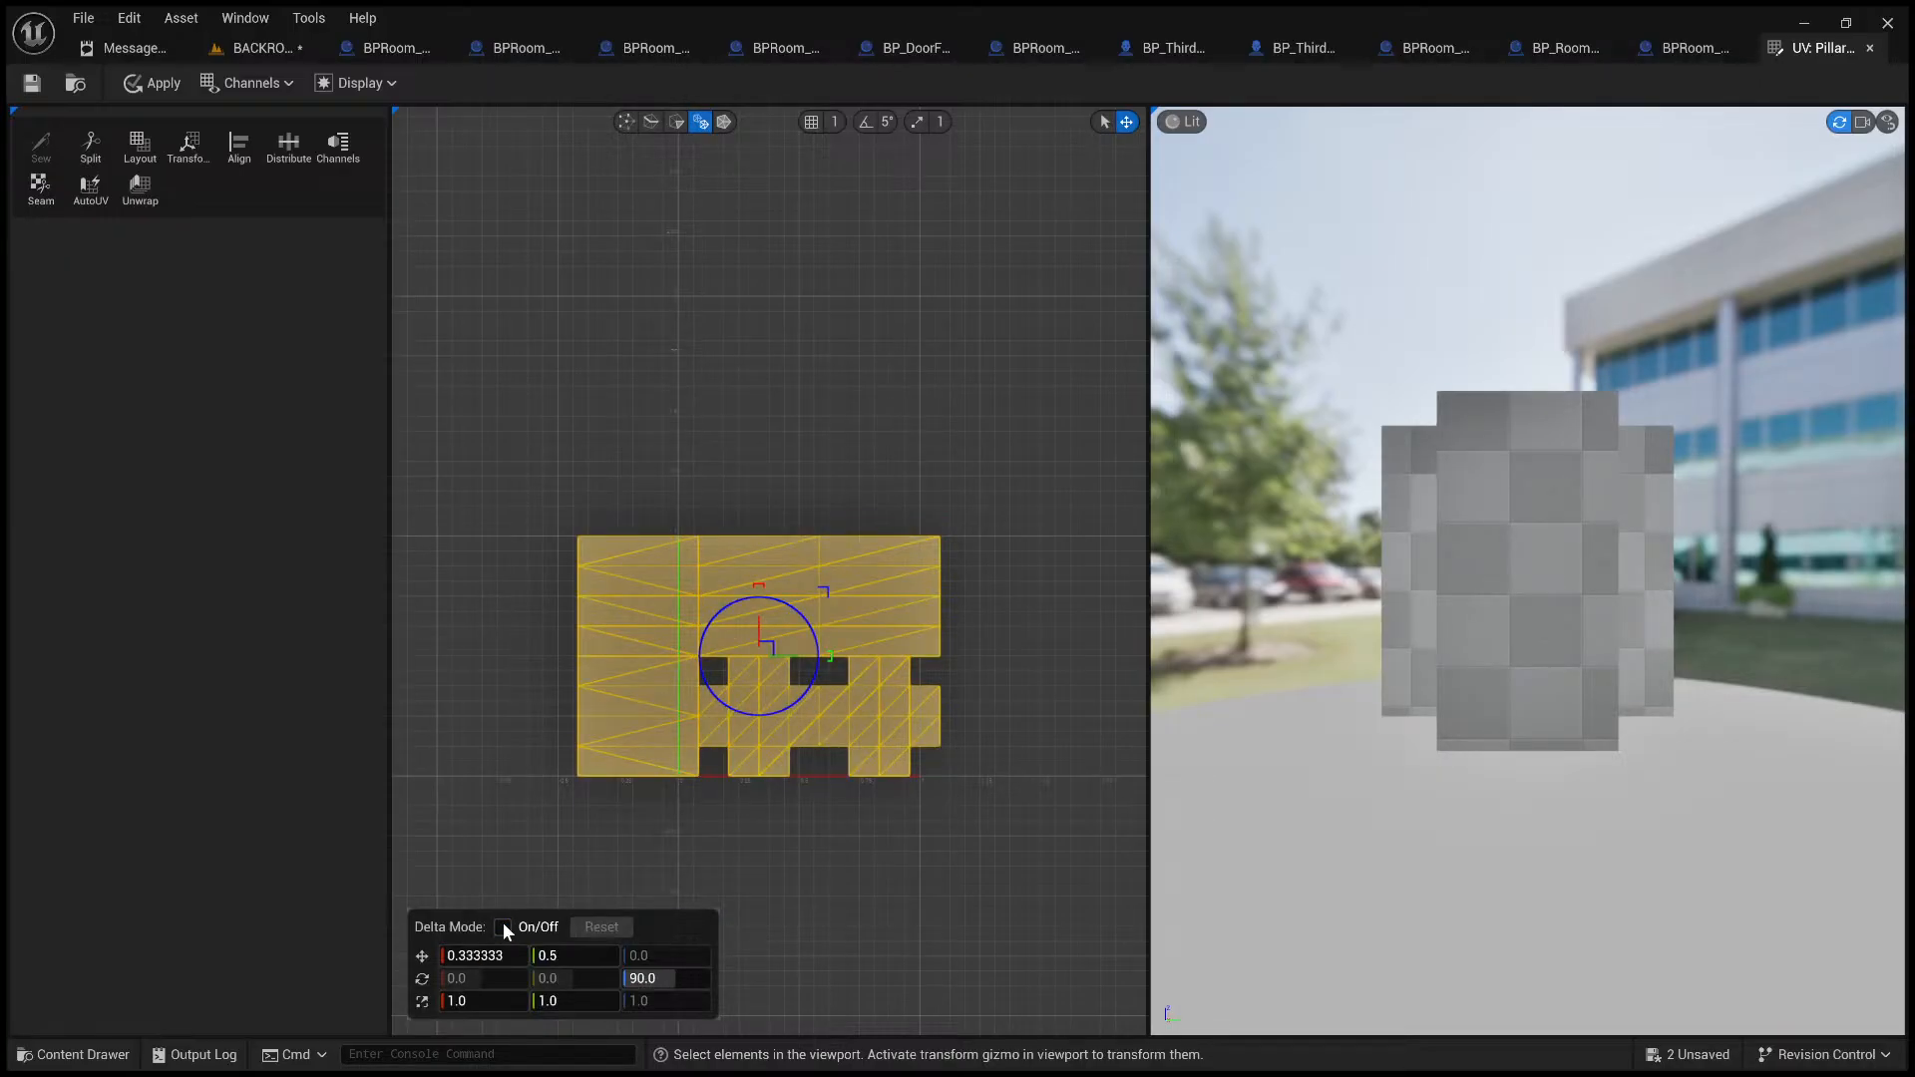
- Turn on Delta Mode, scale all the pillar's UVs by 2 in both axes and clear the selection
left_click(503, 927)
left_click(505, 1002)
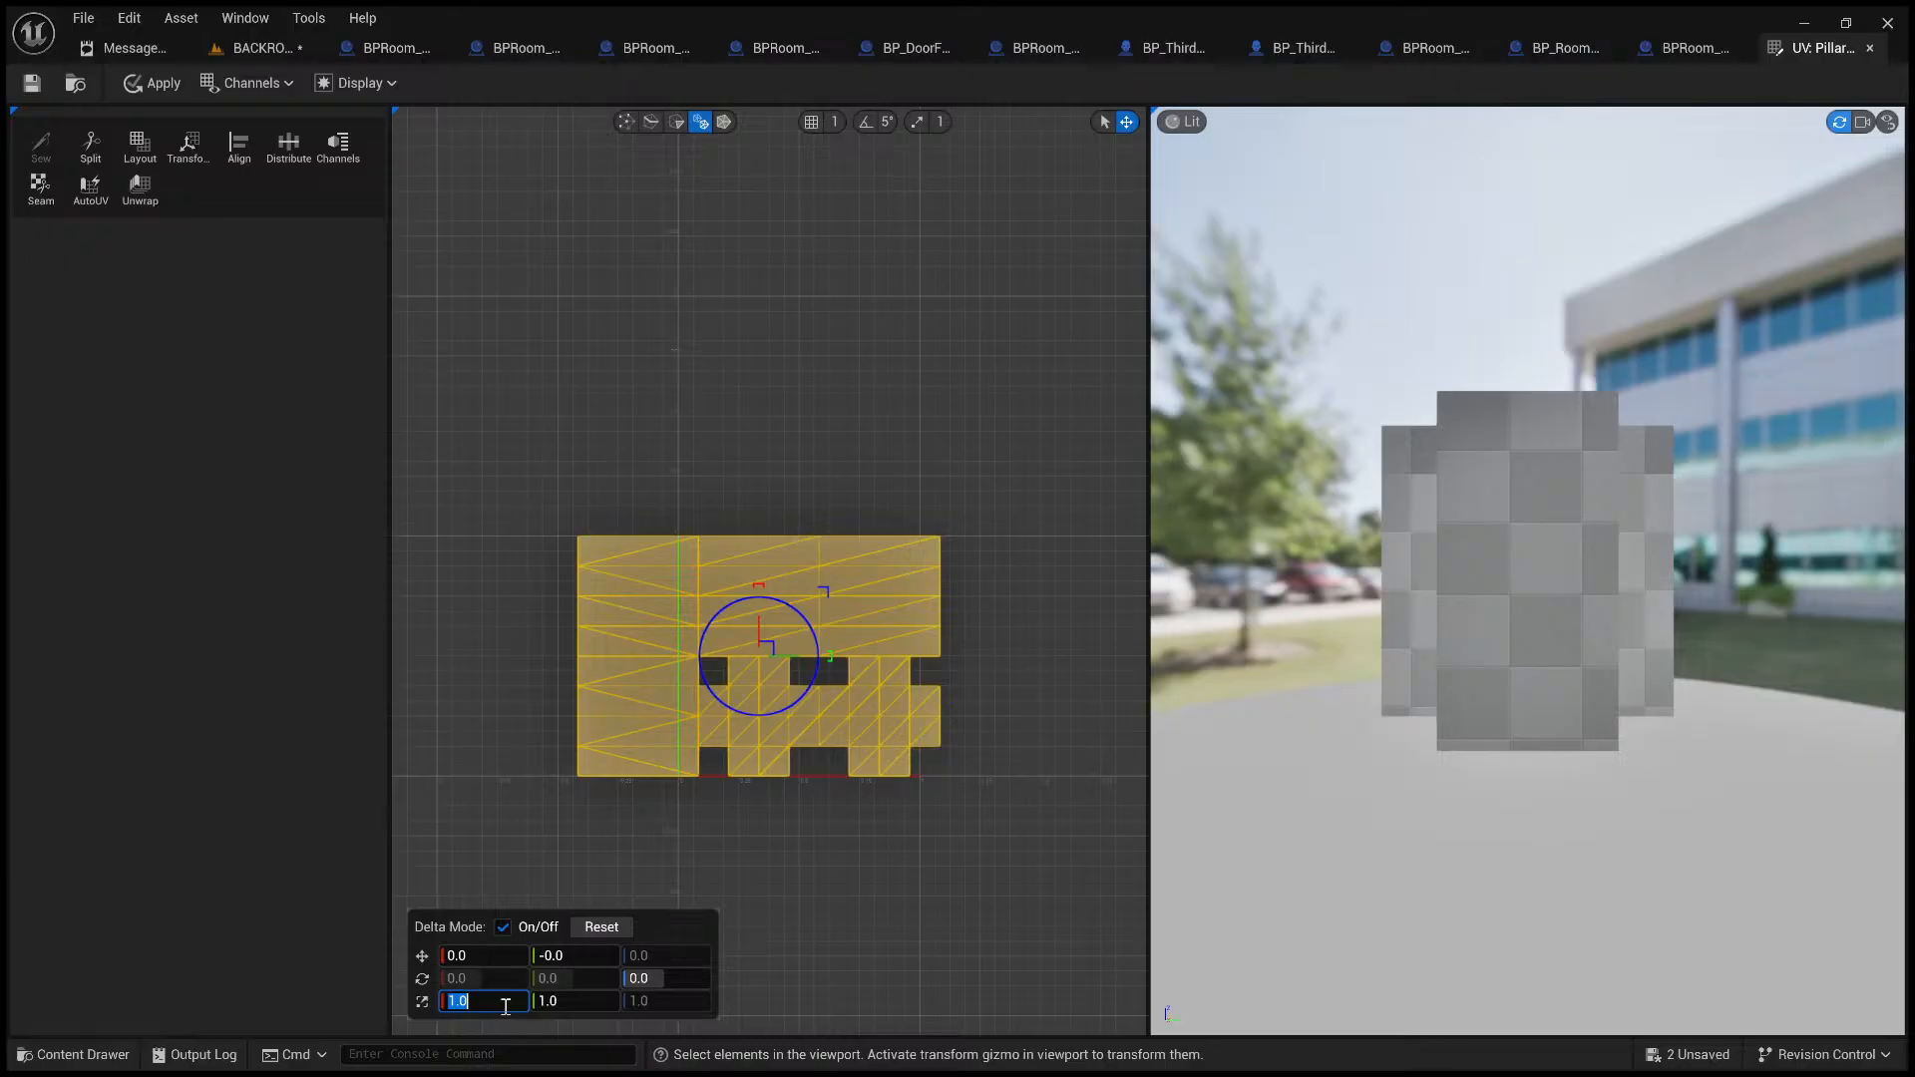
type("2")
left_click(575, 1003)
type("2")
left_click(479, 774)
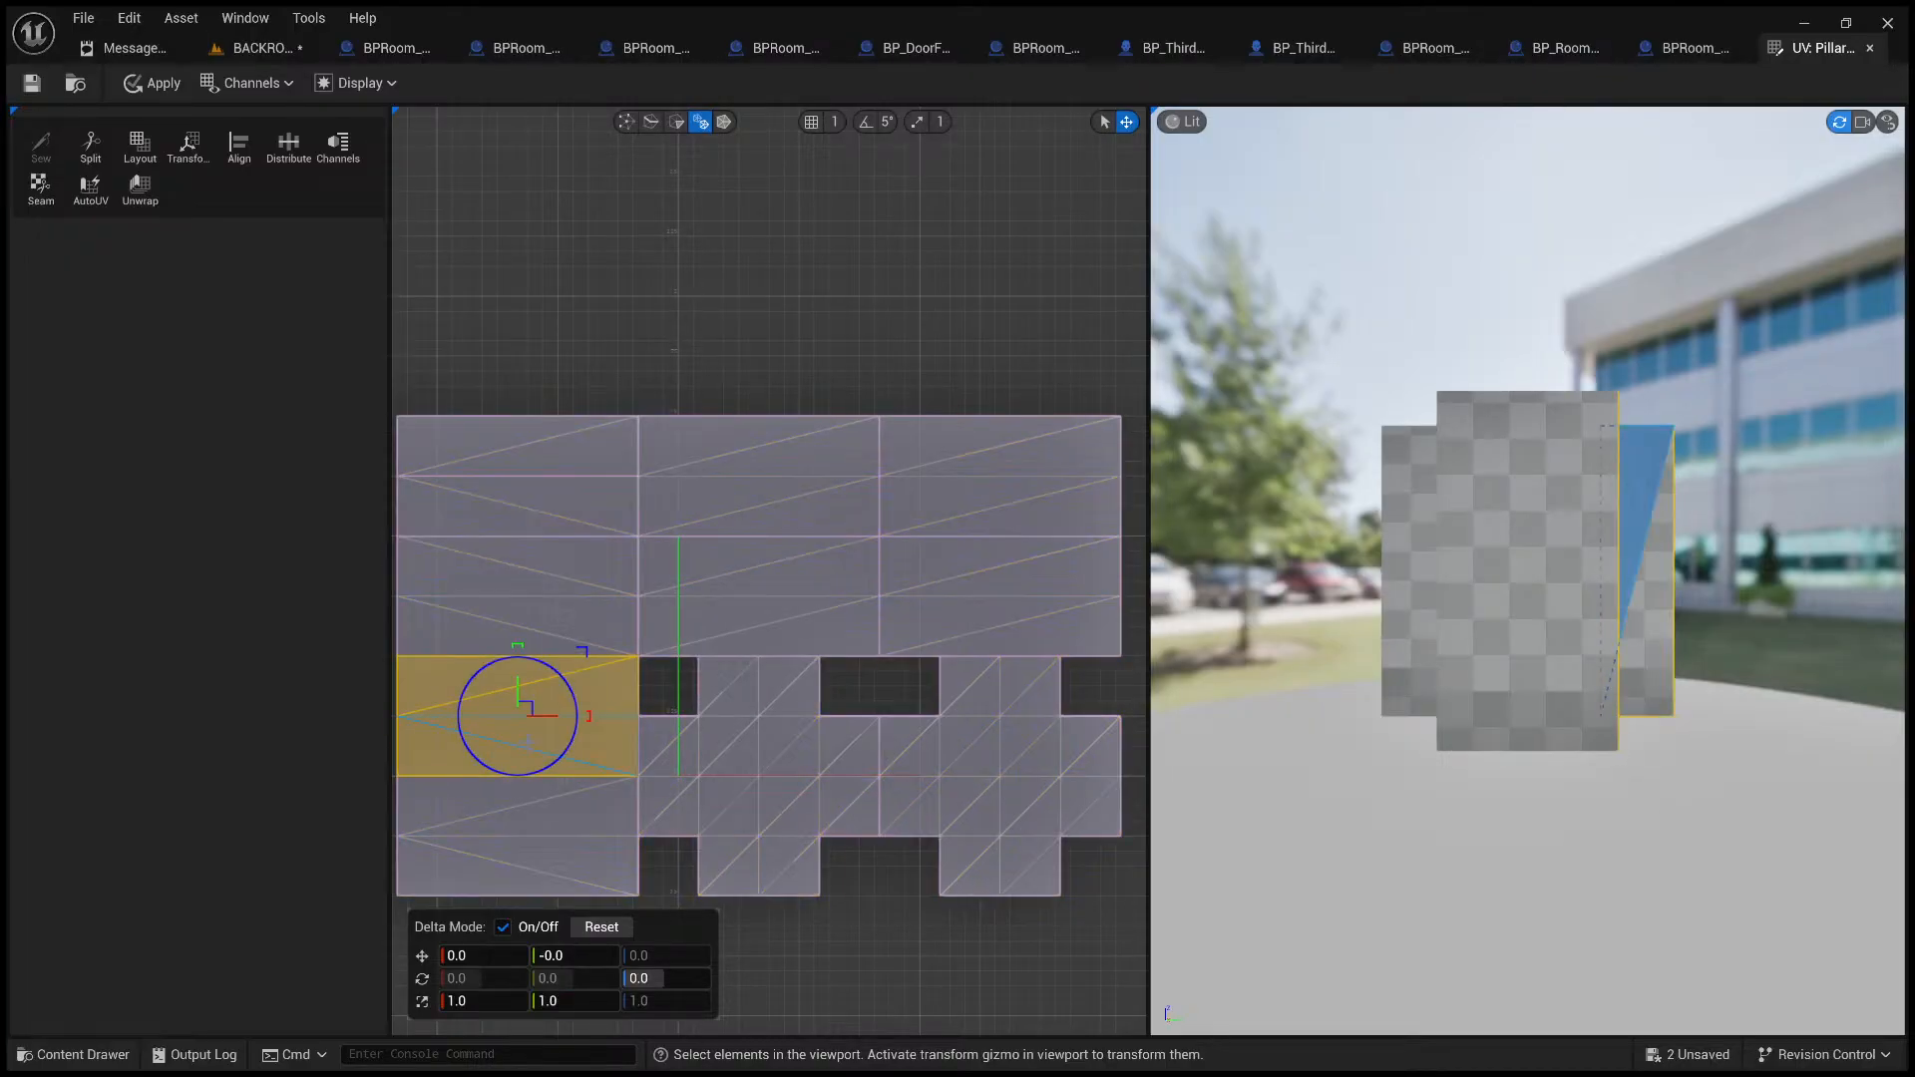
scroll(784, 455, "down", 4)
left_click(647, 400)
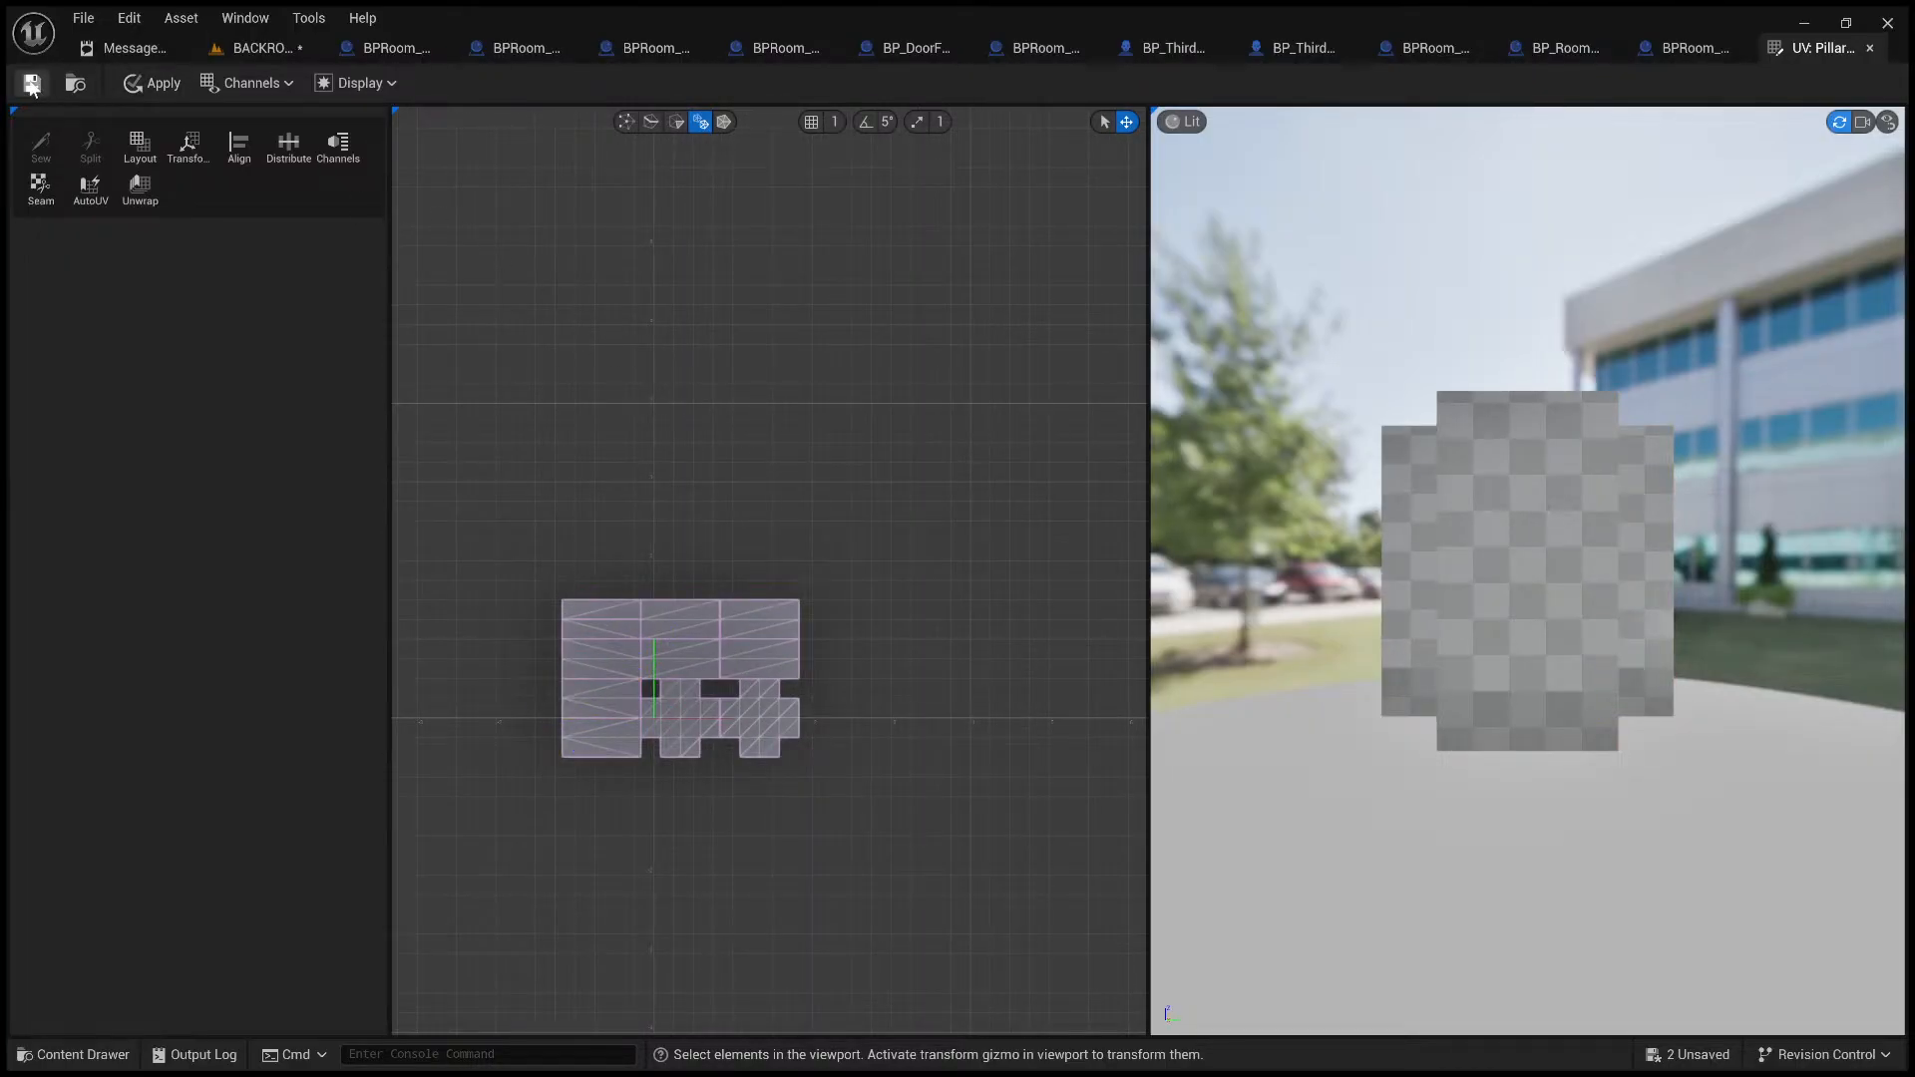
- Return to the BACKROOM level, duplicate the pillar and stack the copy directly on top of the original
left_click(275, 48)
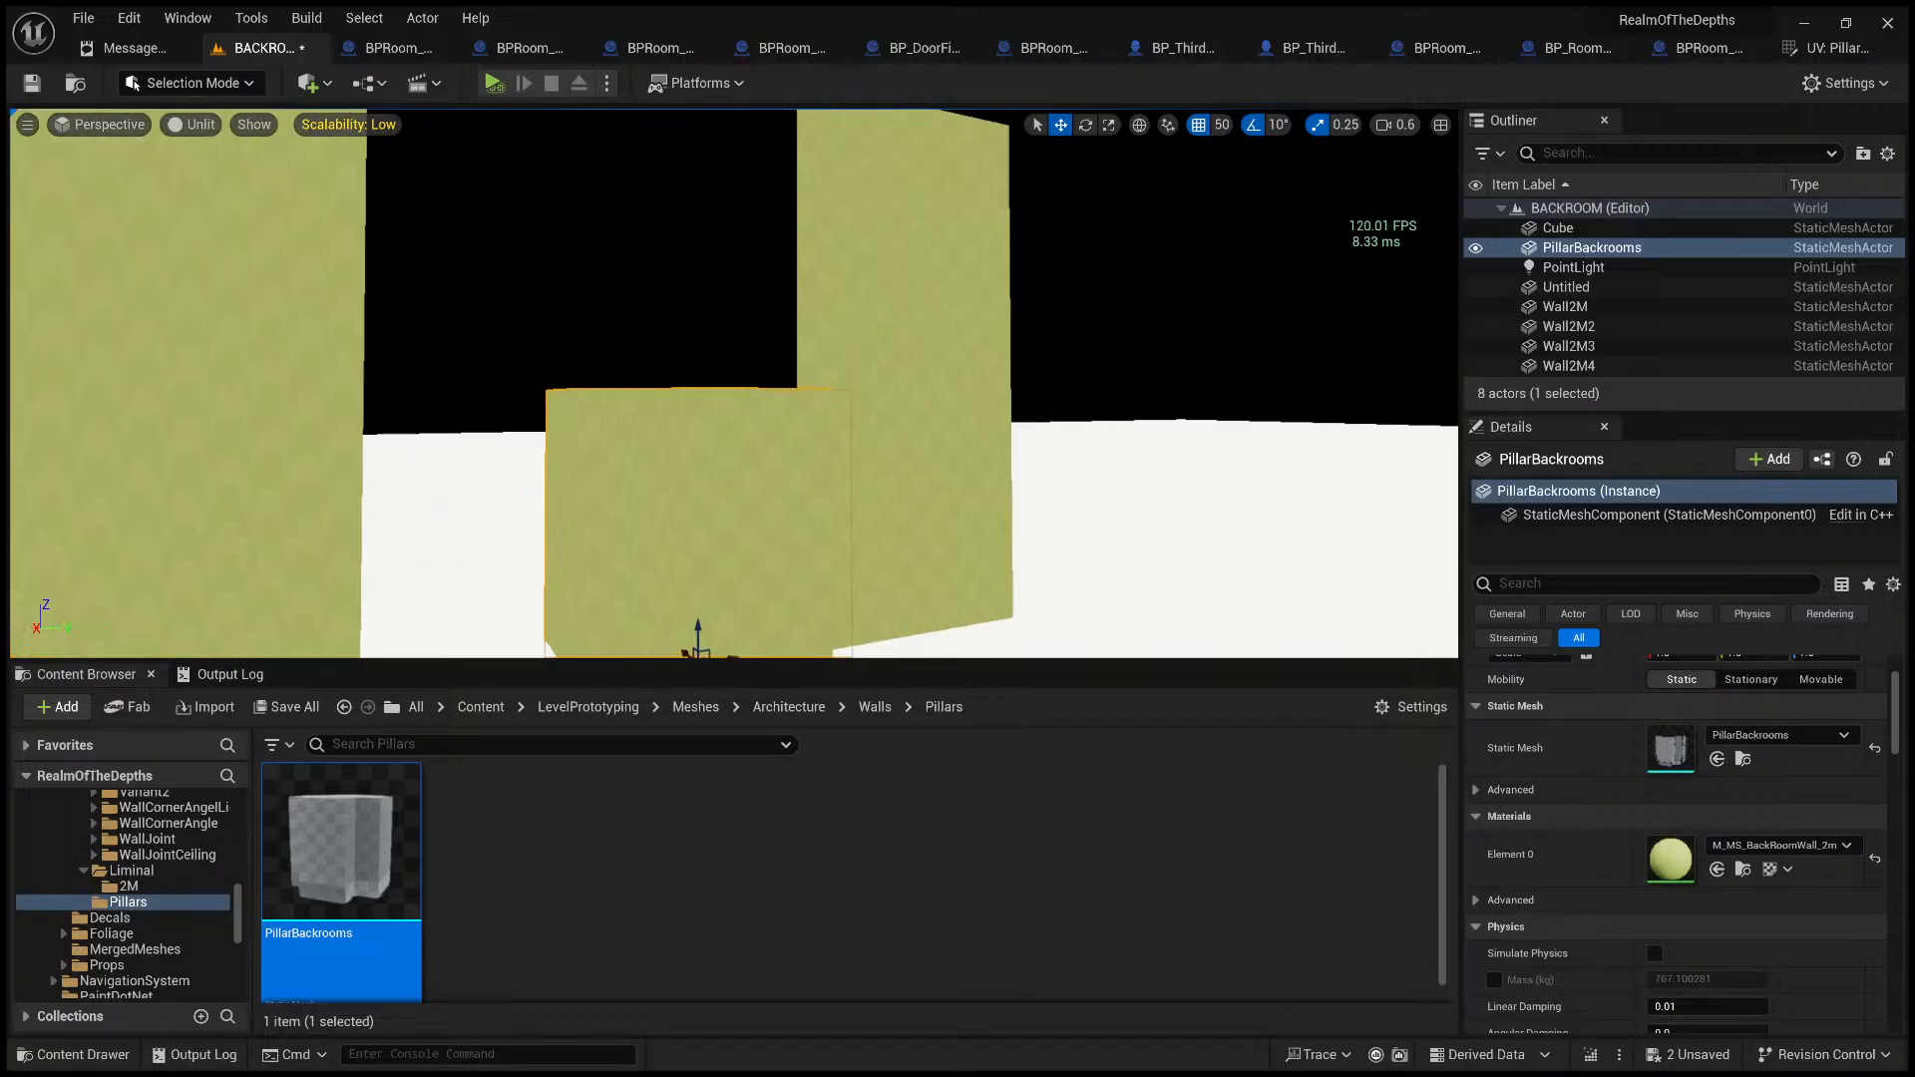
mouse_move(782, 414)
right_mouse_down()
mouse_move(748, 369)
mouse_move(782, 414)
right_mouse_up()
key("e")
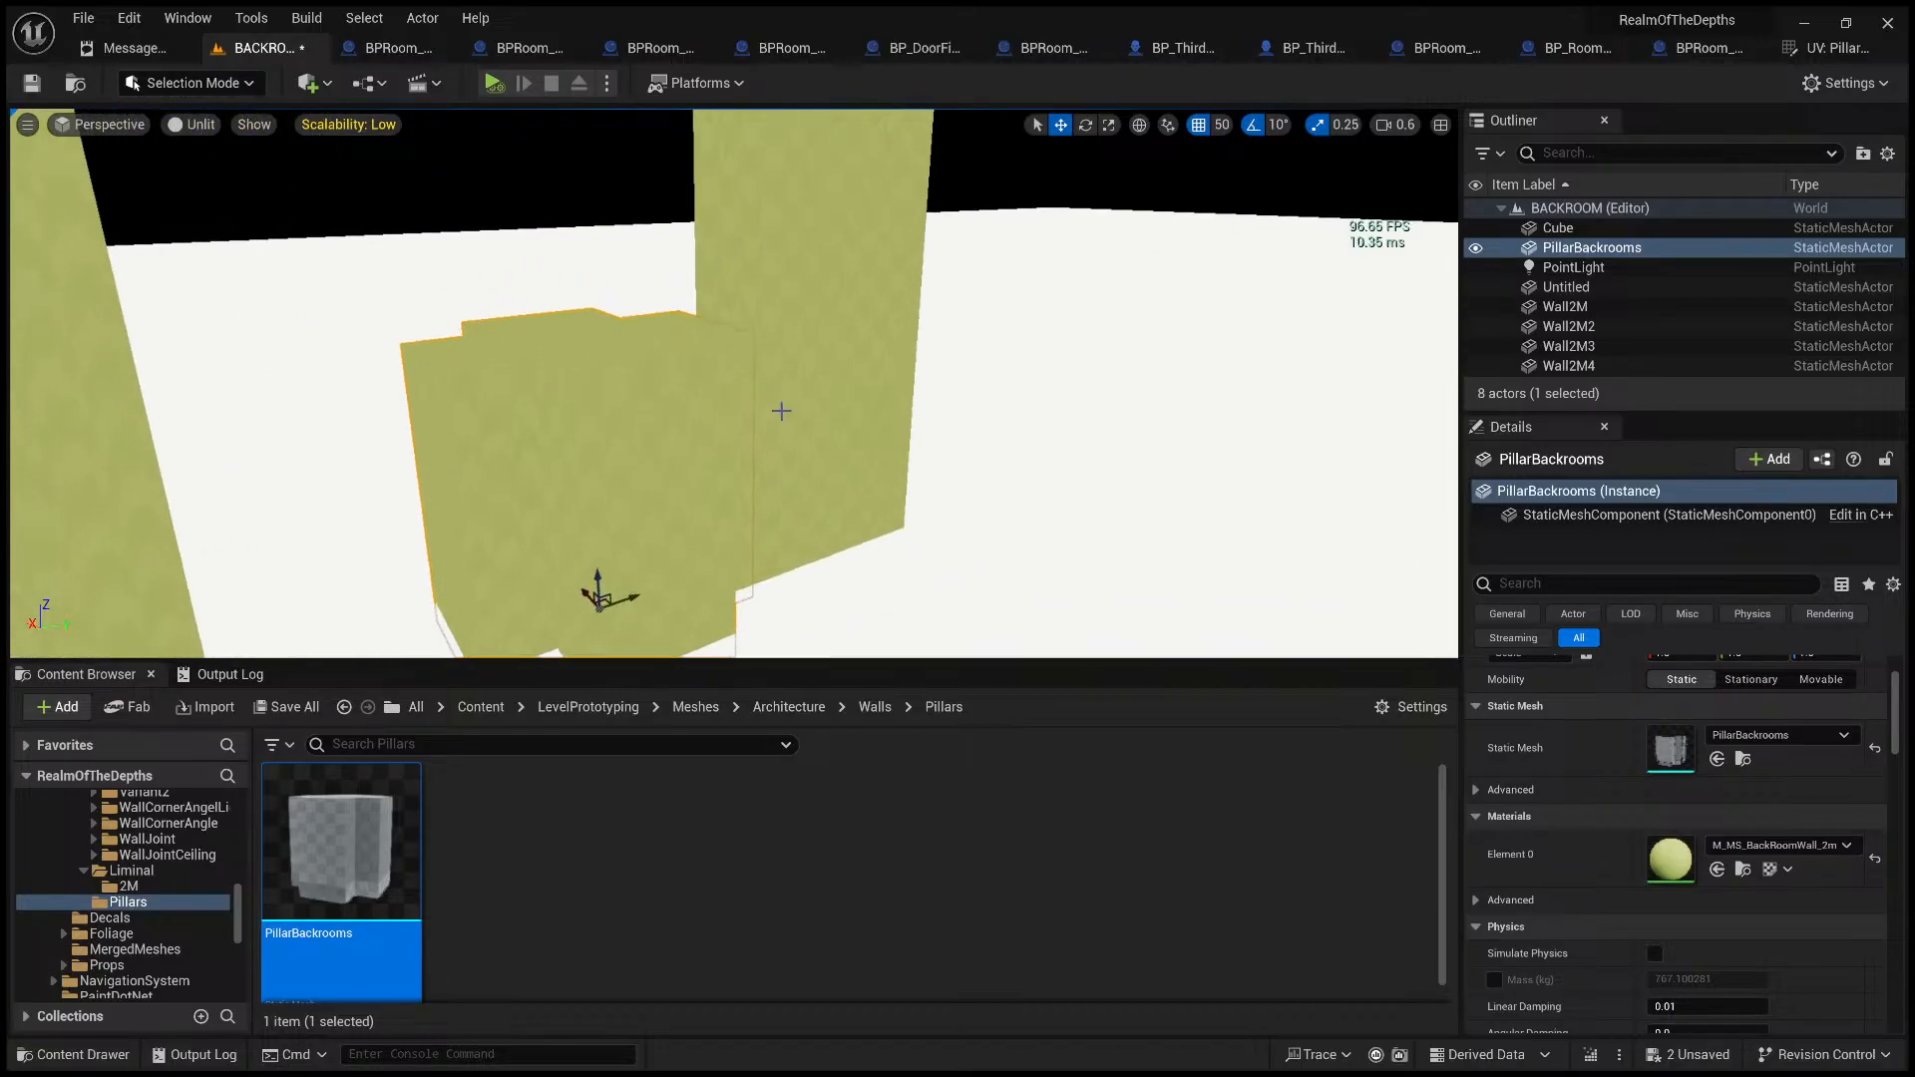
key("ctrl+d")
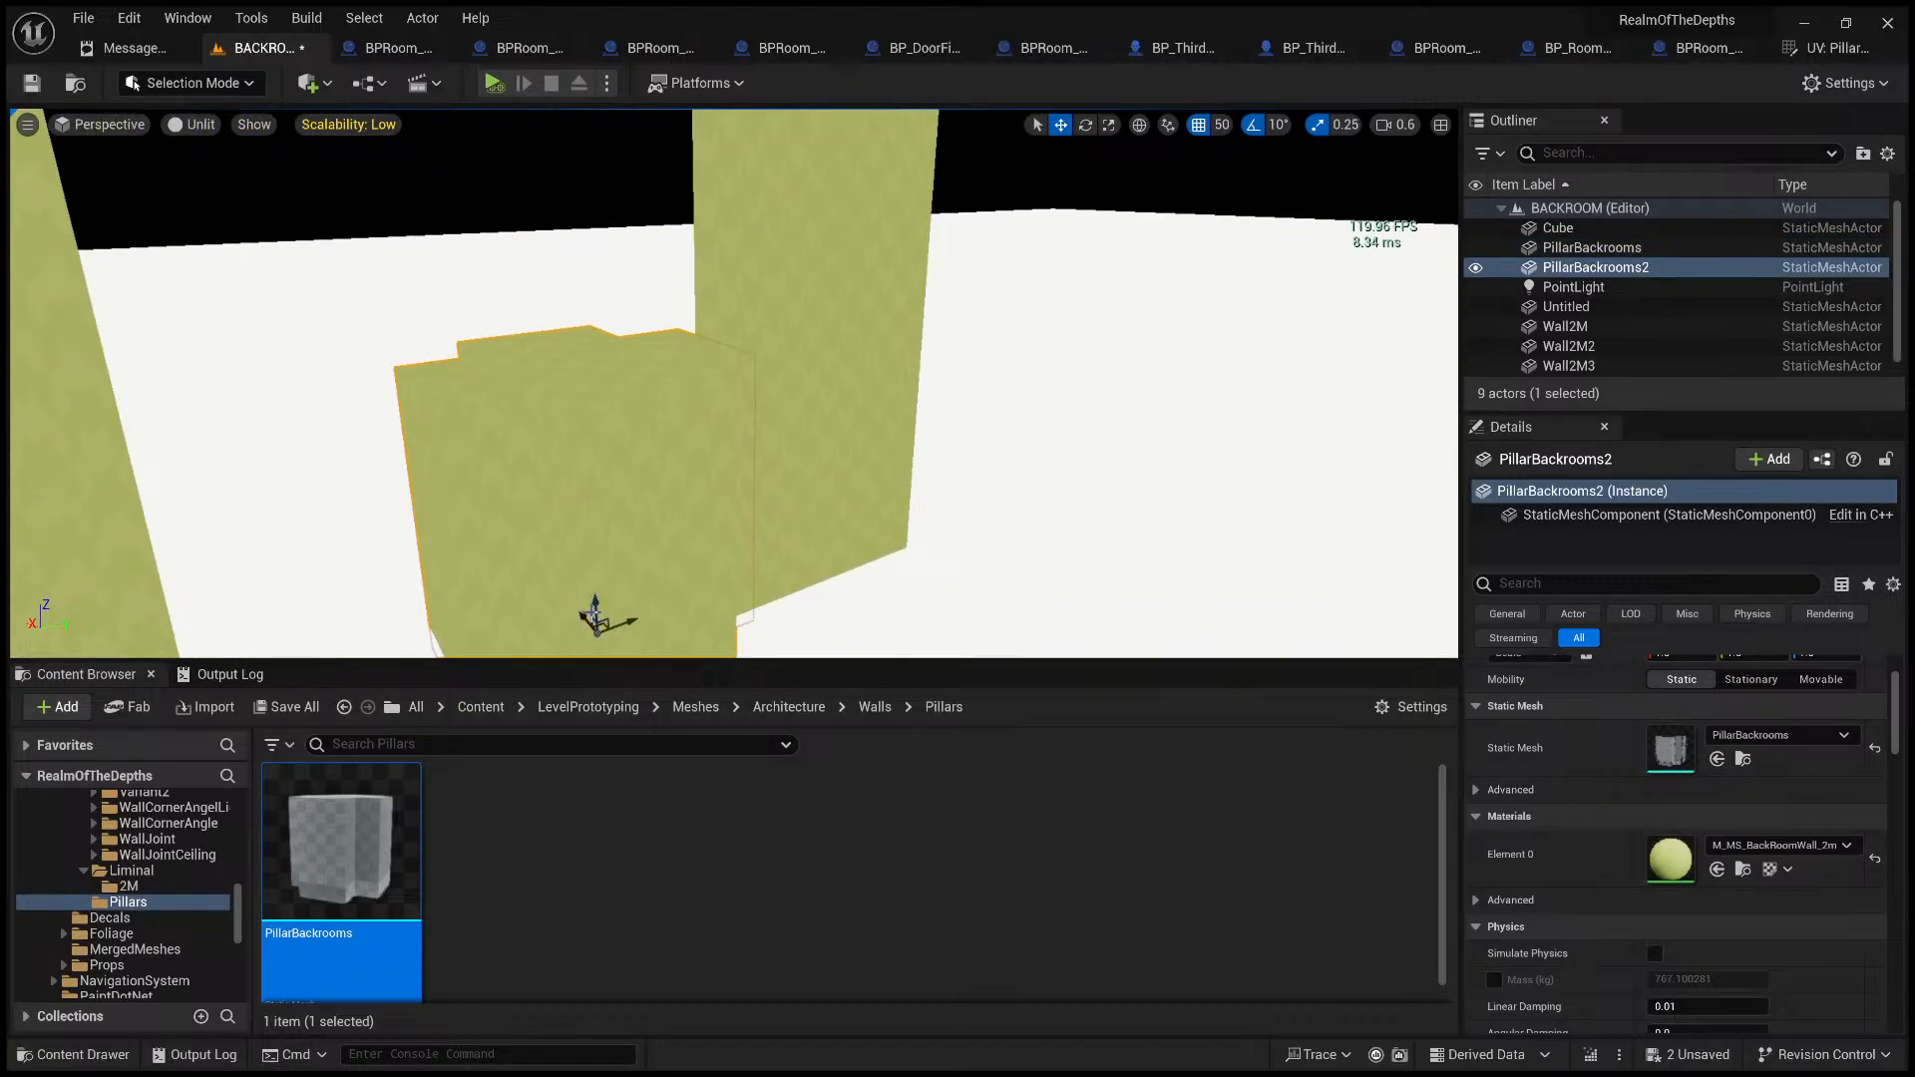
mouse_move(593, 613)
right_mouse_down()
mouse_move(633, 599)
mouse_move(574, 612)
right_mouse_up()
left_click_drag(695, 598, 673, 300)
- Examine the stacked pillars from several distances and angles, comparing their wallpaper scale and seam with the neighbouring walls
left_click(414, 337)
mouse_move(414, 337)
right_mouse_down()
mouse_move(419, 269)
mouse_move(411, 340)
right_mouse_up()
key("s")
scroll(413, 337, "up", 1)
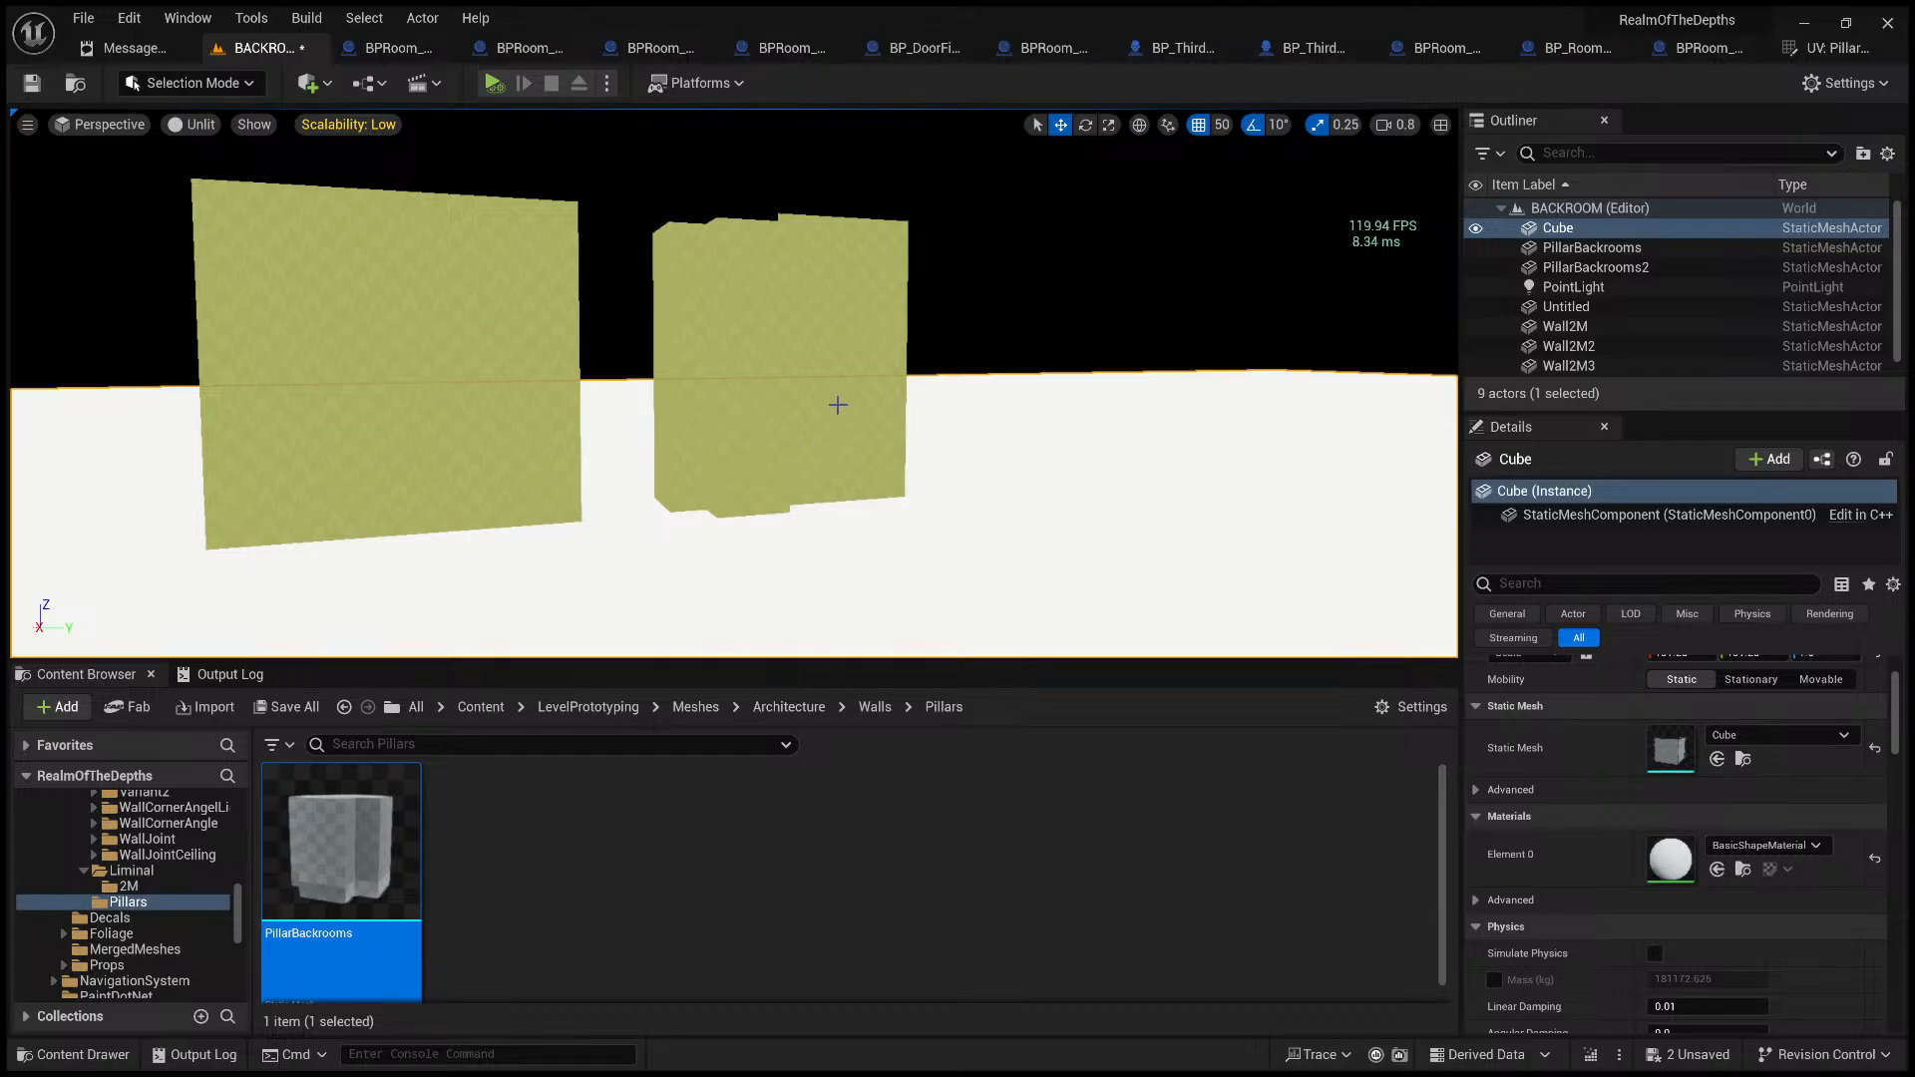
right_click_drag(714, 415, 834, 372)
key("w")
left_click(715, 415)
key("s")
left_click(590, 503)
left_click(734, 404)
left_click(753, 342)
key("w")
key("e")
key("s")
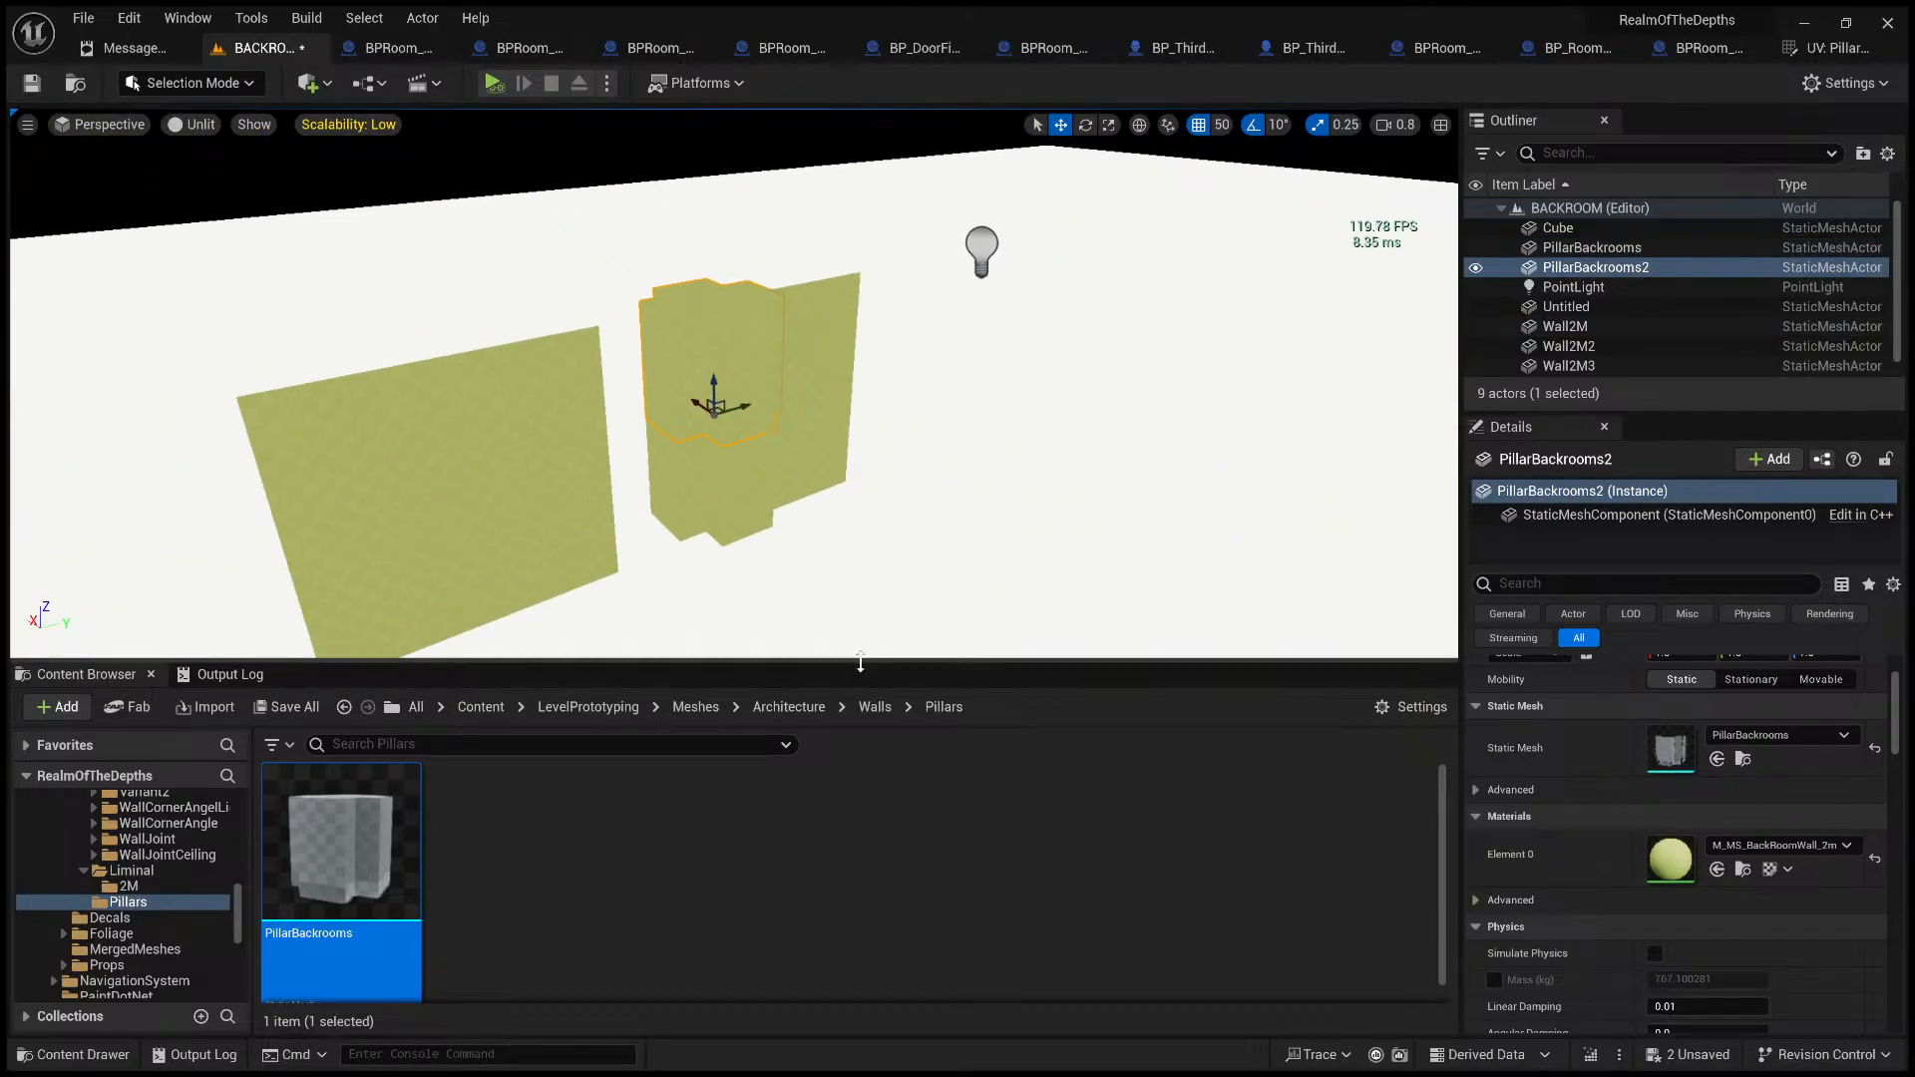
- Enlarge the level viewport by reducing the height of the Content Browser, and aim the view at the floor near the walls
left_click_drag(859, 662, 853, 871)
left_click(835, 542)
left_click_drag(831, 580, 936, 545)
right_click_drag(936, 545, 897, 642)
left_click(898, 642)
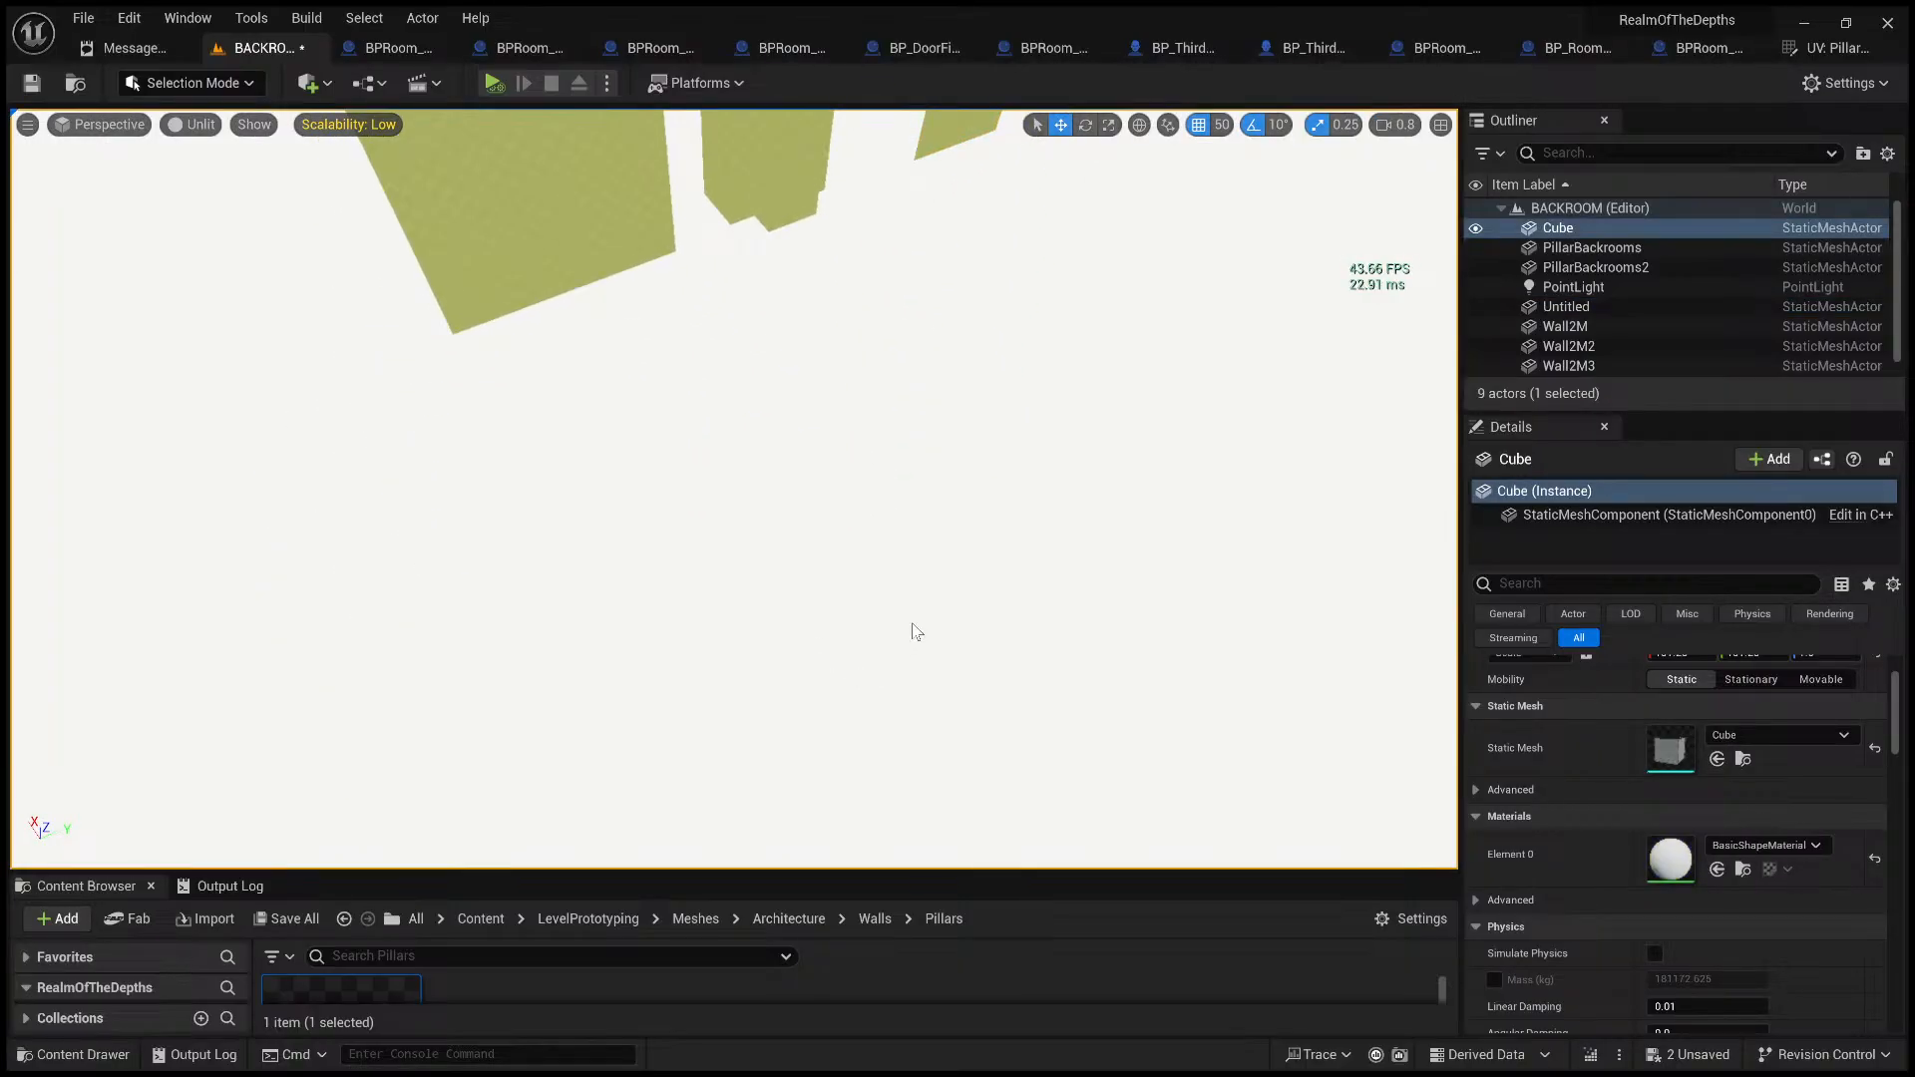
- Play the level, walk around the stacked pillar and walls to check the wallpaper under game lighting, and stop the play session
key("alt+p")
key("w")
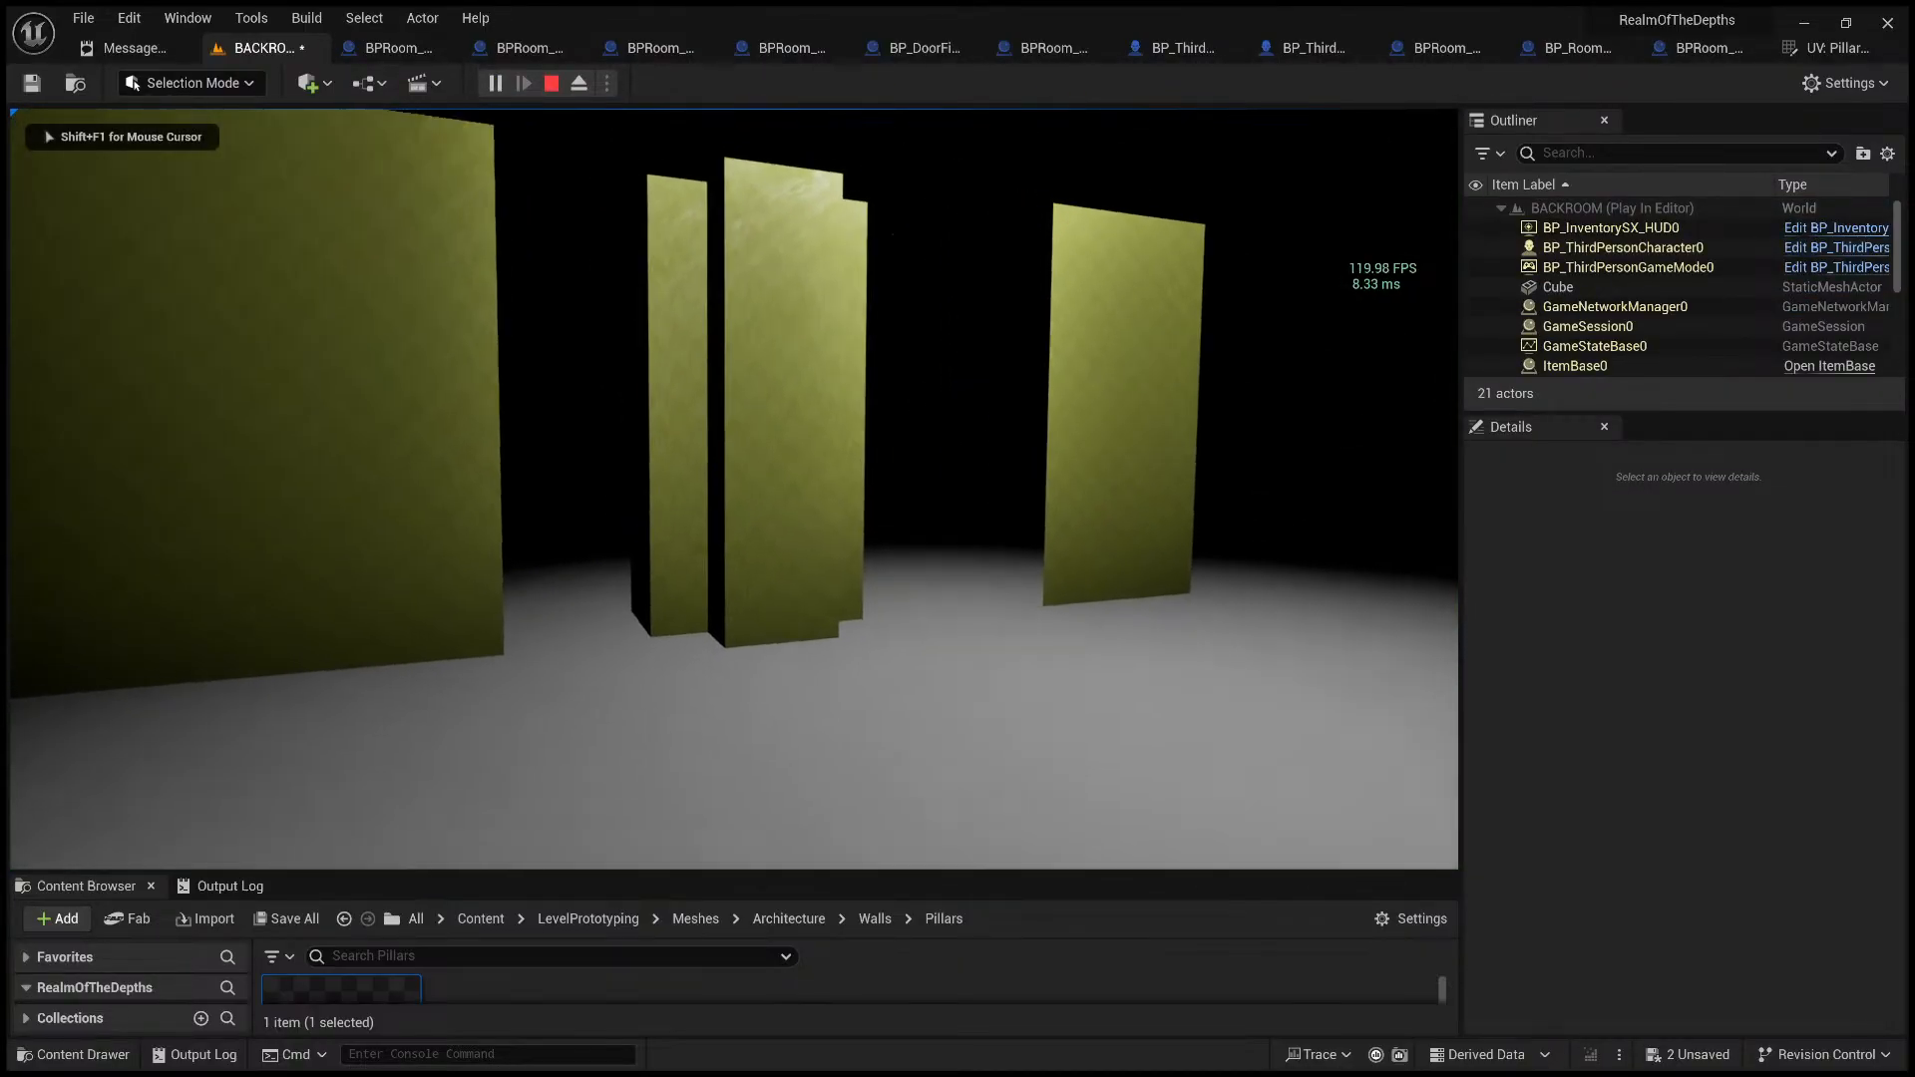
key("d")
key("w")
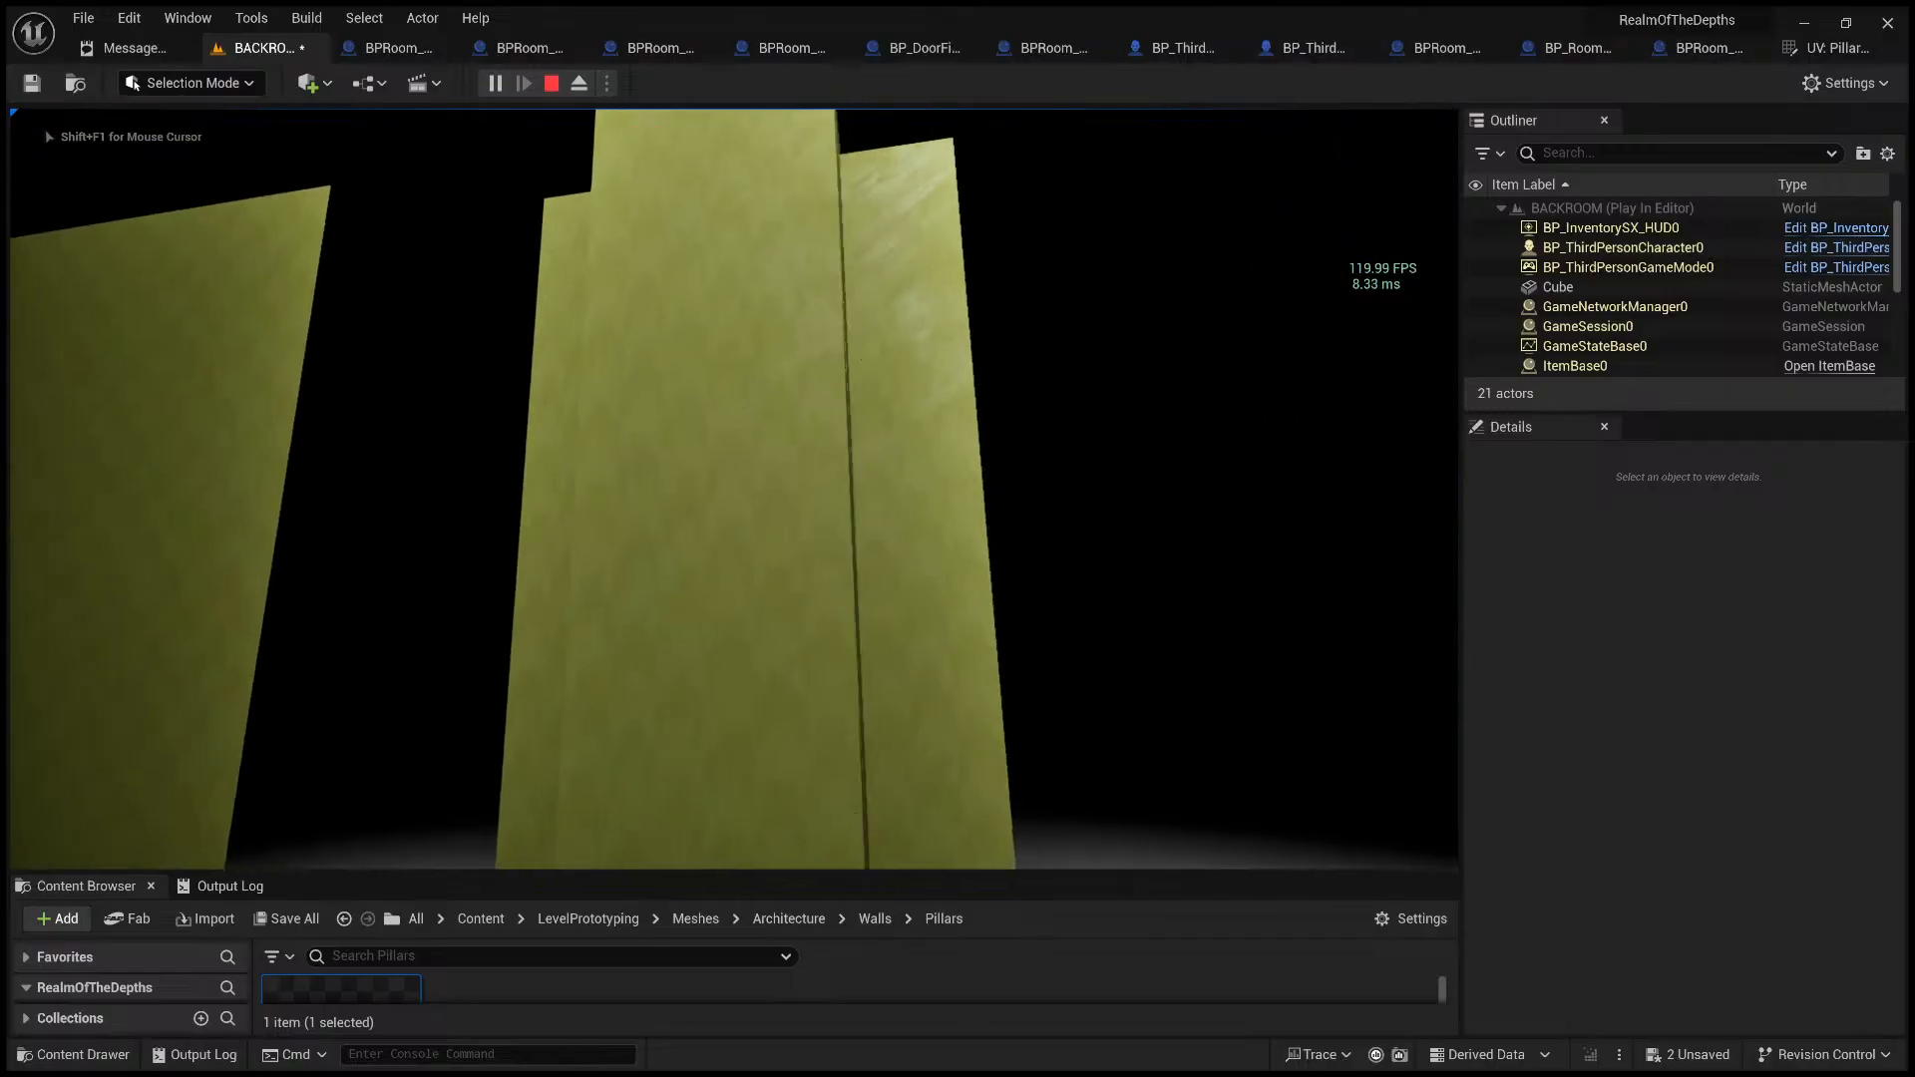
key("d")
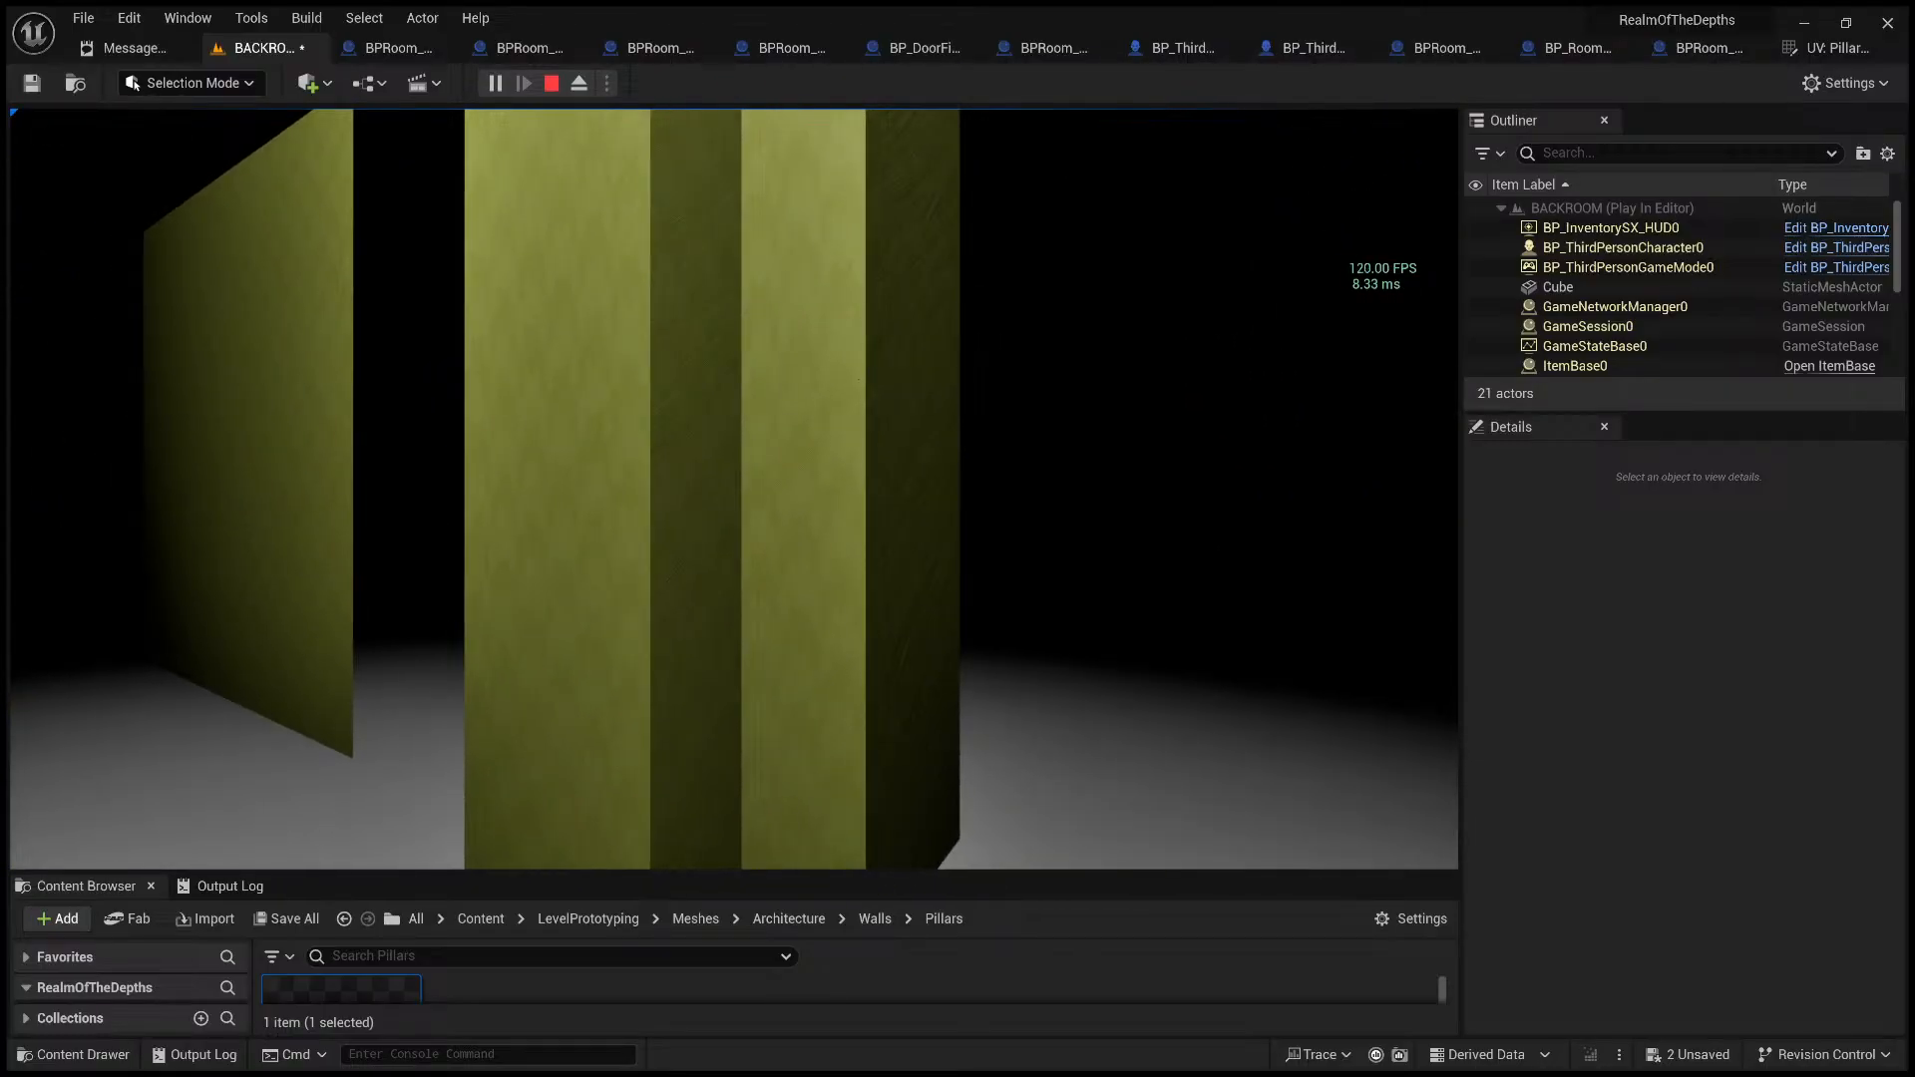
key("a")
key("w")
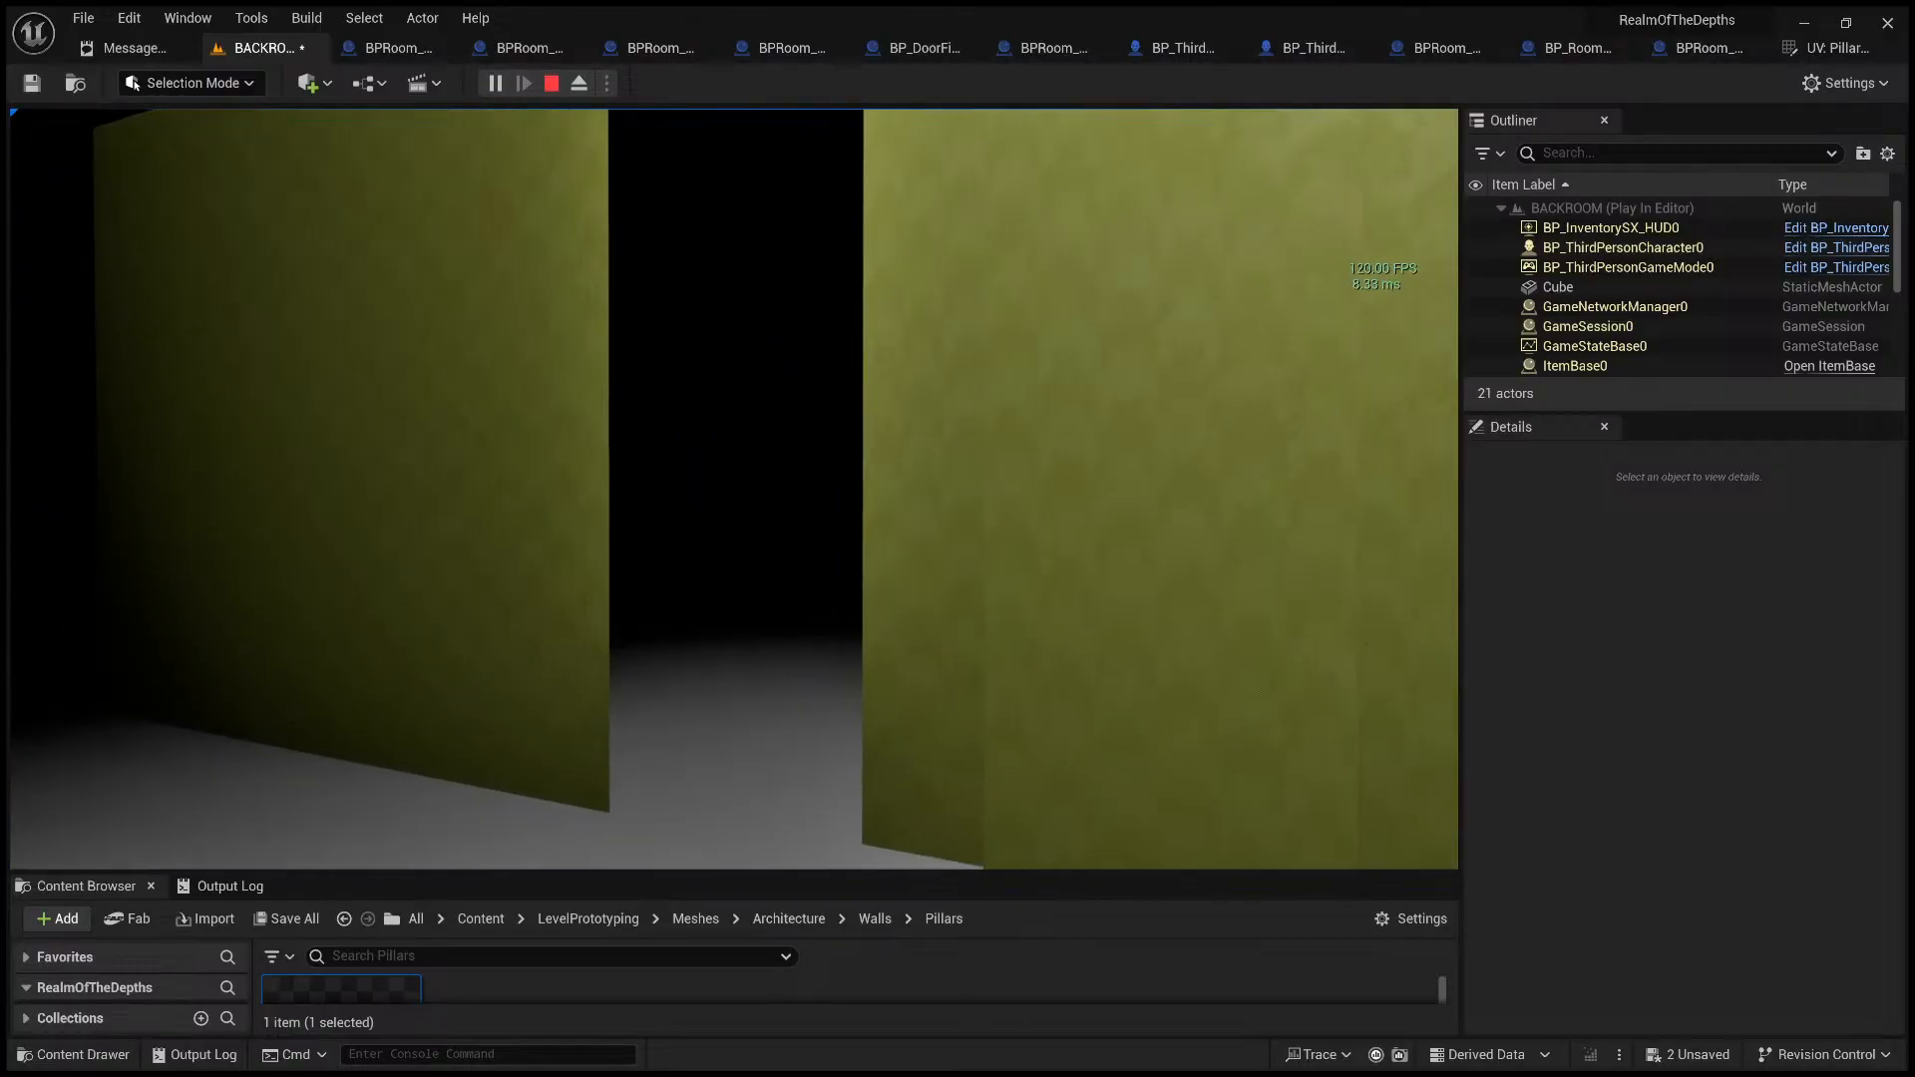
key("d")
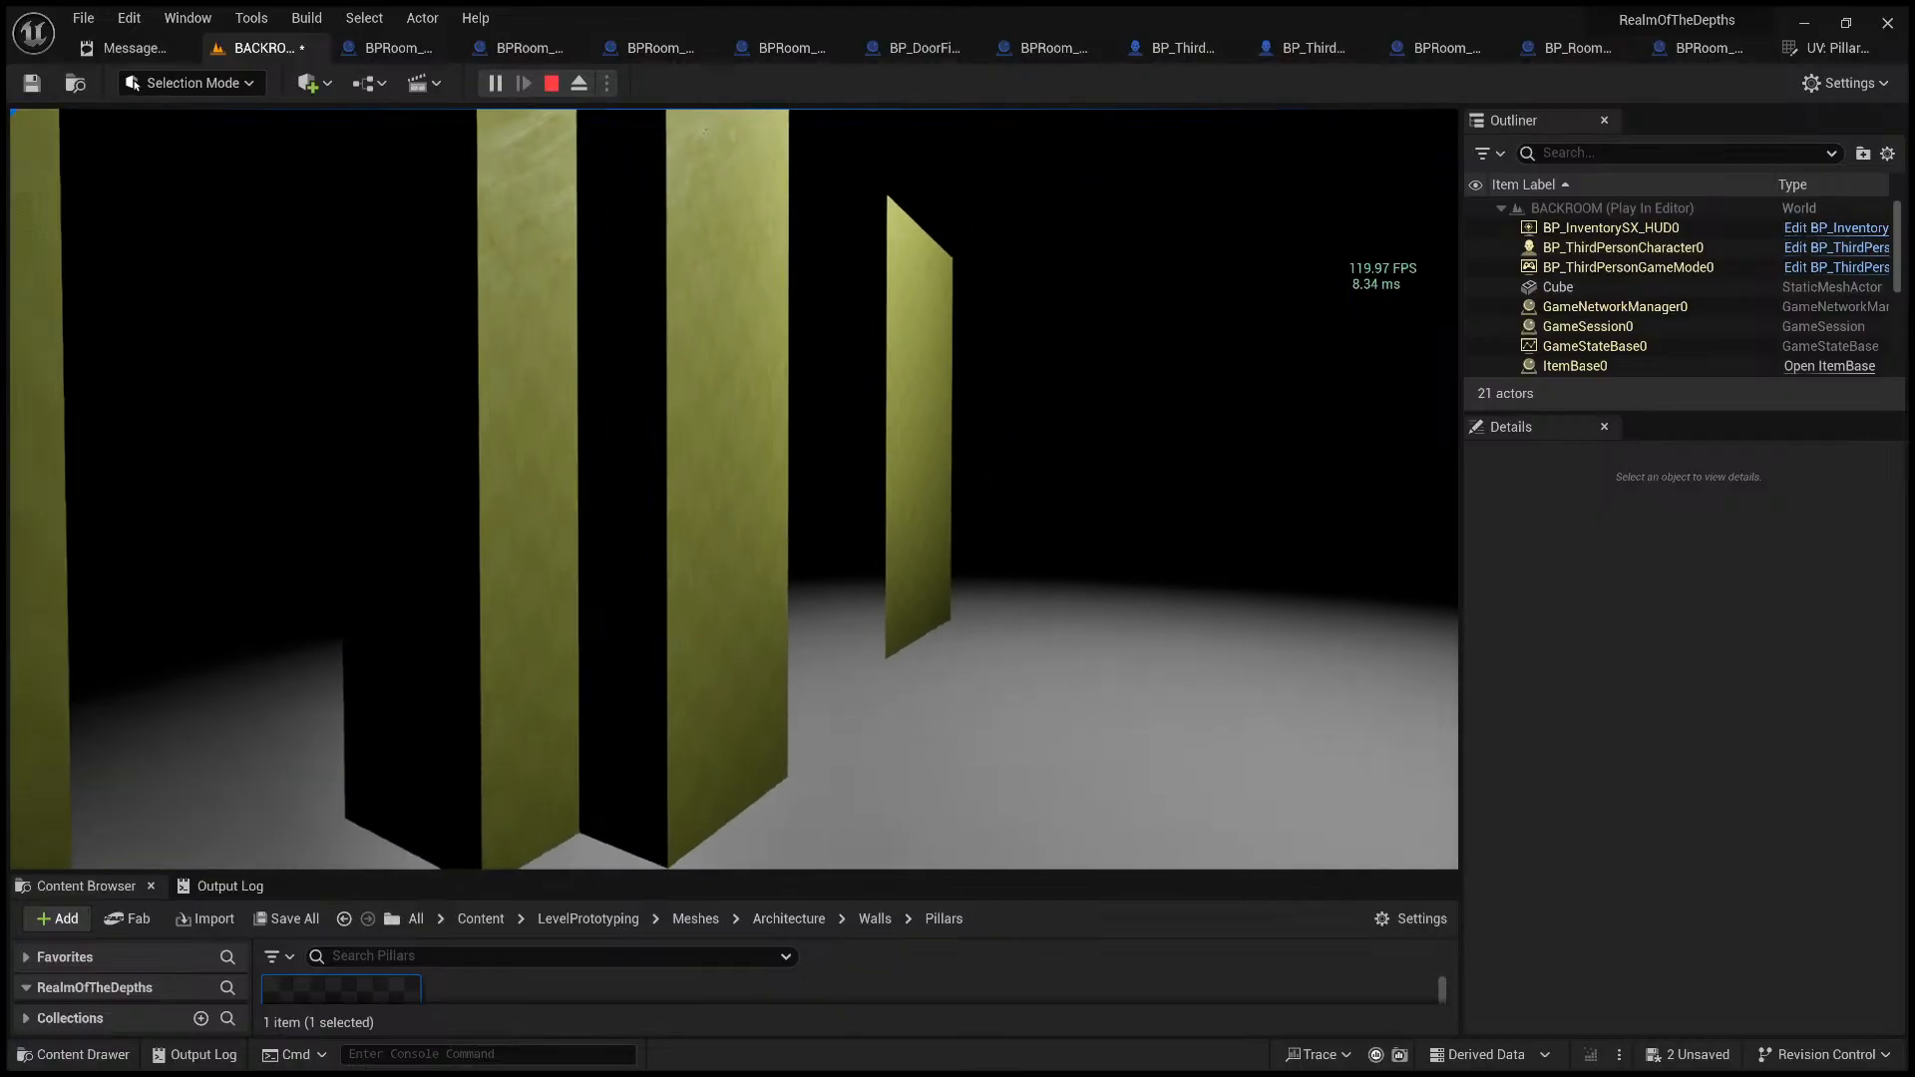
key("s")
key("d")
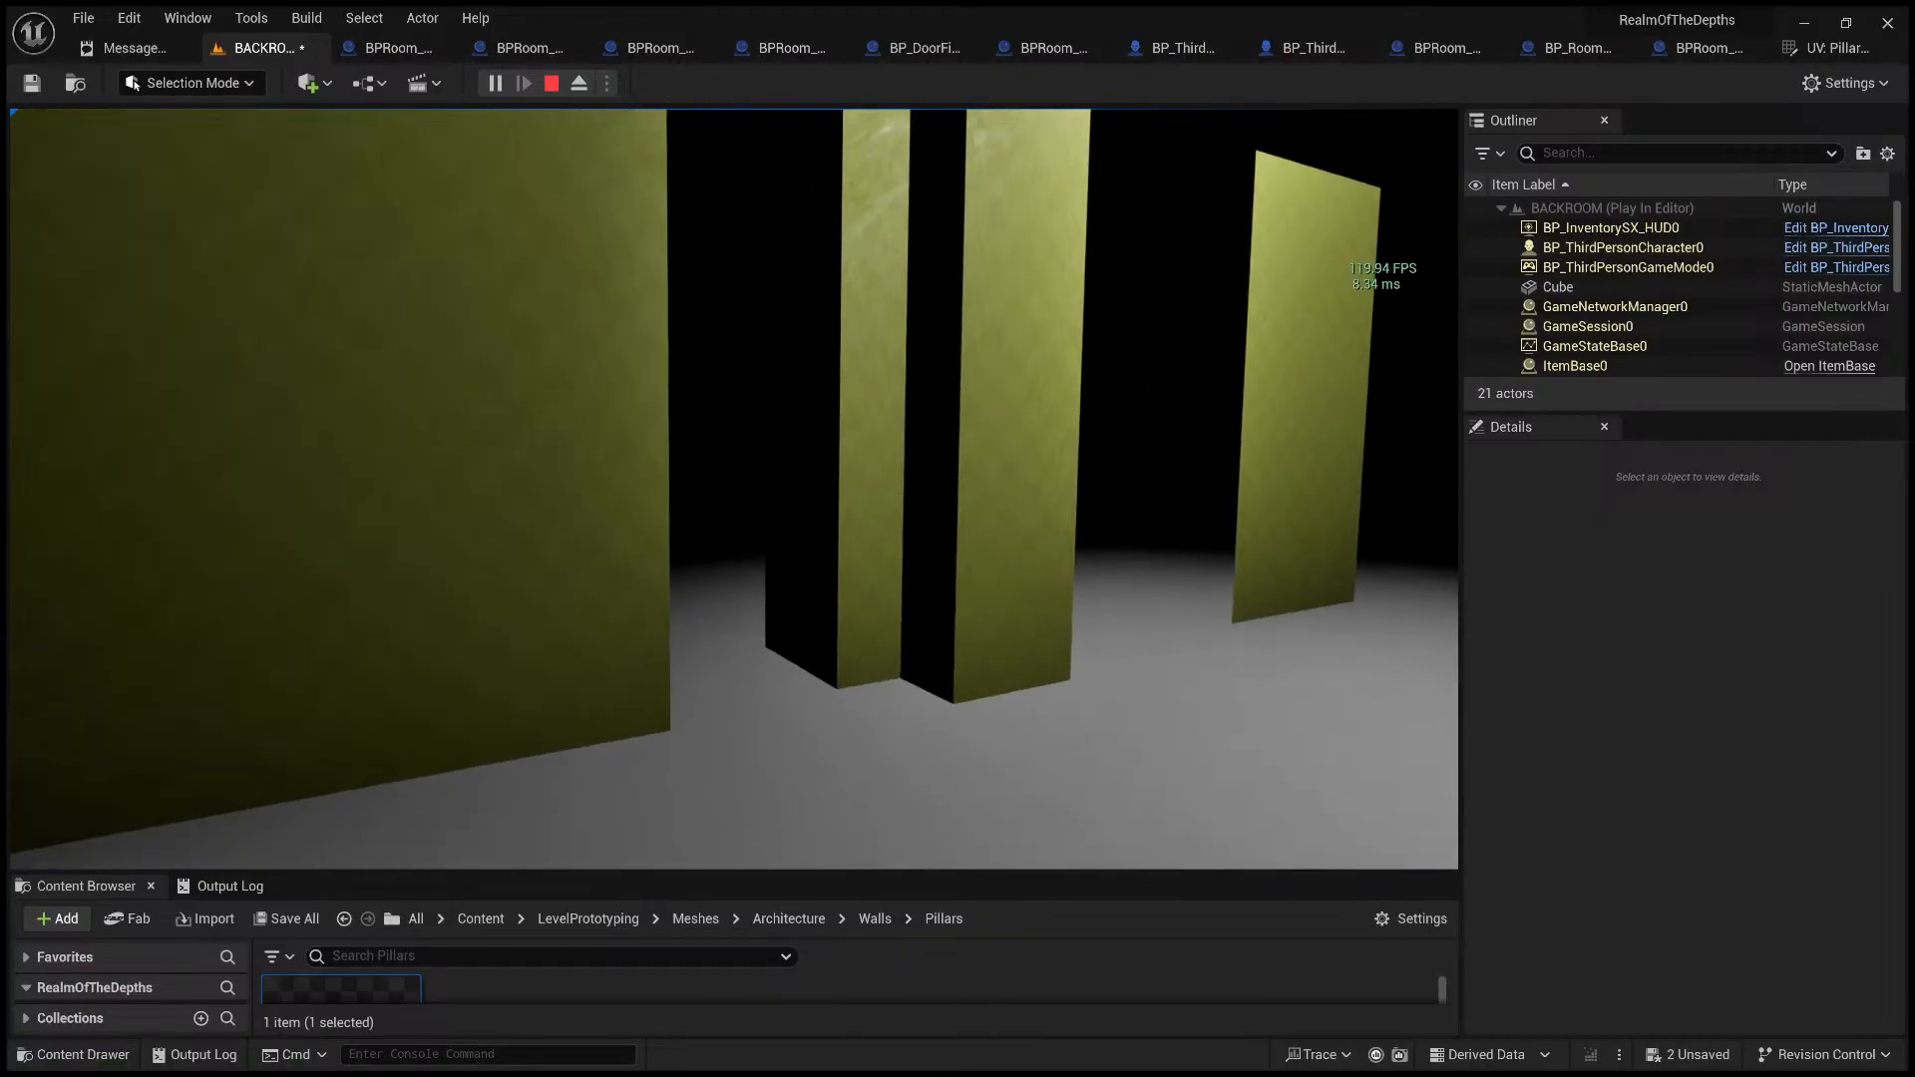
key("Escape")
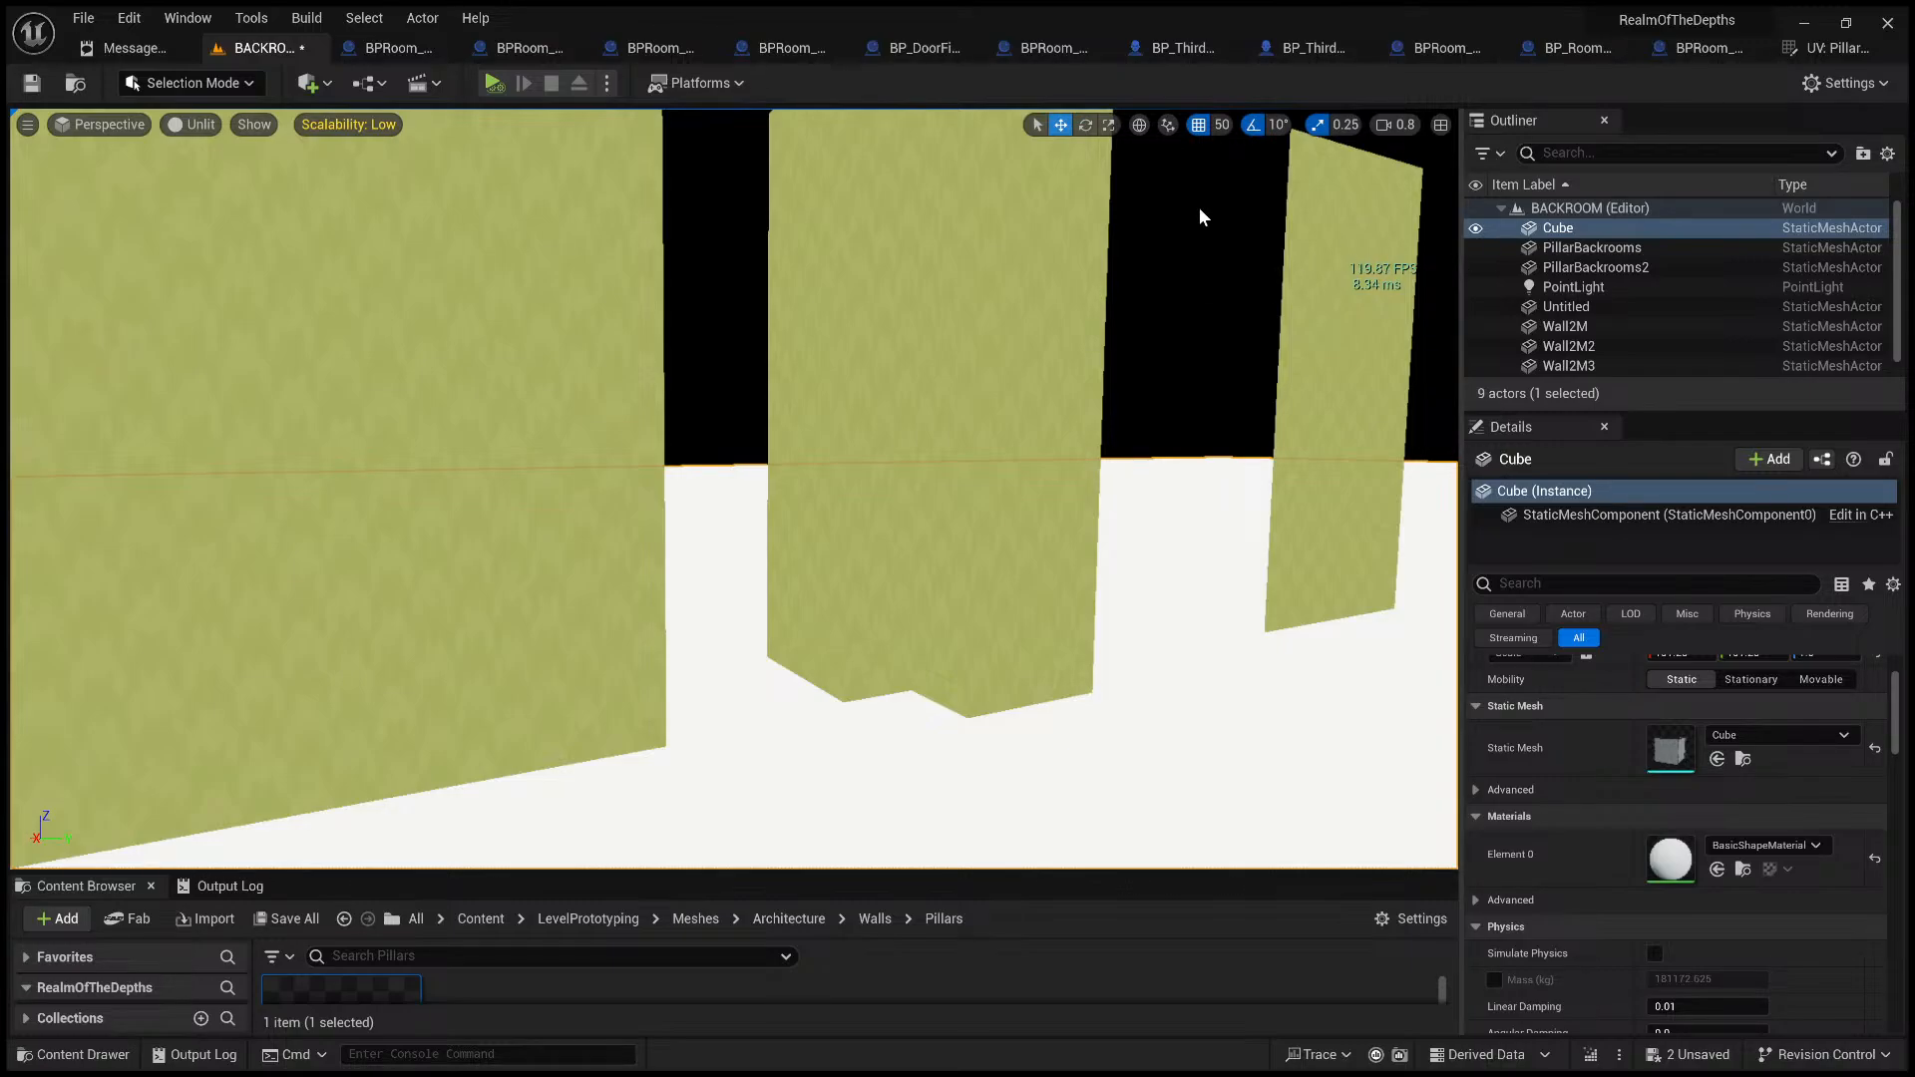
- Minimize Unreal, switch to Substance 3D Painter and frame the flat square plane
left_click(1812, 20)
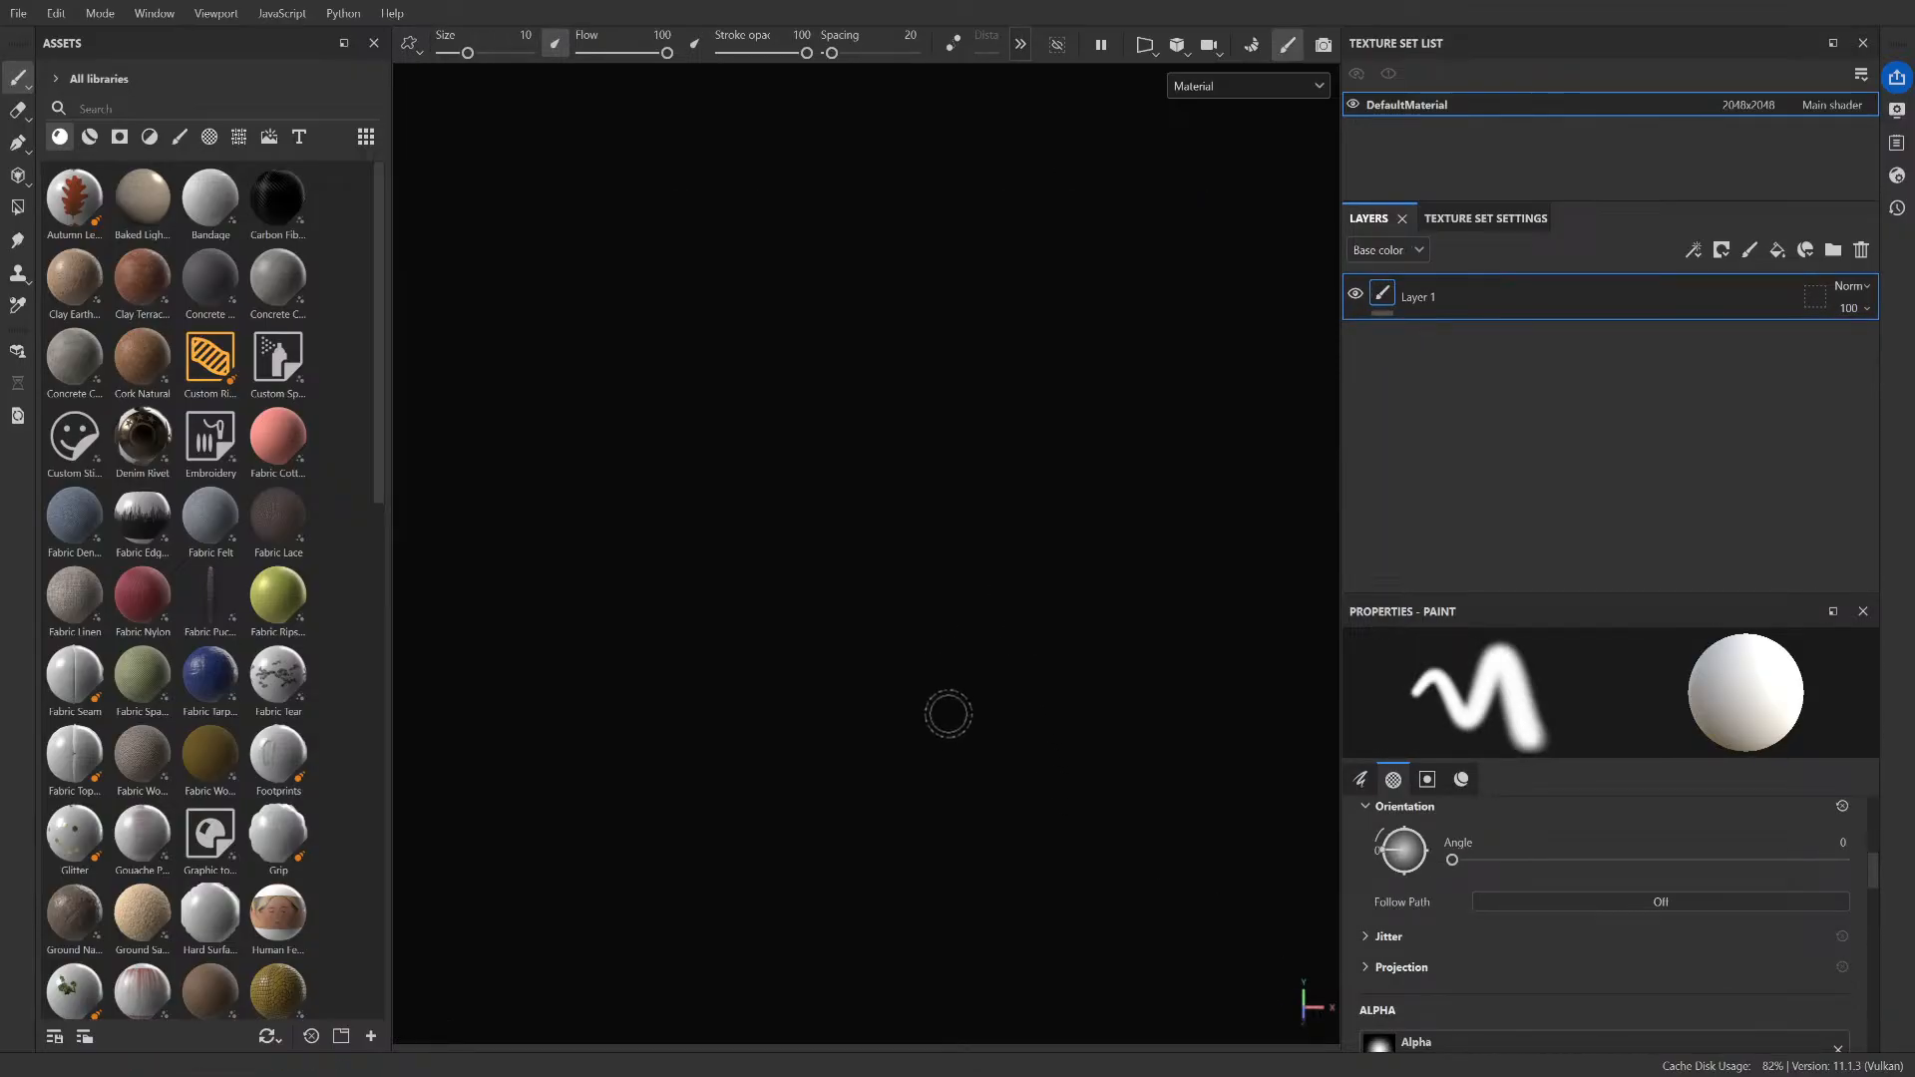
mouse_move(925, 561)
left_mouse_down("alt")
mouse_move(727, 569)
mouse_move(882, 1002)
mouse_move(782, 559)
mouse_move(812, 623)
left_mouse_up("alt")
key("f")
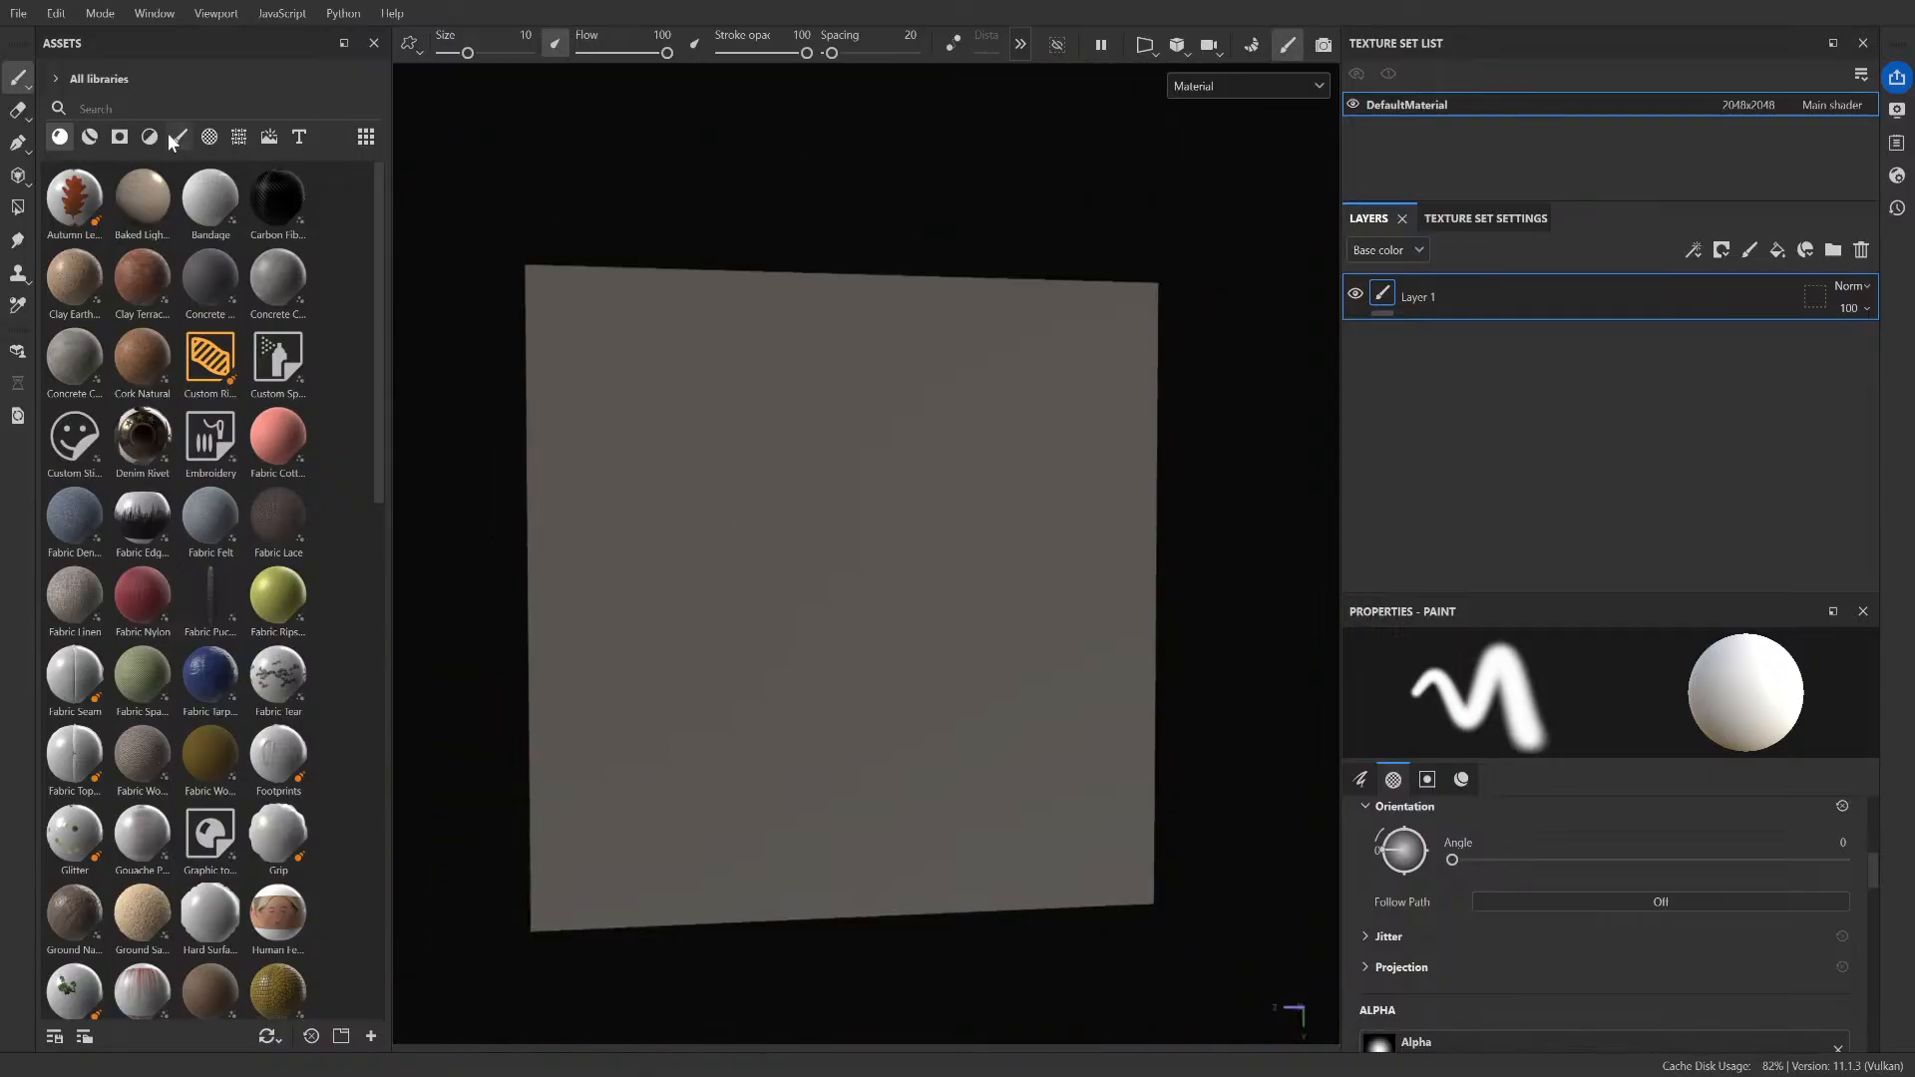
- Search the asset library for "carp", limit the results to smart materials and search for "rug" instead
left_click(160, 108)
type("carp")
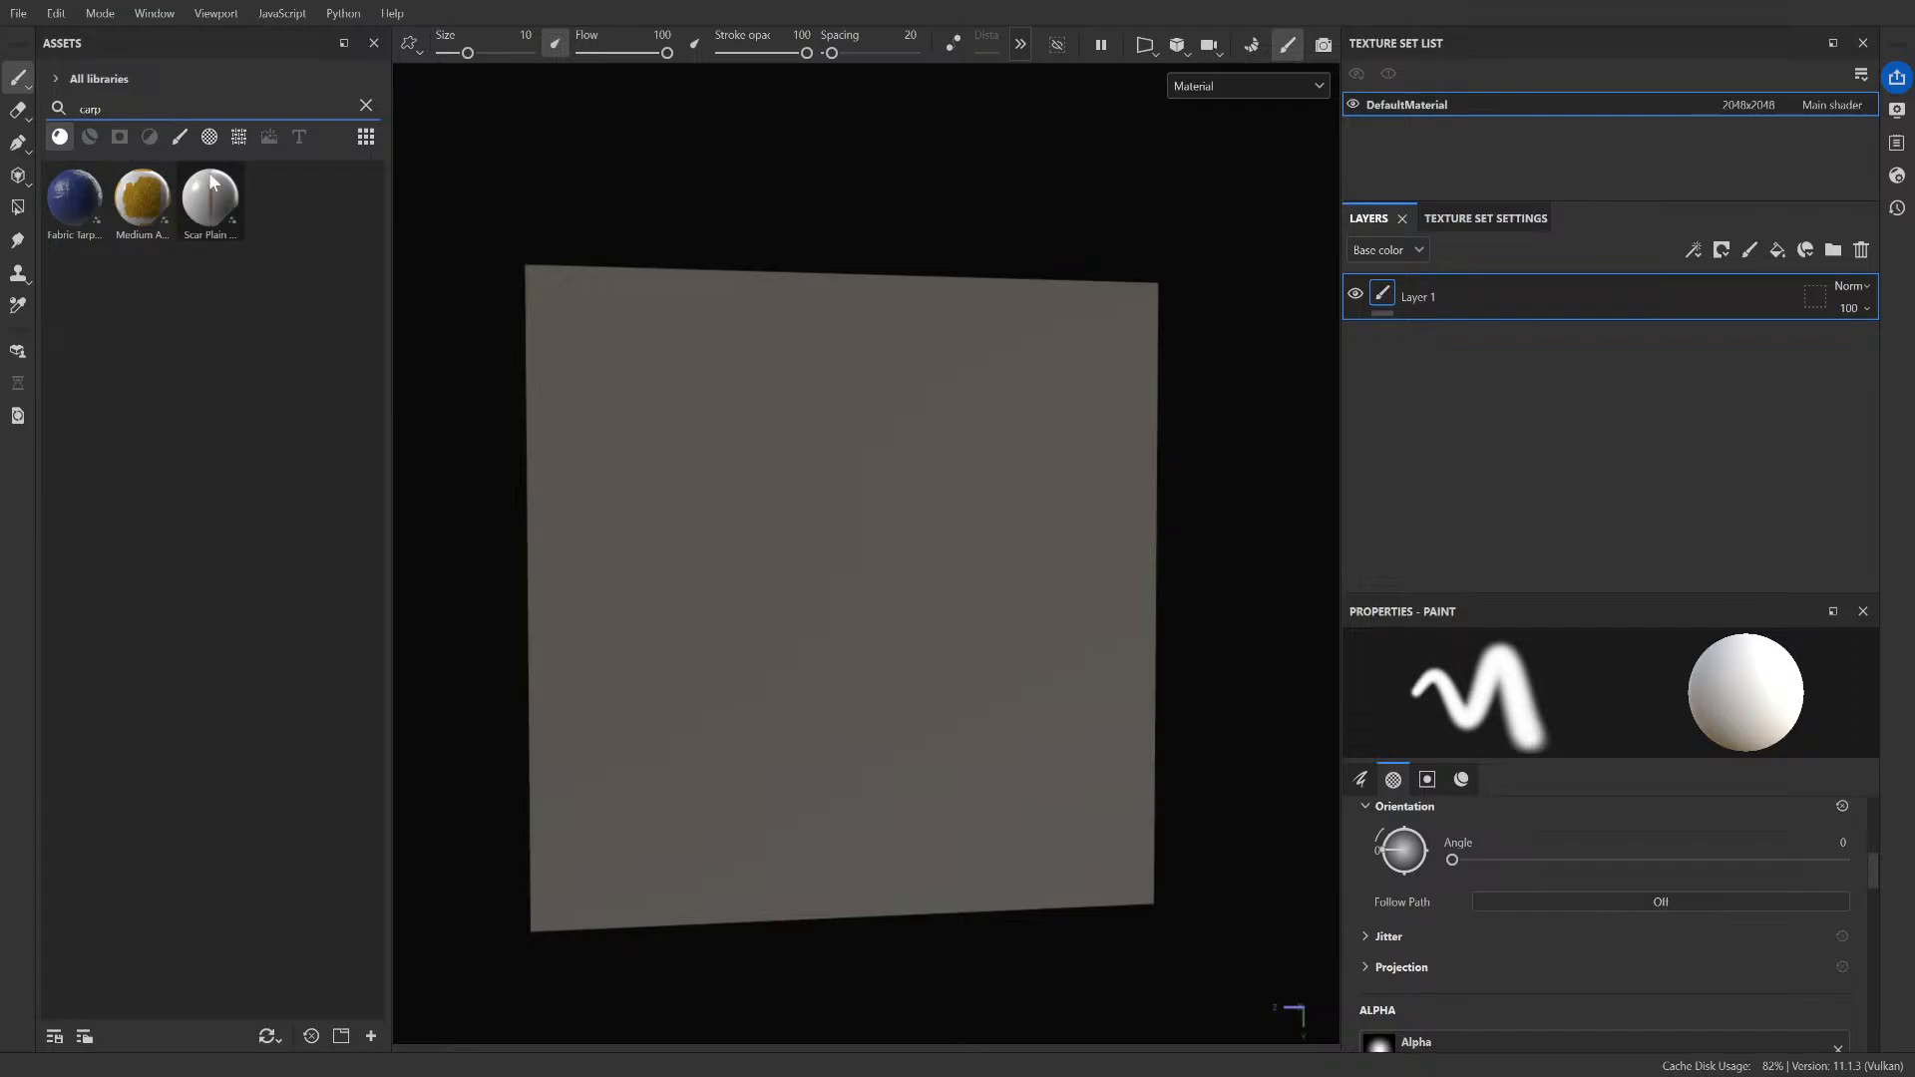
left_click(89, 137)
left_click(157, 117)
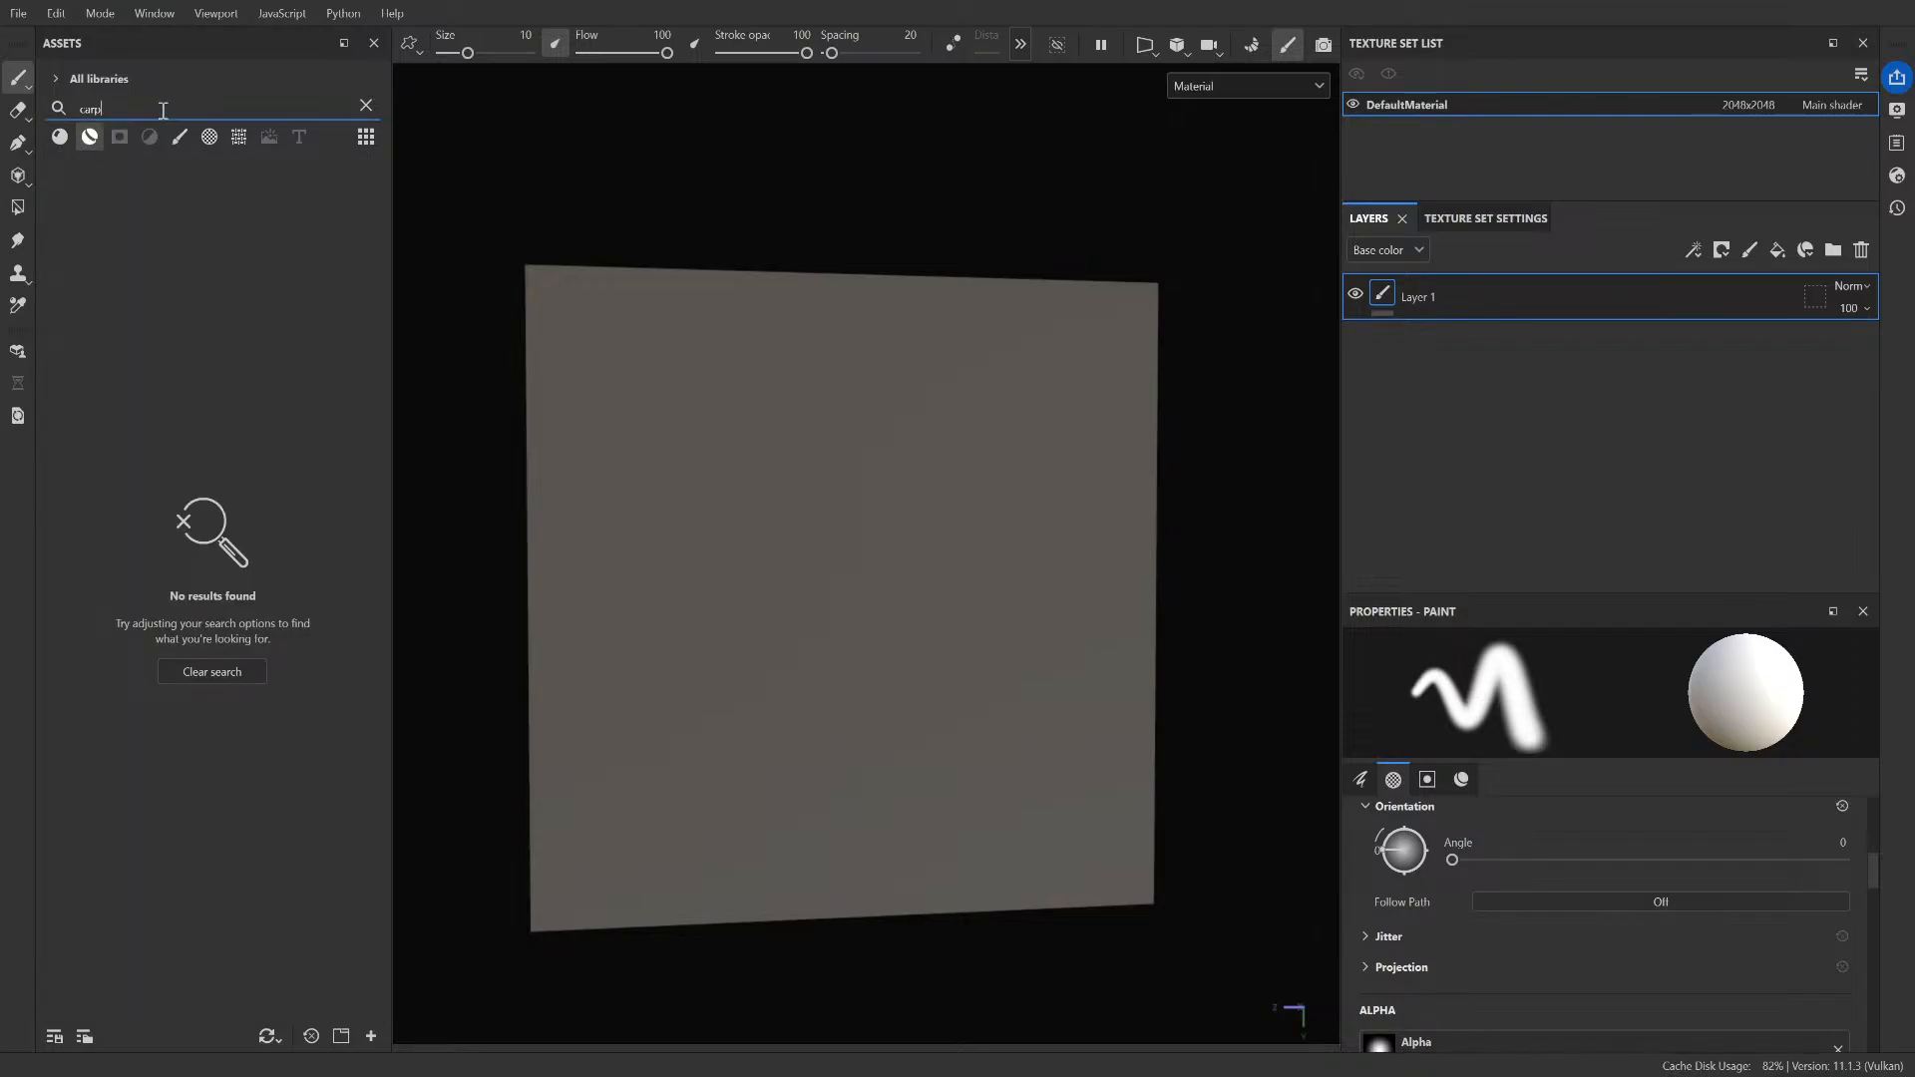
double_click(98, 108)
type("rou")
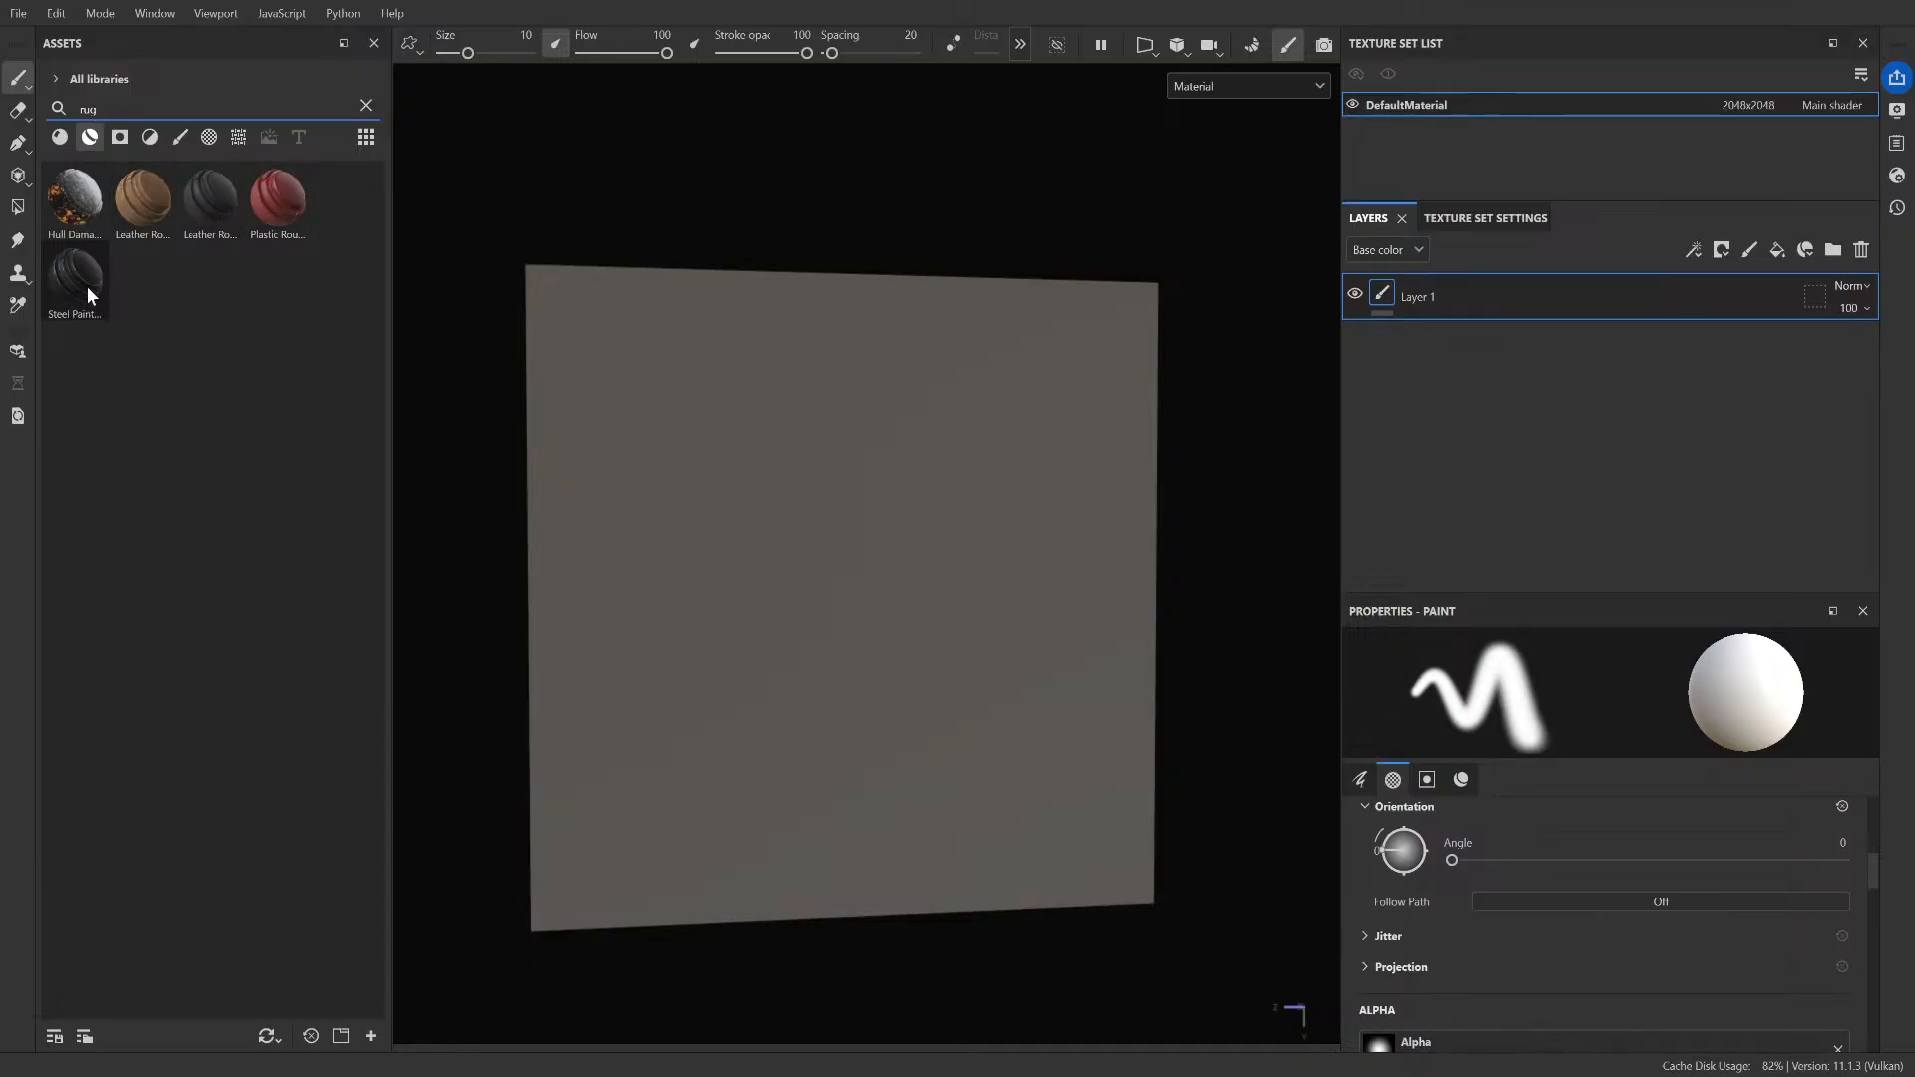
- Search the asset library for "fabr" and show only the matching smart materials
double_click(92, 110)
type("fab")
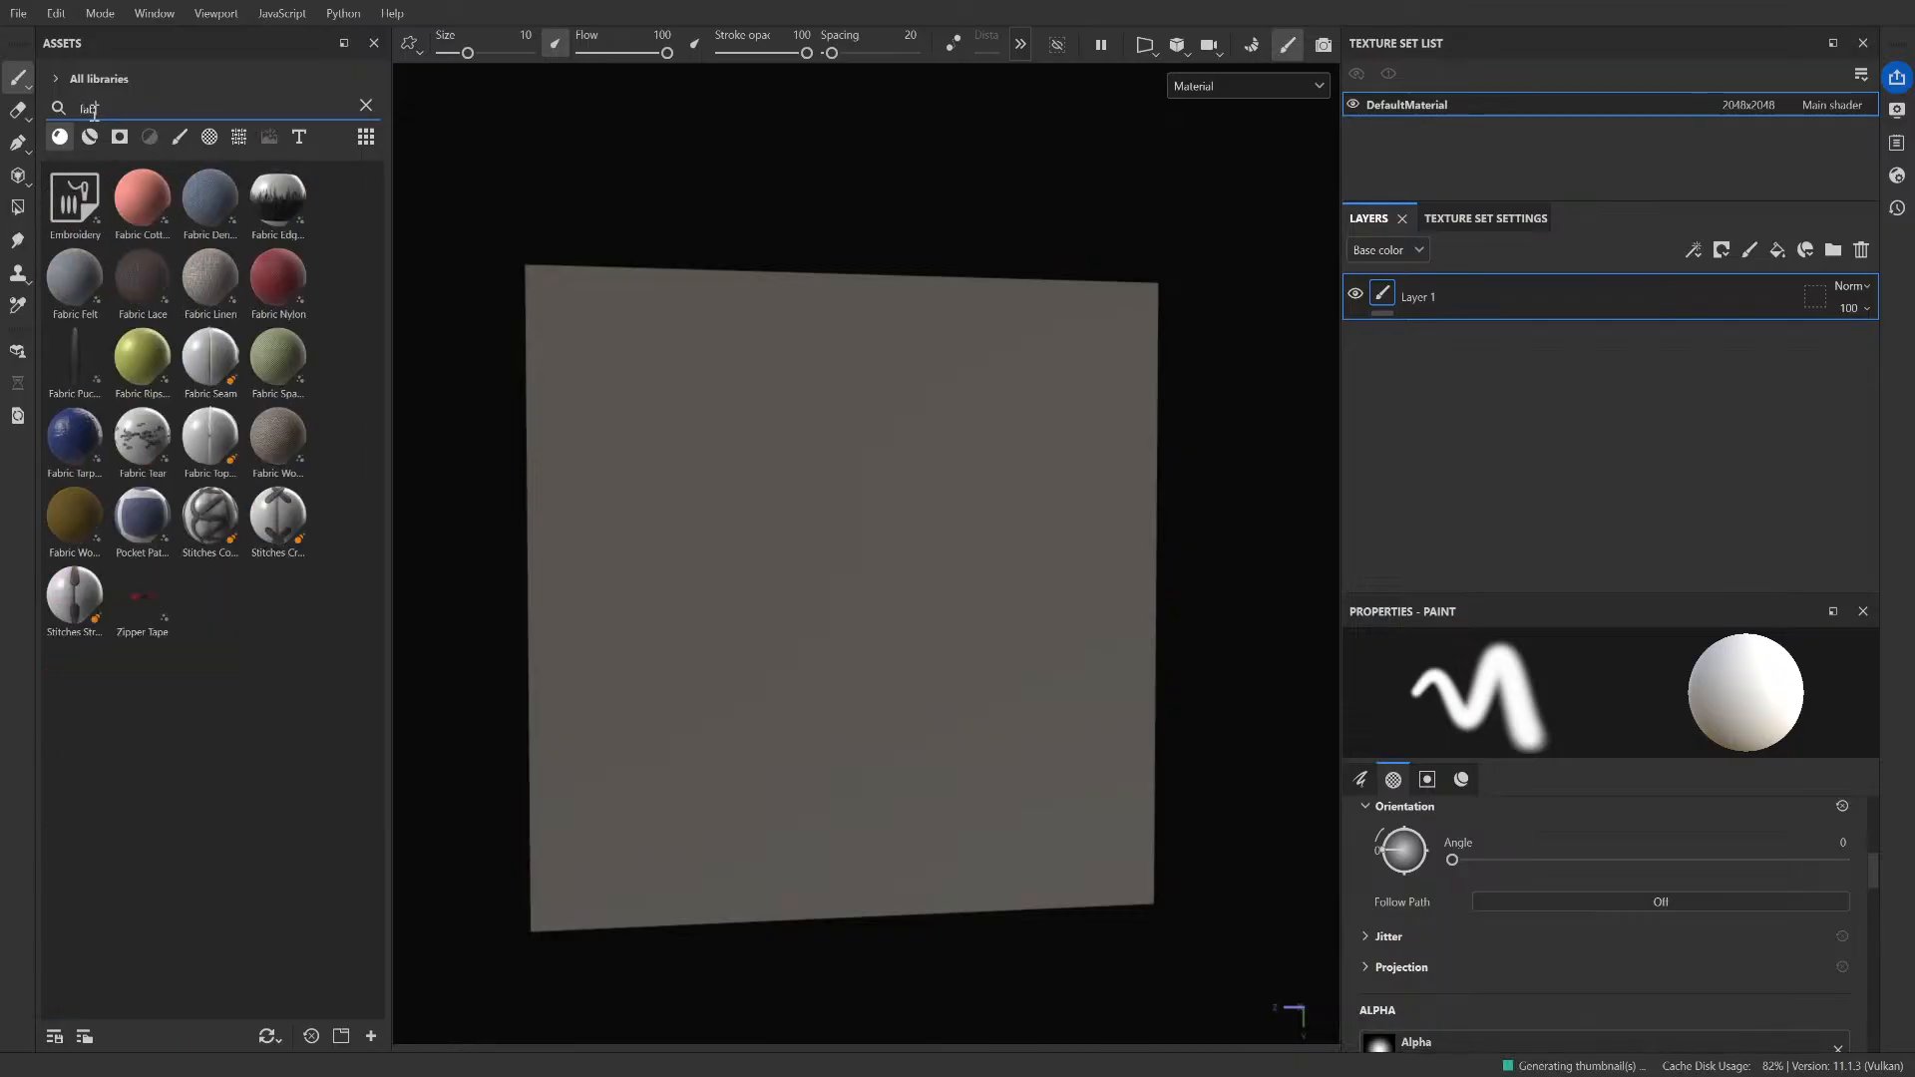
type("r")
left_click(90, 137)
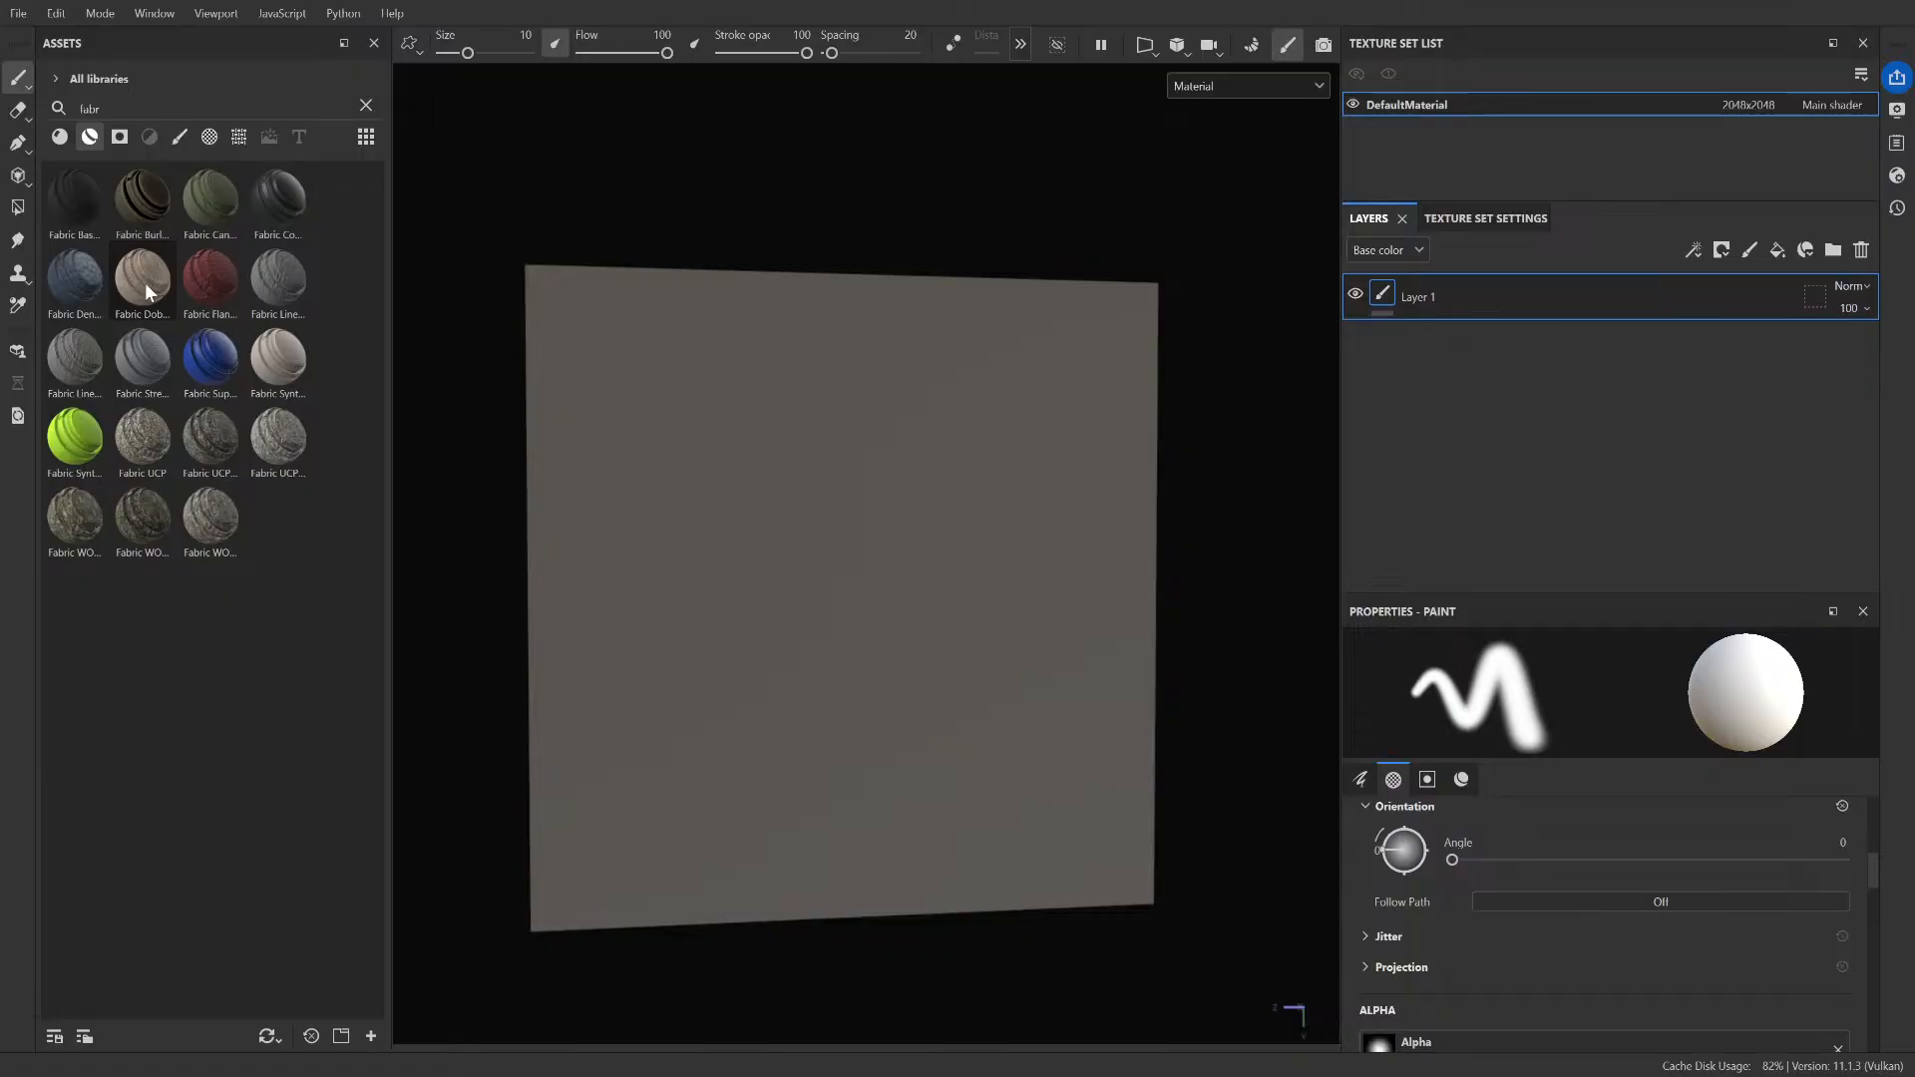
- Try the Fabric Dobby Aged smart material on the plane, inspect its weave up close and undo it
left_click_drag(146, 283, 882, 456)
scroll(878, 469, "up", 5)
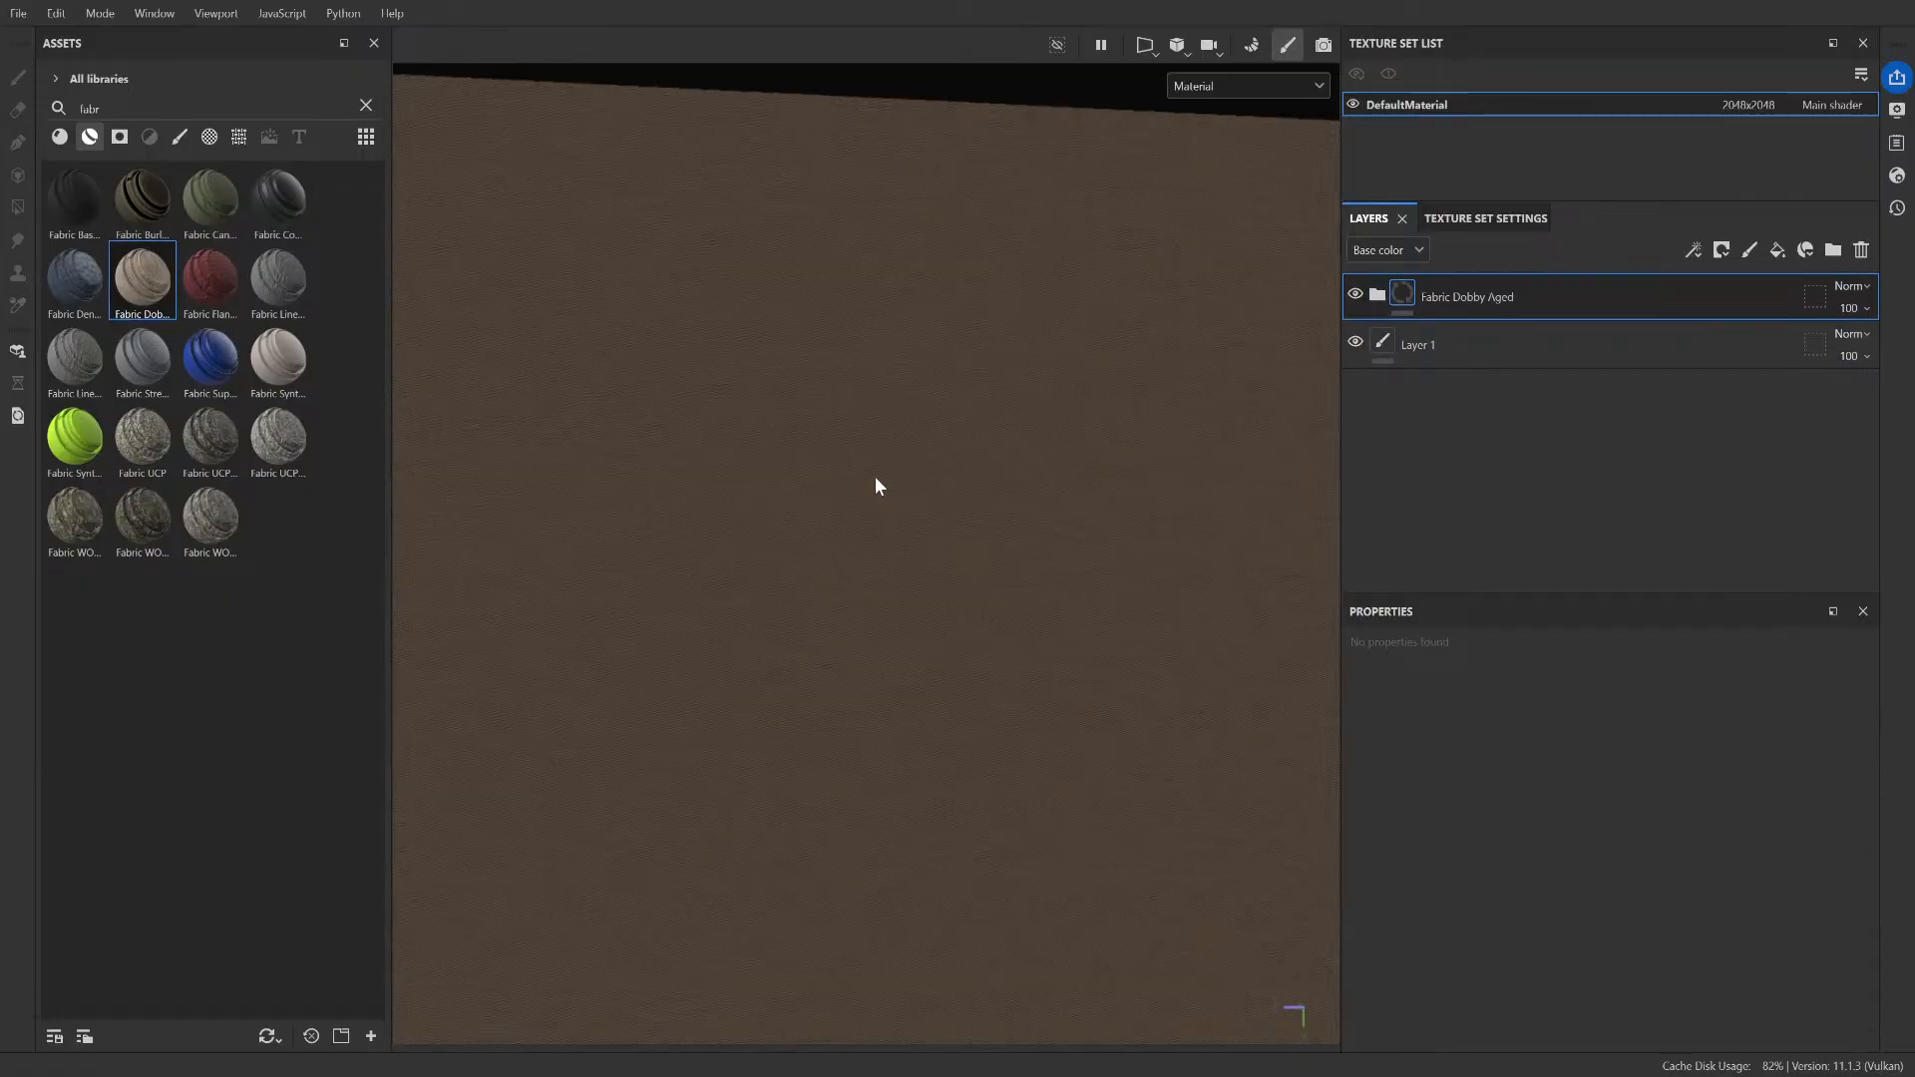
scroll(874, 479, "down", 5)
key("ctrl+z")
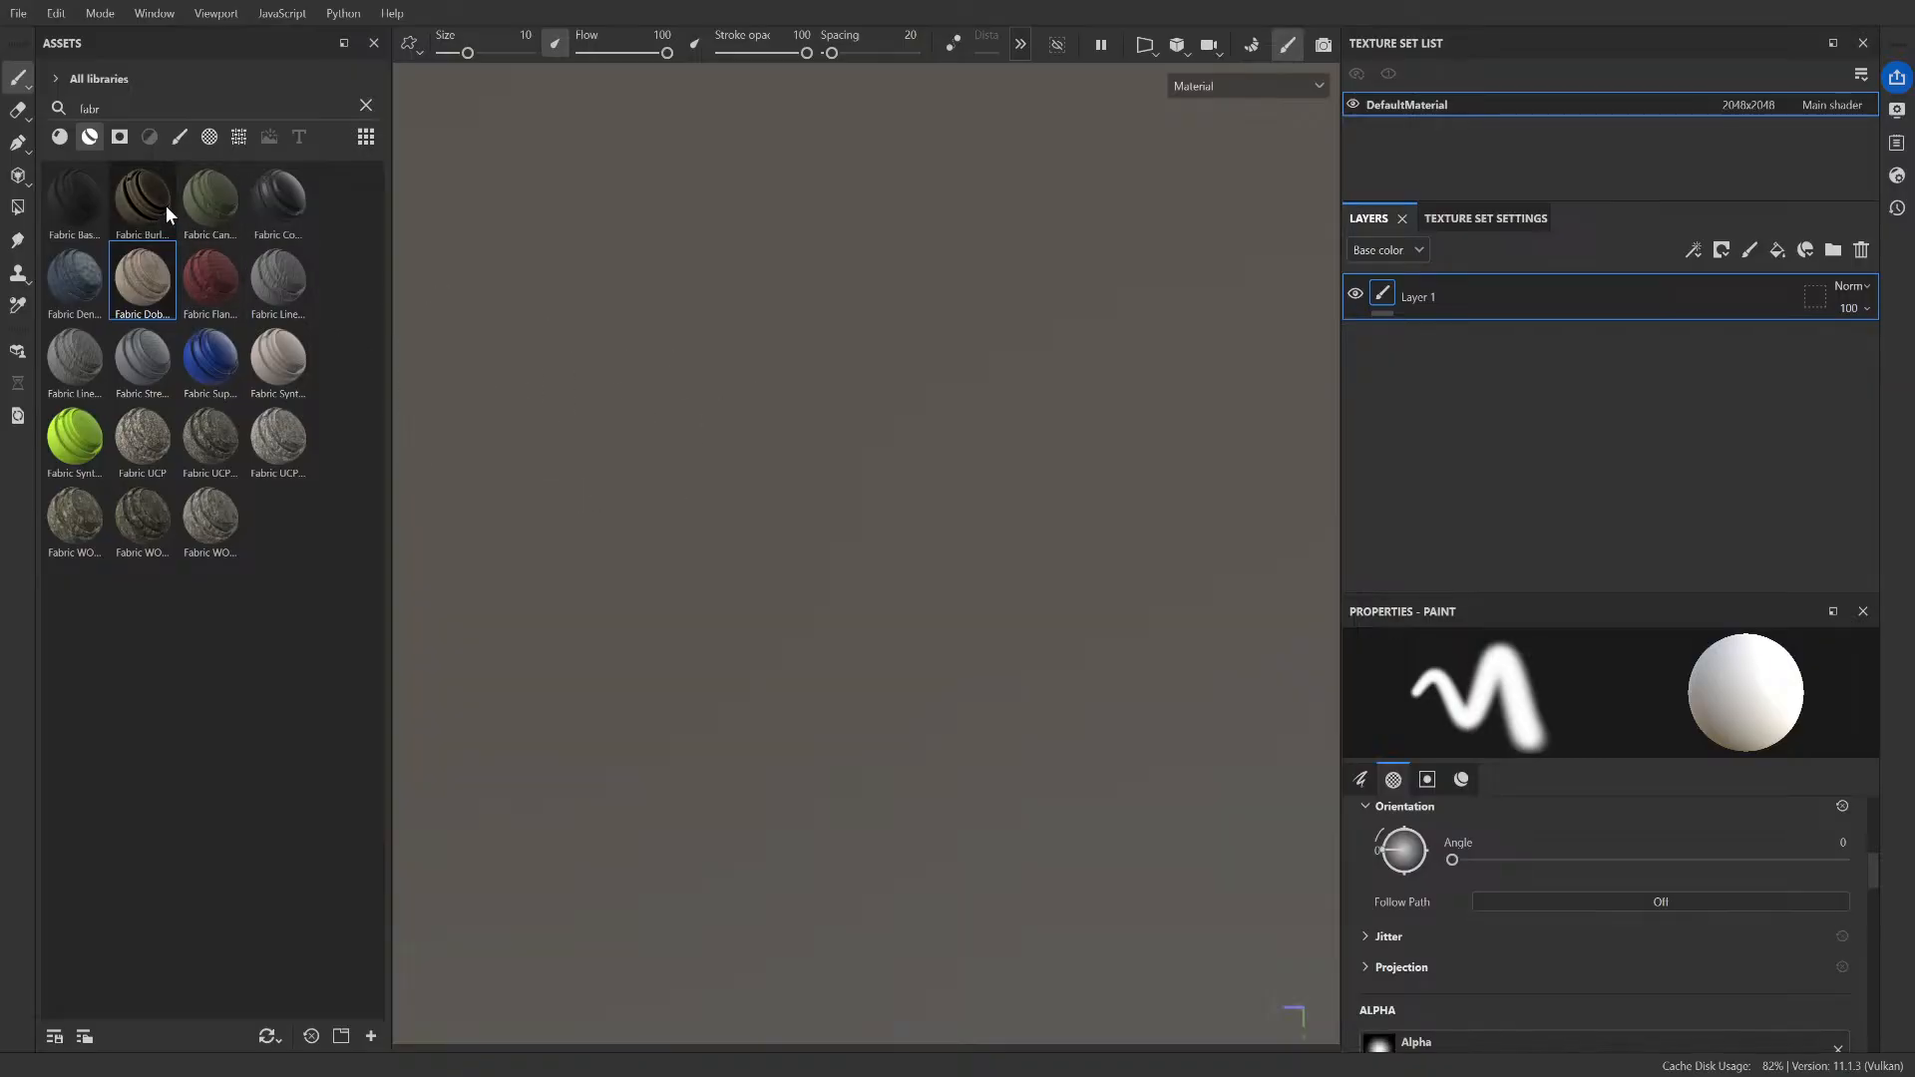
- Try the black fabric smart material and Fabric Synthetic Sport Used on the plane, undoing each one
left_click_drag(68, 195, 710, 321)
key("ctrl+z")
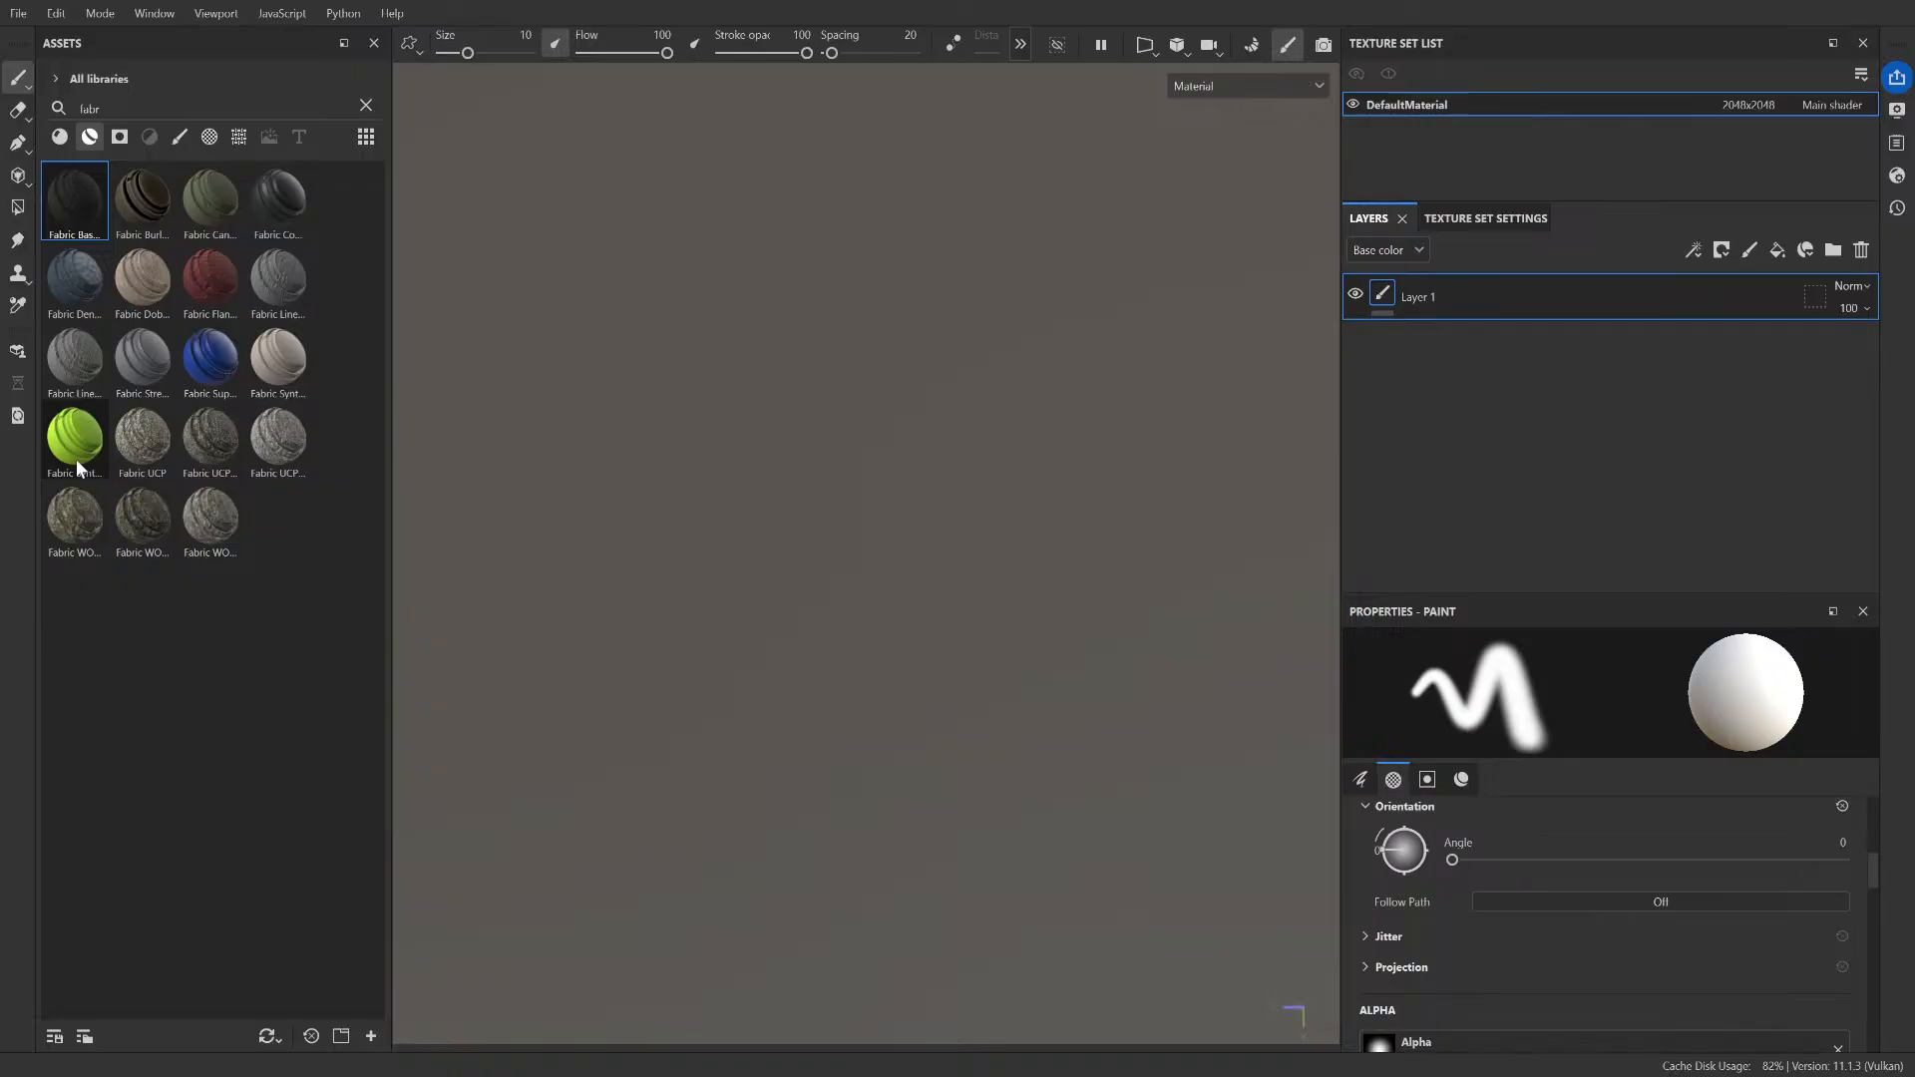
left_click_drag(76, 459, 722, 450)
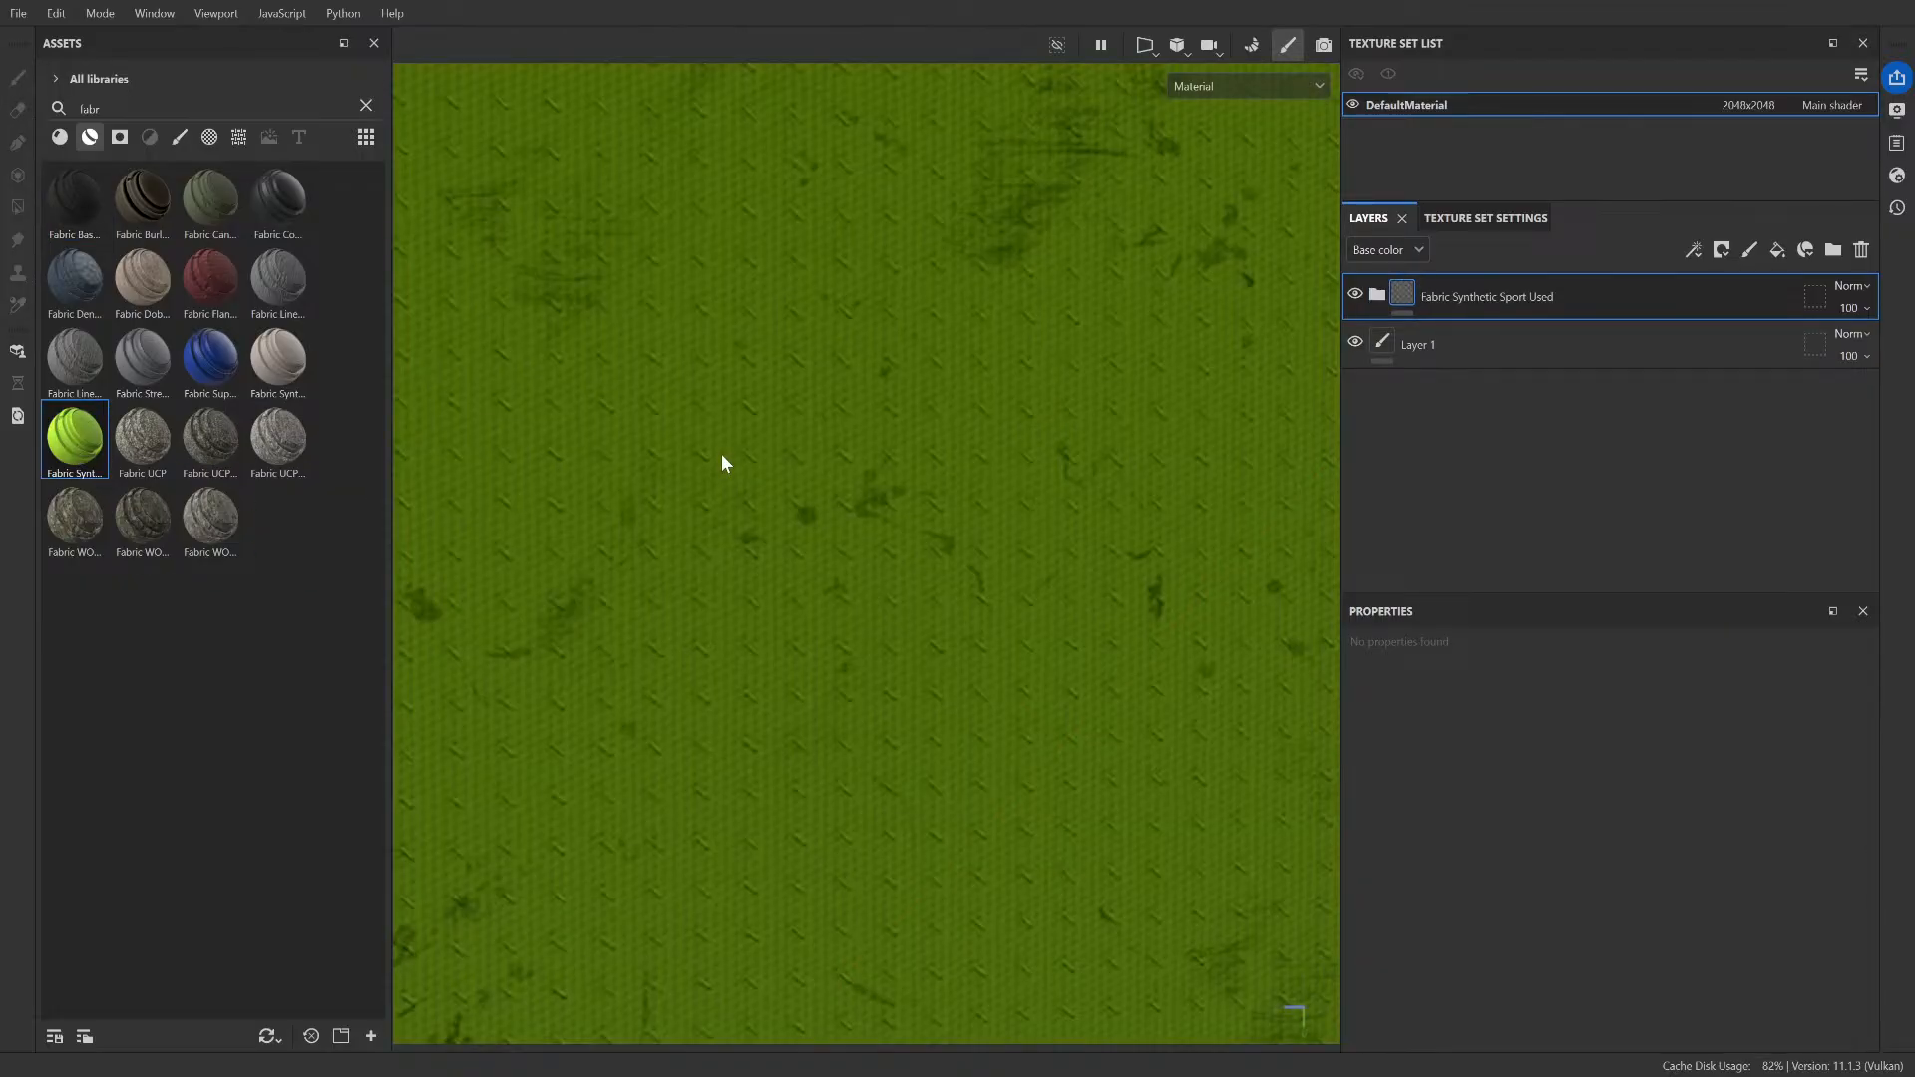
key("ctrl+z")
- Show the matching base materials, try Fabric Cotton Jersey on the plane, undo it and apply Fabric Denim instead
left_click(59, 137)
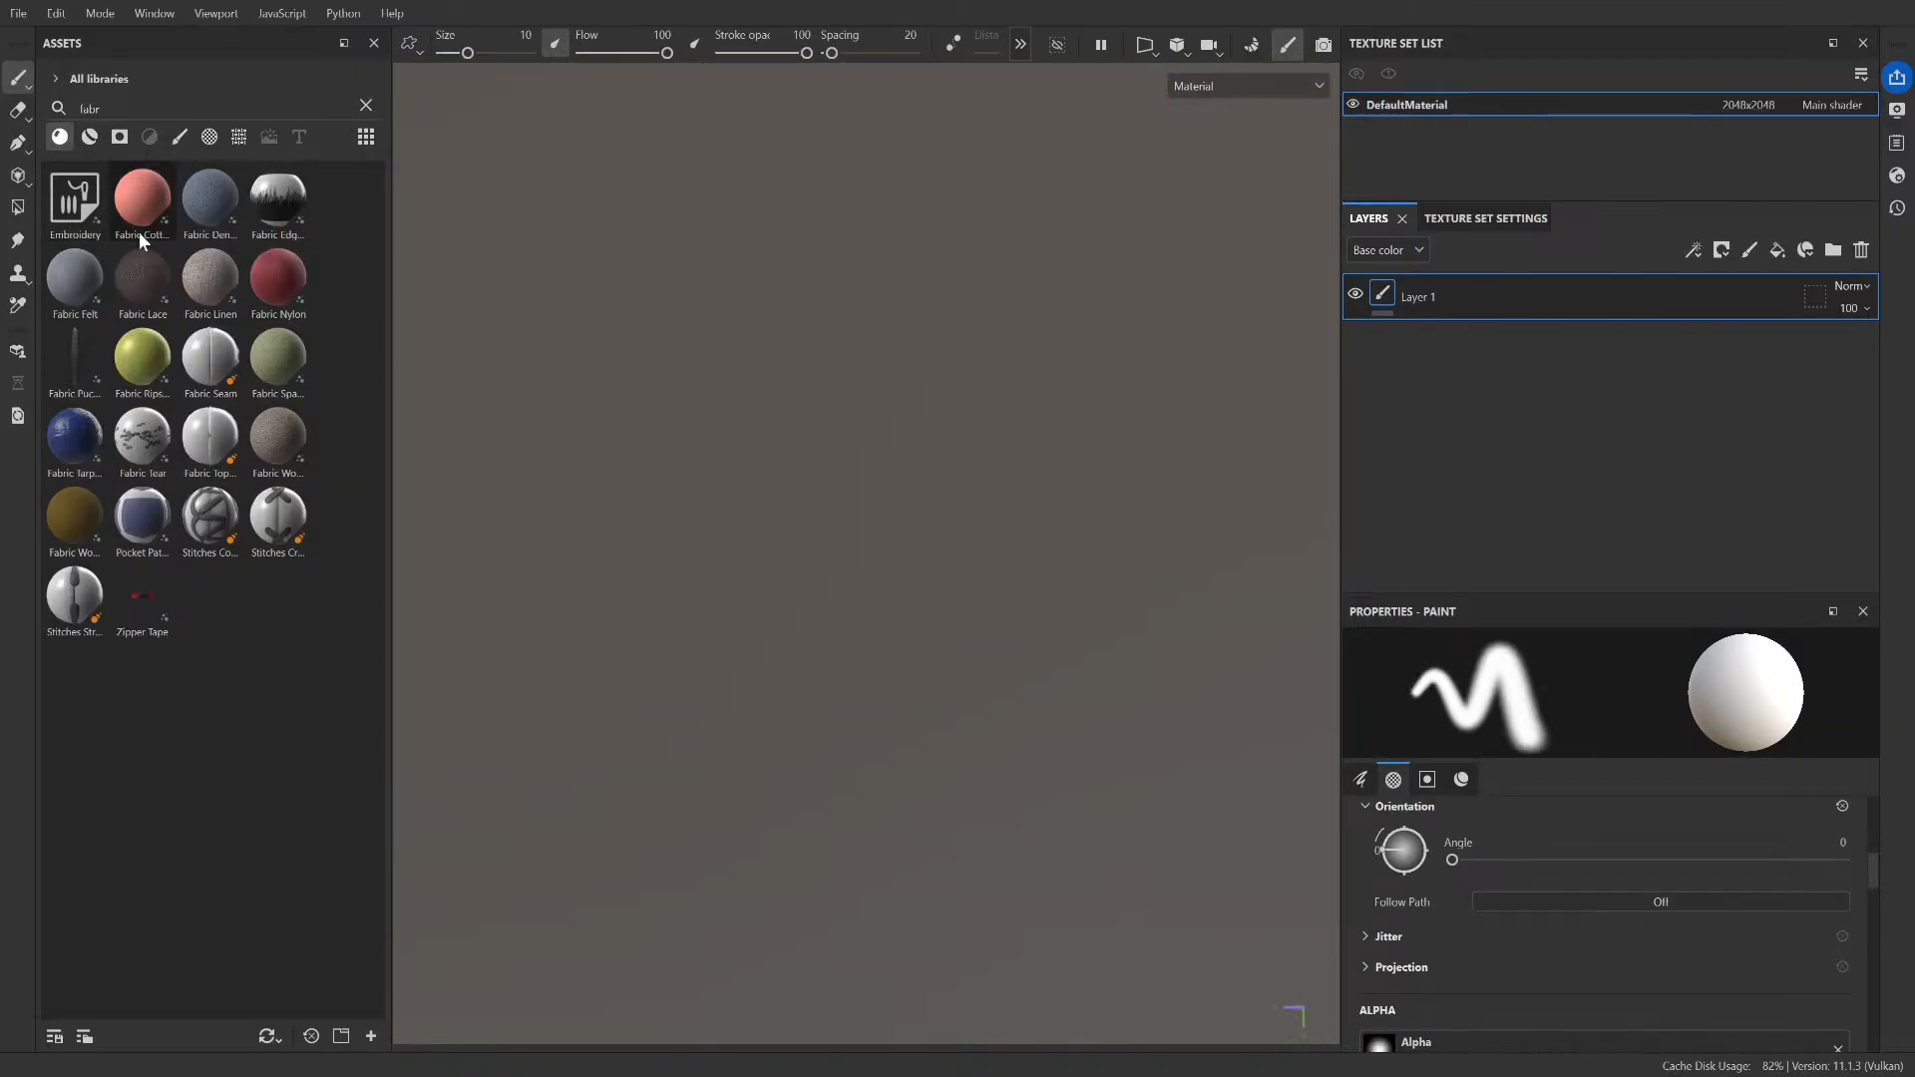
left_click_drag(140, 231, 836, 353)
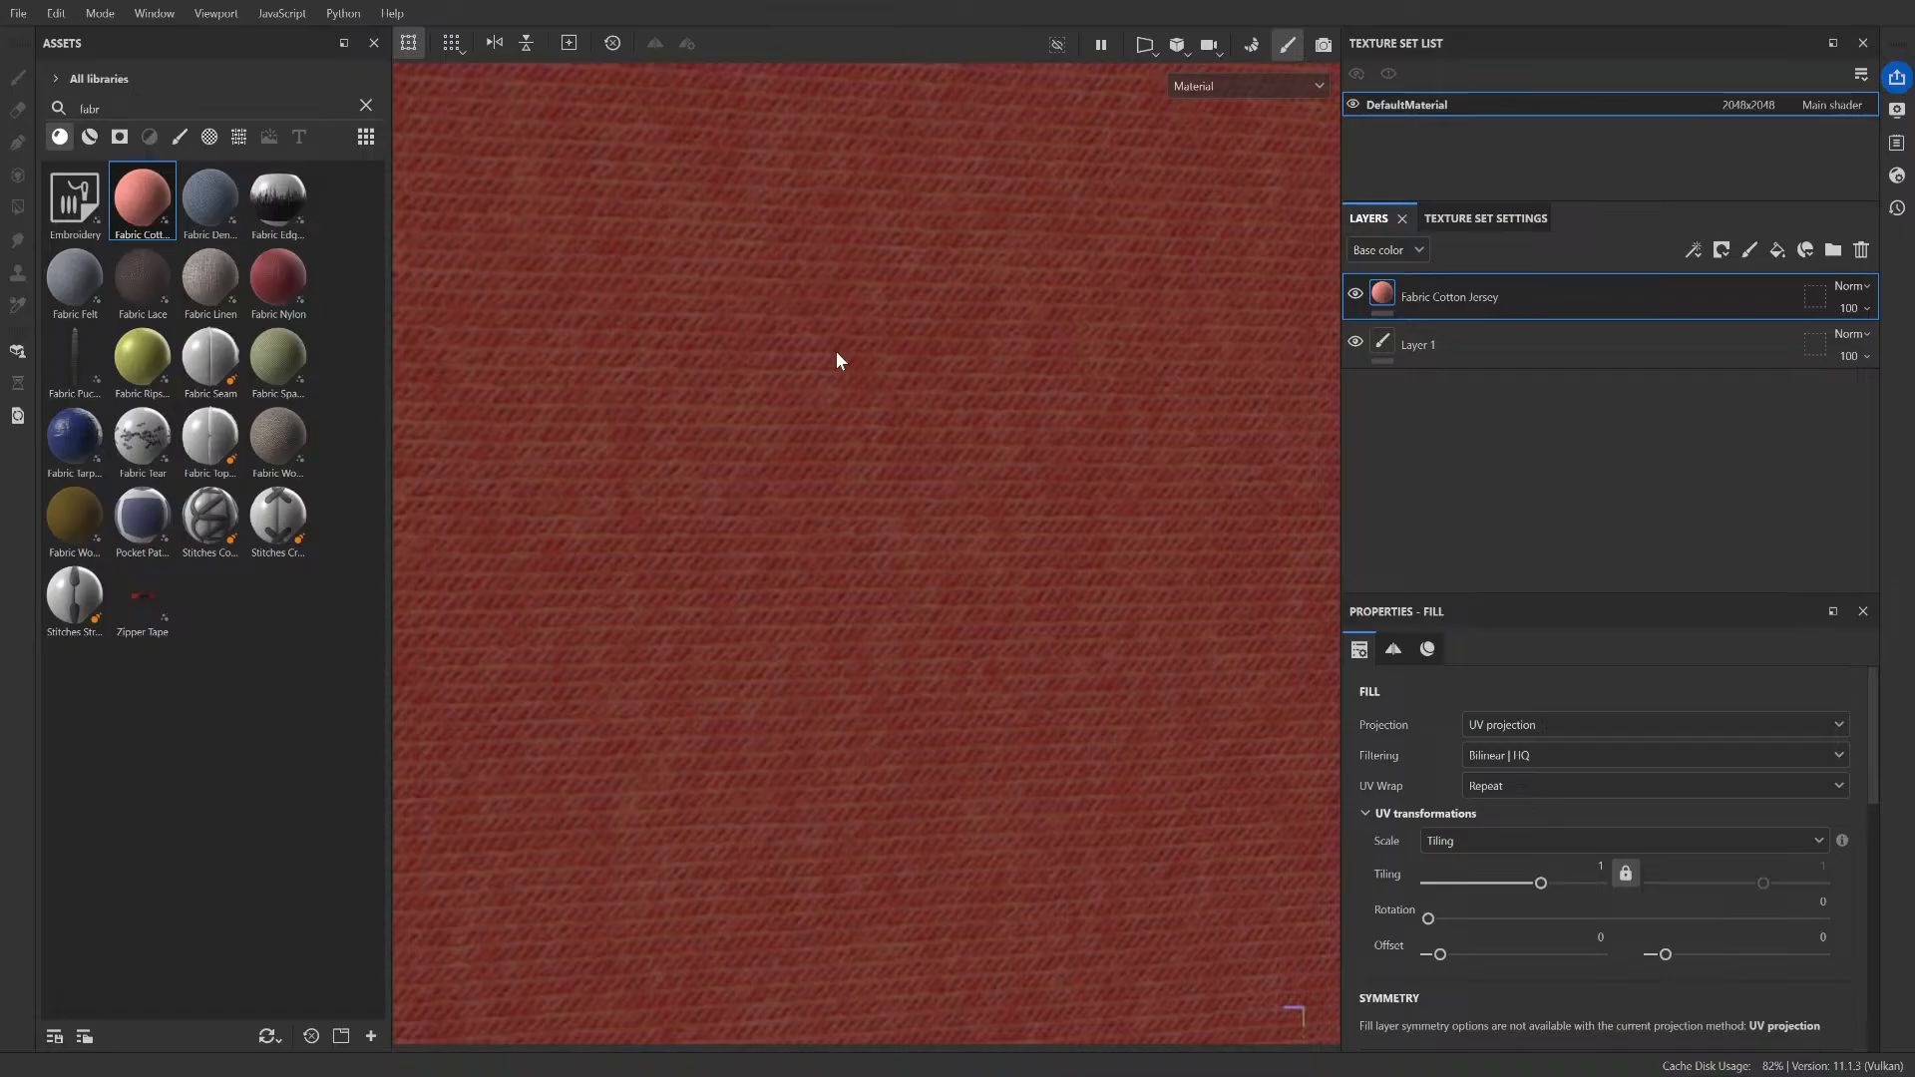
key("ctrl+z")
left_click_drag(211, 203, 676, 295)
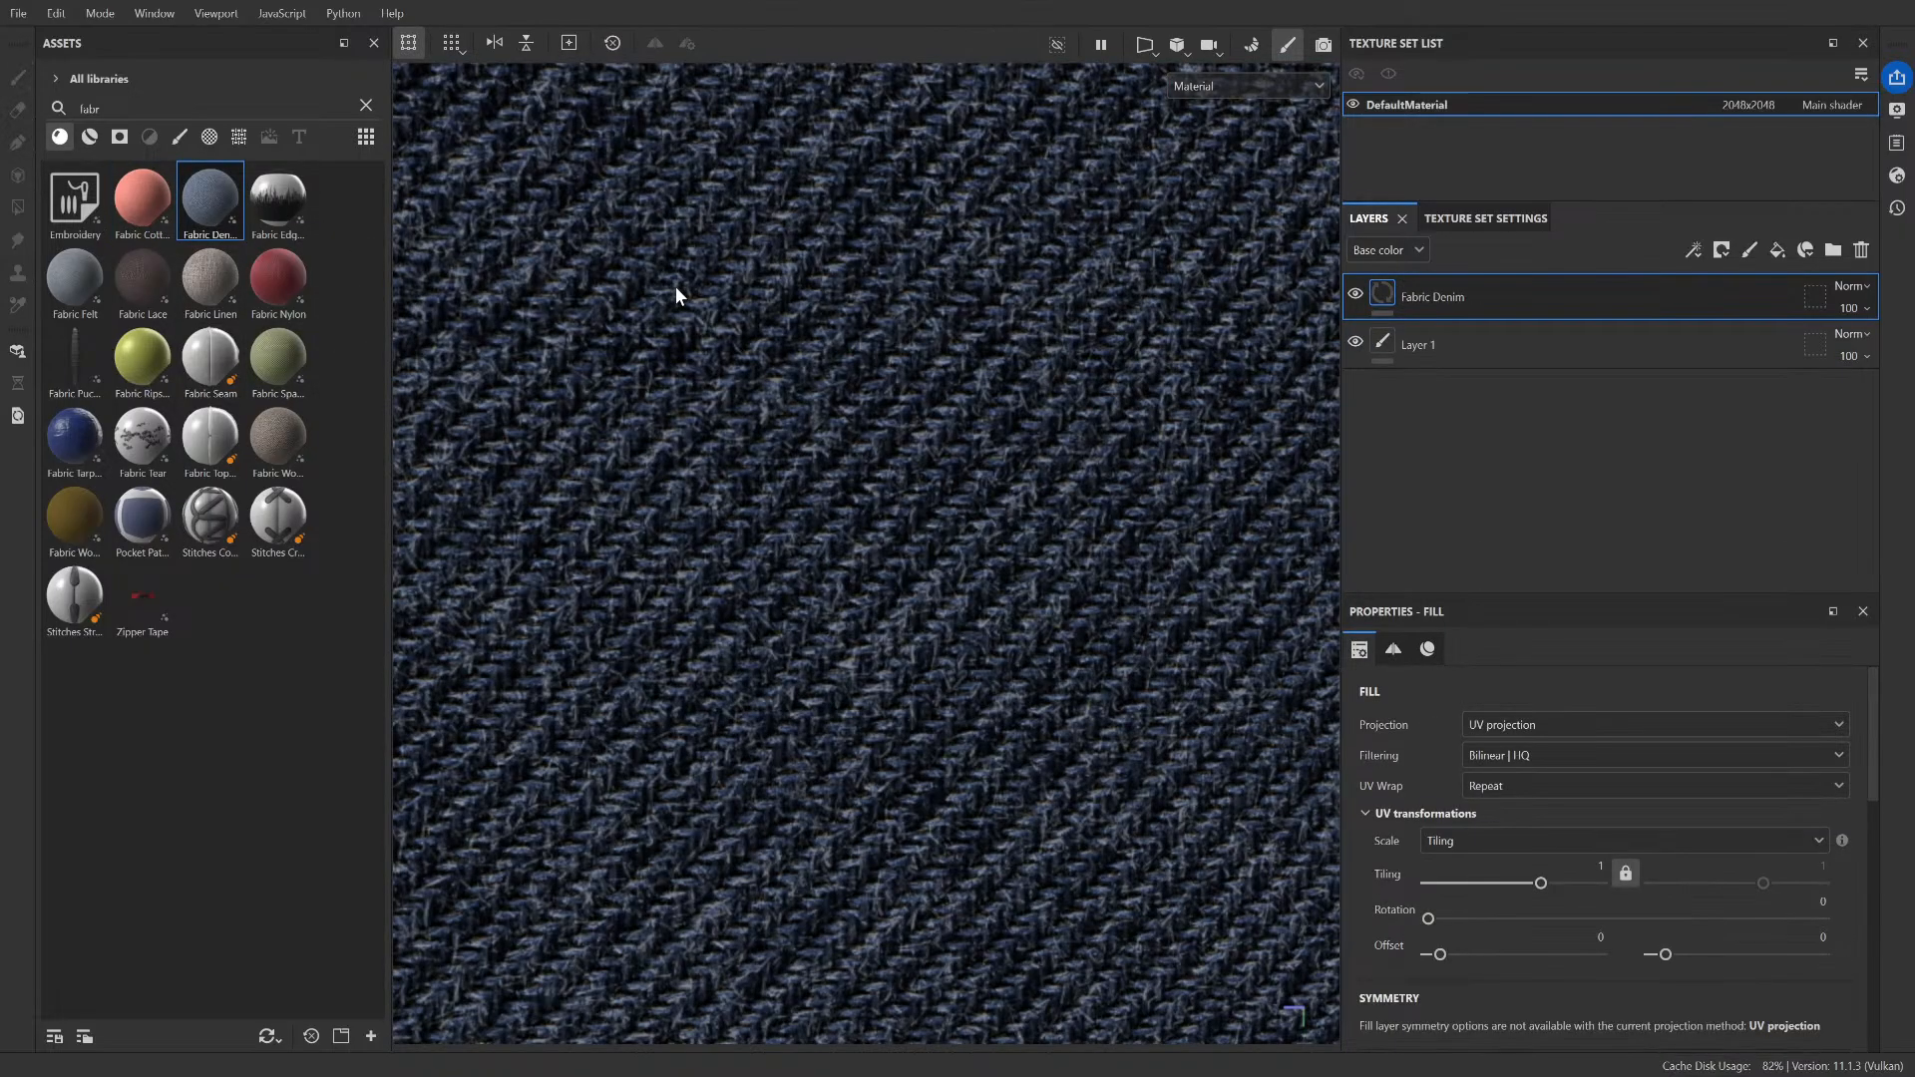
- Undo the Fabric Denim layer and search the asset library's base materials for "cloth"
key("ctrl+z")
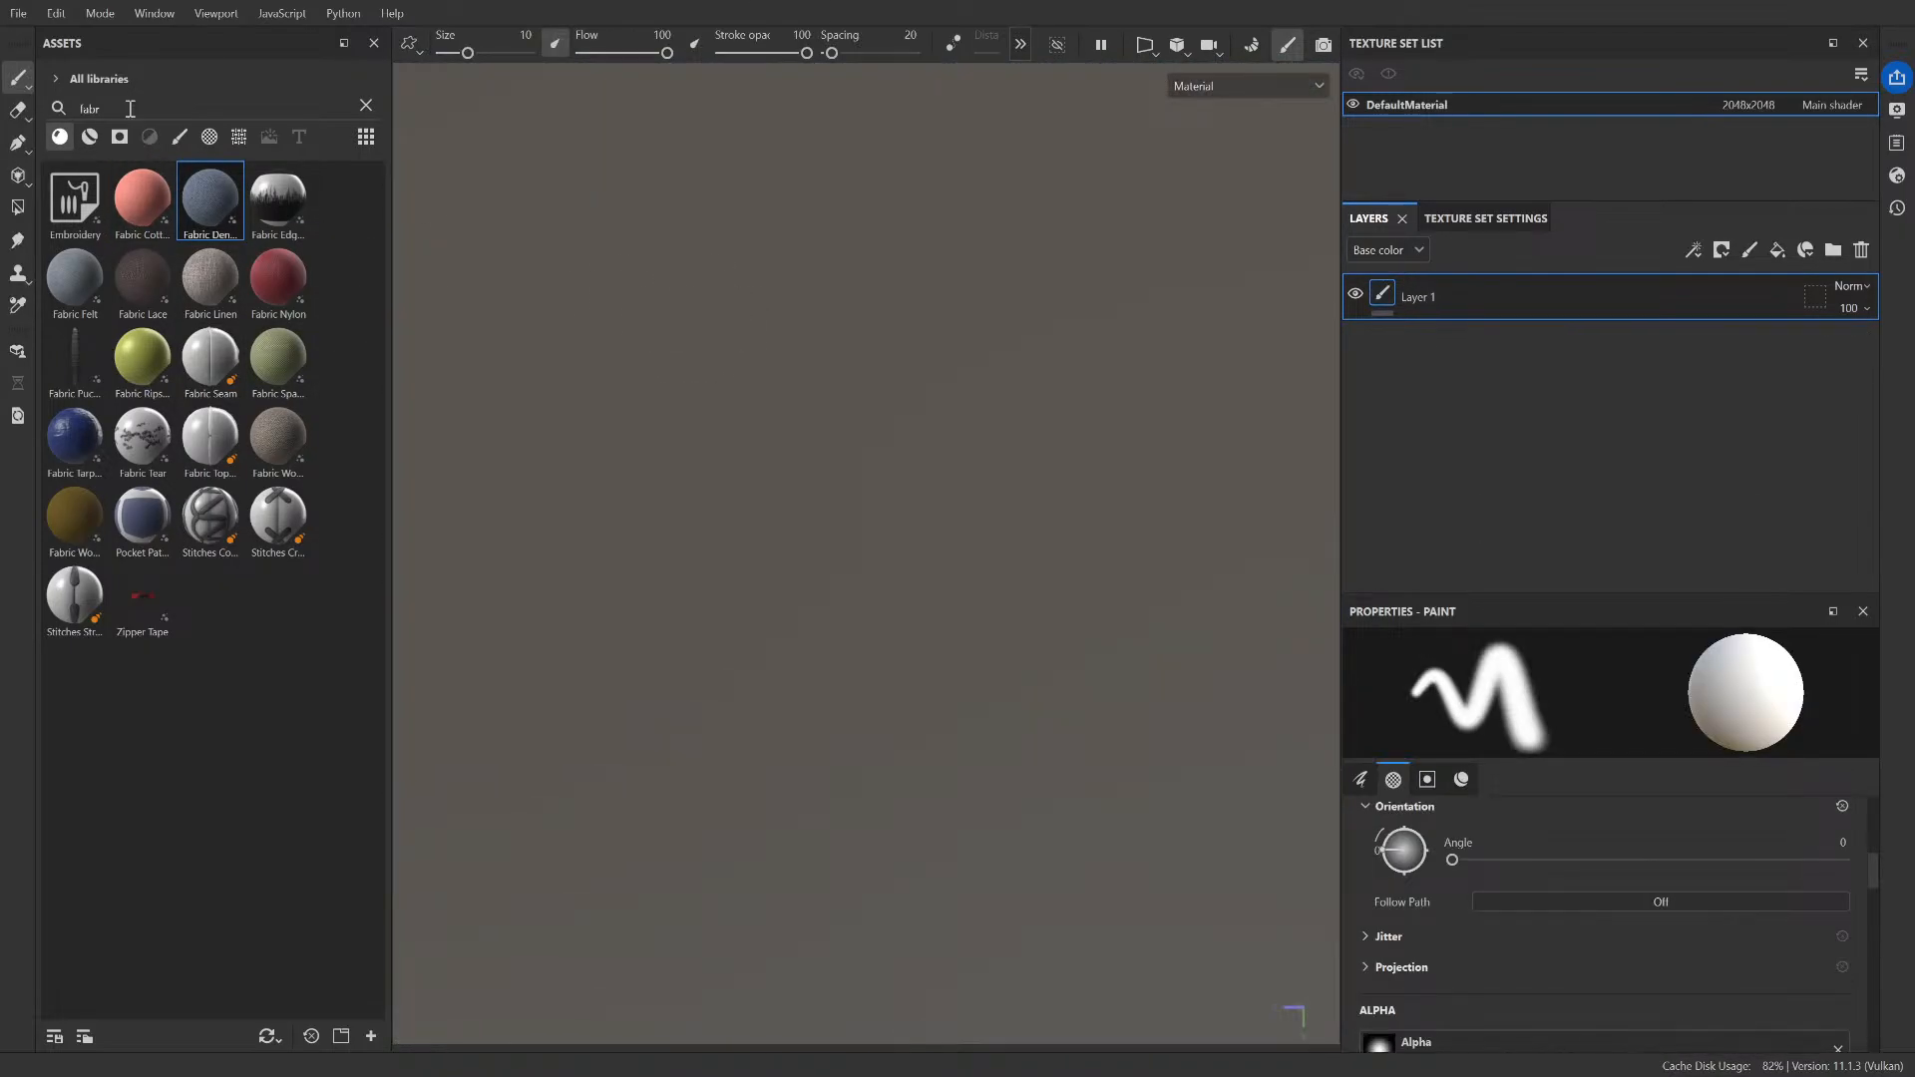
double_click(129, 108)
type("cloth")
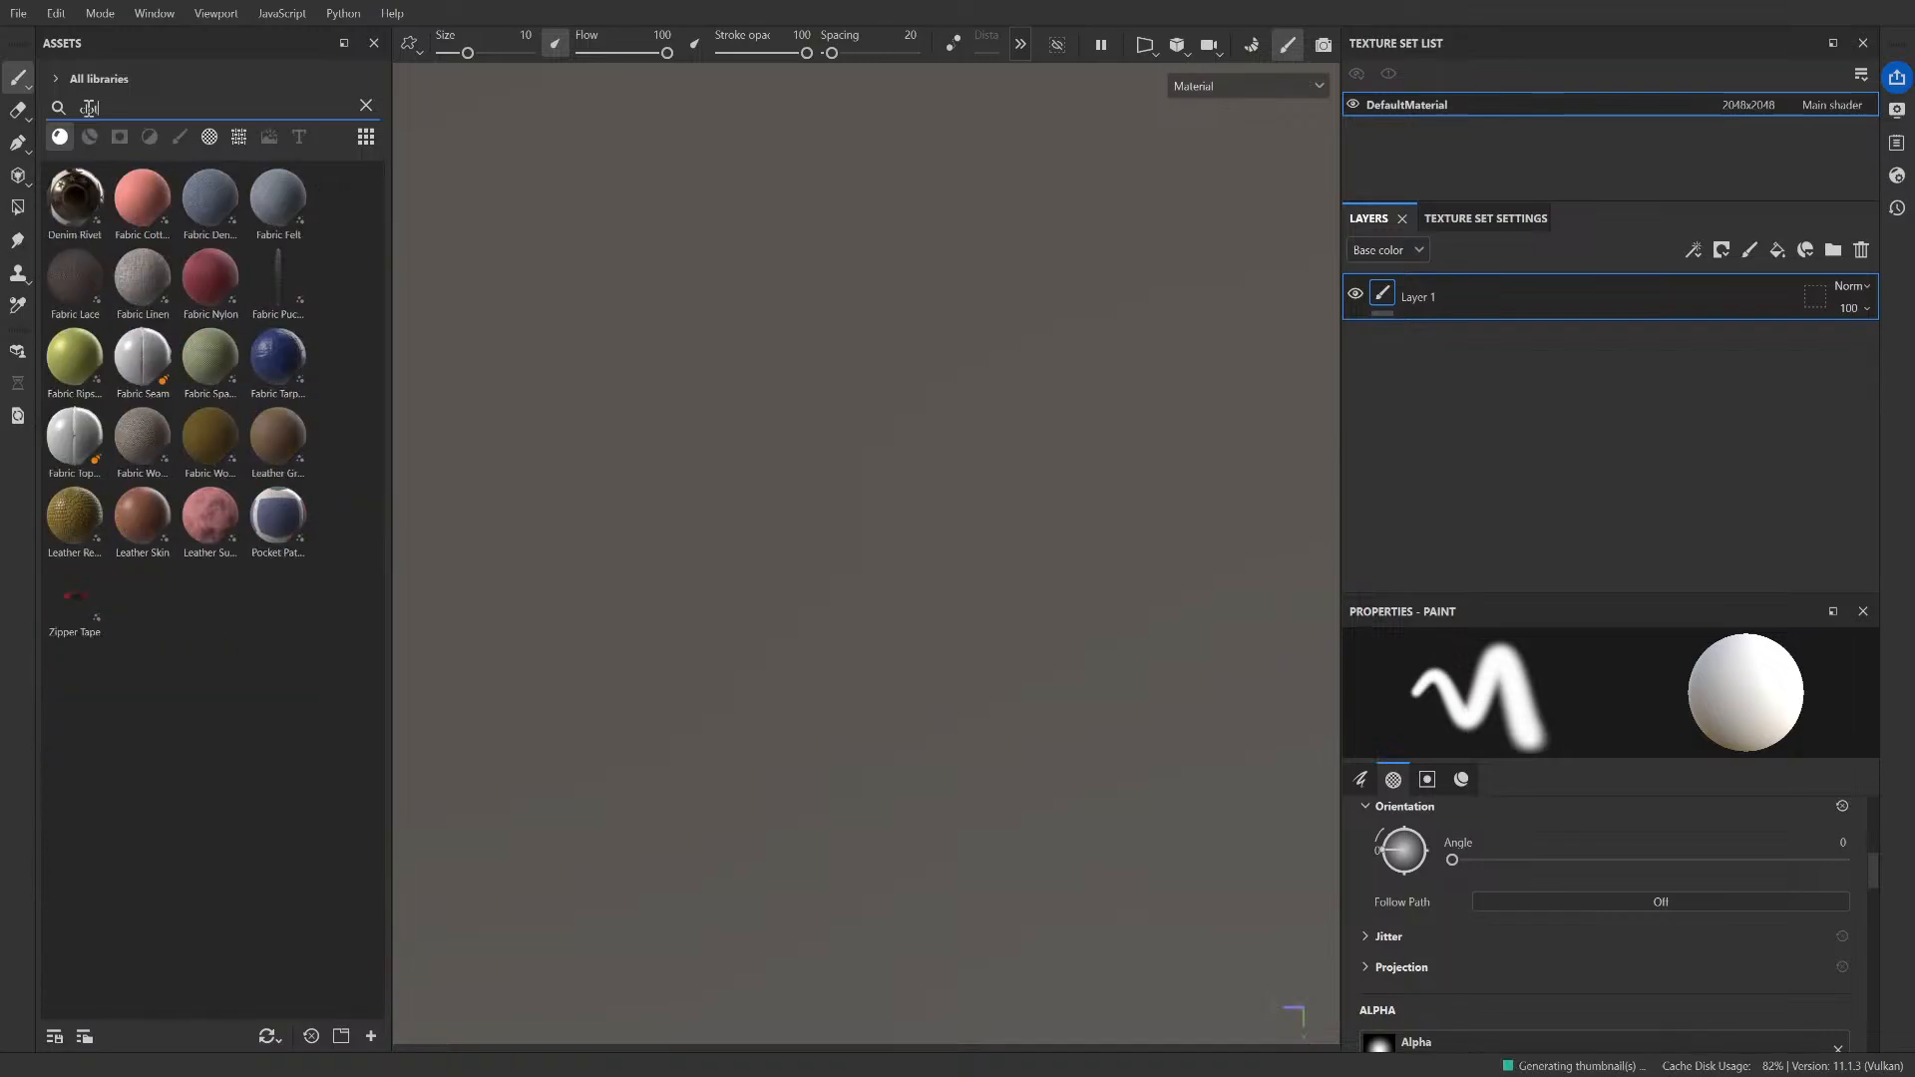
left_click(93, 137)
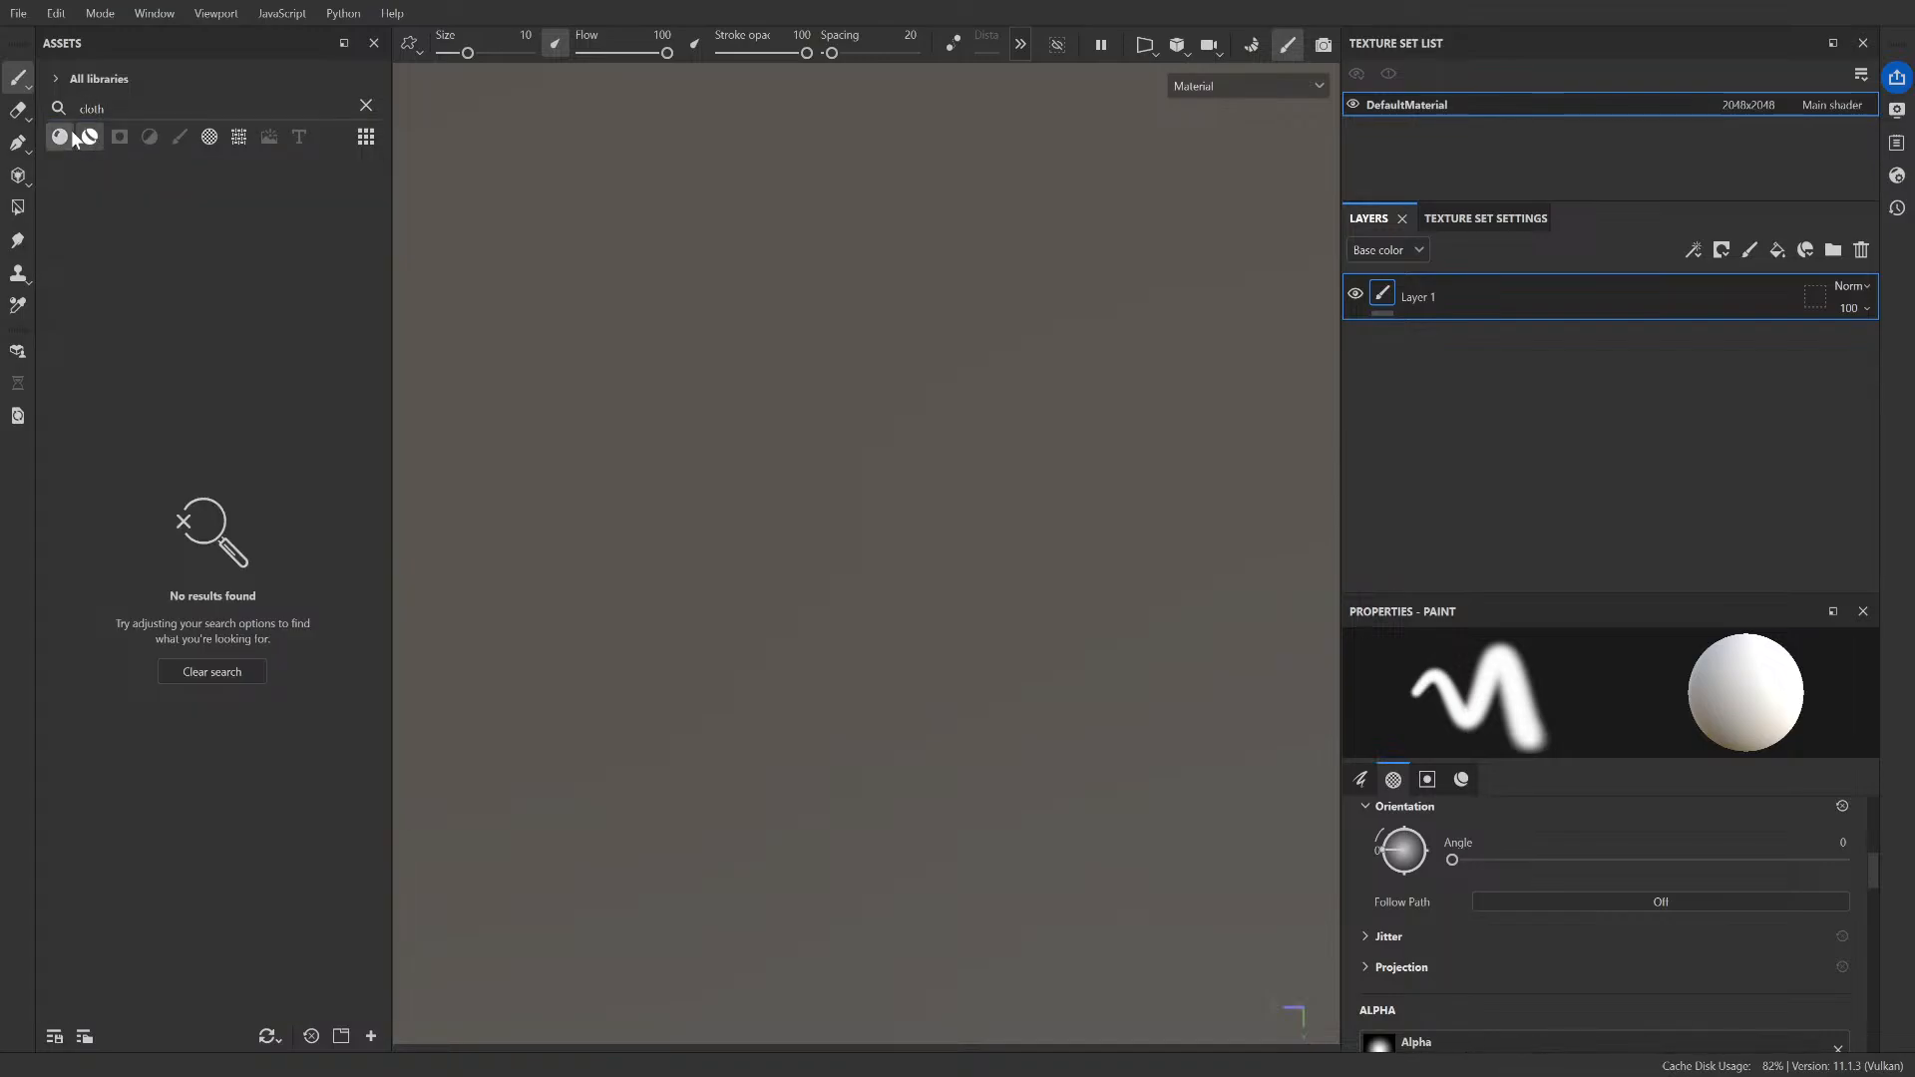
left_click(91, 137)
- Try Fabric Linen and Fabric Wool Herringbone on the plane, undoing each one
left_click_drag(152, 274, 804, 422)
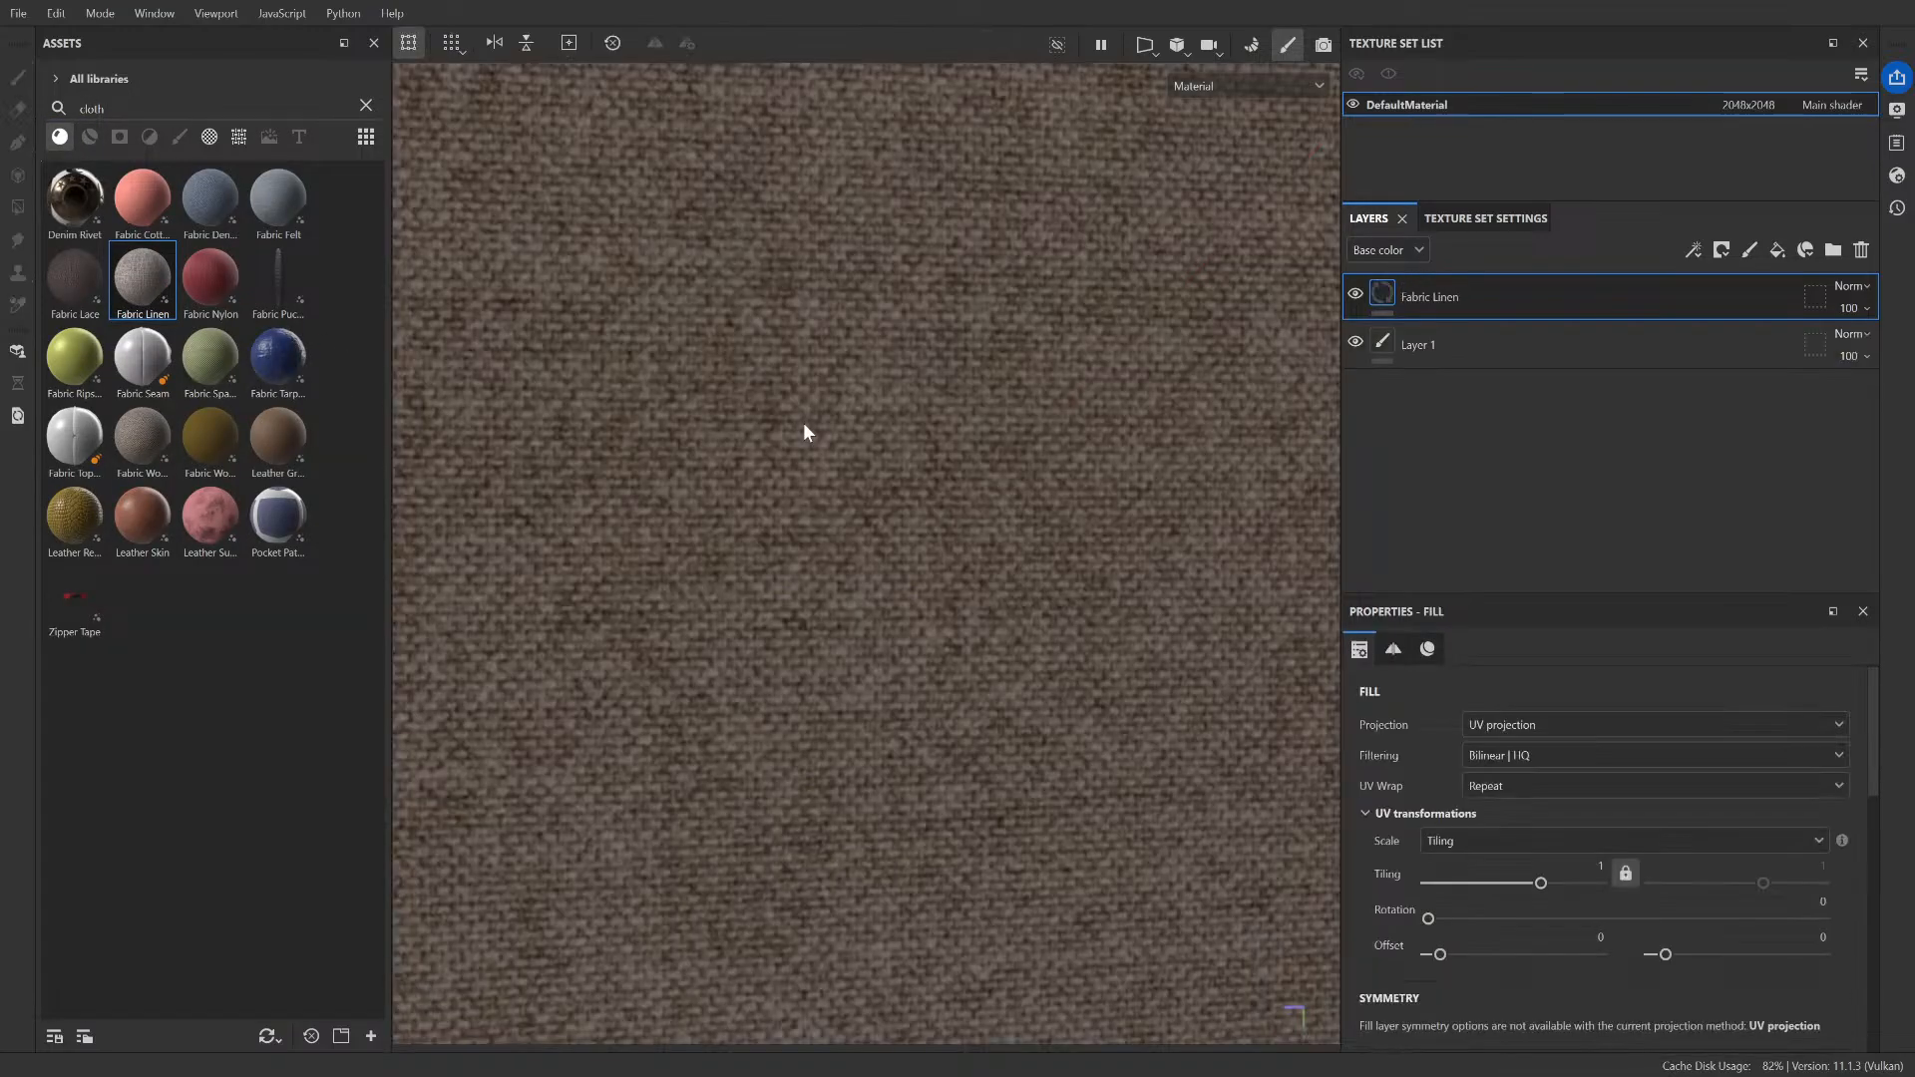
scroll(804, 431, "up", 5)
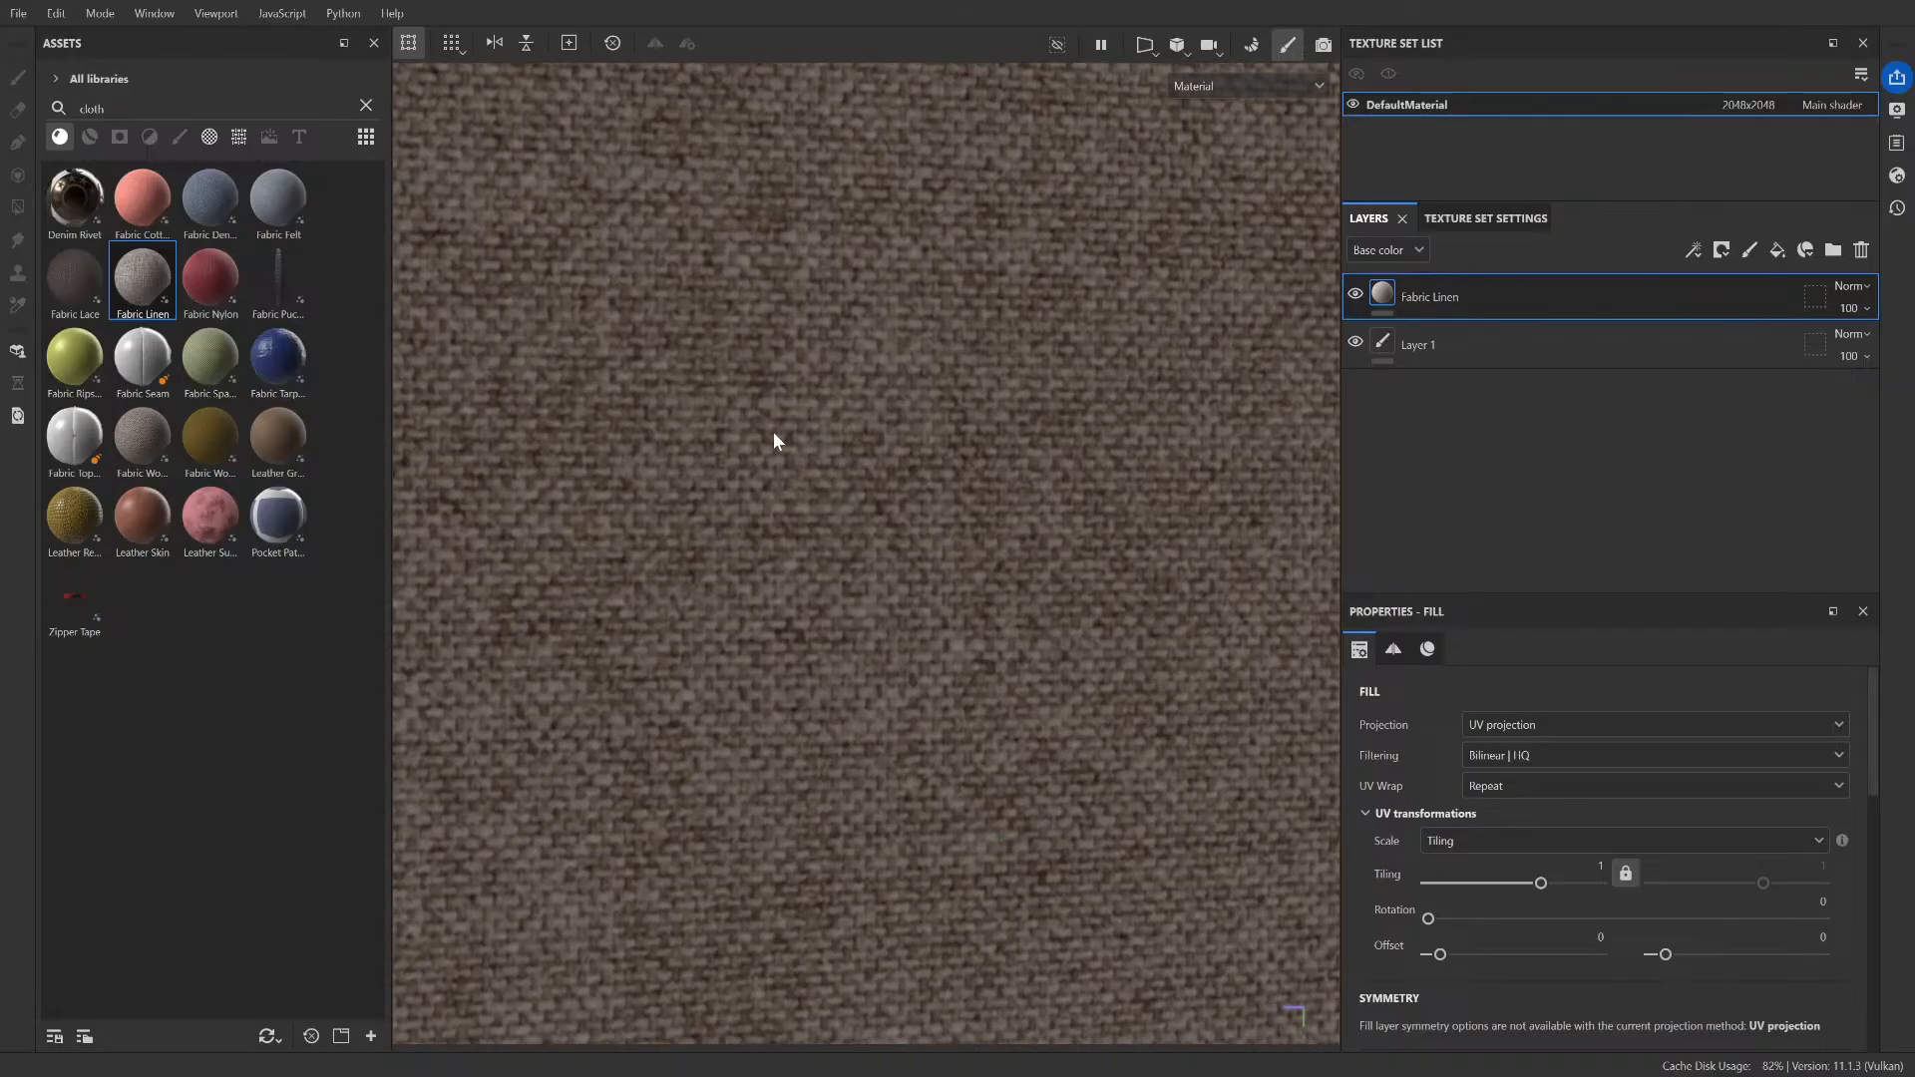
key("ctrl+z")
left_click_drag(143, 436, 688, 382)
scroll(688, 374, "down", 5)
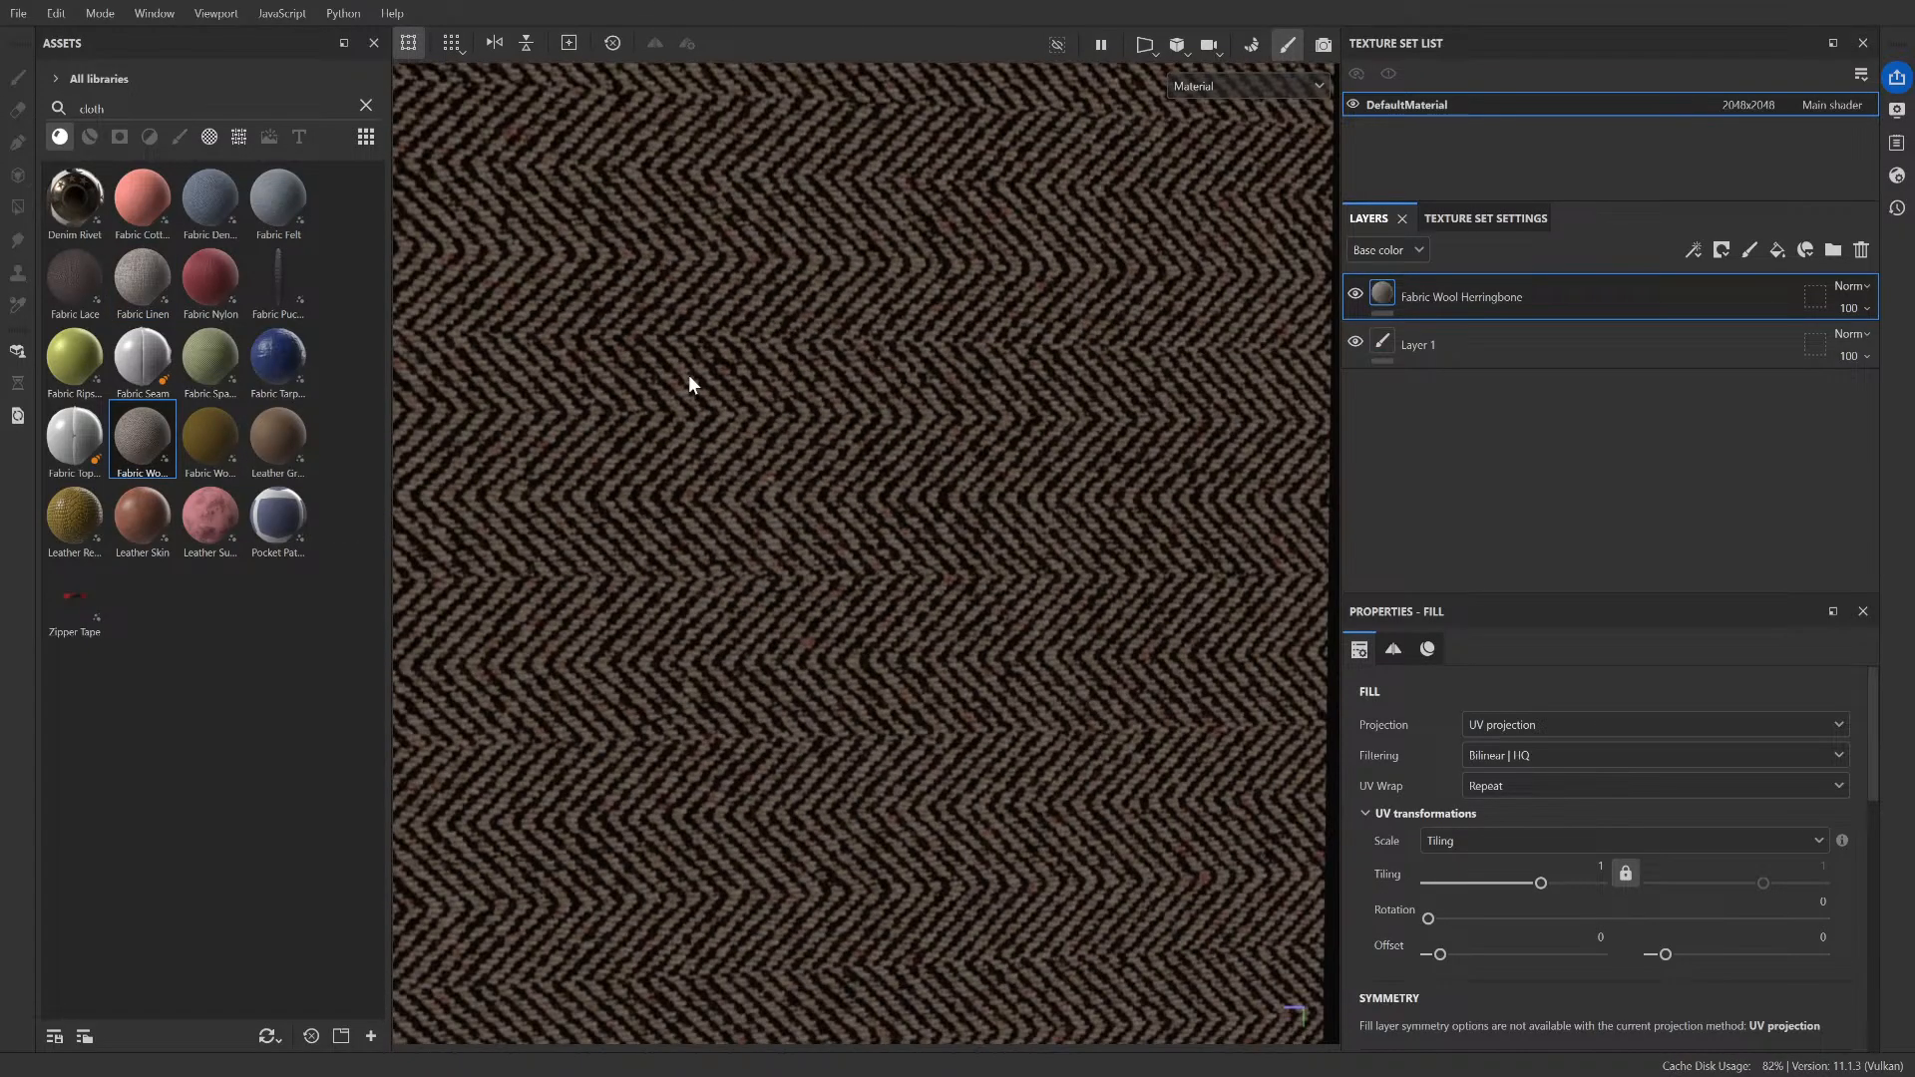
key("ctrl+z")
- Try Leather Grain, Fabric Wool Herringbone and Fabric Lace on the plane, undoing each one
left_click_drag(277, 435, 722, 373)
scroll(721, 373, "up", 3)
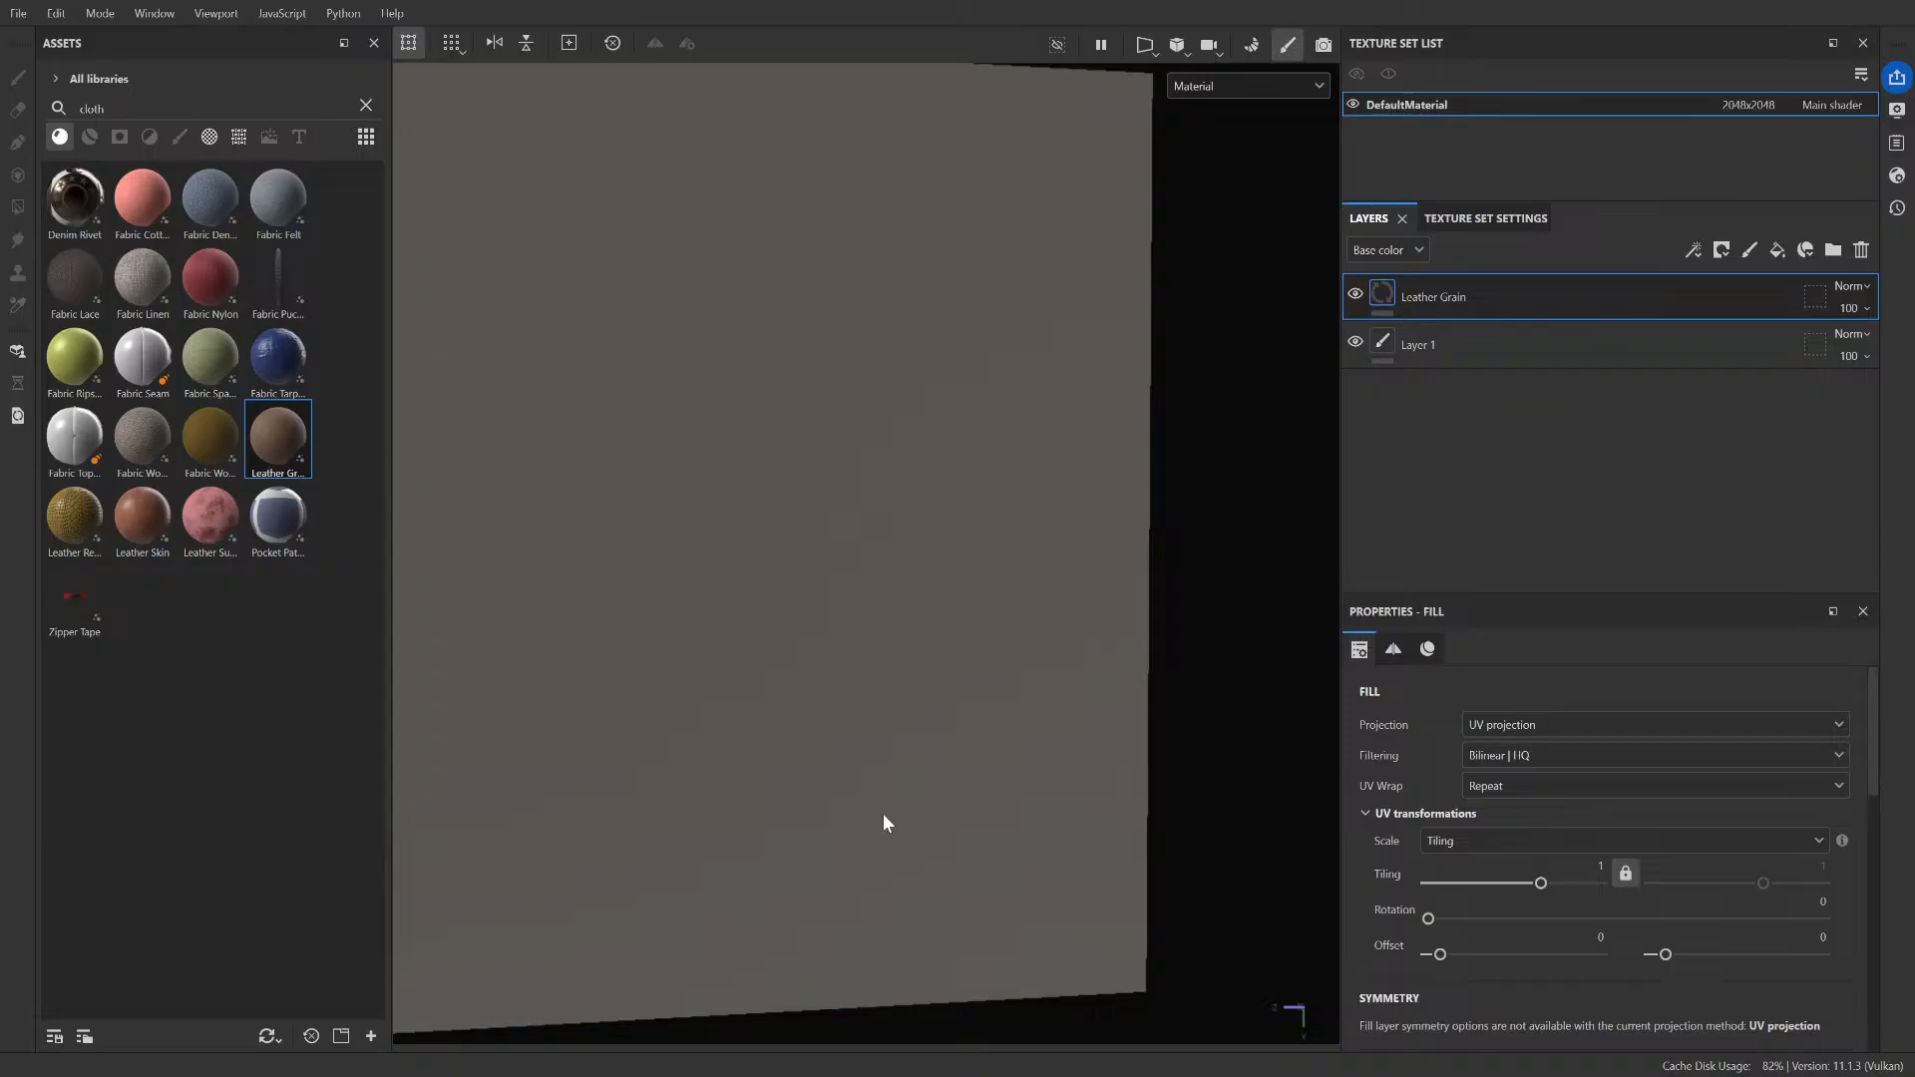
scroll(862, 600, "up", 3)
scroll(861, 601, "down", 3)
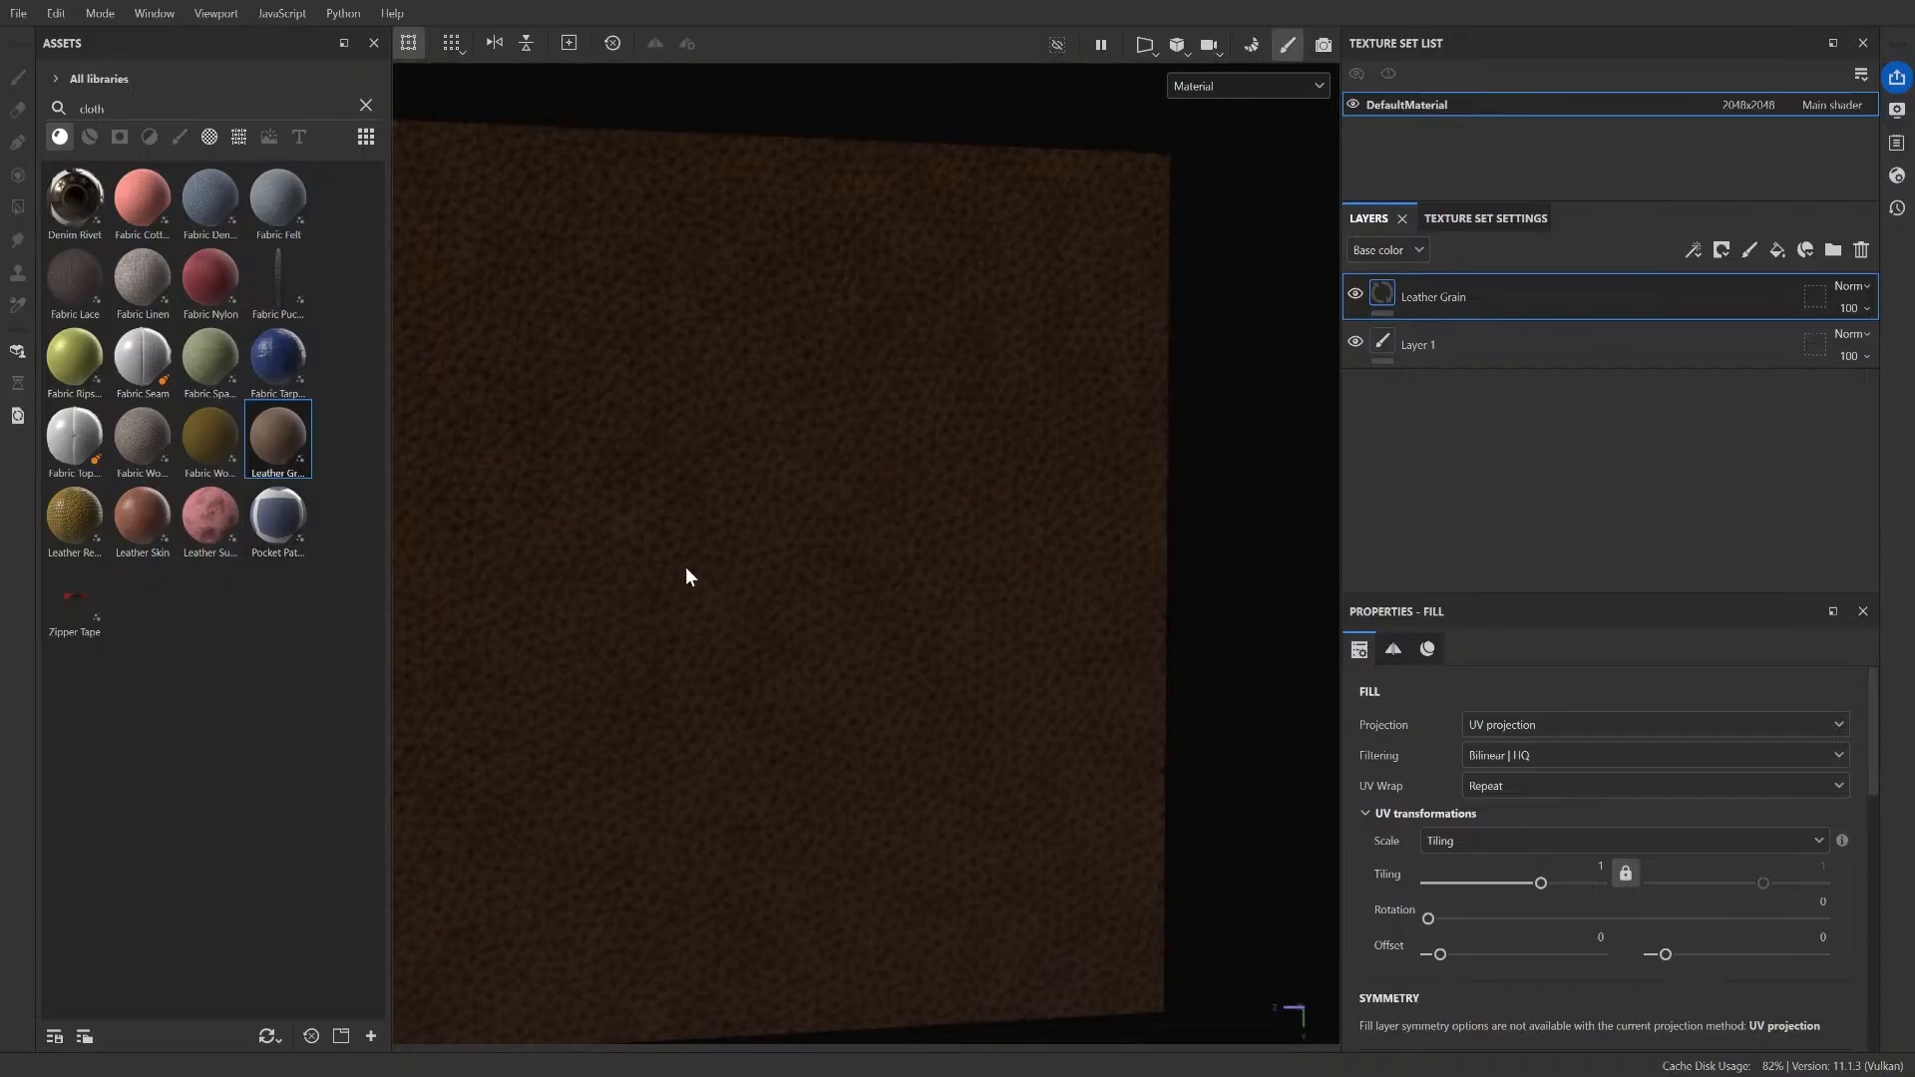
key("ctrl+z")
left_click_drag(142, 439, 645, 399)
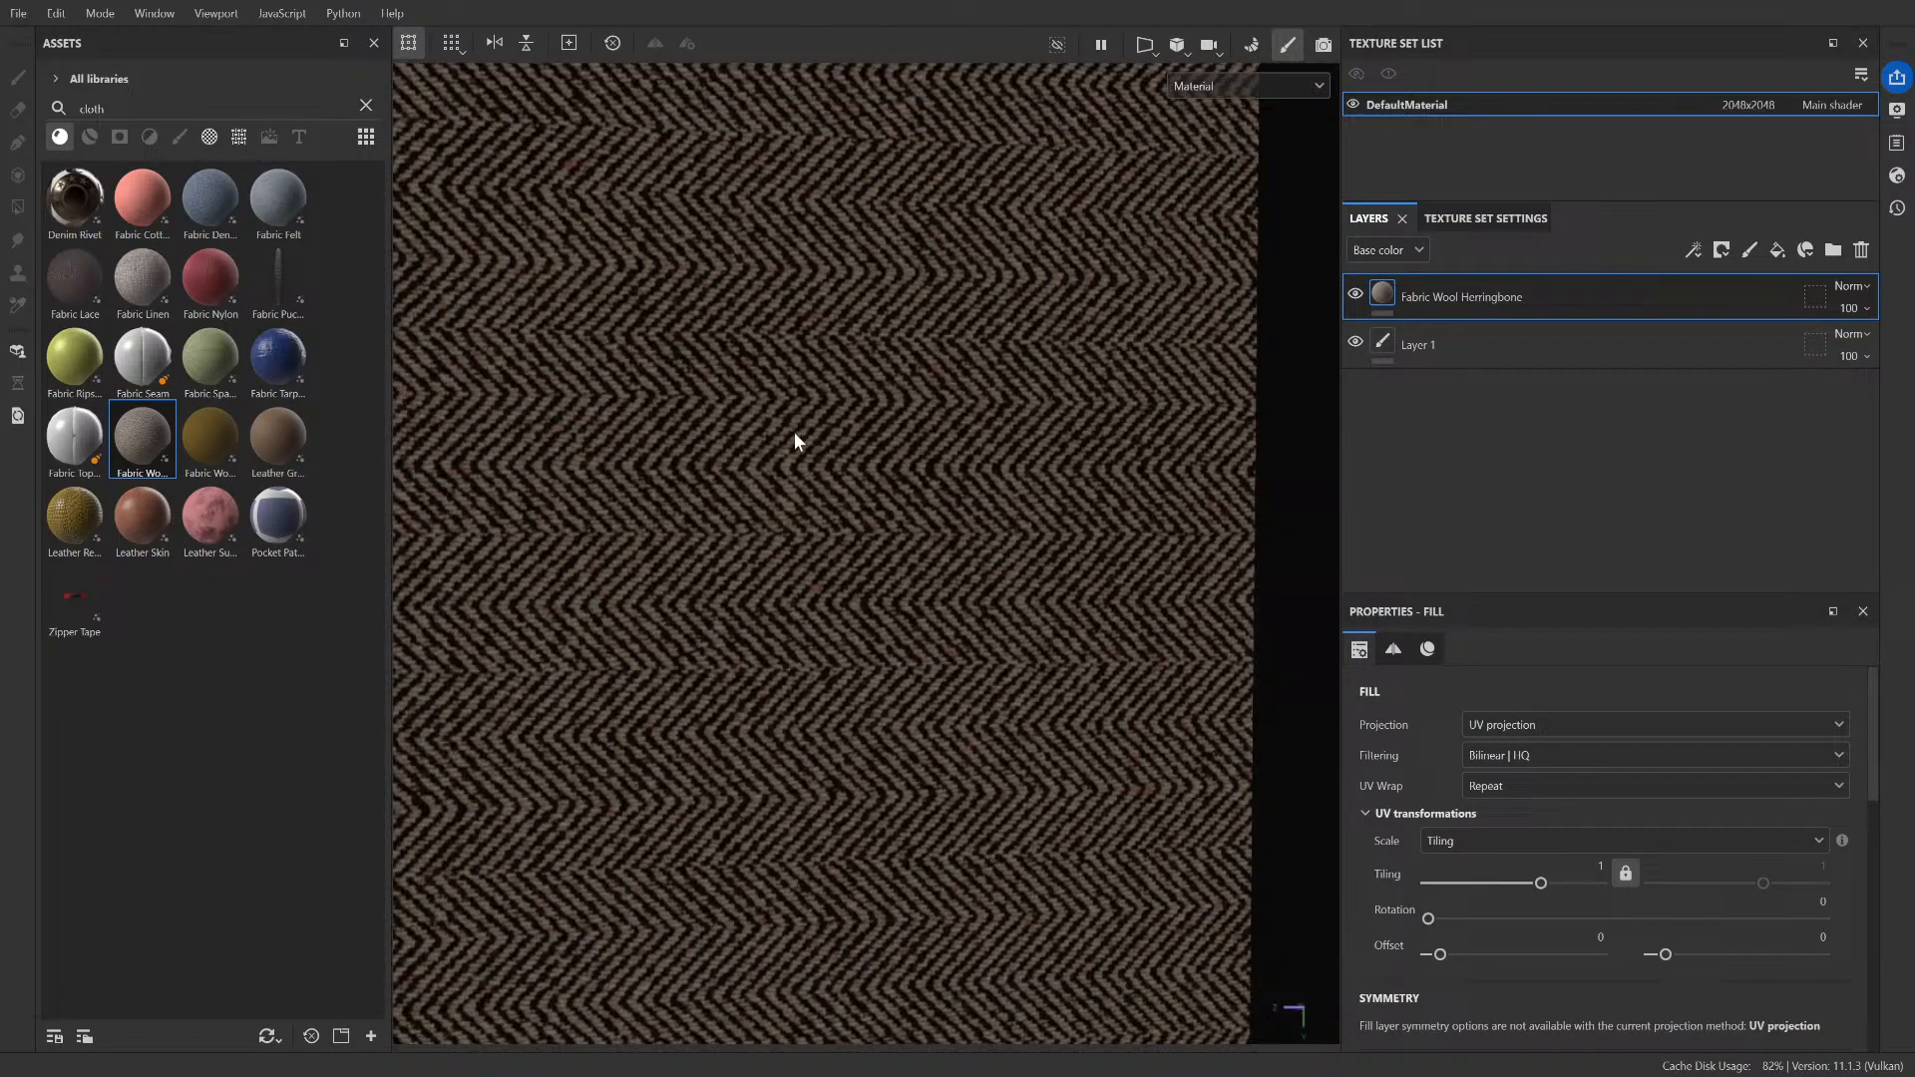
key("ctrl+z")
mouse_move(74, 282)
left_mouse_down()
mouse_move(483, 335)
mouse_move(714, 337)
left_mouse_up()
key("ctrl+z")
- Apply Fabric Linen to the plane and change its weft color to olive yellow
left_click_drag(165, 283, 727, 321)
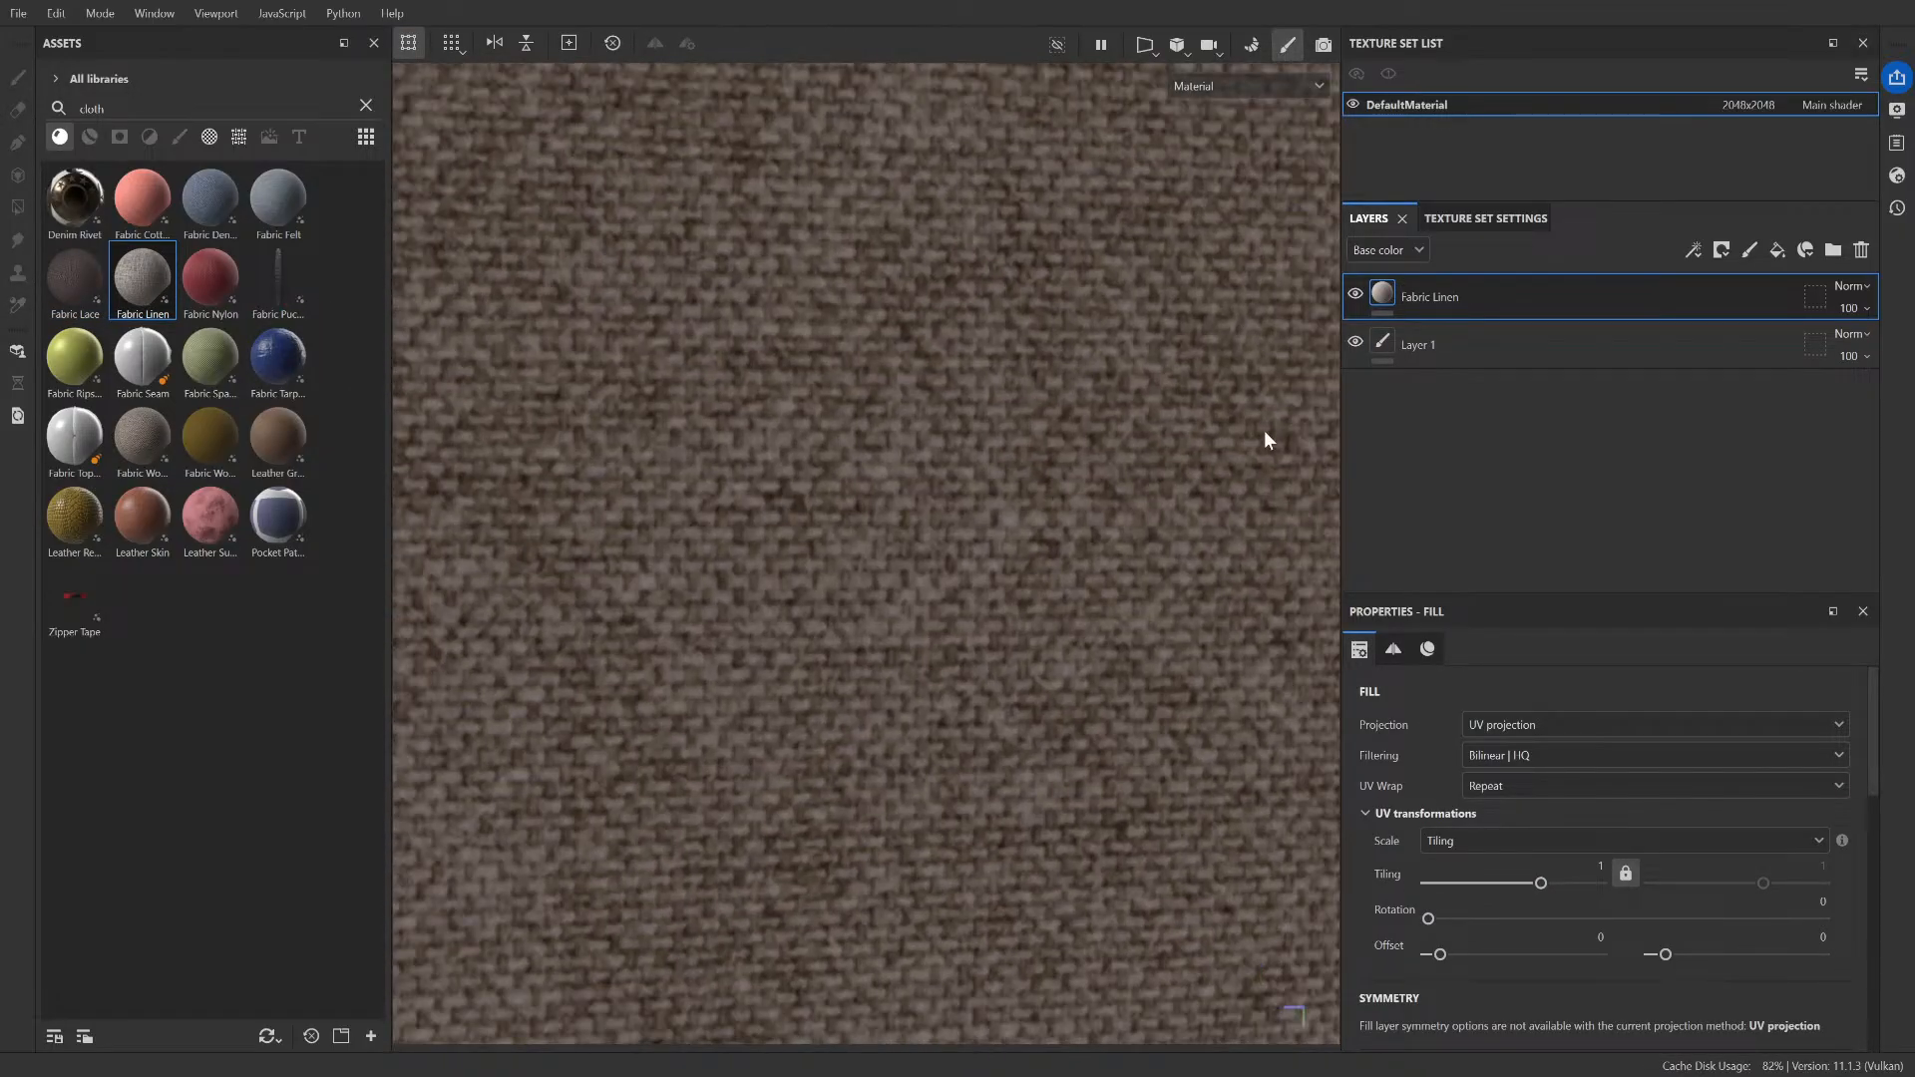
scroll(1518, 852, "down", 10)
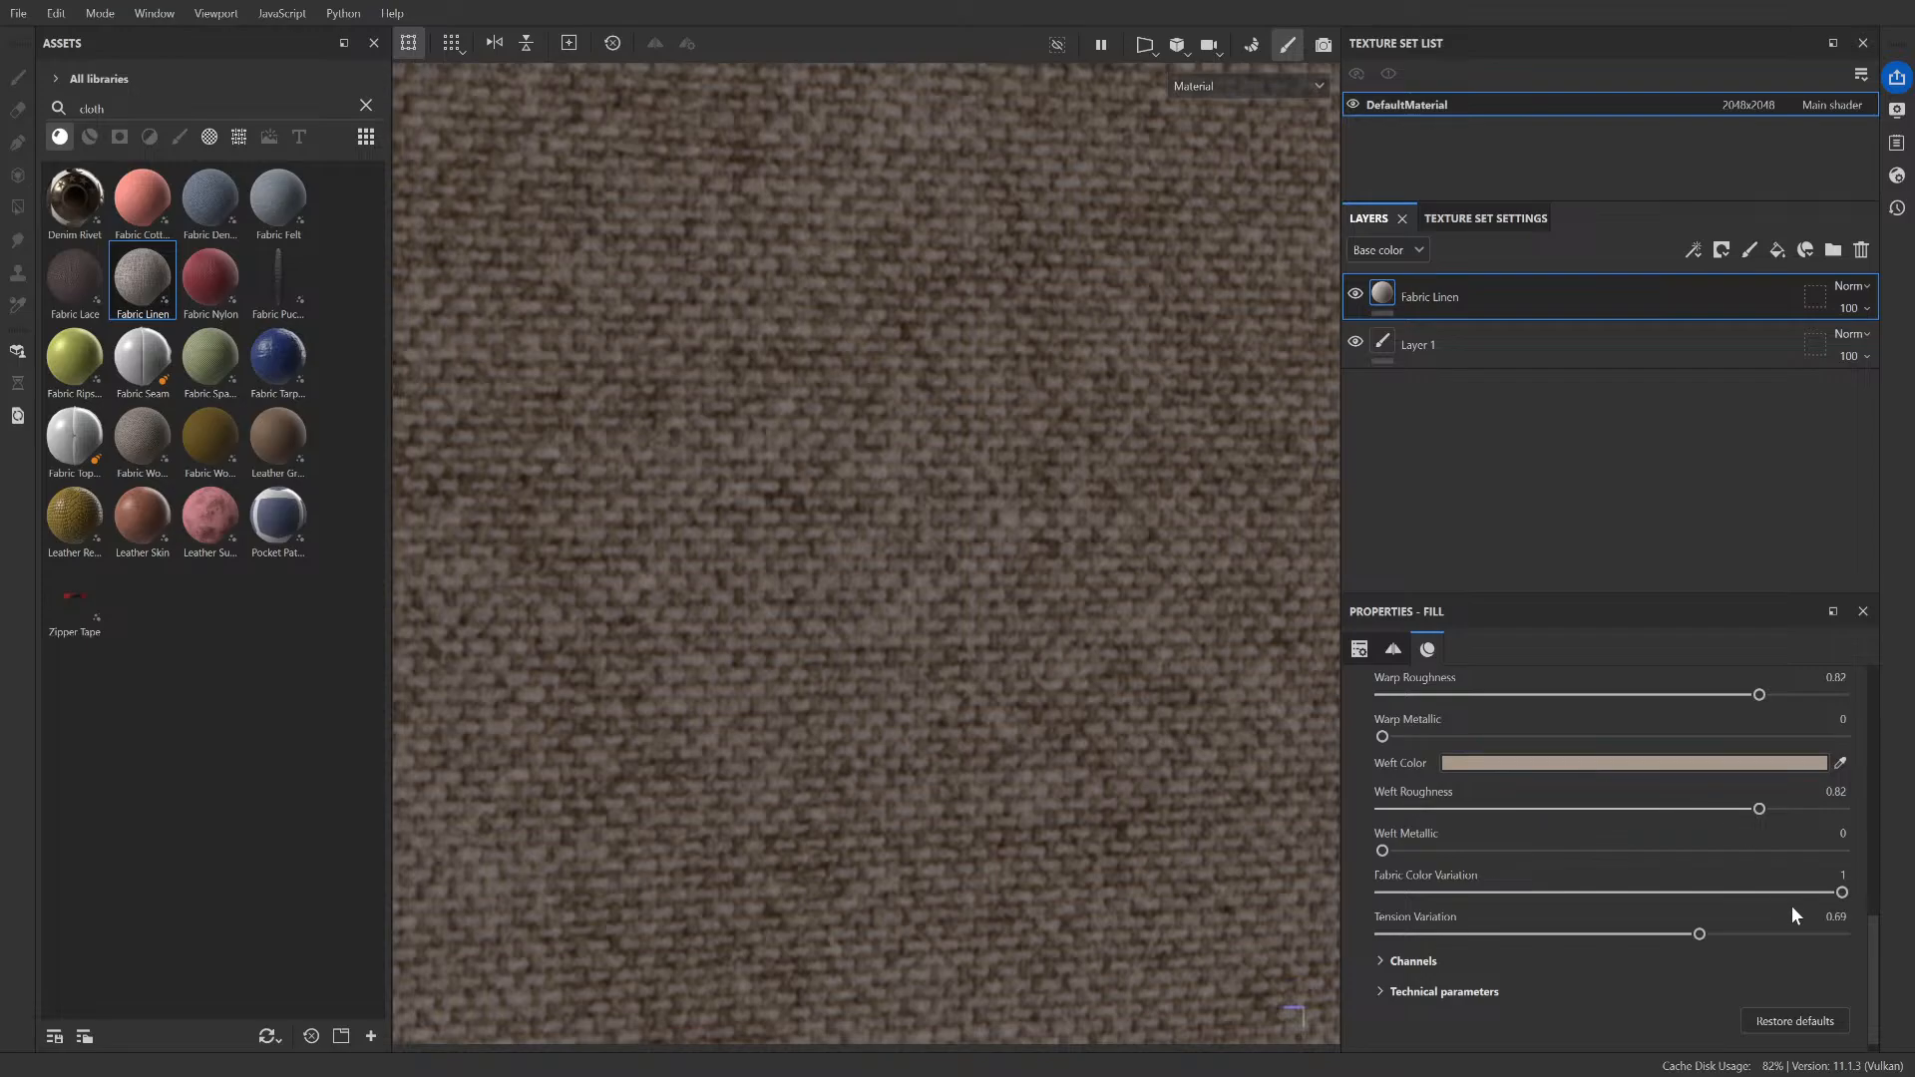
left_click(1790, 929)
mouse_move(1664, 846)
left_mouse_down()
mouse_move(1592, 853)
mouse_move(1648, 834)
left_mouse_up()
- Examine the recolored linen weave on the plane from close up, from a distance and at an angle
scroll(865, 582, "down", 6)
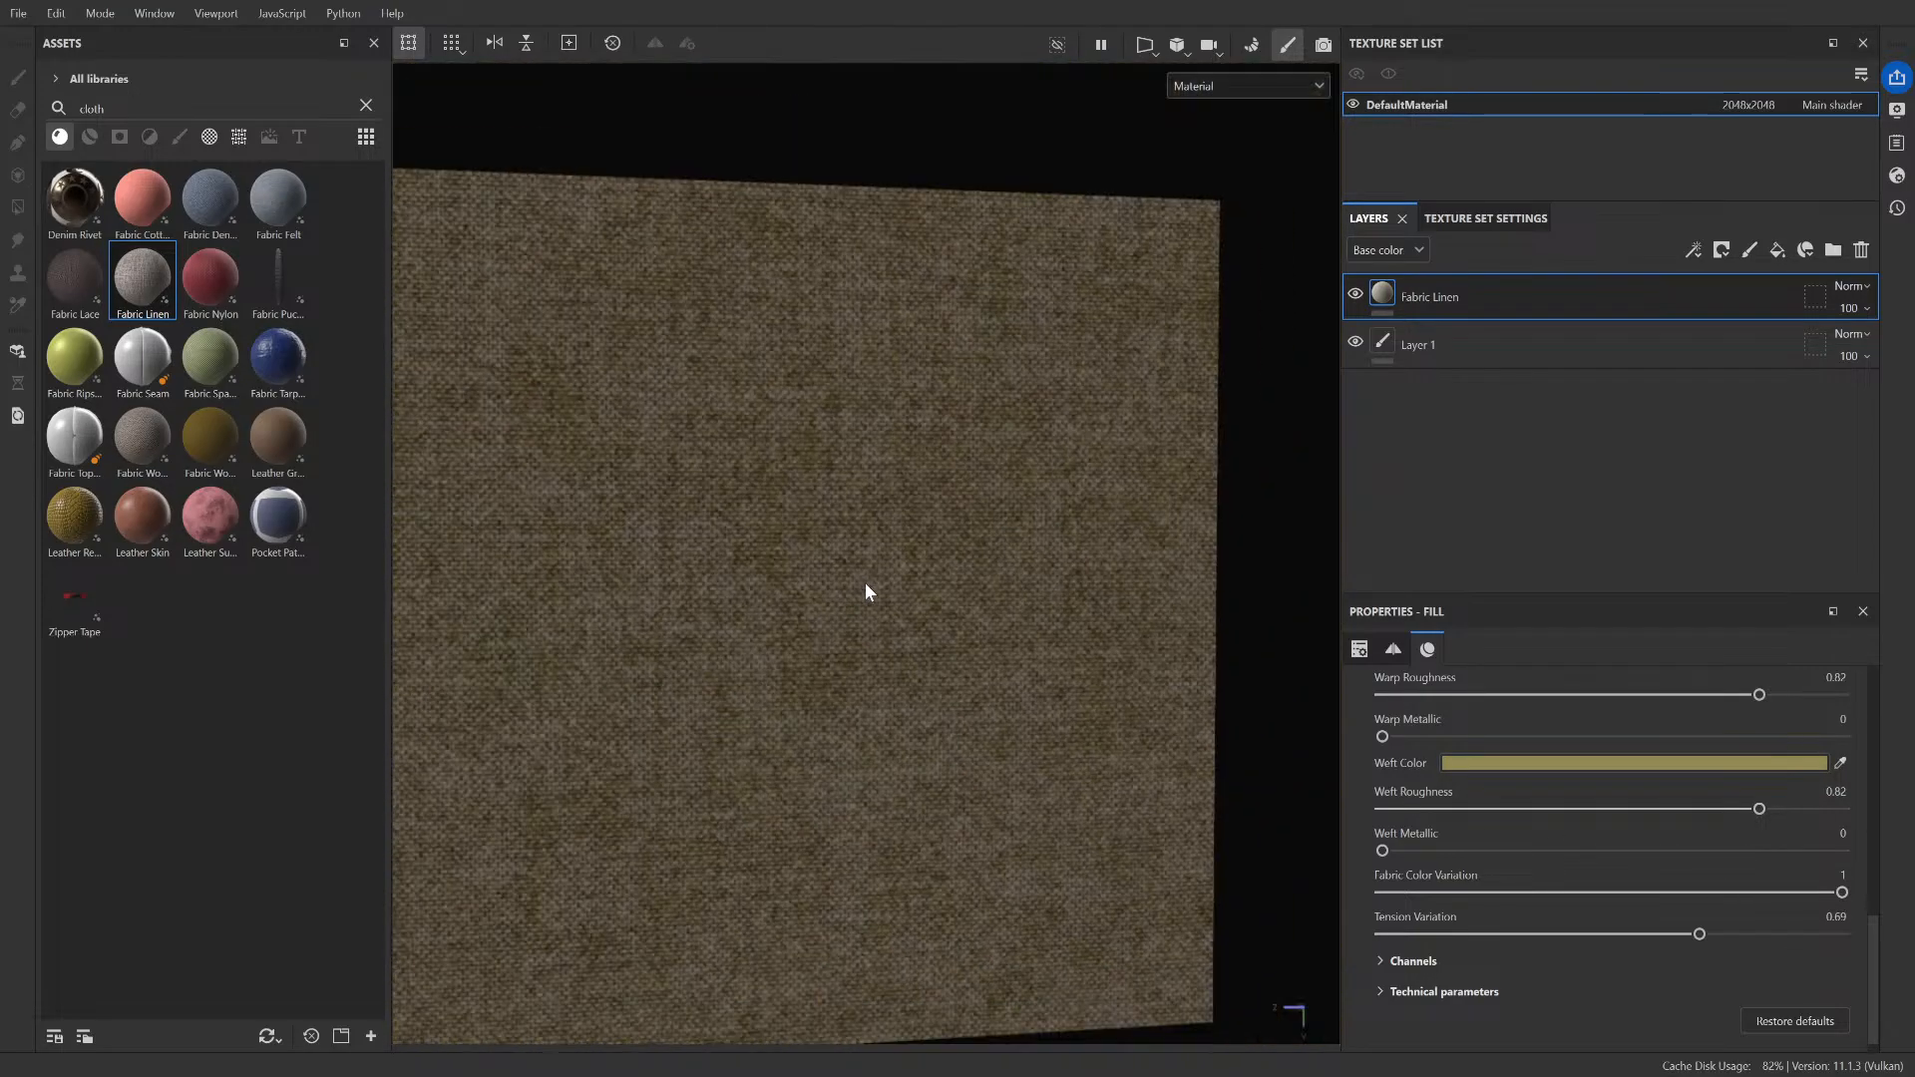
scroll(757, 583, "up", 5)
scroll(758, 585, "down", 3)
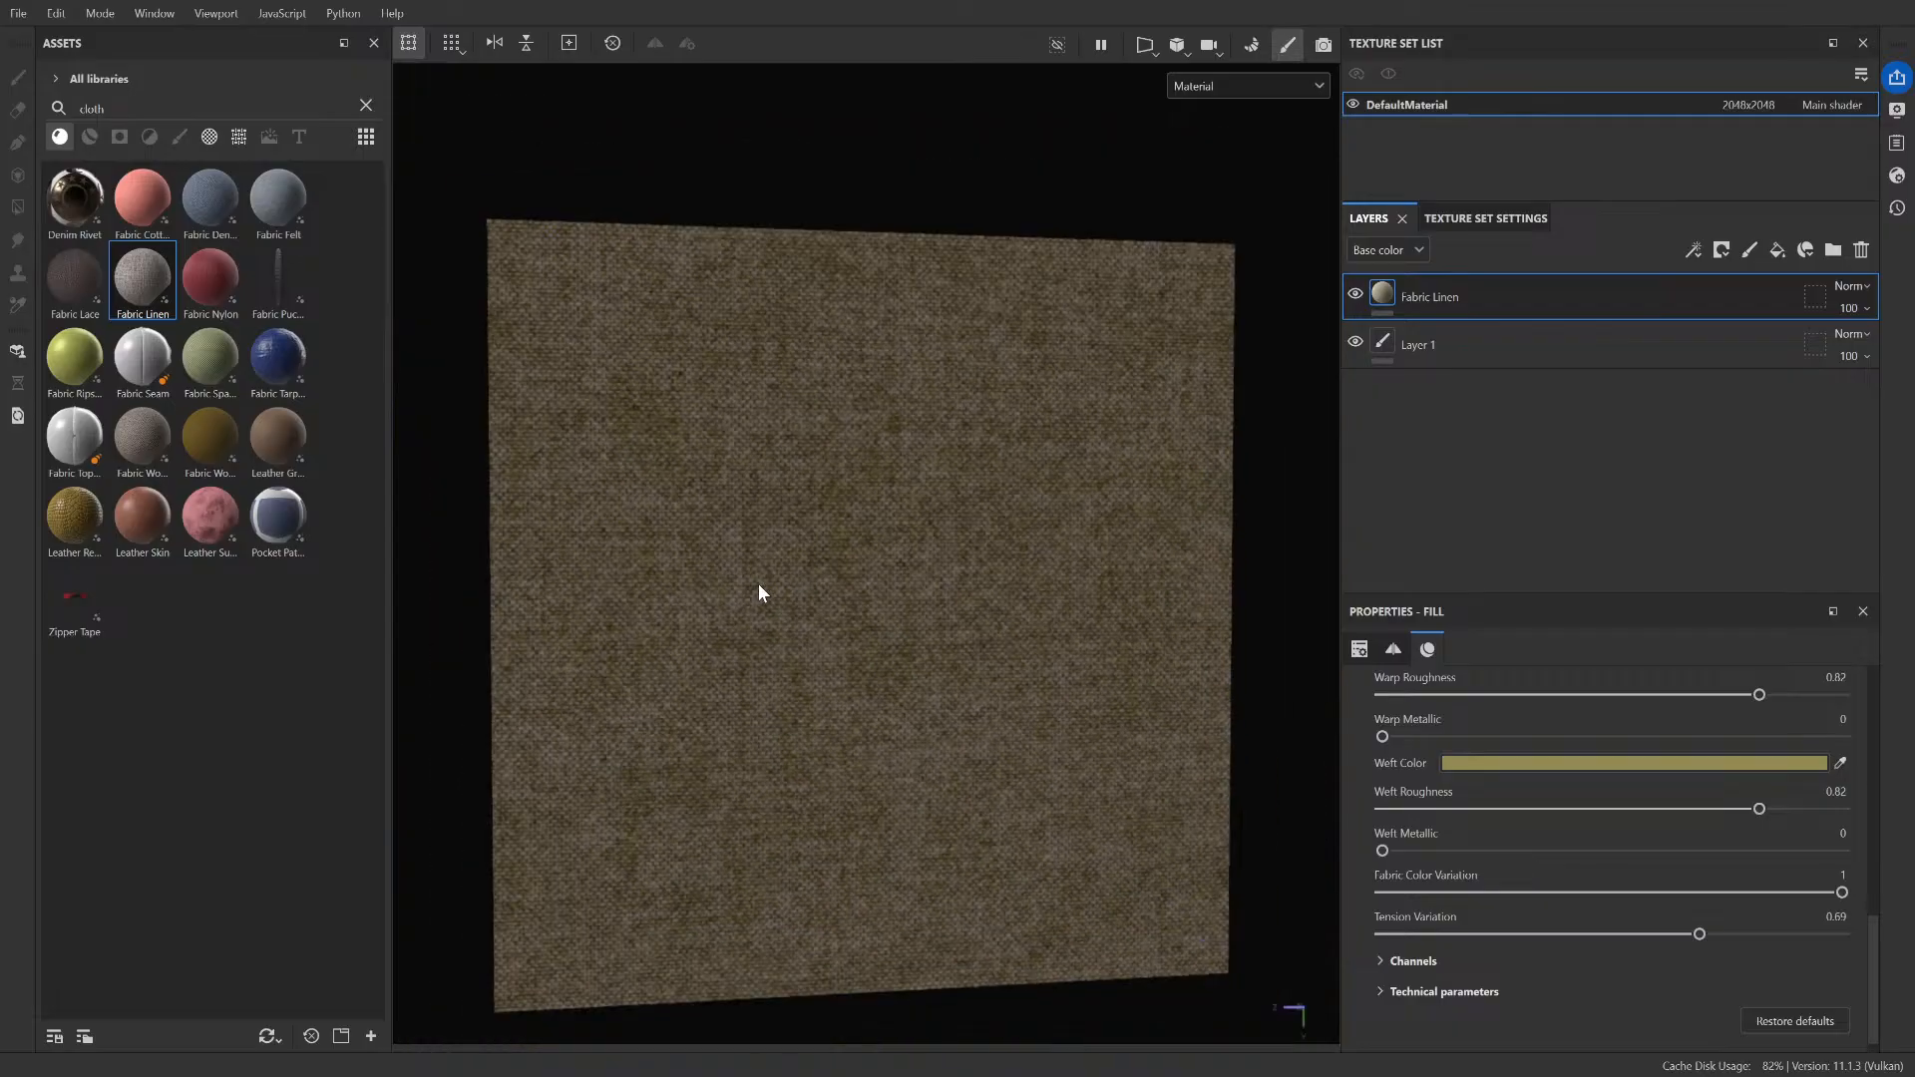
scroll(758, 585, "up", 4)
scroll(795, 530, "down", 5)
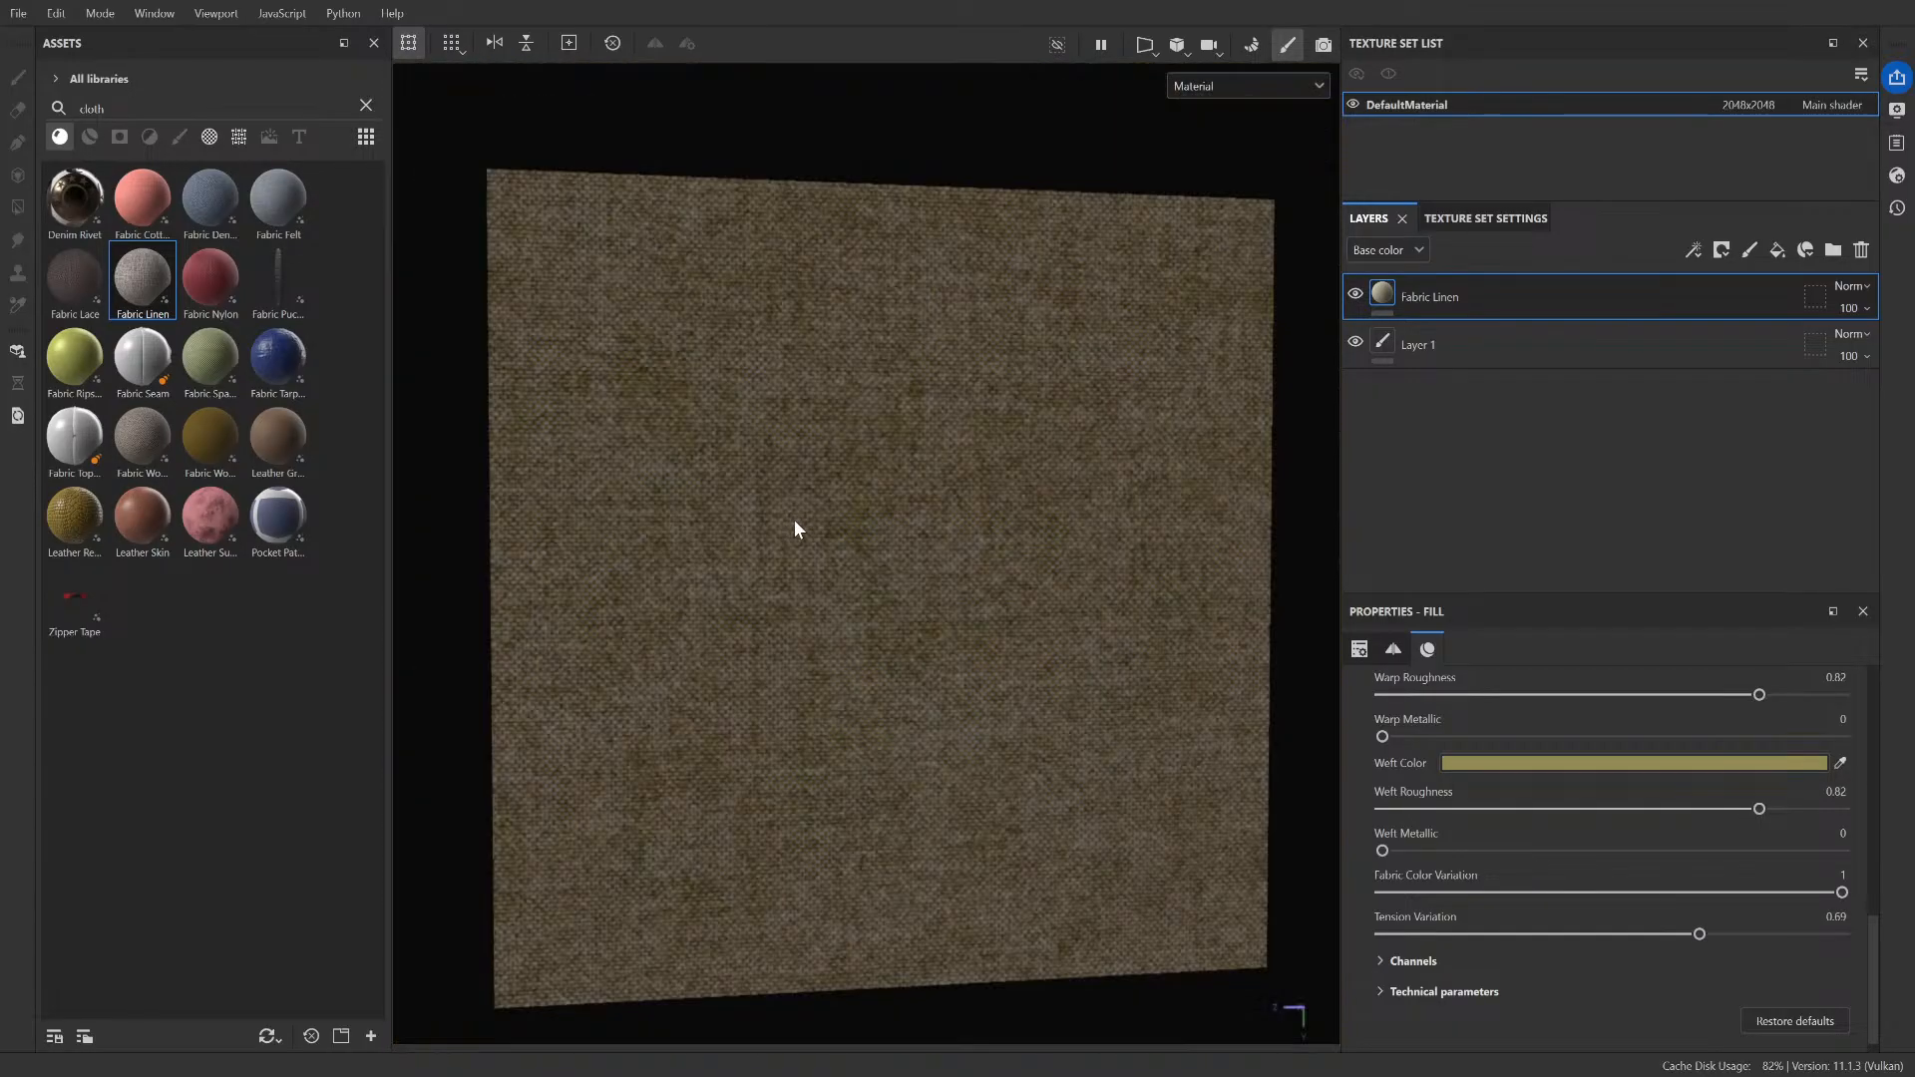
left_click_drag(824, 629, 766, 431, "alt")
scroll(764, 427, "up", 5)
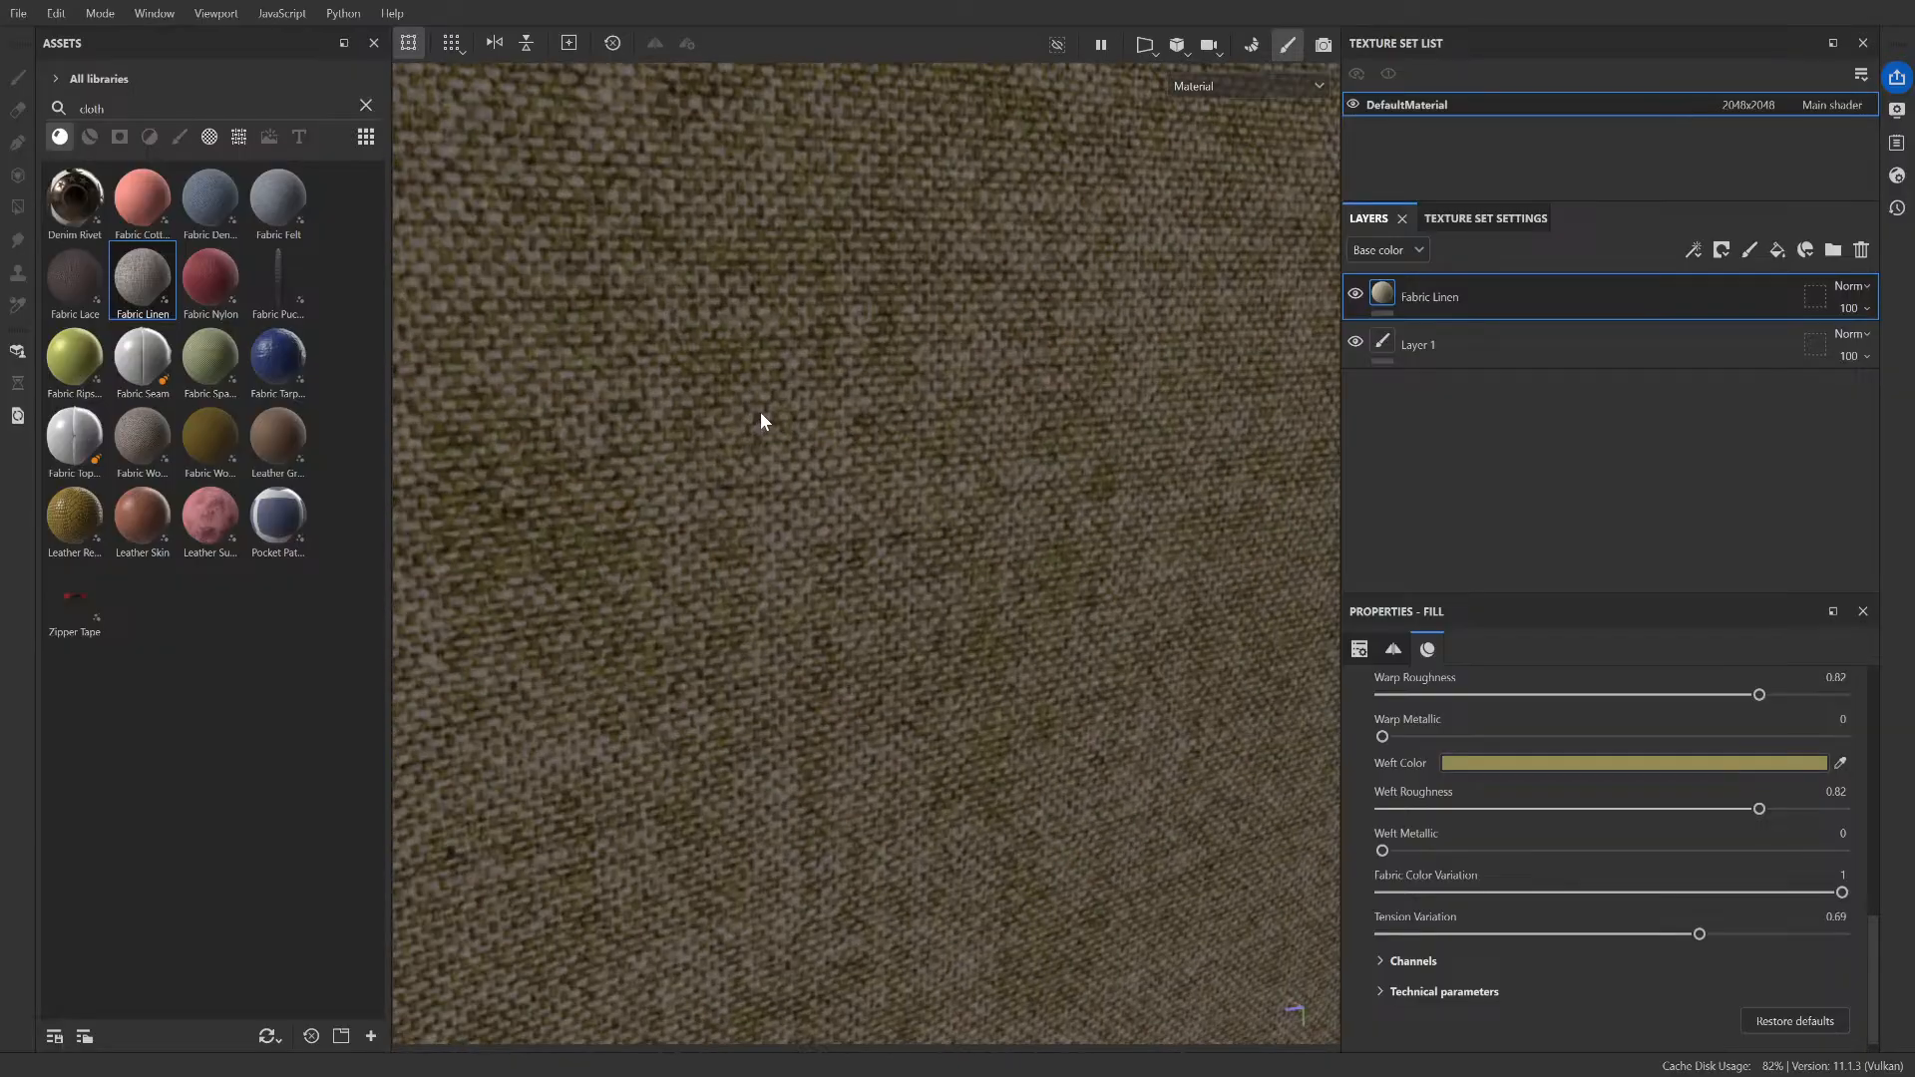
scroll(778, 439, "down", 3)
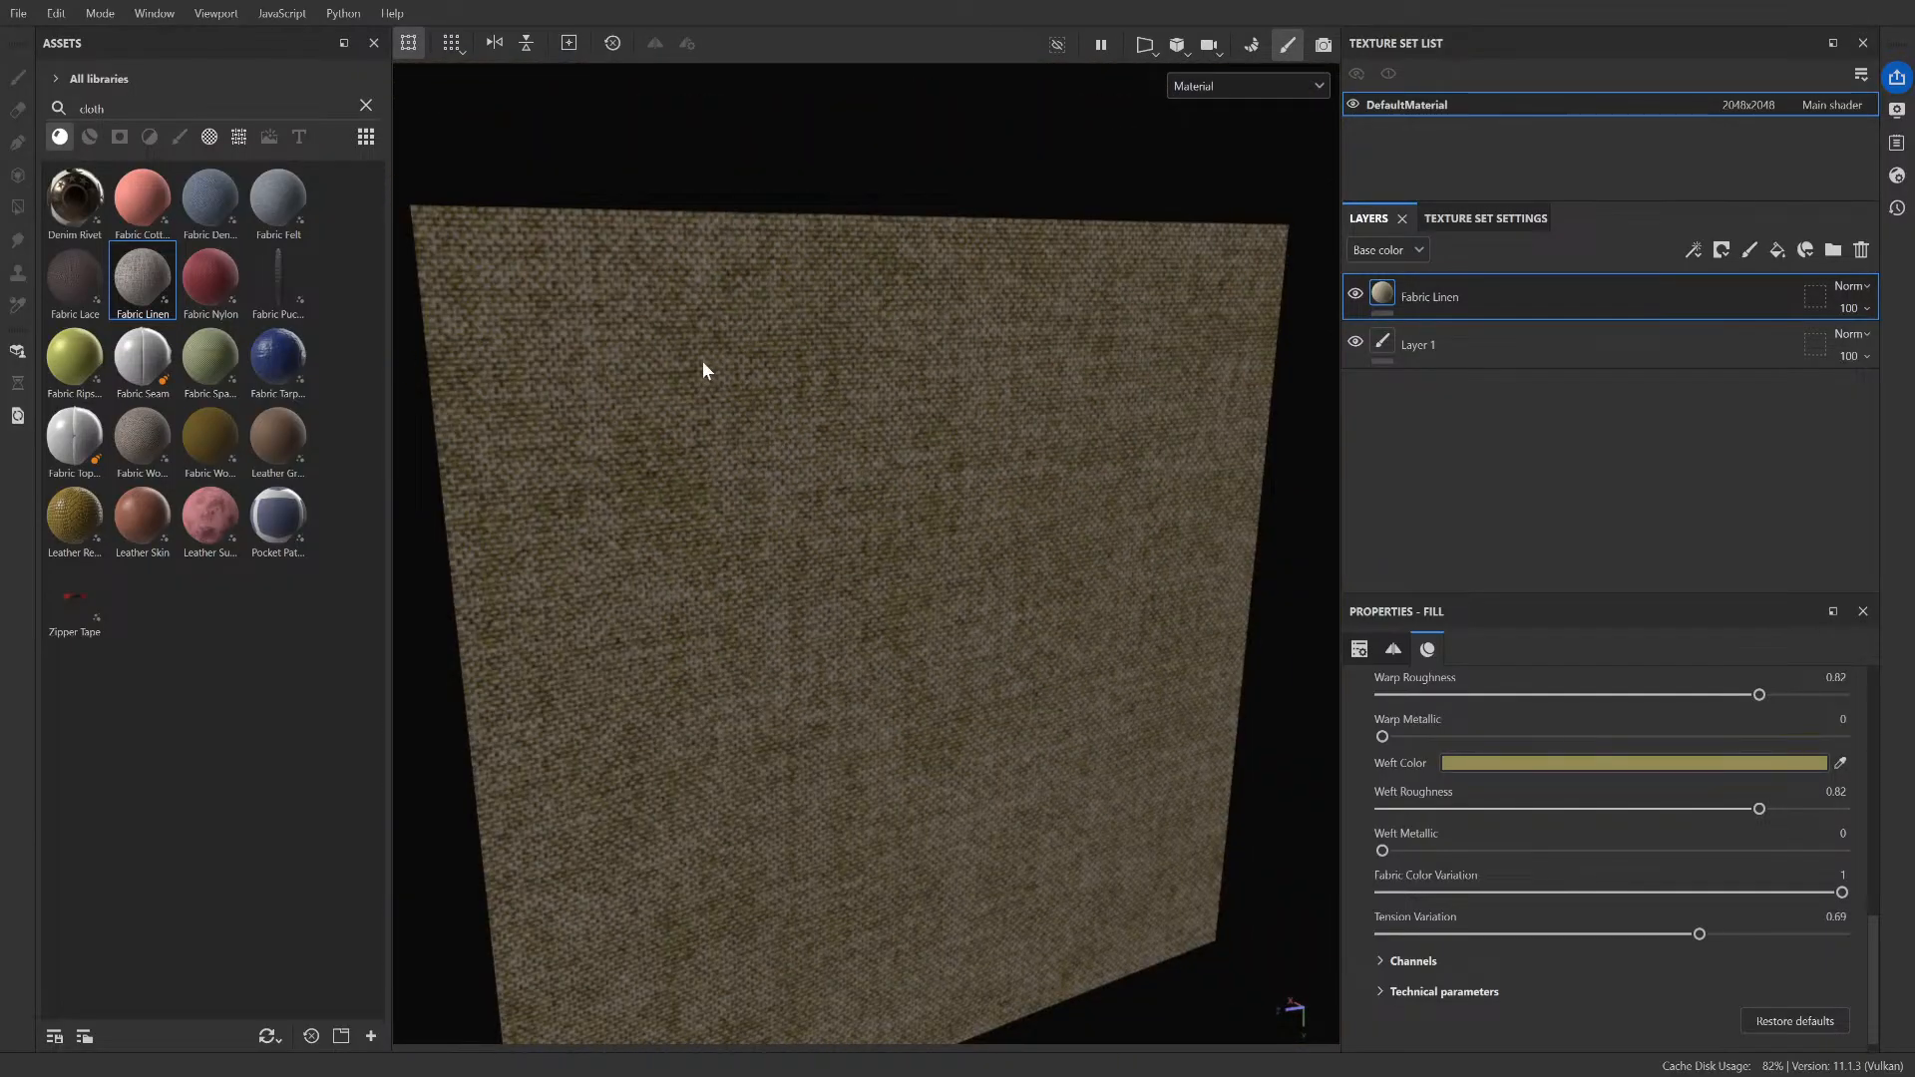
- Try Fabric Felt and Fabric Denim over the linen, undoing each one
mouse_move(70, 284)
left_mouse_down()
mouse_move(265, 376)
mouse_move(71, 286)
left_mouse_up()
left_click_drag(280, 193, 684, 398)
key("ctrl+z")
left_click_drag(211, 197, 599, 350)
key("ctrl+z")
- Try Fabric Cotton Jersey and Fabric Wool Jersey over the linen, inspect each weave and undo both
left_click_drag(142, 197, 692, 421)
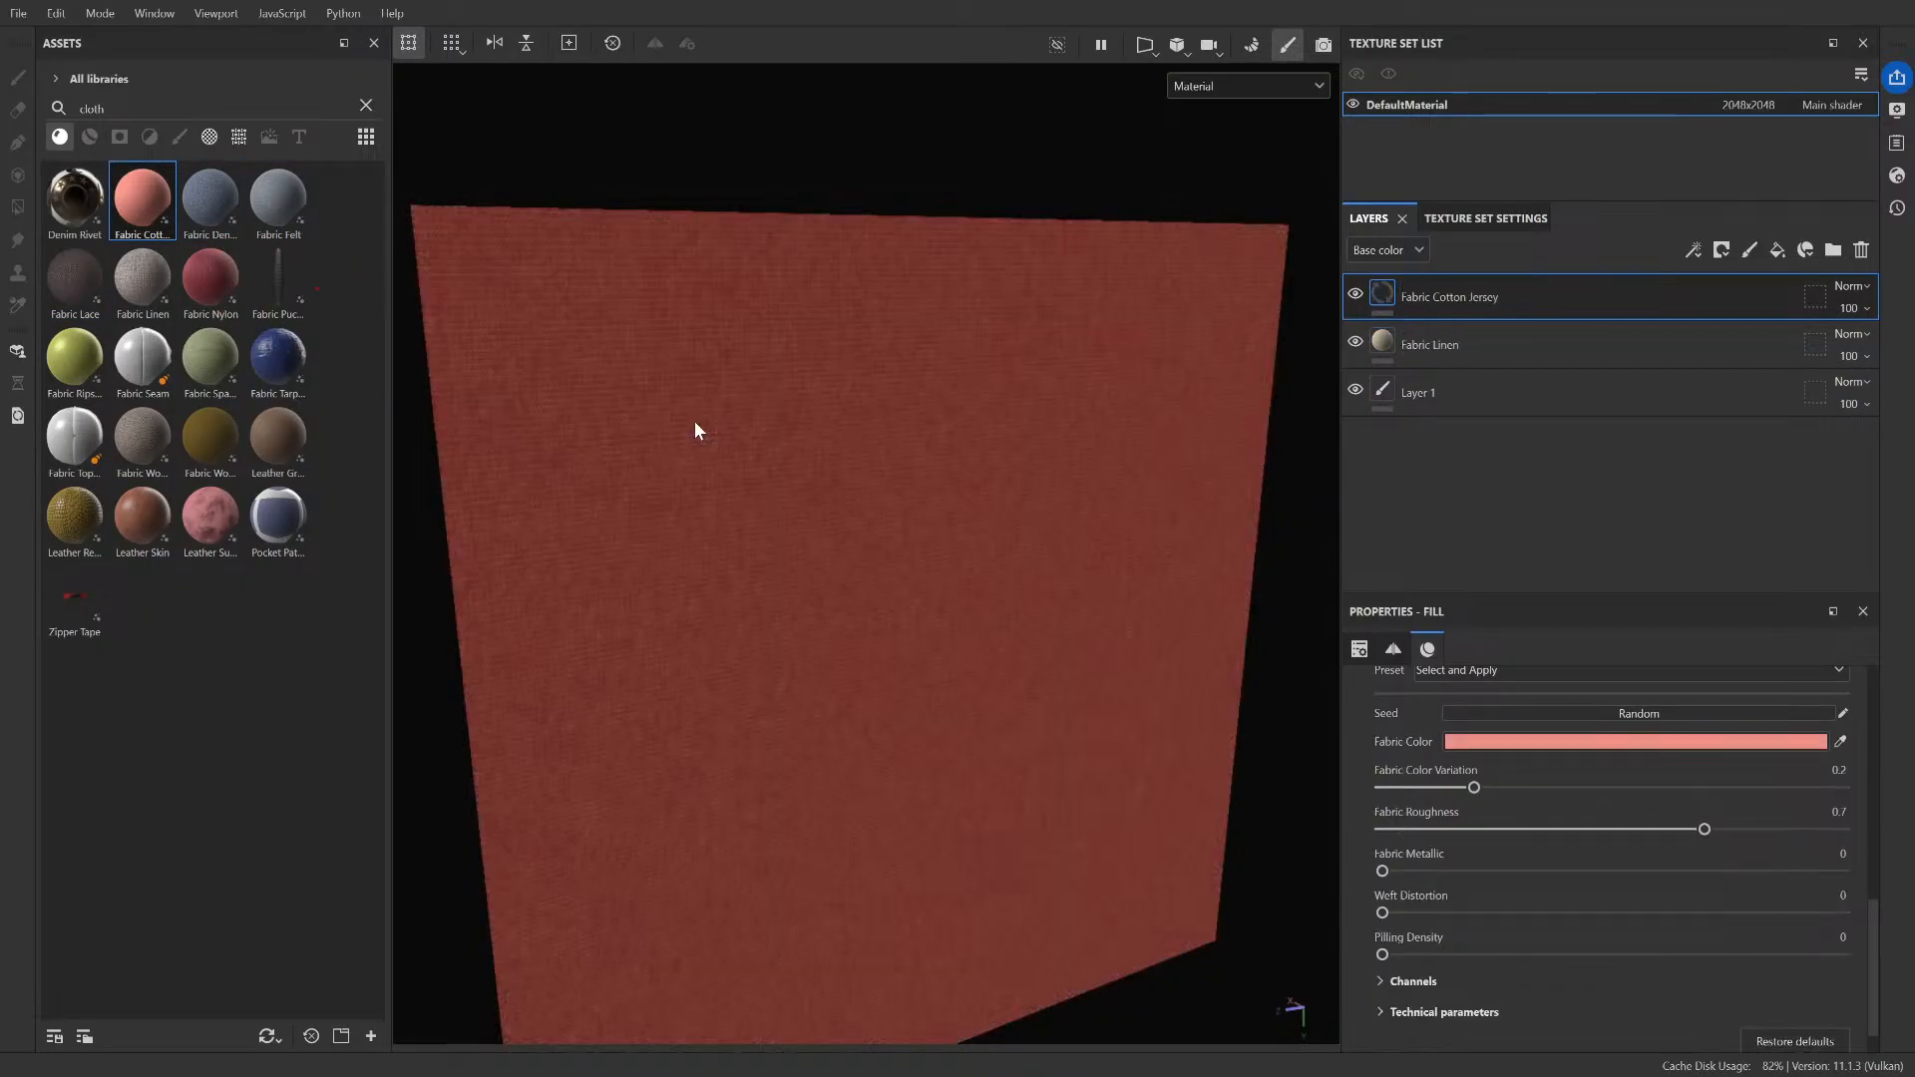
scroll(694, 427, "up", 5)
scroll(697, 437, "down", 5)
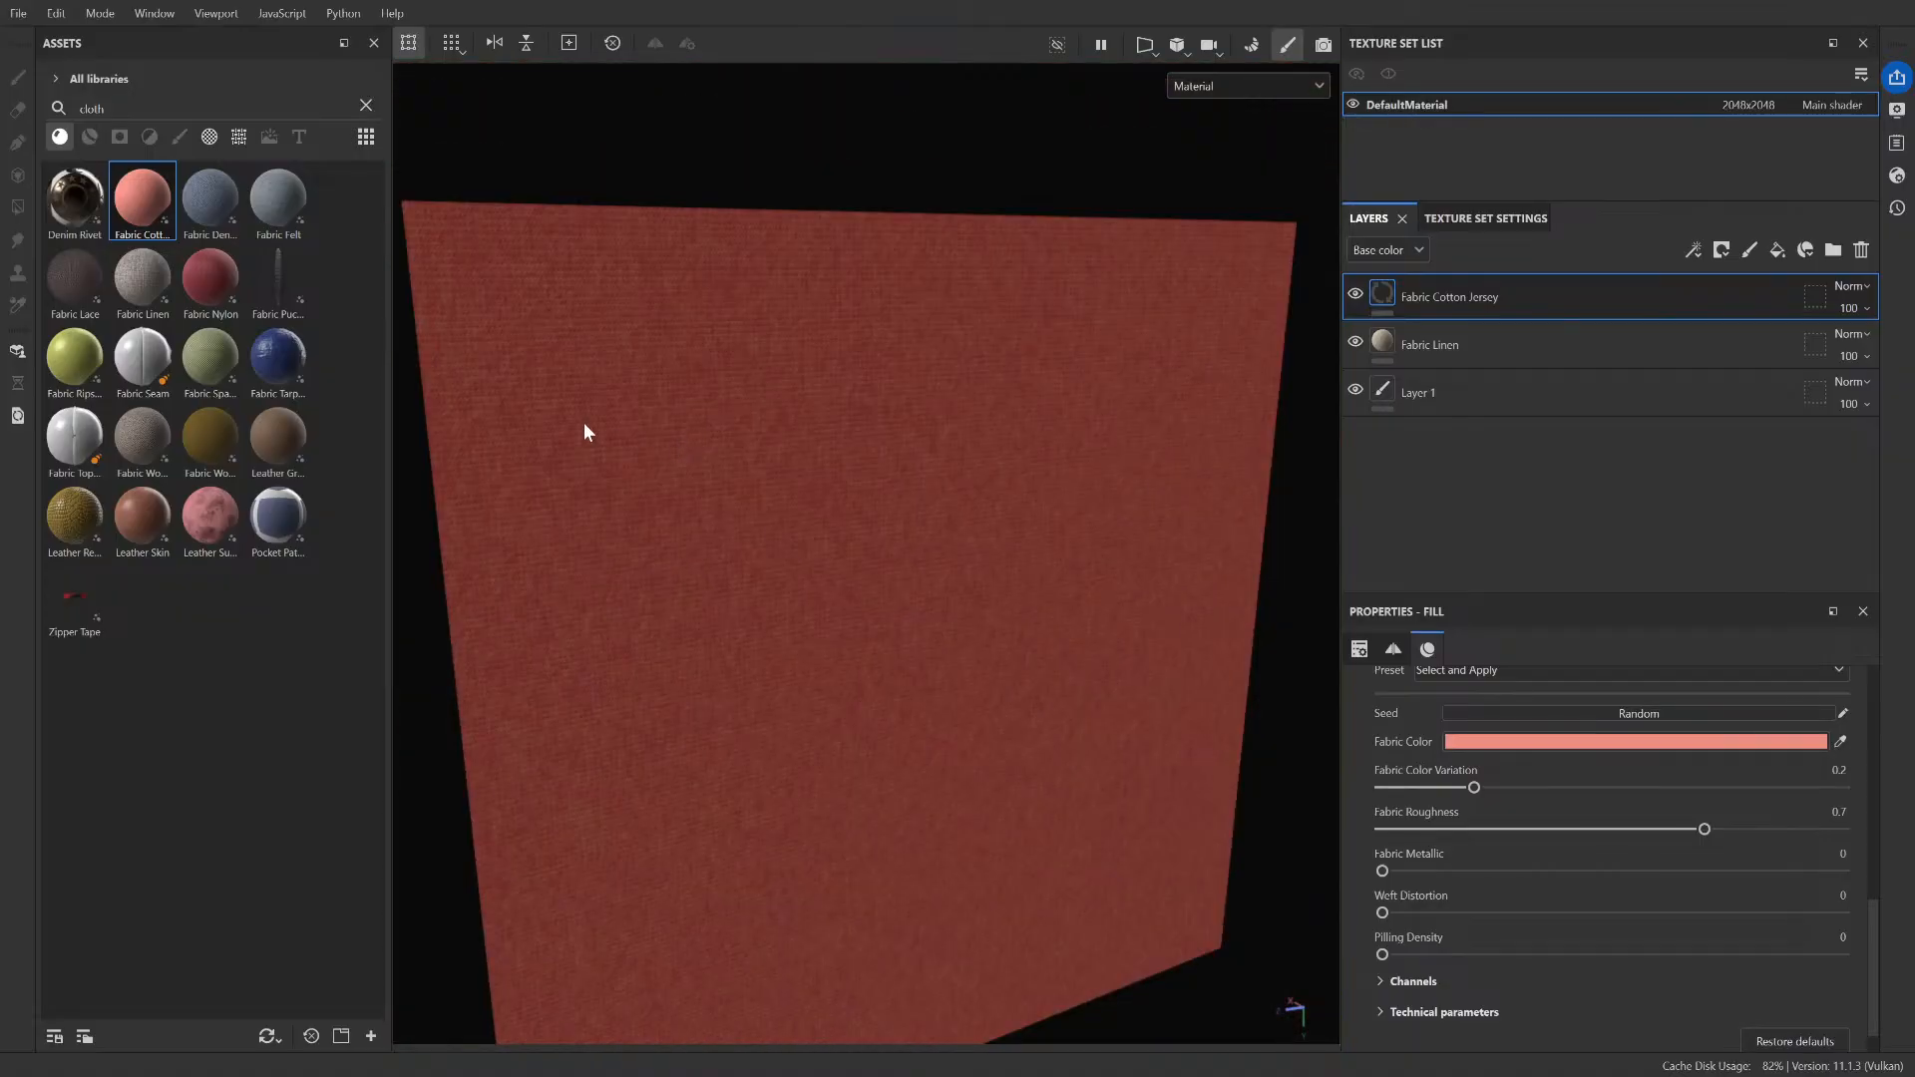
key("ctrl+z")
left_click_drag(207, 421, 645, 421)
scroll(645, 420, "up", 5)
scroll(644, 421, "down", 5)
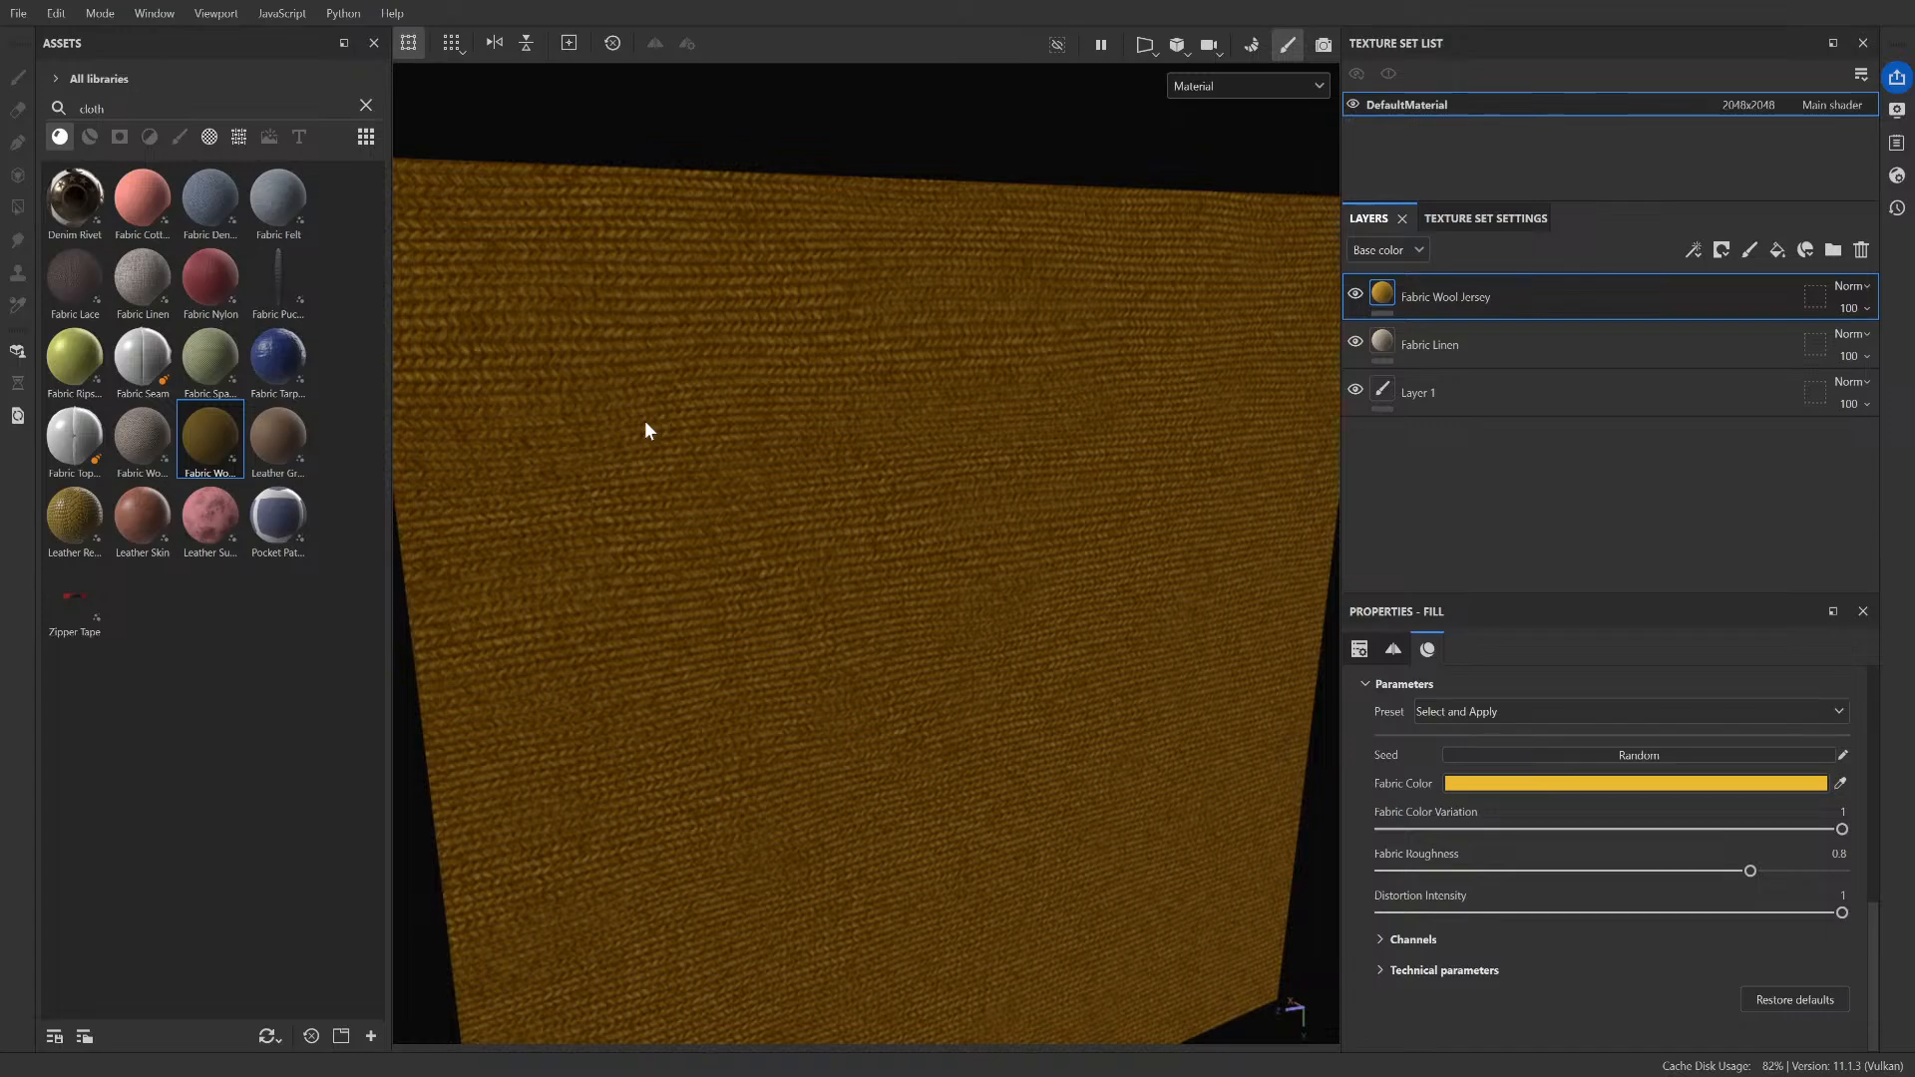
key("ctrl+z")
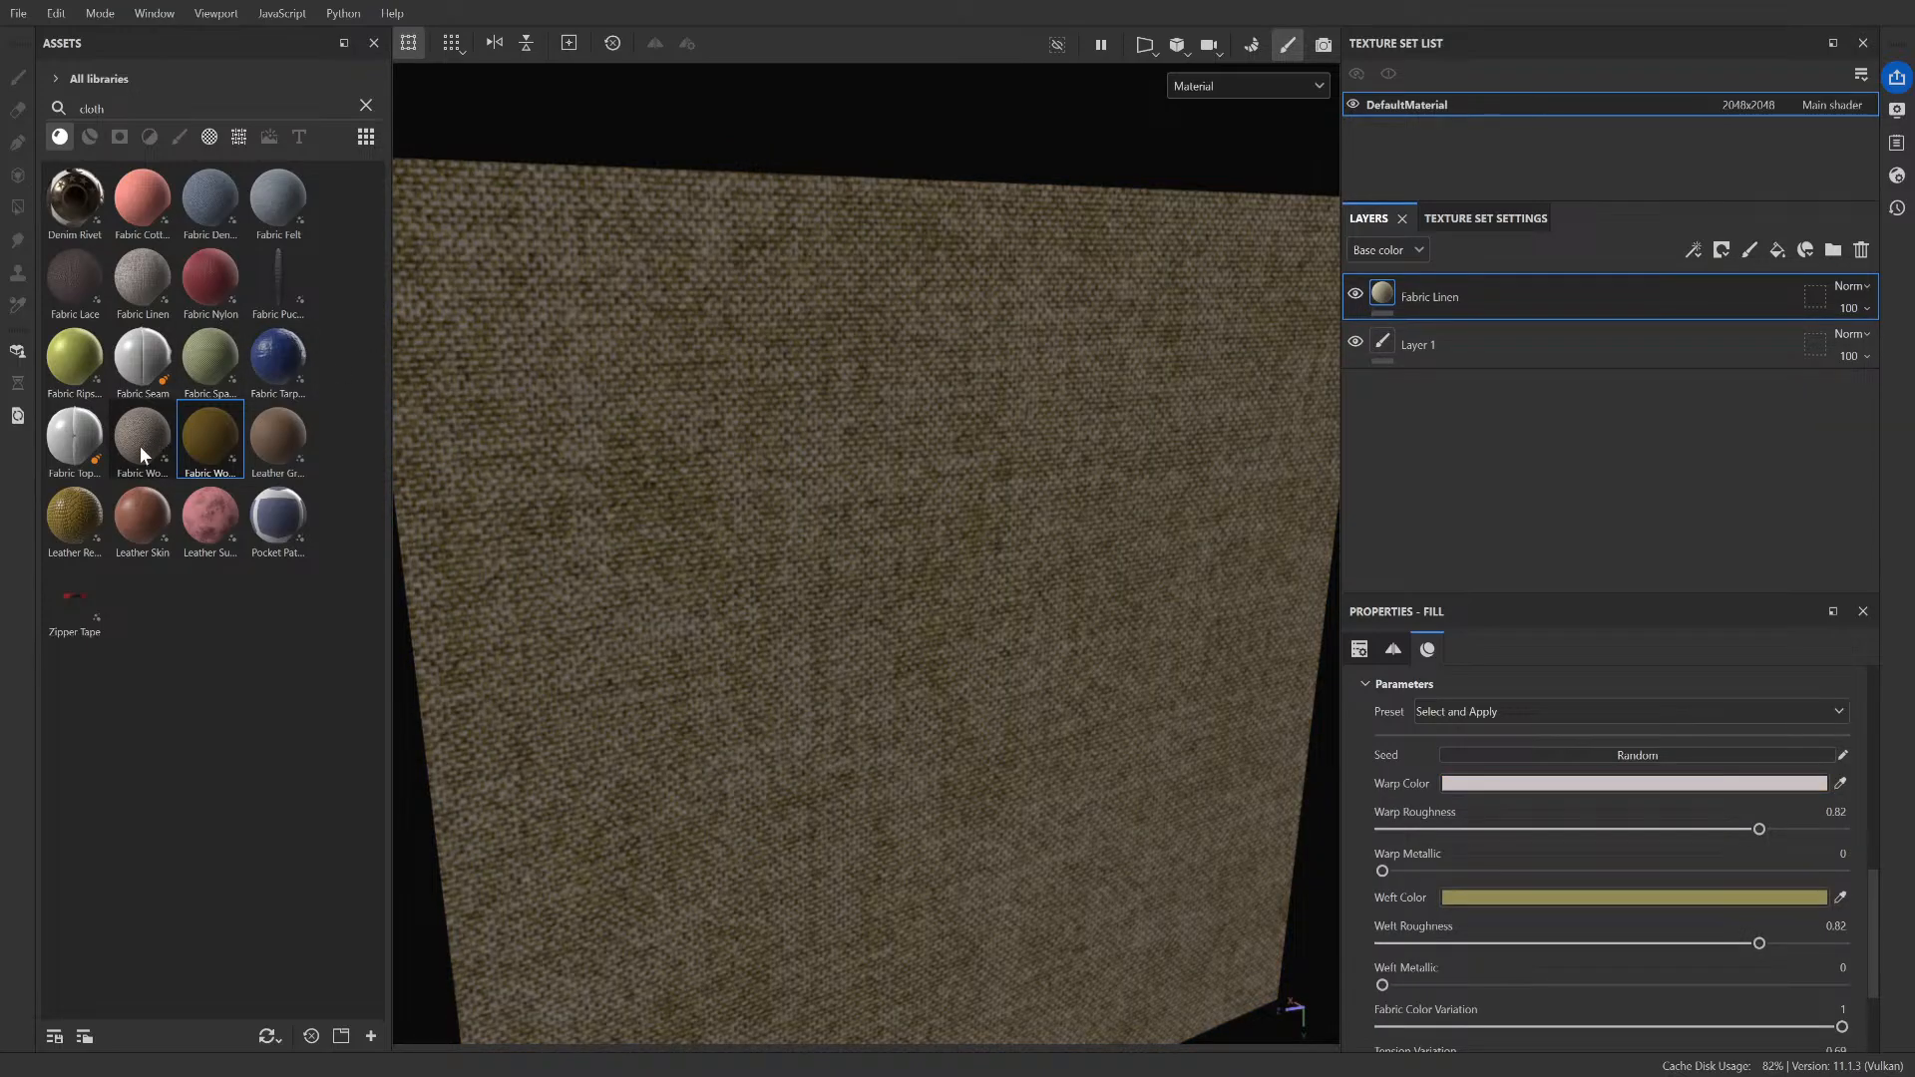
- Search the asset library for "fabric", try Fabric Cotton Jersey over the linen and undo it
double_click(100, 116)
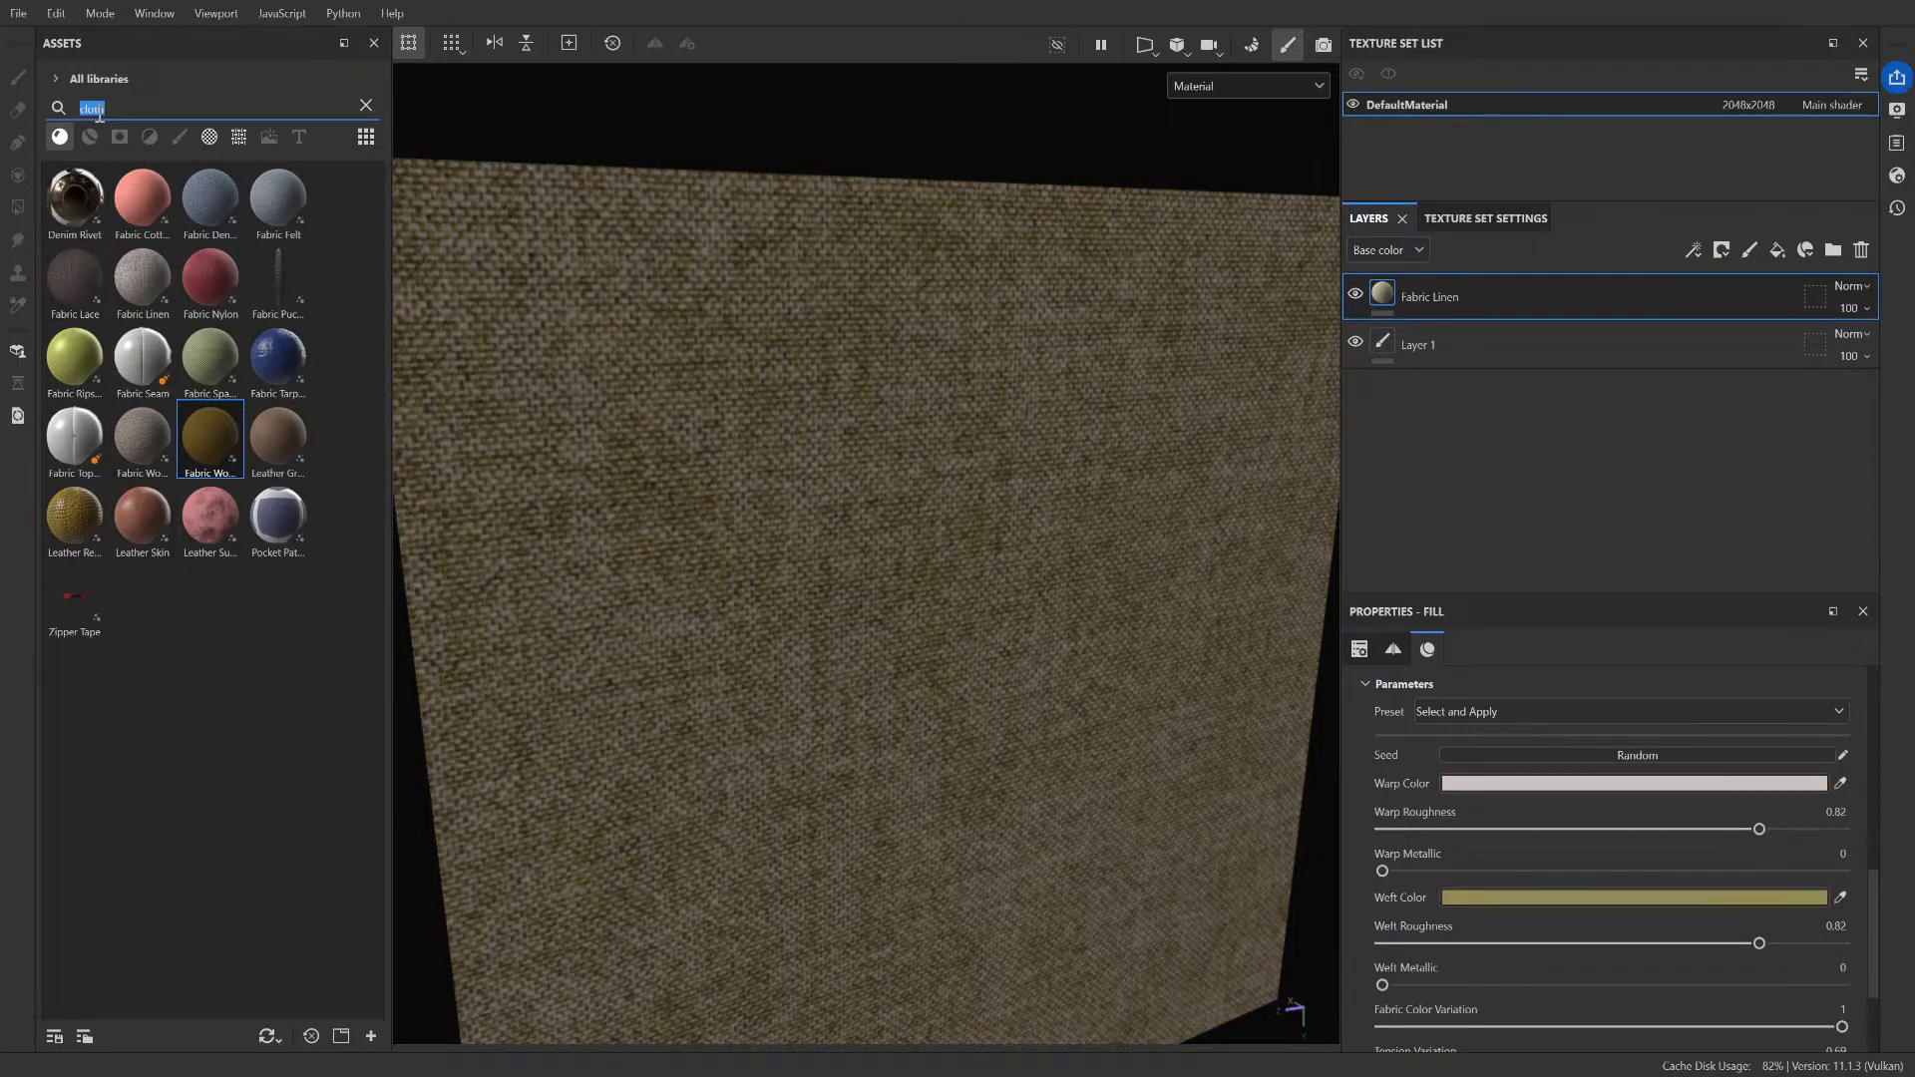
type("fabric")
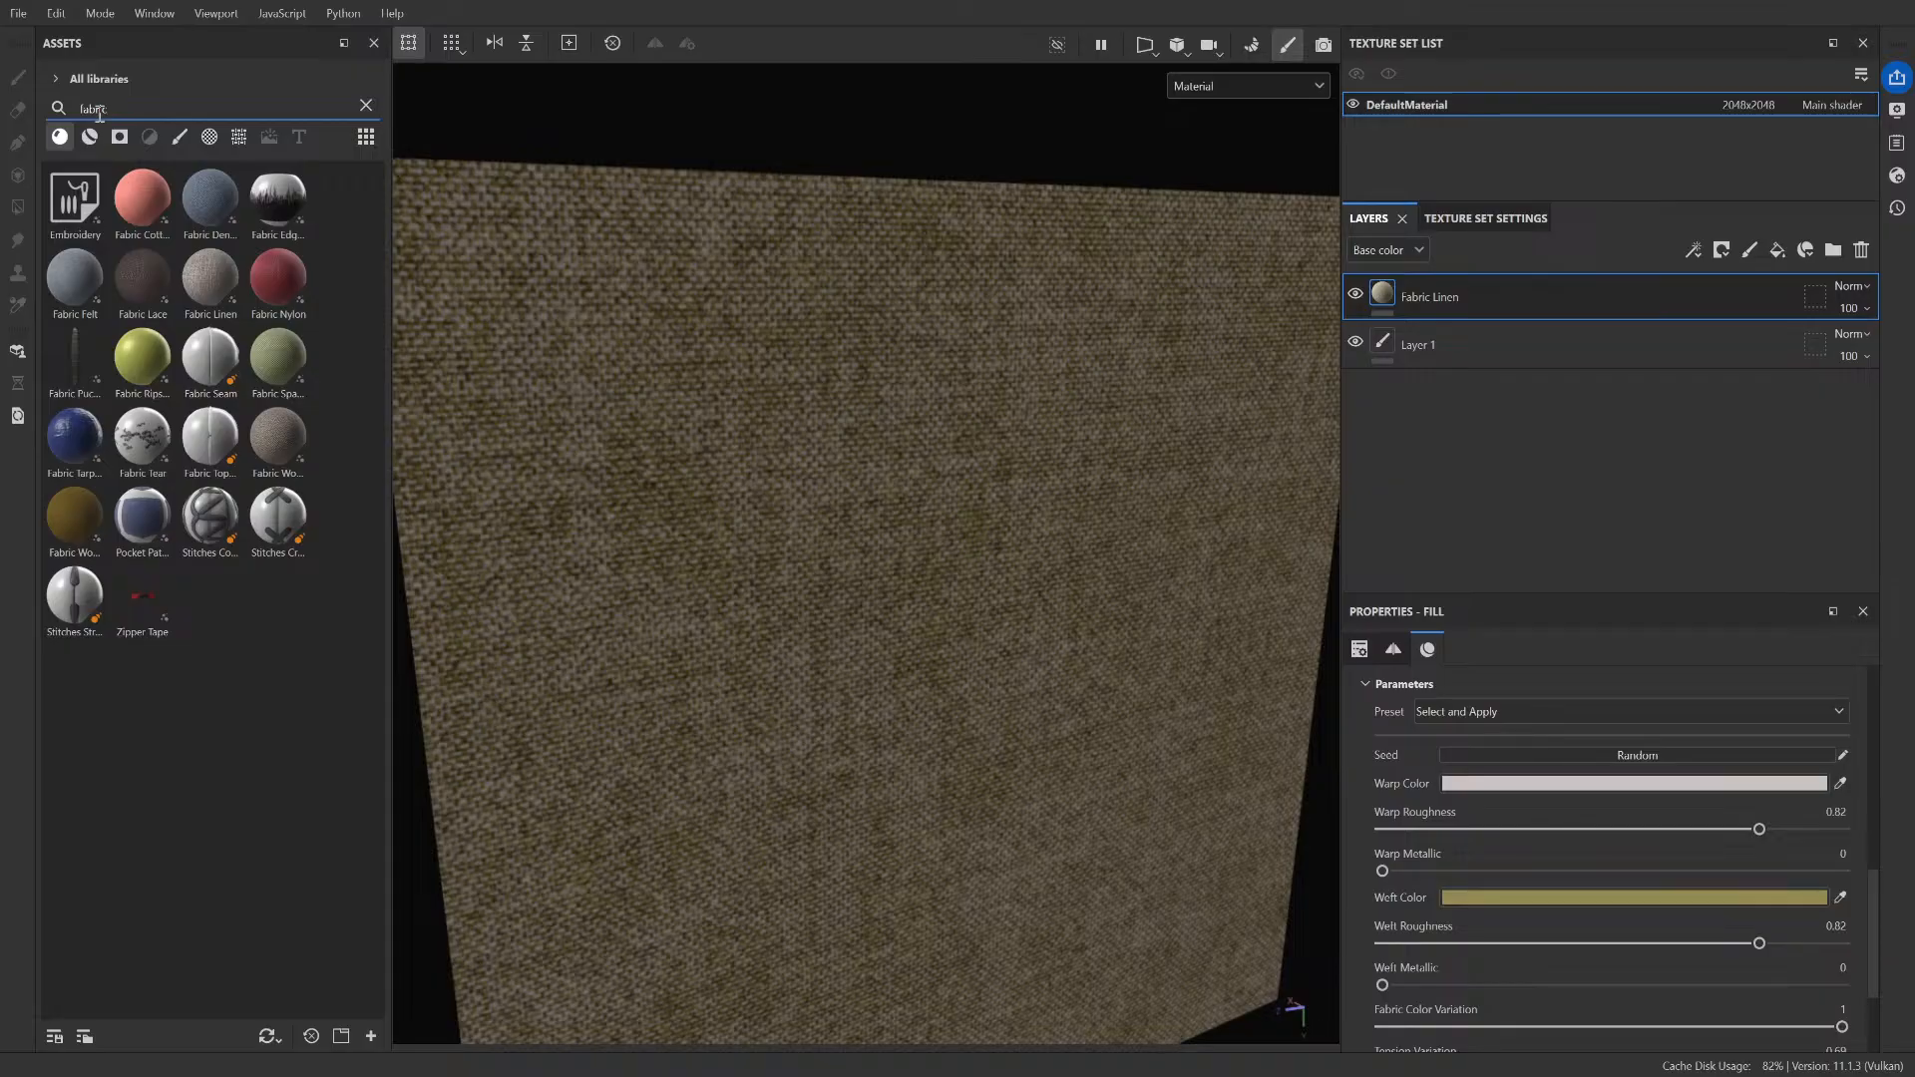
left_click_drag(144, 202, 827, 454)
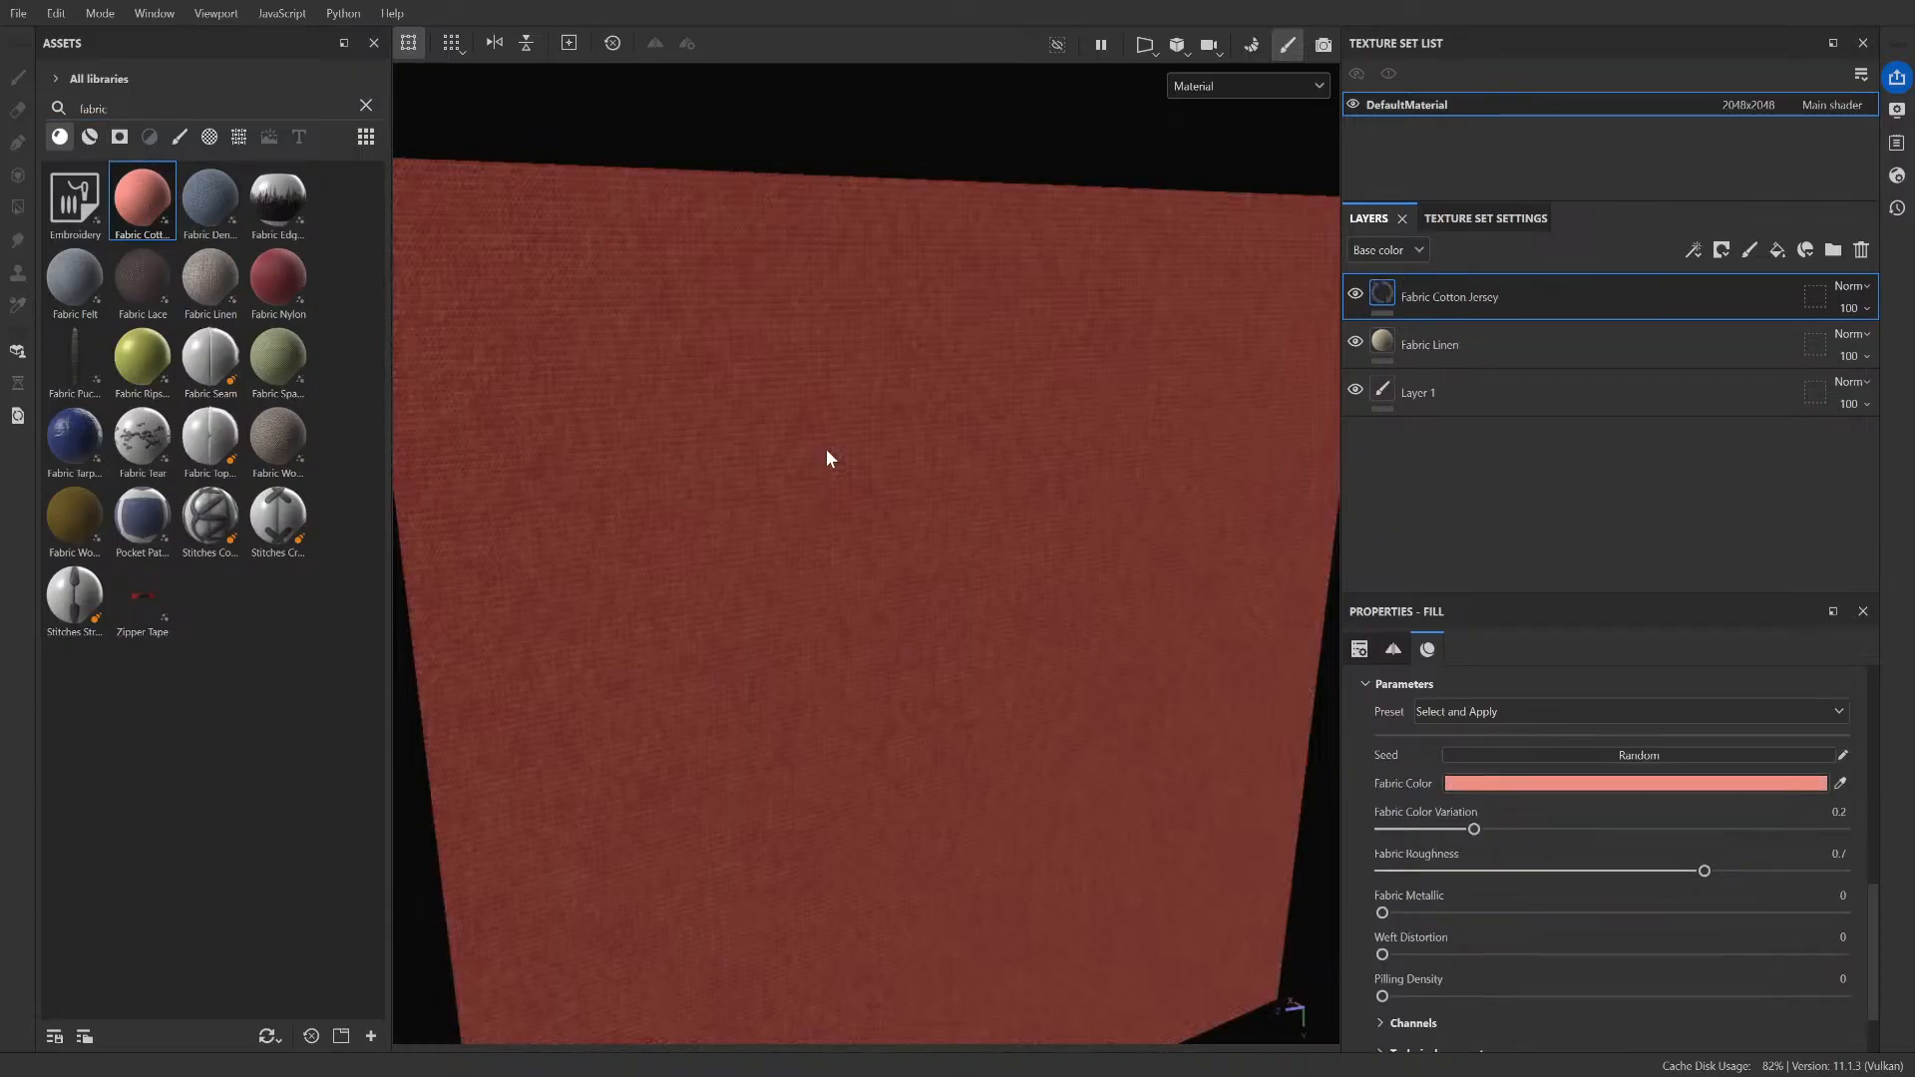
key("ctrl+z")
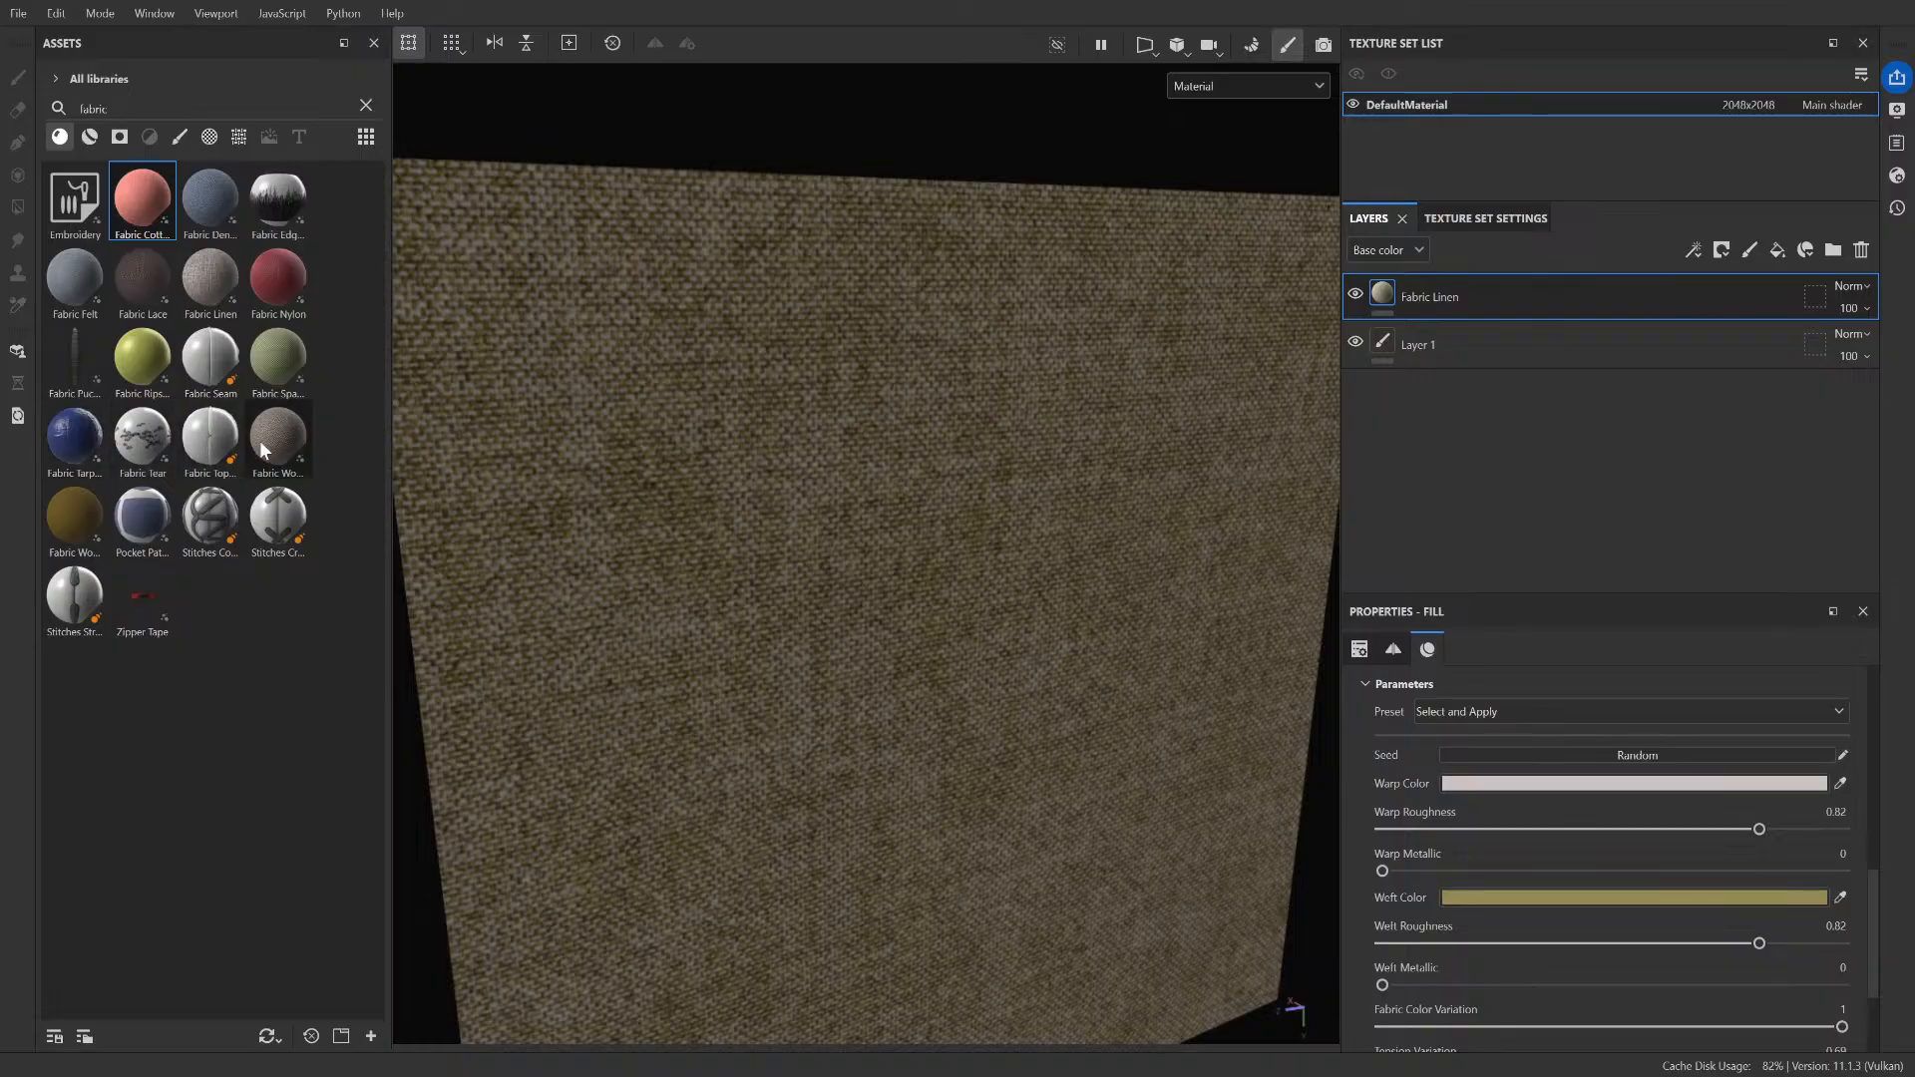
- Try Fabric Spacer Mesh and Fabric Seam over the linen, undoing each one
left_click_drag(273, 357, 651, 389)
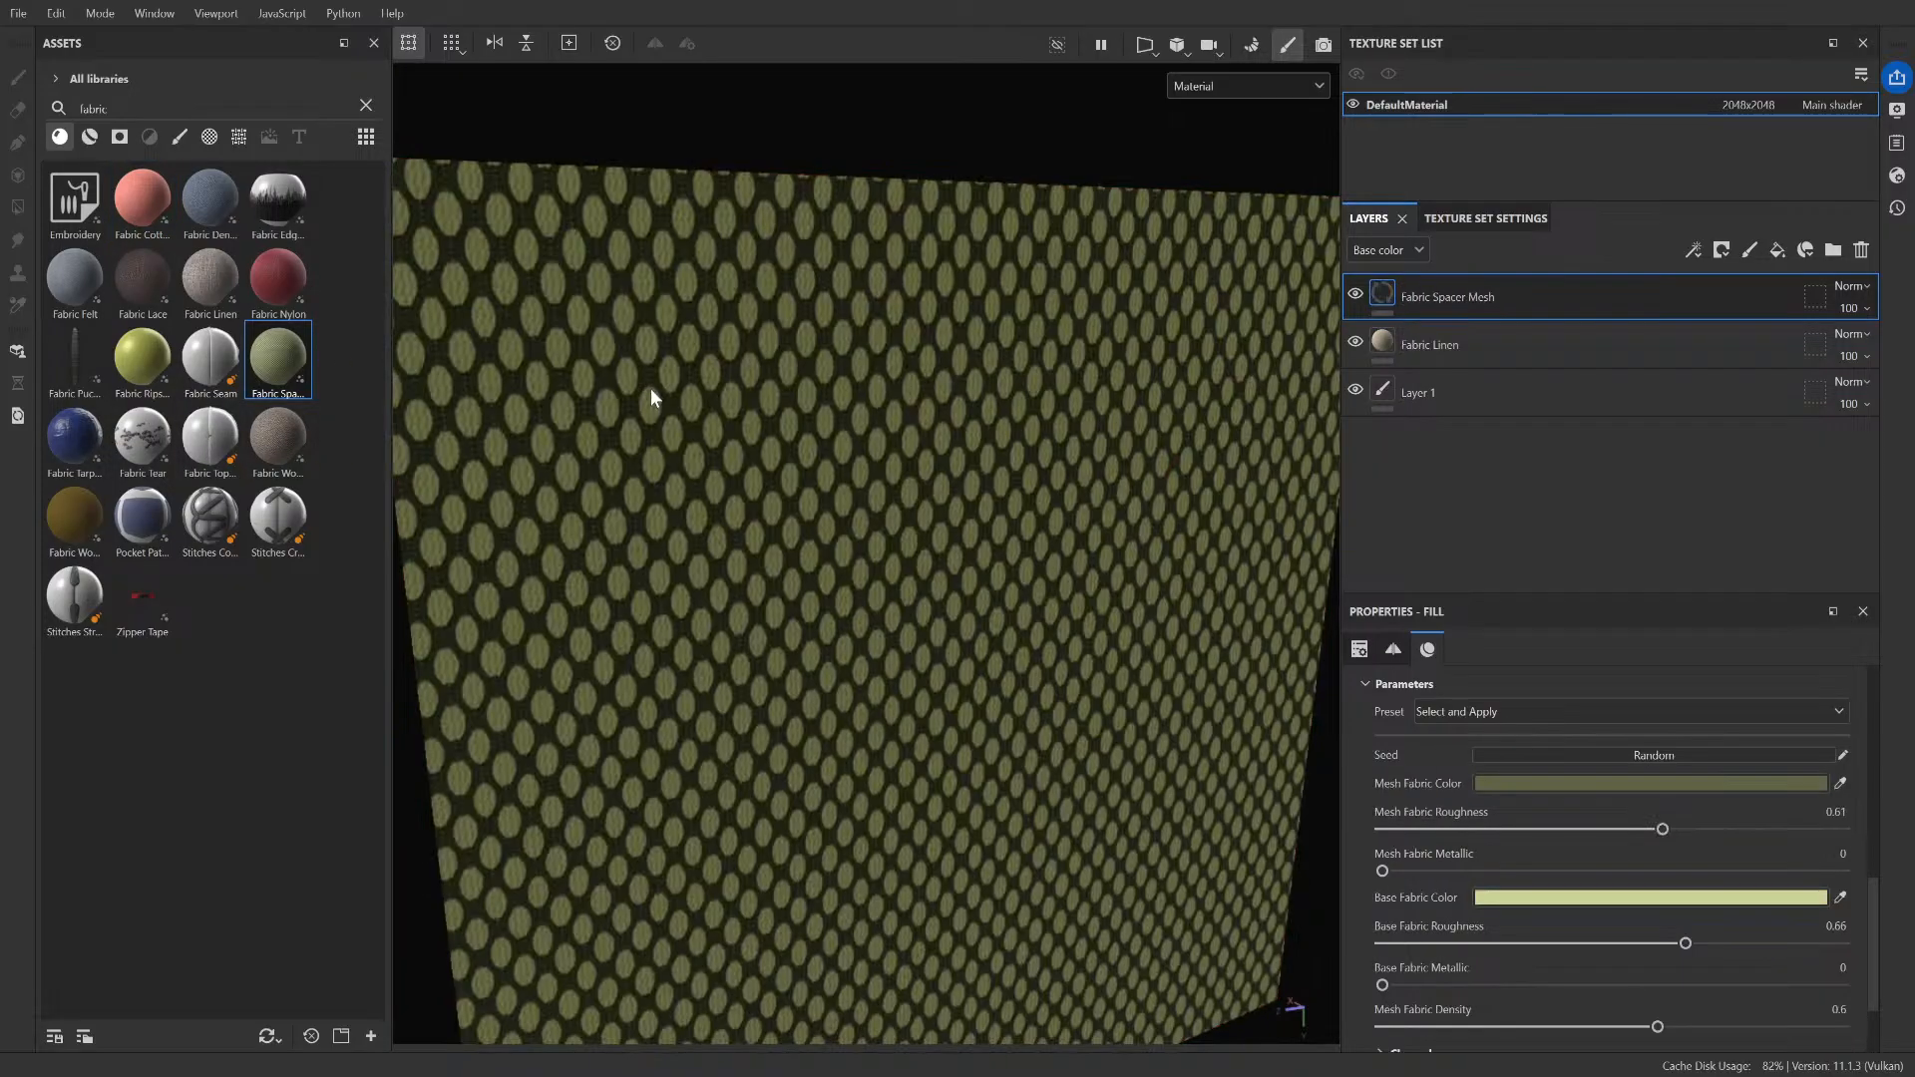
key("ctrl+z")
left_click_drag(222, 369, 632, 409)
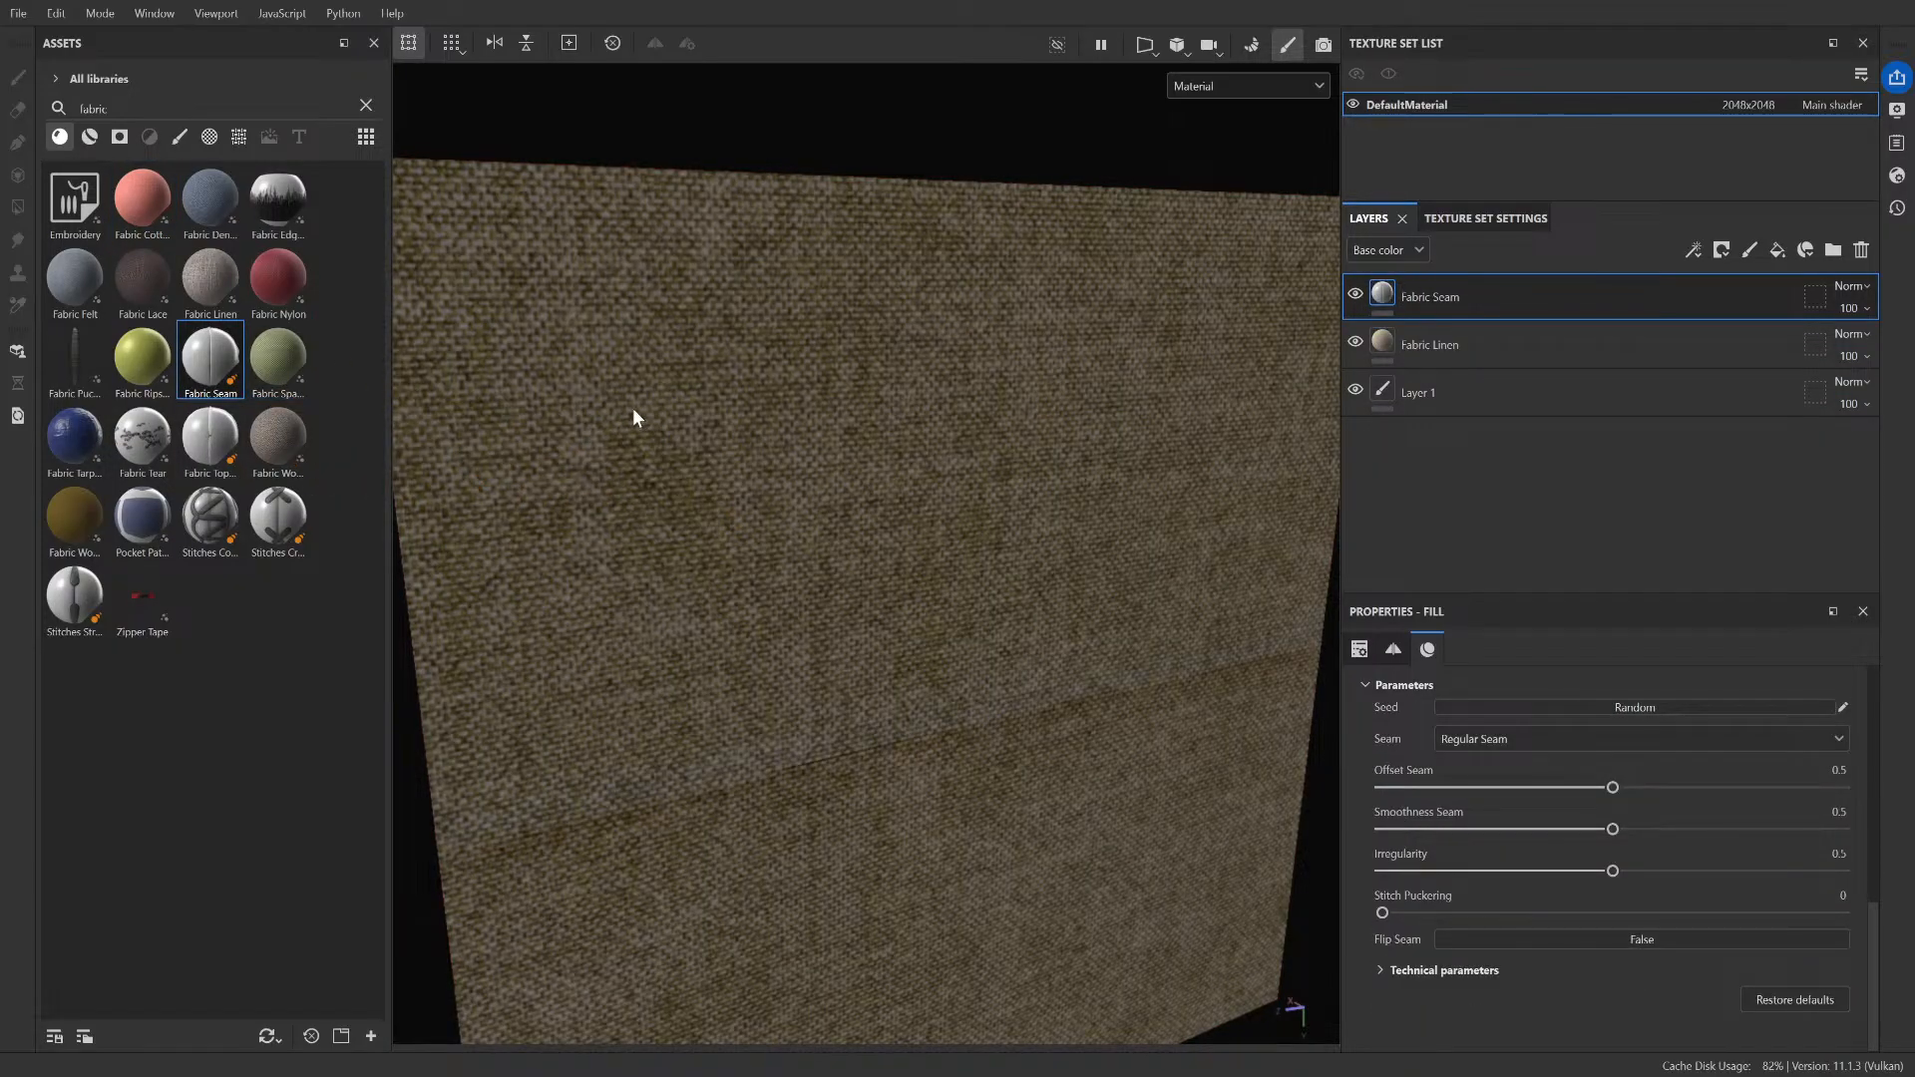
key("ctrl+z")
- Try Fabric Ripstop over the linen, inspect its weave up close and undo it
left_click_drag(140, 362, 658, 374)
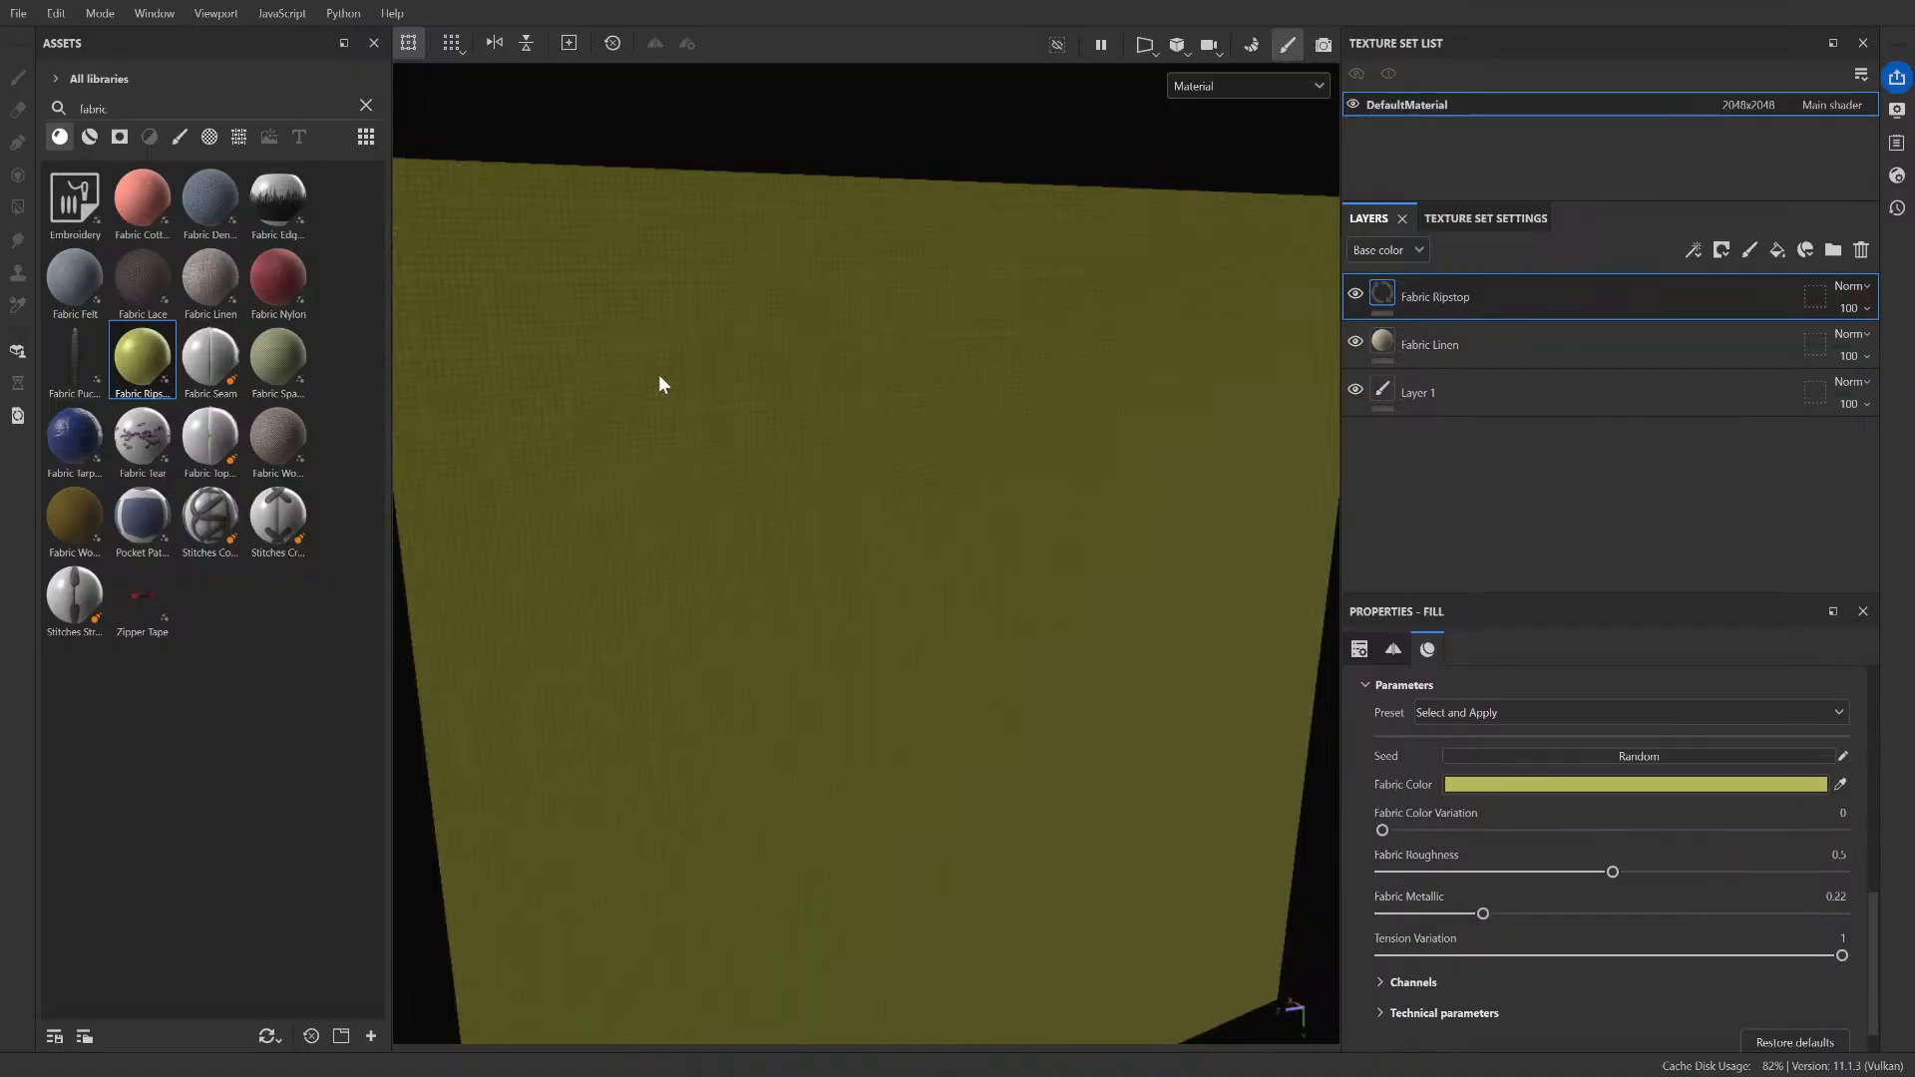
scroll(678, 409, "up", 3)
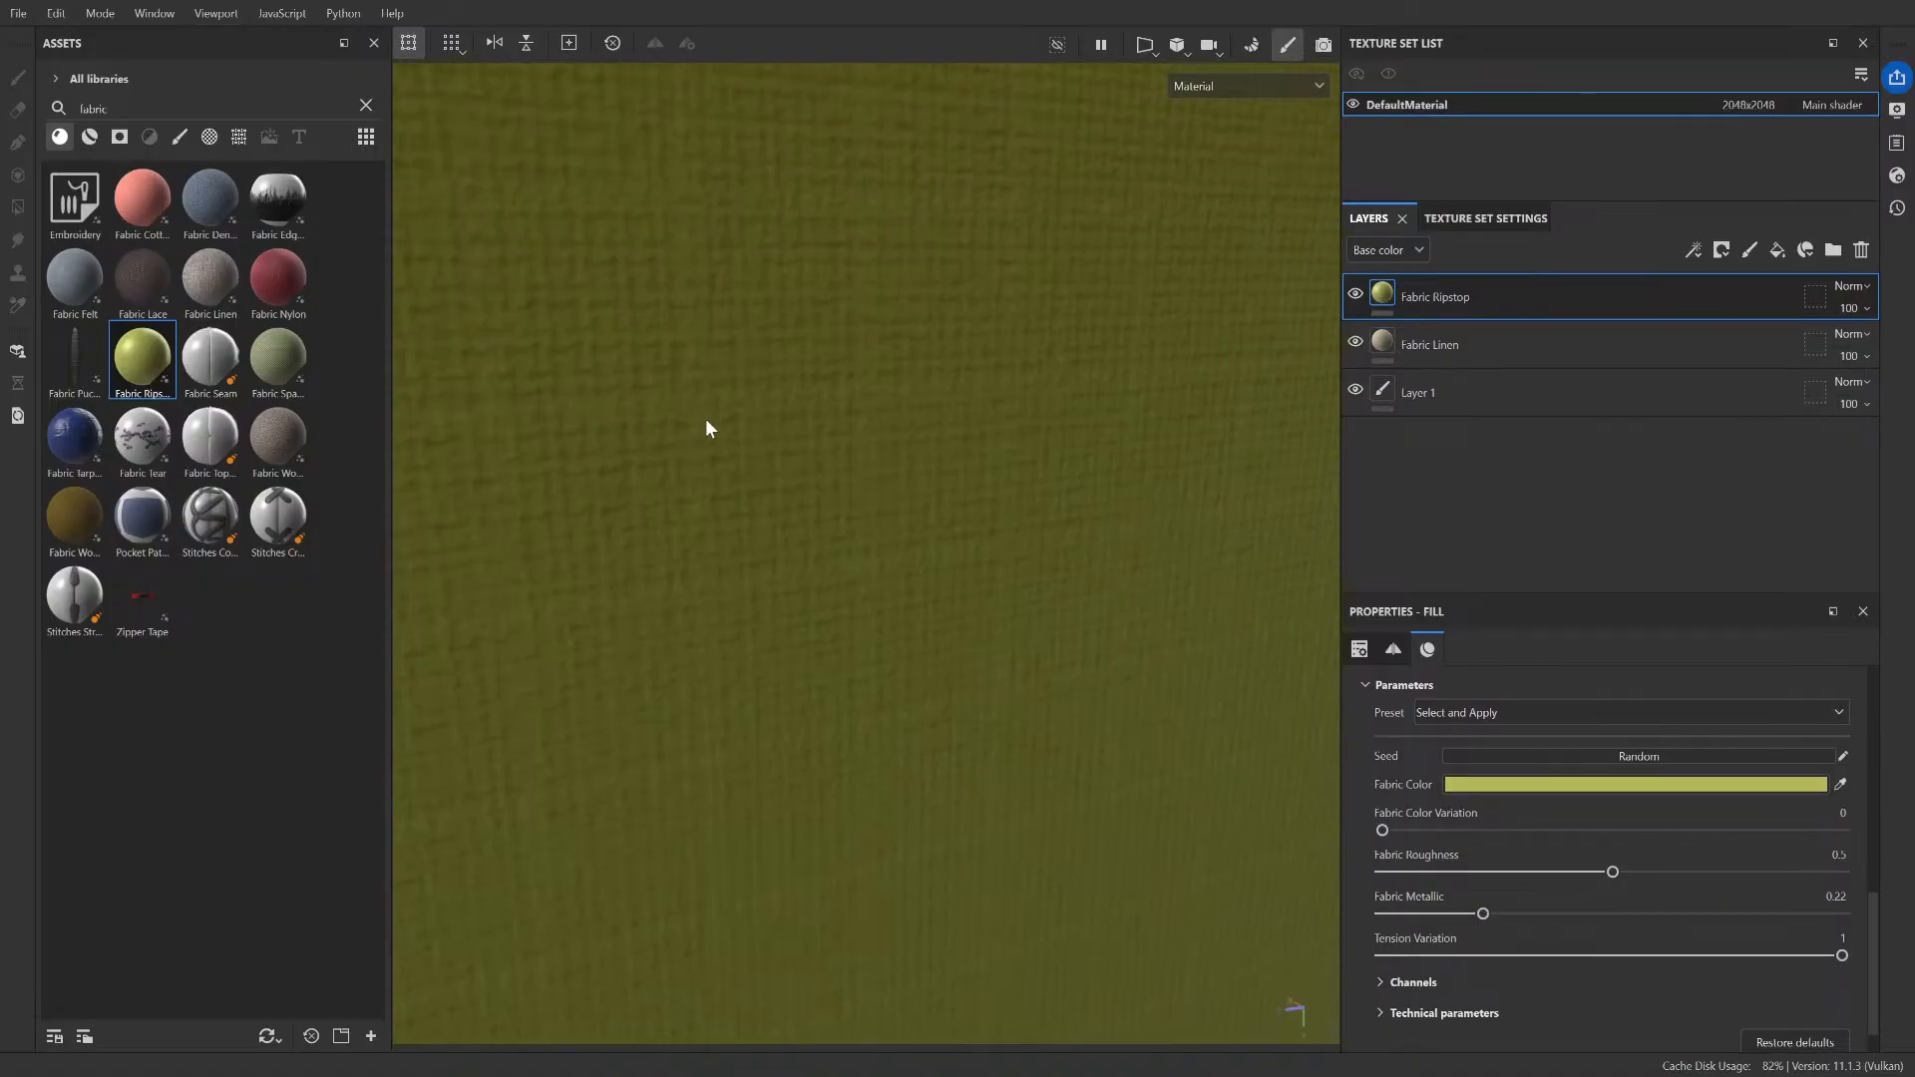
left_click(1355, 342)
scroll(795, 643, "down", 5)
scroll(794, 643, "up", 5)
left_click_drag(793, 648, 919, 731, "alt")
key("ctrl+z")
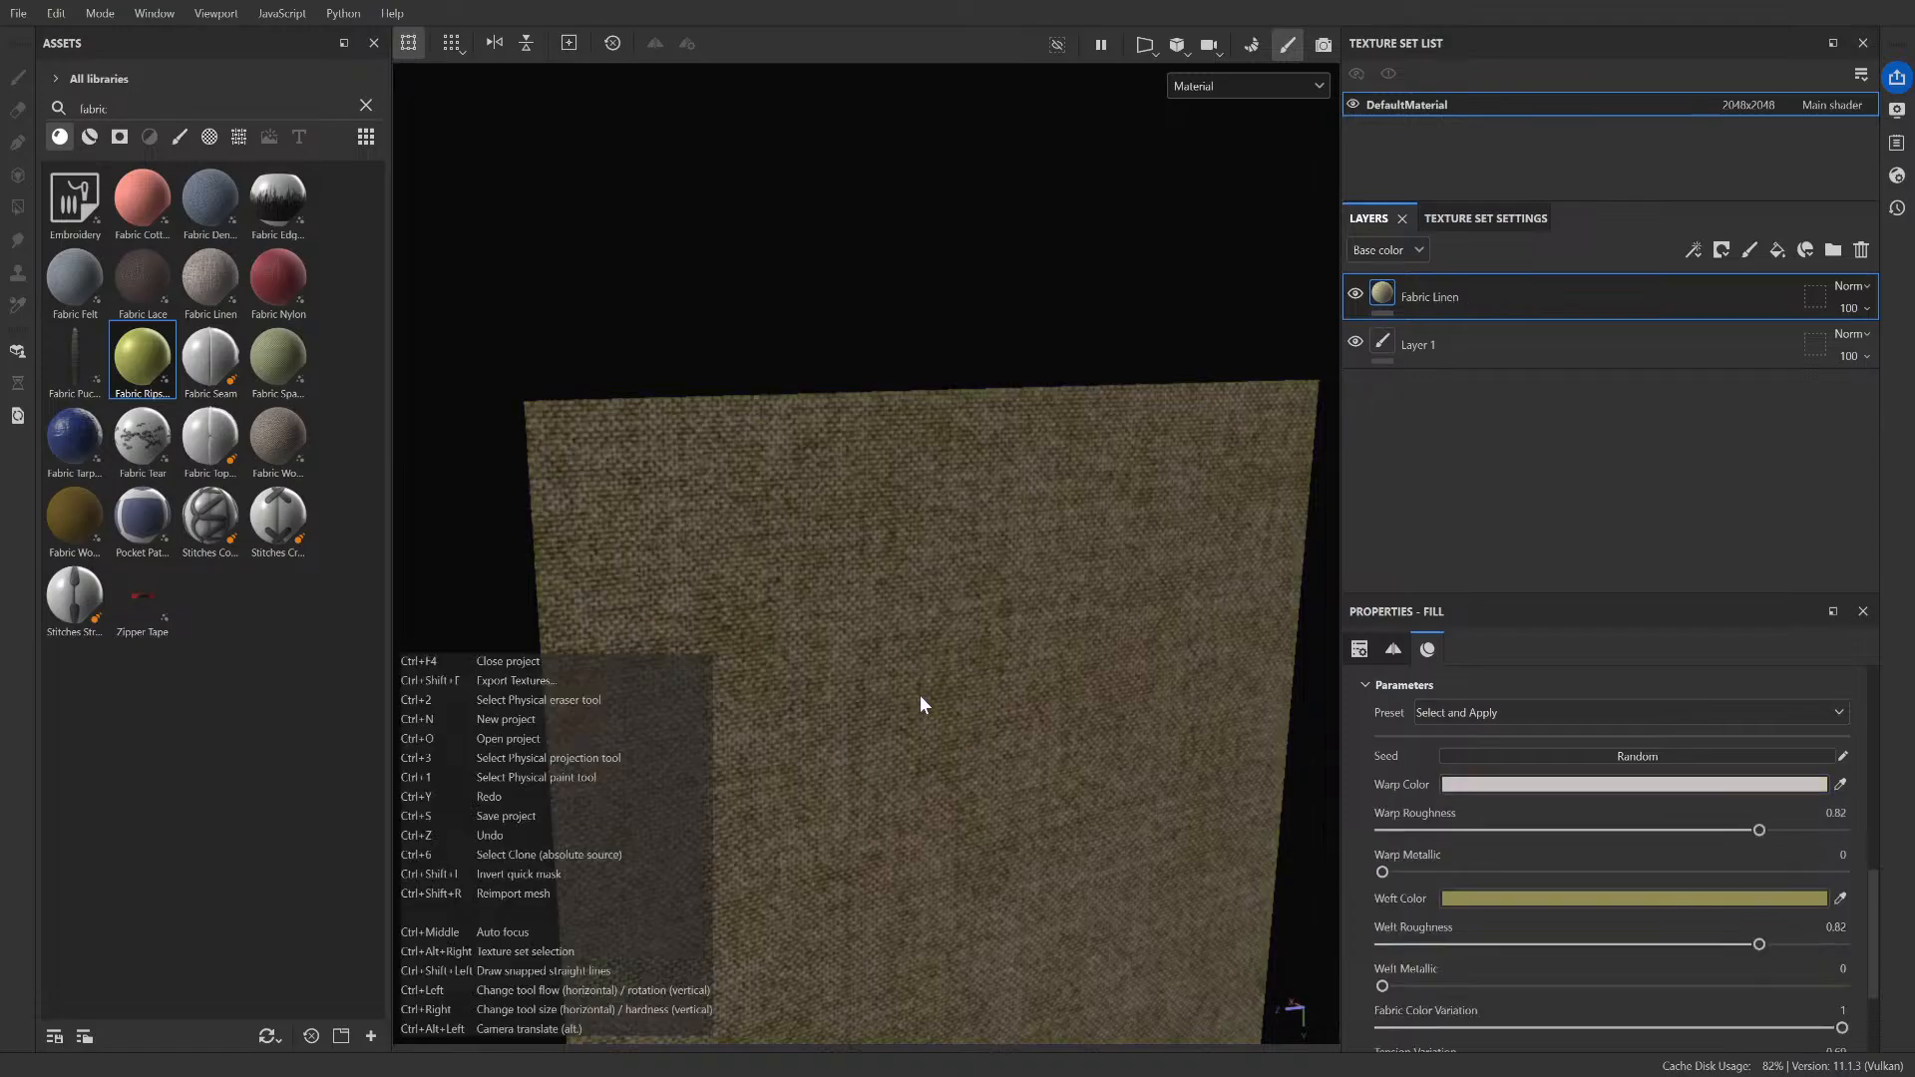
- Inspect the linen plane, switch to Discord and enlarge the Backrooms hallway photo to compare its carpet, closing it again
scroll(1127, 738, "down", 4)
scroll(983, 799, "up", 3)
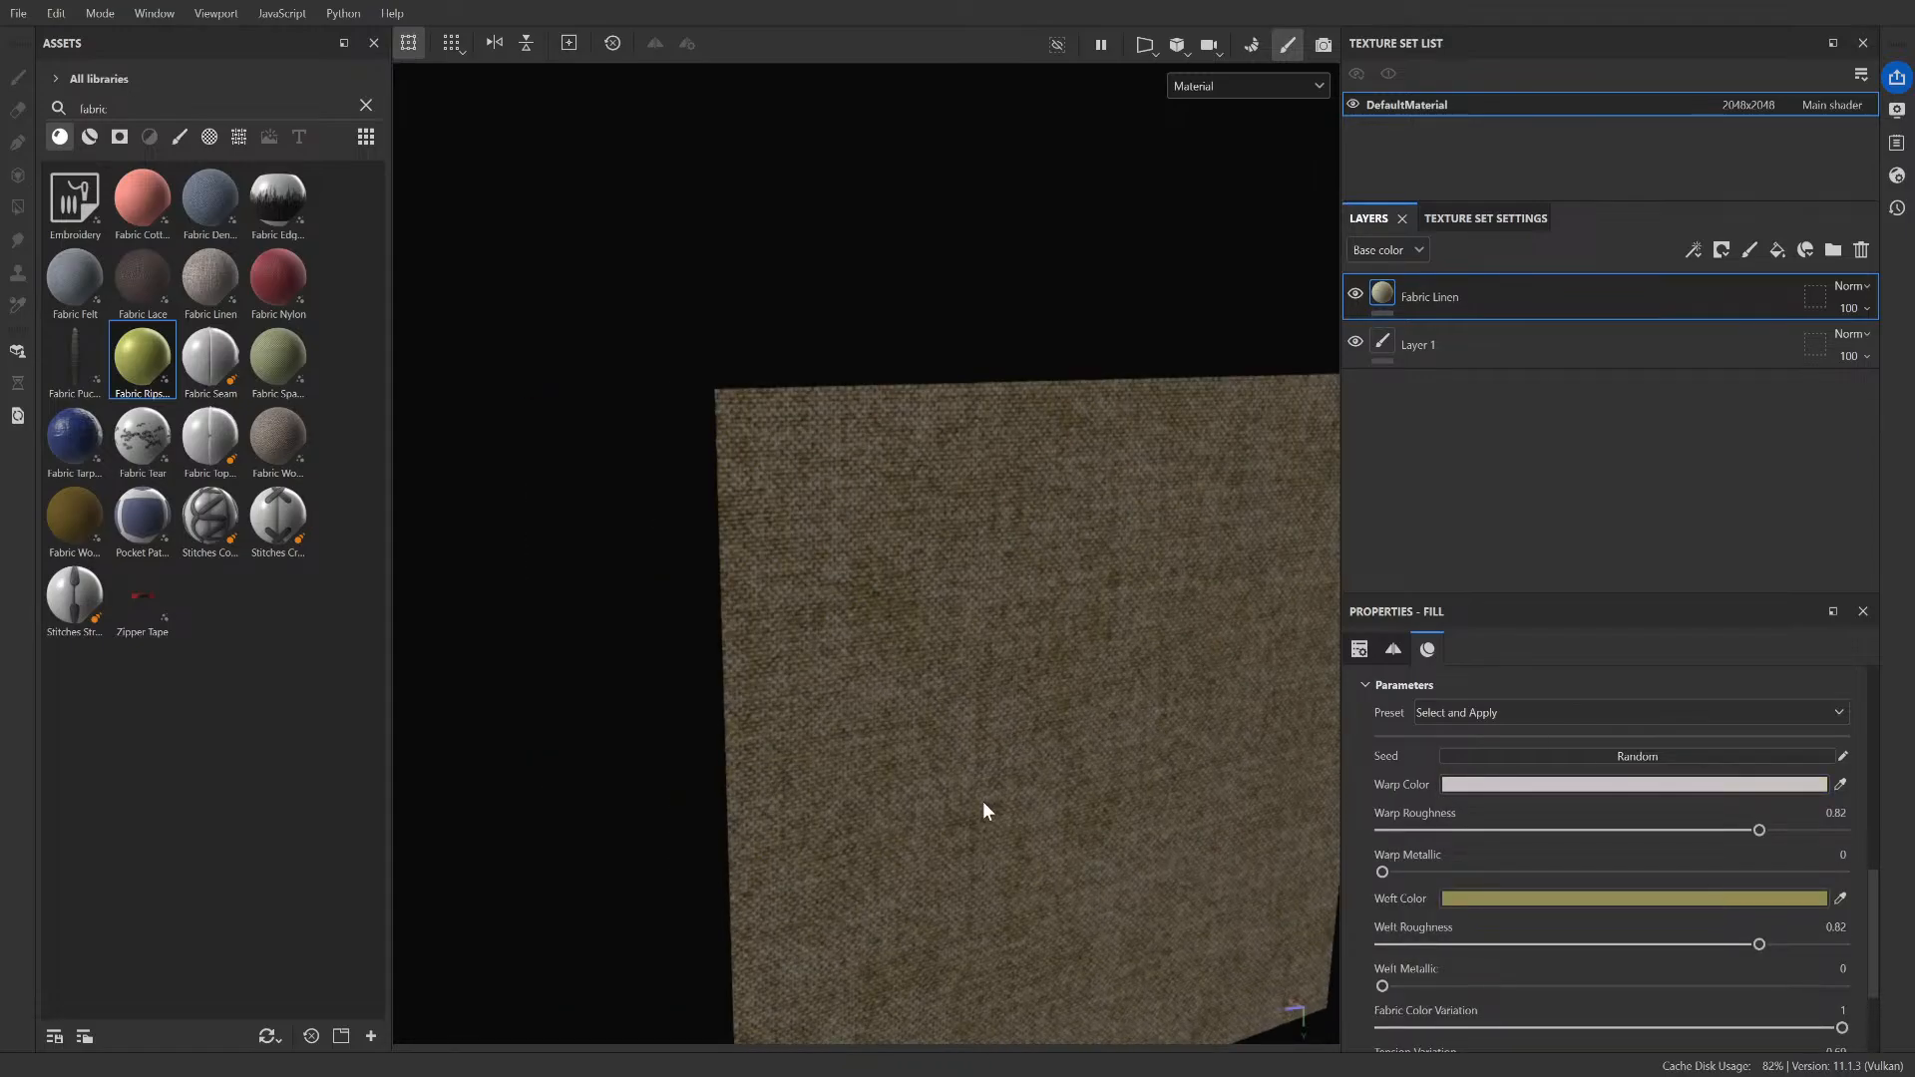
left_click_drag(1005, 766, 1061, 723, "alt")
middle_click_drag(1060, 722, 818, 616, "alt")
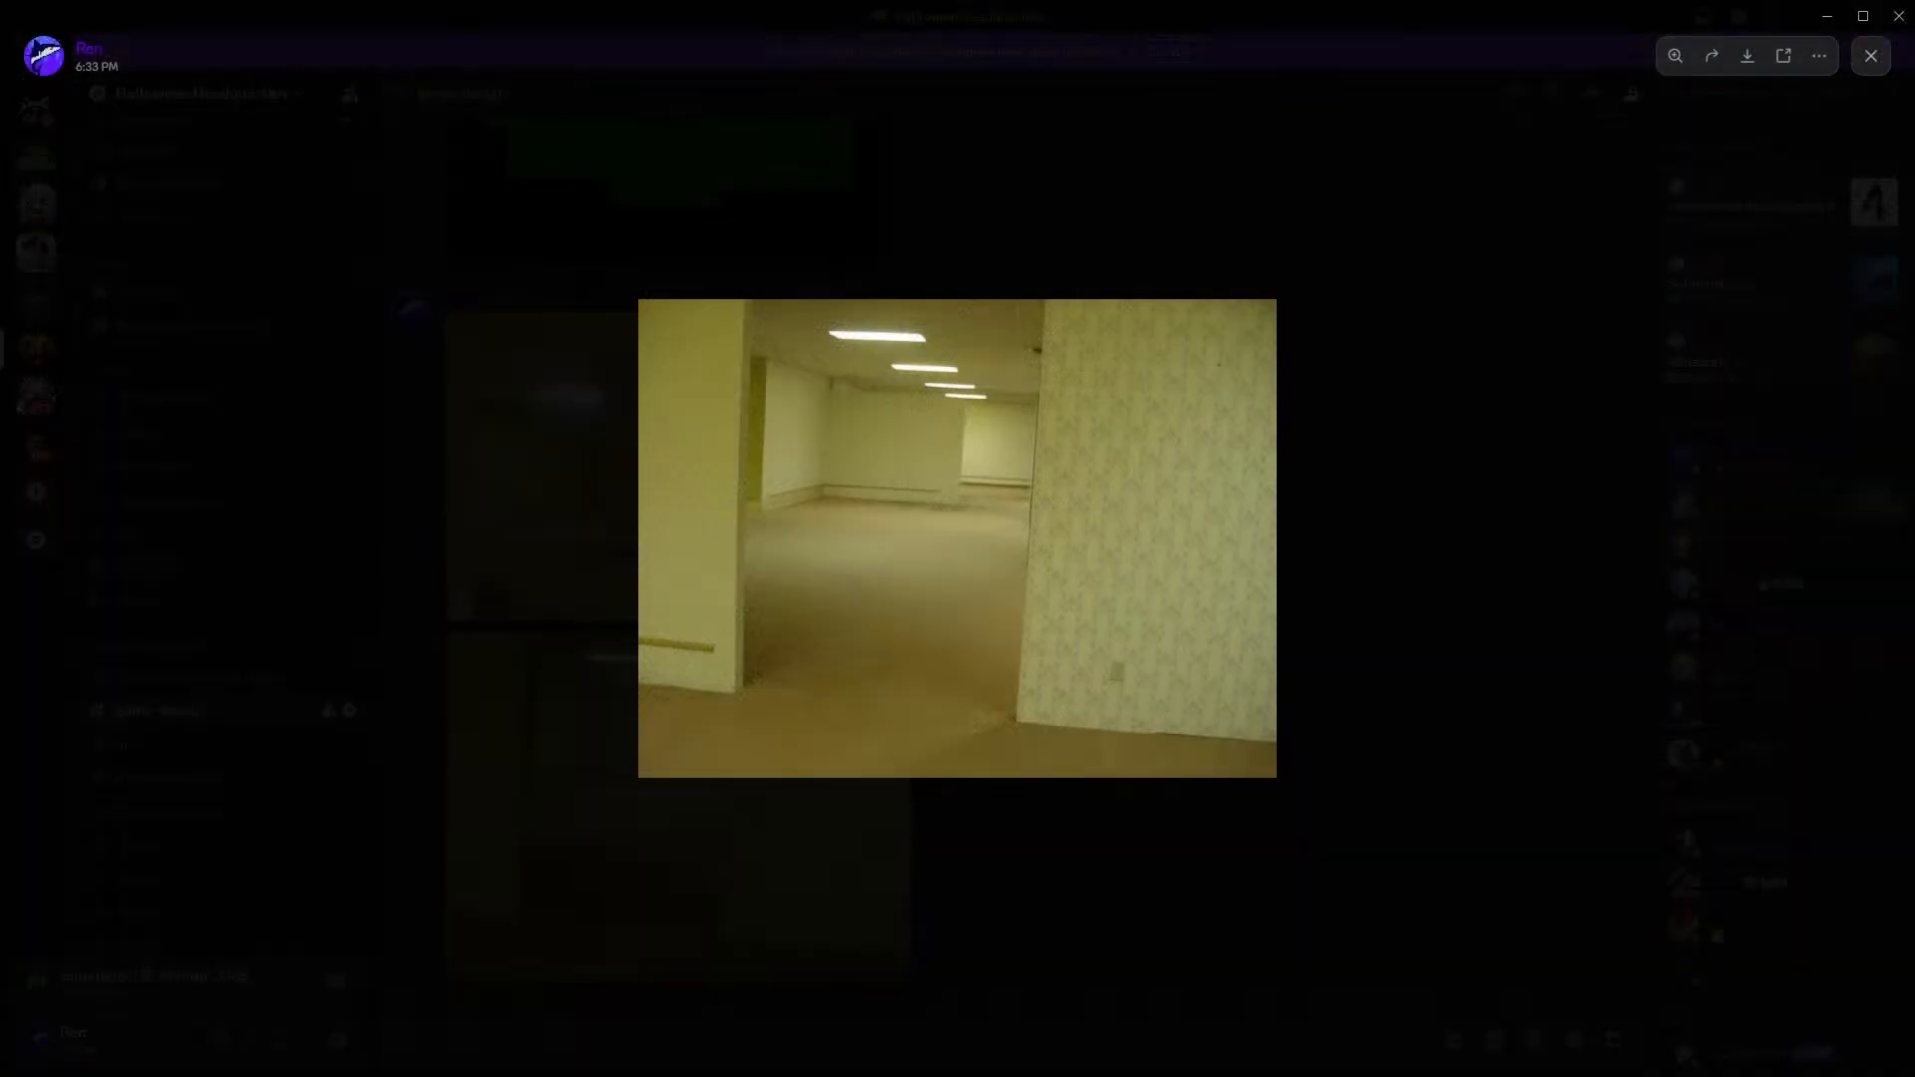
left_click(1079, 570)
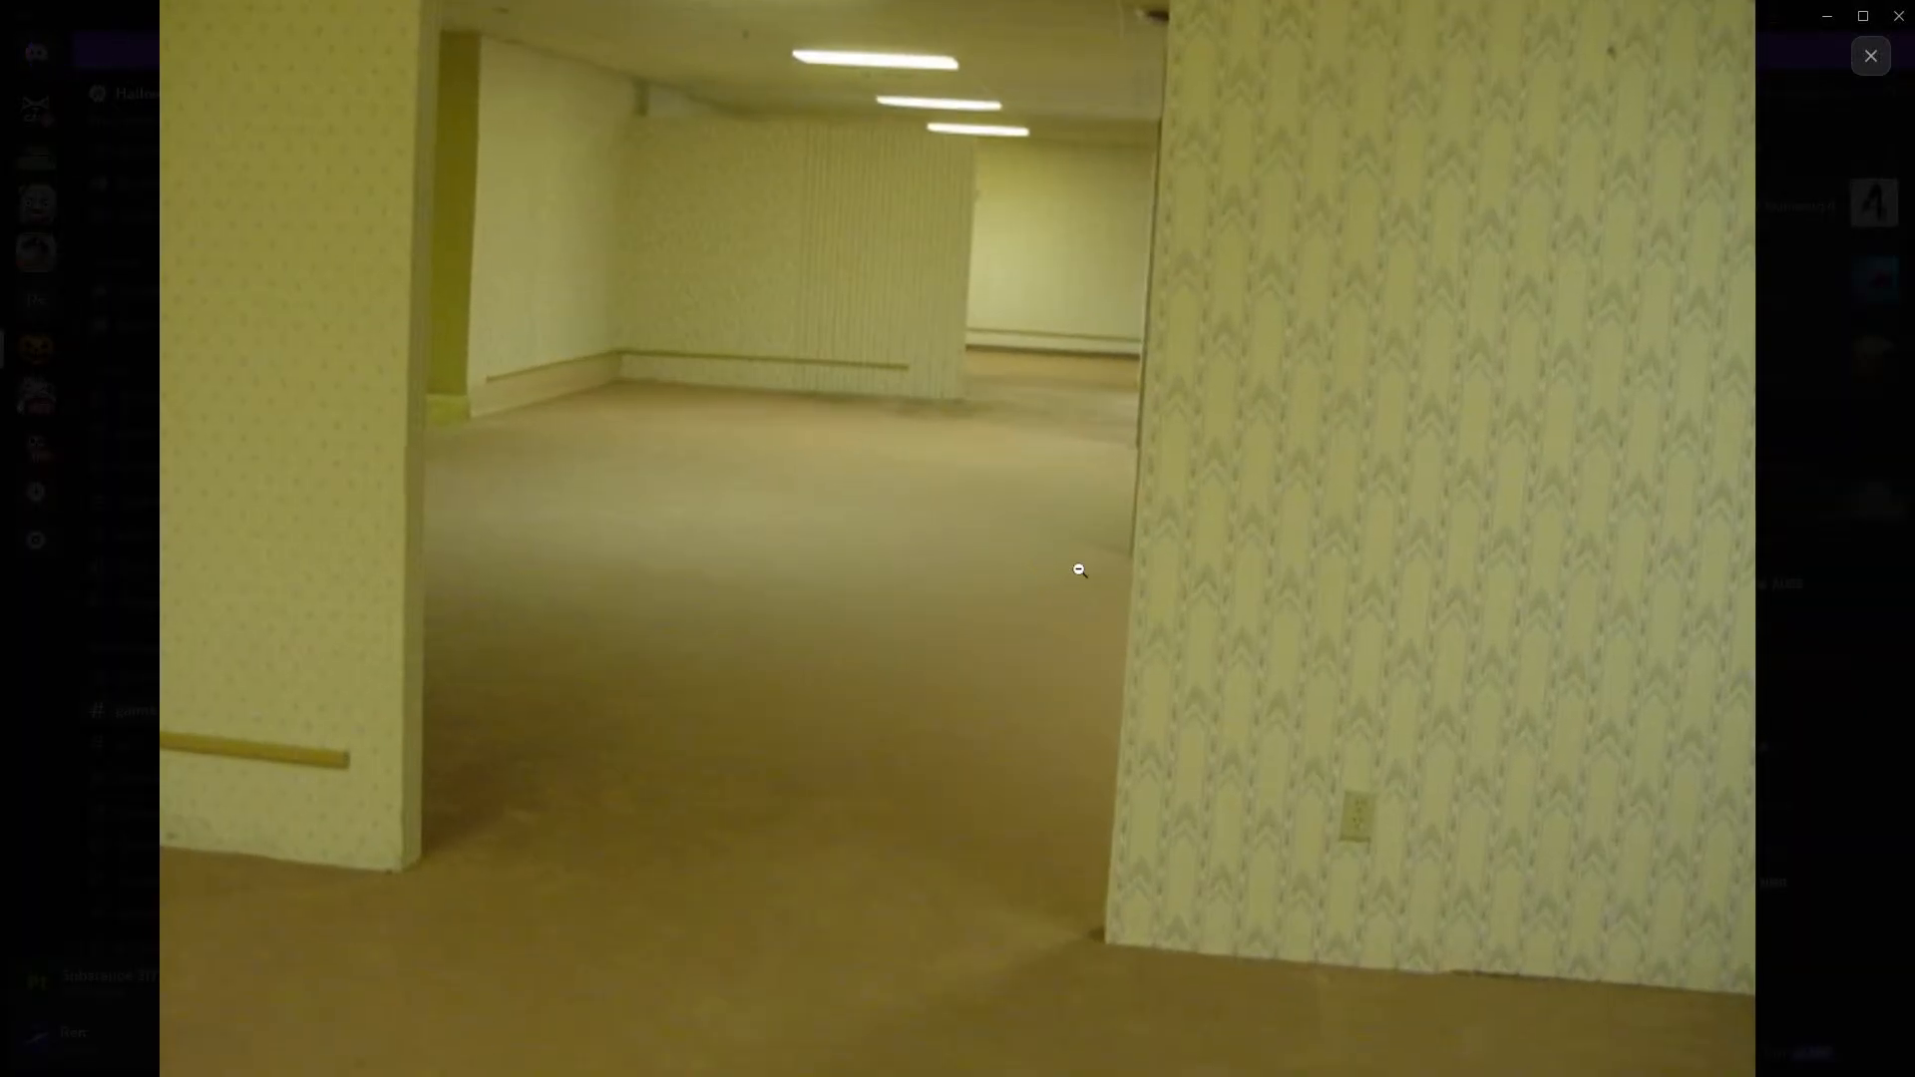
left_click(1100, 511)
left_click(1328, 578)
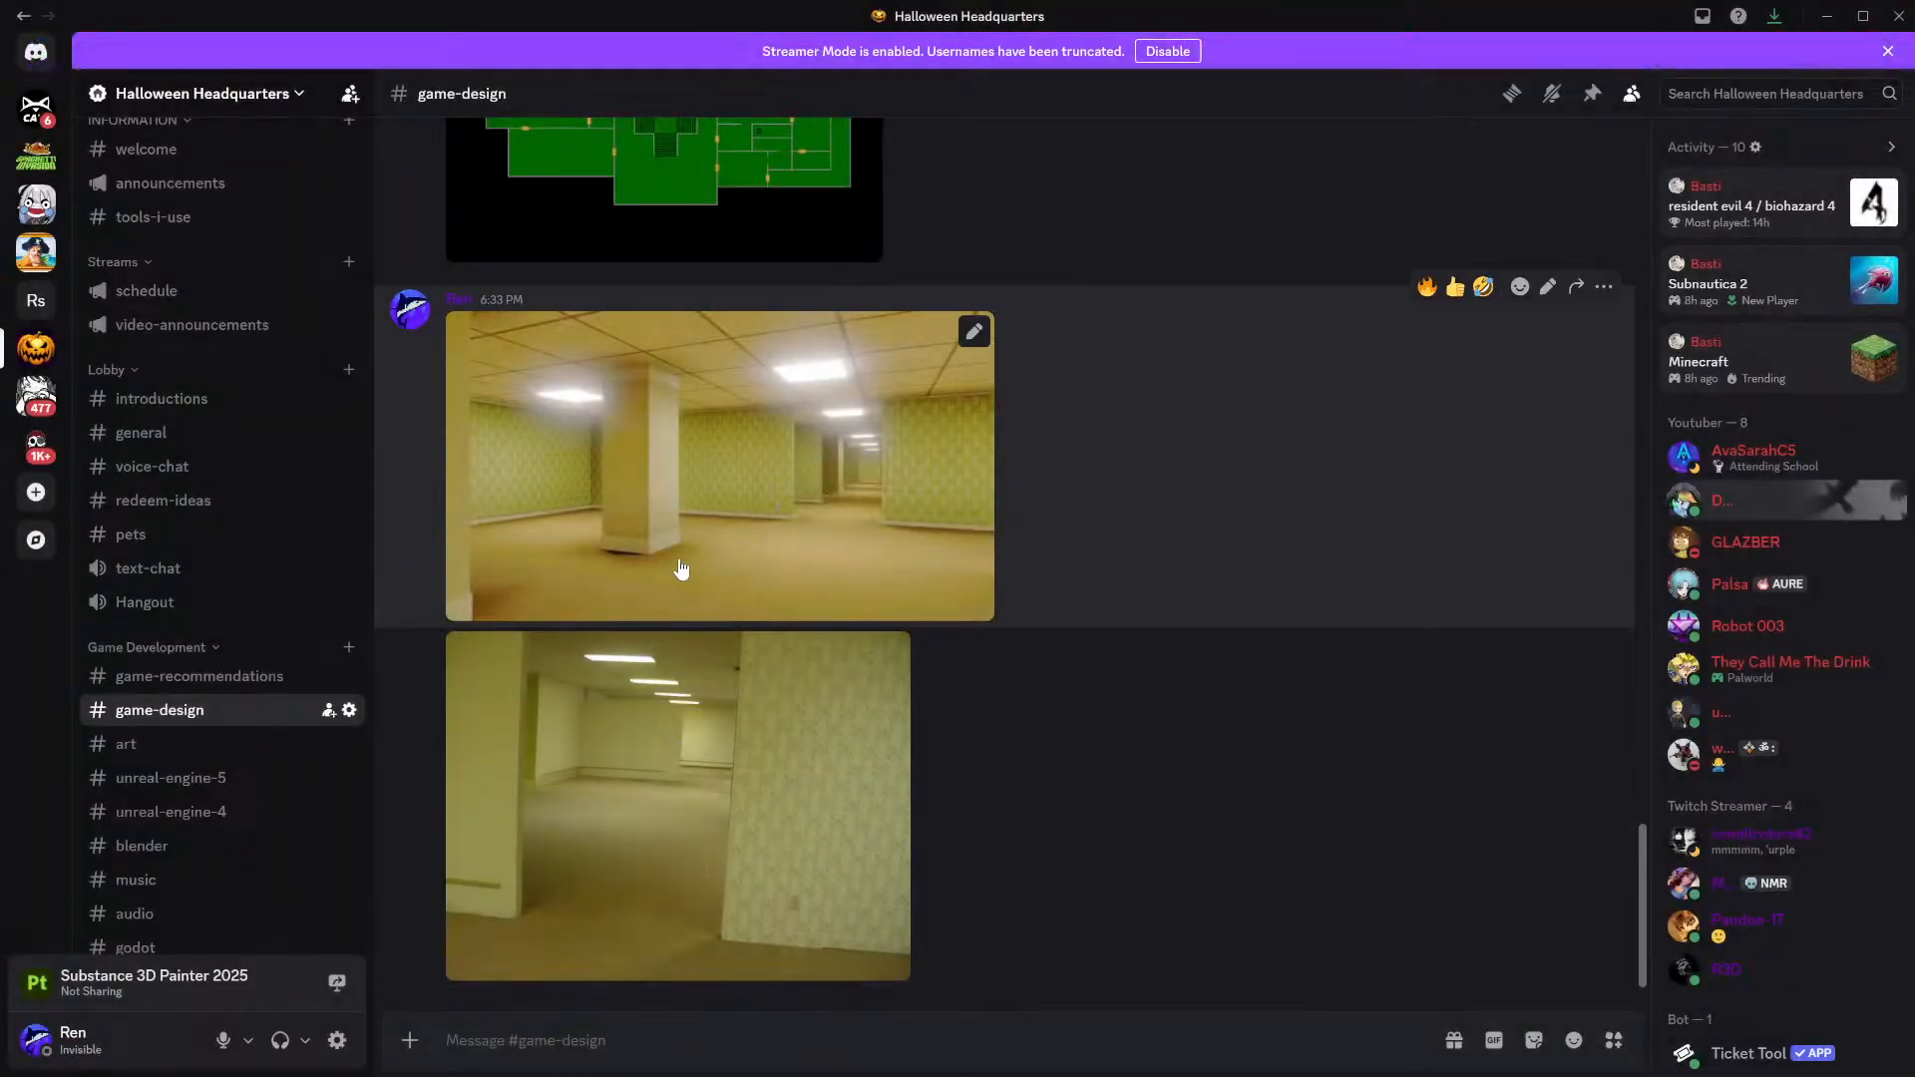
- Examine the two backrooms reference images in the game-design channel, enlarging the second one to study its wallpaper and carpet
left_click(682, 569)
left_click(1097, 658)
left_click(1618, 727)
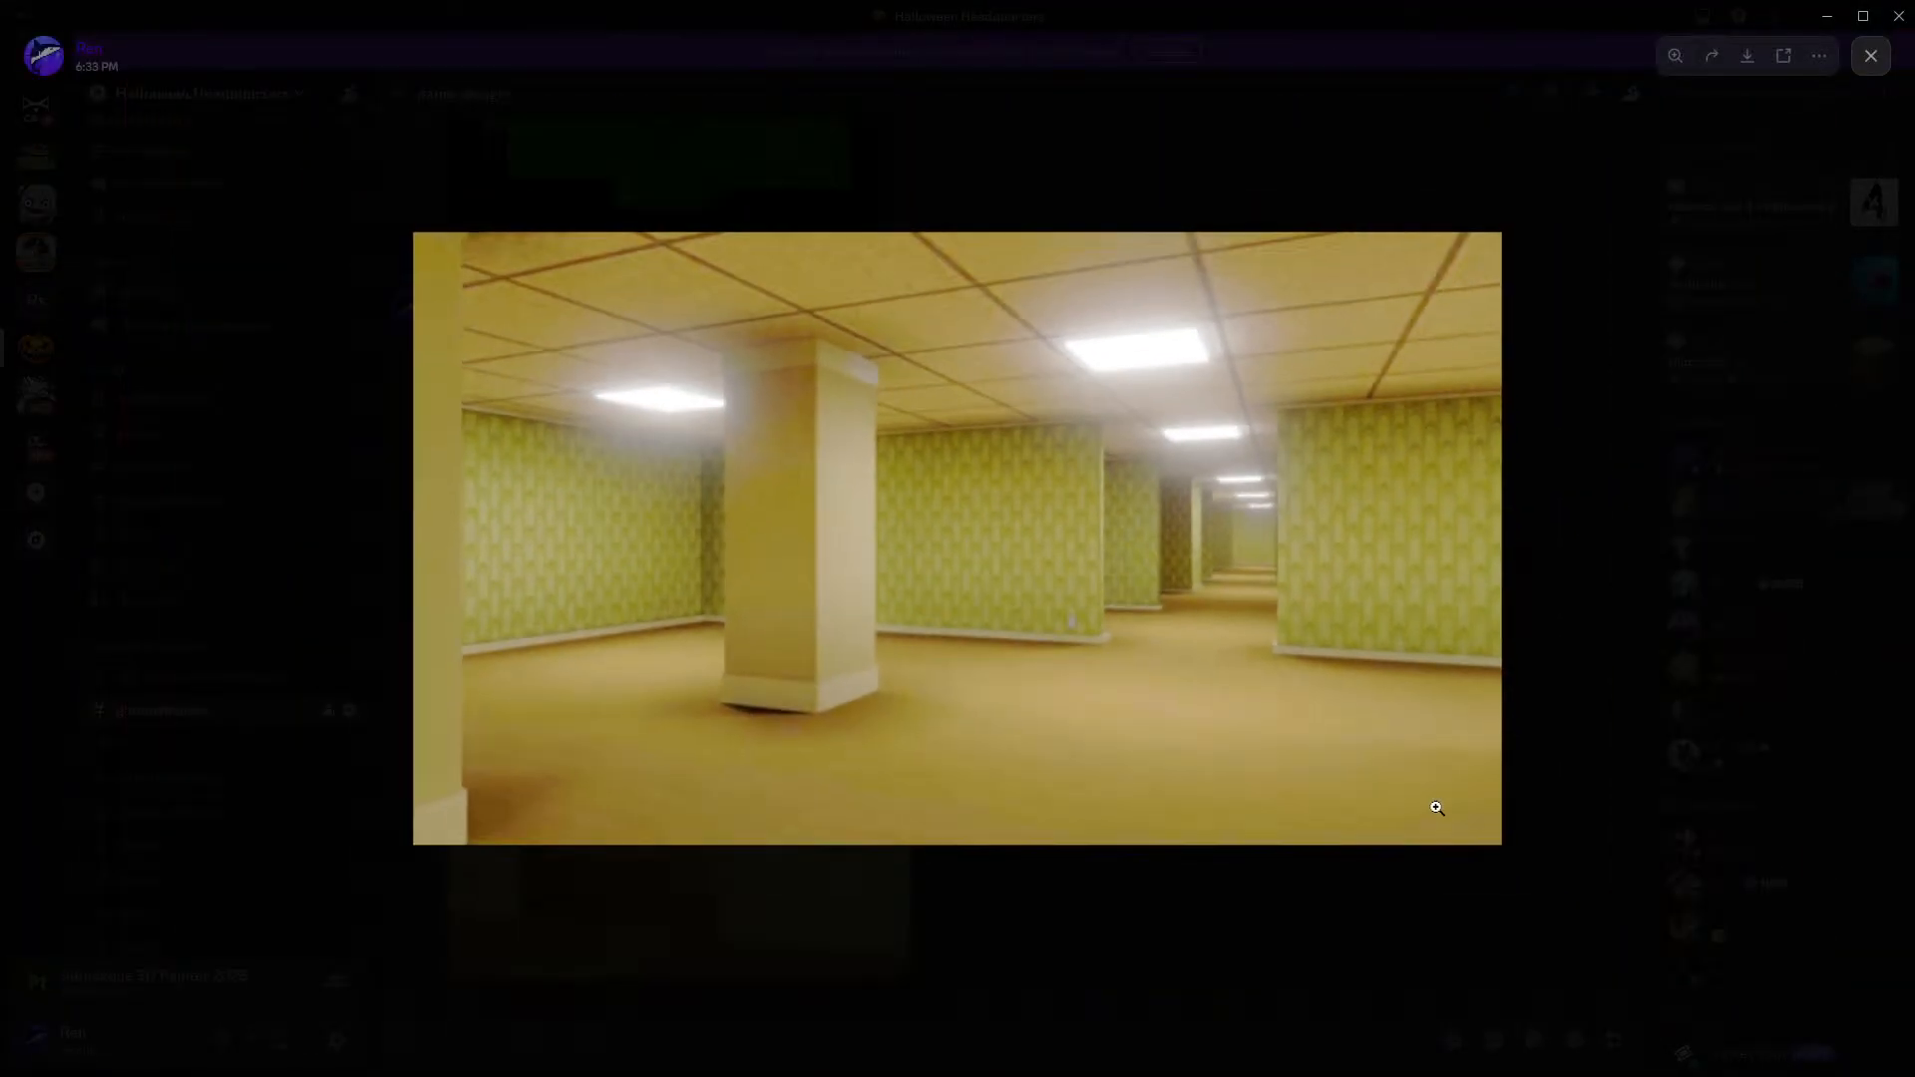
left_click(1023, 877)
left_click(842, 852)
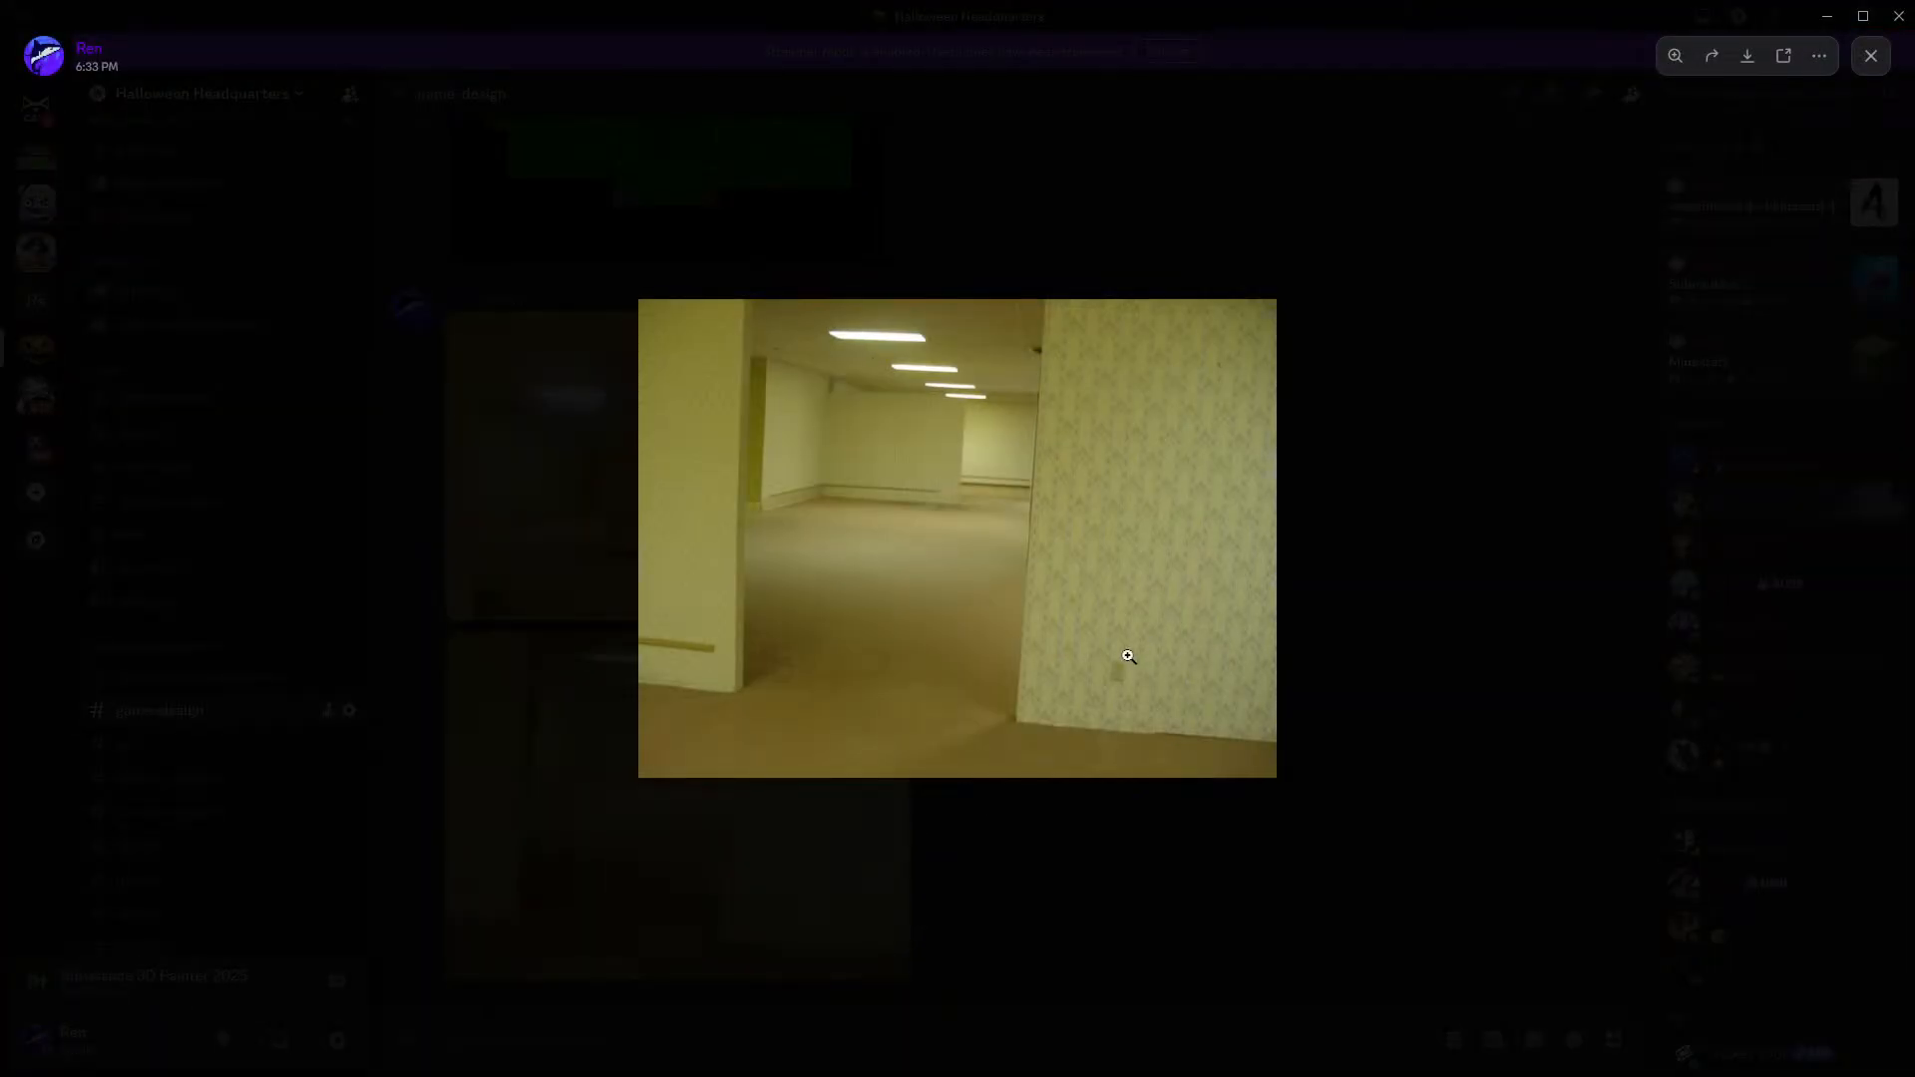
left_click(922, 650)
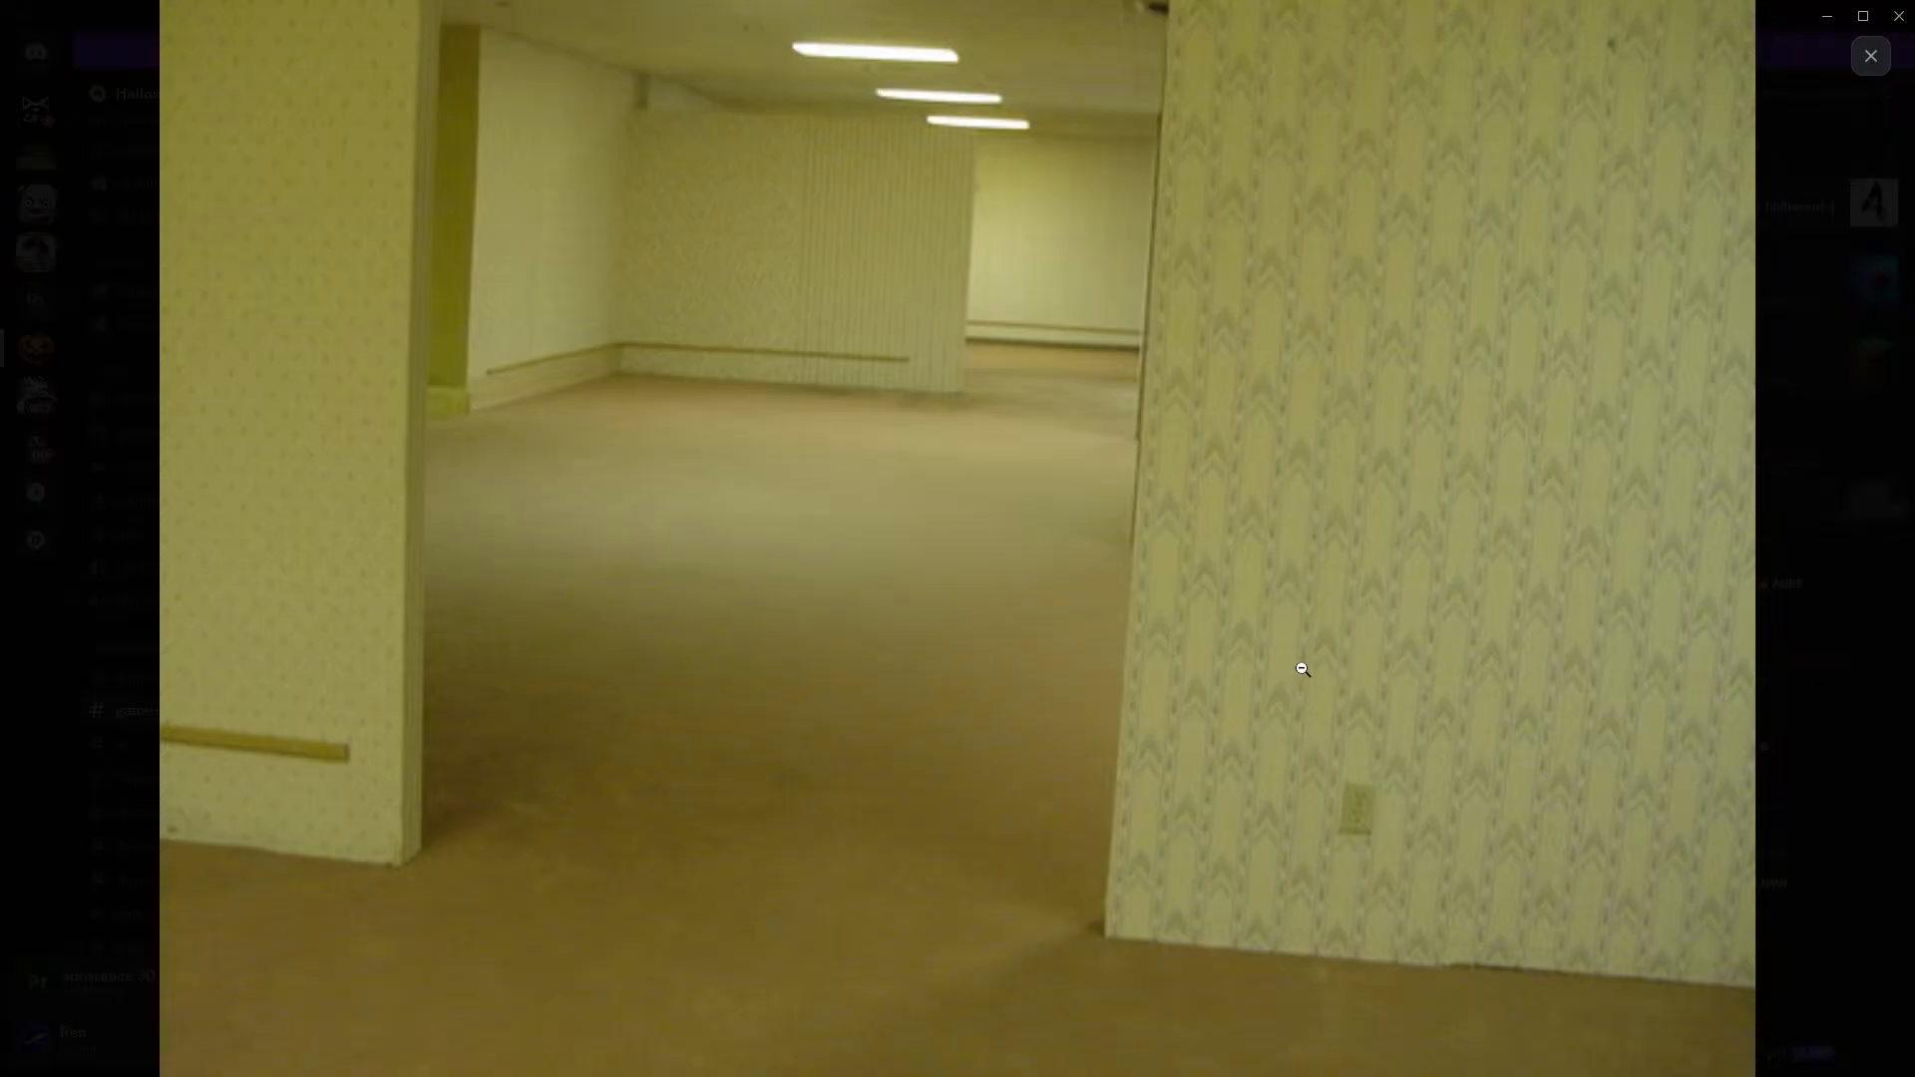
key("Escape")
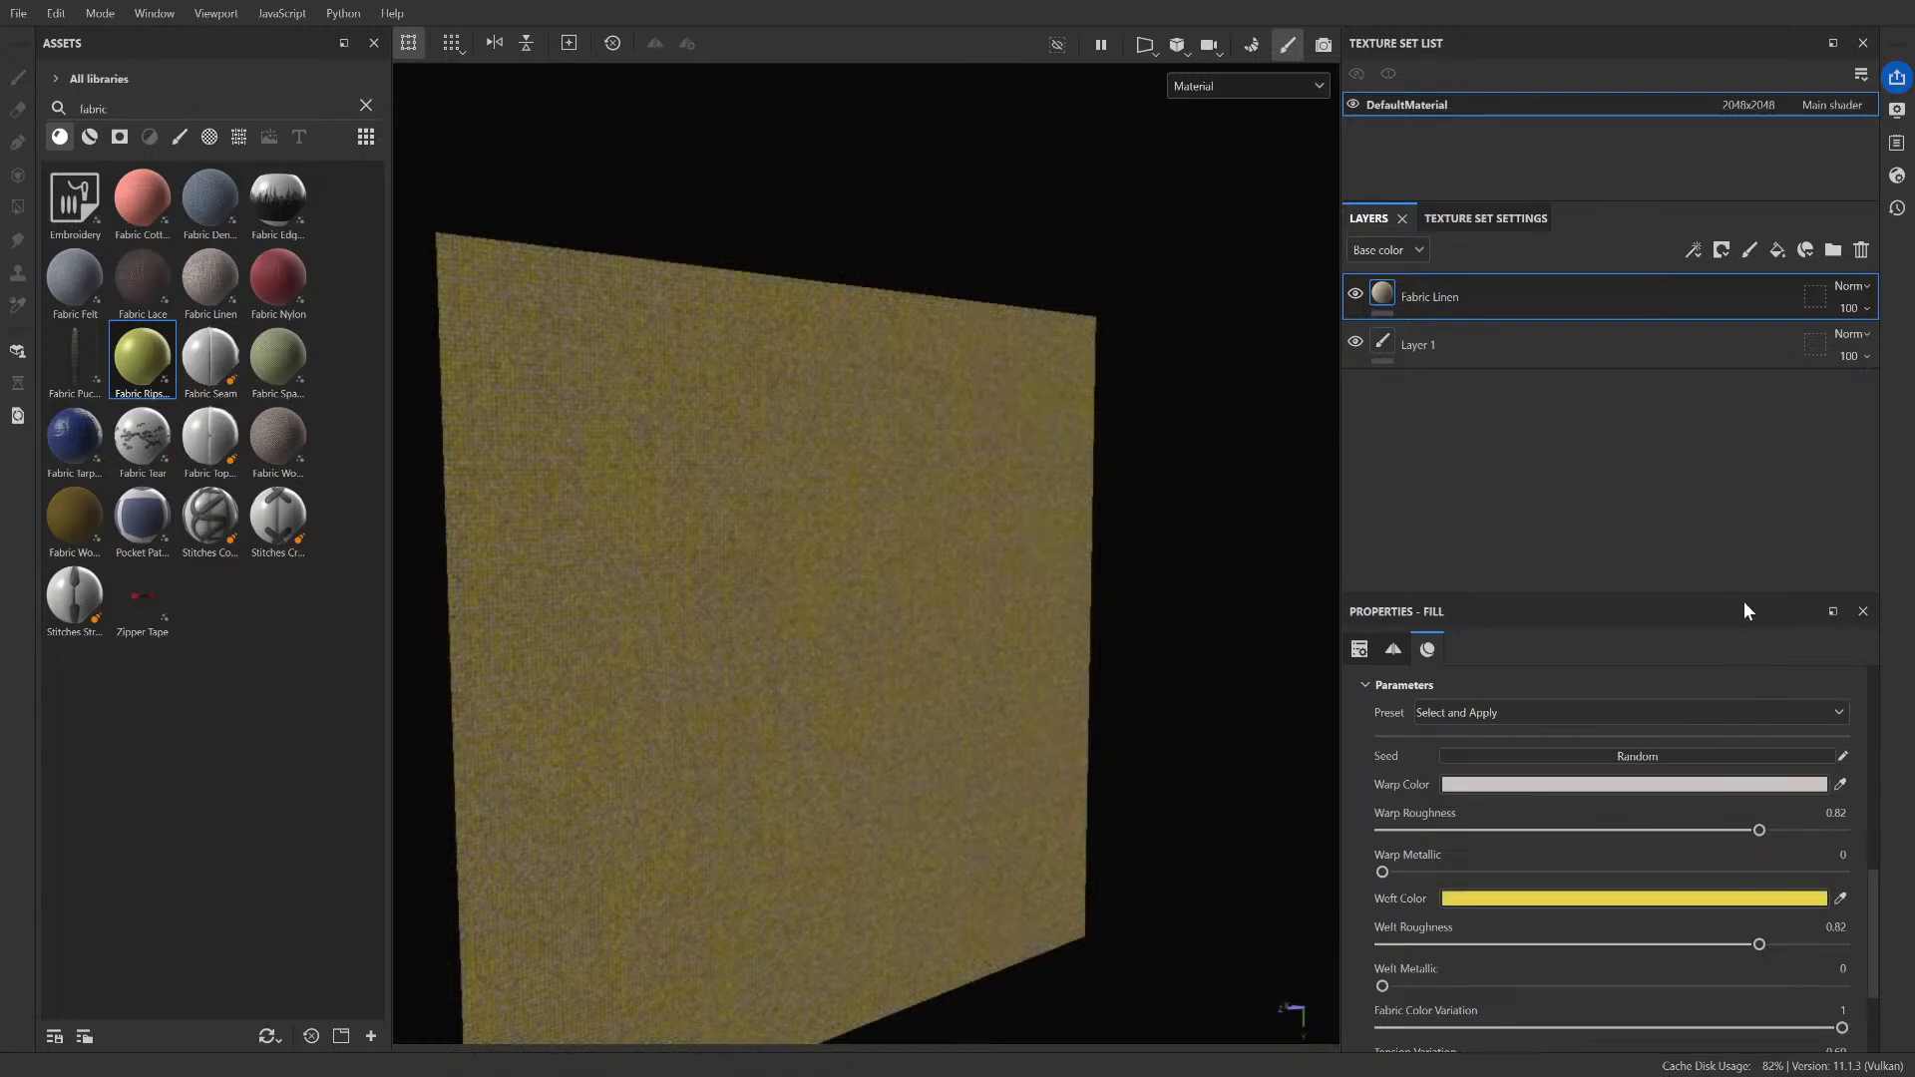
- In Substance 3D Painter, try several softer yellow weft colors on the Fabric Linen layer, stepping back and forth between them to compare
key("ctrl+z")
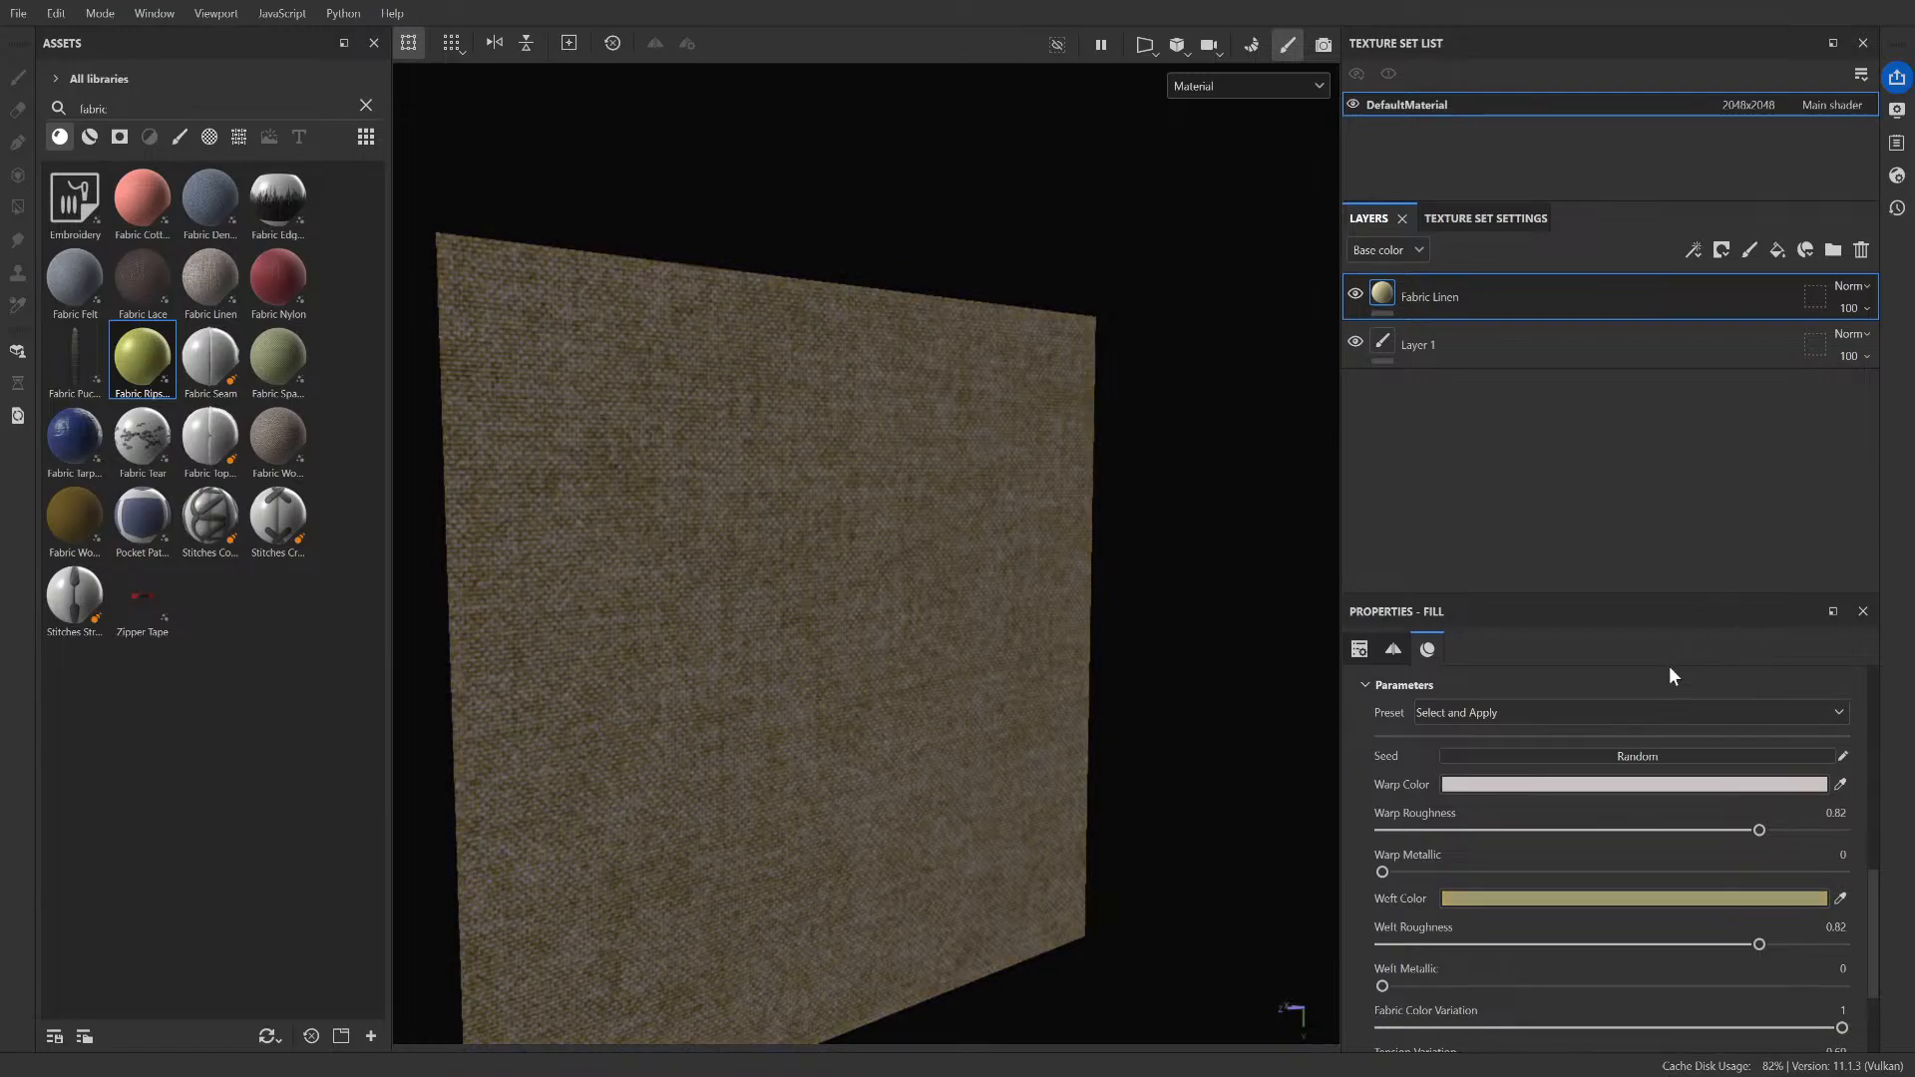
key("ctrl+y")
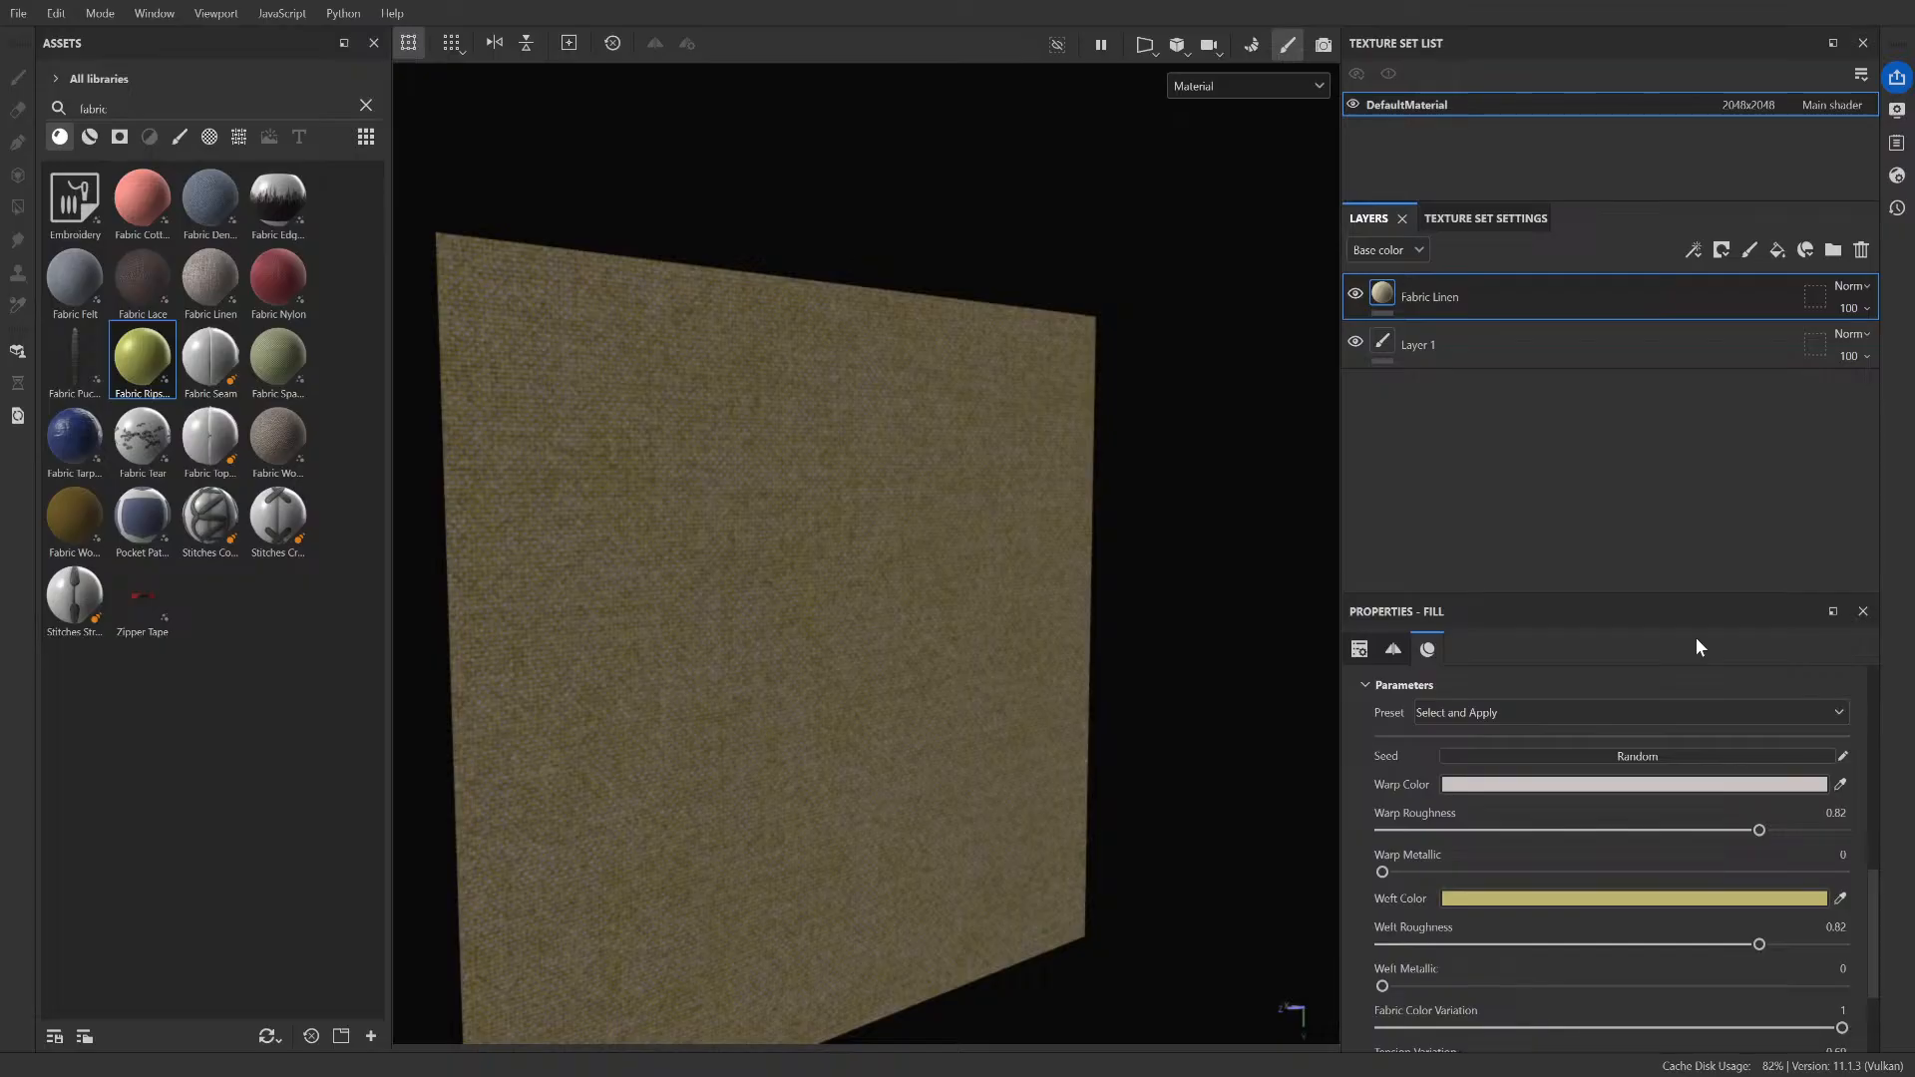
key("ctrl+y")
key("ctrl+y")
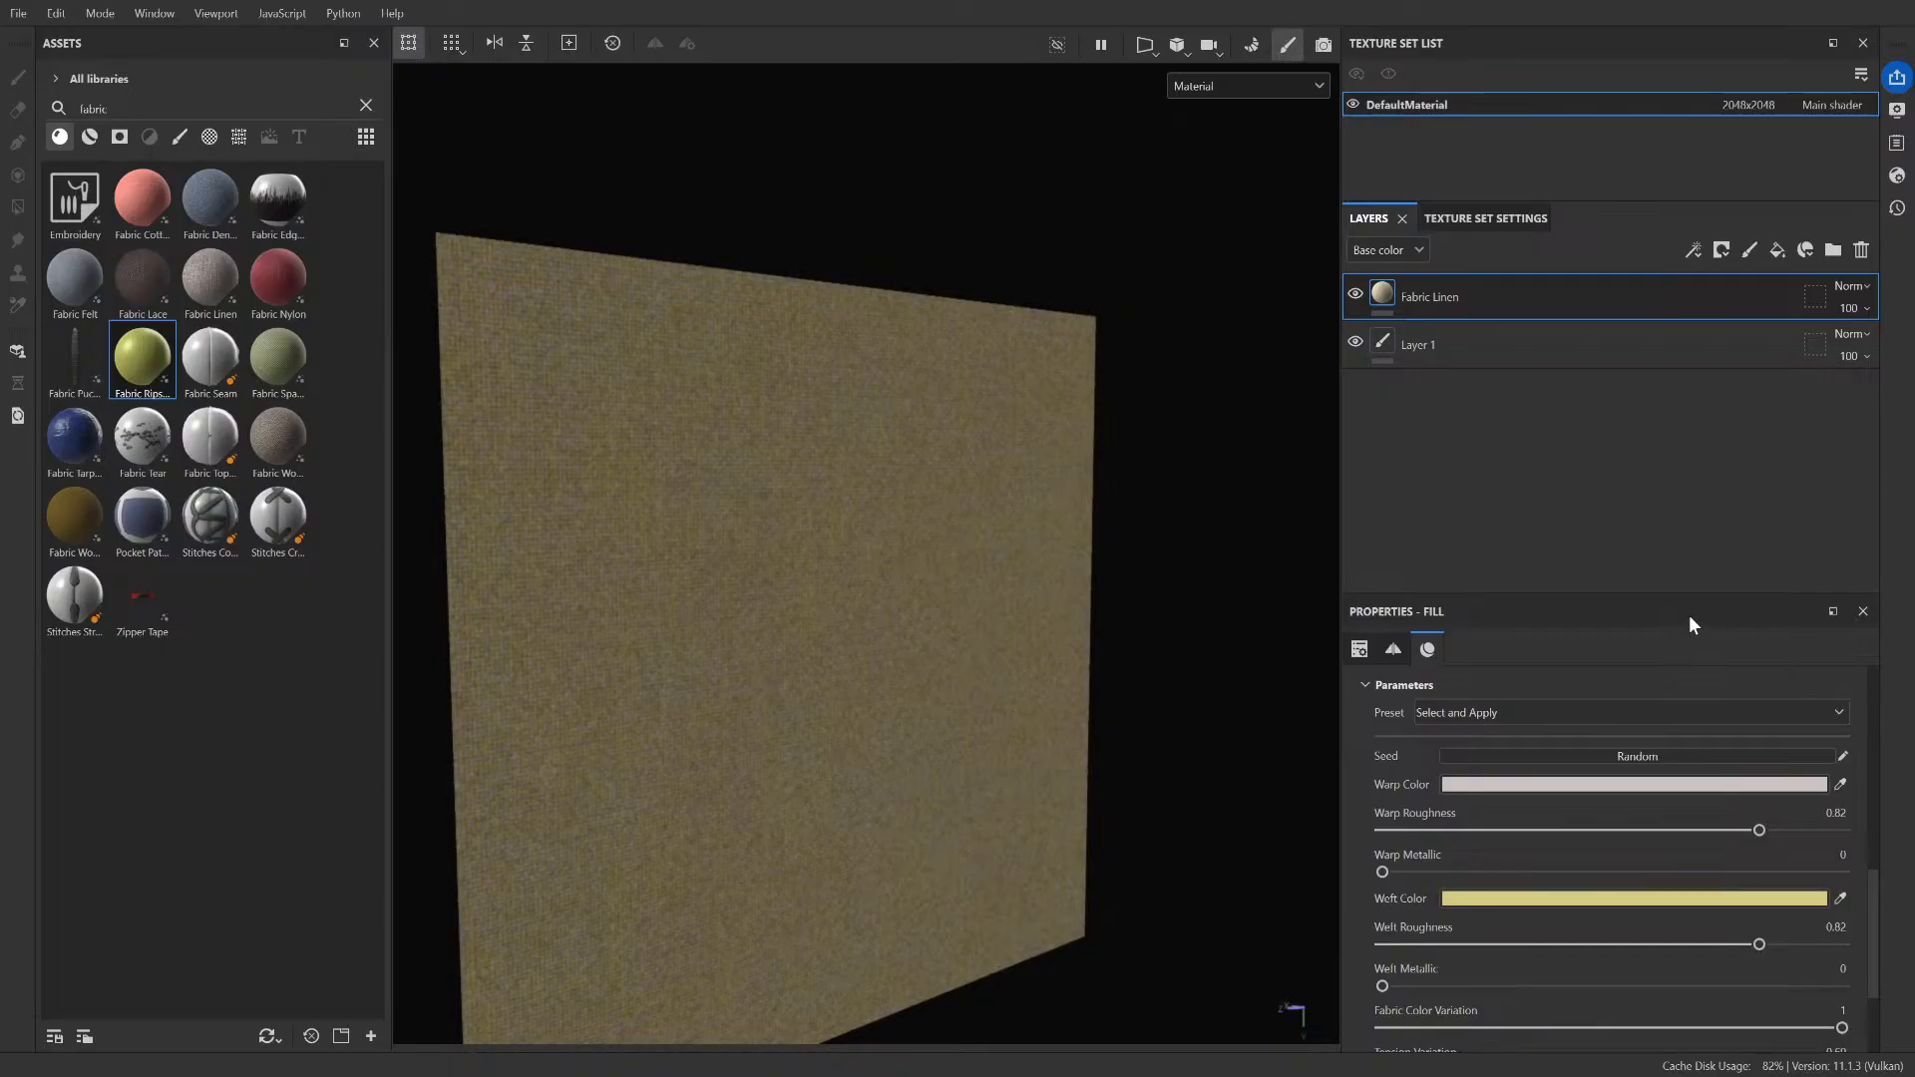
key("ctrl+z")
key("ctrl+y")
key("ctrl+y")
- Undo the weft color changes and the Fabric Linen layer itself, and redo them up to the pale yellow weft color
scroll(778, 693, "up", 5)
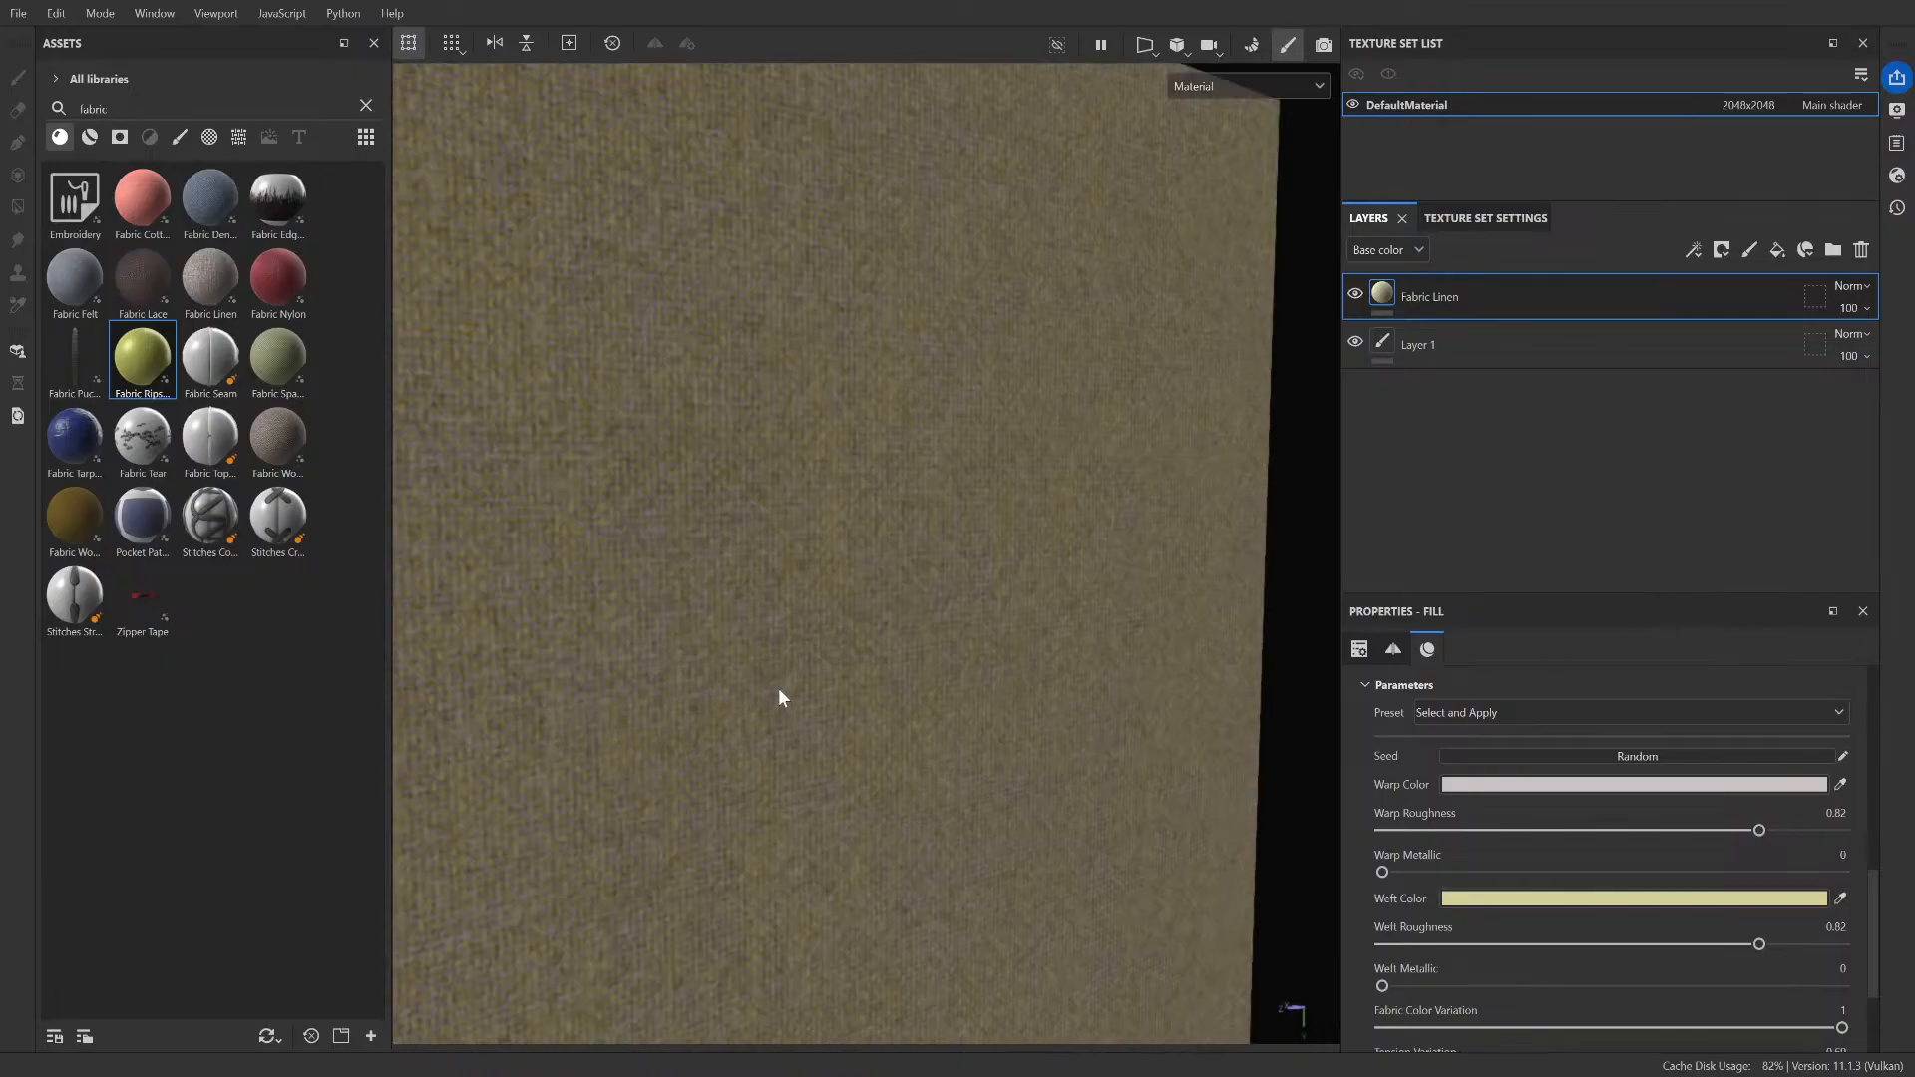
left_click_drag(855, 697, 820, 630, "alt")
key("ctrl+z")
key("ctrl+z")
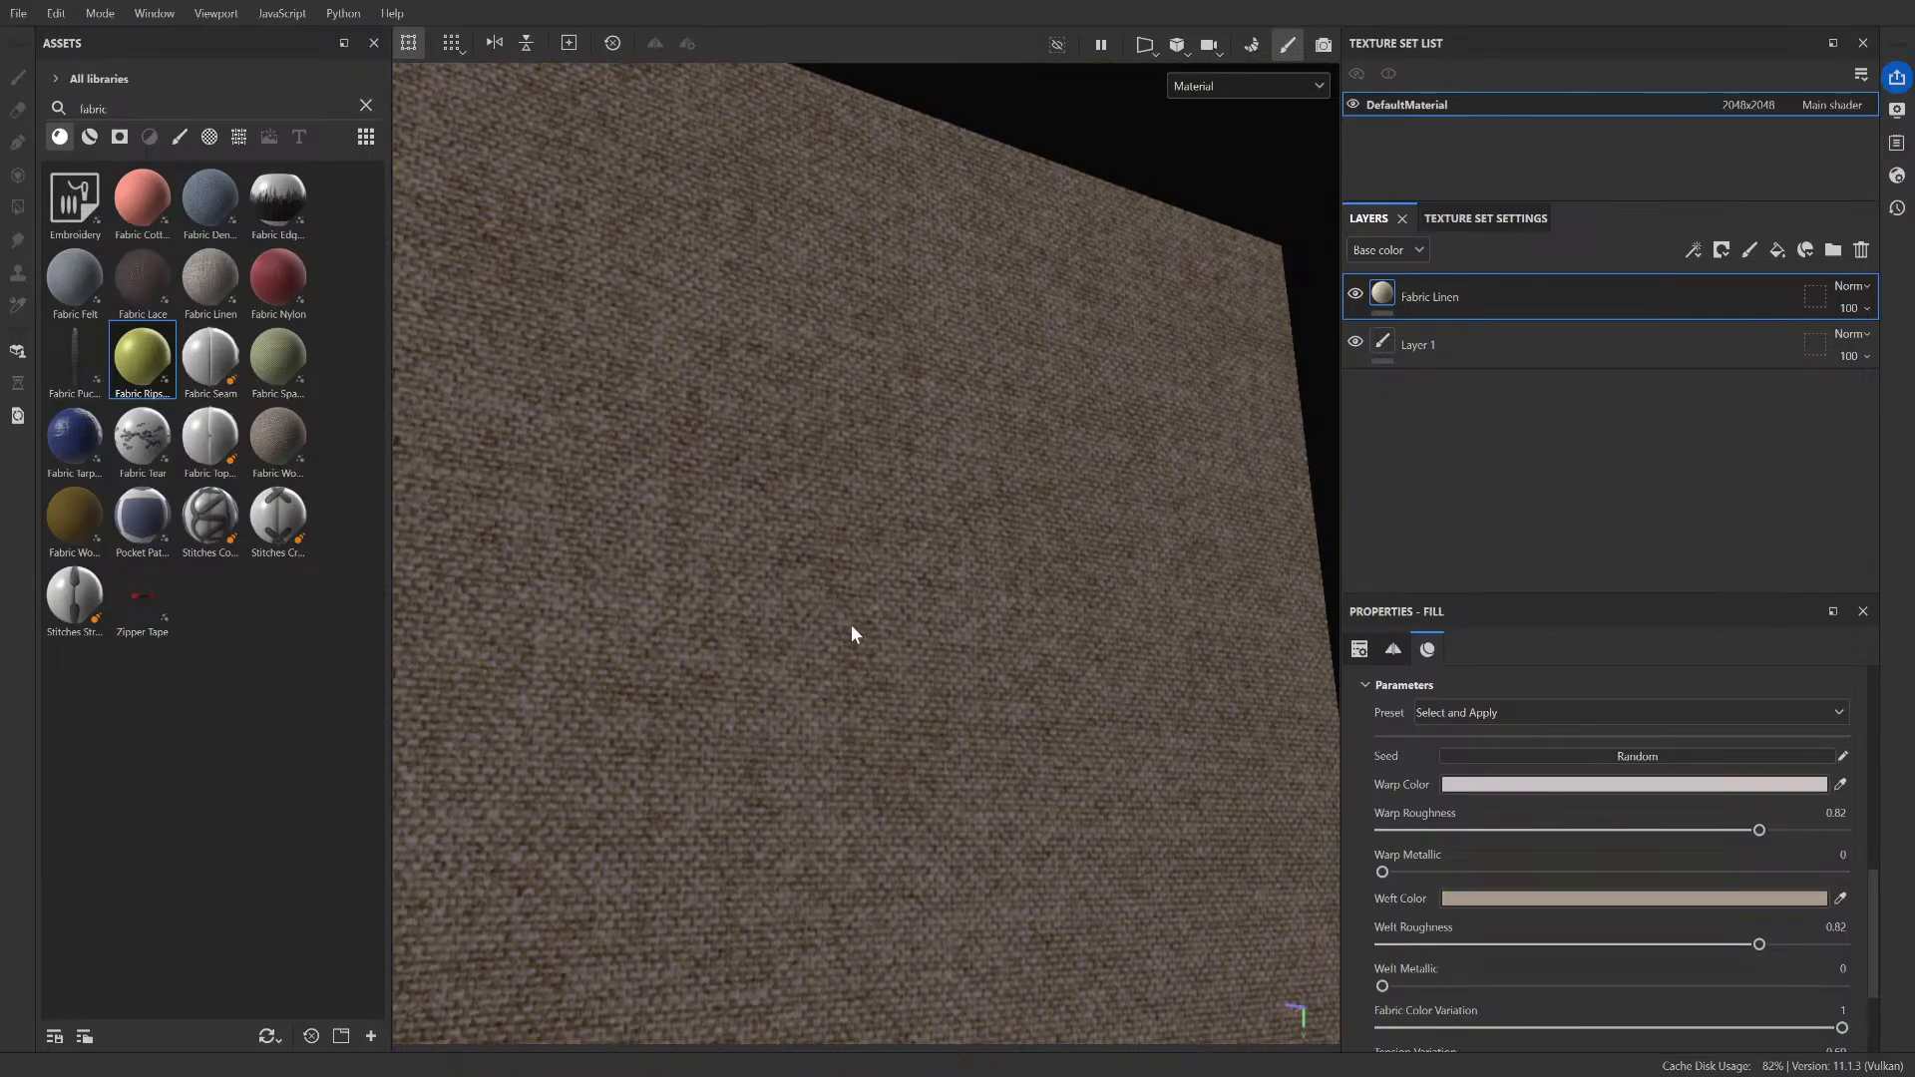
key("ctrl+z")
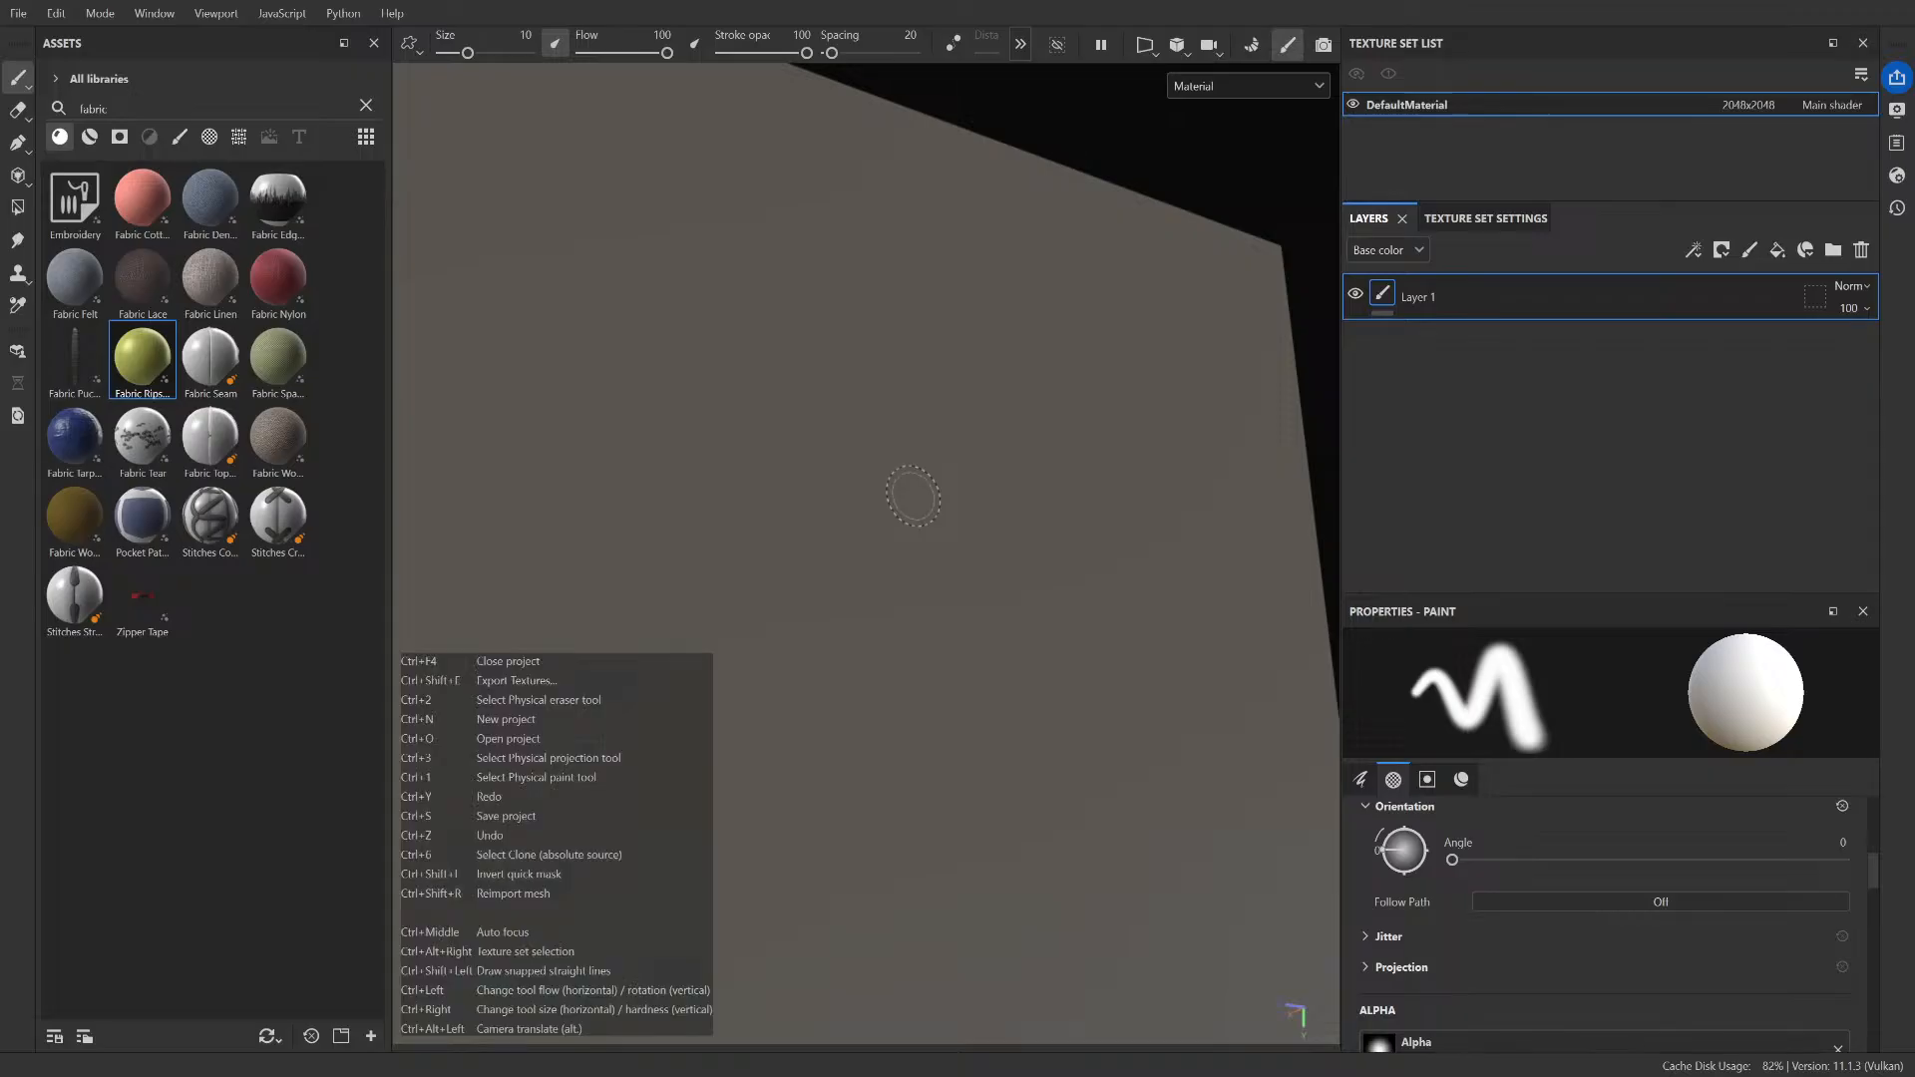
key("ctrl+y")
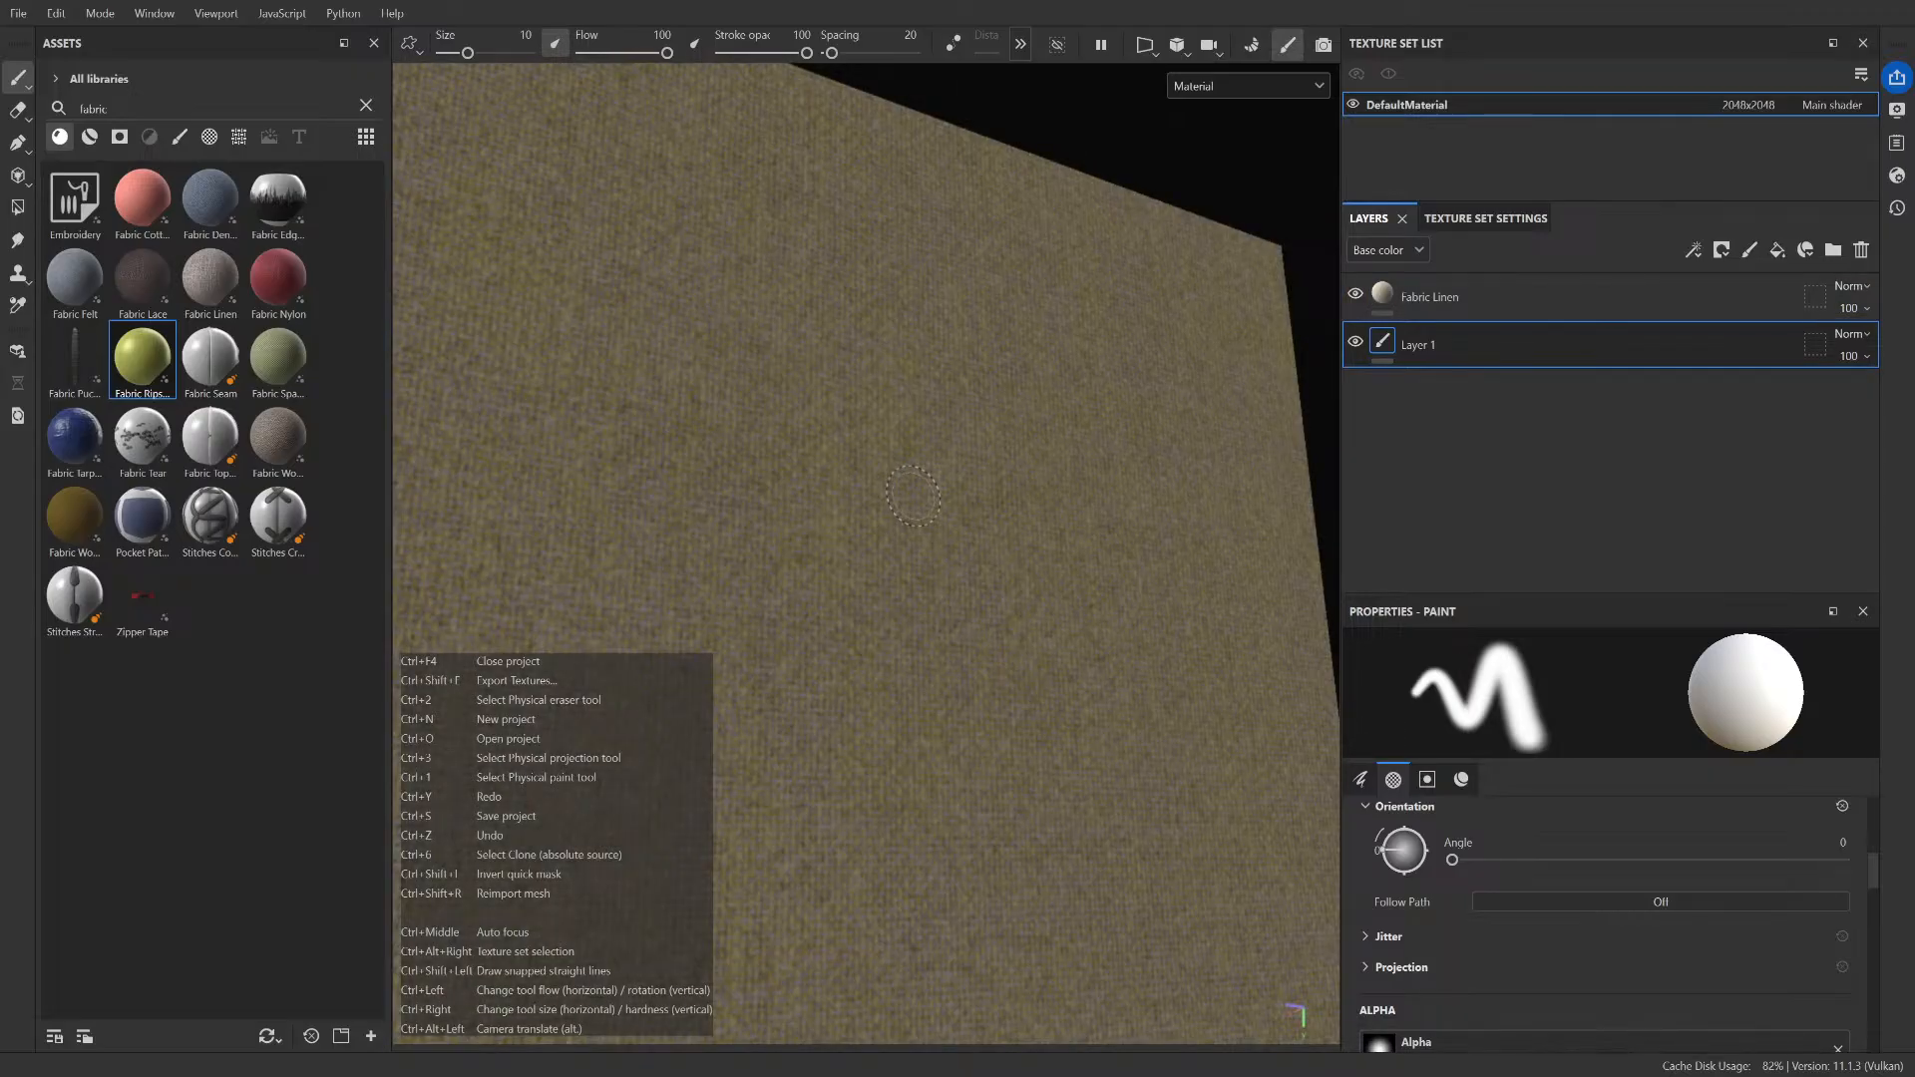
scroll(888, 605, "down", 3)
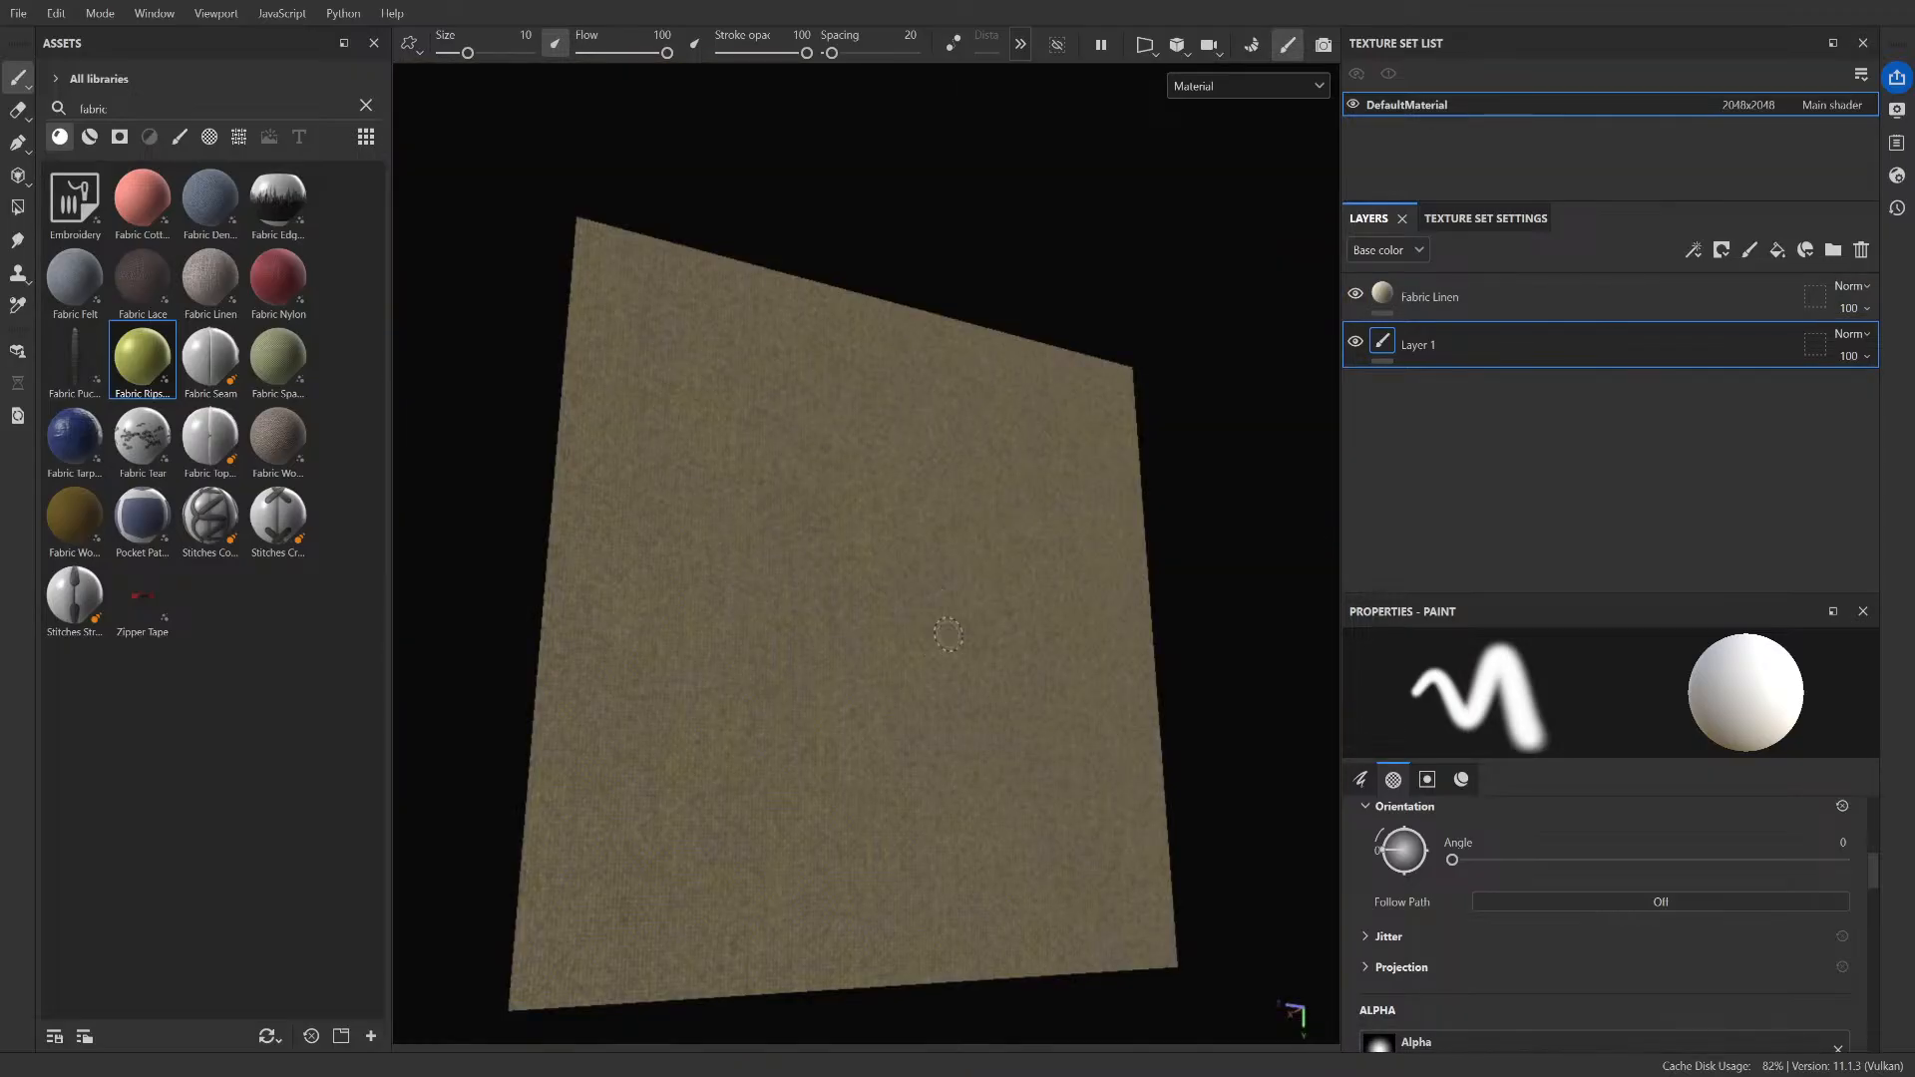
- Select the Fabric Linen layer and set its weft color to a stronger golden yellow
left_click(1426, 300)
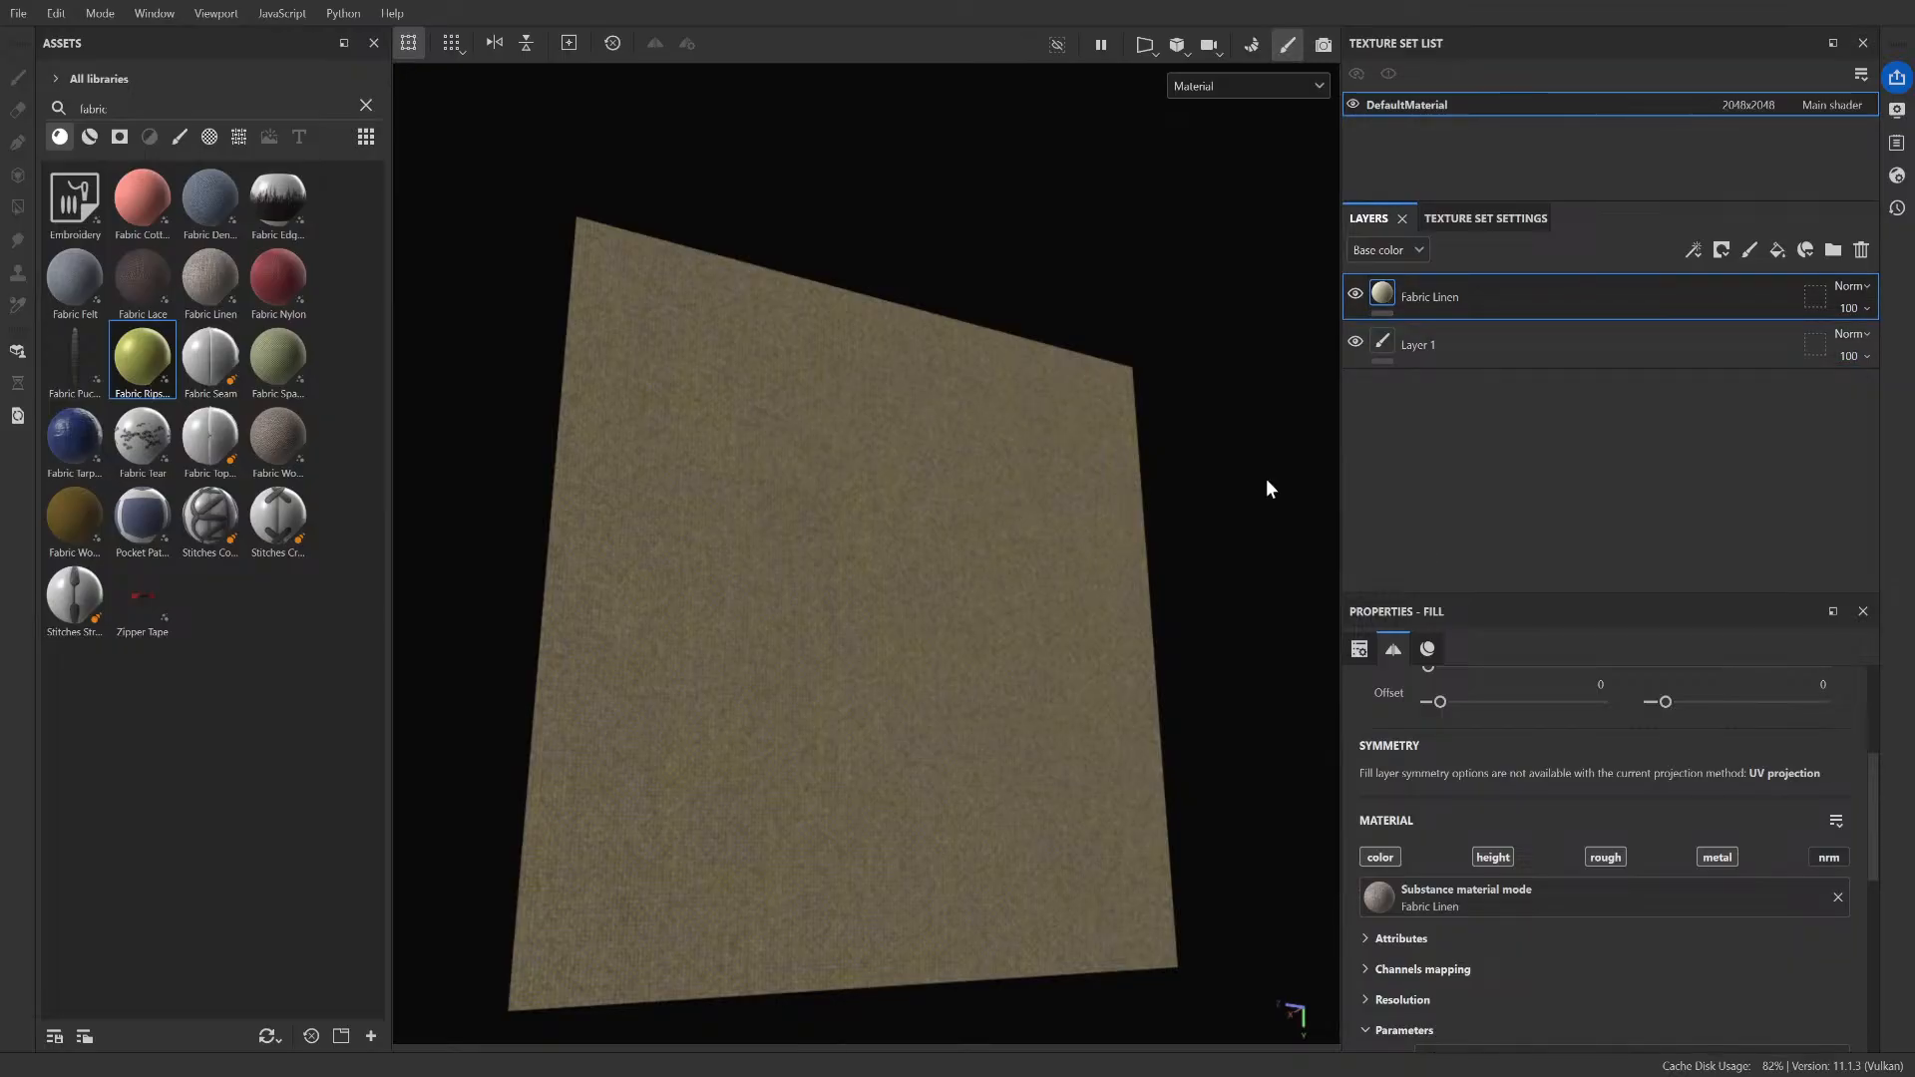
scroll(833, 554, "up", 5)
scroll(864, 553, "down", 3)
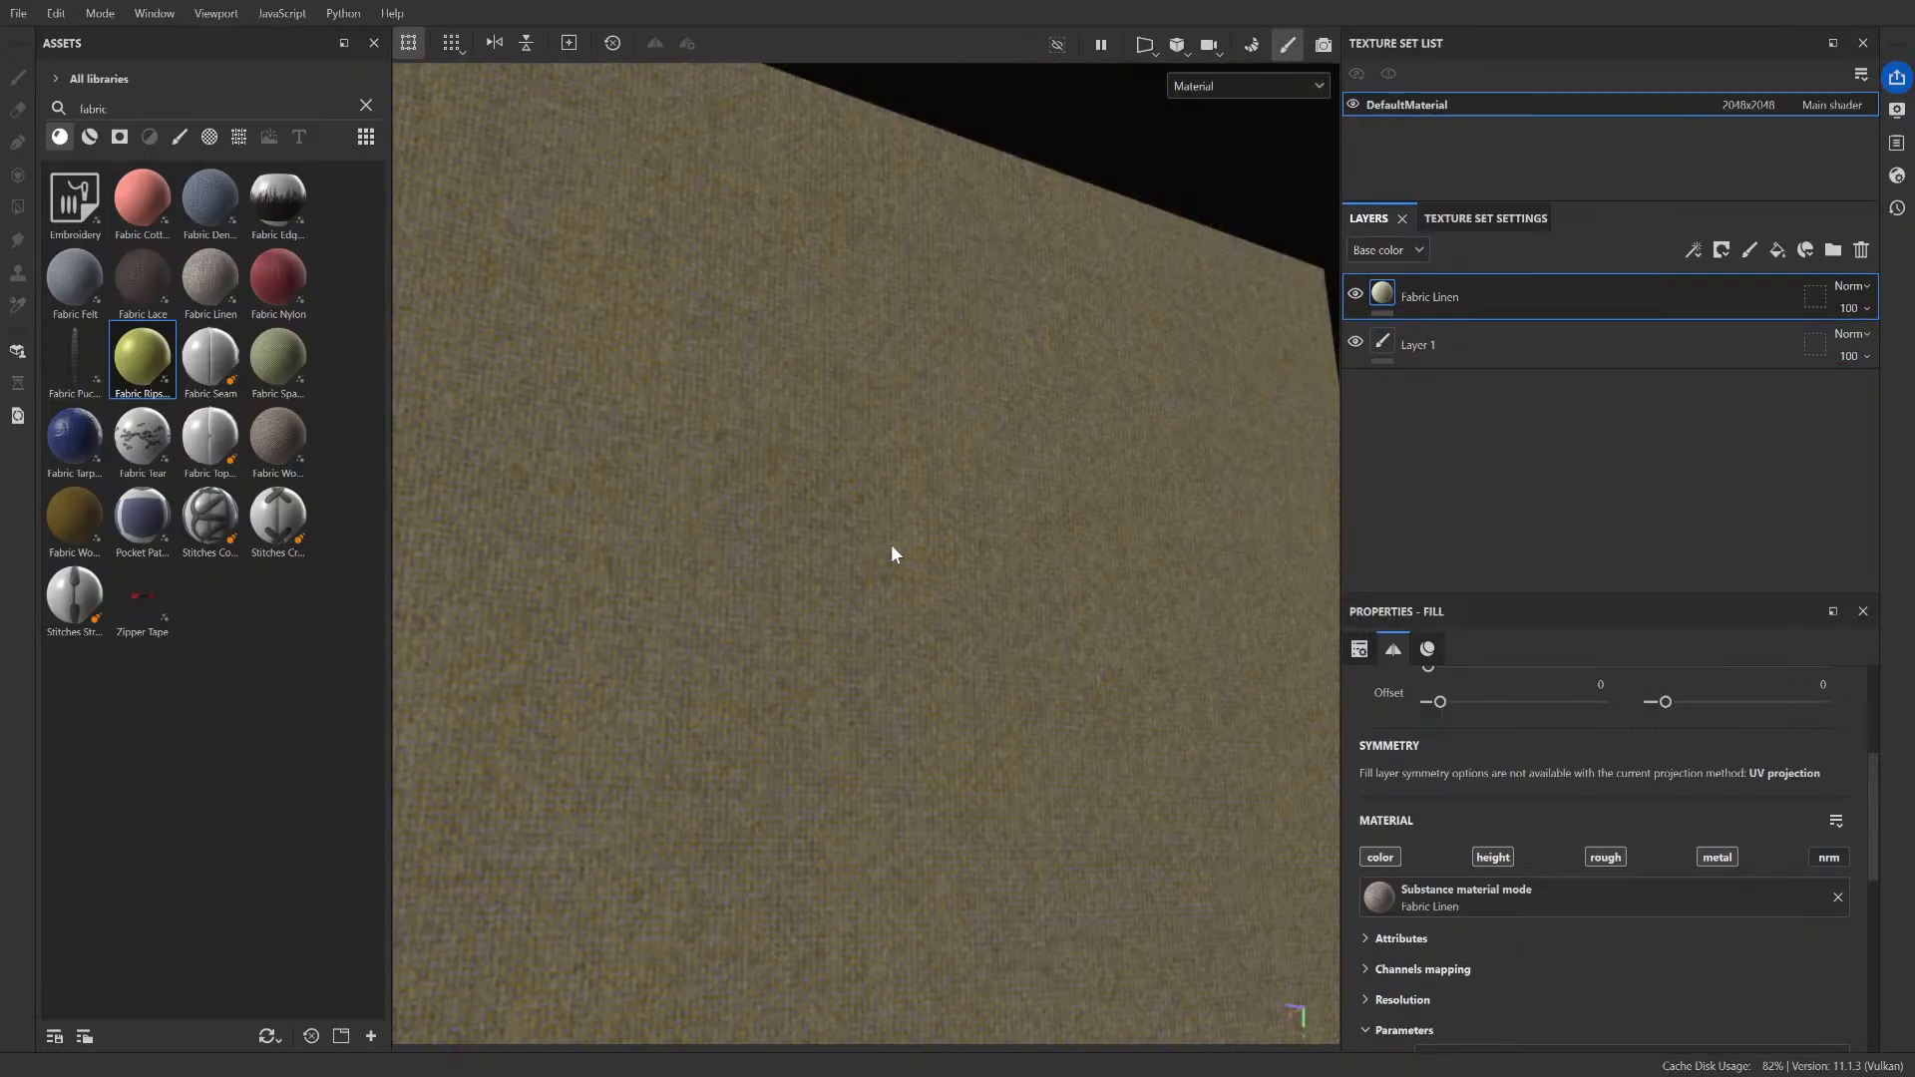
left_click_drag(889, 543, 879, 606, "alt")
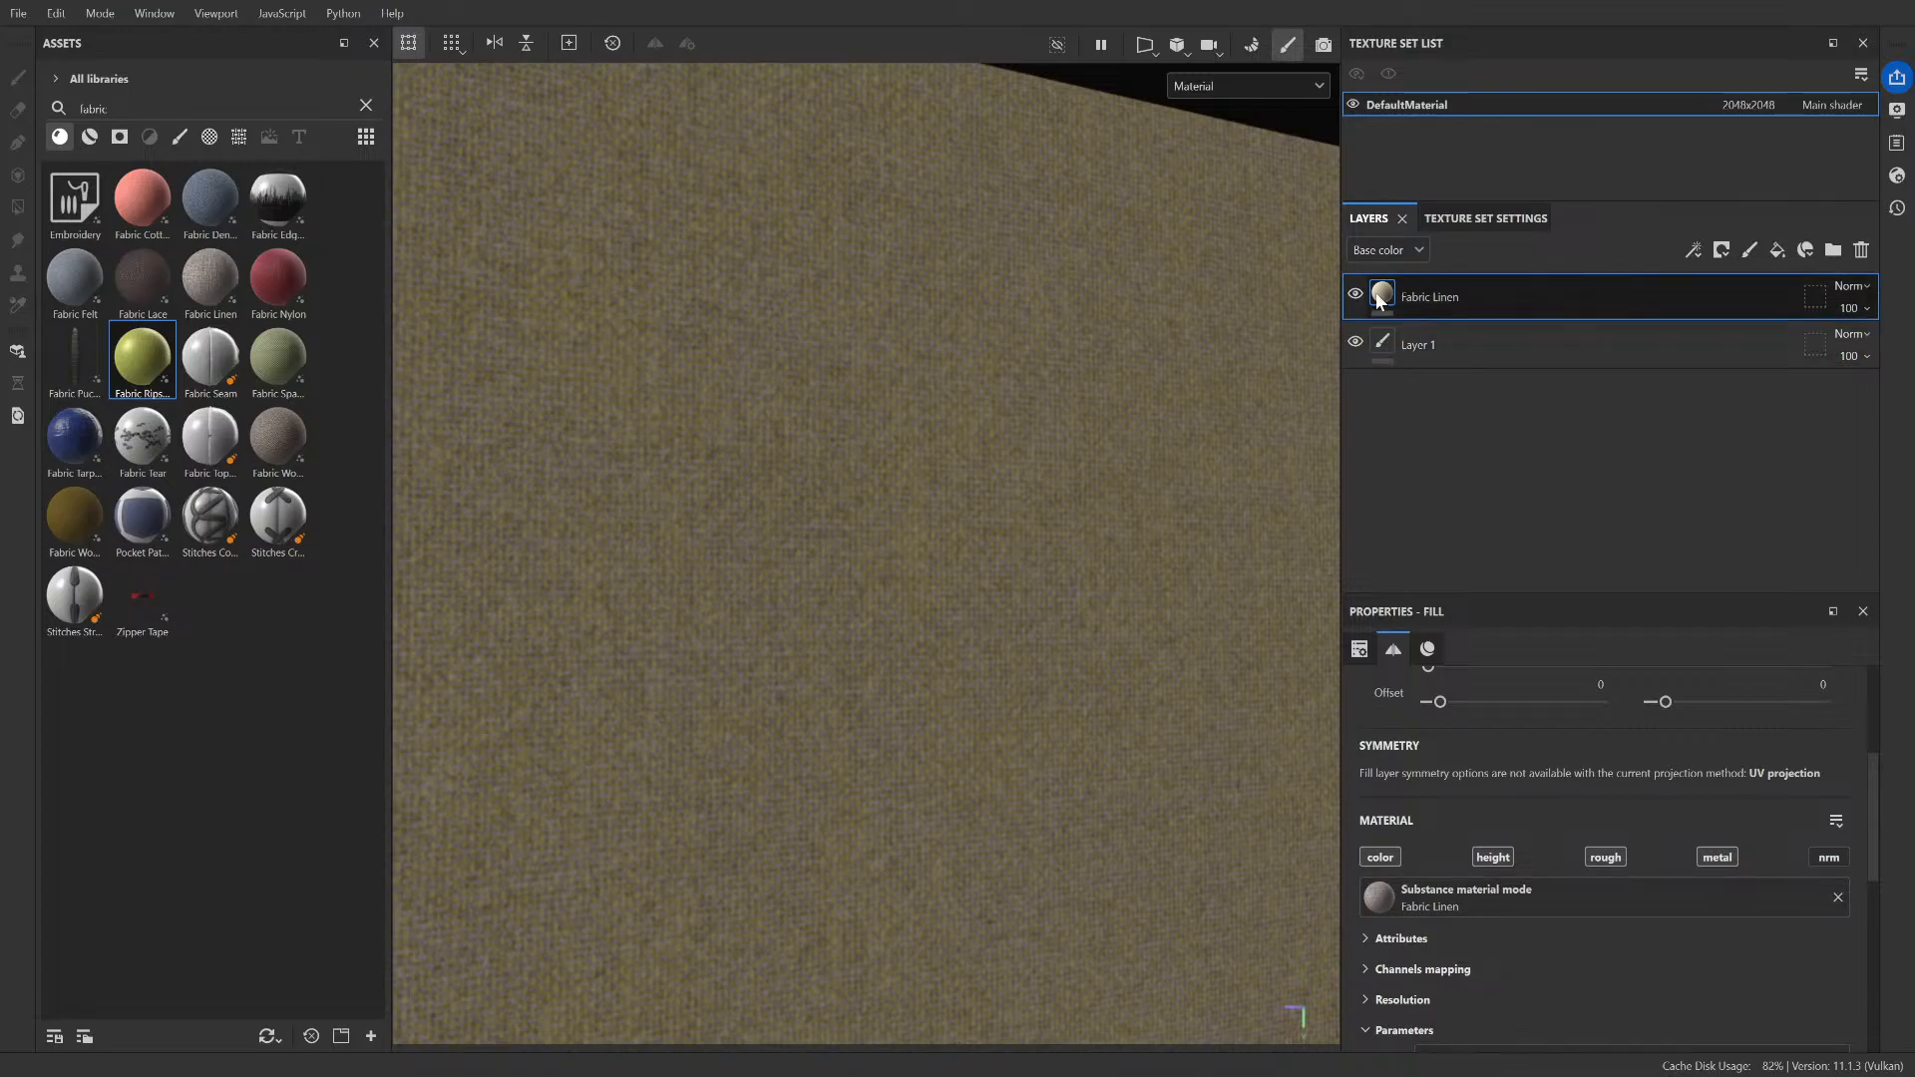
scroll(1463, 884, "down", 6)
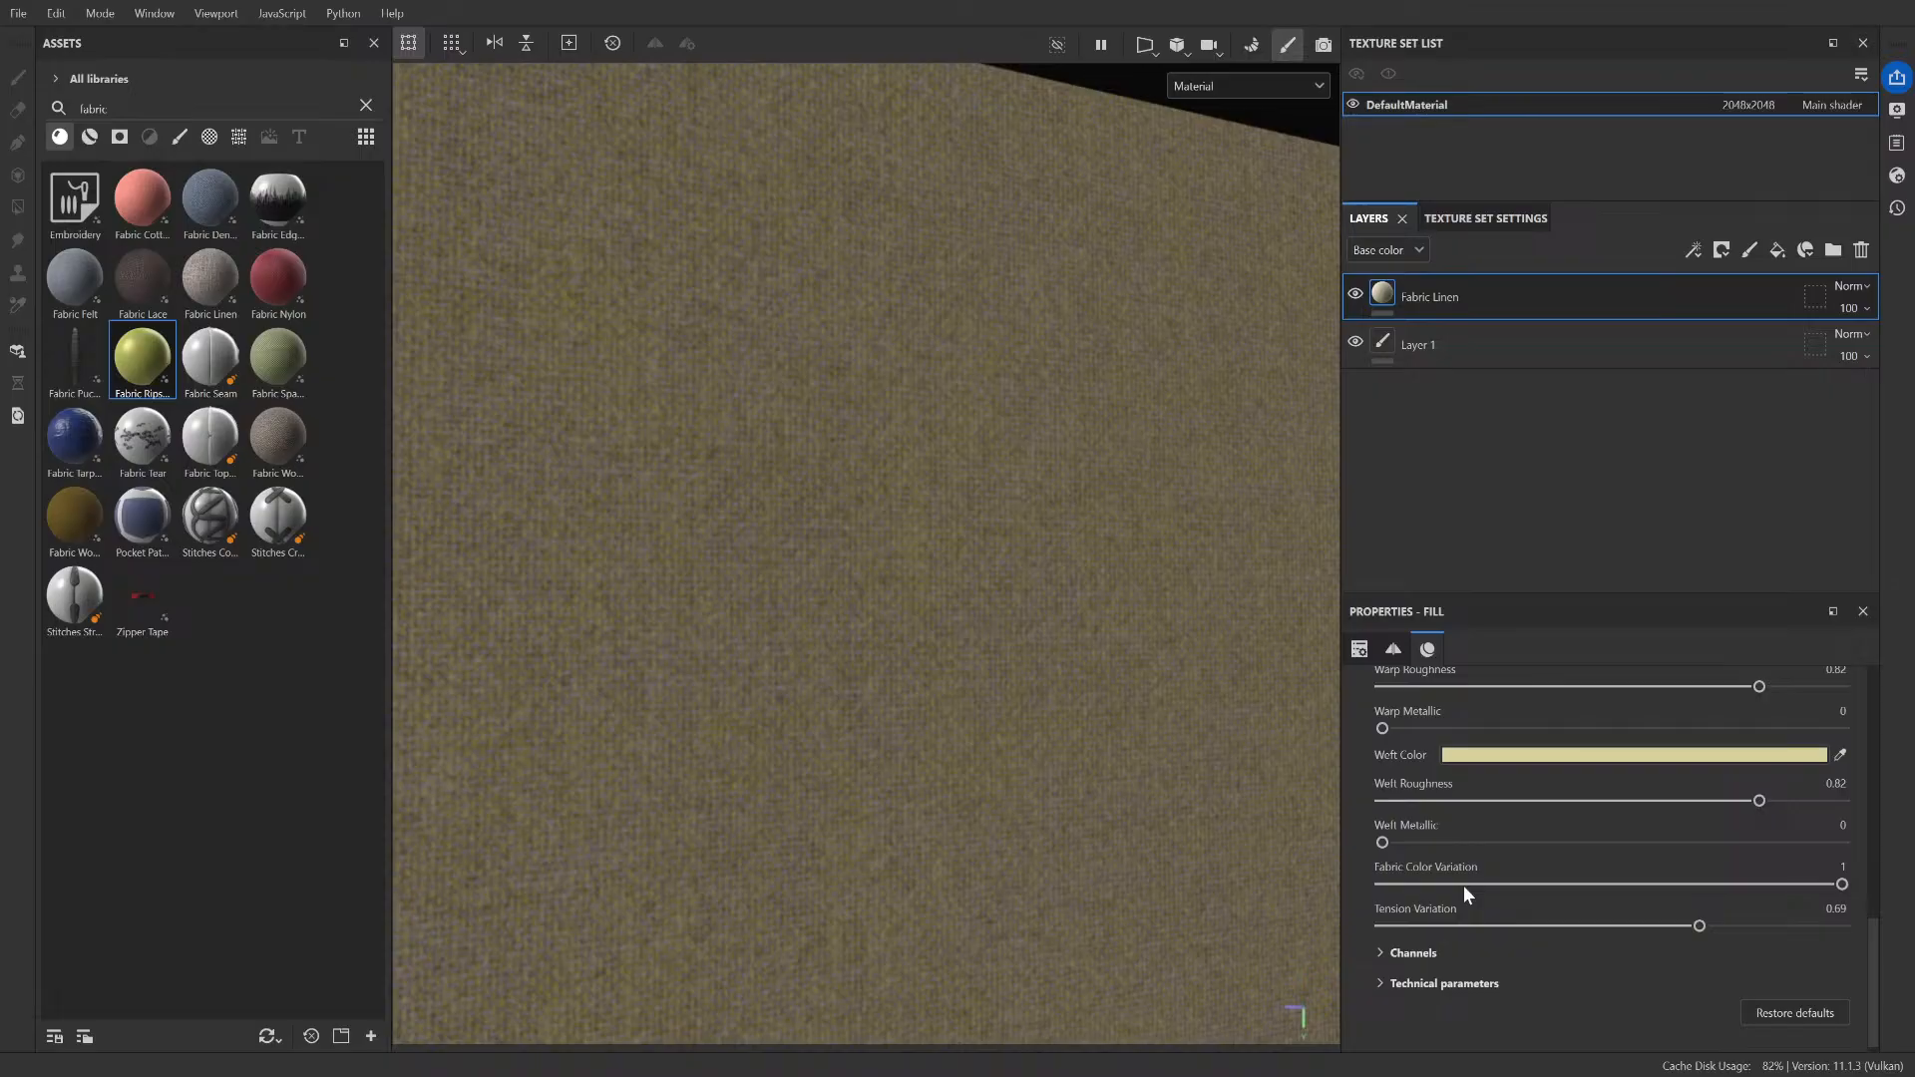
scroll(1568, 778, "down", 1)
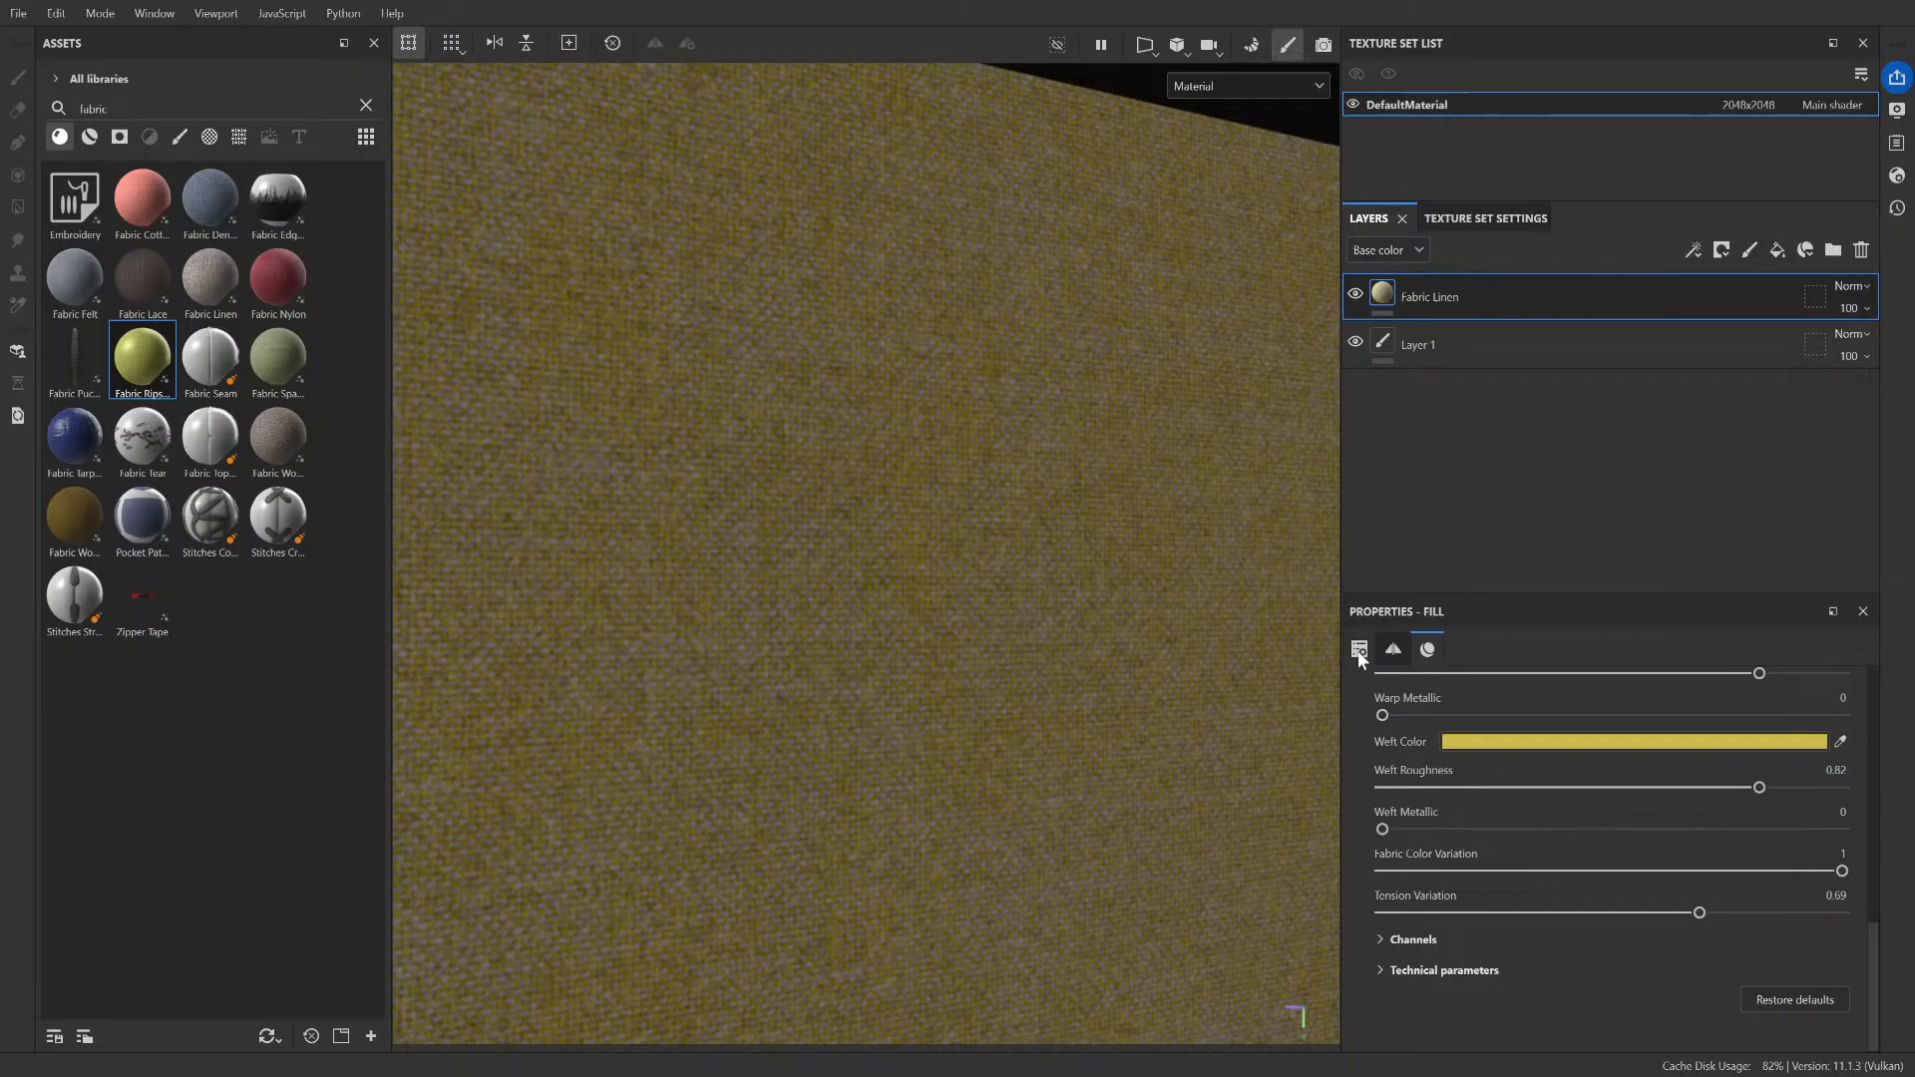
scroll(1239, 632, "down", 3)
left_click(1205, 572)
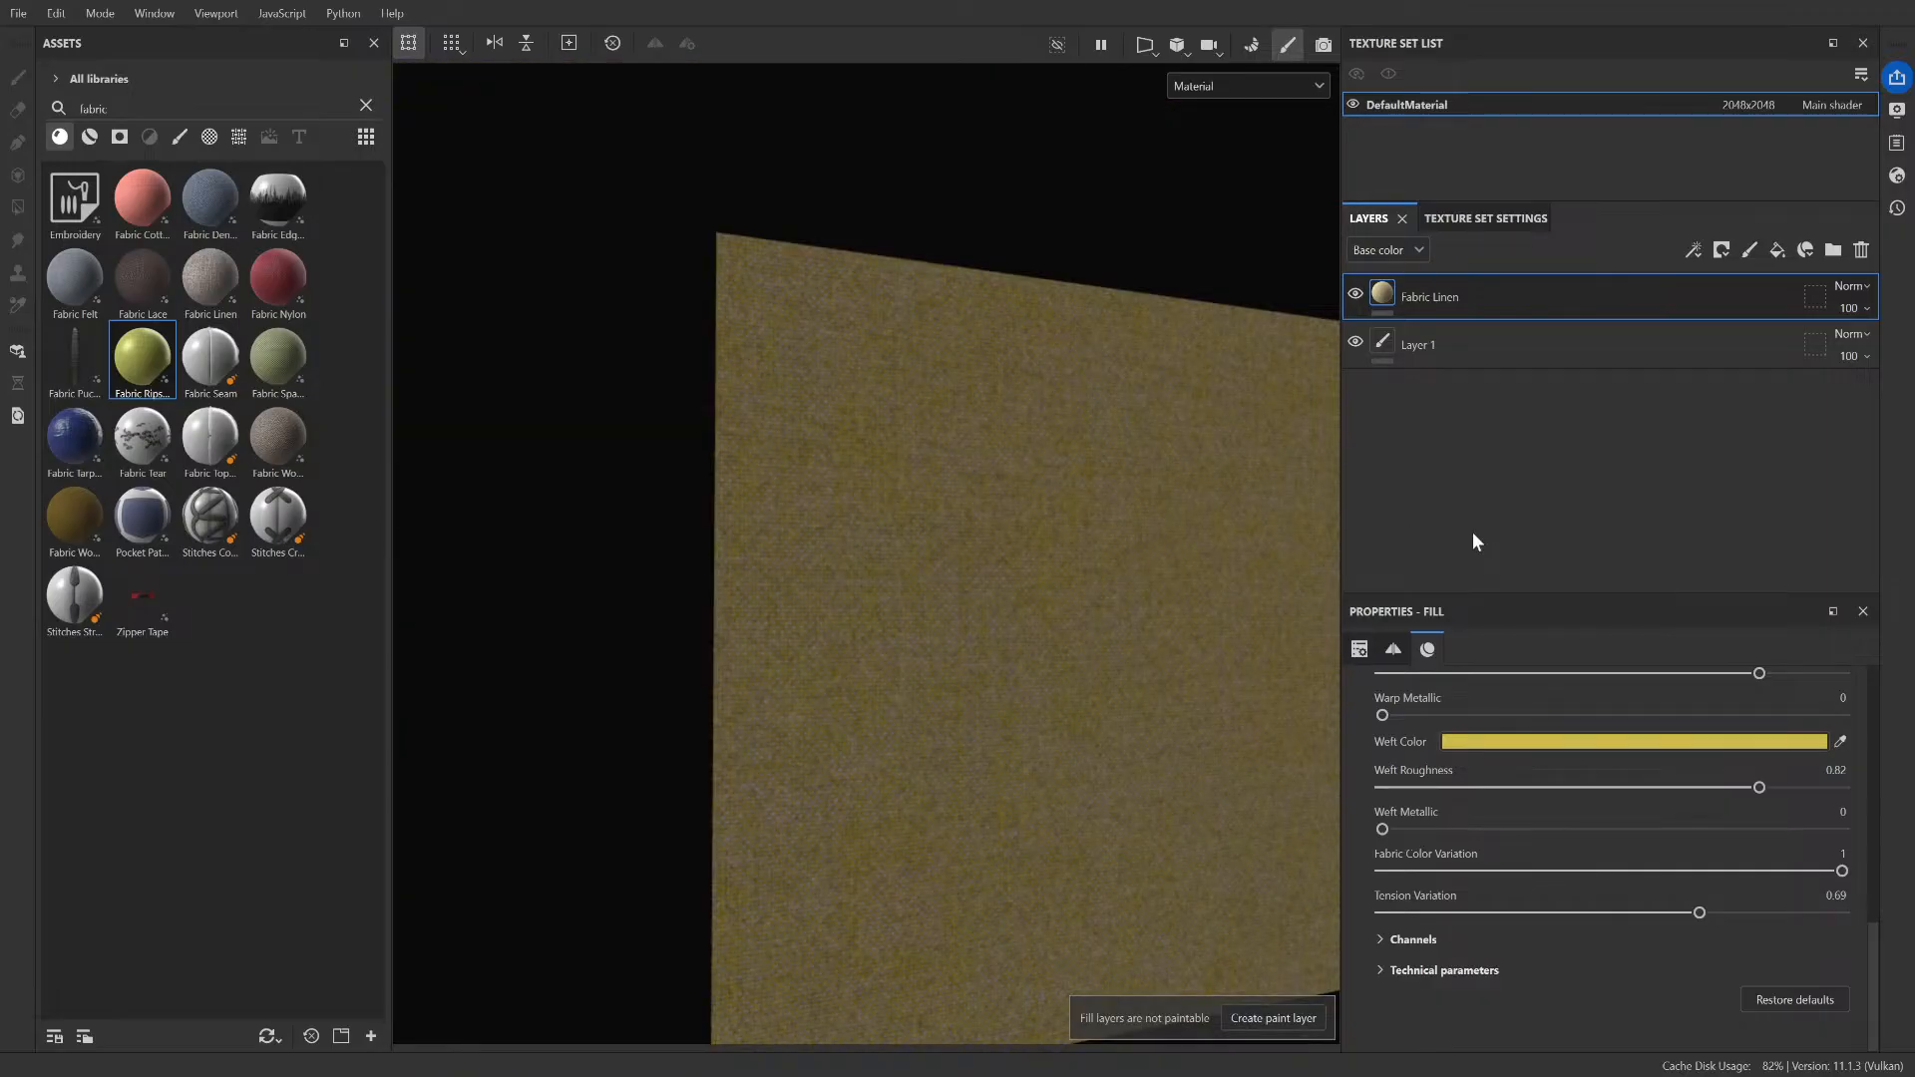
mouse_move(1286, 538)
left_mouse_down("alt")
mouse_move(1128, 539)
mouse_move(1644, 671)
left_mouse_up("alt")
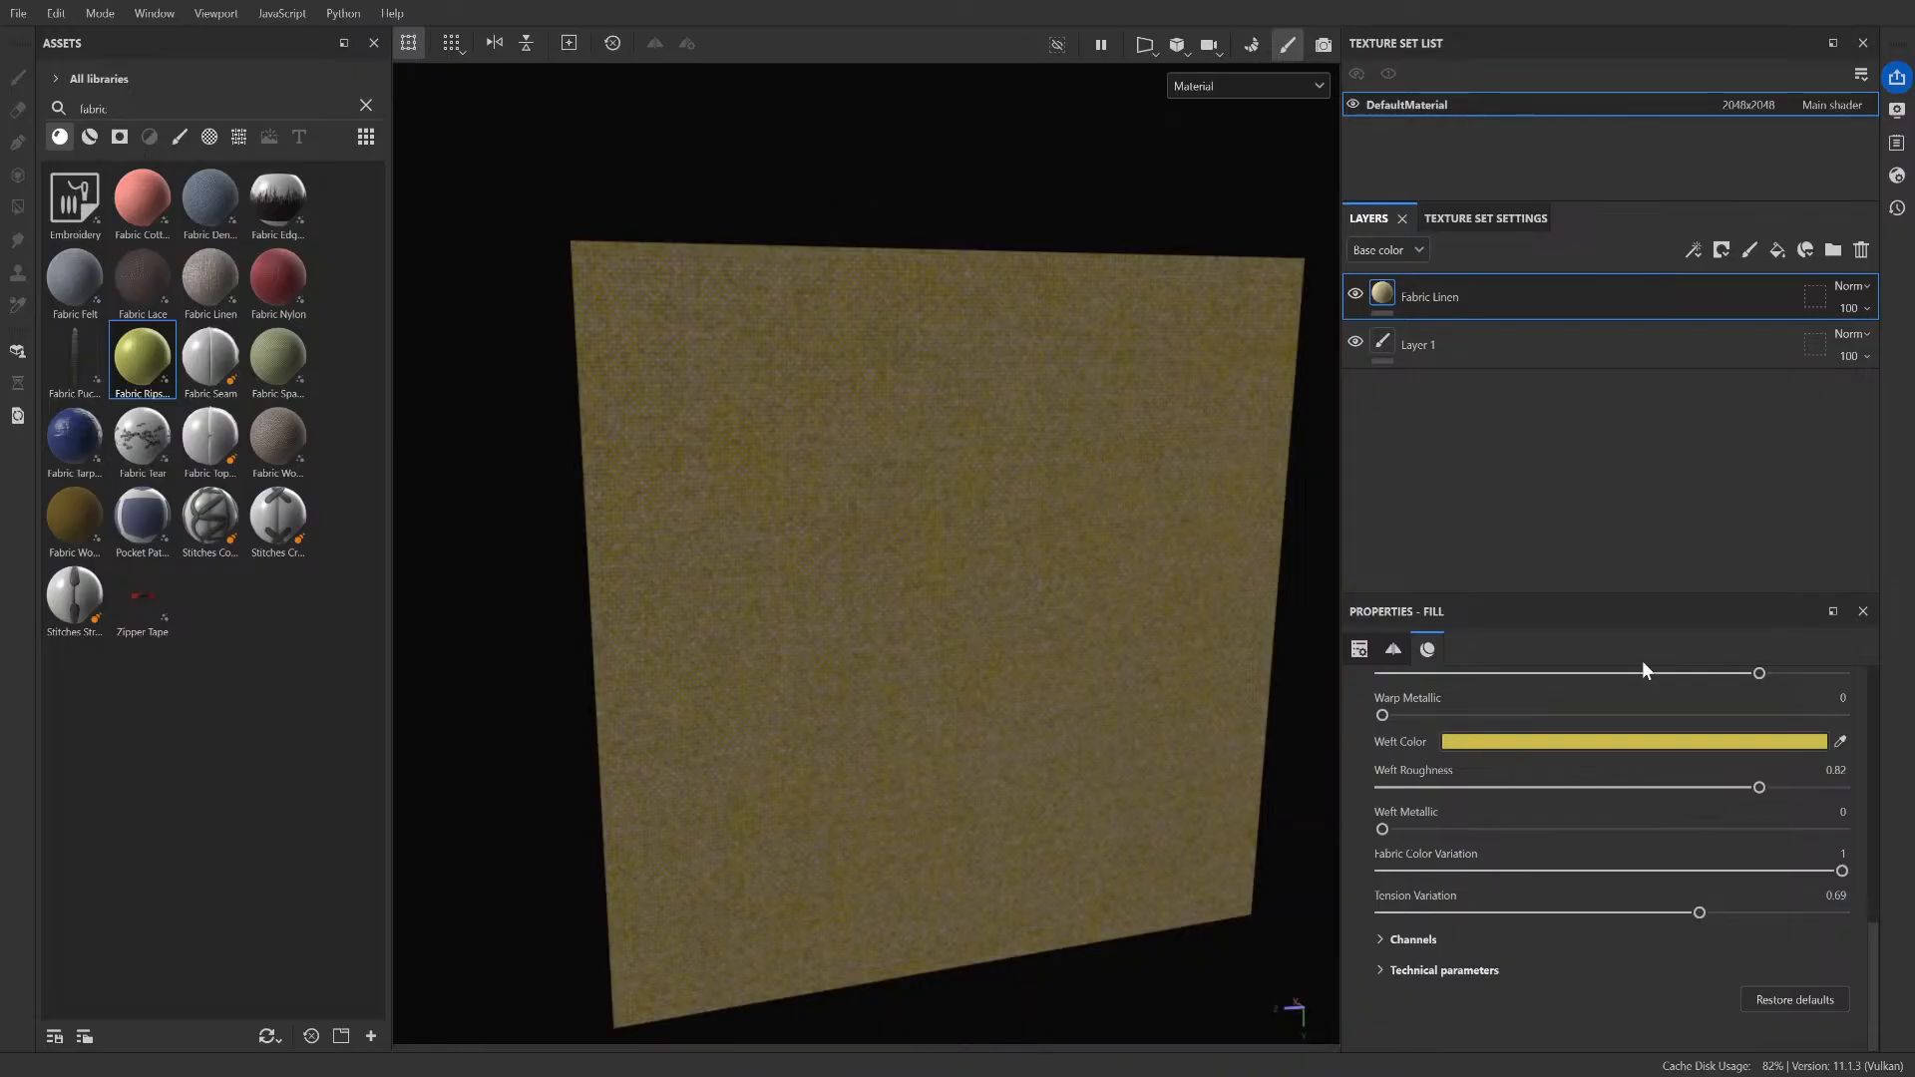
- Try a muted olive-yellow weft color on the Fabric Linen layer and inspect the weave from close and afar
key("ctrl+z")
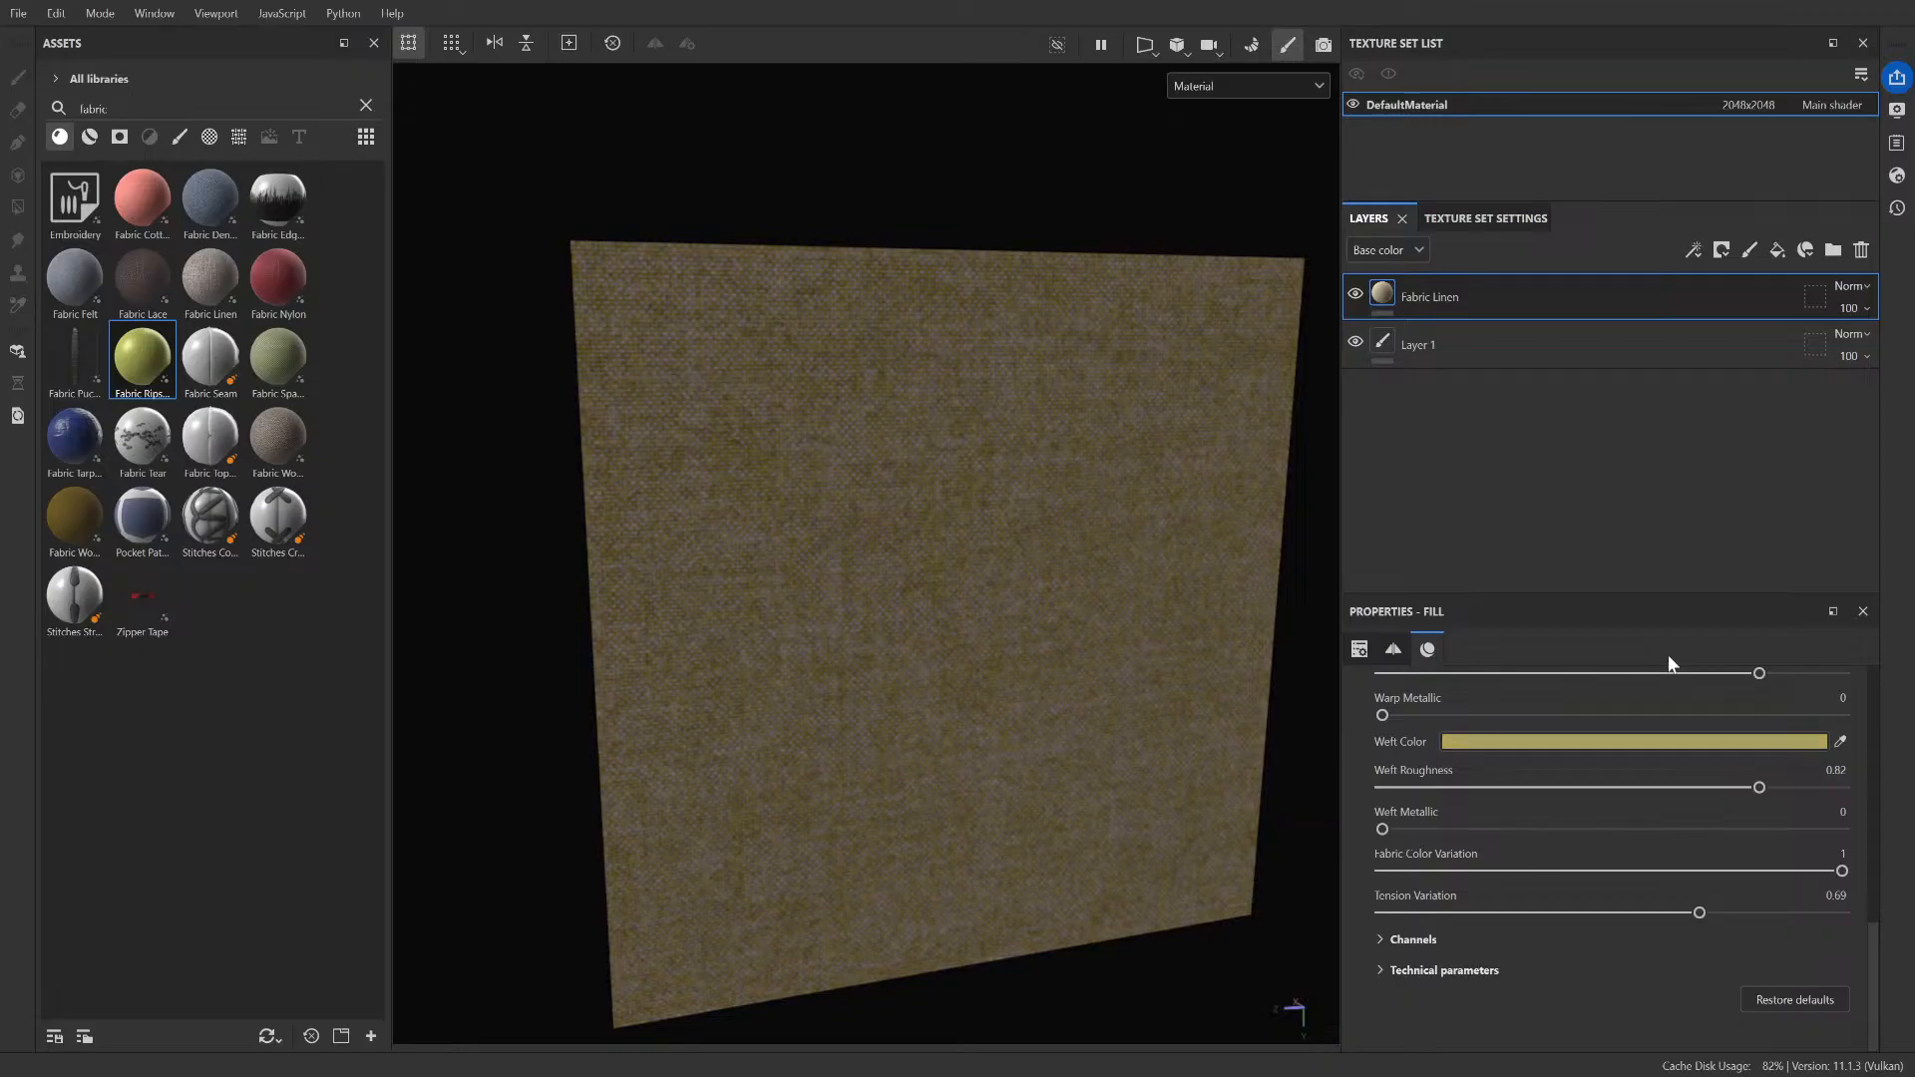
key("f")
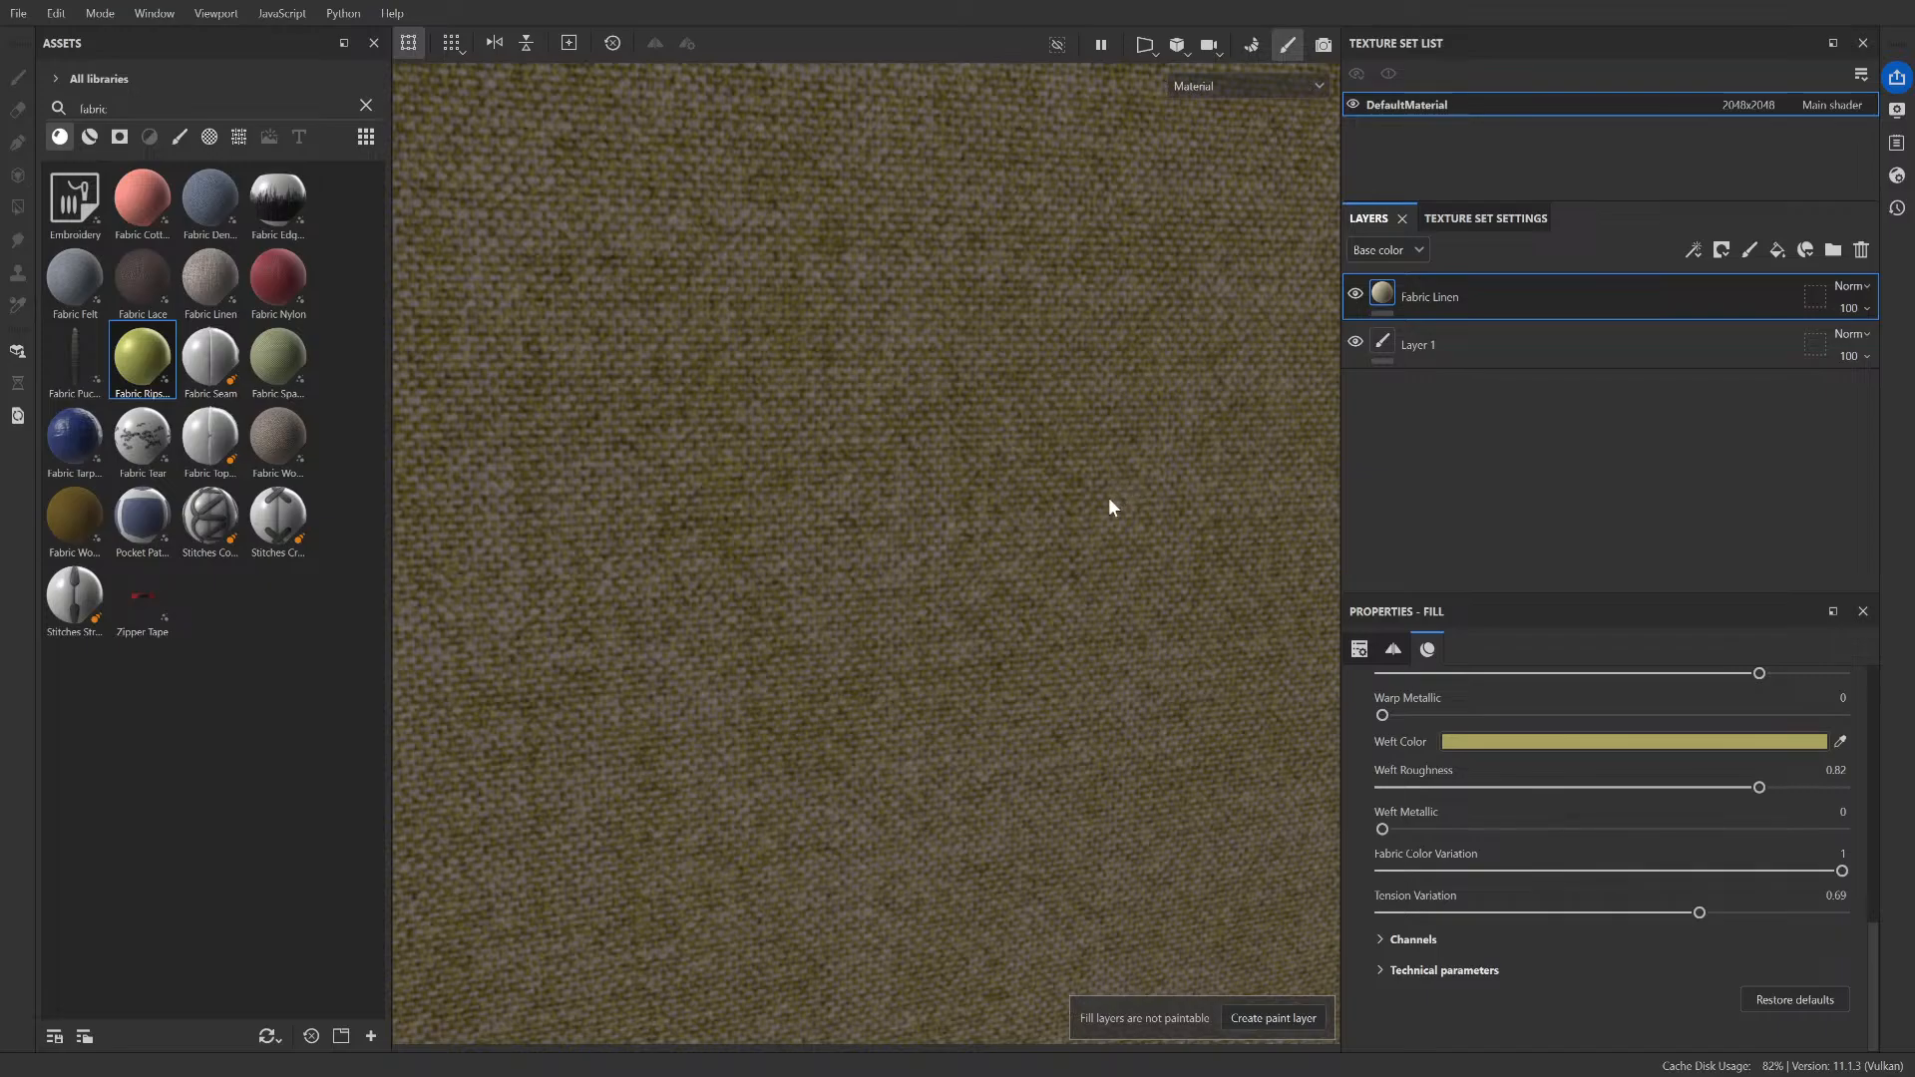
mouse_move(1109, 496)
left_mouse_down("alt")
mouse_move(1055, 489)
mouse_move(988, 423)
mouse_move(995, 494)
mouse_move(1060, 513)
left_mouse_up("alt")
scroll(1067, 499, "down", 5)
scroll(928, 425, "up", 6)
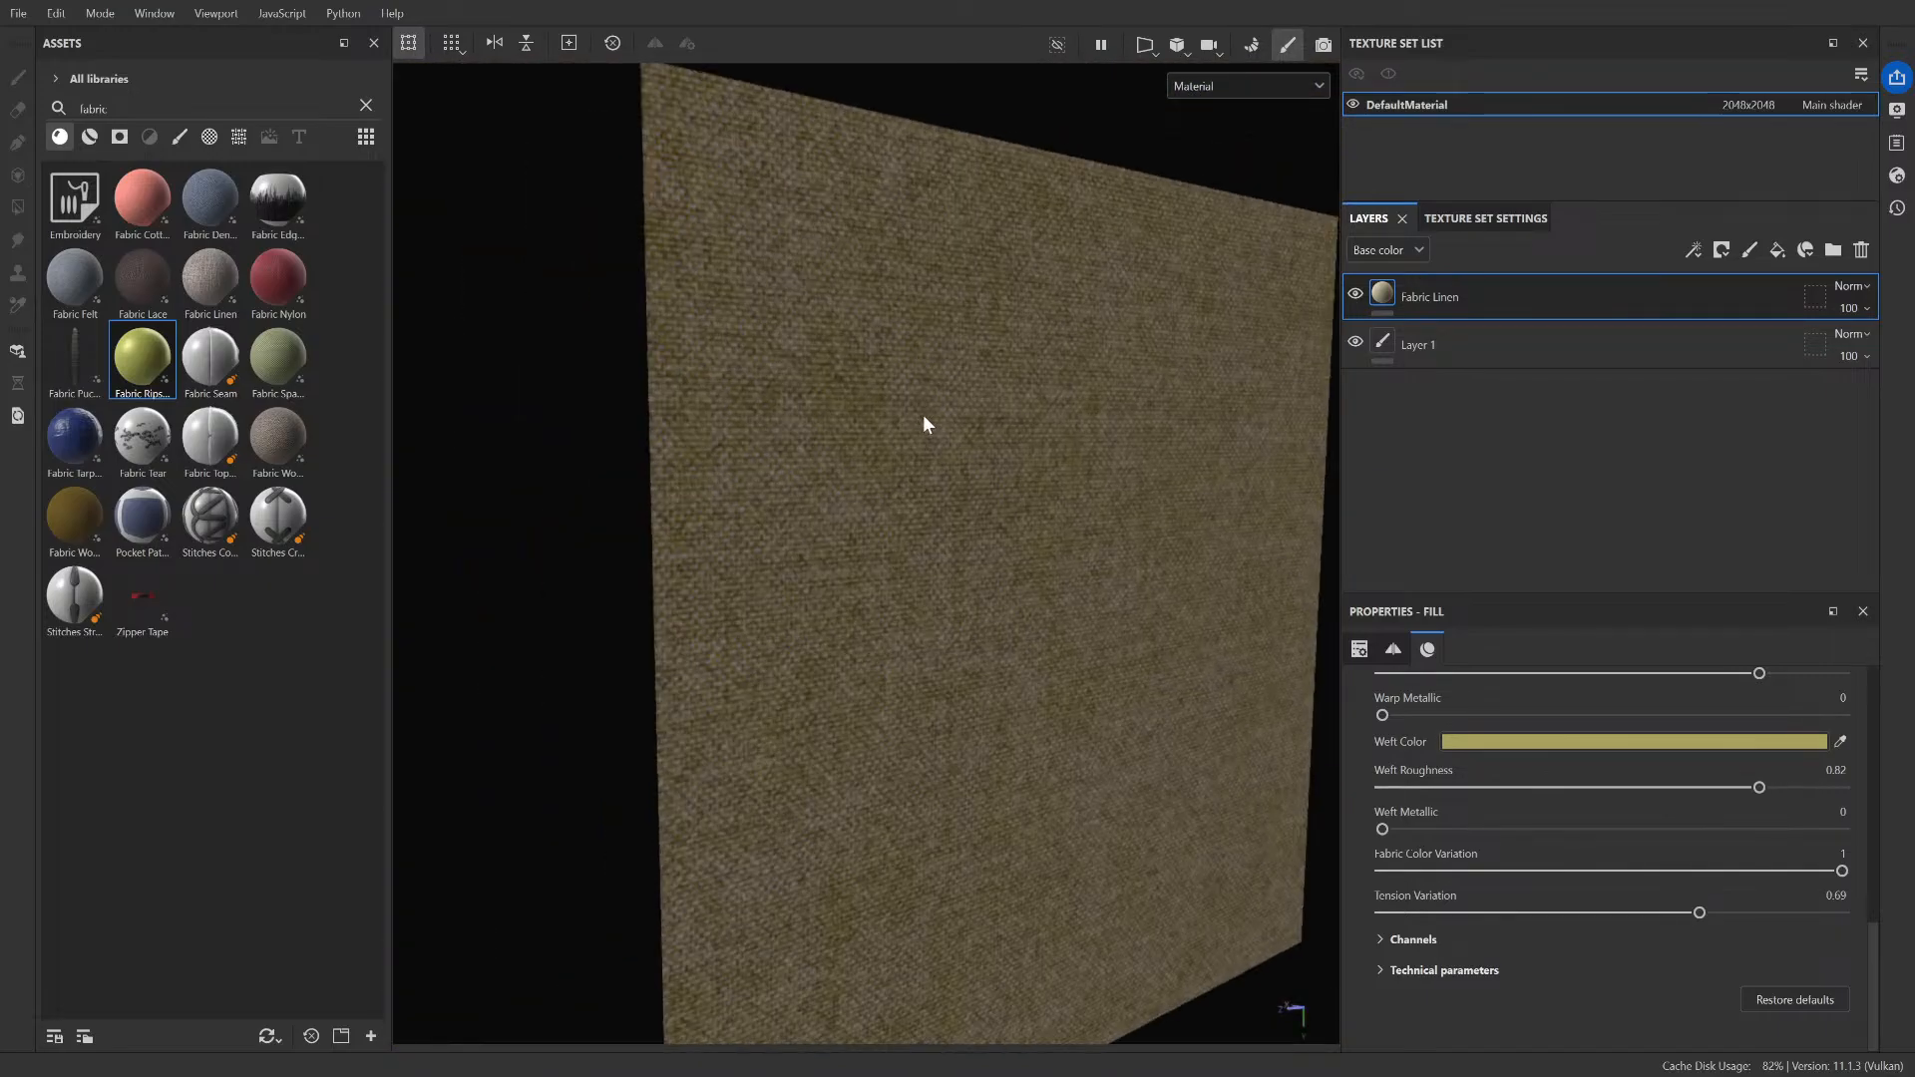
mouse_move(937, 428)
left_mouse_down("alt")
mouse_move(876, 372)
mouse_move(921, 449)
left_mouse_up("alt")
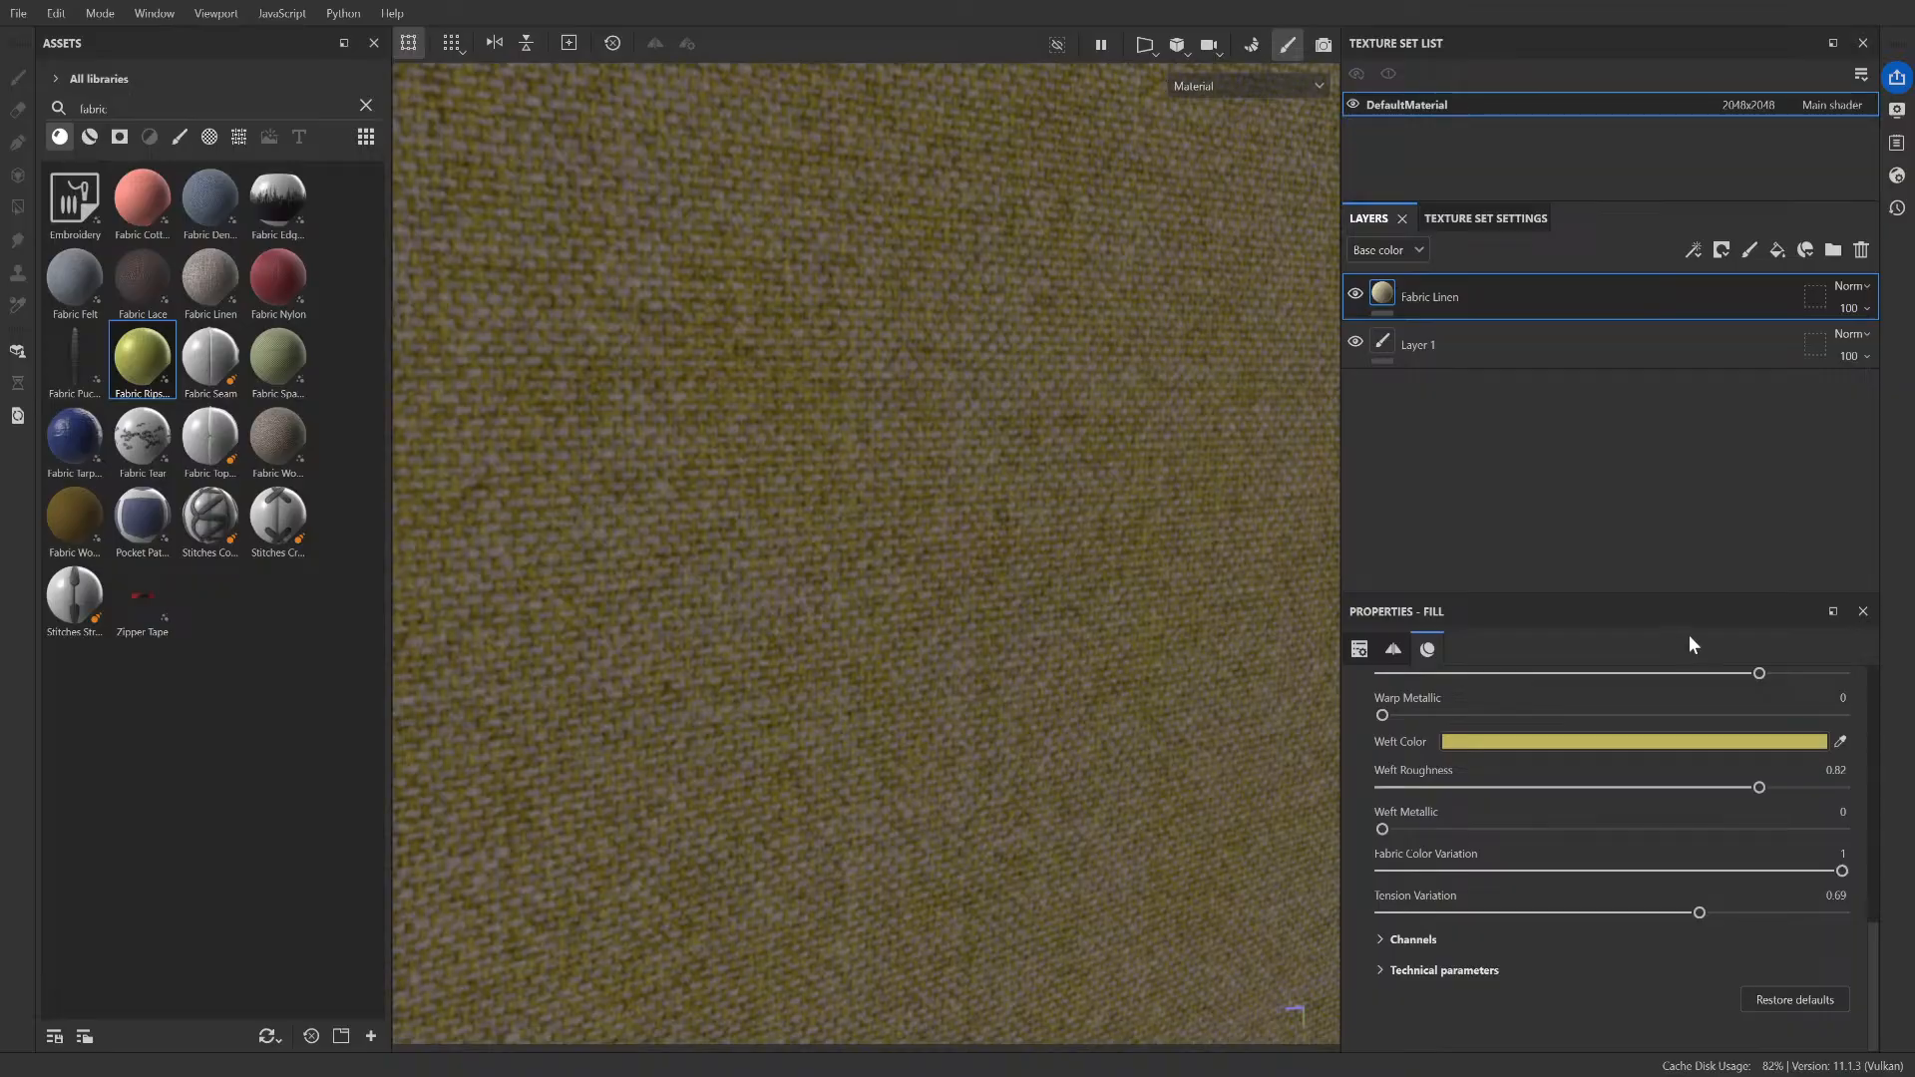
- Darken the Fabric Linen weft color to a deep mustard yellow and check the weave on the plane
scroll(937, 543, "down", 10)
left_click_drag(983, 543, 1052, 505, "alt")
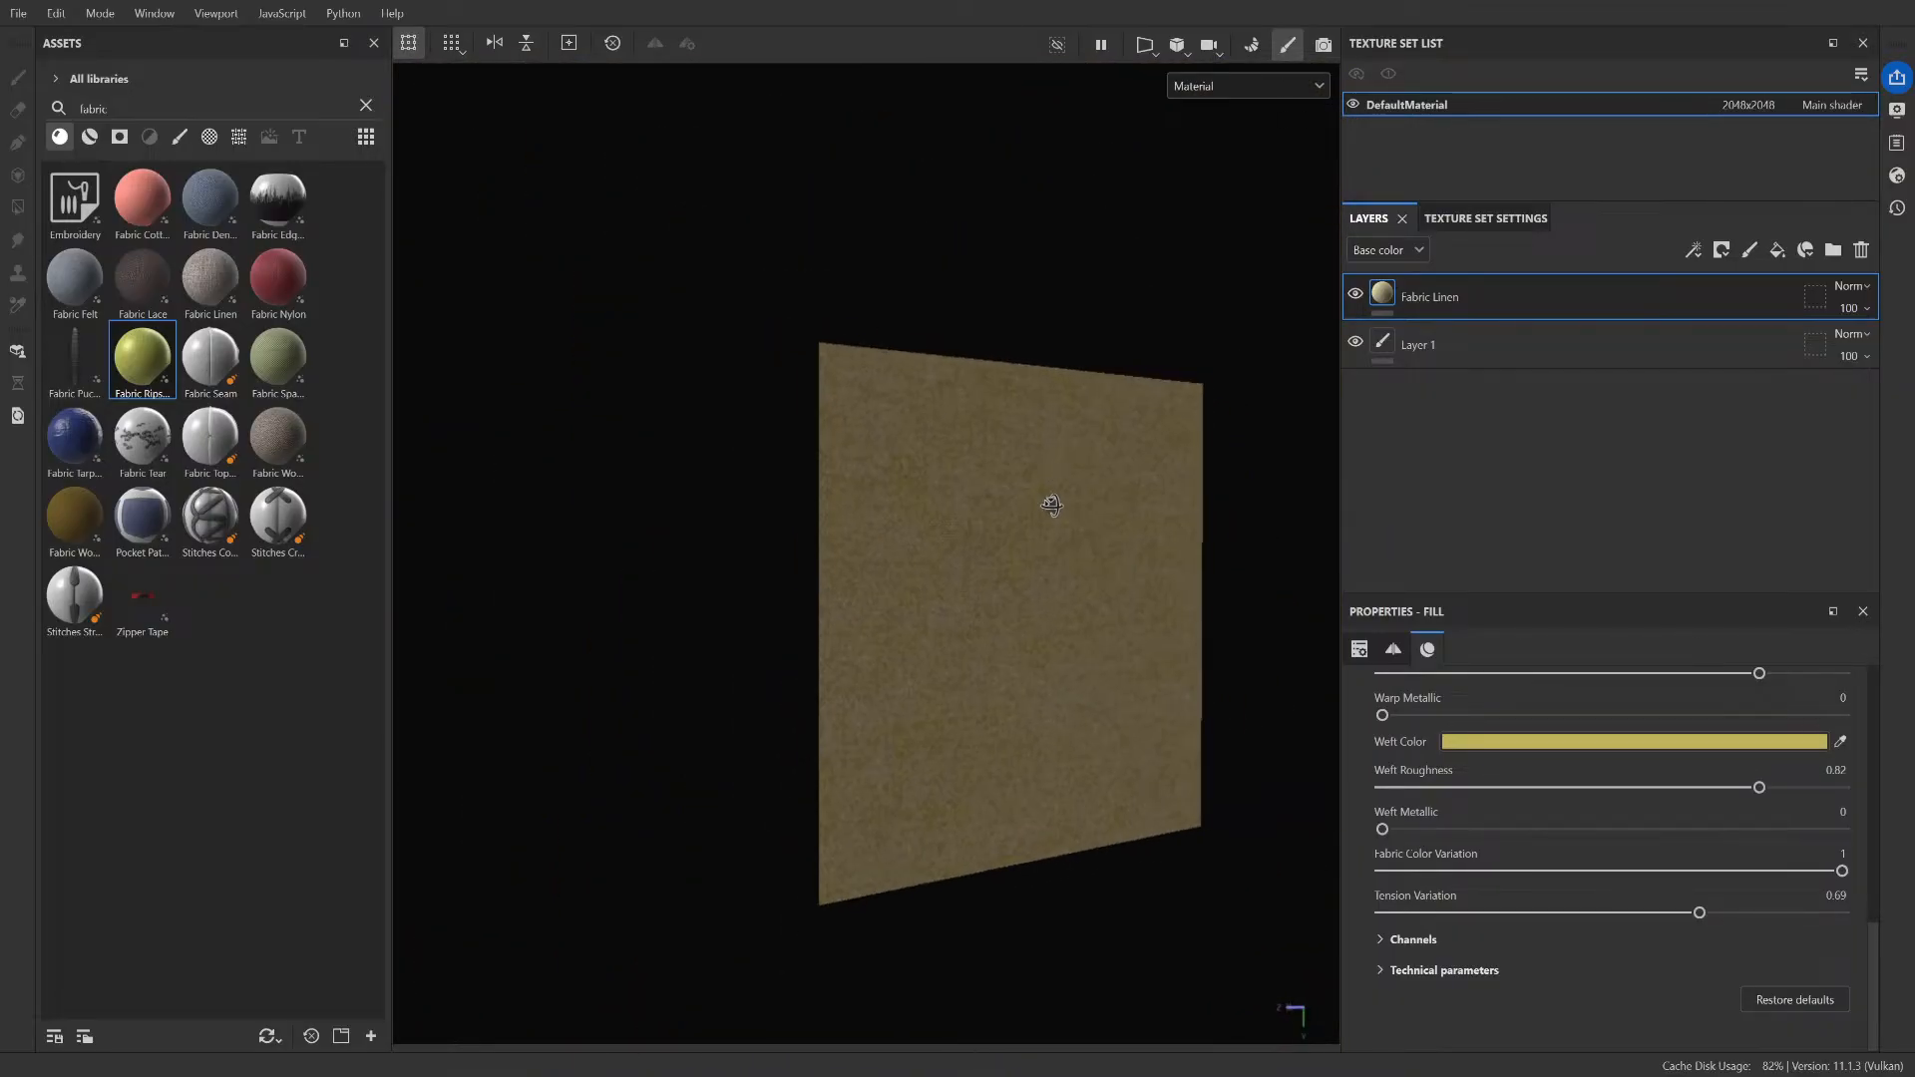
scroll(1028, 489, "up", 6)
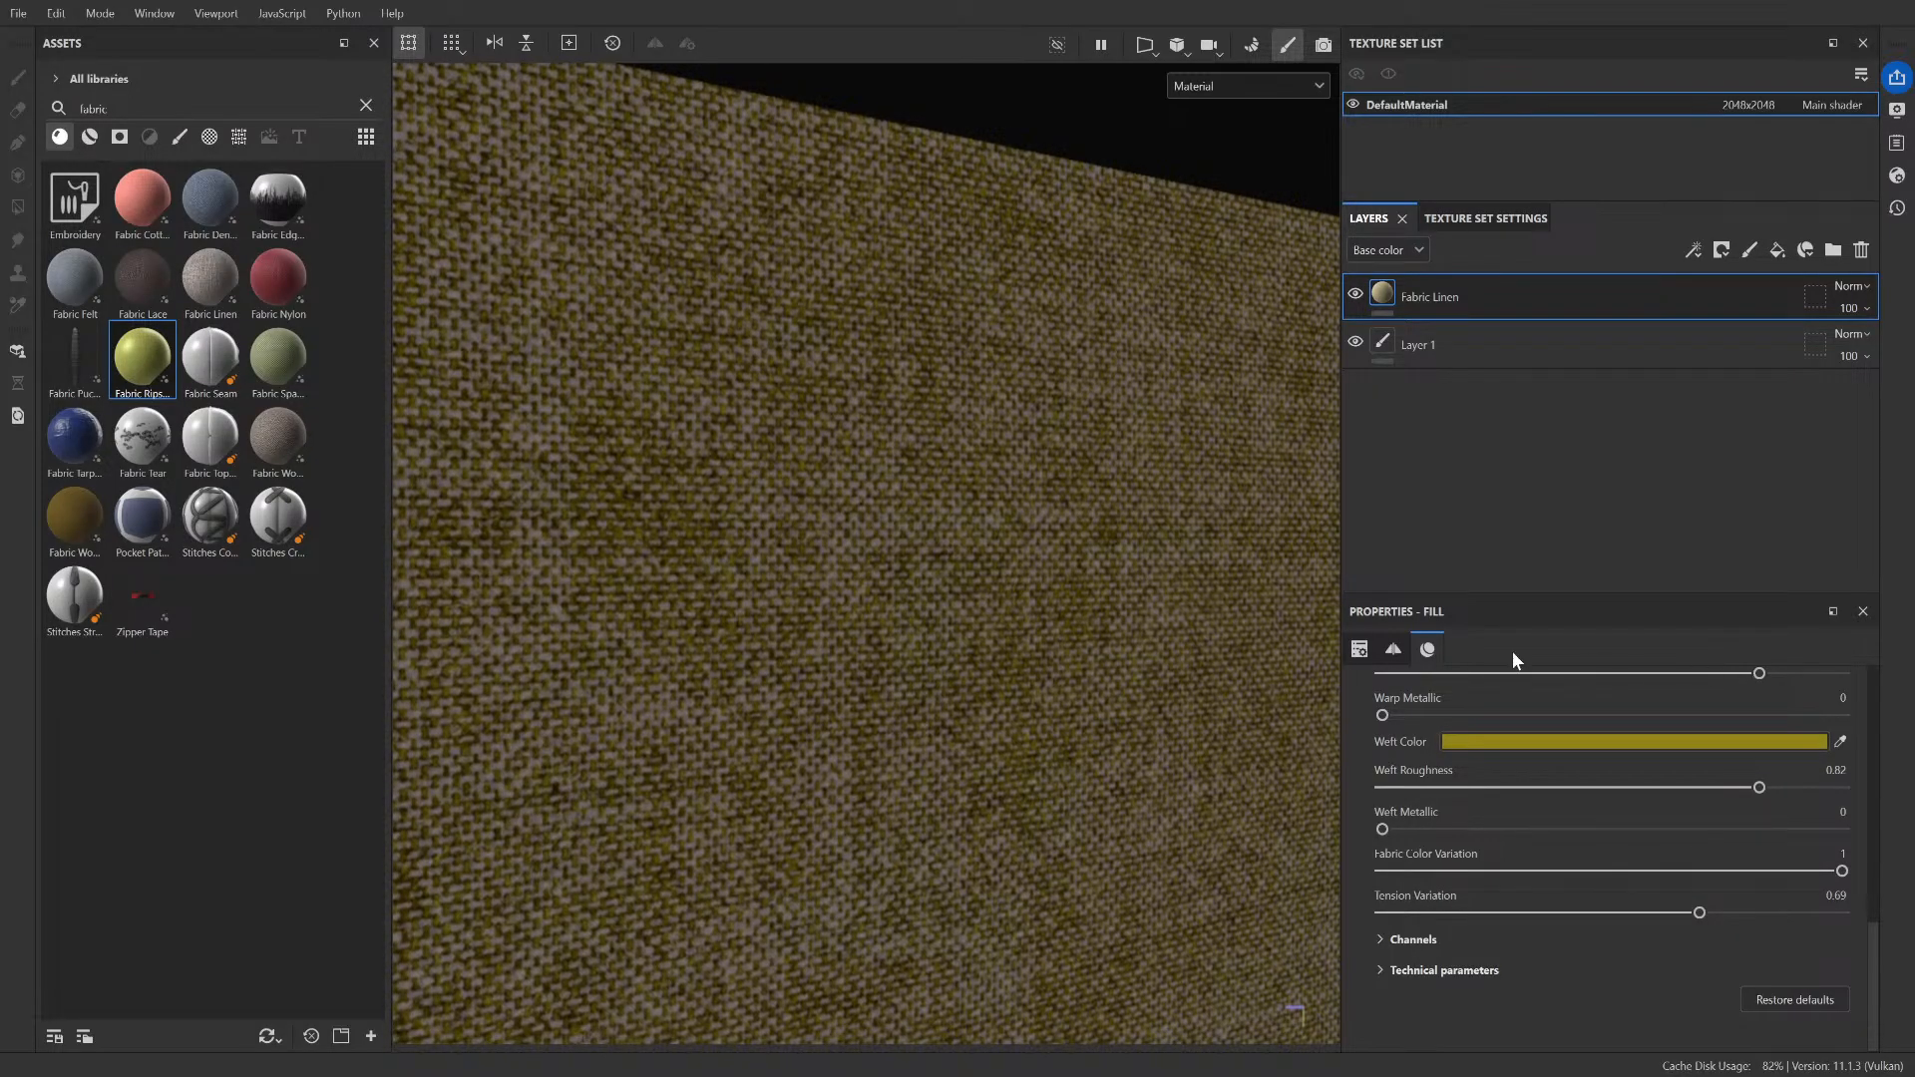
scroll(1004, 672, "down", 8)
left_click_drag(1026, 689, 987, 603, "alt")
scroll(970, 611, "up", 3)
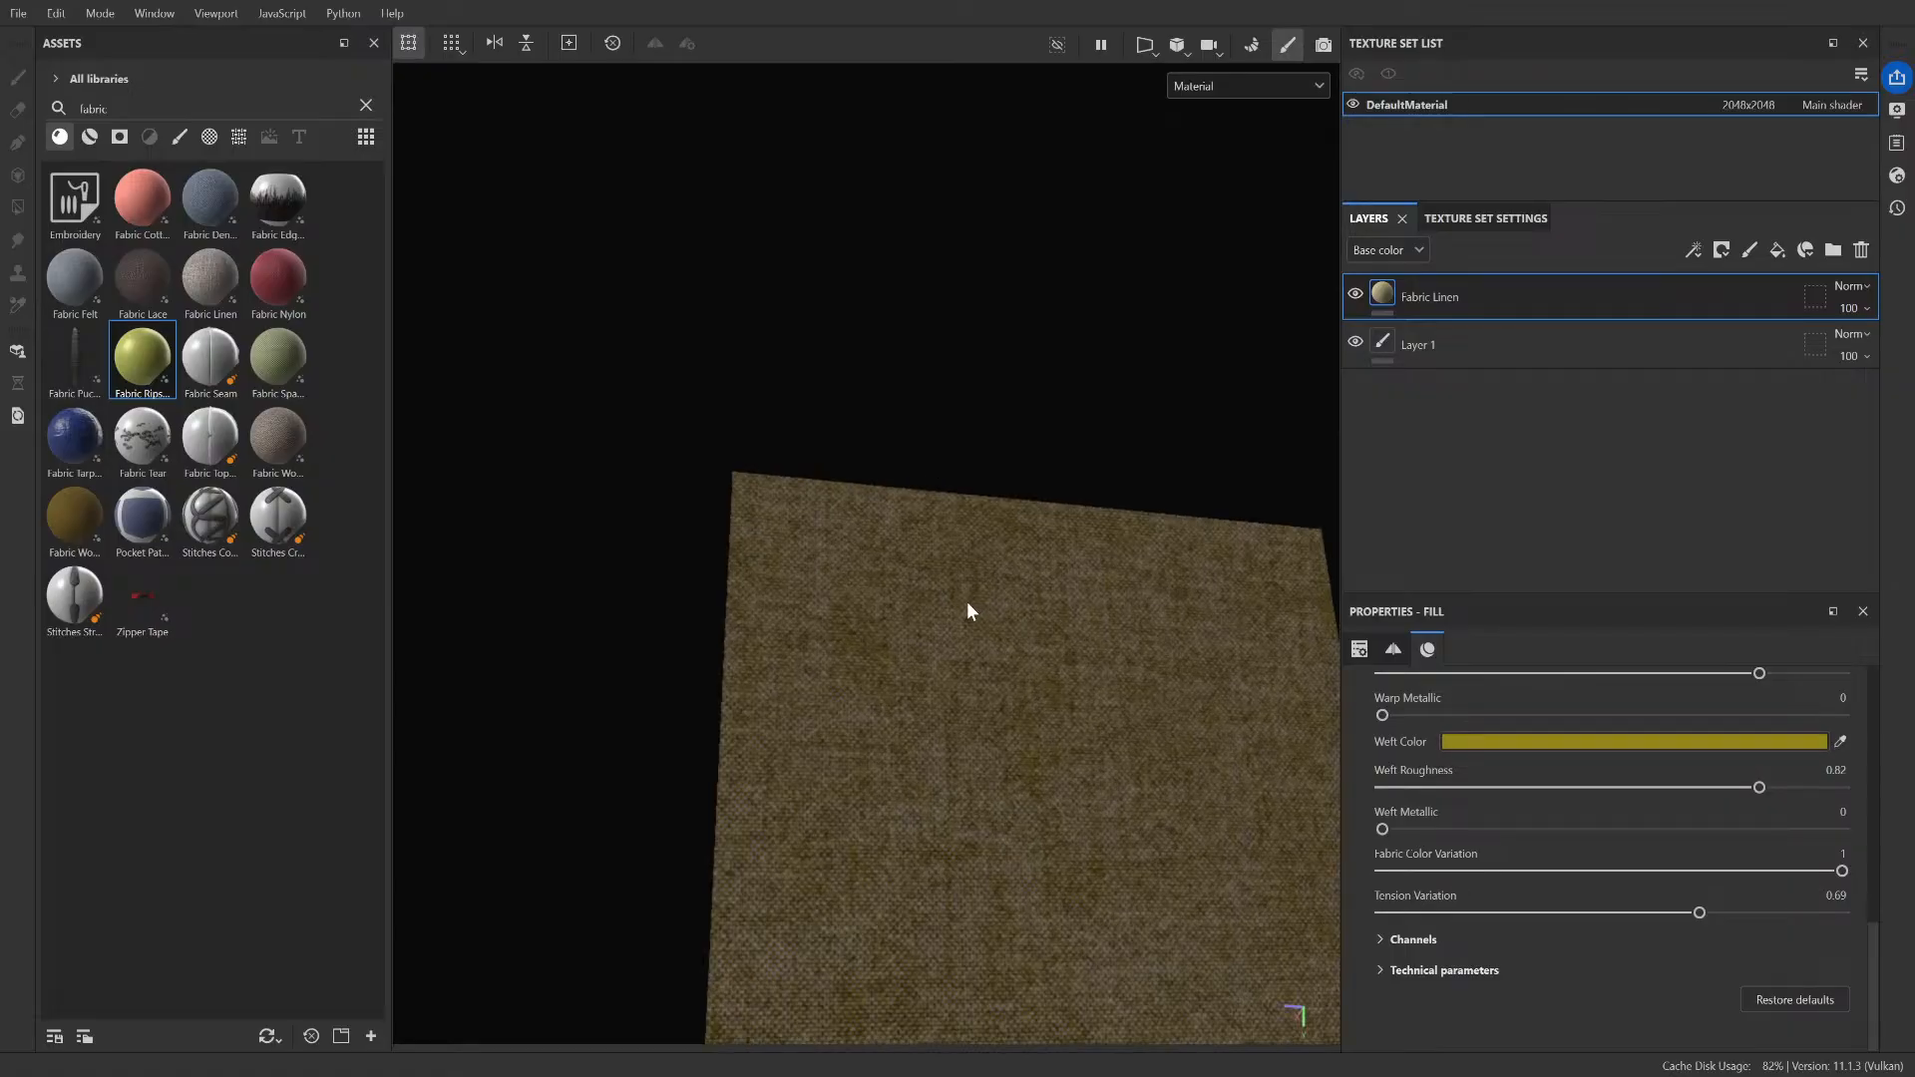
scroll(973, 610, "up", 3)
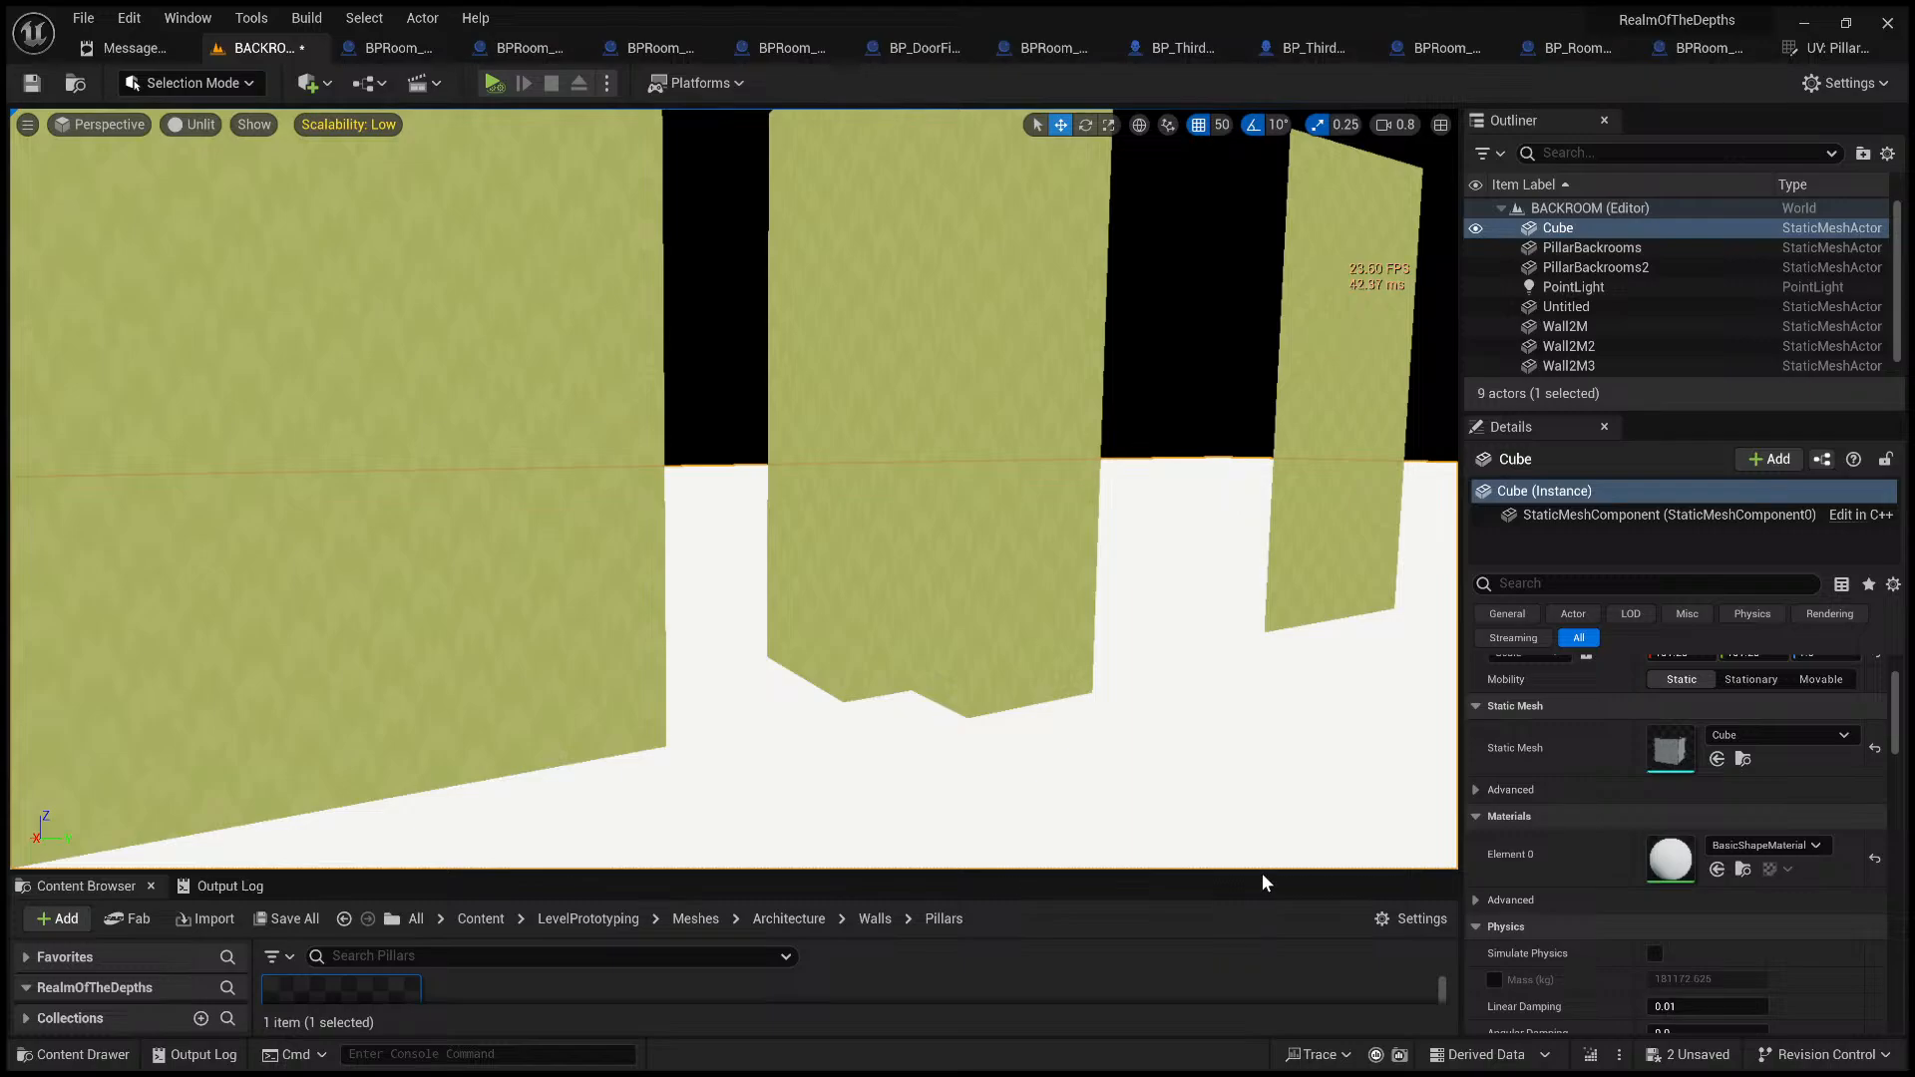
- In Unreal Editor, duplicate the four Wall2M panels of the large wall and rotate the copies flat beside it
left_click_drag(1262, 874, 1237, 810)
key("s")
right_click_drag(1180, 689, 1253, 797)
left_click(569, 463)
left_click(693, 415, "ctrl")
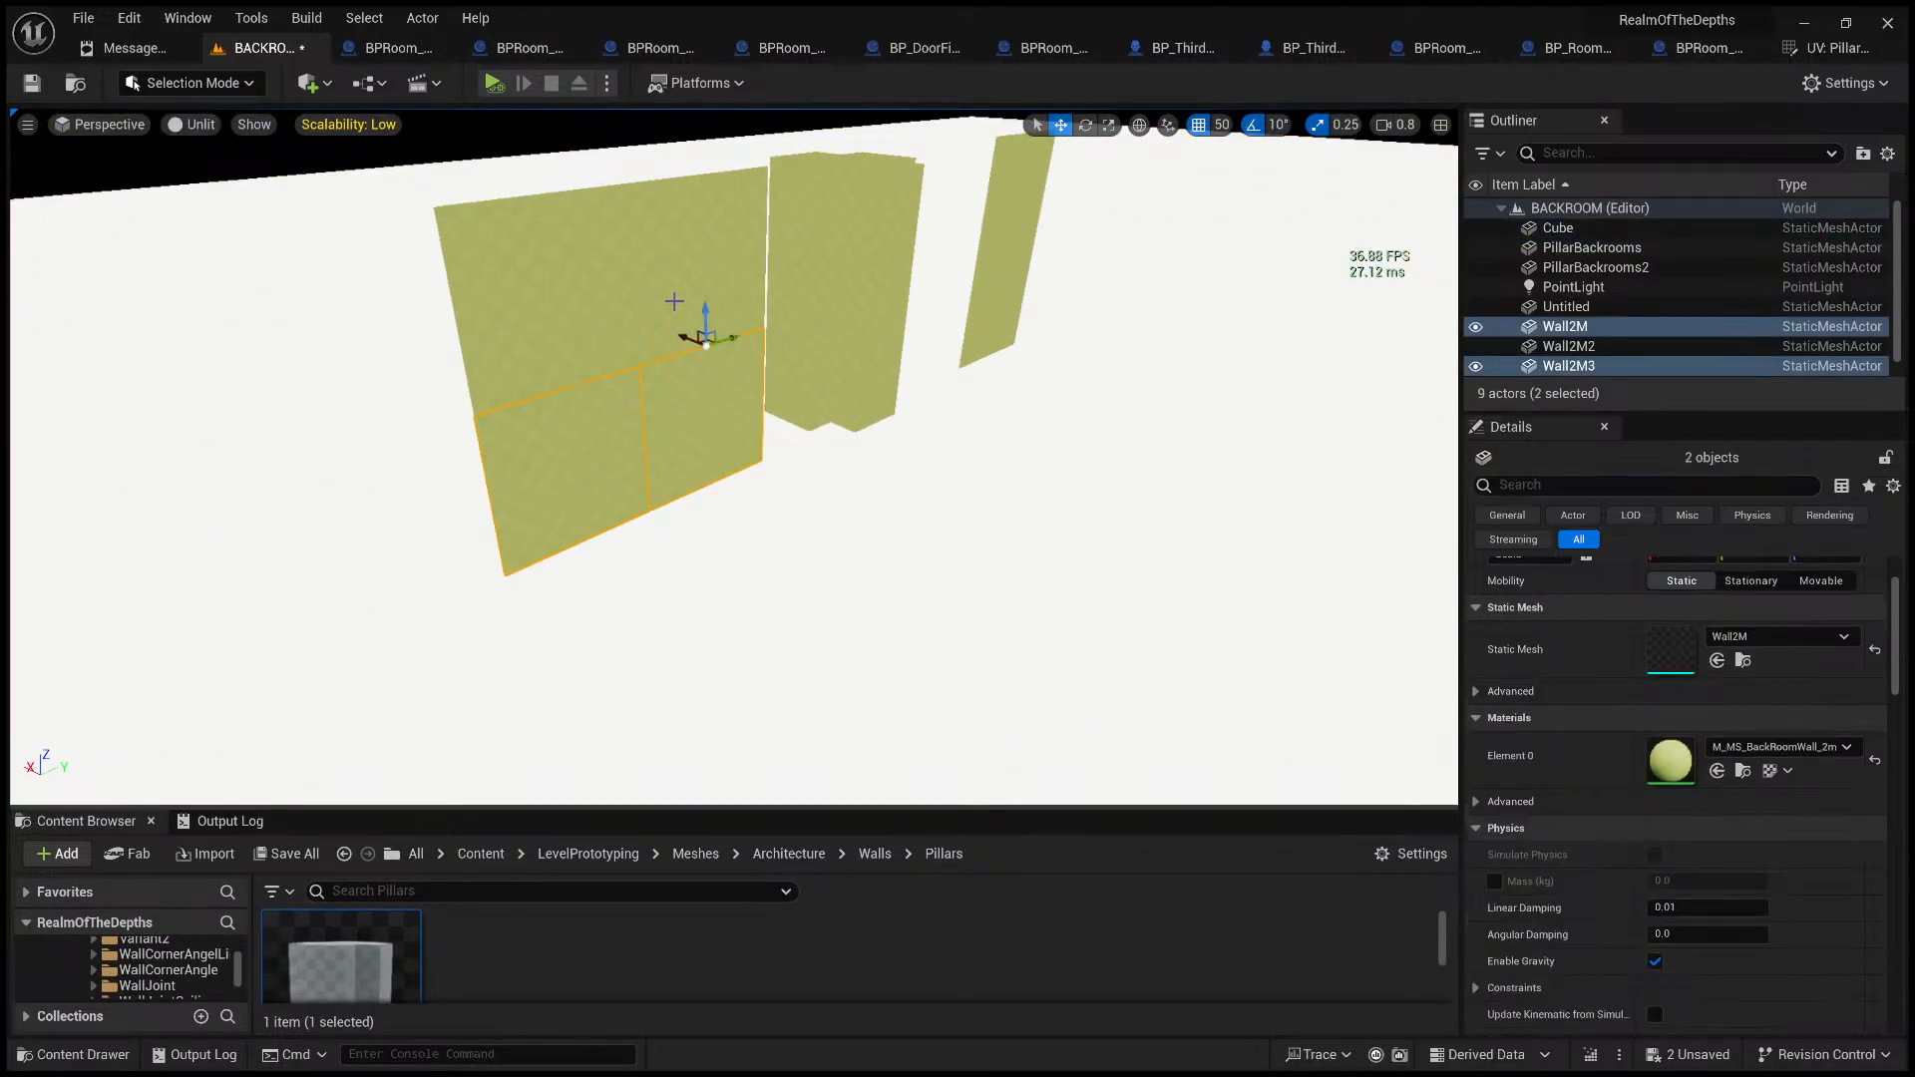
left_click(684, 321, "ctrl")
left_click(564, 312, "ctrl")
key("f")
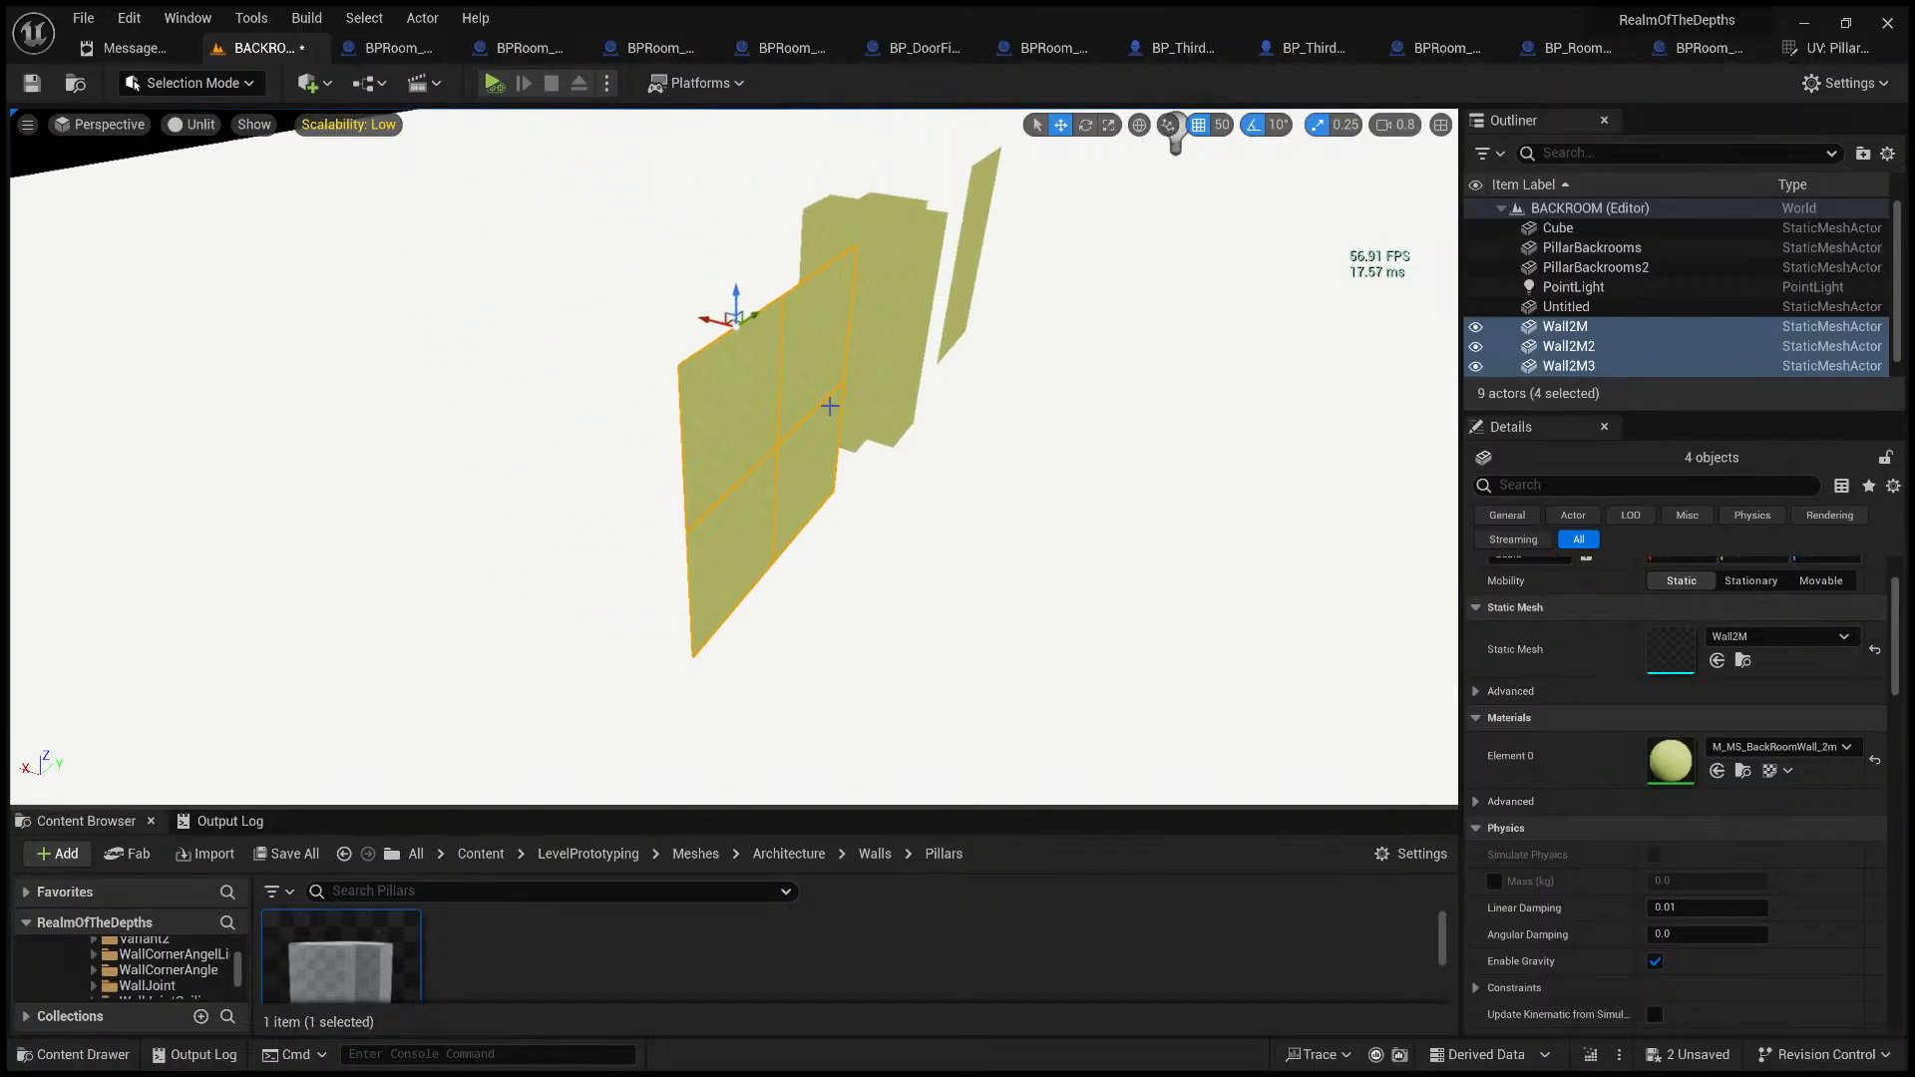
key("ctrl+d")
left_click_drag(739, 334, 1033, 455)
left_click(1086, 125)
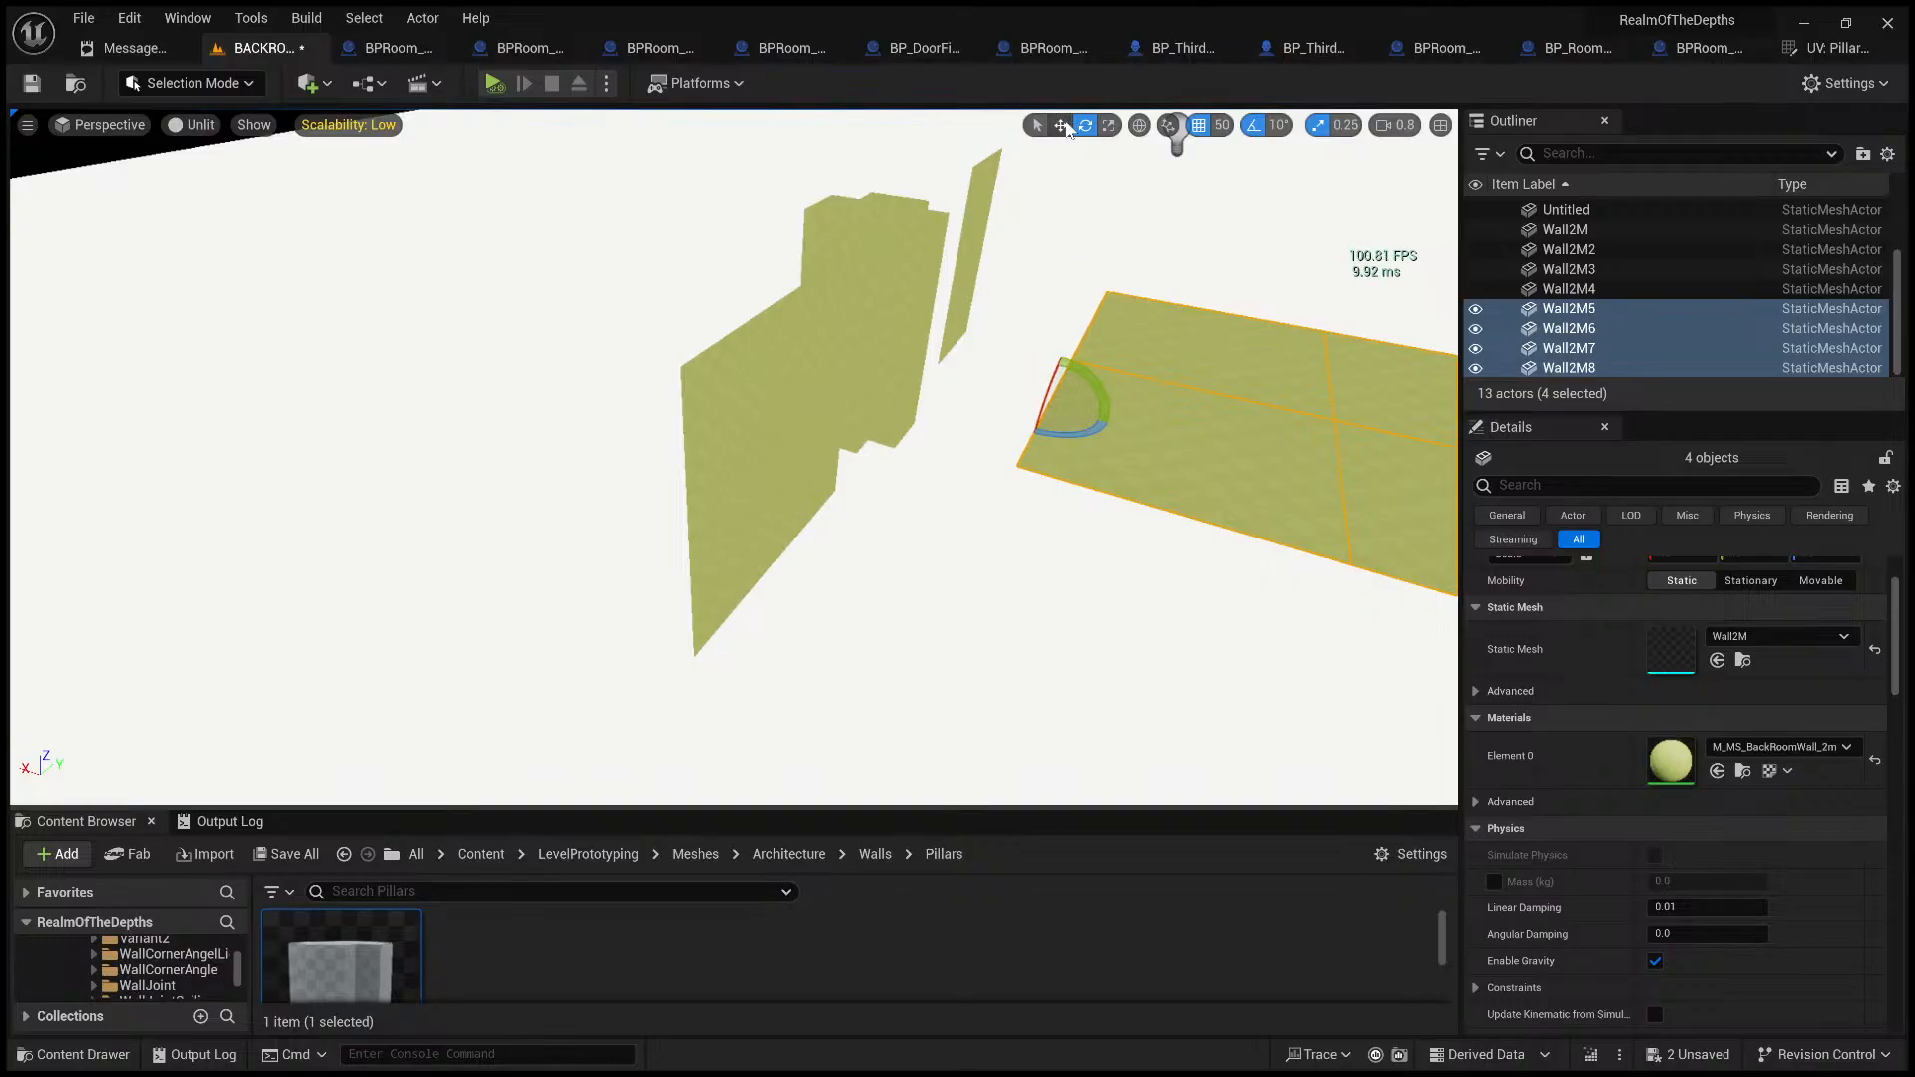
- Move the four flat panels down to floor level and, with grid snapping off, align them against the base of the wall
left_click(1060, 125)
left_click_drag(1057, 397, 1006, 686)
right_click_drag(1006, 686, 1077, 569)
mouse_move(881, 649)
right_mouse_down()
mouse_move(881, 589)
mouse_move(880, 649)
right_mouse_up()
scroll(881, 650, "down", 3)
left_click(1197, 124)
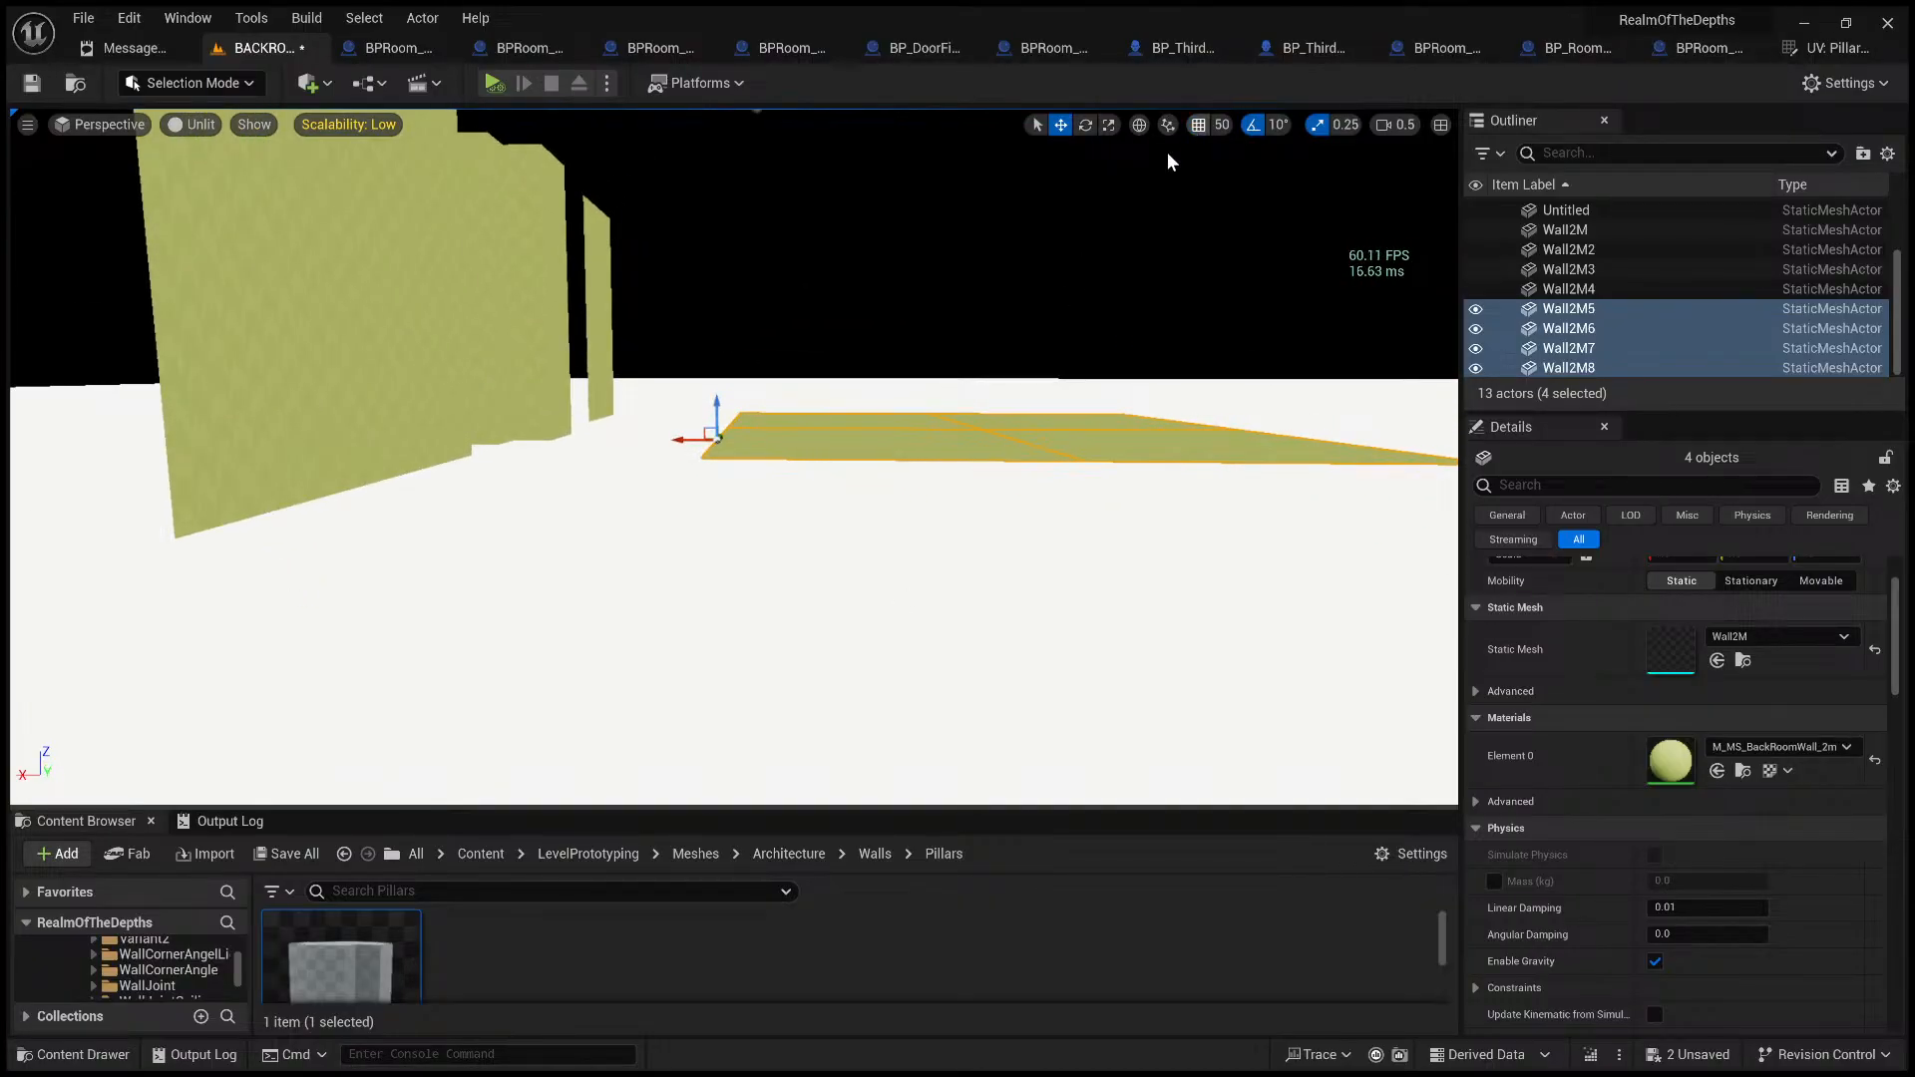
left_click_drag(716, 411, 270, 503)
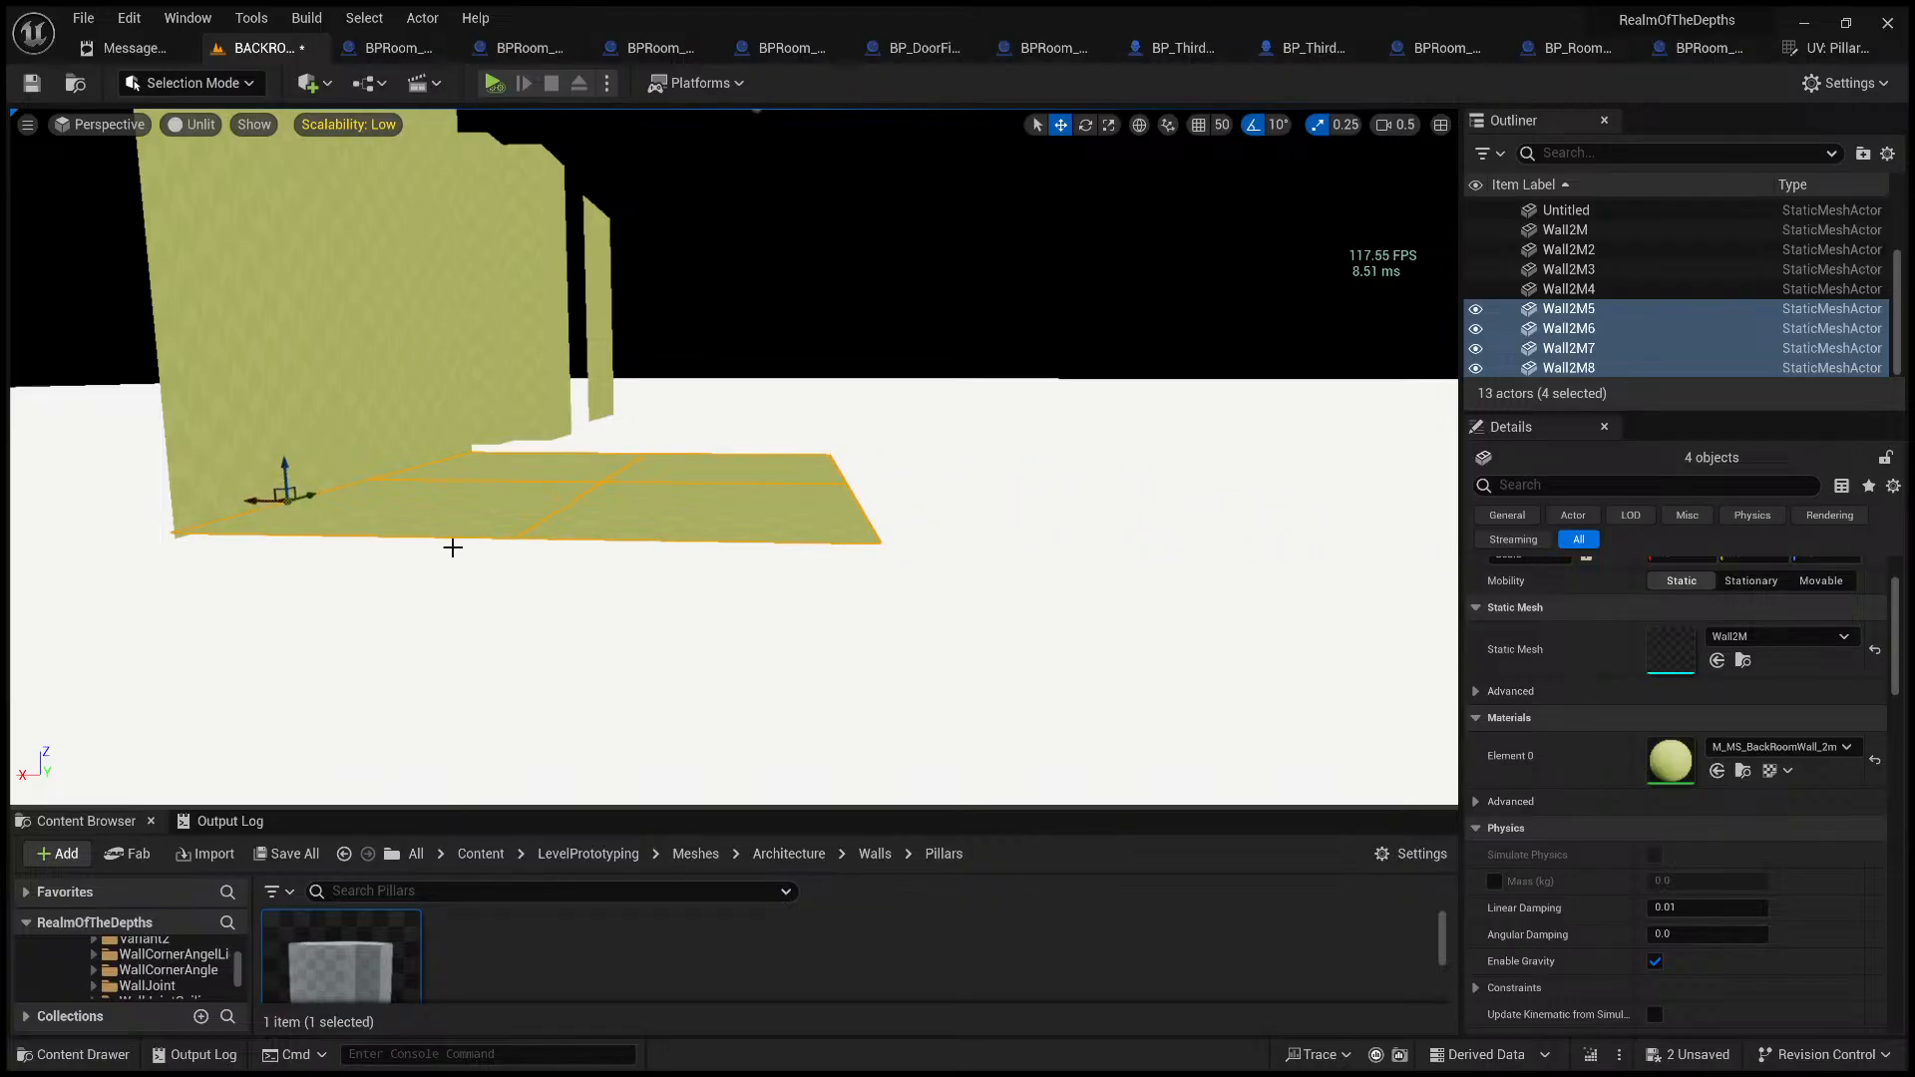
- Enlarge the Content Browser area and look through the Architecture/Floor folder for the floor assets
left_click_drag(722, 809, 763, 635)
right_click_drag(763, 559, 854, 611)
left_click(878, 688)
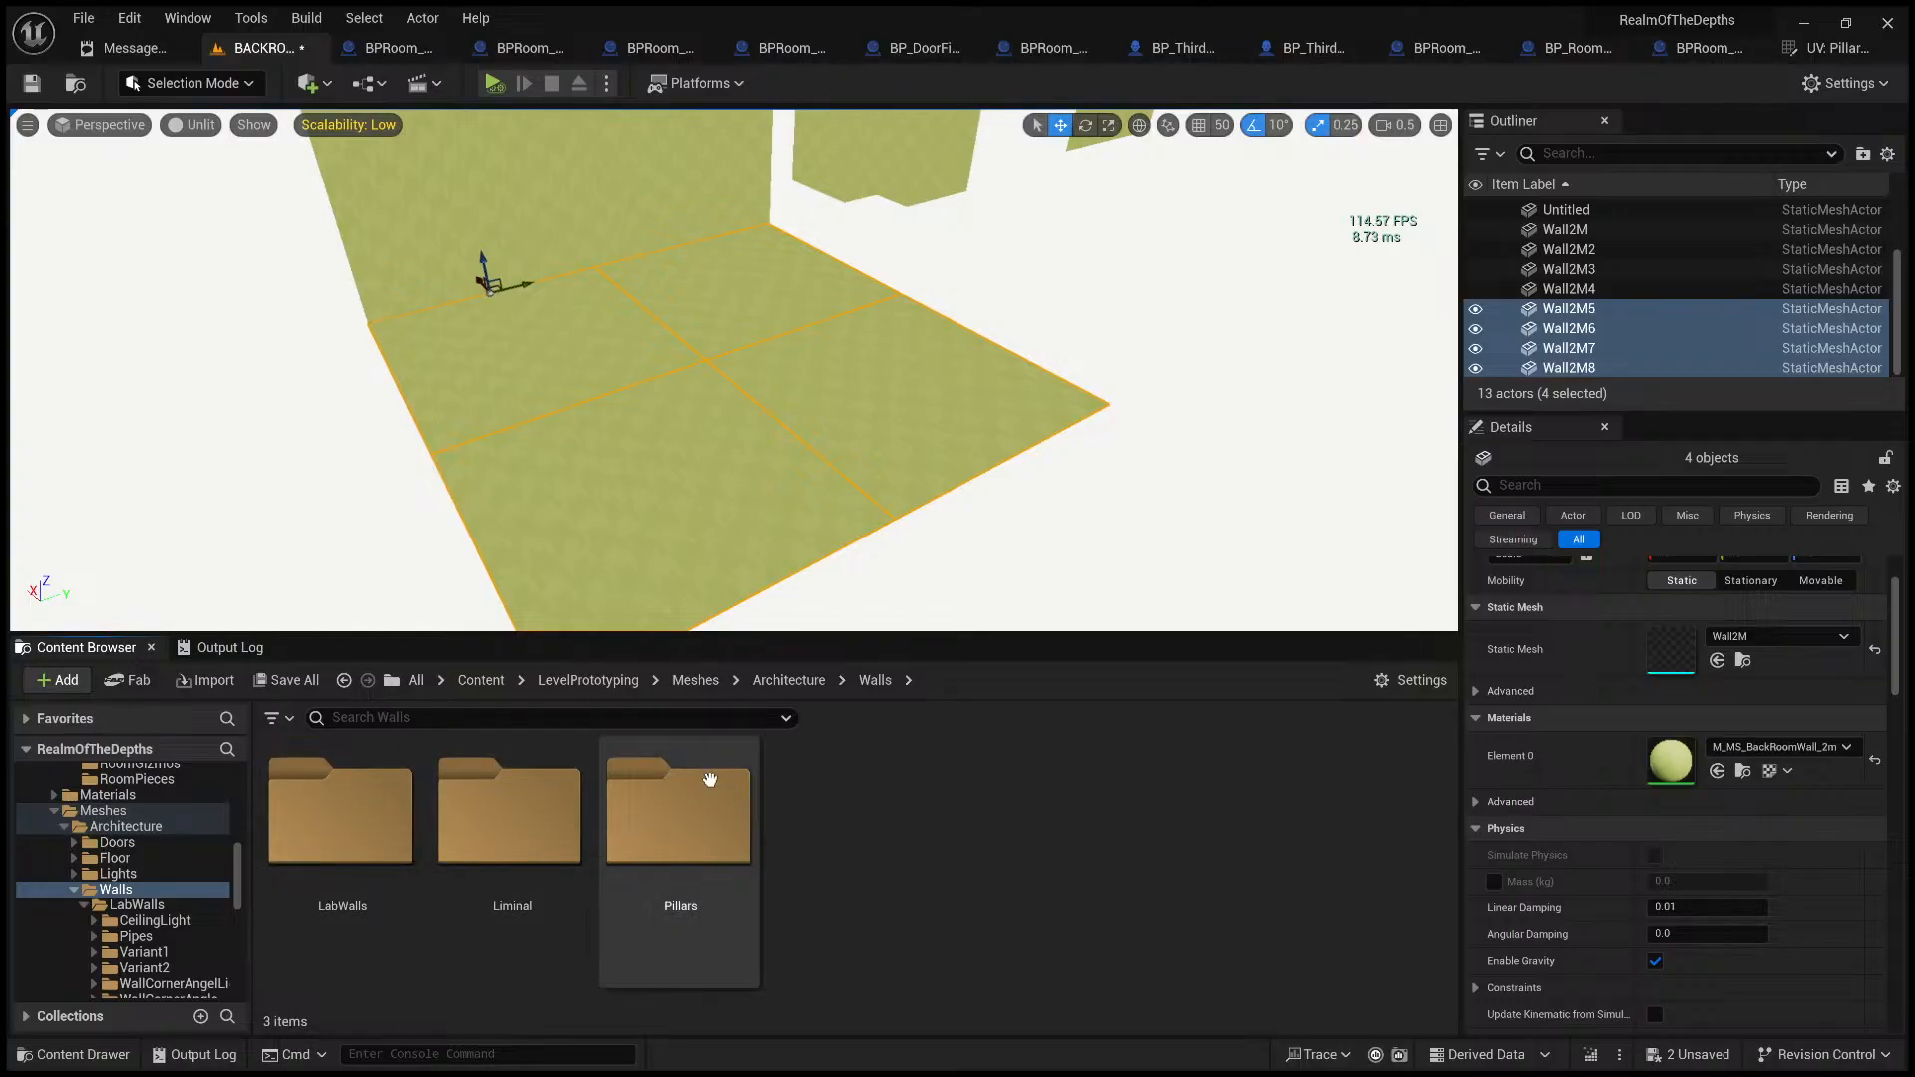
left_click(785, 685)
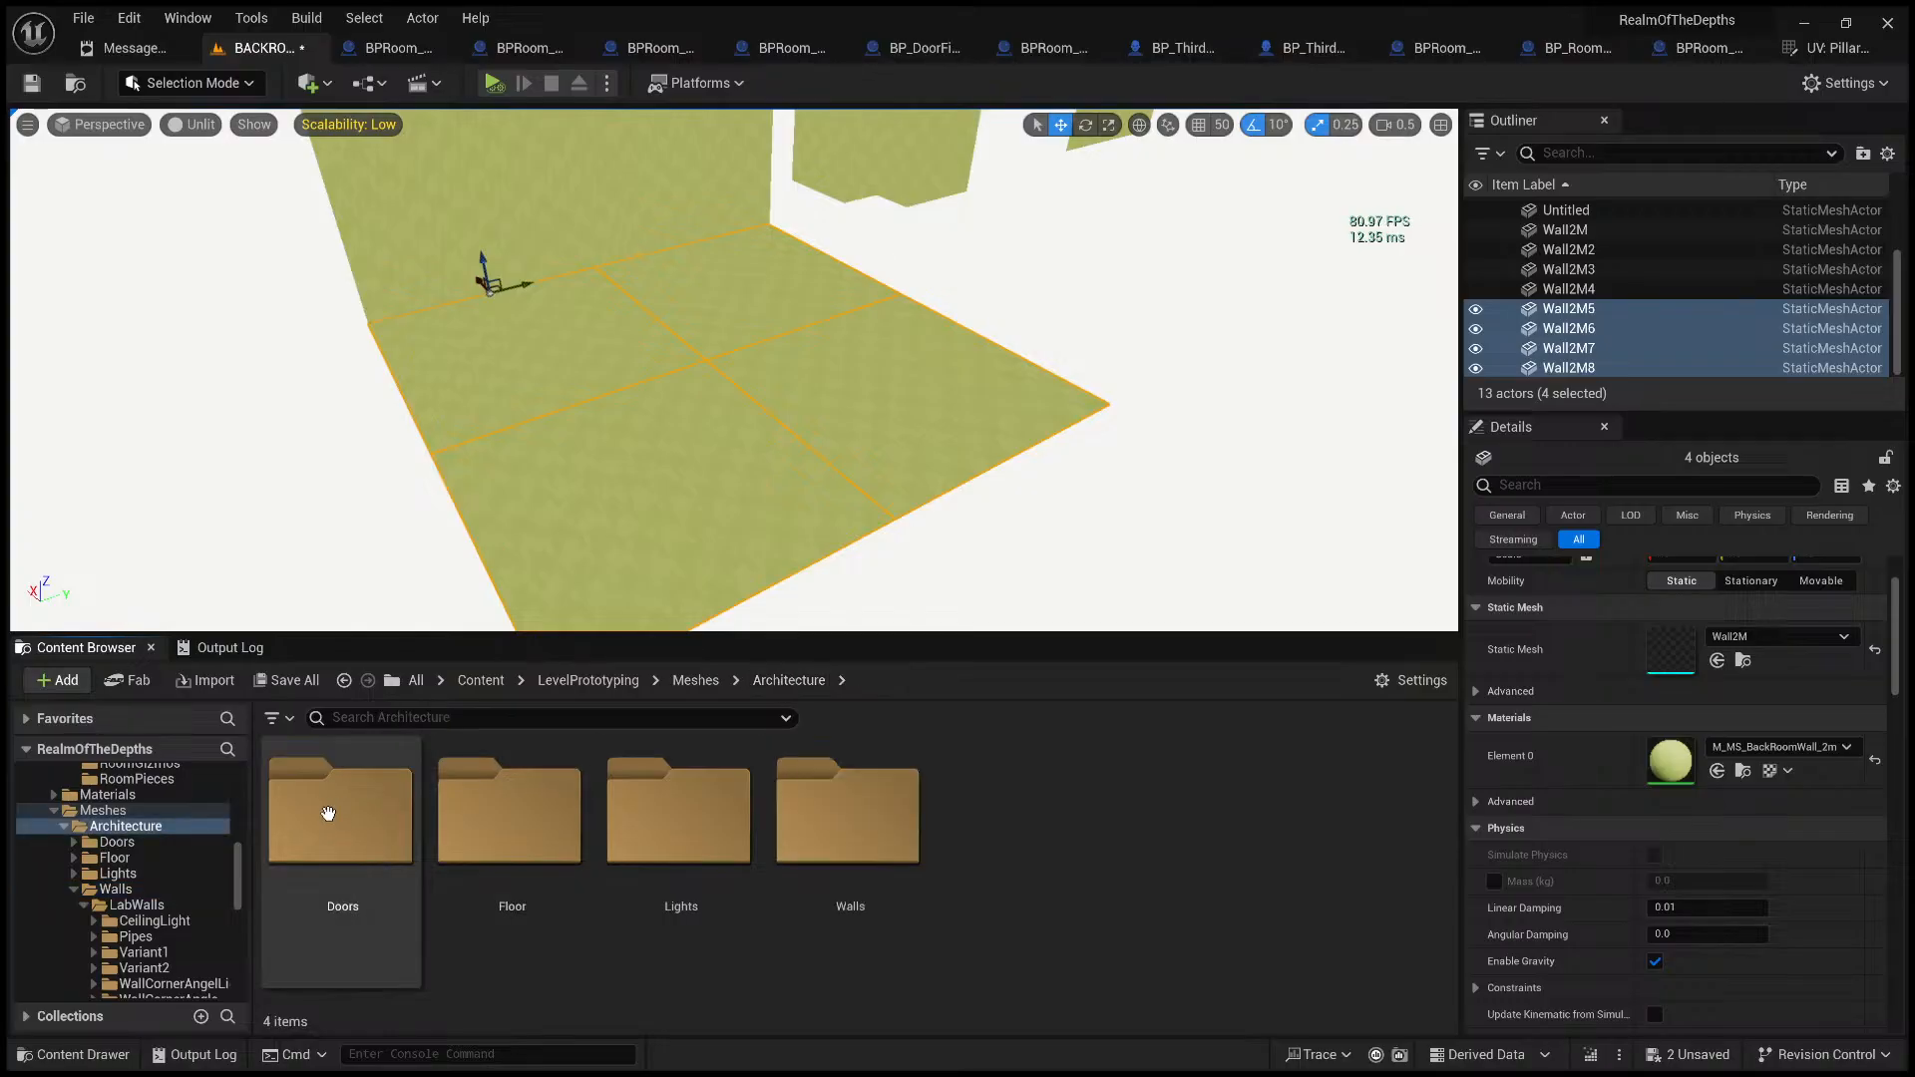
double_click(507, 818)
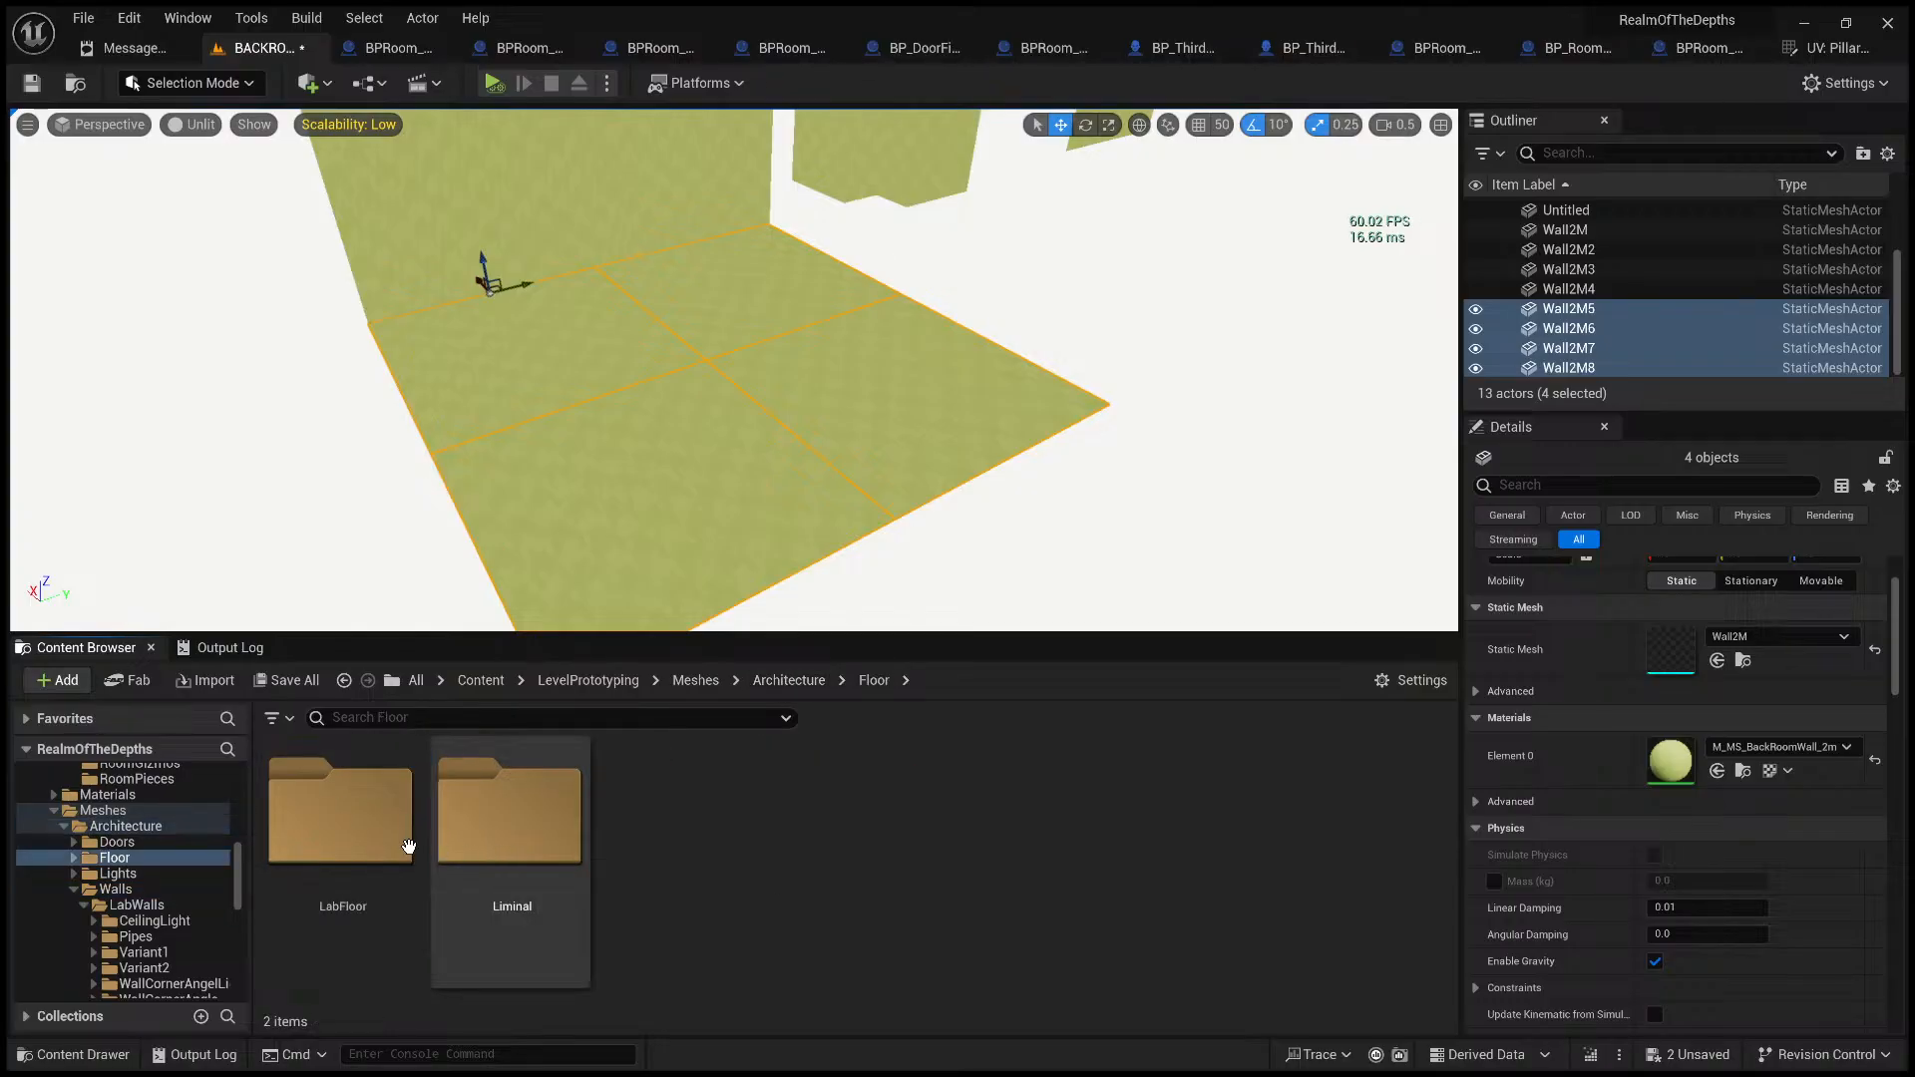
- Locate the M_MS_BackRoomWall_2m material instance in the Walls/Liminal/2M folder and copy it
left_click(770, 681)
double_click(838, 825)
left_click(648, 839)
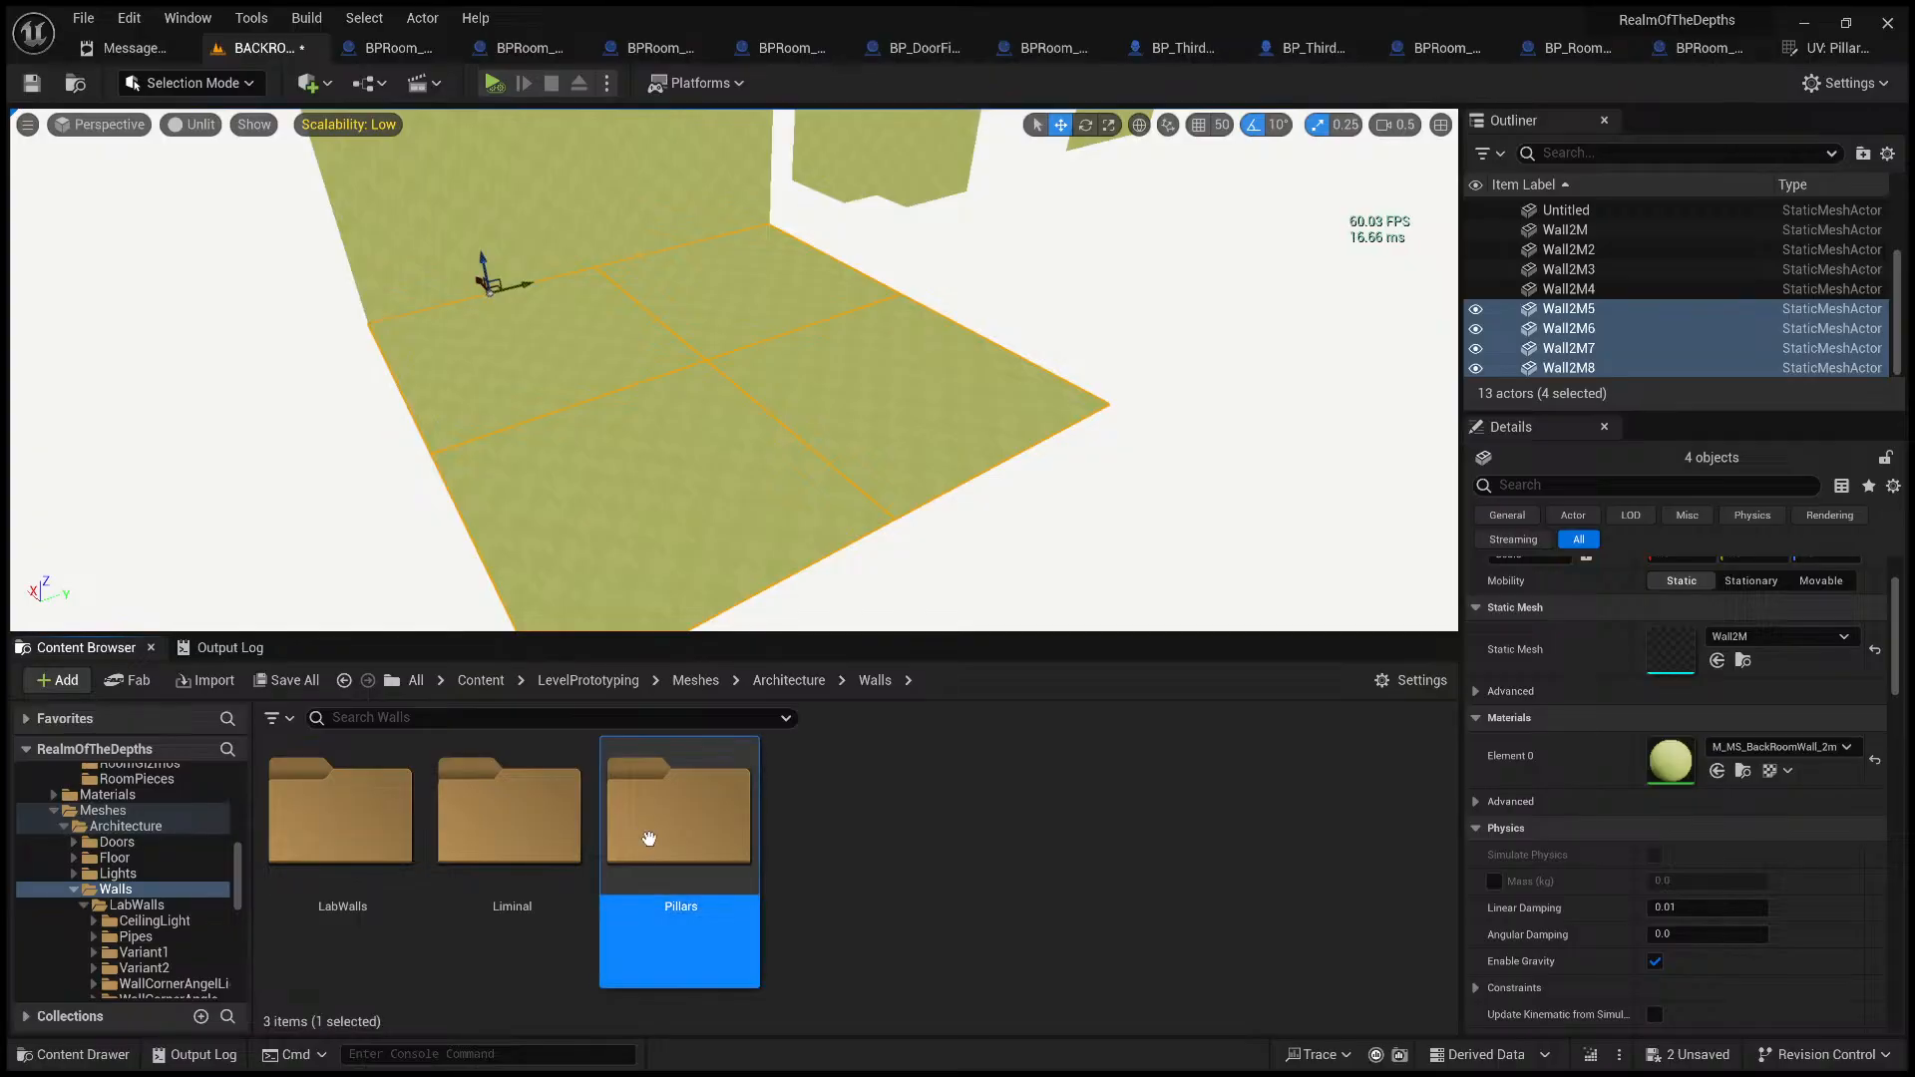
double_click(649, 839)
left_click(875, 680)
left_click(514, 833)
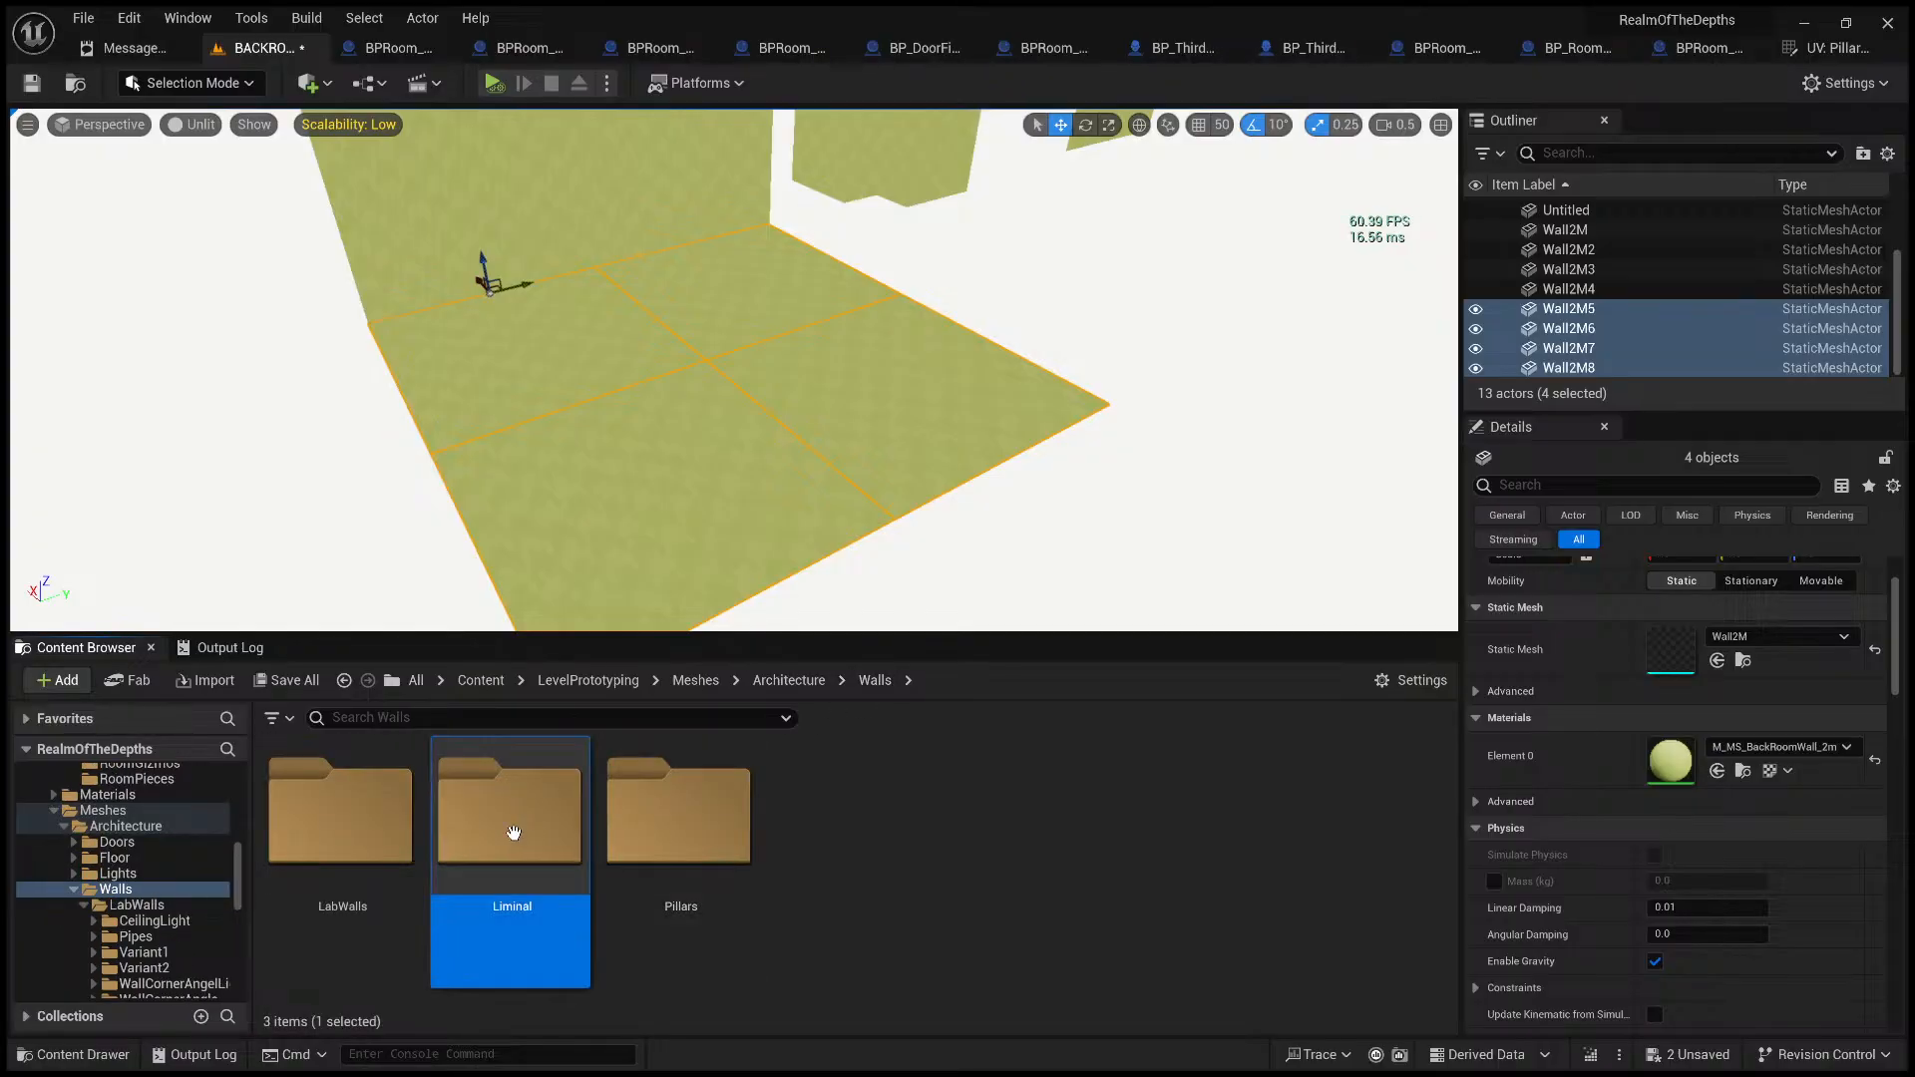
double_click(514, 832)
double_click(349, 823)
left_click(371, 835)
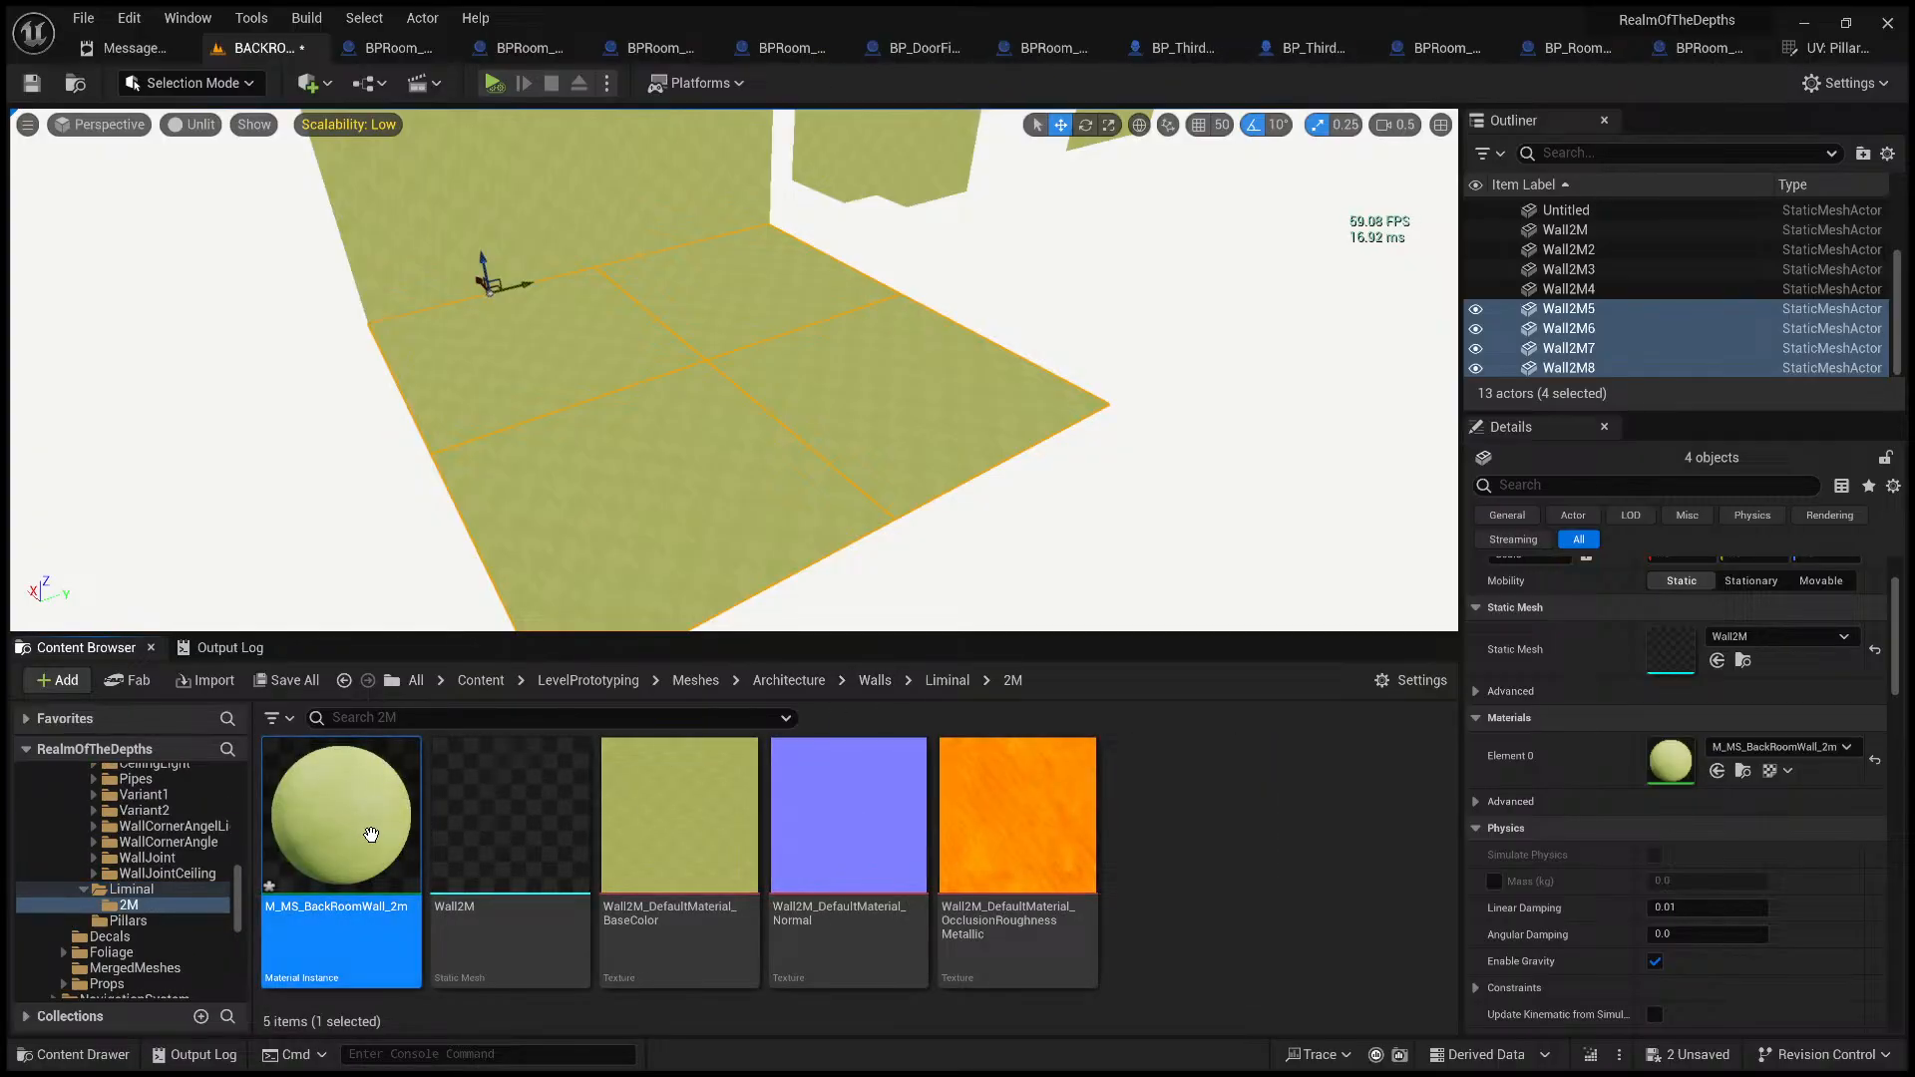
- Paste the M_MS_BackRoomWall_2m copy into the Architecture/Floor/Liminal folder and open its material instance settings
left_click(788, 680)
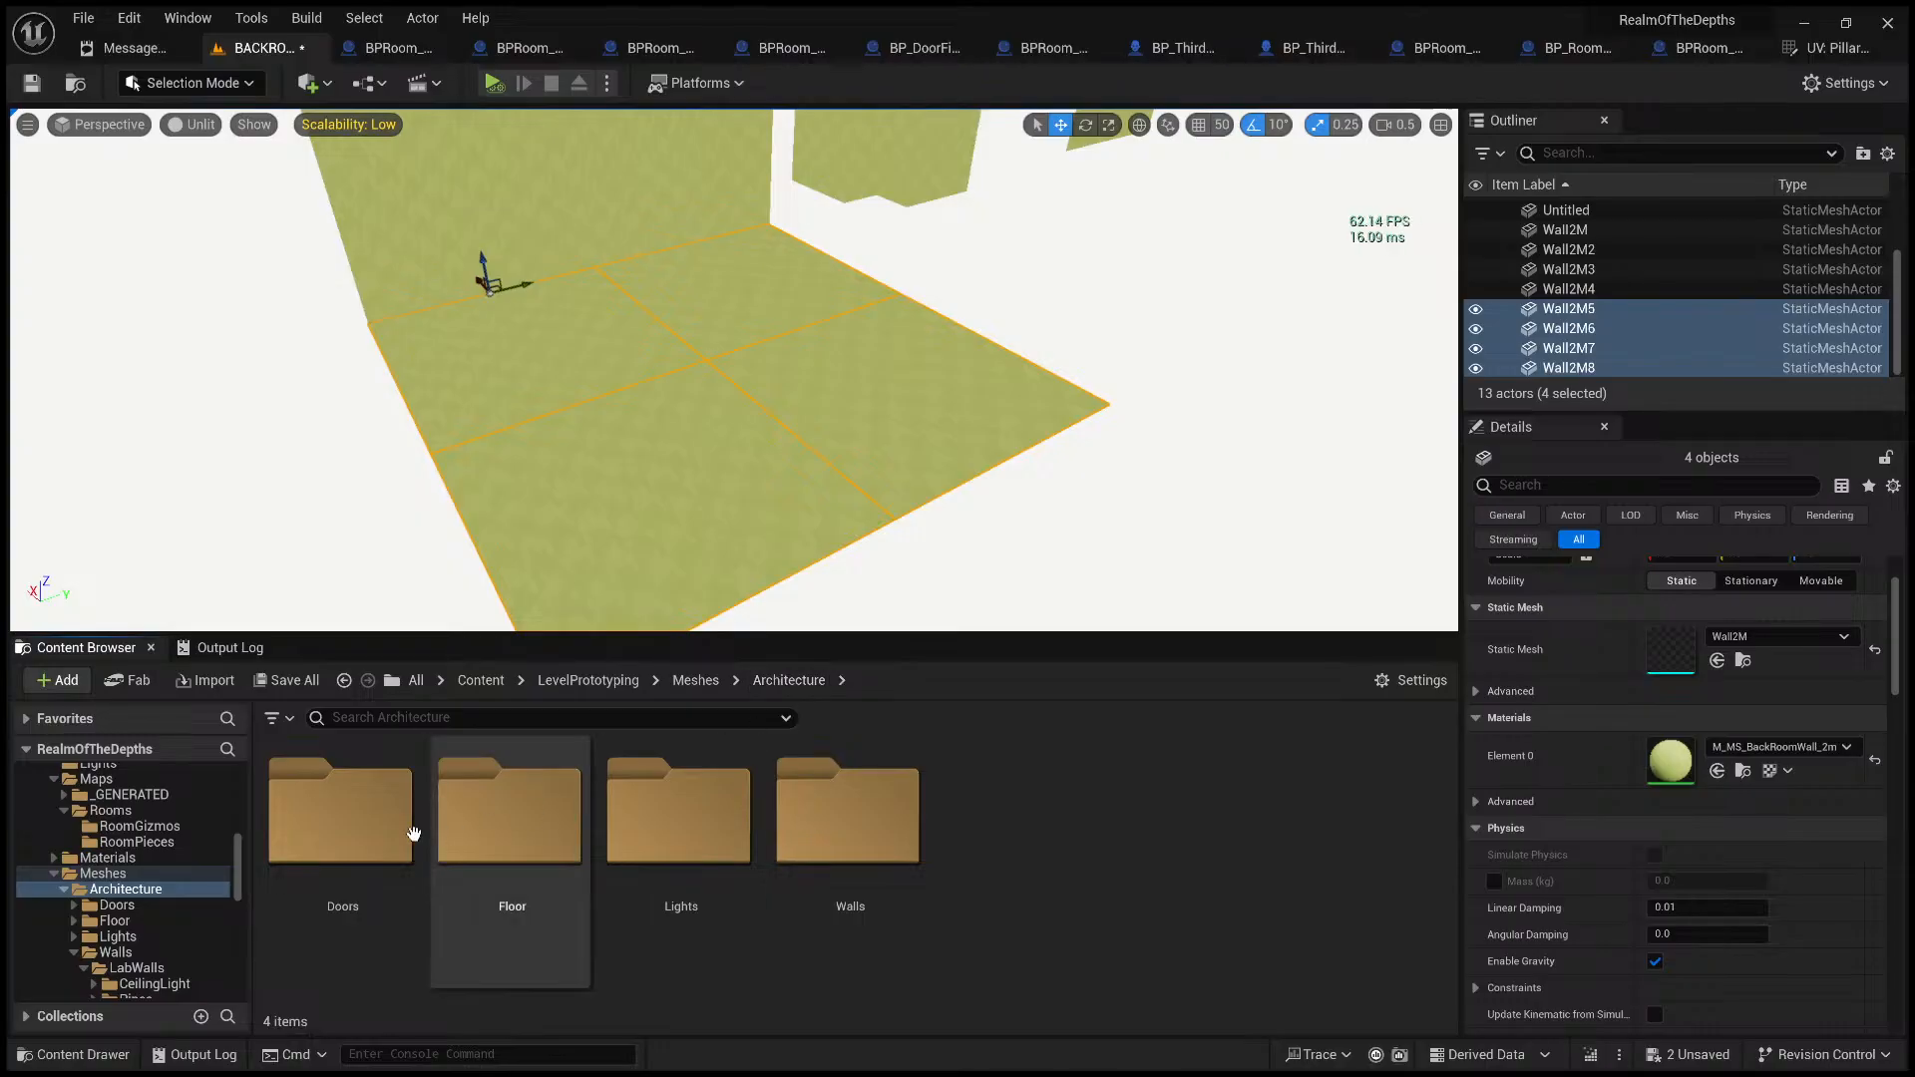
double_click(513, 825)
double_click(512, 832)
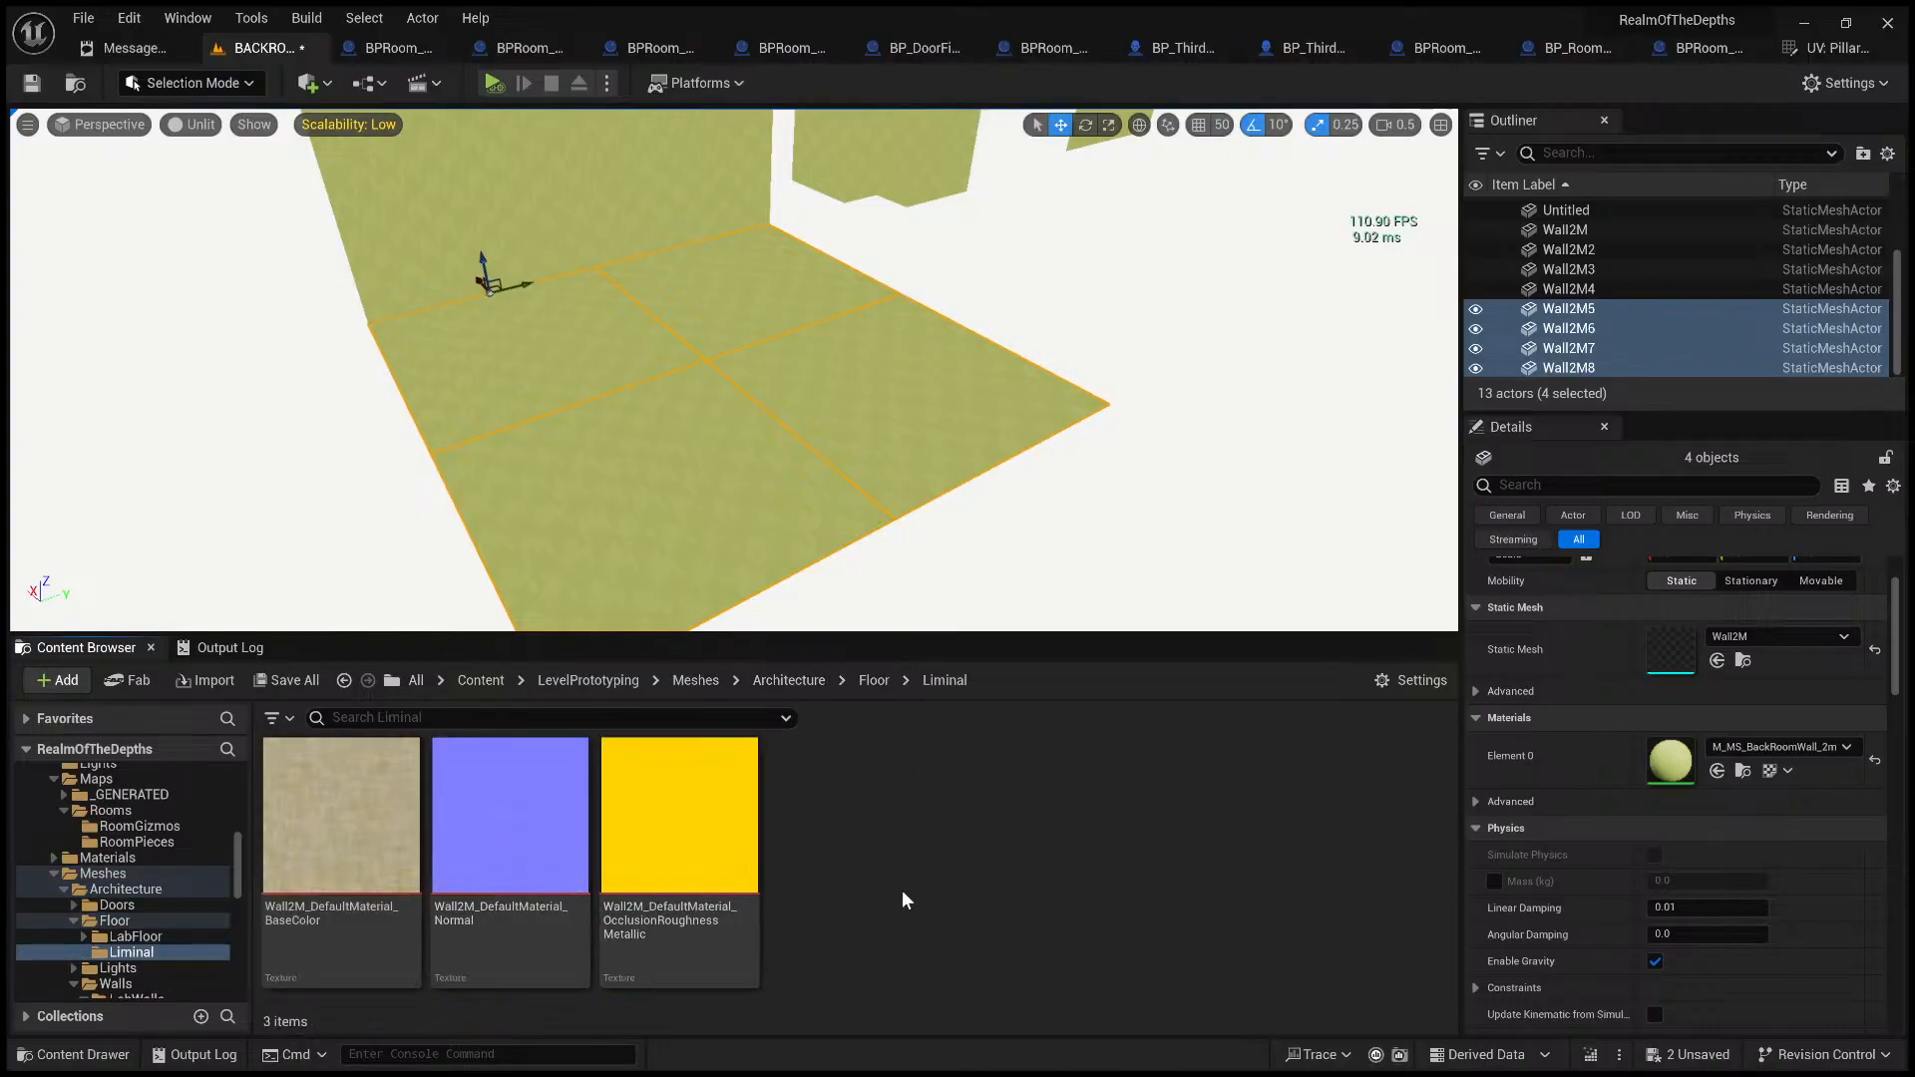
double_click(894, 854)
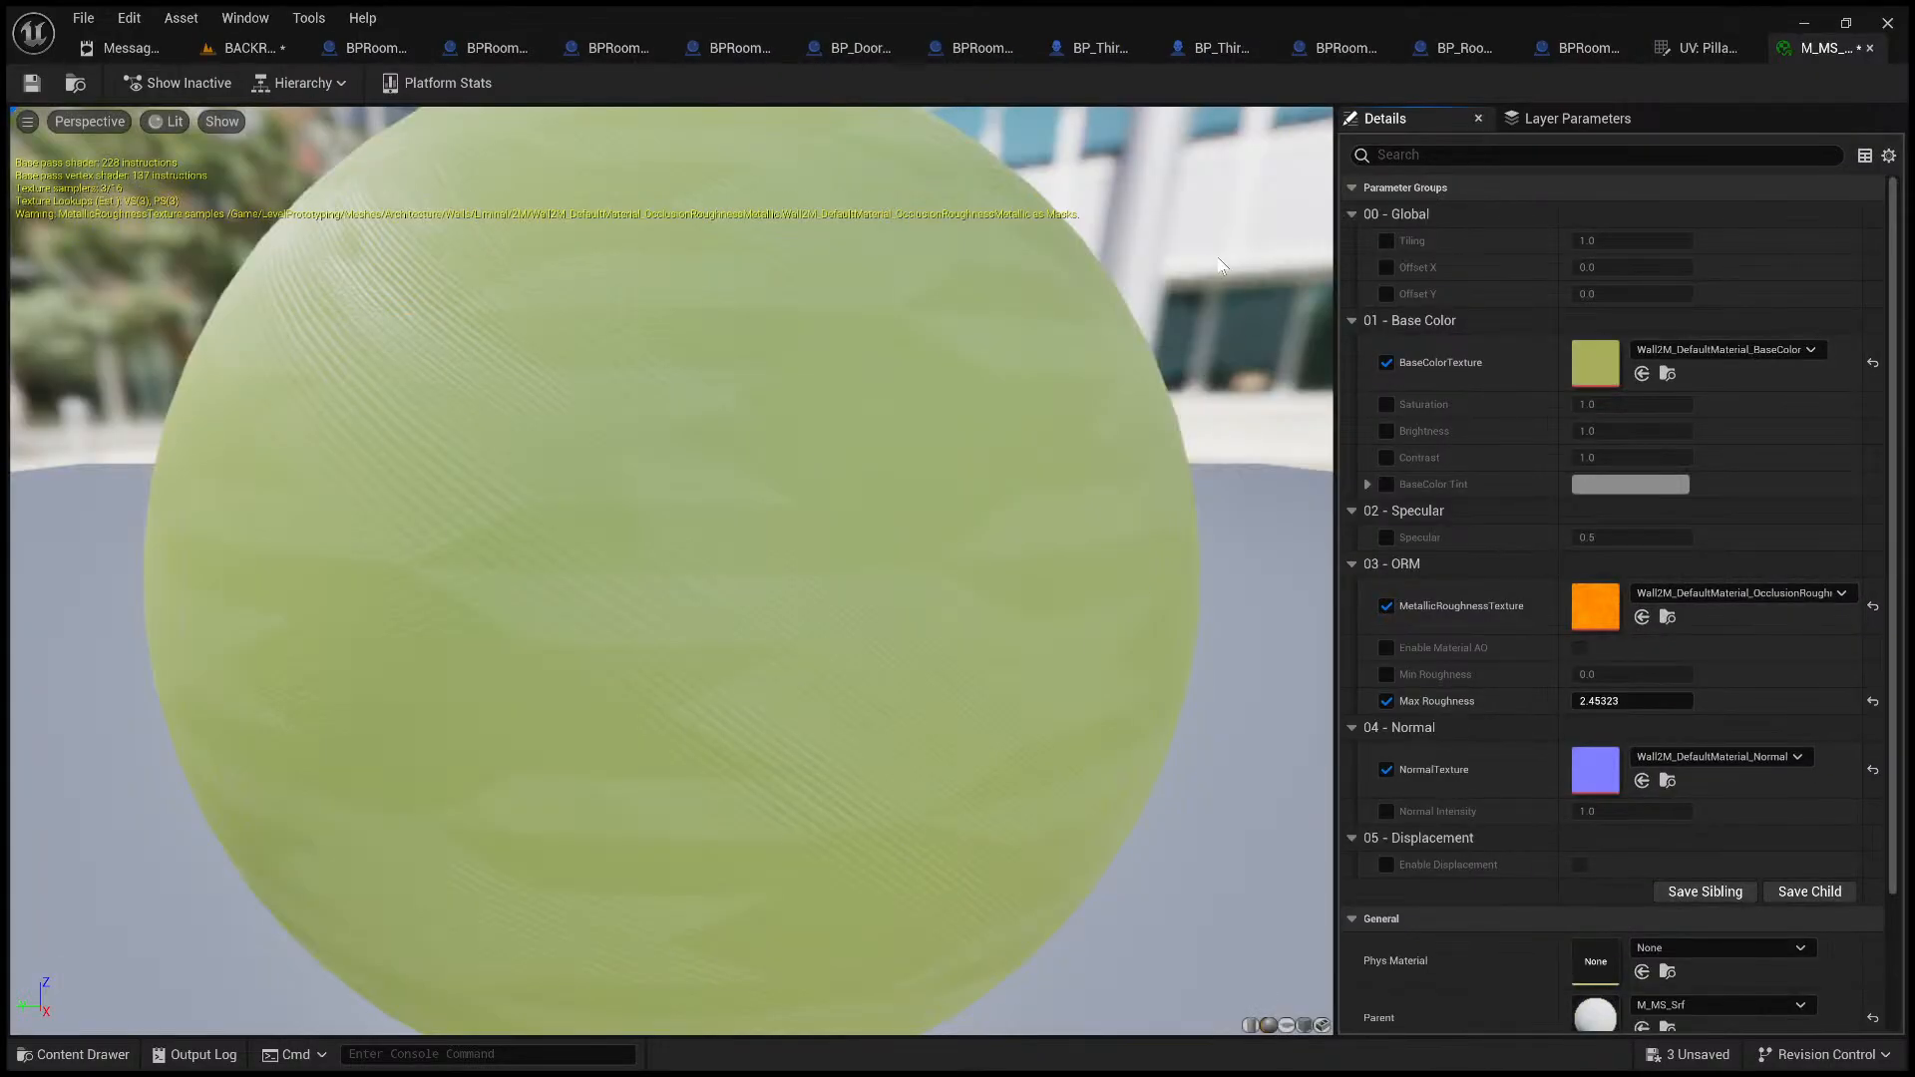
- Assign the Floor/Liminal BaseColor, Normal and OcclusionRoughnessMetallic textures to the copied M_MS_BackRoomWall_2m material instance
middle_click(1797, 44)
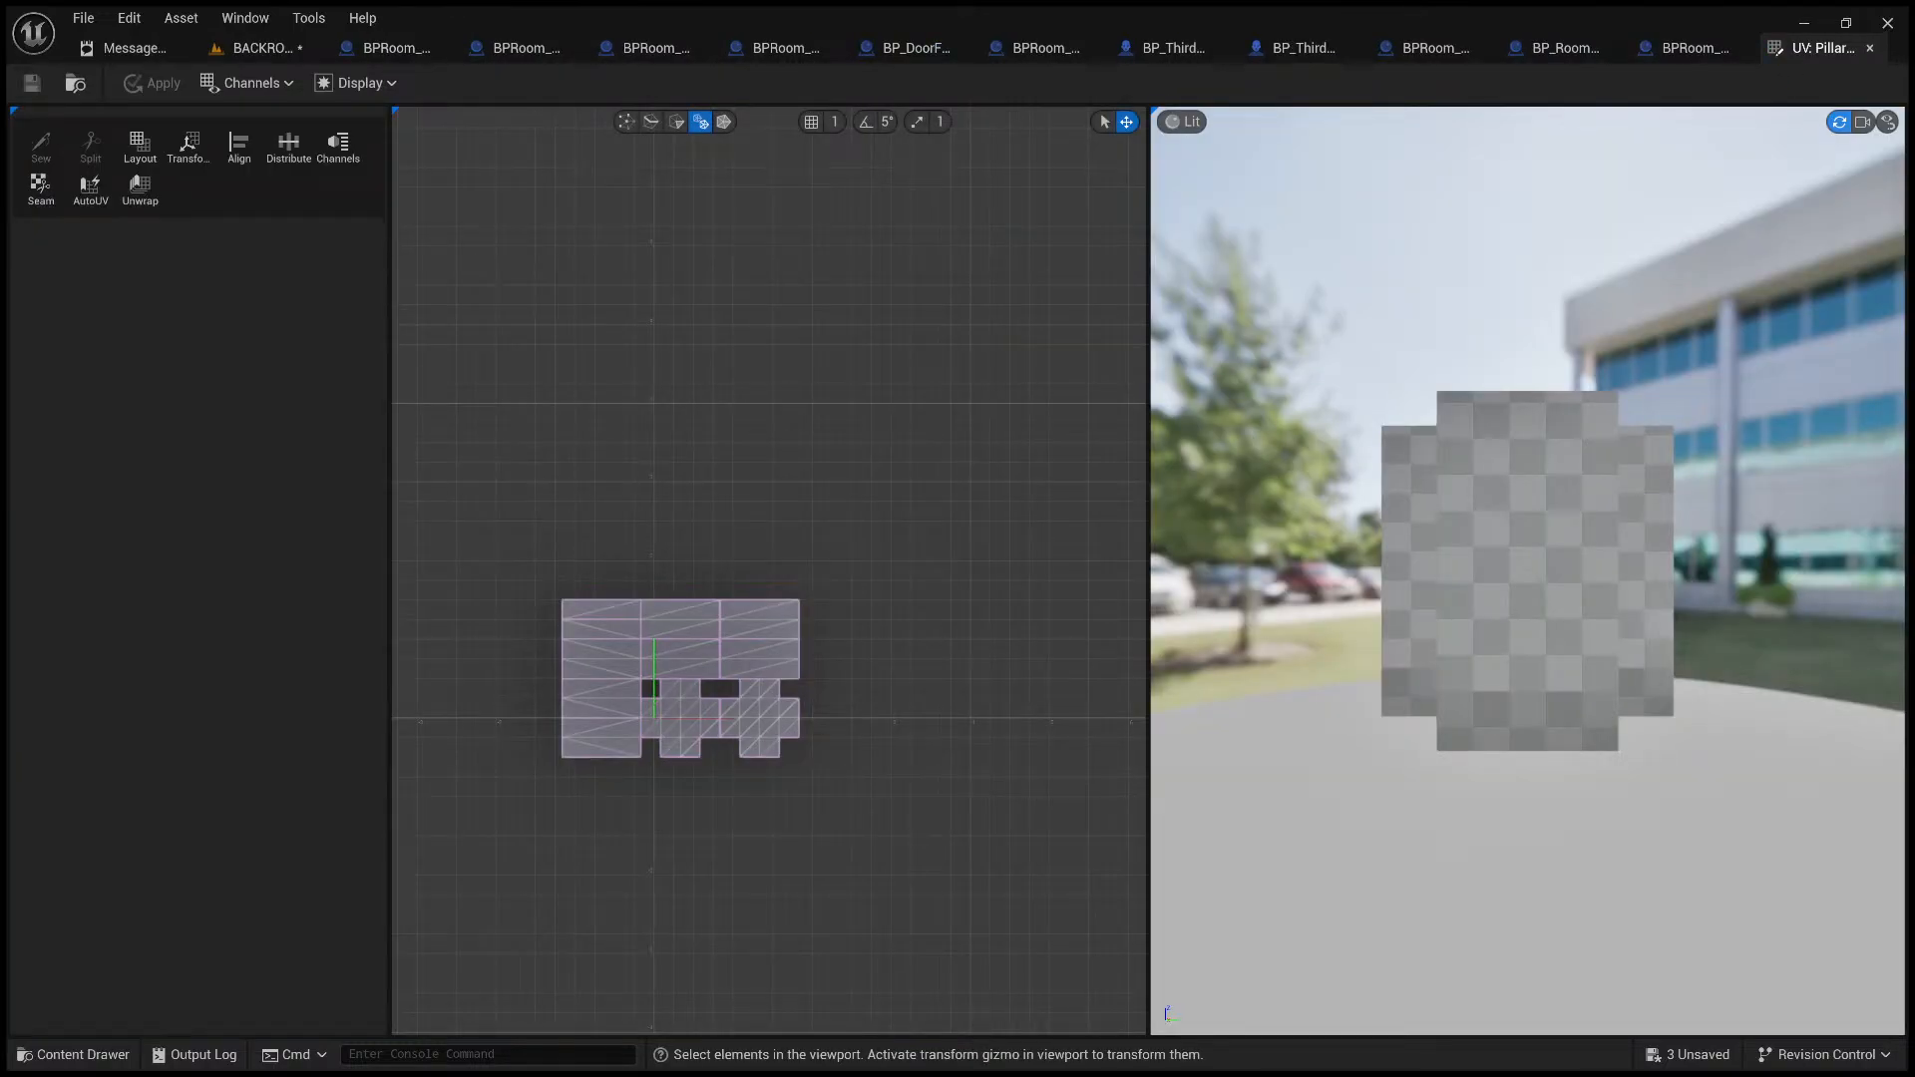
left_click(251, 55)
left_click(616, 748)
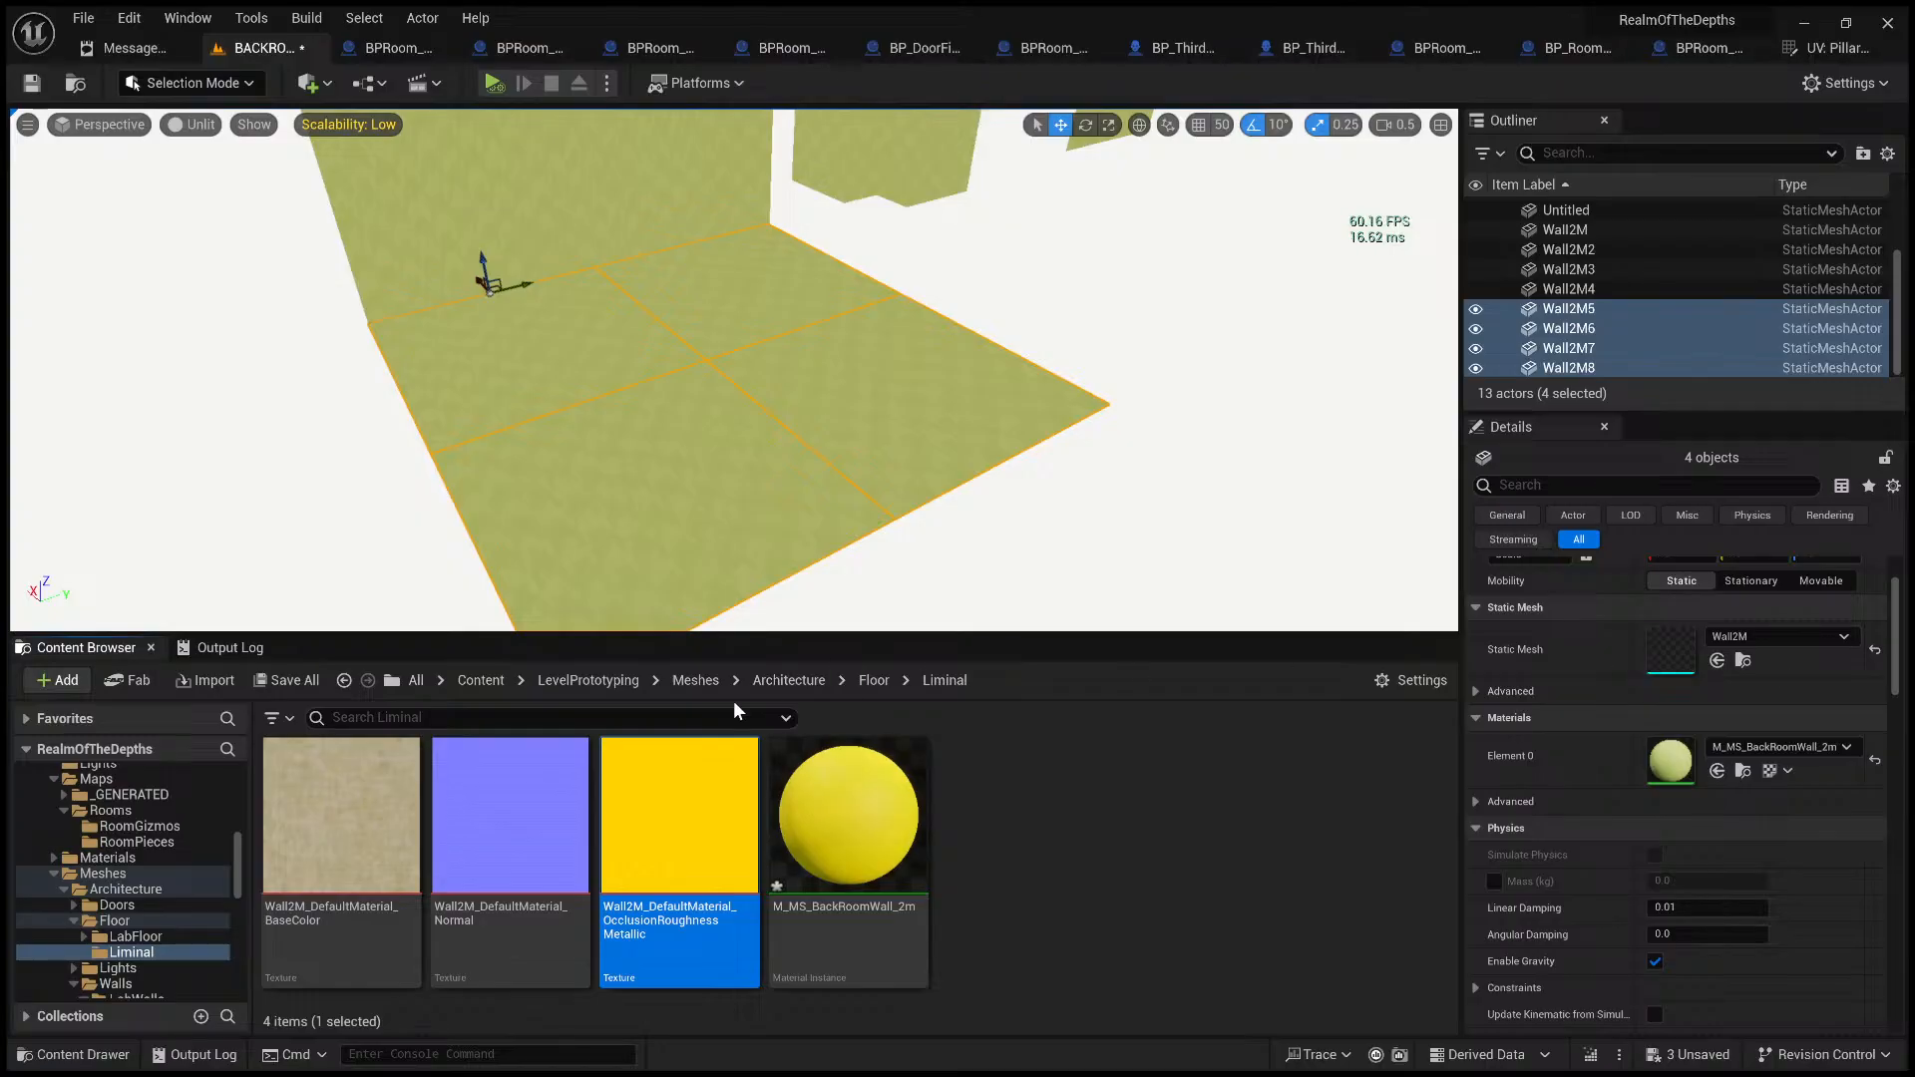
left_click(527, 830)
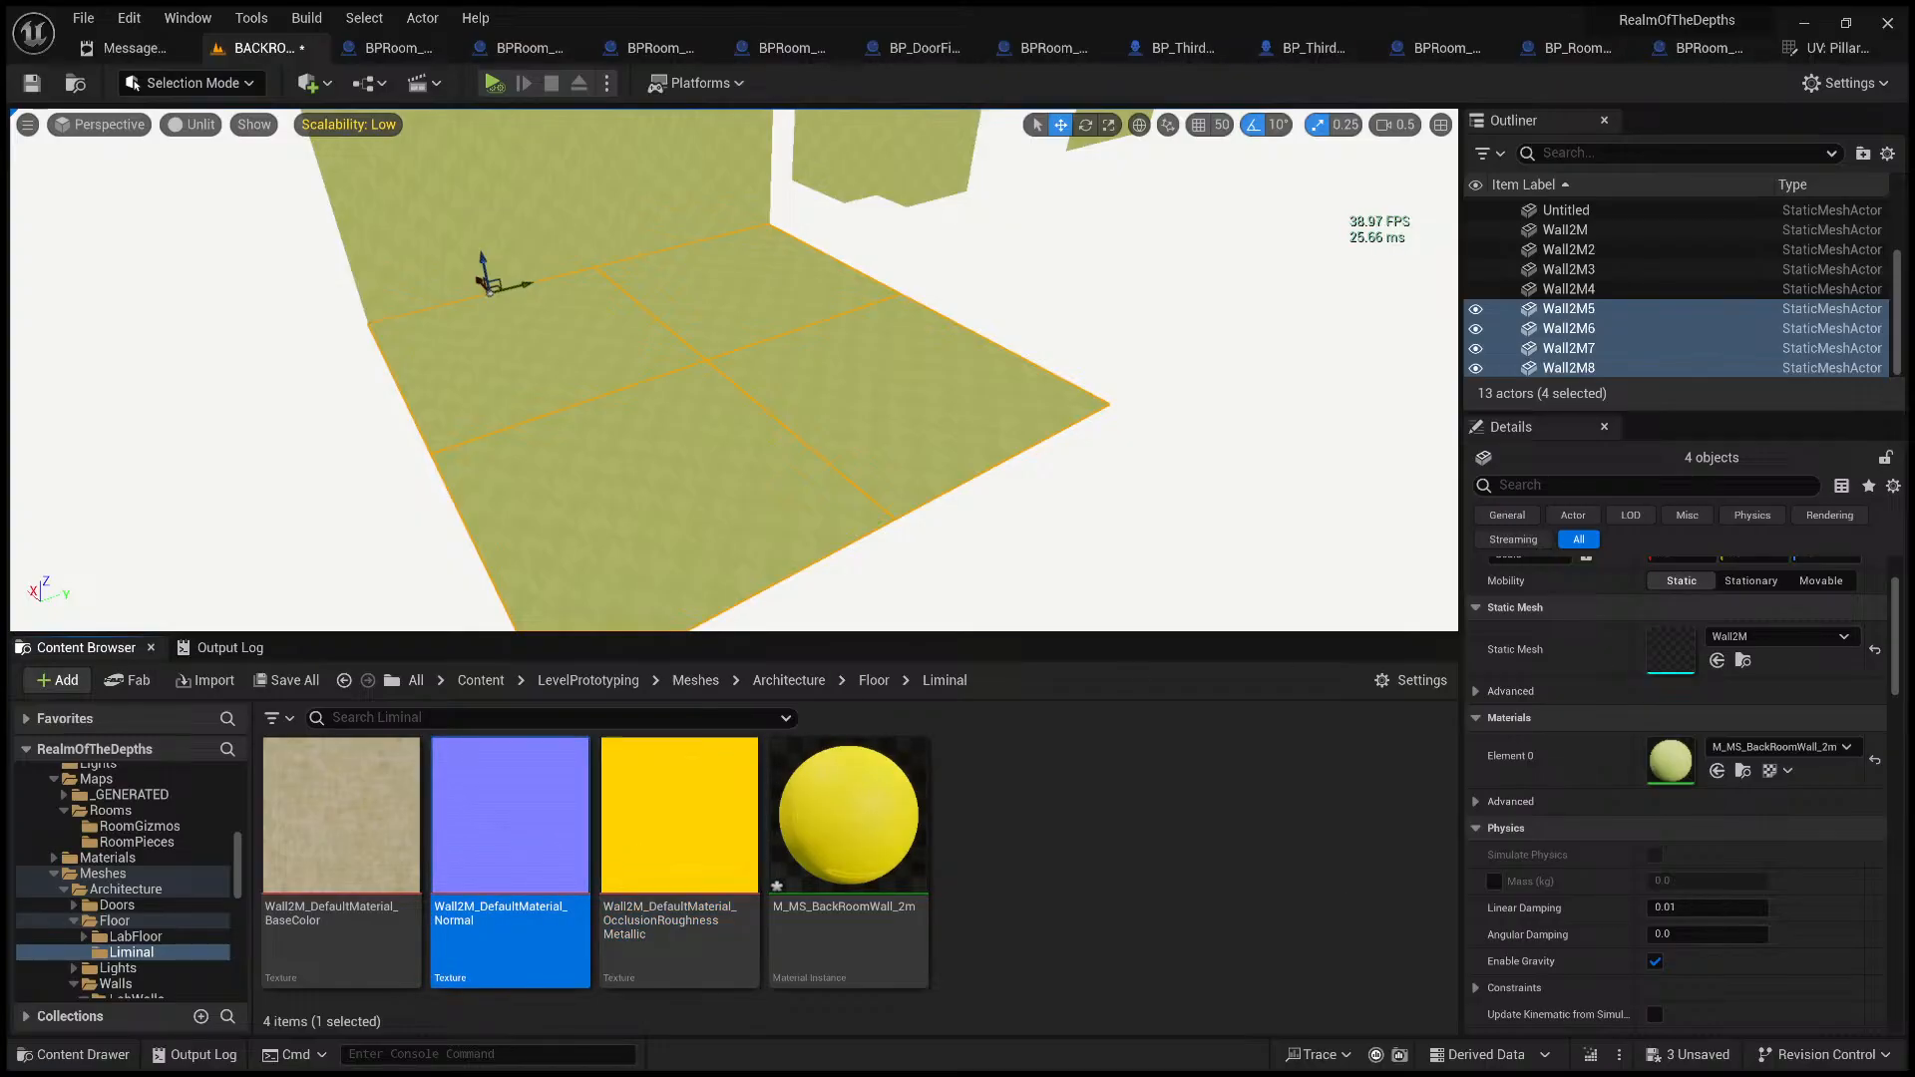
left_click(350, 812)
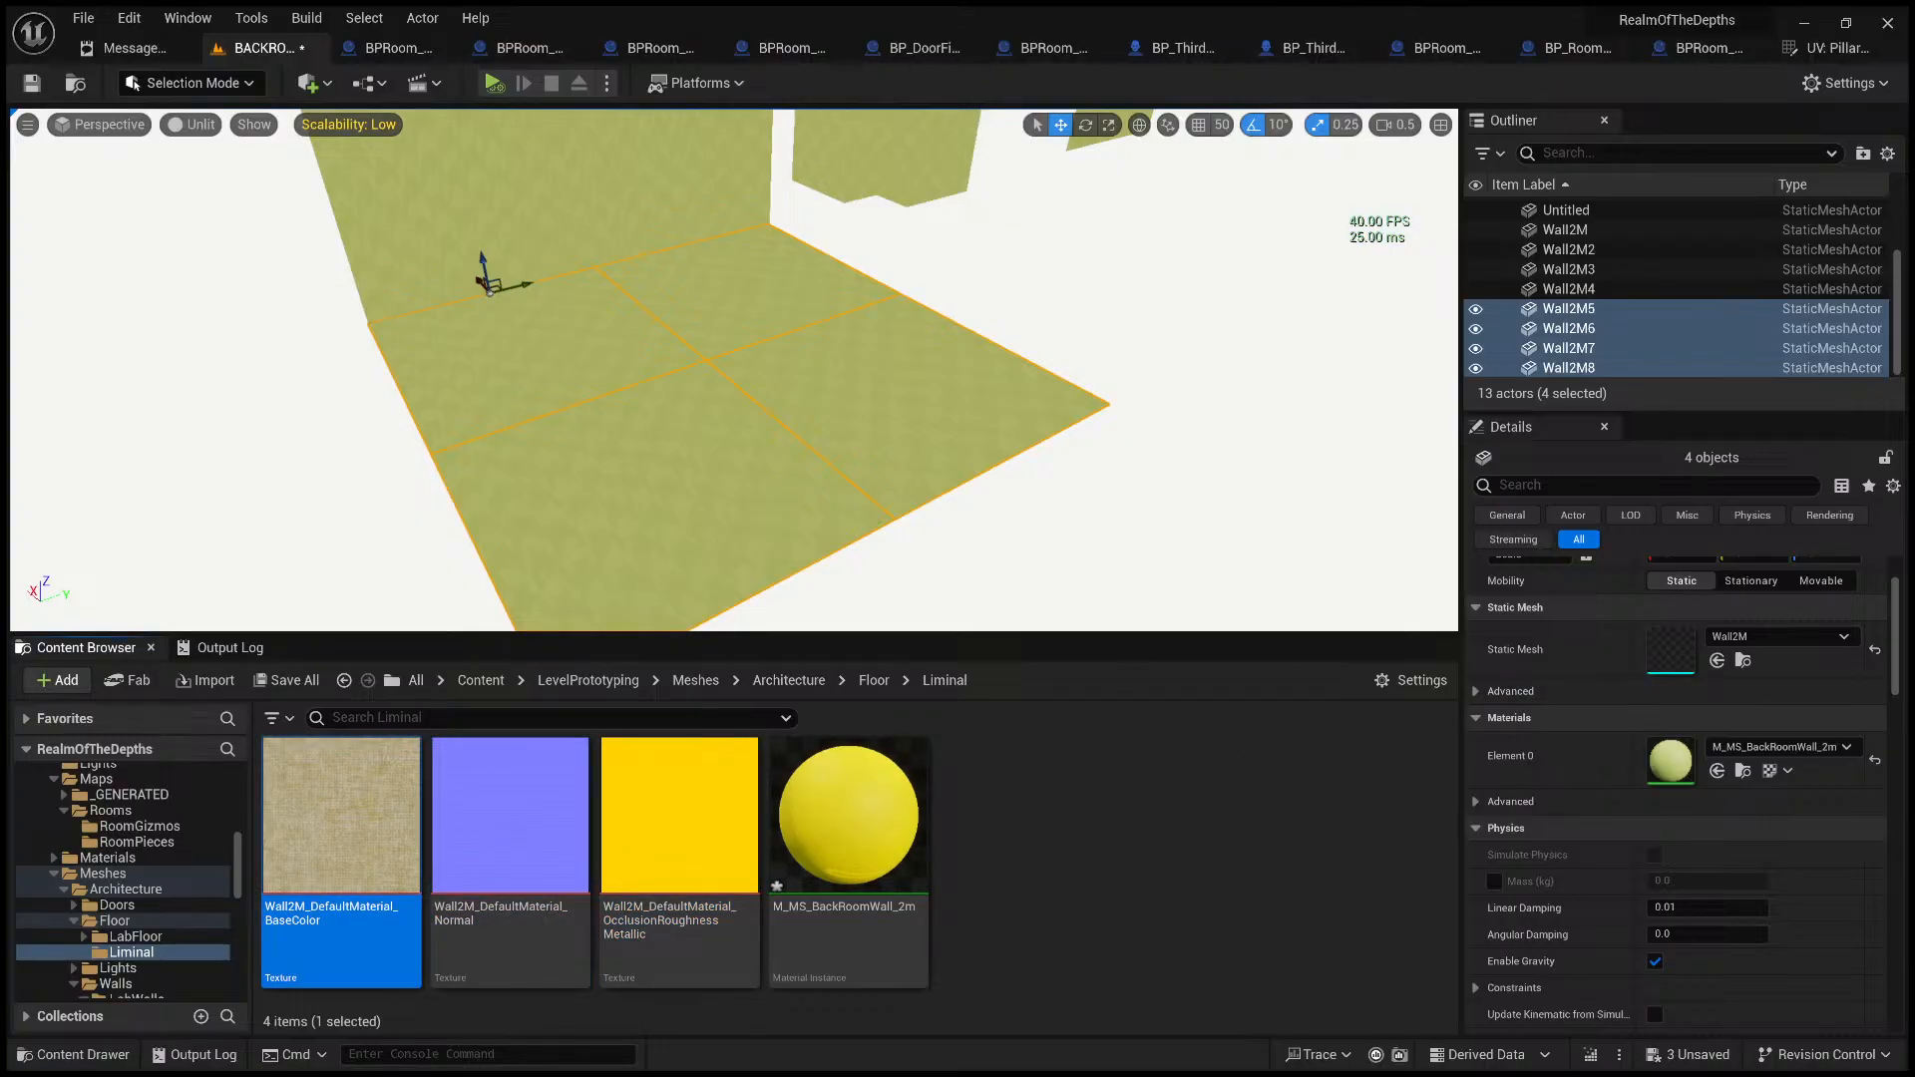
left_click(507, 826)
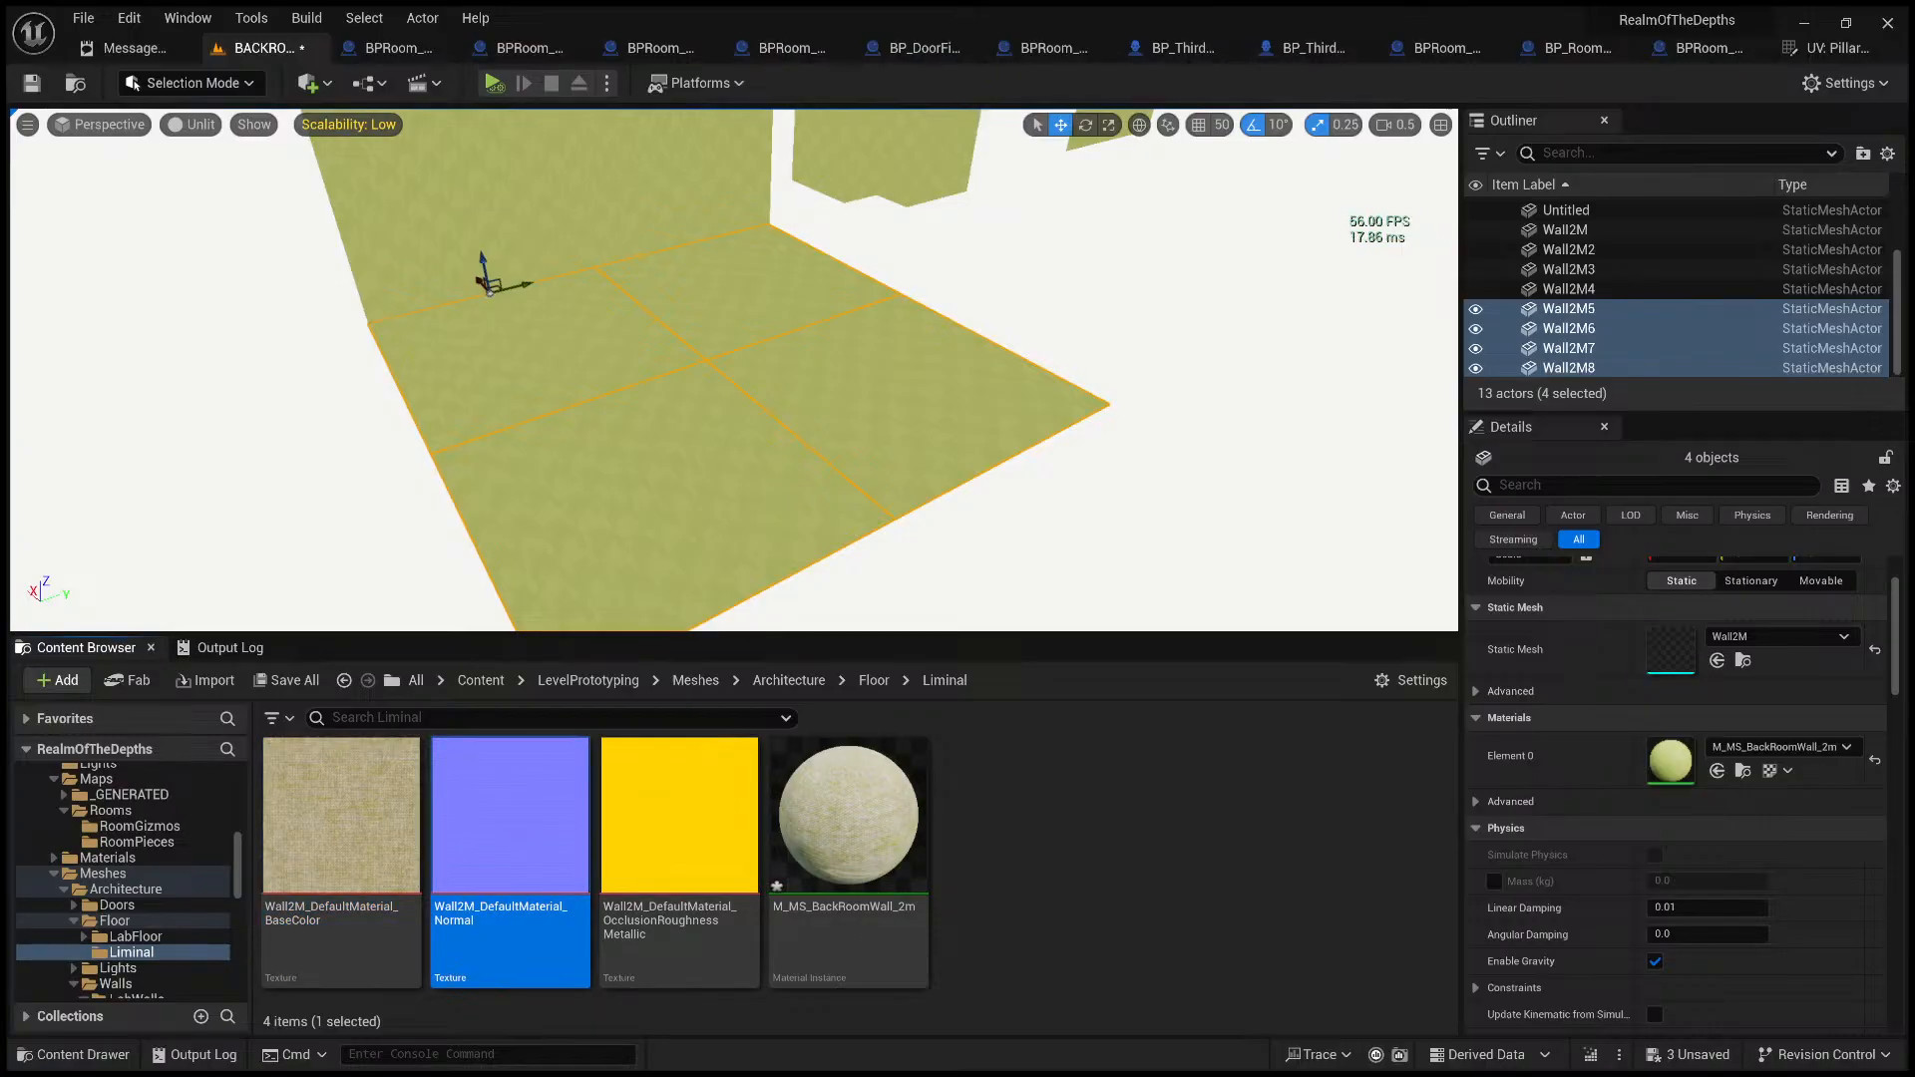
left_click(707, 770)
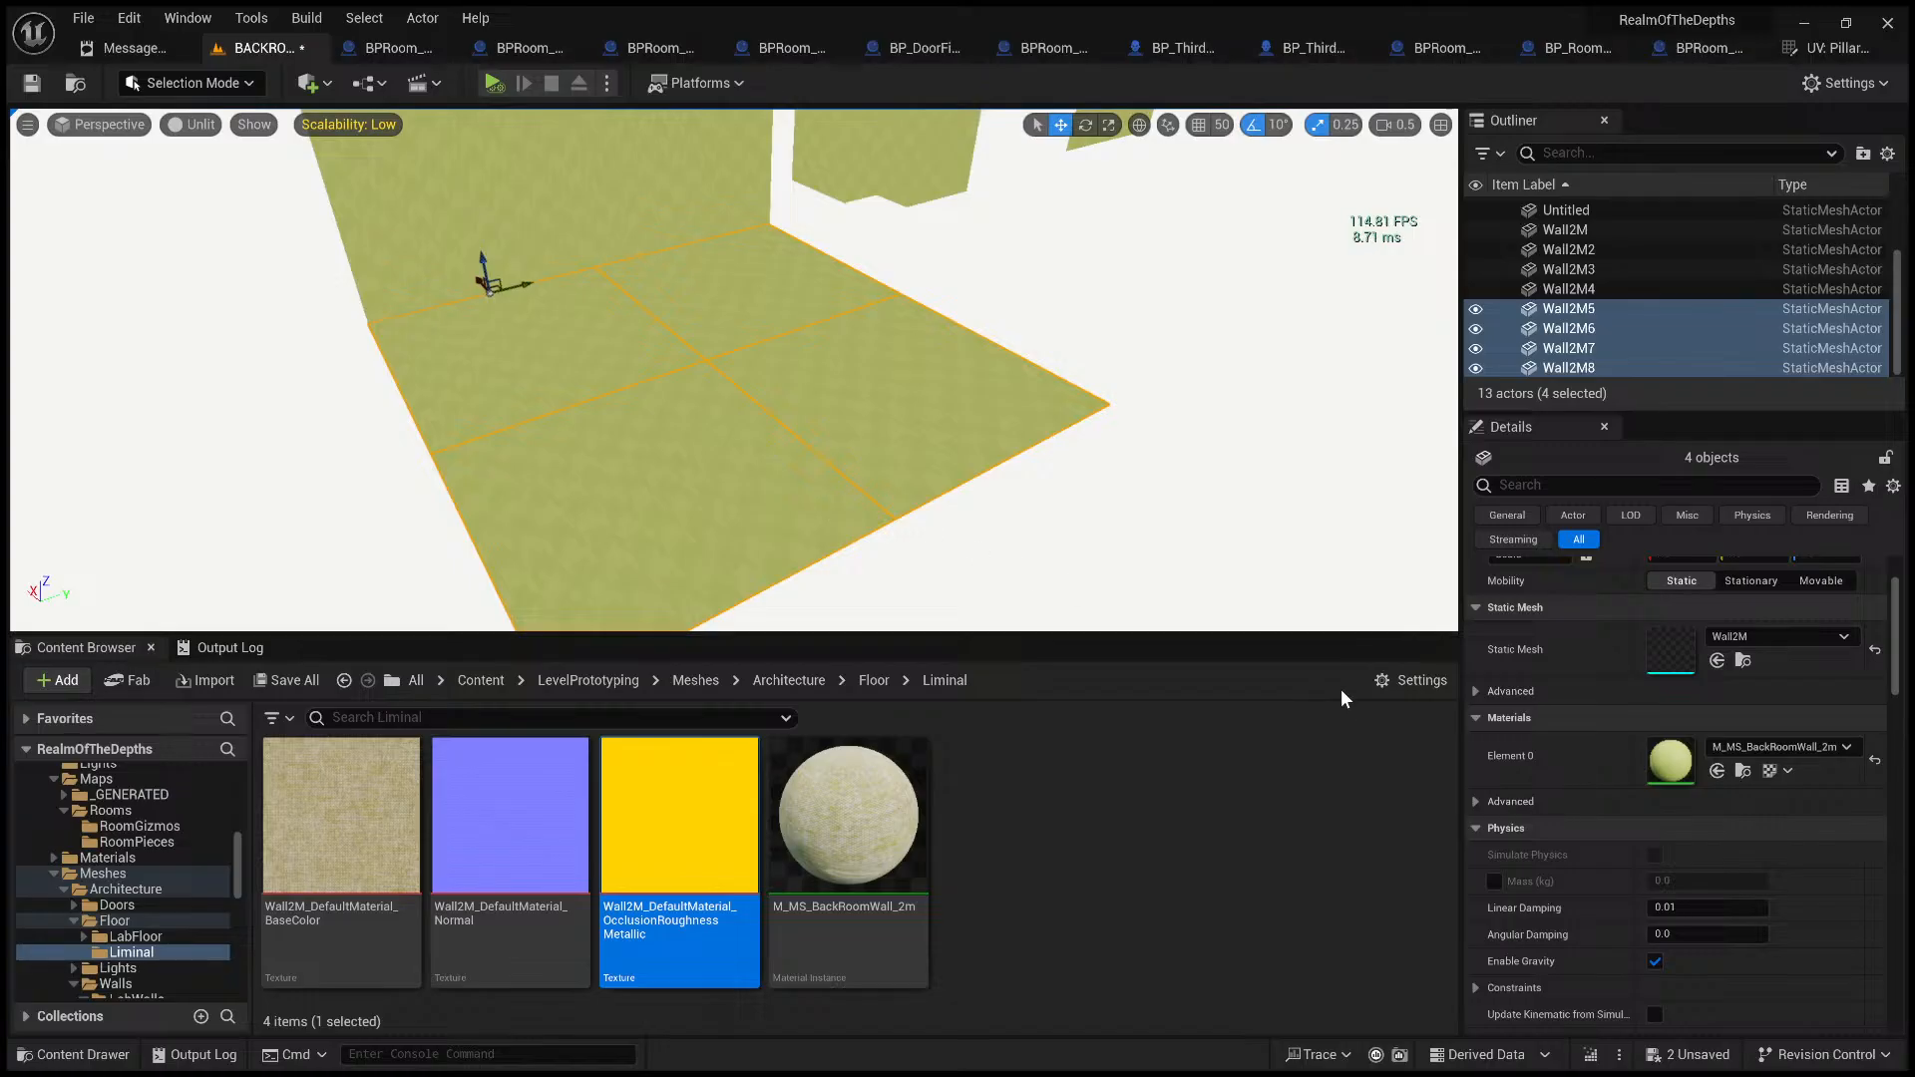
- Apply the Floor/Liminal material instance to Element 0 of the four floor panels and enlarge the viewport
left_click_drag(861, 871, 1689, 764)
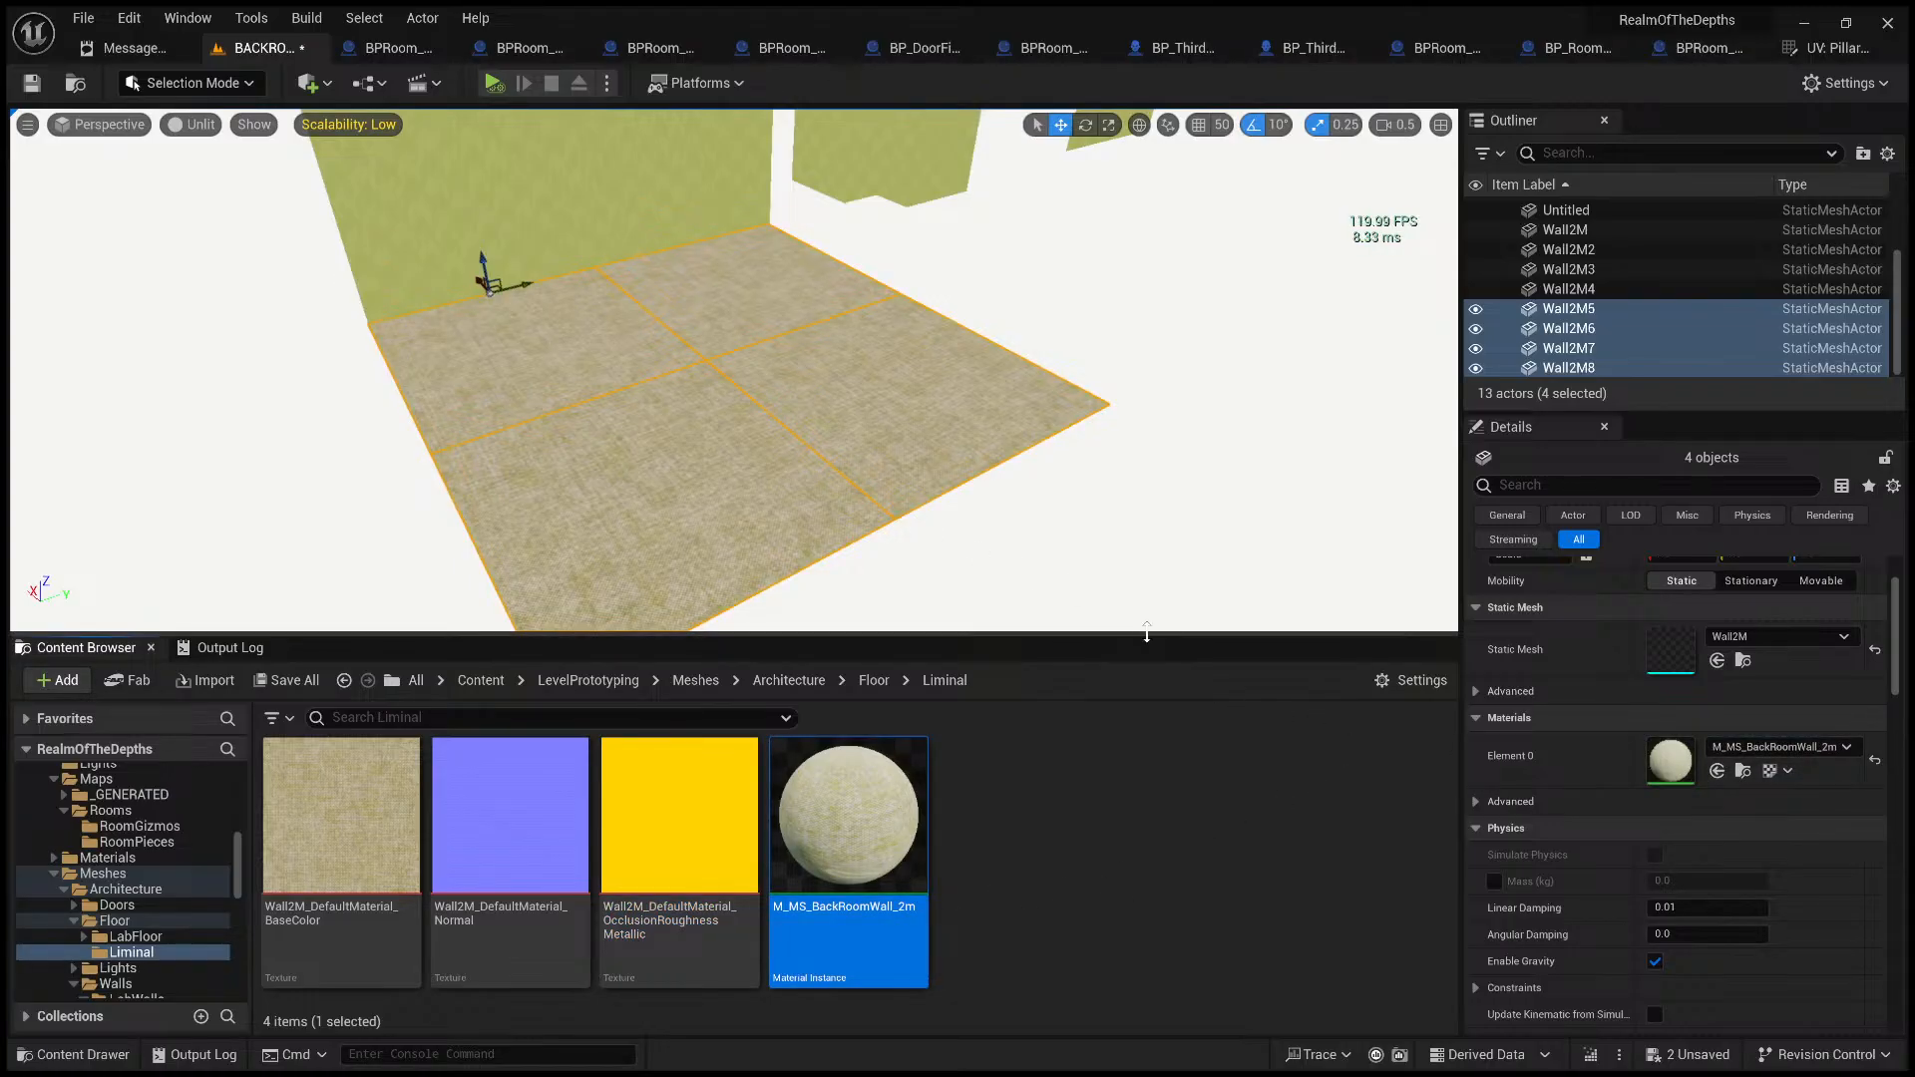
left_click_drag(1147, 635, 1147, 1027)
scroll(1011, 933, "down", 3)
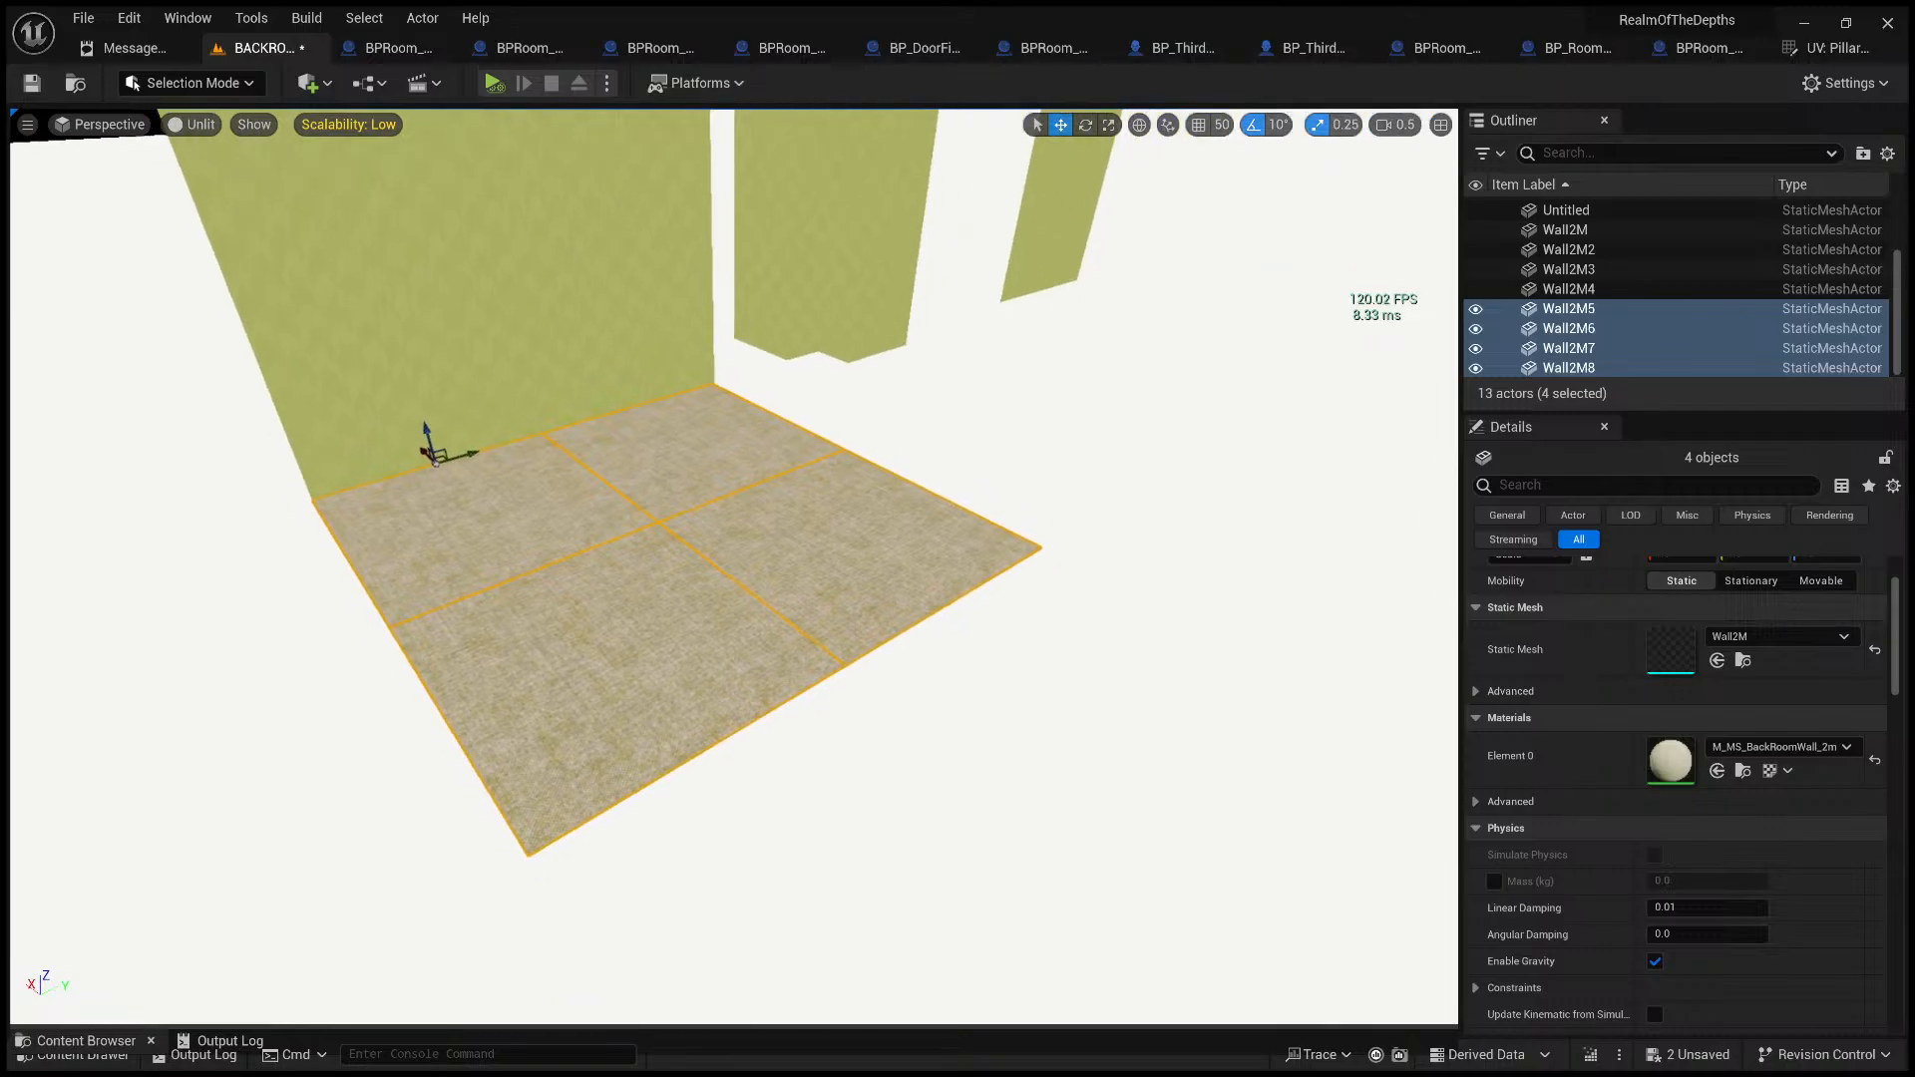
- Play the level, walk over the carpet floor, and eject from the character to inspect floor and wall unlit
left_click(1012, 933)
key("alt+p")
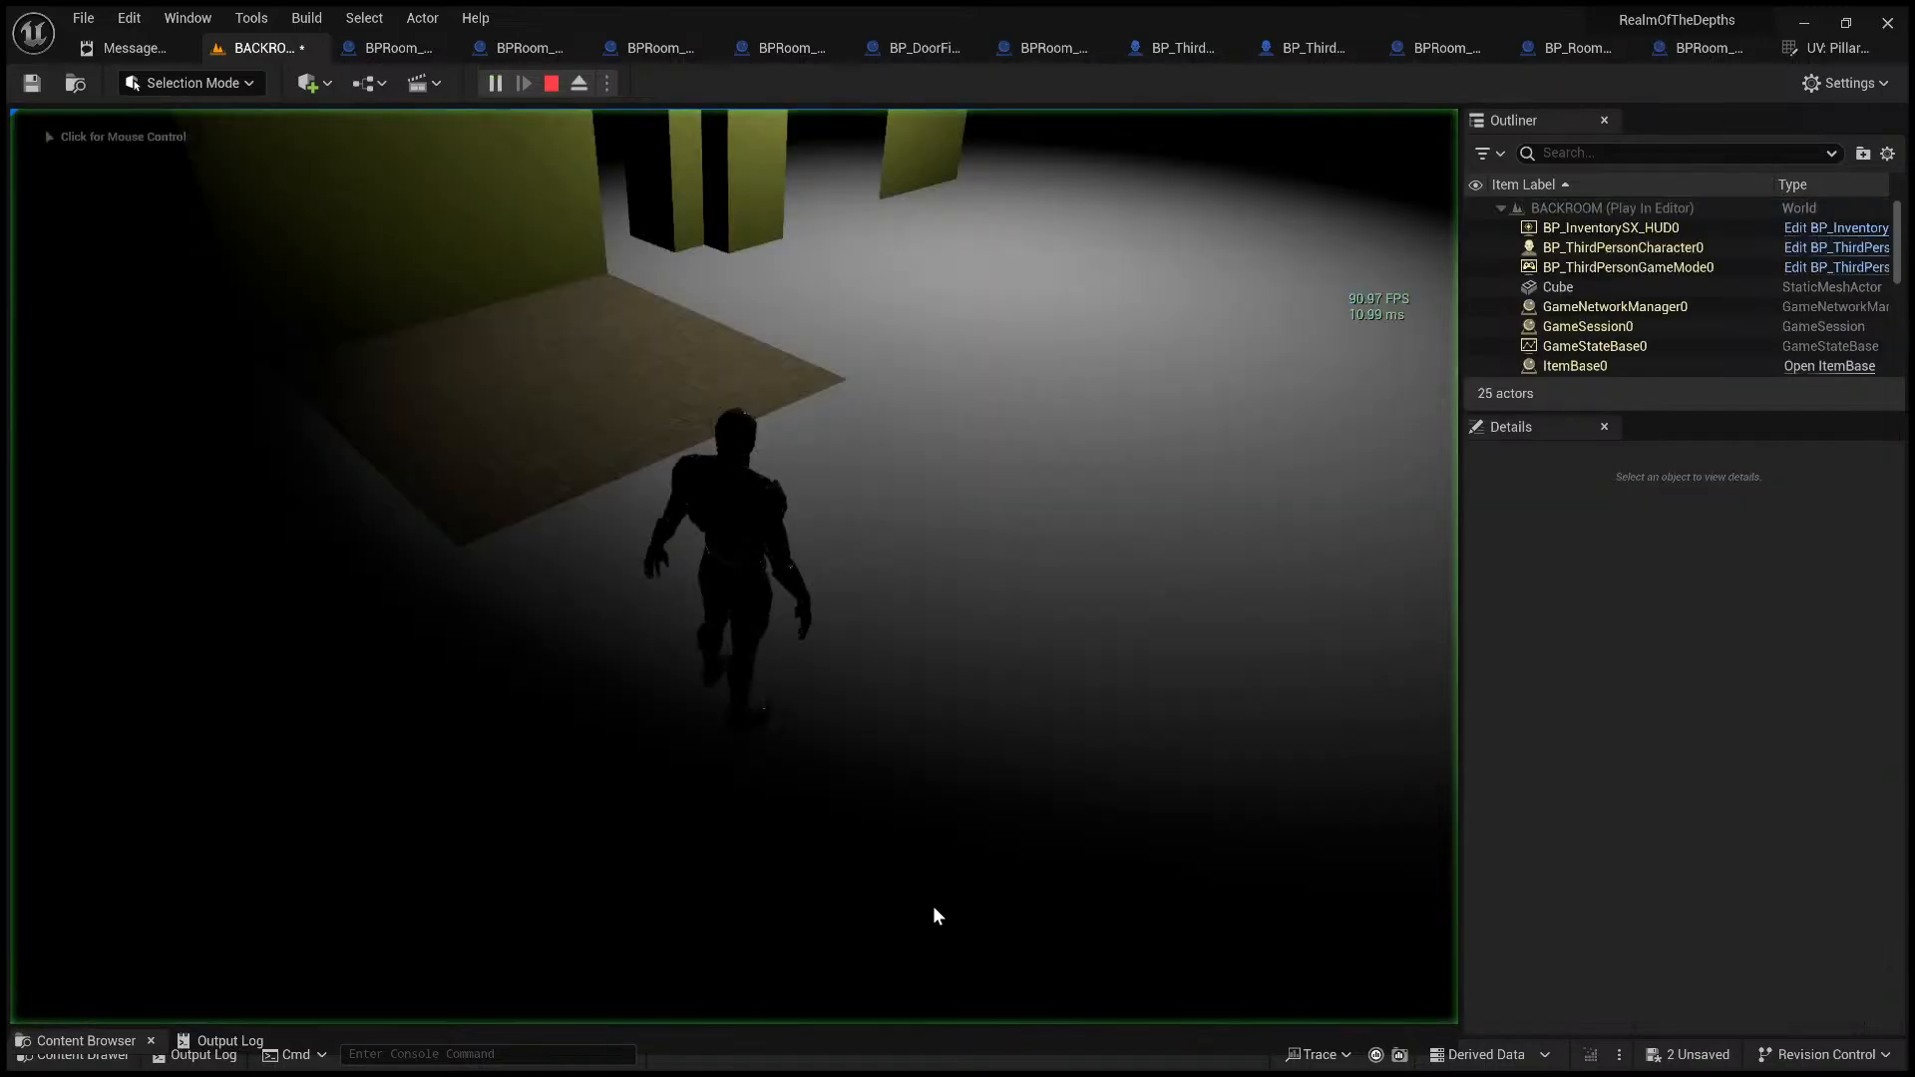
key("w")
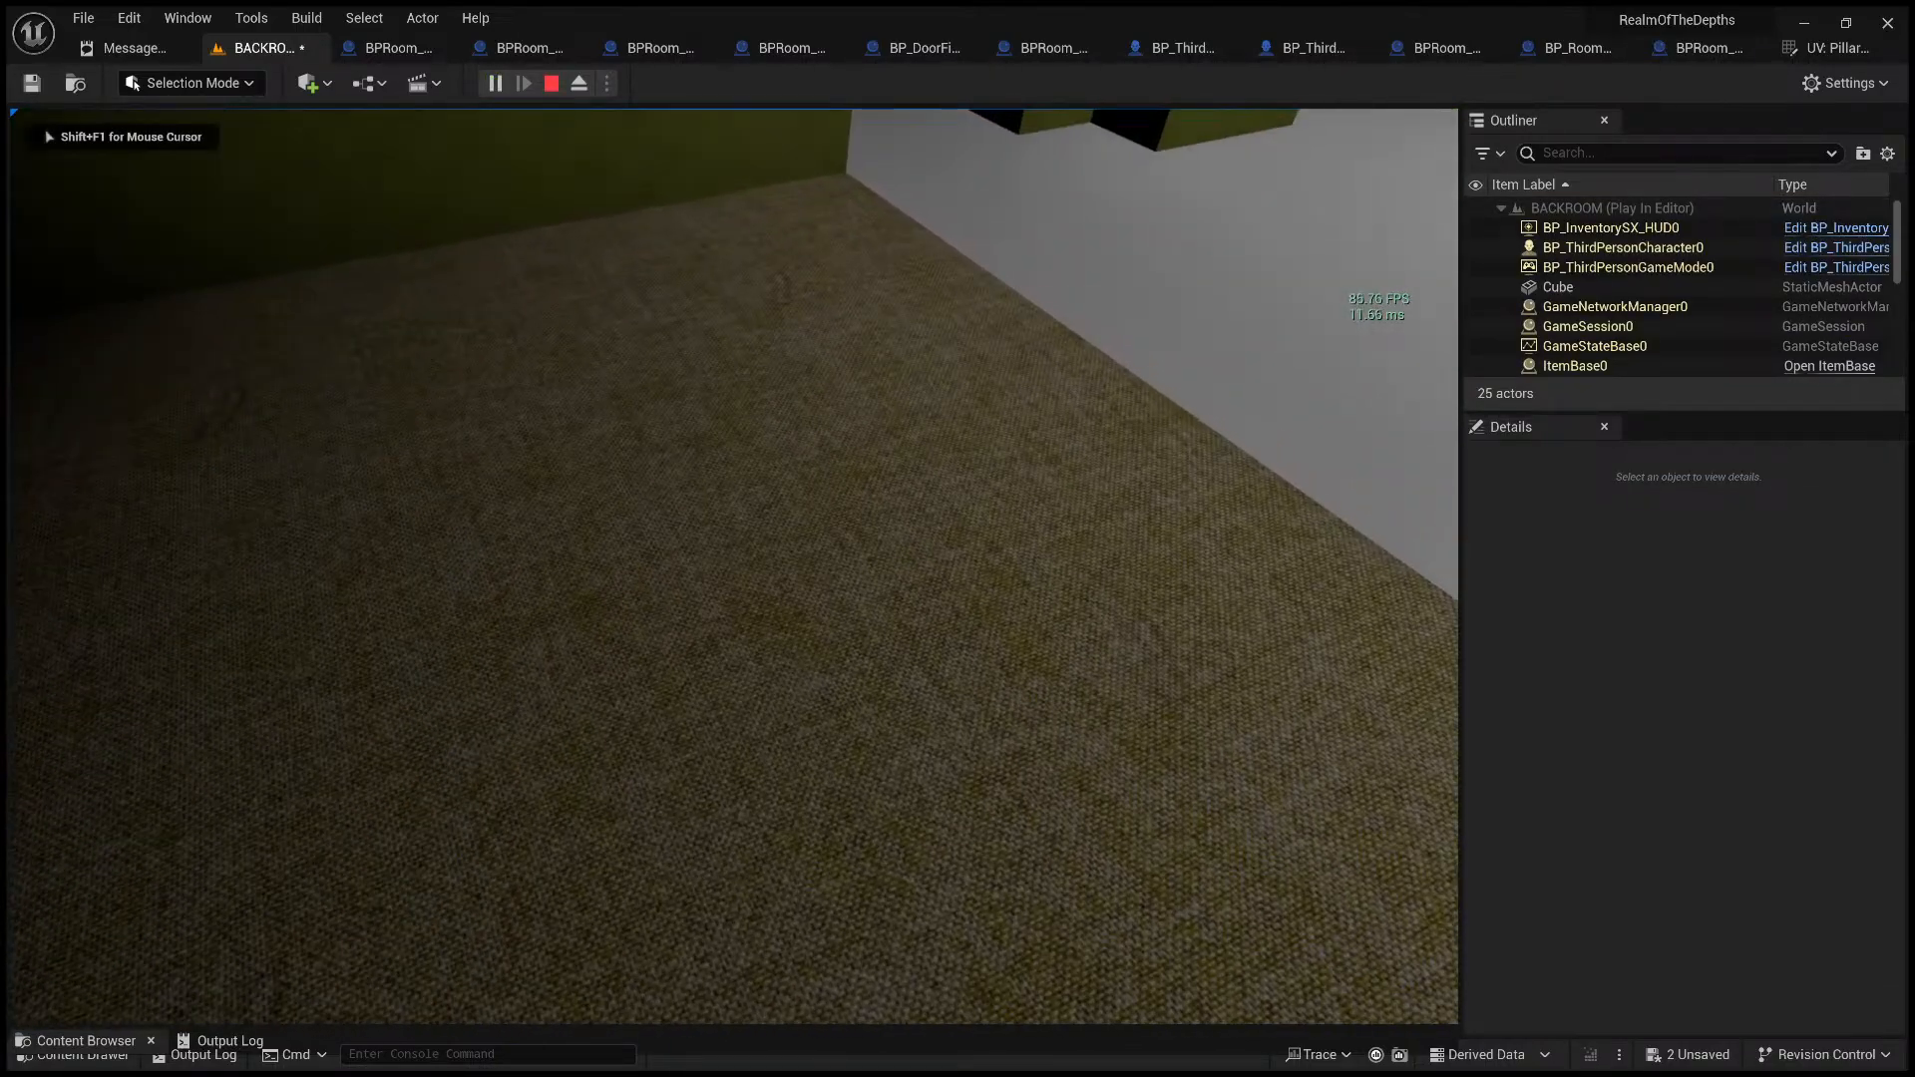
key("w")
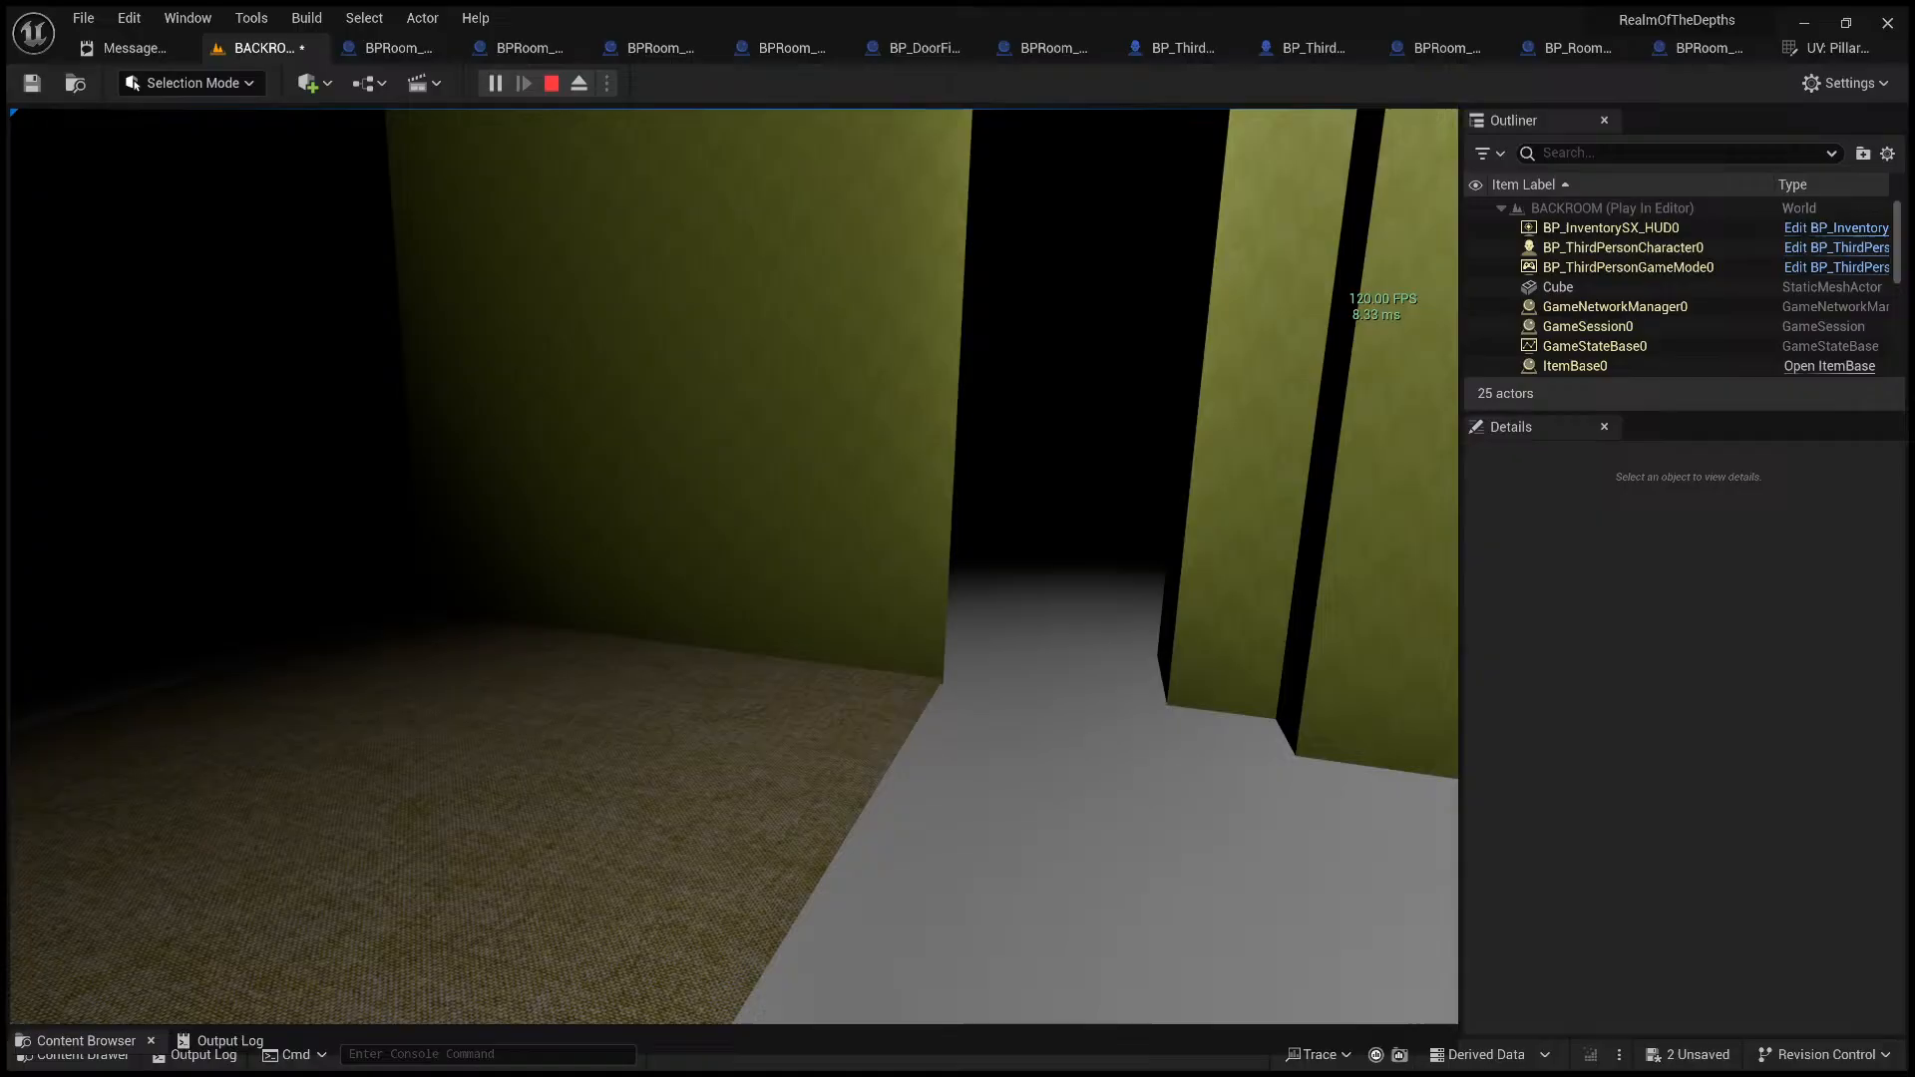
key("F8")
left_click(762, 813)
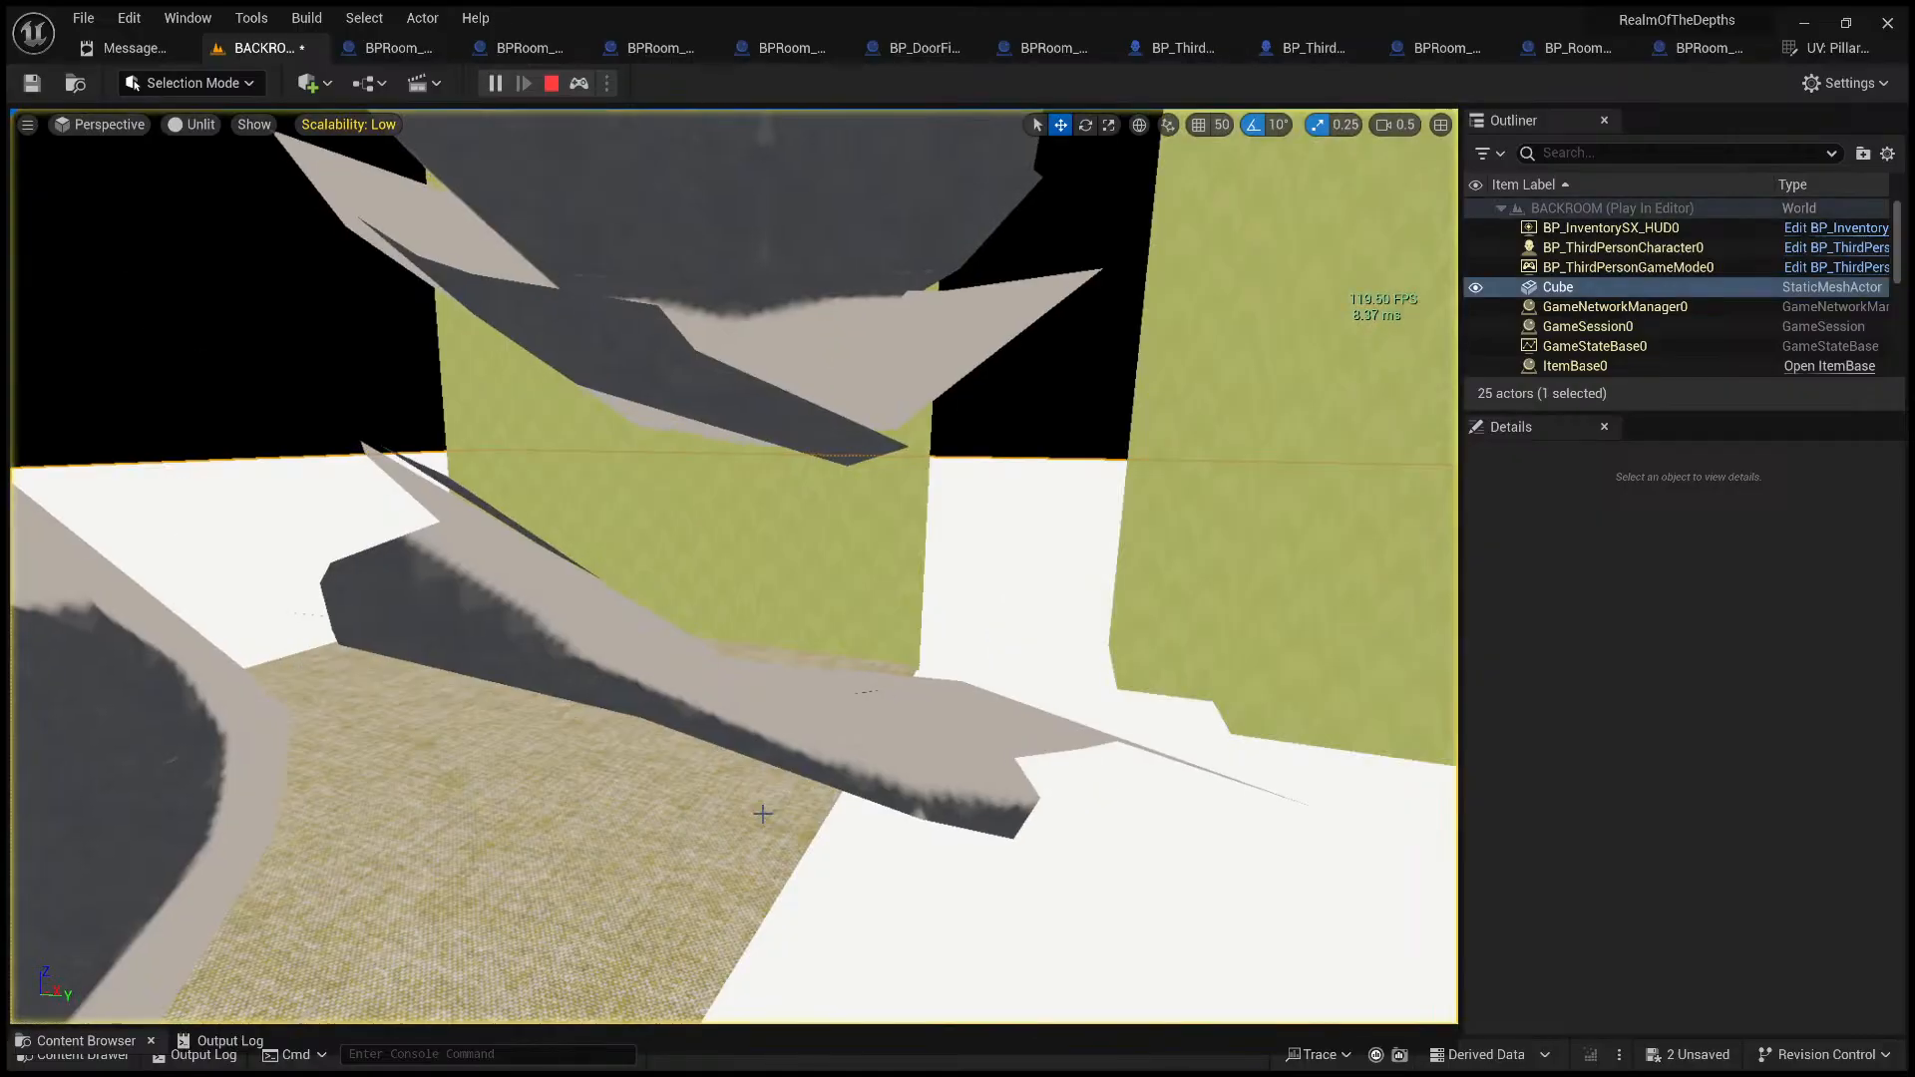
left_click_drag(762, 813, 793, 561)
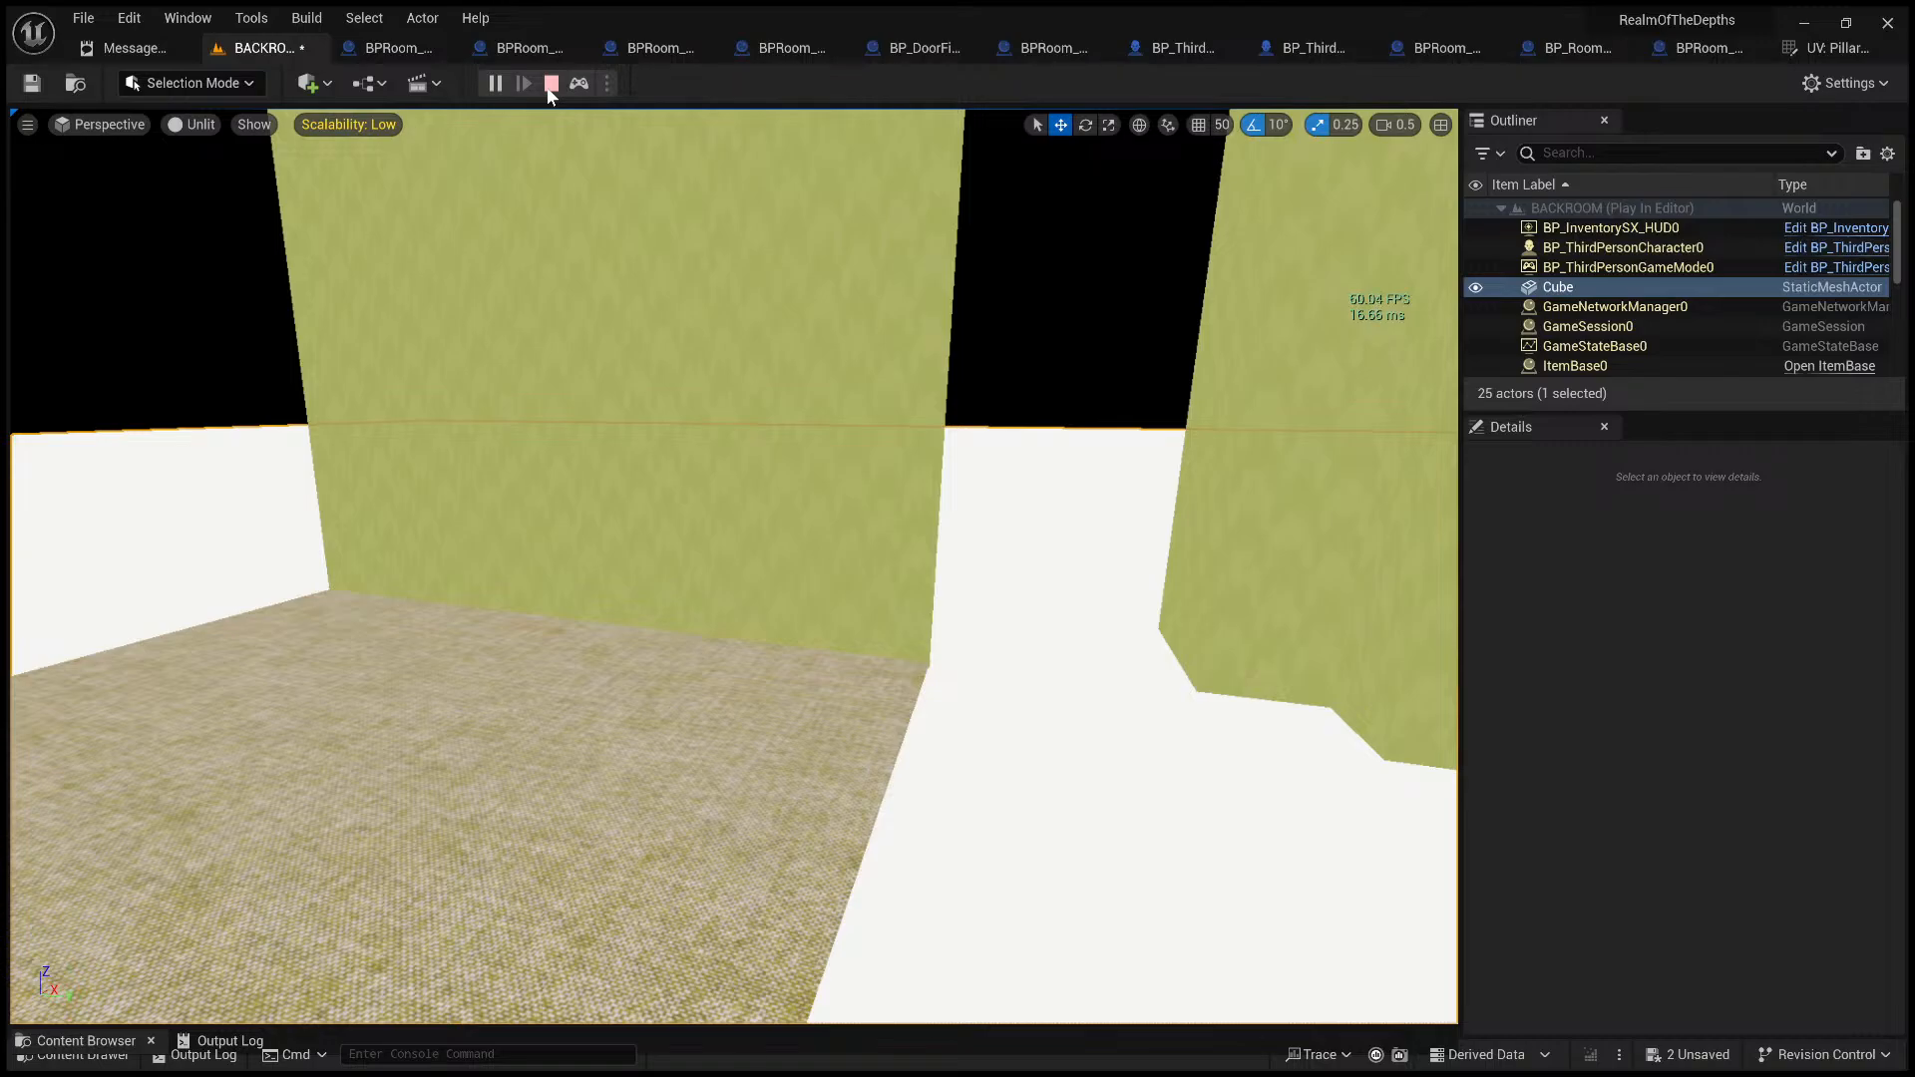
- Return to the character, walk around the carpet to check its look beside the wall, and end the play session
key("F8")
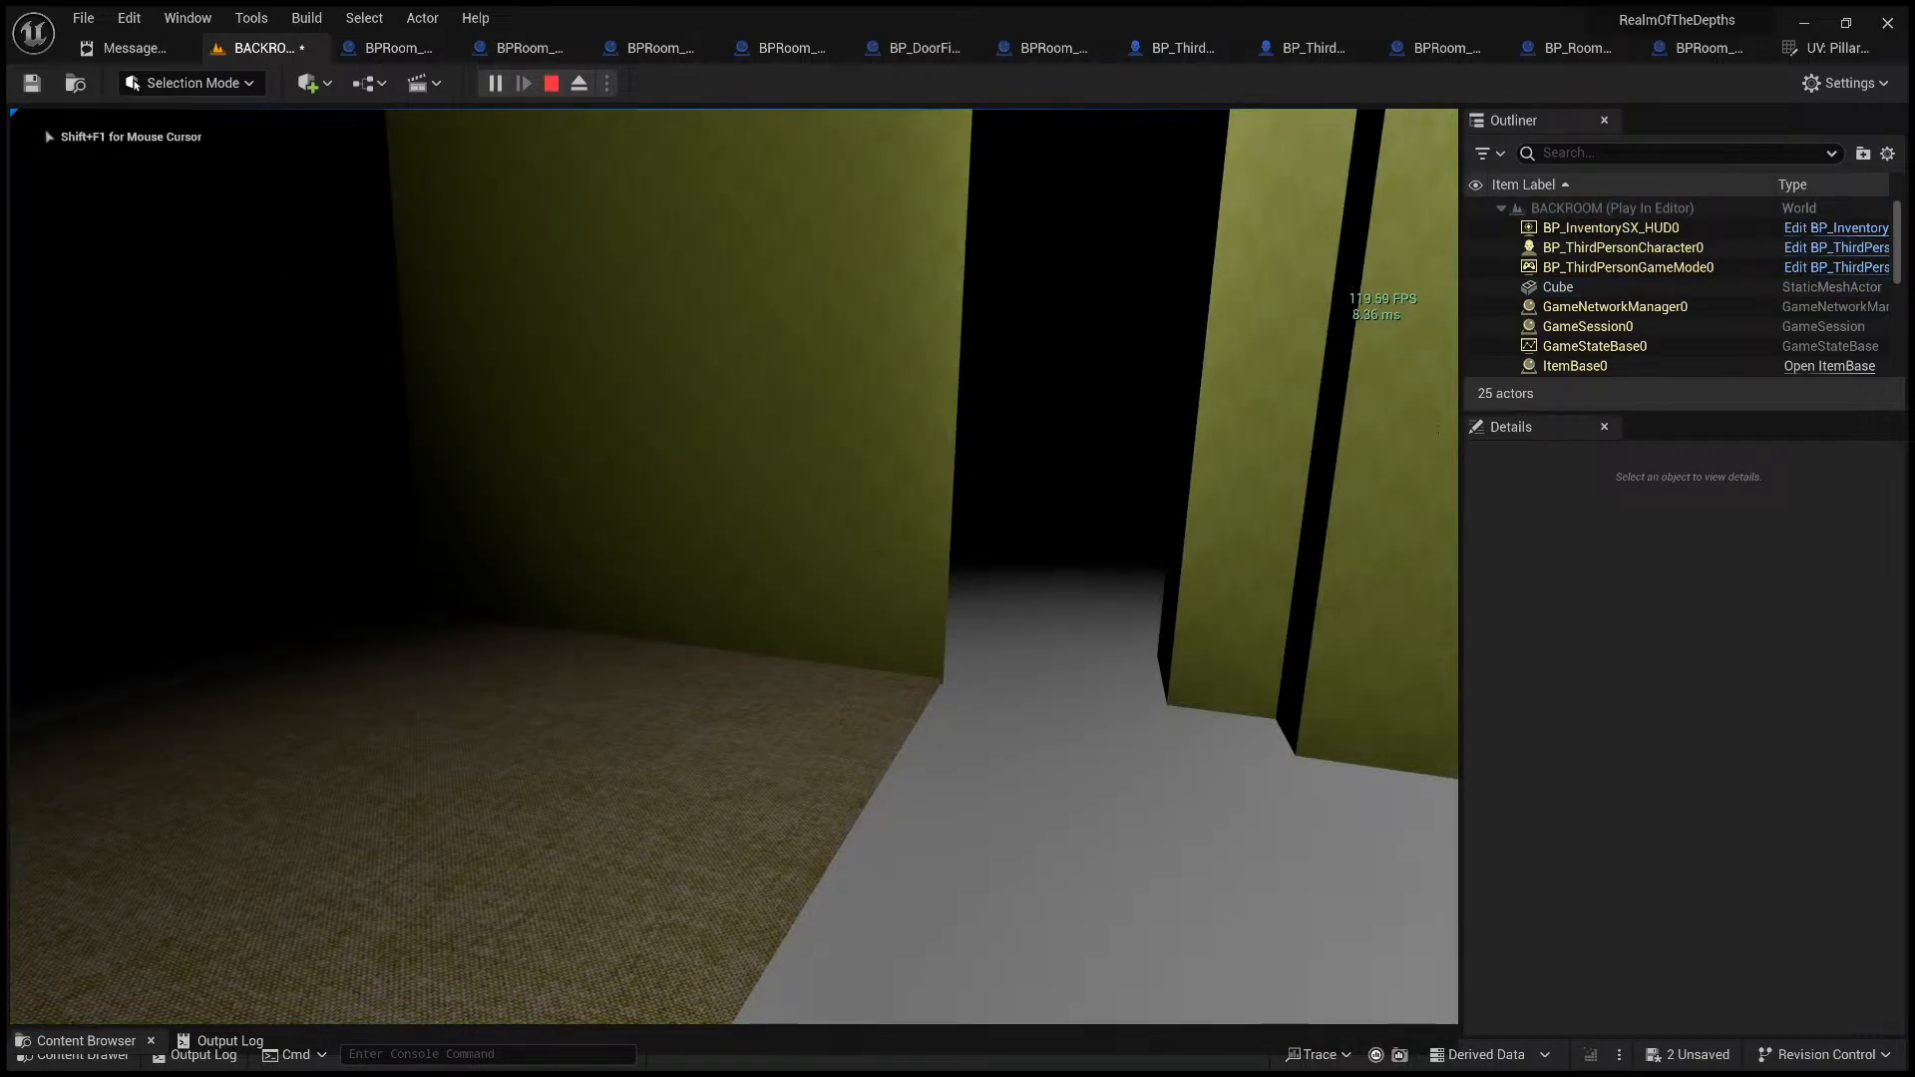
key("w")
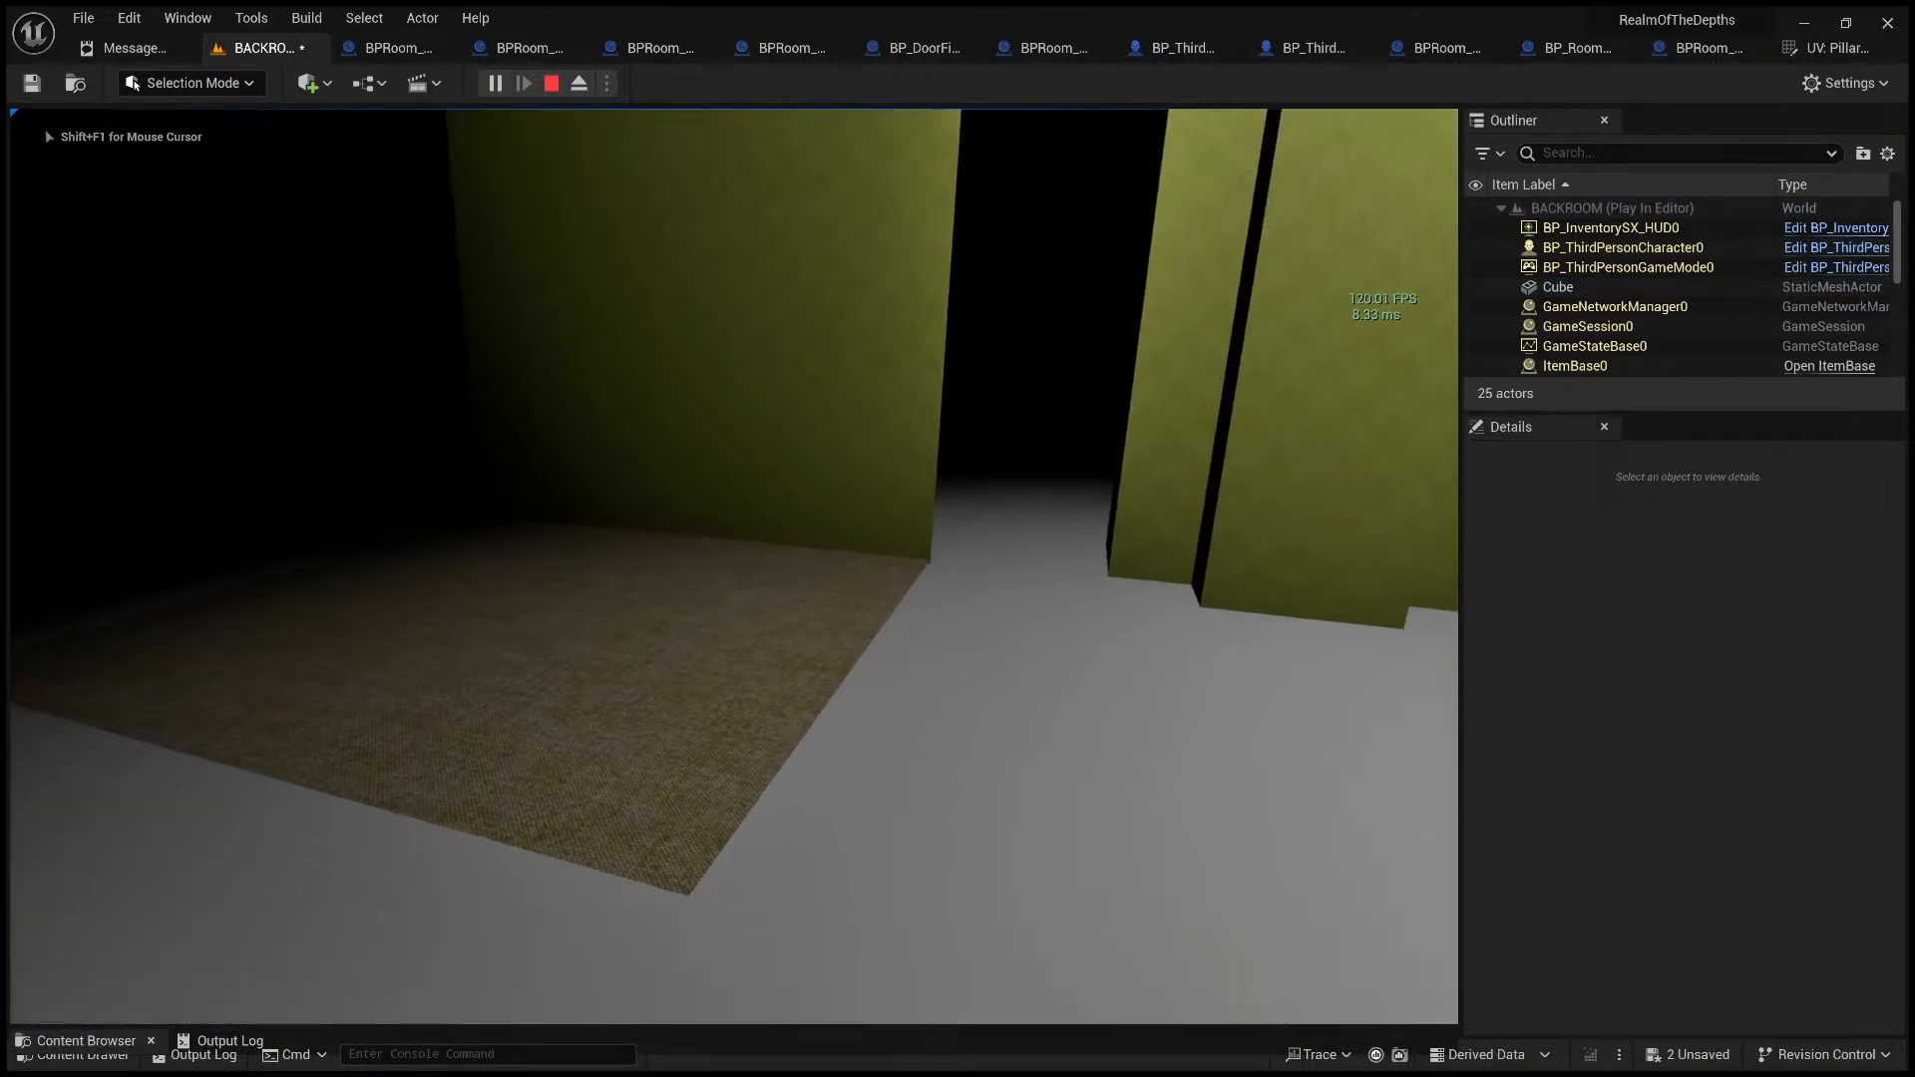
key("w")
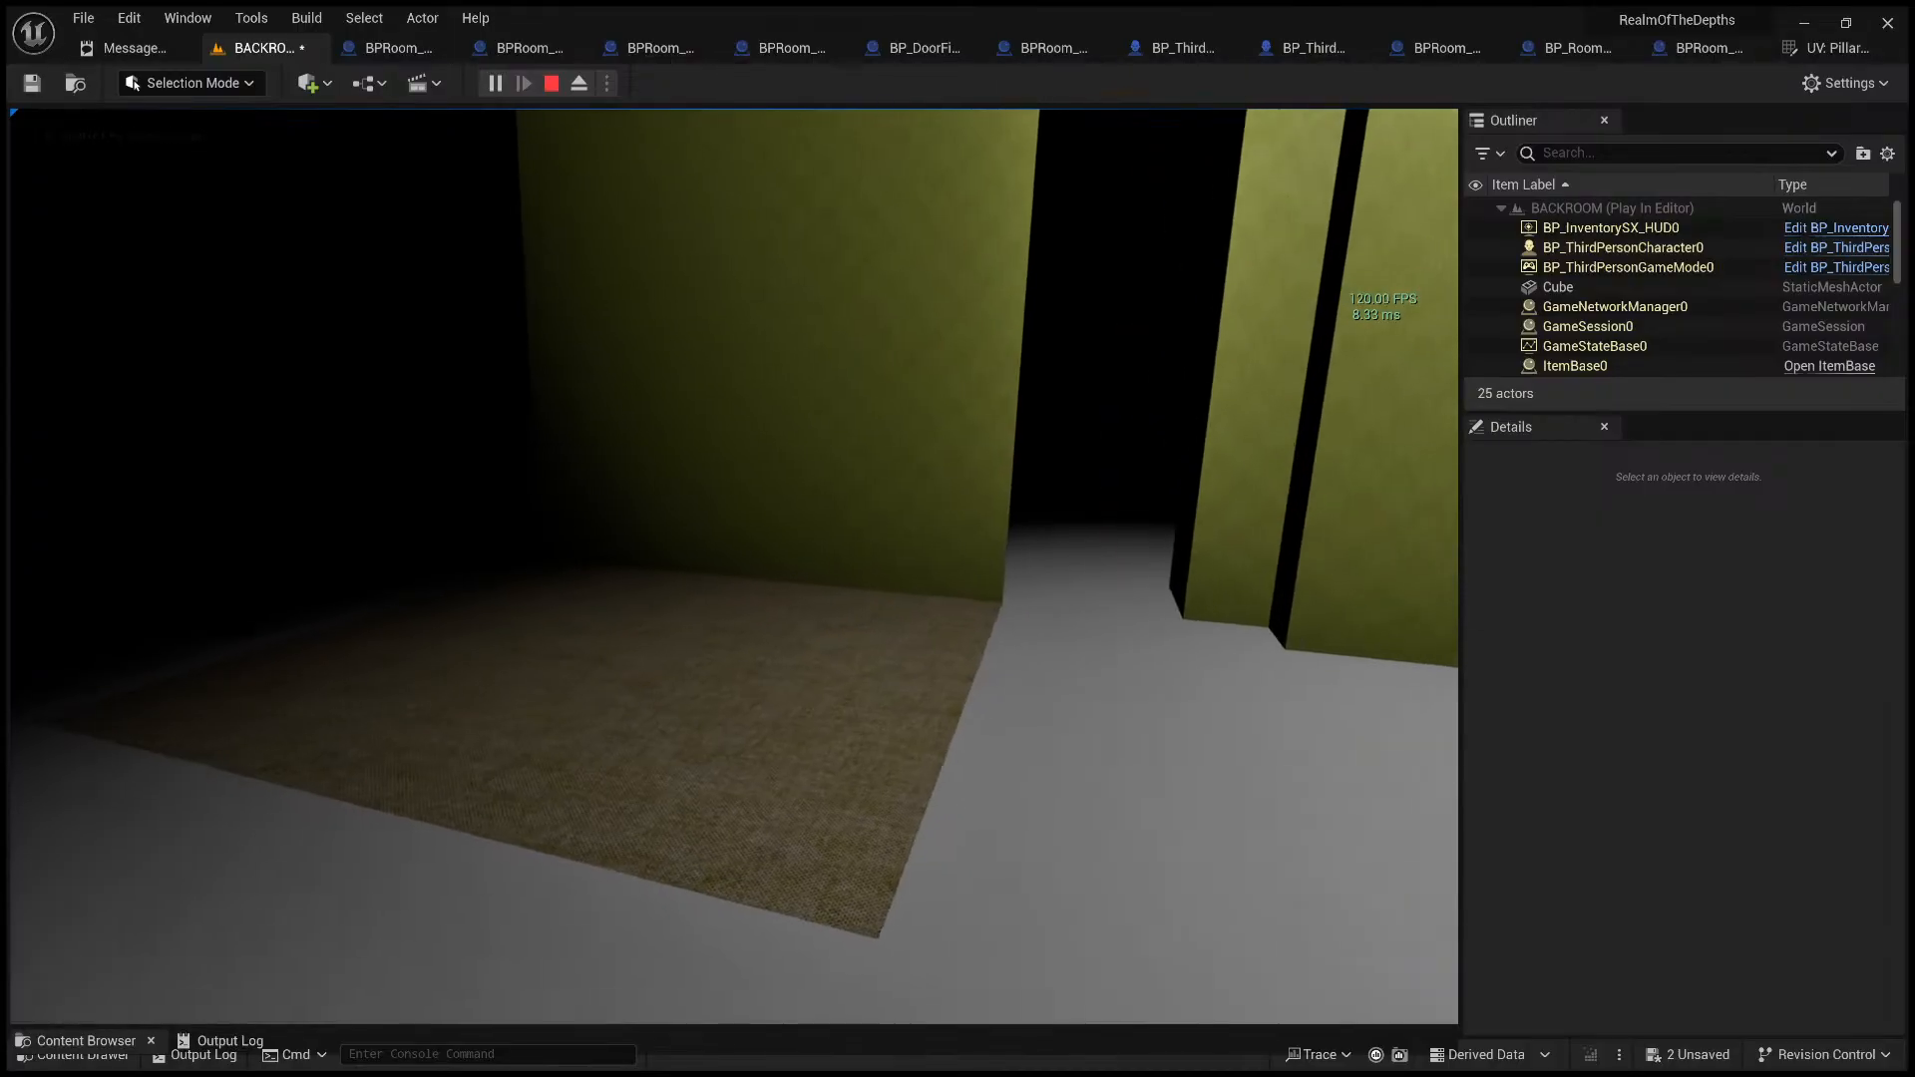
key("w")
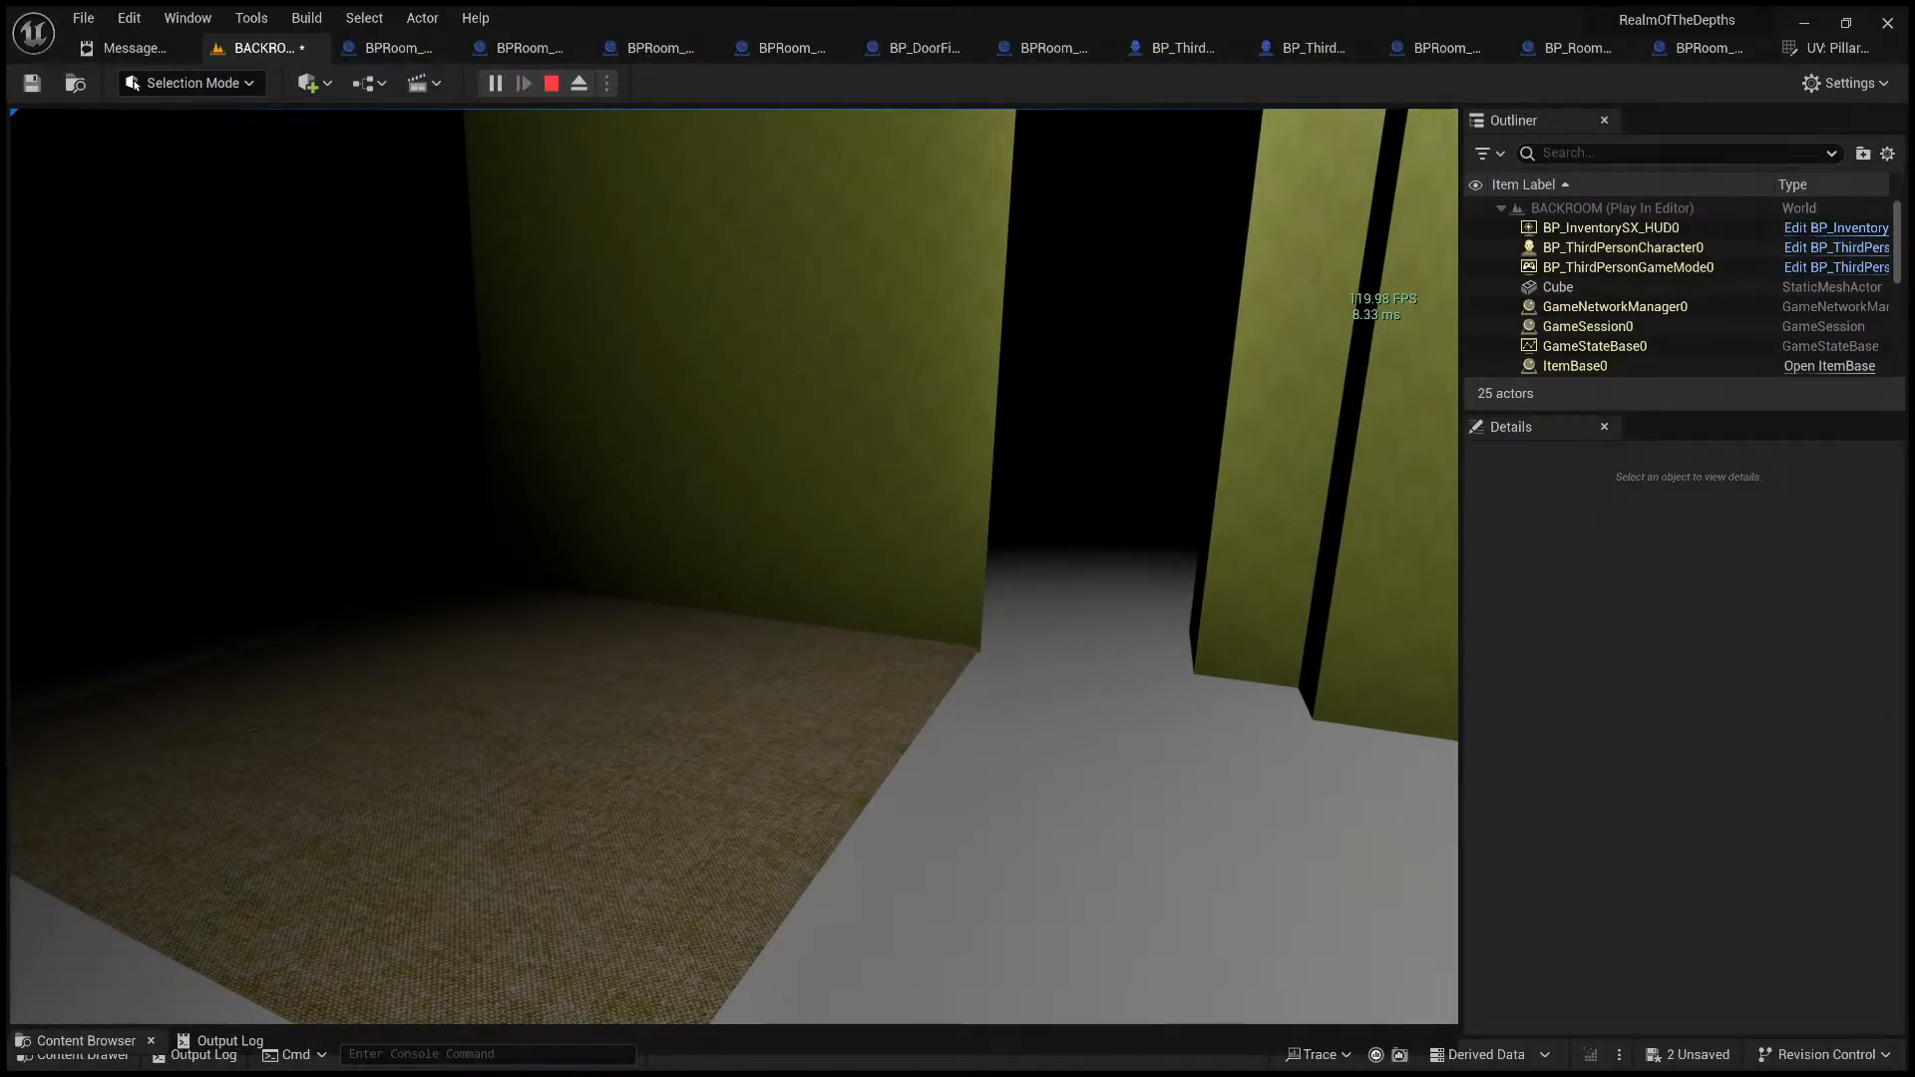
key("w")
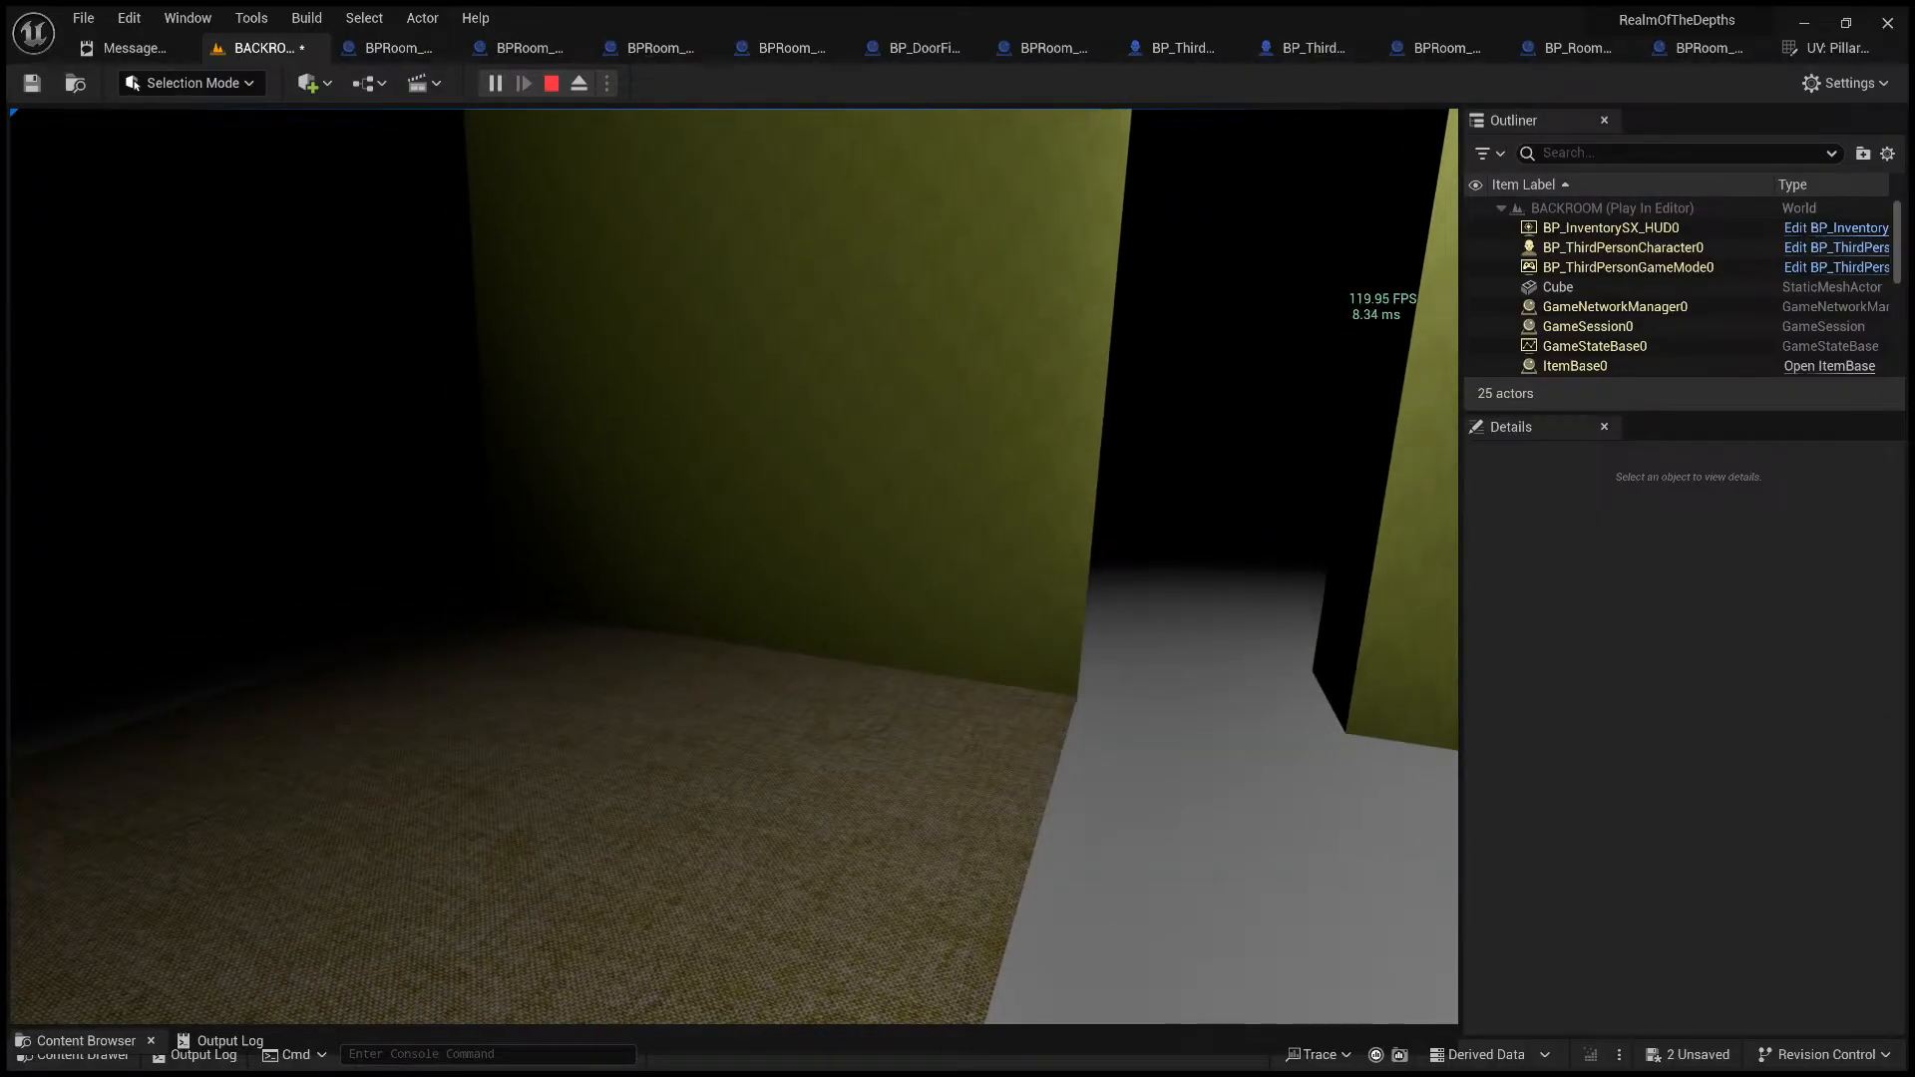
key("Escape")
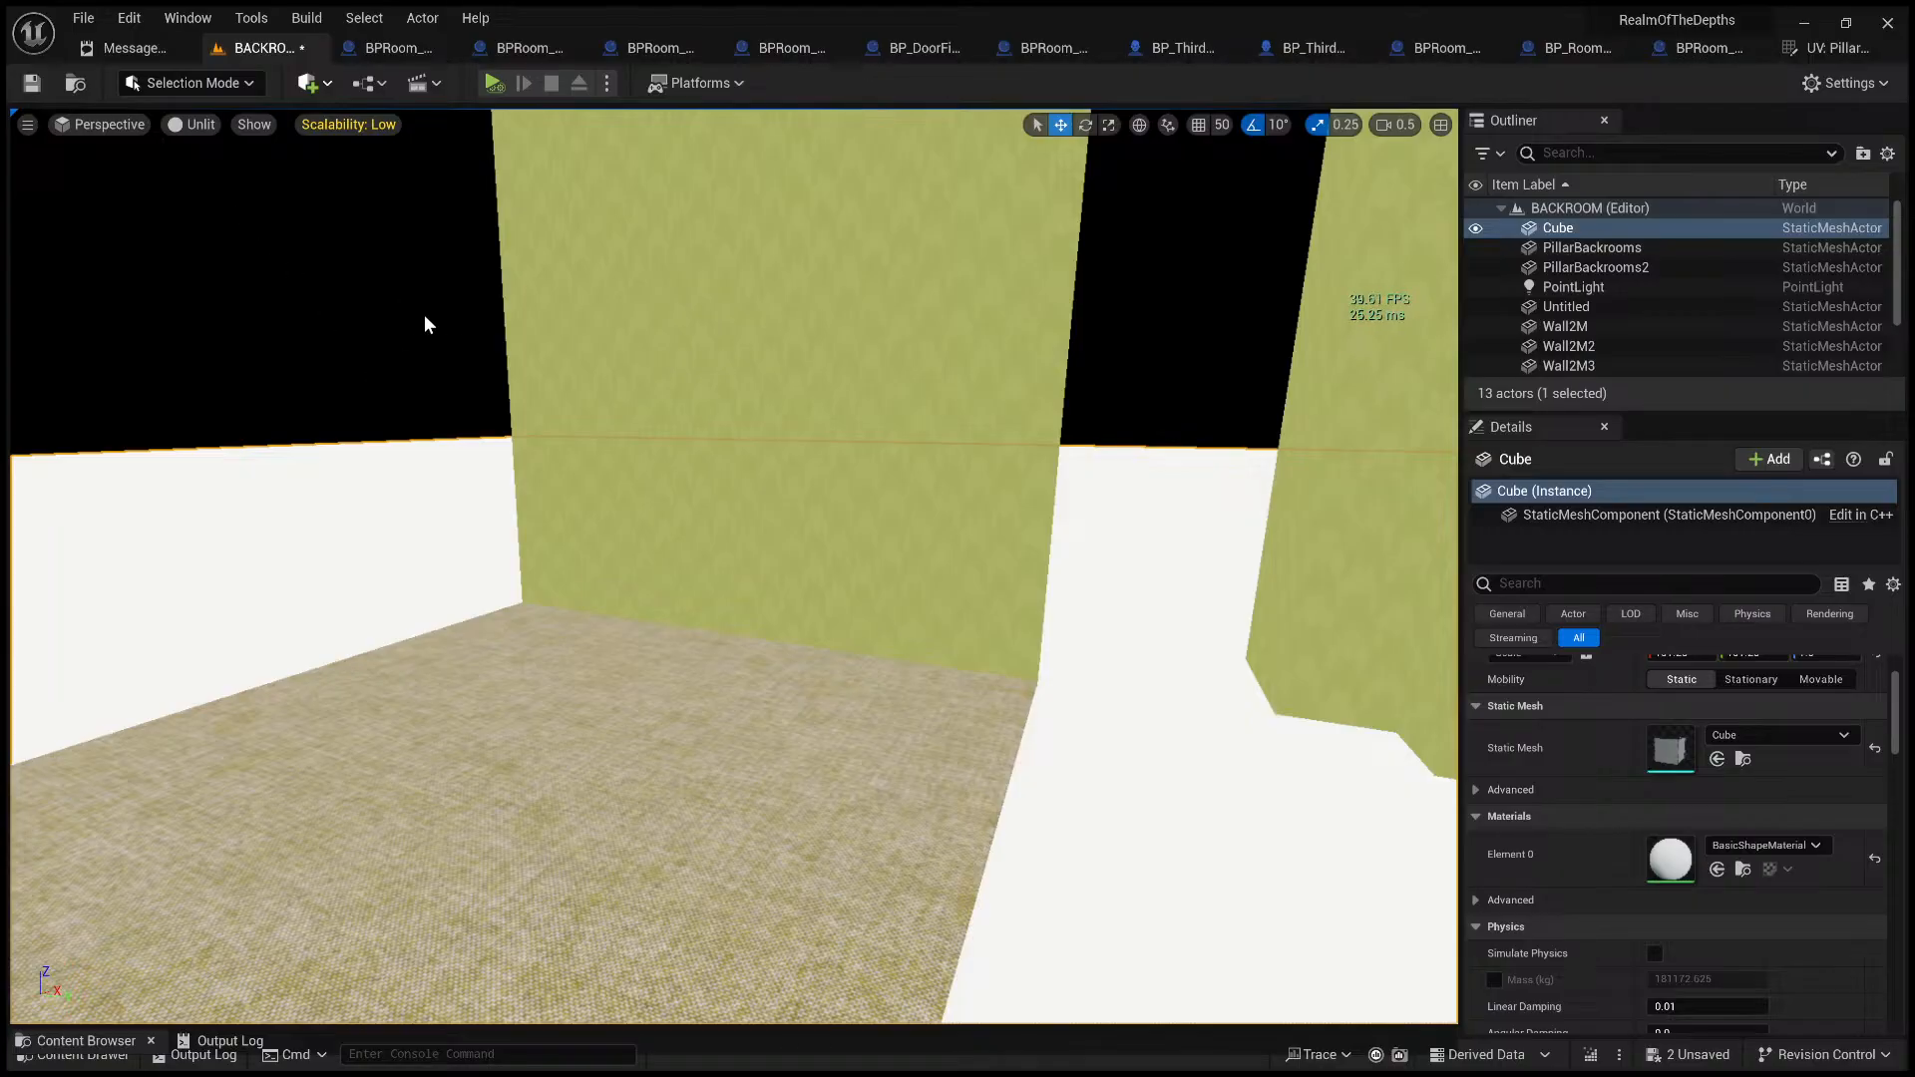
- Add a new cube to the level and place it on the carpet against the base of the large wall
left_click_drag(509, 321, 662, 404)
mouse_move(778, 497)
right_mouse_down()
mouse_move(743, 510)
mouse_move(766, 523)
mouse_move(787, 475)
right_mouse_up()
key("w")
left_click_drag(787, 475, 526, 530)
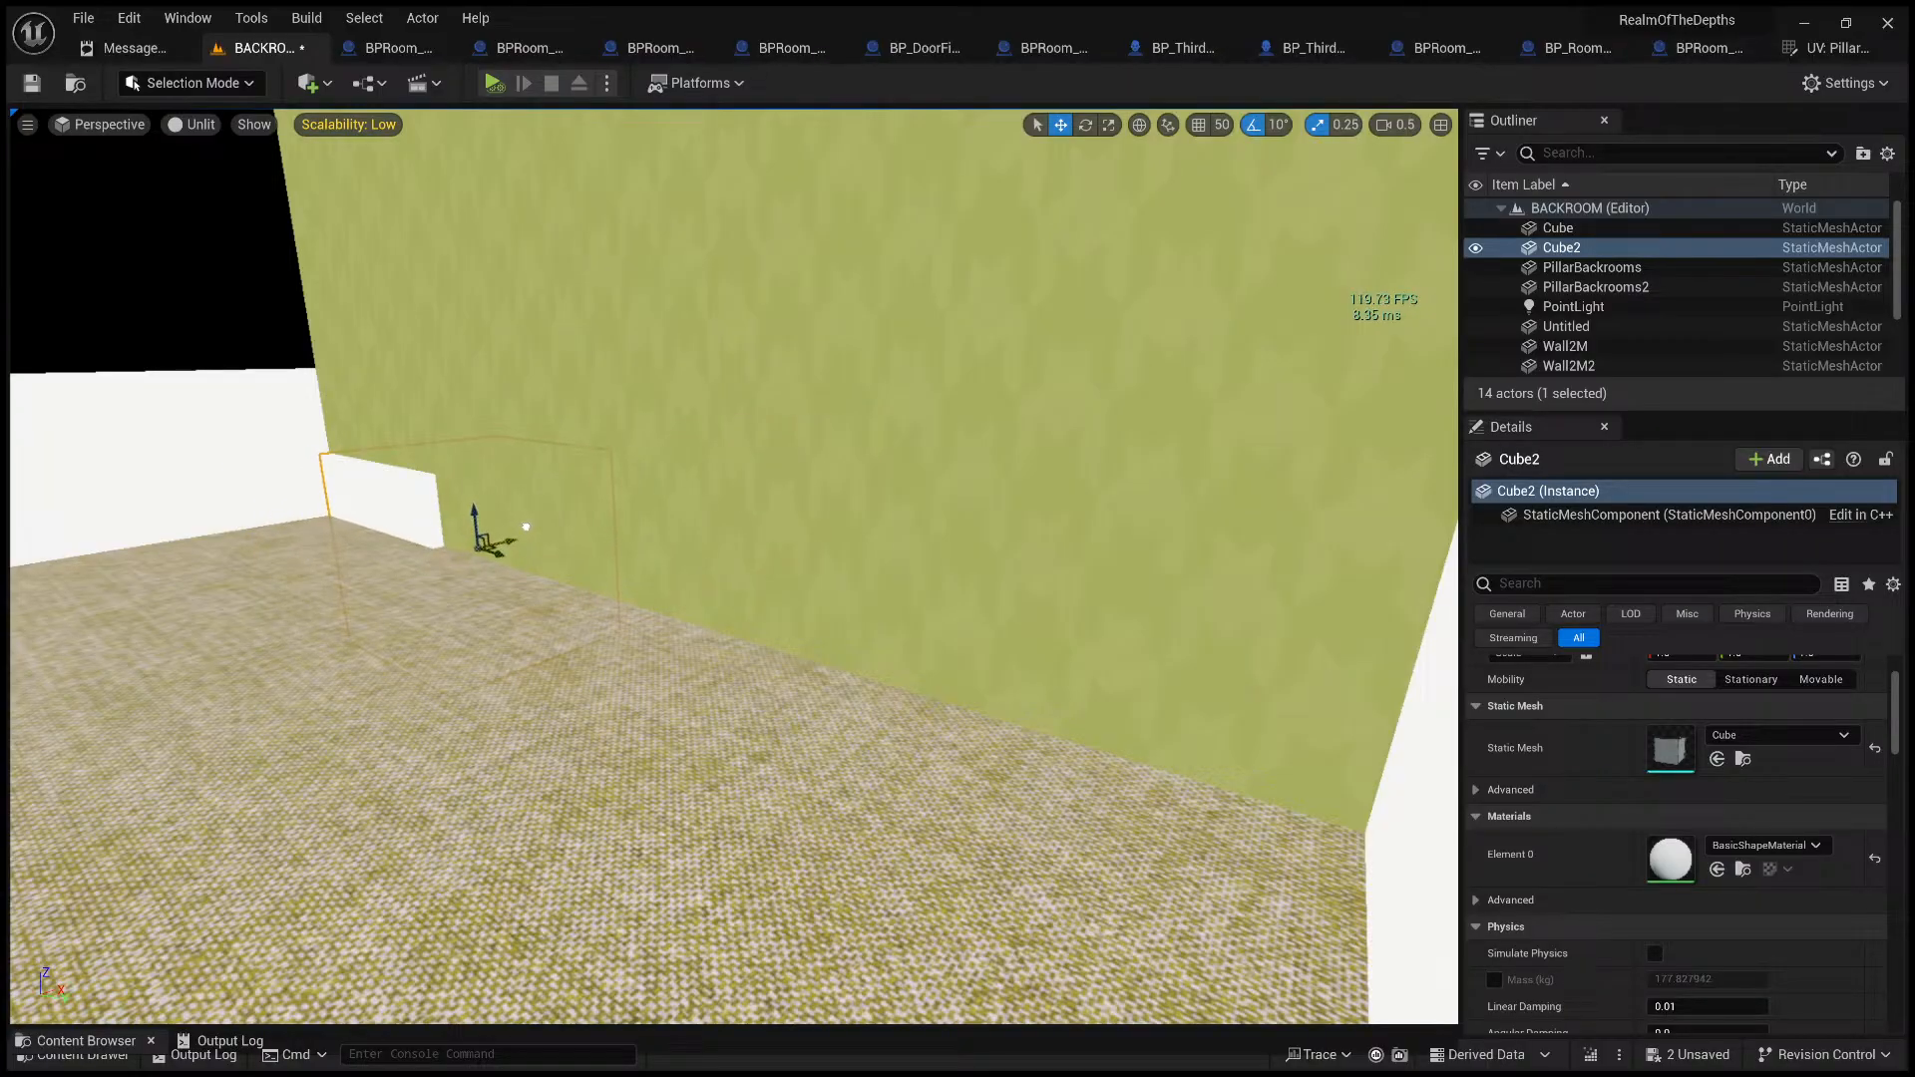
key("w")
mouse_move(531, 569)
right_mouse_down()
mouse_move(638, 571)
mouse_move(531, 568)
right_mouse_up()
key("a")
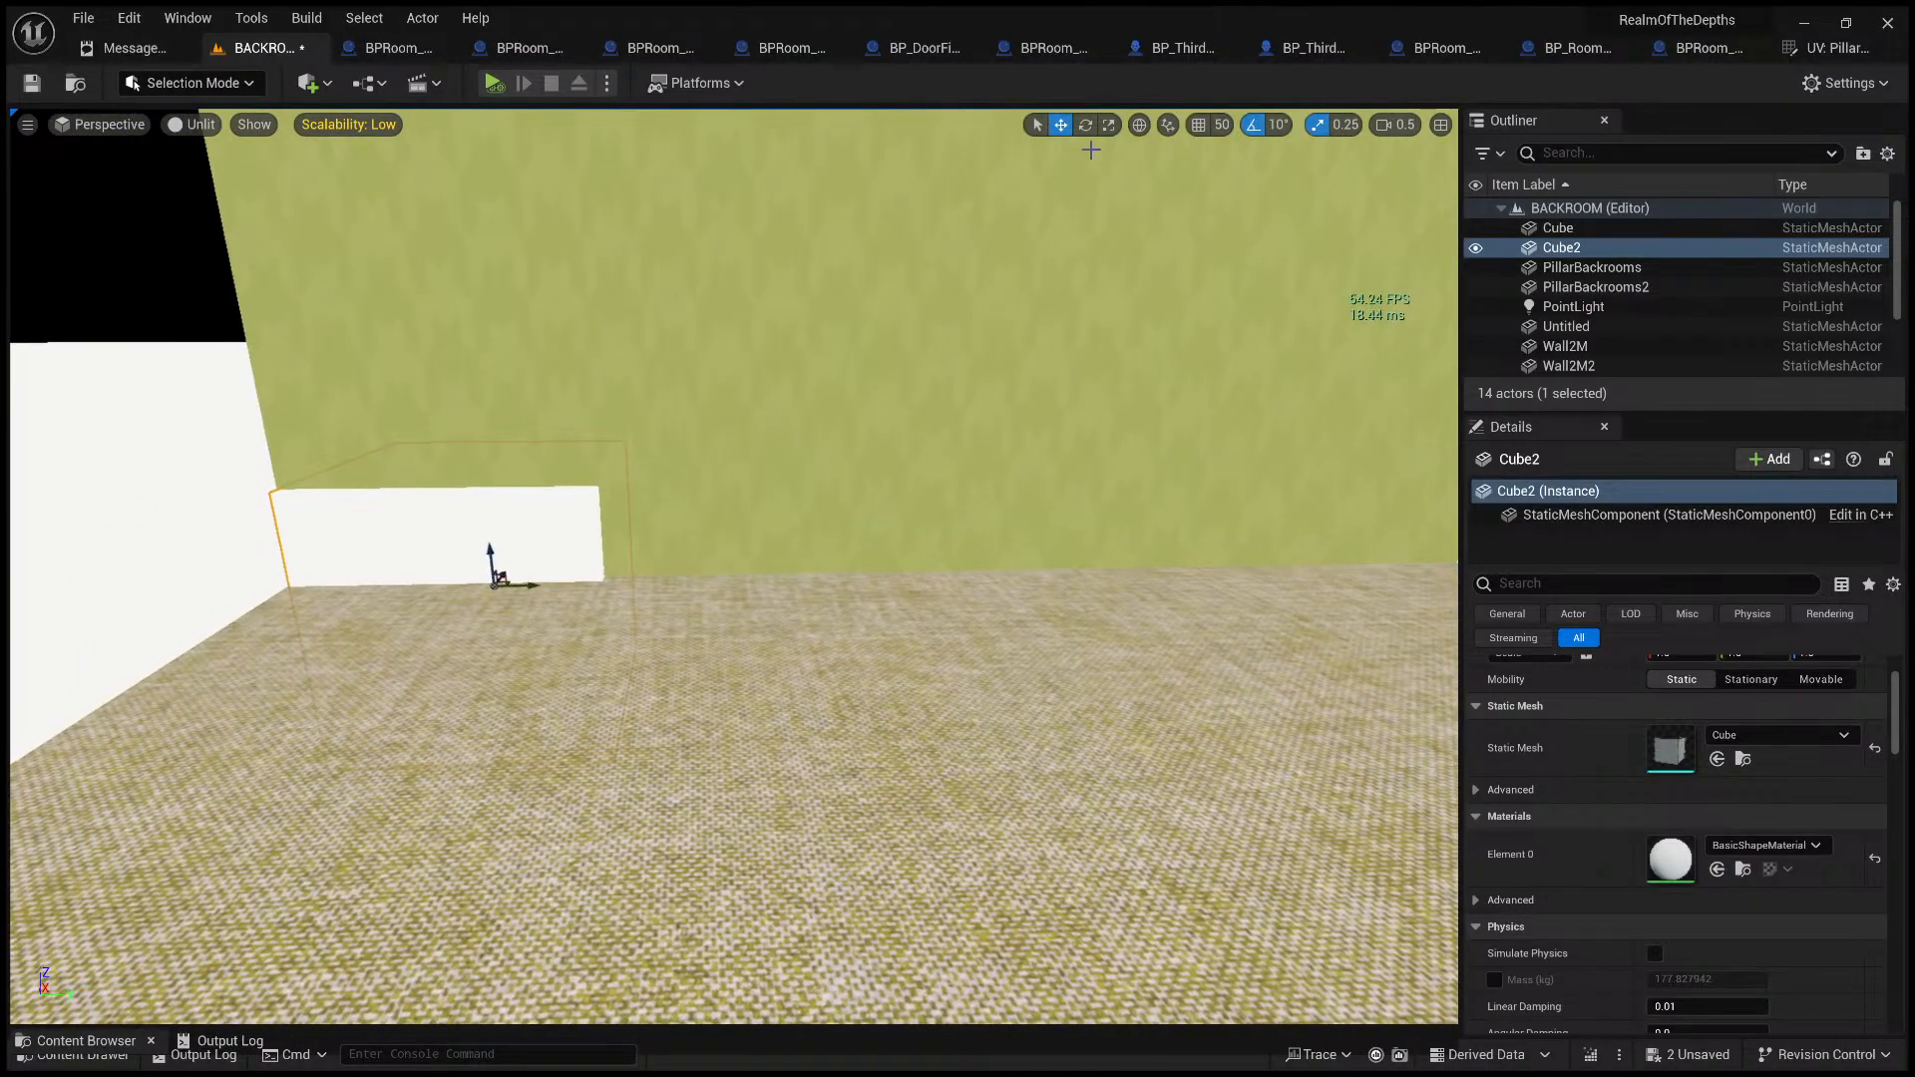
- Try stretching the new cube along the wall to a Y scale of 9.5
key("r")
left_click_drag(535, 588, 868, 587)
key("s")
mouse_move(461, 605)
right_mouse_down()
mouse_move(598, 606)
mouse_move(479, 606)
right_mouse_up()
key("d")
key("s")
right_click_drag(620, 606, 620, 598)
scroll(1744, 803, "up", 3)
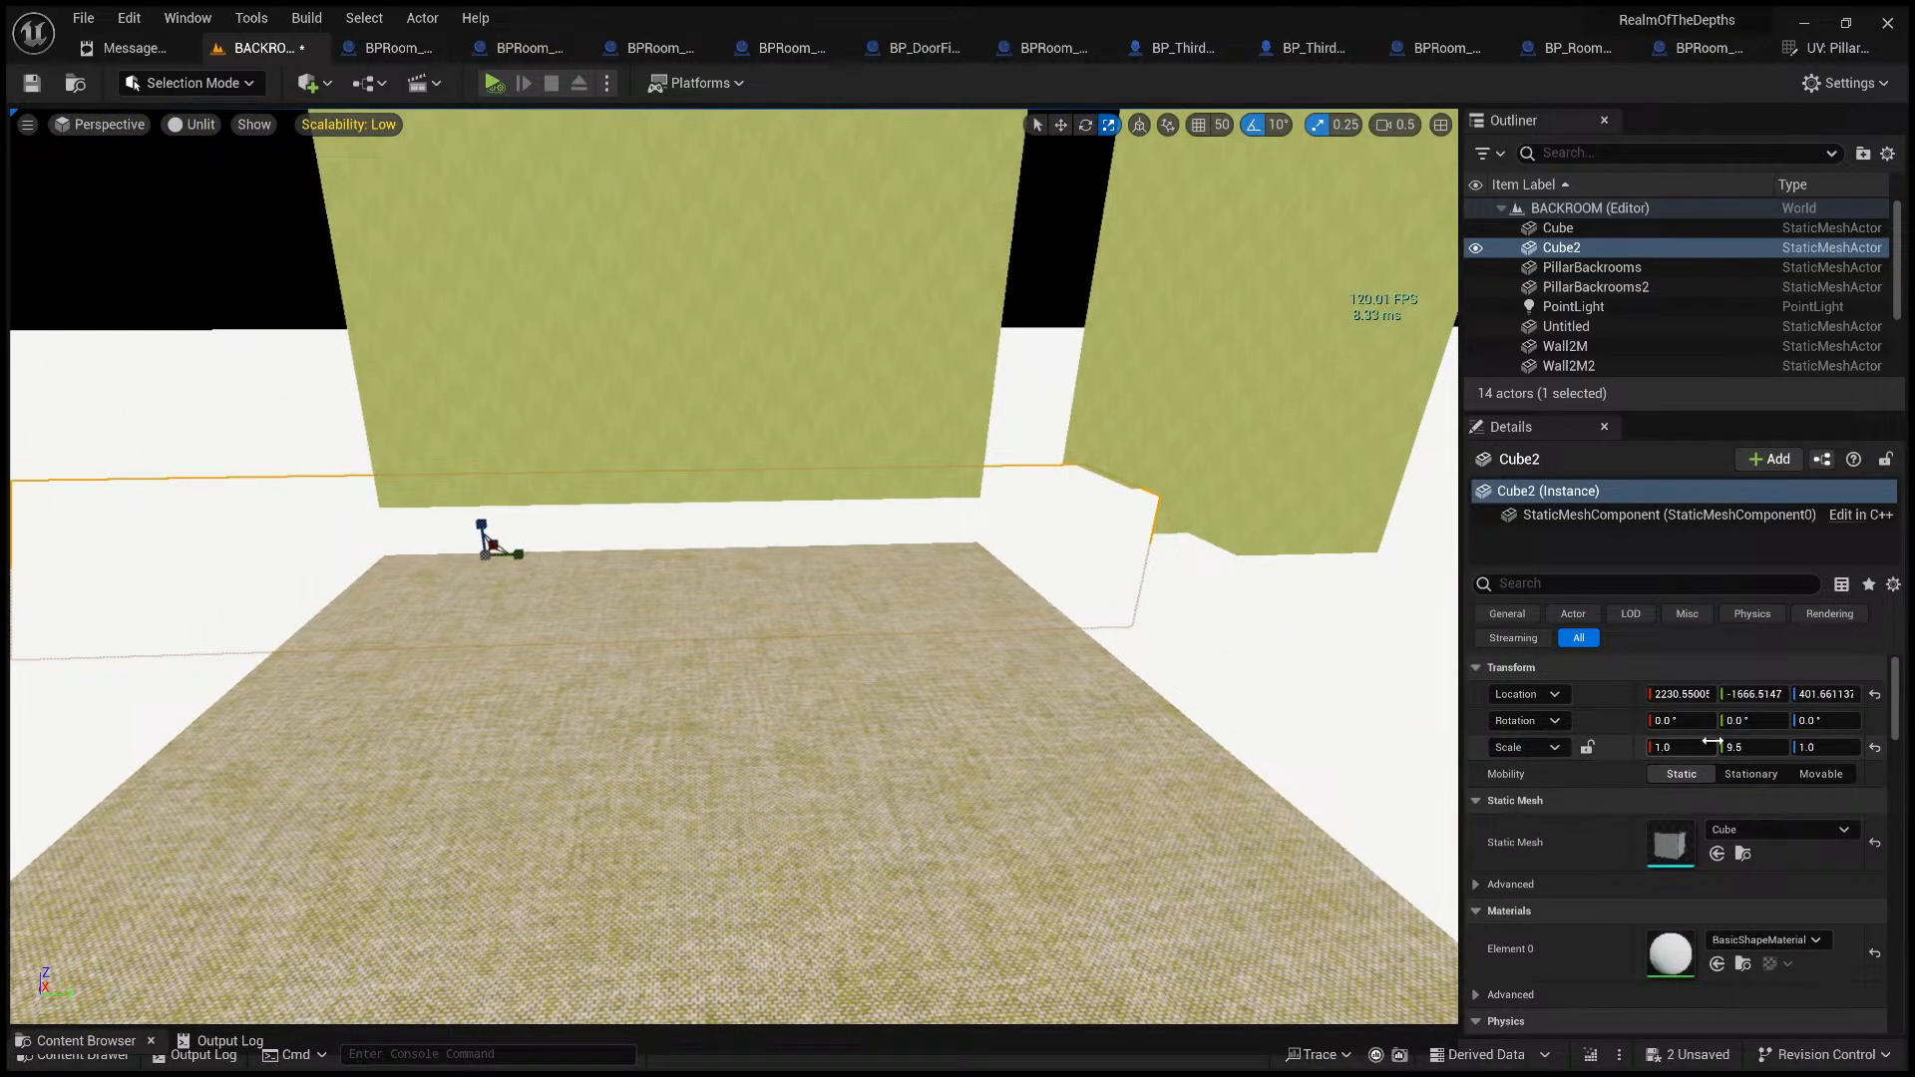
- Try a Y scale of 2 on the cube, set it to 4, and switch to the move tool
left_click(1763, 748)
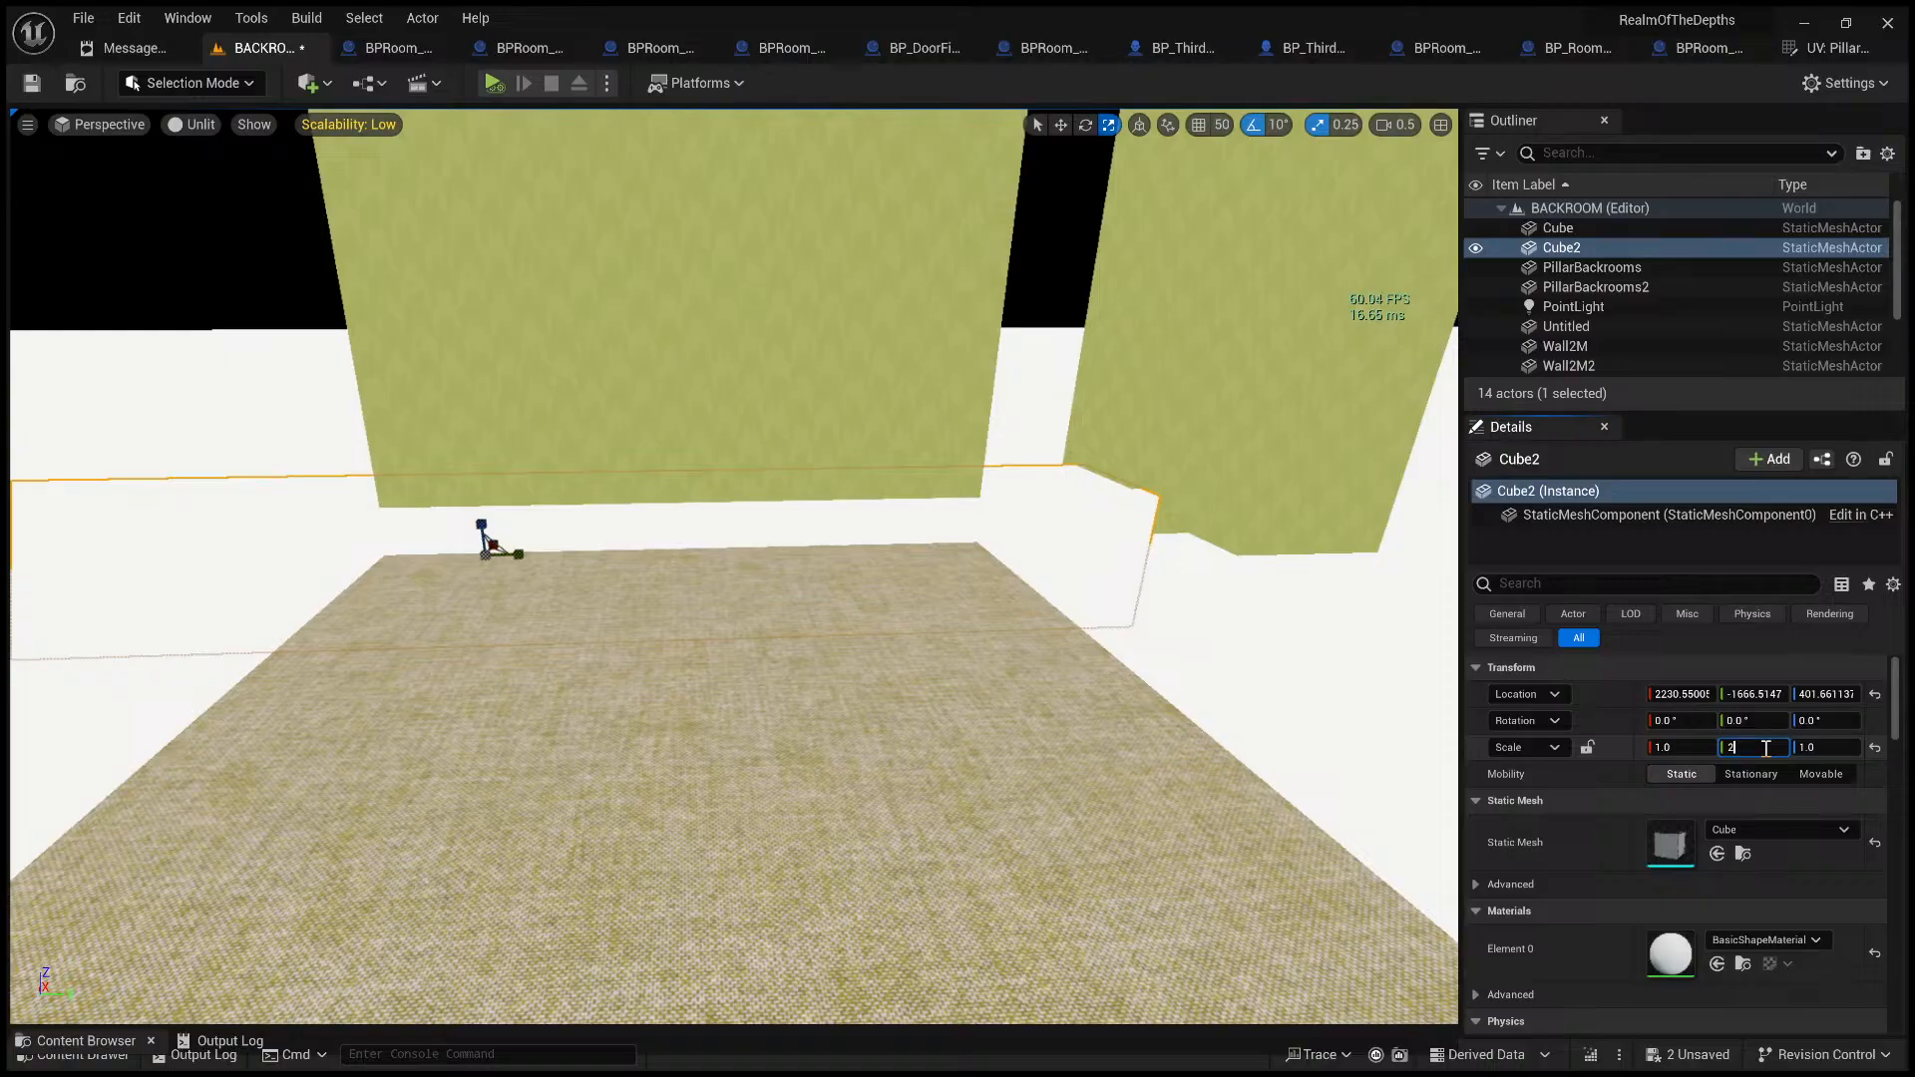
type("2")
key("Return")
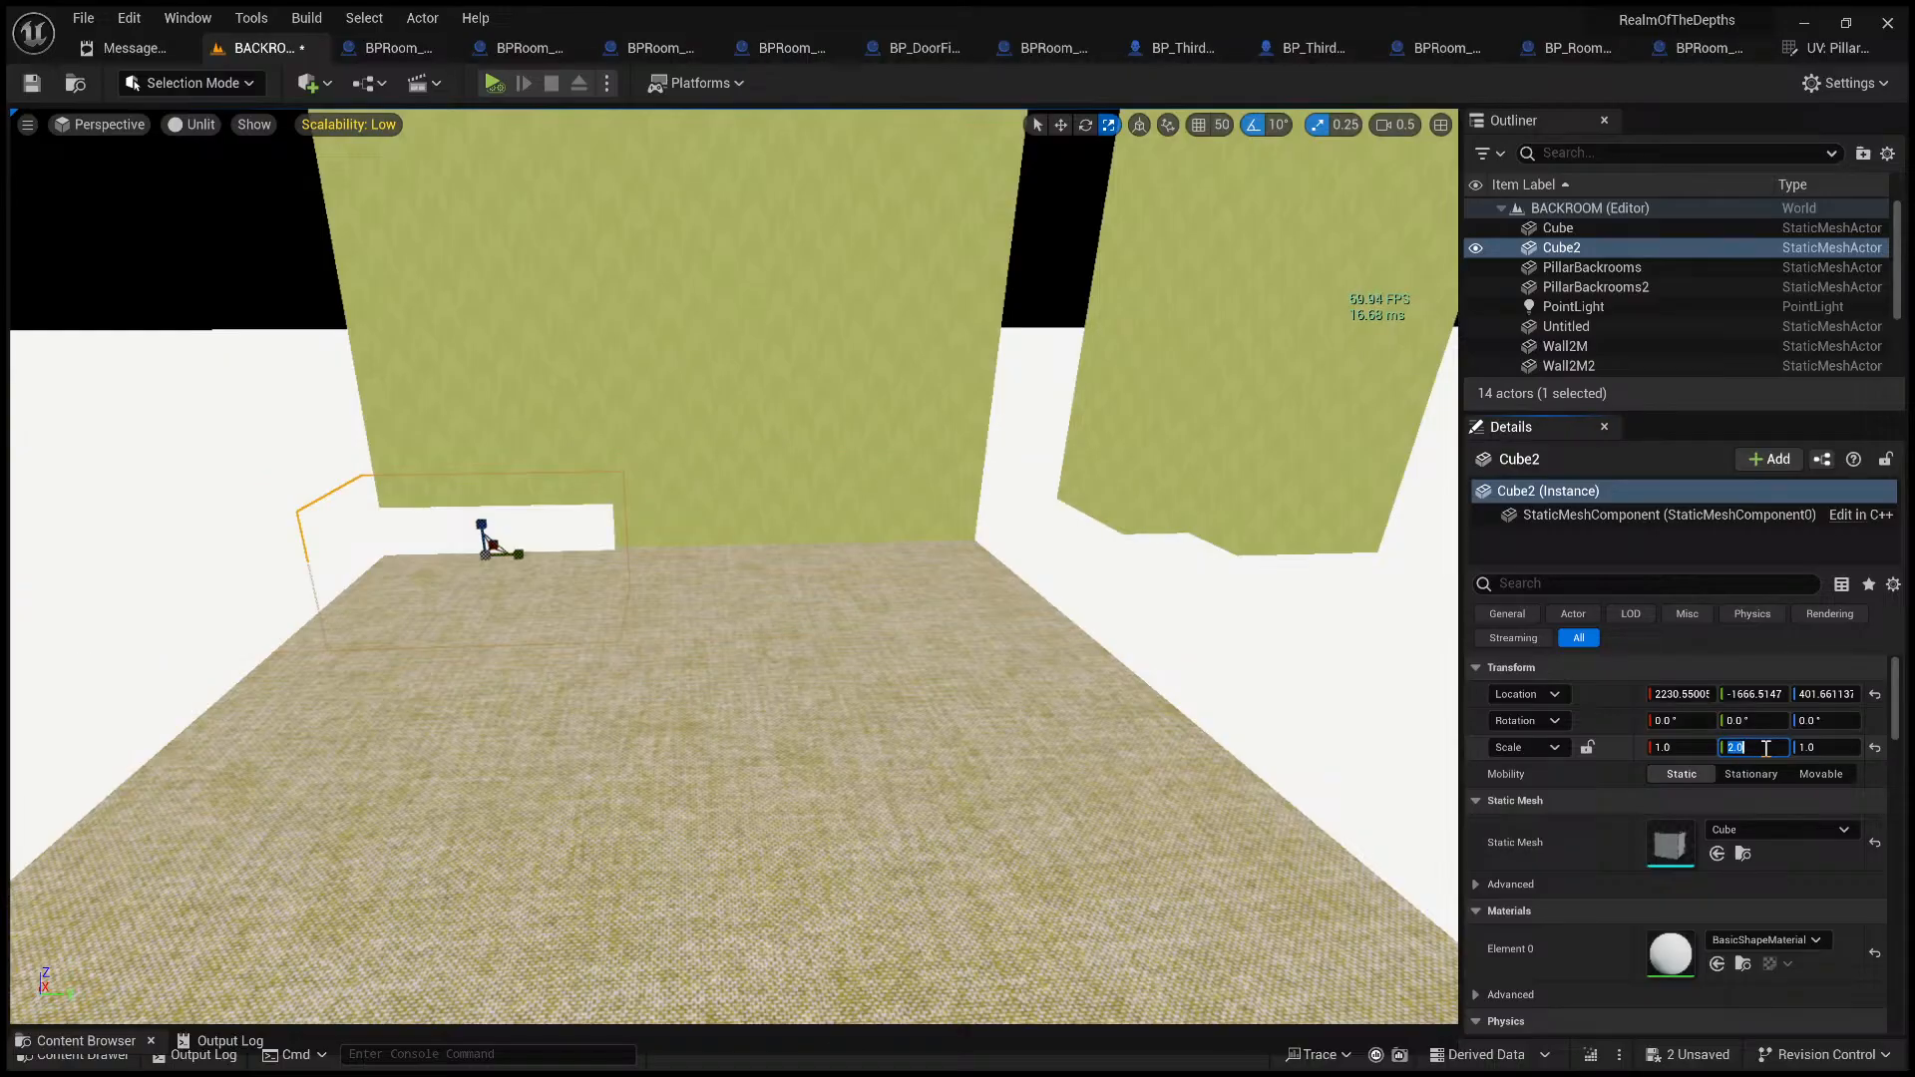
key("Return")
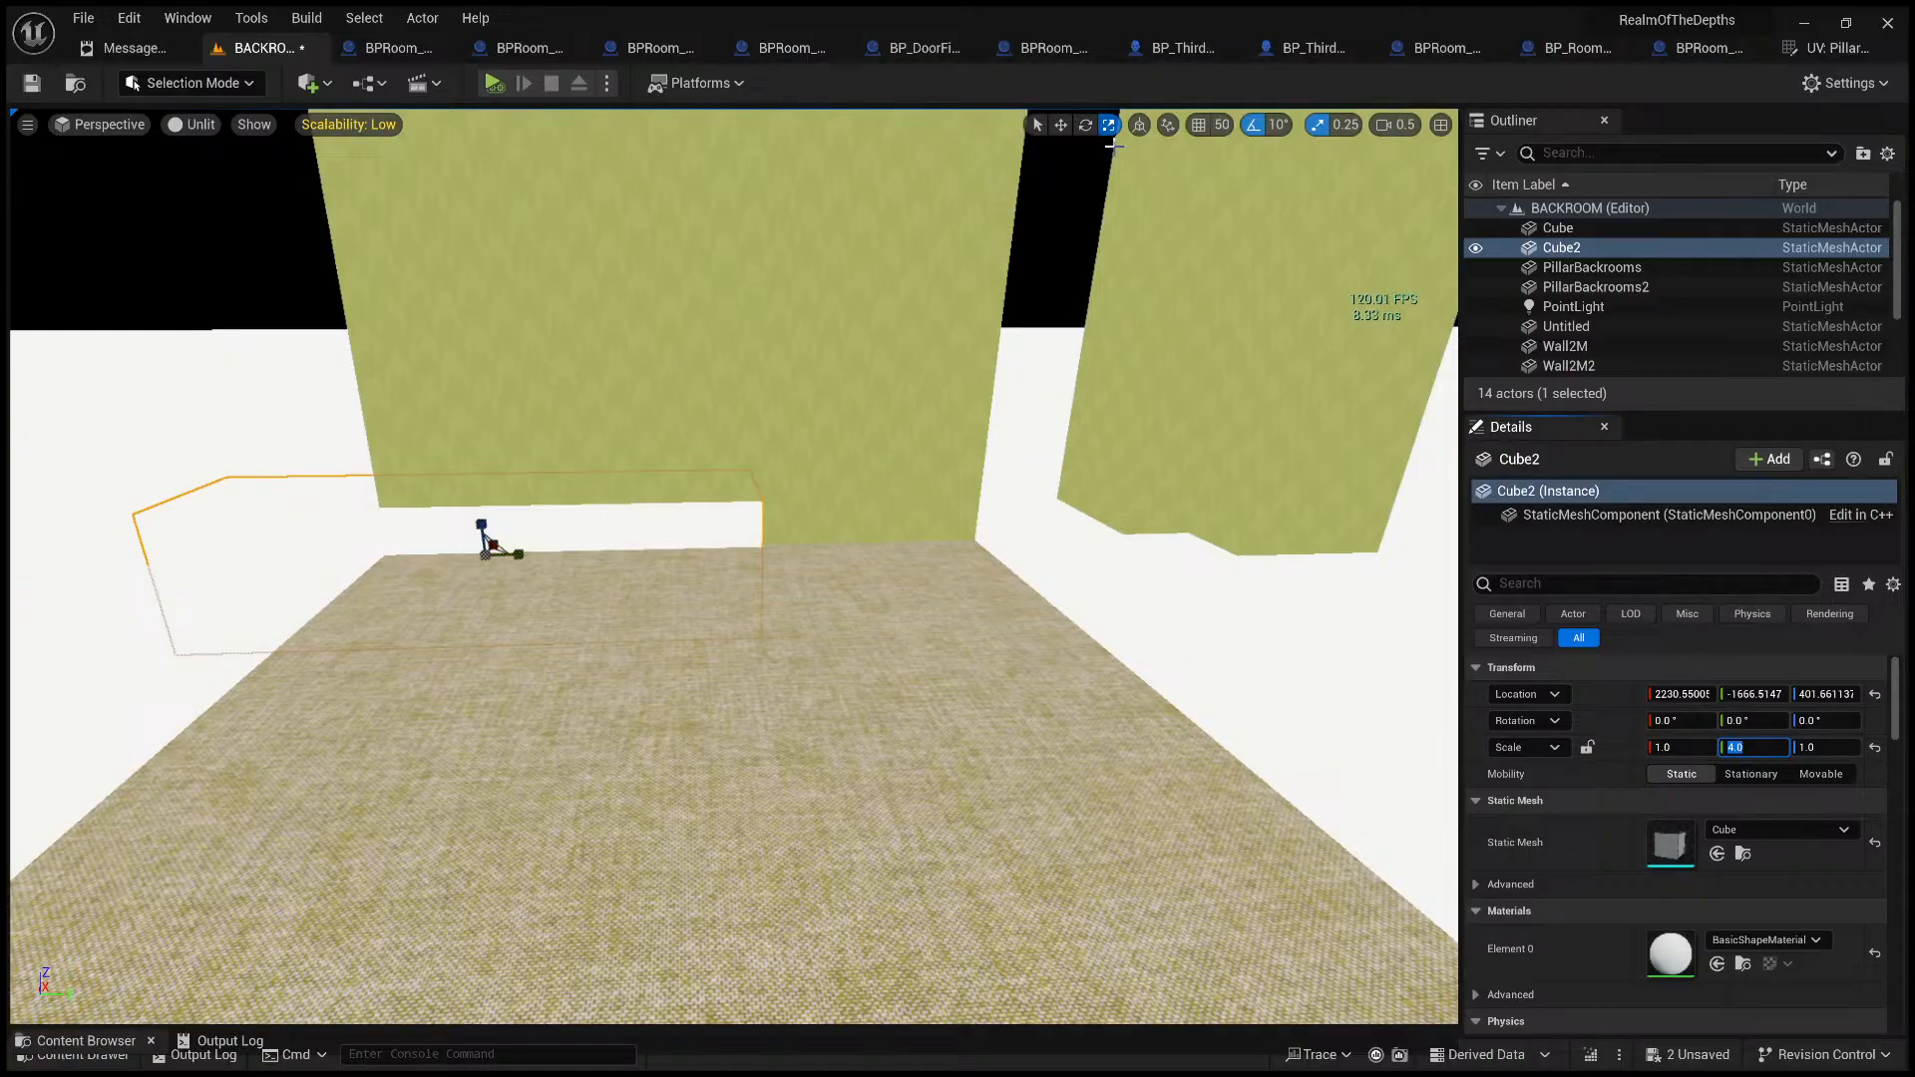
left_click(1060, 124)
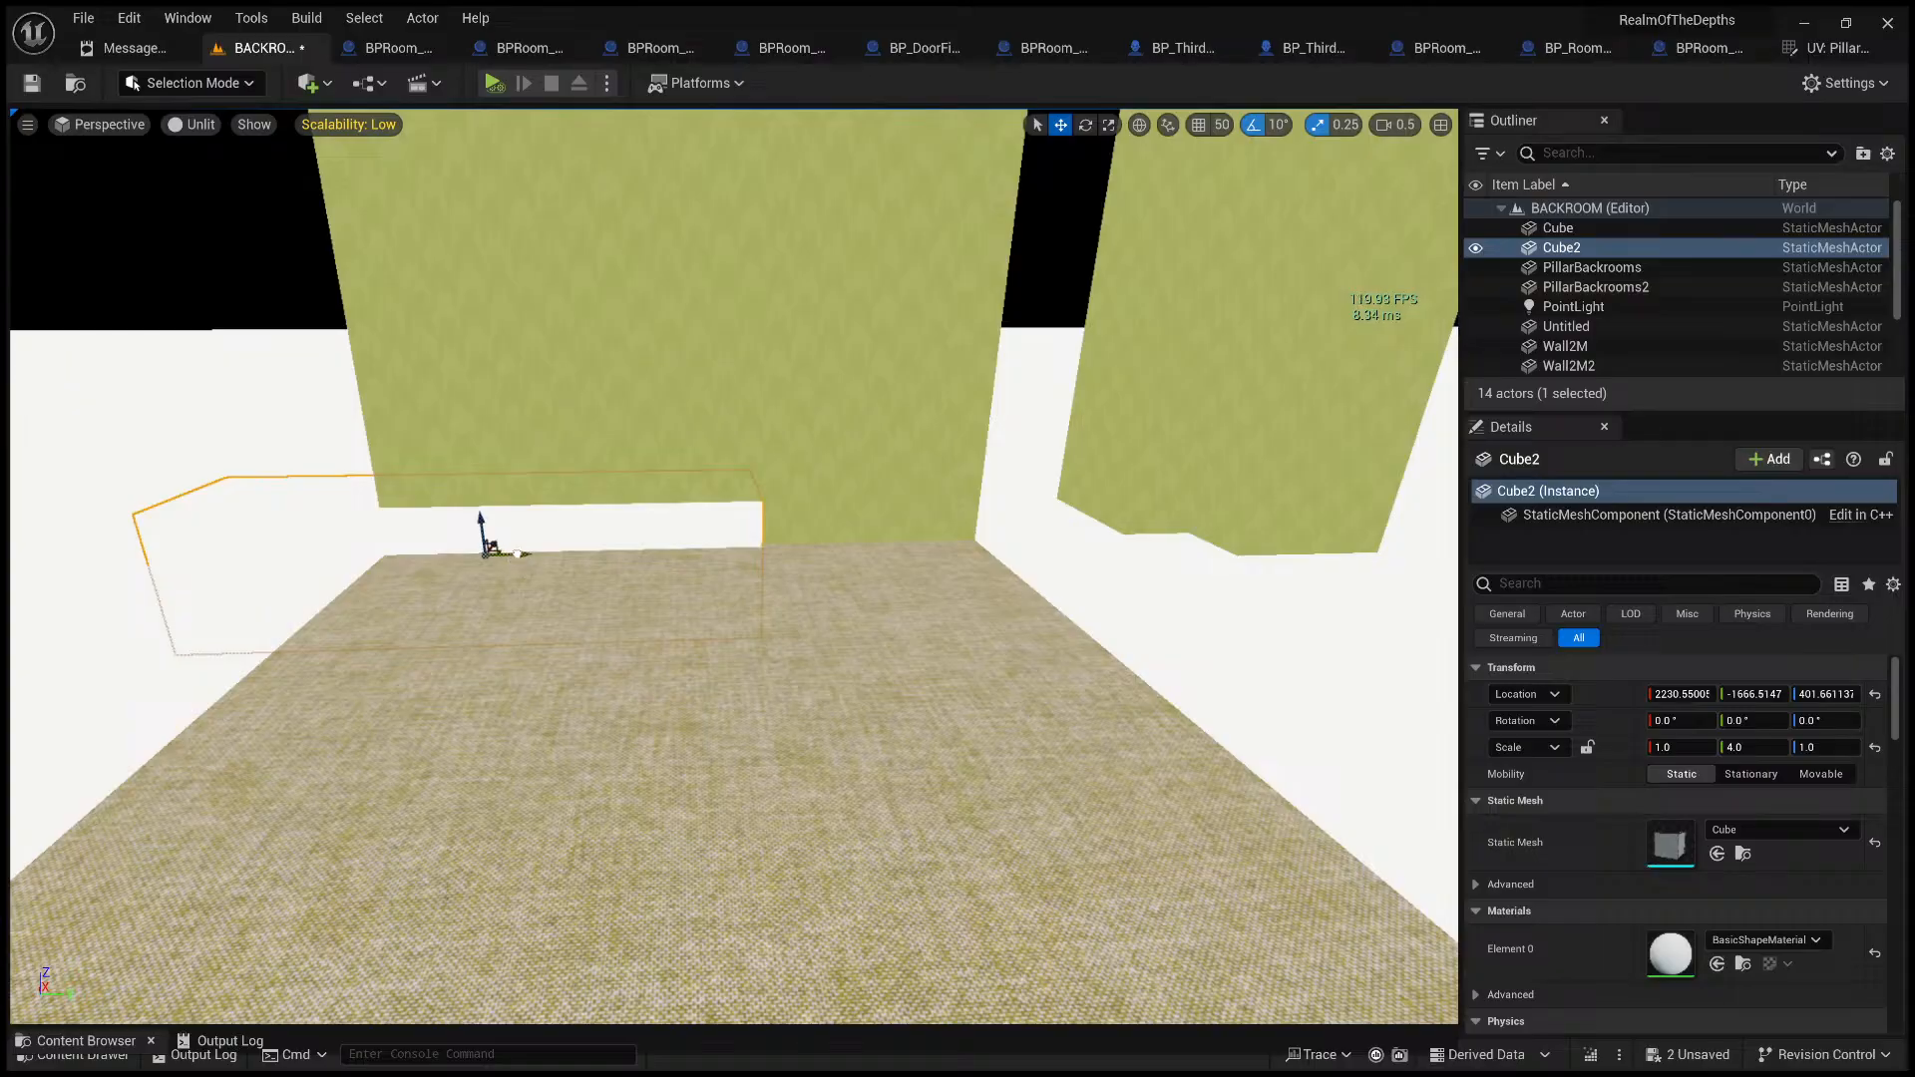
- Slide the cube along the large wall's base until it lines up with the wall's width, and apply the M_MS_BackRoomWall_2m material to it
left_click_drag(517, 553, 721, 552)
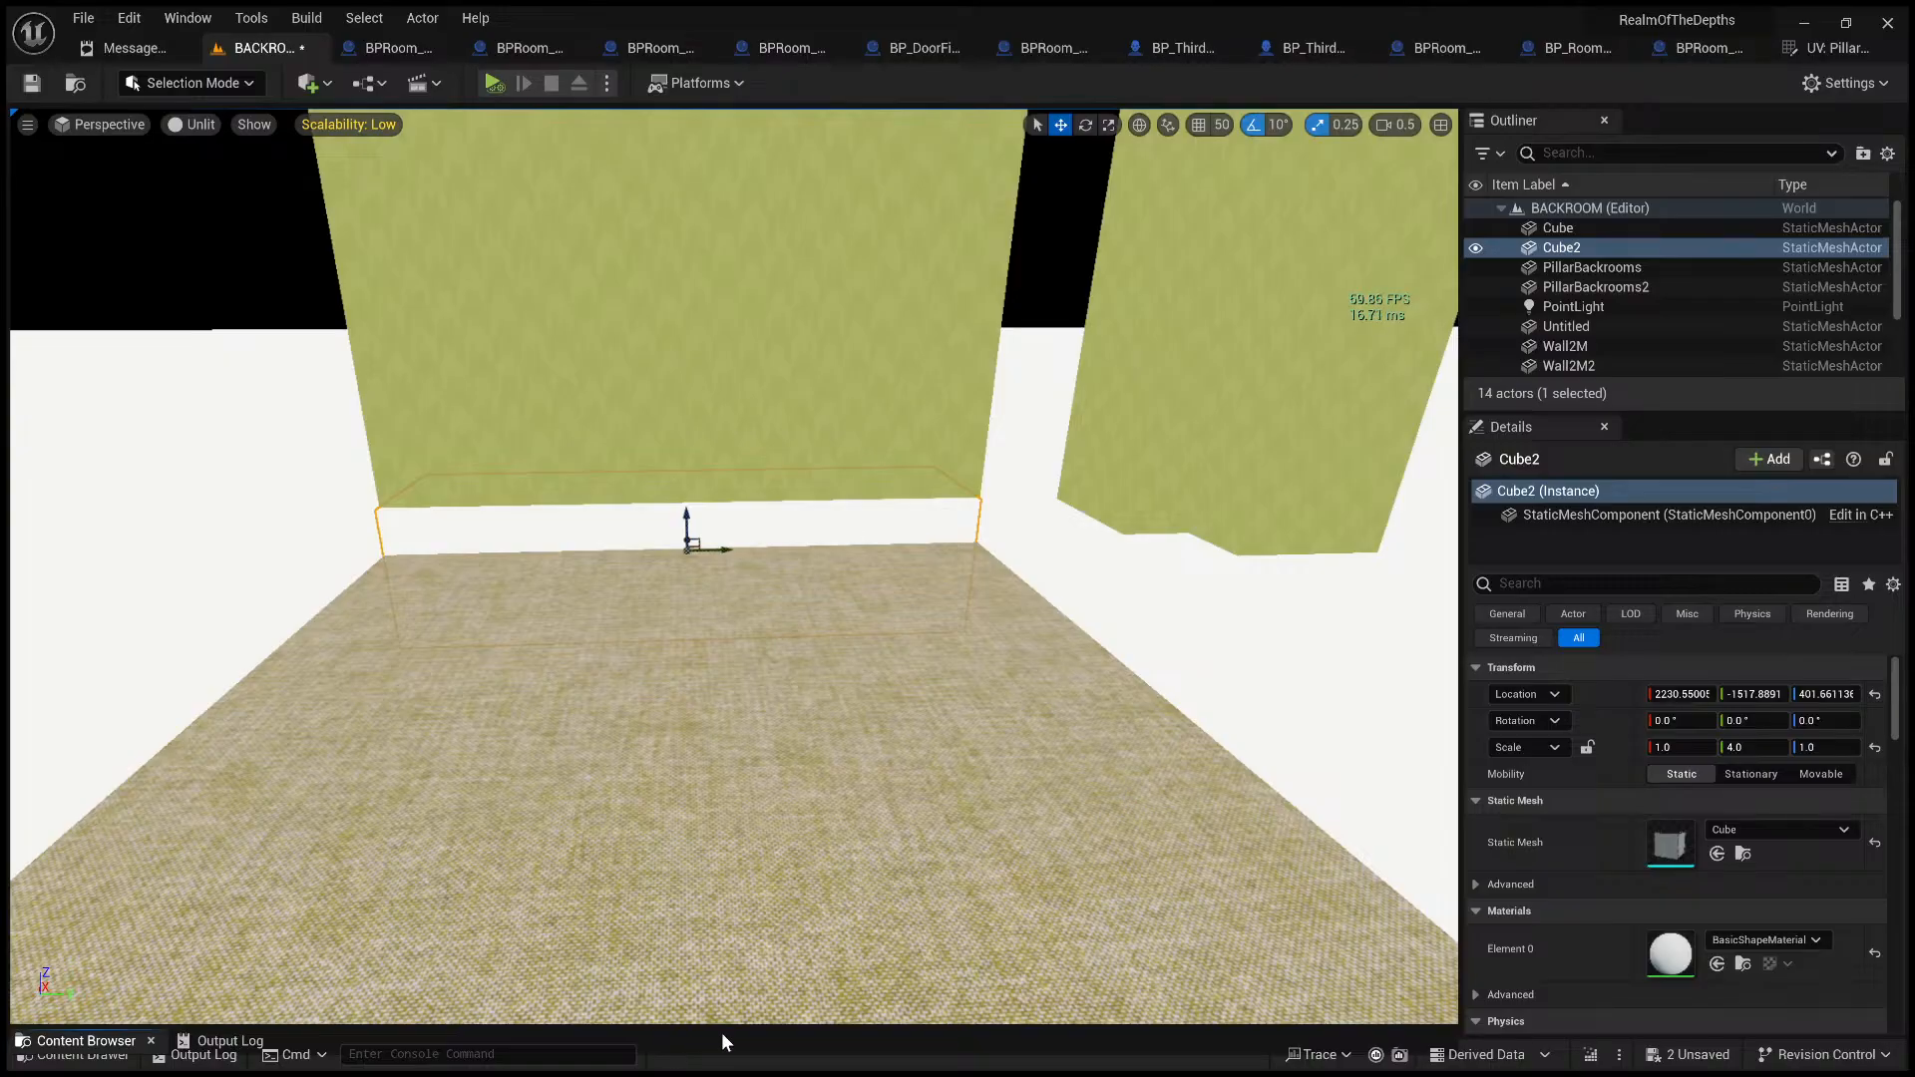
left_click_drag(735, 1028, 688, 543)
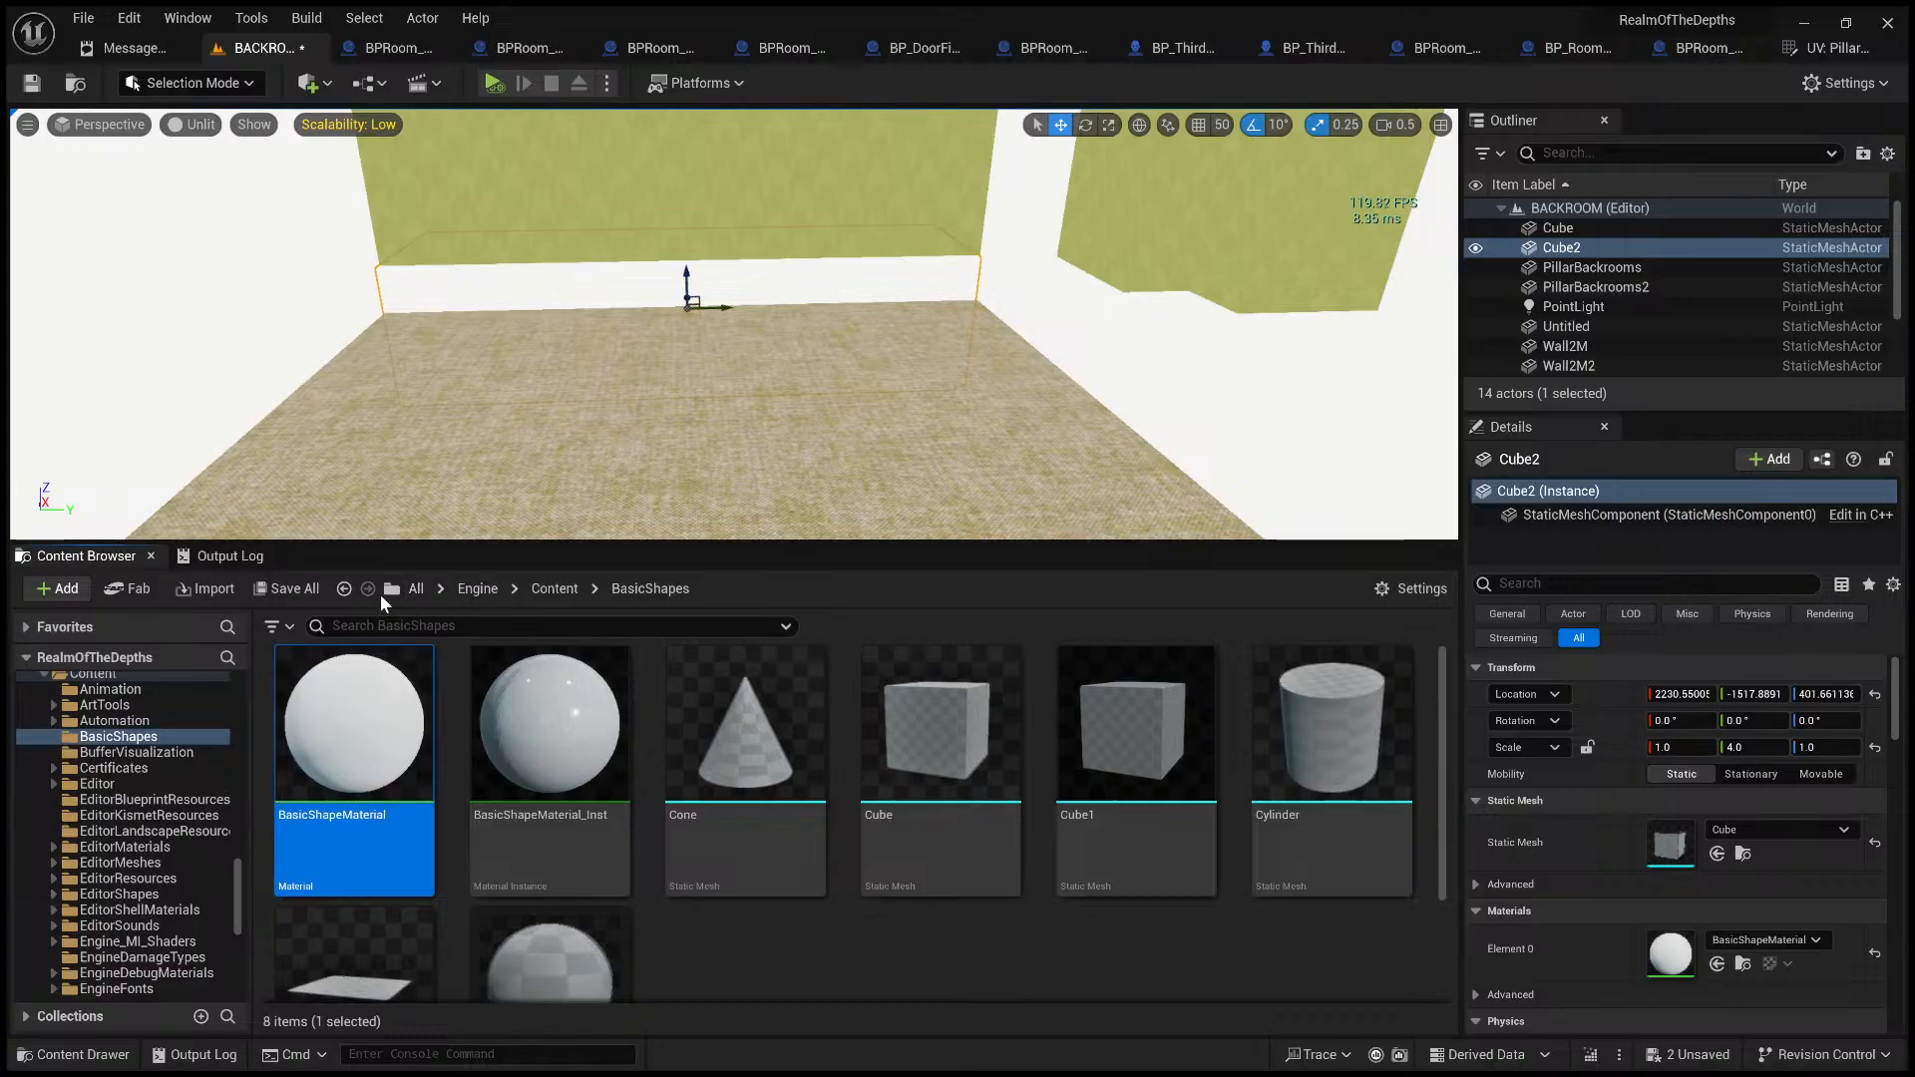
left_click(344, 589)
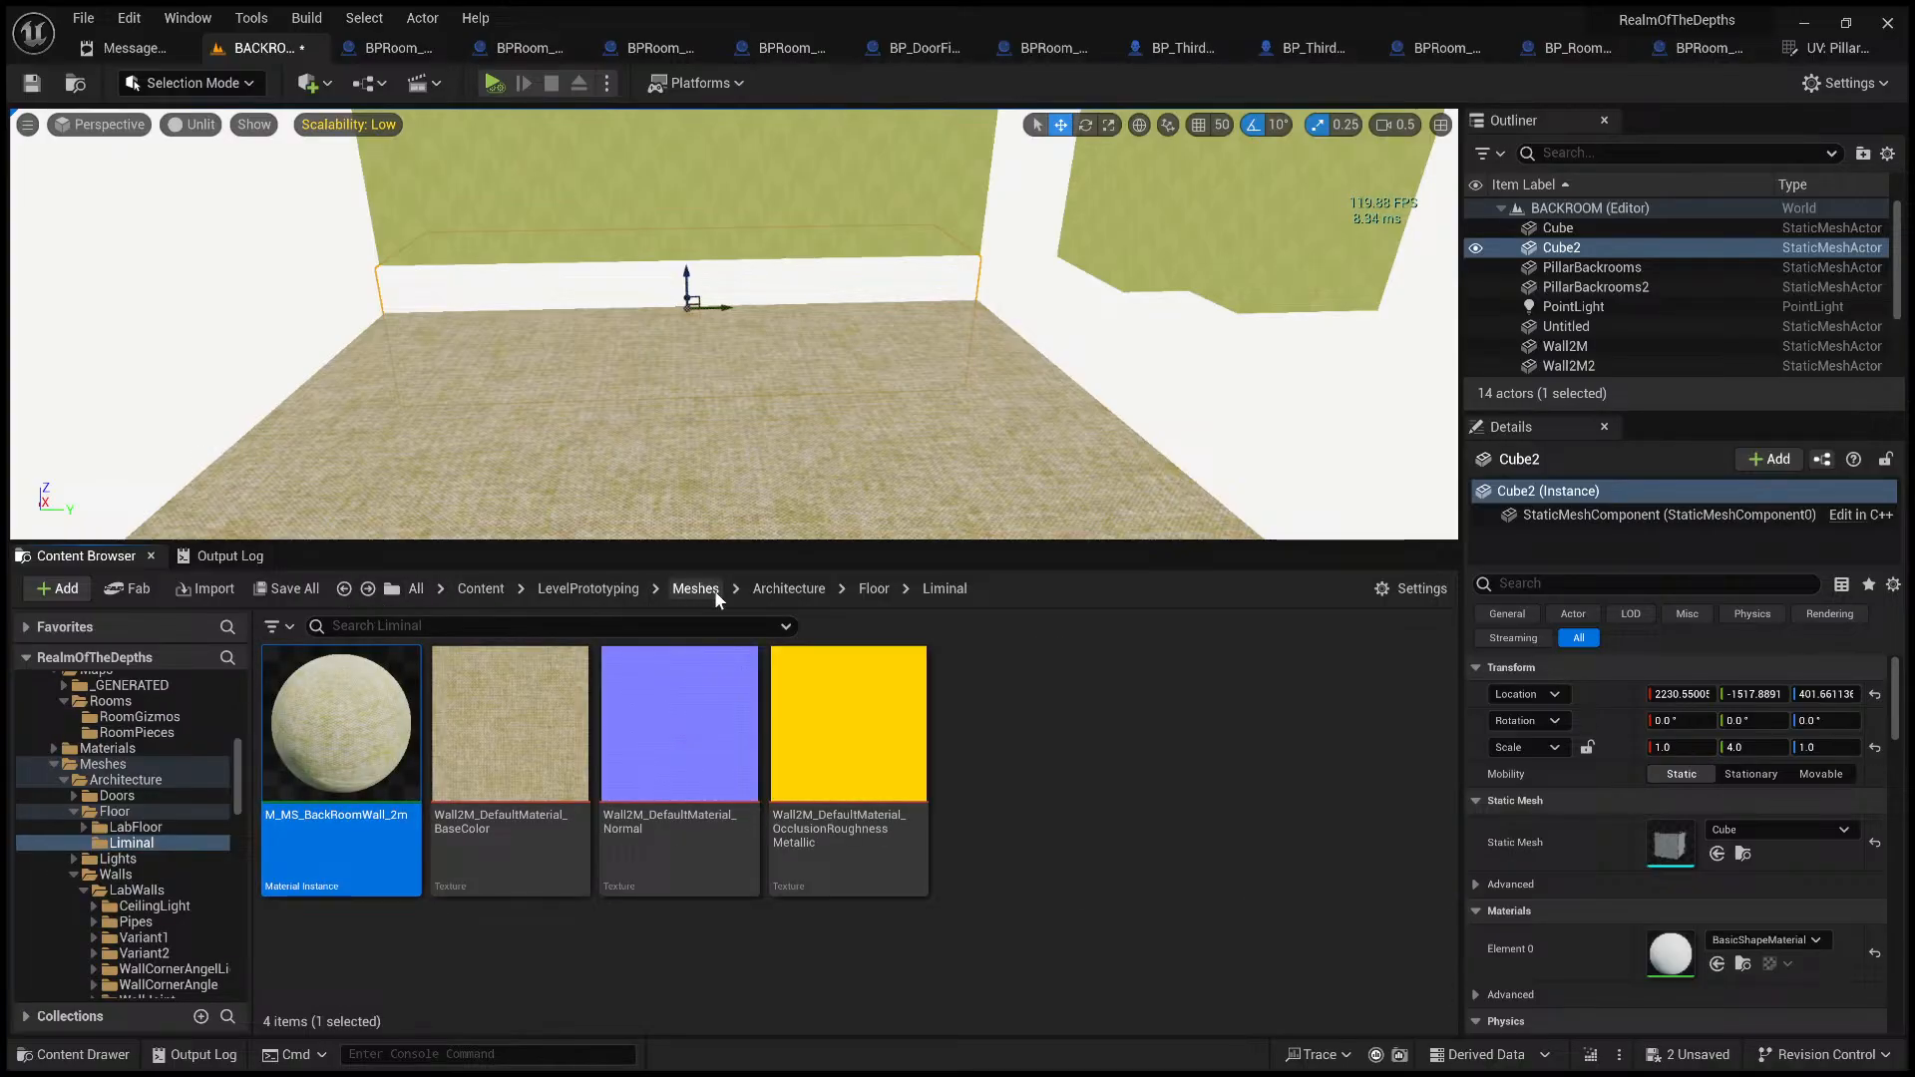
left_click(784, 589)
double_click(842, 735)
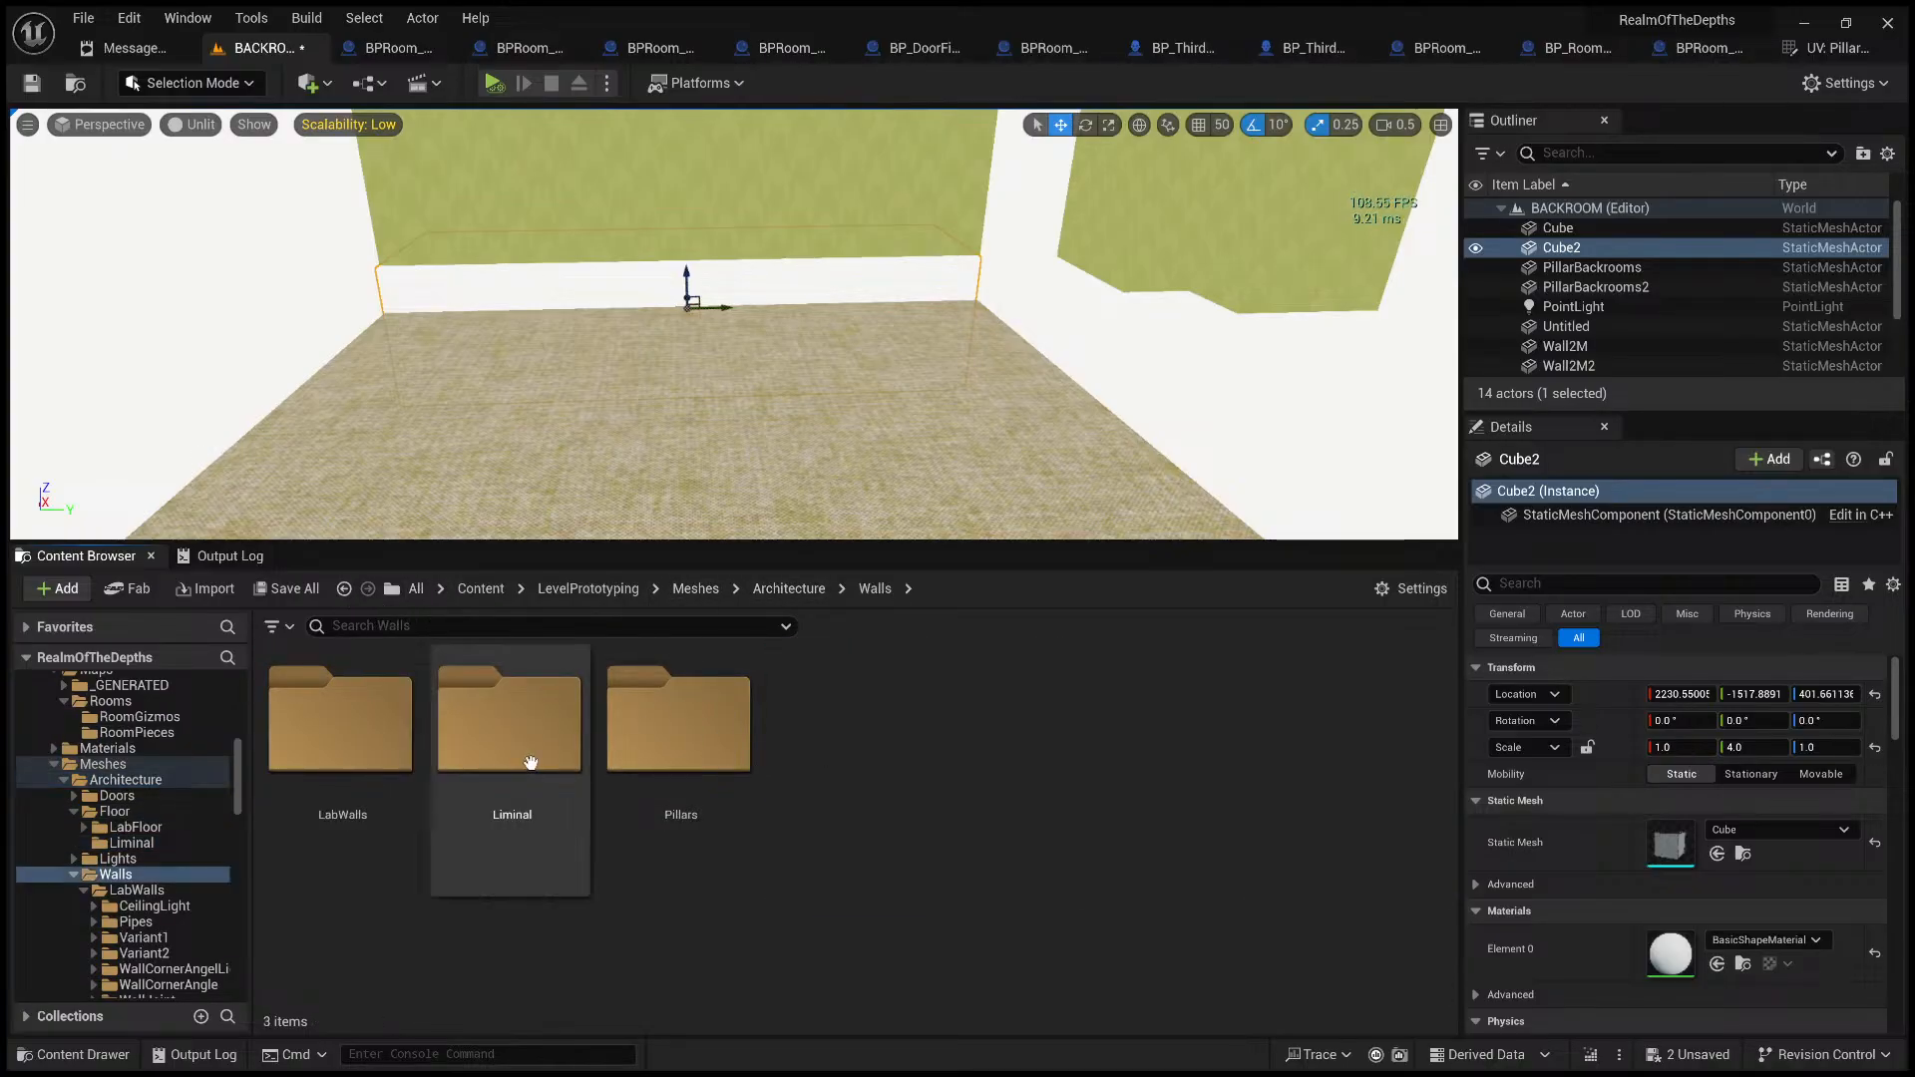
double_click(528, 764)
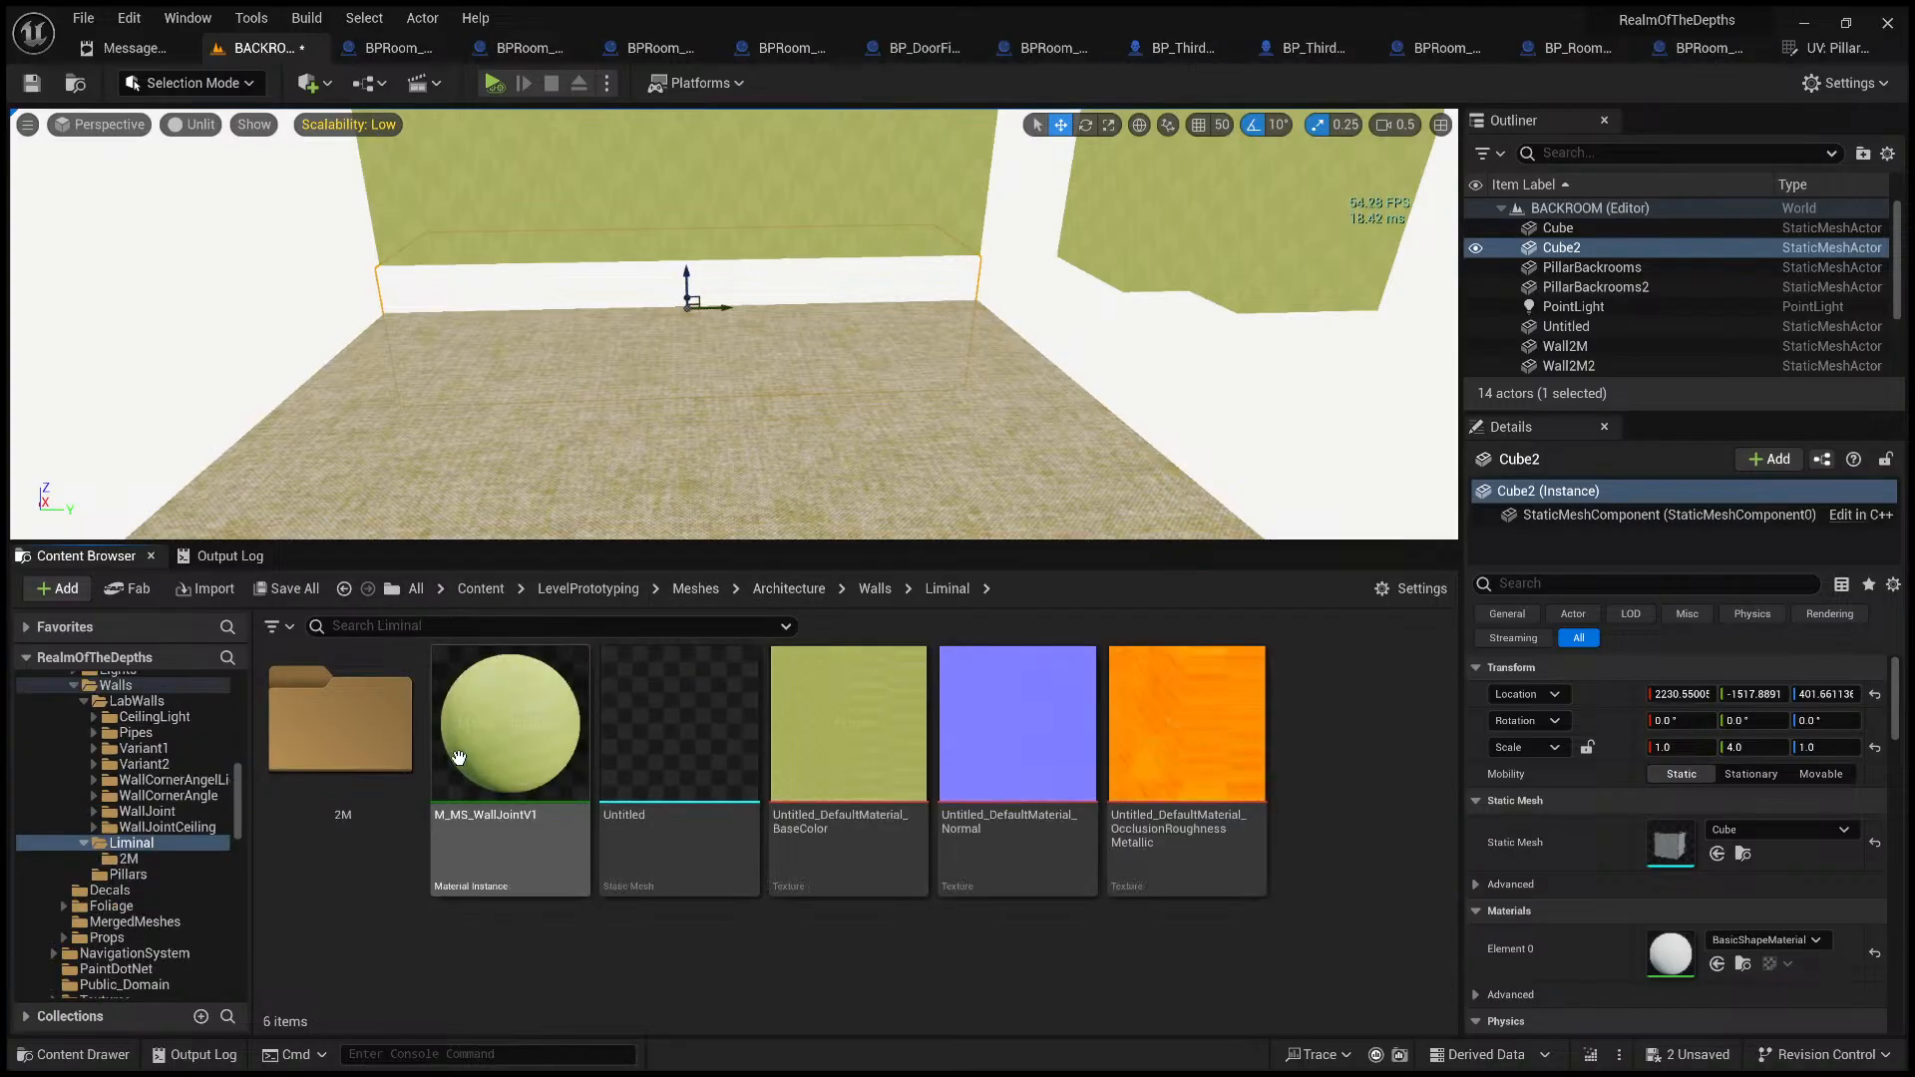
double_click(360, 748)
left_click_drag(354, 733, 1670, 954)
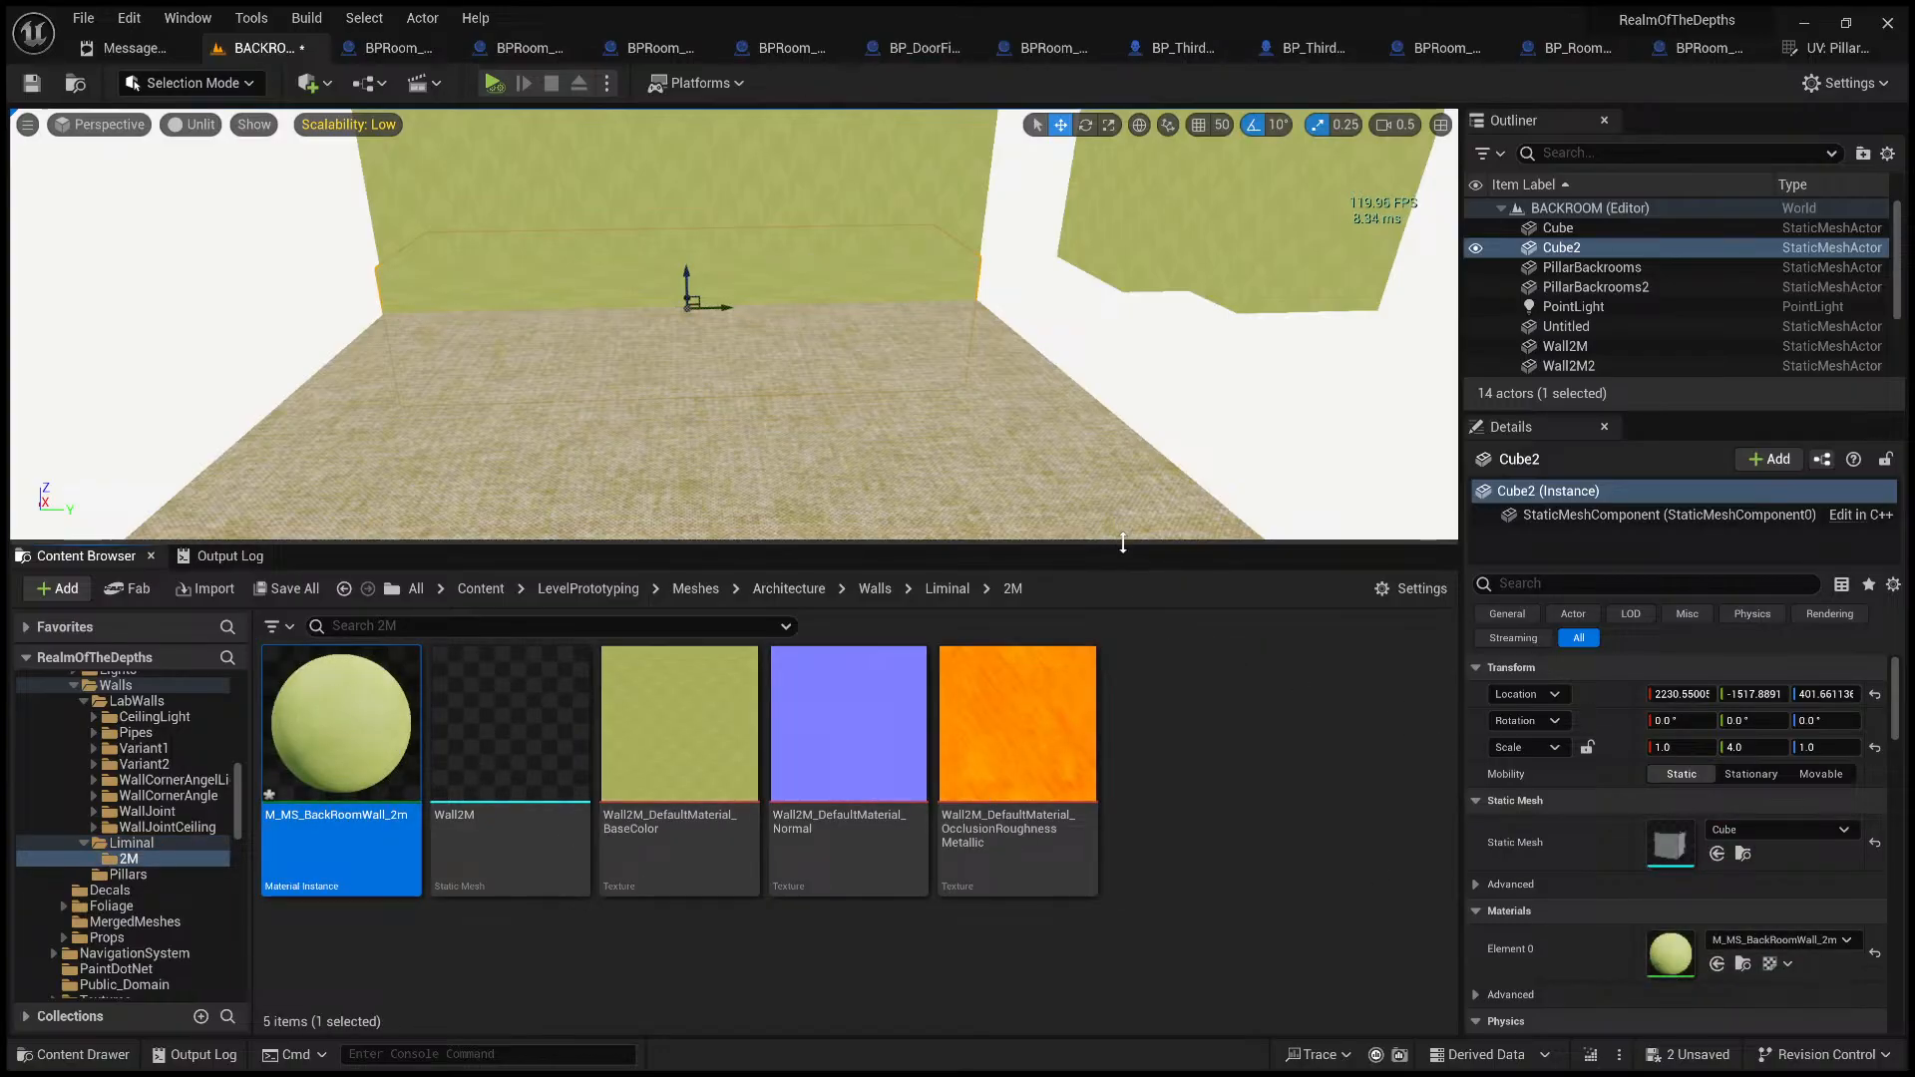
- Enlarge the level viewport and switch its shading from Unlit to Lit
left_click_drag(1123, 542, 1119, 891)
right_click_drag(1072, 713, 977, 710)
left_click(200, 126)
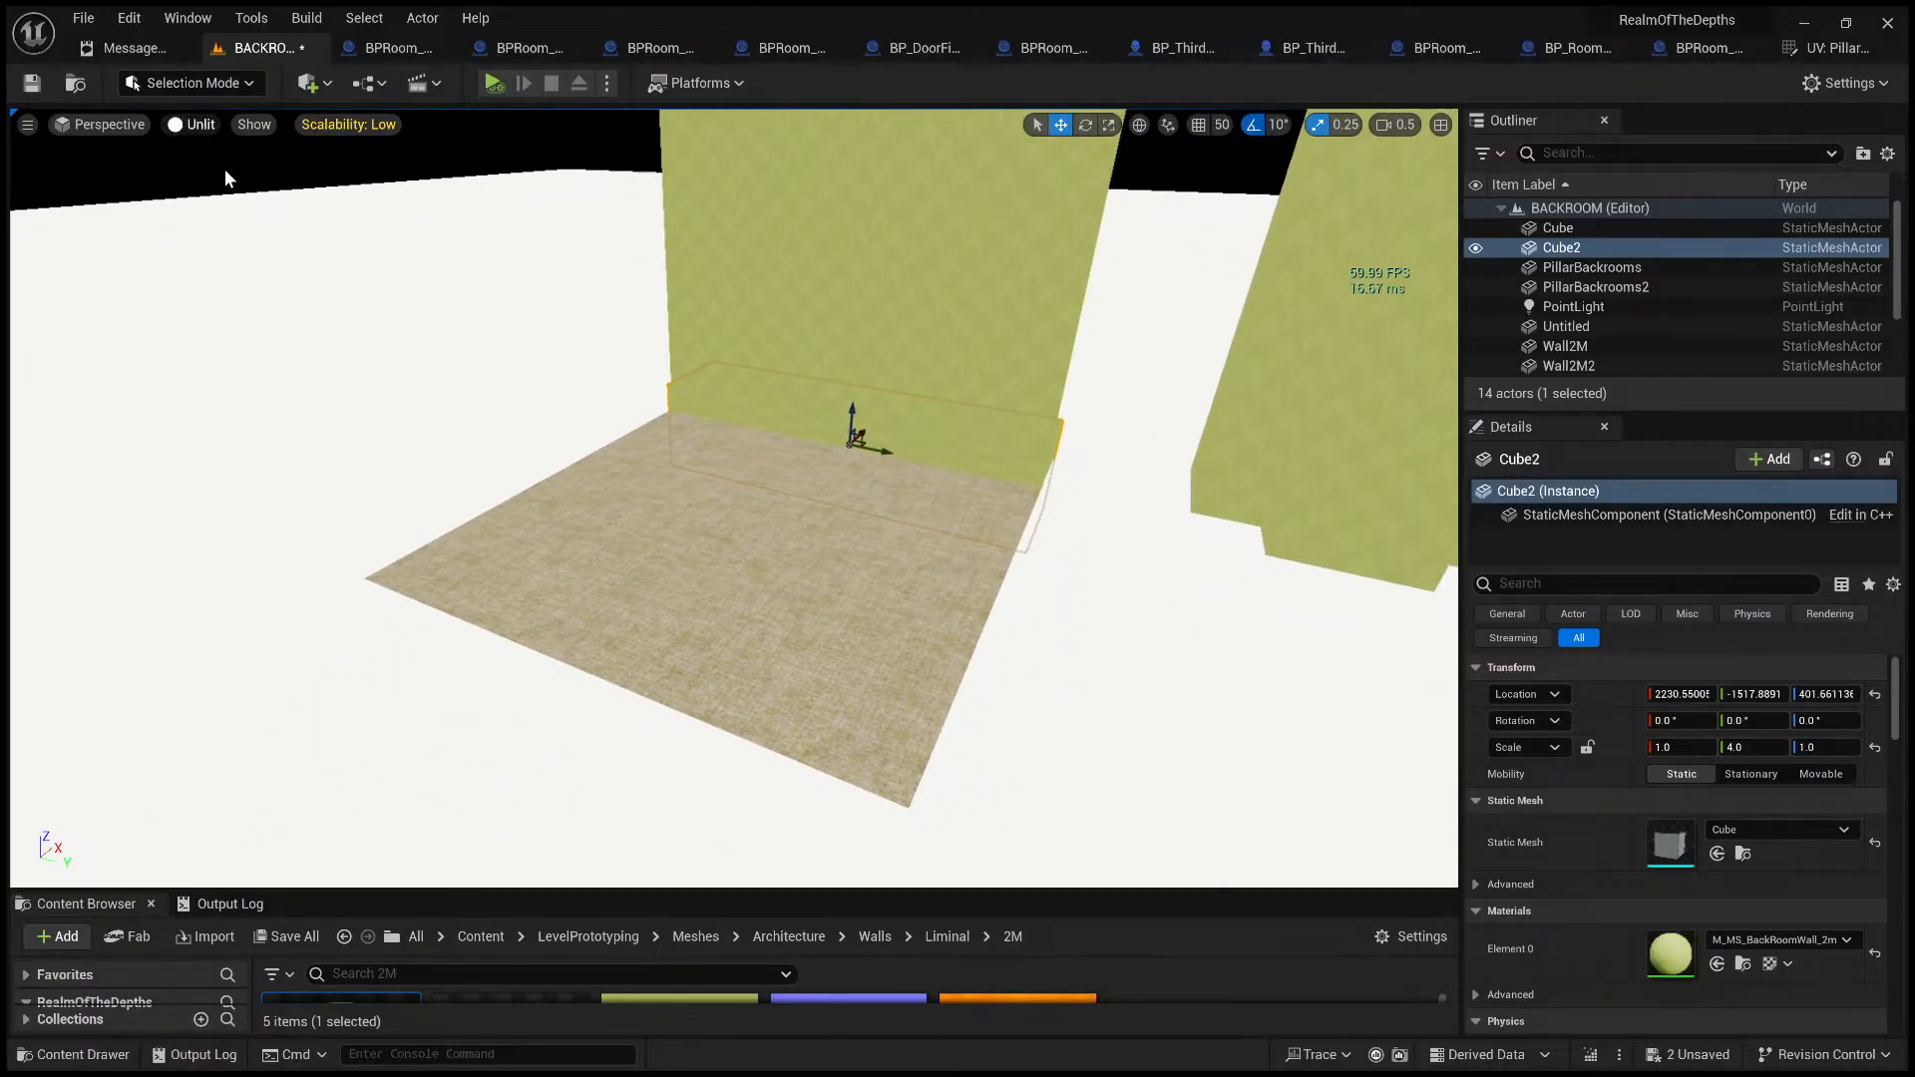
left_click(224, 174)
right_click_drag(916, 369, 983, 289)
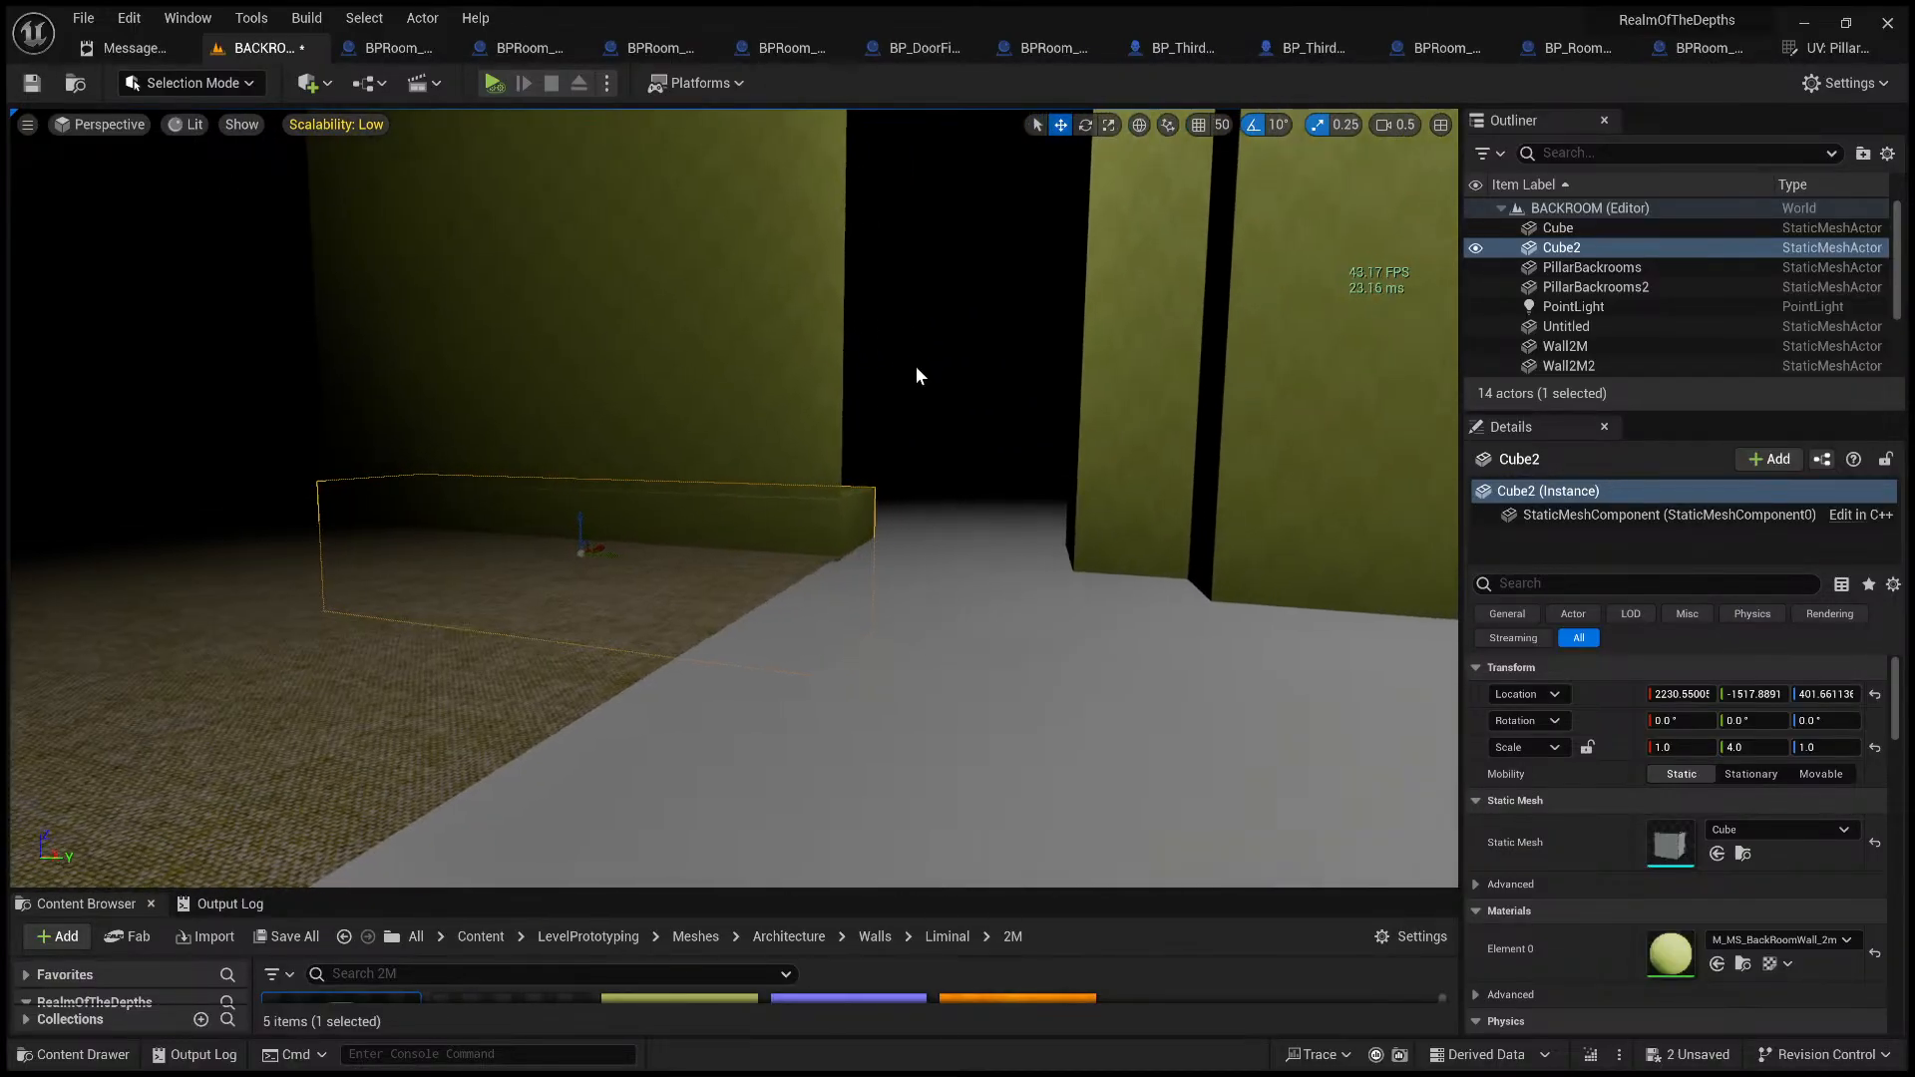
- Deselect the cube and examine it as a baseboard between the carpet and the wall from several angles
left_click(918, 375)
right_click_drag(940, 350, 1031, 462)
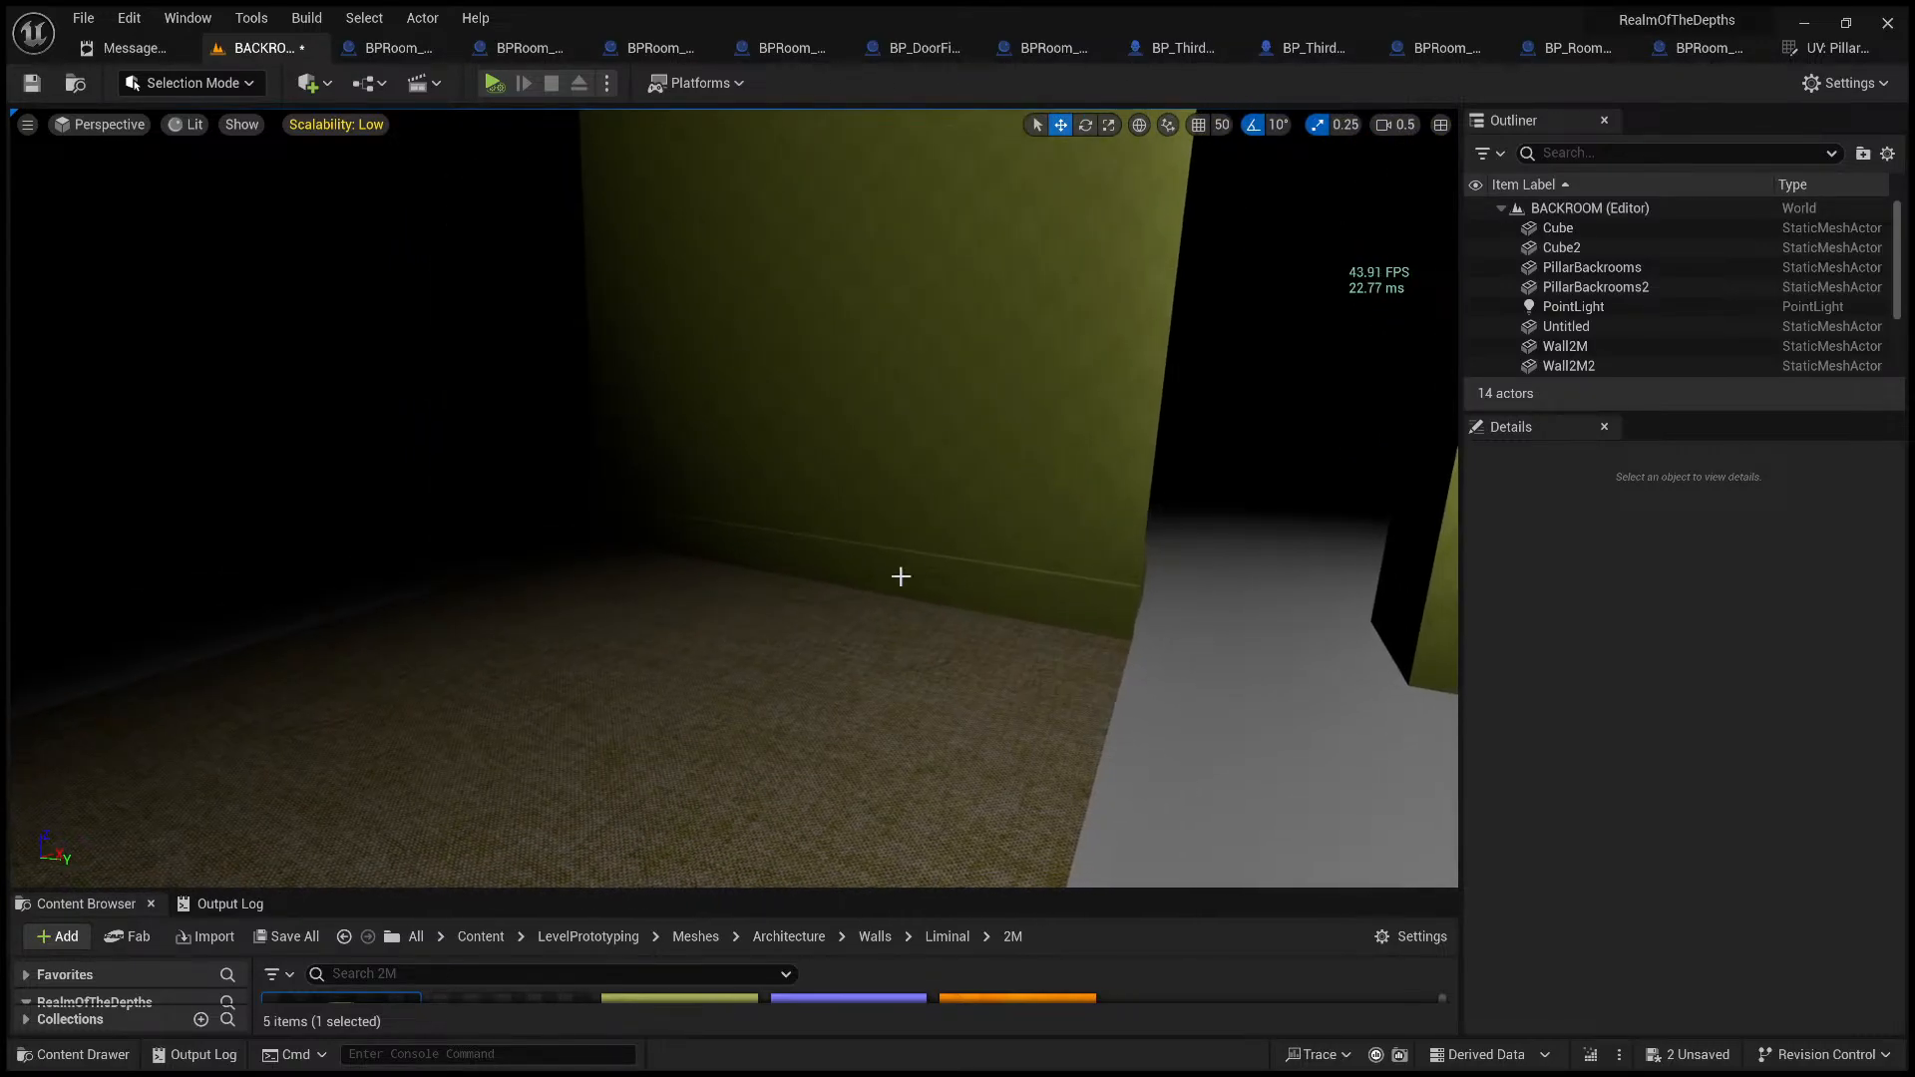
mouse_move(830, 538)
right_mouse_down()
mouse_move(887, 538)
mouse_move(834, 526)
right_mouse_up()
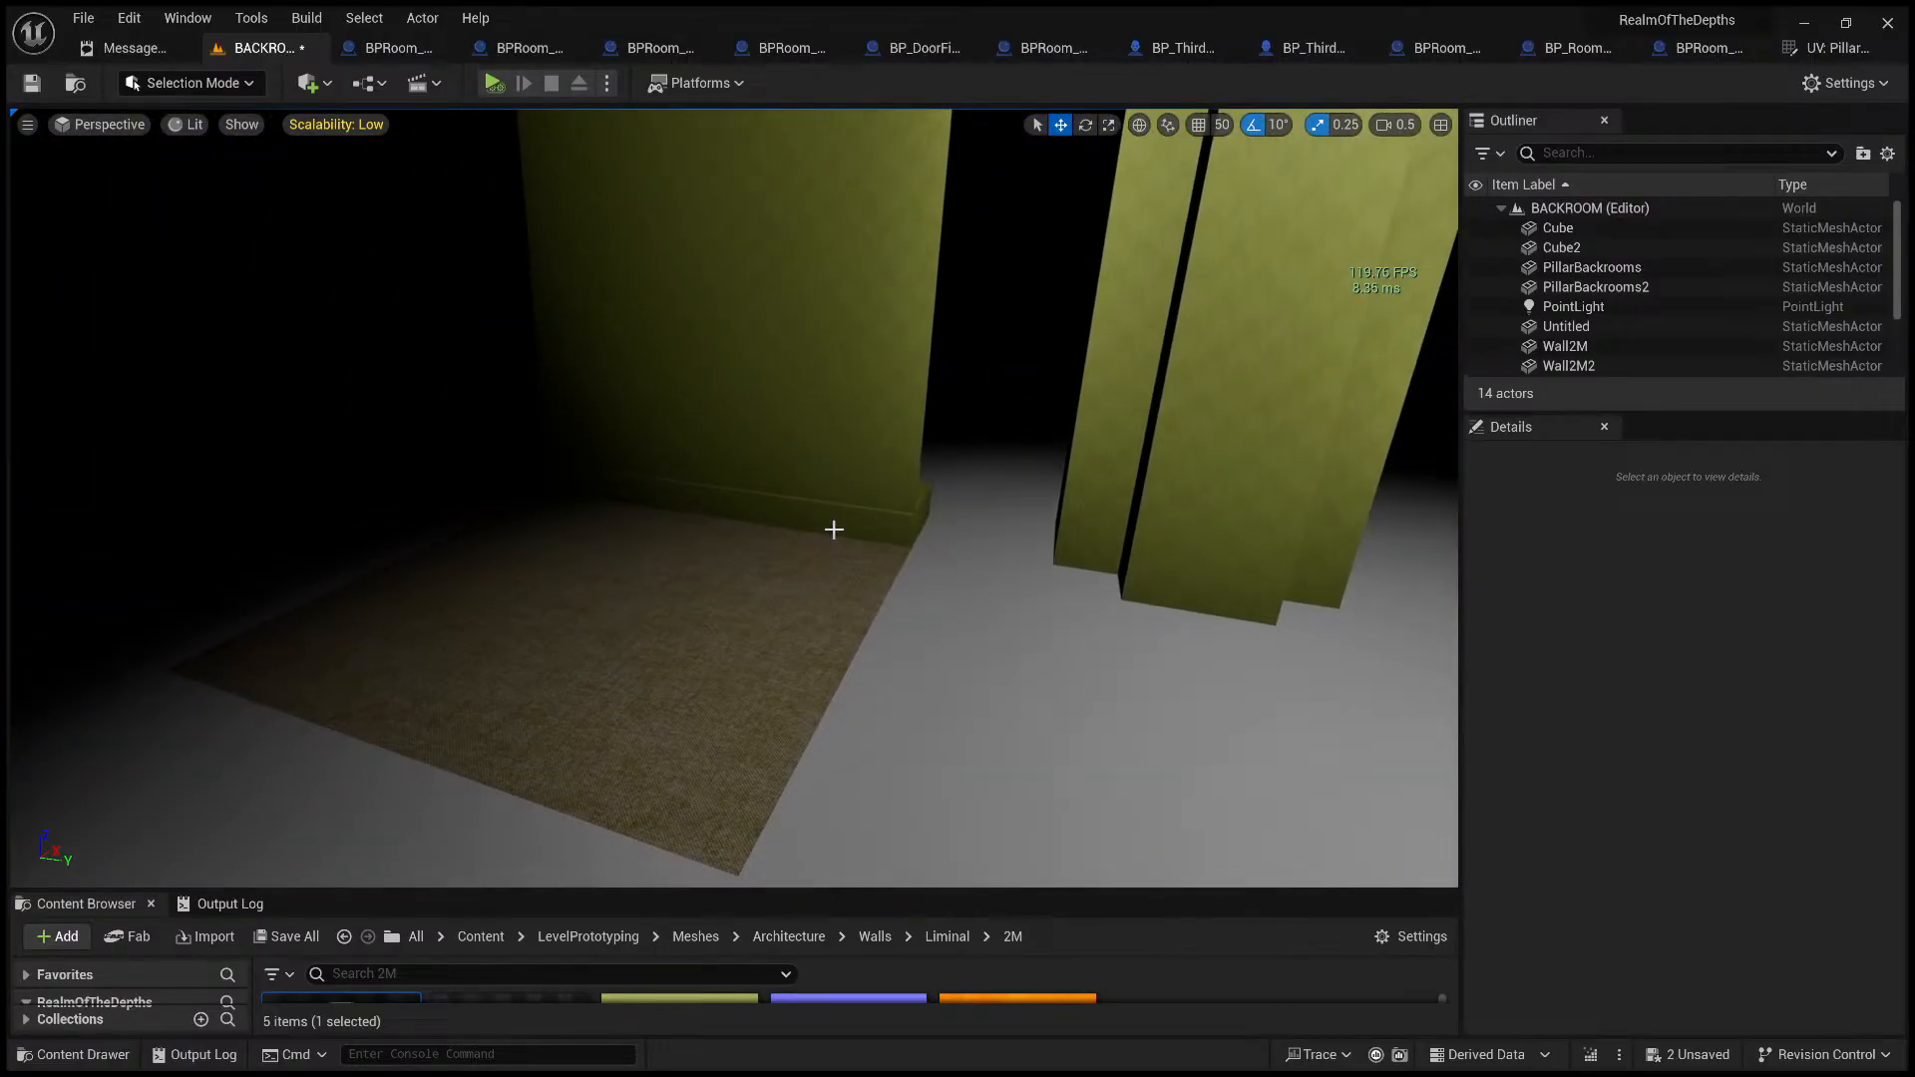
key("s")
right_click_drag(914, 577, 903, 538)
key("w")
key("w")
key("w")
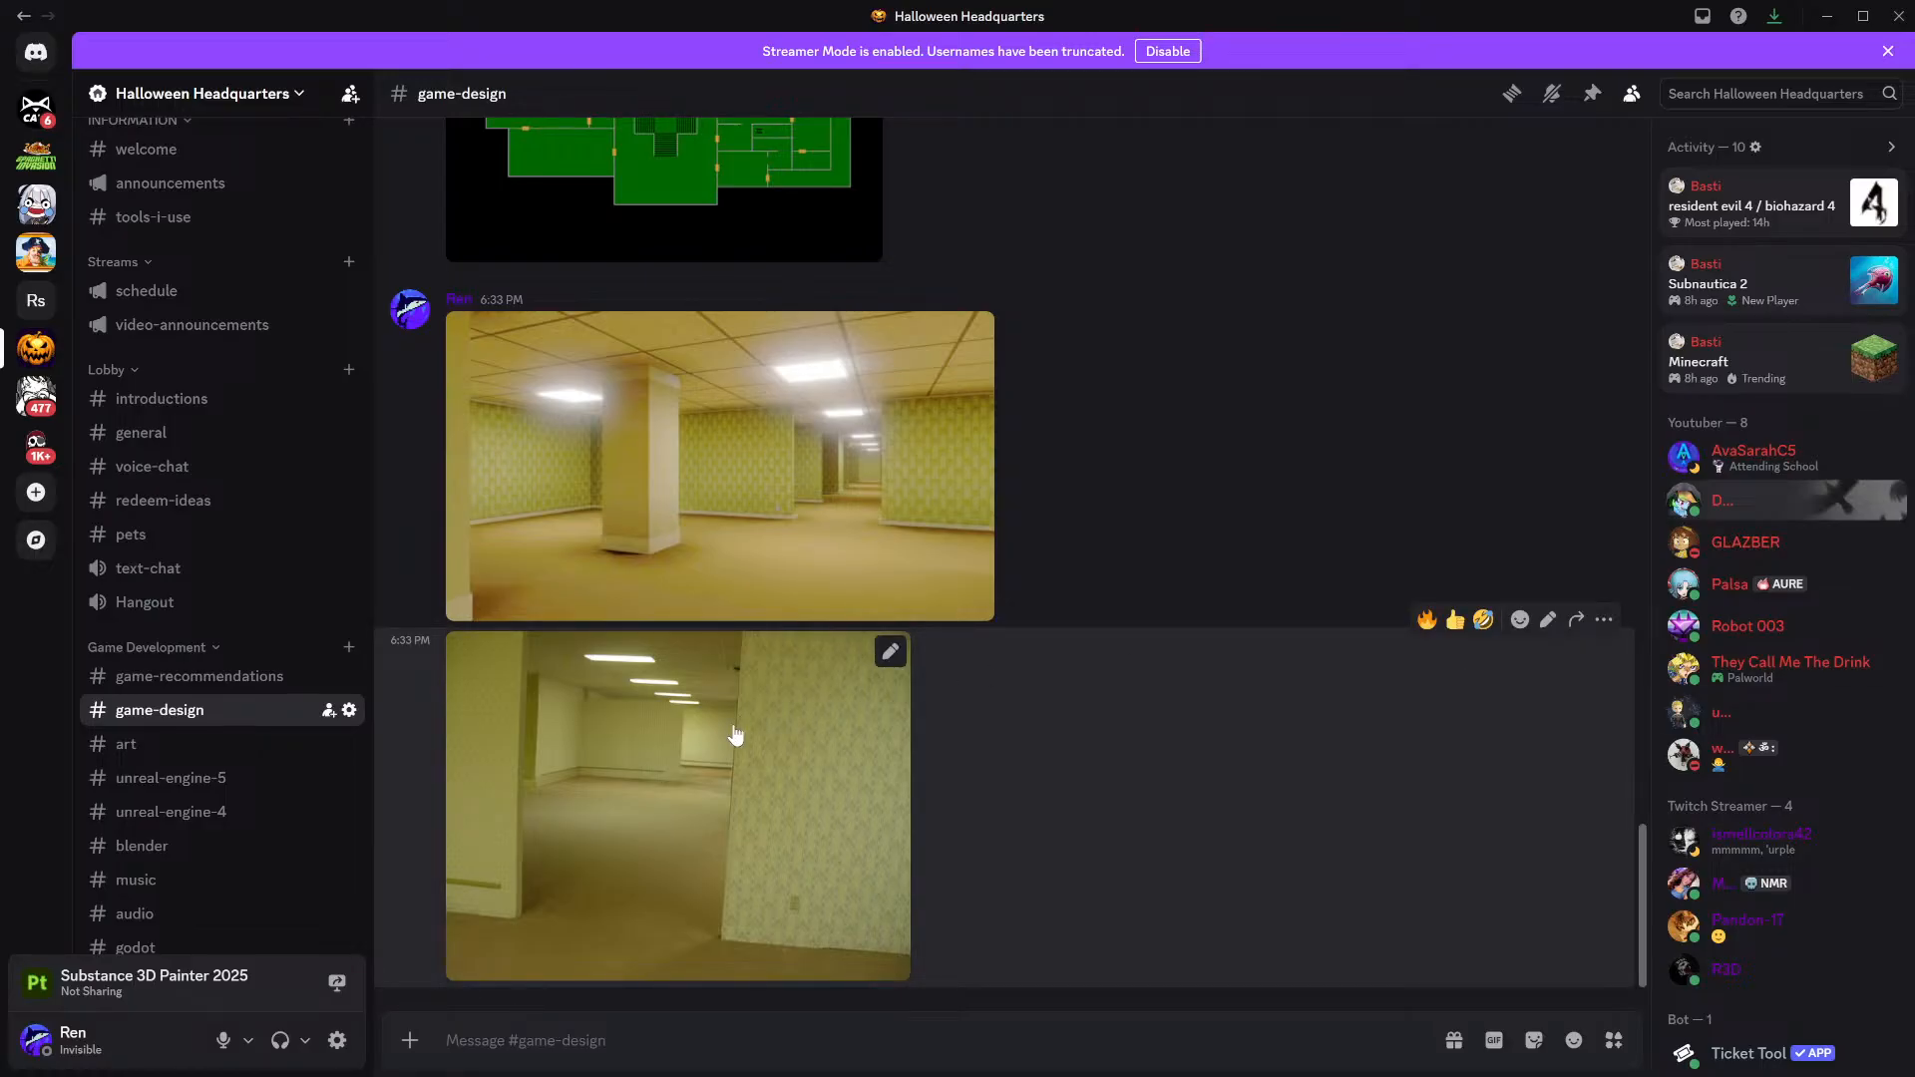
- Switch to Discord and enlarge the two backrooms reference images in the game-design channel to study their wall bases and carpets
left_click(734, 736)
left_click(1160, 682)
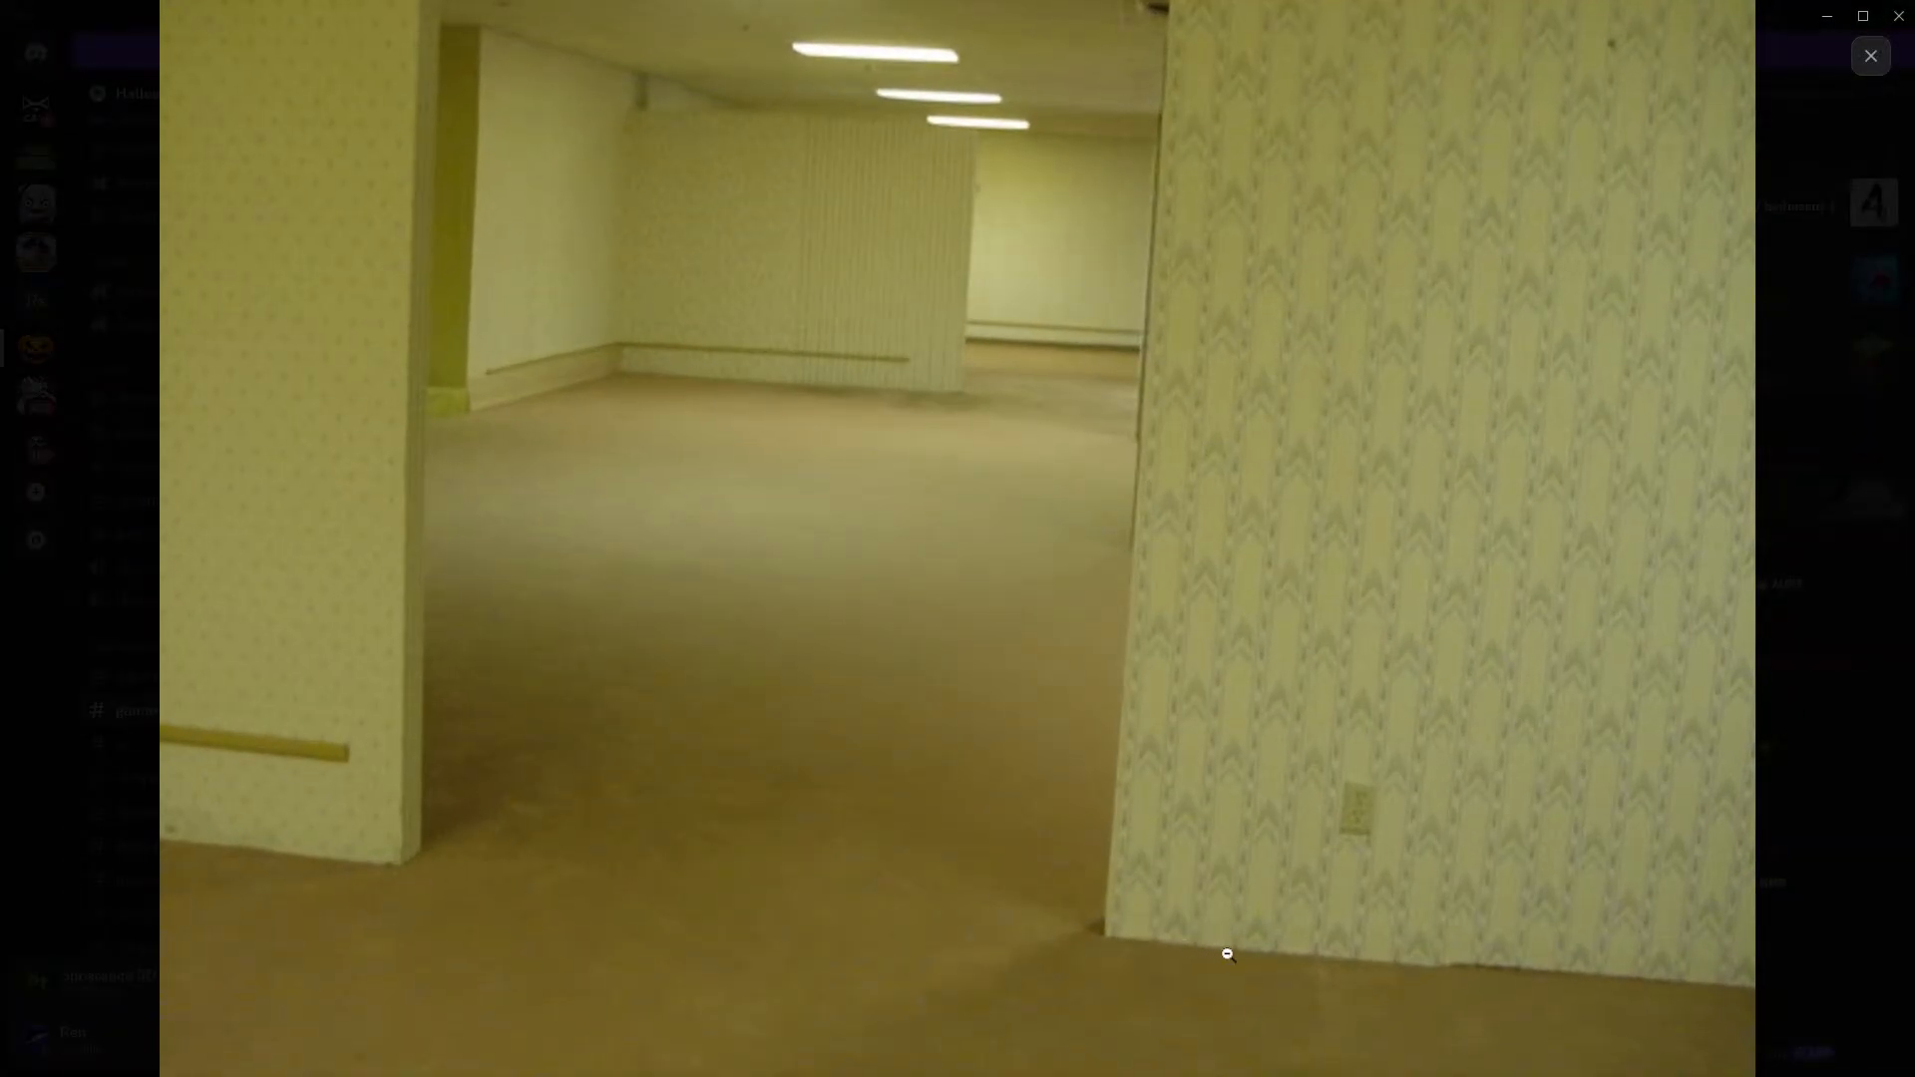
left_click(779, 466)
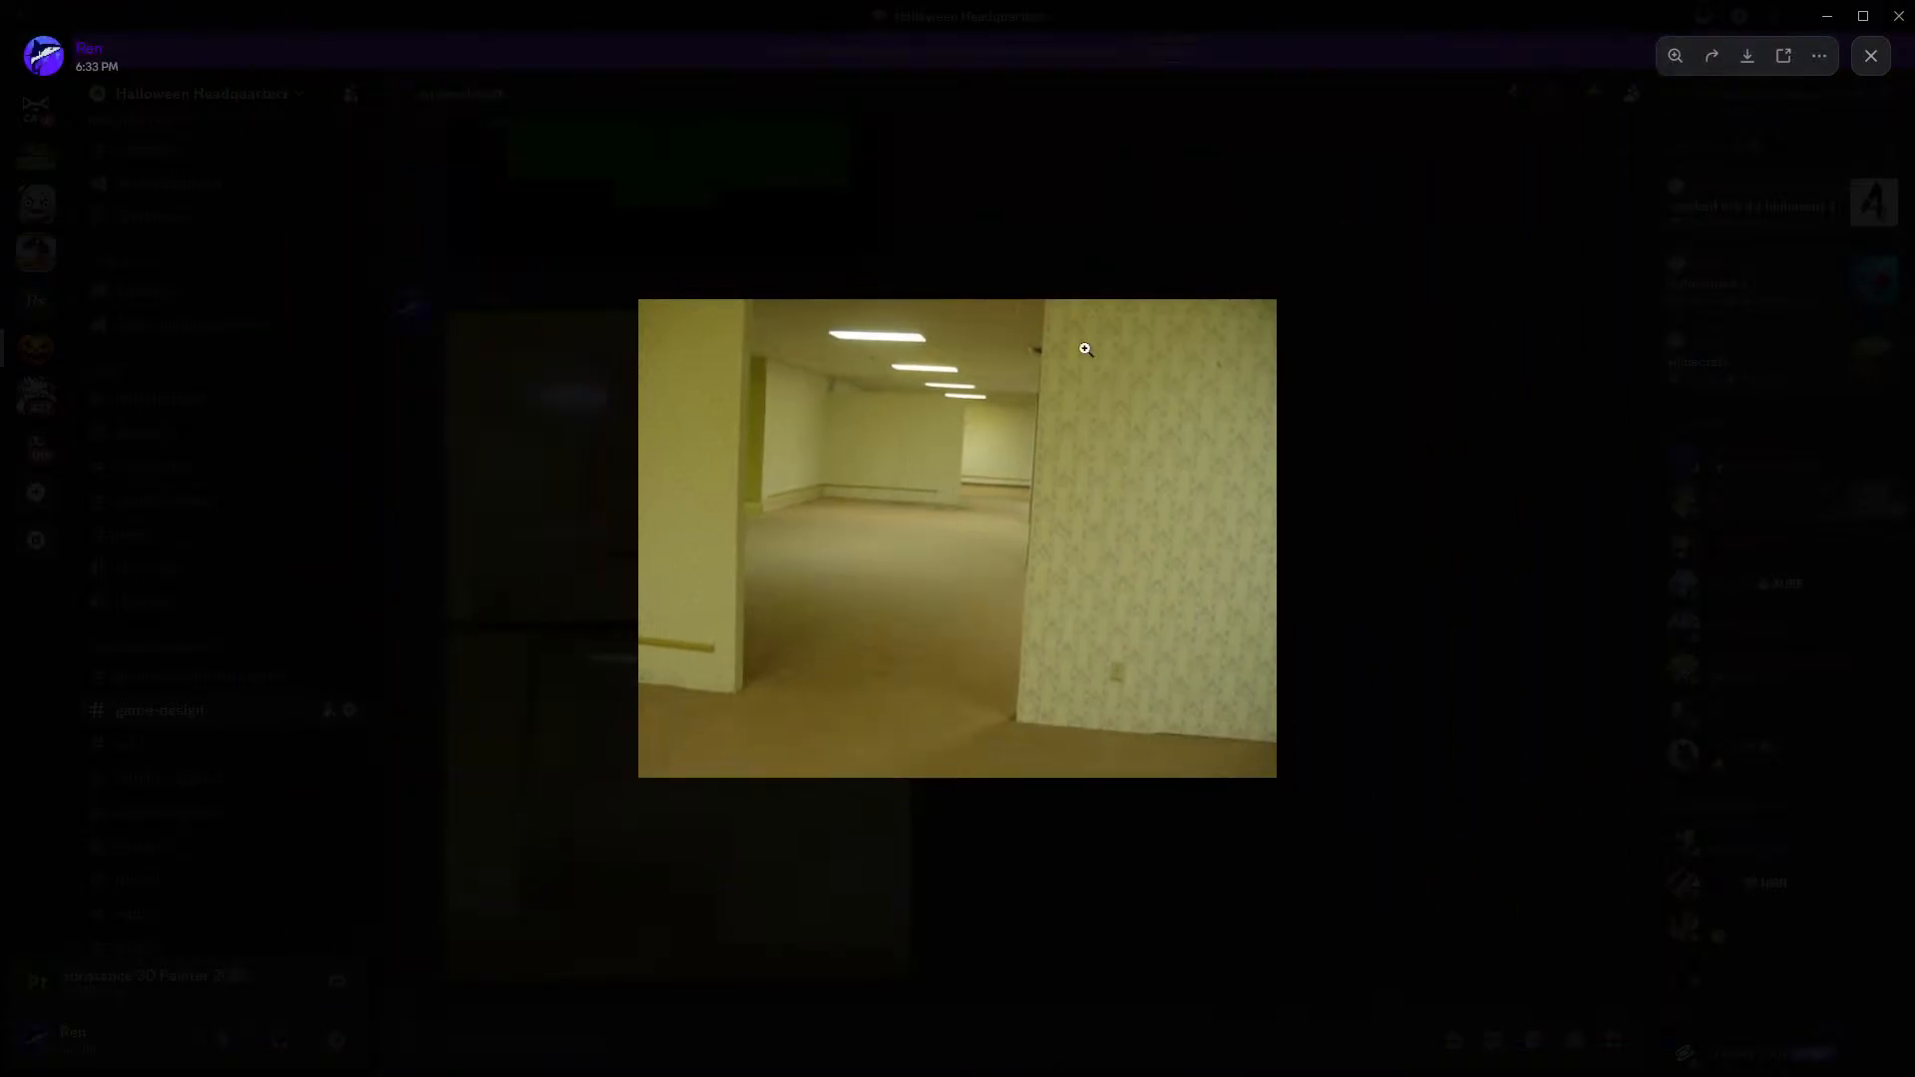
key("Escape")
left_click(871, 582)
left_click(896, 648)
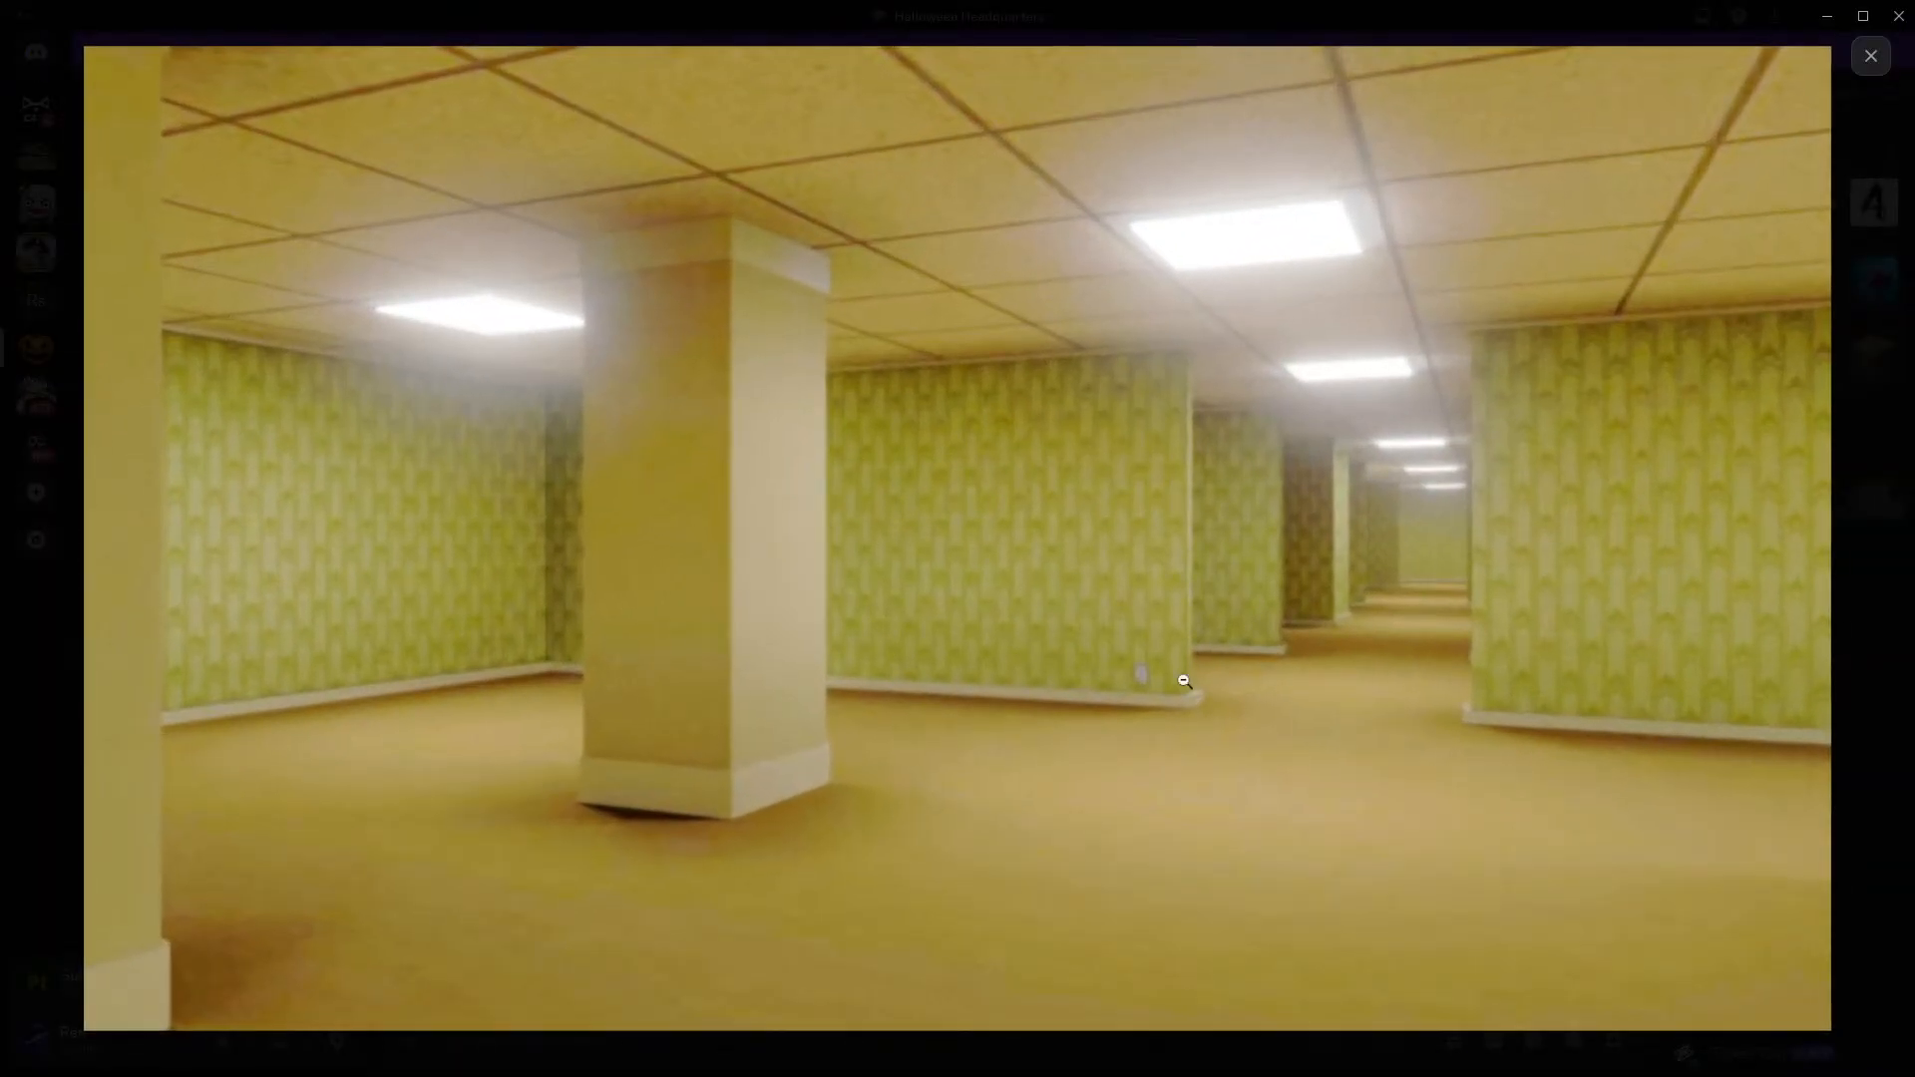
left_click(1241, 654)
left_click(997, 847)
- Reopen the reference photo with the patterned wallpaper and examine its carpet, walls and ceiling up close
left_click(833, 843)
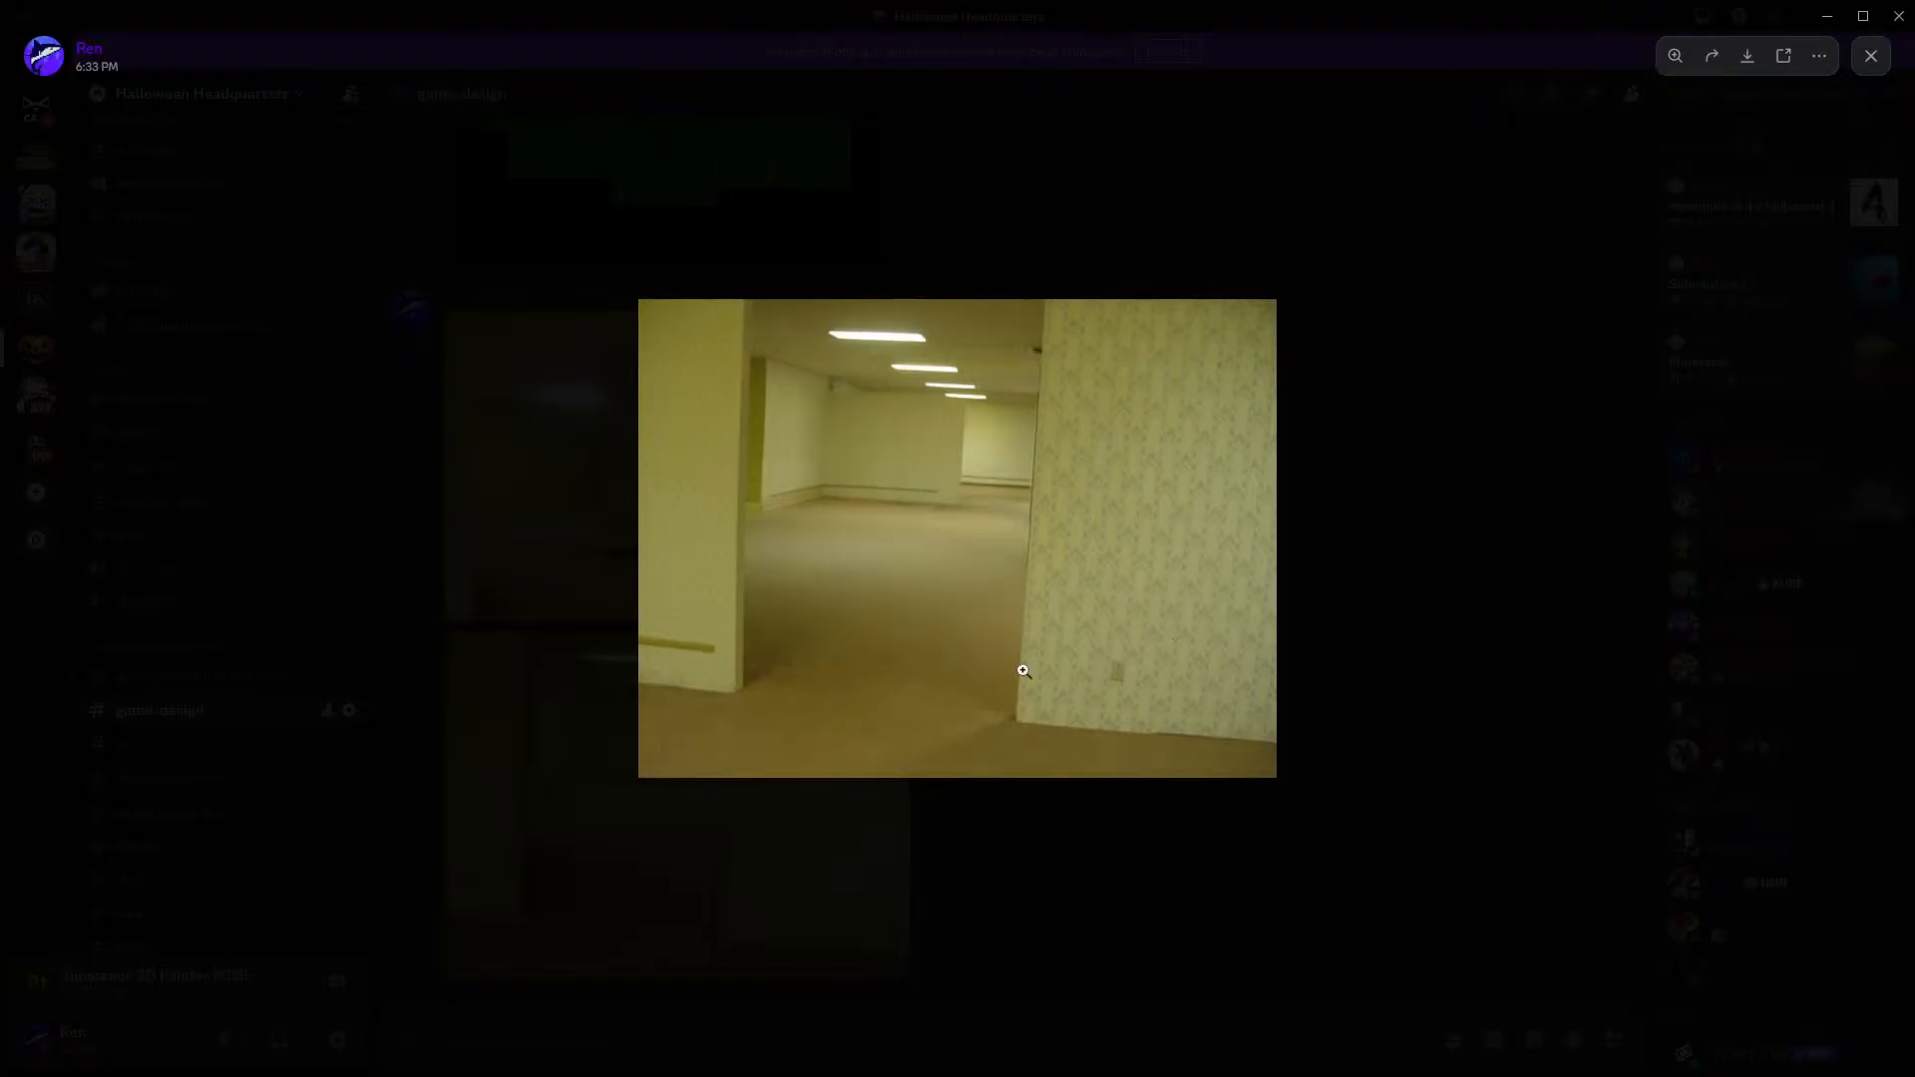
left_click(928, 698)
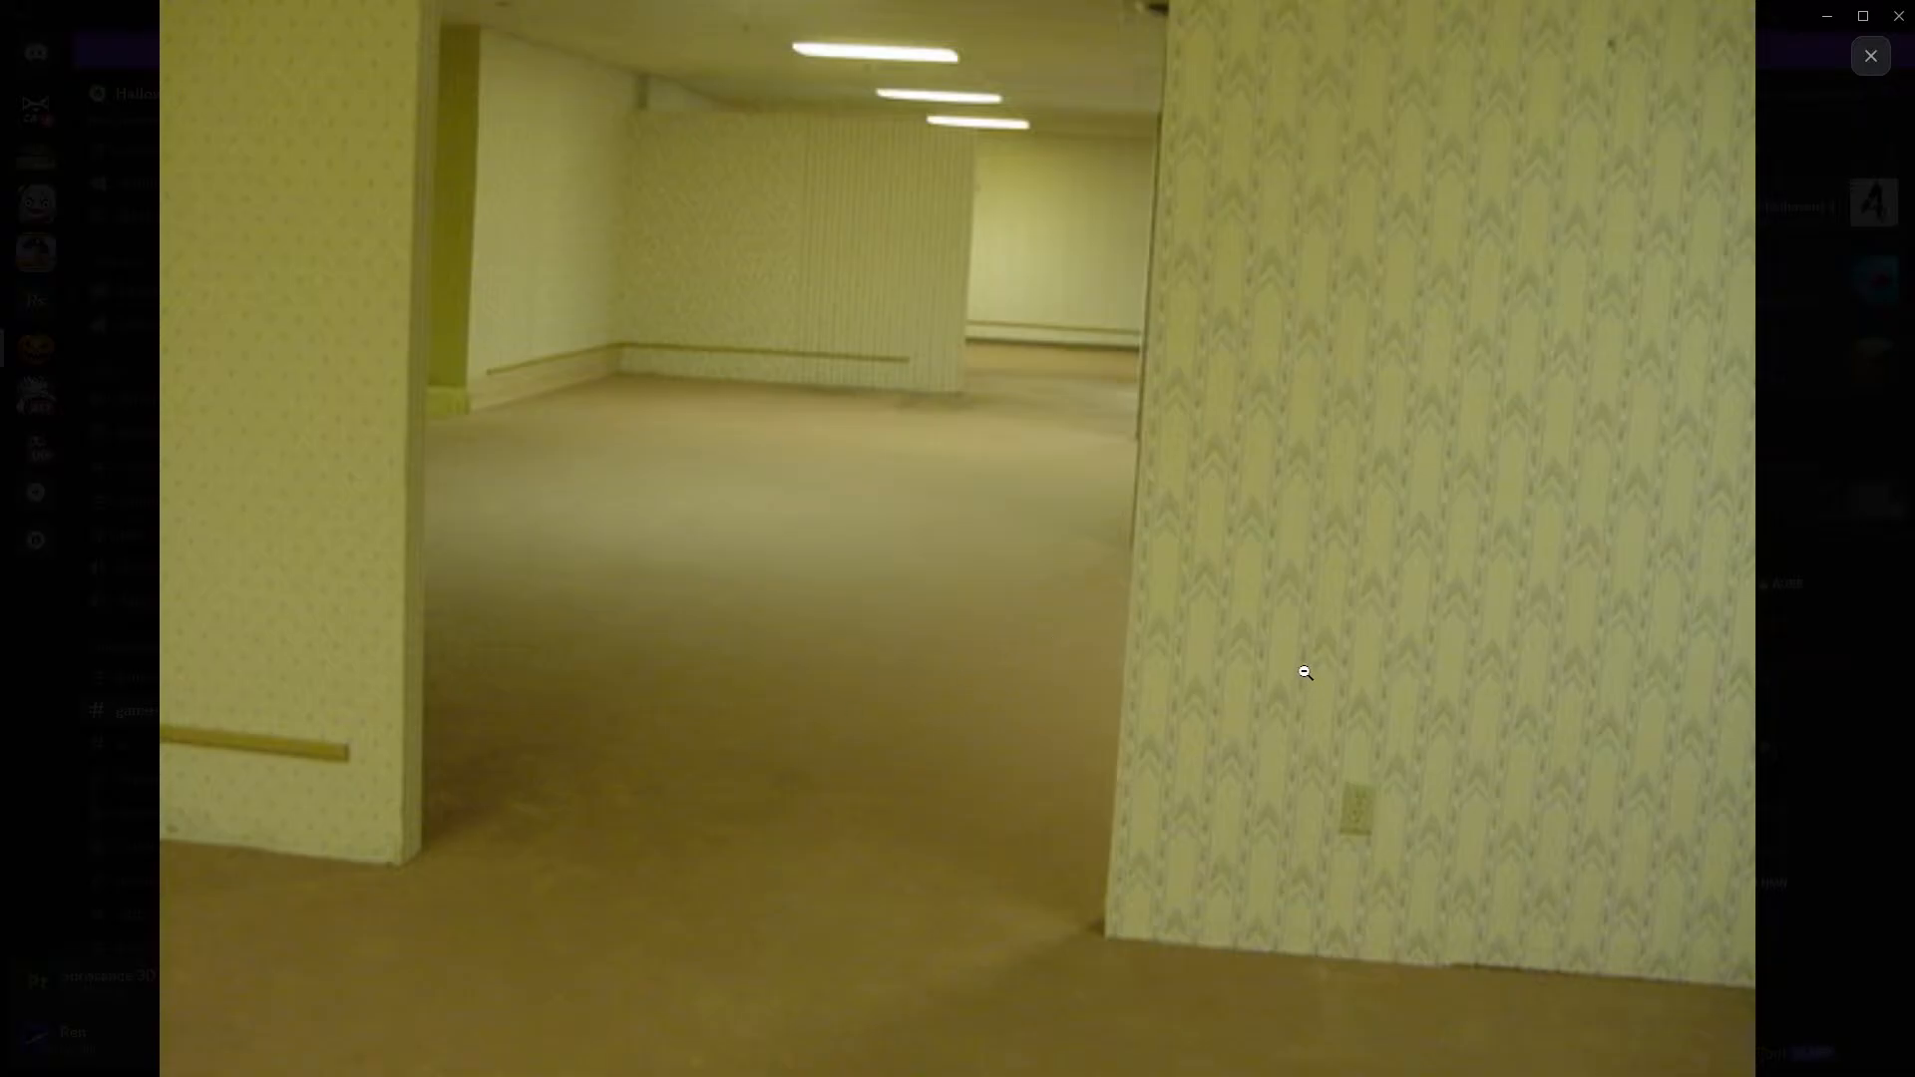
left_click(1406, 611)
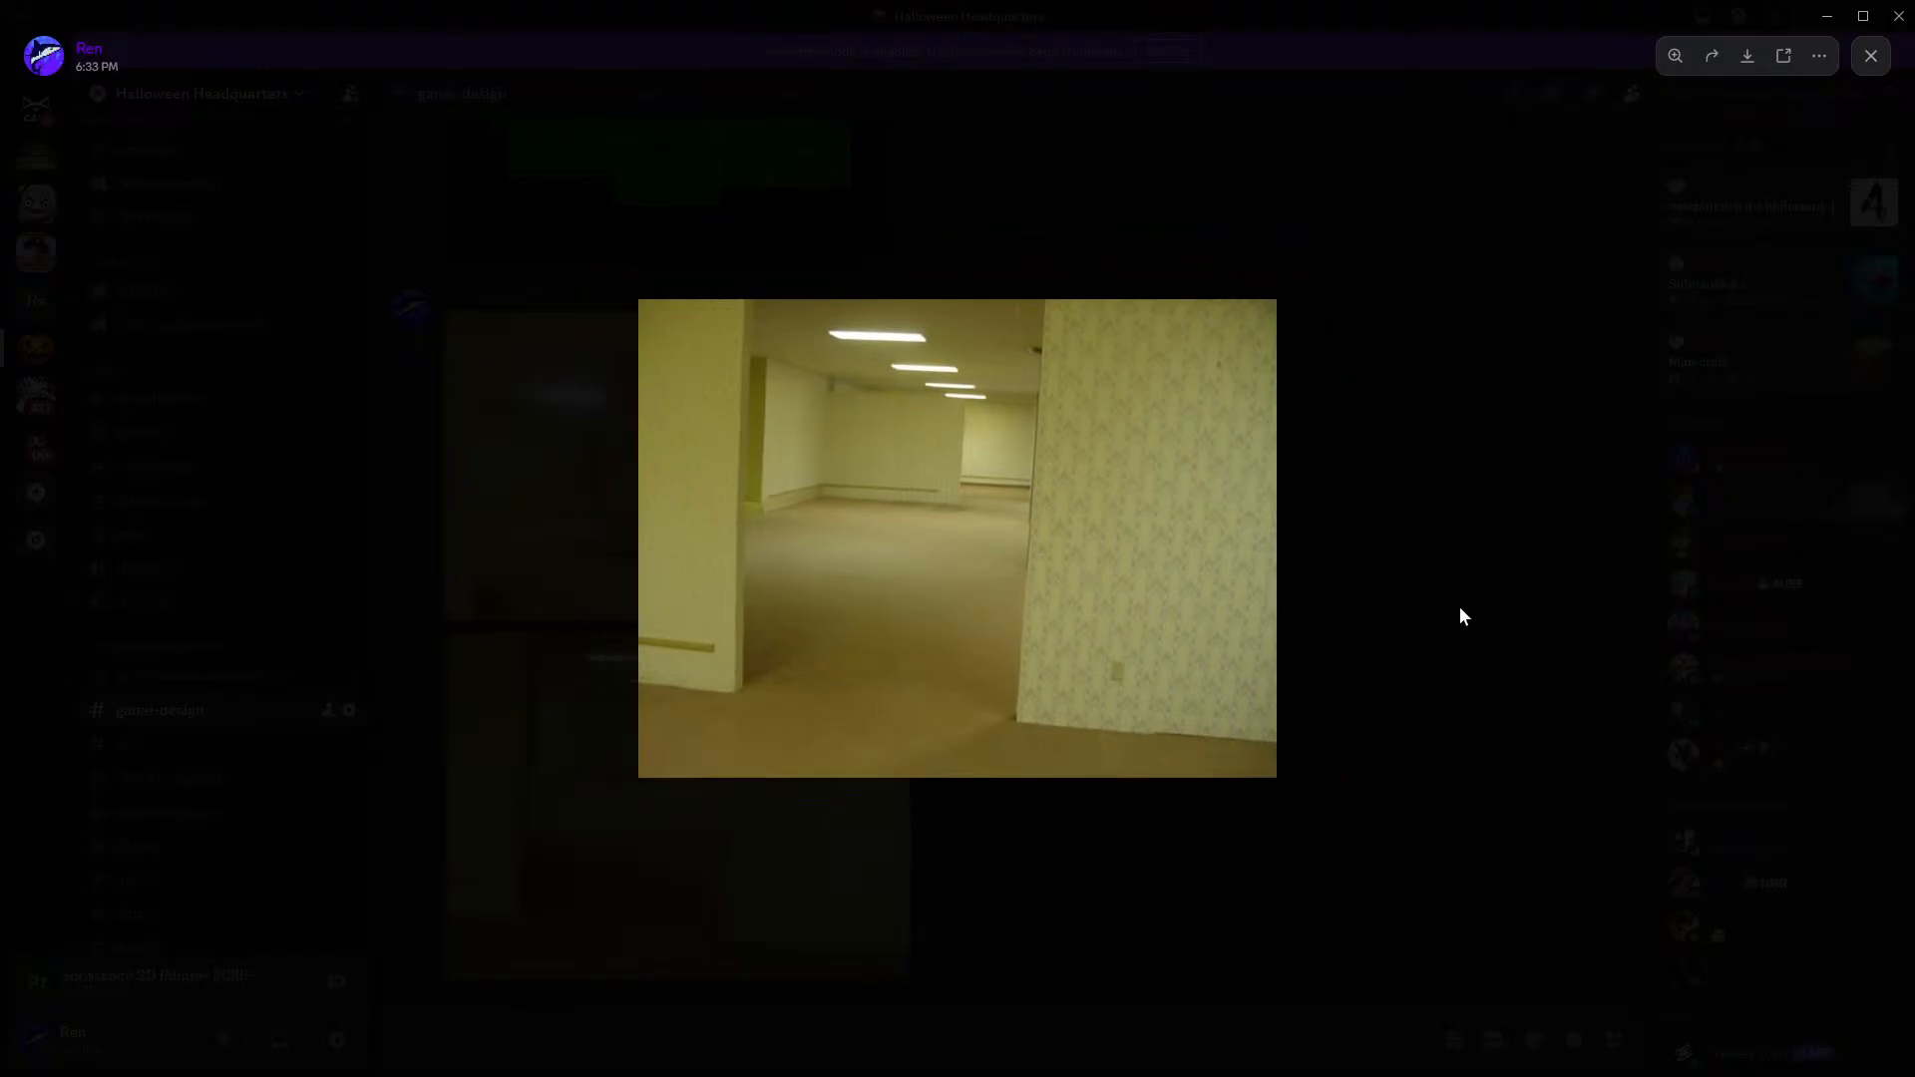
left_click(1005, 341)
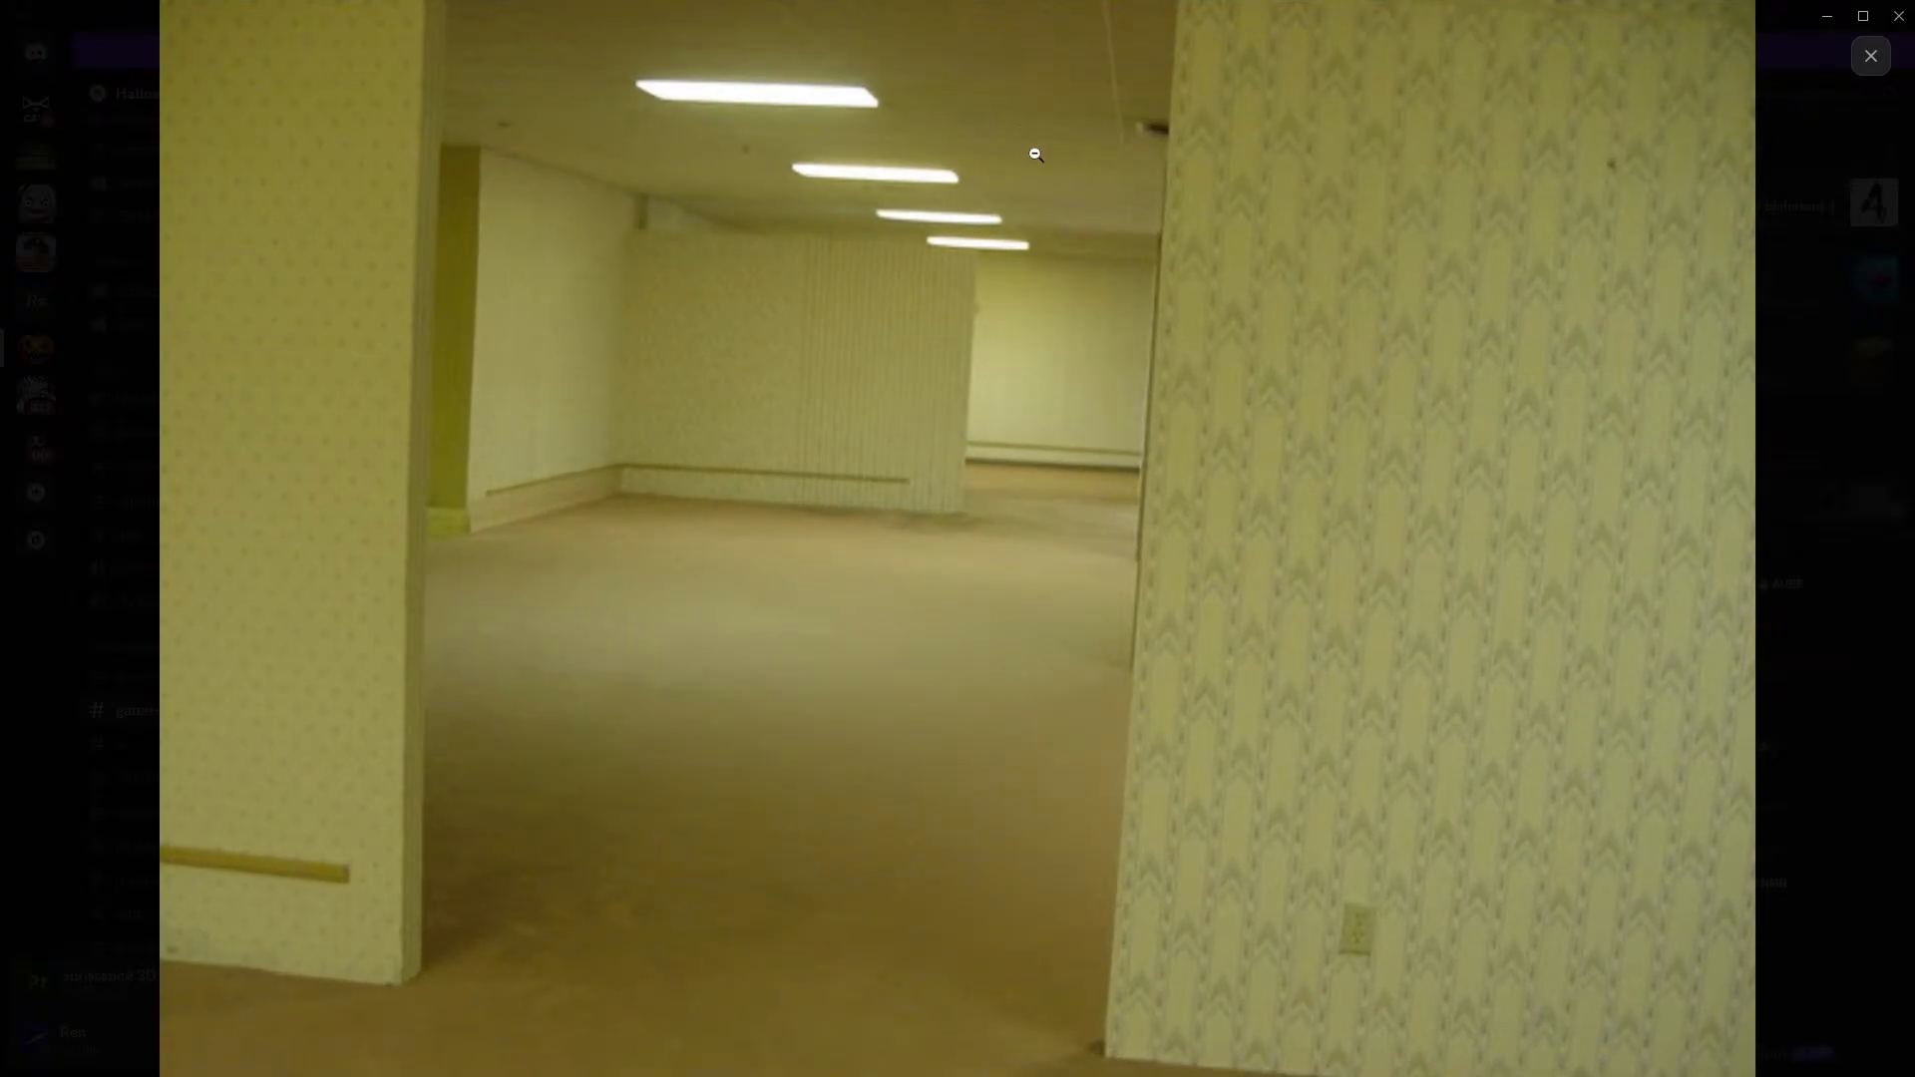
left_click(1497, 457)
left_click(1771, 363)
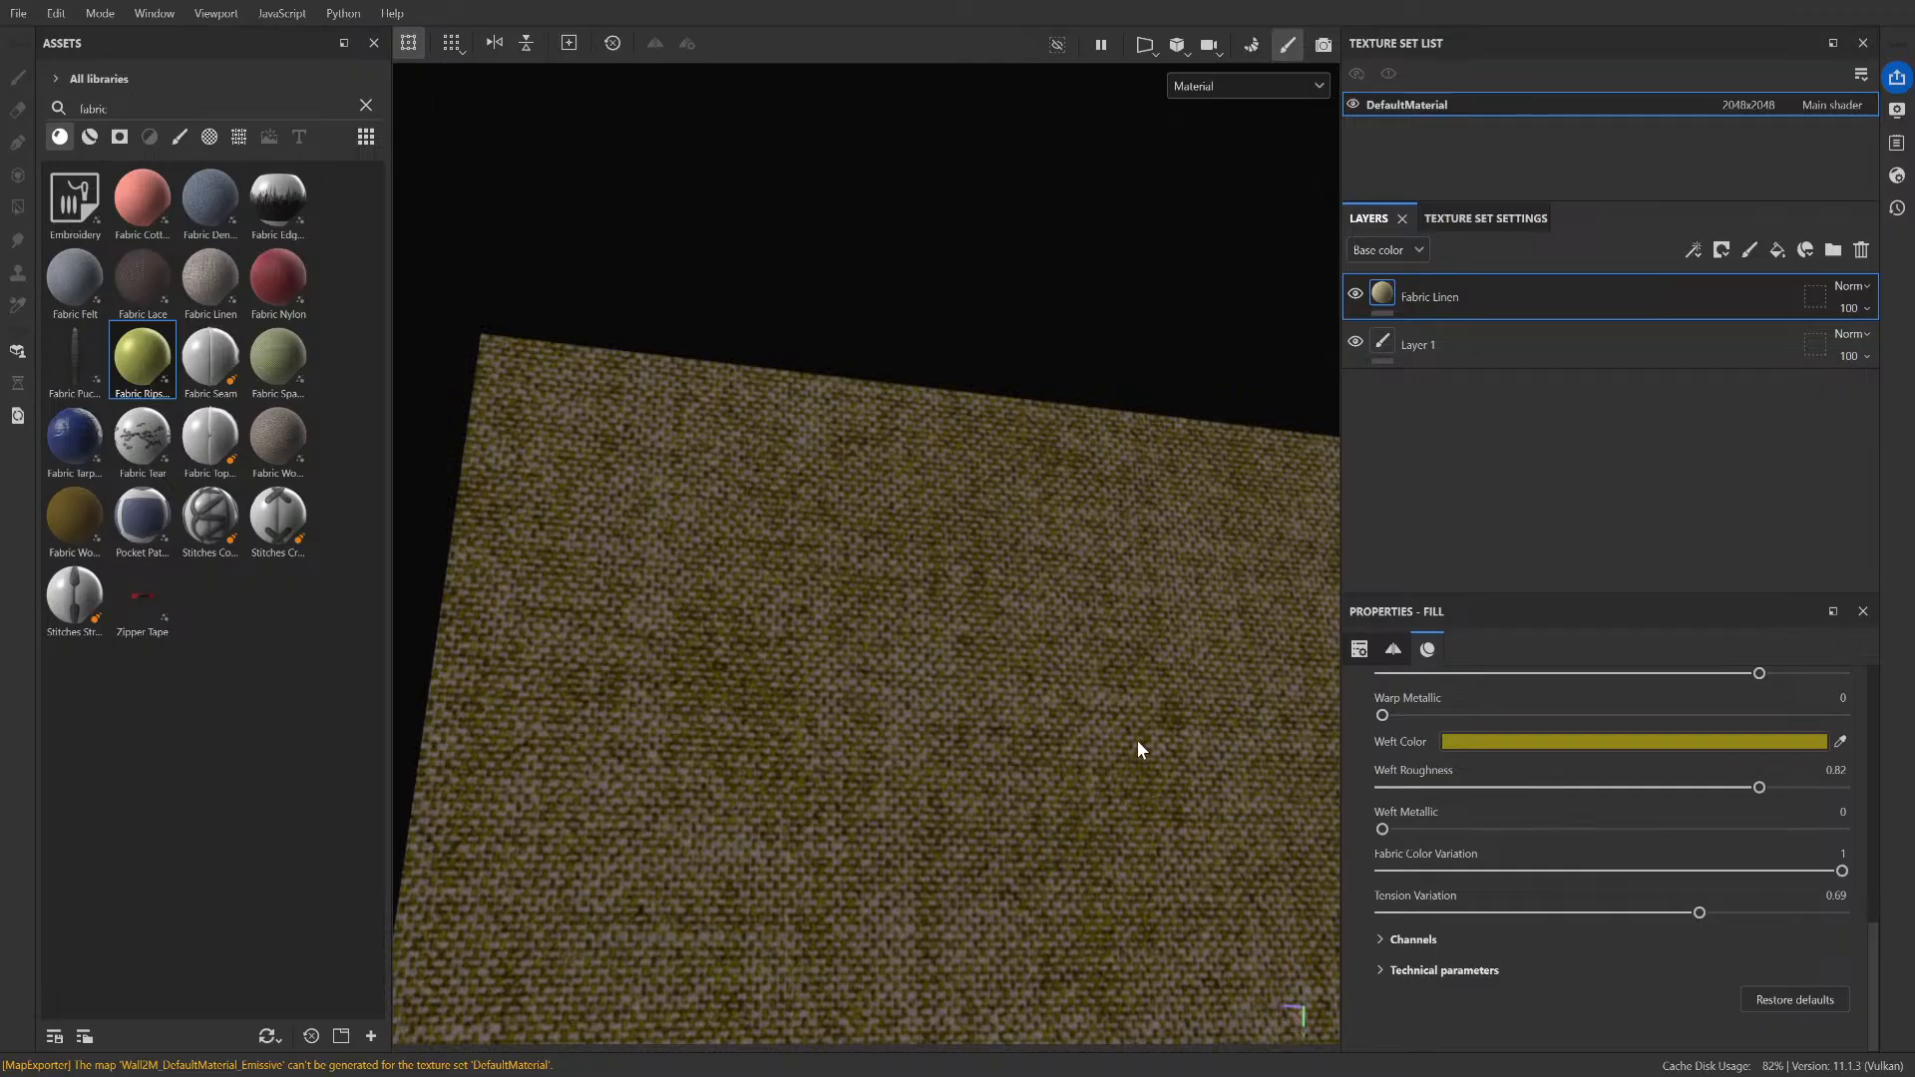
- Switch to Substance 3D Painter, delete the Fabric Linen layer, and undo the stray brush stroke made on the plane
key("Delete")
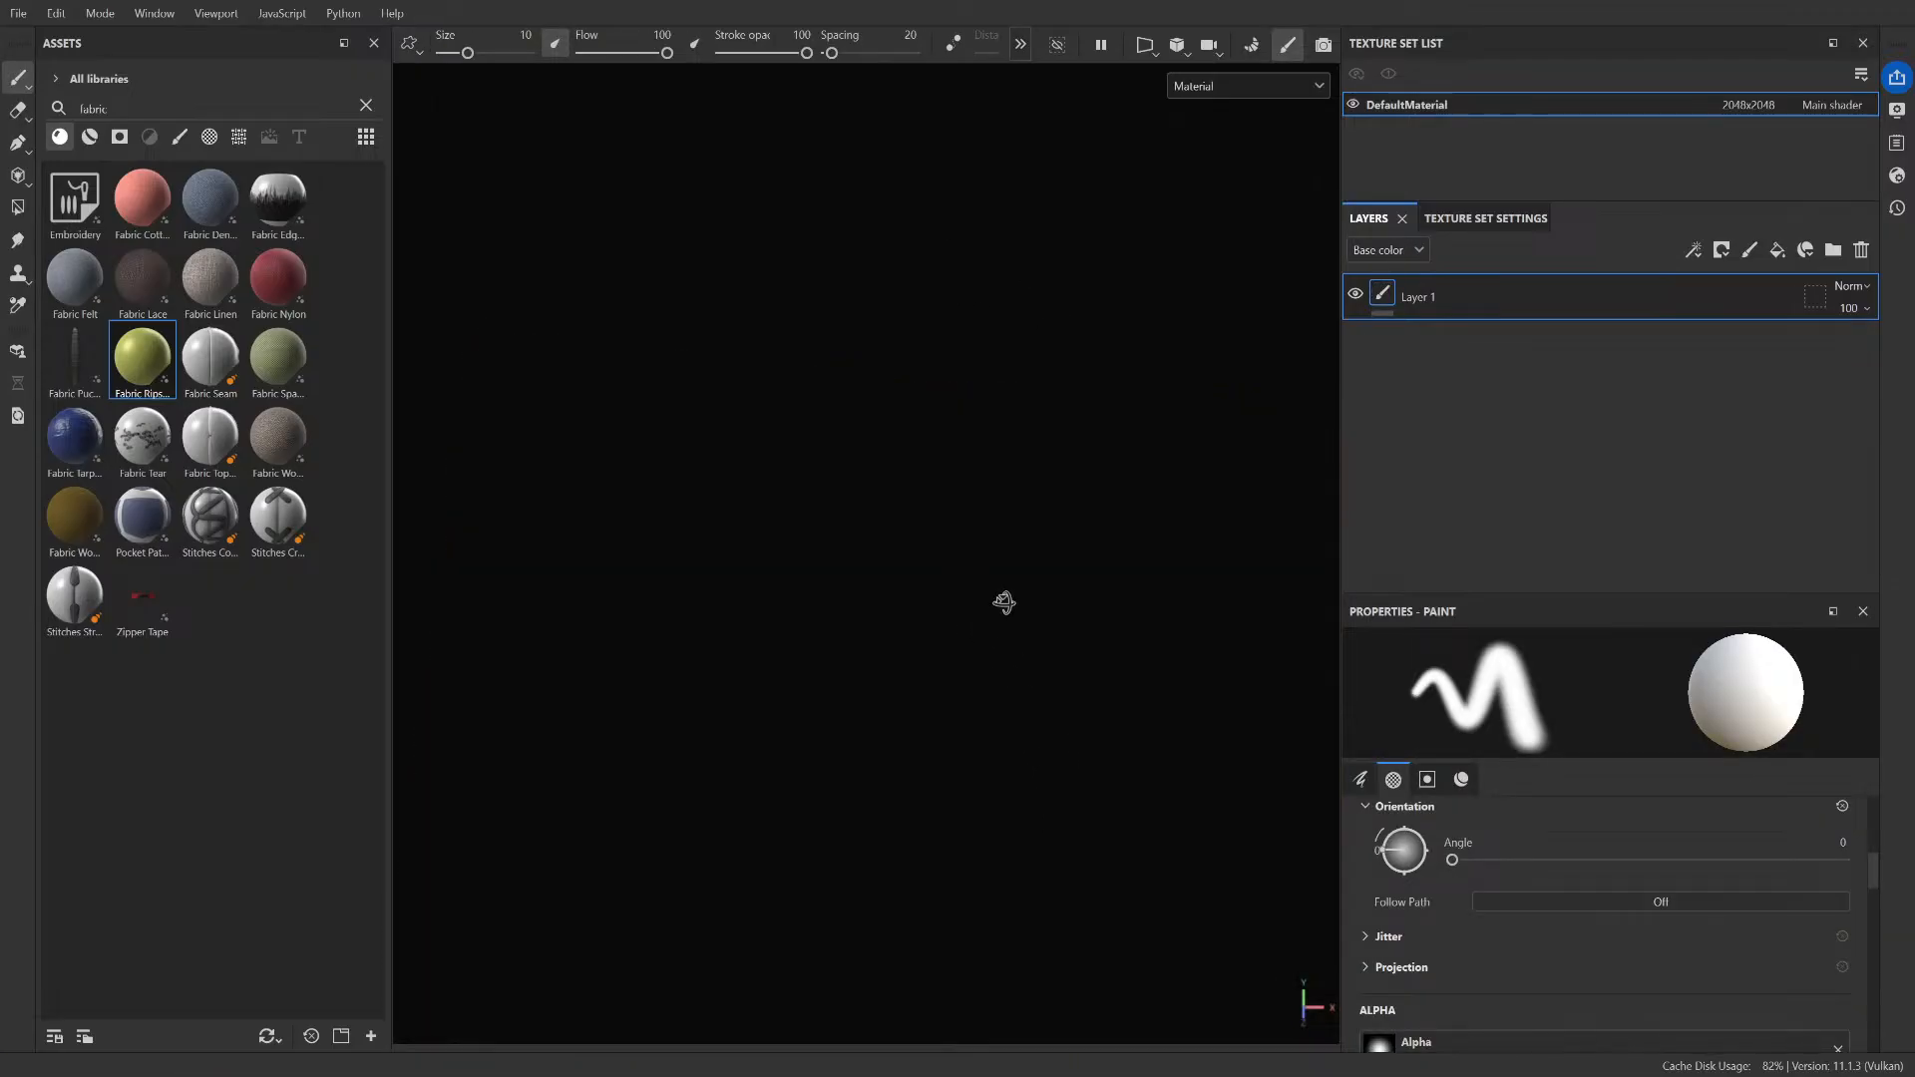
left_click_drag(1004, 602, 1154, 662, "alt")
scroll(859, 530, "up", 3)
left_click_drag(840, 542, 931, 548)
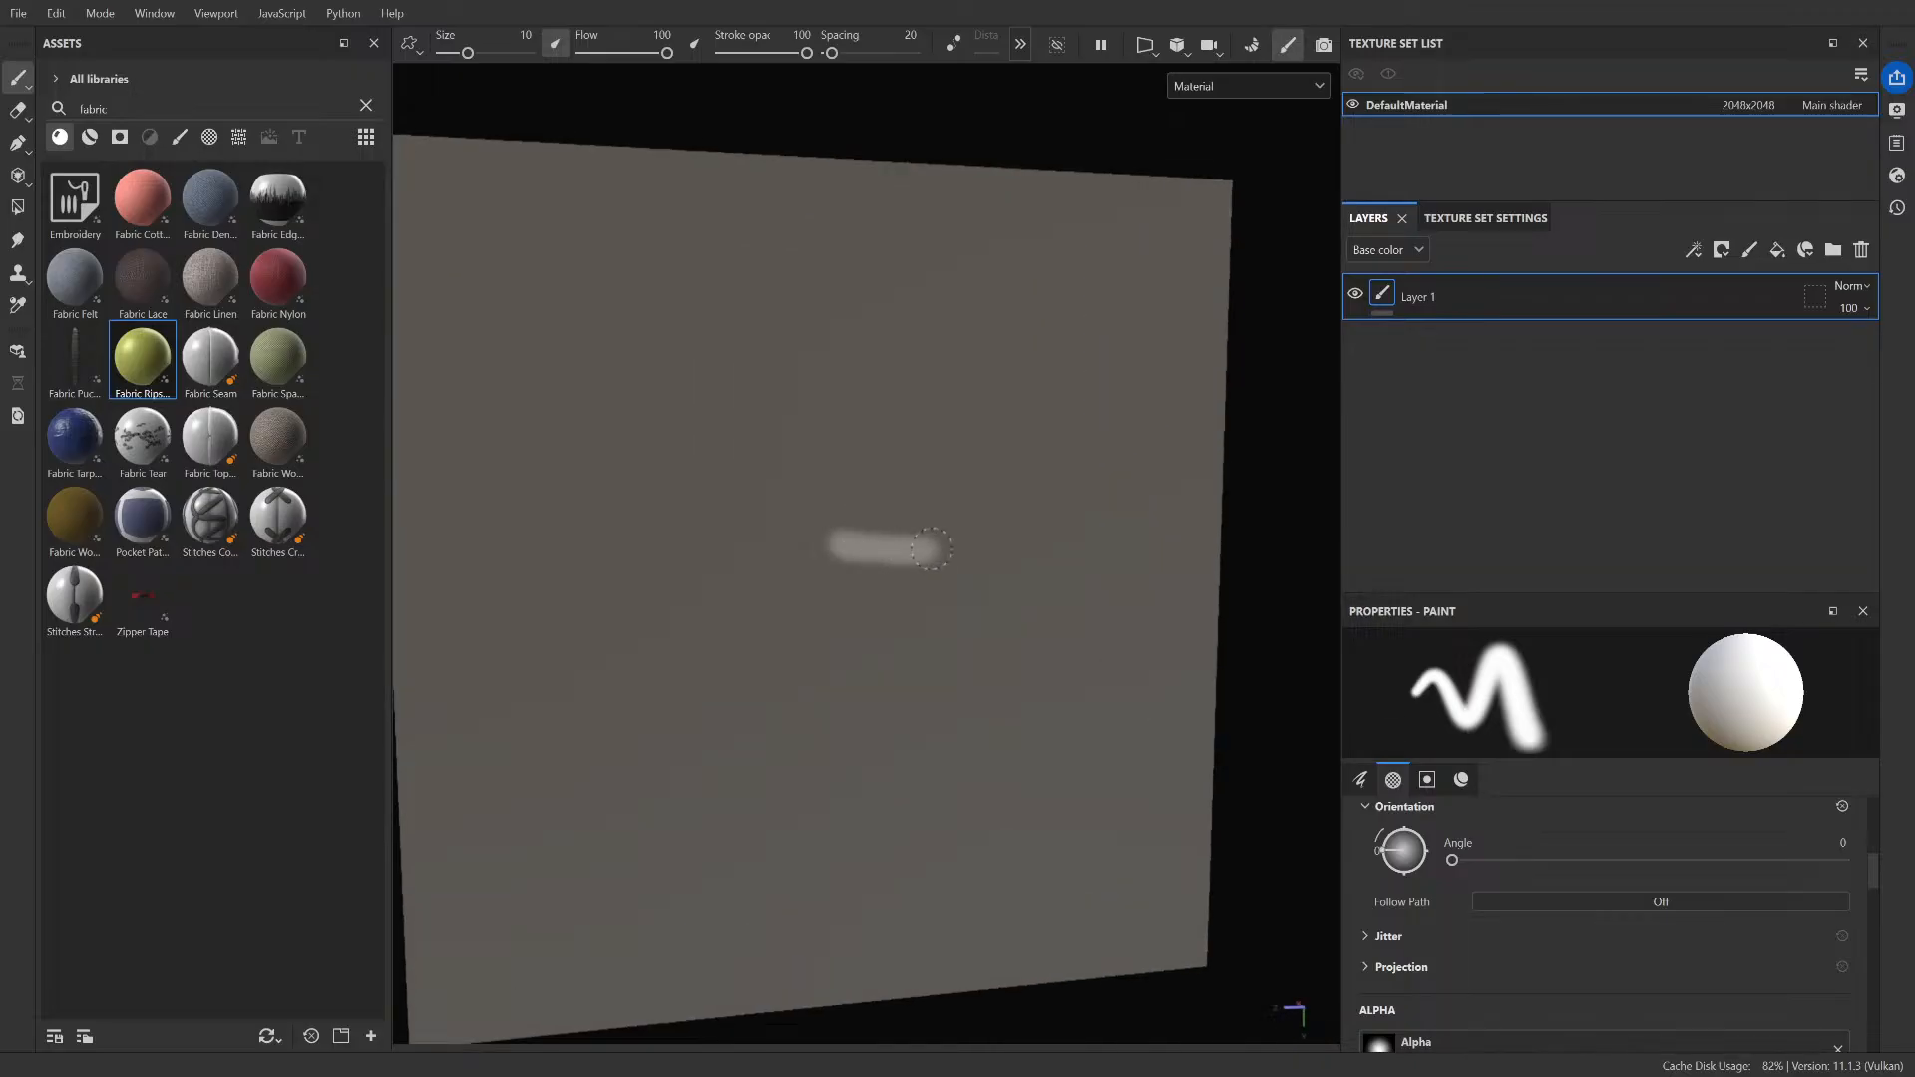
key("ctrl+z")
scroll(898, 481, "down", 3)
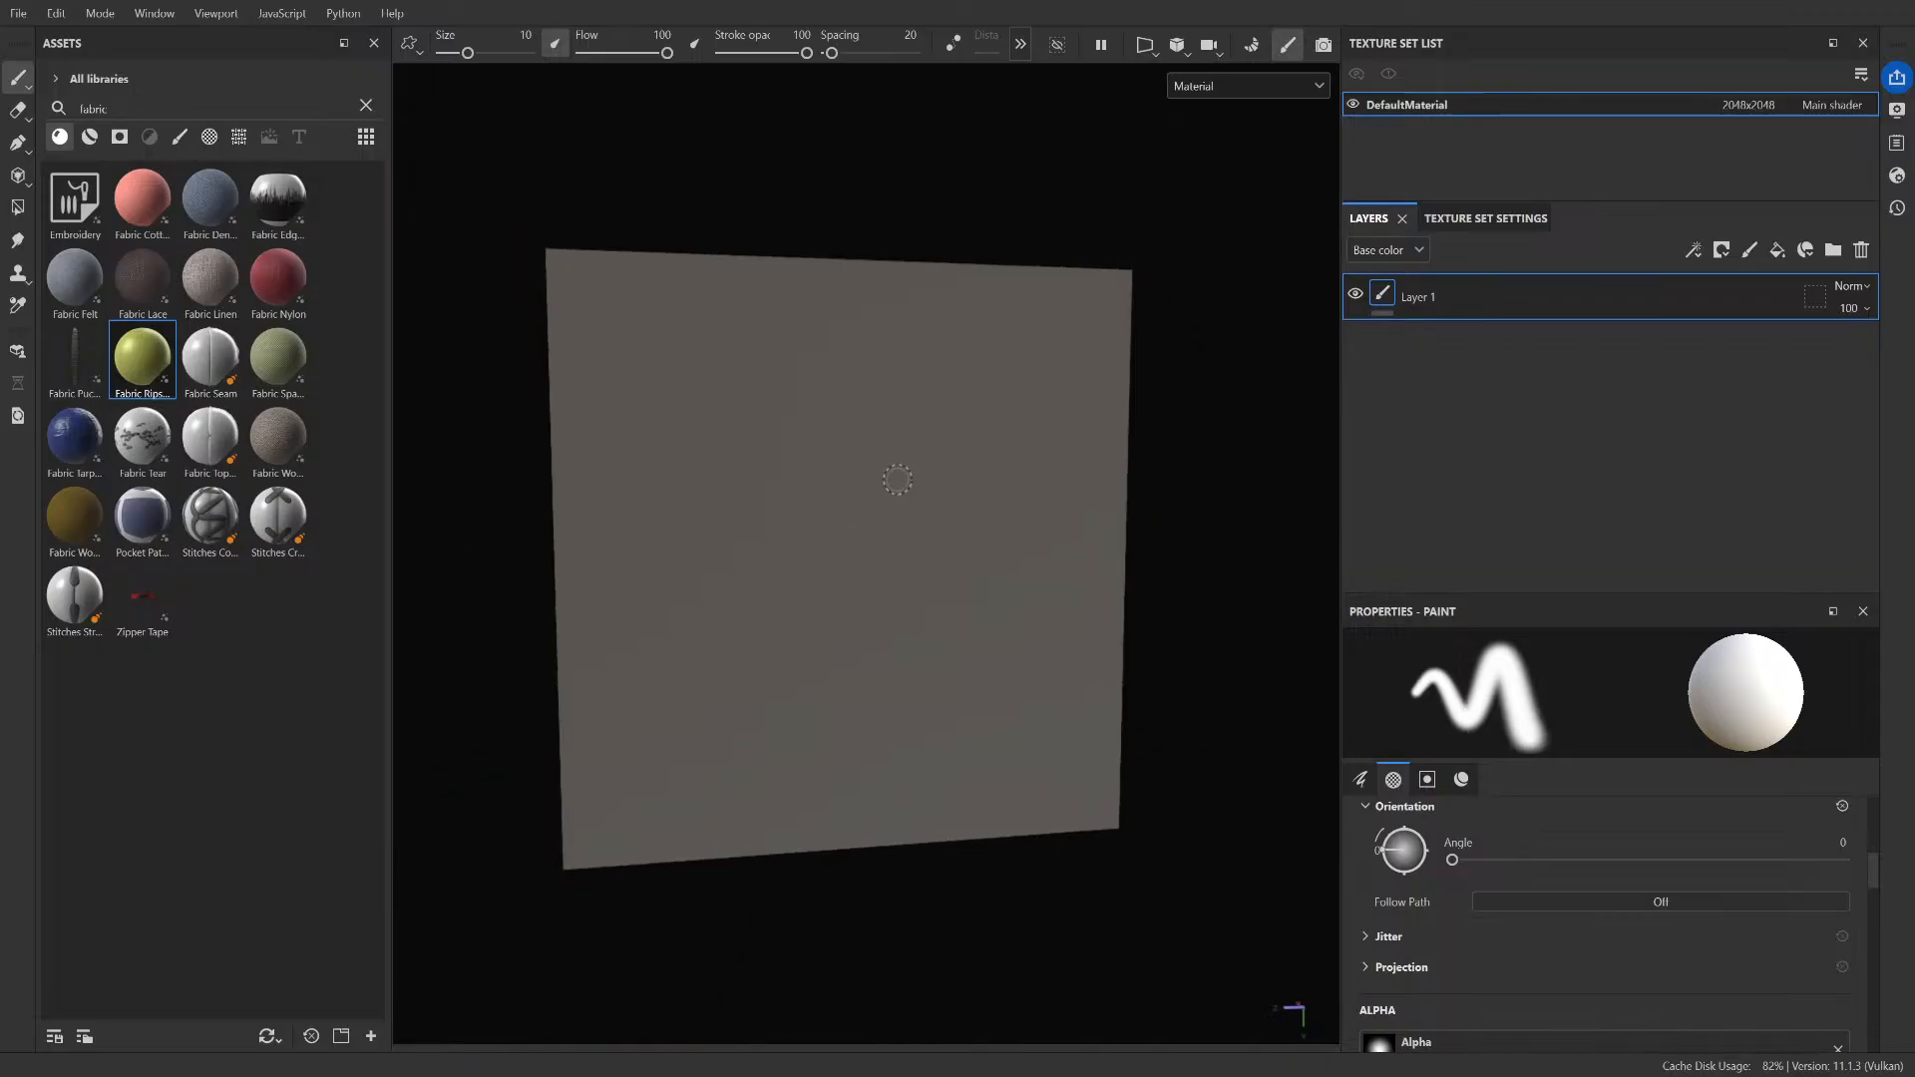
left_click_drag(872, 475, 928, 476, "alt")
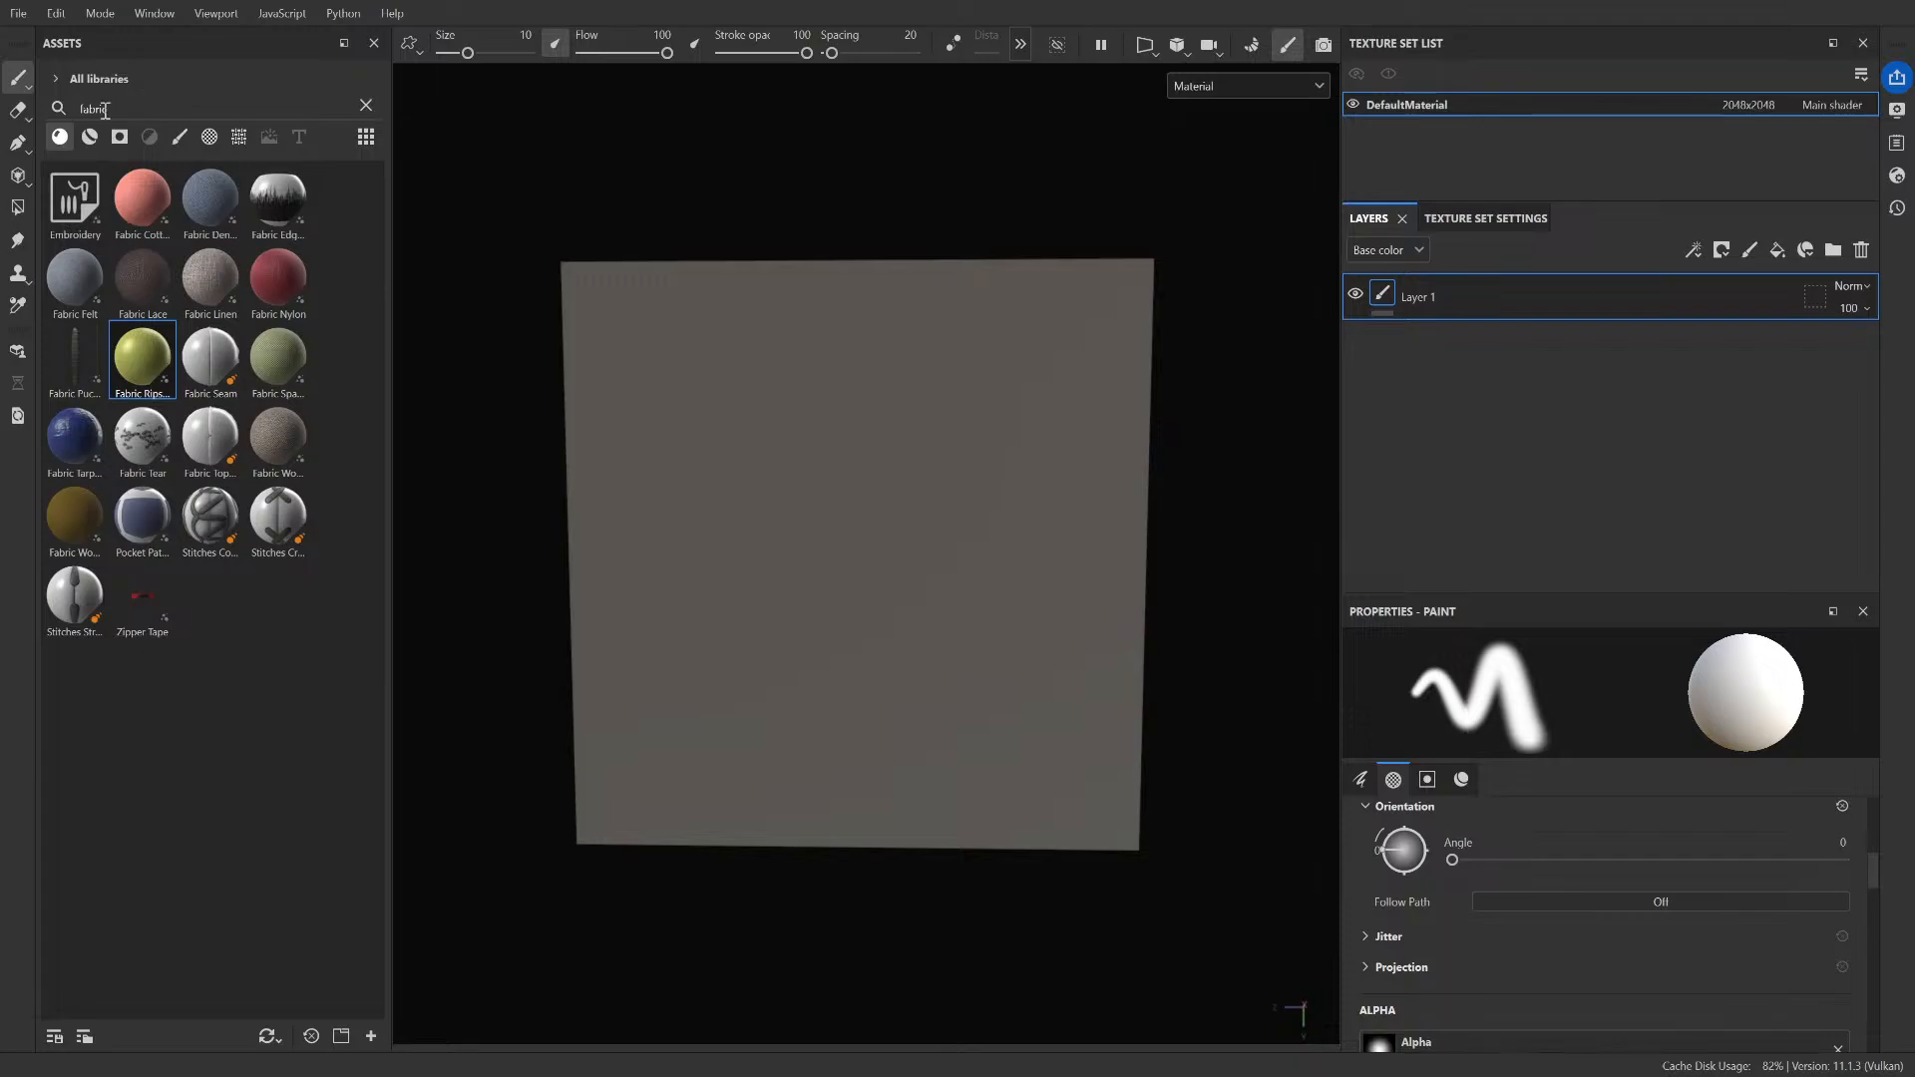
- Search the material assets for "tile", look through the matches, and clear the search
double_click(106, 111)
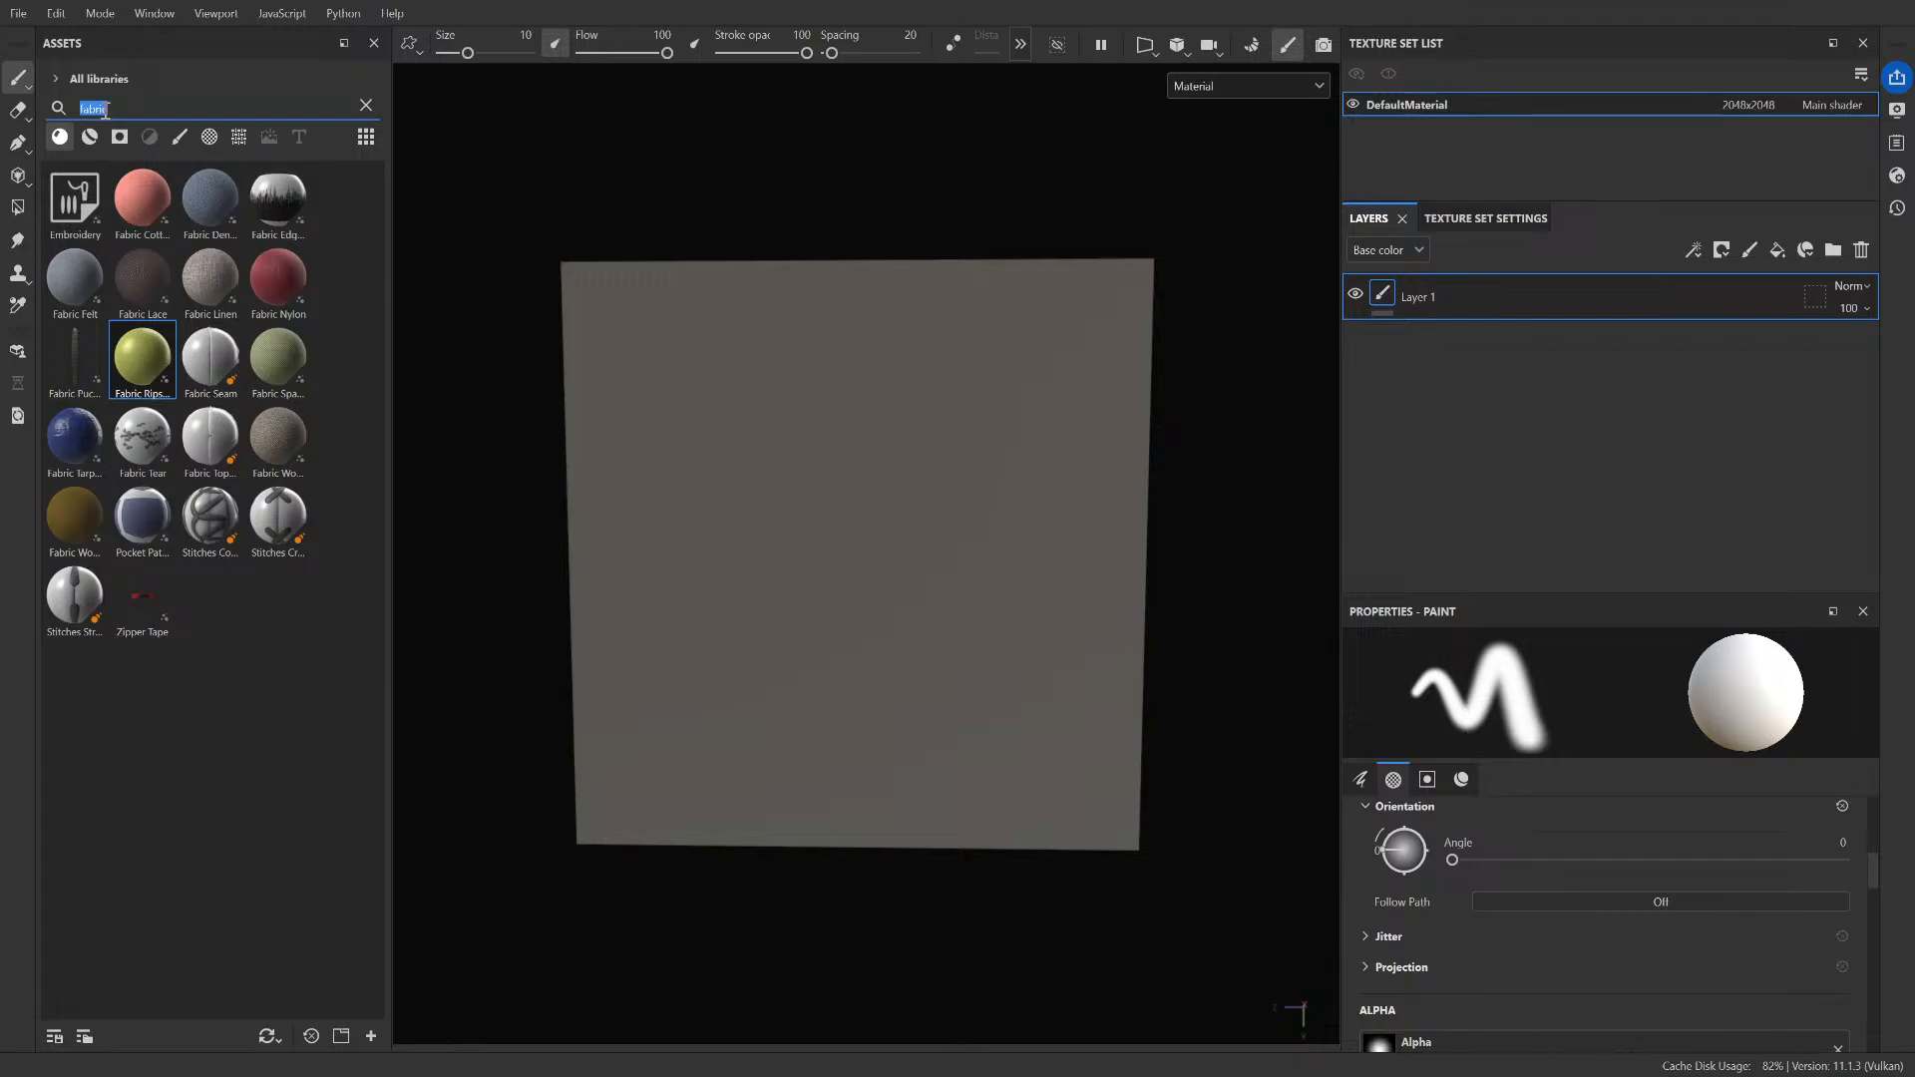
type("wile")
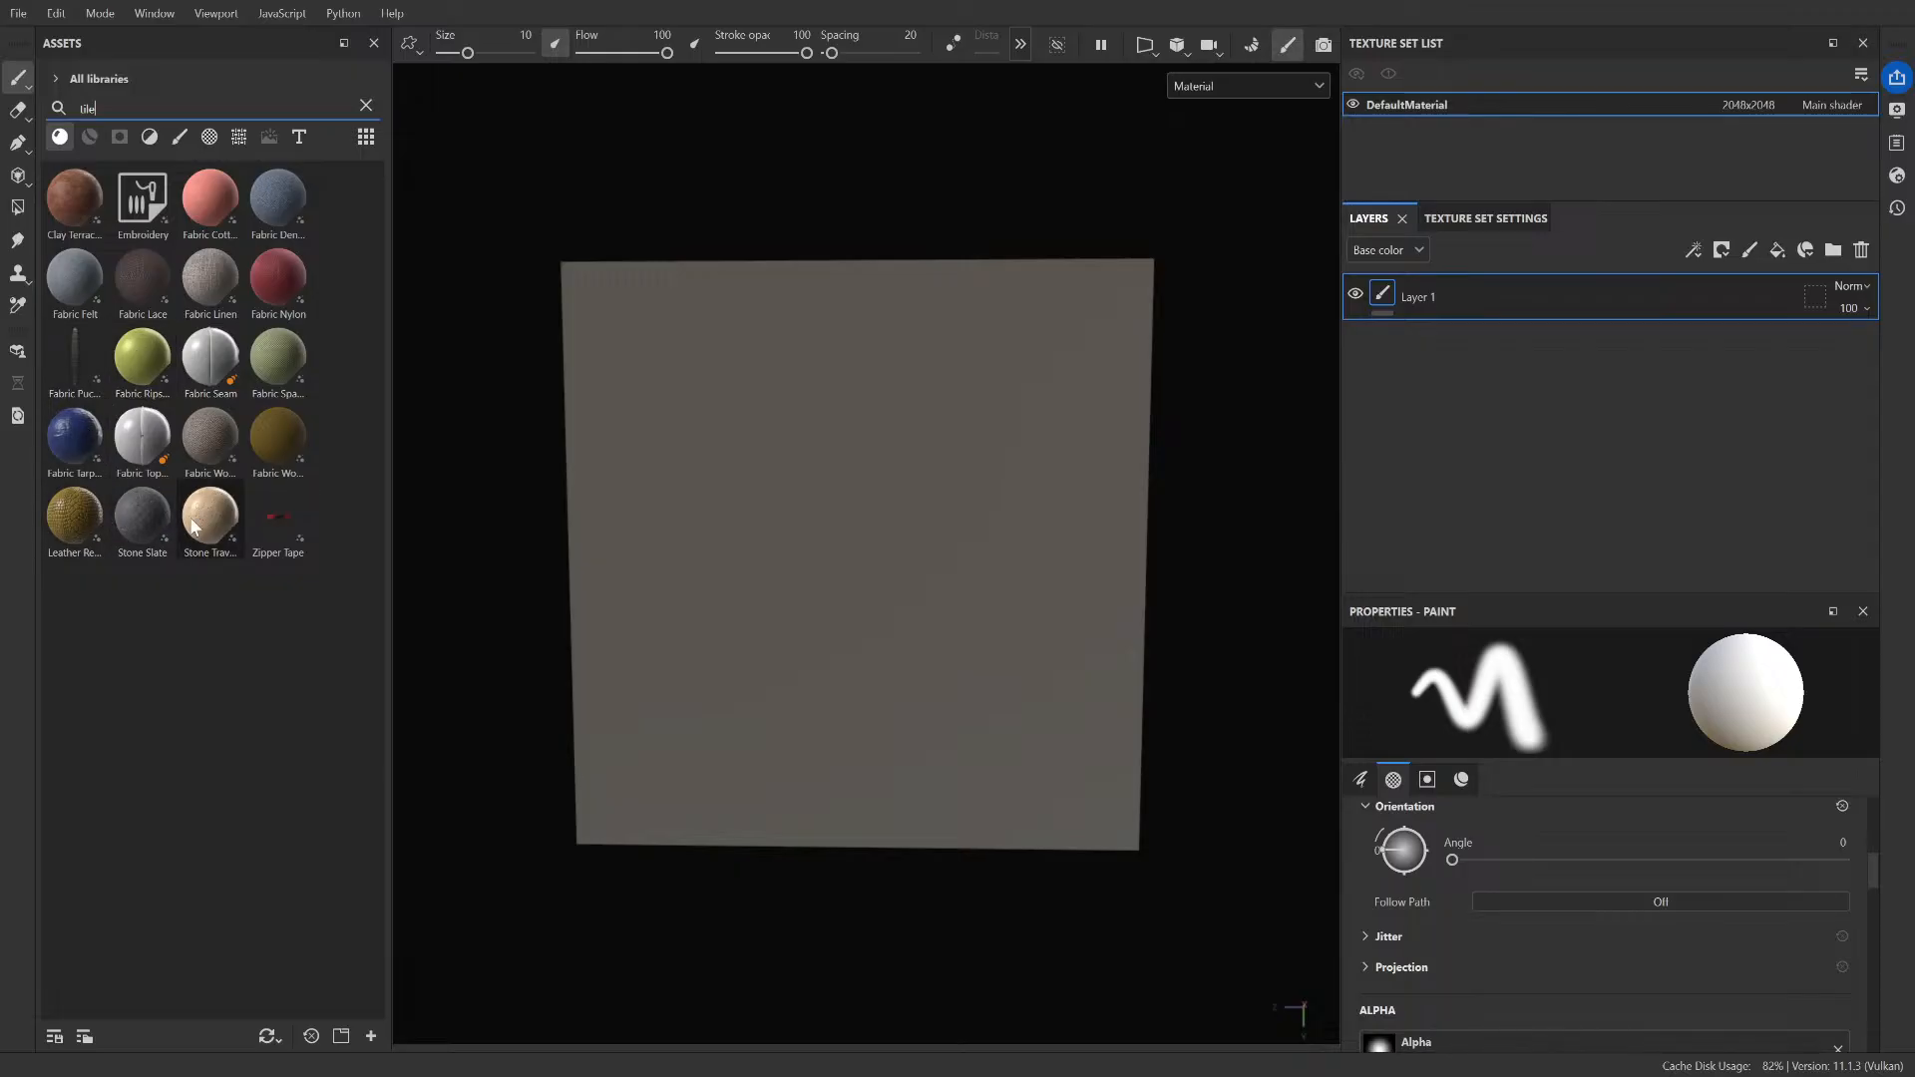
left_click_drag(195, 527, 262, 663)
key("BackSpace")
key("BackSpace")
key("BackSpace")
key("BackSpace")
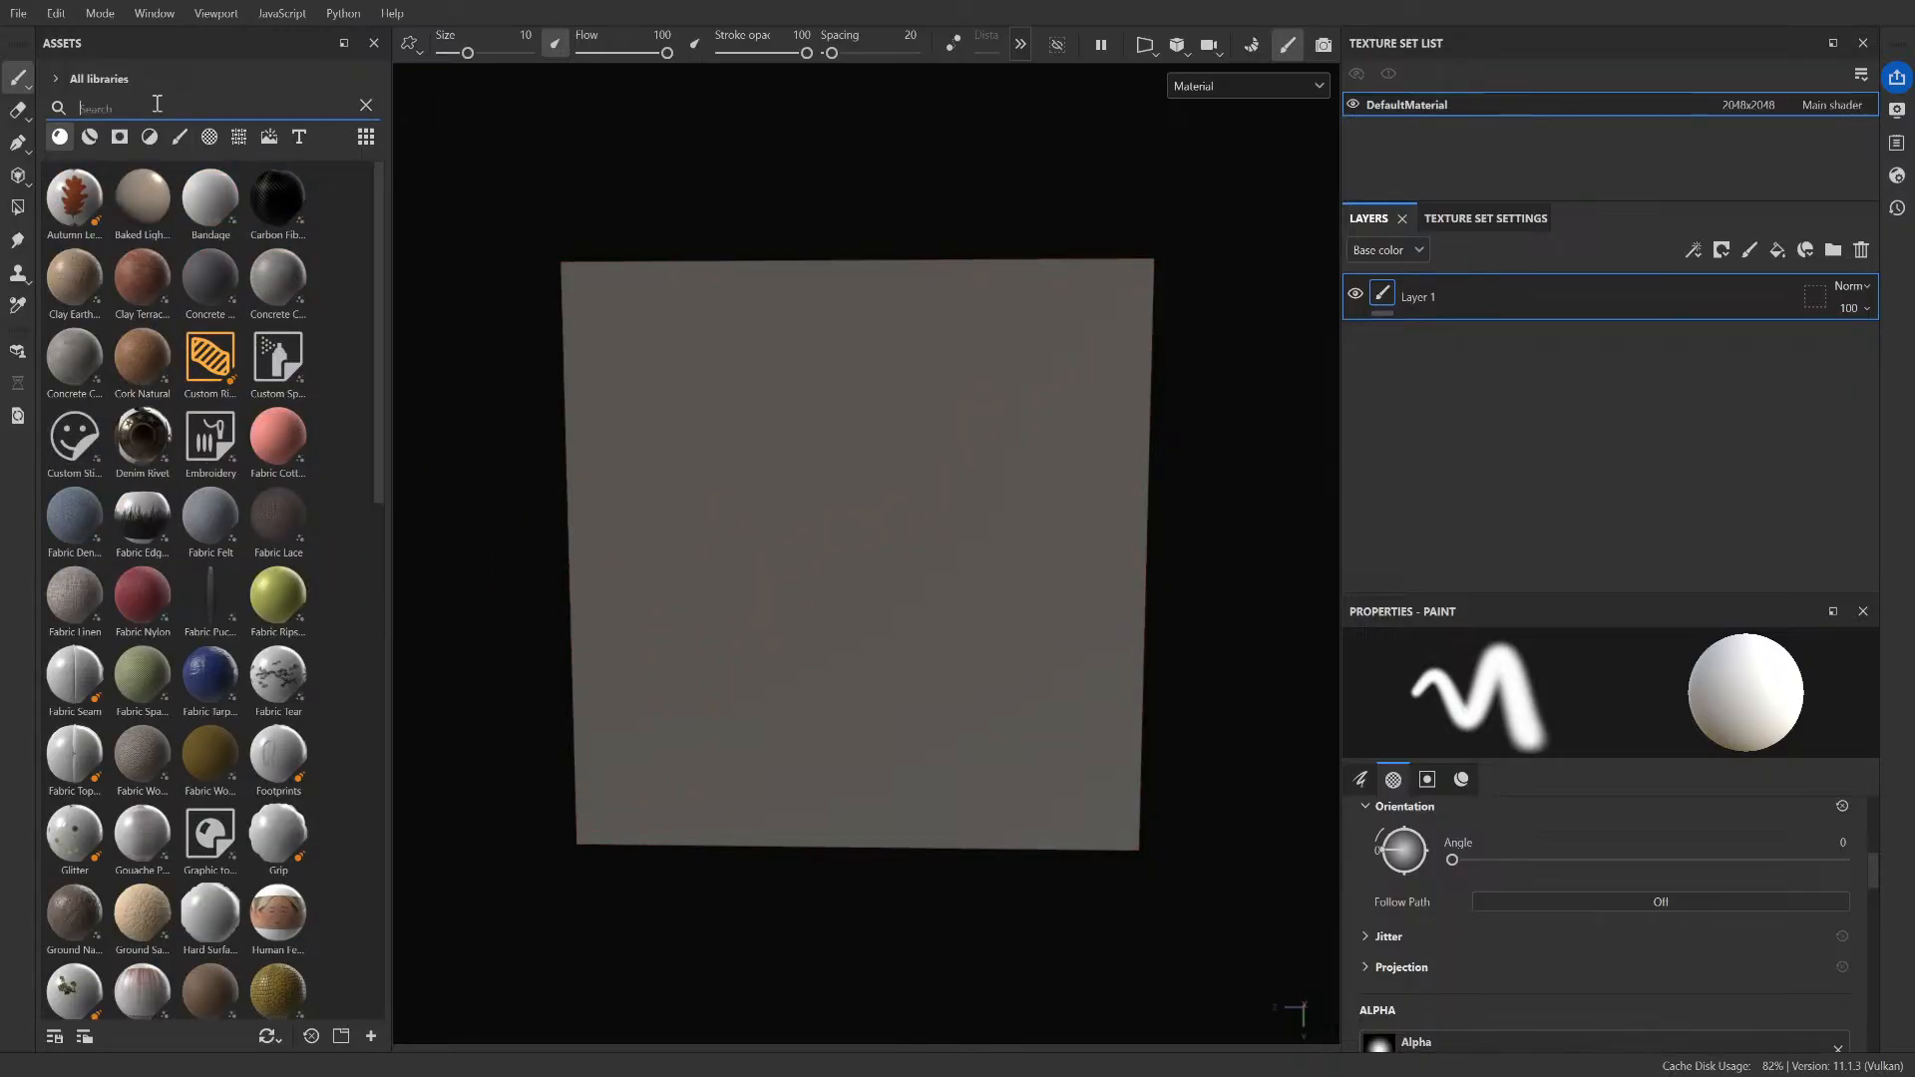
- Search the material assets for "floor" and for "cork", clearing the search after each
type("floor")
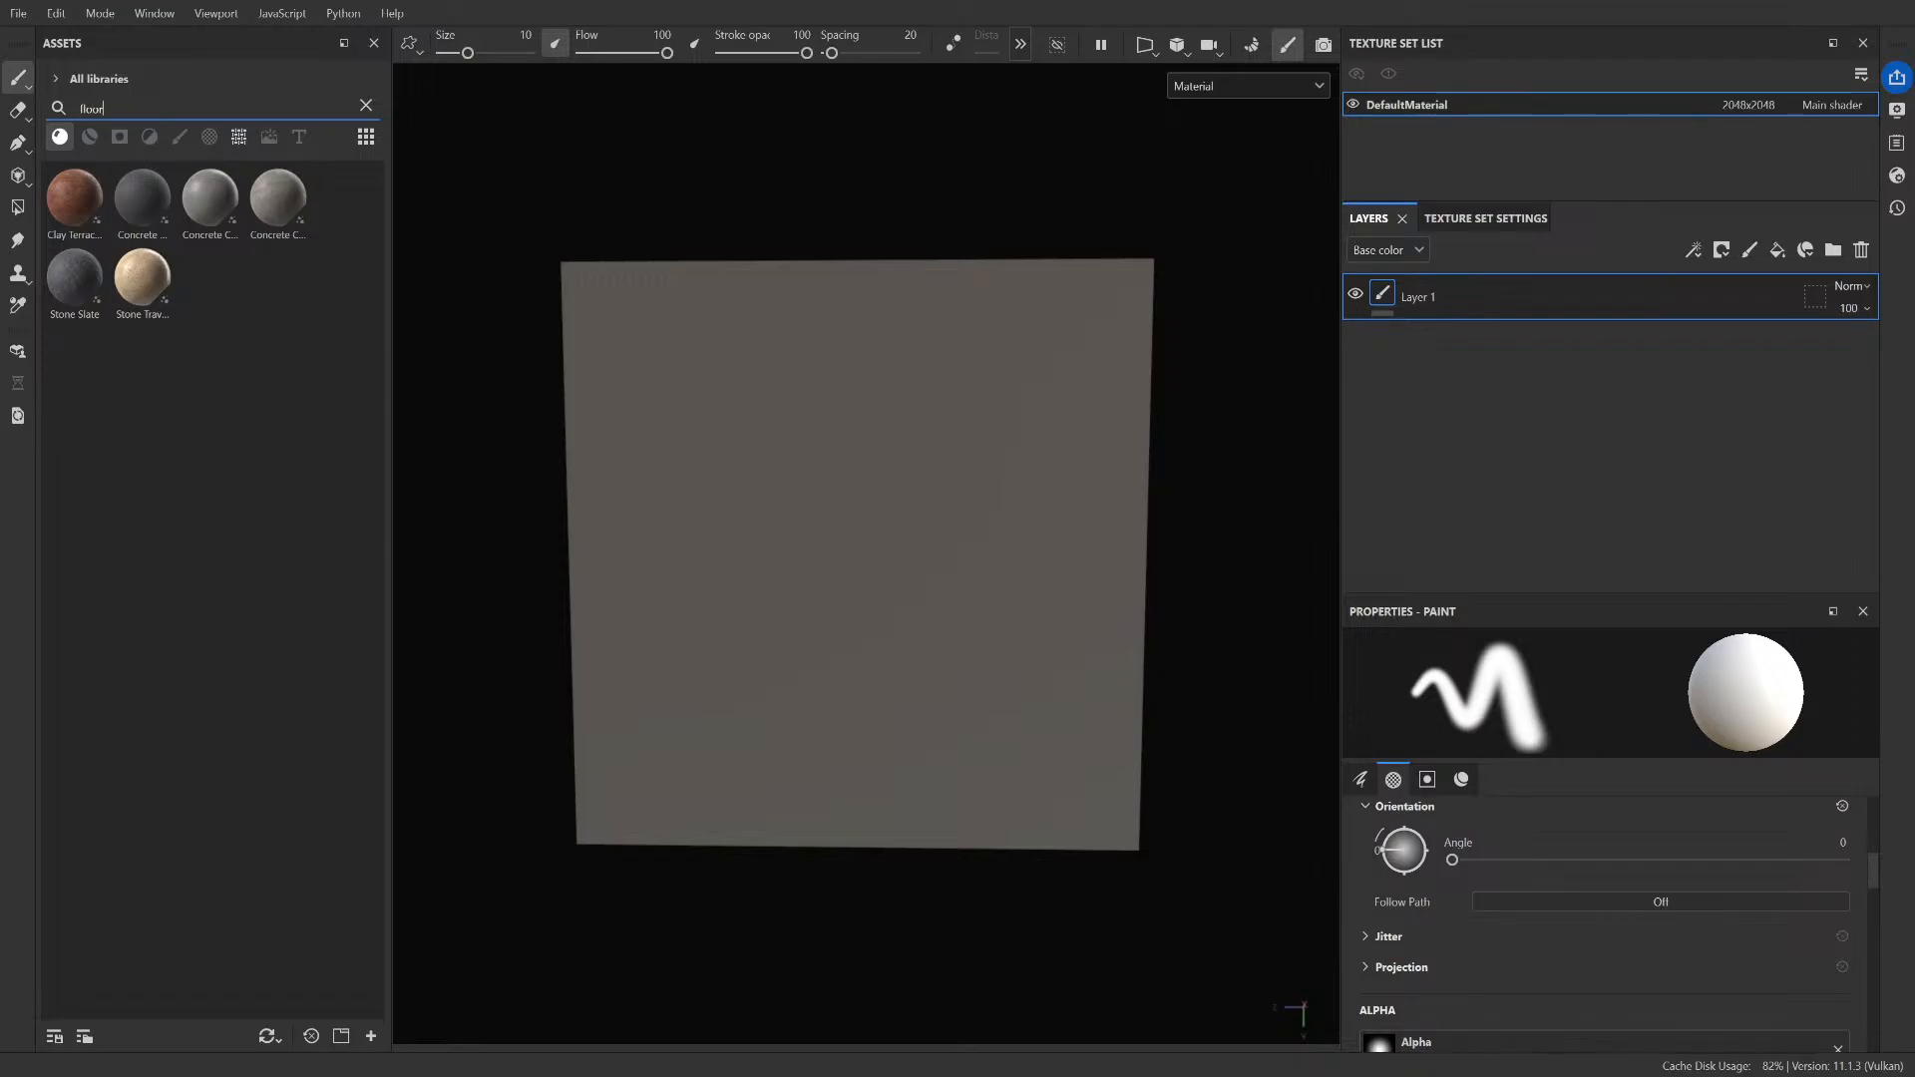
key("BackSpace")
key("BackSpace")
key("BackSpace")
key("BackSpace")
key("BackSpace")
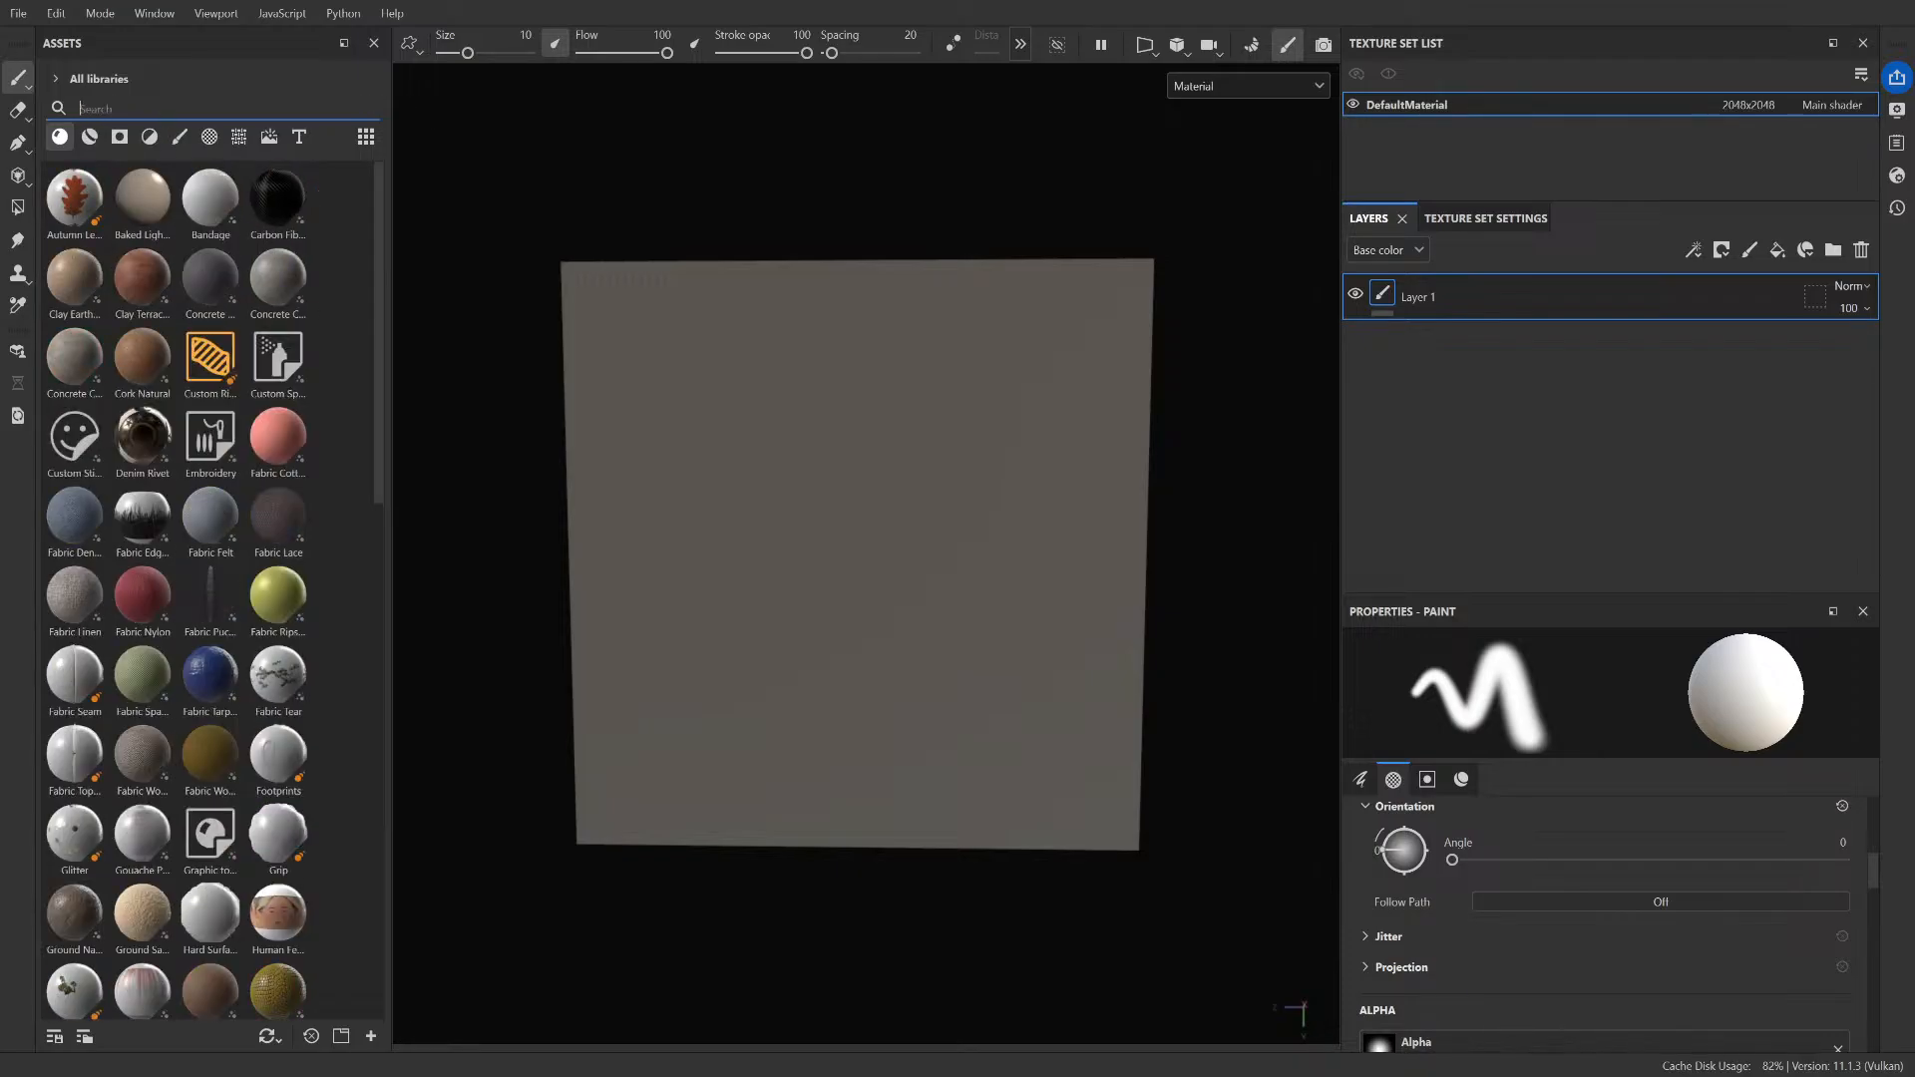
type("cork")
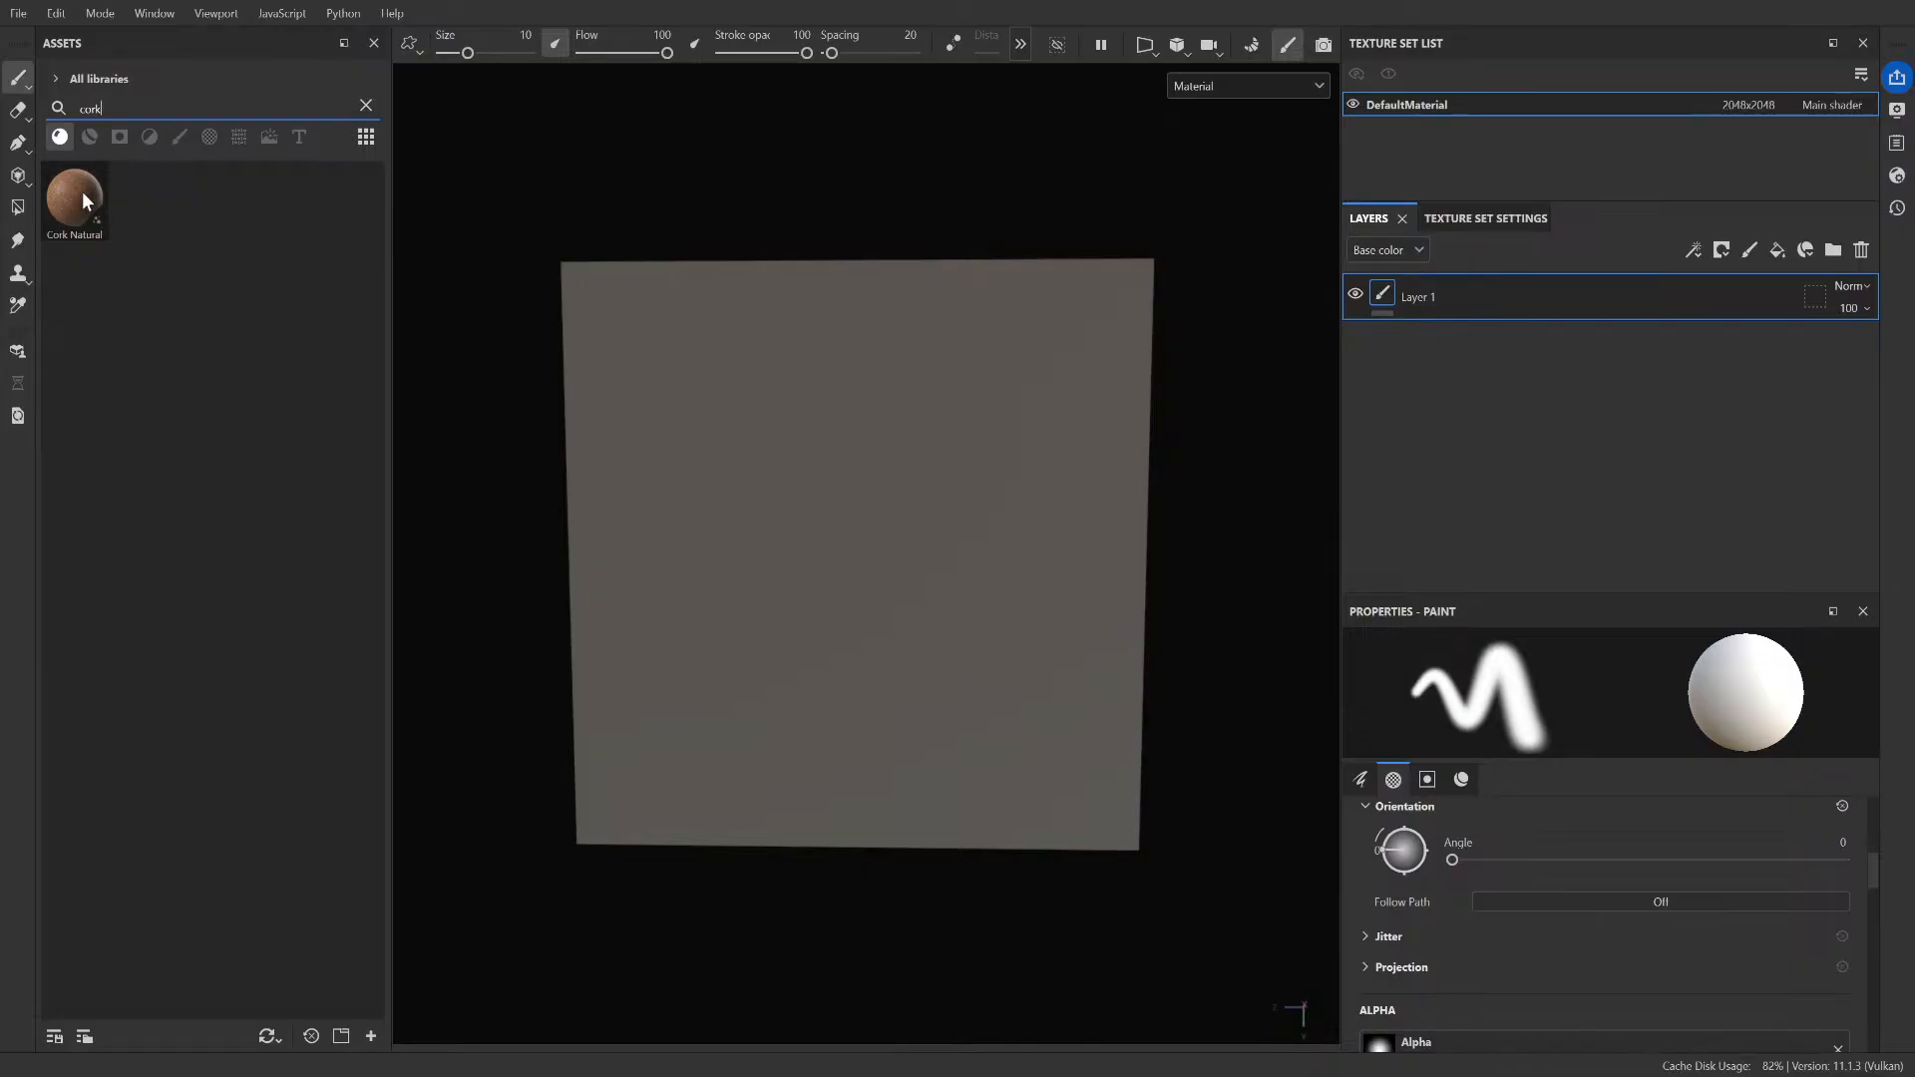
double_click(91, 109)
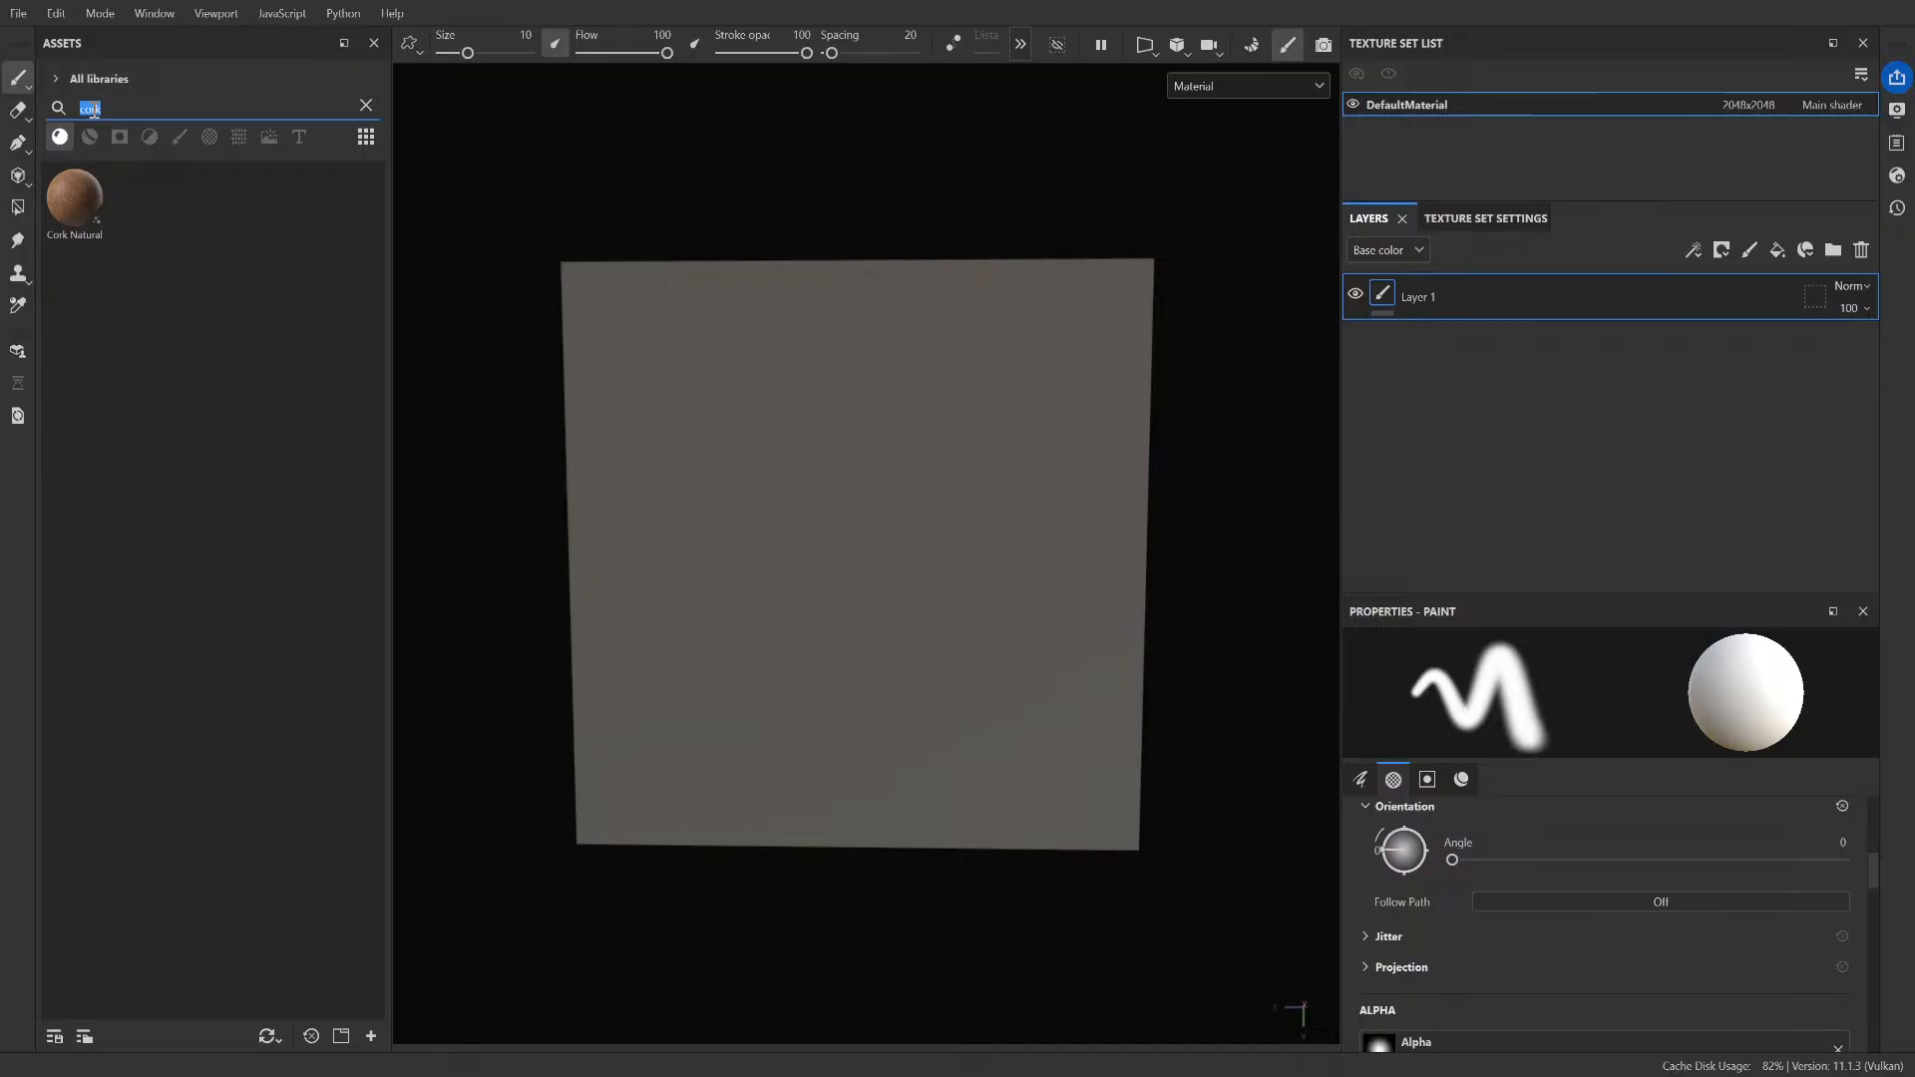
left_click(366, 104)
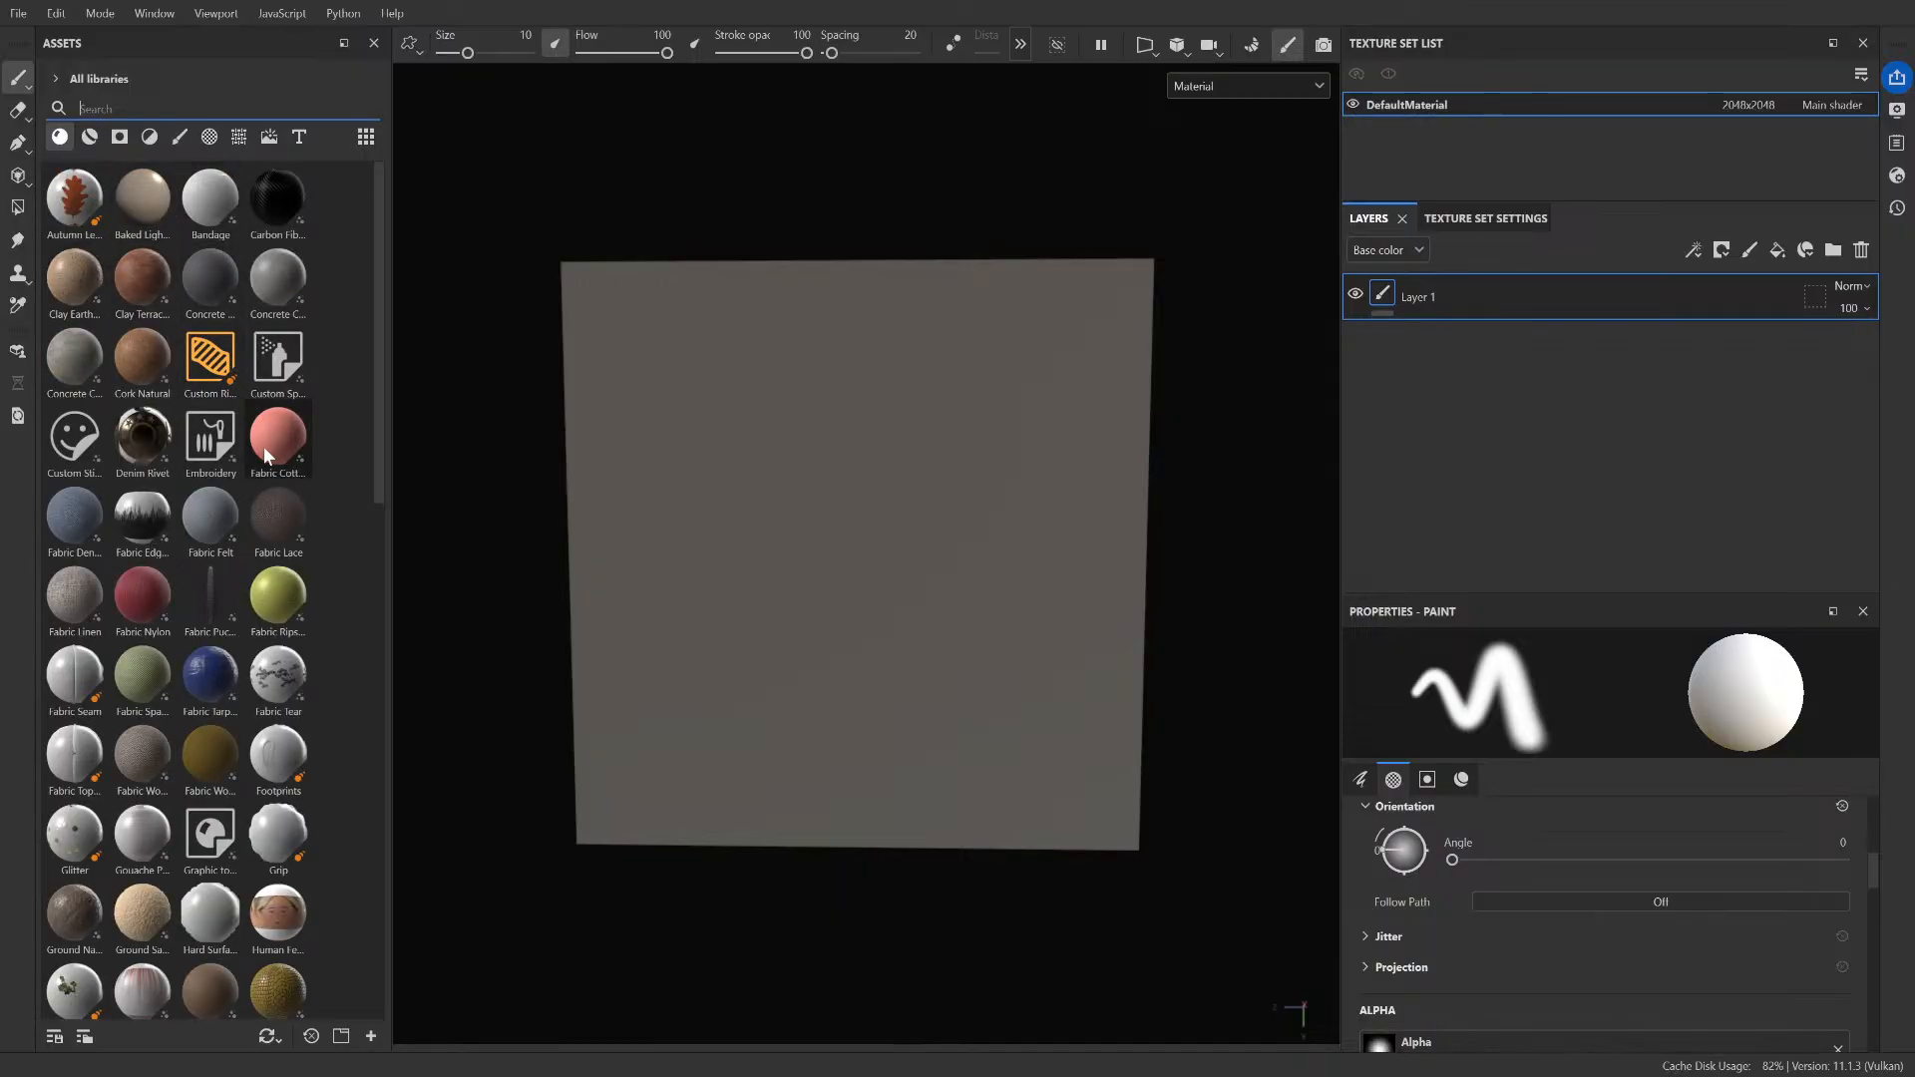
- Browse the full material list, apply Paper Cardboard to the plane as a new layer, and inspect its texture up close
scroll(267, 456, "down", 5)
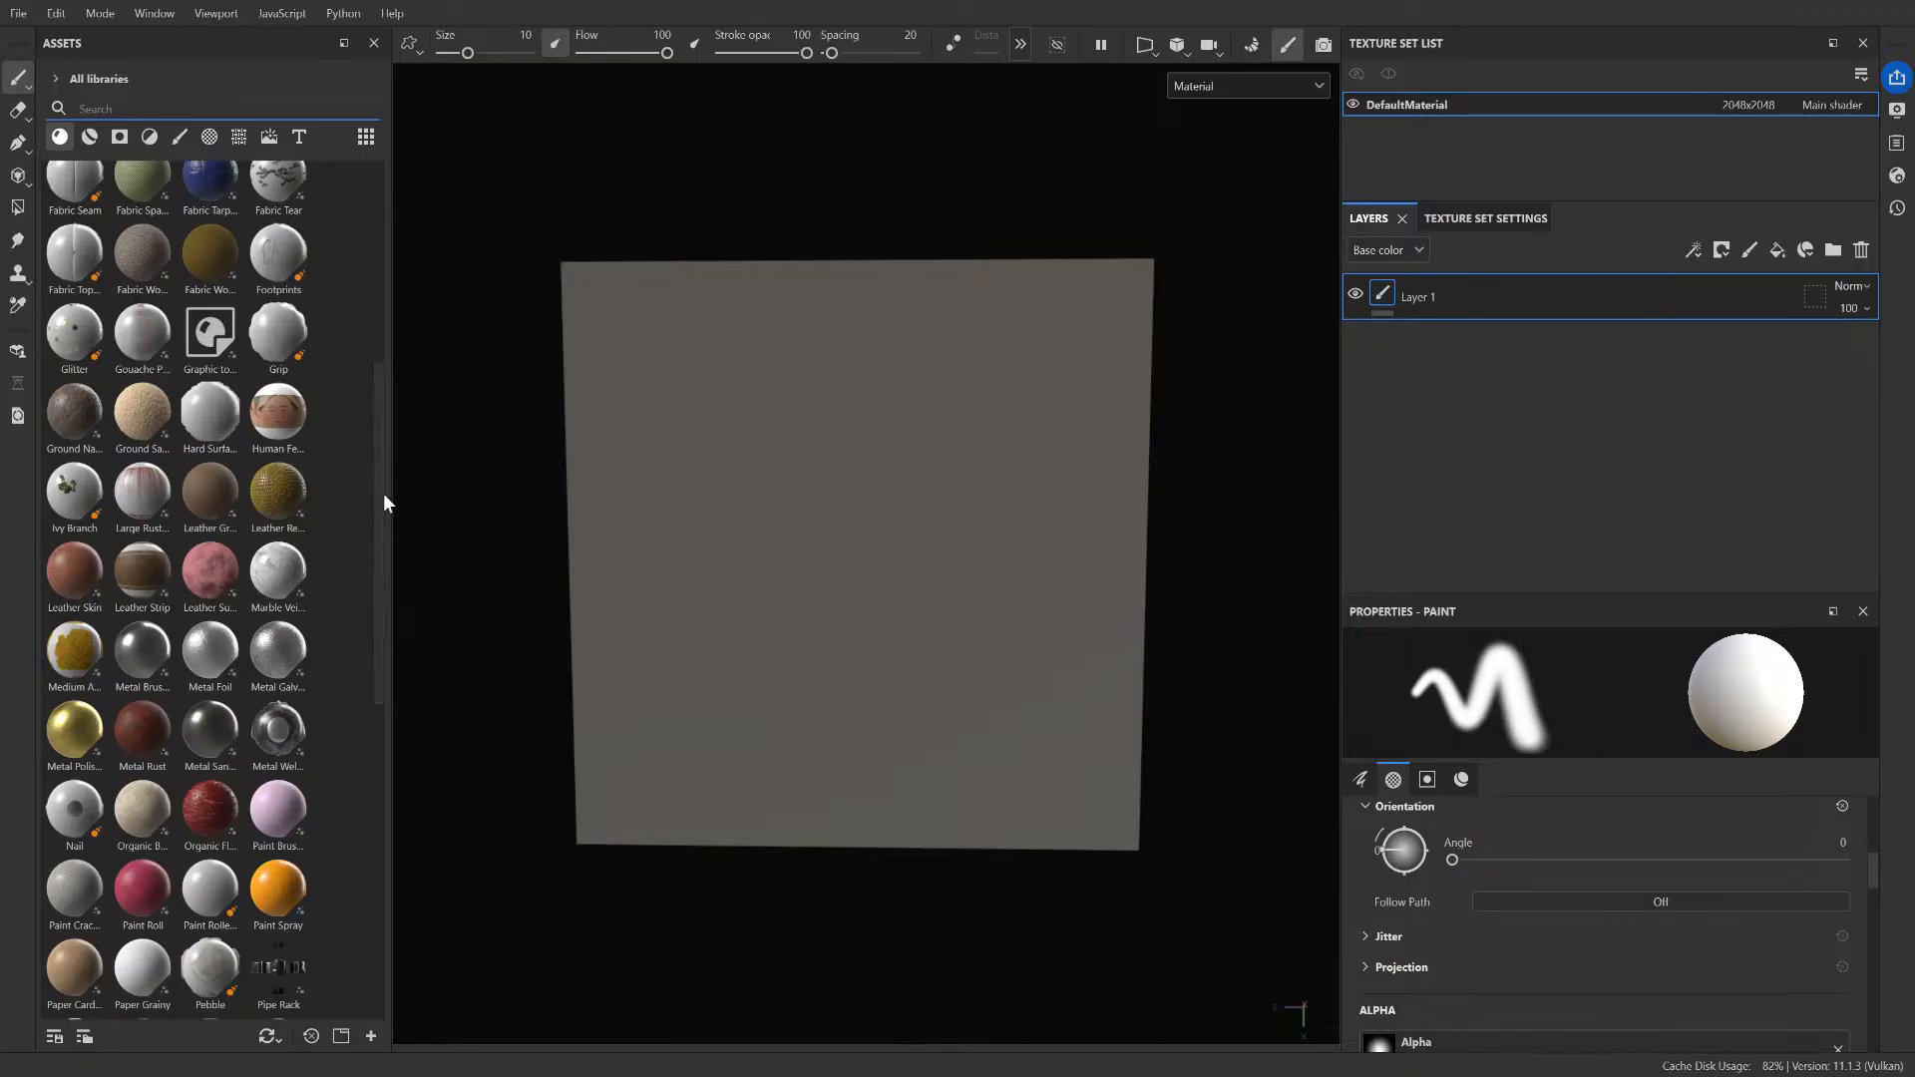
left_click_drag(385, 500, 380, 608)
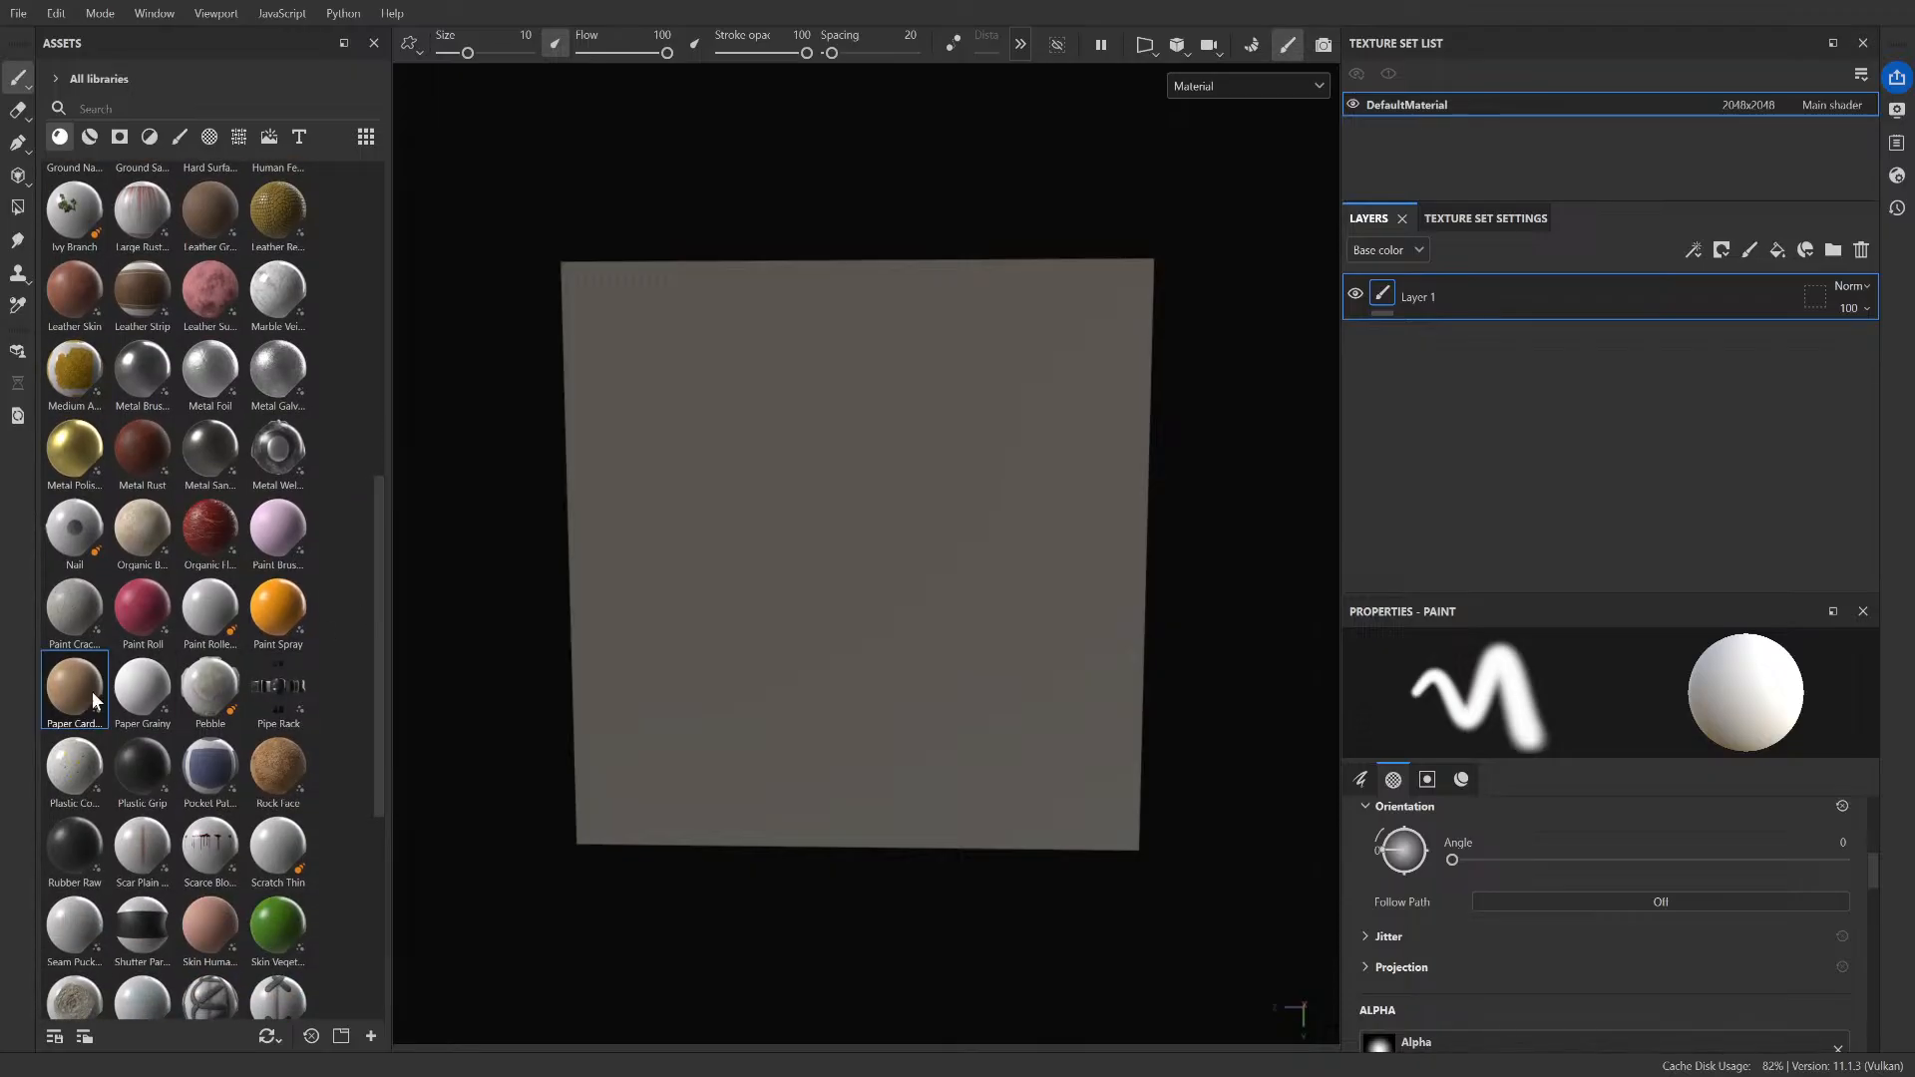
left_click_drag(92, 690, 858, 582)
scroll(804, 537, "up", 5)
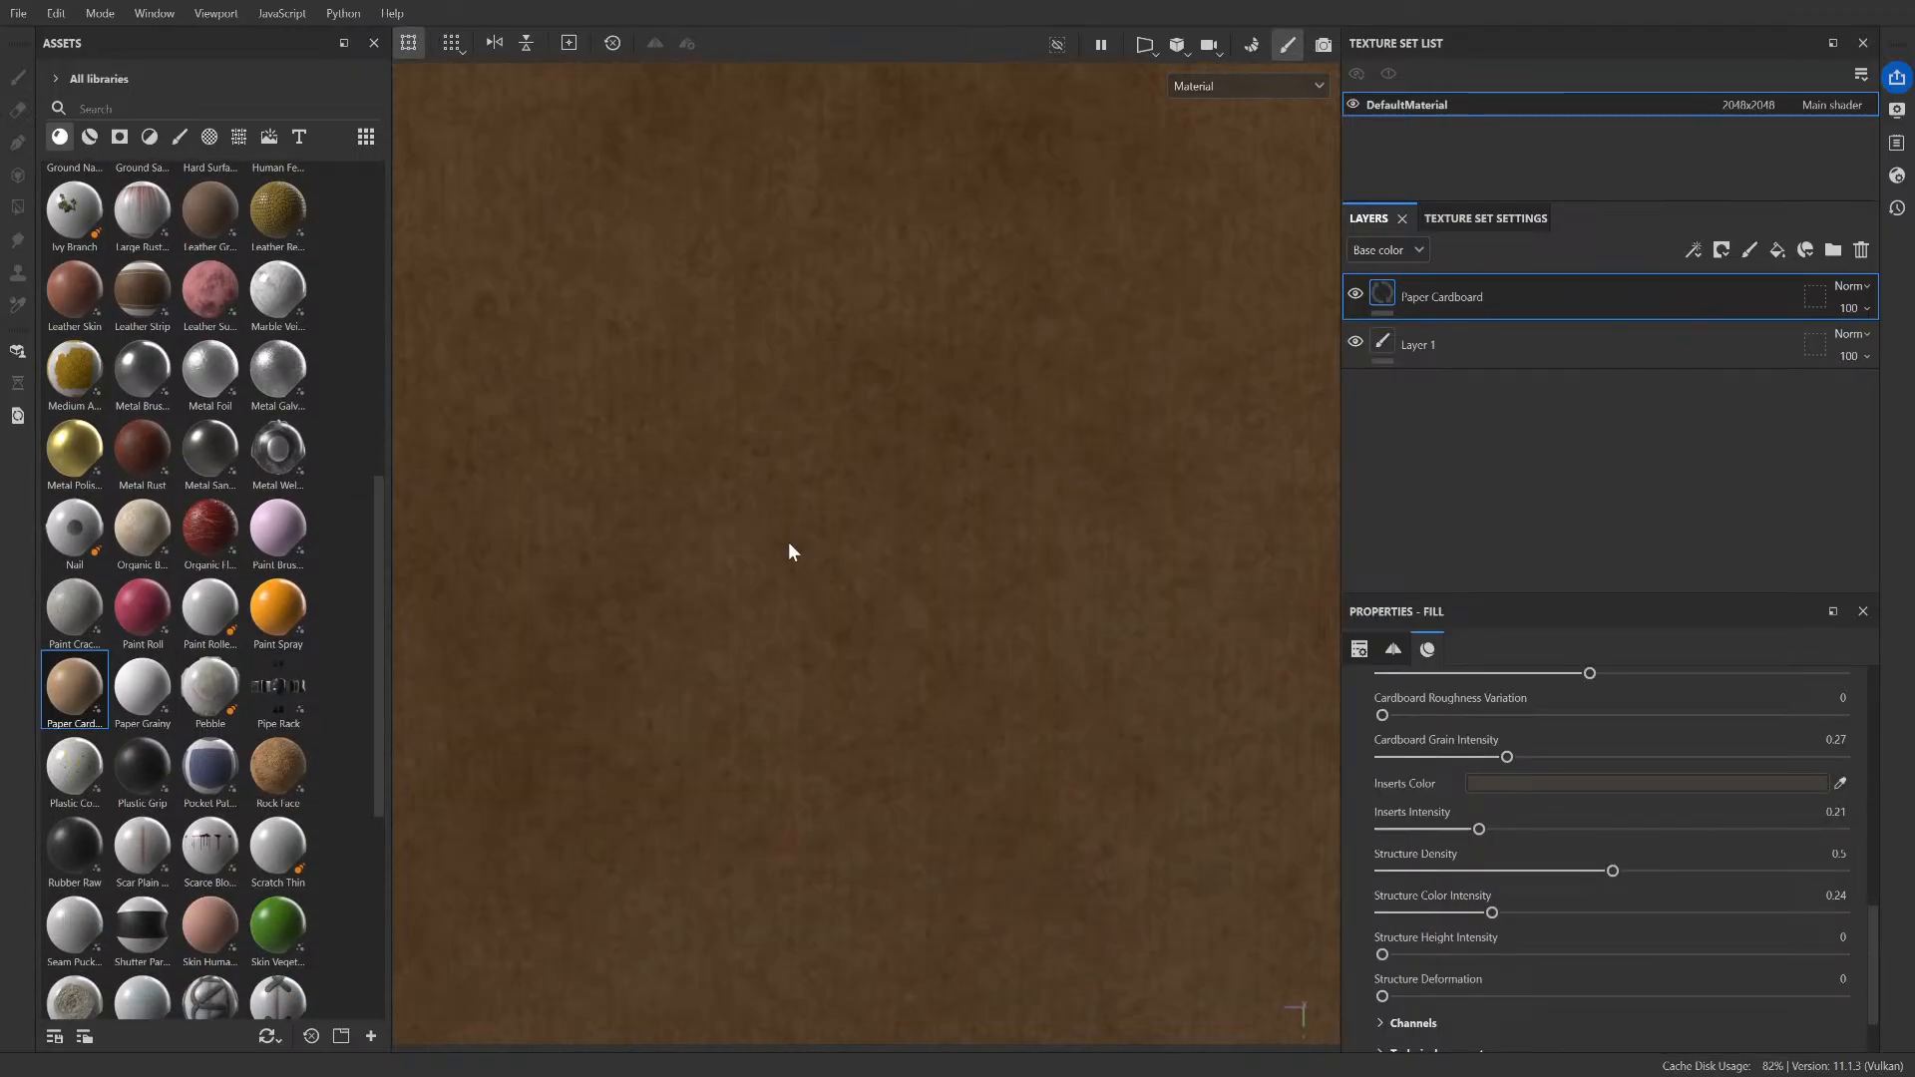
scroll(786, 542, "down", 5)
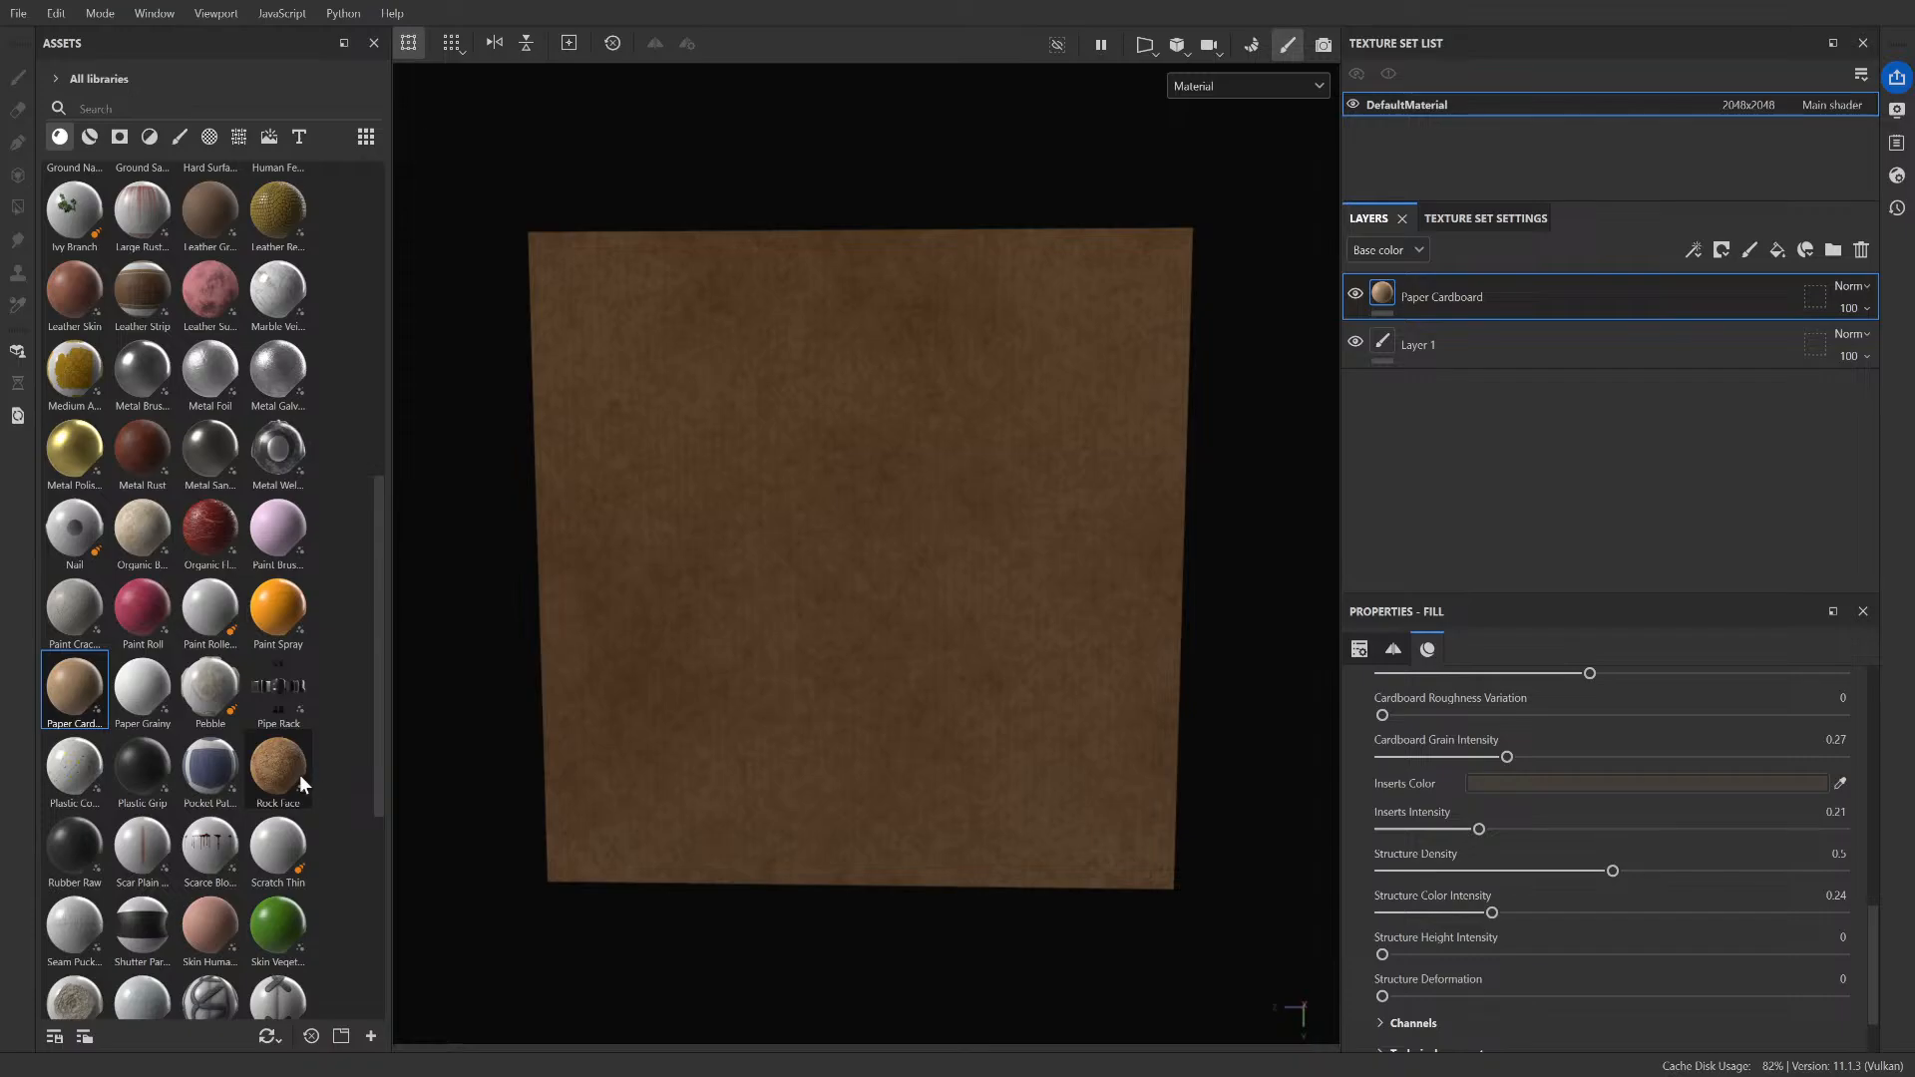
- Set the Paper Cardboard layer's Inserts Color to a bright yellow-green
scroll(290, 750, "down", 5)
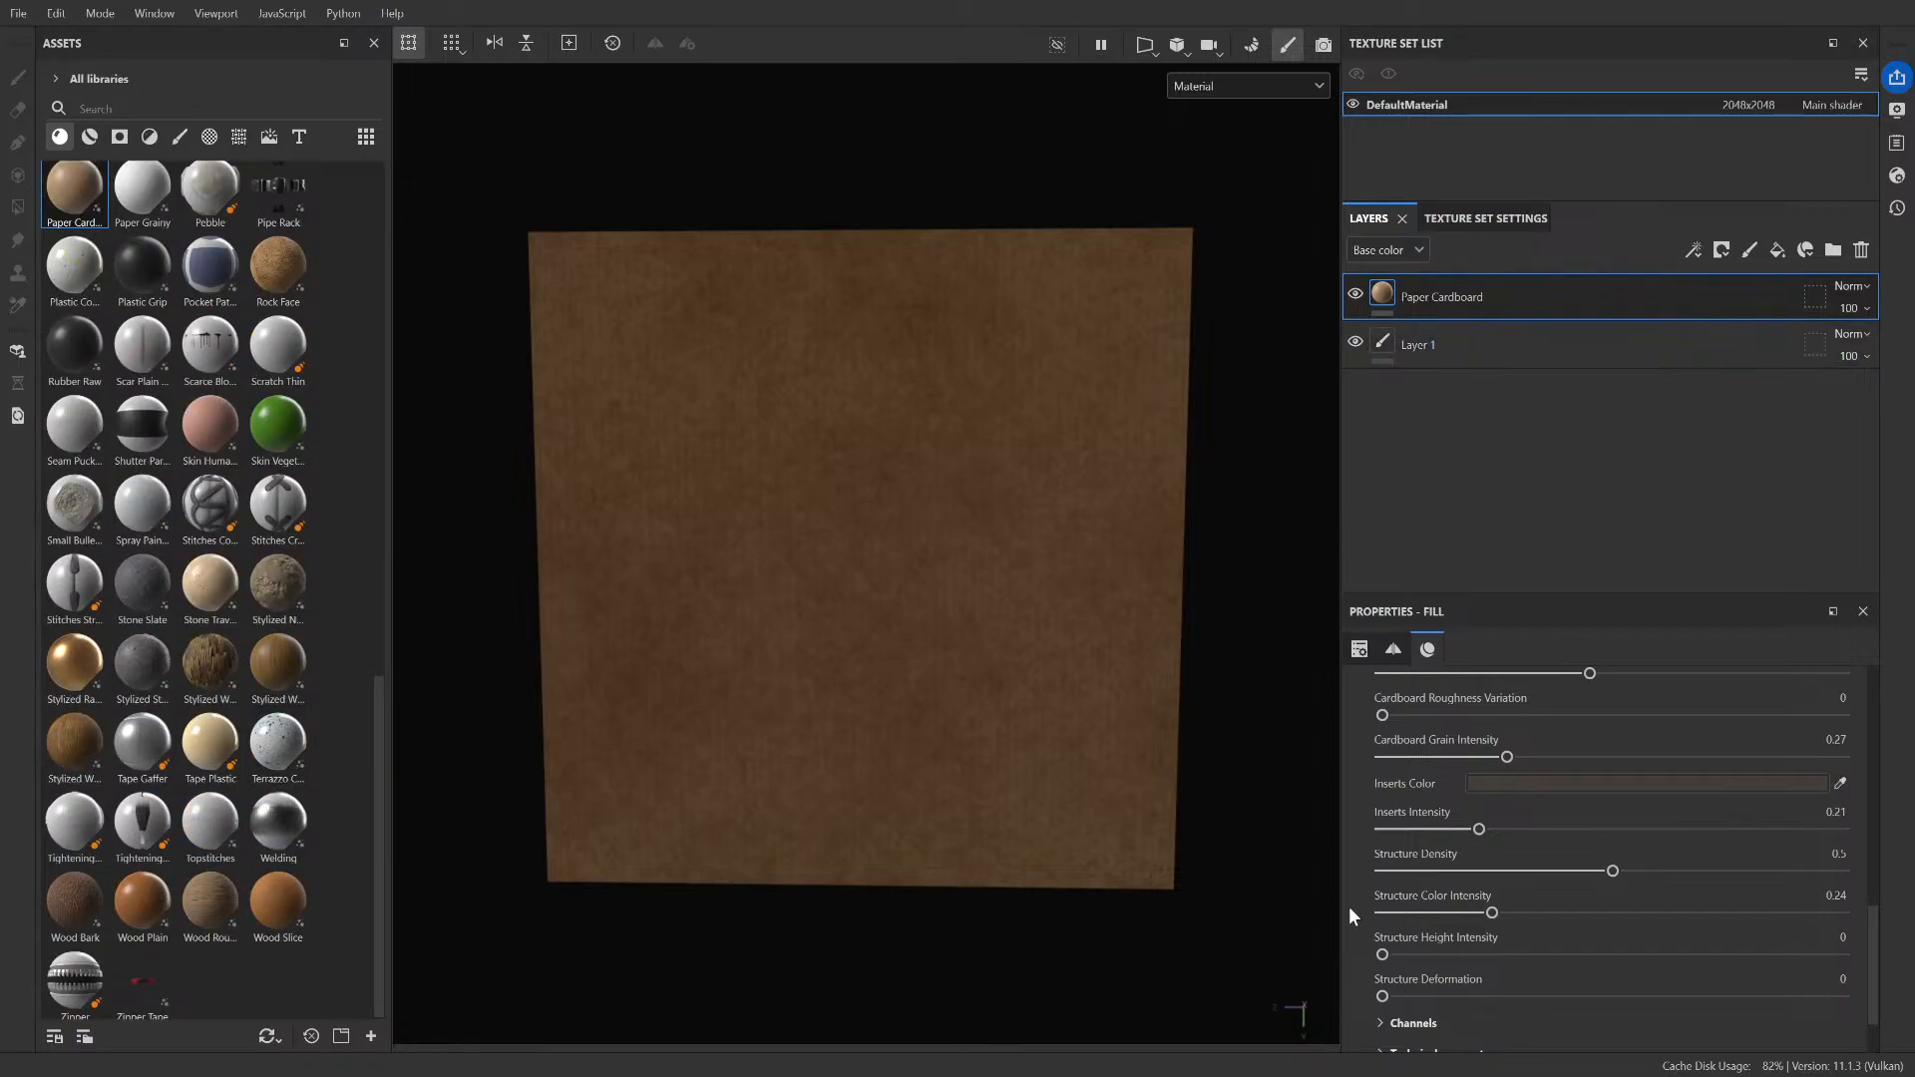
left_click(1805, 762)
left_click_drag(1673, 660, 1733, 616)
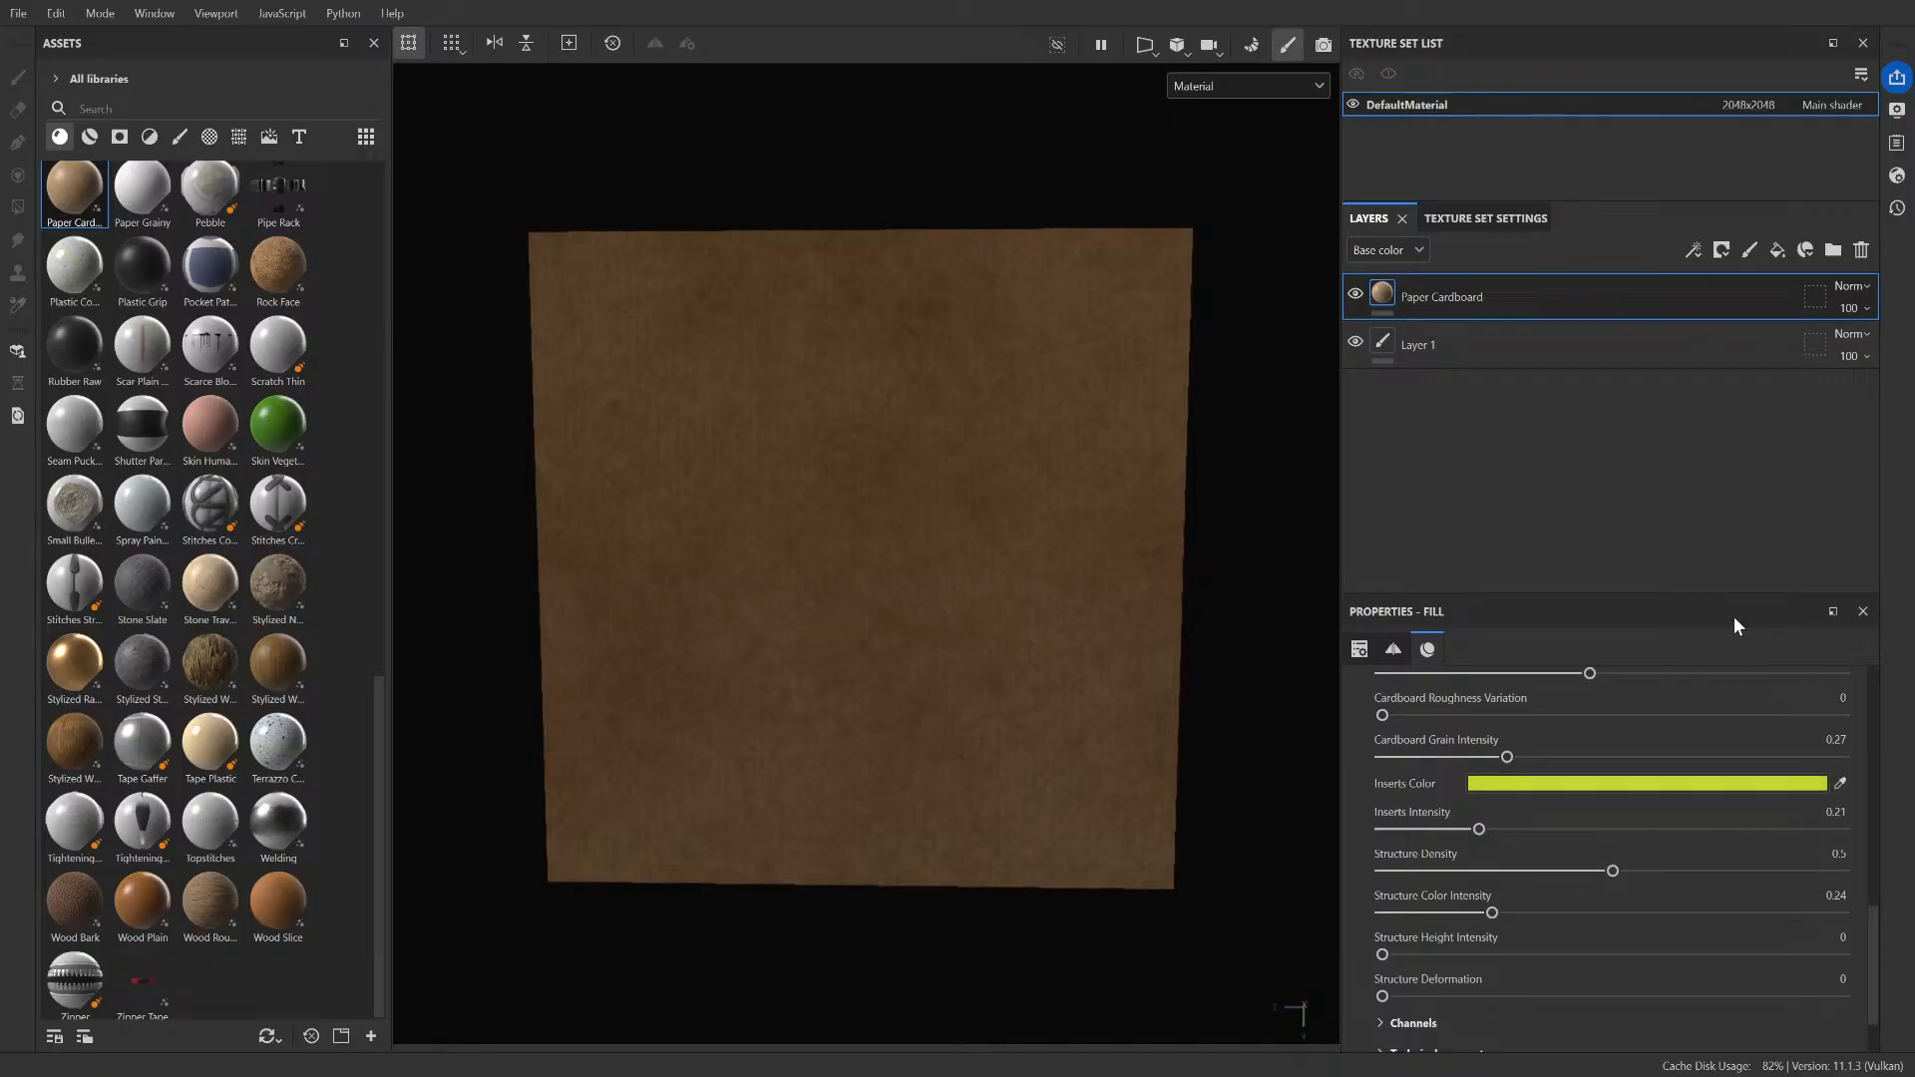
- Set the layer's Cardboard Color to a pale warm cream and compare the plane with the backrooms reference image
scroll(1558, 834, "up", 10)
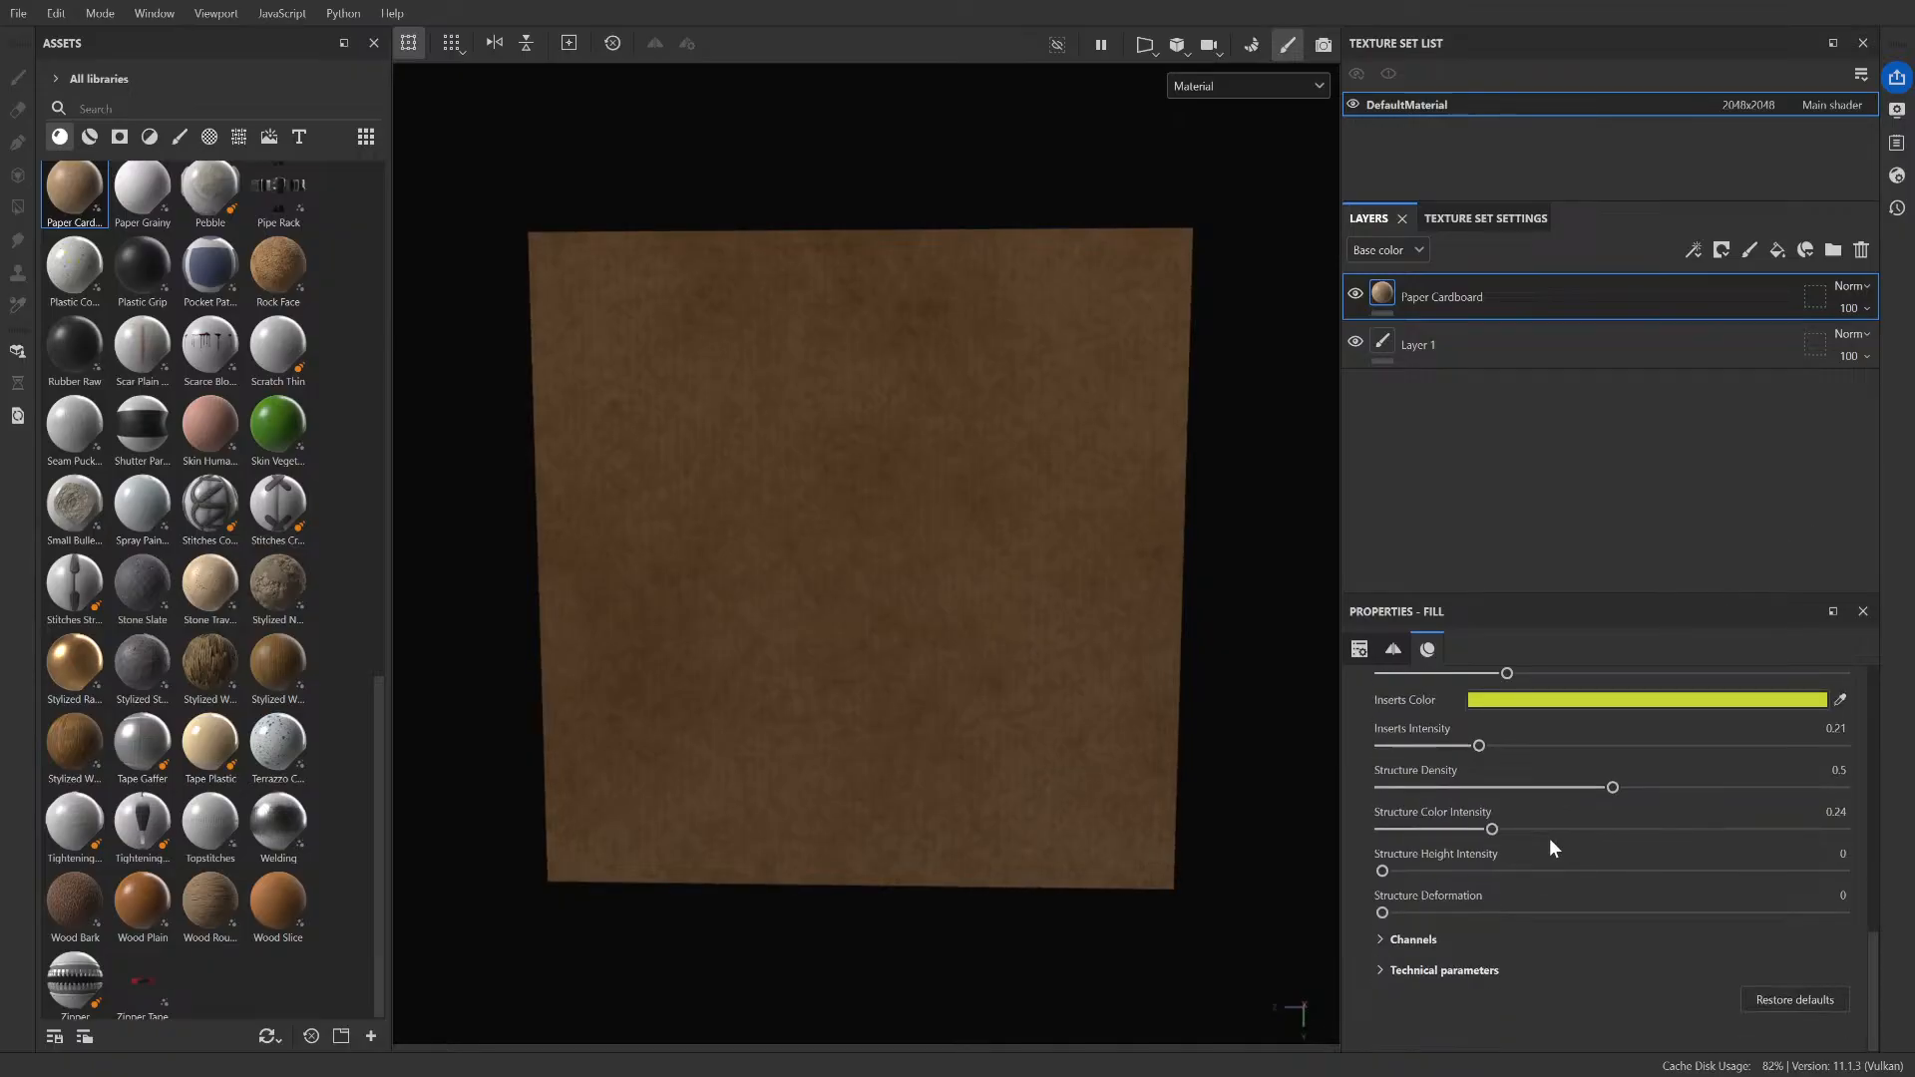
scroll(1531, 700, "up", 3)
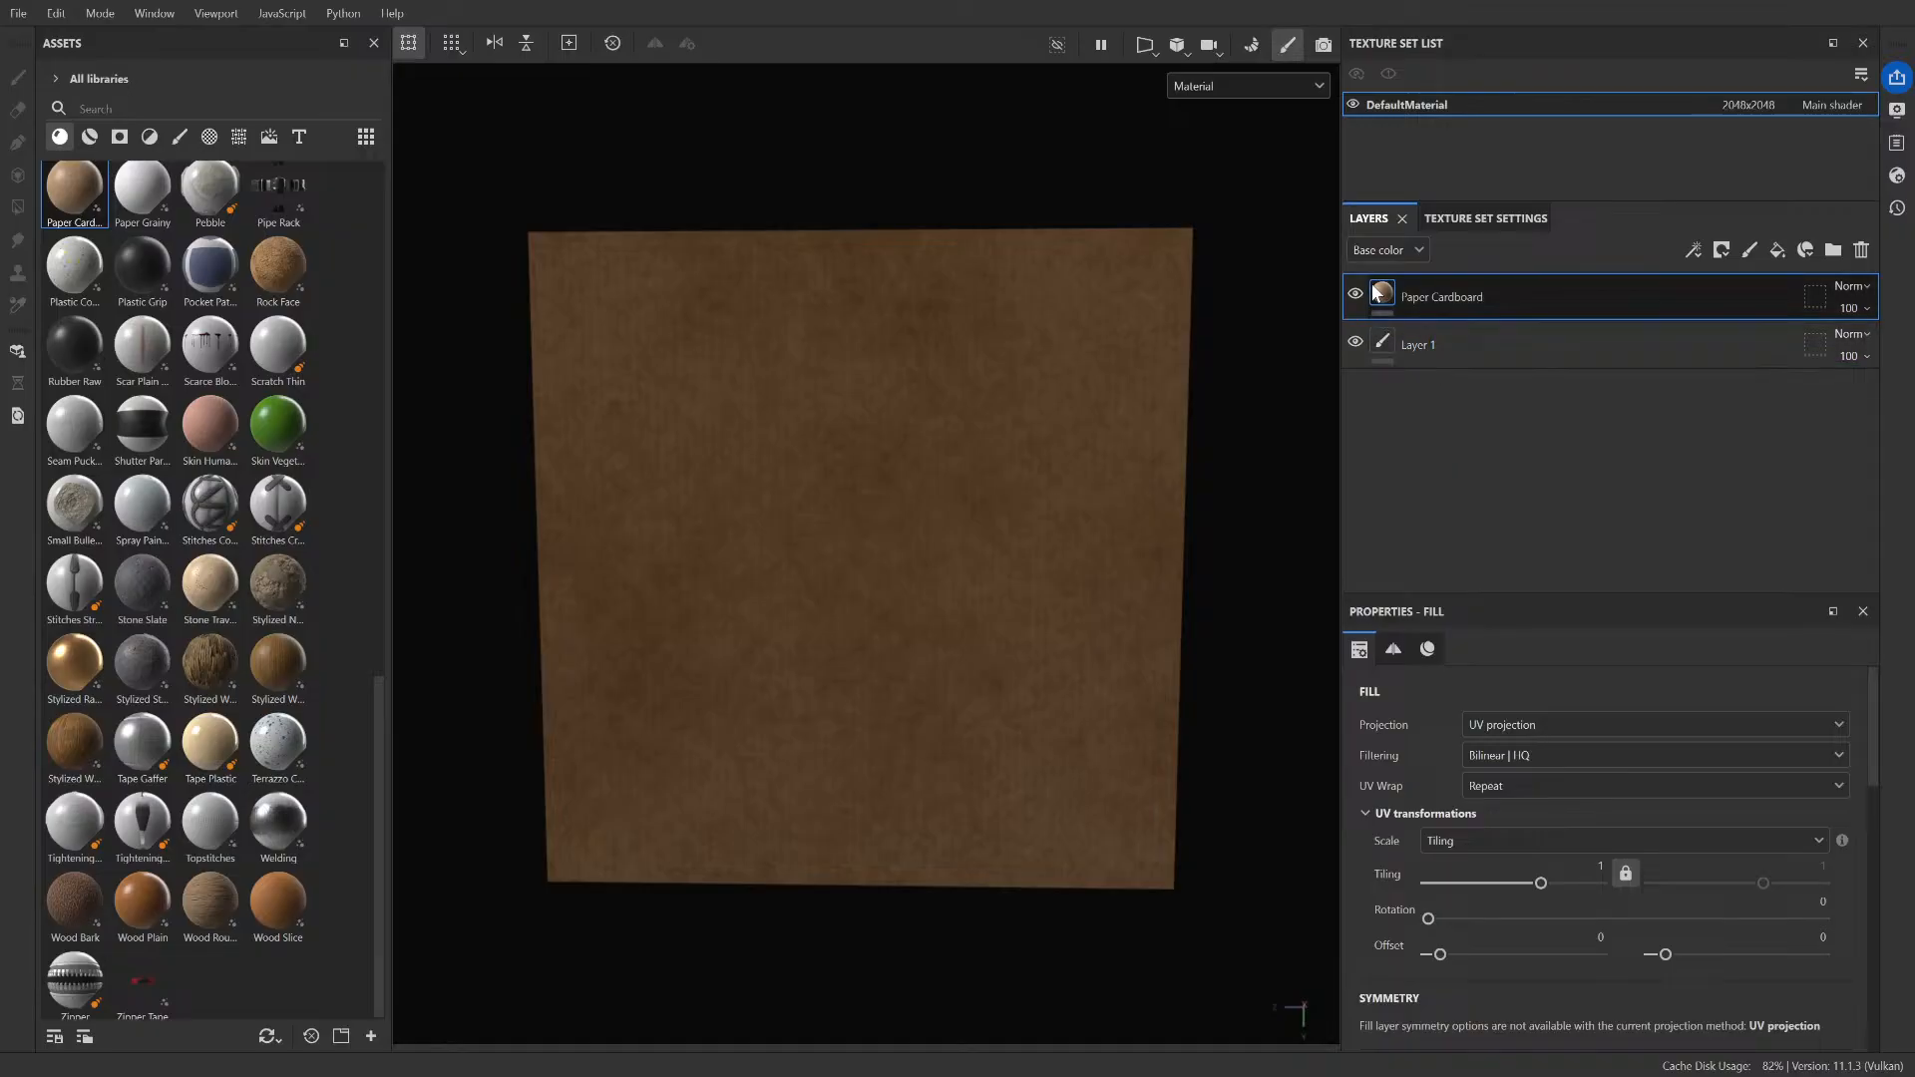
scroll(1464, 788, "down", 5)
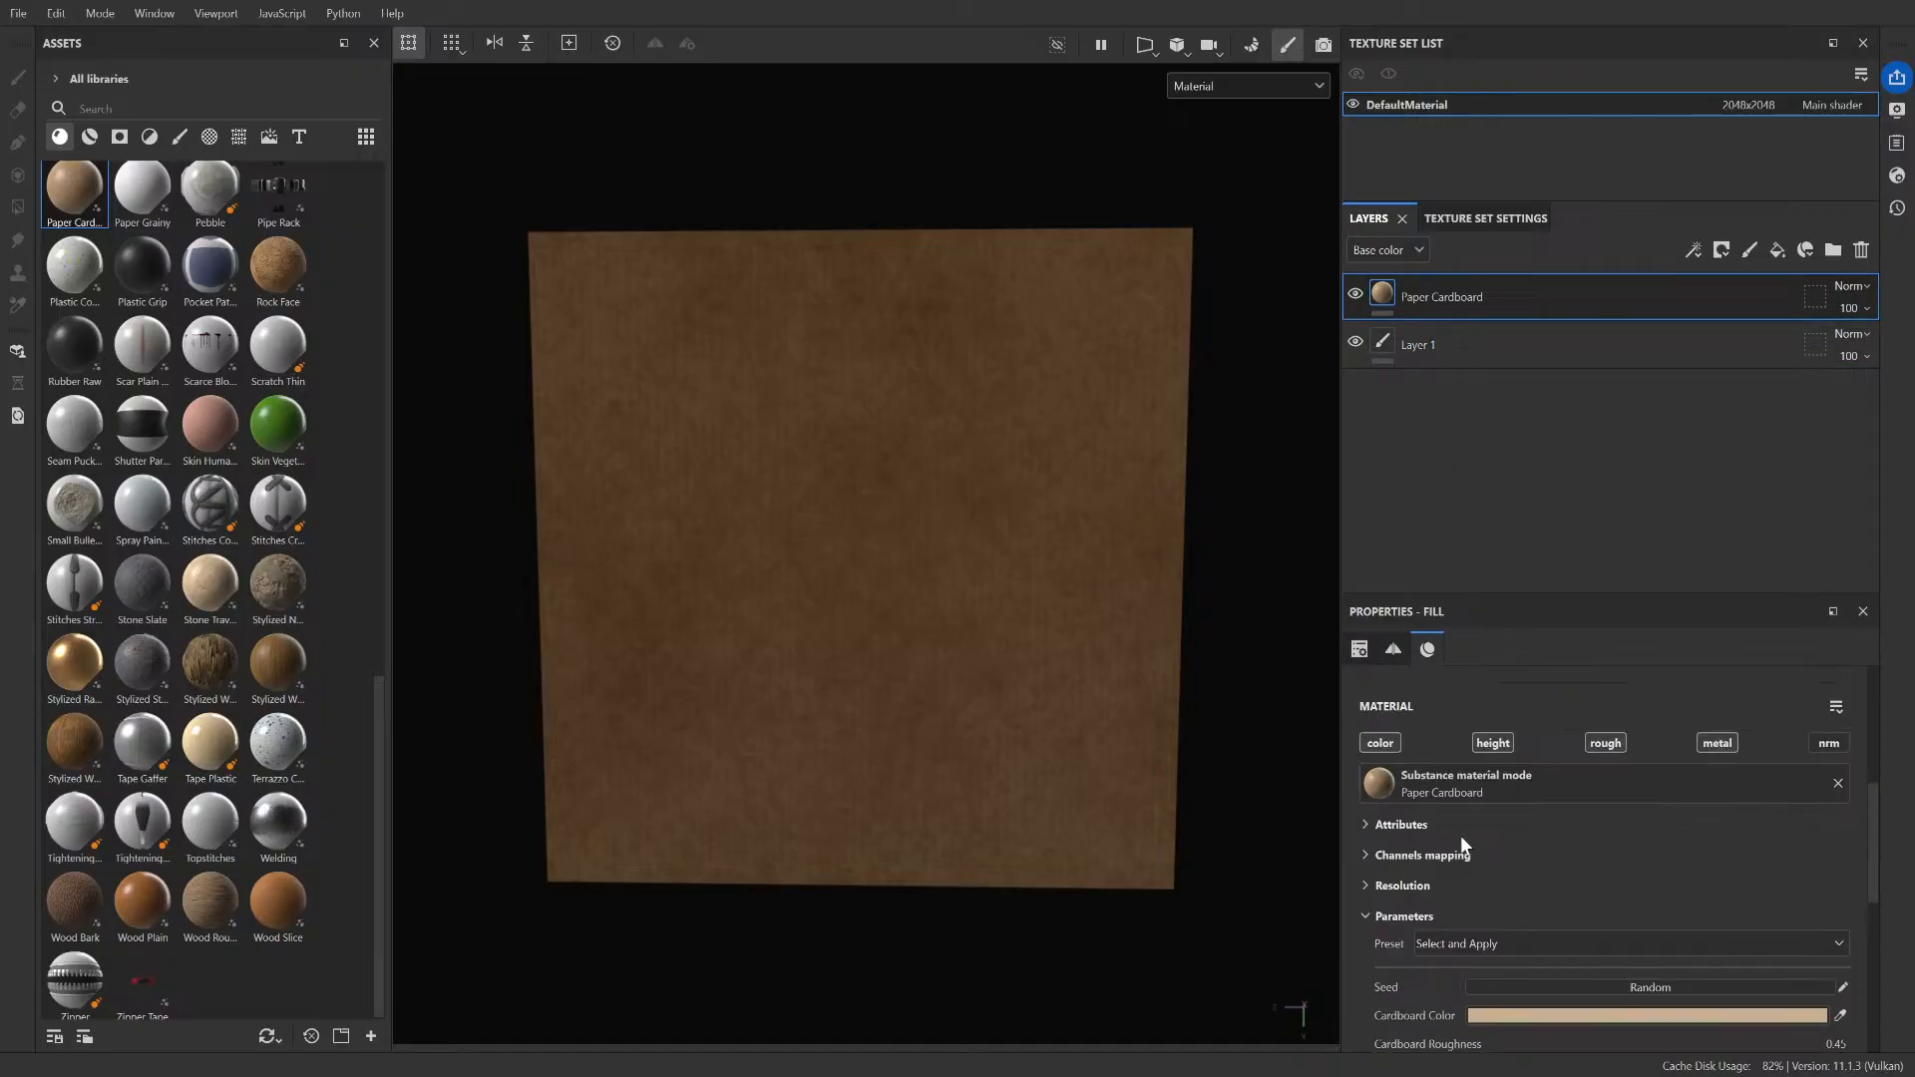
scroll(1460, 834, "up", 1)
scroll(1540, 840, "down", 5)
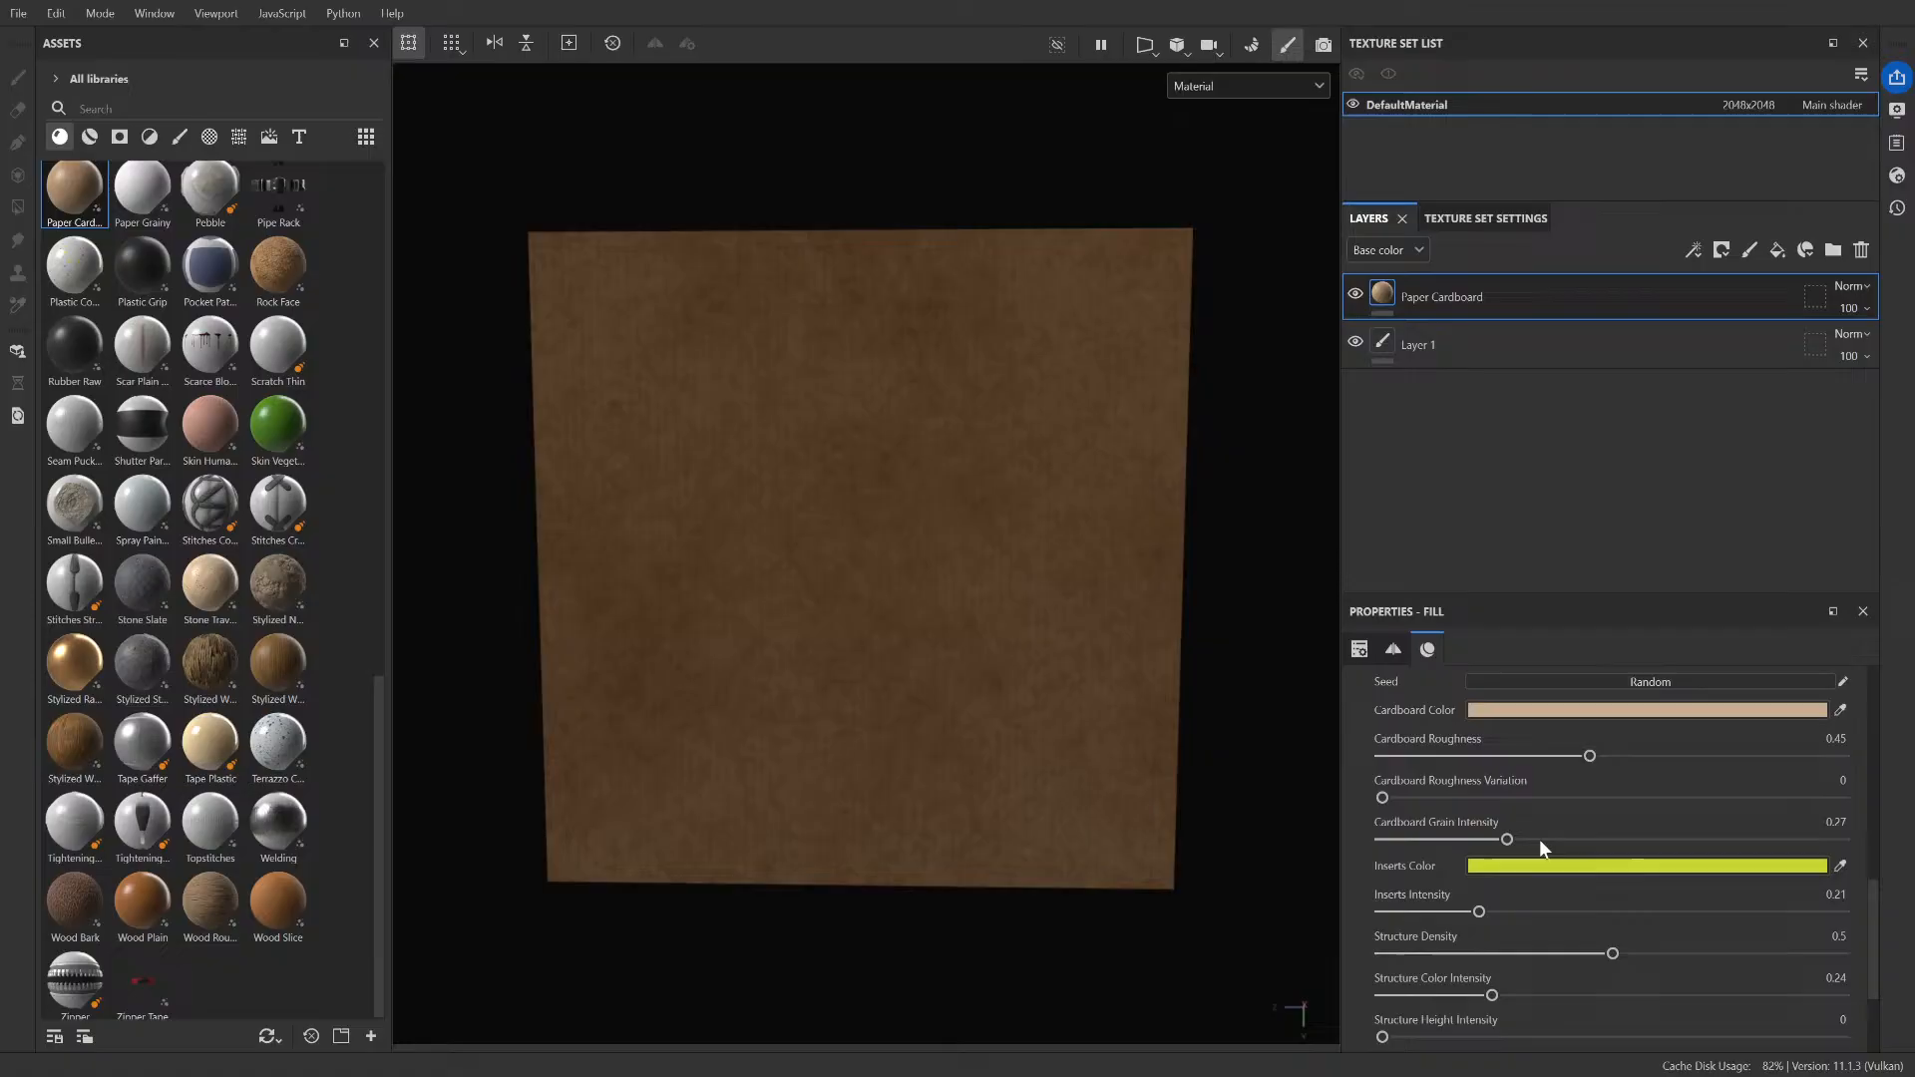
left_click(1555, 710)
left_click(1812, 755)
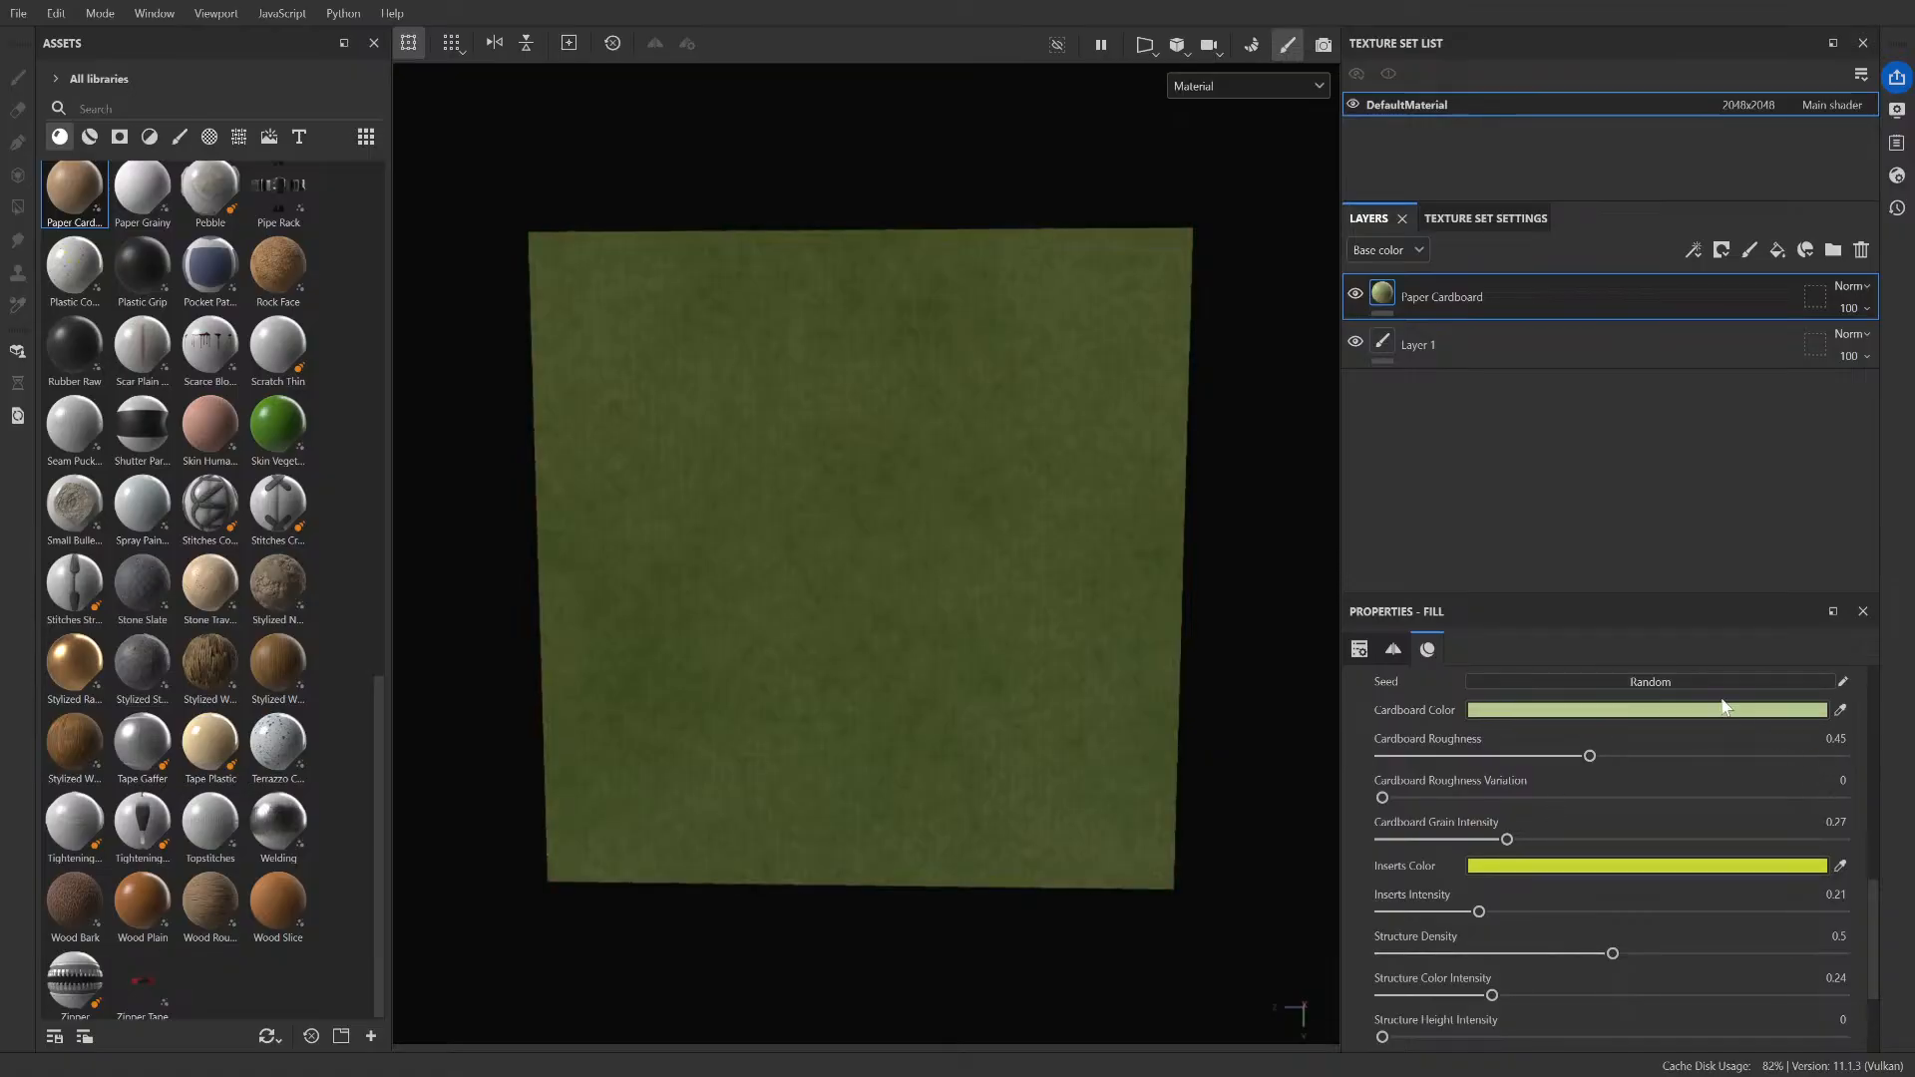
left_click_drag(1721, 698, 1565, 637)
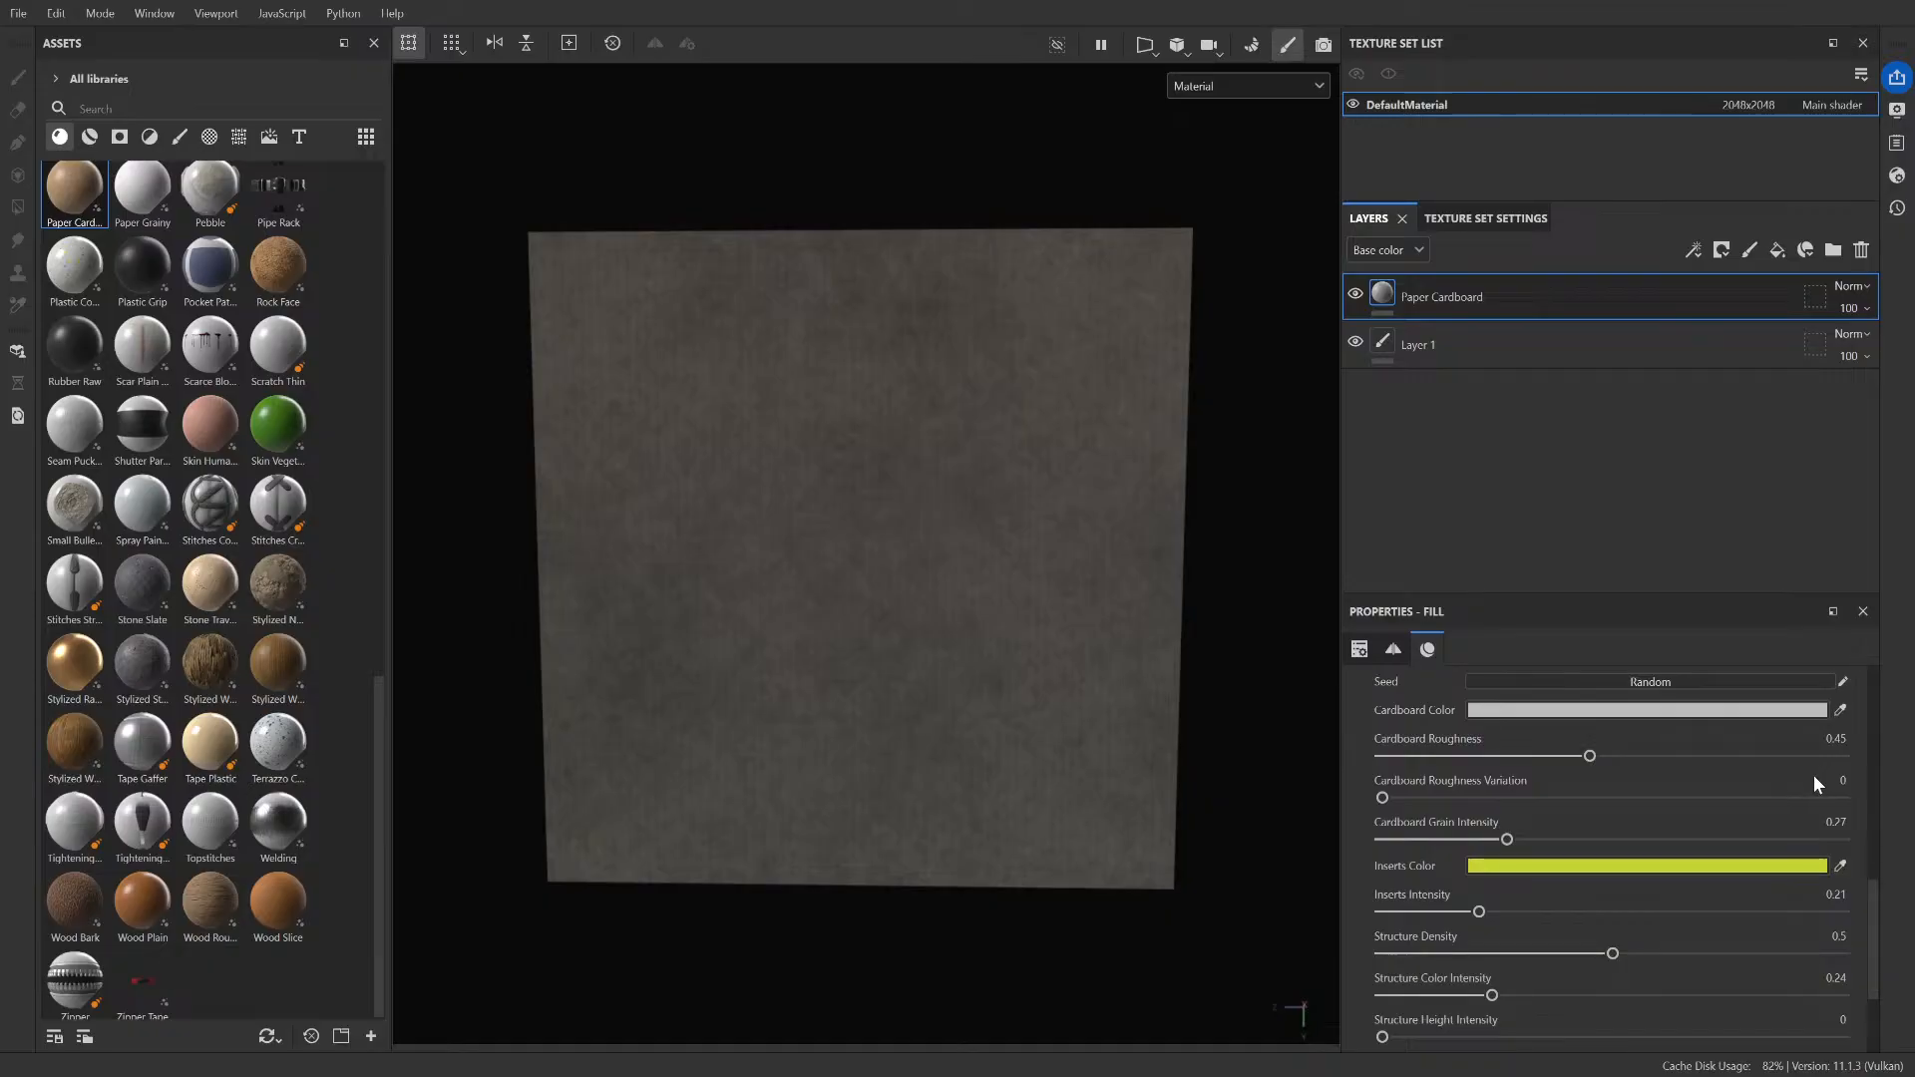
left_click_drag(1813, 775, 1594, 604)
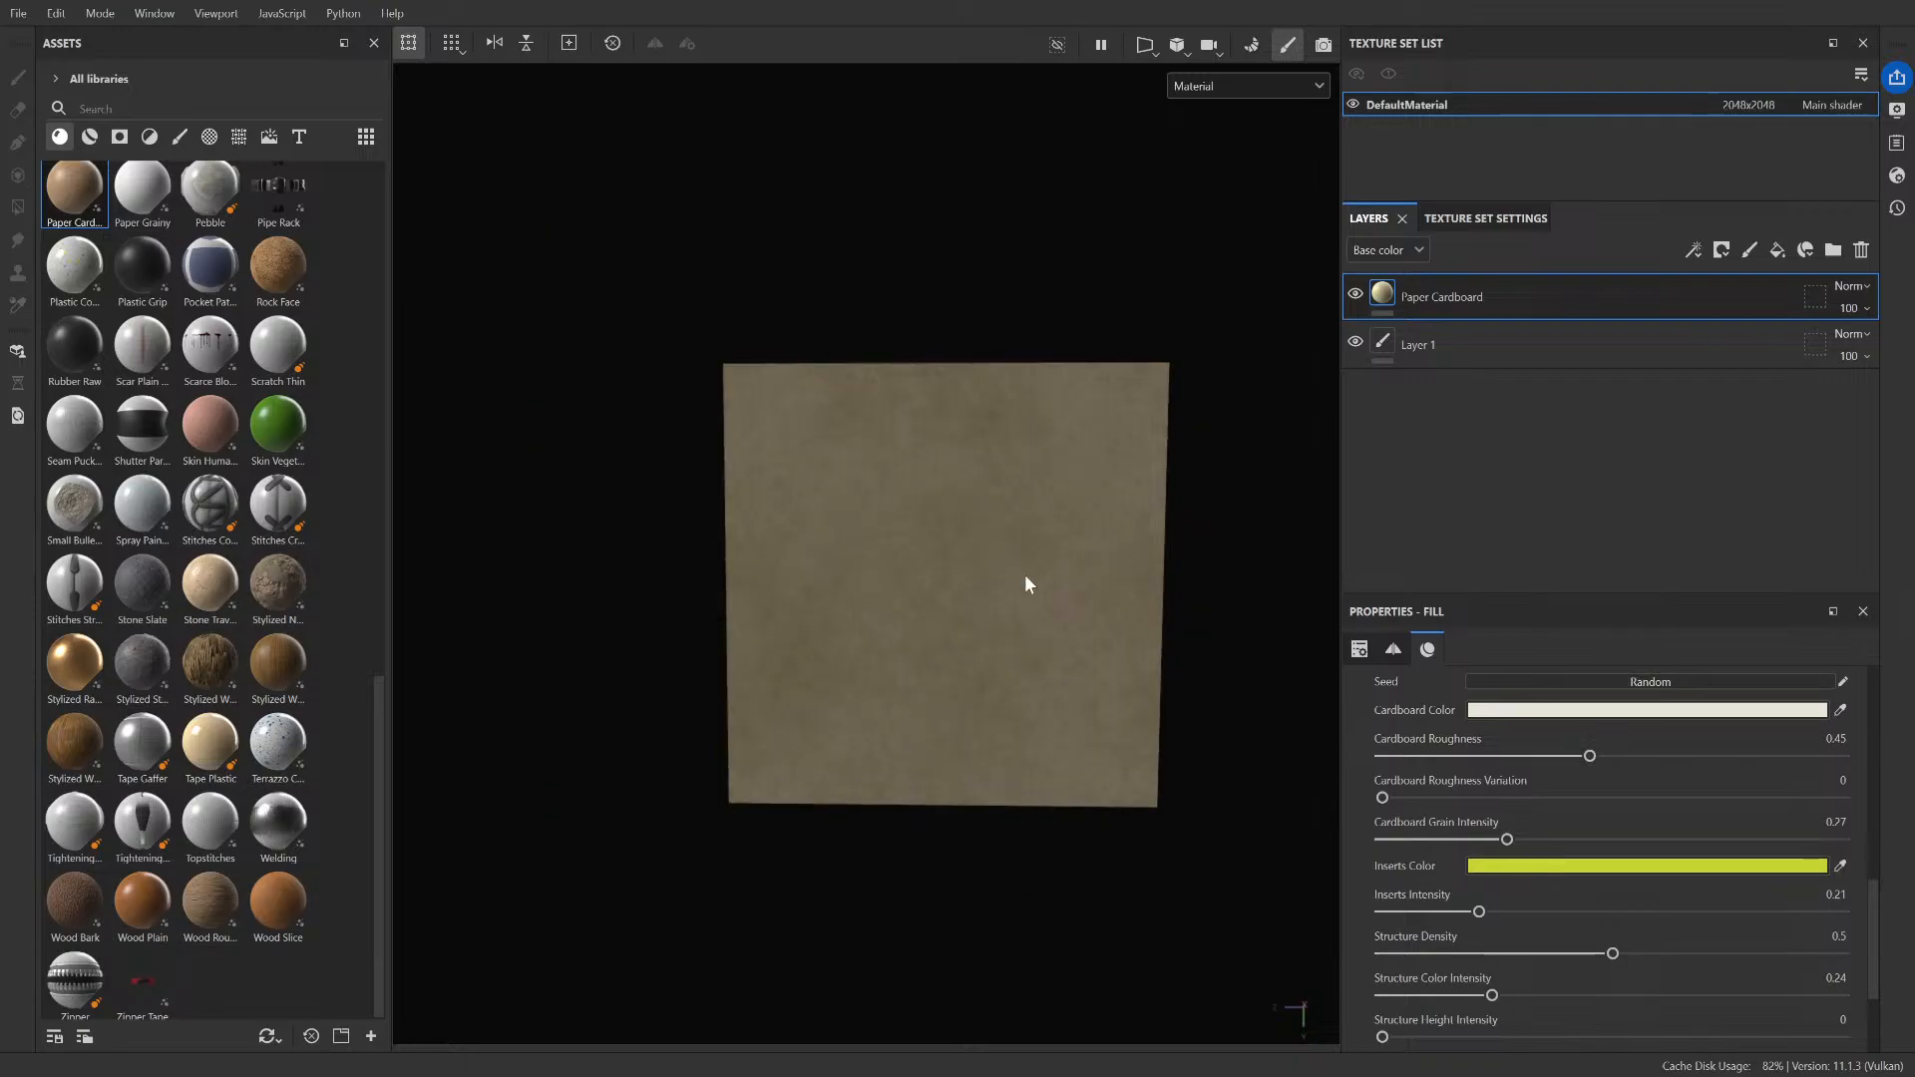
scroll(1021, 655, "up", 4)
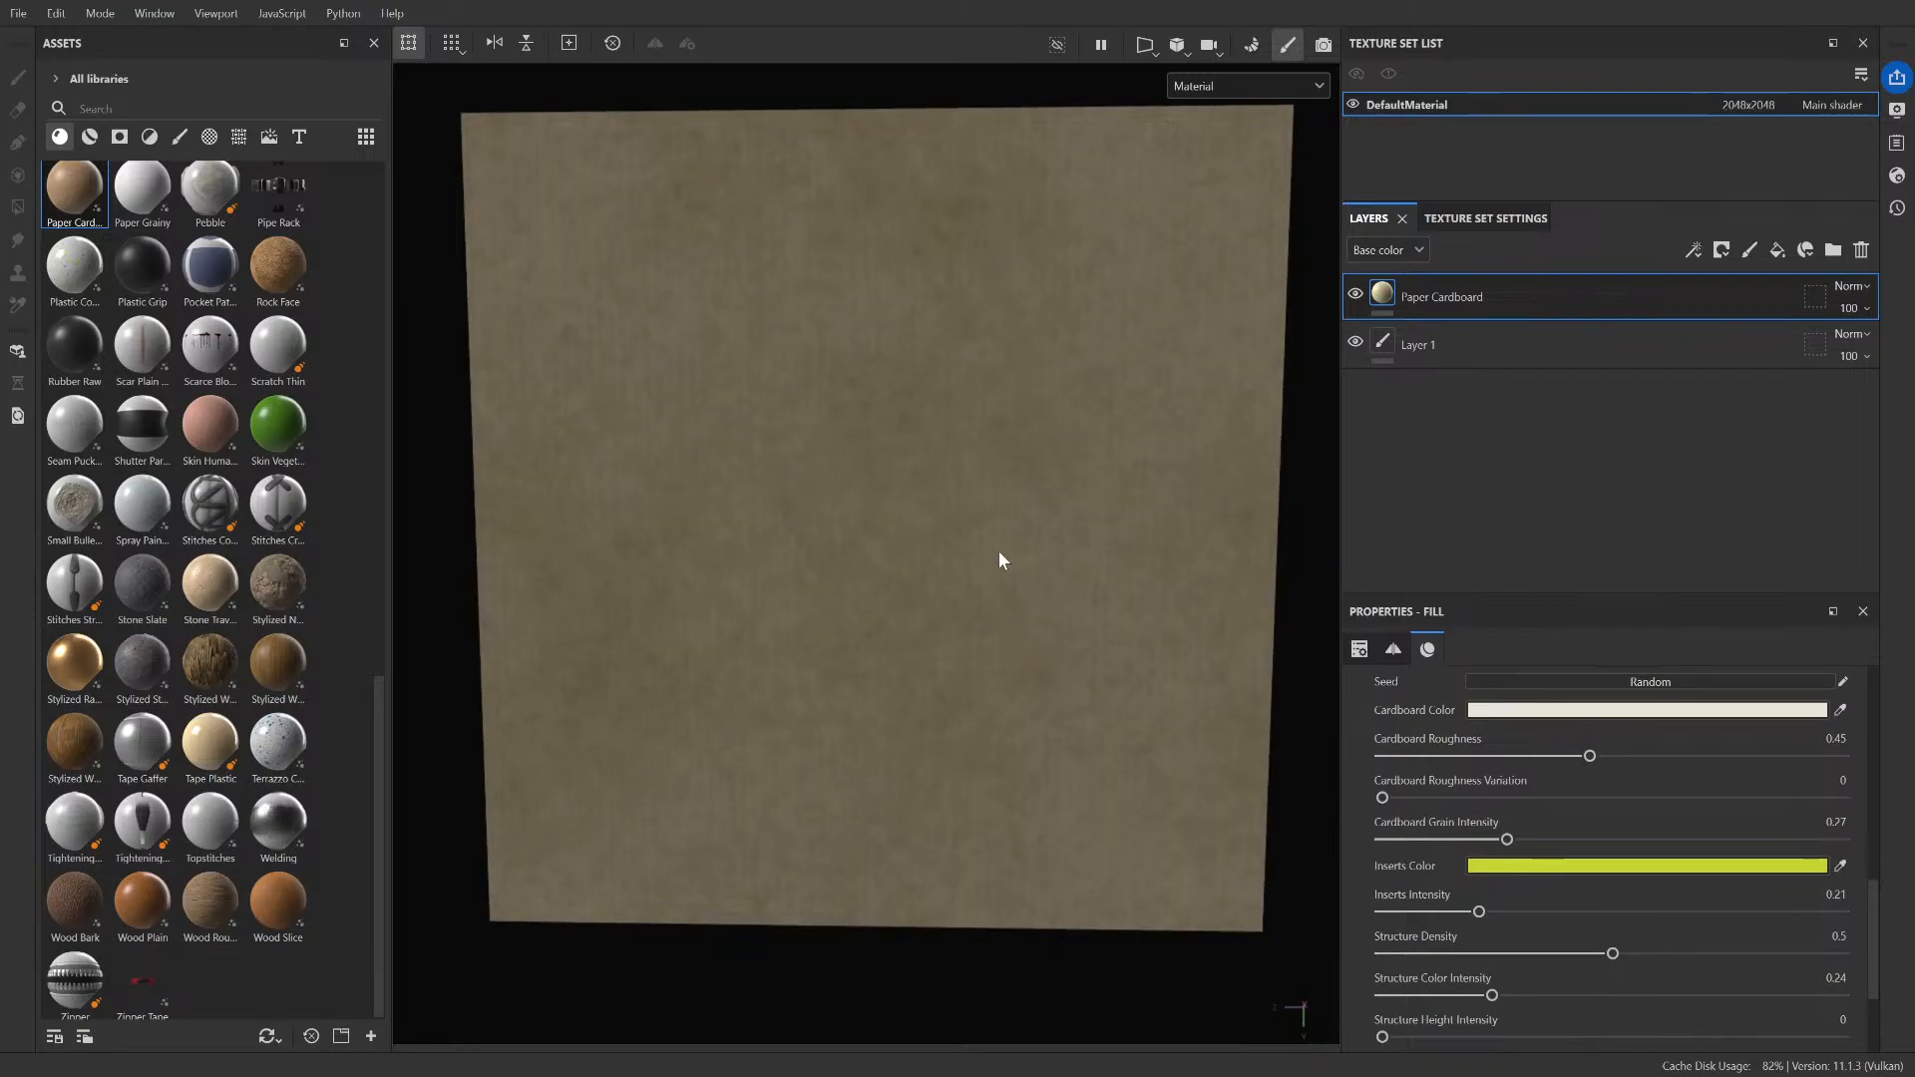
left_click_drag(1000, 556, 1040, 601, "alt")
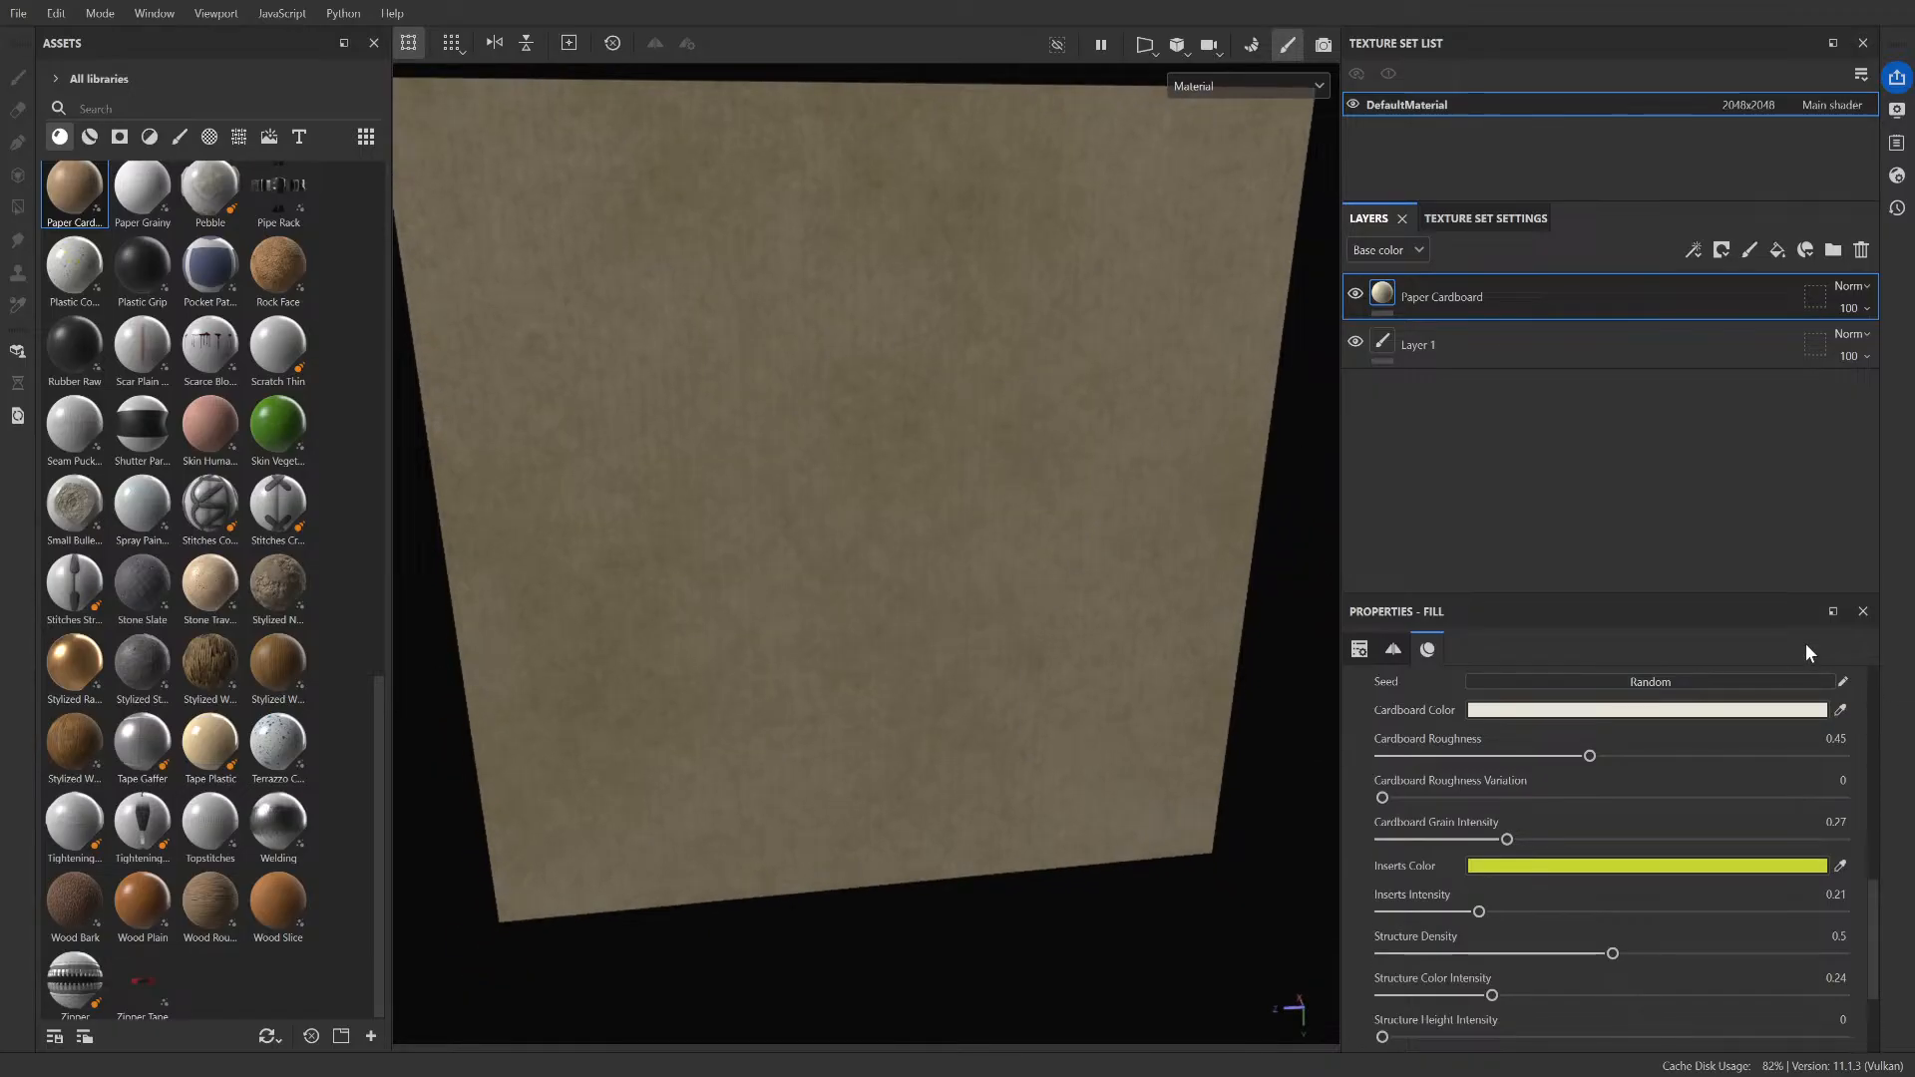
left_click(1617, 610)
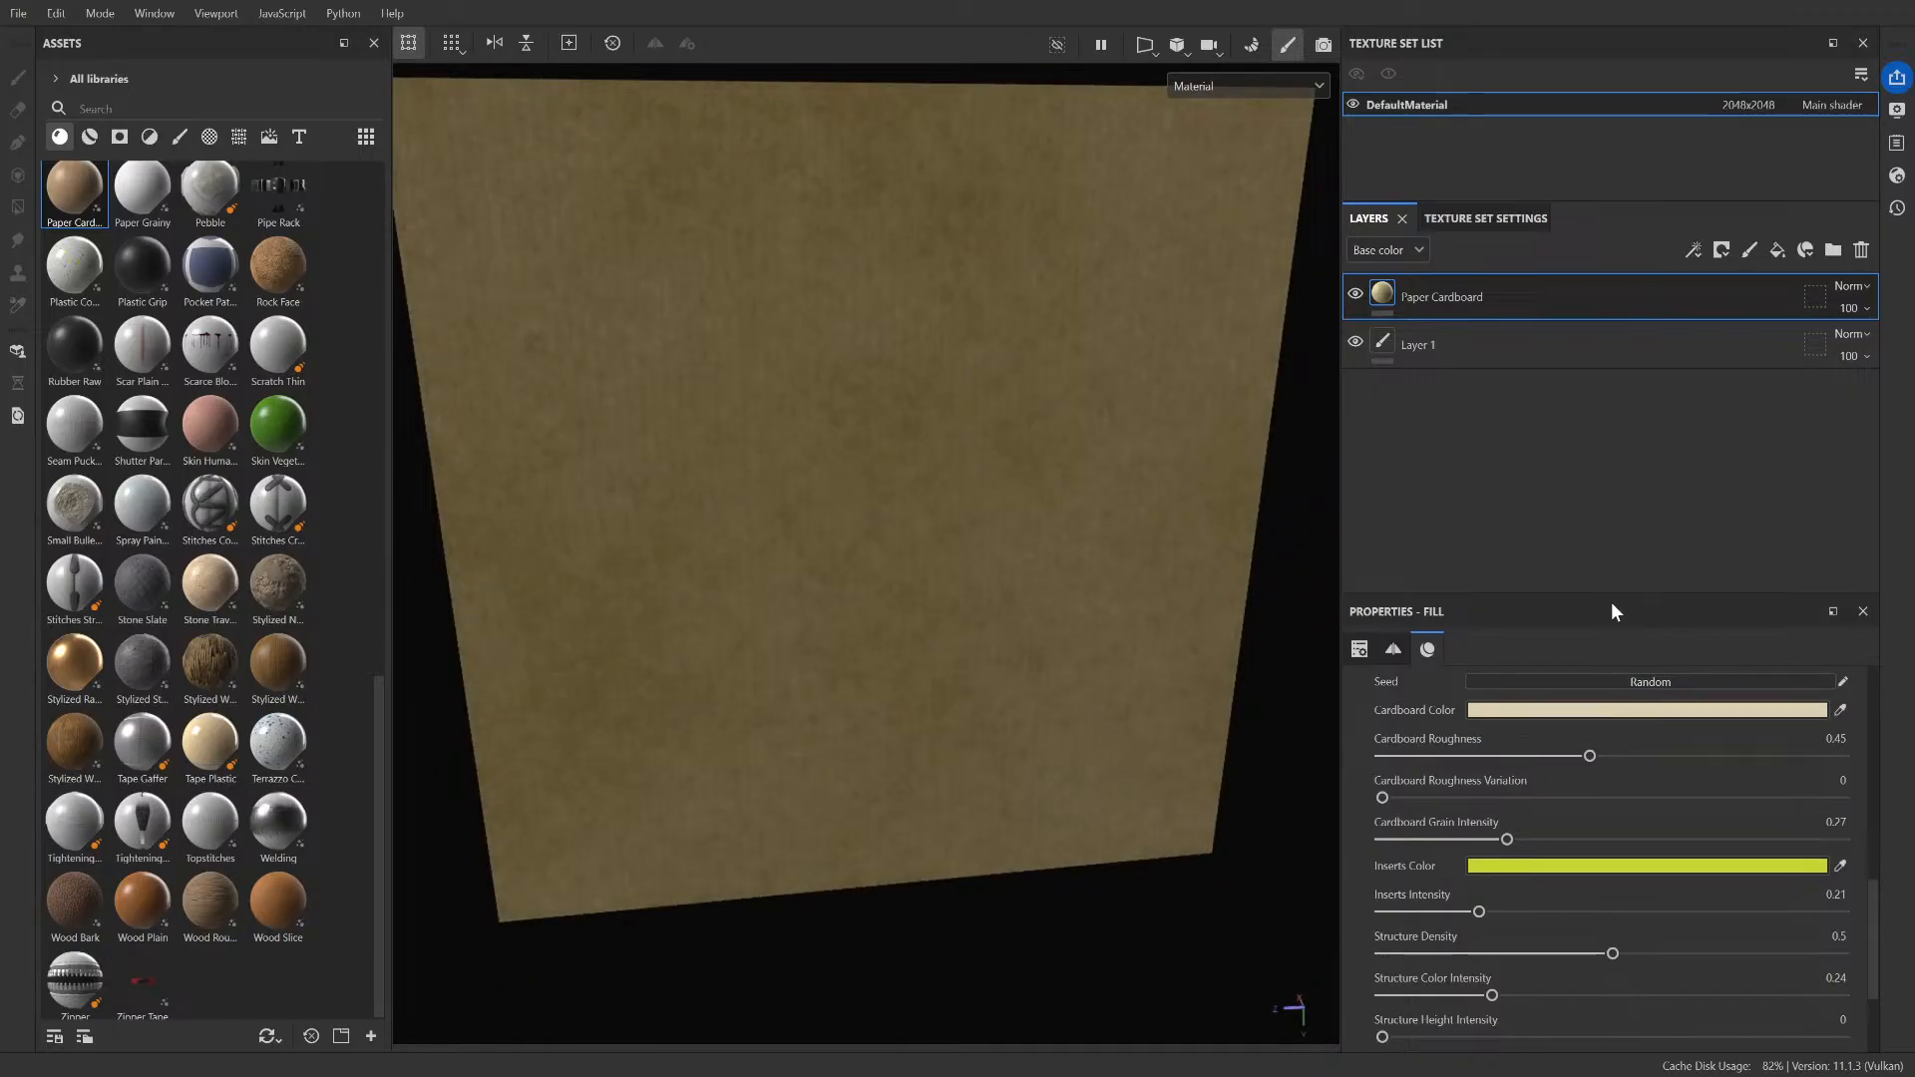
left_click(1607, 606)
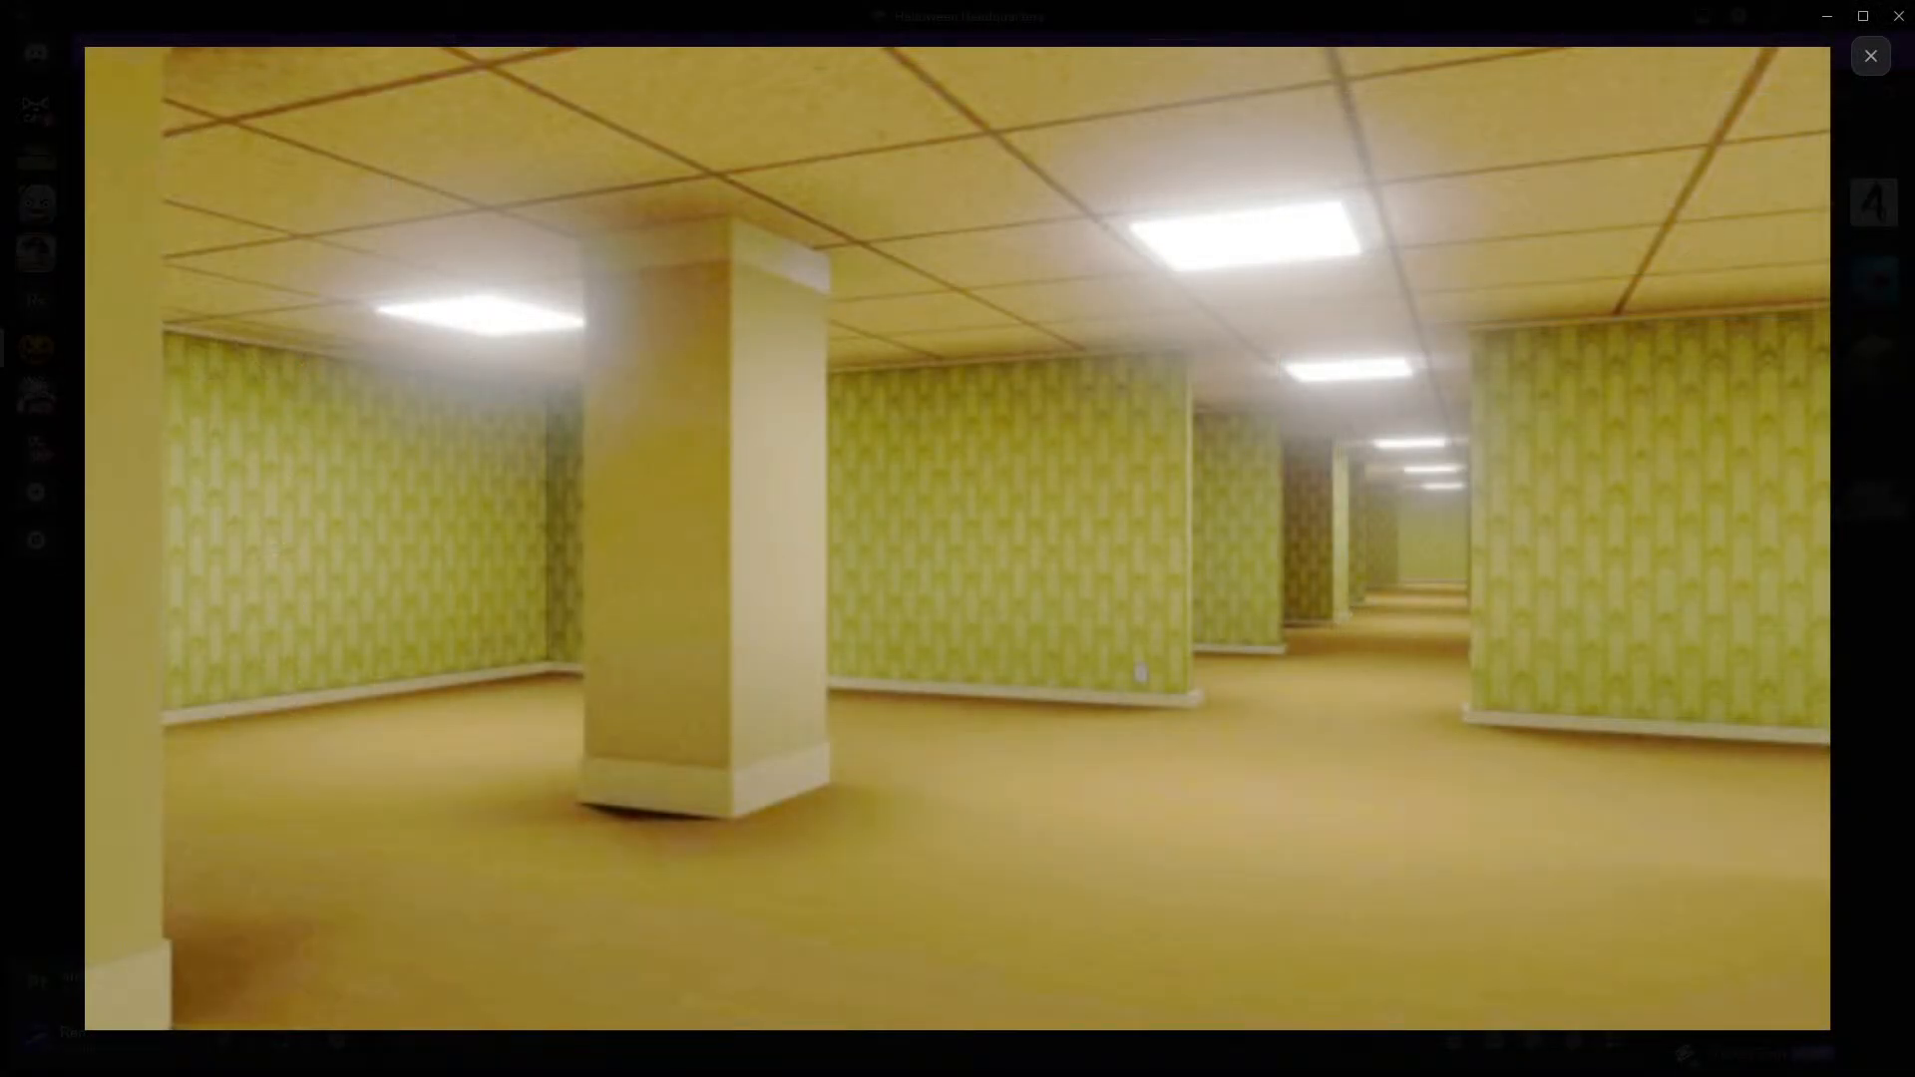
left_click(1728, 423)
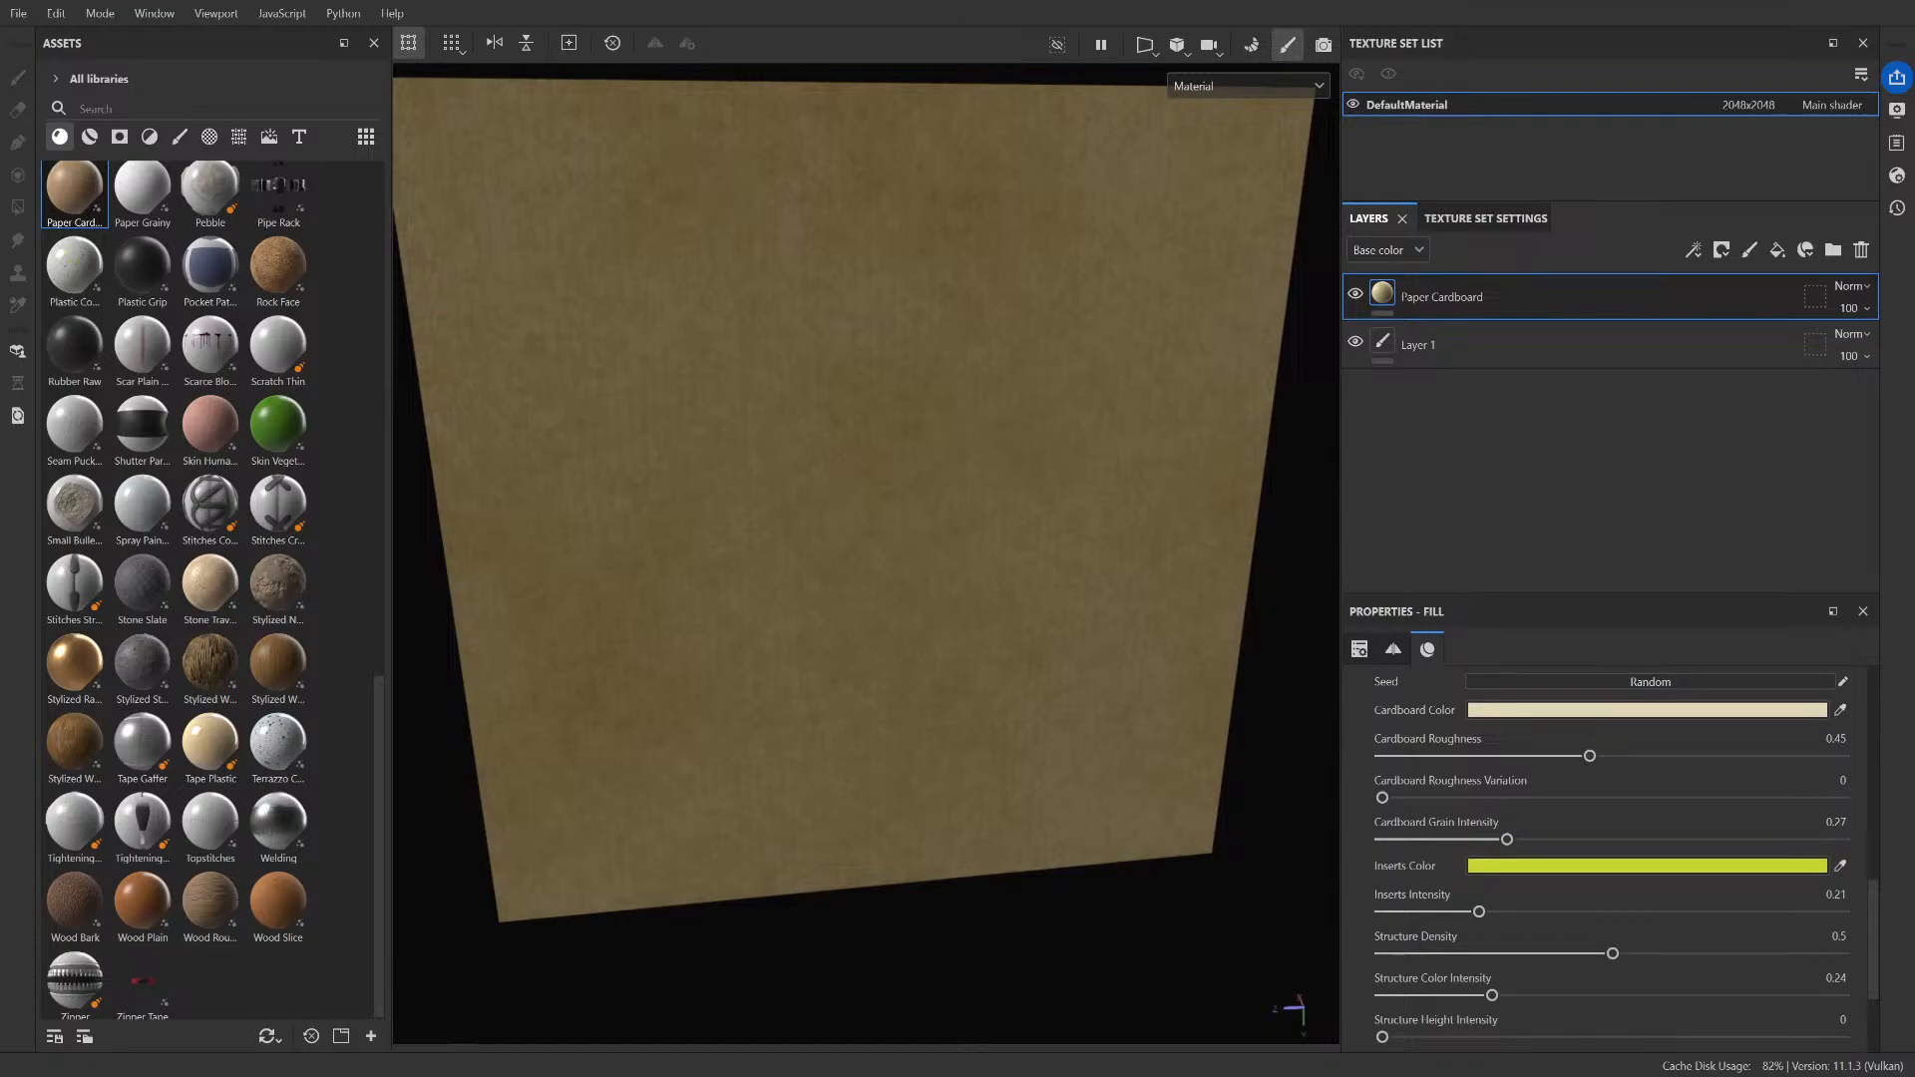
- Search the smart masks for "edge", try Edges Scratched on the plane, and undo it
left_click(149, 136)
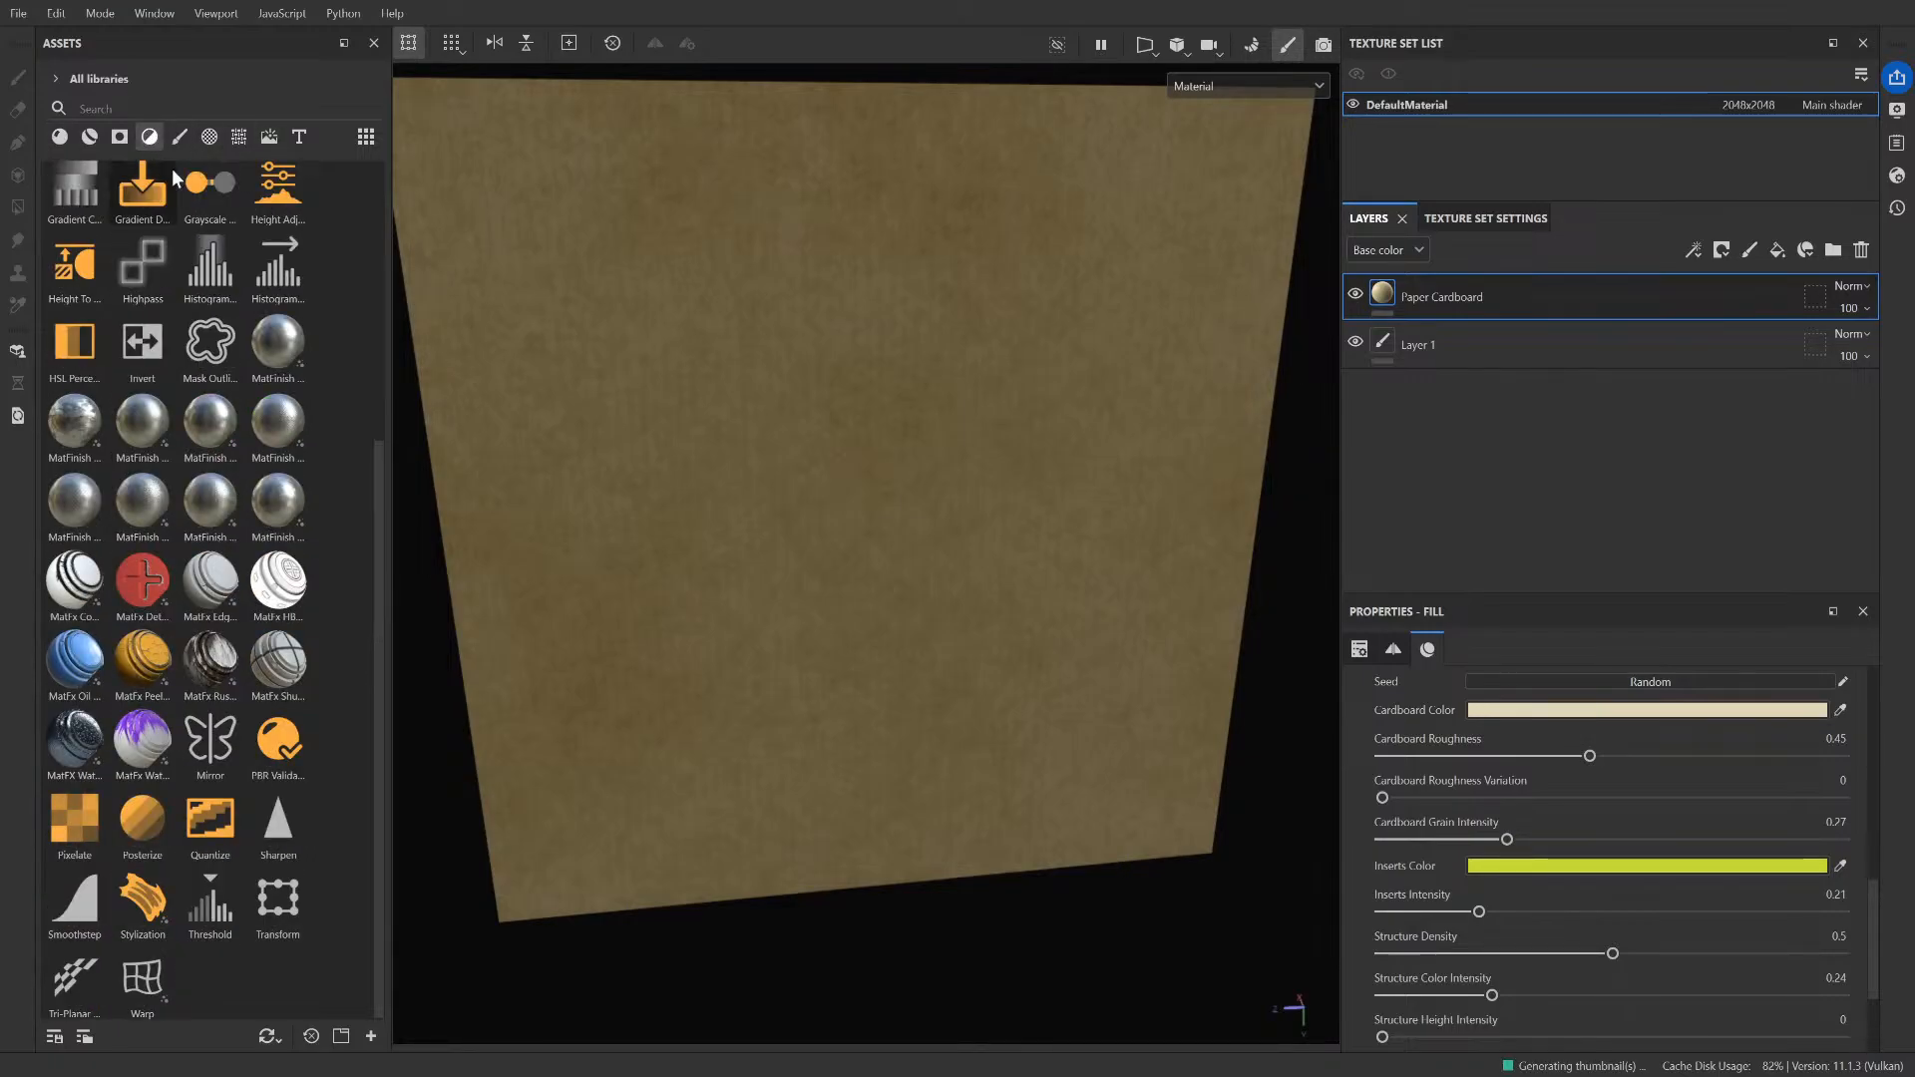
scroll(234, 502, "up", 5)
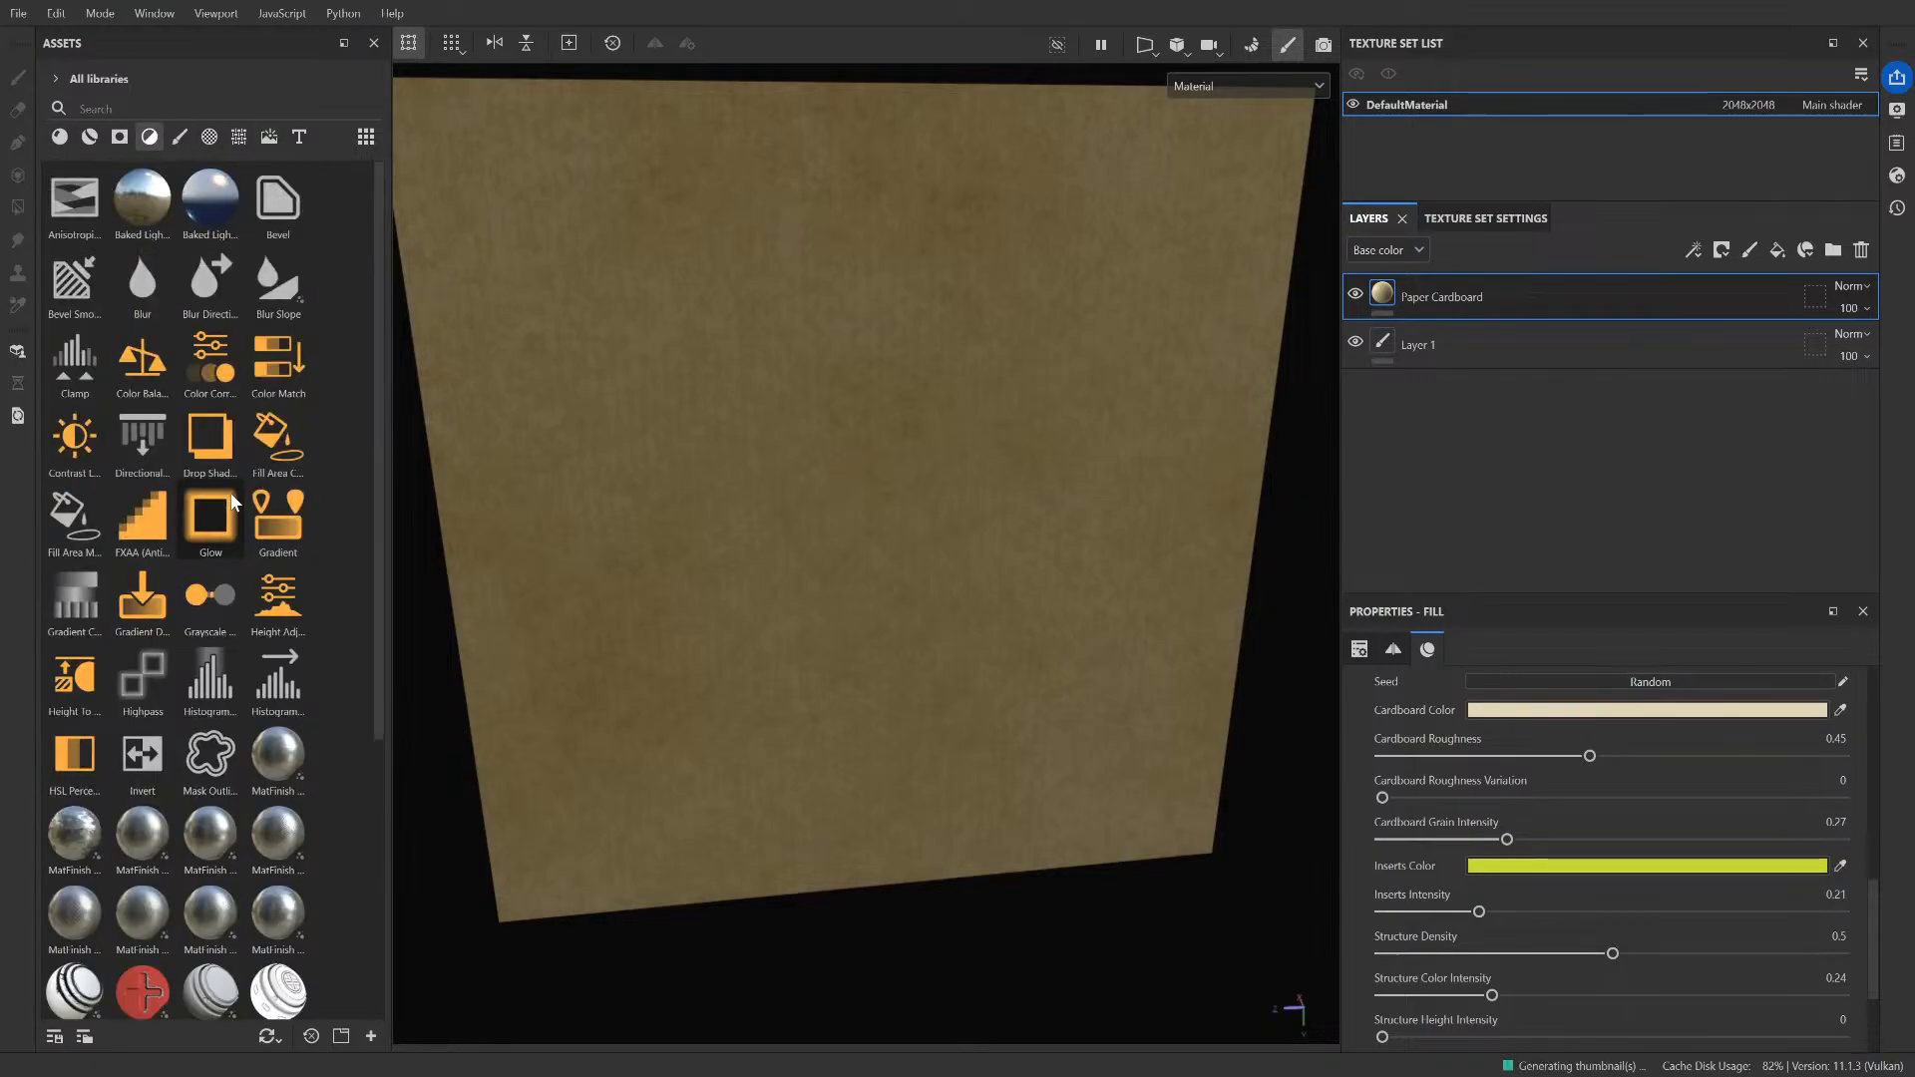
left_click(119, 136)
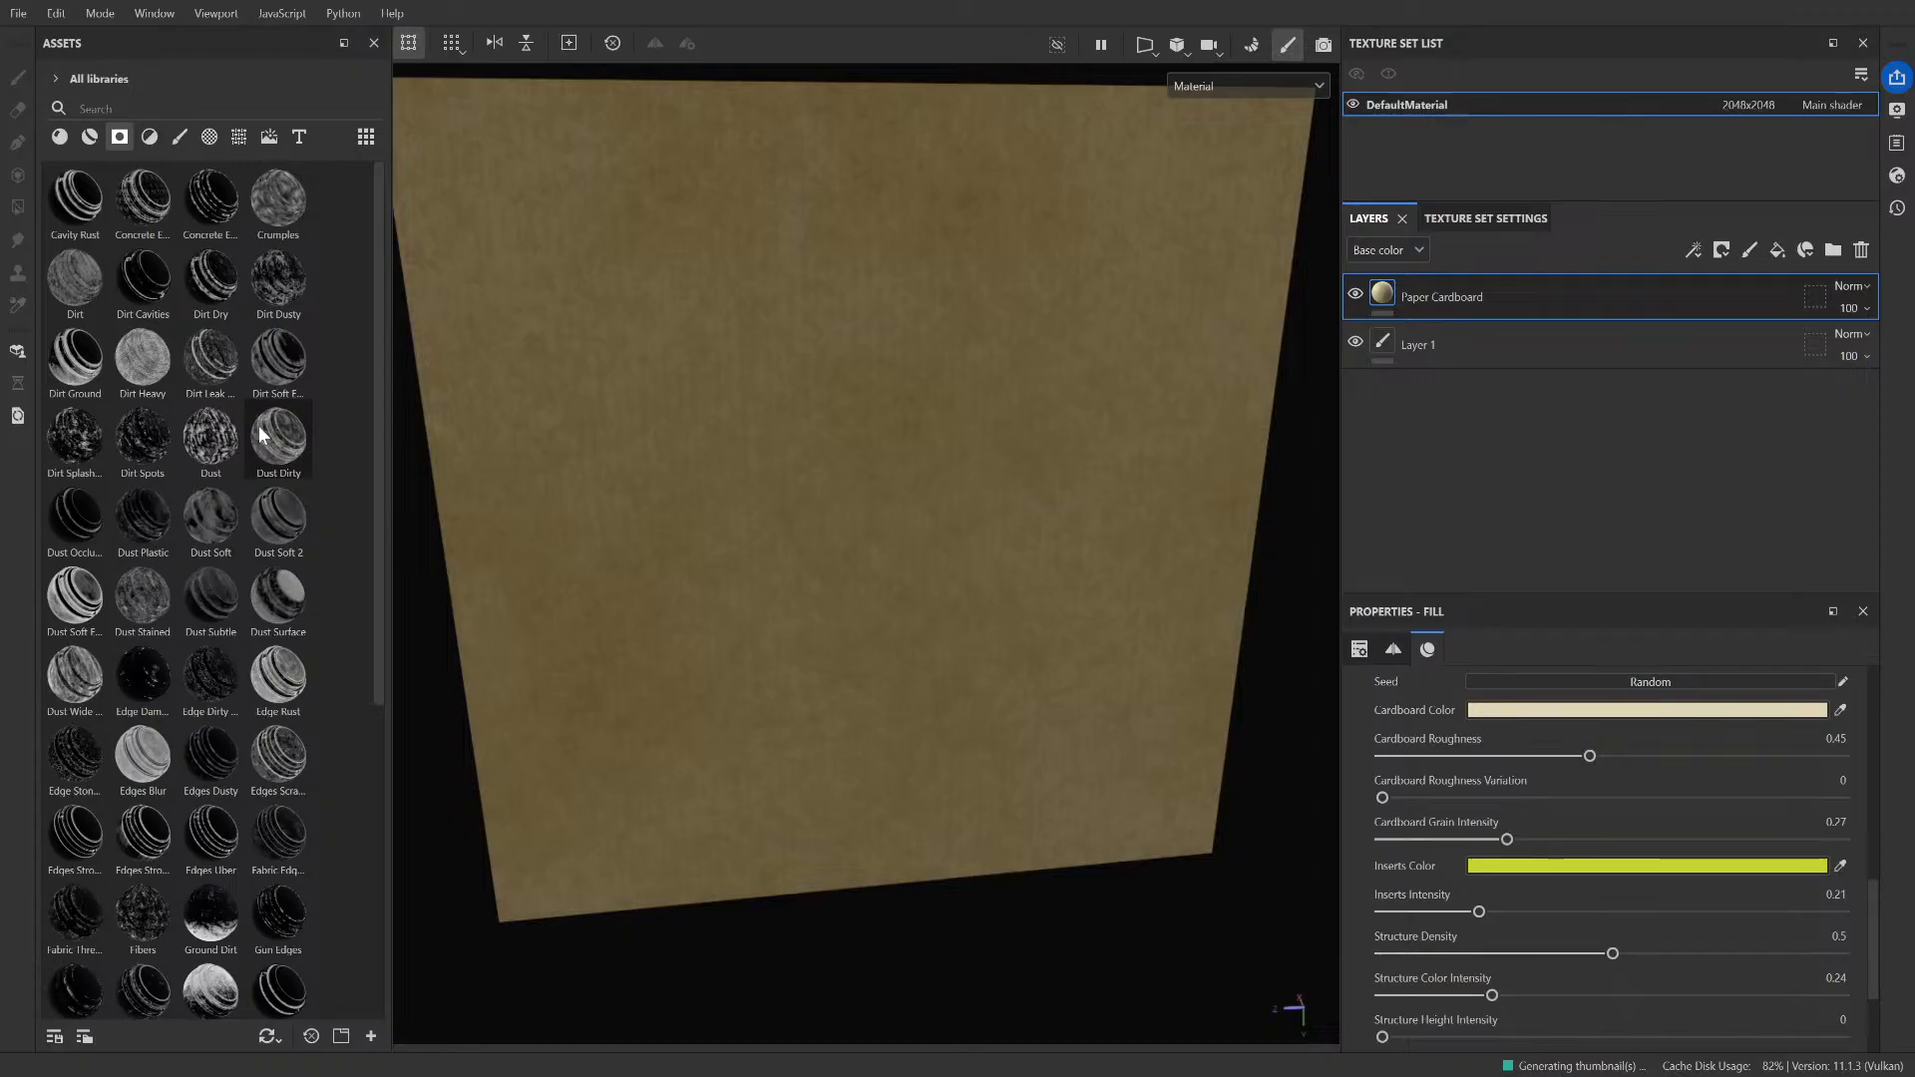
left_click(152, 114)
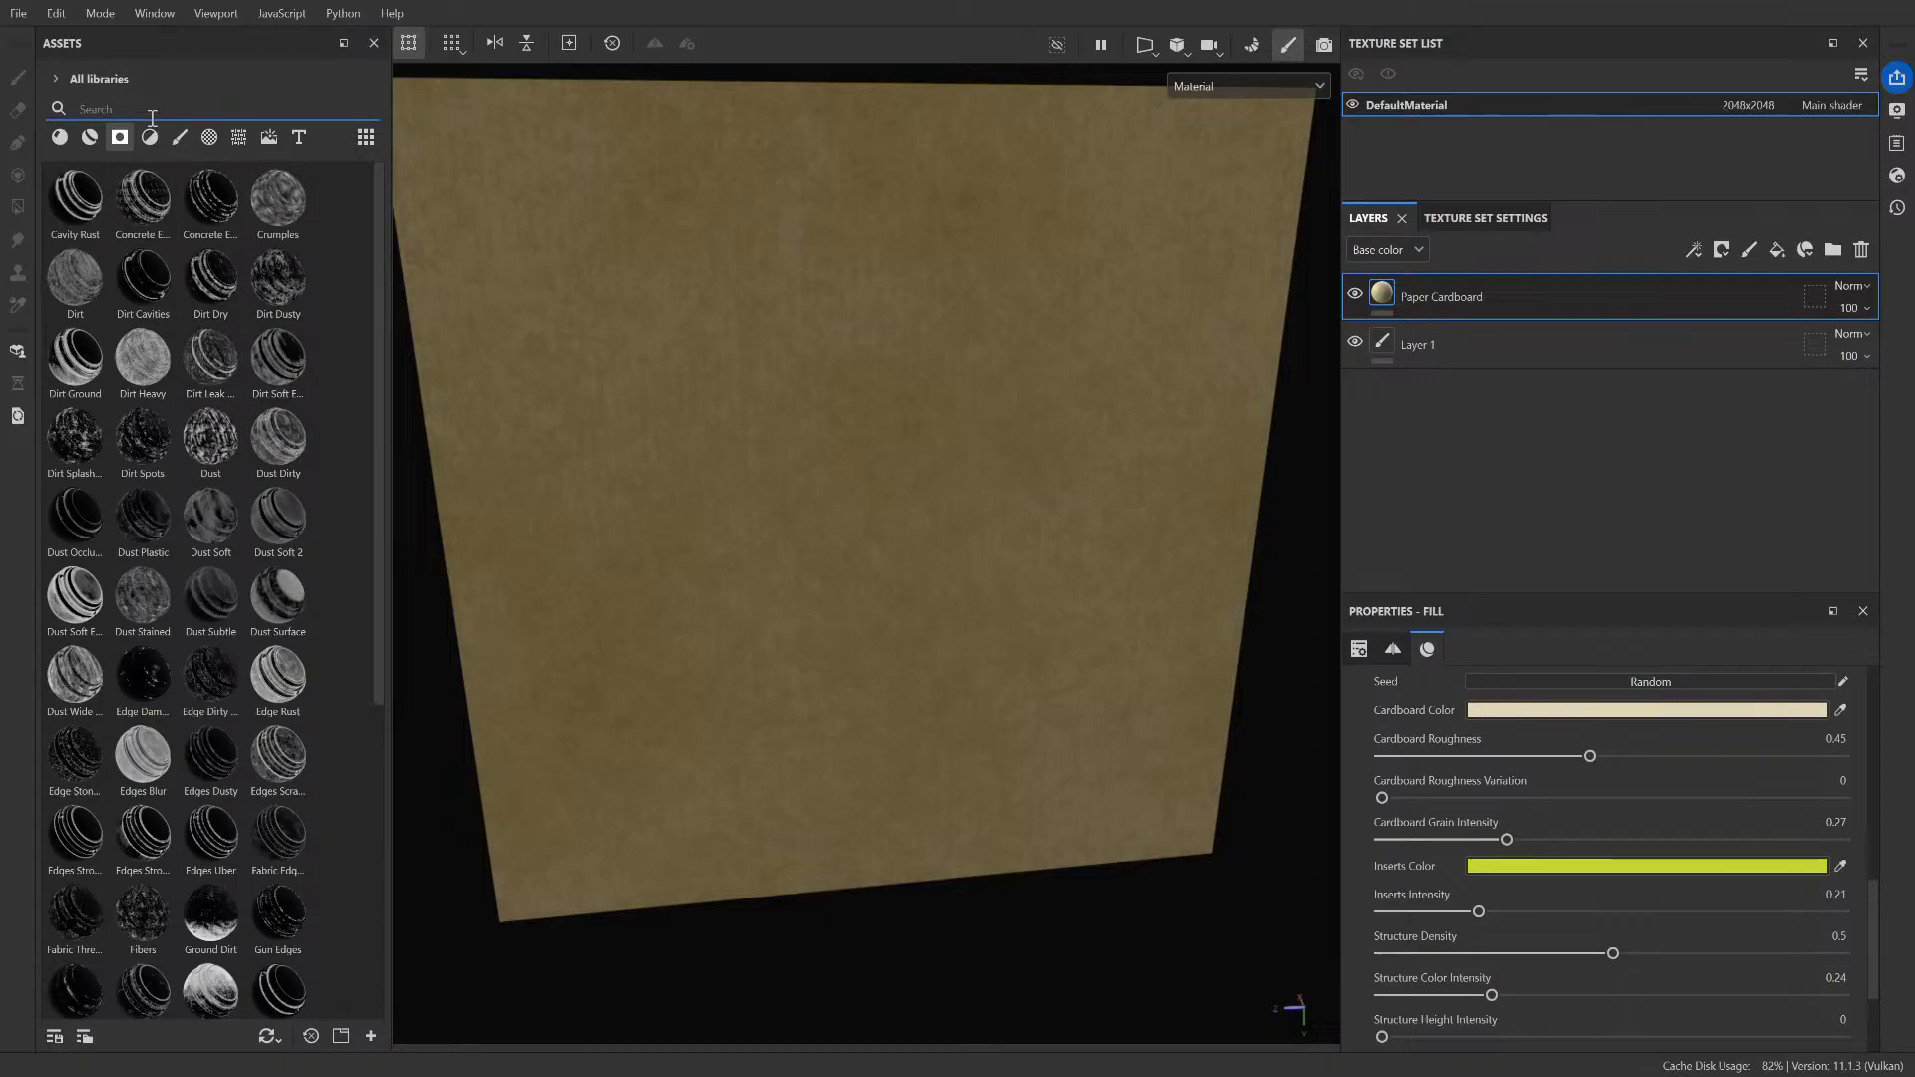
type("edge")
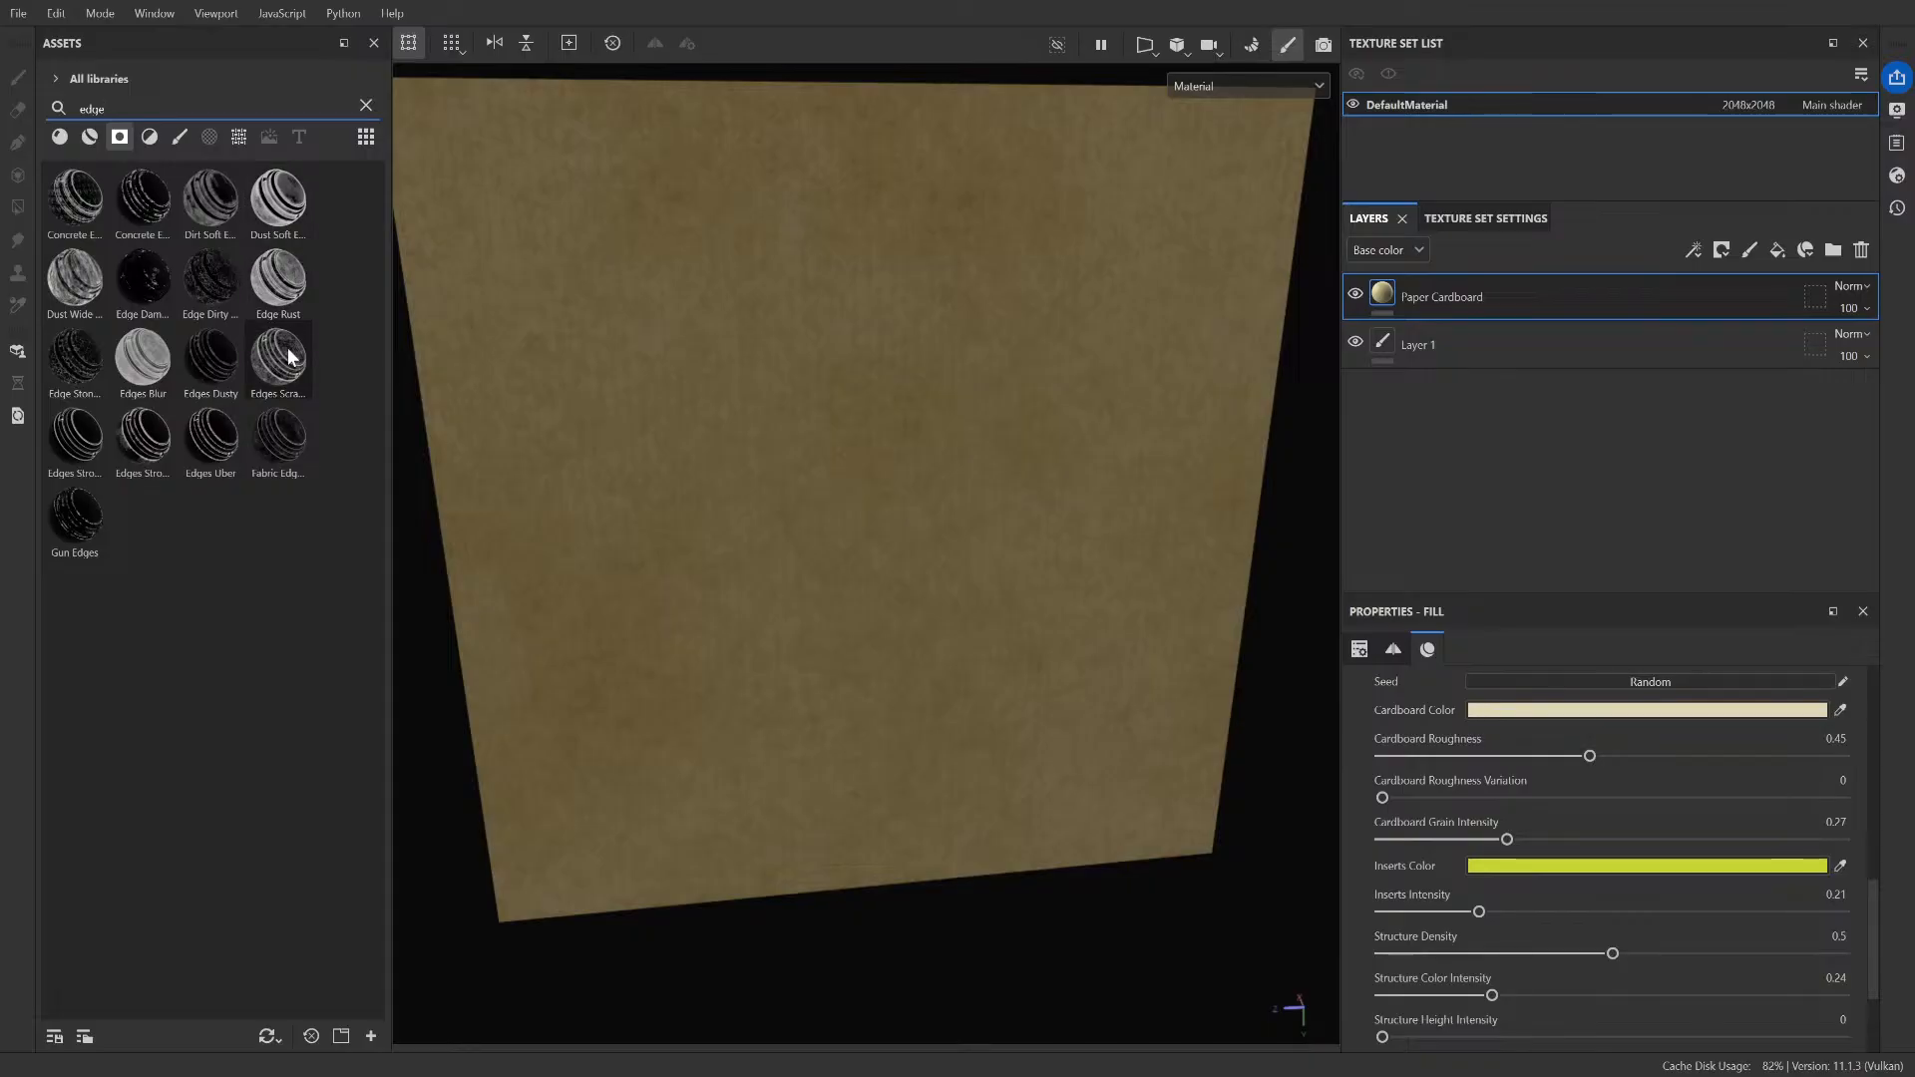
left_click_drag(288, 356, 649, 332)
key("ctrl+z")
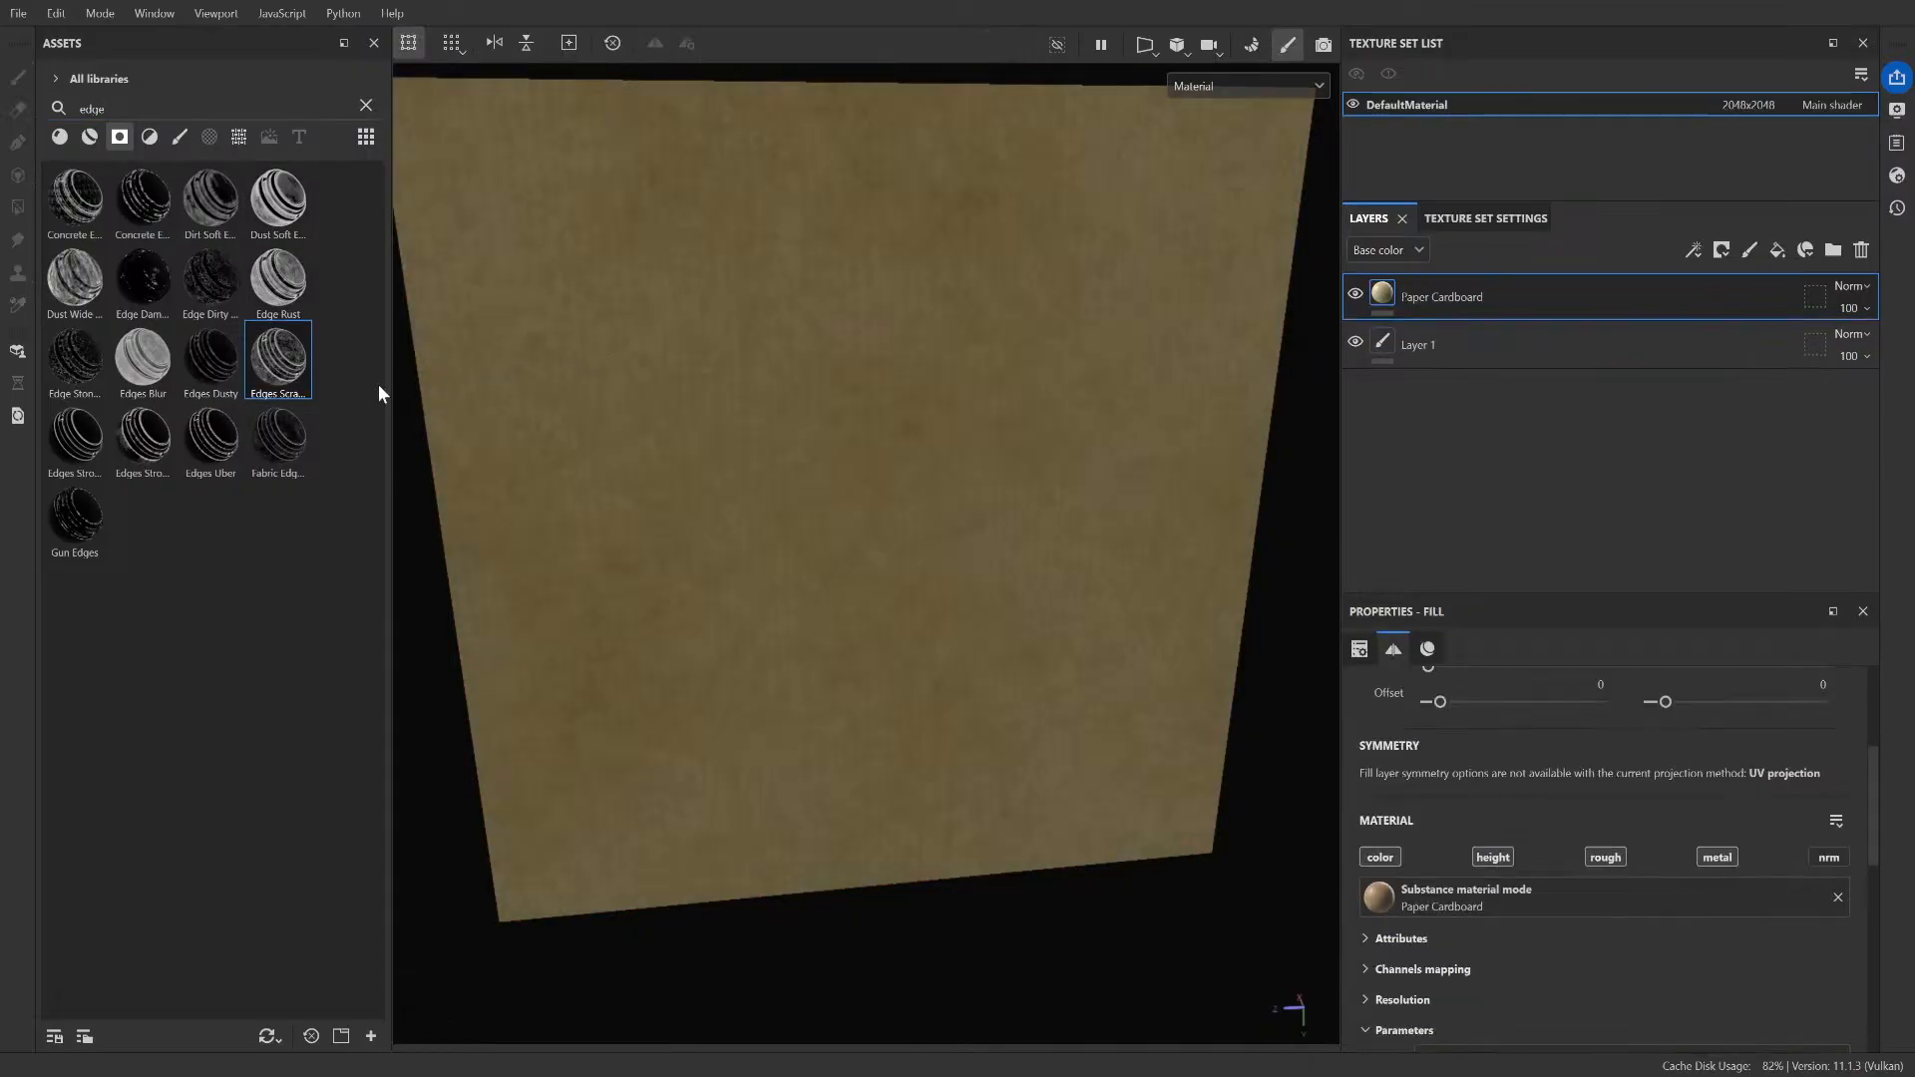
- Bake the default selection of mesh maps for DefaultMaterial at 2048 and return to painting mode
left_click(1512, 213)
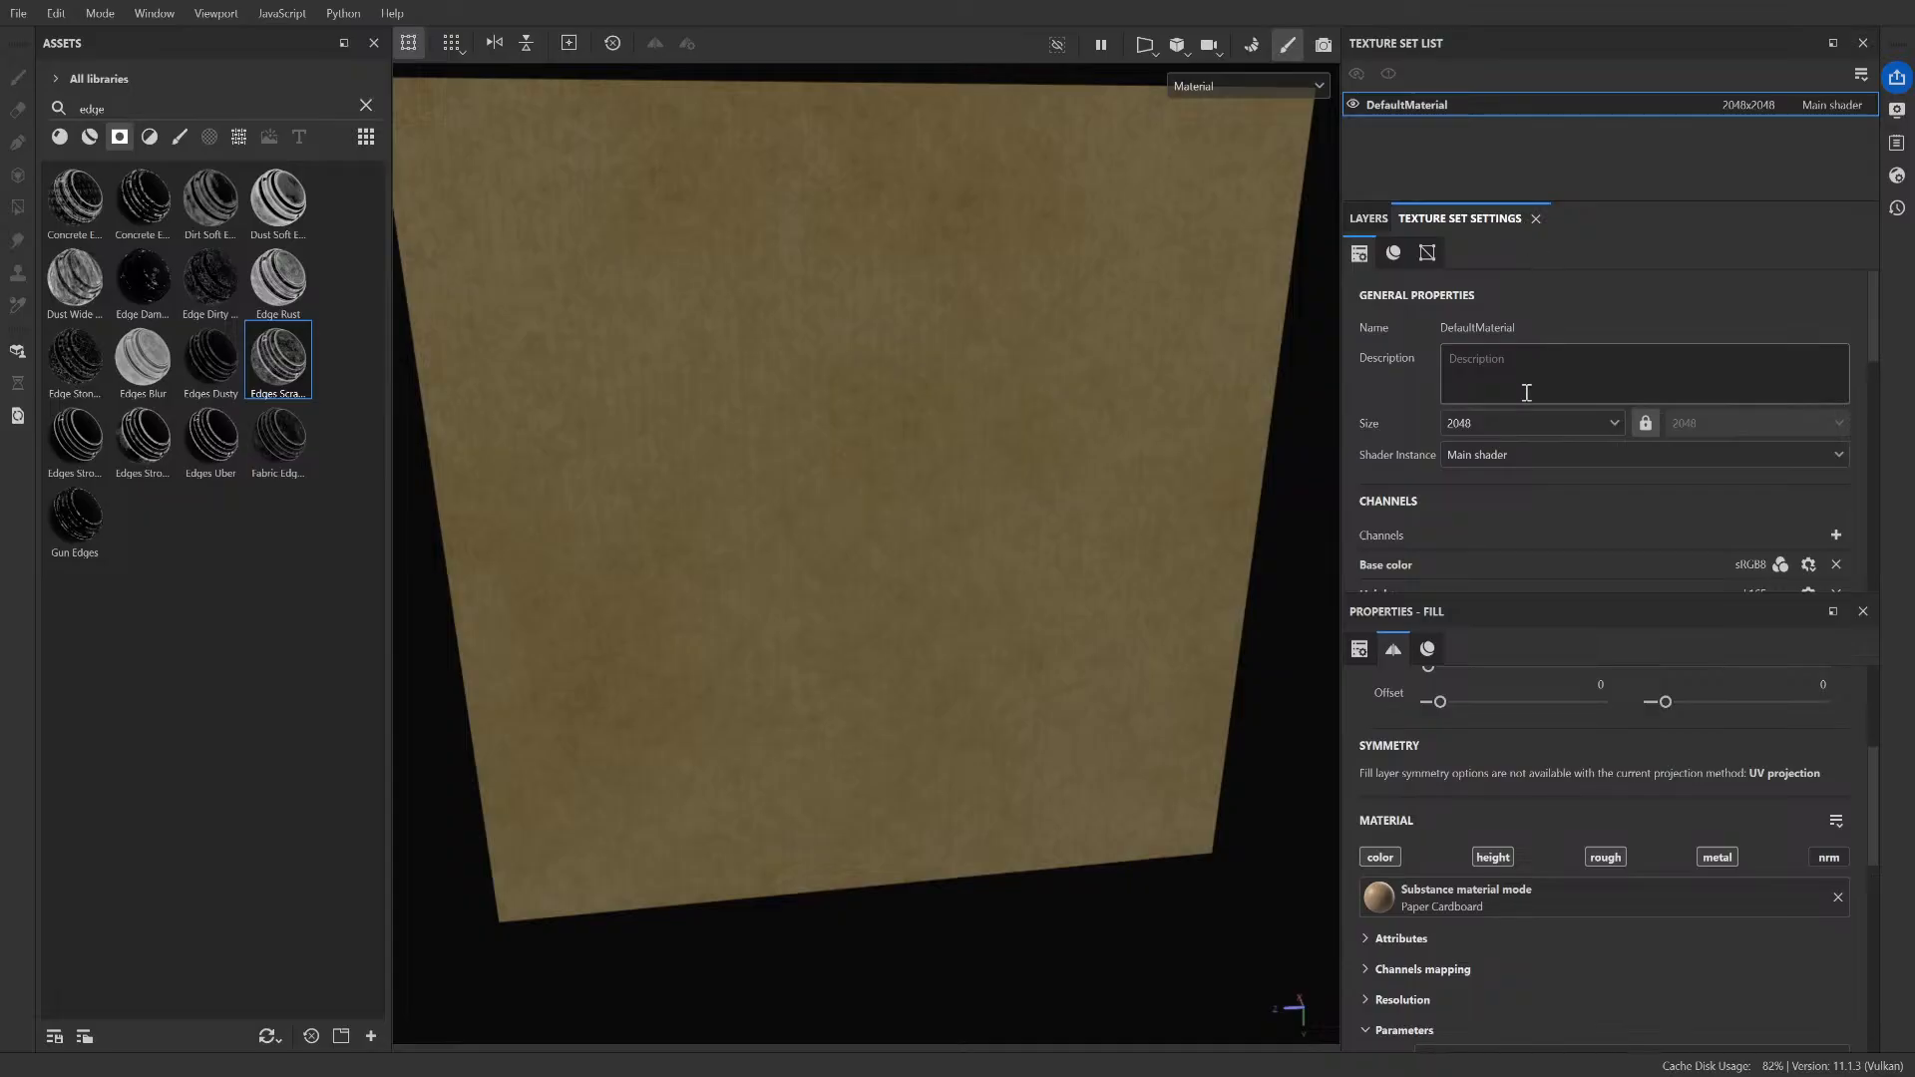
scroll(1600, 461, "down", 10)
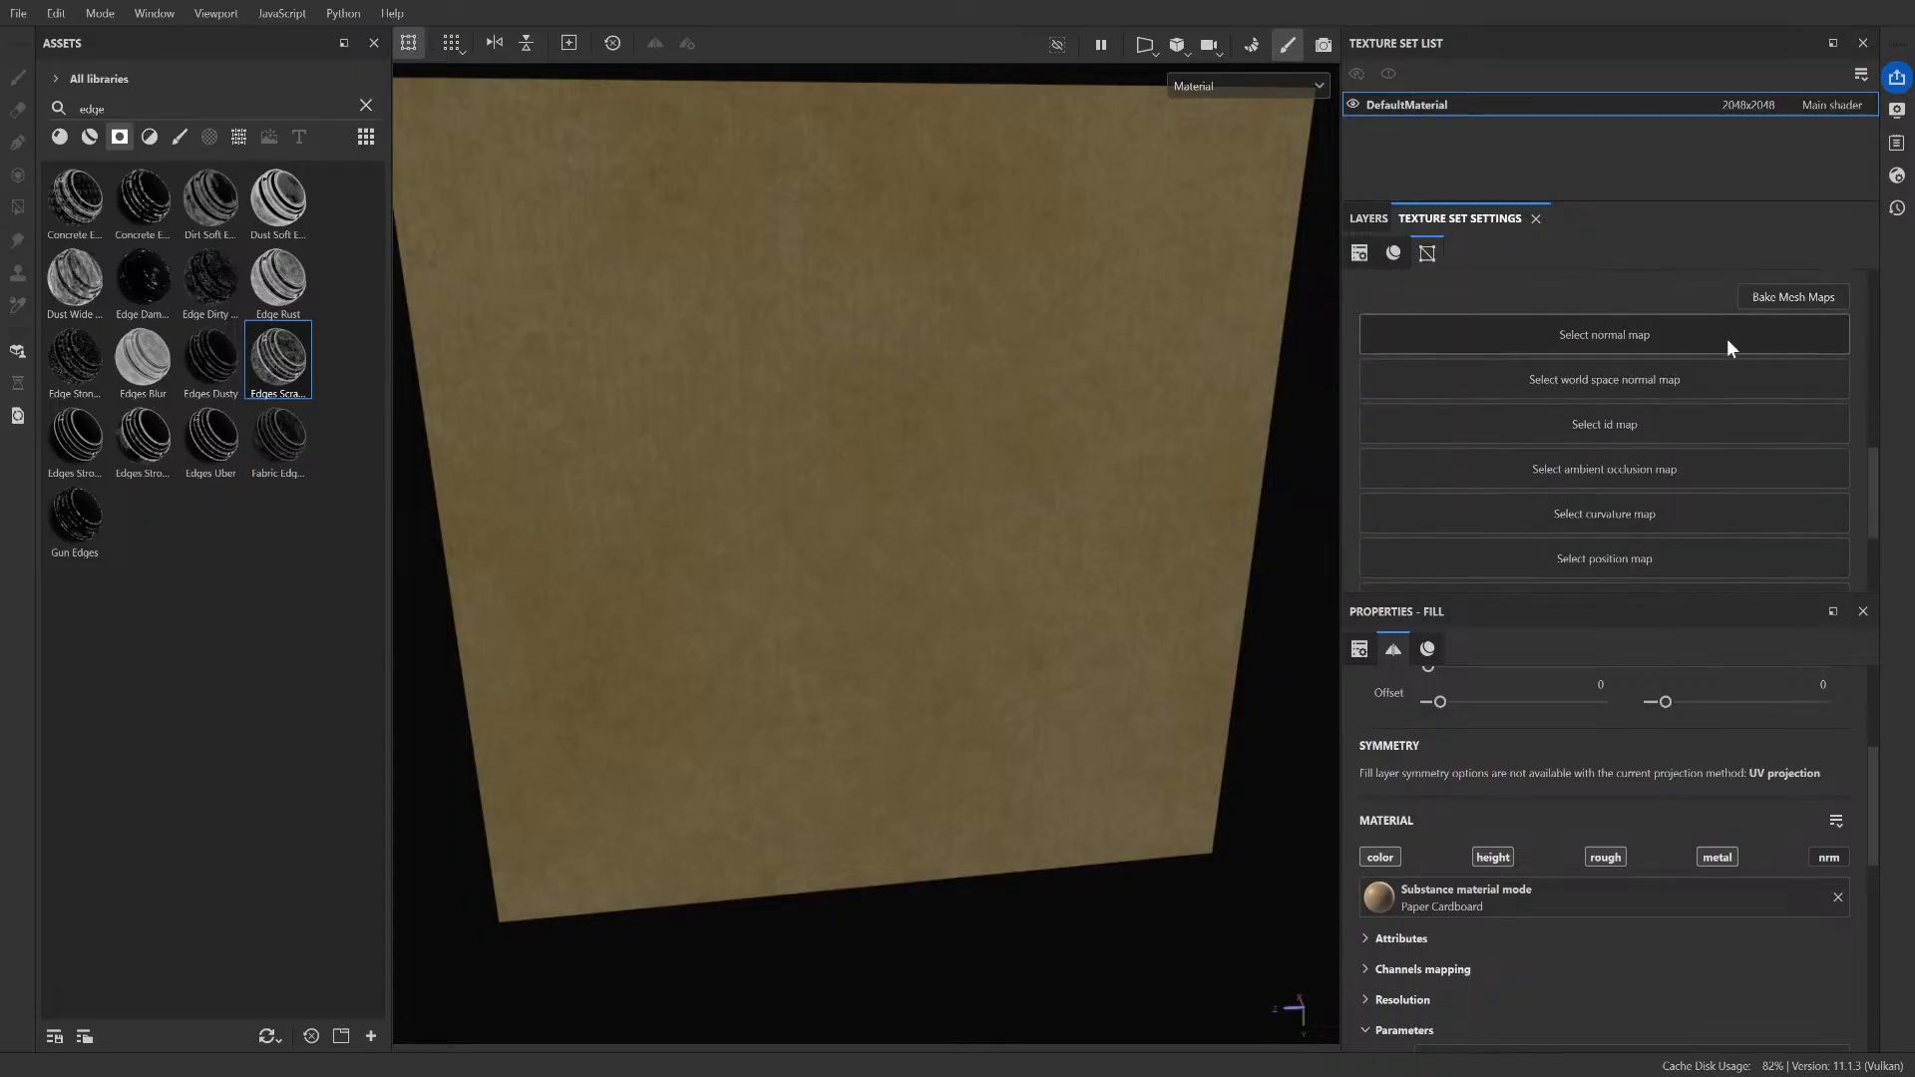
left_click(1786, 295)
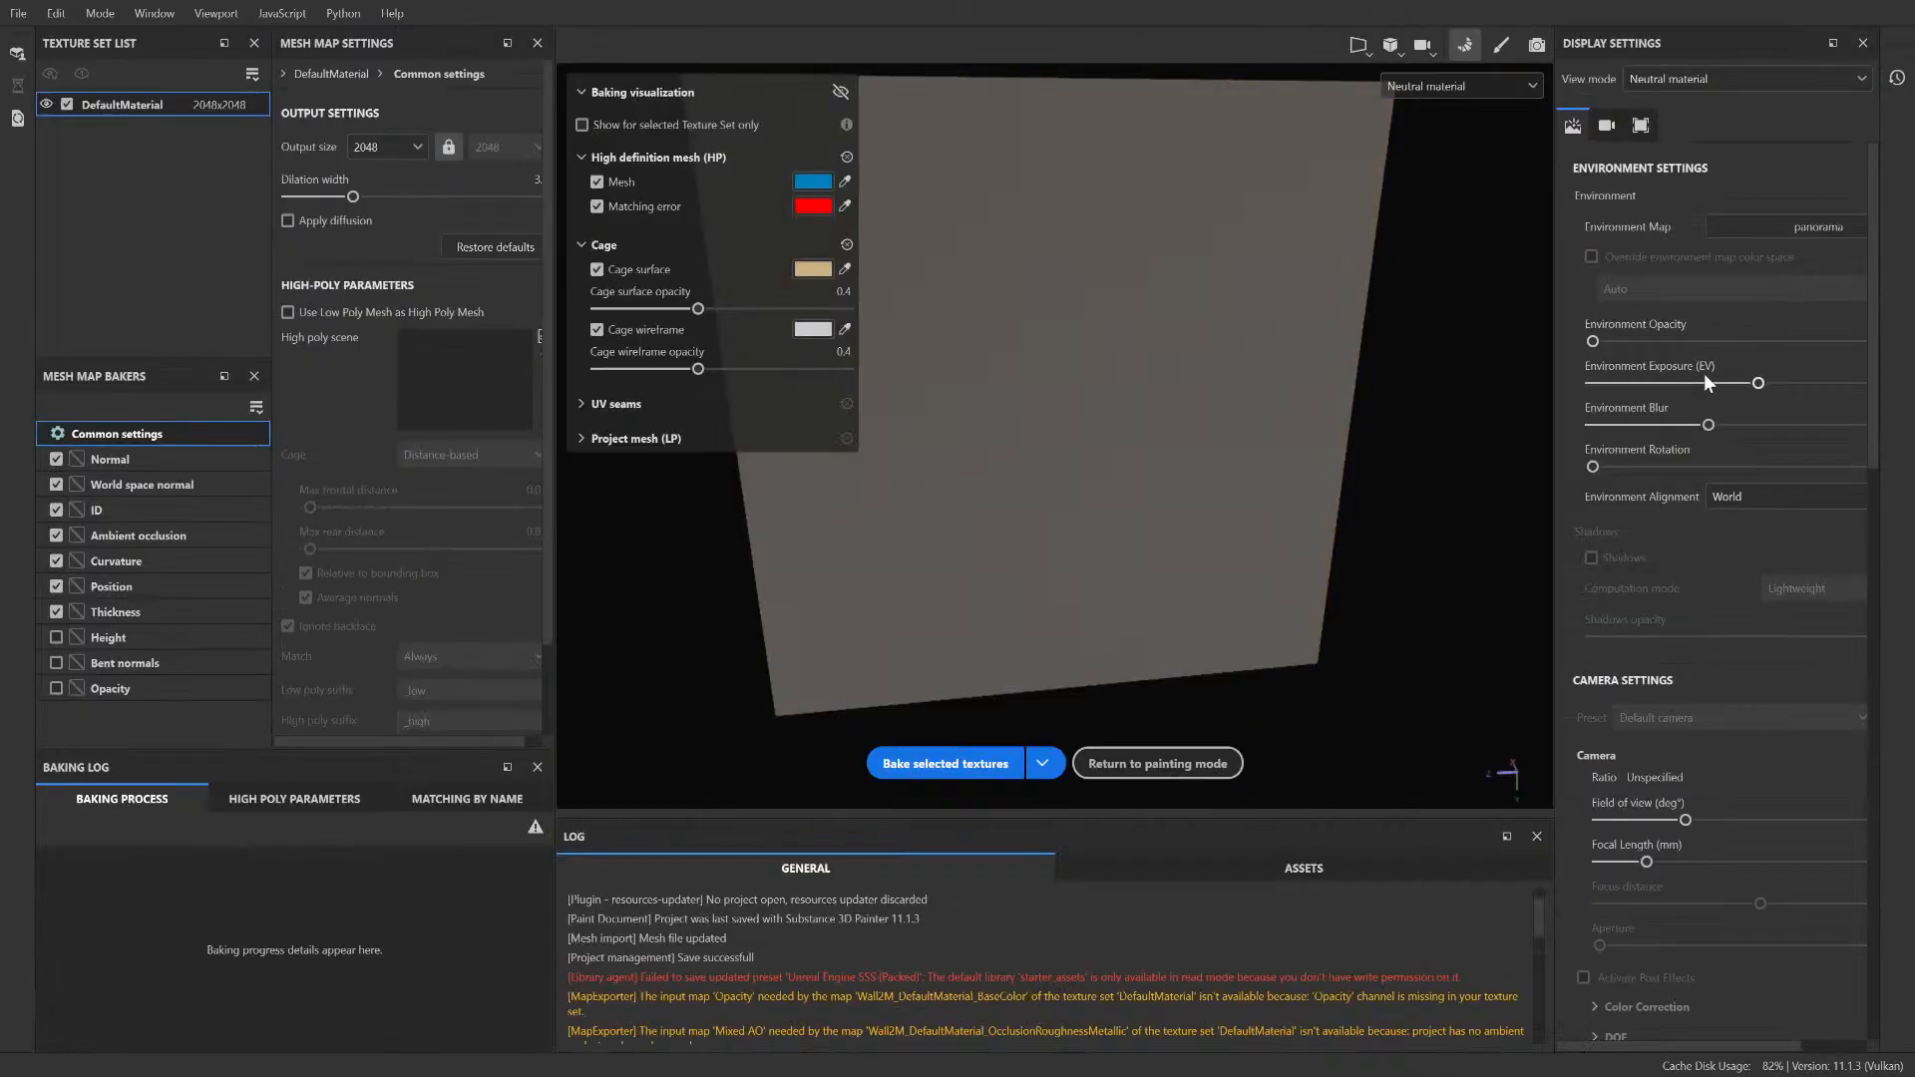
left_click(947, 760)
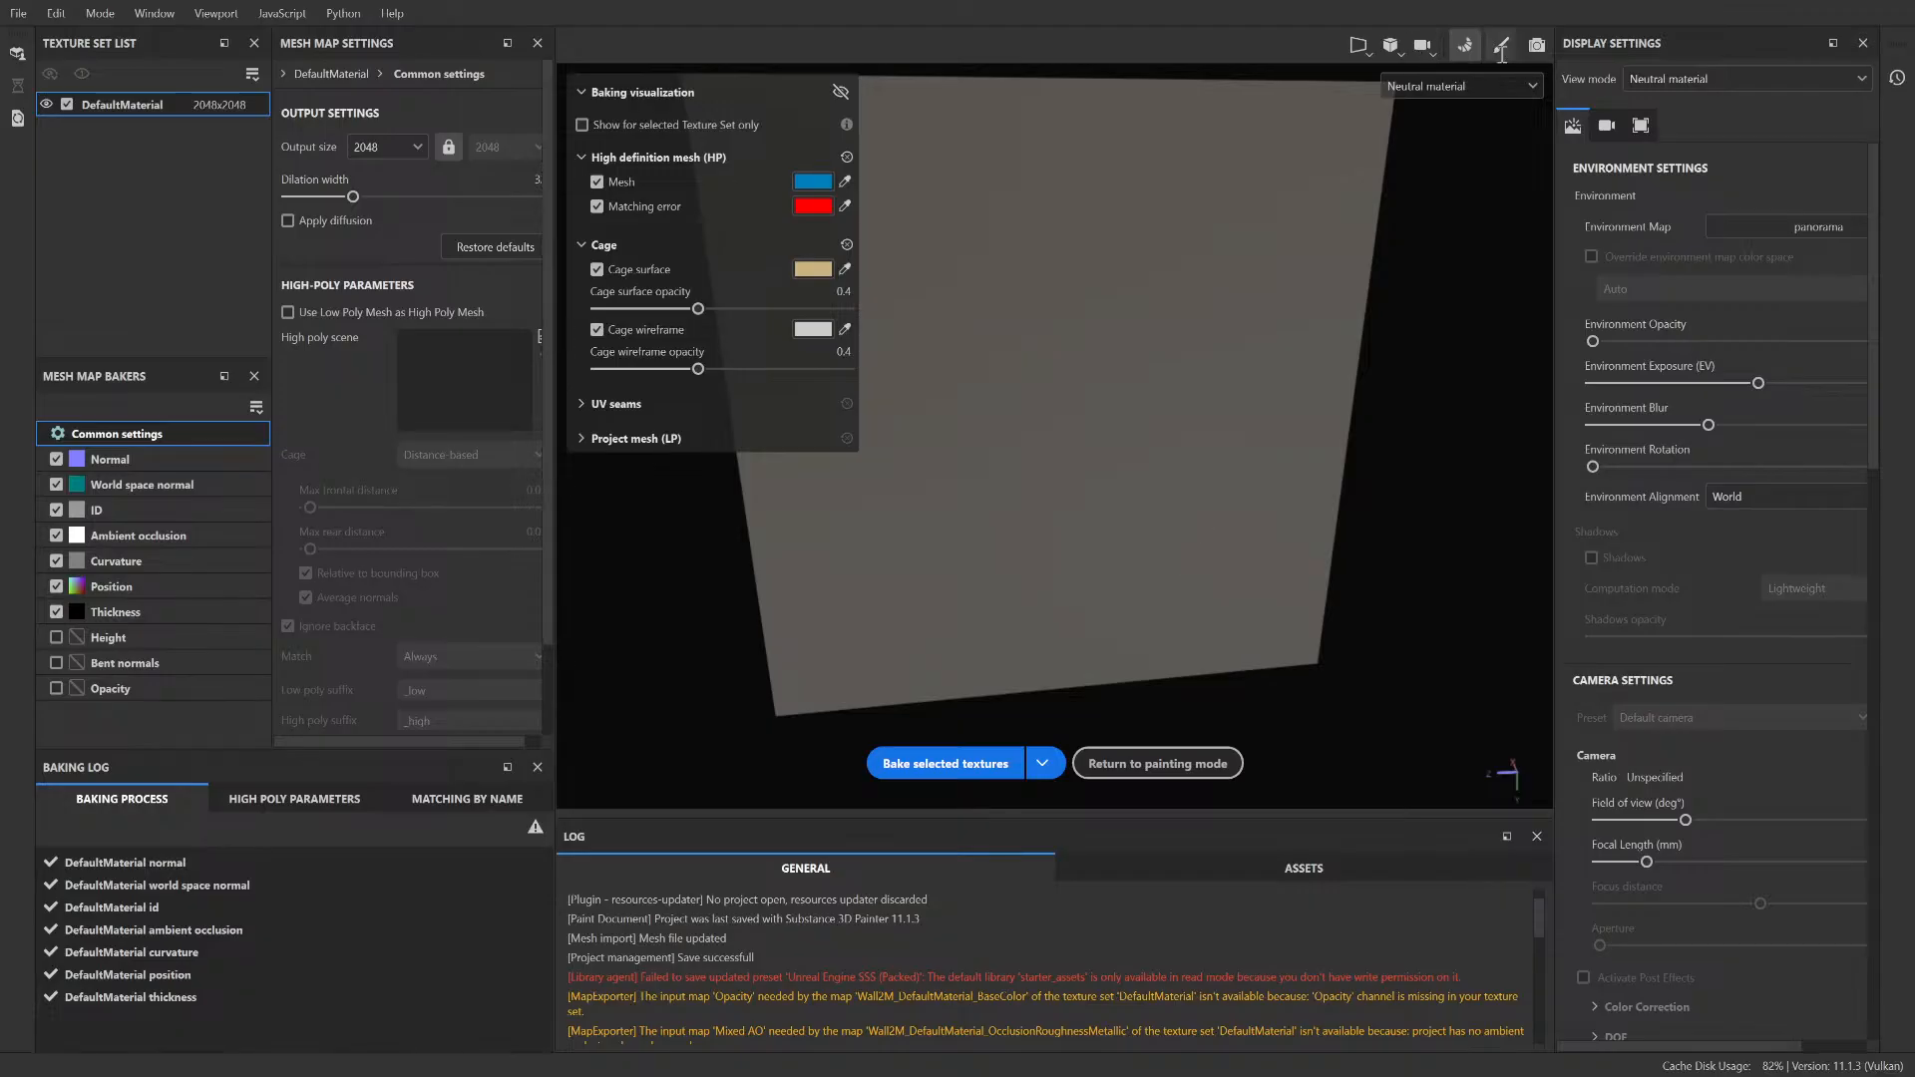
left_click(1501, 47)
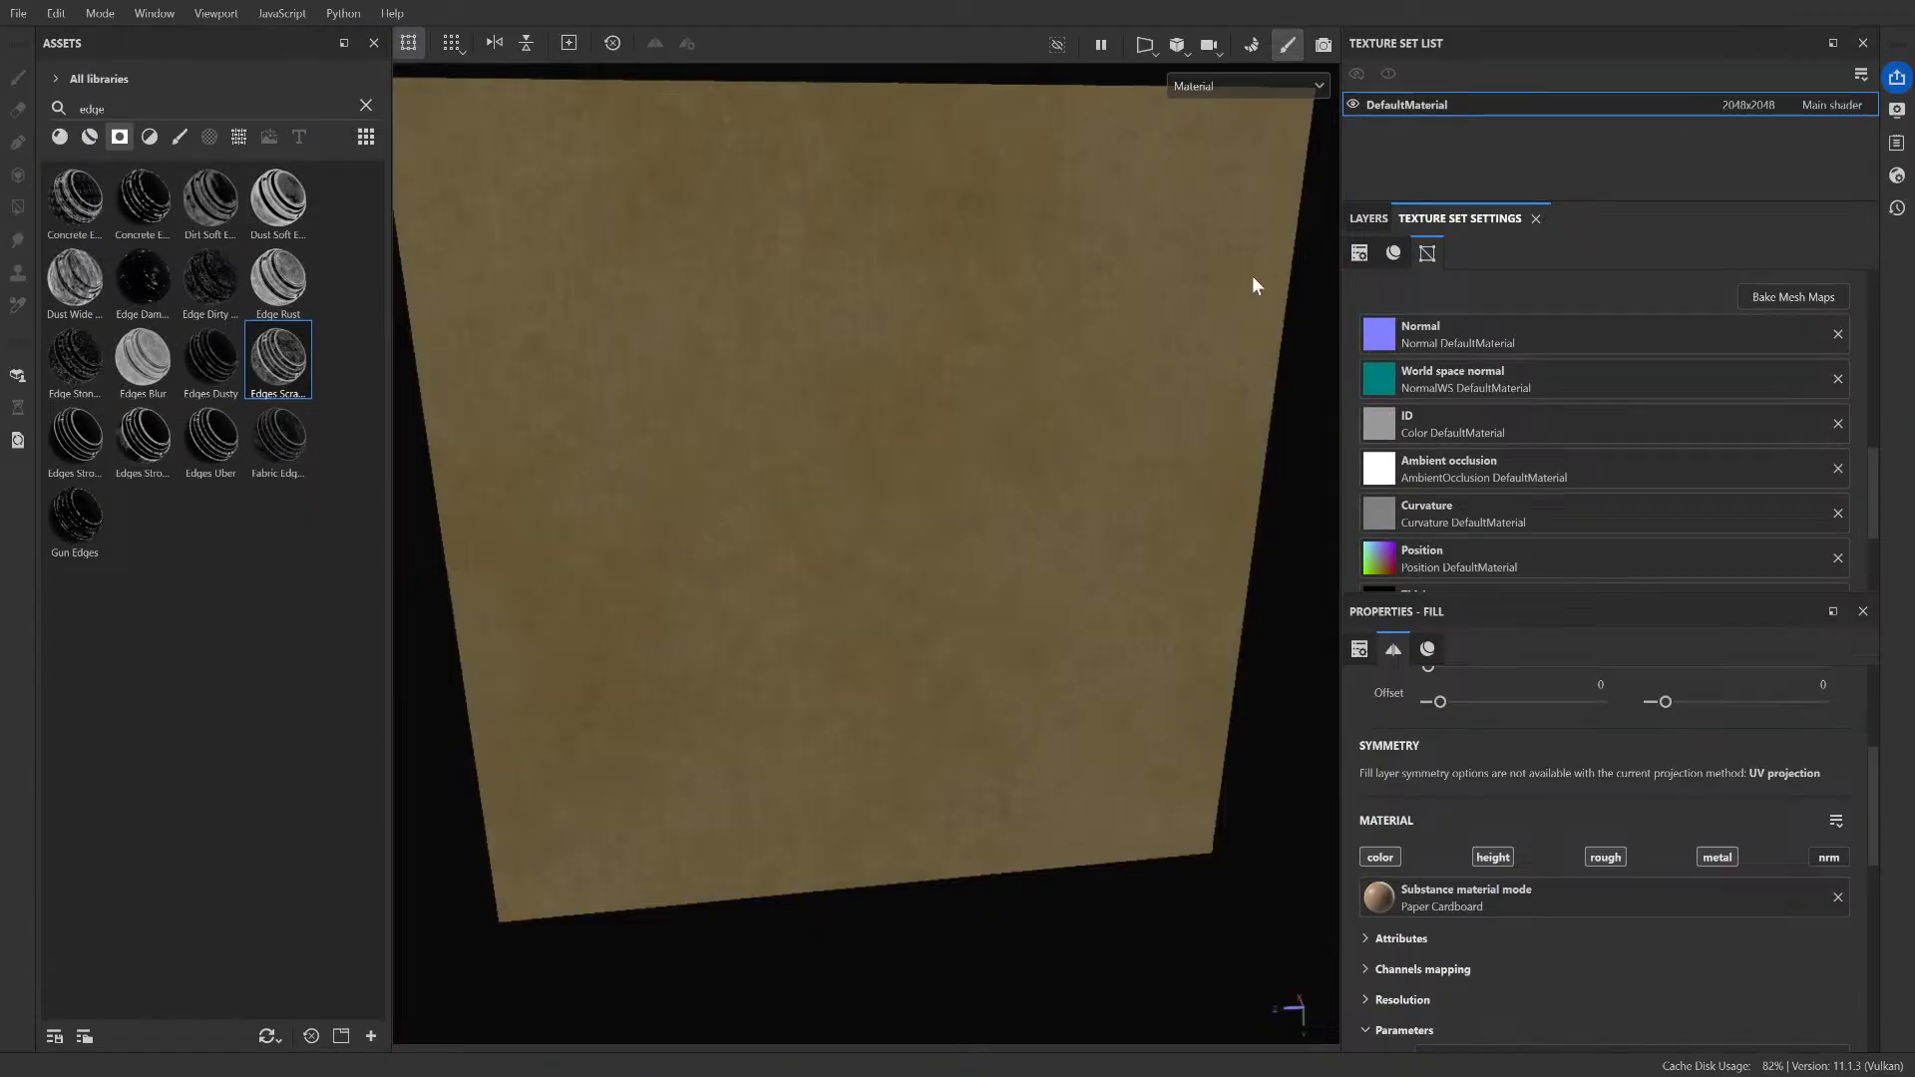
- Try the Edges Scratched and Edges Dusty smart masks on the plane, inspecting and removing each added fill layer
left_click_drag(279, 361, 701, 349)
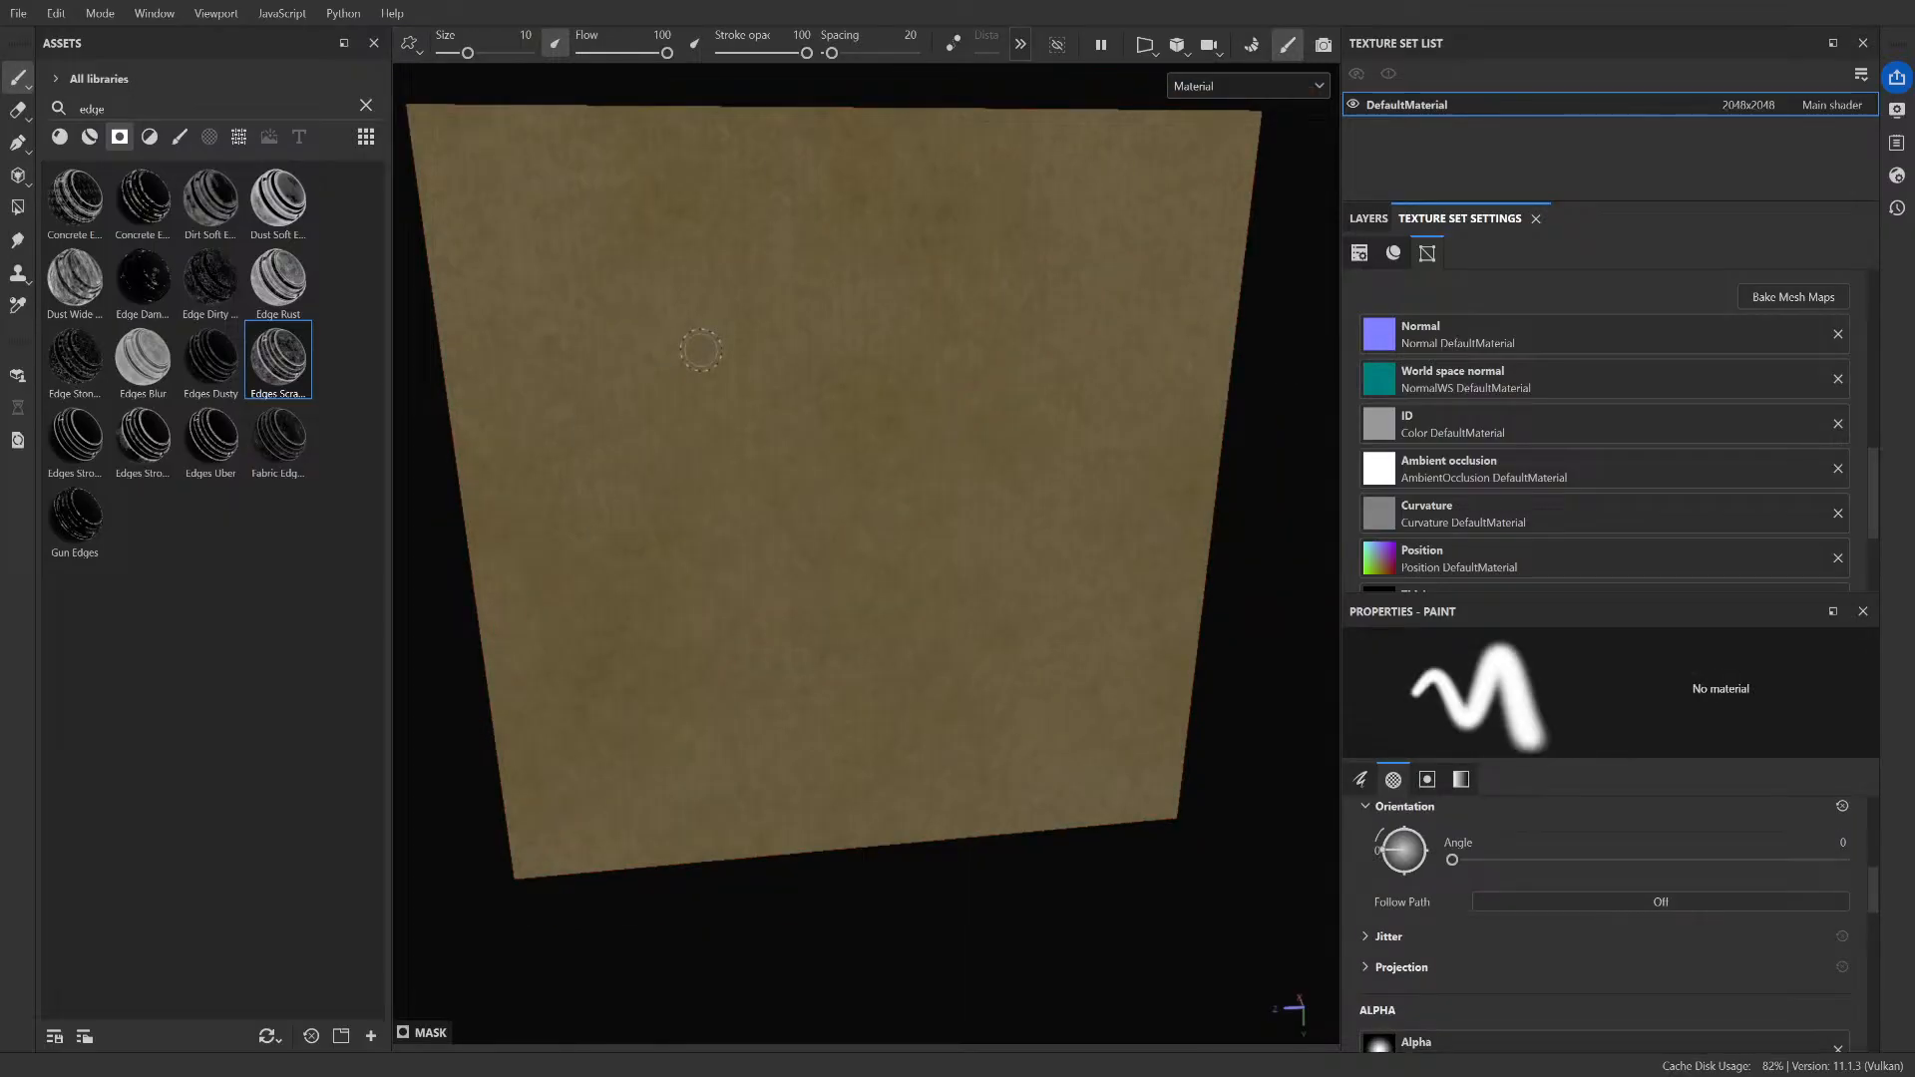
scroll(701, 350, "up", 2)
left_click(1369, 218)
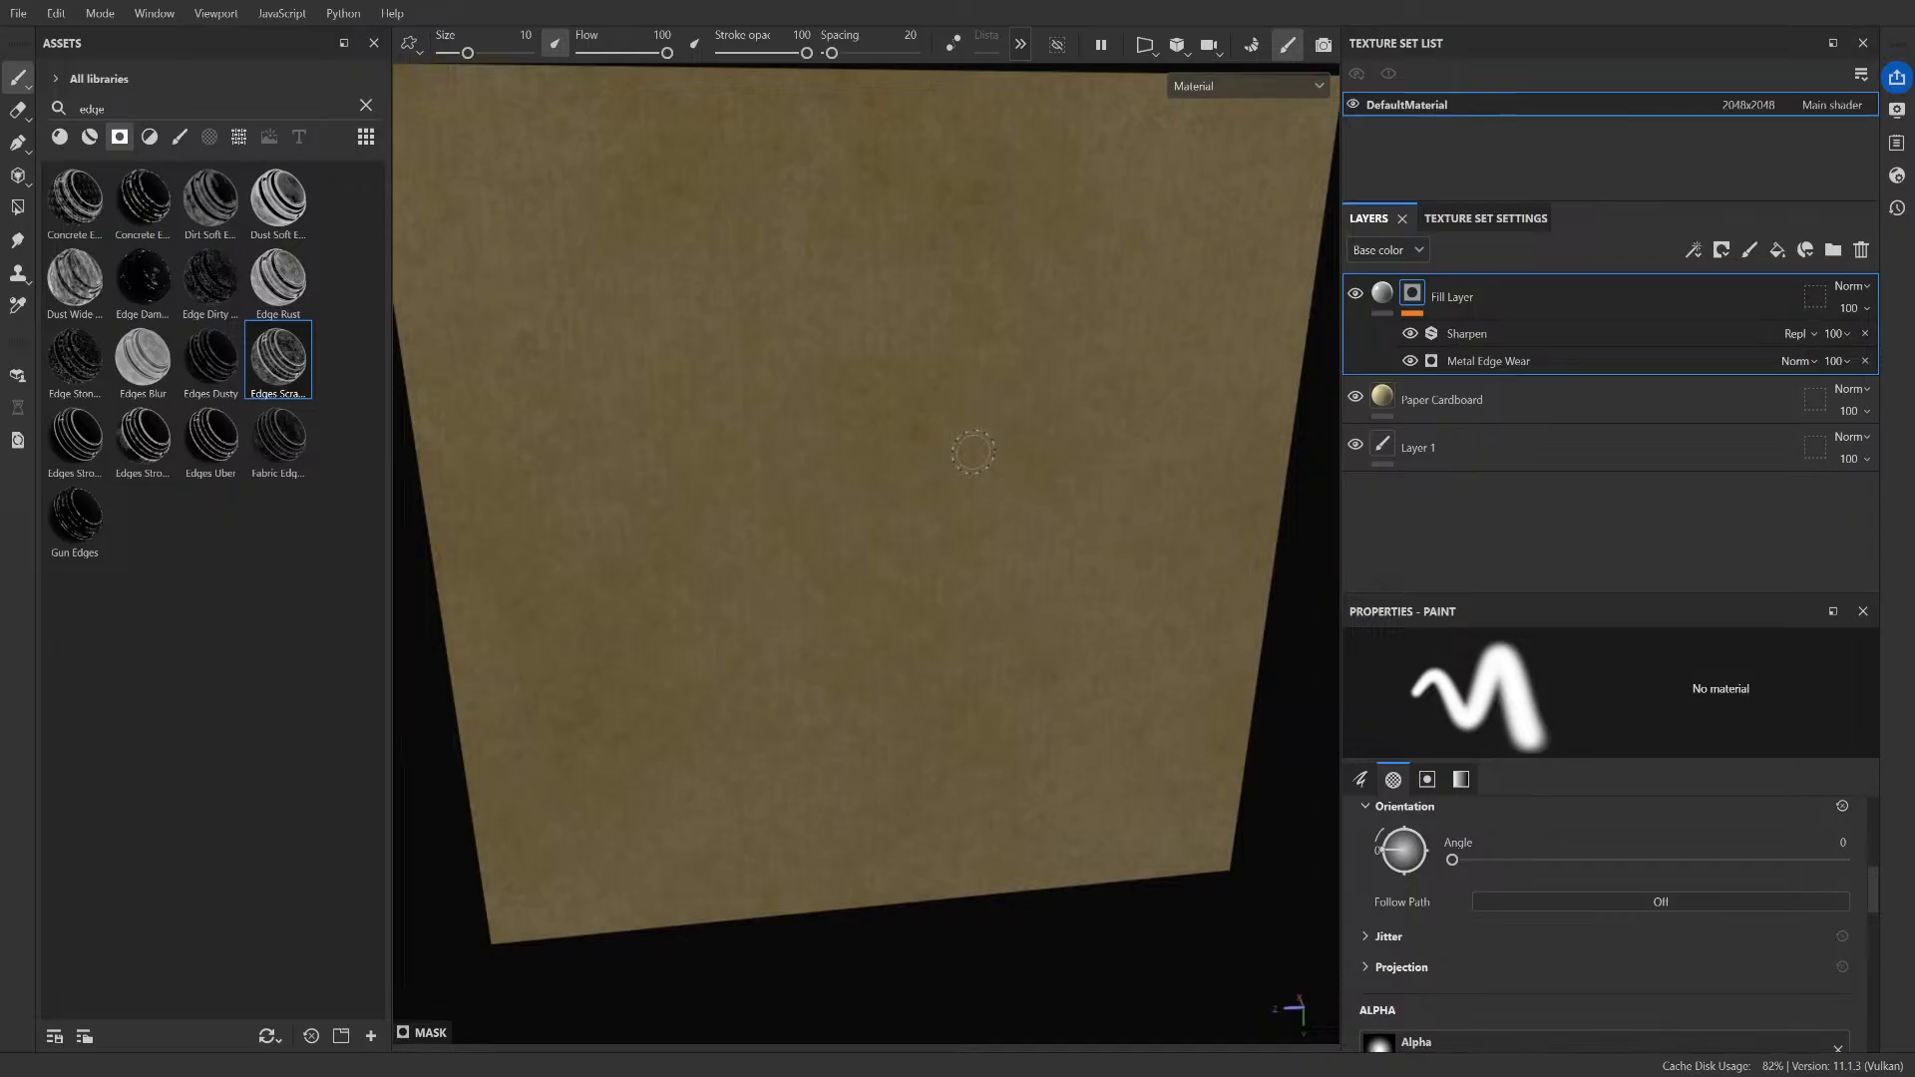
left_click_drag(210, 360, 560, 361)
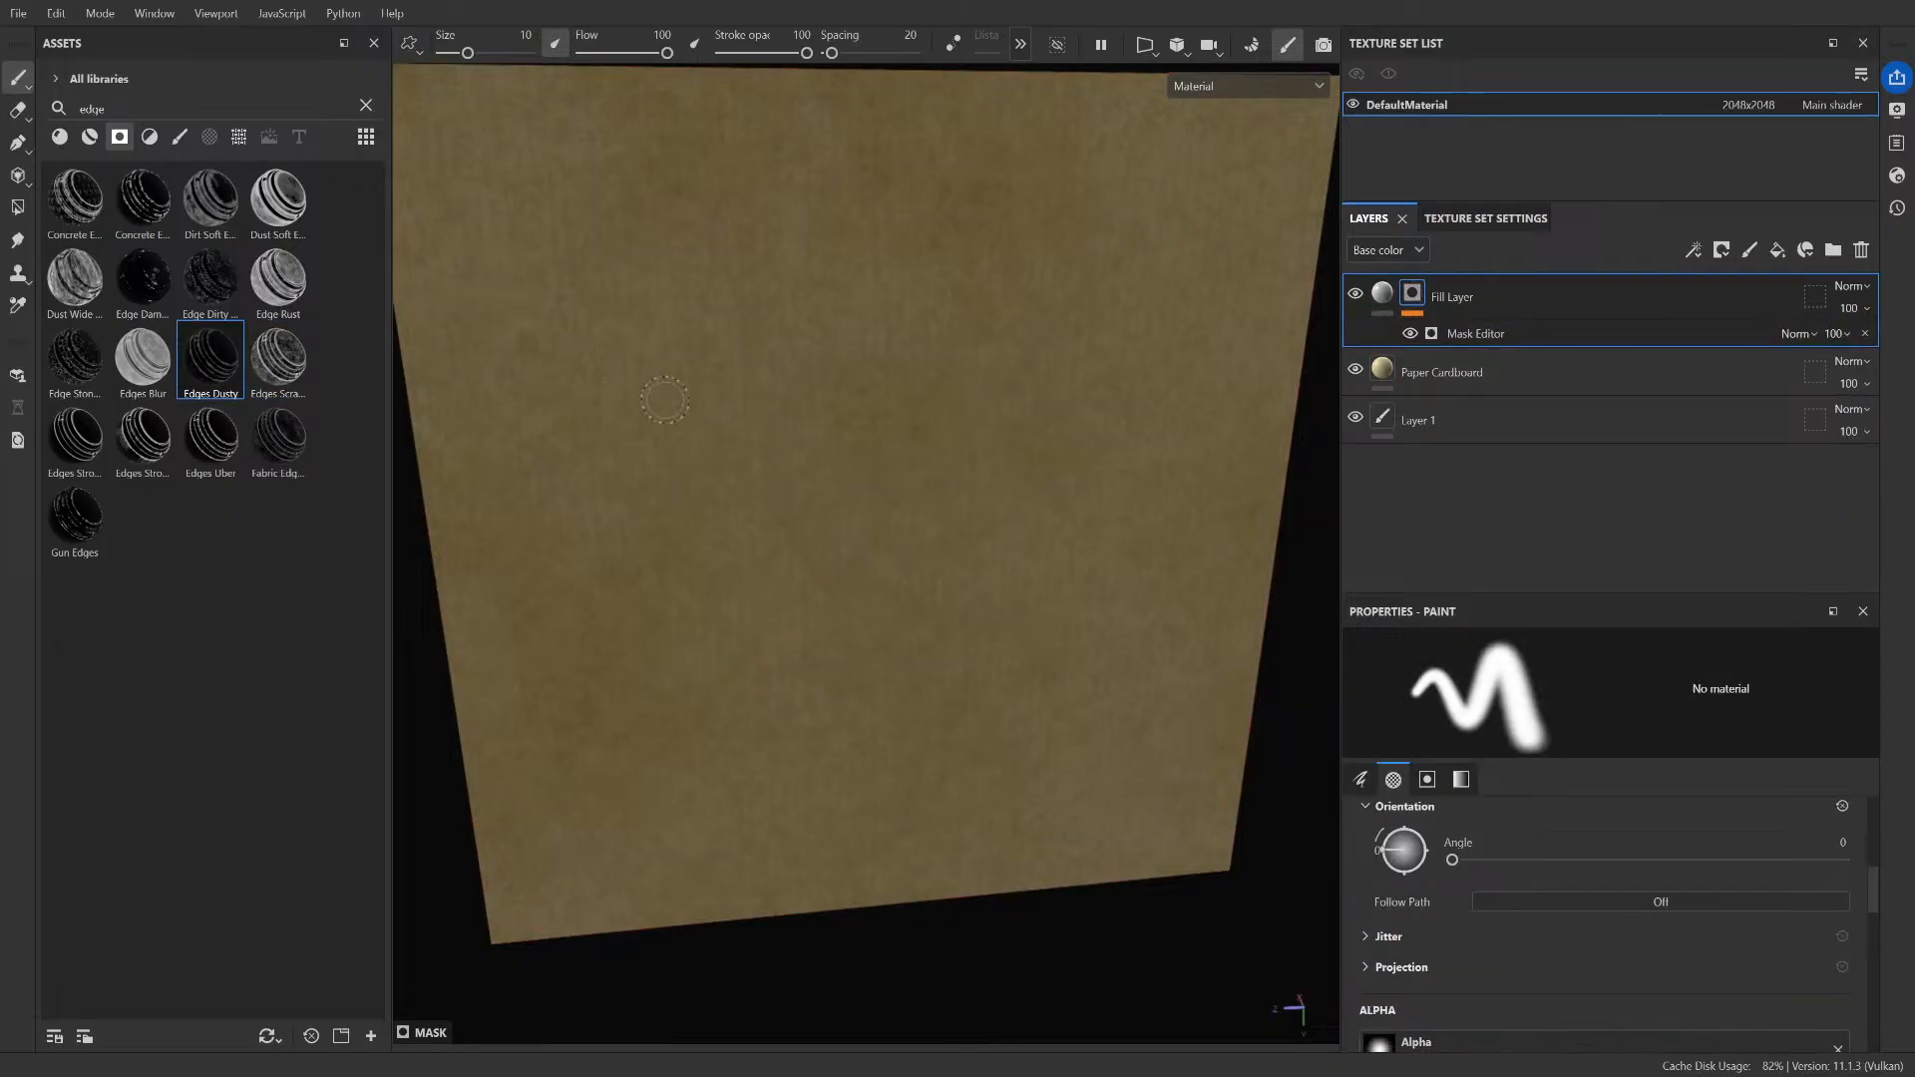
left_click_drag(664, 400, 855, 329, "alt")
key("Delete")
- Try the fabric edge and Dirt Soft Edges smart masks on the plane, deleting each resulting layer
left_click_drag(255, 441, 632, 415)
key("Delete")
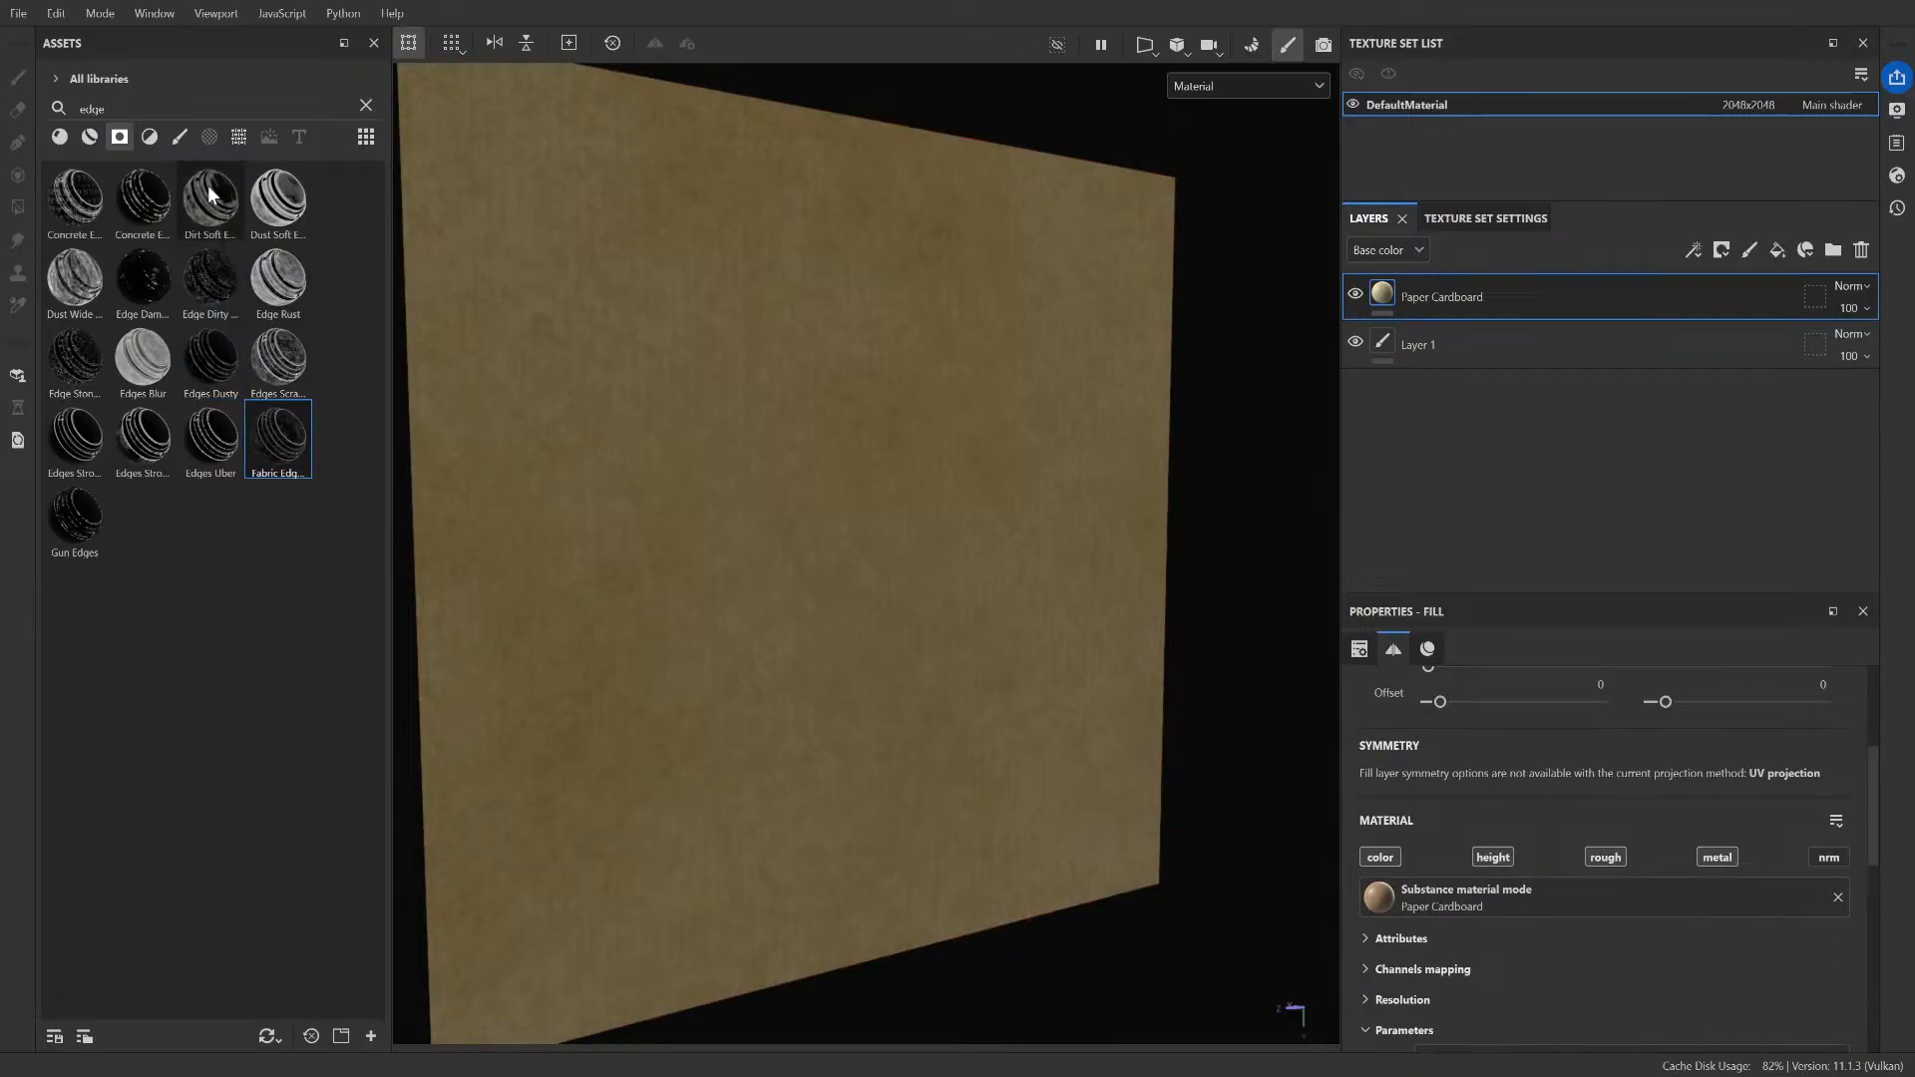
mouse_move(211, 200)
left_mouse_down()
mouse_move(470, 299)
mouse_move(698, 299)
left_mouse_up()
key("Delete")
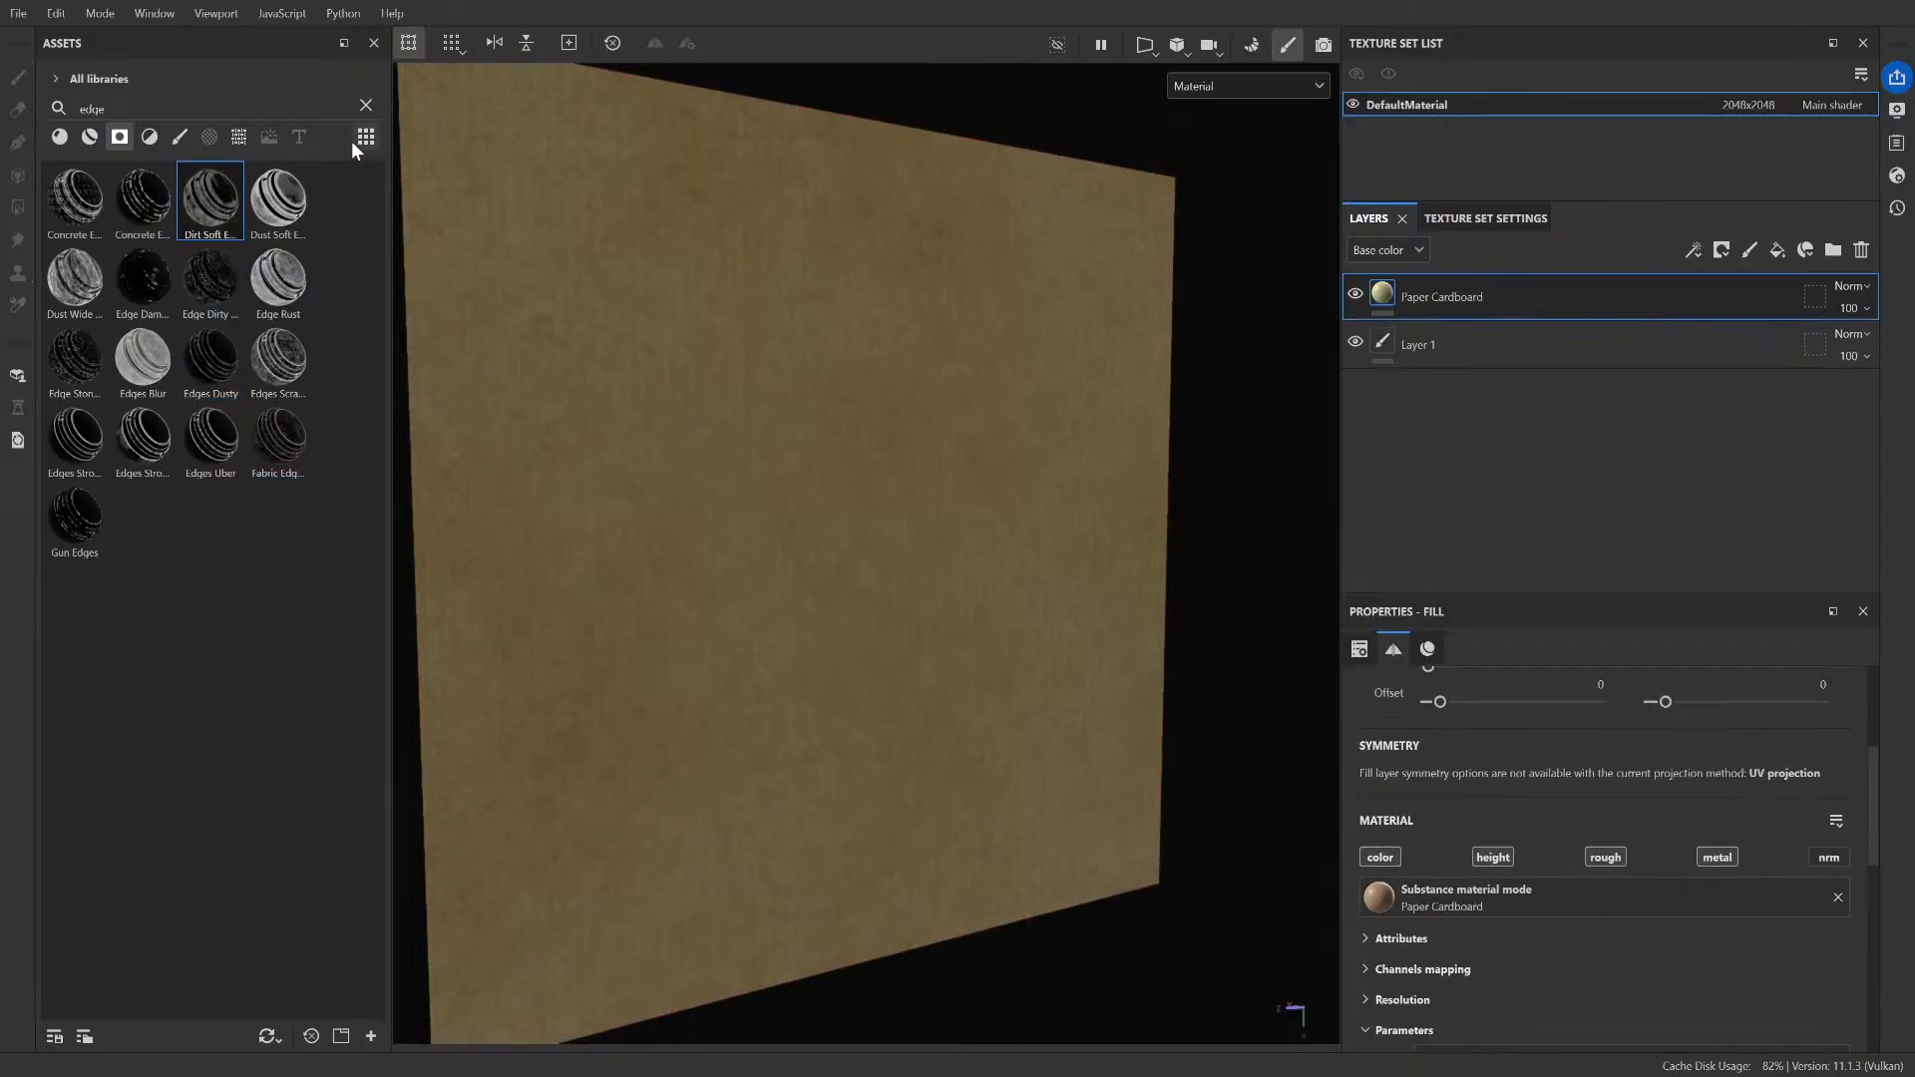
- Clear the asset search, then try the Dirt Dusty and Dirt Soft Edges smart masks, deleting each resulting layer
left_click(367, 106)
left_click_drag(278, 281, 769, 350)
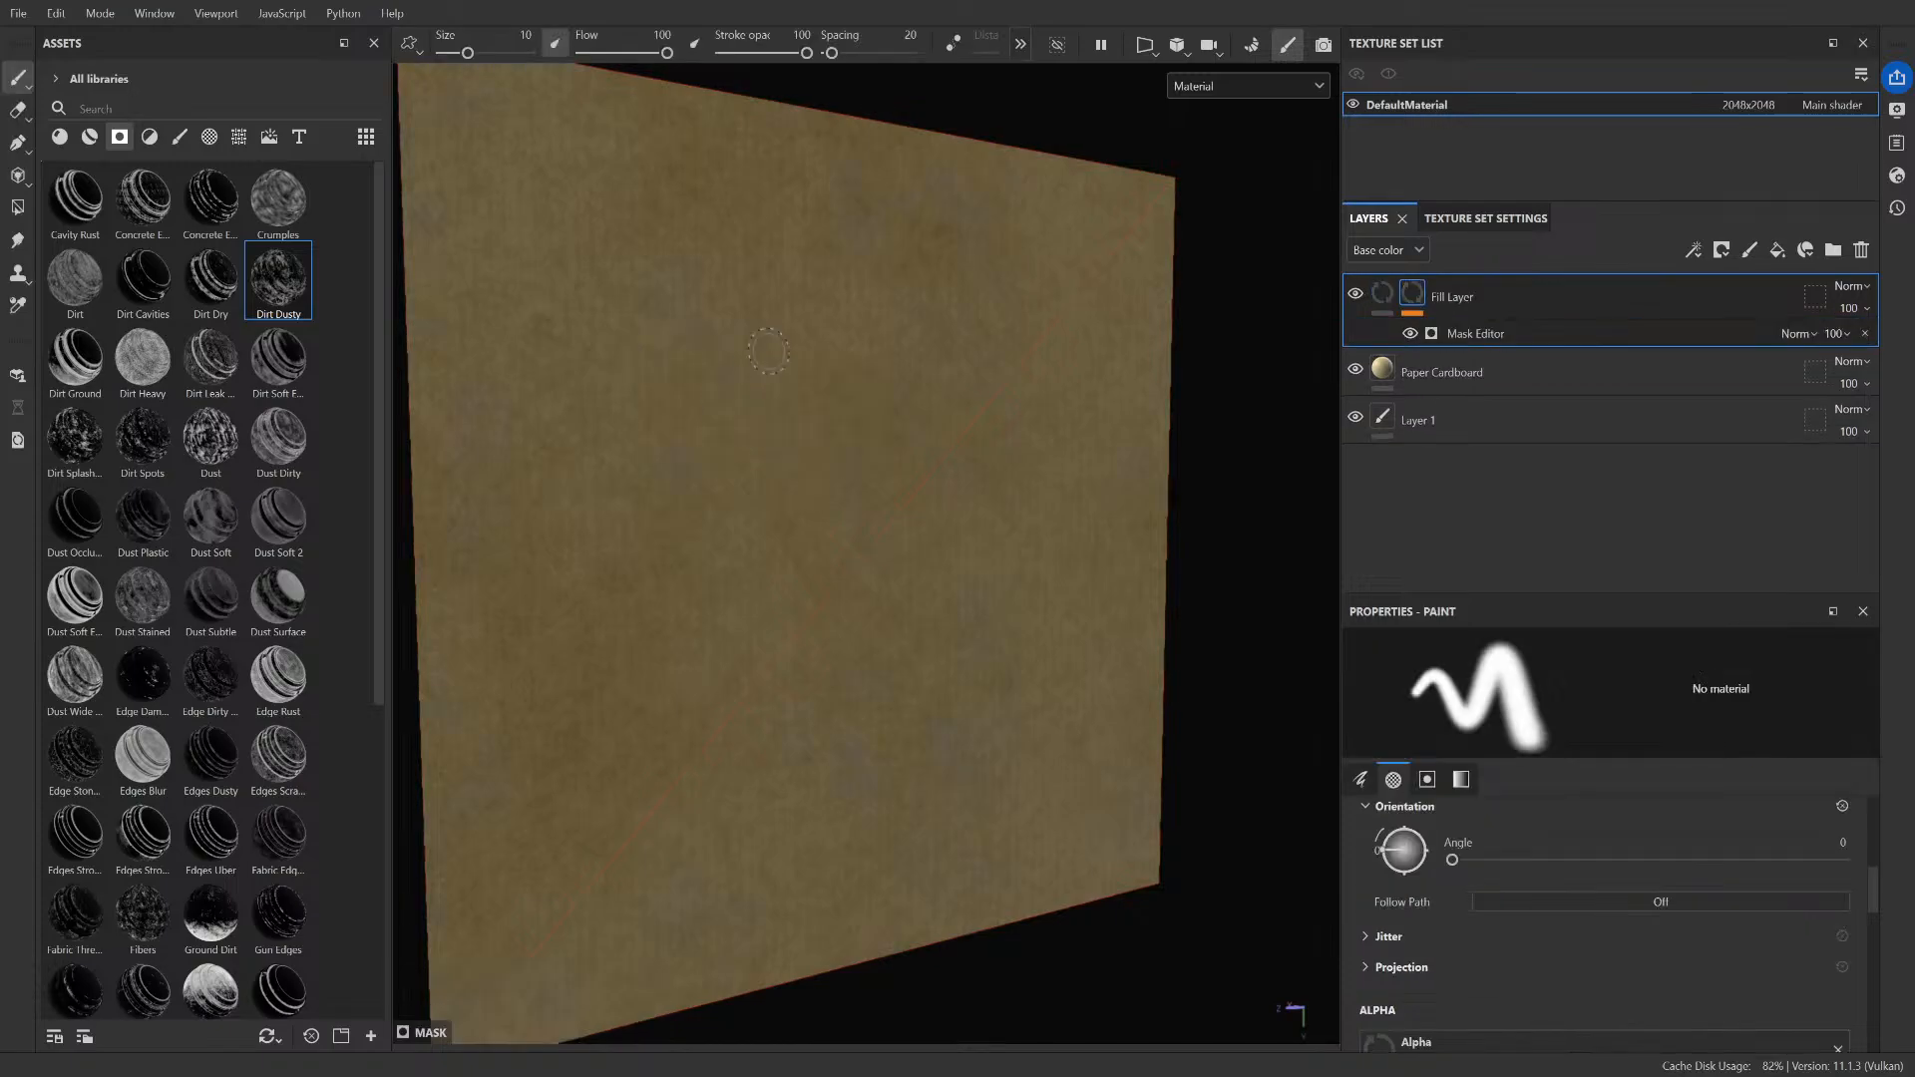
key("Delete")
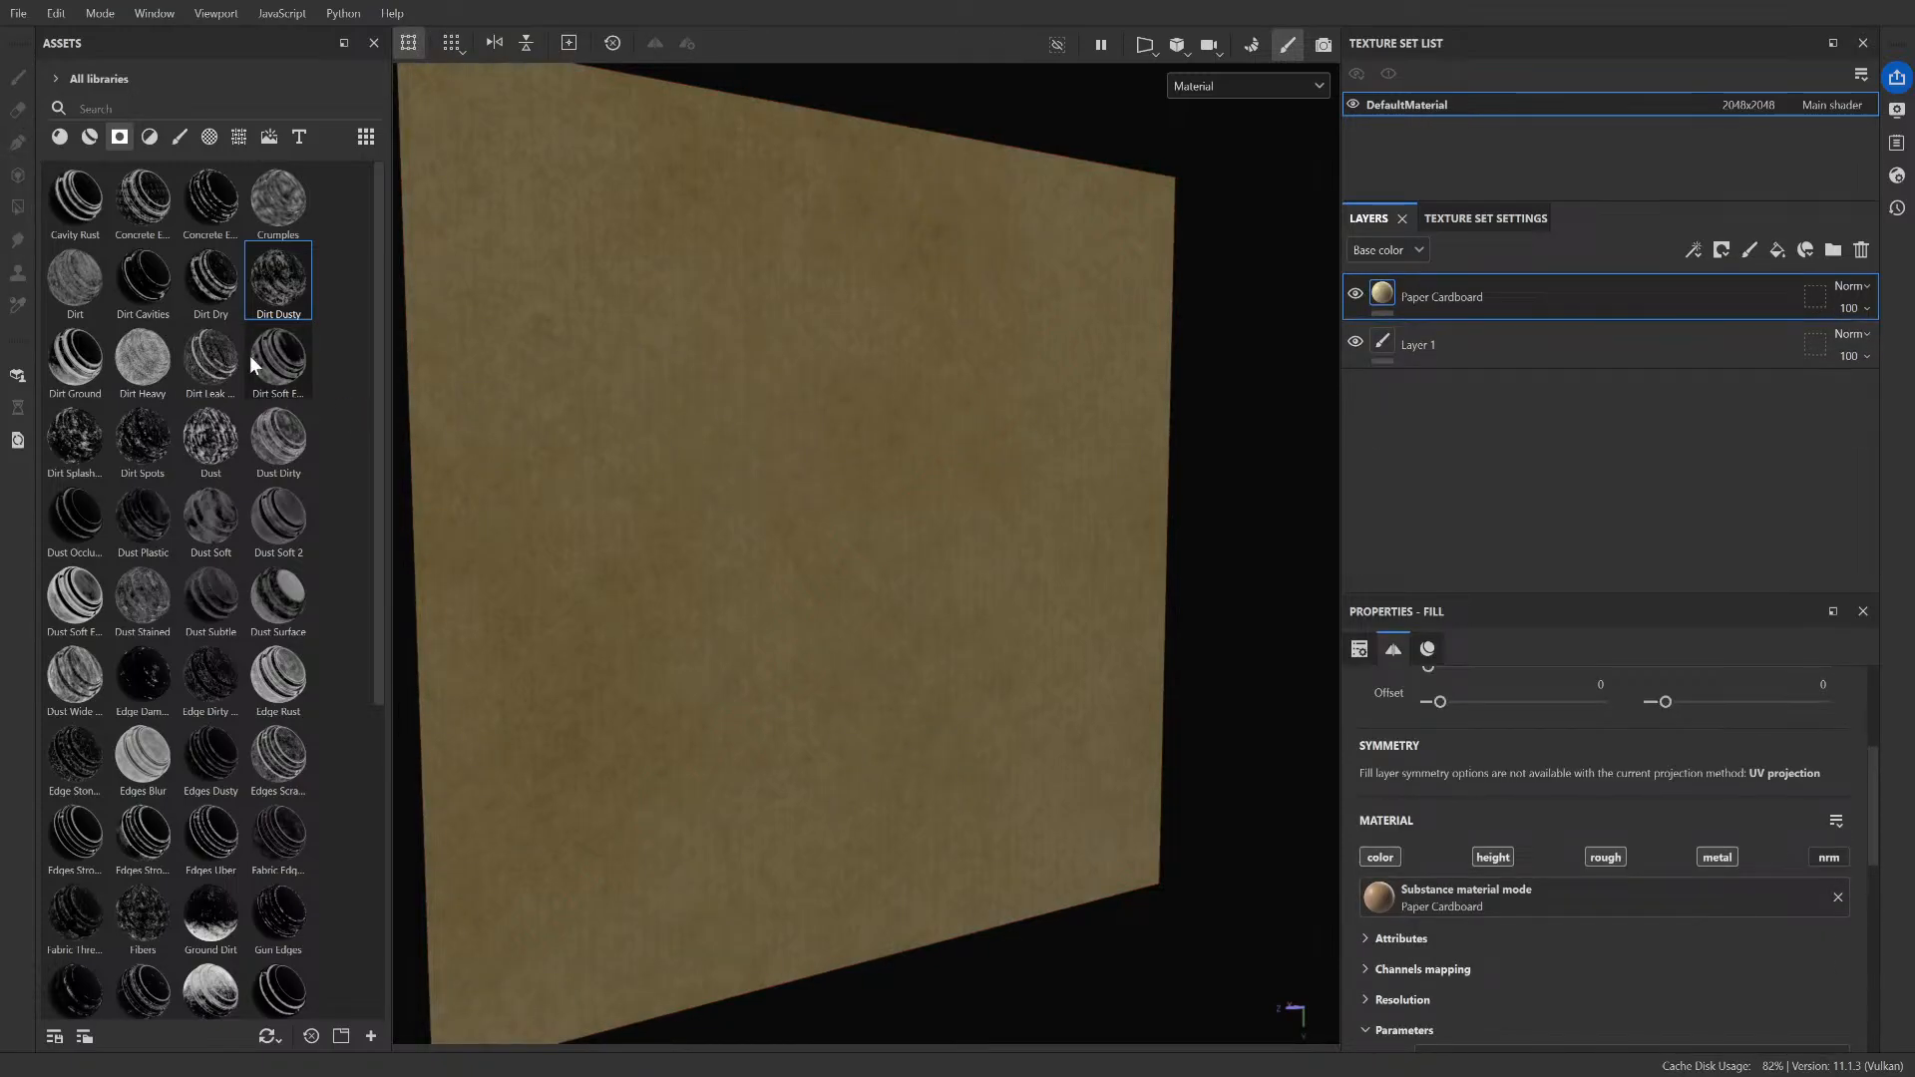
left_click_drag(287, 375, 693, 497)
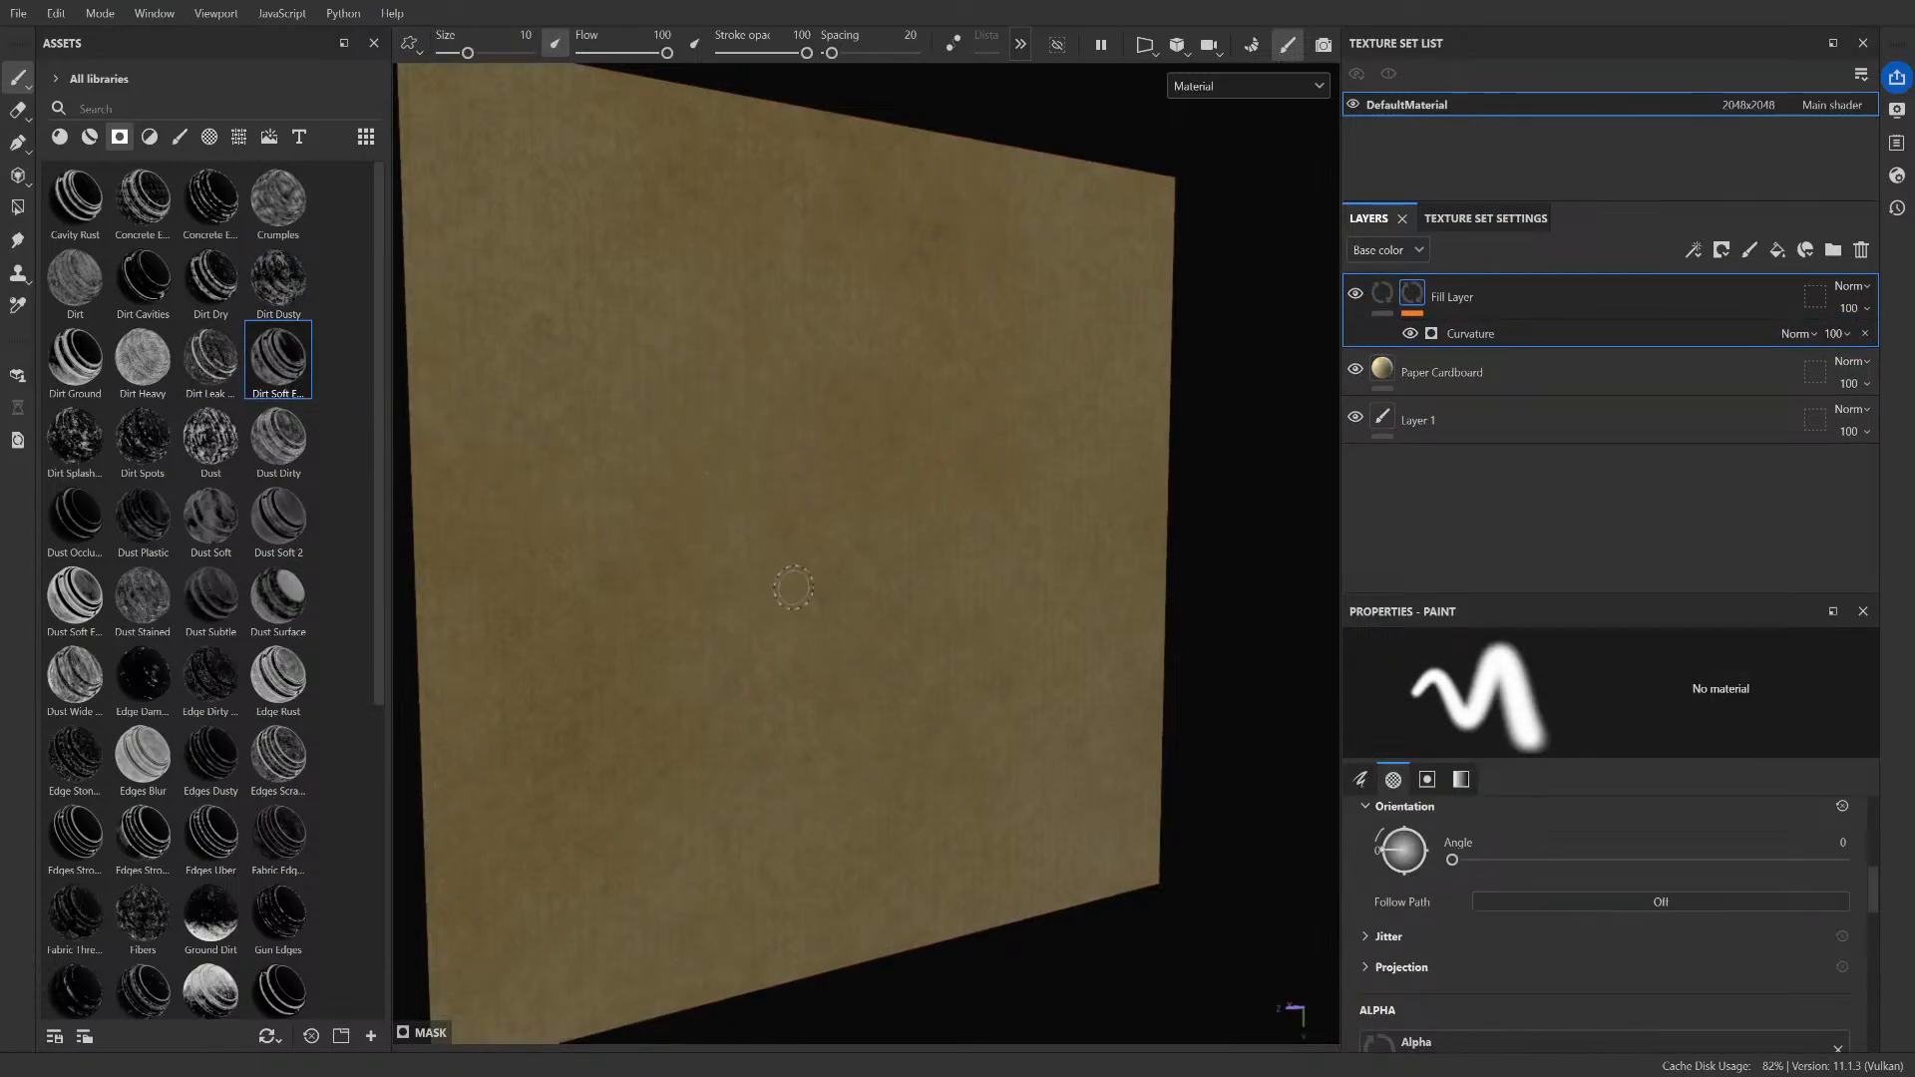
key("Delete")
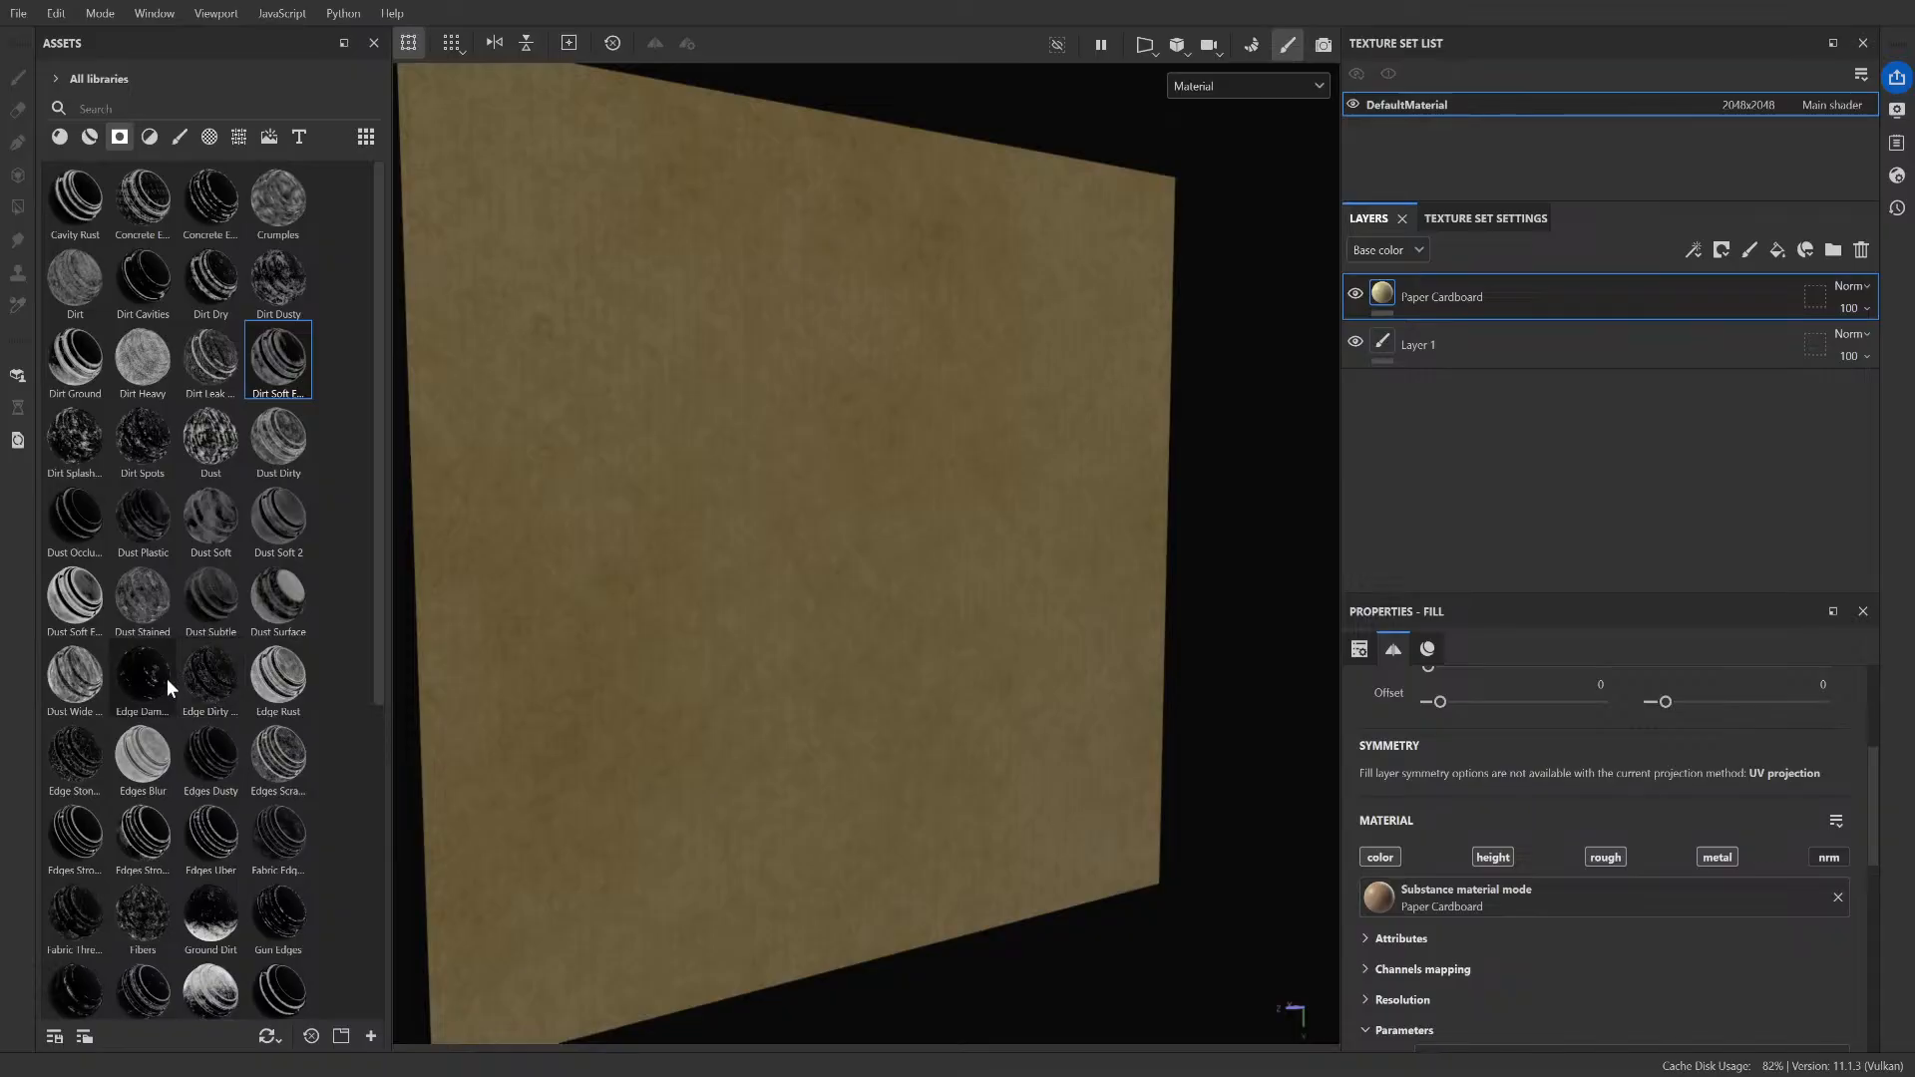
- Apply the Edge Dirty smart mask to the plane as a new fill layer and inspect it up close
left_click_drag(213, 694, 478, 718)
scroll(659, 550, "up", 3)
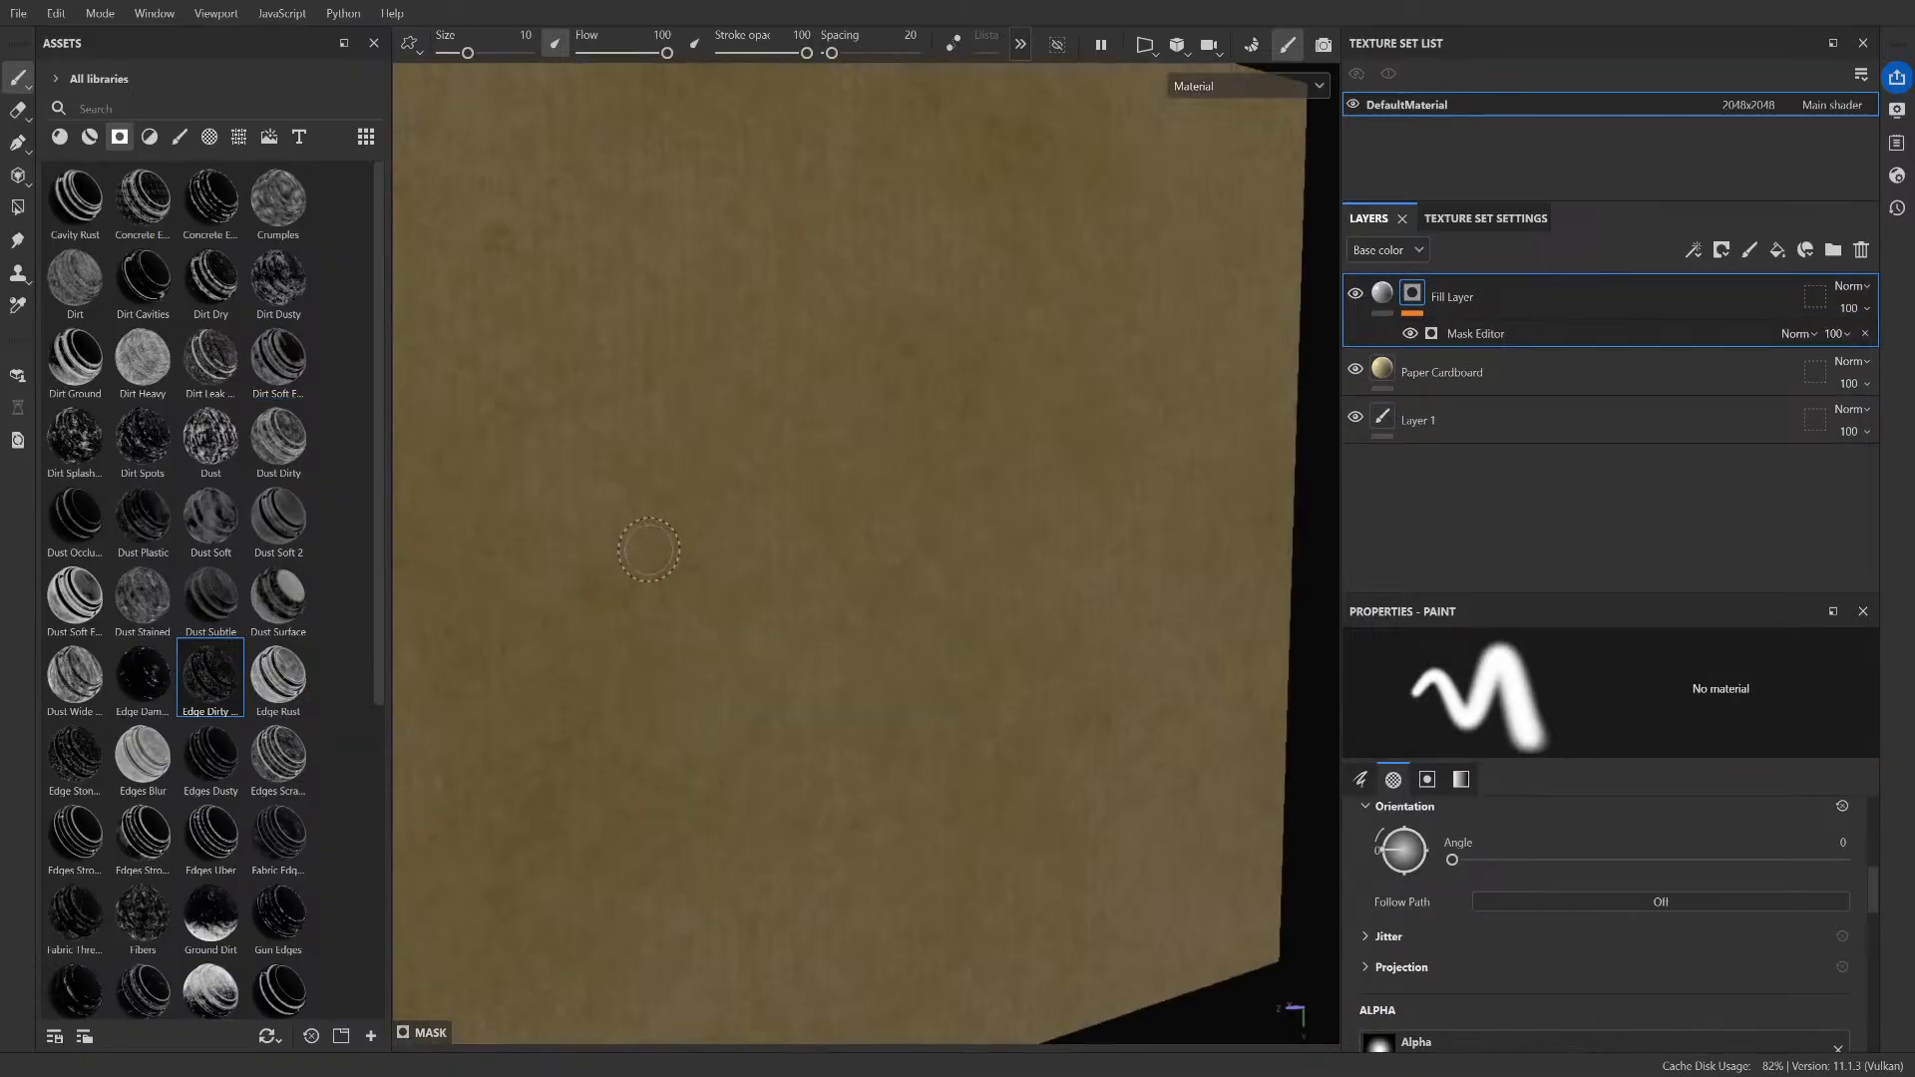
- Inspect the plane's lower edge and delete the fill layer added by the Edge Dirty smart mask
middle_click_drag(895, 795, 821, 375, "alt")
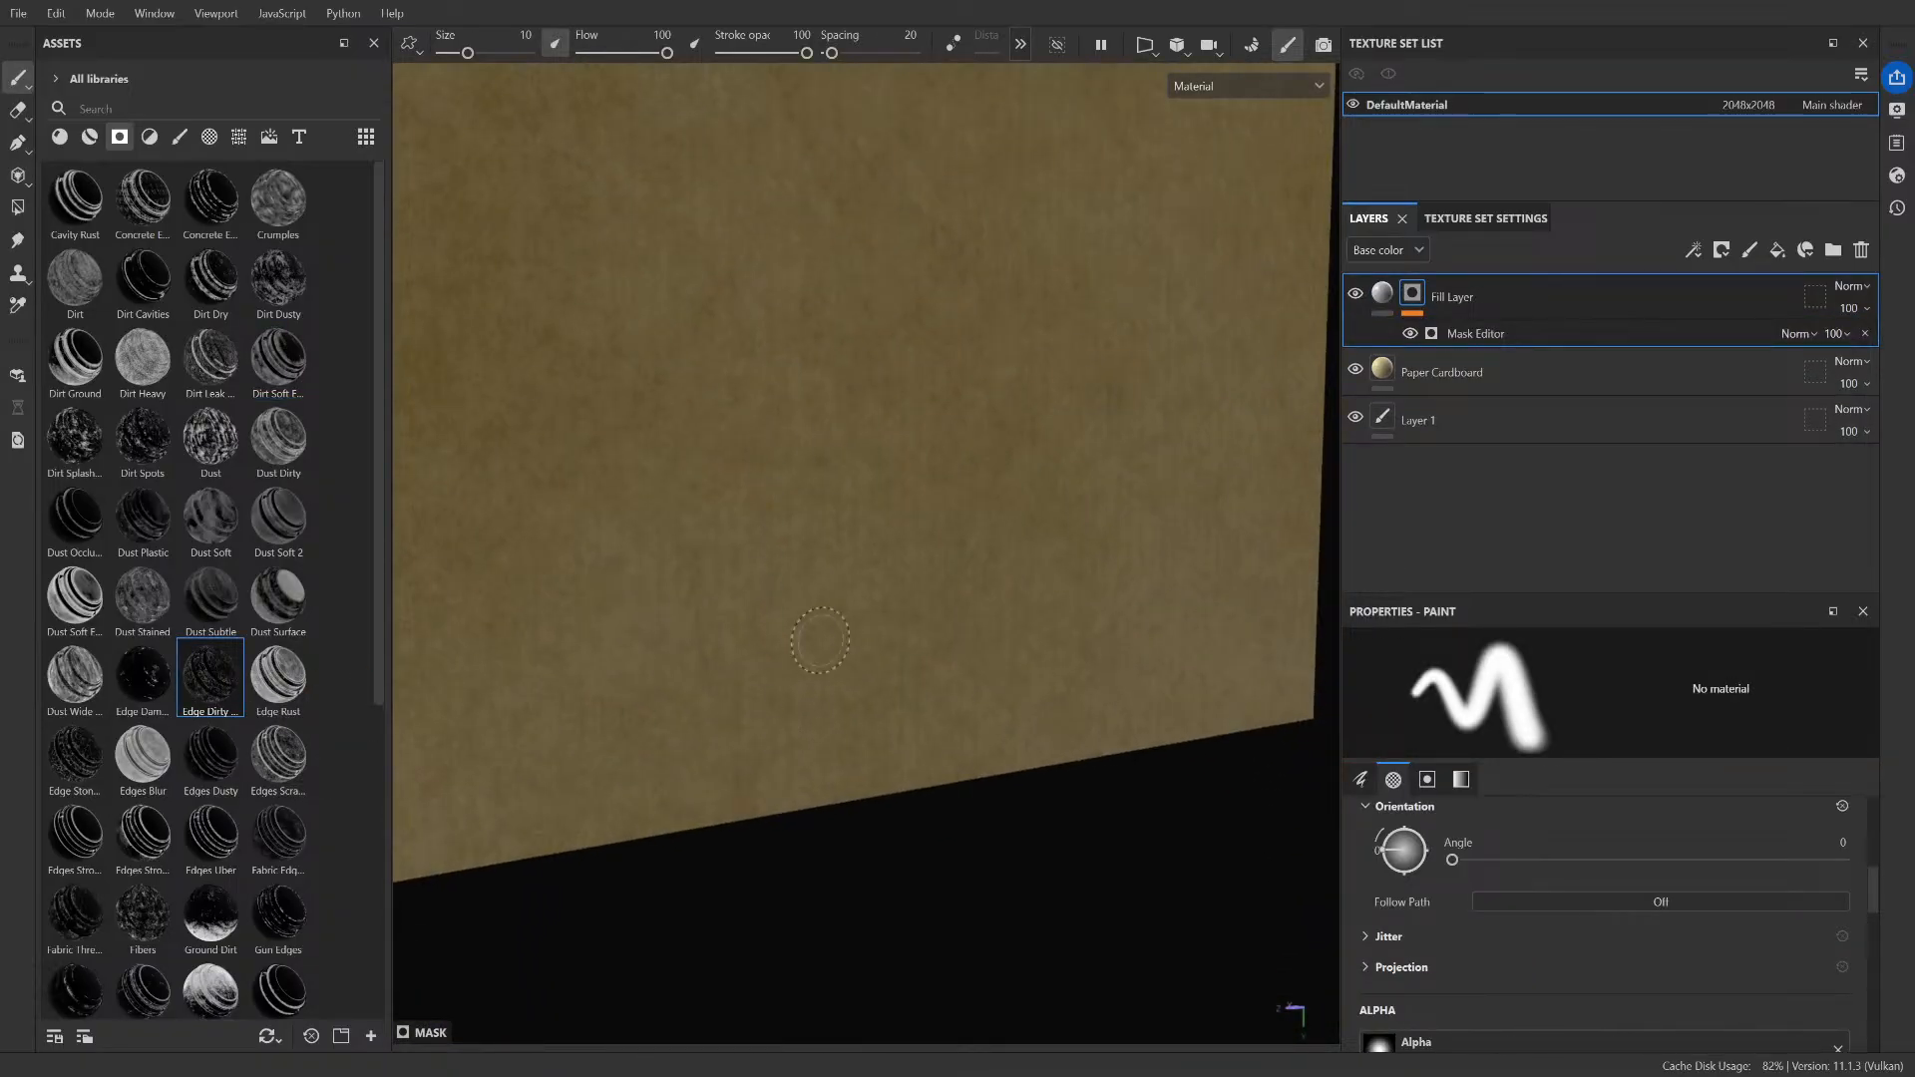
middle_click_drag(850, 709, 847, 508, "alt")
scroll(845, 519, "up", 2)
key("Delete")
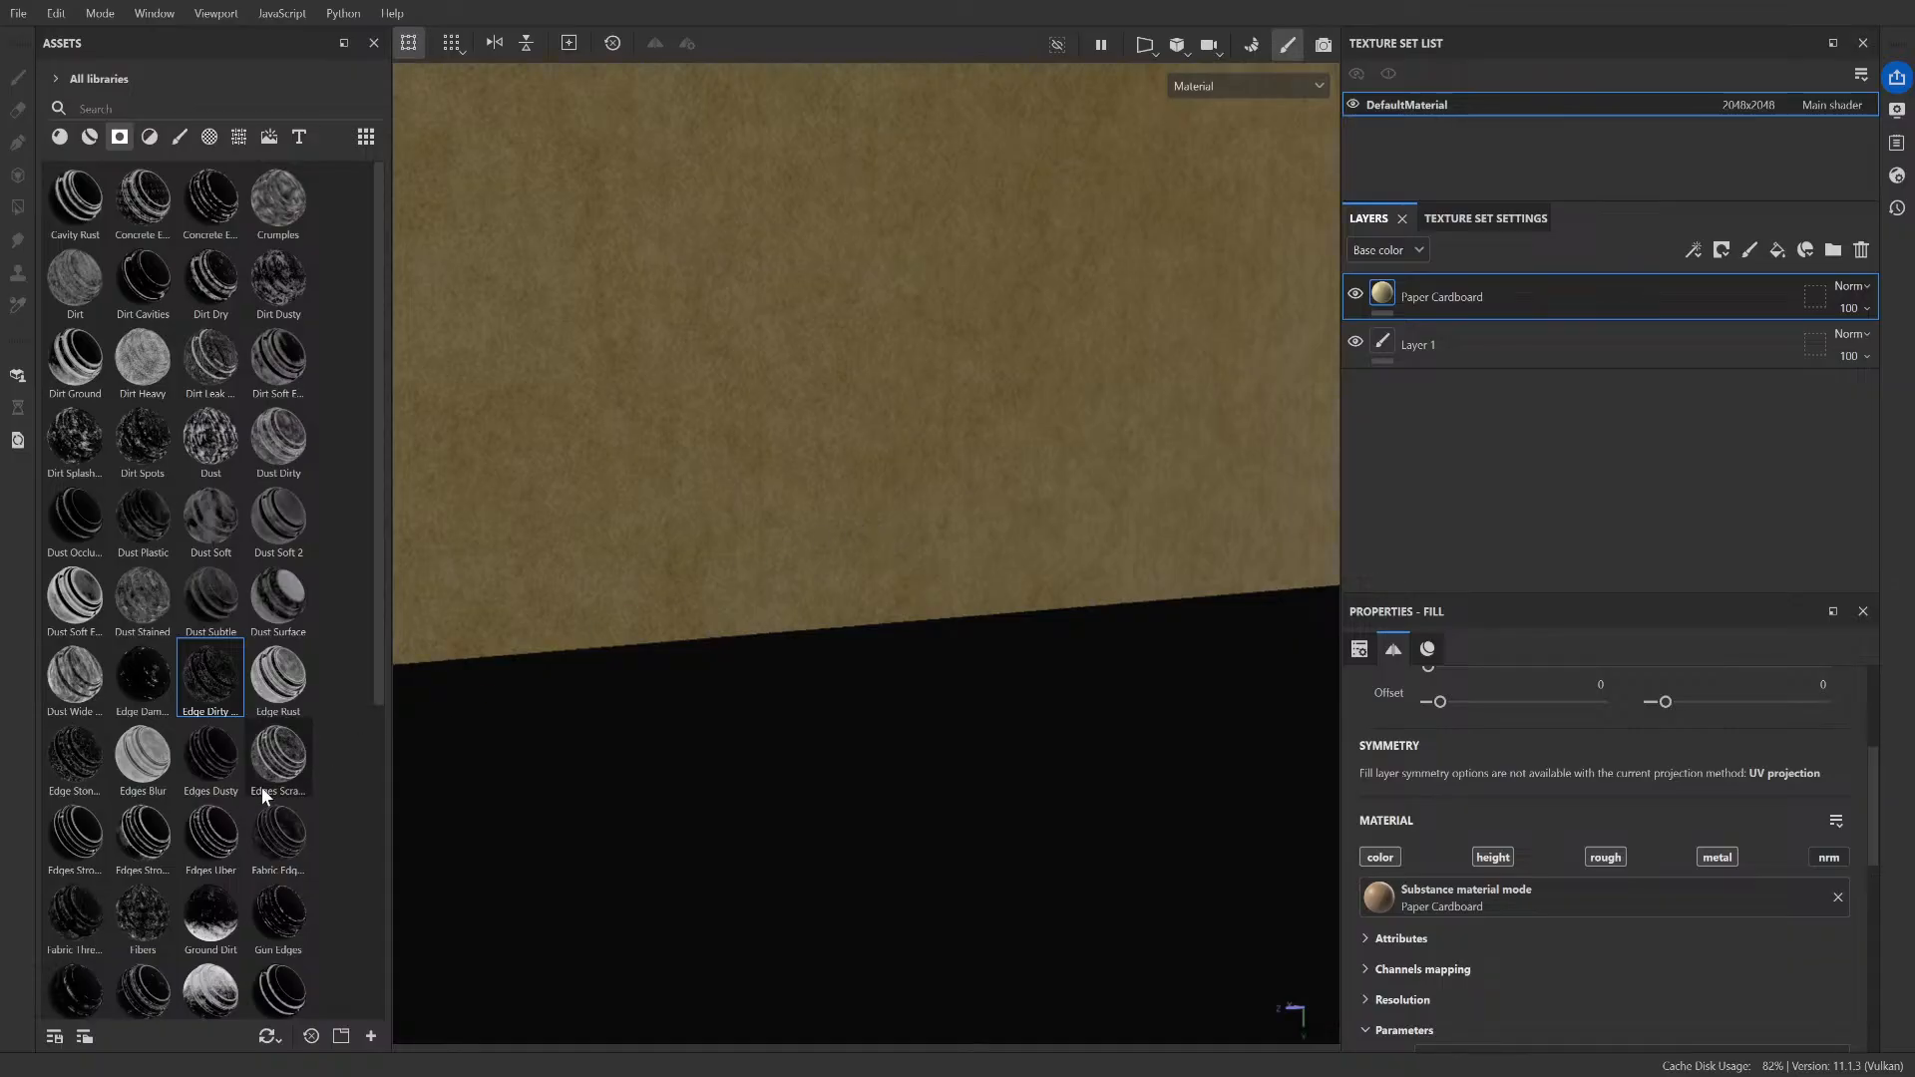
- Try the Edges Scratched smart mask on the plane and set the brush hardness to 0.34
left_click_drag(258, 756, 828, 591)
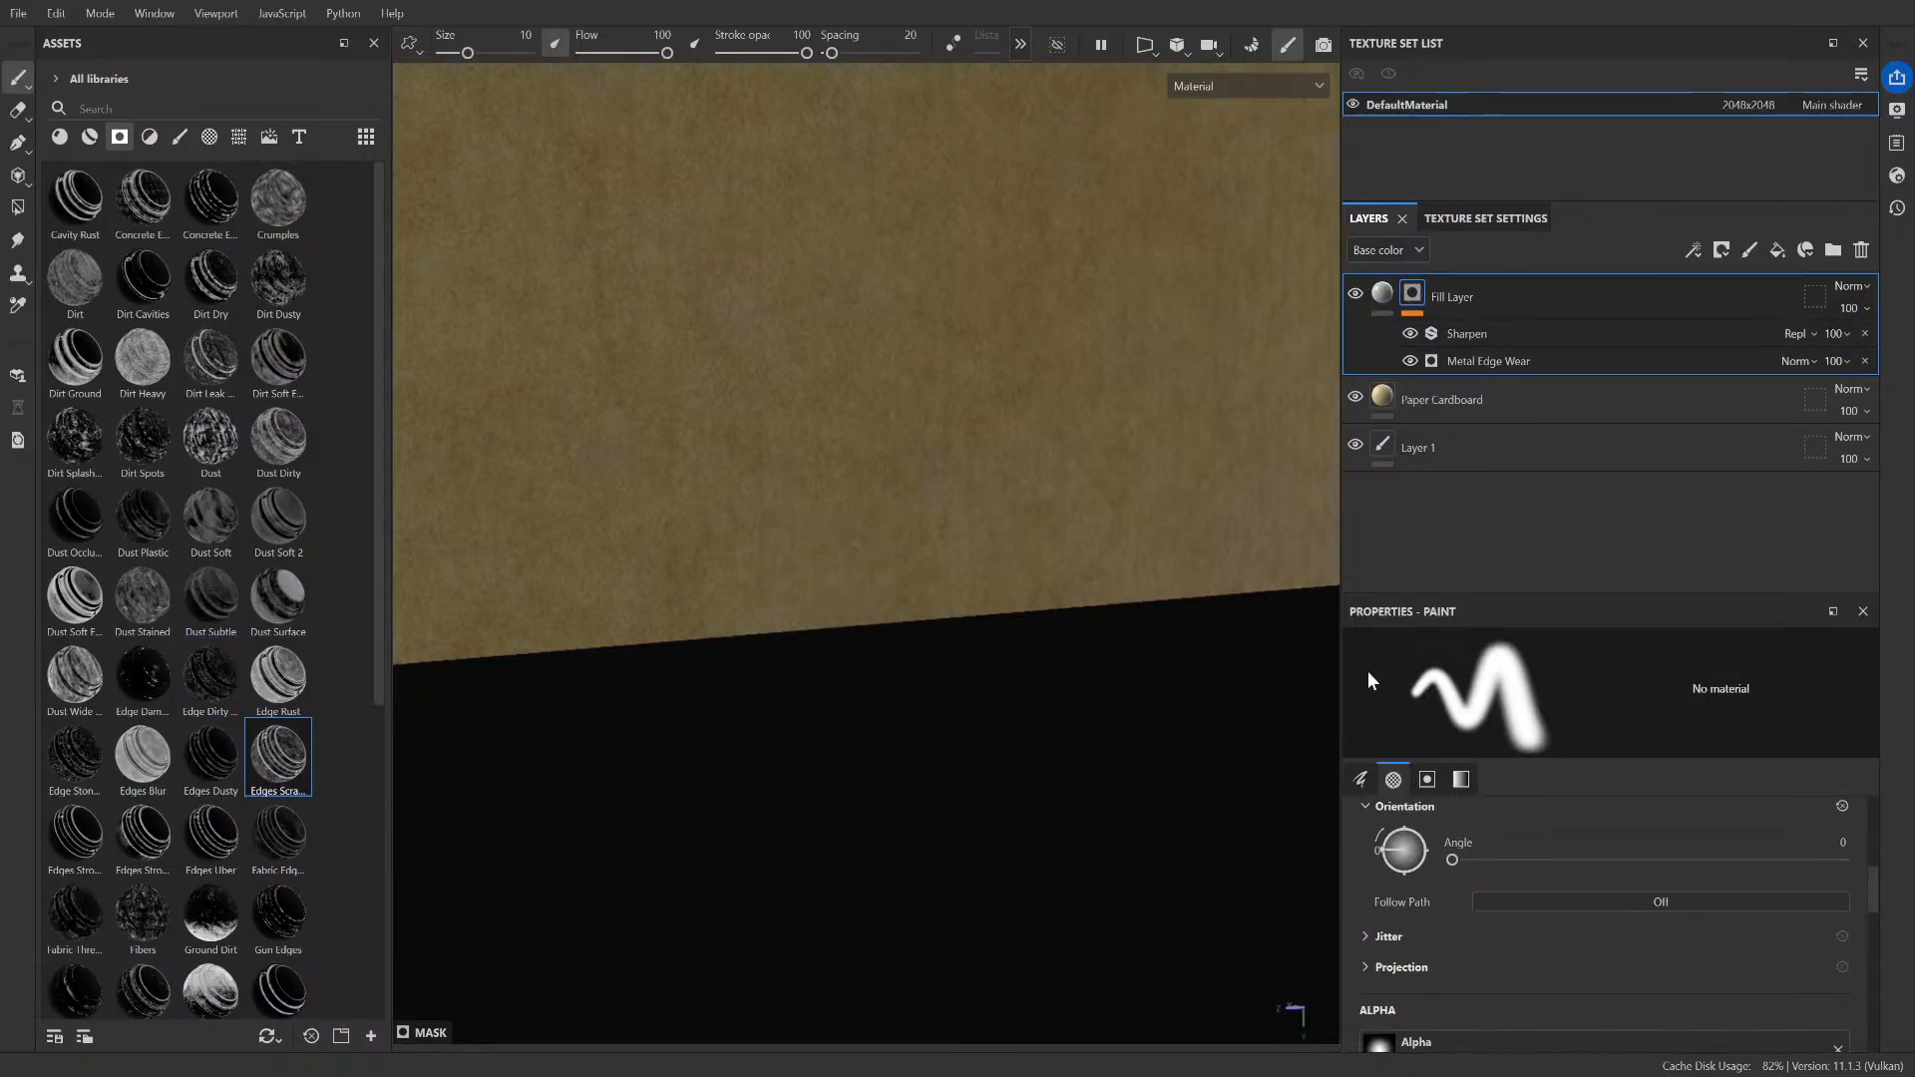
scroll(1502, 870, "down", 1)
scroll(1503, 871, "up", 2)
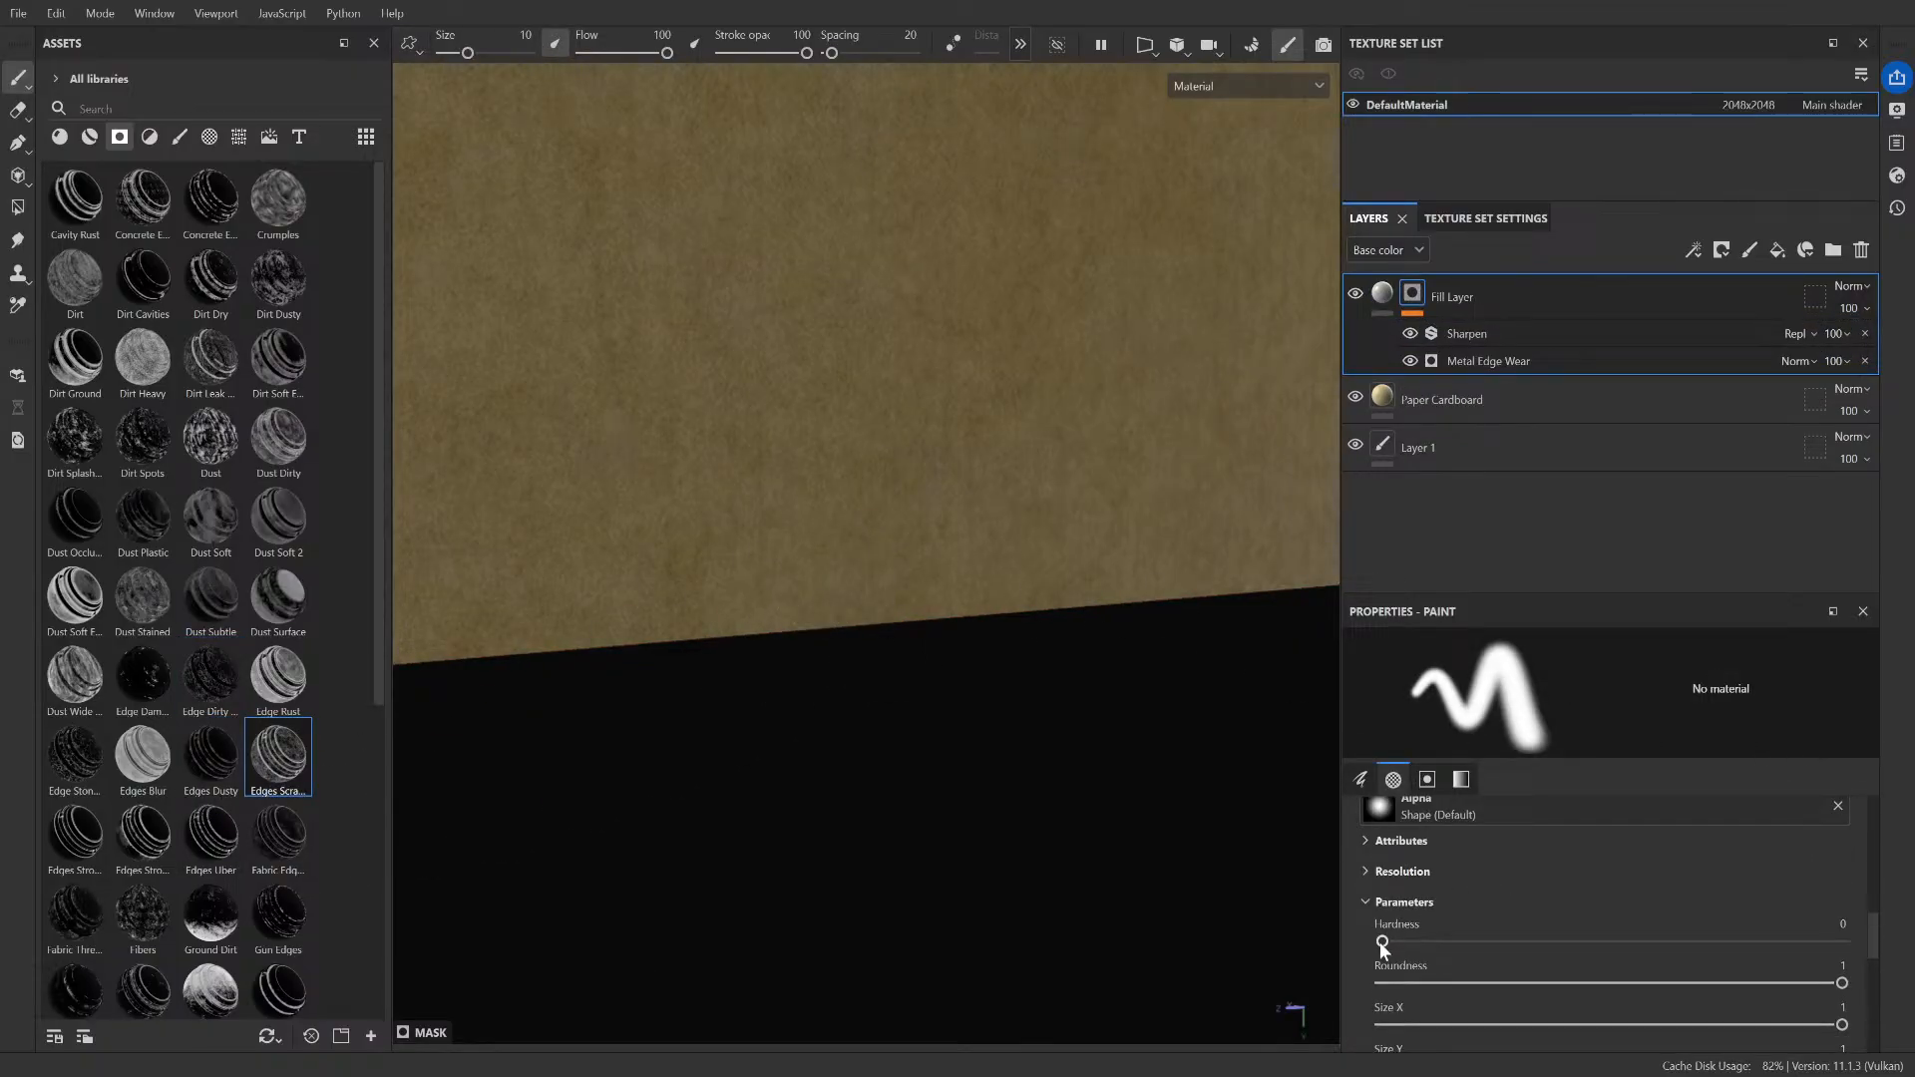
left_click_drag(1381, 942, 1539, 941)
scroll(1483, 927, "down", 7)
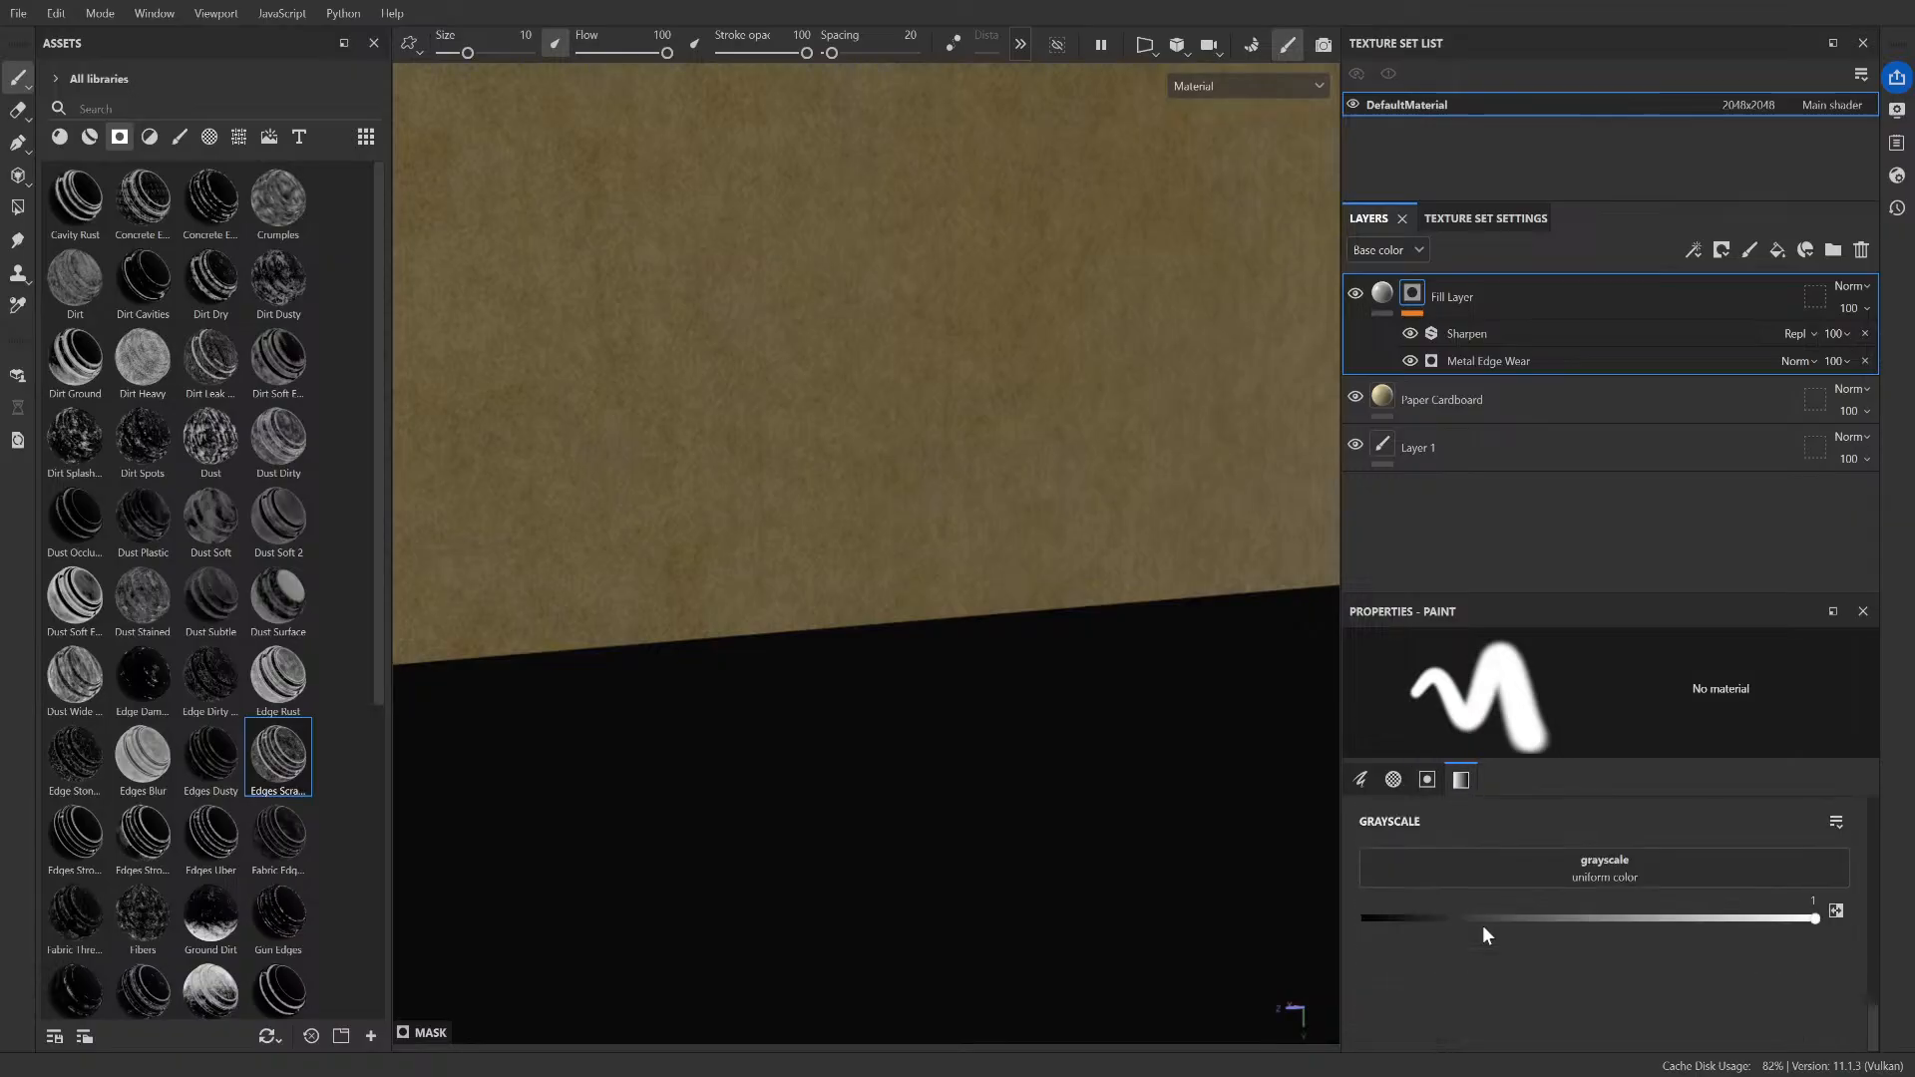
- Set the brush size to 36.48, minimum size to 75 and spacing to 160, and delete the edge-scratch fill layer
scroll(1482, 925, "up", 6)
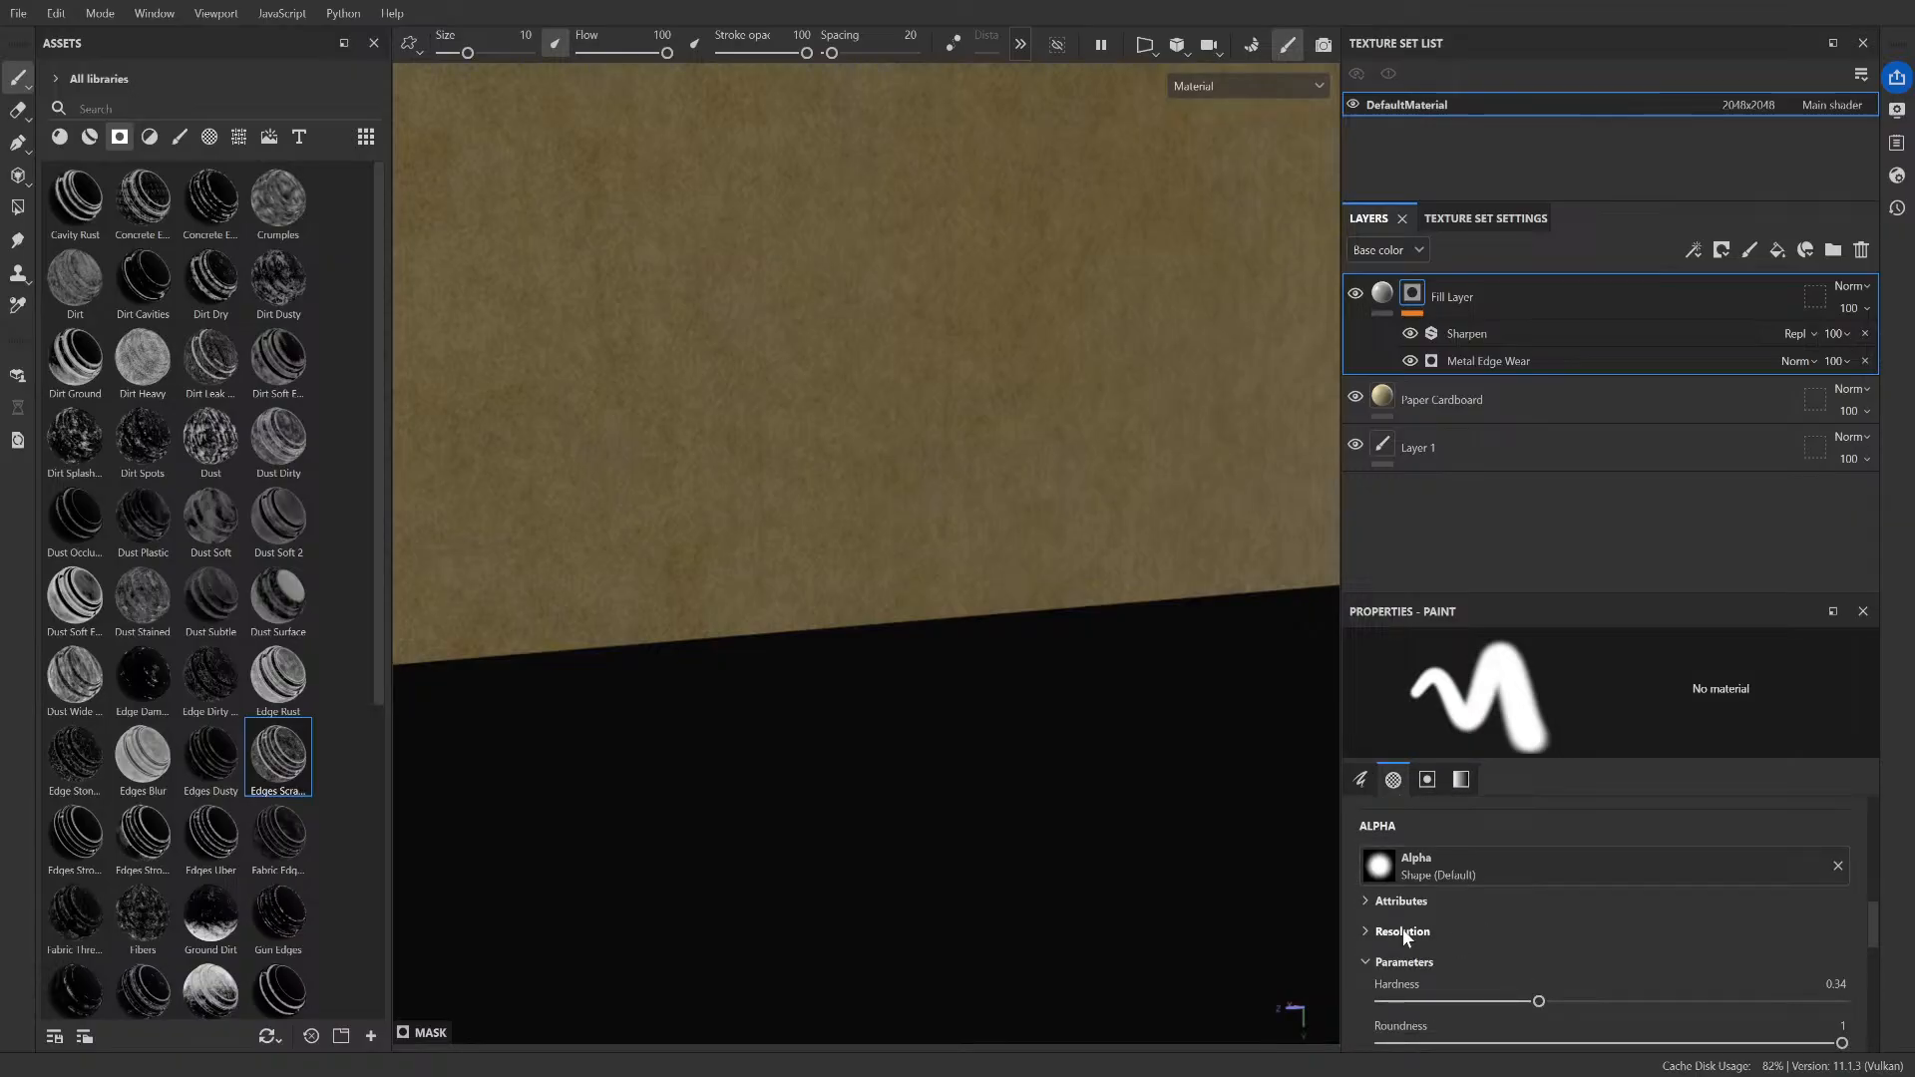
scroll(1402, 928, "up", 4)
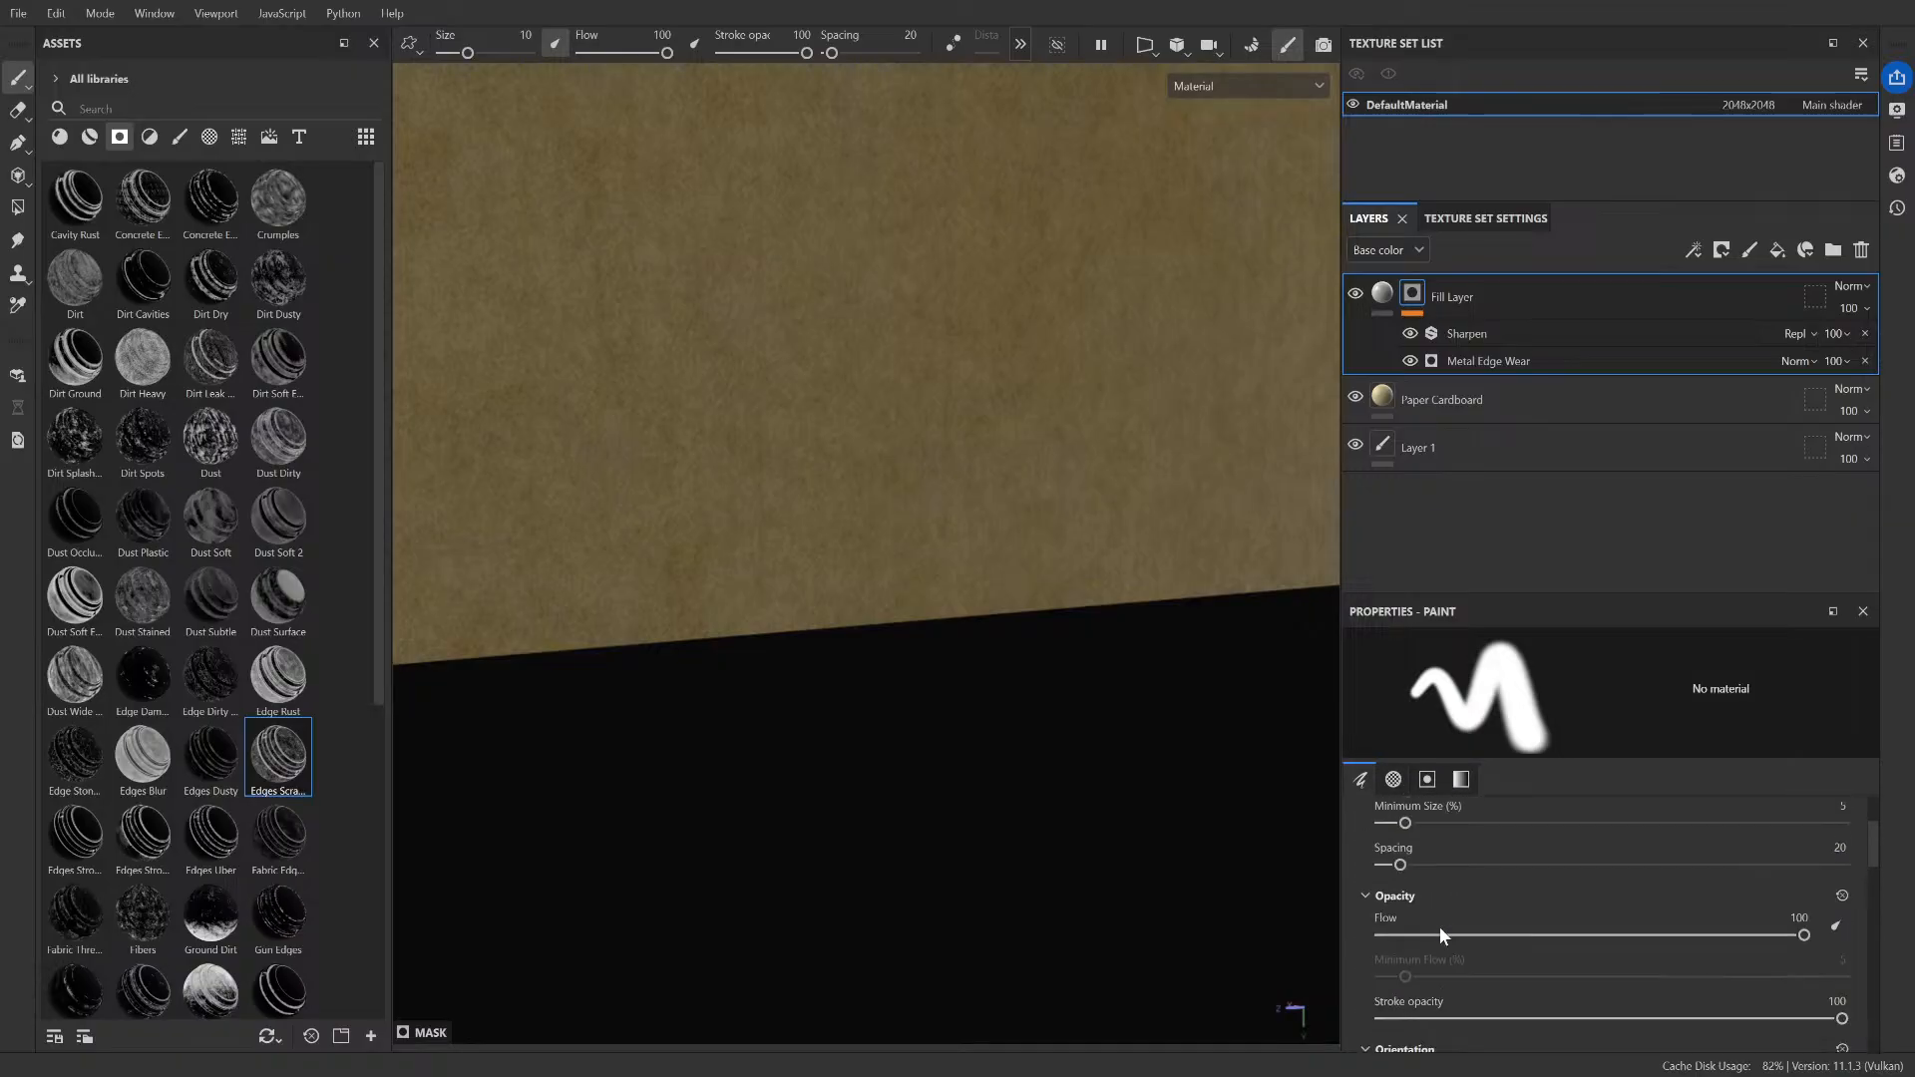
scroll(1438, 926, "up", 2)
mouse_move(1503, 906)
left_mouse_down()
mouse_move(1885, 898)
mouse_move(1632, 903)
left_mouse_up()
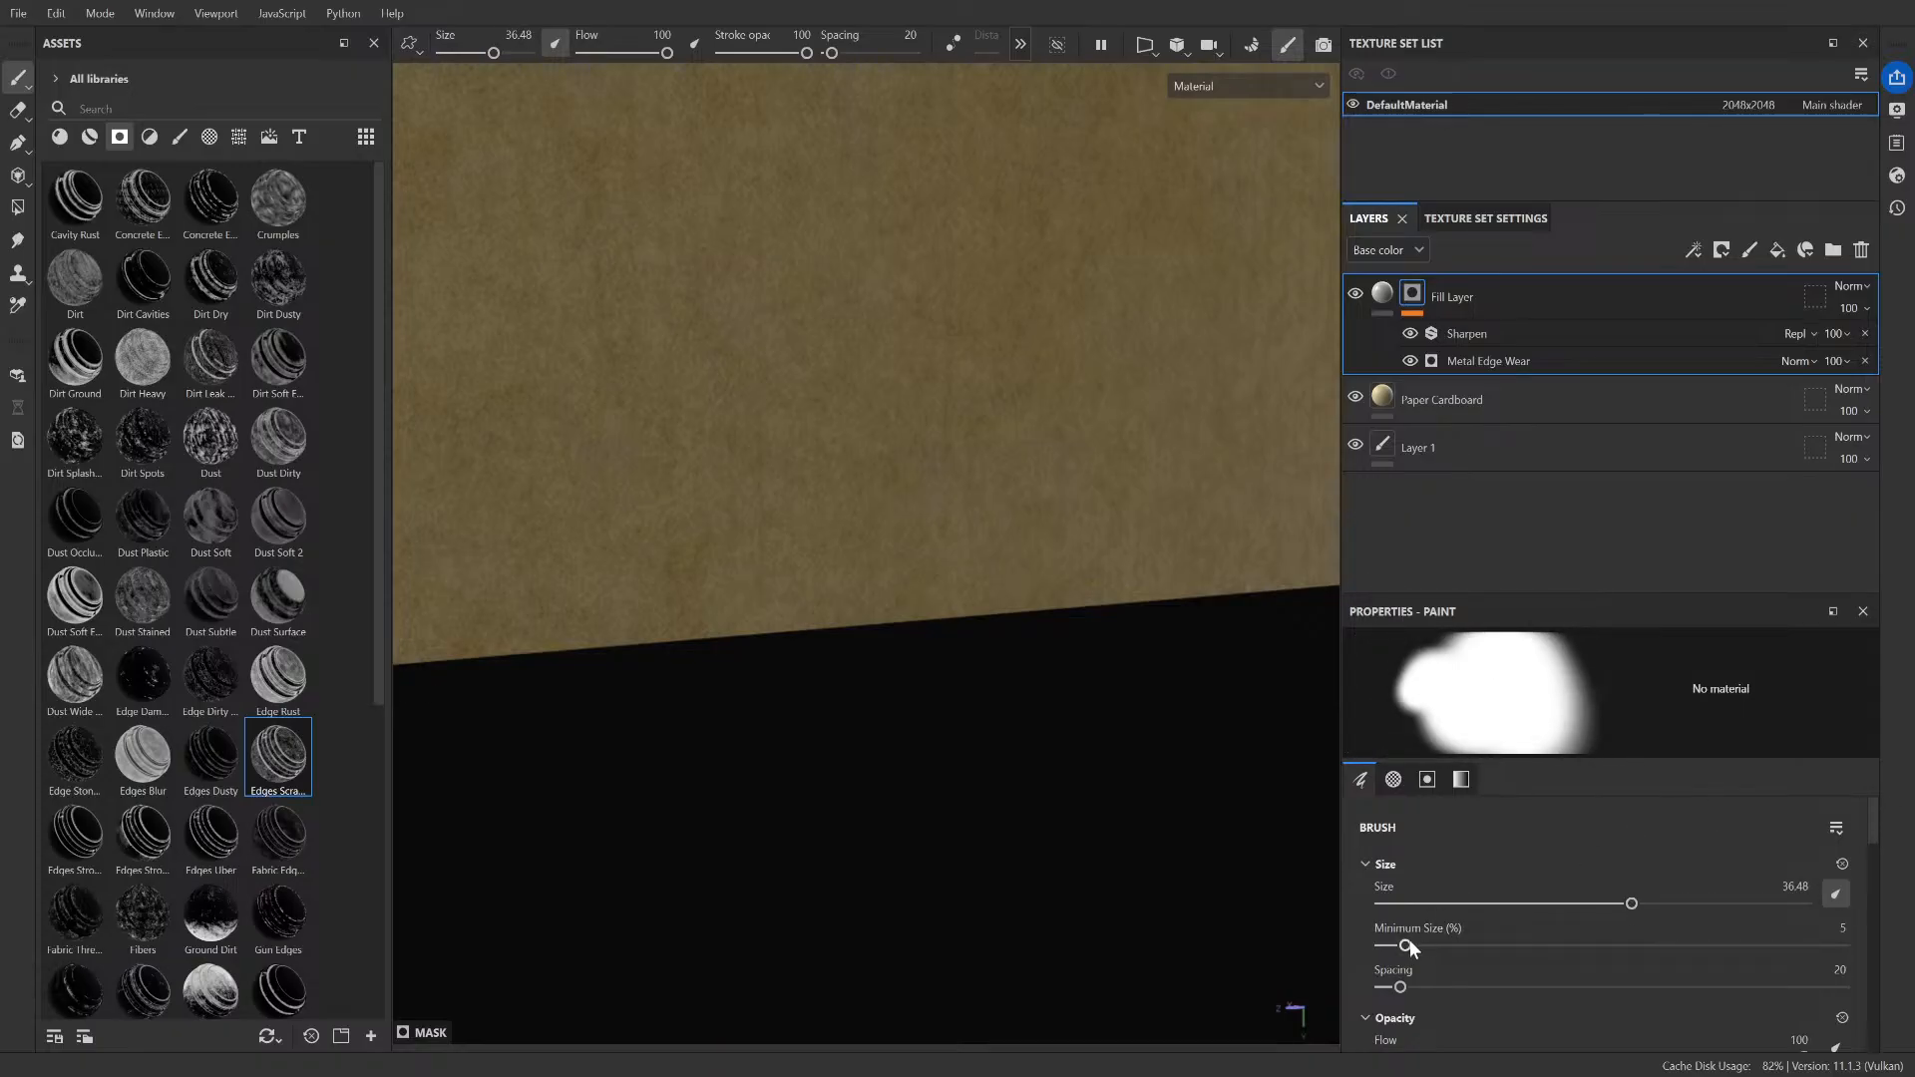
left_click_drag(1406, 944, 1726, 945)
left_click_drag(1404, 983, 1563, 962)
key("Delete")
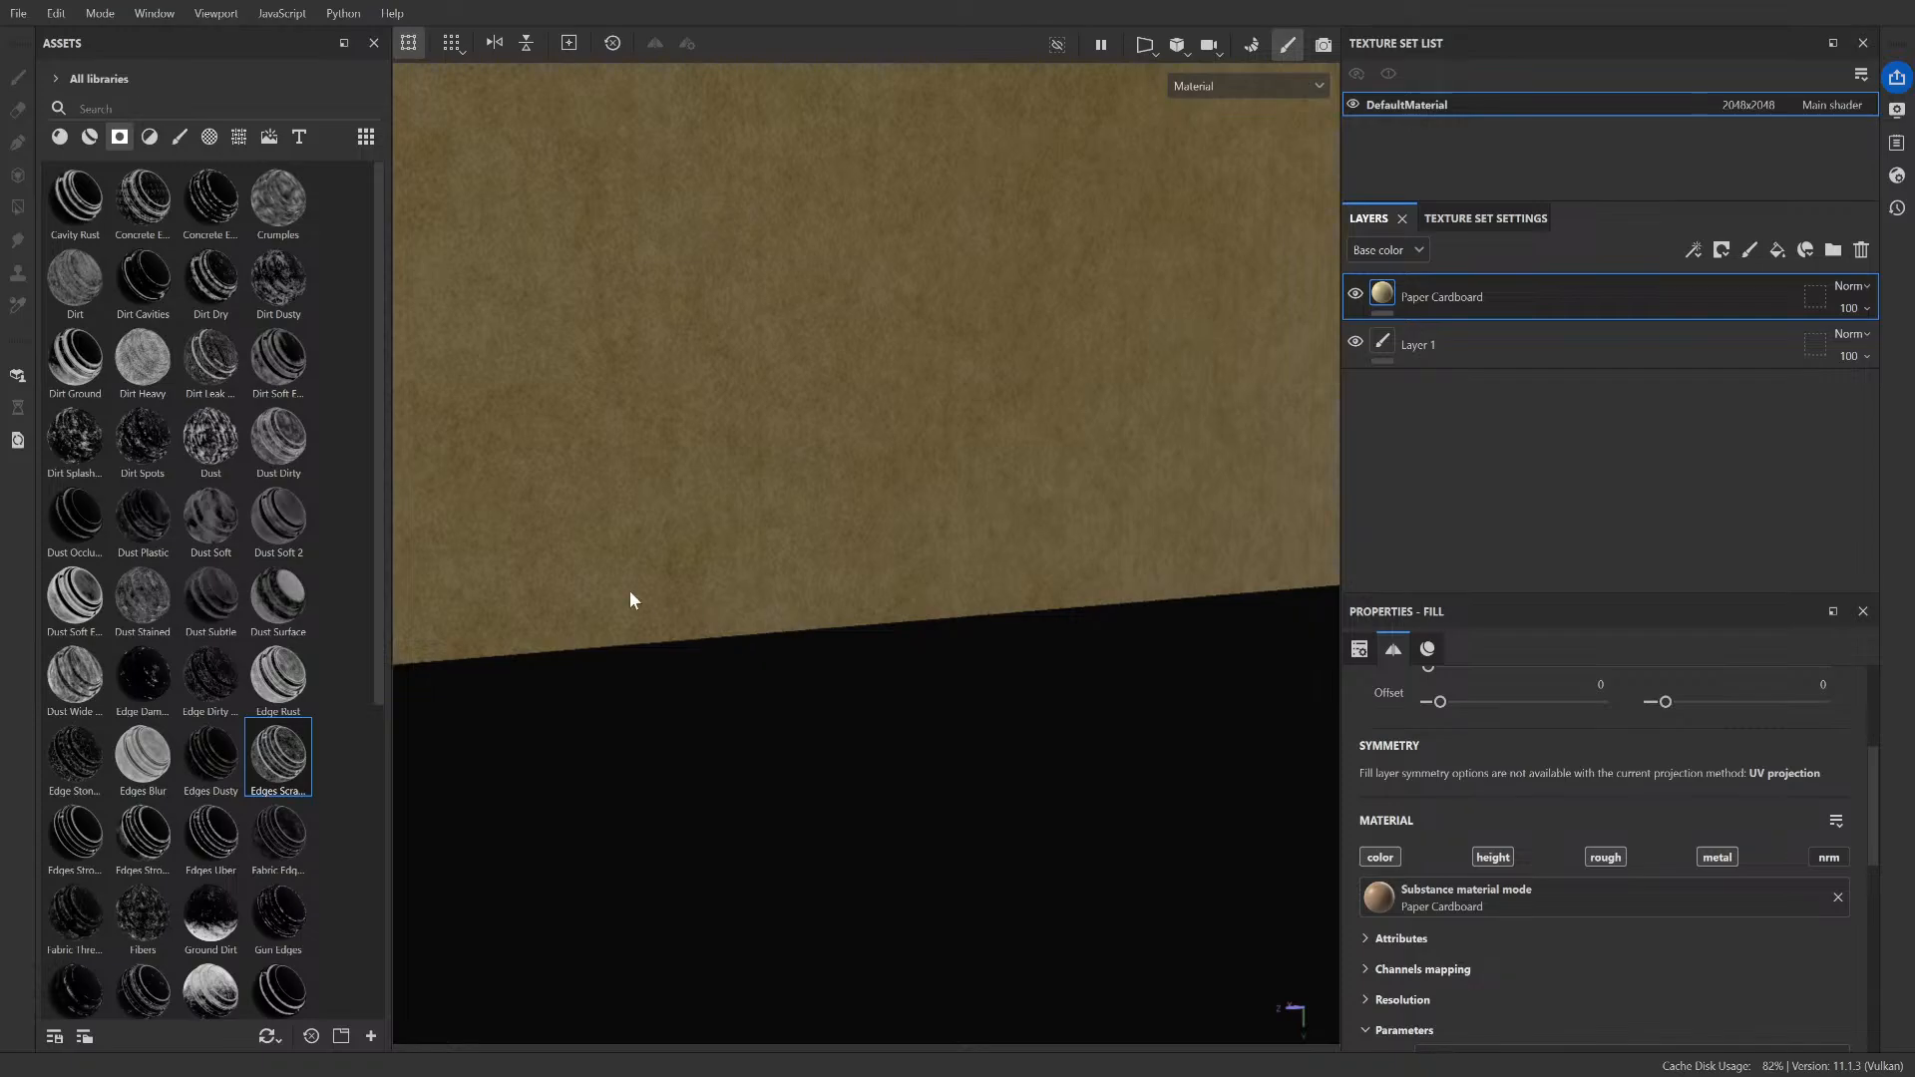
- Try the Ground Dirt and Rust Drips smart masks on the plane, undoing each one
scroll(236, 813, "down", 5)
left_click_drag(213, 419, 783, 437)
key("ctrl+z")
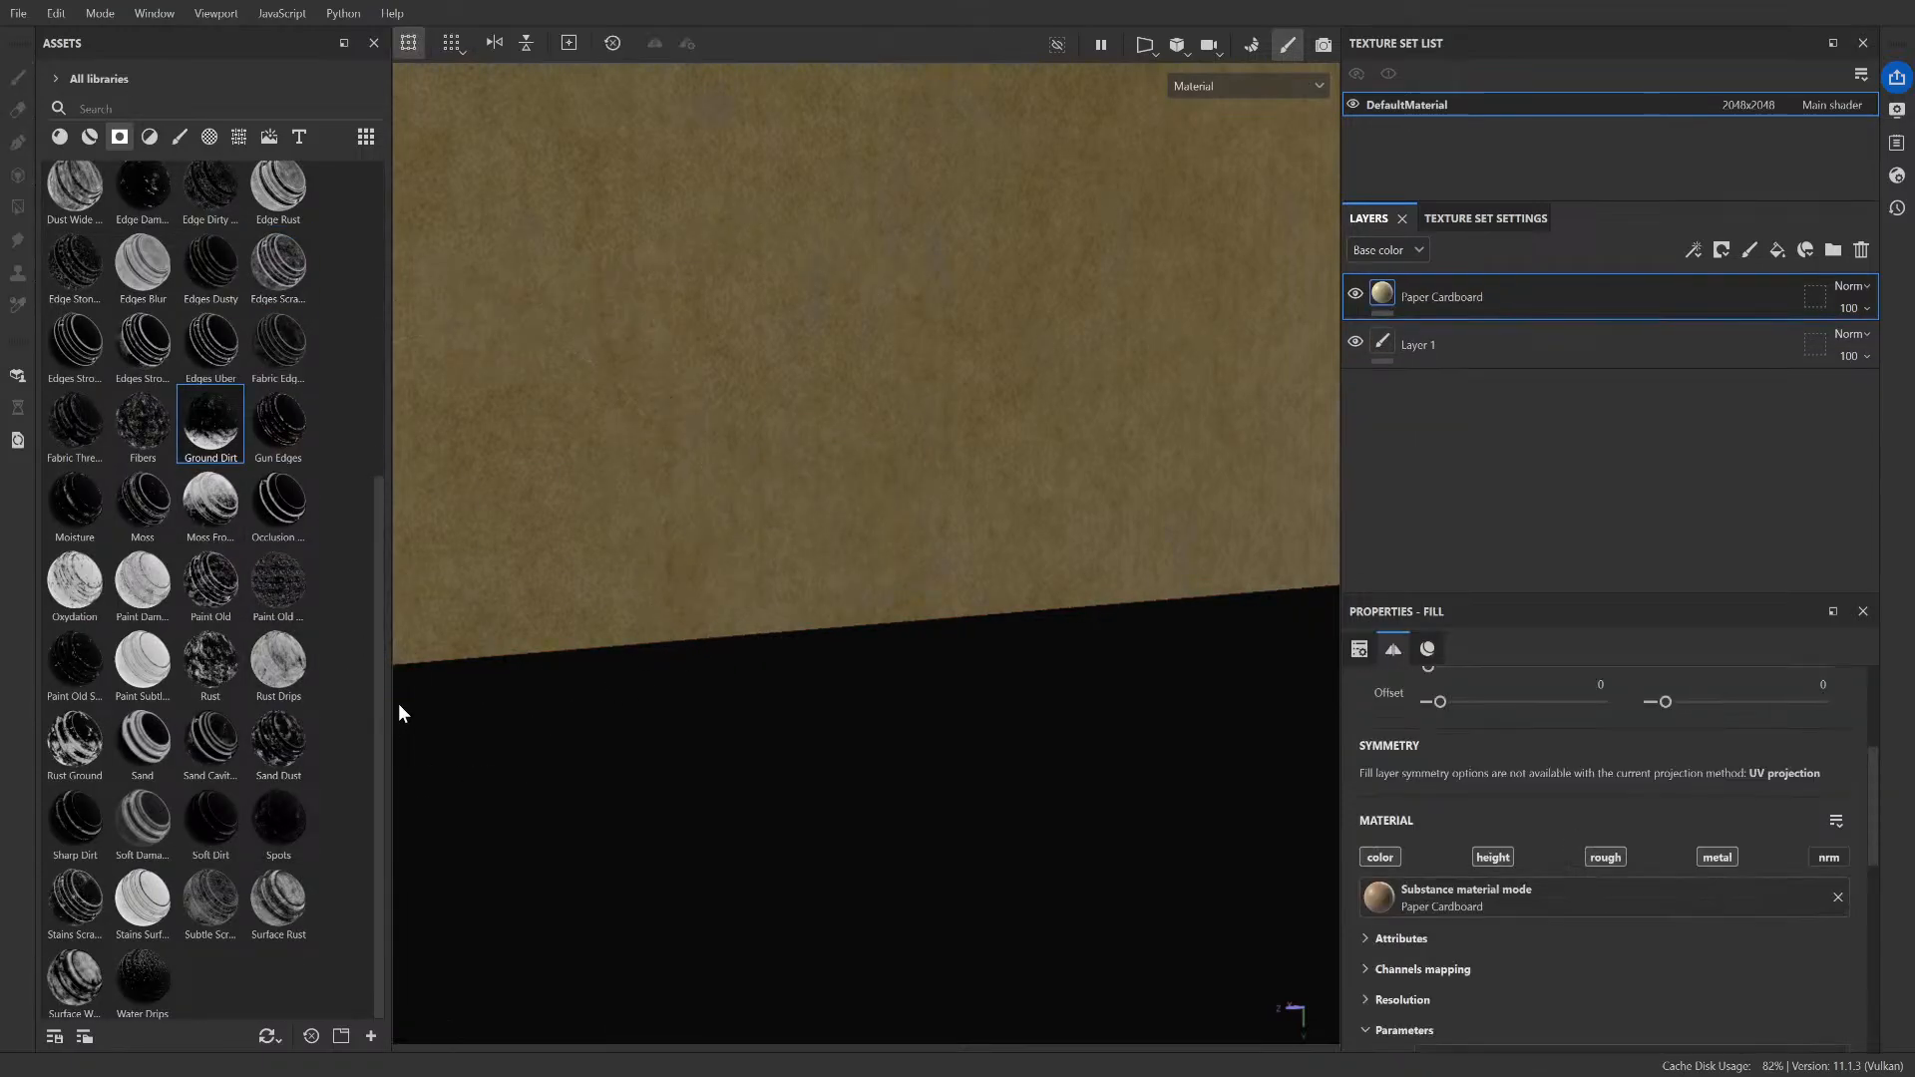
mouse_move(280, 675)
left_mouse_down()
mouse_move(654, 461)
mouse_move(599, 489)
left_mouse_up()
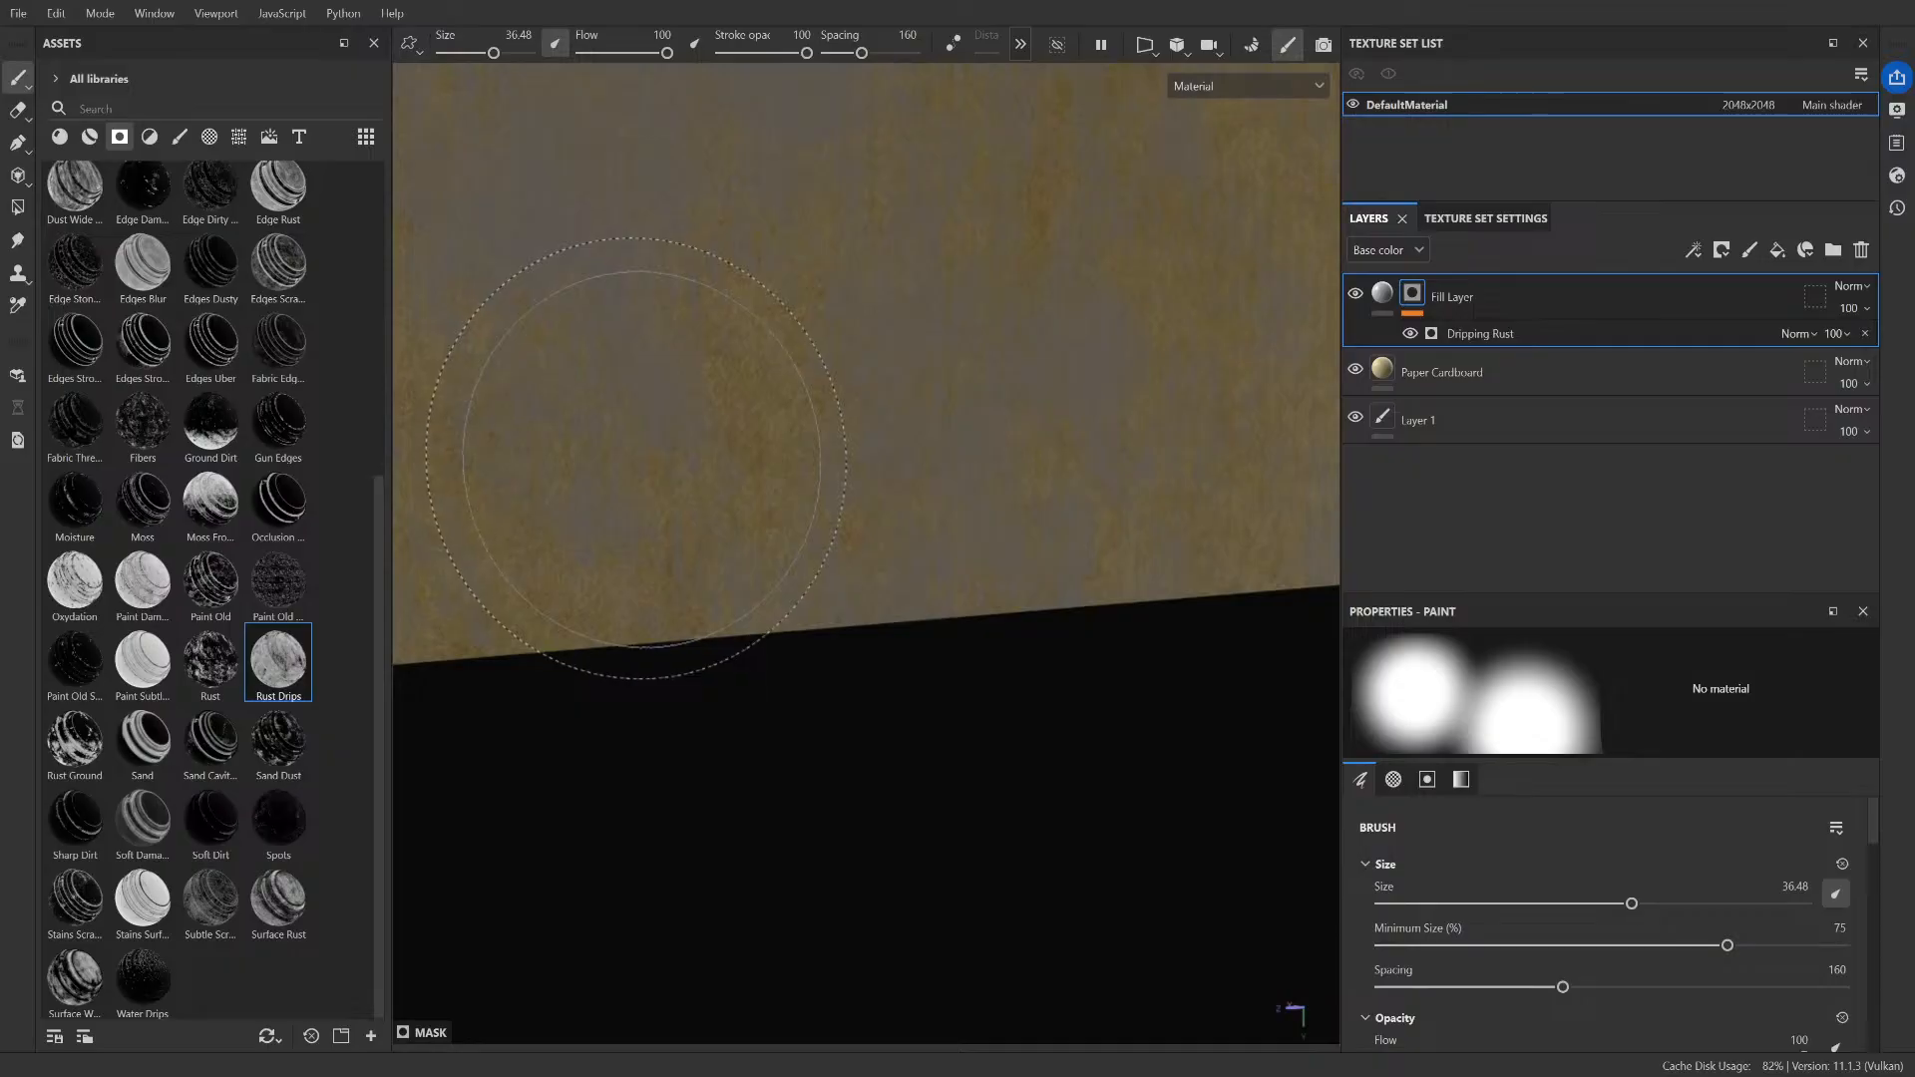
key("ctrl+z")
- Try the Sand Dust and Spots smart masks on the plane, undoing each one
left_click_drag(278, 743, 728, 544)
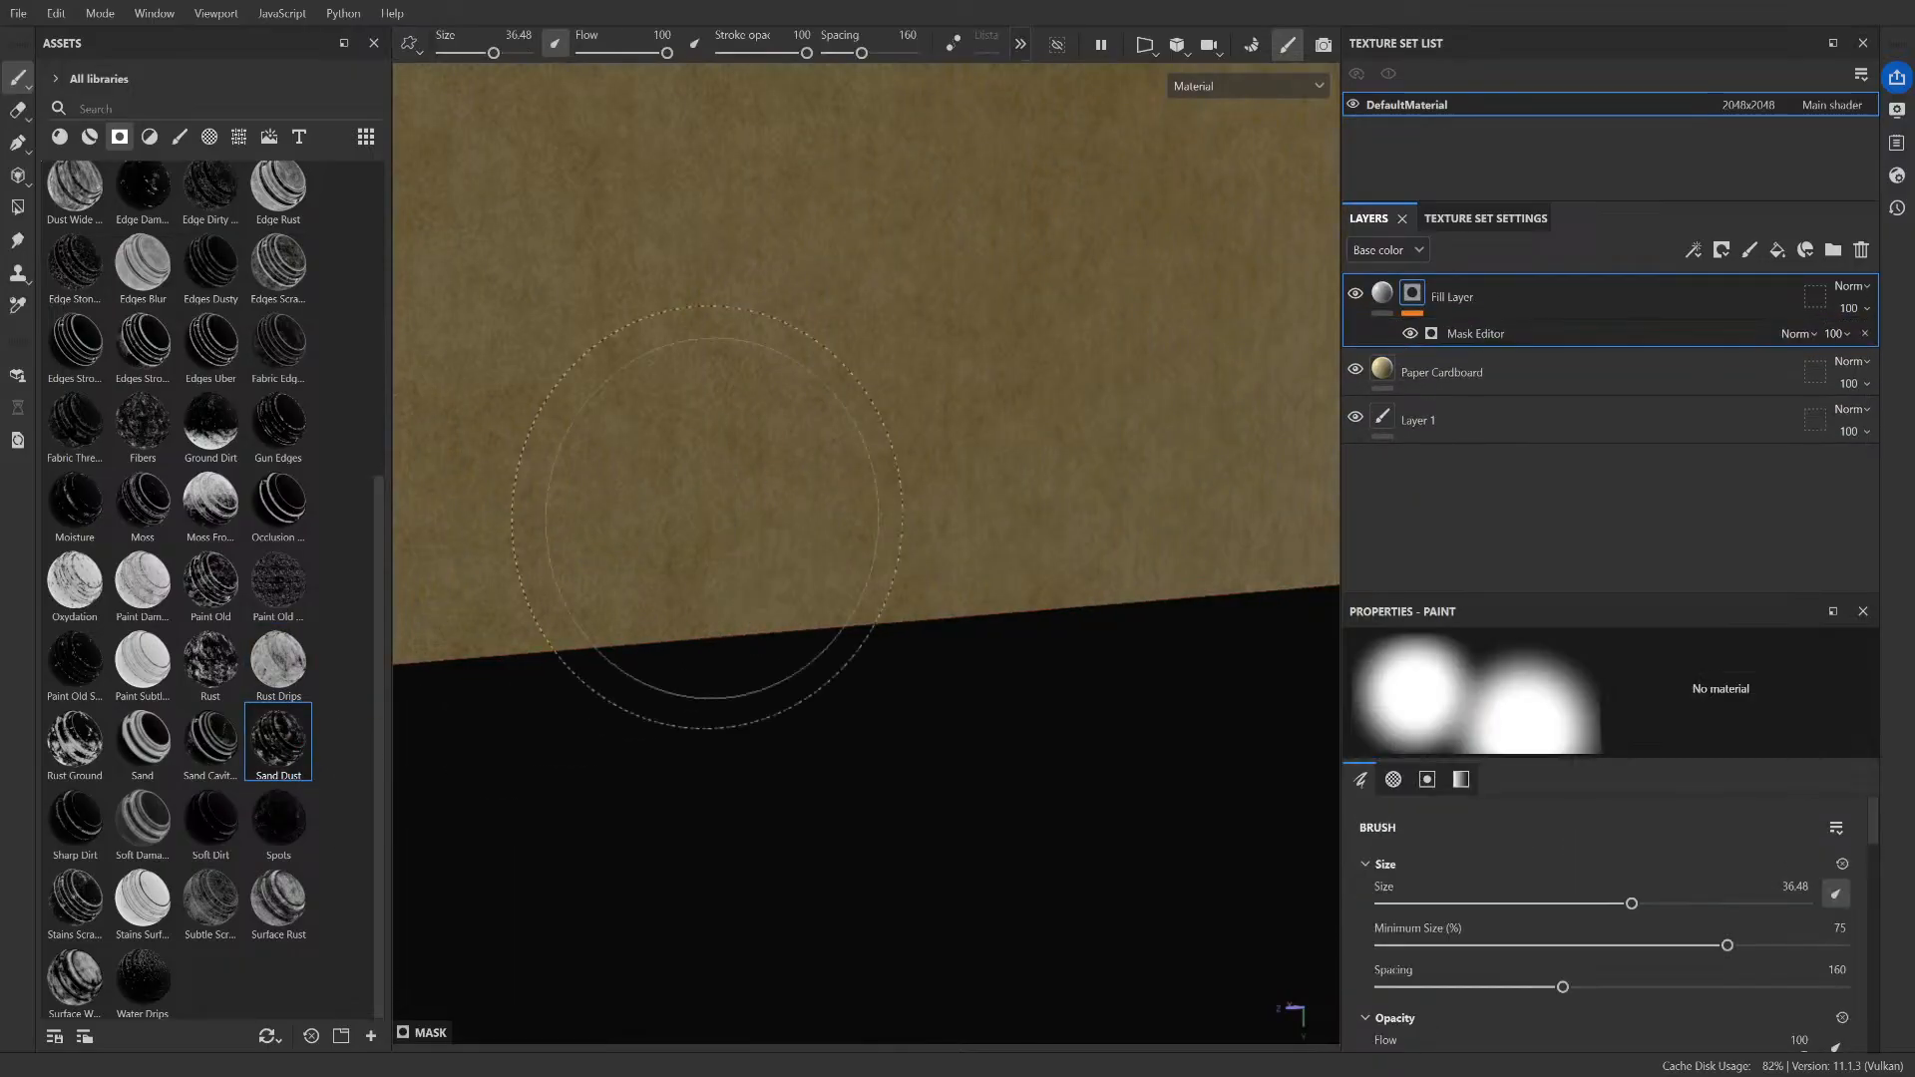
key("ctrl+z")
left_click_drag(278, 846, 870, 455)
key("ctrl+z")
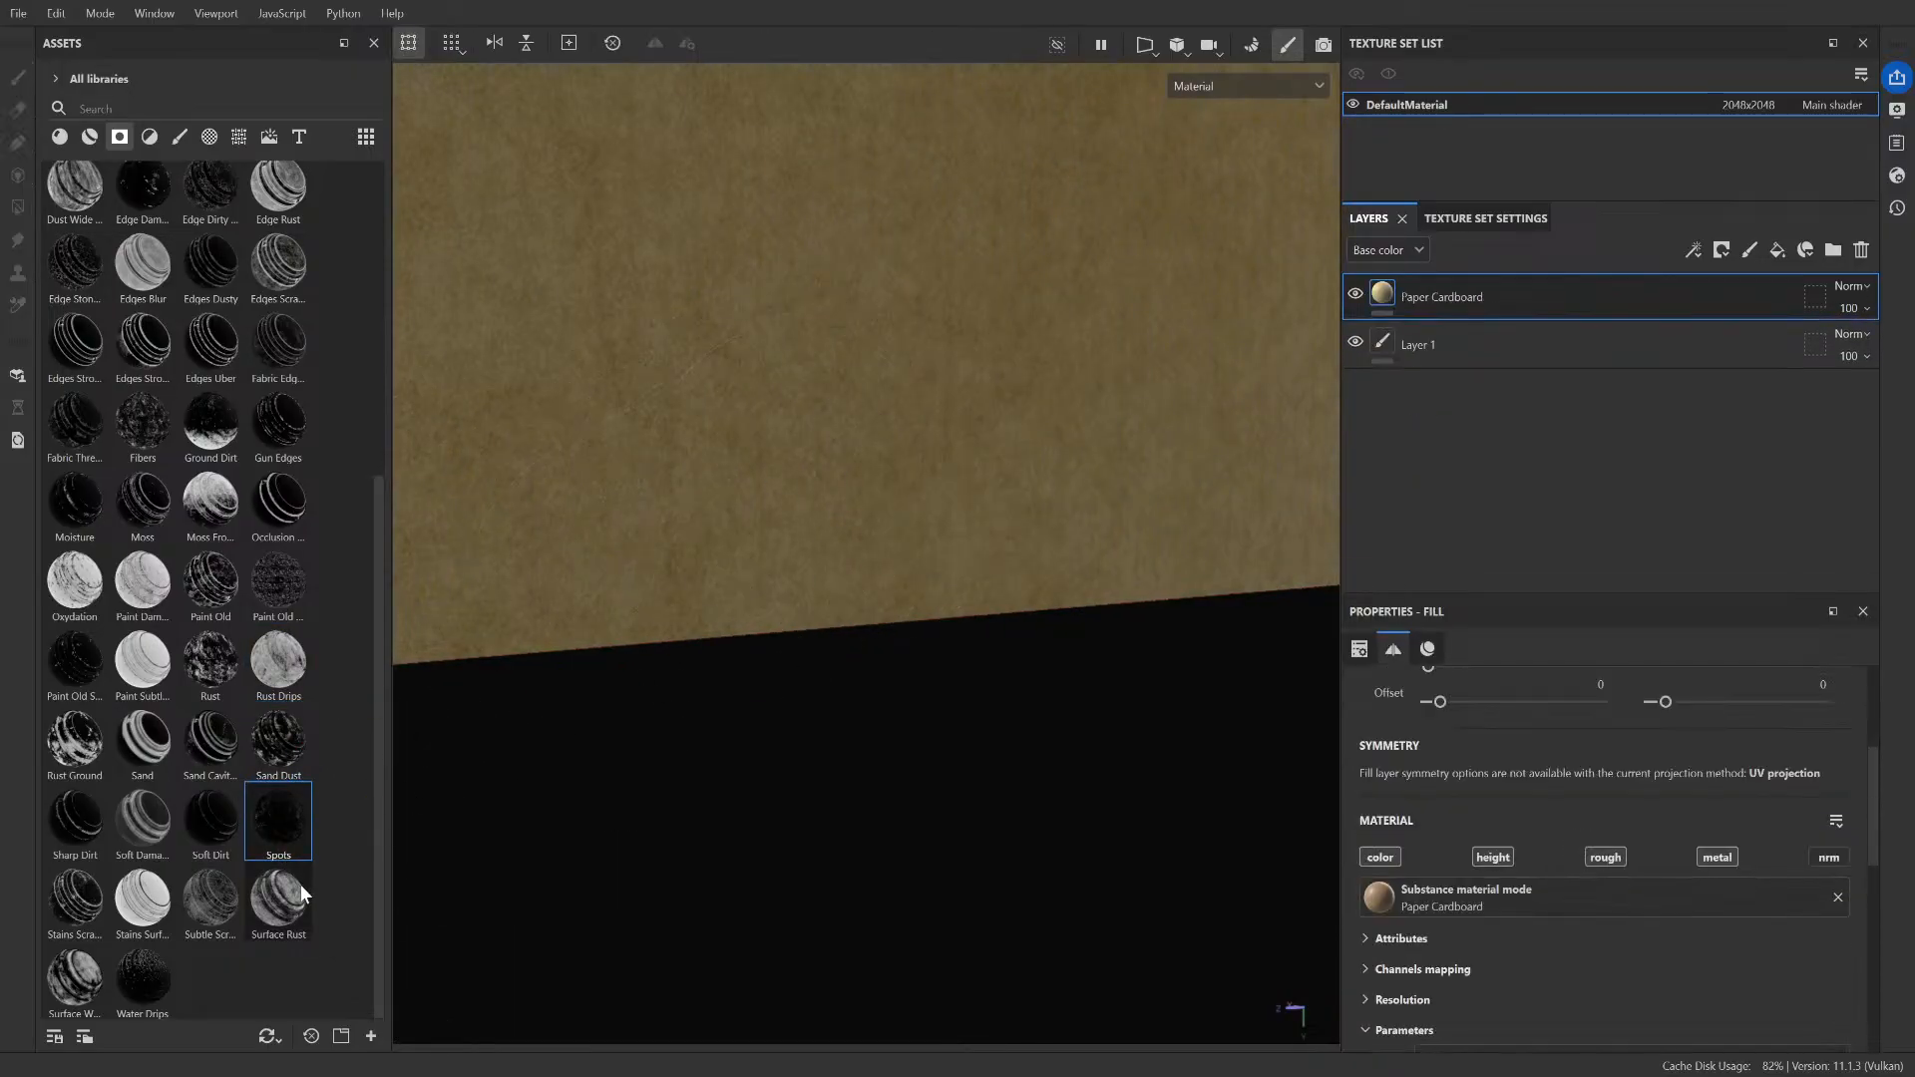
- Try the Surface Rust and subtle scratch smart masks on the plane, undoing each one
left_click_drag(298, 890, 812, 384)
key("ctrl+z")
left_click_drag(210, 899, 877, 486)
key("ctrl+z")
- Try the two Stains smart masks, surface and scratched, on the plane, undoing each one
left_click_drag(142, 898, 653, 526)
key("ctrl+z")
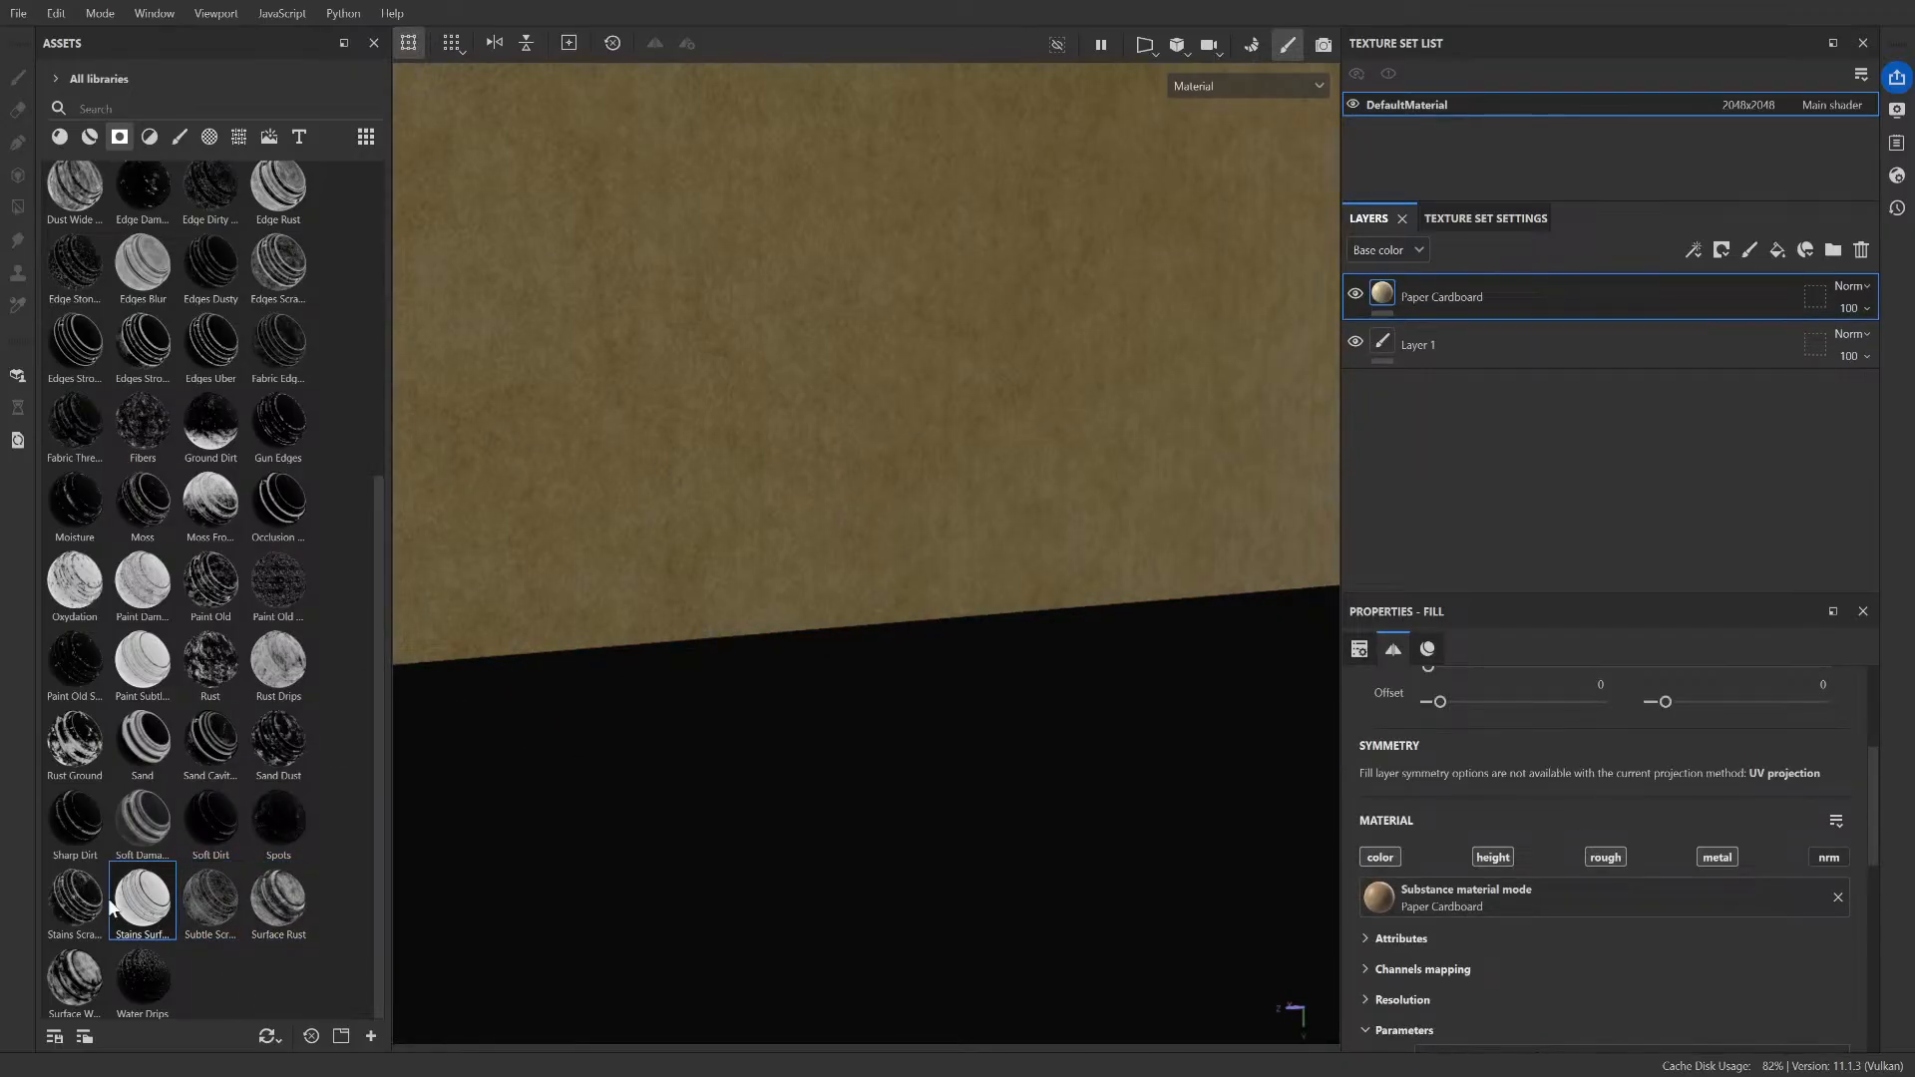
left_click_drag(75, 900, 715, 471)
key("ctrl+z")
- Try the surface wear smart mask beside Water Drips and the Sharp Dirt smart mask on the plane, undoing each one
left_click_drag(75, 979, 758, 459)
key("ctrl+z")
left_click_drag(75, 820, 798, 419)
scroll(798, 419, "down", 2)
key("ctrl+z")
- Try the Rust Ground smart mask and the old paint mask above it on the plane, undoing each one
left_click_drag(75, 740, 778, 404)
left_click(75, 661)
key("ctrl+z")
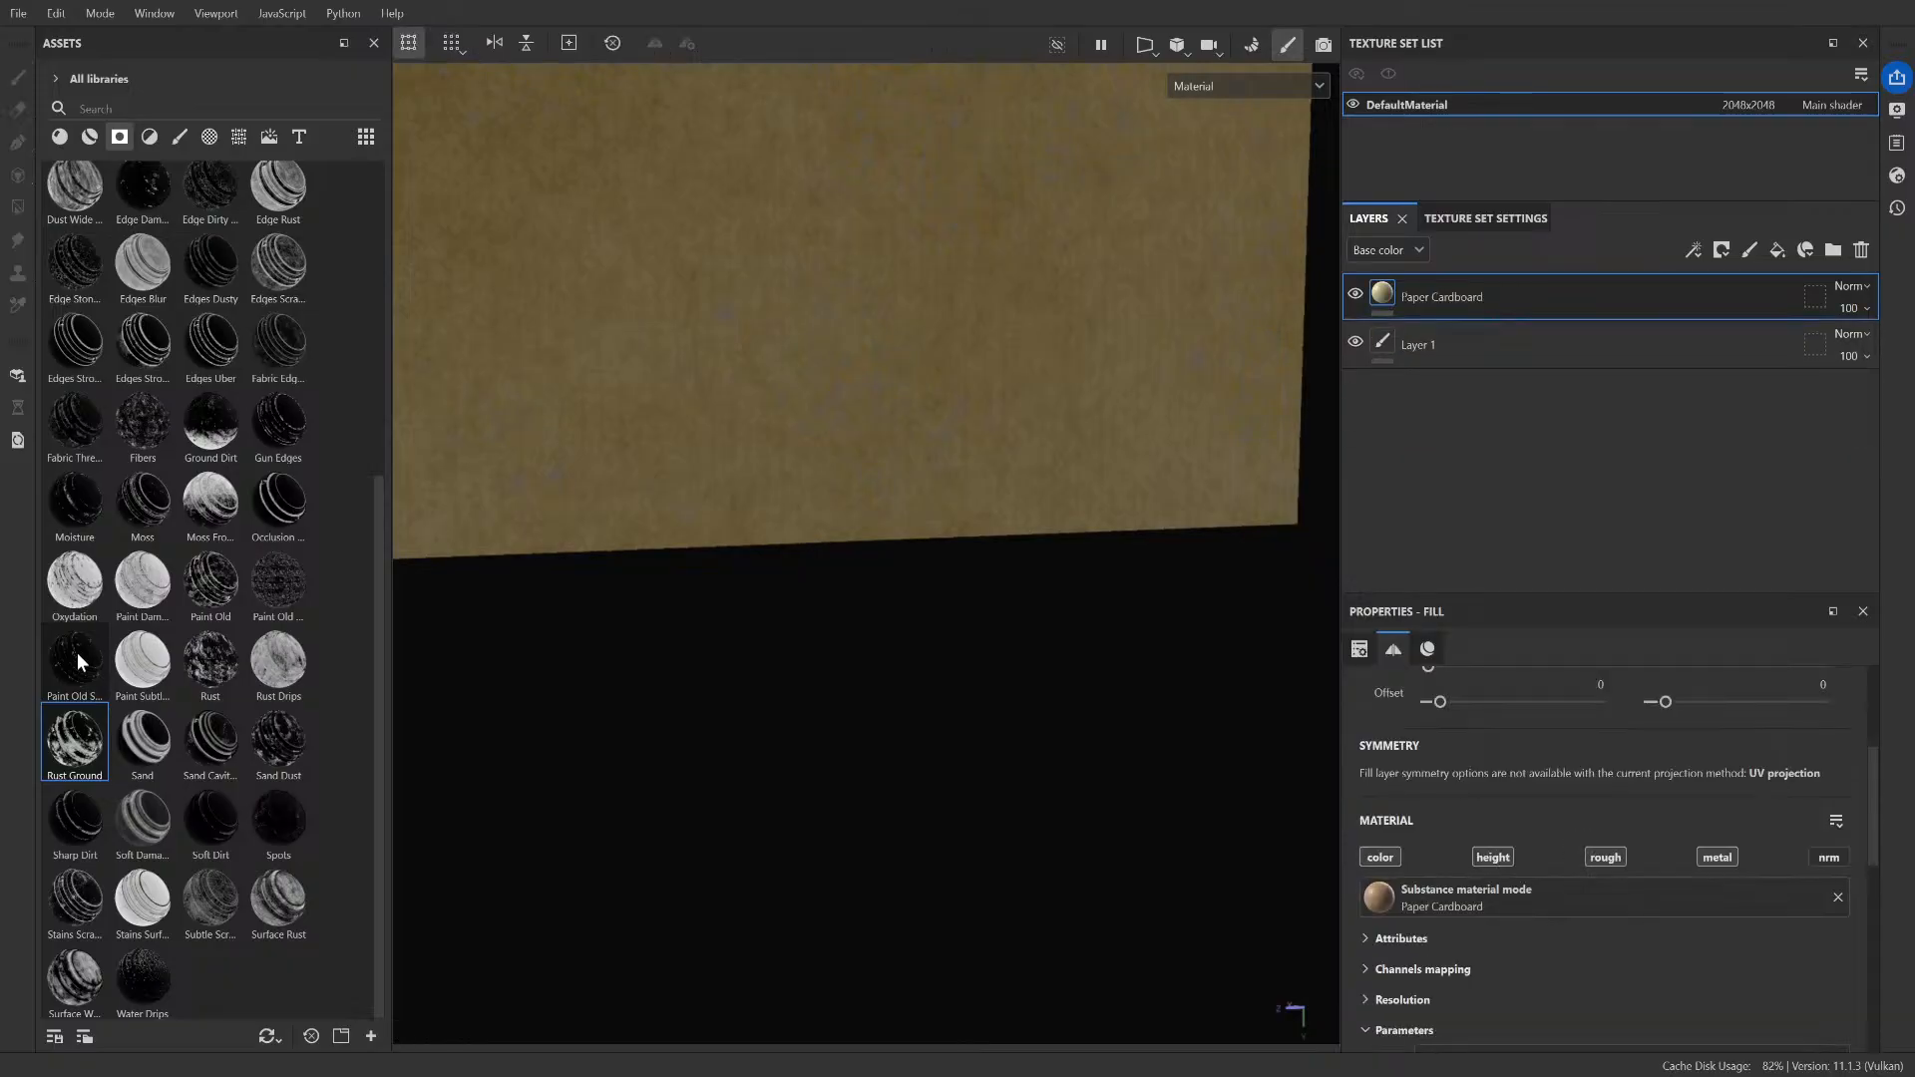
mouse_move(77, 650)
left_mouse_down()
mouse_move(686, 311)
mouse_move(684, 284)
left_mouse_up()
key("ctrl+z")
- Try the Paint Damaged smart mask on the plane, inspect the whole surface and undo it
mouse_move(143, 584)
left_mouse_down()
mouse_move(342, 544)
mouse_move(648, 294)
left_mouse_up()
scroll(705, 324, "up", 2)
scroll(705, 327, "down", 5)
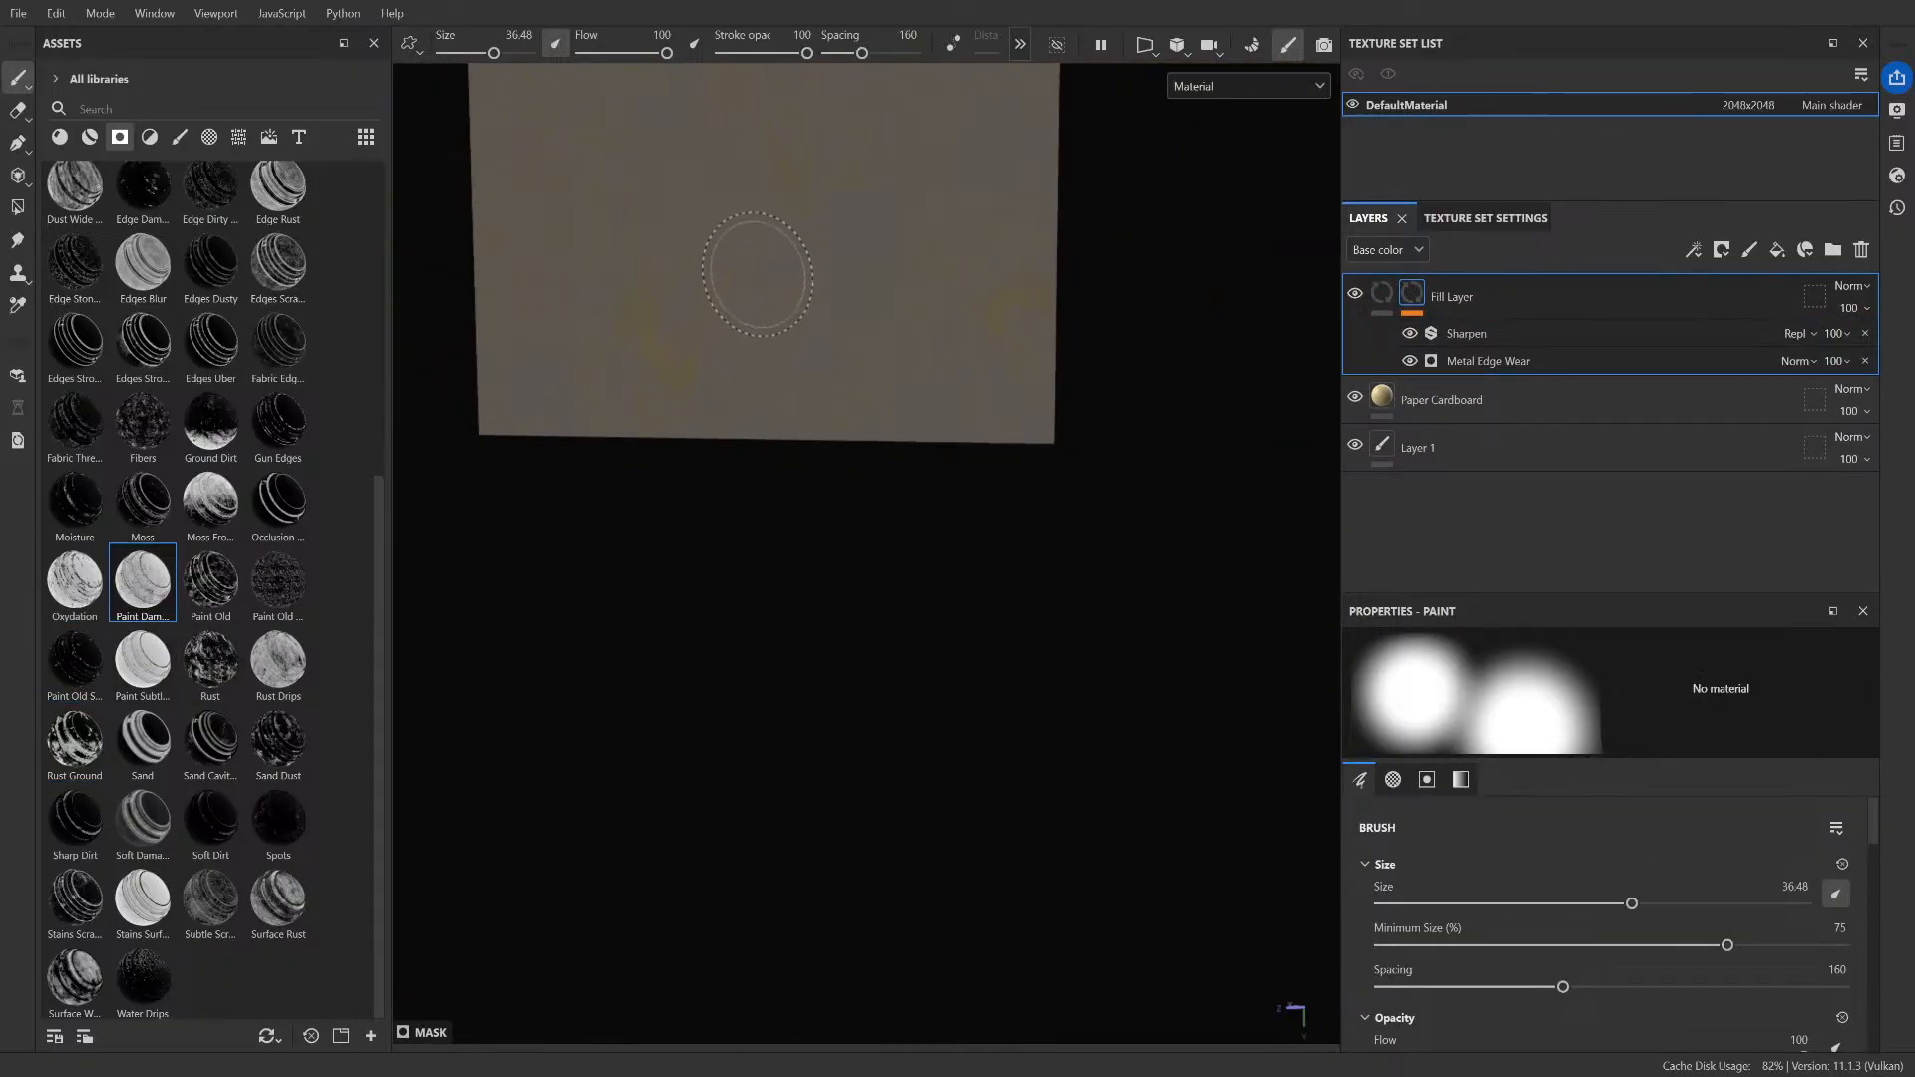
middle_click_drag(757, 277, 843, 676, "alt")
key("ctrl+z")
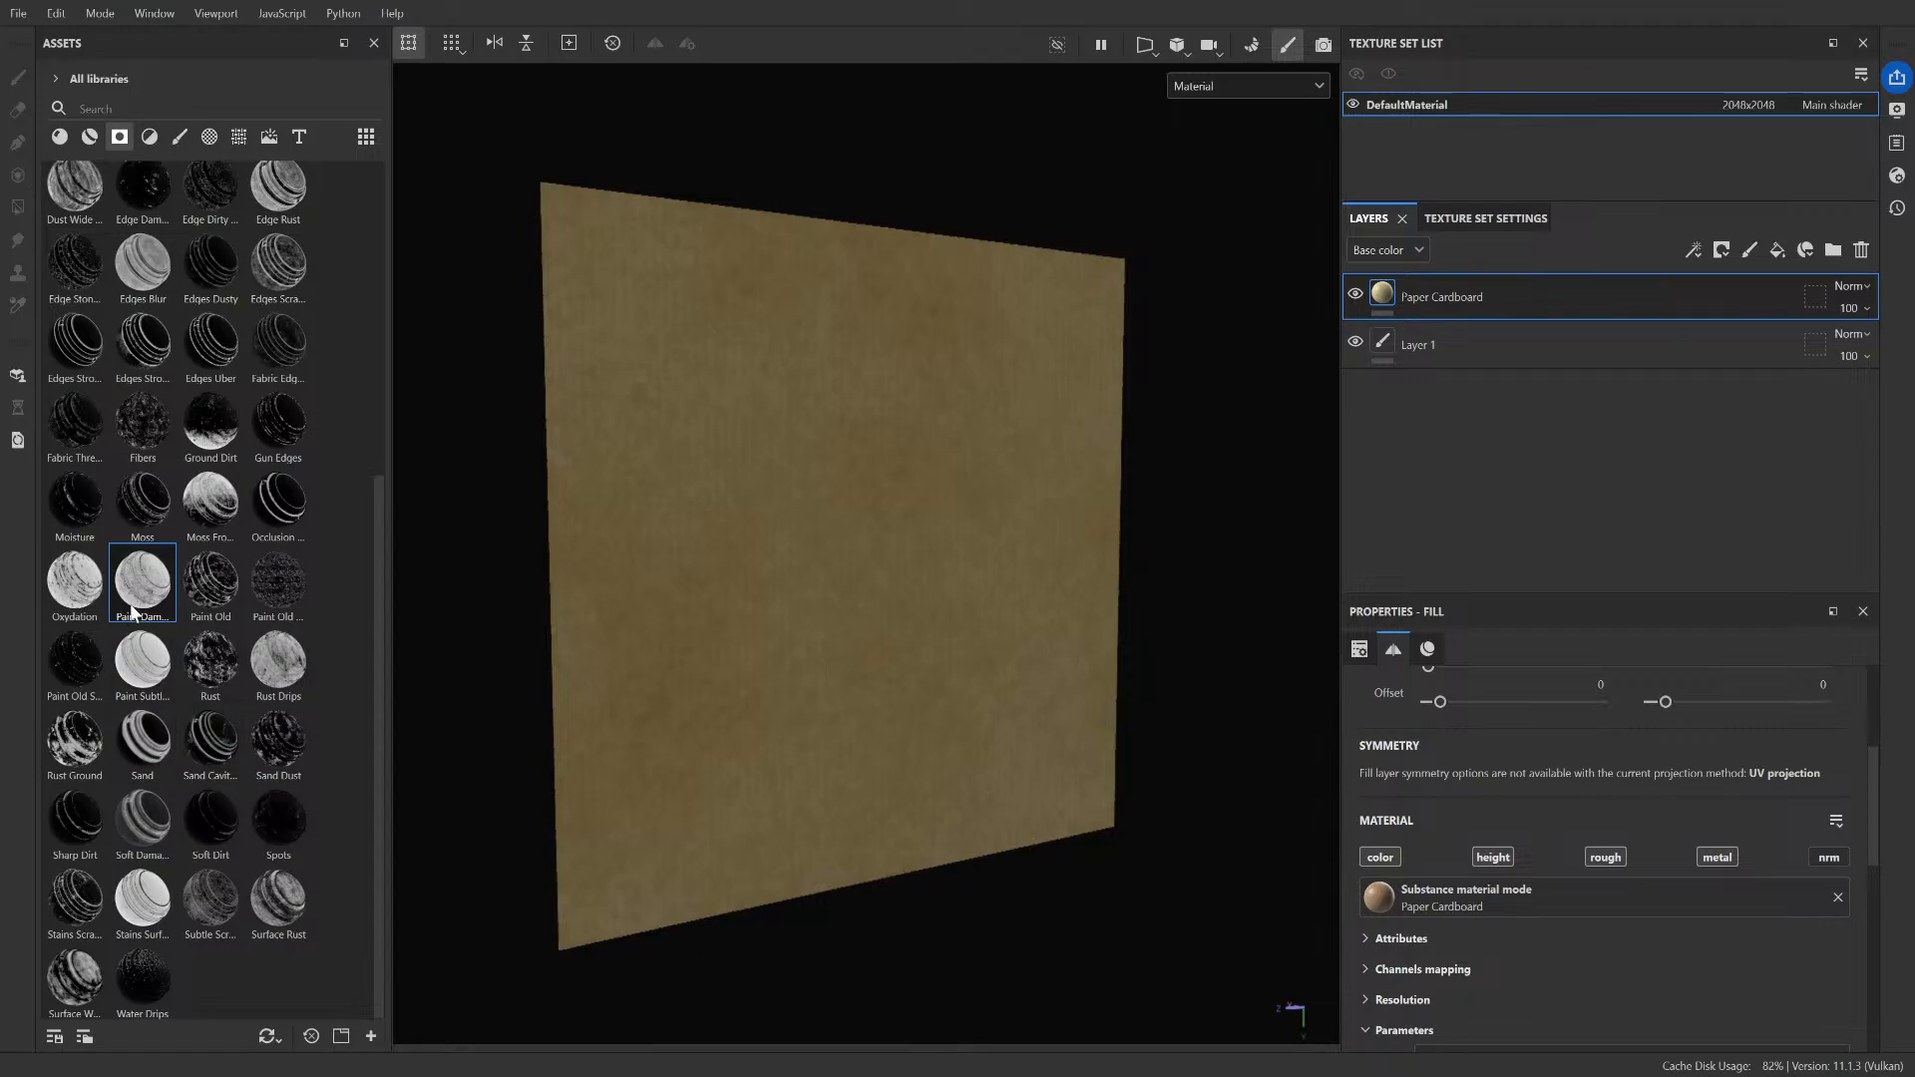
- Try the Paint Old smart mask and Paint Damaged again on the plane, undoing each one
mouse_move(230, 580)
left_mouse_down()
mouse_move(543, 585)
mouse_move(784, 562)
left_mouse_up()
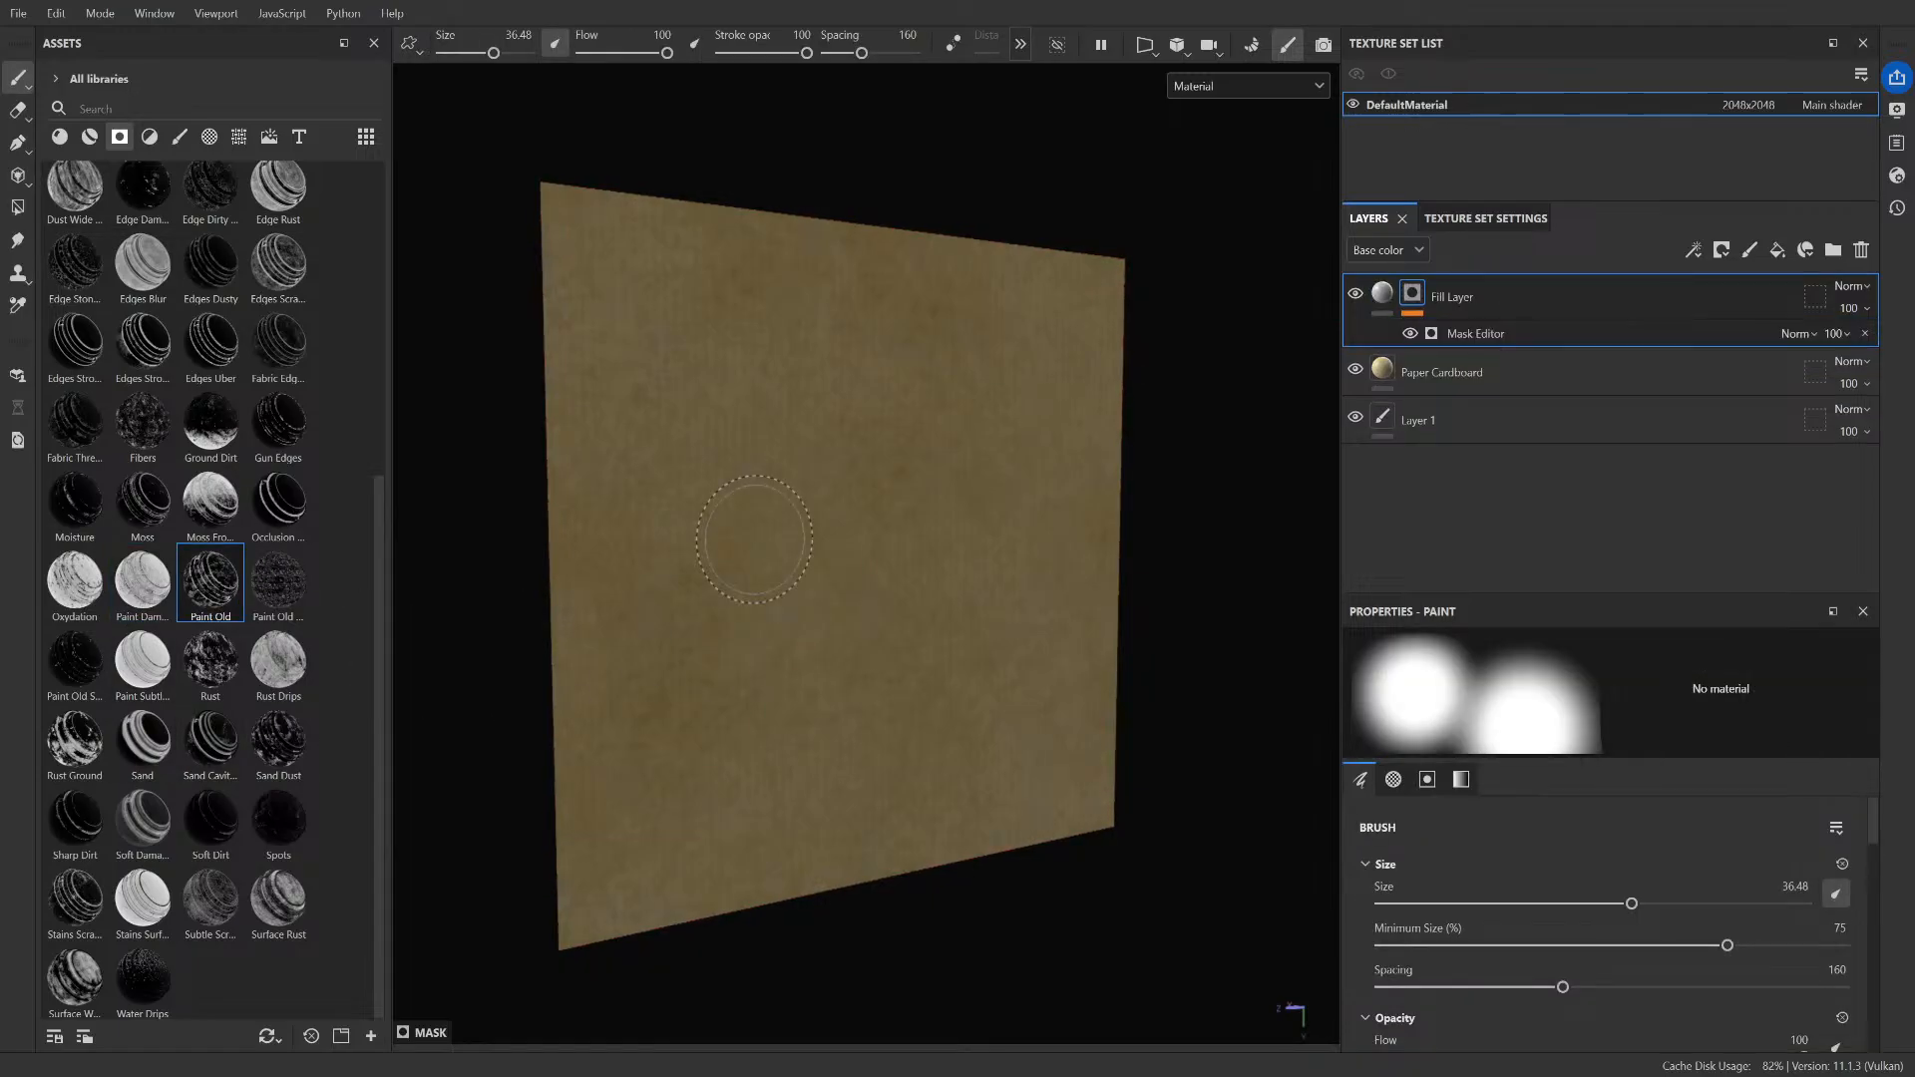
scroll(784, 562, "up", 3)
key("ctrl+z")
left_click_drag(142, 579, 658, 411)
key("ctrl+z")
- Try the Moss and Moisture smart masks on the plane, undoing each one
mouse_move(143, 499)
left_mouse_down()
mouse_move(778, 427)
mouse_move(763, 414)
left_mouse_up()
key("ctrl+z")
left_click_drag(74, 499, 858, 379)
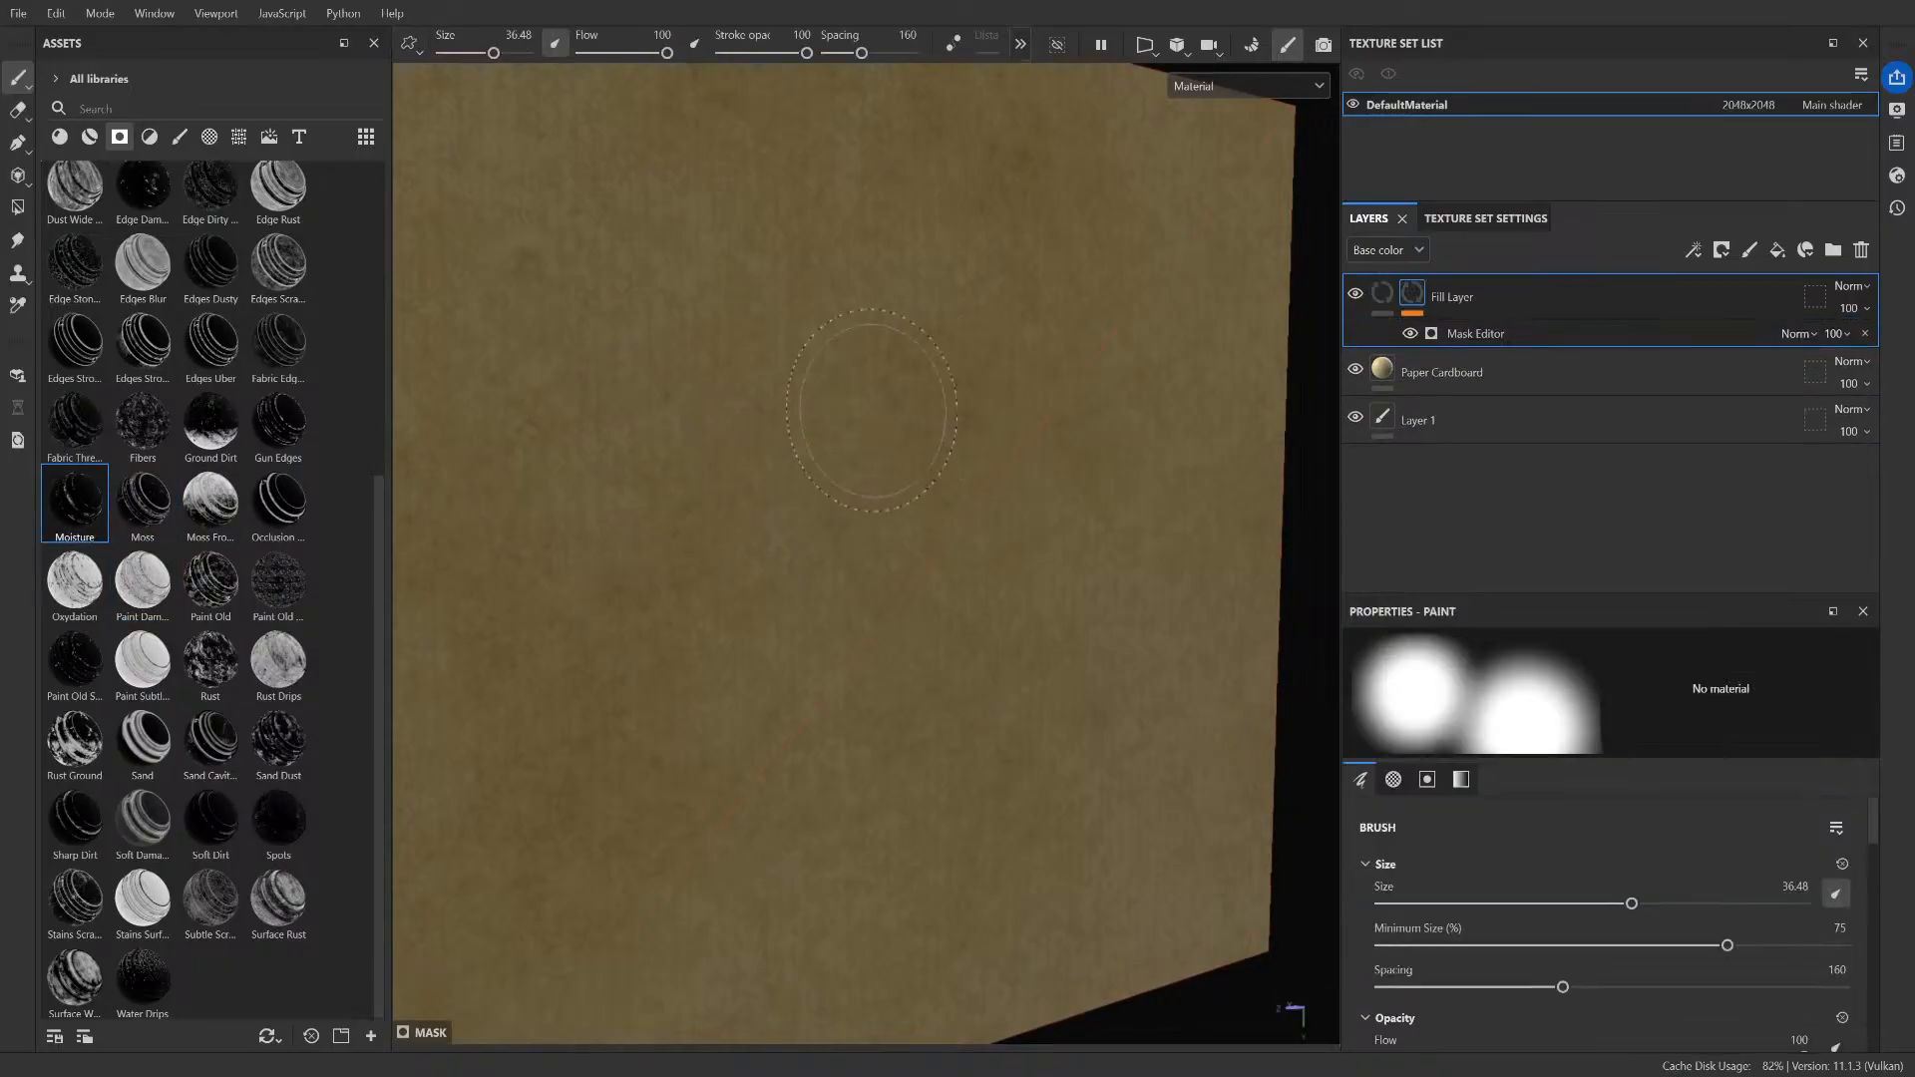
key("ctrl+z")
- Try the Fibers and fabric edge smart masks on the plane, undoing each one
left_click_drag(142, 424, 882, 379)
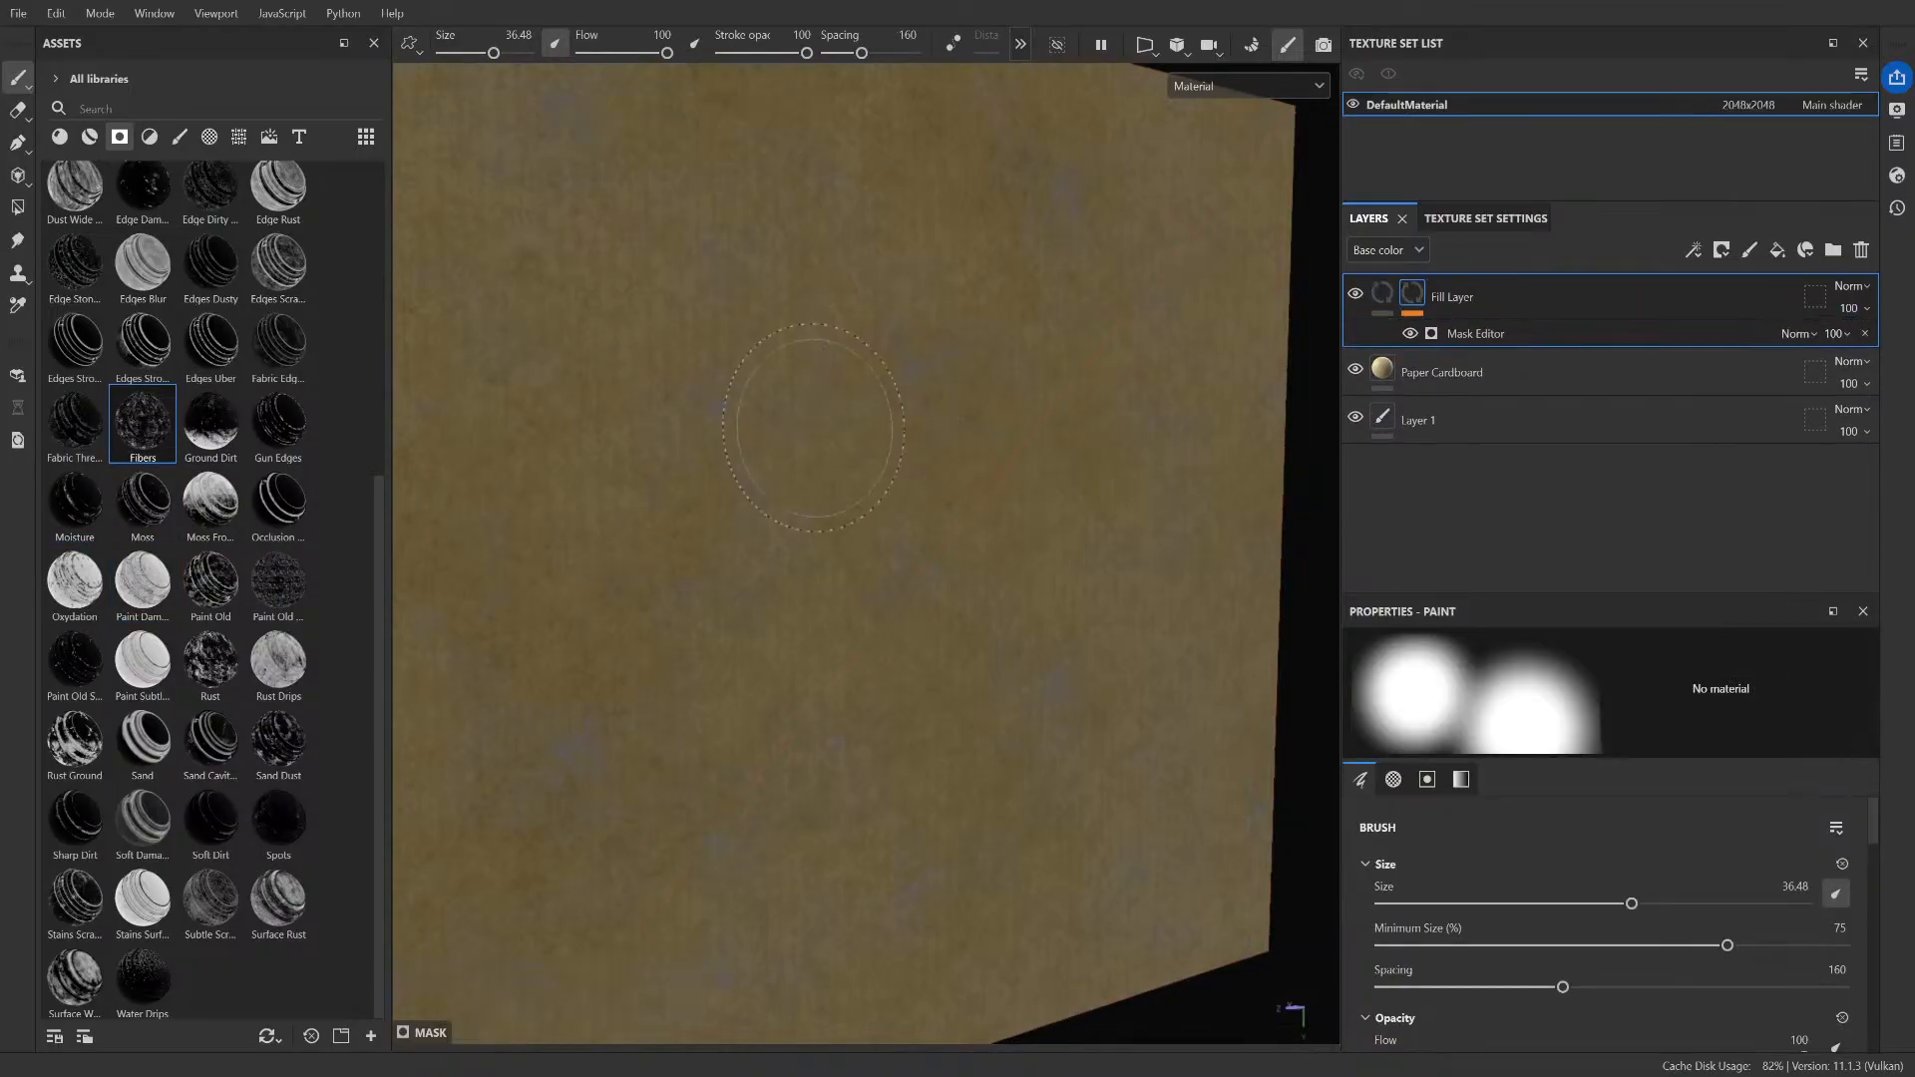
key("ctrl+z")
left_click_drag(274, 489, 598, 329)
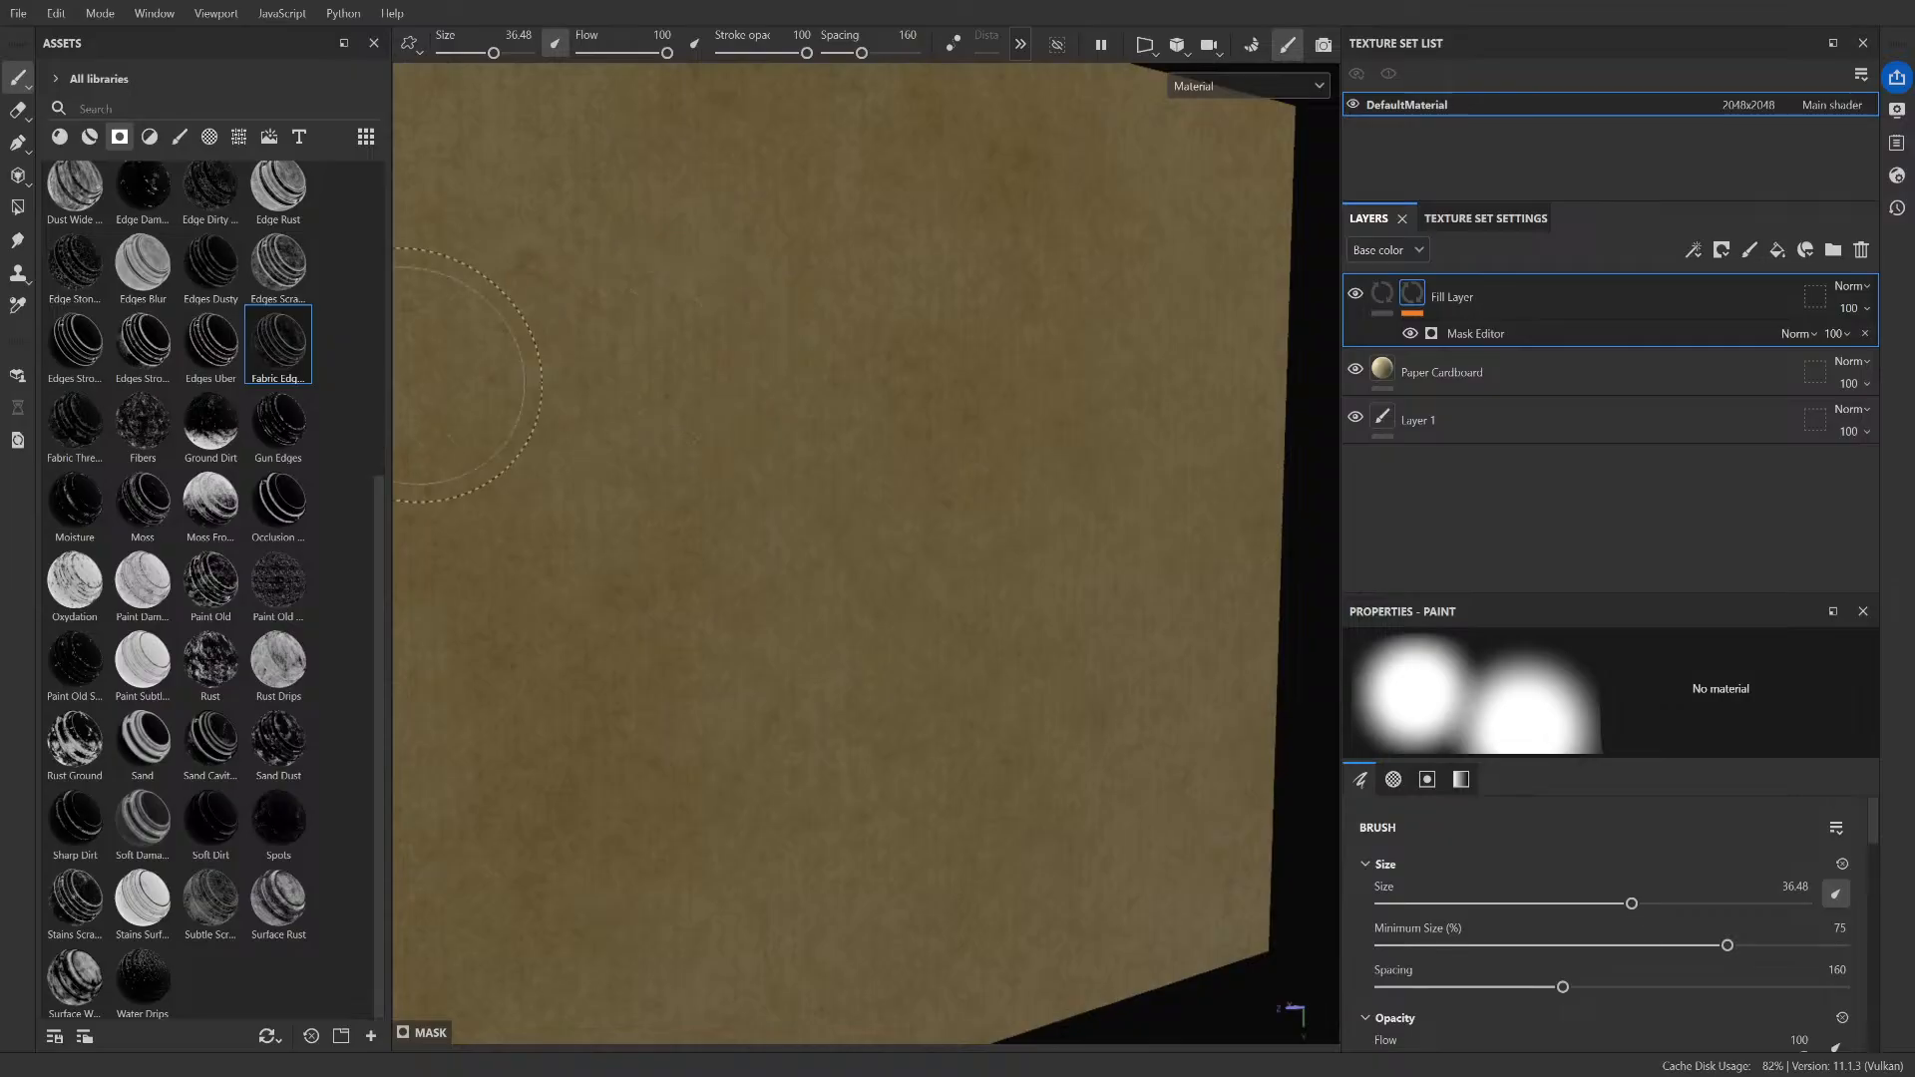
key("ctrl+z")
- Try the Edge Rust and Dust Stained smart masks on the plane, undoing each one
scroll(287, 395, "up", 5)
left_click_drag(294, 664, 842, 511)
key("ctrl+z")
left_click_drag(158, 598, 513, 514)
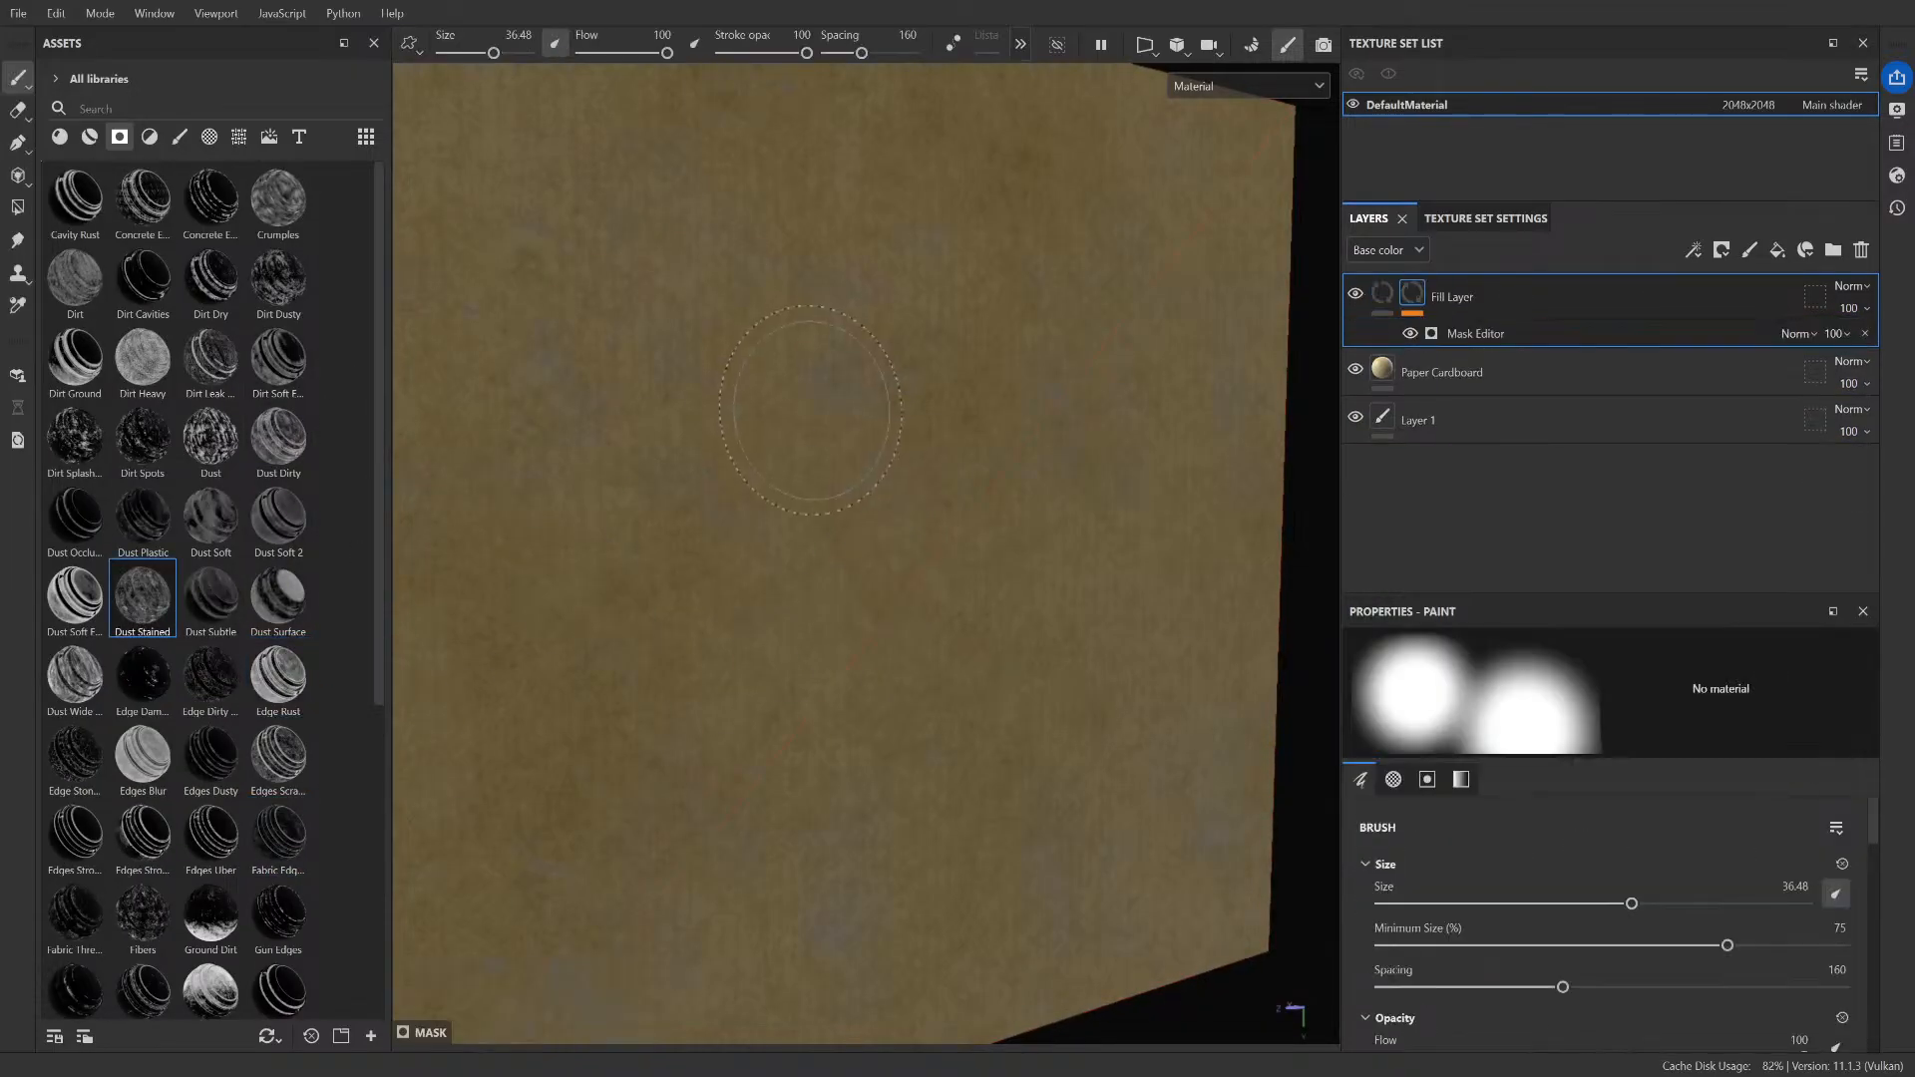
key("ctrl+z")
- Try the soft-edged dust mask beside Dust Stained and the Dust Soft smart mask on the plane, undoing each one
left_click_drag(75, 599, 811, 417)
key("ctrl+z")
left_click_drag(207, 493, 713, 379)
key("ctrl+z")
- Try the Dust Dirty and Dirt Soft Edges smart masks on the plane, undoing each one
left_click_drag(278, 438, 913, 305)
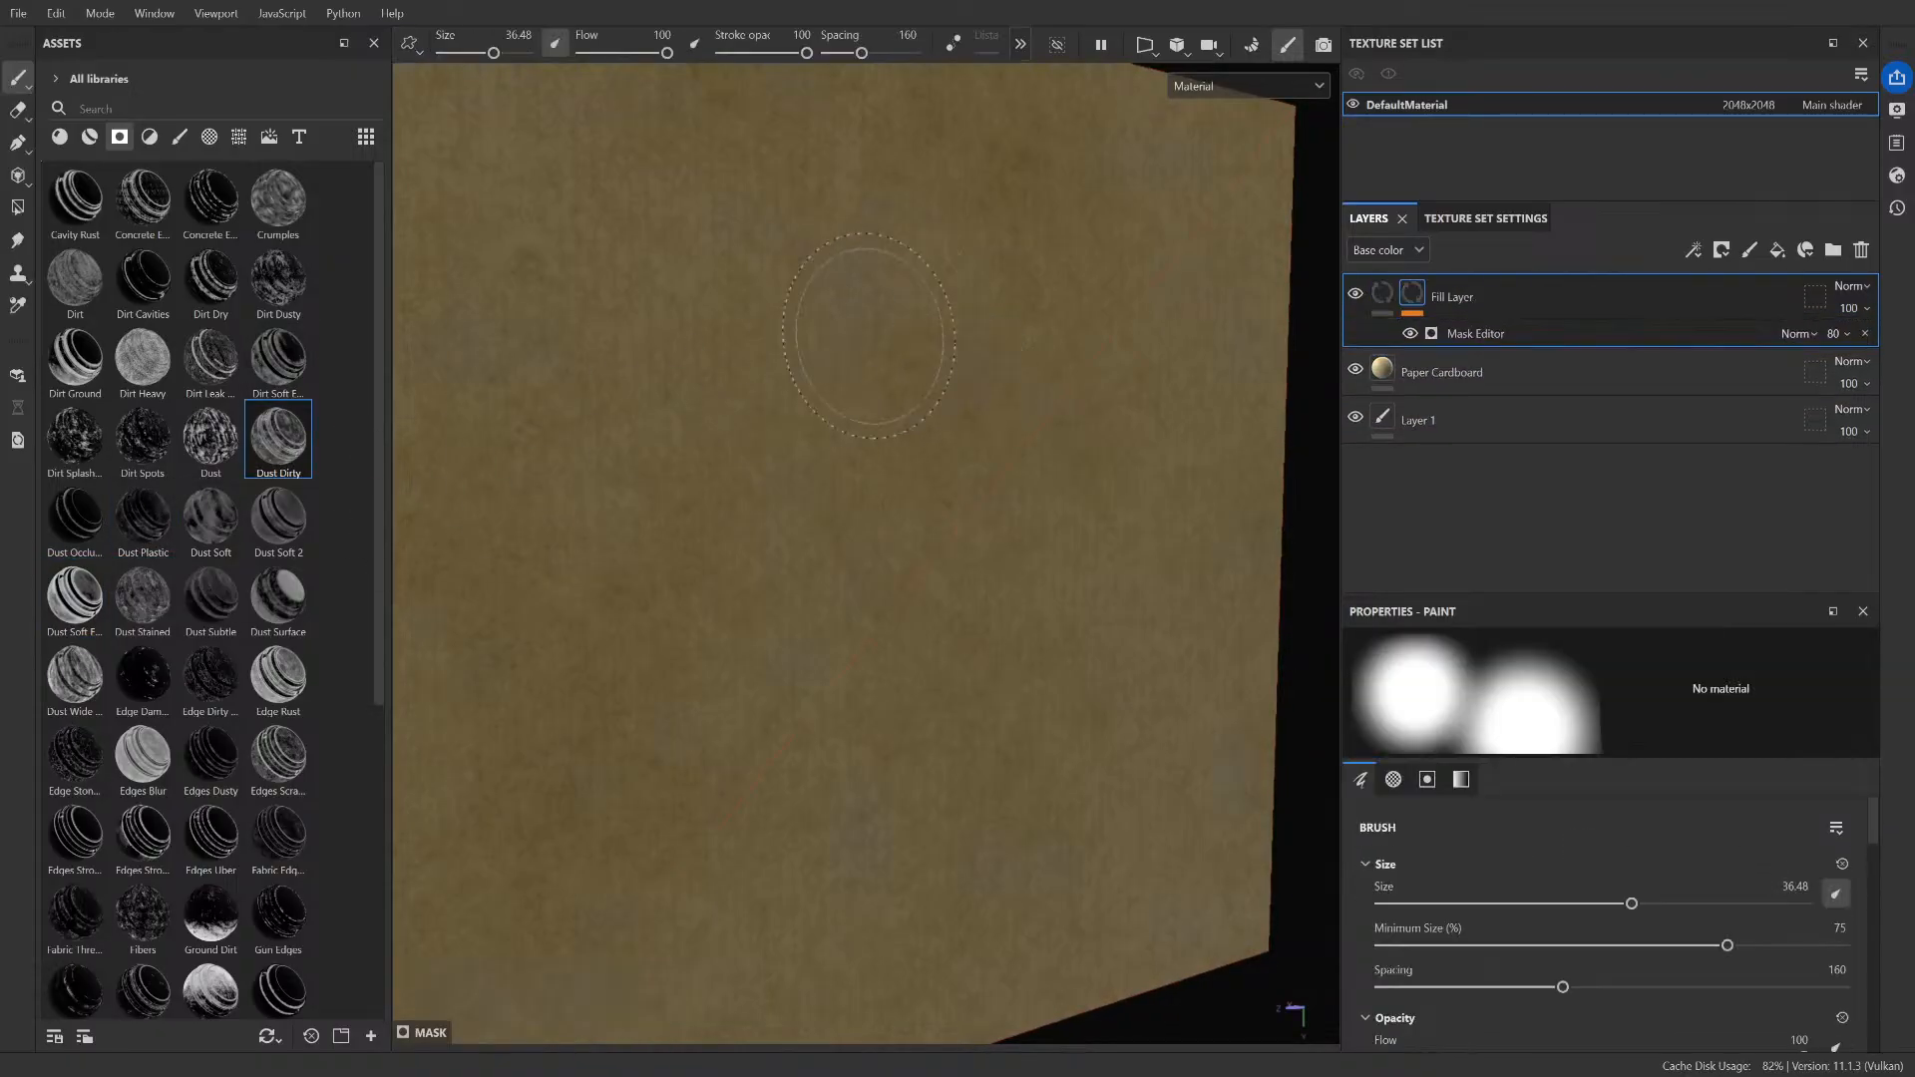
key("ctrl+z")
left_click_drag(278, 359, 878, 321)
key("ctrl+z")
- Try the Dirt Dusty smart mask on the plane, undo it and view the plain cardboard surface from farther away
left_click_drag(280, 281, 909, 253)
scroll(898, 249, "down", 3)
key("ctrl+z")
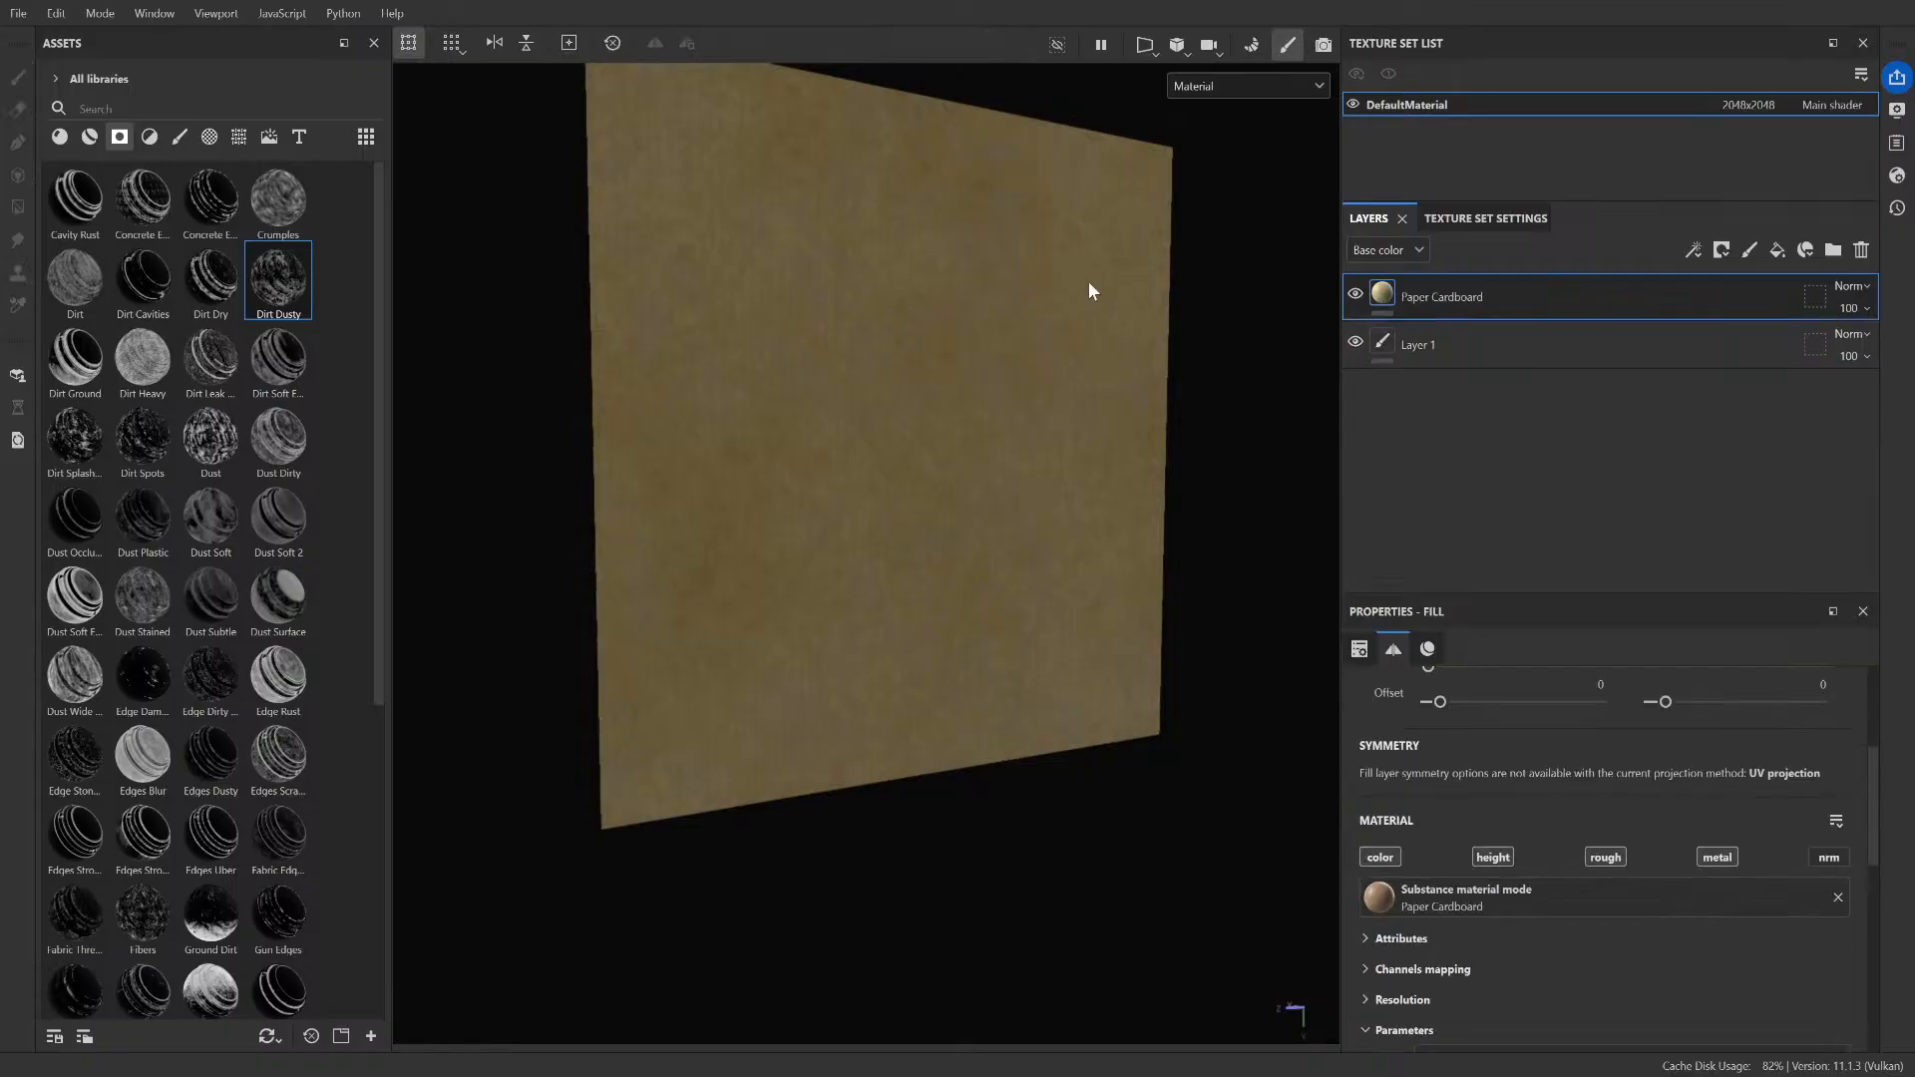
scroll(1101, 255, "down", 2)
left_click_drag(1107, 256, 1017, 453, "alt")
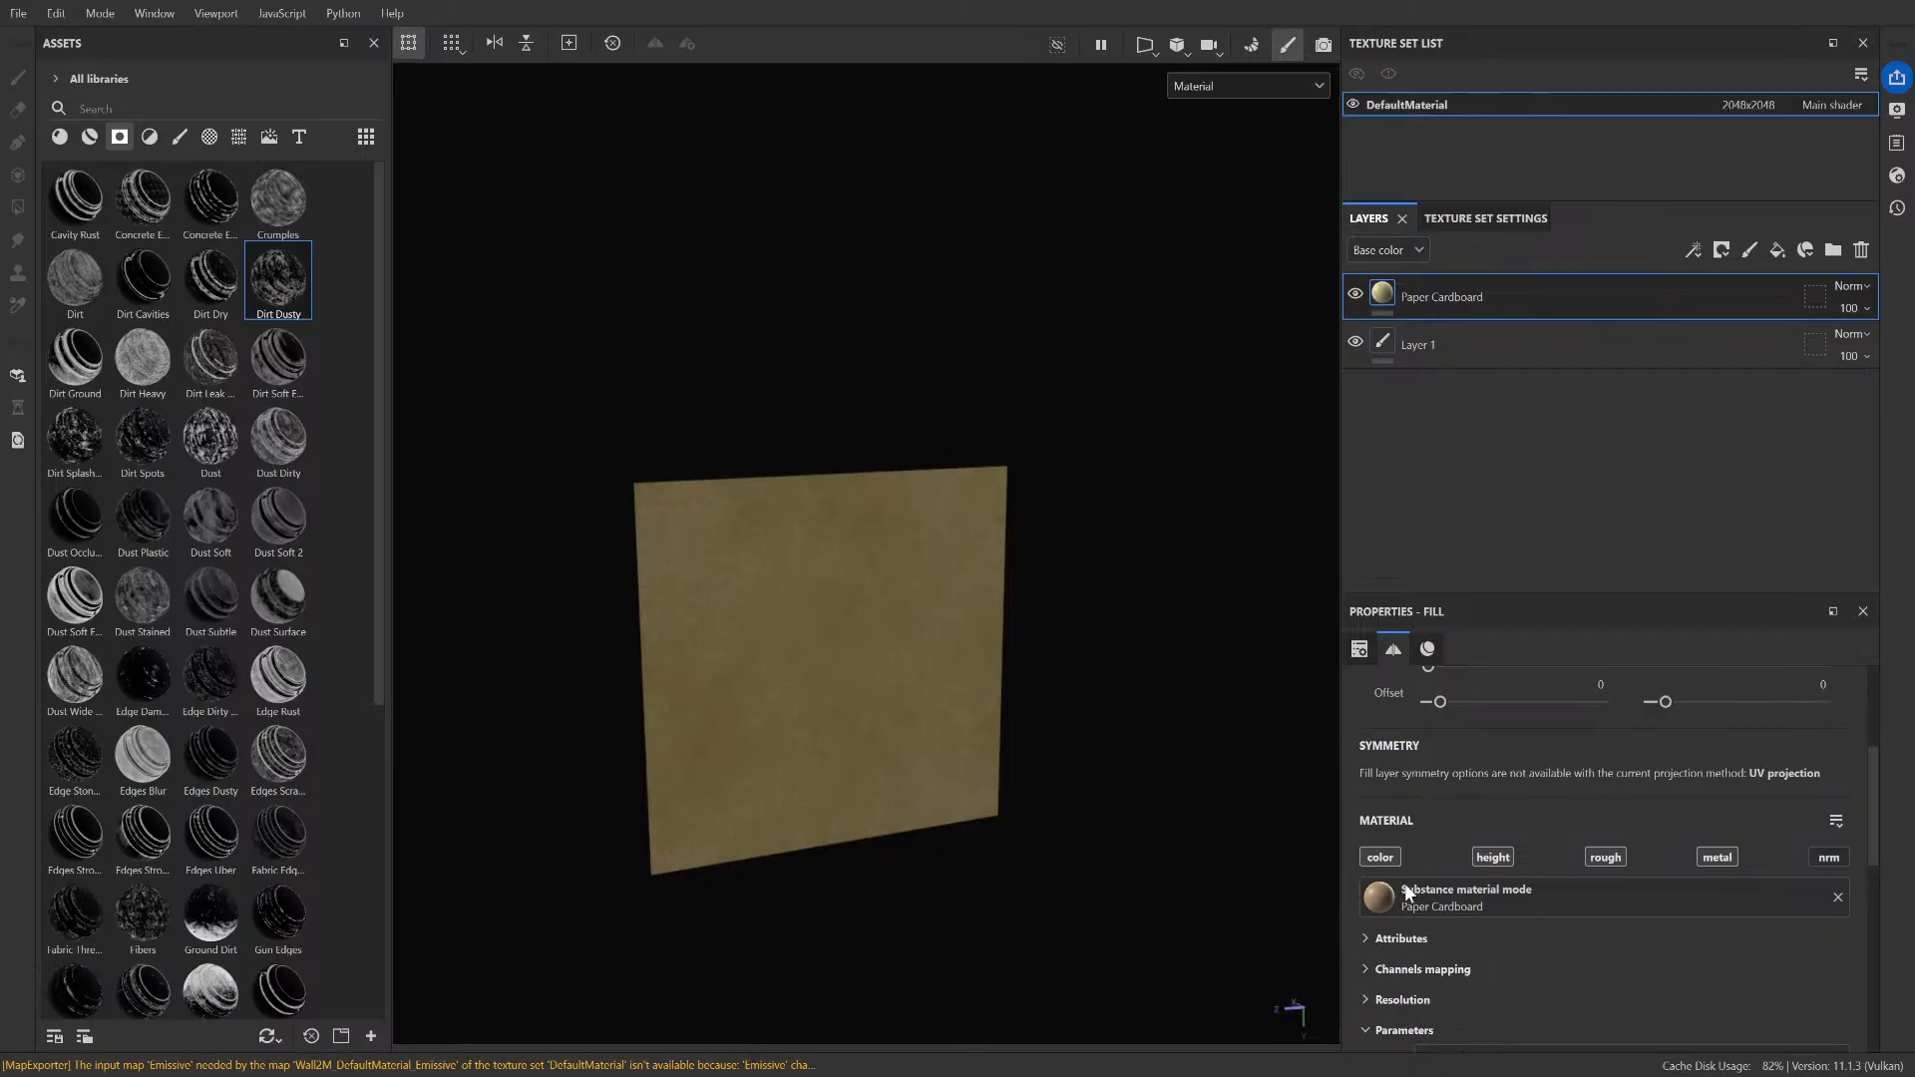
- Switch to Unreal Editor, duplicate the front floor tile Wall2M5 and move the copy about 316 units along Y
left_click(1800, 21)
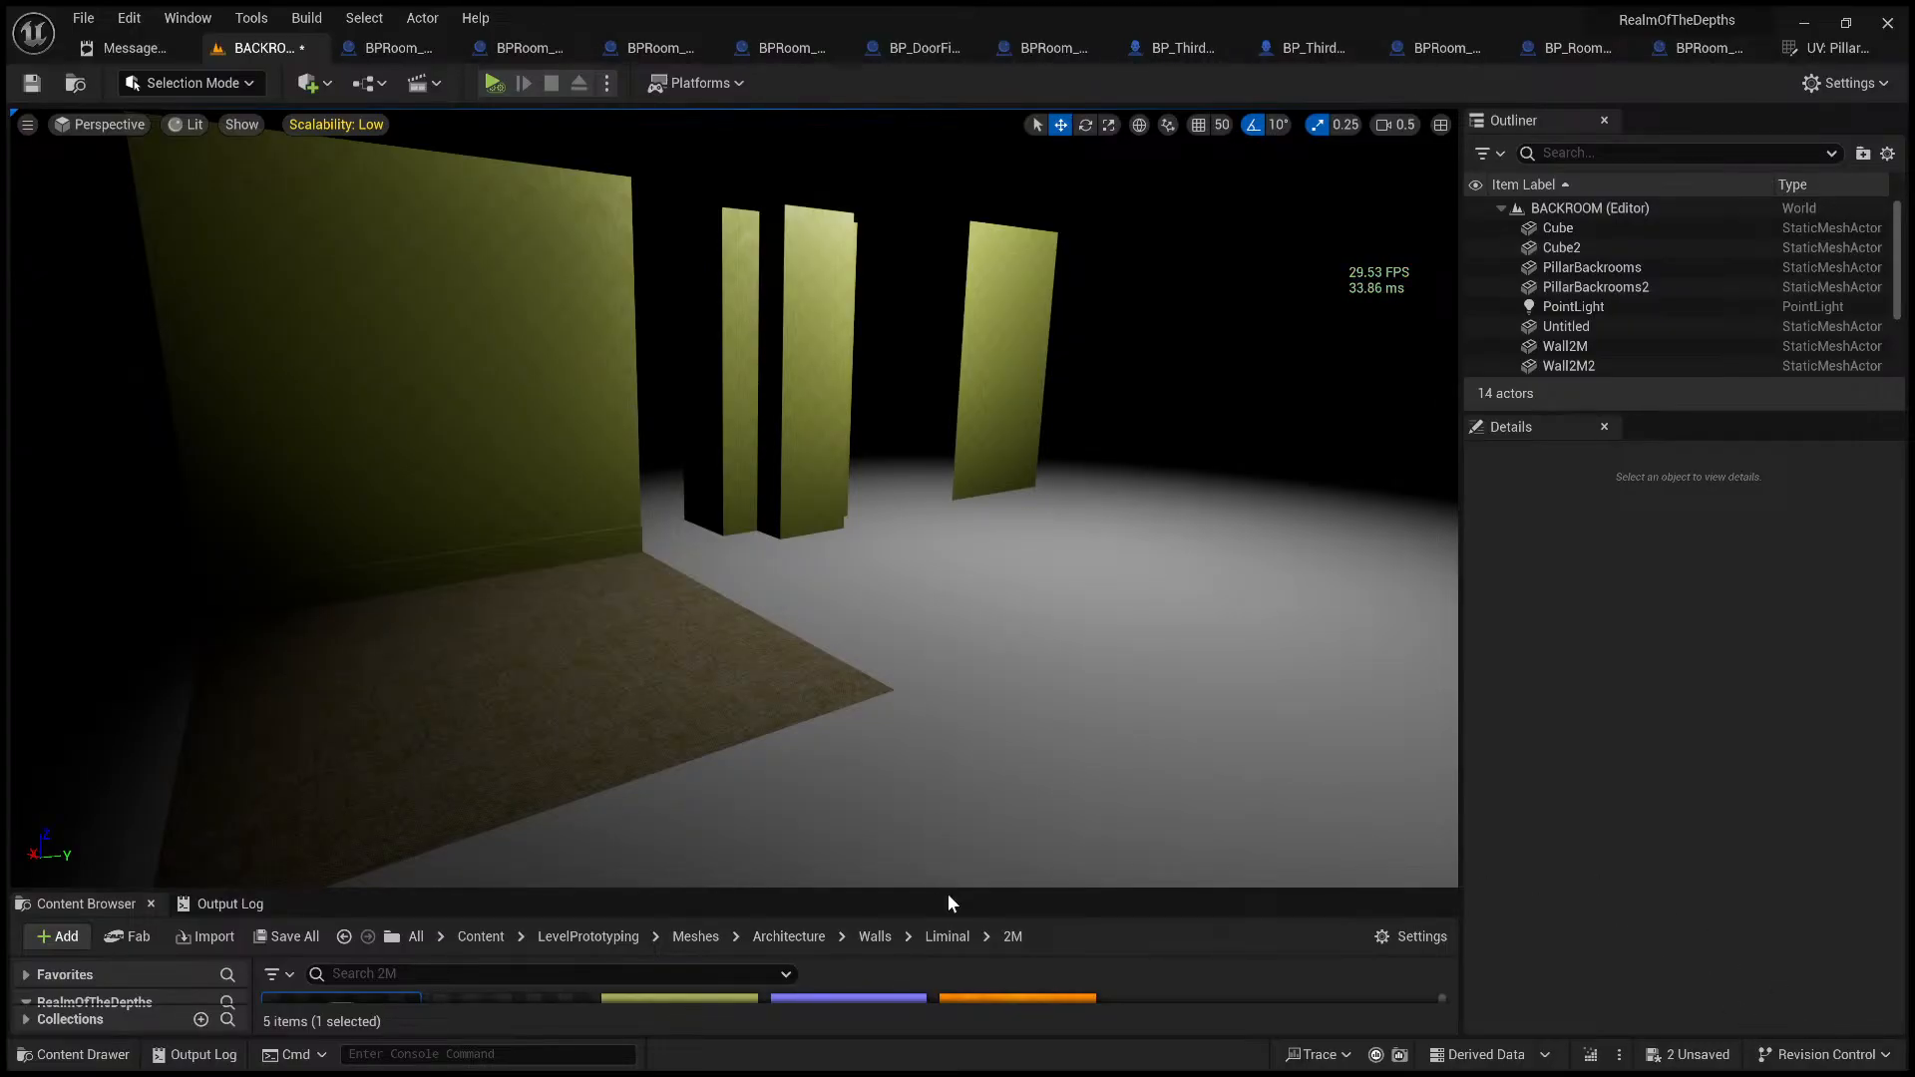
left_click_drag(949, 893, 948, 718)
left_click(727, 604)
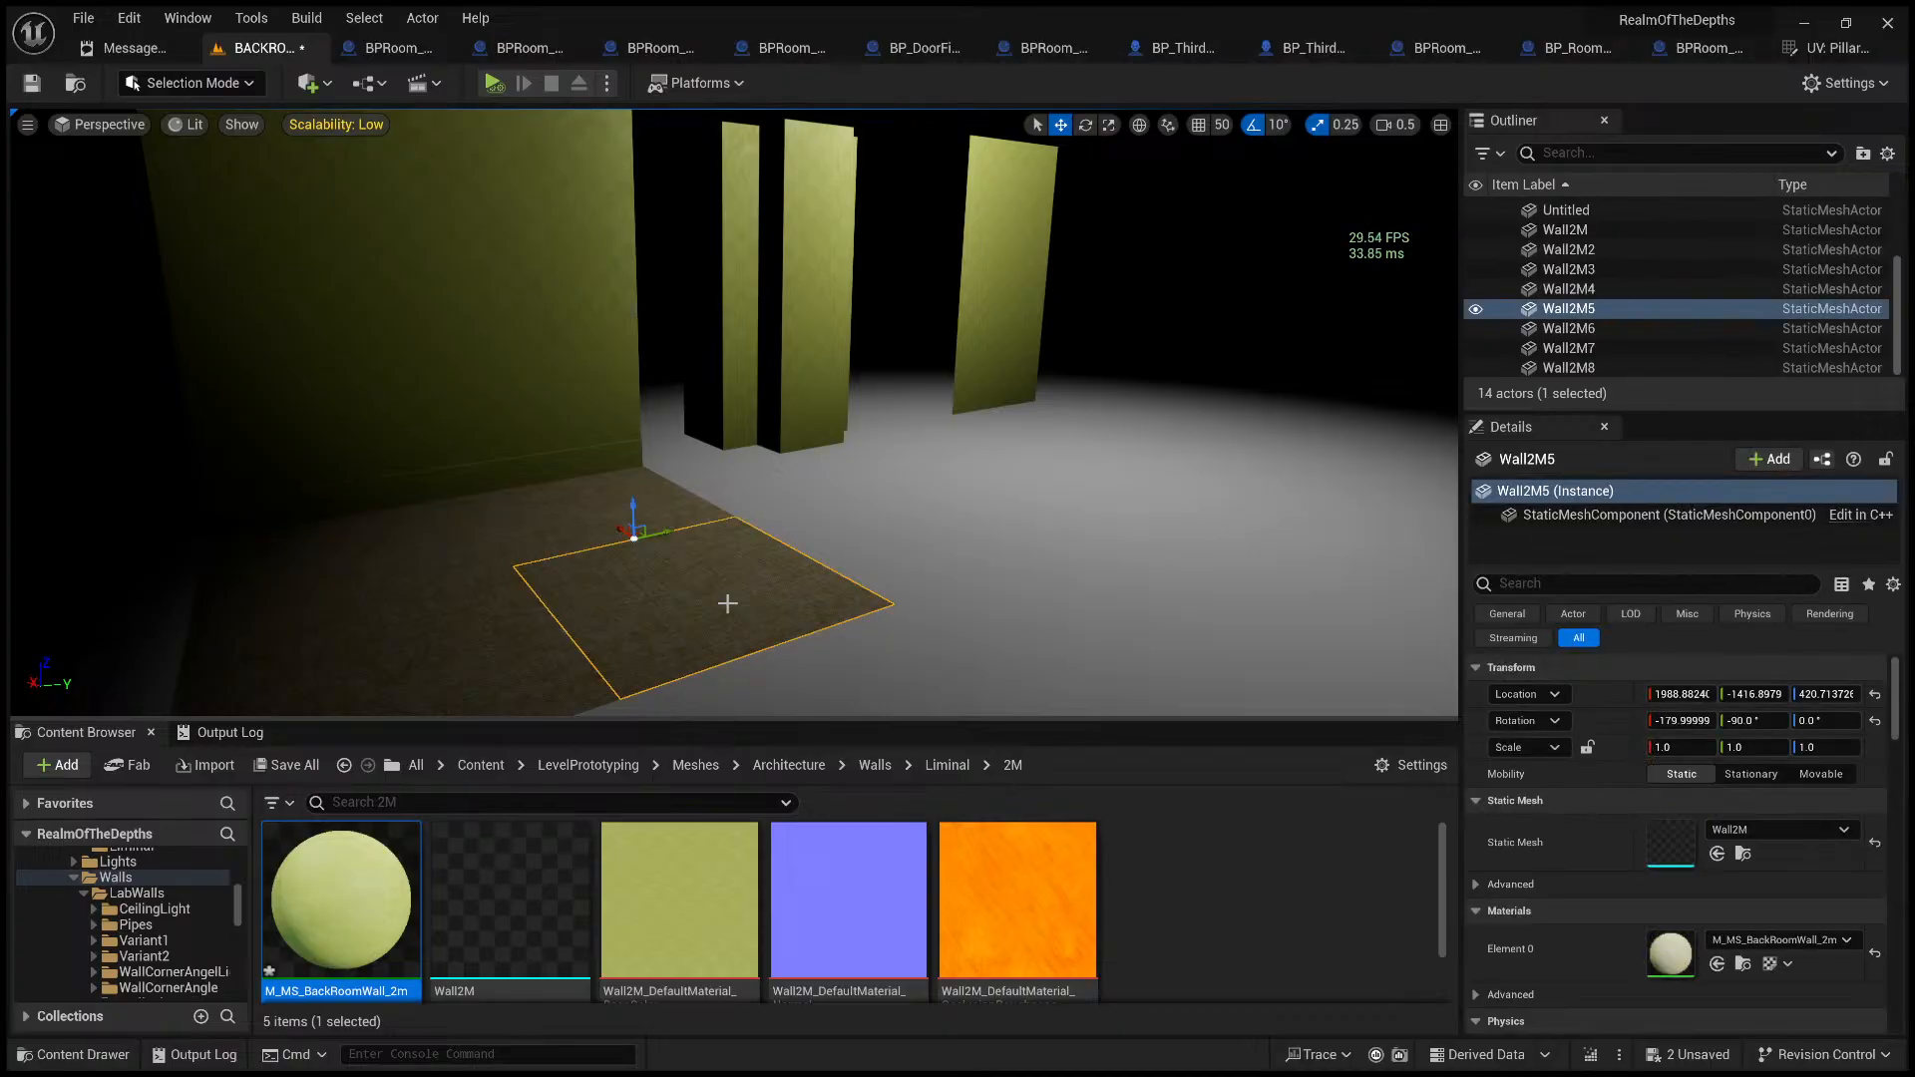
key("ctrl+d")
left_click_drag(658, 532, 943, 468)
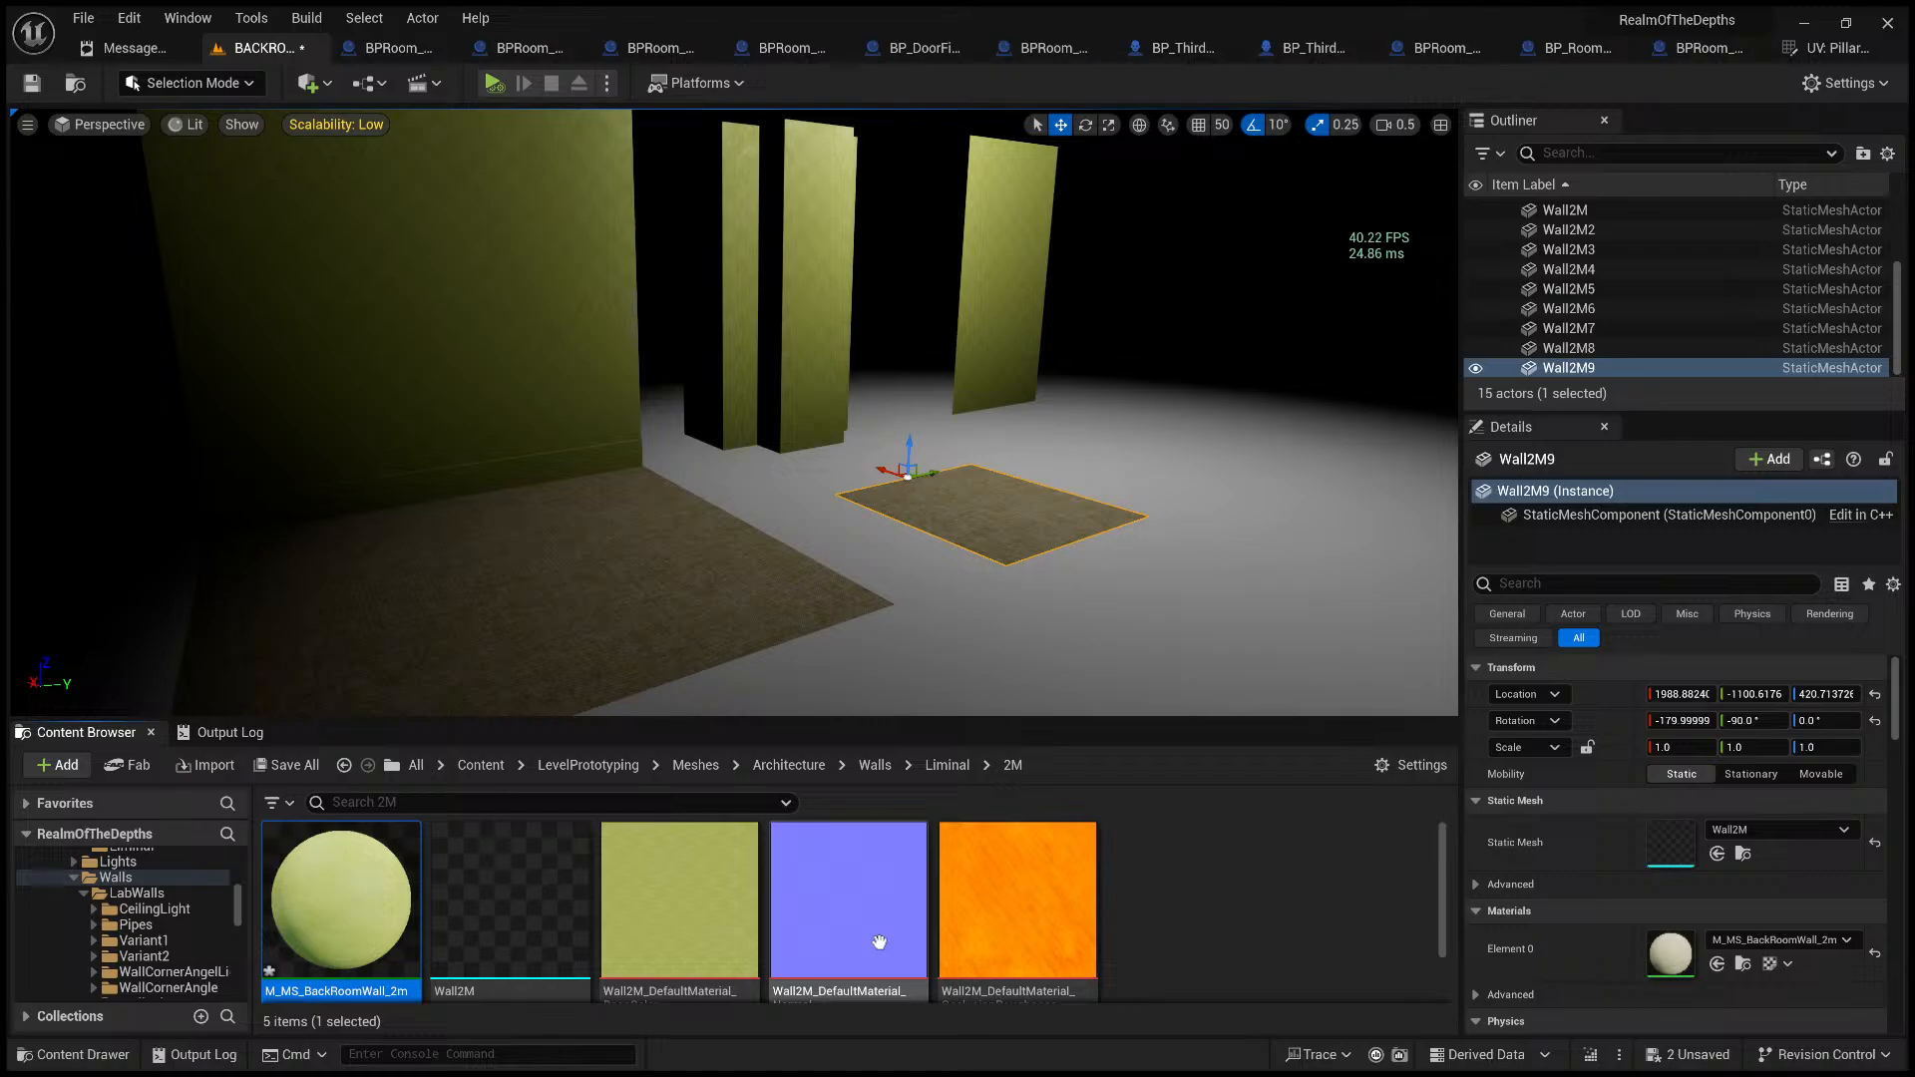
- Copy the M_MS_BackRoomWall_2m material into the Liminal folder under Architecture > Ceiling and open it
left_click(789, 765)
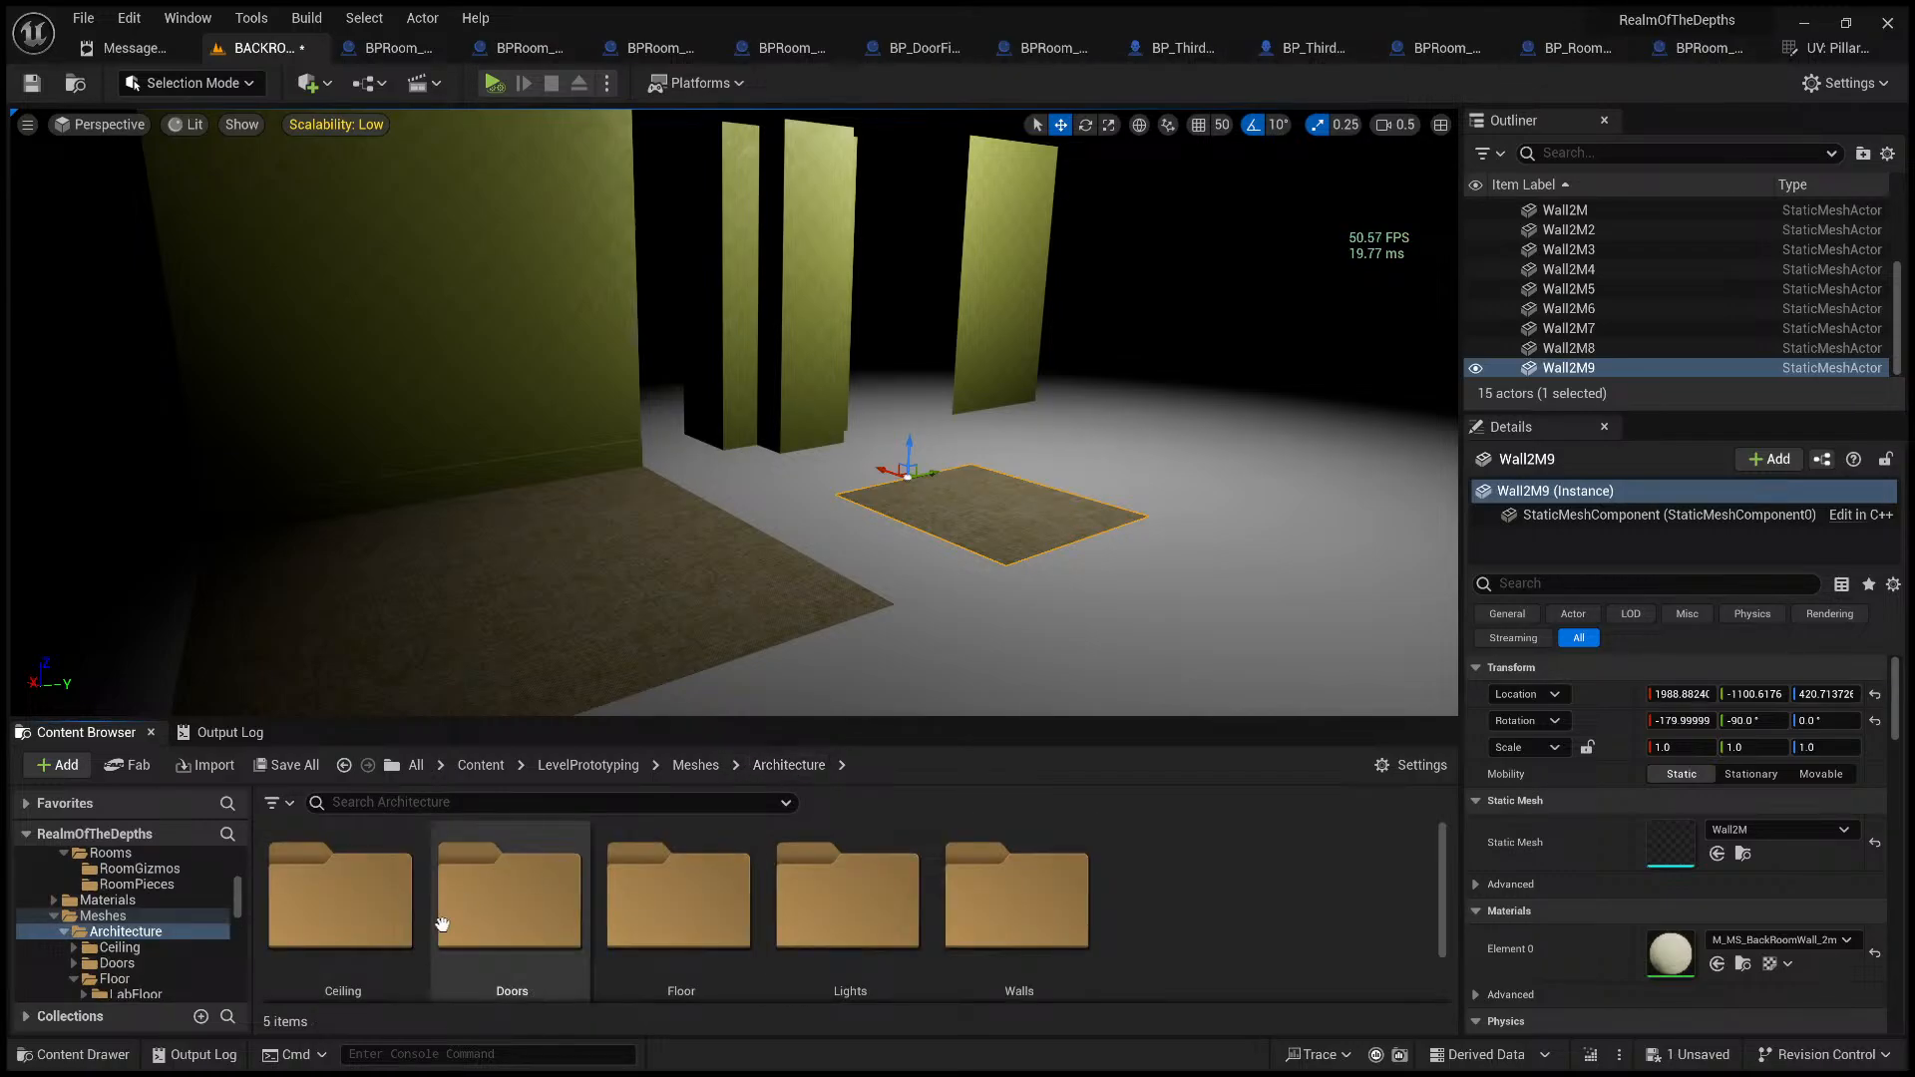
left_click(383, 920)
double_click(383, 920)
double_click(383, 920)
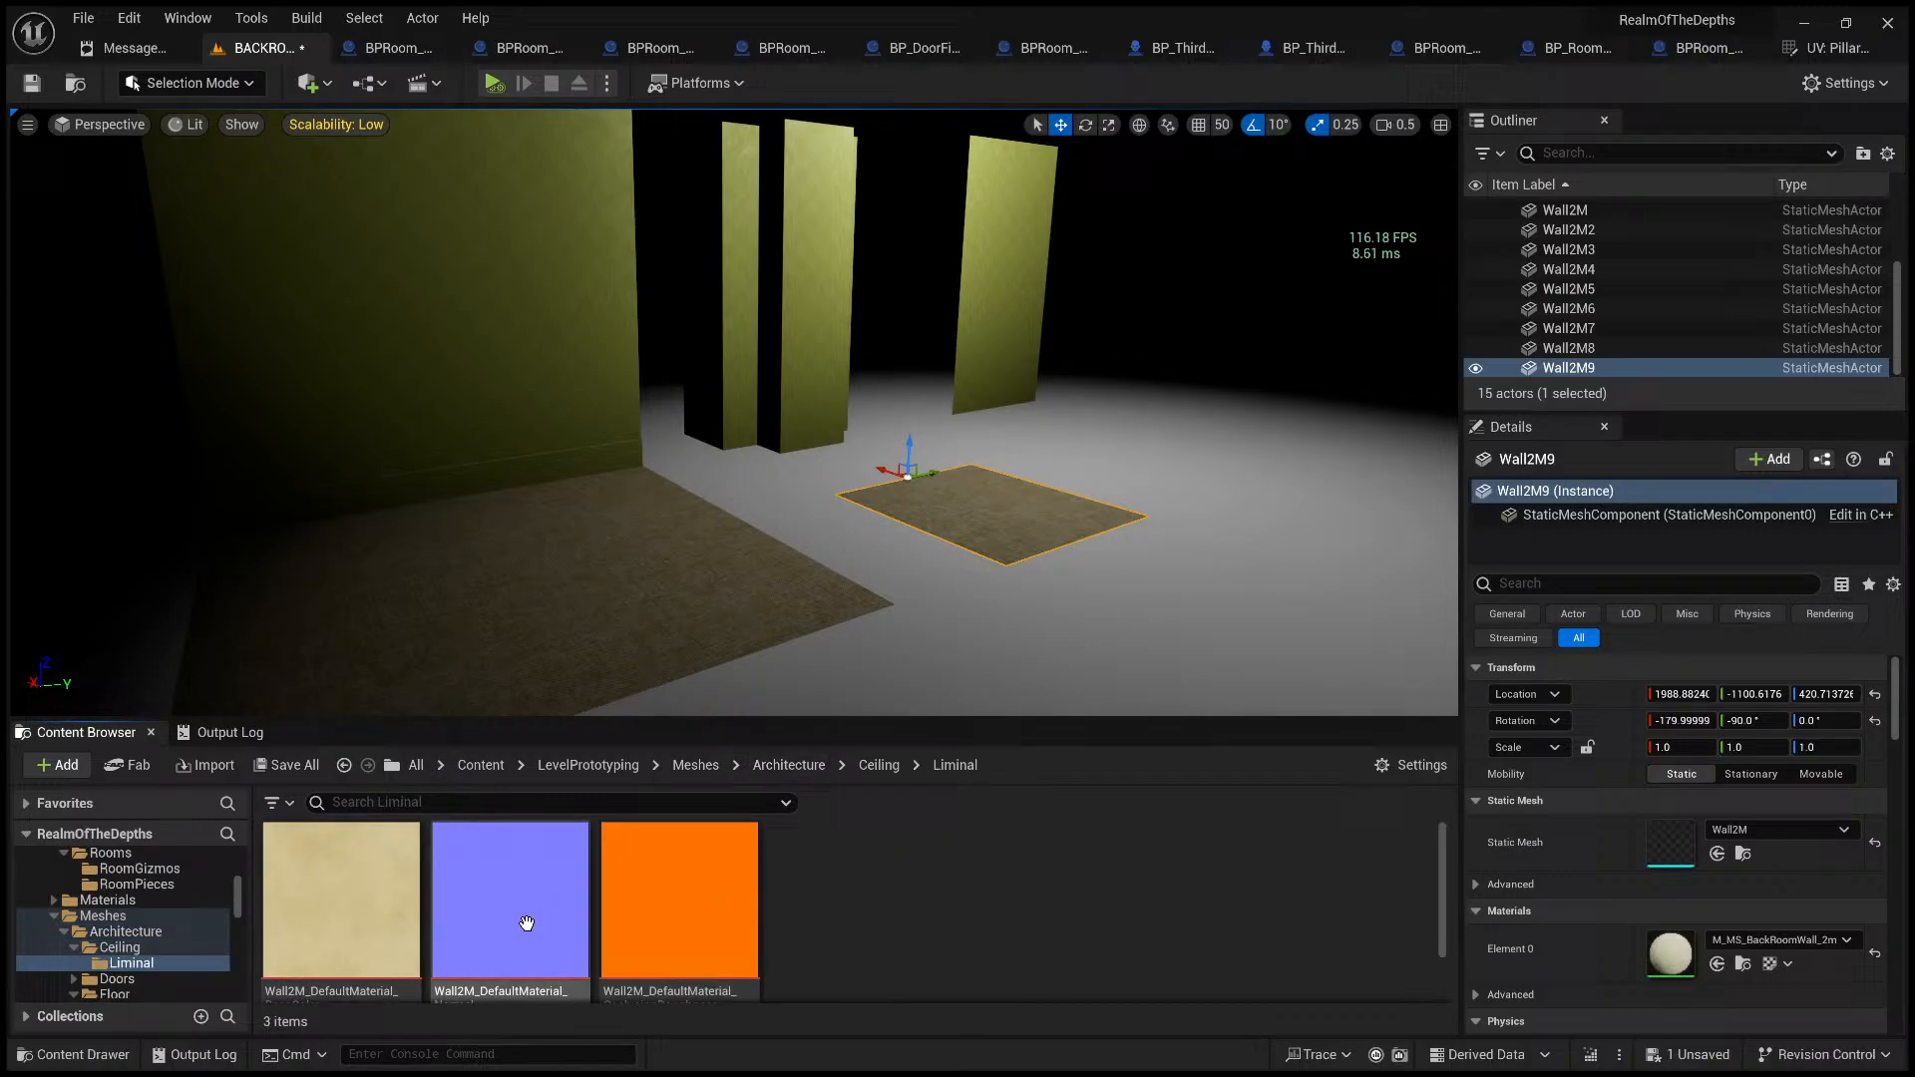
double_click(883, 920)
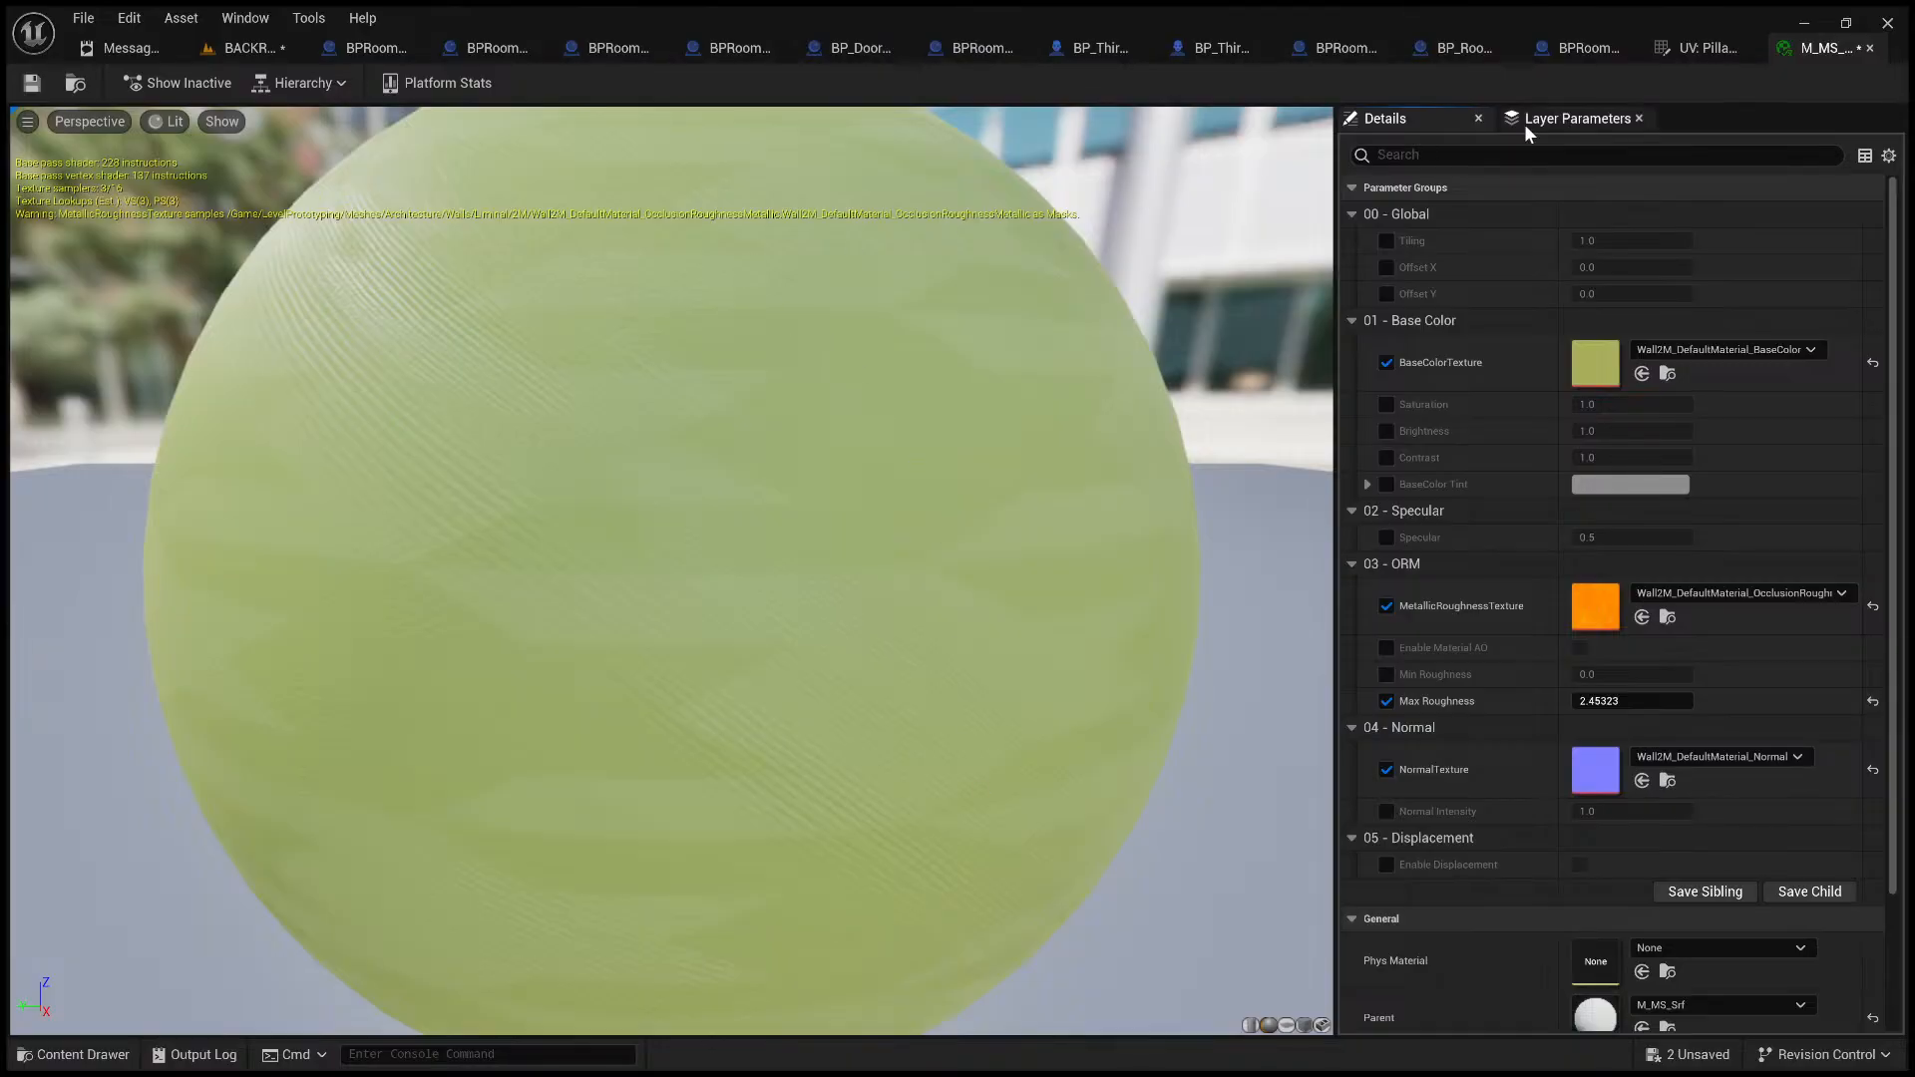
- Assign the Liminal ceiling folder's base color, normal and occlusion-roughness-metallic textures to the copied M_MS_BackRoomWall_2m material and save it
left_click(1869, 47)
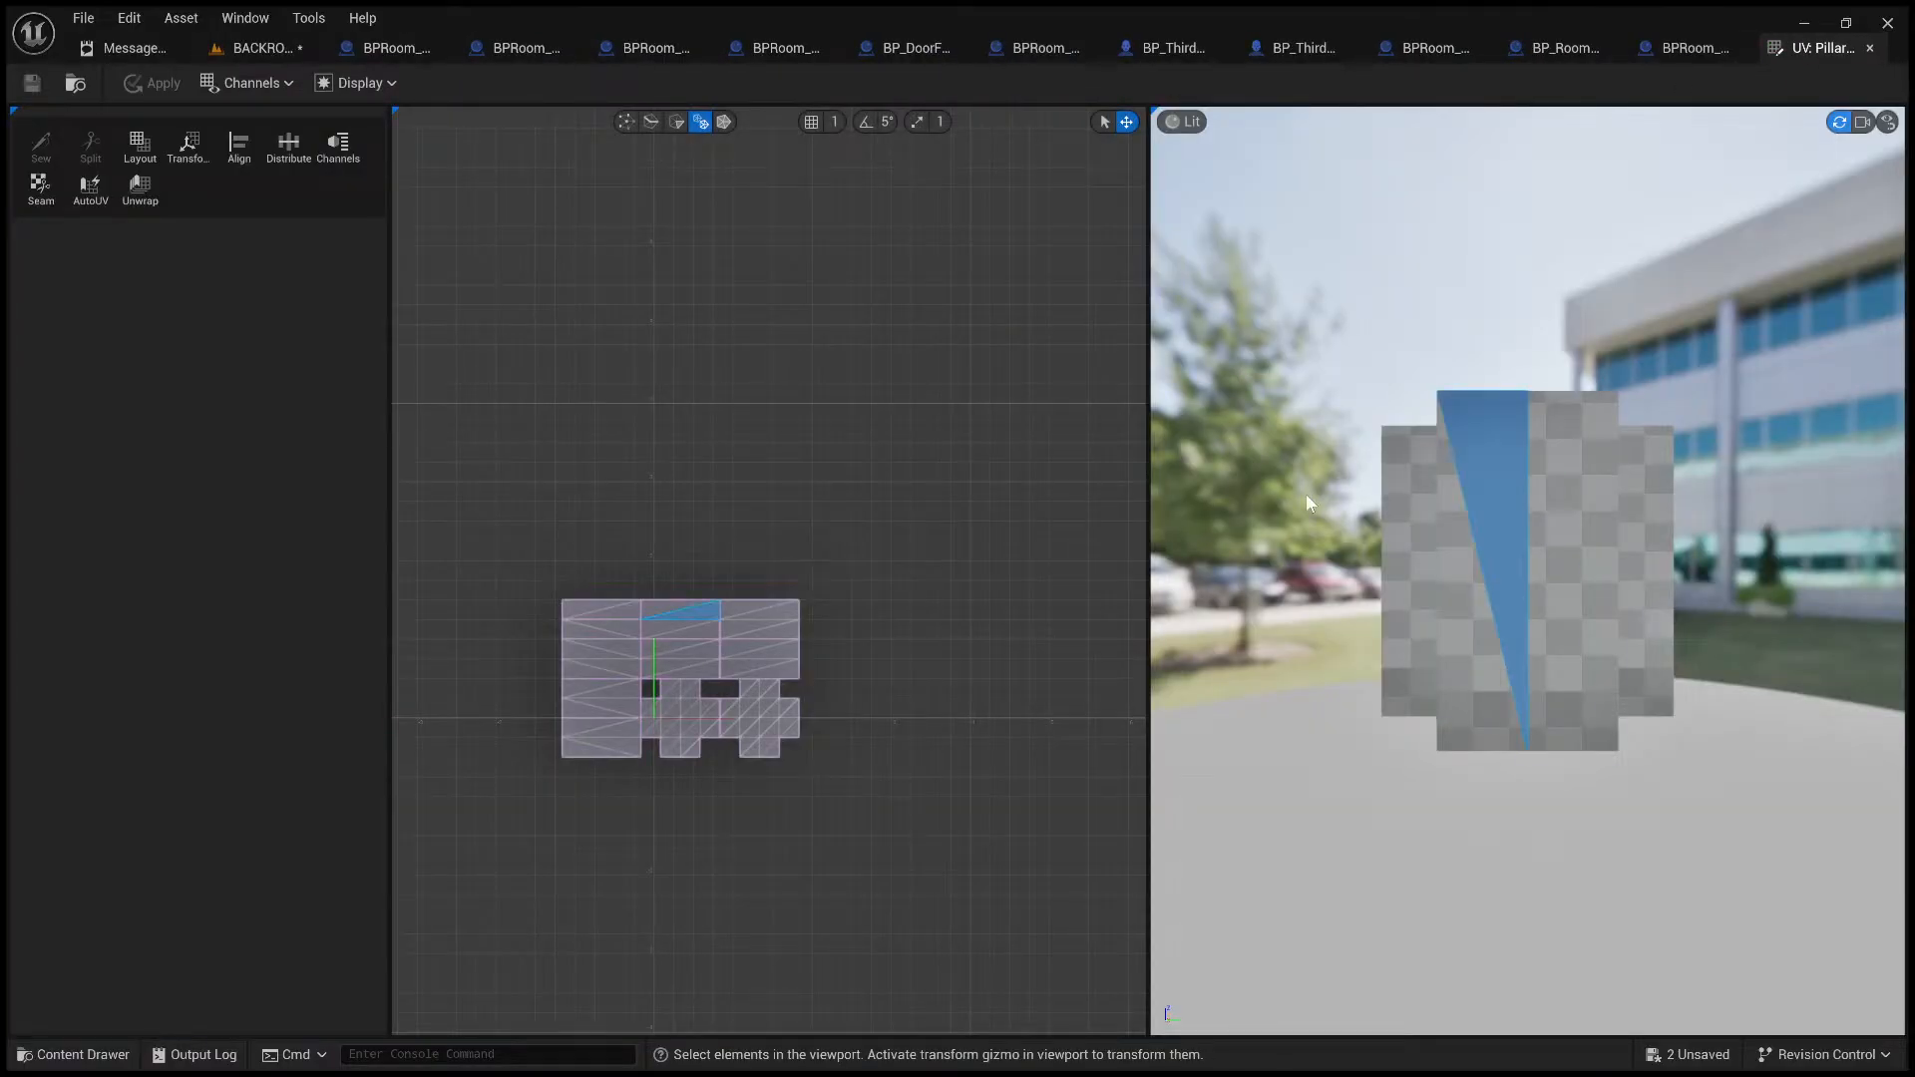
left_click(229, 46)
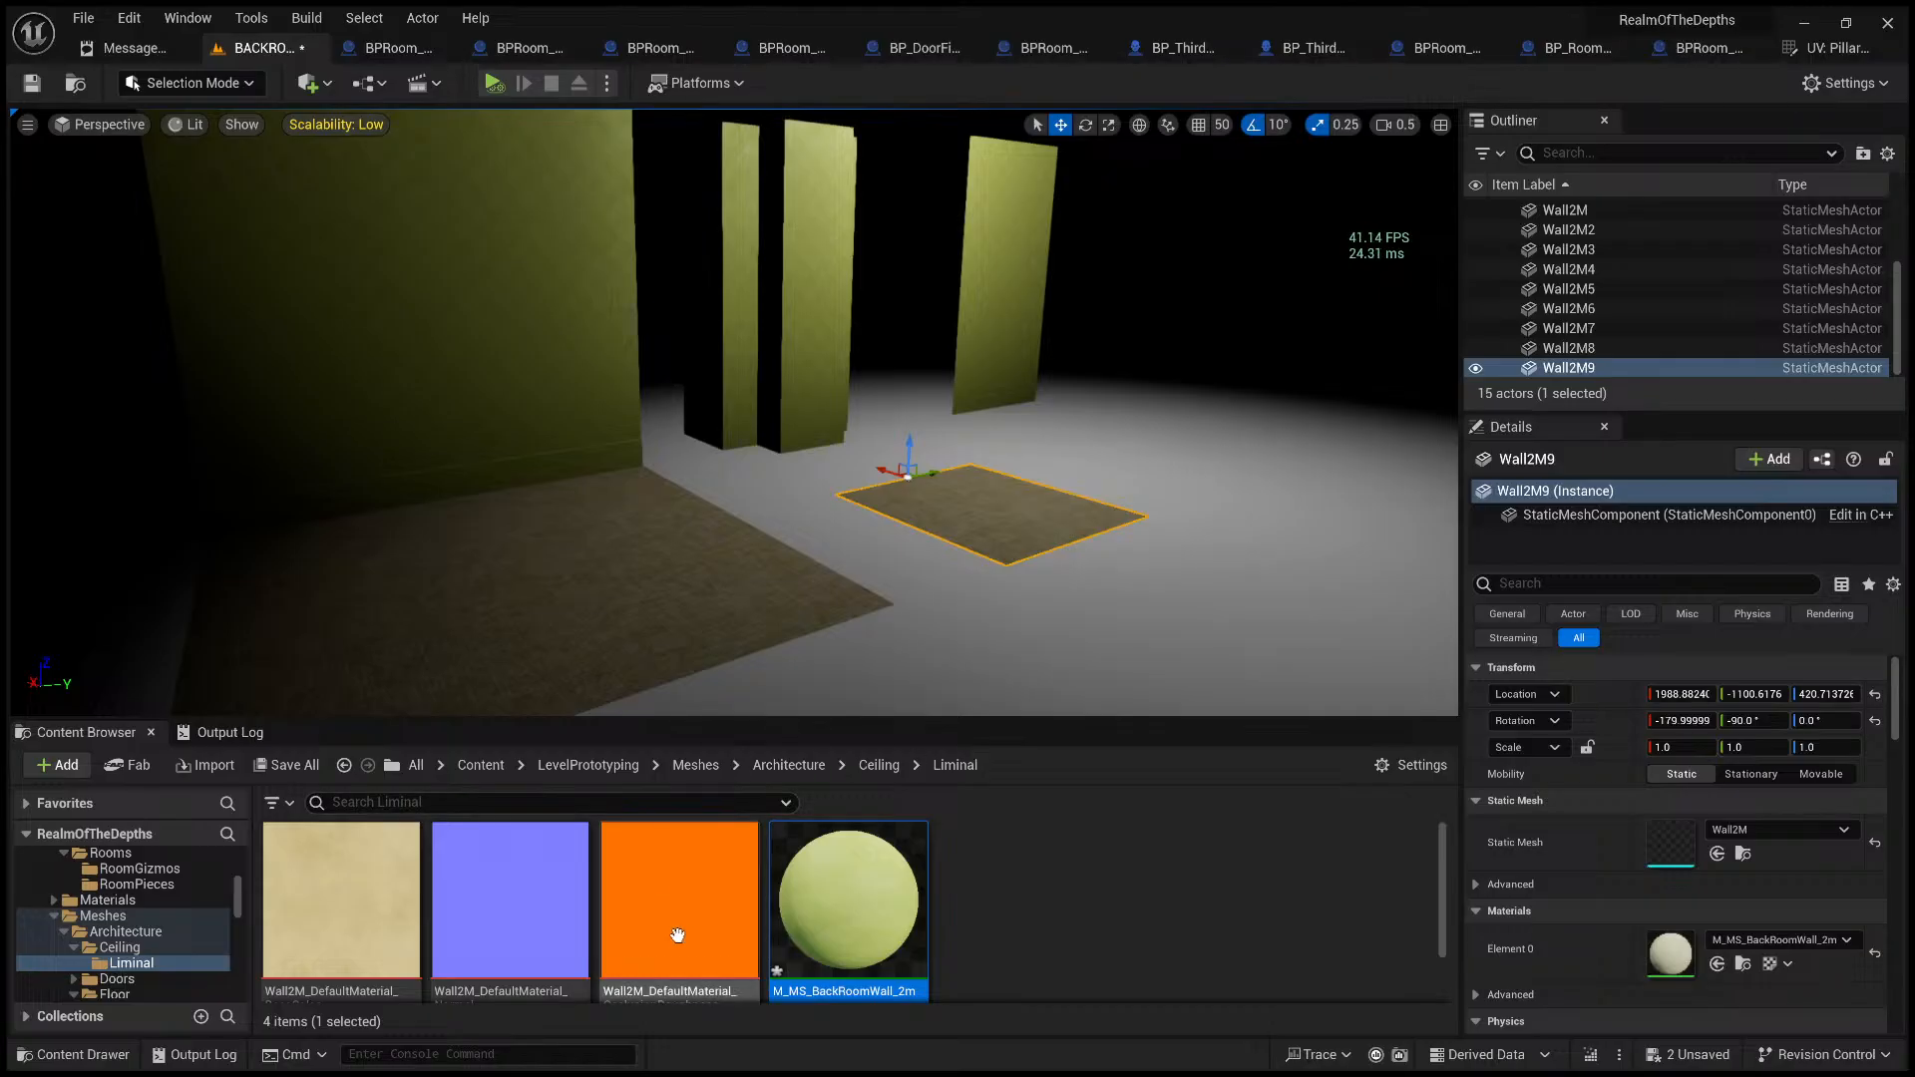
left_click(645, 935)
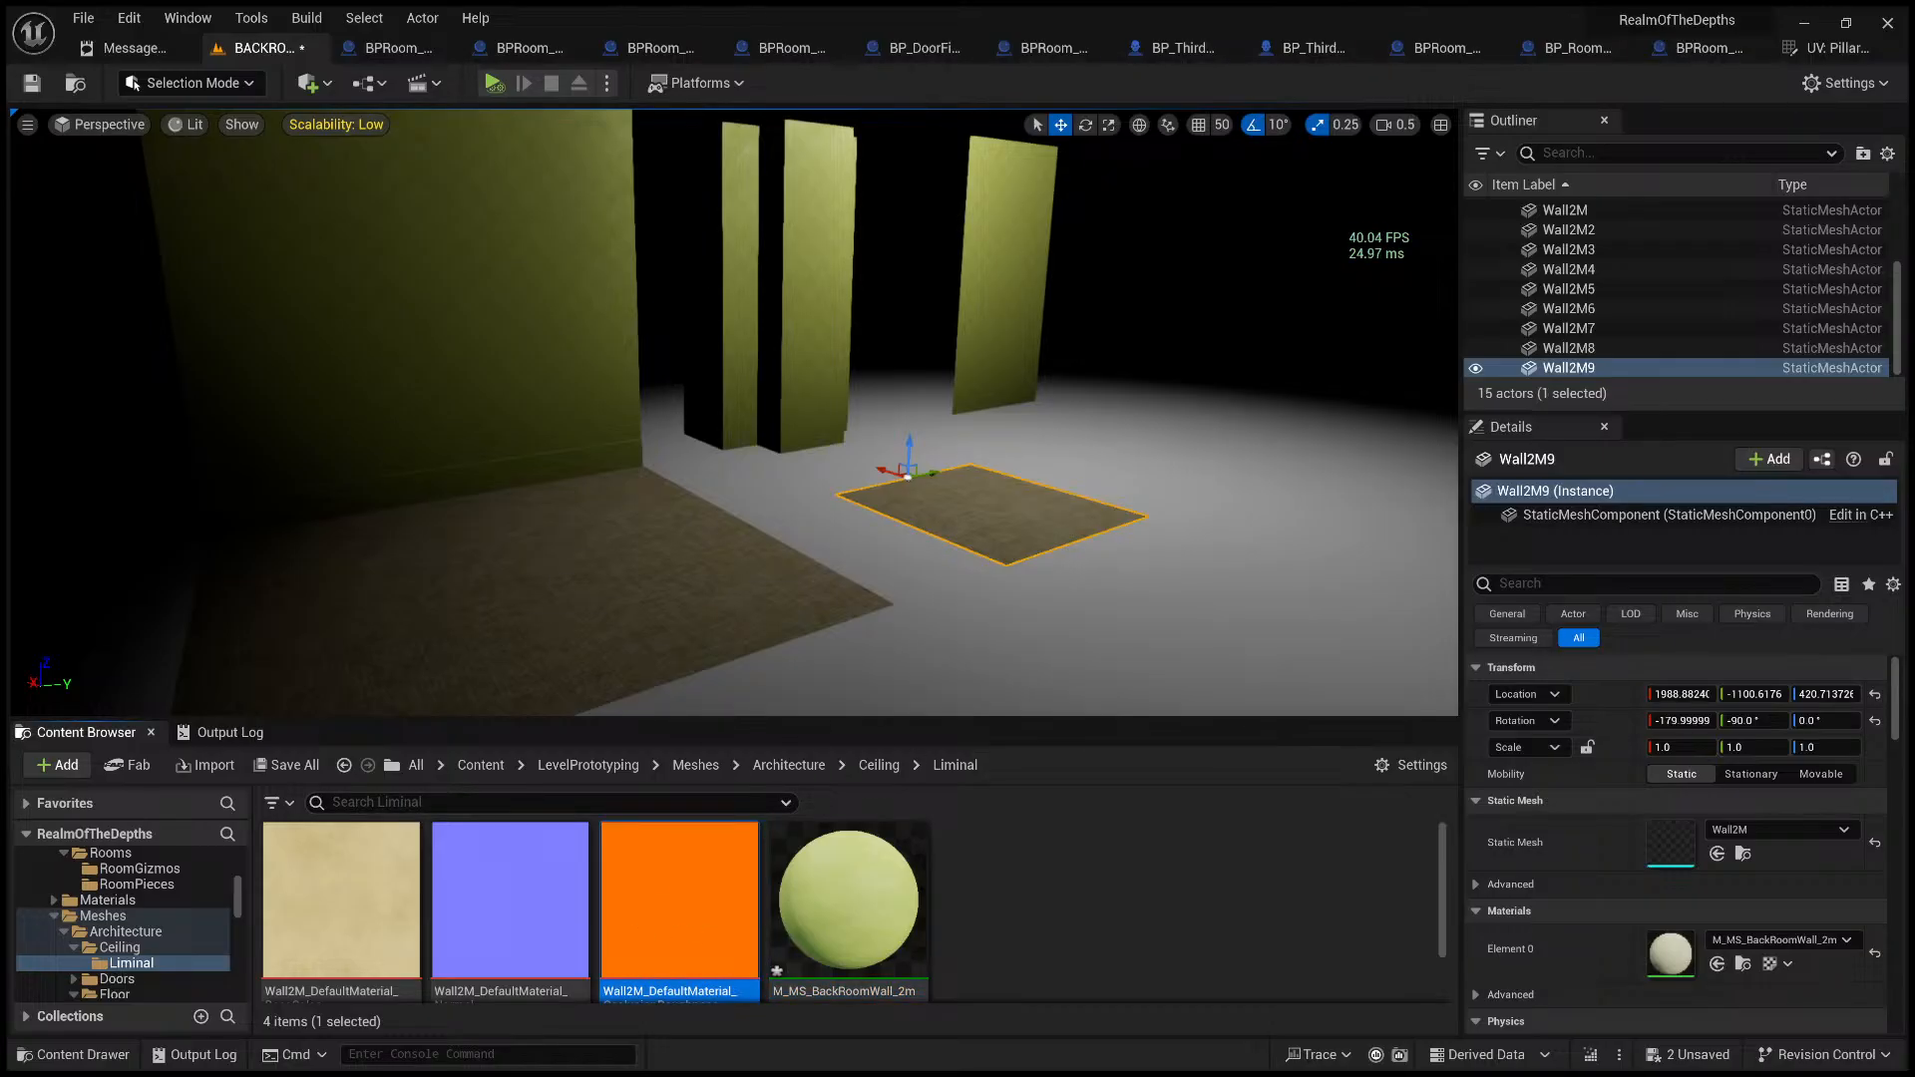
left_click(521, 898)
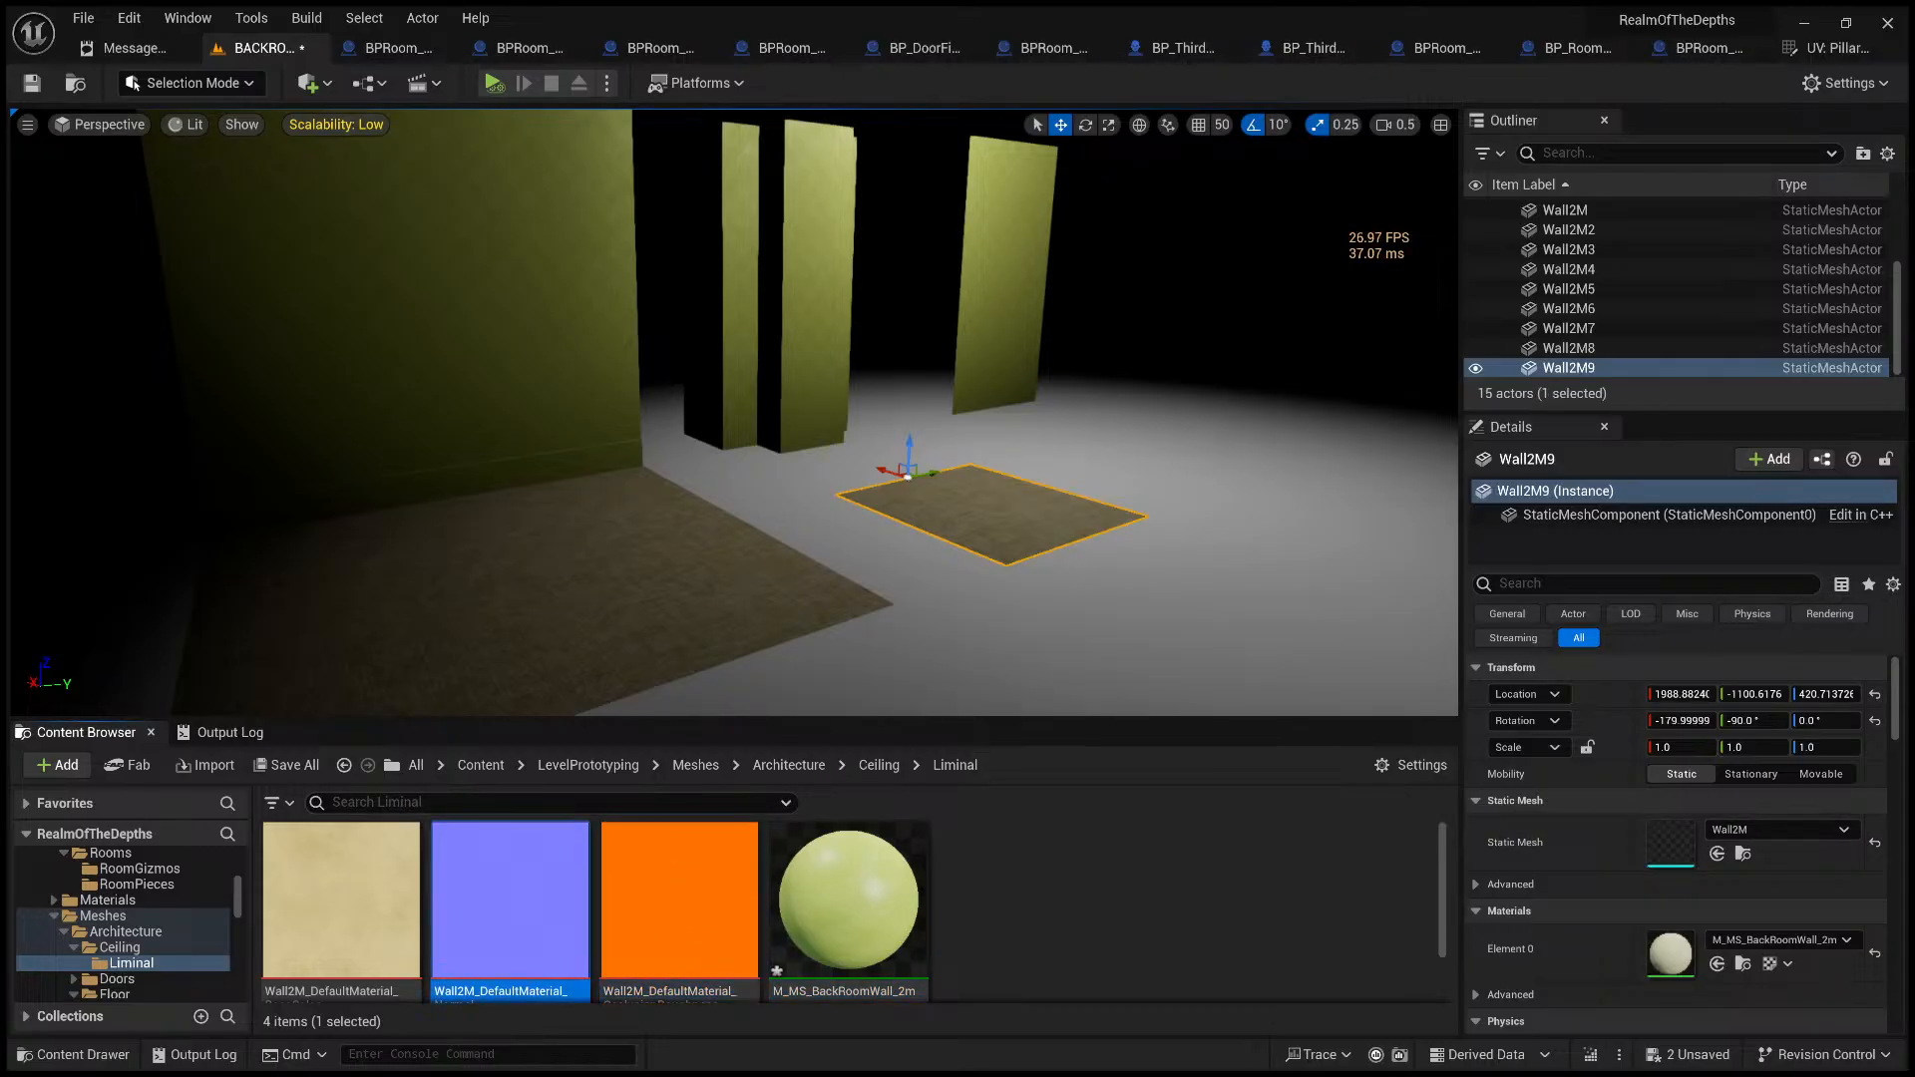
left_click(272, 846)
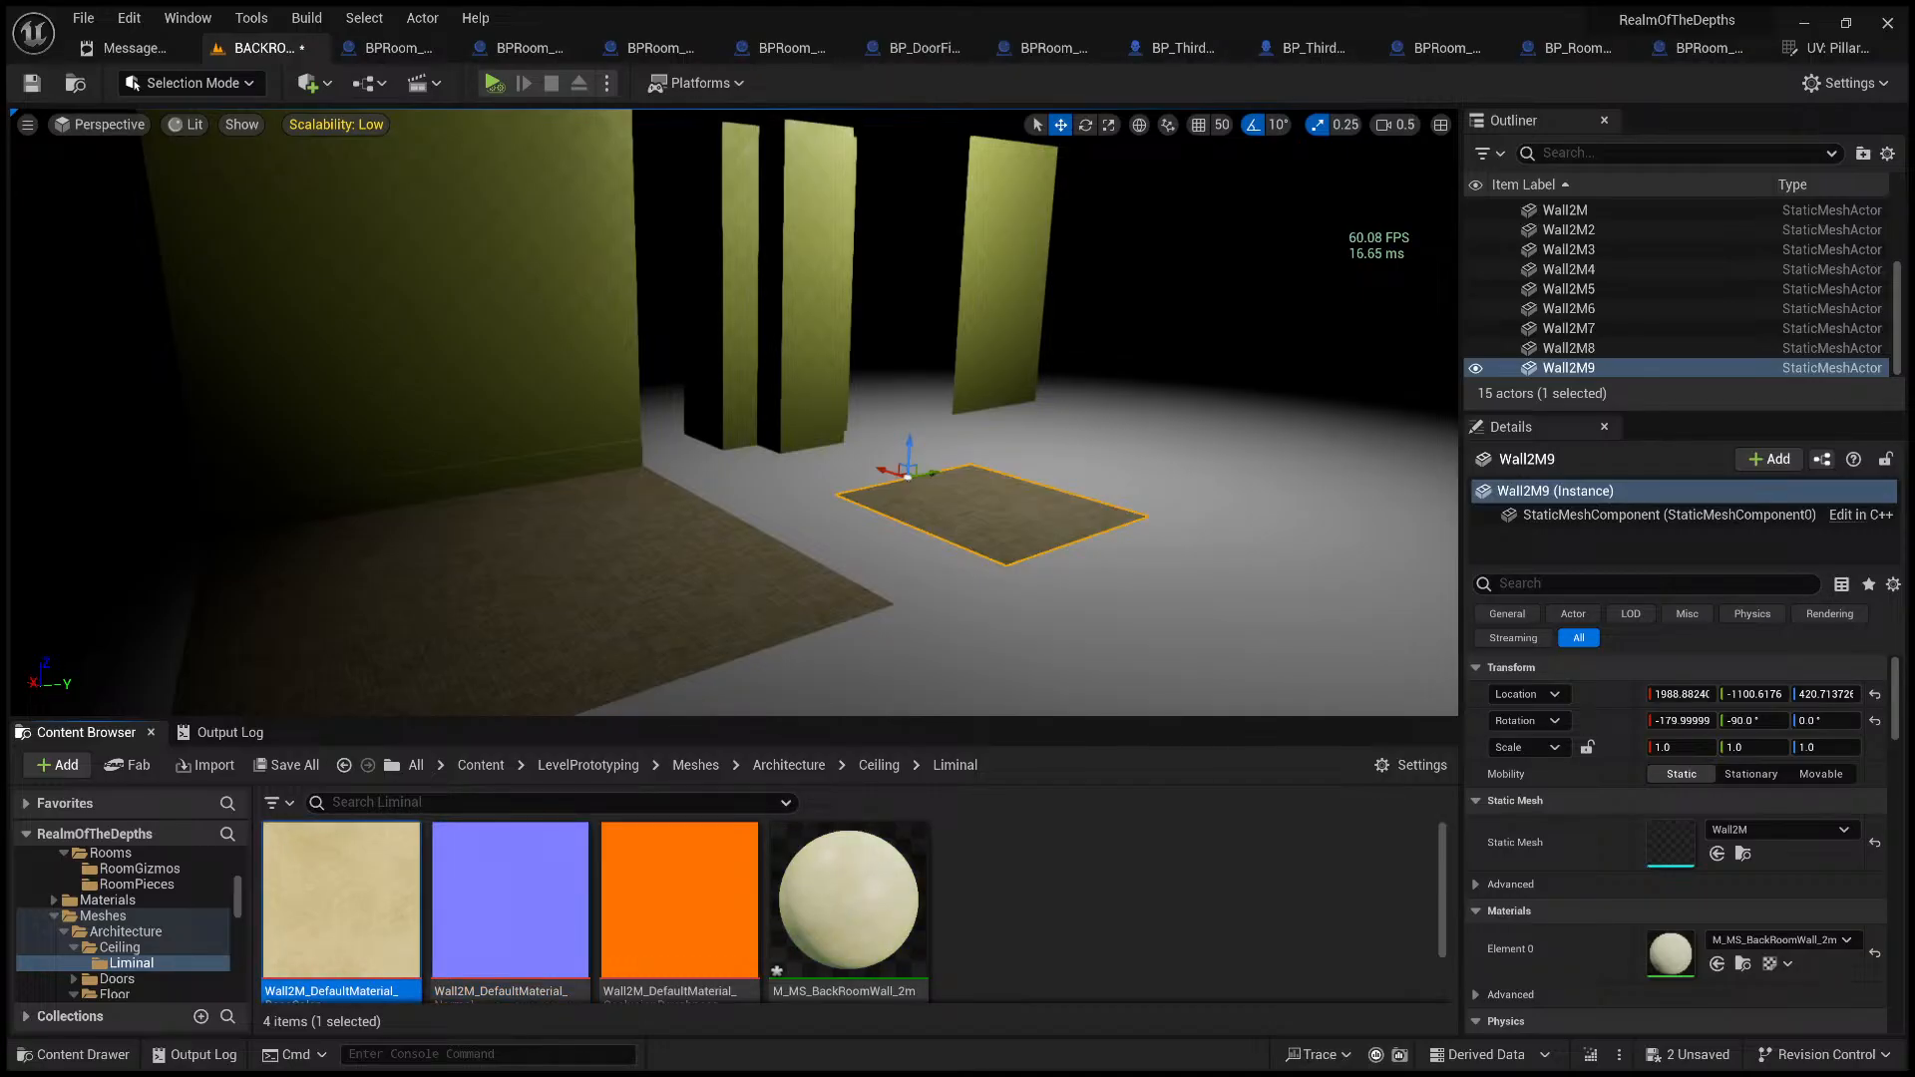
key("ctrl+s")
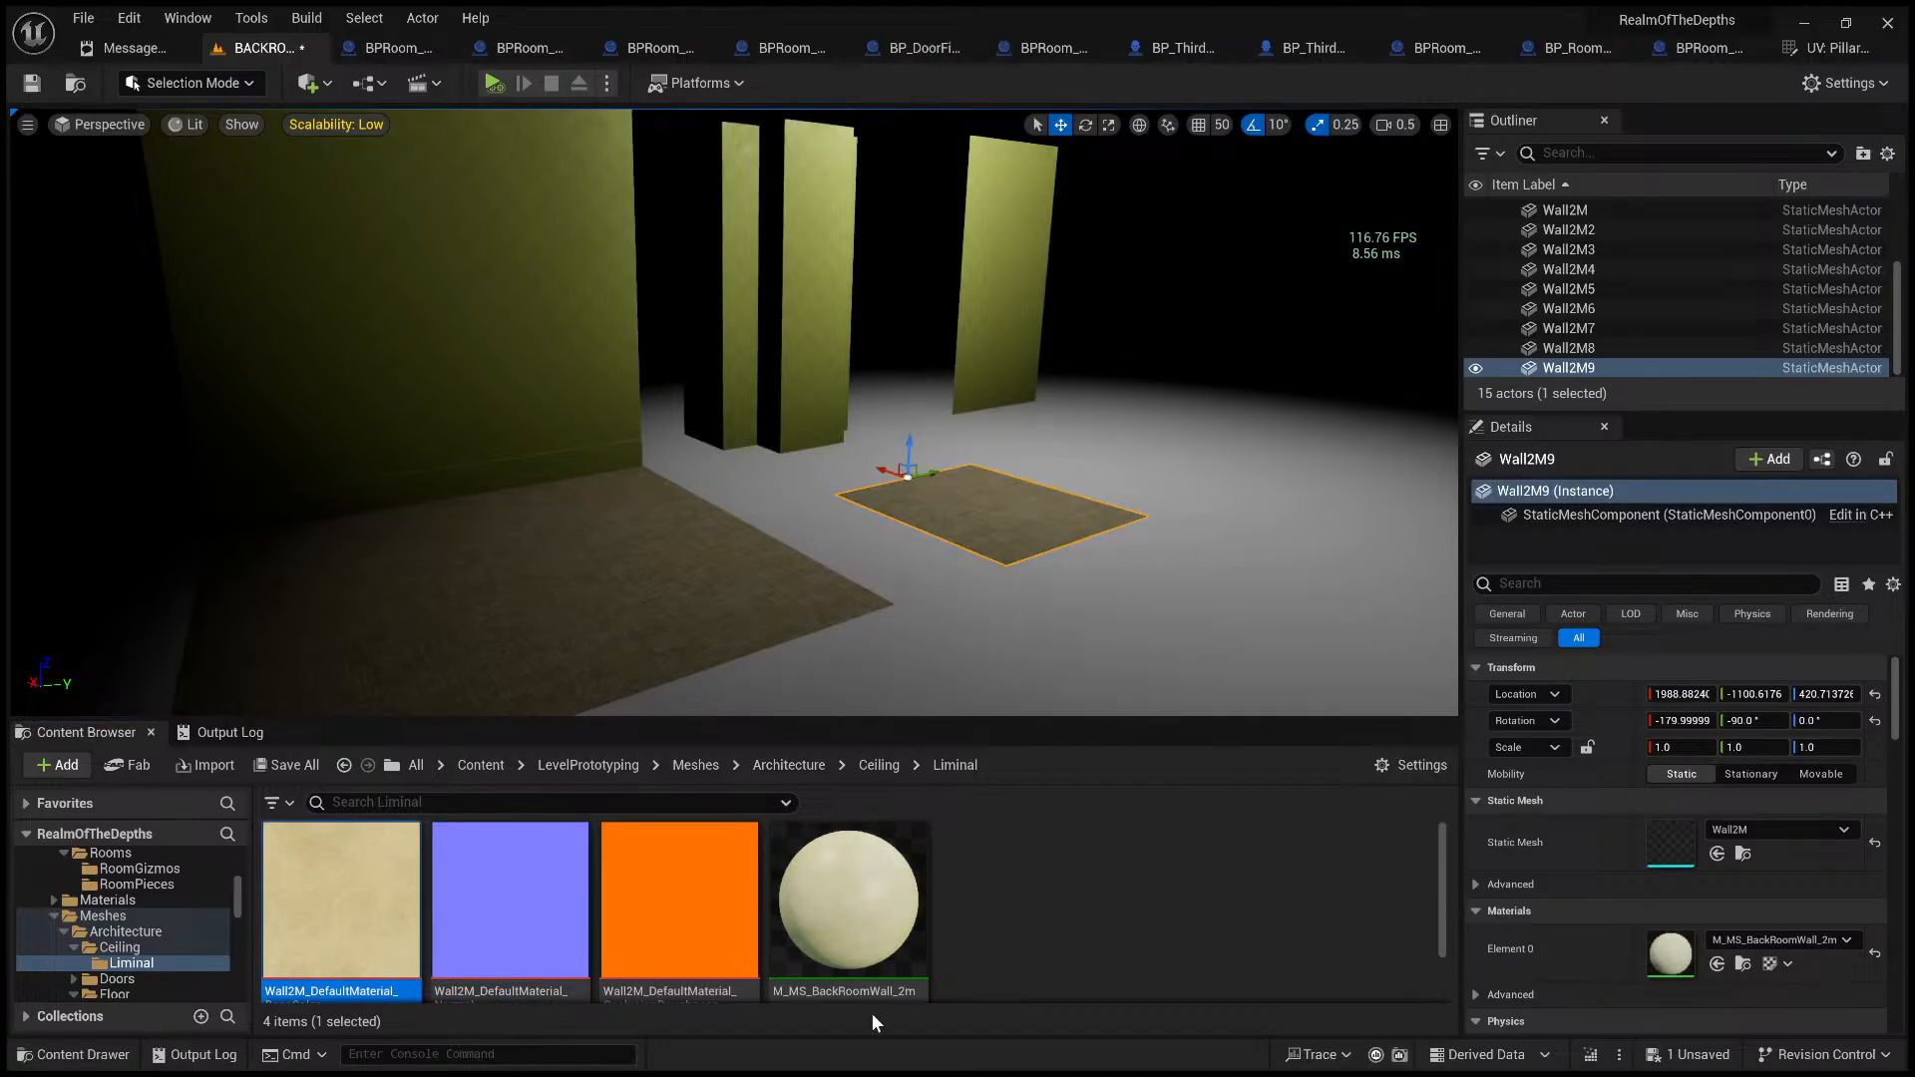
- Apply the copied material to the Wall2M9 tile and reposition it as a downward-facing ceiling tile at a height of about 722
left_click_drag(831, 949, 1001, 534)
mouse_move(1244, 294)
right_mouse_down()
mouse_move(1284, 293)
mouse_move(1284, 270)
mouse_move(1244, 293)
right_mouse_up()
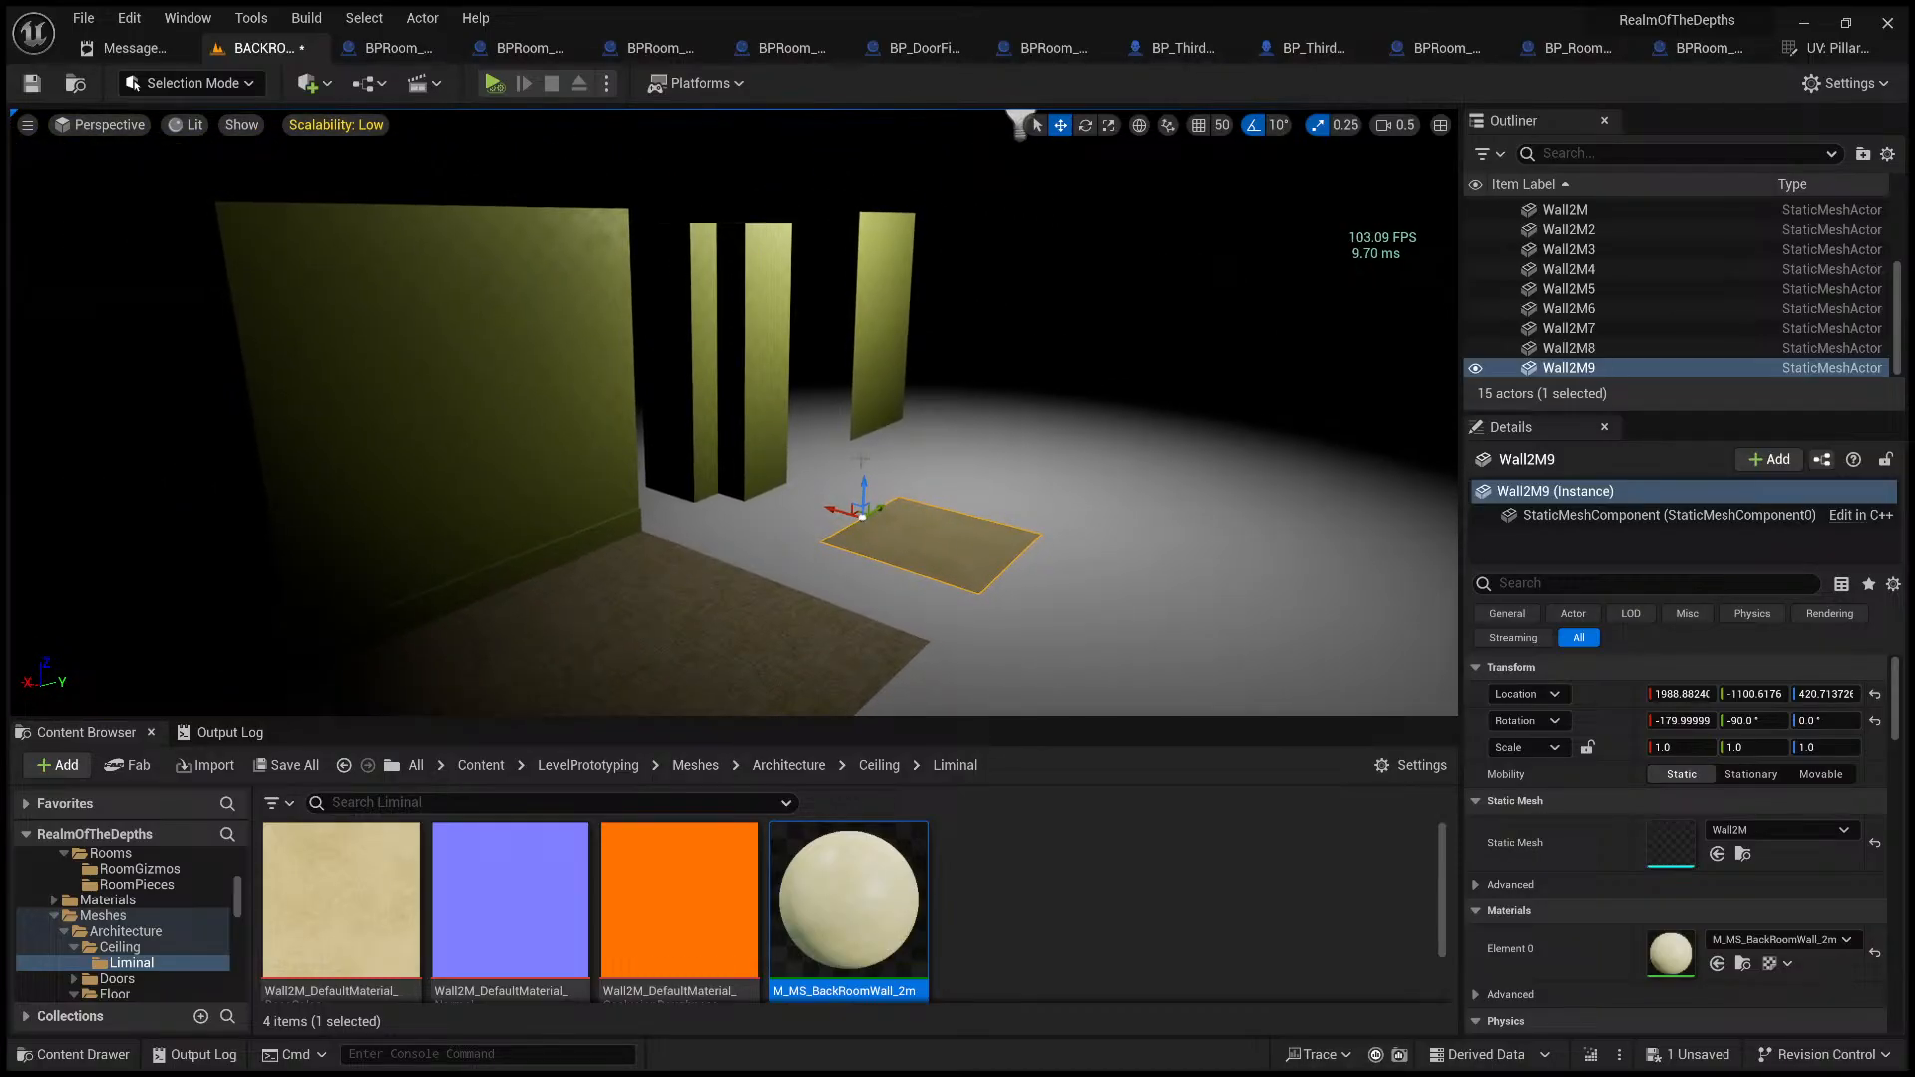
left_click_drag(866, 481, 869, 349)
left_click(1086, 124)
right_click_drag(870, 349, 681, 440)
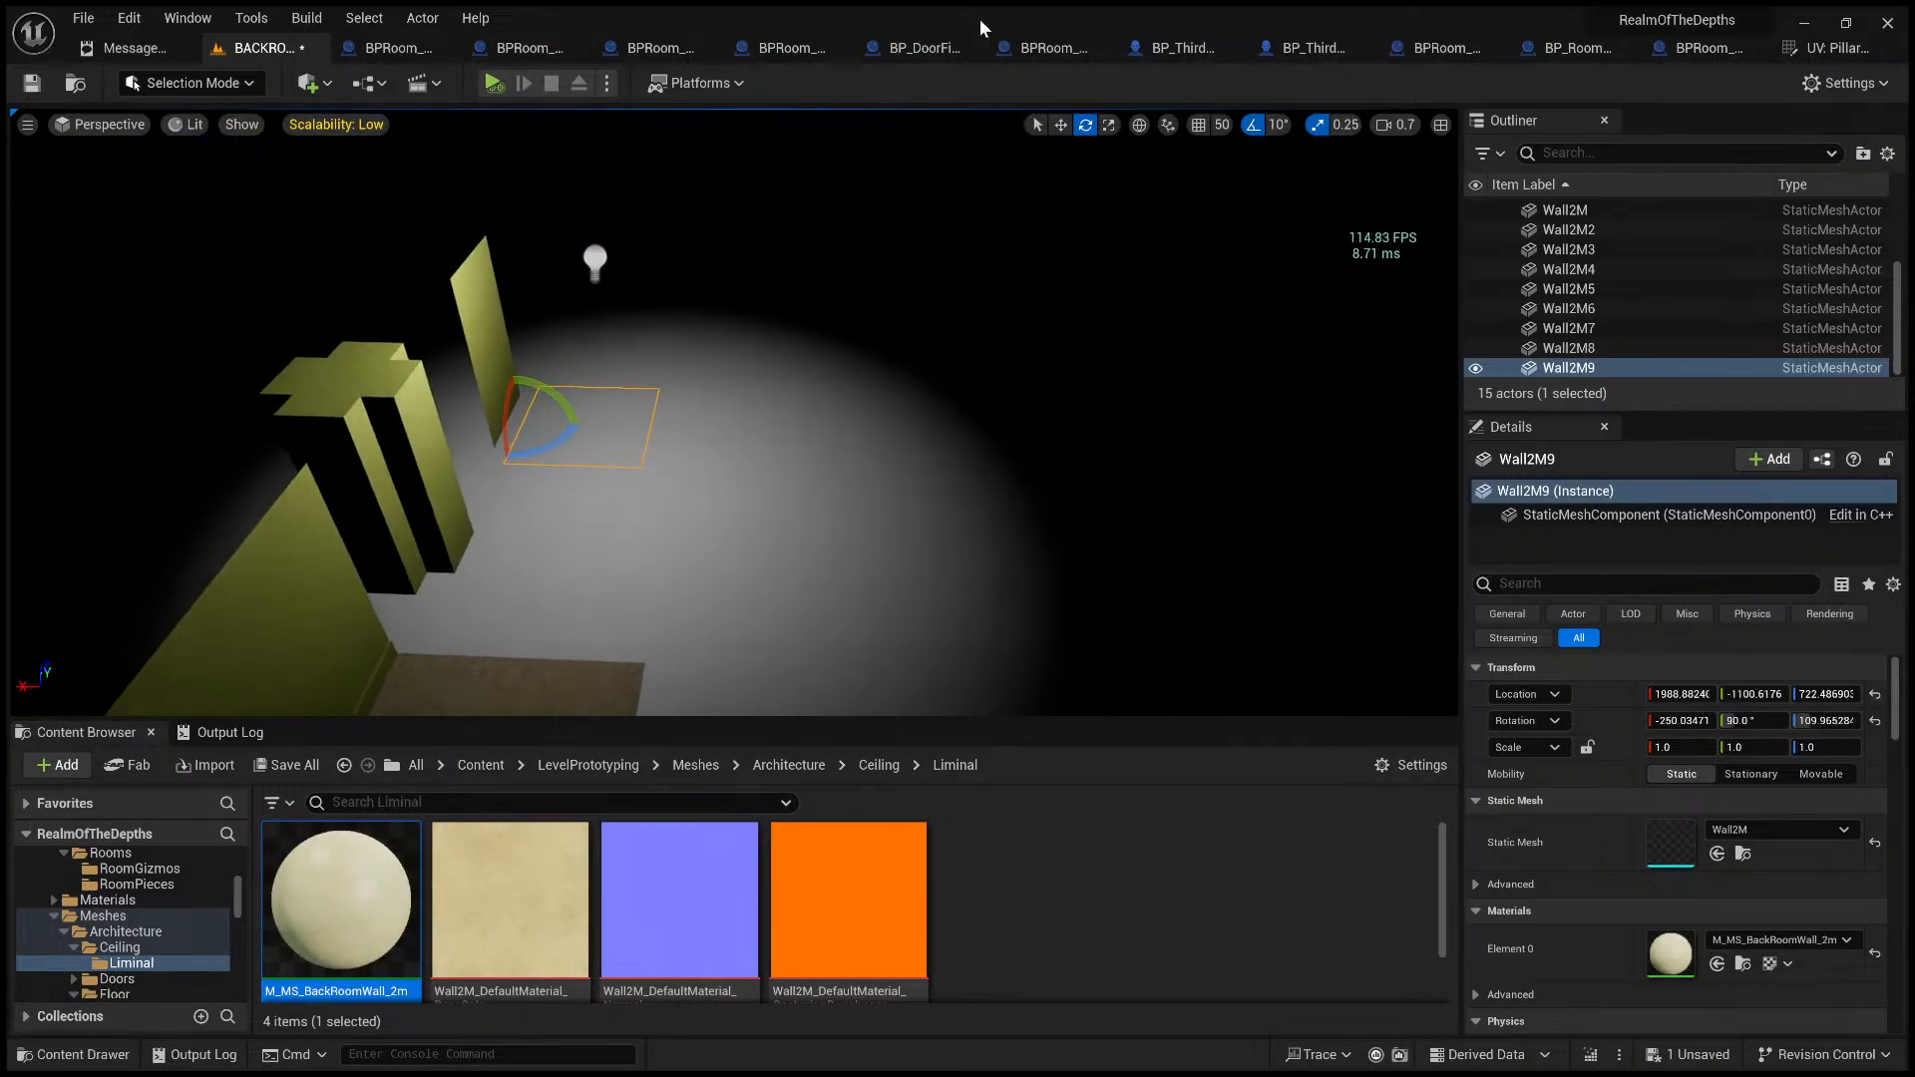
- Duplicate the ceiling tile along X and, with grid snapping and unlit shading on, align the copy flush beside the original
key("w")
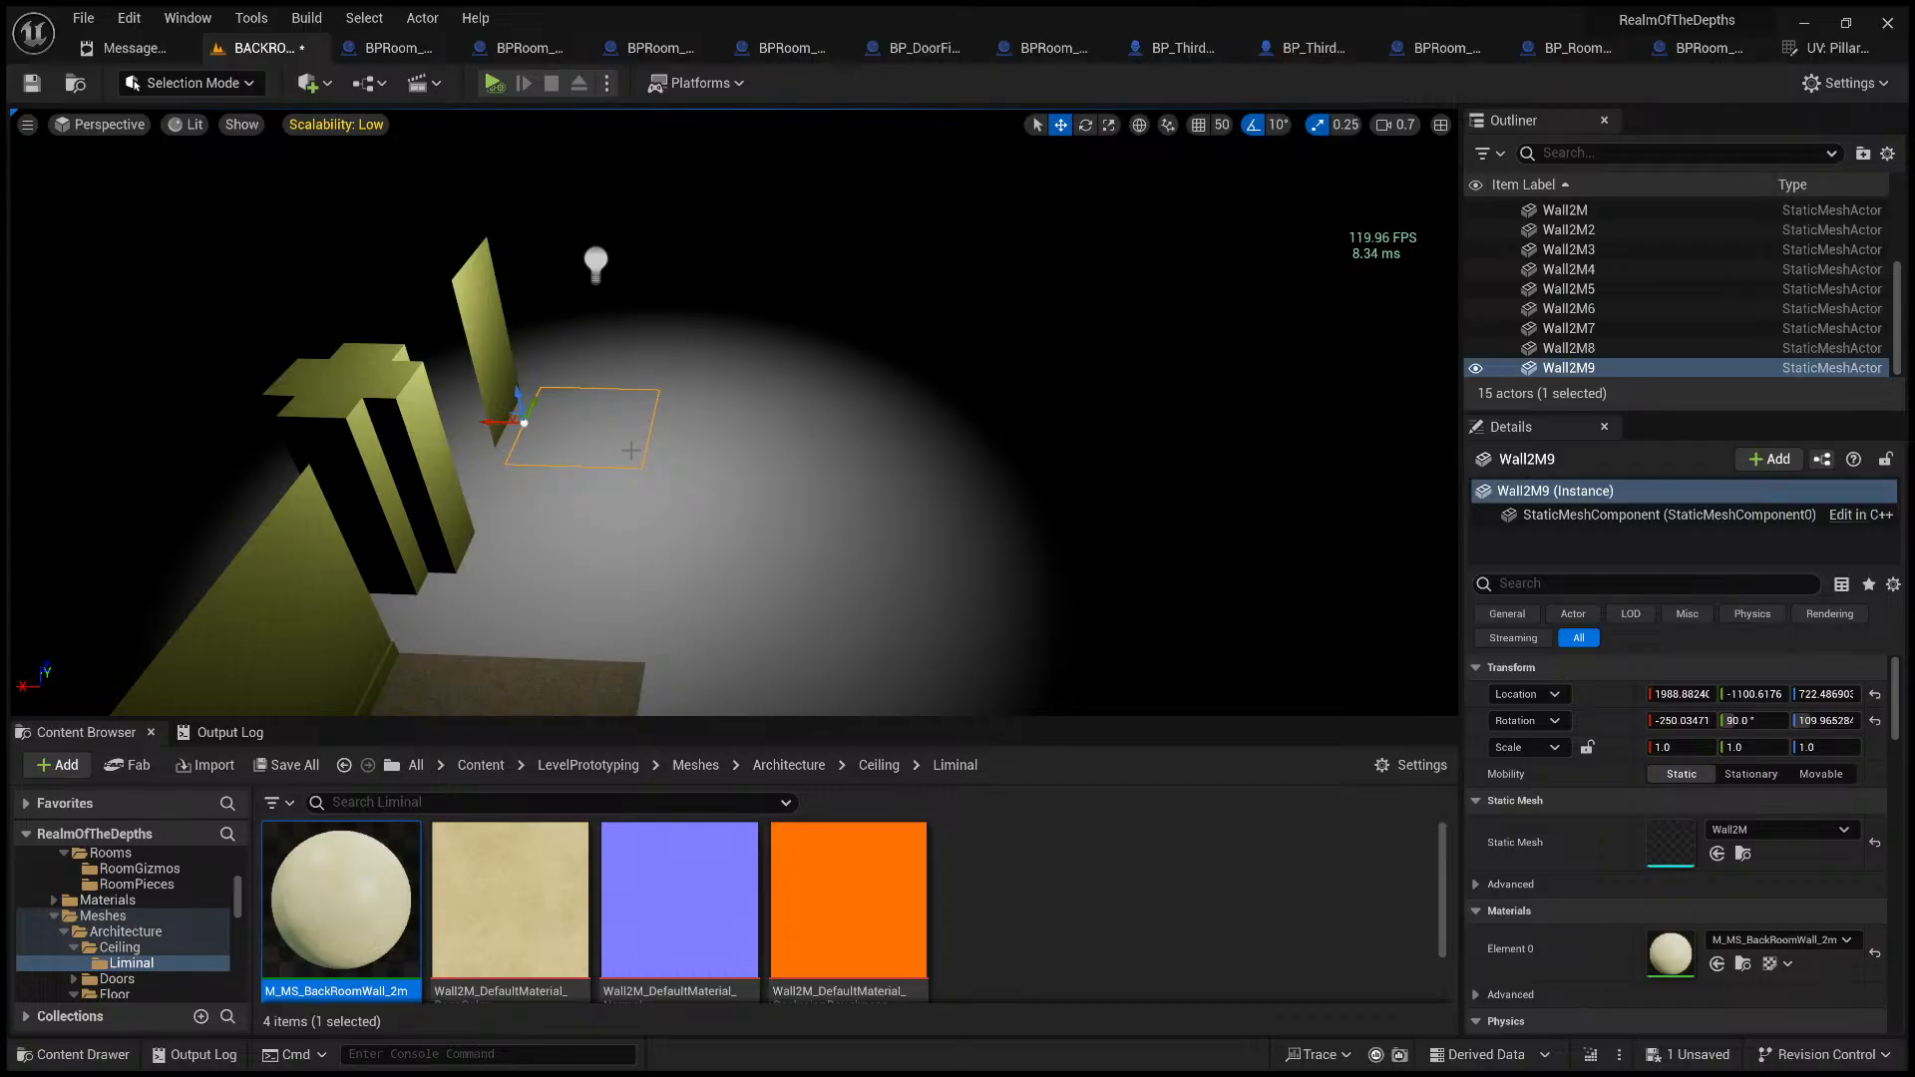
left_click_drag(504, 421, 662, 444, "alt")
left_click(1198, 123)
right_click_drag(662, 443, 663, 489)
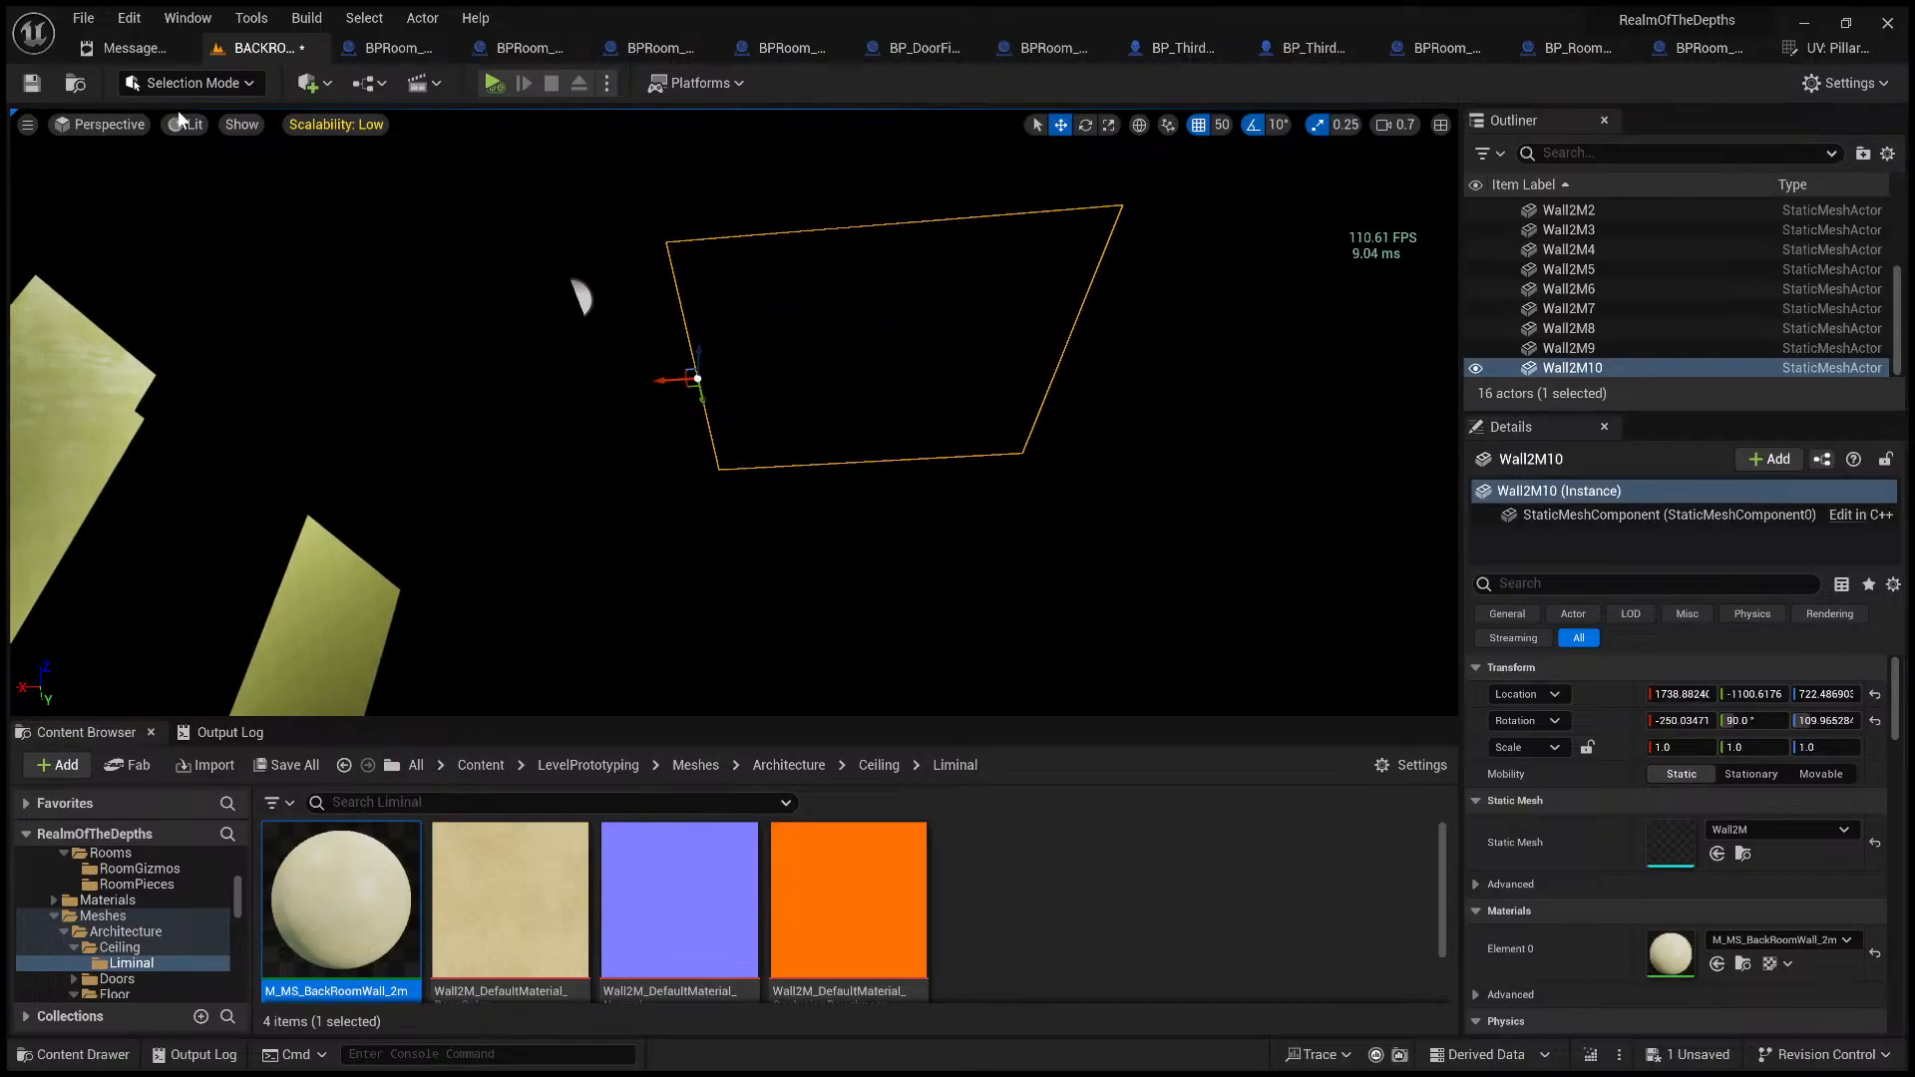
key("alt+3")
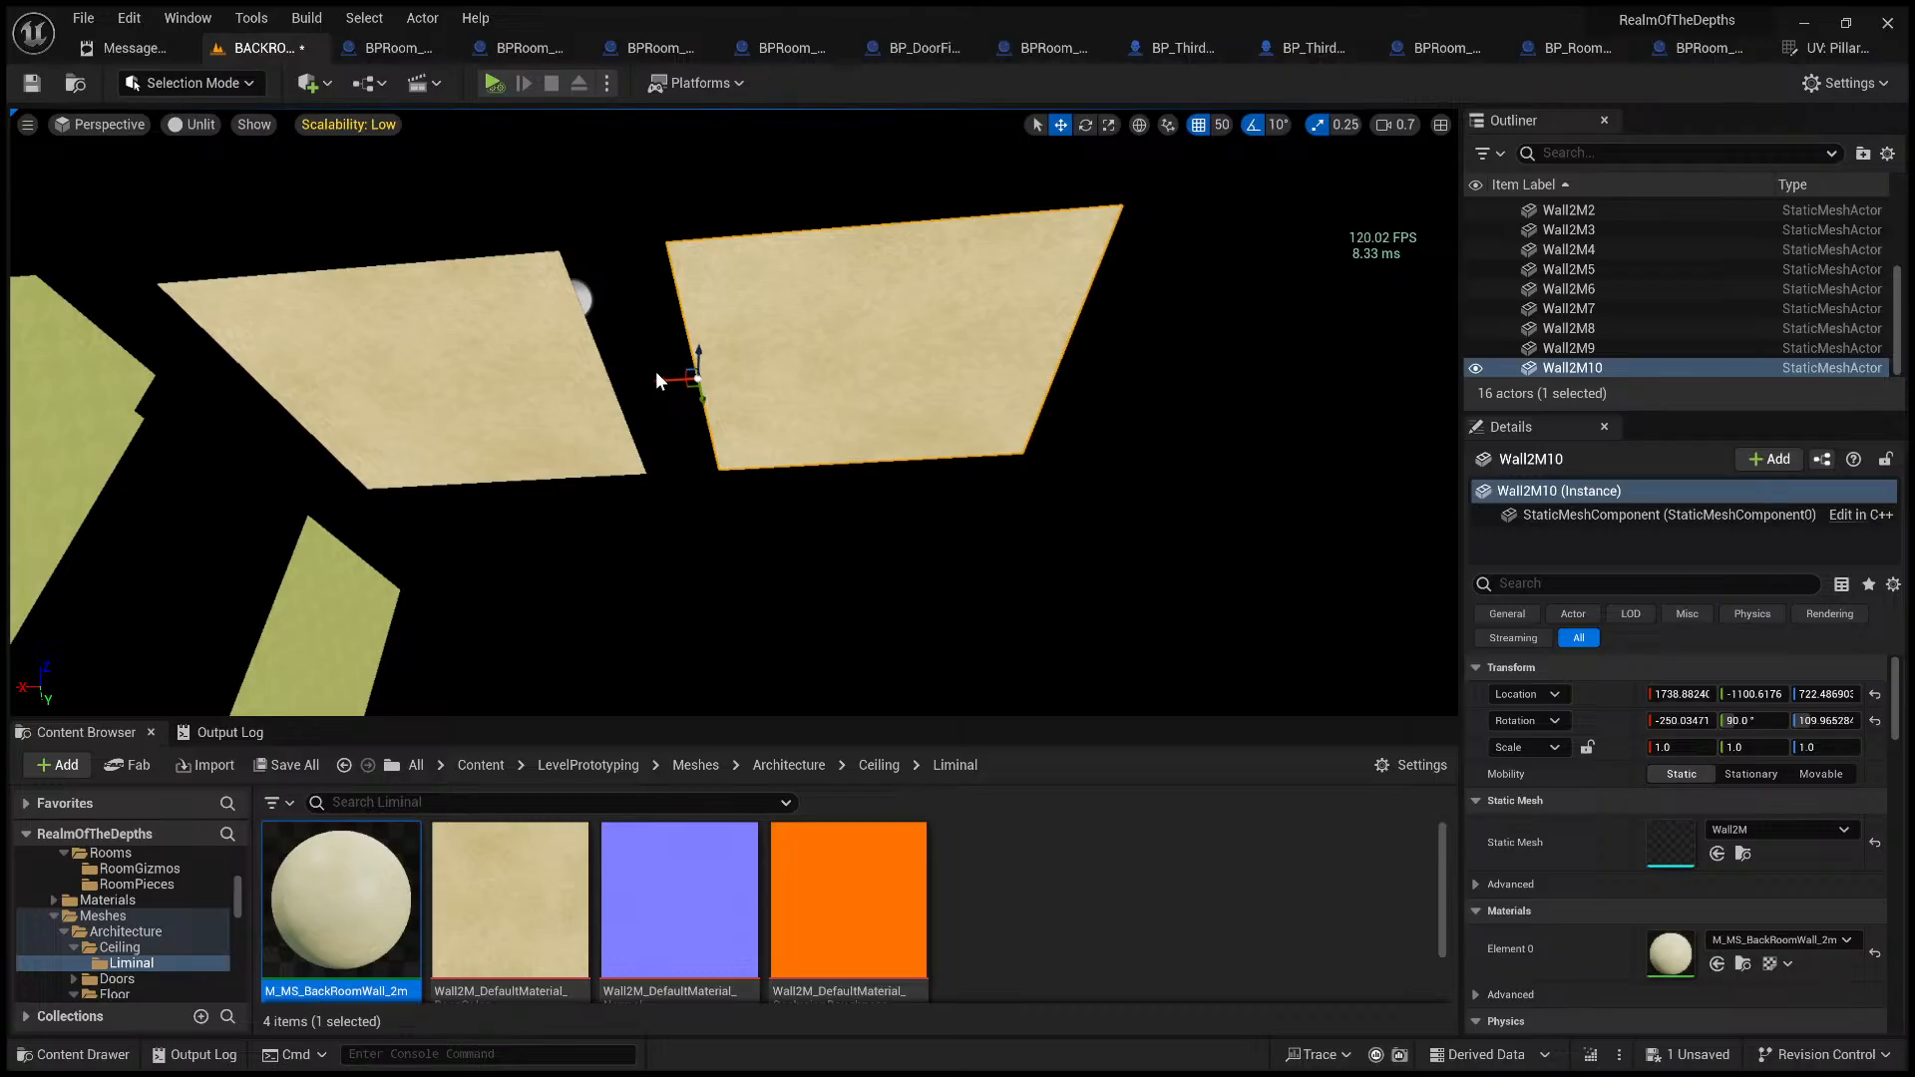
left_click_drag(666, 378, 585, 380)
- Duplicate both ceiling tiles and move the copies 200 units along Y to form a two-by-two ceiling patch
left_click(518, 351, "shift")
key("ctrl+d")
key("f")
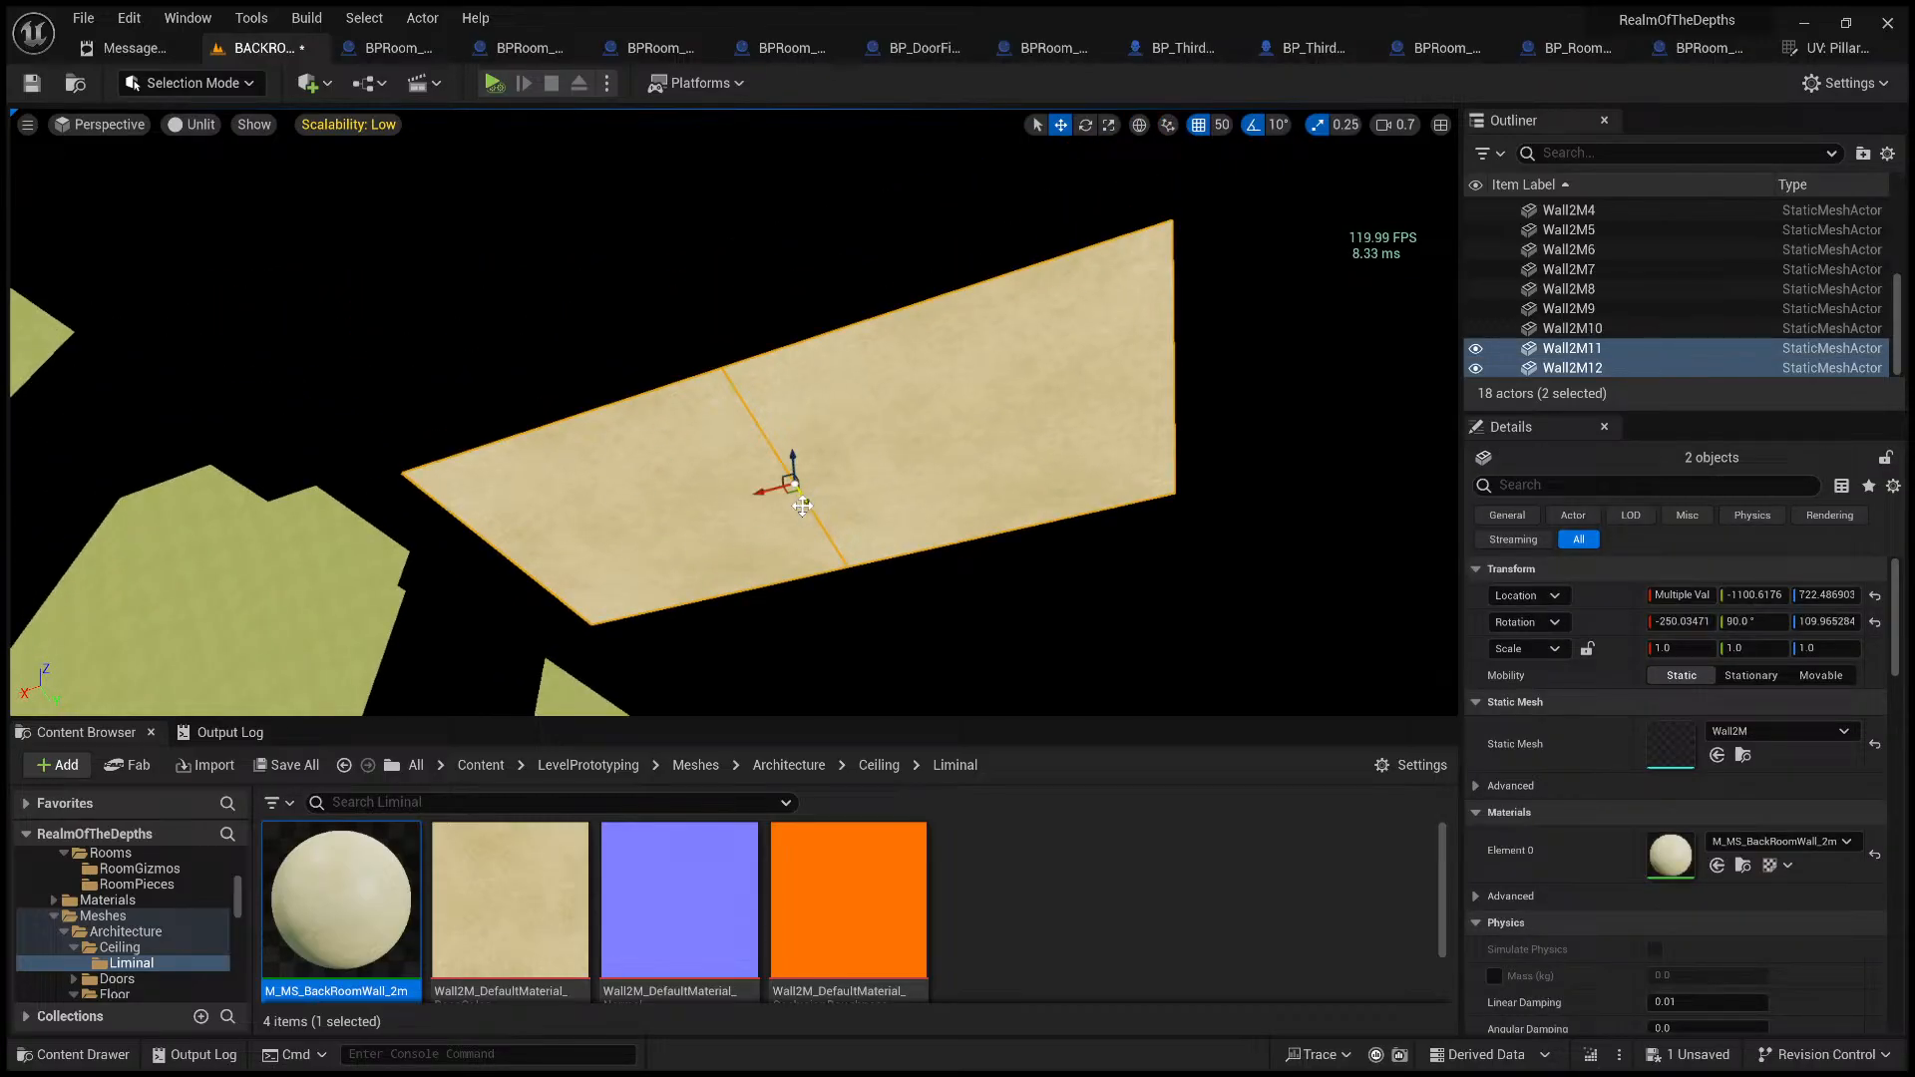
left_click_drag(802, 507, 709, 327)
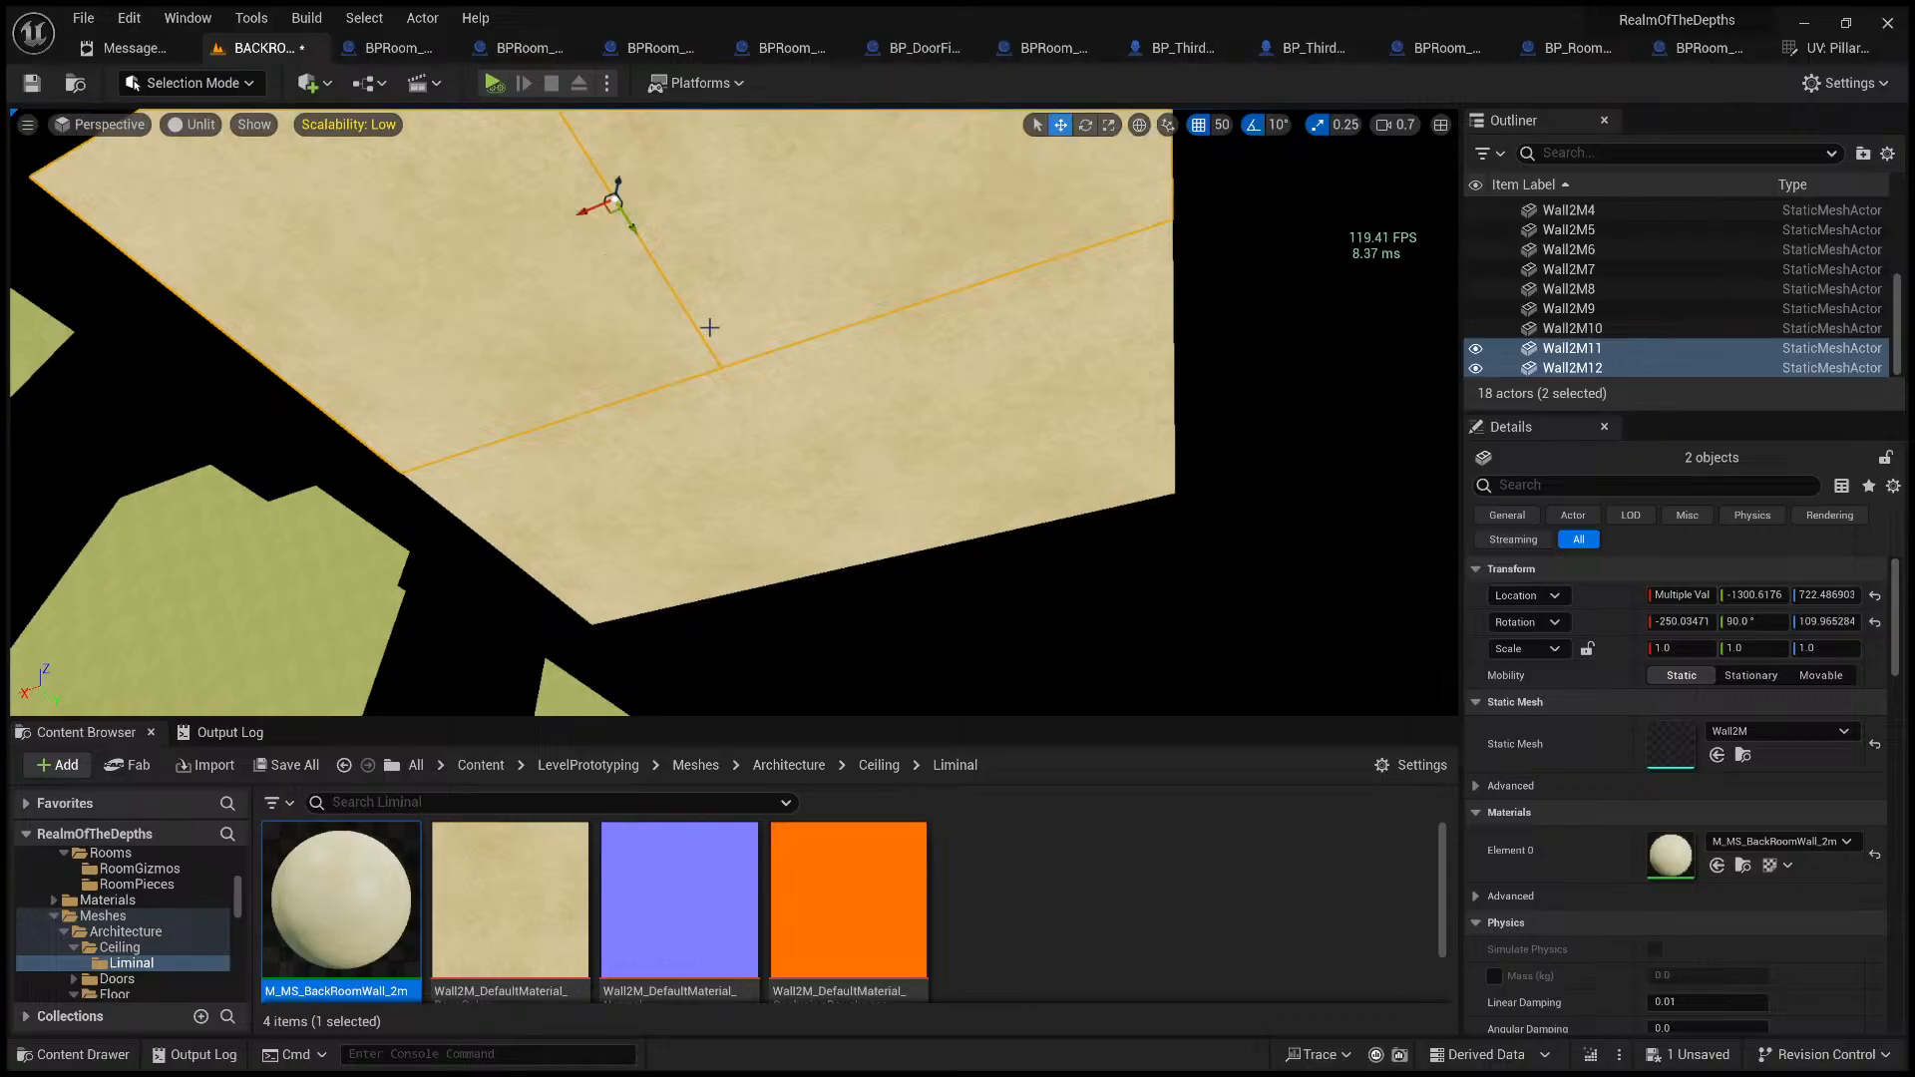
- Select all four ceiling tiles and move them onto the large wall's upper edge above the floor, turning grid snapping off
left_click(704, 439, "shift")
left_click(843, 406, "shift")
key("f")
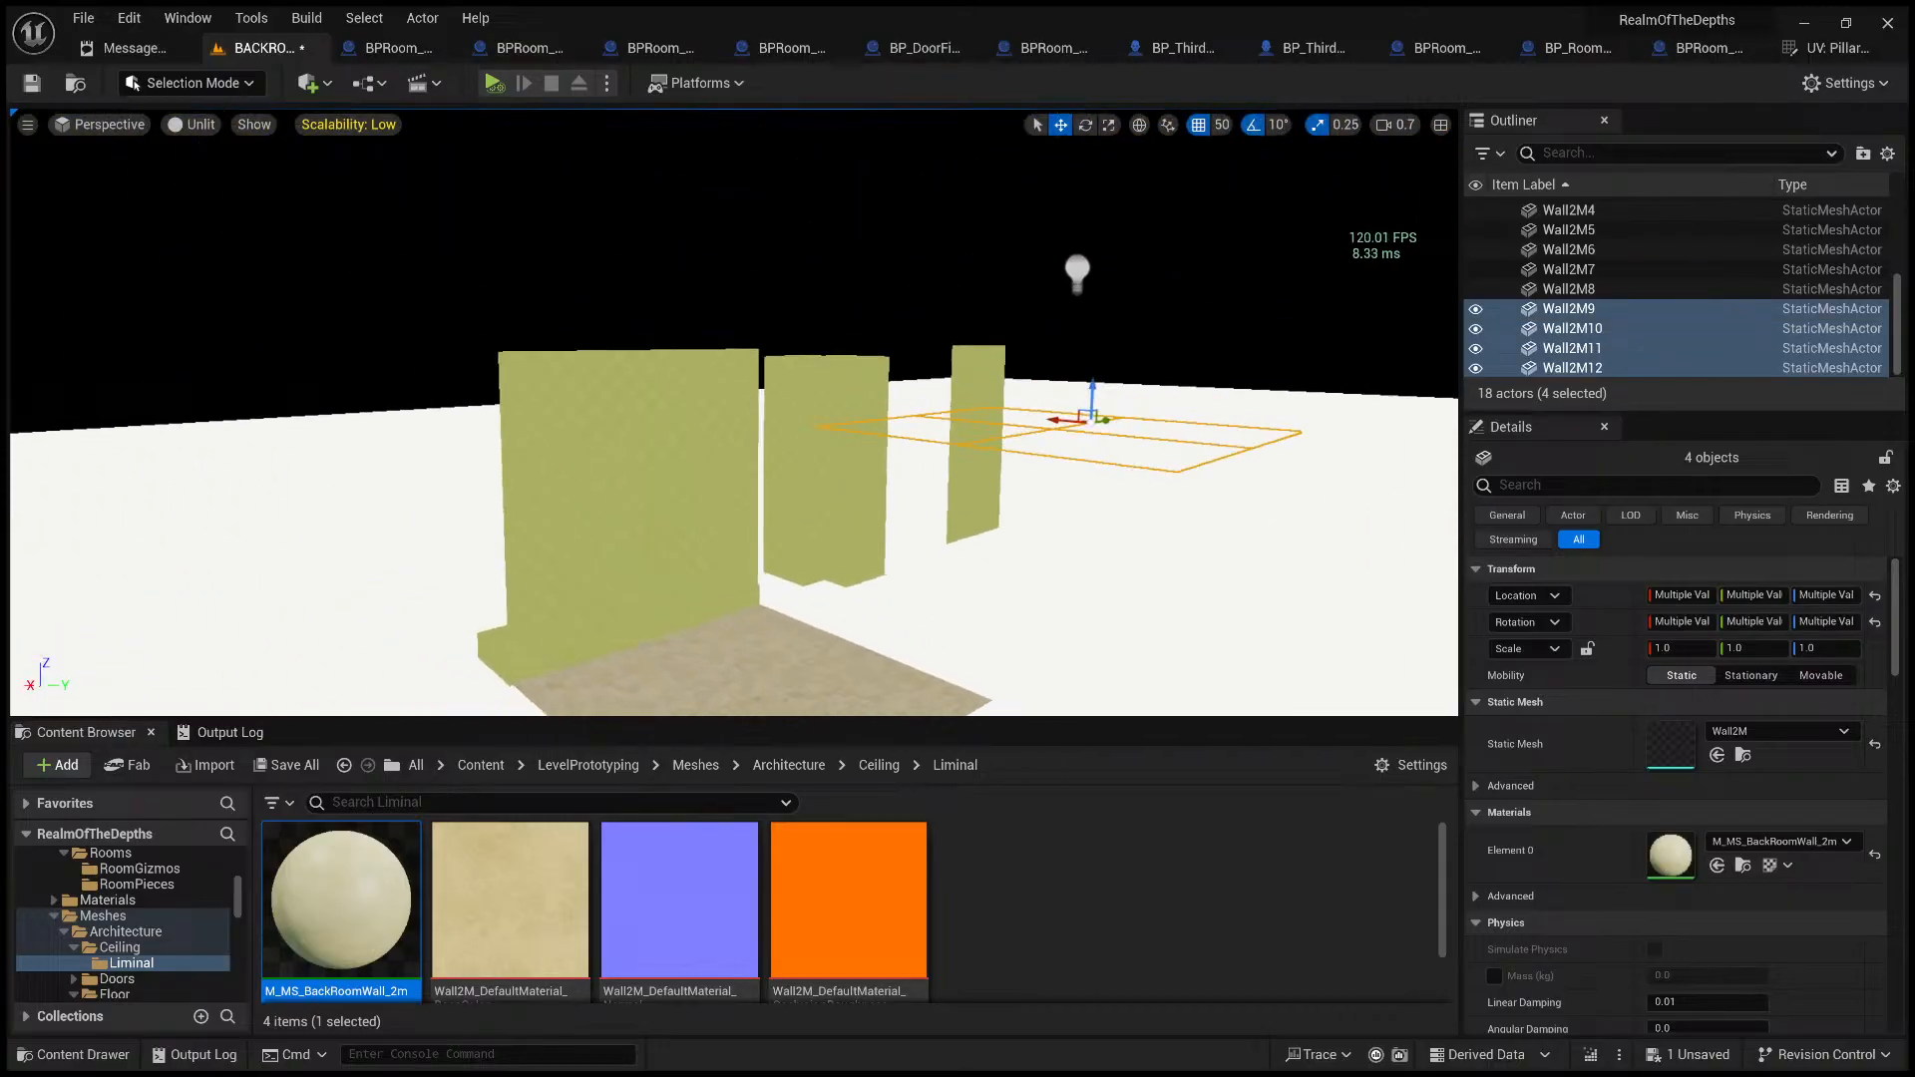
key("e")
left_click_drag(938, 397, 923, 299)
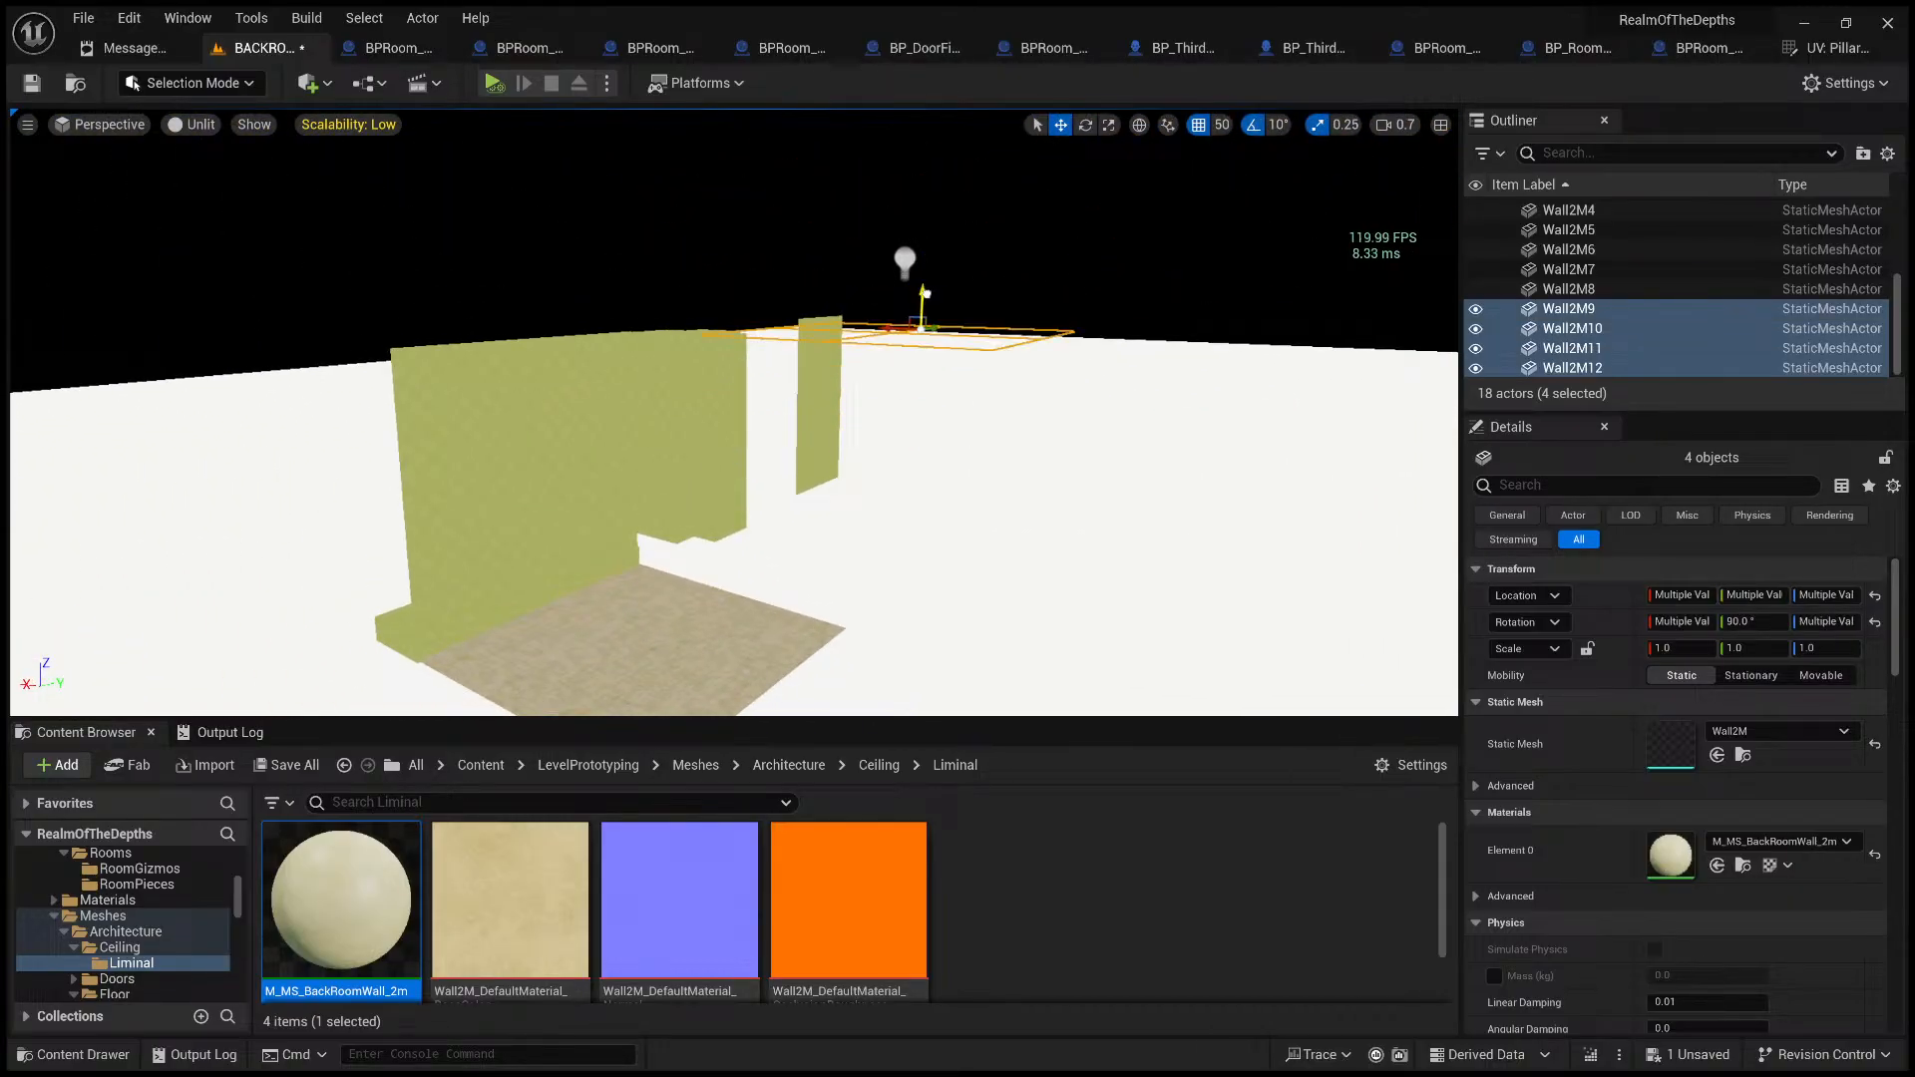
mouse_move(922, 299)
right_mouse_down()
mouse_move(923, 329)
mouse_move(907, 320)
right_mouse_up()
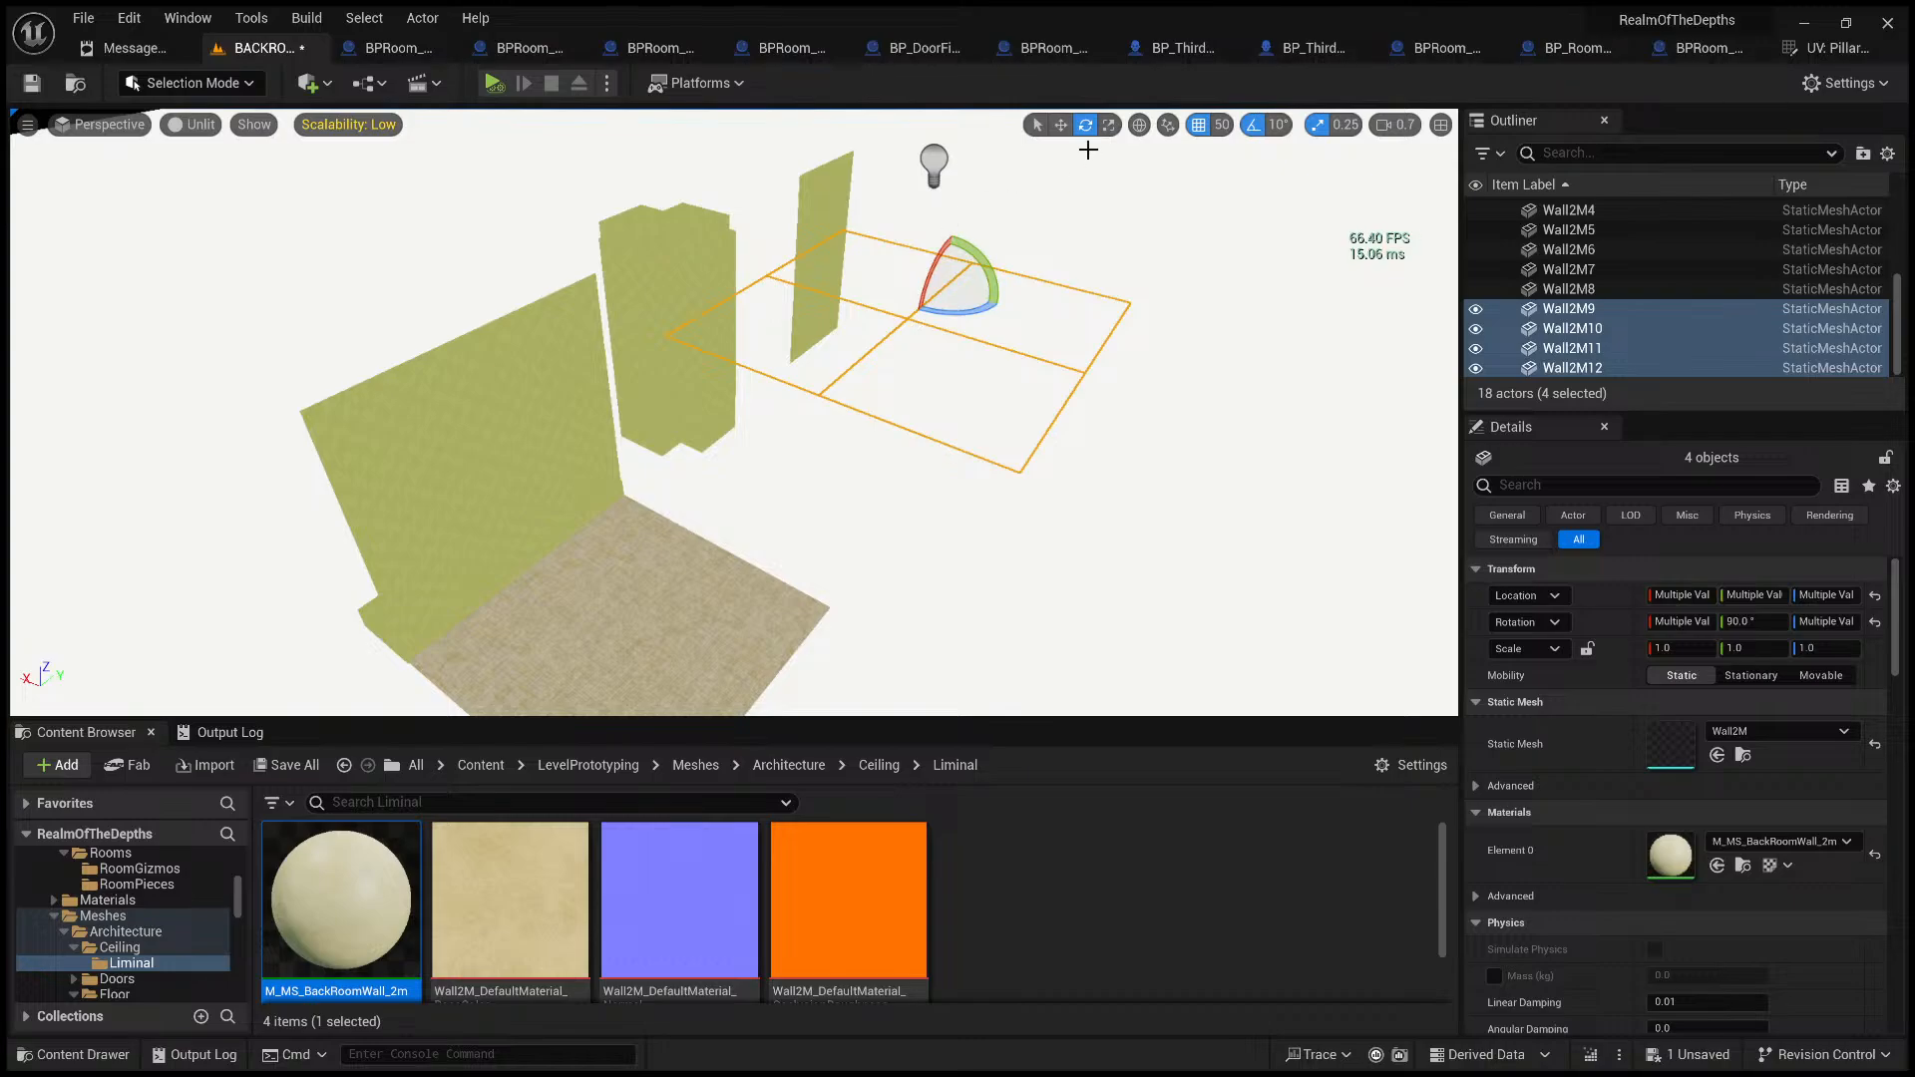
key("w")
left_click_drag(932, 271, 653, 320)
right_click_drag(653, 319, 1062, 199)
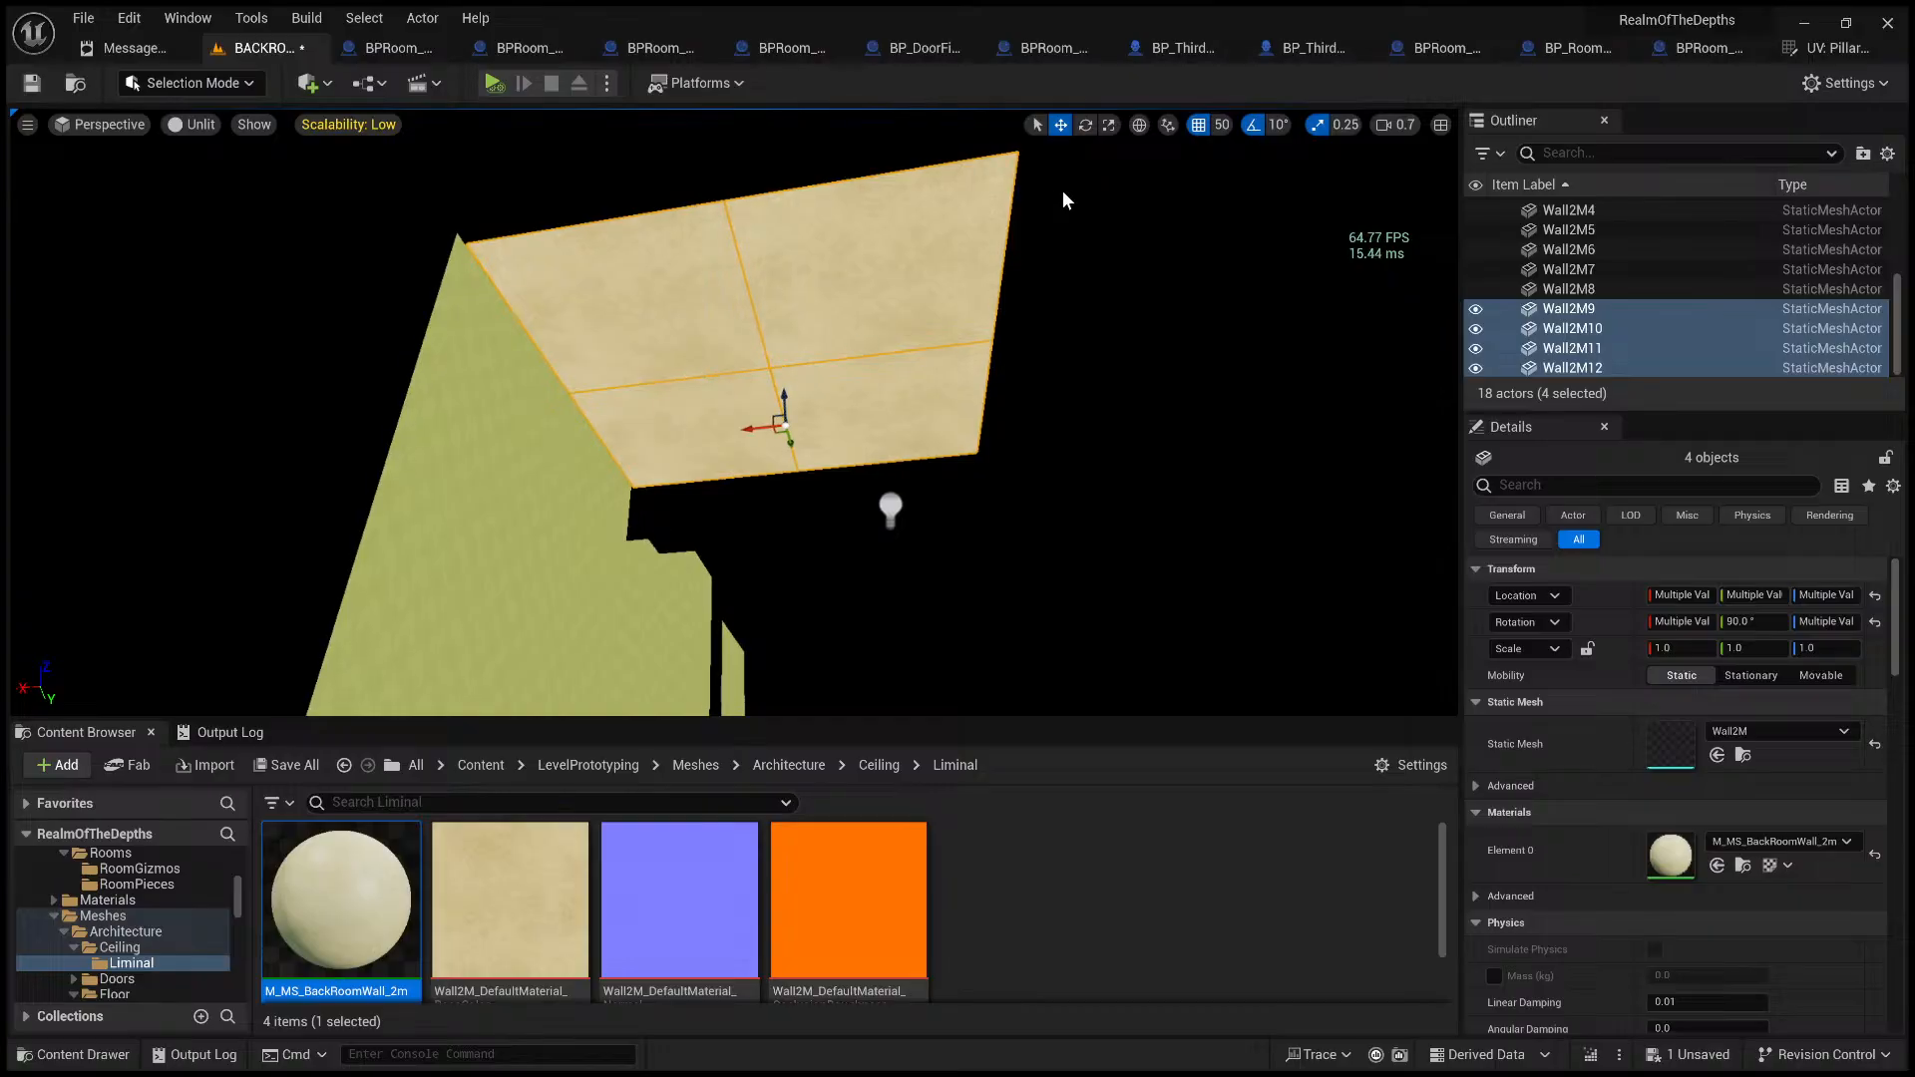
left_click(1207, 125)
right_click_drag(790, 396, 816, 604)
- Enlarge the level viewport and briefly play-test the level from above the floor
left_click_drag(864, 719, 860, 962)
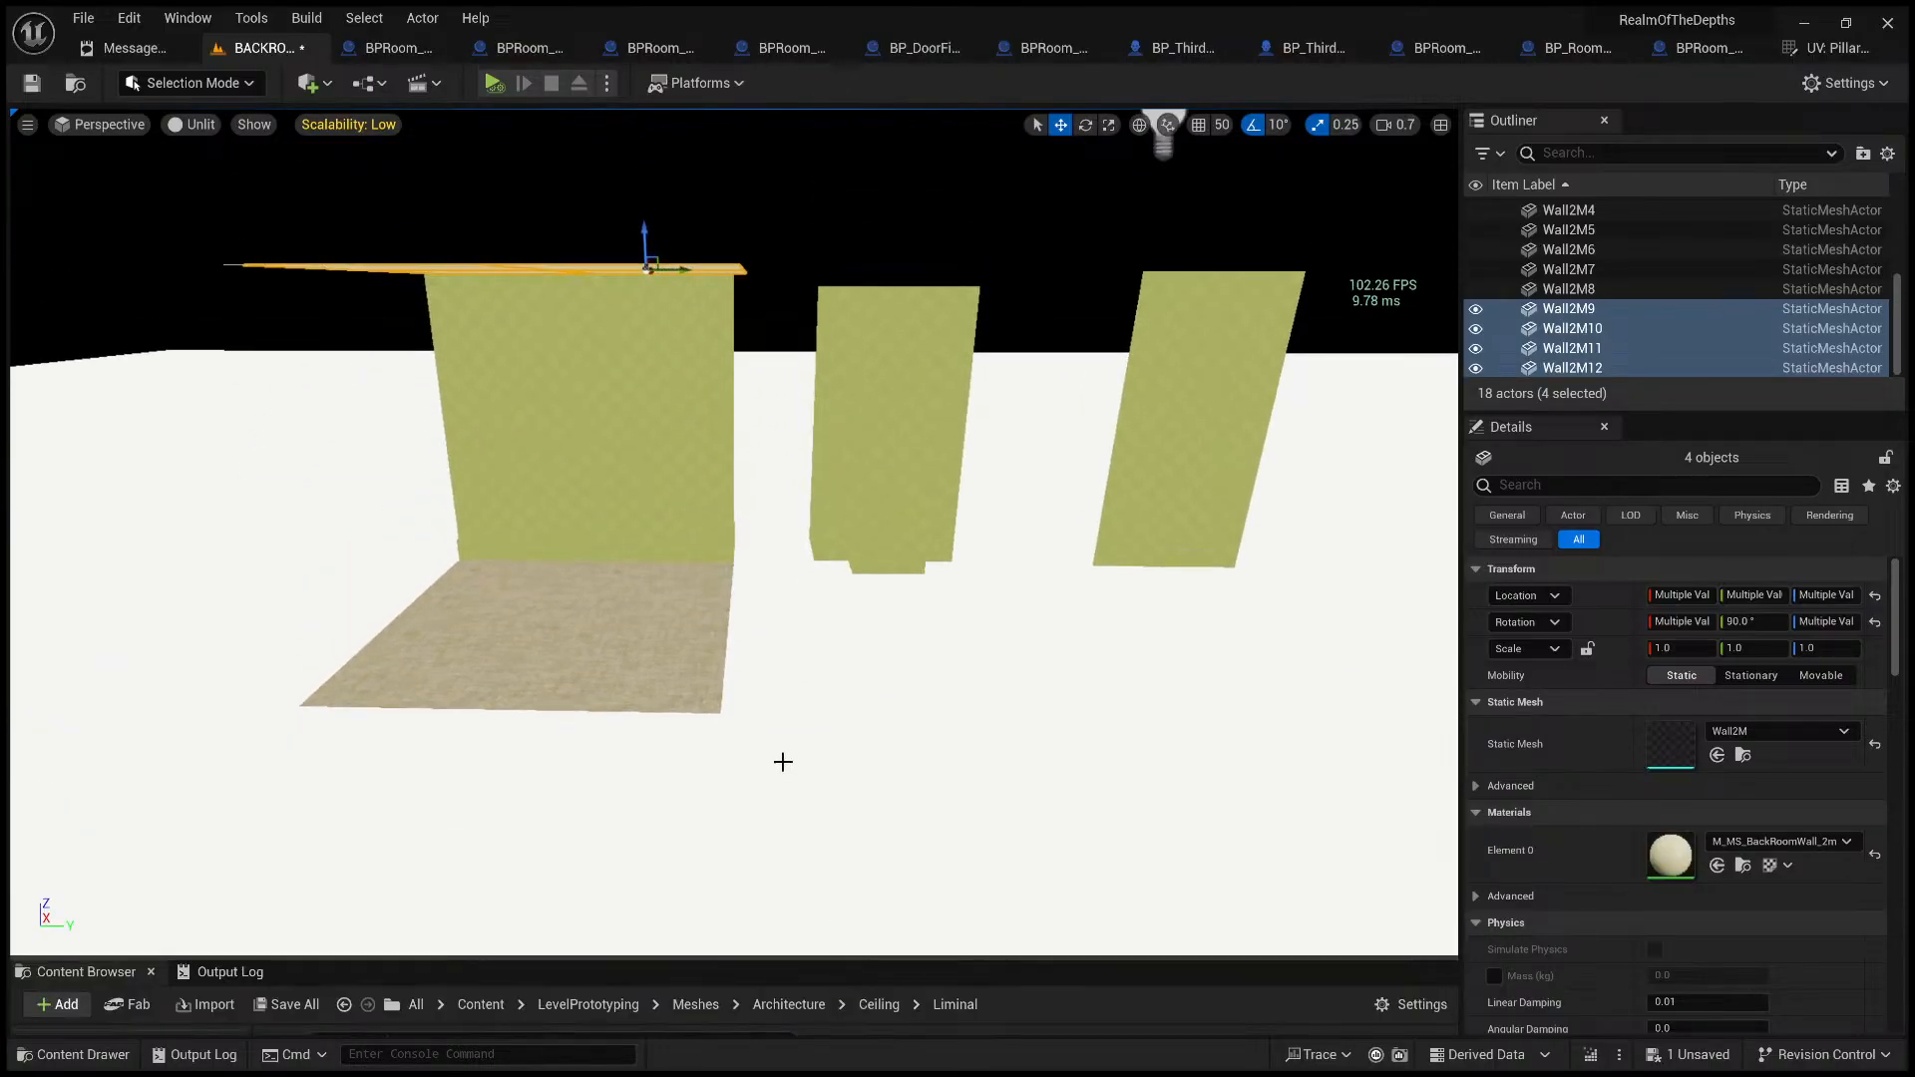
left_click(771, 418)
right_click_drag(693, 739, 692, 833)
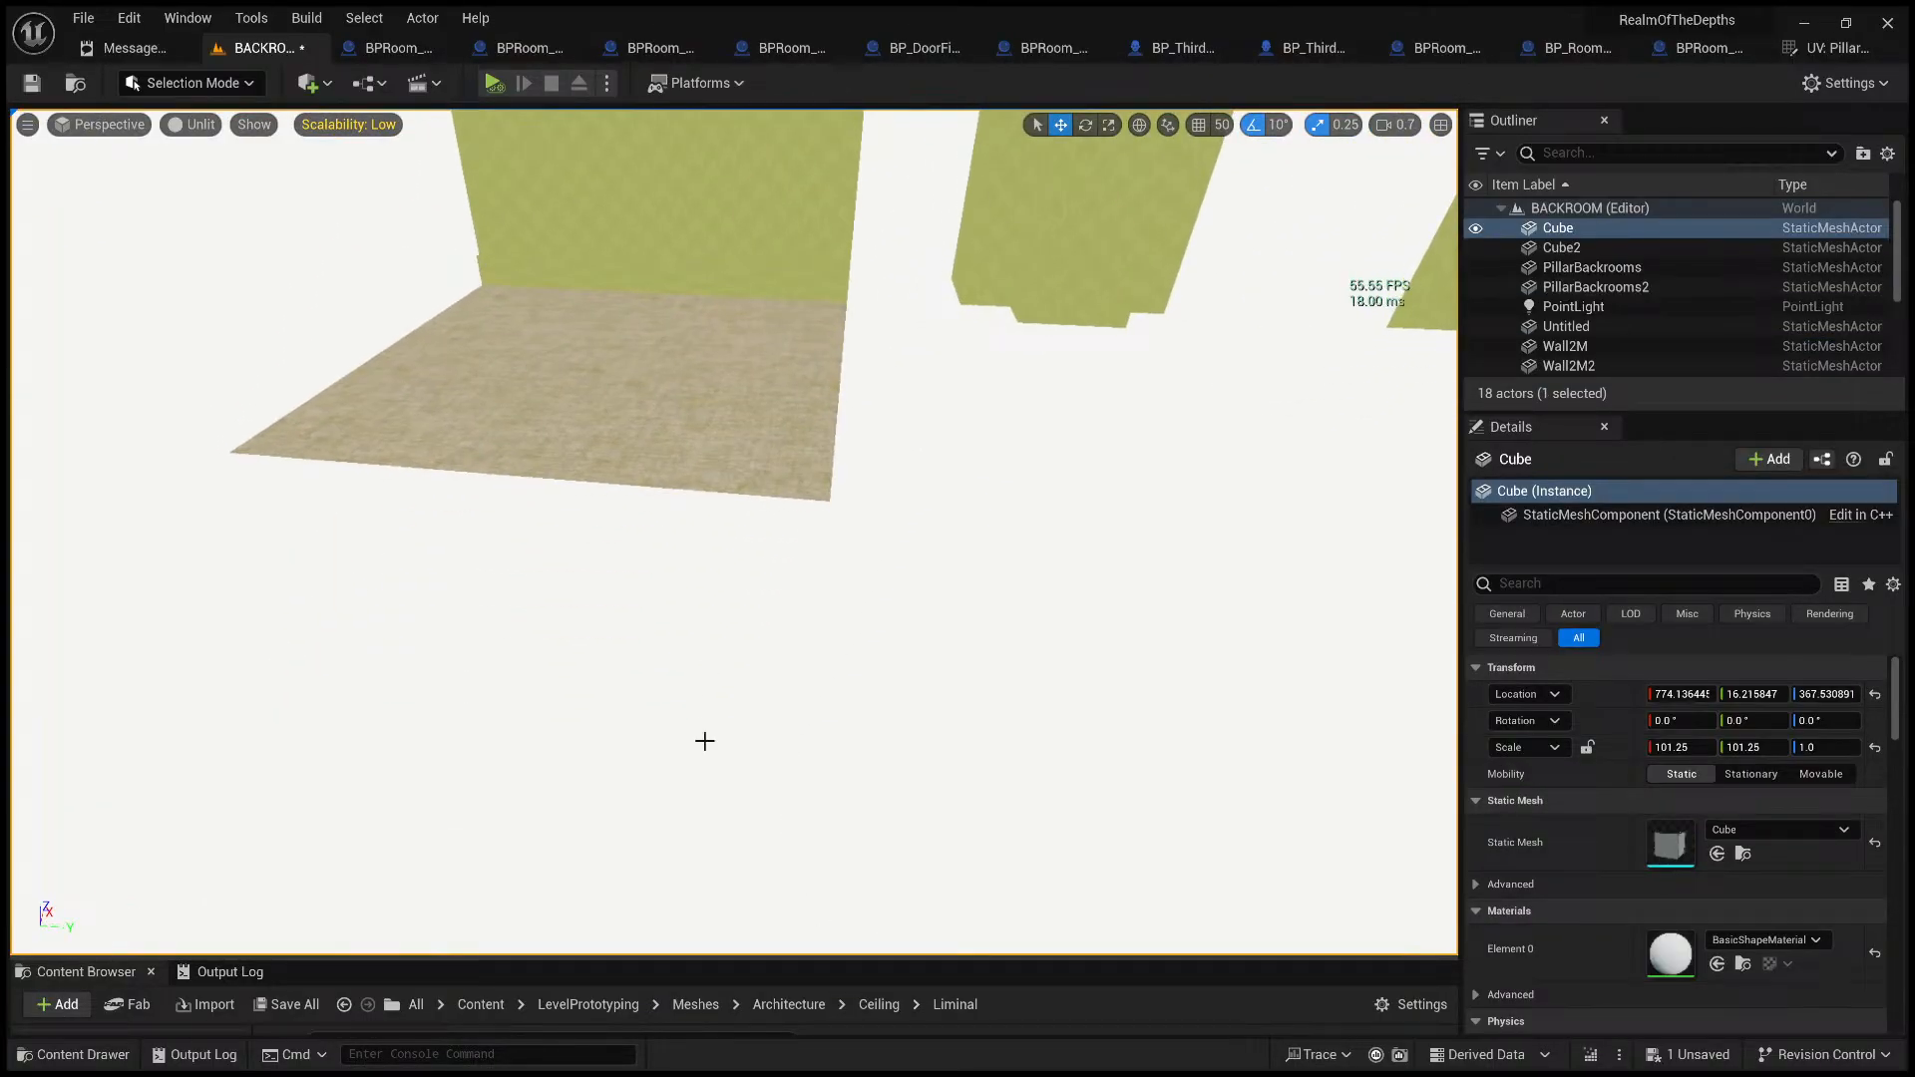
key("alt+p")
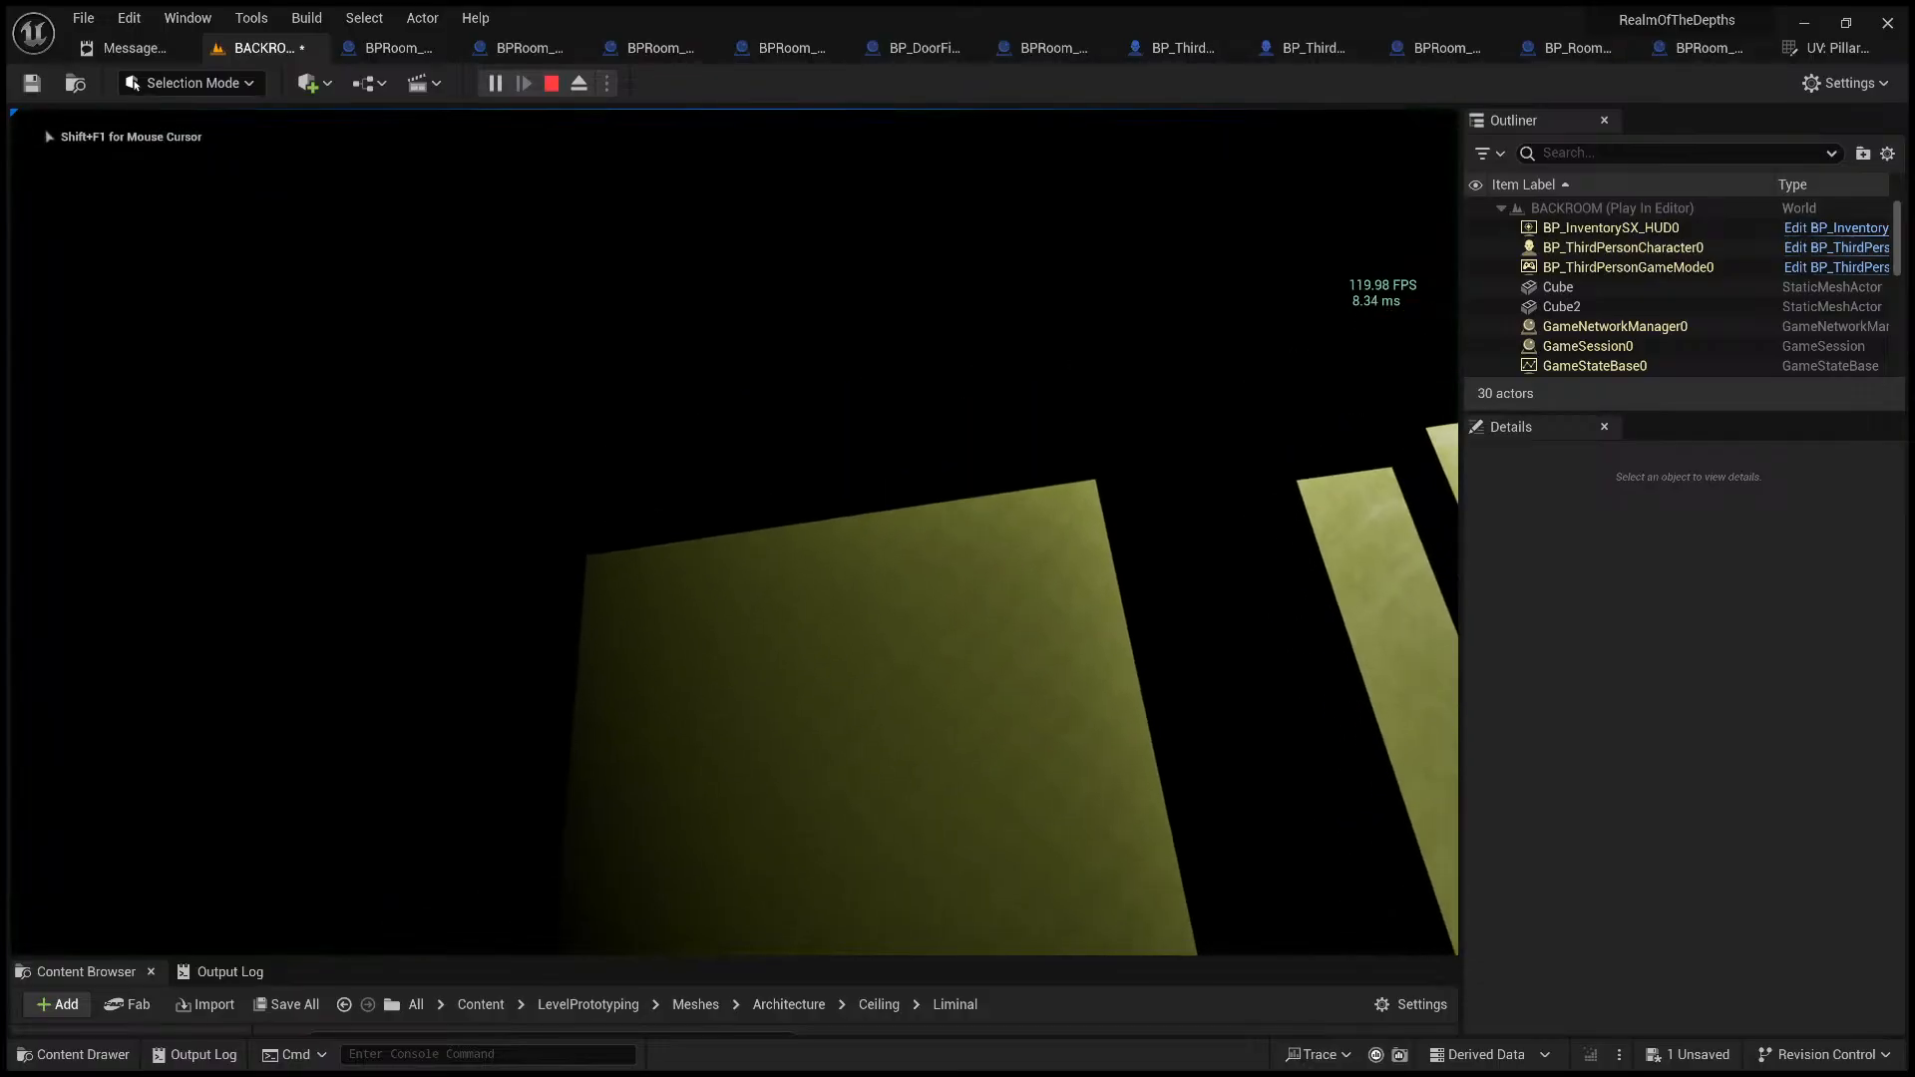
key("Escape")
- Move the point light under the new ceiling to about X 1794, Y -1549, Z 730, and return the viewport to lit shading
right_click_drag(801, 496, 877, 618)
right_click_drag(734, 532, 1071, 432)
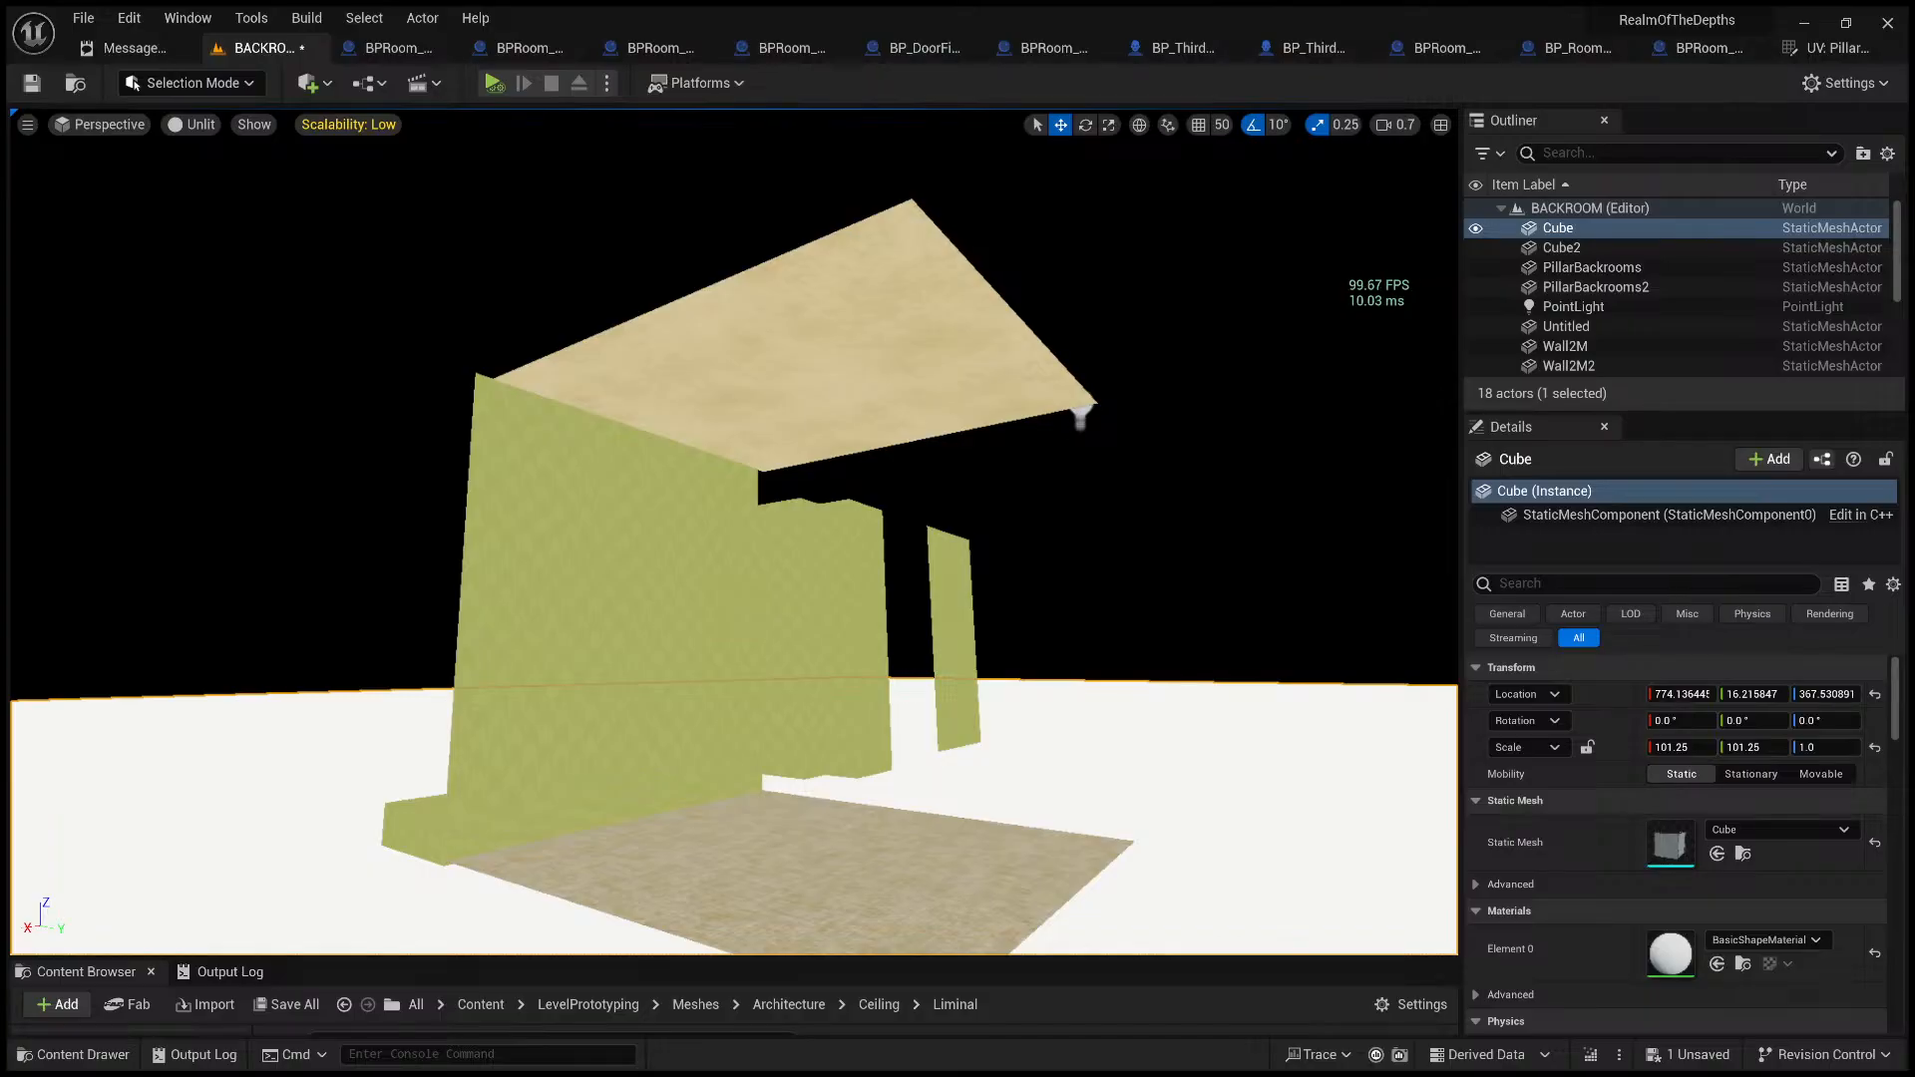
left_click(1079, 415)
left_click_drag(1079, 380, 743, 546)
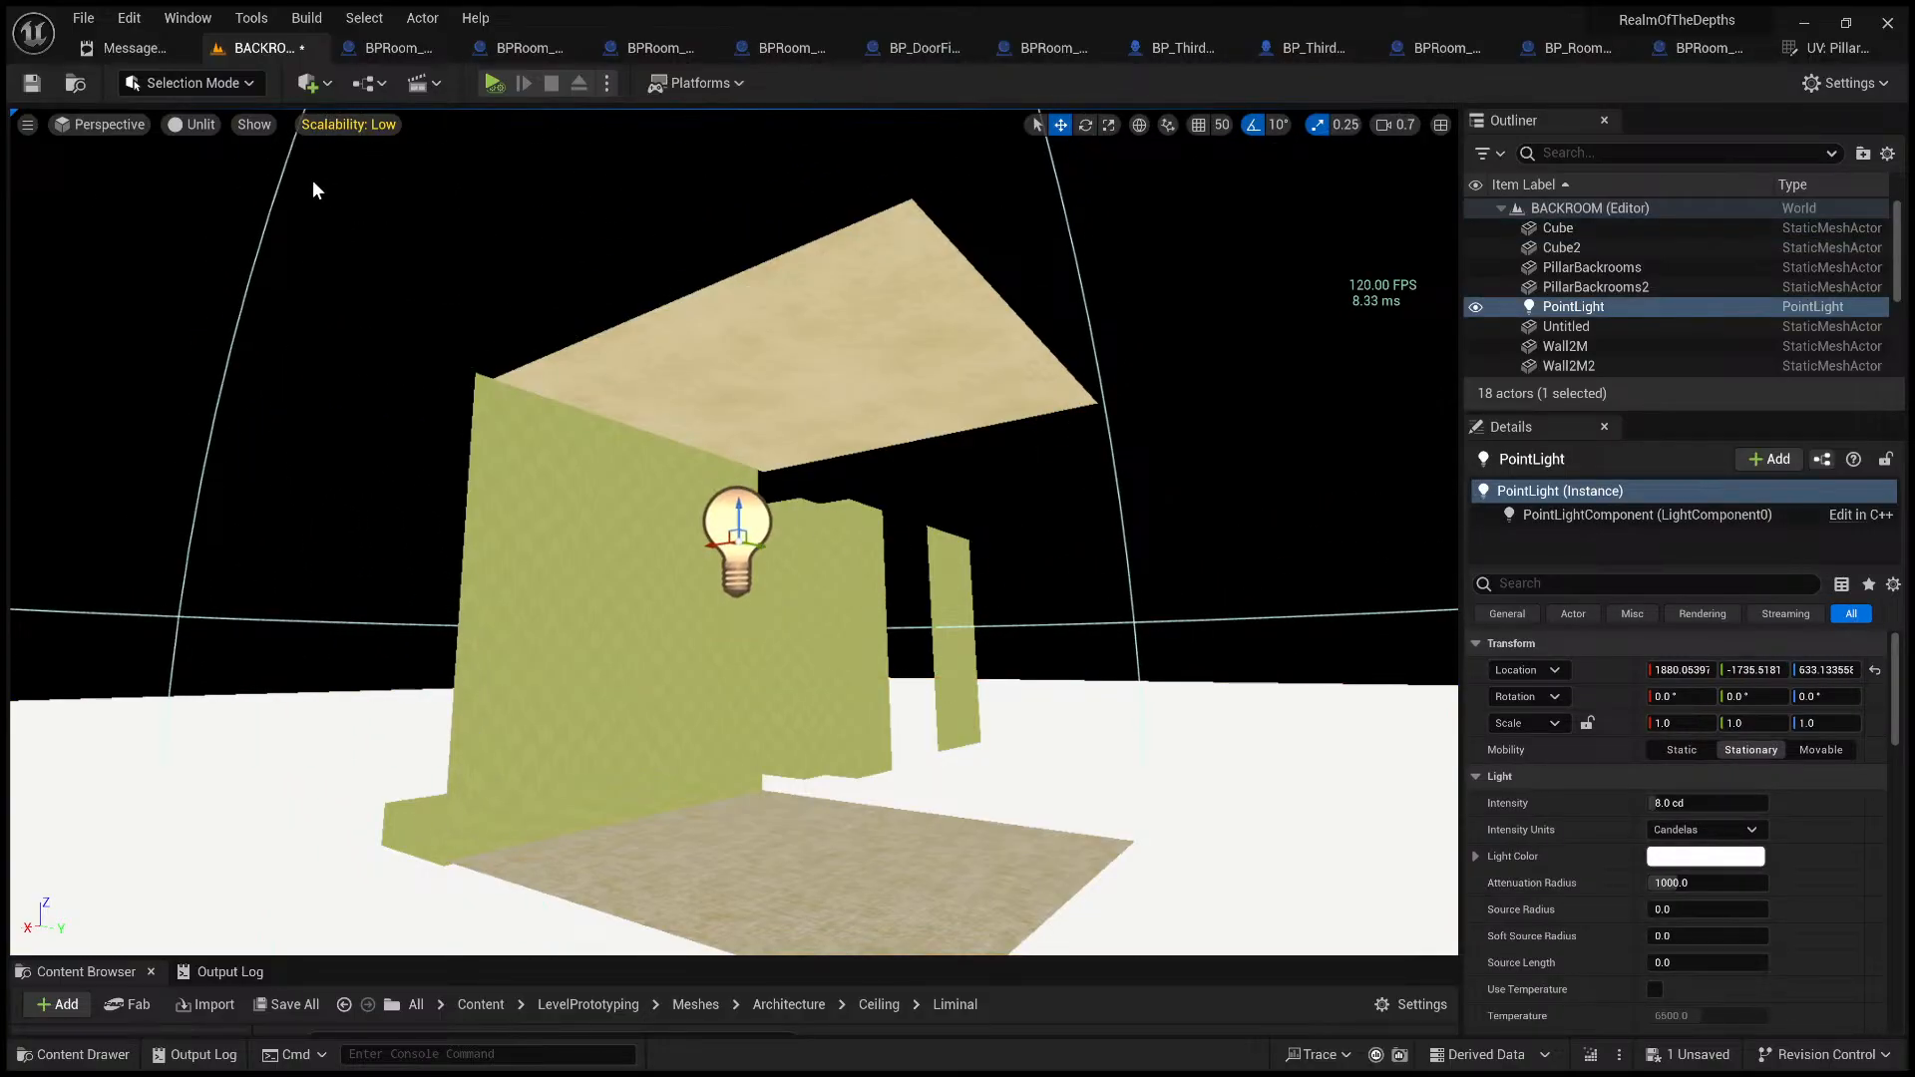
key("alt+4")
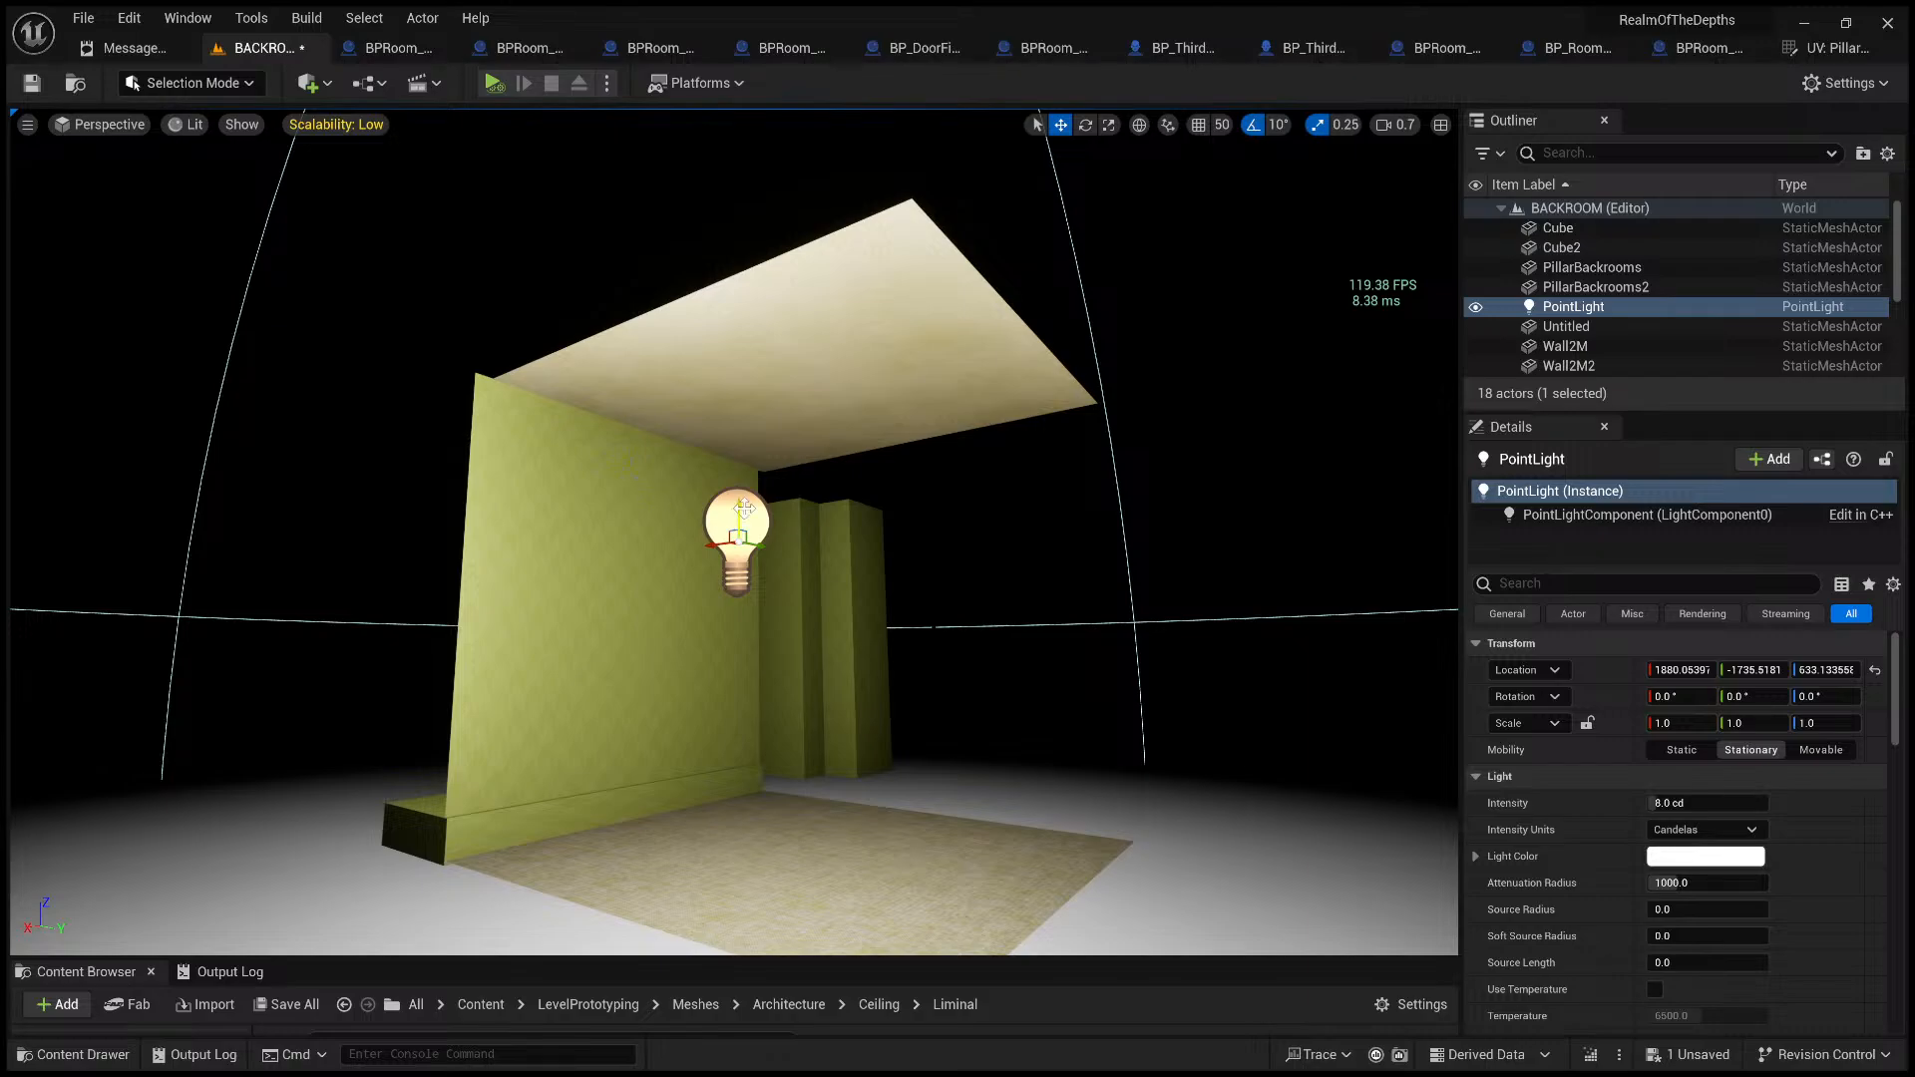
left_click_drag(738, 502, 845, 337)
right_click_drag(846, 337, 774, 415)
key("w")
key("s")
left_click_drag(707, 391, 959, 451)
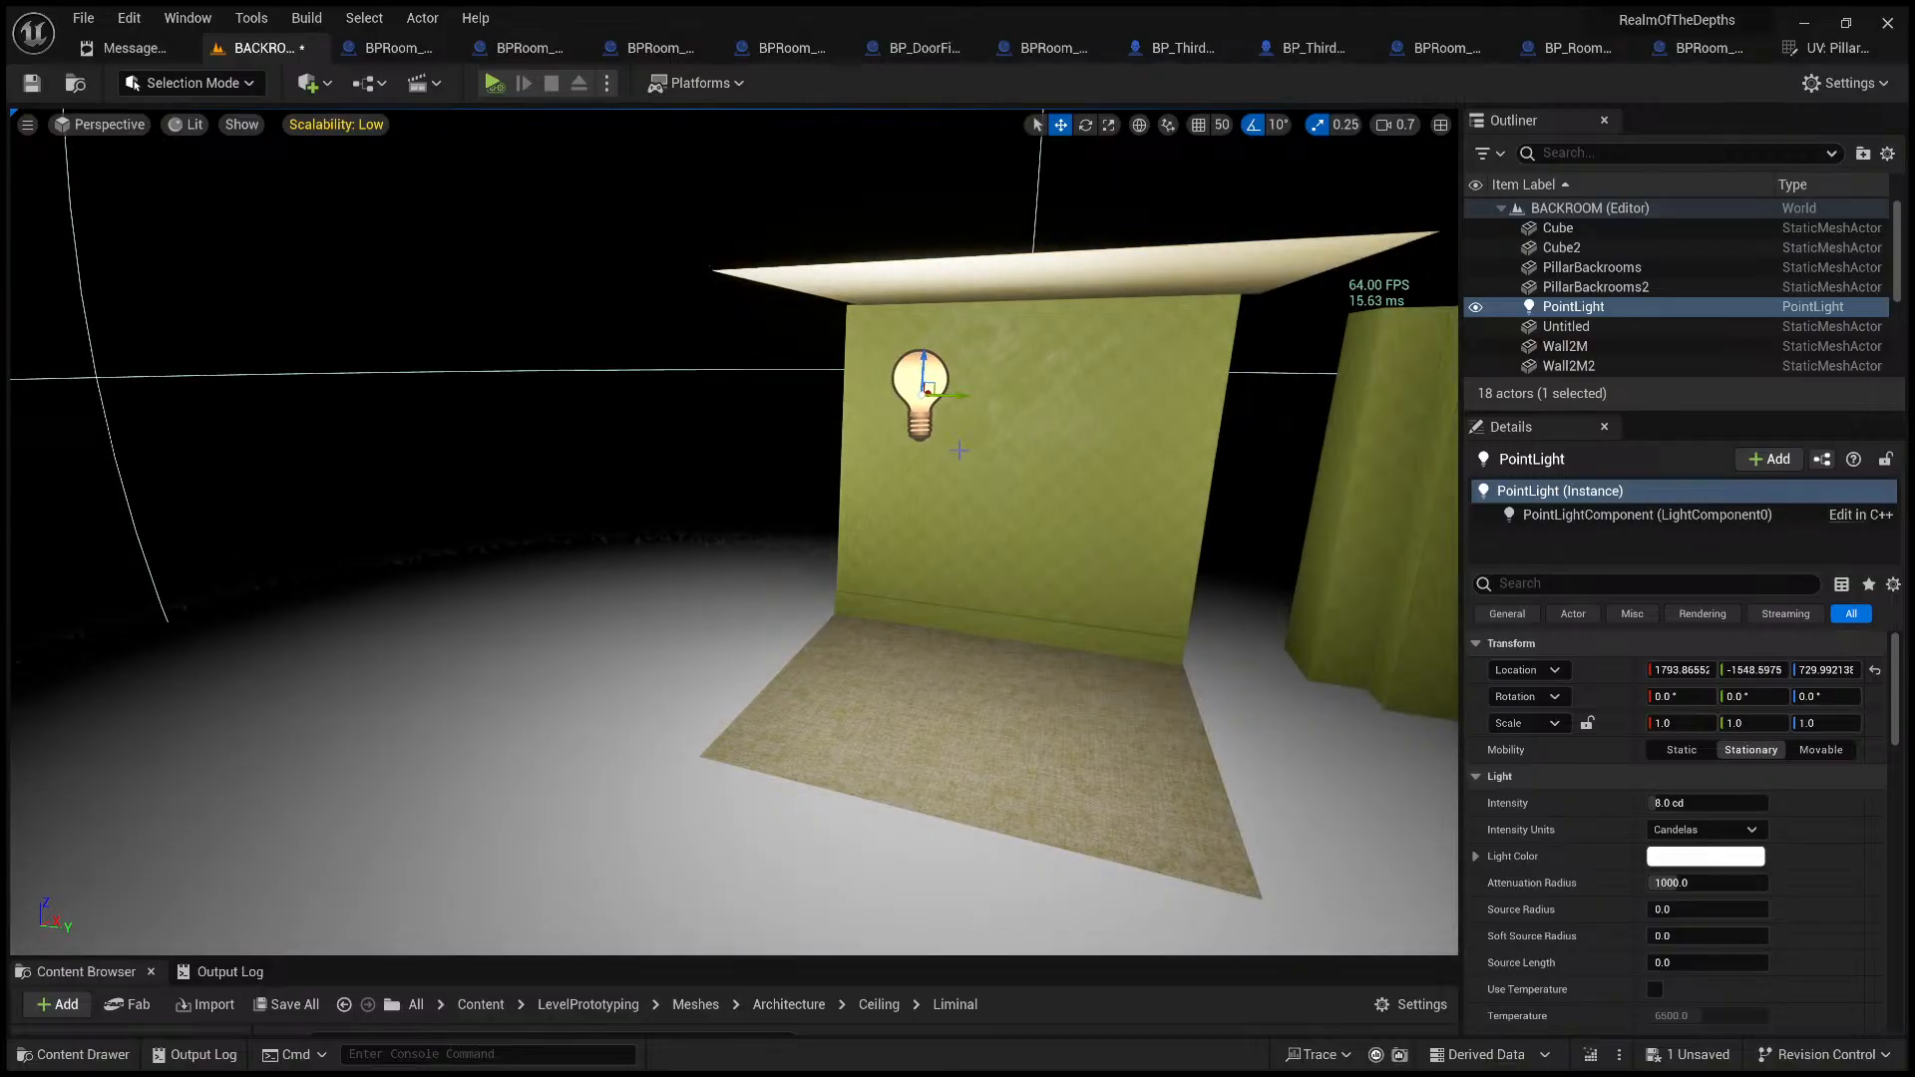
- Play-test the level from the open floor, walking around to examine the lit wall, floor and ceiling materials
right_click_drag(959, 451, 877, 688)
left_click(879, 700)
key("alt+p")
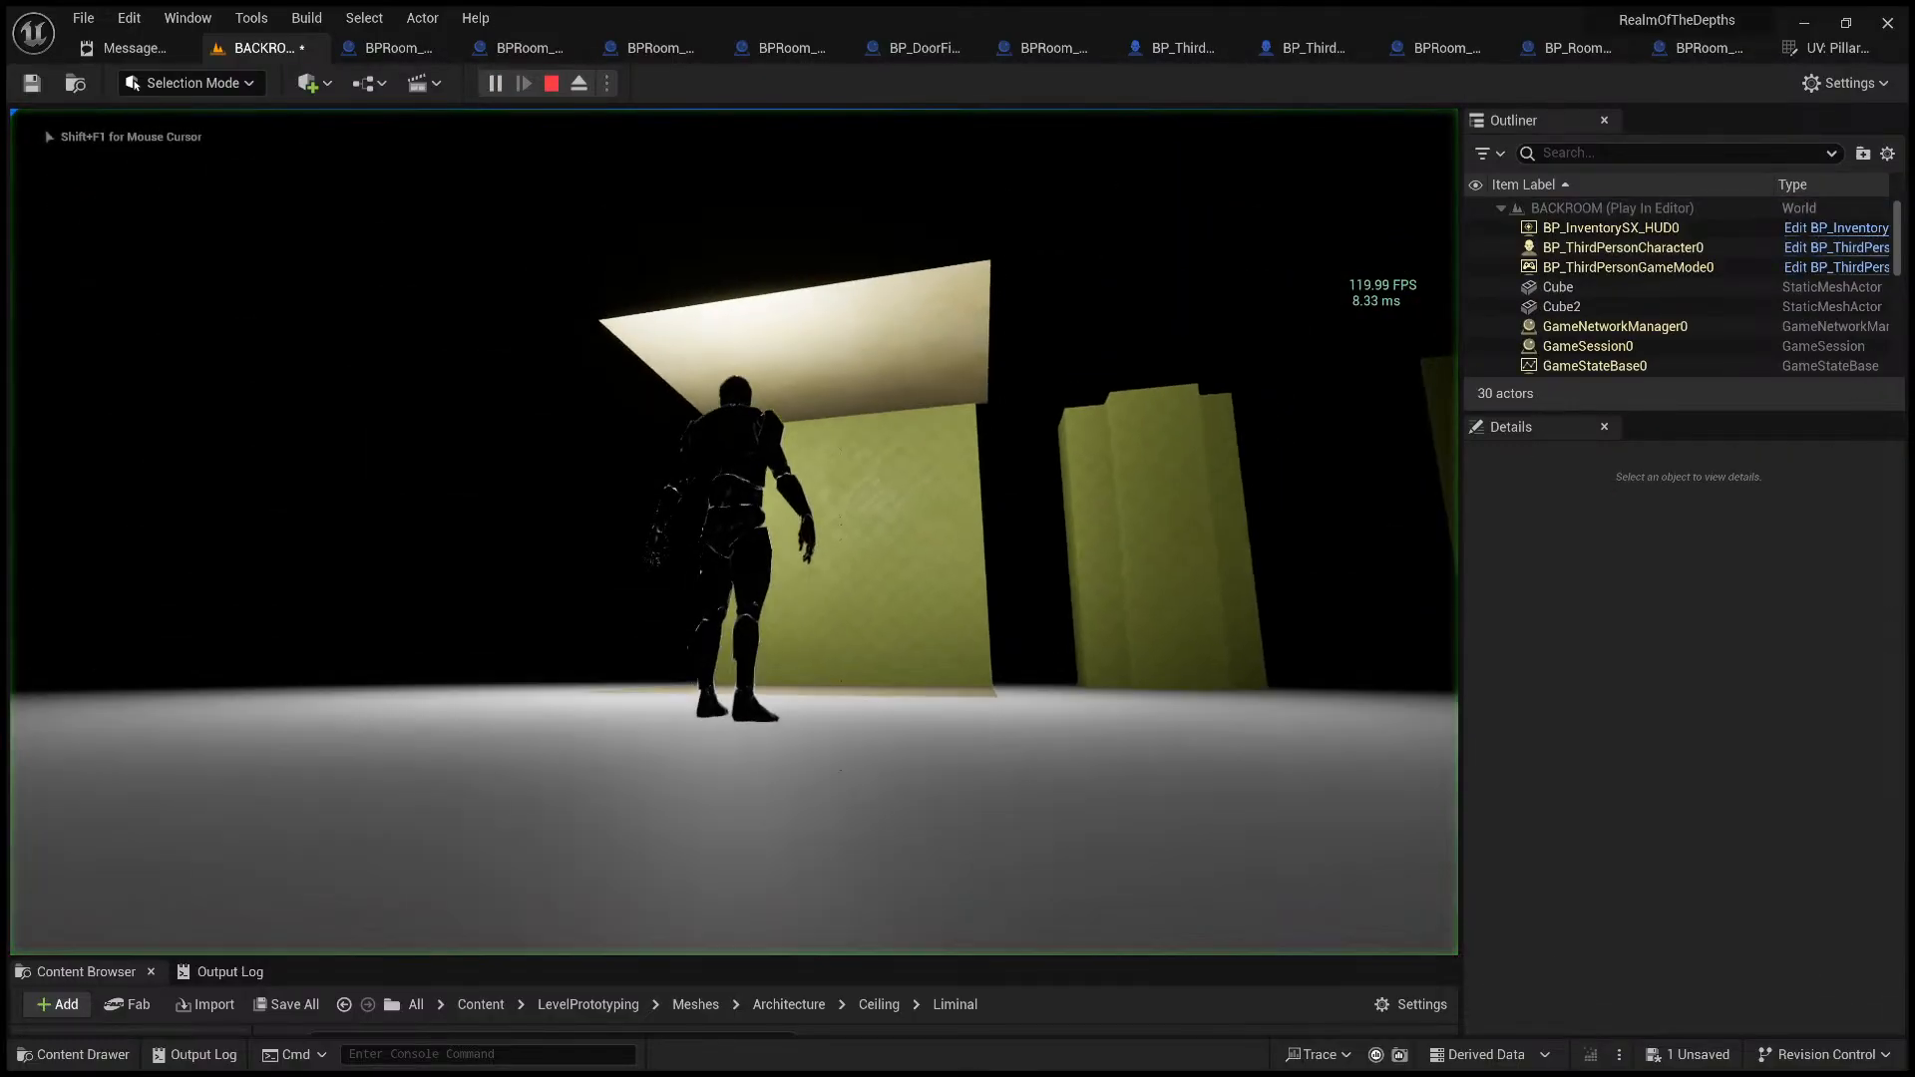
key("w")
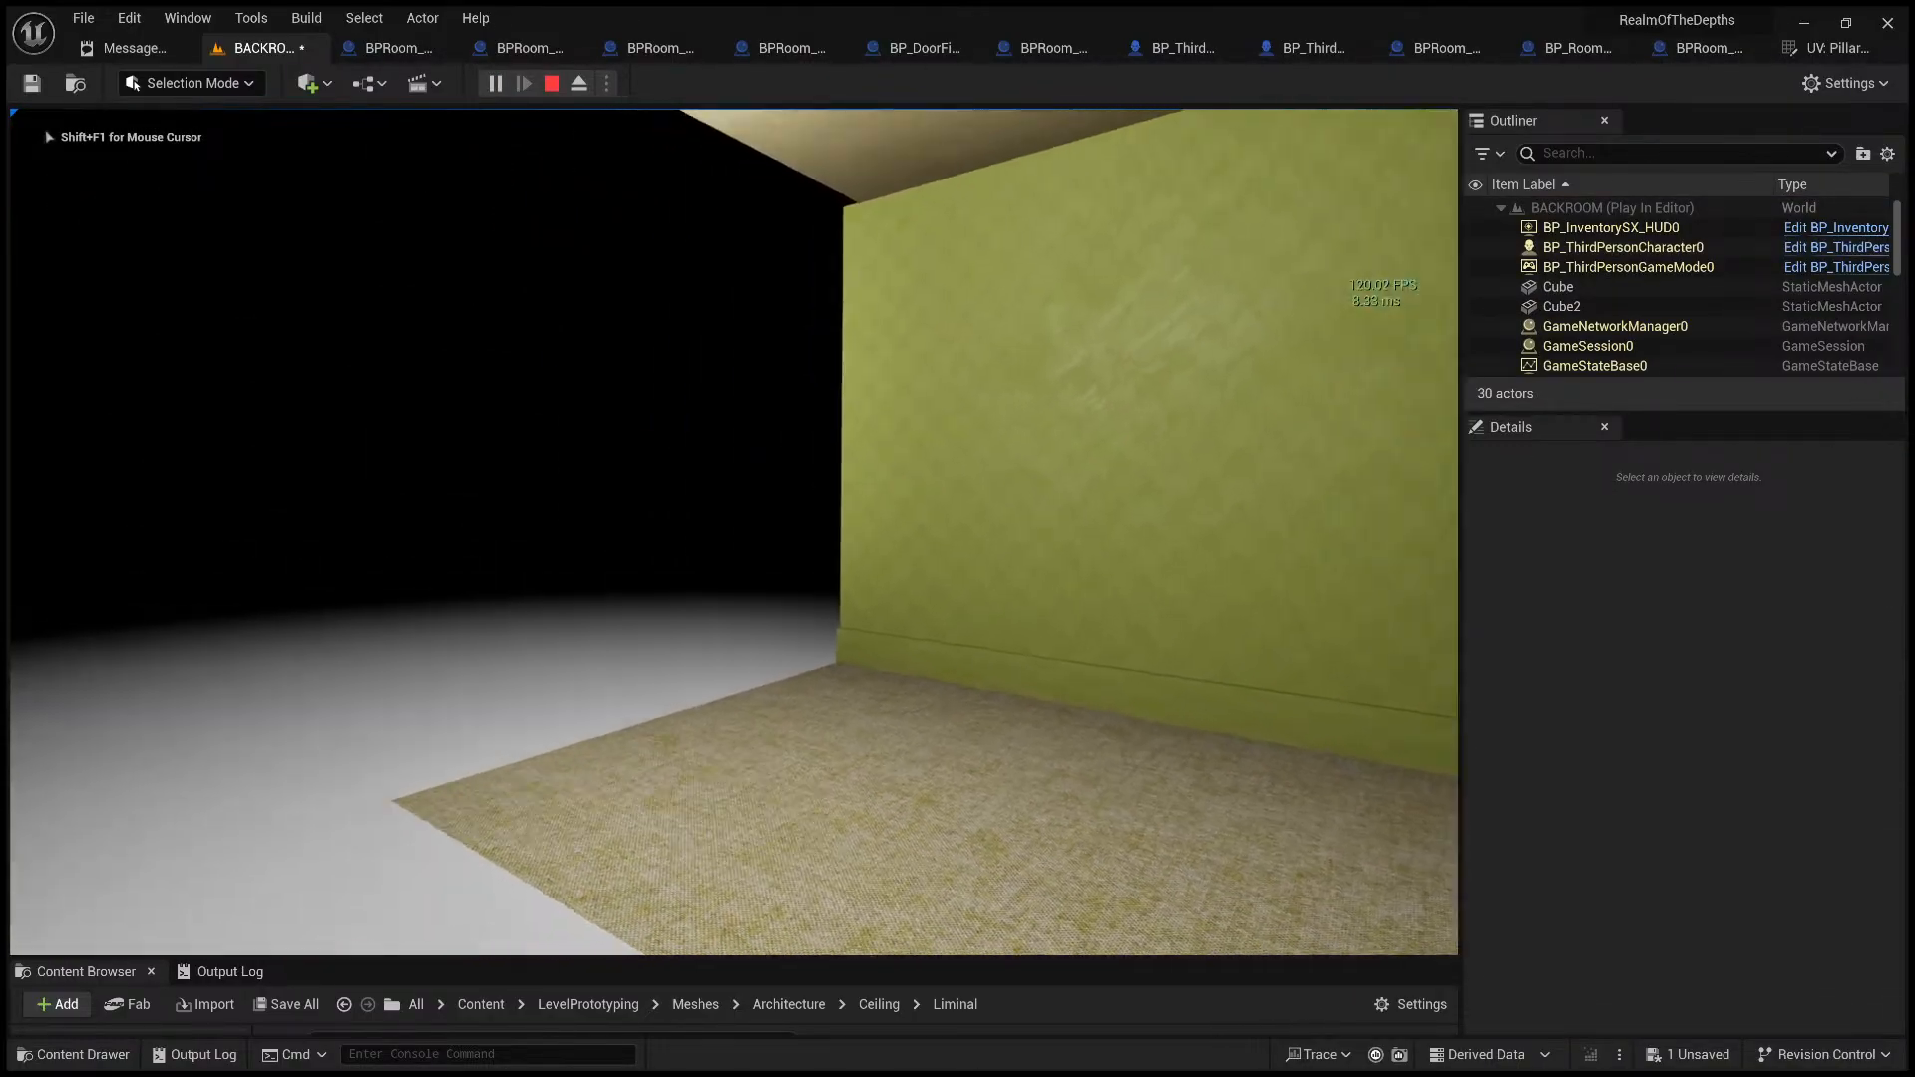
key("s")
key("d")
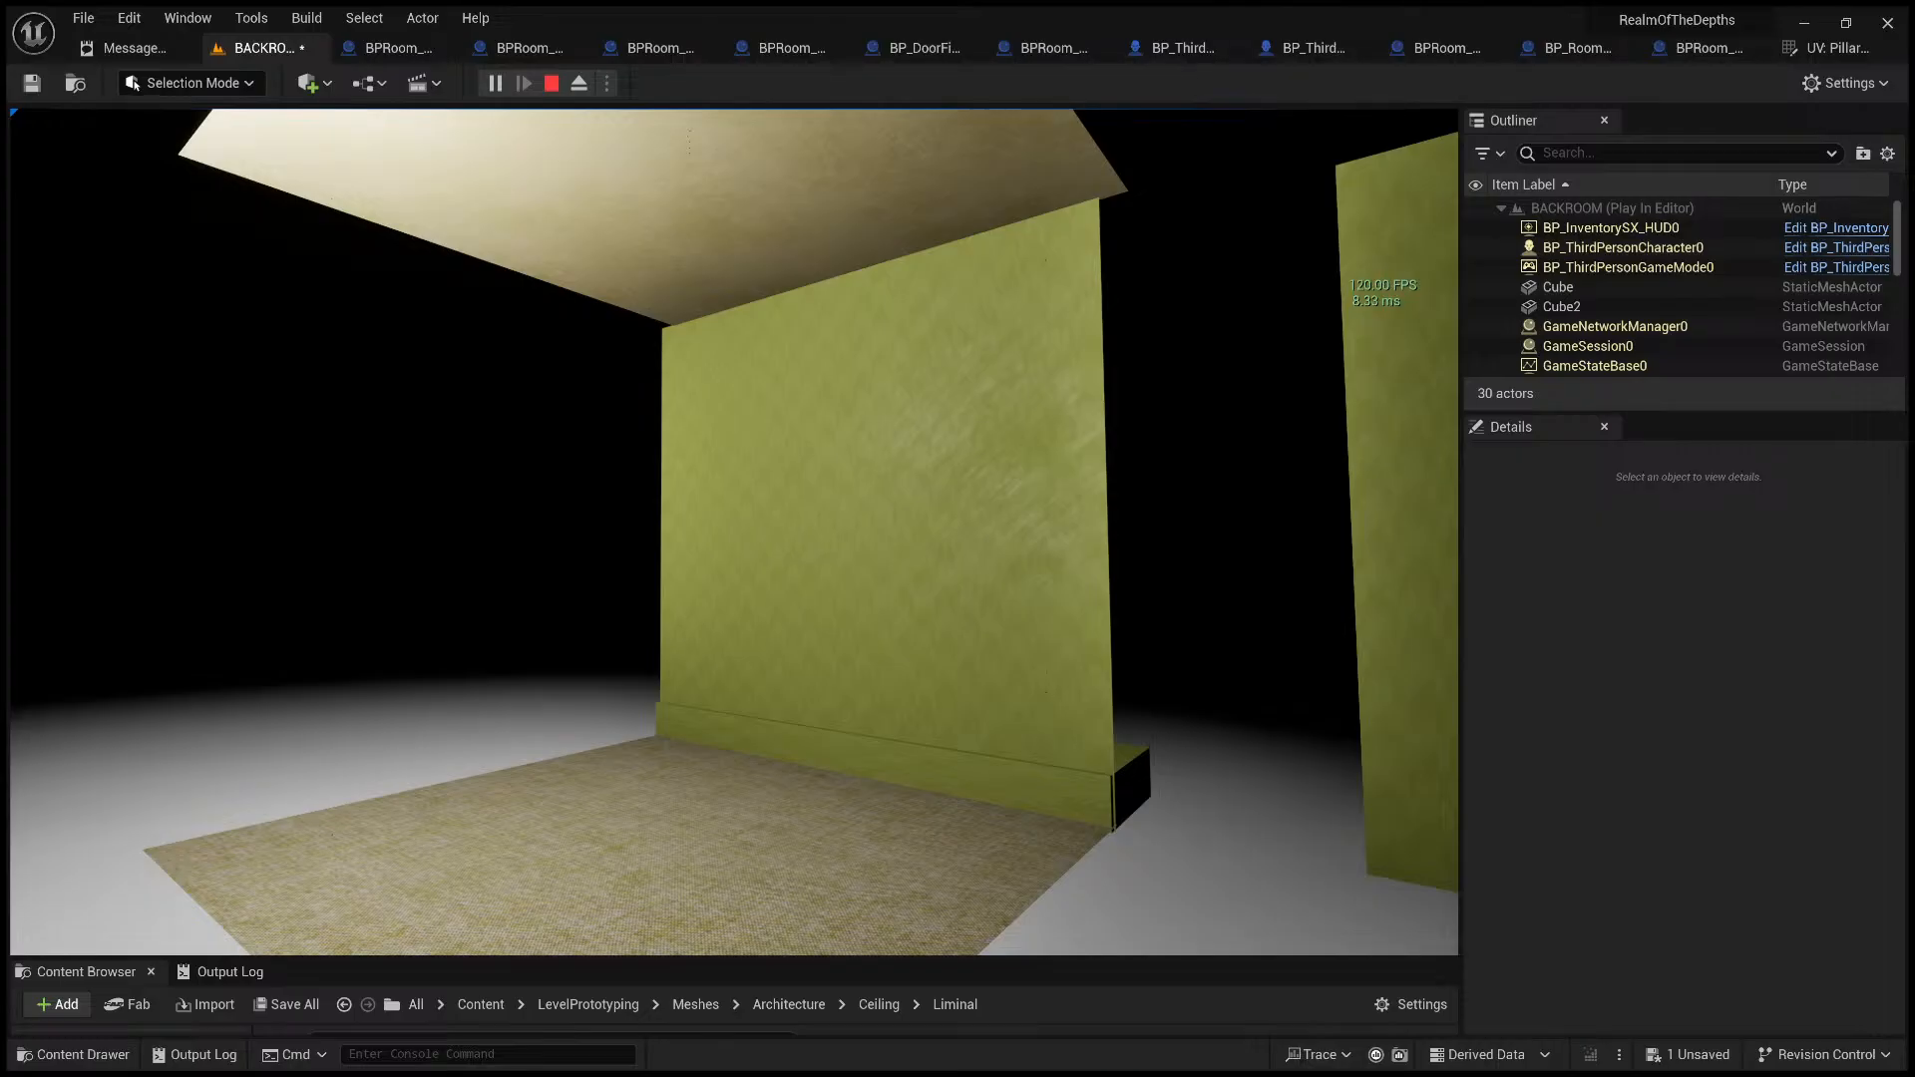
key("Escape")
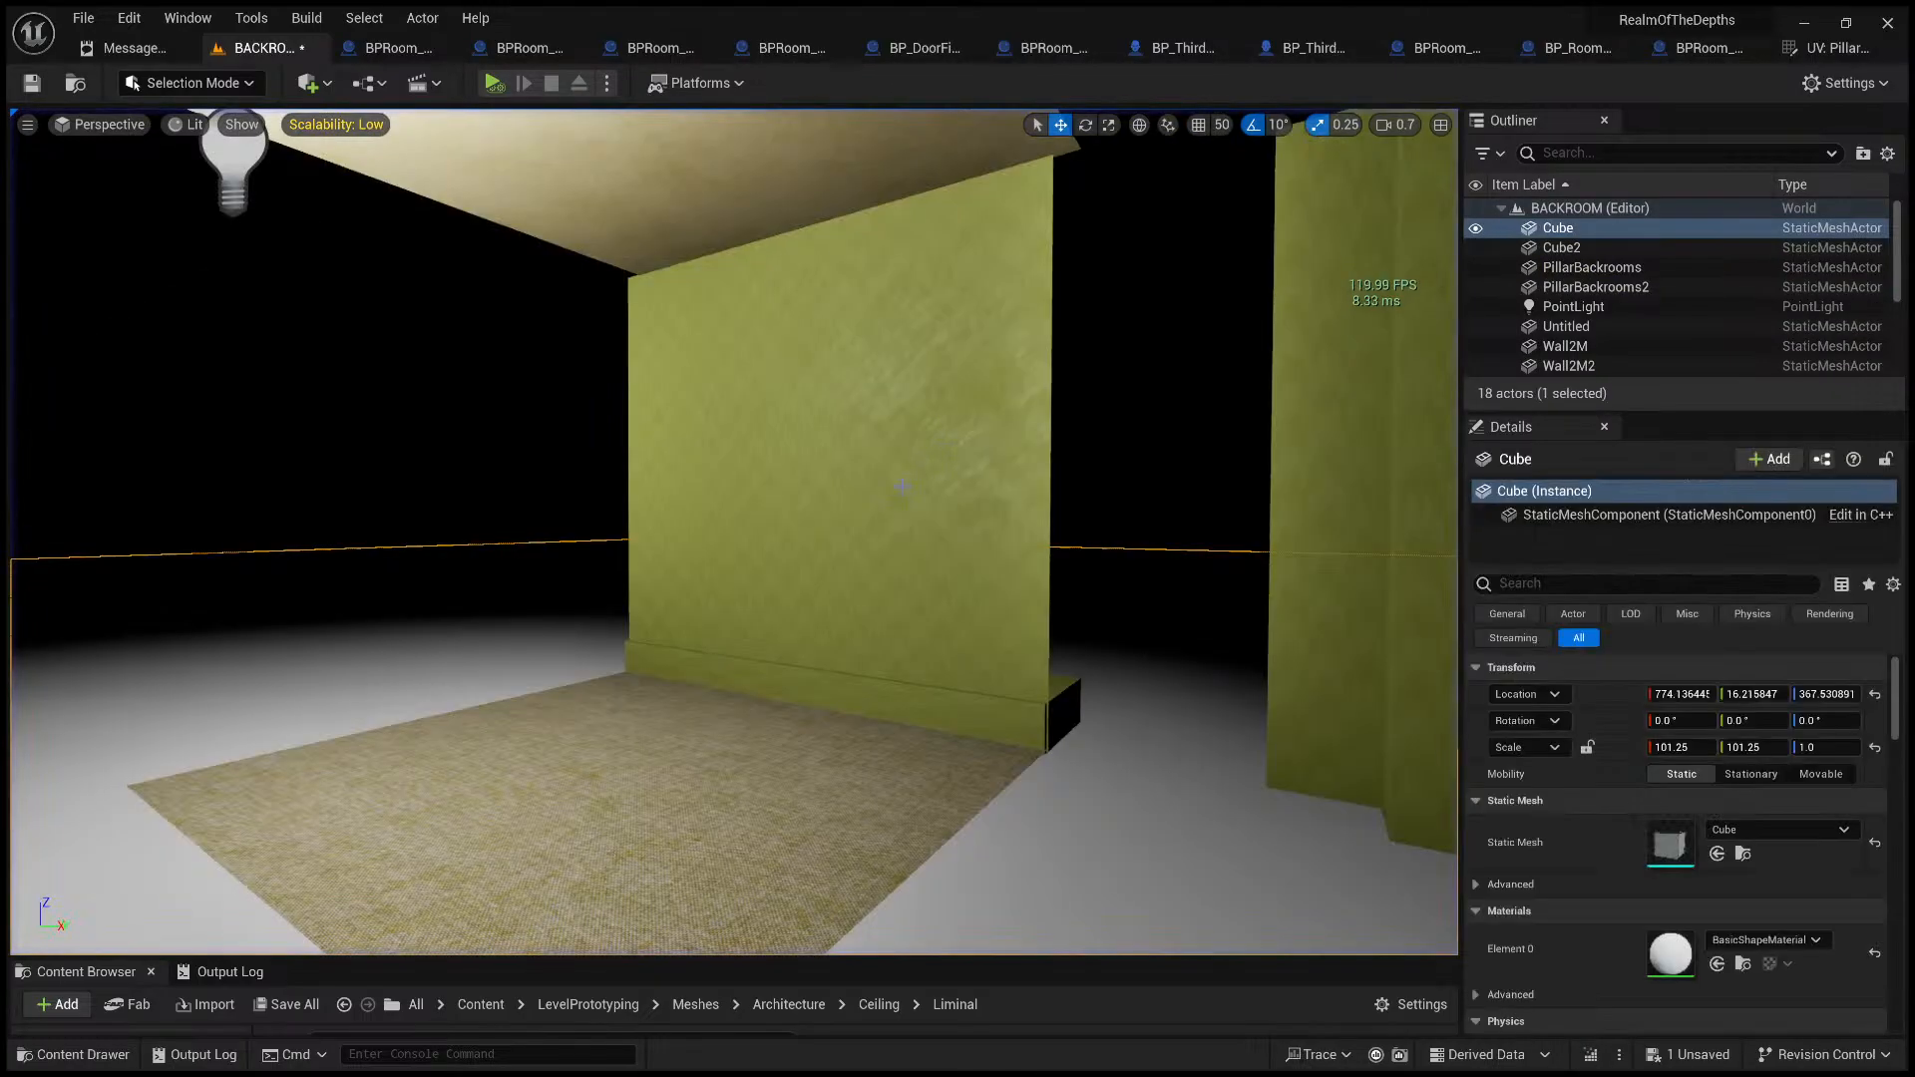
- Save the BACKROOM level, check the BPRoom_S_Shape blueprint and return to the level
scroll(886, 490, "down", 4)
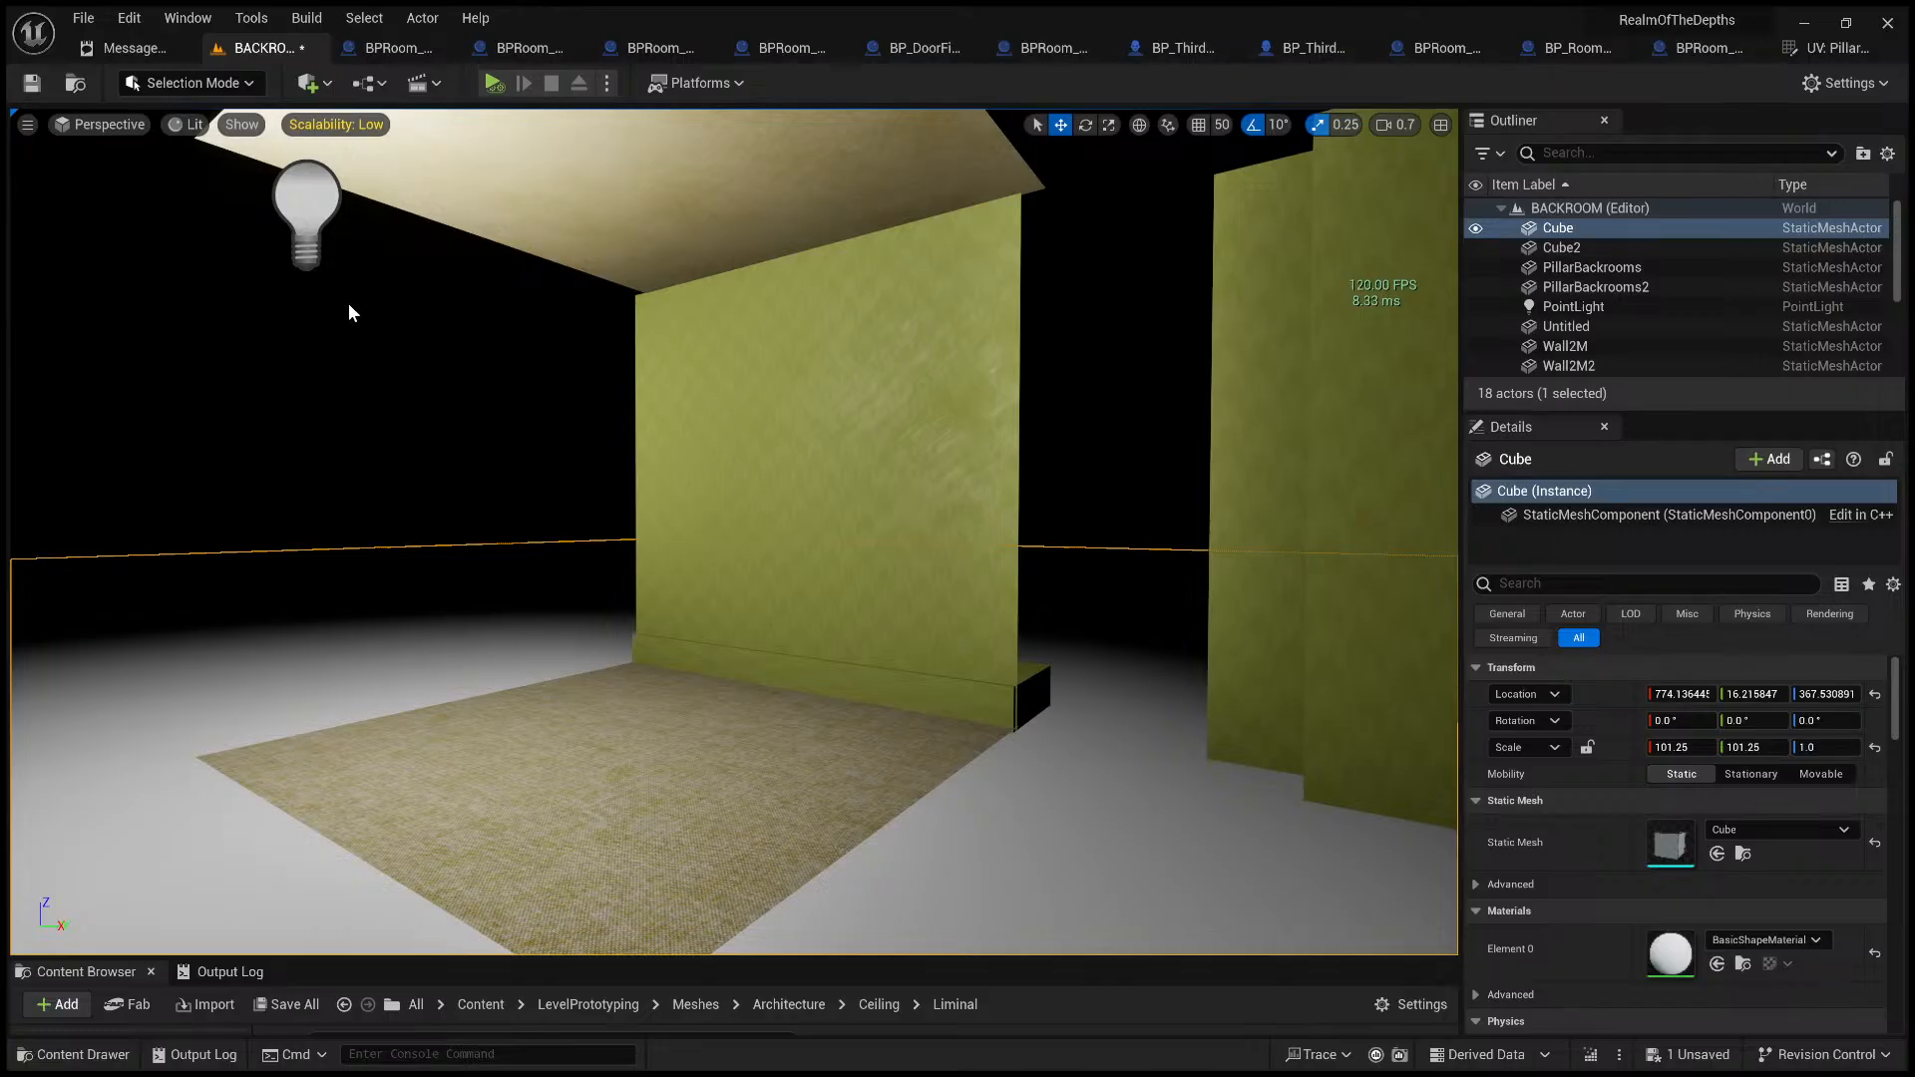
left_click(31, 82)
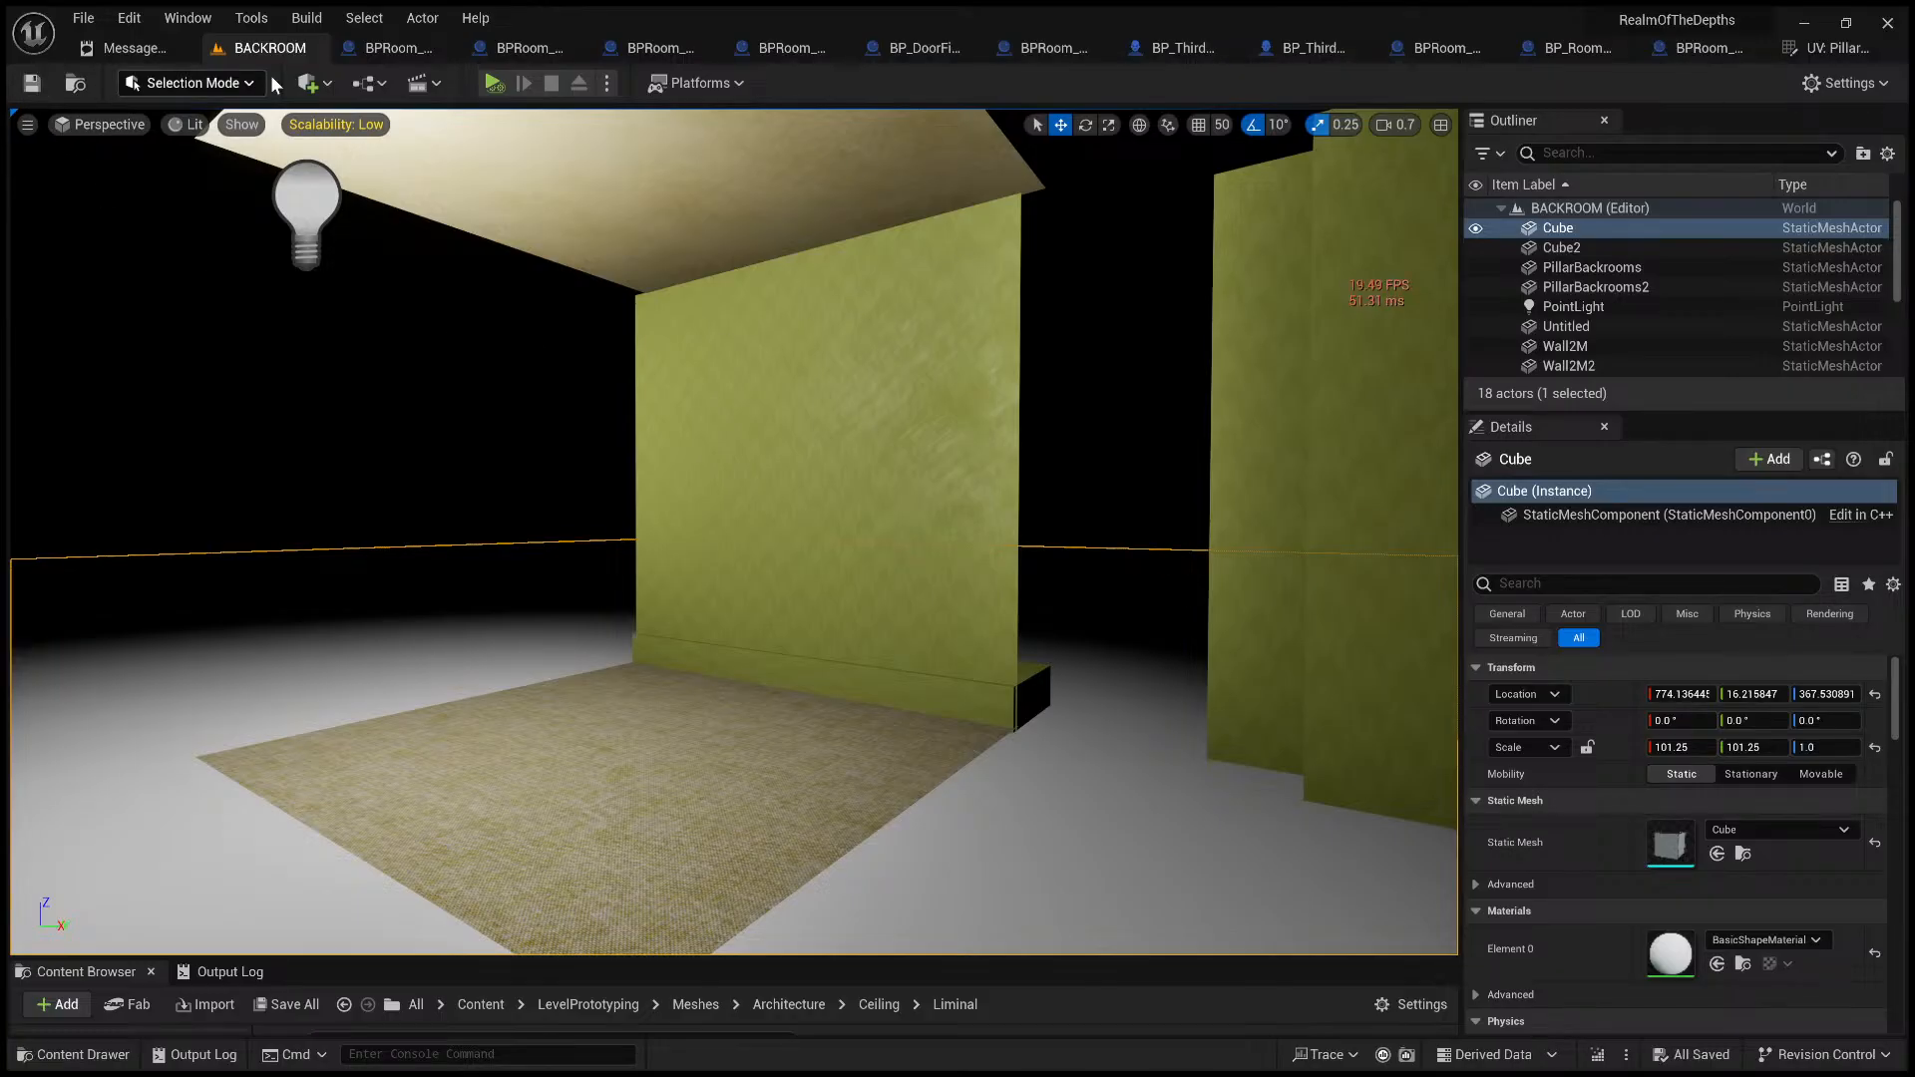
left_click(405, 54)
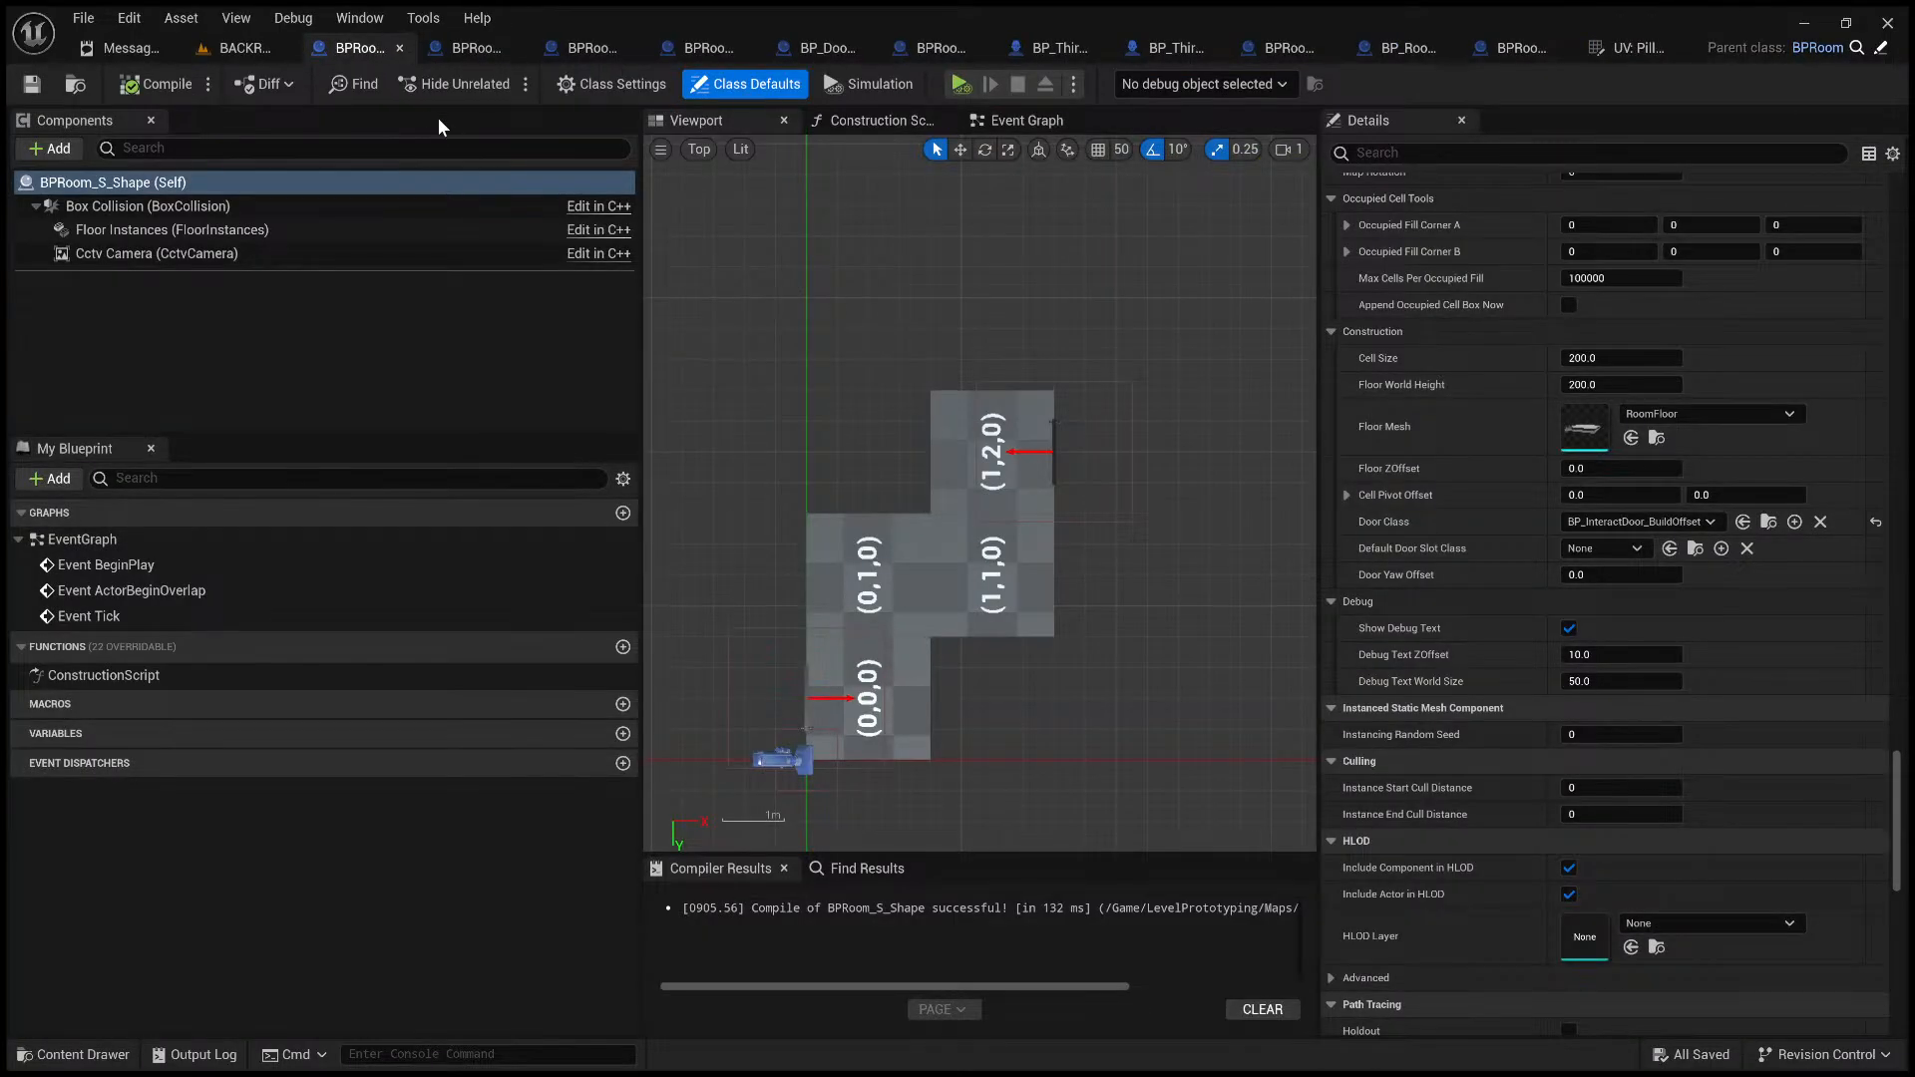
left_click(238, 52)
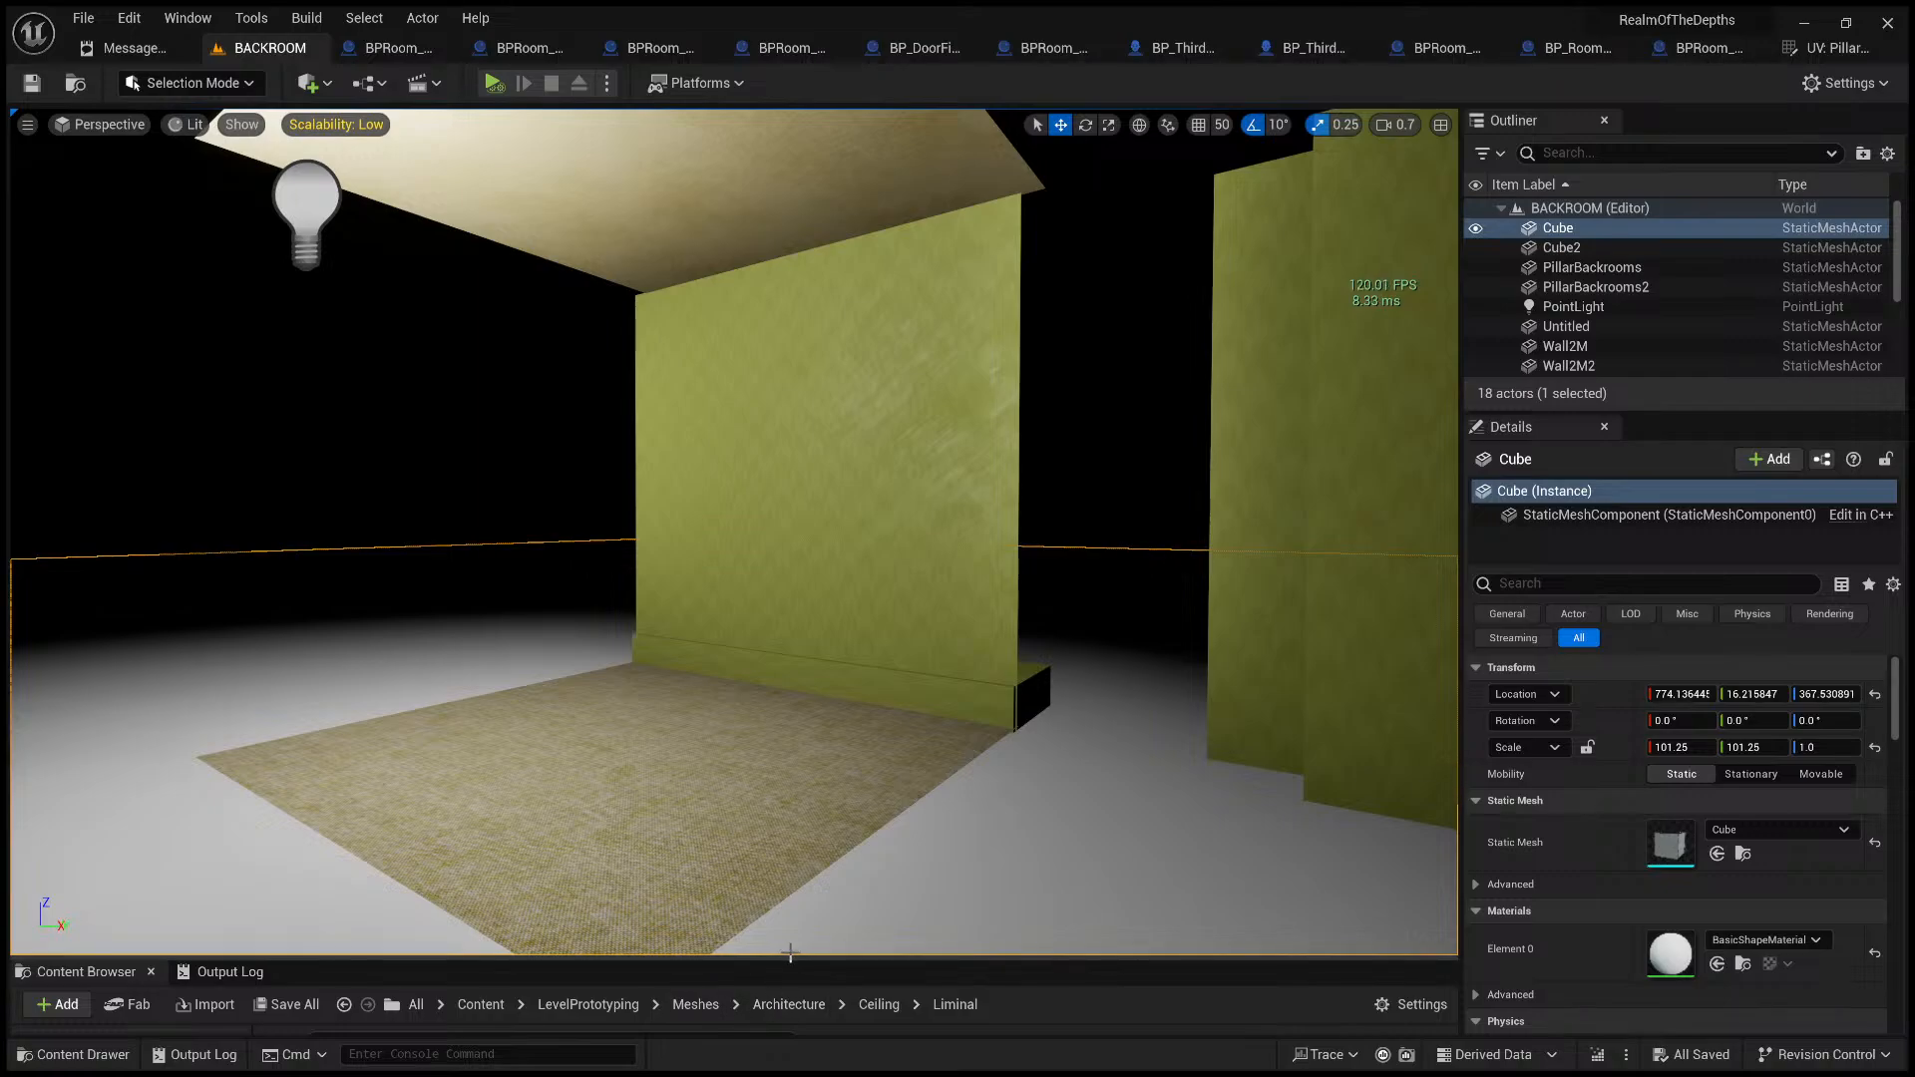
- Enlarge the Content Browser and open the LevelPrototyping > Maps > Rooms folder
left_click_drag(792, 958, 793, 521)
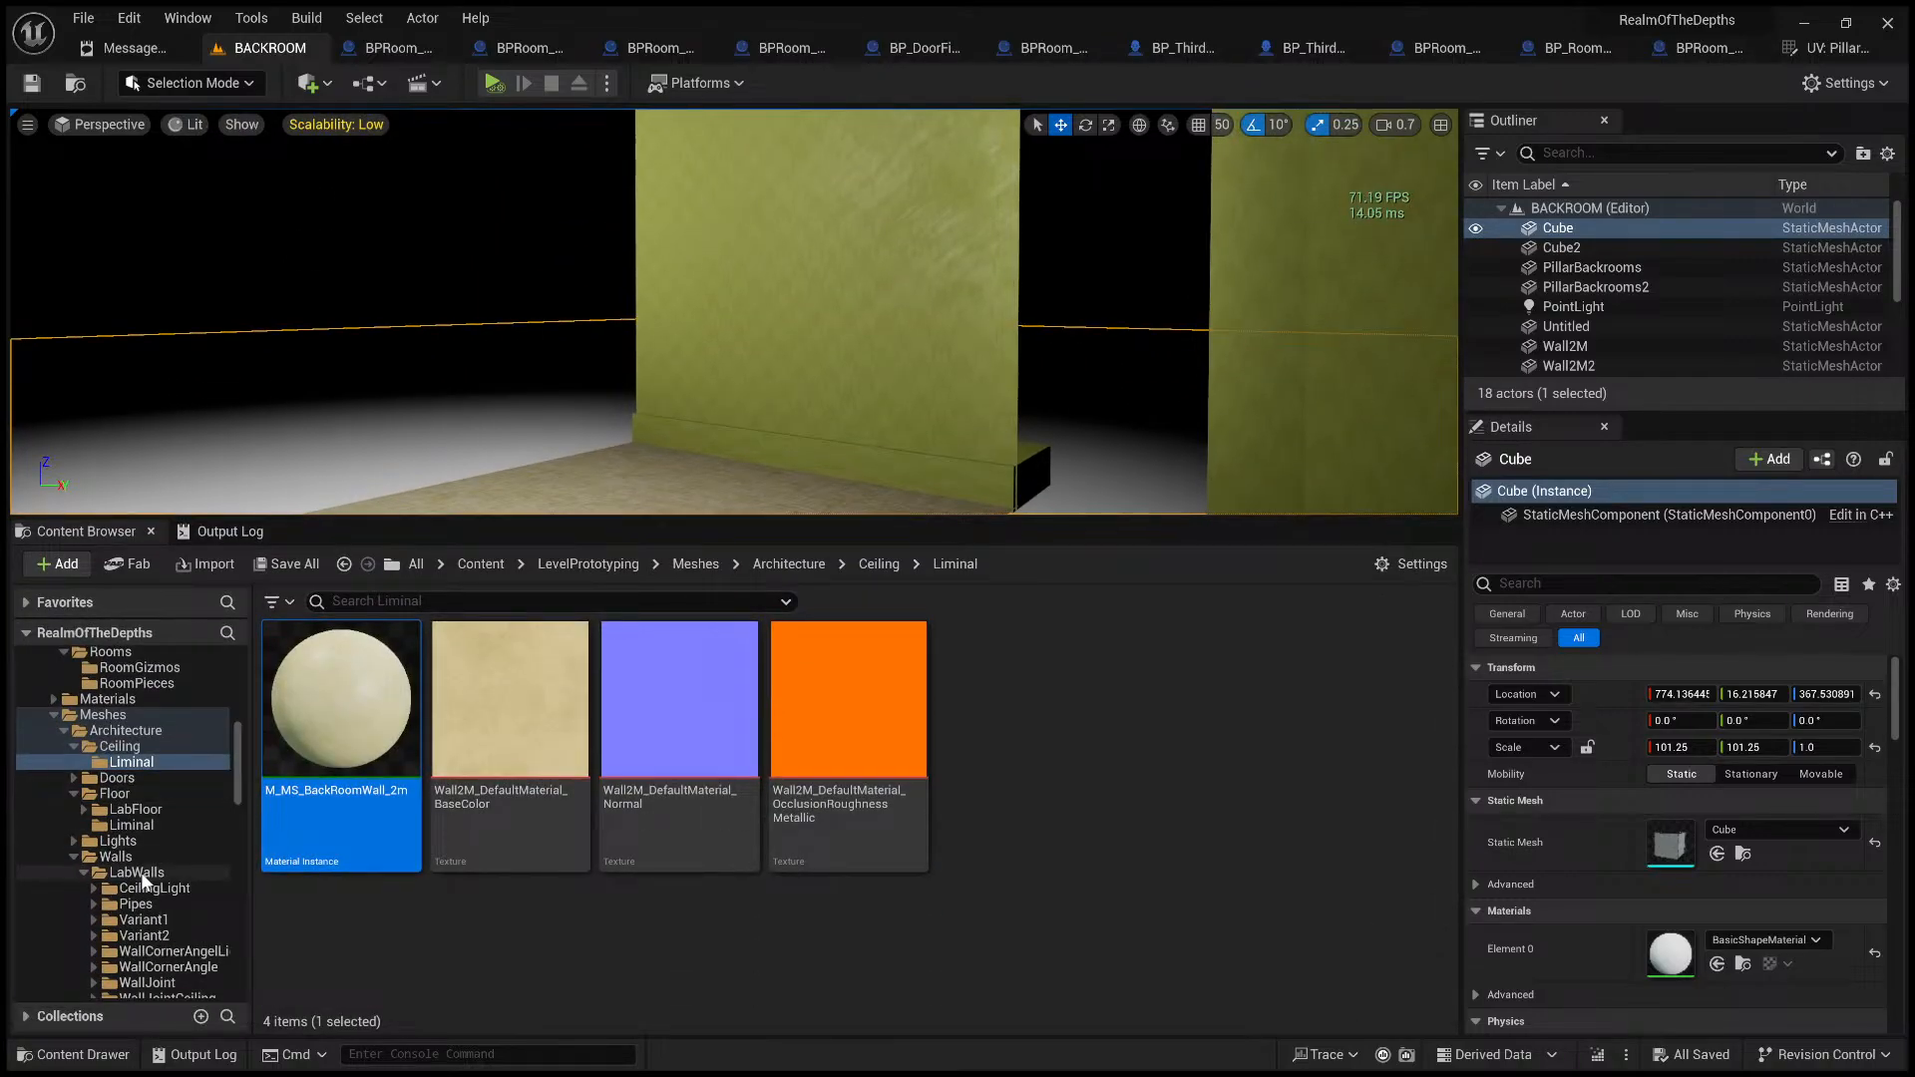
scroll(138, 843, "down", 3)
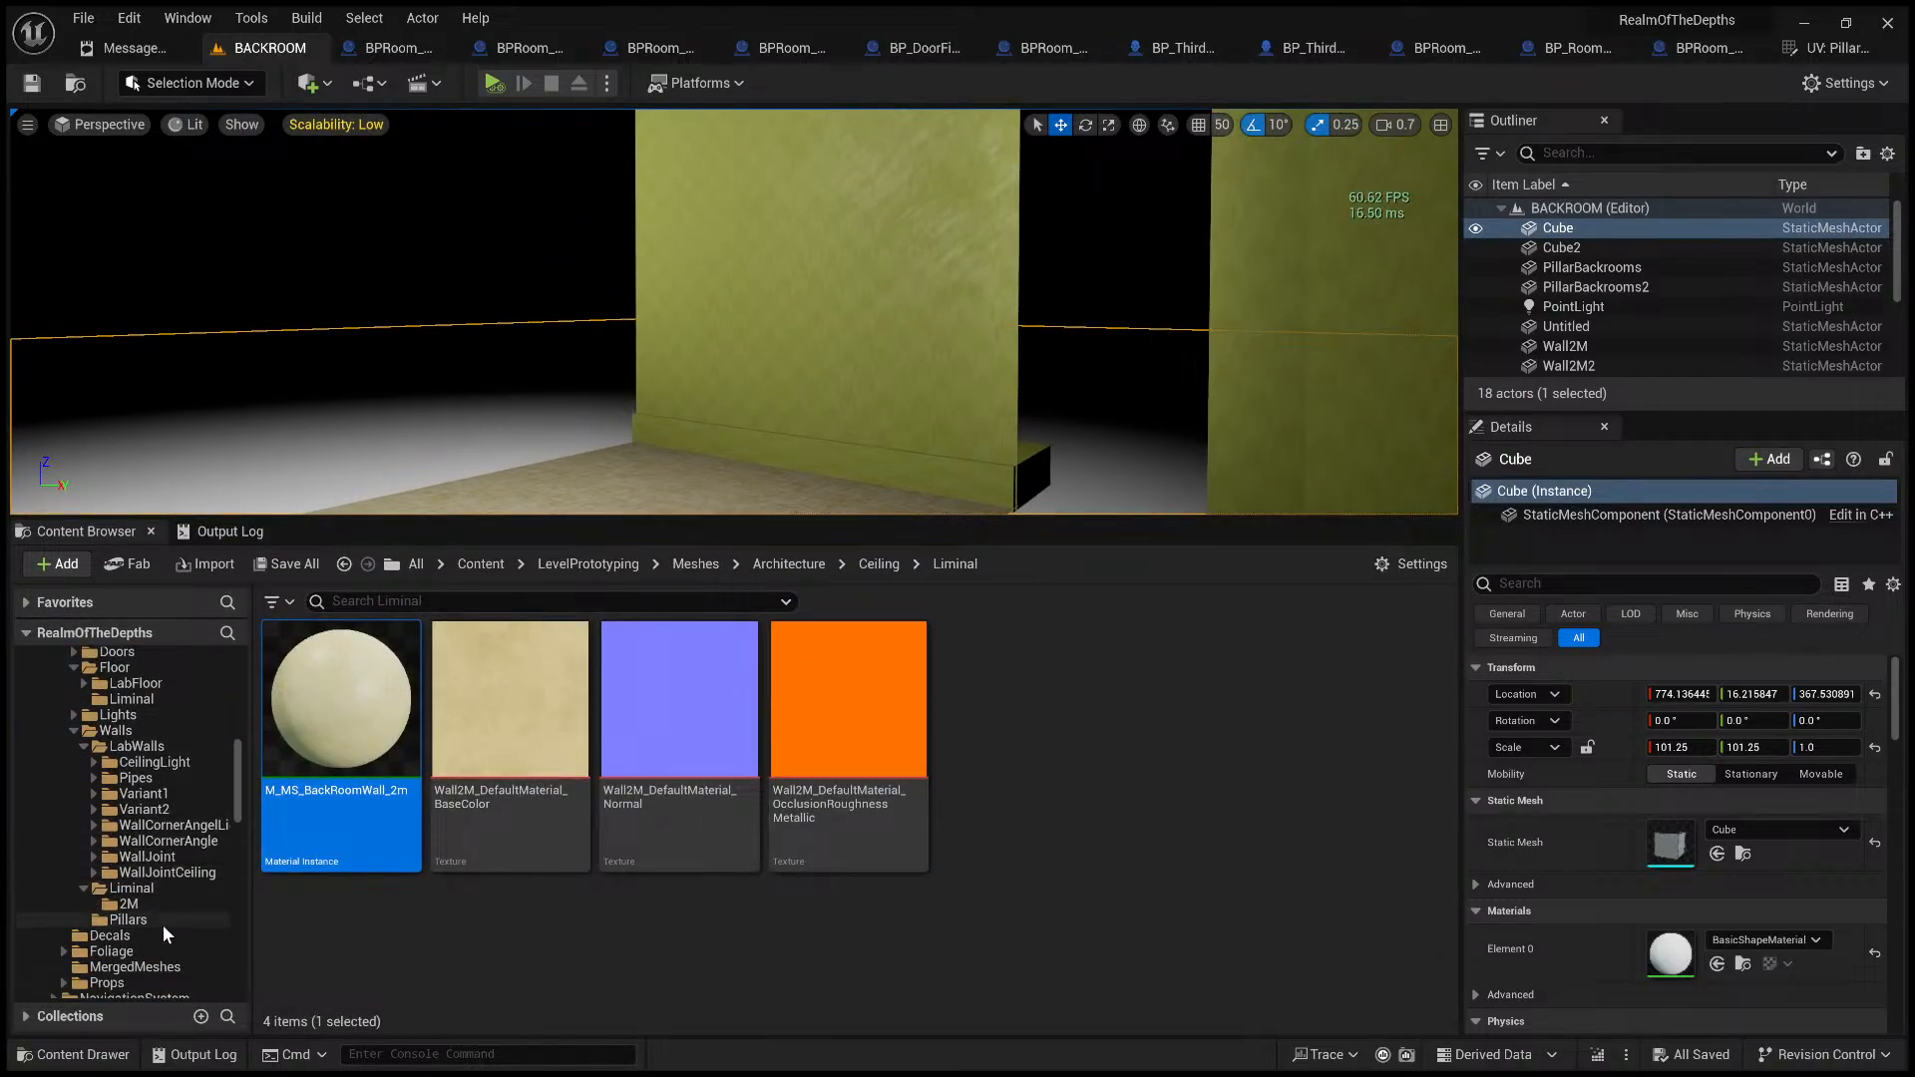
scroll(139, 912, "down", 2)
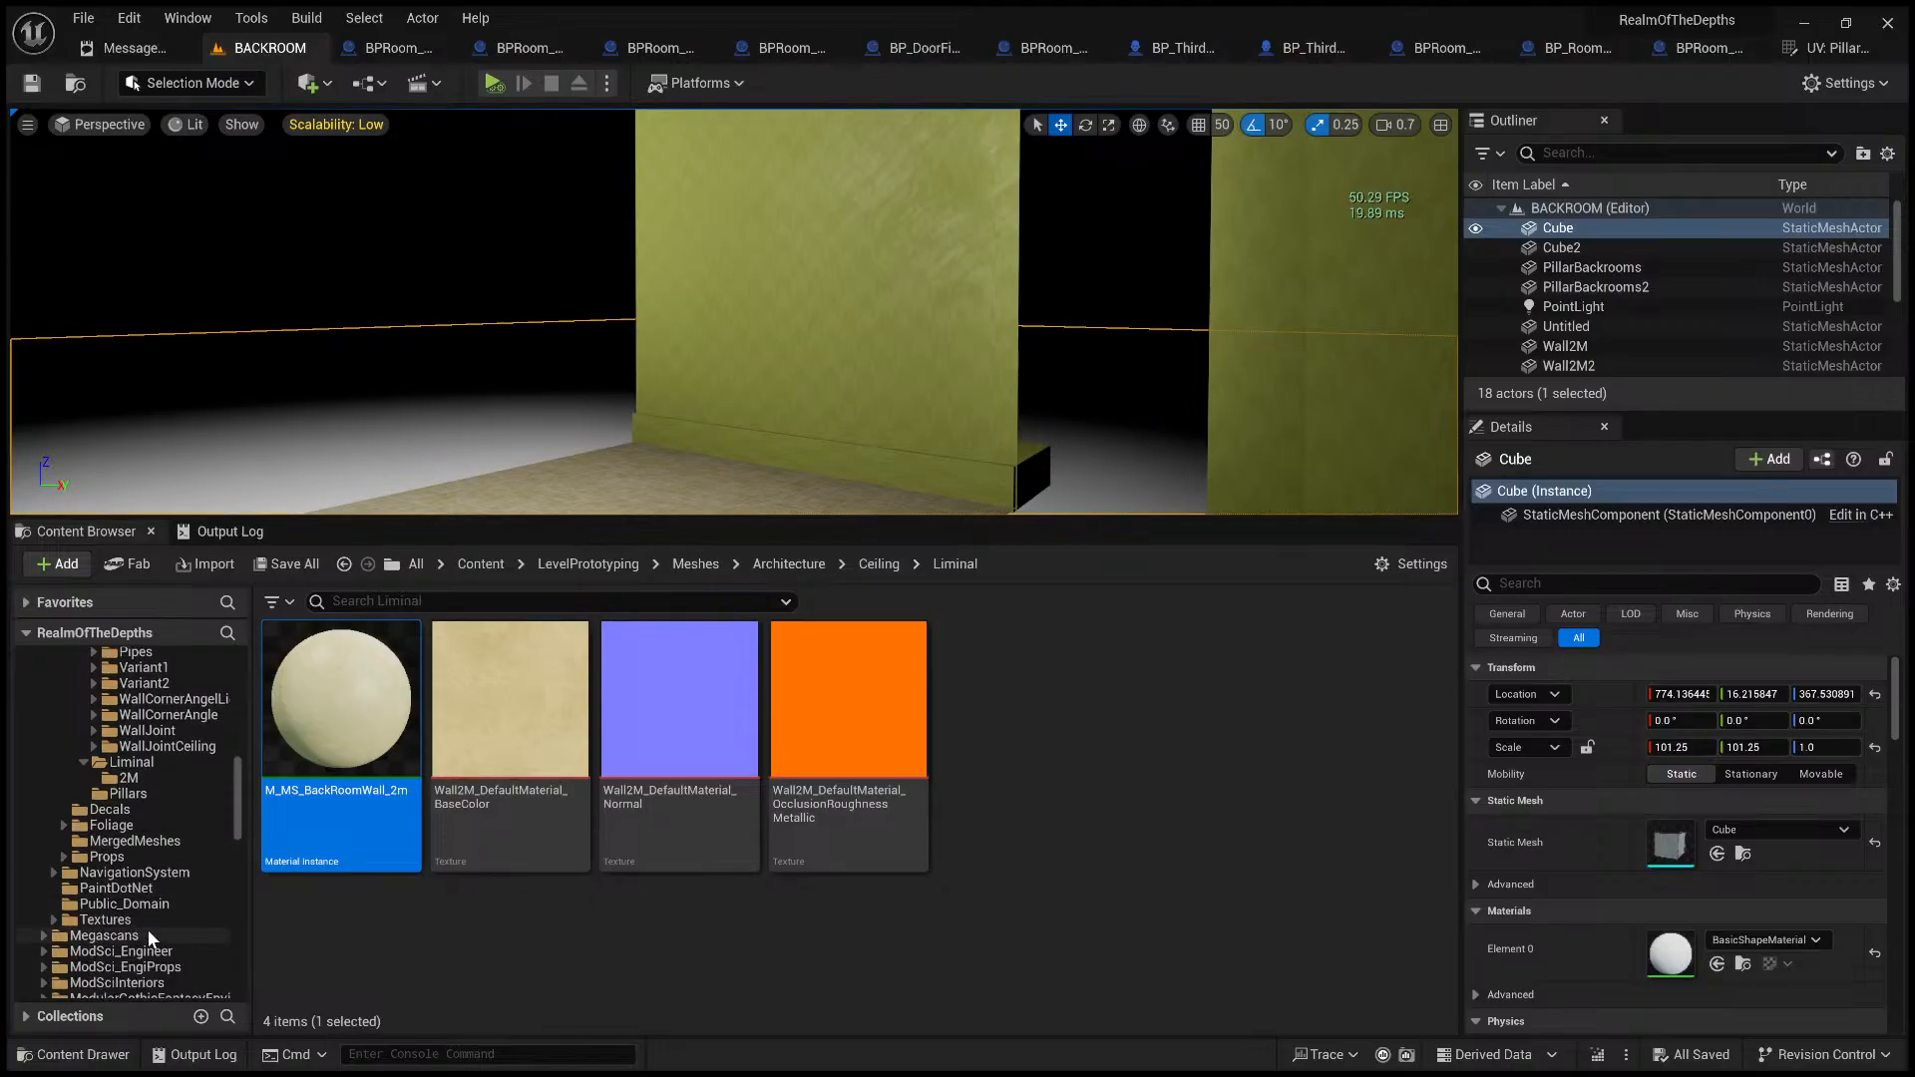
scroll(152, 907, "down", 1)
scroll(190, 958, "up", 3)
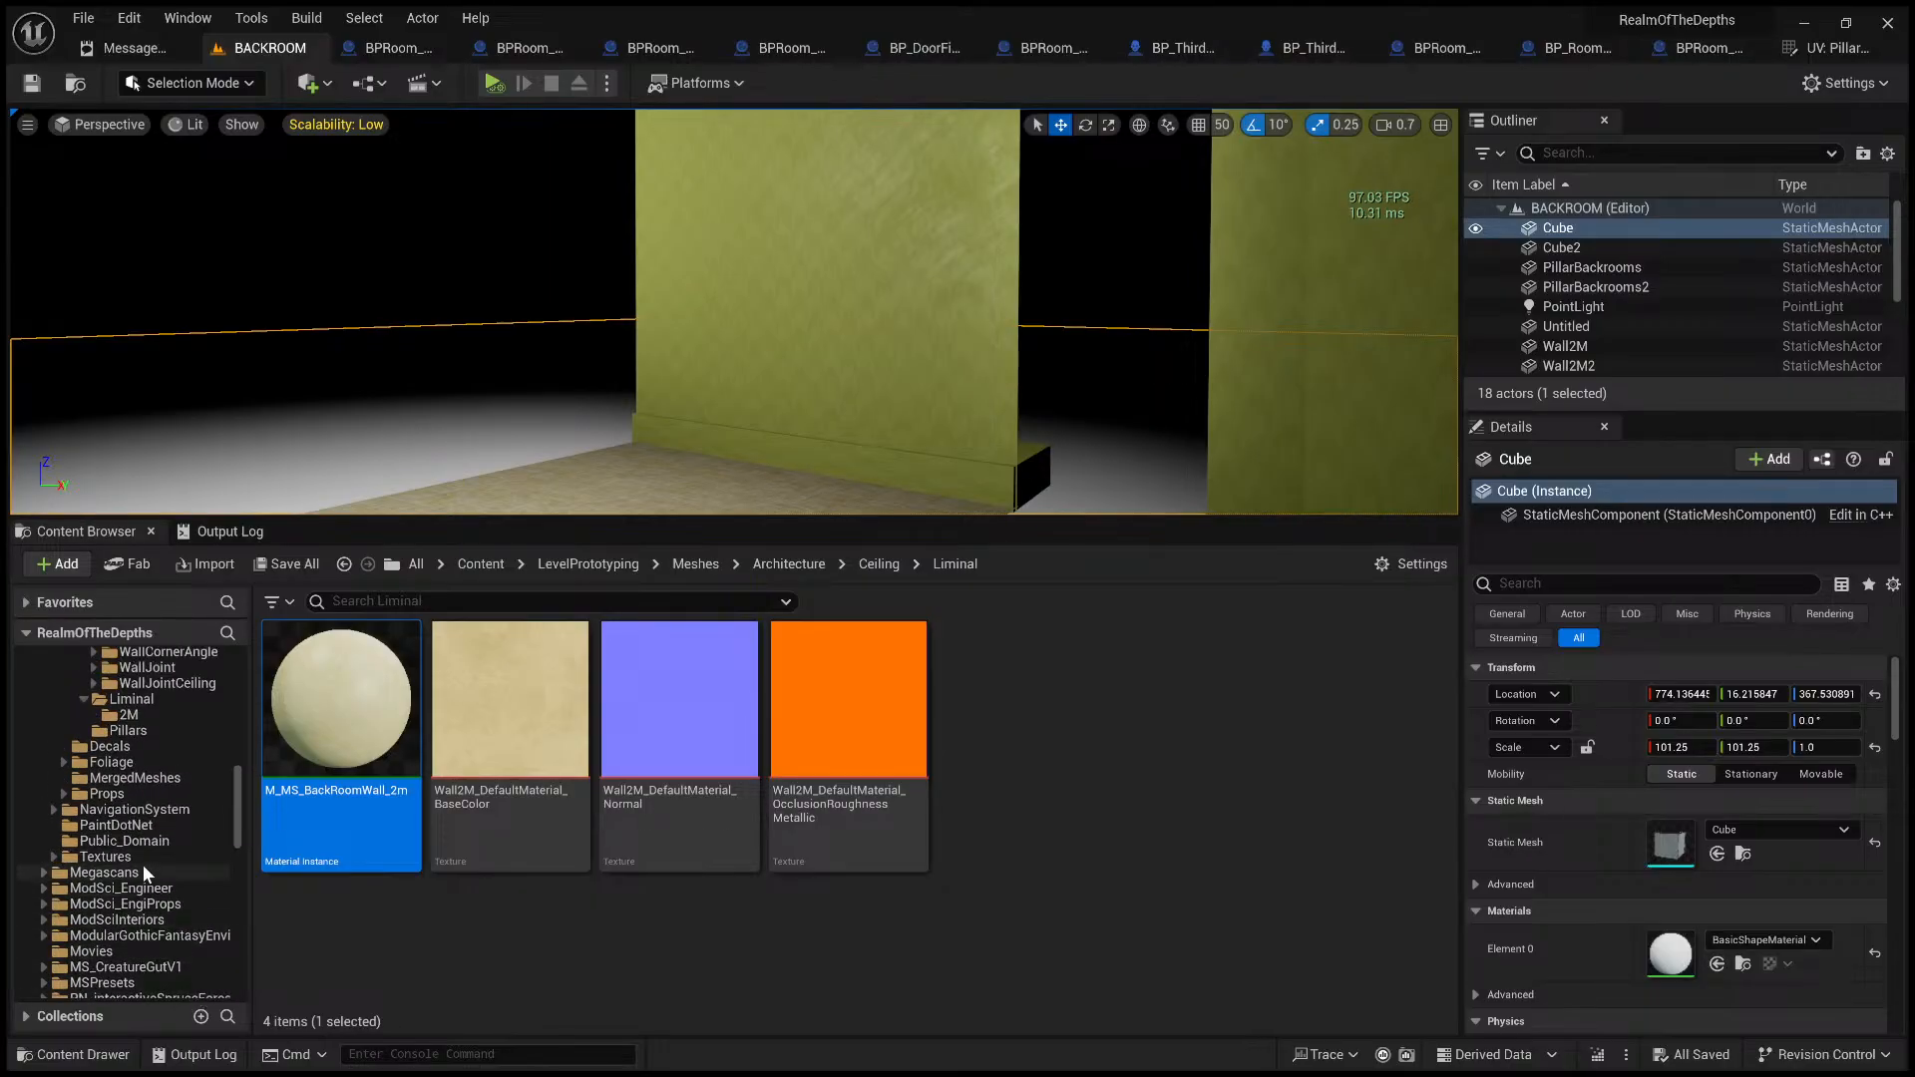
scroll(148, 853, "up", 2)
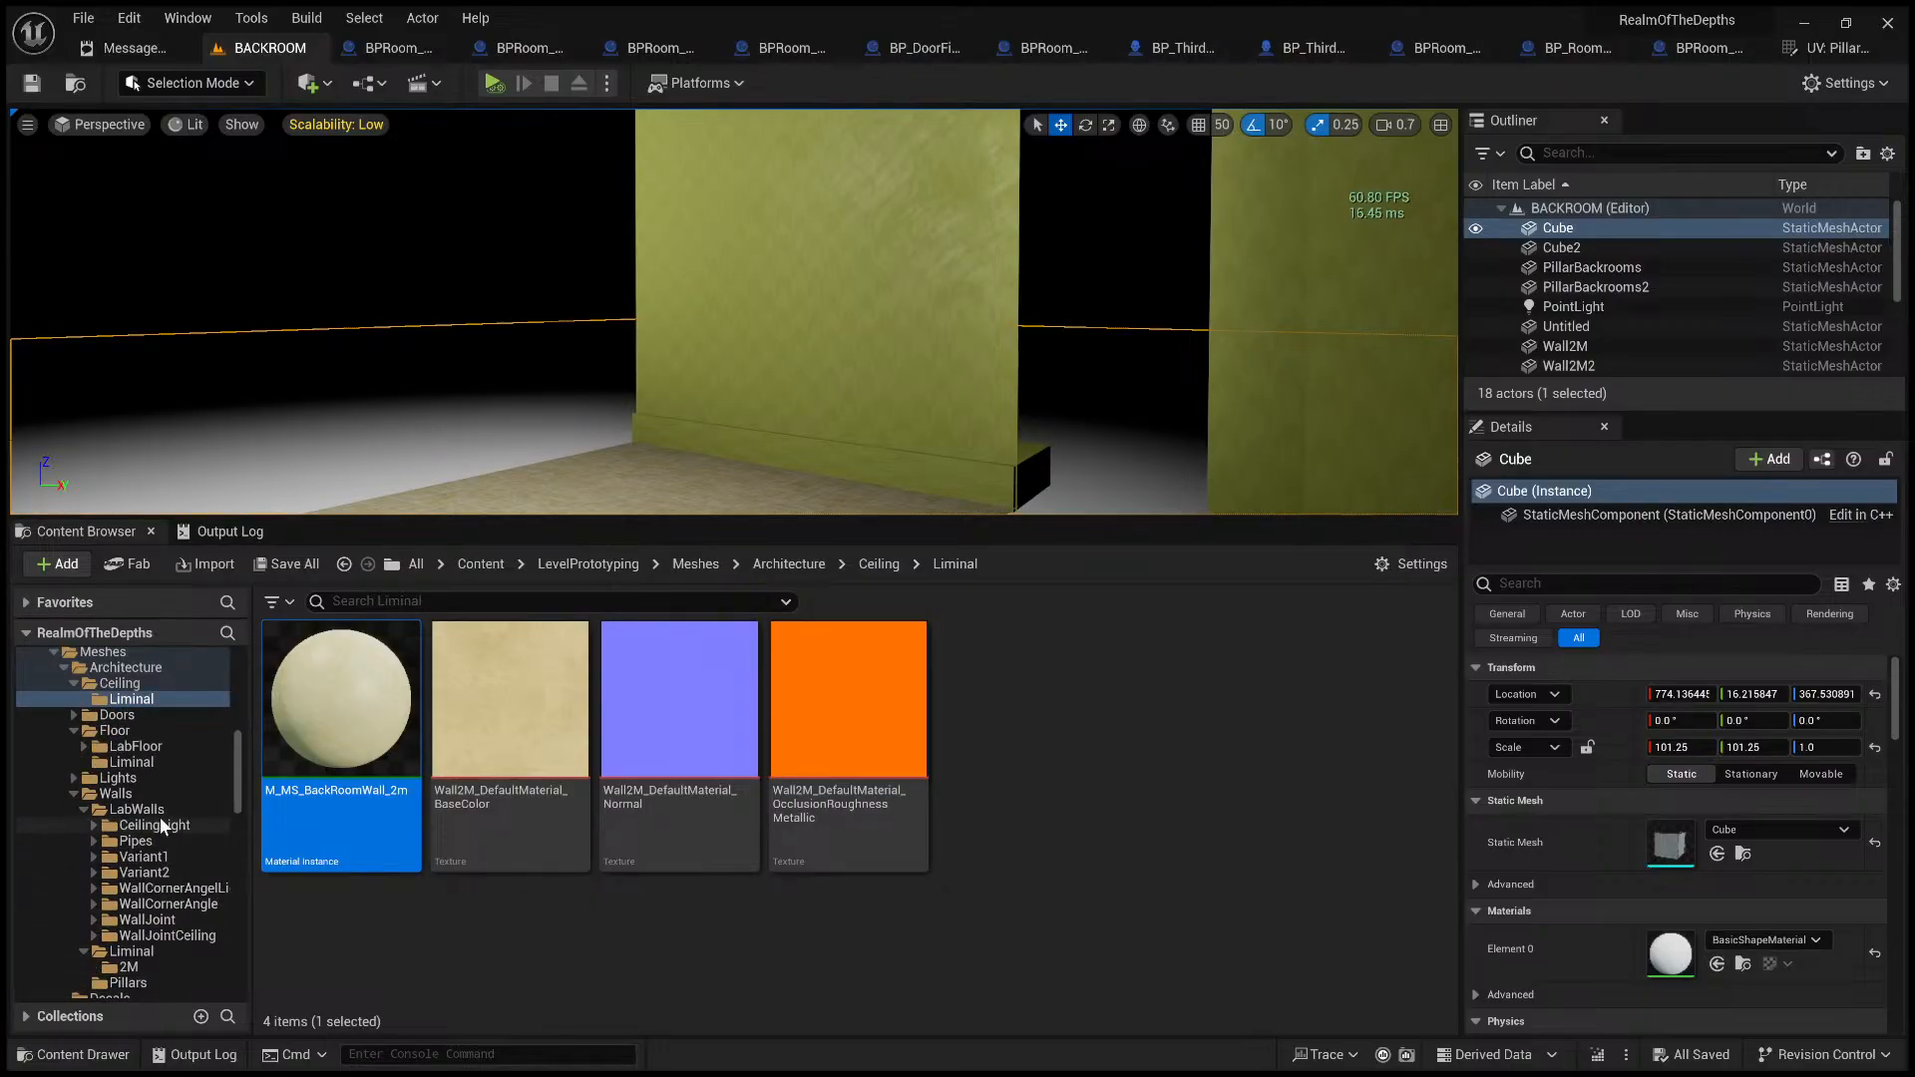
scroll(139, 790, "up", 1)
scroll(138, 790, "up", 1)
scroll(166, 756, "up", 1)
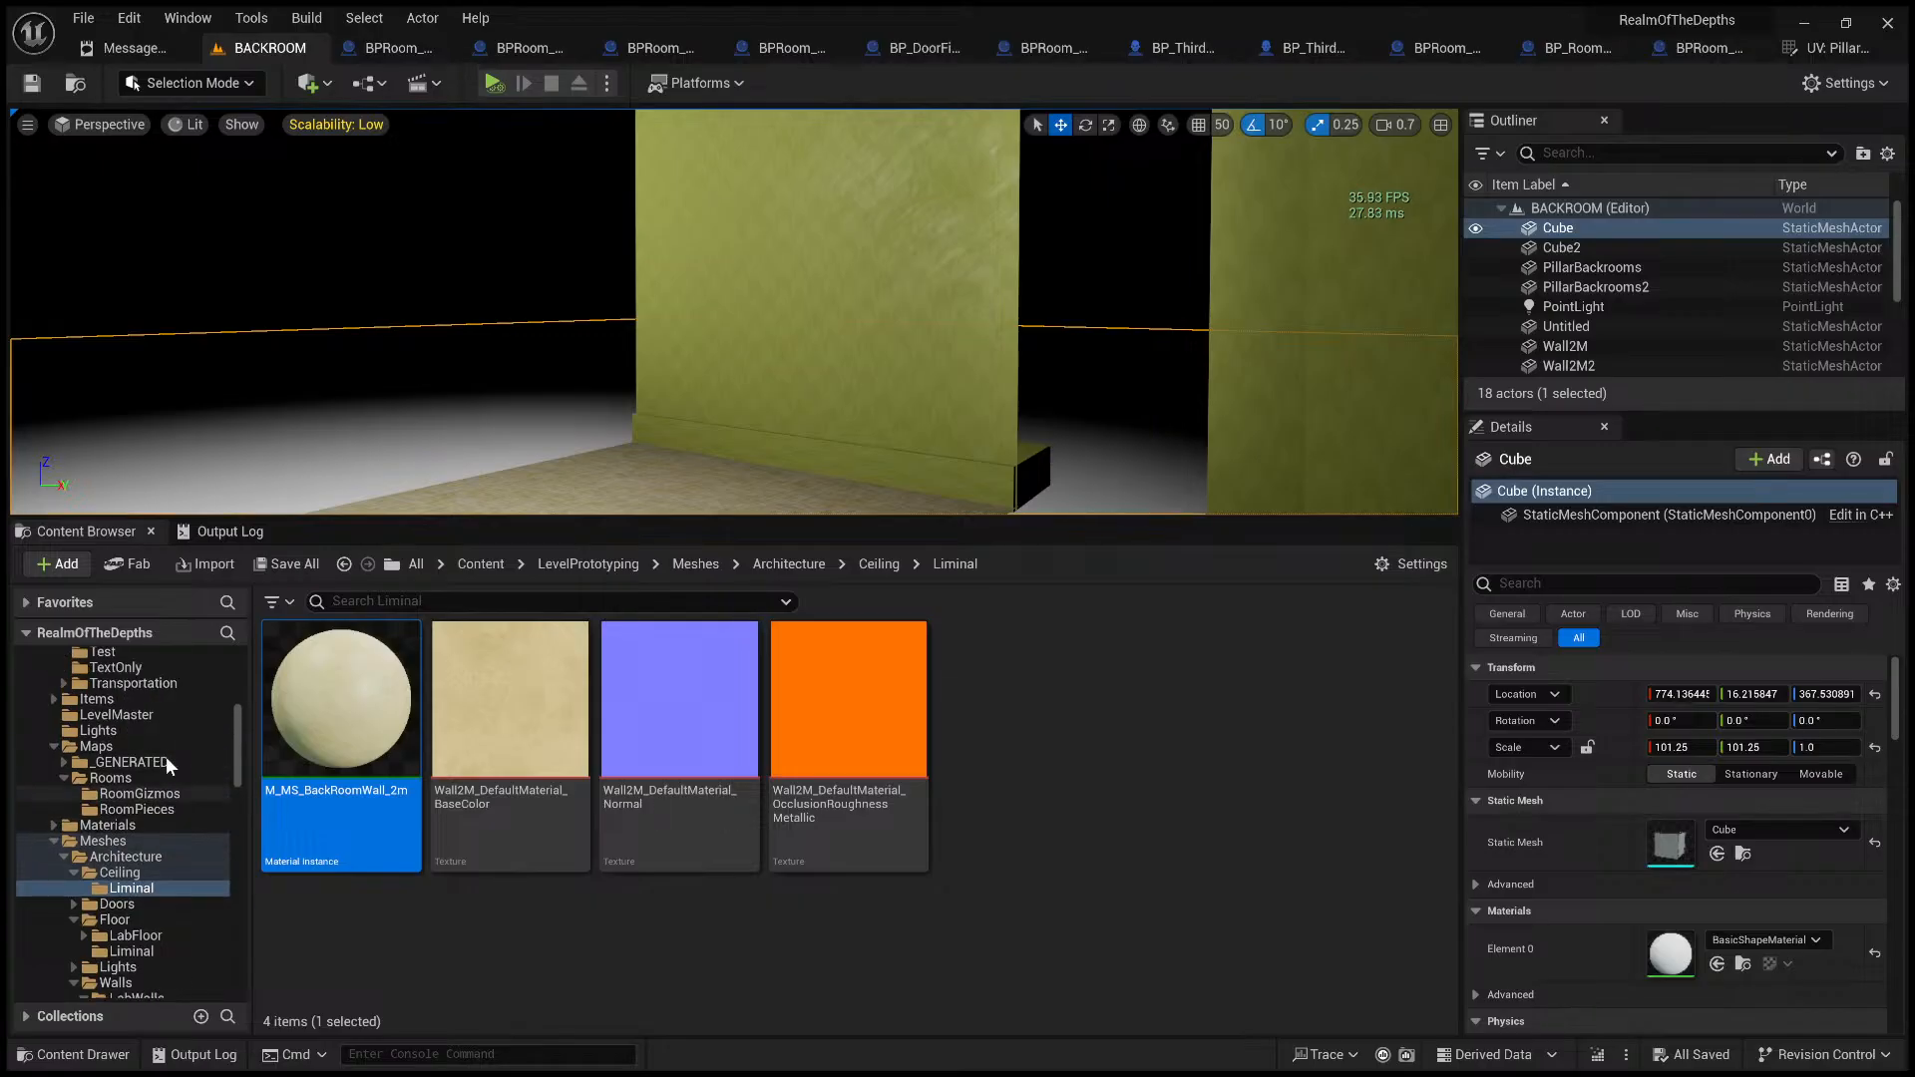
left_click(149, 780)
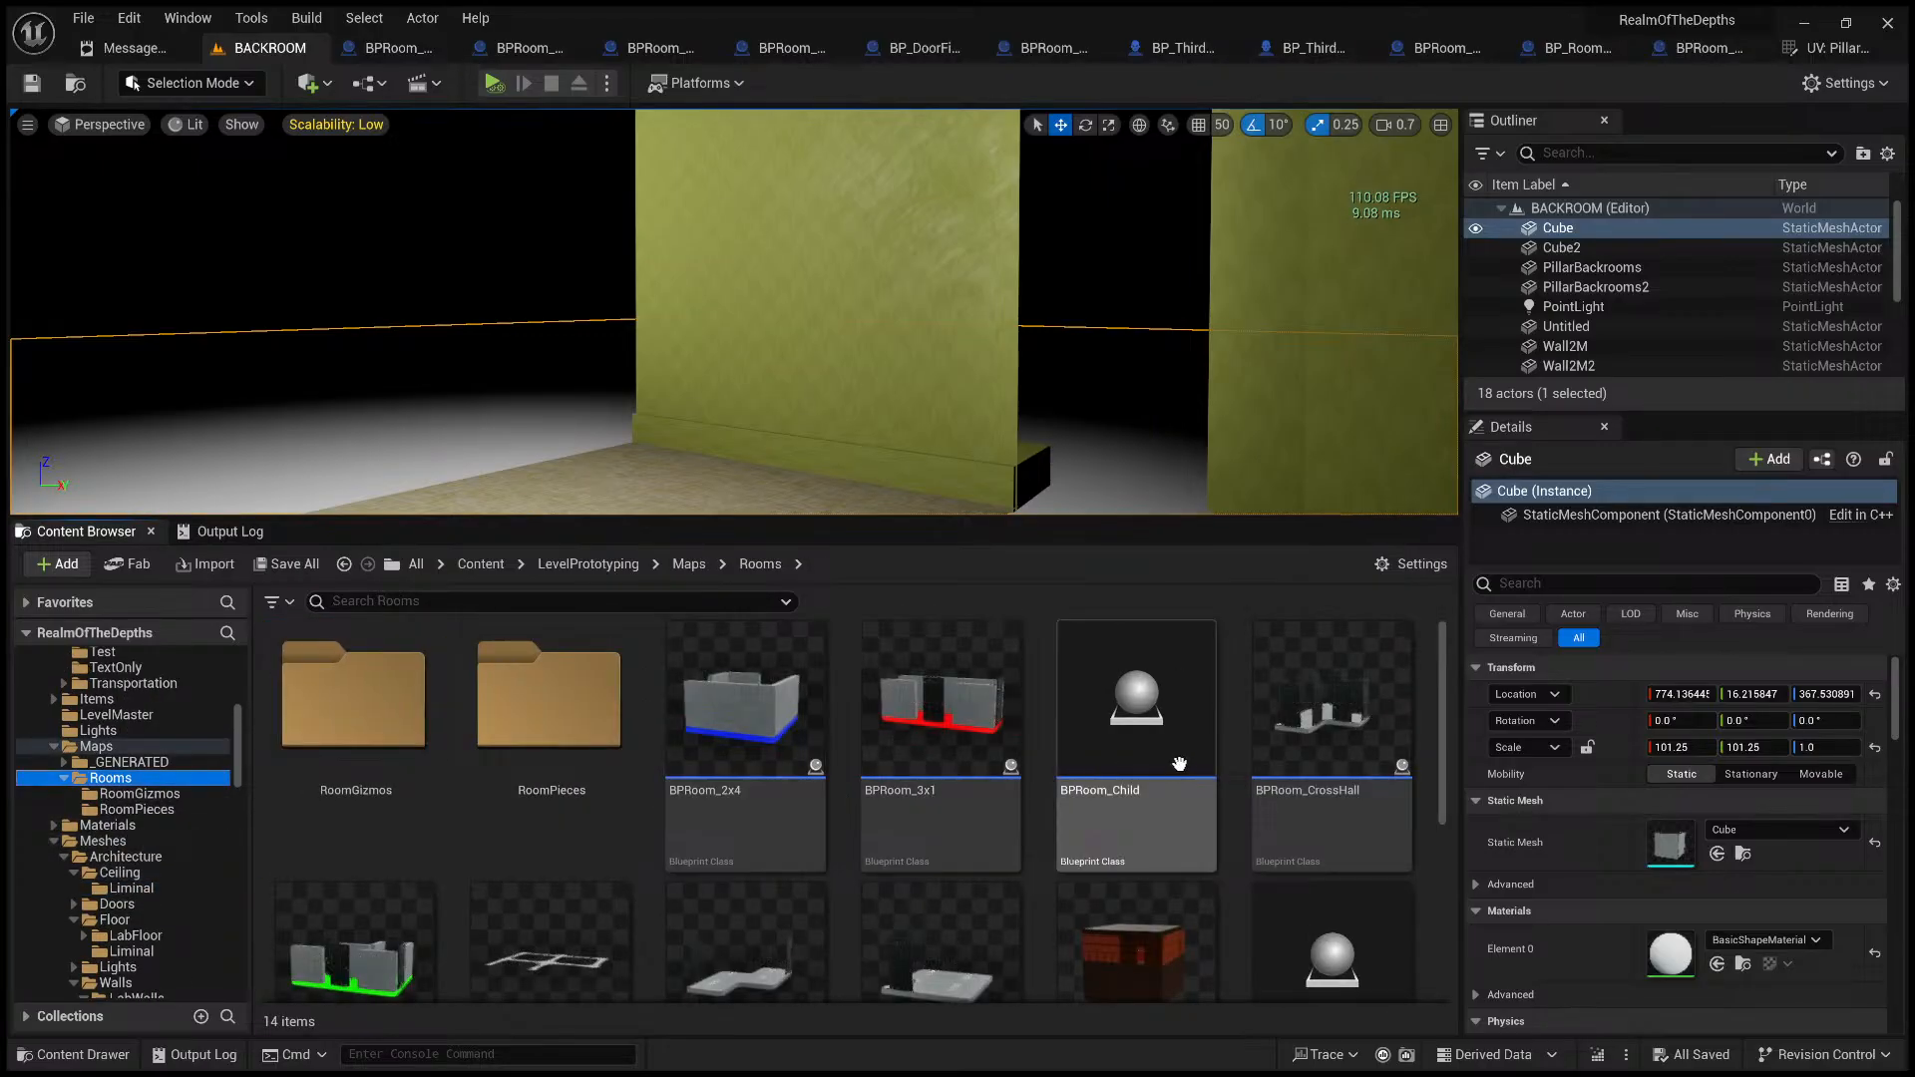
- Duplicate the BPRoom_Child blueprint and name the copy BPRoom_BR_Columns
left_click(1166, 733)
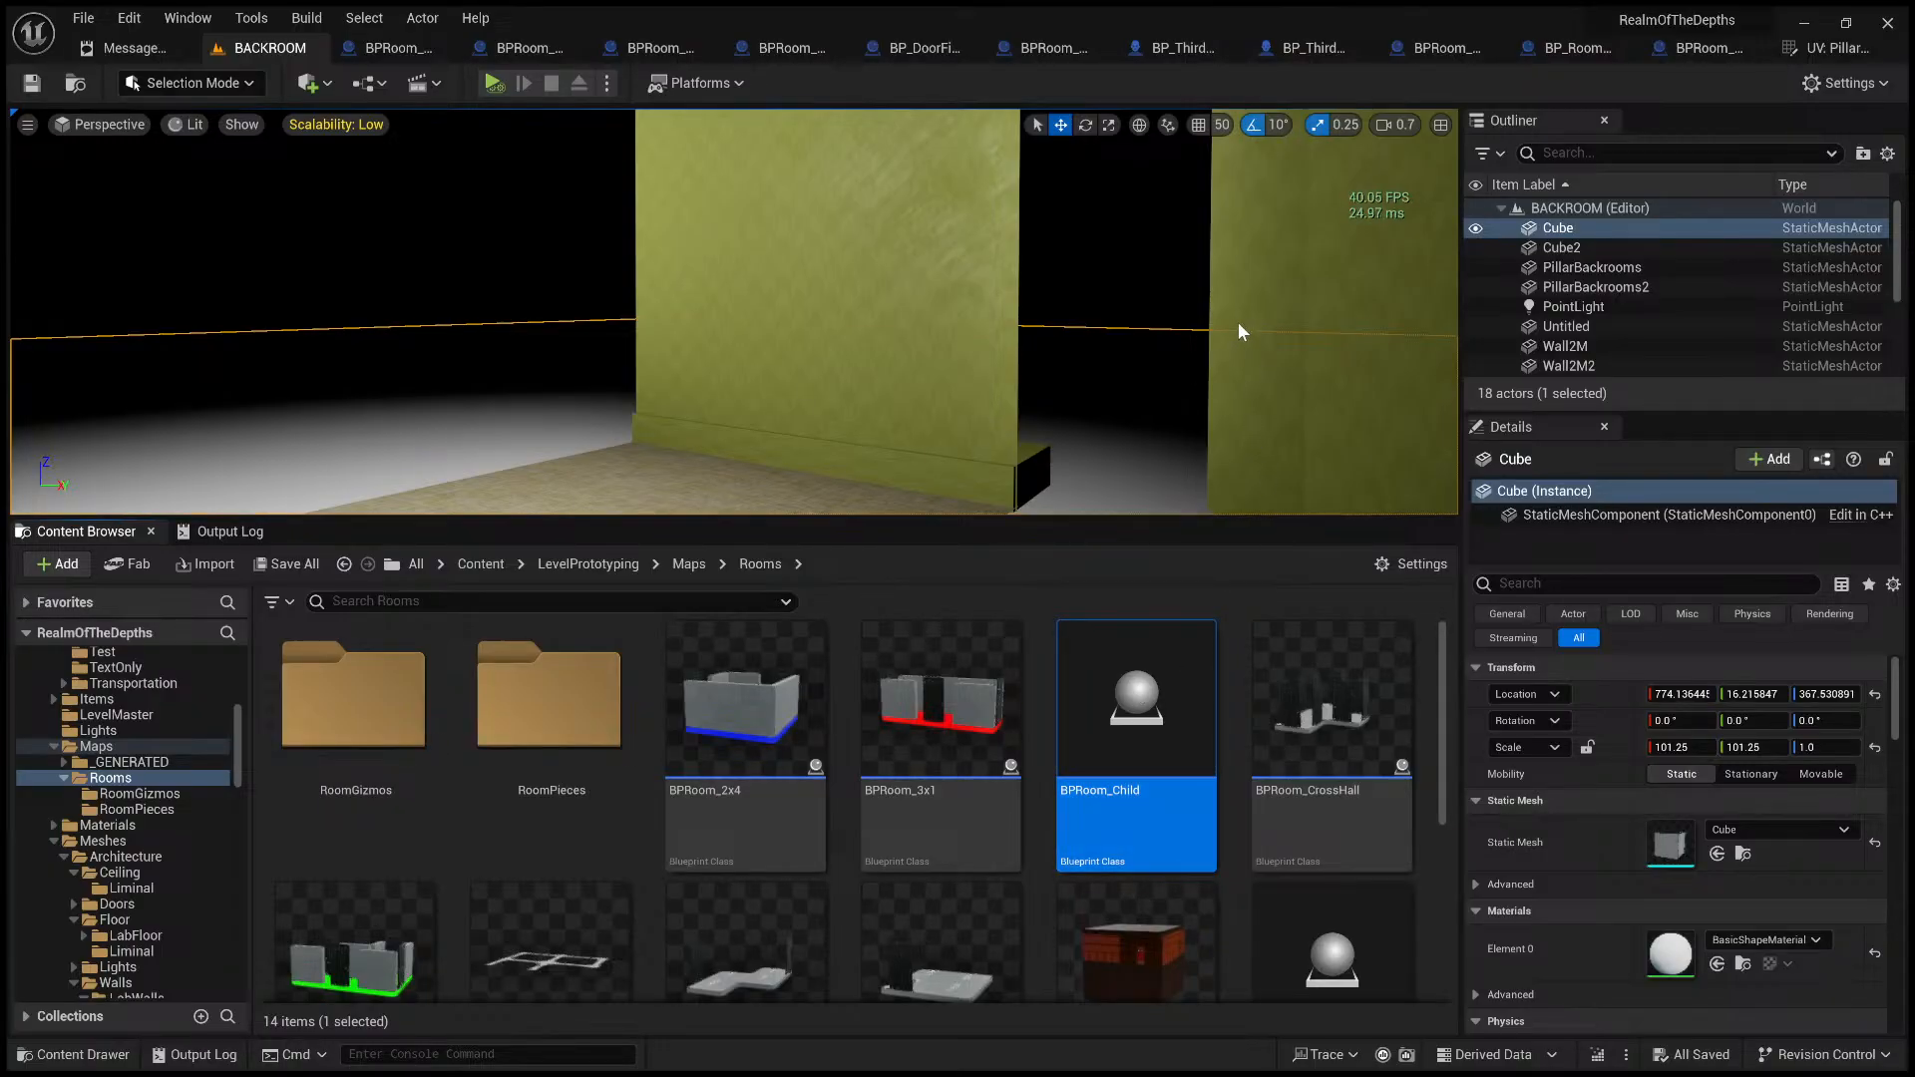
key("ctrl+d")
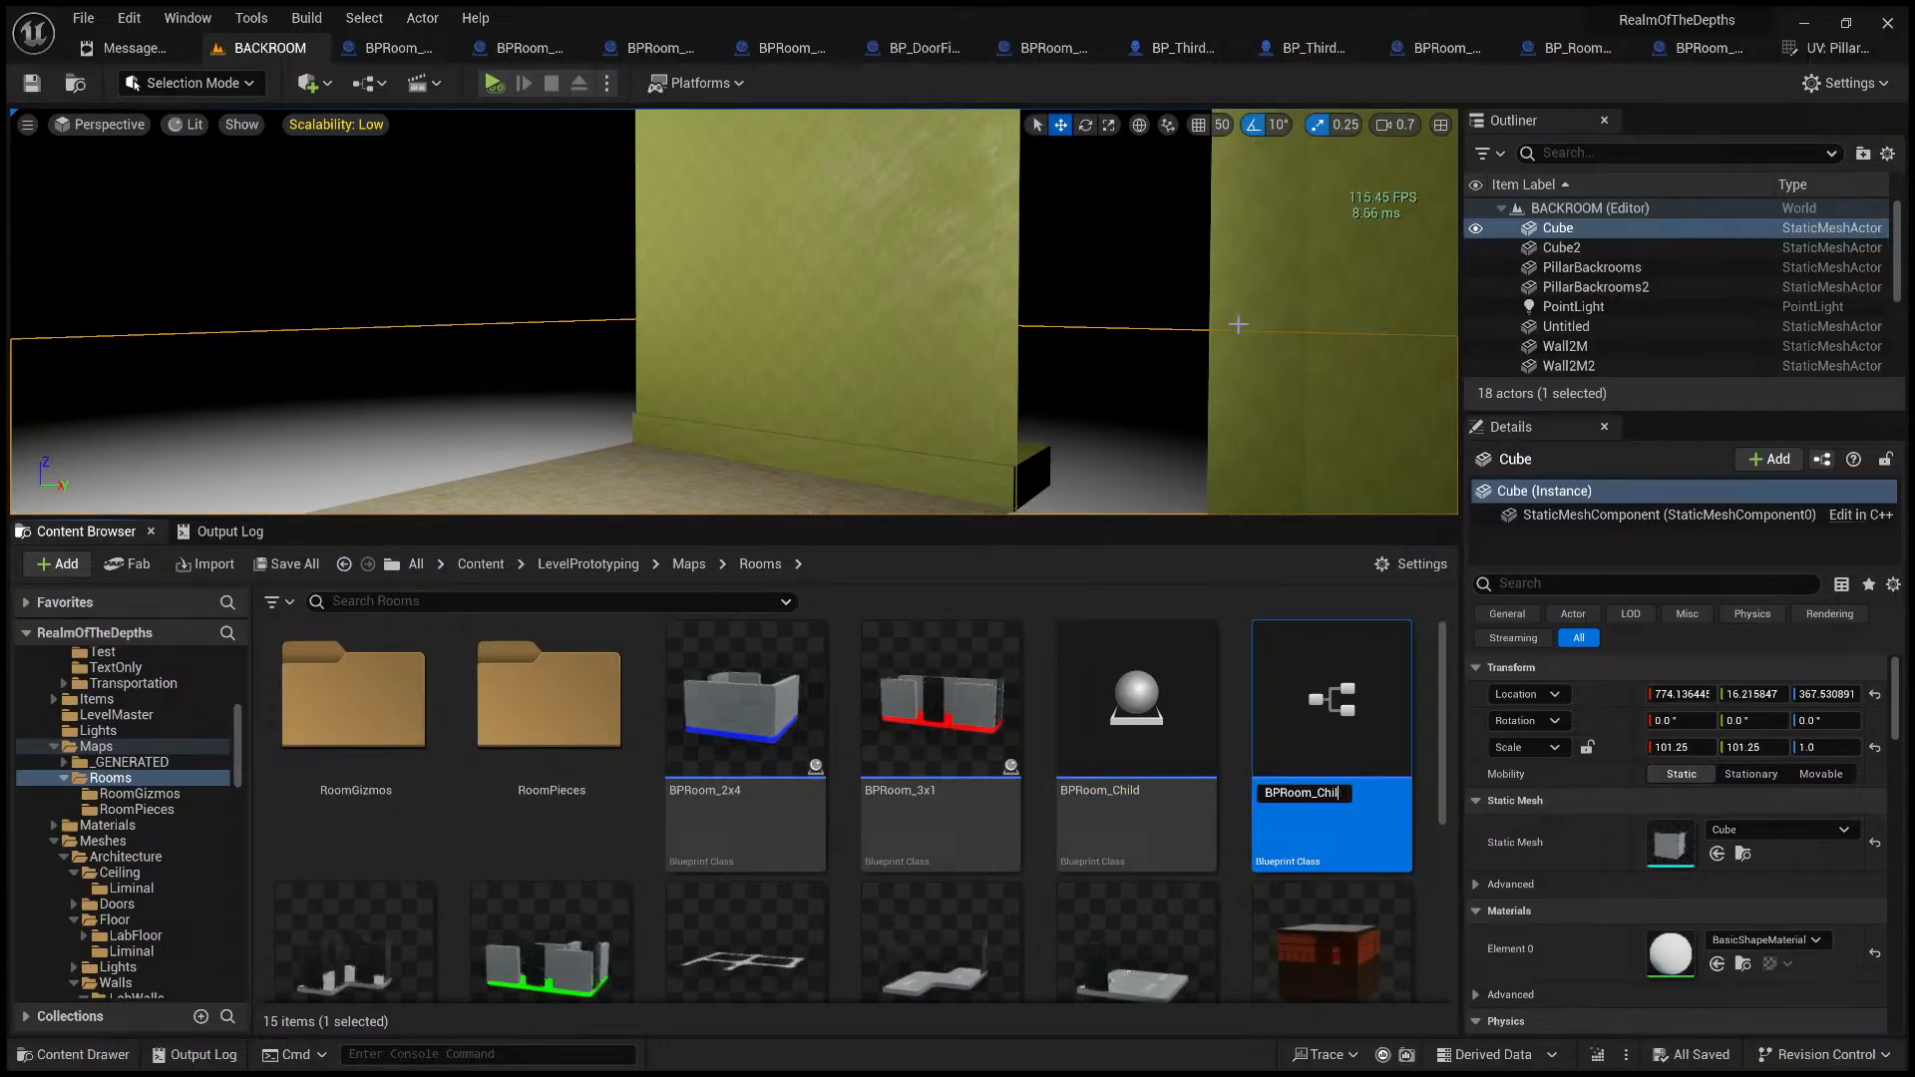
key("BackSpace")
key("BackSpace")
key("BackSpace")
key("BackSpace")
key("BackSpace")
key("BackSpace")
type("BR_Columns")
key("BackSpace")
type("ns")
key("Return")
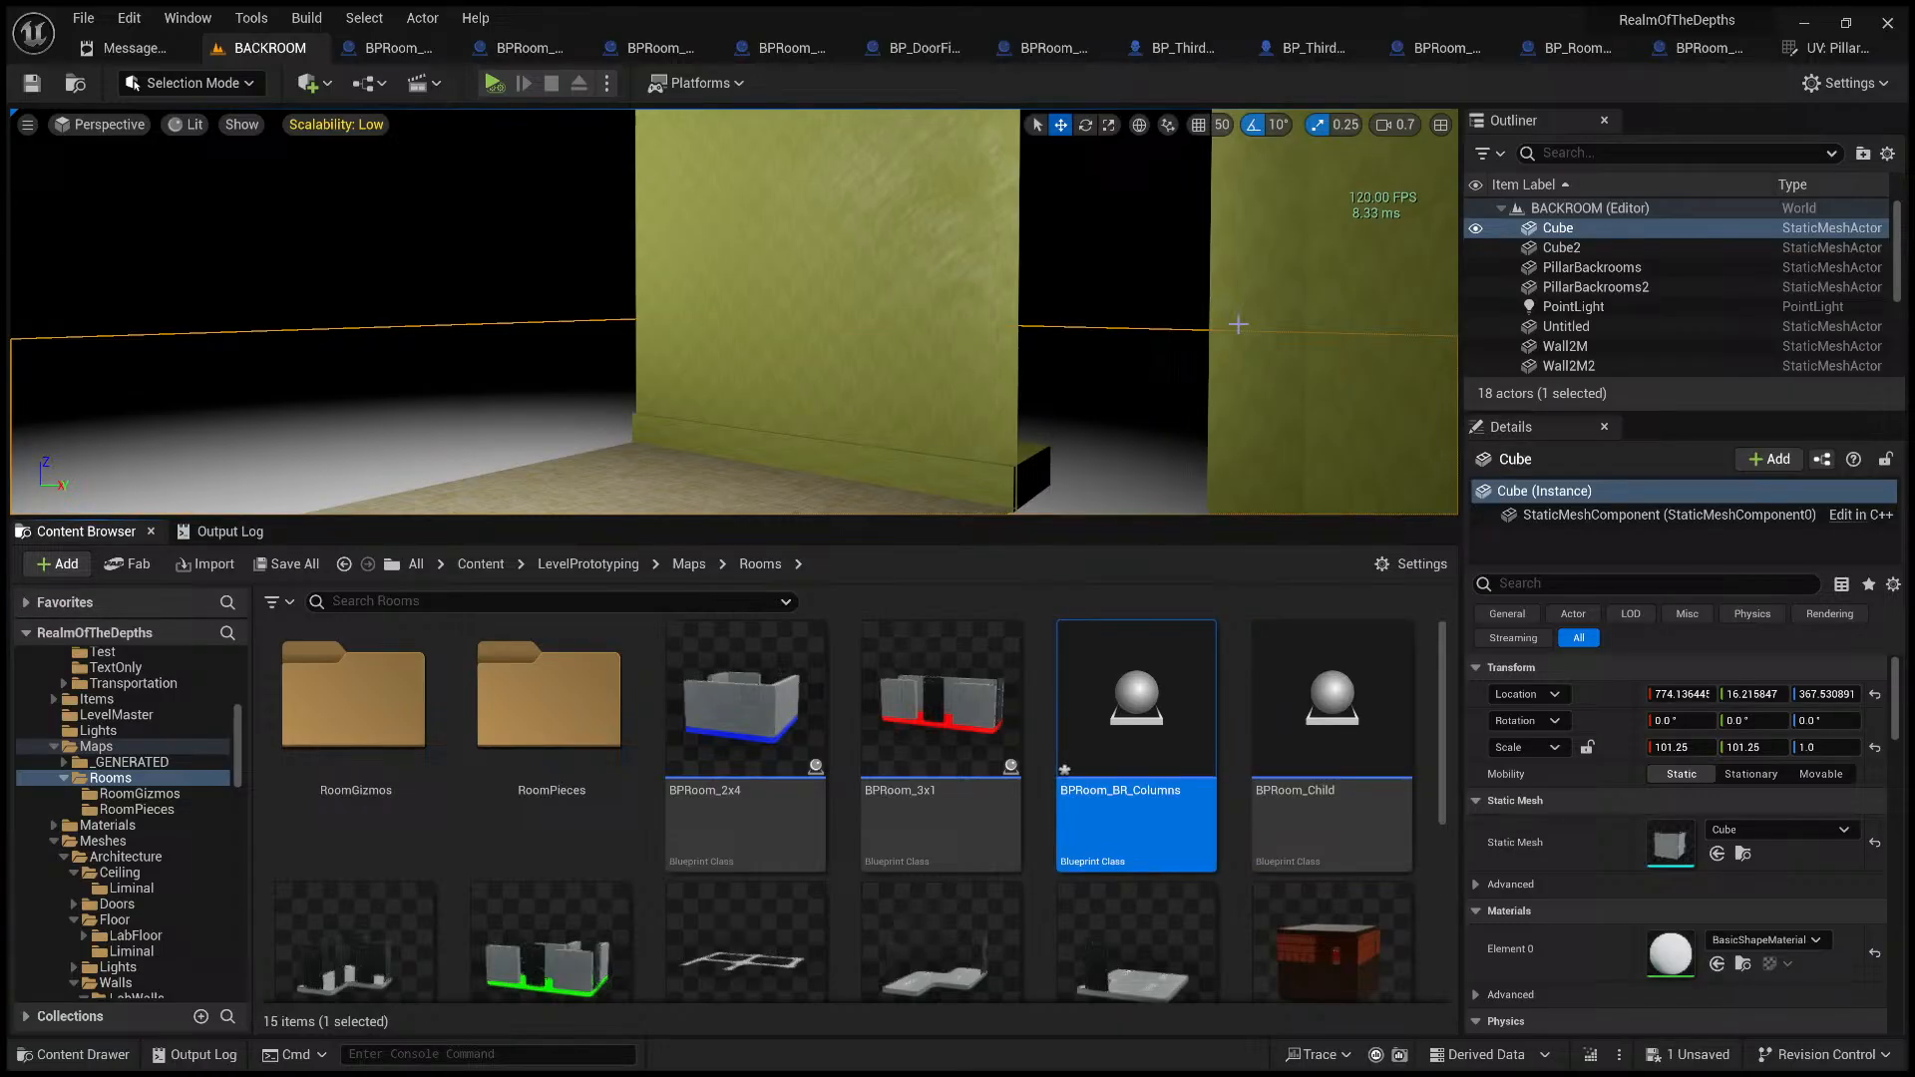
- Open BPRoom_BR_Columns in the full Blueprint editor and examine its default floor cells and doors in the 3D view
double_click(1136, 718)
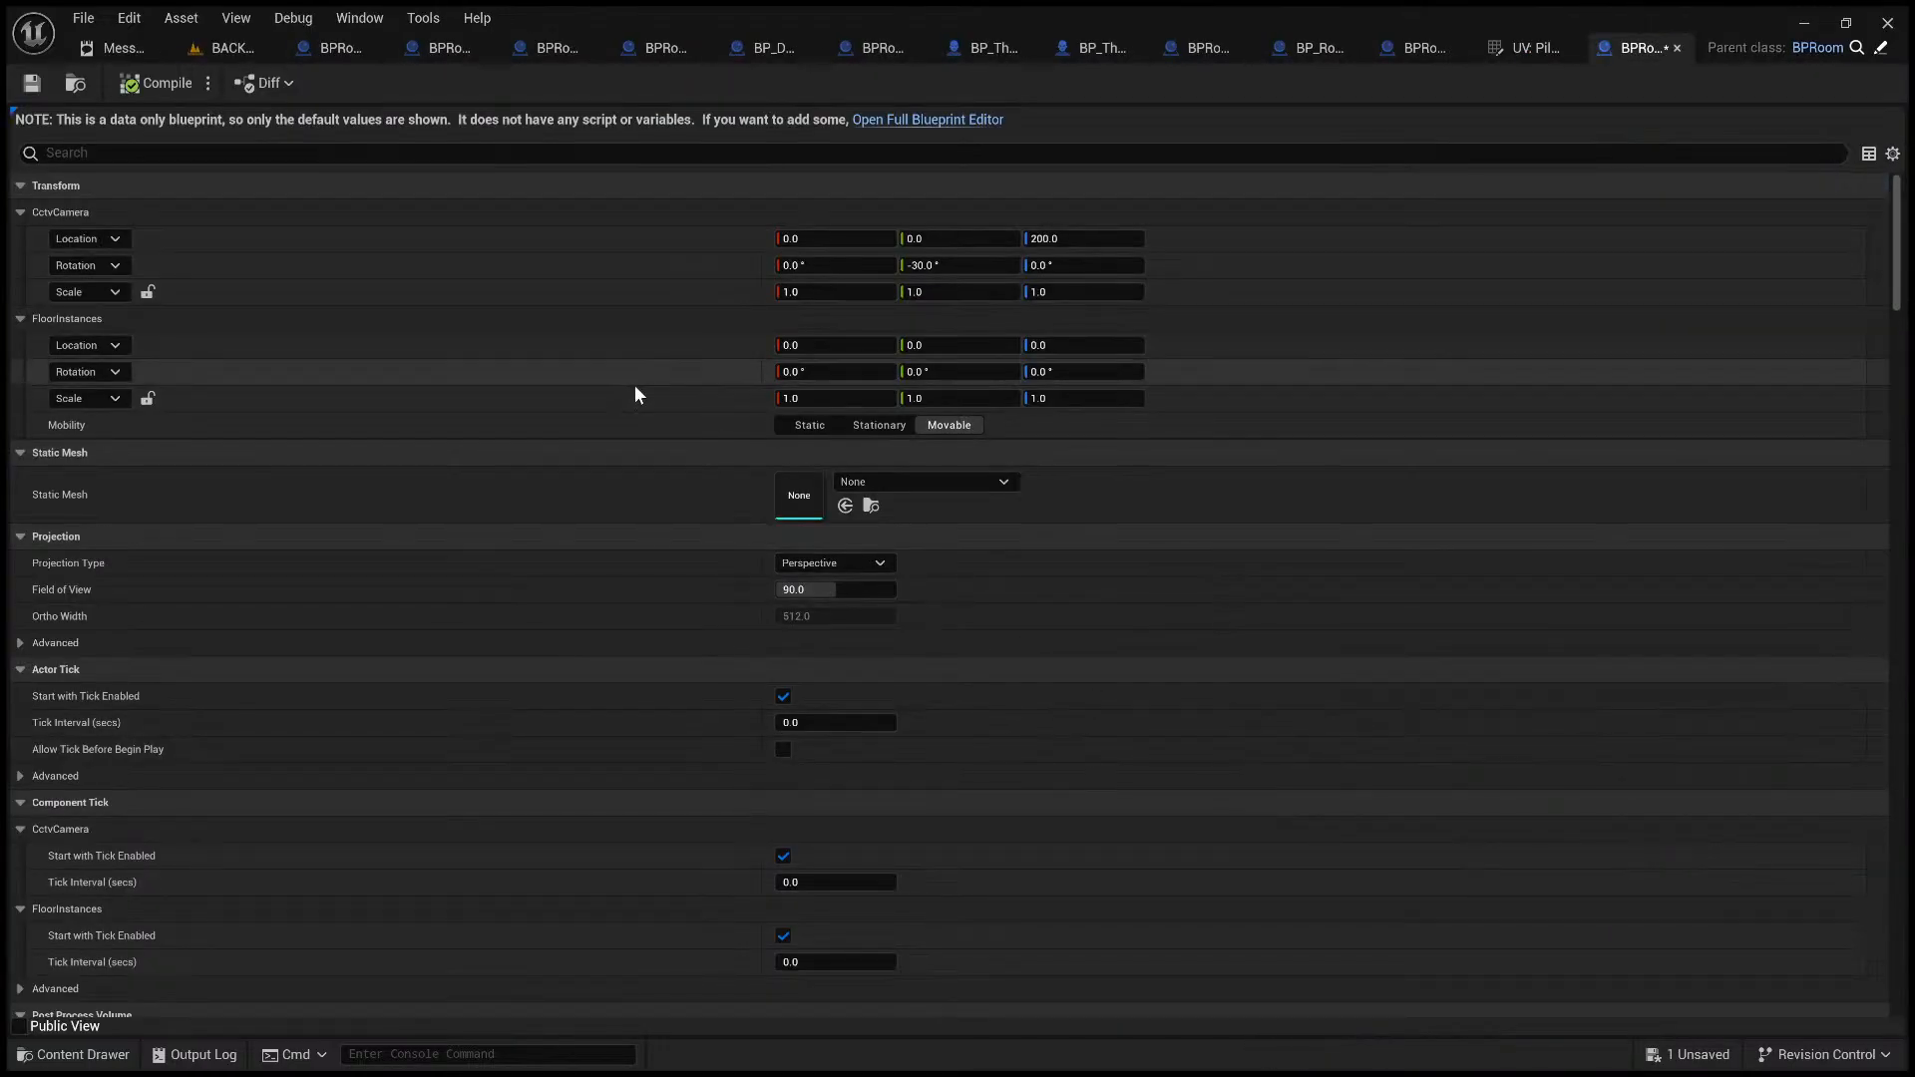
left_click(914, 119)
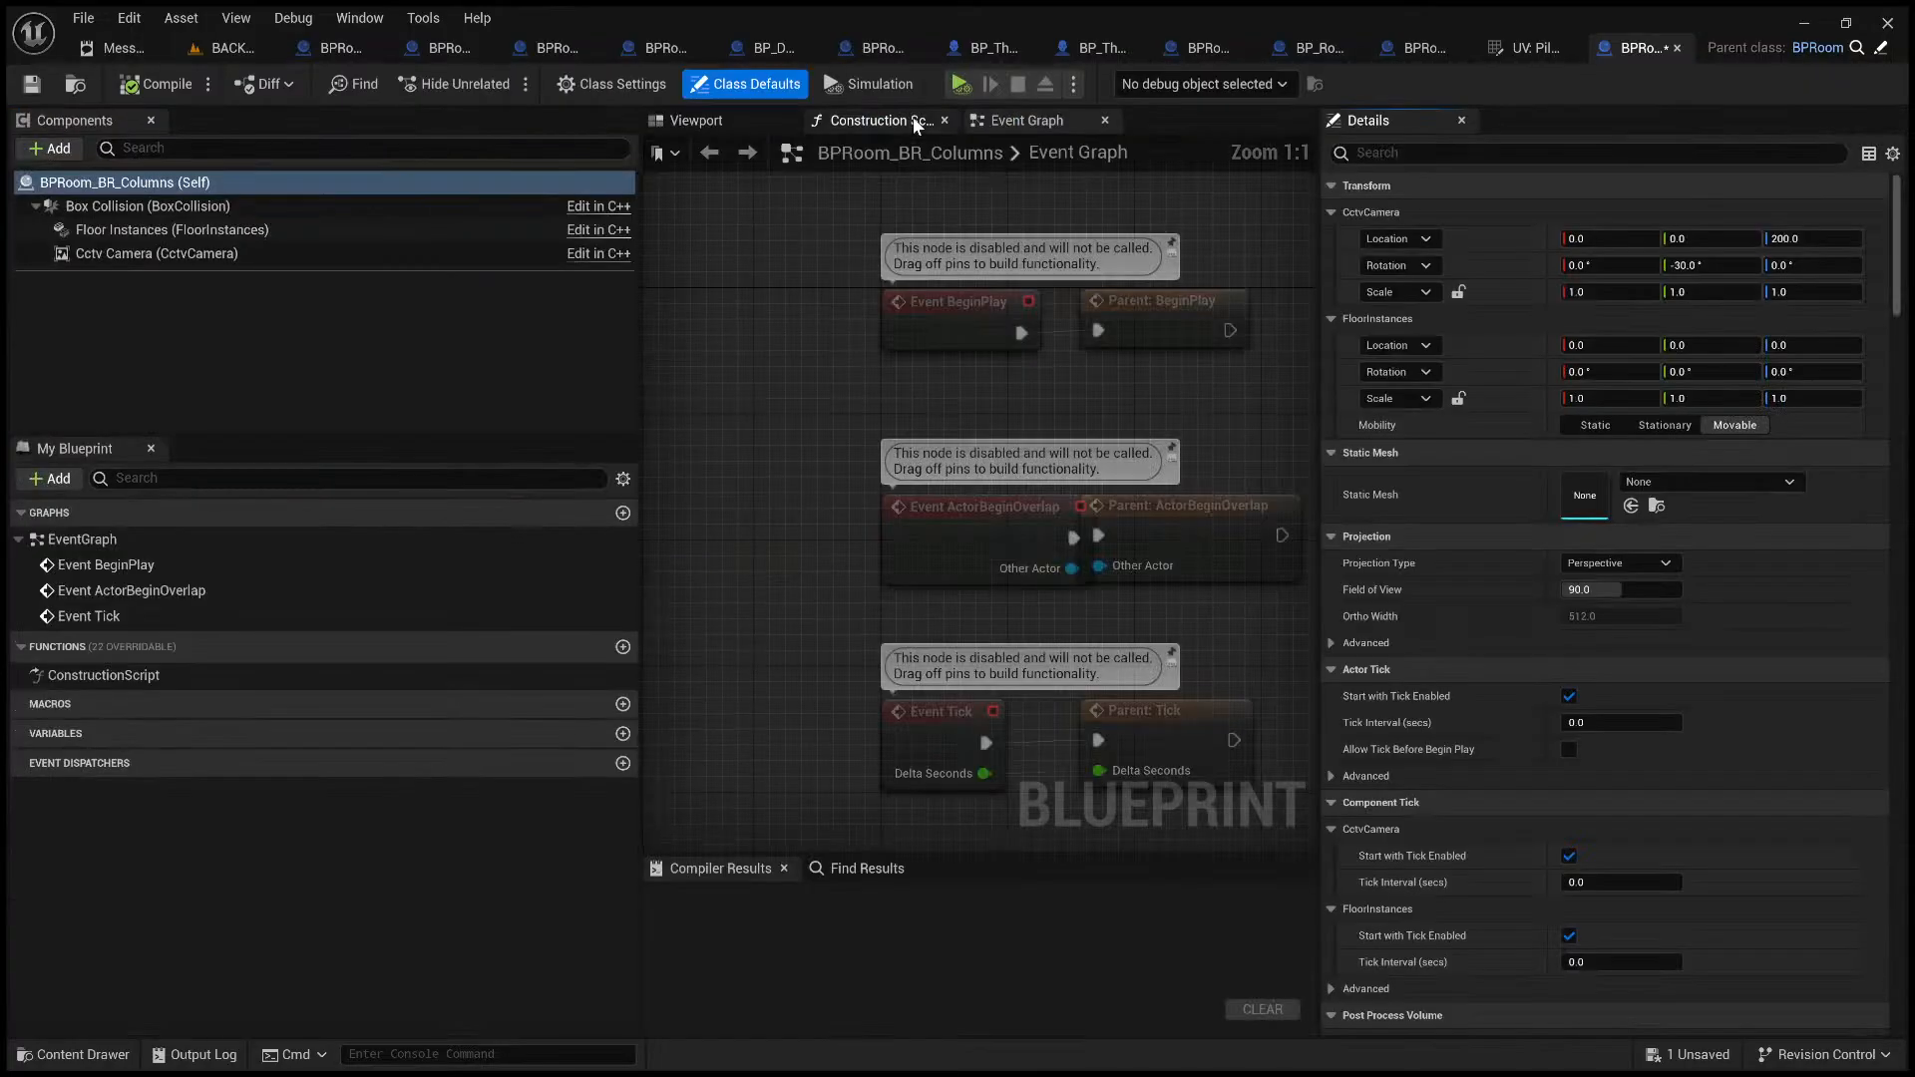
left_click(715, 124)
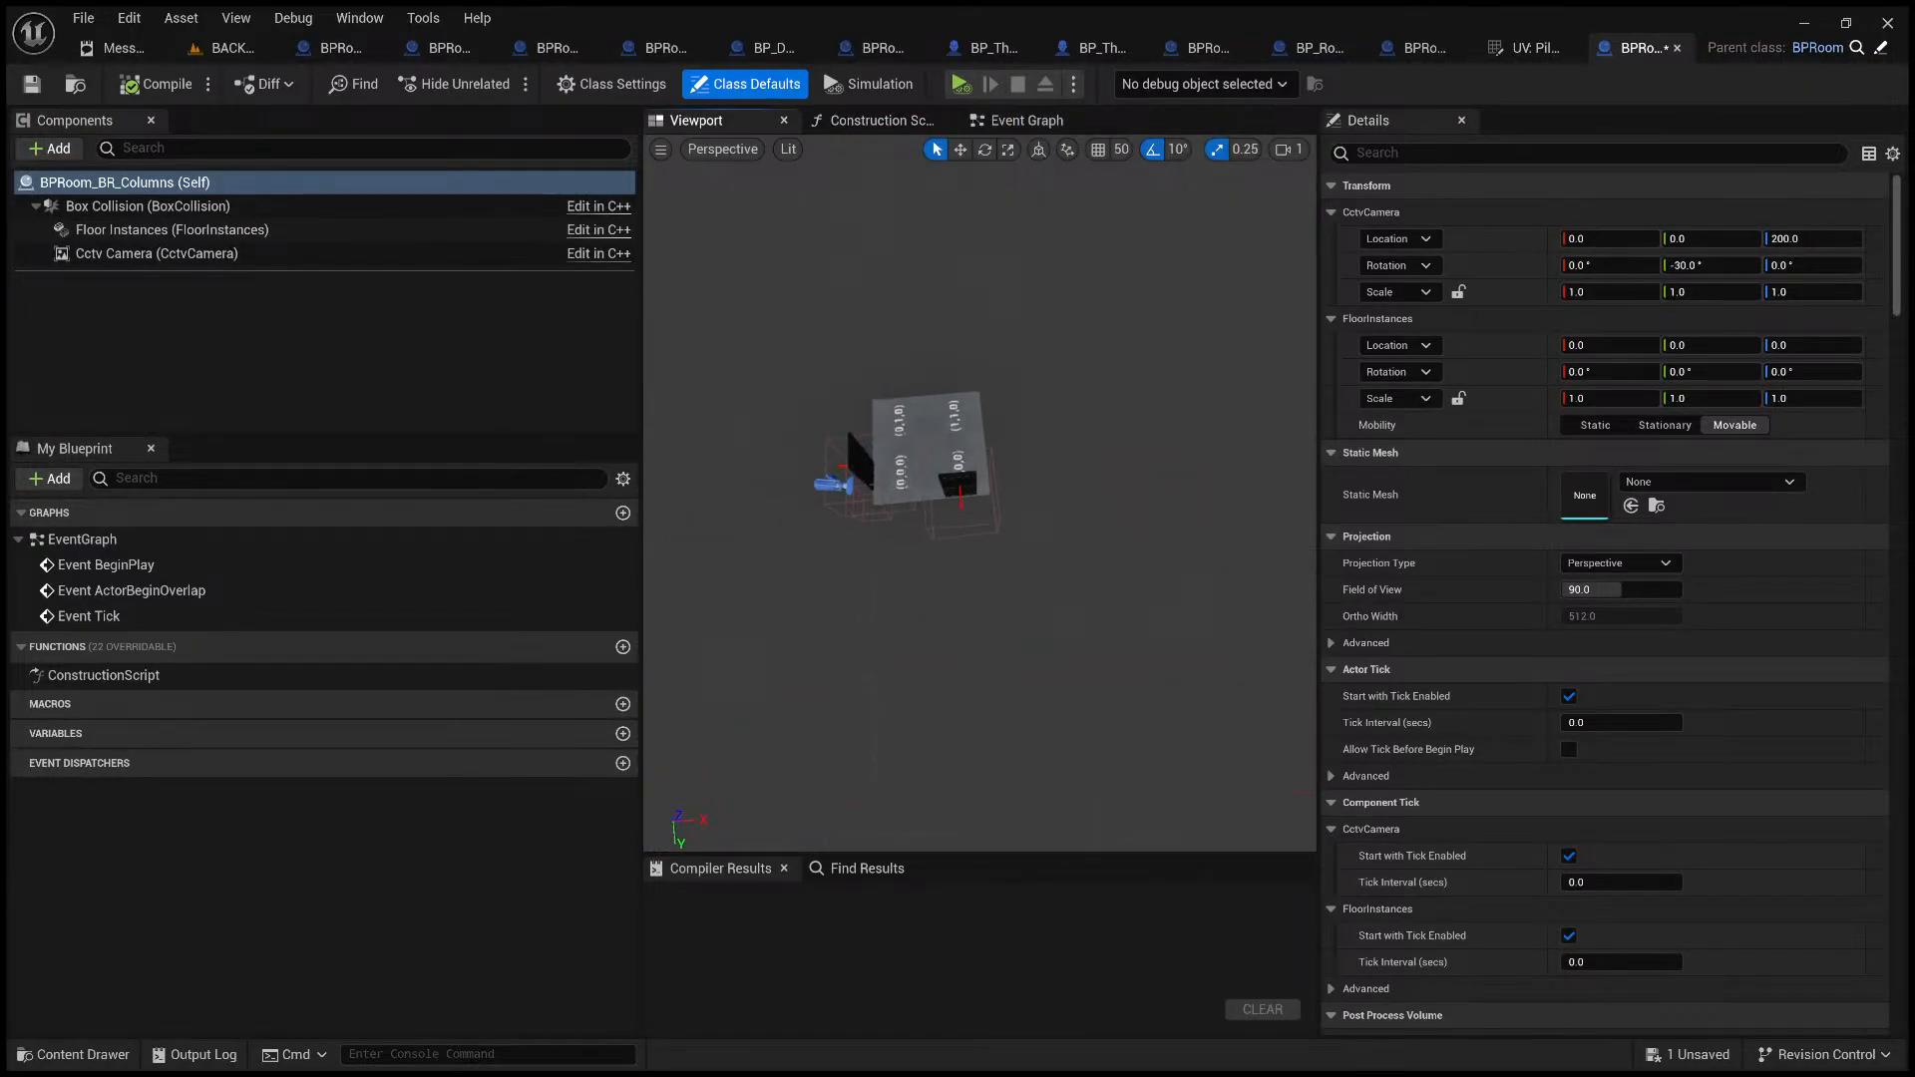
scroll(1007, 478, "up", 6)
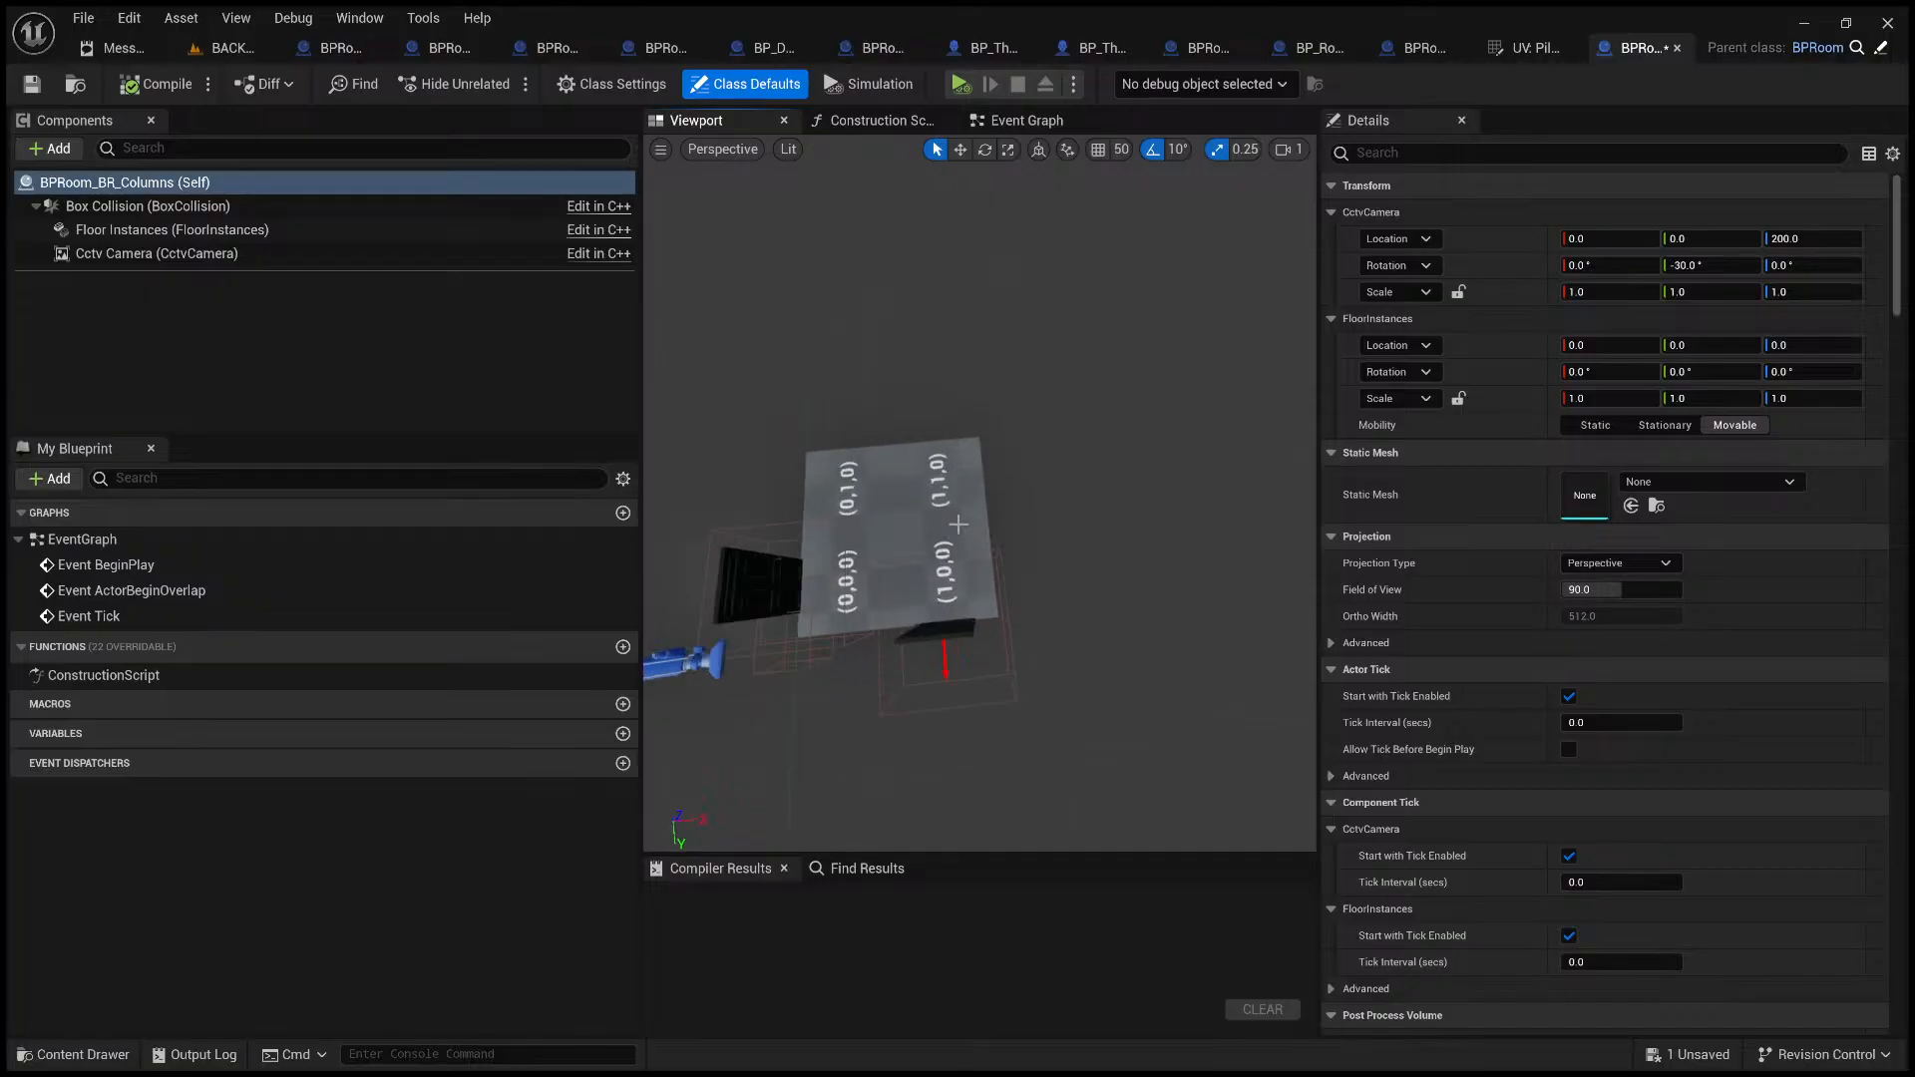
right_click_drag(926, 500, 906, 501)
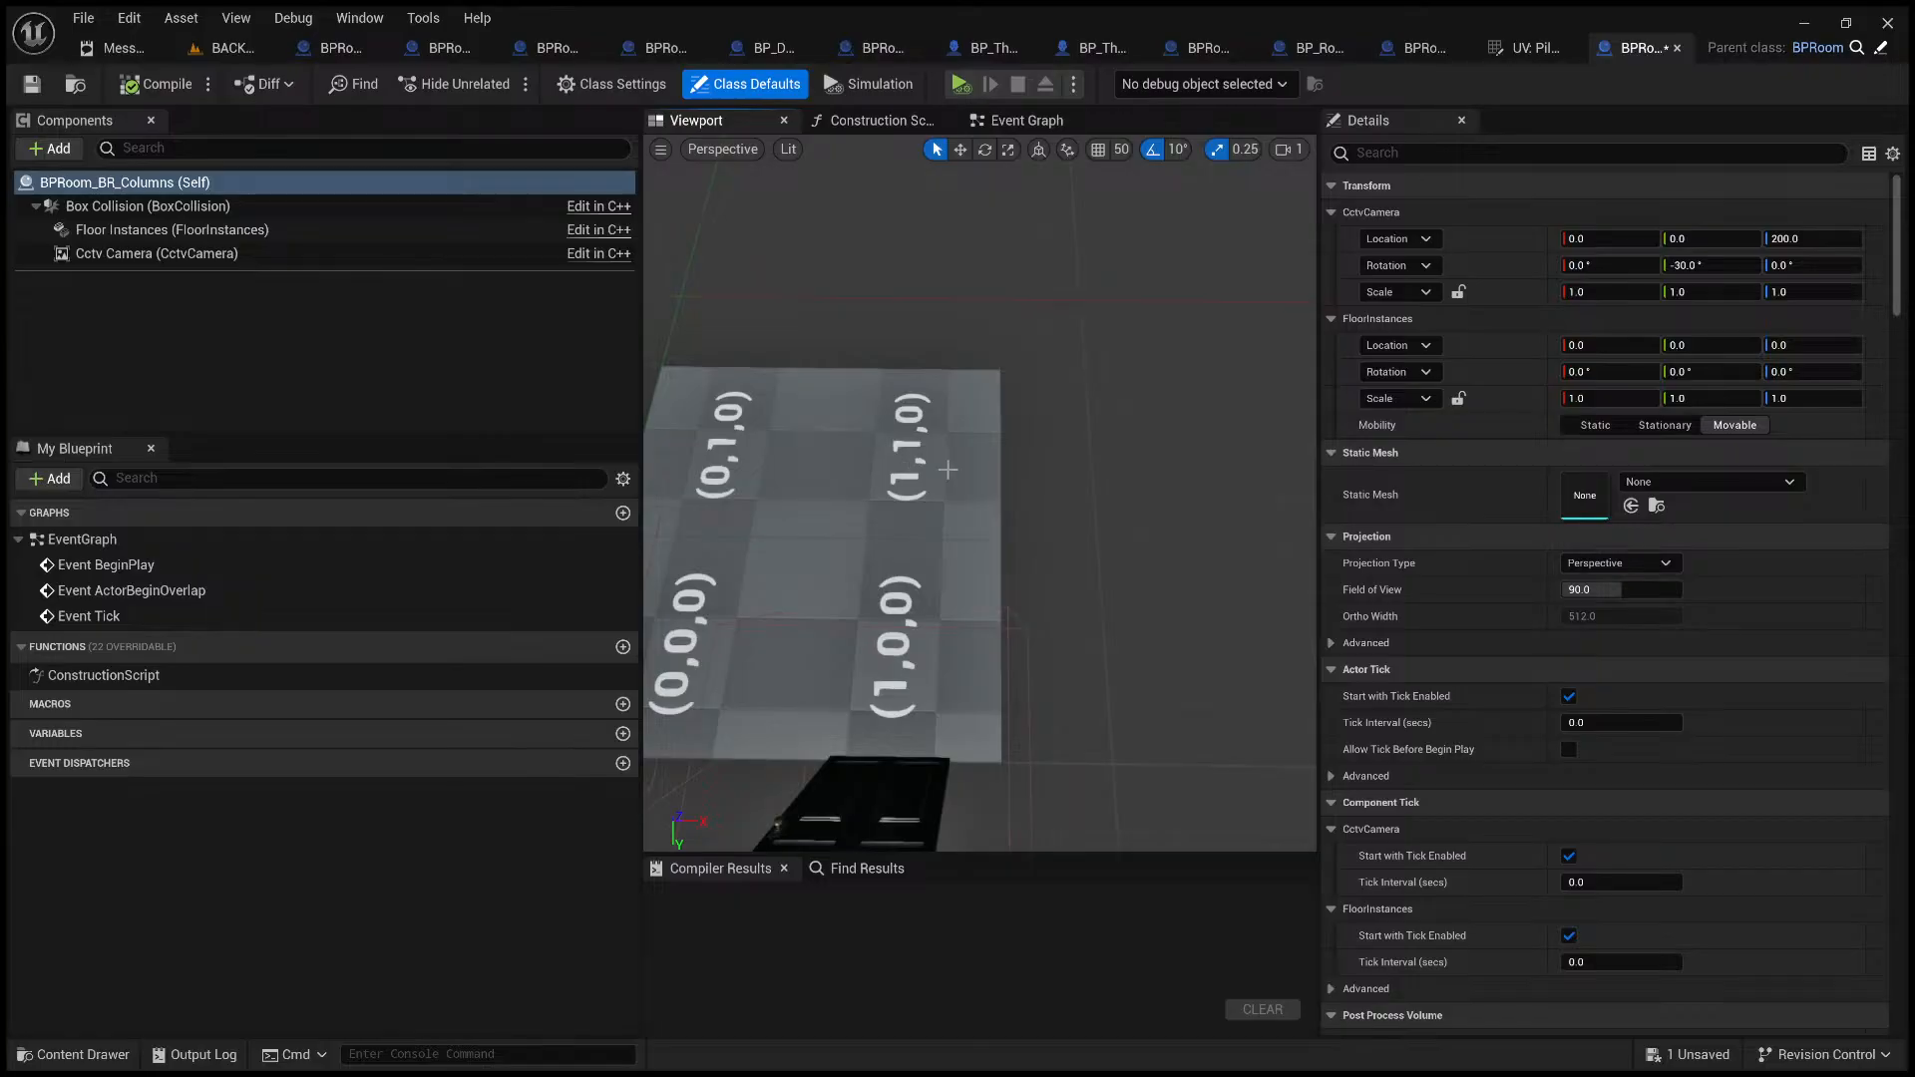
scroll(947, 470, "down", 5)
mouse_move(948, 470)
right_mouse_down()
mouse_move(962, 485)
mouse_move(943, 487)
right_mouse_up()
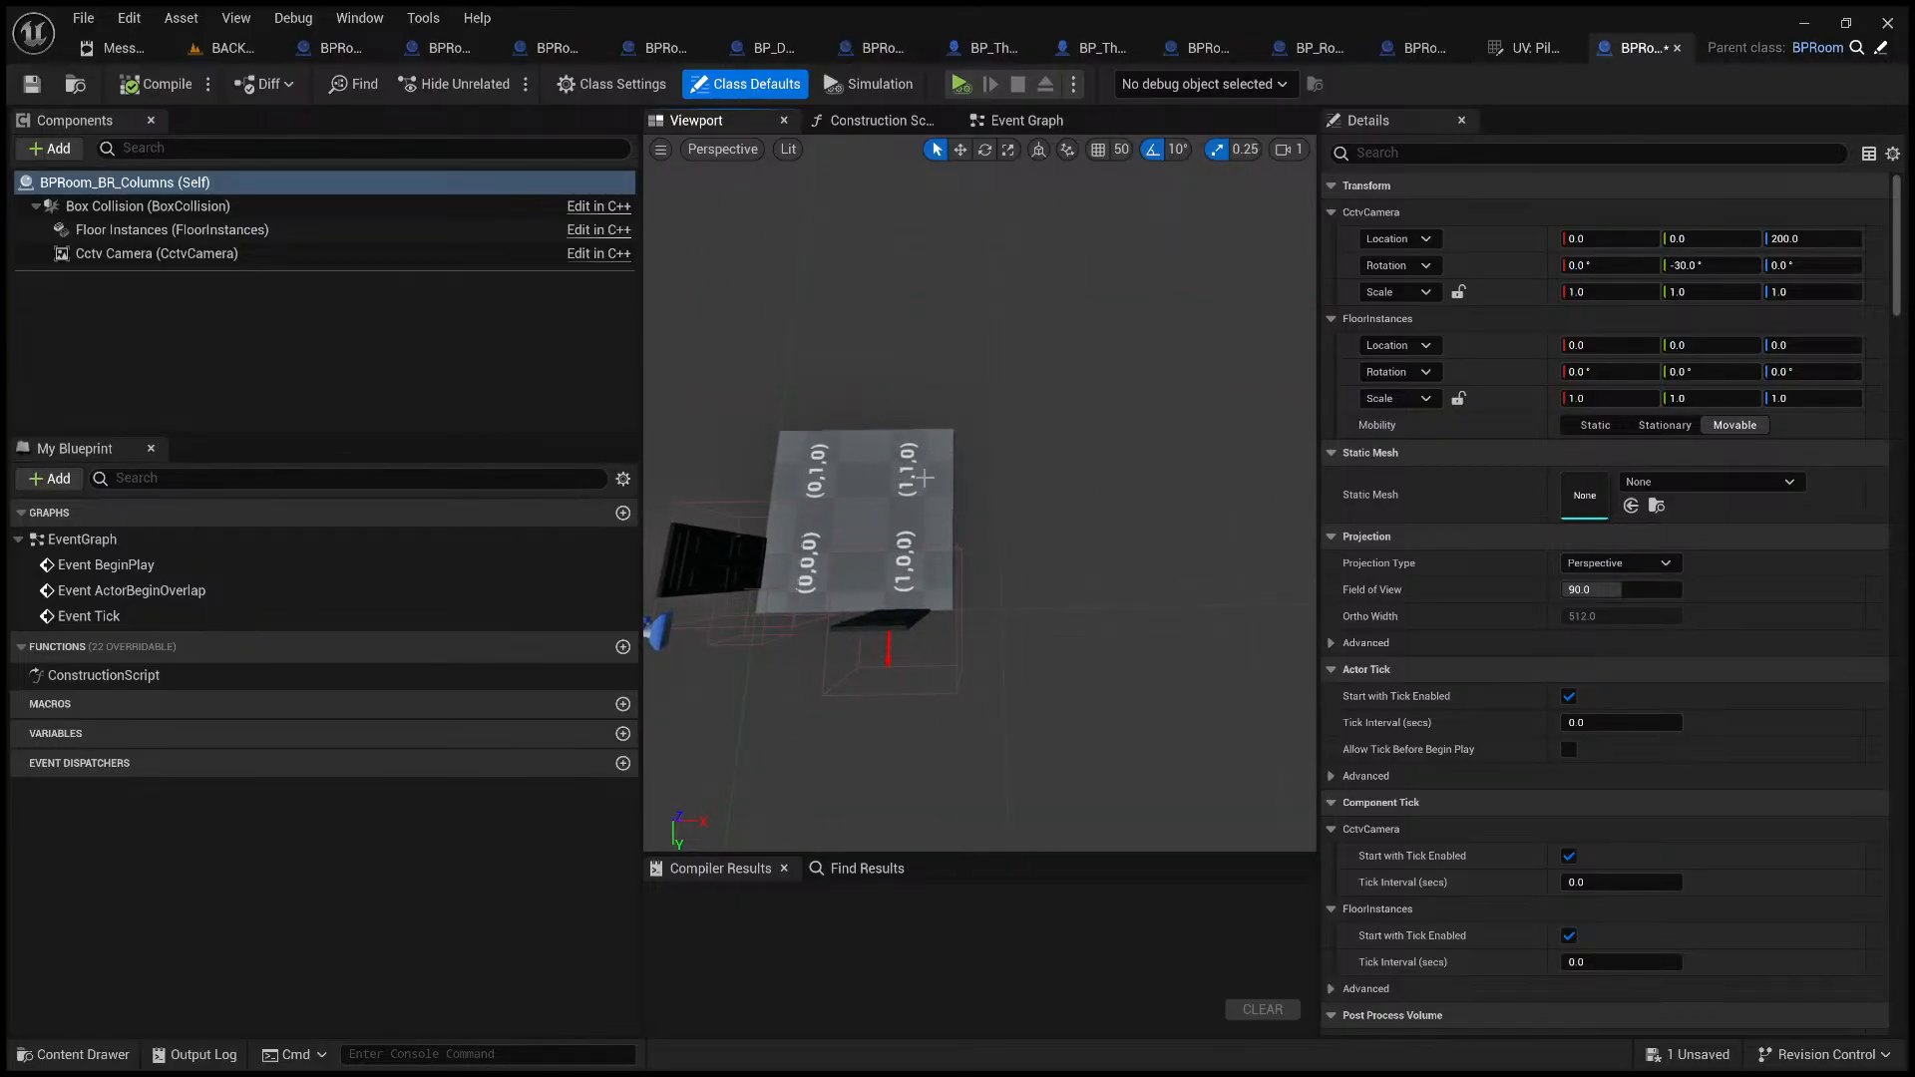
right_click_drag(972, 482, 964, 448)
mouse_move(960, 403)
left_mouse_down()
mouse_move(960, 379)
mouse_move(961, 403)
left_mouse_up()
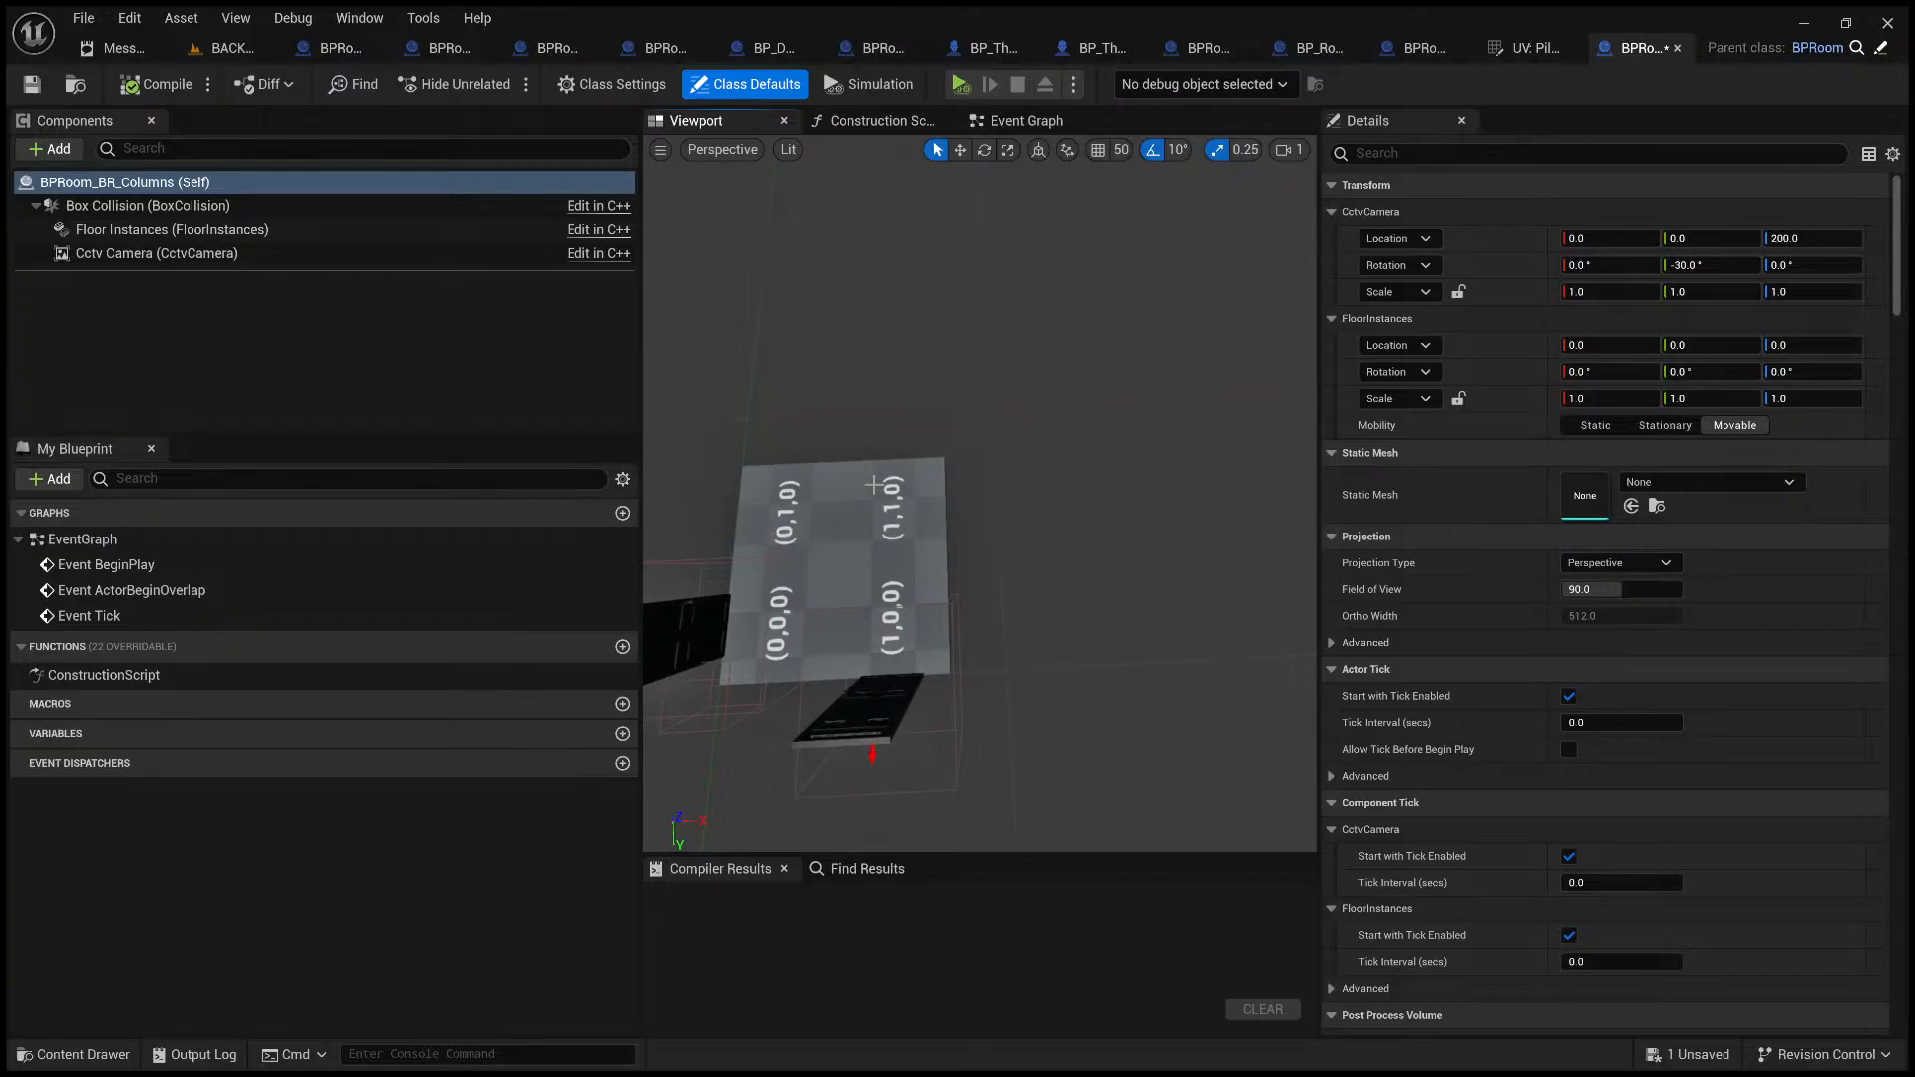
- Find the Room properties in the class defaults and collapse the Occupied Cells and Doors arrays to reach the Occupied Cell Tools
scroll(1450, 674, "down", 3)
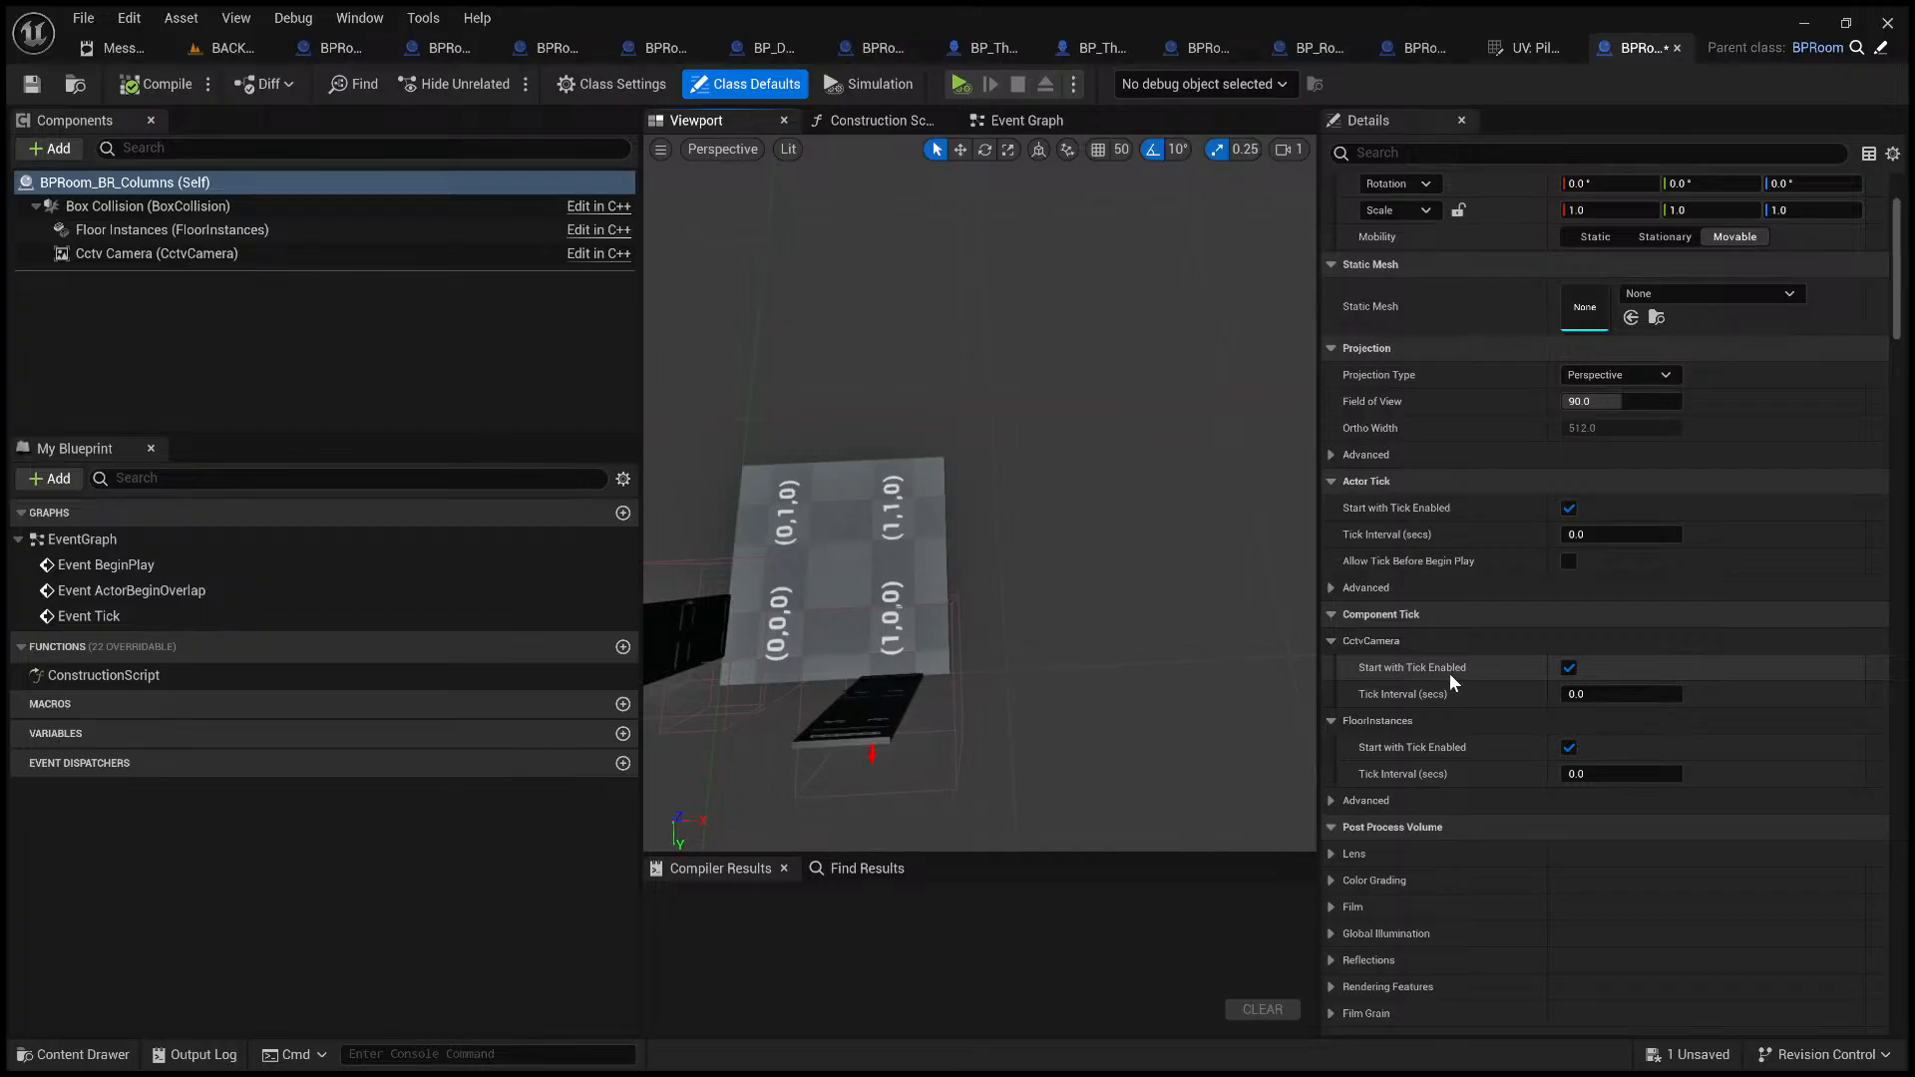
scroll(1513, 552, "down", 7)
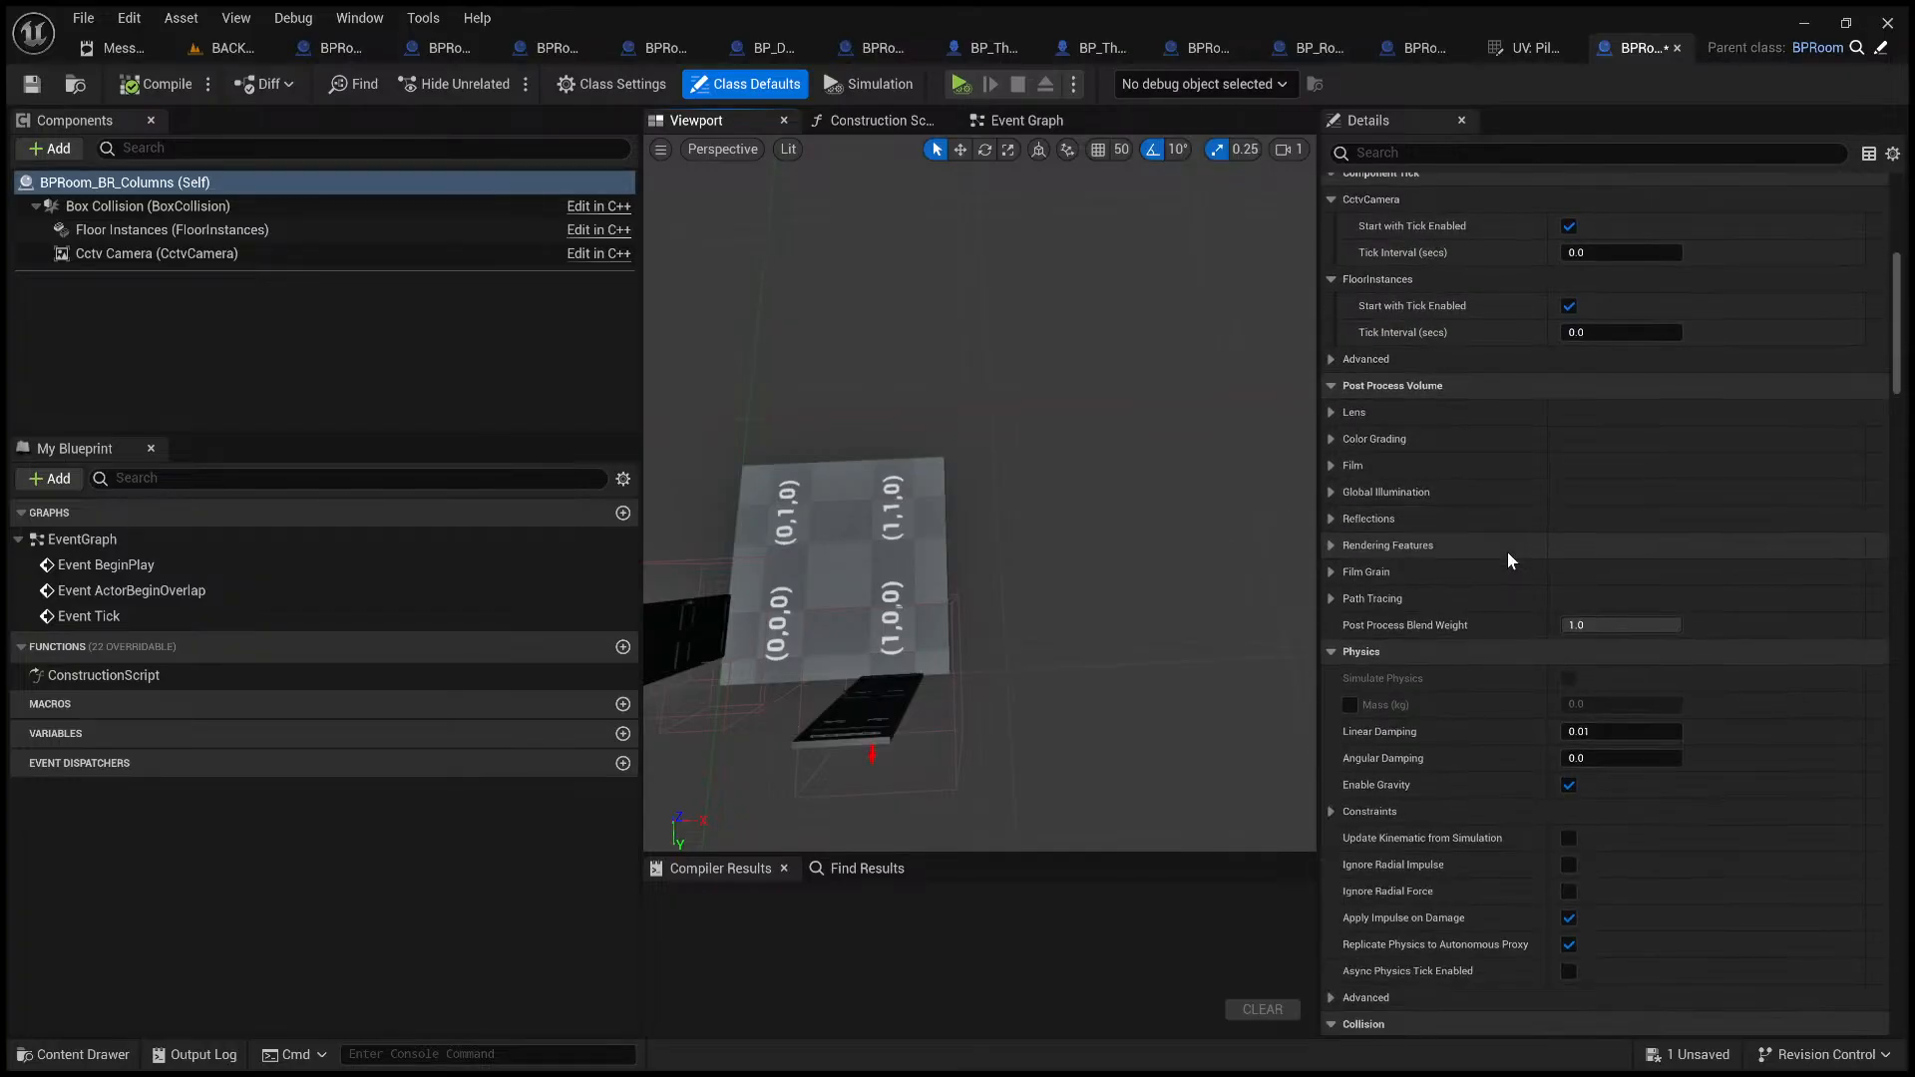
scroll(1480, 583, "down", 7)
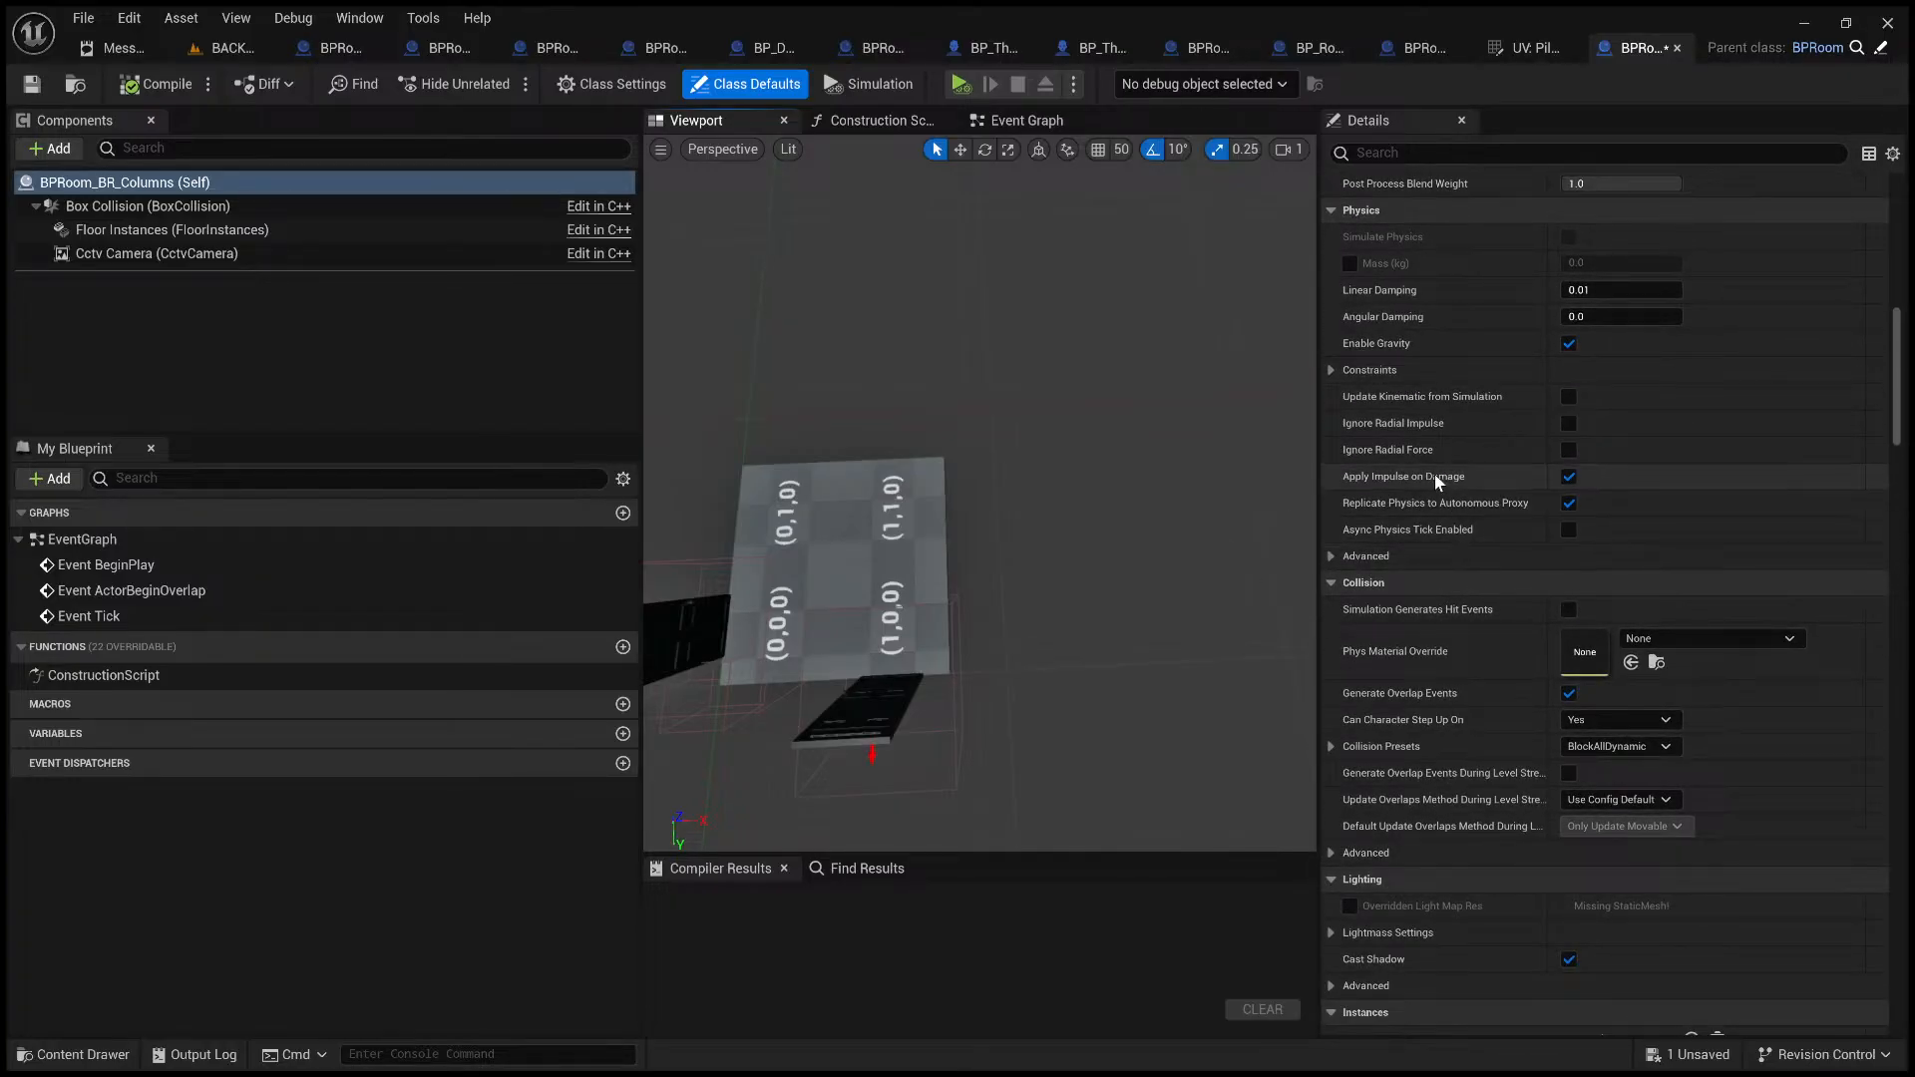
scroll(1431, 464, "up", 3)
scroll(1428, 449, "down", 3)
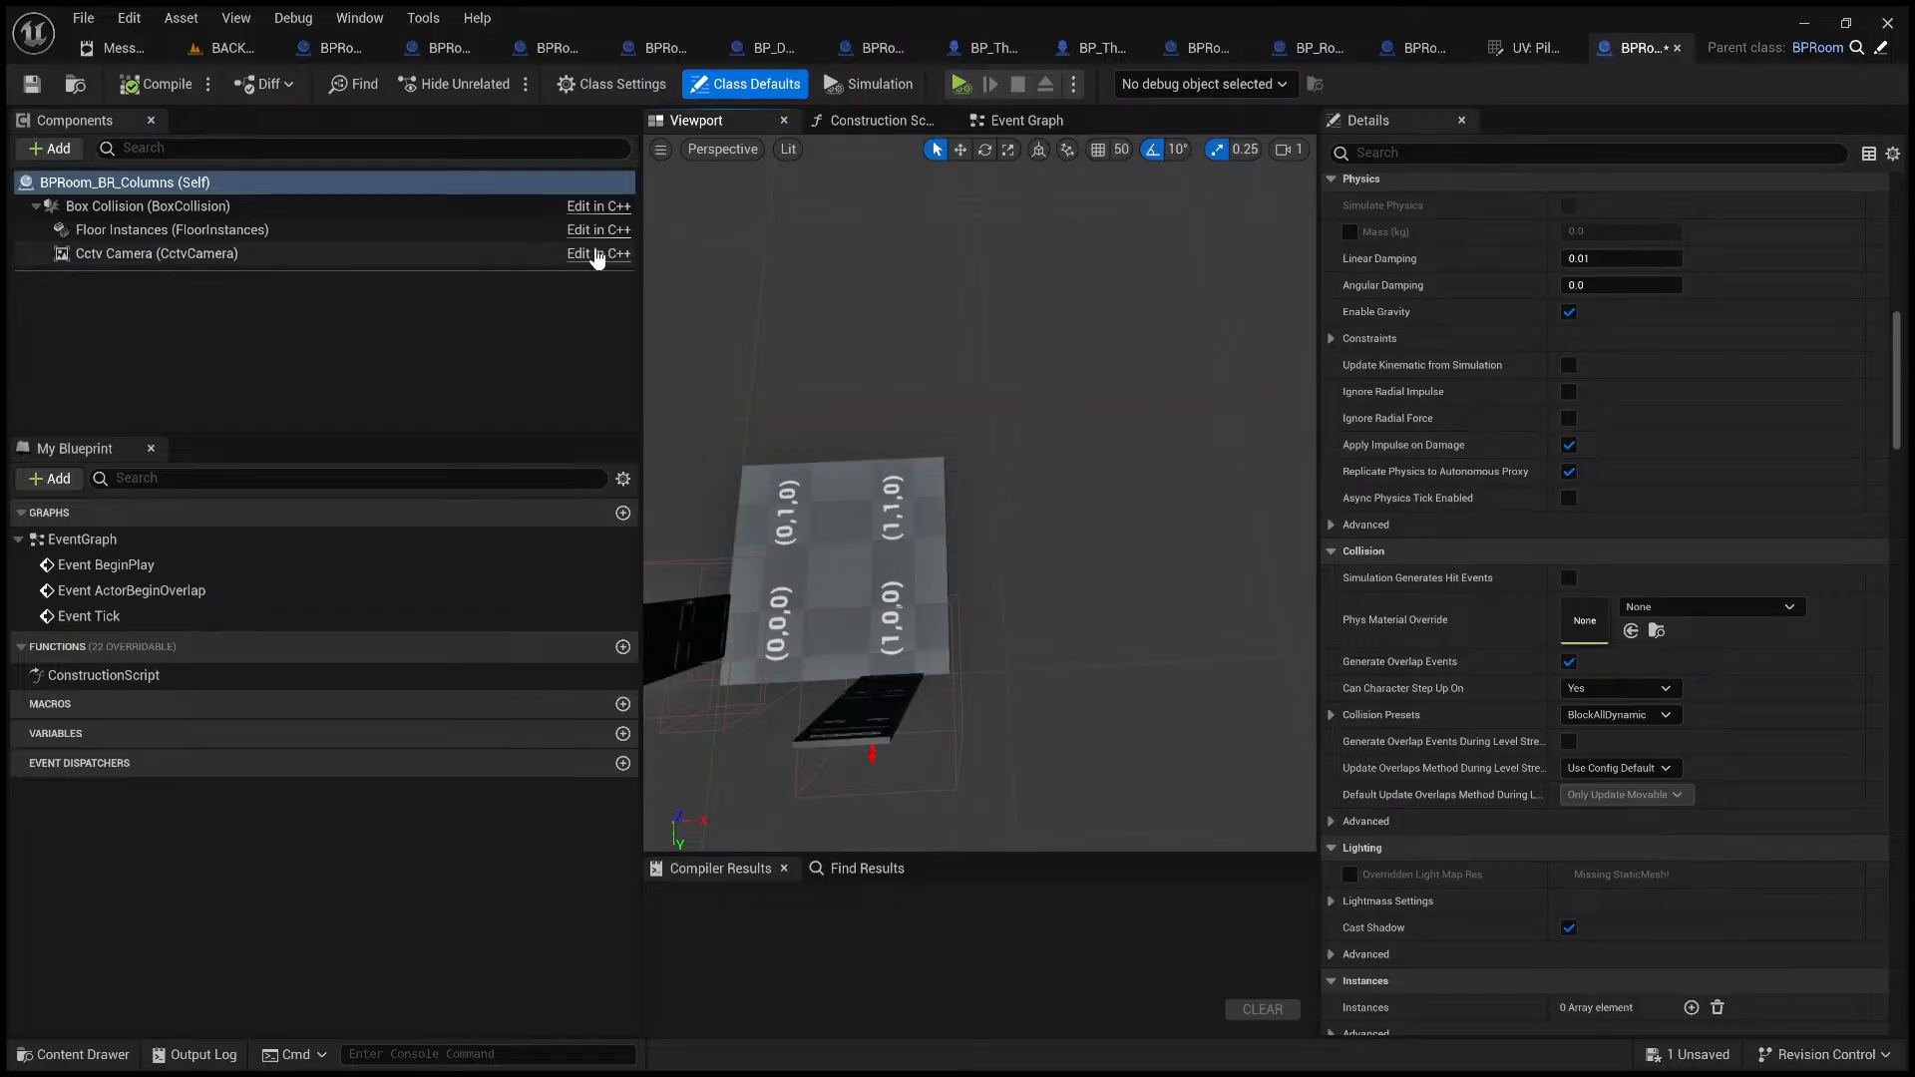
left_click_drag(1897, 363, 1879, 704)
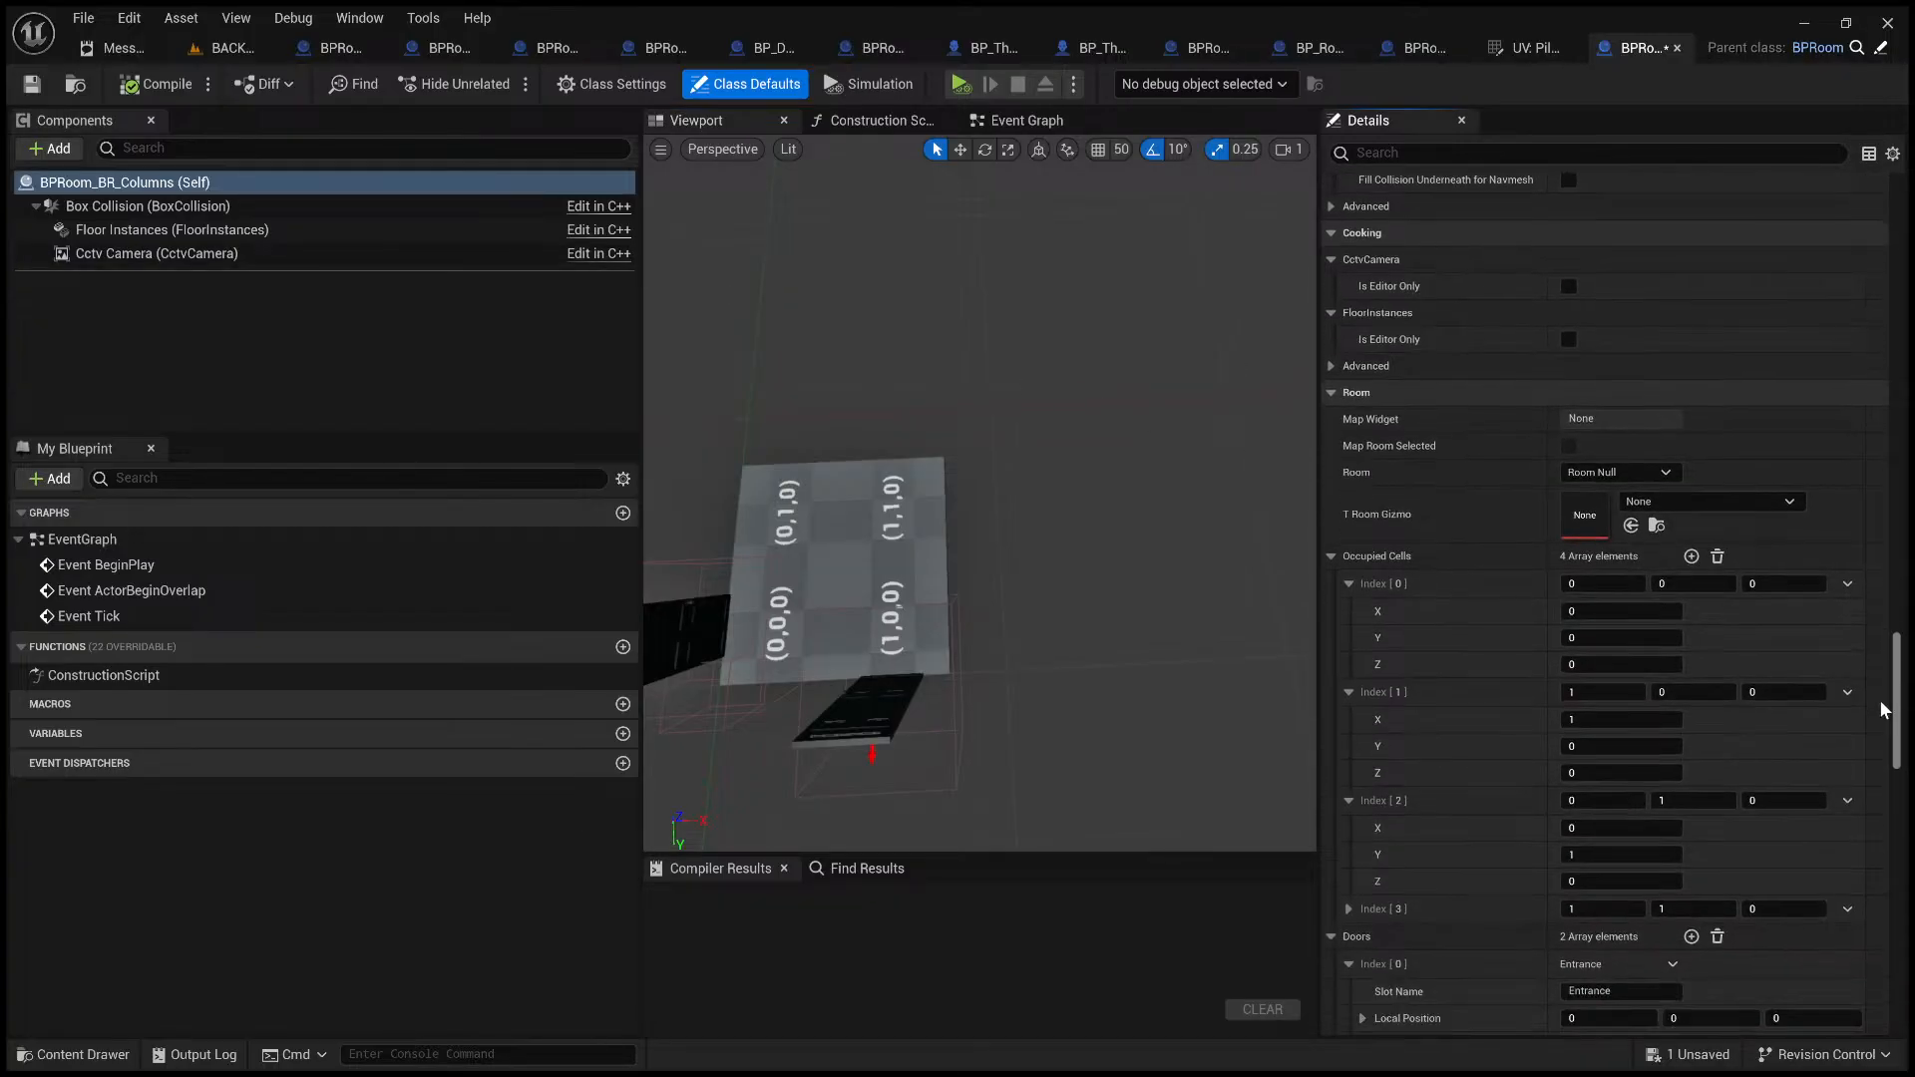
left_click(1332, 557)
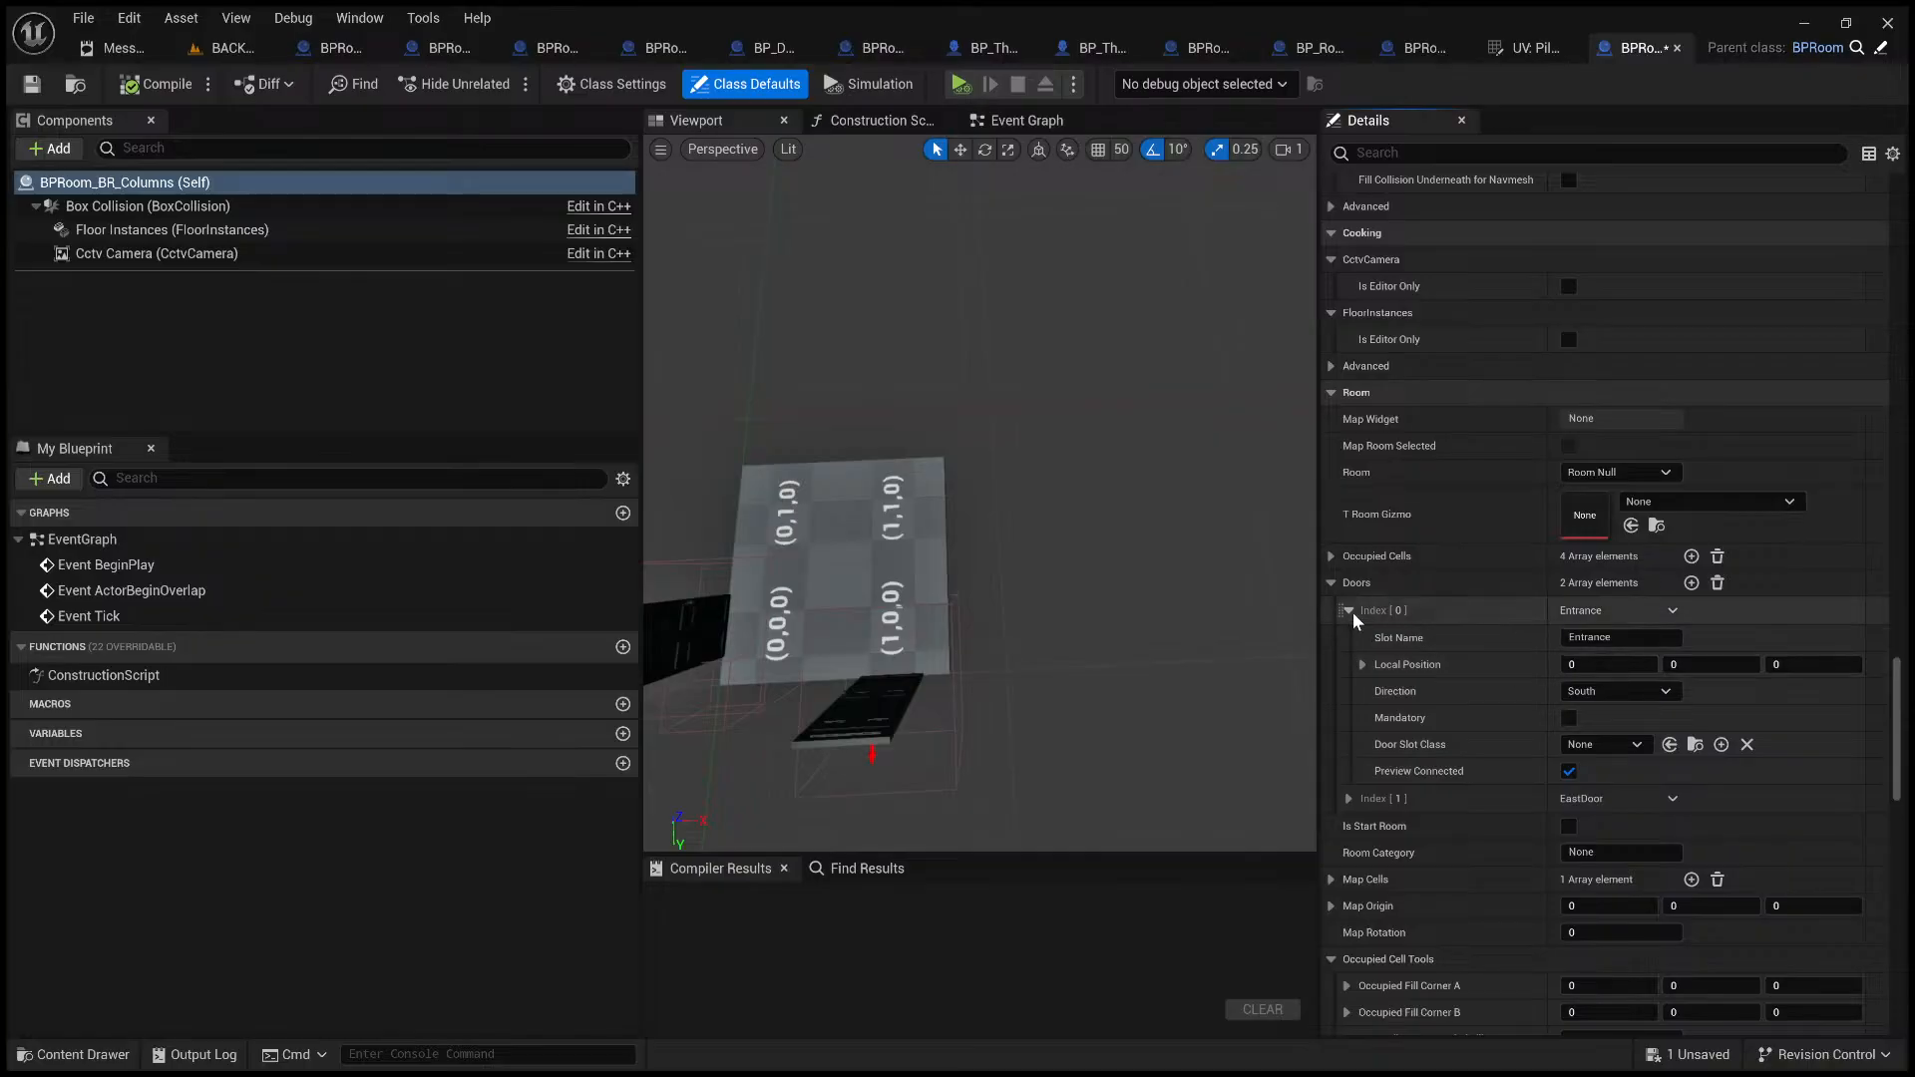
left_click(1332, 581)
scroll(1401, 733, "down", 2)
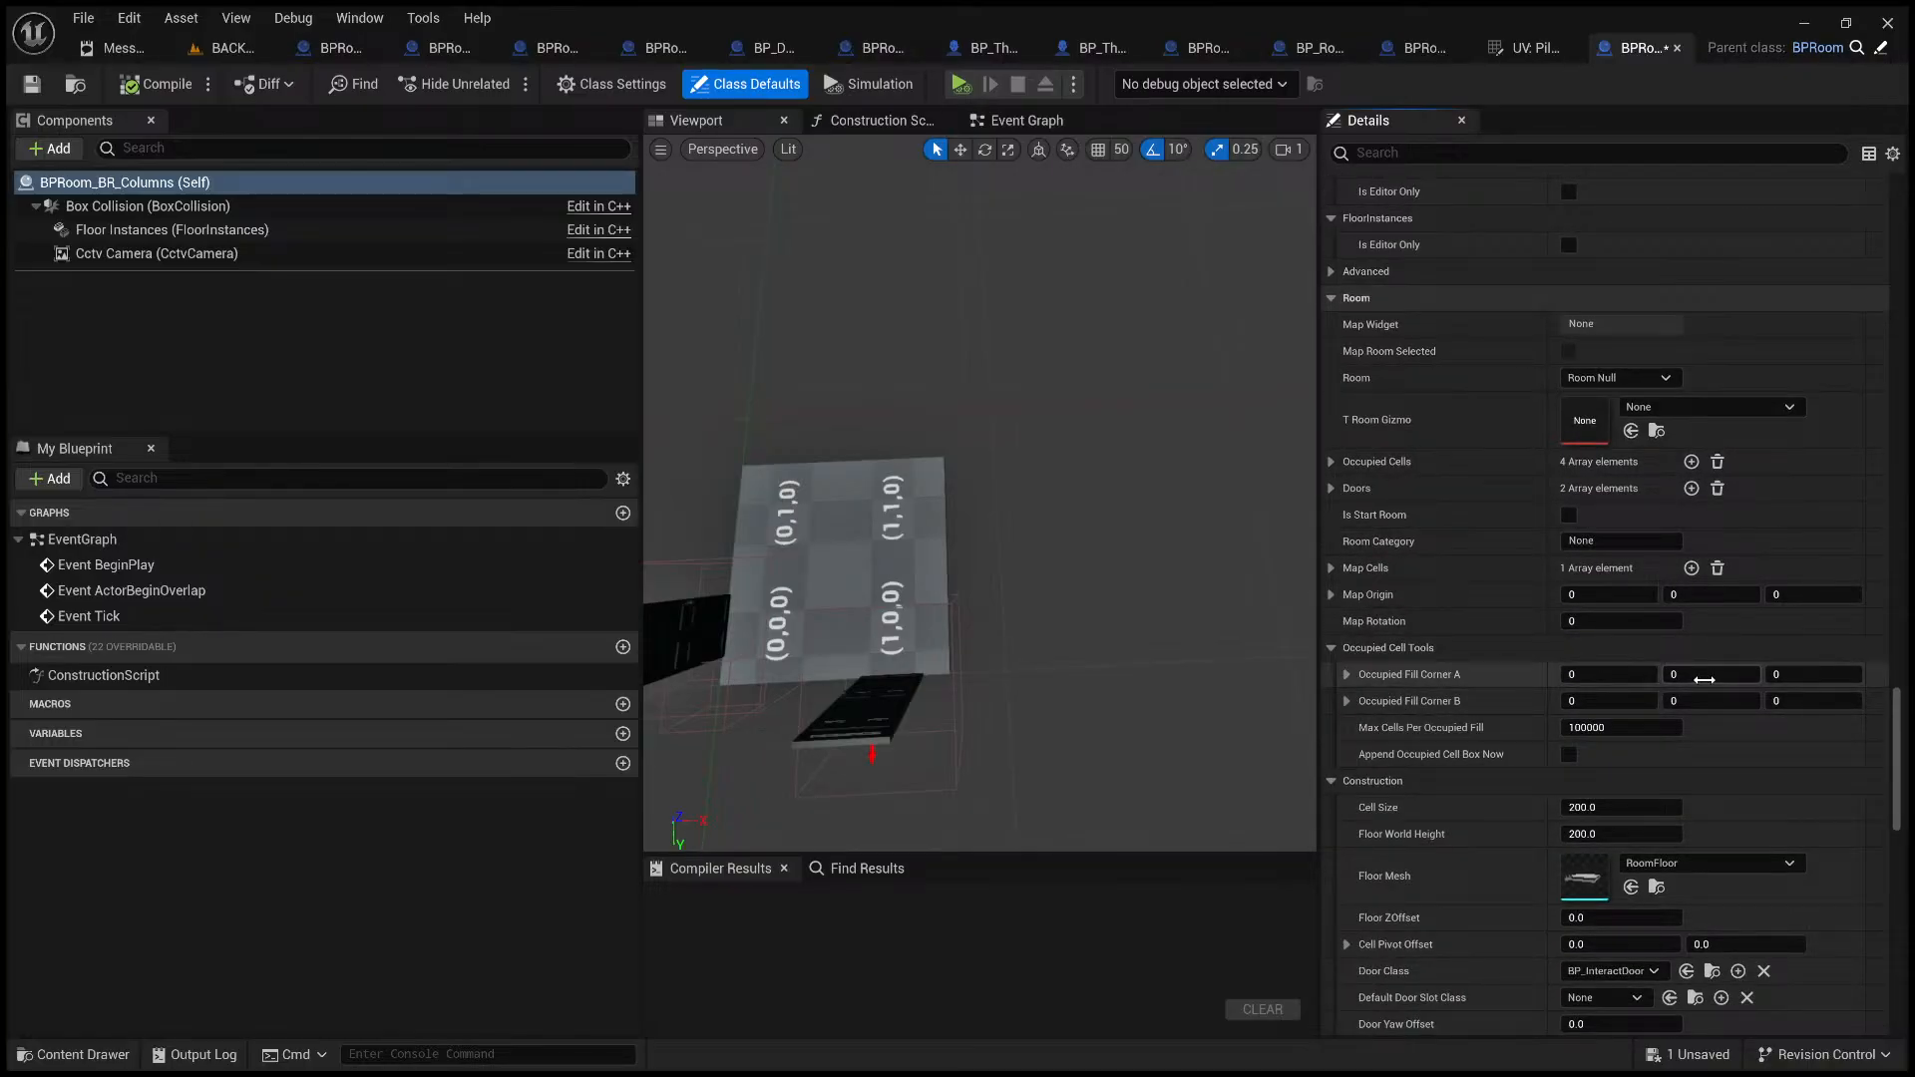
- Set Occupied Fill Corner B to 0, 8, 0 and append that strip of cells to the room
left_click(1698, 700)
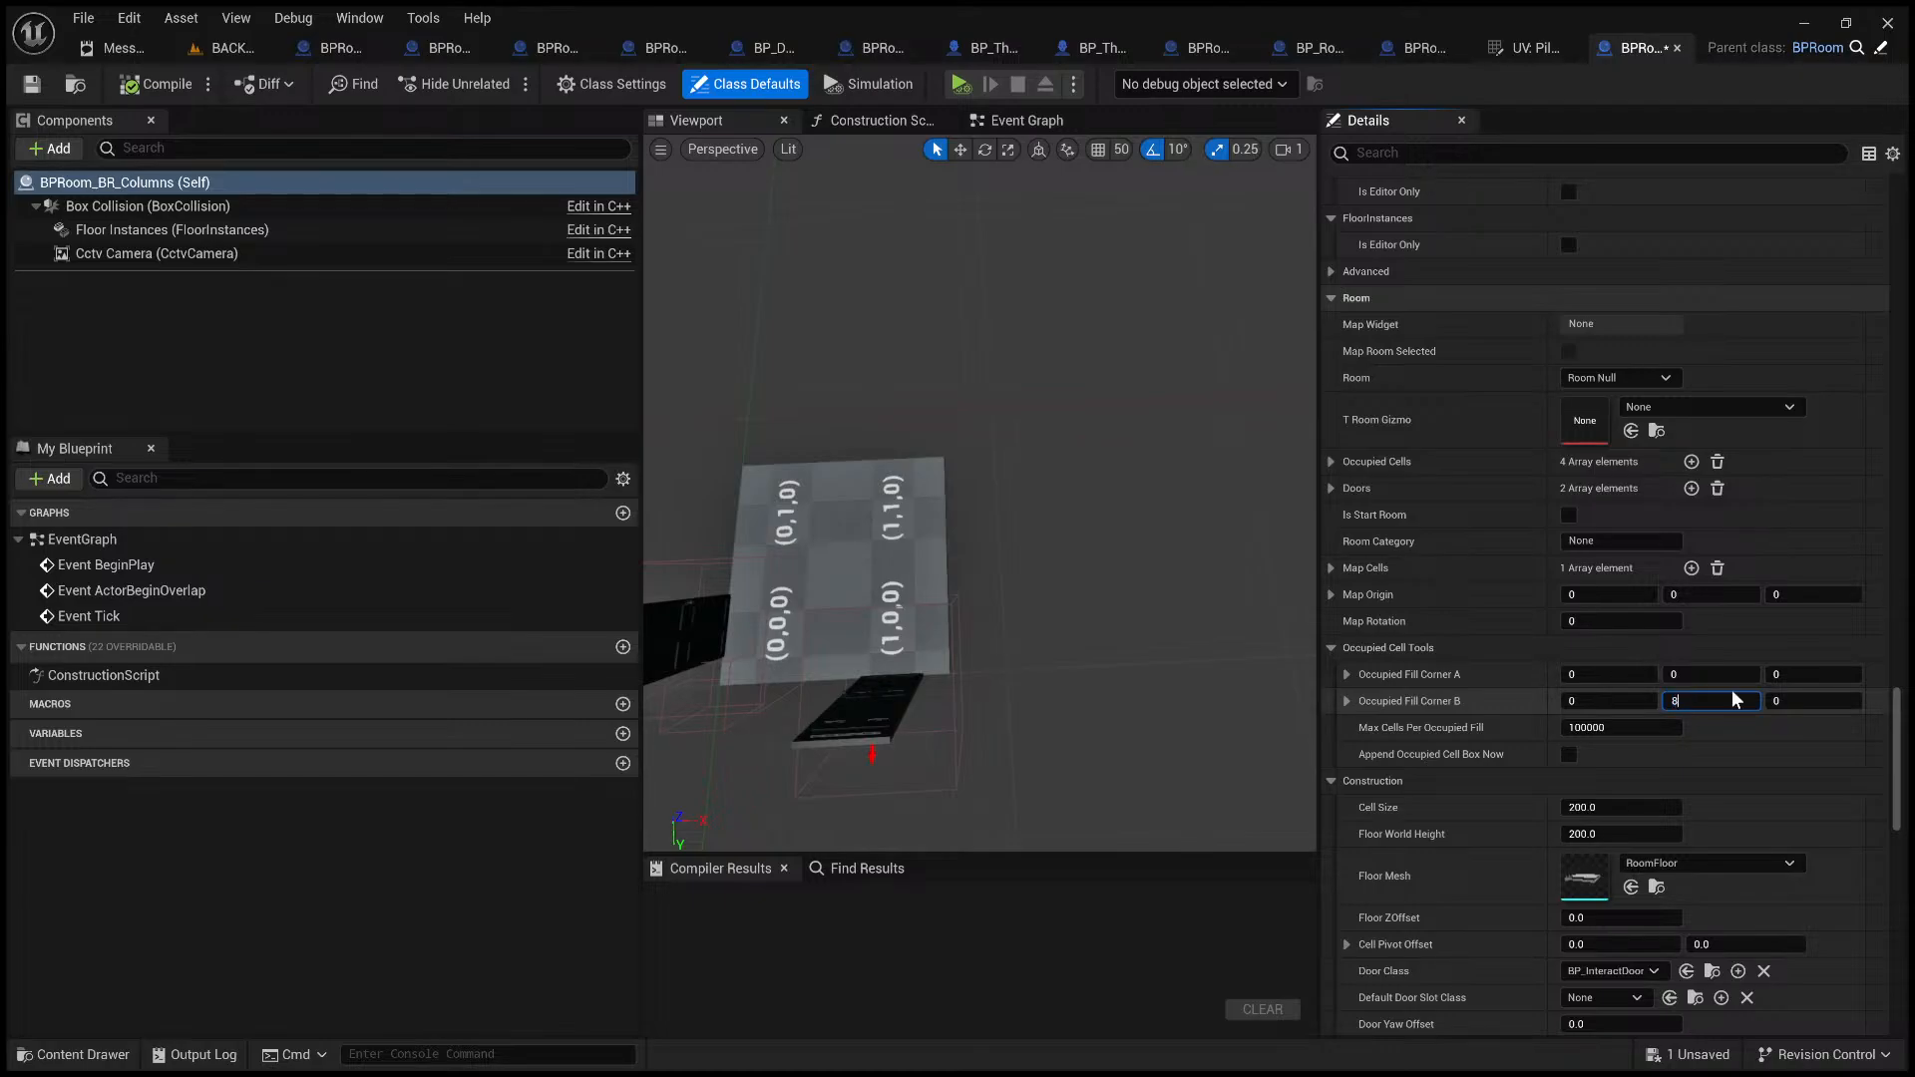
type("8")
key("Return")
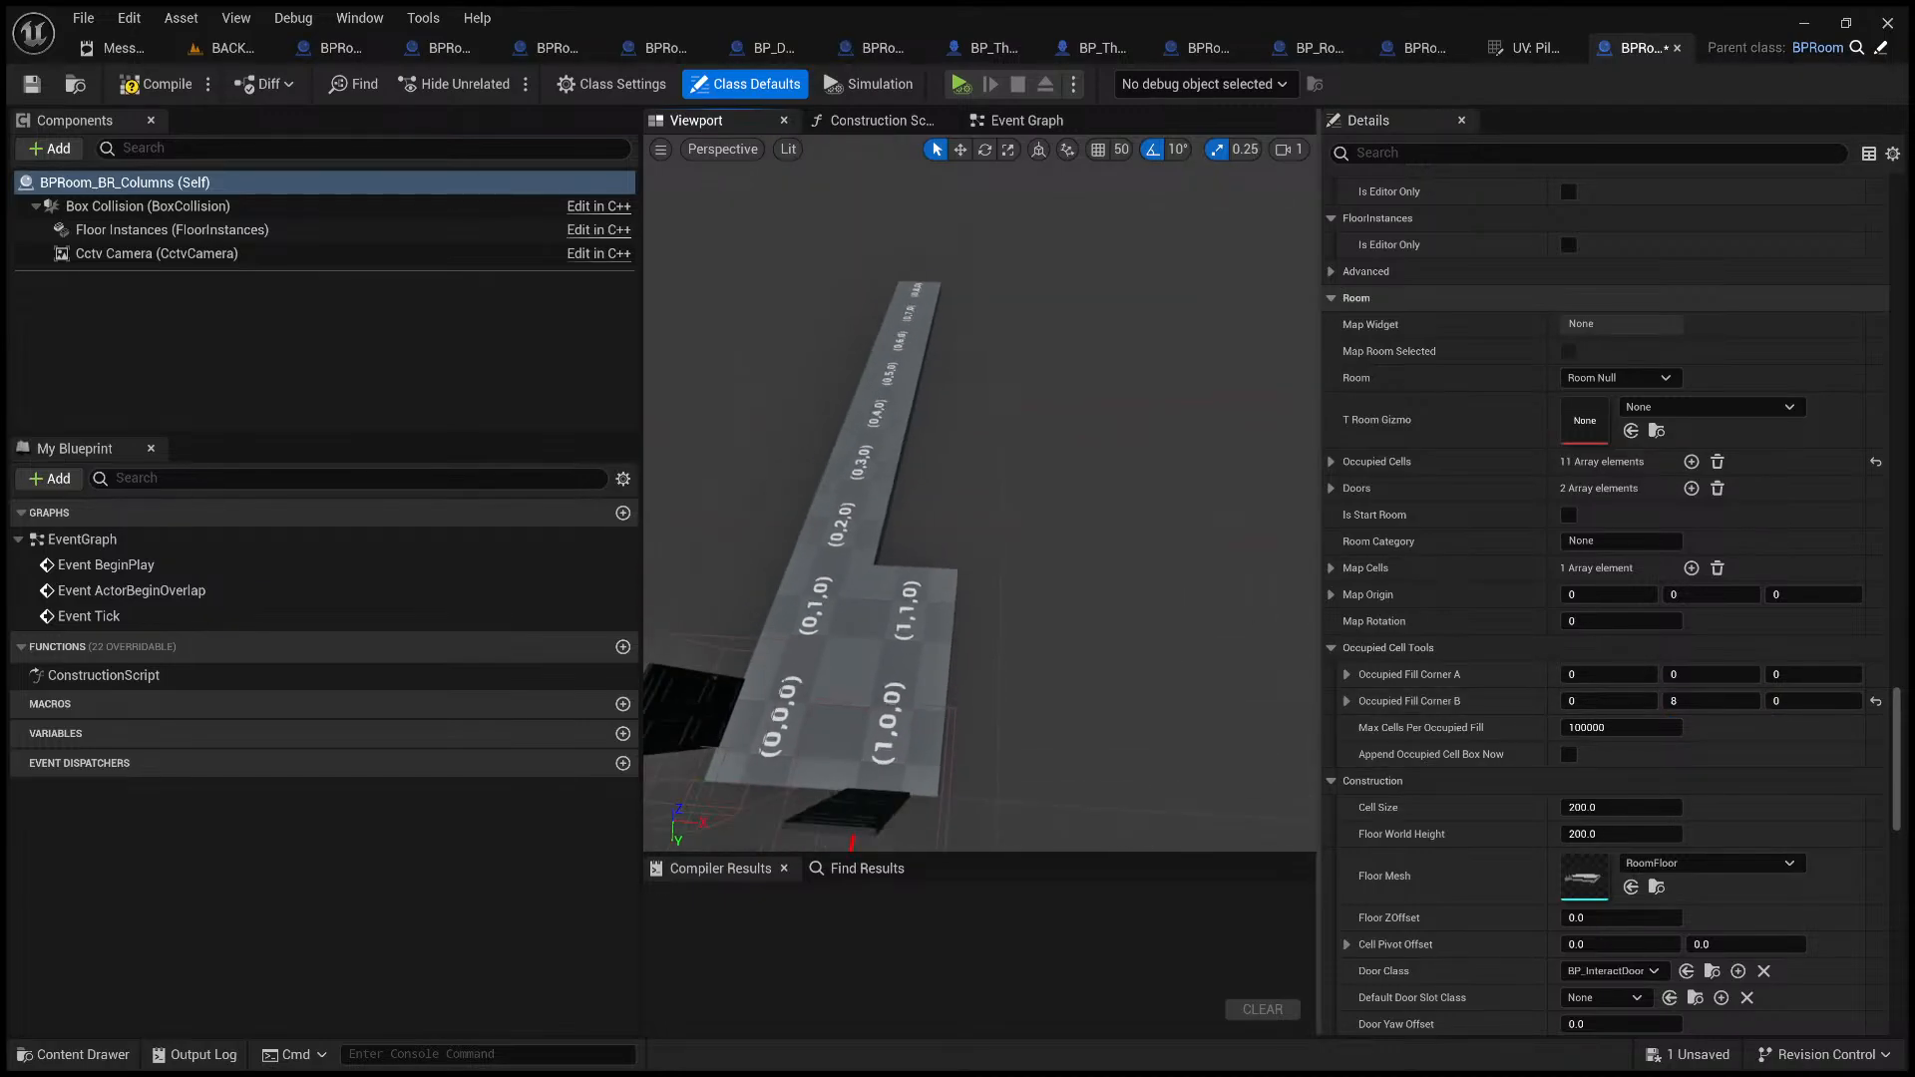
- Set Occupied Fill Corner B to 8, 0, 0, append the cell strip along X, and inspect the L-shaped floor
left_click(1627, 700)
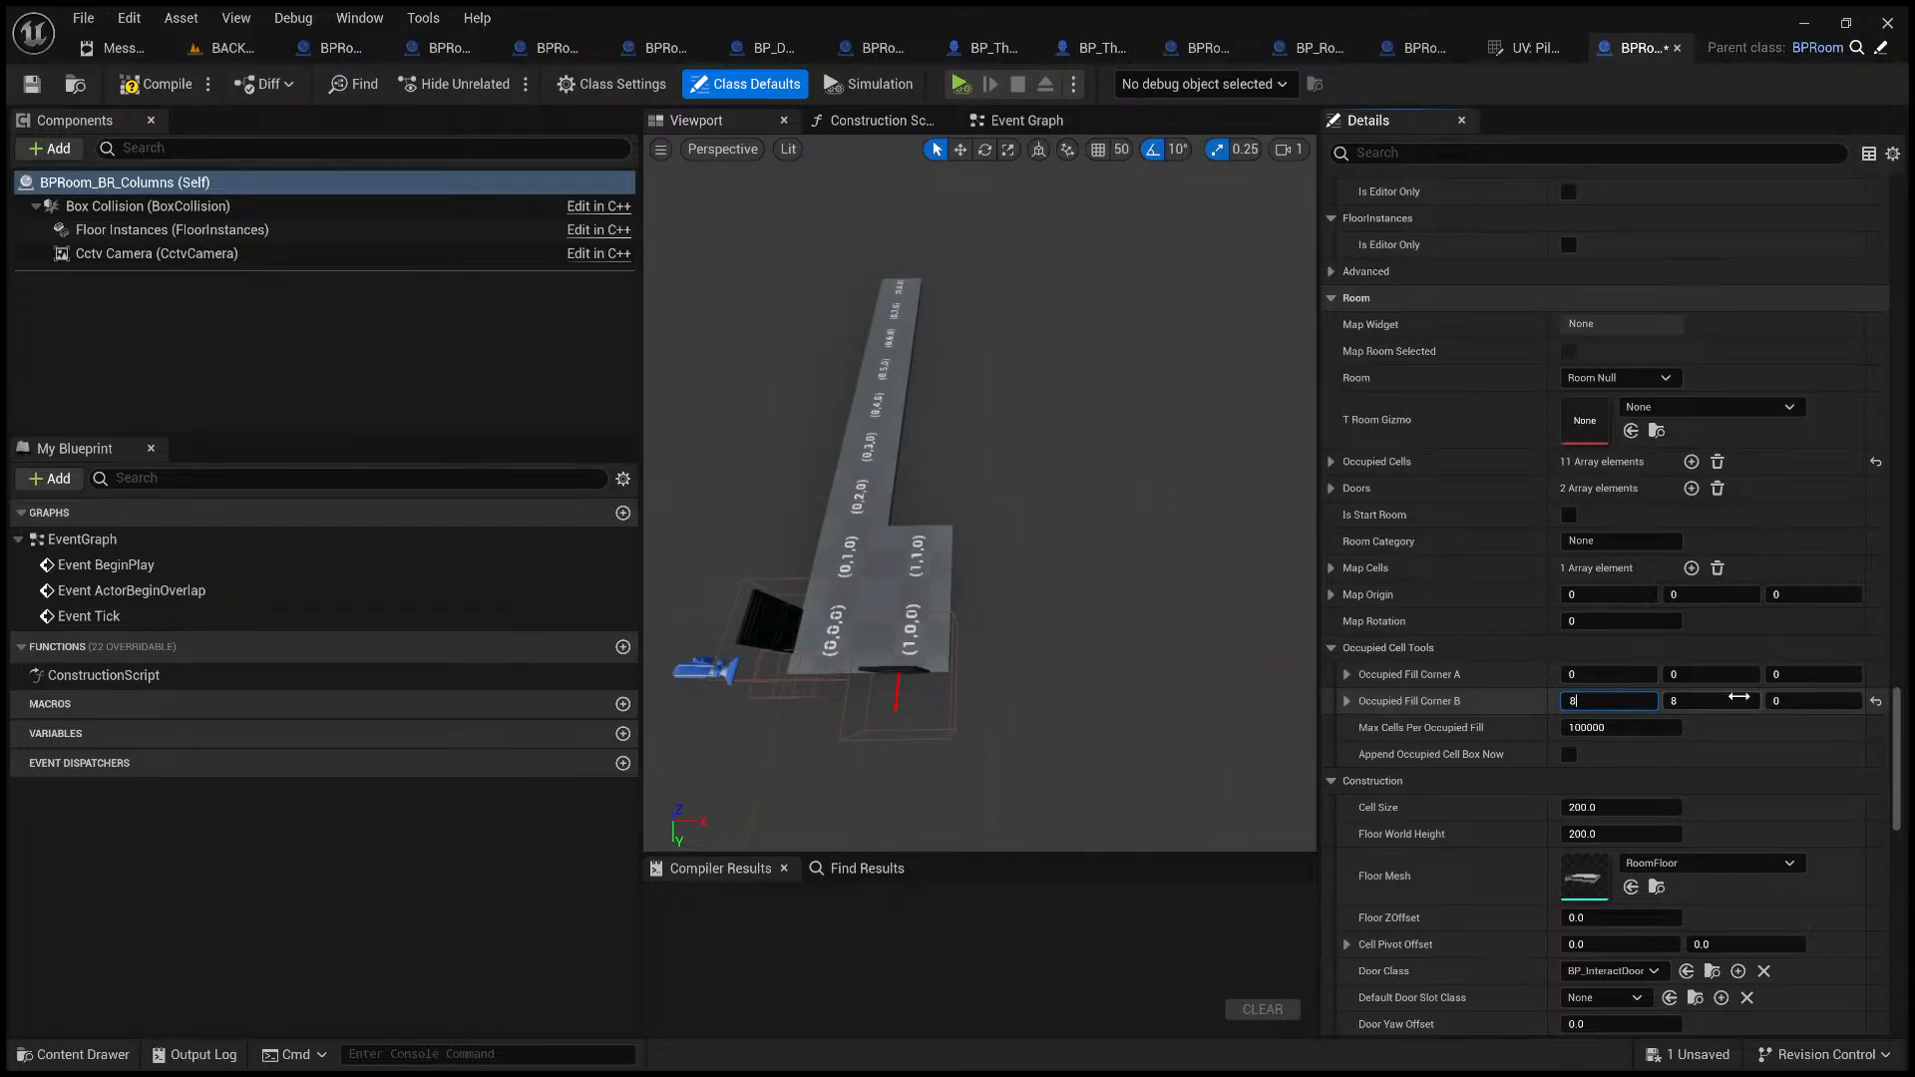
left_click(1735, 698)
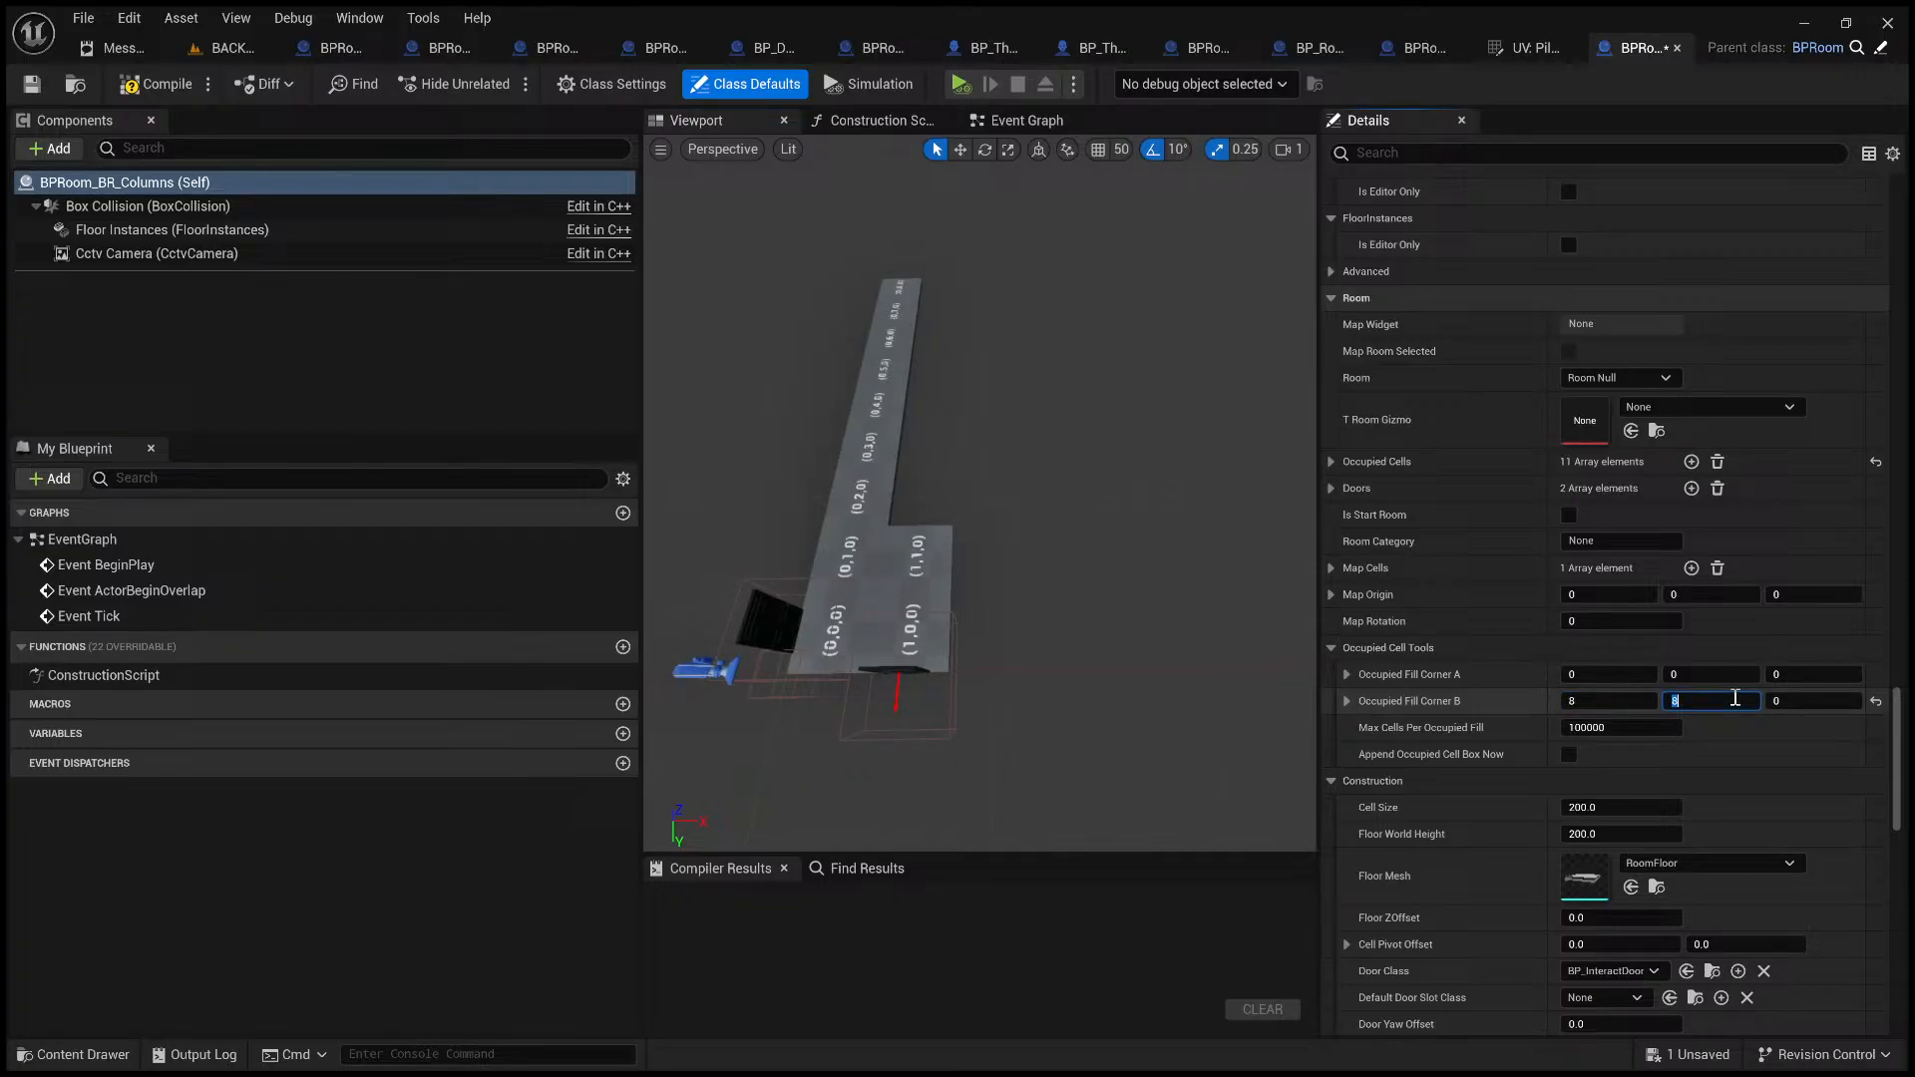
left_click(1569, 755)
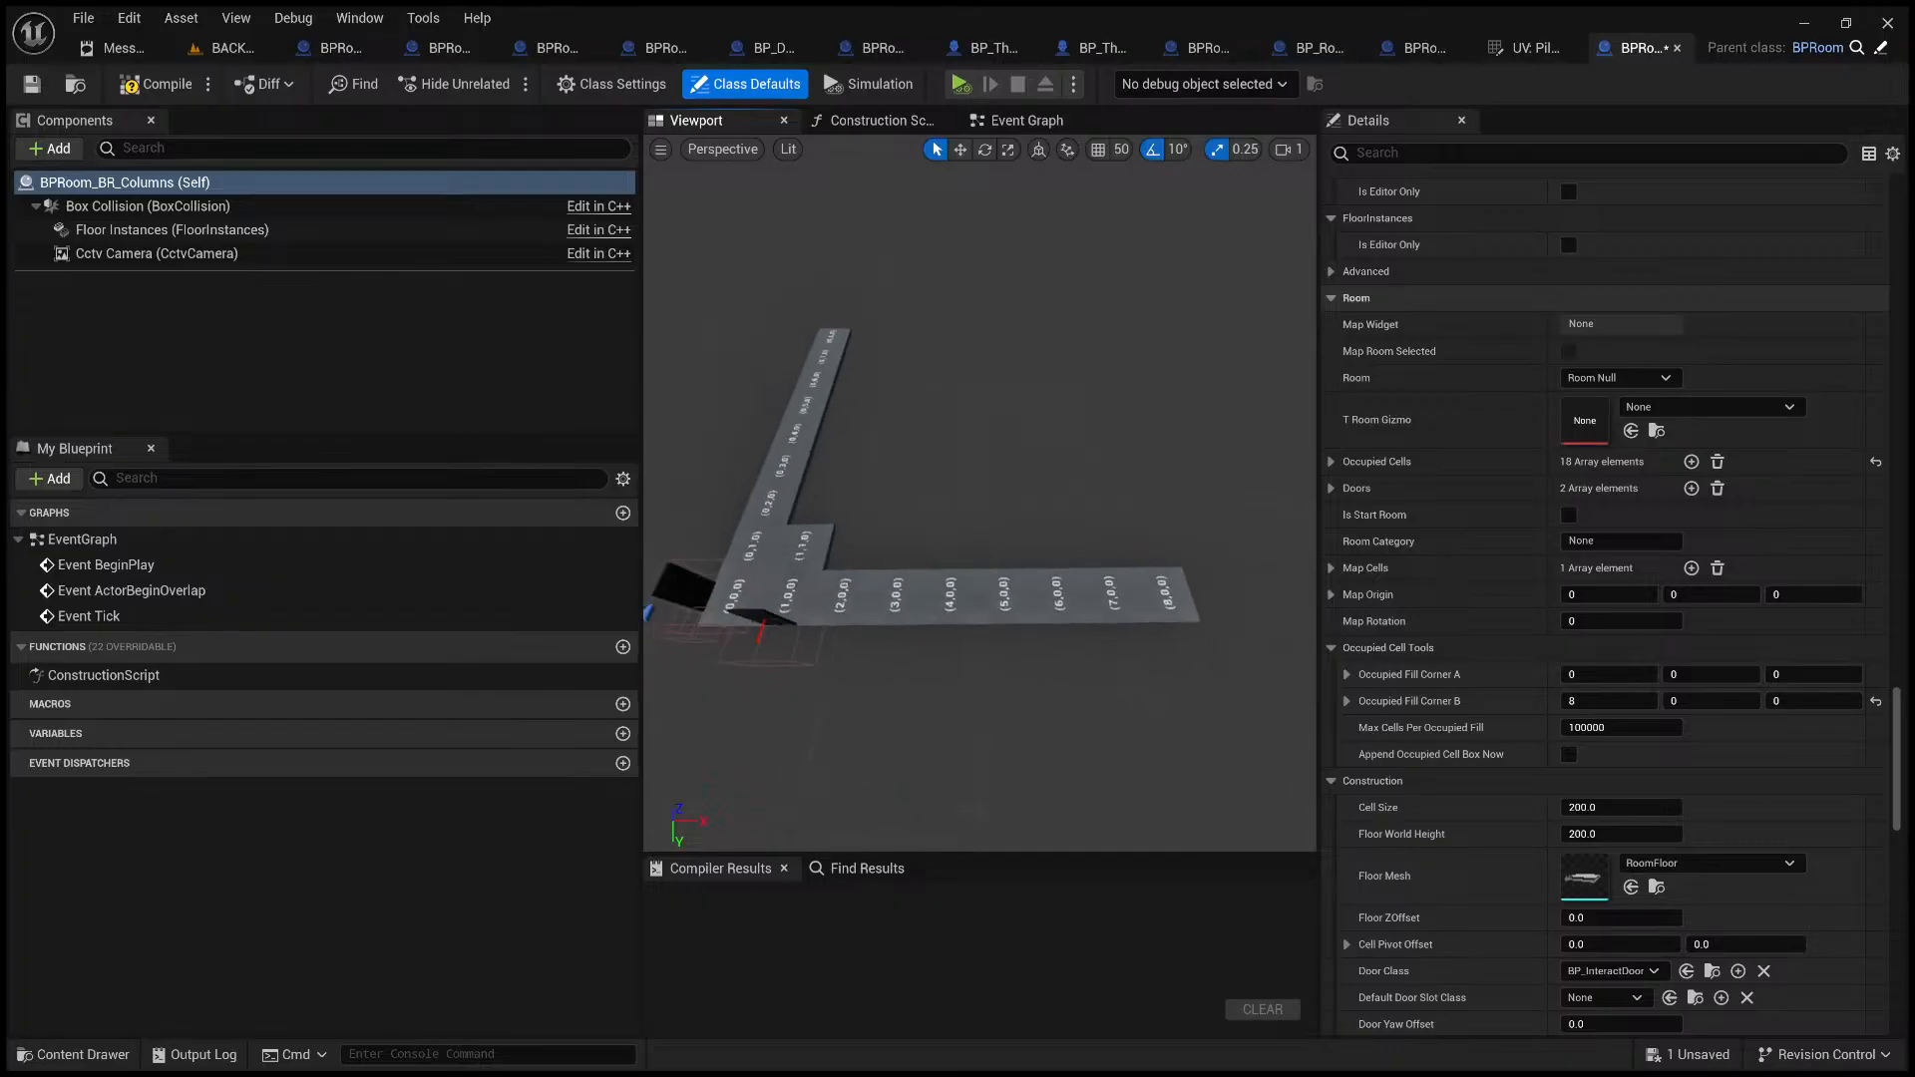
left_click_drag(746, 611, 746, 658)
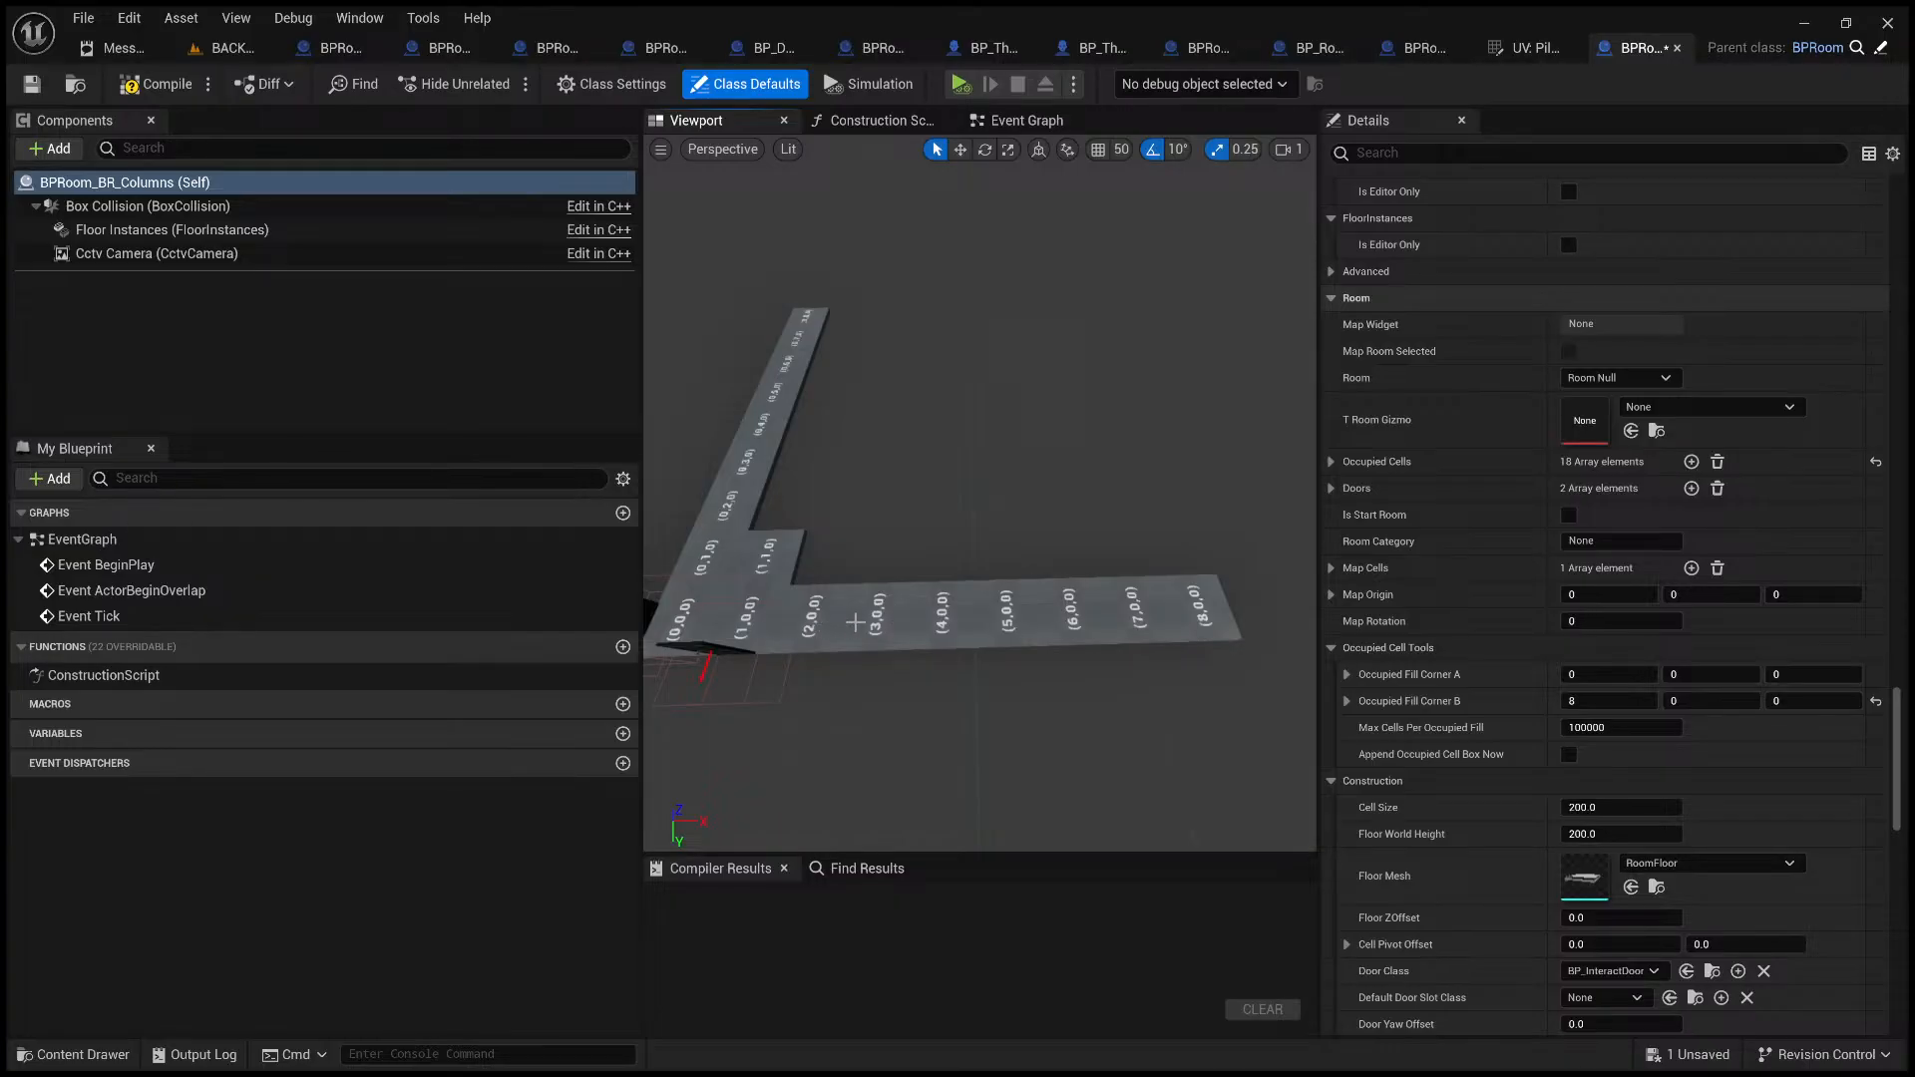
left_click_drag(1055, 613, 1107, 639)
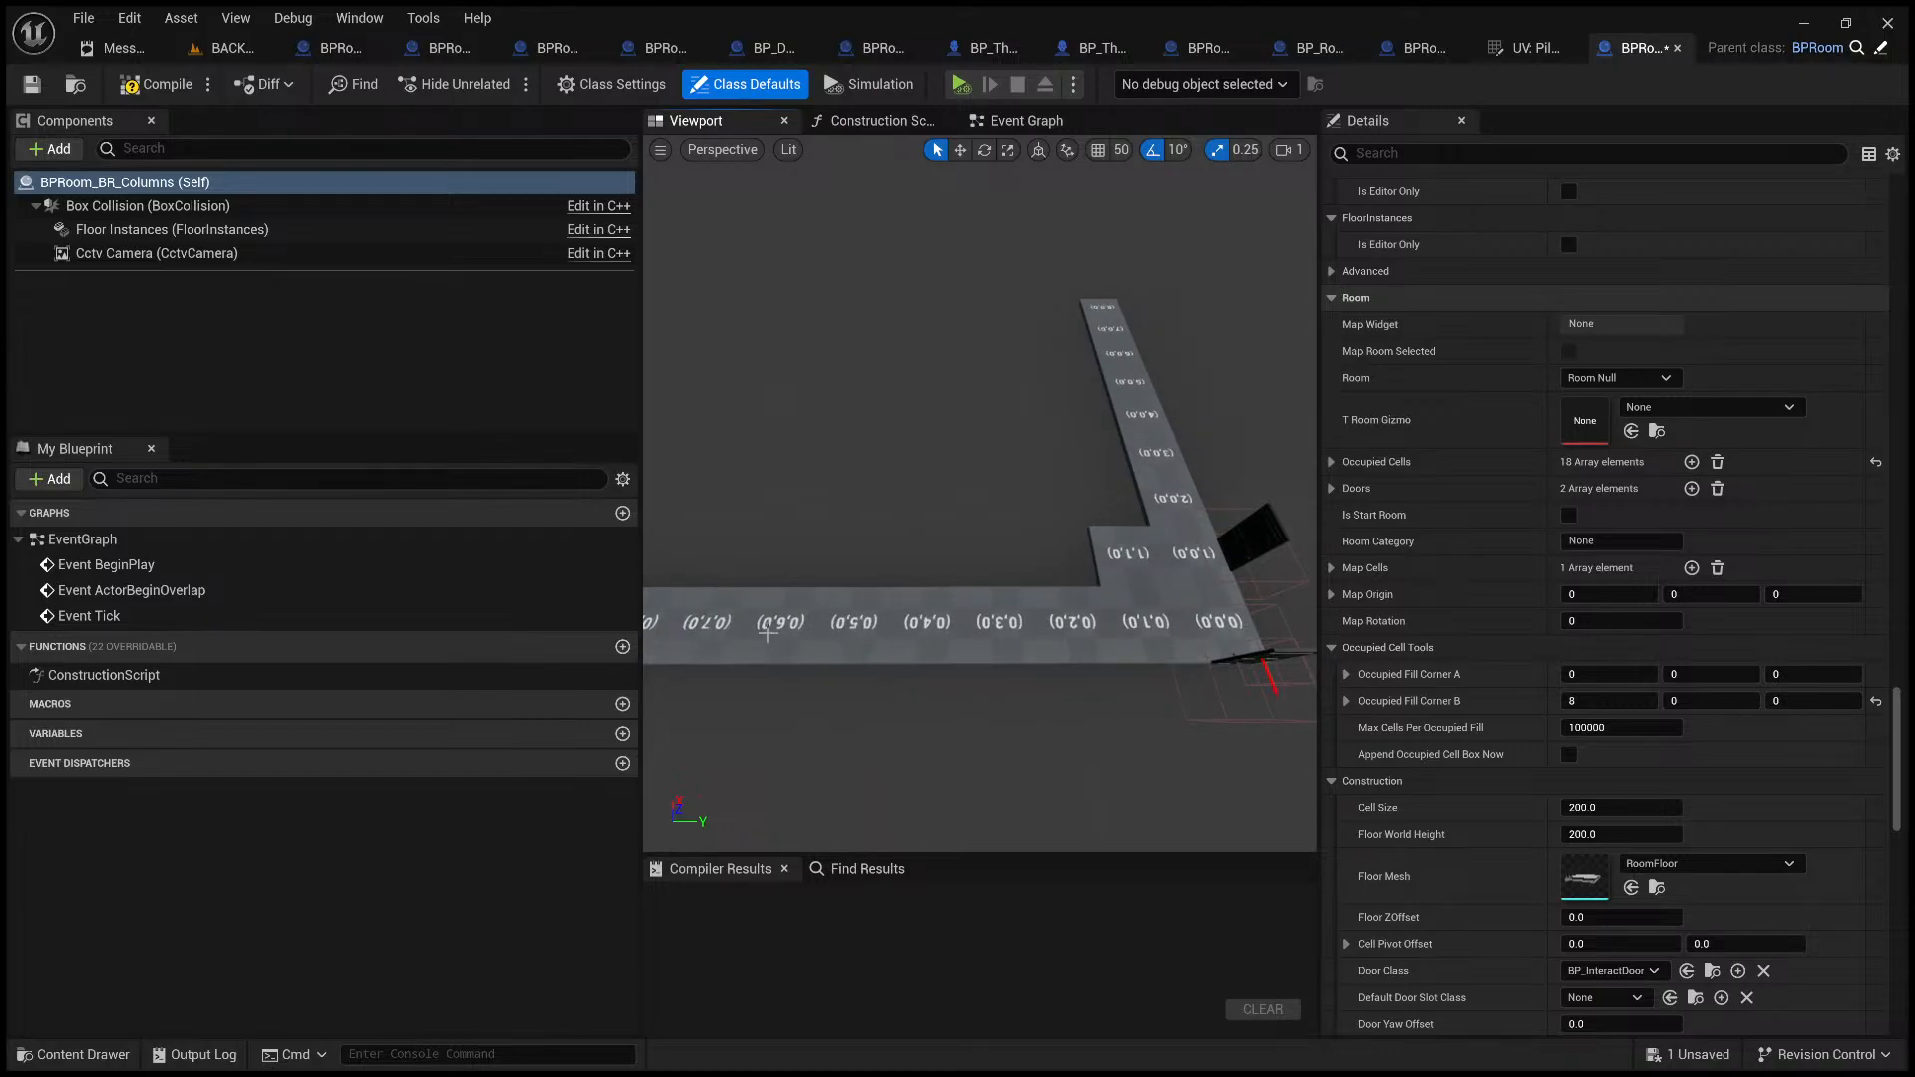
left_click_drag(702, 625, 659, 625)
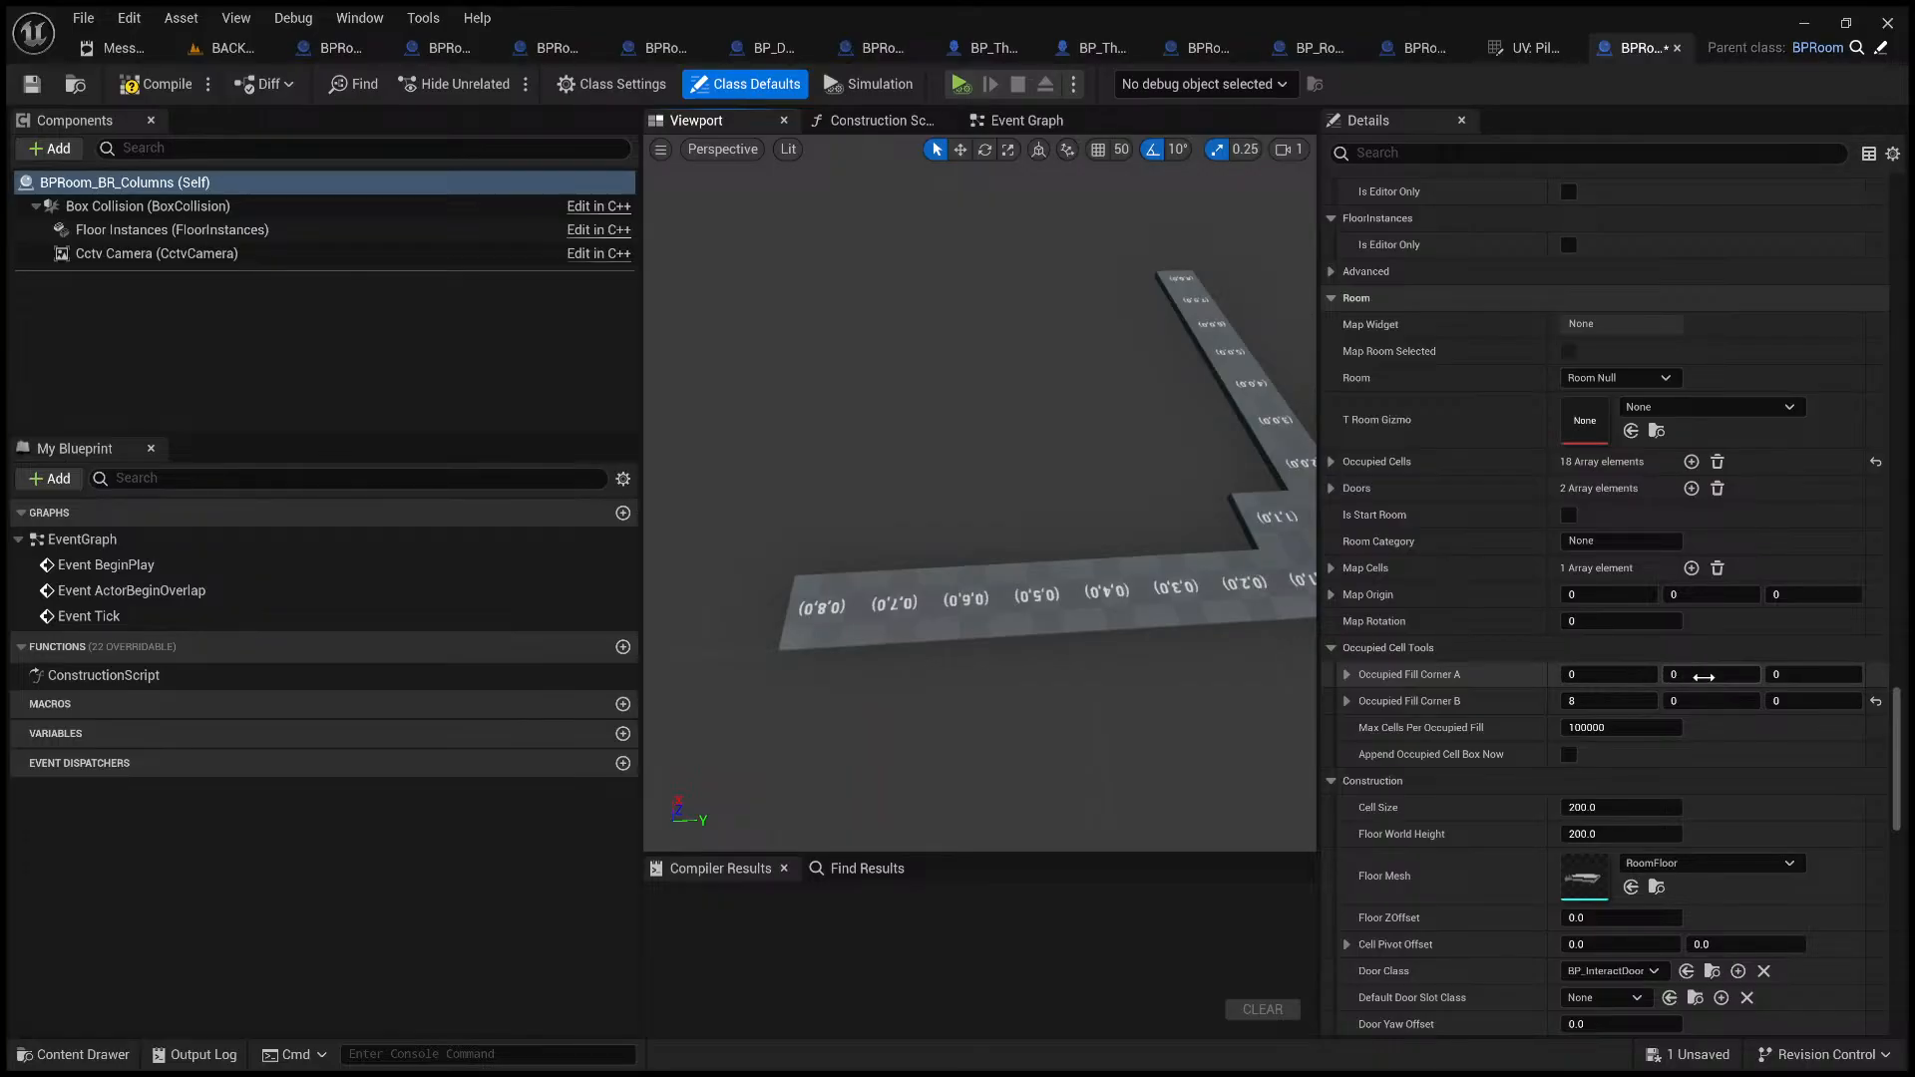
- Set Occupied Fill Corner A to 0, 10, 0 and append the occupied cell box to fill the rectangular floor
left_click(1703, 676)
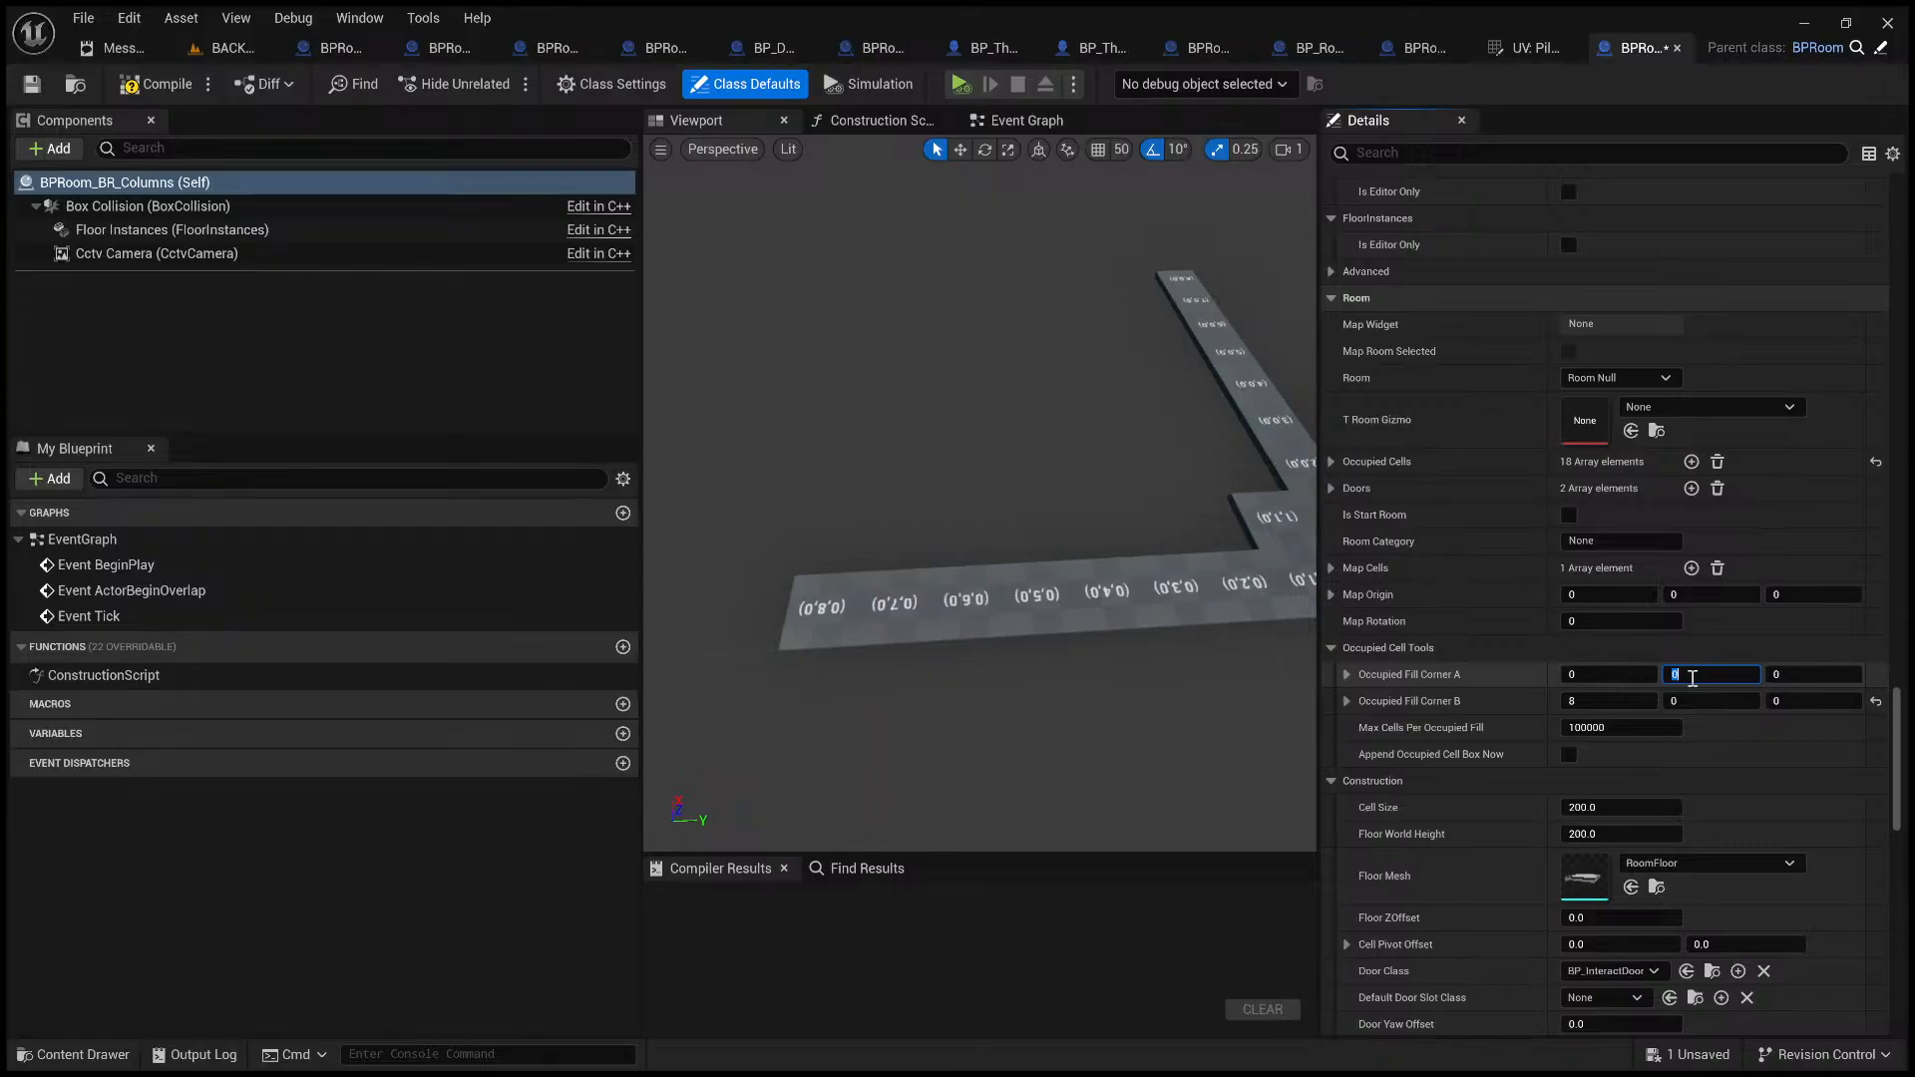
type("10")
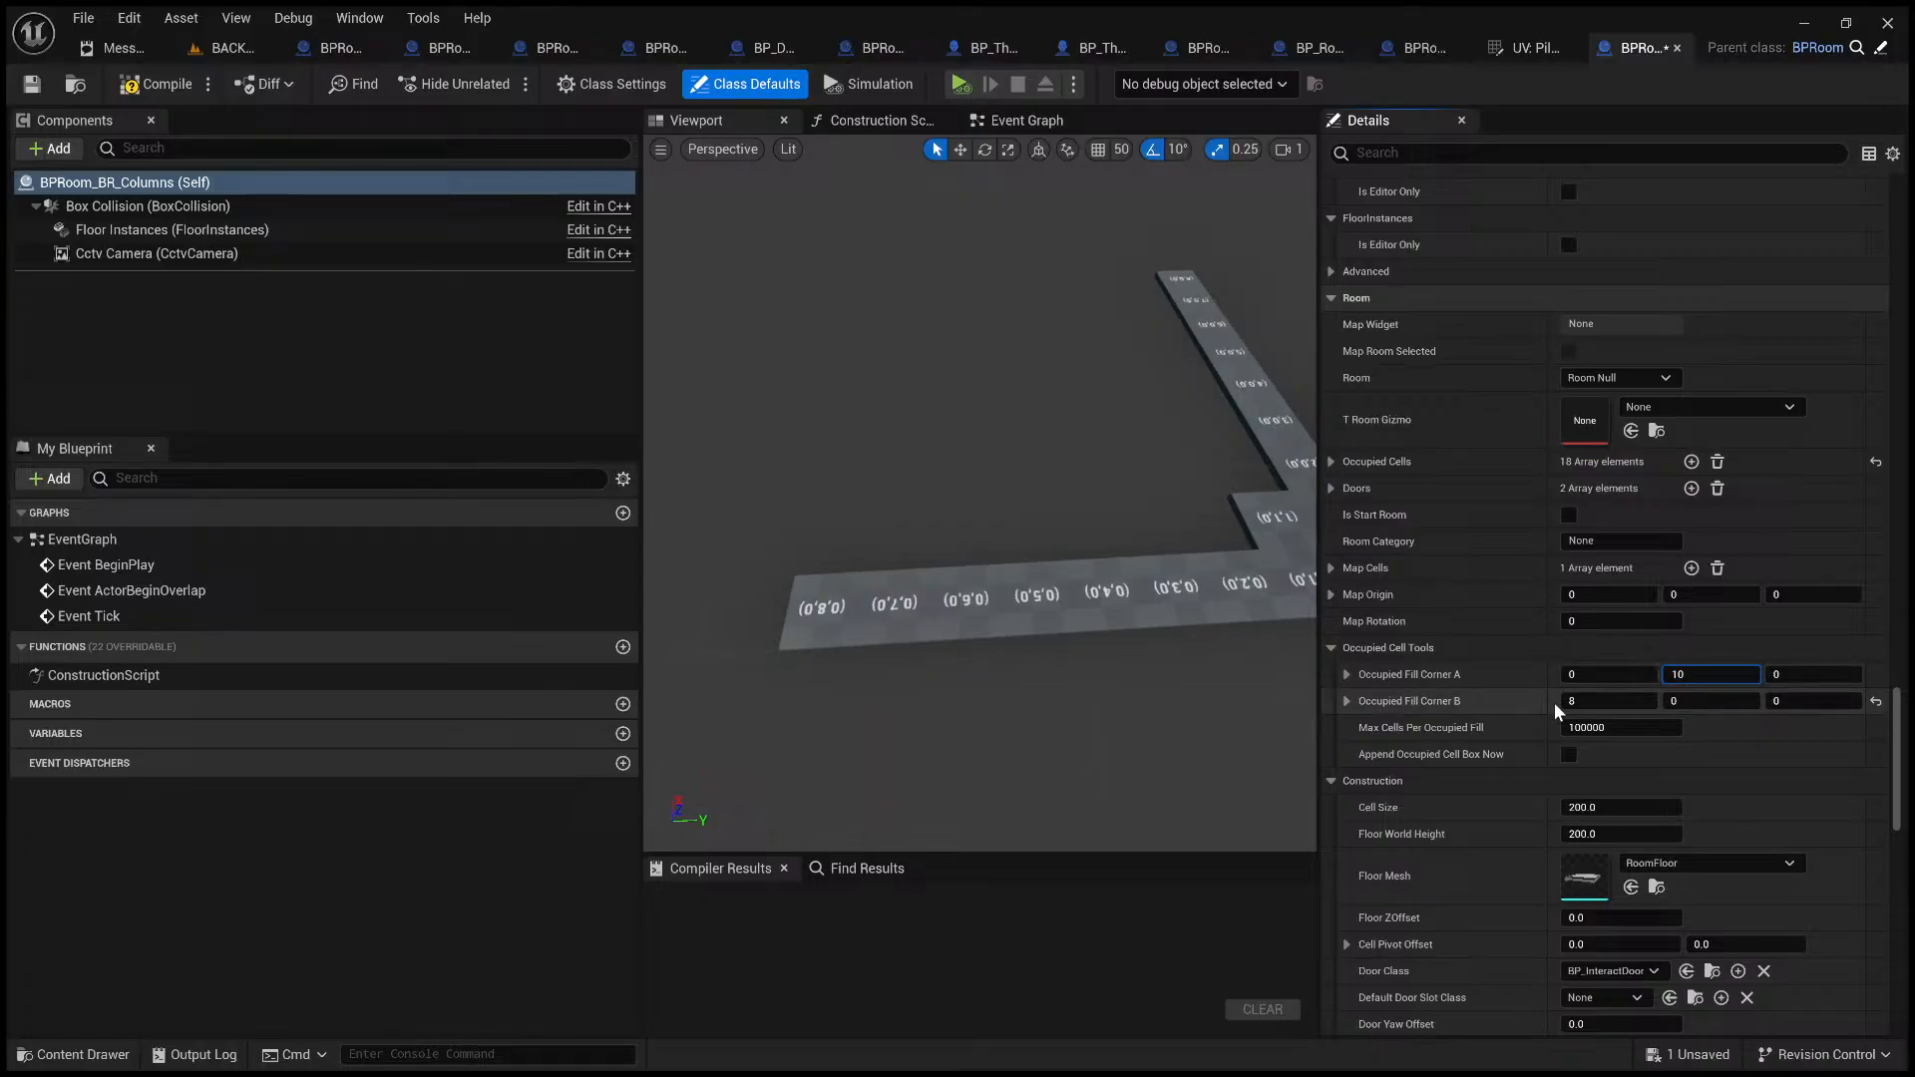
left_click(1564, 755)
right_click_drag(988, 499, 610, 427)
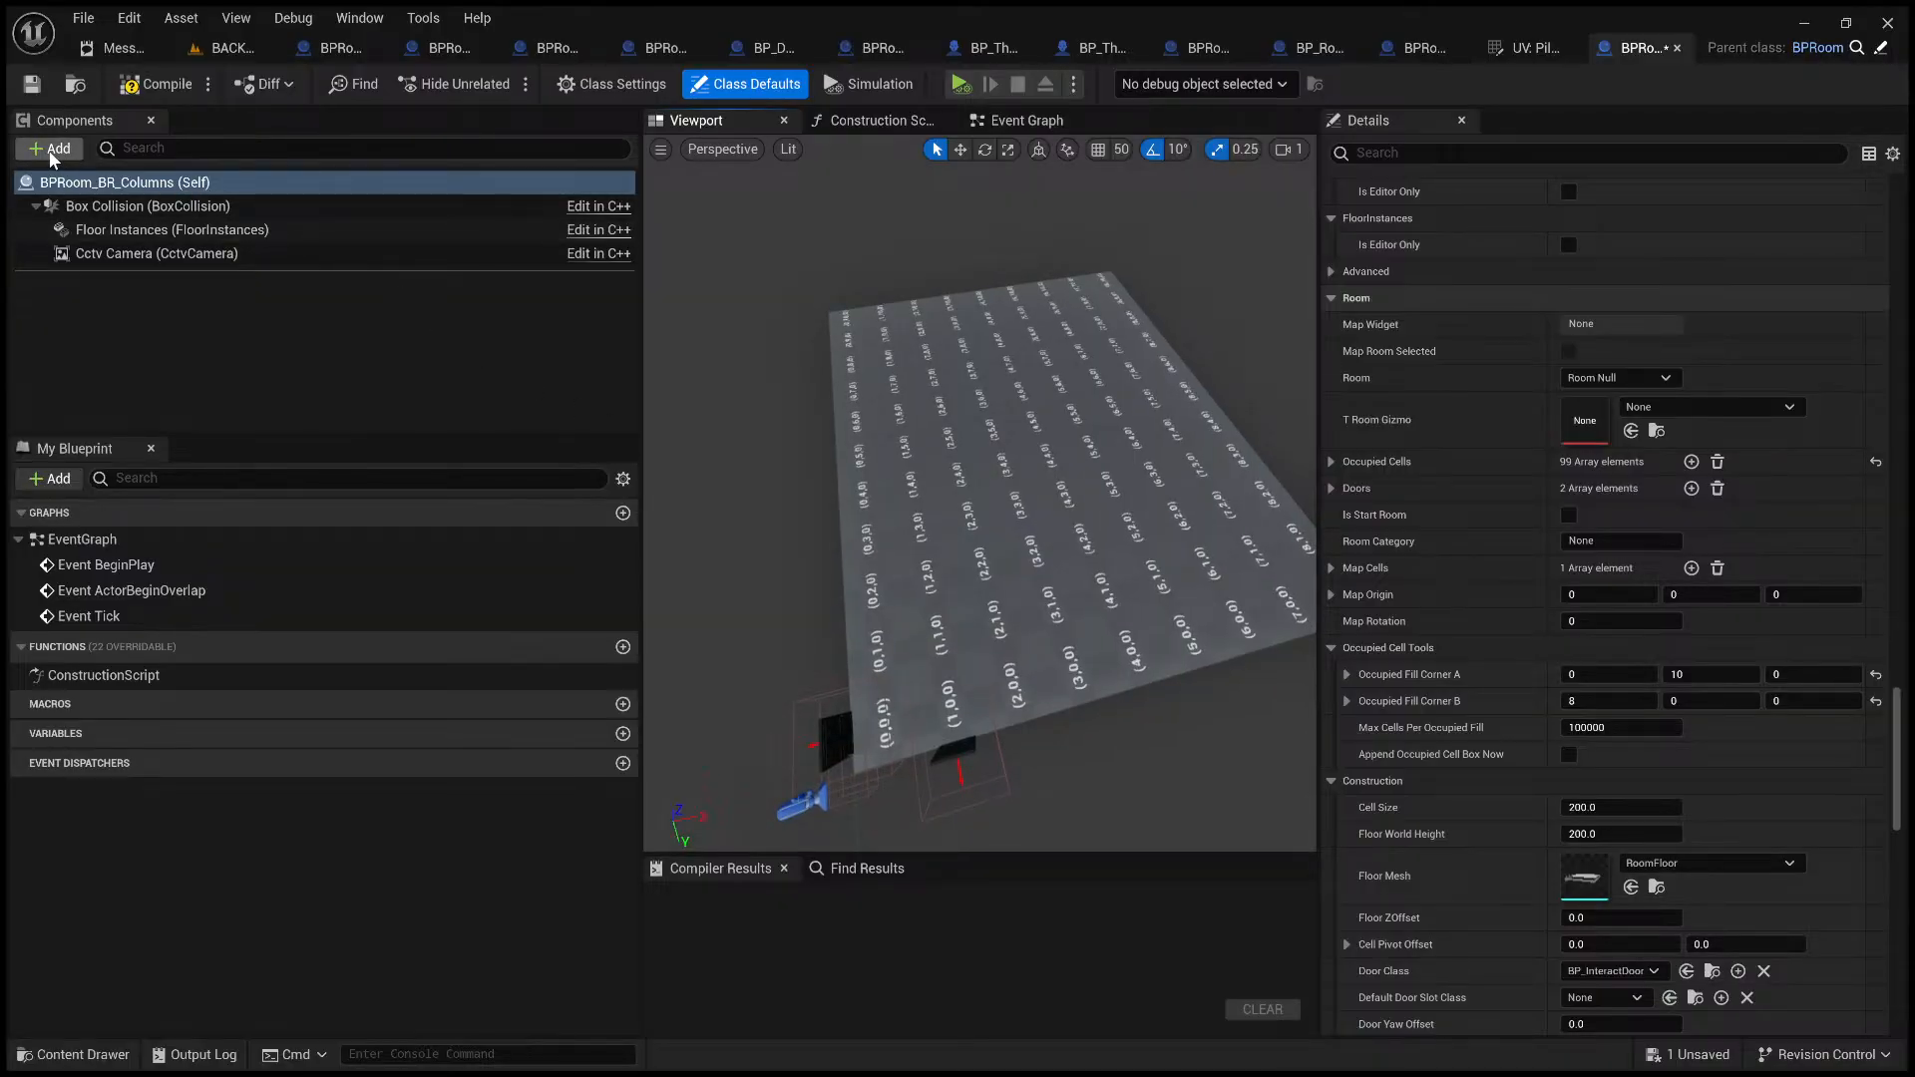
- Find and select the PillarBackrooms static mesh in the Meshes/Architecture/Walls/Pillars content folder
left_click(228, 47)
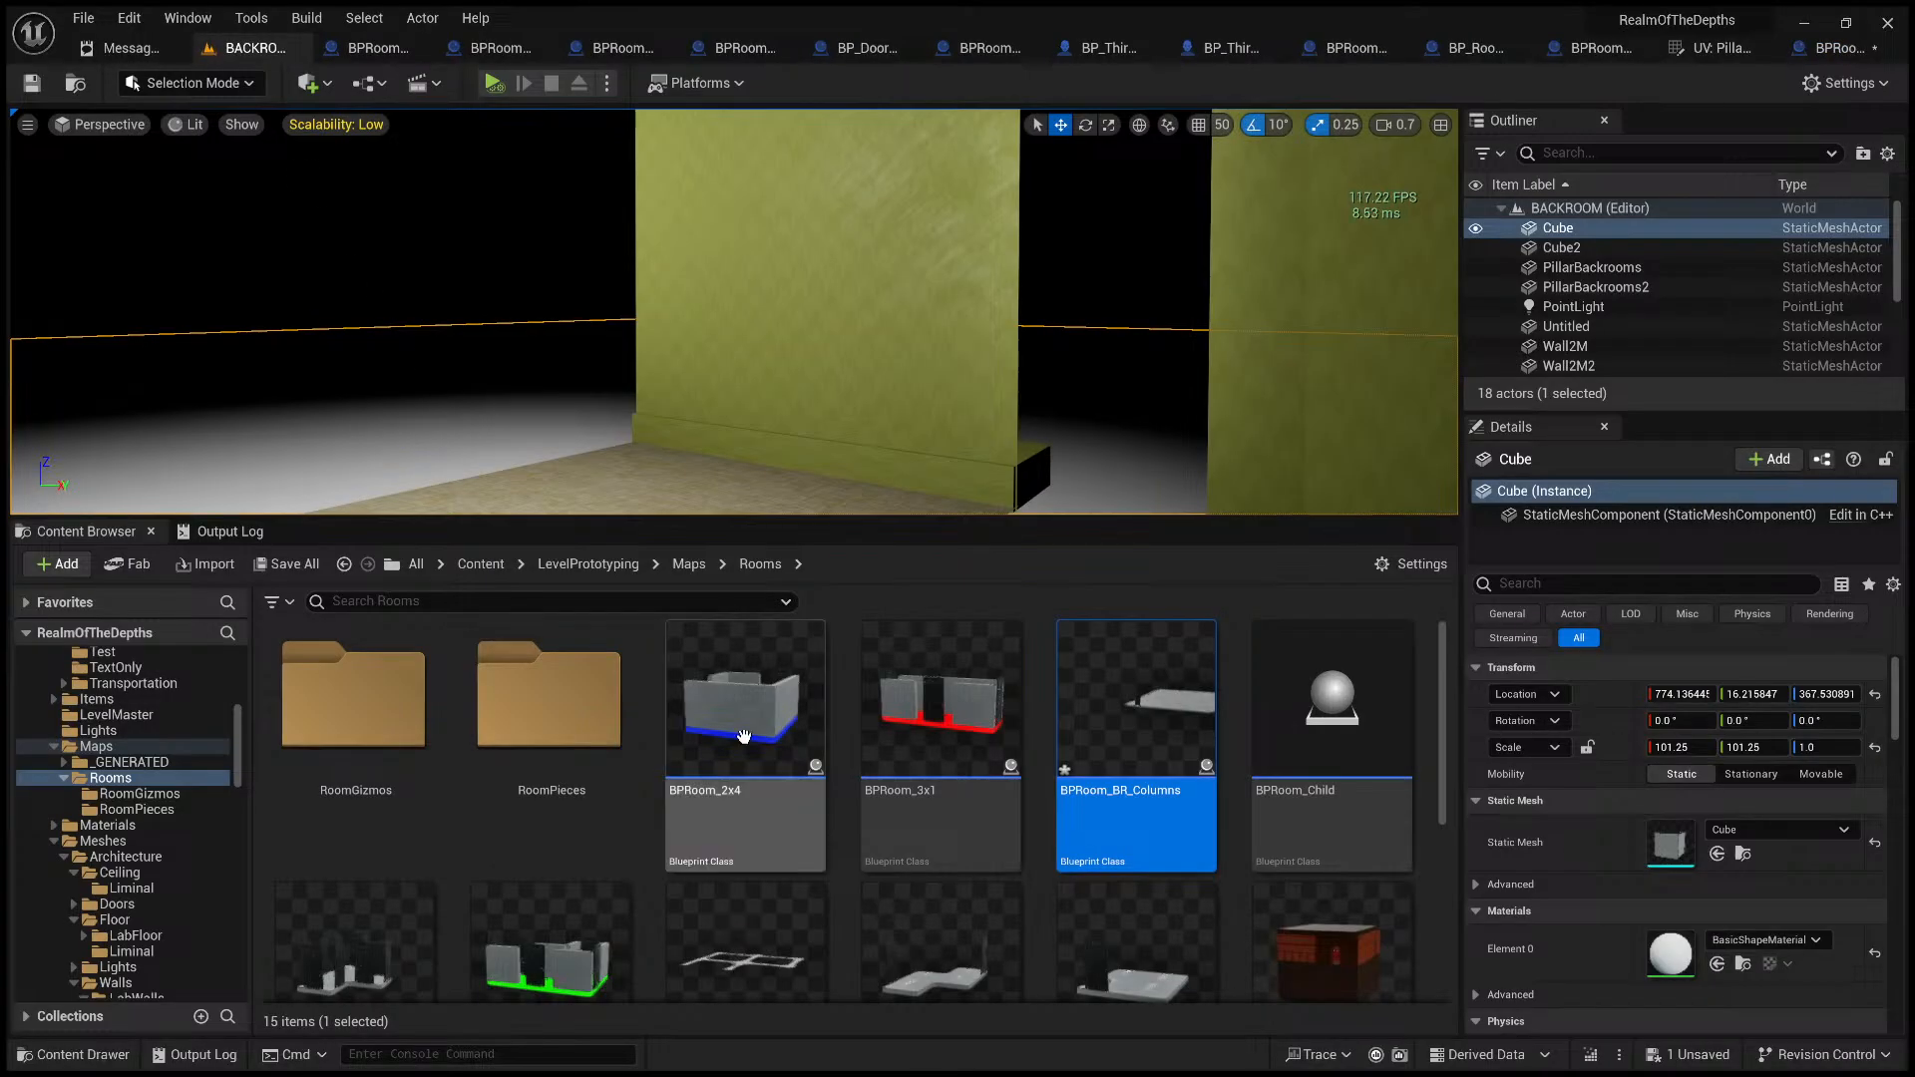
scroll(170, 828, "down", 3)
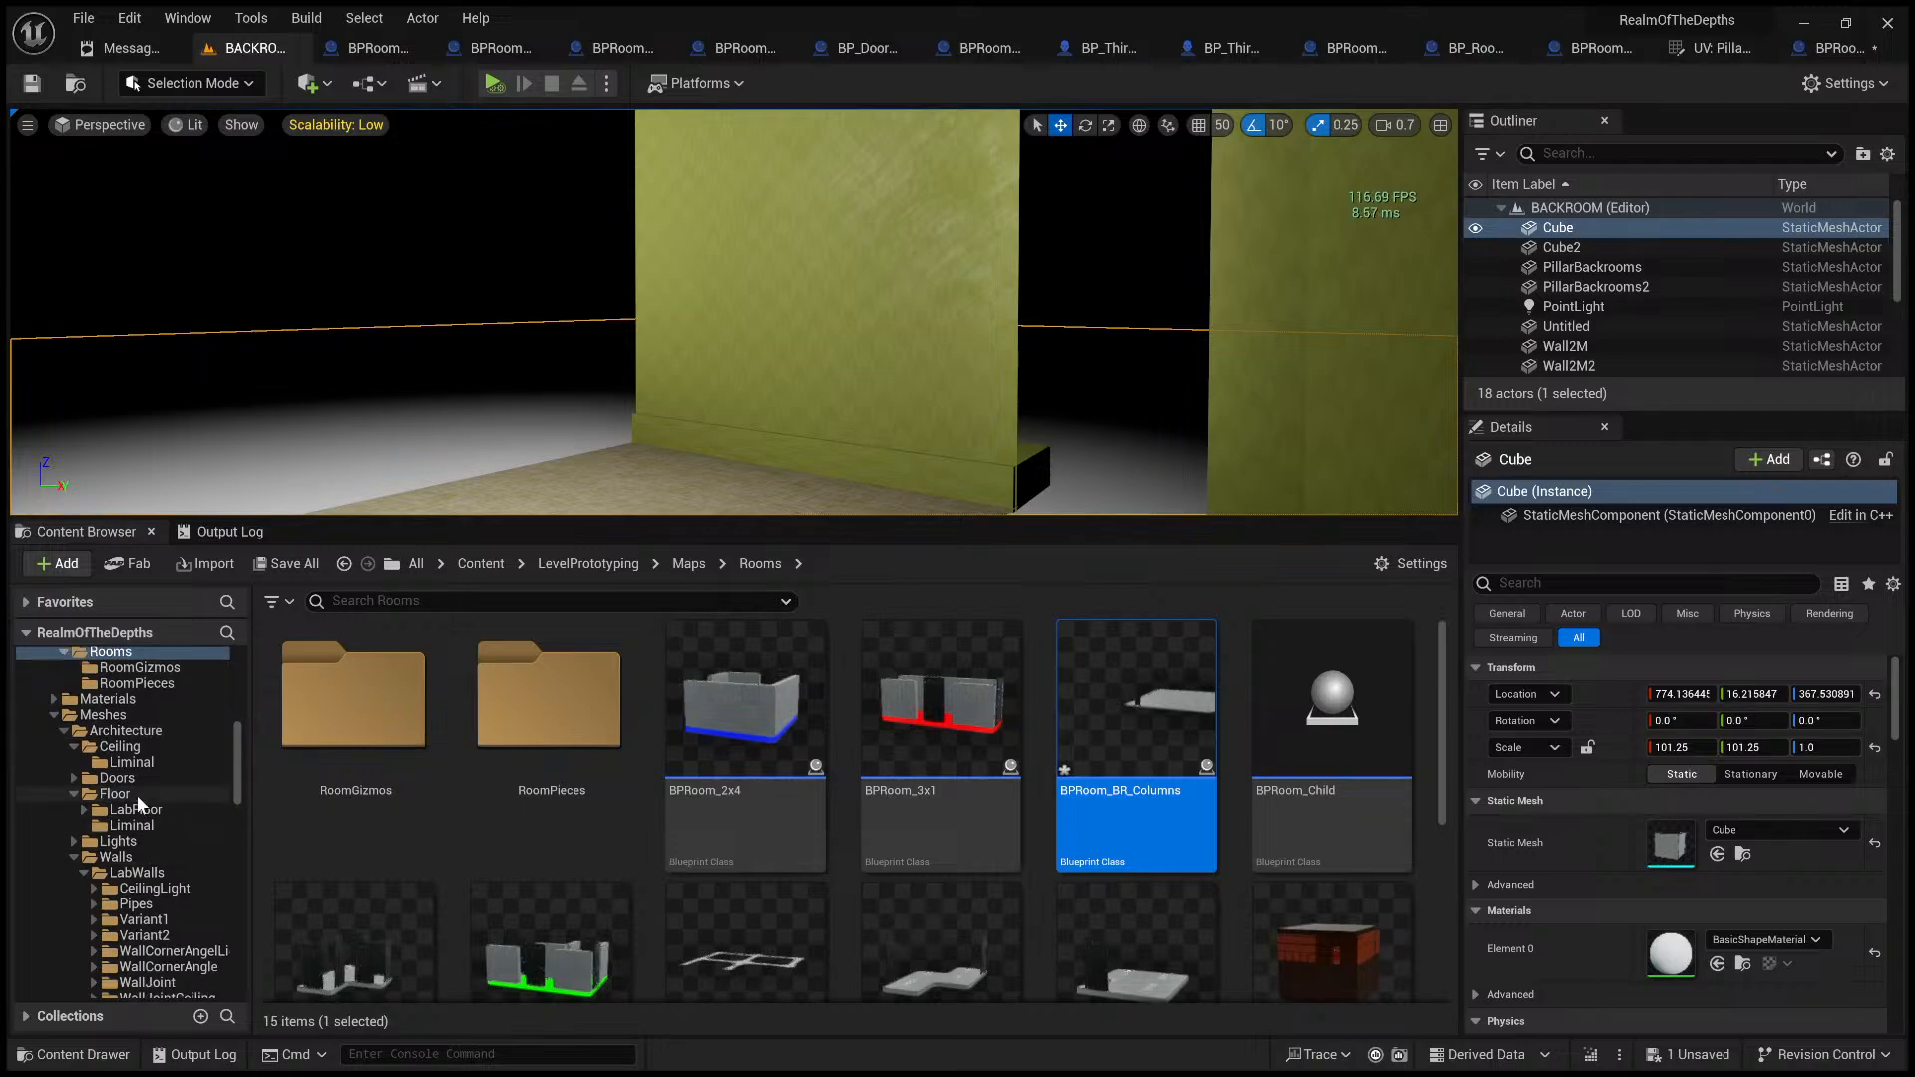
scroll(169, 877, "down", 2)
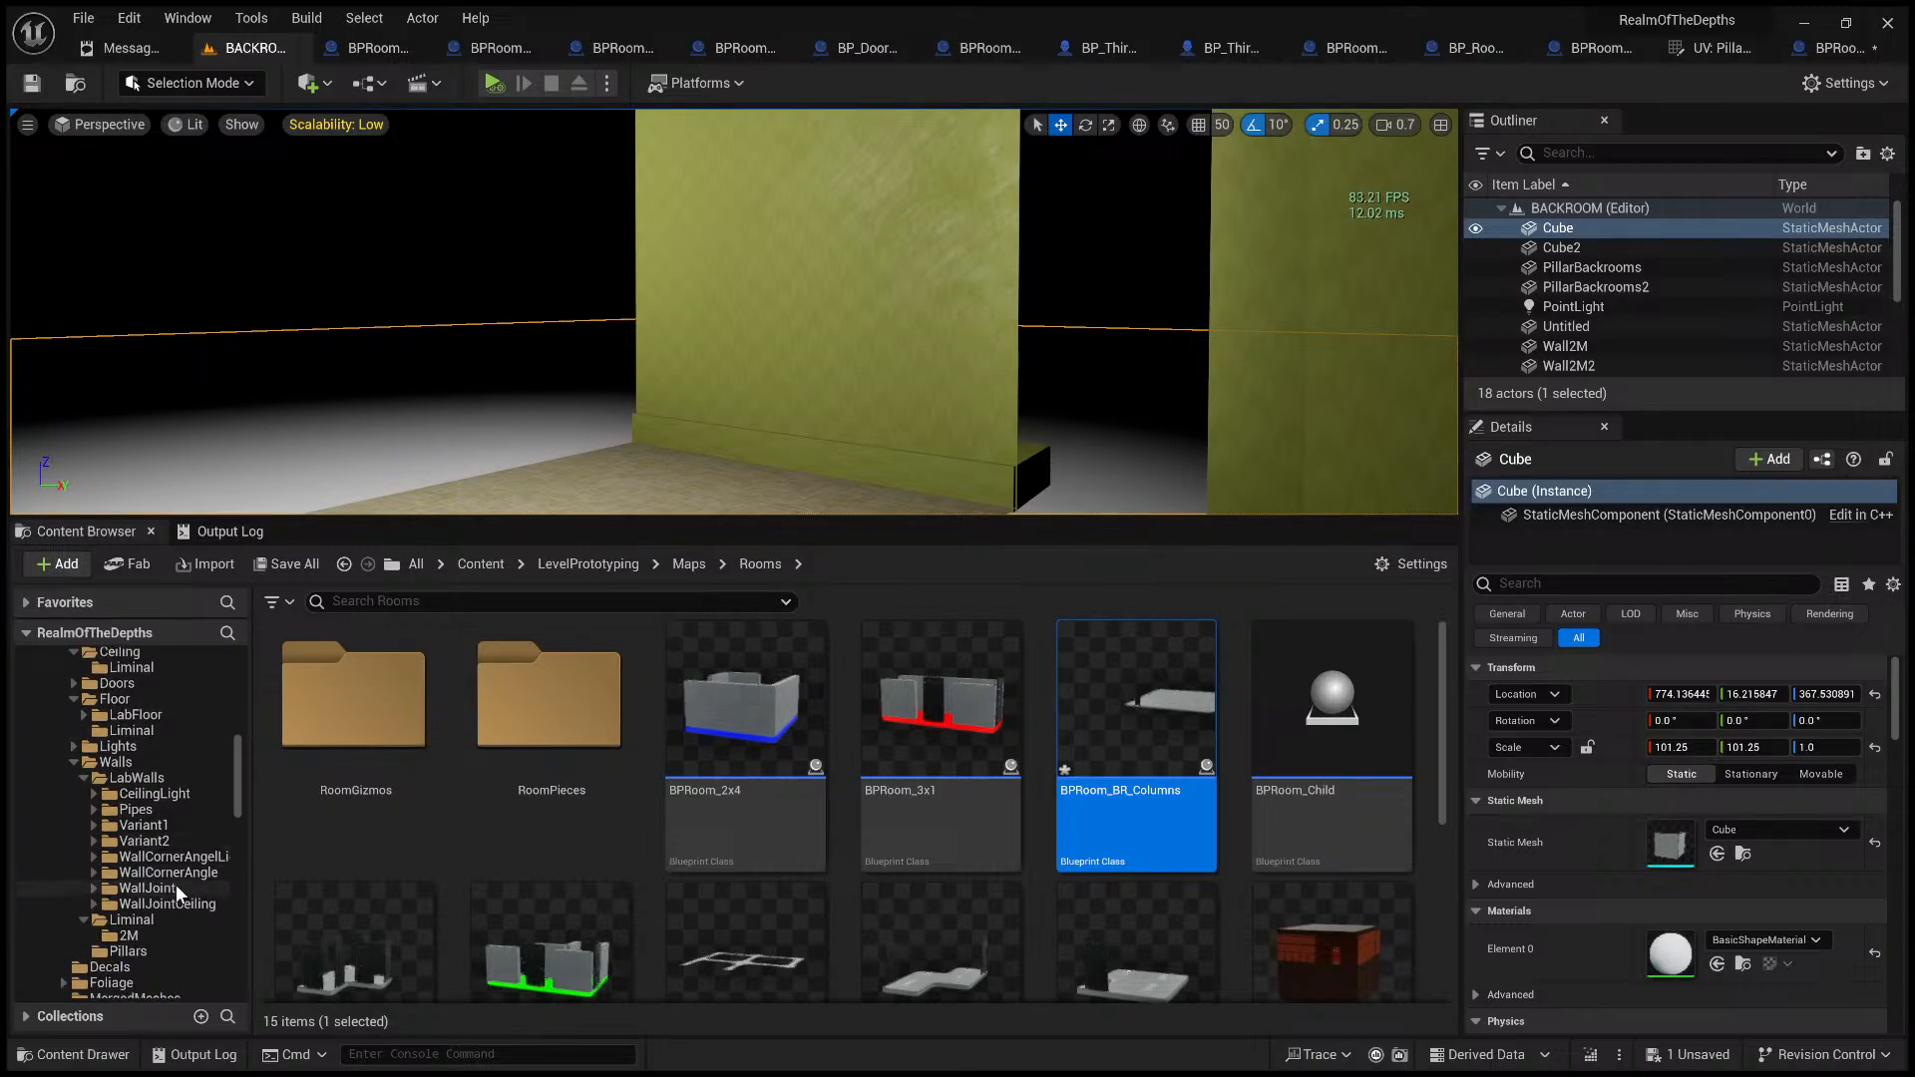
scroll(157, 941, "down", 1)
left_click(159, 918)
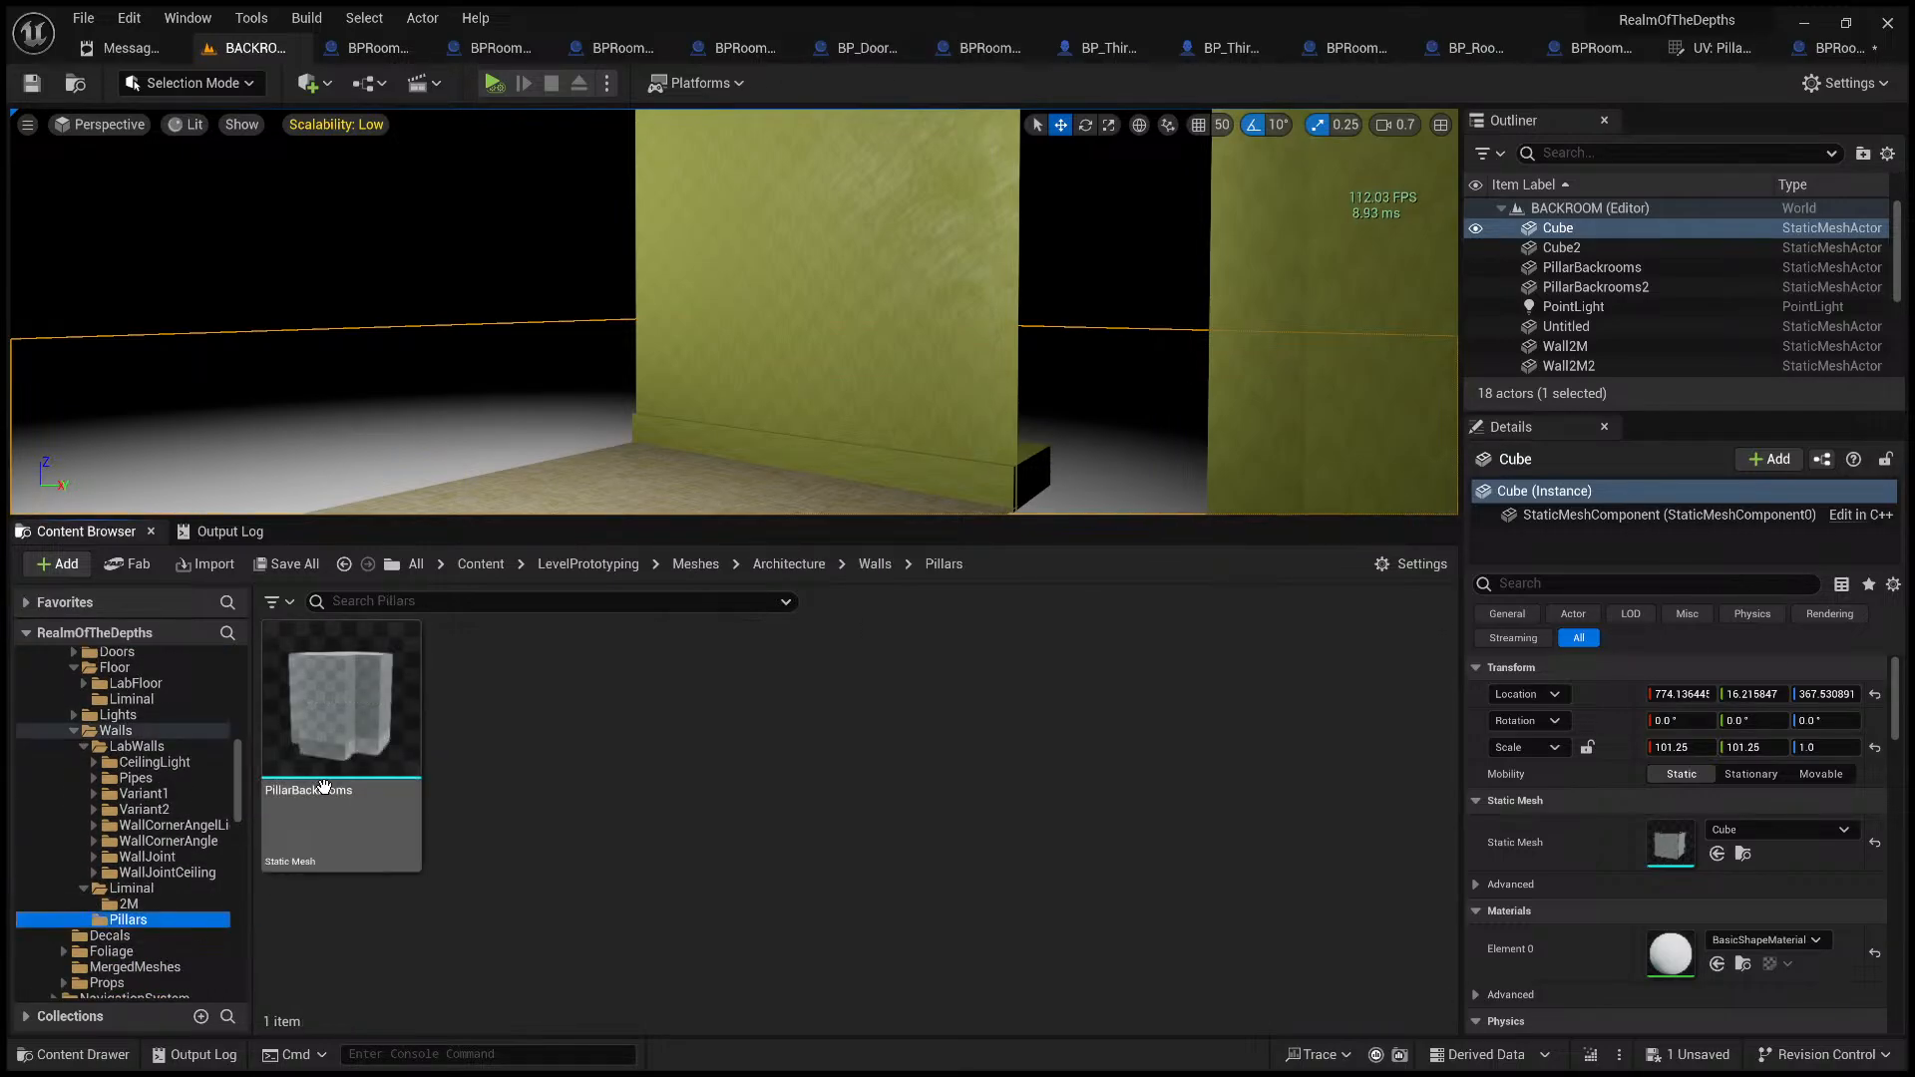
left_click(324, 788)
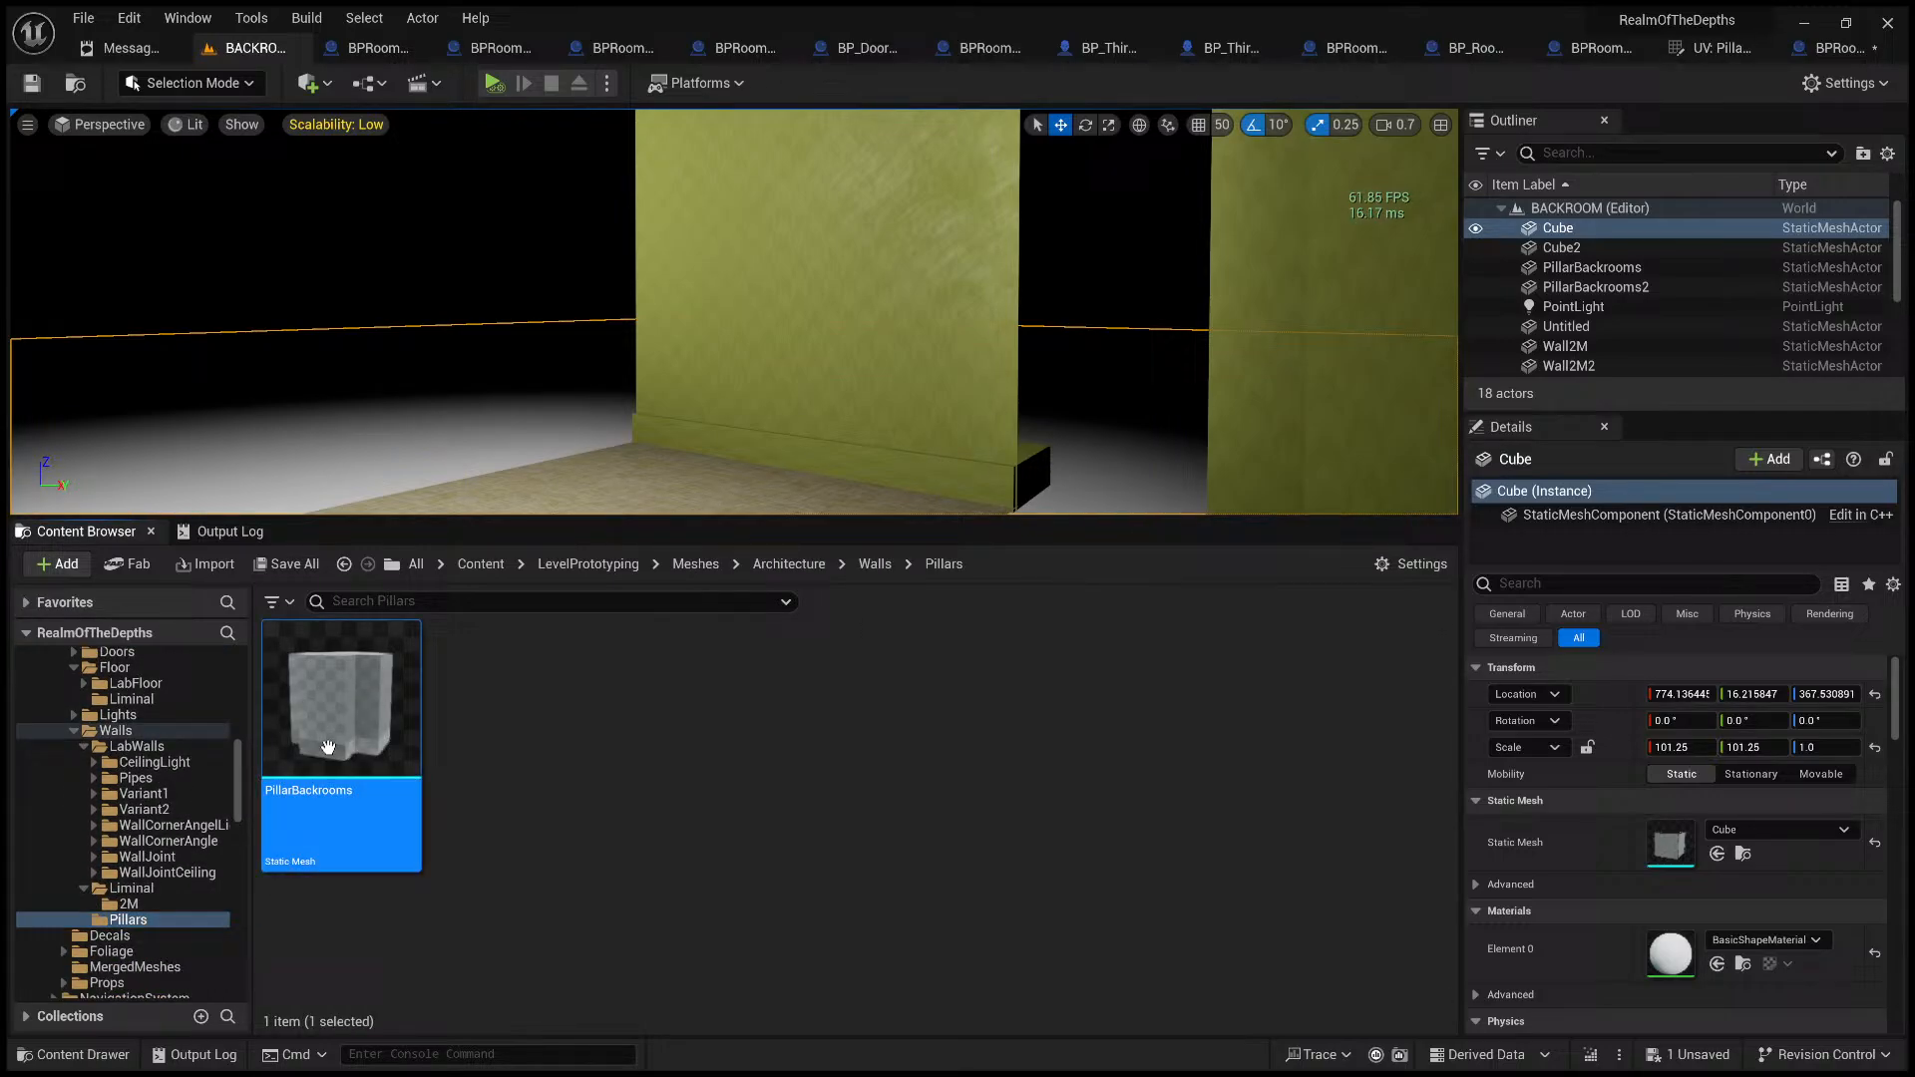
- Close the unneeded blueprint editors, keeping BPRoom_Mall_FirstHall and the pillar UV editor, and place BPRoom_BR_Columns beside the BACKROOM level
left_click(412, 49)
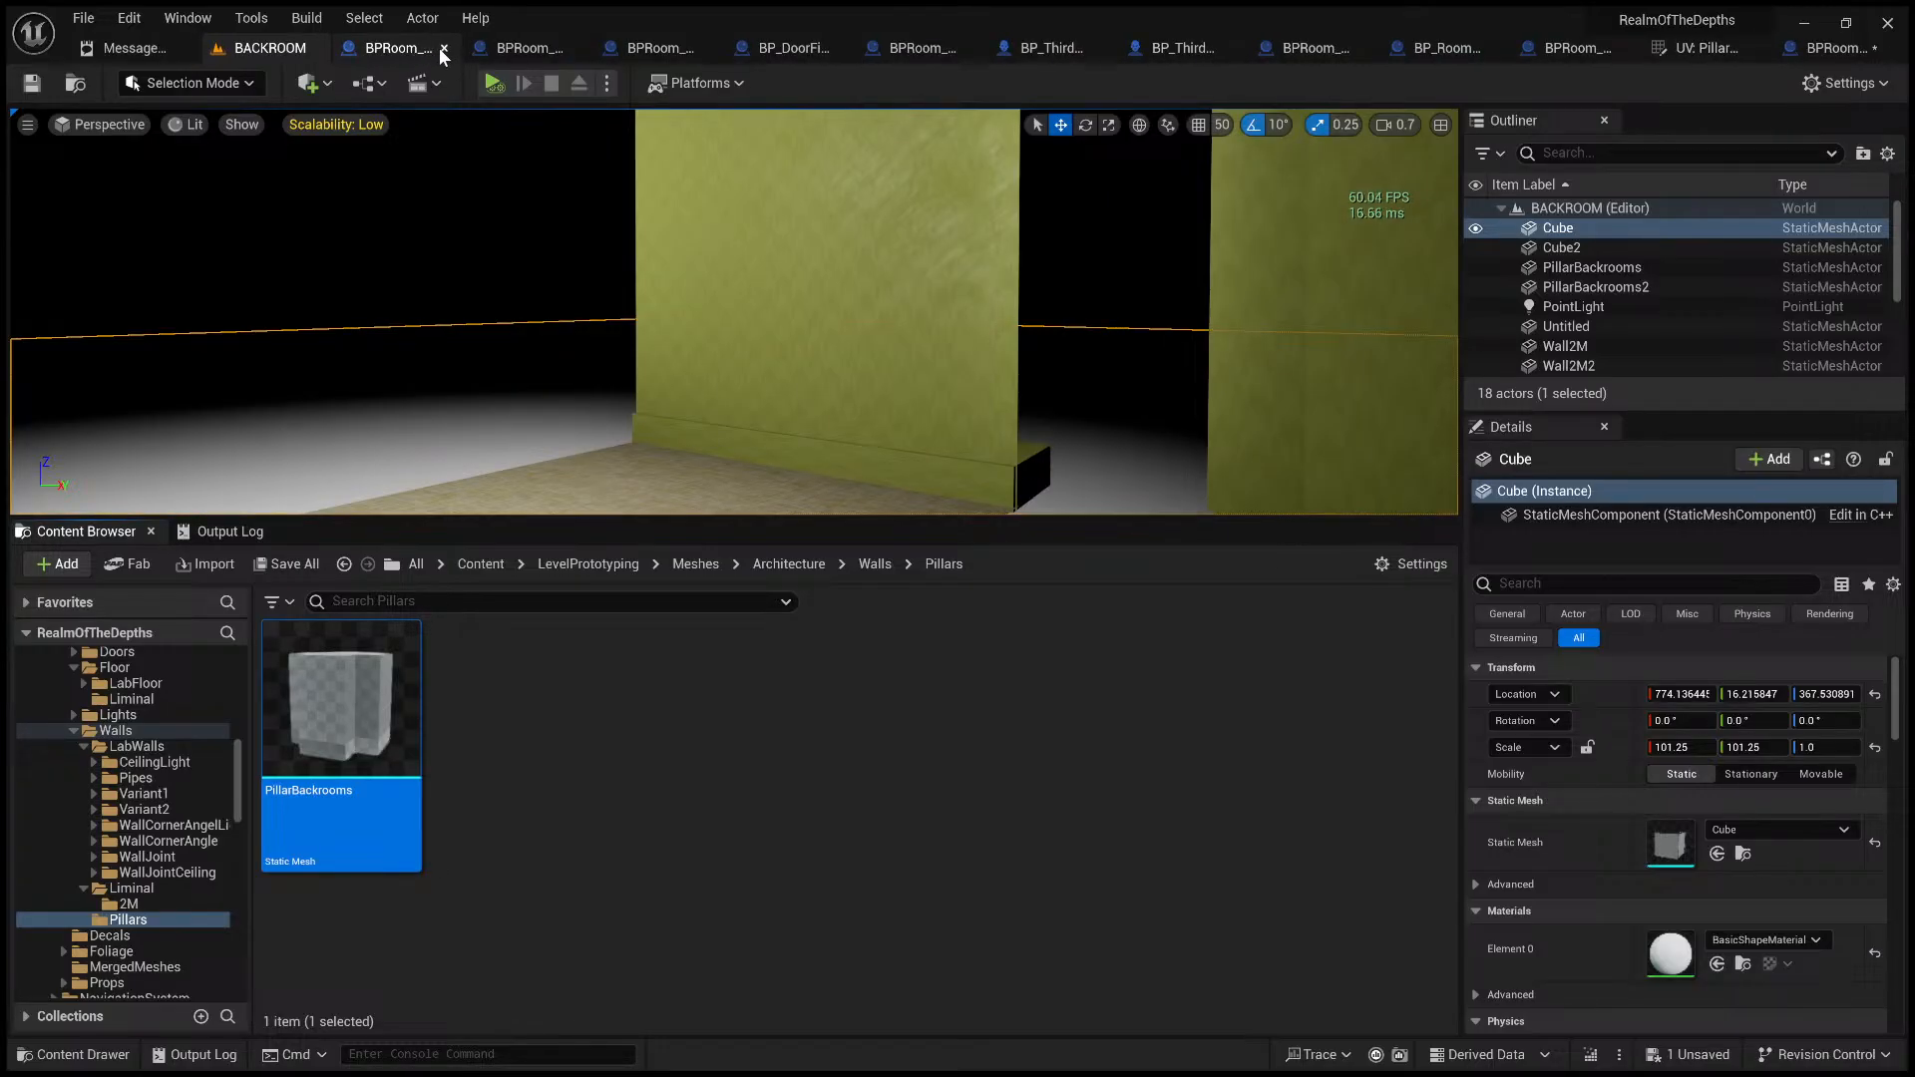
left_click(440, 48)
left_click(475, 48)
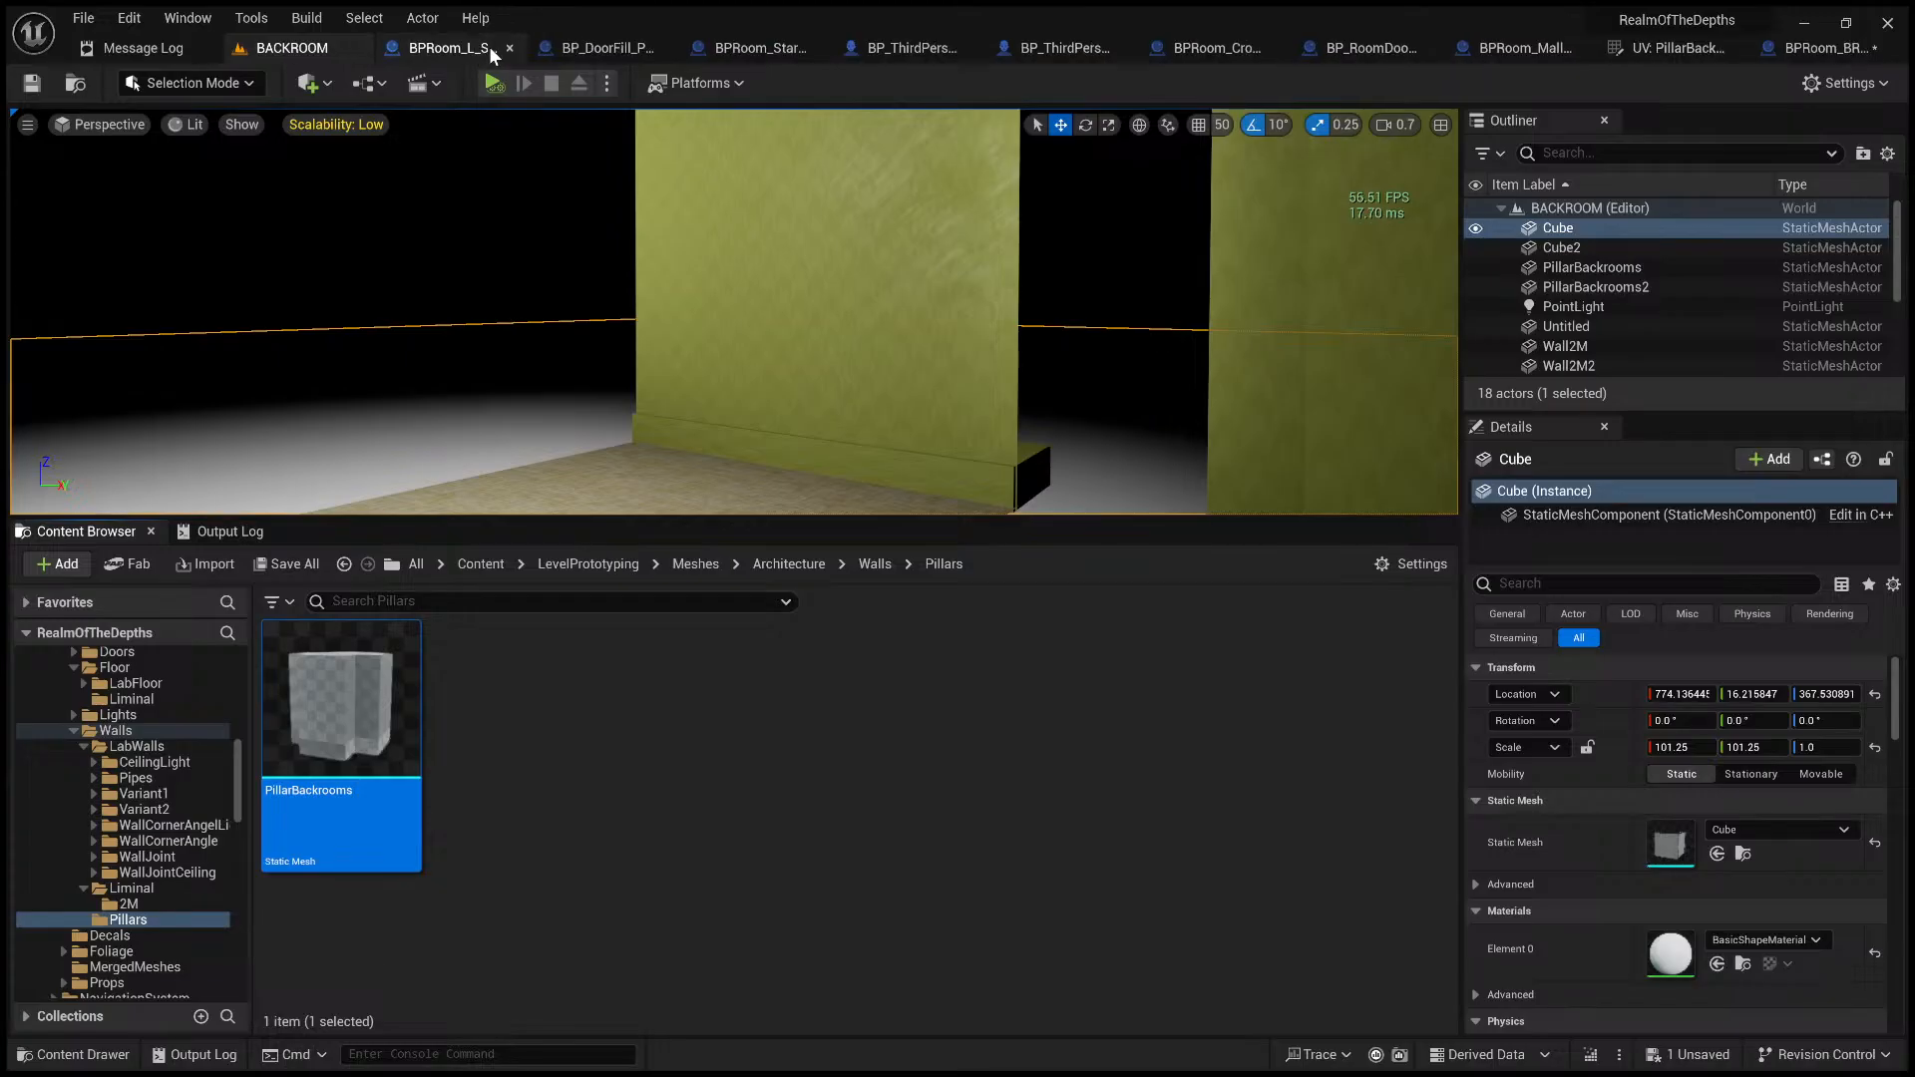
left_click(510, 49)
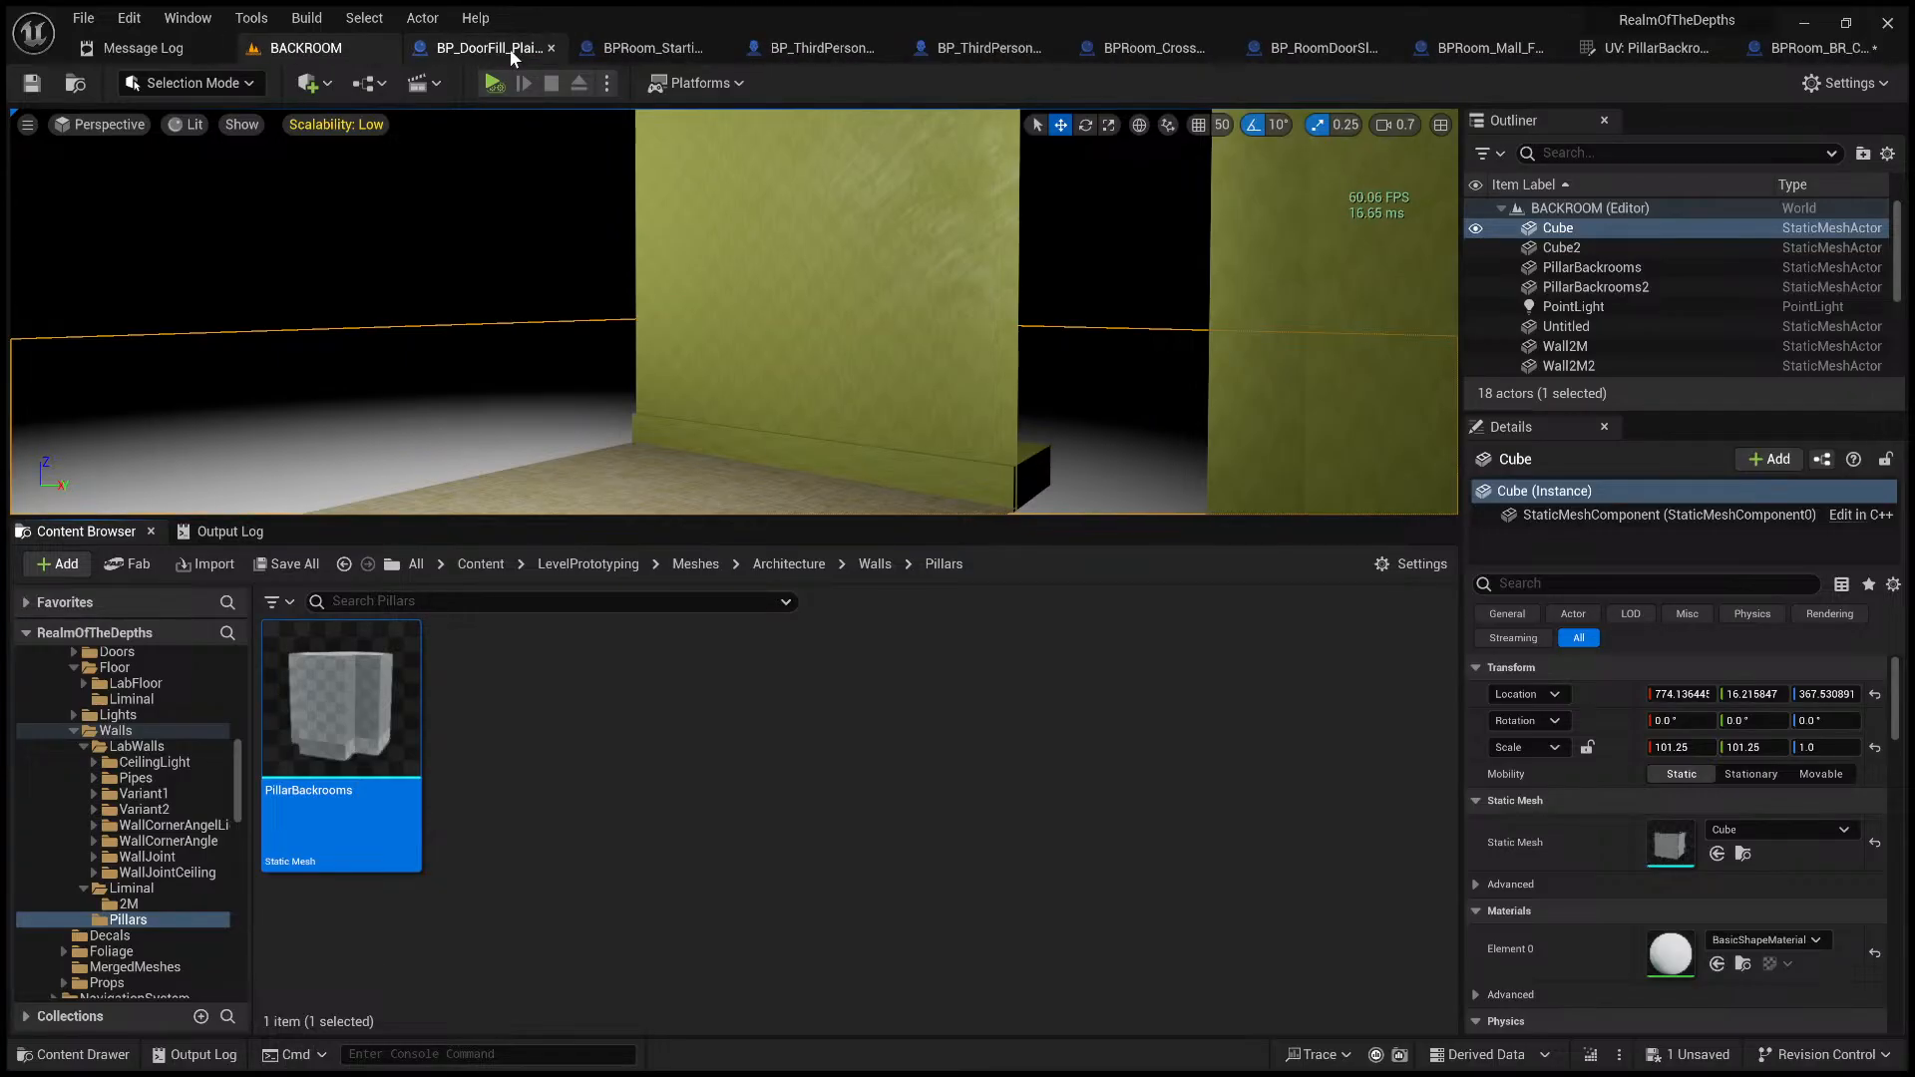
left_click(551, 47)
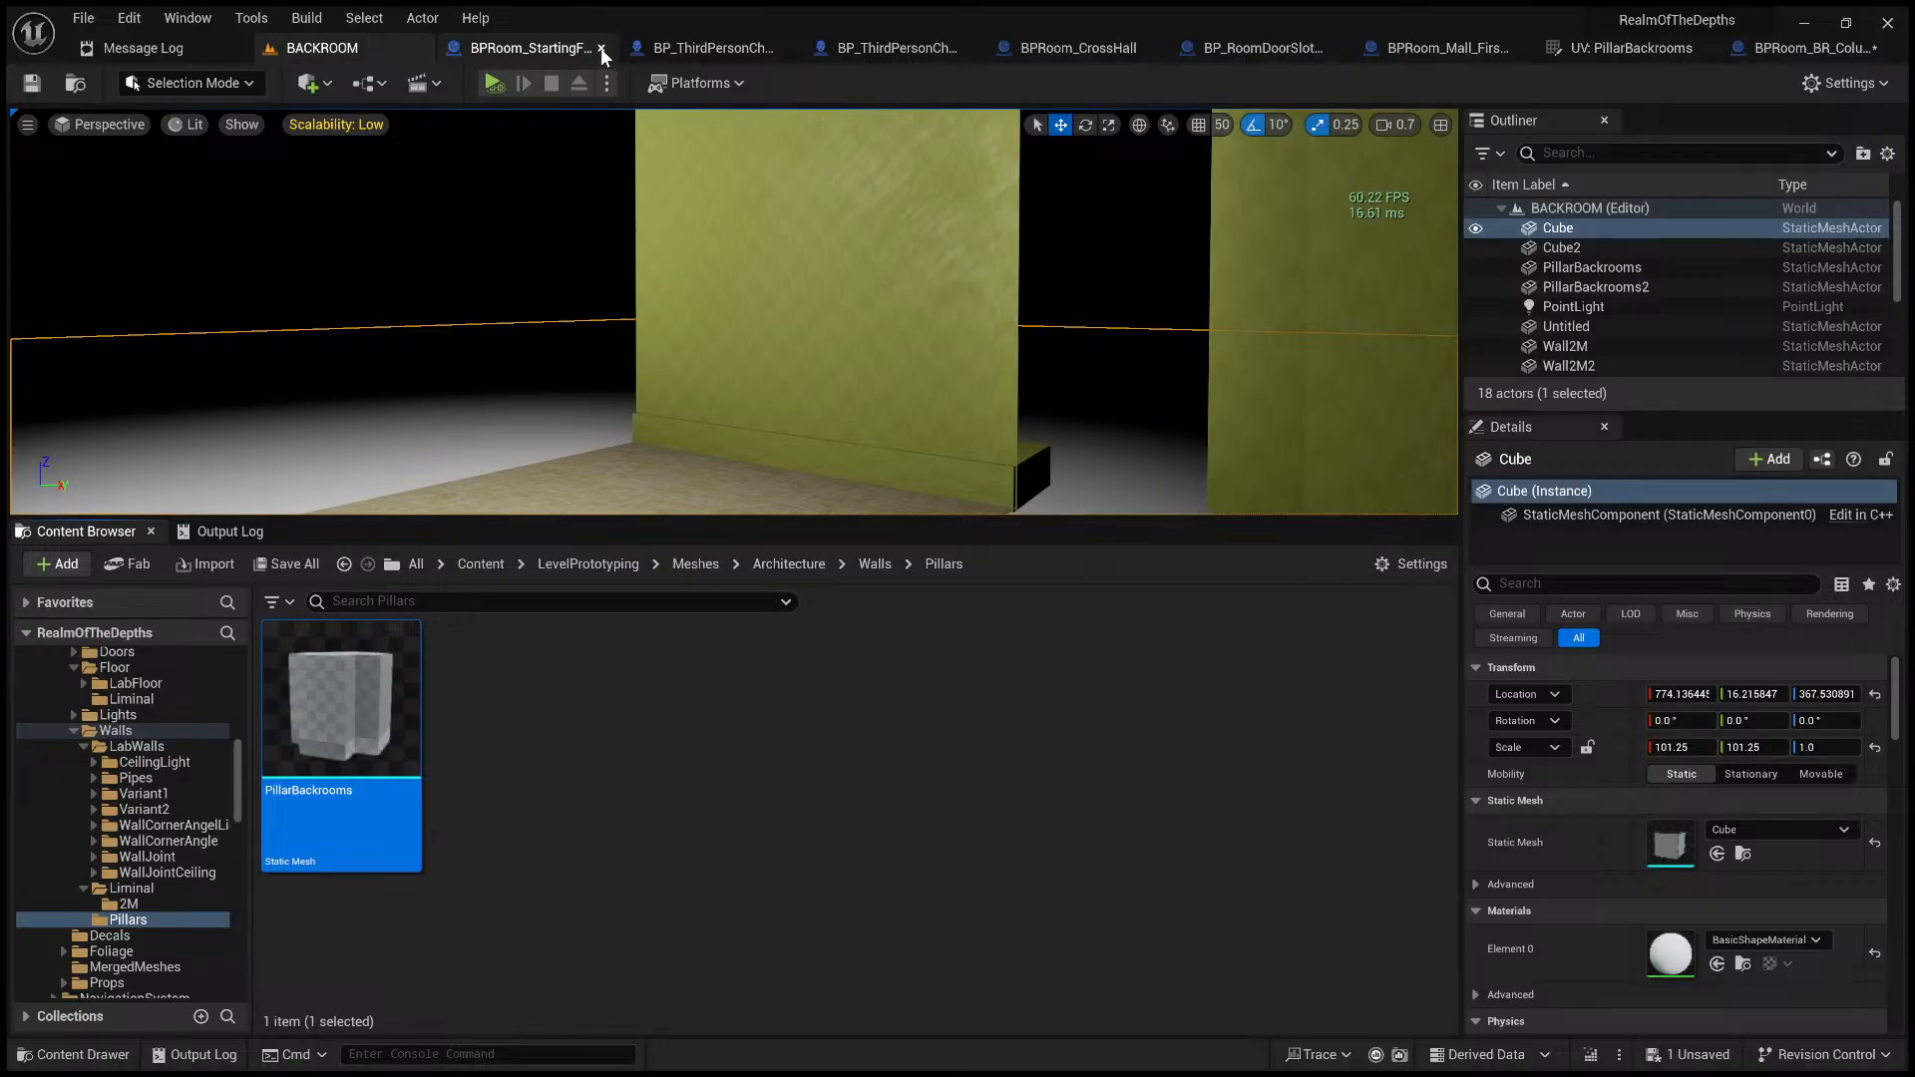
left_click(600, 48)
left_click(660, 48)
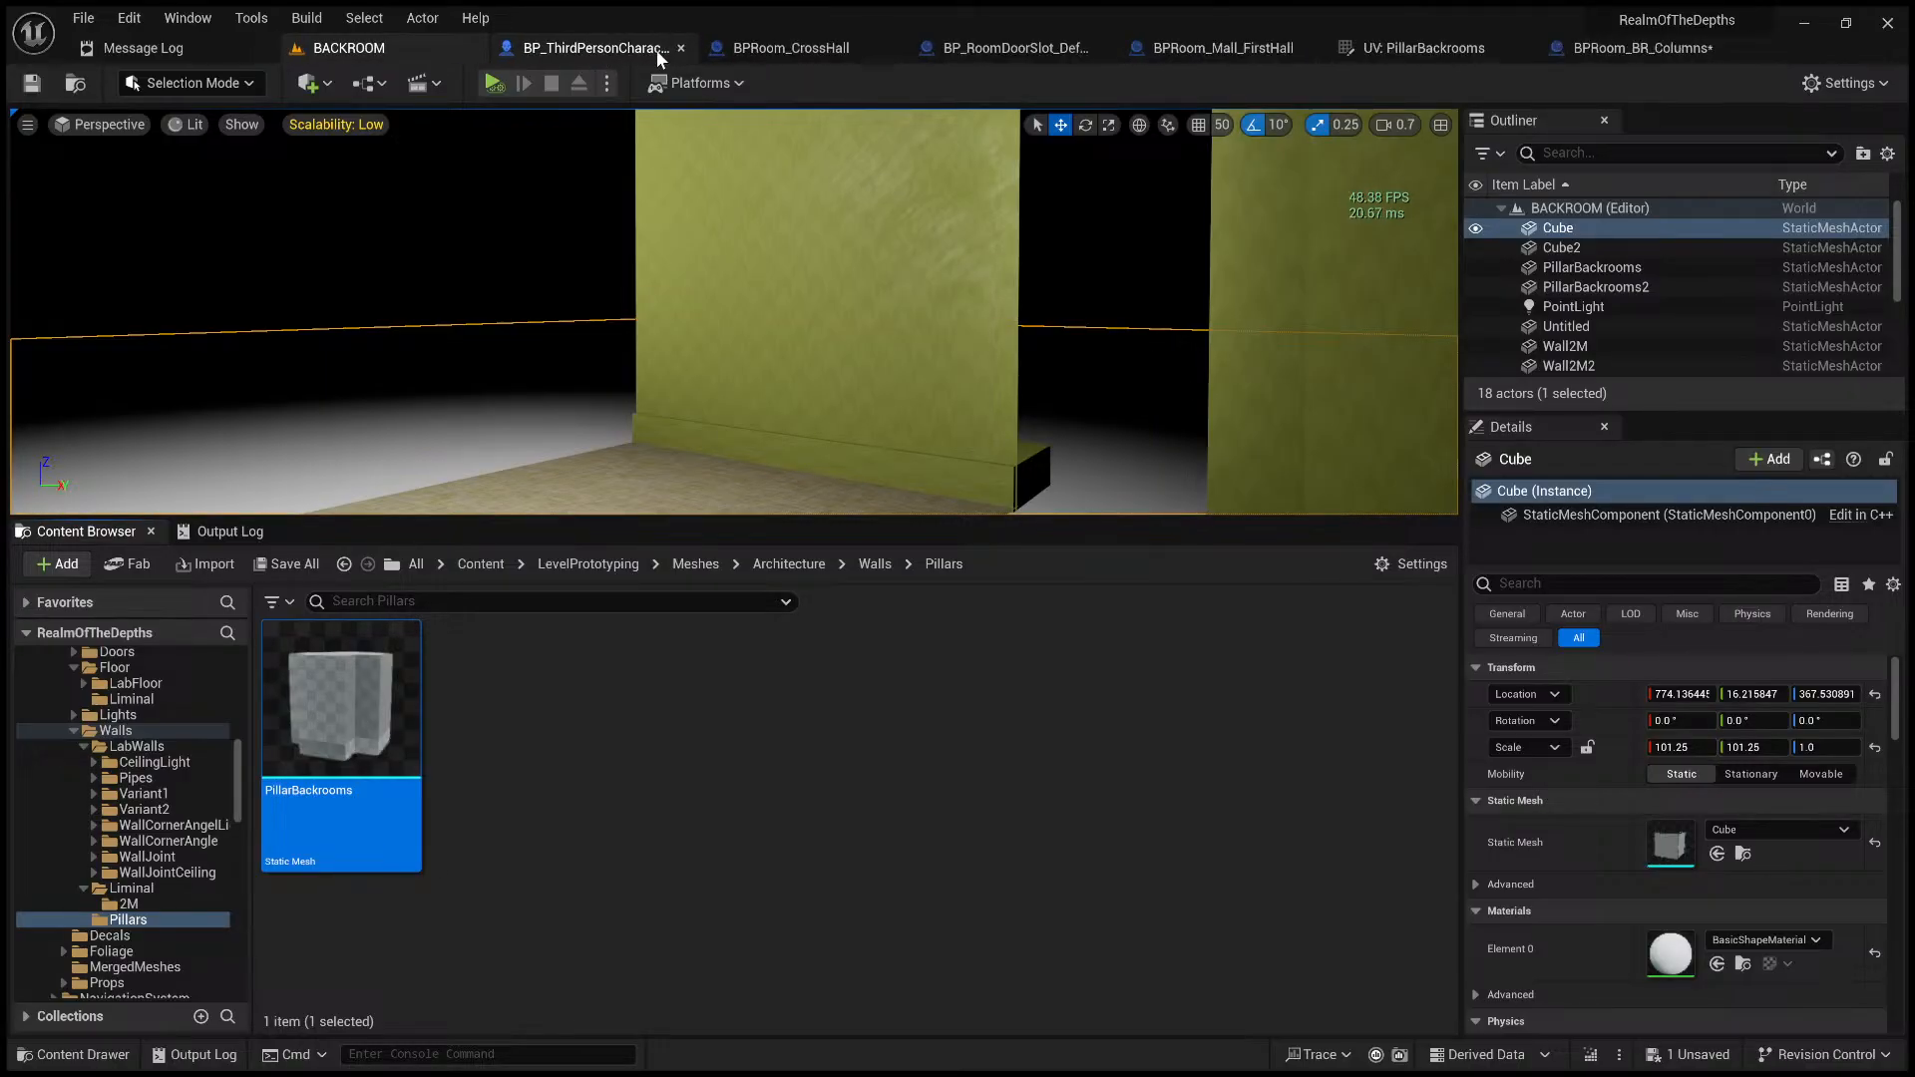
left_click(681, 48)
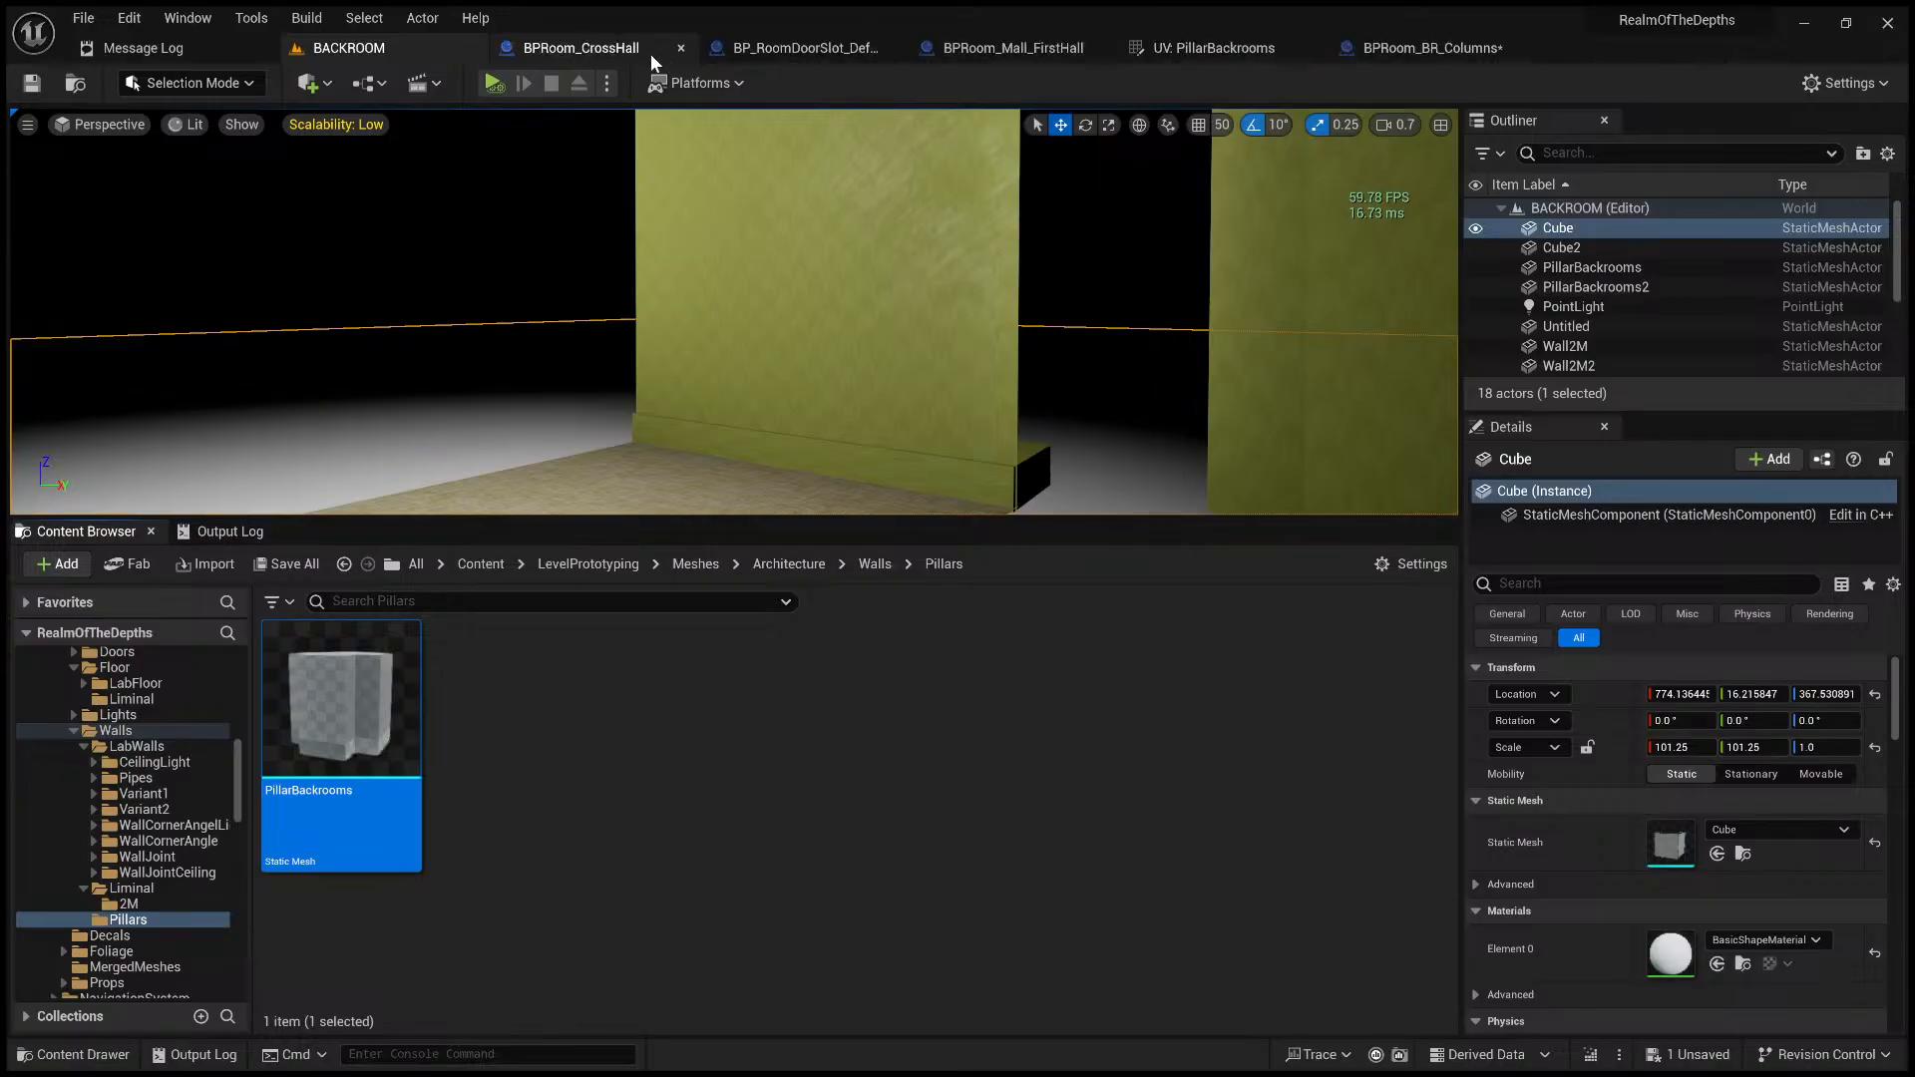
left_click(678, 48)
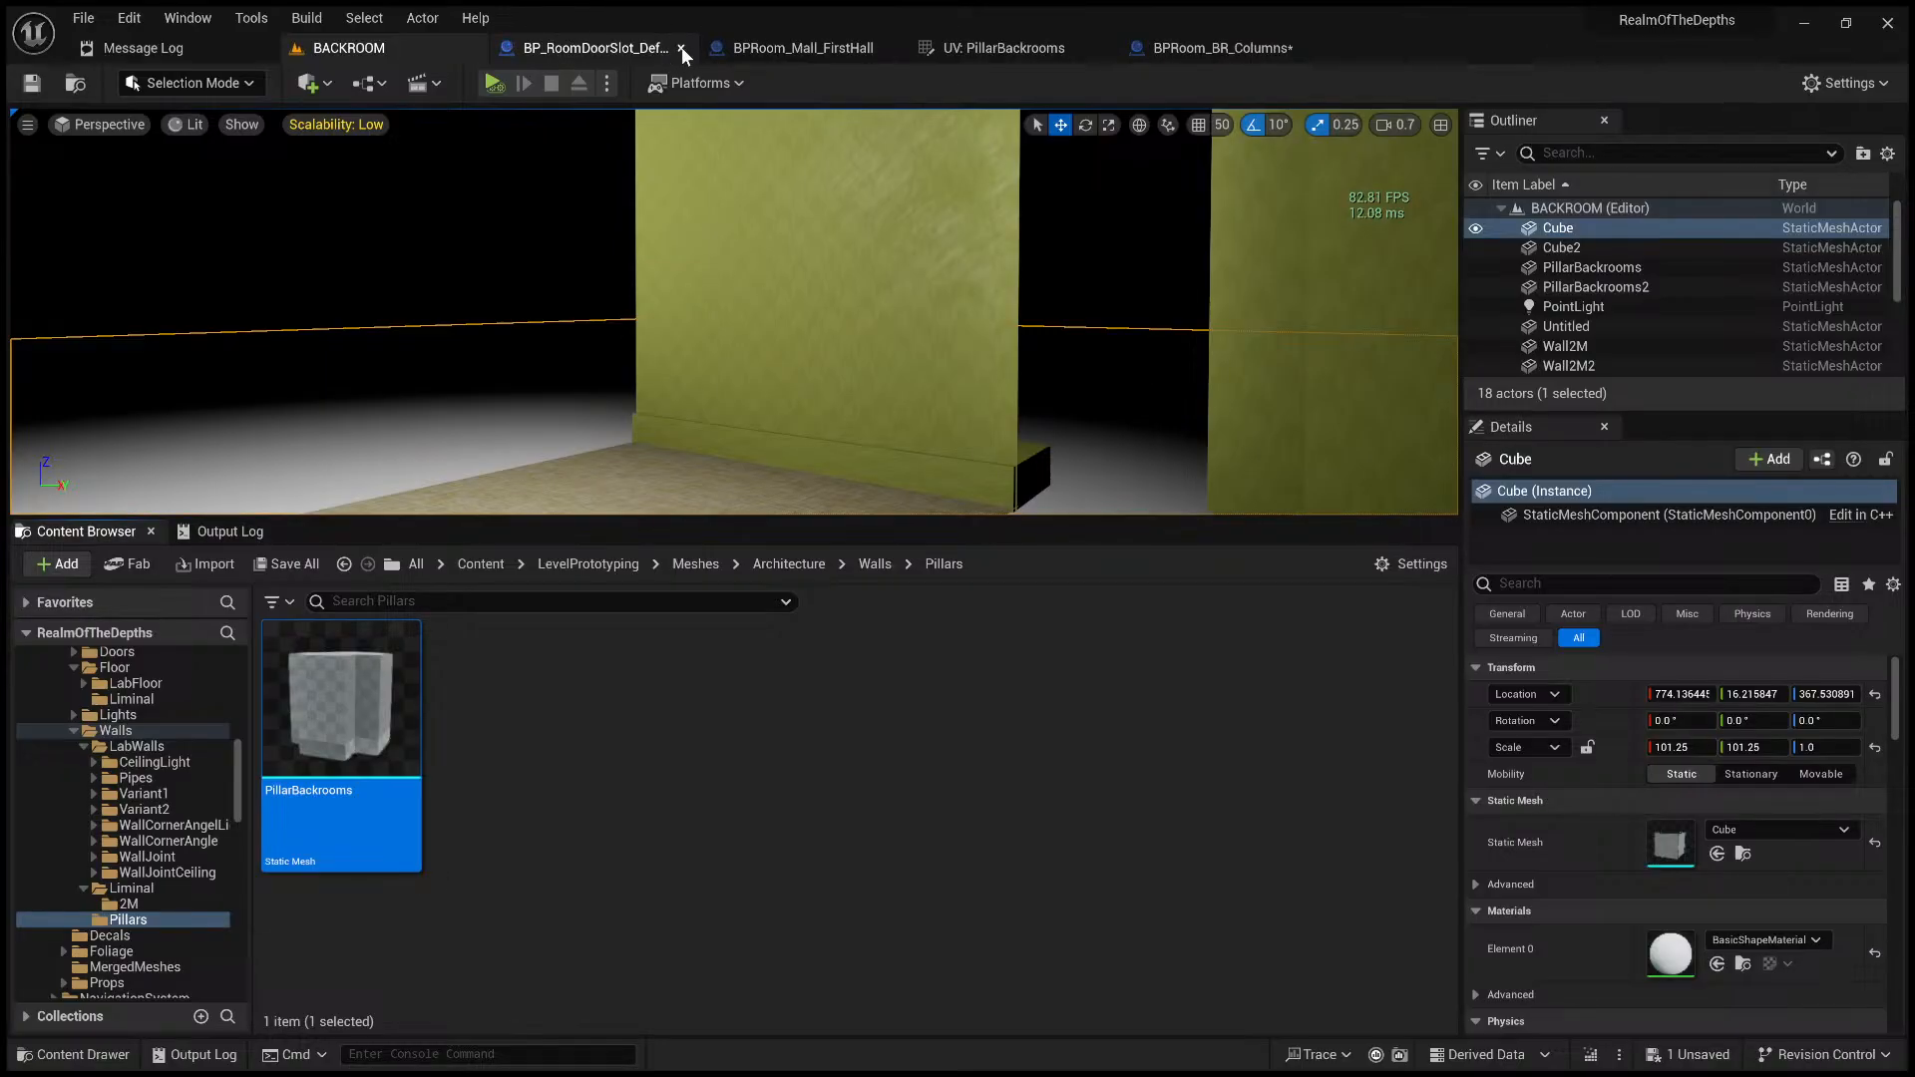
left_click(681, 48)
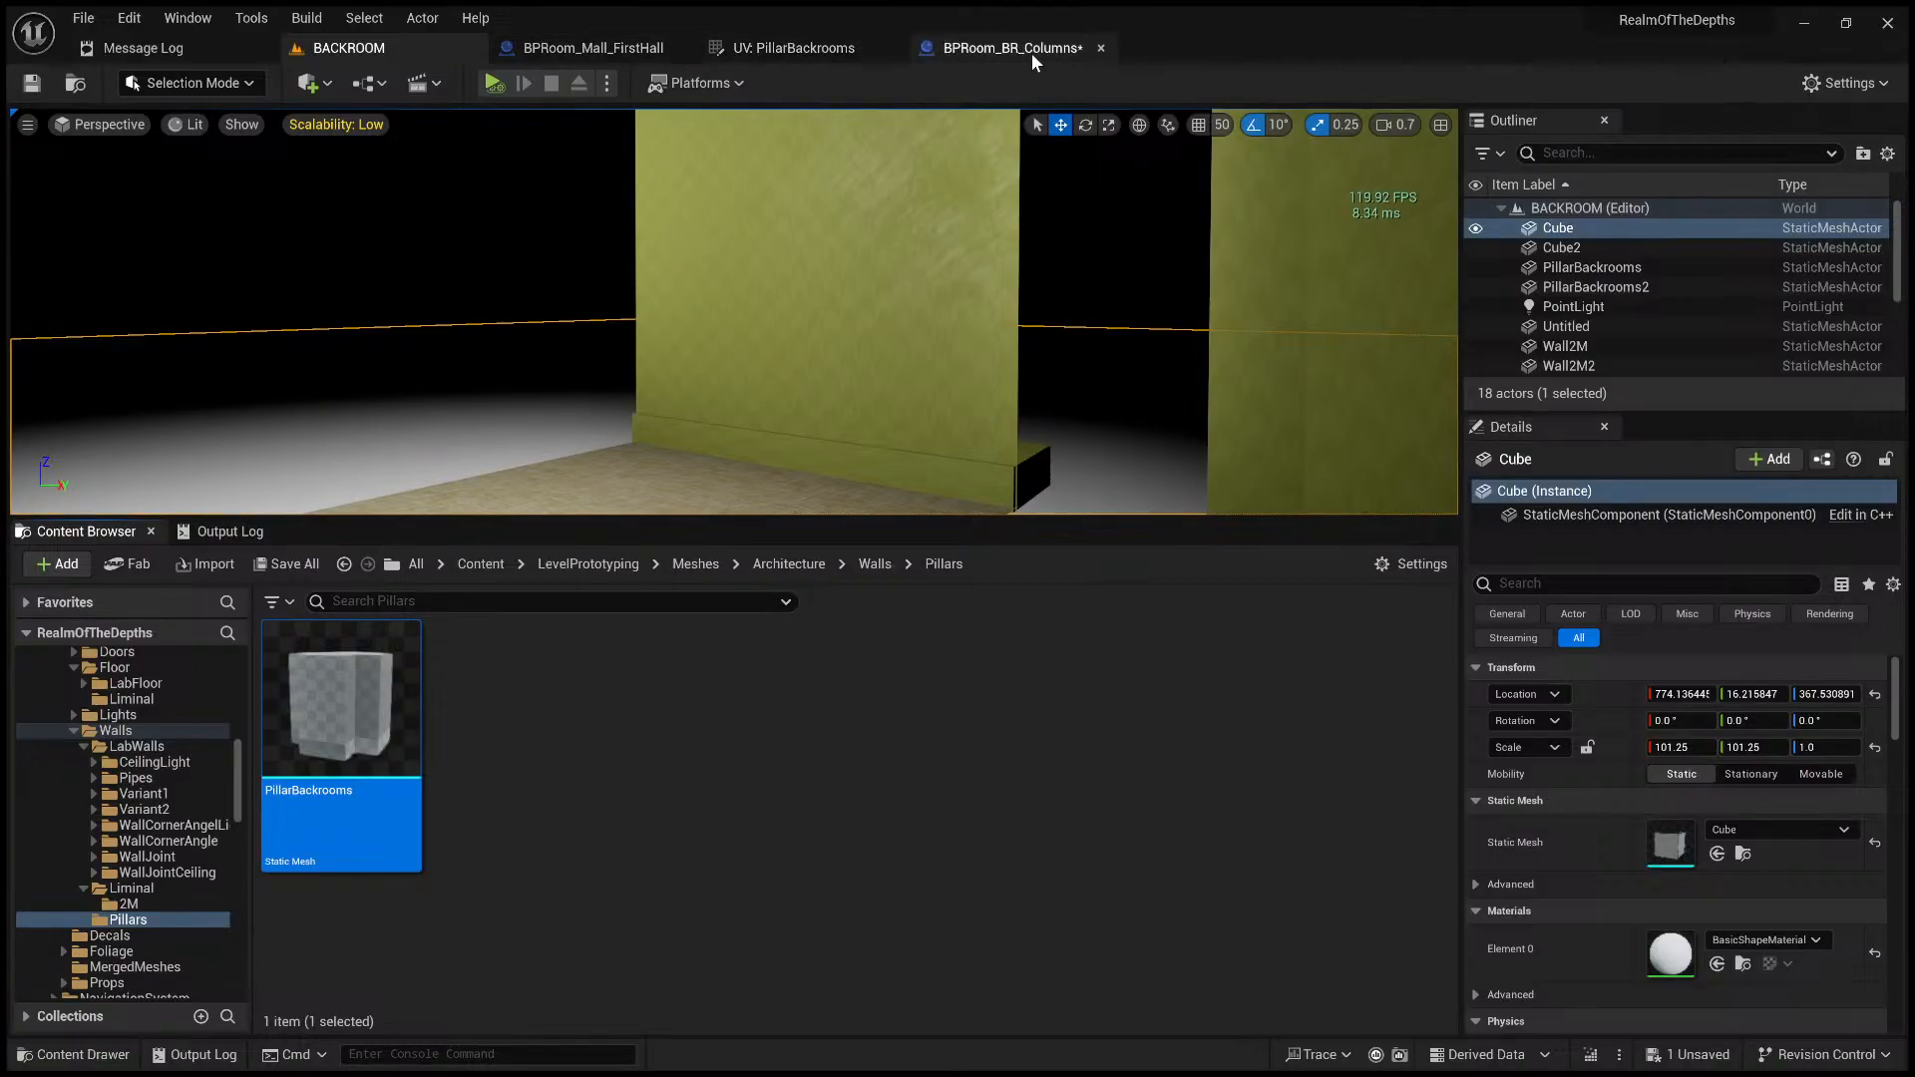
left_click_drag(1031, 52, 573, 58)
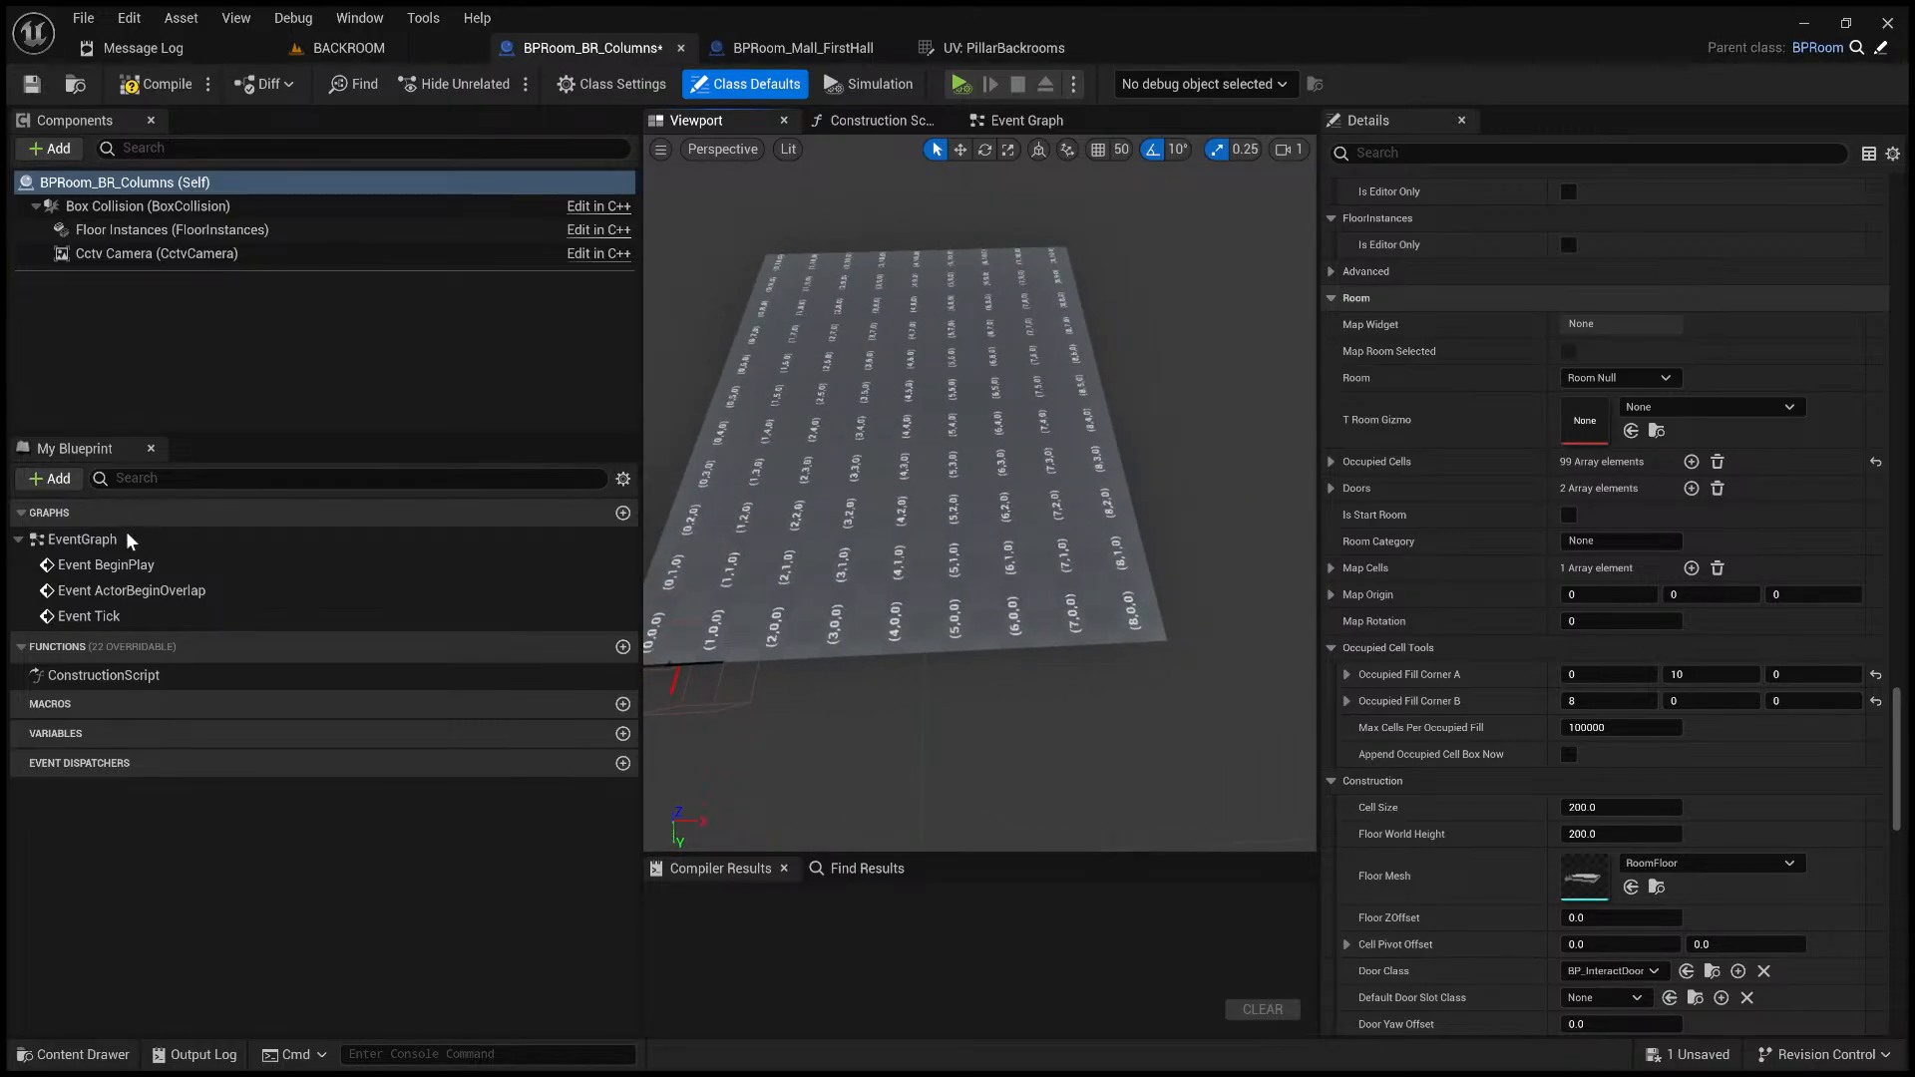
- Add the PillarBackrooms mesh as a component of BPRoom_BR_Columns and locate it in the component hierarchy
left_click_drag(123, 360, 123, 360)
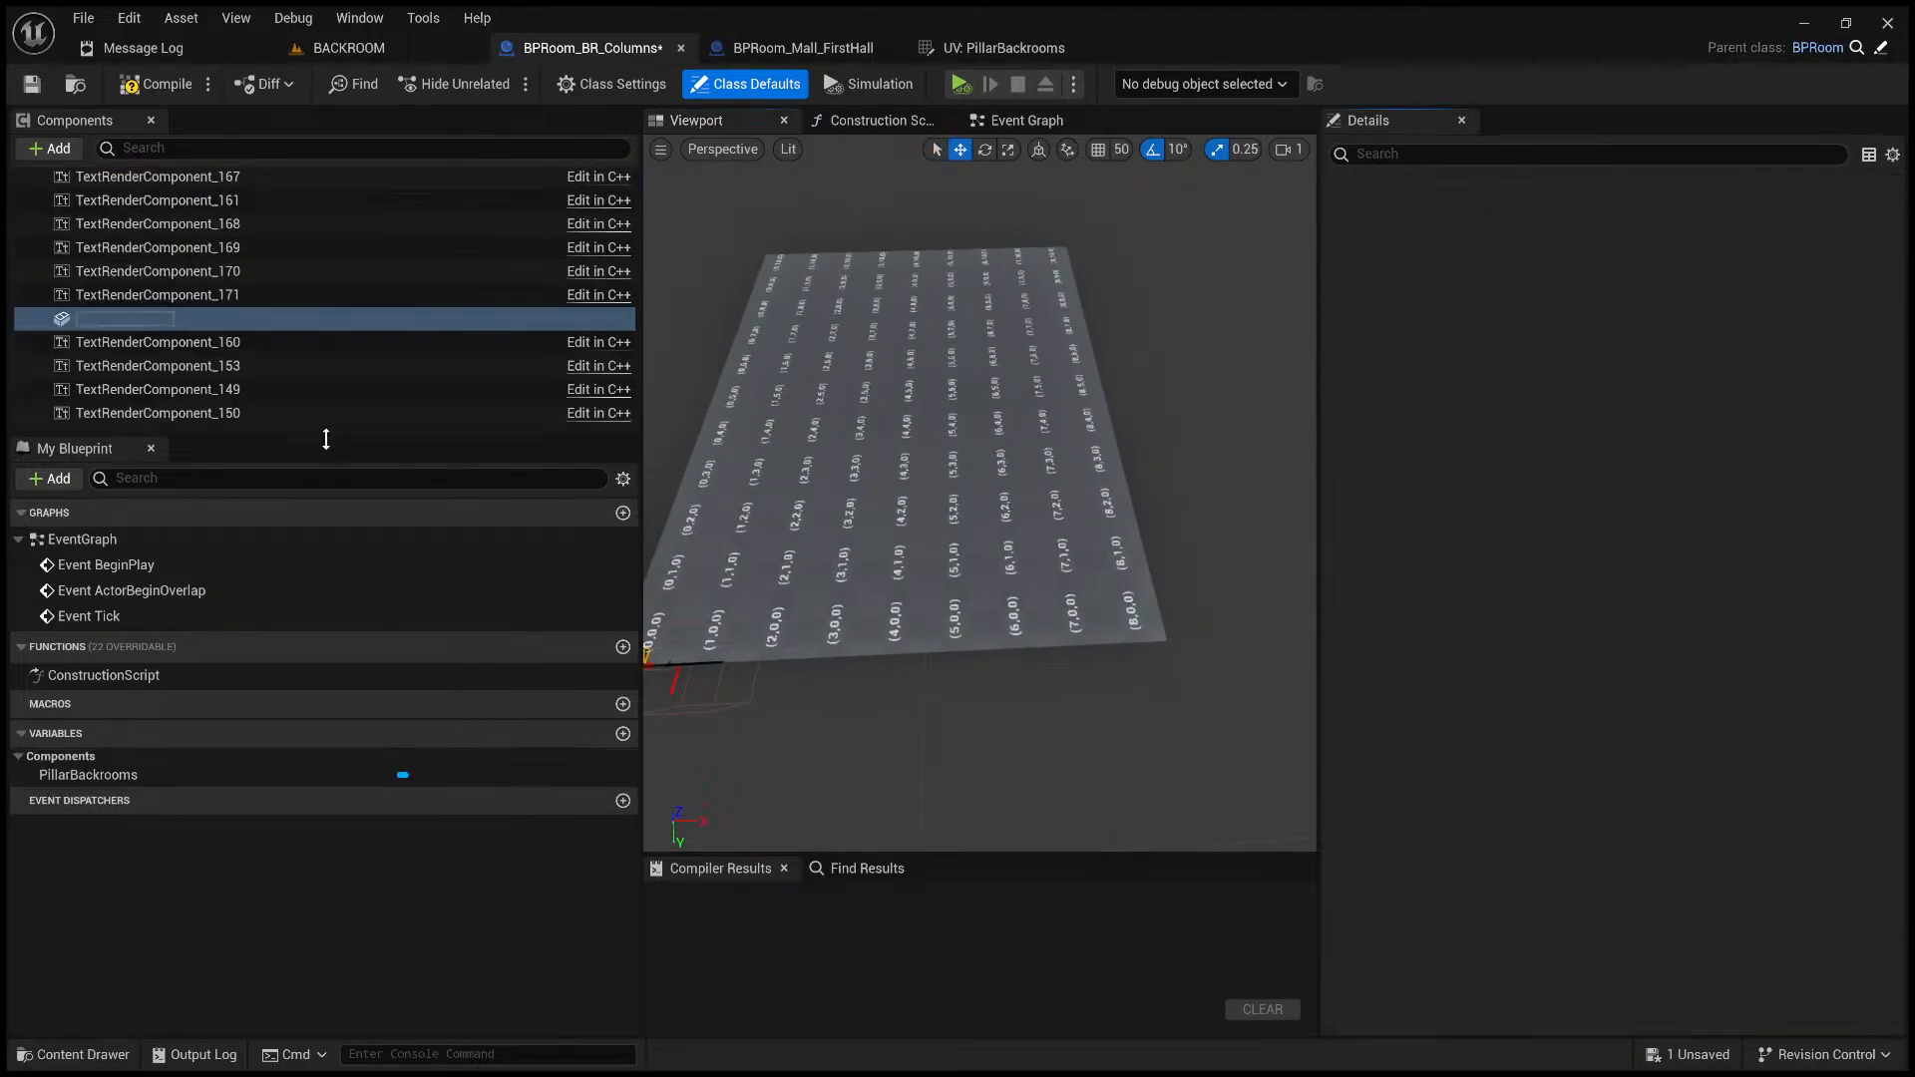
scroll(261, 319, "up", 3)
scroll(260, 309, "up", 10)
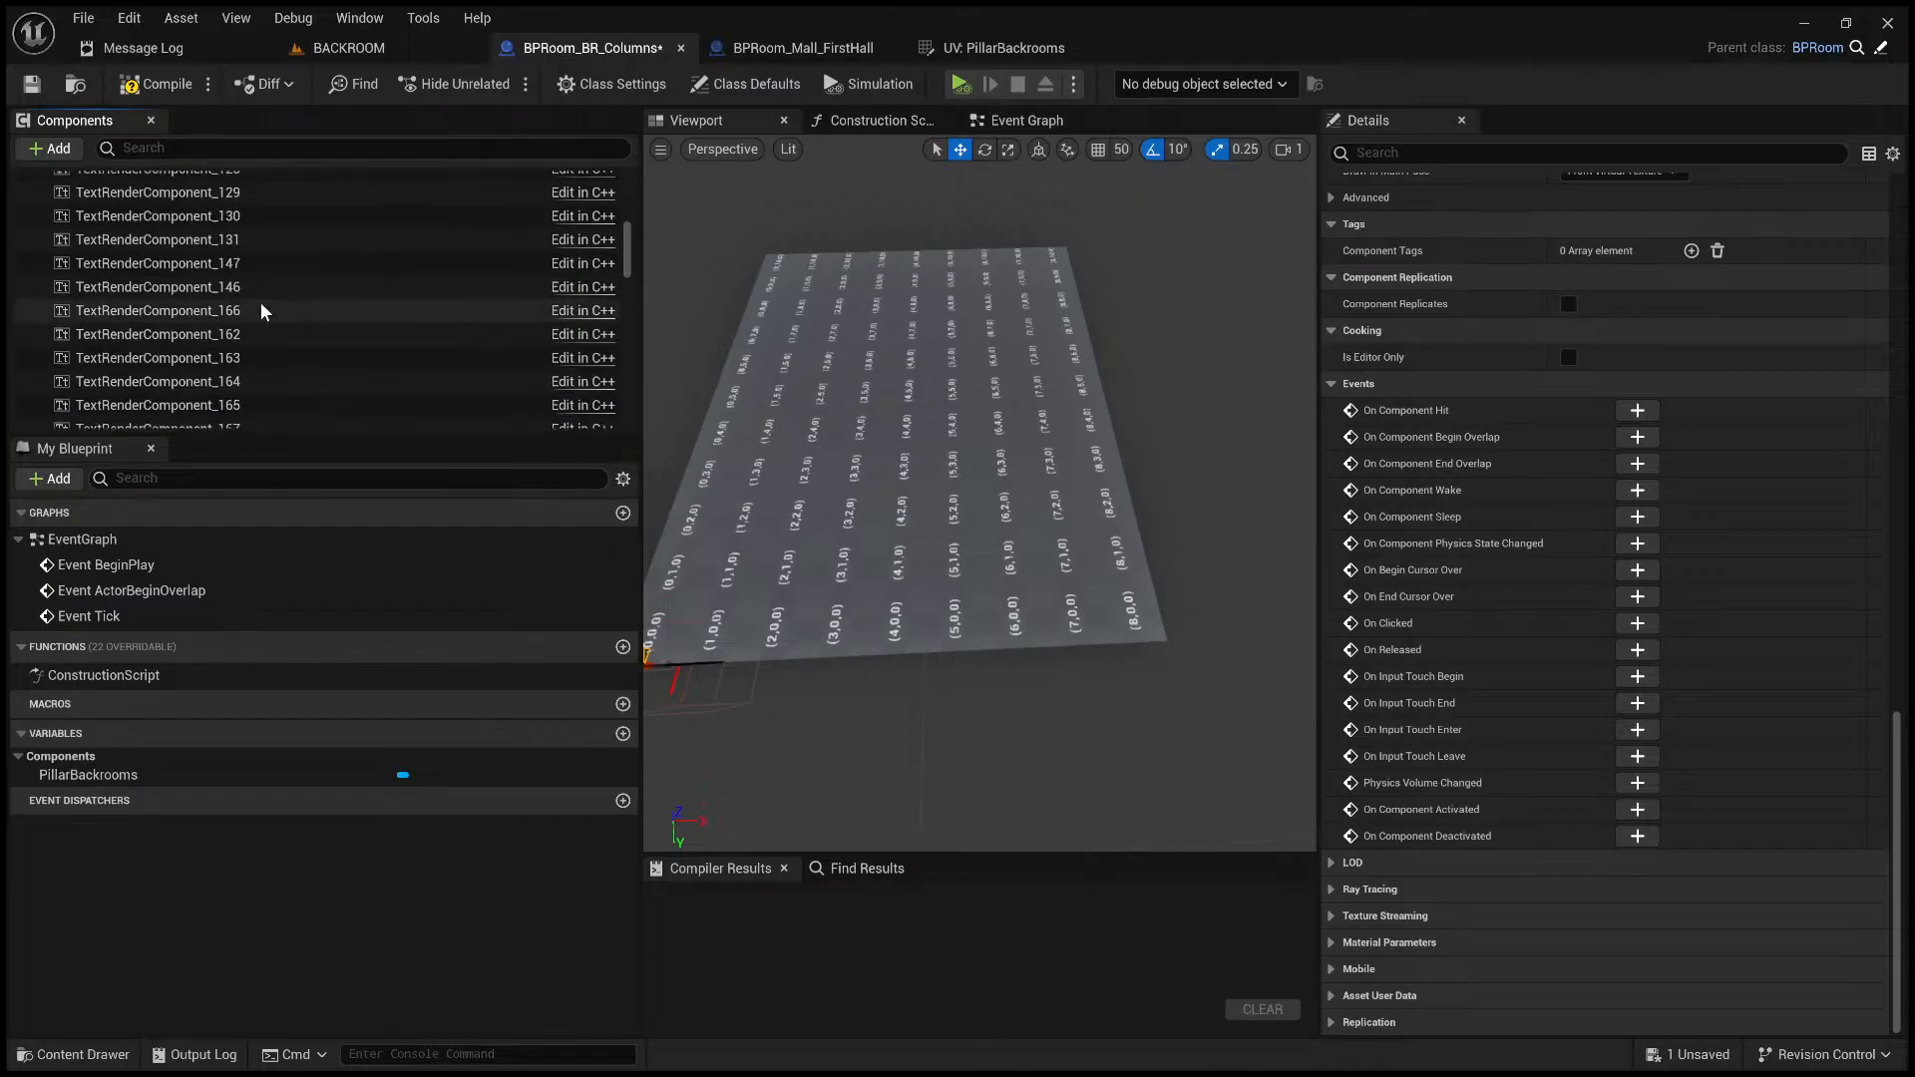
scroll(278, 291, "up", 1)
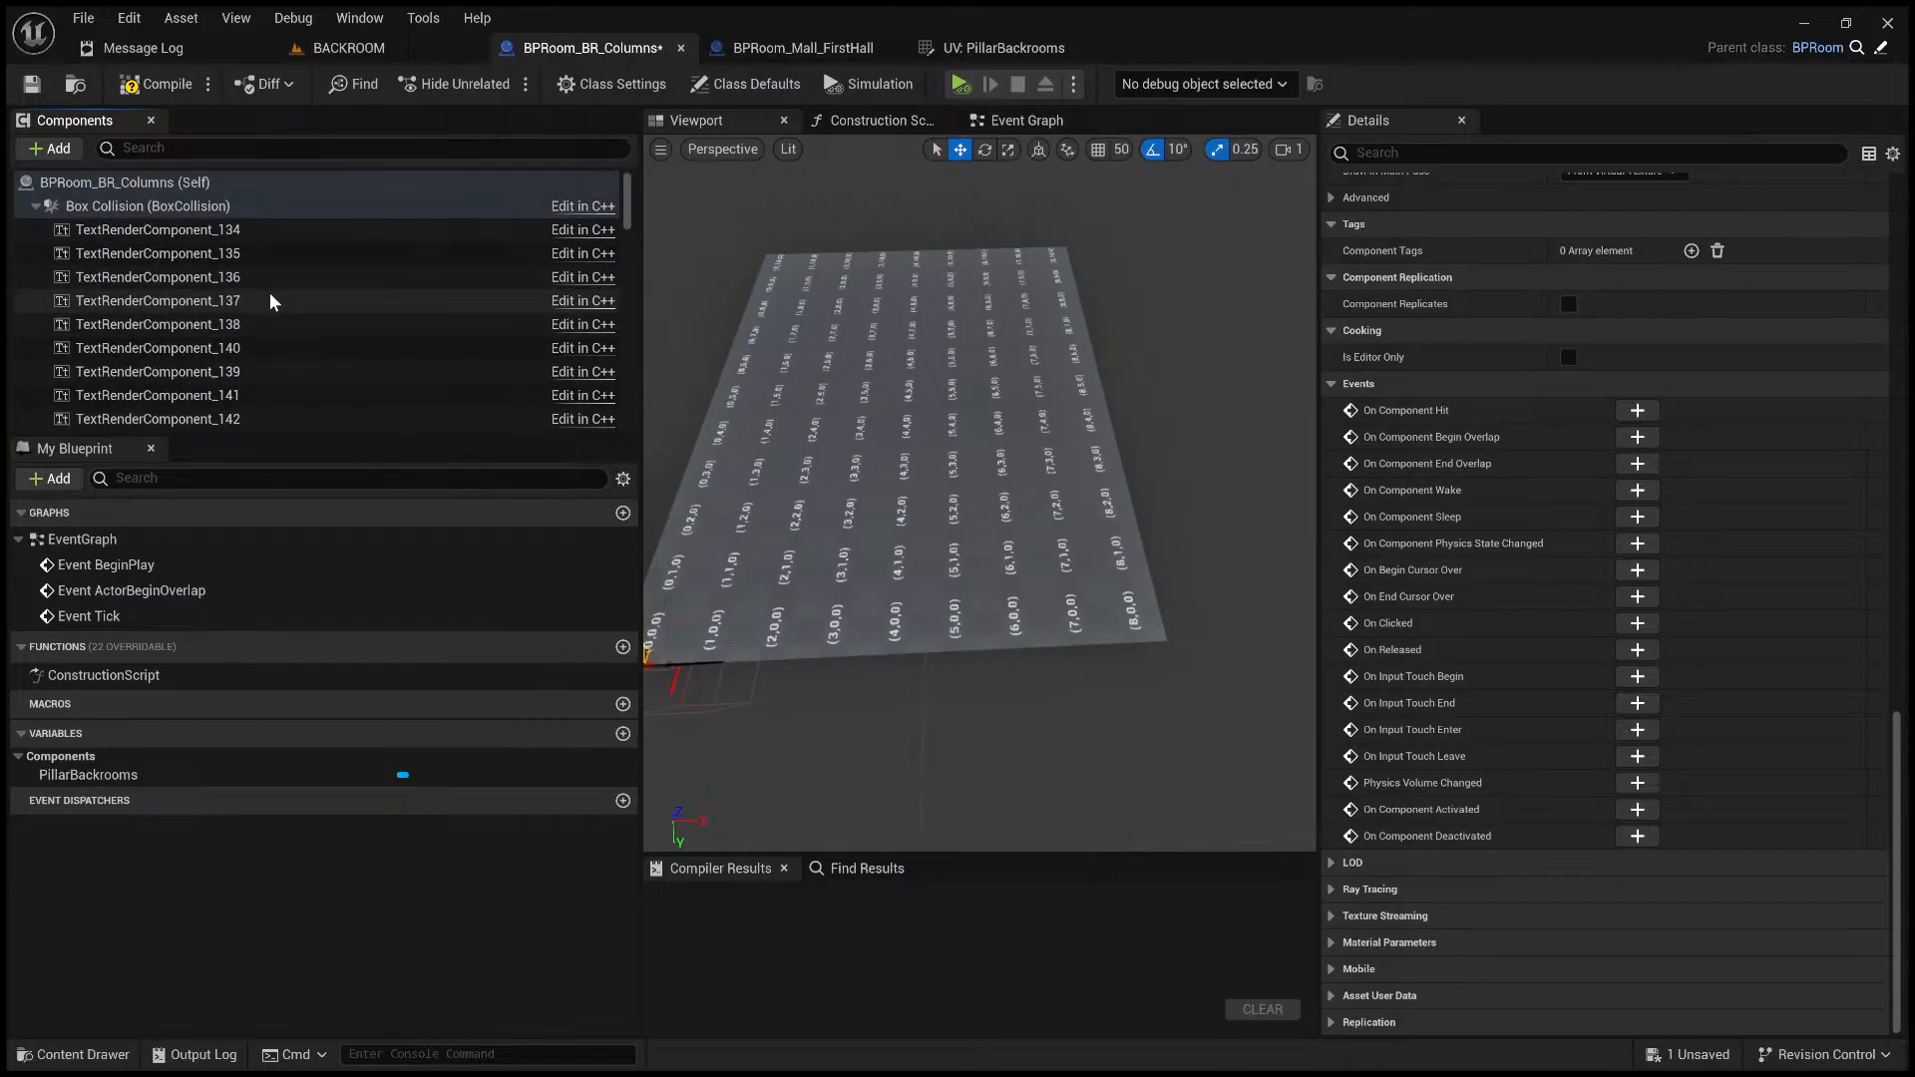
scroll(271, 299, "down", 18)
- Try to move the pillar without grid snapping from the room origin onto the floor near cell (1,1,0)
right_click_drag(748, 384, 728, 424)
key("w")
key("a")
key("s")
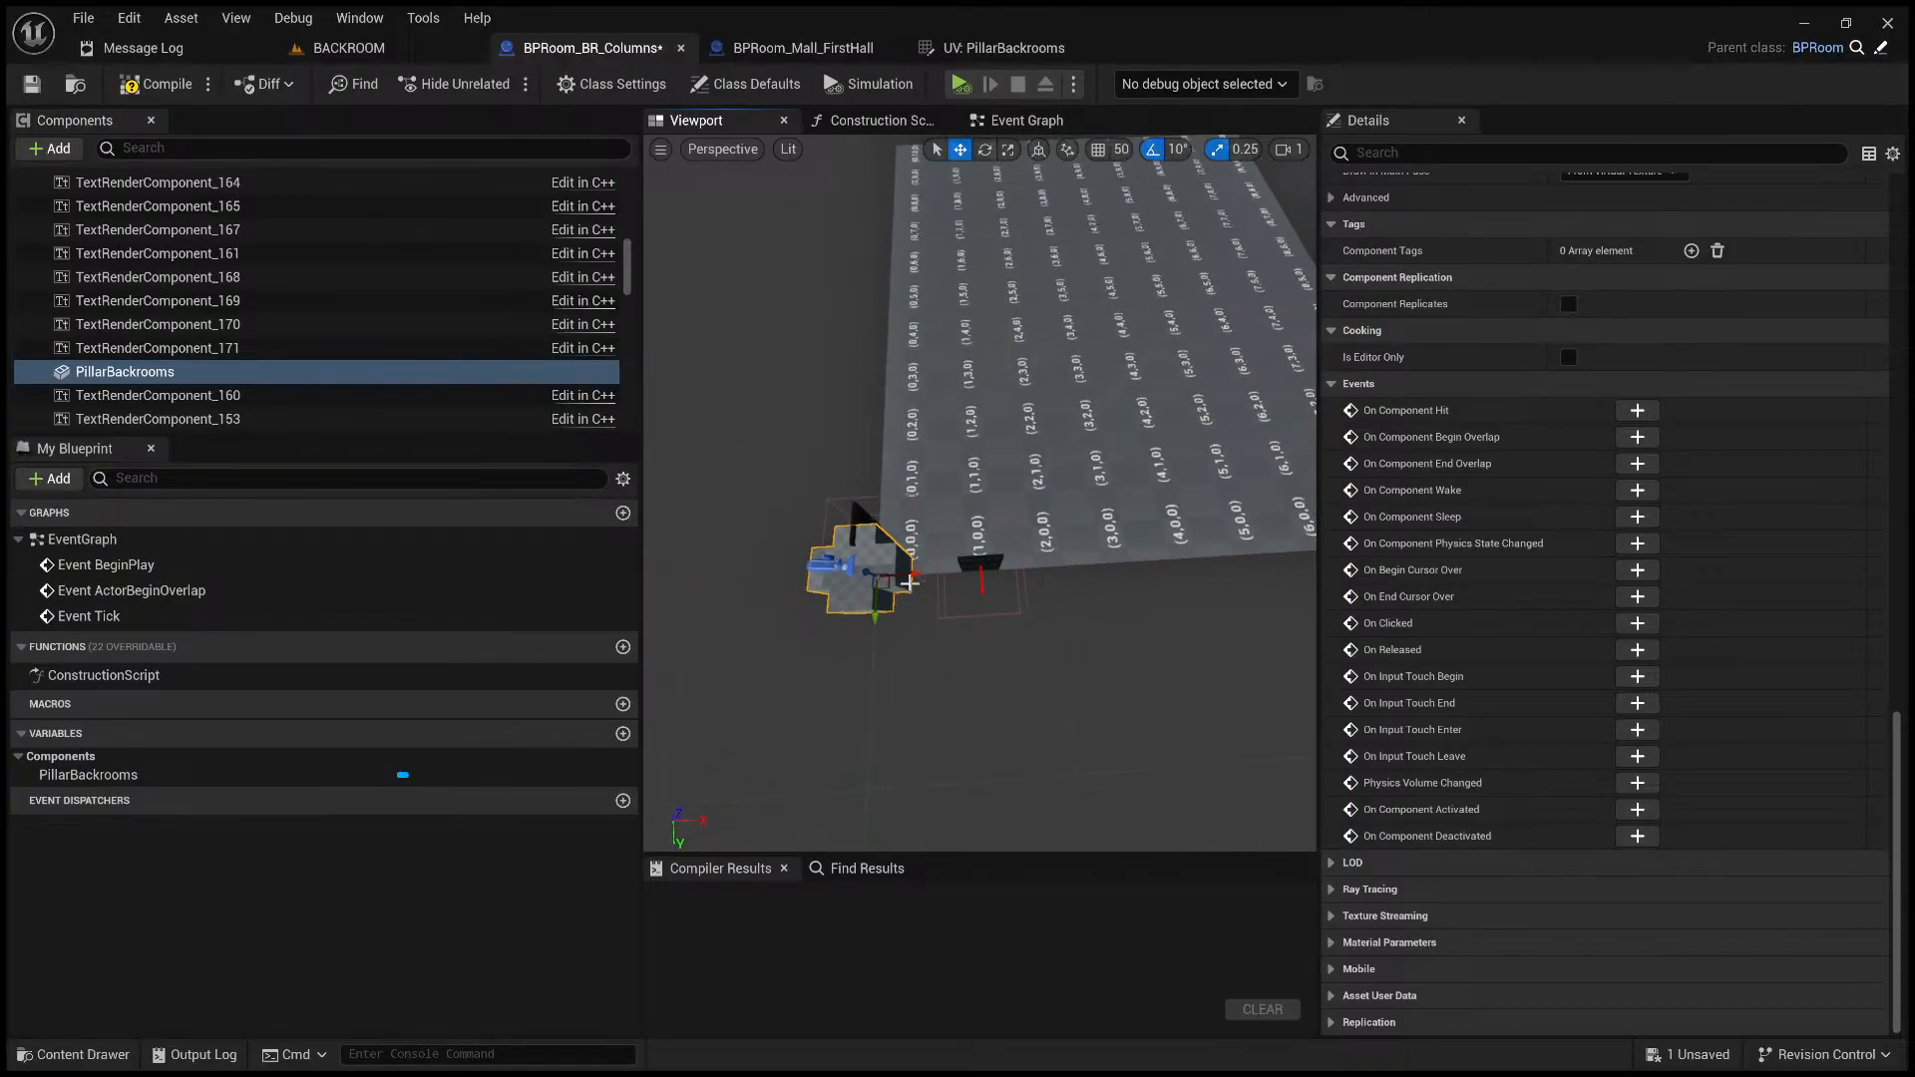
left_click_drag(909, 583, 1037, 489)
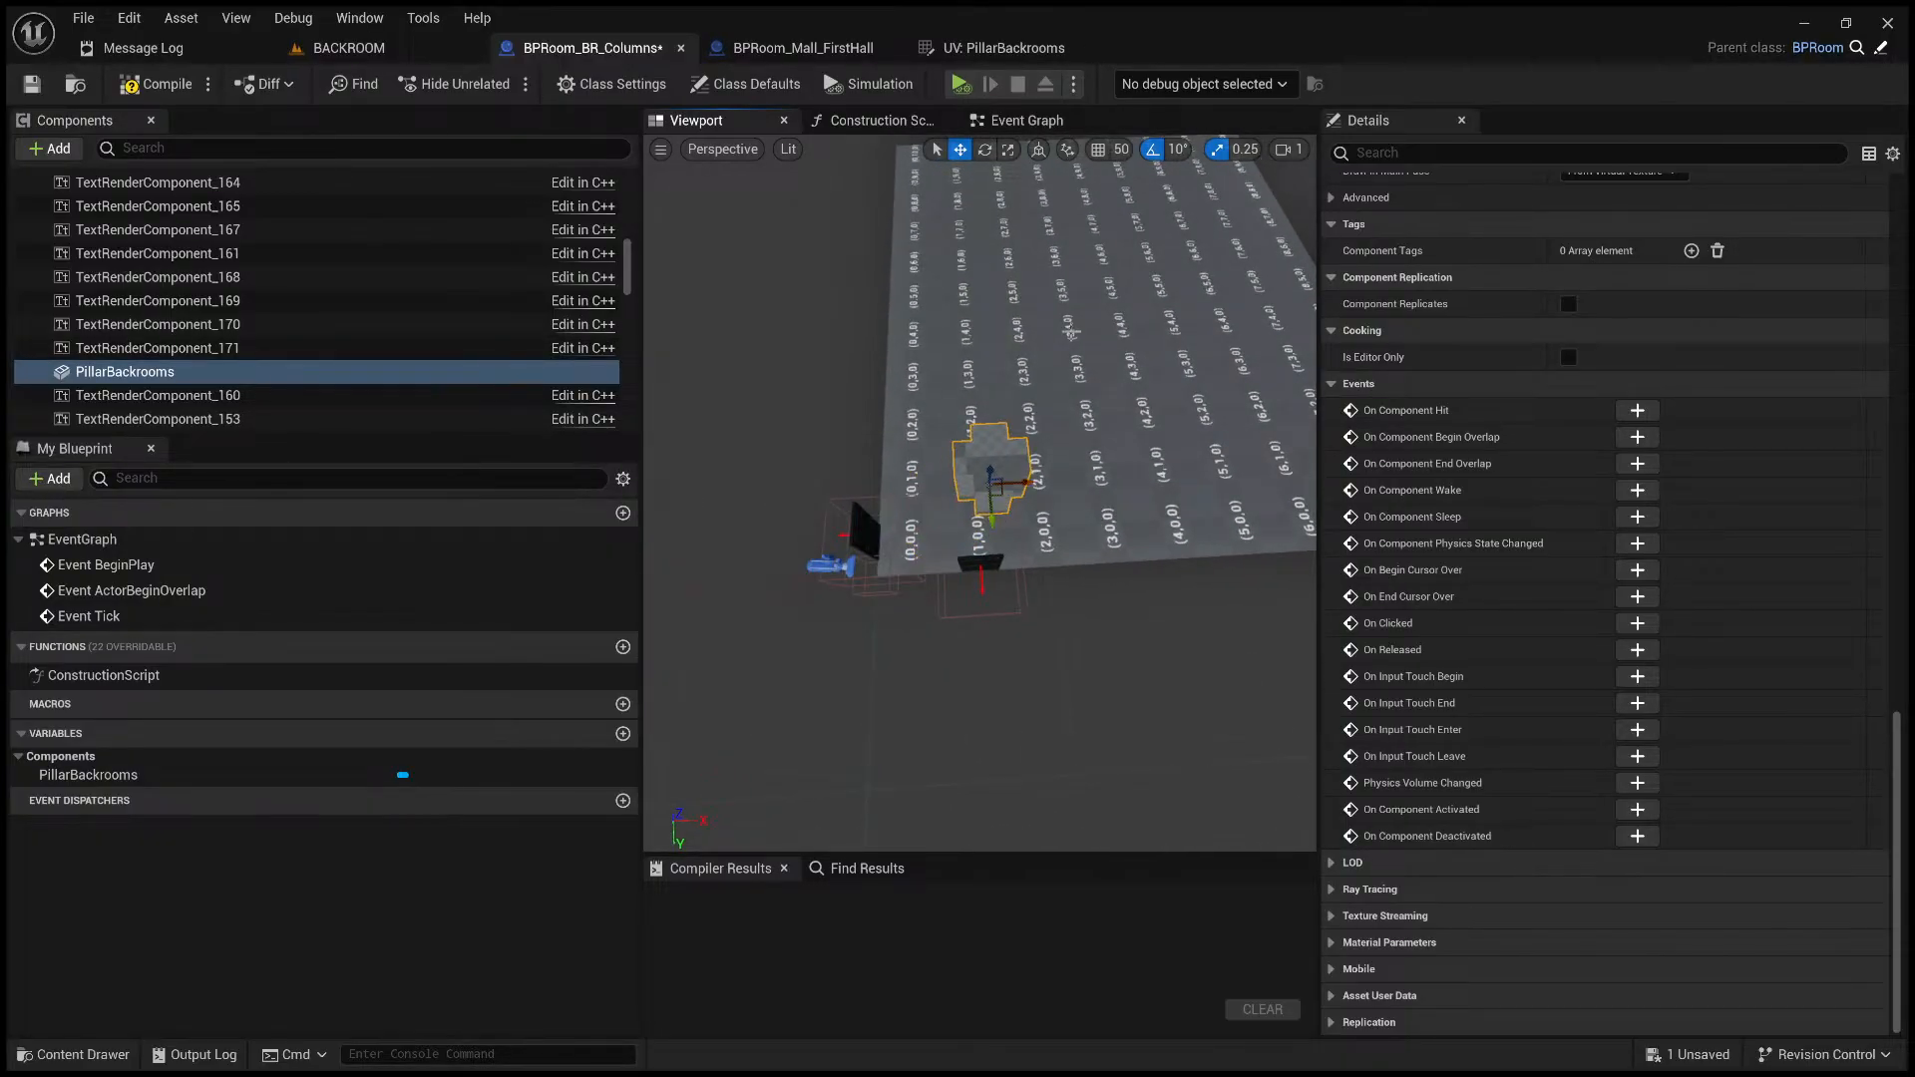
key("ctrl+z")
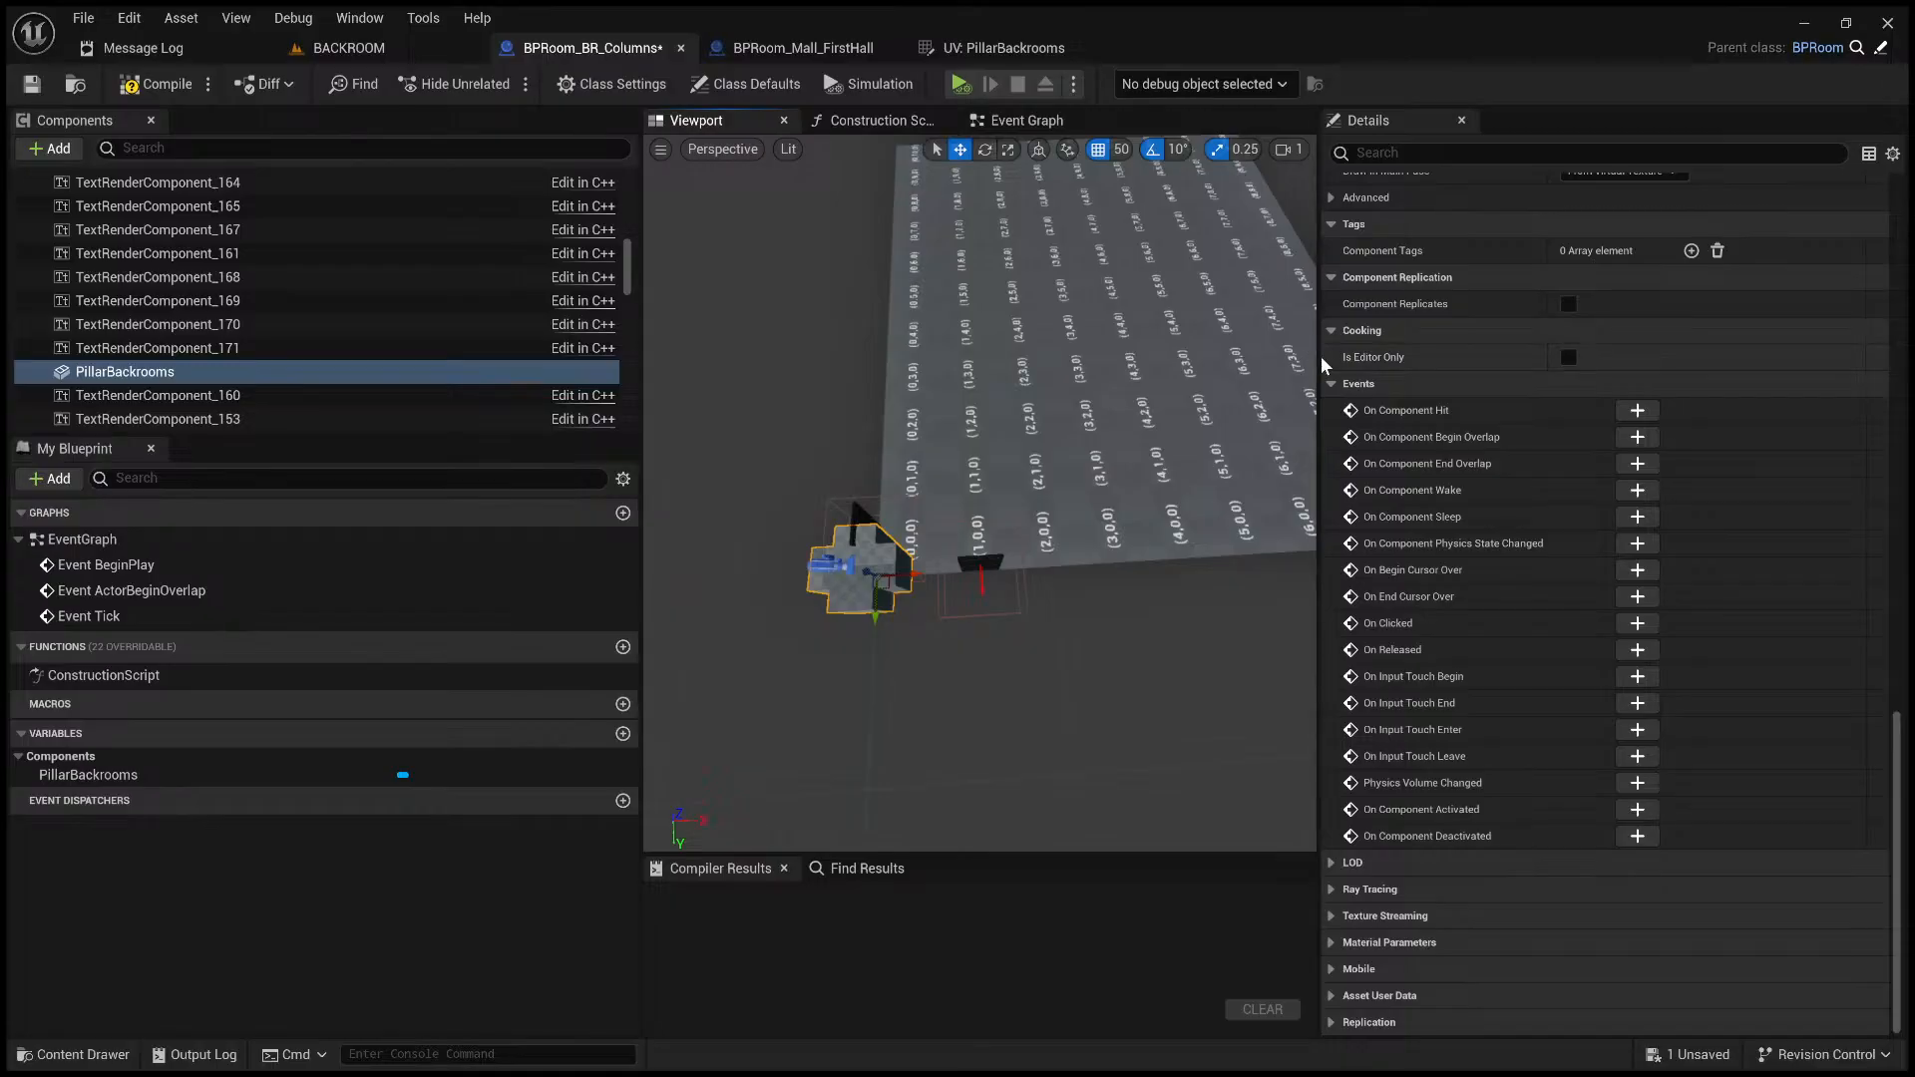
- Widen the blueprint viewport and move the pillar onto the floor near cell (1,1,0) with 50-unit grid snapping enabled
left_click_drag(1317, 356, 1544, 356)
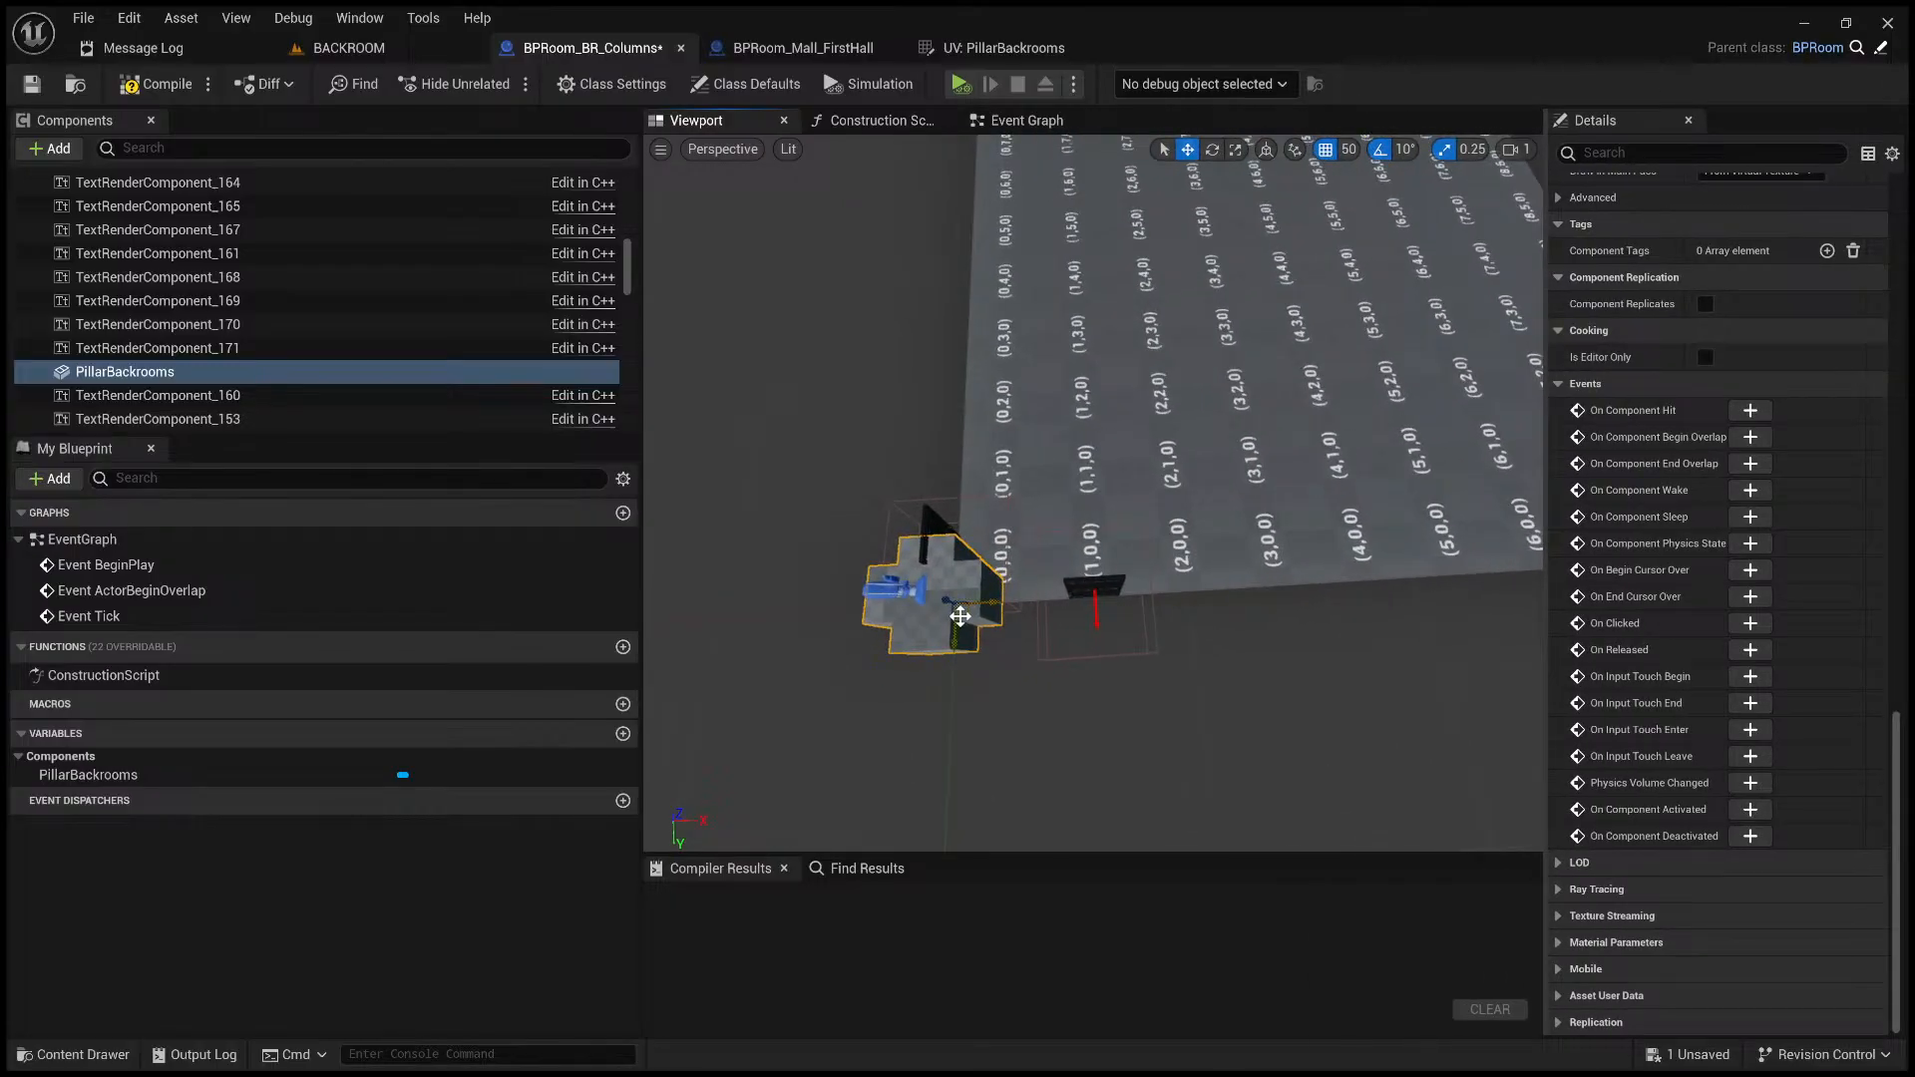
left_click_drag(960, 623, 1099, 463)
key("w")
right_click_drag(1103, 479, 998, 449)
key("s")
key("w")
scroll(1092, 399, "down", 4)
key("e")
key("s")
key("d")
right_click_drag(1077, 345, 993, 334)
key("w")
key("a")
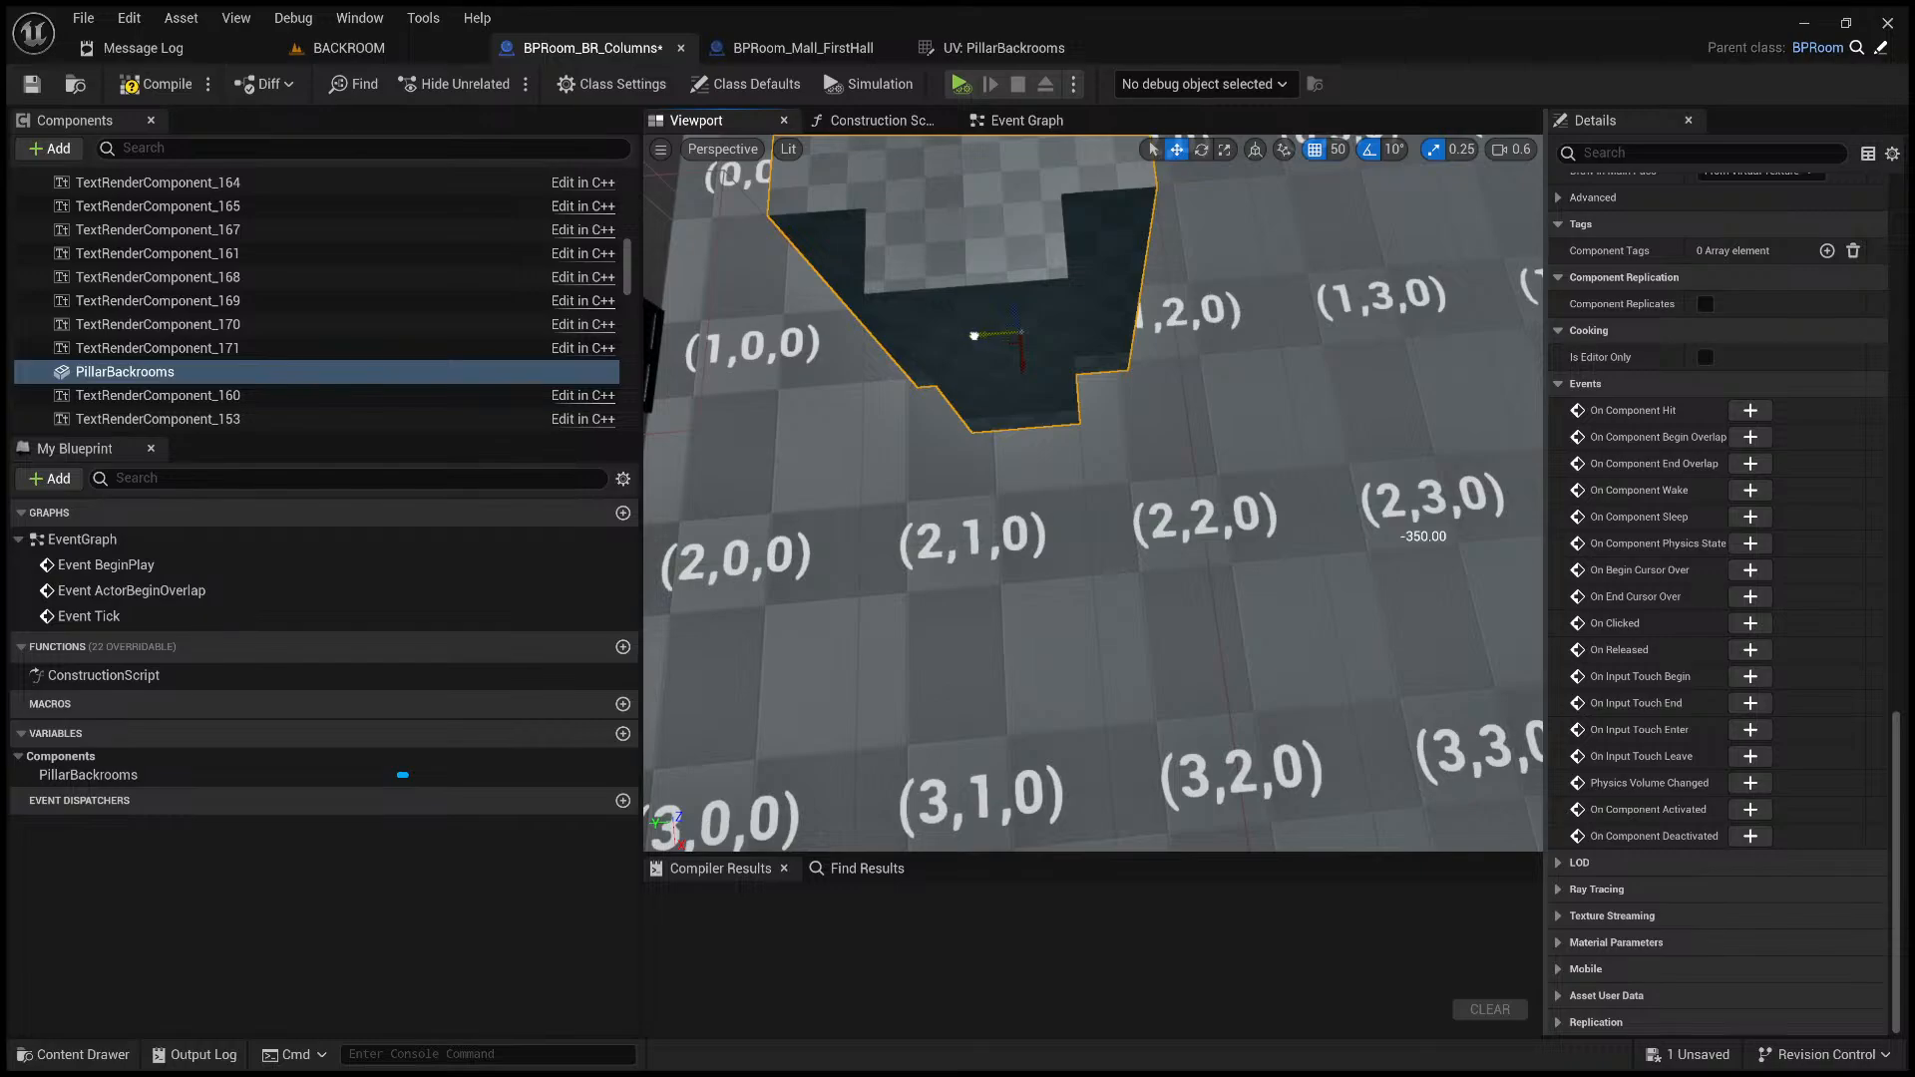
- Shift the pillar along Y so that it stands over cell (1,1,0), and check its placement from several sides
left_click_drag(974, 336, 908, 340)
key("a")
right_click_drag(908, 340, 1516, 353)
key("s")
key("d")
key("a")
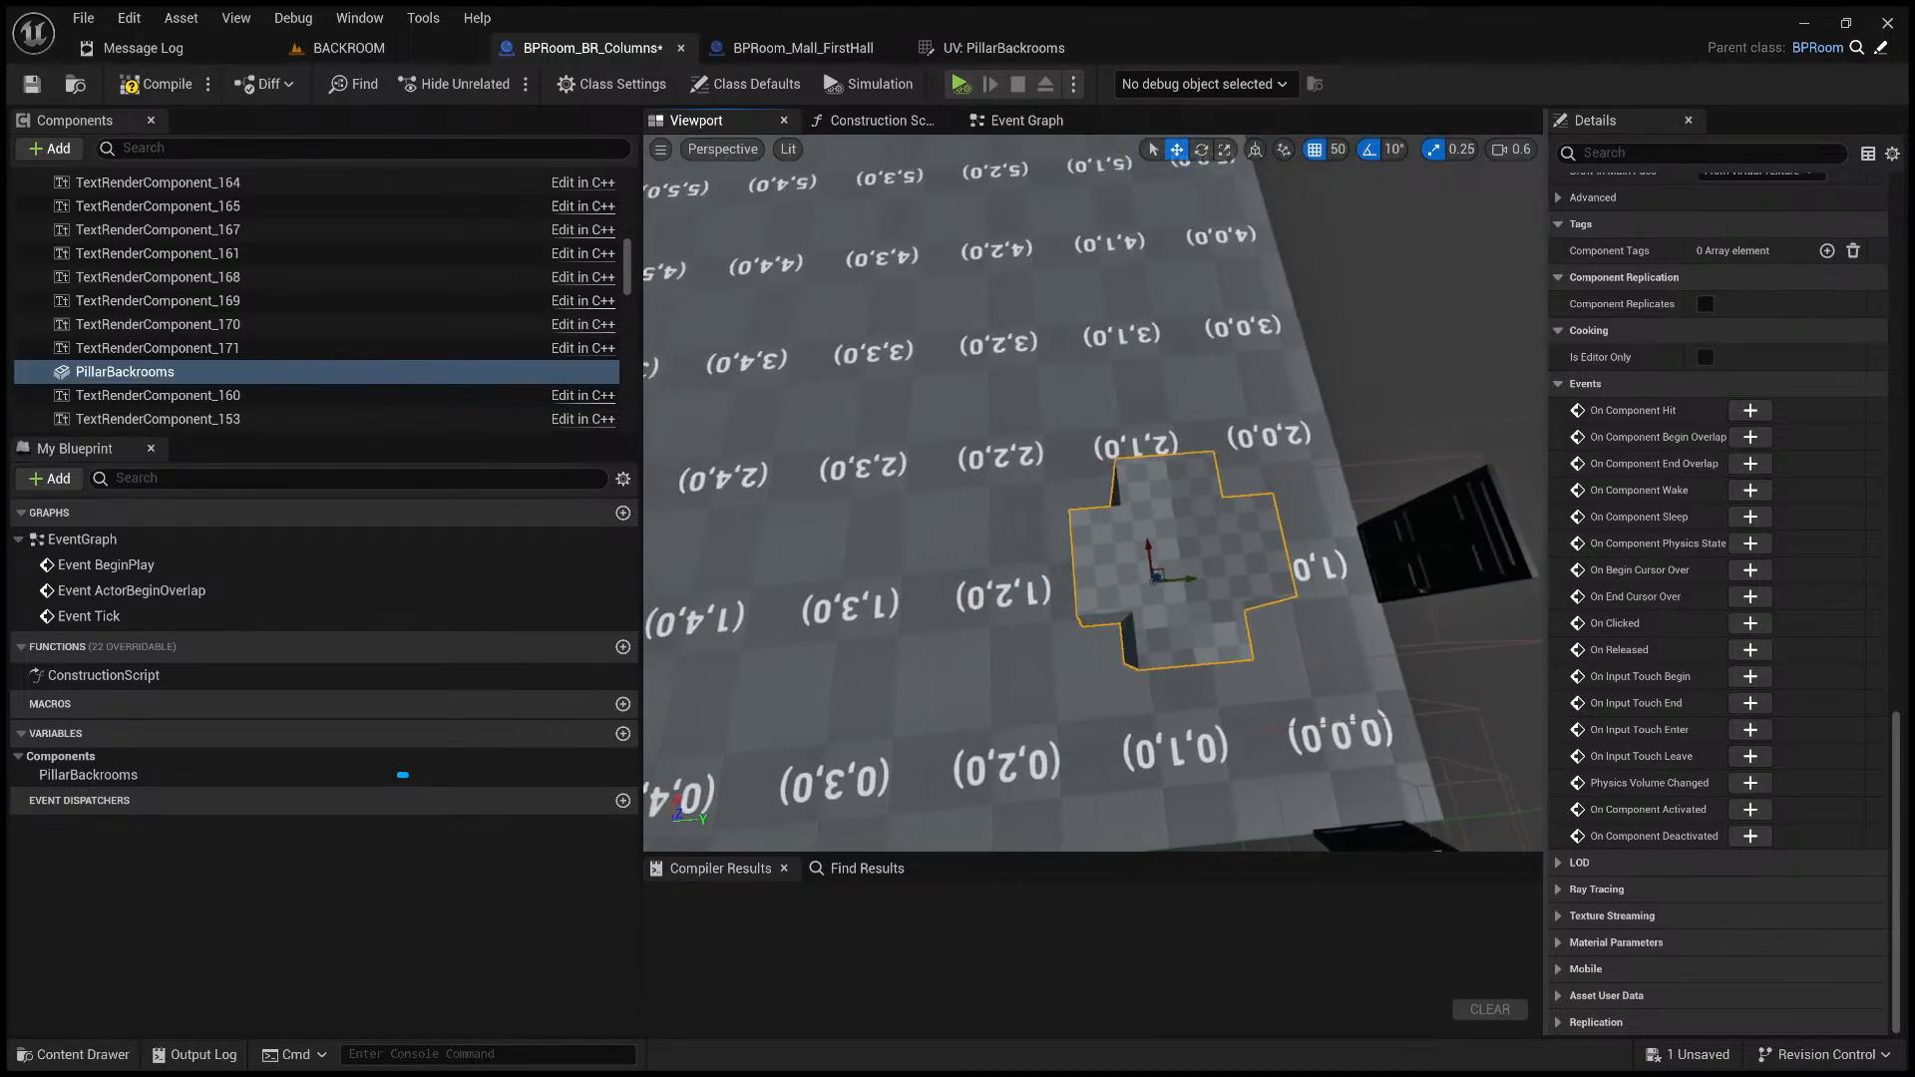
right_click_drag(1352, 255, 1072, 261)
key("d")
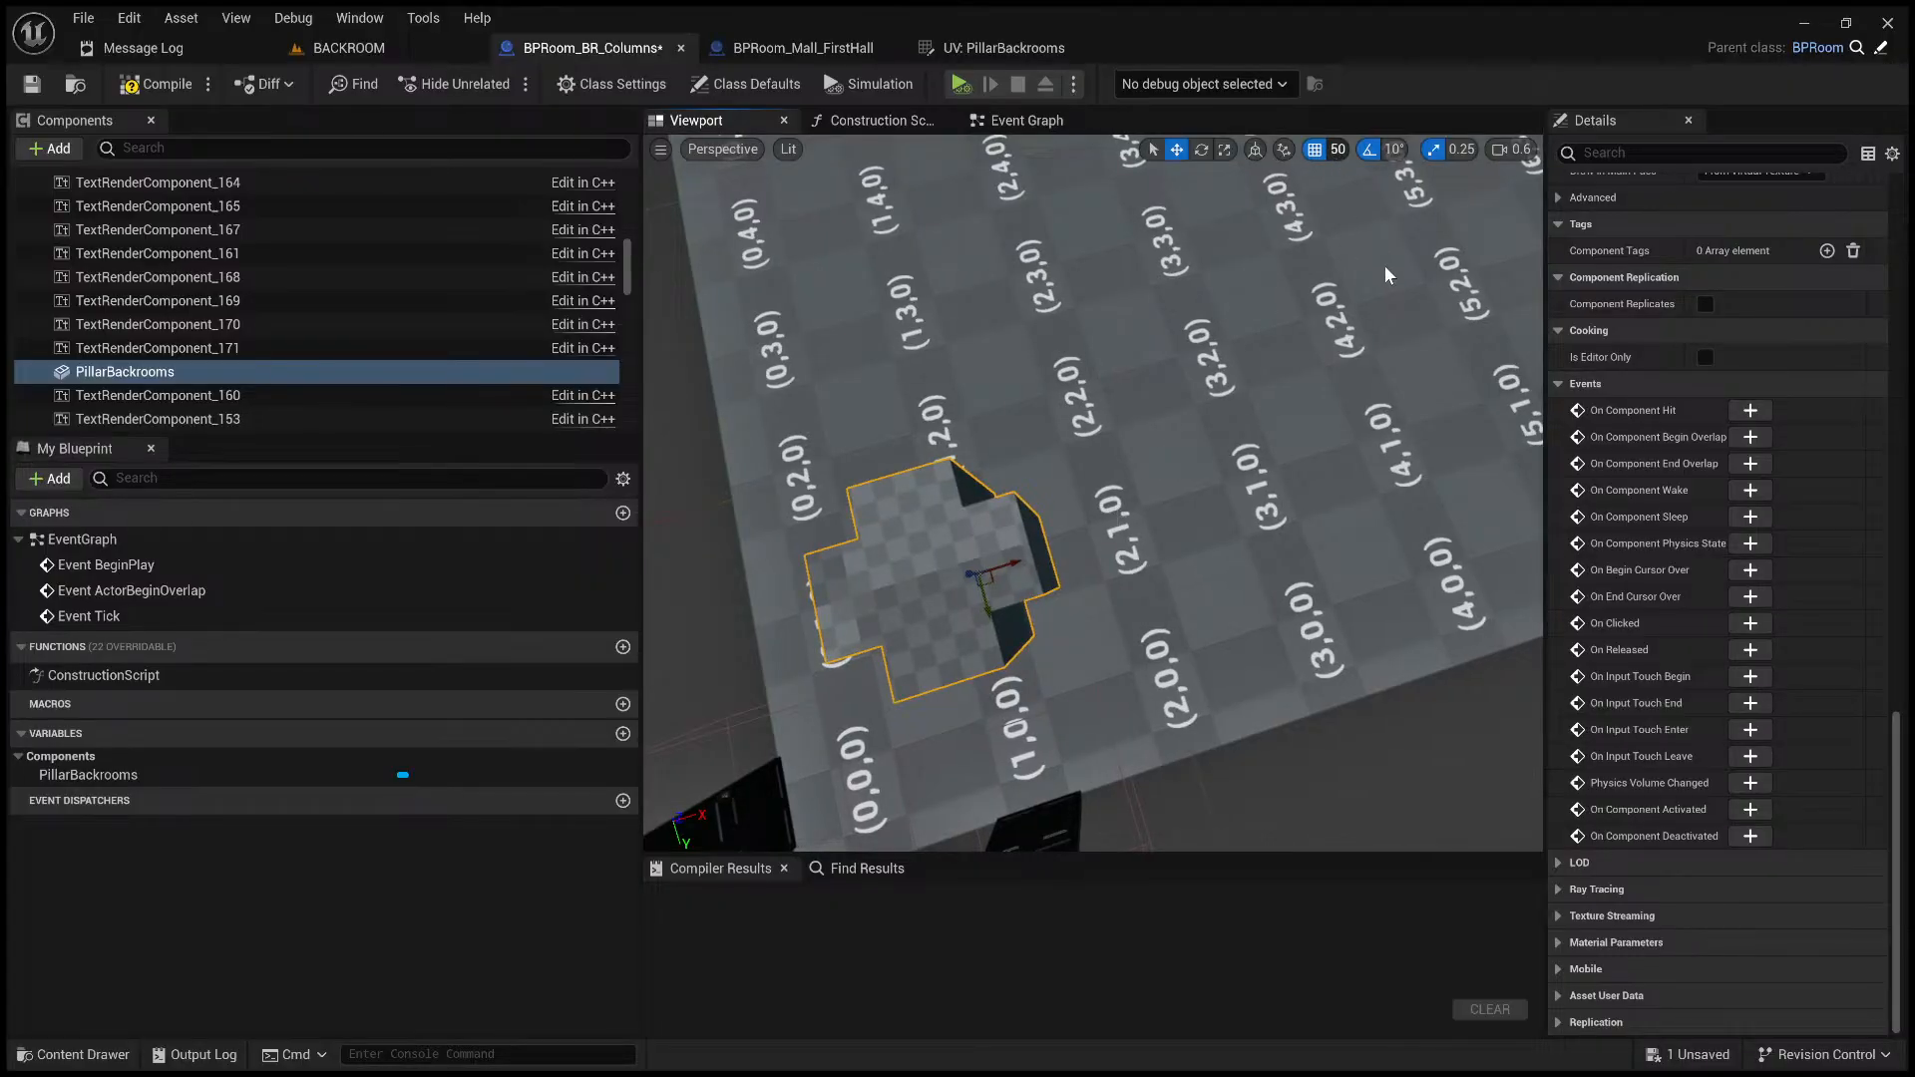
- Set the grid snap size to 100 and move the pillar along X to cell (2,1,0)
left_click(1376, 291)
key("s")
right_click_drag(1337, 310, 1246, 326)
key("a")
left_click_drag(1123, 470, 1223, 470)
right_click_drag(1223, 470, 1267, 464)
key("w")
key("s")
key("a")
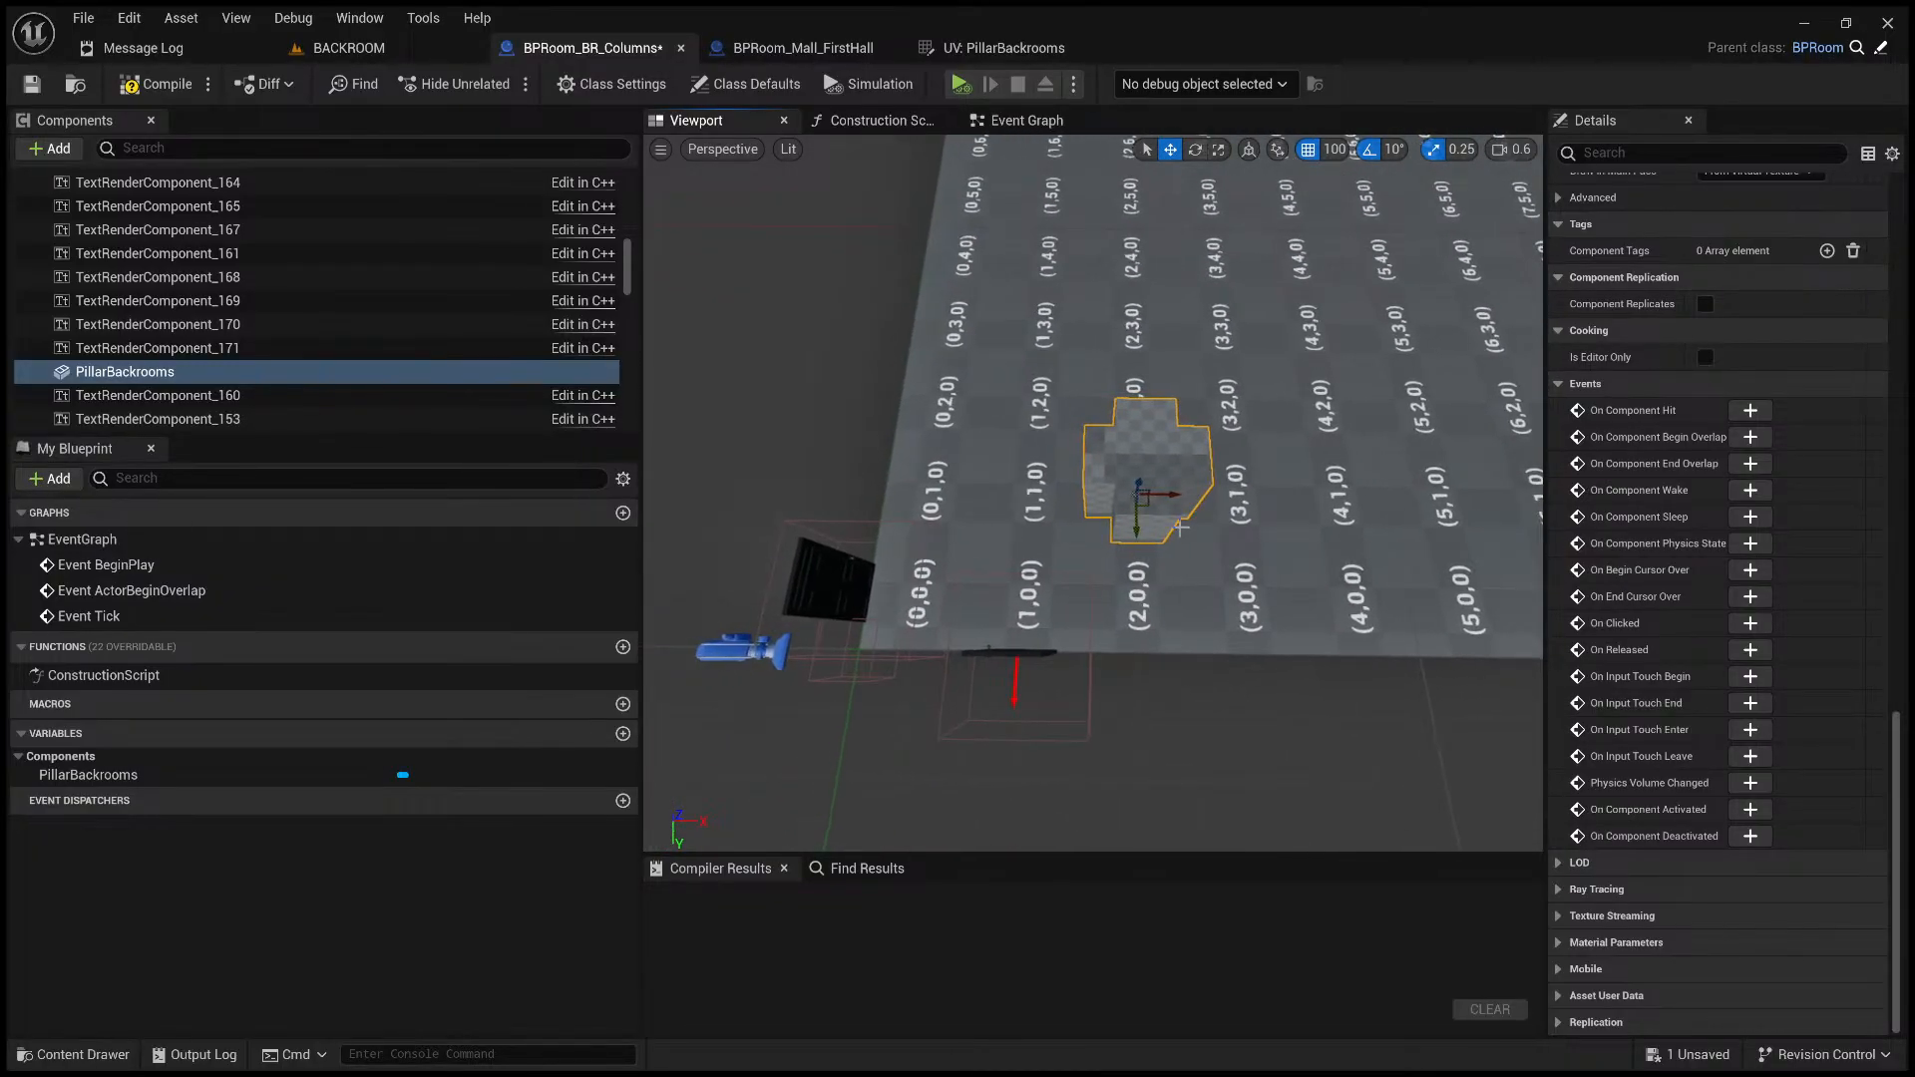
- Move the pillar along Y to cell (2,2,0) and check its position on the whole floor
left_click_drag(1135, 530, 1134, 437)
key("d")
right_click_drag(1134, 437, 1127, 399)
key("s")
scroll(1132, 404, "up", 1)
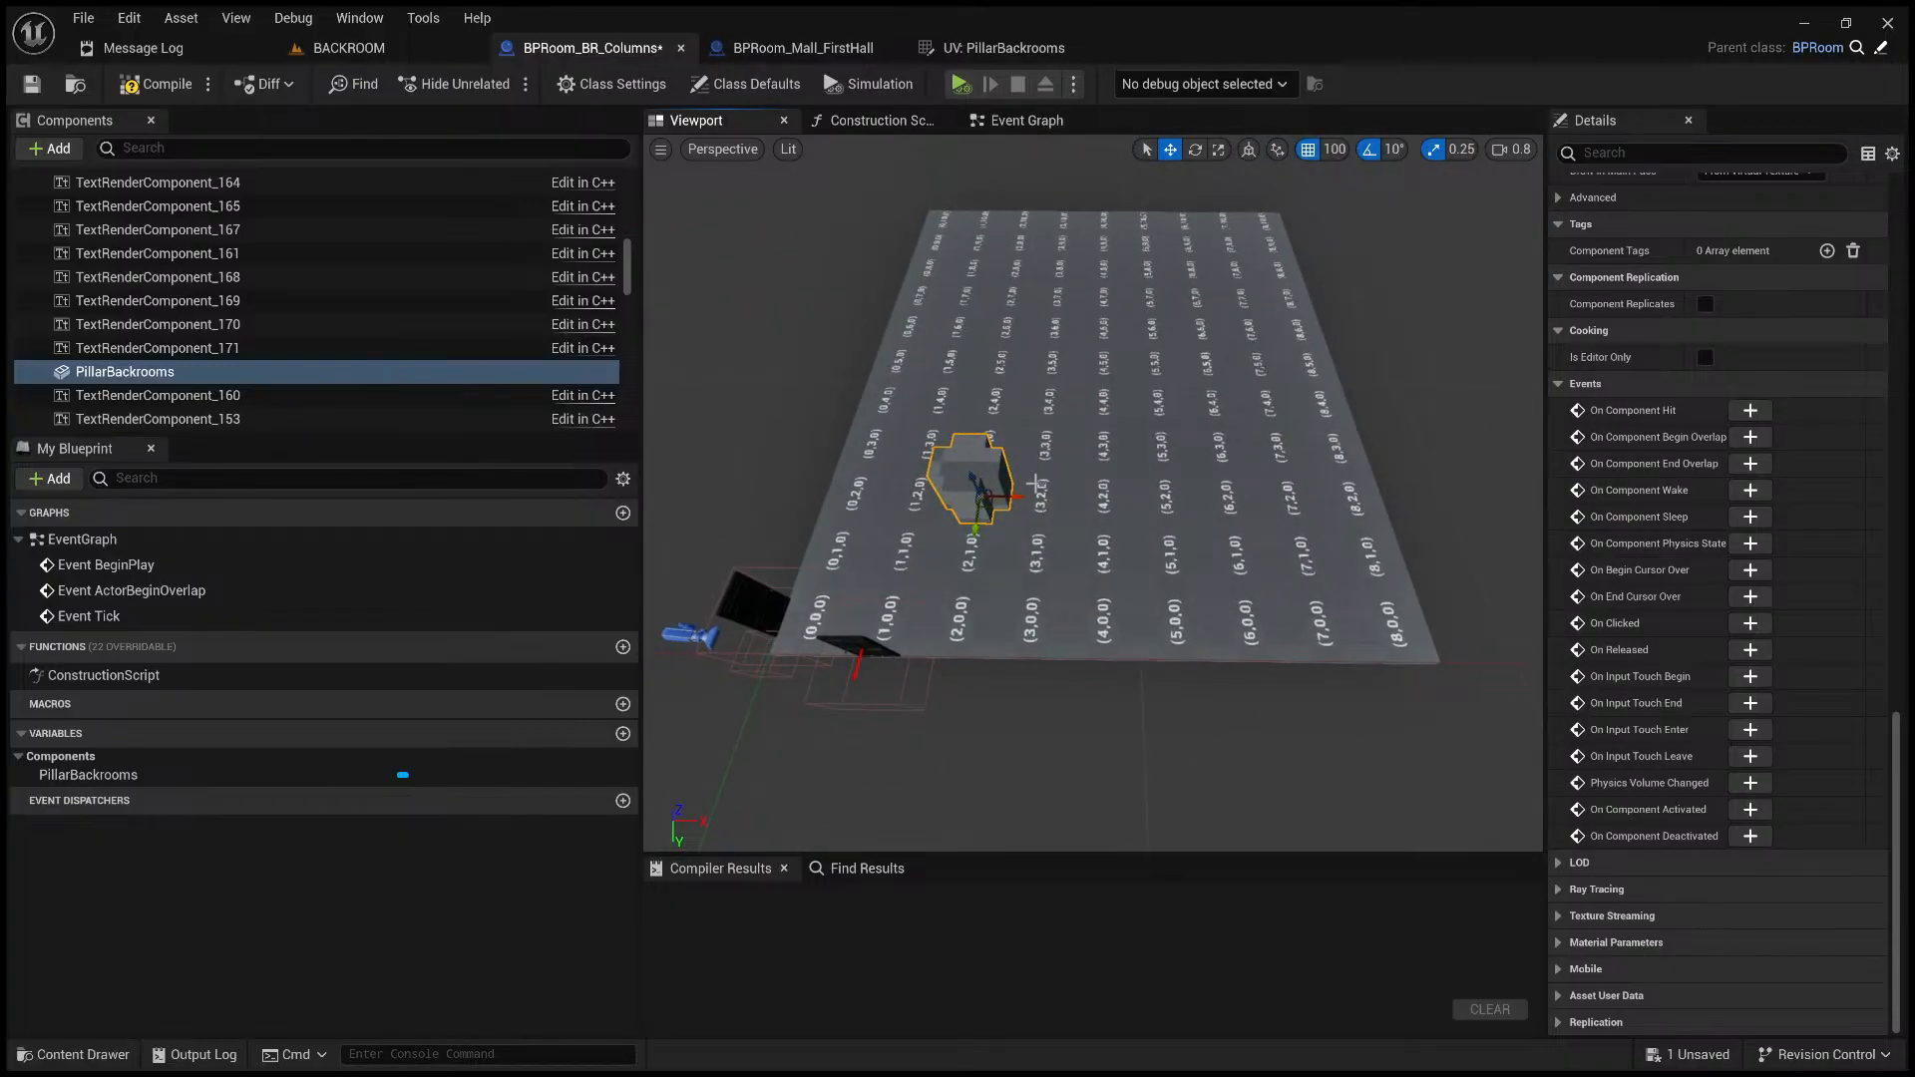
- Undo a trial duplicate of the pillar, reselect the original and bring up its static mesh and material settings
key("ctrl+d")
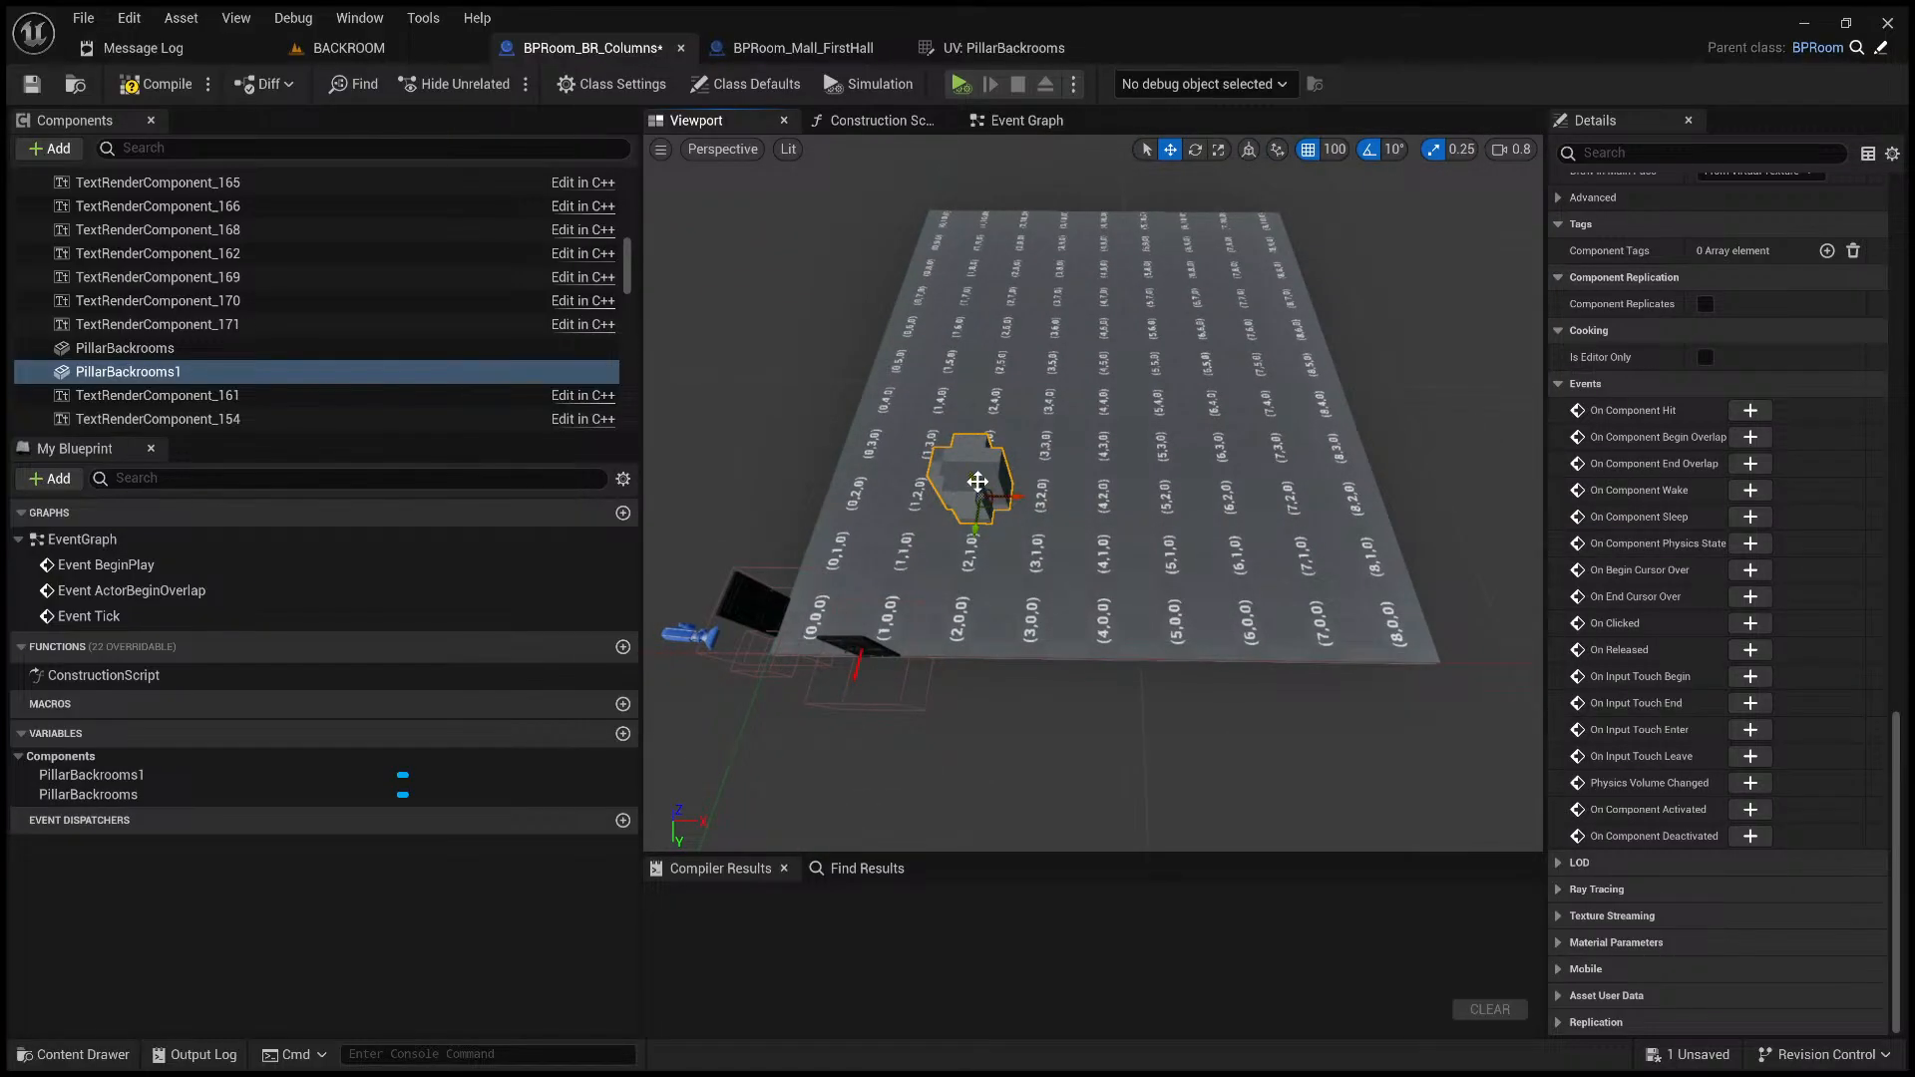
key("ctrl+z")
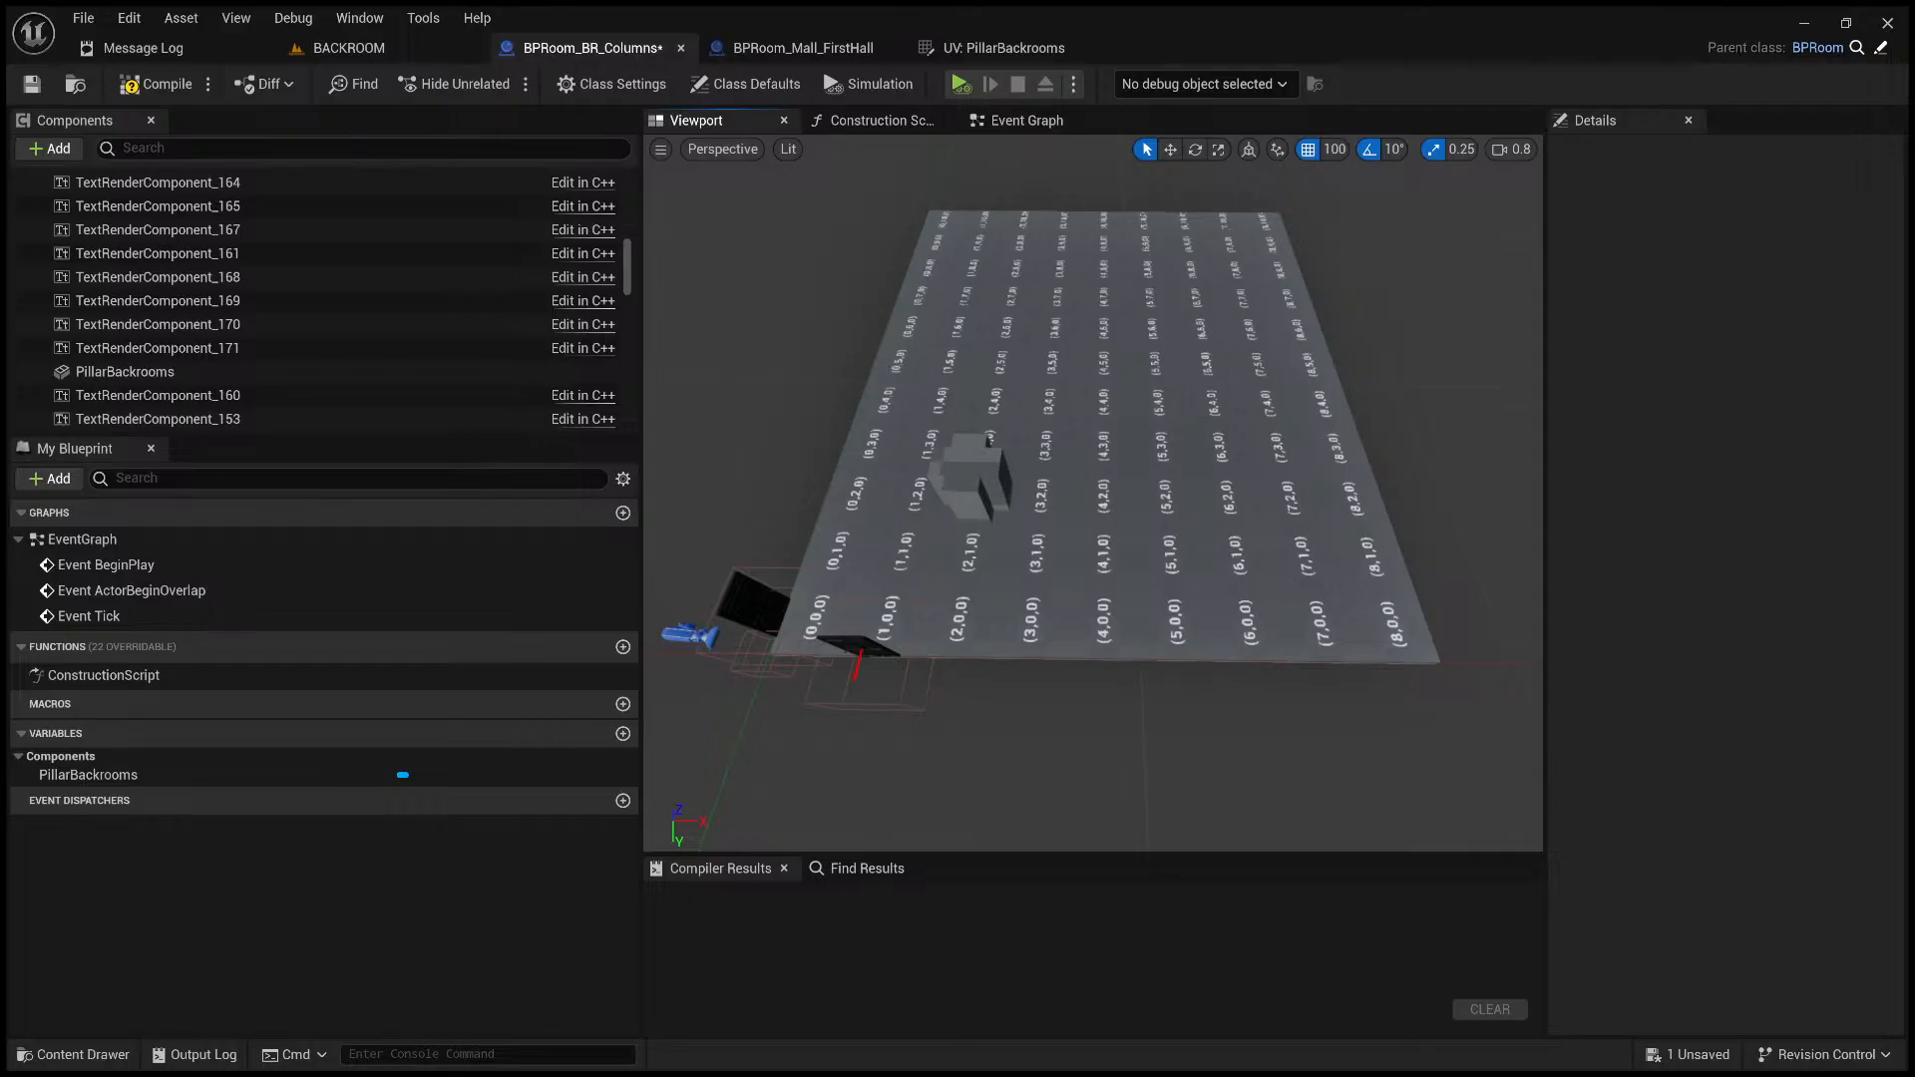
left_click(976, 481)
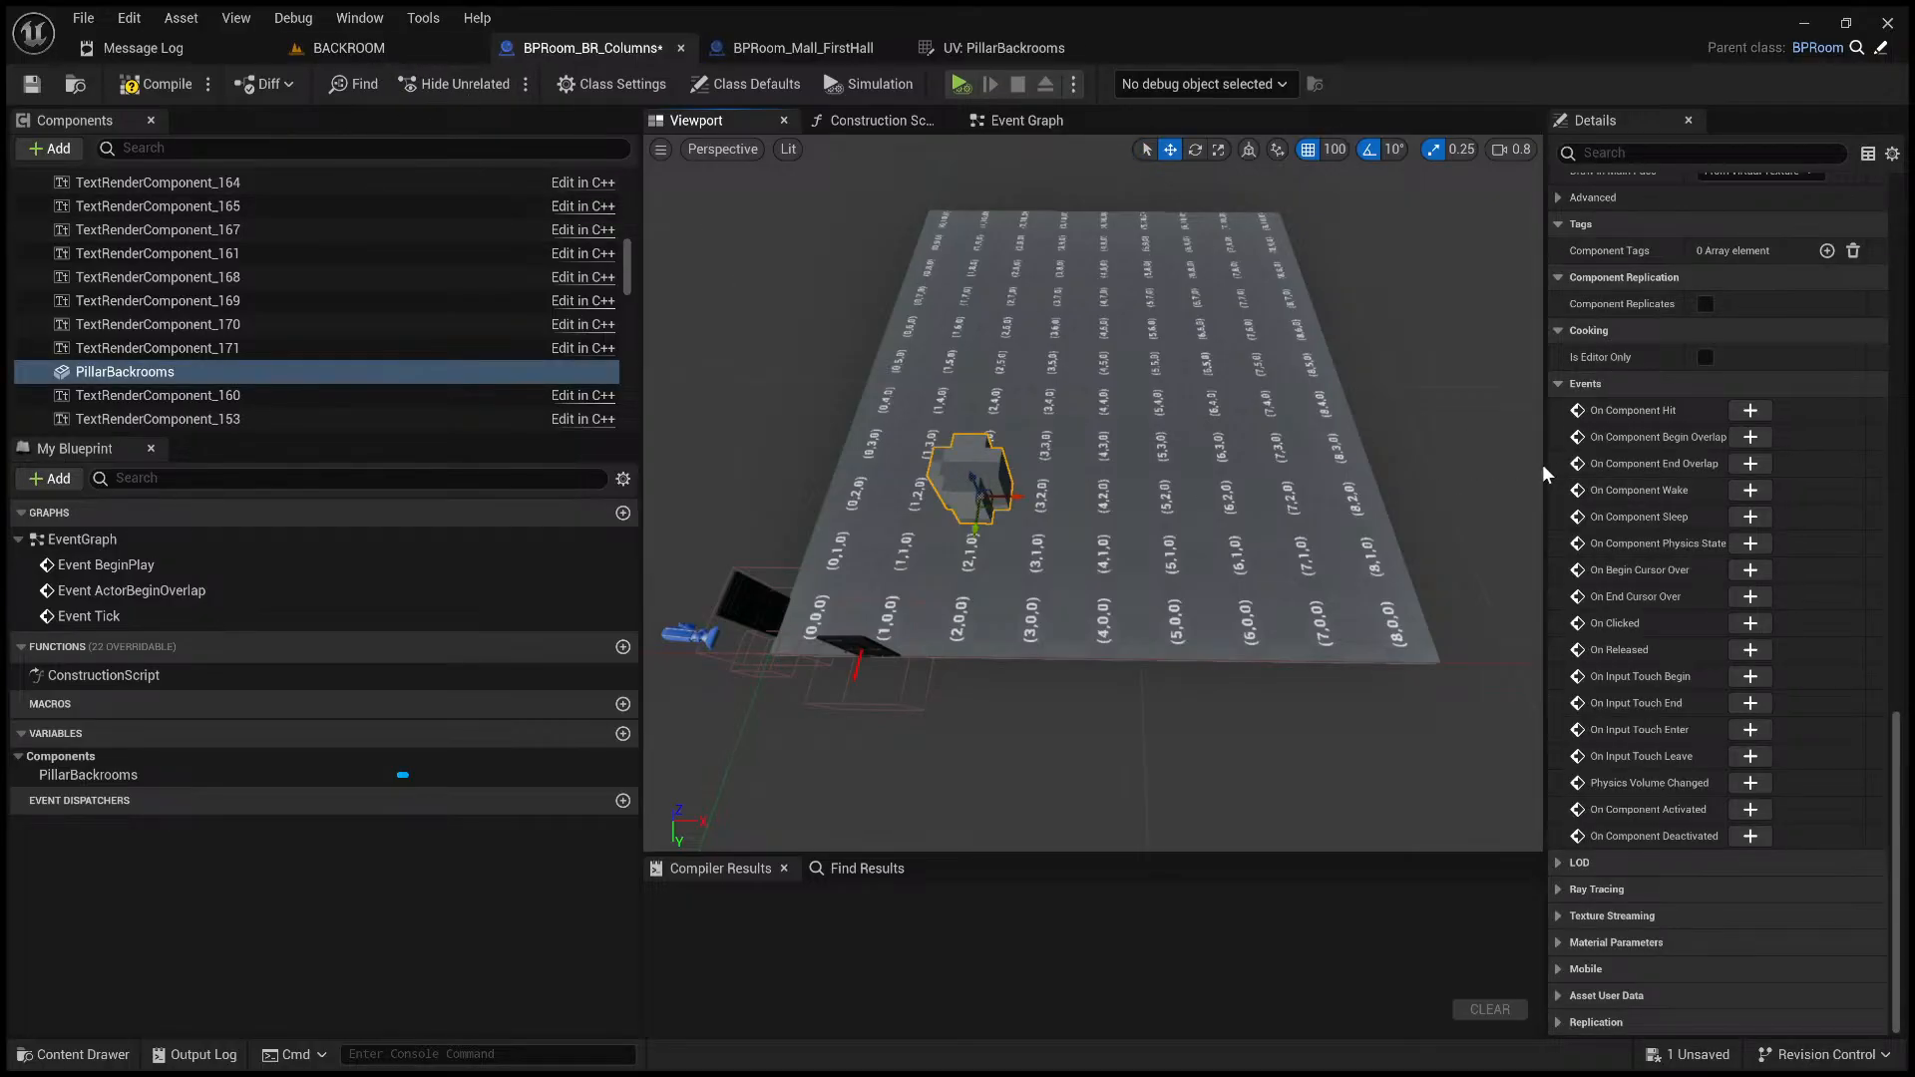
scroll(1586, 444, "up", 15)
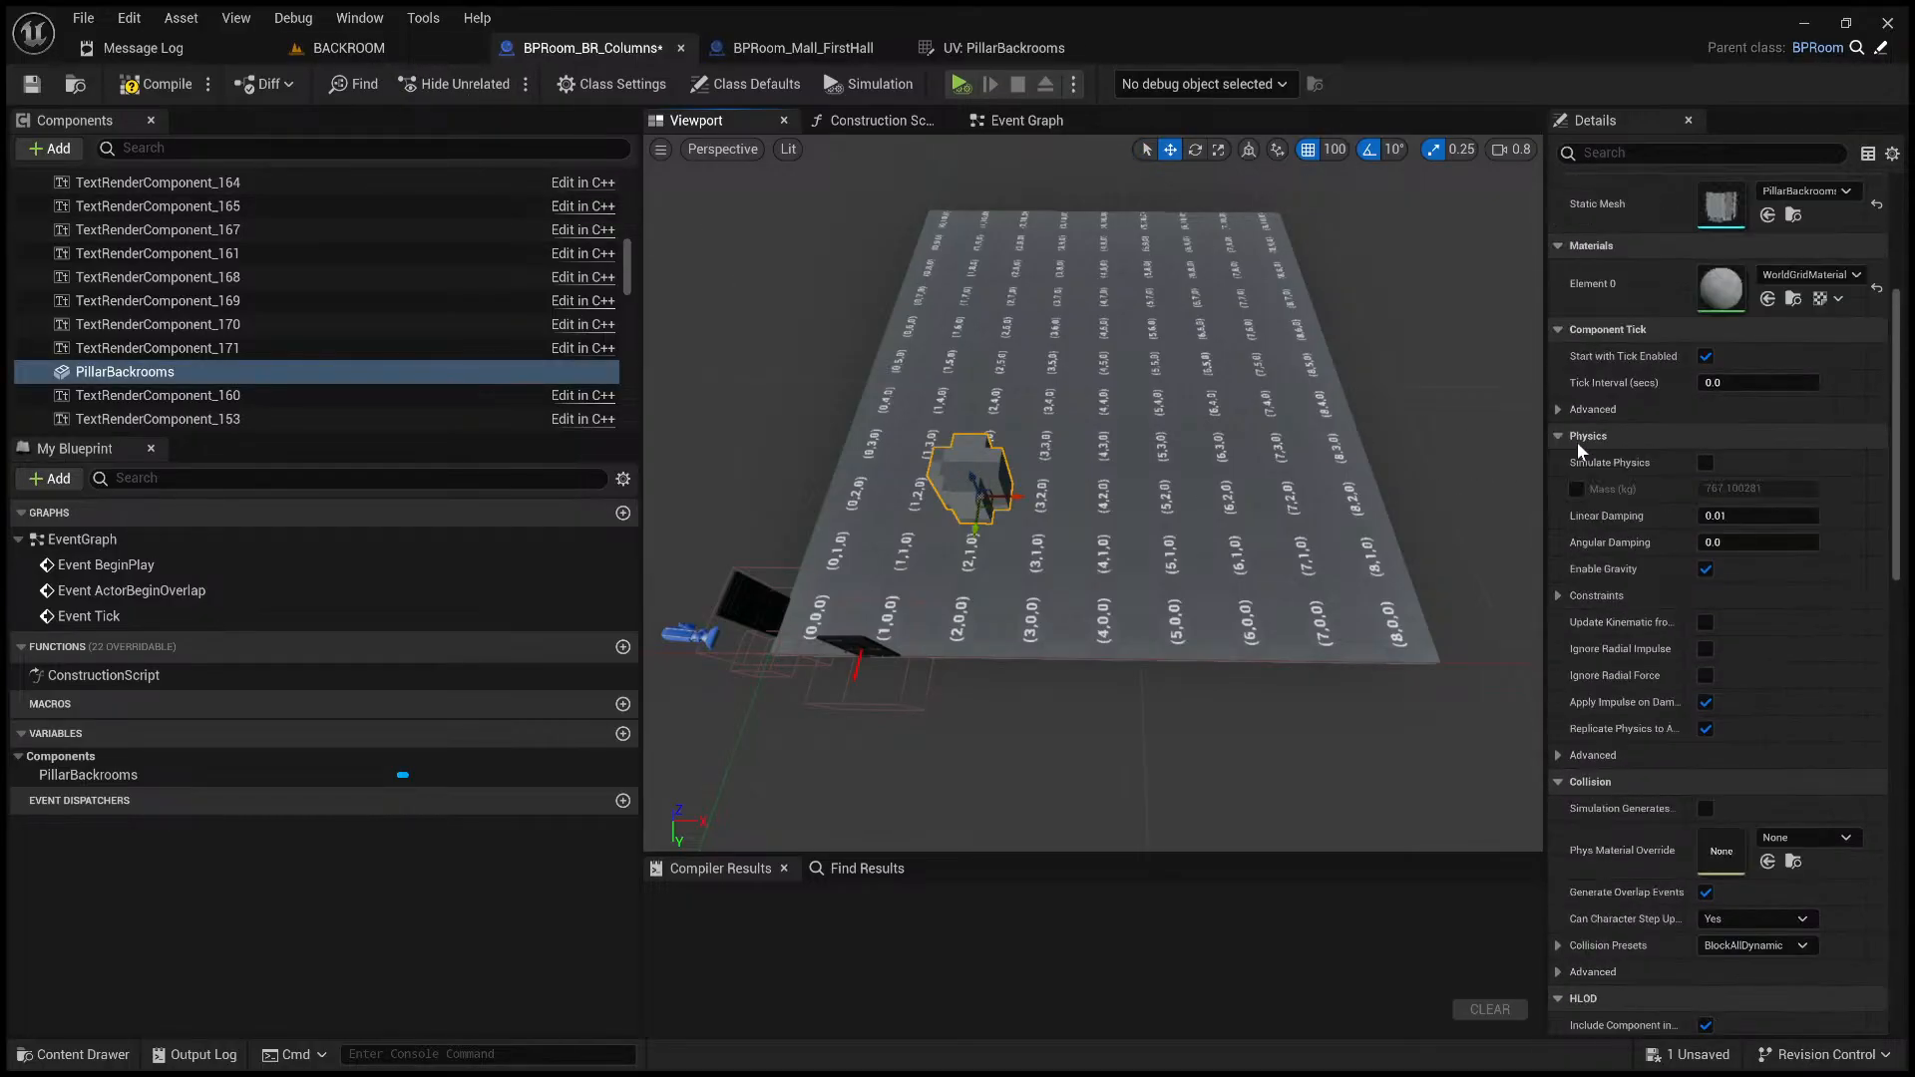
scroll(1577, 440, "up", 4)
- Select the M_MS_BackRoomWall_2m material instance in the Walls/Liminal/2M folder and detach the BPRoom_BR_Columns editor into its own window
left_click(349, 48)
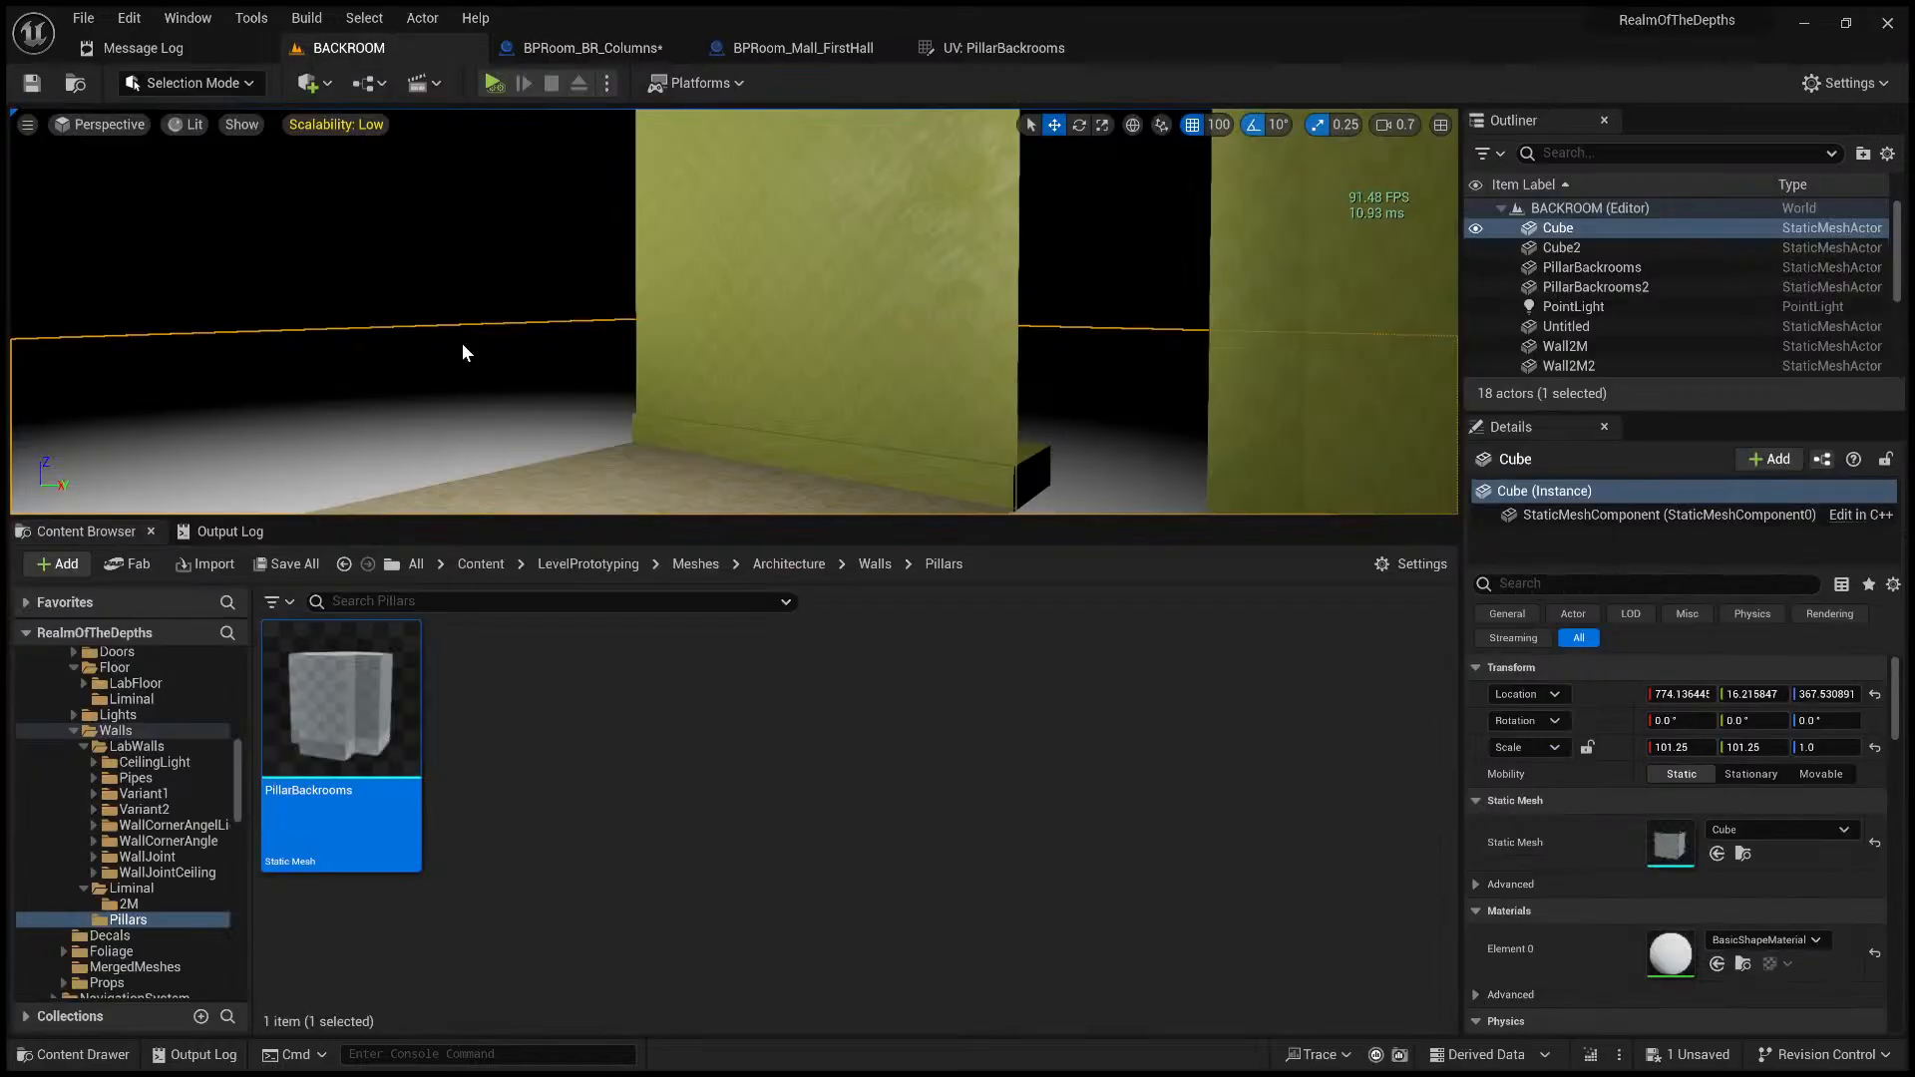
left_click(875, 565)
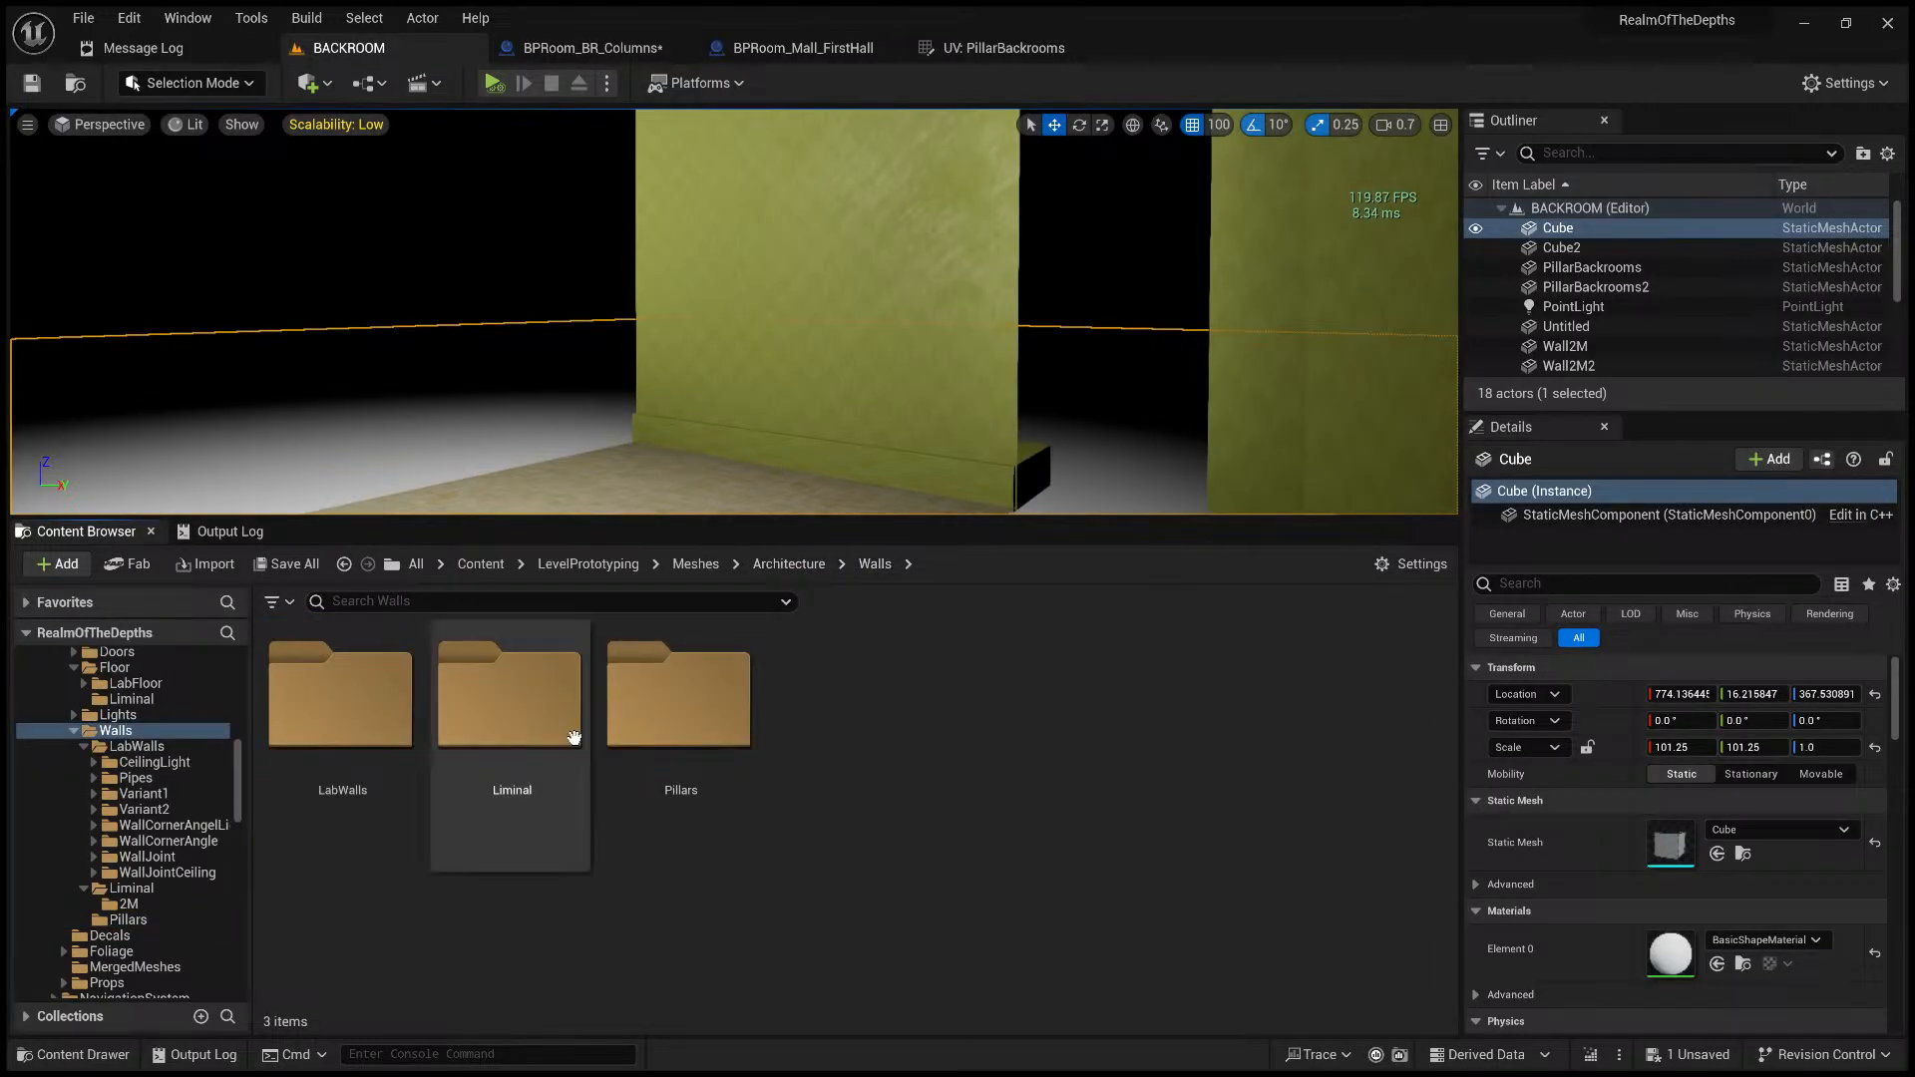
left_click(483, 727)
double_click(483, 727)
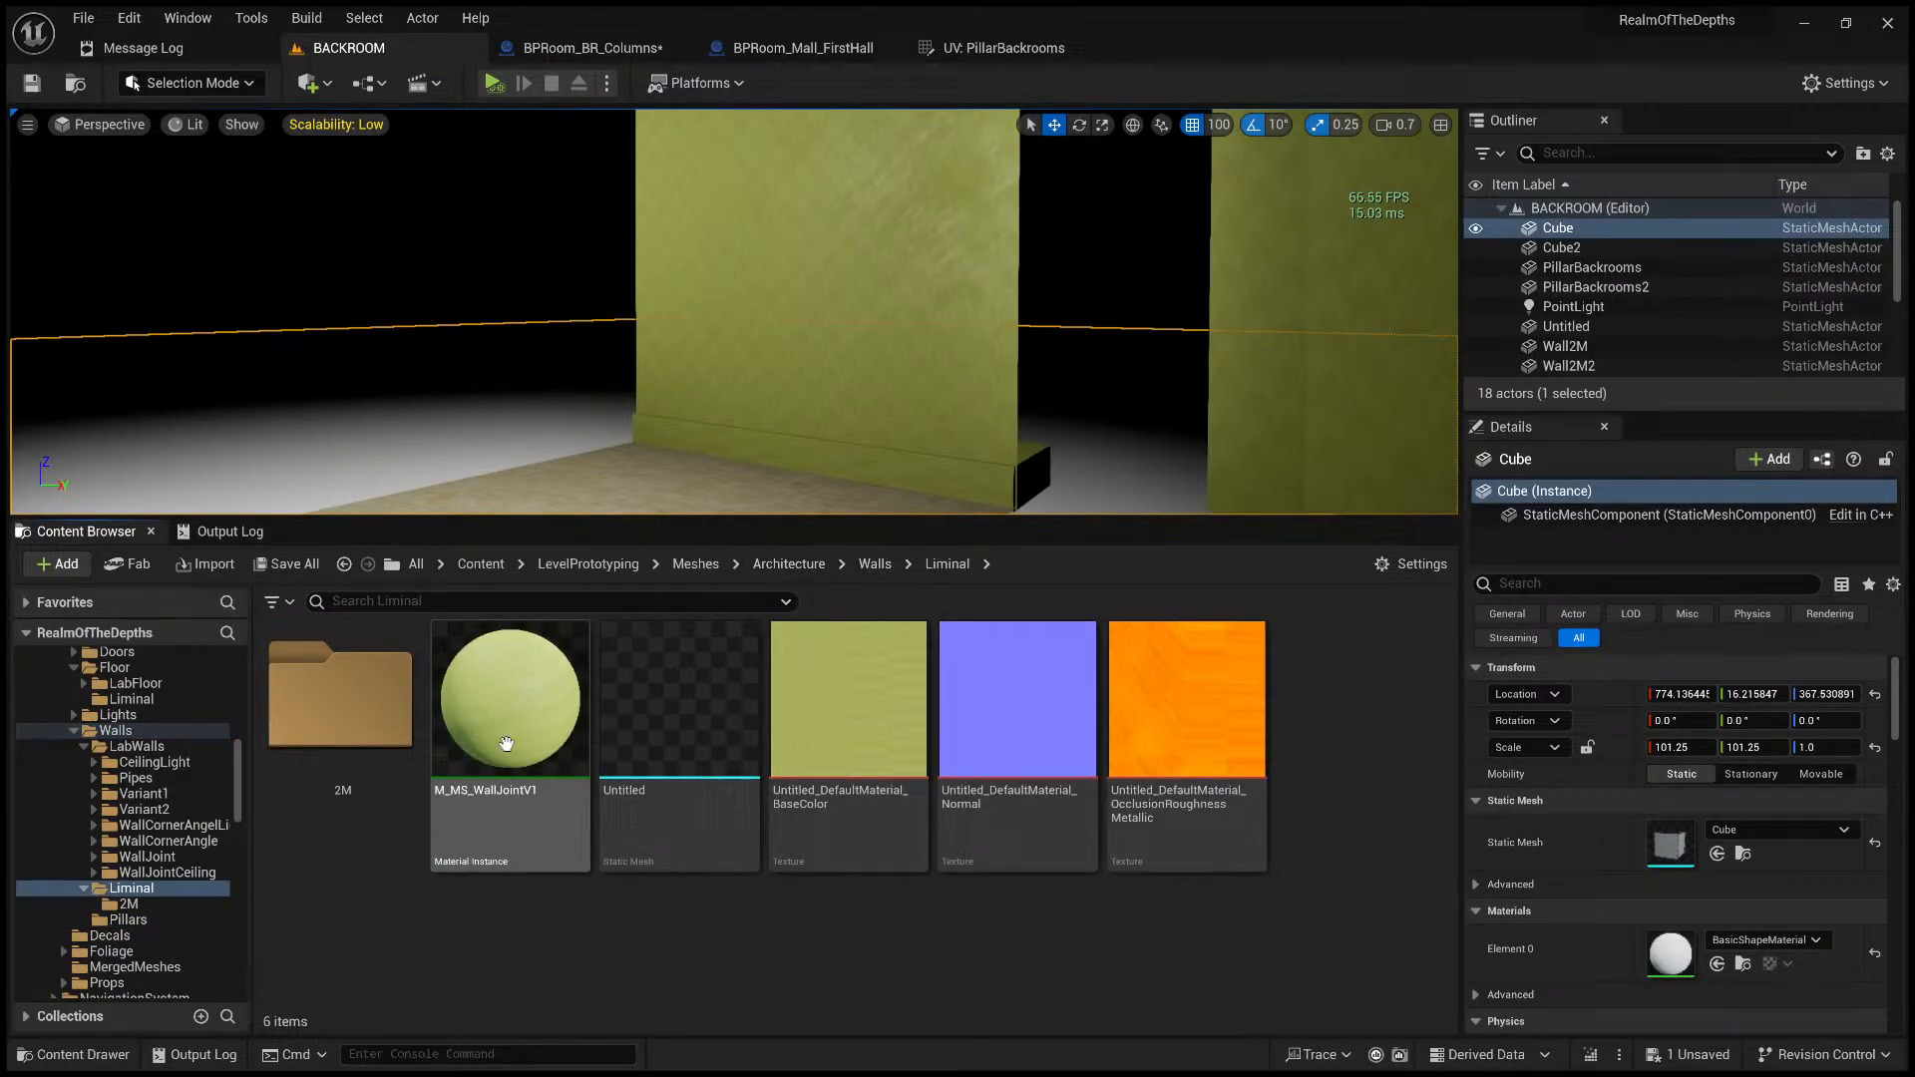
double_click(361, 736)
left_click(387, 733)
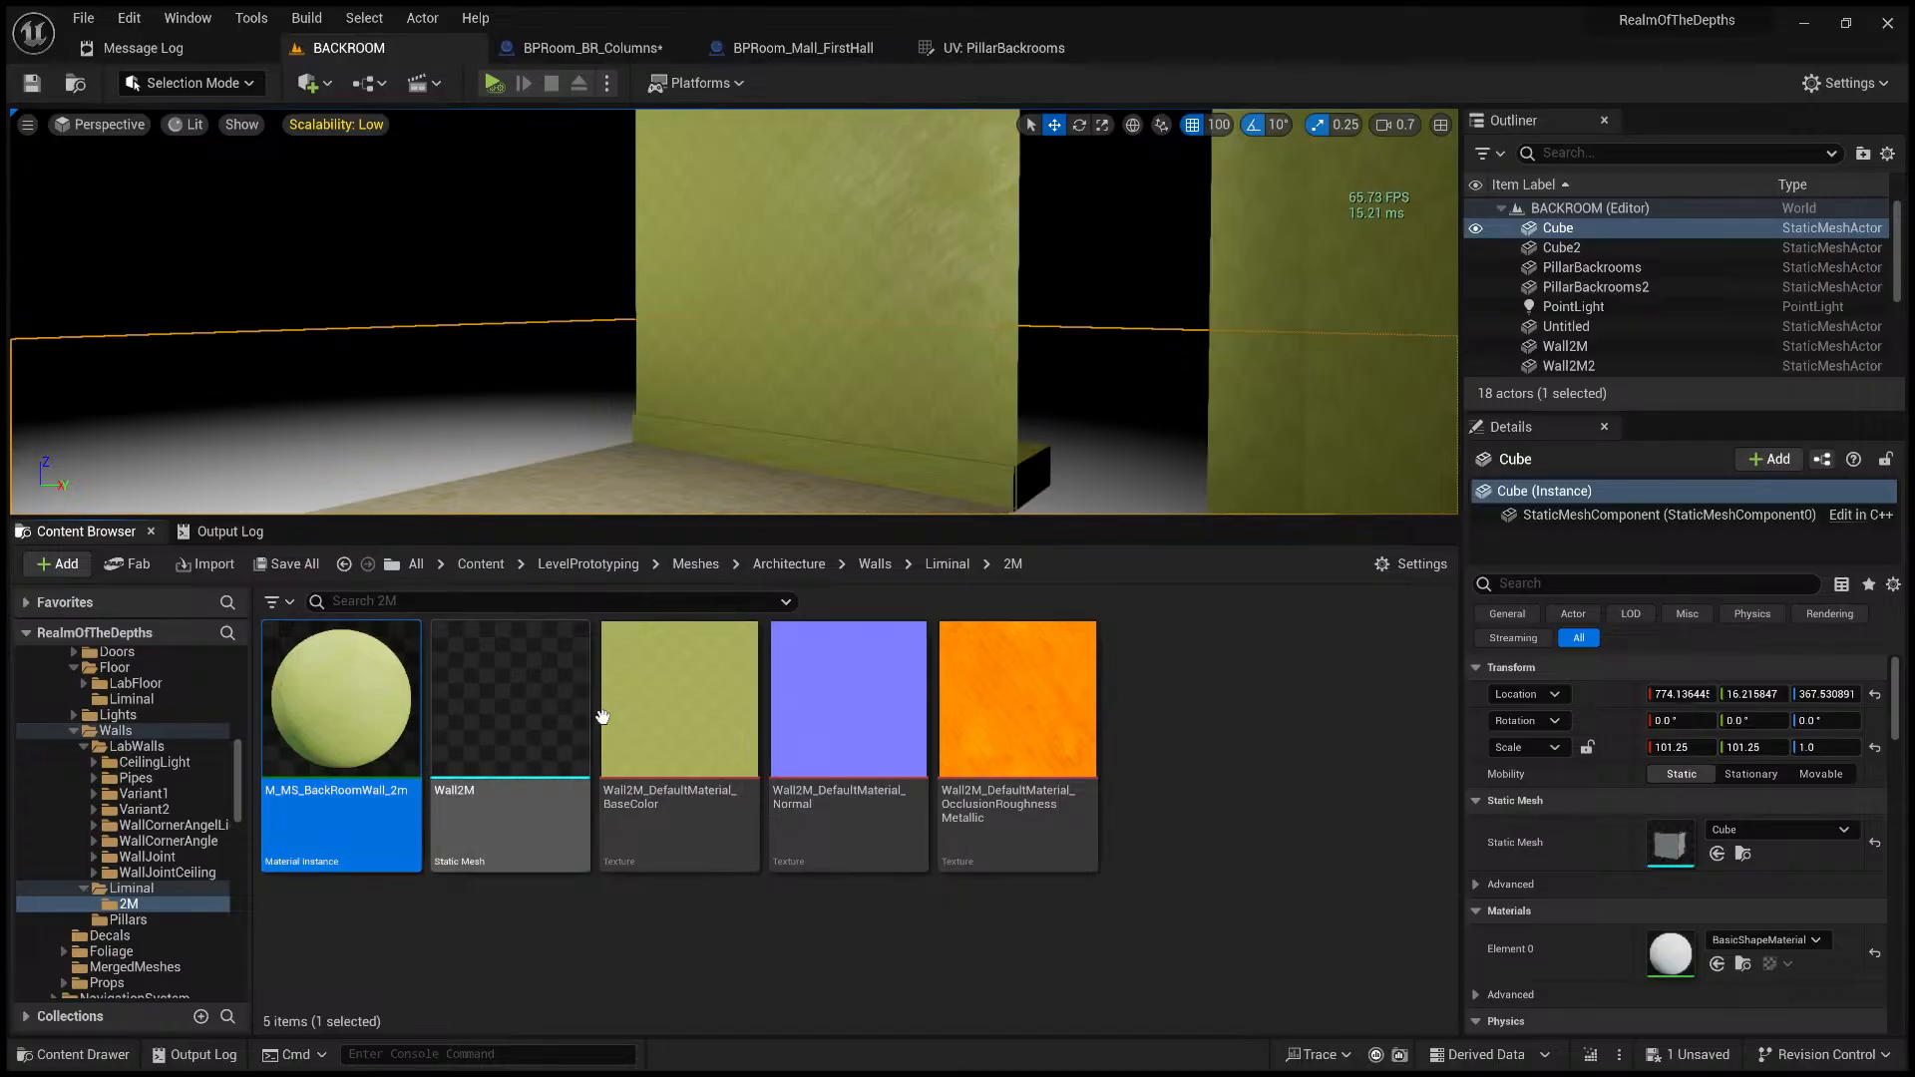
left_click_drag(587, 49, 678, 250)
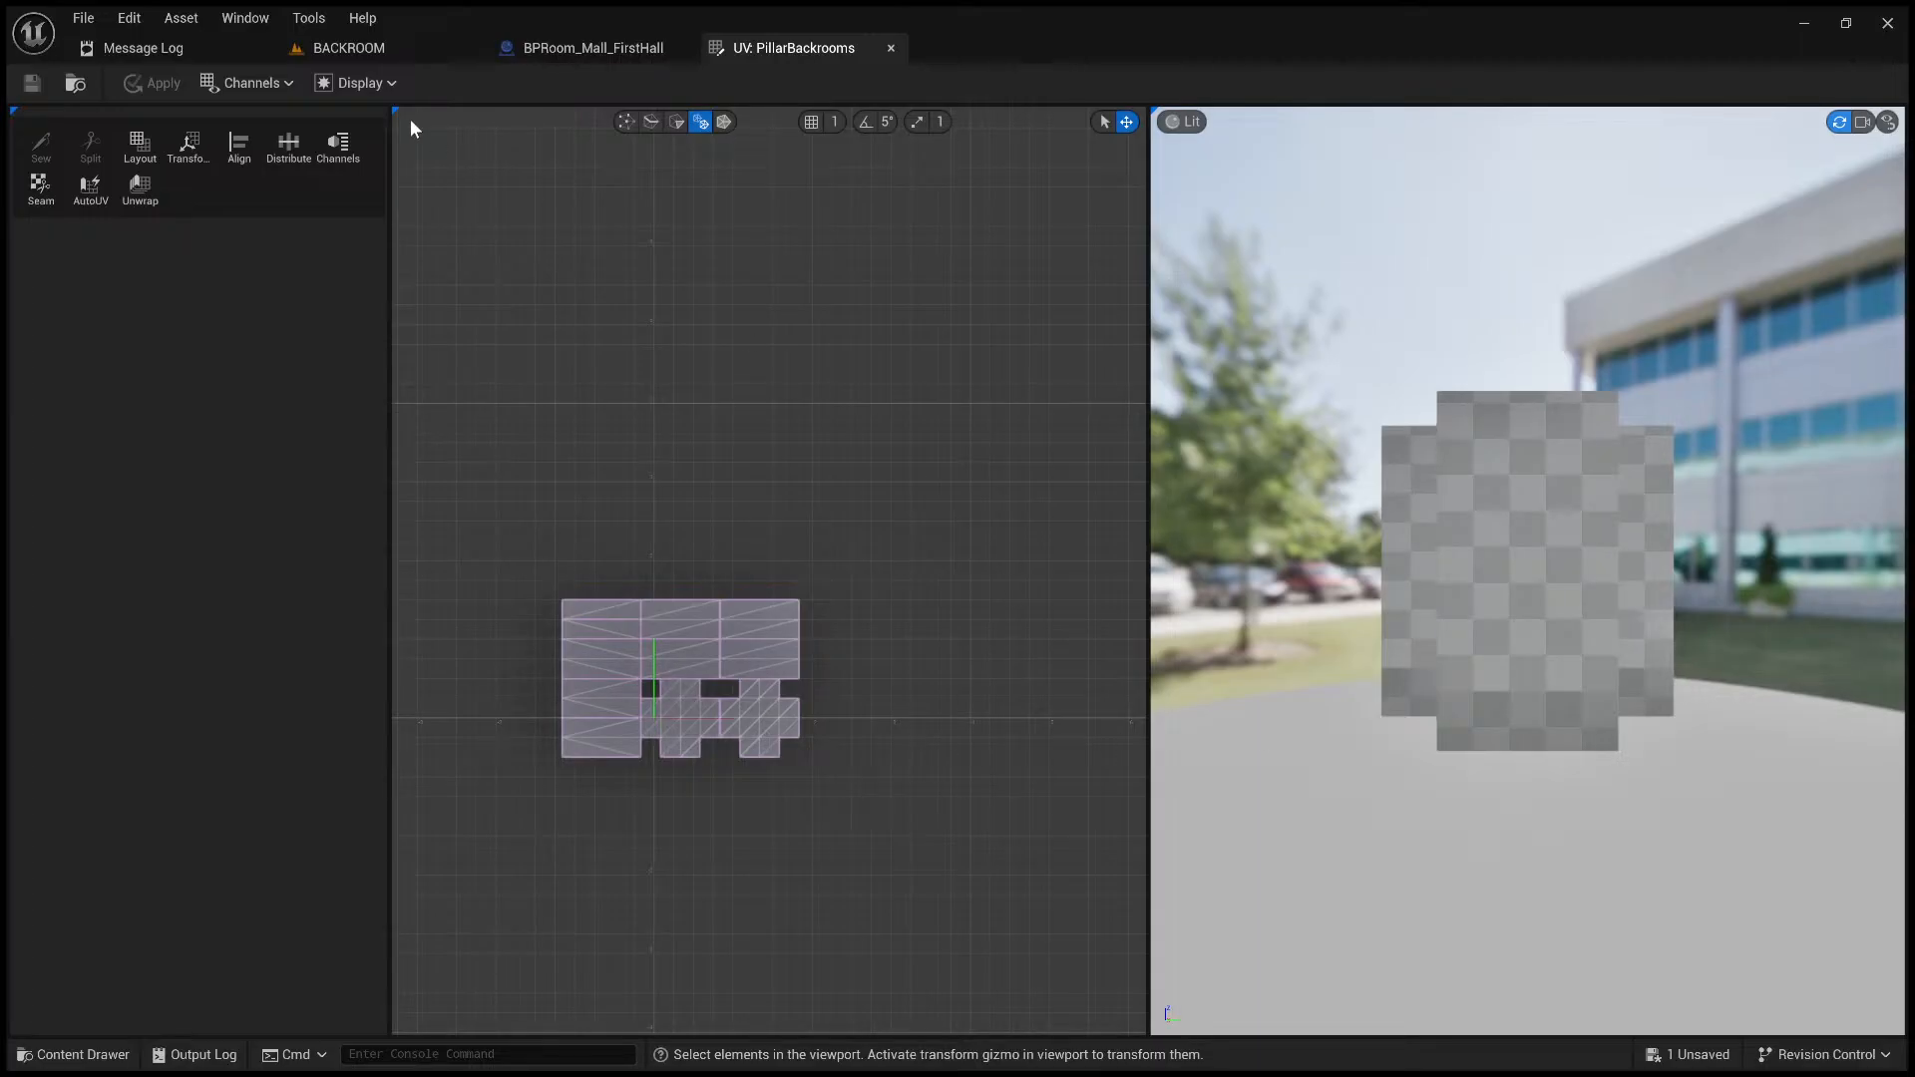
- Dock the BPRoom_BR_Columns editor back in the main window and stack a duplicate of the pillar directly on top of the original
left_click(349, 48)
left_click_drag(354, 733, 1739, 952)
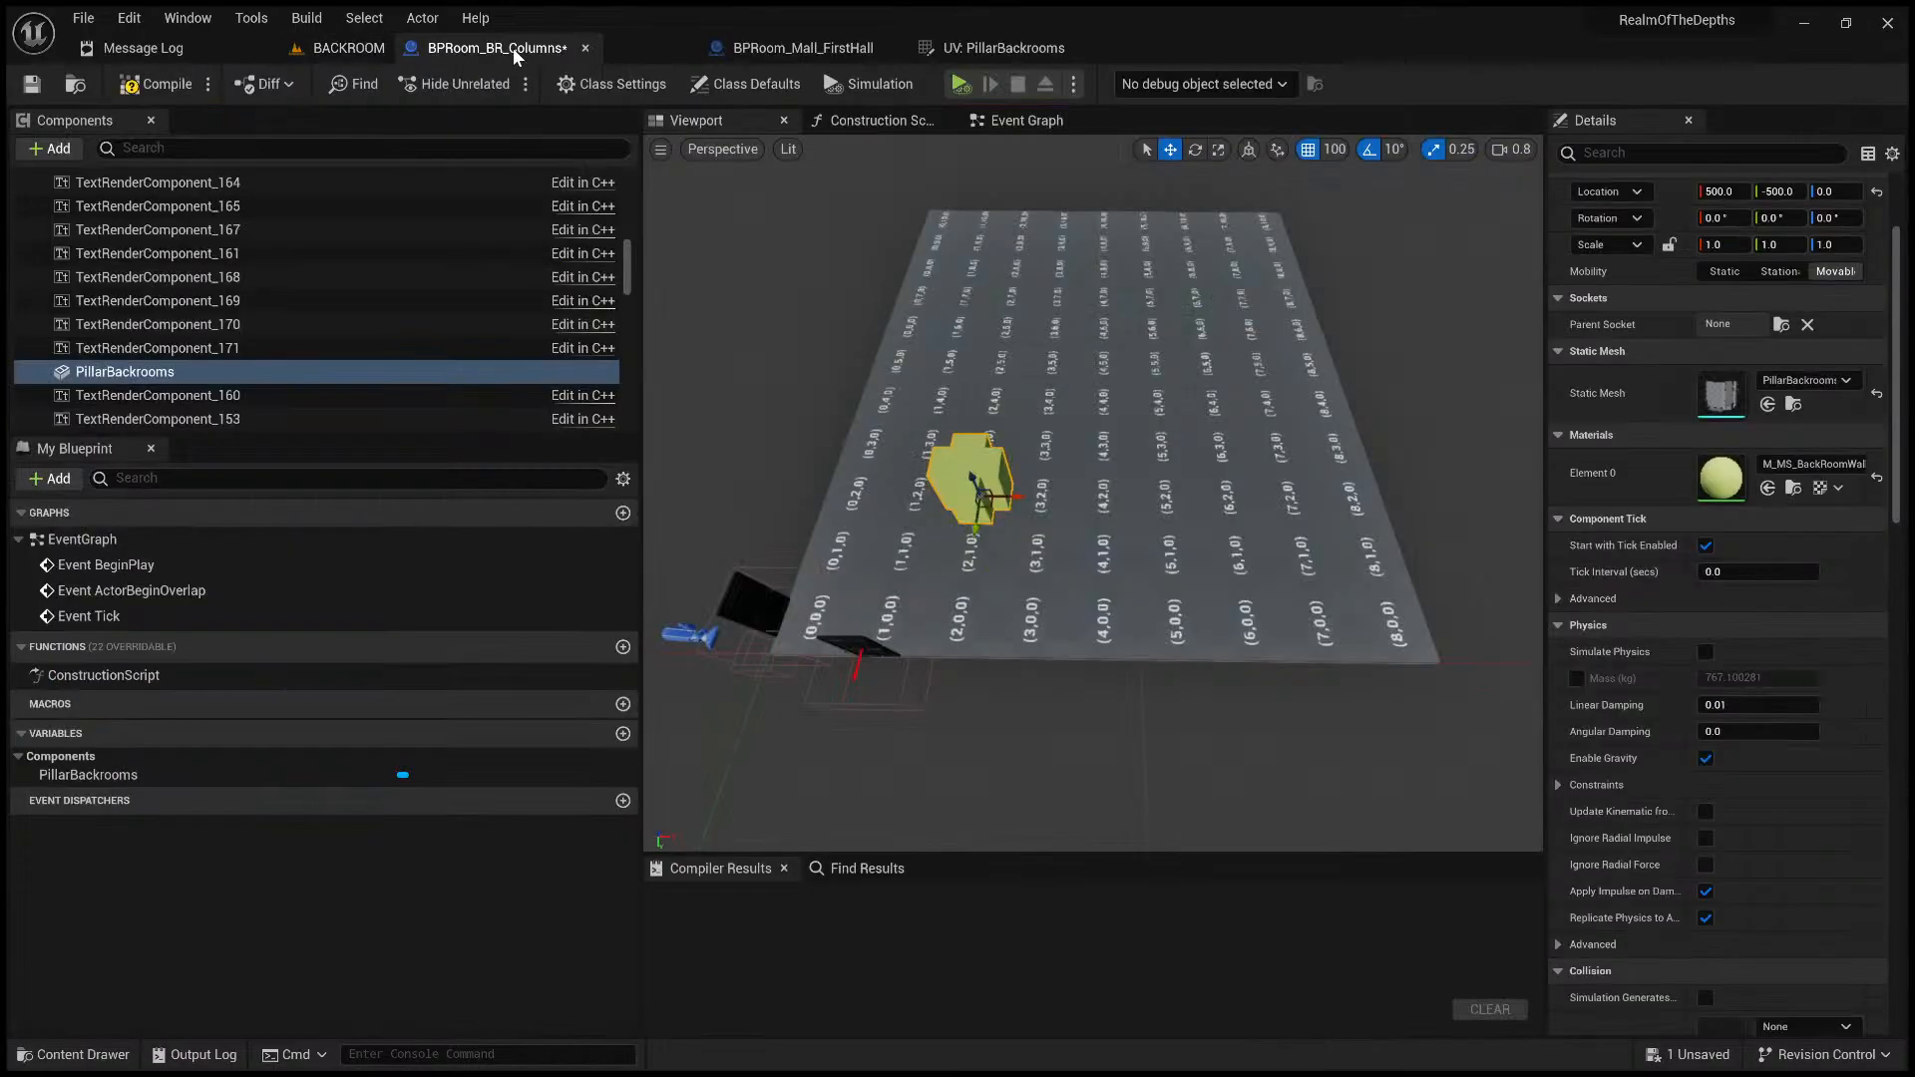
right_click_drag(950, 393, 888, 389)
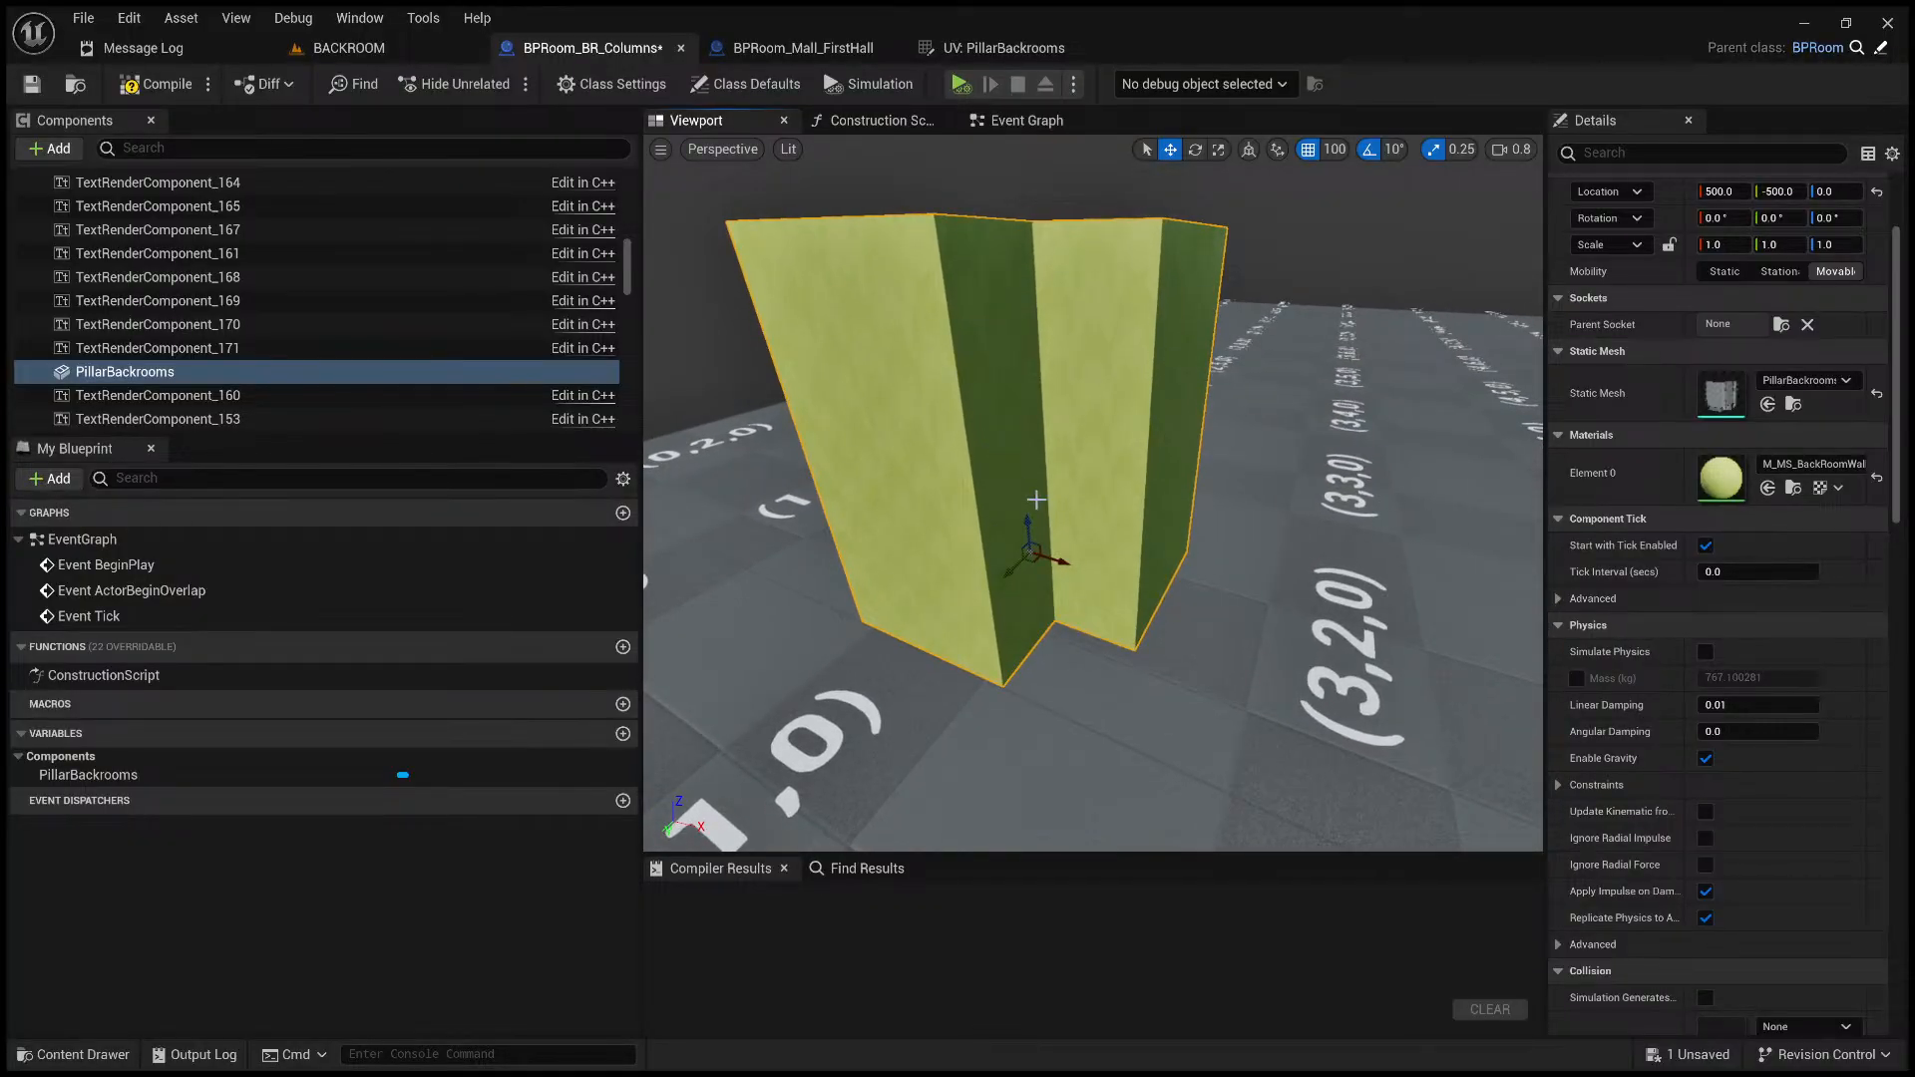
key("ctrl+d")
left_click_drag(1027, 526, 1004, 214)
right_click_drag(1004, 299, 1058, 359)
- Select both stacked pillar pieces and duplicate them along X to cell (6,2,0)
left_click(1000, 430)
right_click_drag(1001, 431, 899, 355)
left_click(898, 355, "ctrl")
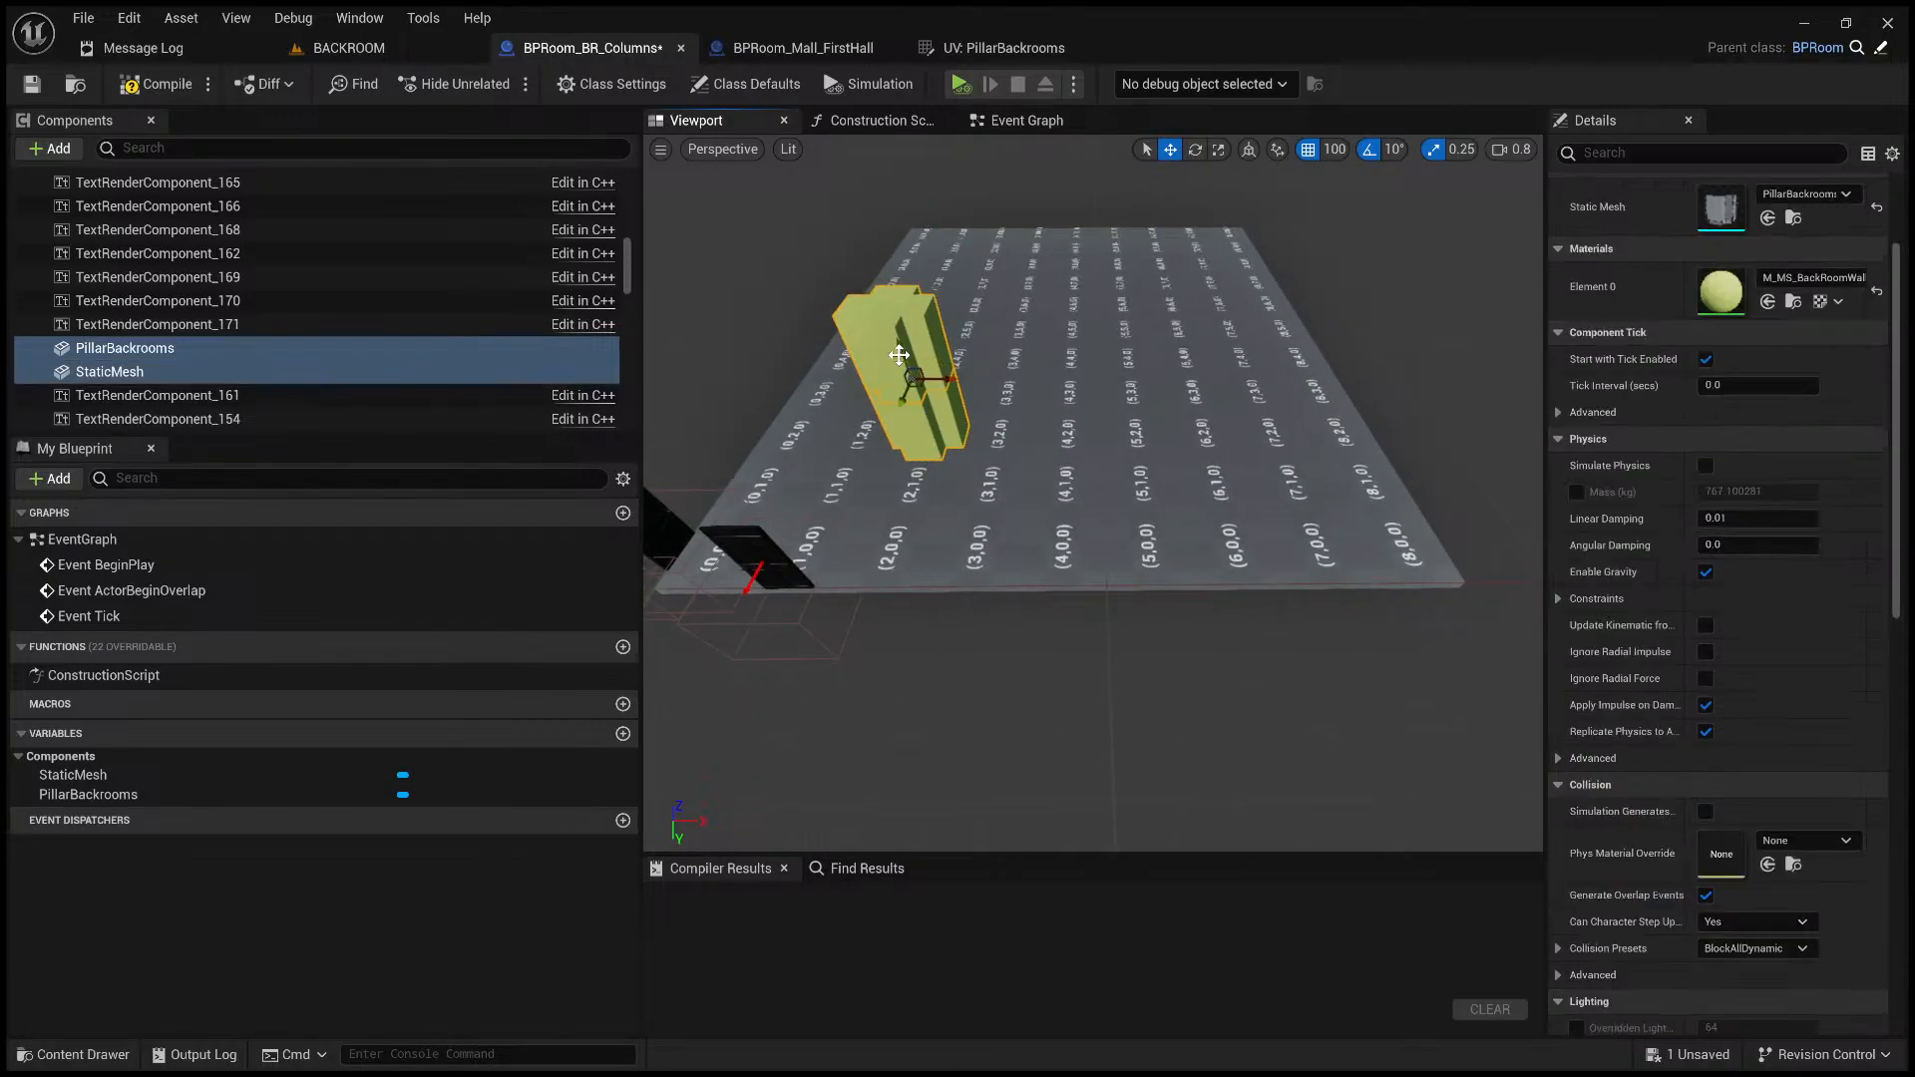
left_click(912, 440, "ctrl")
left_click(913, 440, "ctrl")
key("ctrl+d")
left_click_drag(962, 436, 1233, 455)
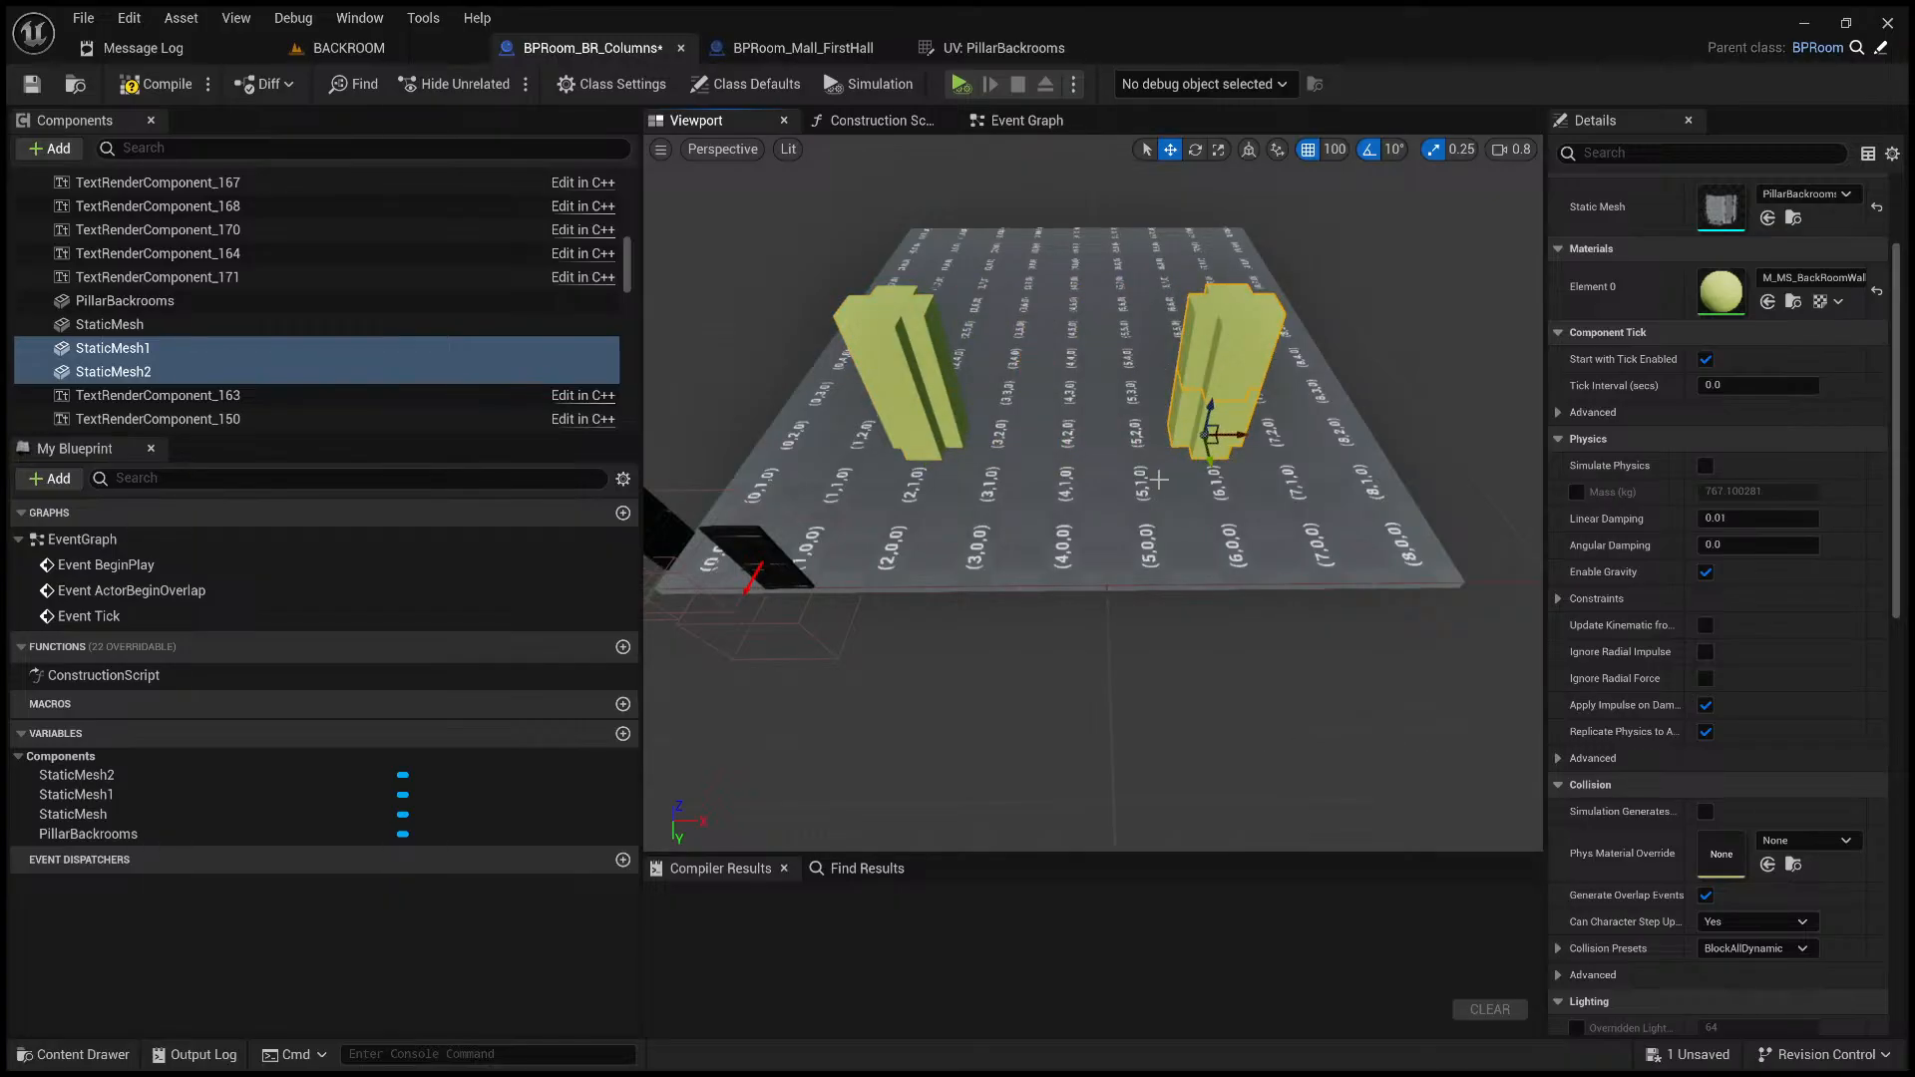
- Select all four pieces of the two pillars and duplicate the pair along Y to row 4
scroll(1158, 479, "up", 5)
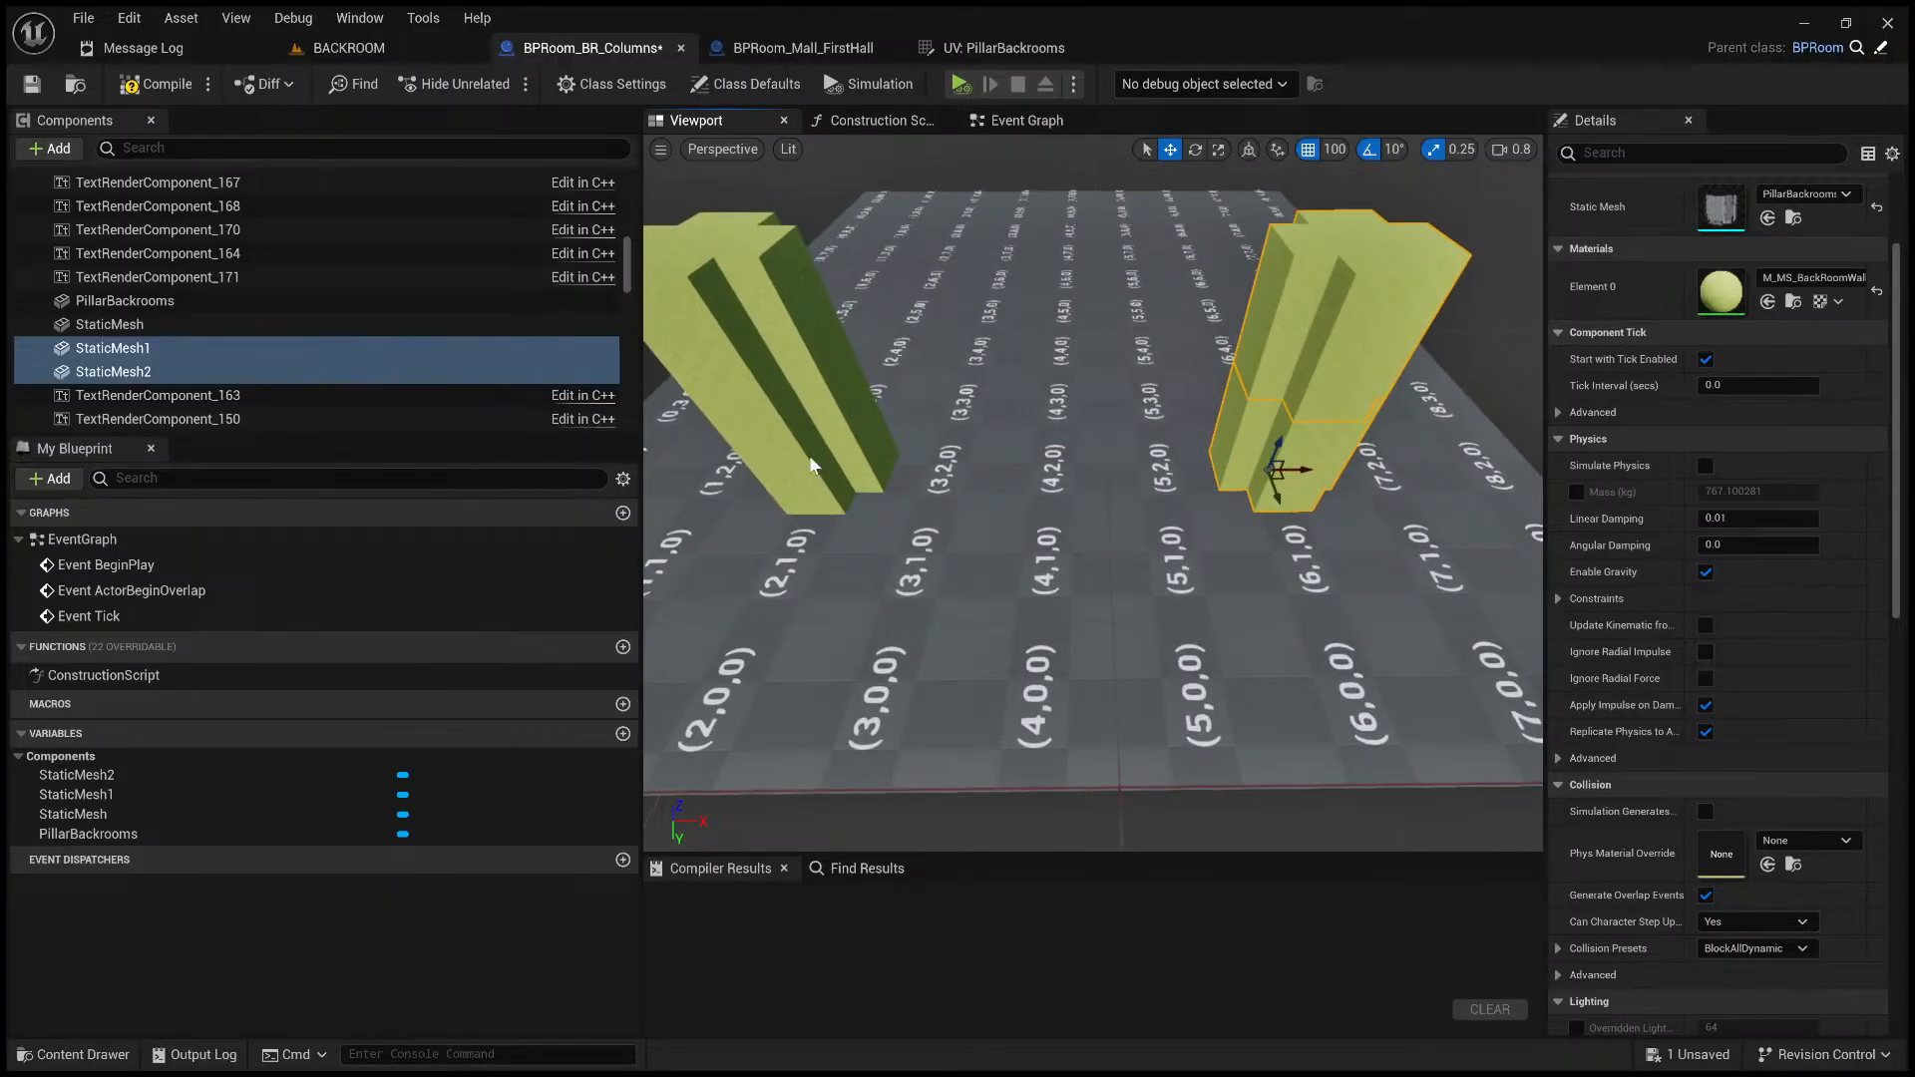
left_click(813, 466)
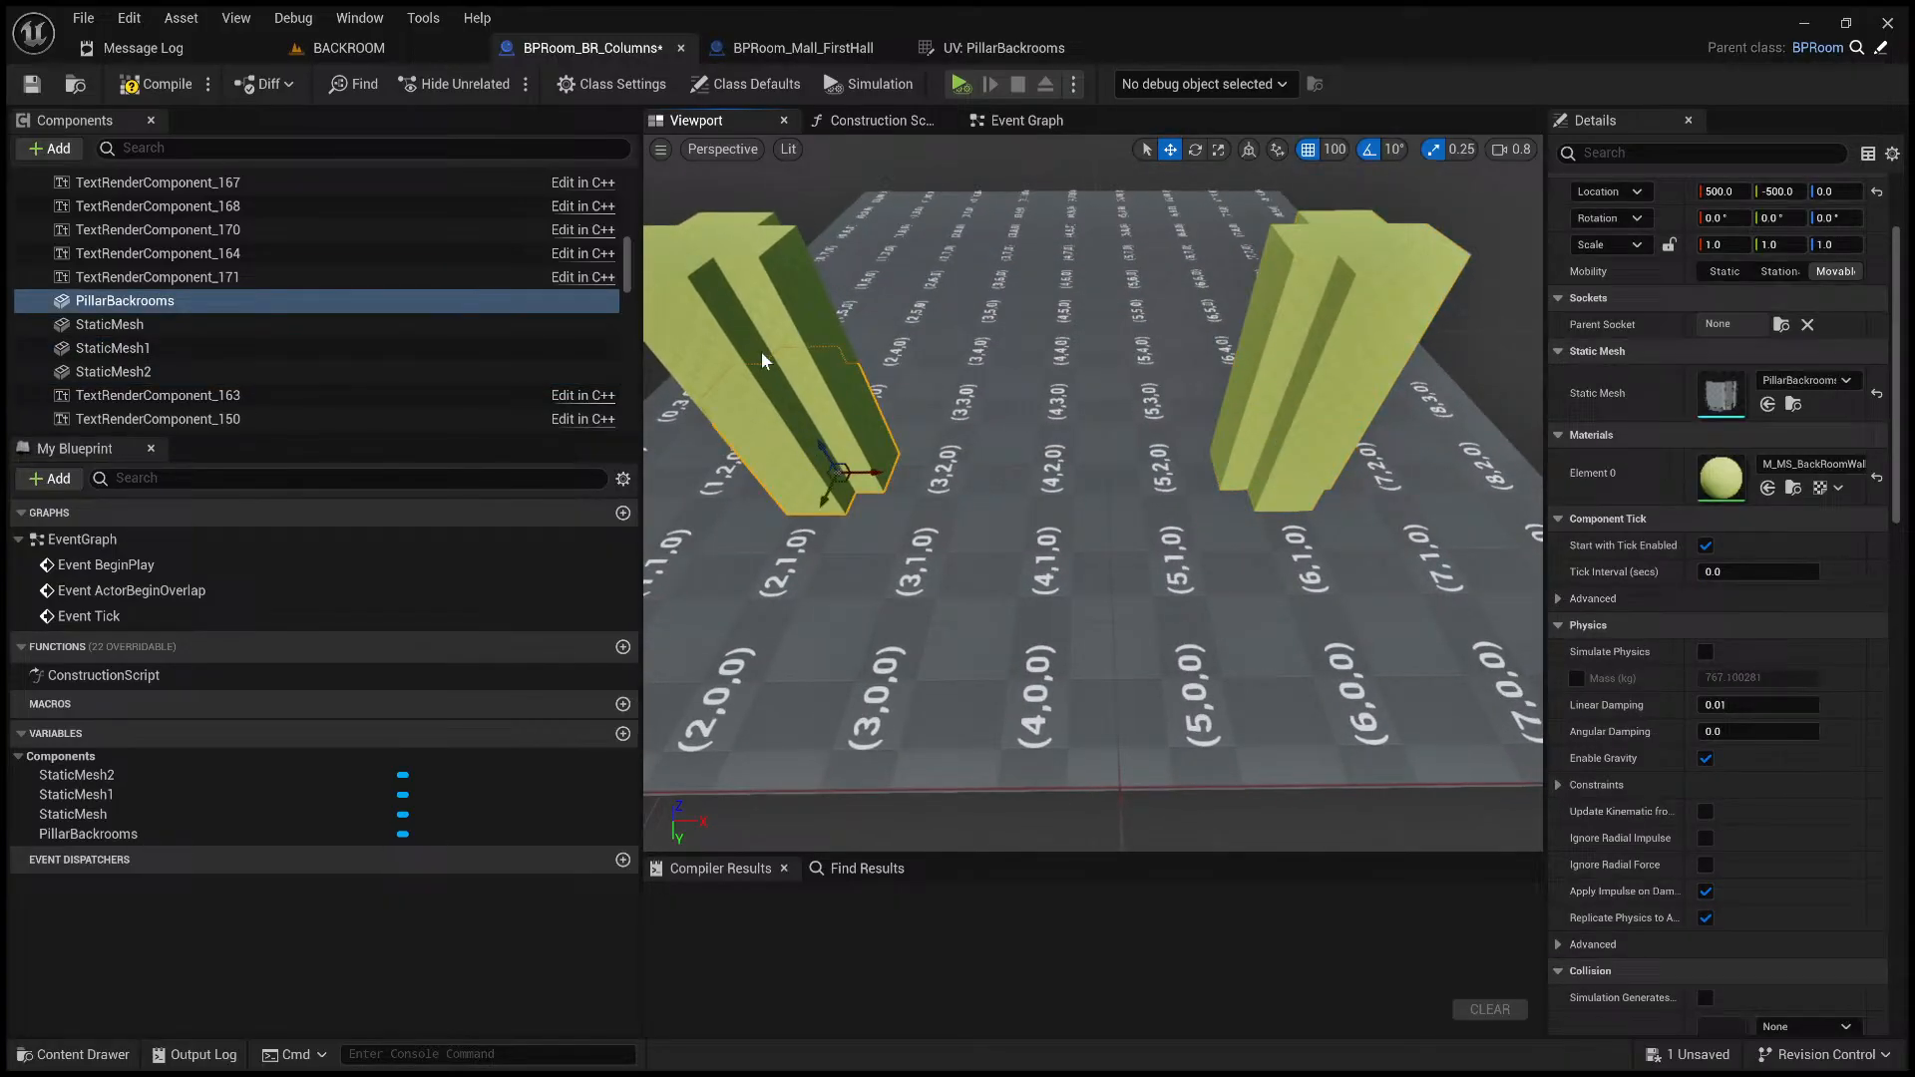
left_click(873, 439, "ctrl")
left_click(1311, 435, "ctrl")
left_click(1314, 379, "ctrl")
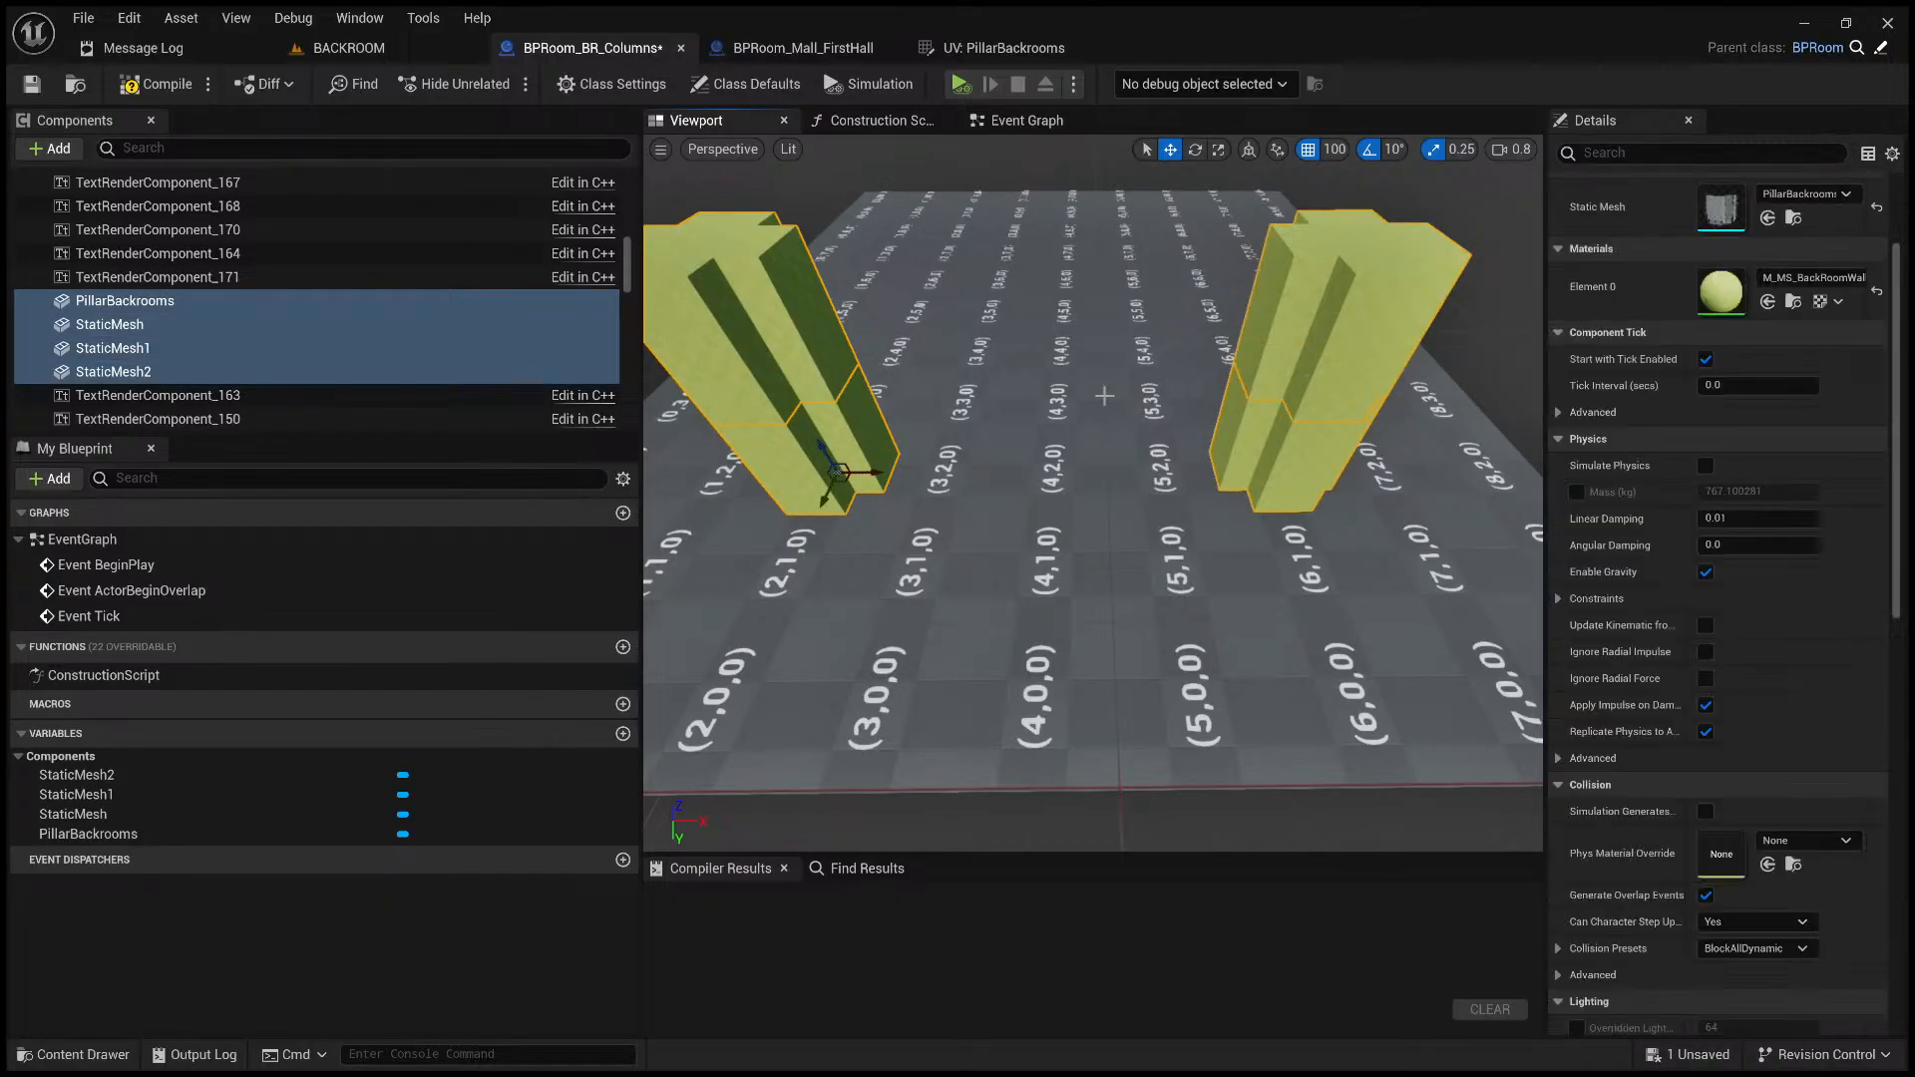
left_click_drag(1103, 393, 1187, 598, "alt")
key("ctrl+d")
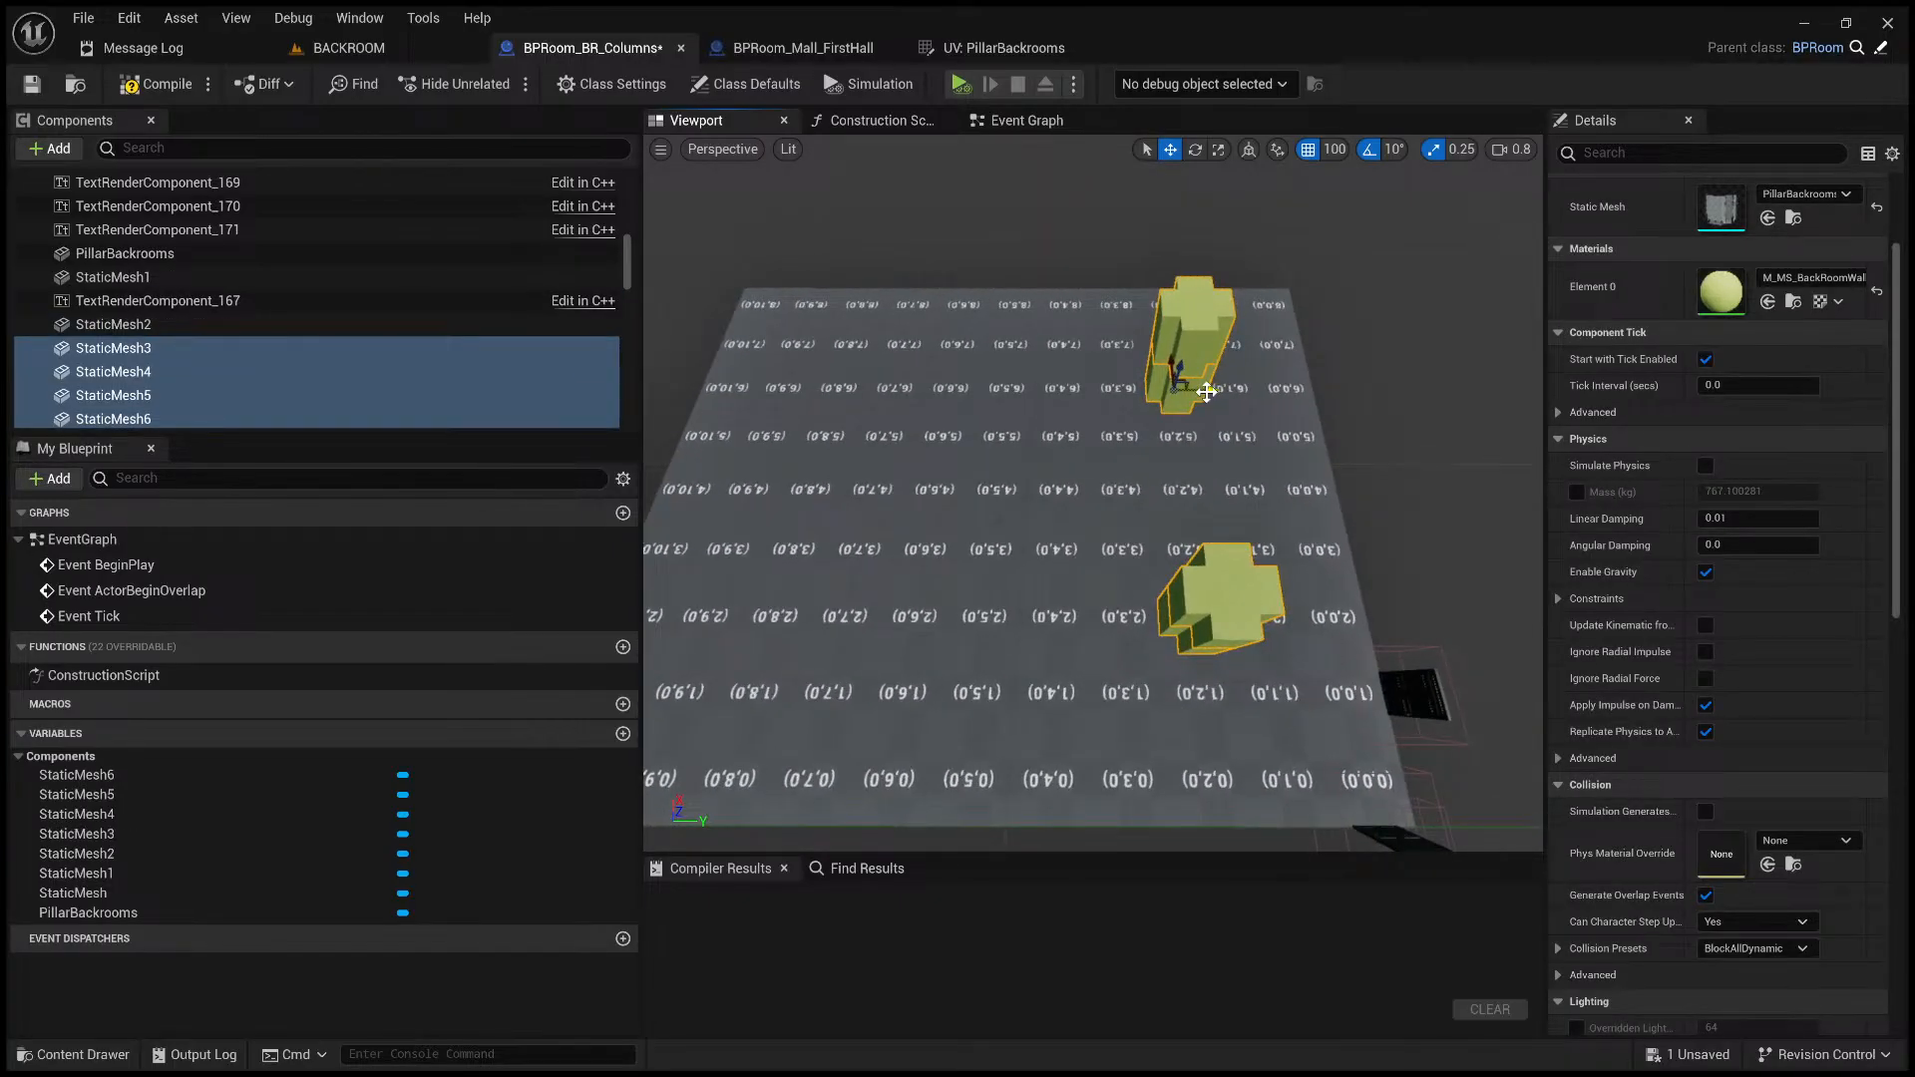
left_click_drag(1206, 392, 1088, 401)
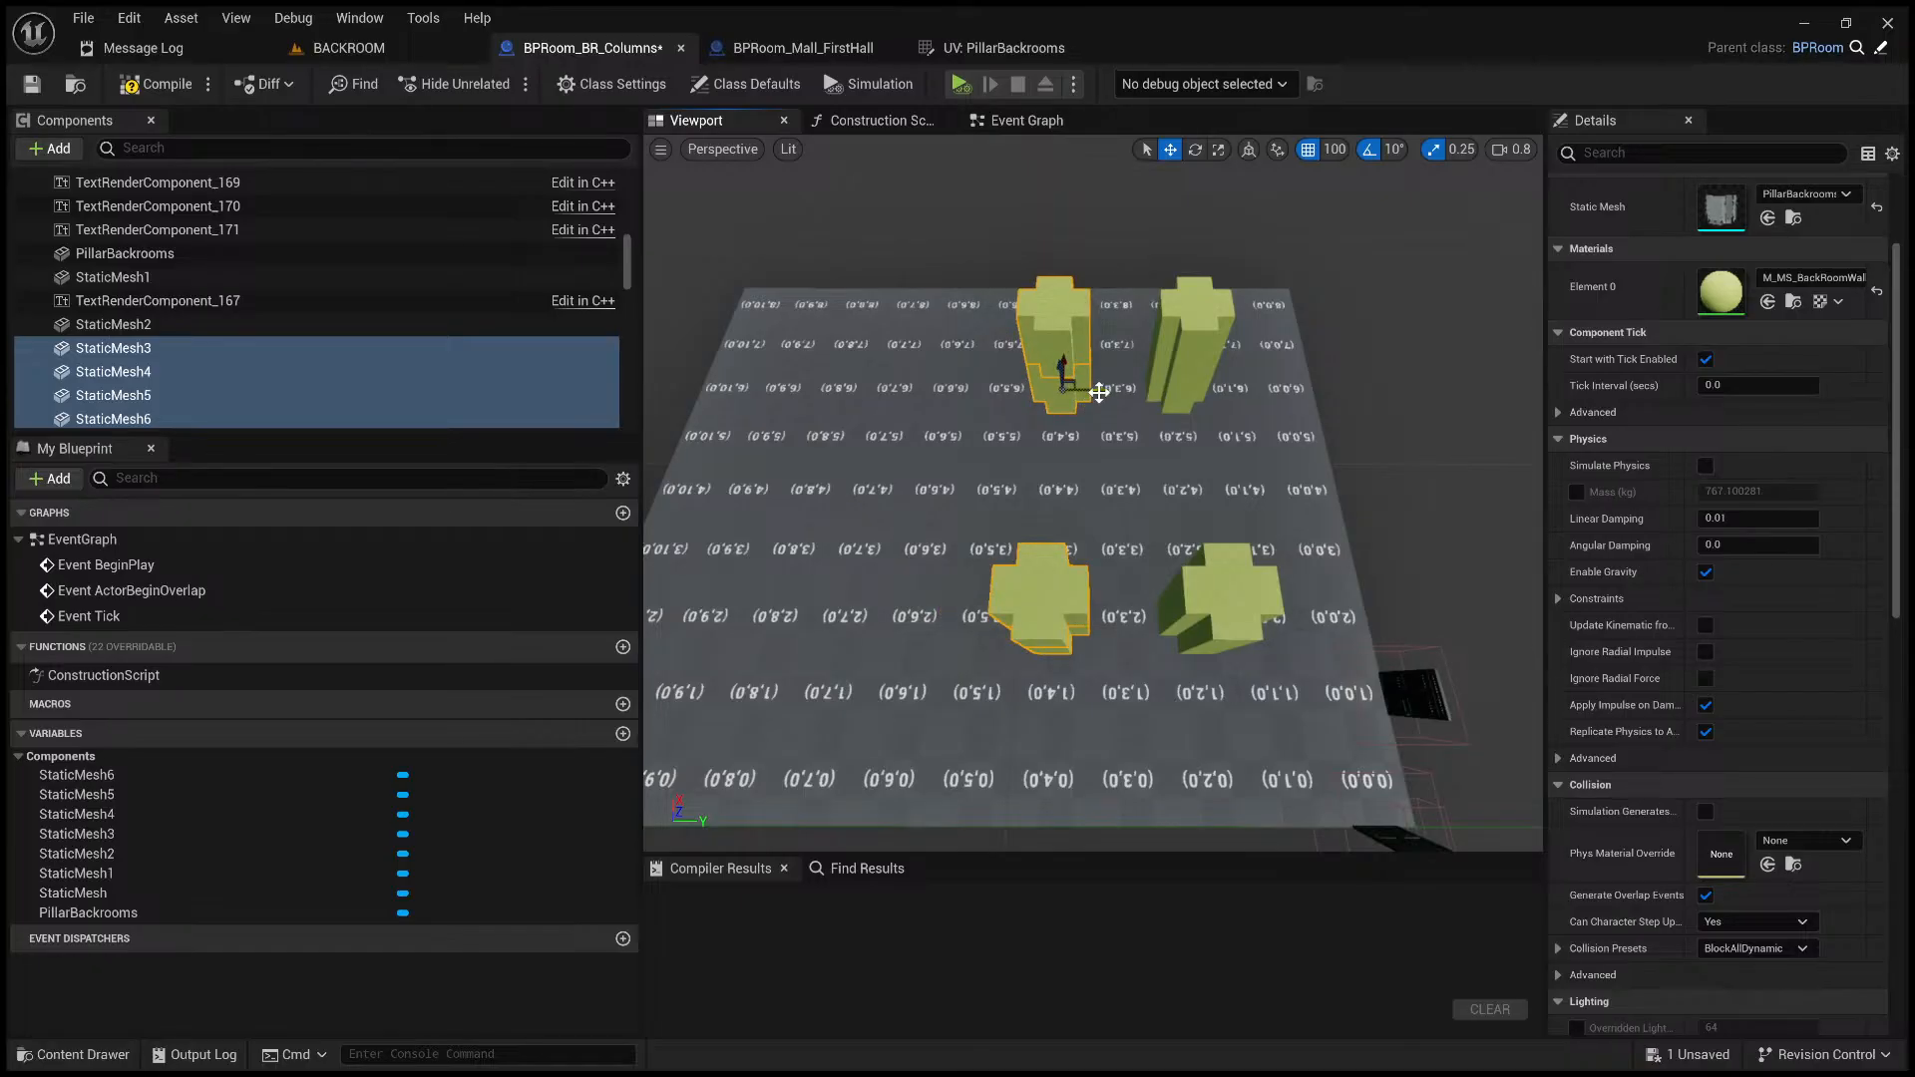
- Duplicate the pillar pair again and move the copy along Y to cells (2,5,0) and (6,5,0)
key("ctrl+d")
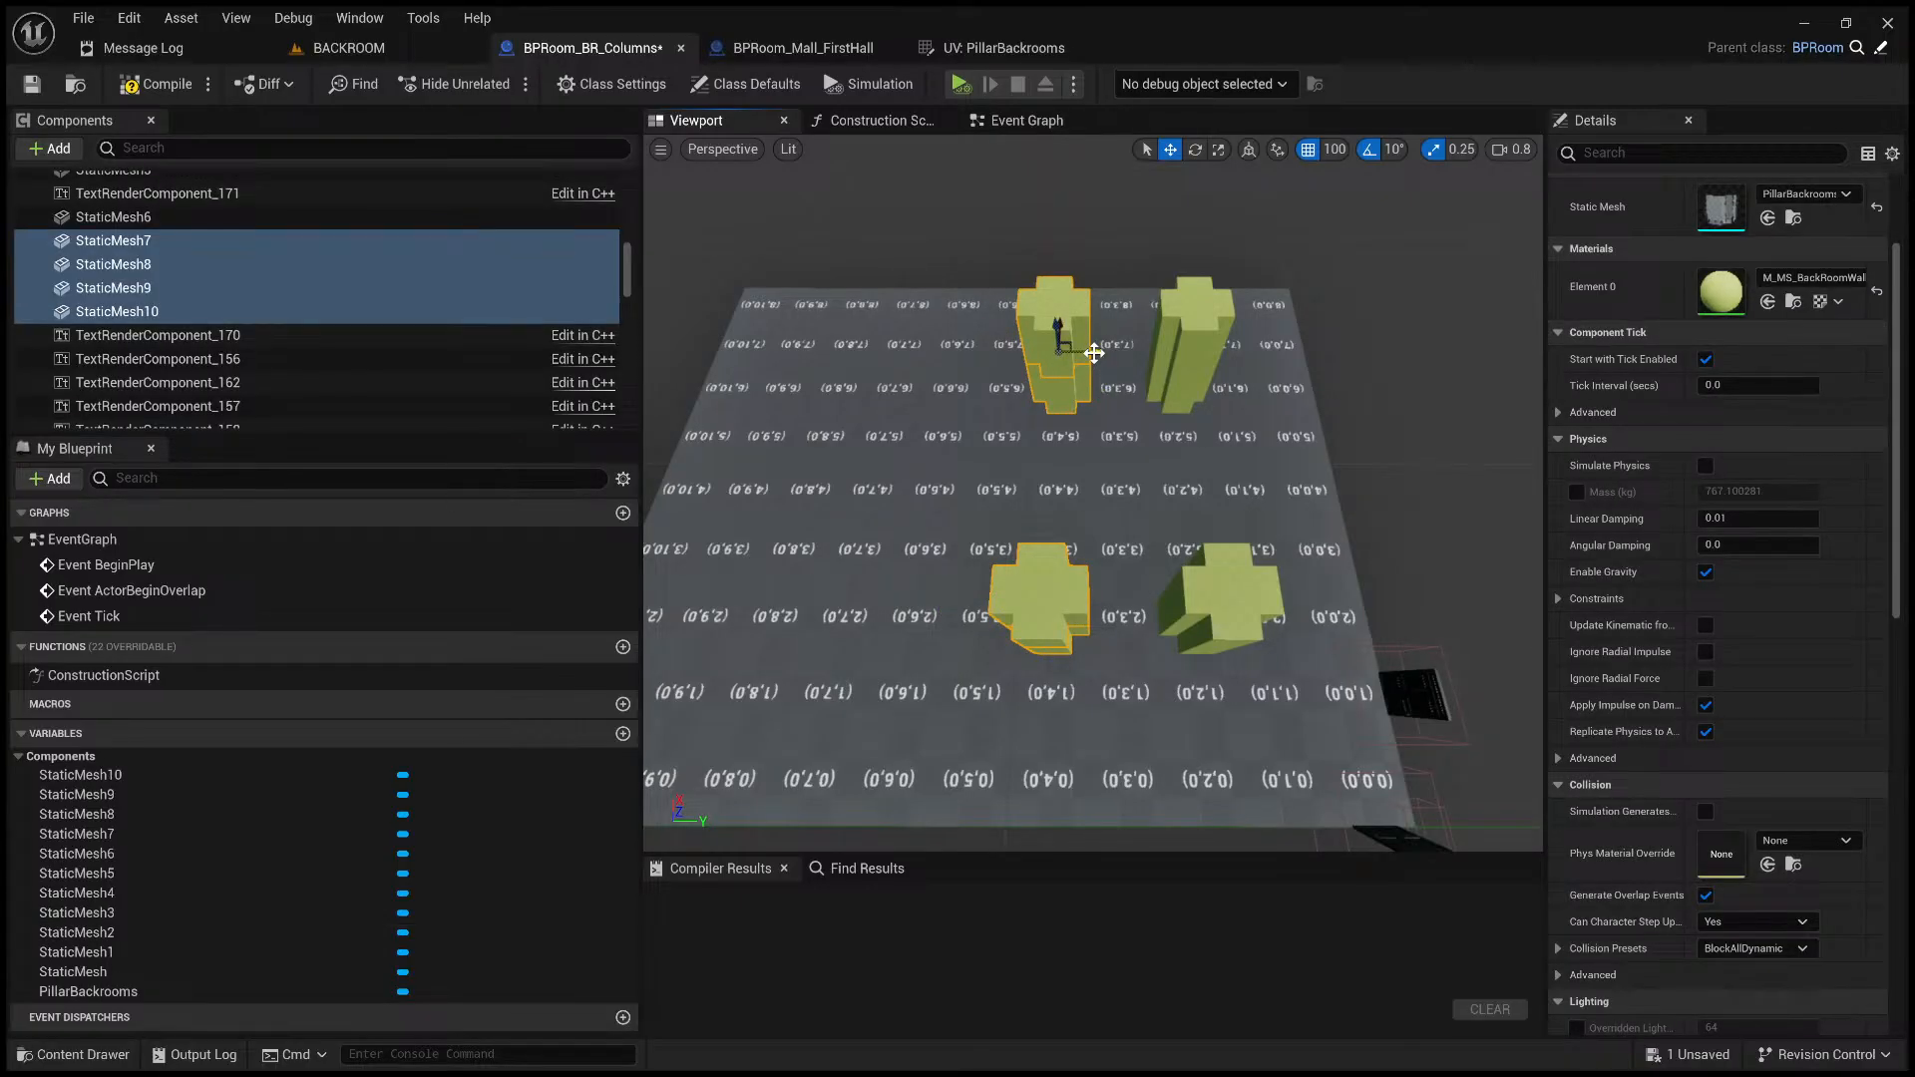
key("Delete")
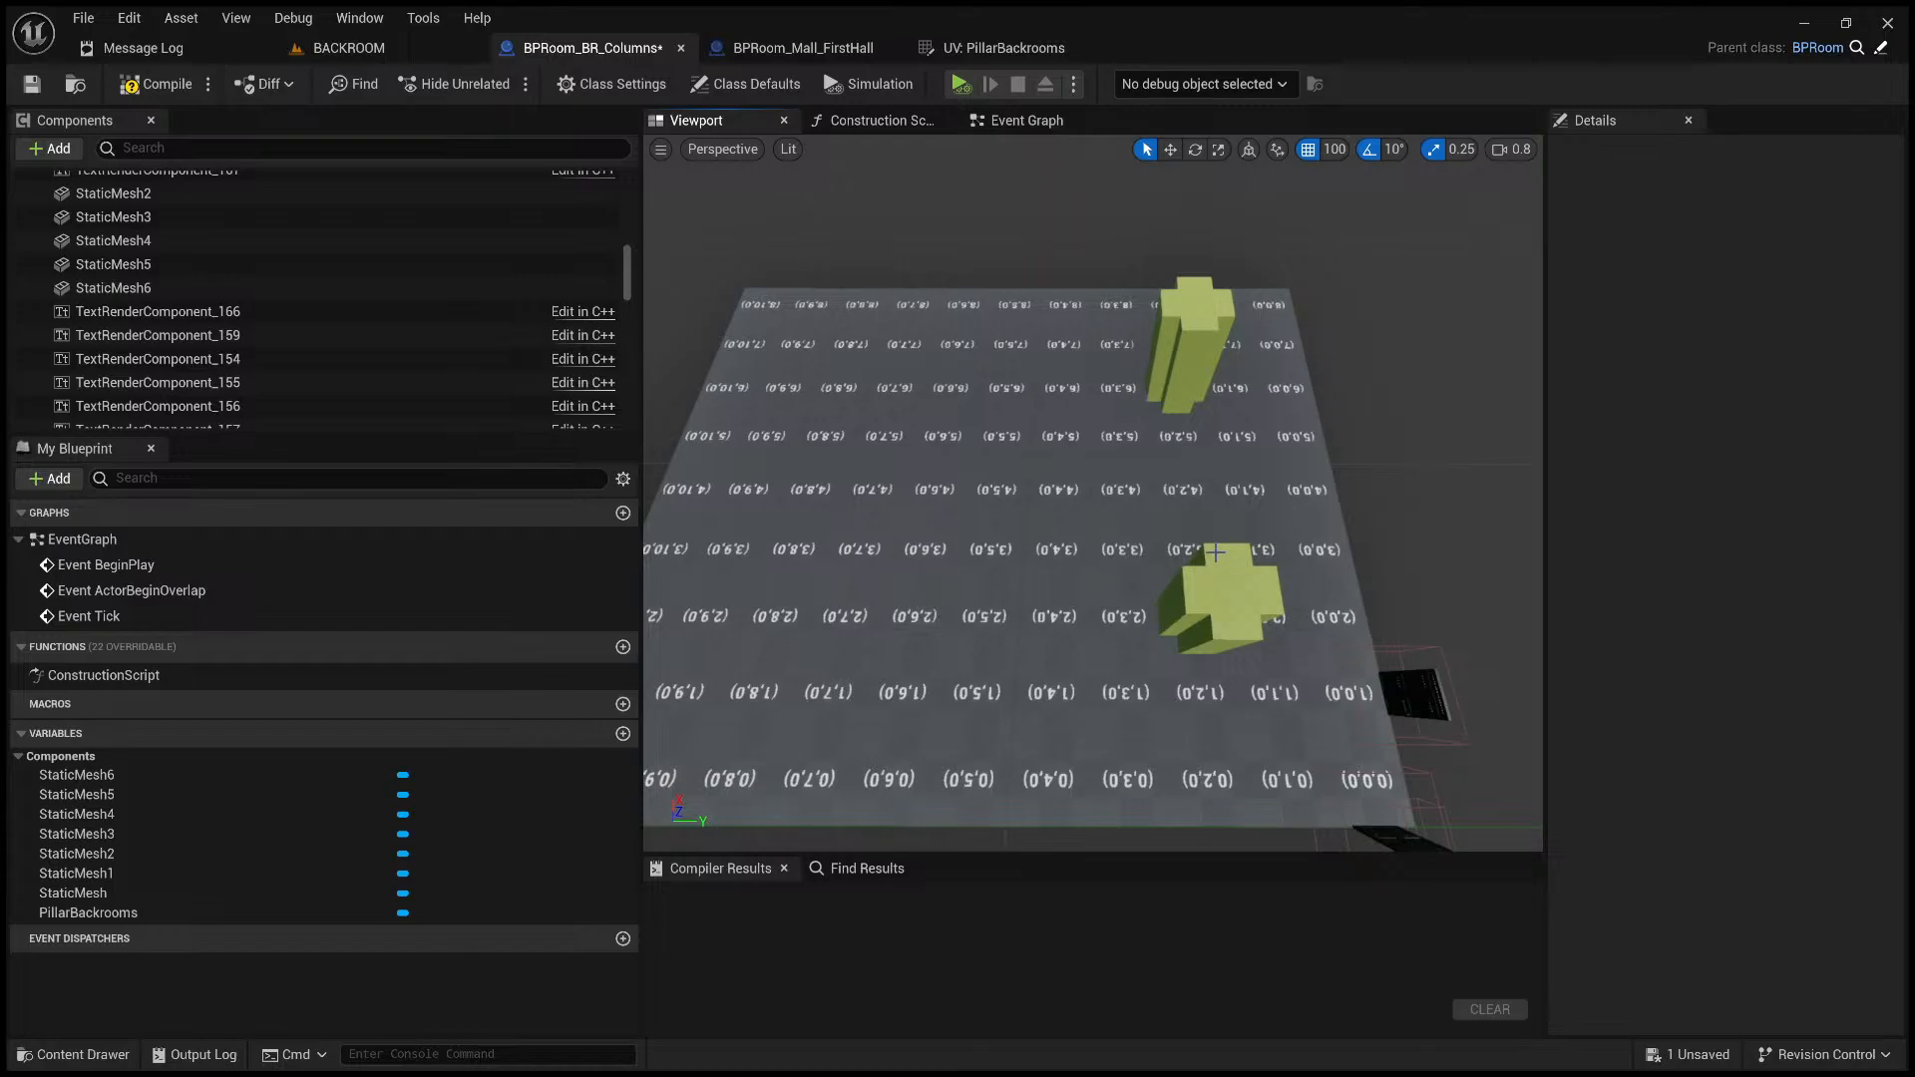
key("ctrl+z")
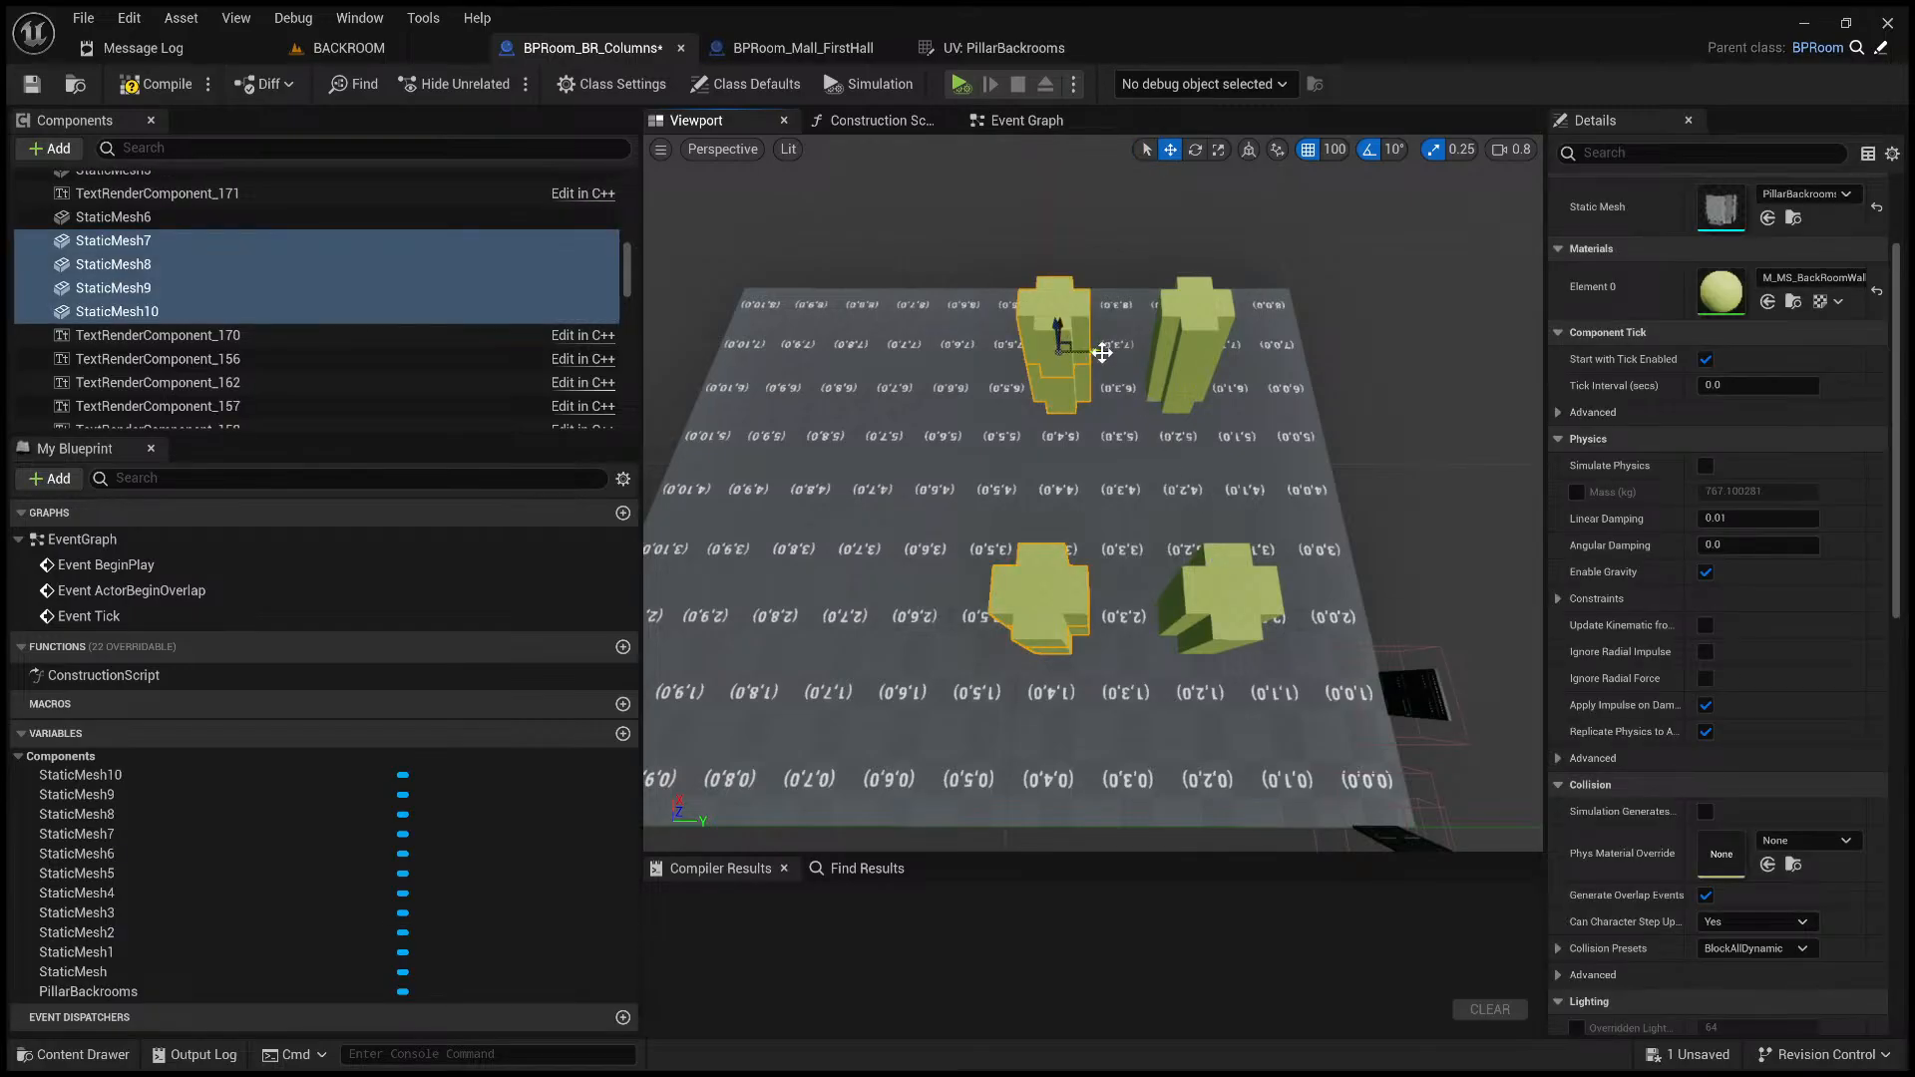
left_click_drag(1087, 352, 1033, 351)
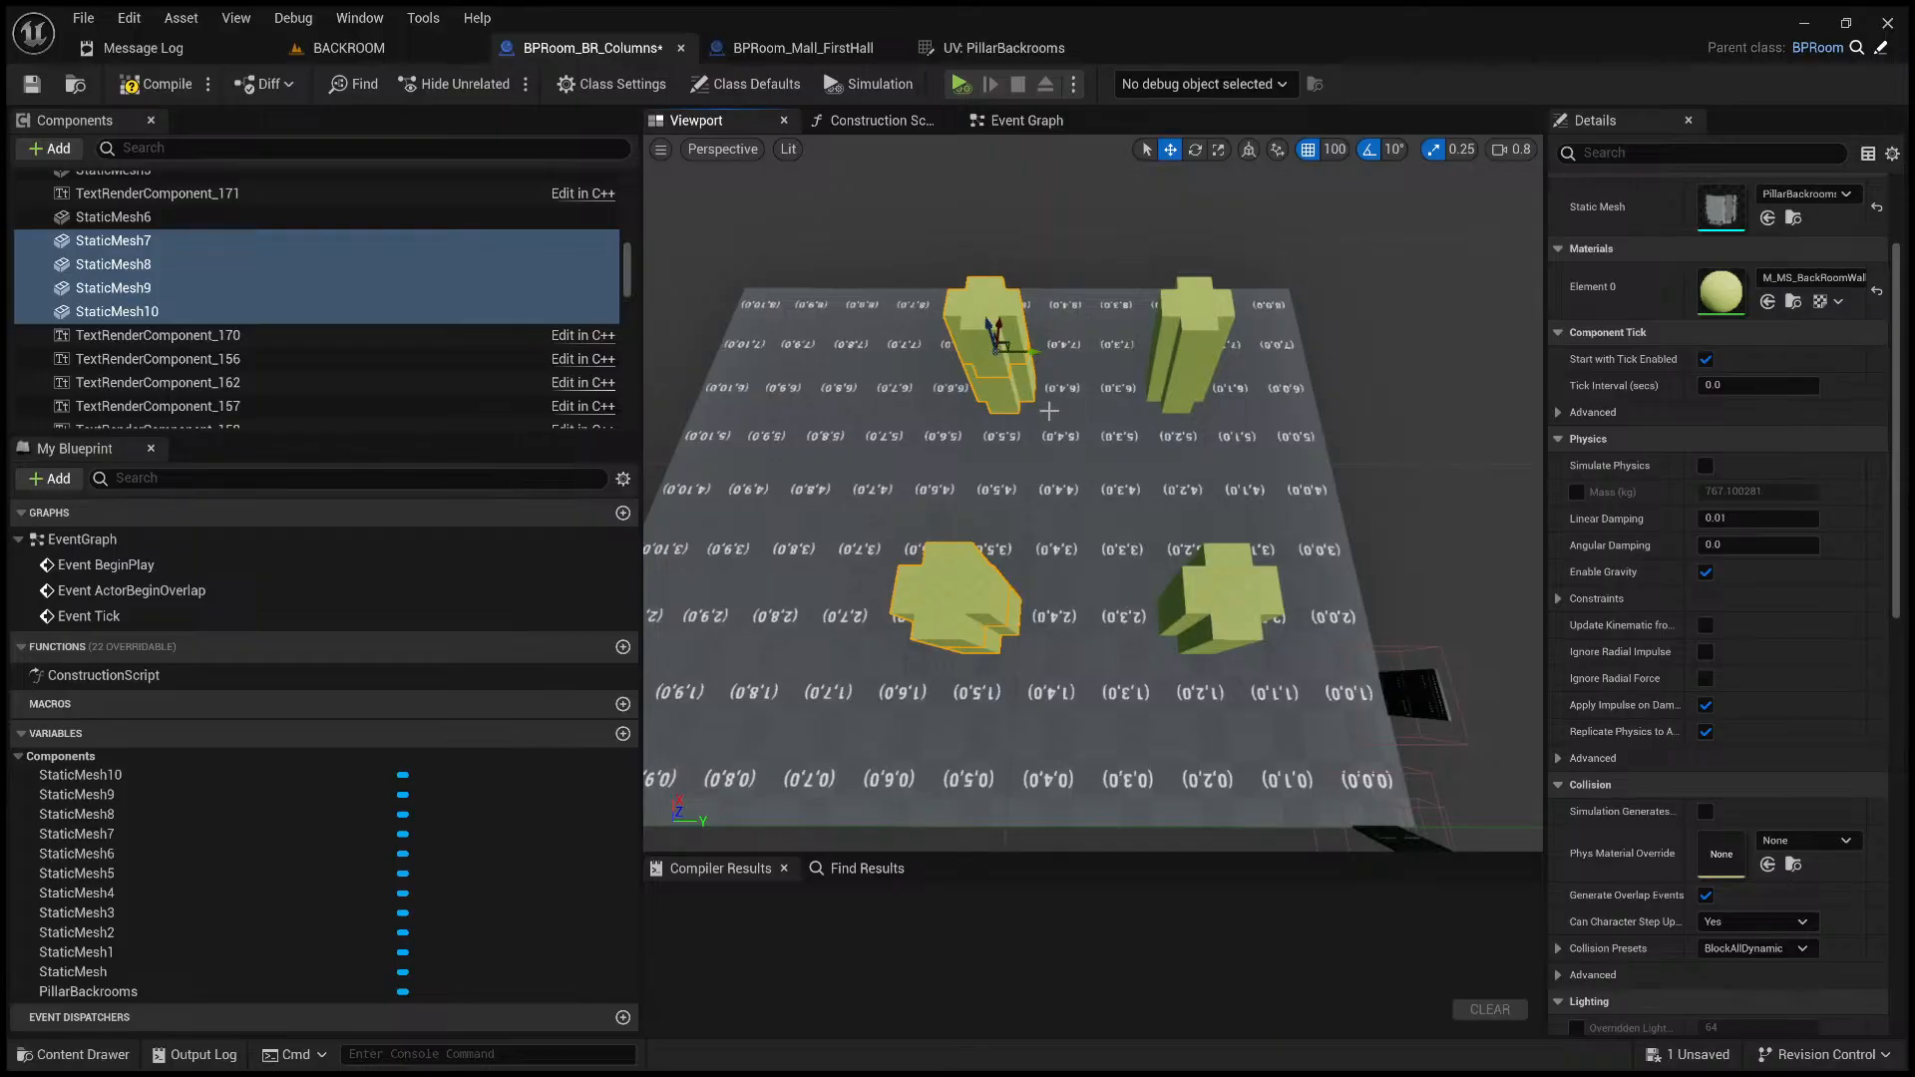
- Duplicate the pillar pair from row 5 and move the copy along Y to cells (2,8,0) and (6,8,0)
key("ctrl+d")
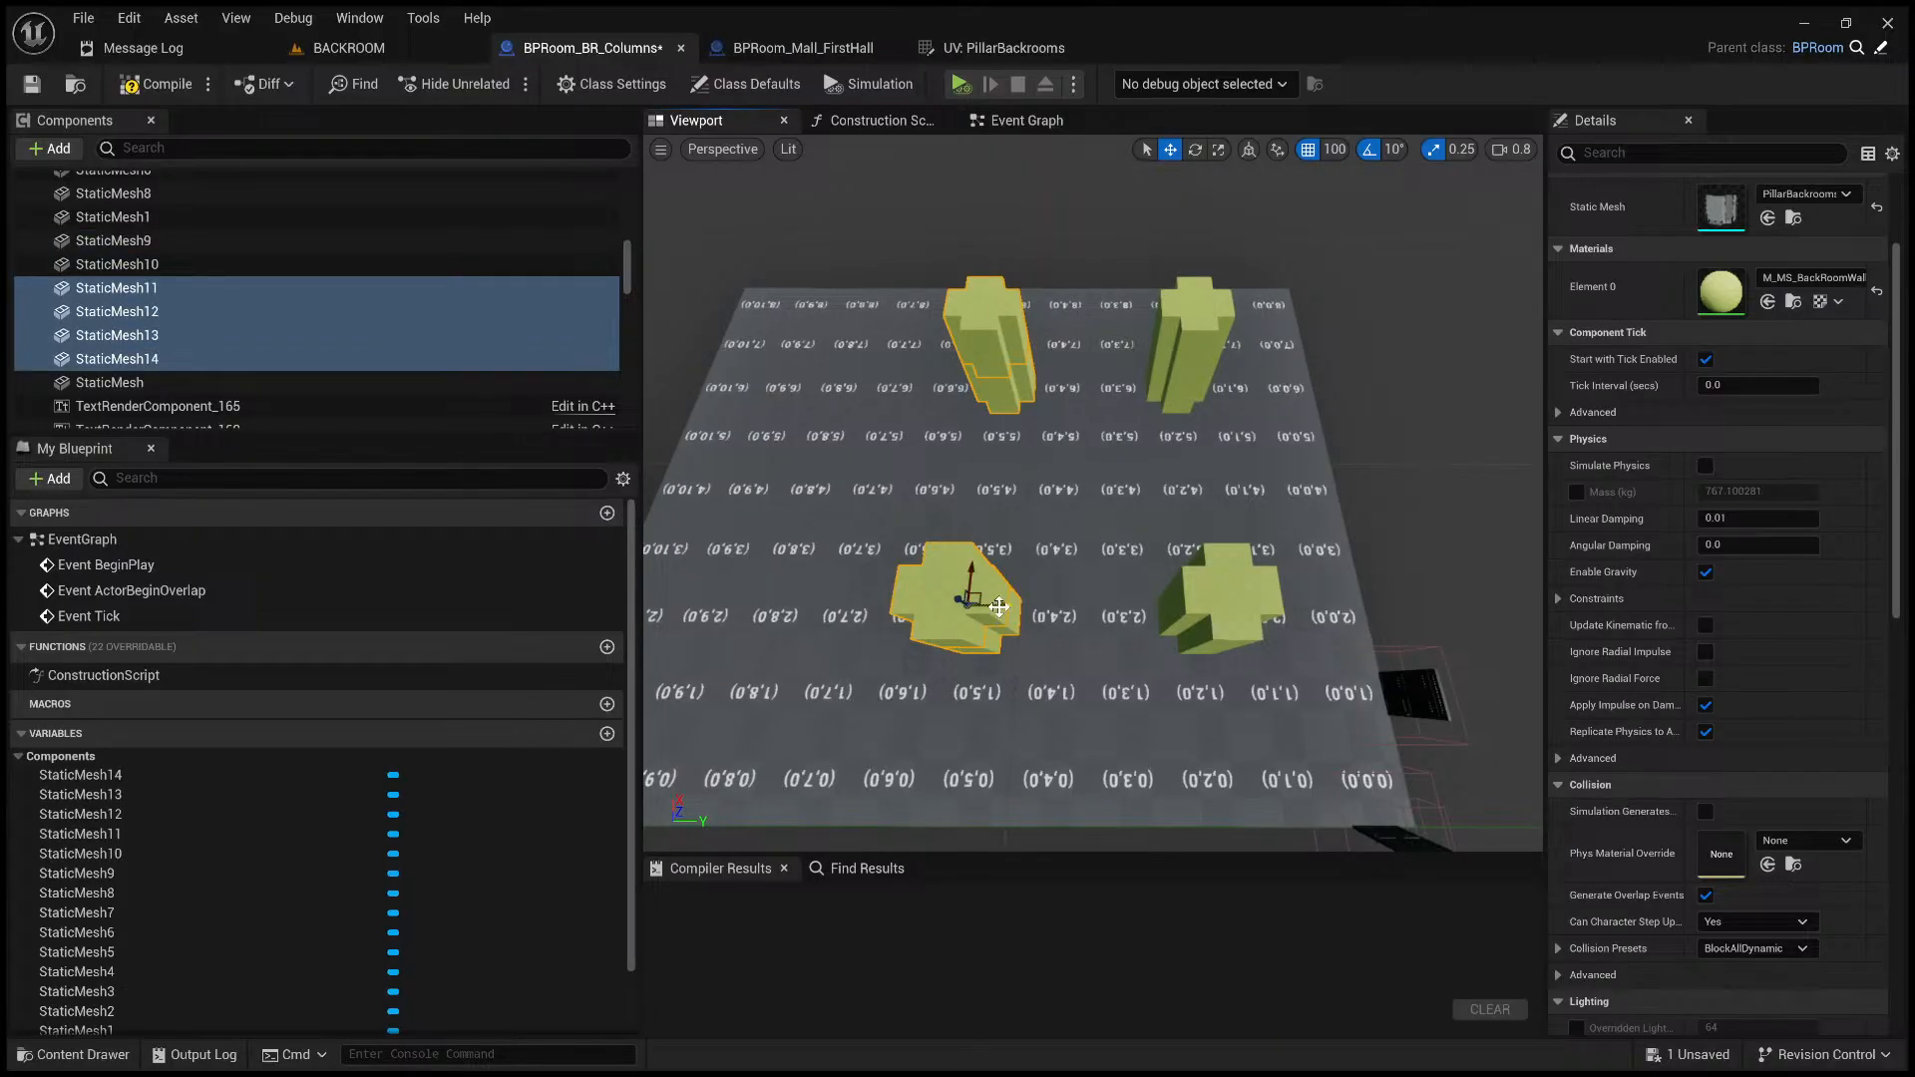
left_click_drag(998, 607, 815, 602)
key("a")
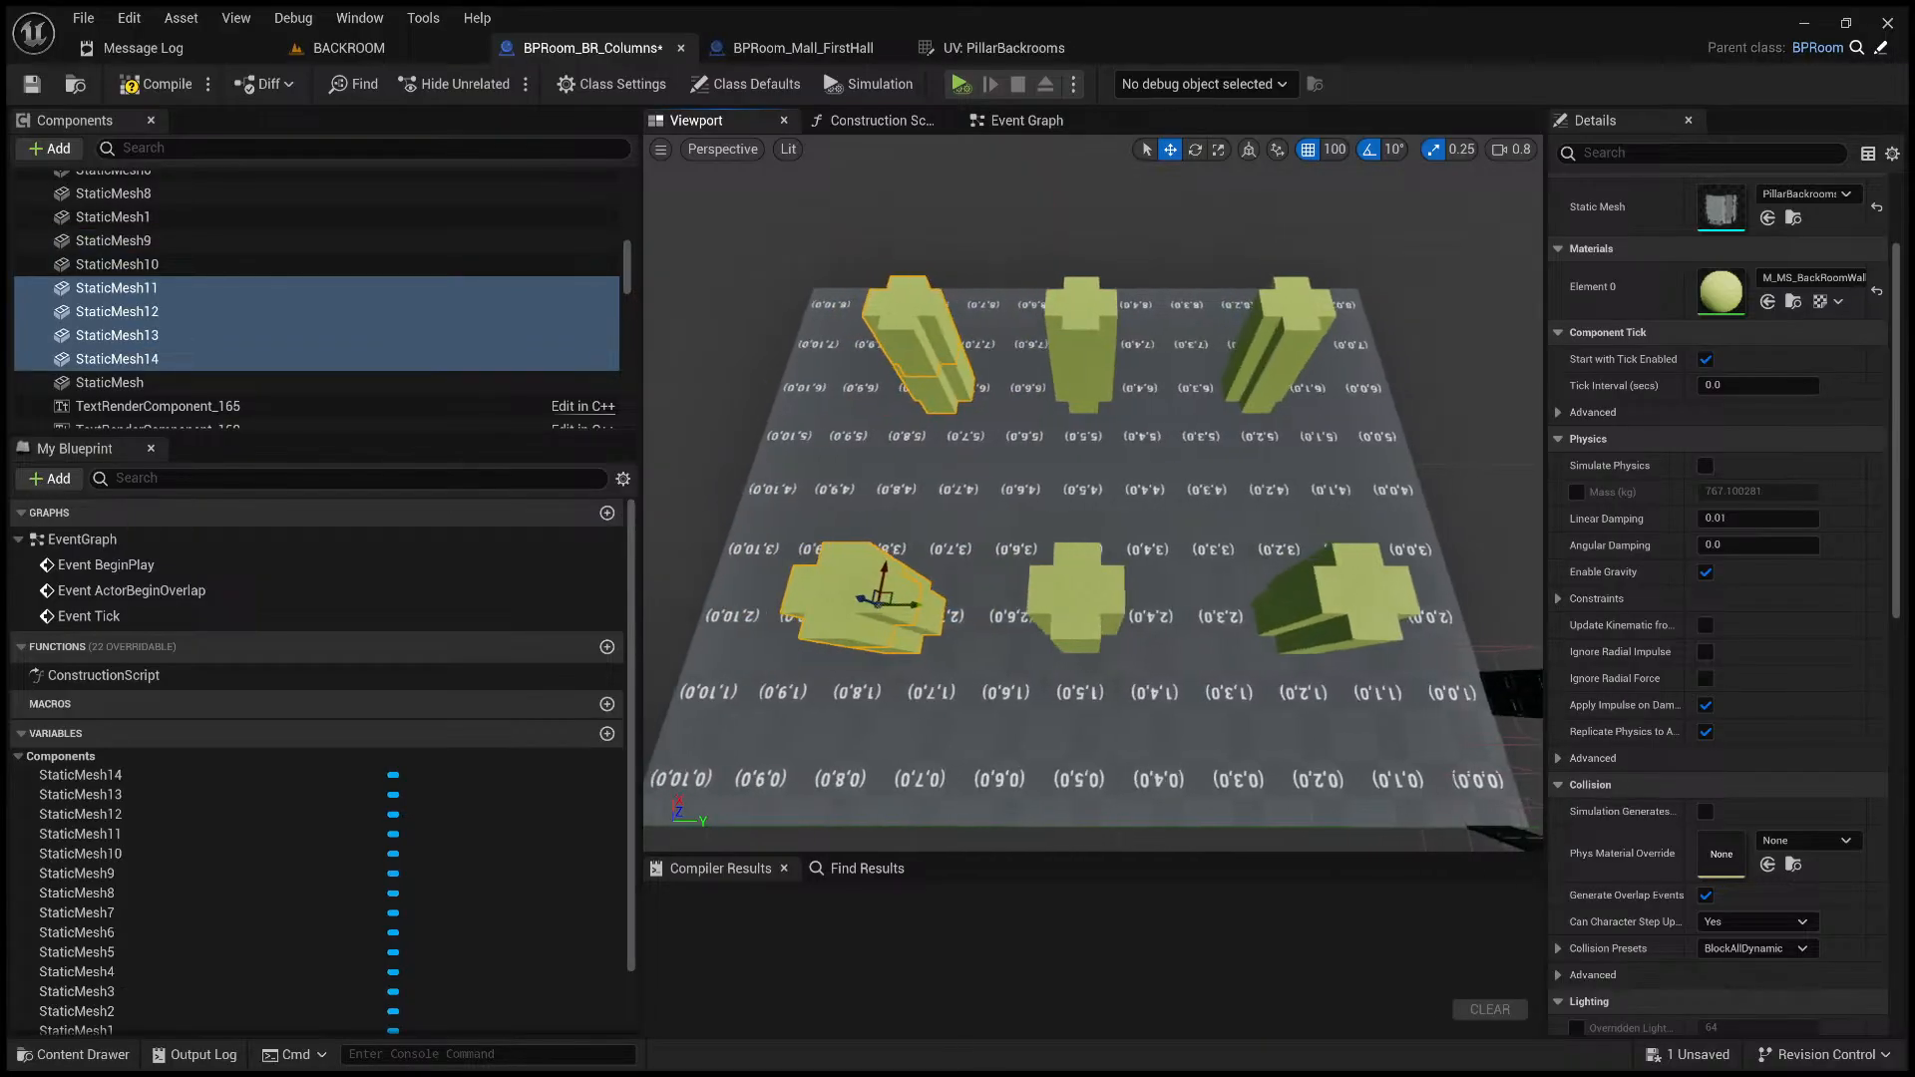
left_click_drag(1090, 602, 1032, 603)
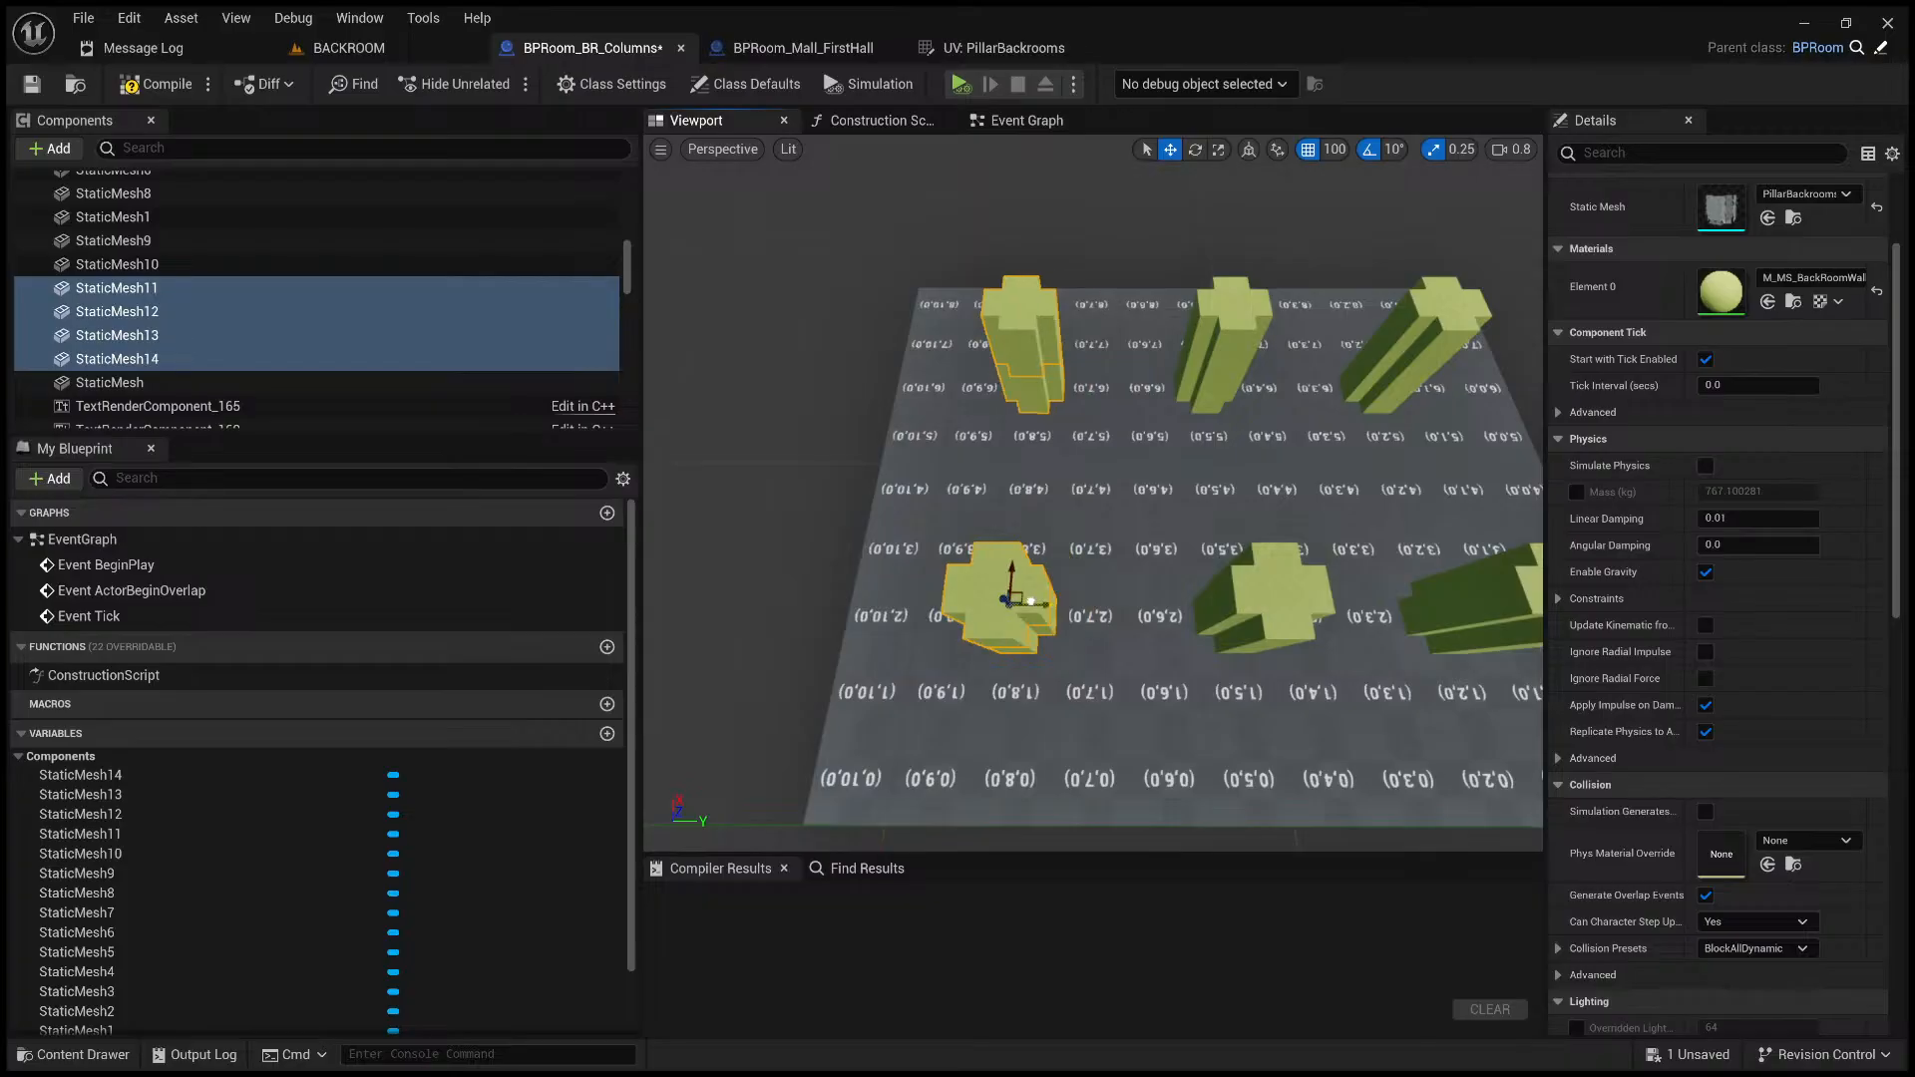
- Duplicate the row 8 pillar pair three cells further along Y, just beyond the floor's edge
key("s")
right_click_drag(1029, 601, 1164, 628)
key("d")
key("w")
key("s")
key("s")
key("w")
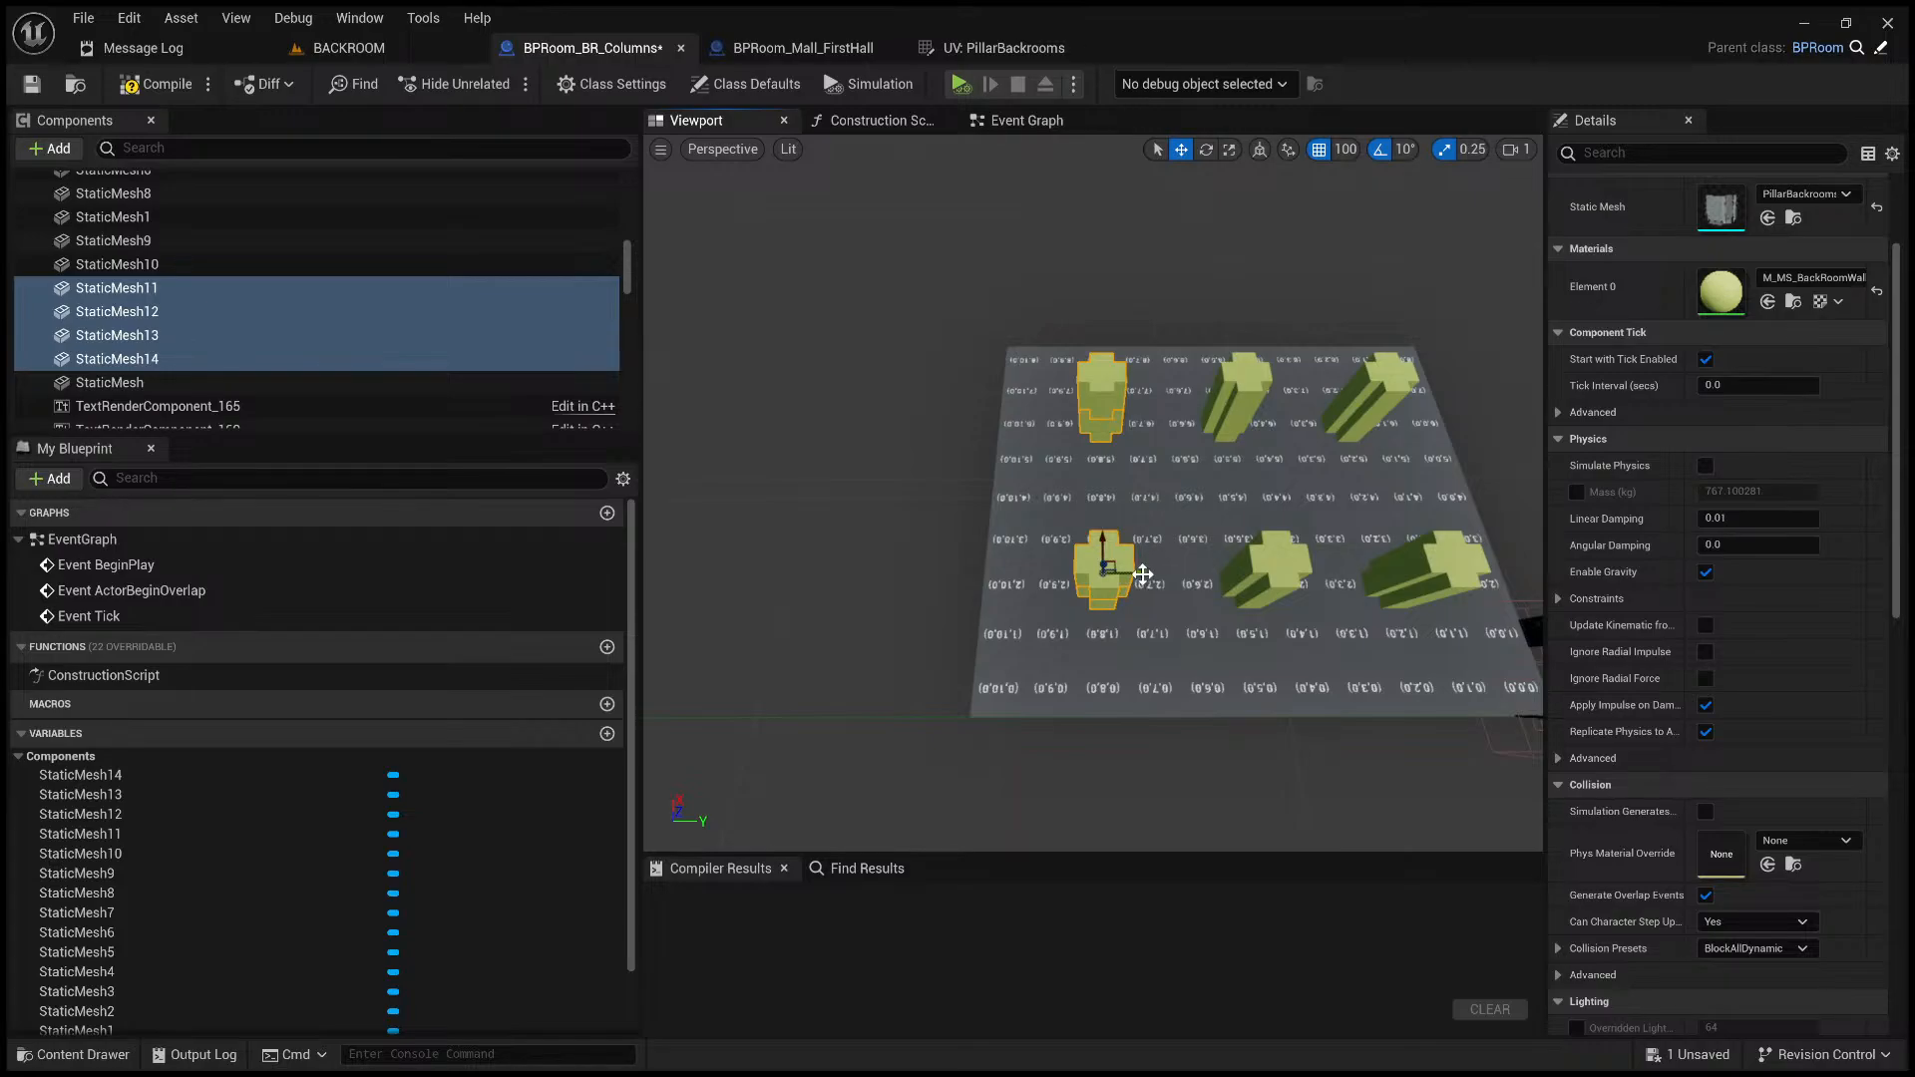
key("ctrl+d")
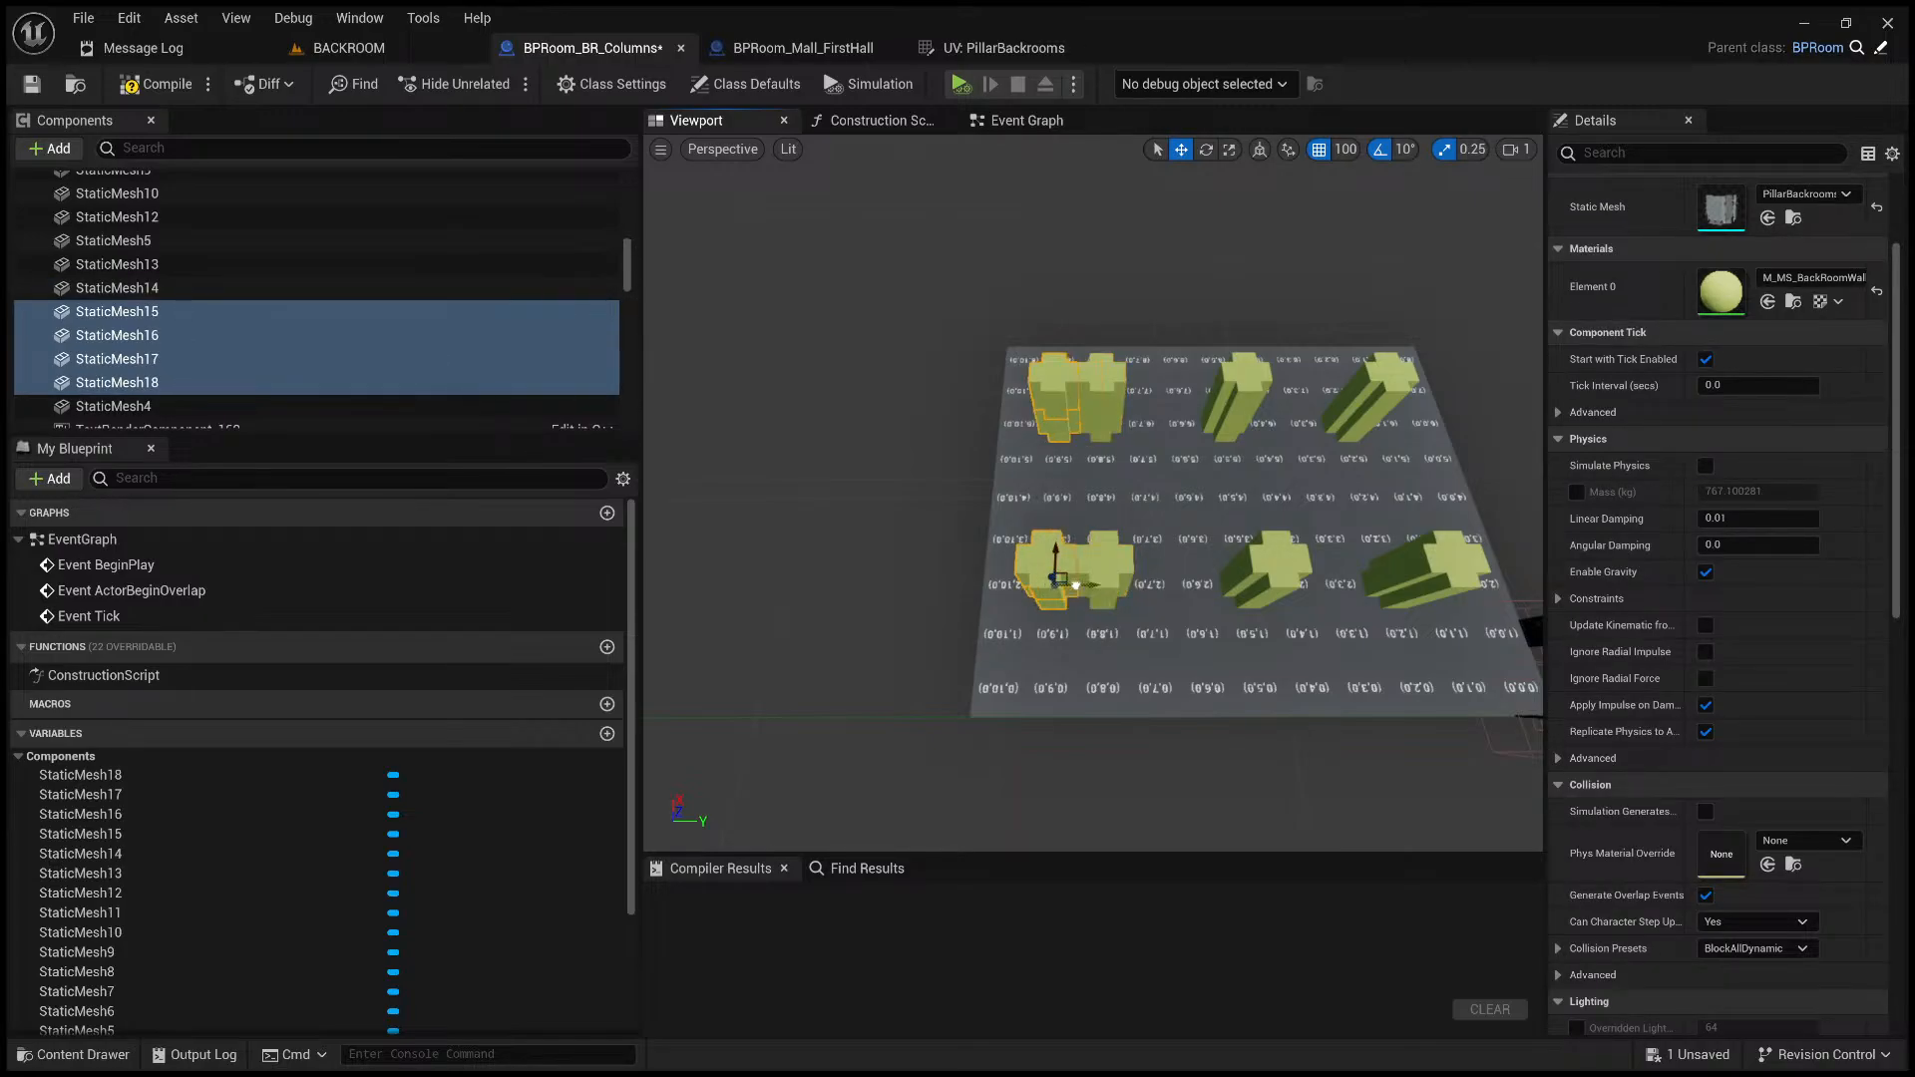
left_click_drag(967, 584, 996, 585)
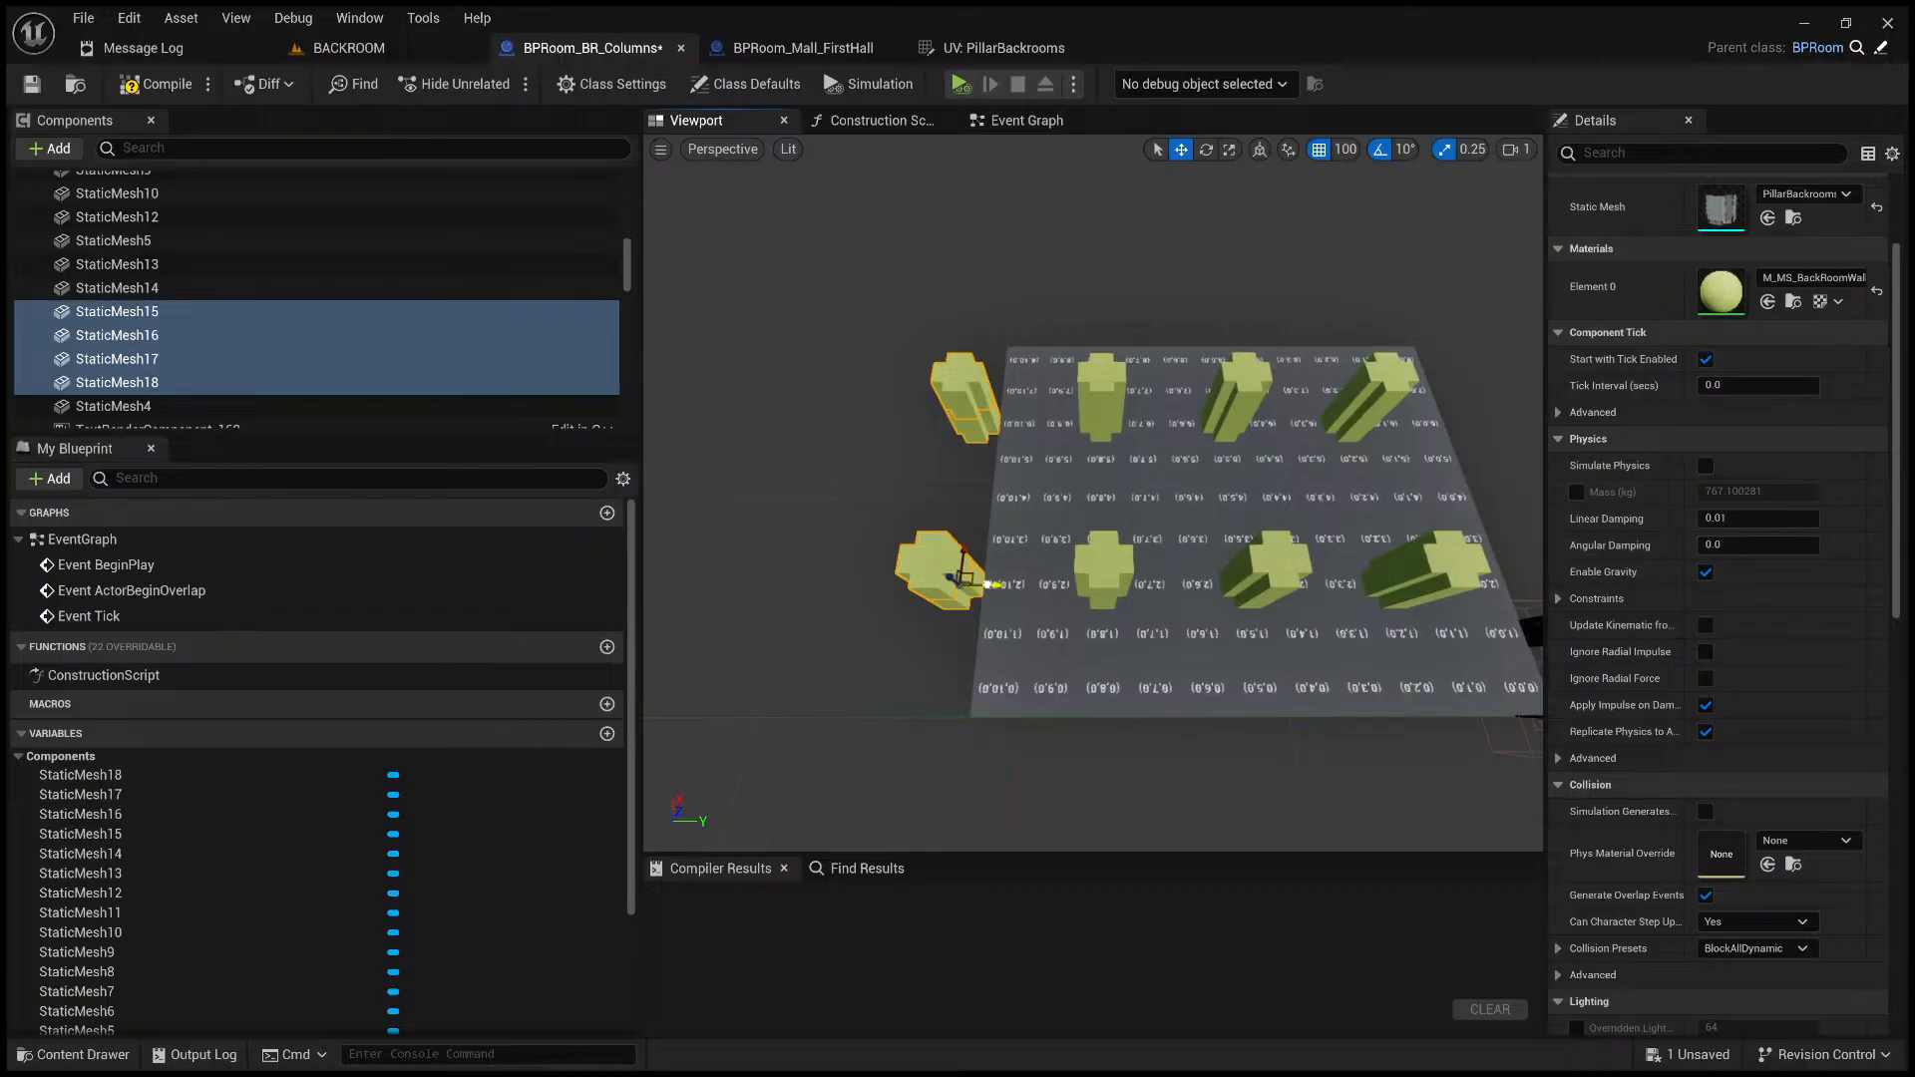
- Select all pieces of the four pillars at X cell 6 and duplicate them four cells along X, past the floor's edge
right_click_drag(1097, 778, 906, 647)
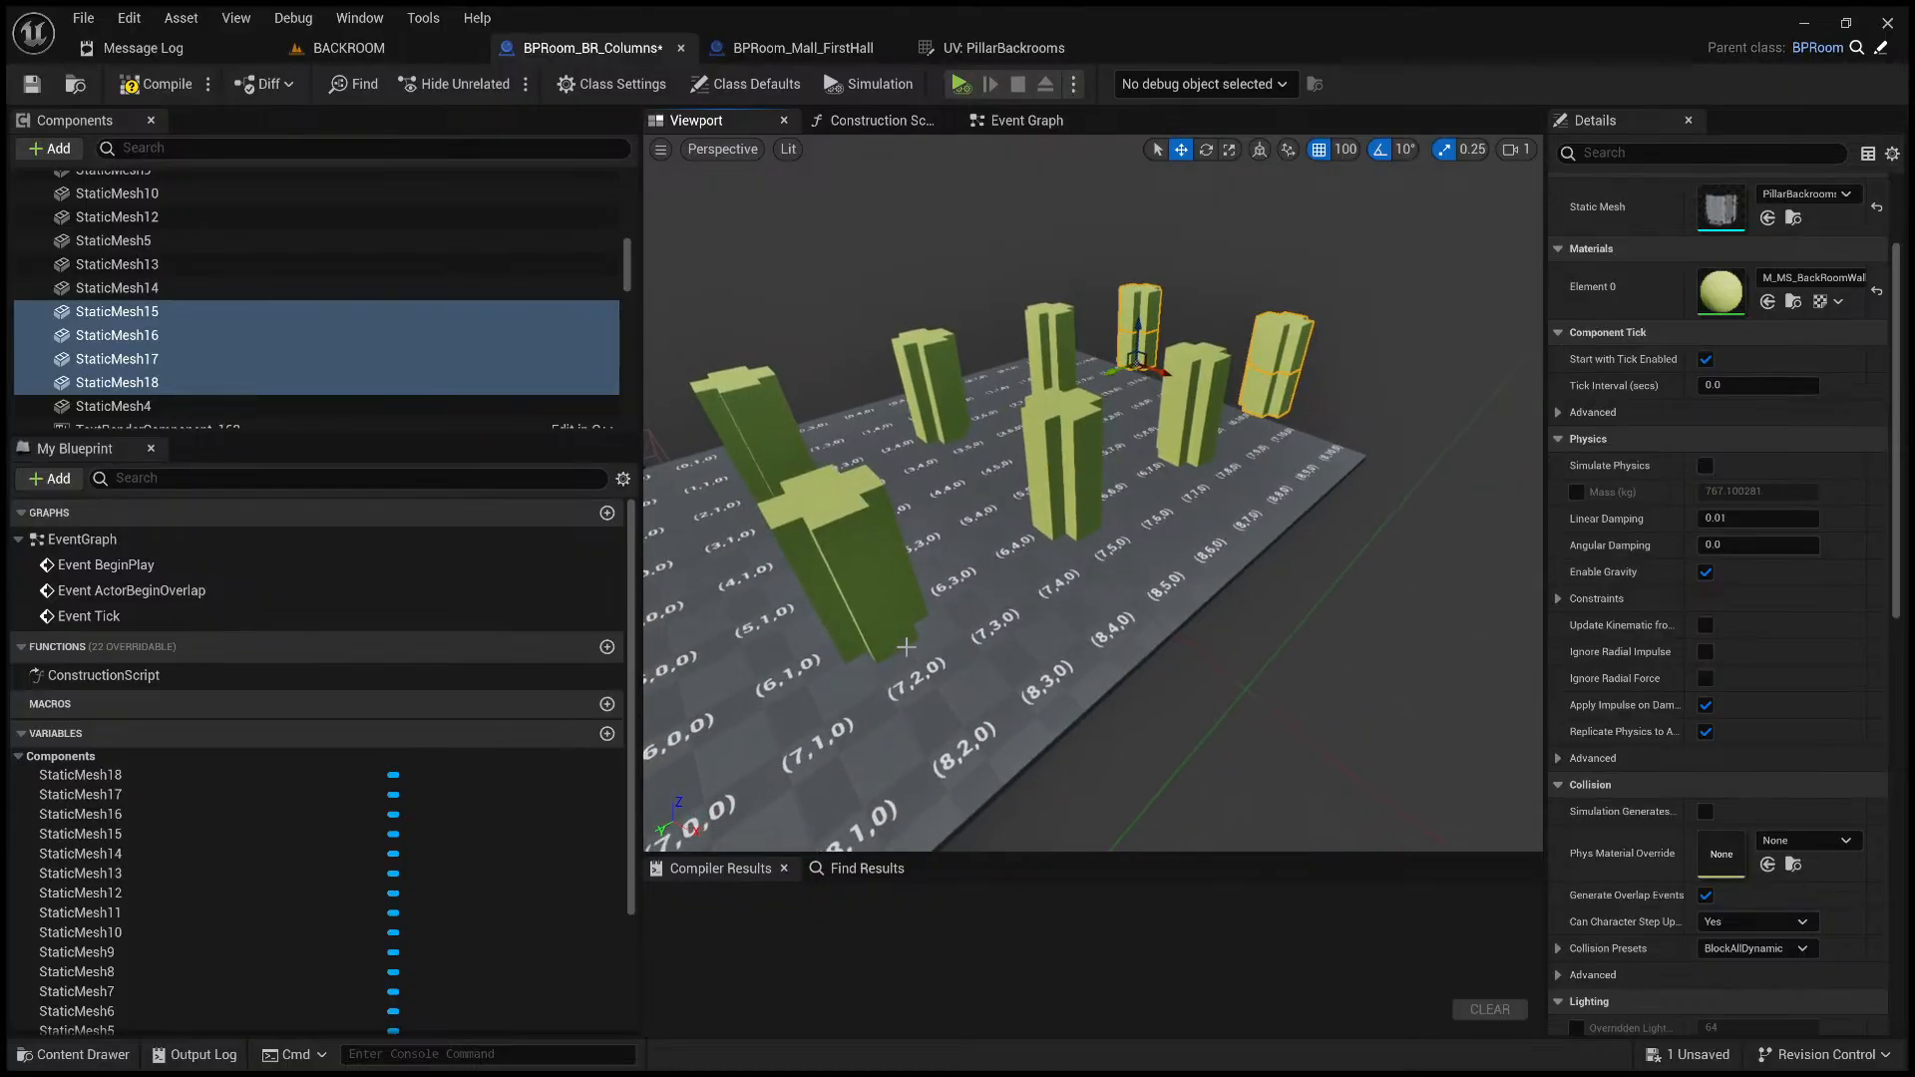
left_click(898, 639)
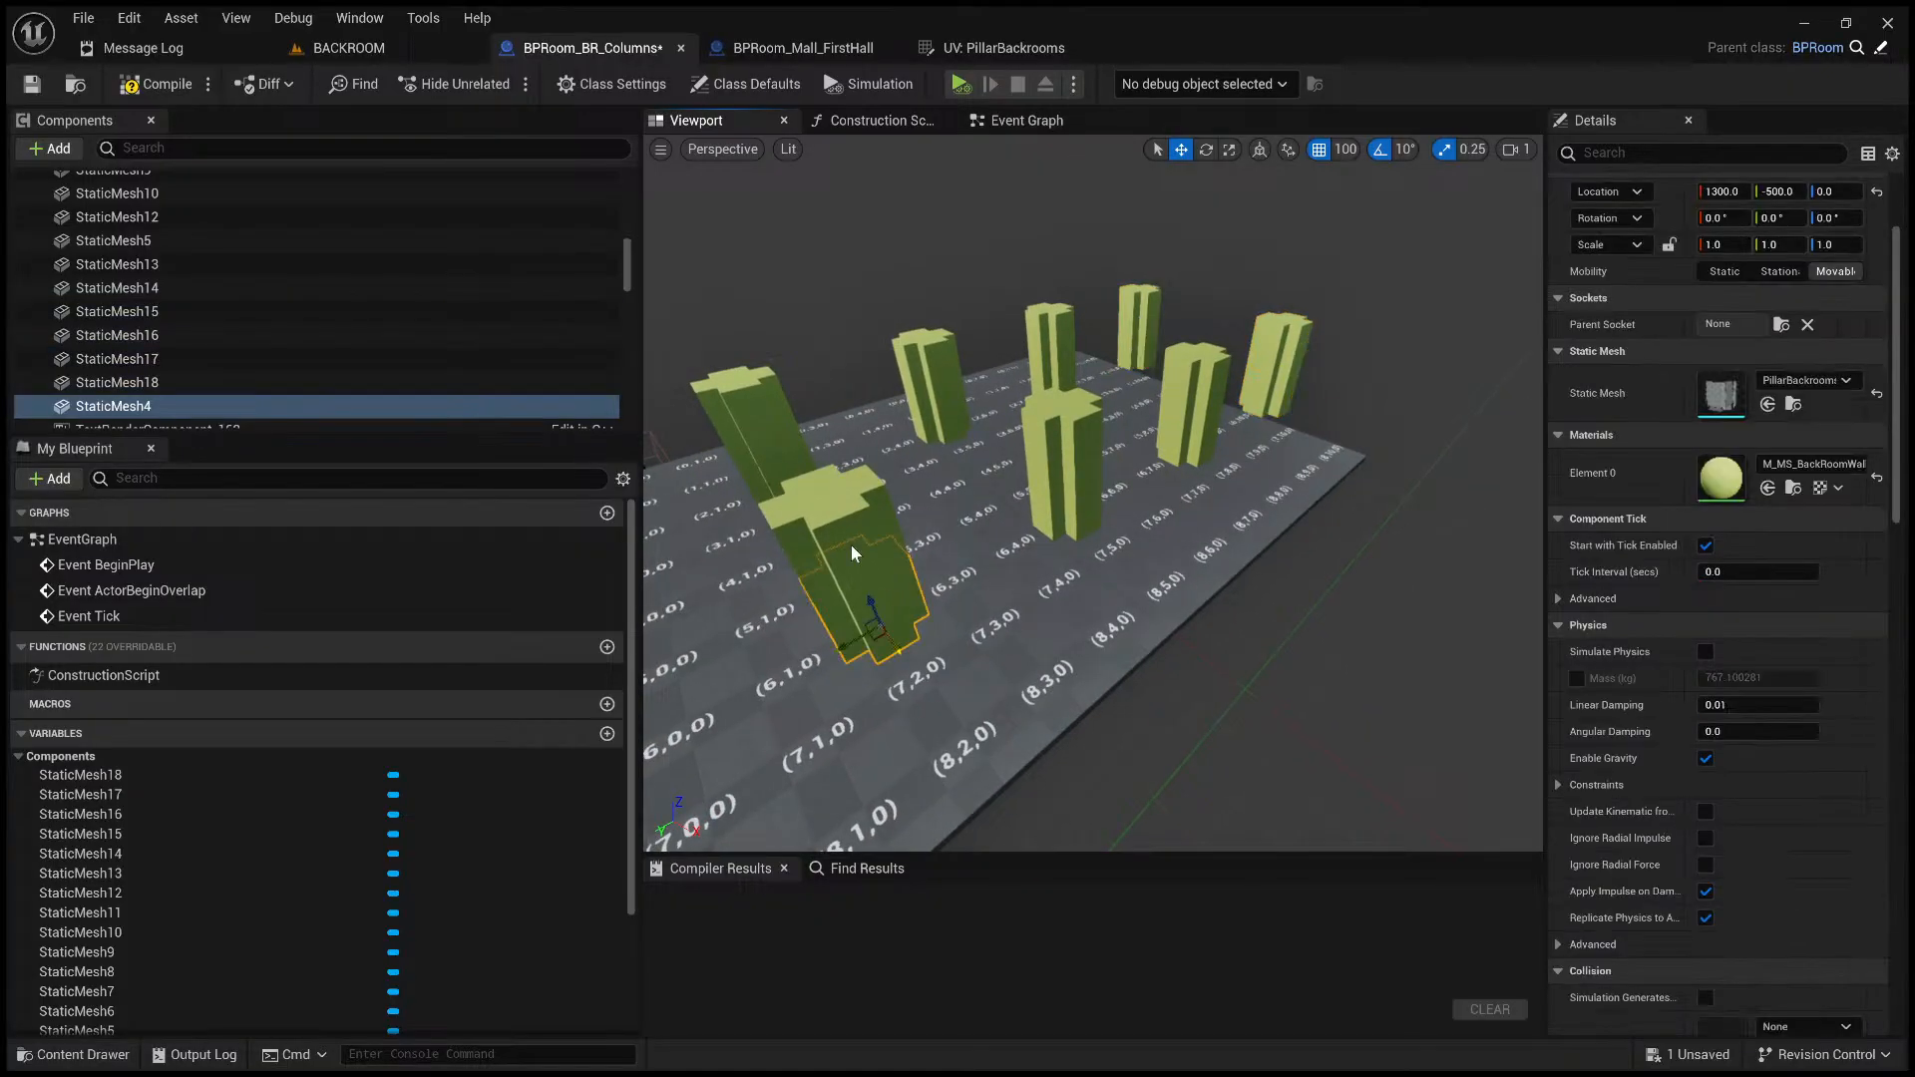
left_click(1070, 504, "ctrl")
left_click(1194, 427, "ctrl")
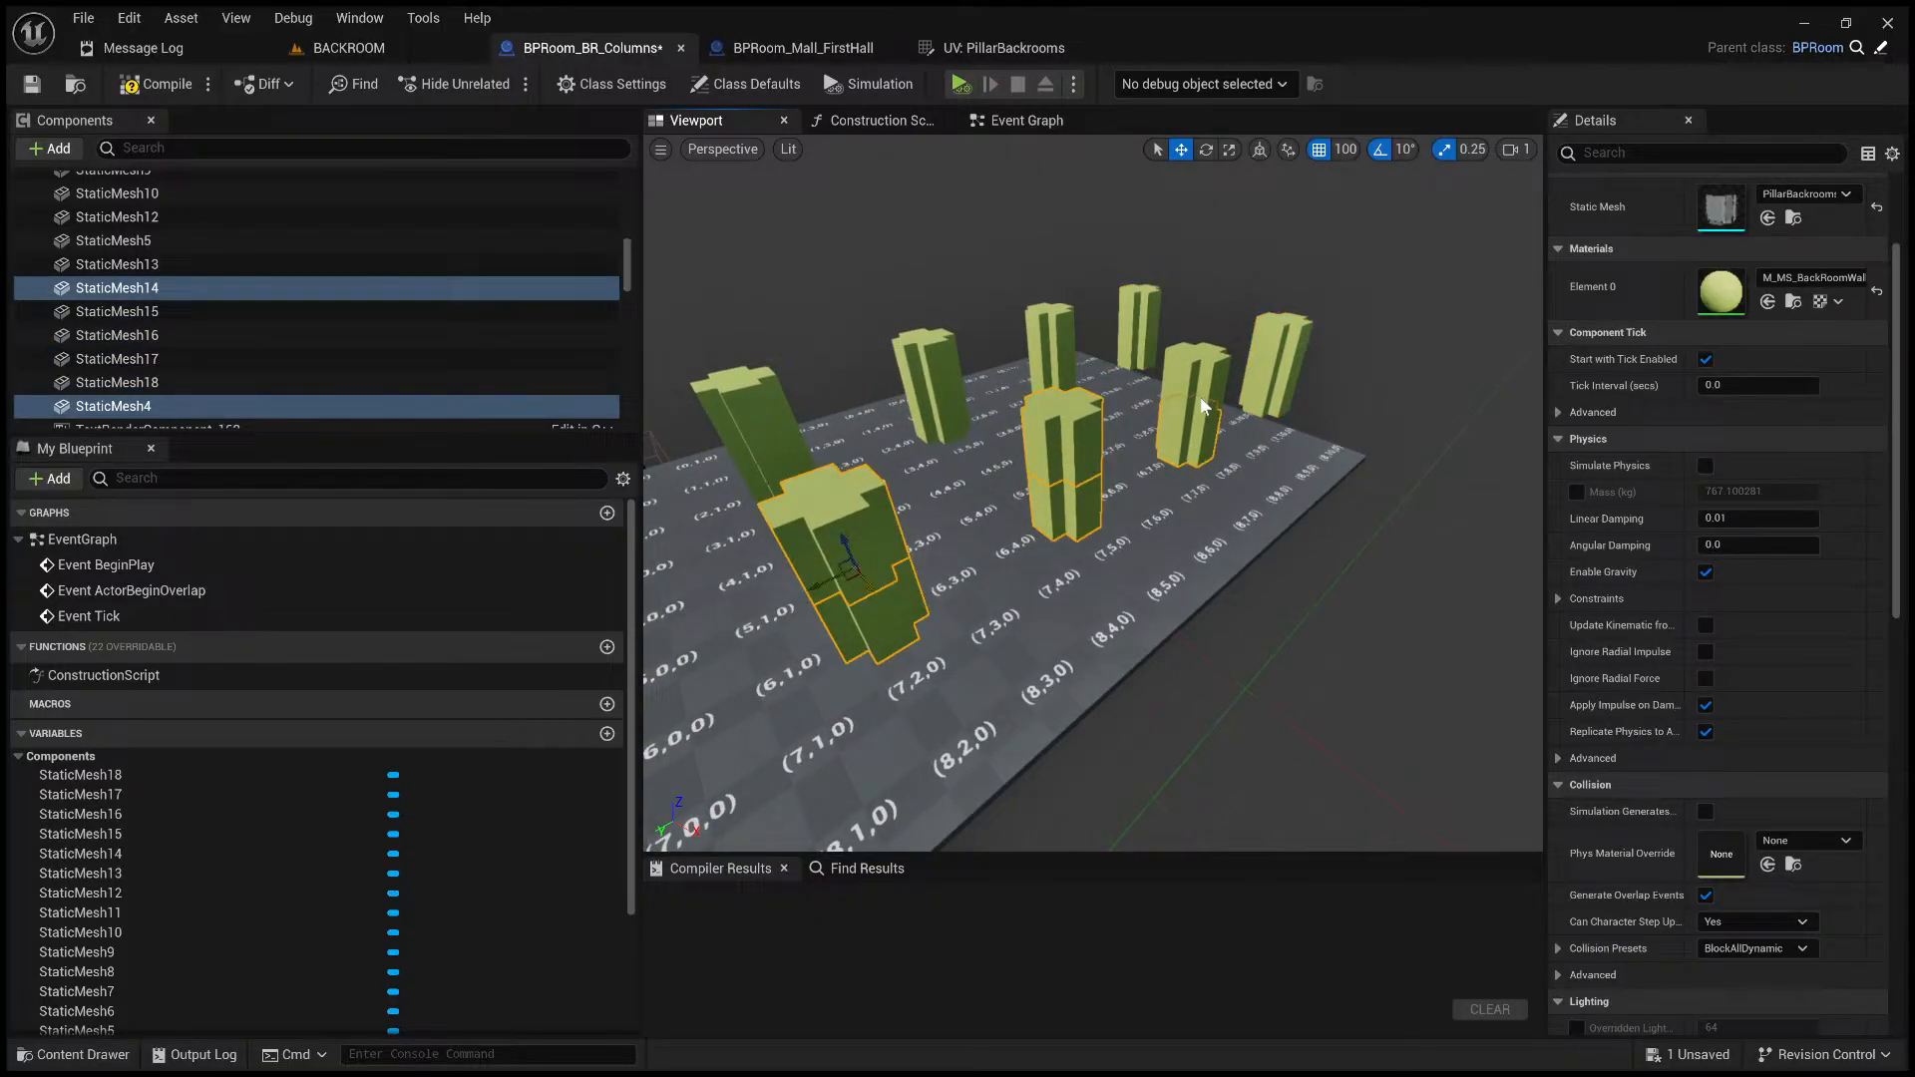
left_click(1274, 399, "ctrl")
left_click(1281, 347, "ctrl")
right_click_drag(1281, 347, 1123, 434)
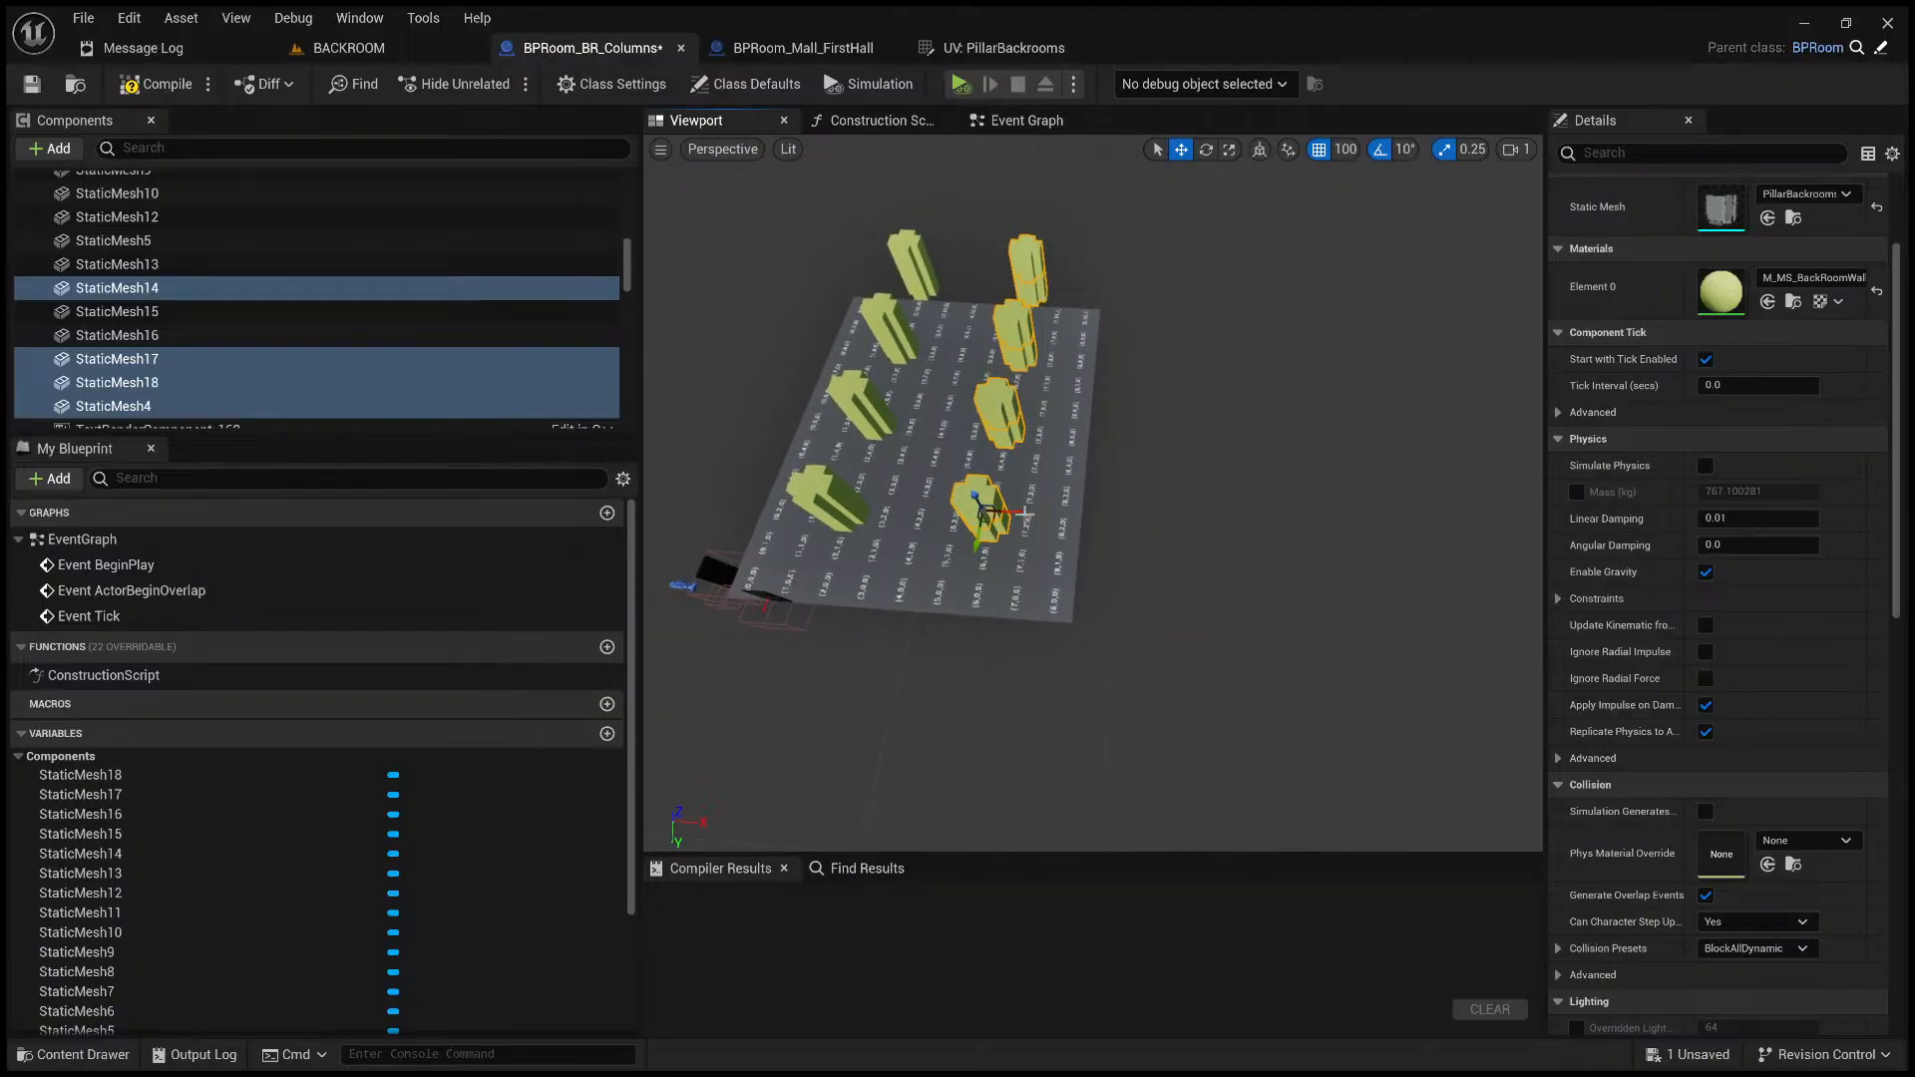
left_click_drag(1024, 513, 1128, 526, "alt")
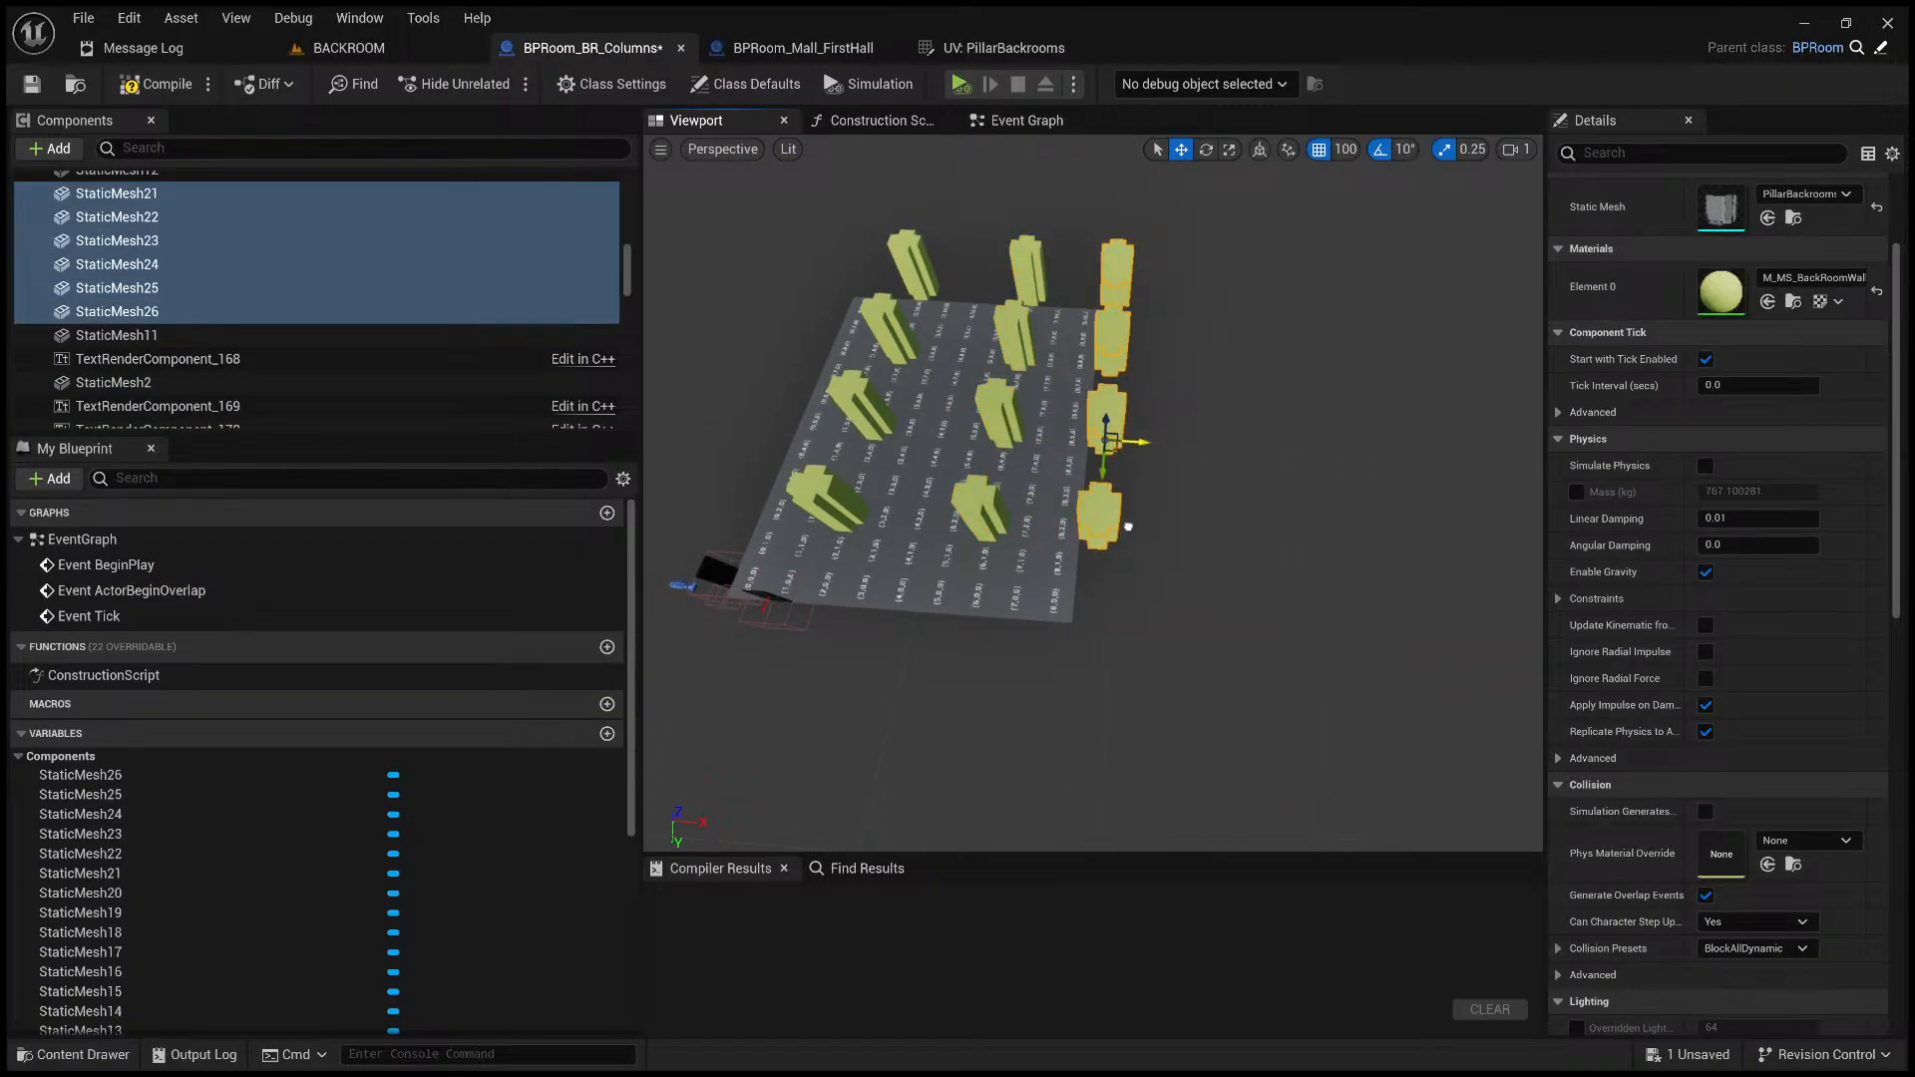
- Check how far the pillars extend past the floor and bring up the Occupied Cell Tools of the BPRoom_BR_Columns root
right_click_drag(1128, 526, 1185, 602)
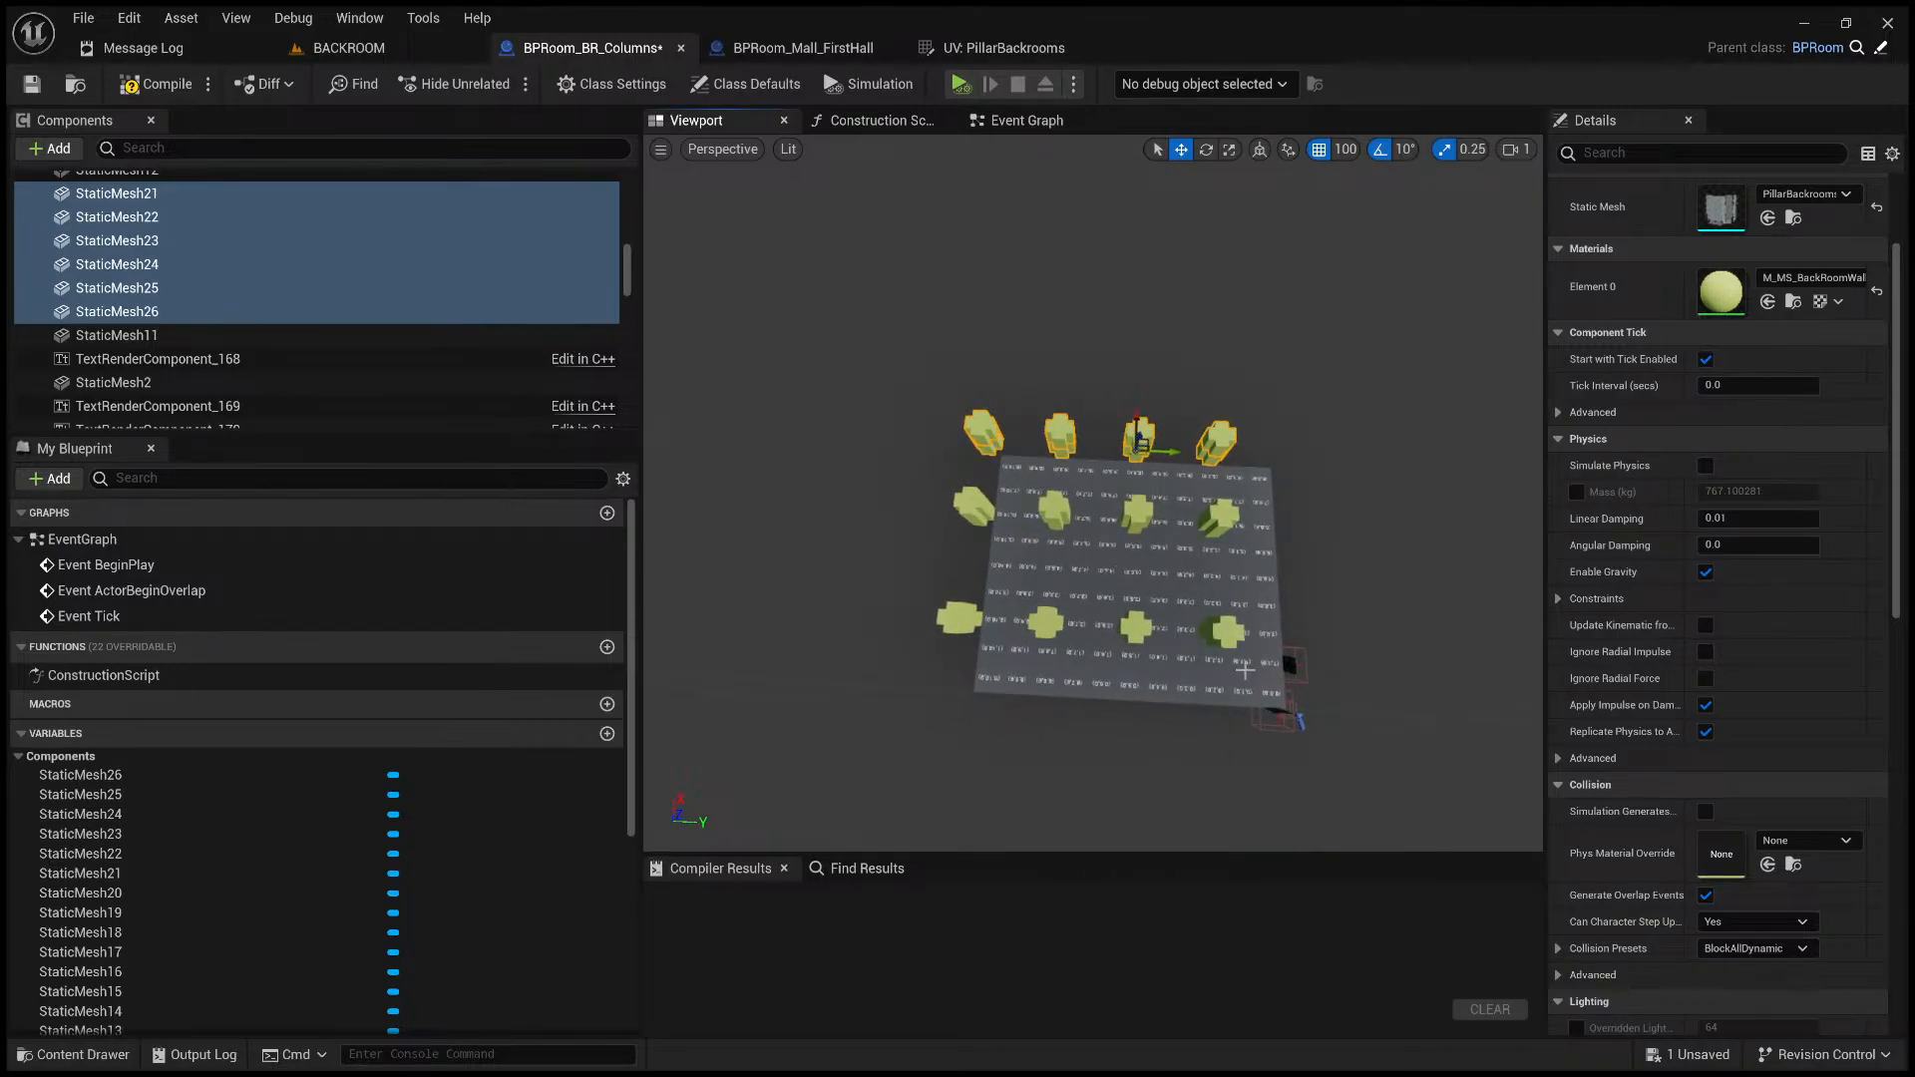
right_click_drag(1112, 539, 1037, 561)
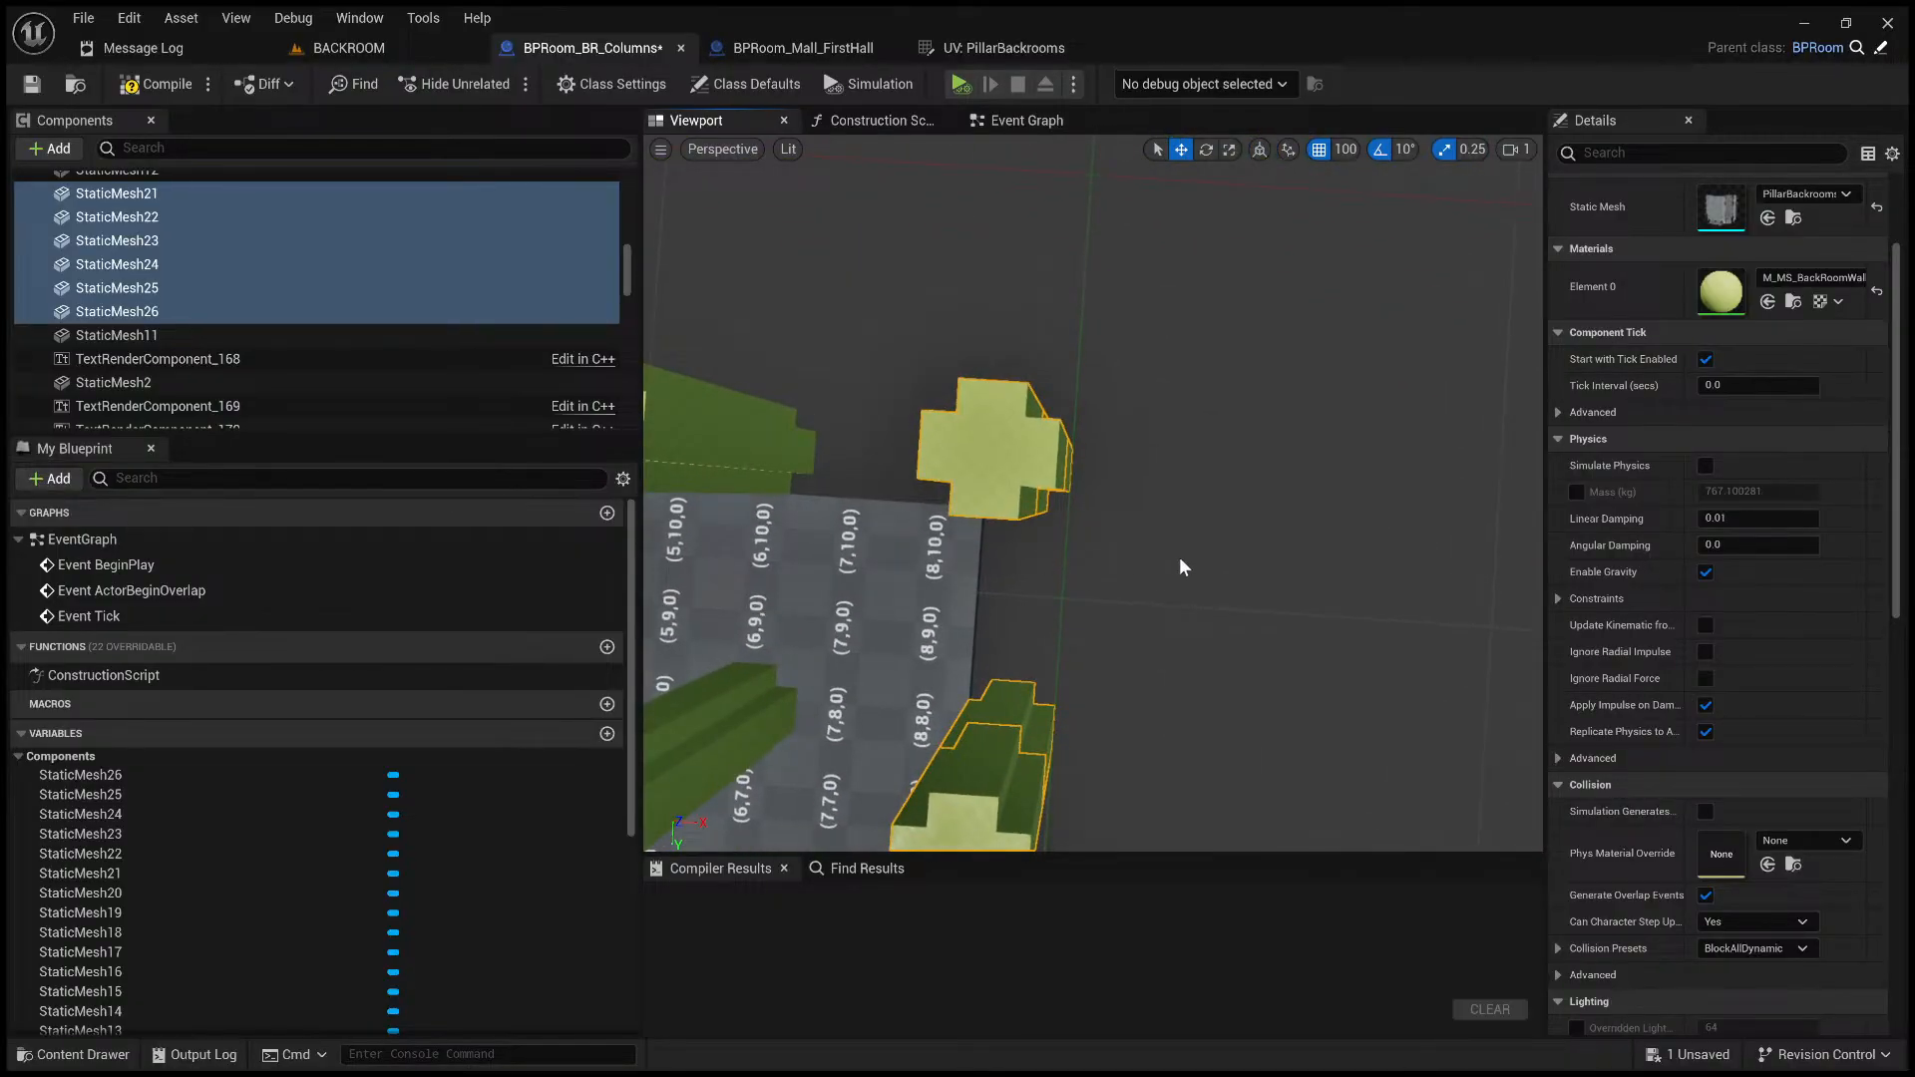
right_click_drag(1180, 560, 1145, 569)
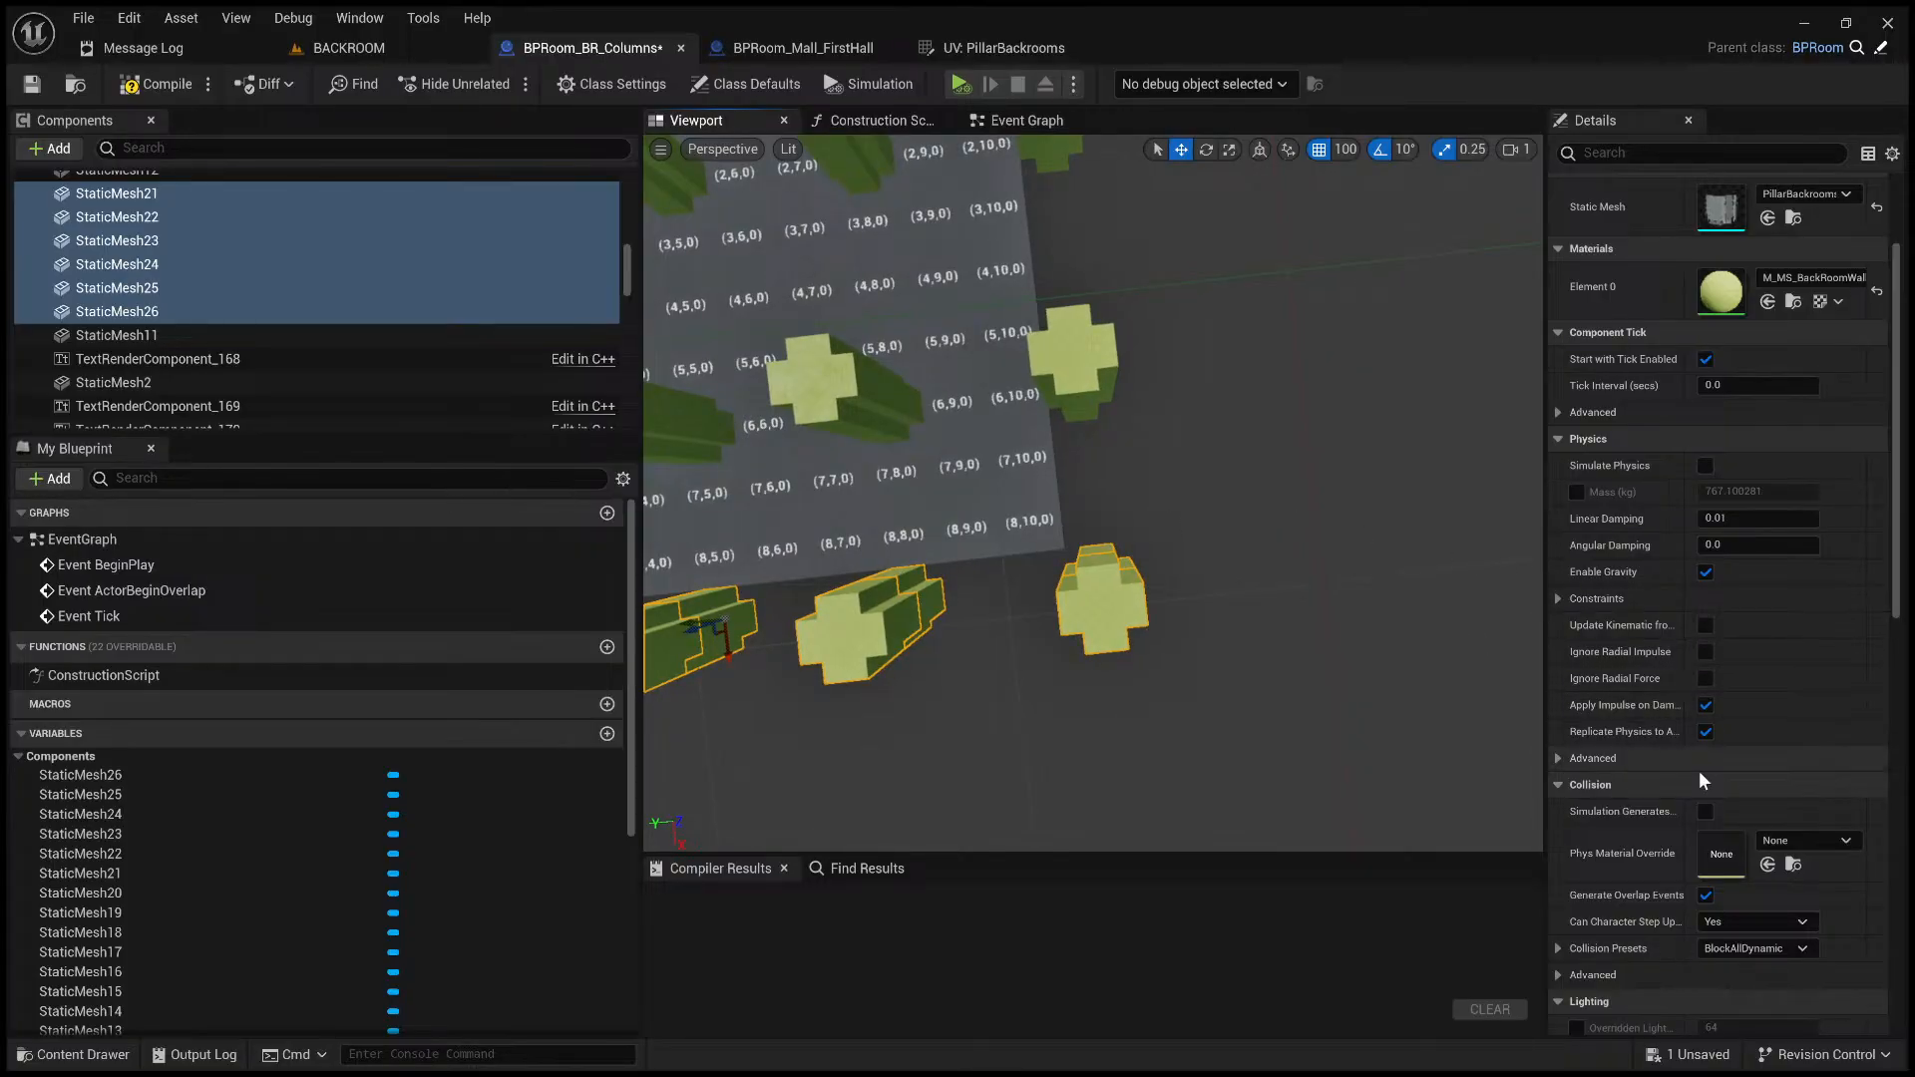
scroll(1701, 788, "down", 10)
scroll(1697, 802, "up", 3)
scroll(174, 224, "up", 5)
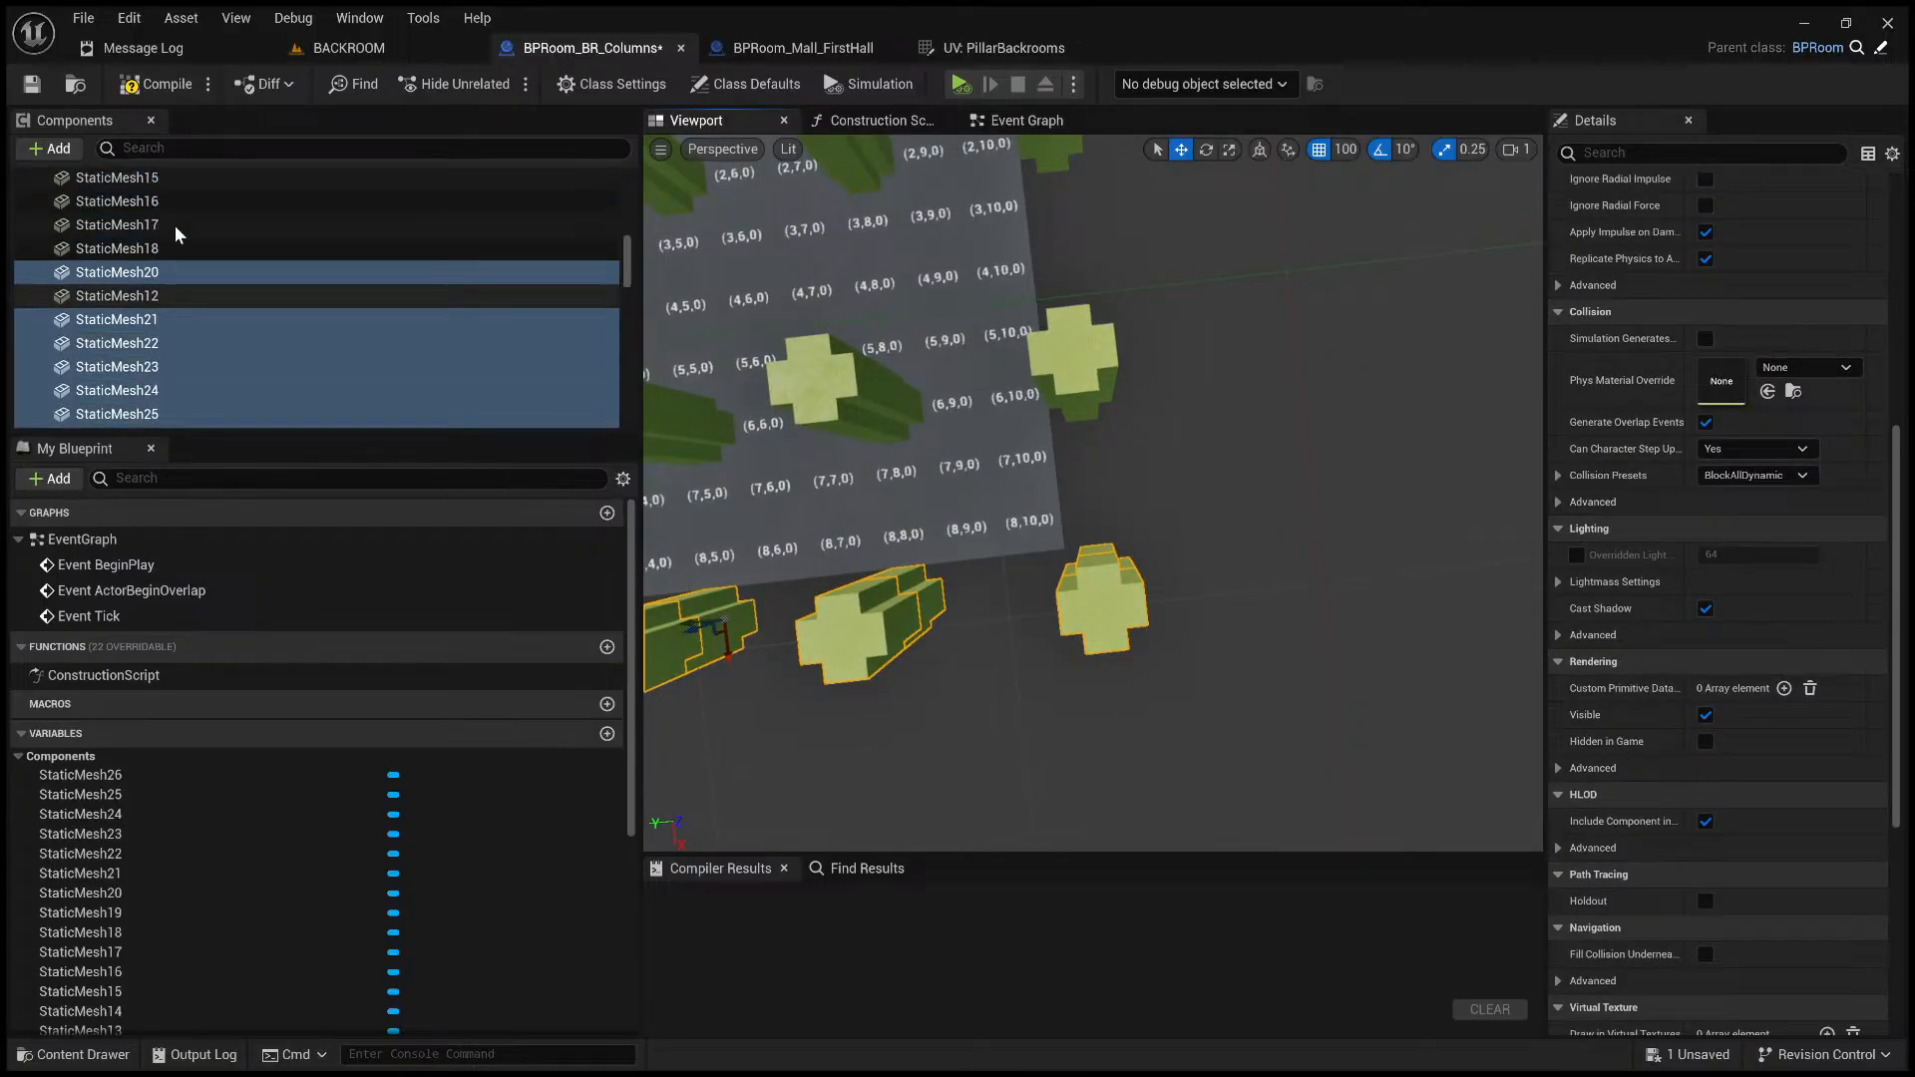
scroll(152, 228, "up", 4)
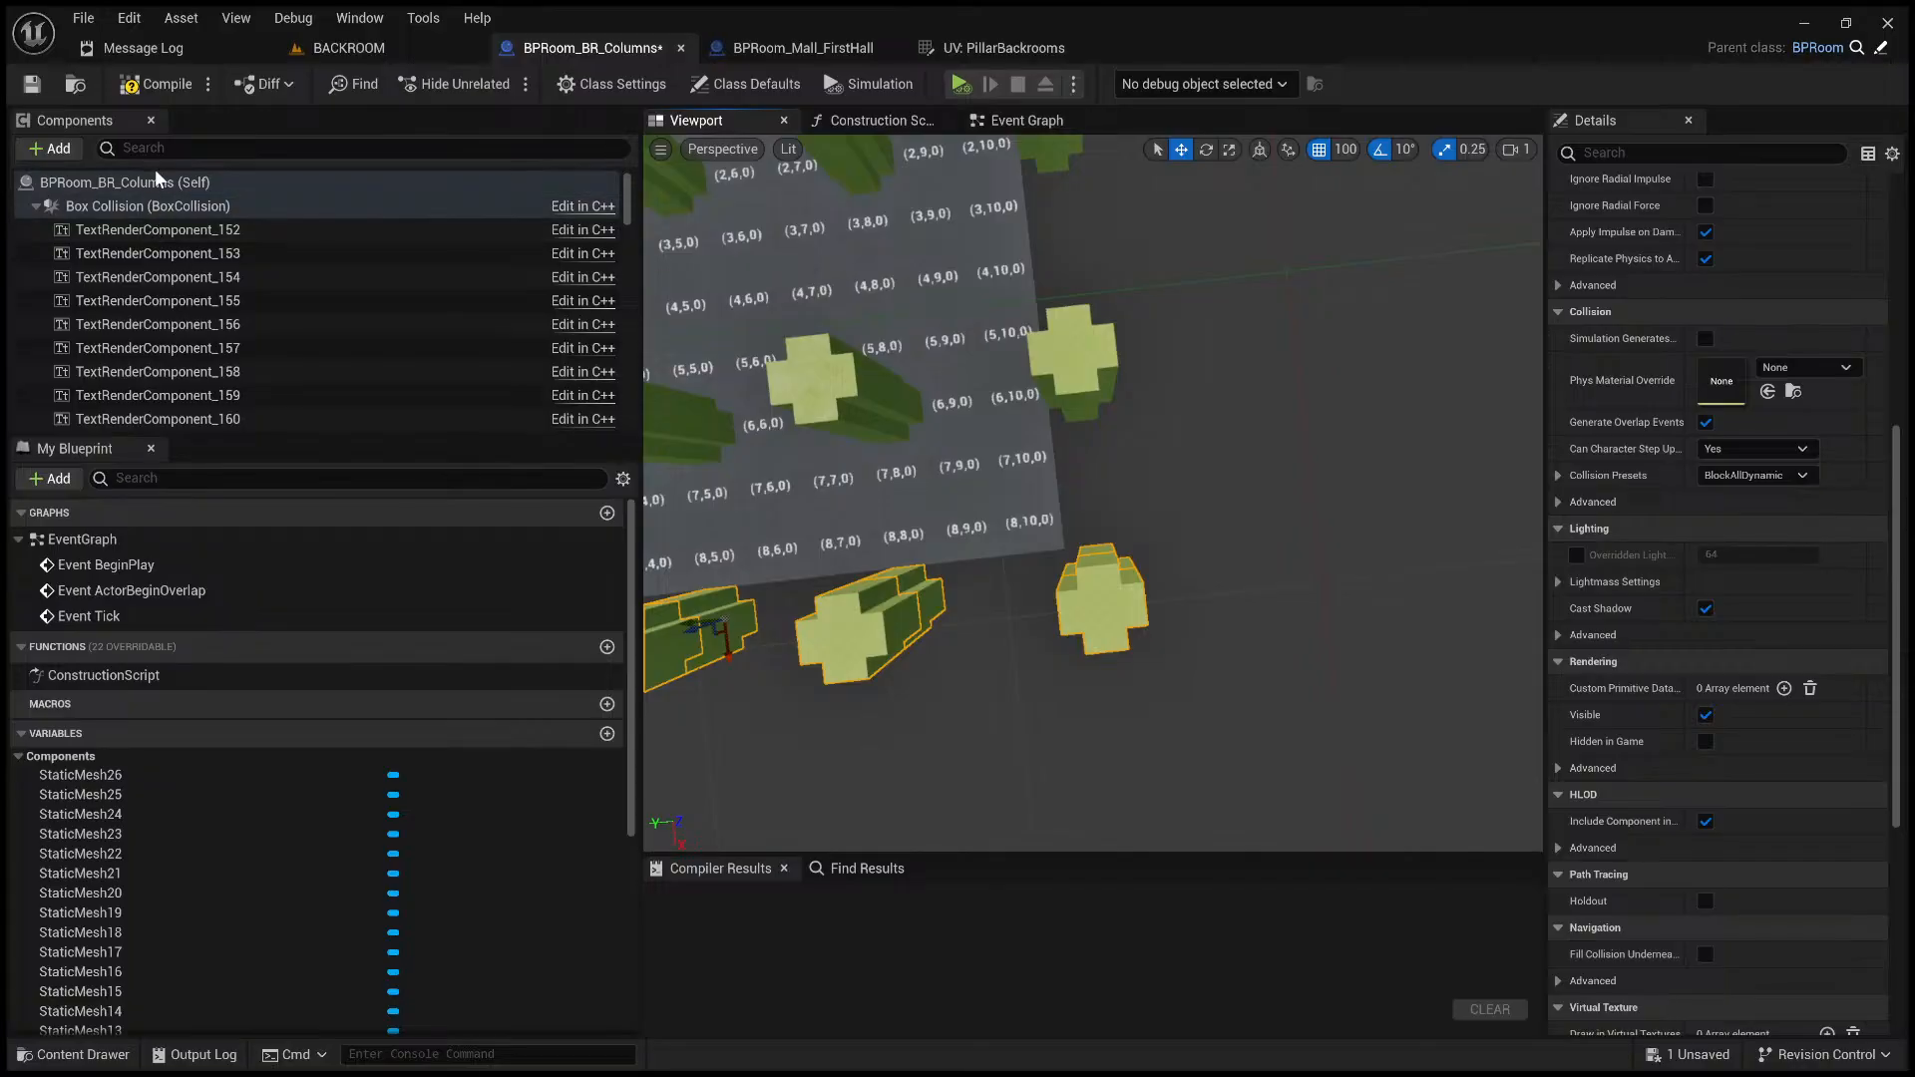
left_click(154, 182)
scroll(1558, 595, "down", 10)
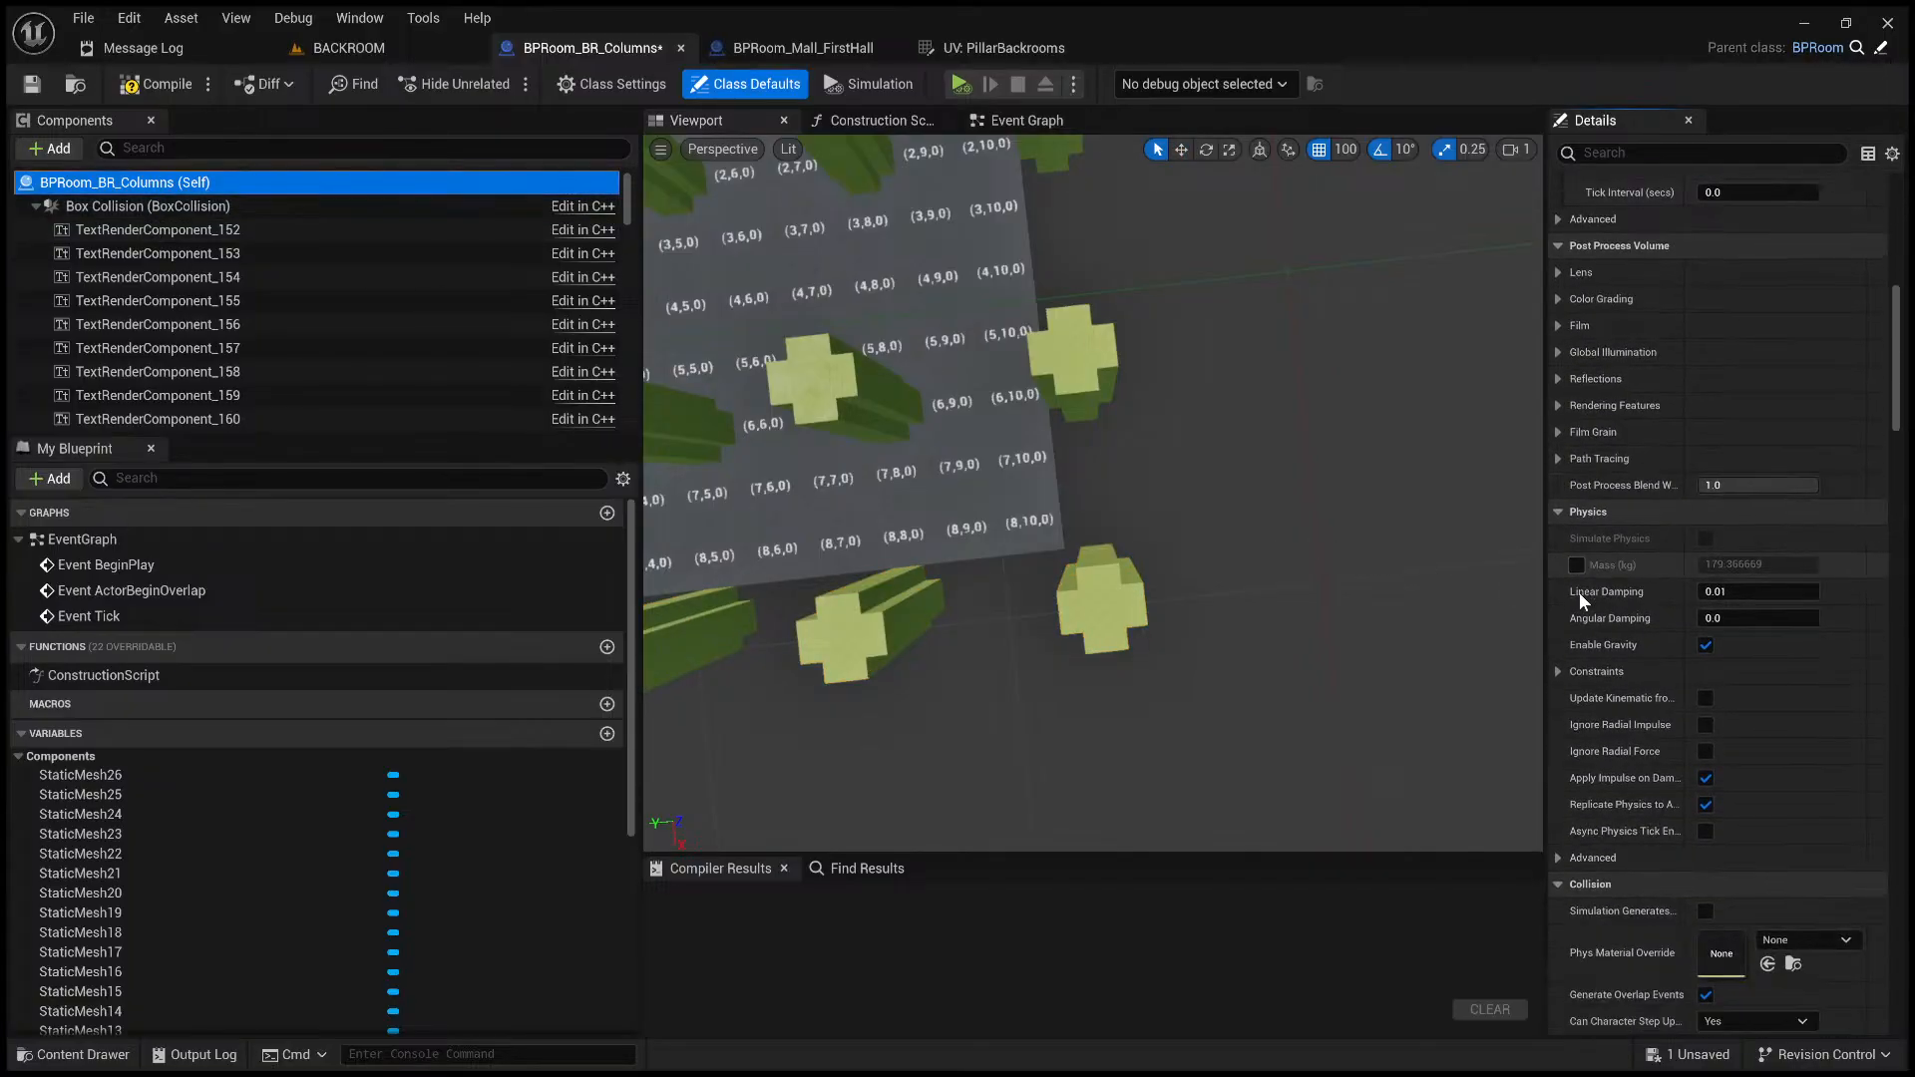
scroll(1582, 603, "down", 15)
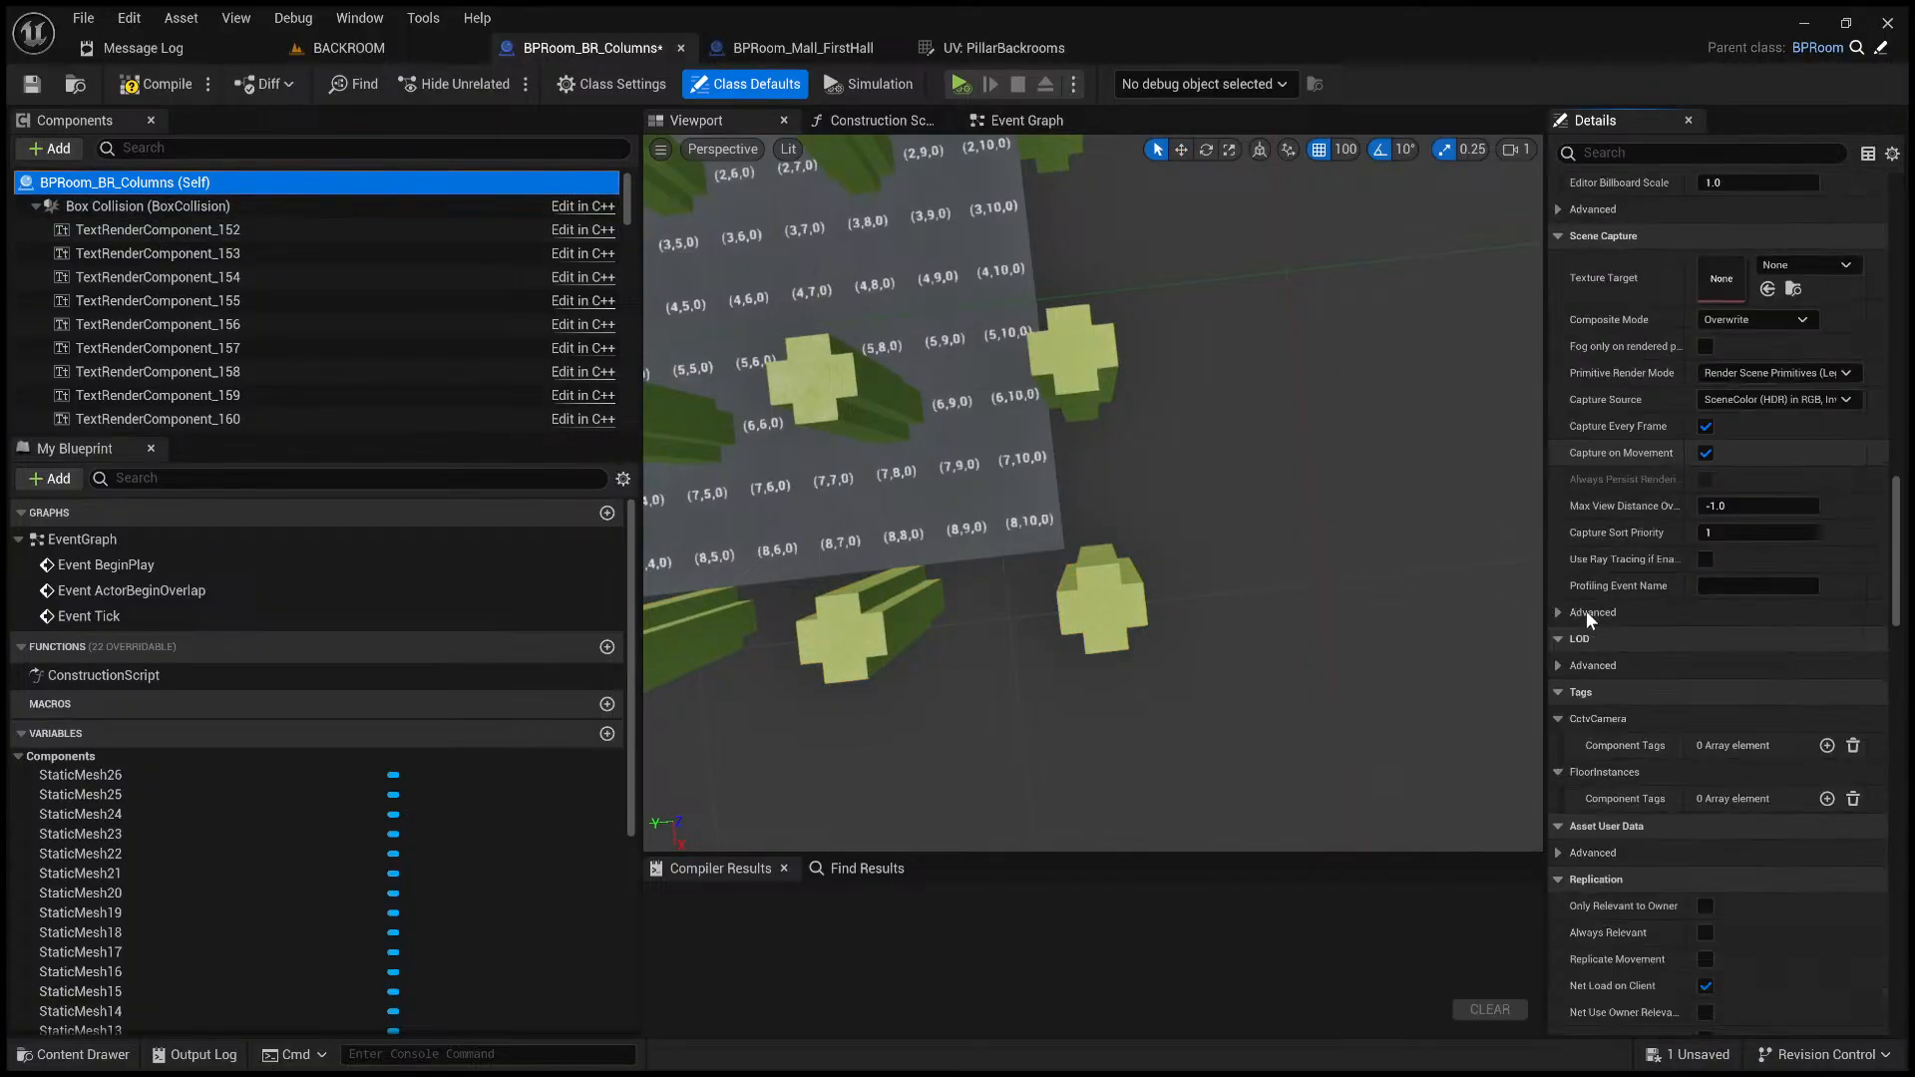
scroll(1586, 612, "down", 15)
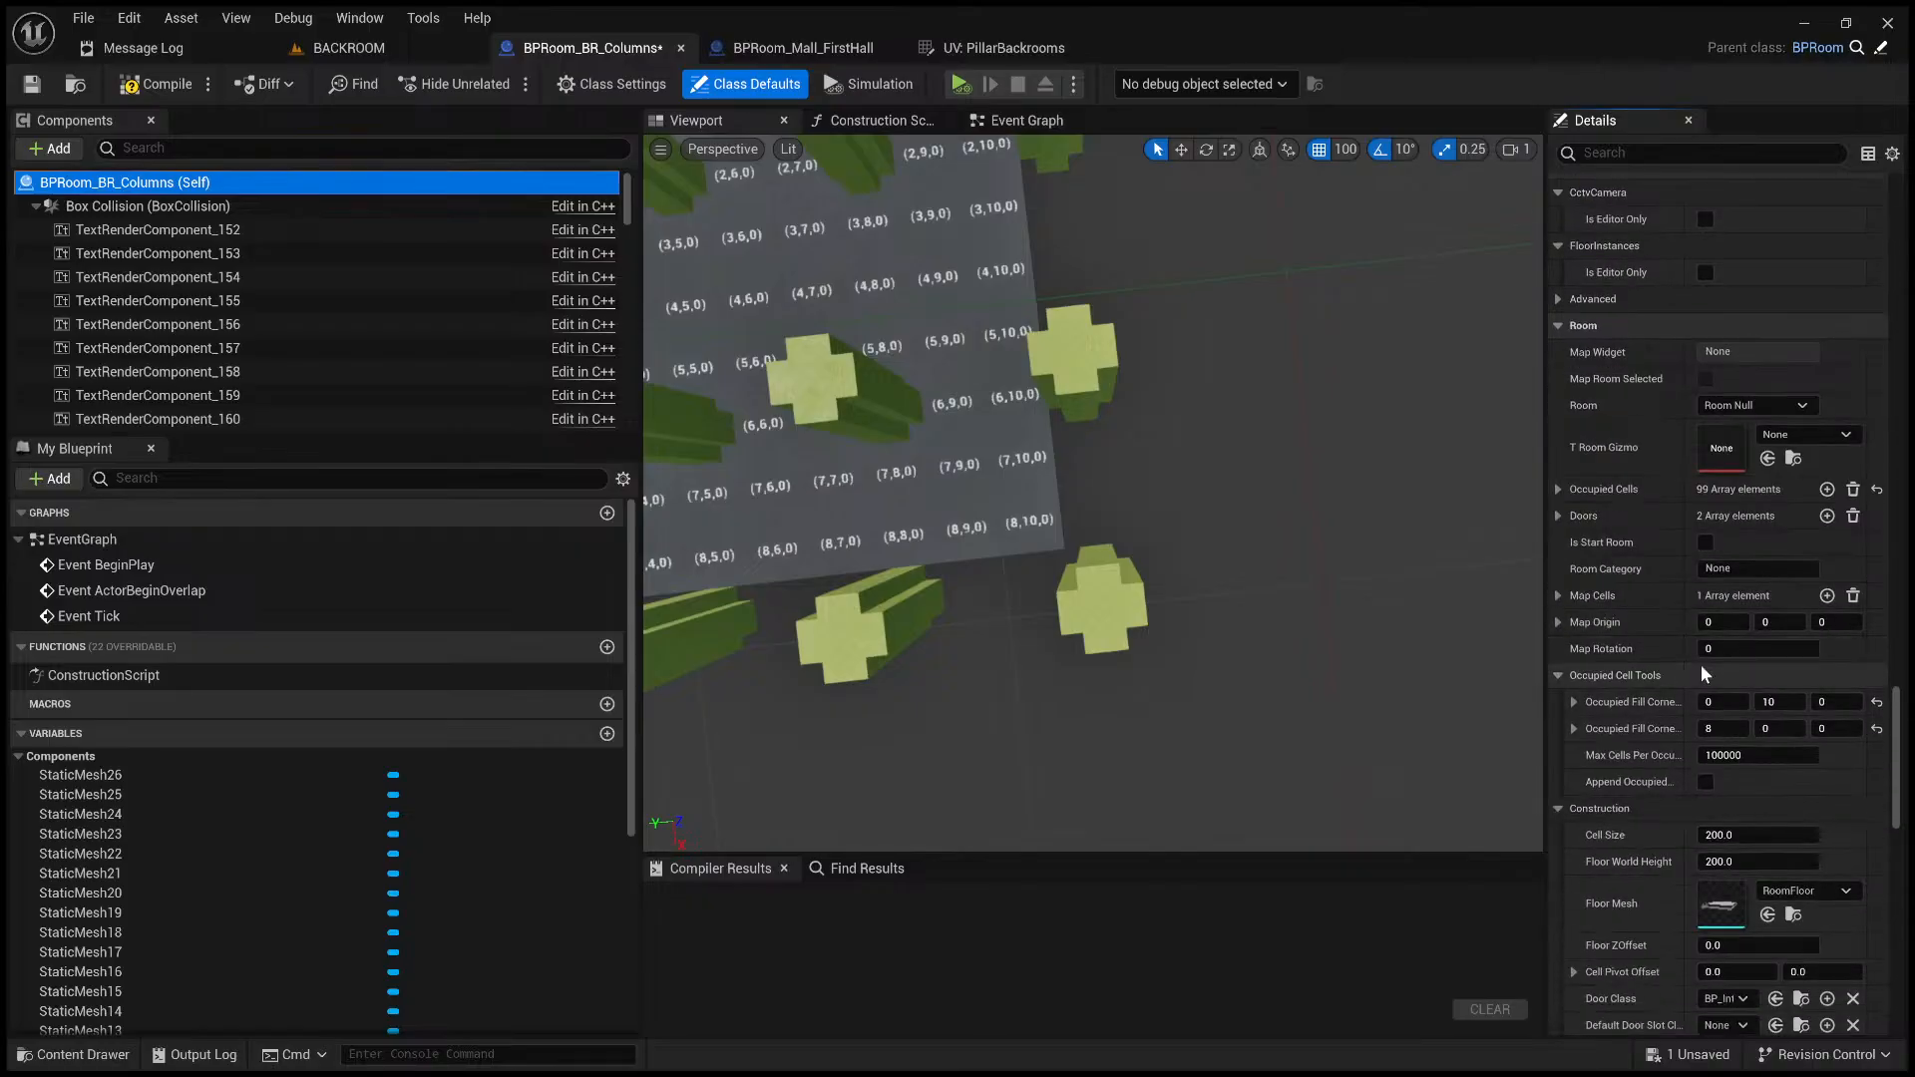
- Set the second Occupied Fill Corner to 11, 13, 0 and append the occupied cells to the floor
left_click(1739, 729)
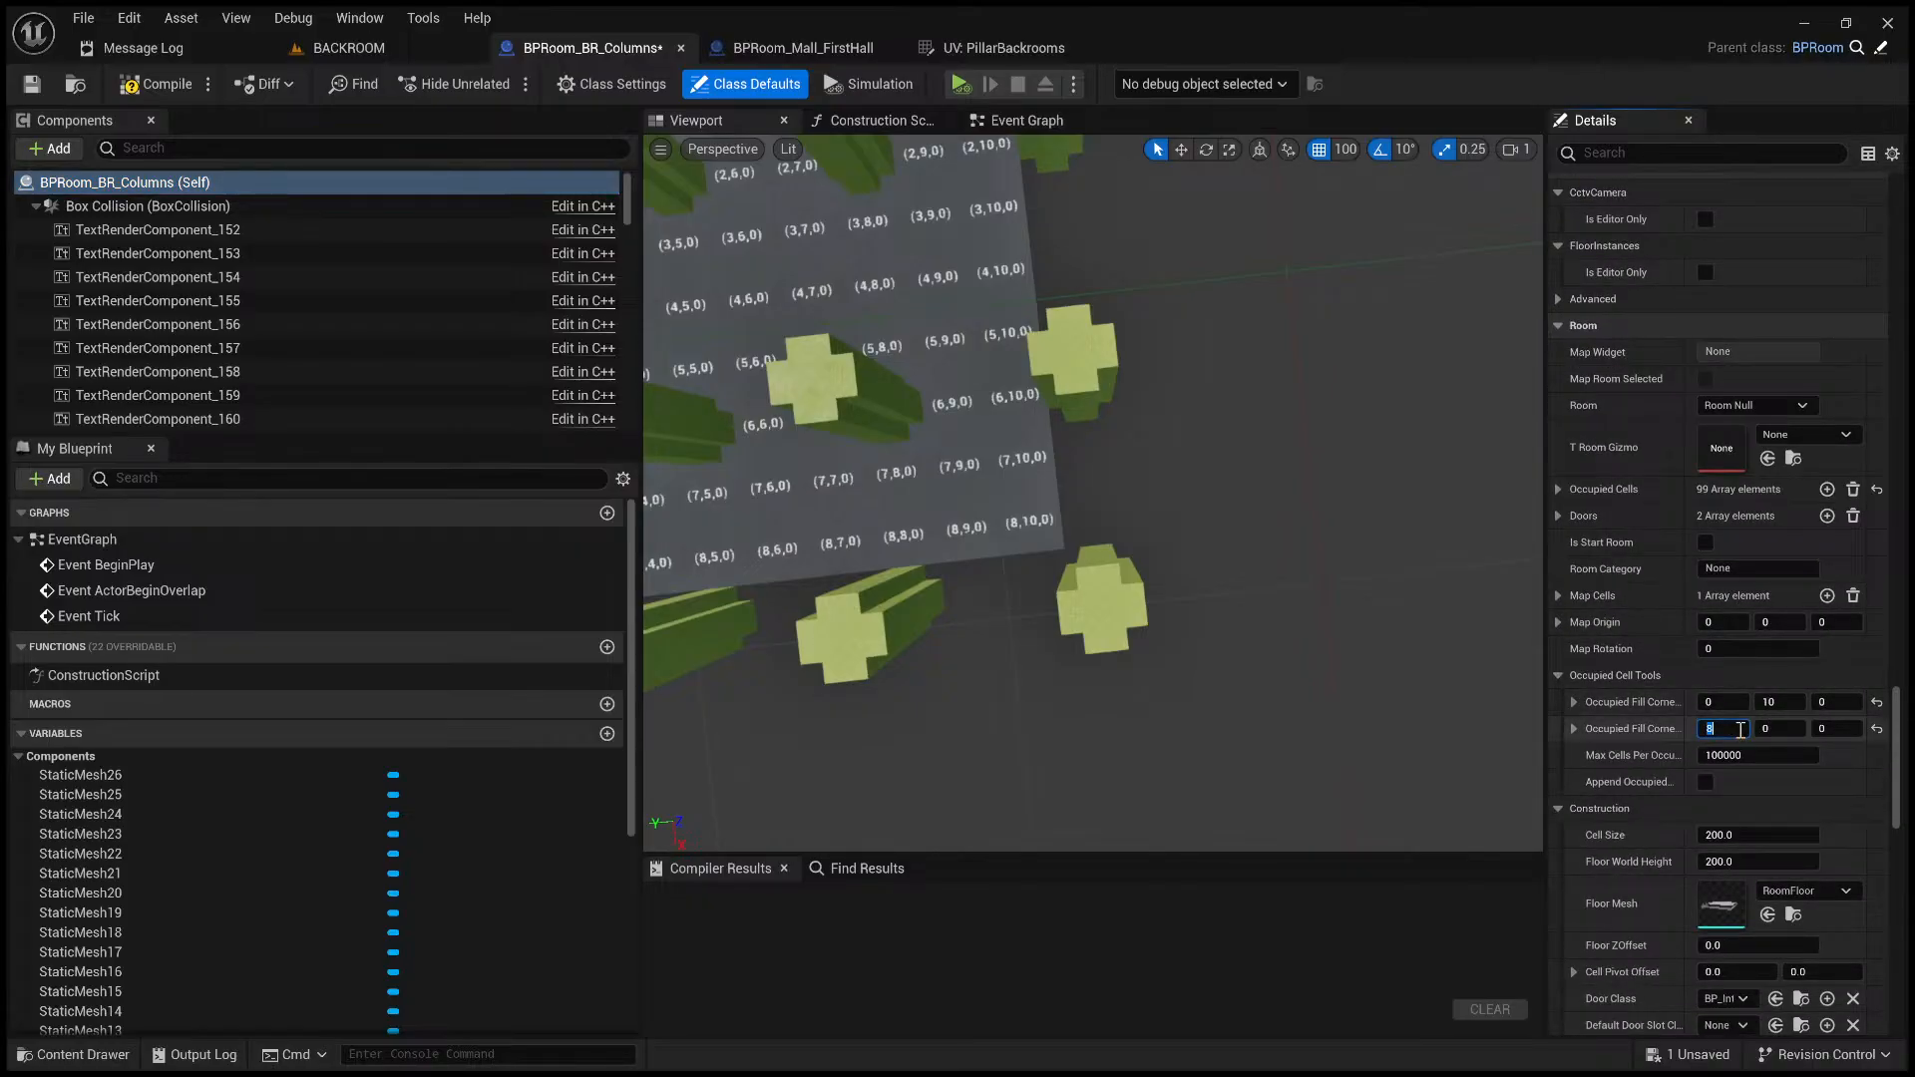
key("Tab")
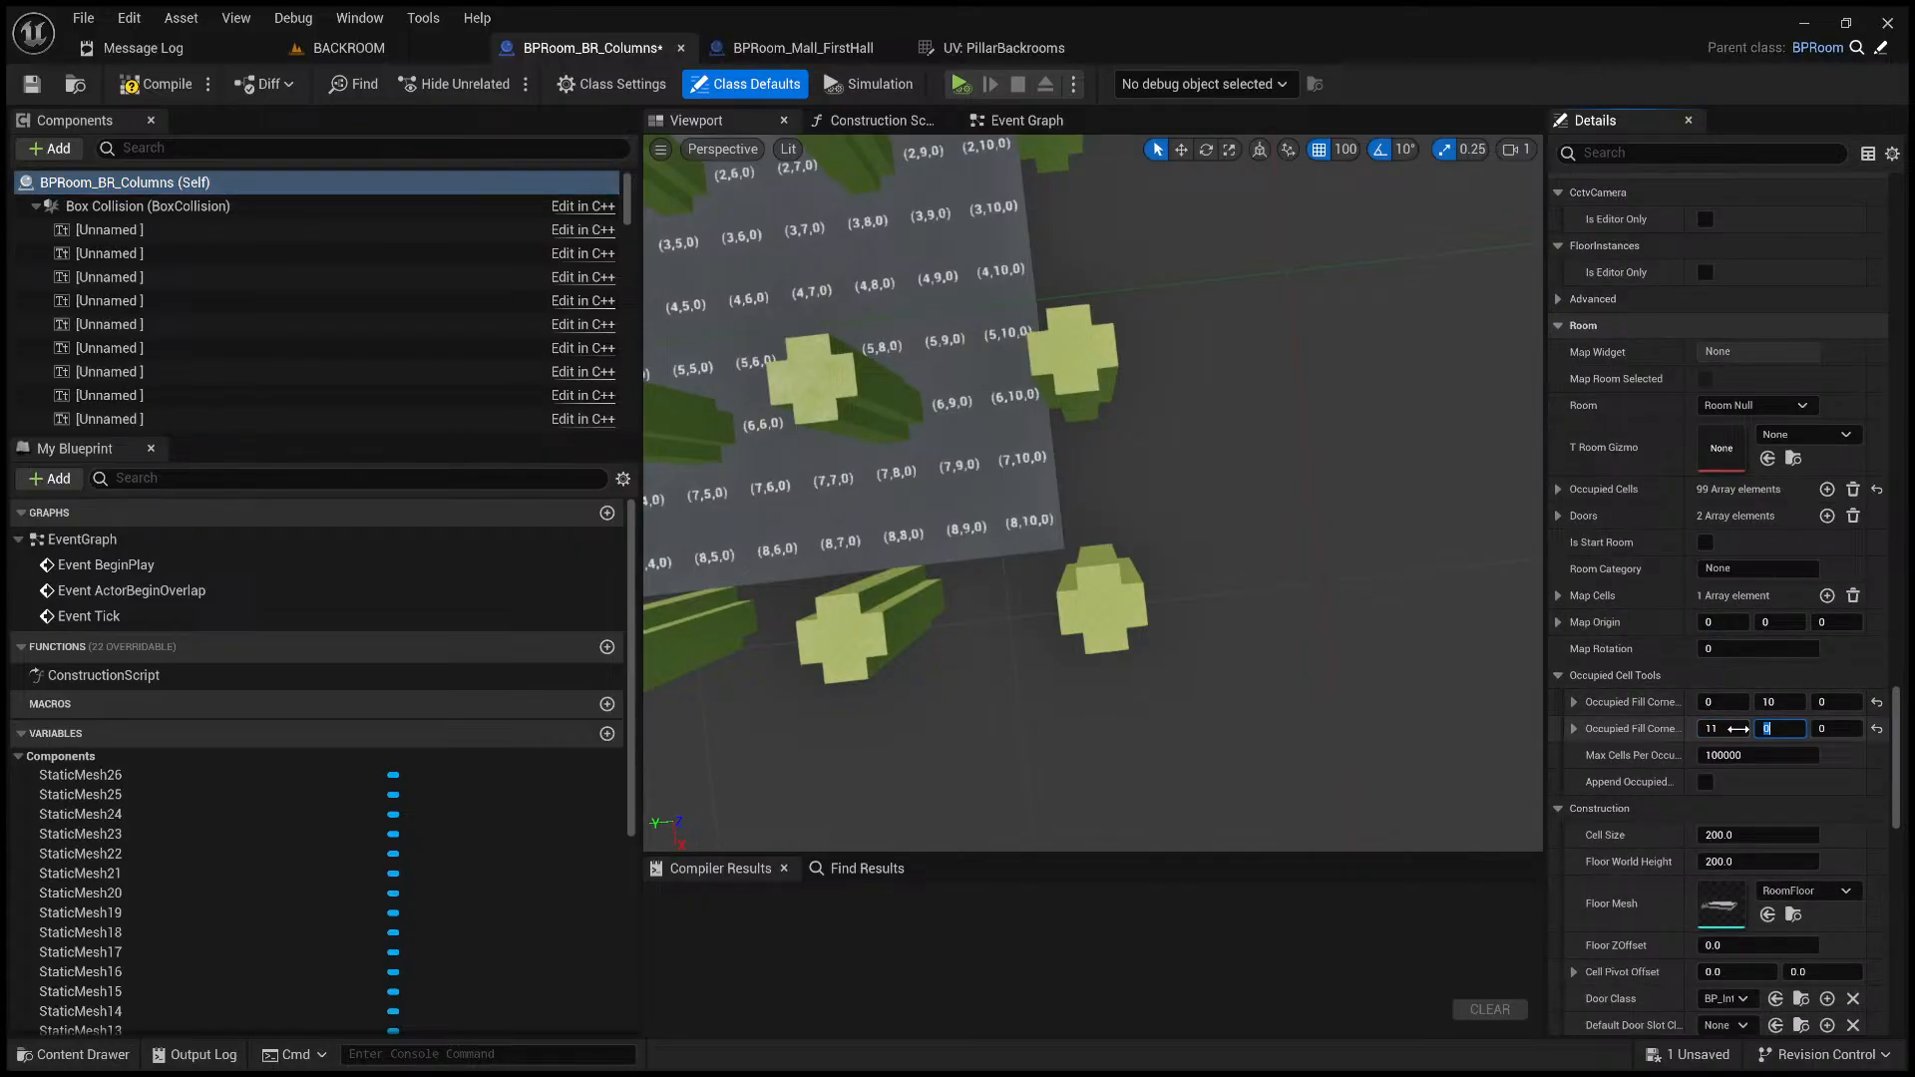
left_click(1707, 784)
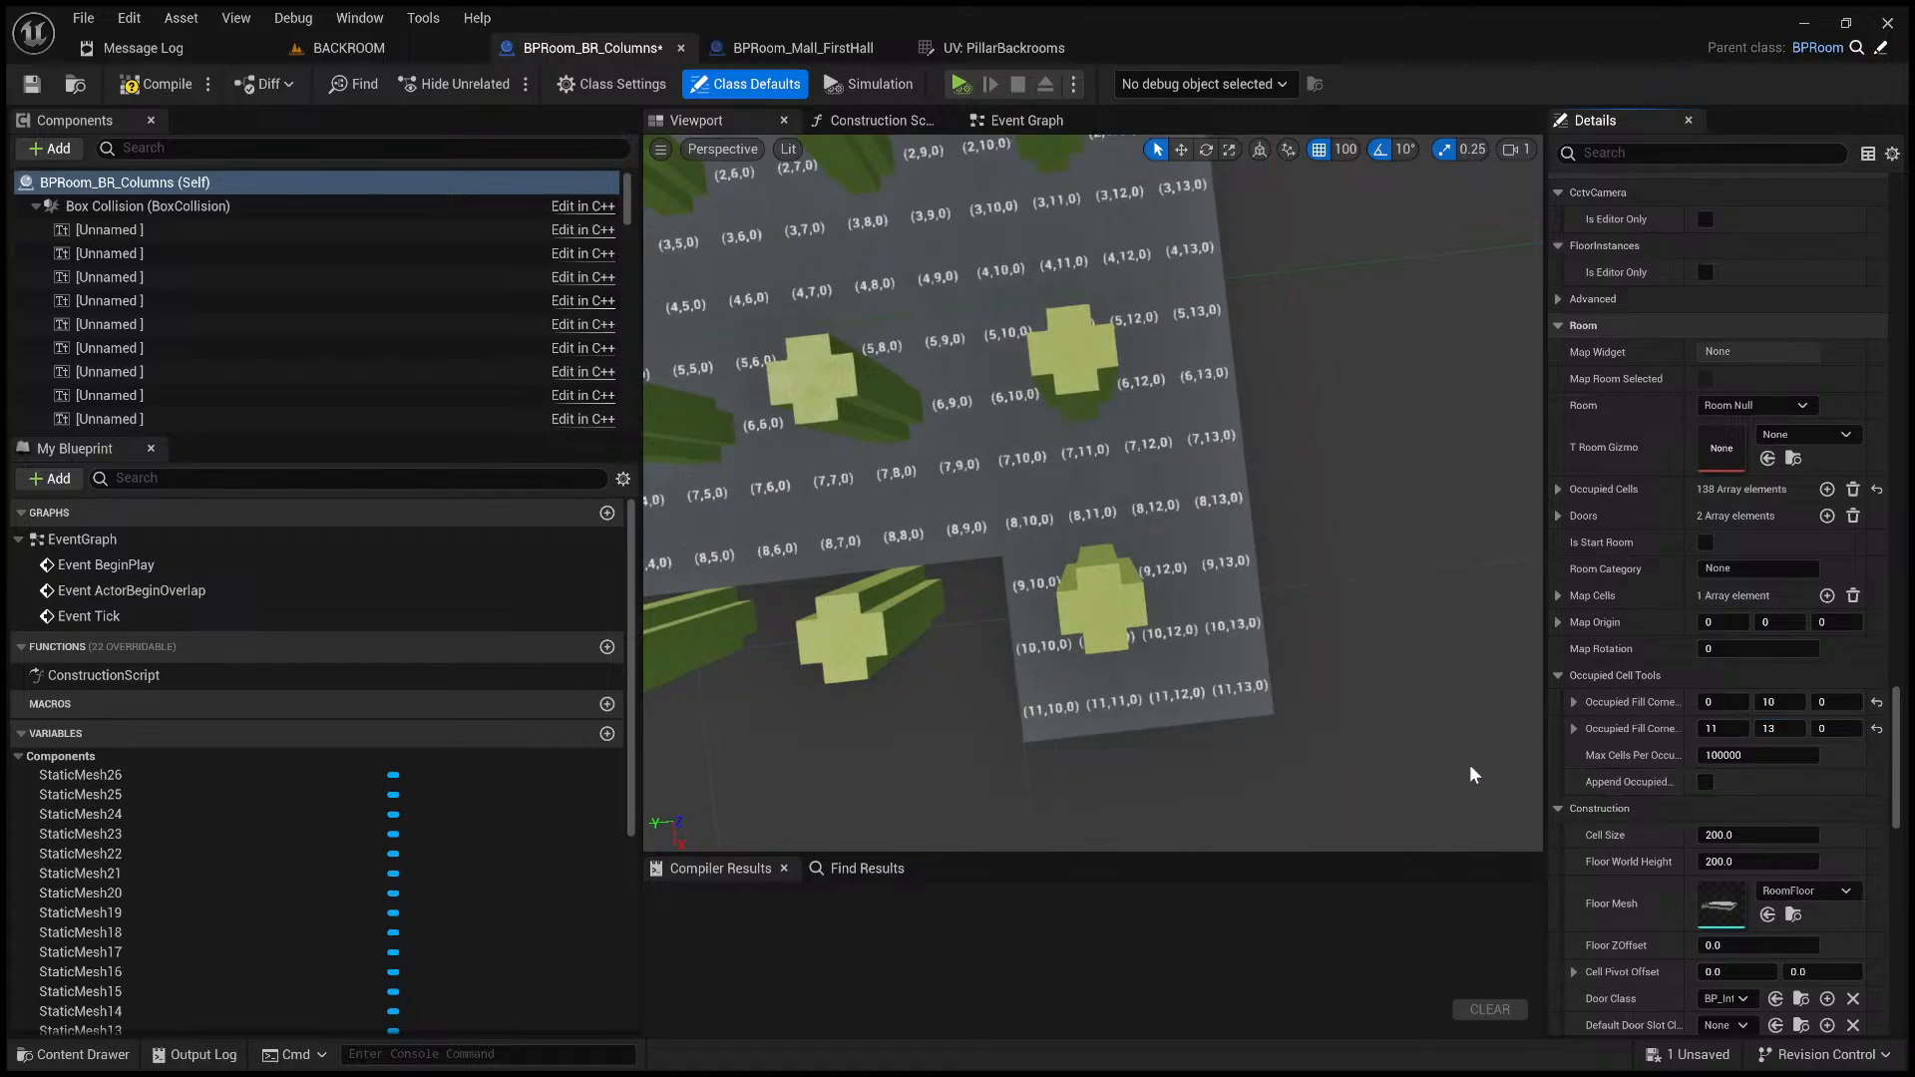
- Set the first Occupied Fill Corner to 0, 0, 0 and append the occupied cells to complete the rectangular floor
right_click_drag(1436, 748, 1390, 735)
key("s")
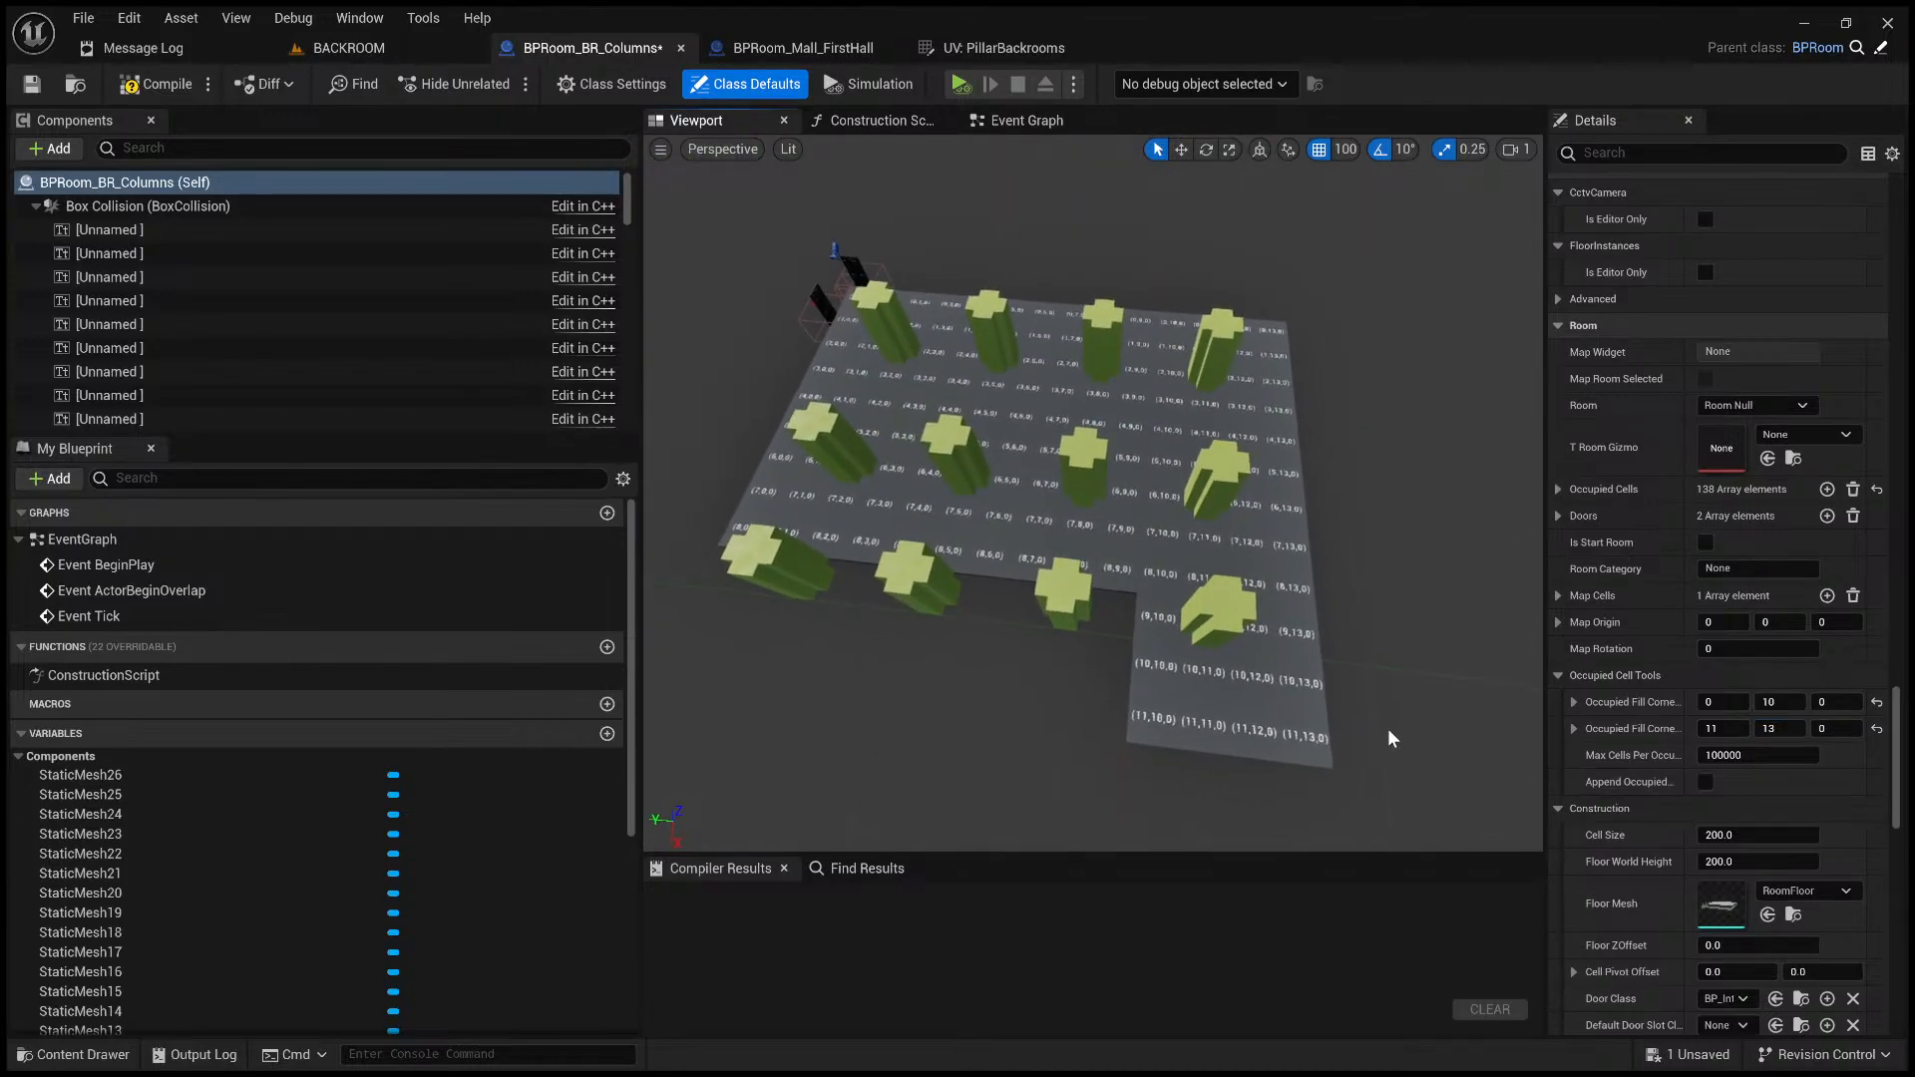
left_click(1789, 706)
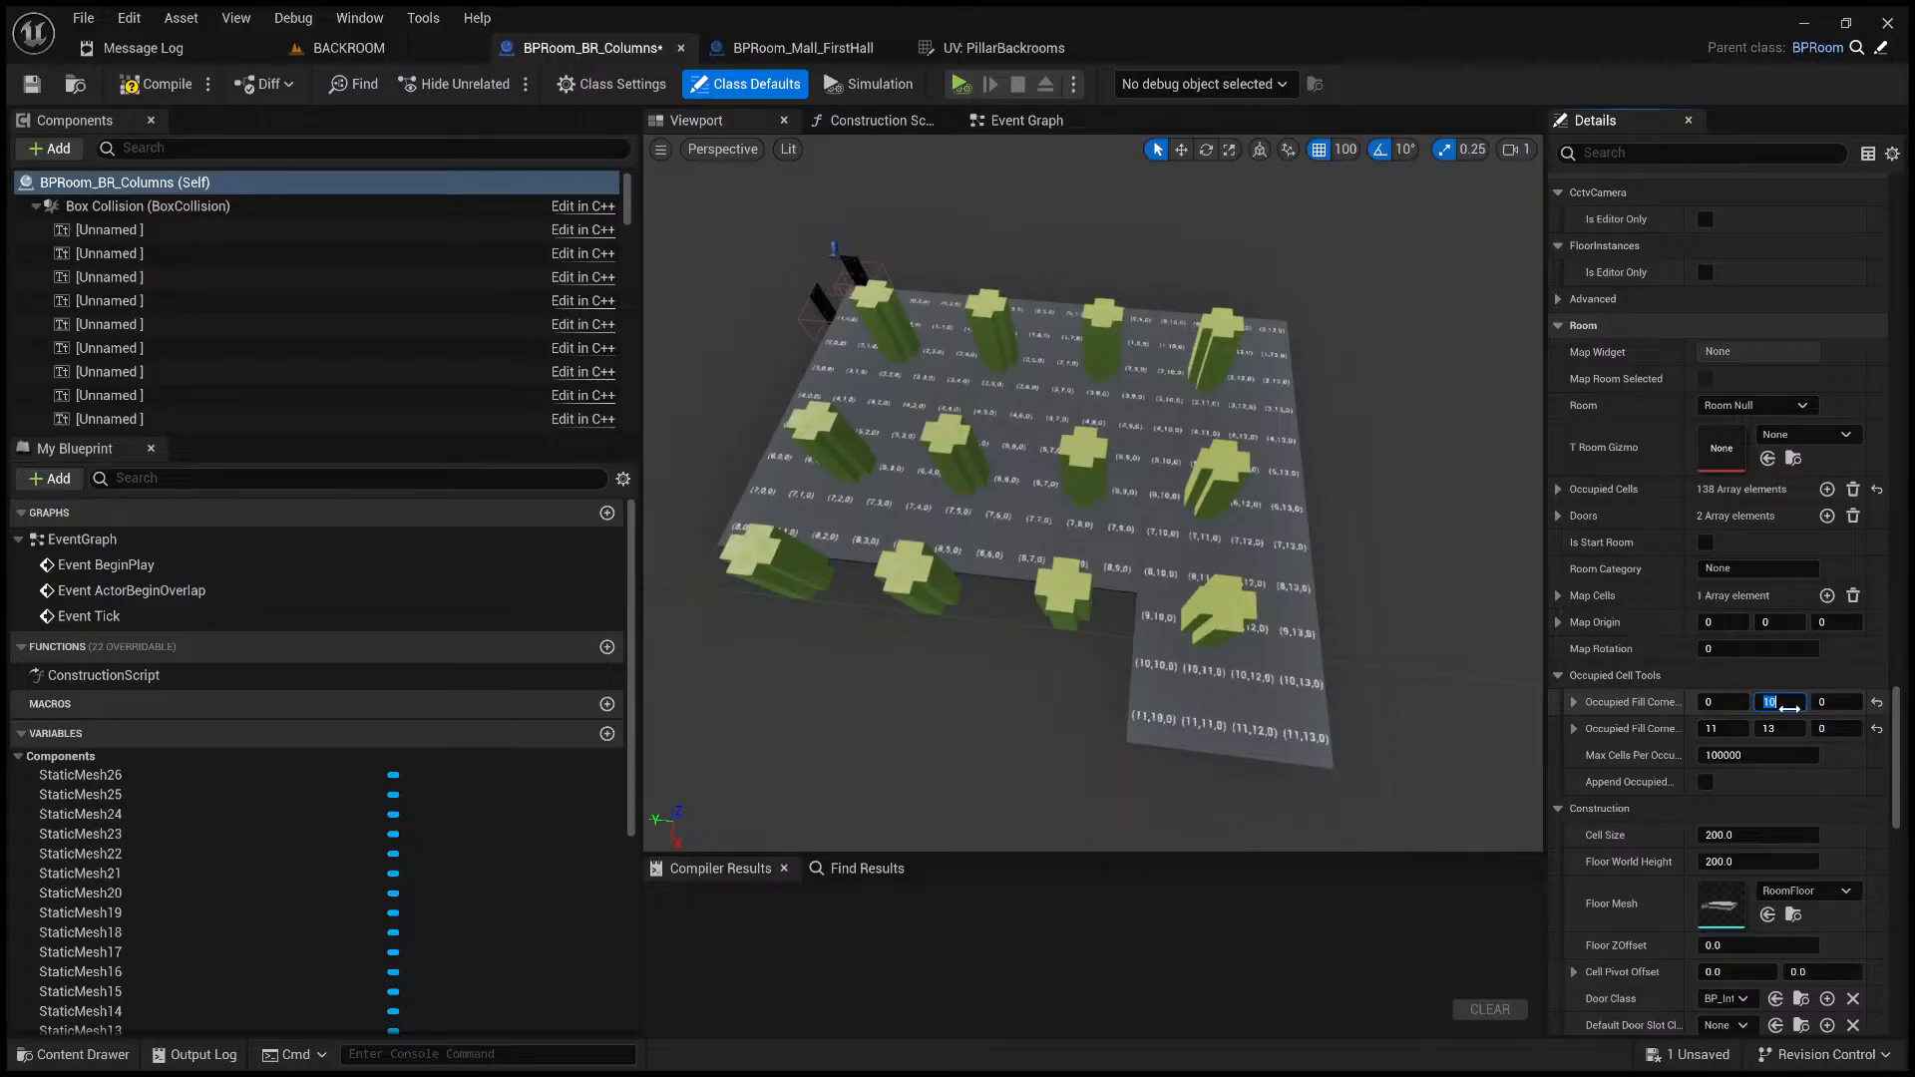
left_click(1711, 778)
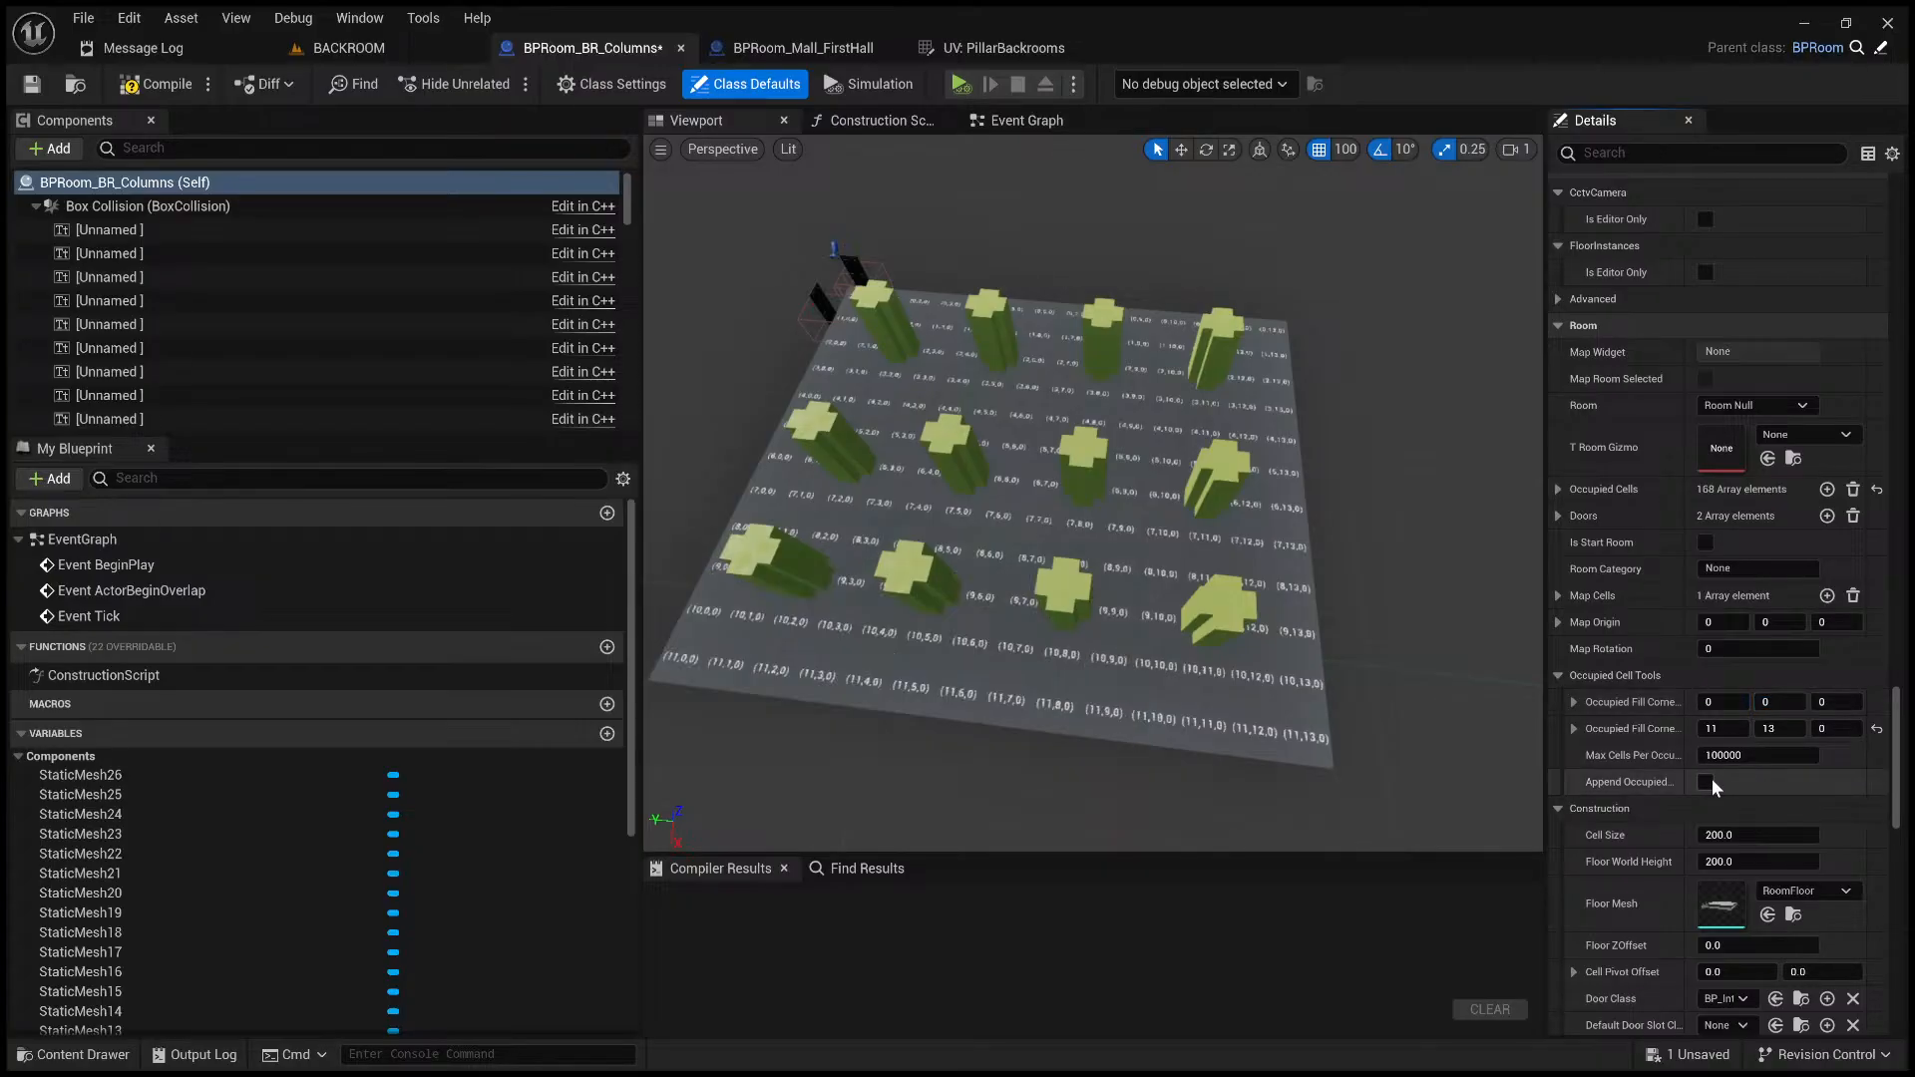
- Examine the filled floor around the pillars and review the root's Construction and Debug settings
key("a")
right_click_drag(1373, 691, 1502, 768)
key("d")
scroll(1636, 894, "down", 10)
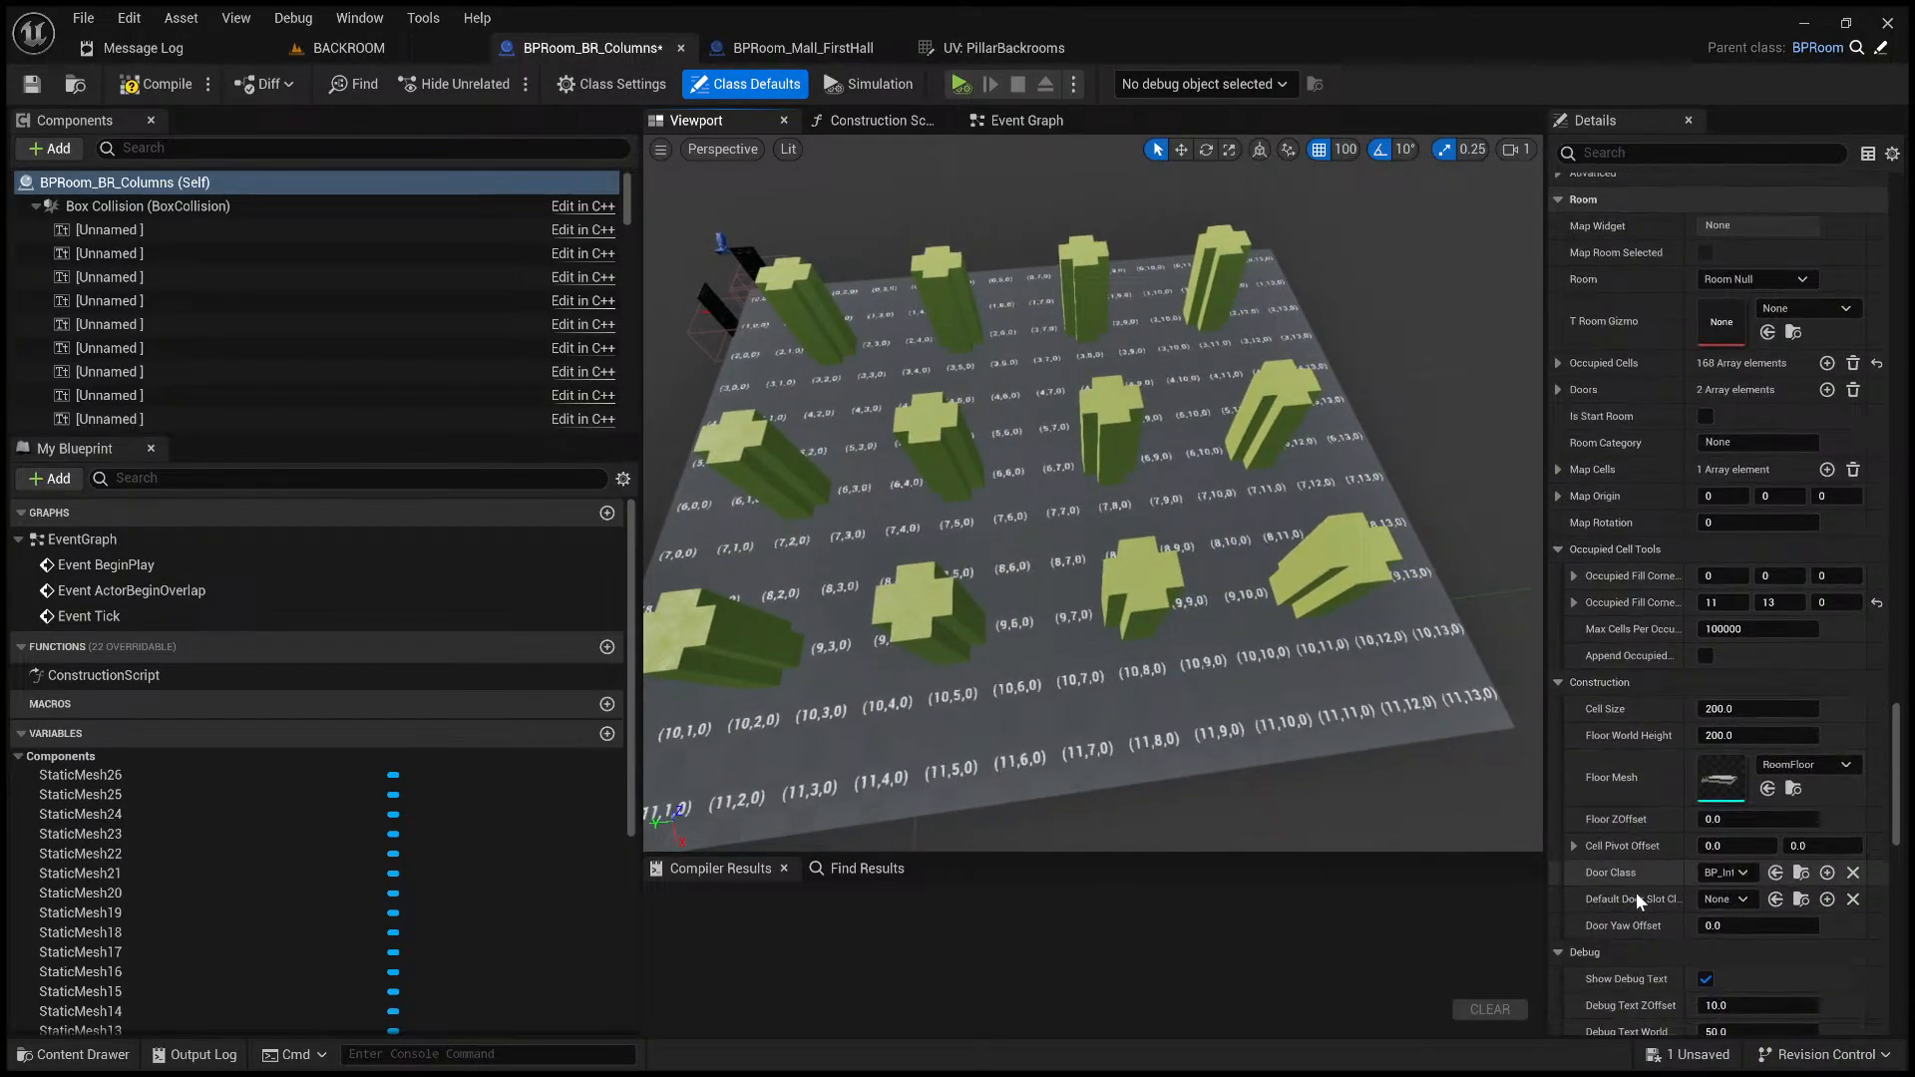
scroll(1636, 894, "down", 3)
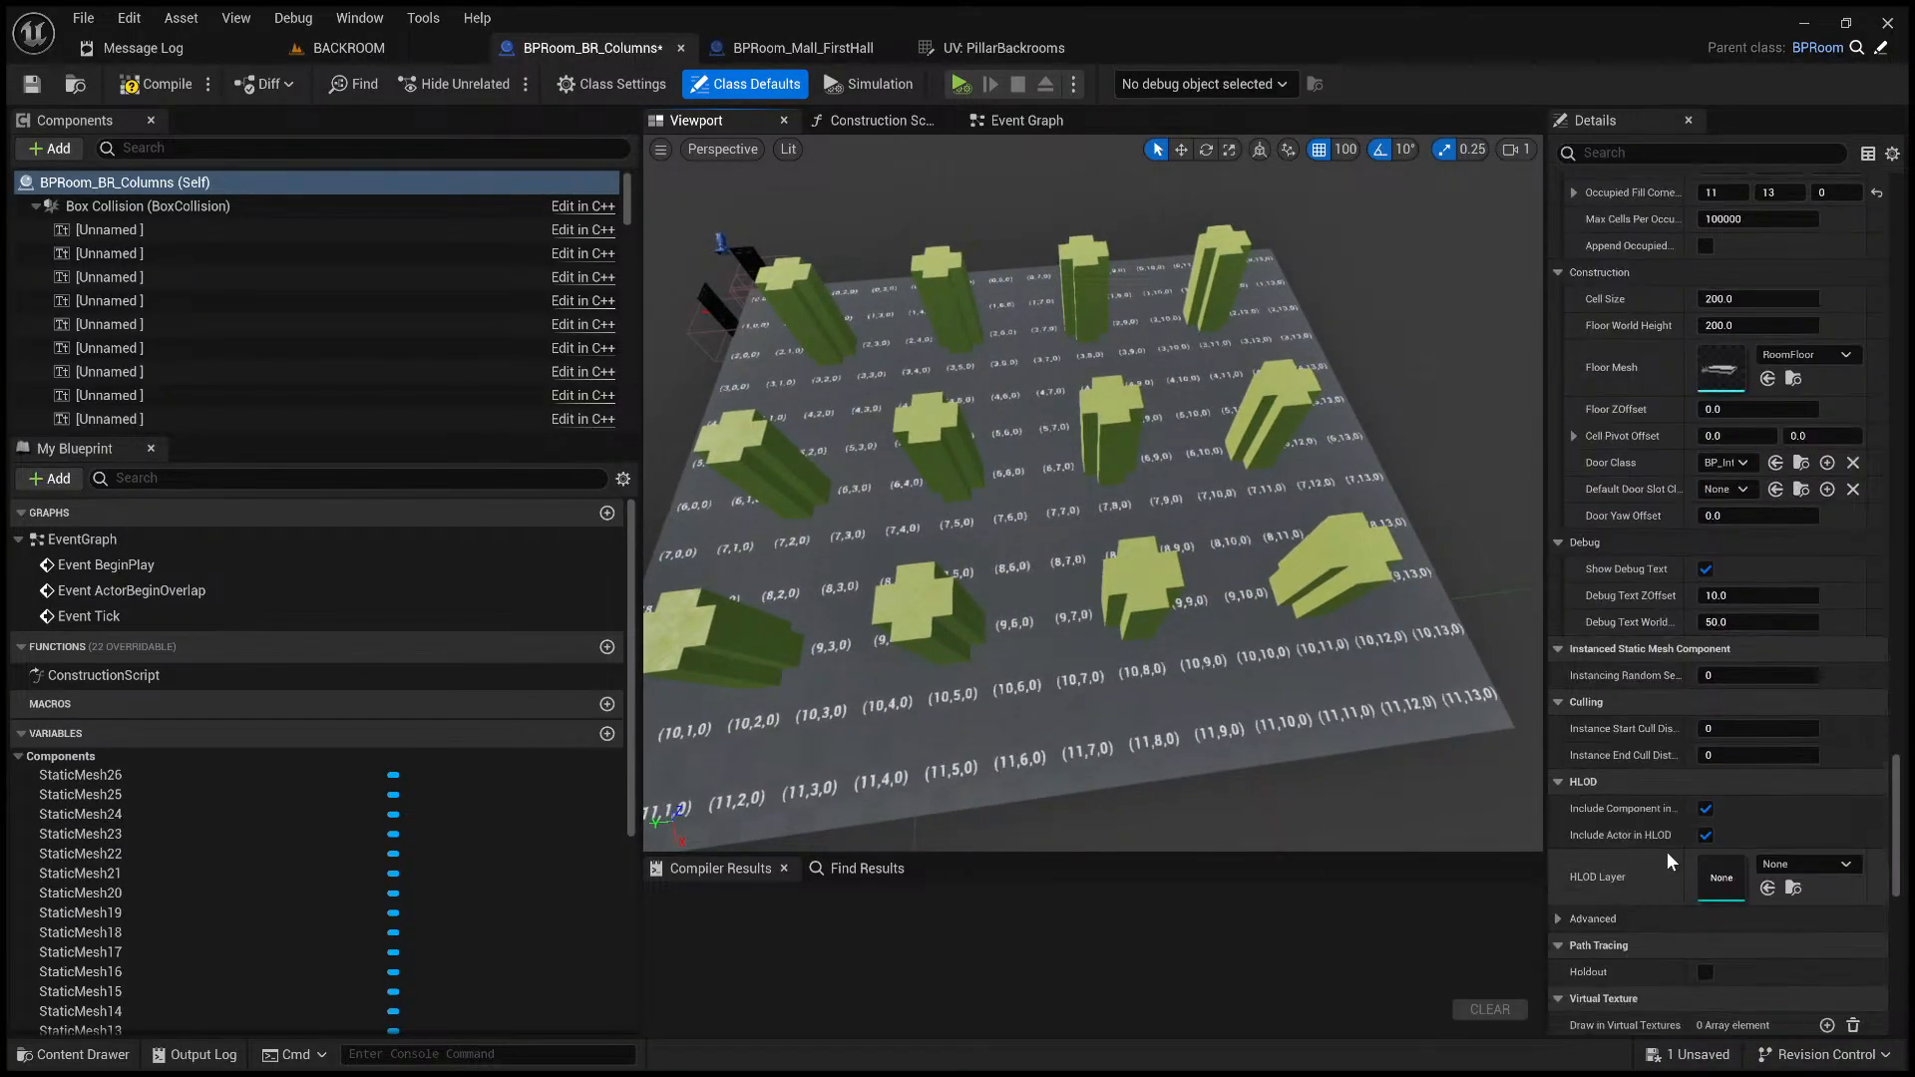
scroll(1661, 577, "up", 3)
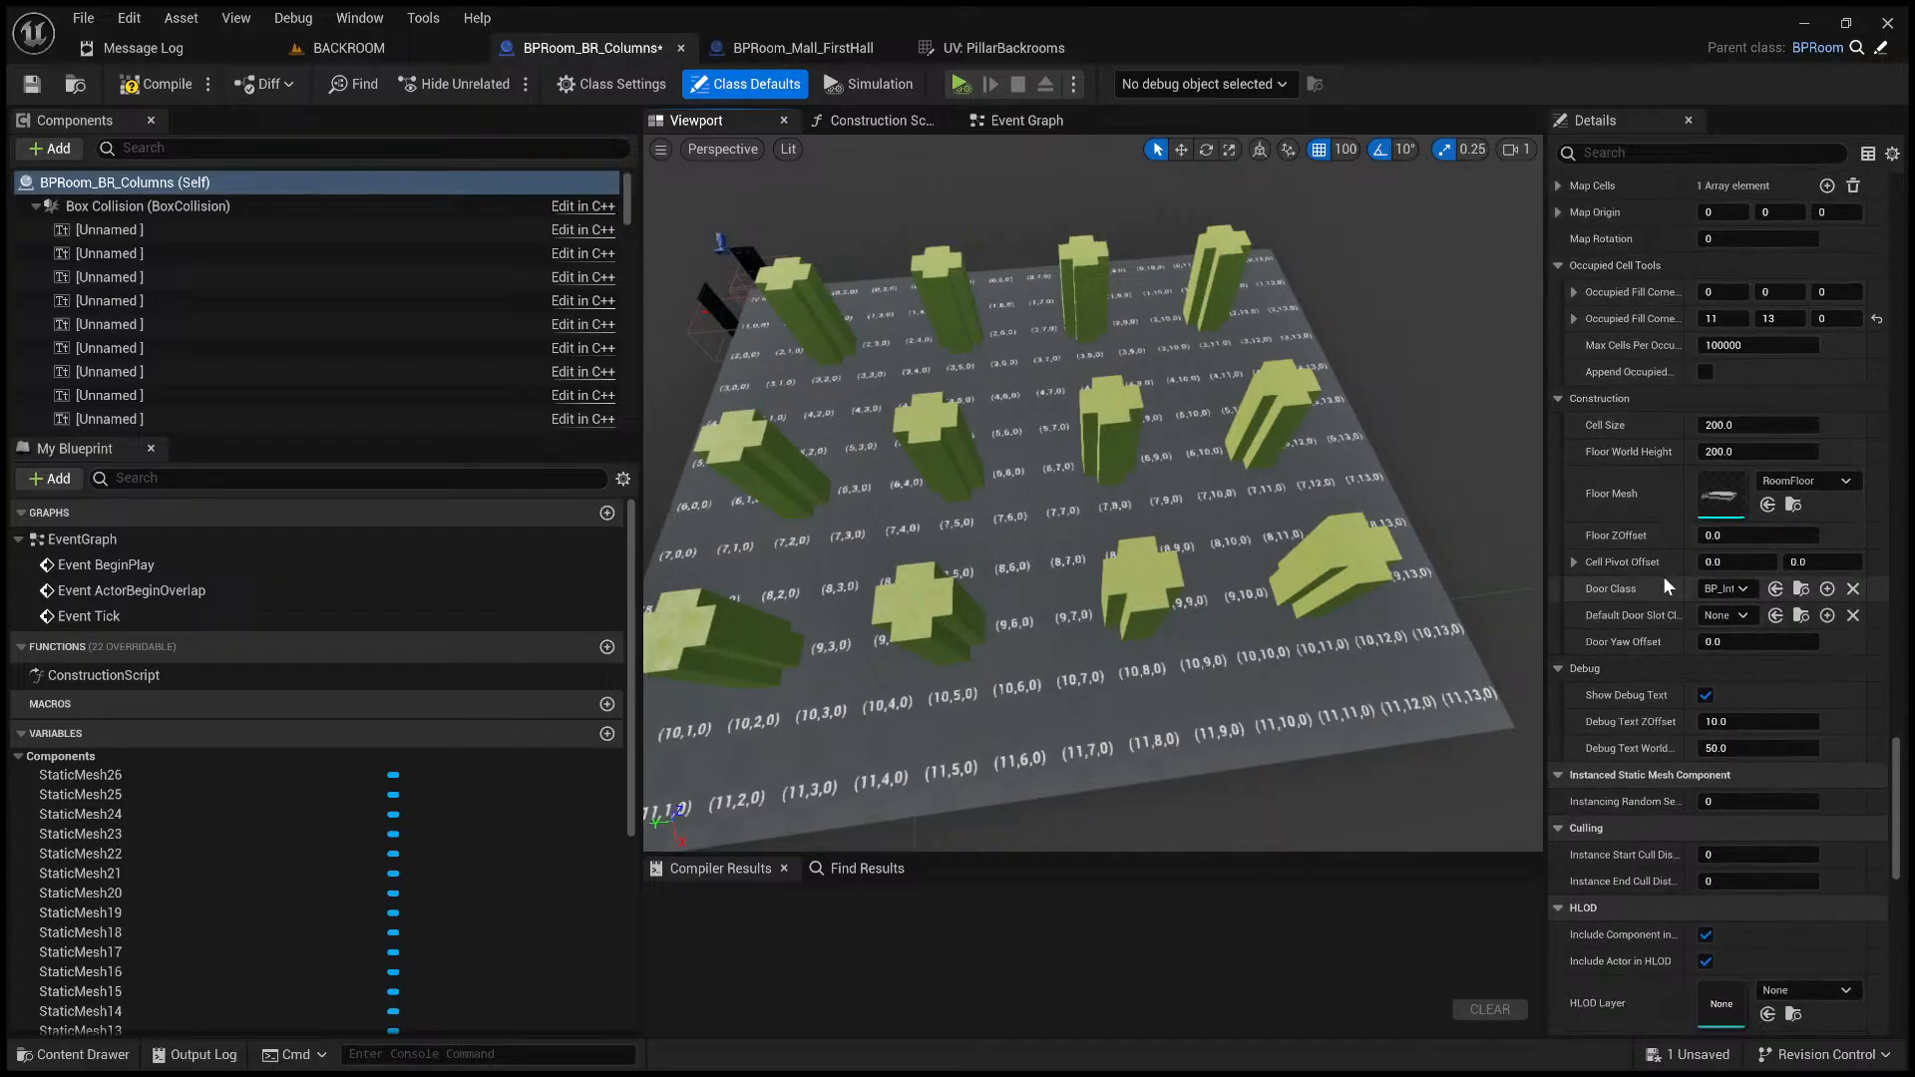
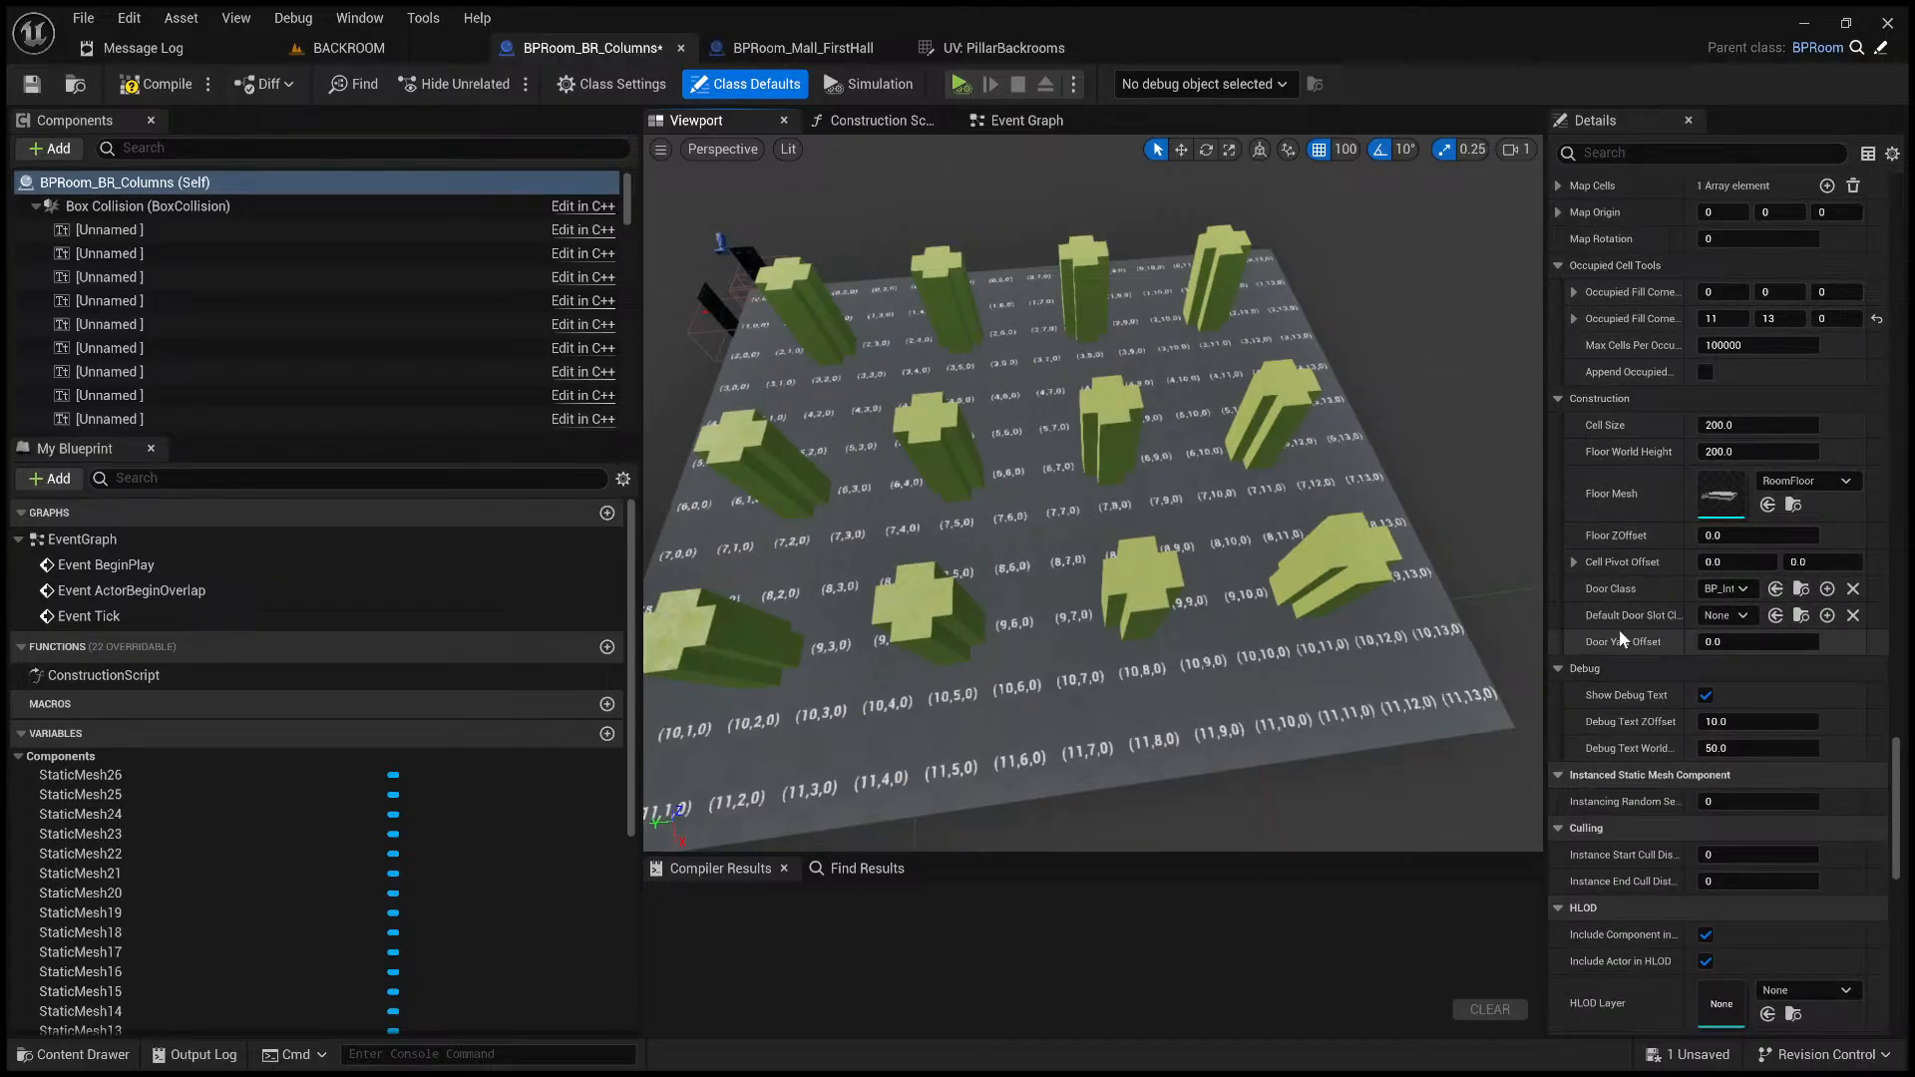
right_click_drag(1052, 388, 1081, 397)
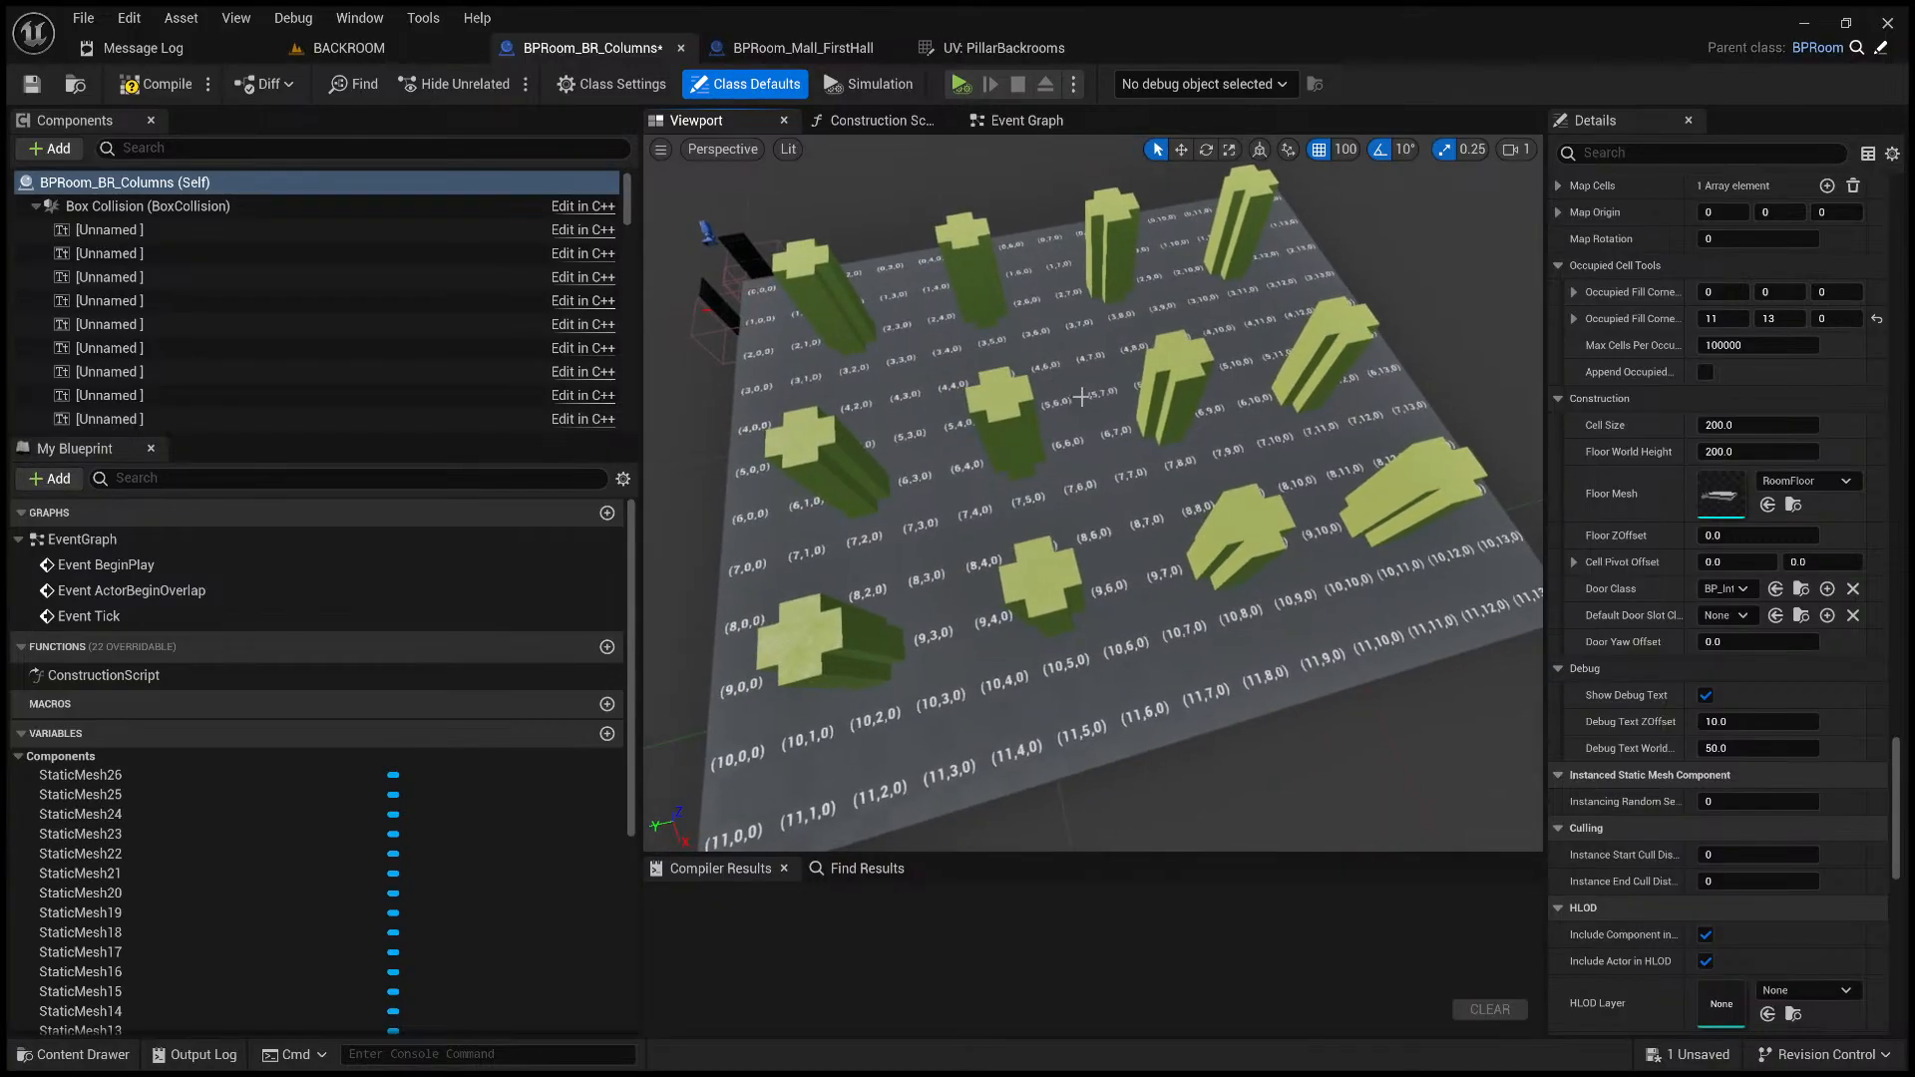
right_click_drag(1271, 536, 735, 485)
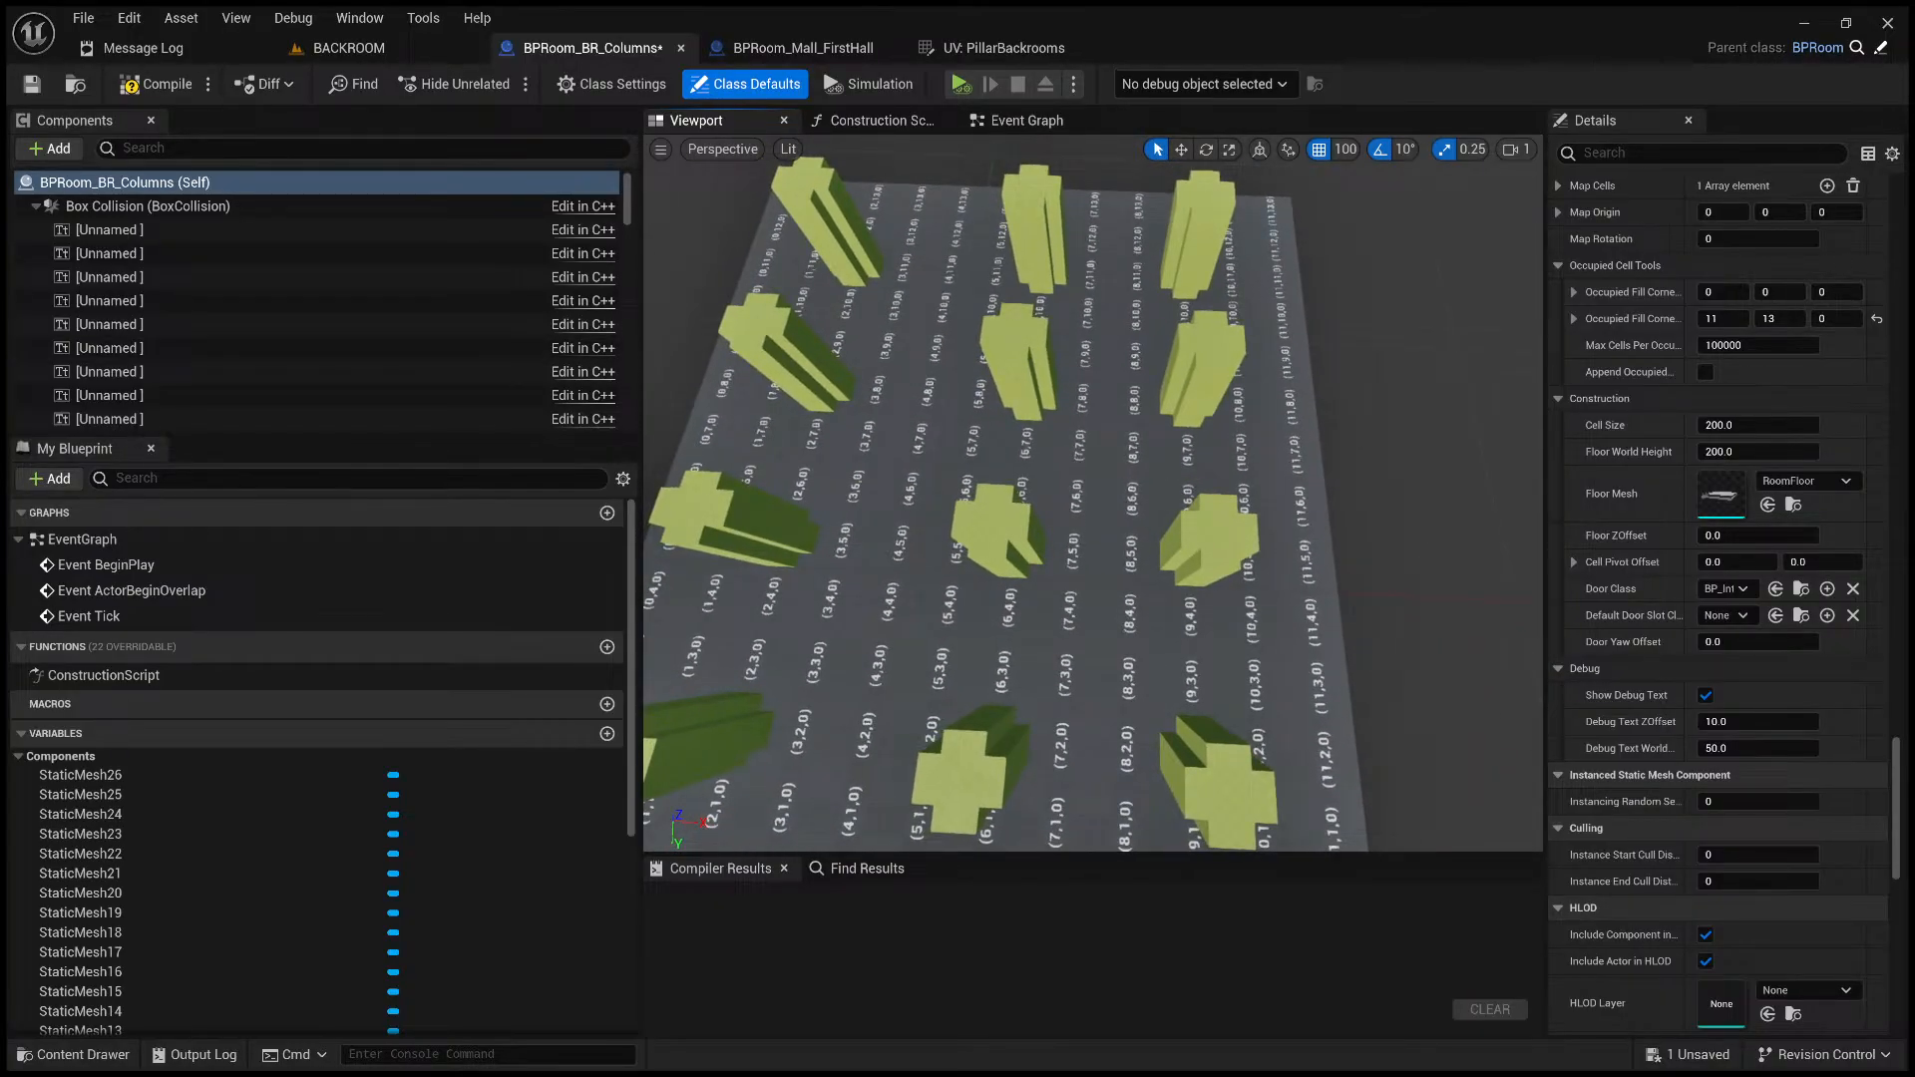
- Select one of the pillars, locate its wall material among the assets, and return to the BPRoom_BR_Columns blueprint
left_click(1205, 364)
scroll(1622, 507, "down", 10)
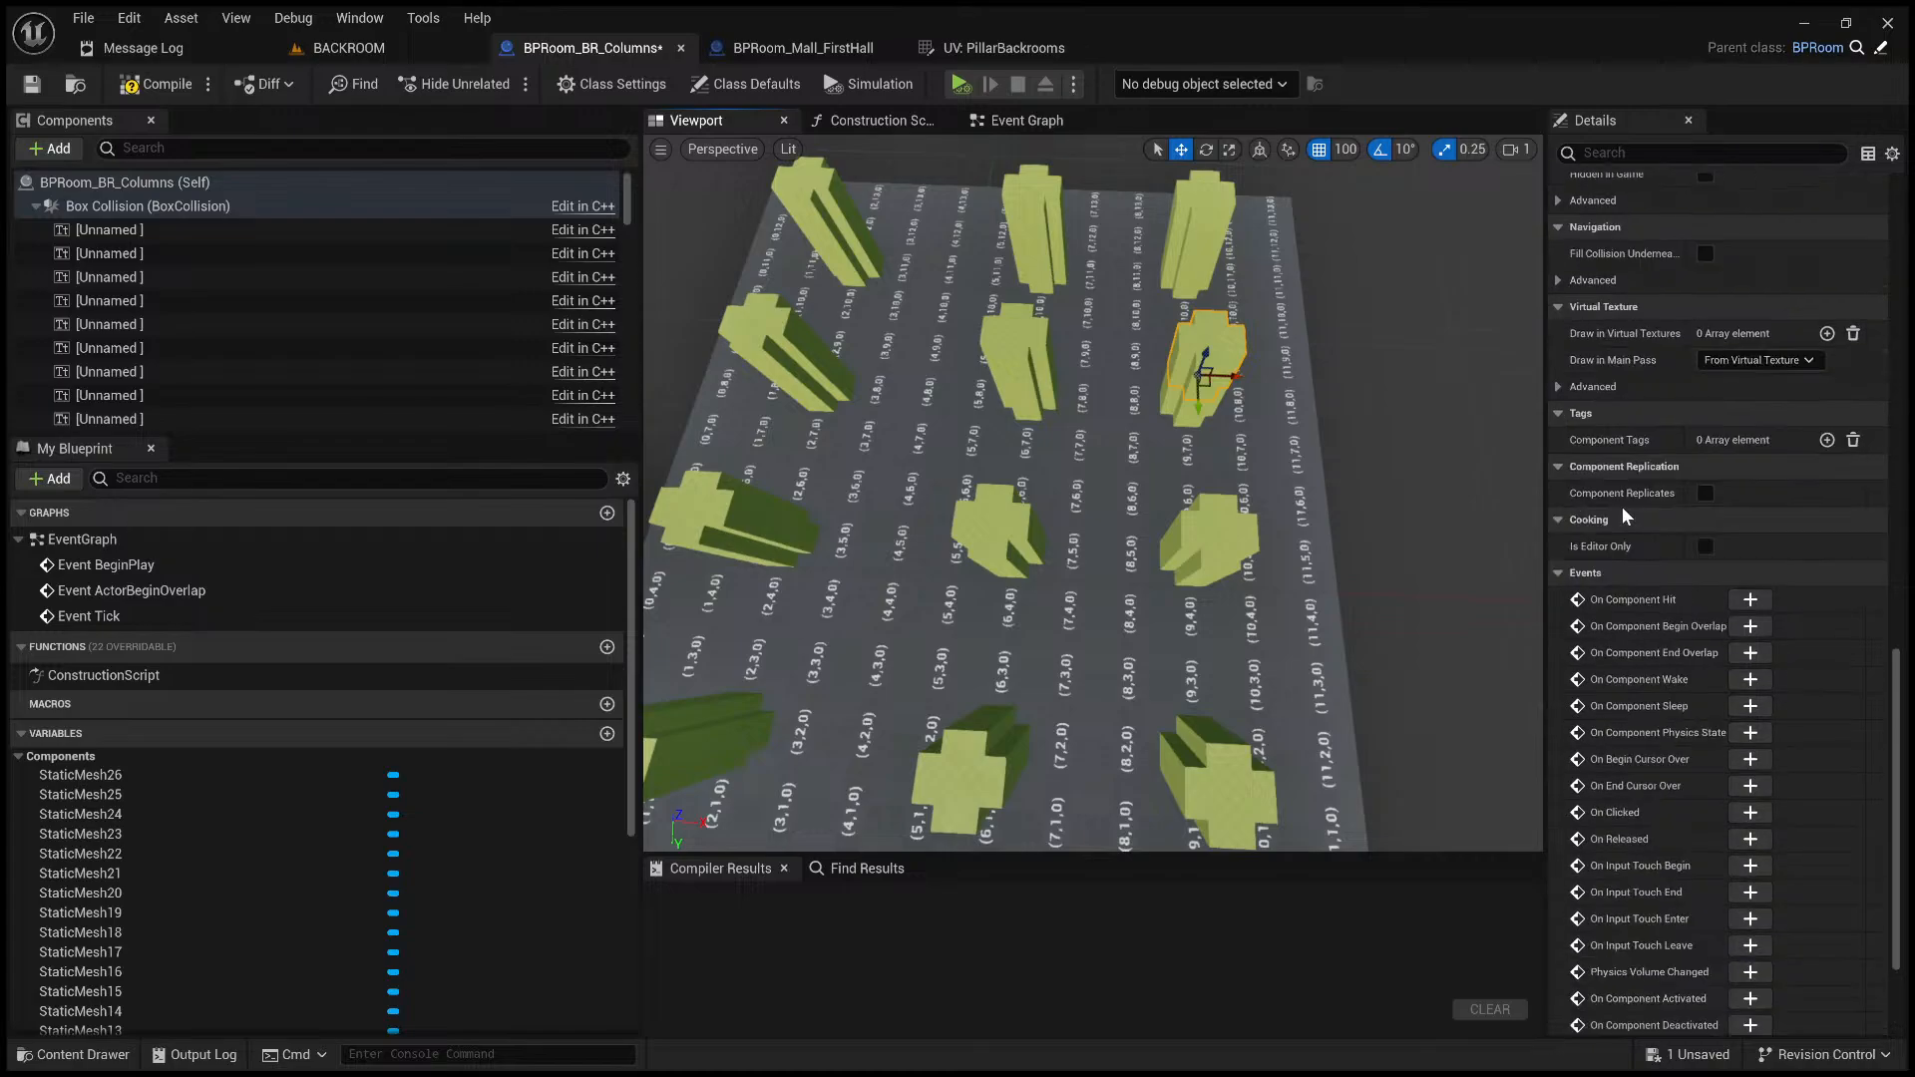
scroll(1624, 538, "up", 10)
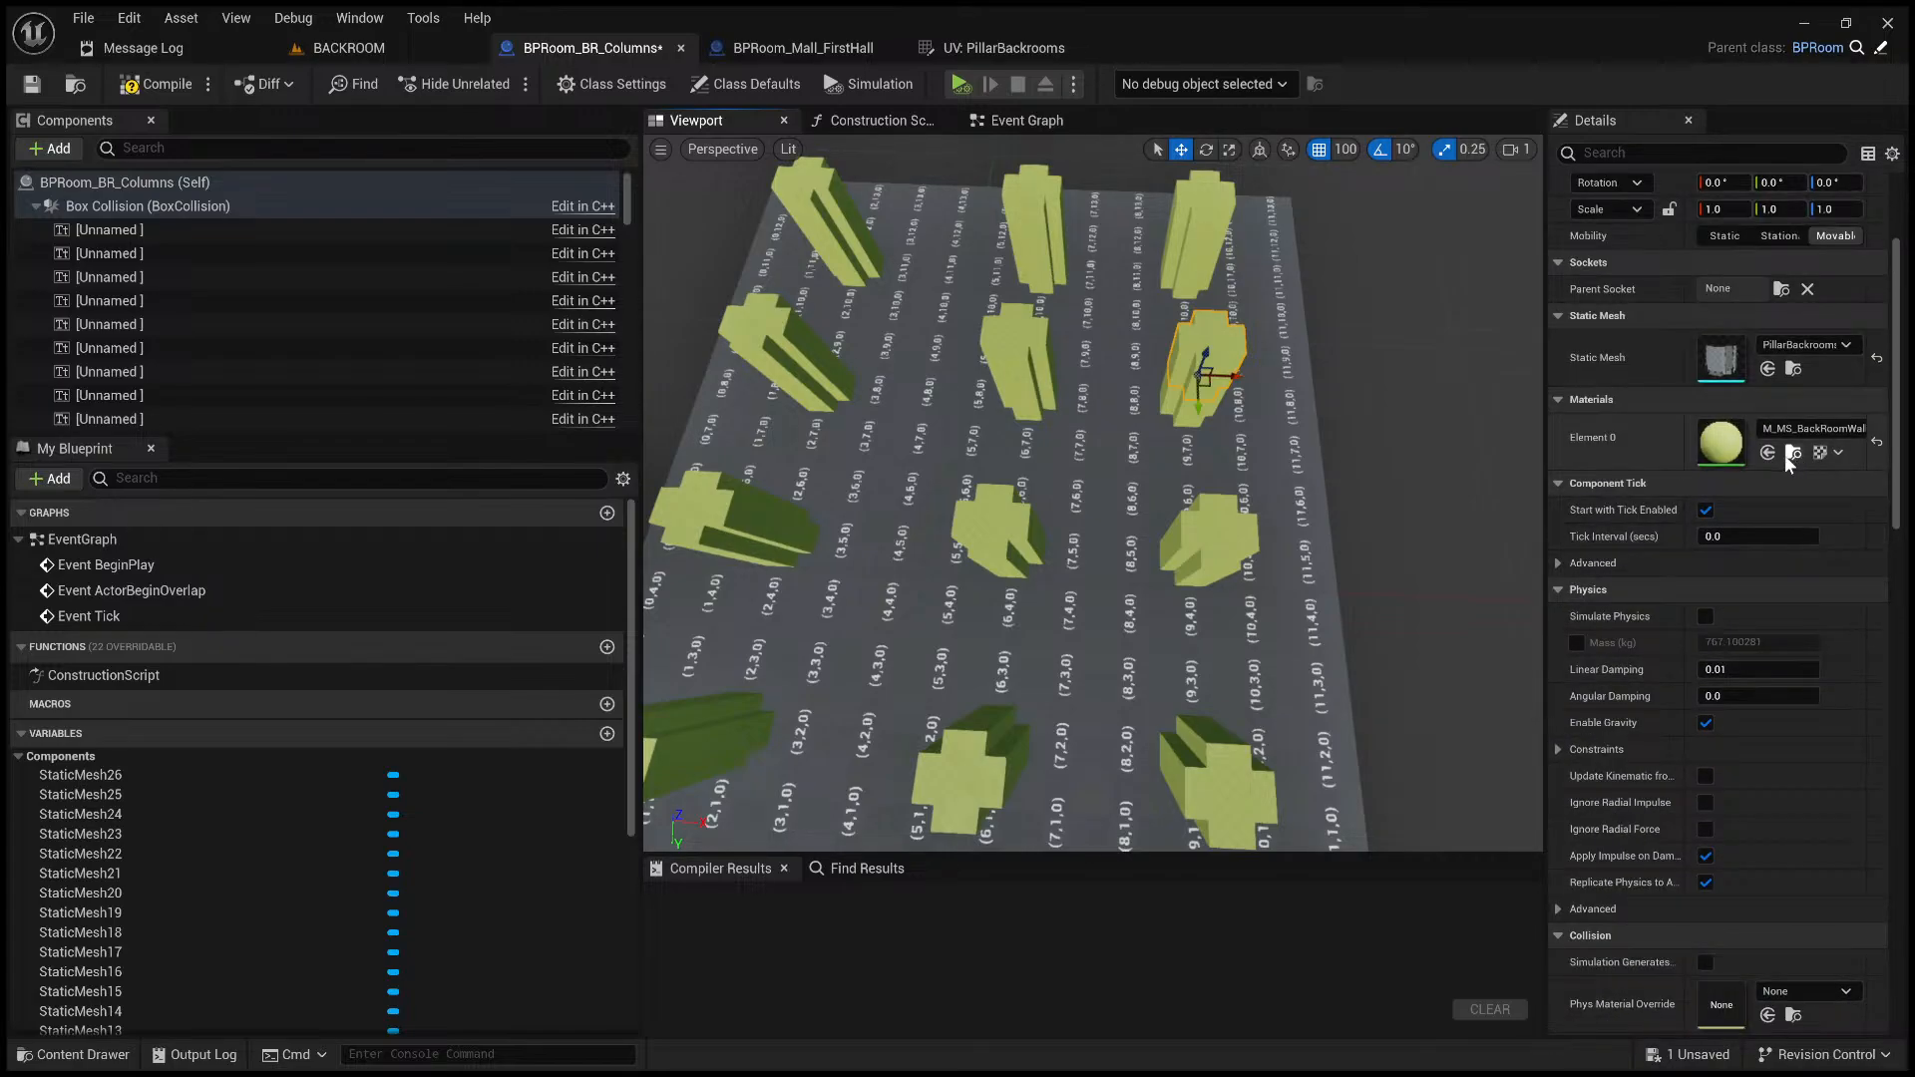
left_click(1793, 454)
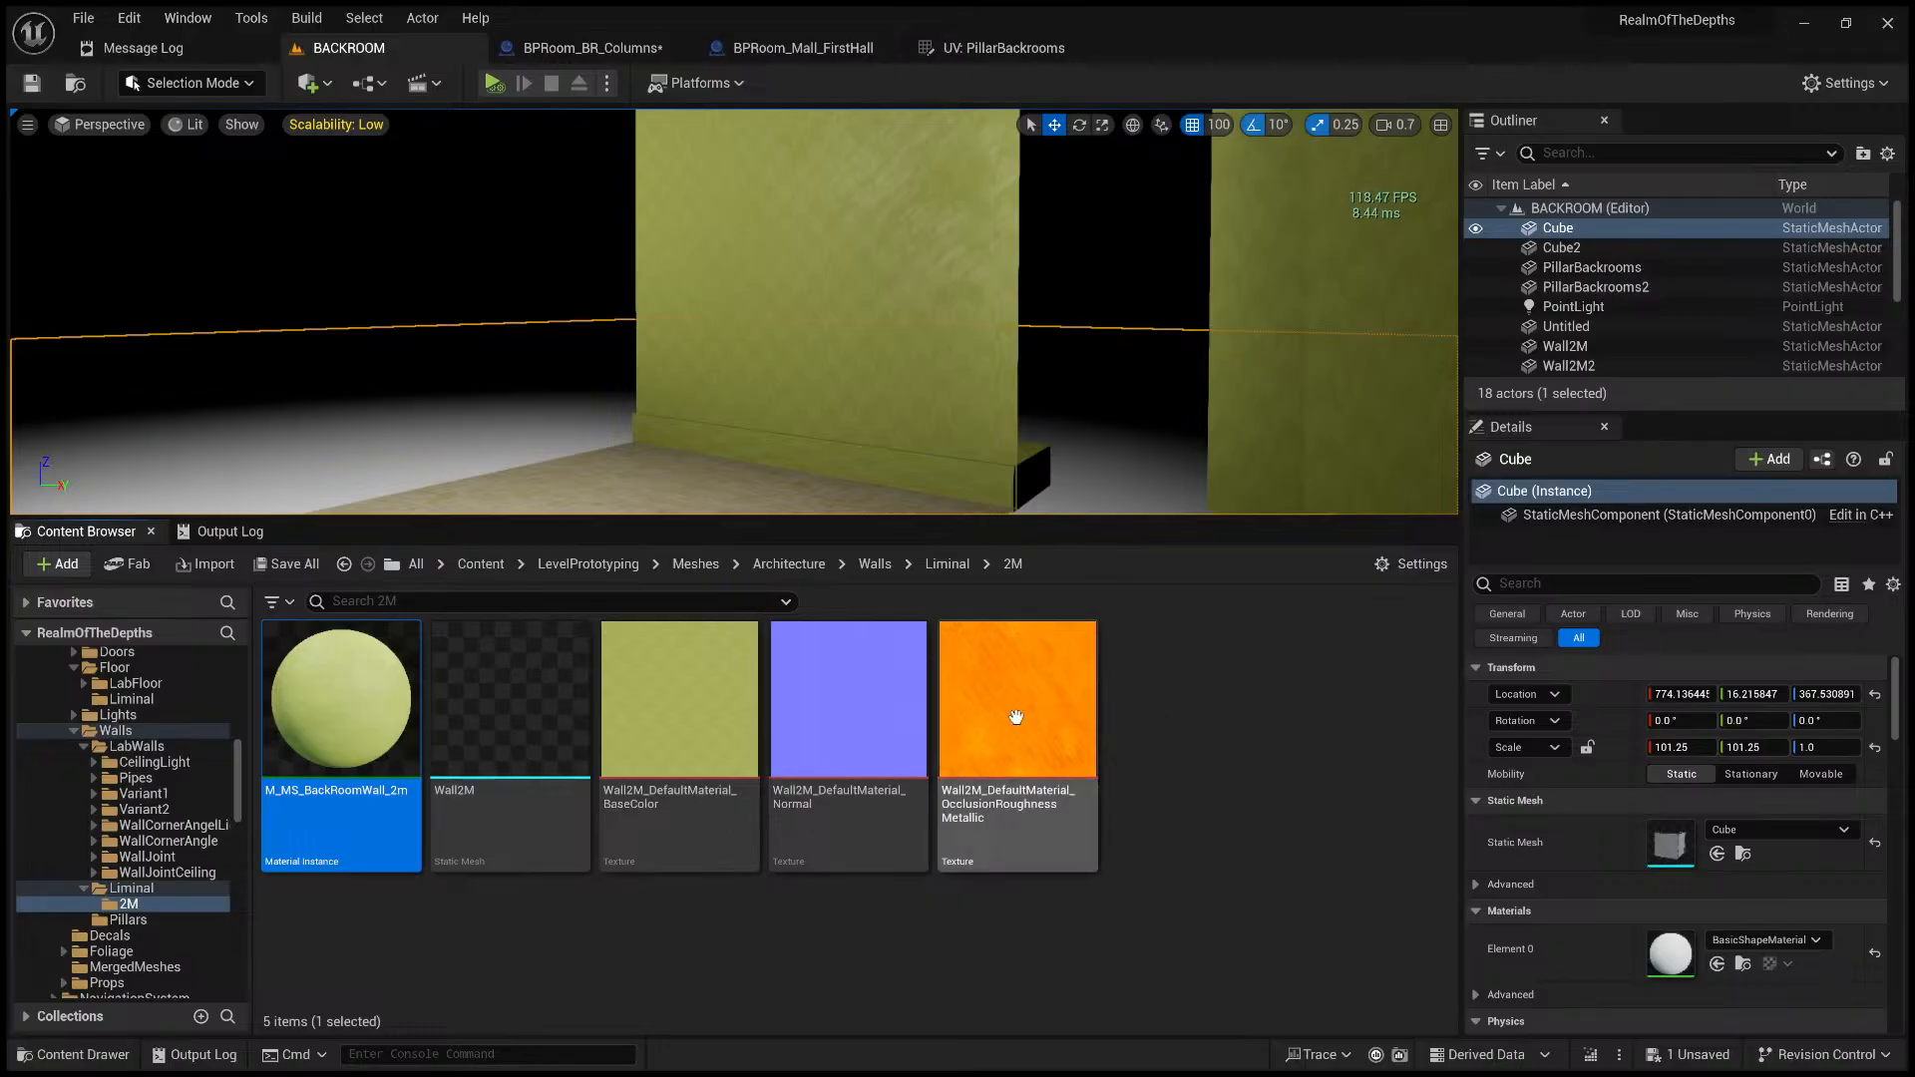
left_click(831, 58)
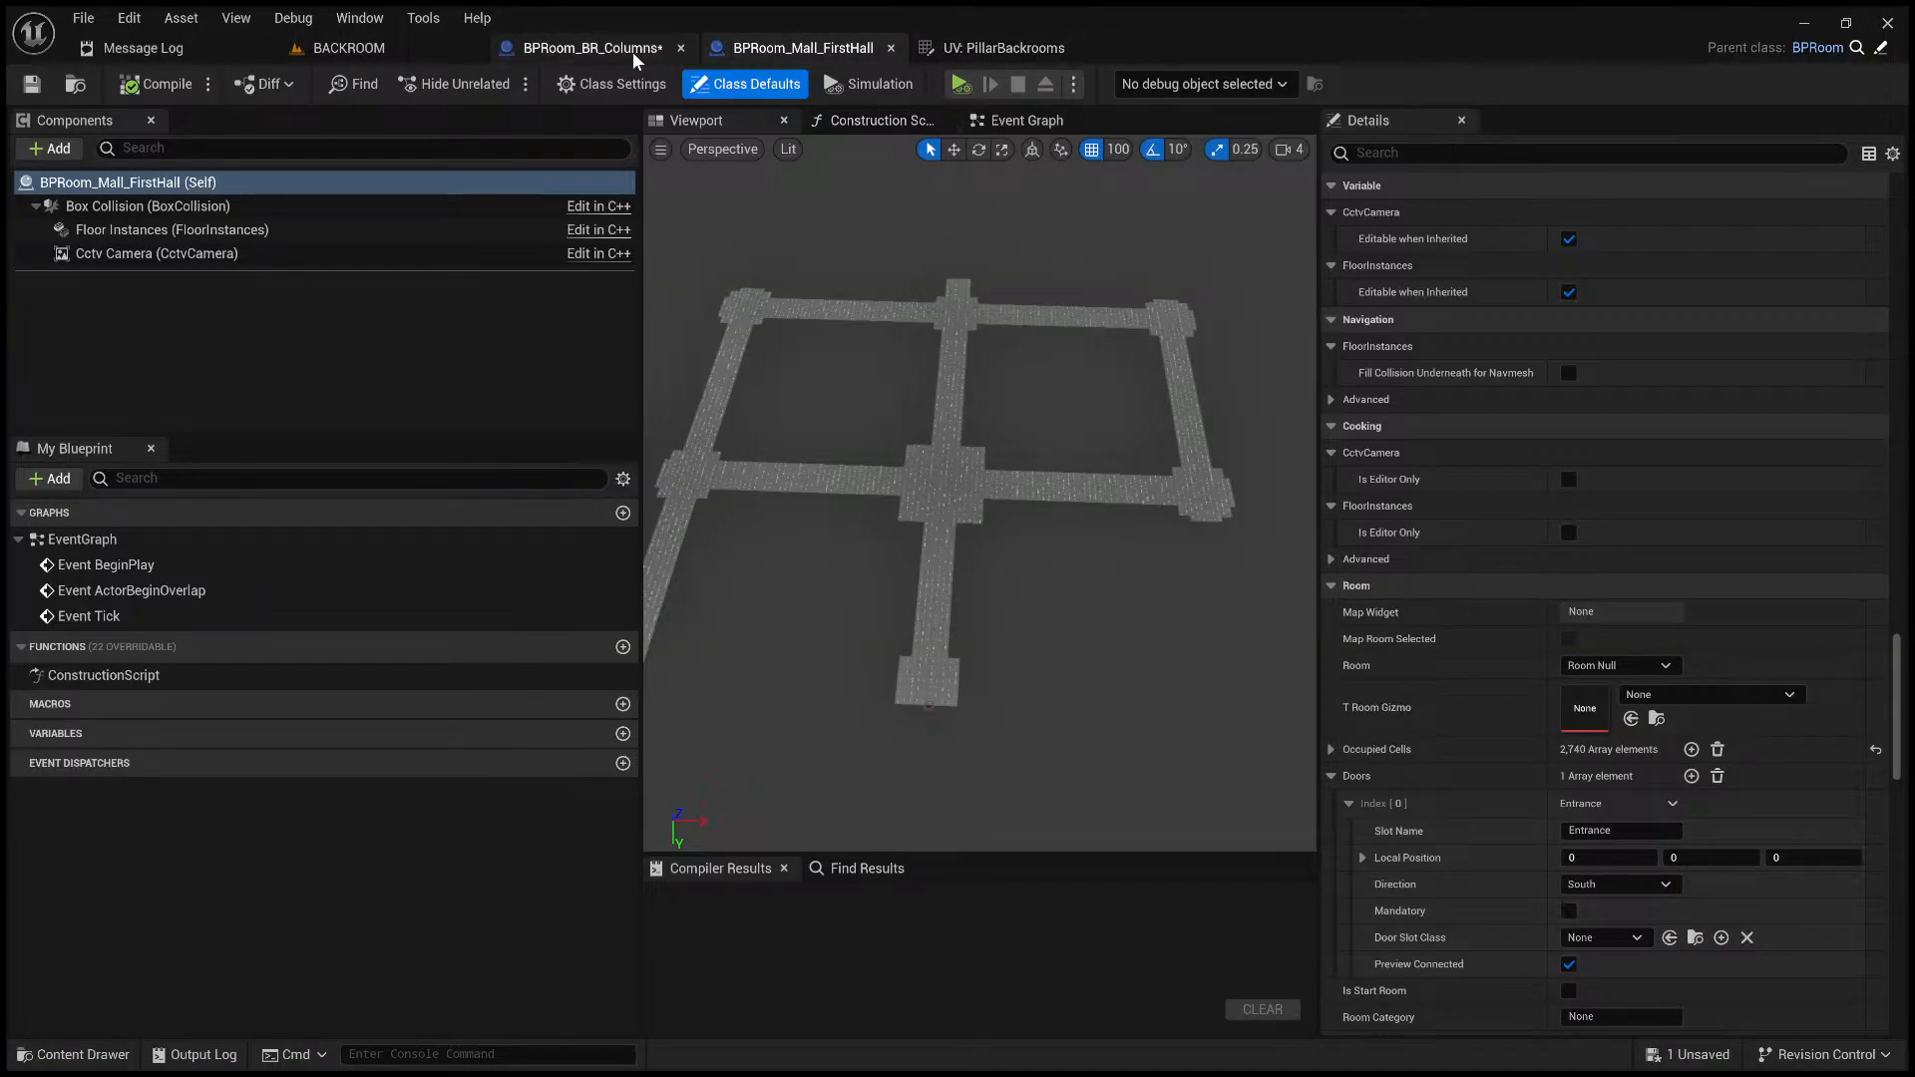
left_click(593, 48)
- Dock an enlarged Content Browser beneath the blueprint viewport and locate the selected pillar's wall material in it
left_click(118, 1055)
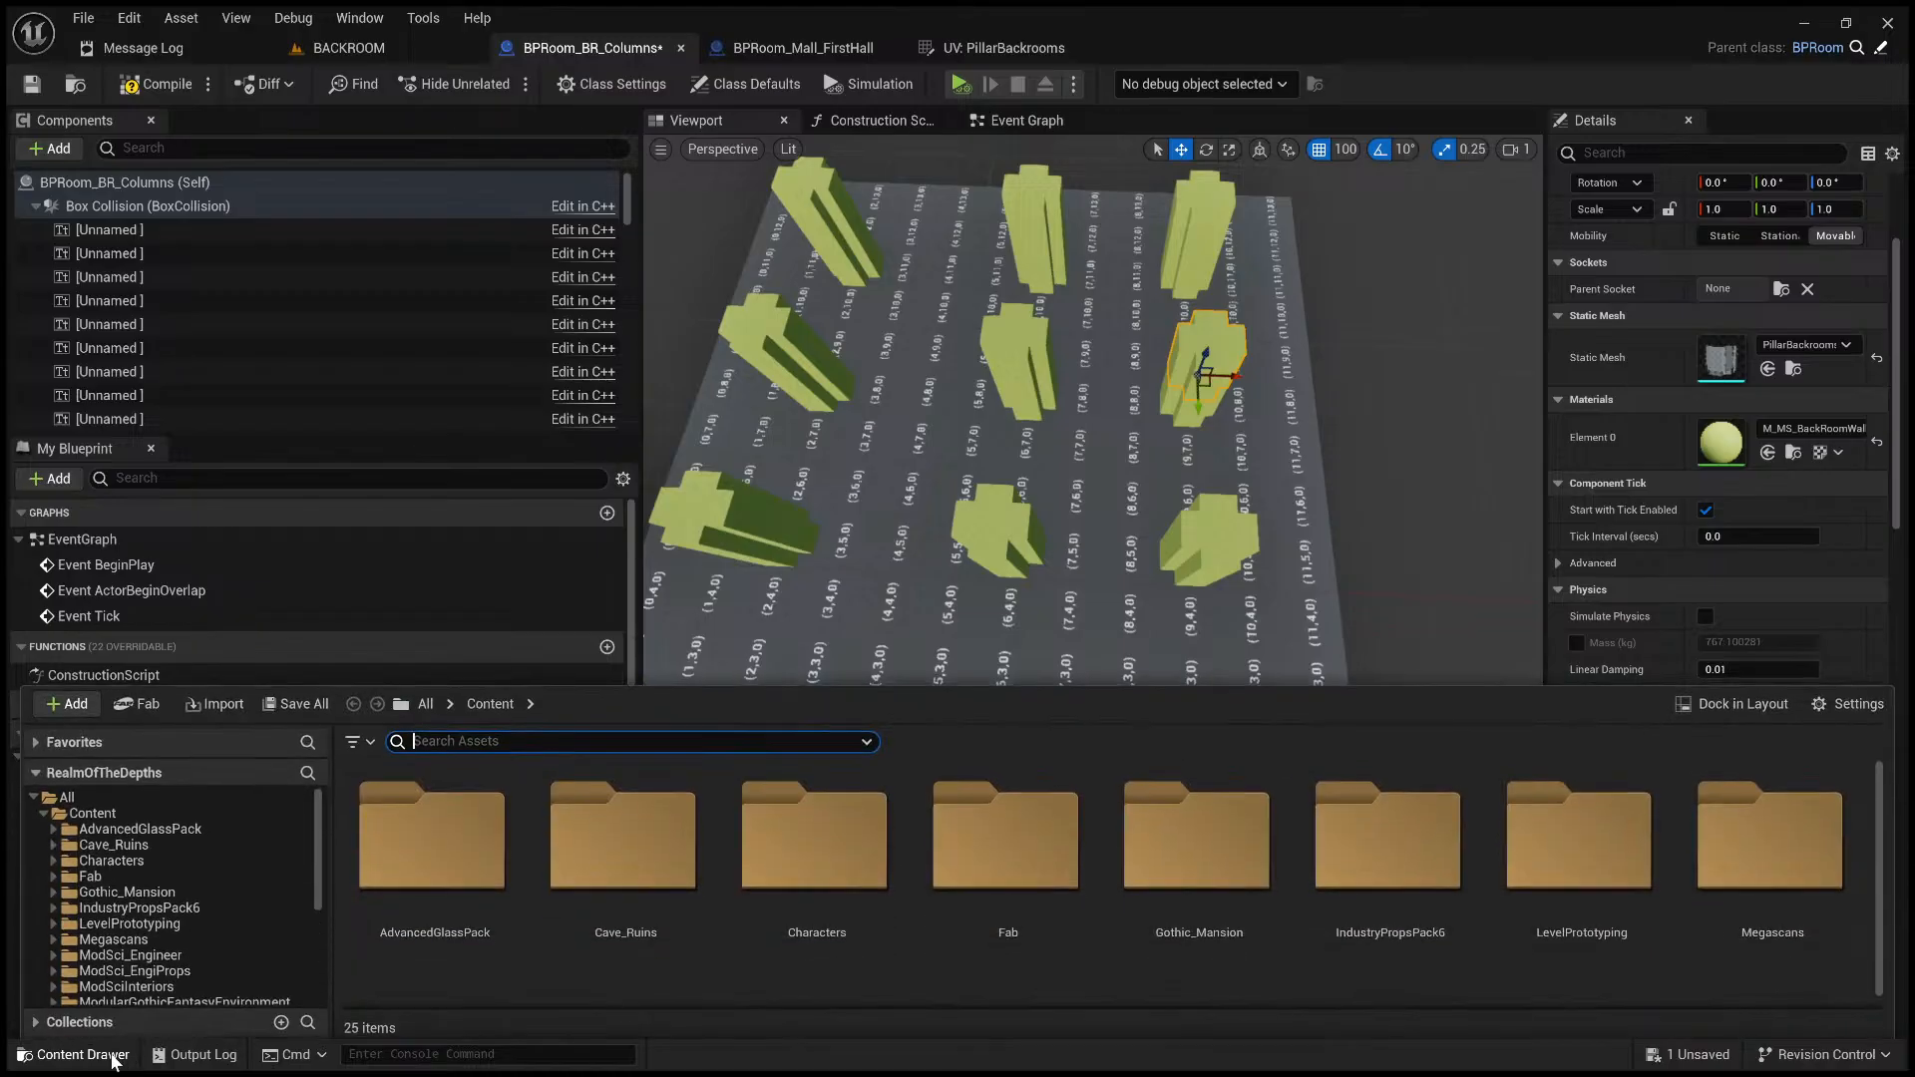
scroll(722, 866, "down", 3)
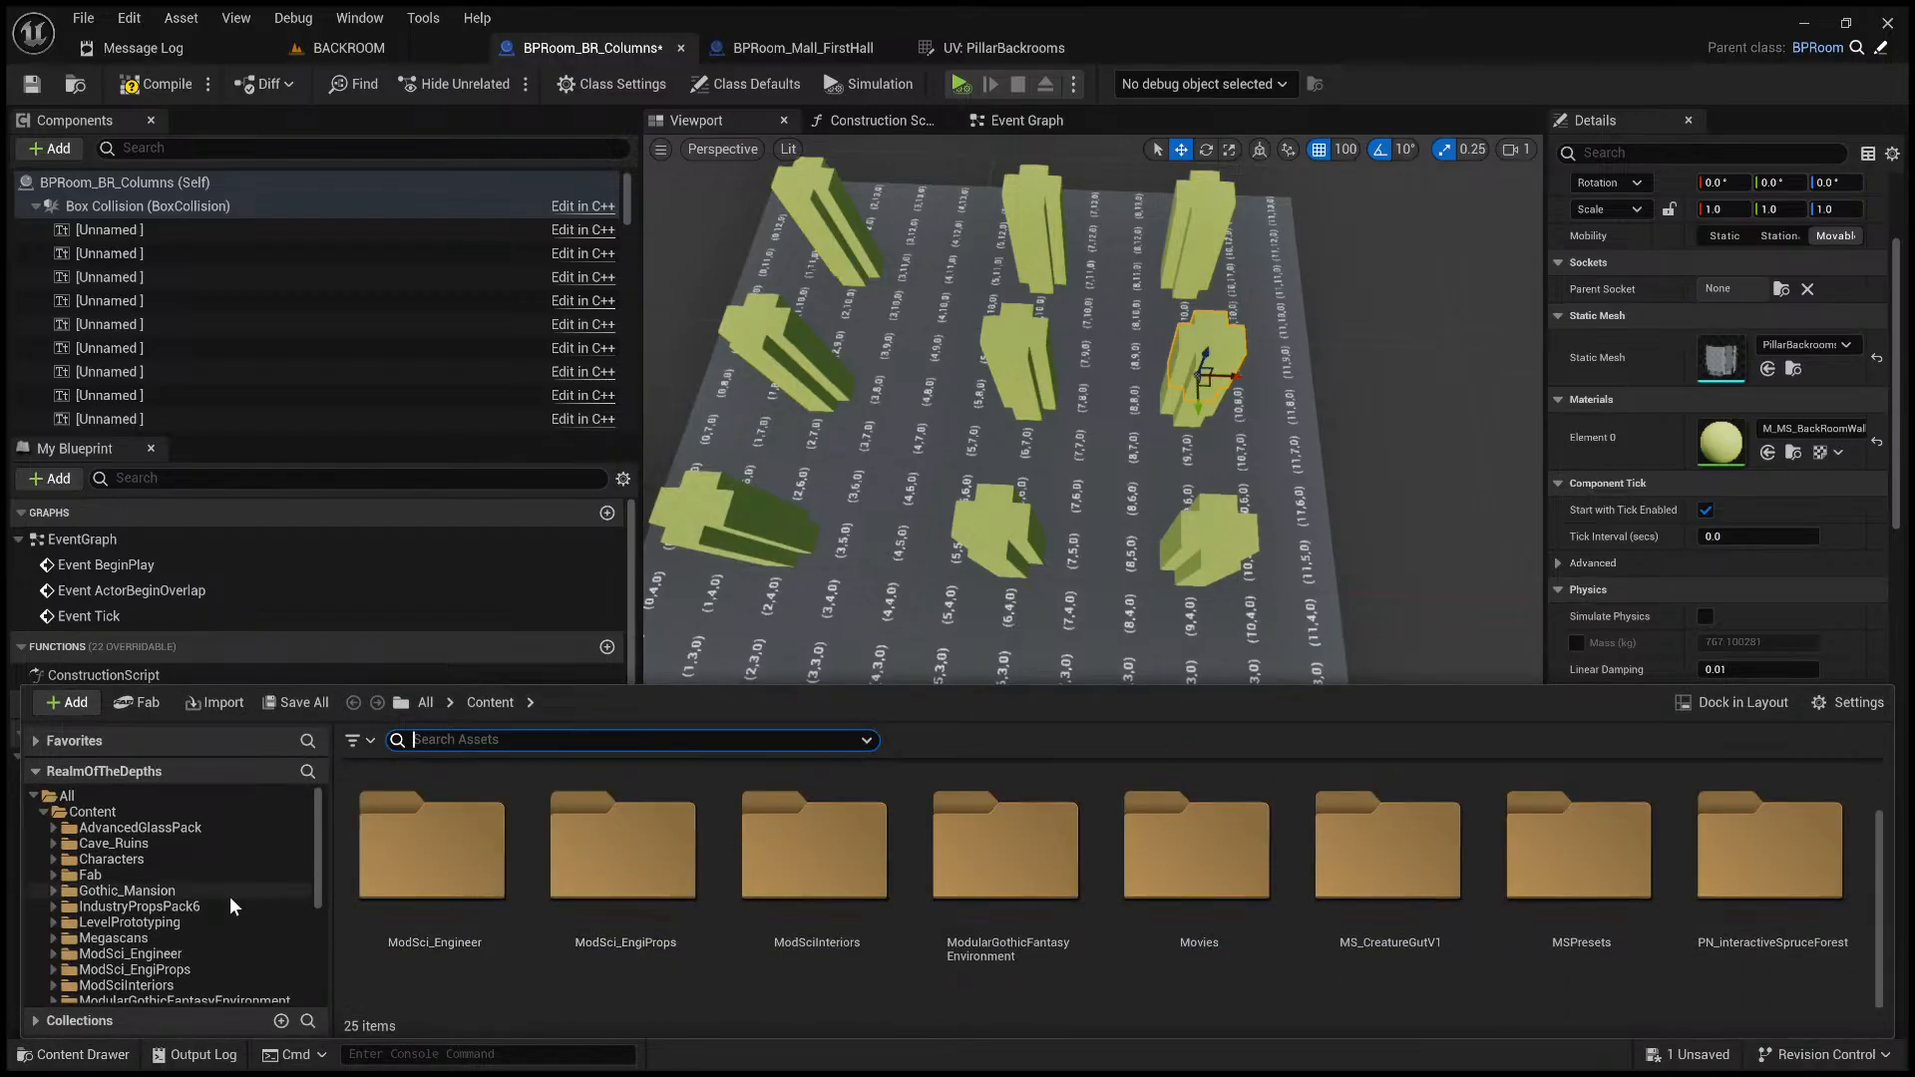
scroll(229, 896, "down", 5)
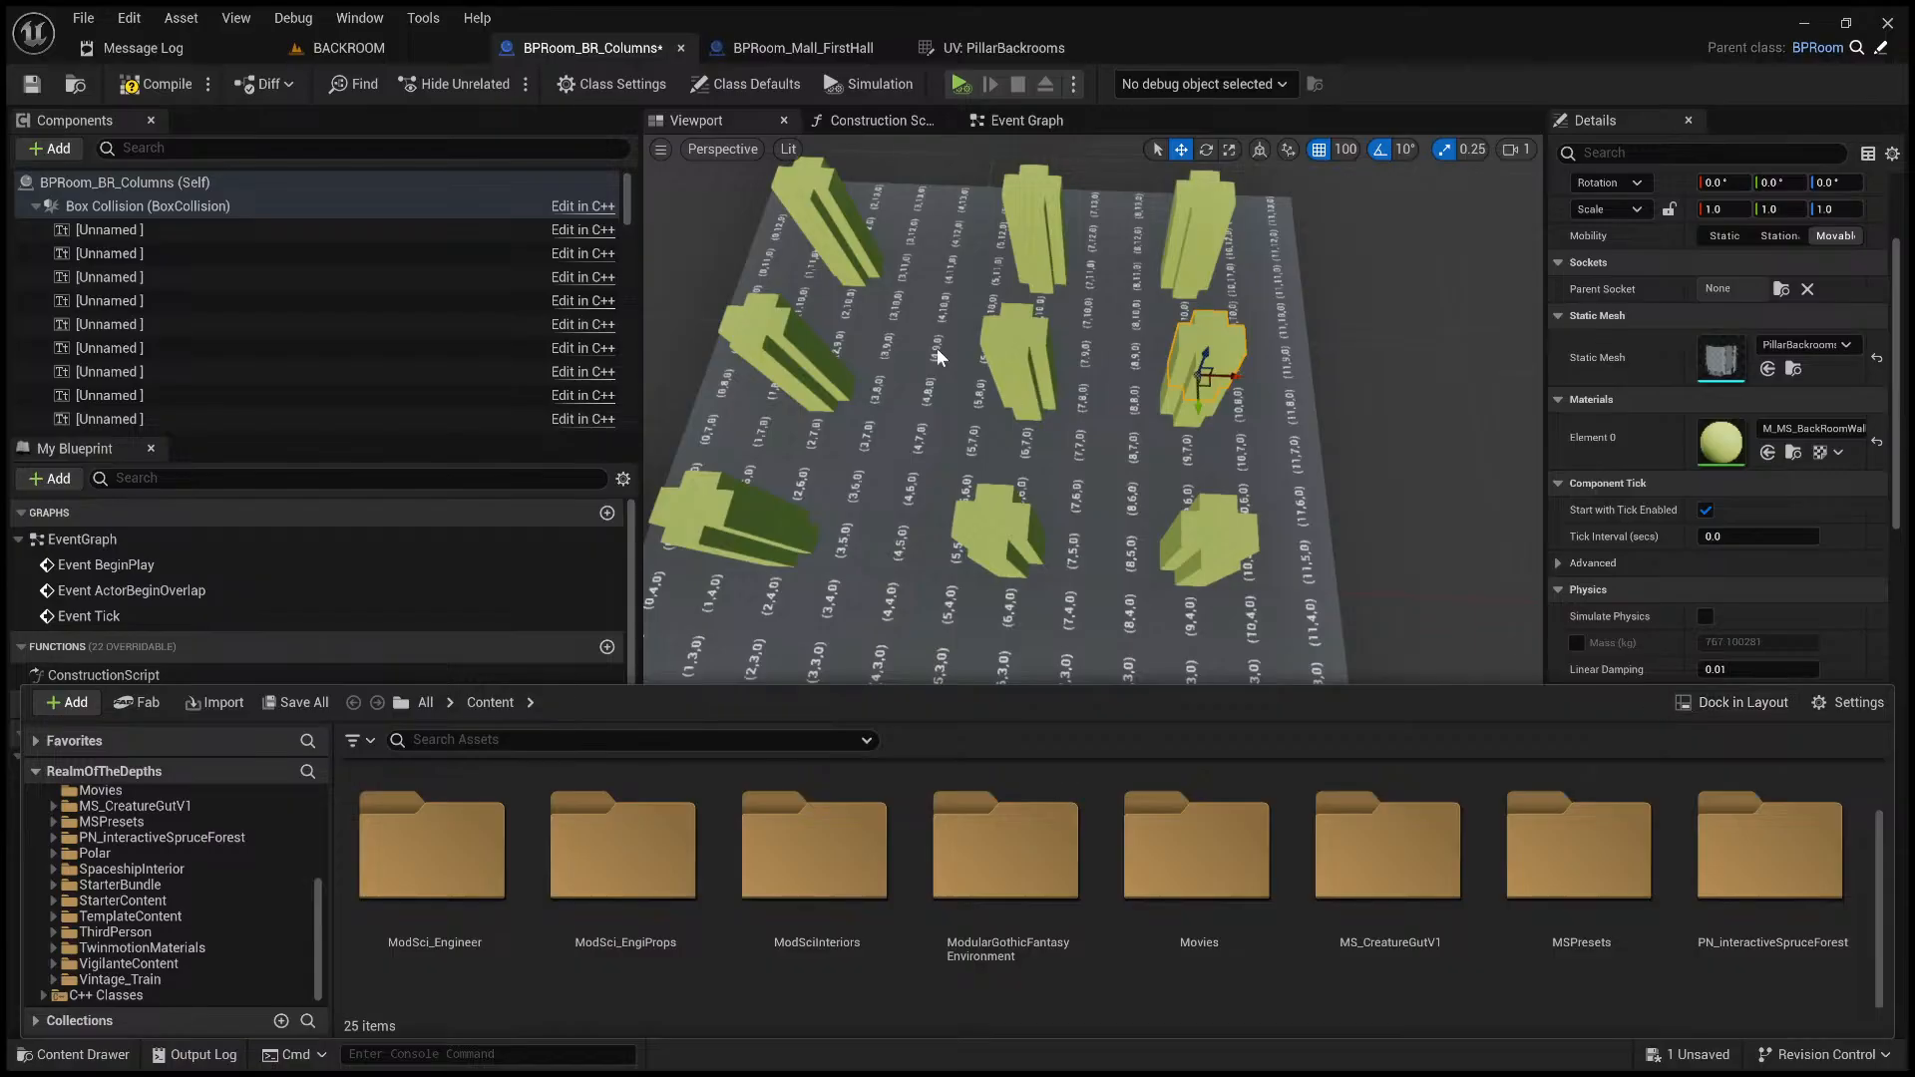
left_click_drag(602, 265, 712, 996)
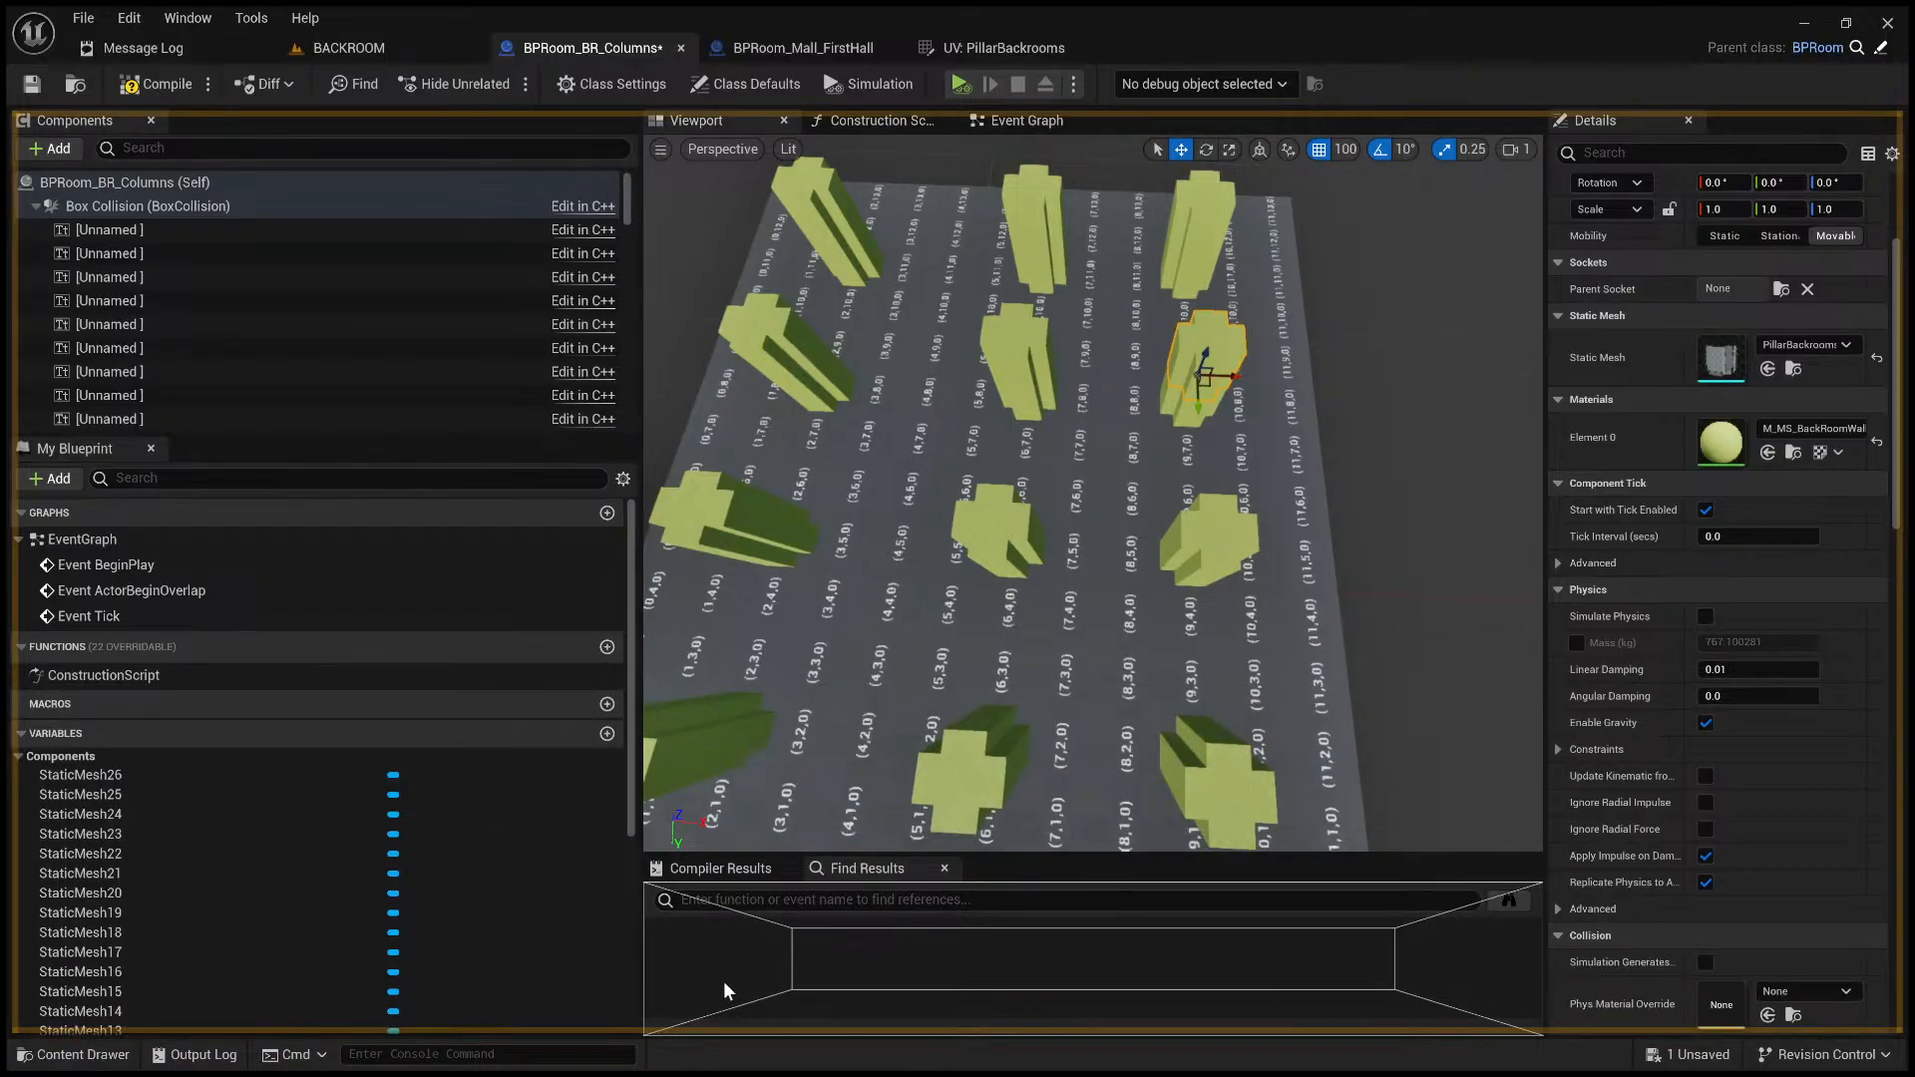
left_click_drag(673, 912, 707, 869)
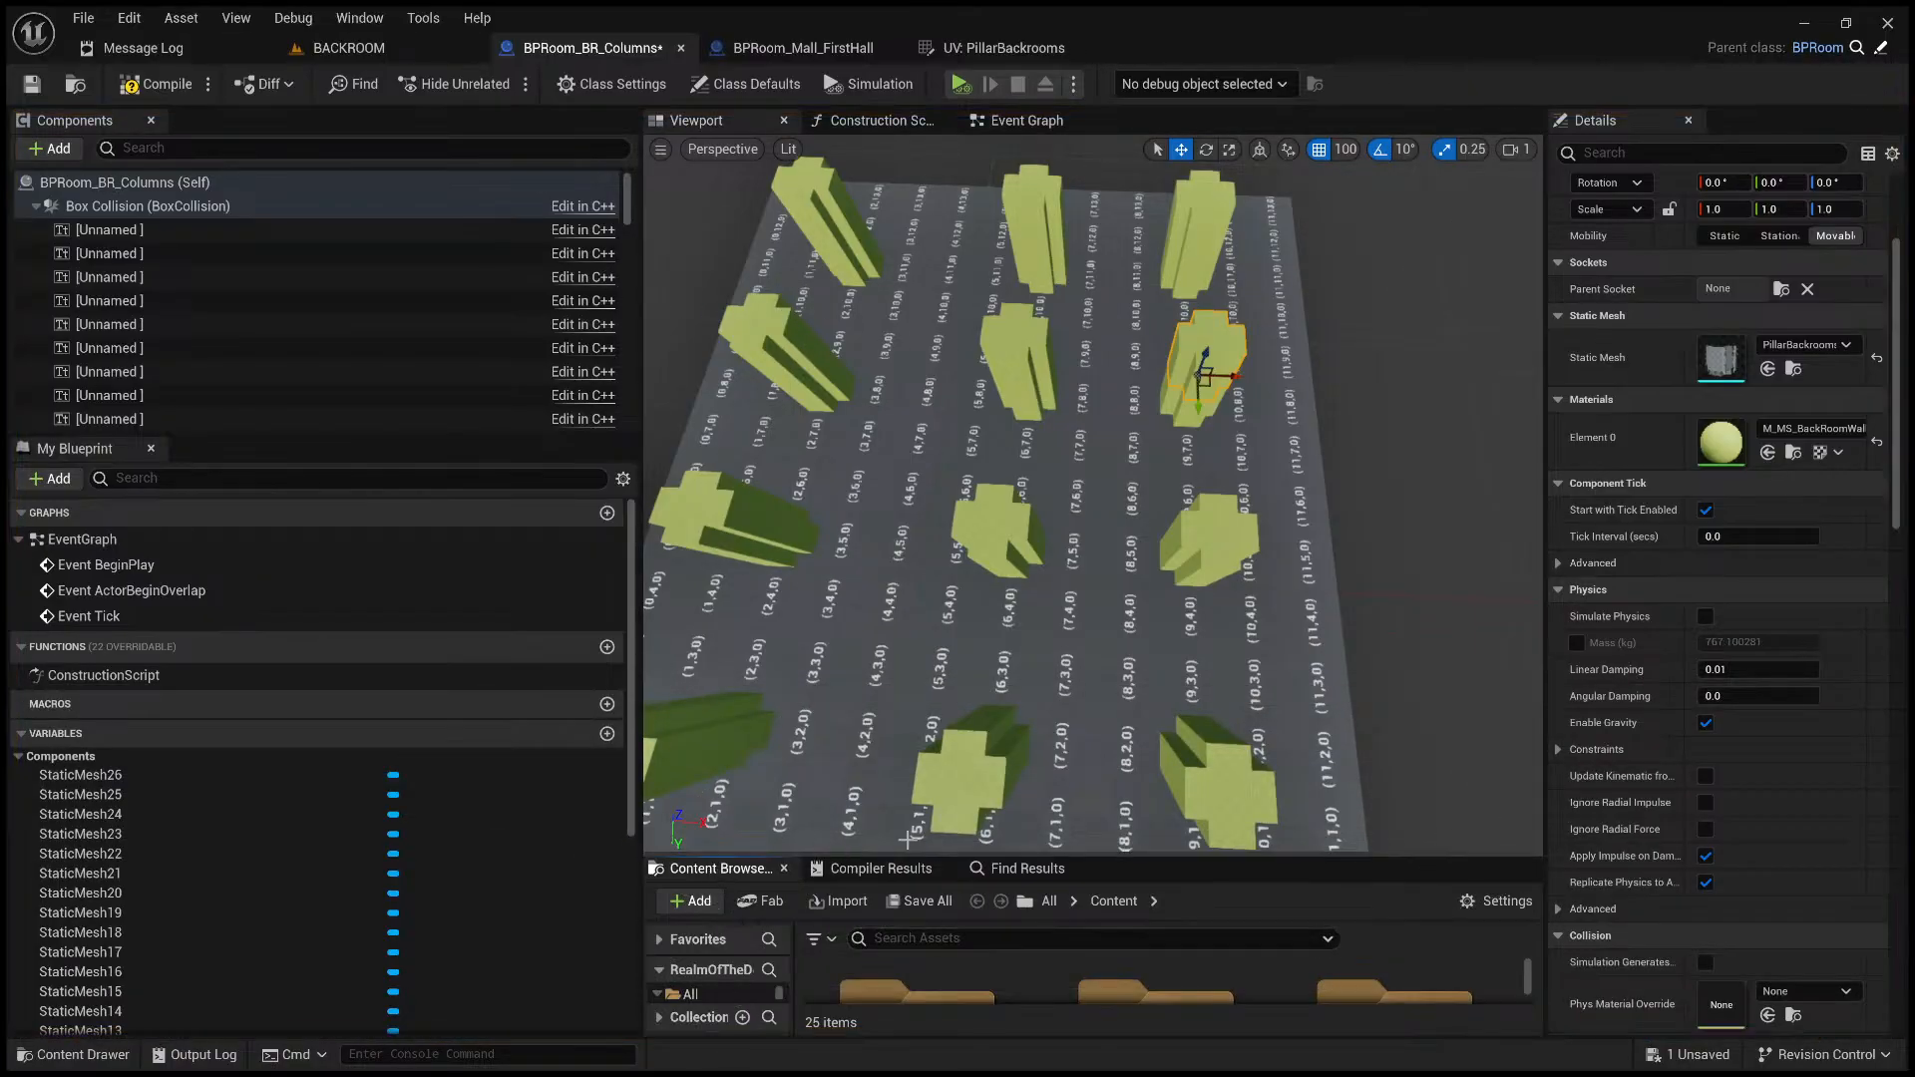
left_click_drag(915, 855, 928, 630)
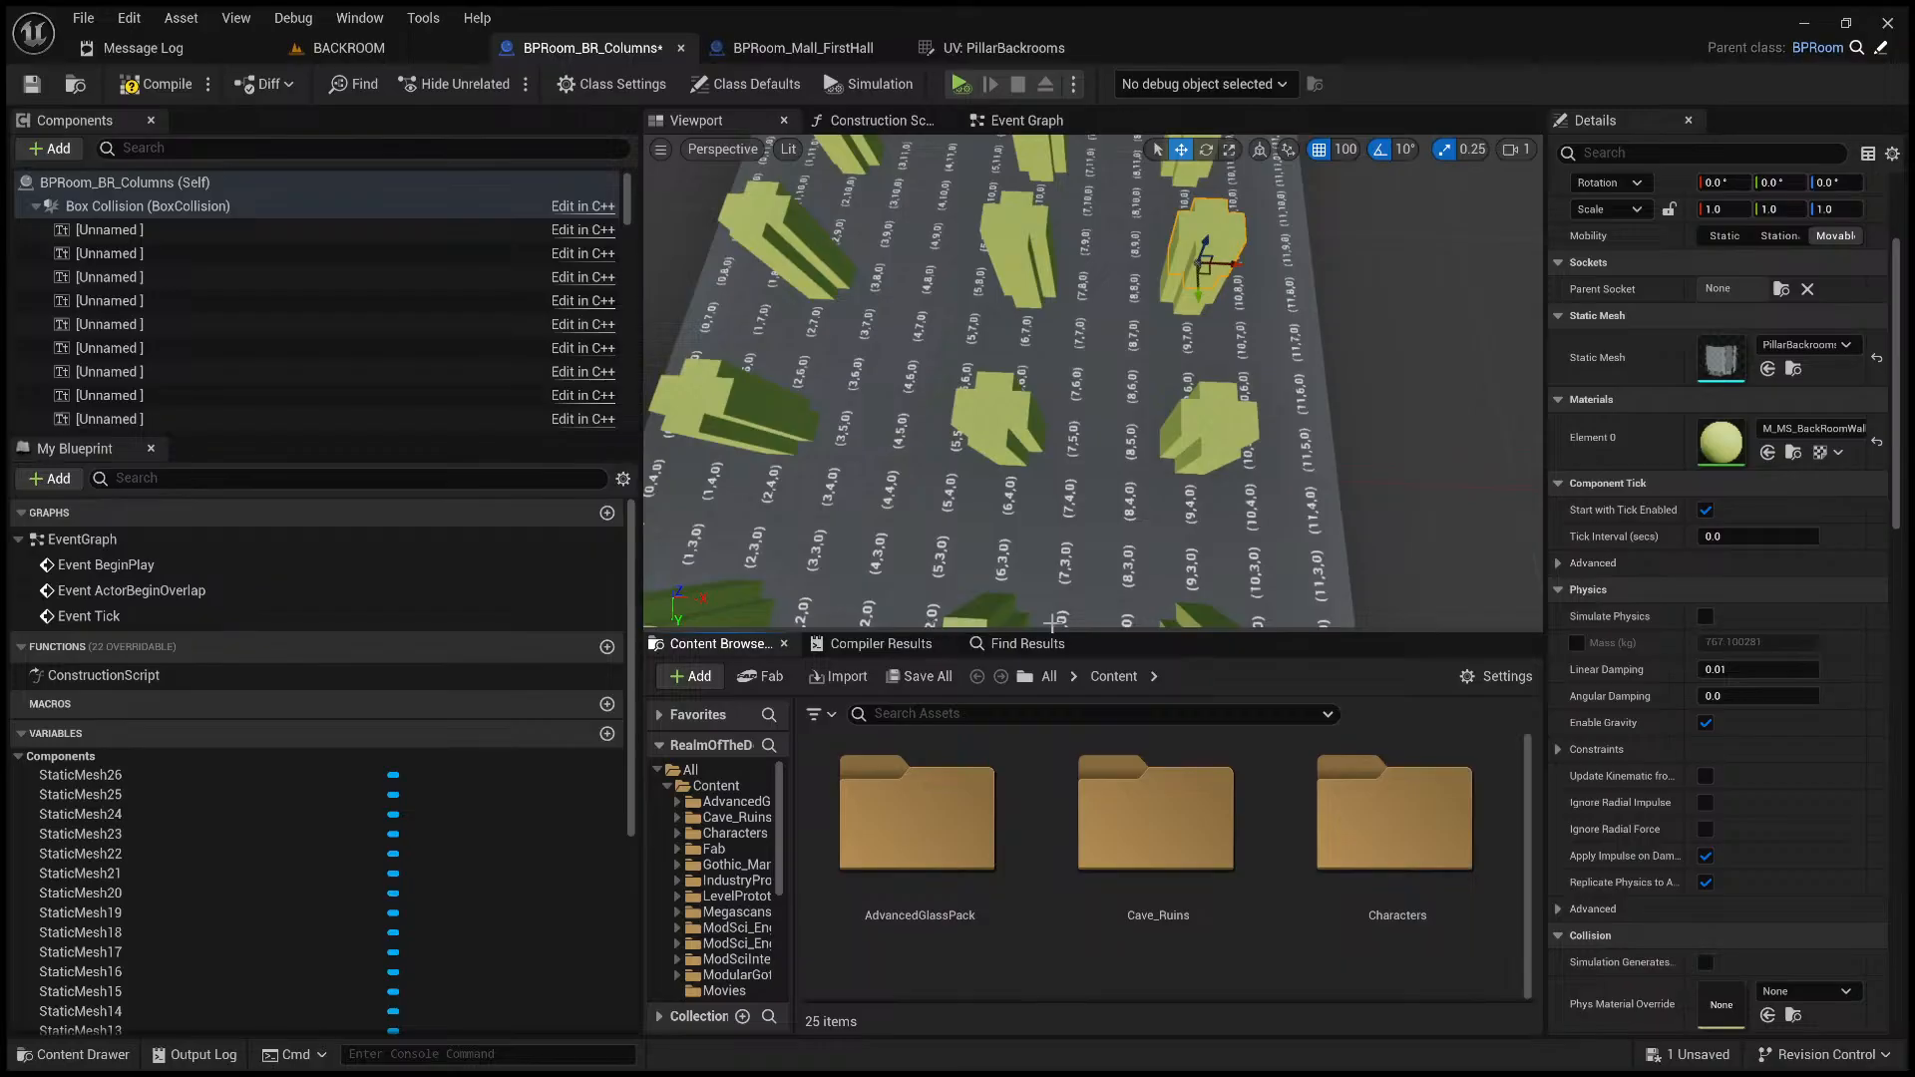
left_click(1792, 452)
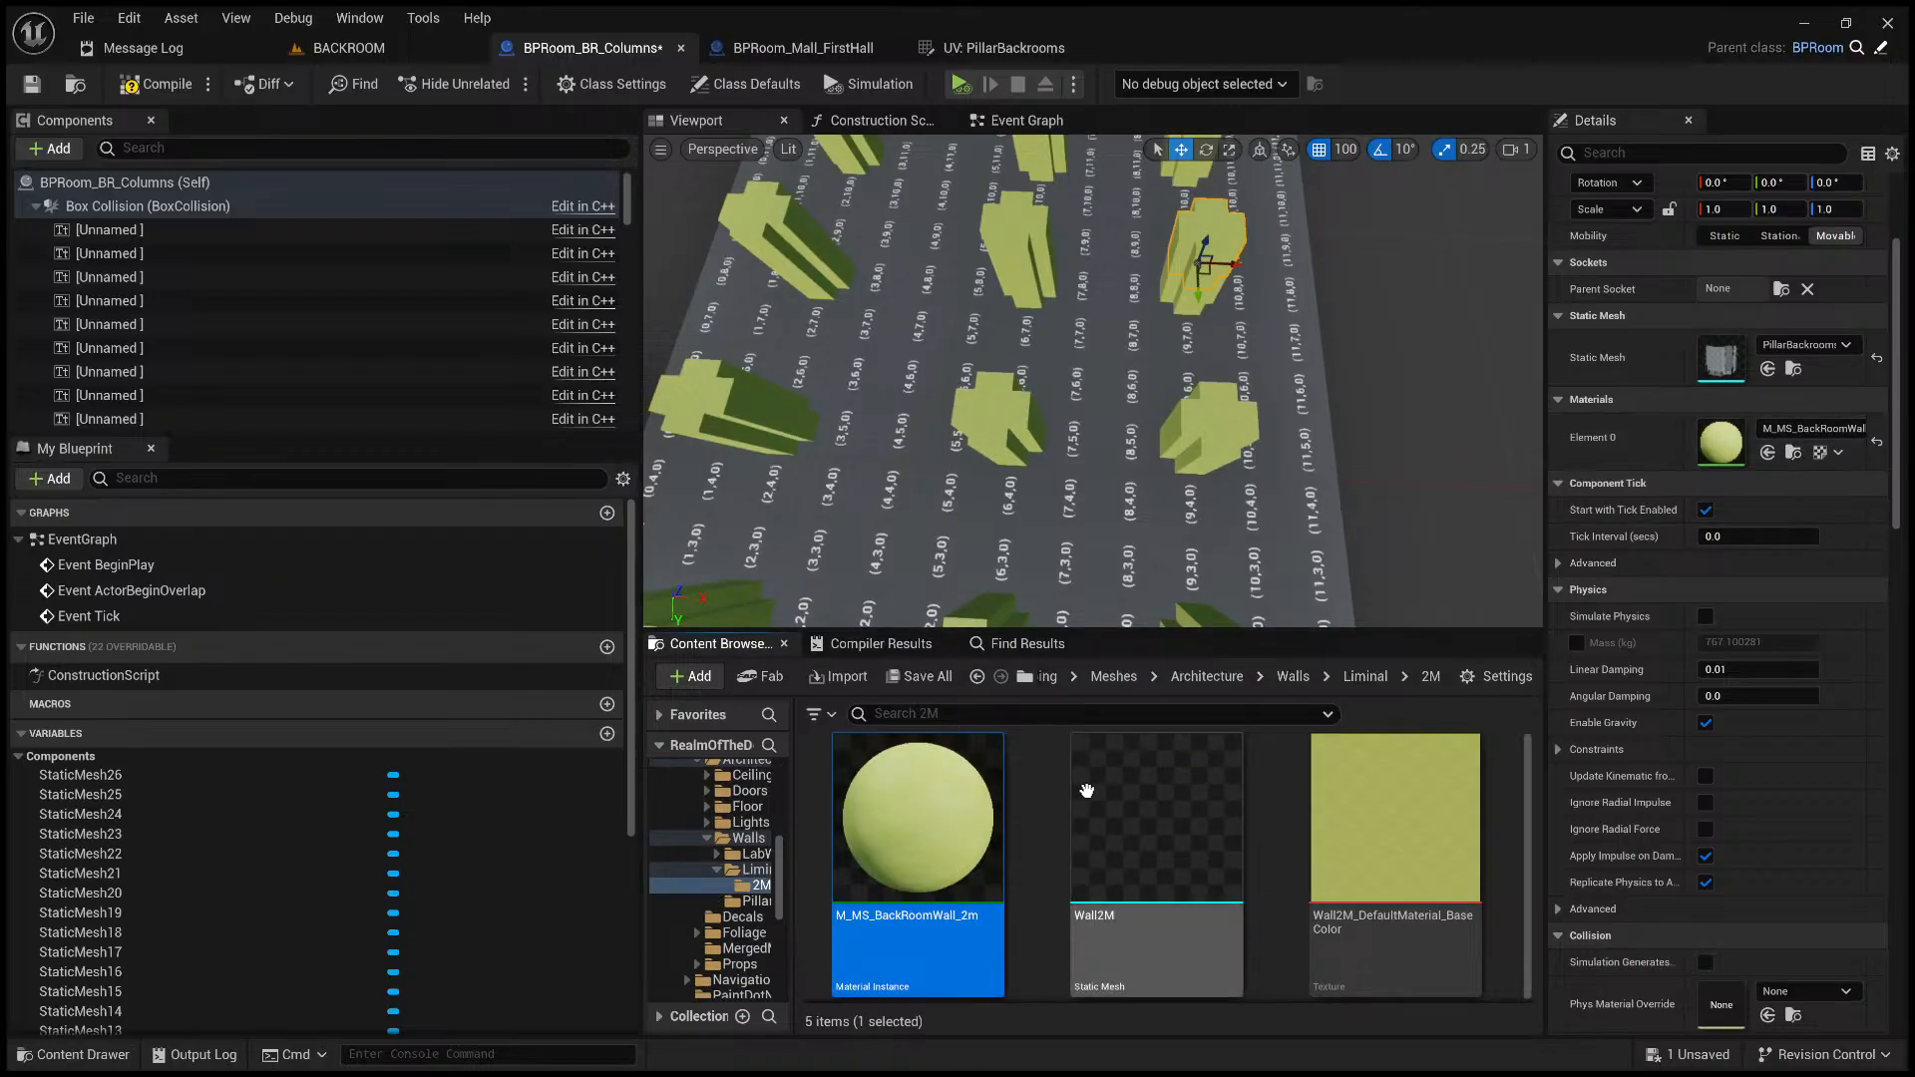
- Select the room's floor instances in the open area between the pillars
mouse_move(1114, 570)
right_mouse_down()
mouse_move(1114, 546)
mouse_move(1114, 571)
mouse_move(1131, 559)
right_mouse_up()
key("w")
key("s")
left_click(1094, 592)
key("s")
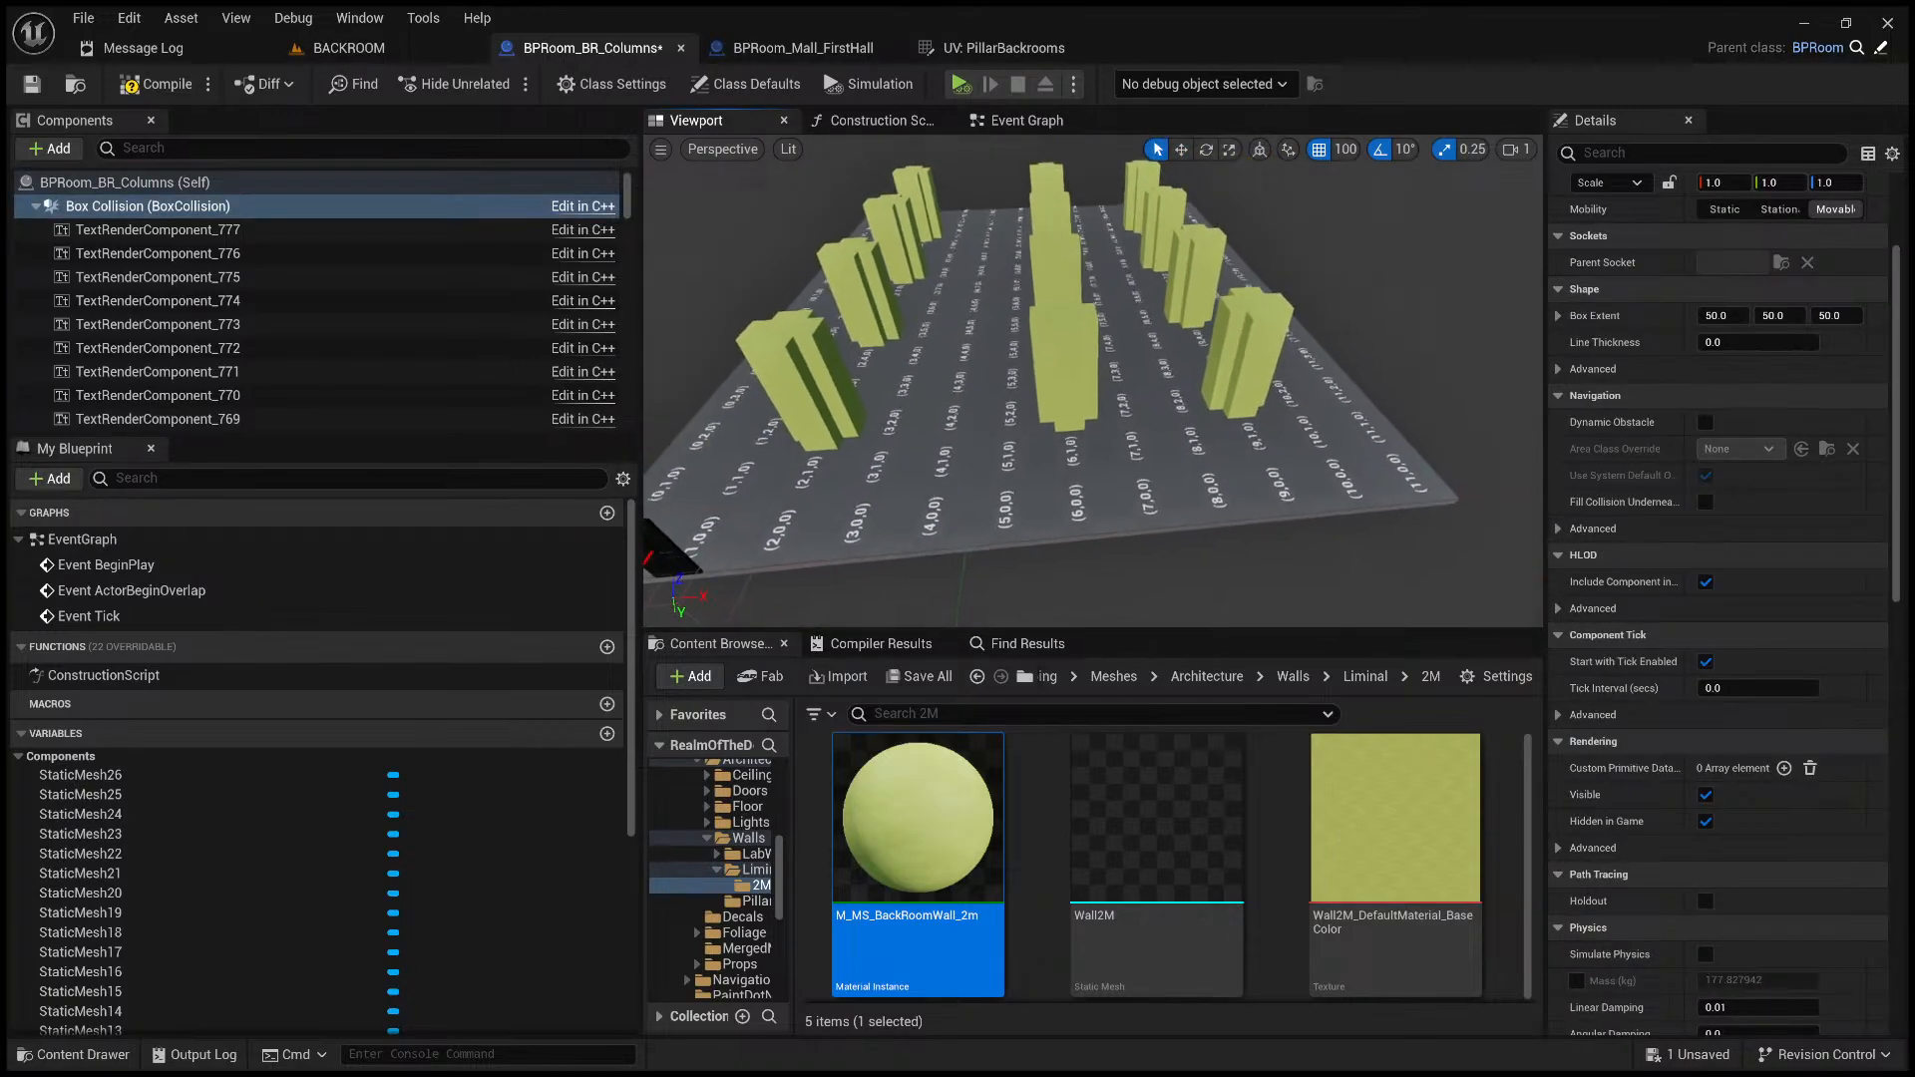
right_click_drag(775, 411, 772, 414)
key("w")
right_click_drag(948, 521, 938, 526)
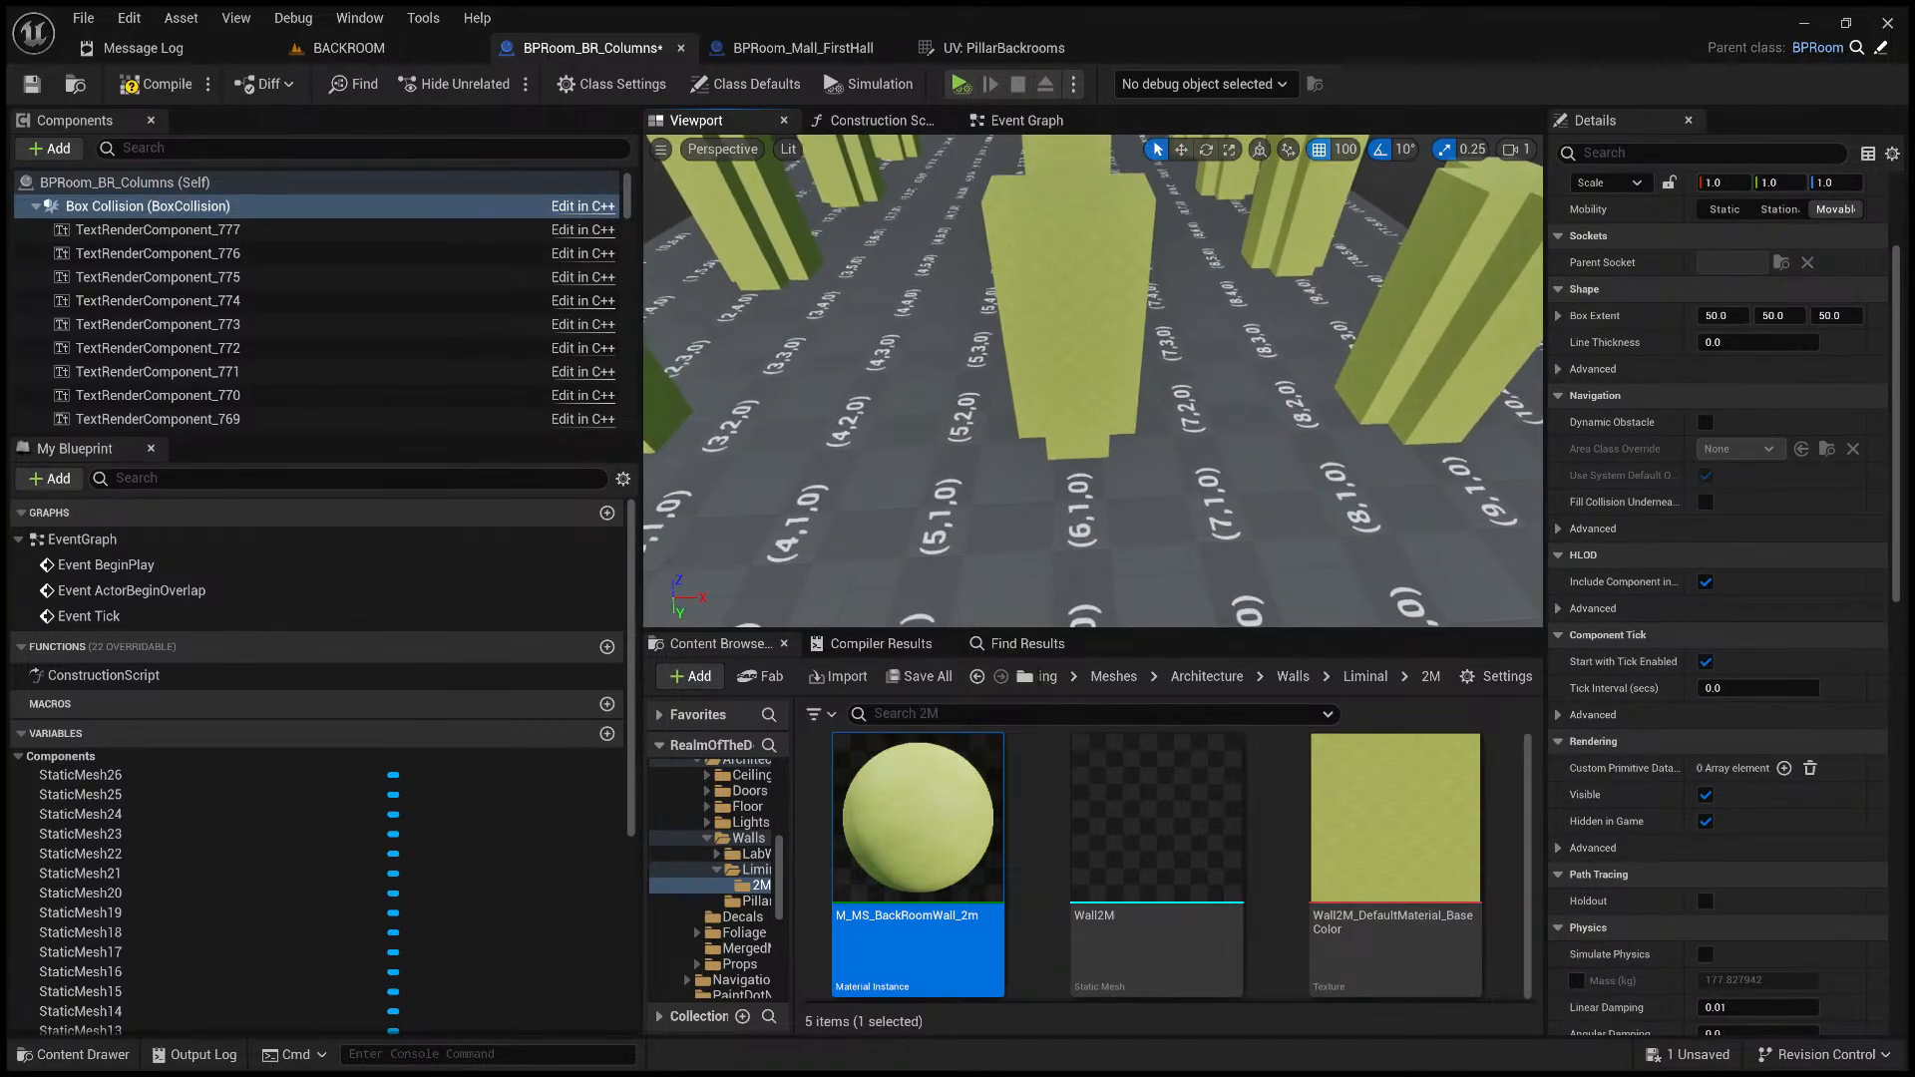
left_click(949, 521)
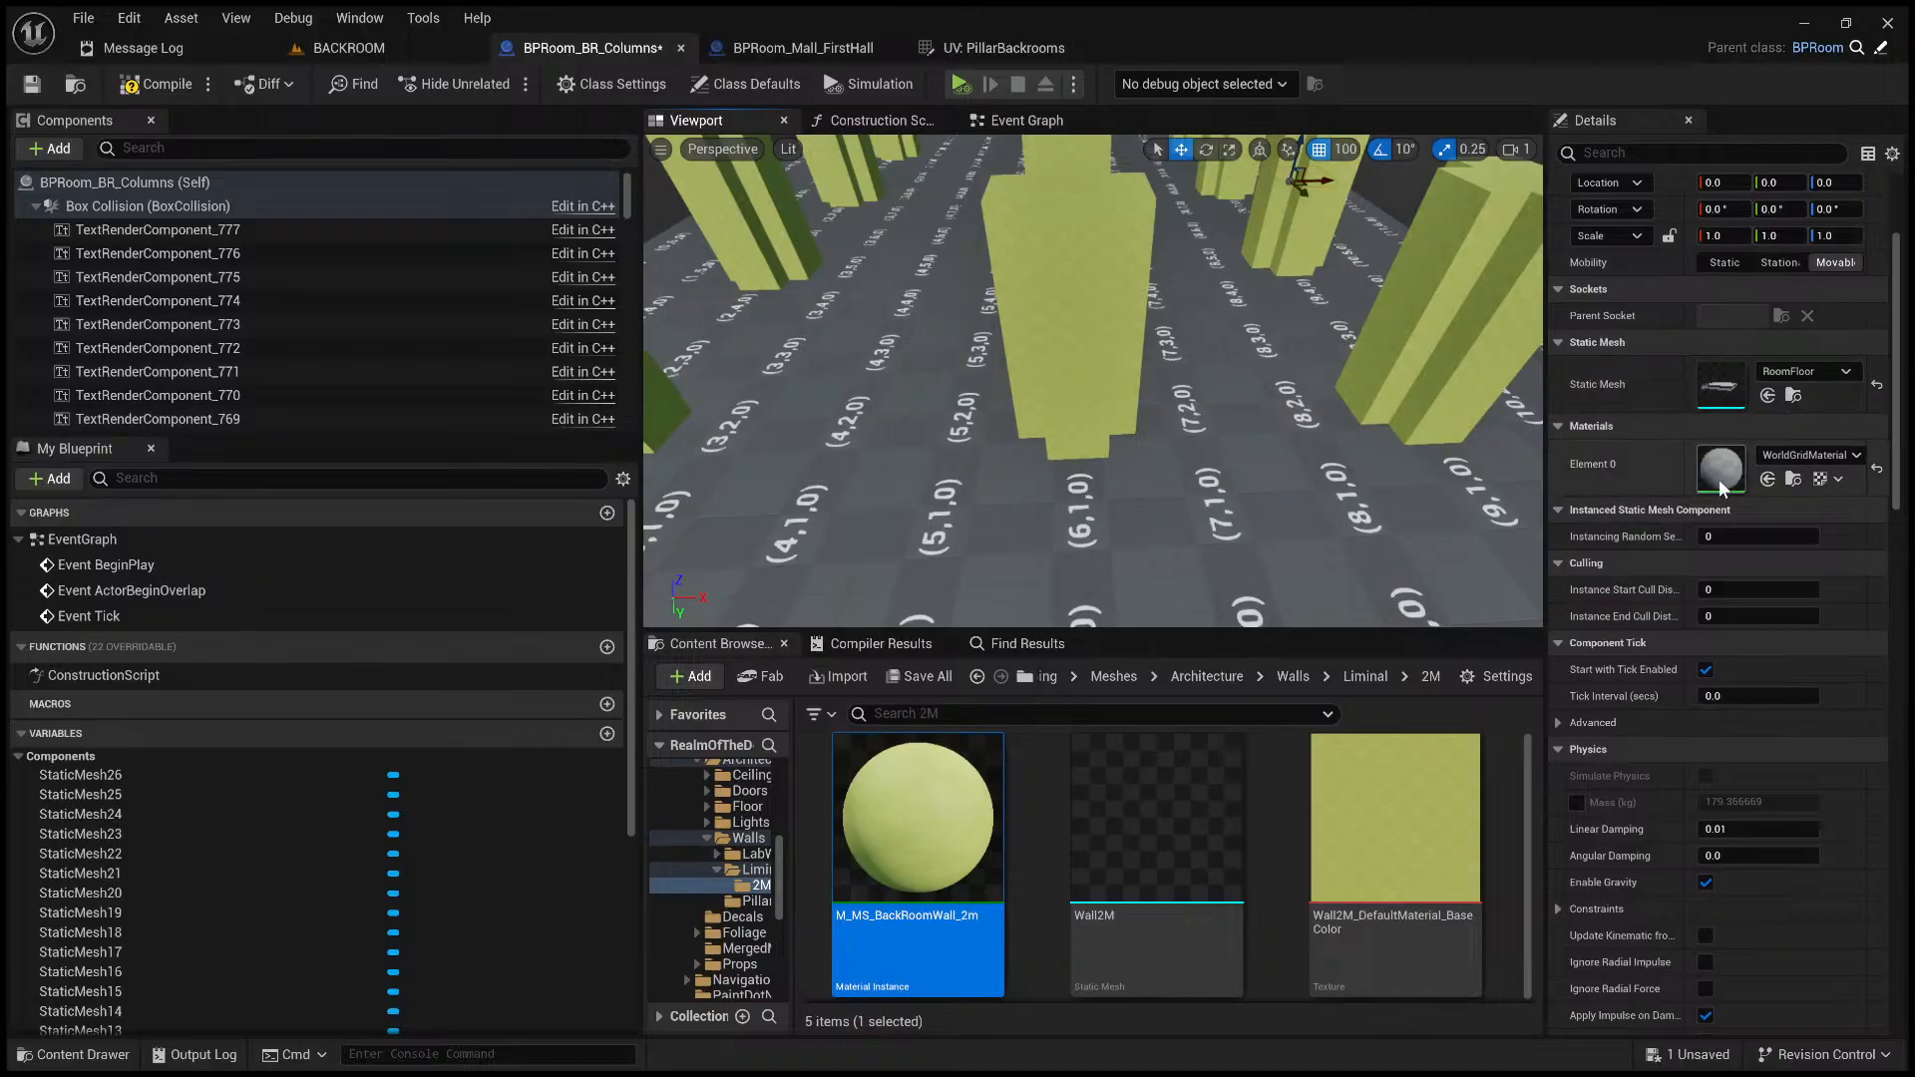
- Try the wall material M_MS_BackRoomWall_2m from Walls/Liminal/2M on the floor, and undo the assignment
left_click_drag(922, 828, 1454, 581)
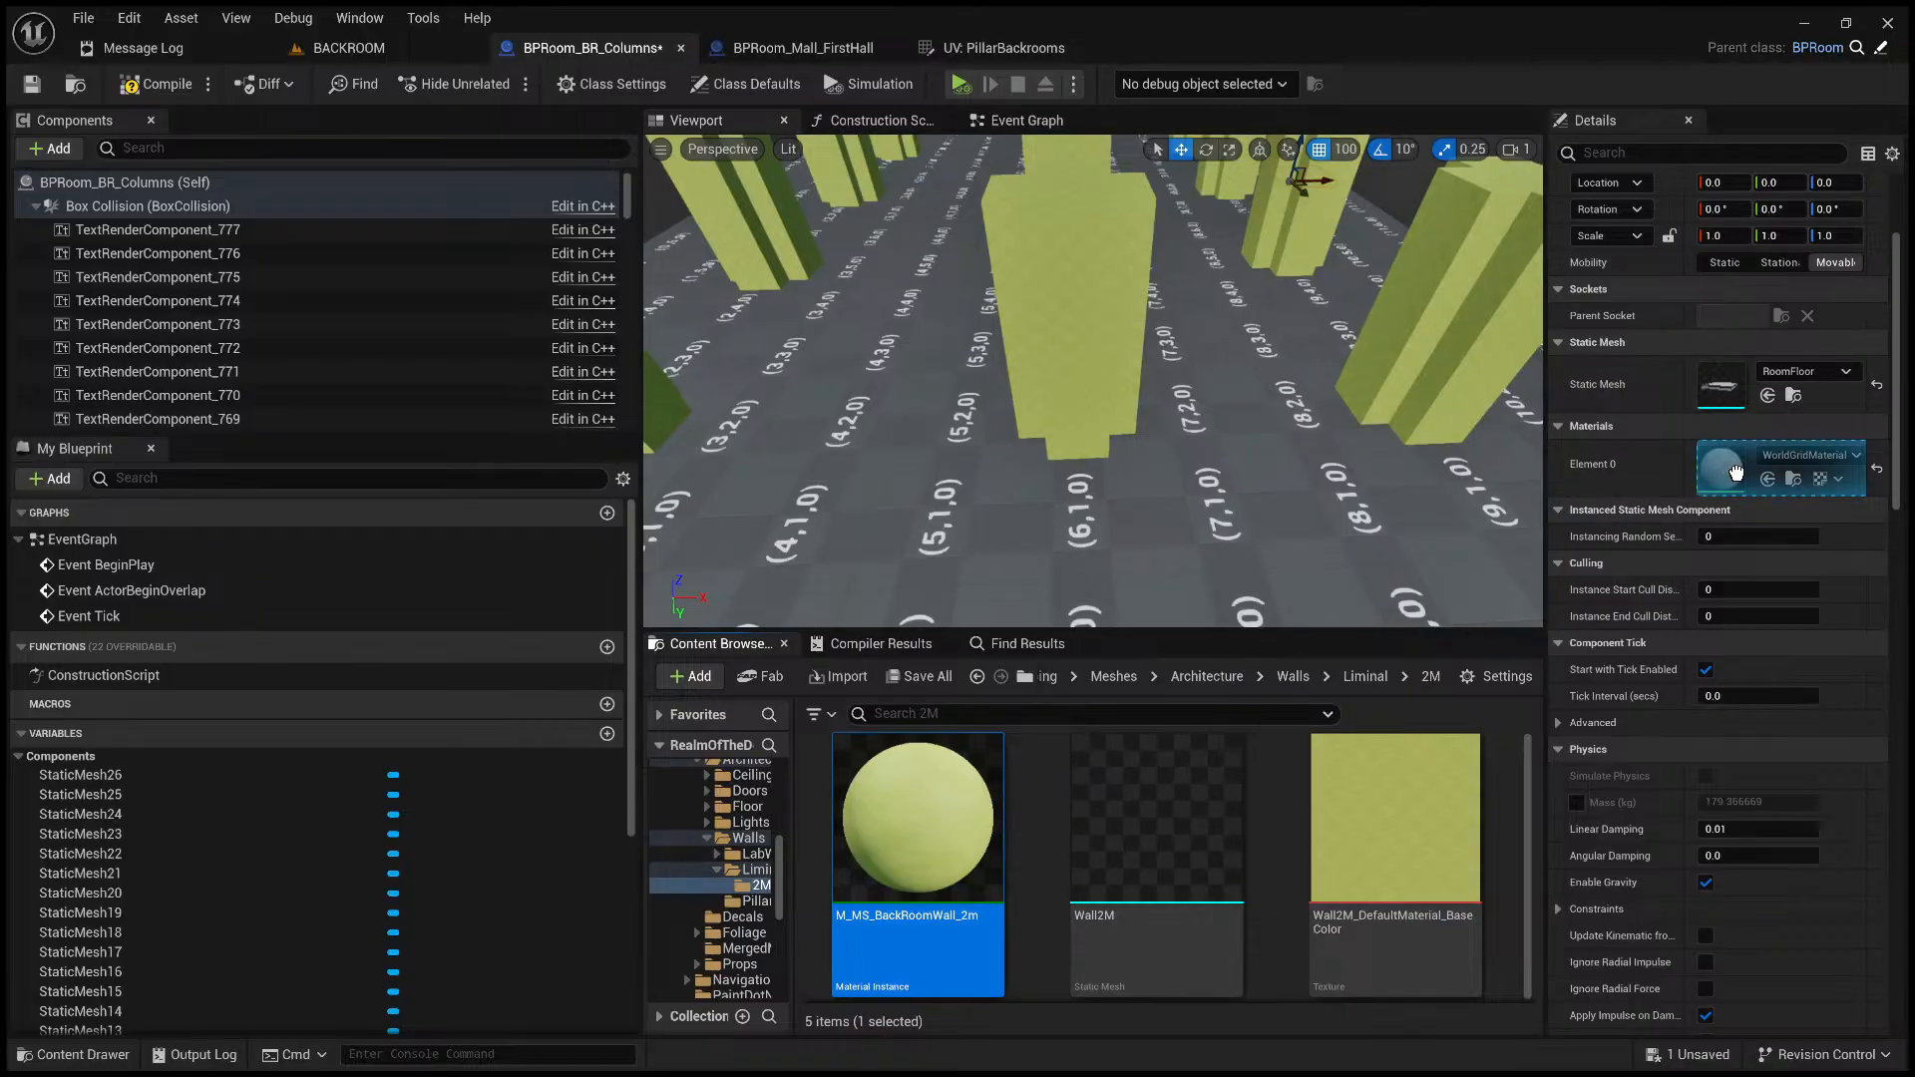
left_click_drag(1735, 473, 1736, 473)
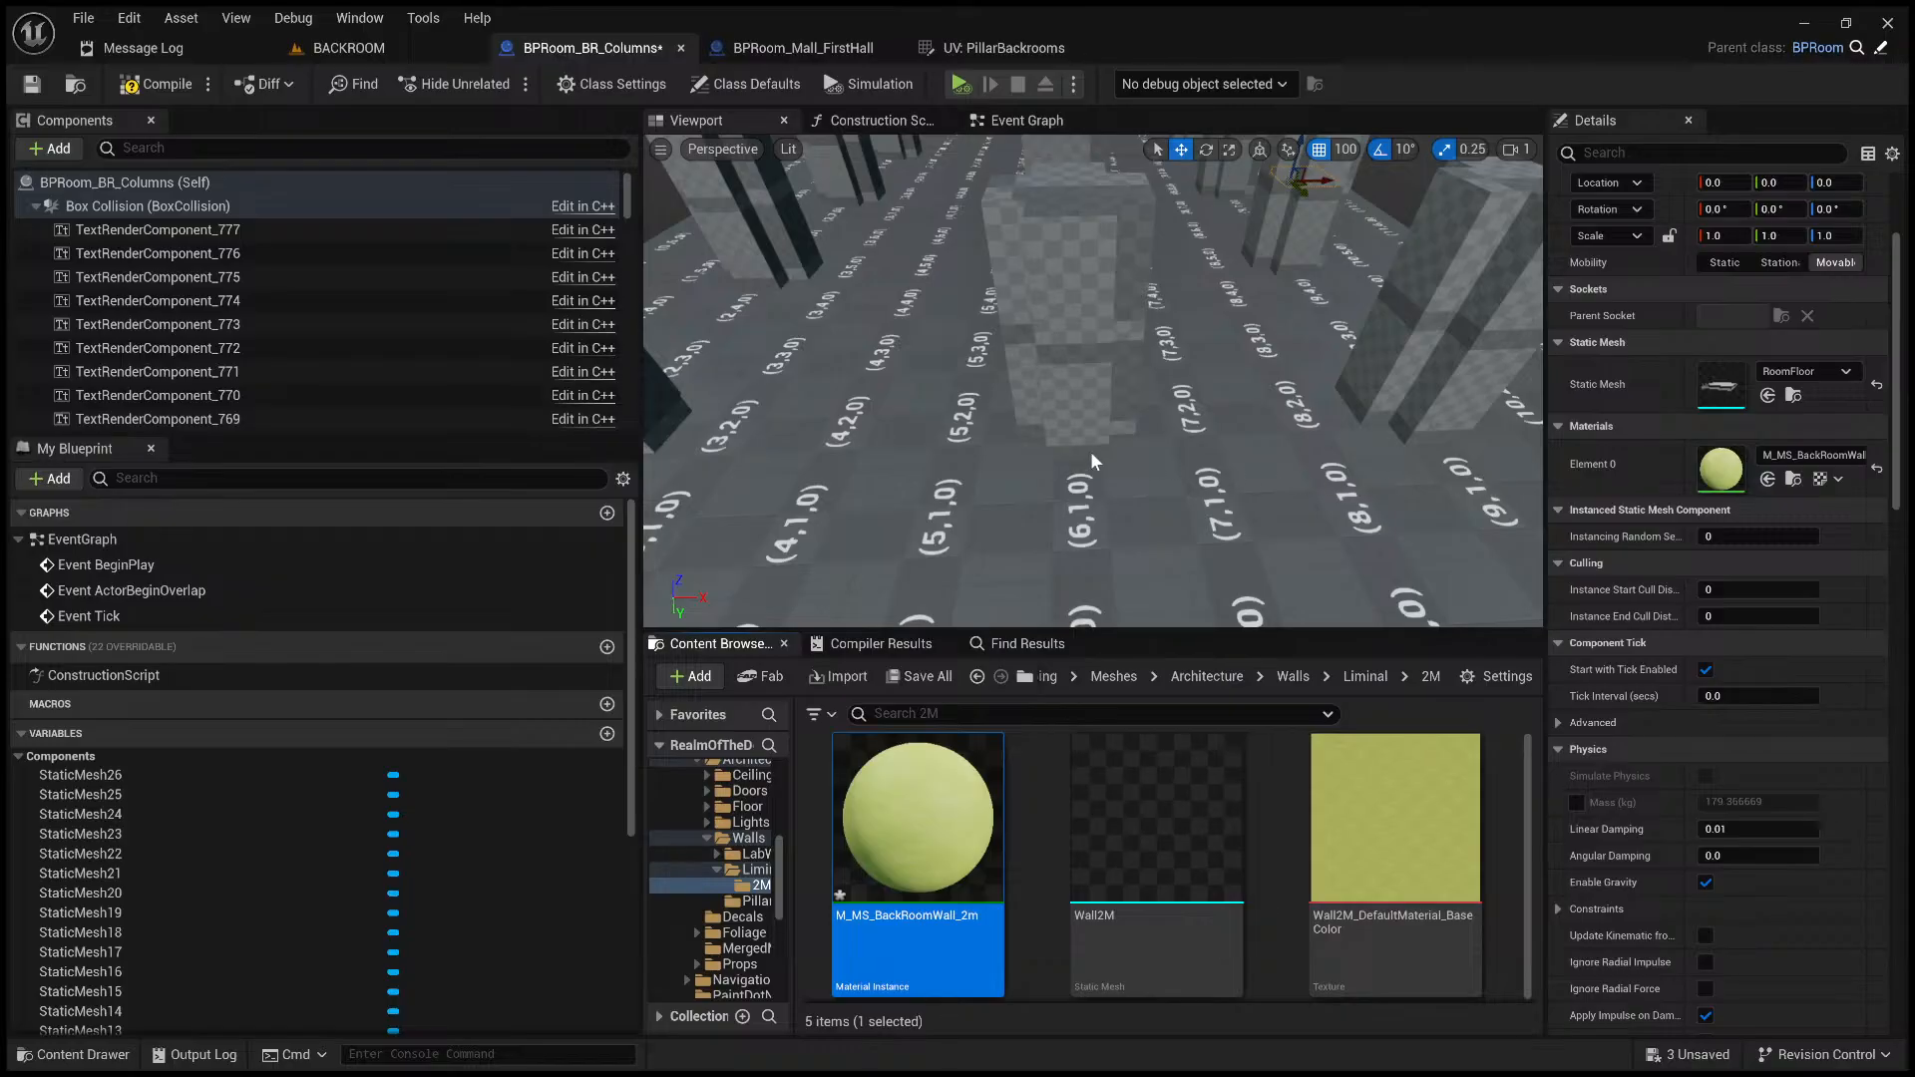
right_click_drag(1090, 465, 1085, 404)
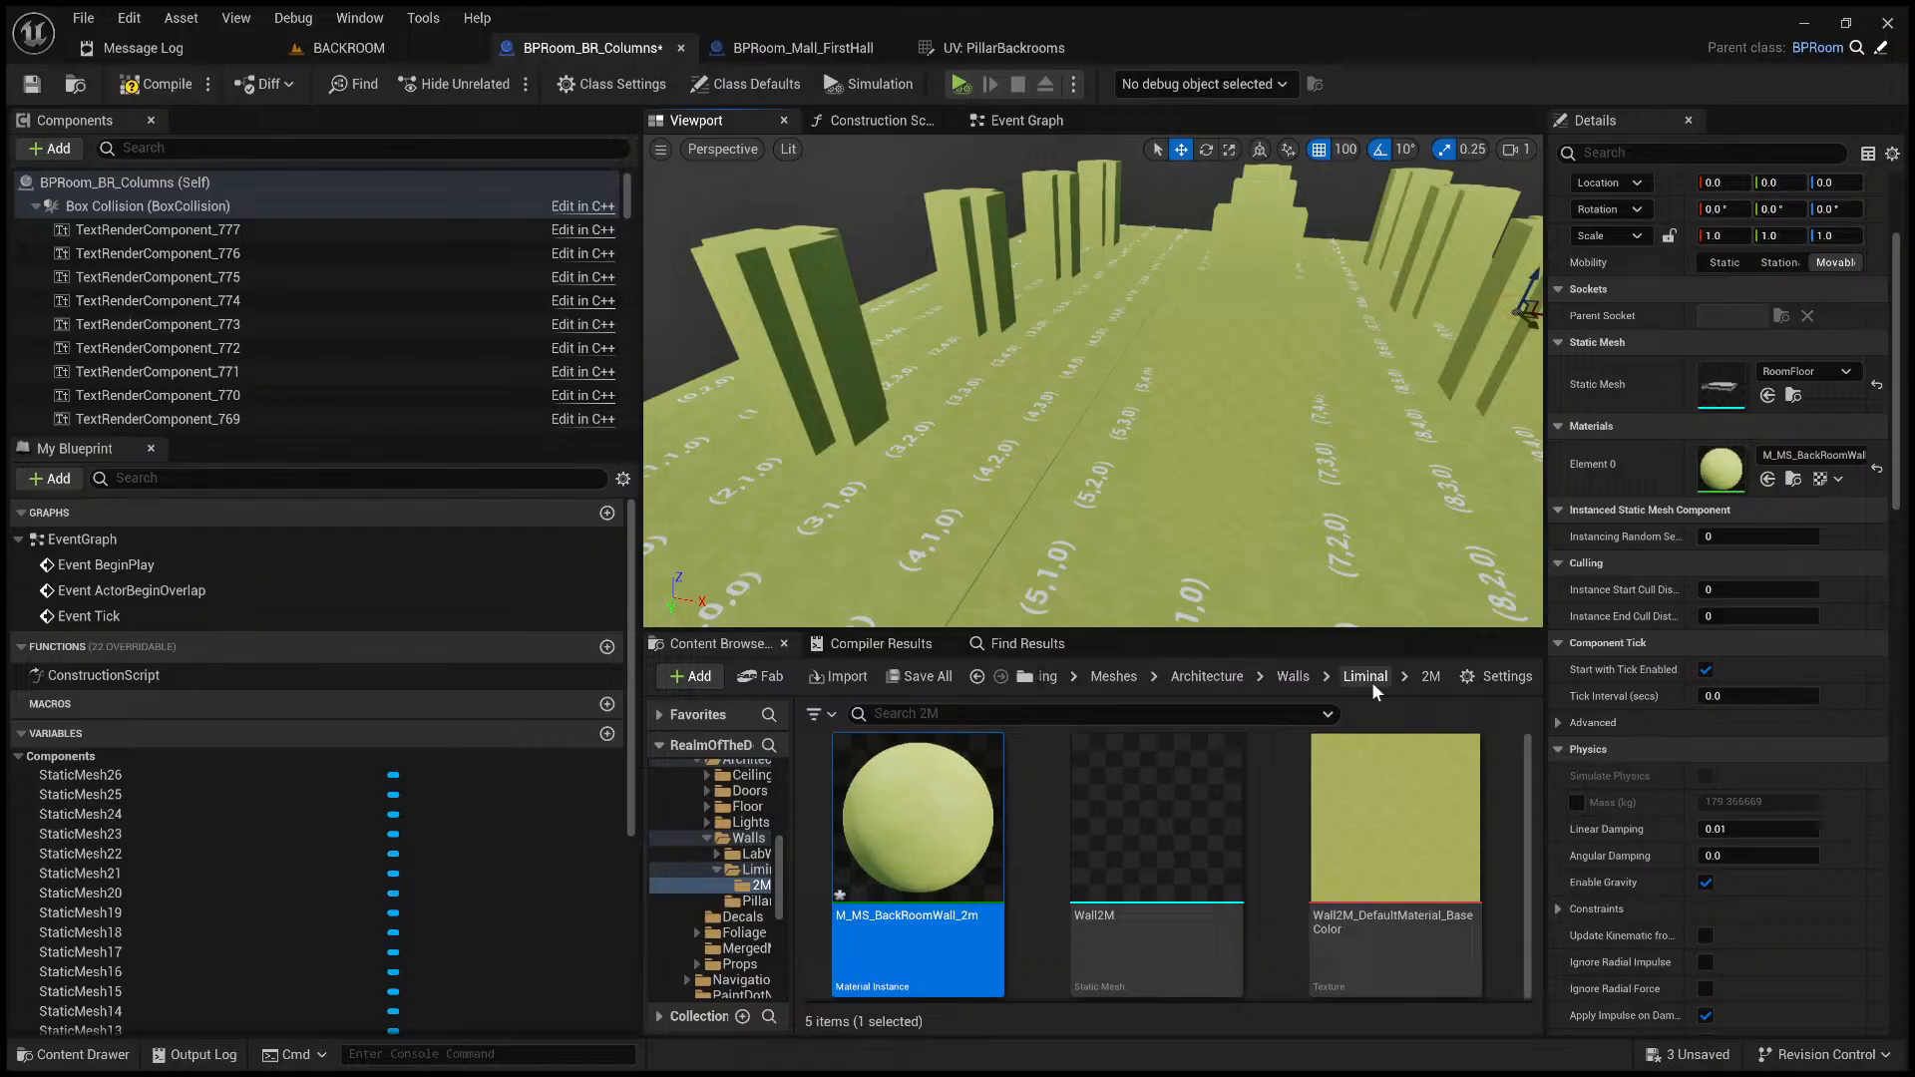
key("ctrl+z")
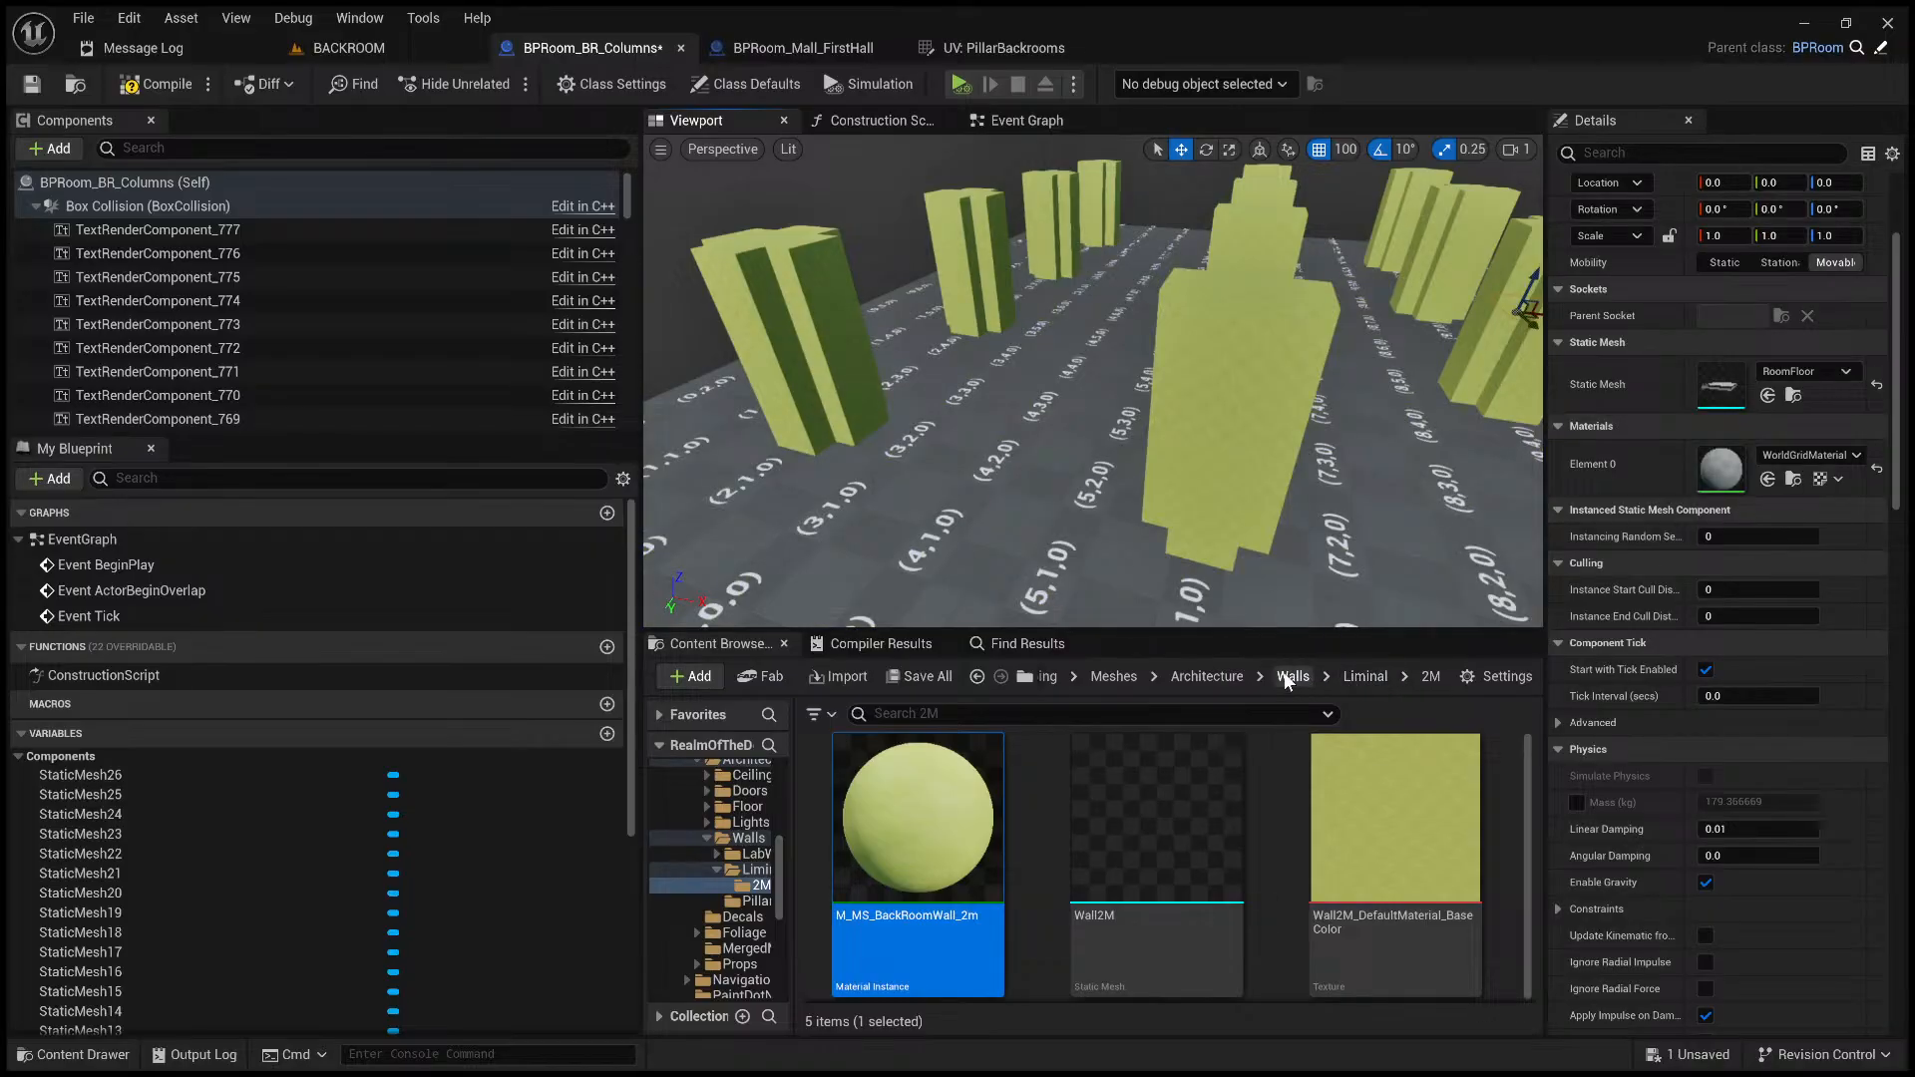
- Assign the carpet-like M_MS_BackRoomWall_2m material from the Architecture/Floor/Liminal folder to the floor's Element 0
left_click(1235, 675)
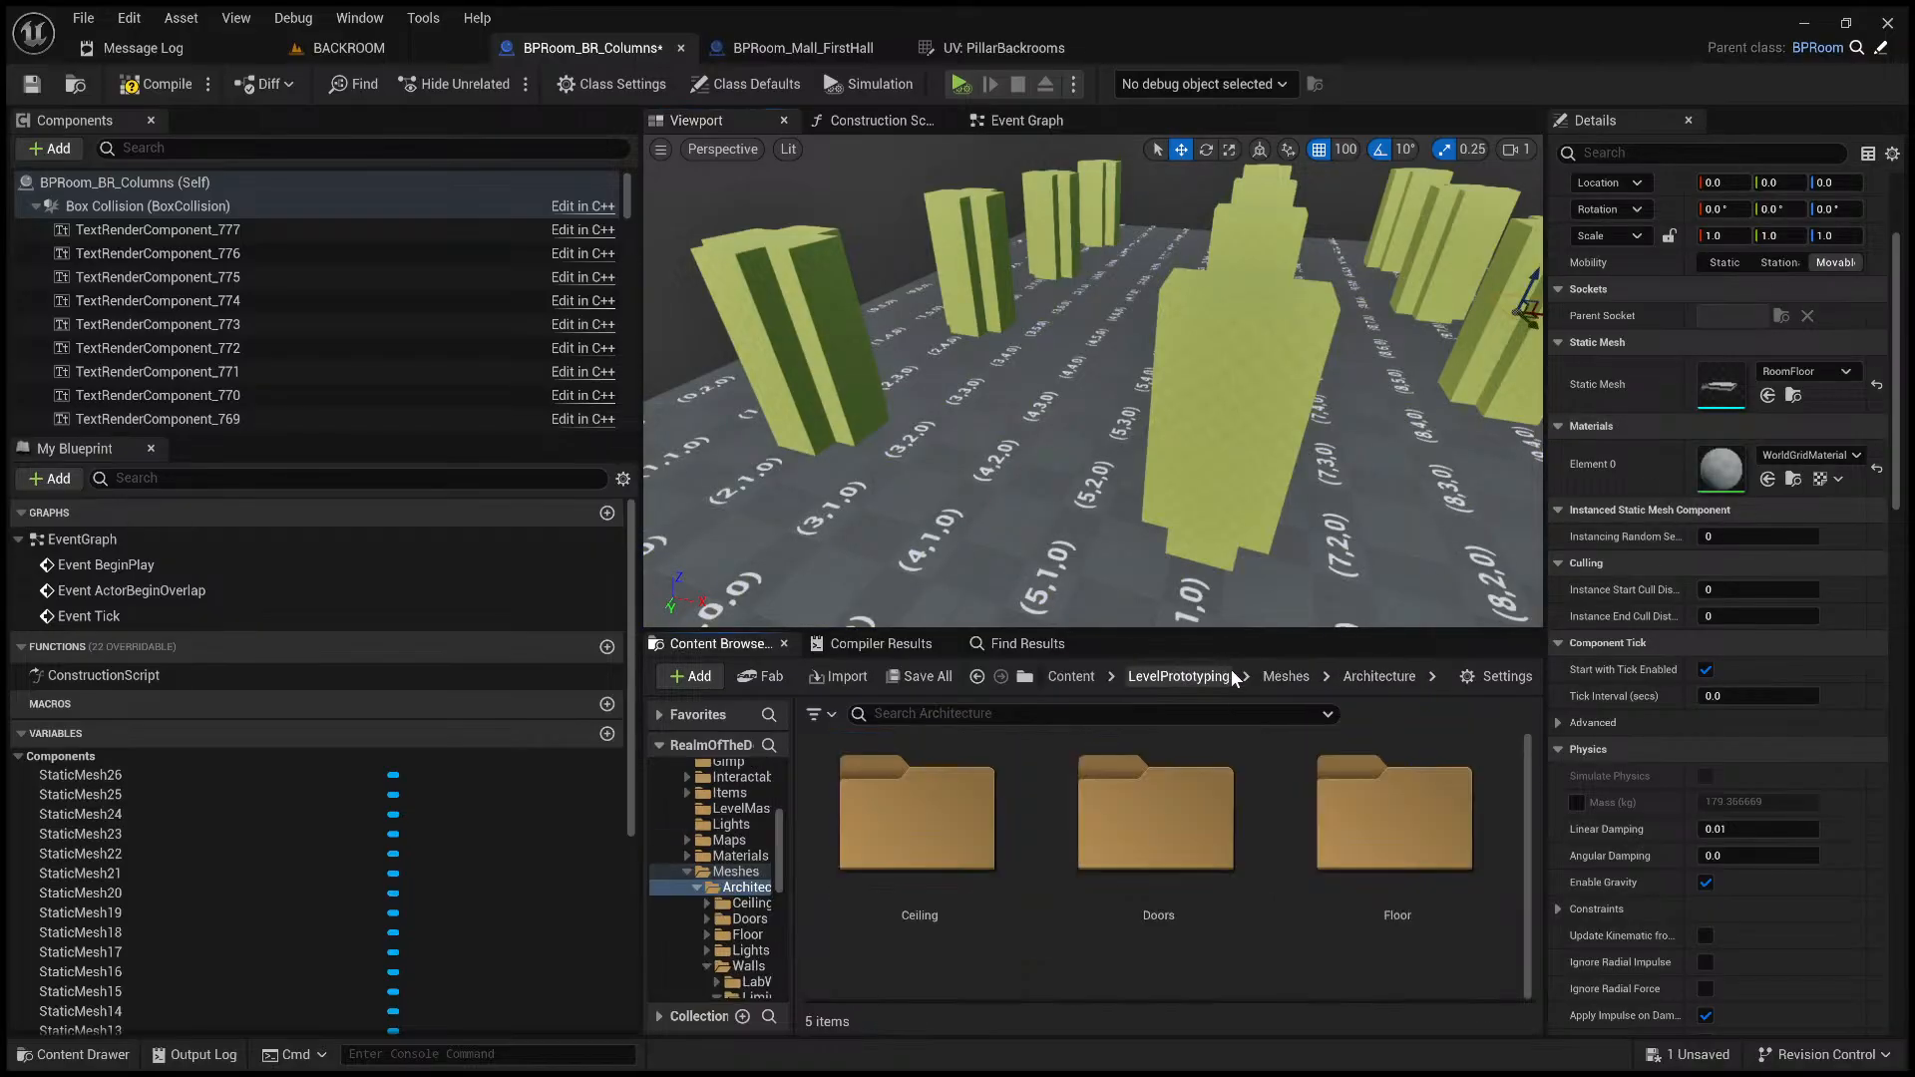
double_click(1394, 847)
double_click(1110, 849)
left_click_drag(915, 828, 1009, 514)
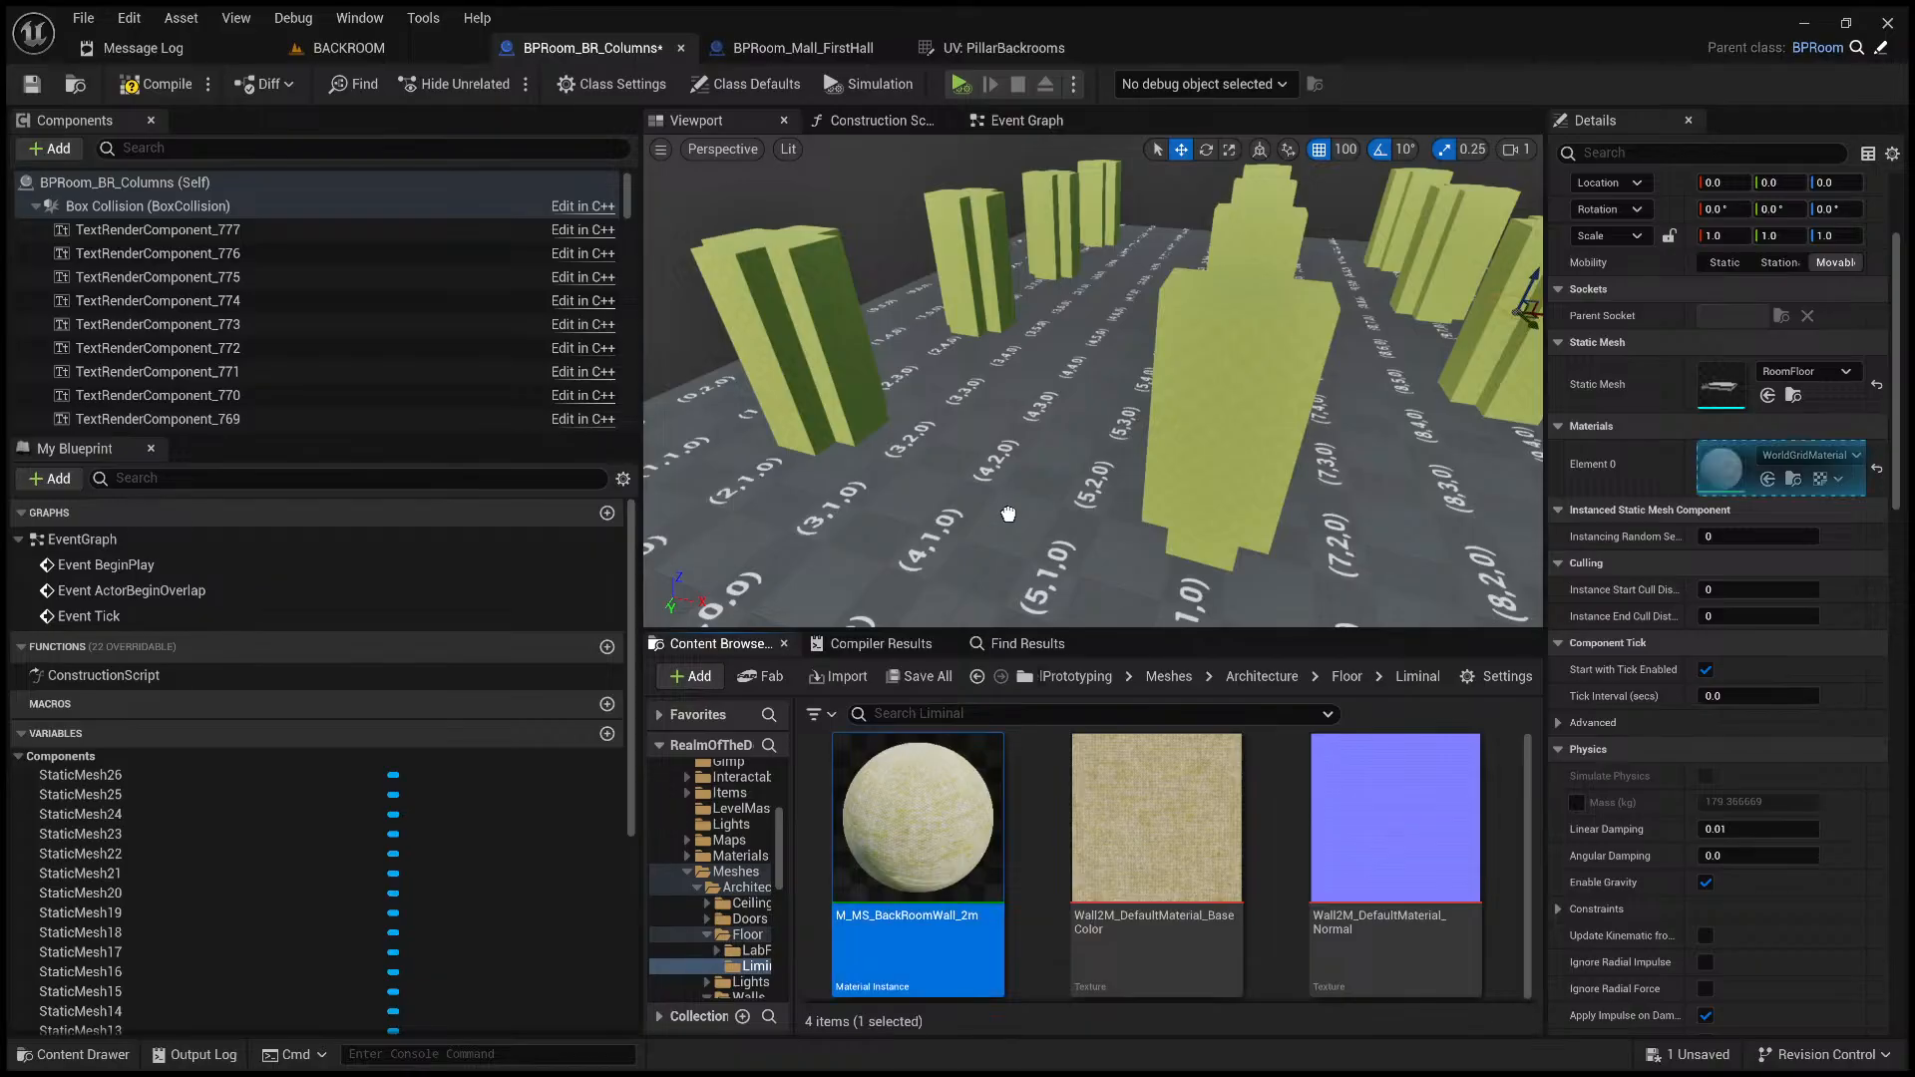
left_click_drag(1717, 475, 1718, 475)
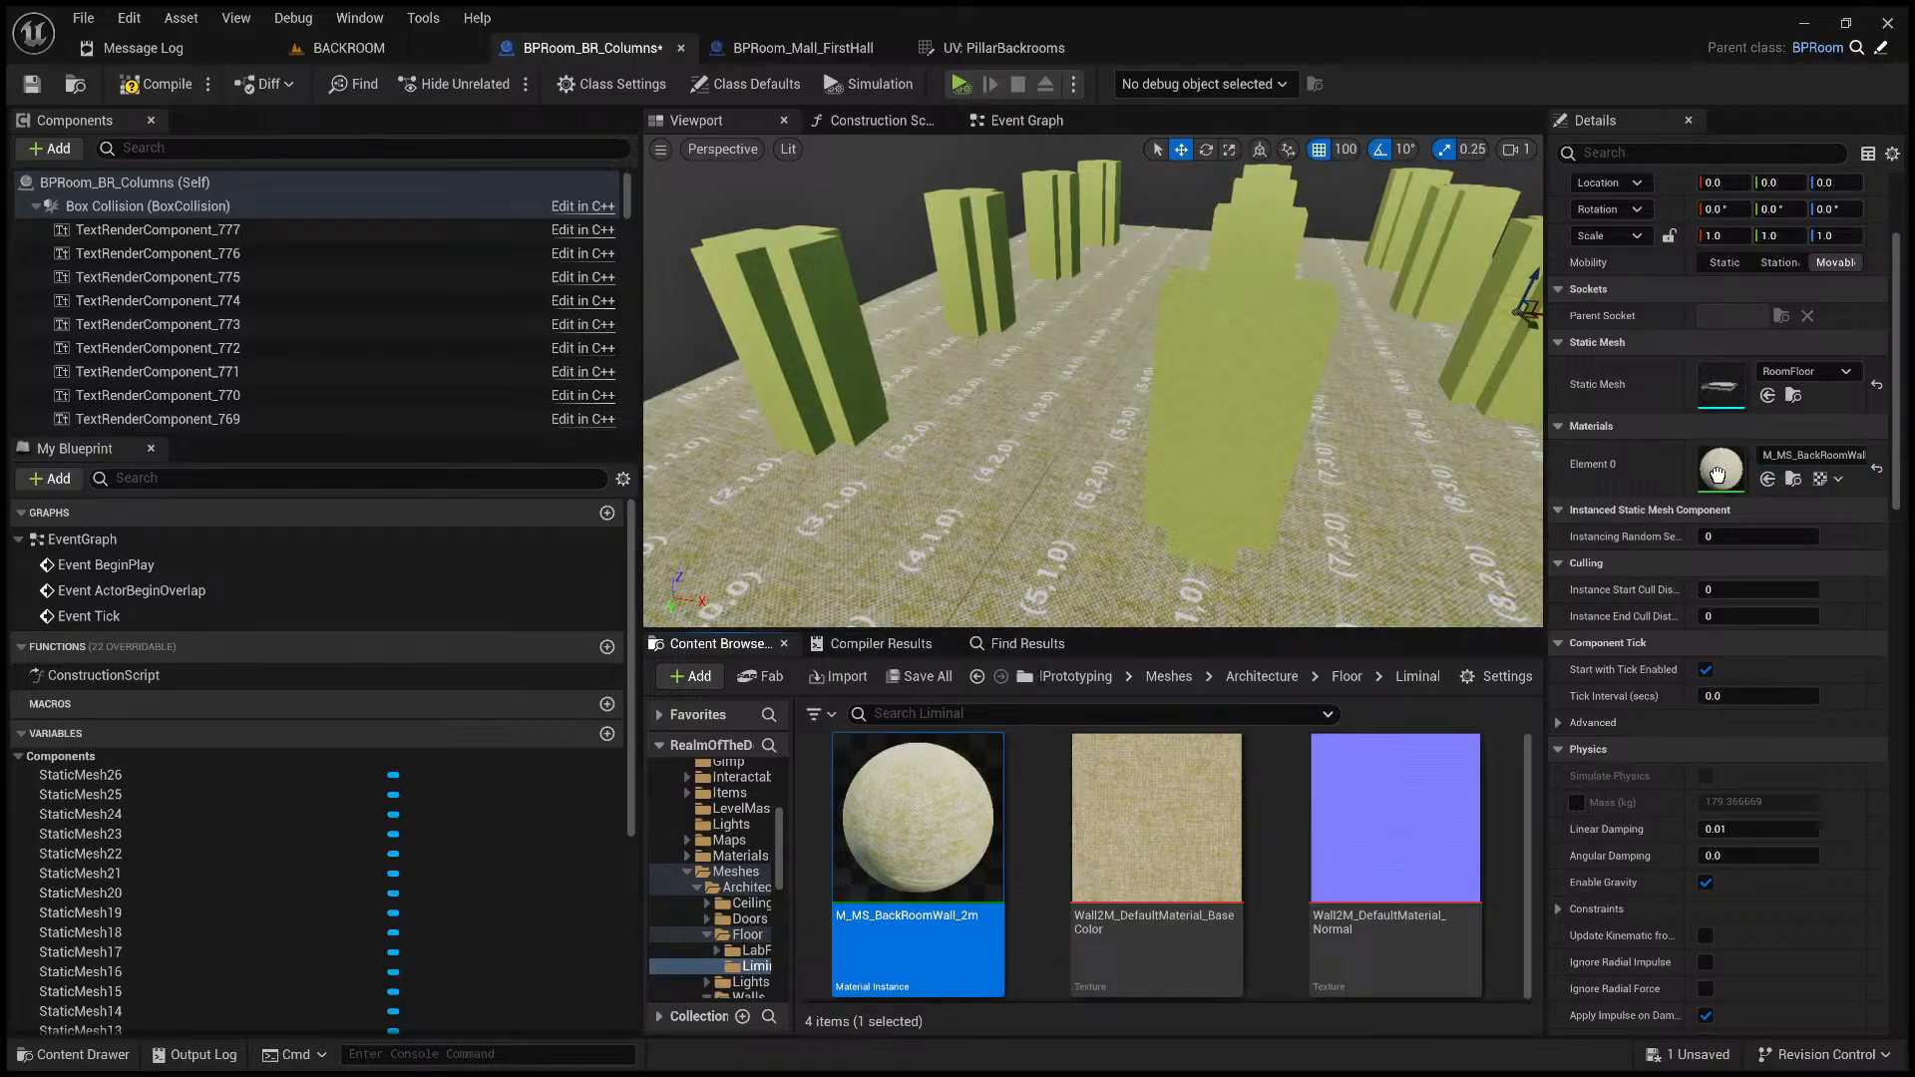
- Collapse the Content Browser and inspect the textured floor and the door area around cell 0,0,0
key("f")
scroll(1092, 384, "up", 10)
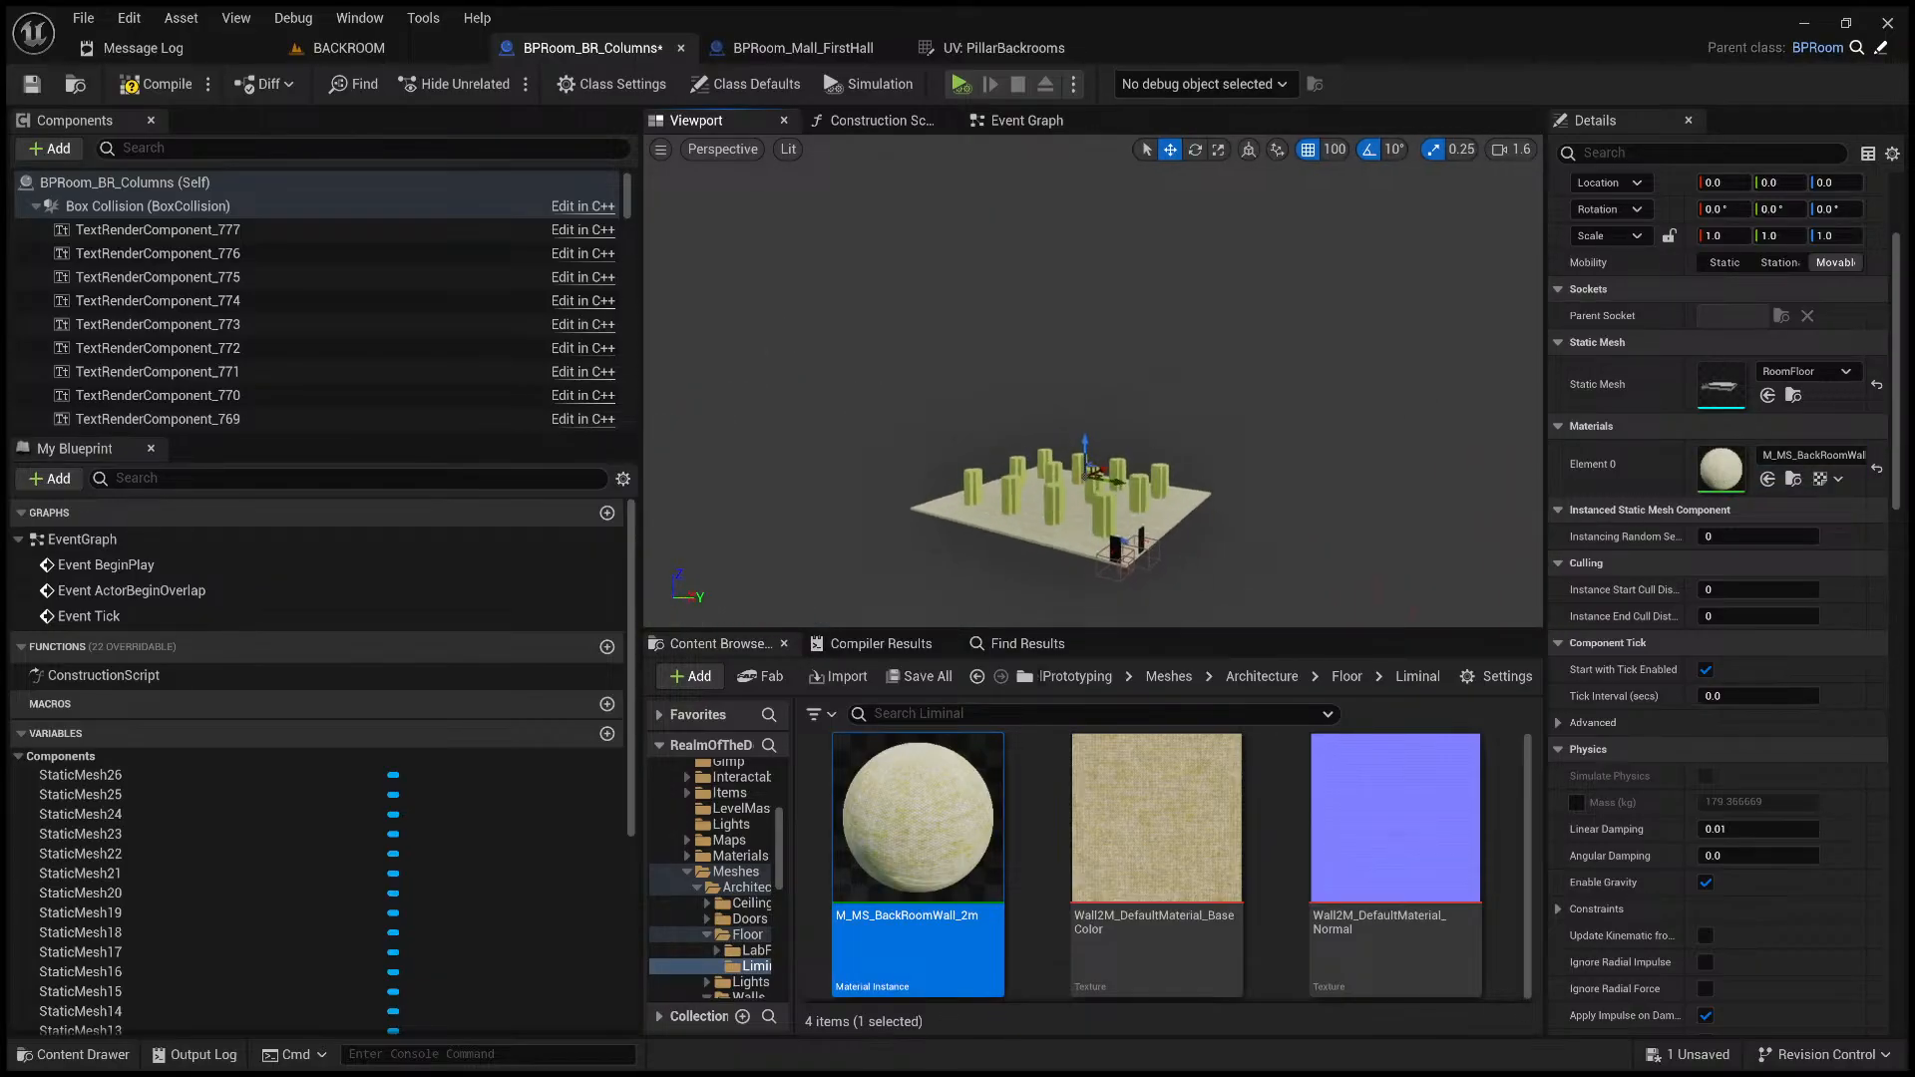
right_click_drag(1092, 439, 1104, 499)
left_click_drag(1192, 632, 1191, 1009)
right_click_drag(1097, 698, 932, 597)
scroll(948, 718, "down", 2)
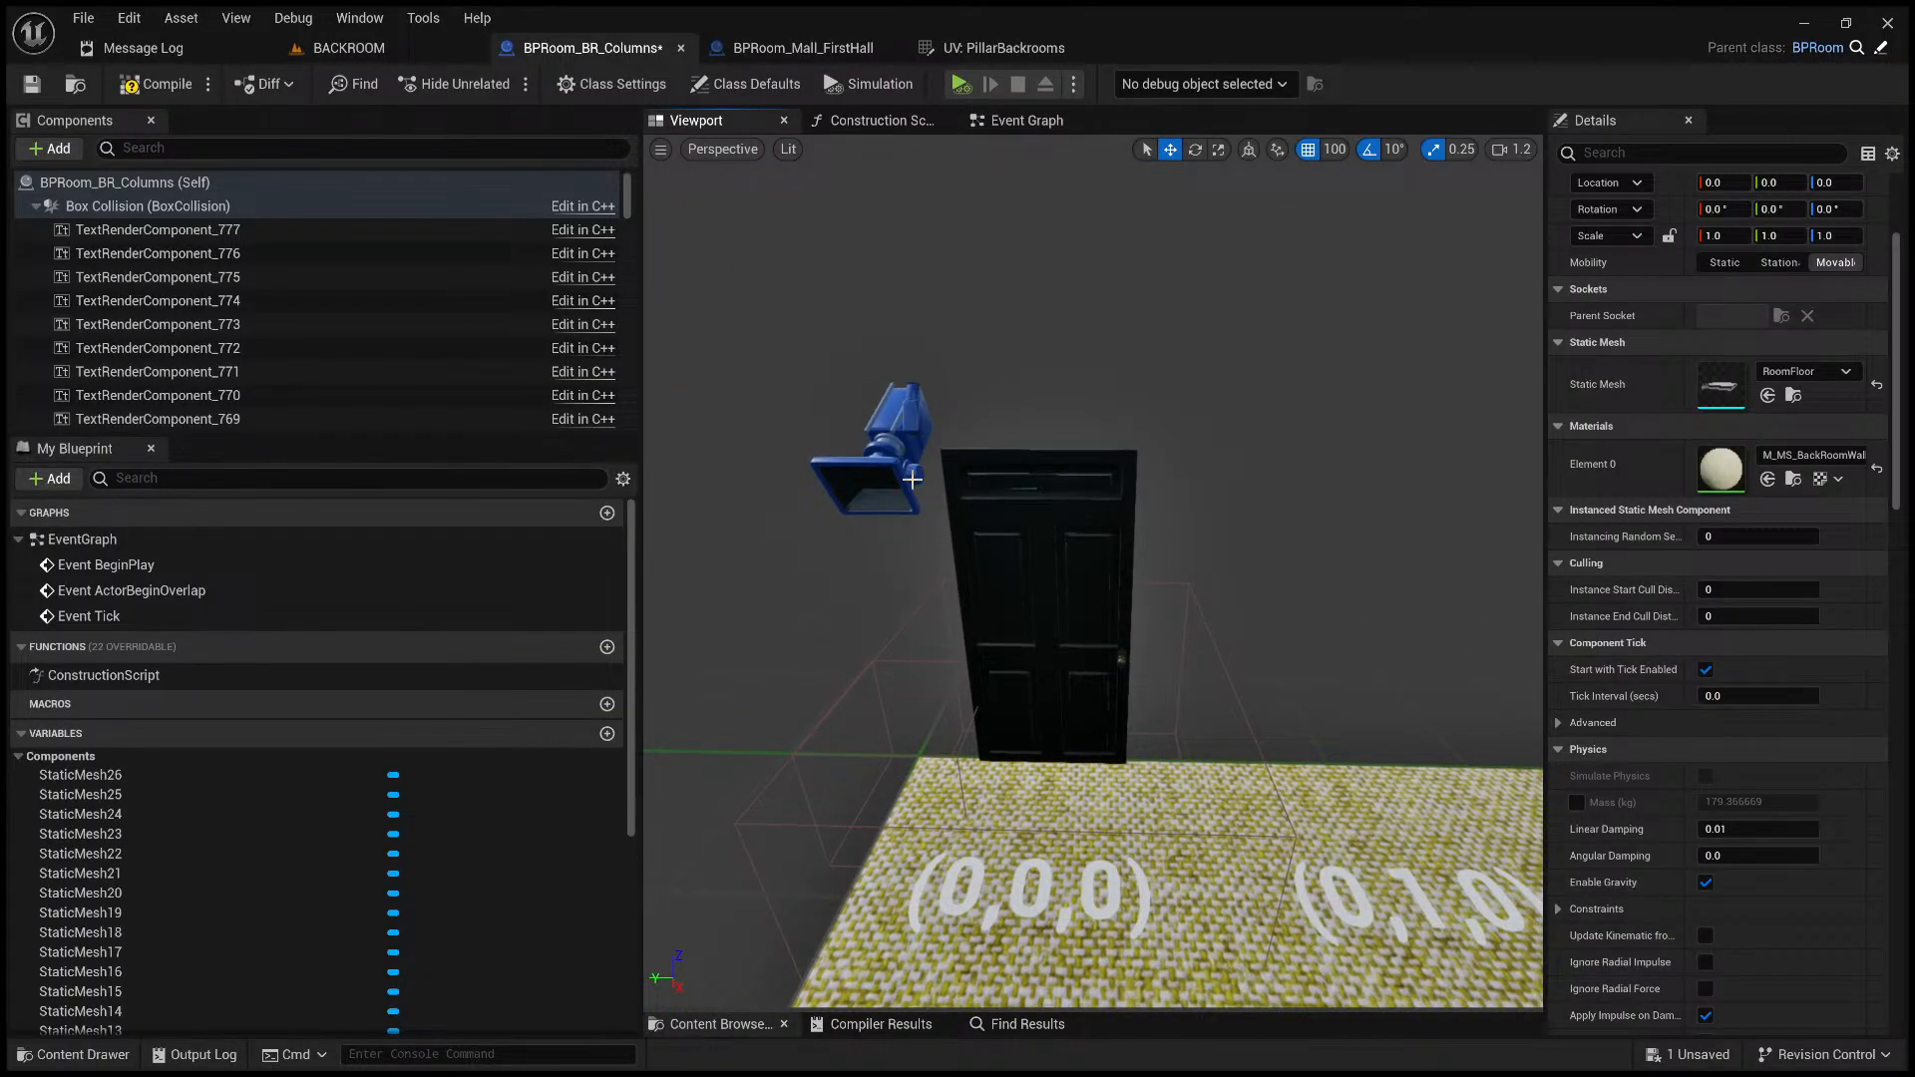
right_click_drag(1060, 579, 994, 397)
- Select the BPRoom_BR_Columns root and open the Architecture meshes folder in an enlarged Content Browser
left_click(147, 188)
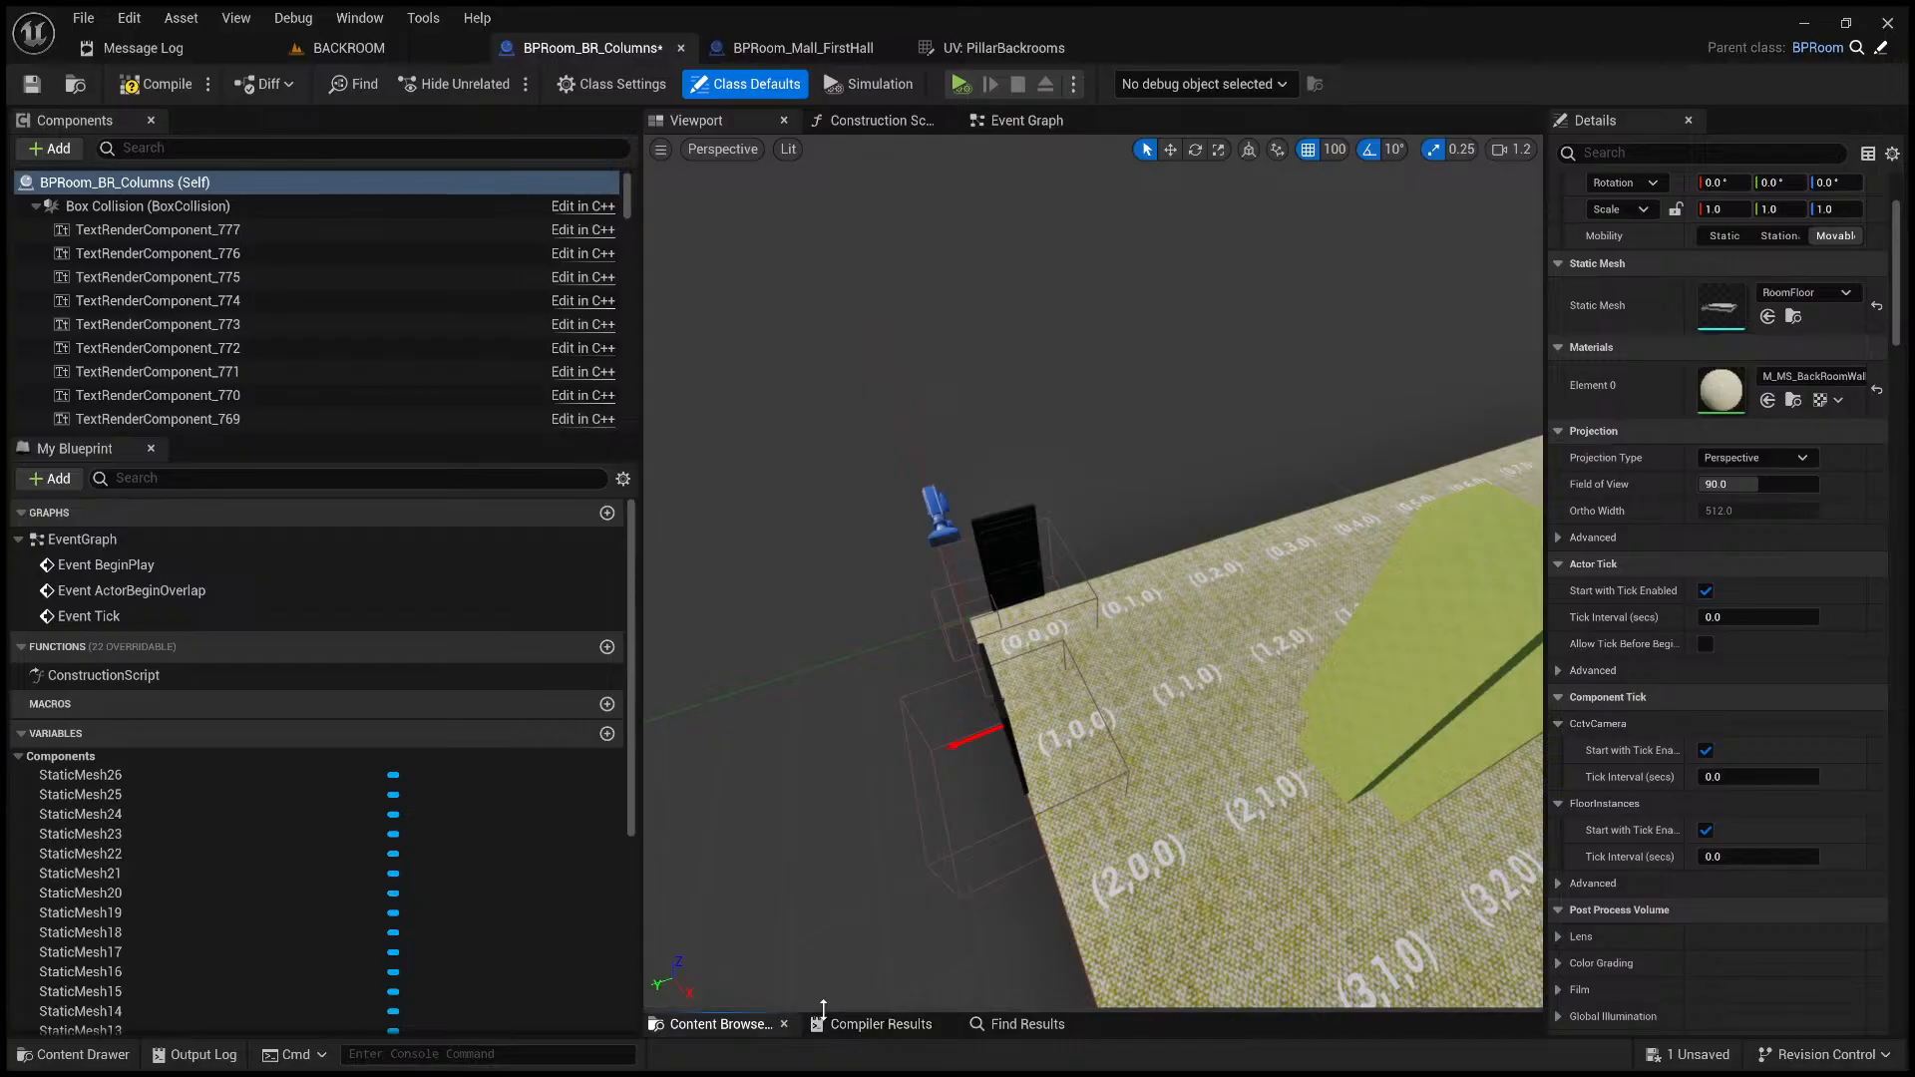
left_click_drag(833, 1010, 844, 558)
left_click(1261, 614)
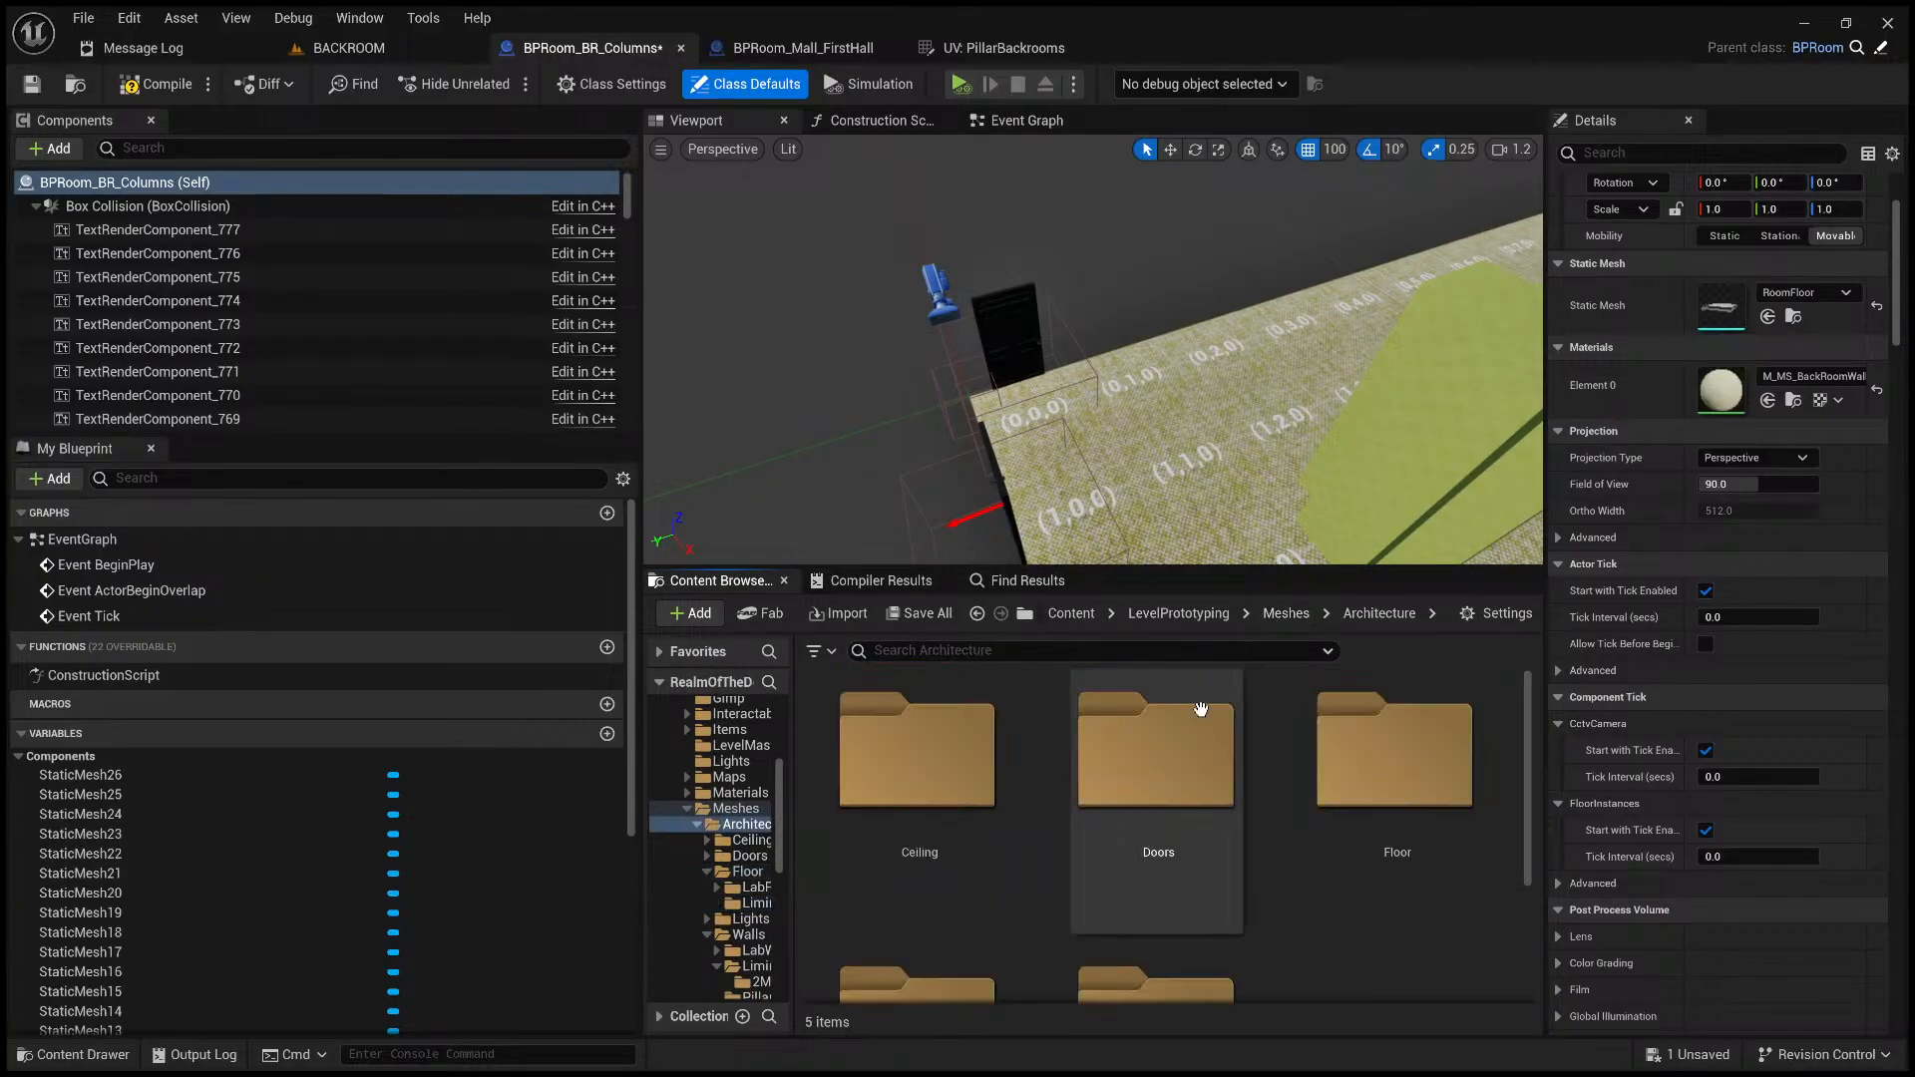
- Place the Wall2M static mesh from the Walls/Liminal/2M folder at the room's corner beside the (0,0,0) floor cell
double_click(1143, 877)
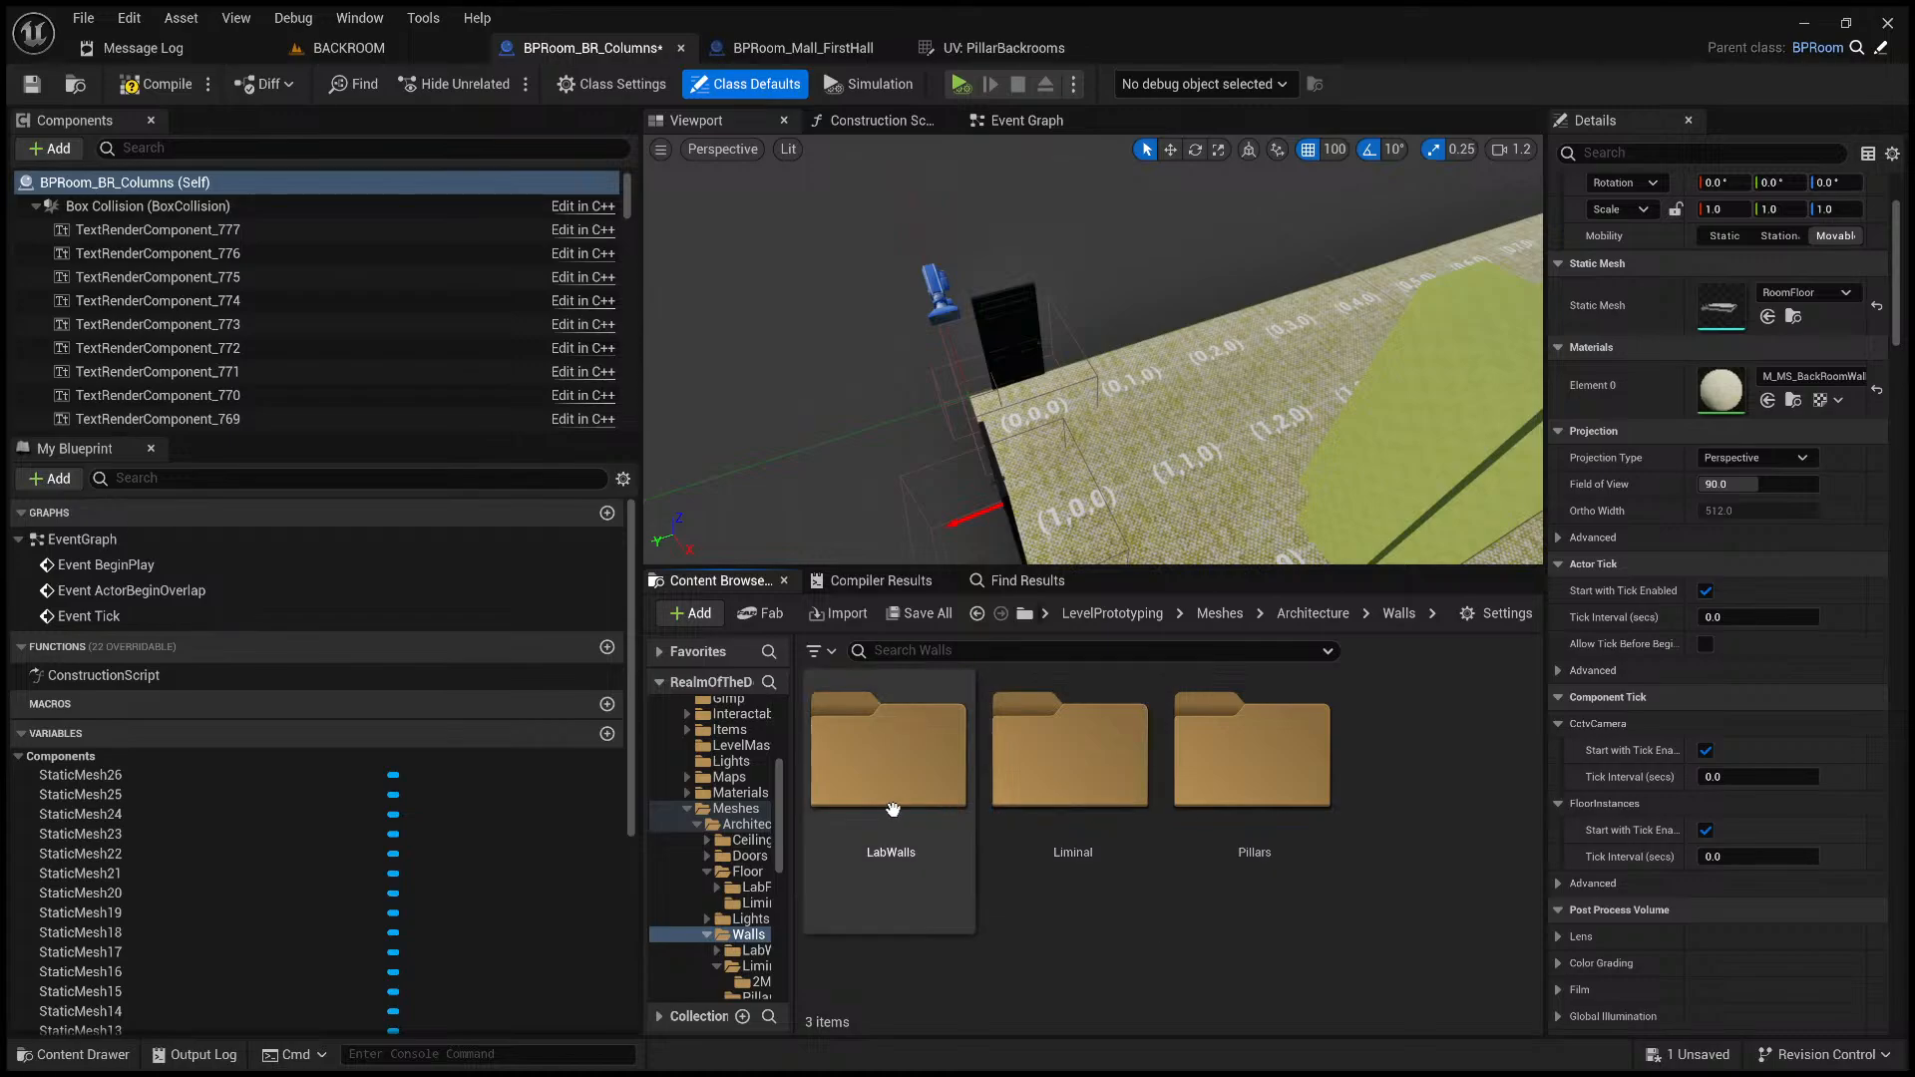
double_click(1077, 803)
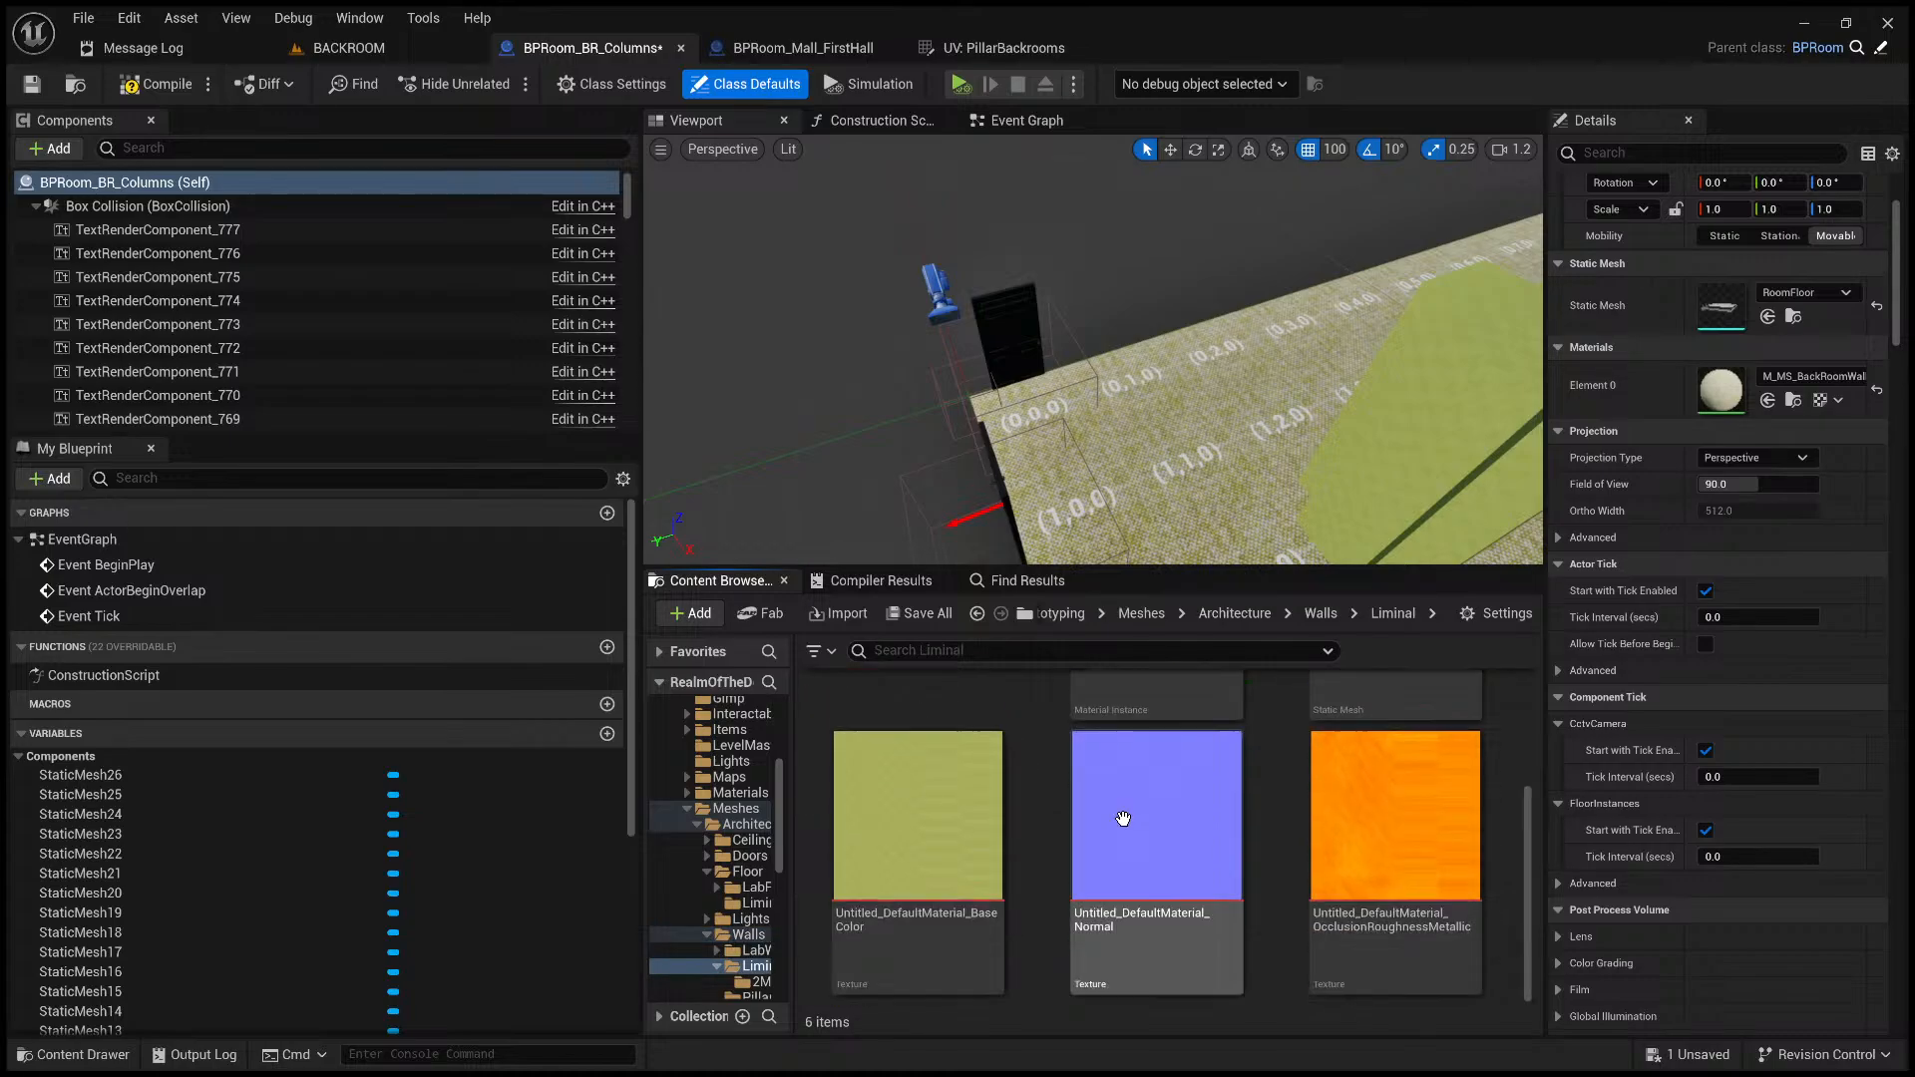
scroll(1097, 780, "up", 2)
scroll(1017, 781, "down", 2)
scroll(947, 782, "up", 2)
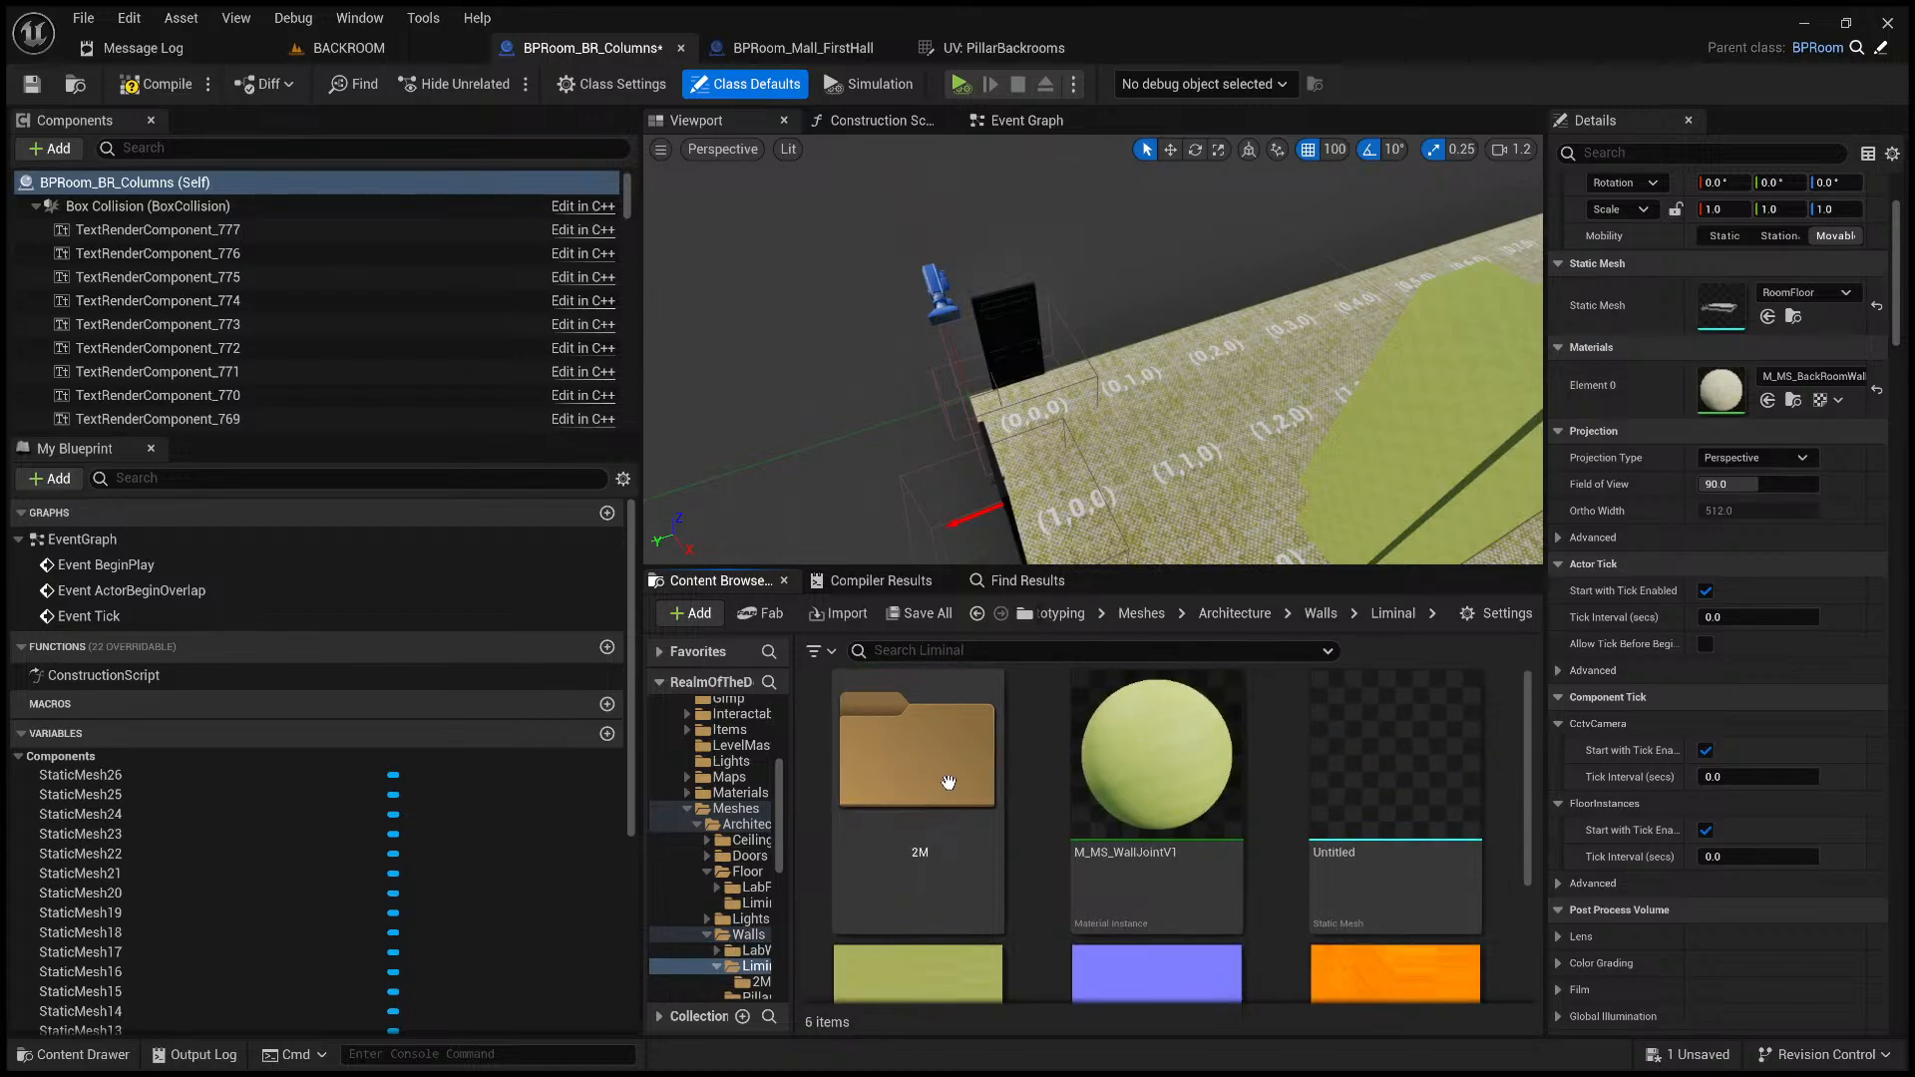
double_click(947, 781)
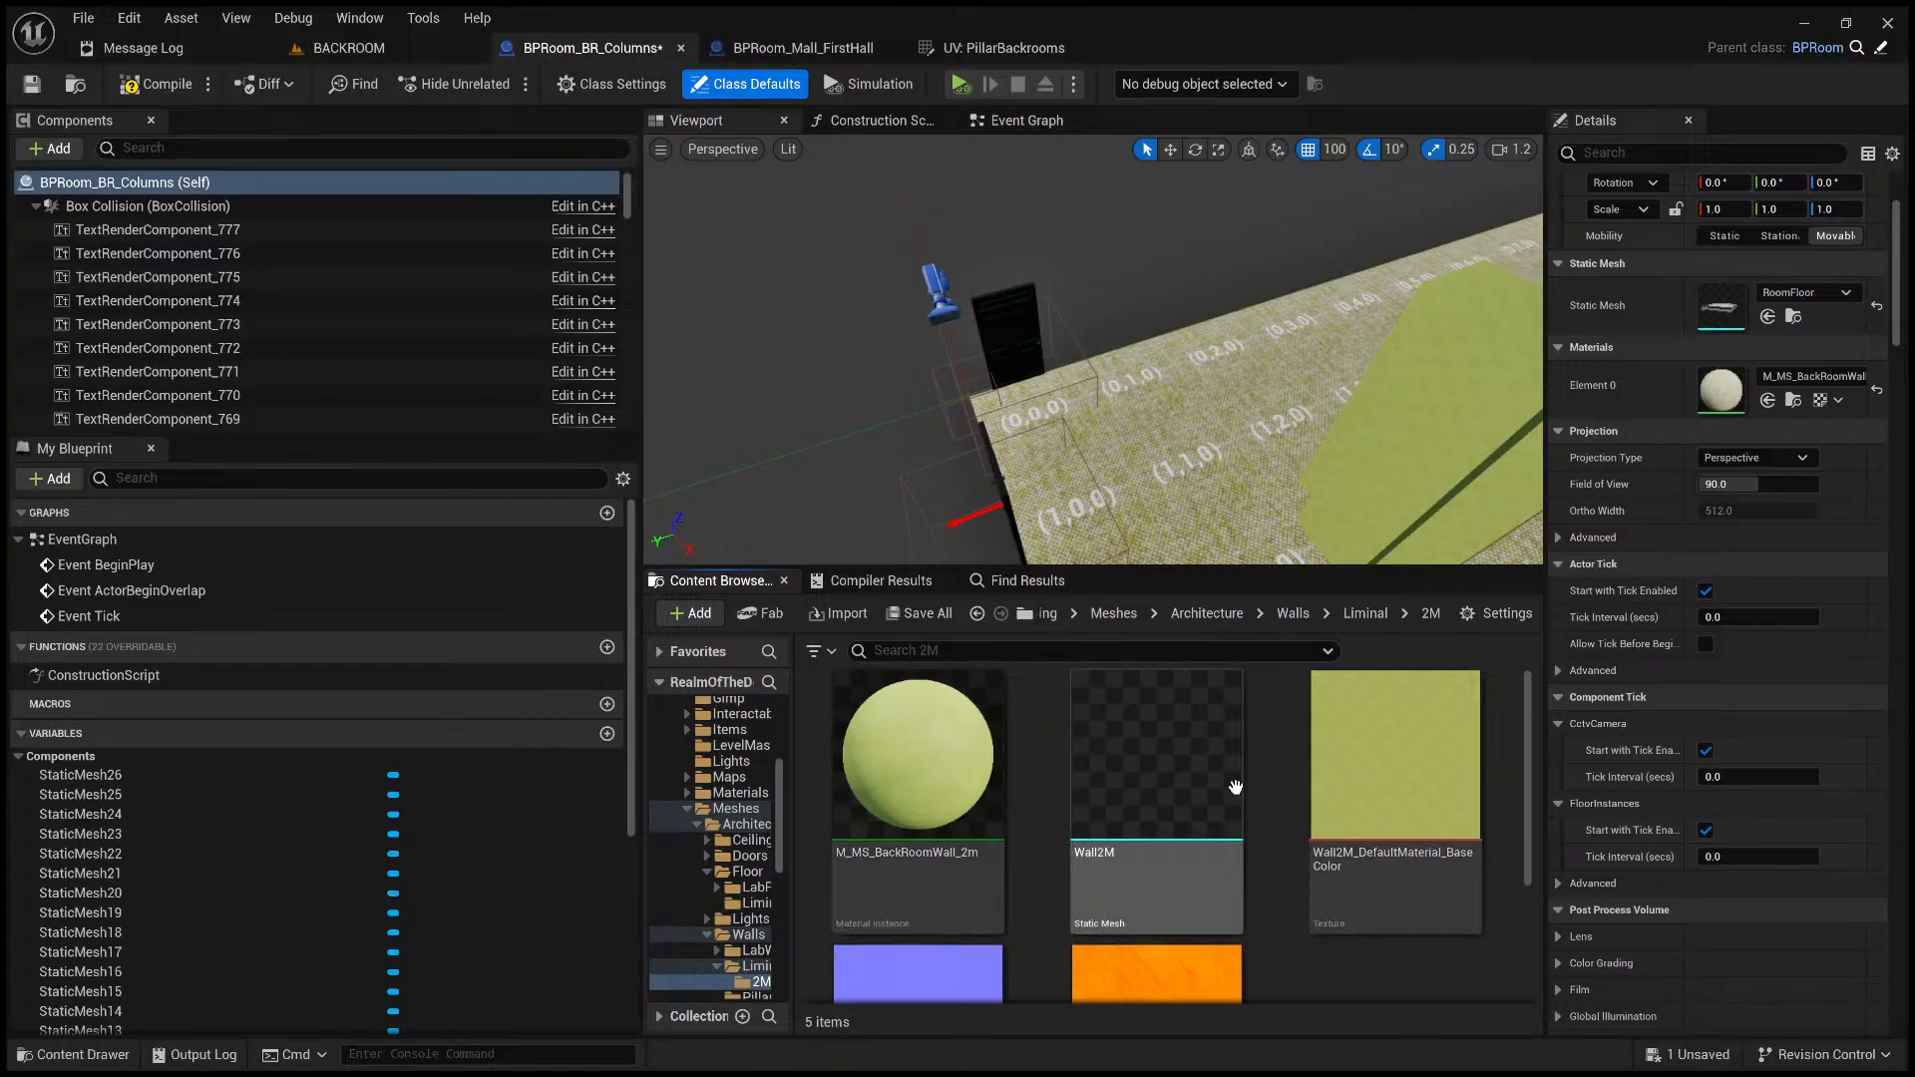
left_click(1165, 785)
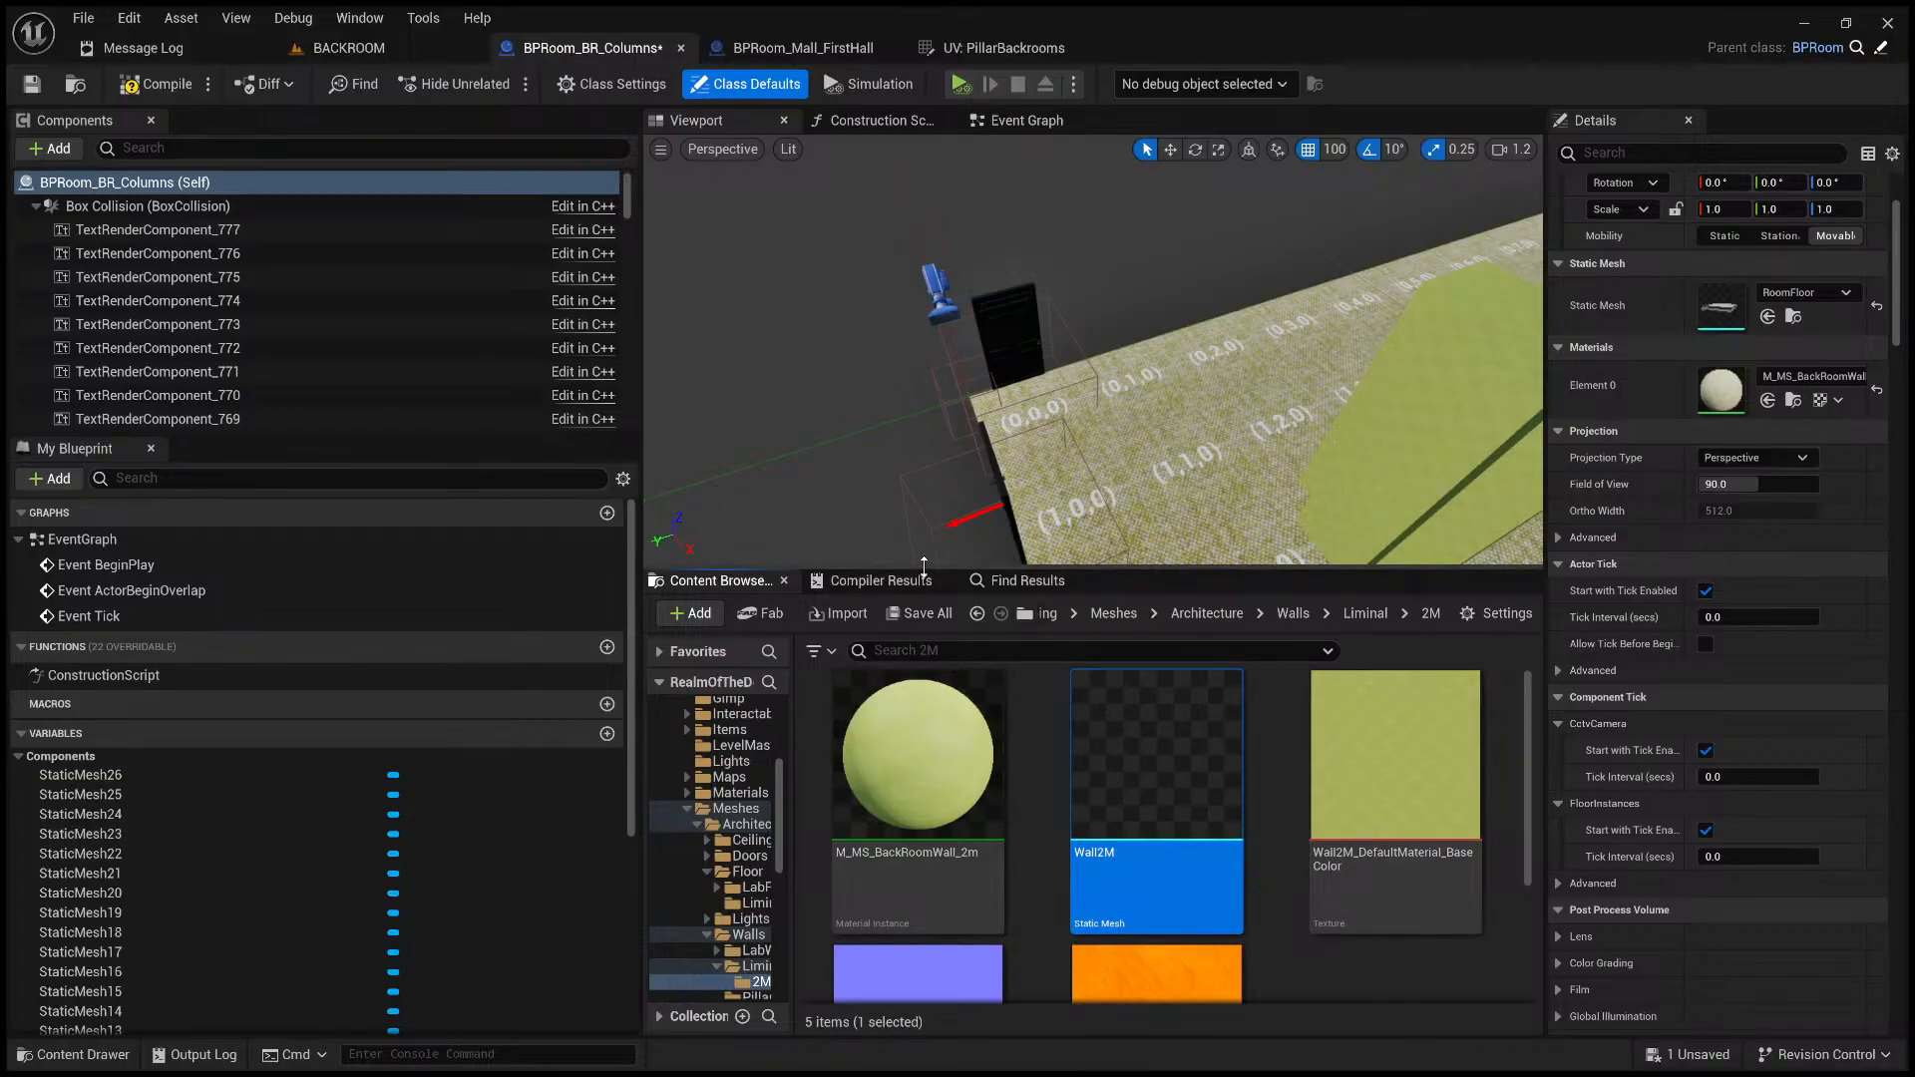
left_click_drag(924, 566, 923, 891)
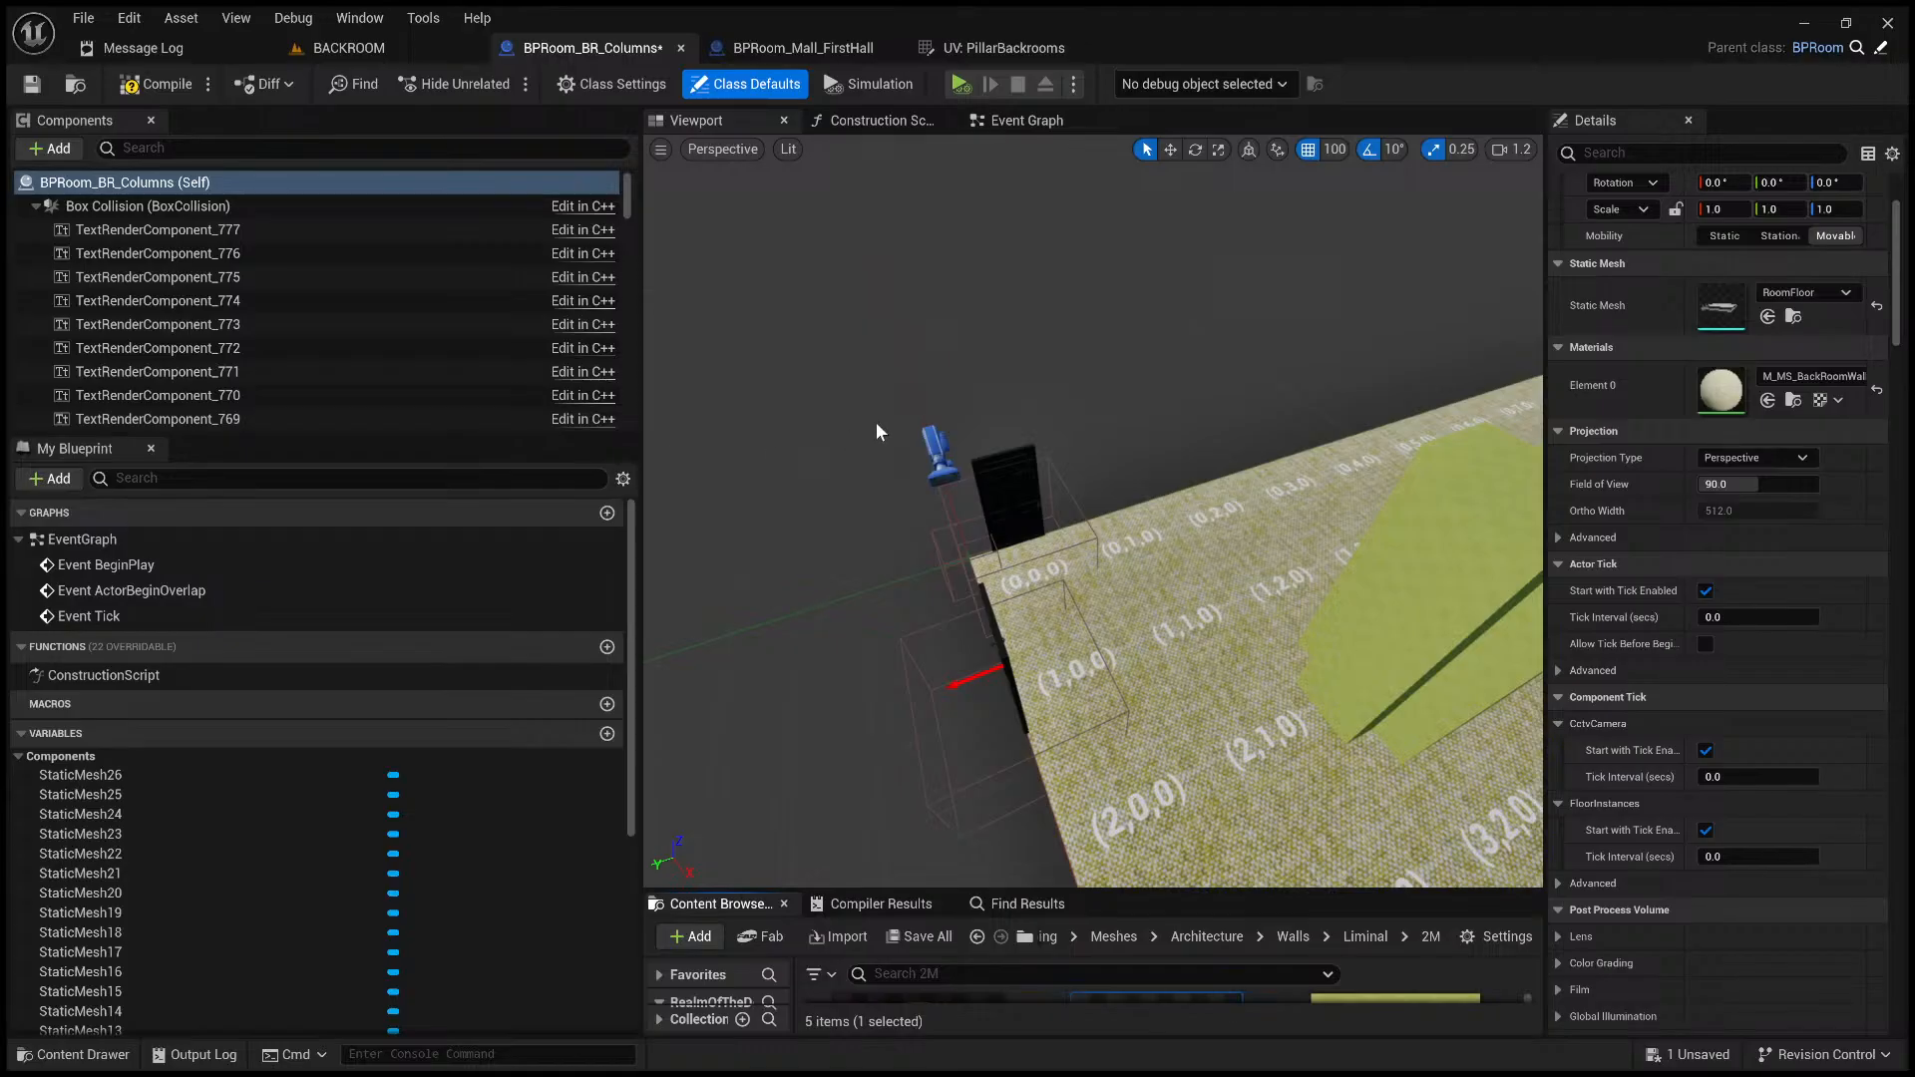
left_click_drag(1127, 553, 1149, 548)
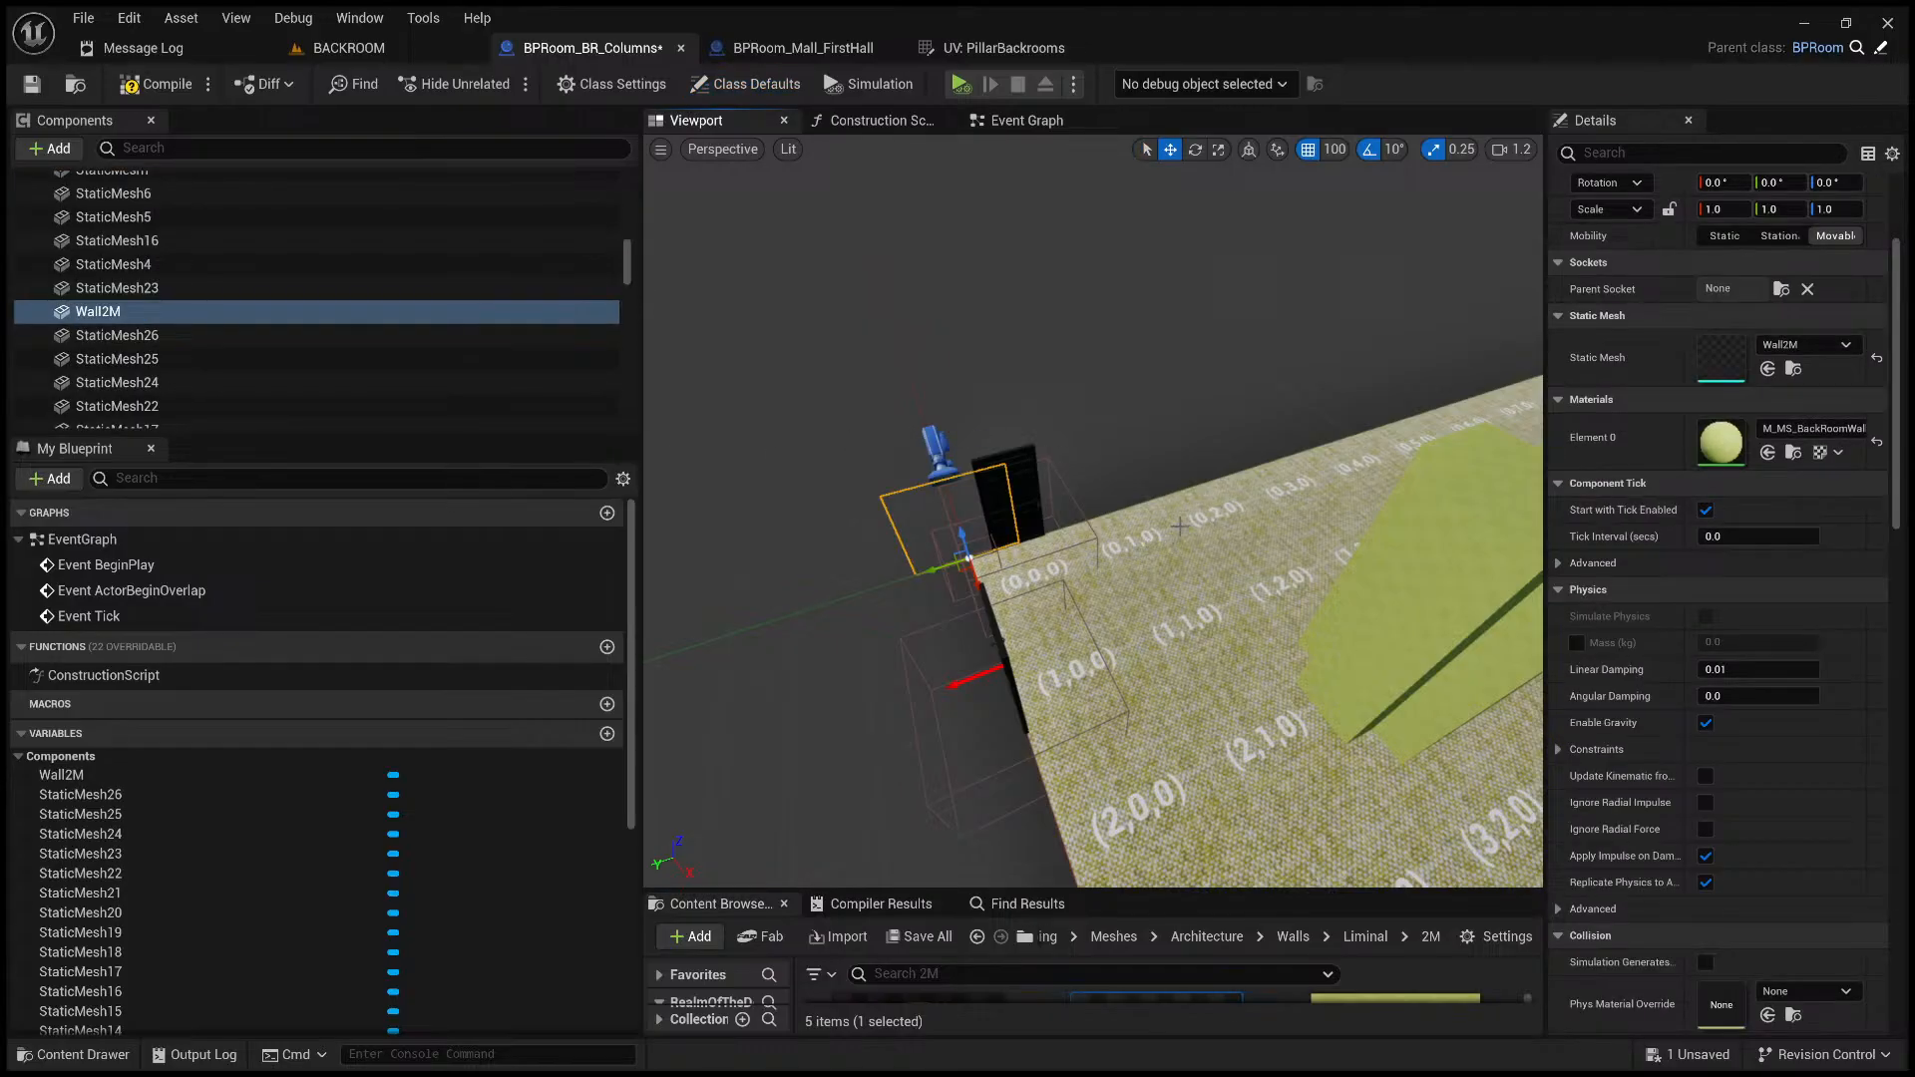
- Shift the wall panel along the floor edge with 50-unit grid snapping to line up with cell (0,0,0), and restore 100-unit snapping
right_click_drag(1059, 519, 1104, 475)
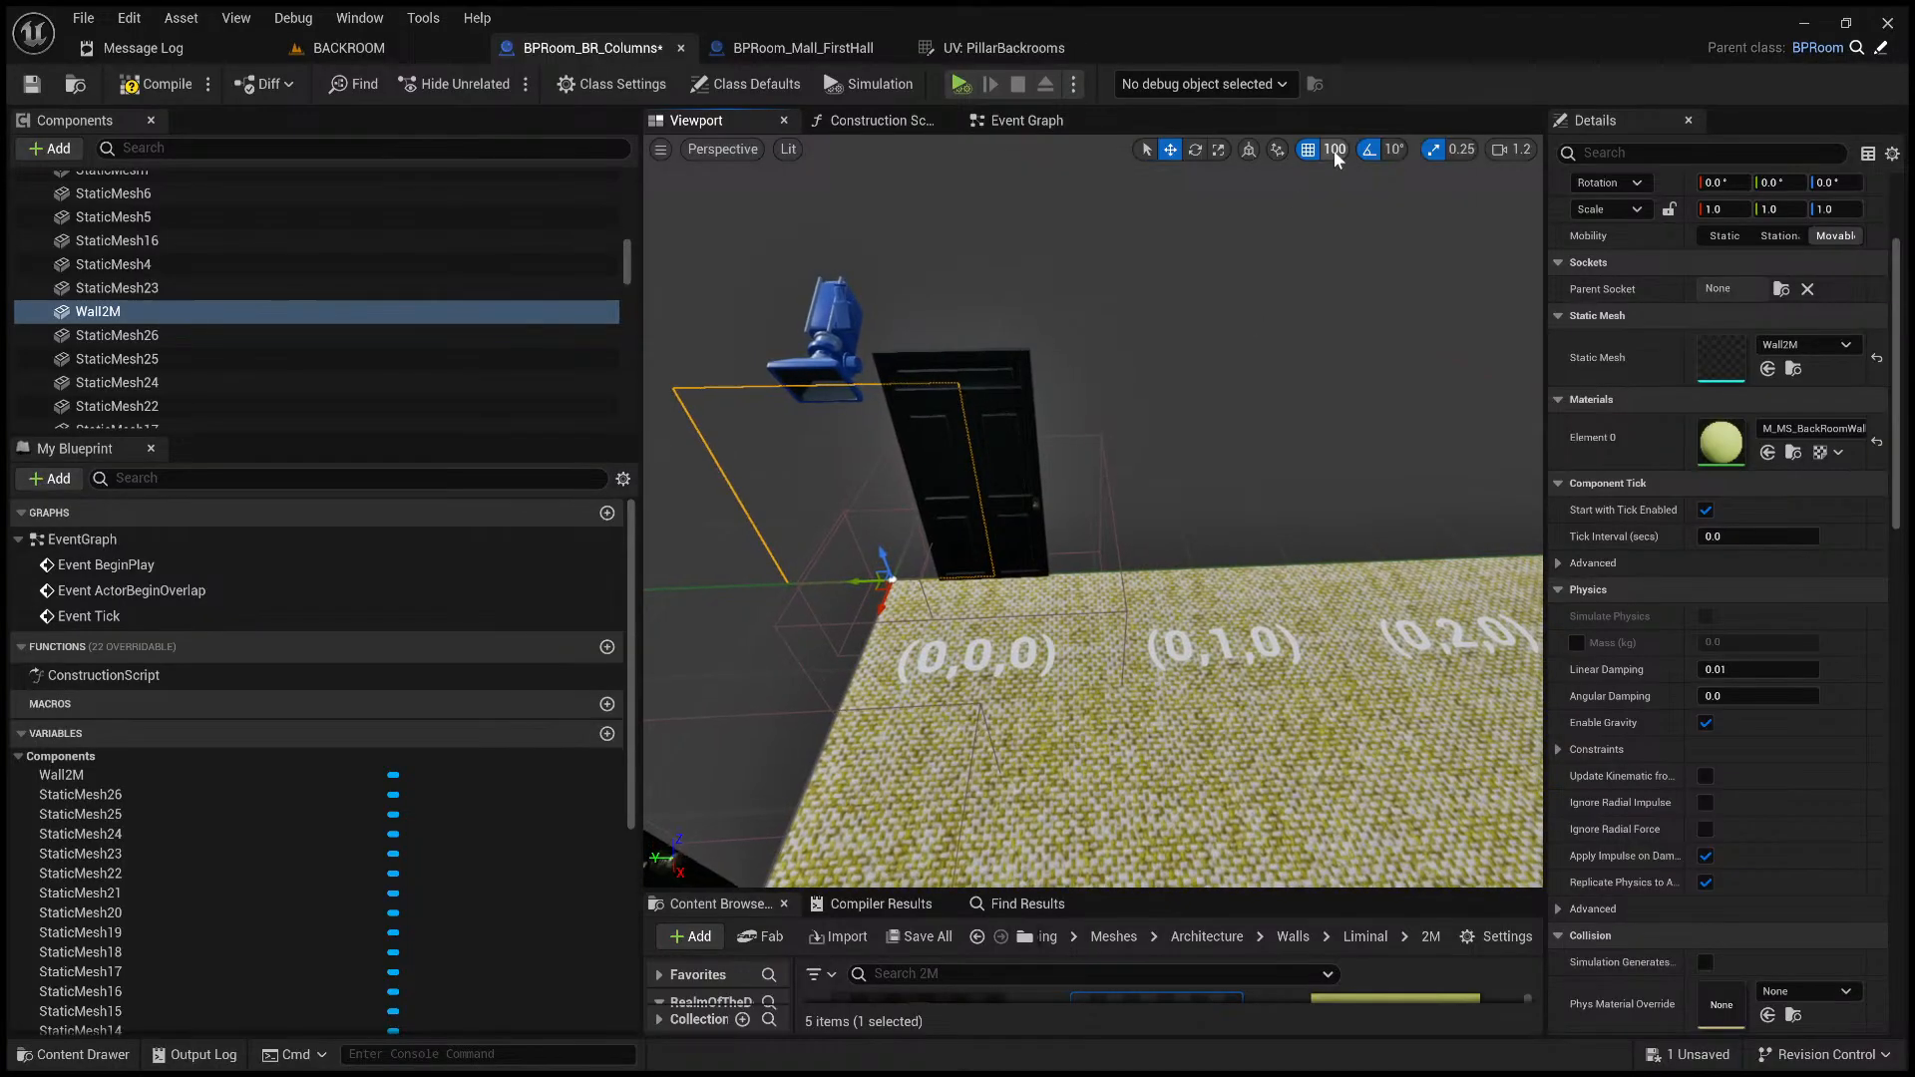
key("bracketleft")
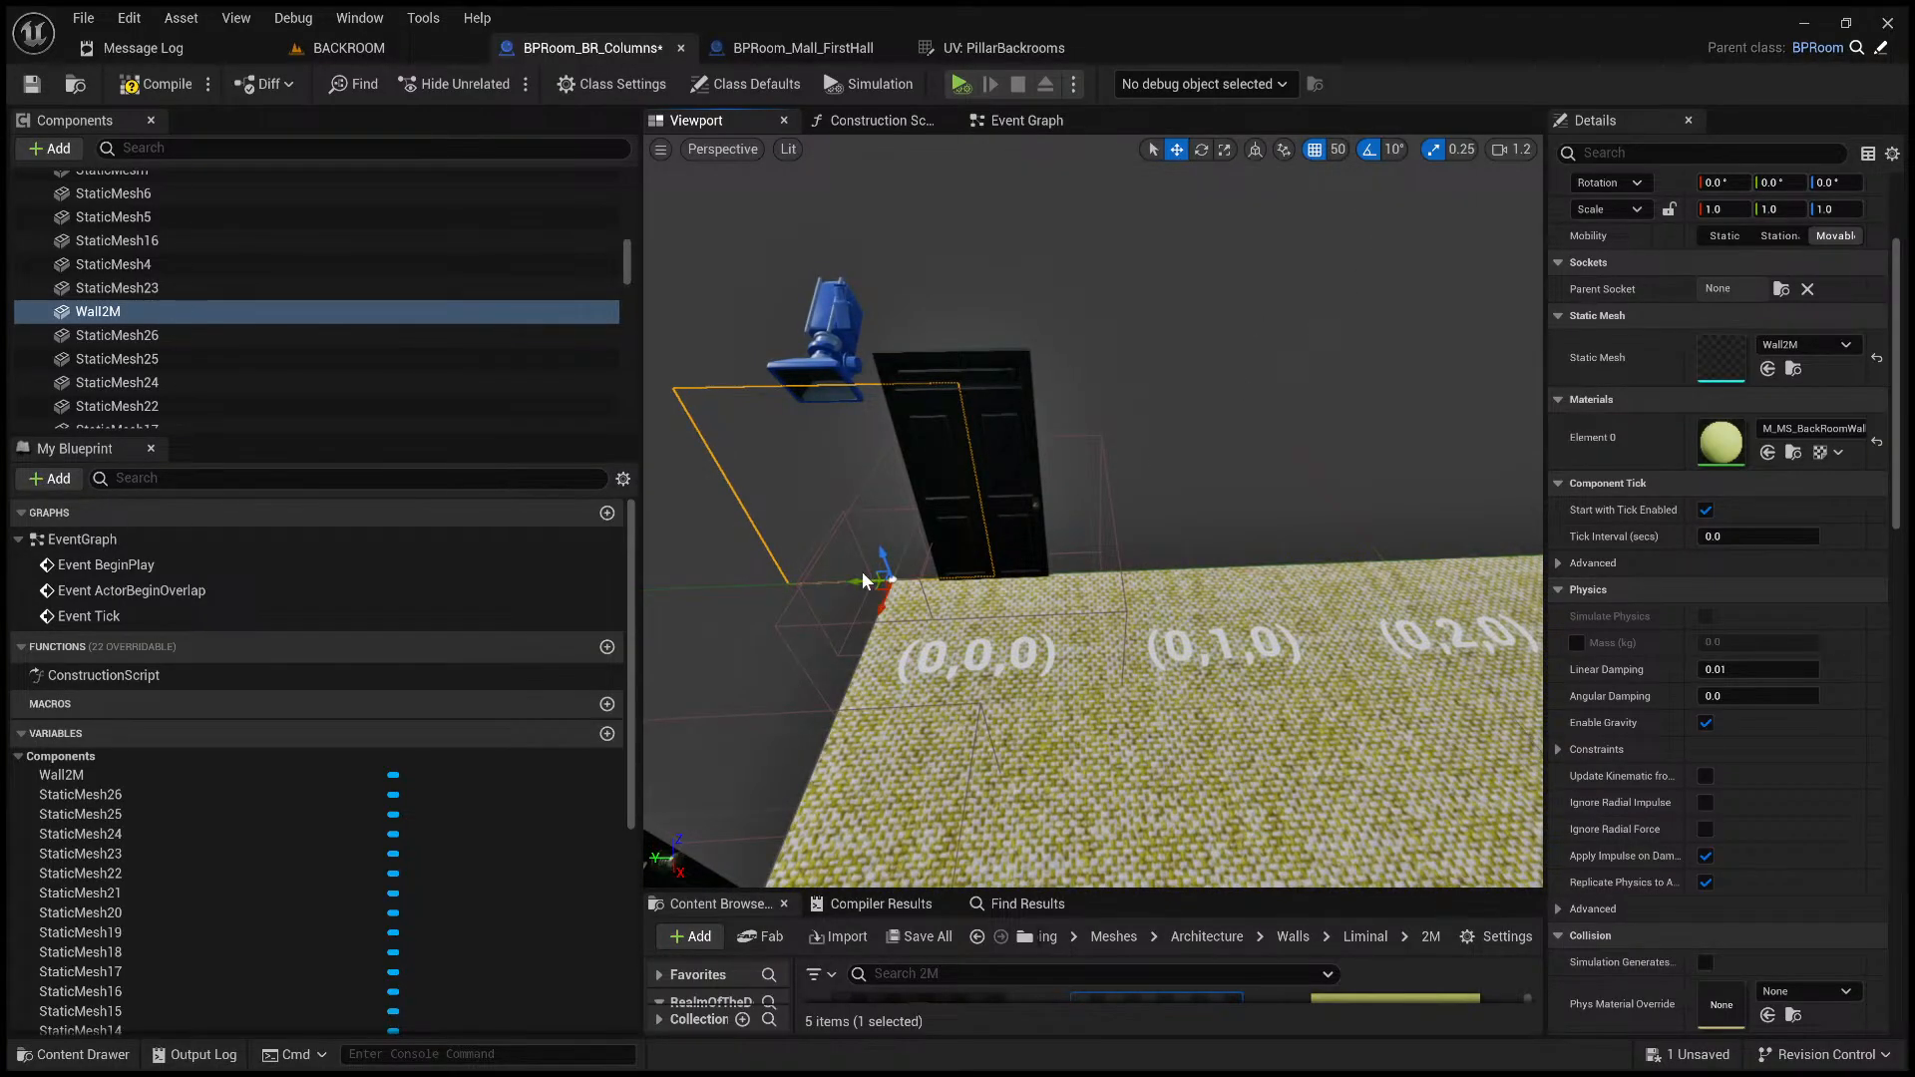
left_click_drag(862, 579, 989, 591)
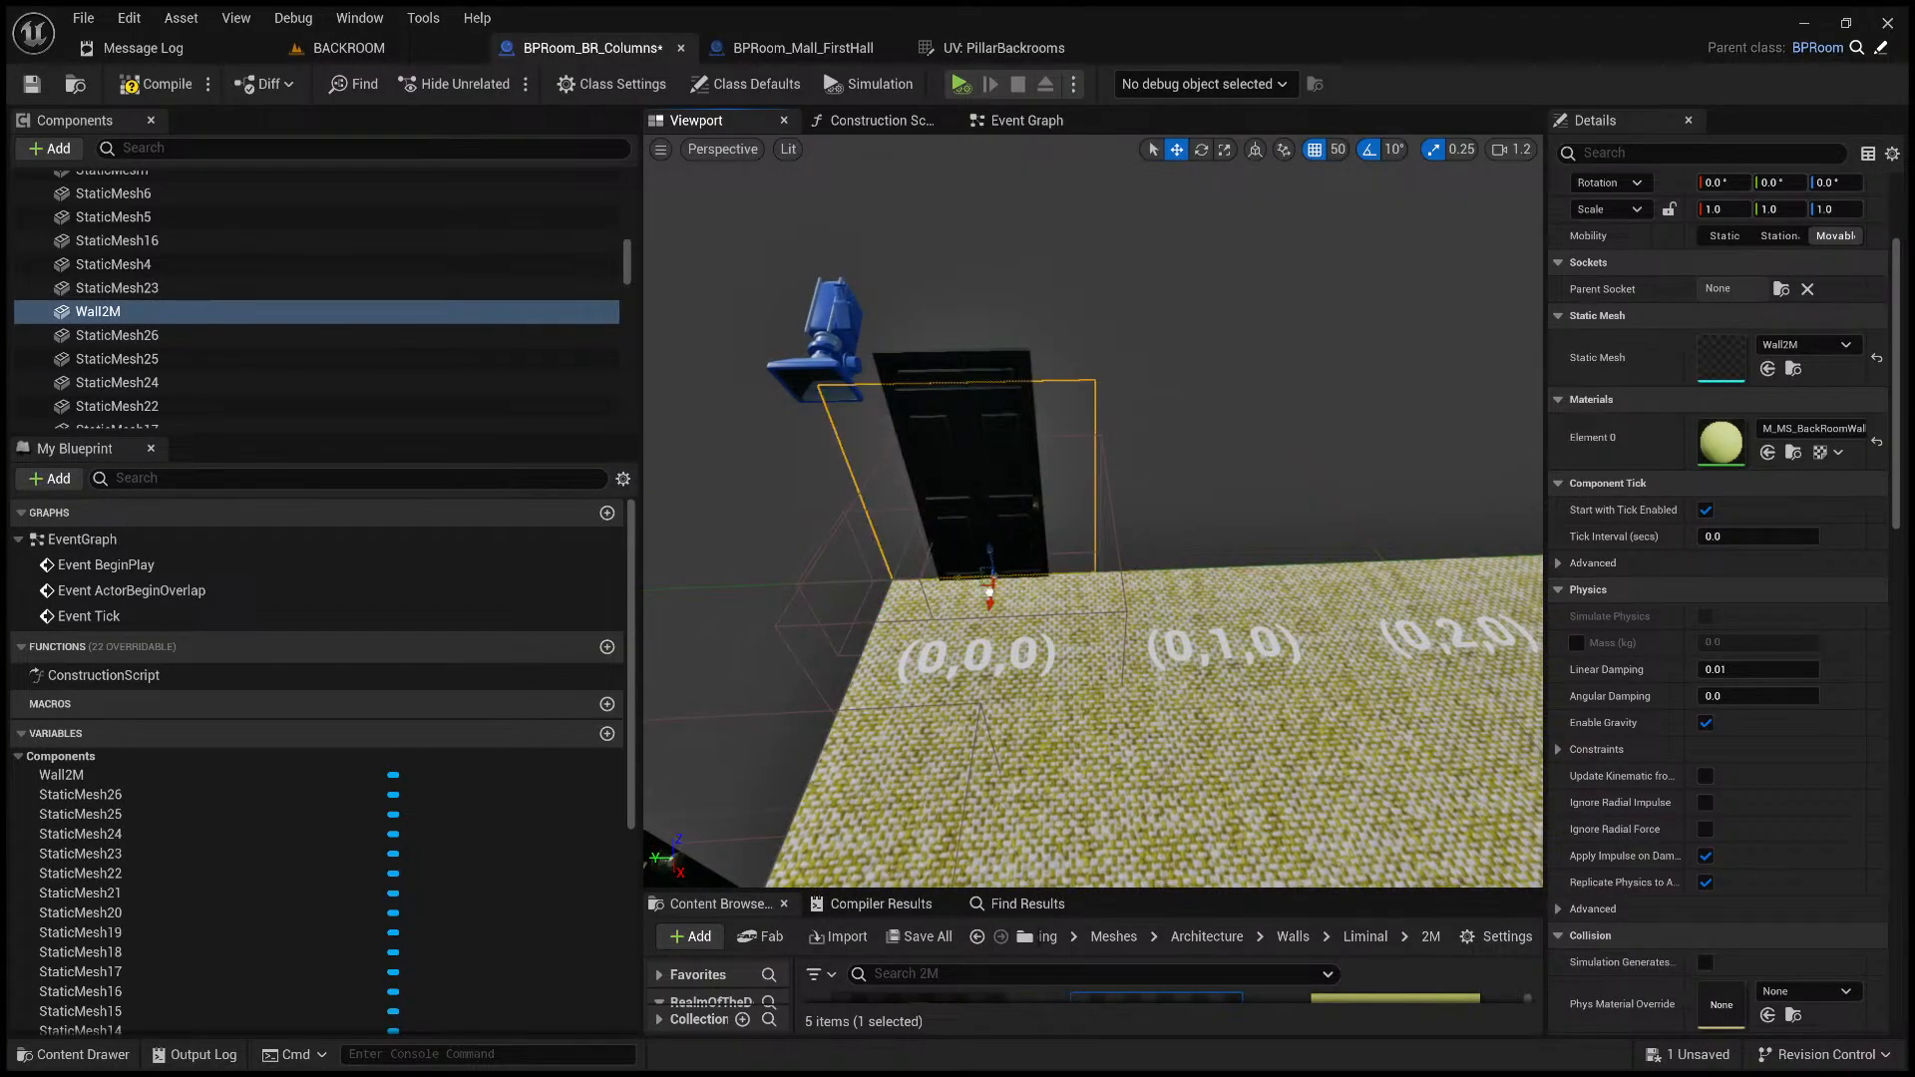
right_click_drag(998, 569, 1103, 560)
scroll(948, 547, "down", 5)
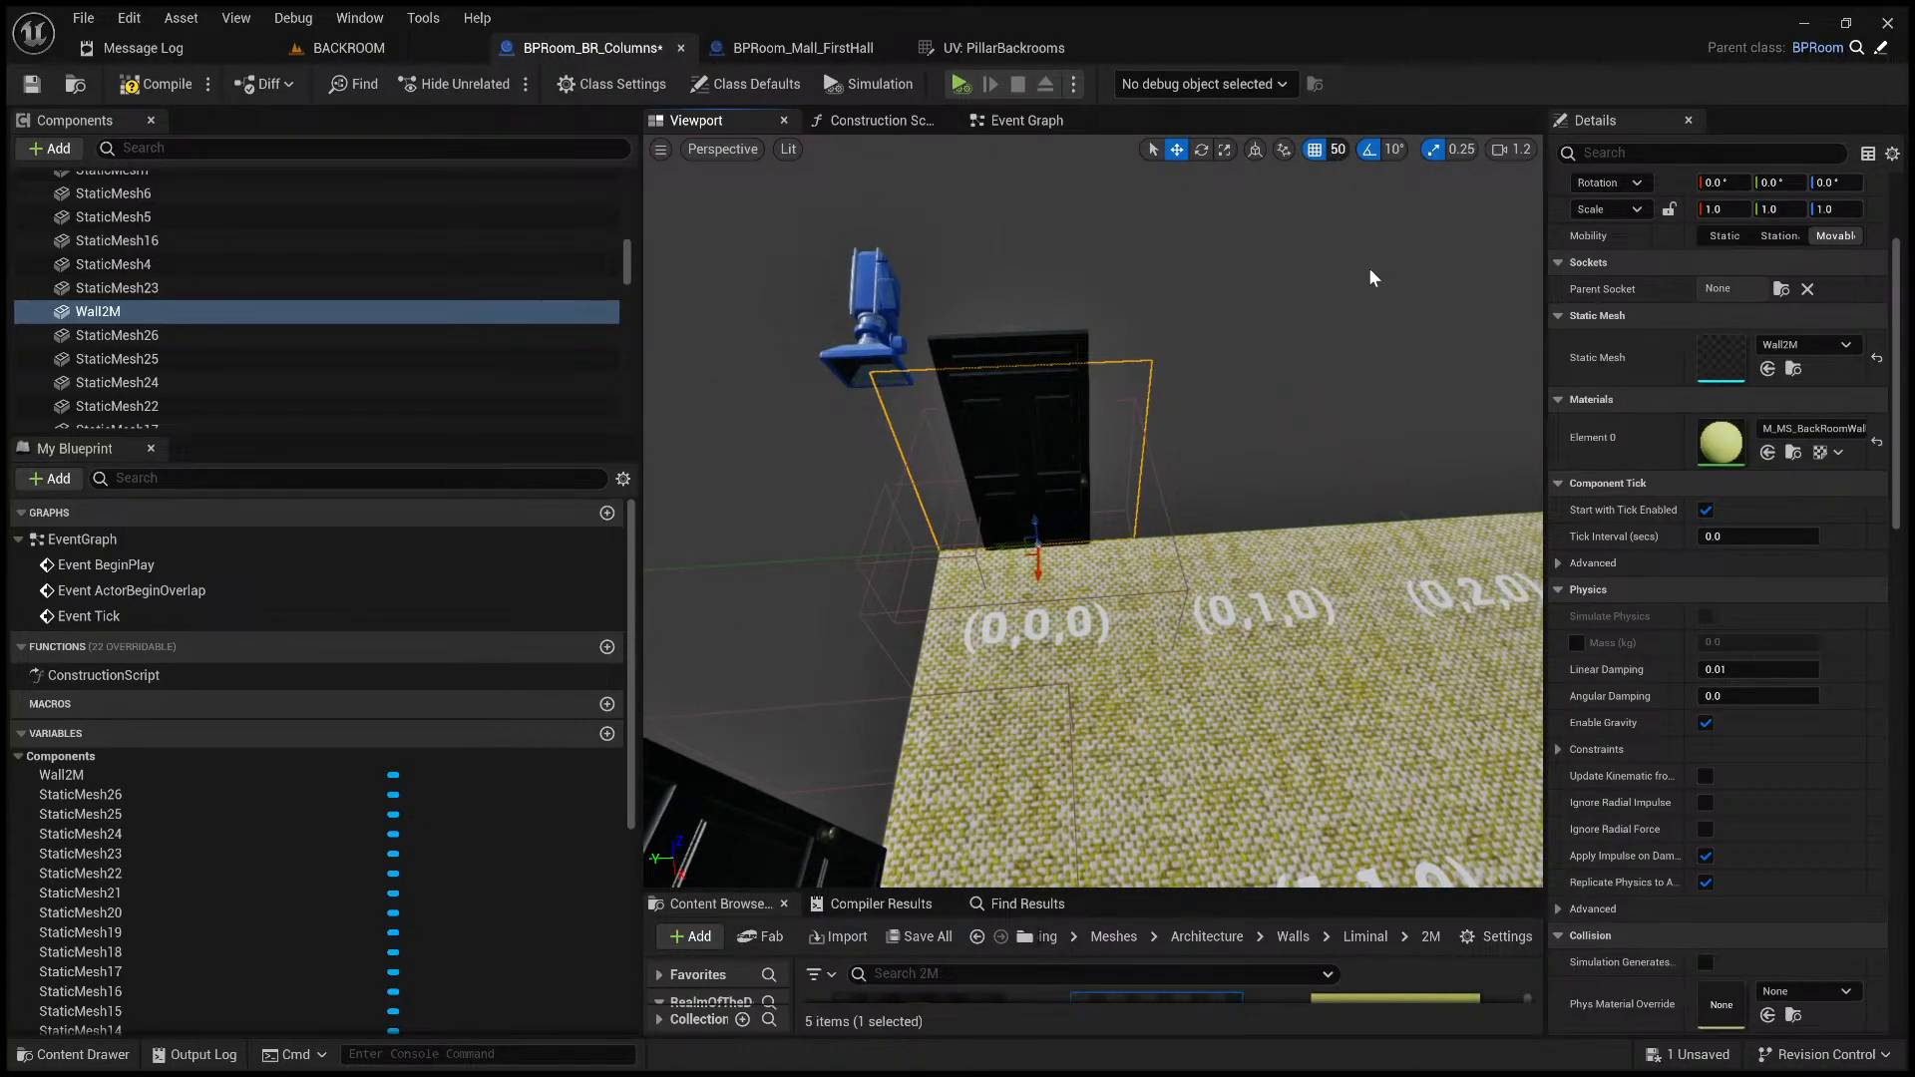
key("bracketright")
- Rotate the Wall2M panel 180 degrees about the vertical axis so its textured side faces into the room
right_click_drag(1285, 386, 1284, 386)
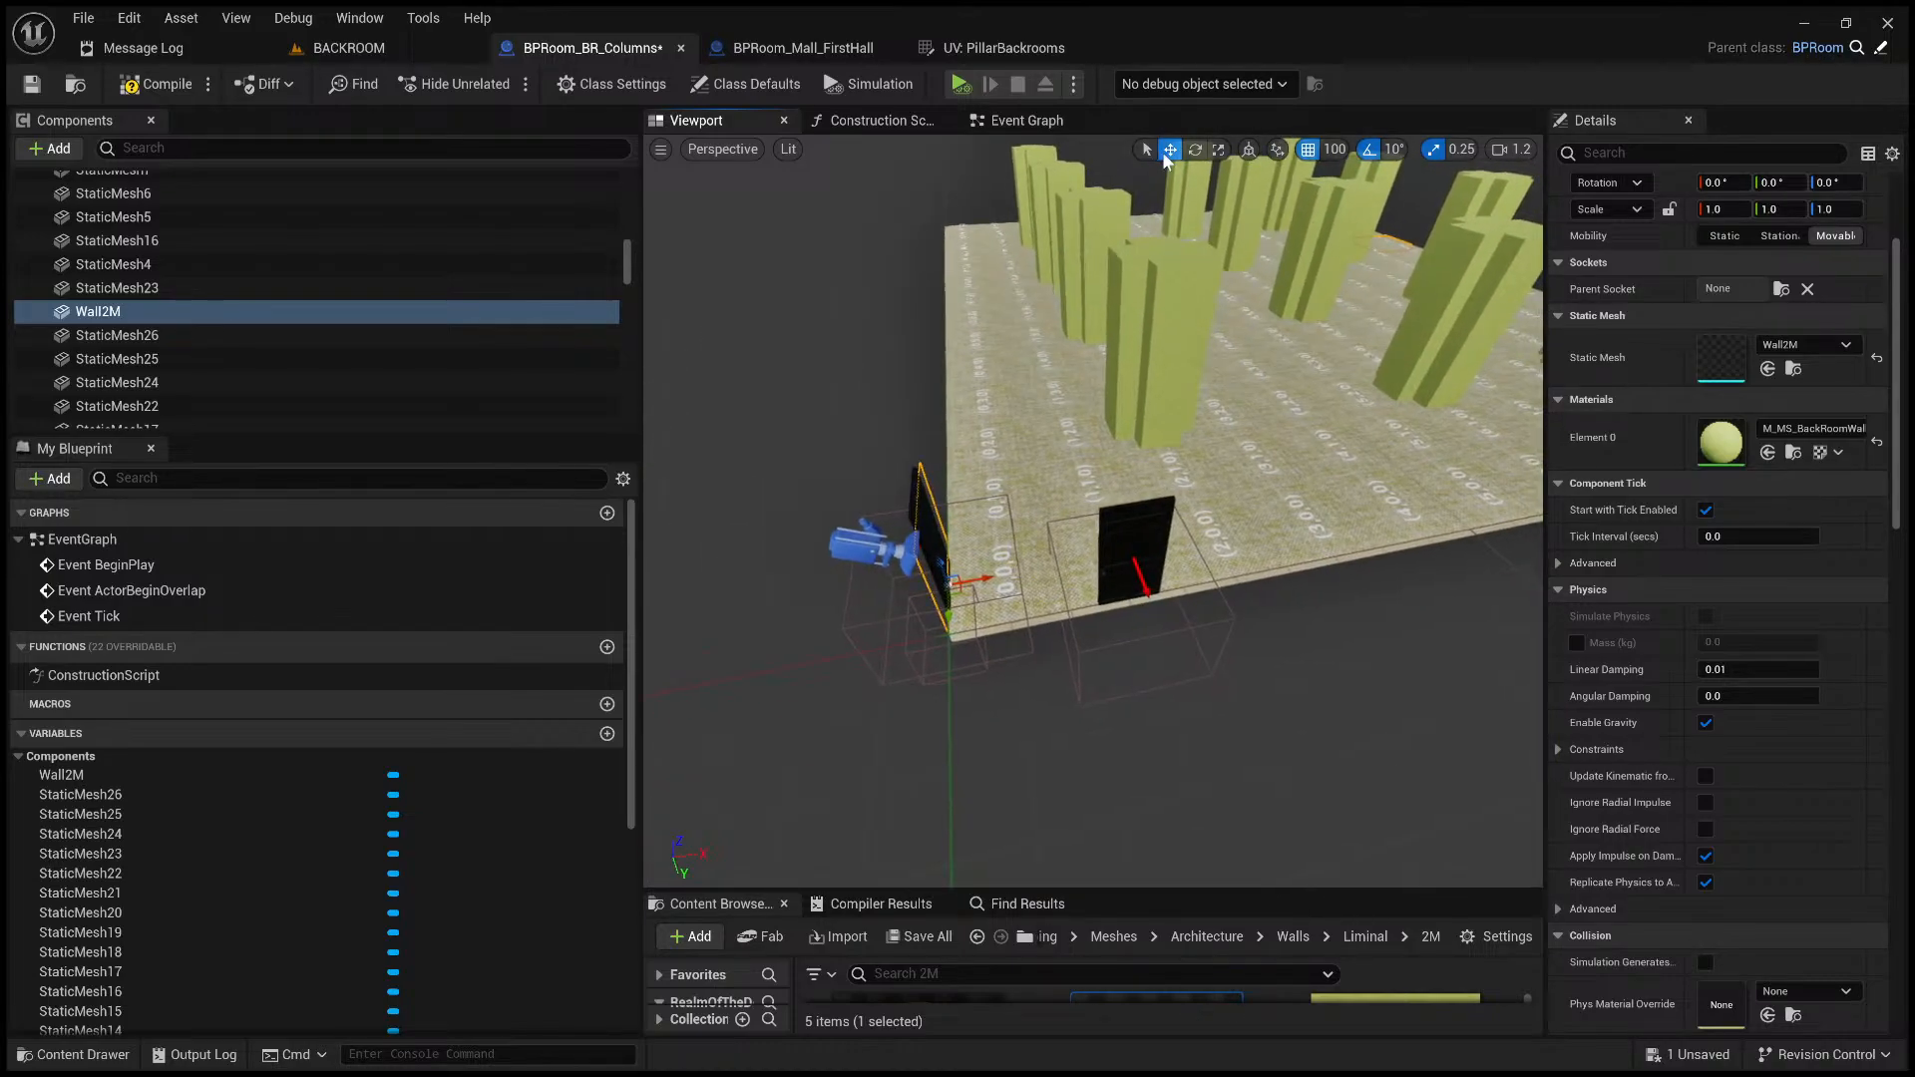
left_click(1195, 150)
left_click_drag(1008, 573, 869, 605)
mouse_move(1179, 582)
right_mouse_down()
mouse_move(1147, 559)
mouse_move(1179, 582)
right_mouse_up()
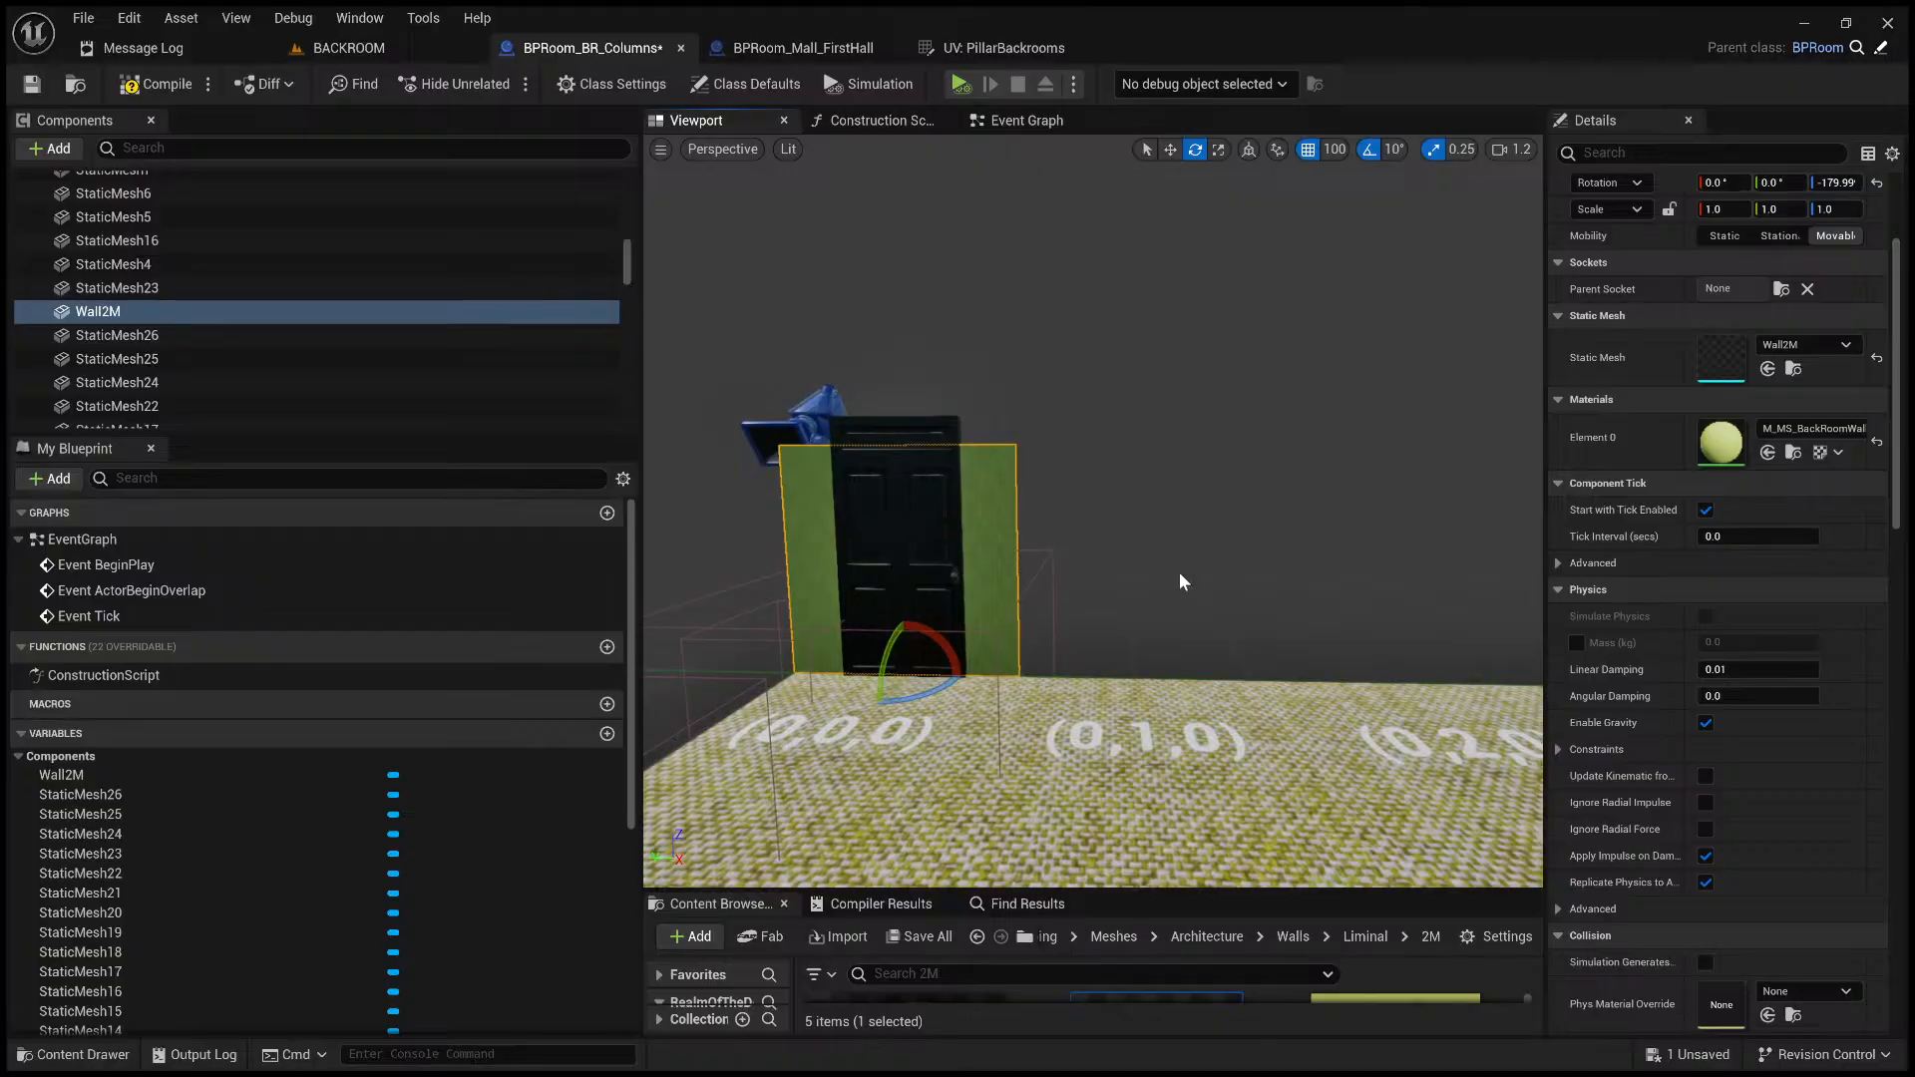
- Duplicate the wall panel upward so the copy sits directly on top of the original behind the door
key("w")
right_click_drag(1159, 214, 1159, 229)
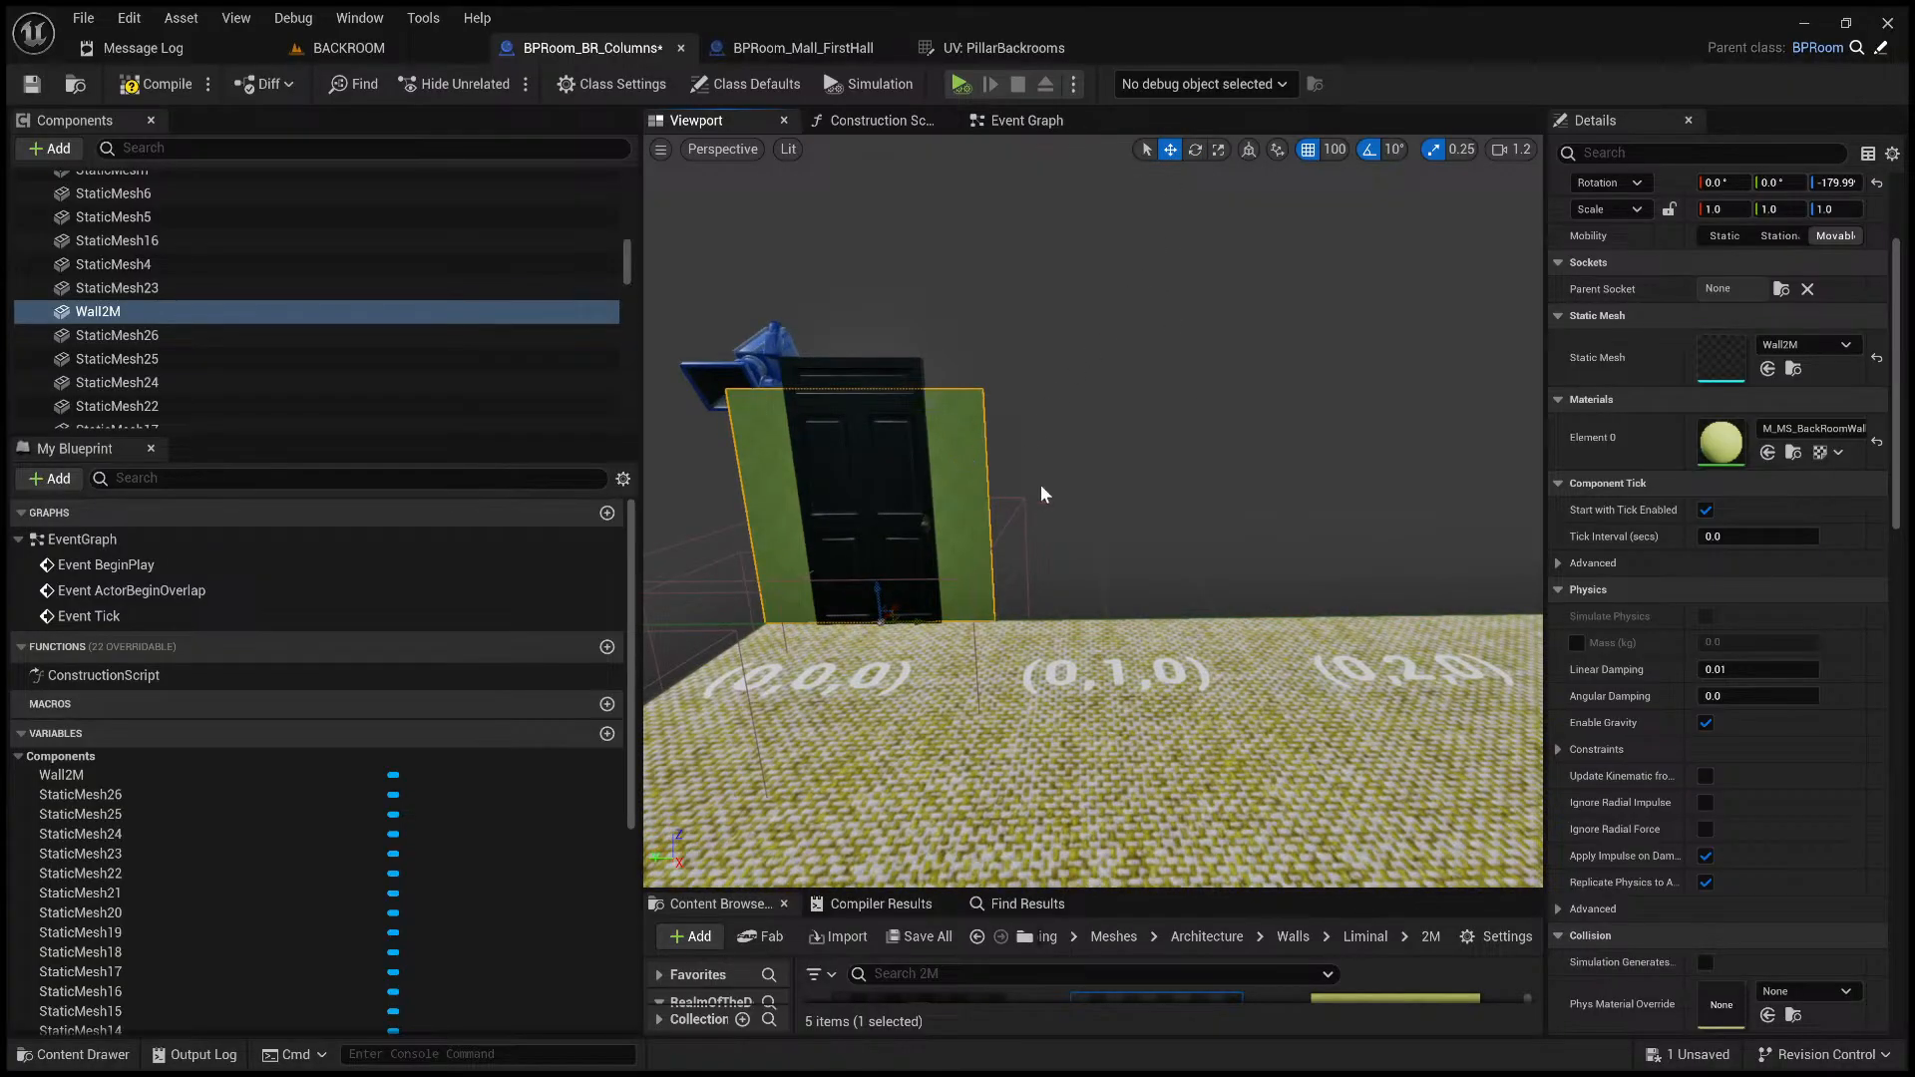
right_click_drag(1043, 493, 1107, 486)
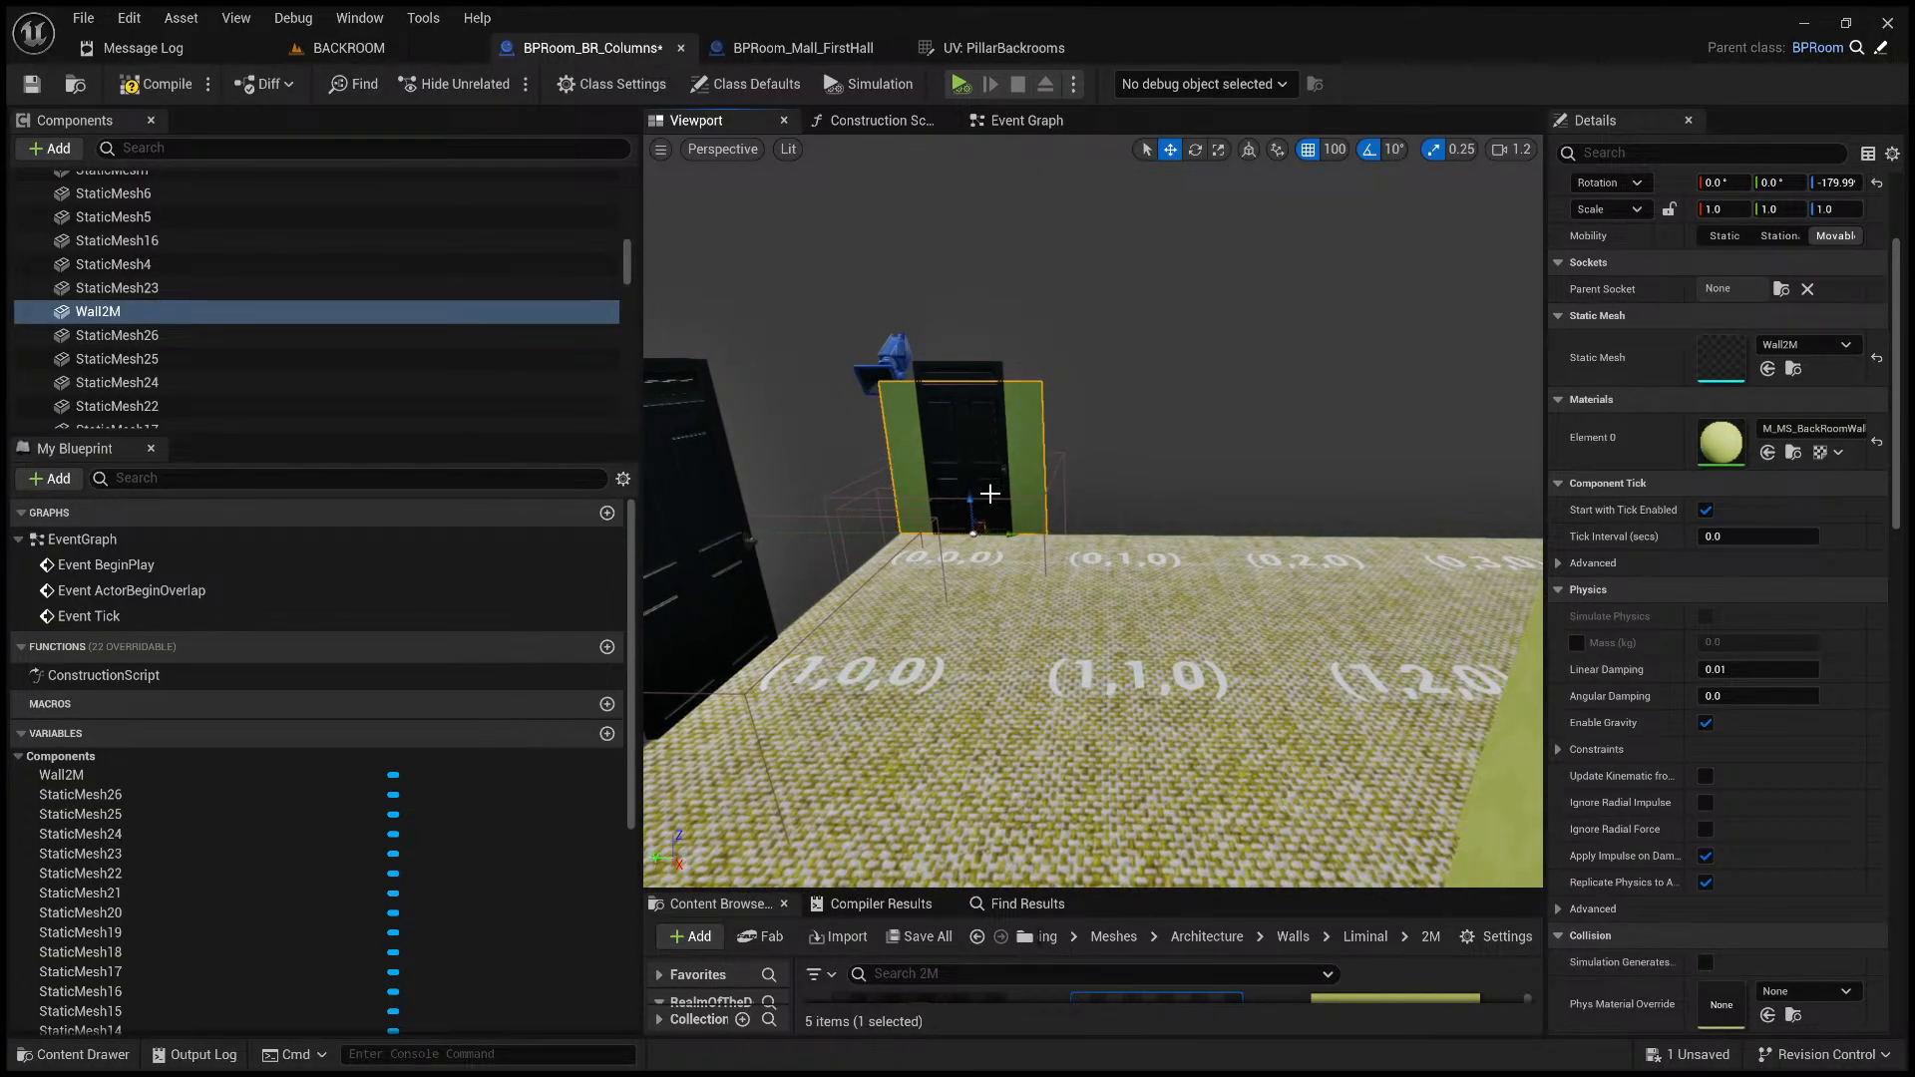
left_click_drag(974, 500, 955, 336, "alt")
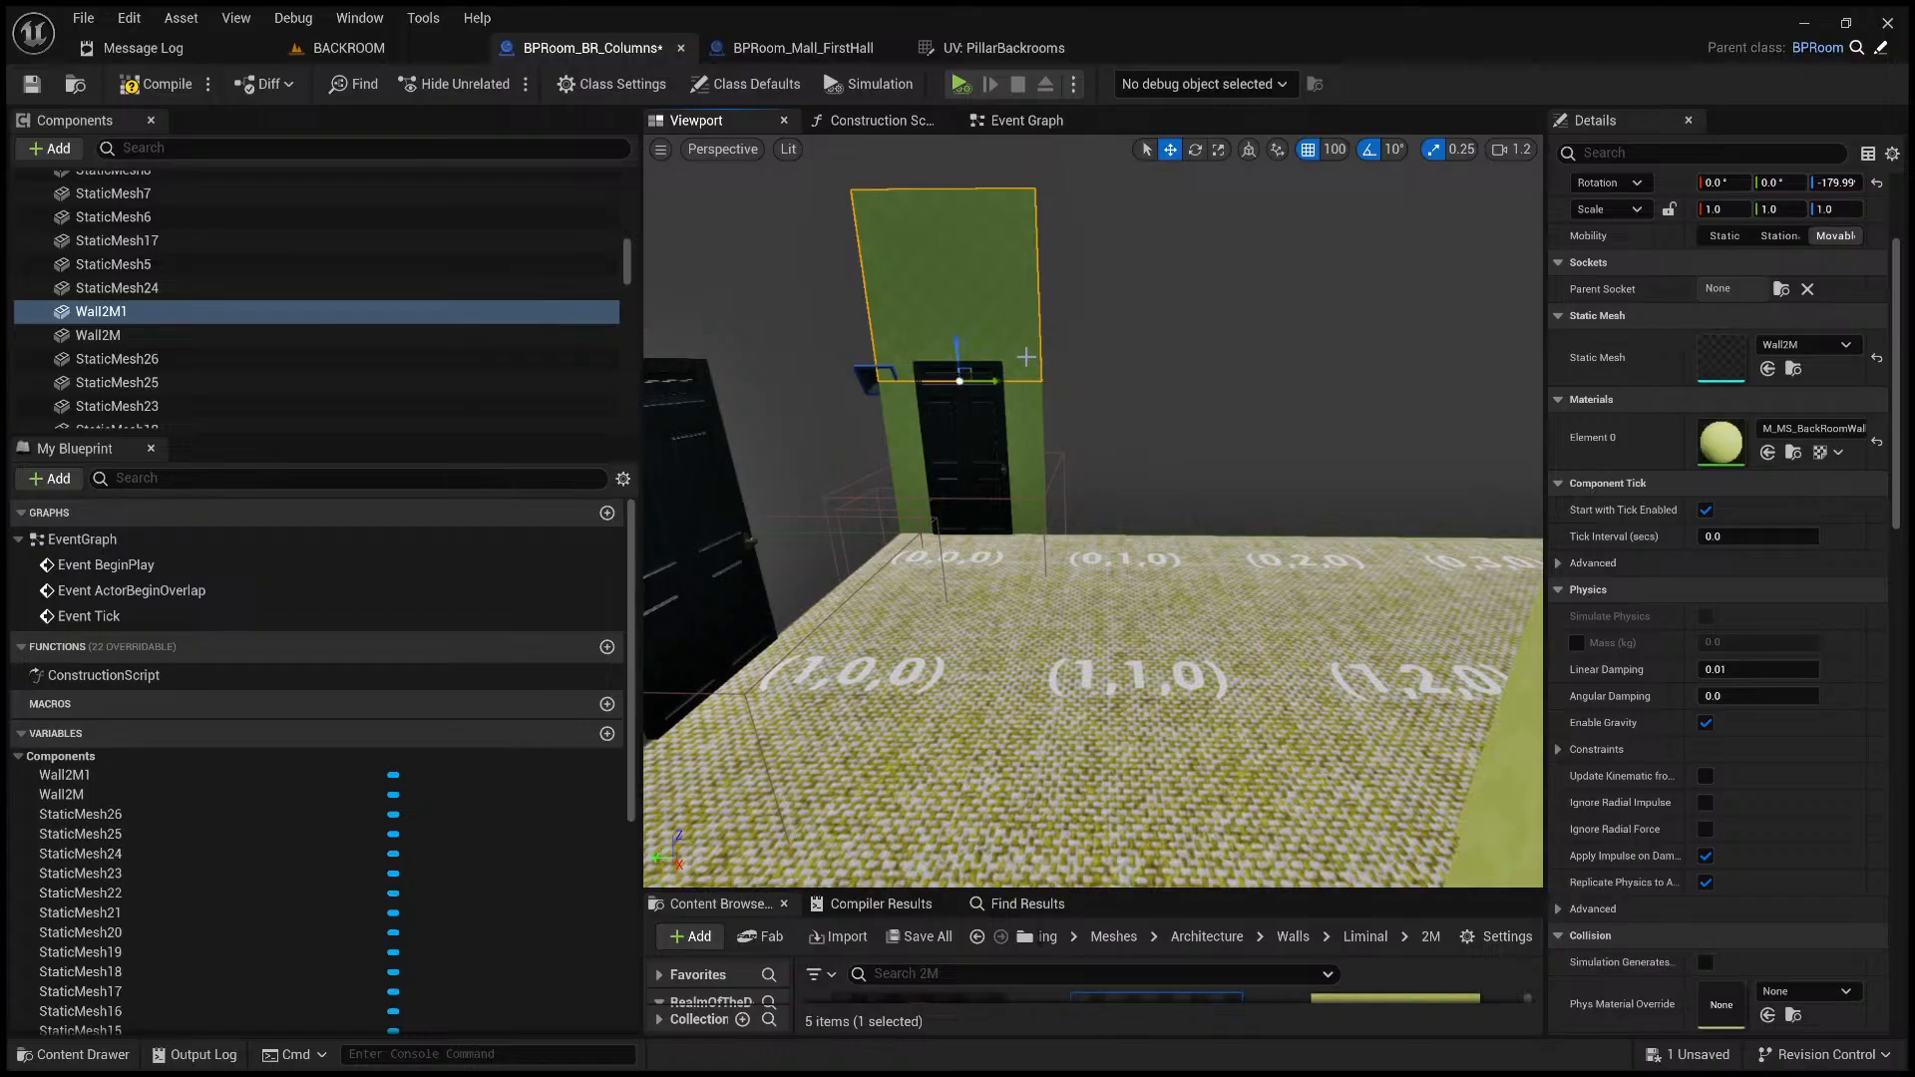
- Copy the two stacked wall panels repeatedly along the floor edge to make a wall four panels wide
key("w")
right_click_drag(1026, 357, 1050, 393)
left_click(996, 359, "ctrl")
key("s")
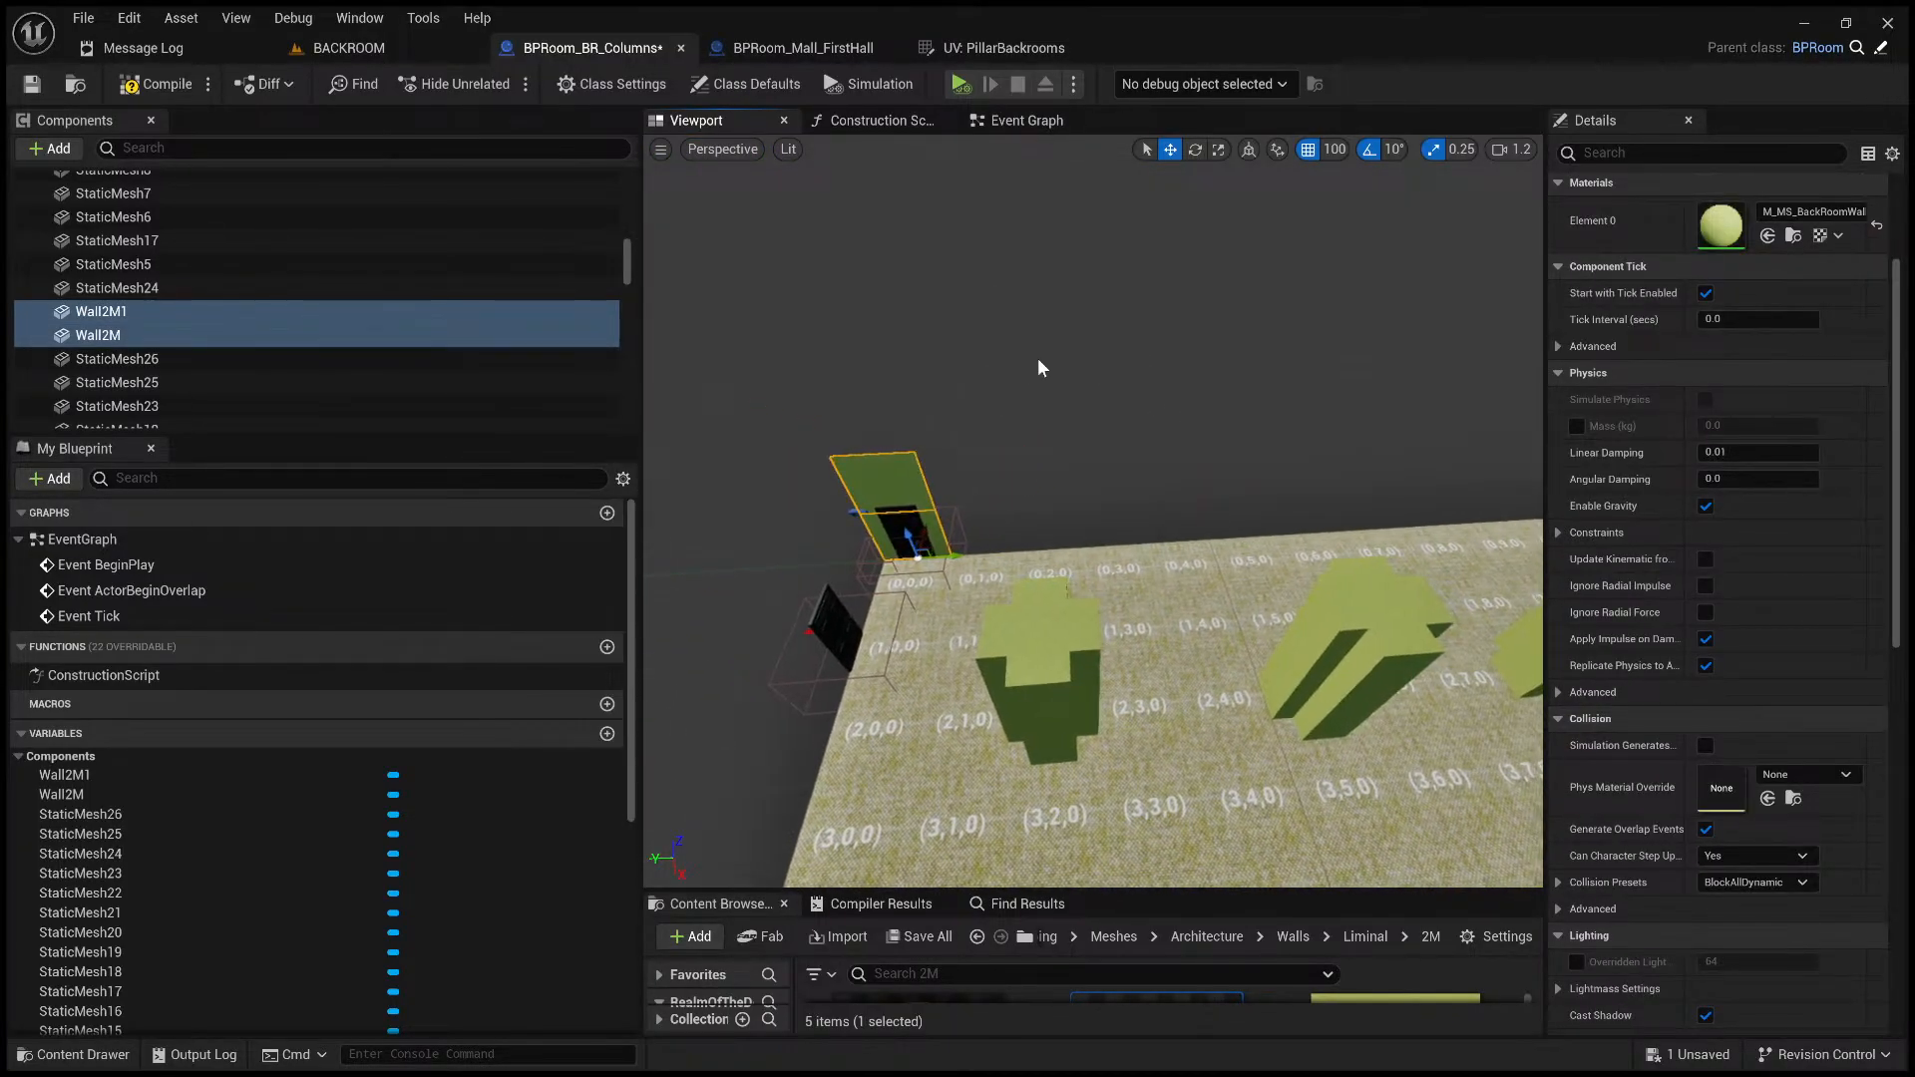
left_click_drag(919, 539, 1019, 514, "alt")
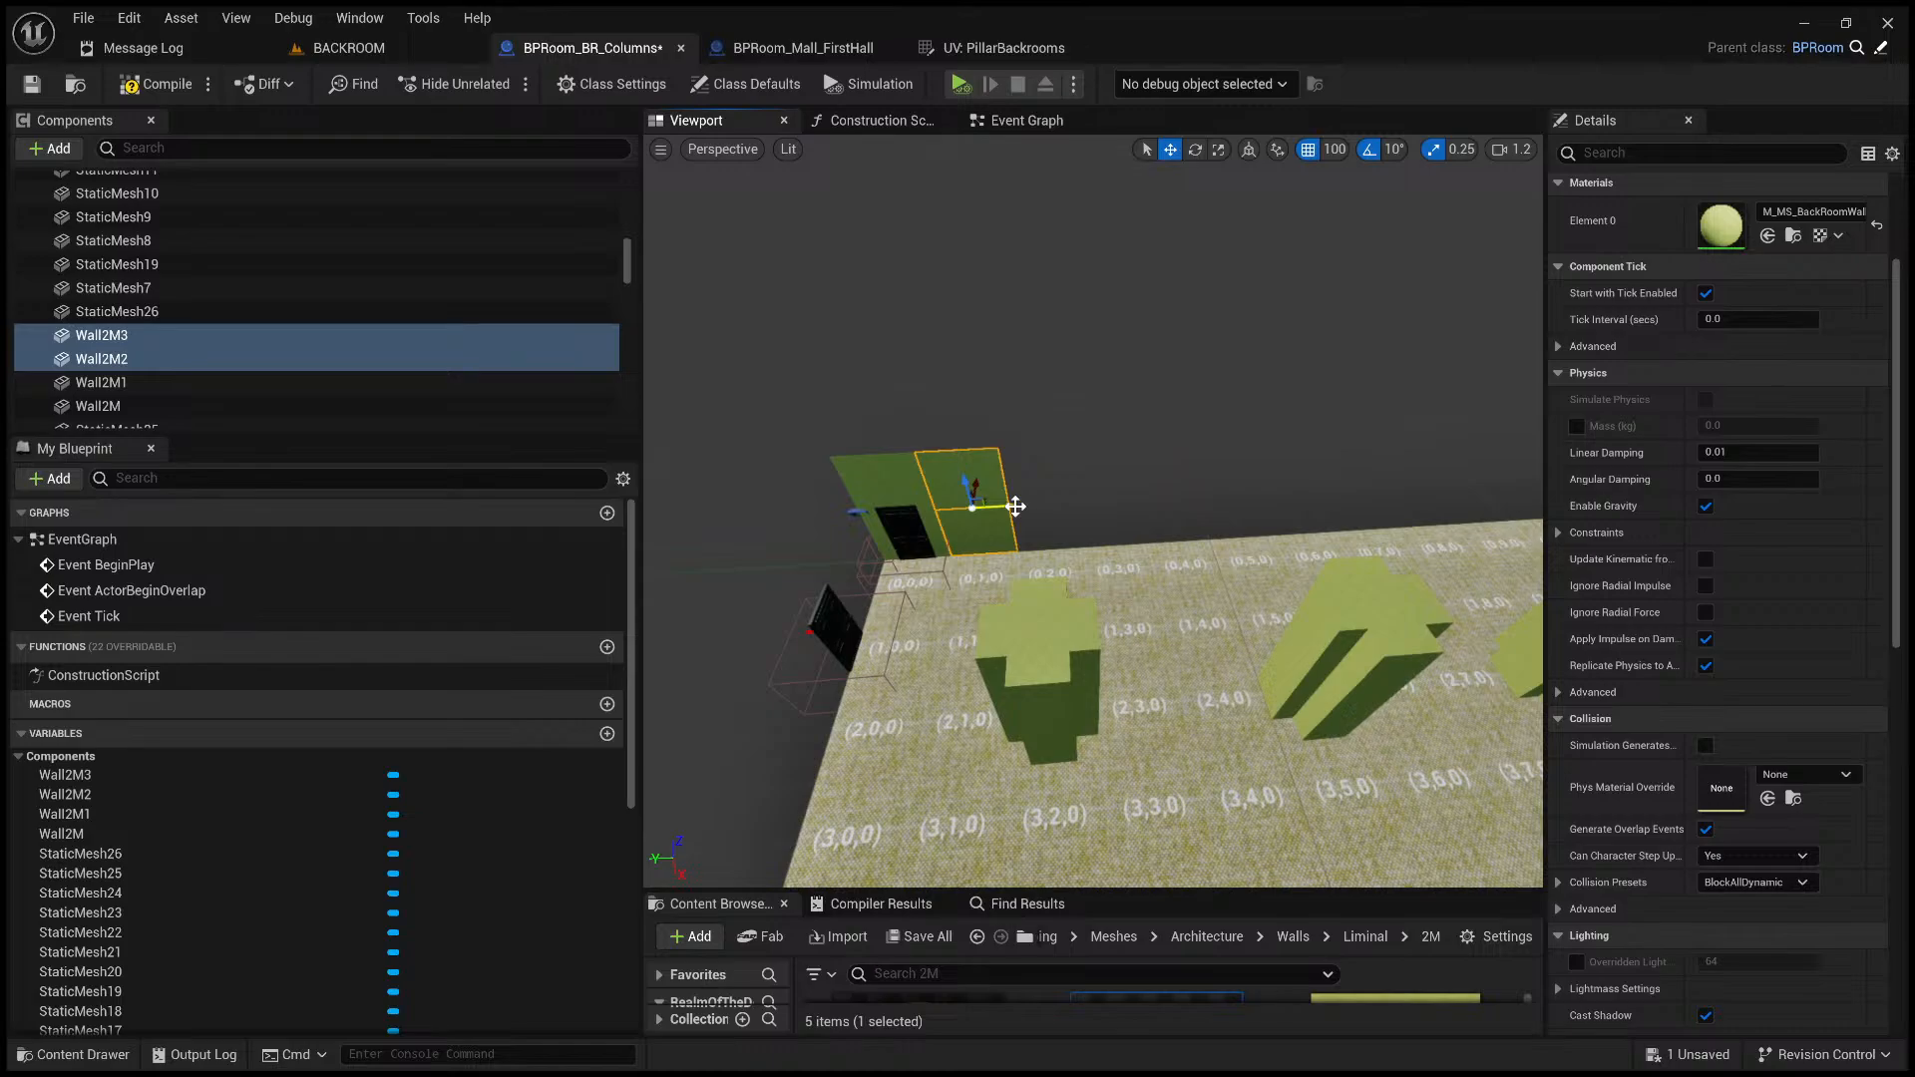
left_click_drag(1010, 505, 1148, 503, "alt")
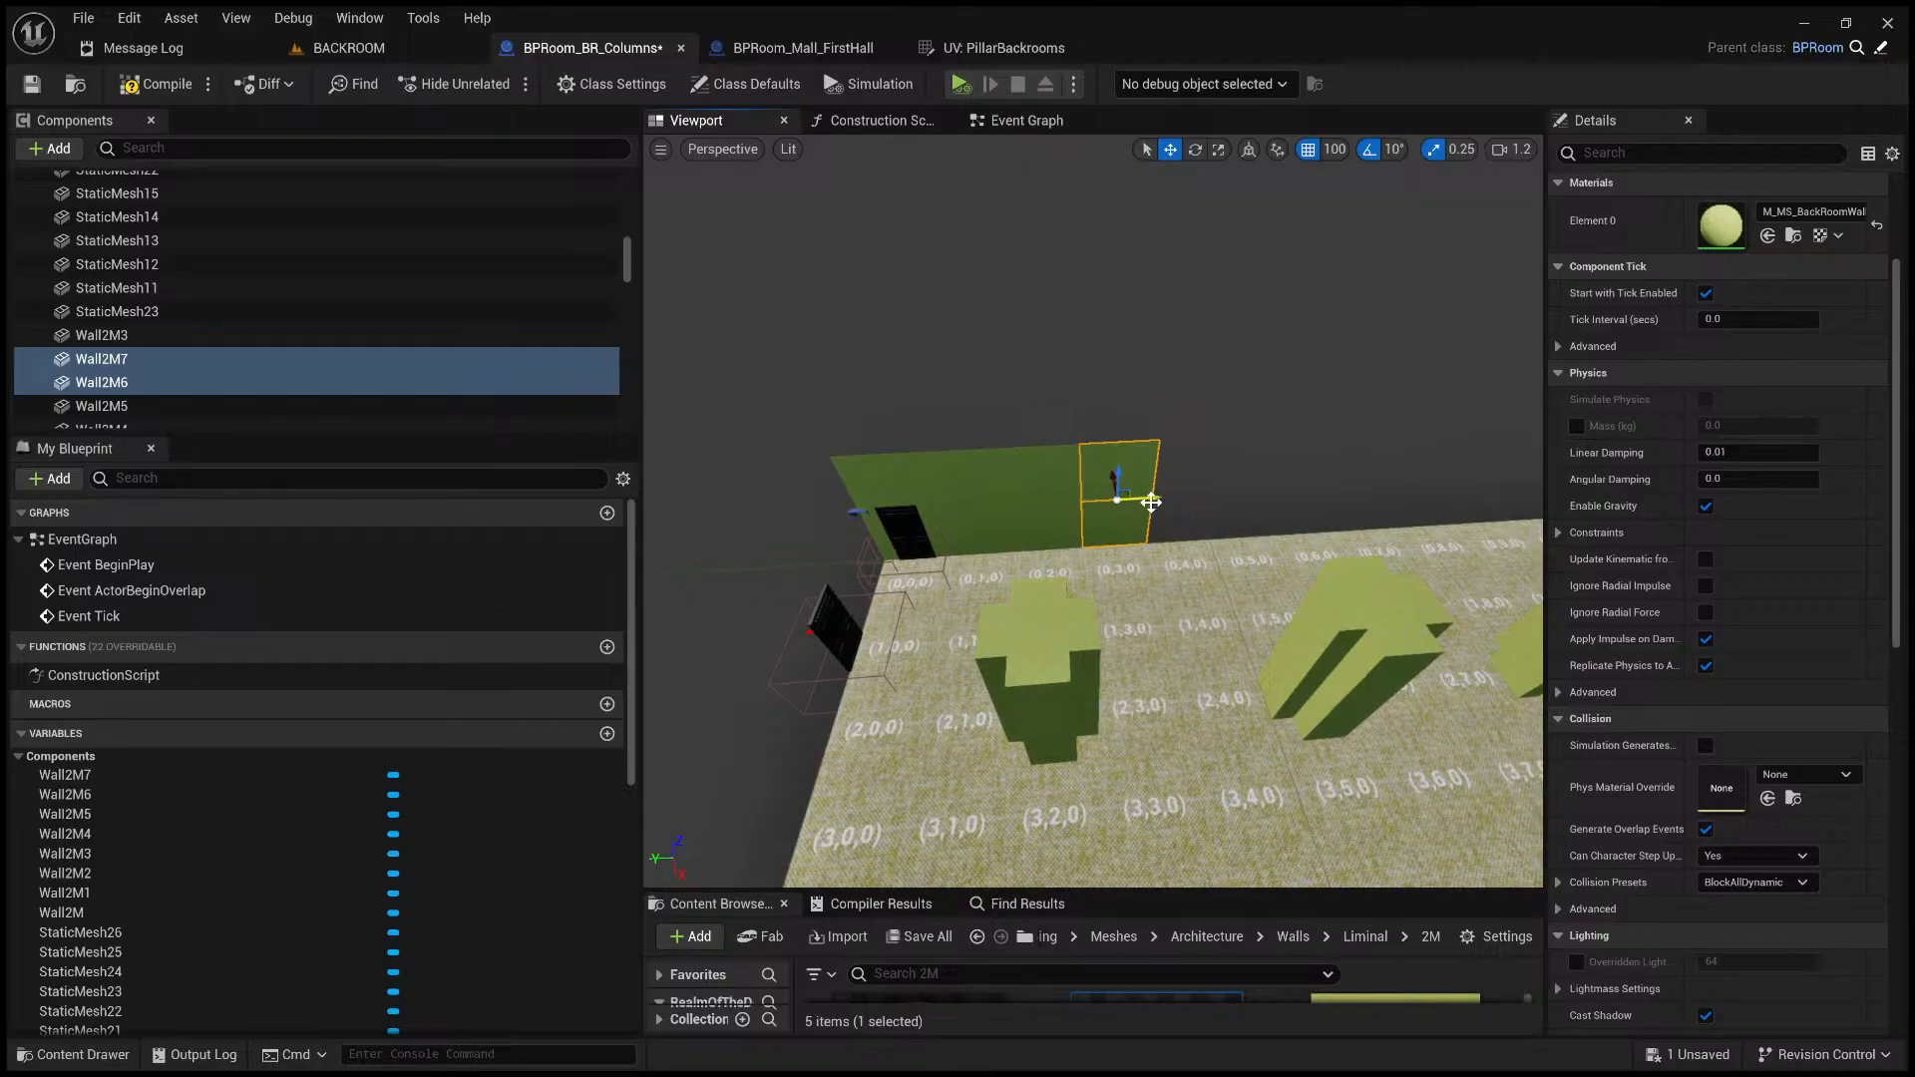
- Select all eight wall panels and copy the block twice along the floor edge, end to end
left_click(1048, 526, "ctrl")
left_click(1043, 477, "ctrl")
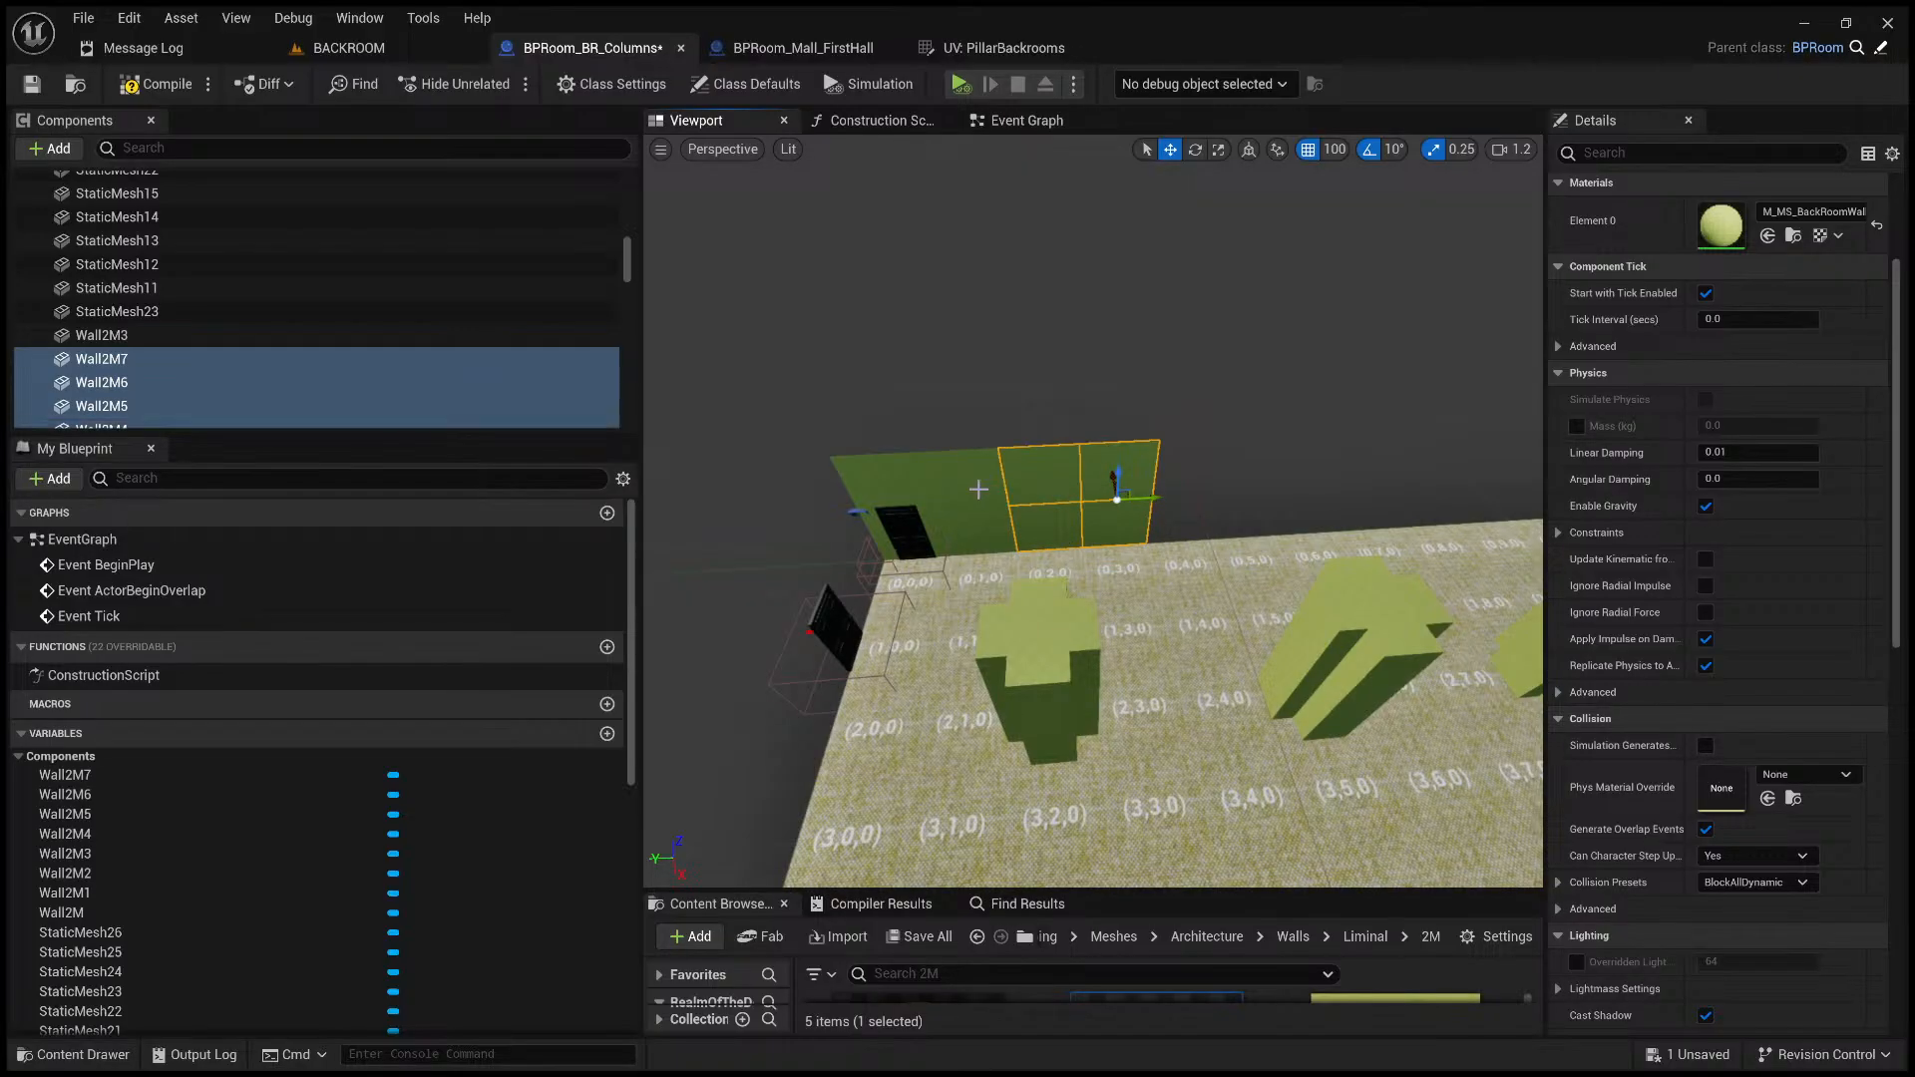
left_click(957, 498, "ctrl")
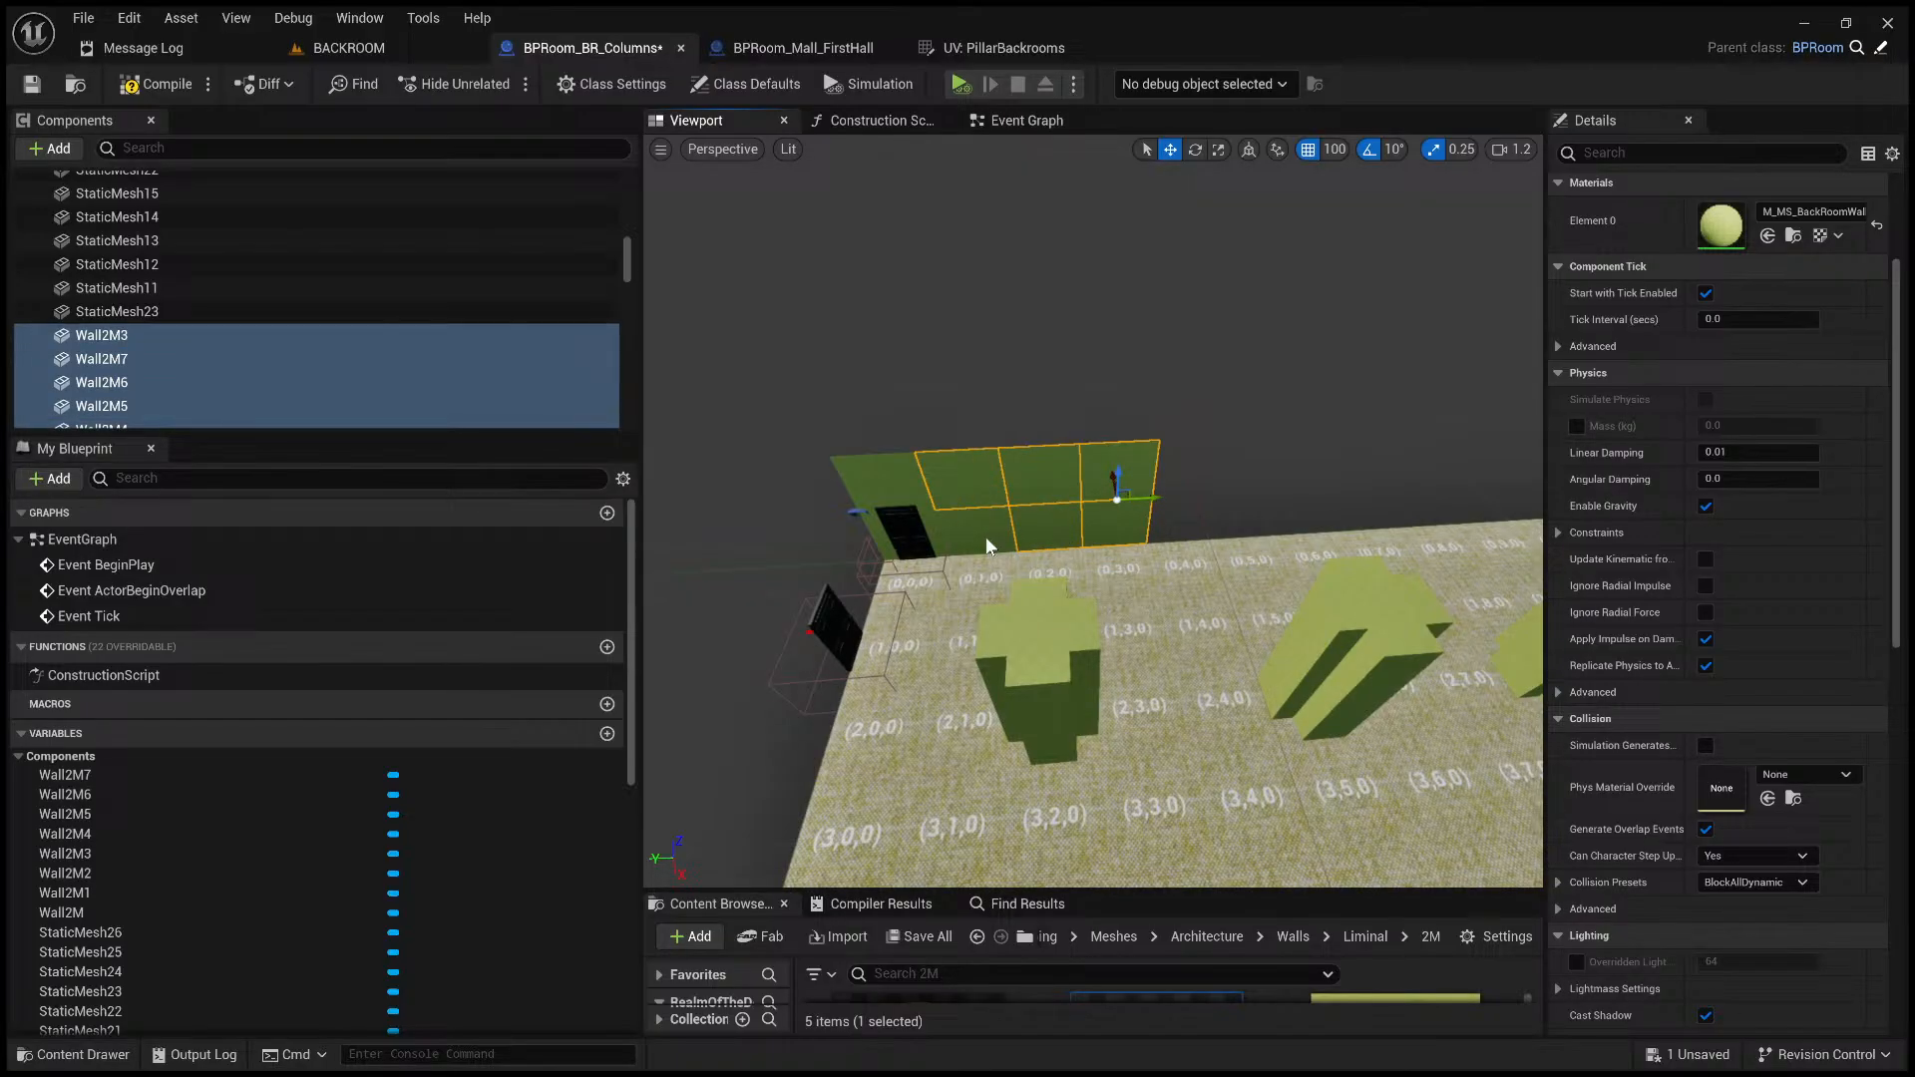
left_click(930, 521, "ctrl")
left_click(915, 488, "ctrl")
mouse_move(957, 492)
right_mouse_down()
mouse_move(1007, 491)
mouse_move(988, 513)
right_mouse_up()
key("s")
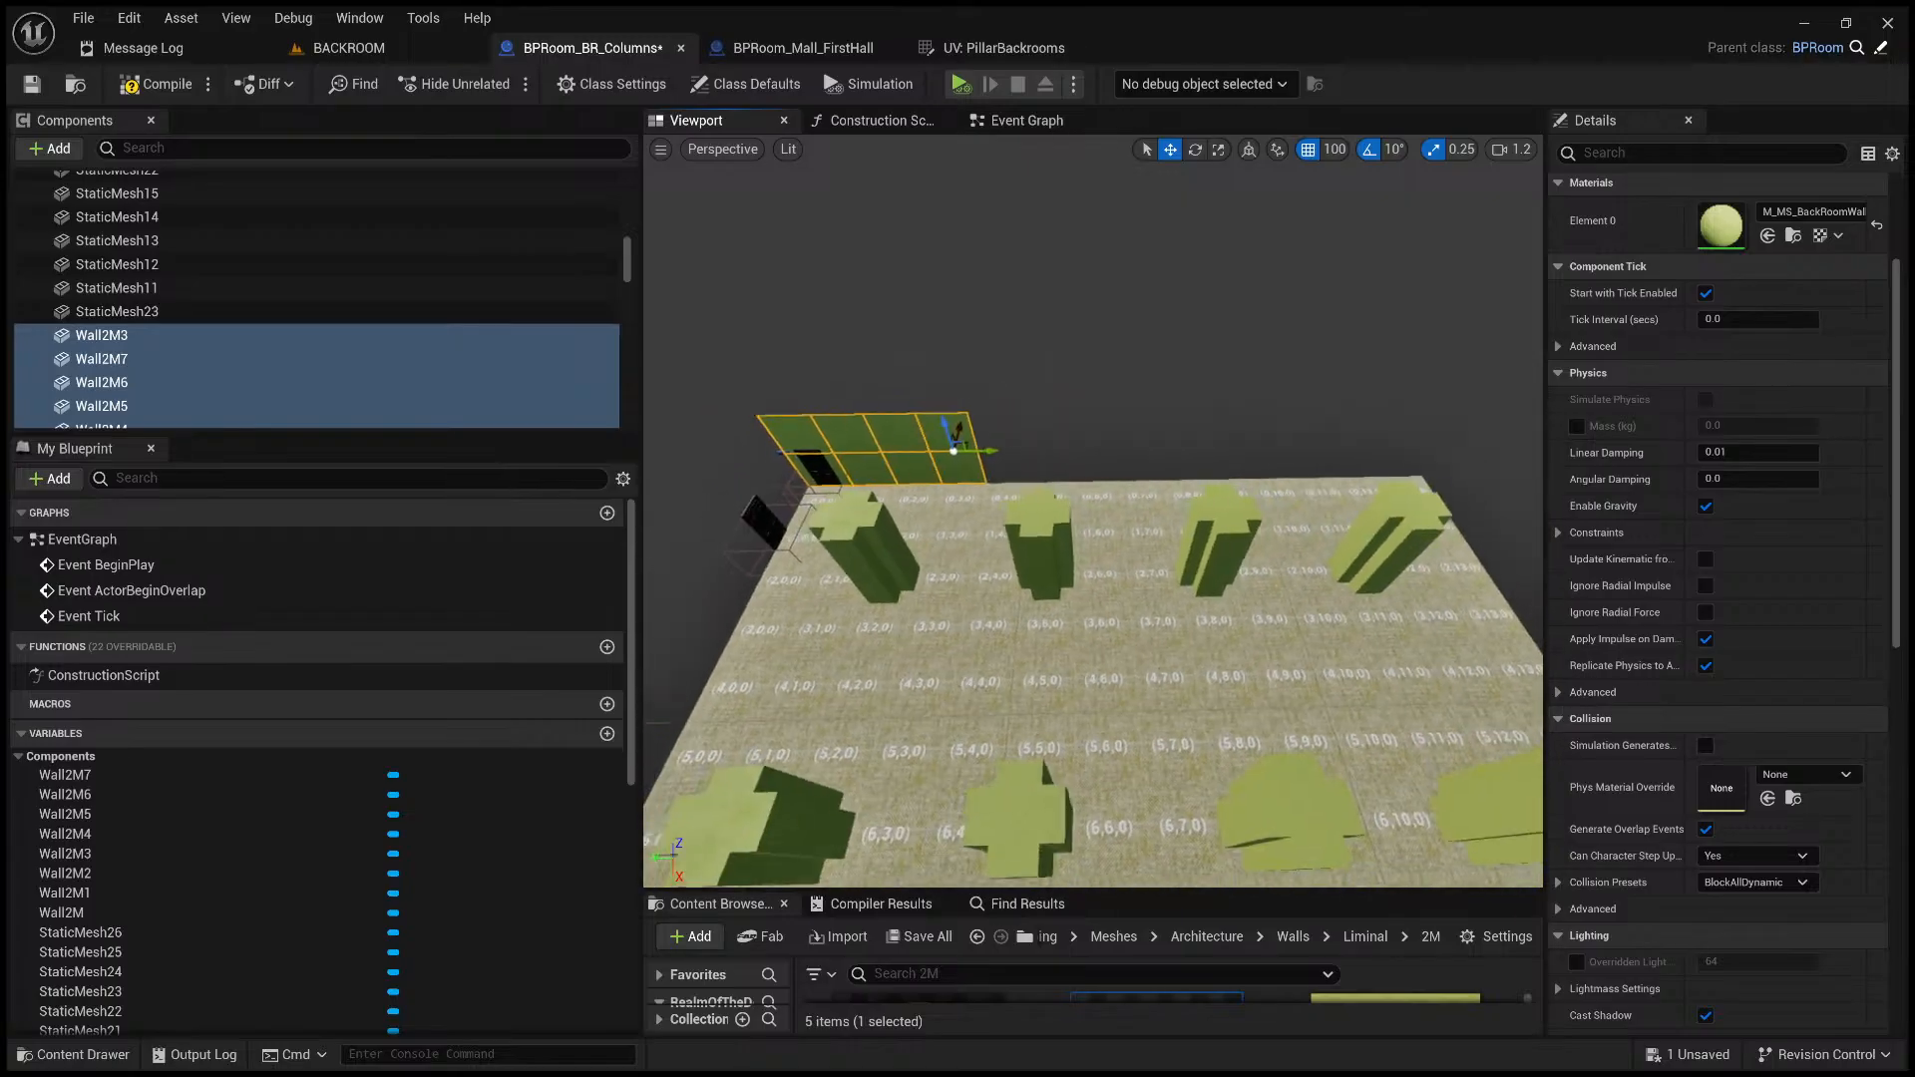
right_click_drag(1120, 496, 1102, 496)
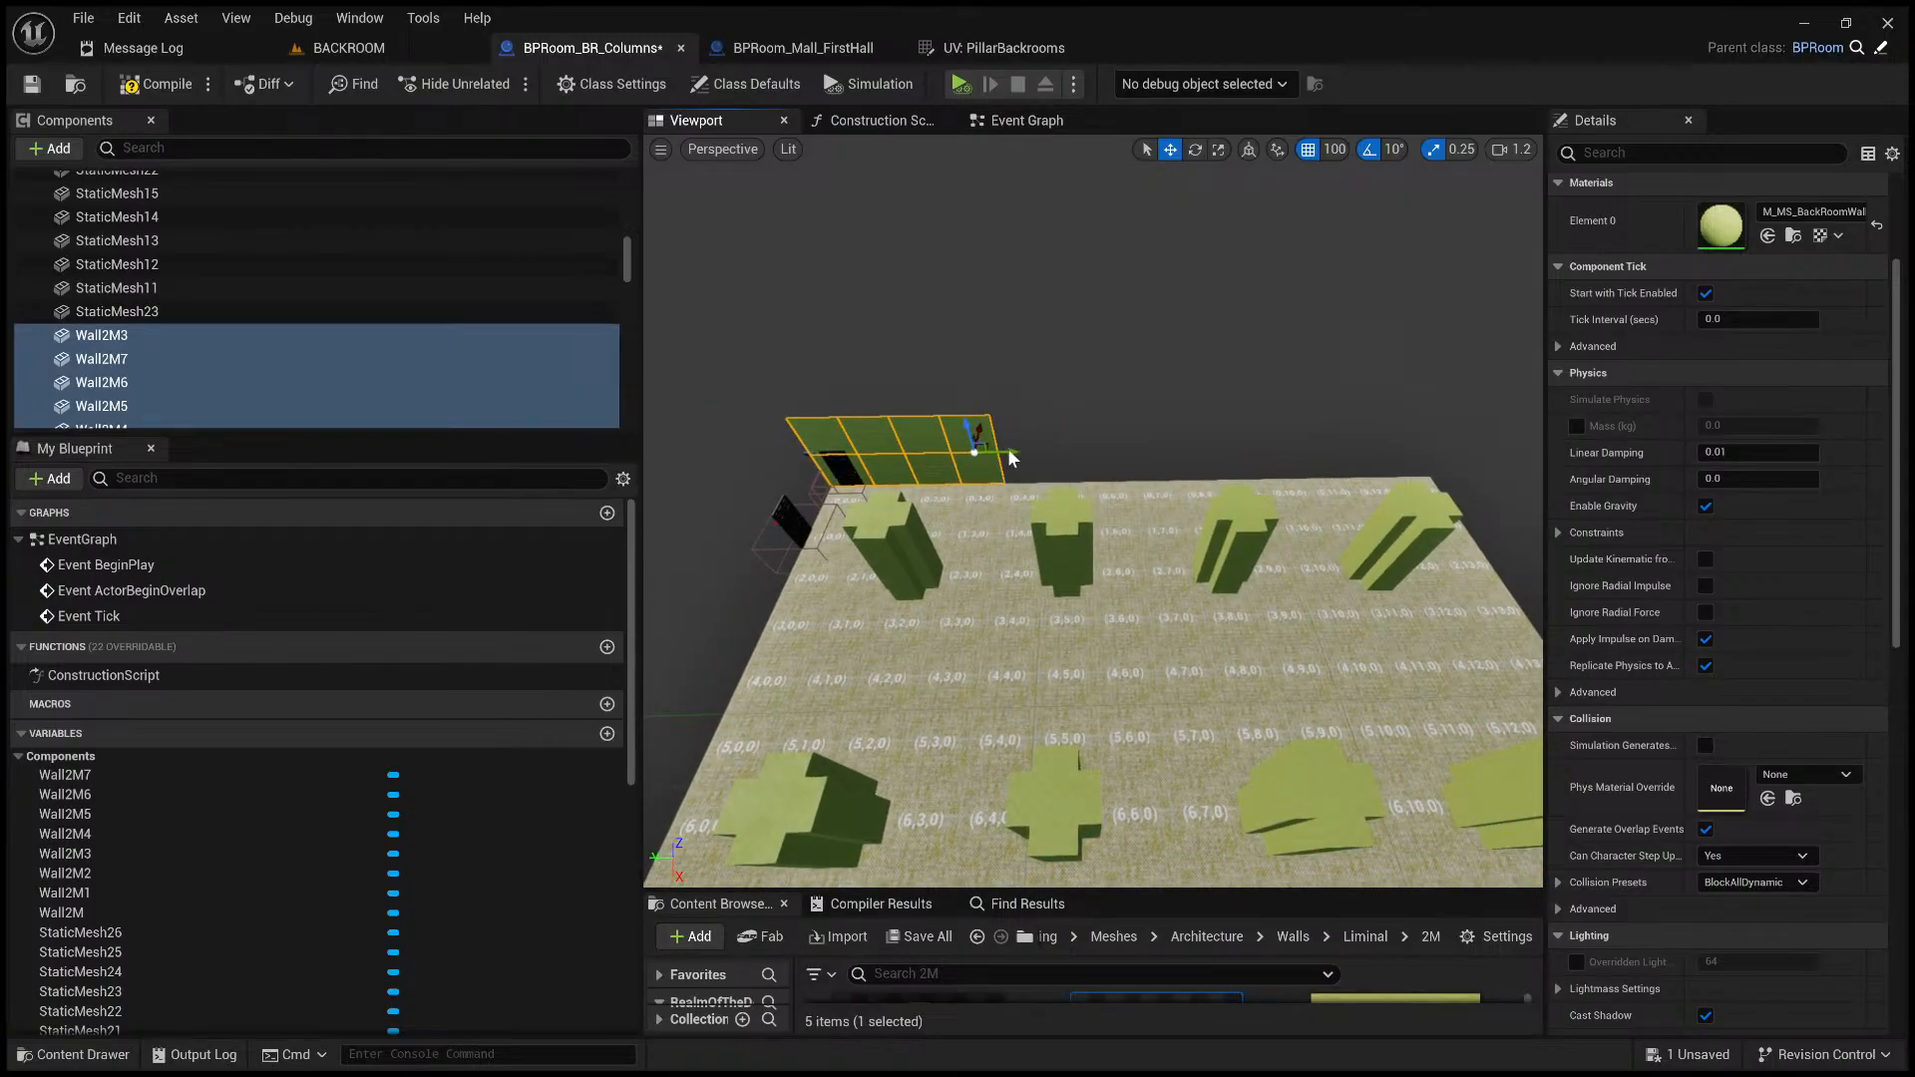
left_click_drag(1003, 457, 1159, 481, "alt")
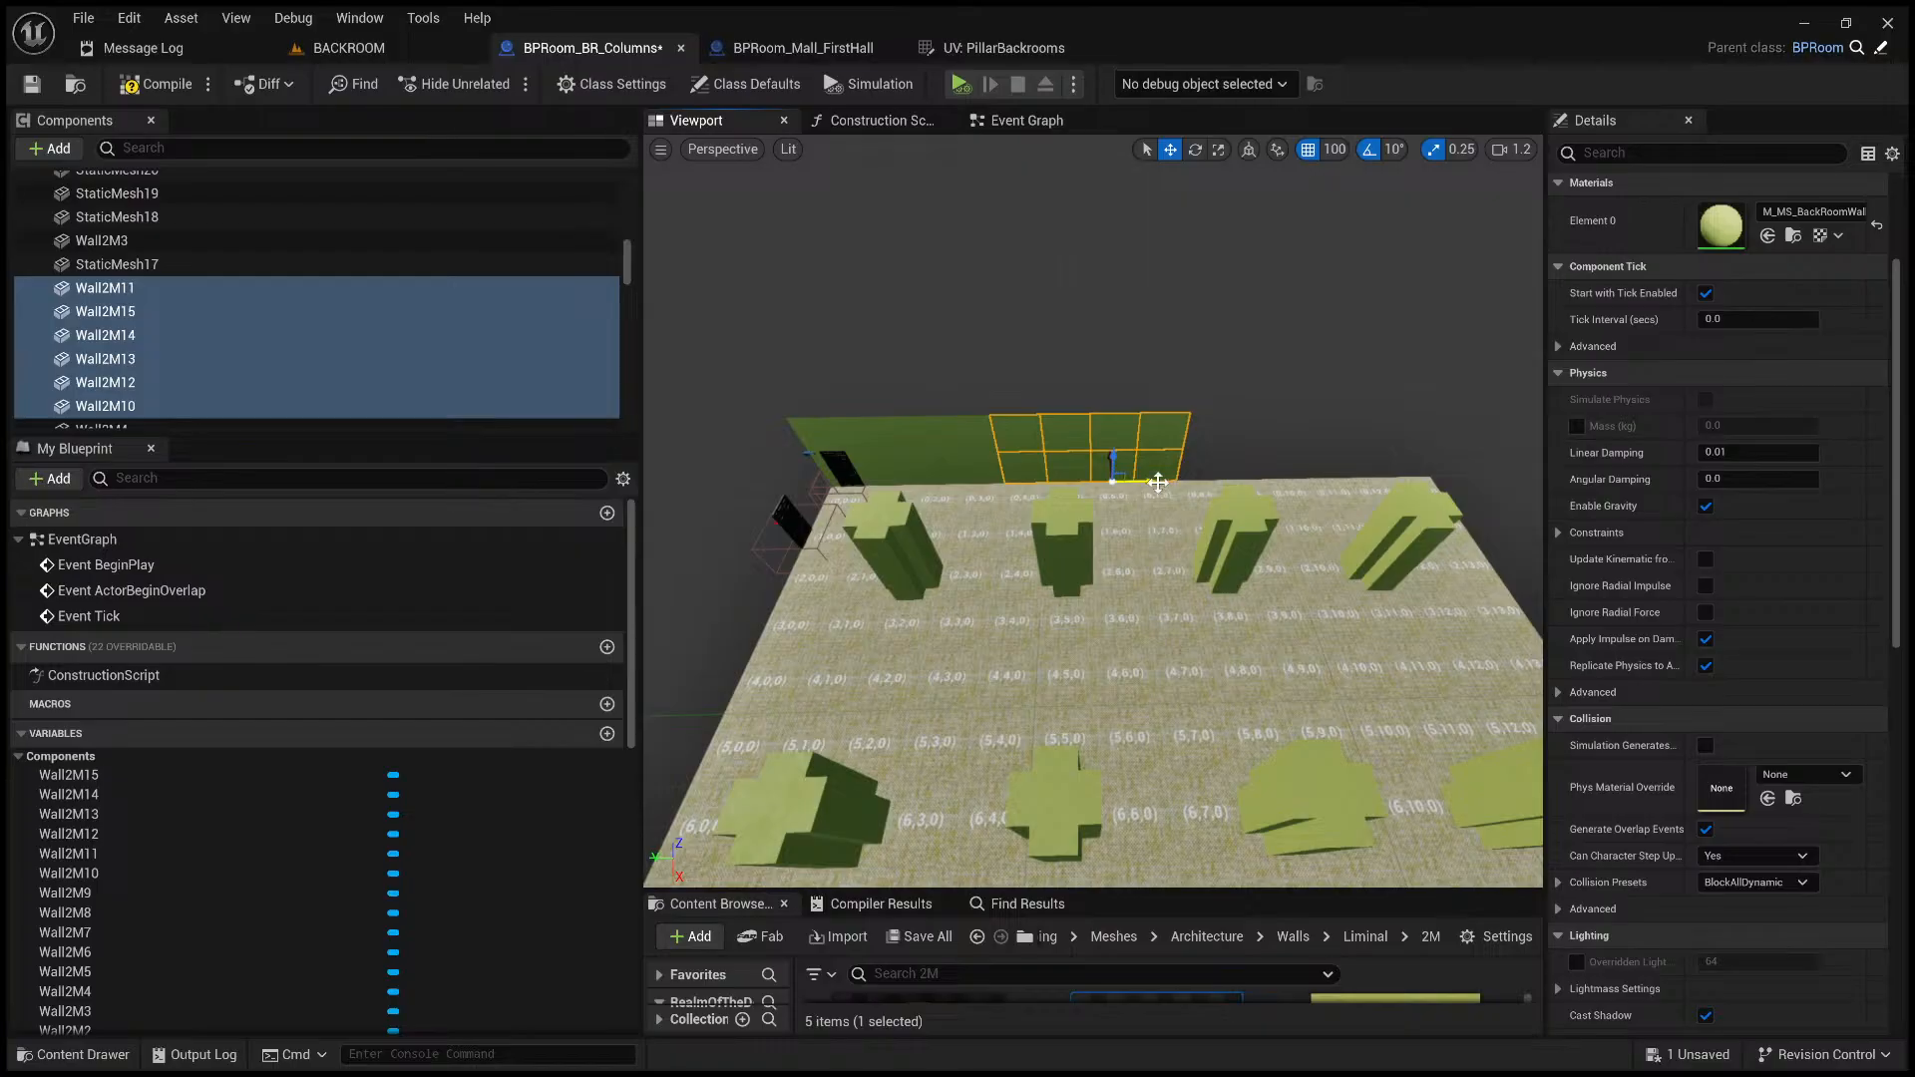
key("ctrl+d")
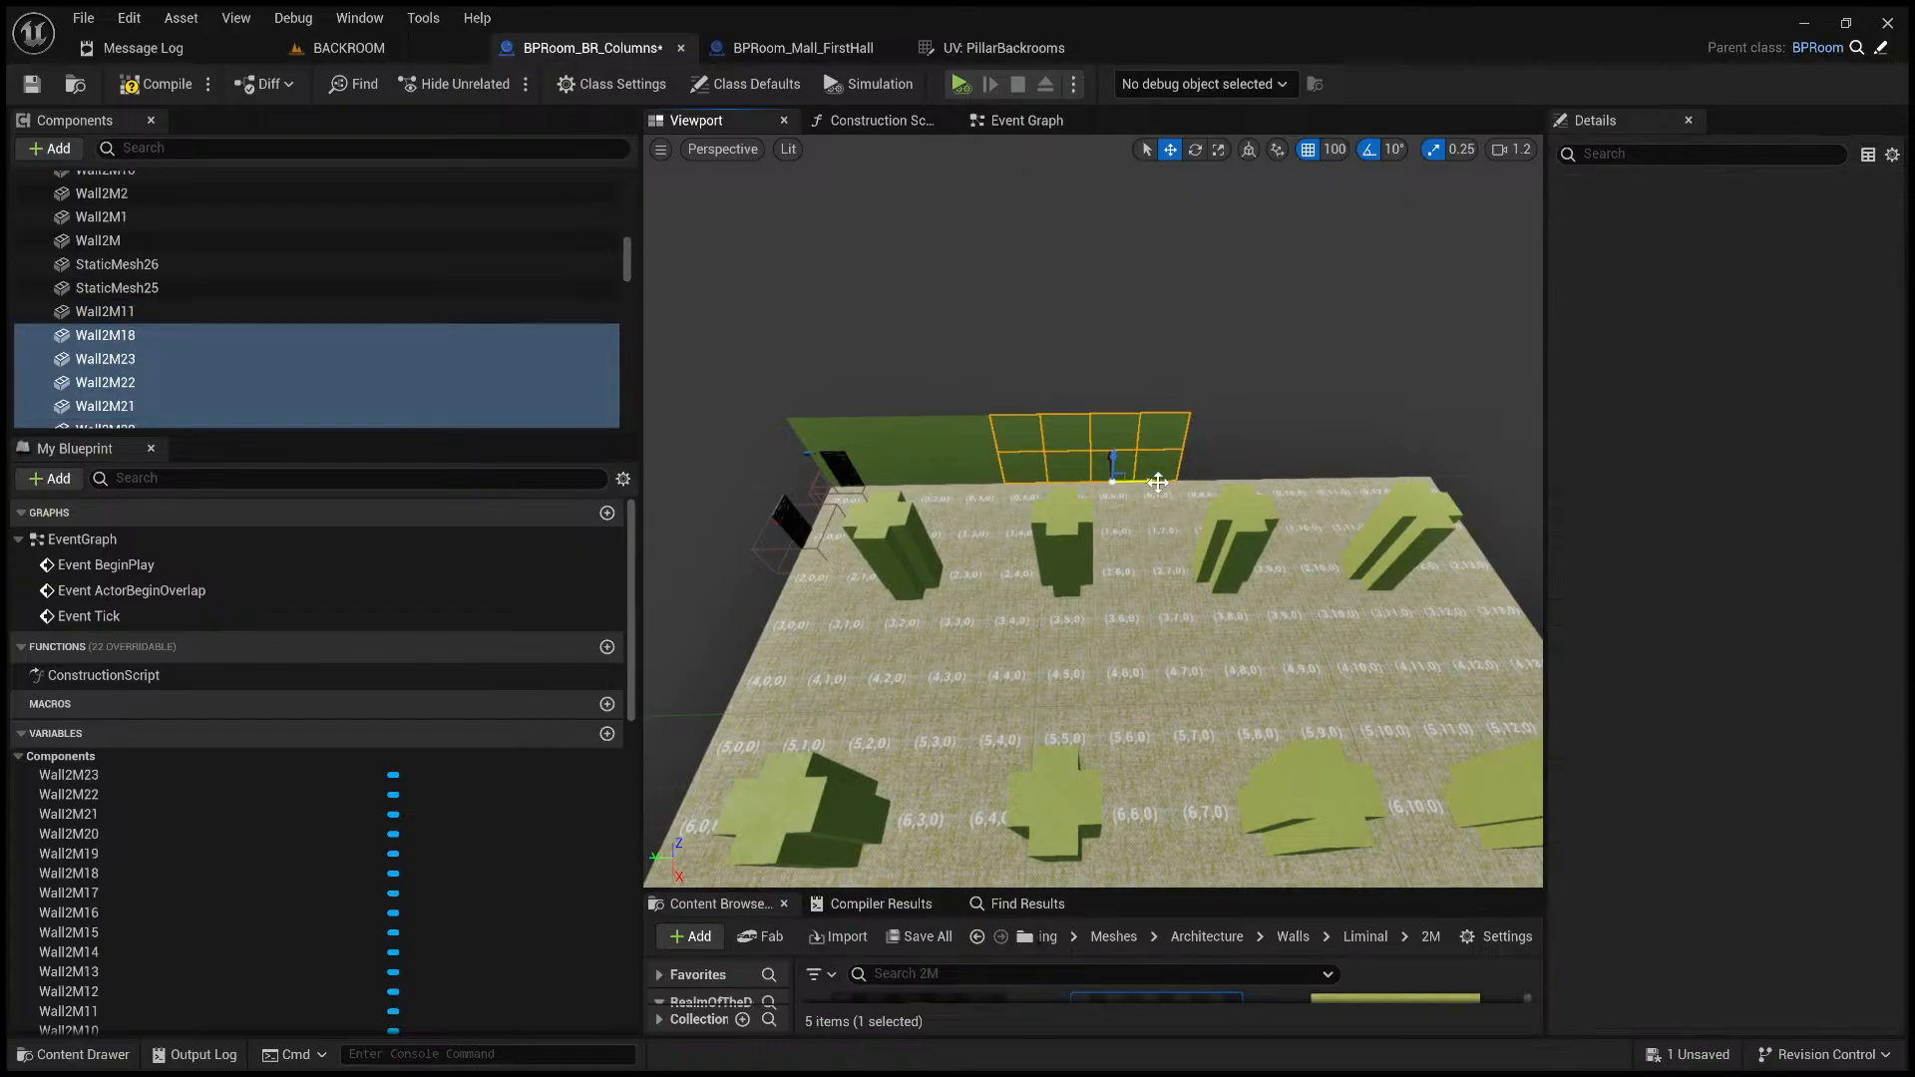
left_click_drag(1152, 448, 1344, 452)
- Duplicate the last four wall panels and move the copies to fill the remaining gap up to cell (0,13,0)
key("d")
right_click_drag(1162, 504, 1162, 503)
key("w")
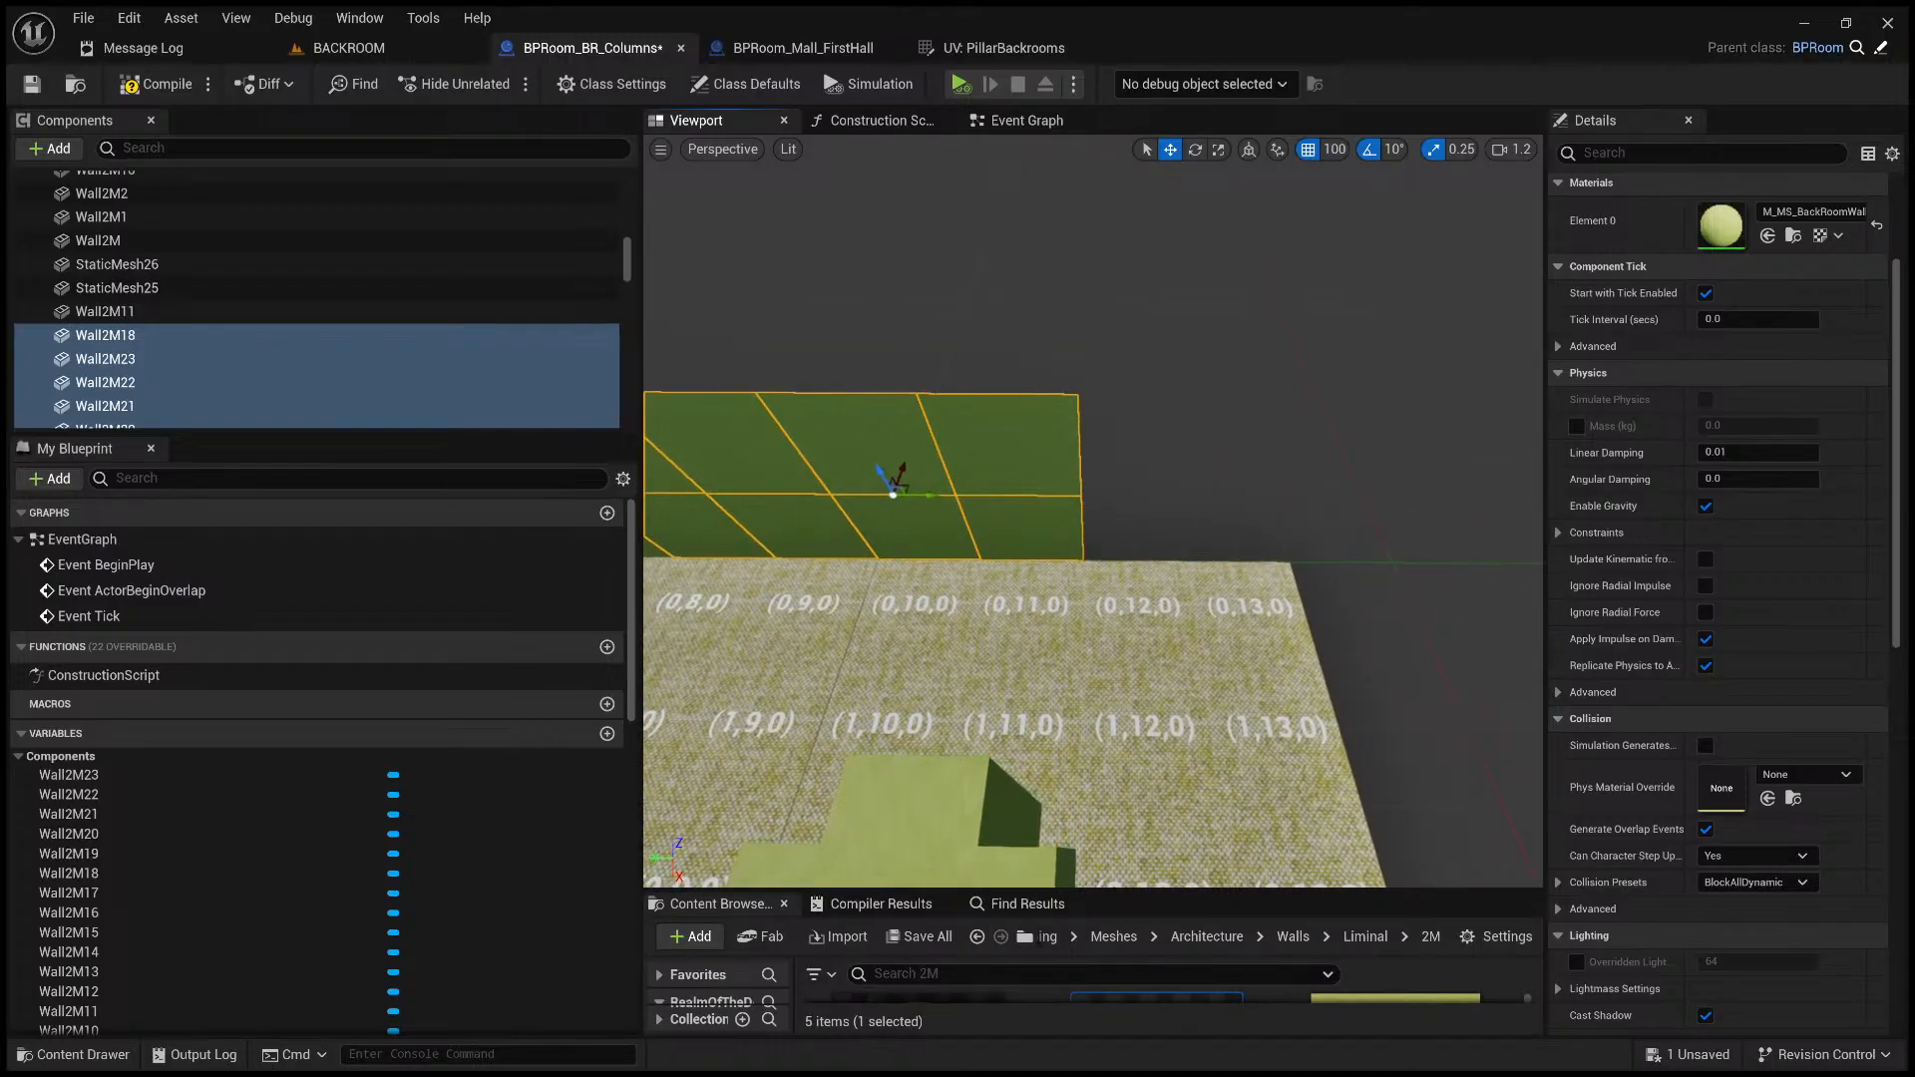
left_click(933, 528)
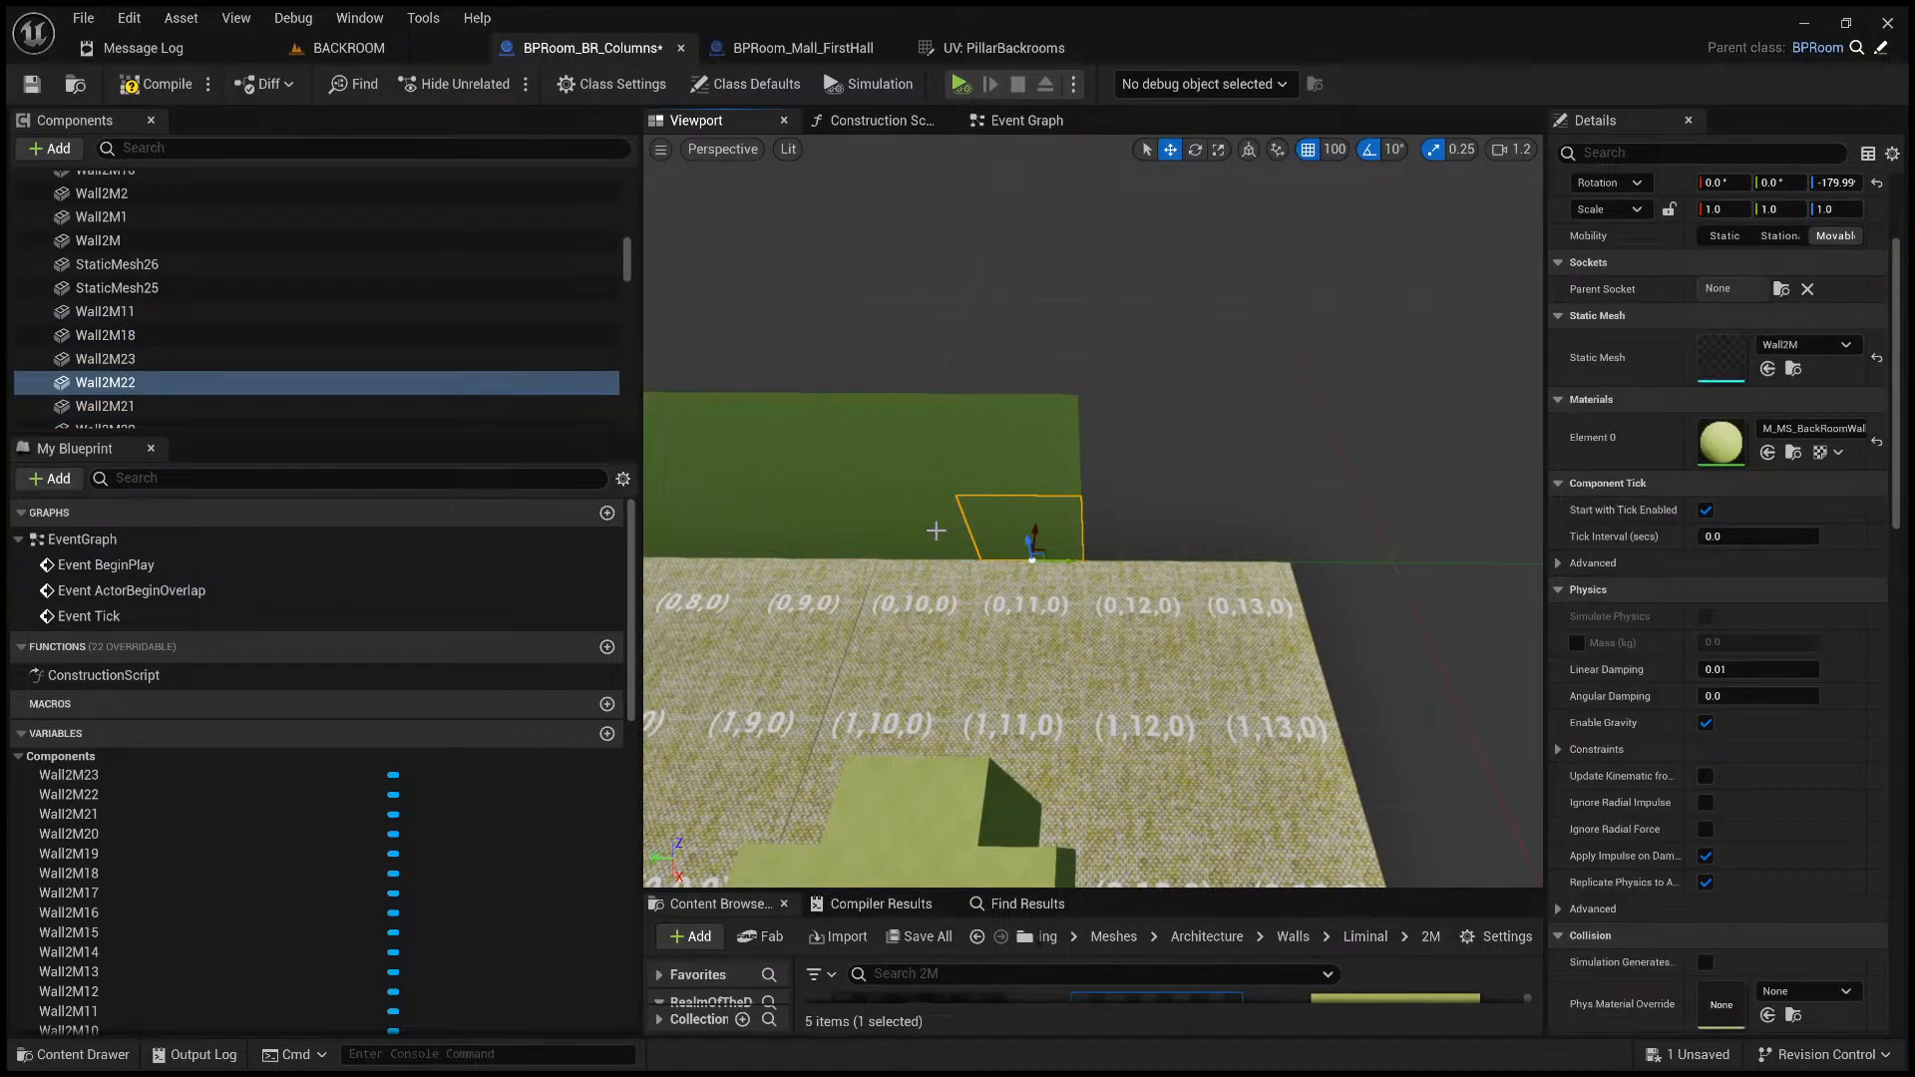
left_click(1030, 493)
left_click(889, 455, "ctrl")
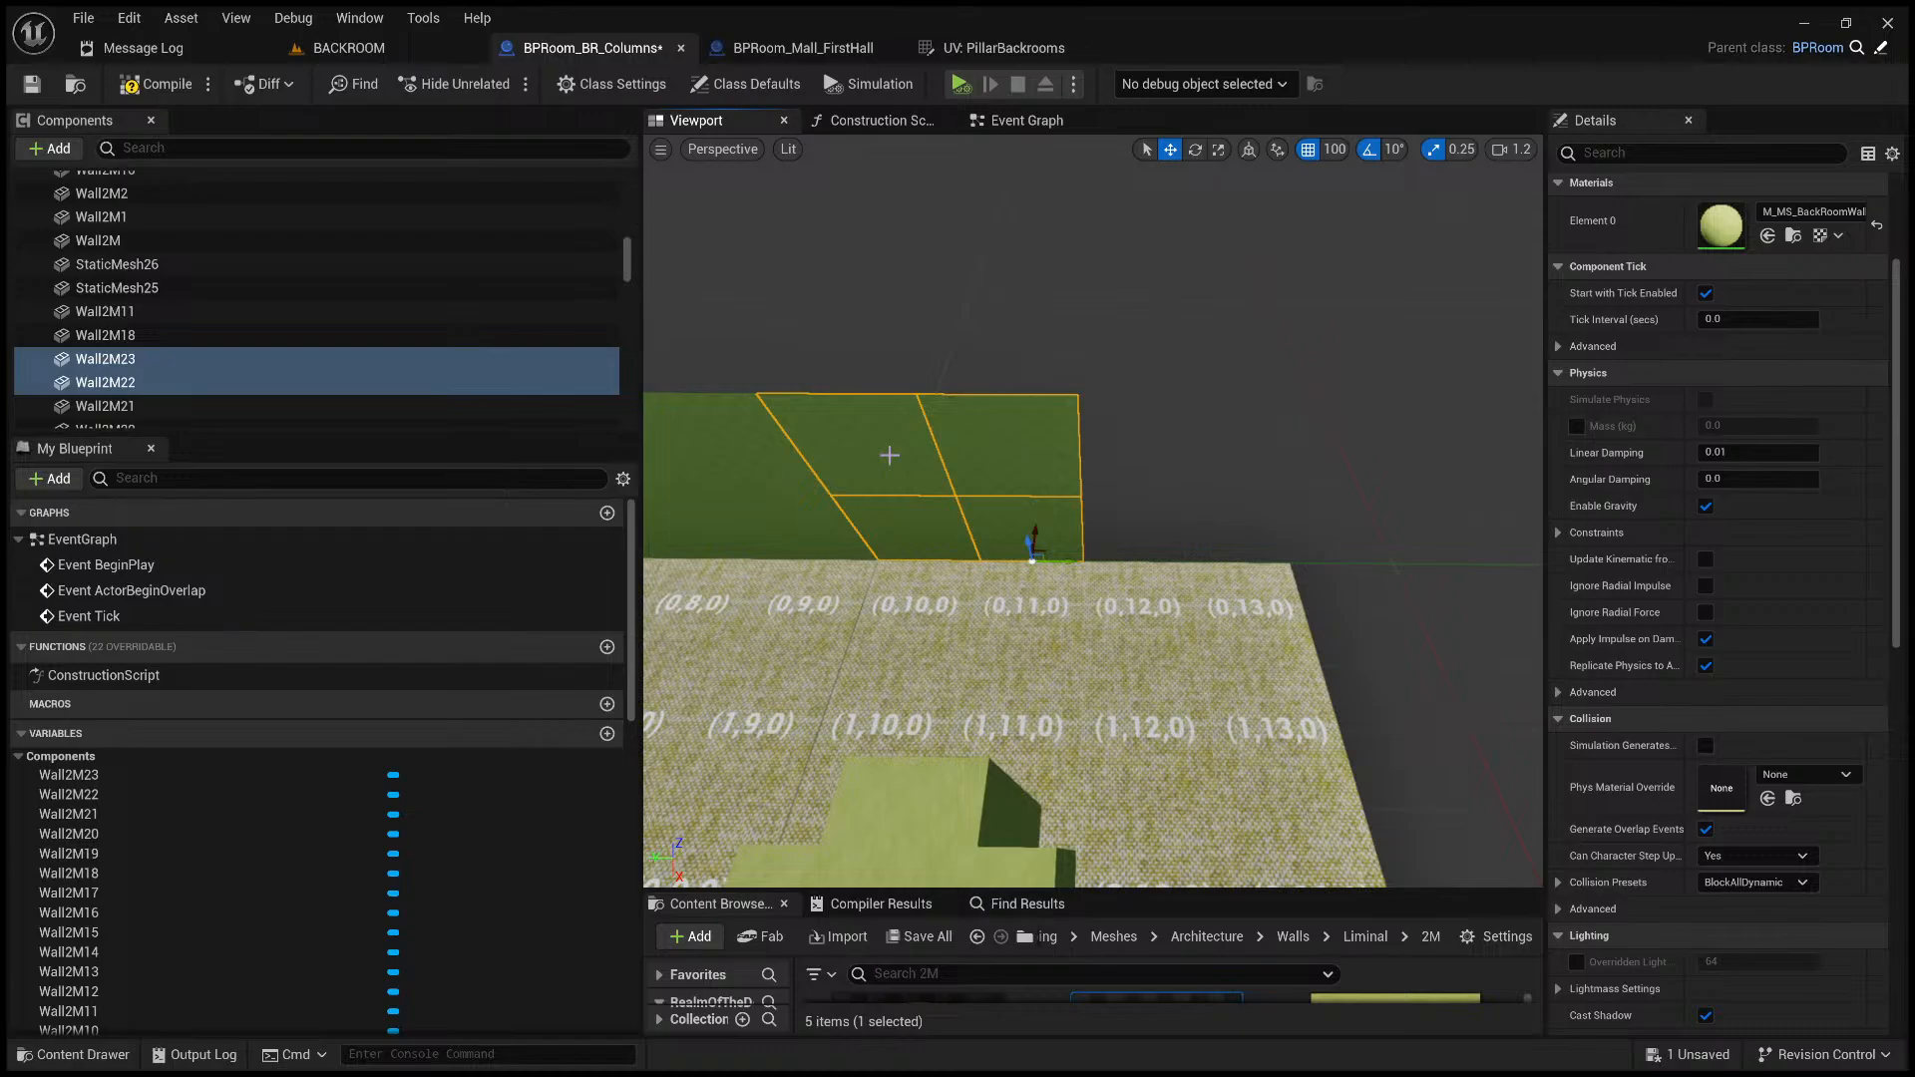
key("ctrl+d")
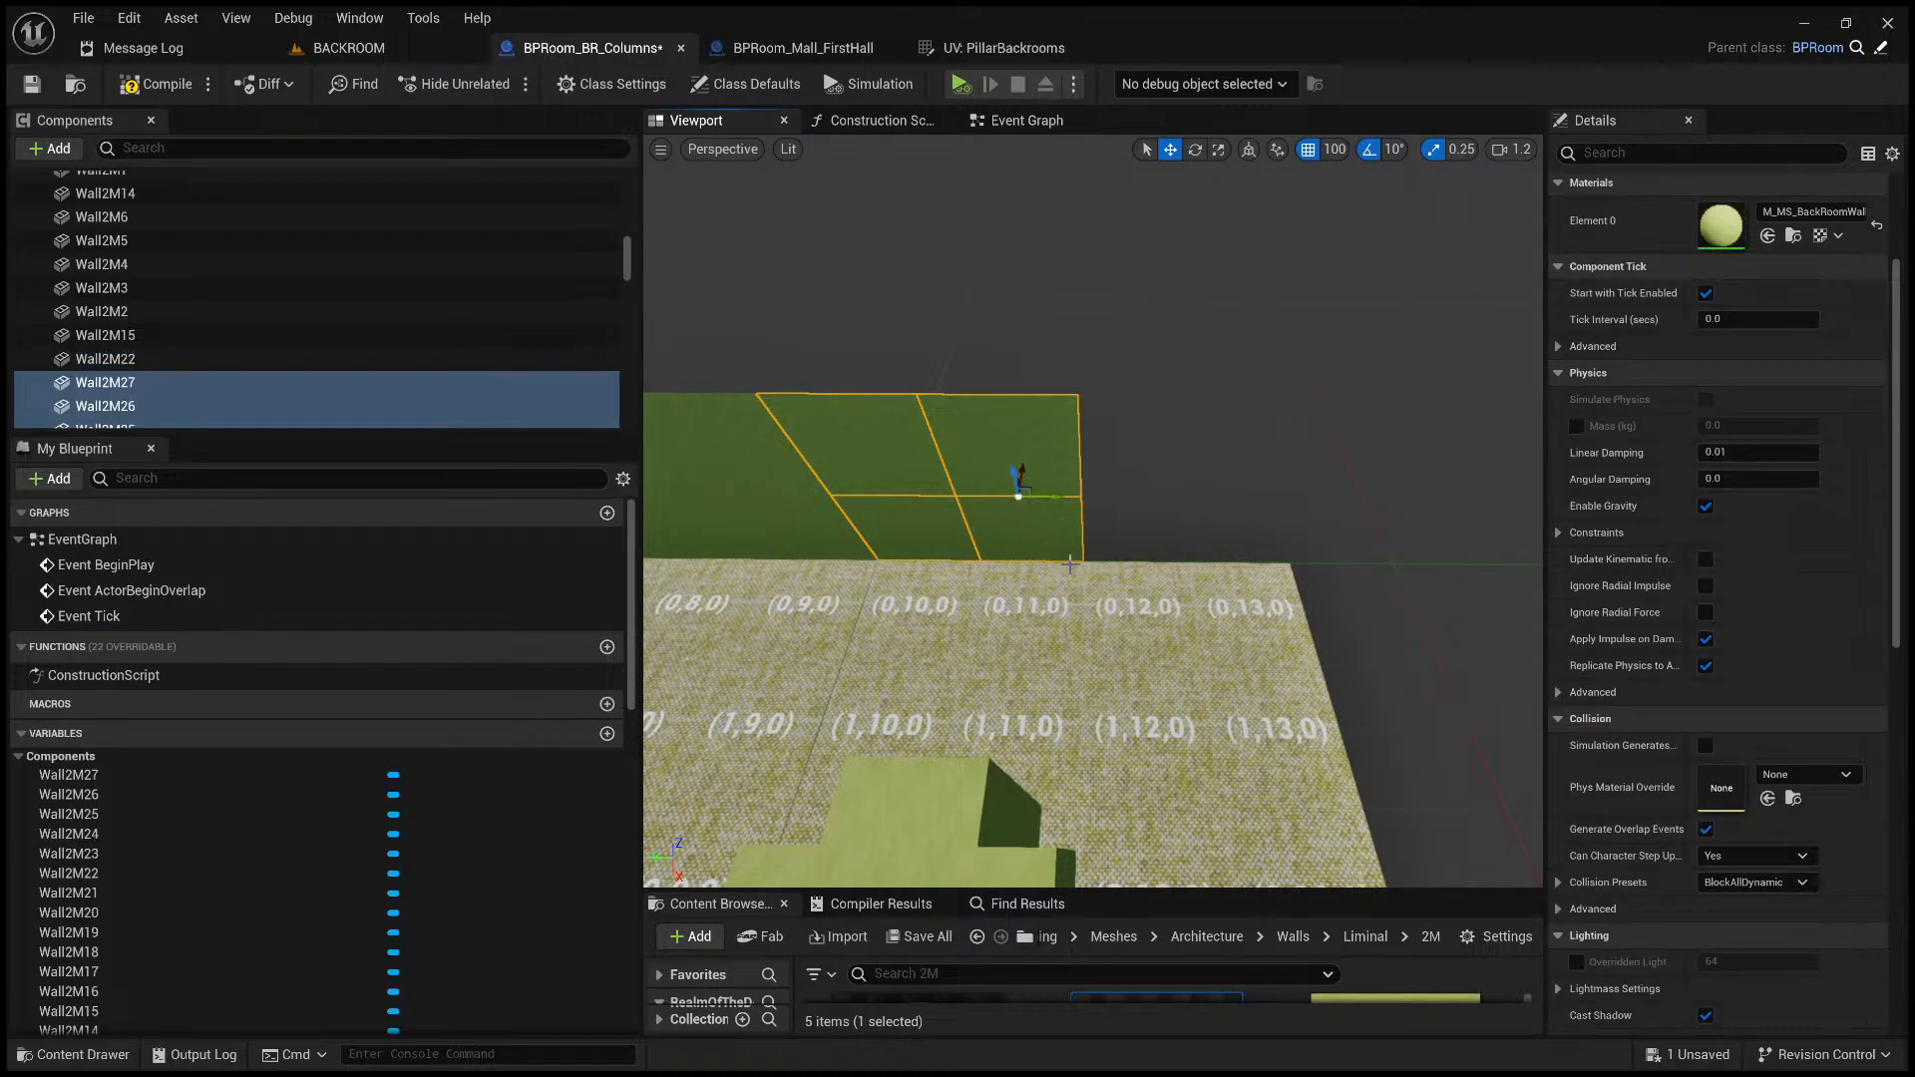
left_click_drag(1060, 499, 1307, 517)
- Select every Wall2M panel of the finished wall and duplicate the whole wall over to the opposite edge of the floor
key("s")
right_click_drag(1065, 519, 1065, 518)
key("a")
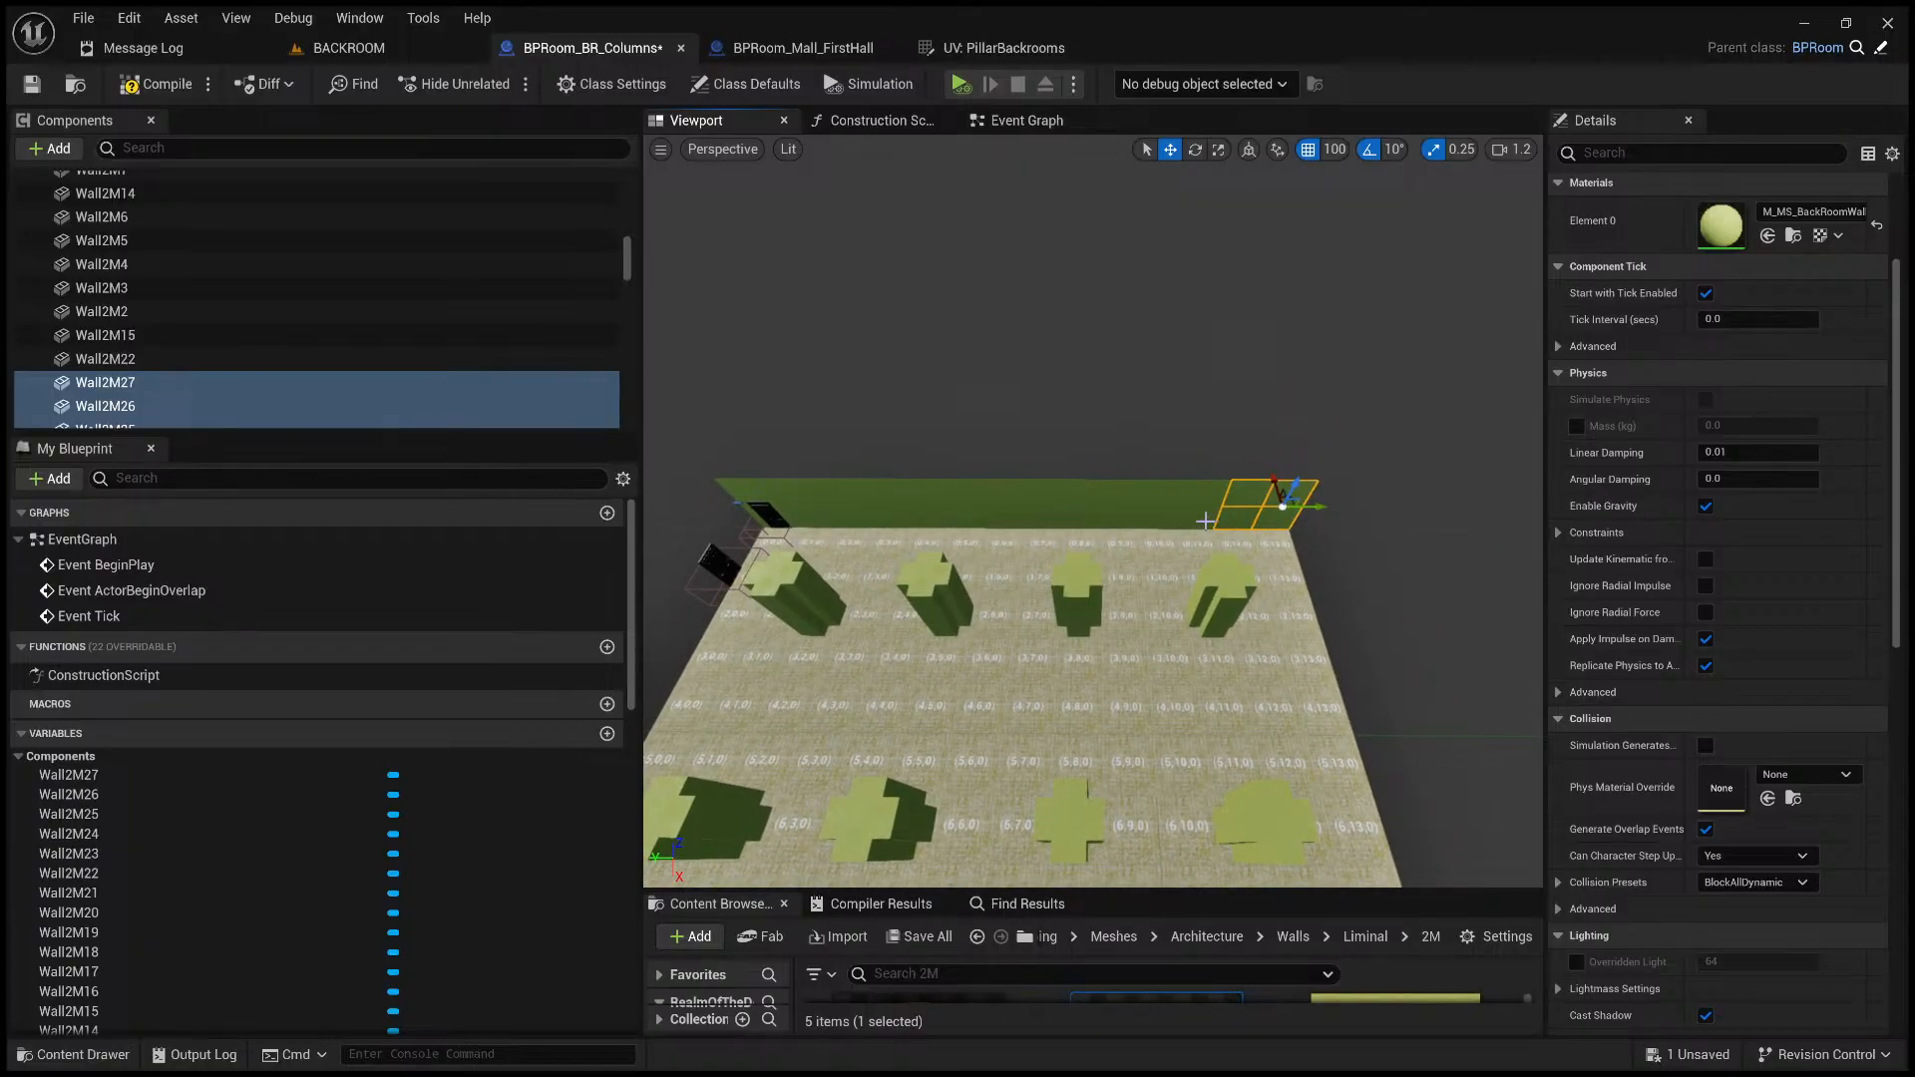
left_click(1207, 528, "ctrl")
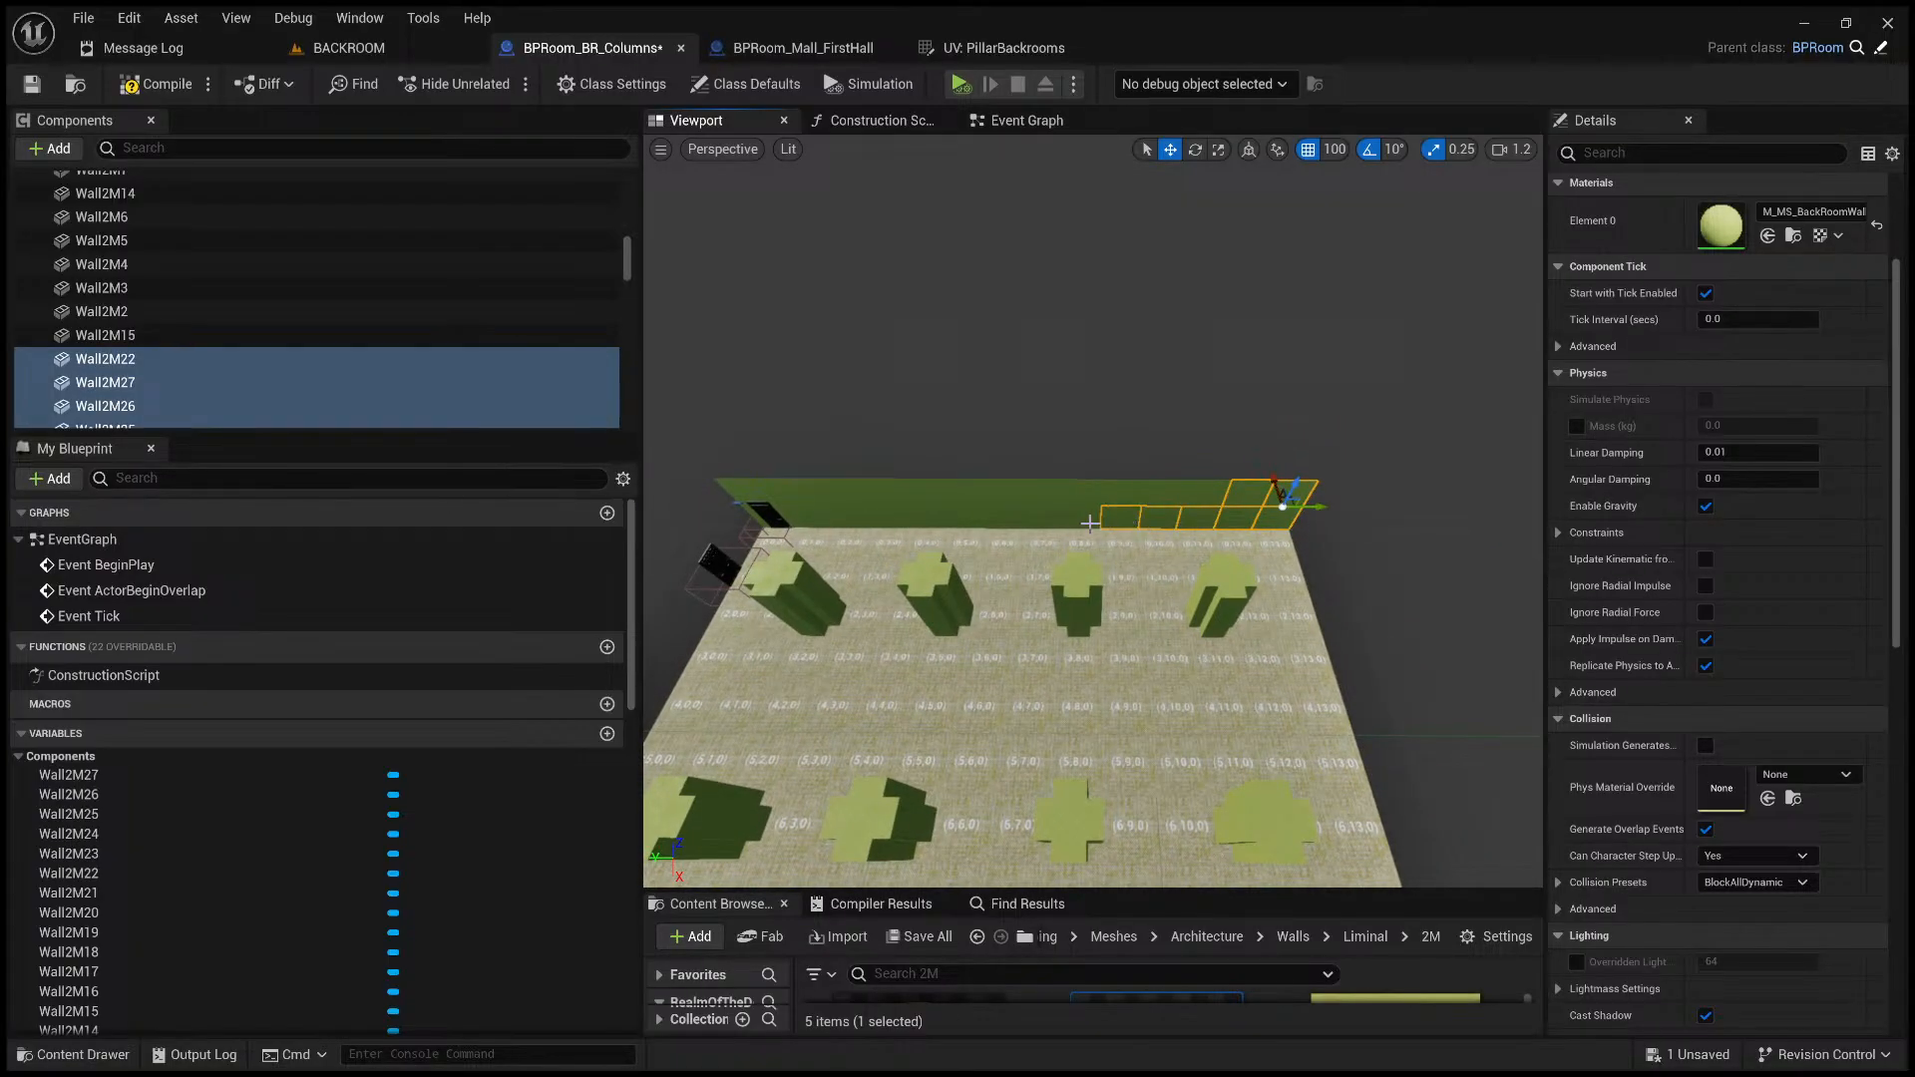
left_click(1032, 523, "ctrl")
left_click(975, 525, "ctrl")
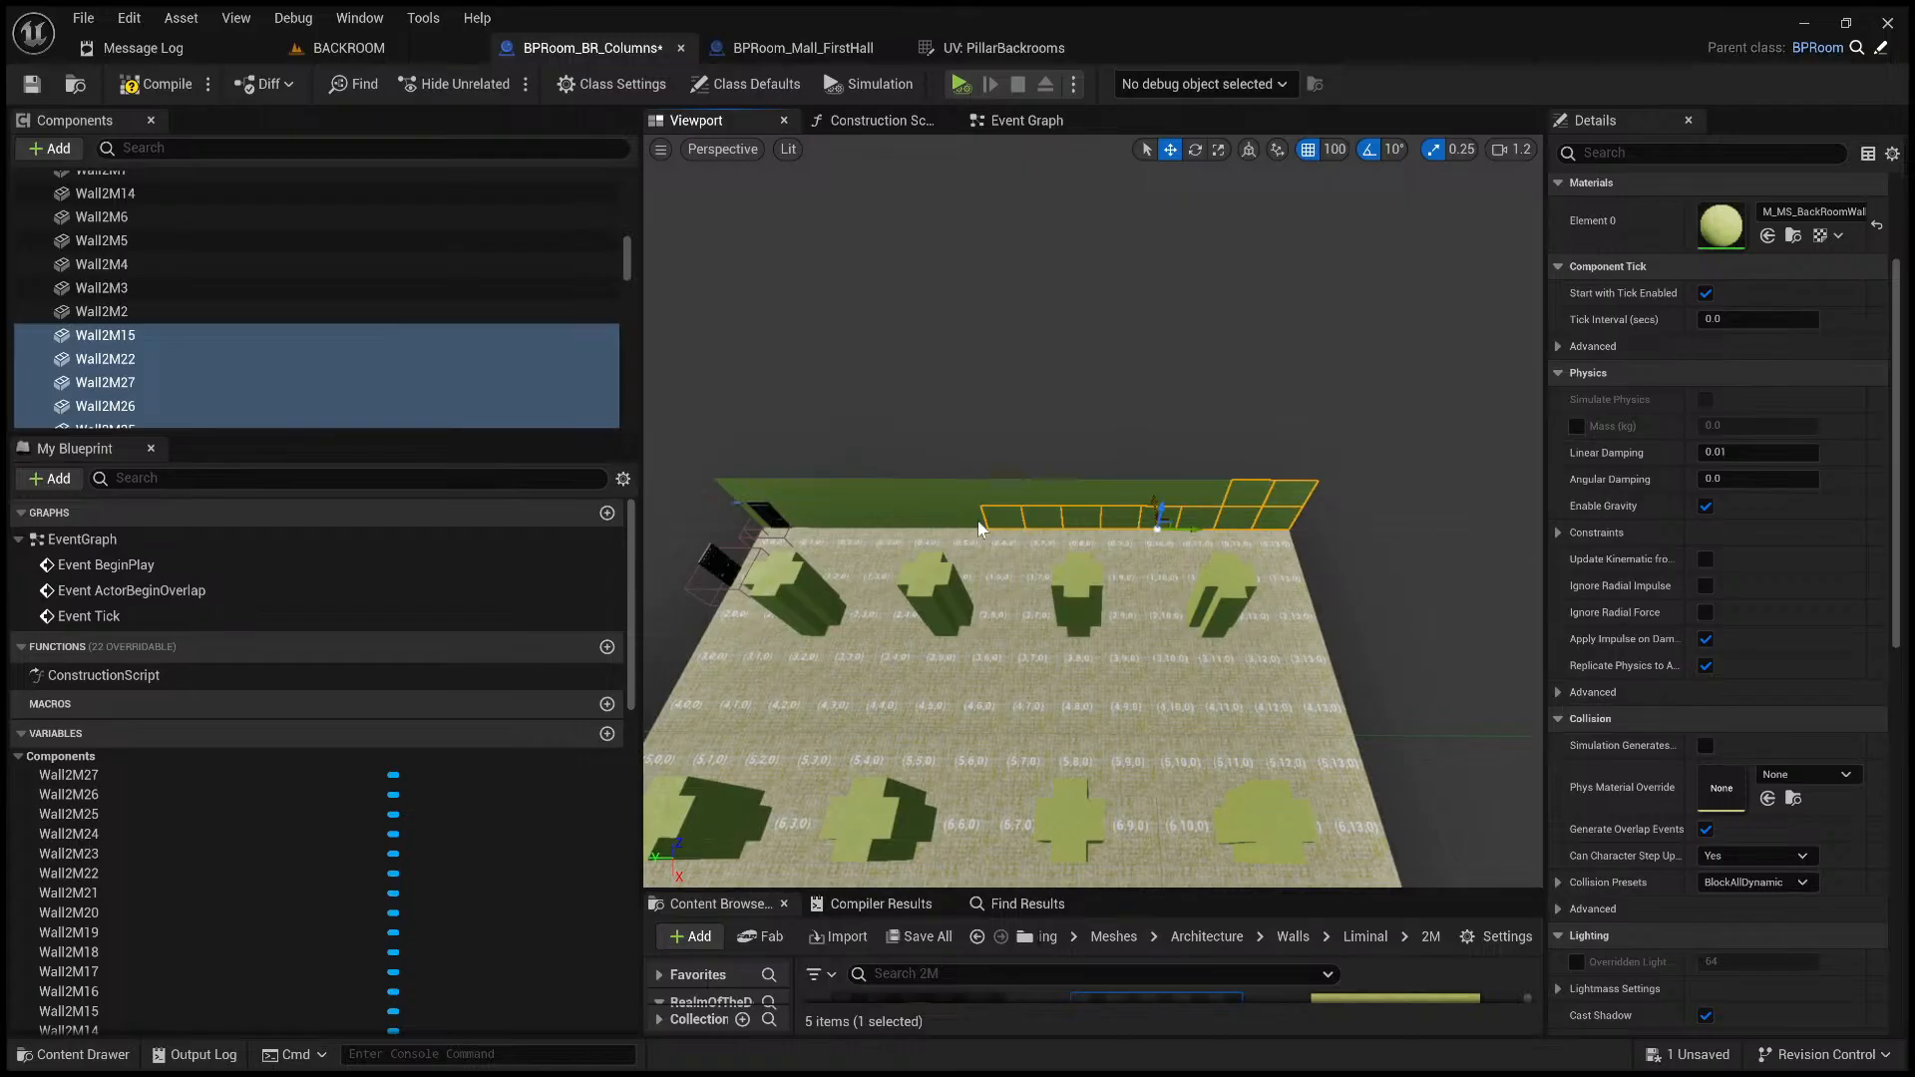
left_click(883, 524, "ctrl")
left_click(840, 520, "ctrl")
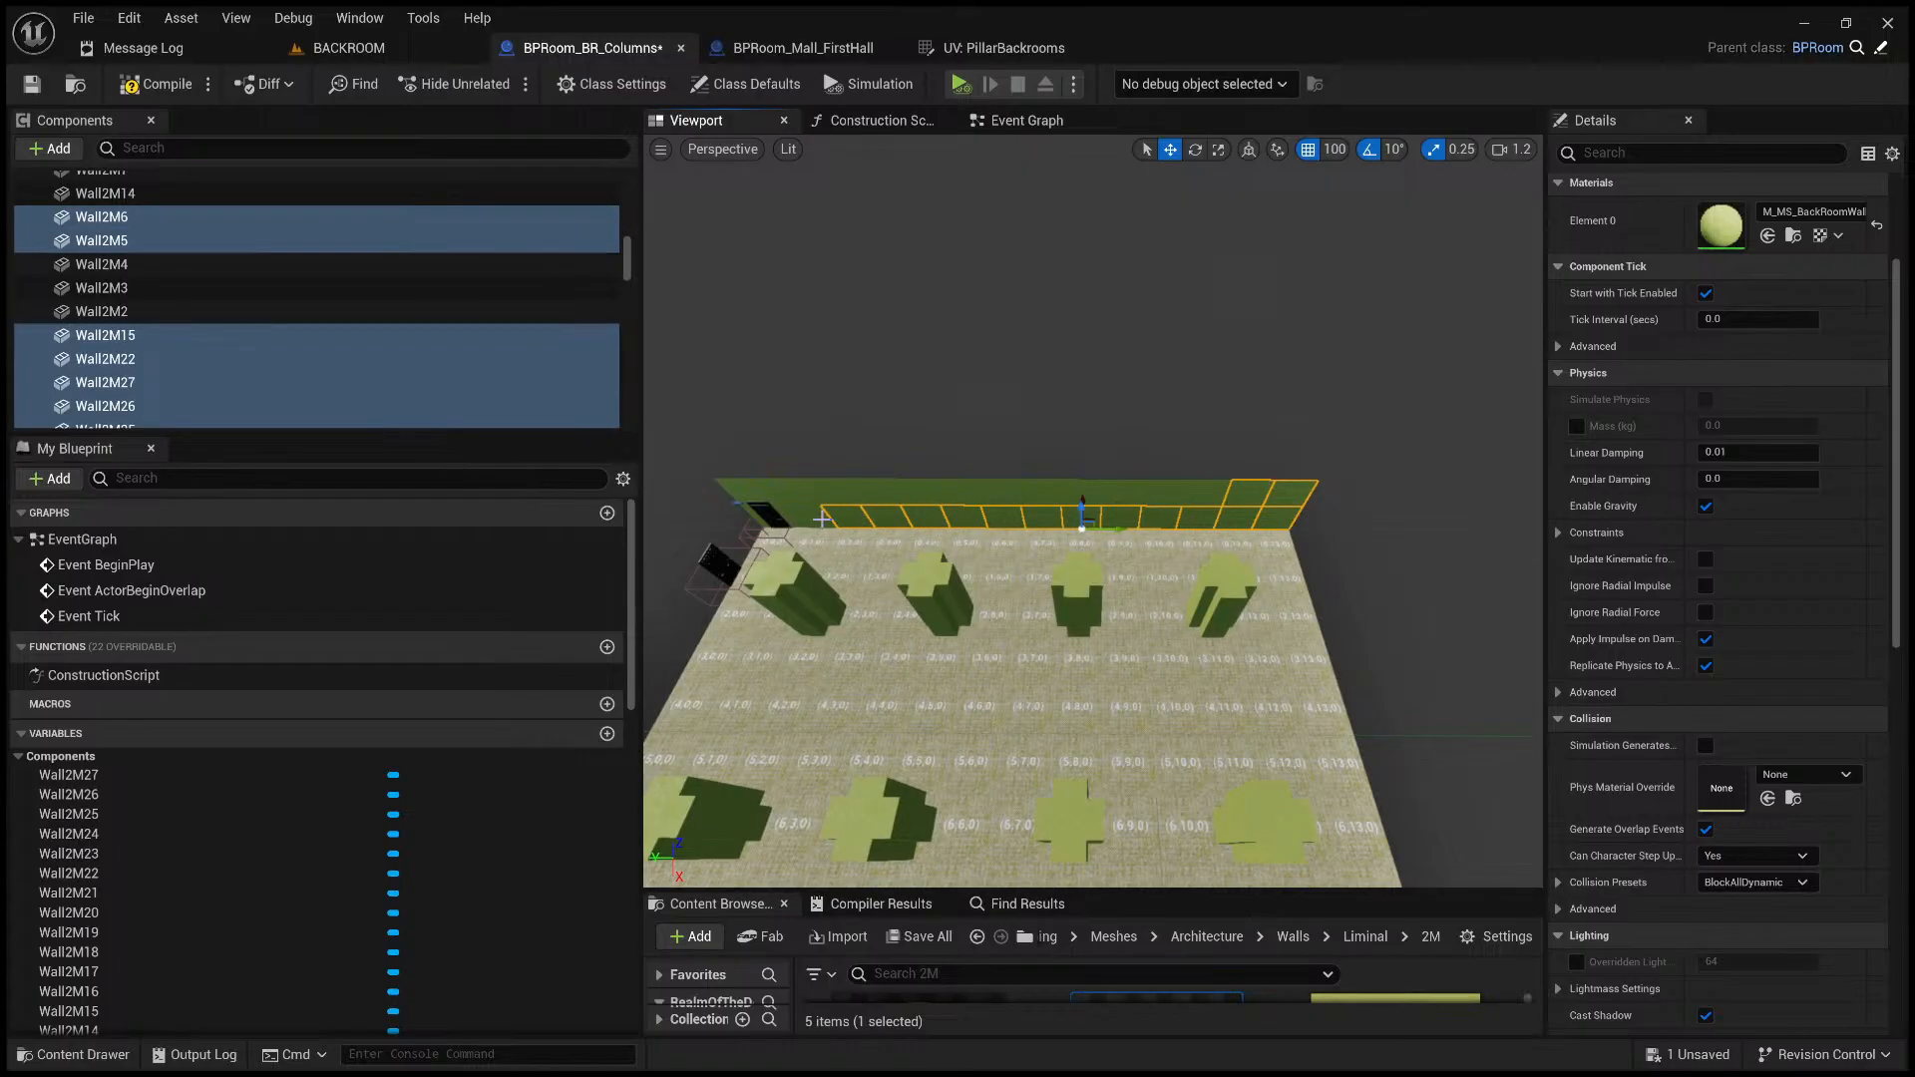
left_click(796, 515, "ctrl")
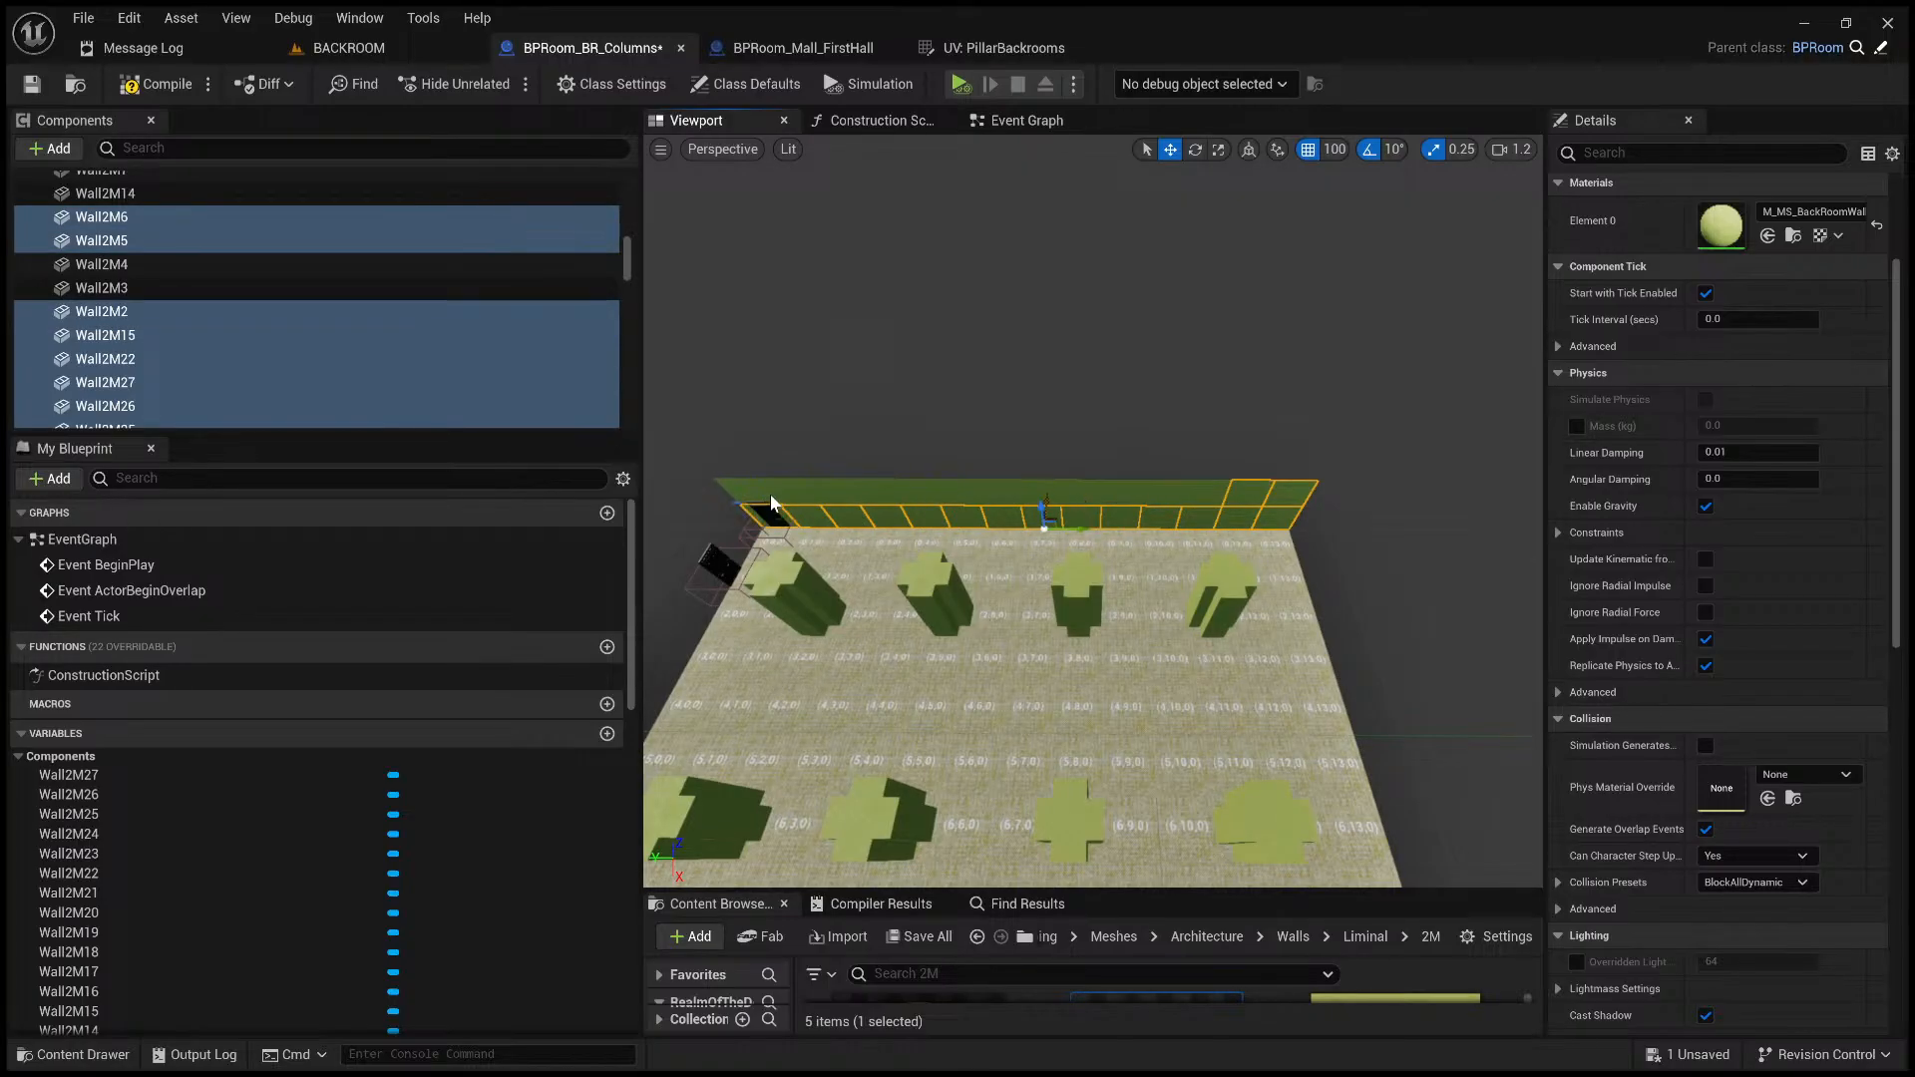
left_click(793, 505, "ctrl")
left_click(834, 500, "ctrl")
left_click(873, 494, "ctrl")
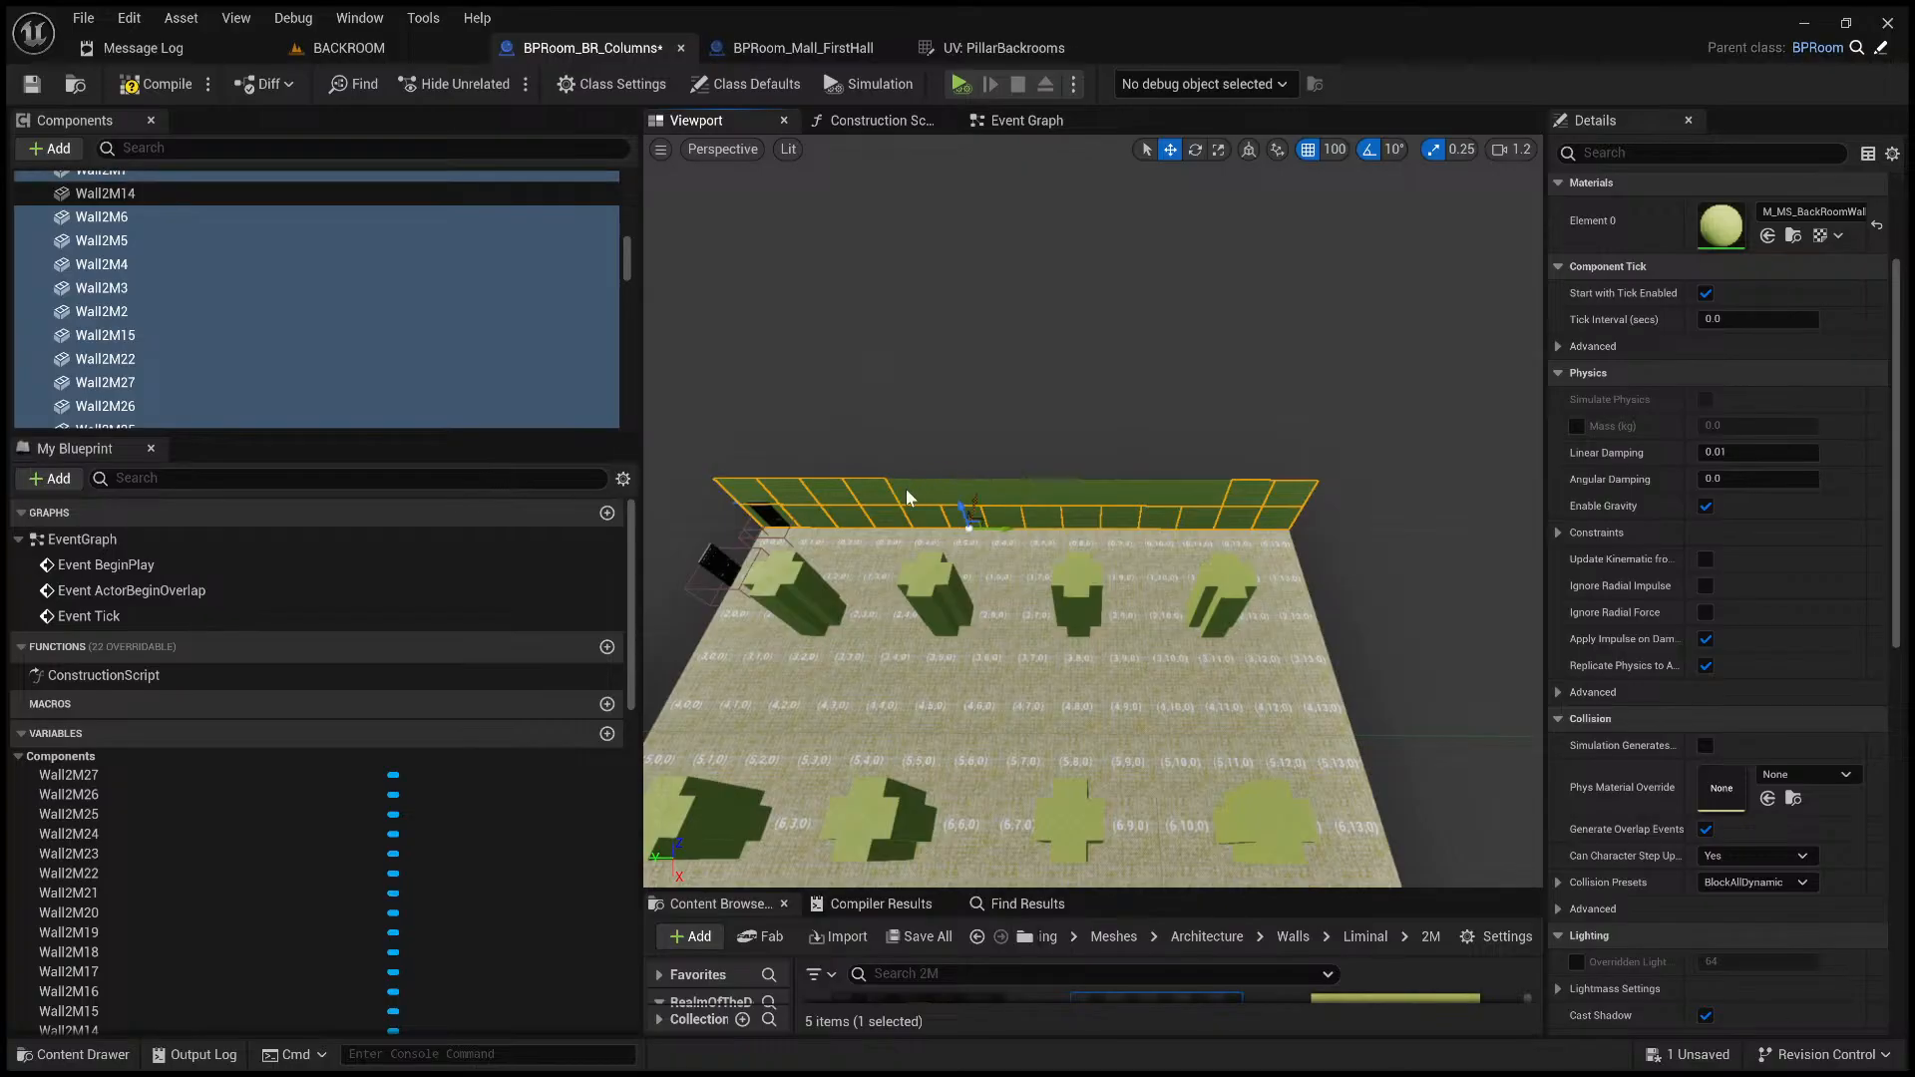
left_click(909, 494, "ctrl")
left_click(949, 492, "ctrl")
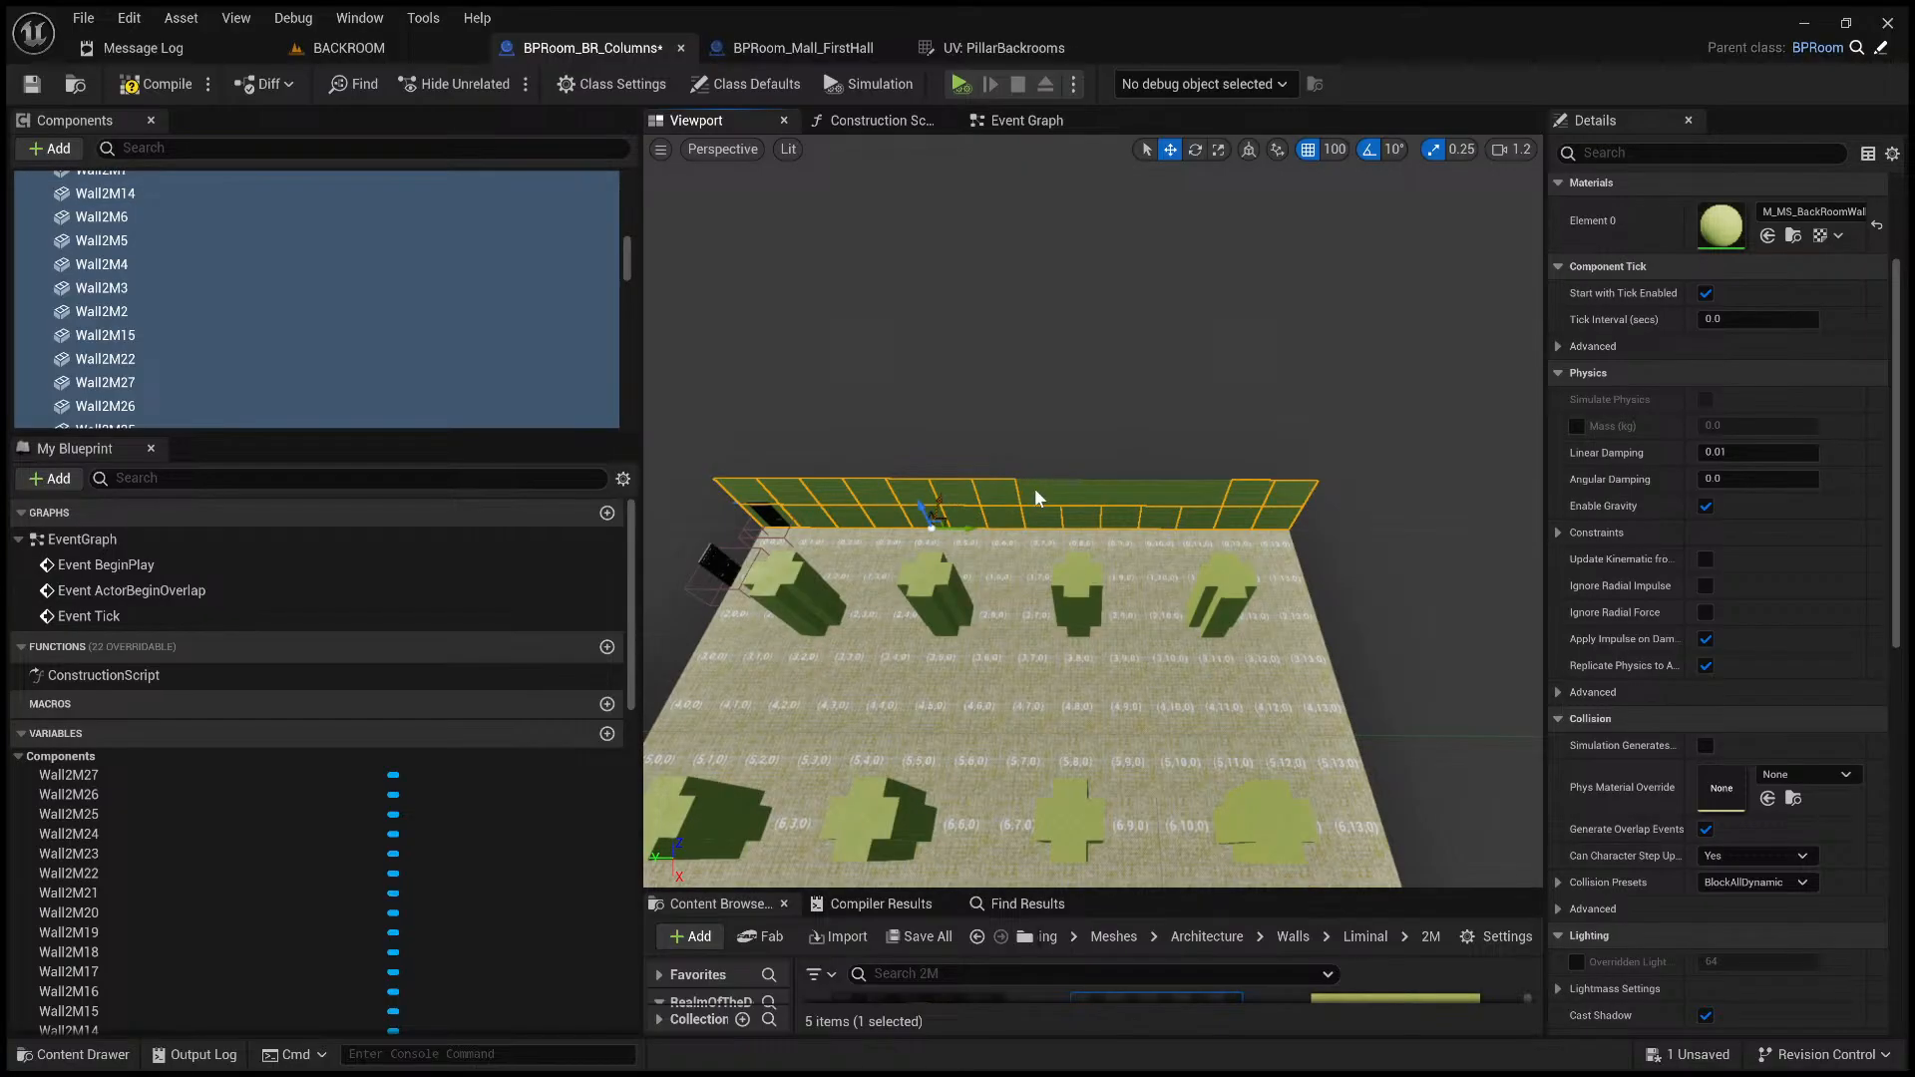
left_click(1038, 495, "ctrl")
left_click(1121, 492, "ctrl")
left_click(1163, 492, "ctrl")
left_click(1205, 493, "ctrl")
right_click_drag(1171, 518, 1323, 580)
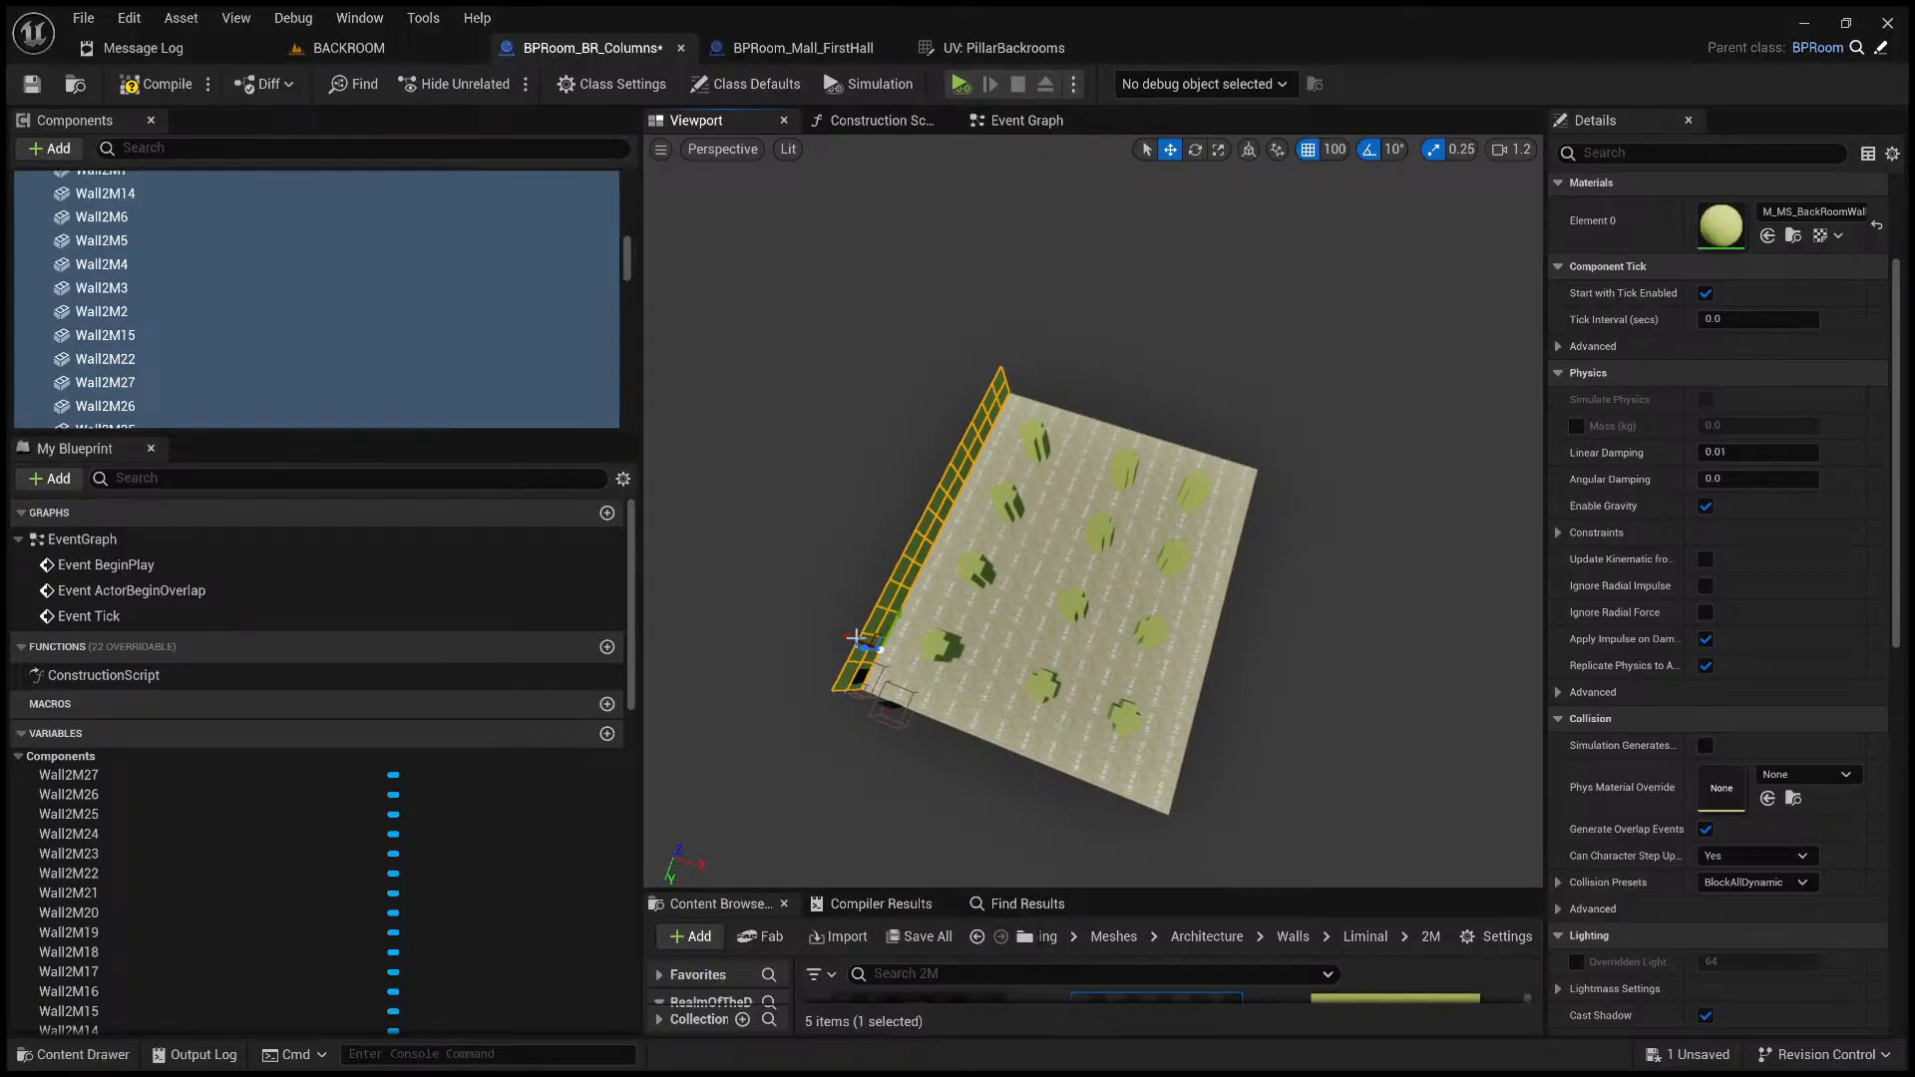
key("ctrl+d")
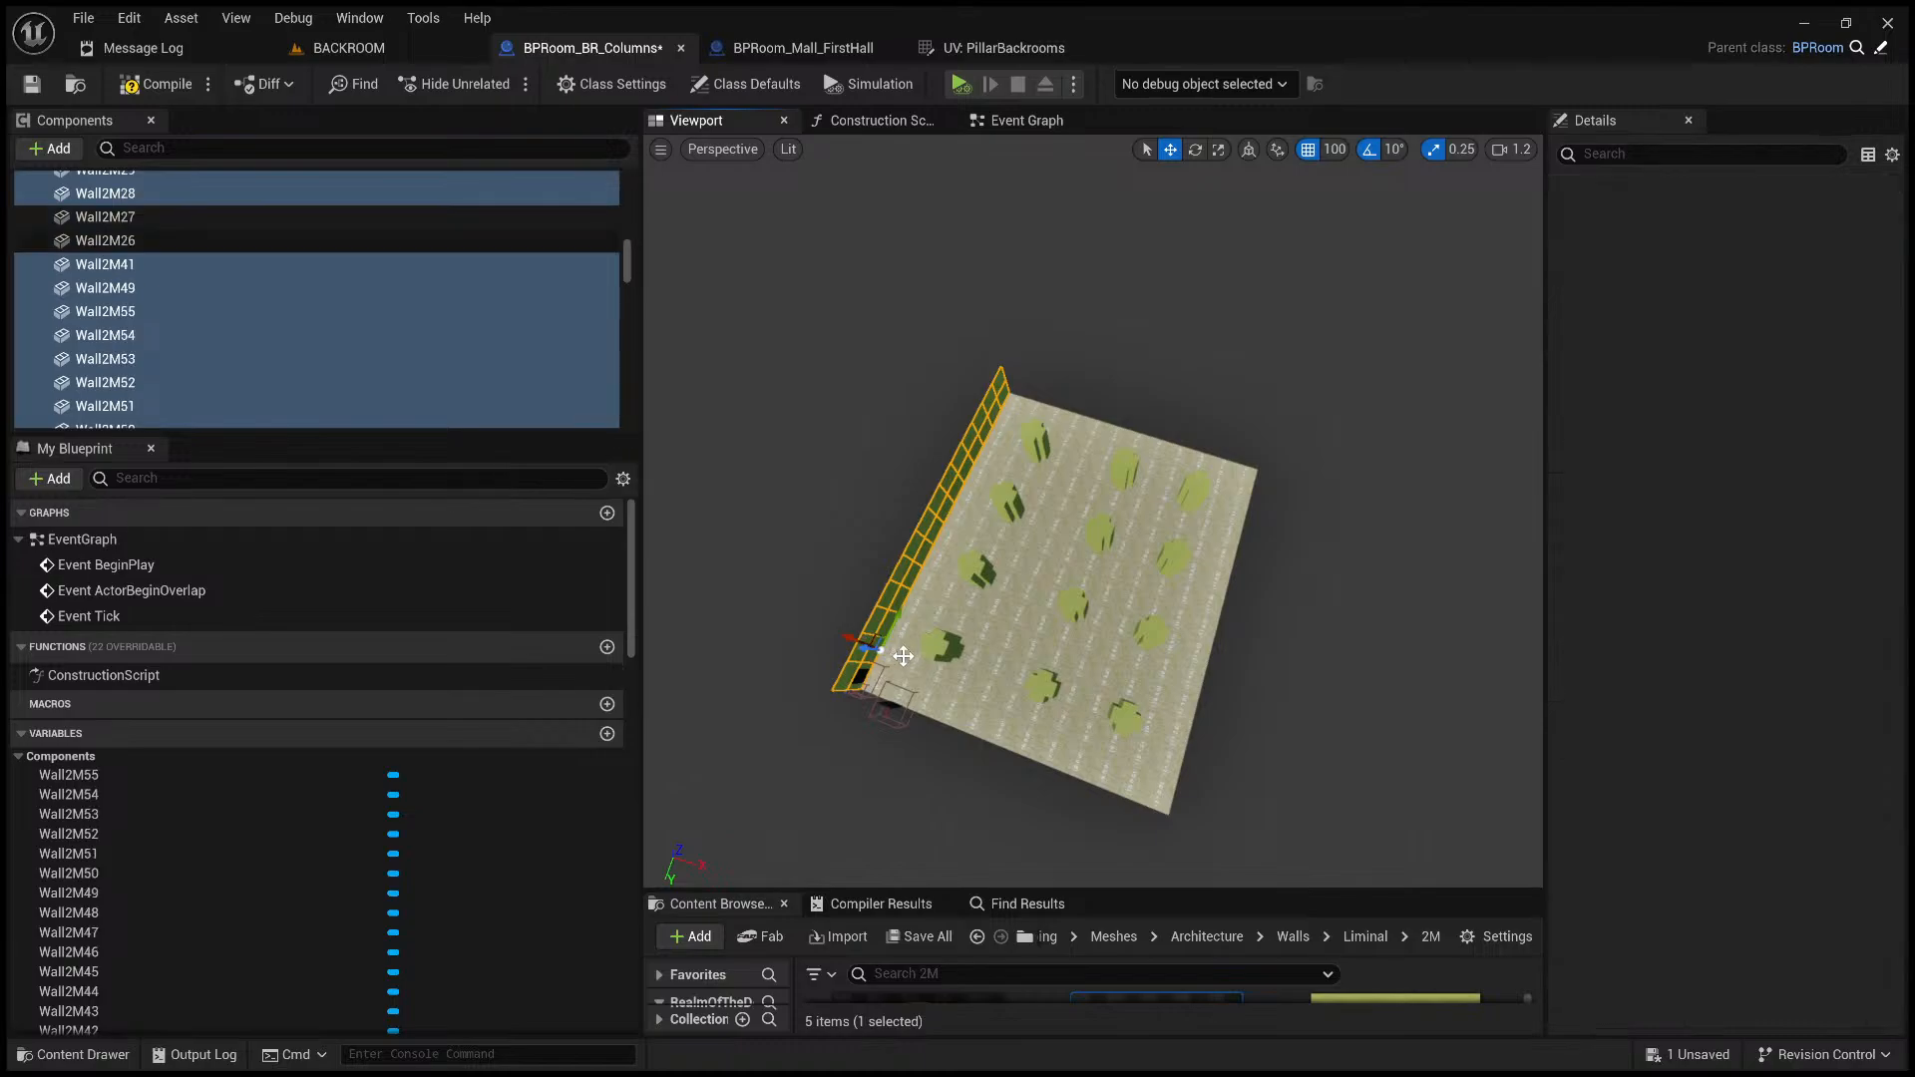
left_click_drag(975, 387, 1261, 471)
- Rotate the copied wall panels half a turn in yaw to face the room and line them up with the floor edge
mouse_move(1146, 514)
right_mouse_down()
mouse_move(1197, 504)
mouse_move(1139, 533)
right_mouse_up()
key("w")
left_click(1194, 150)
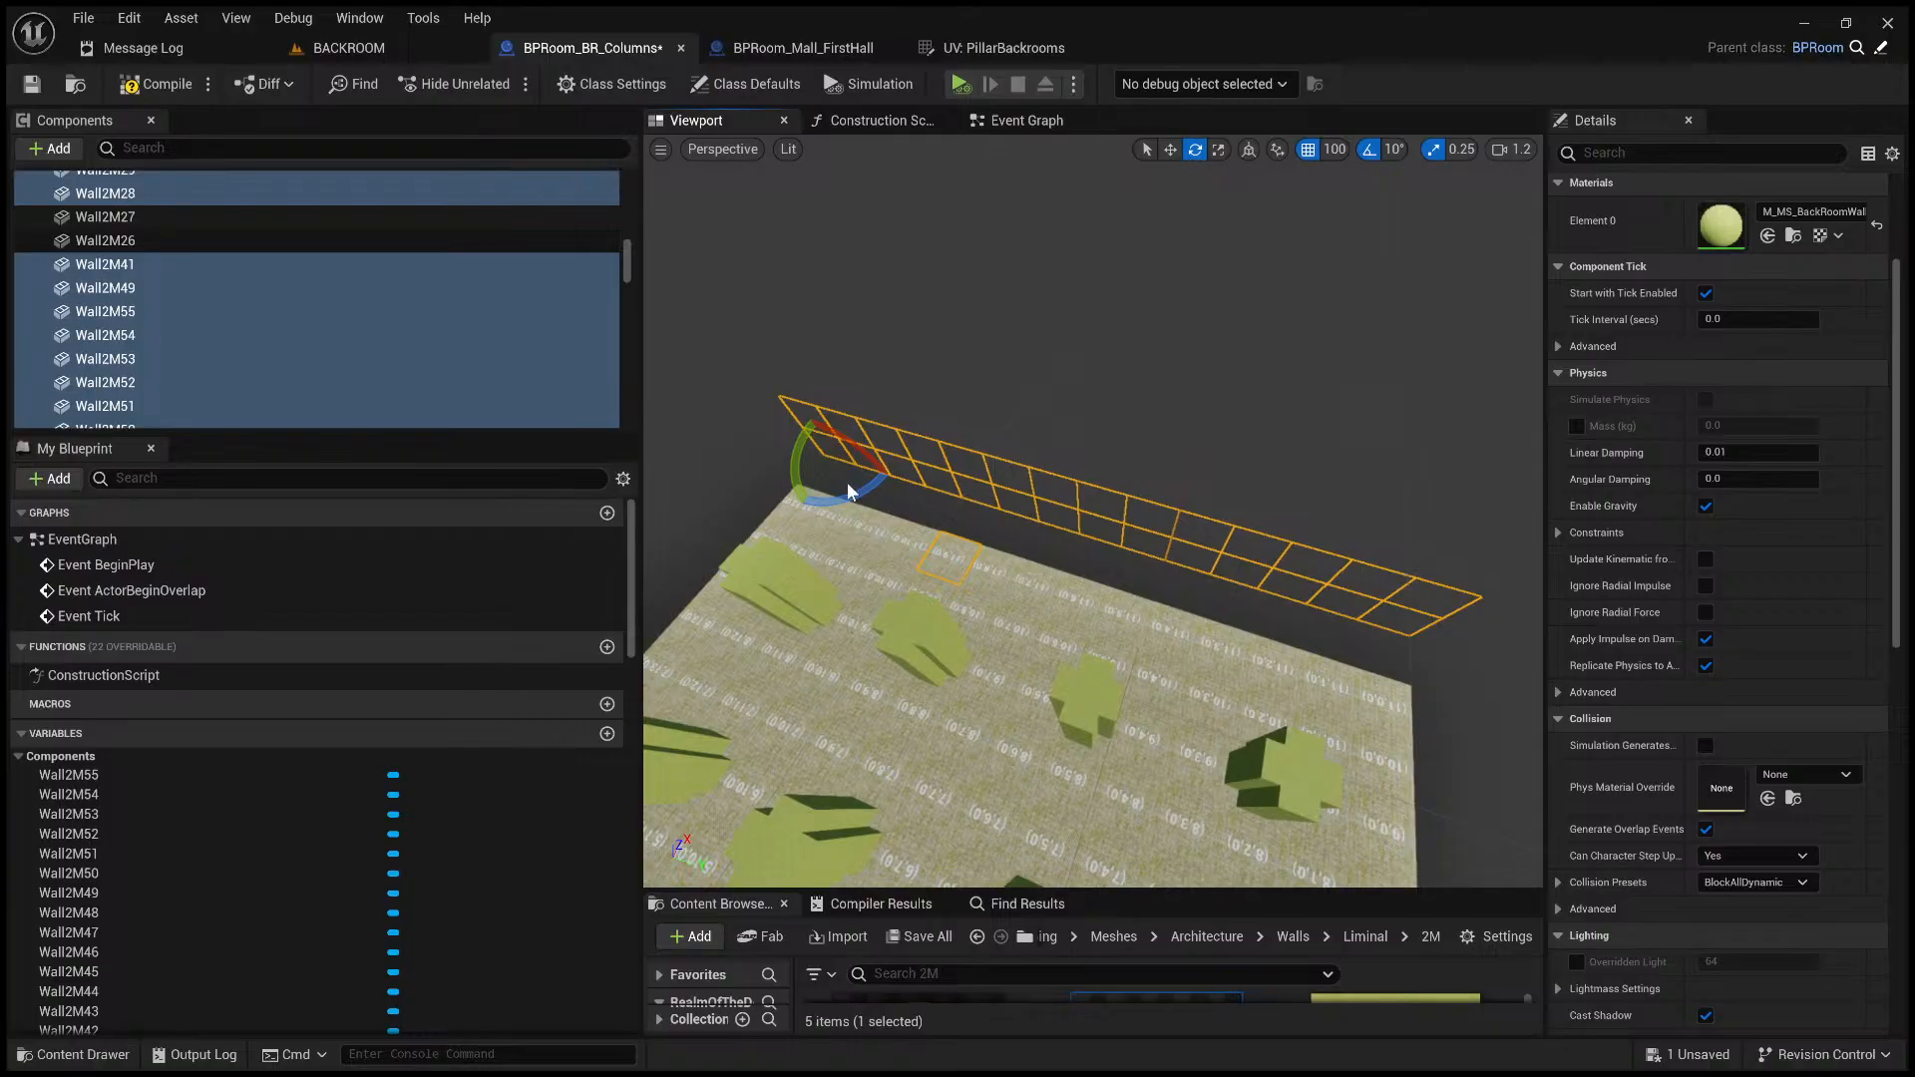
mouse_move(849, 491)
left_mouse_down()
mouse_move(903, 504)
mouse_move(878, 504)
left_mouse_up()
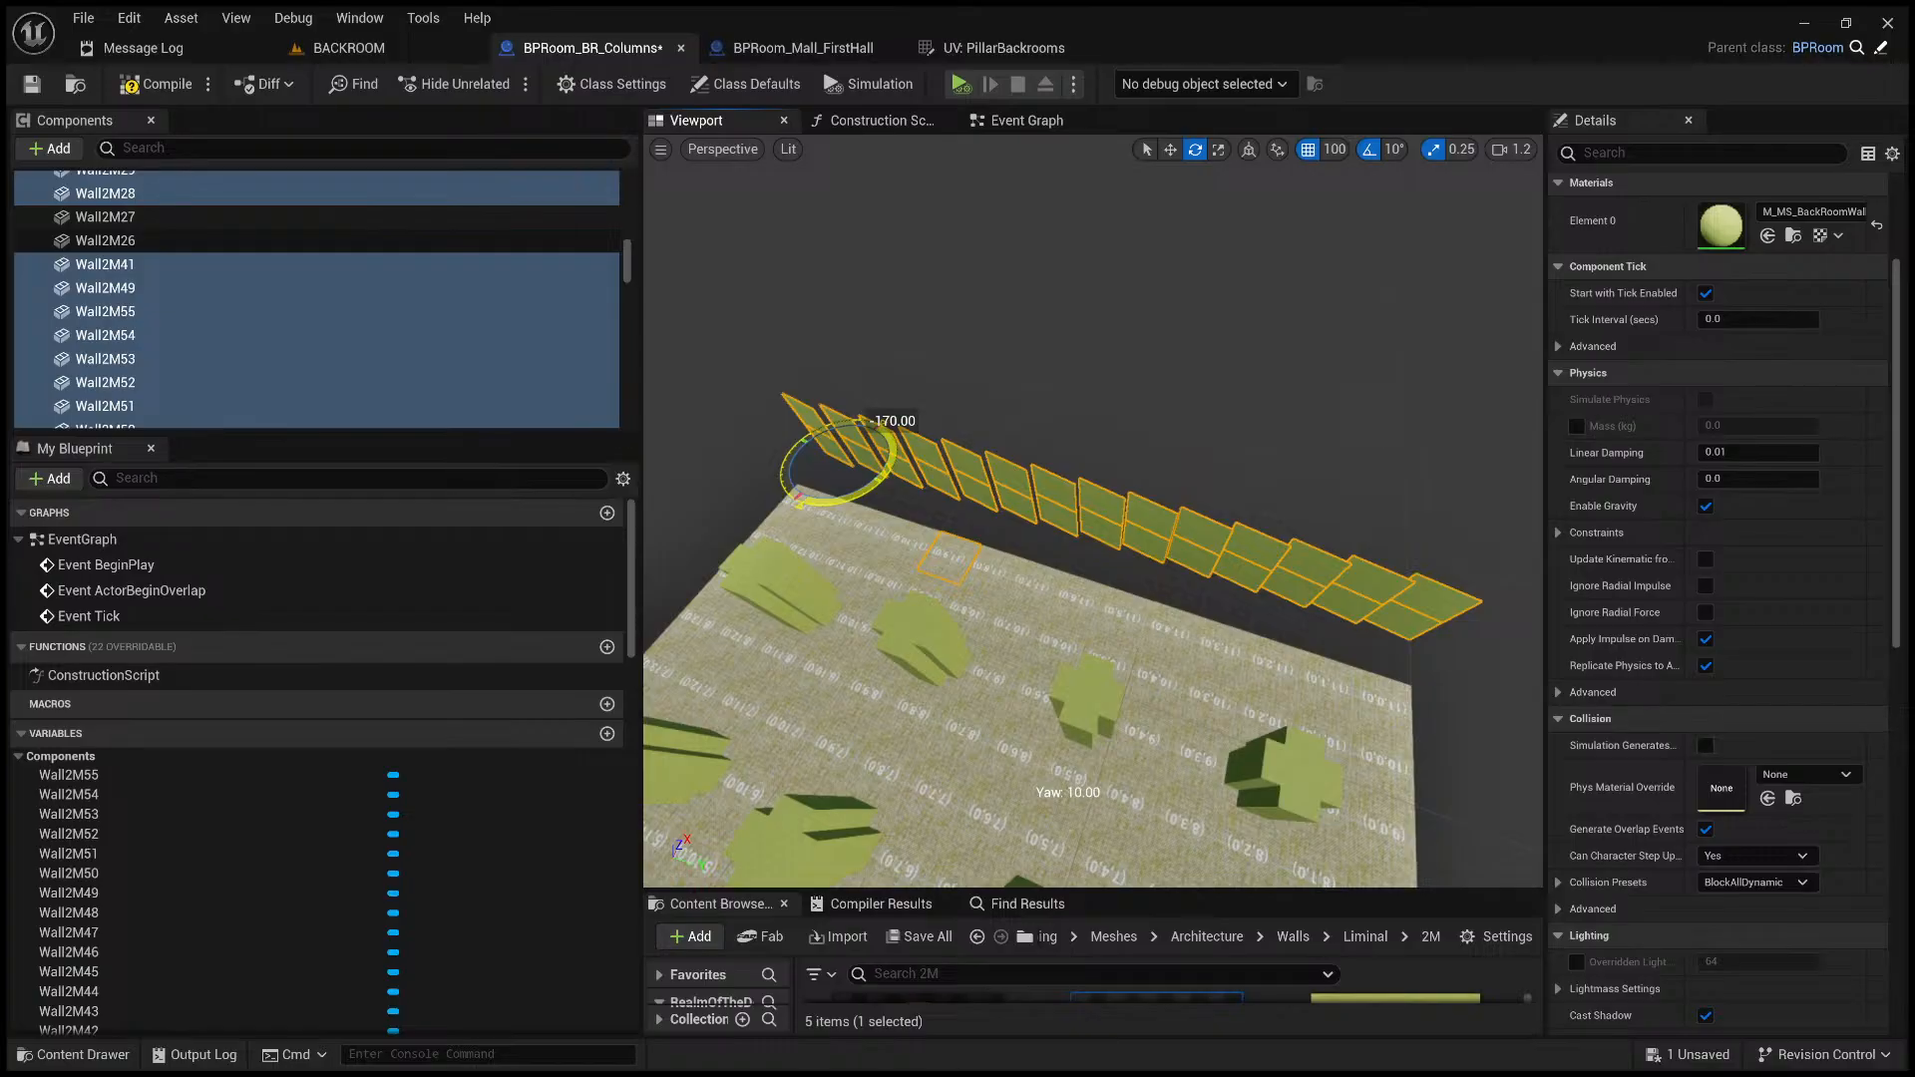
left_click_drag(878, 504, 853, 504)
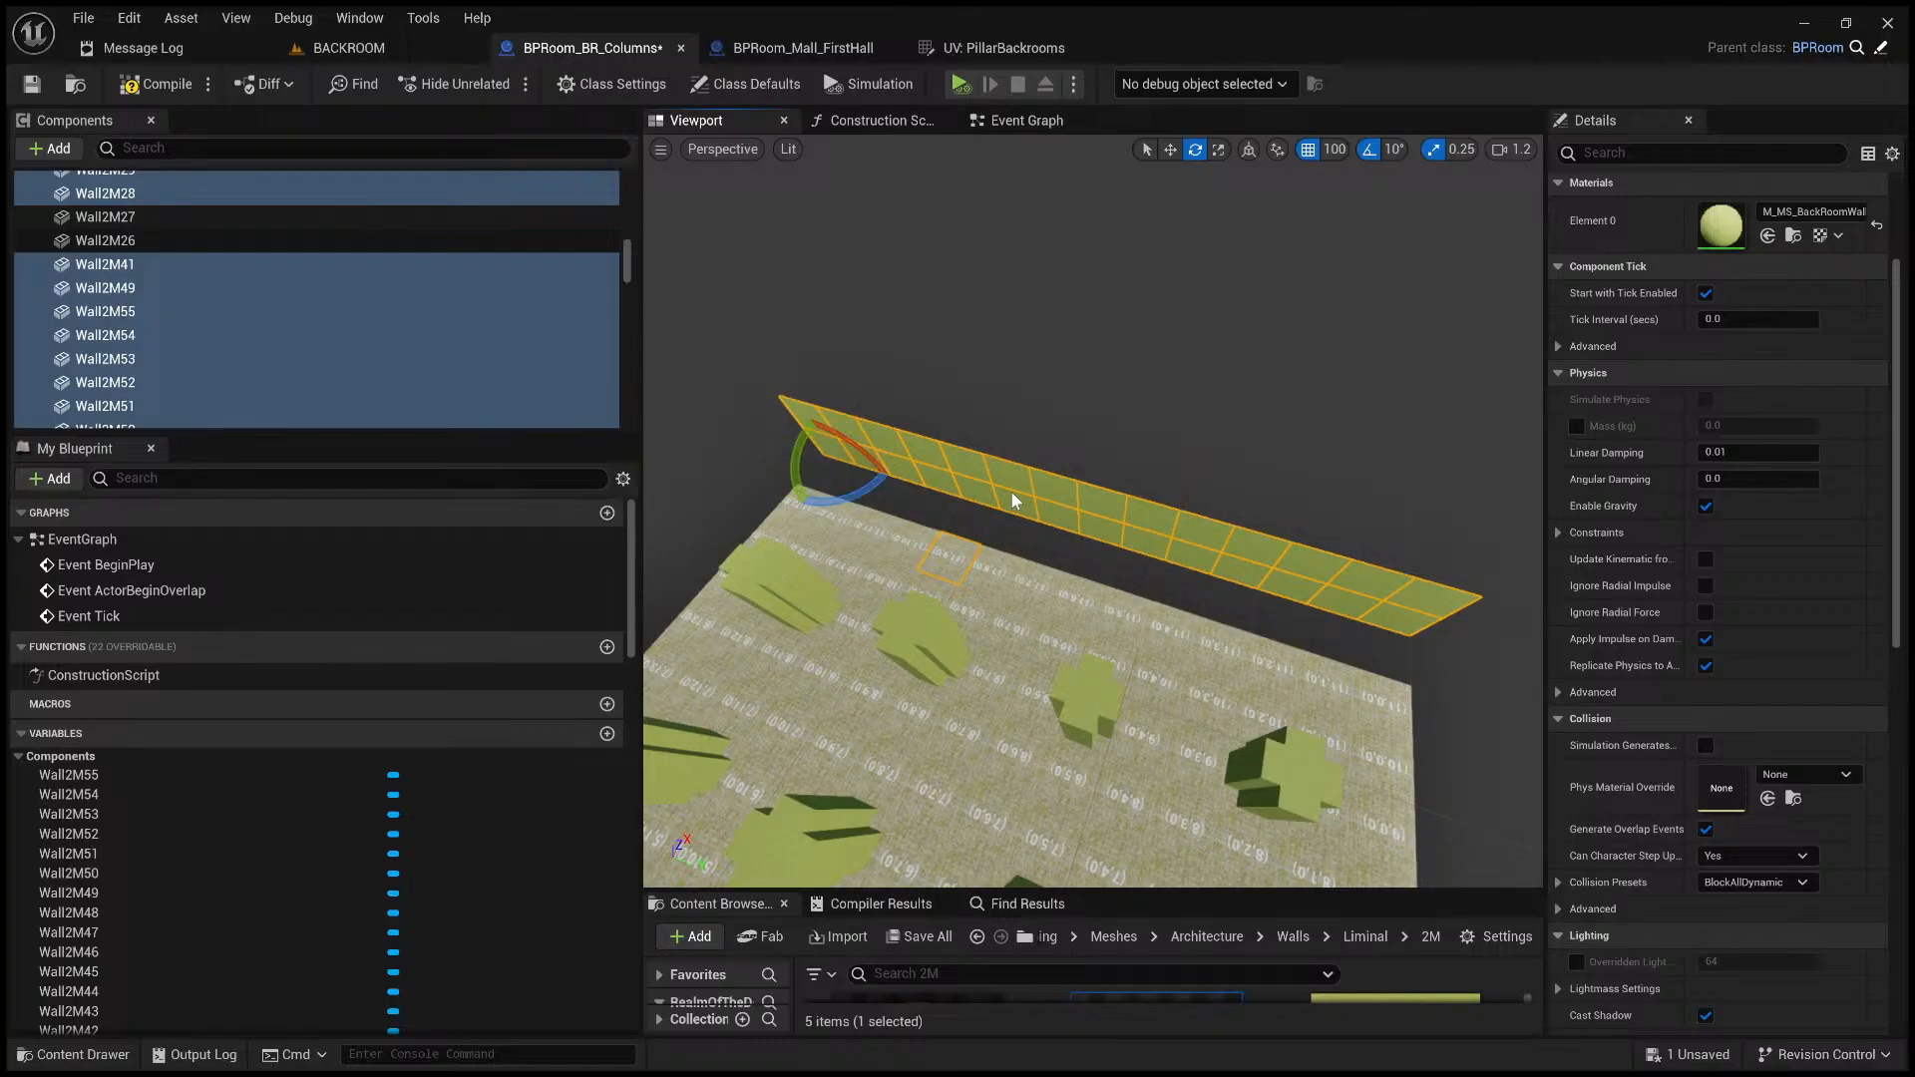
key("w")
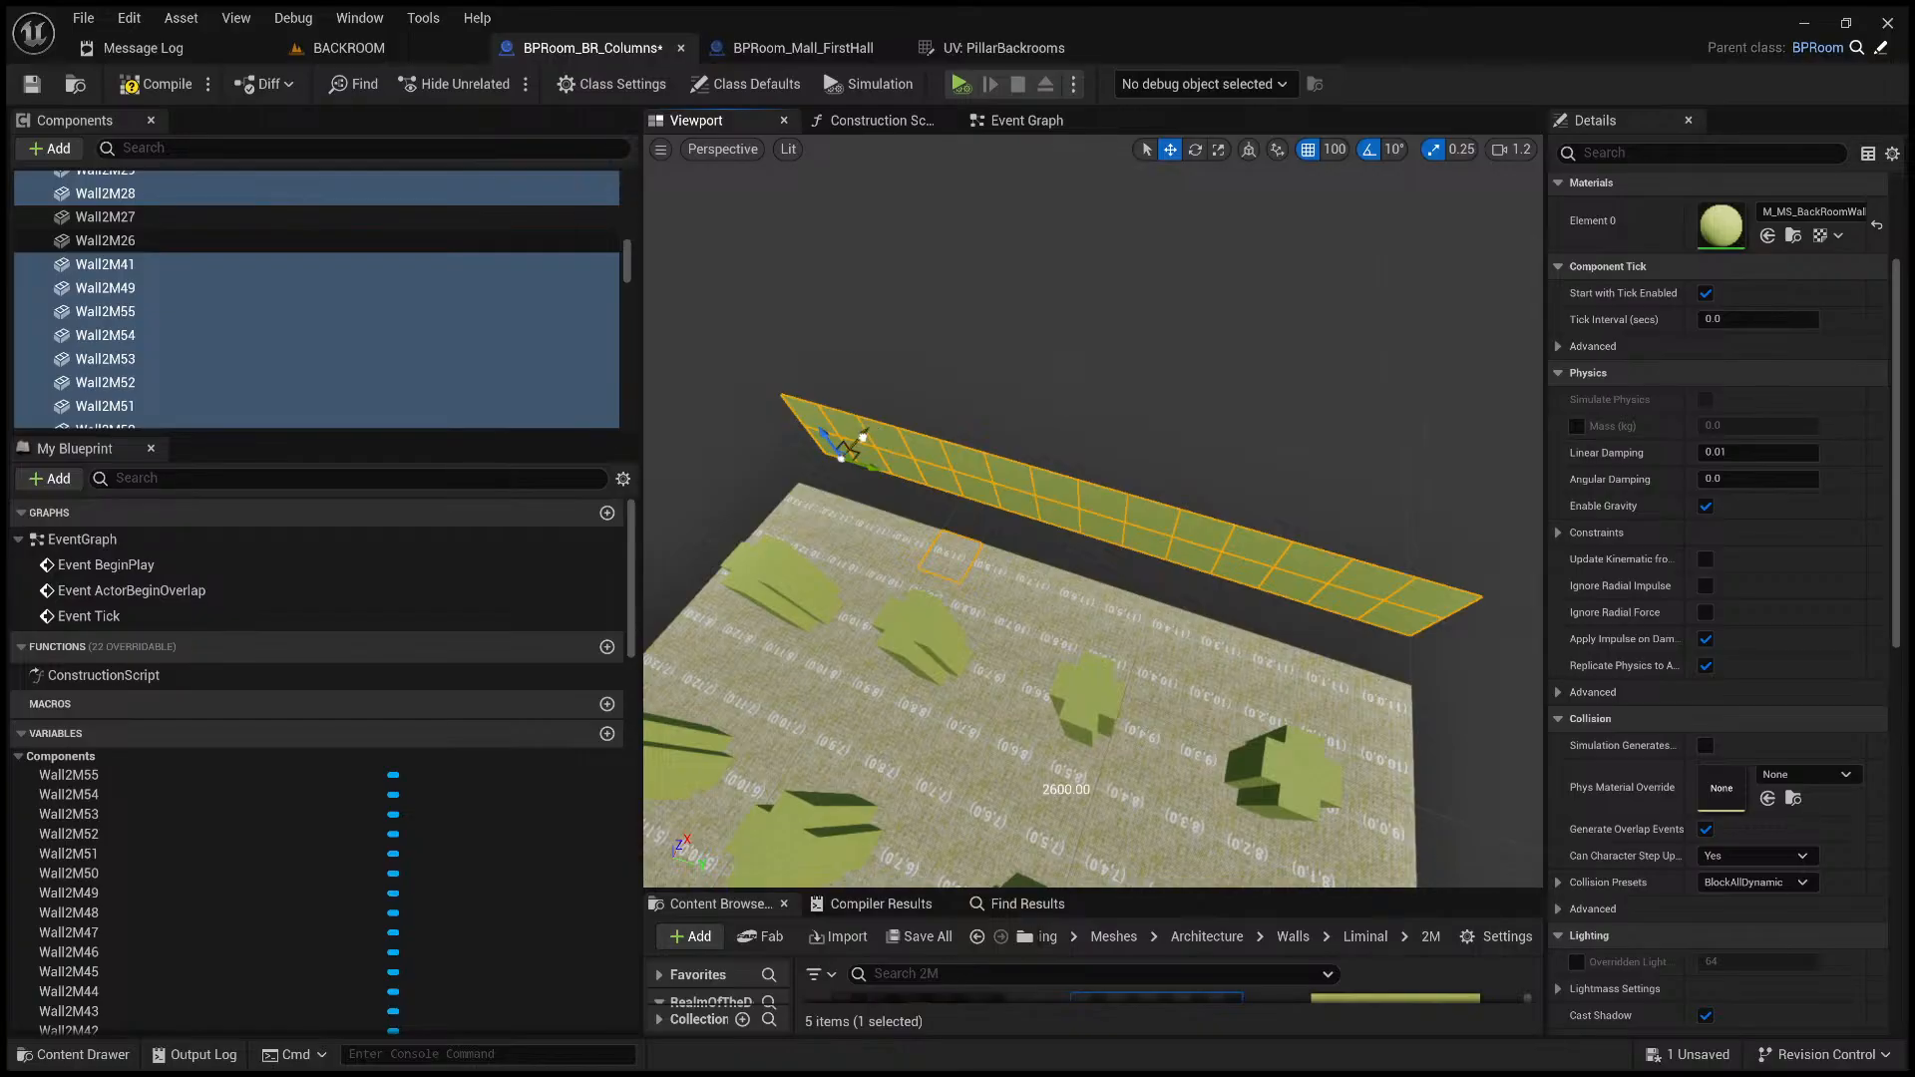
left_click_drag(863, 436, 851, 456)
- Duplicate the lower wall panel behind the door at cell (0,0,0) and rotate the copy 90° in yaw
key("s")
right_click_drag(884, 483, 763, 467)
key("w")
key("s")
key("w")
key("s")
key("a")
key("e")
key("w")
key("d")
key("s")
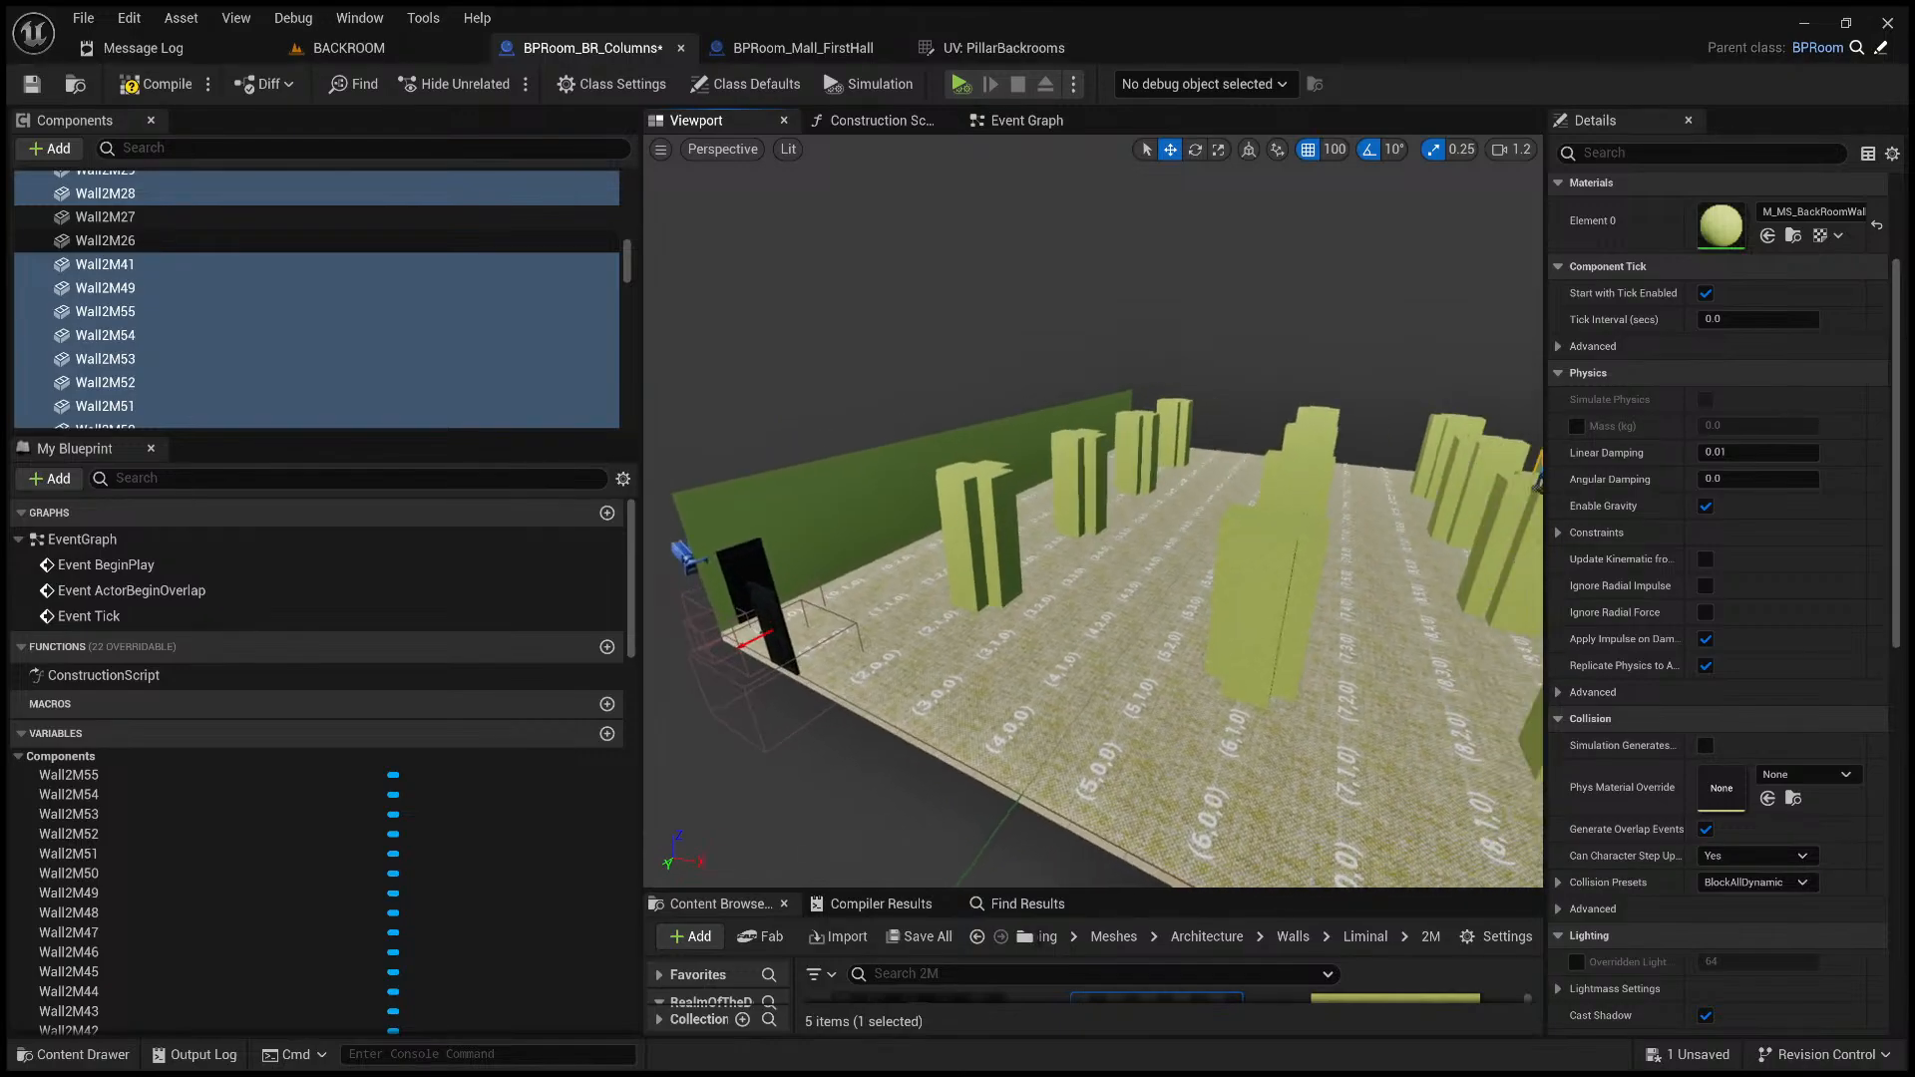
right_click_drag(1093, 511, 982, 594)
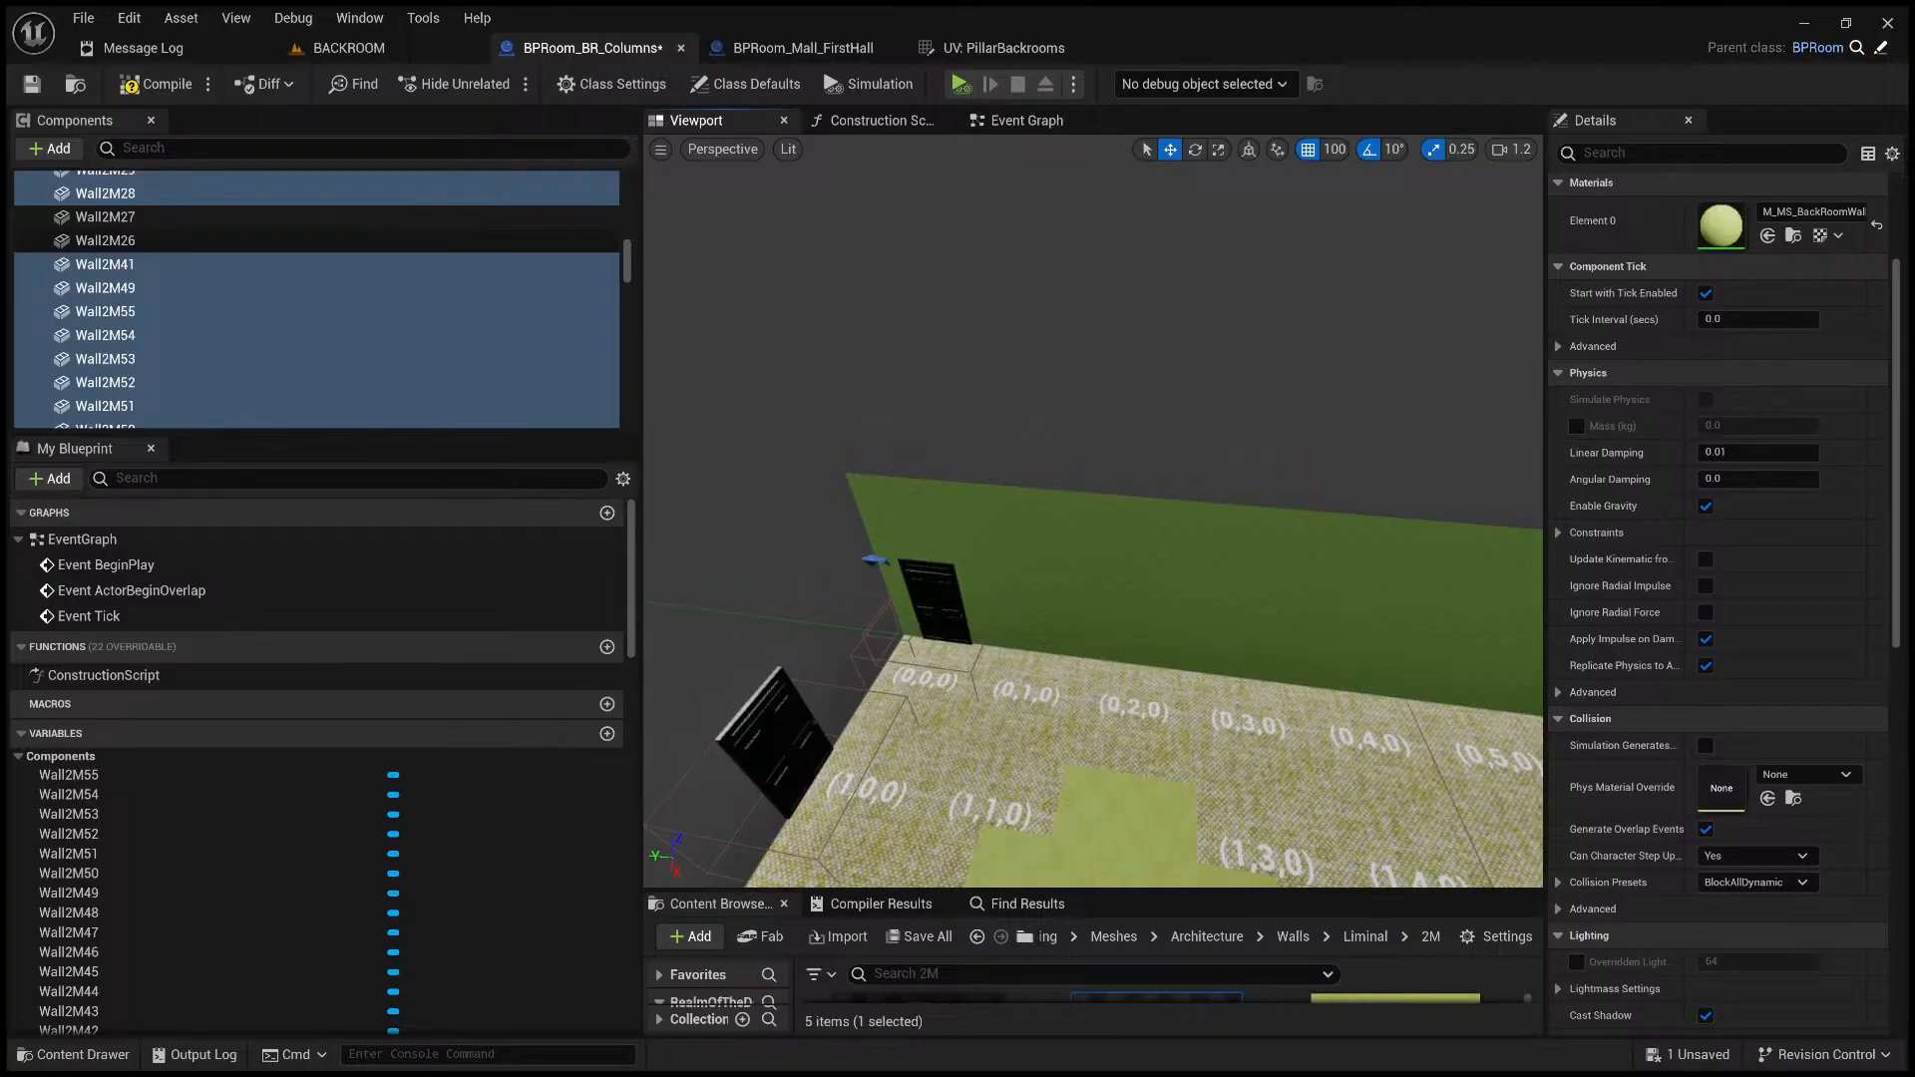
left_click(969, 573)
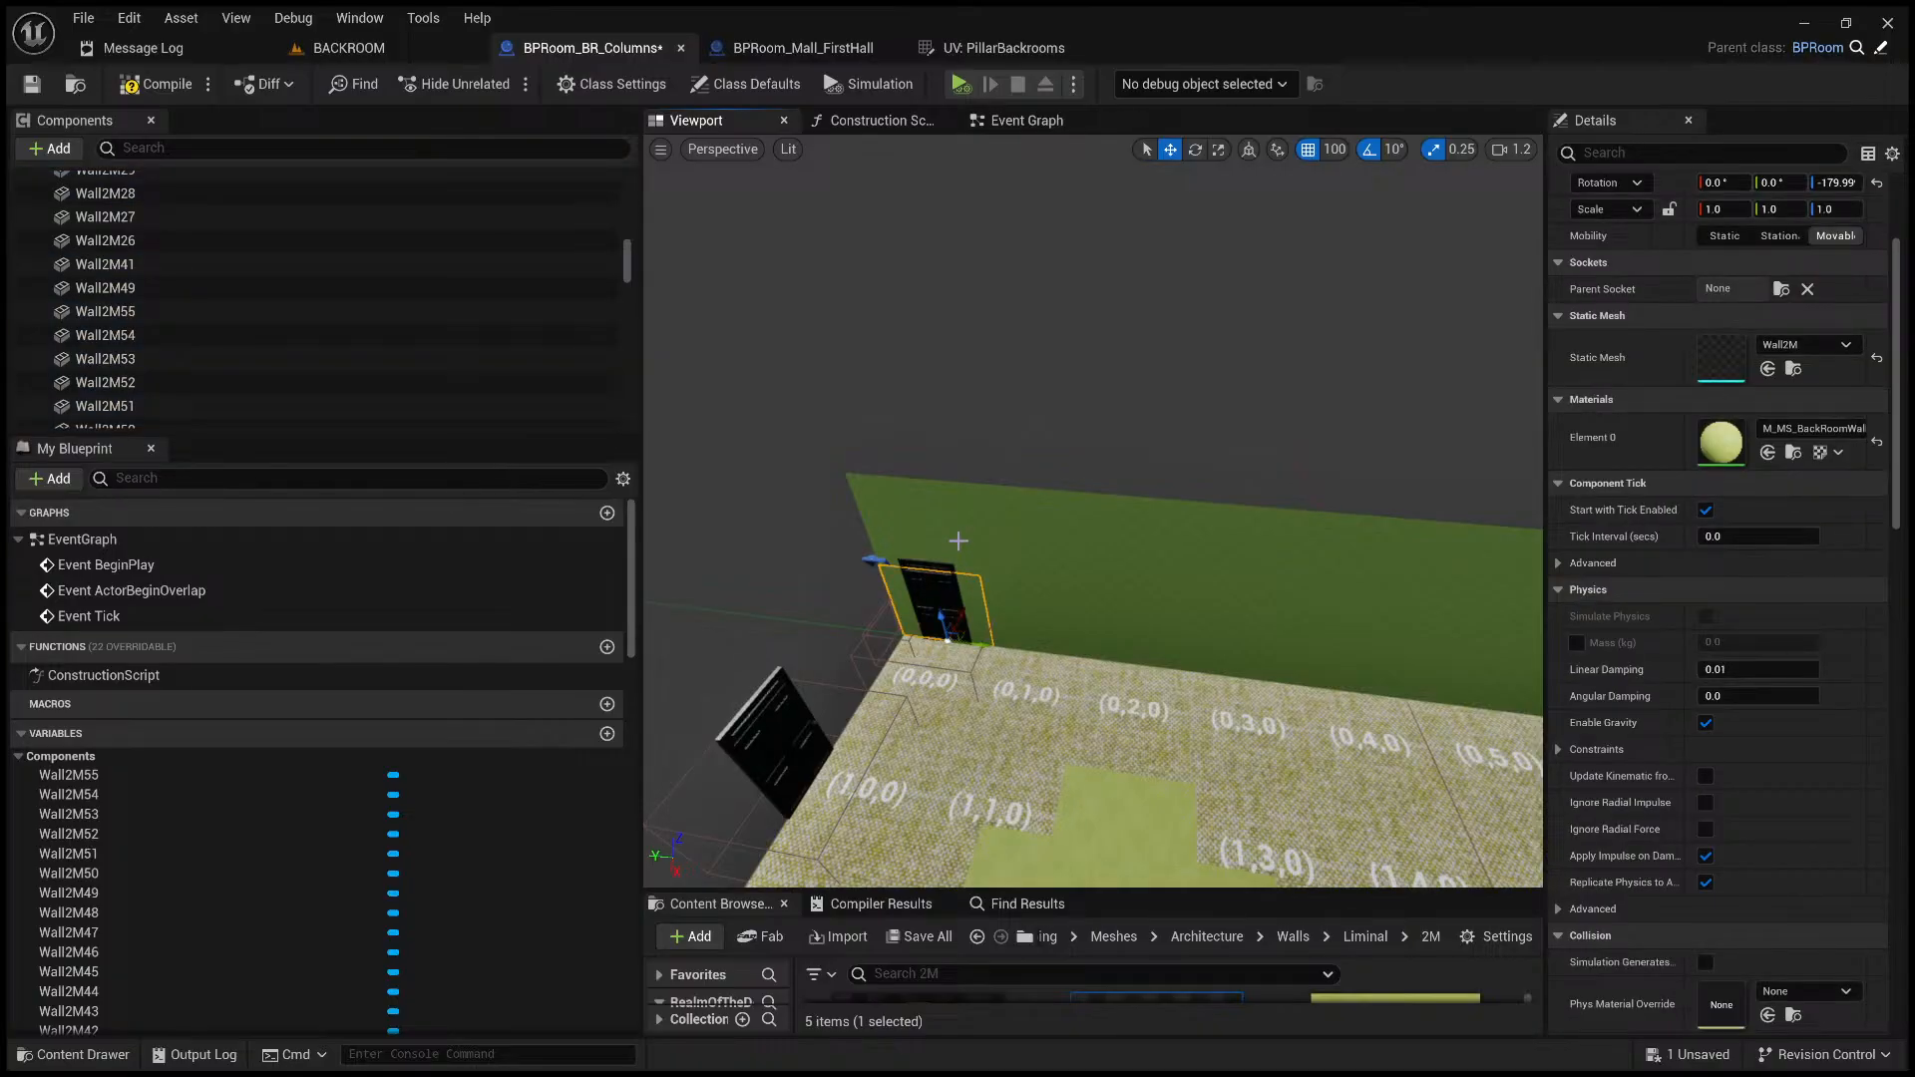
key("ctrl+d")
left_click(1196, 149)
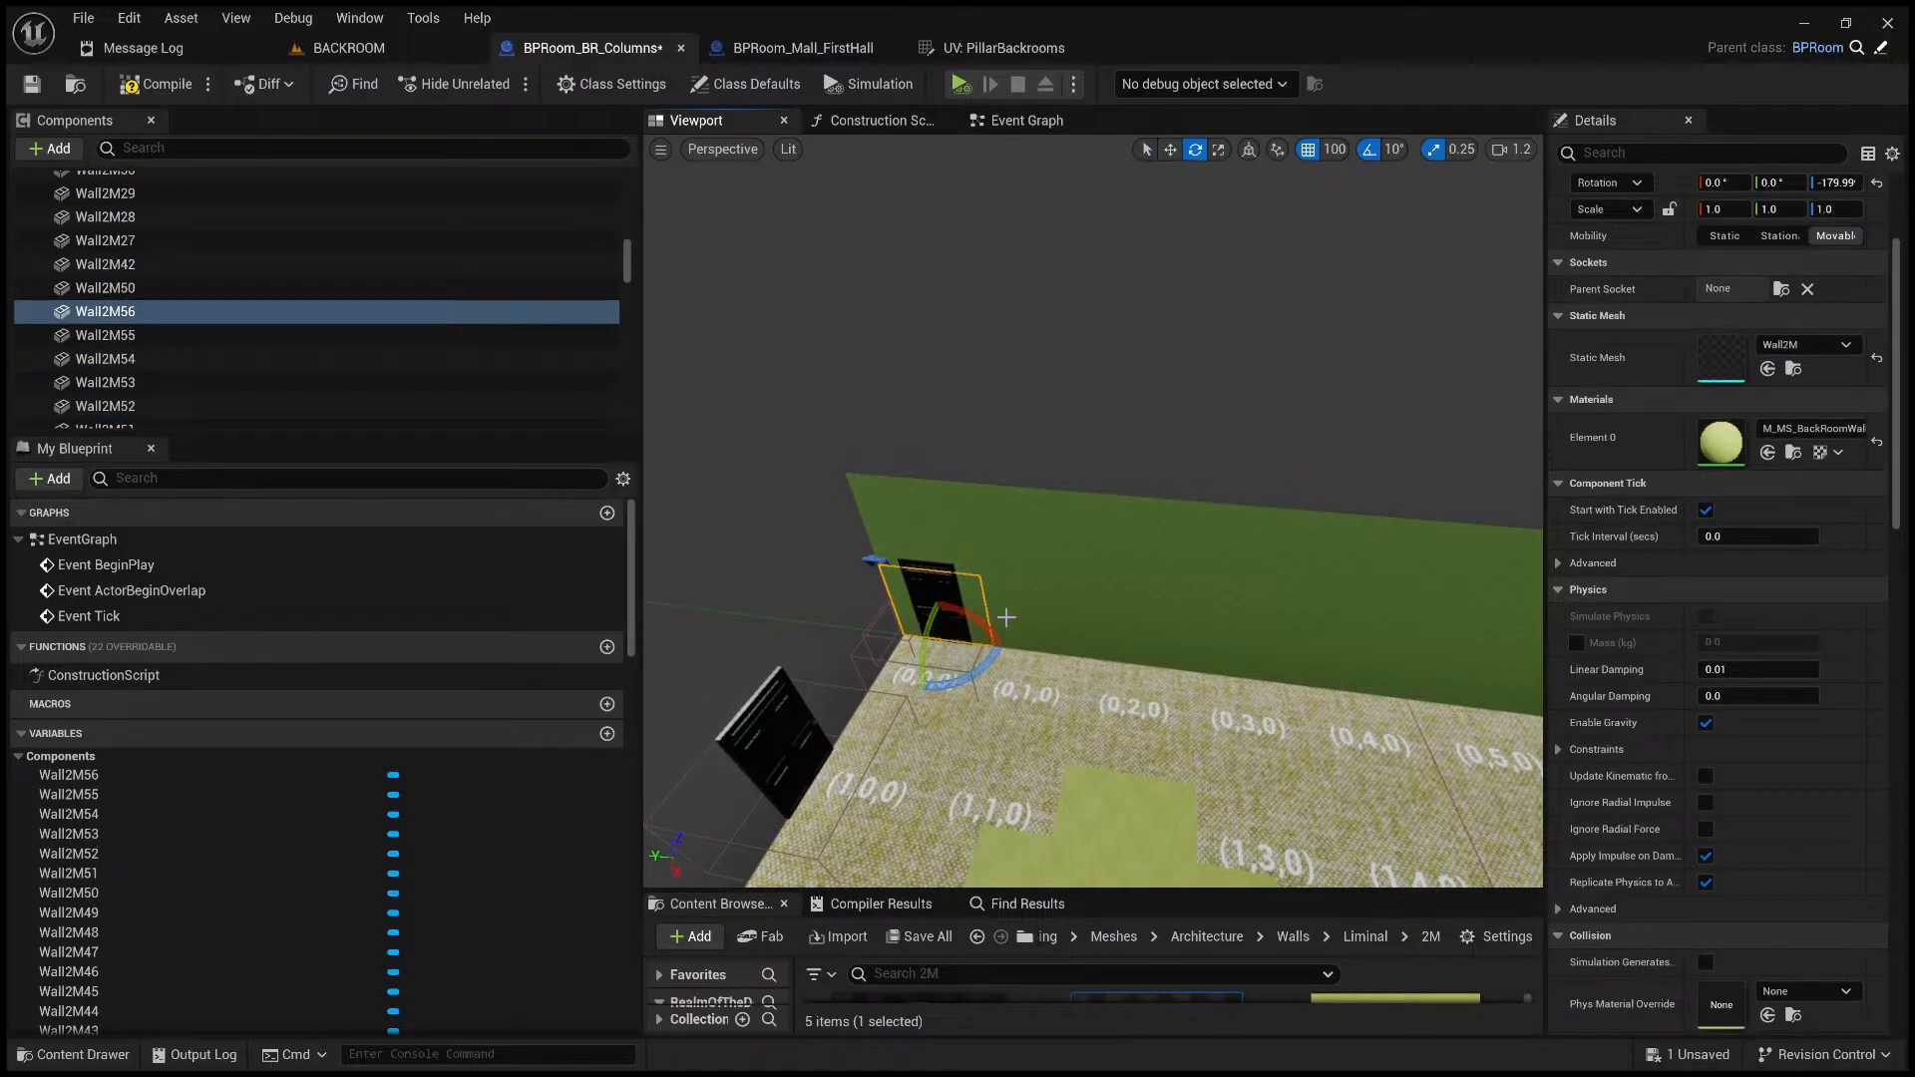
right_click_drag(1003, 666, 982, 633)
left_click_drag(958, 654, 1107, 456)
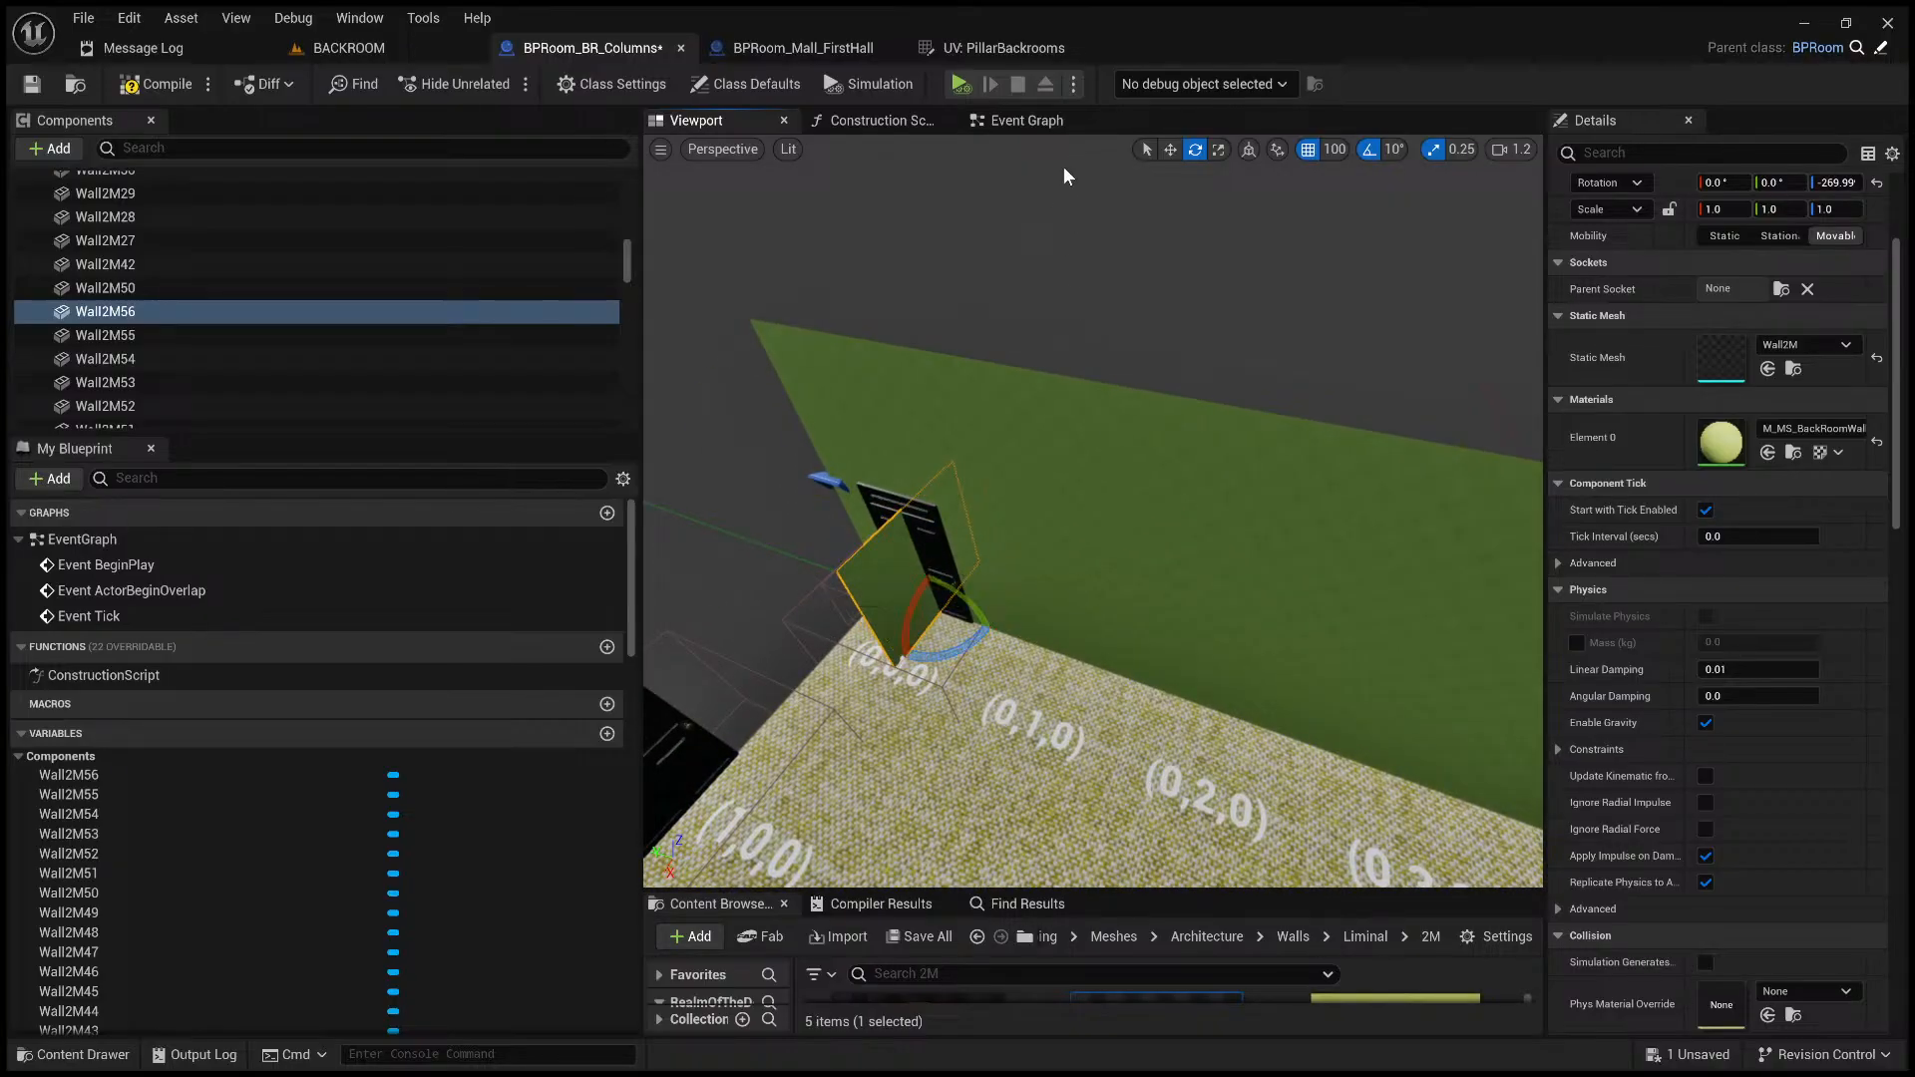
- Duplicate the rotated wall panel upward so the copy sits directly on top of it
left_click(1163, 150)
scroll(1140, 326, "down", 5)
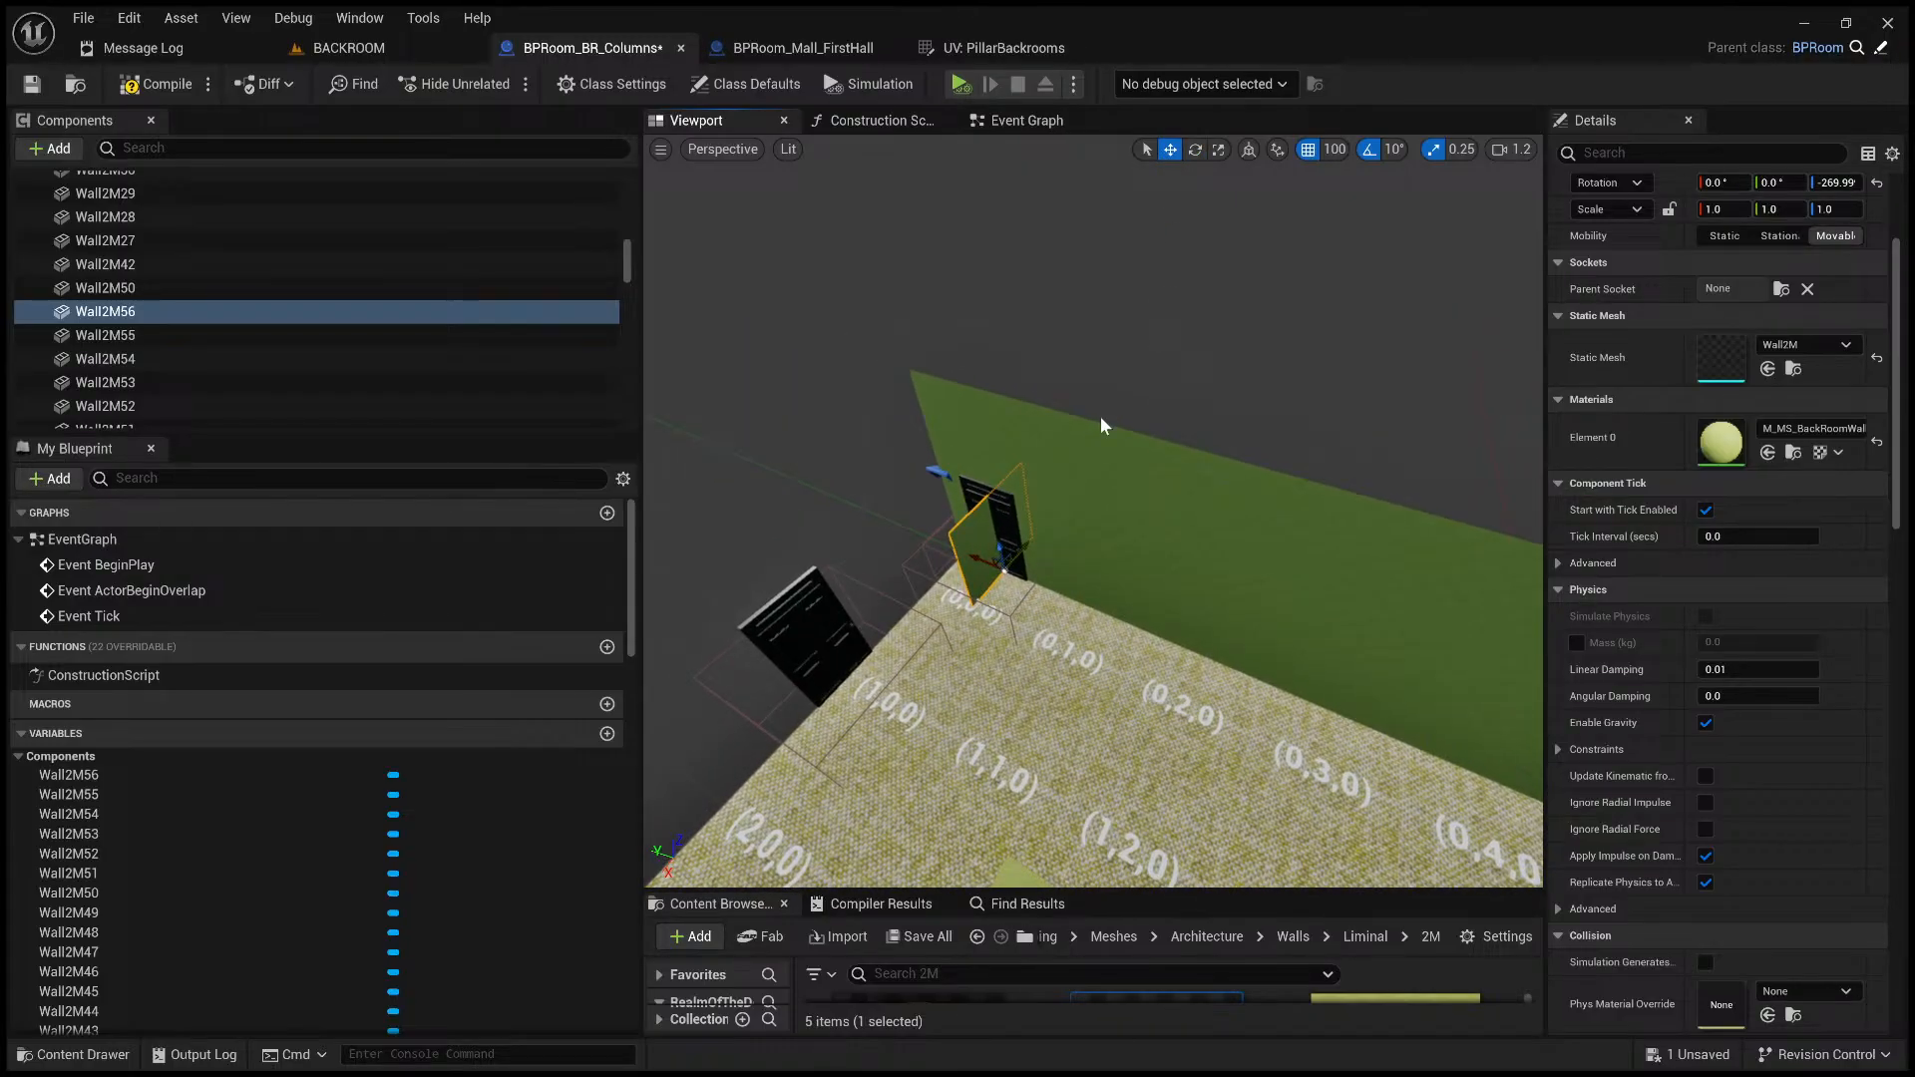
key("ctrl+d")
left_click_drag(1002, 547, 988, 489)
- Select both rotated wall panels and move them onto the adjacent floor edge so they meet the first wall at the corner
key("w")
right_click_drag(928, 444, 910, 428)
left_click(921, 401, "ctrl")
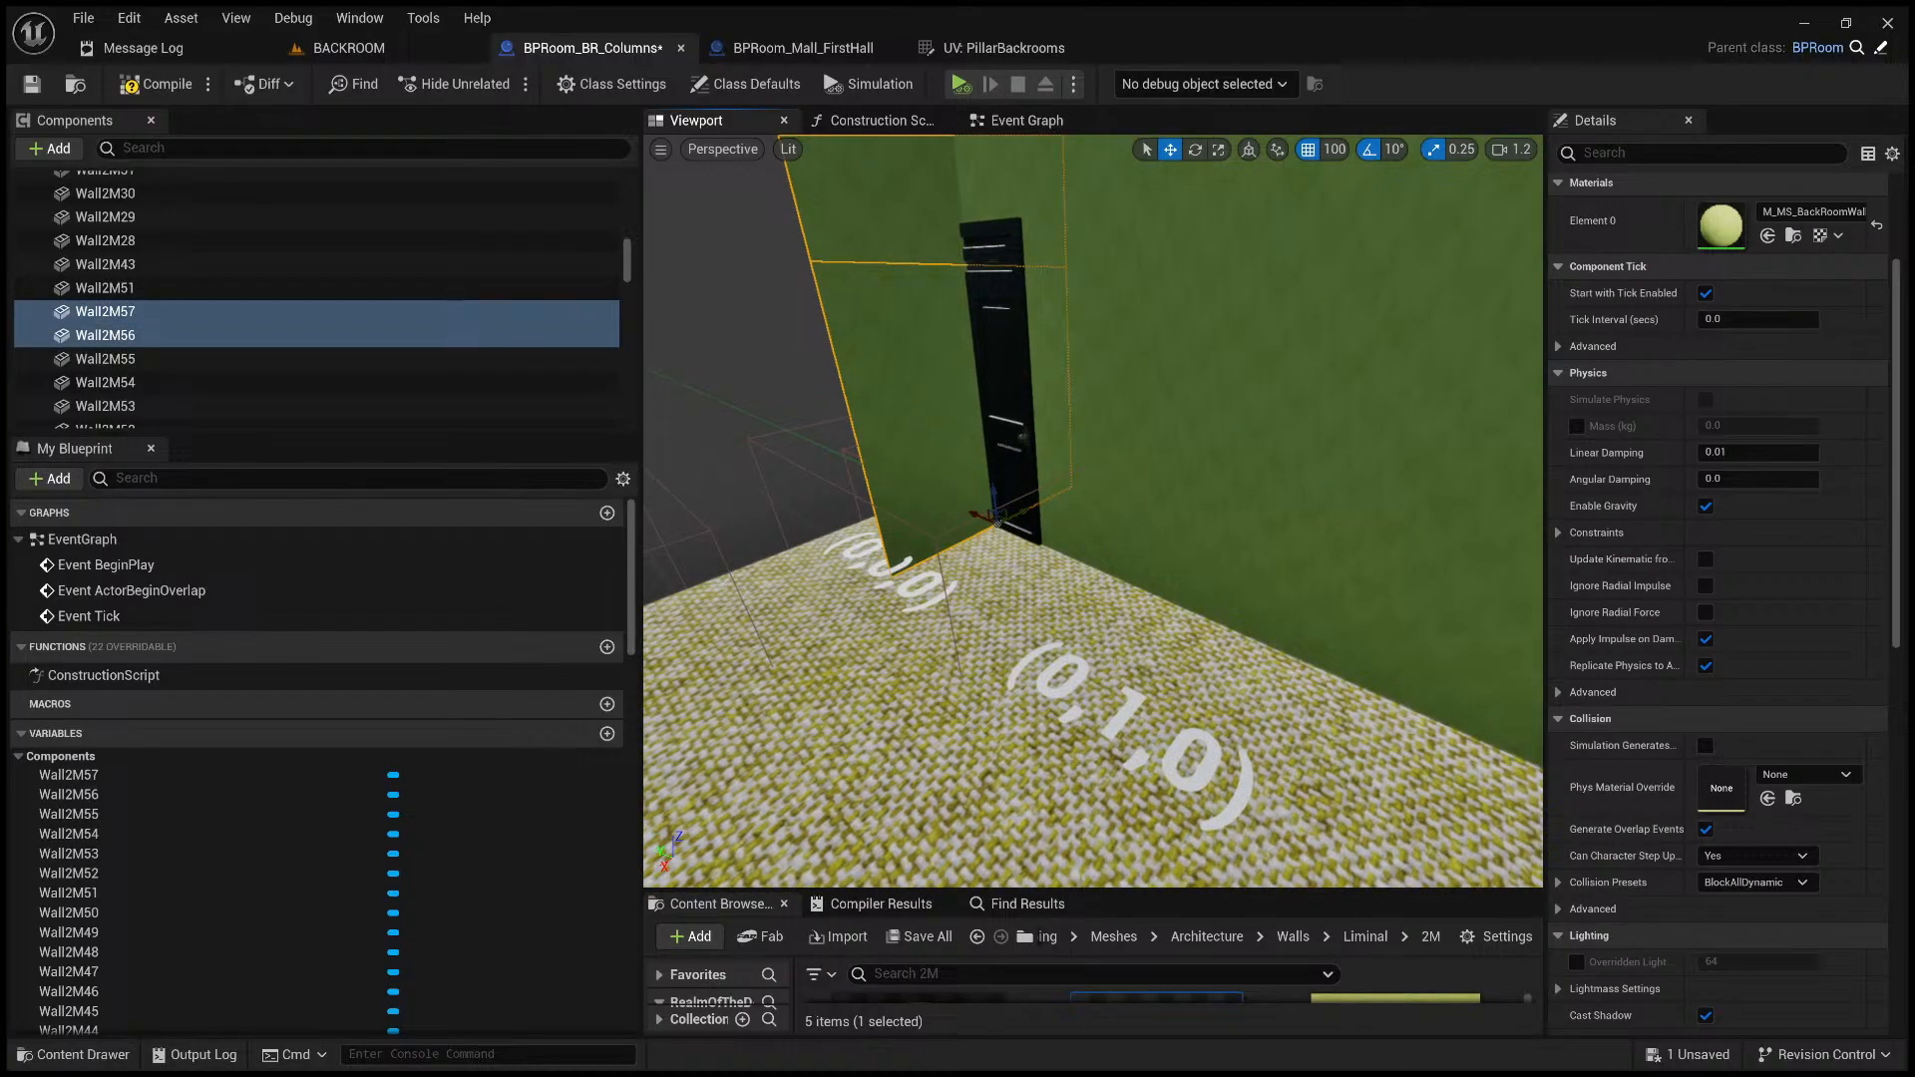
key("s")
right_click_drag(1123, 489, 1082, 574)
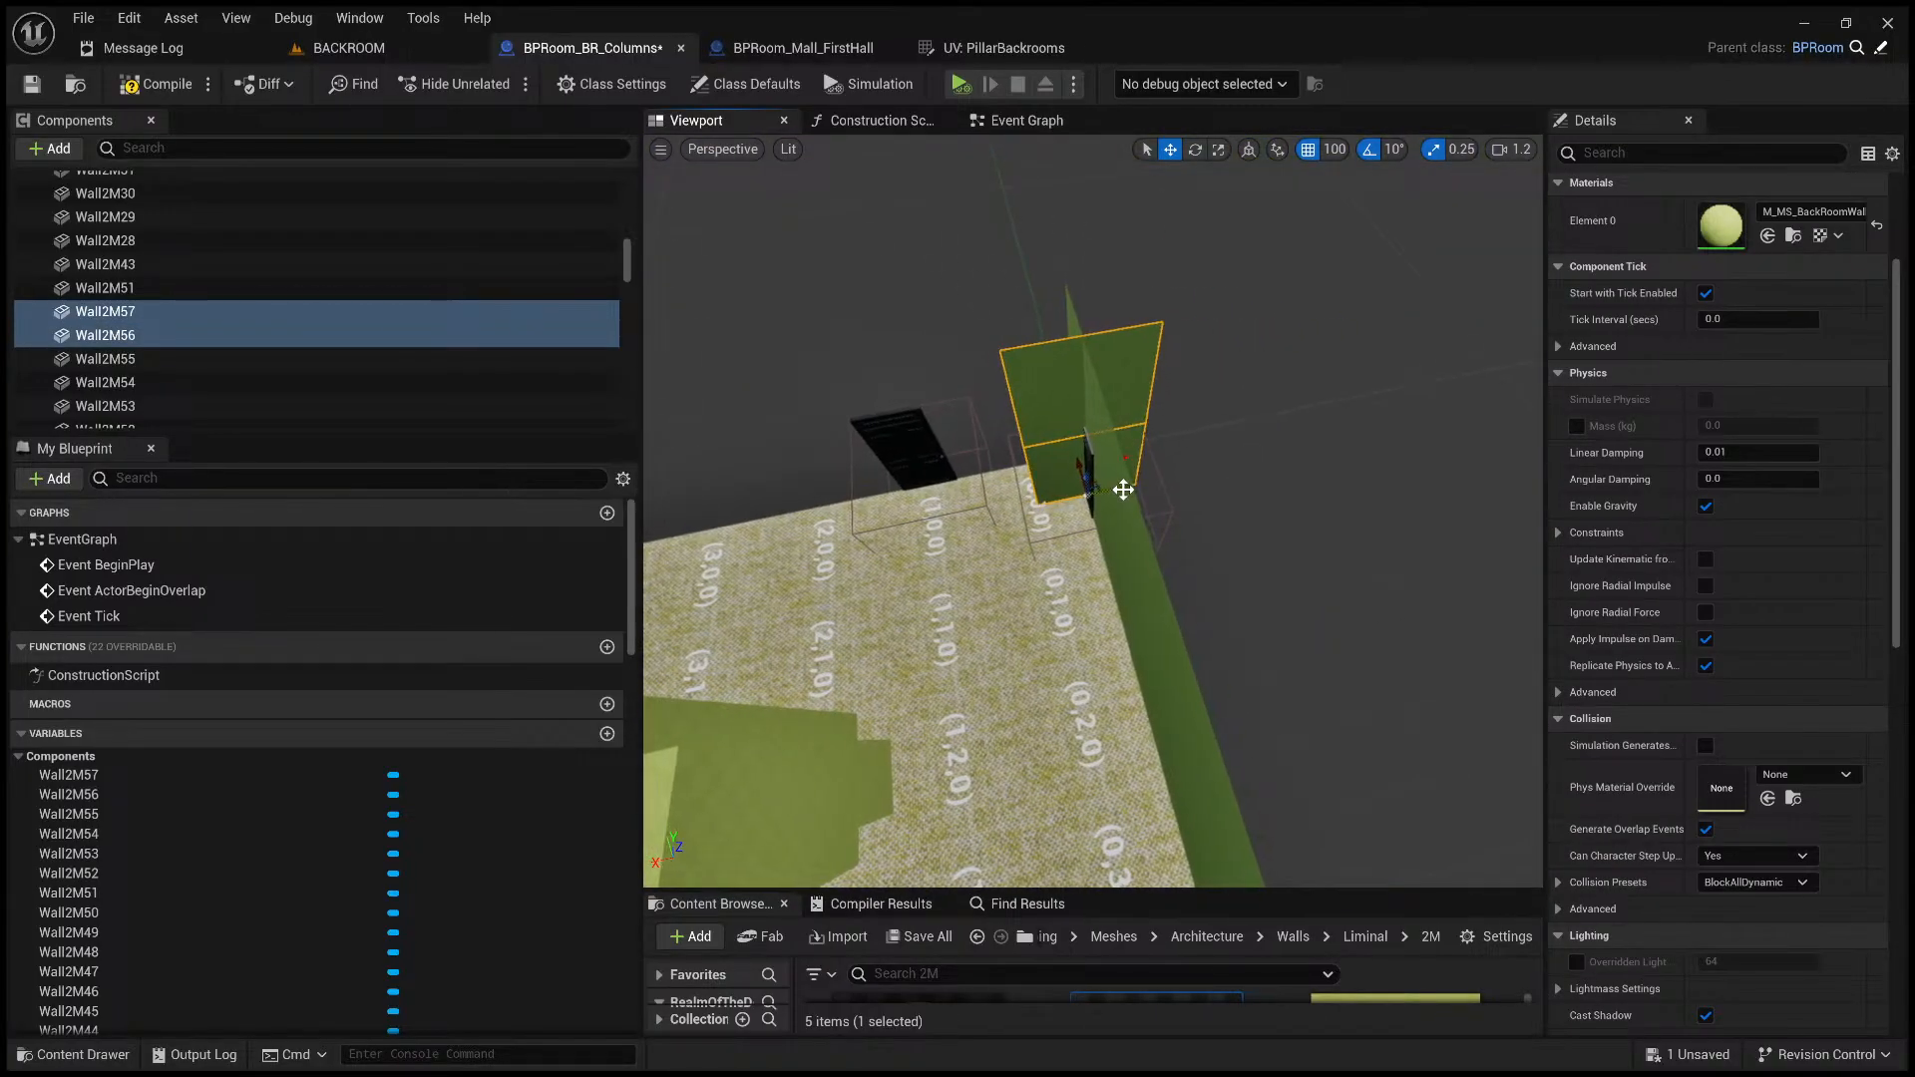
left_click_drag(1097, 491, 1044, 482)
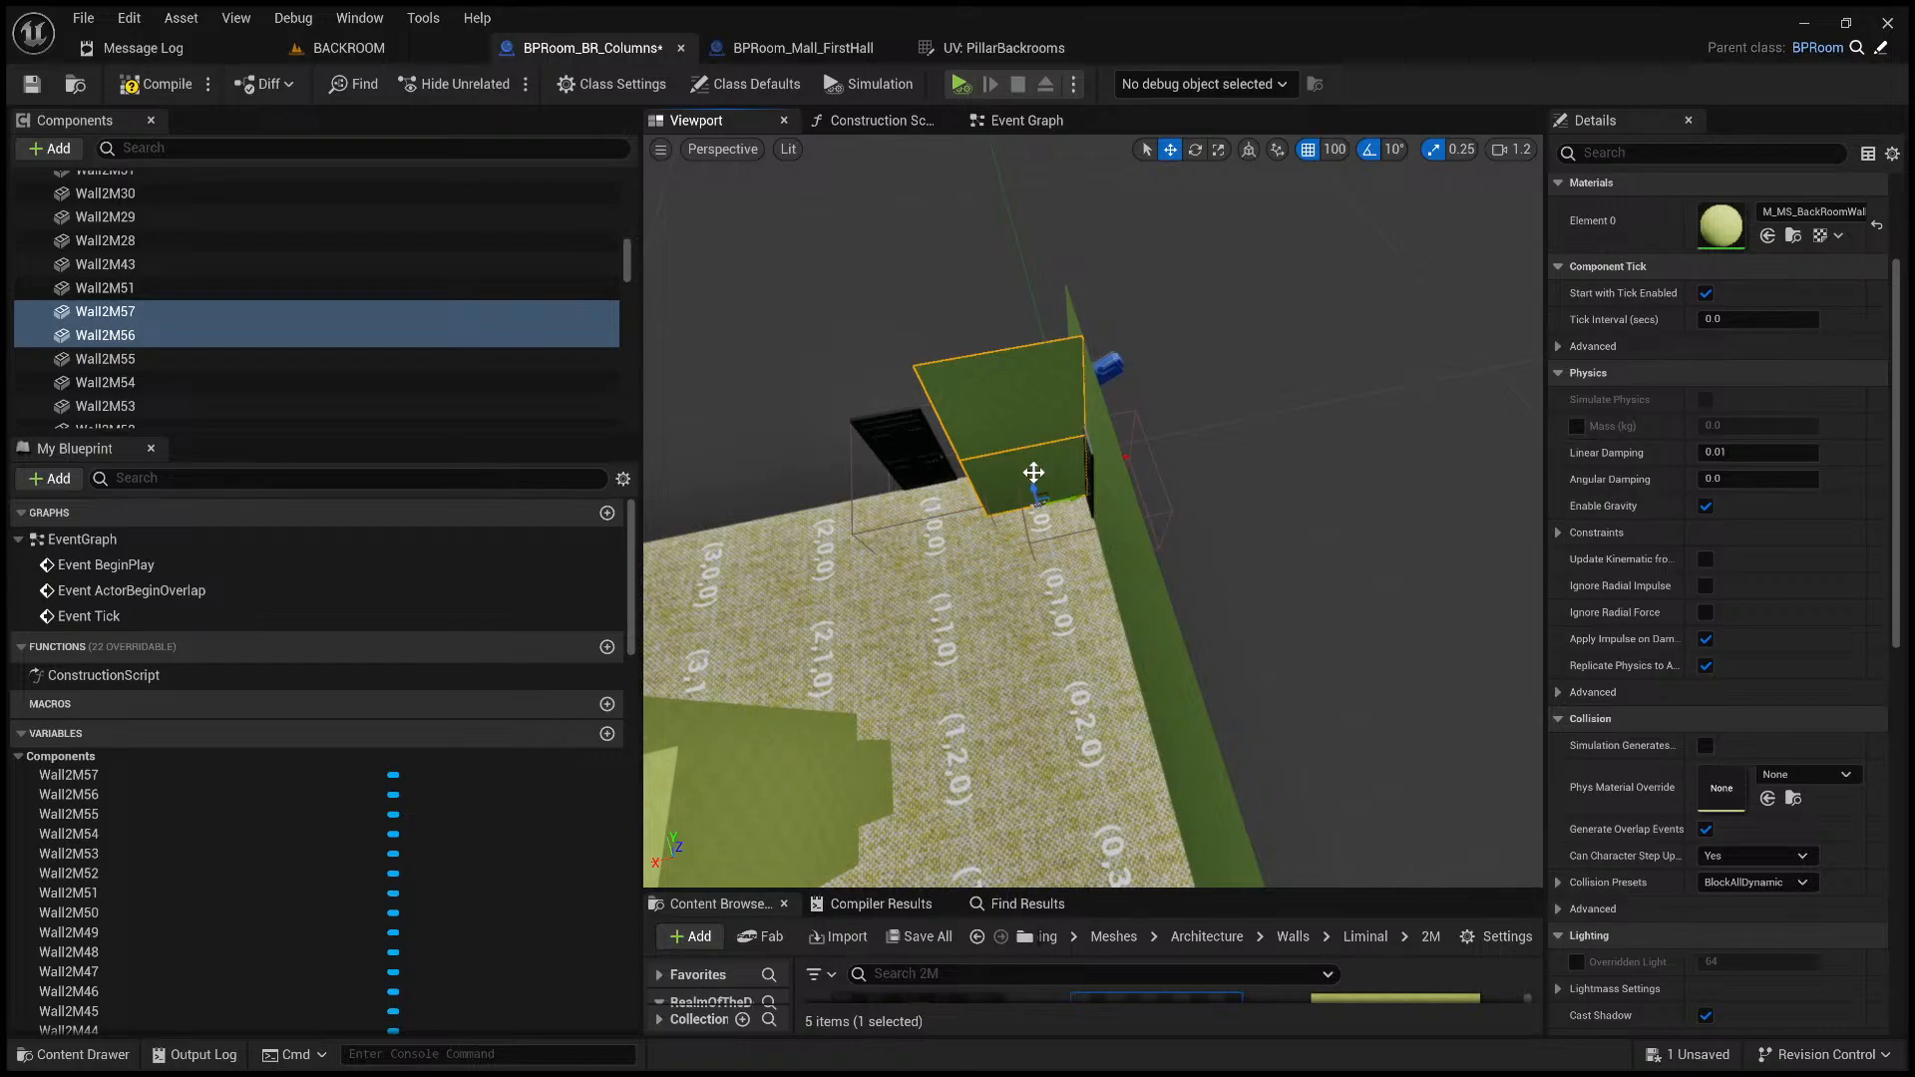
left_click_drag(1033, 453, 1031, 445)
- Copy the stacked panel pair three times along the adjacent floor edge, end to end past the second door
right_click_drag(1030, 459, 967, 414)
key("s")
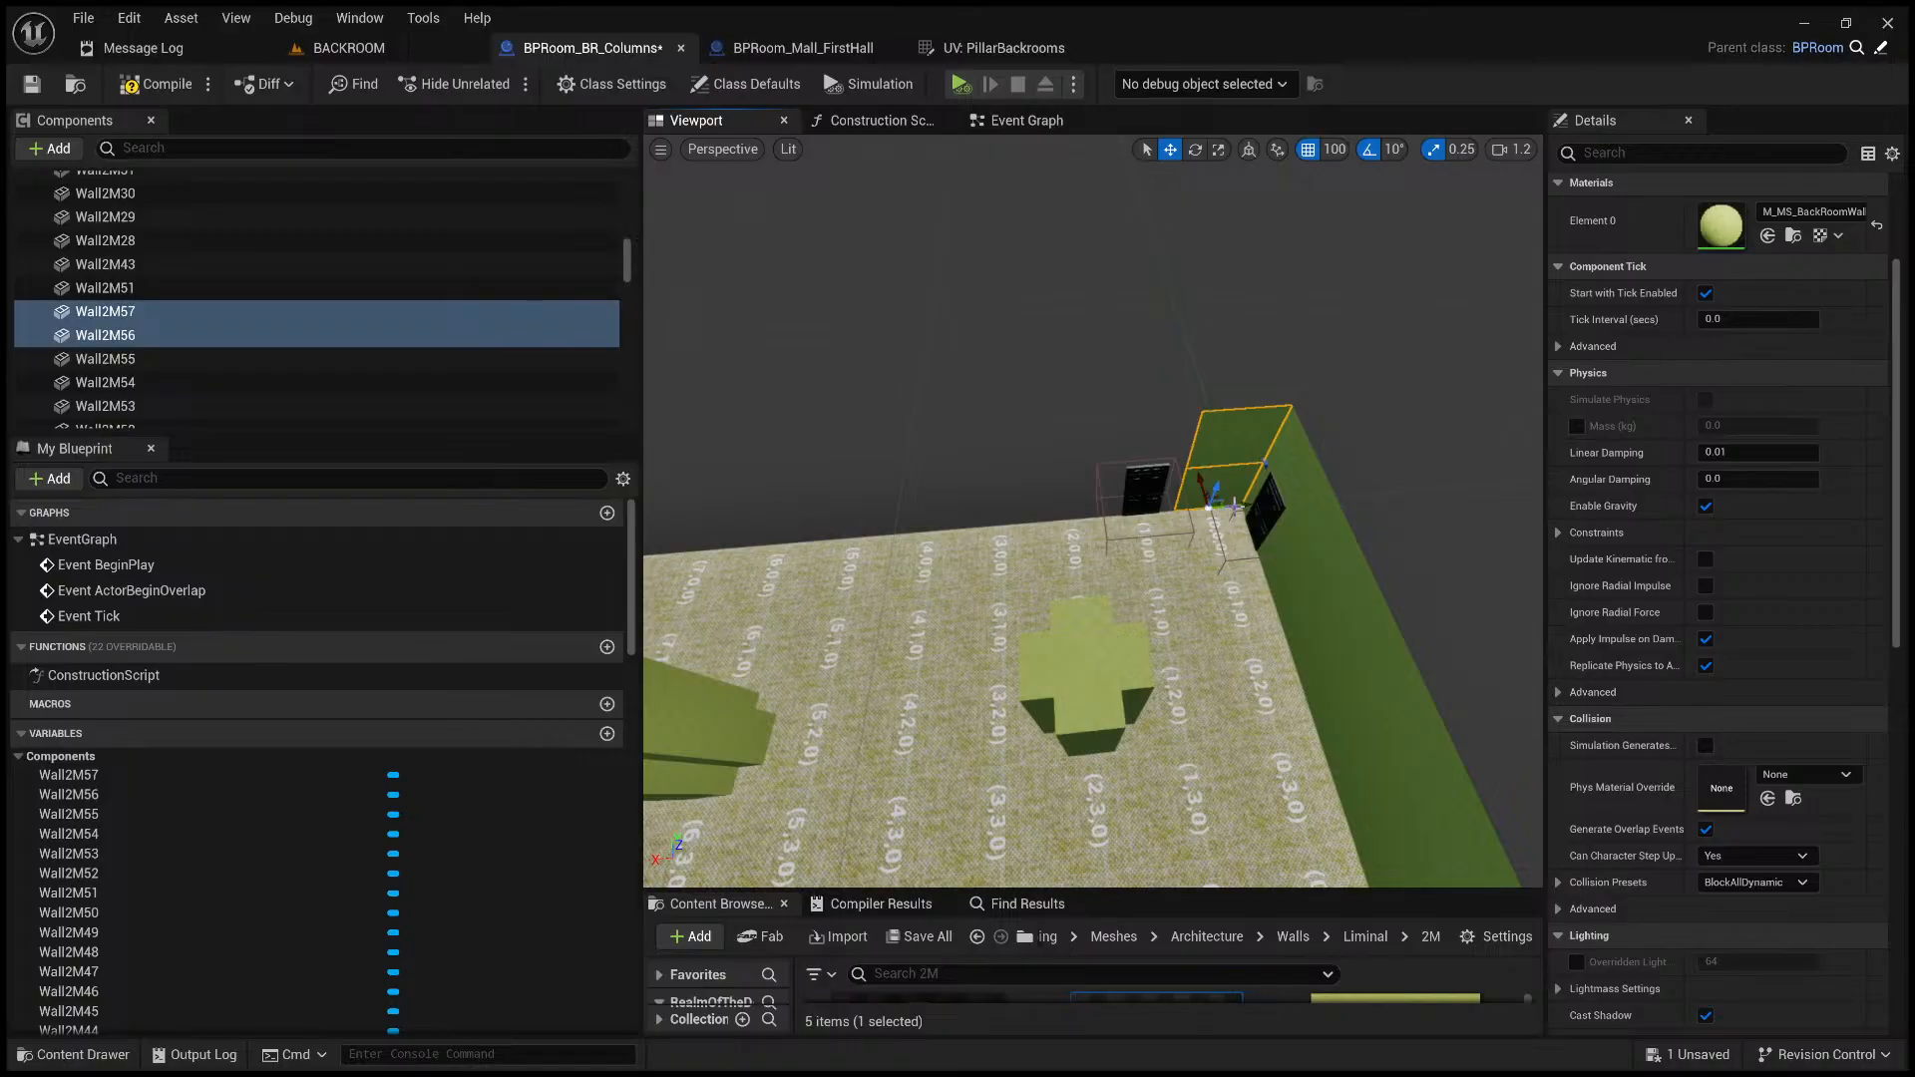
key("ctrl+d")
left_click_drag(1244, 467, 1192, 465)
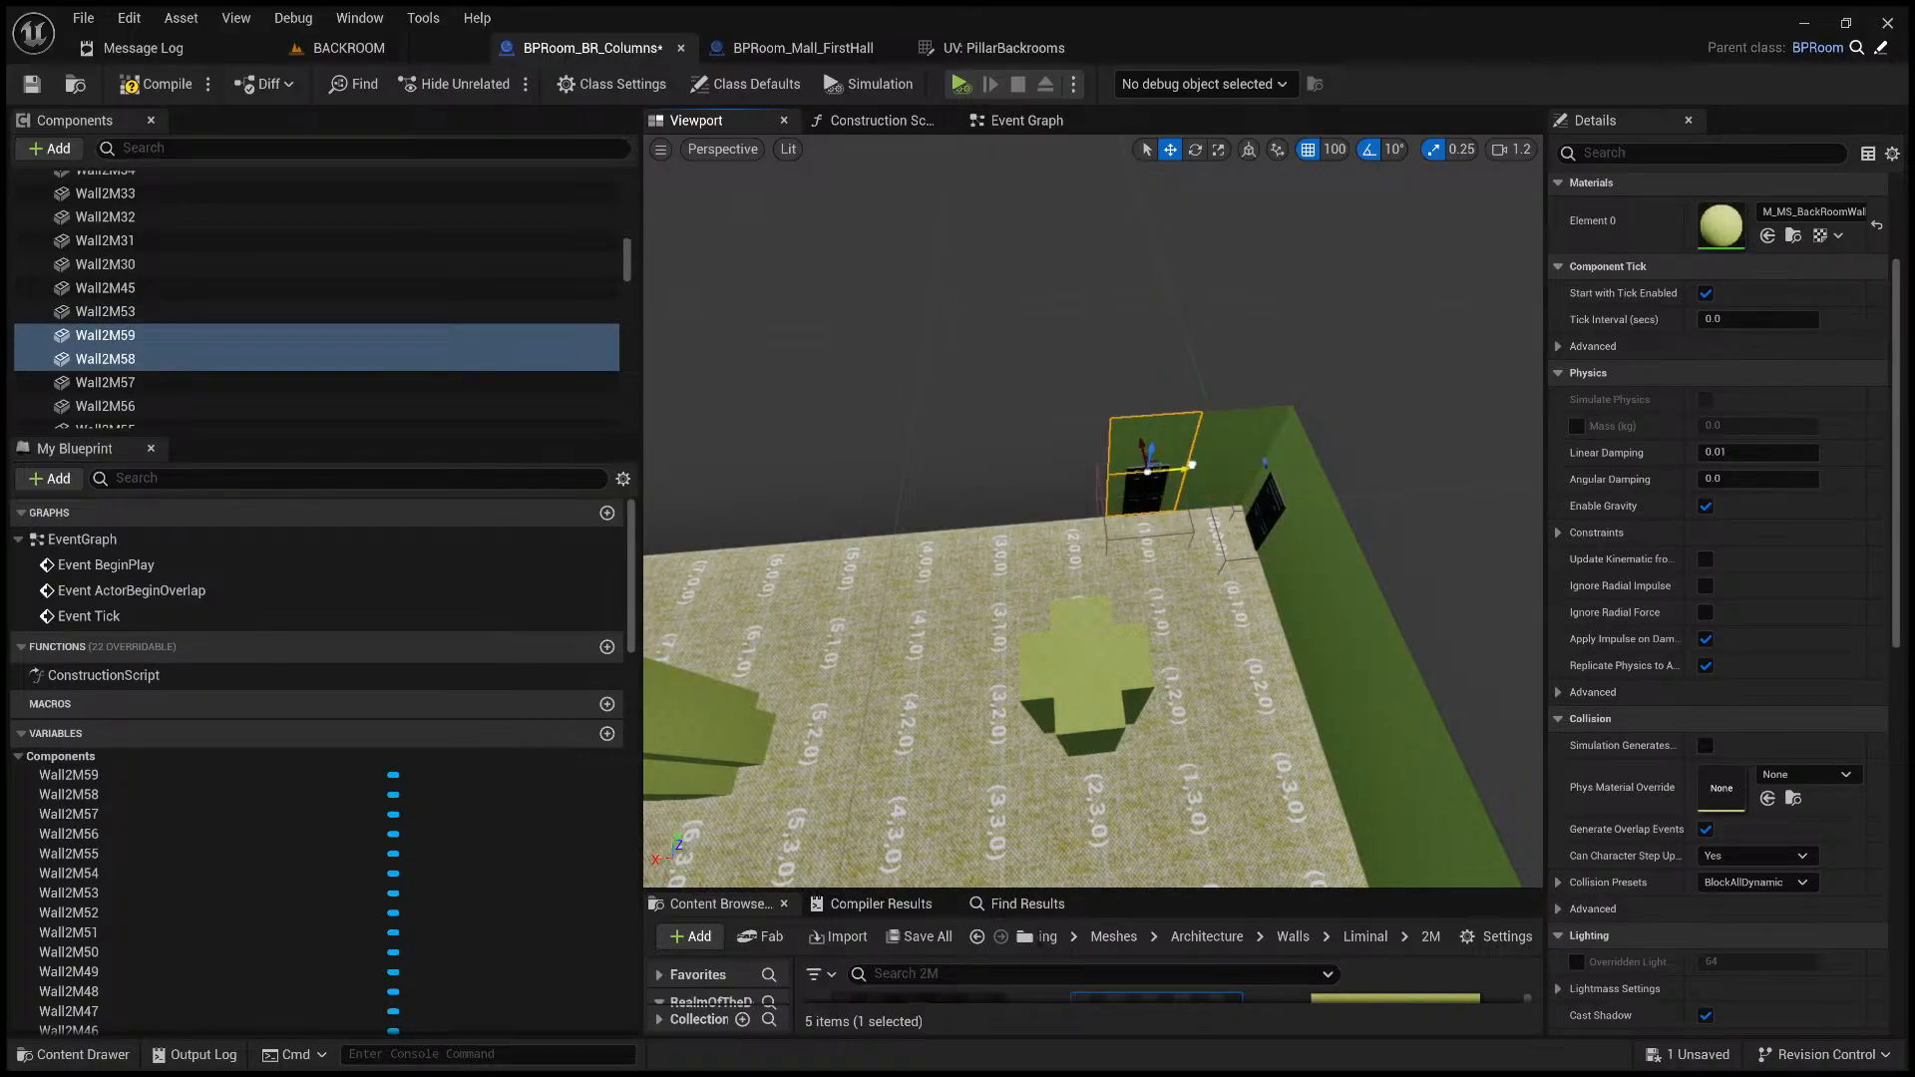
mouse_move(1205, 488)
right_mouse_down()
mouse_move(1266, 489)
mouse_move(1205, 488)
right_mouse_up()
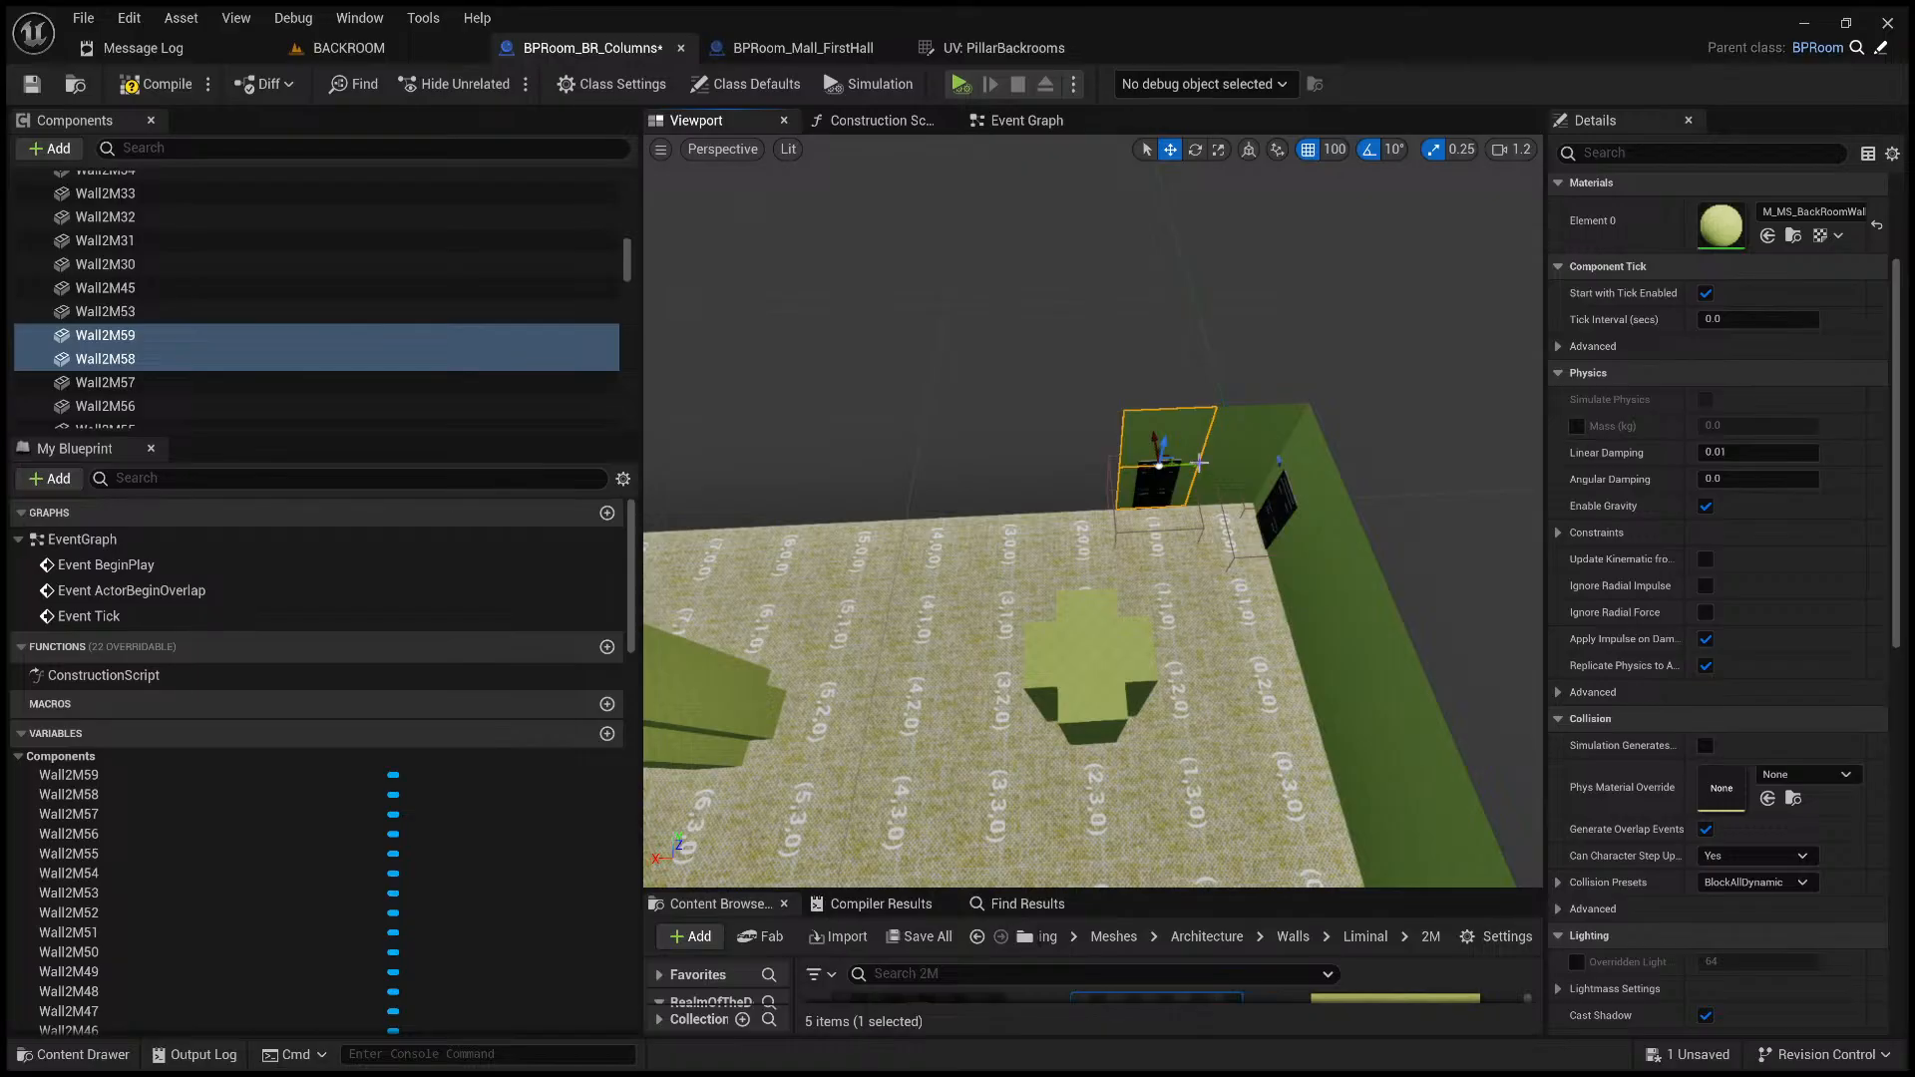
key("ctrl+d")
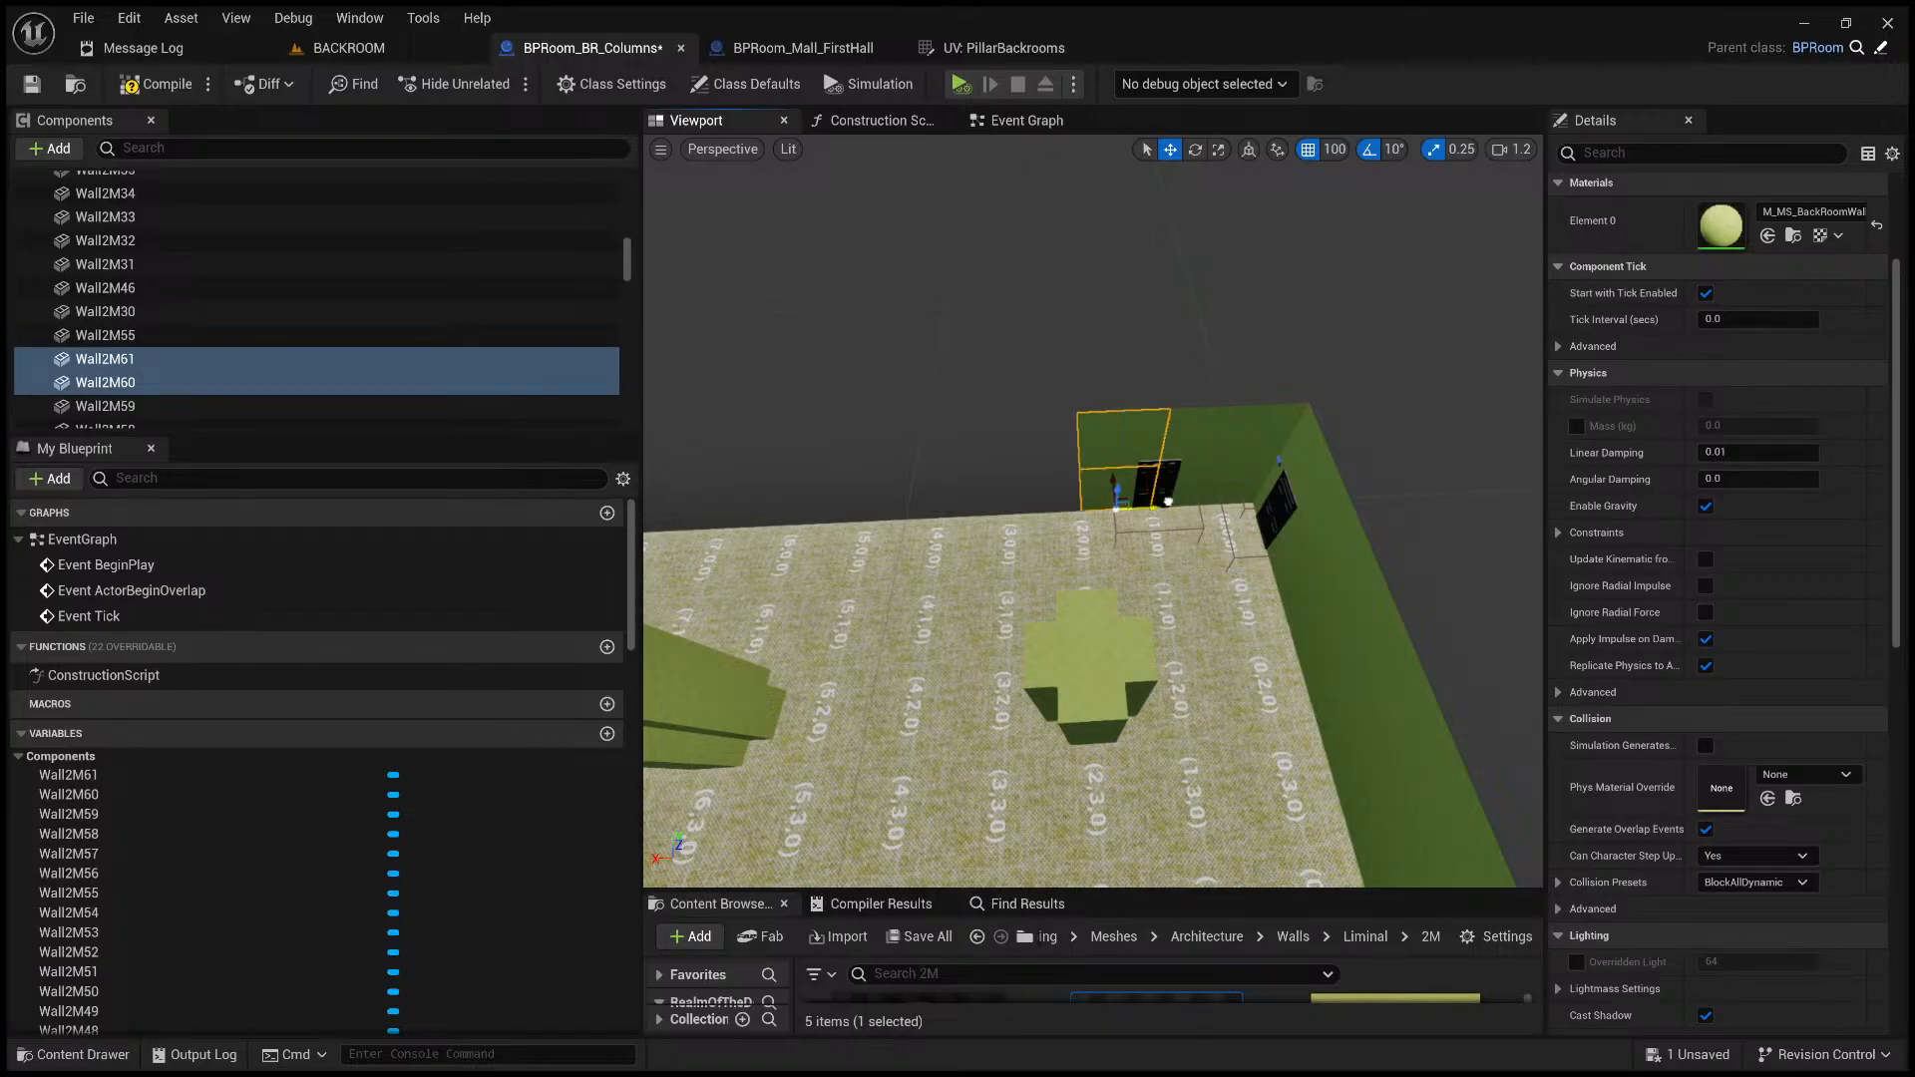
left_click_drag(1185, 499, 1104, 496)
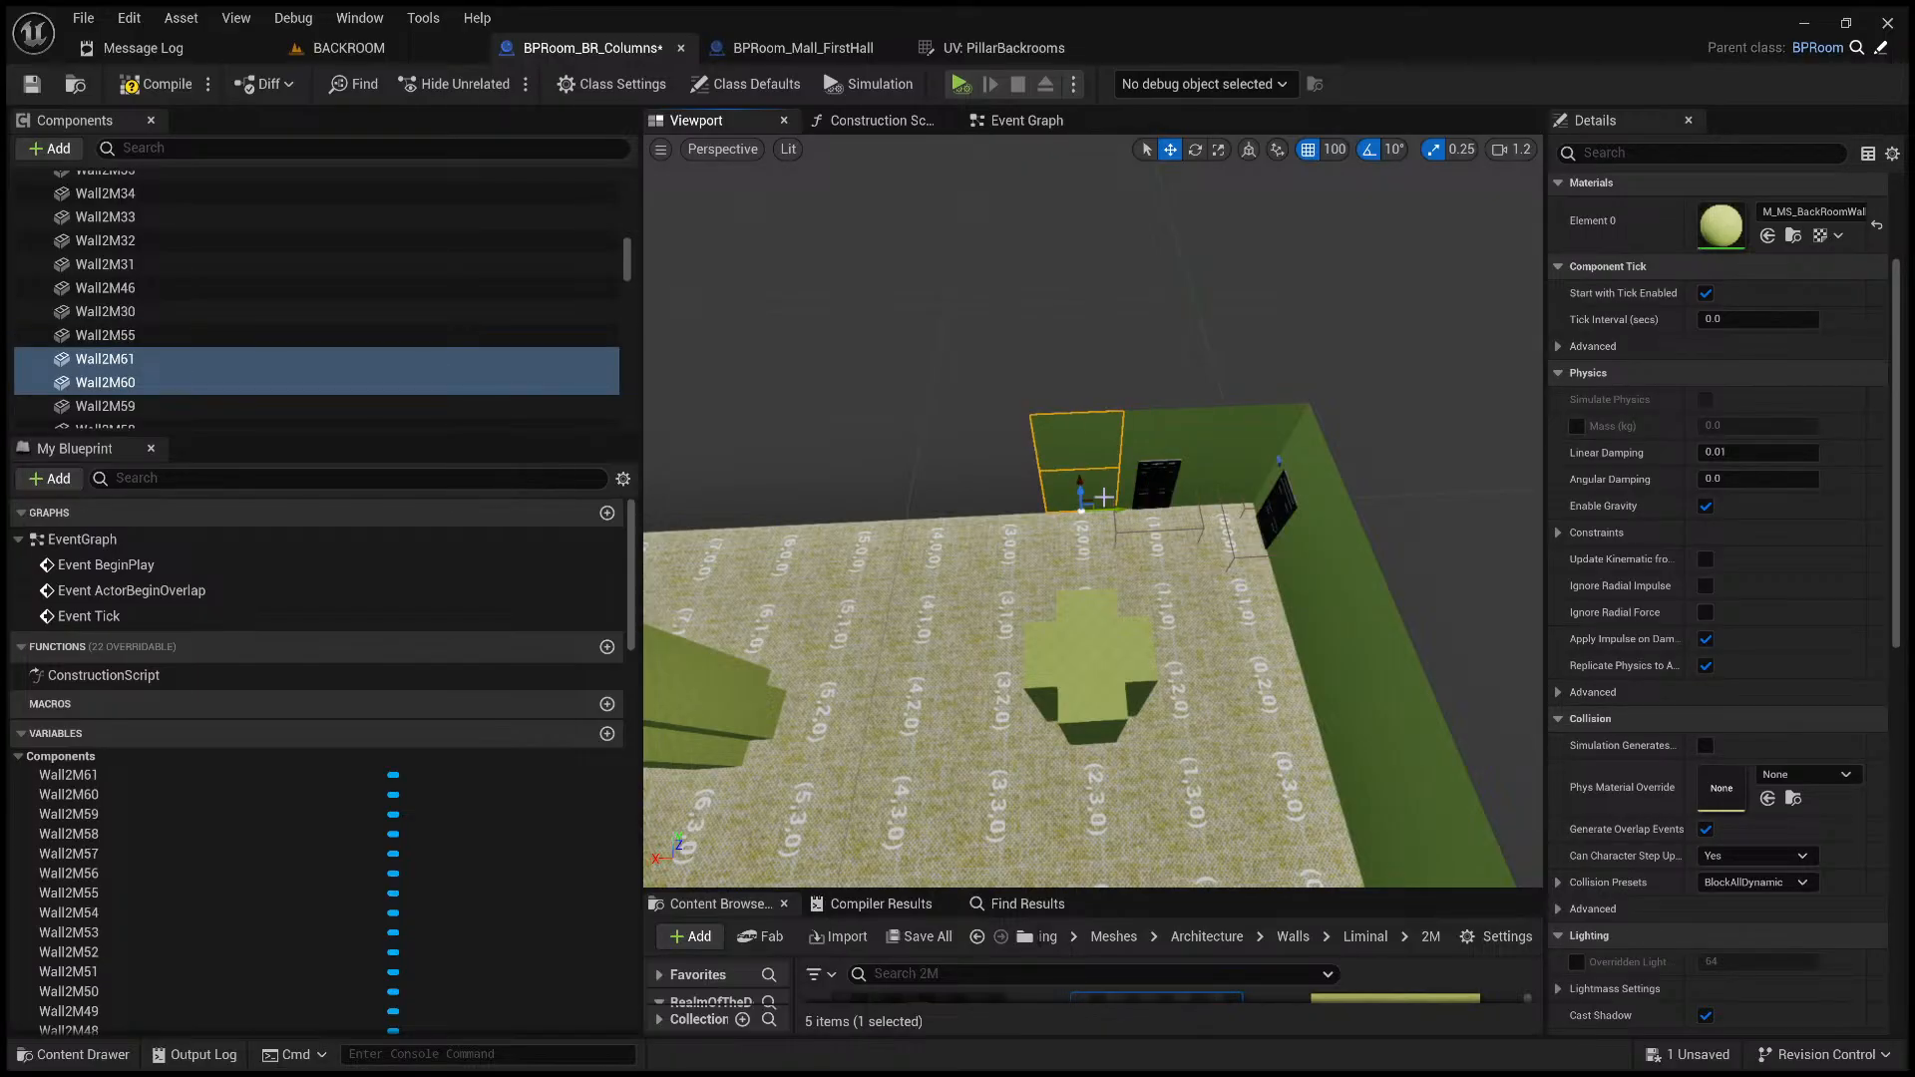
key("ctrl+d")
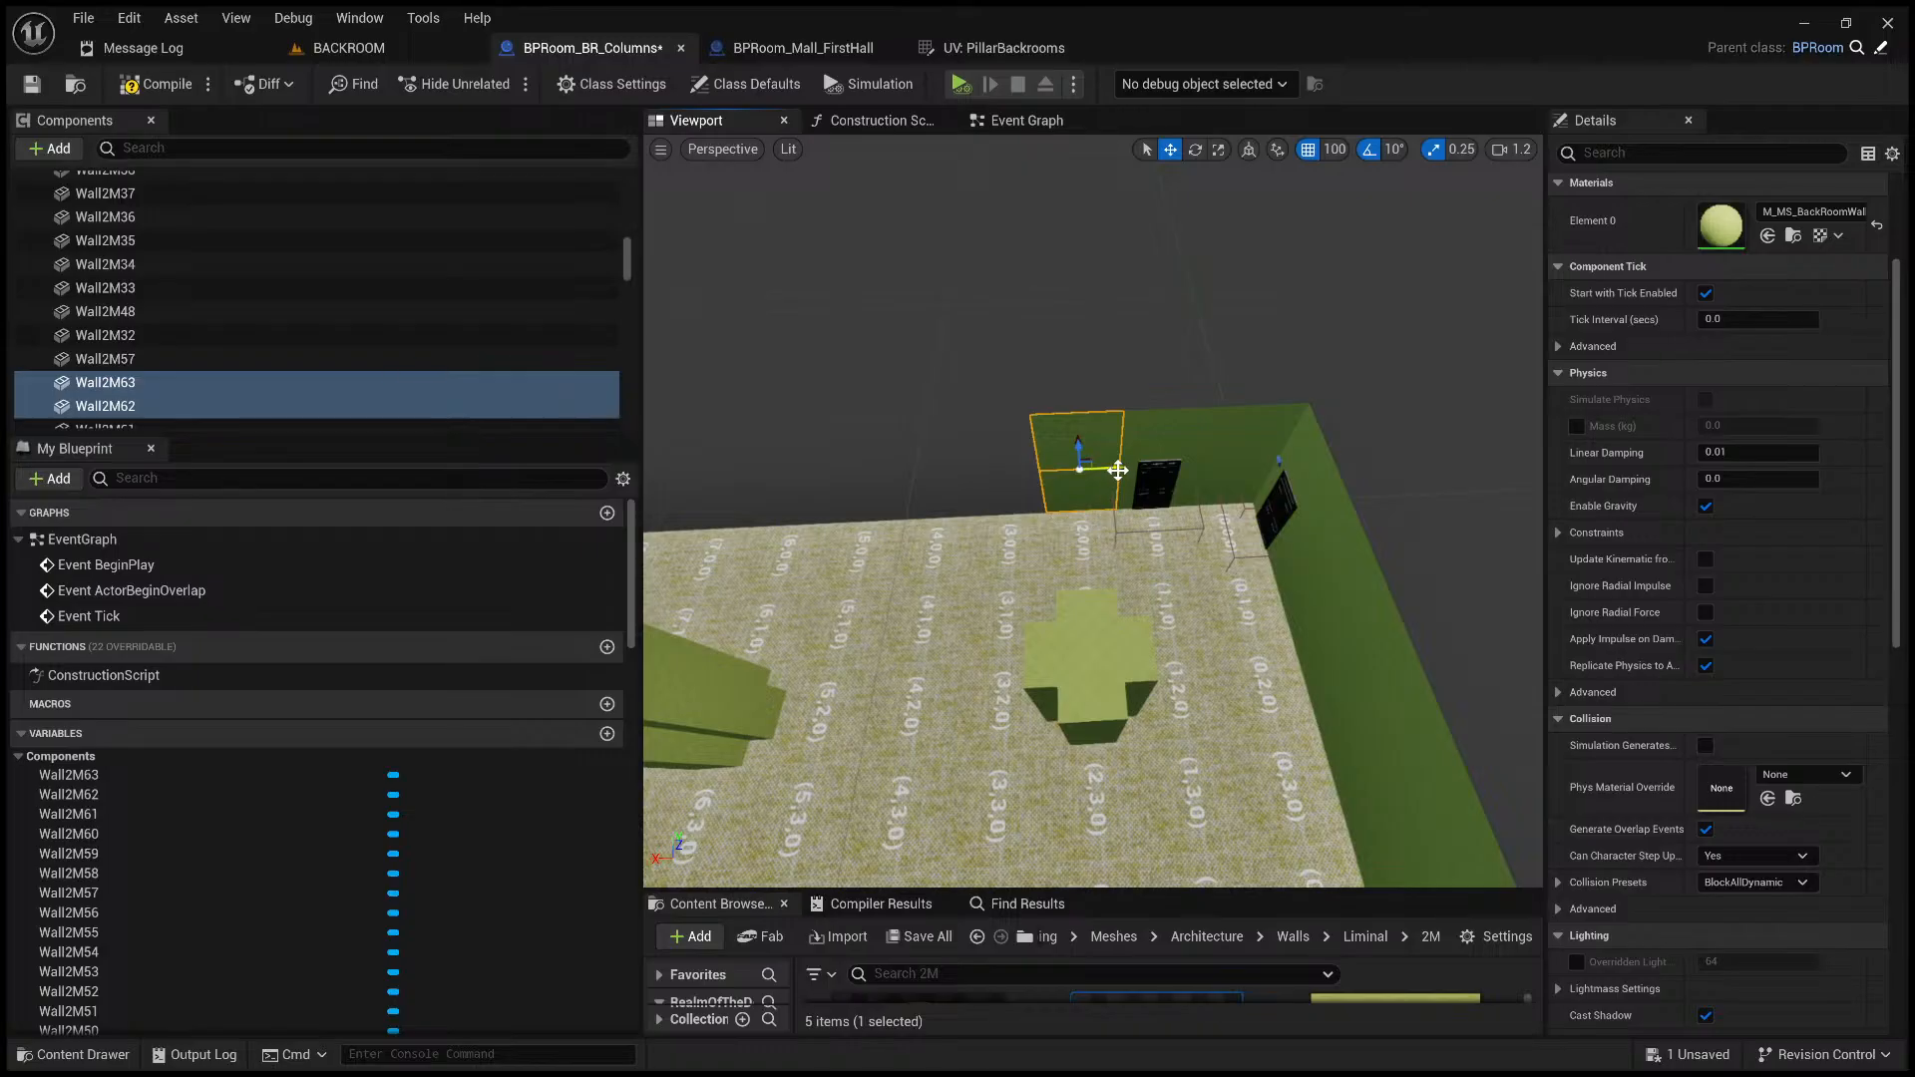
left_click_drag(1117, 470, 1037, 467)
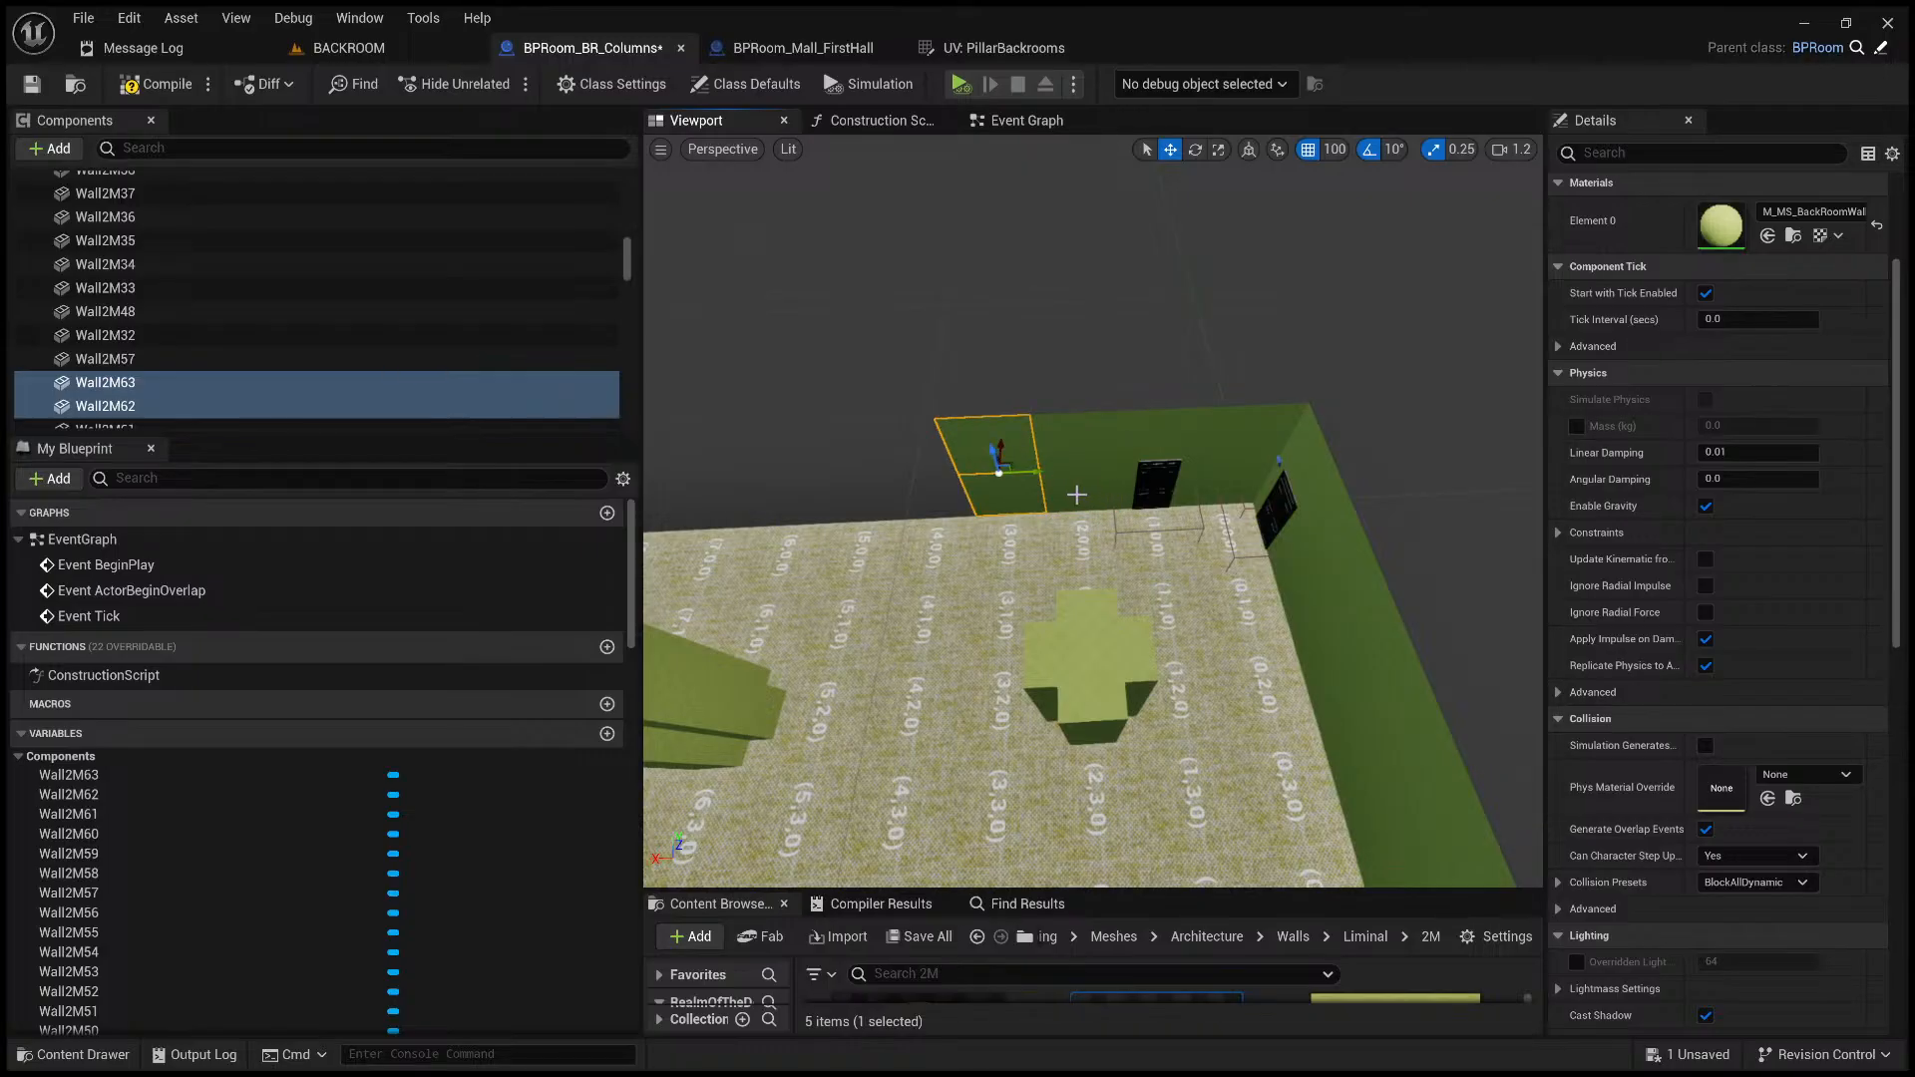
- Select all eight panels of the wall section behind the second door and duplicate them along the same floor edge
left_click(1078, 491)
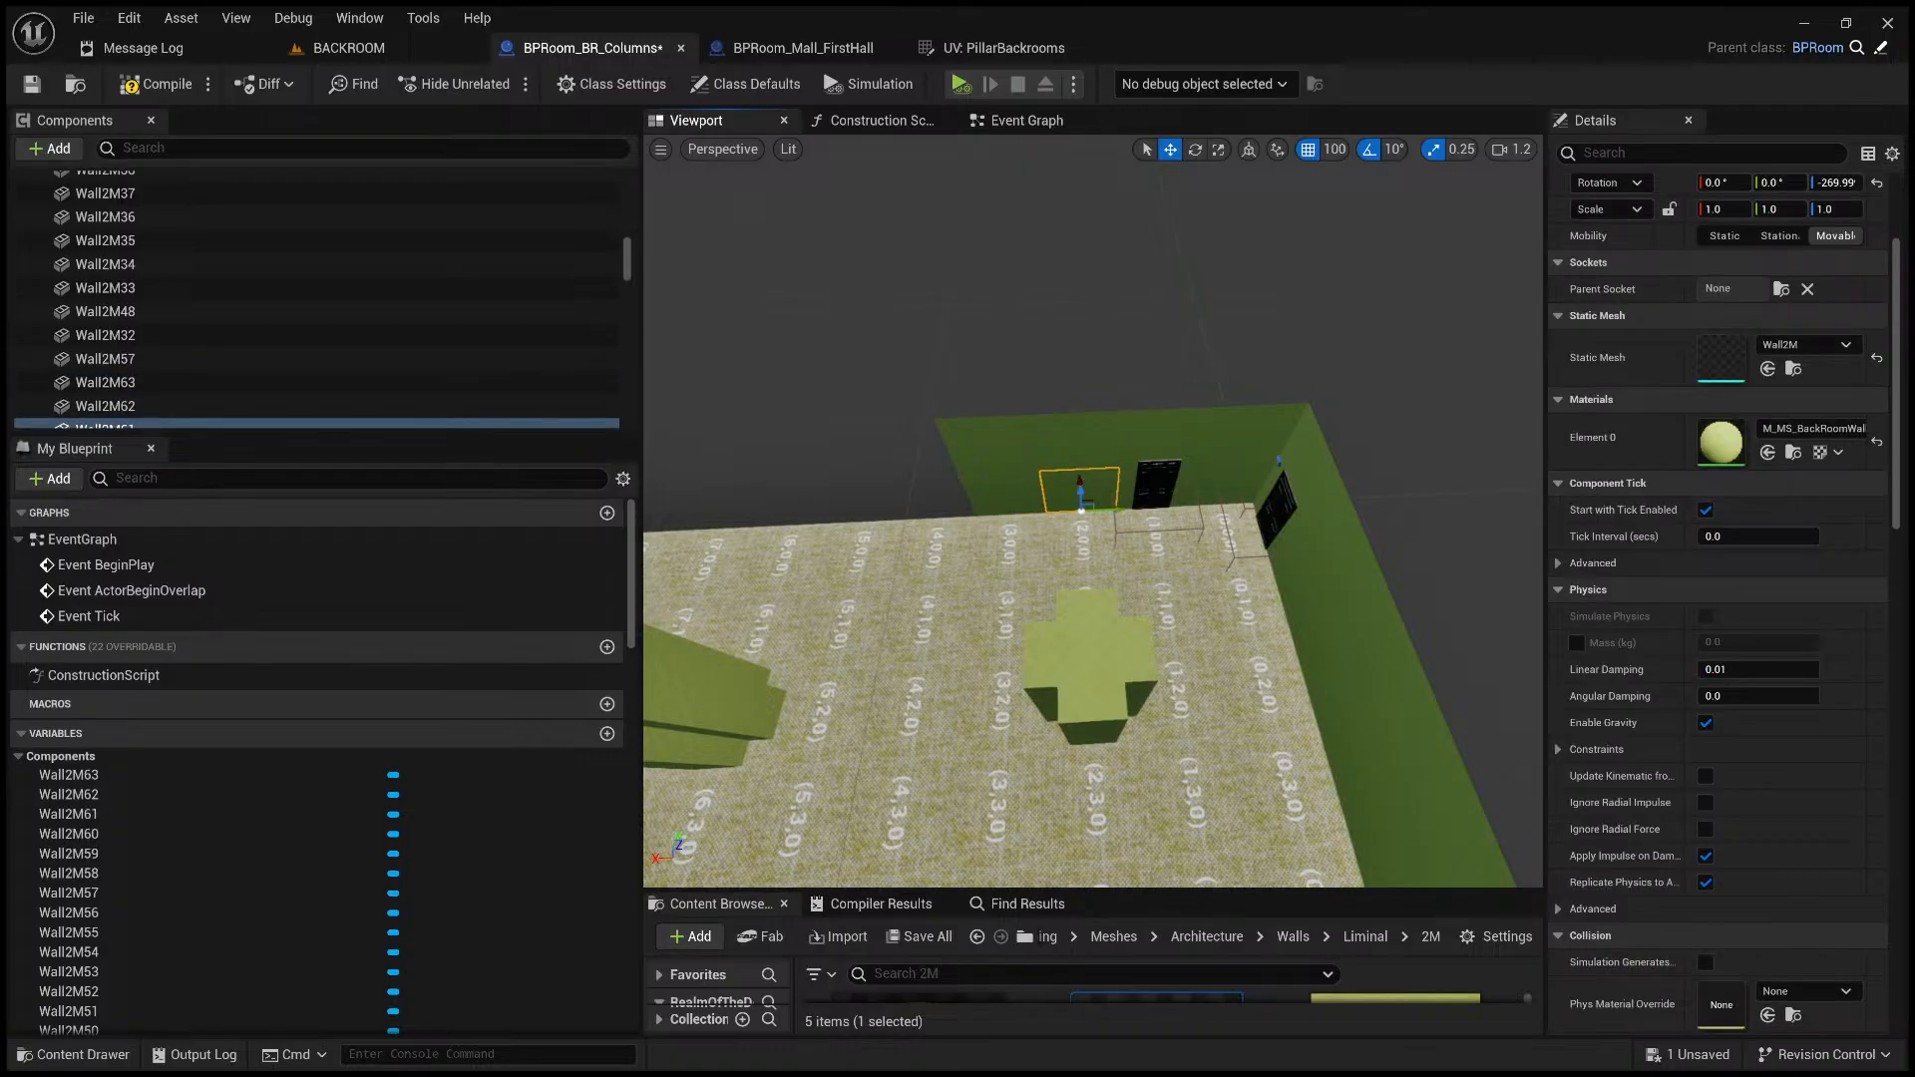
left_click(1101, 449)
left_click(1162, 443, "ctrl")
left_click(1257, 434, "ctrl")
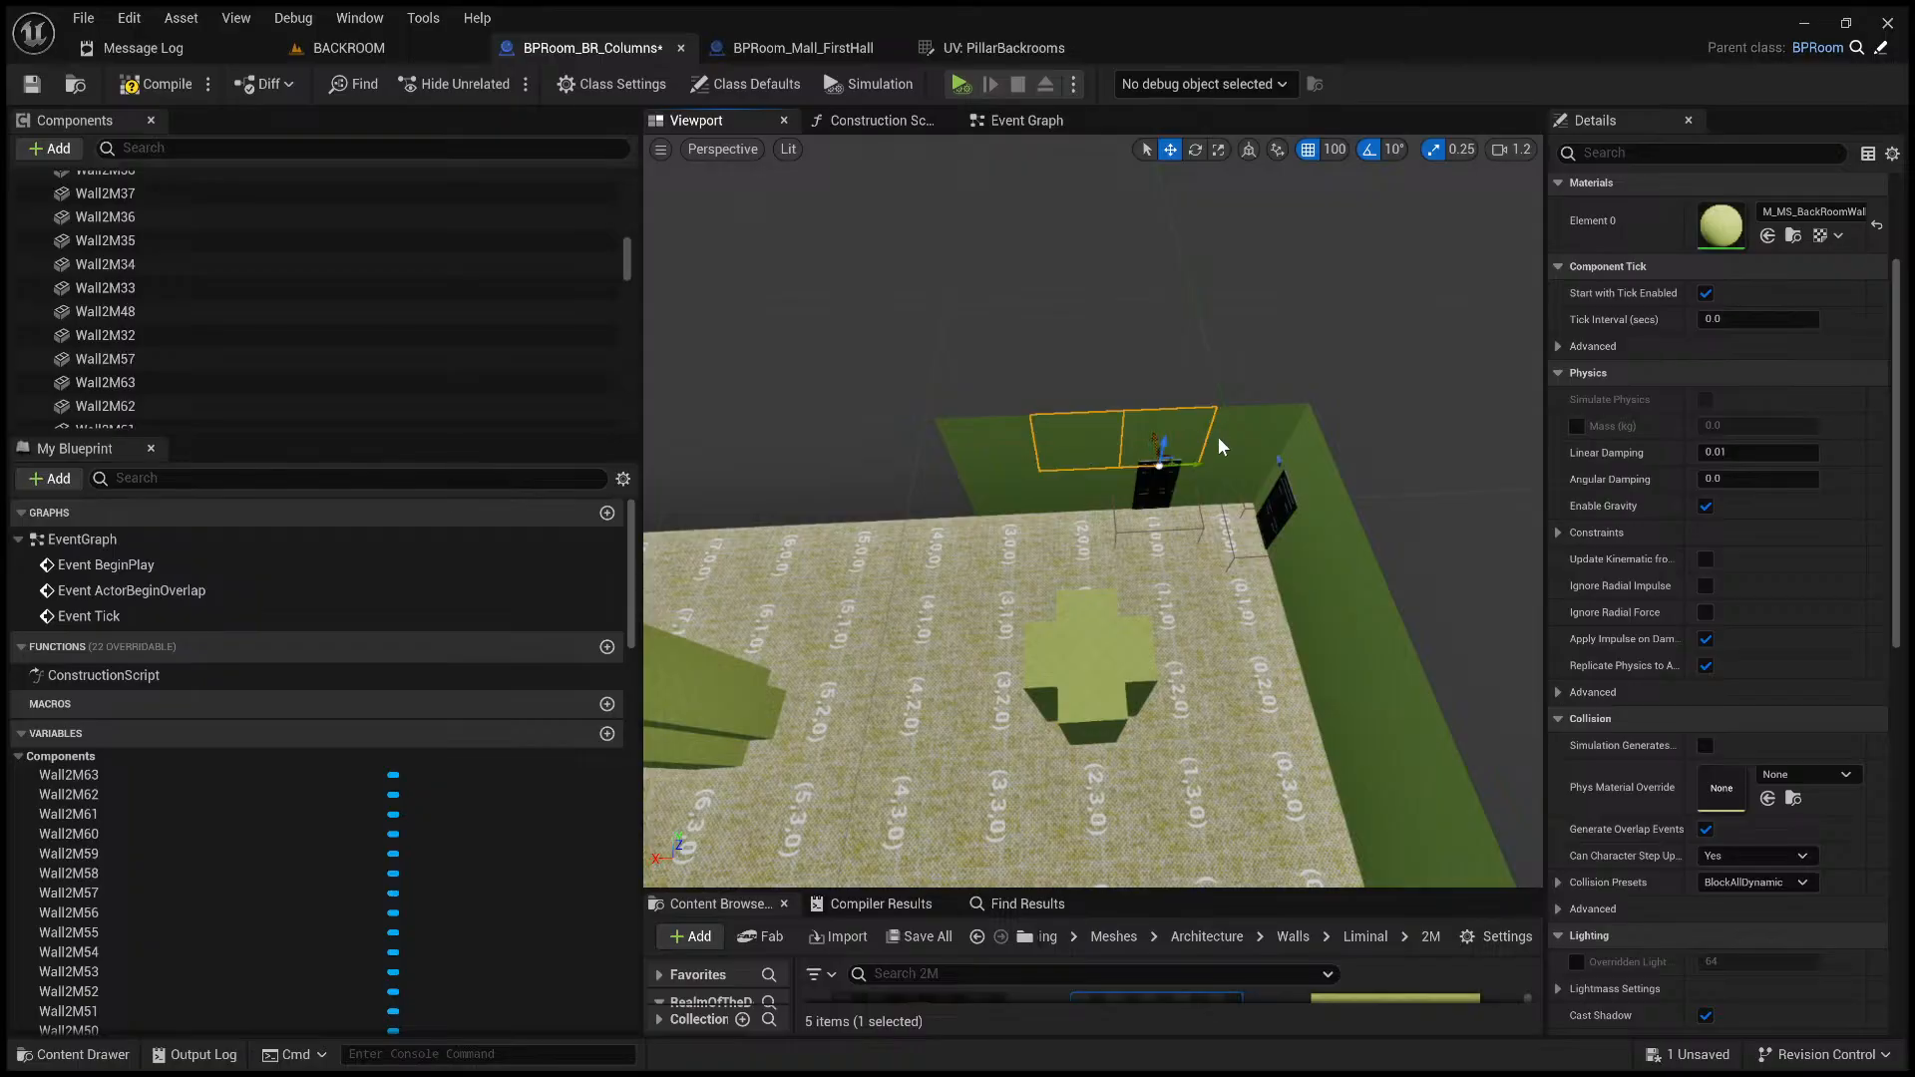
left_click(1232, 479, "ctrl")
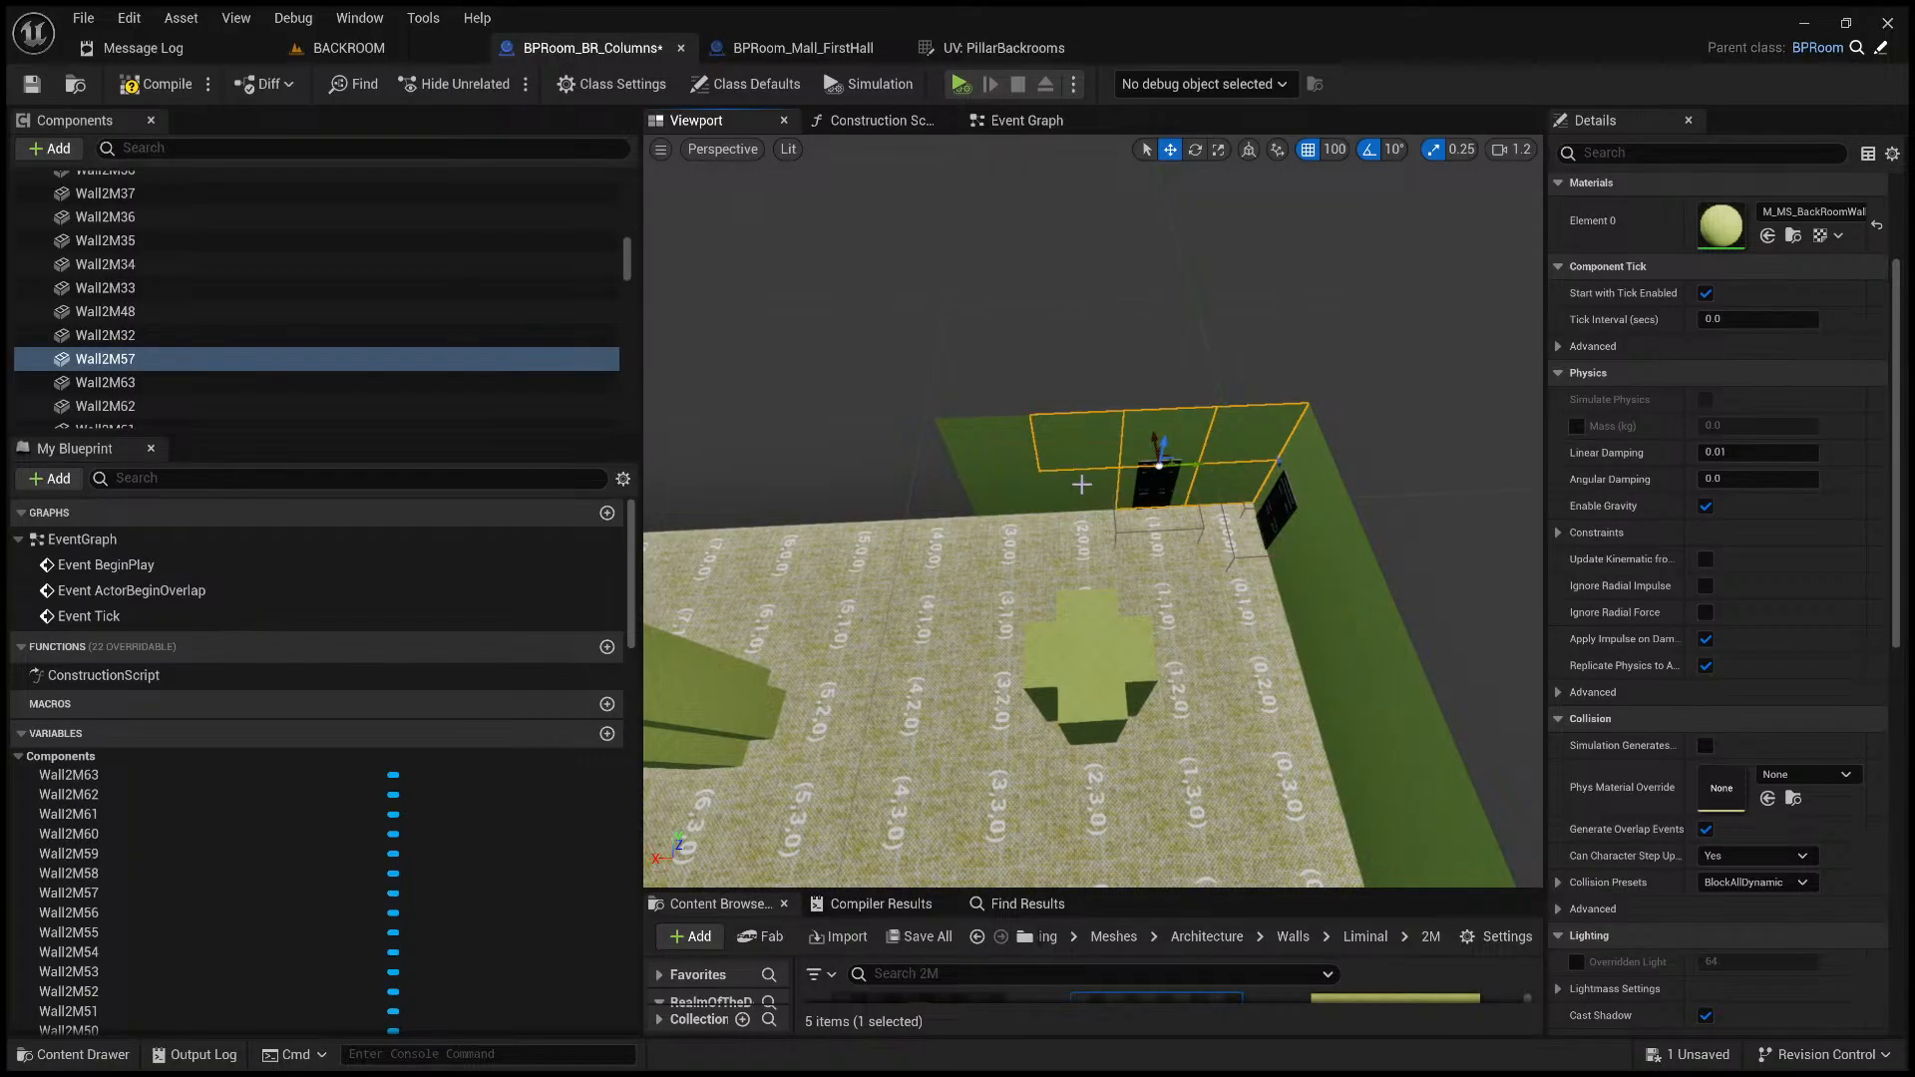
left_click(1022, 486, "ctrl")
left_click(1014, 454, "ctrl")
left_click(1010, 443, "ctrl")
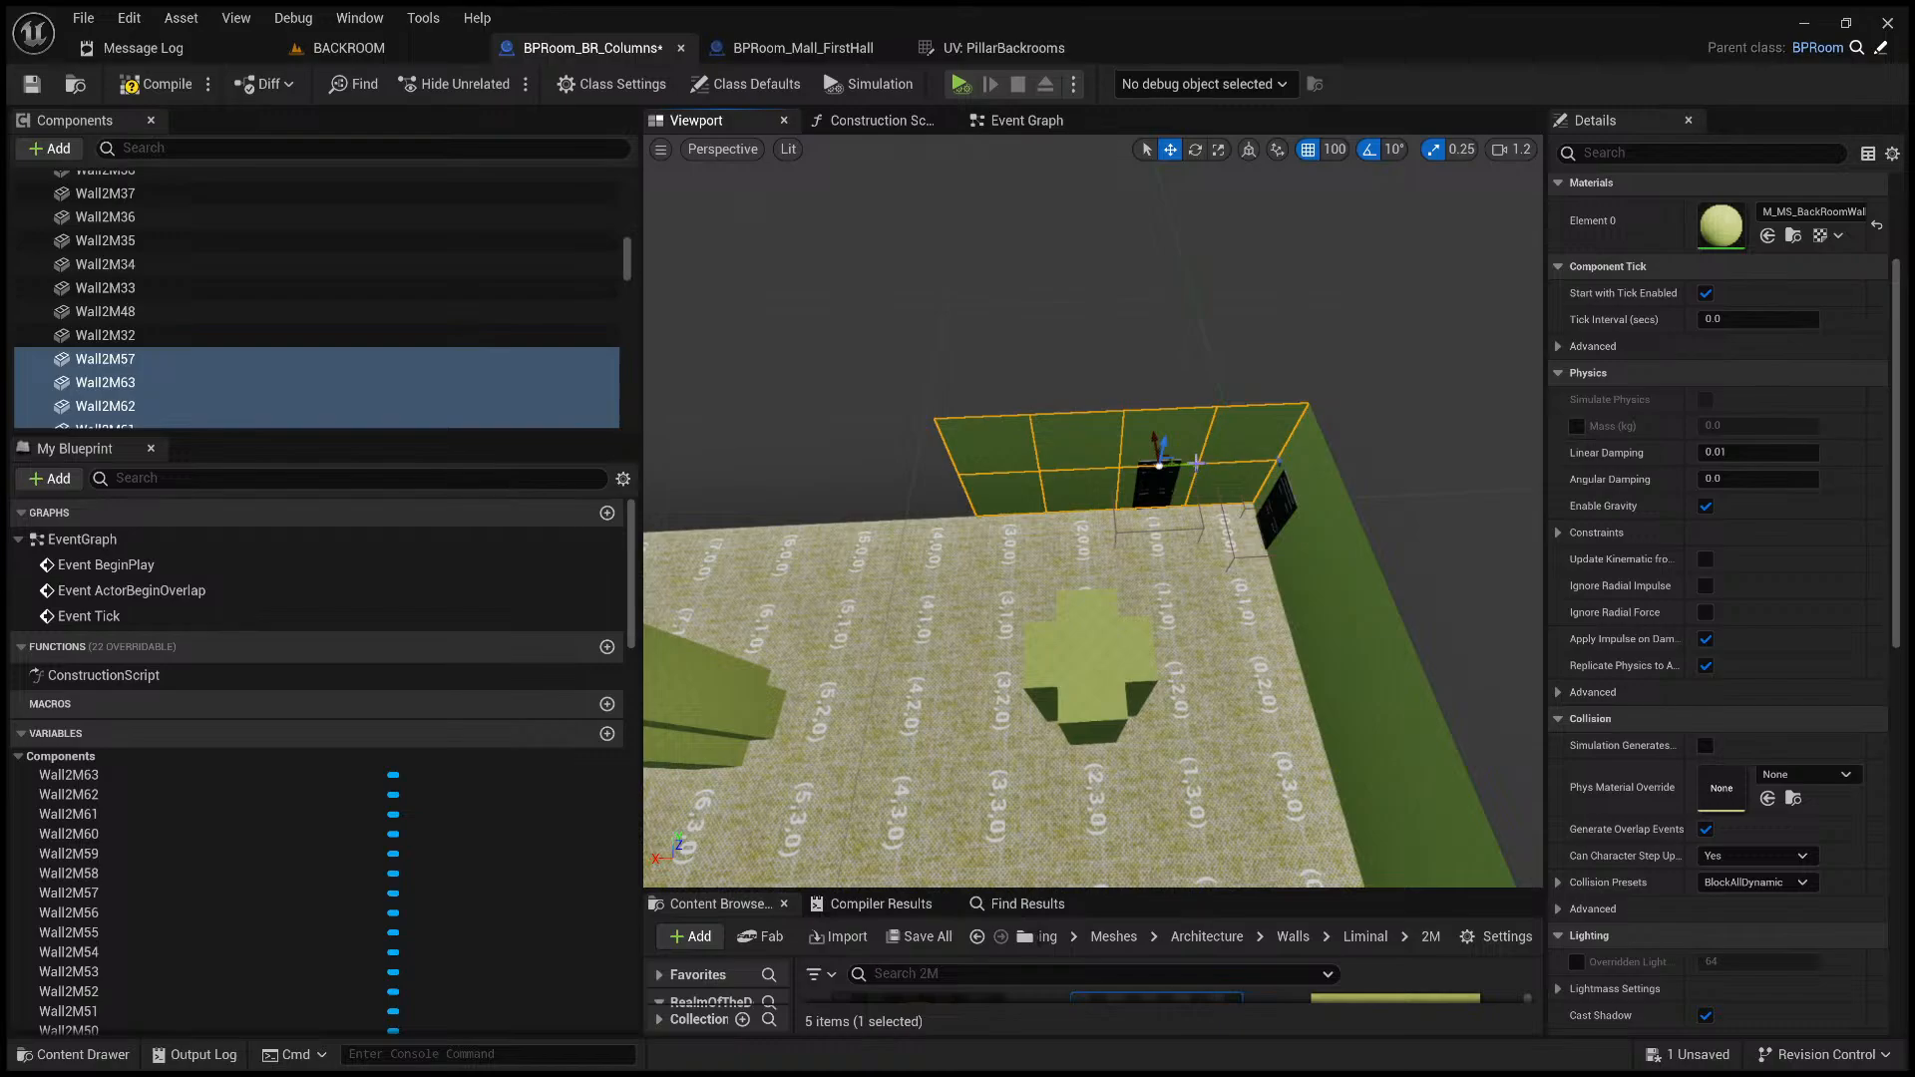
left_click_drag(1195, 461, 922, 483, "alt")
- Duplicate the eight-panel section once more to carry the wall on to the far corner of that floor edge
right_click_drag(921, 482, 1035, 532)
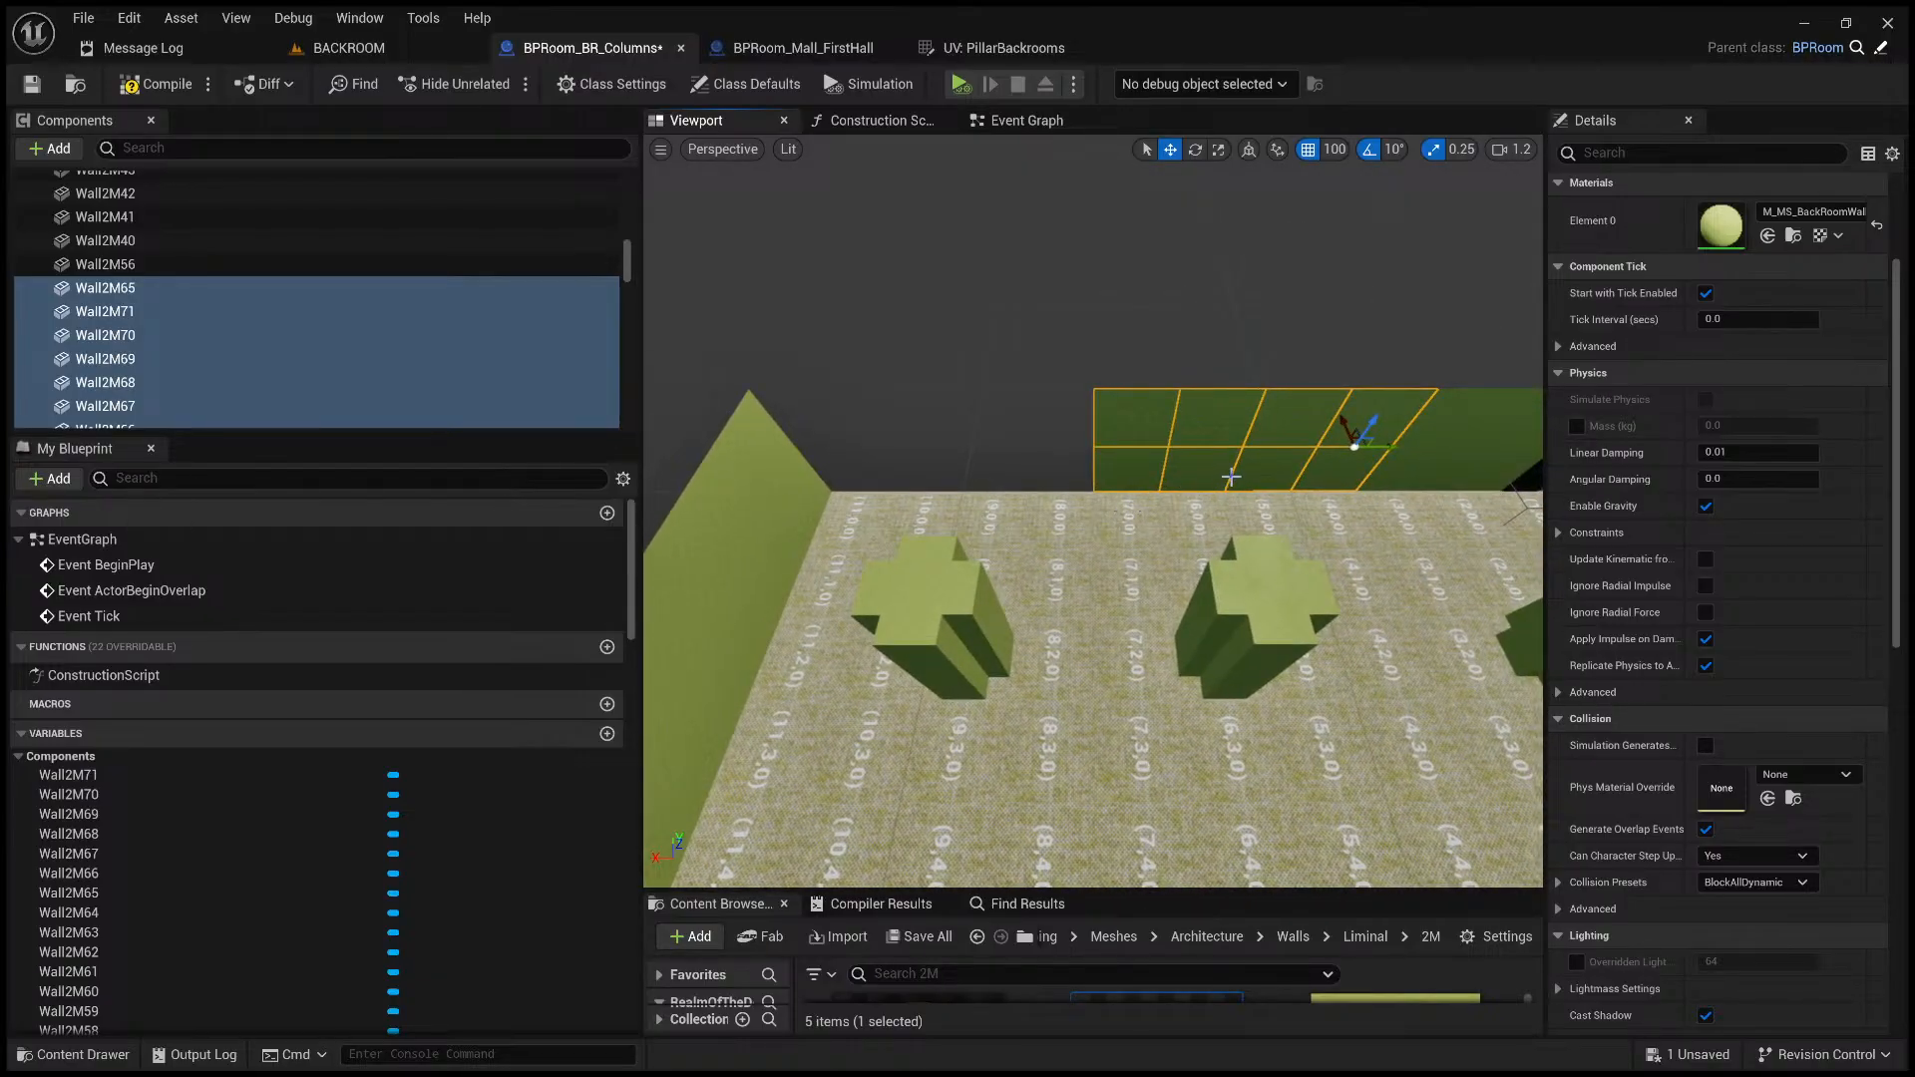
left_click_drag(1372, 455, 1078, 498, "alt")
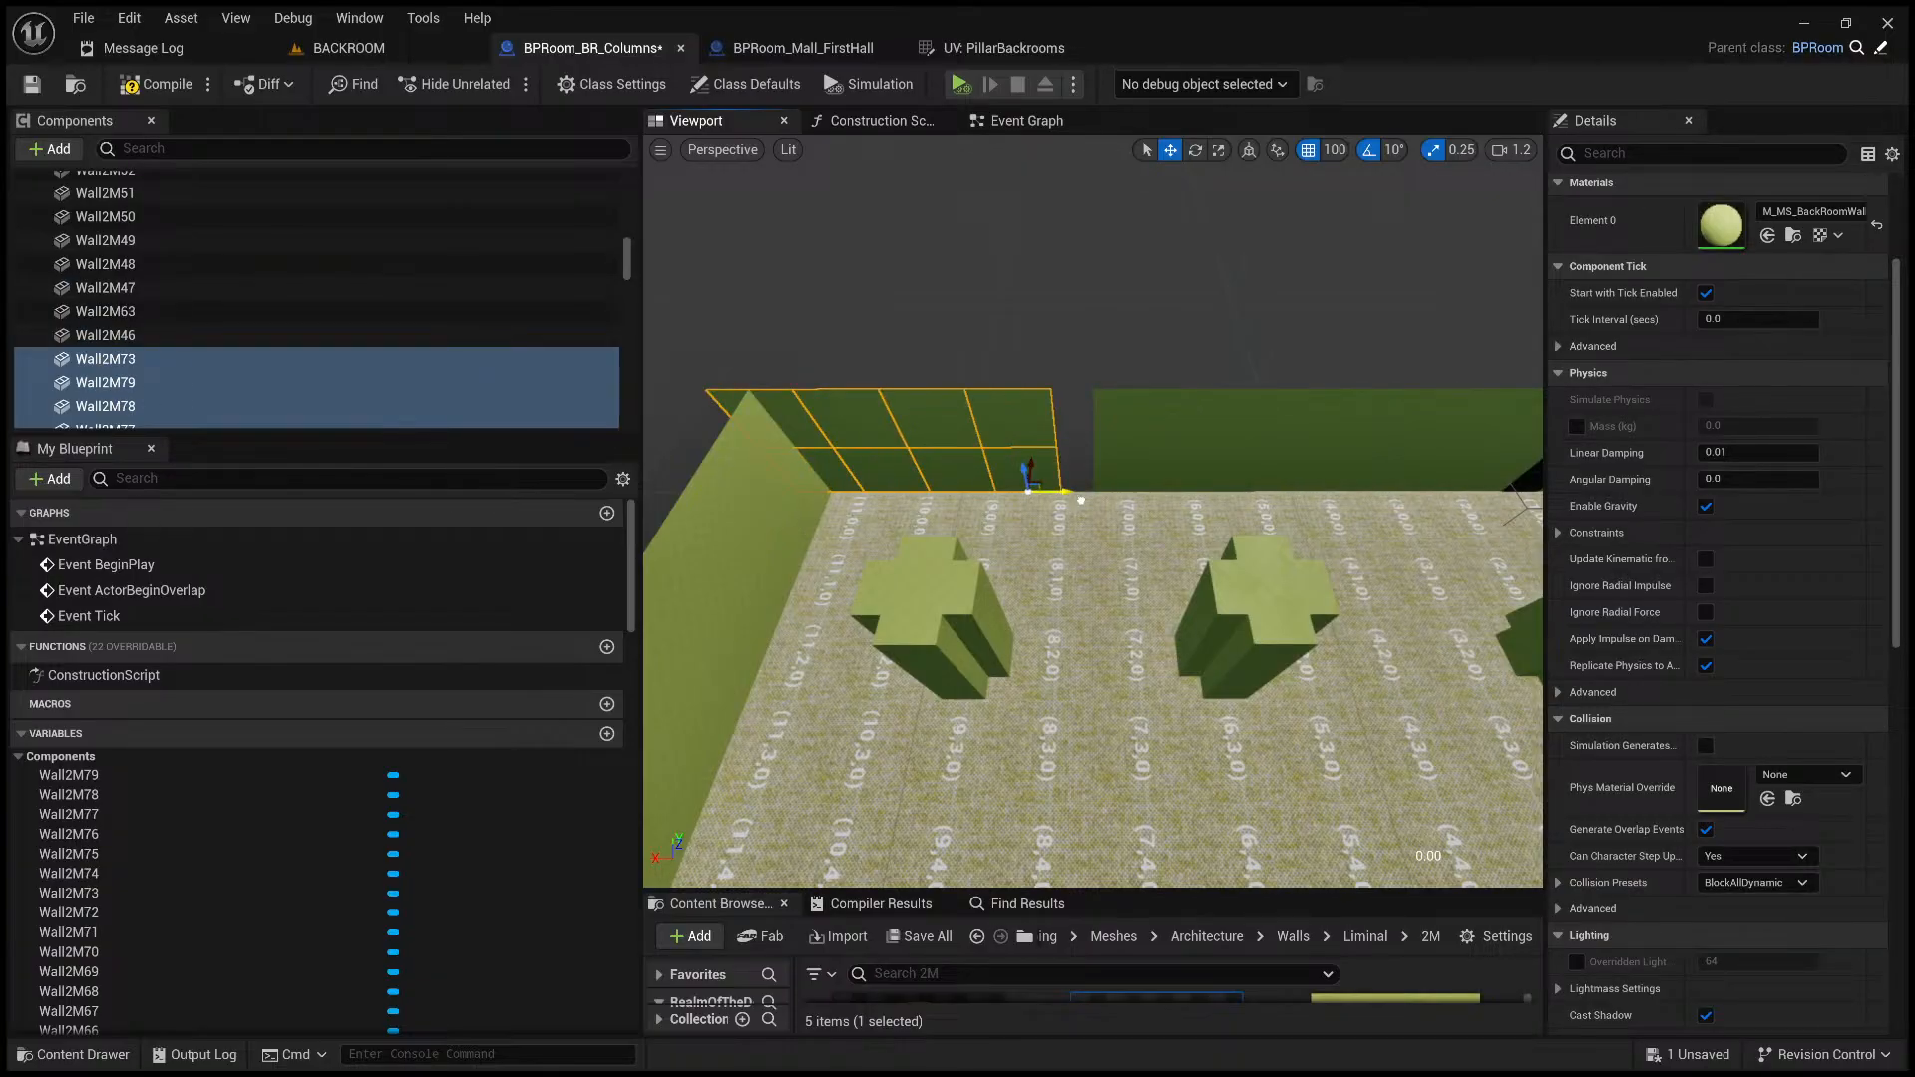
right_click_drag(1150, 458, 1130, 502)
left_click_drag(1028, 491, 1235, 456)
- Add the remaining panels of this wall to the selection, duplicate the whole wall and move the copy to the opposite floor edge
left_click(1187, 456, "ctrl")
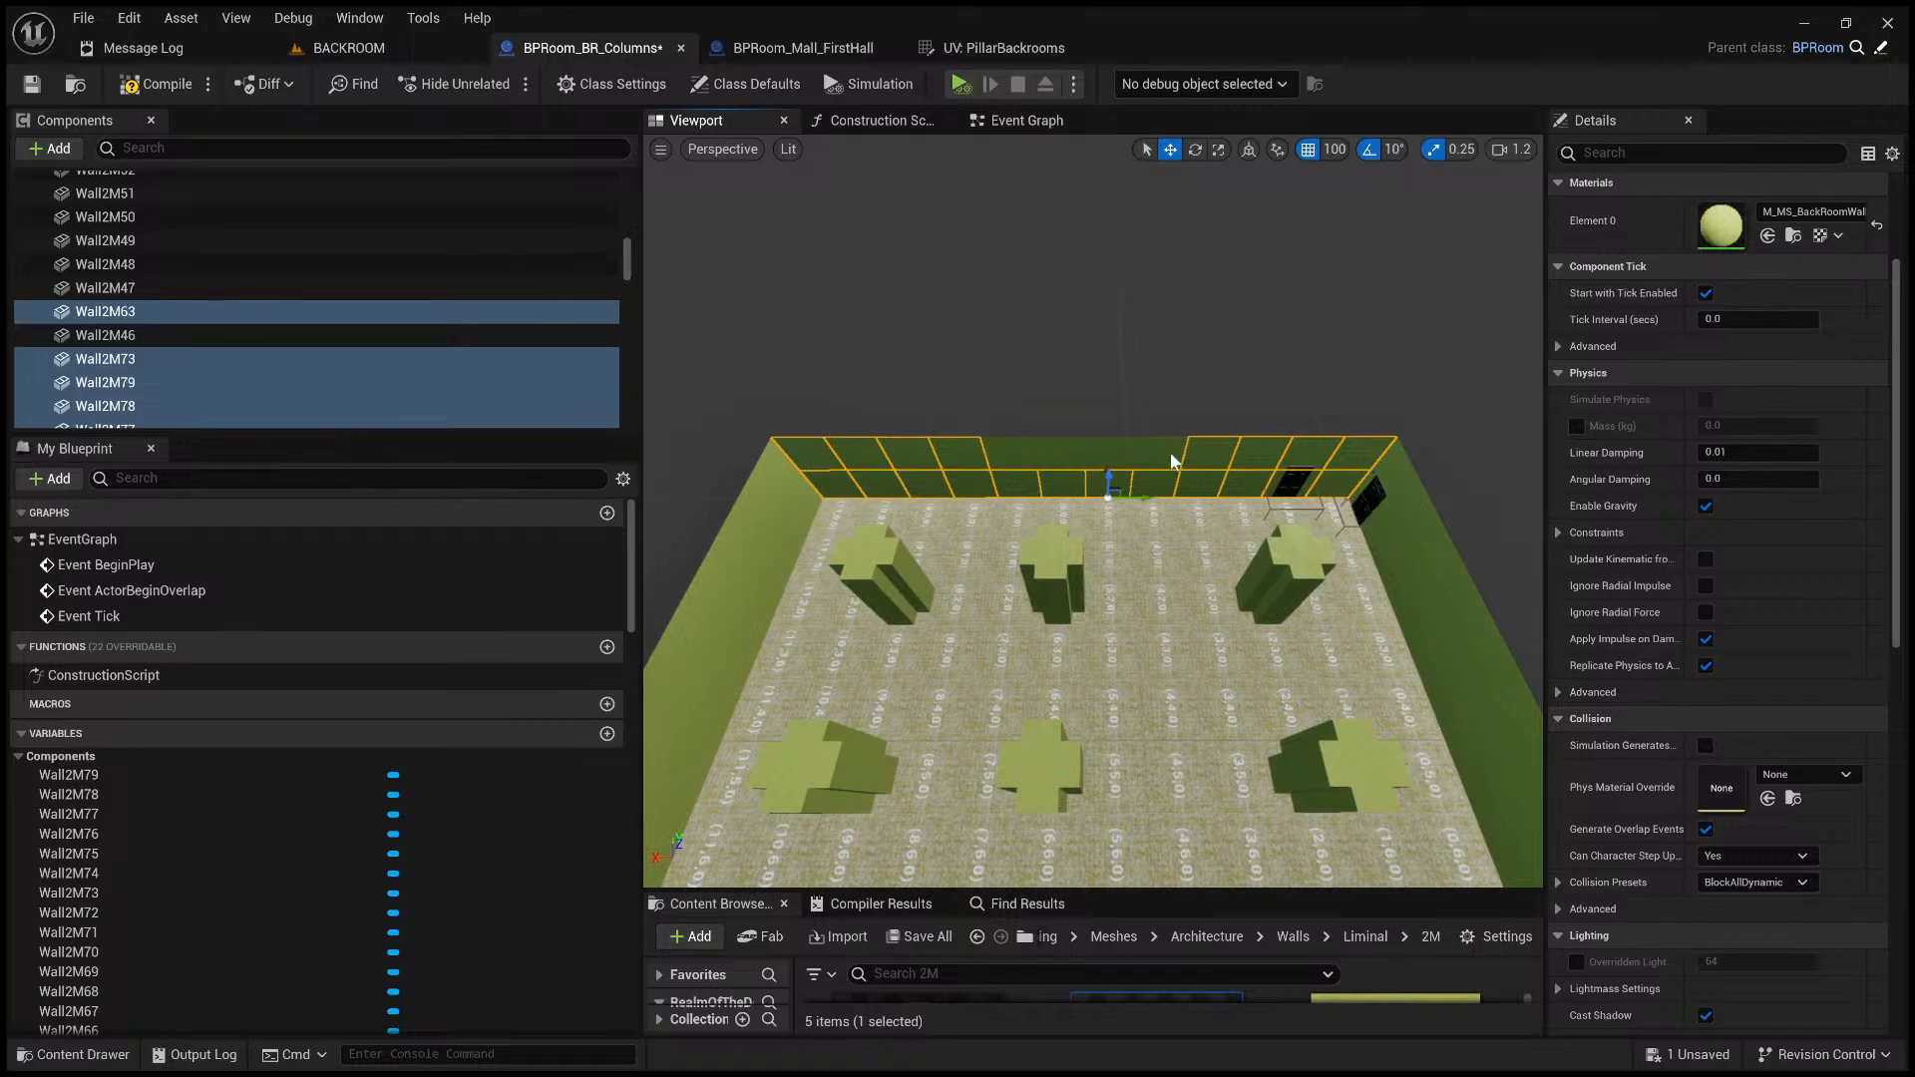
left_click(1171, 455, "ctrl")
left_click(1103, 453, "ctrl")
left_click(1065, 453, "ctrl")
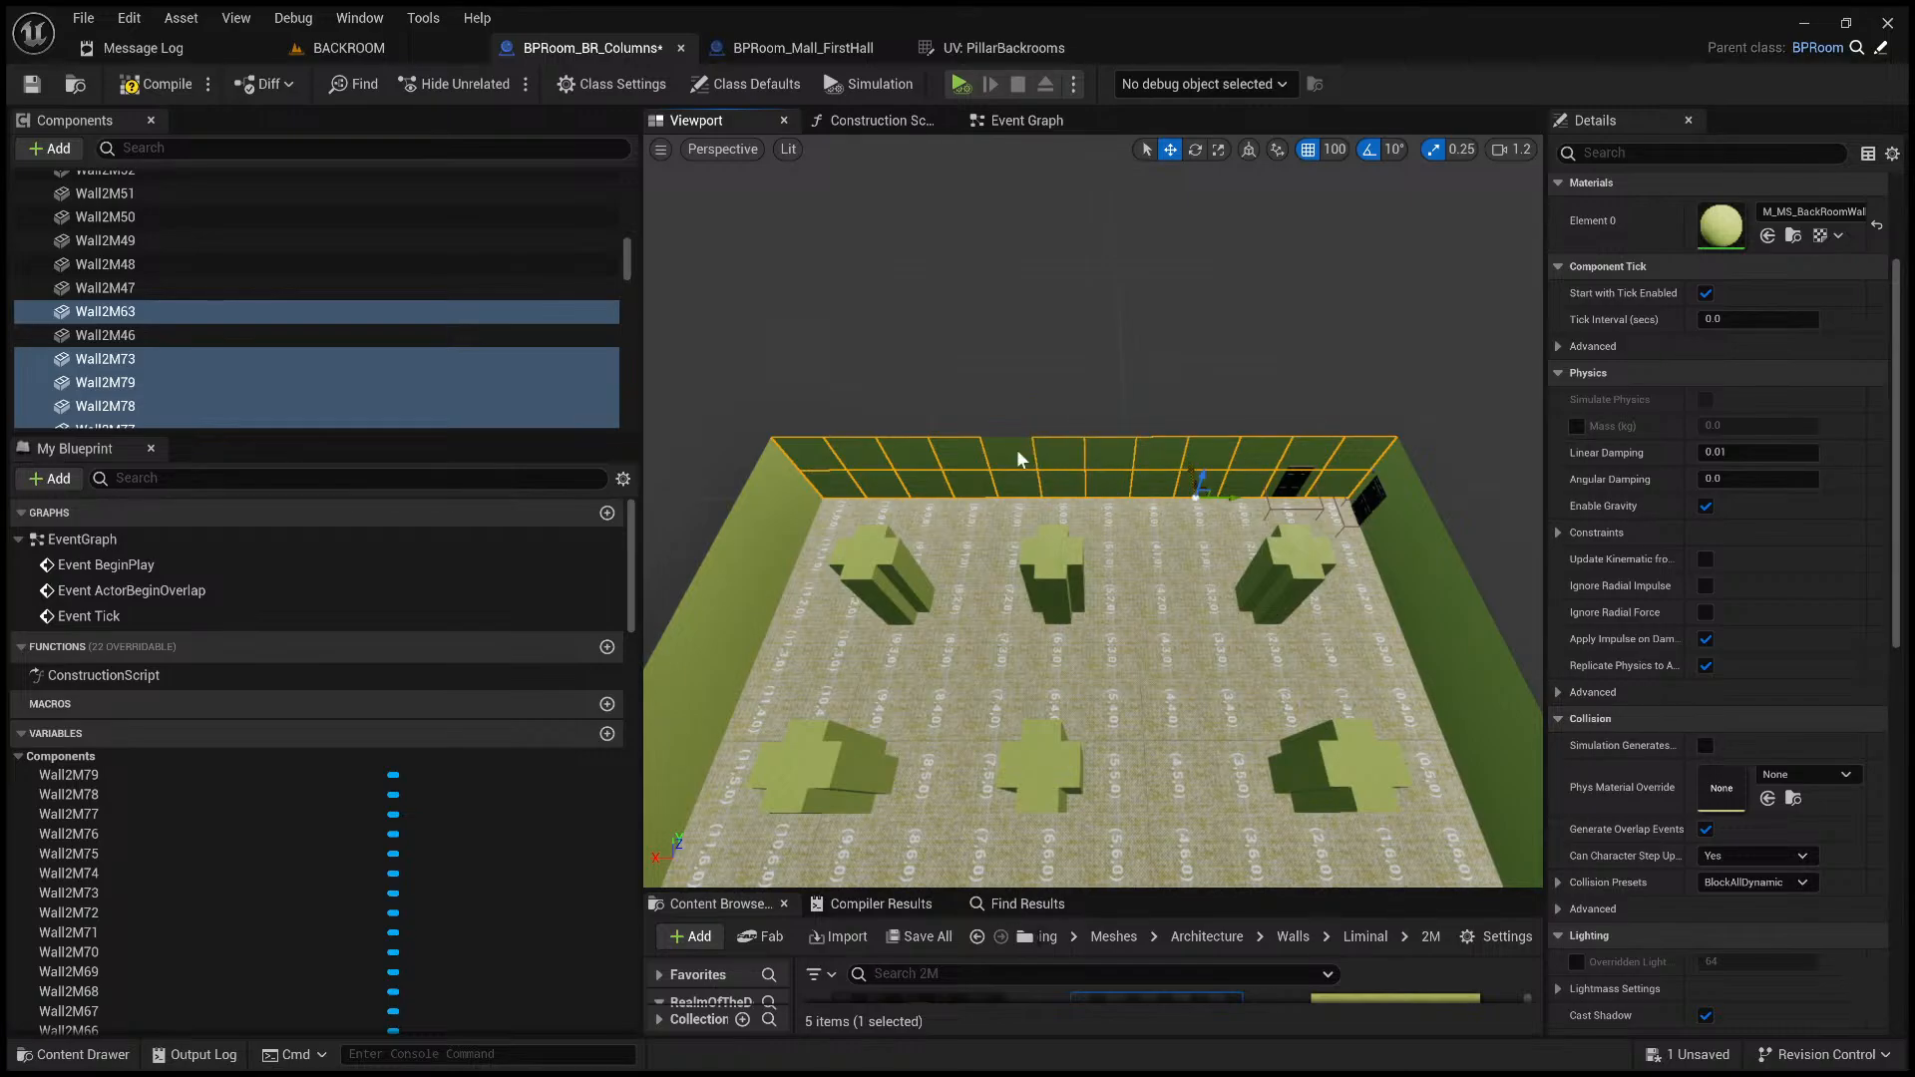
left_click(1017, 455, "ctrl")
key("ctrl+d")
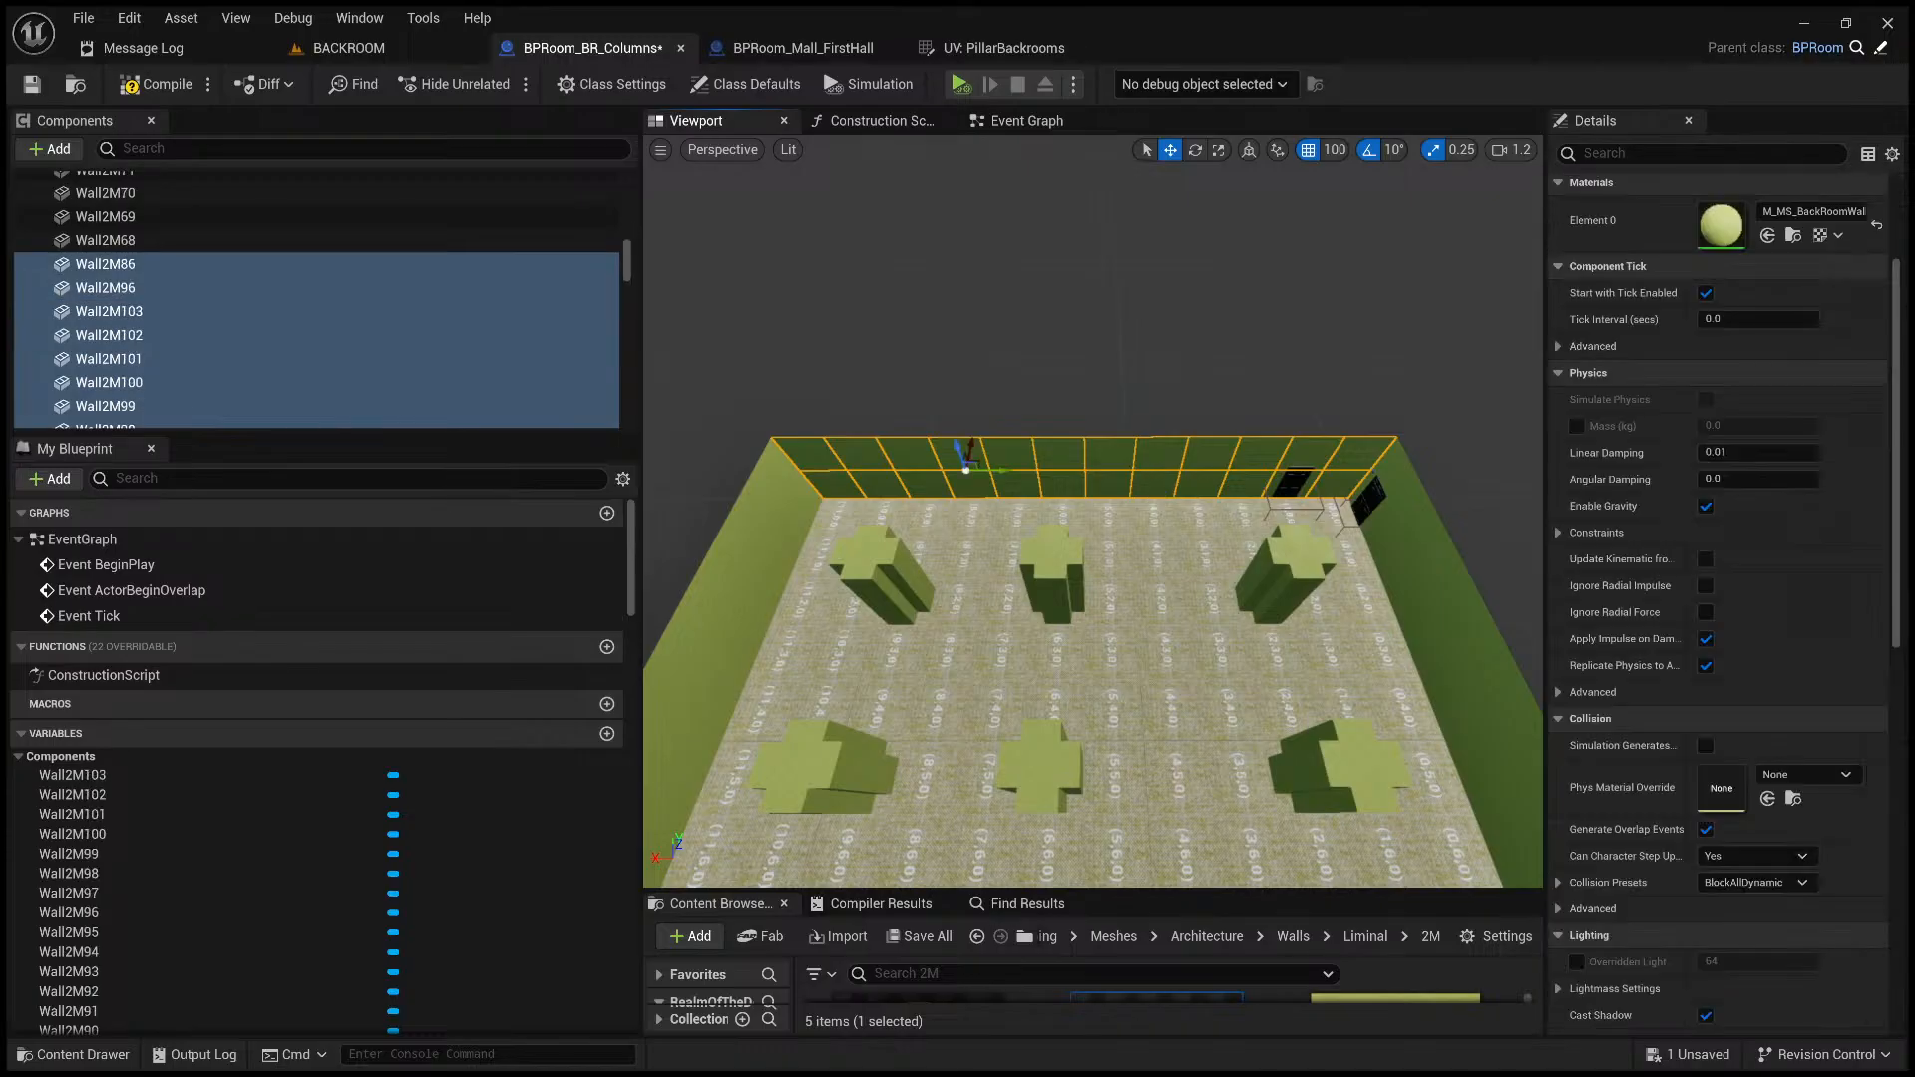
right_click_drag(1094, 511, 1396, 549)
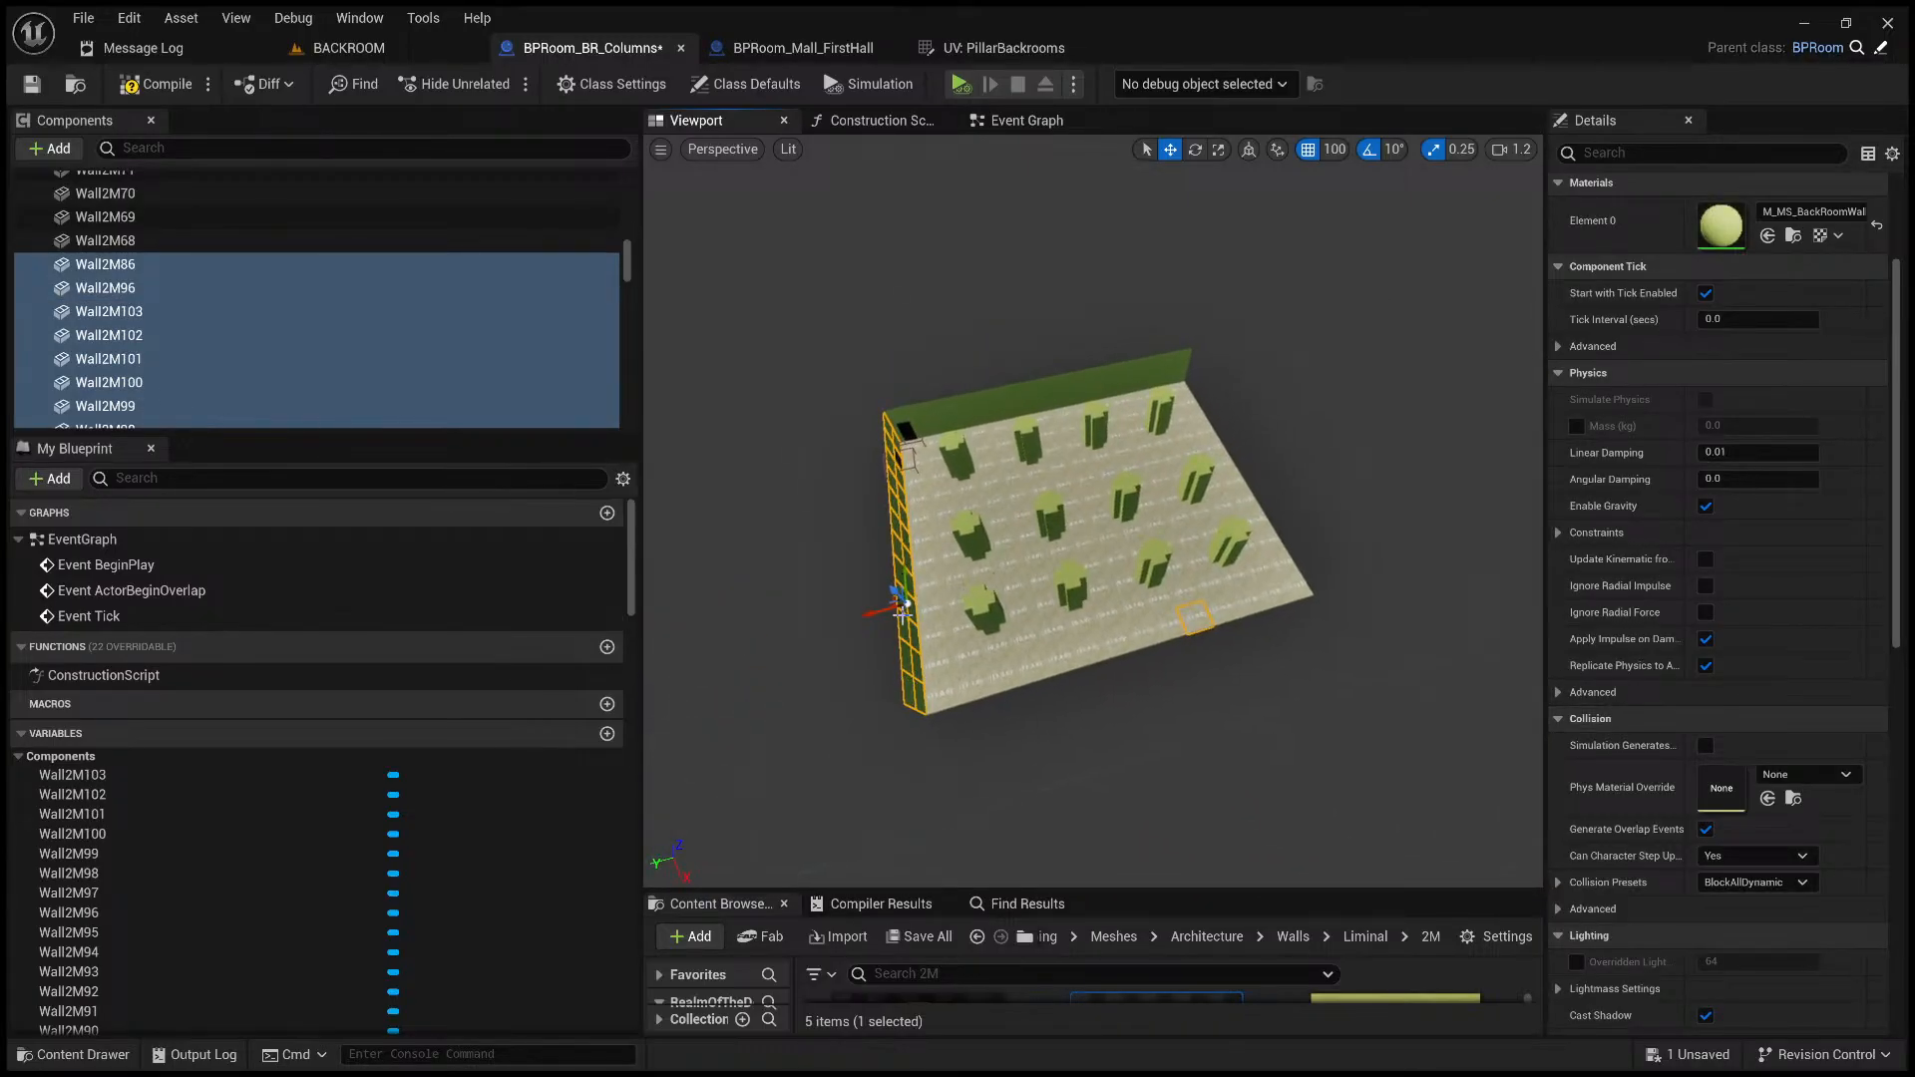
left_click_drag(870, 608, 1277, 555)
- Rotate the copied wall's panels half a turn in yaw so they face the room's interior
key("w")
mouse_move(1149, 546)
right_mouse_down()
mouse_move(1297, 514)
mouse_move(1149, 547)
right_mouse_up()
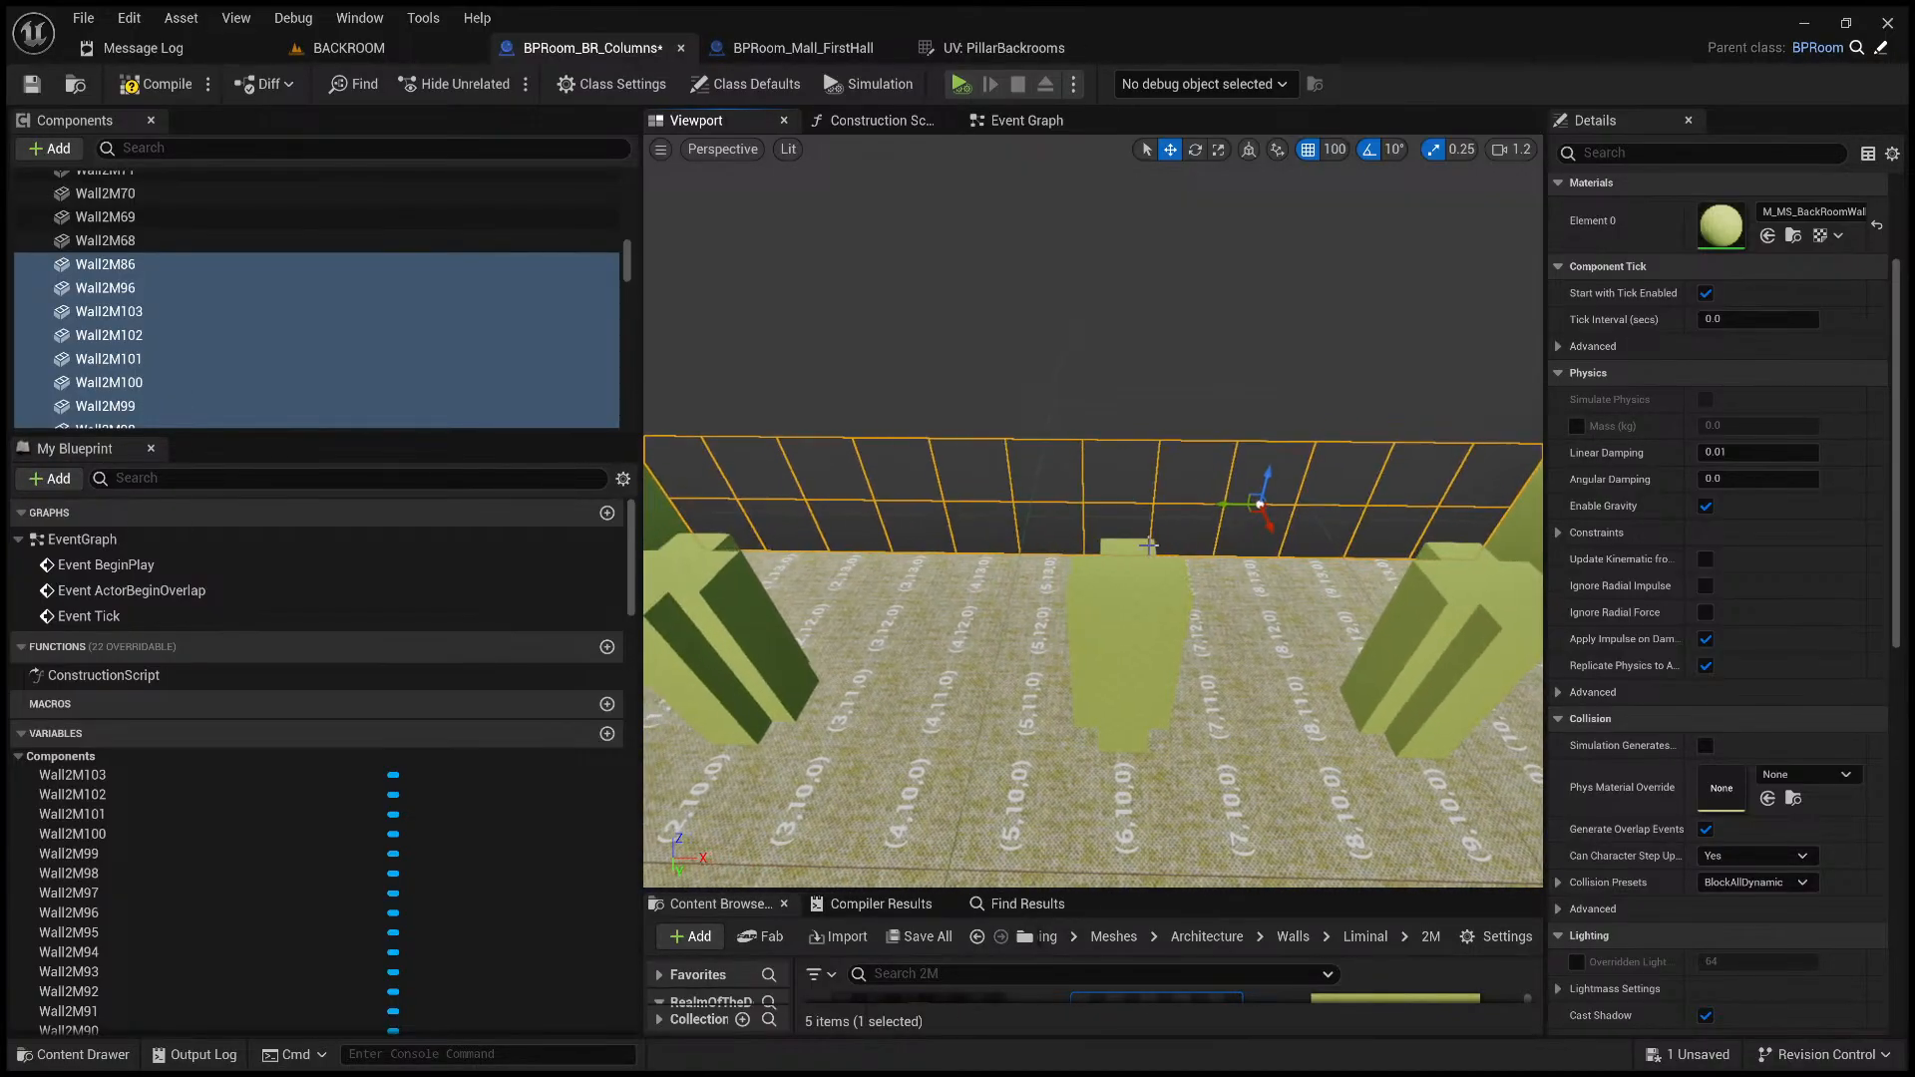
left_click(1193, 151)
left_click_drag(1242, 531, 1082, 515)
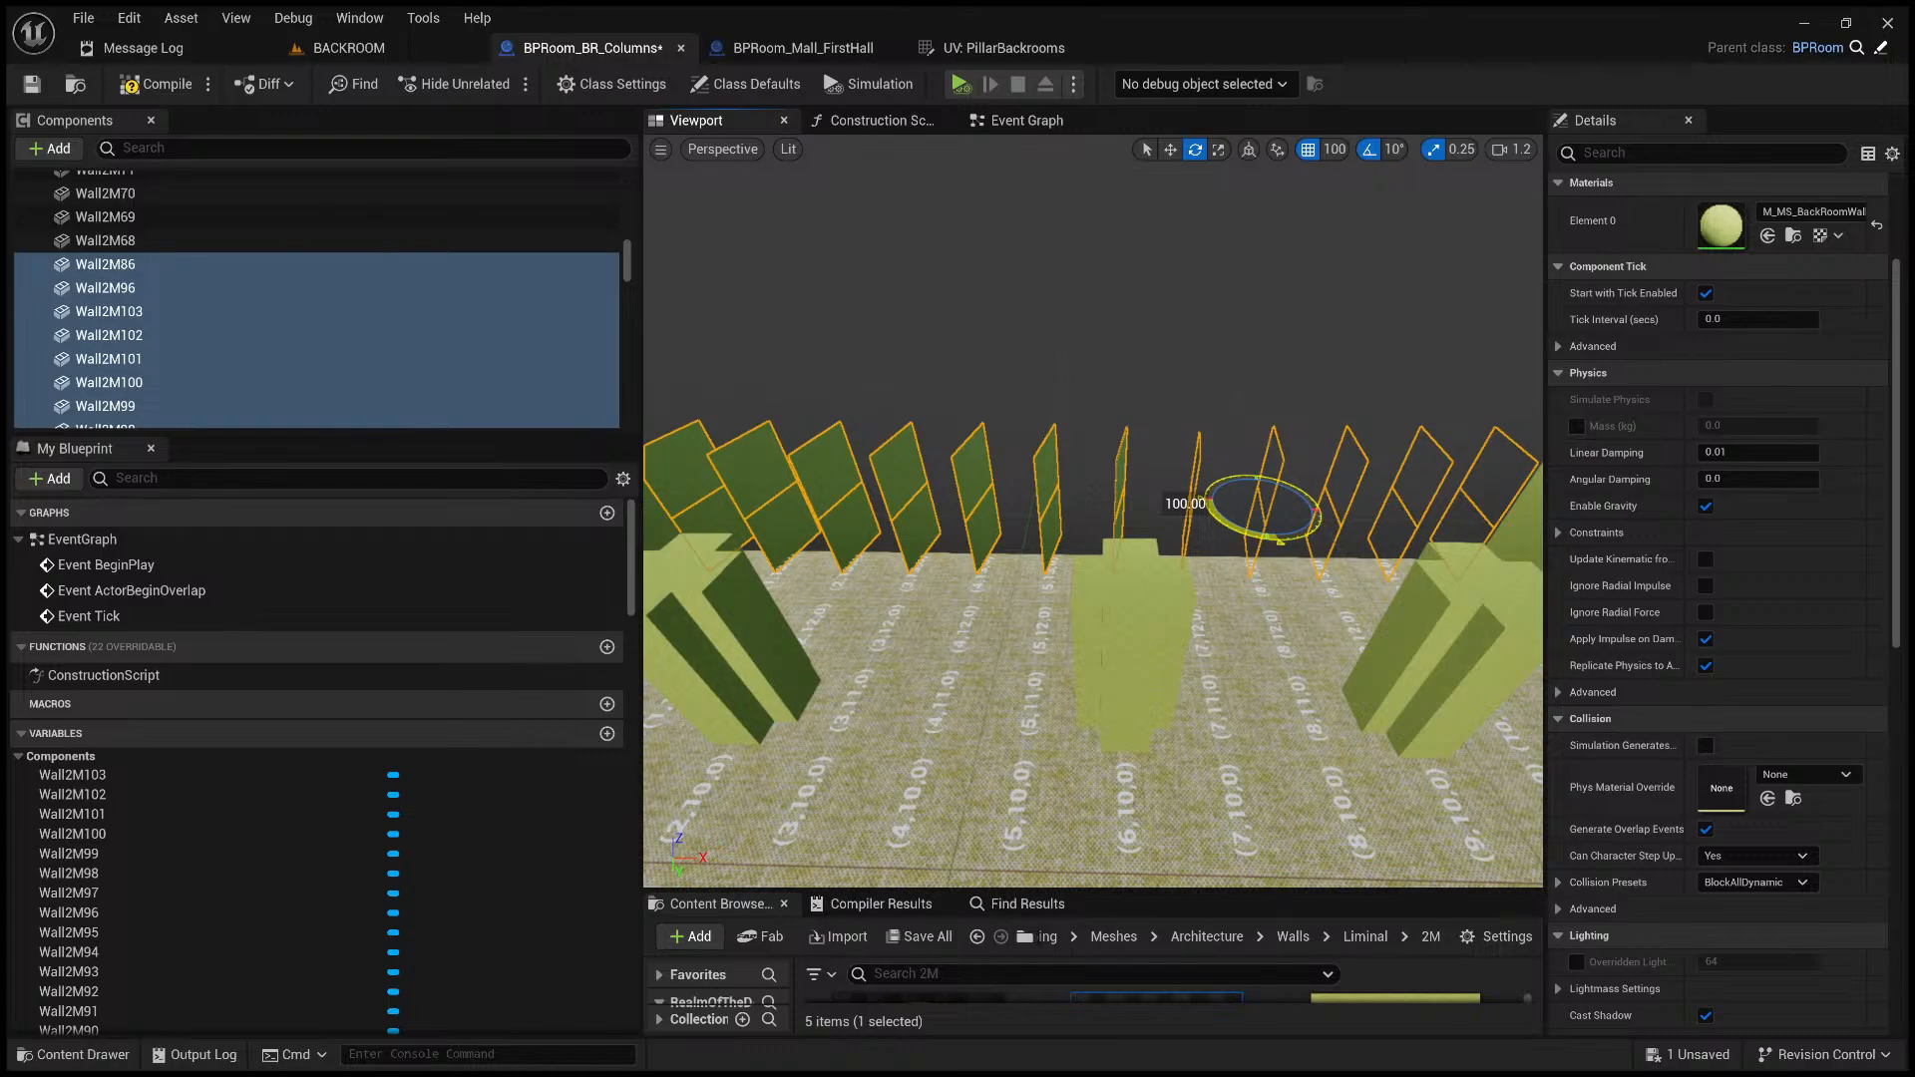
left_click_drag(1034, 488, 1033, 488)
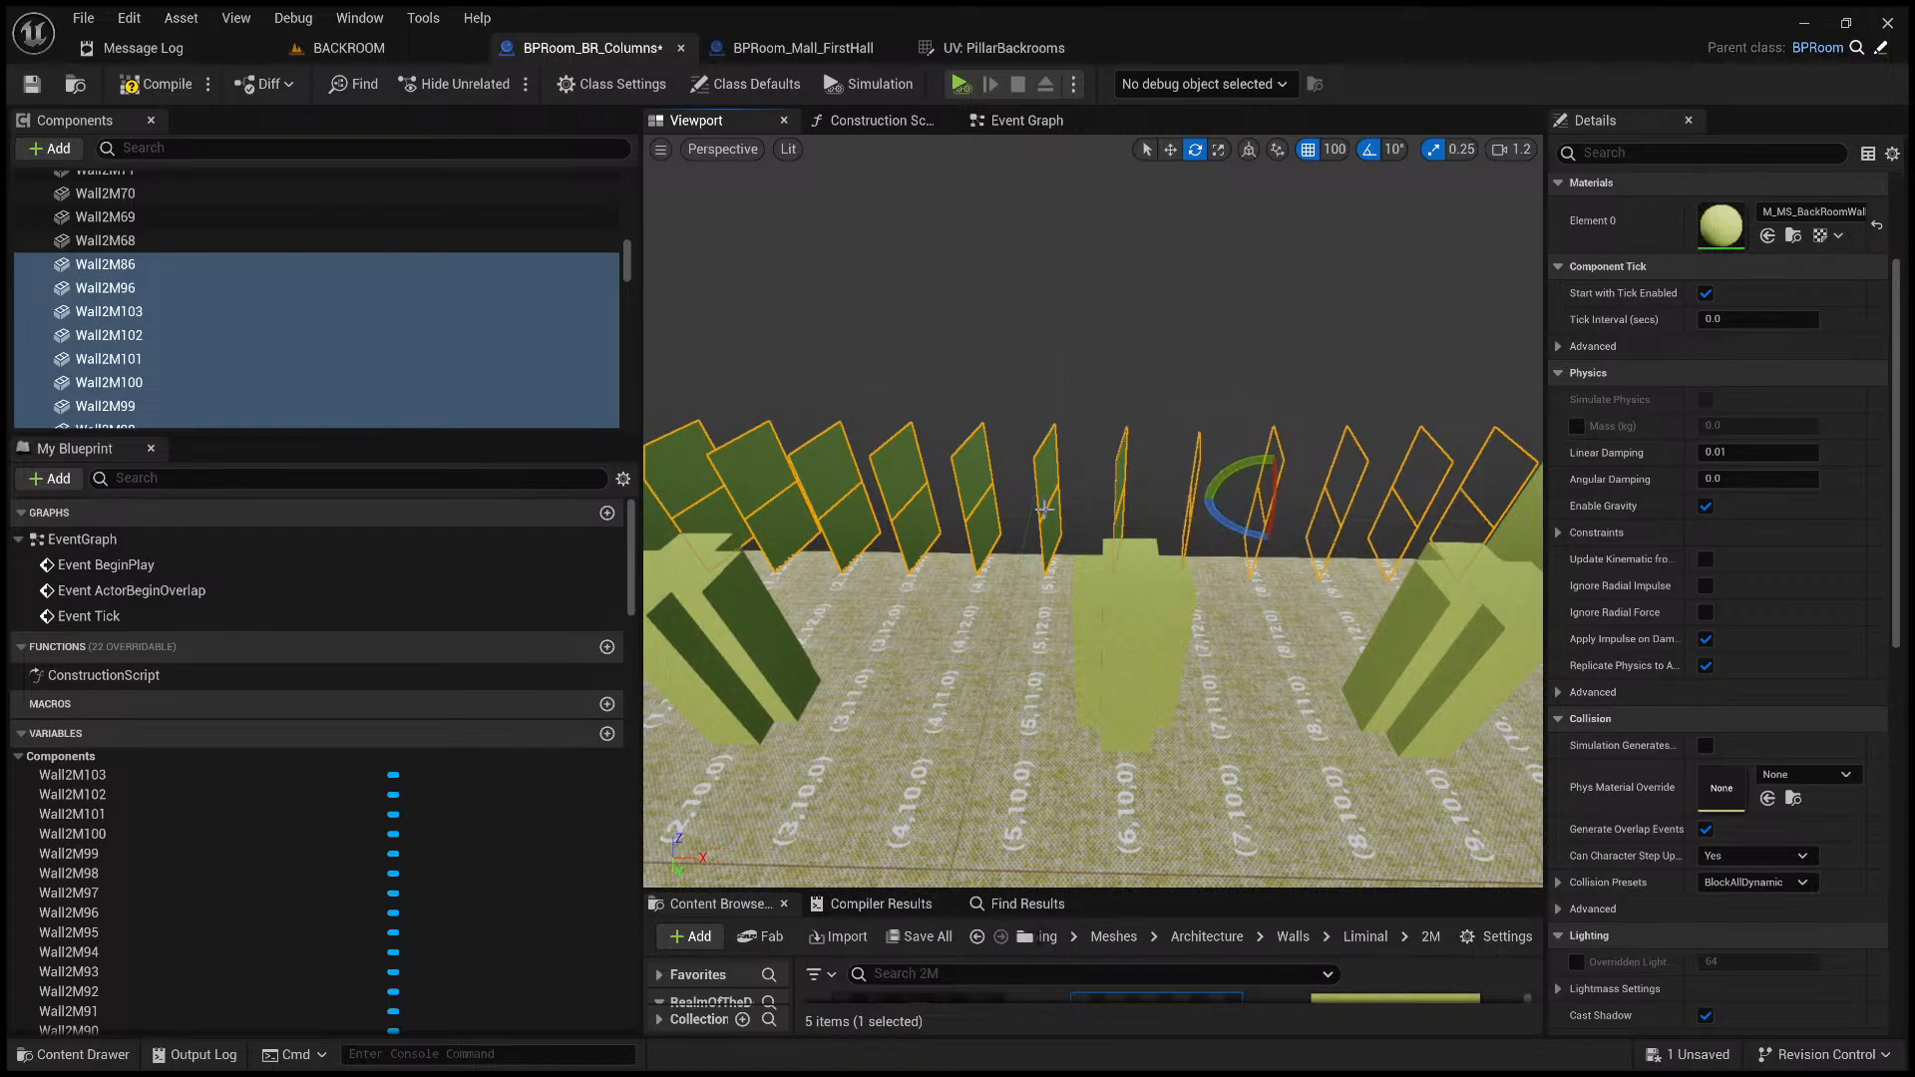
left_click_drag(1241, 534, 1049, 512)
- Inspect the enclosed room from several sides, checking the wall corners and the floor cell coordinates
key("s")
right_click_drag(1157, 606, 876, 684)
key("w")
key("s")
key("w")
key("a")
key("d")
key("w")
key("d")
key("s")
key("a")
right_click_drag(1130, 678, 1033, 598)
key("d")
key("w")
key("d")
key("s")
key("s")
key("w")
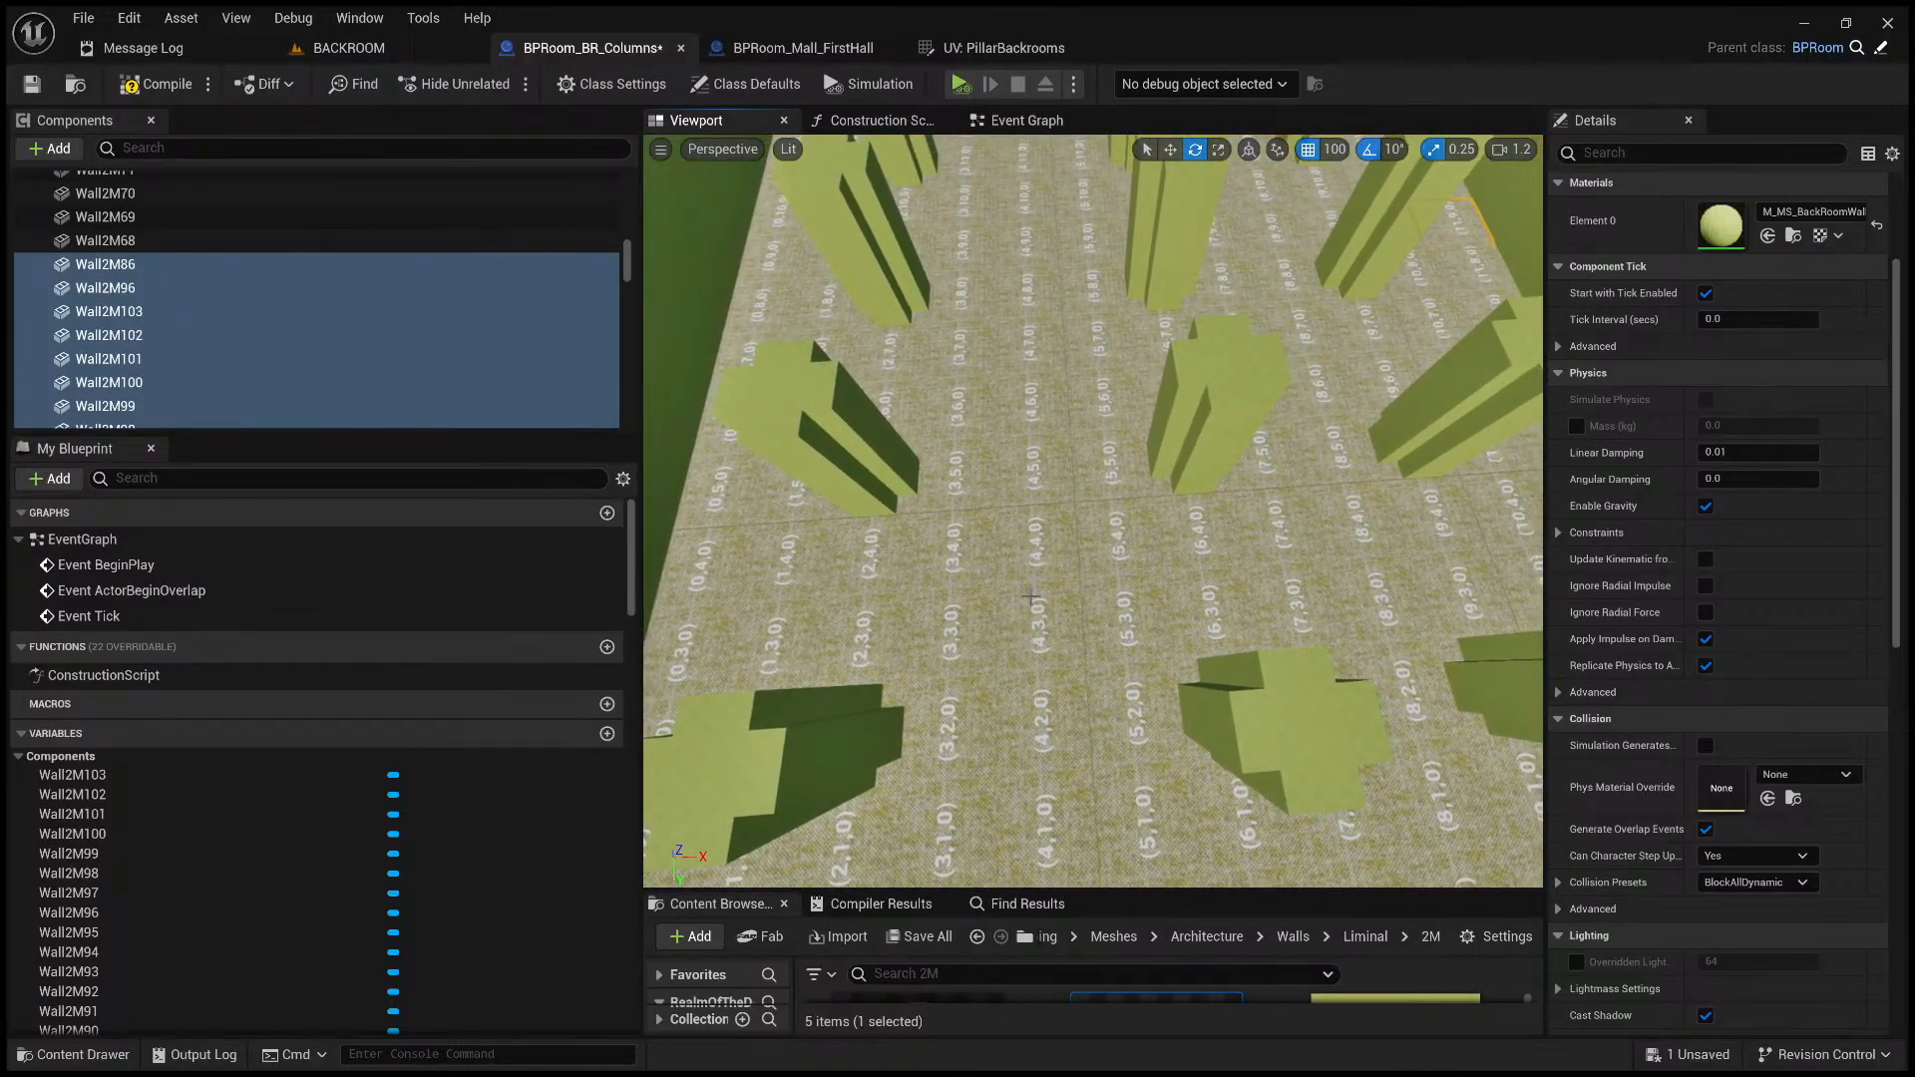
scroll(1044, 598, "down", 10)
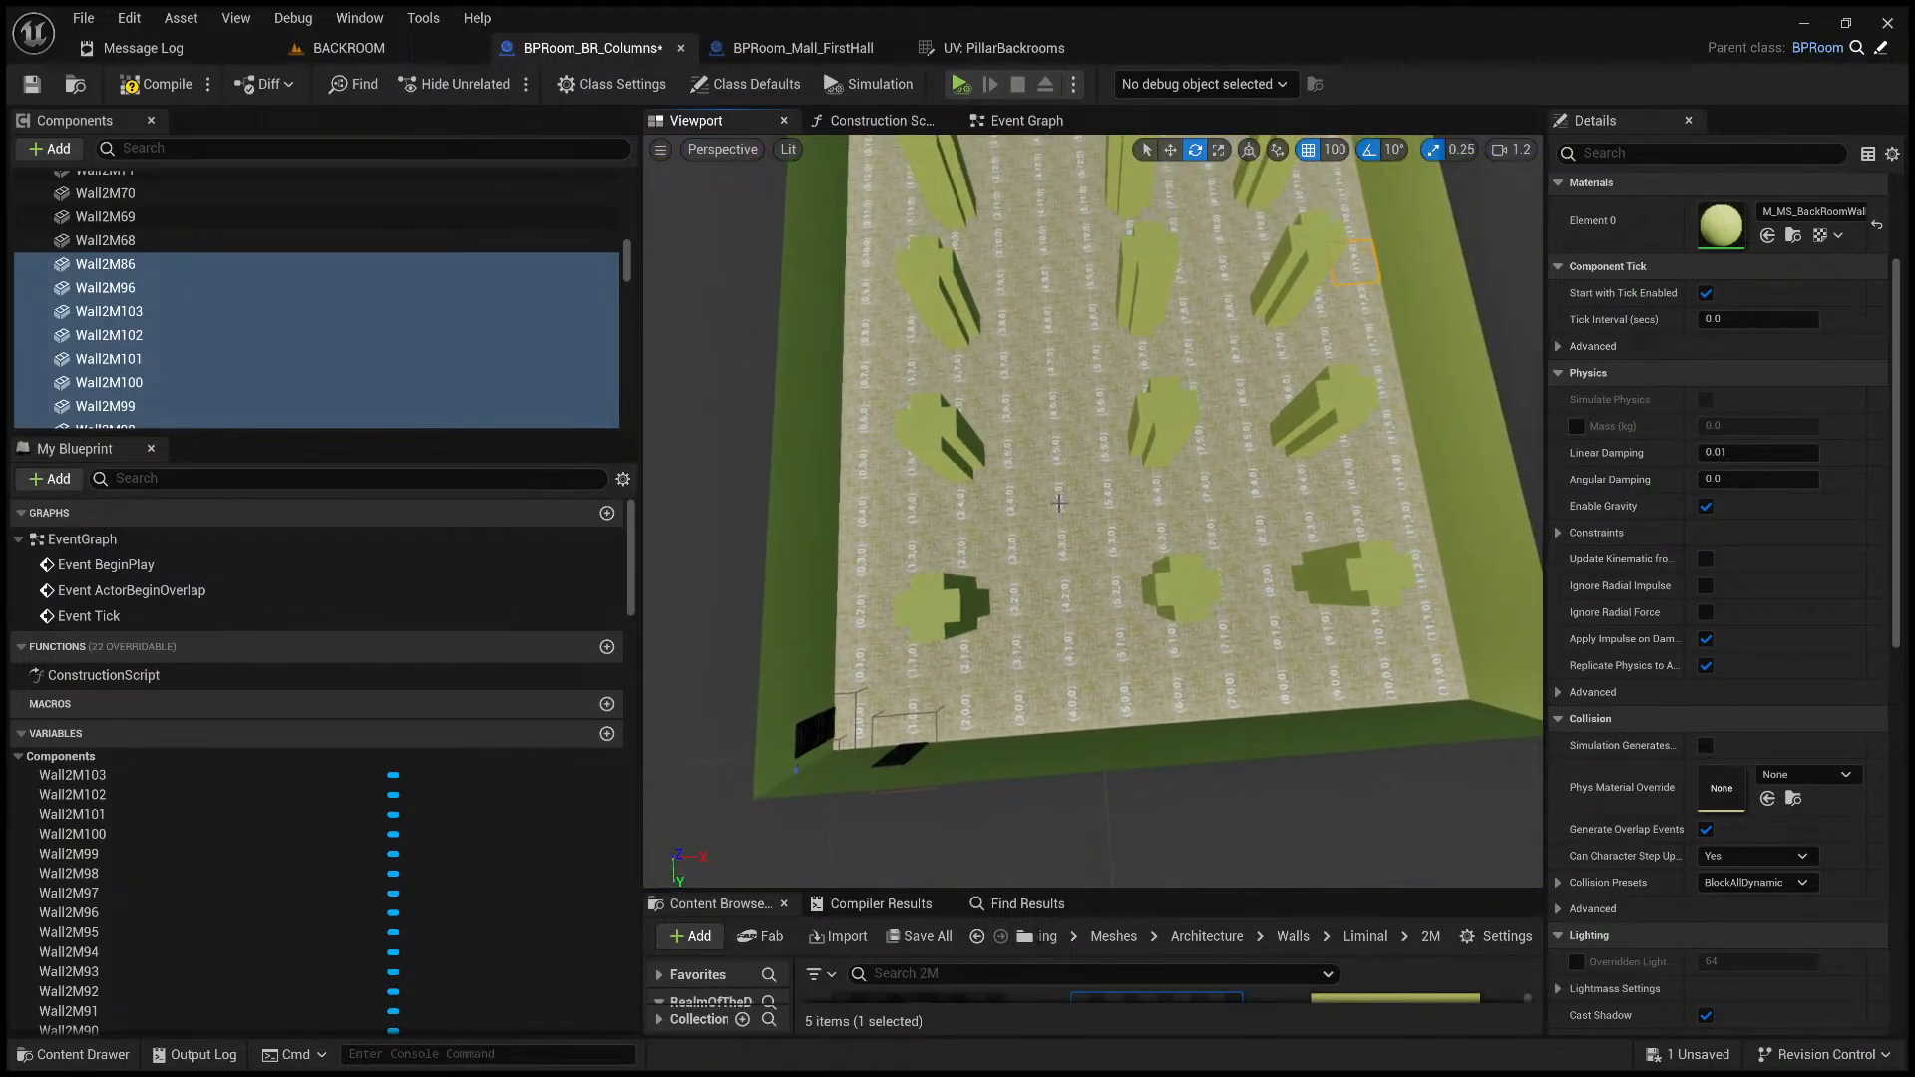
right_click_drag(1059, 502, 1042, 502)
mouse_move(1042, 502)
middle_mouse_down()
mouse_move(1082, 502)
mouse_move(1054, 502)
middle_mouse_up()
key("s")
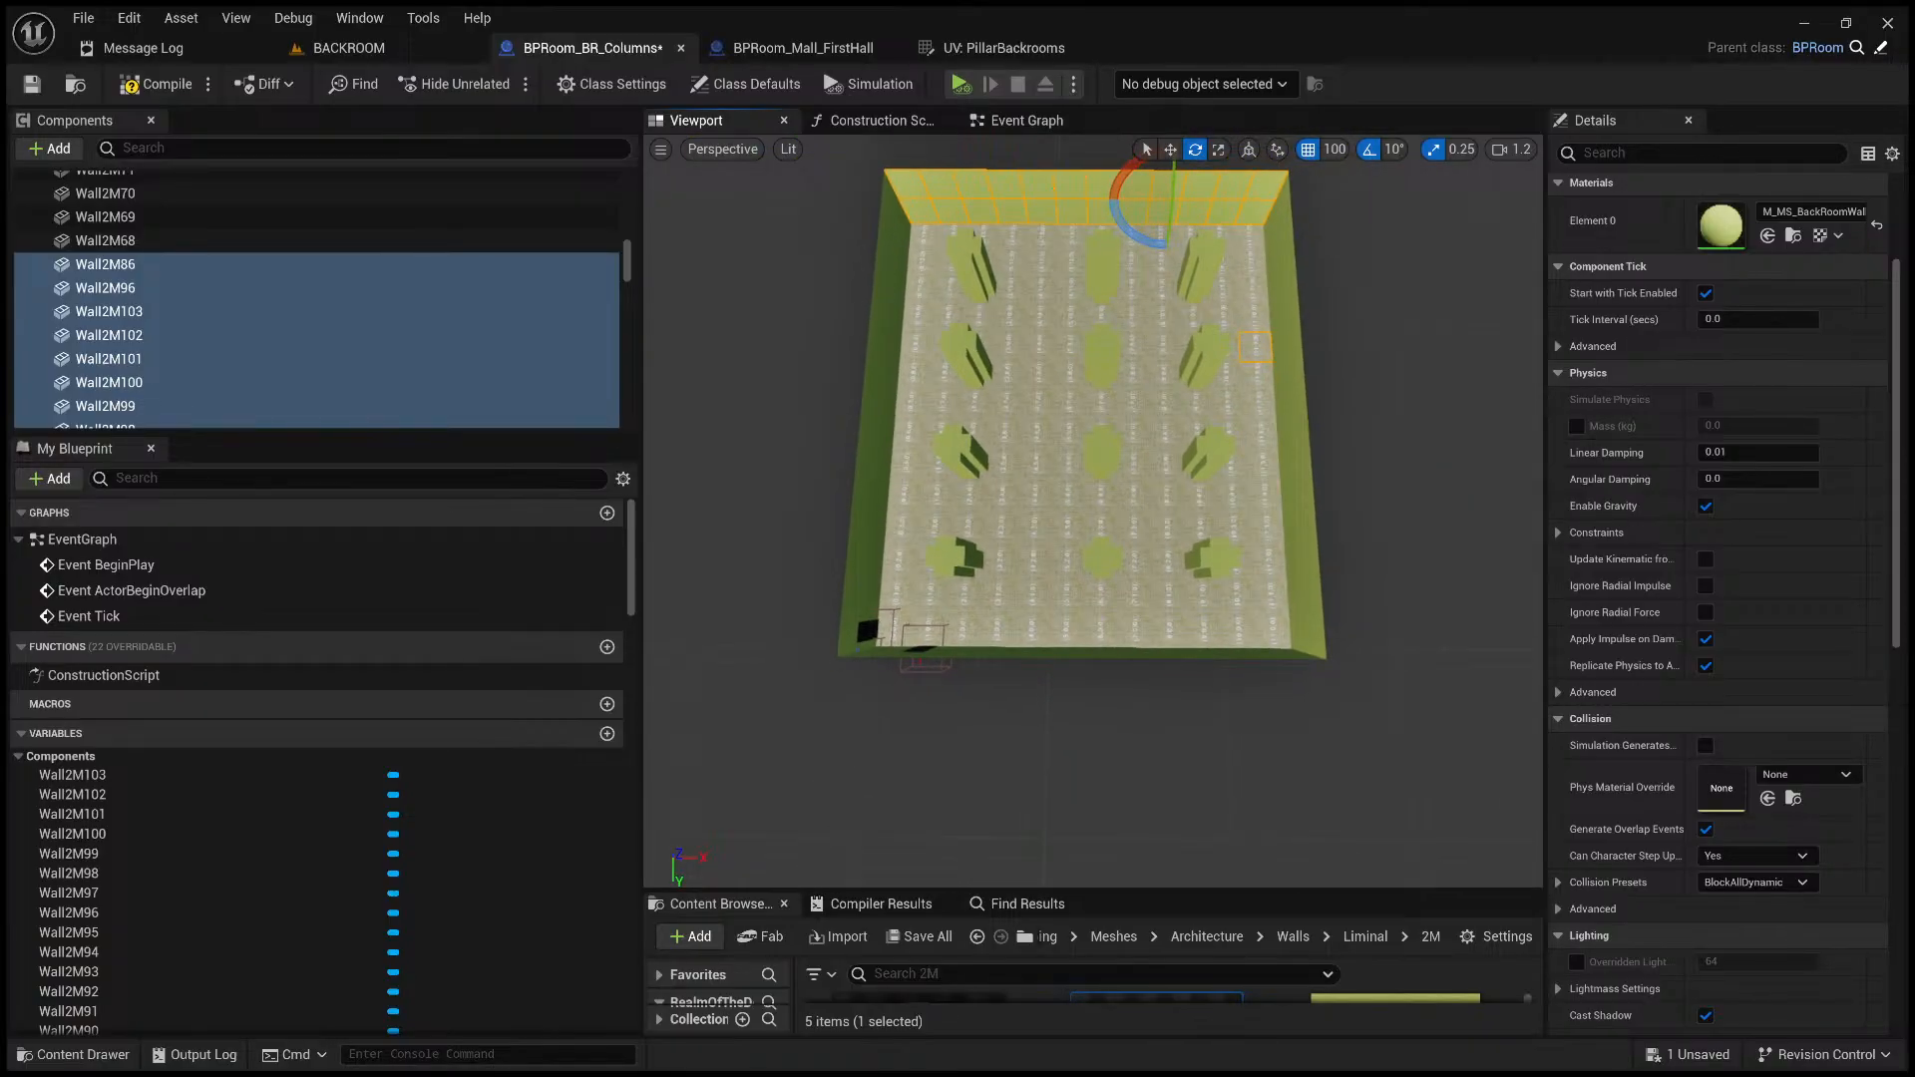
key("d")
key("q")
key("a")
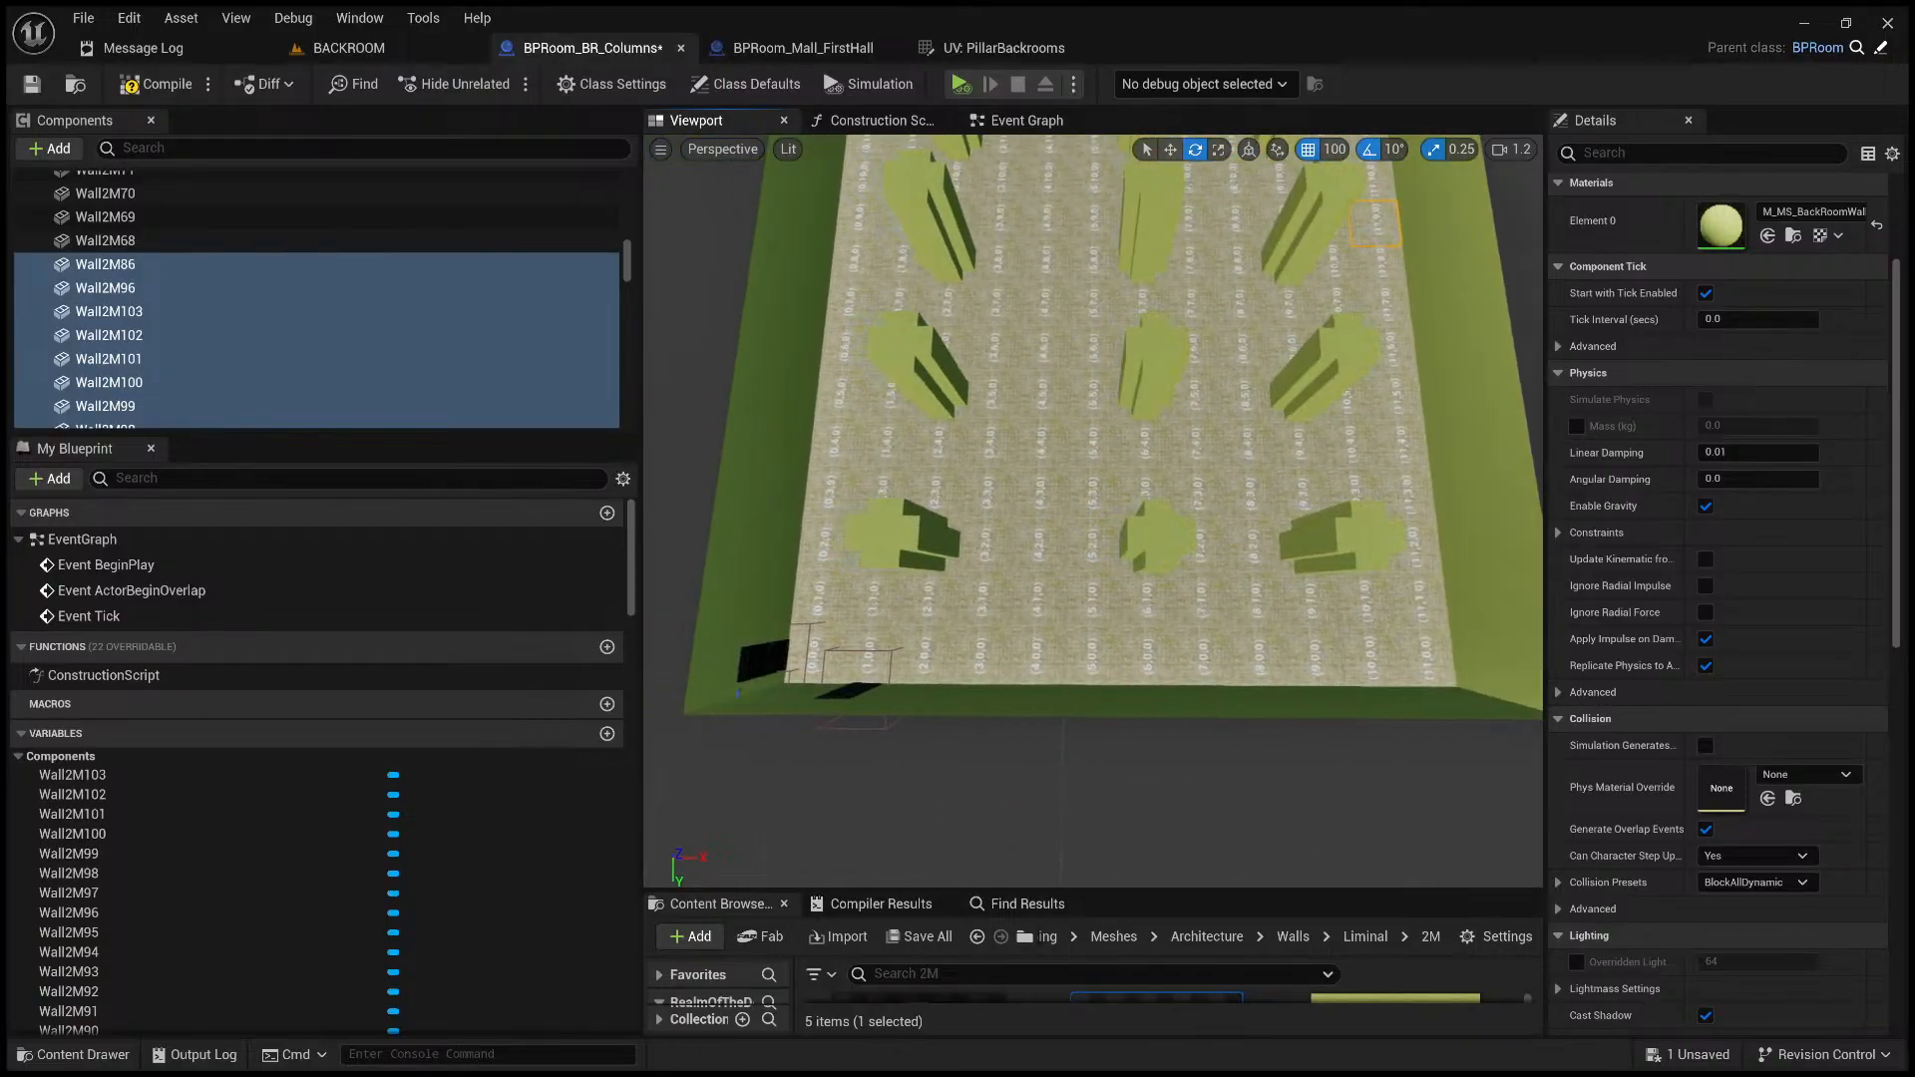
key("q")
key("d")
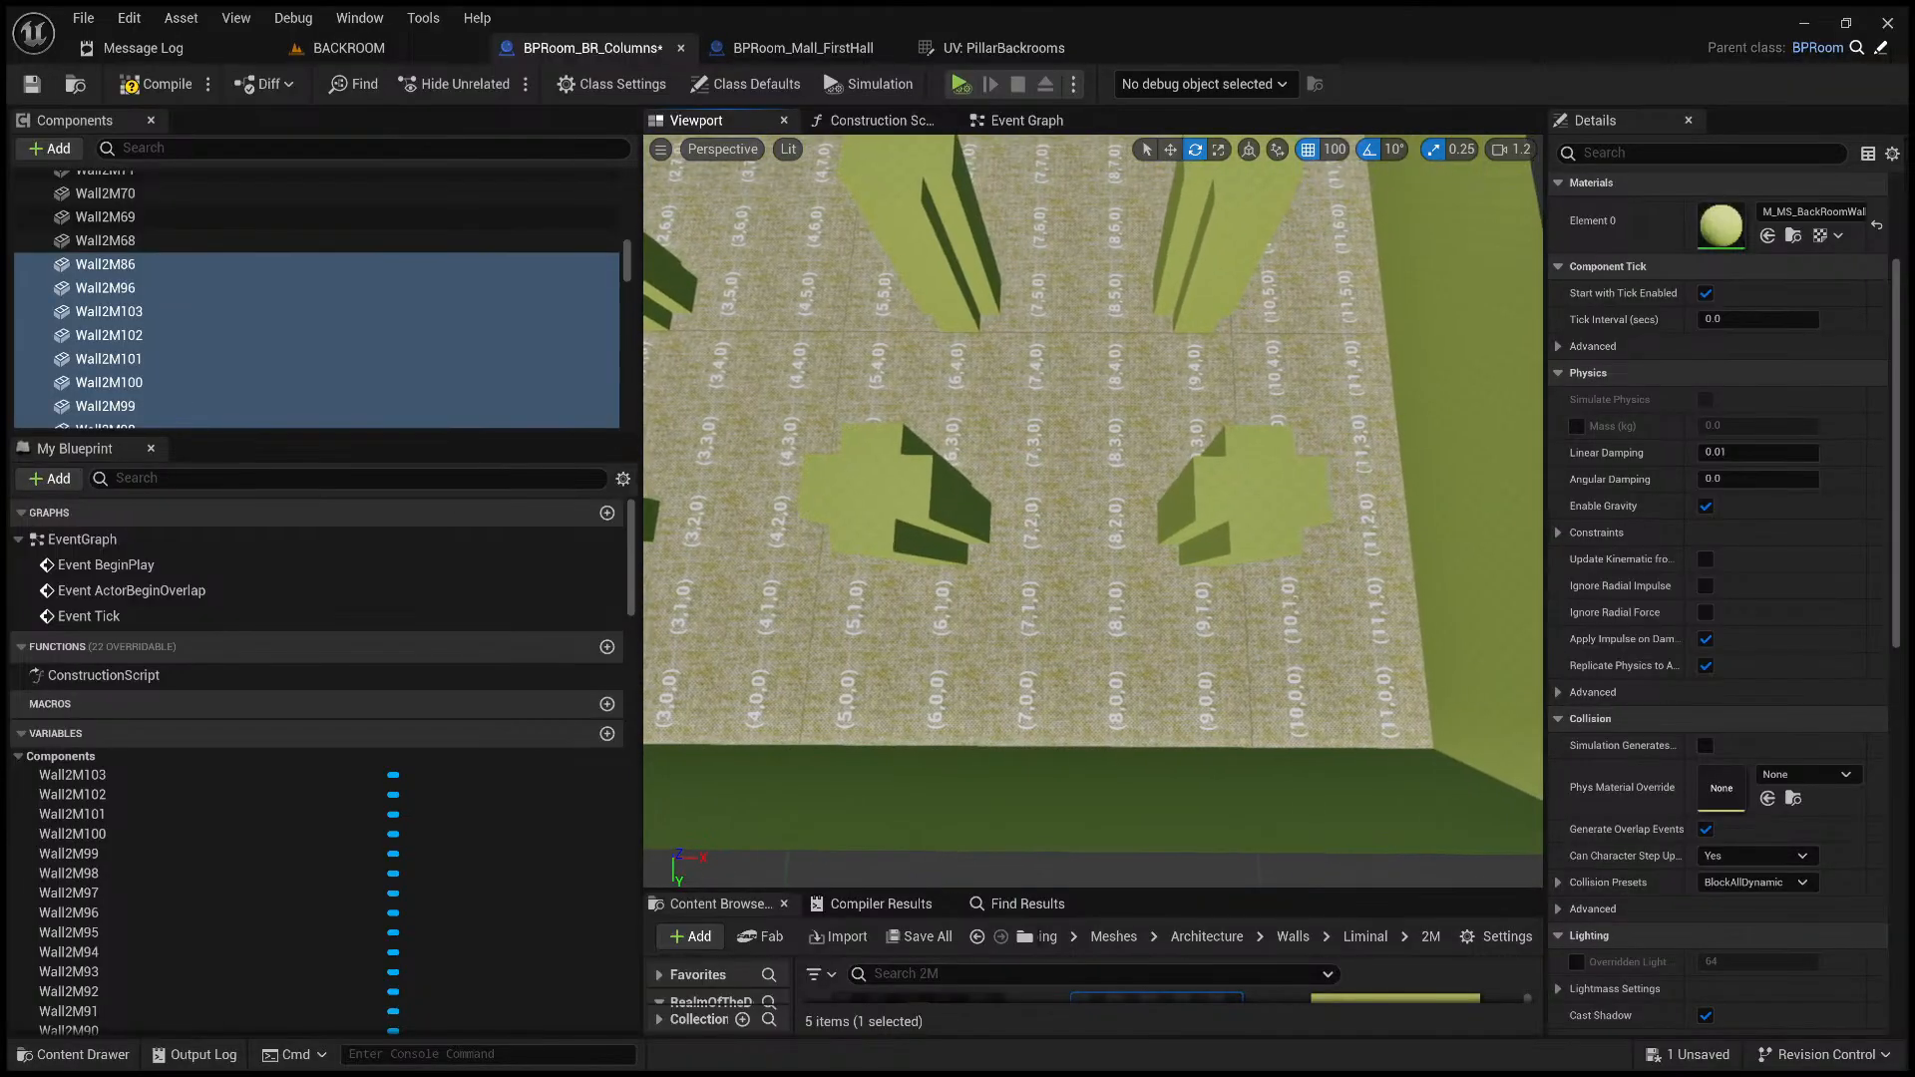
key("s")
key("d")
mouse_move(1093, 510)
right_mouse_down()
mouse_move(1122, 429)
mouse_move(828, 509)
mouse_move(1108, 511)
right_mouse_up()
key("w")
right_click_drag(1216, 429, 1187, 429)
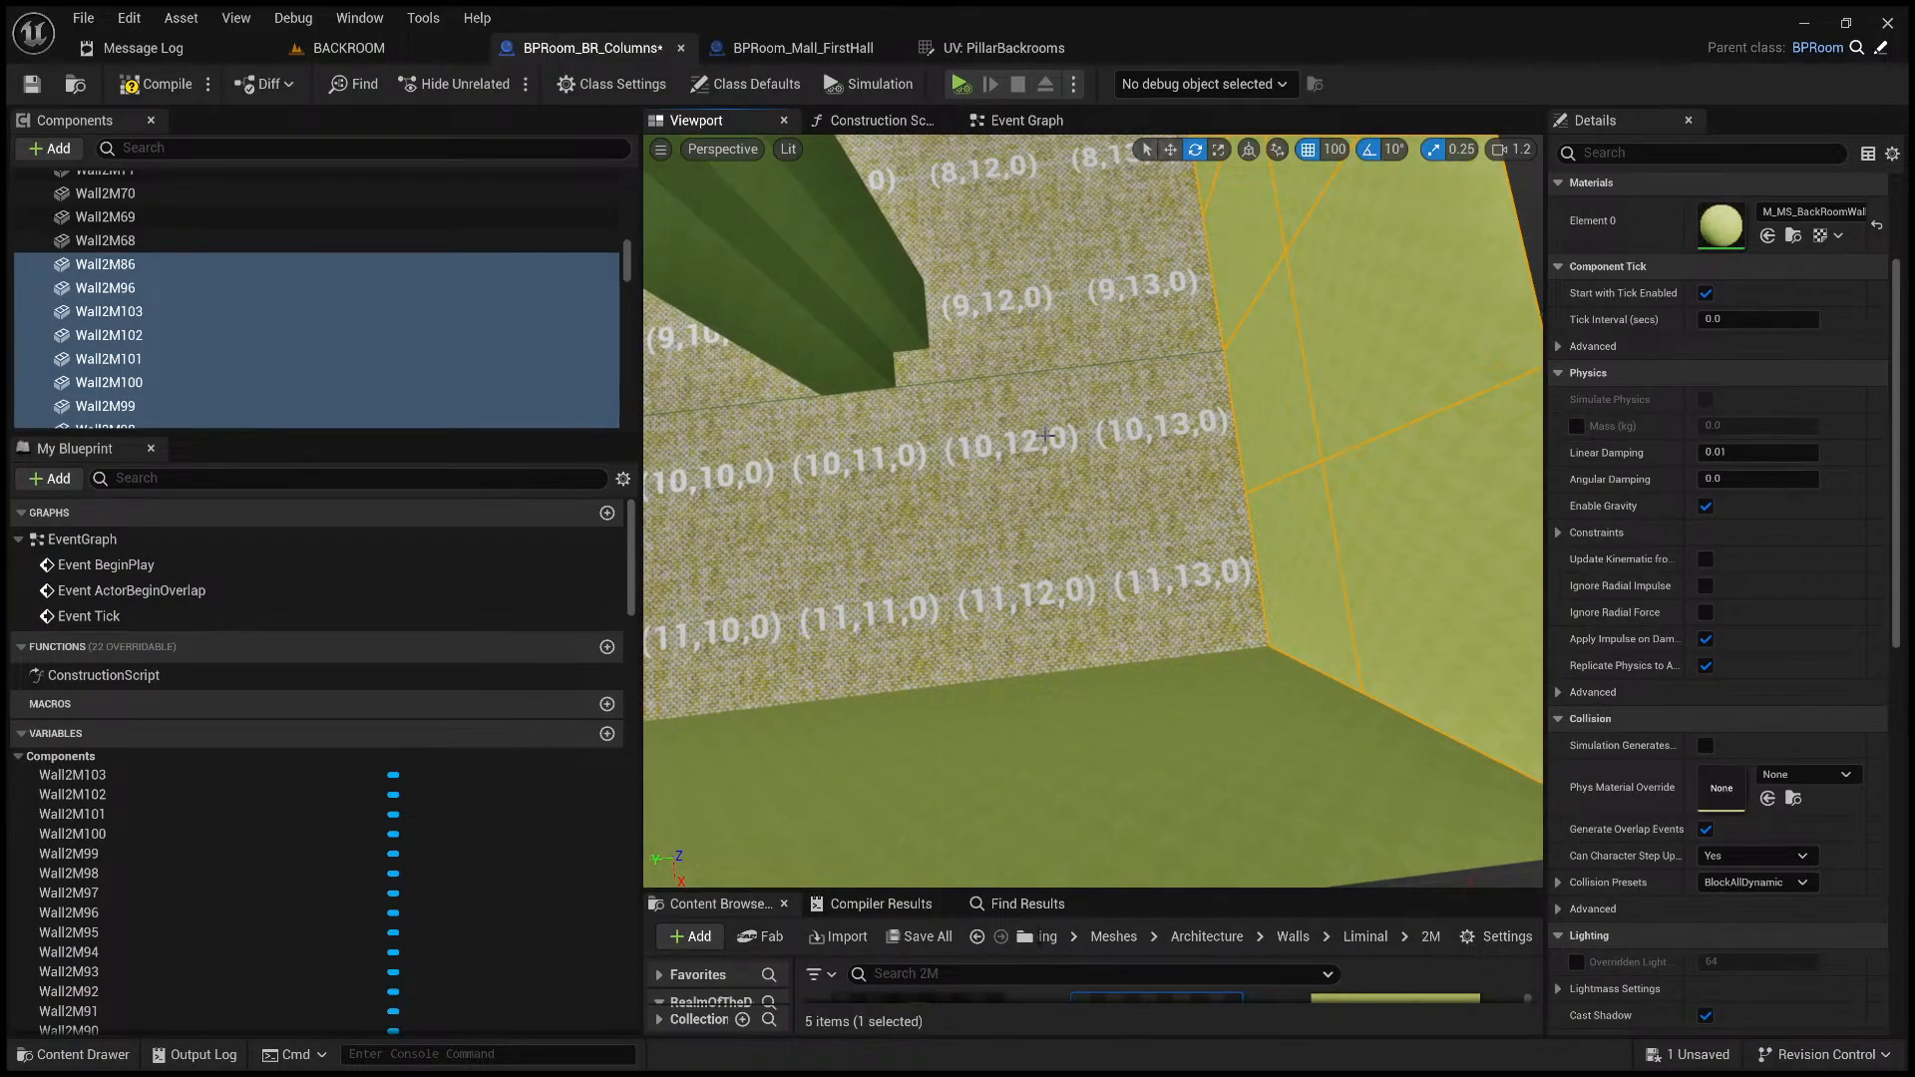
- Set the X value of the second Occupied Fill Corner to 12 in the BPRoom_BR_Columns root's Room settings
scroll(1624, 716, "down", 10)
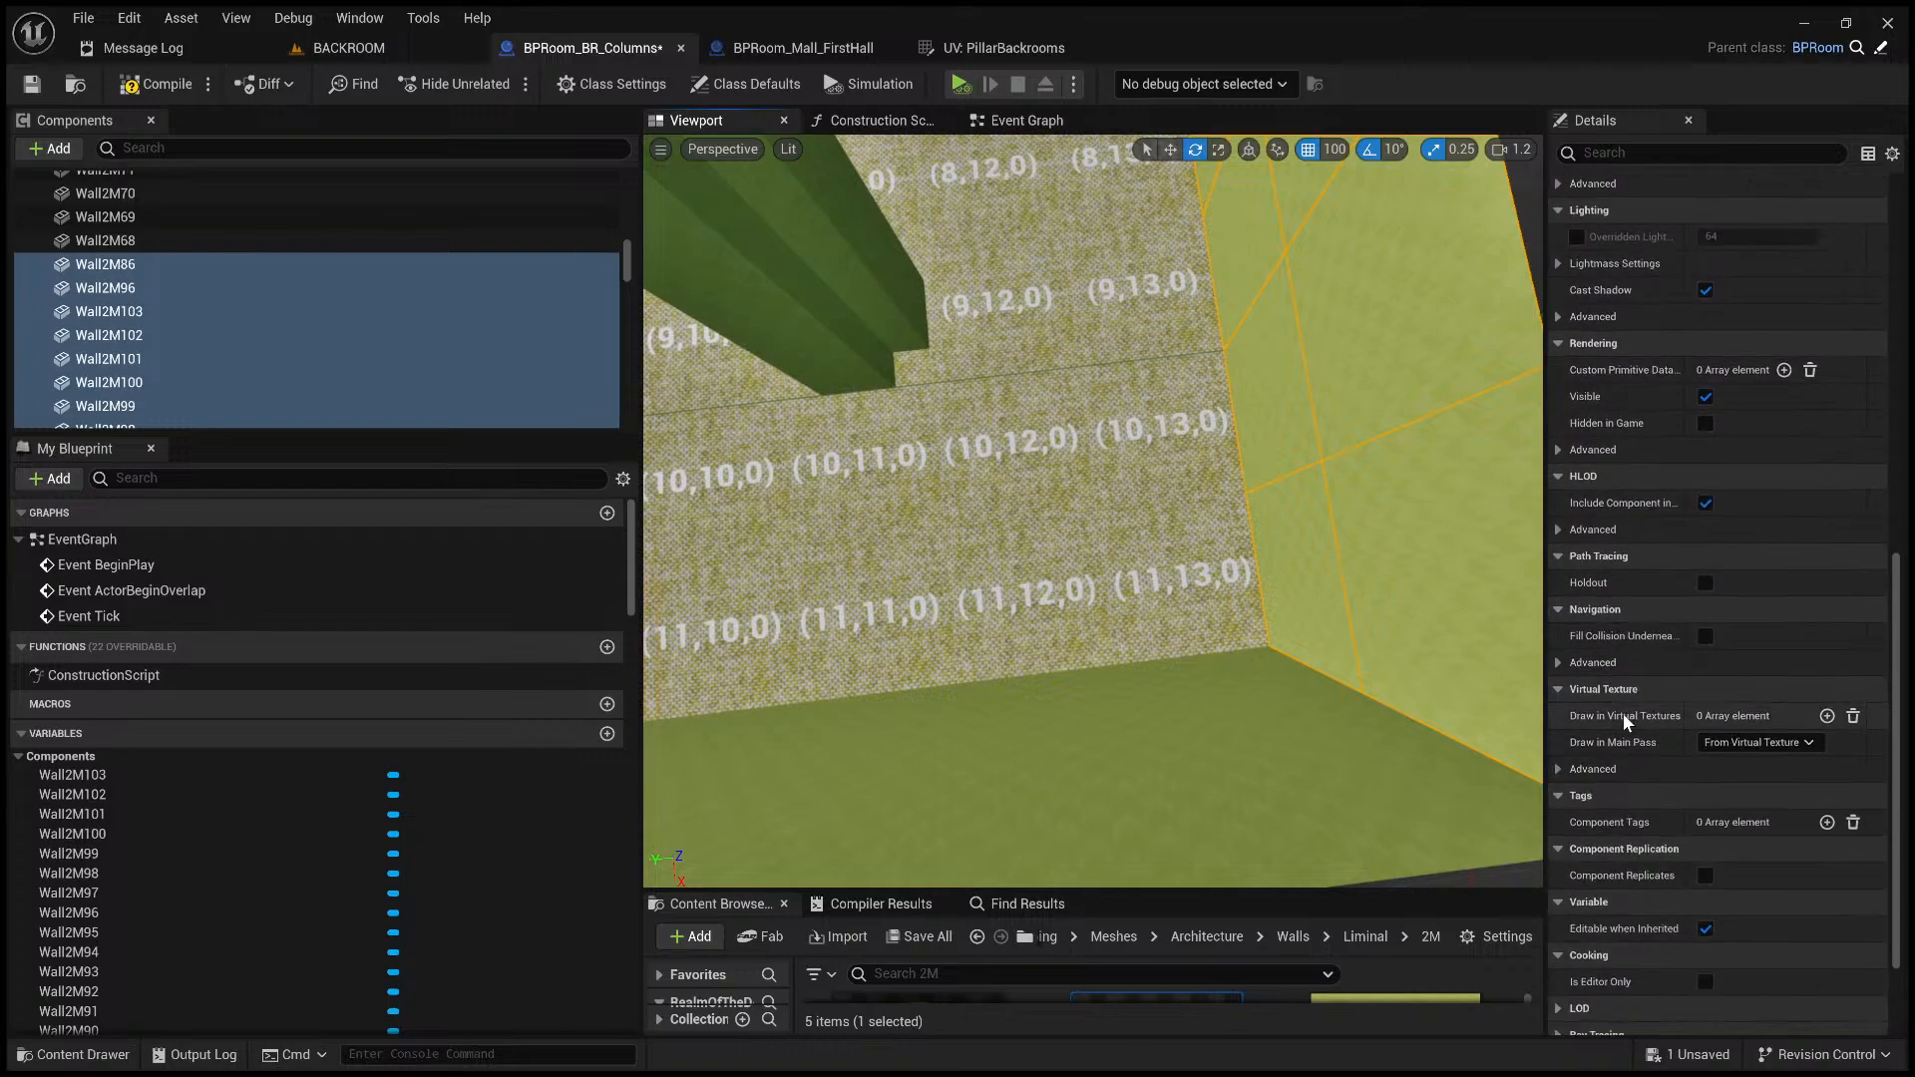
scroll(1624, 720, "up", 2)
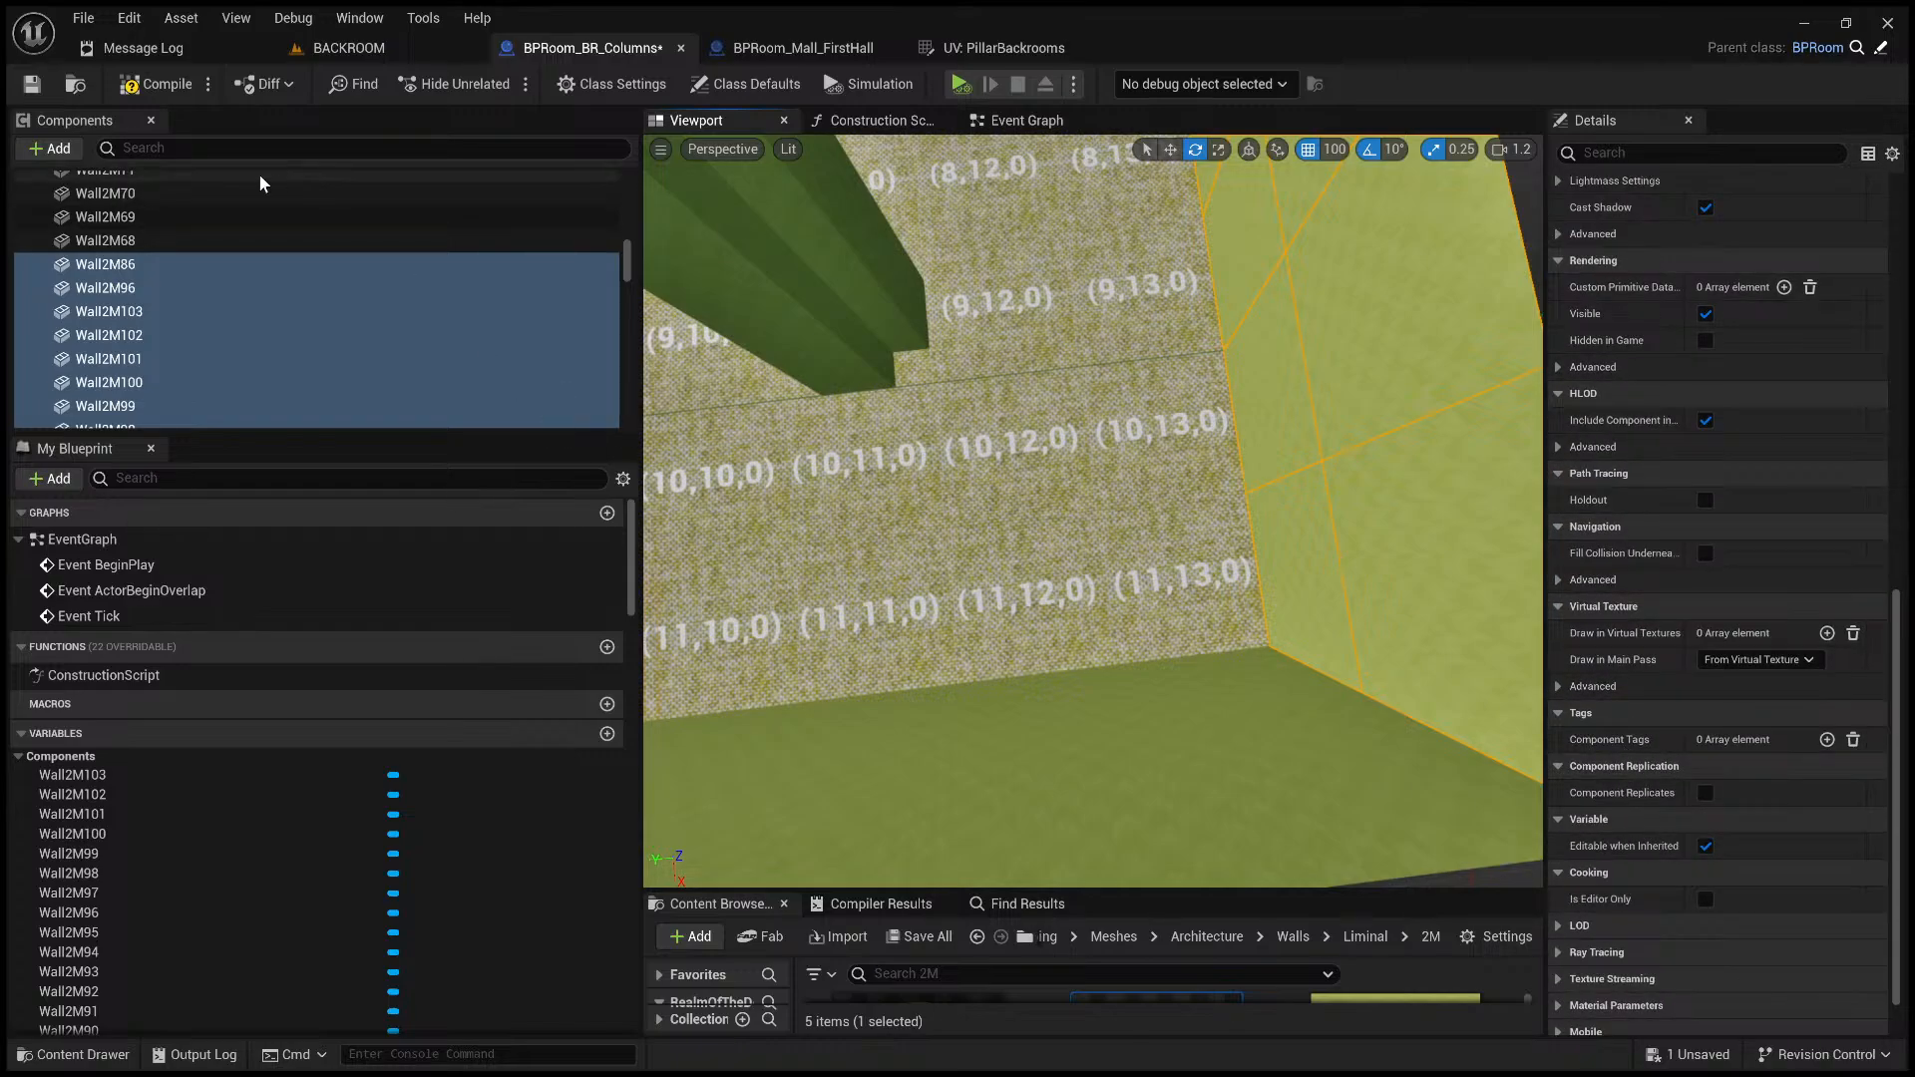
scroll(193, 213, "up", 5)
scroll(189, 205, "up", 10)
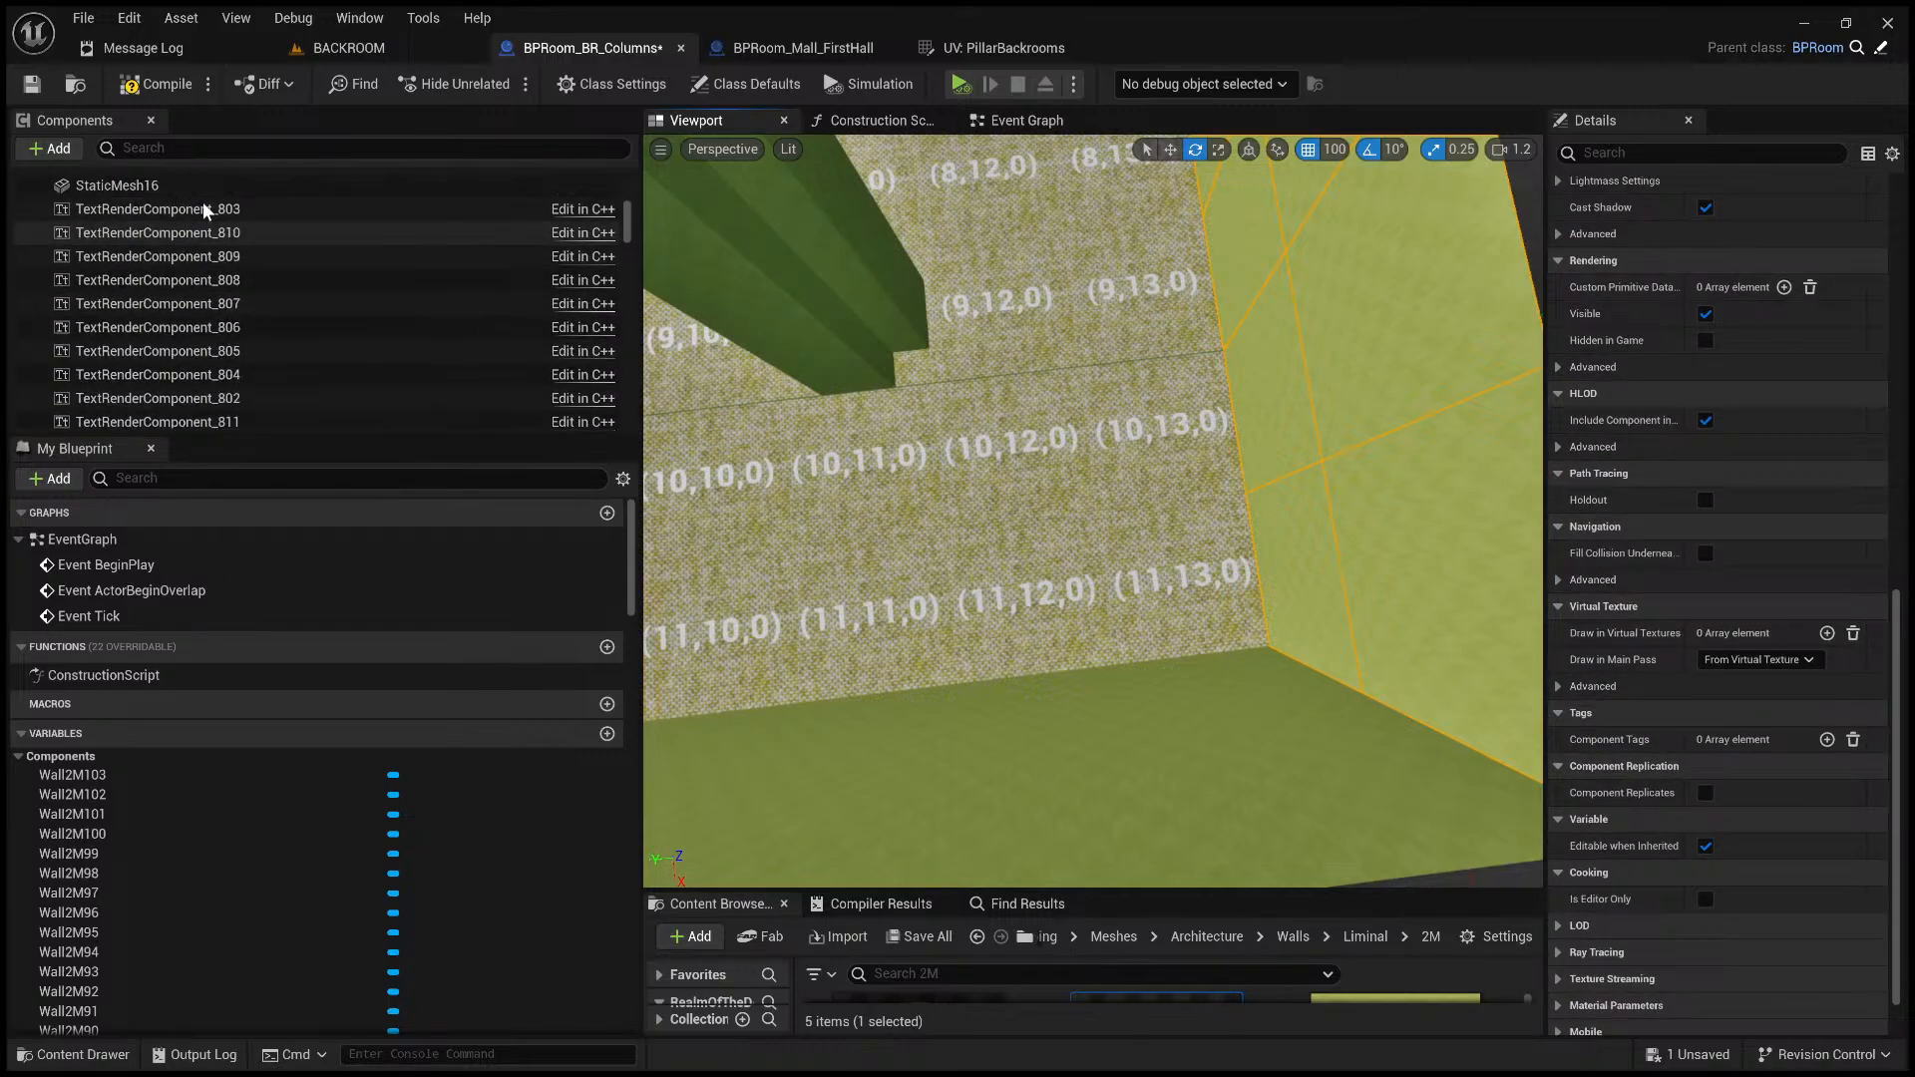
scroll(192, 196, "up", 5)
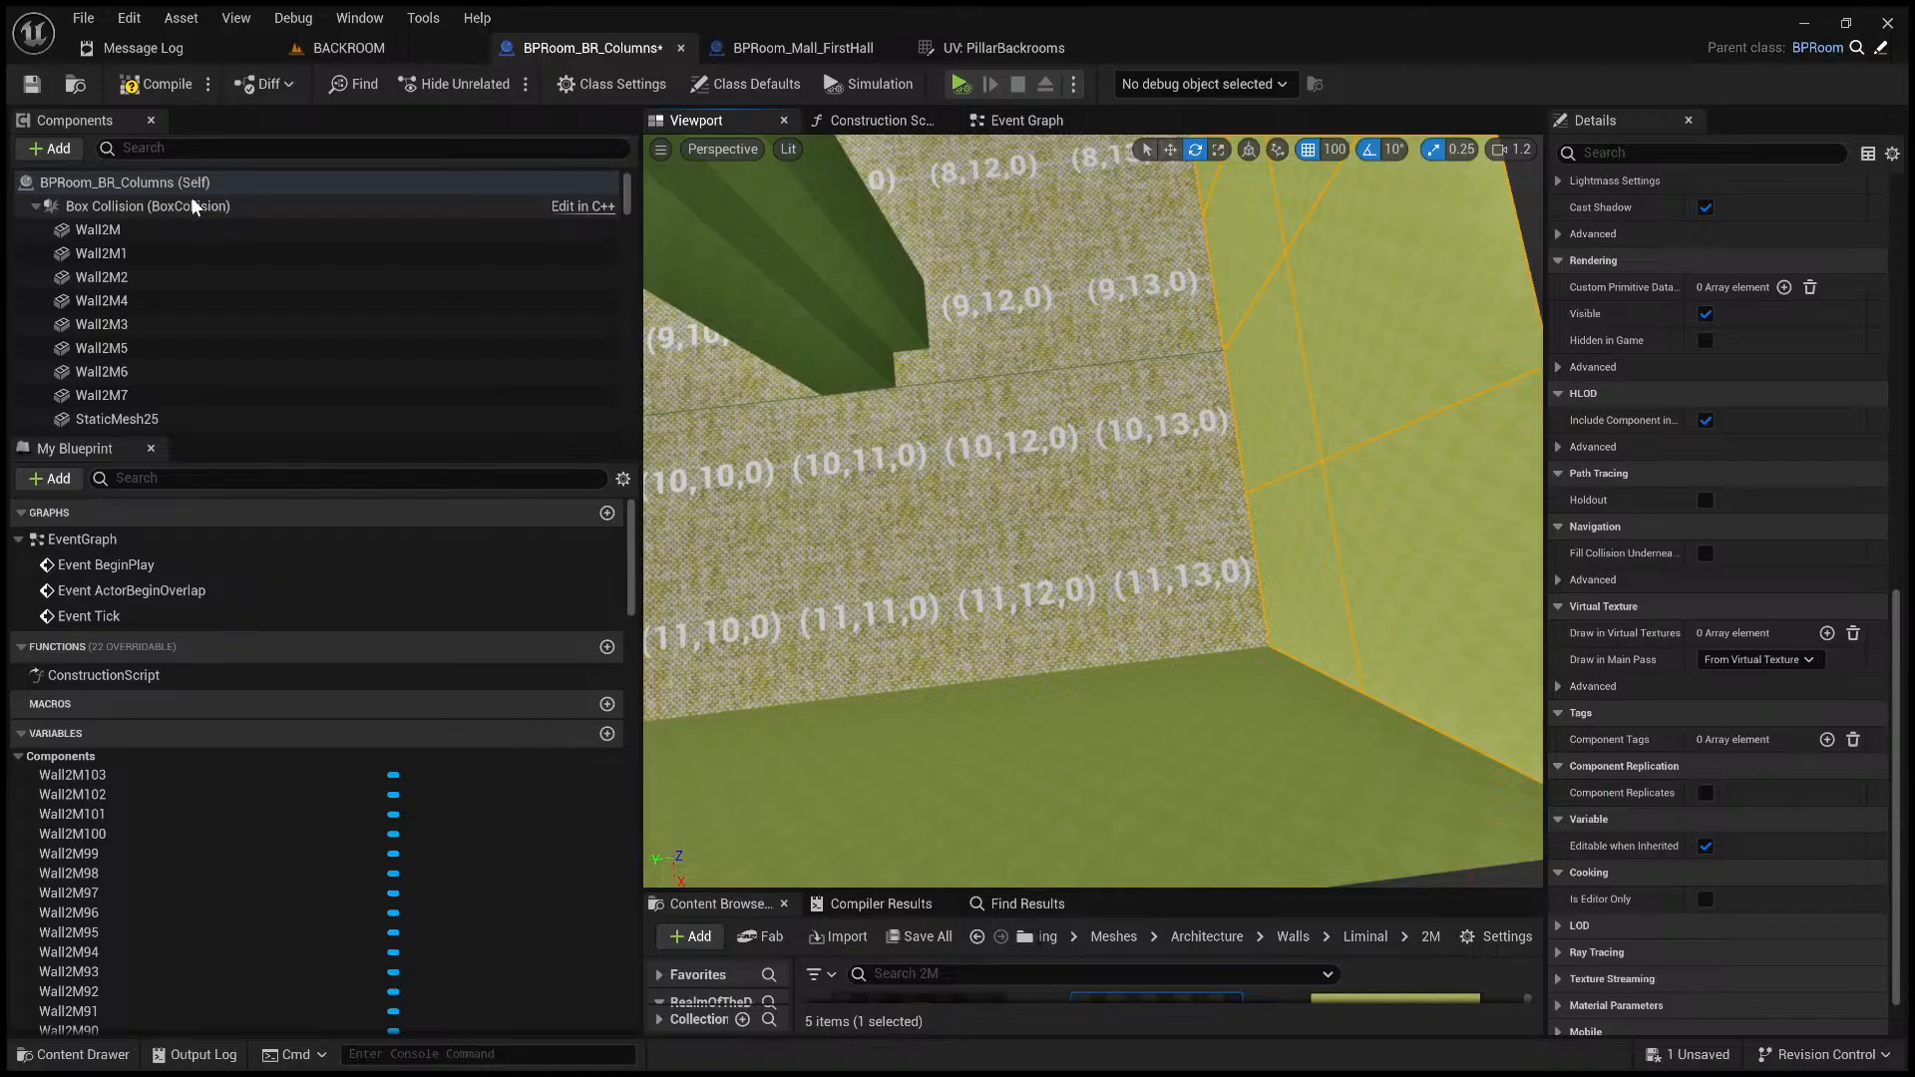
left_click(210, 183)
scroll(1640, 652, "down", 18)
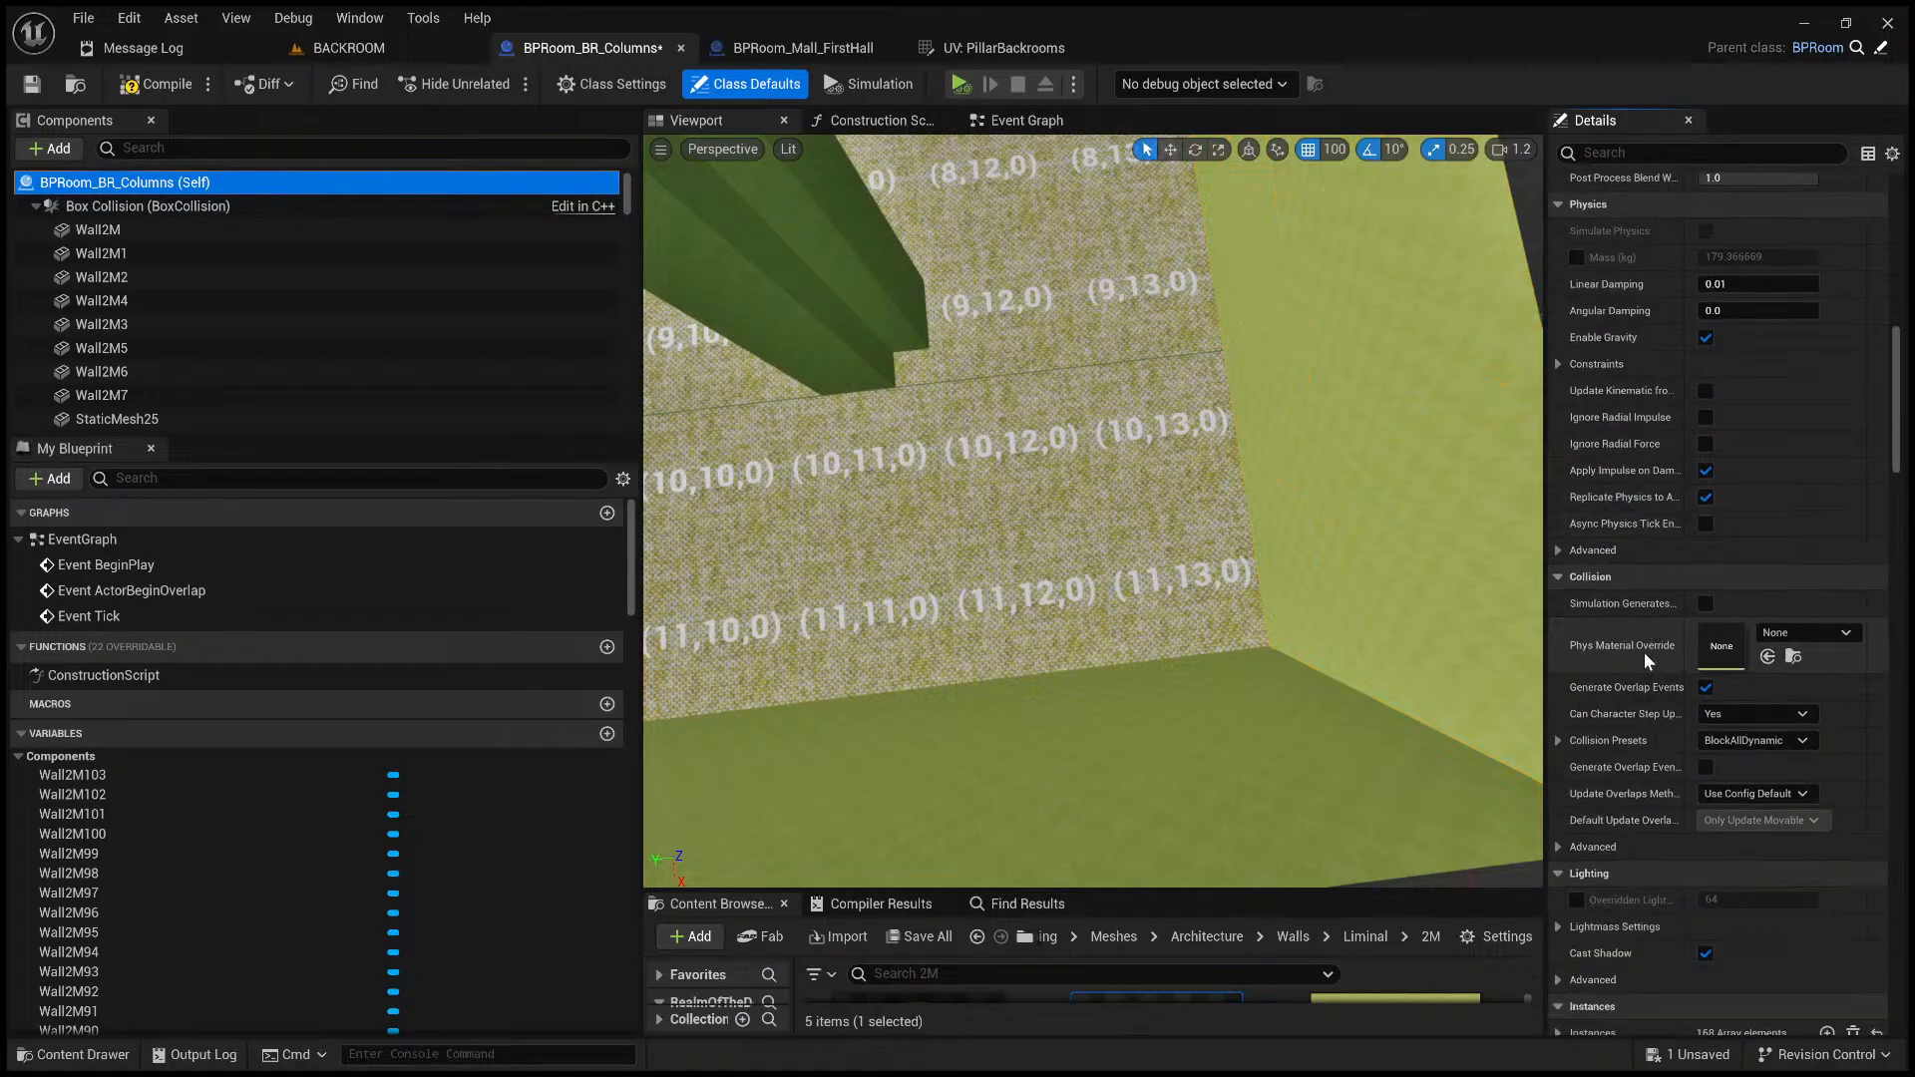
scroll(1637, 659, "down", 3)
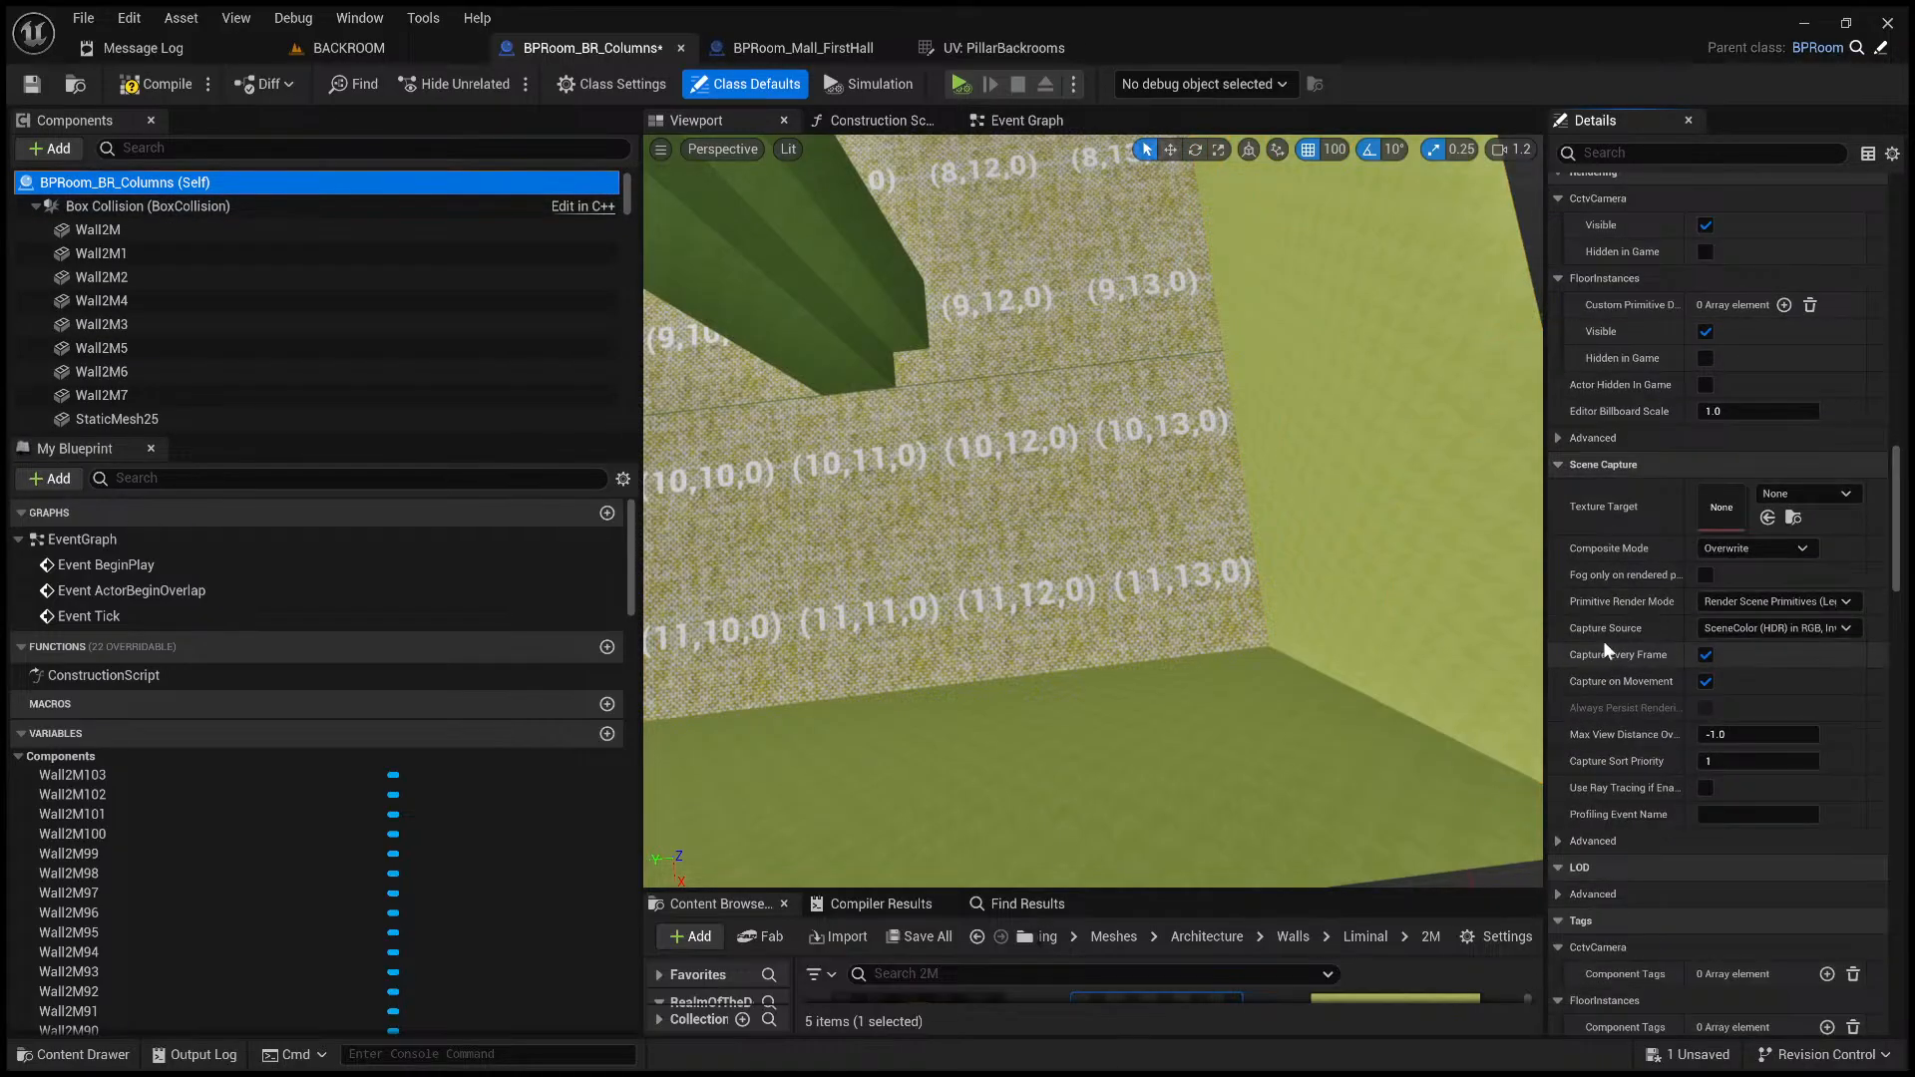
scroll(1638, 695, "down", 15)
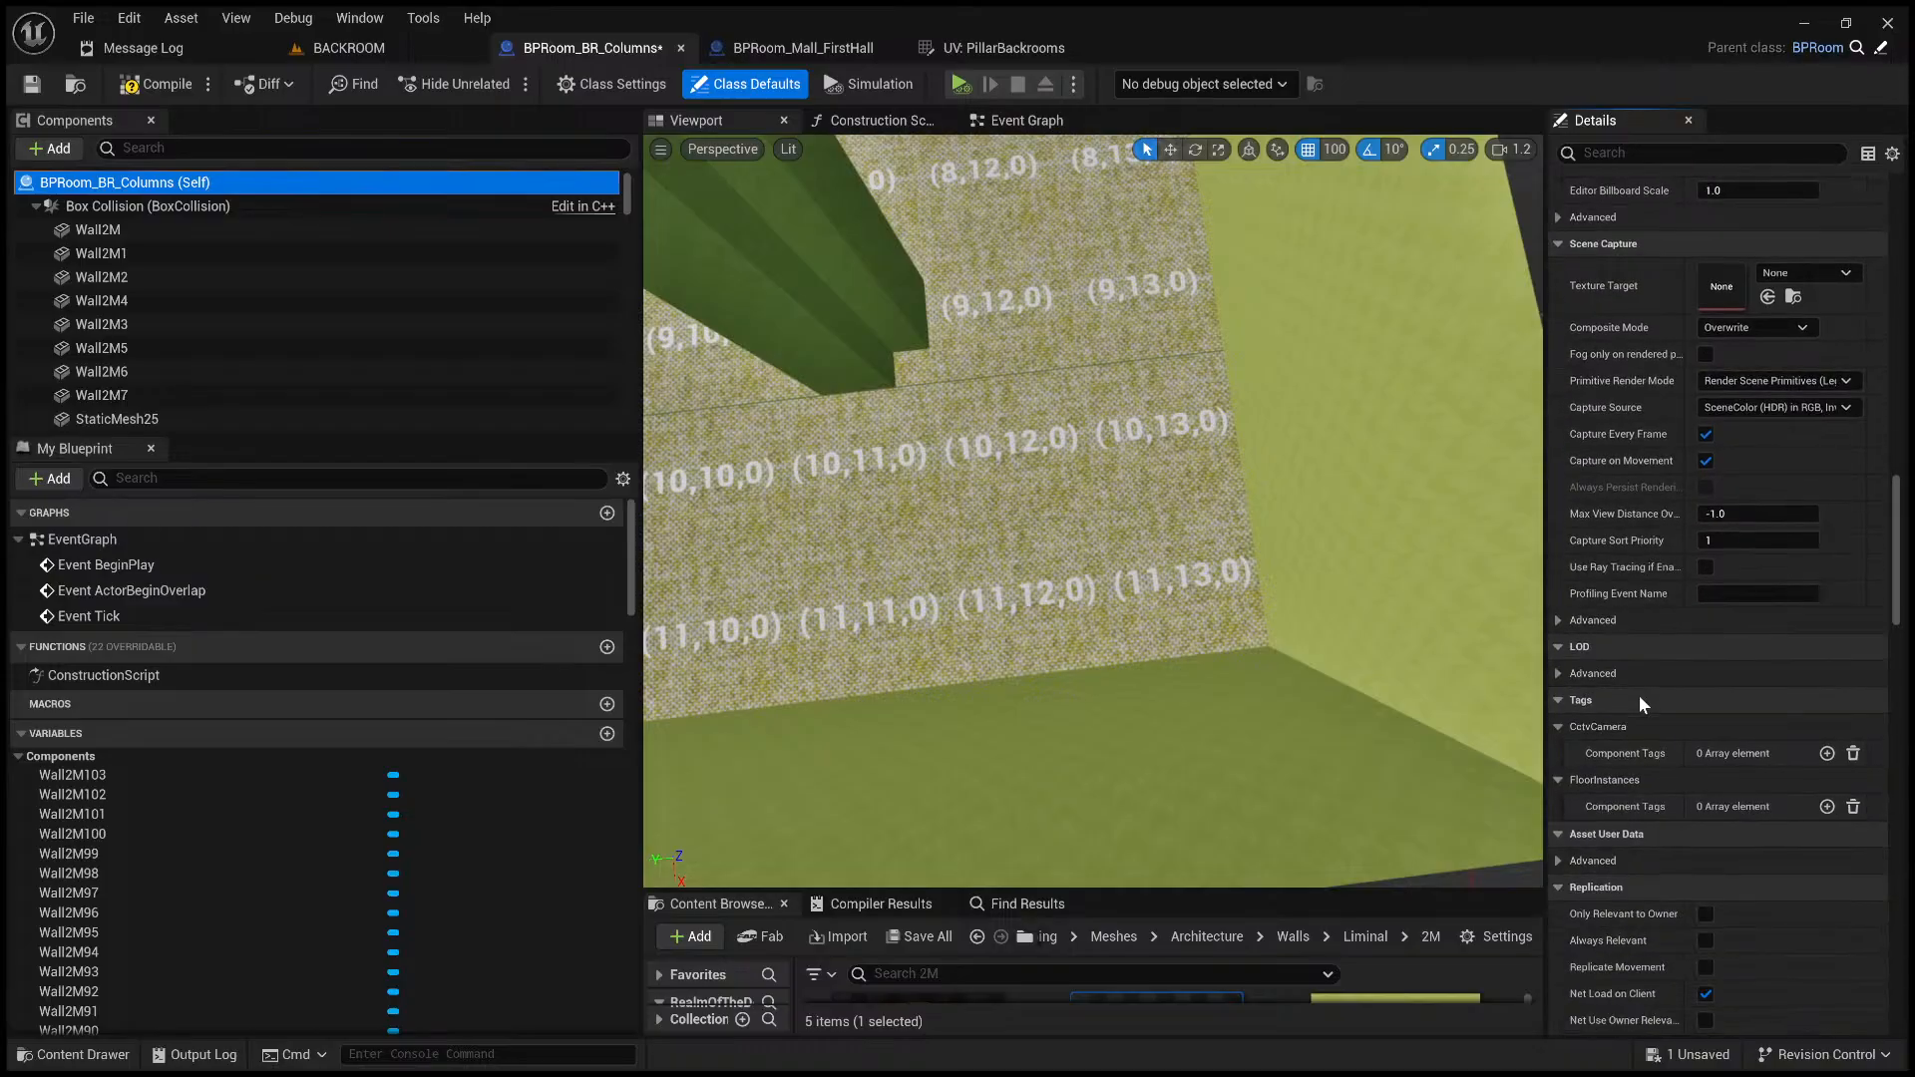
scroll(1632, 702, "down", 4)
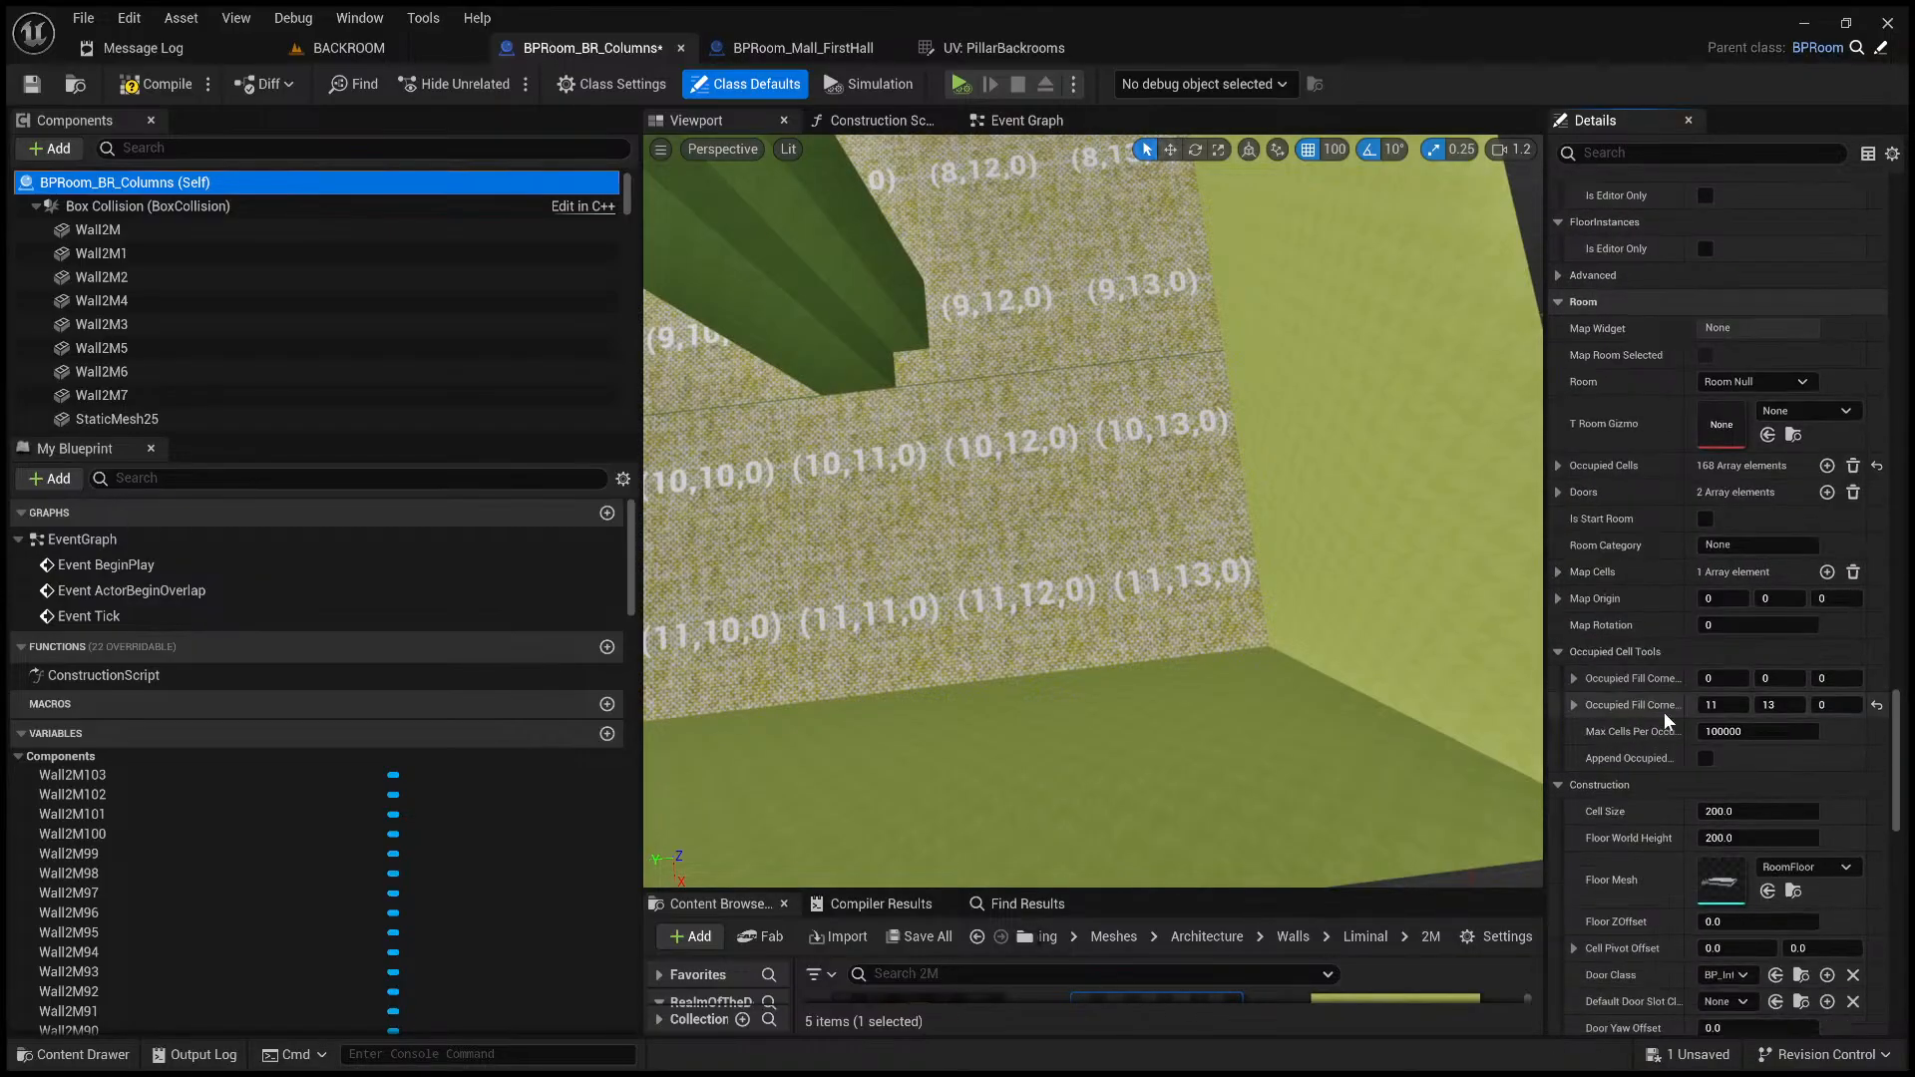
left_click(1739, 706)
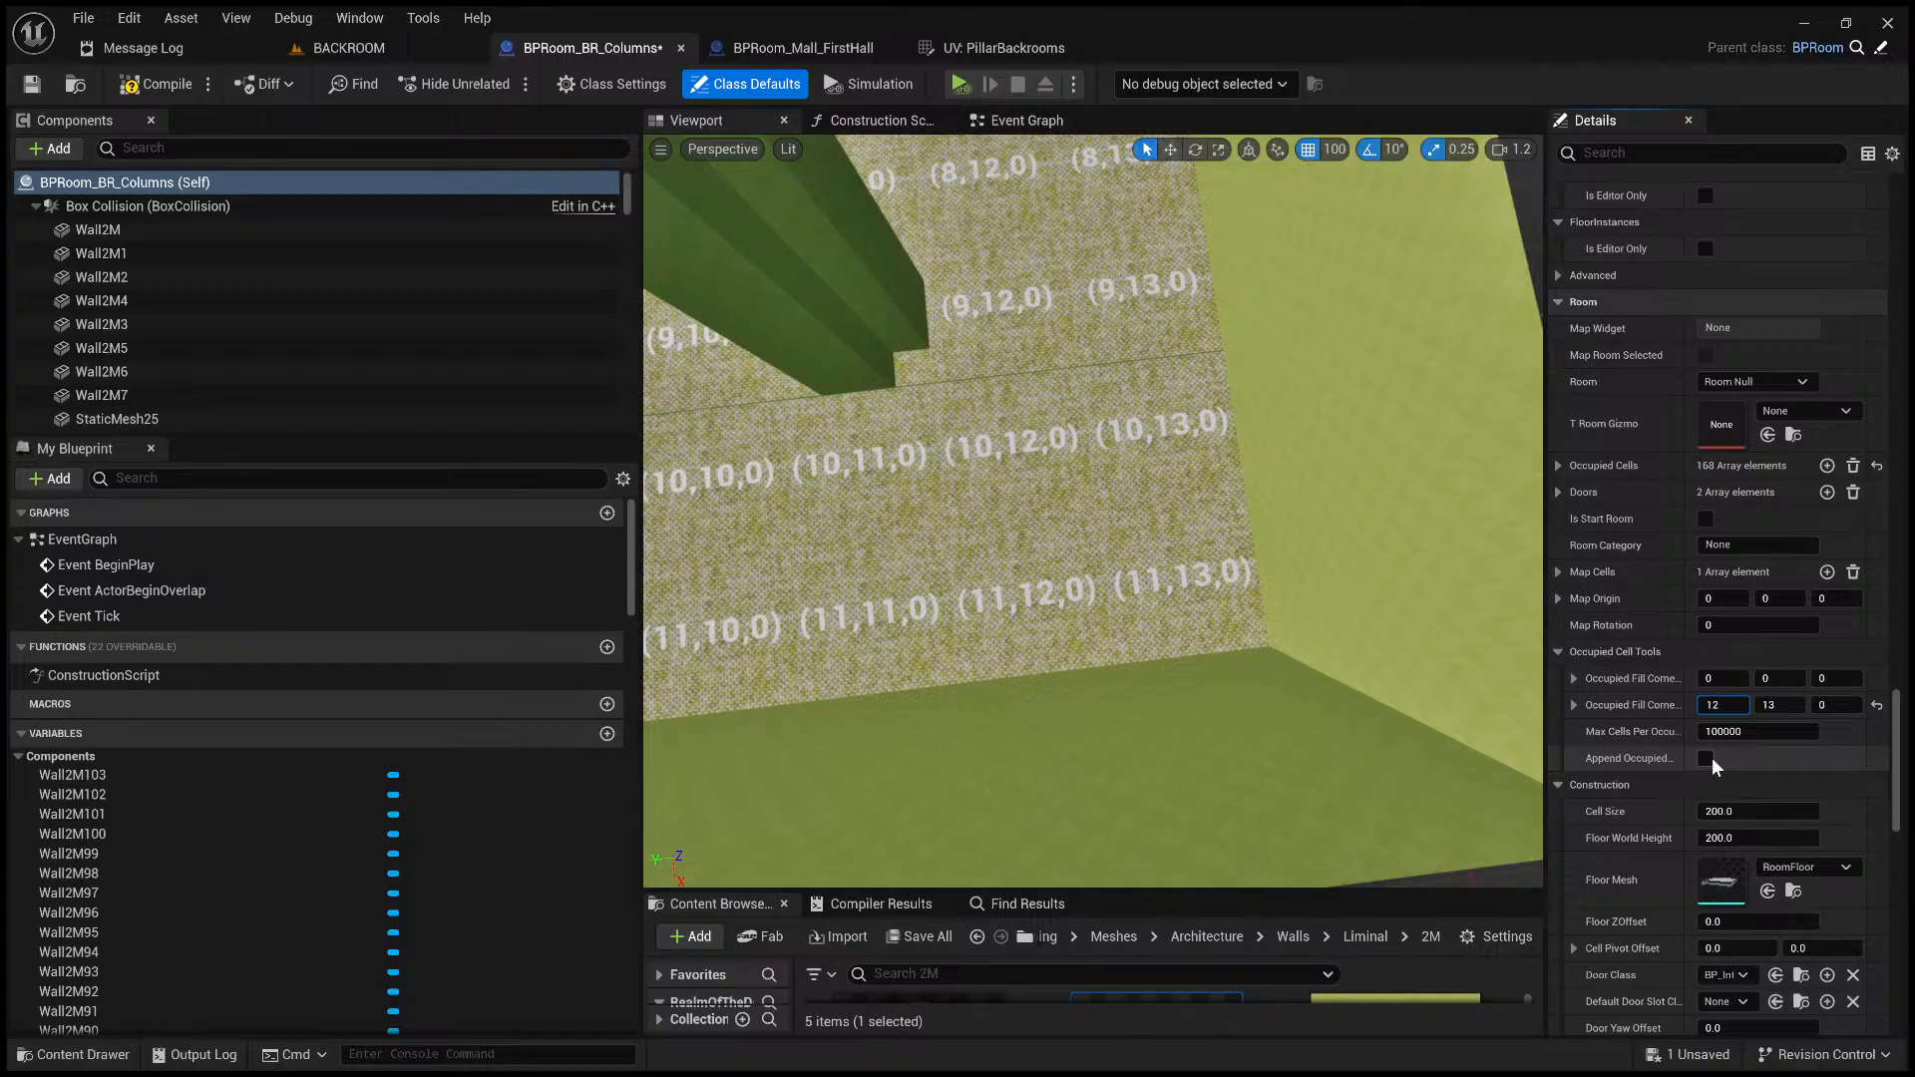
key("Return")
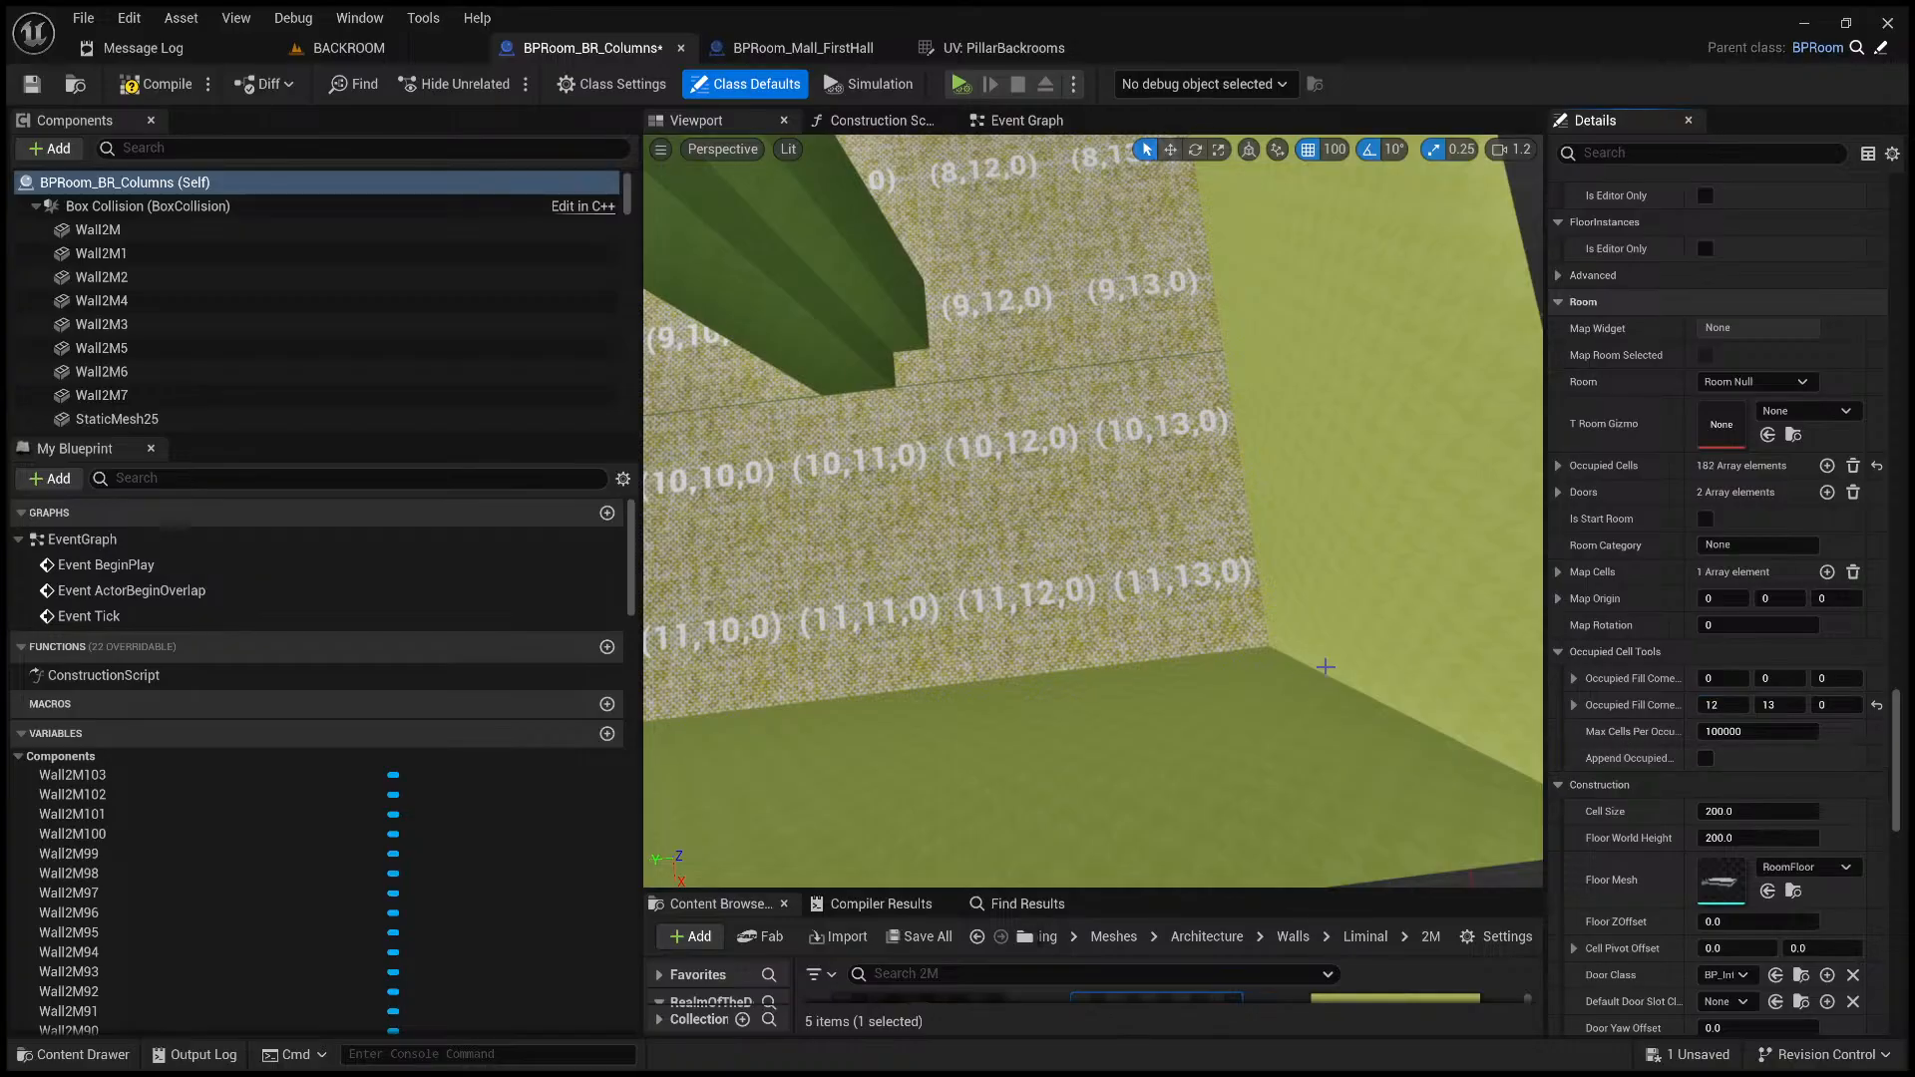
- Select all lower-row Wall2M panels of the wall at the high-X end of the room
right_click_drag(958, 518, 1376, 529)
right_click_drag(1247, 564, 1333, 570)
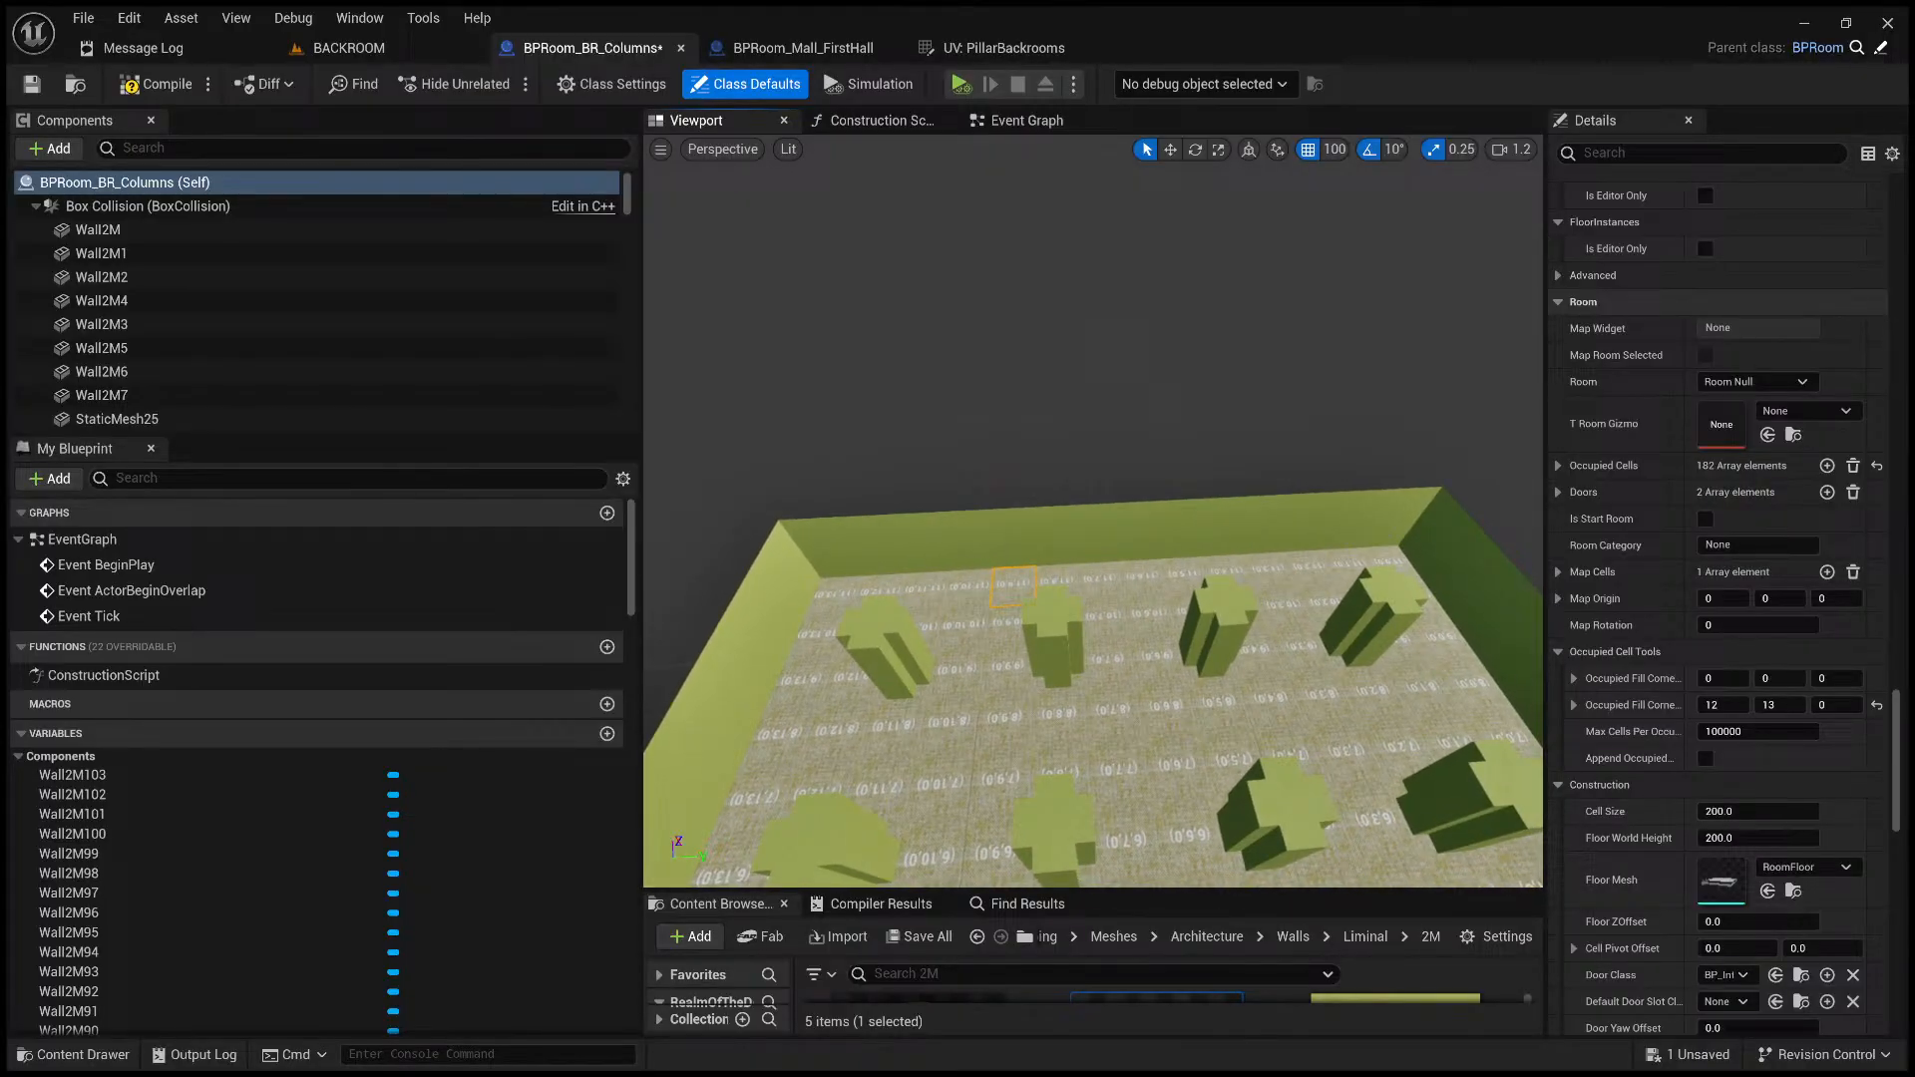
left_click(1370, 536)
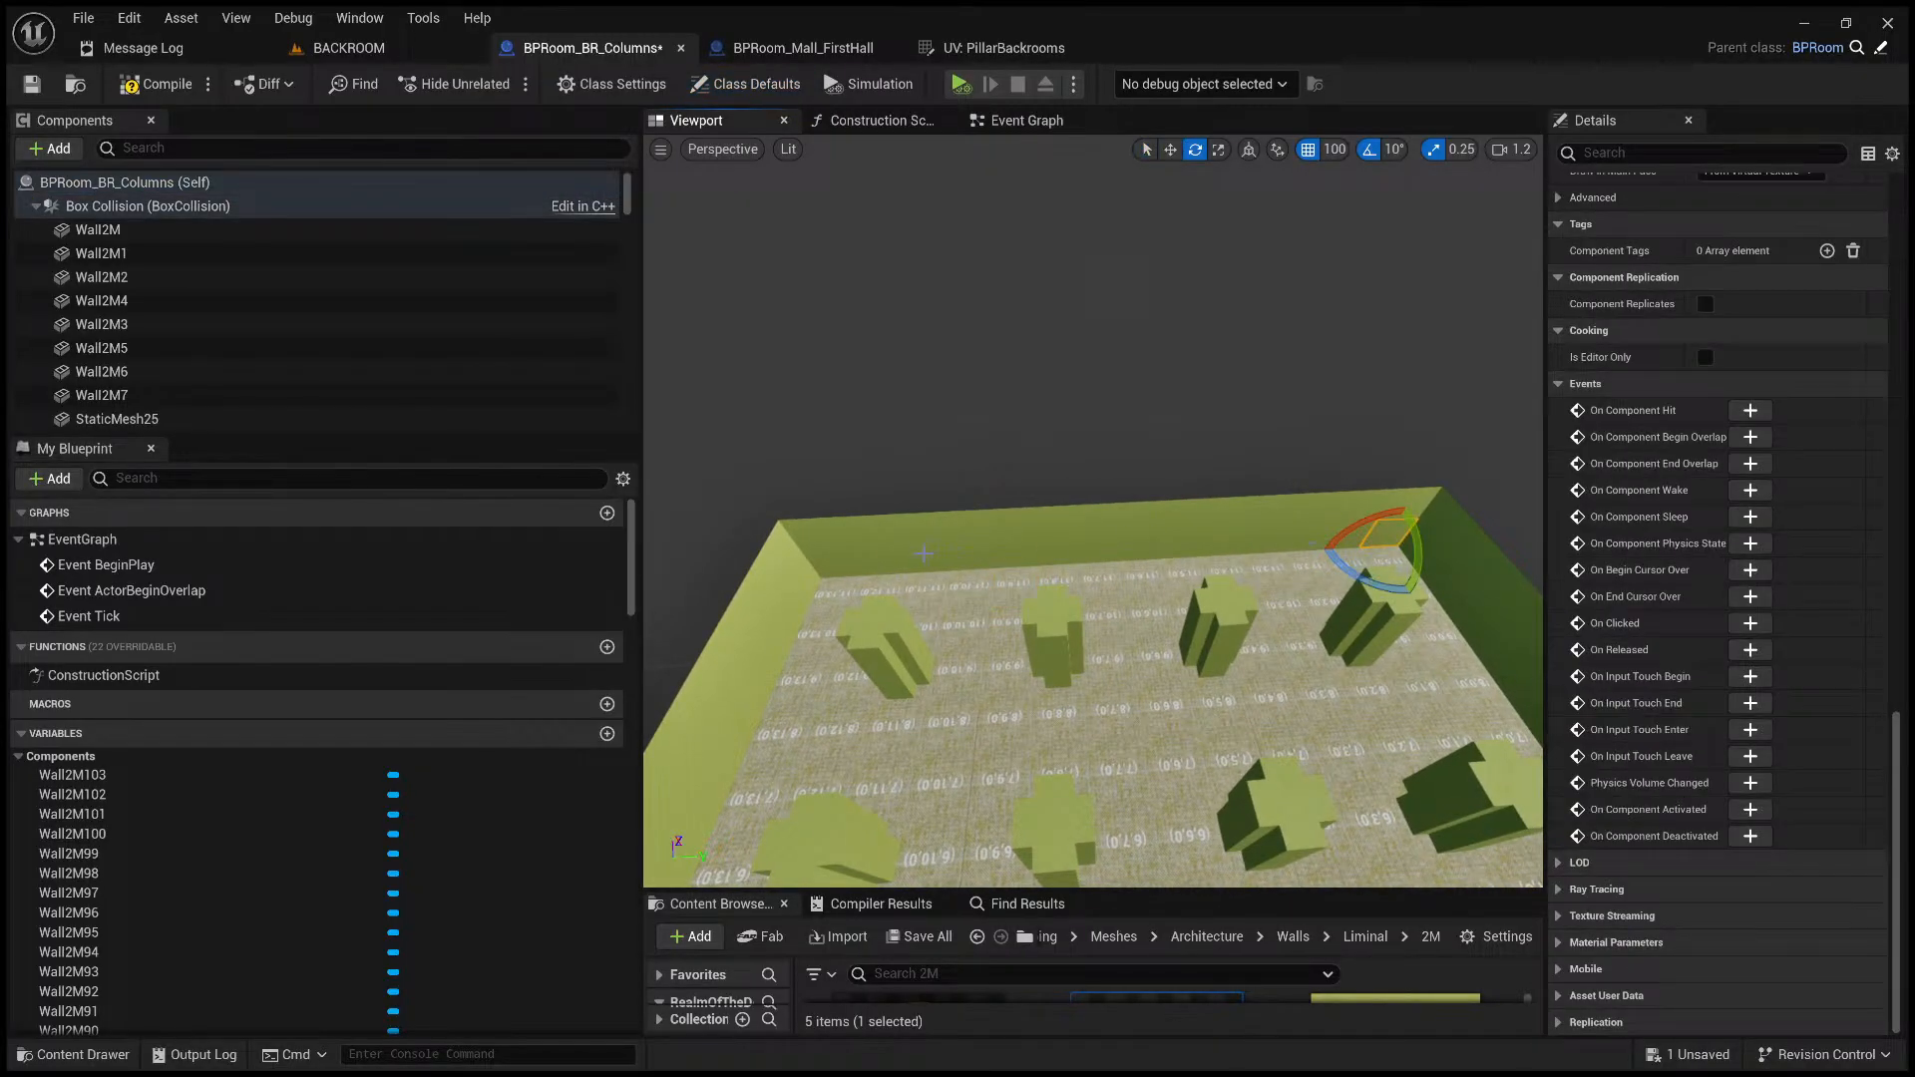
left_click(832, 563)
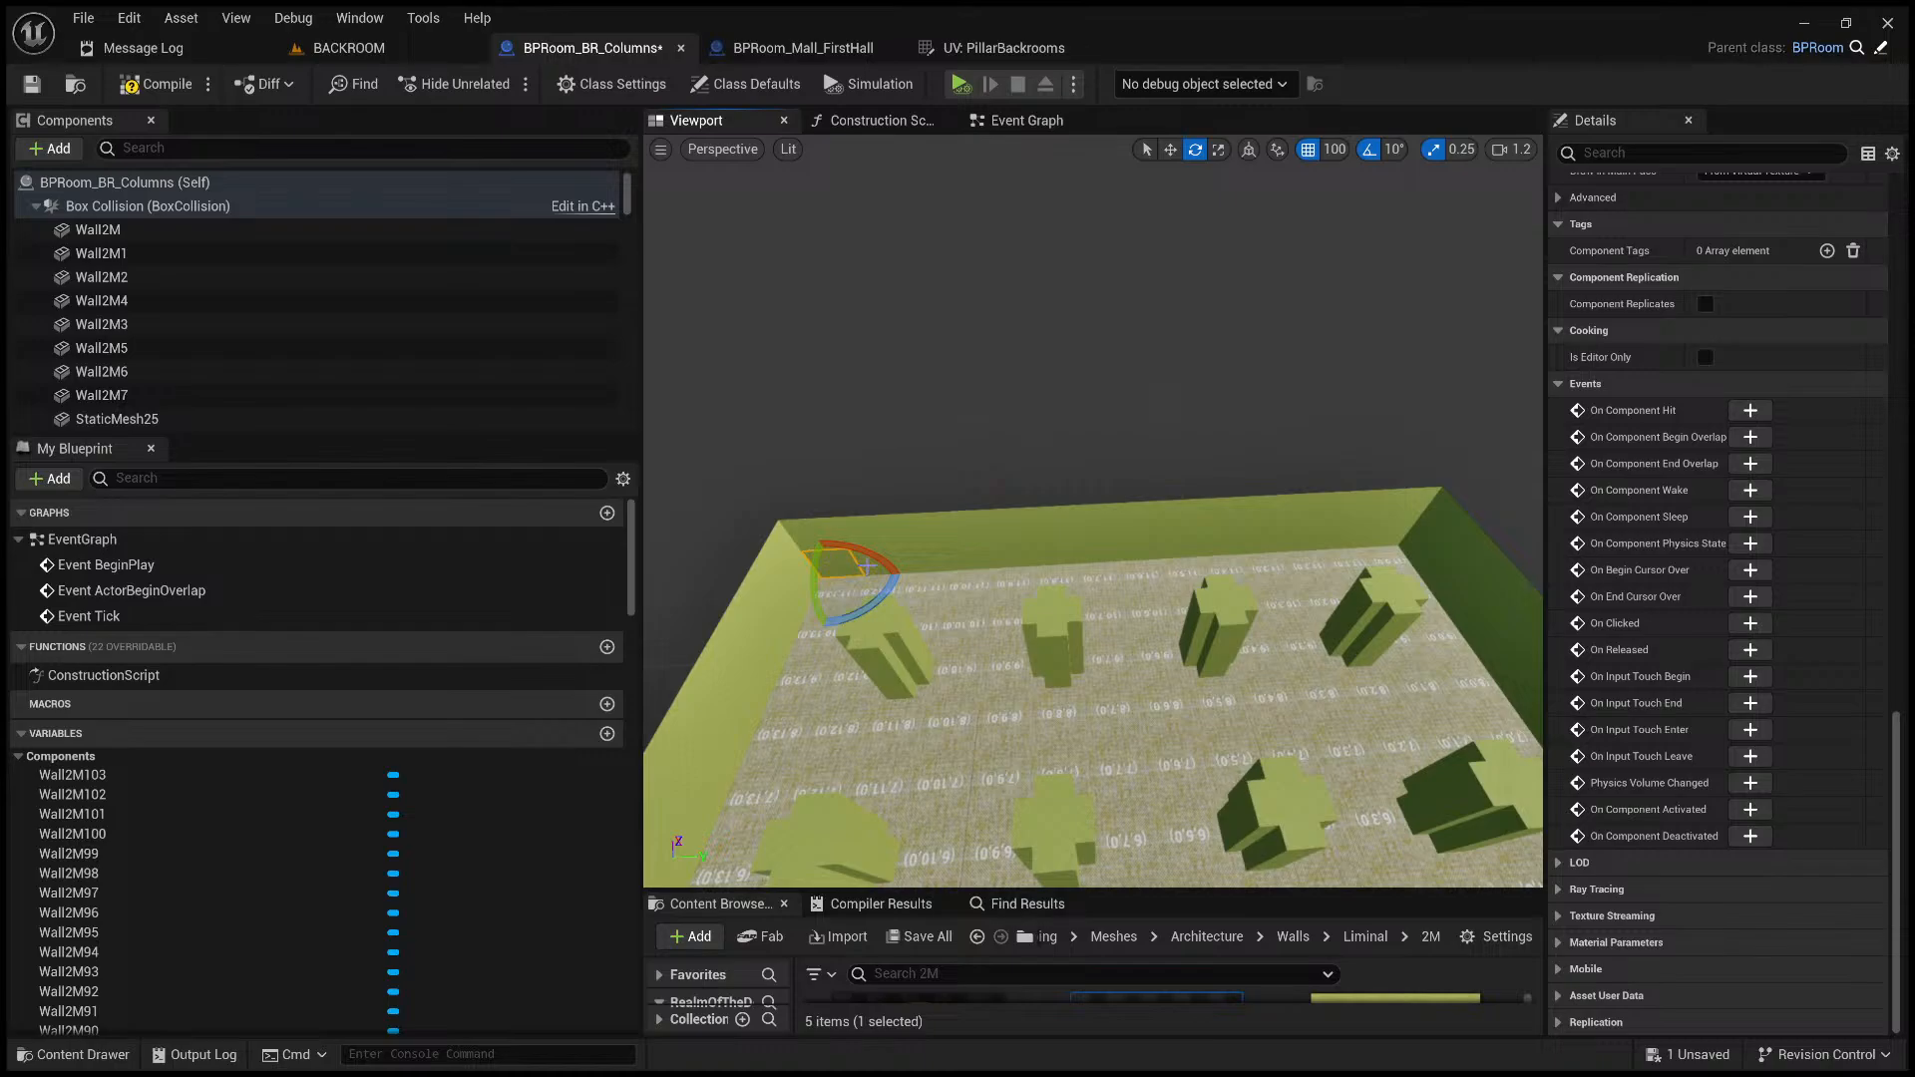
left_click(876, 564, "ctrl")
left_click(922, 563, "ctrl")
left_click(974, 557, "ctrl")
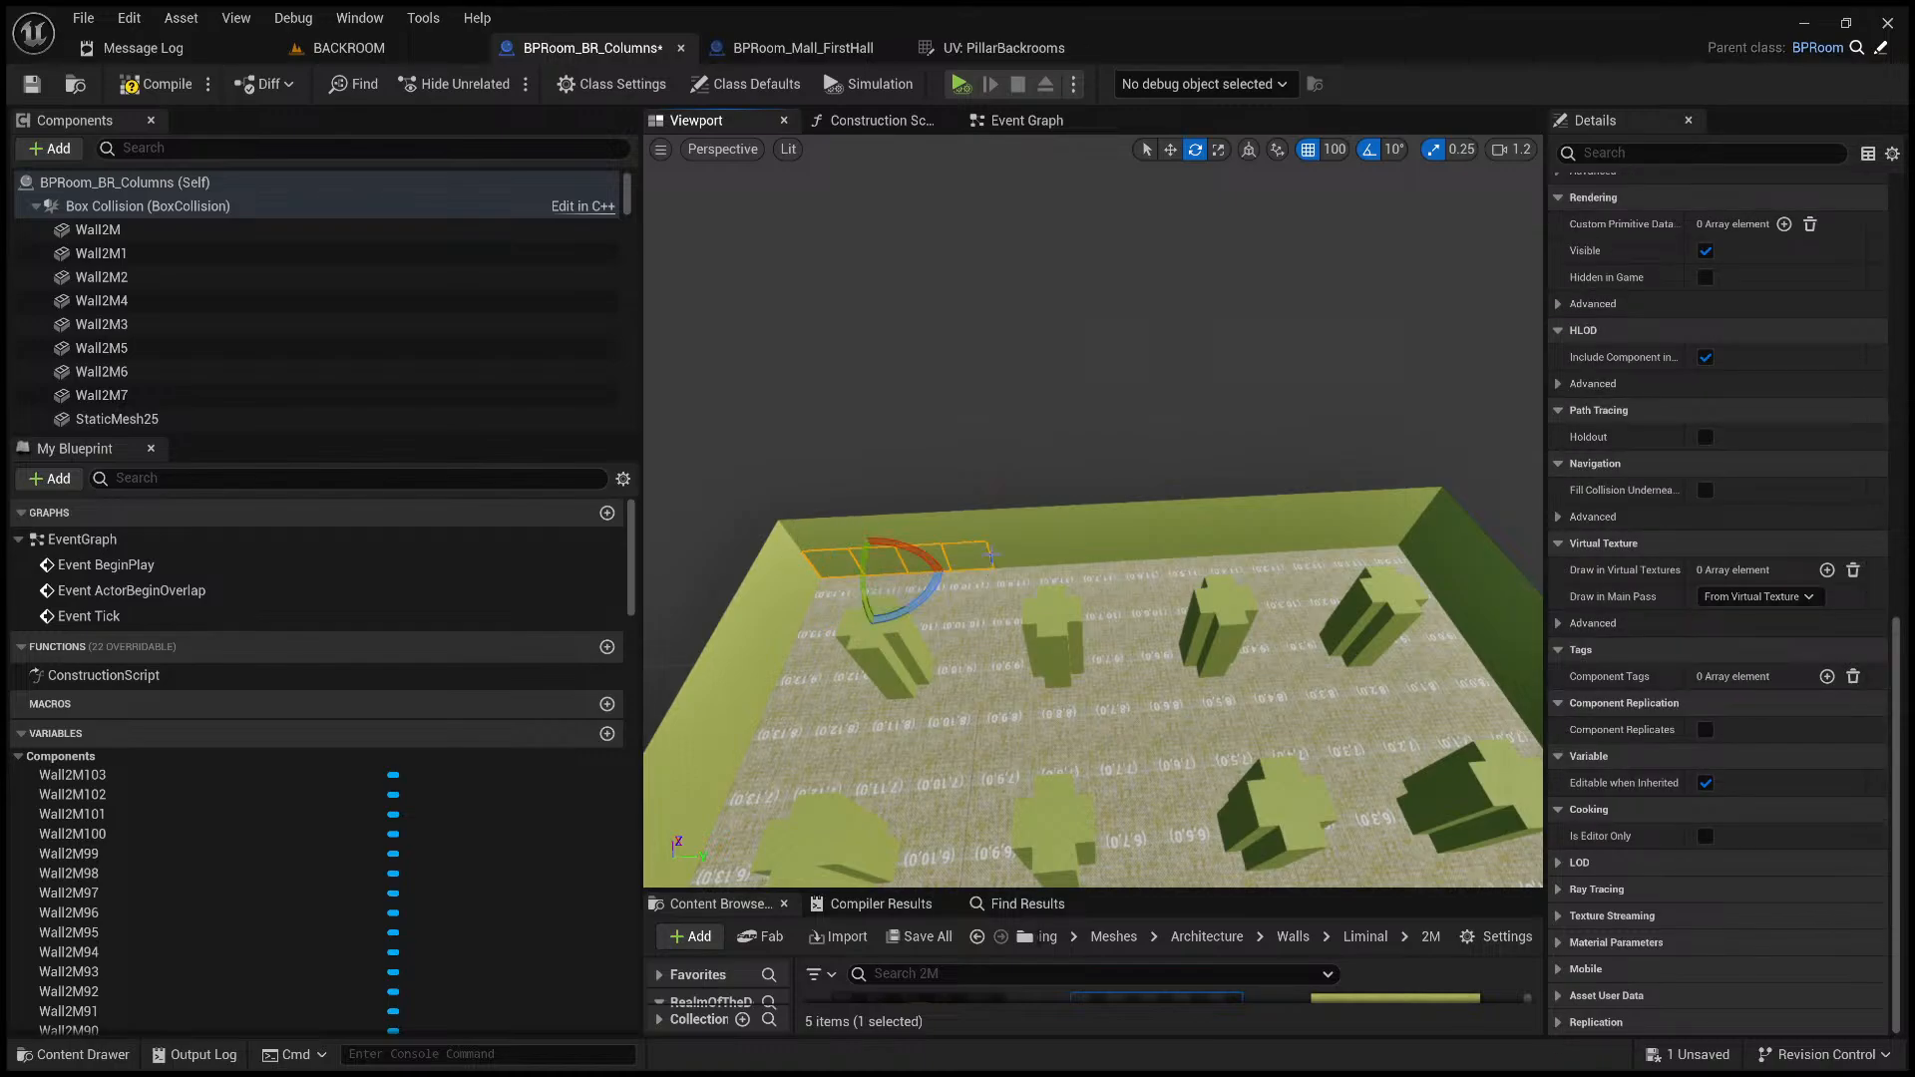
left_click(1029, 554, "ctrl")
left_click(1060, 555, "ctrl")
left_click(1097, 552, "ctrl")
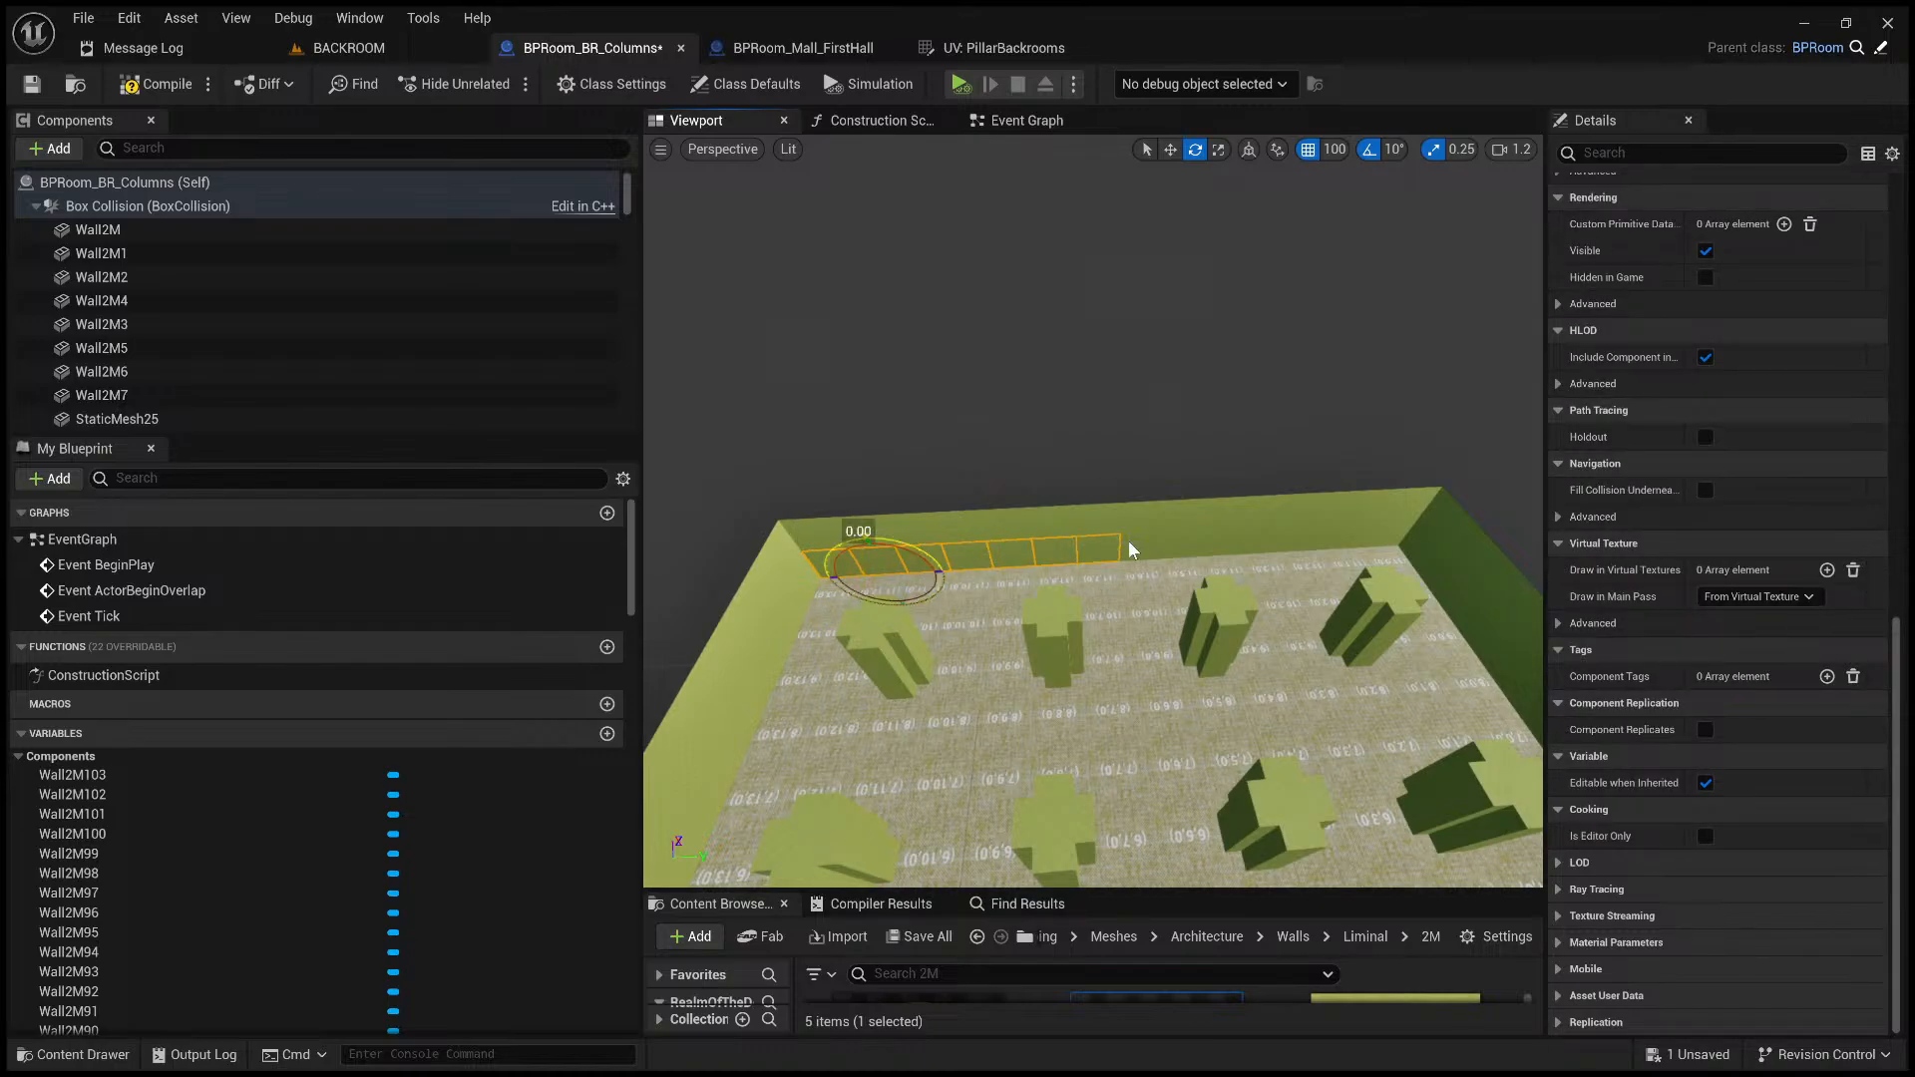
left_click(1157, 548, "ctrl")
left_click(1201, 547, "ctrl")
left_click(1239, 543, "ctrl")
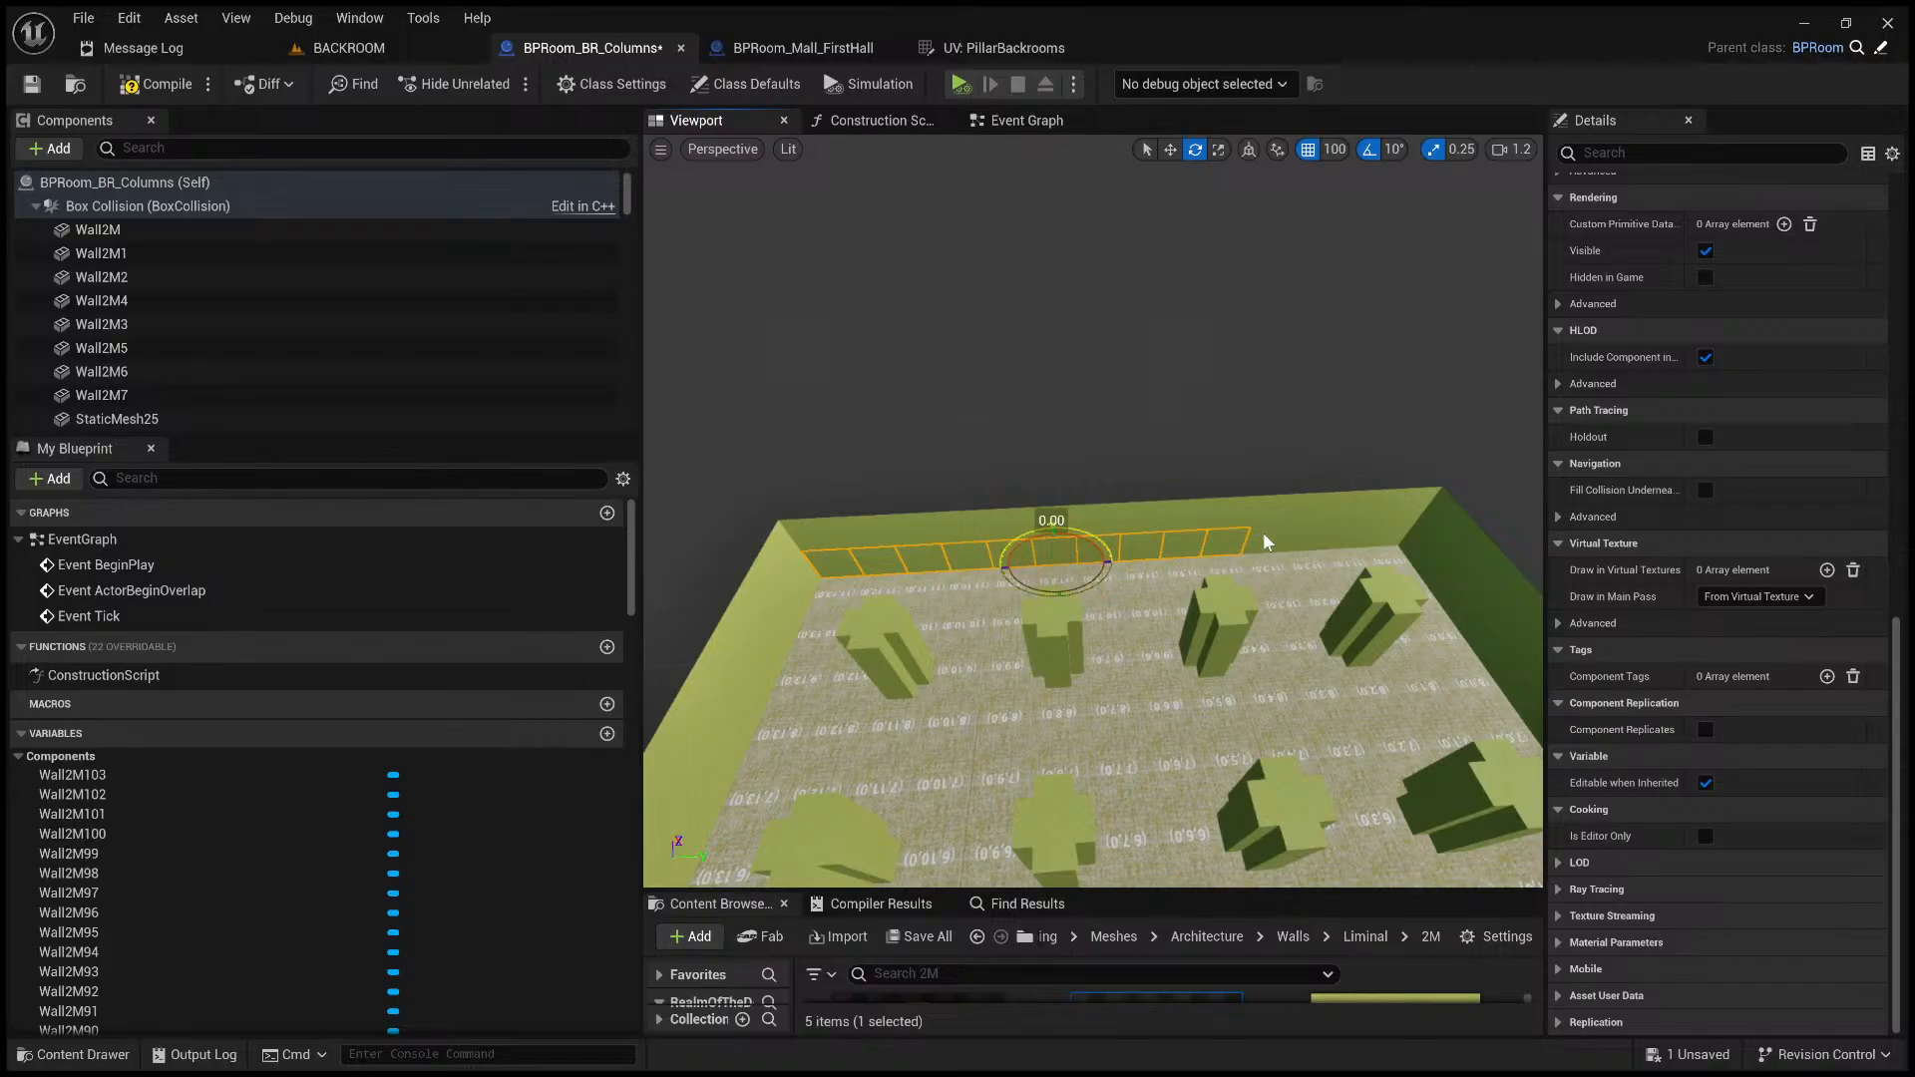
left_click(1271, 538, "ctrl")
left_click(1311, 536, "ctrl")
left_click(1349, 535, "ctrl")
left_click(1389, 532, "ctrl")
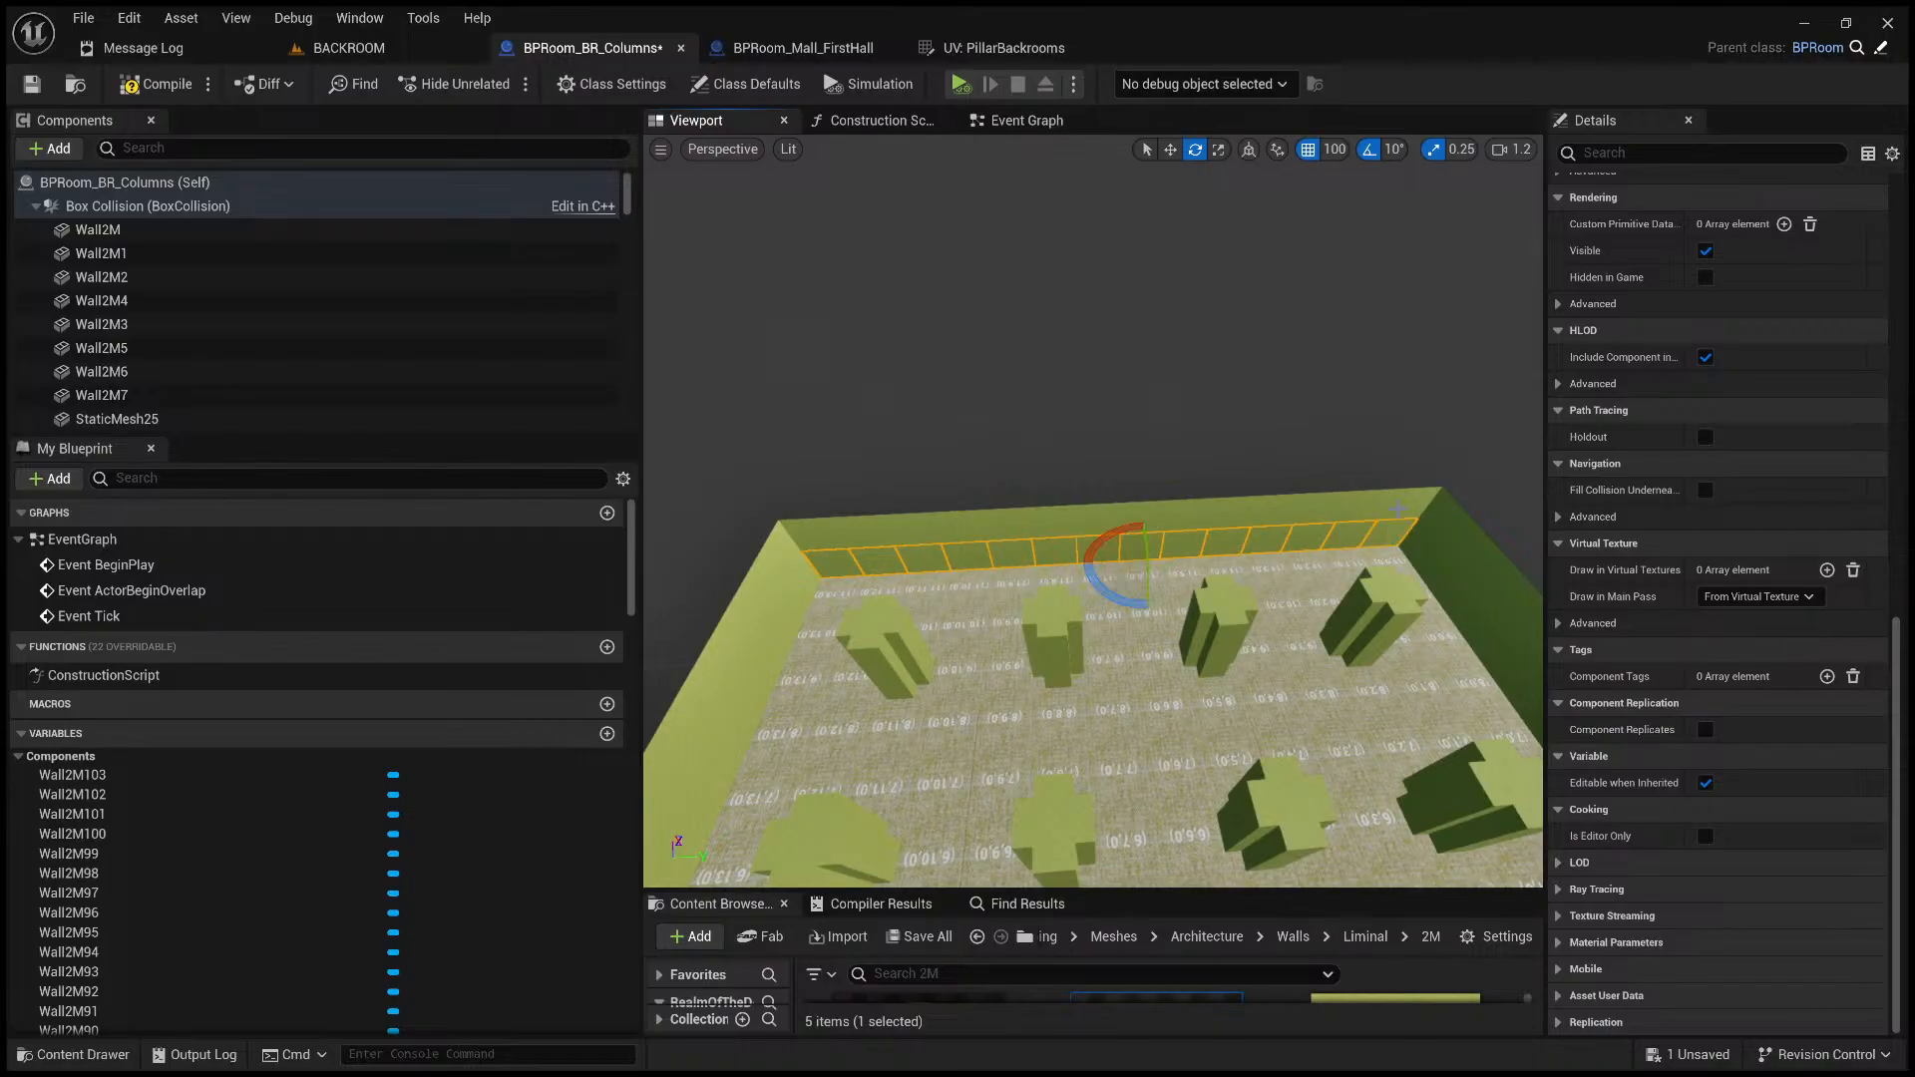
- Add the wall's upper-row panels to the selection and move the whole wall outward by one cell along X
left_click(1410, 506, "ctrl")
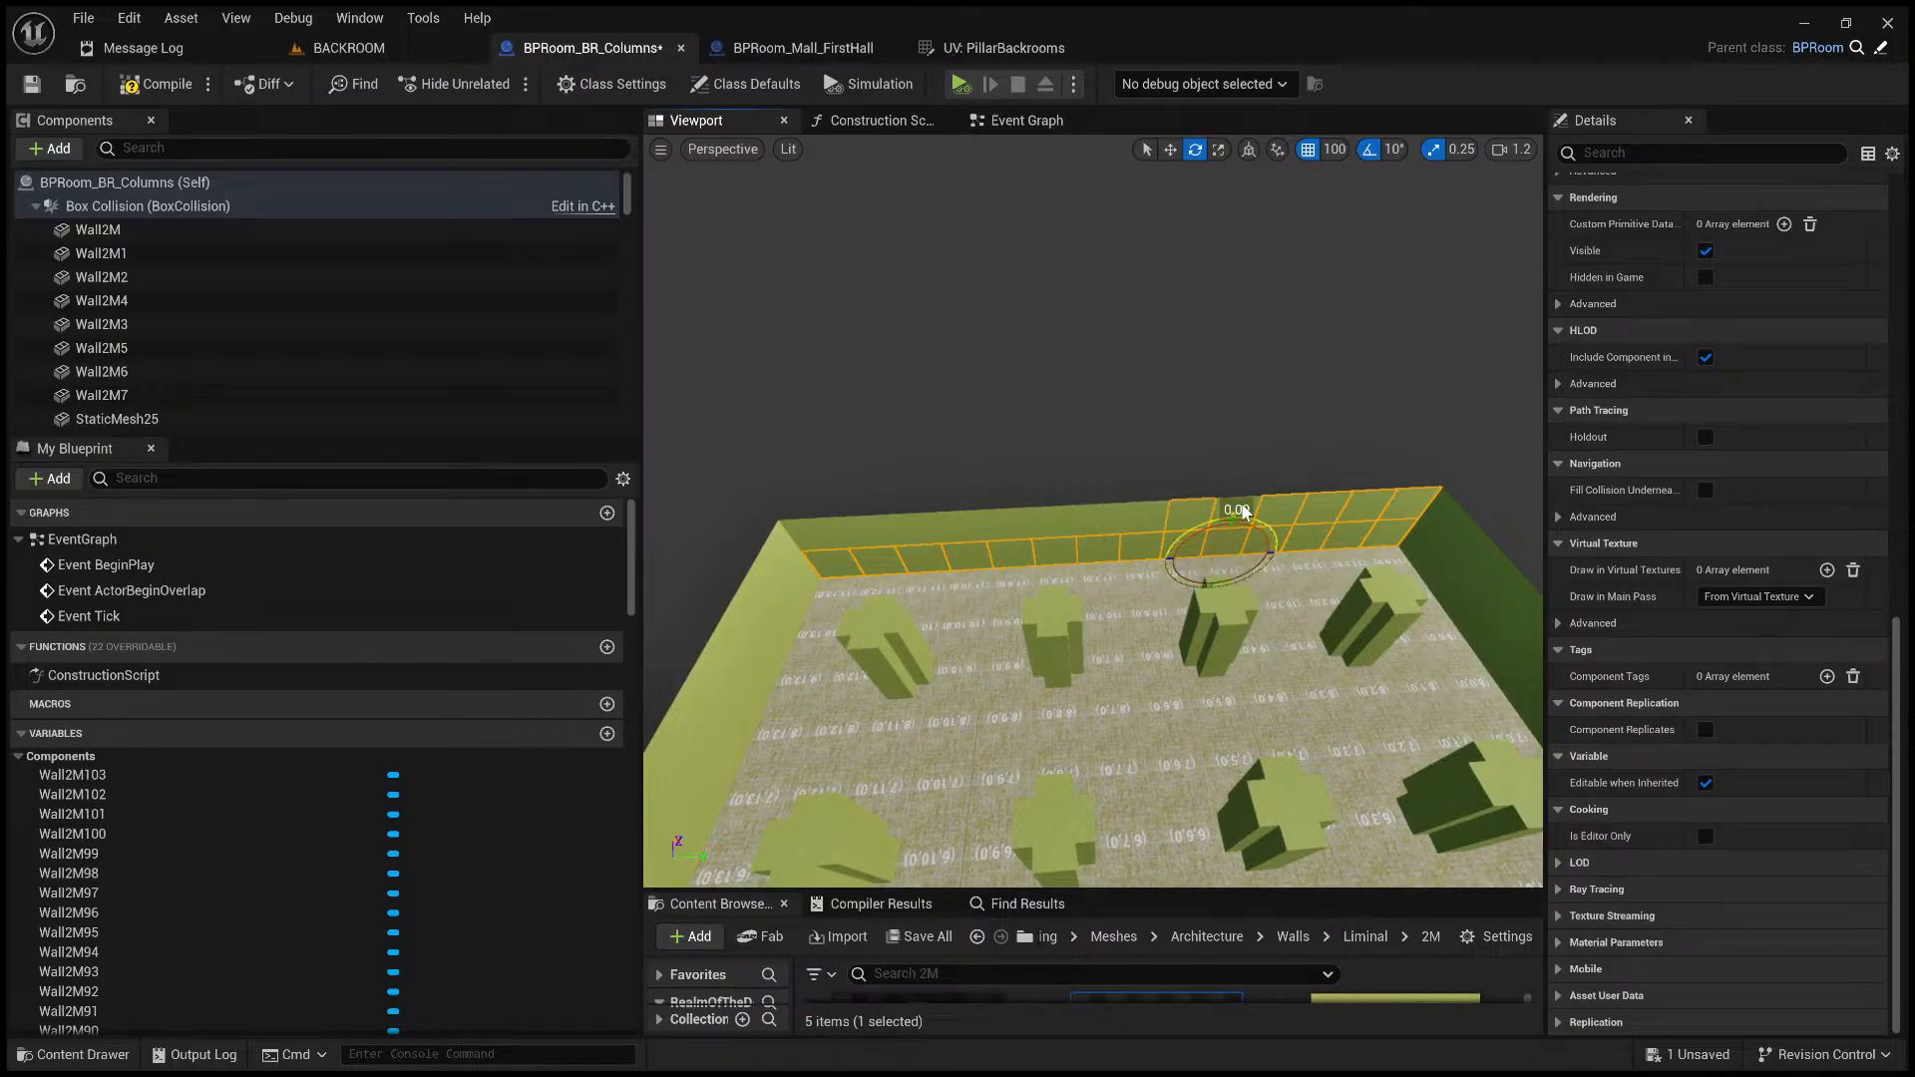
left_click_drag(1245, 511, 1243, 499)
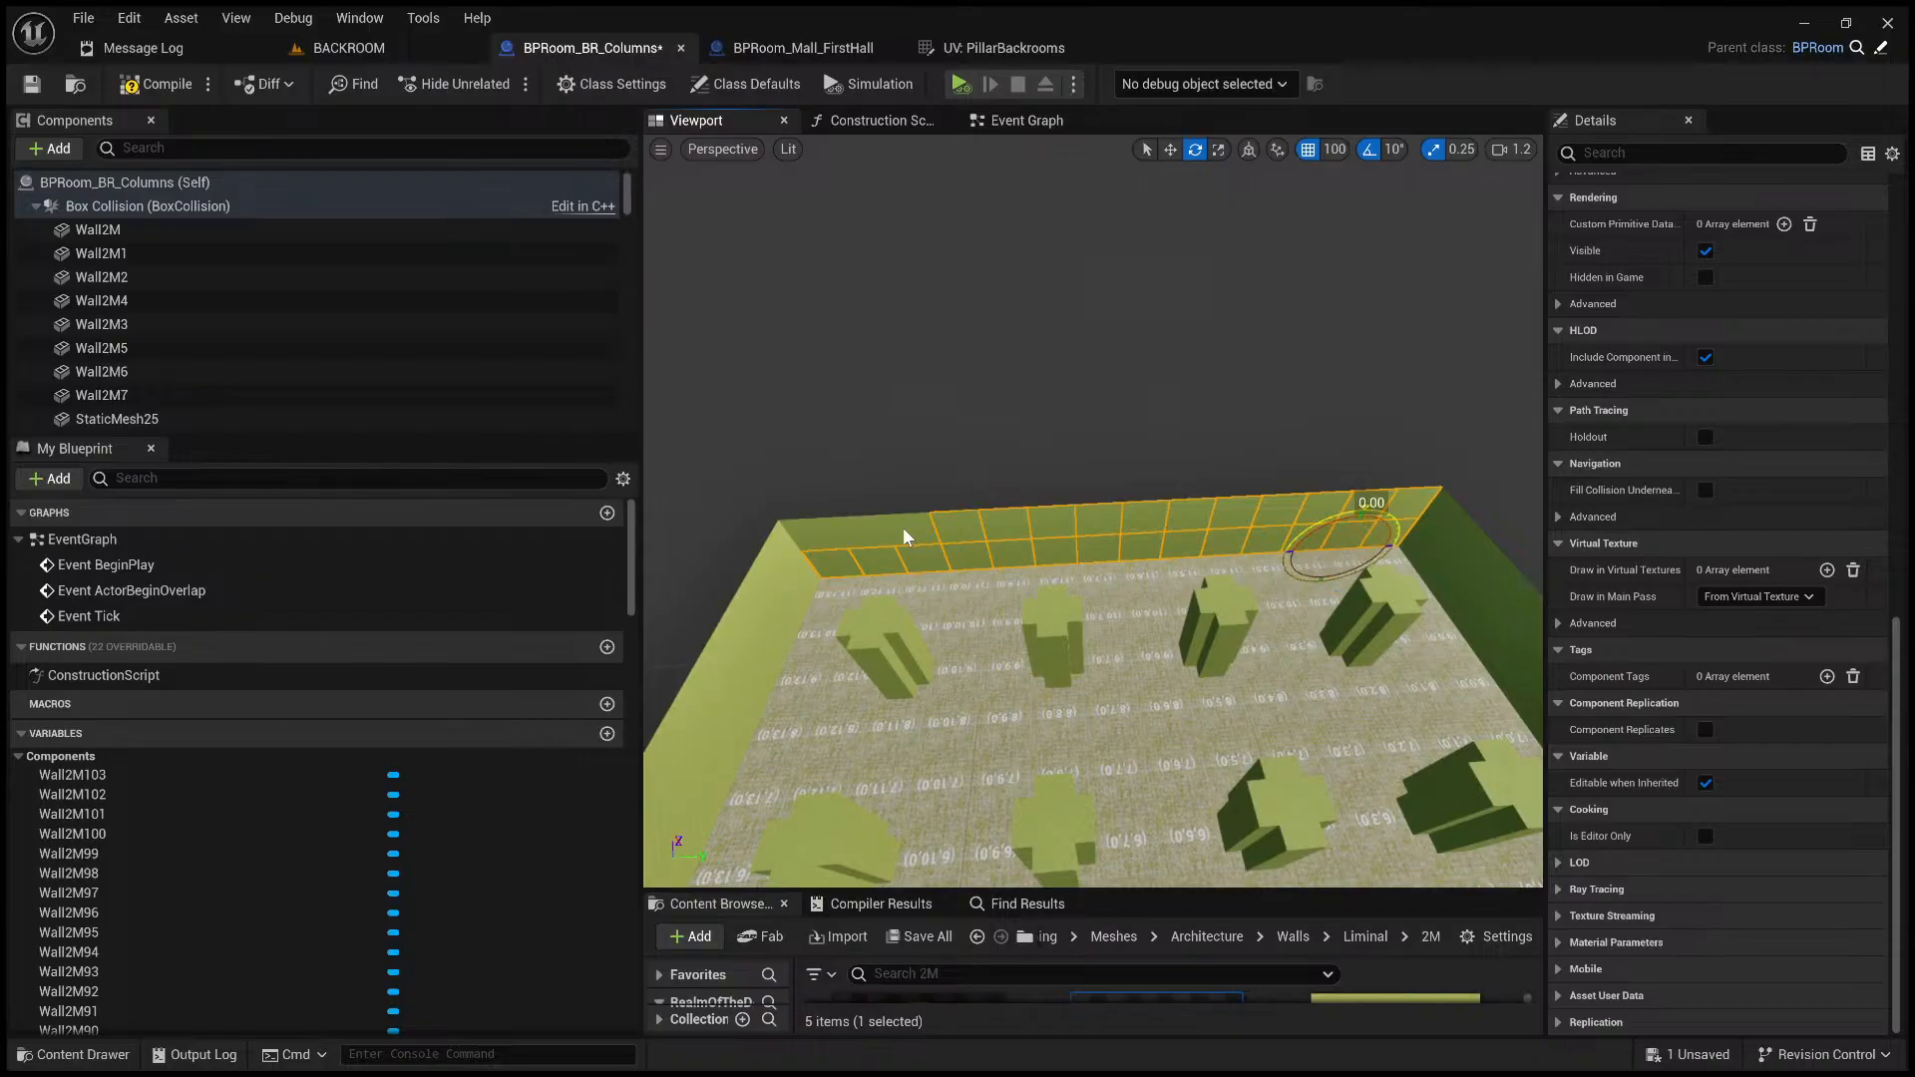
left_click_drag(906, 536, 898, 538)
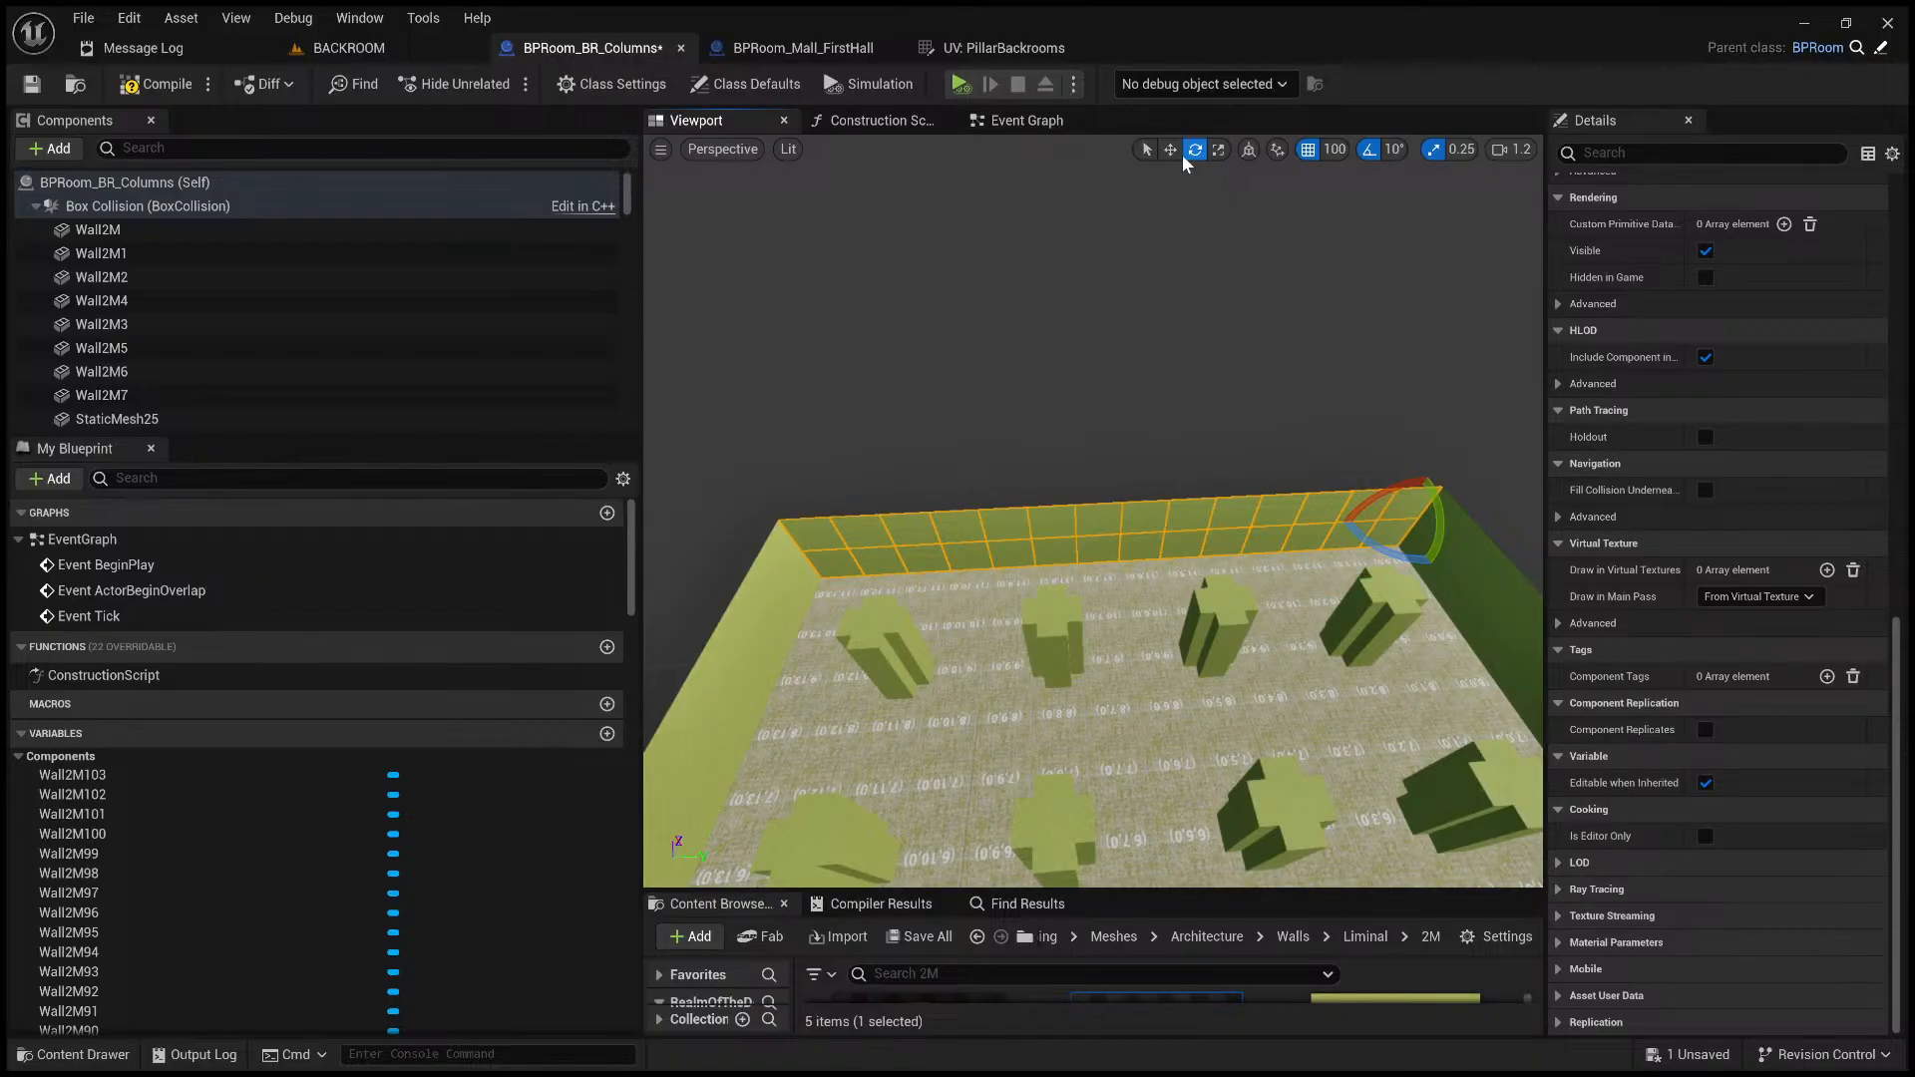
left_click(1170, 148)
middle_click_drag(1381, 496, 1390, 498)
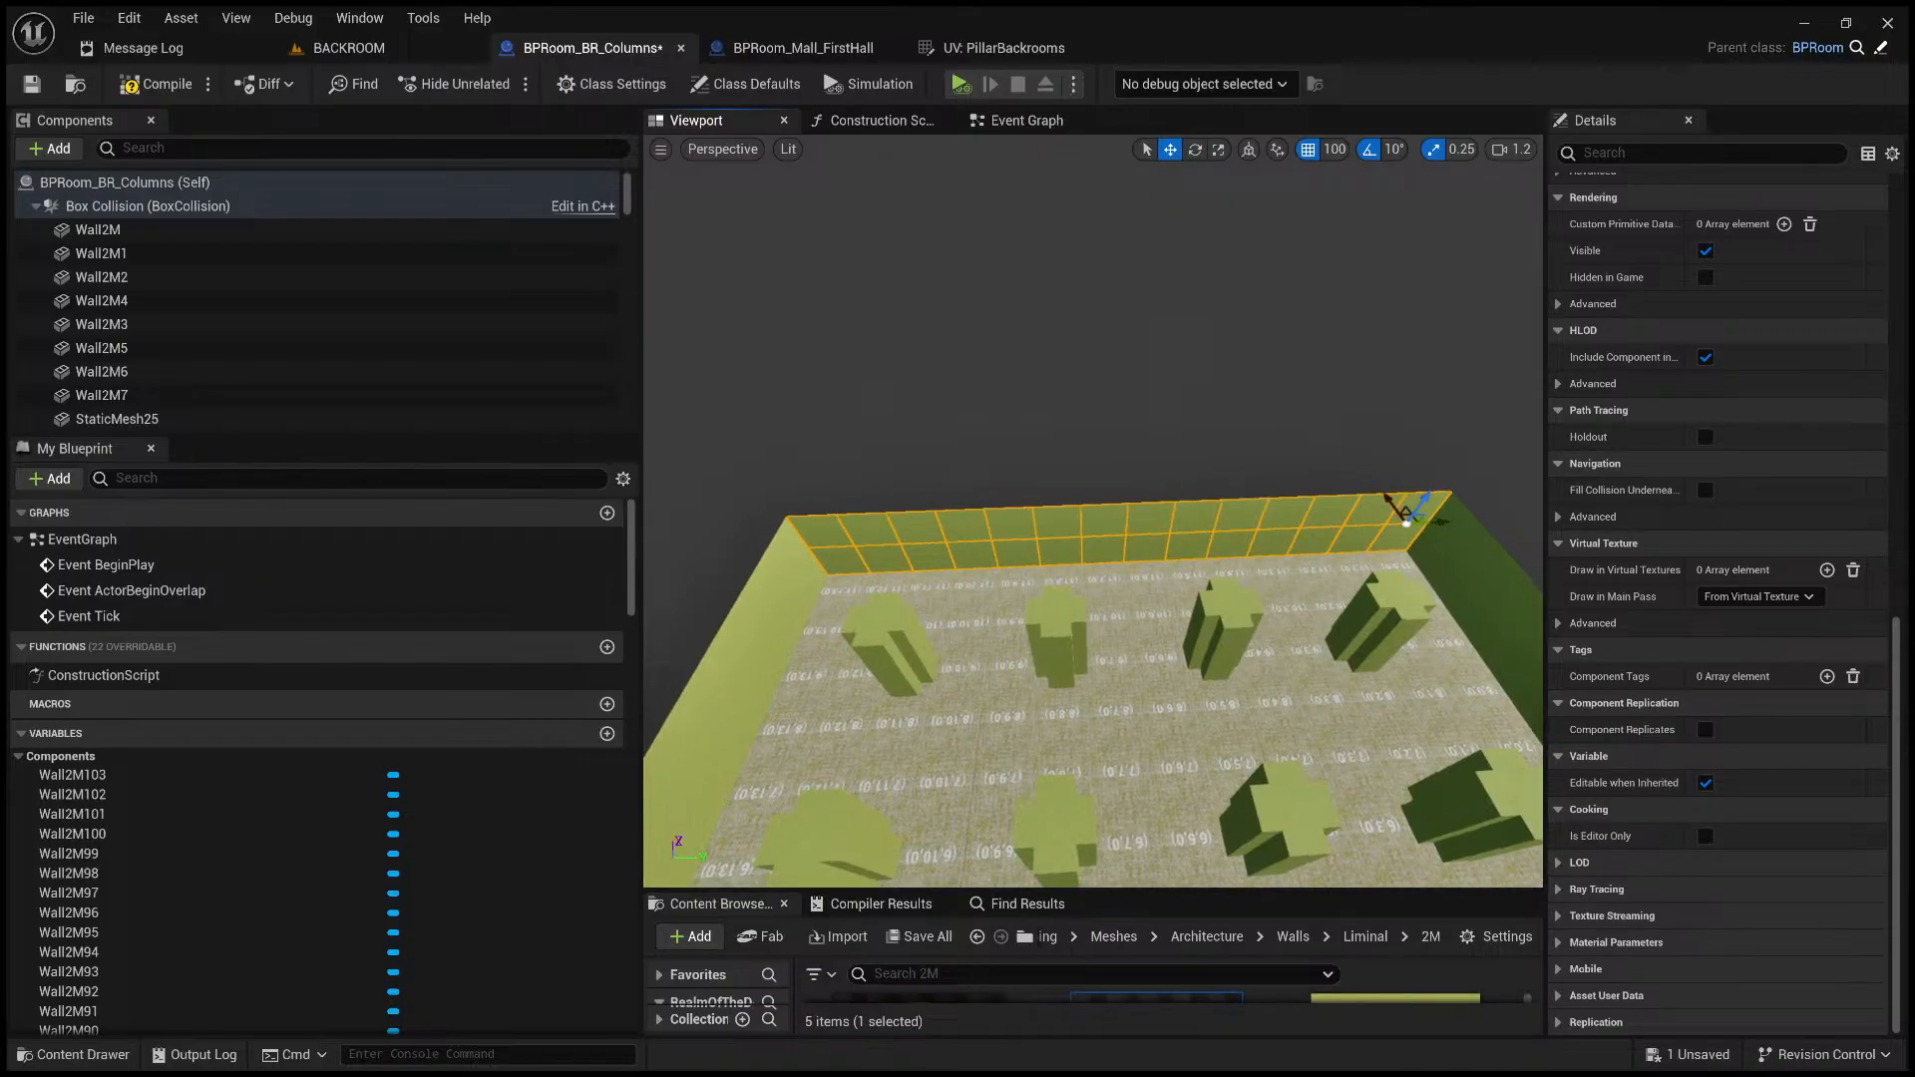
left_click_drag(1387, 496, 1372, 472)
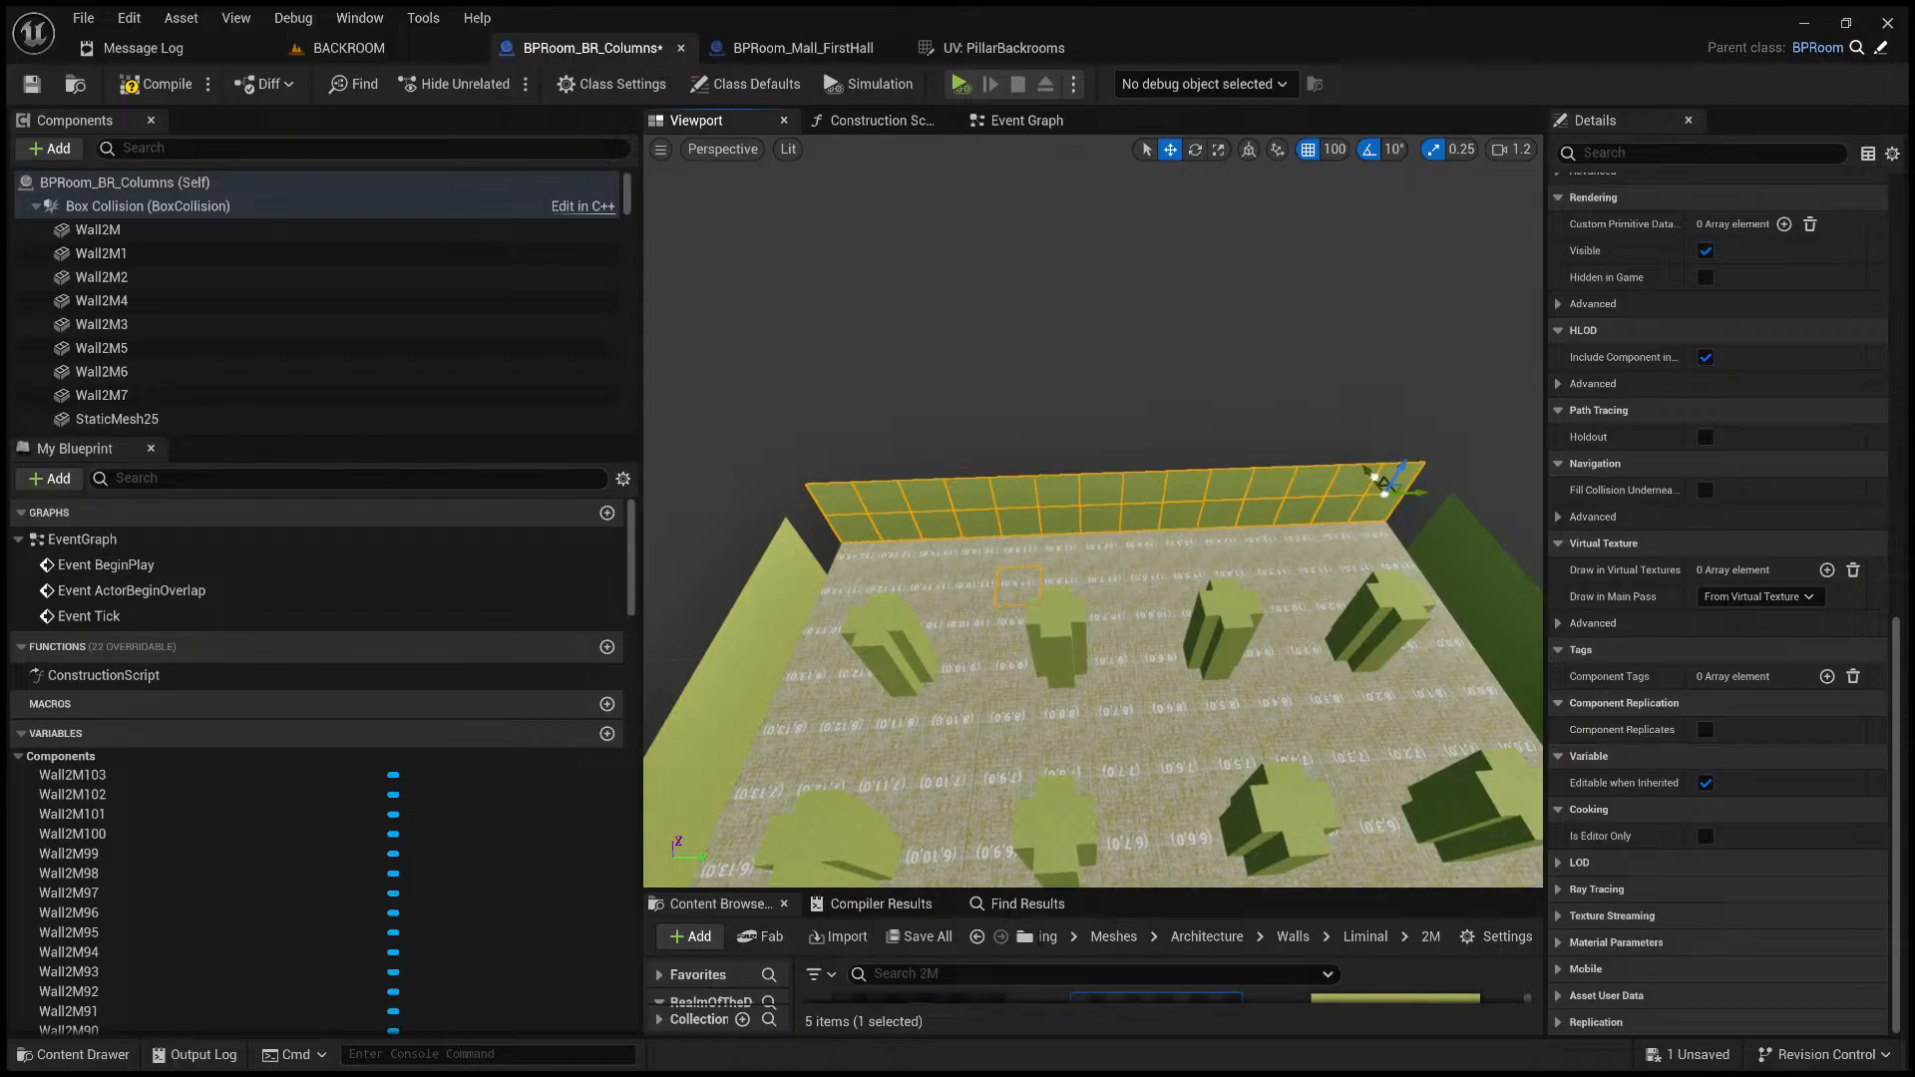
- Duplicate the side wall's two end panels into the corner gap beside cell (12,0,0)
key("w")
right_click_drag(1217, 523, 1451, 514)
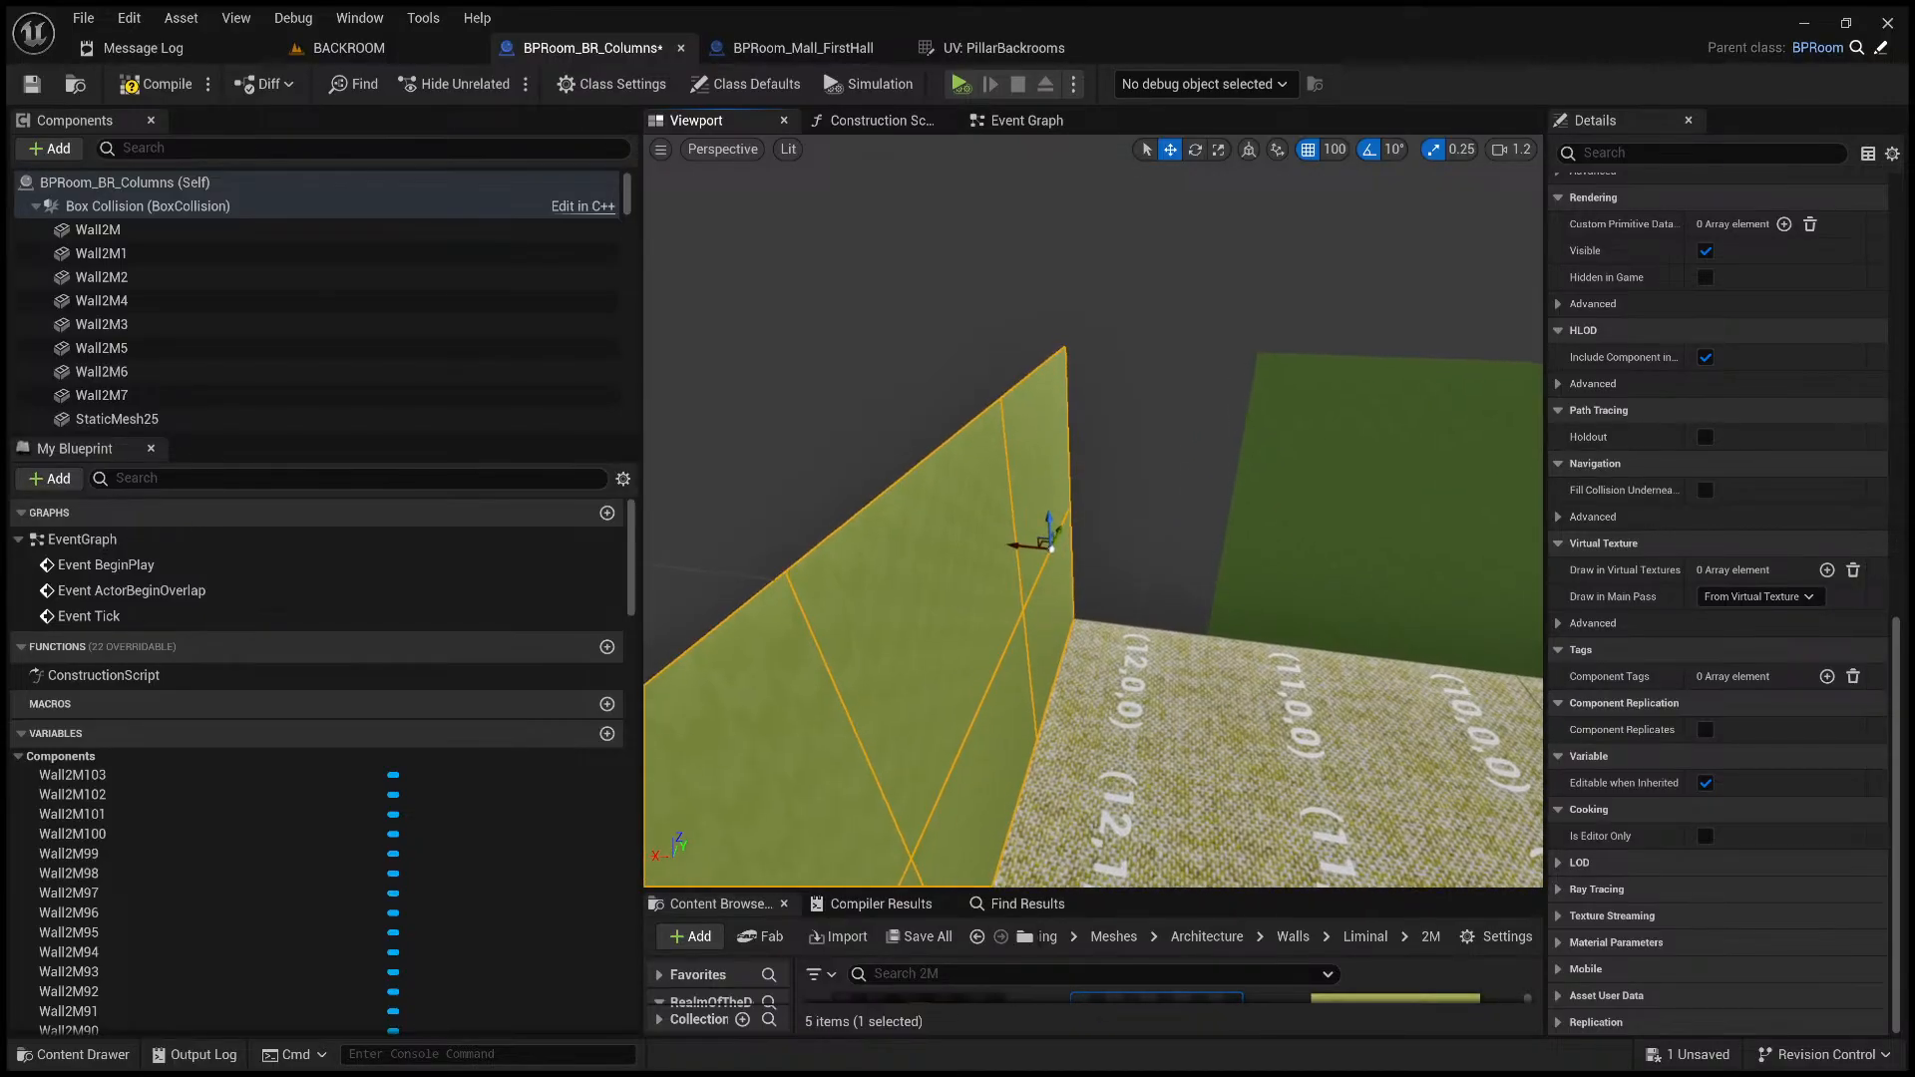
left_click(1258, 536)
left_click(1282, 504)
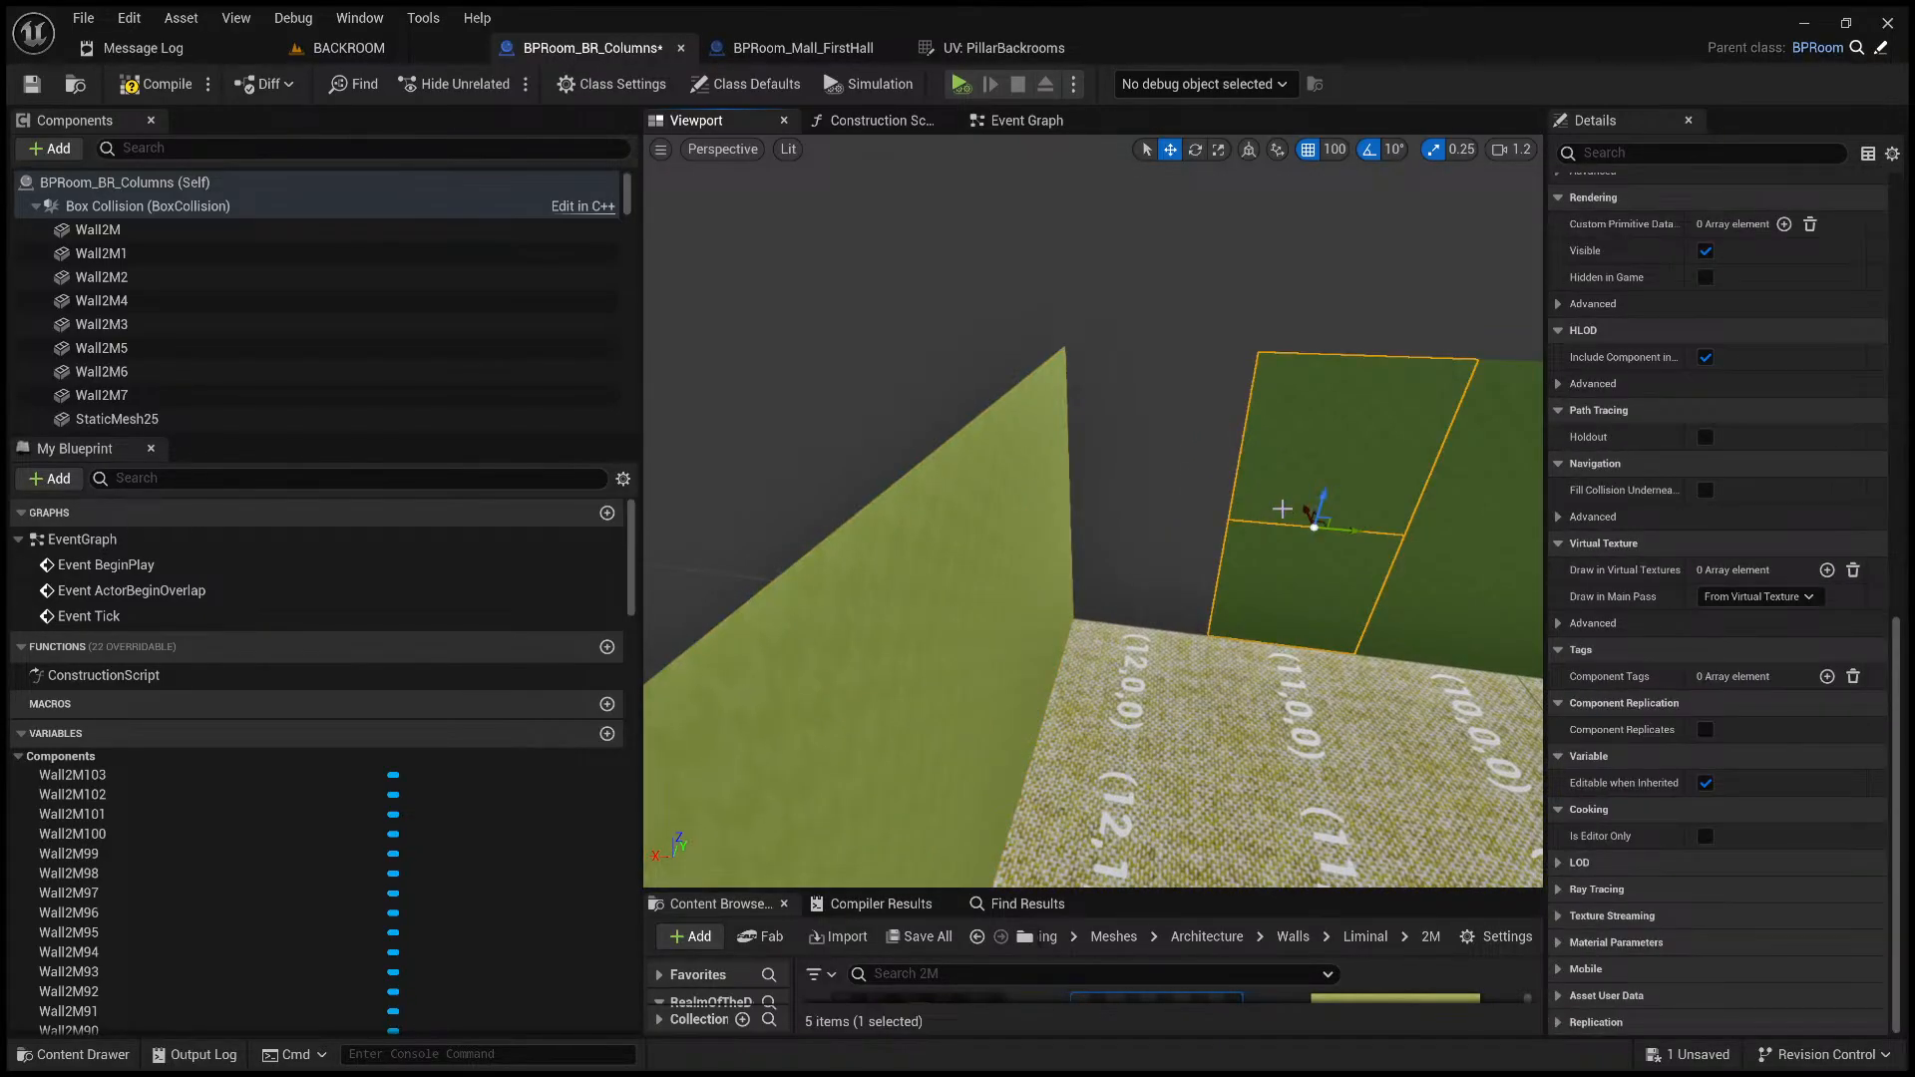
left_click_drag(1340, 532, 1139, 520, "alt")
- Duplicate the opposite side wall's two end panels into the corner gap beside cell (12,13,0)
right_click_drag(1197, 557, 698, 589)
key("w")
key("s")
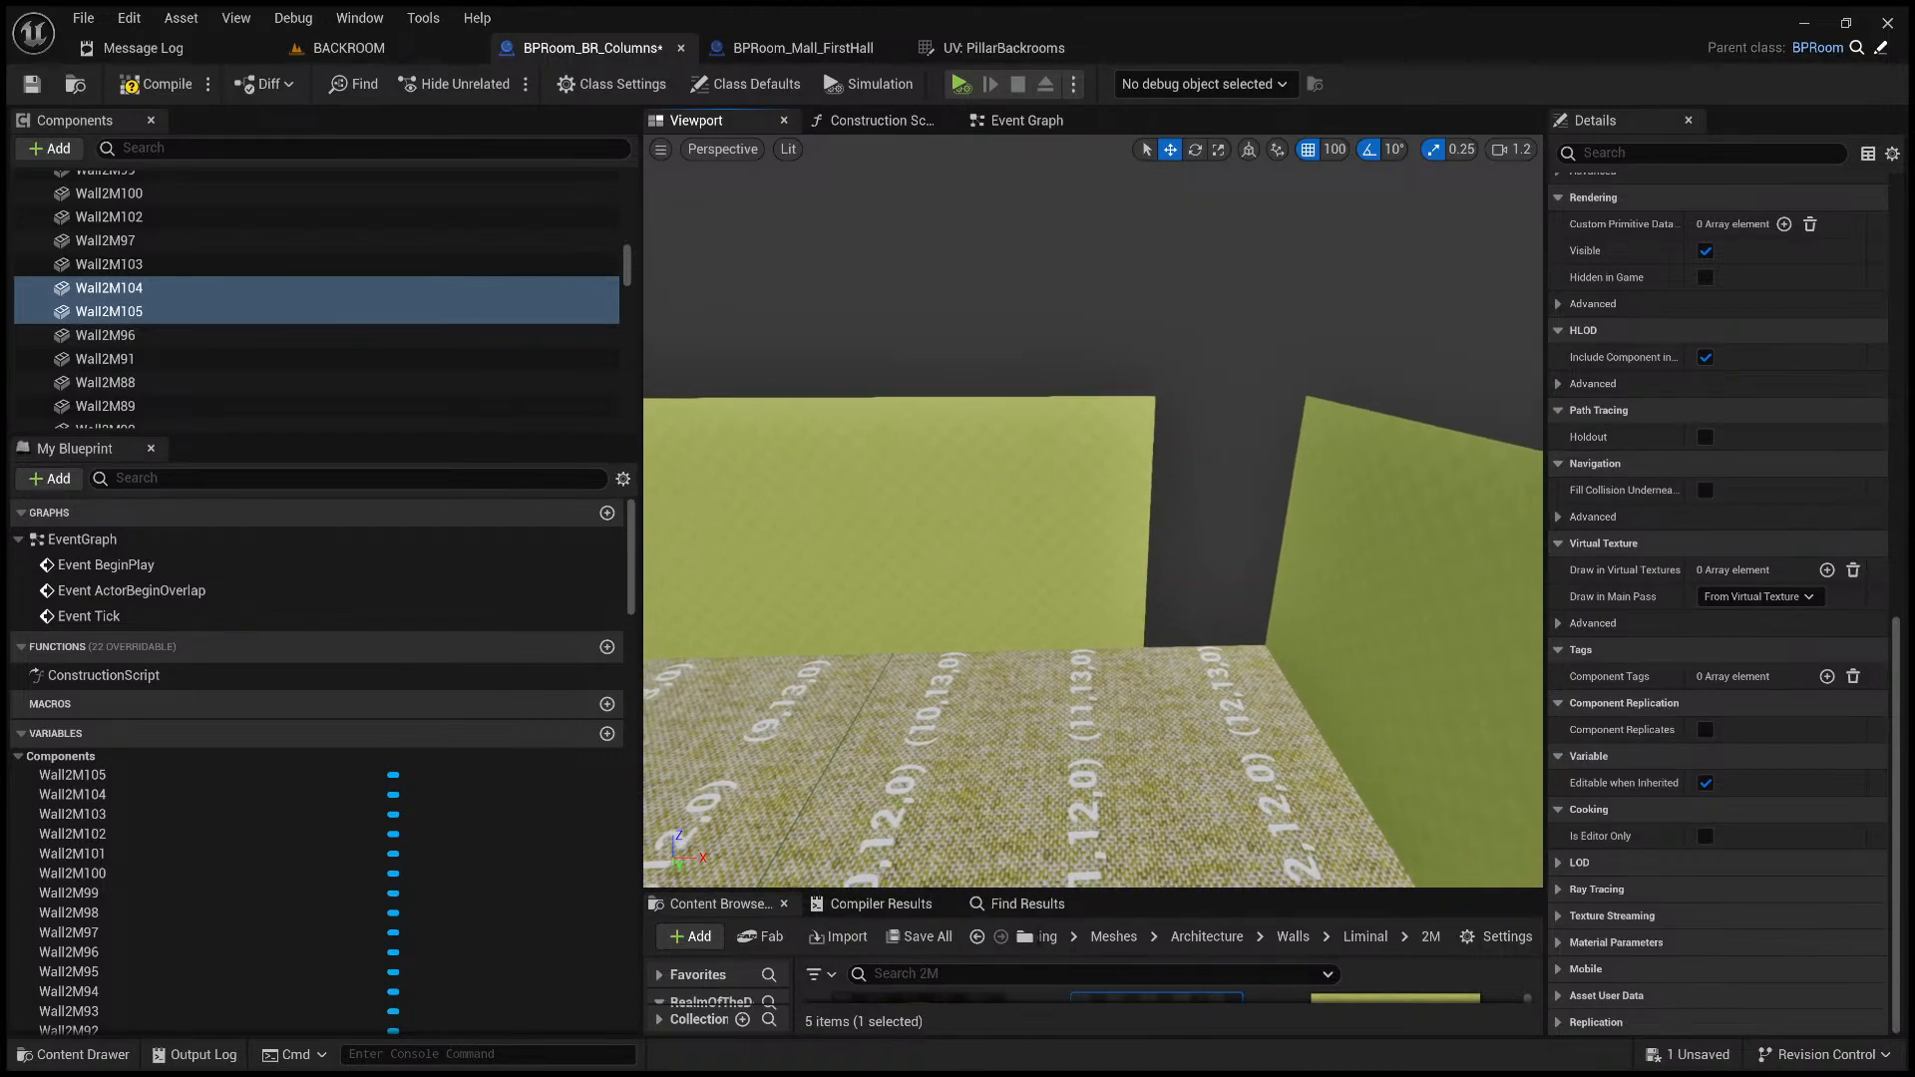
left_click(1102, 606)
left_click(1098, 508)
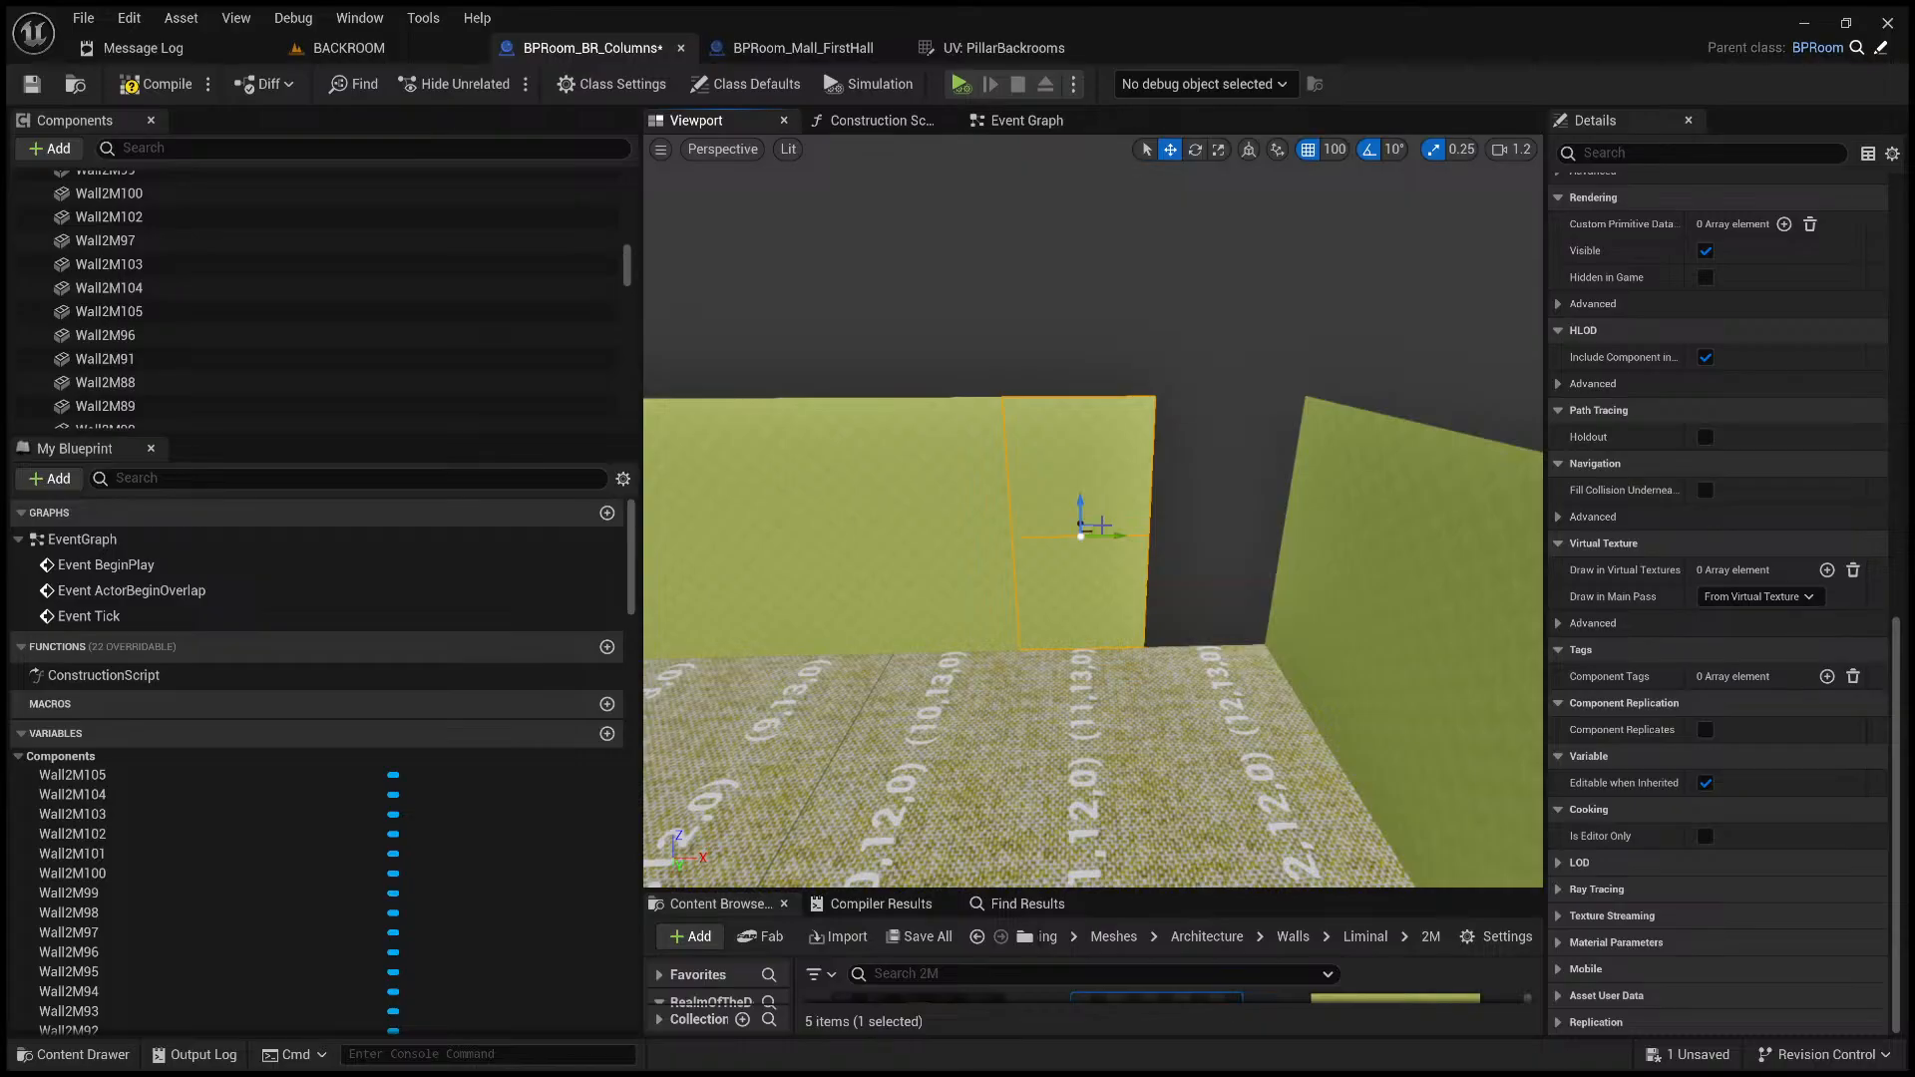
key("ctrl+d")
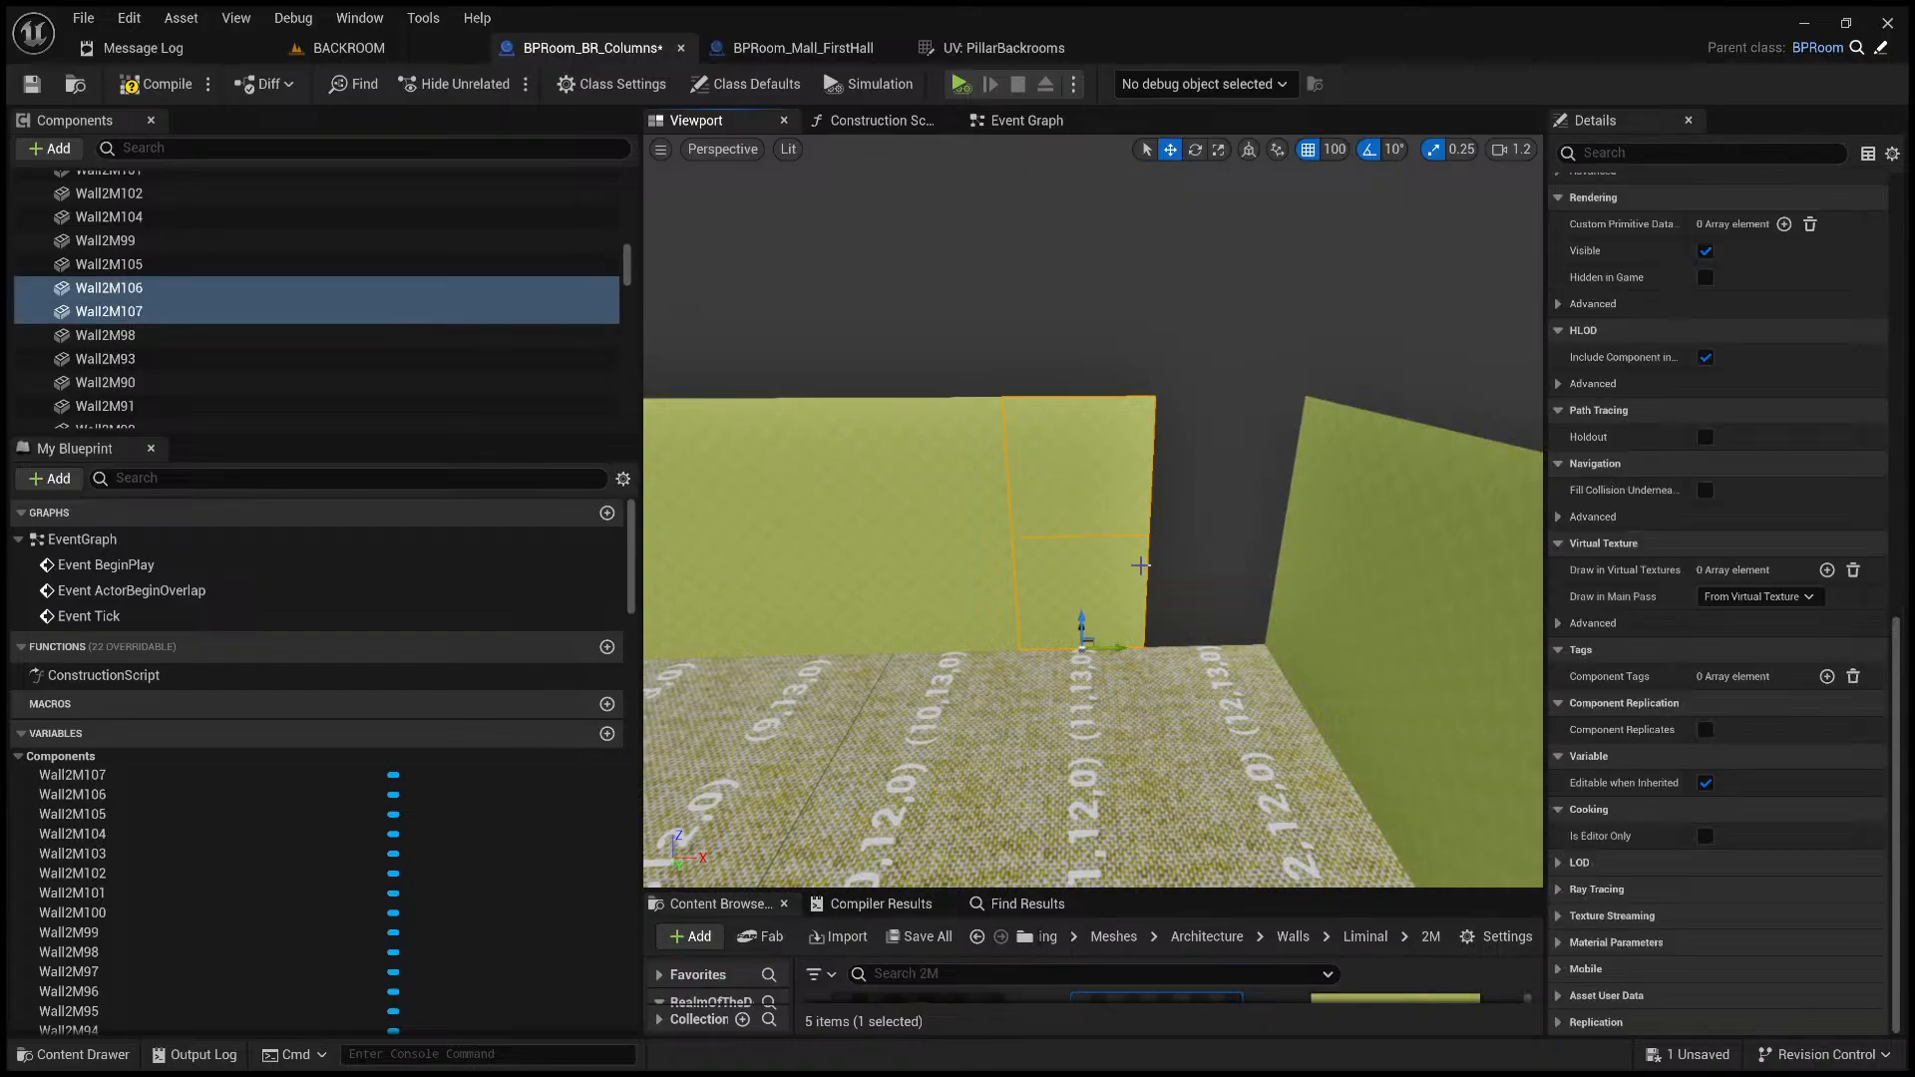
left_click_drag(1120, 649, 1231, 653)
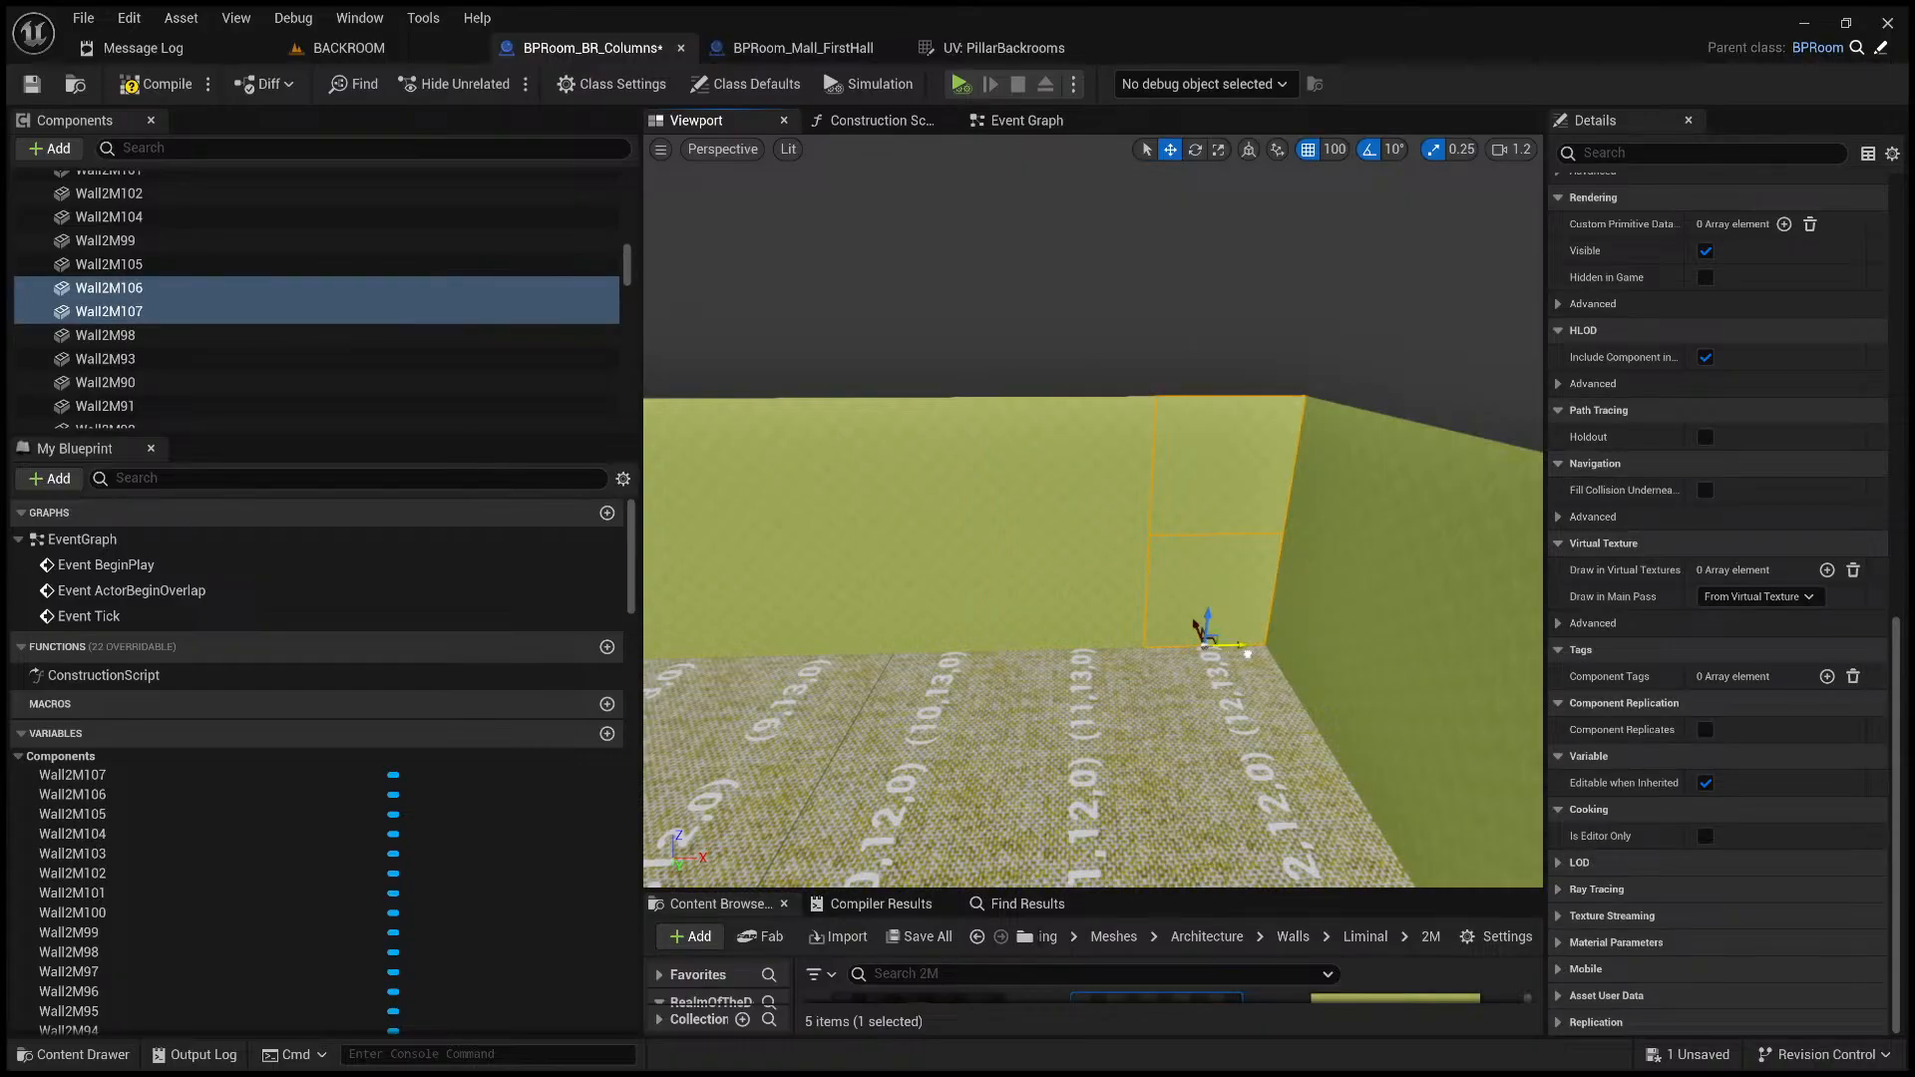
- Select both halves of each column in the row nearest the moved wall and shift the row one cell toward that wall
key("s")
right_click_drag(1223, 665, 1197, 758)
scroll(1093, 510, "up", 3)
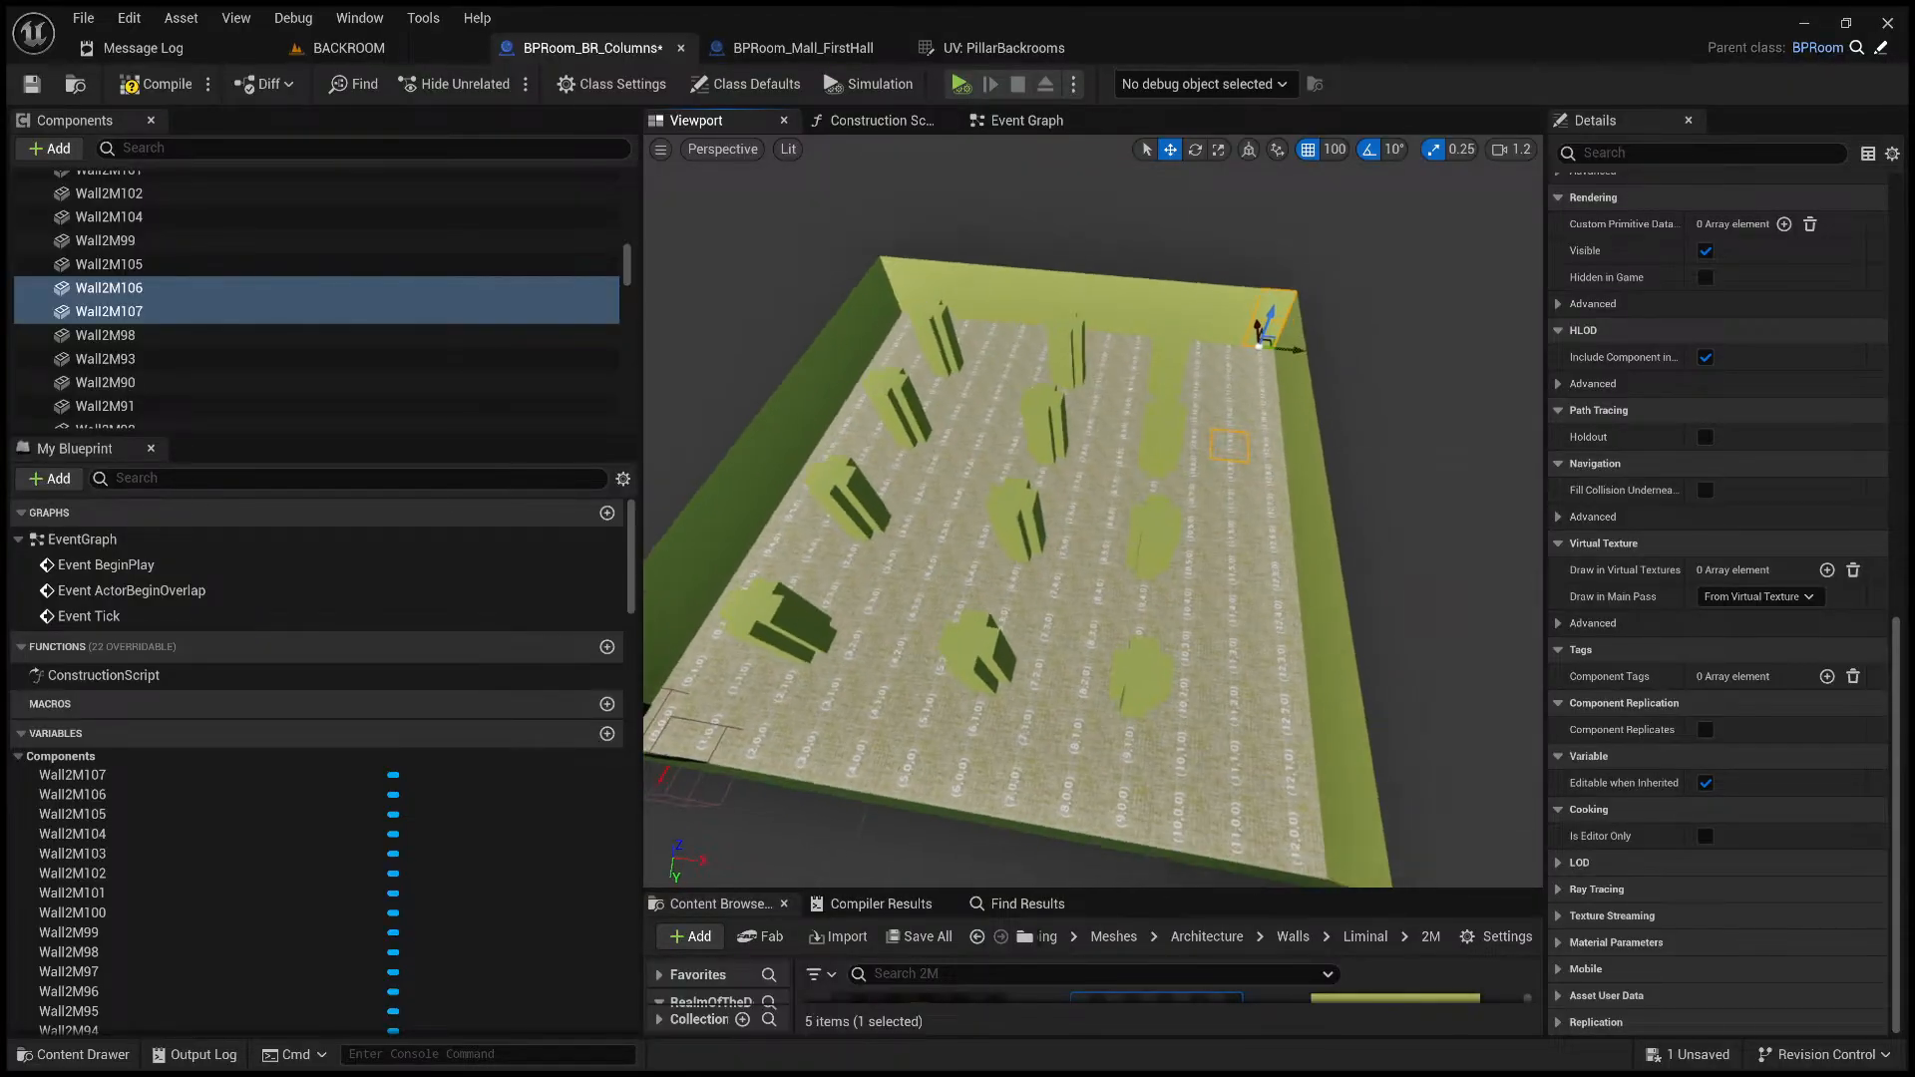
right_click_drag(1059, 700, 1059, 700)
left_click(1060, 700)
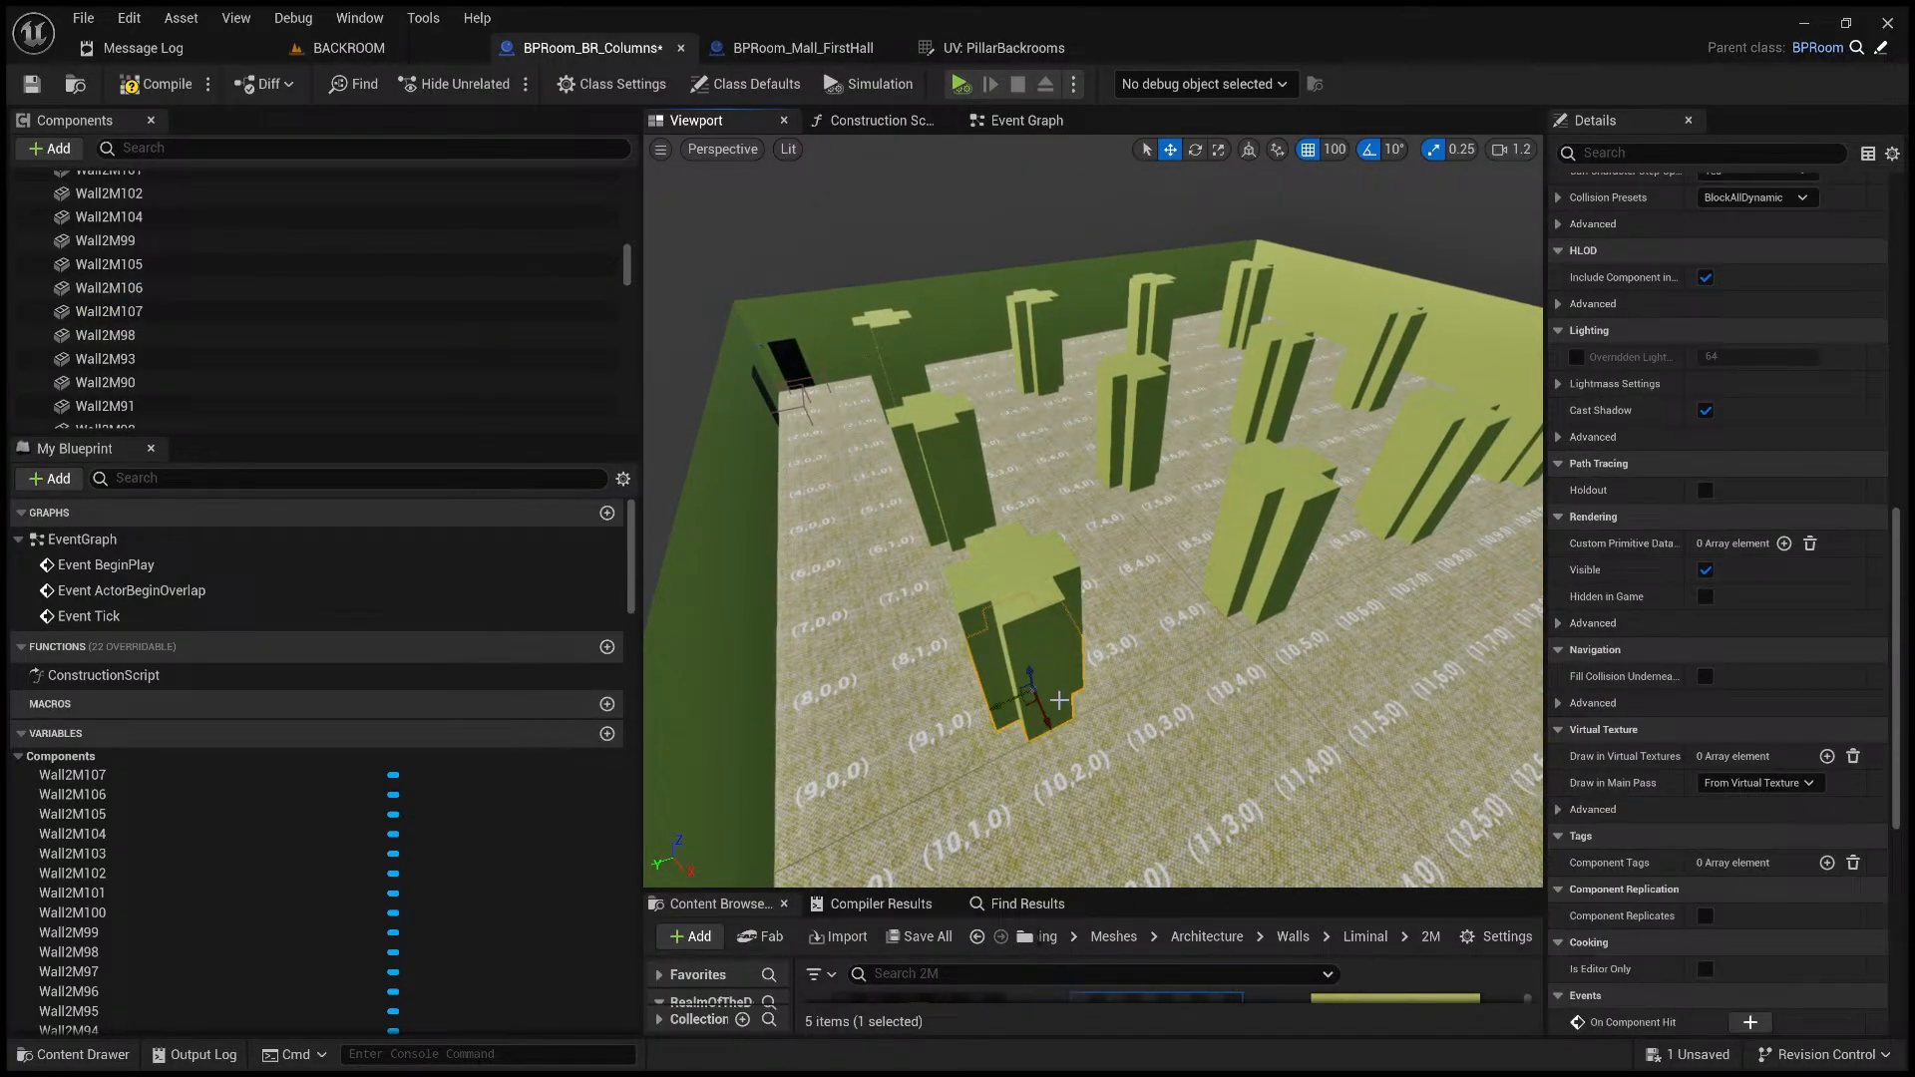
left_click(1048, 634)
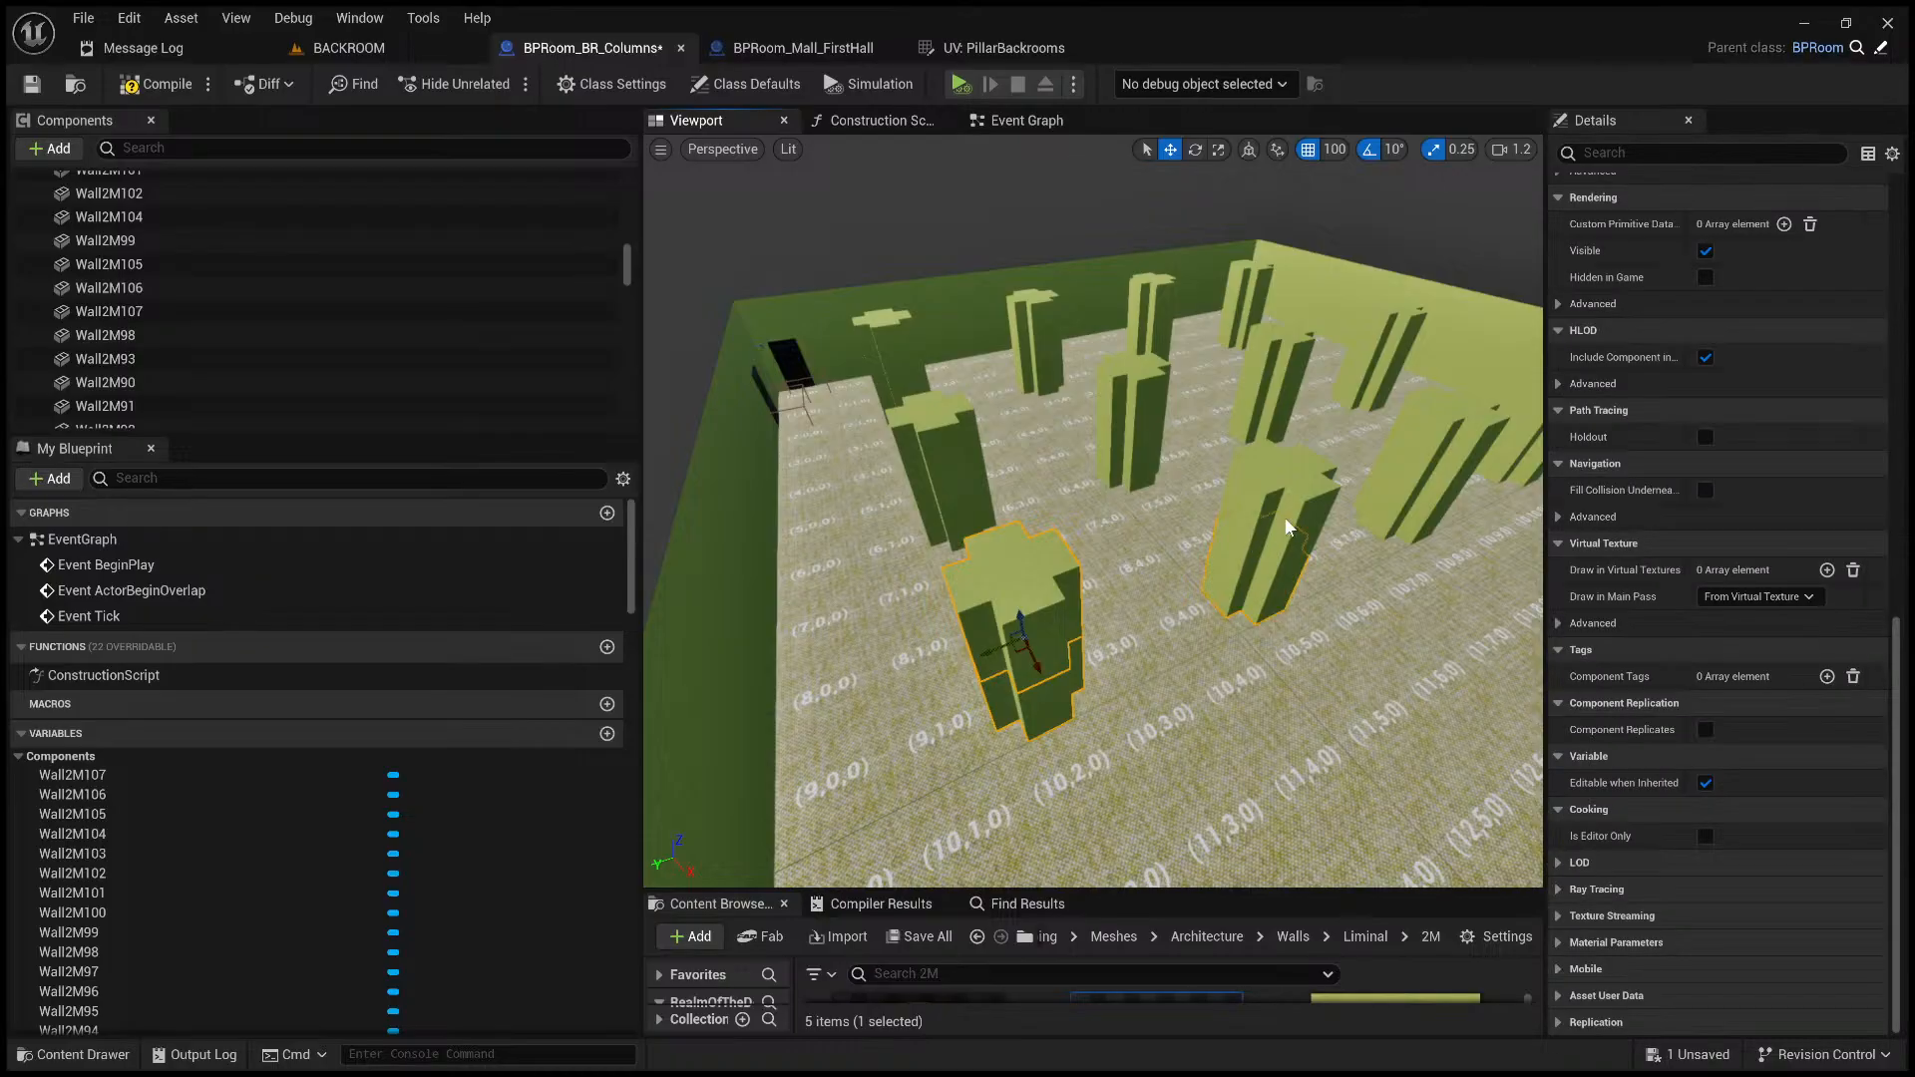
scroll(1284, 567, "up", 6)
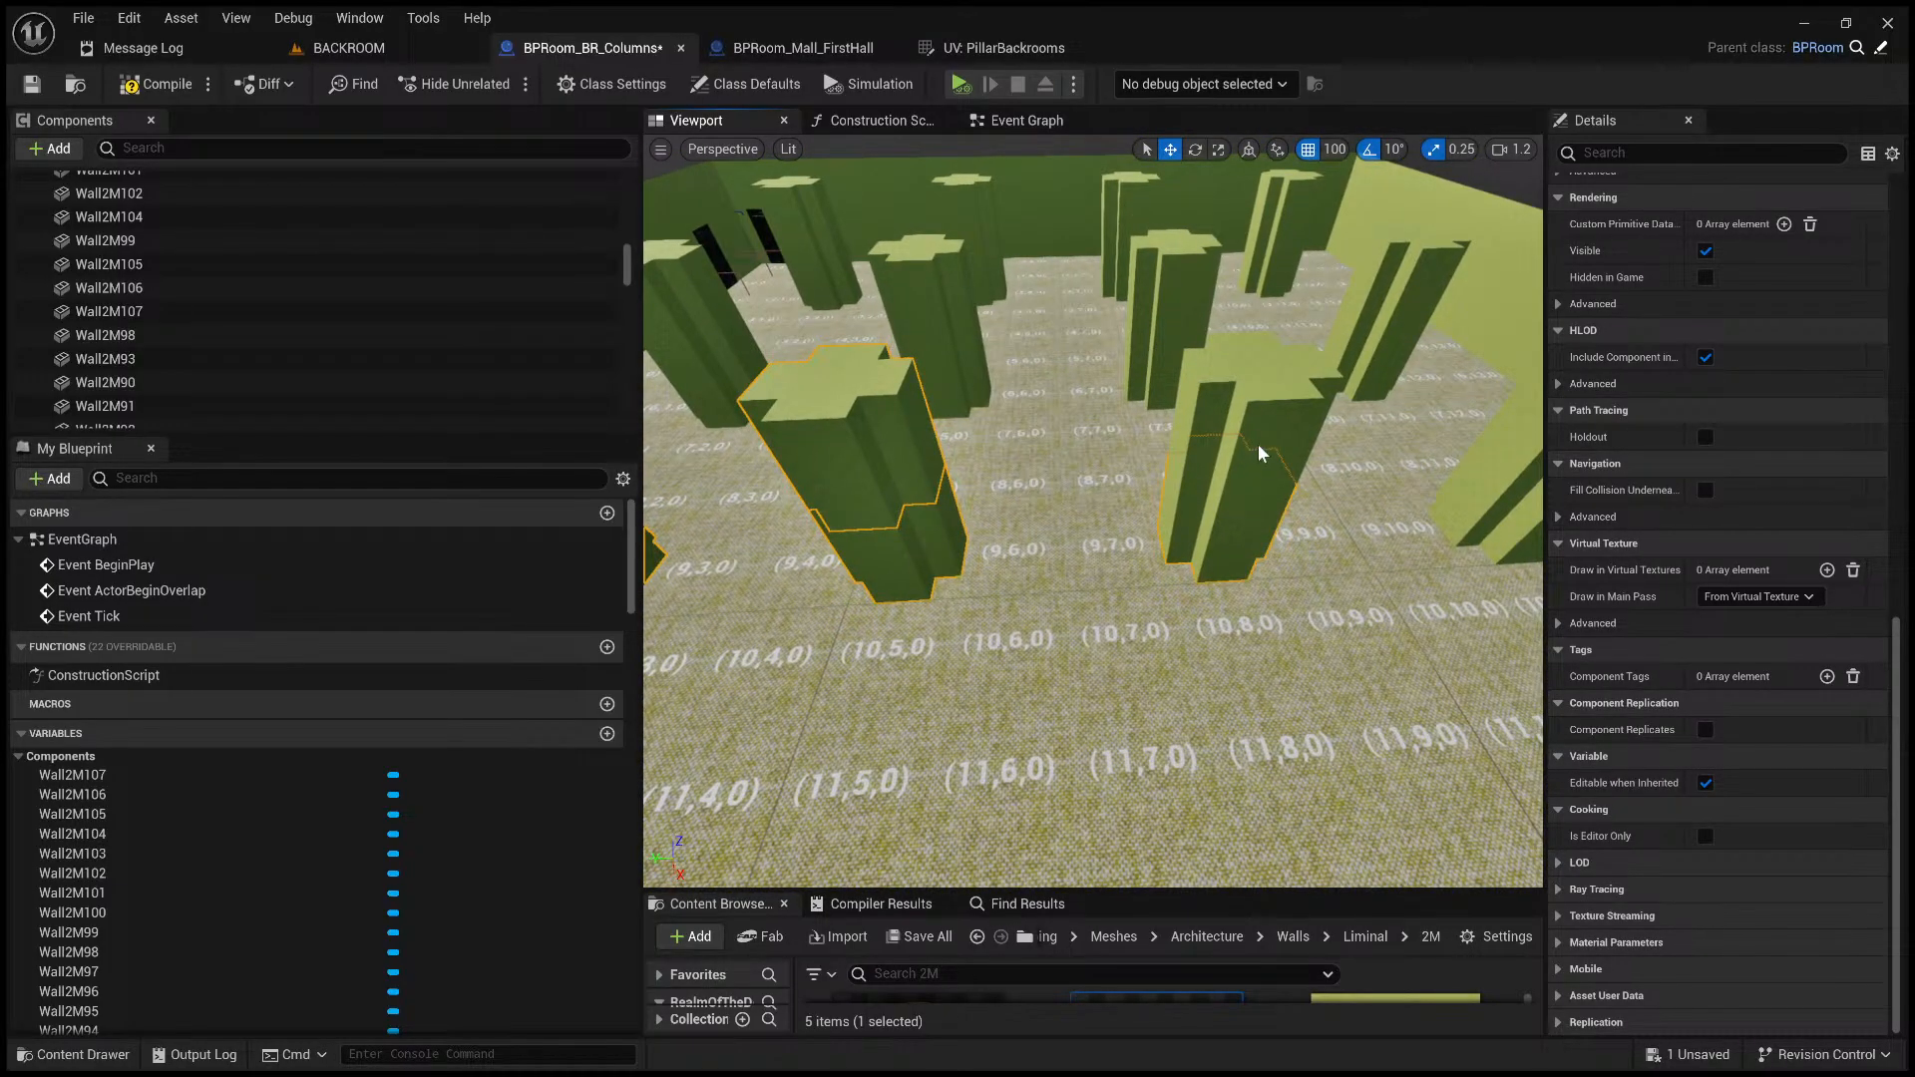
middle_click_drag(1258, 446, 1265, 526)
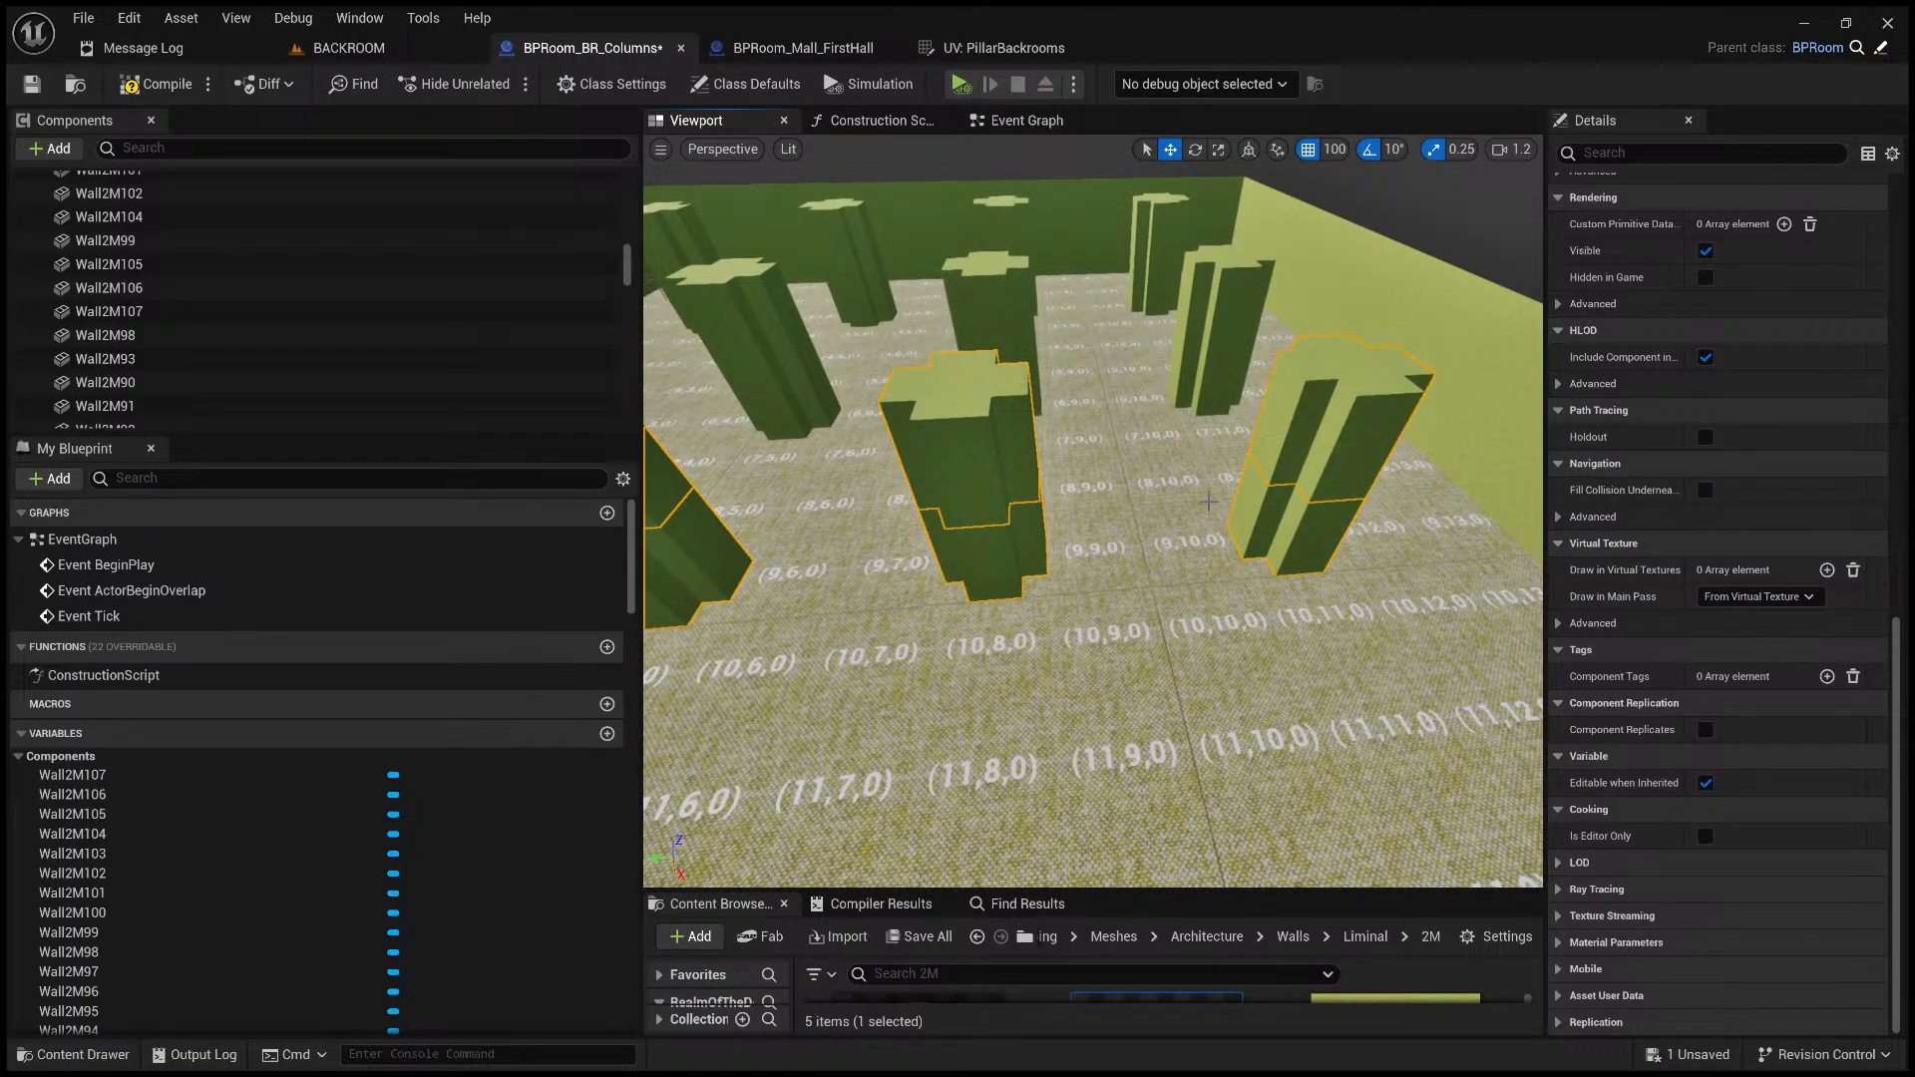
right_click_drag(1208, 502, 1093, 563)
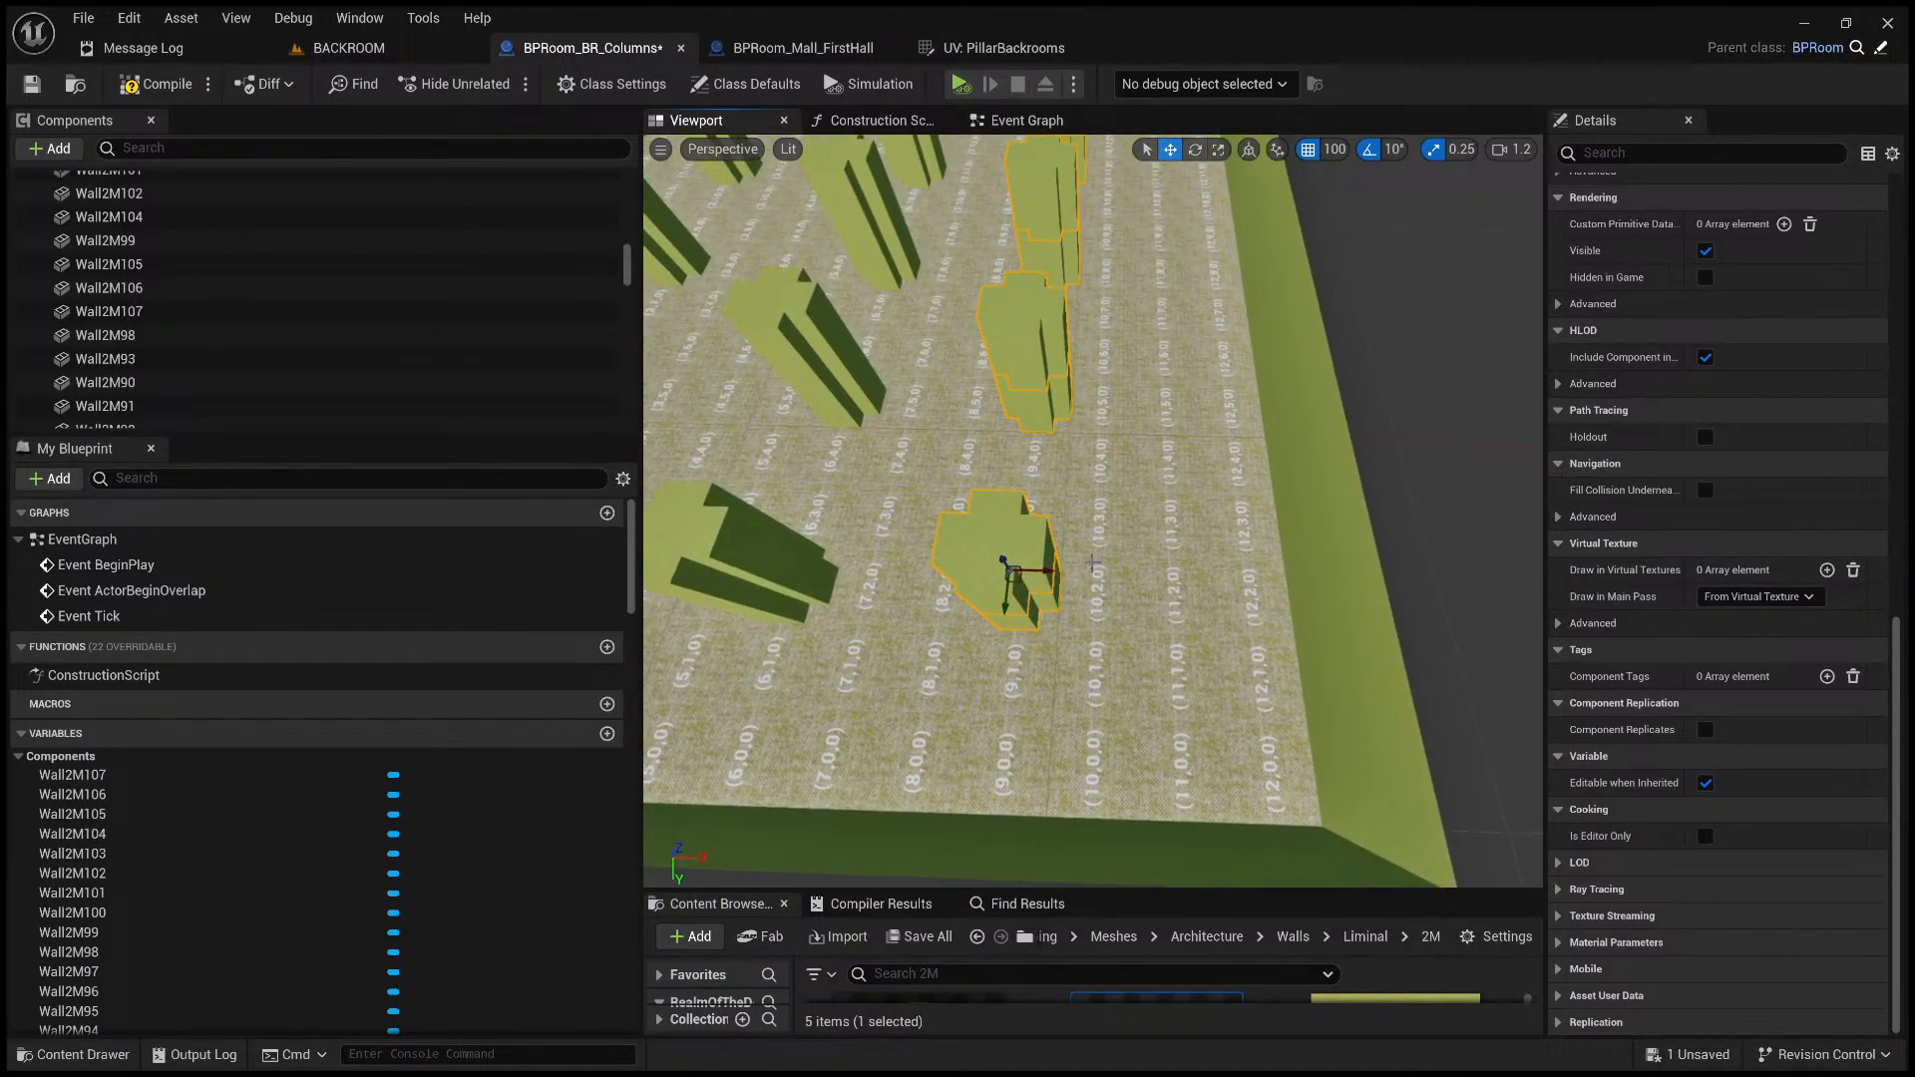
left_click_drag(1074, 574, 1122, 574)
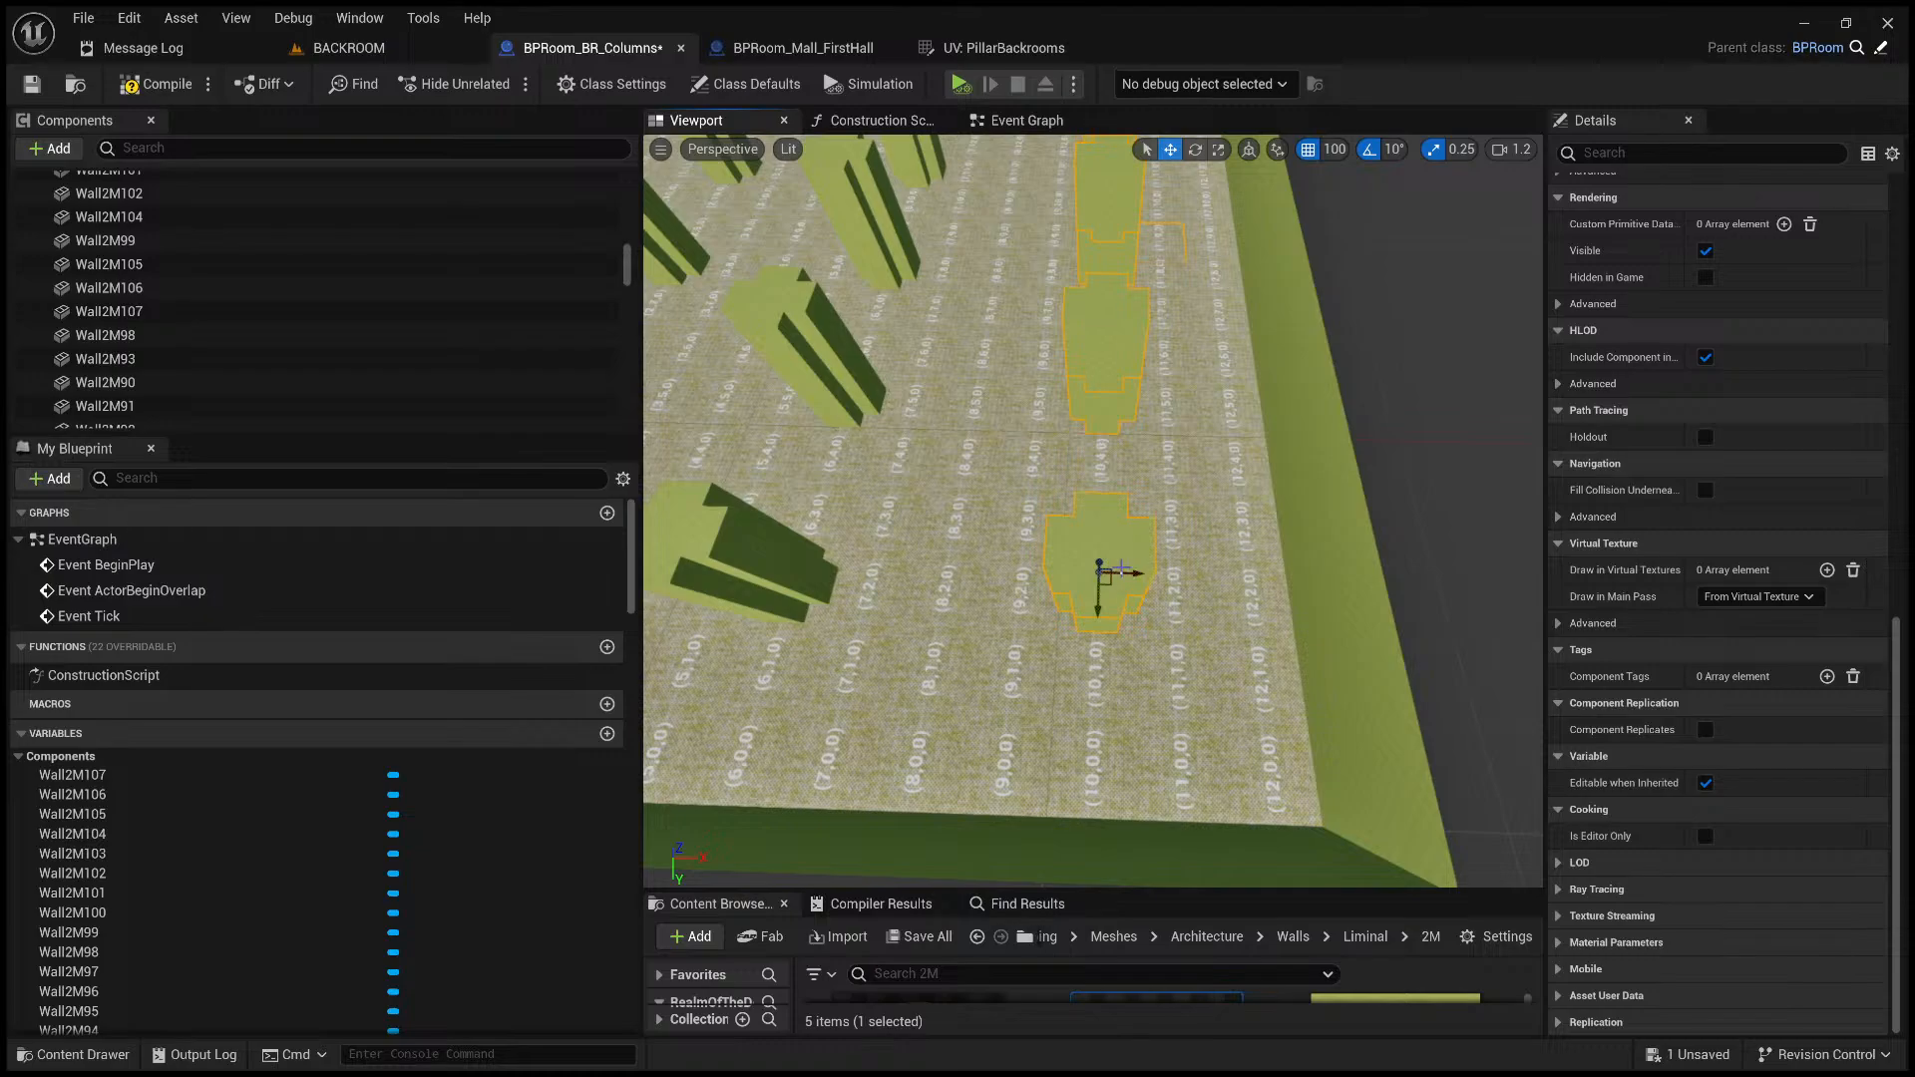
- Duplicate an upper panel of the wall beside cell (0,2,0), offset the copy, and rotate it a quarter turn to lie flat
scroll(1122, 570, "down", 5)
right_click_drag(1122, 571, 1114, 525)
left_click(1078, 519)
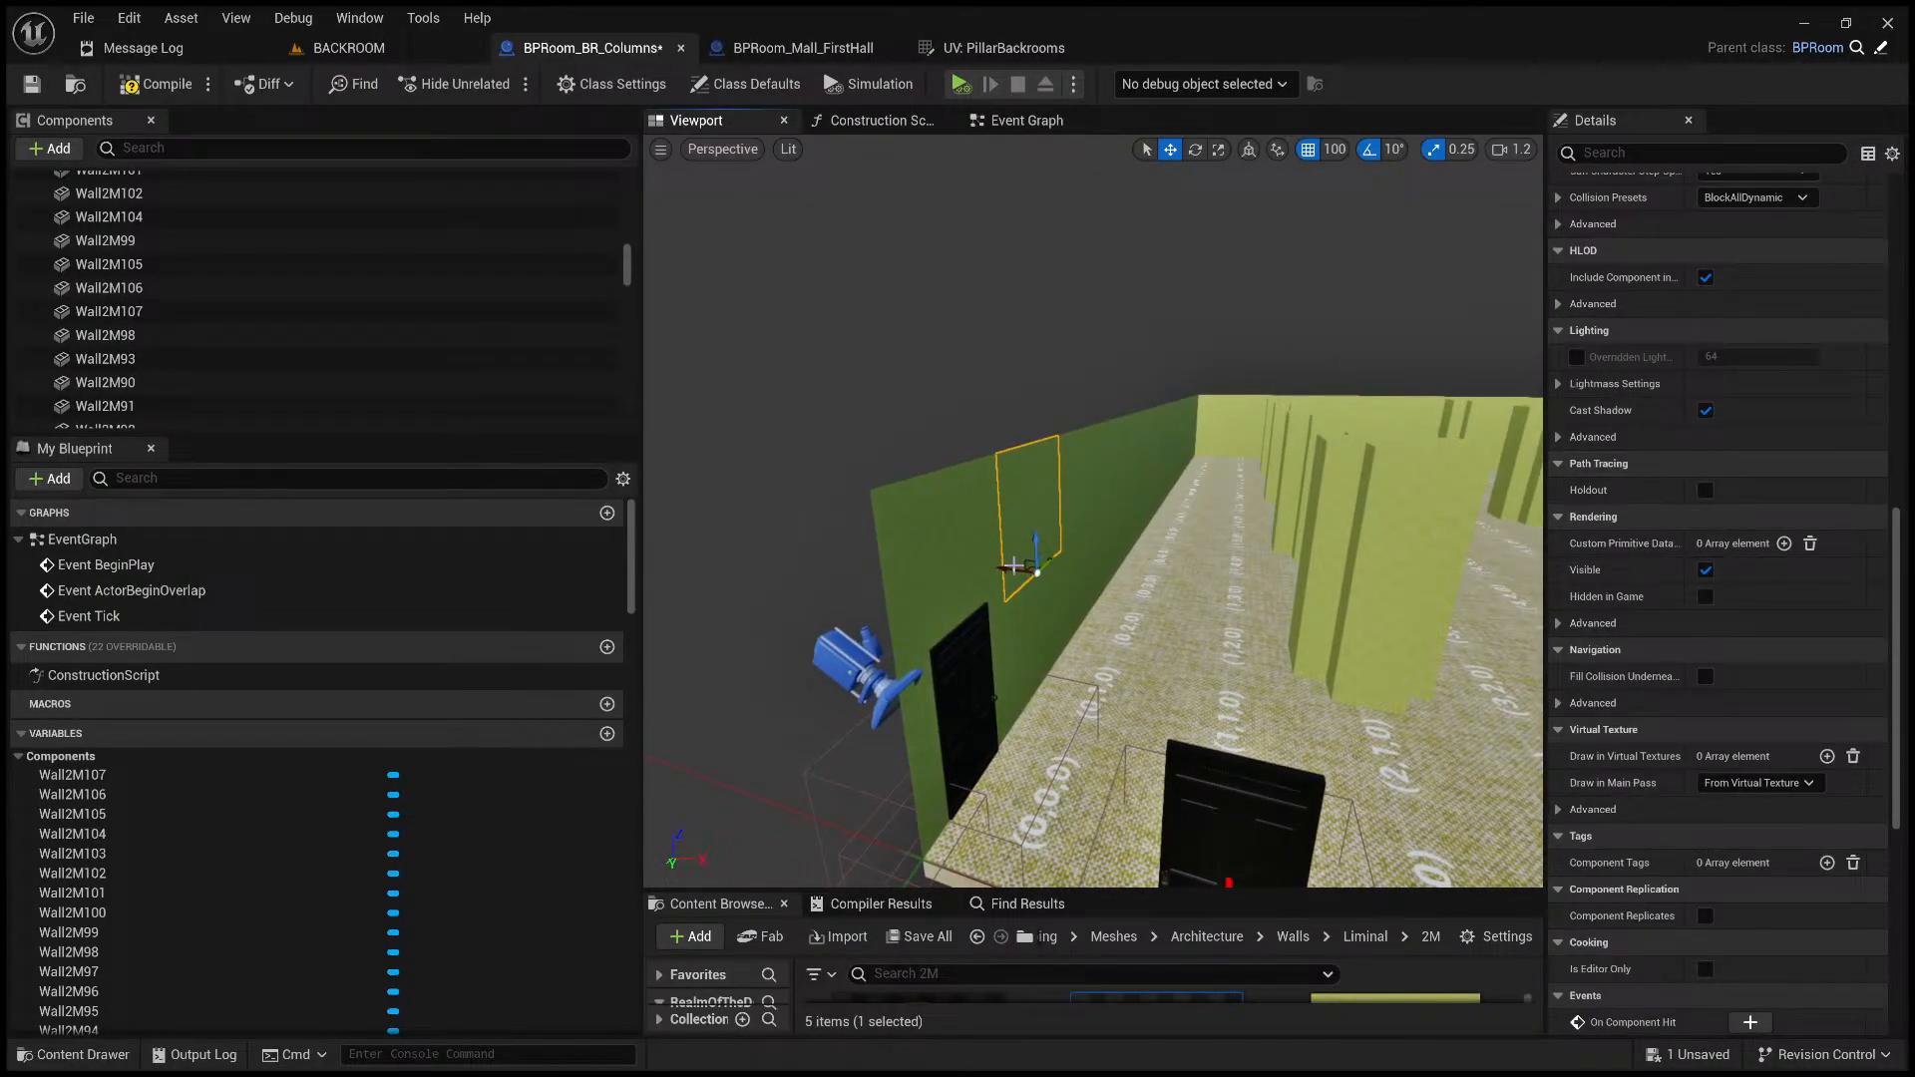
key("ctrl+d")
left_click_drag(1037, 574, 1070, 585)
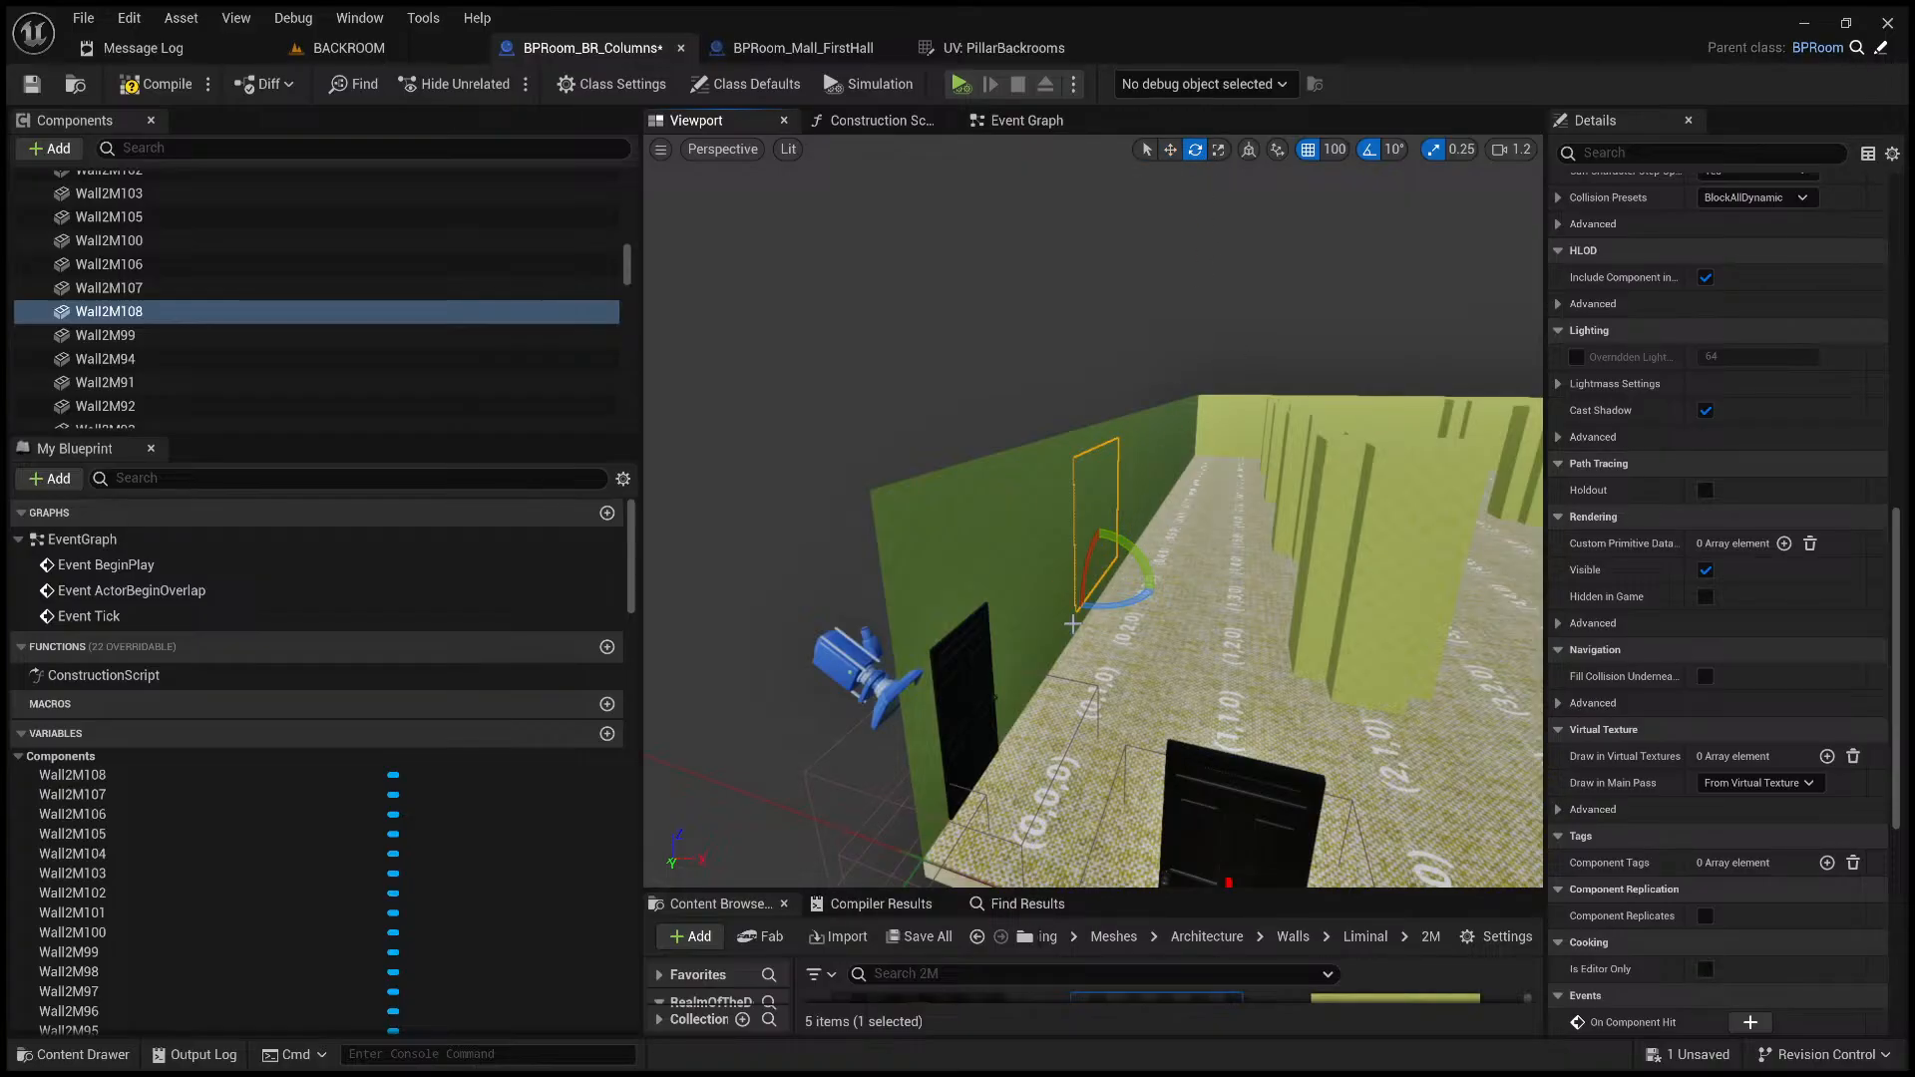
key("f")
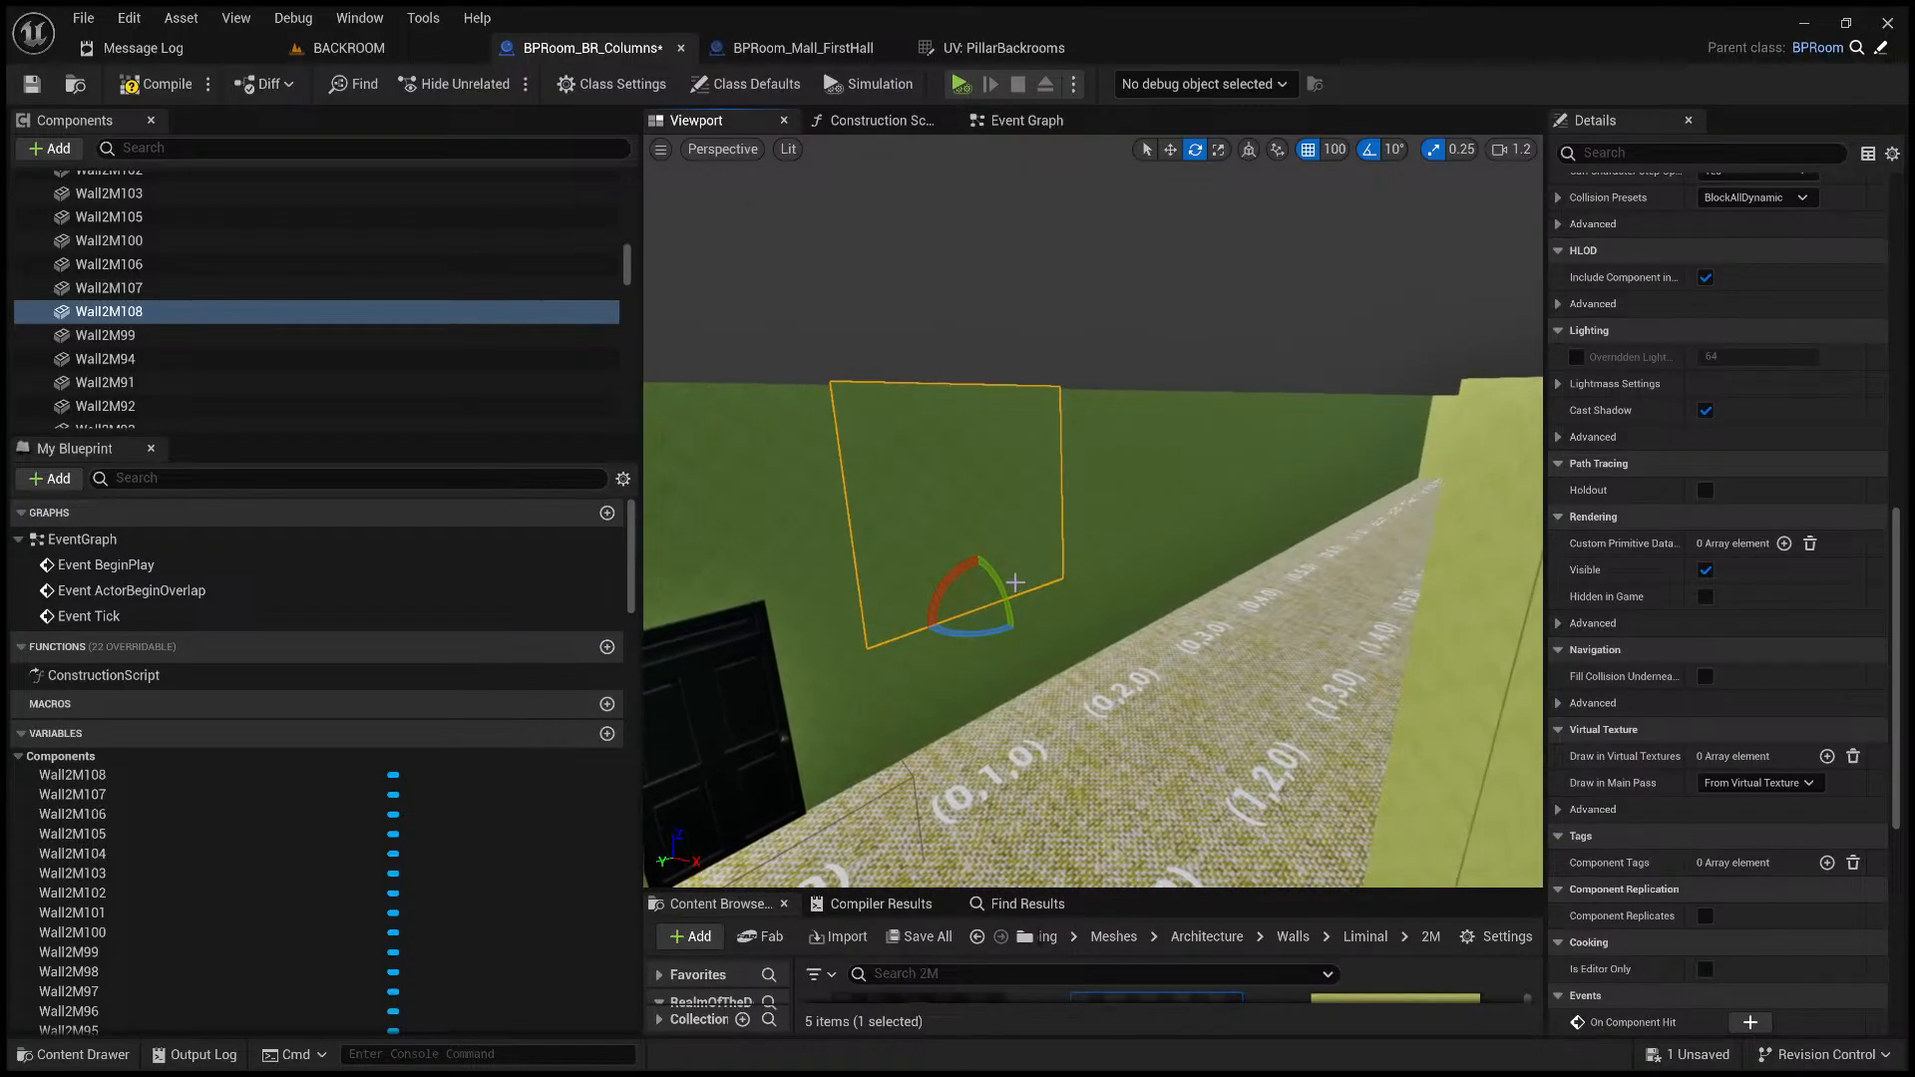
left_click_drag(988, 599, 1084, 420)
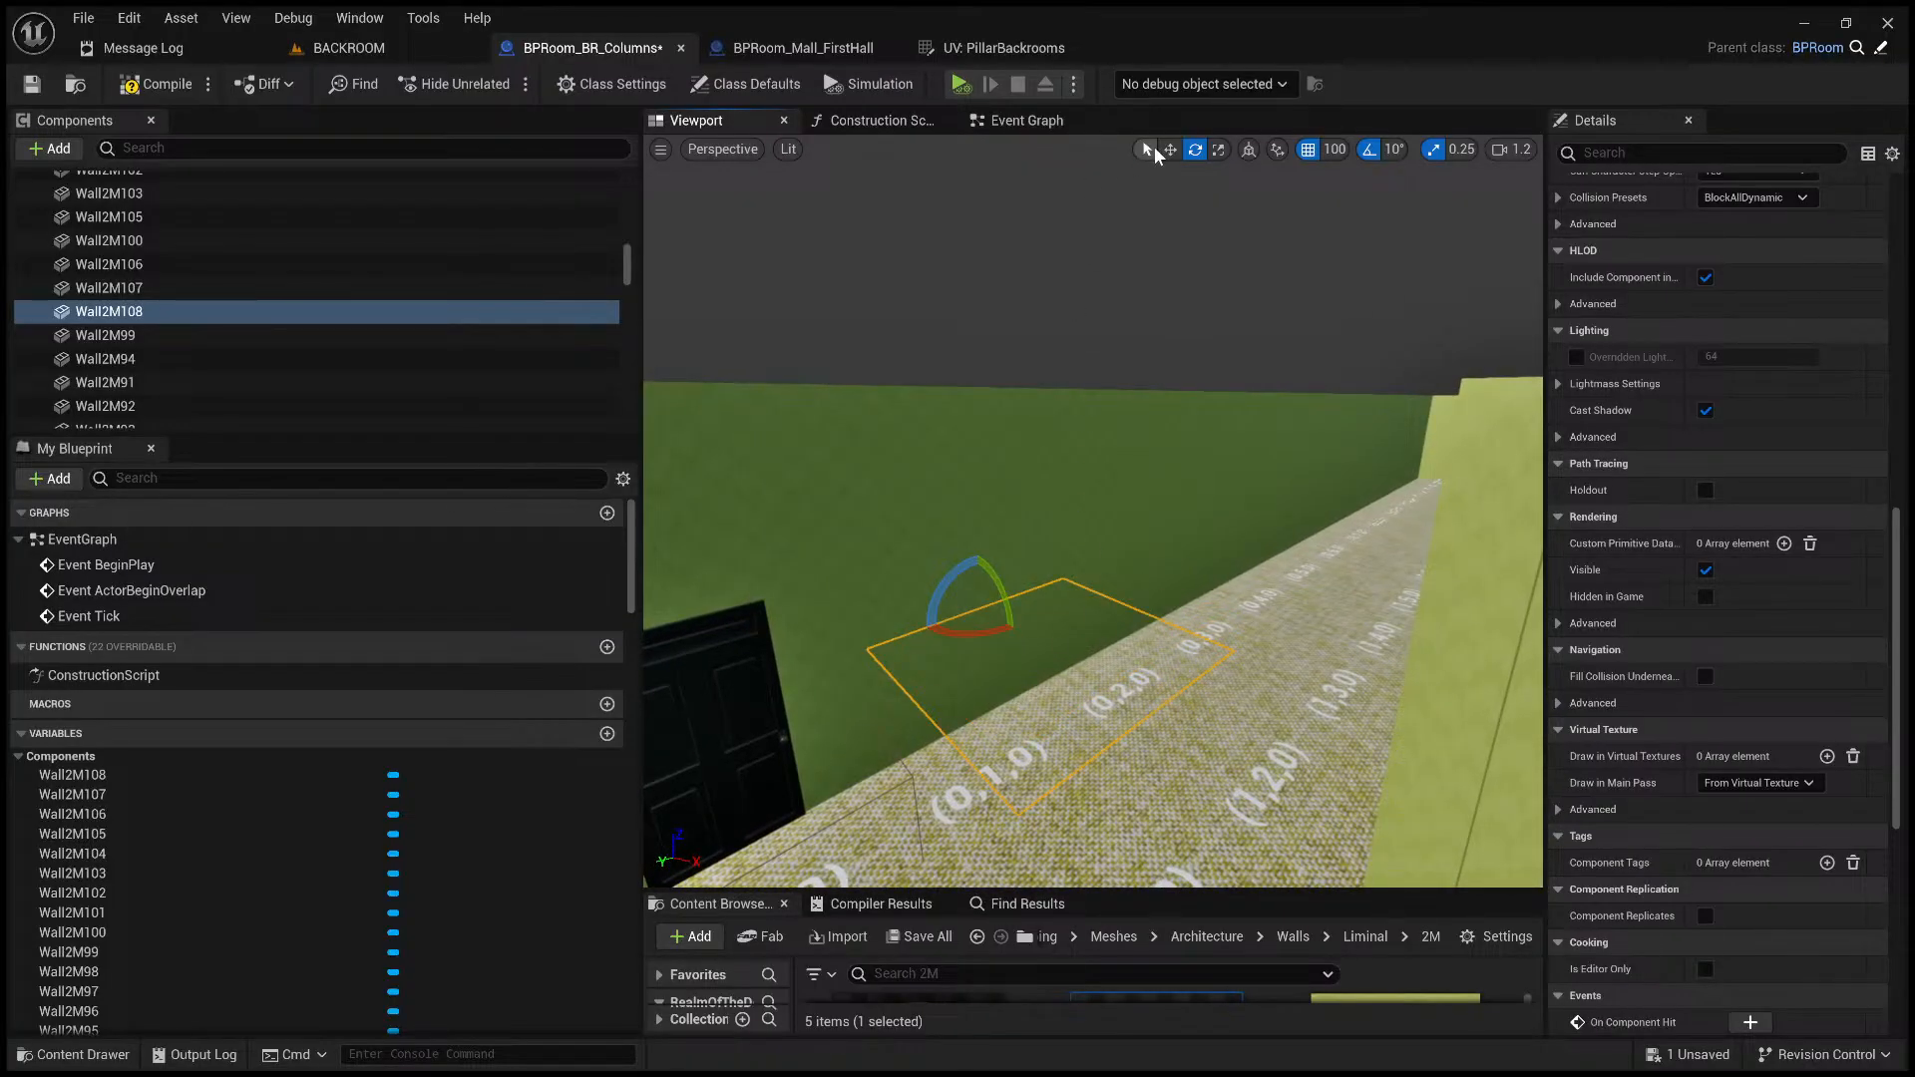
- Raise the flat panel to the wall's top edge, like a ceiling tile, and check its alignment from below
right_click_drag(1131, 304, 1189, 475)
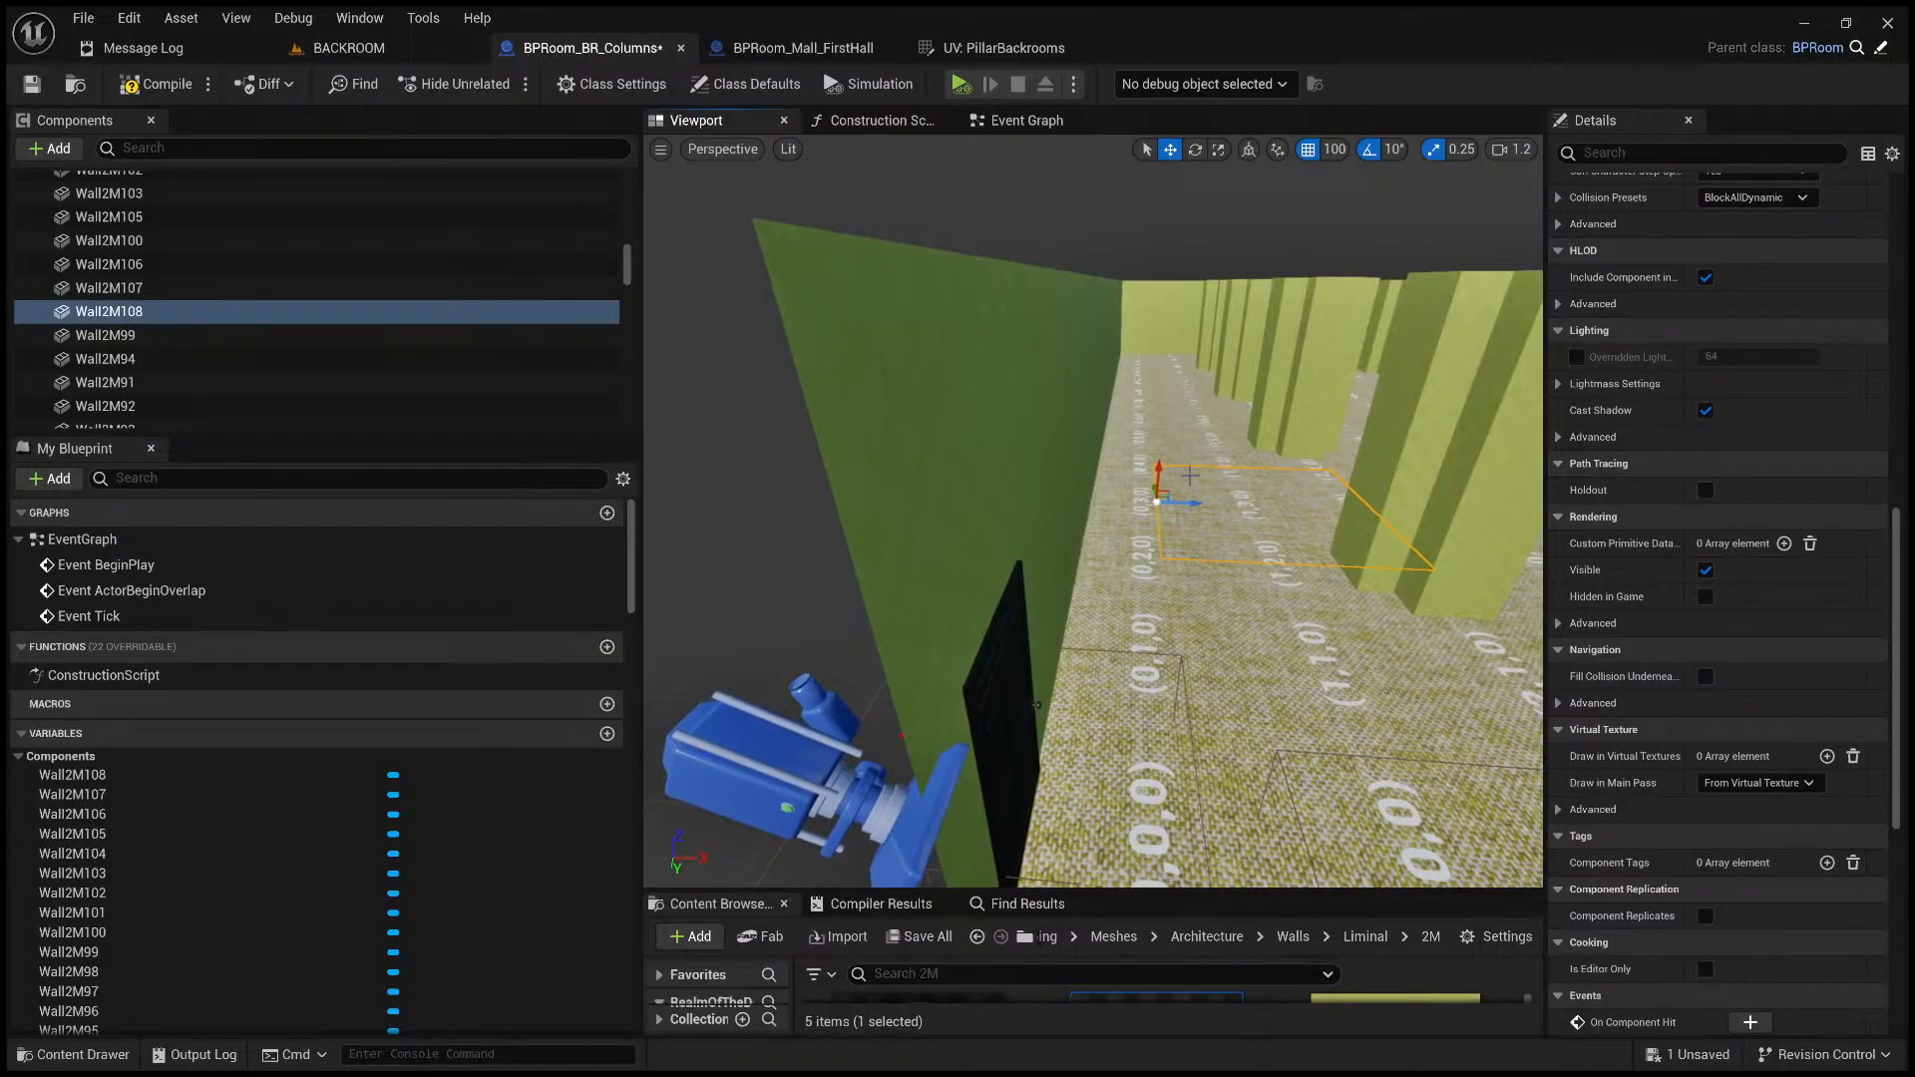
left_click_drag(1166, 440, 1102, 314)
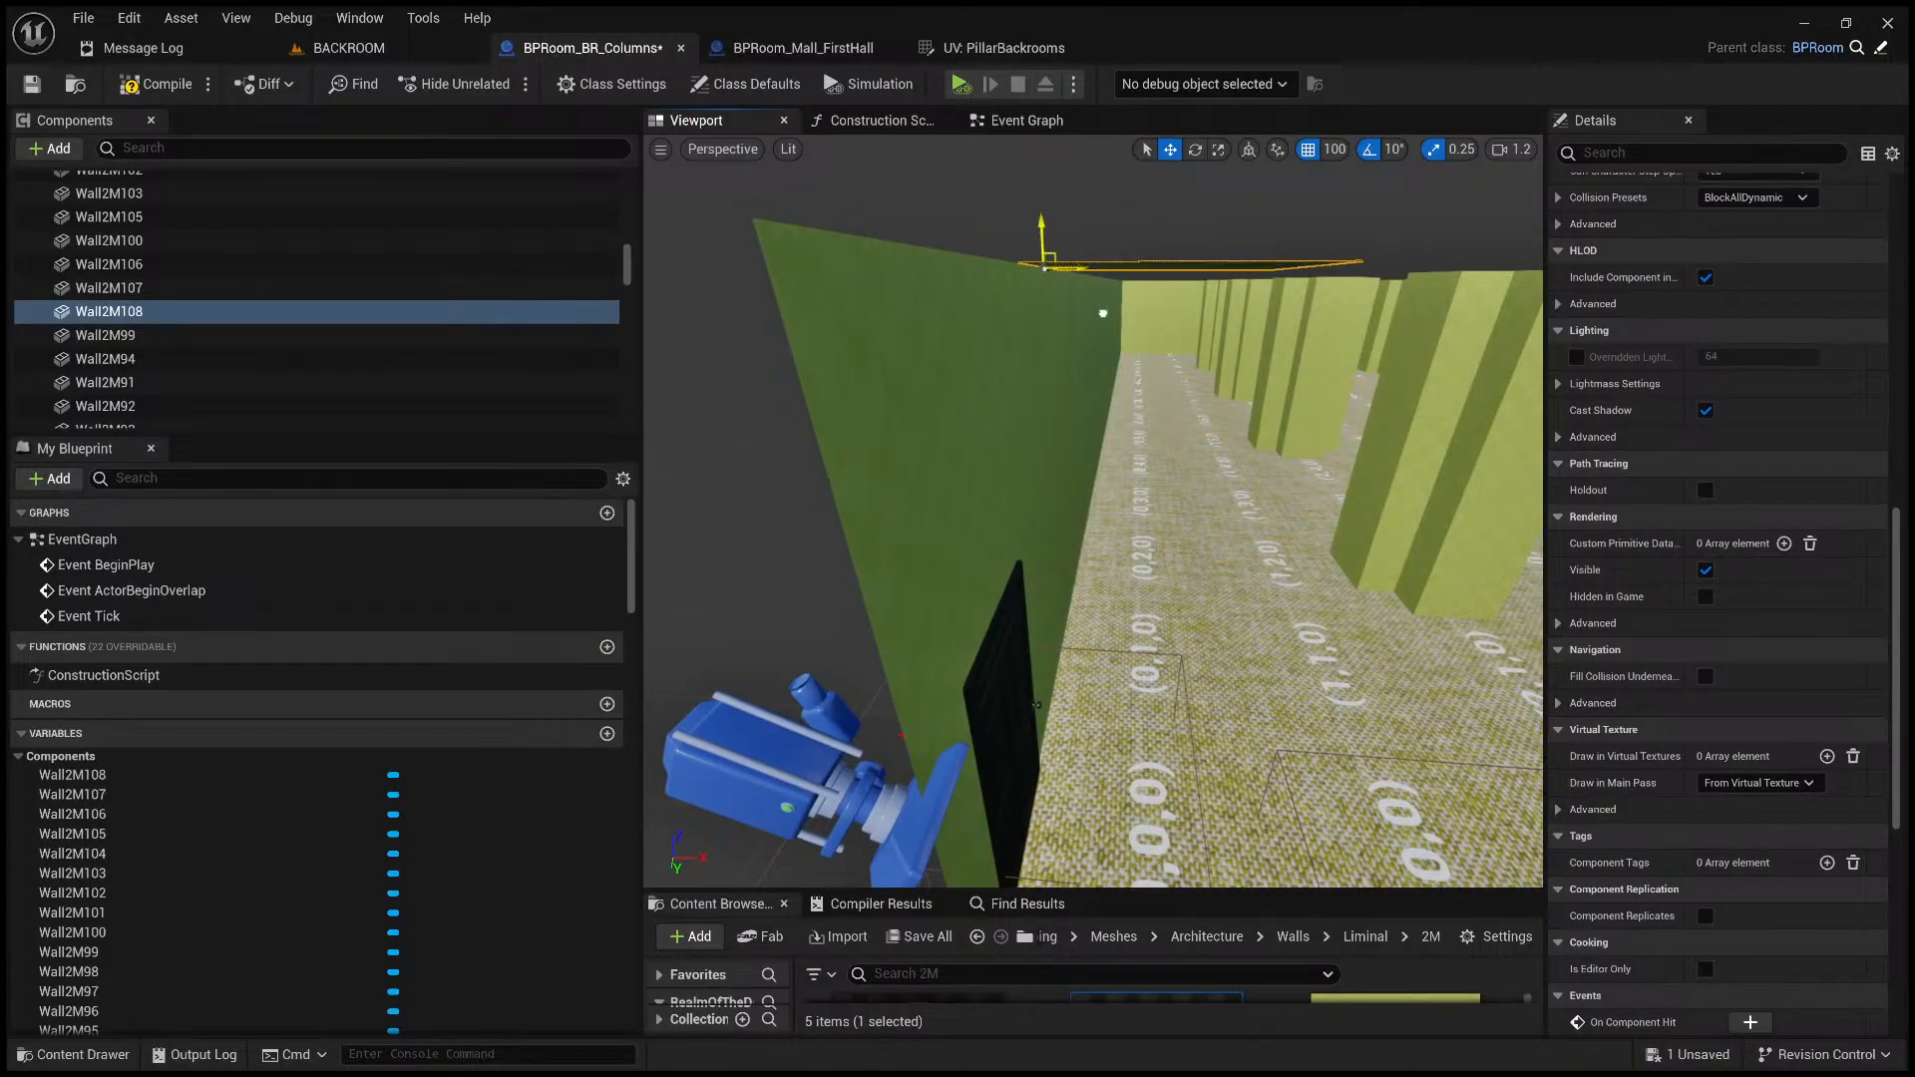
right_click_drag(1123, 342, 1117, 304)
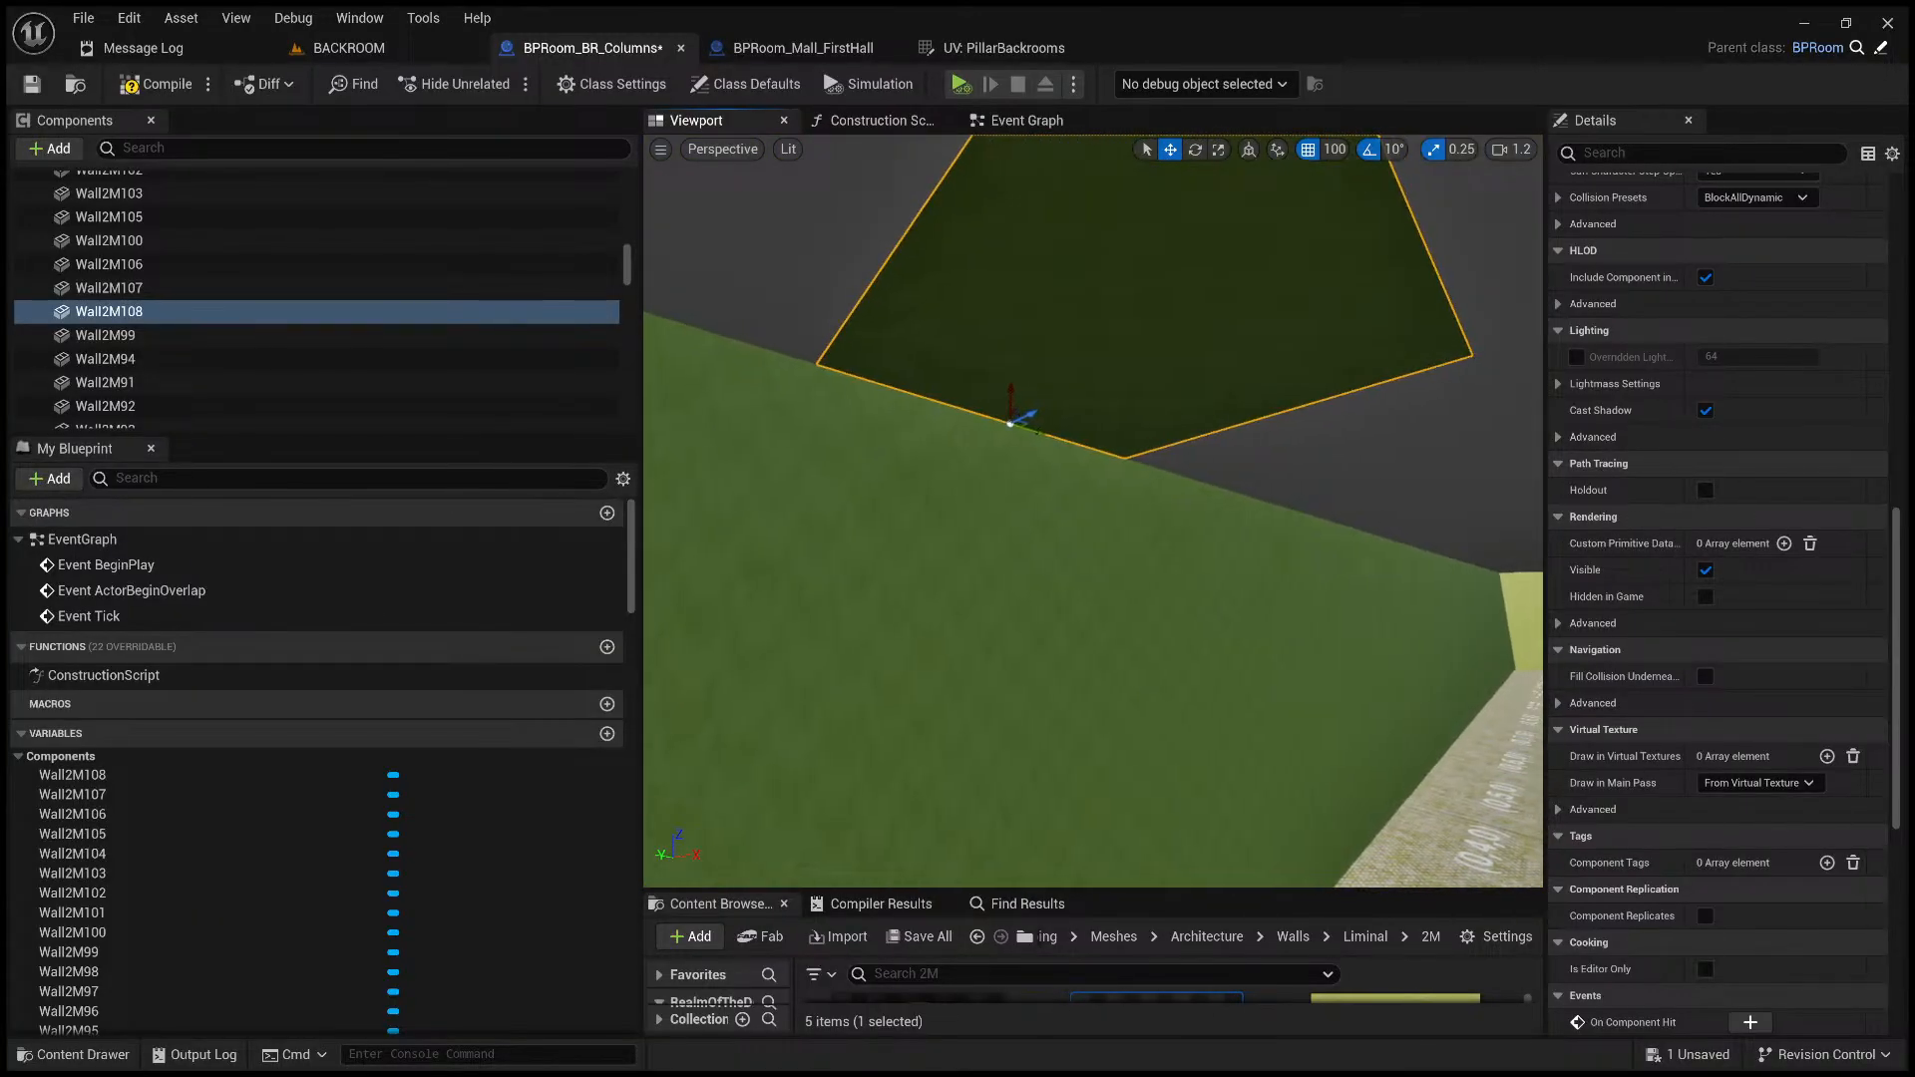
- Enlarge the Content Browser and look through the LabWalls folder for ceiling assets
left_click_drag(1215, 891, 1189, 456)
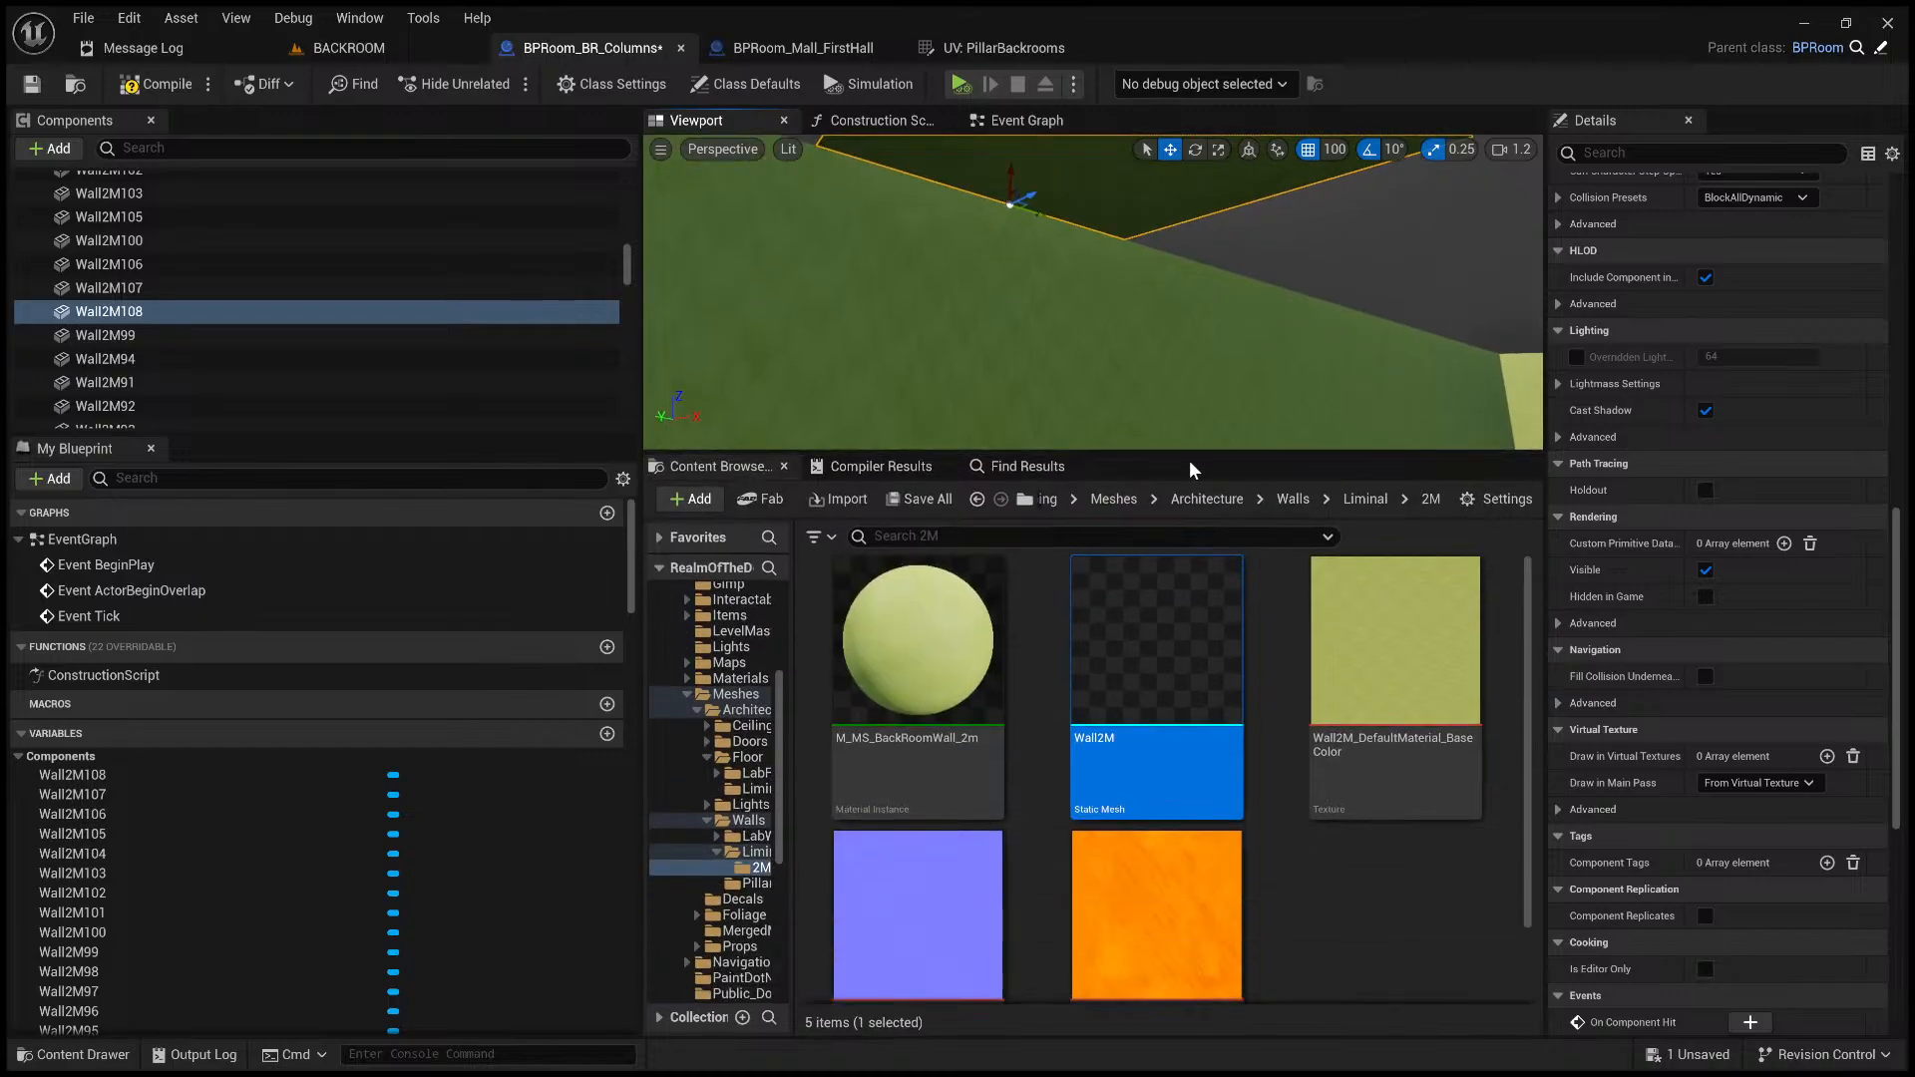
left_click(1294, 498)
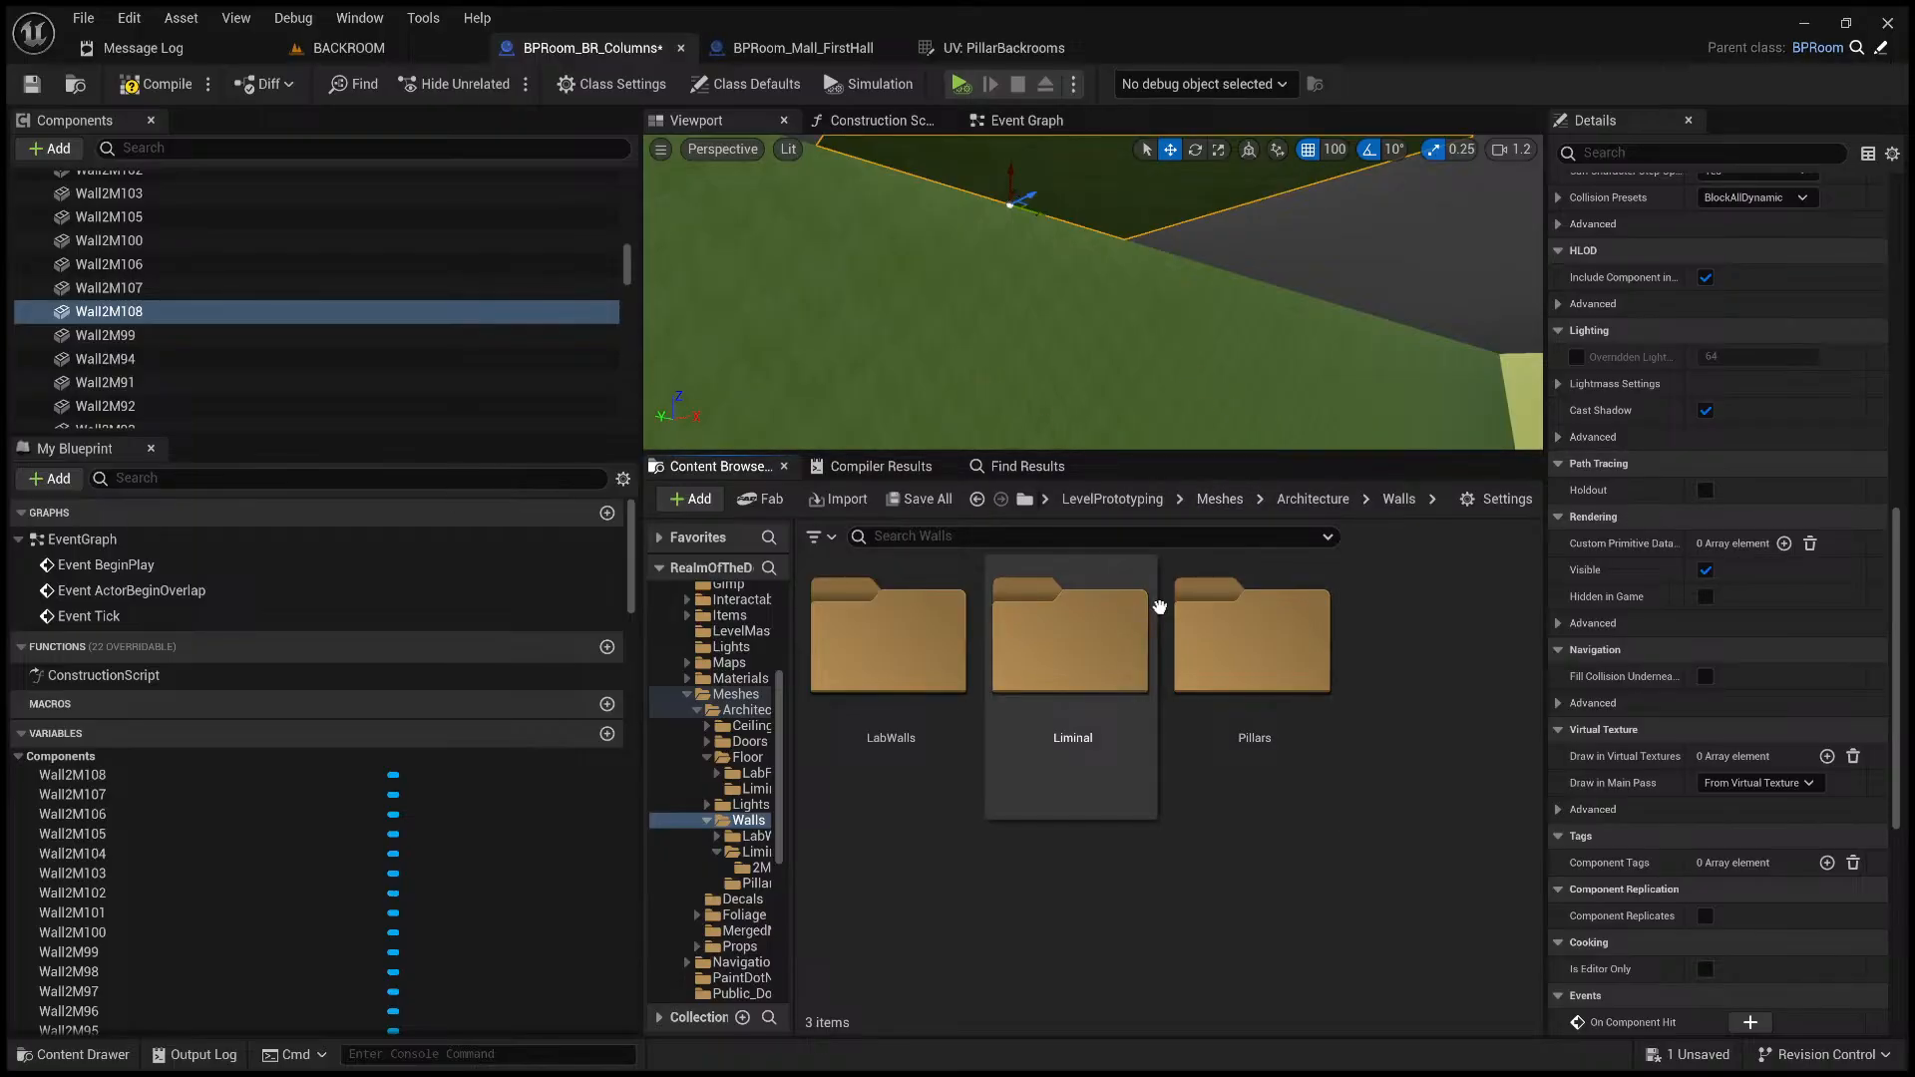
double_click(921, 685)
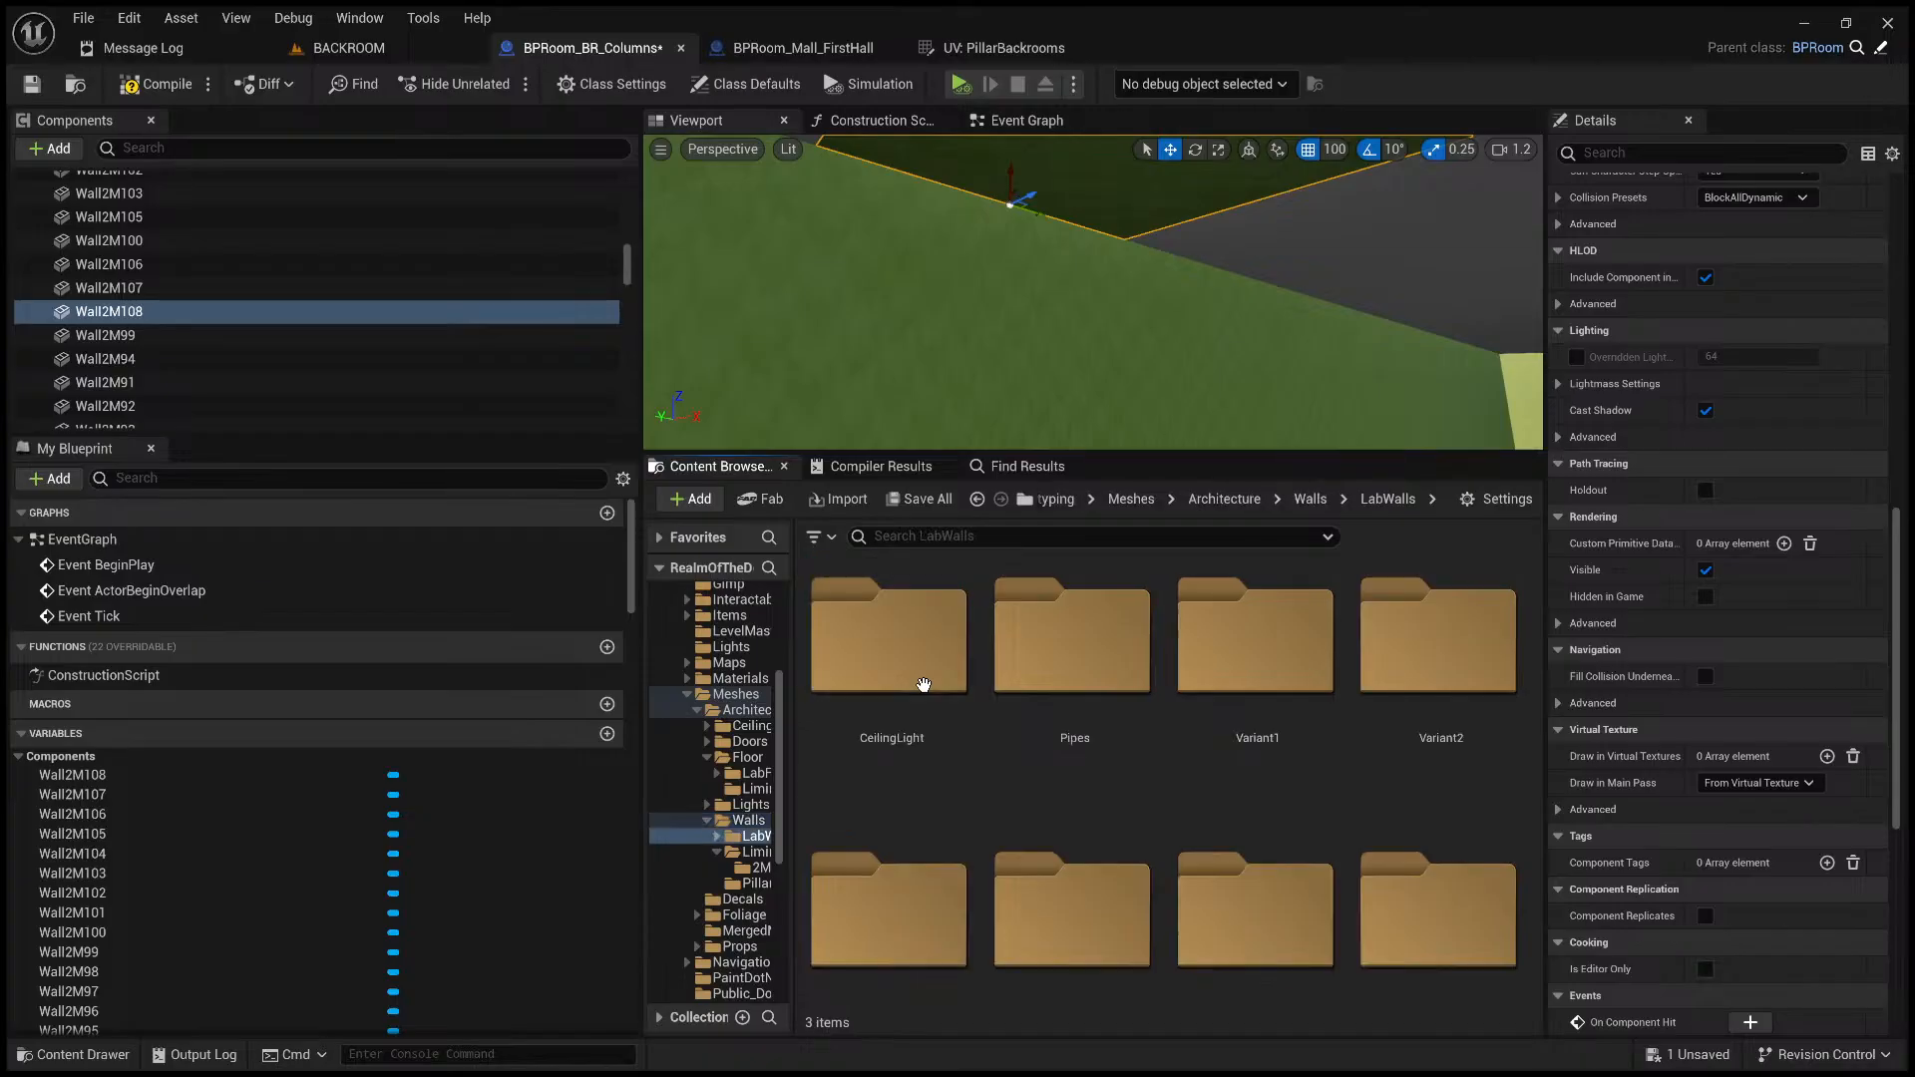
scroll(1237, 753, "down", 2)
scroll(1237, 753, "up", 2)
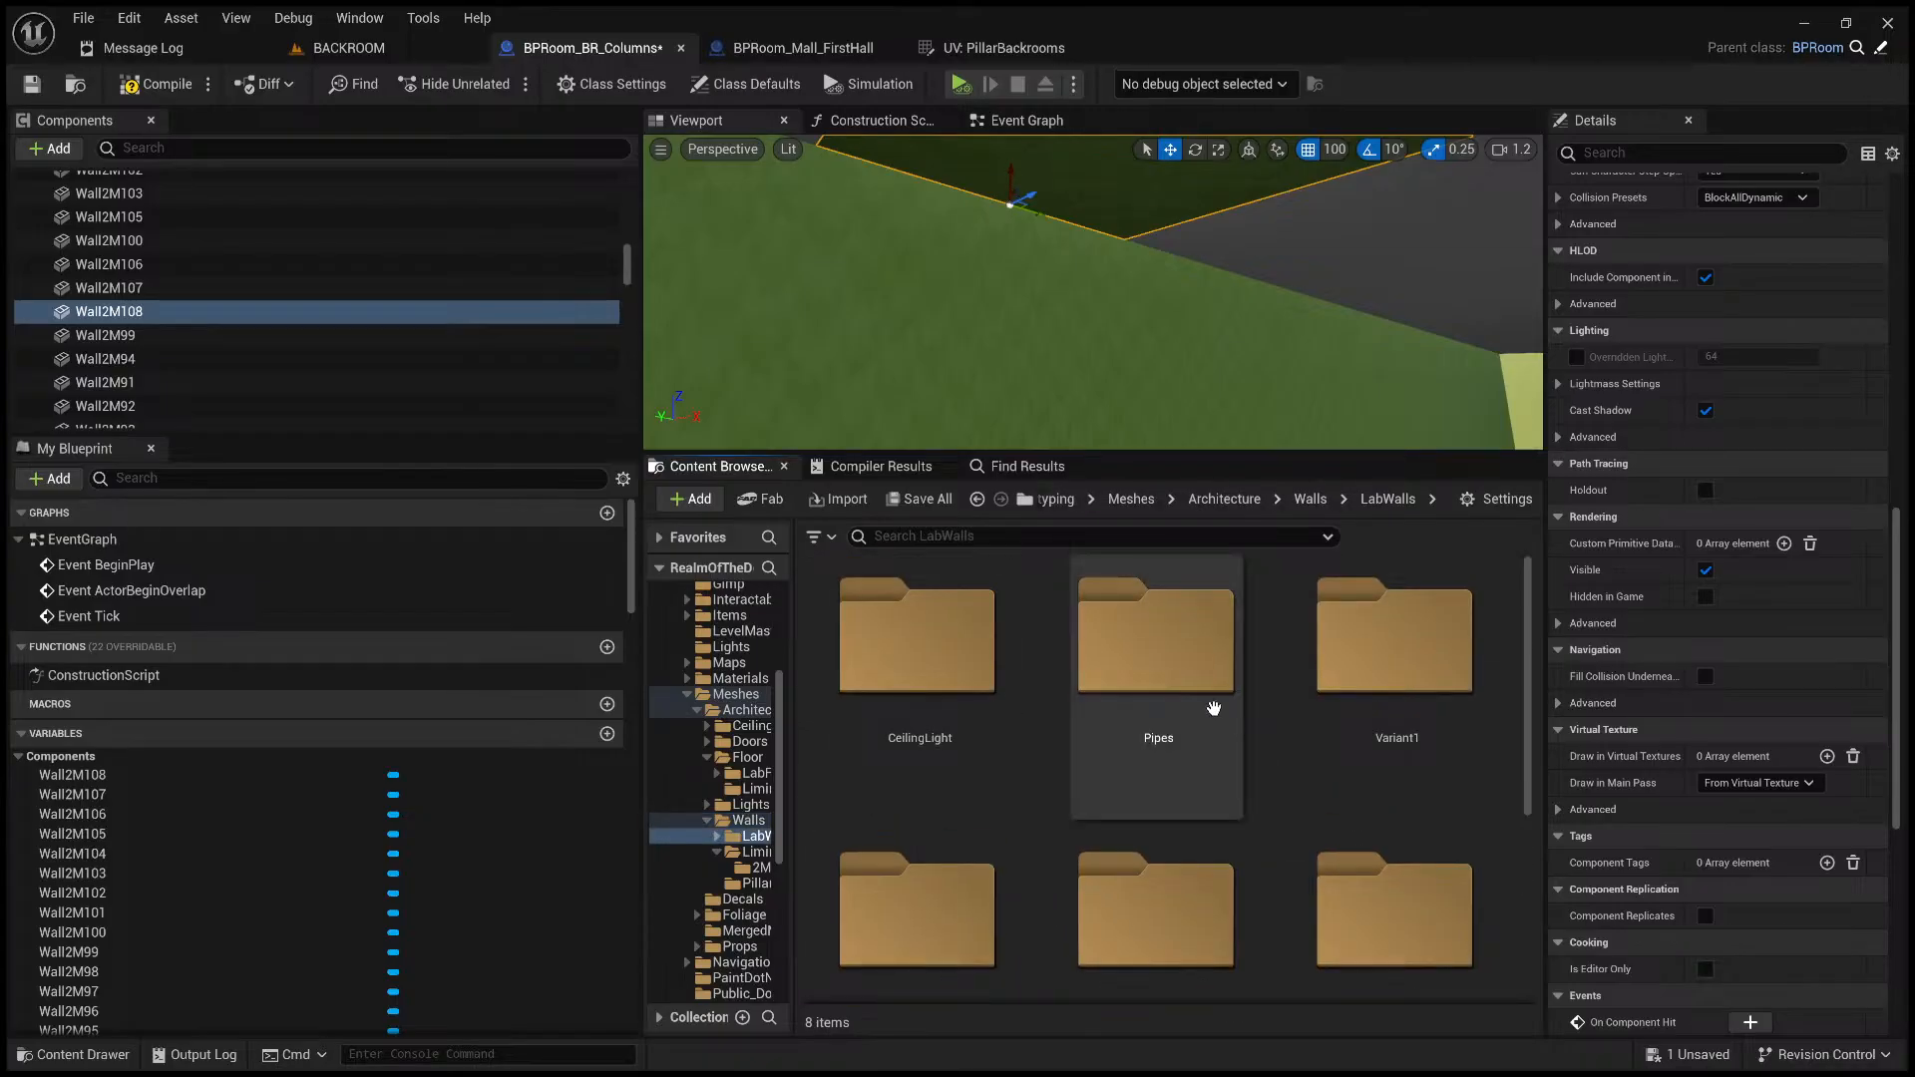
scroll(1310, 618, "down", 1)
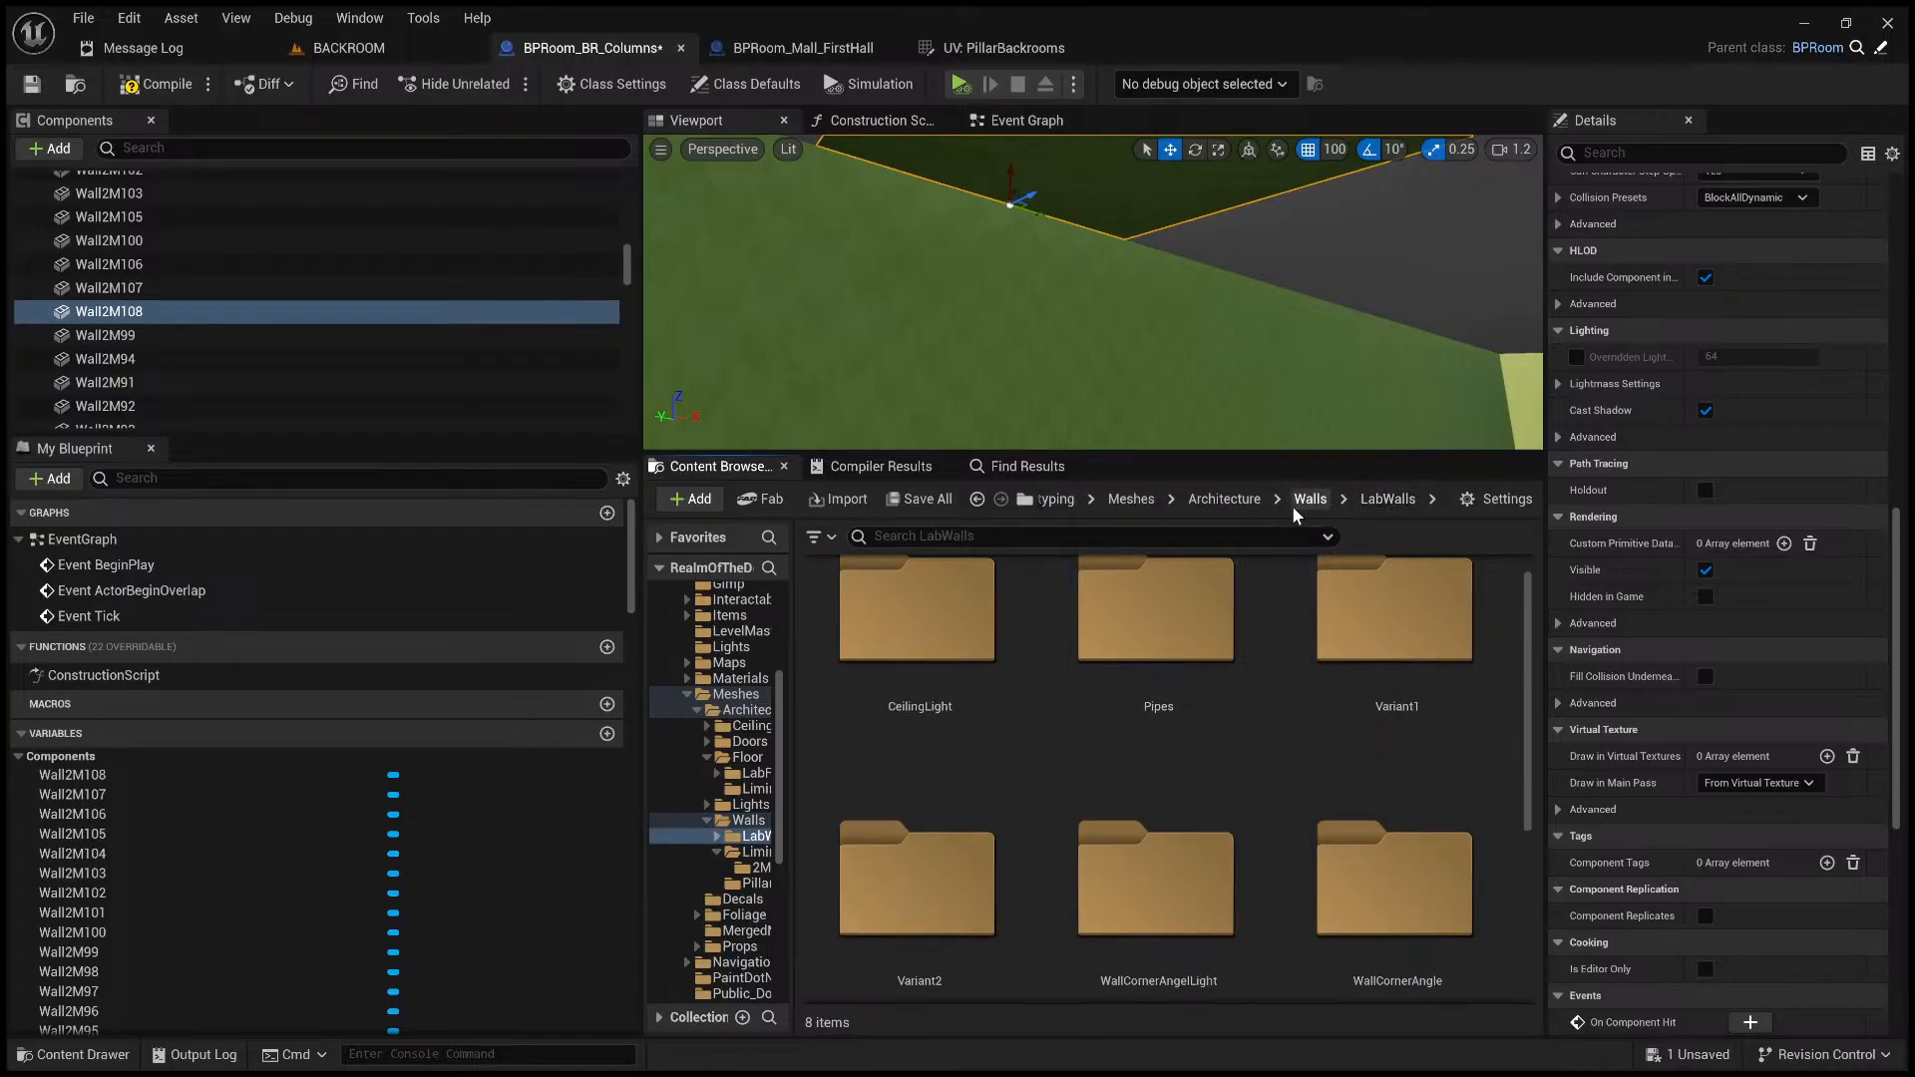
scroll(1233, 598, "up", 1)
- Browse to Architecture > Ceiling > Liminal and select the M_MS_BackRoomWall_2m material instance
left_click(1320, 497)
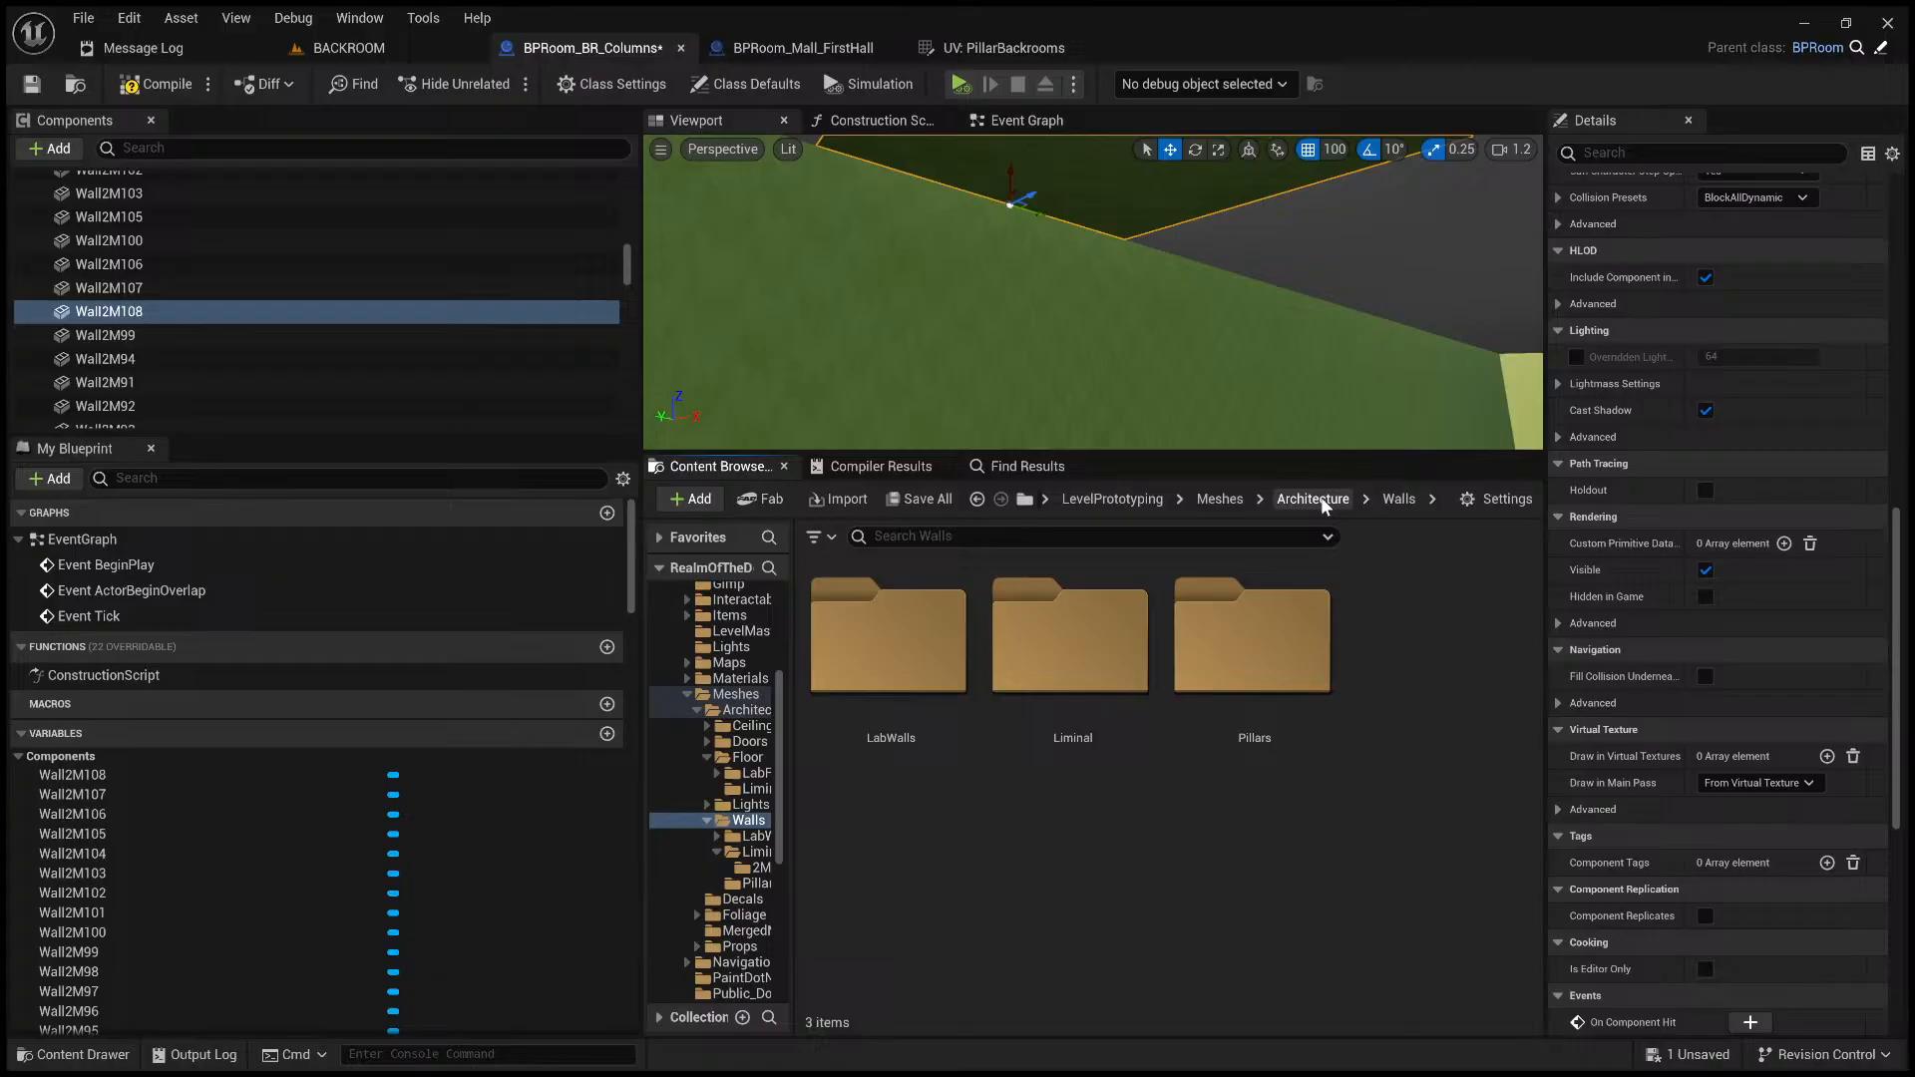
double_click(1090, 649)
left_click(1237, 498)
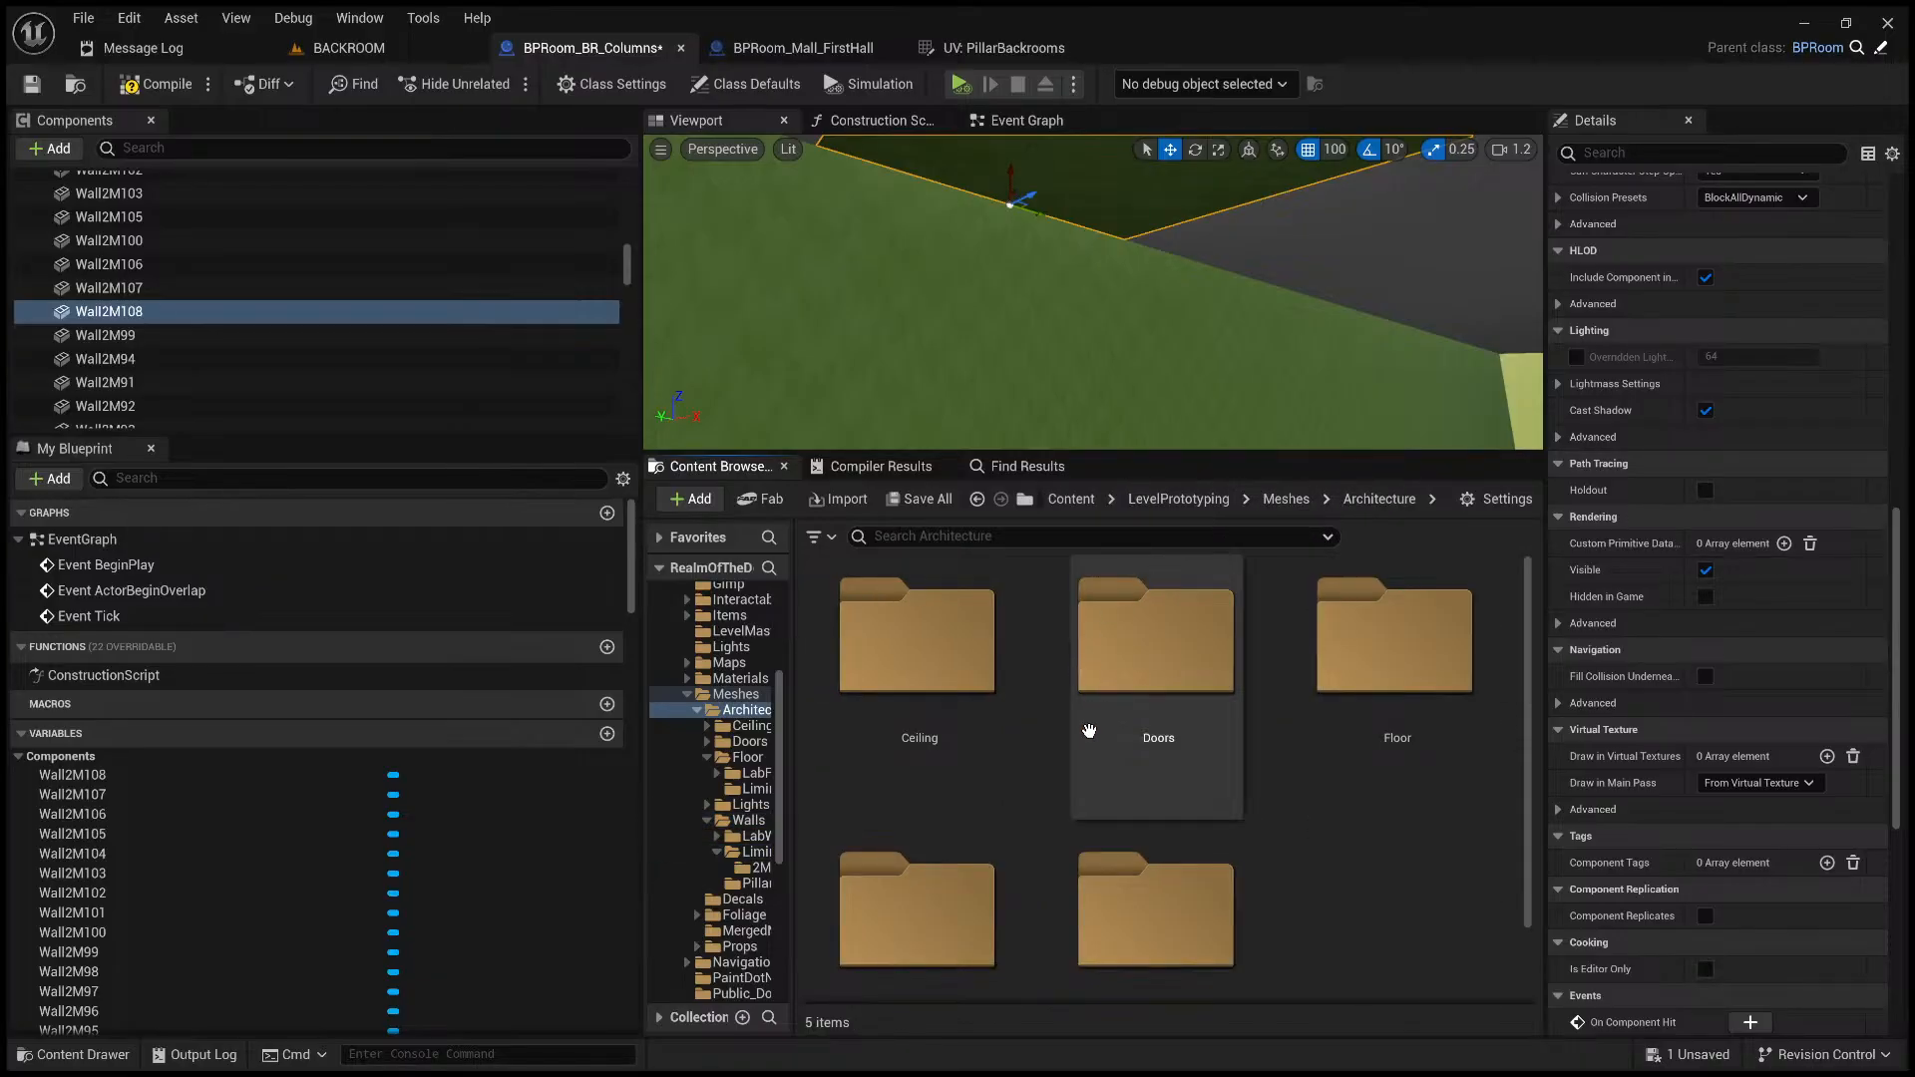
double_click(953, 677)
double_click(950, 678)
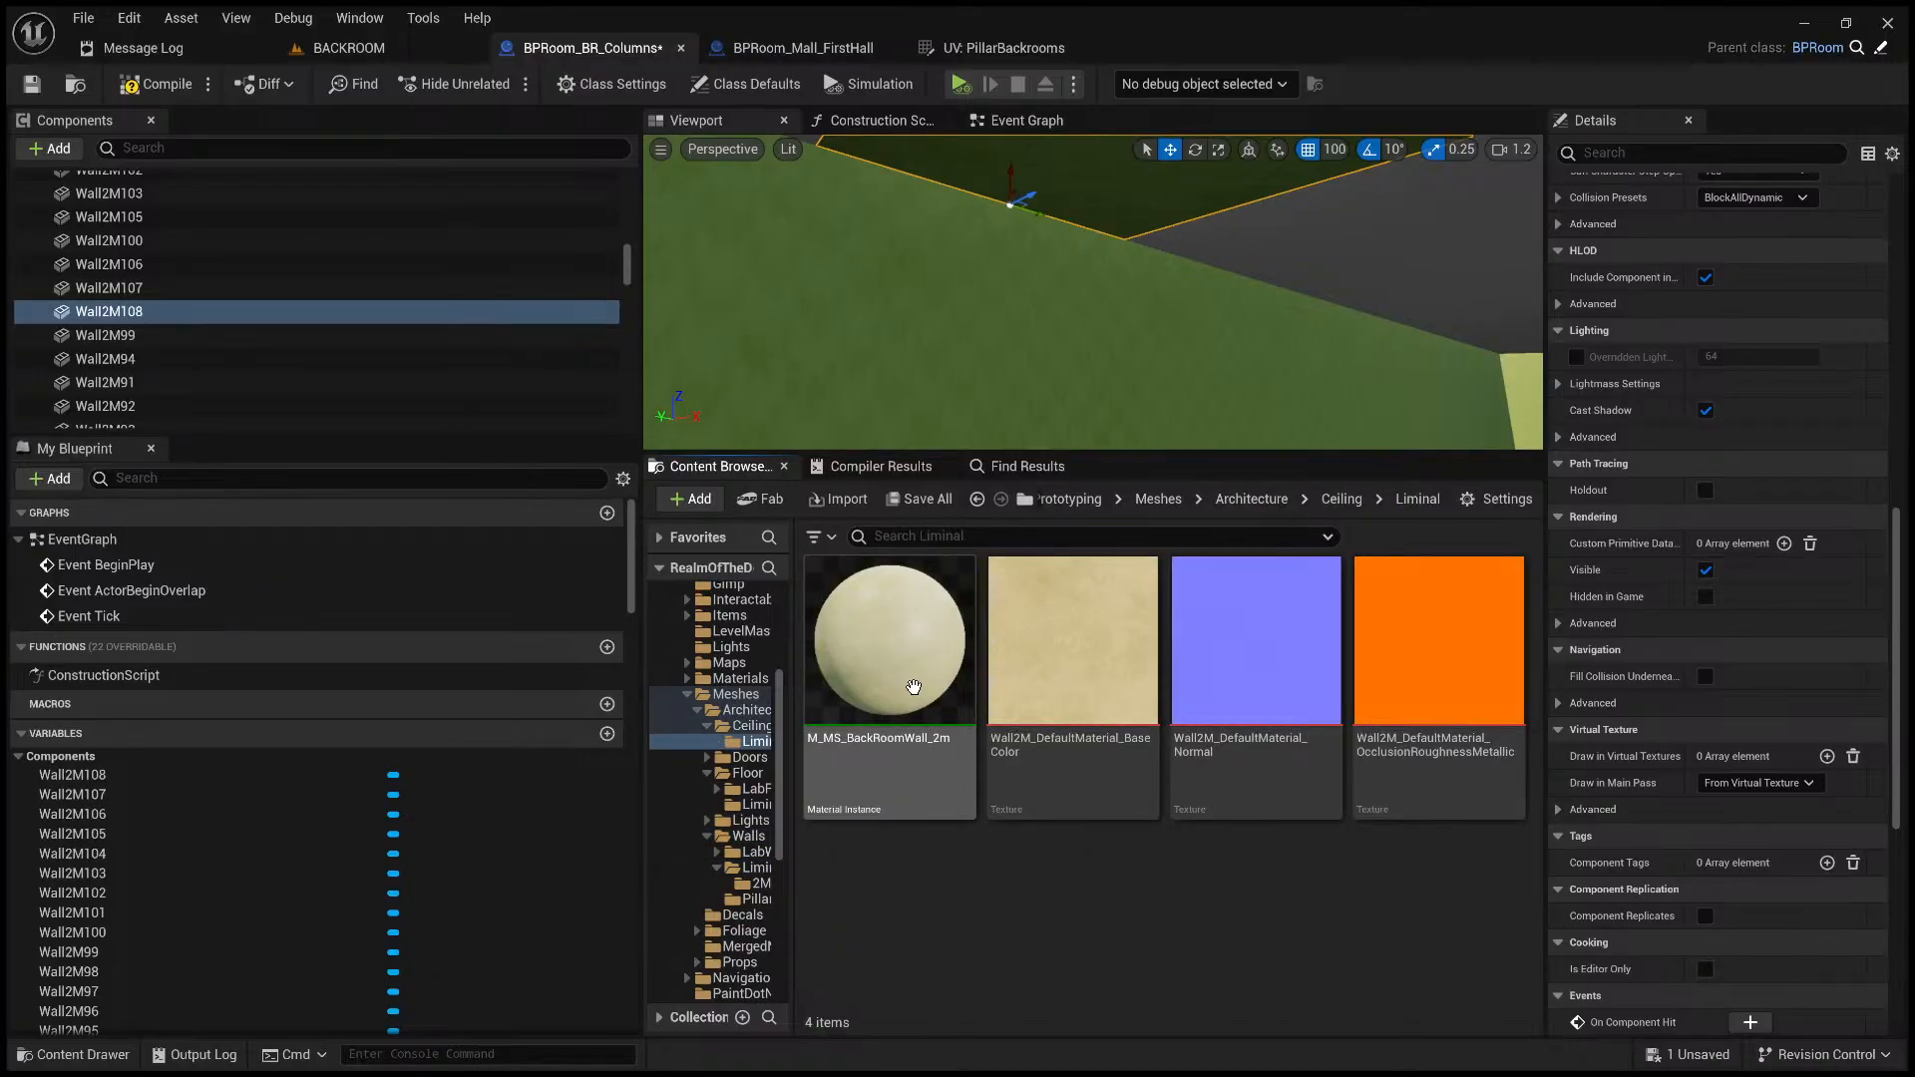
left_click(914, 687)
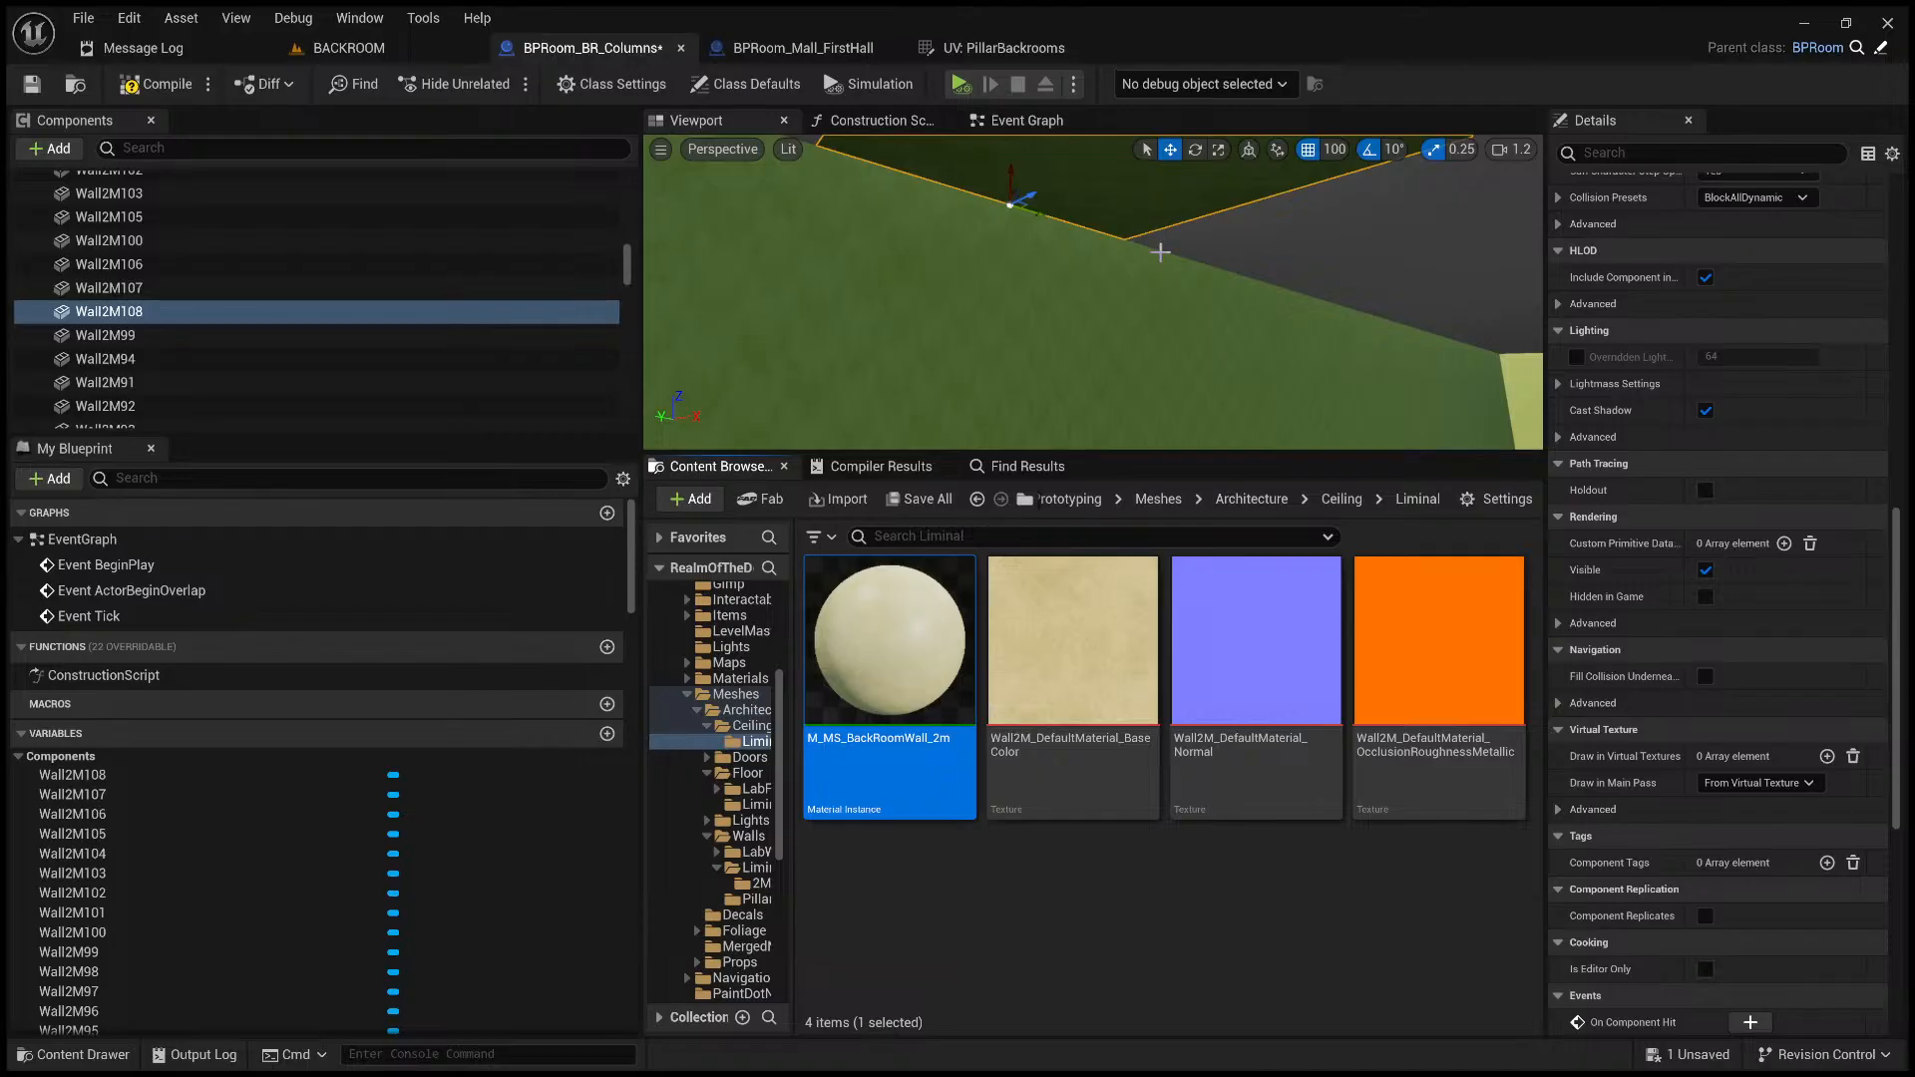
- Assign the Ceiling folder's M_MS_BackRoomWall_2m to the flat panel's material Element 0
right_click_drag(1227, 342, 1212, 275)
key("s")
key("w")
scroll(1227, 342, "down", 4)
key("w")
scroll(1602, 643, "up", 6)
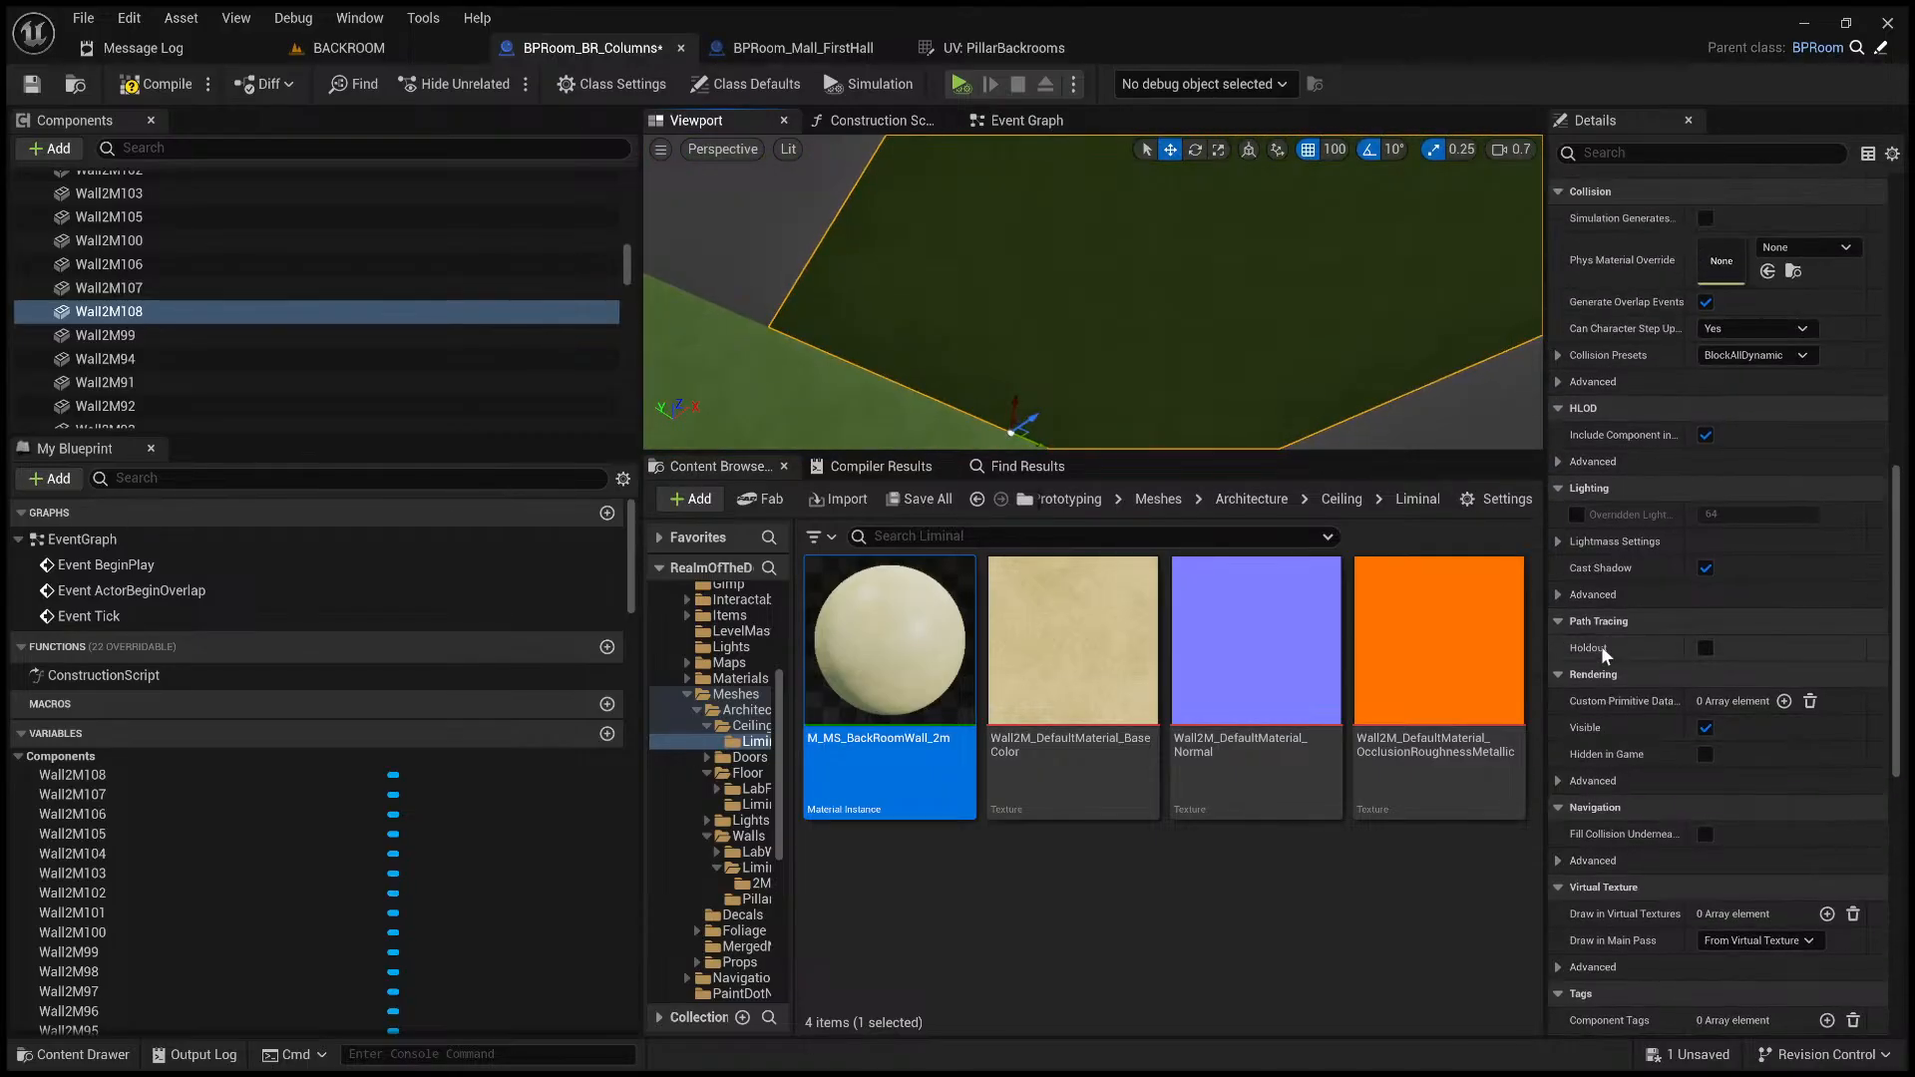
scroll(1604, 648, "up", 7)
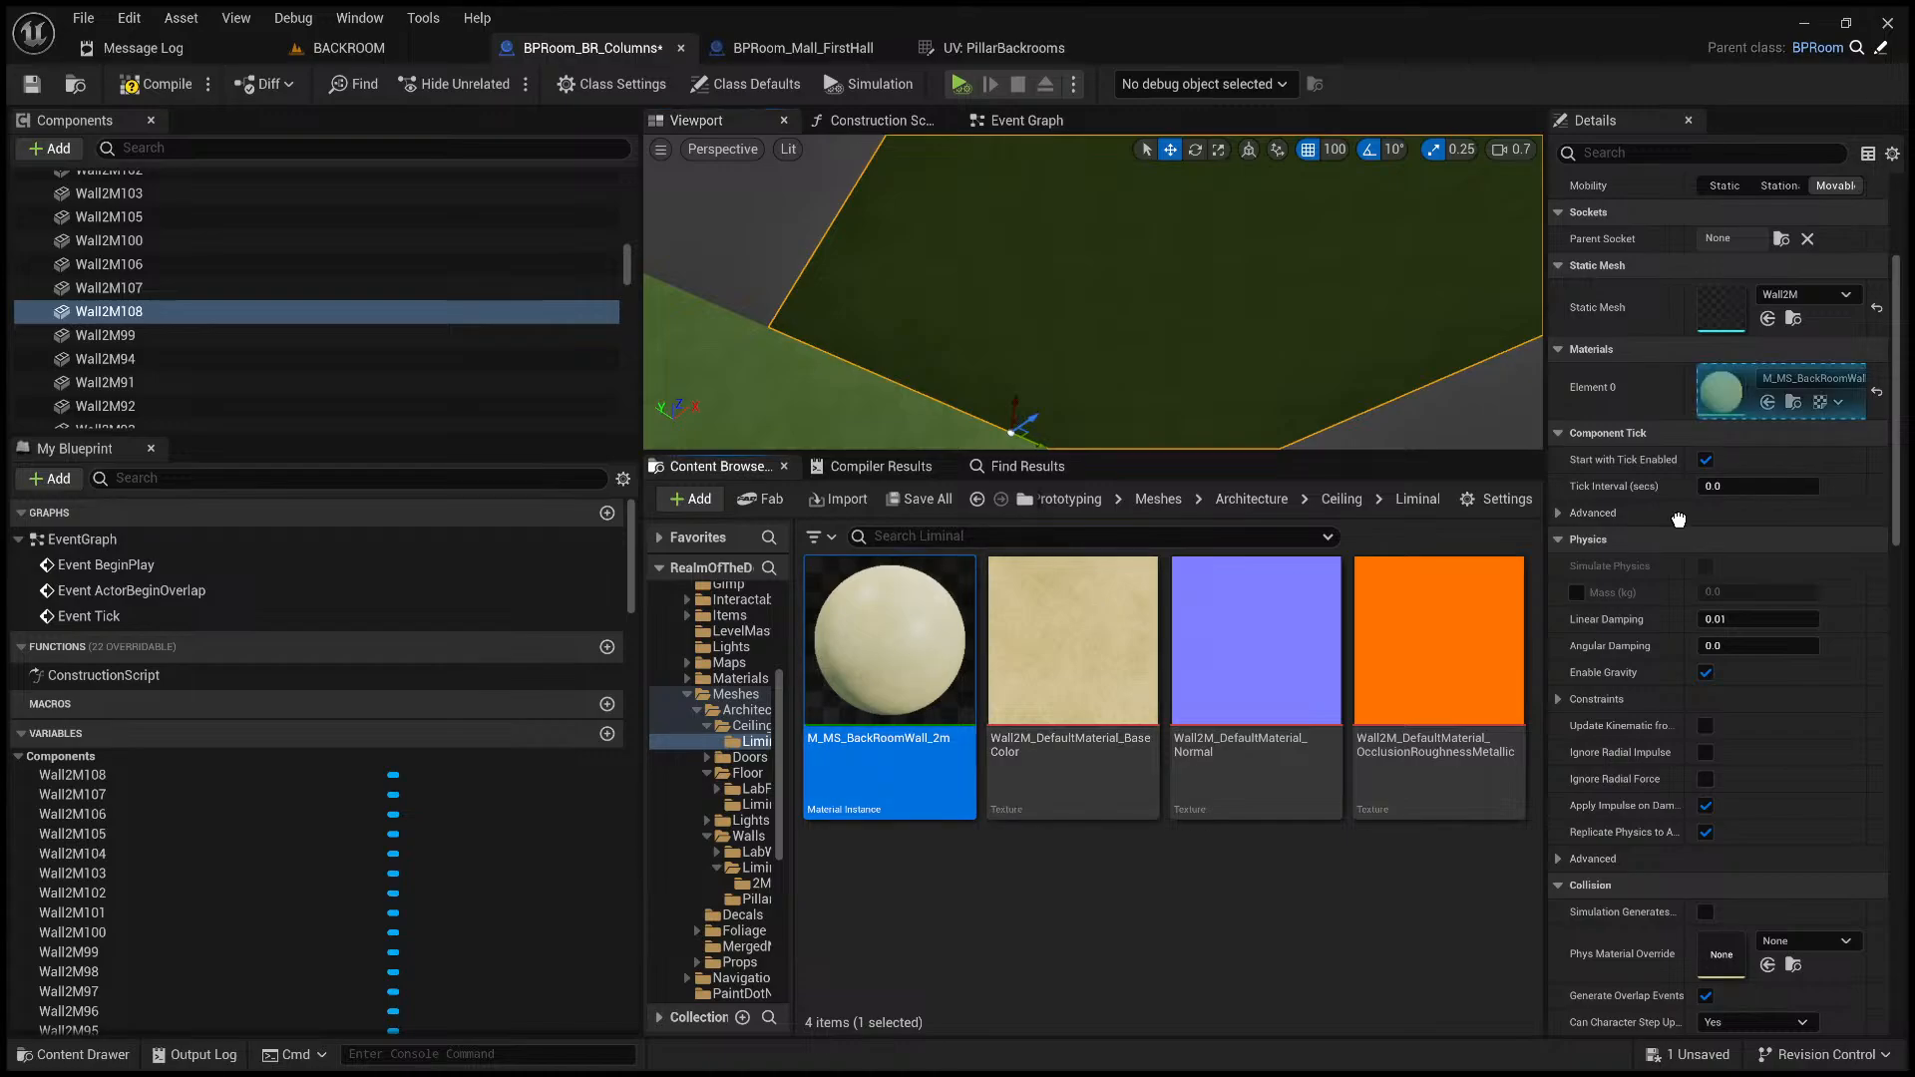
left_click_drag(1717, 398, 1718, 398)
- Duplicate the ceiling tile, shrink the Content Browser, and move the copy into the room corner by cell (0,0,0)
key("s")
right_click_drag(1334, 380, 1251, 375)
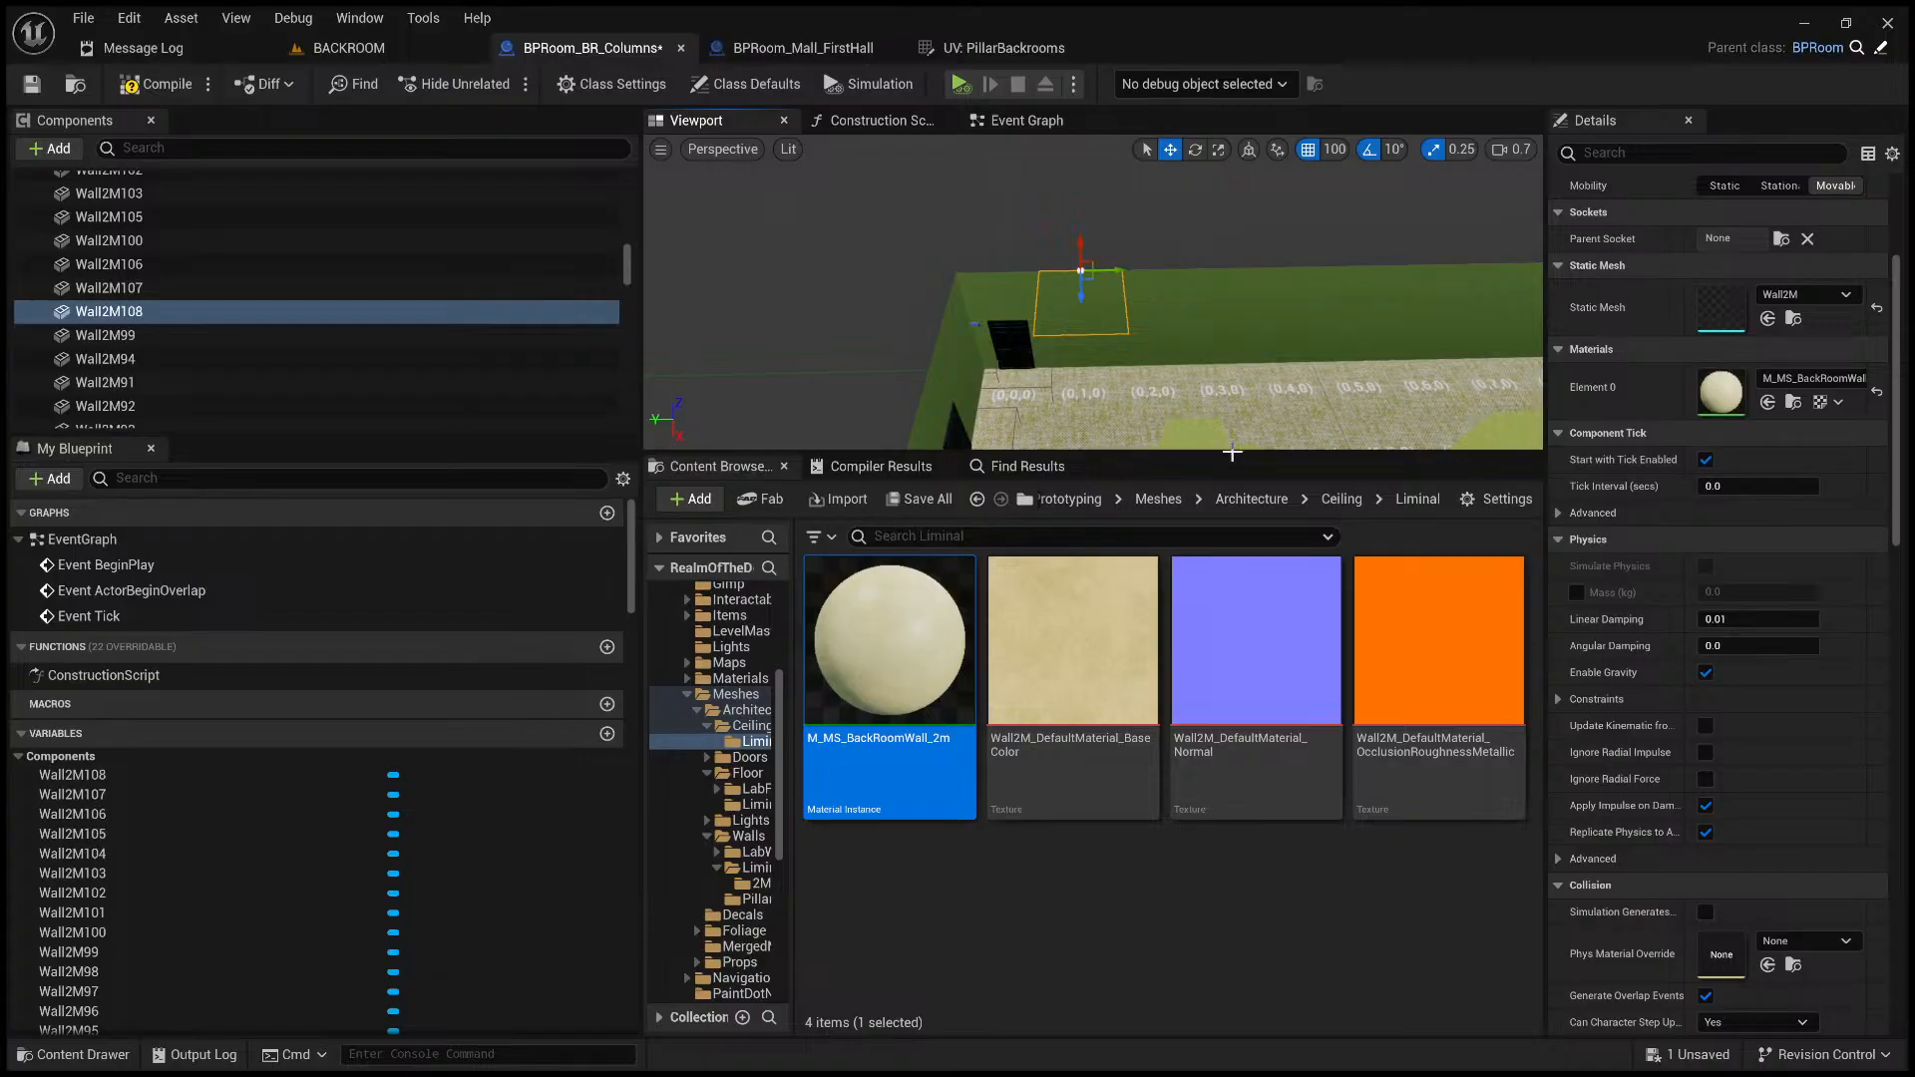
key("ctrl+d")
left_click_drag(1233, 454, 1233, 853)
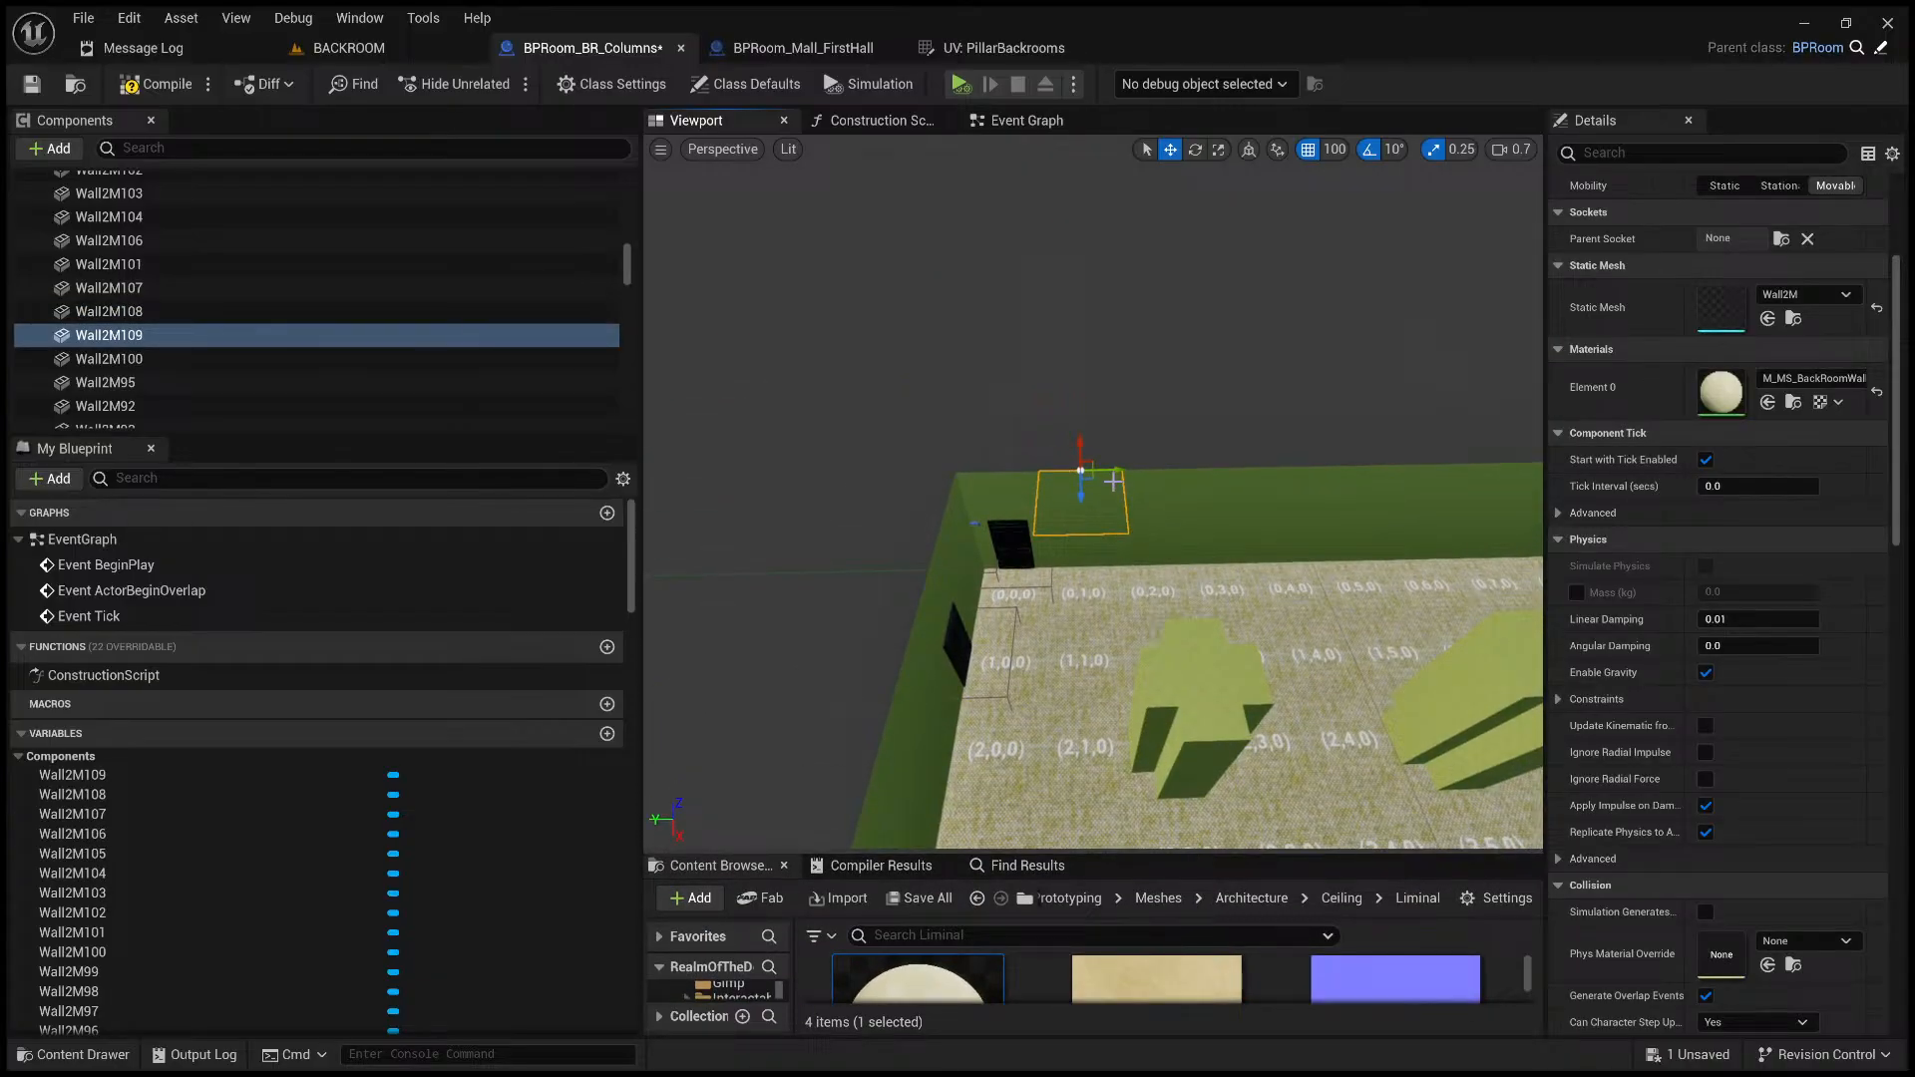
left_click_drag(1117, 467, 1027, 467)
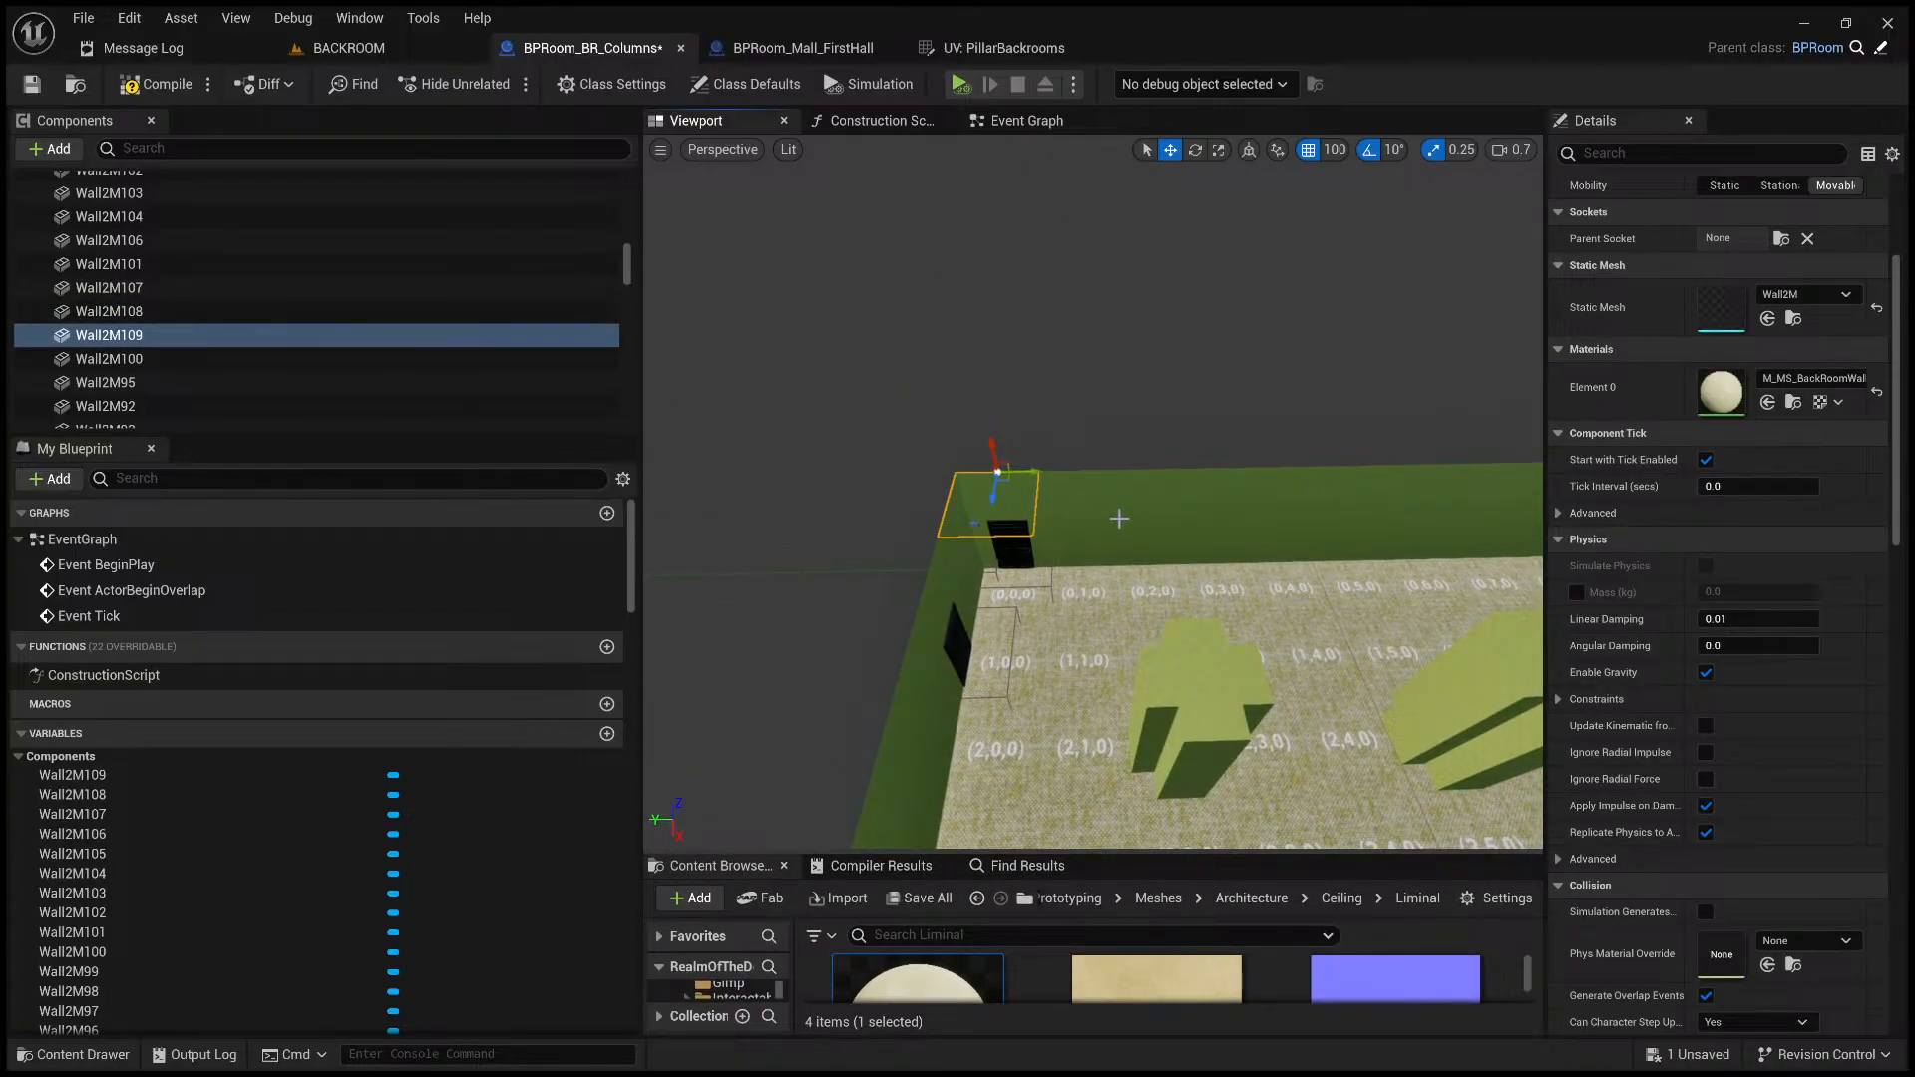
- Select both ceiling tiles and place a duplicate pair beside them along the wall
right_click_drag(1119, 519, 1052, 517)
left_click(1132, 486)
left_click(988, 494, "ctrl")
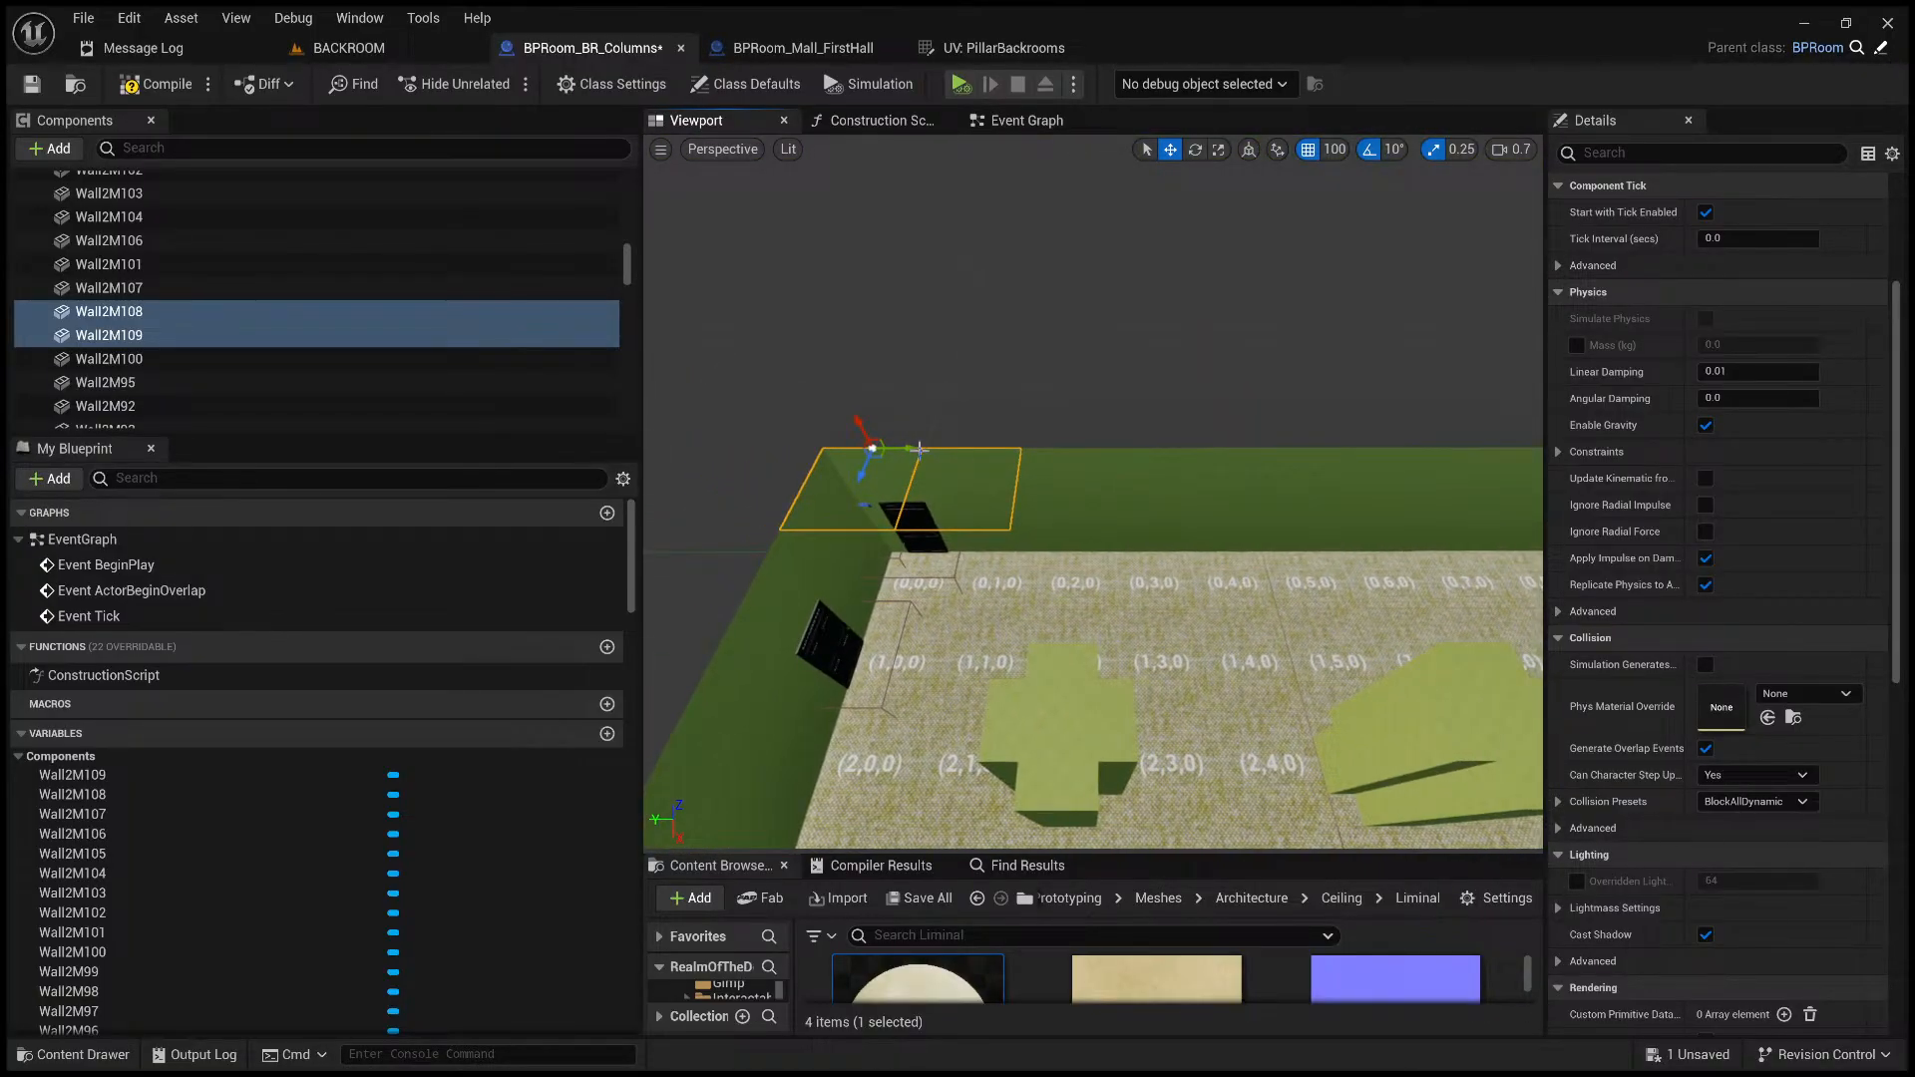
left_click_drag(919, 450, 1191, 462, "alt")
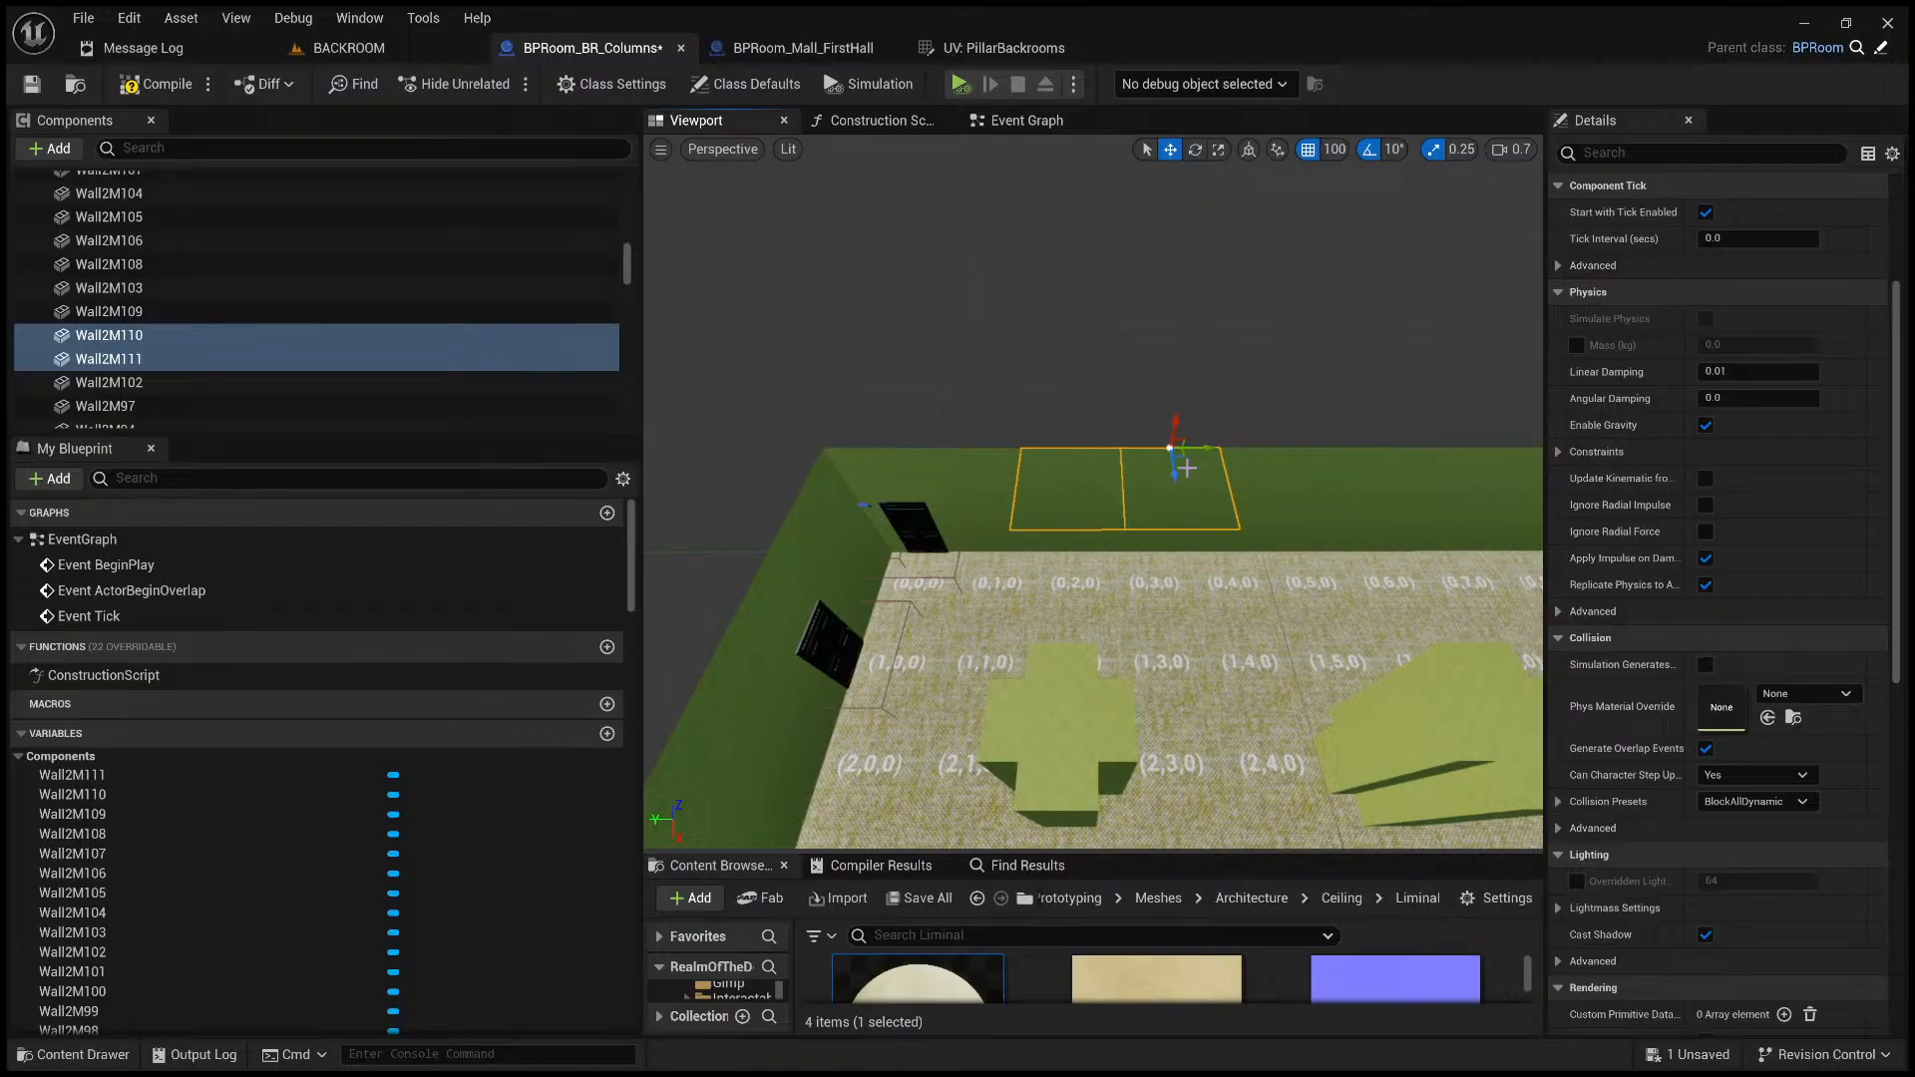
- Select all four ceiling tiles and duplicate them along the wall, directly after the originals
key("w")
right_click_drag(1186, 468, 1187, 379)
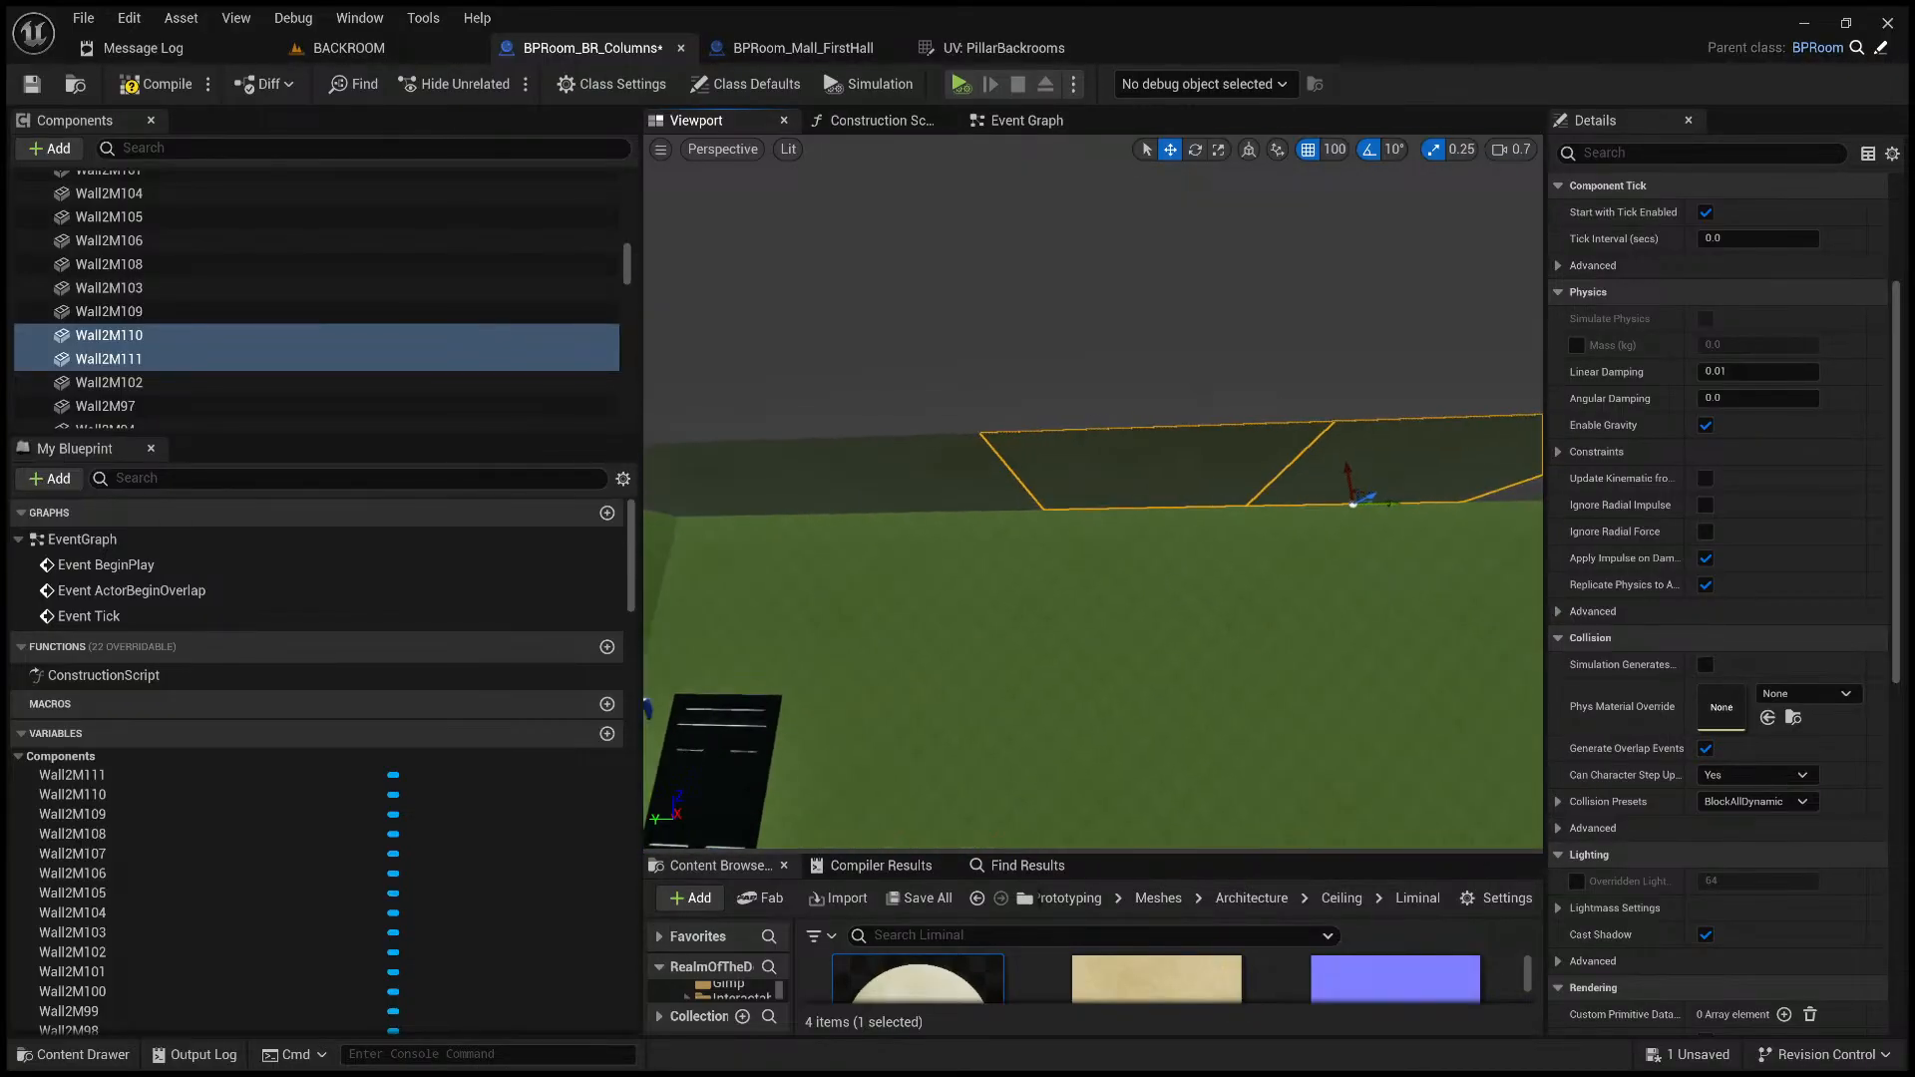
right_click_drag(1121, 502, 1120, 503)
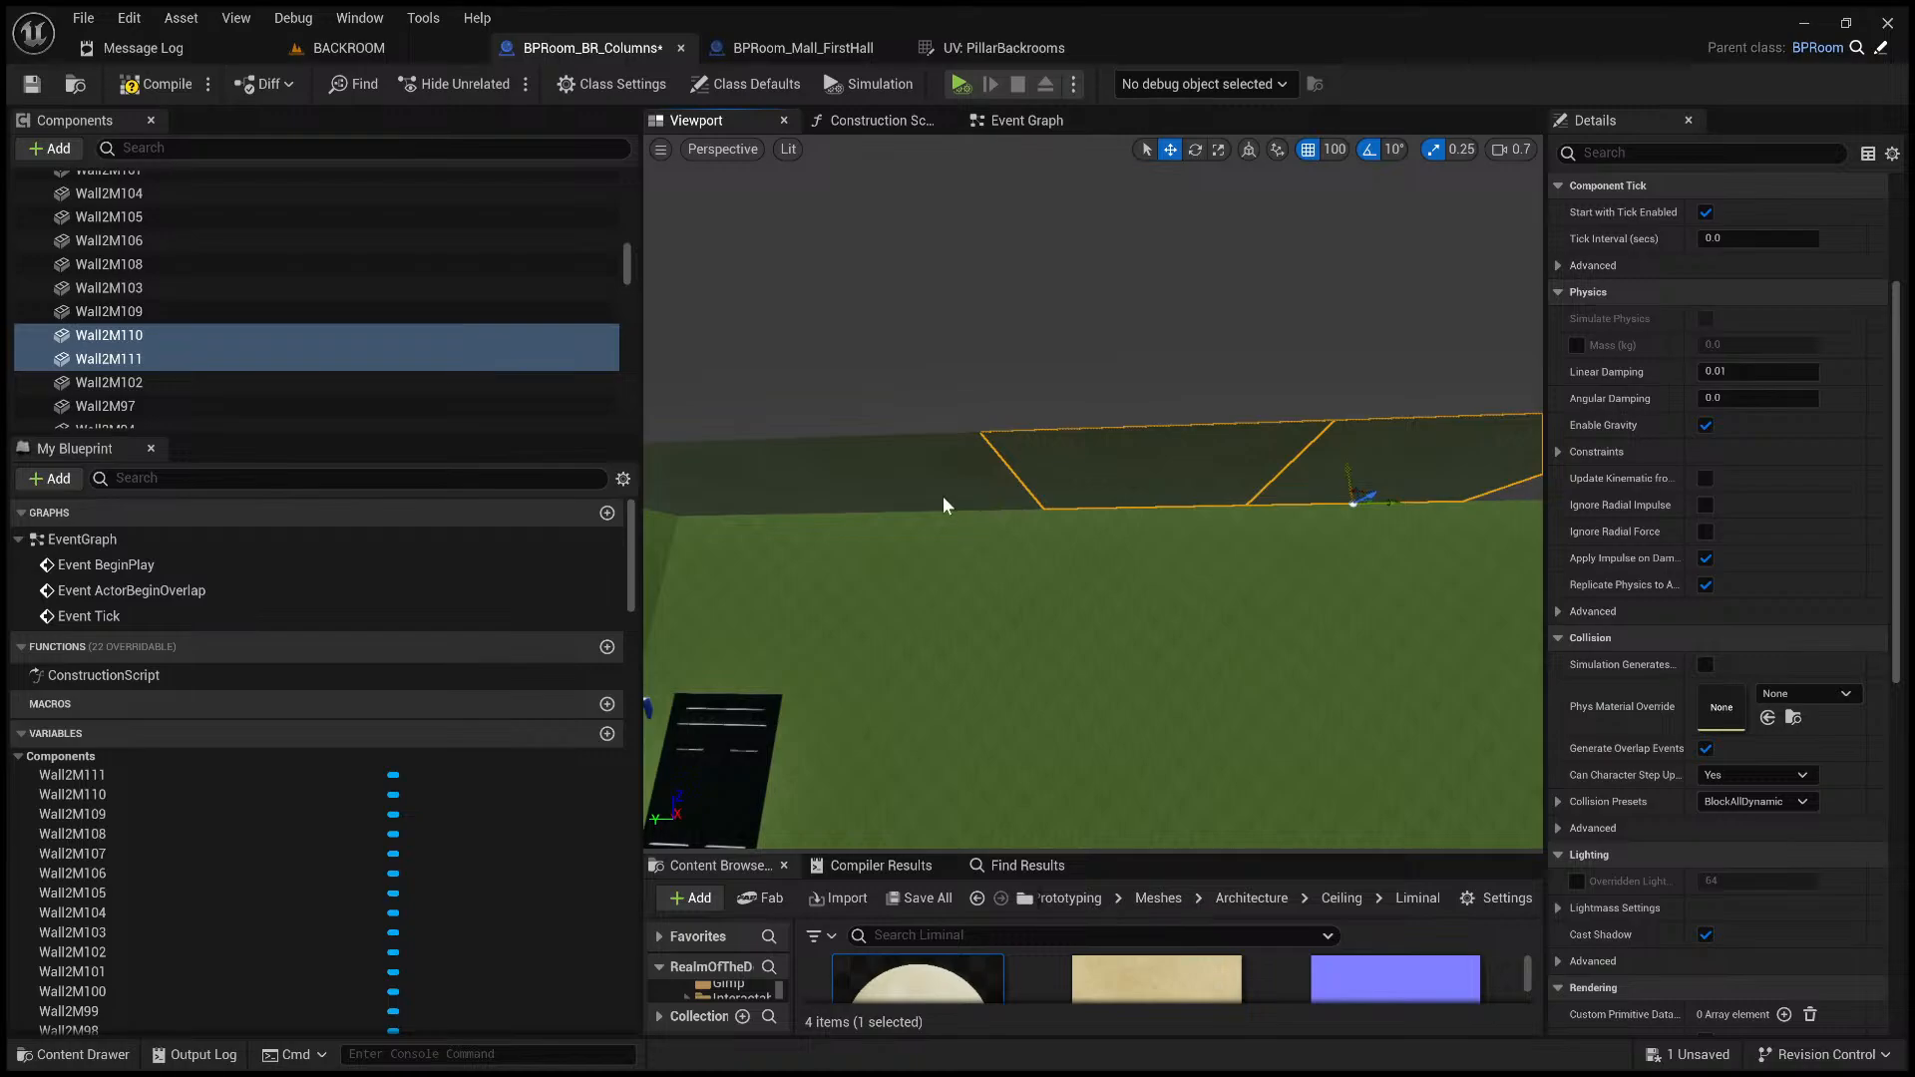
left_click(843, 486, "ctrl")
left_click(744, 497, "ctrl")
key("s")
right_click_drag(880, 514, 946, 530)
key("s")
key("s")
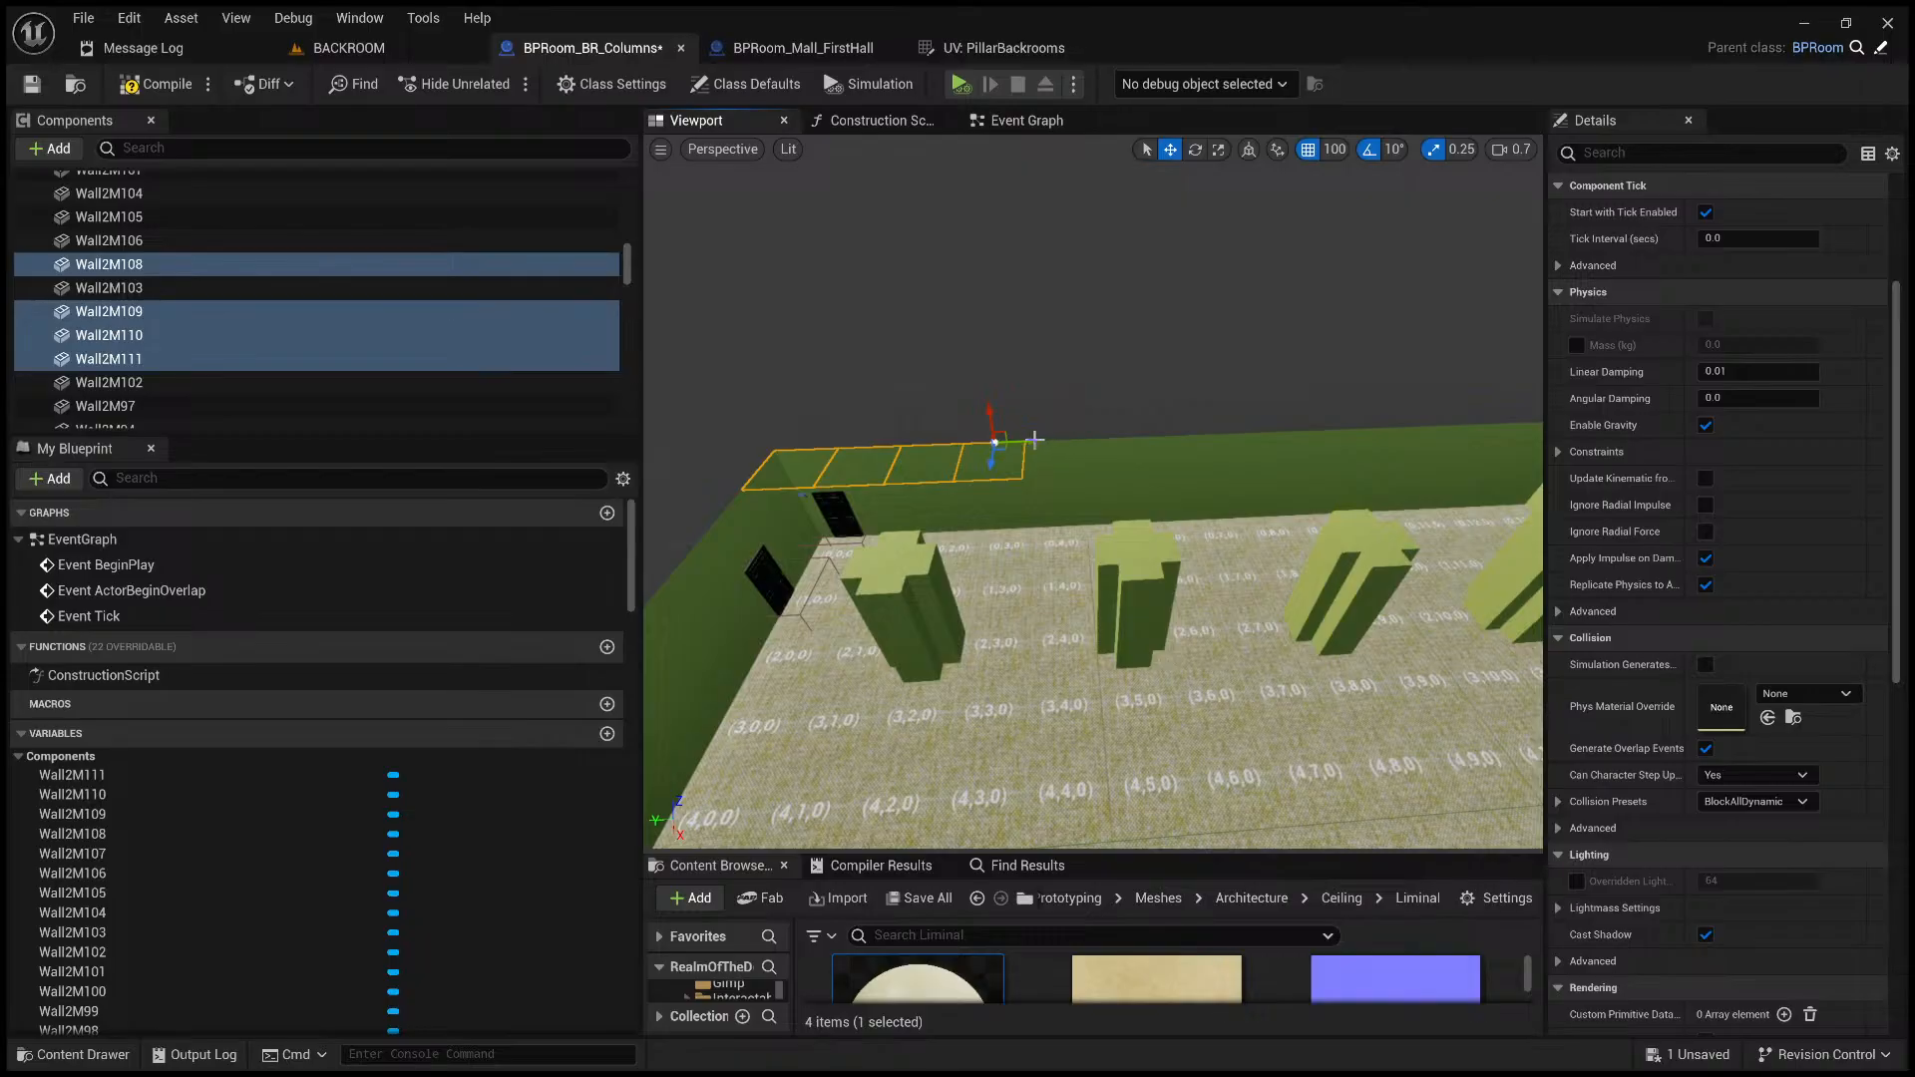
key("ctrl+d")
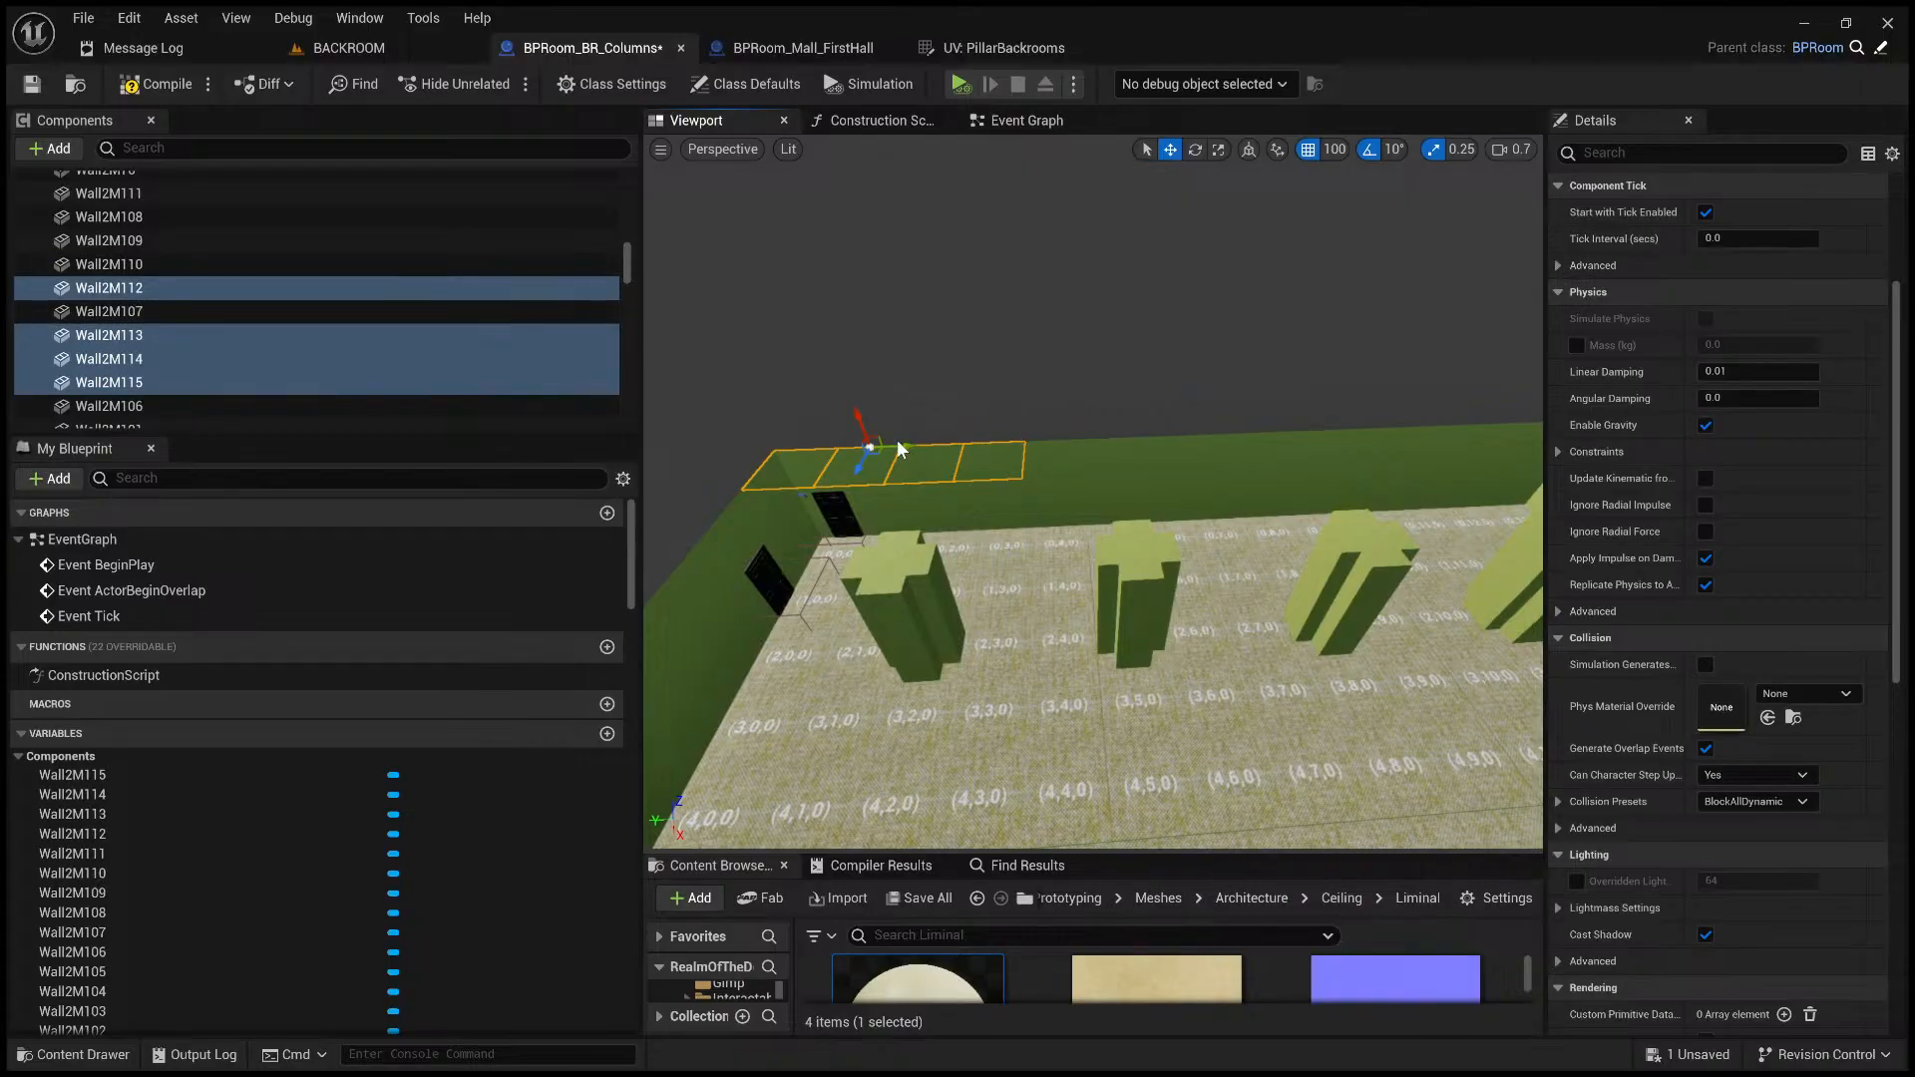
left_click_drag(899, 444, 1147, 439)
- Check the new tiles' seam from below, then duplicate the four selected tiles farther along the wall to extend the row
key("q")
right_click_drag(1117, 470, 1115, 305)
key("f")
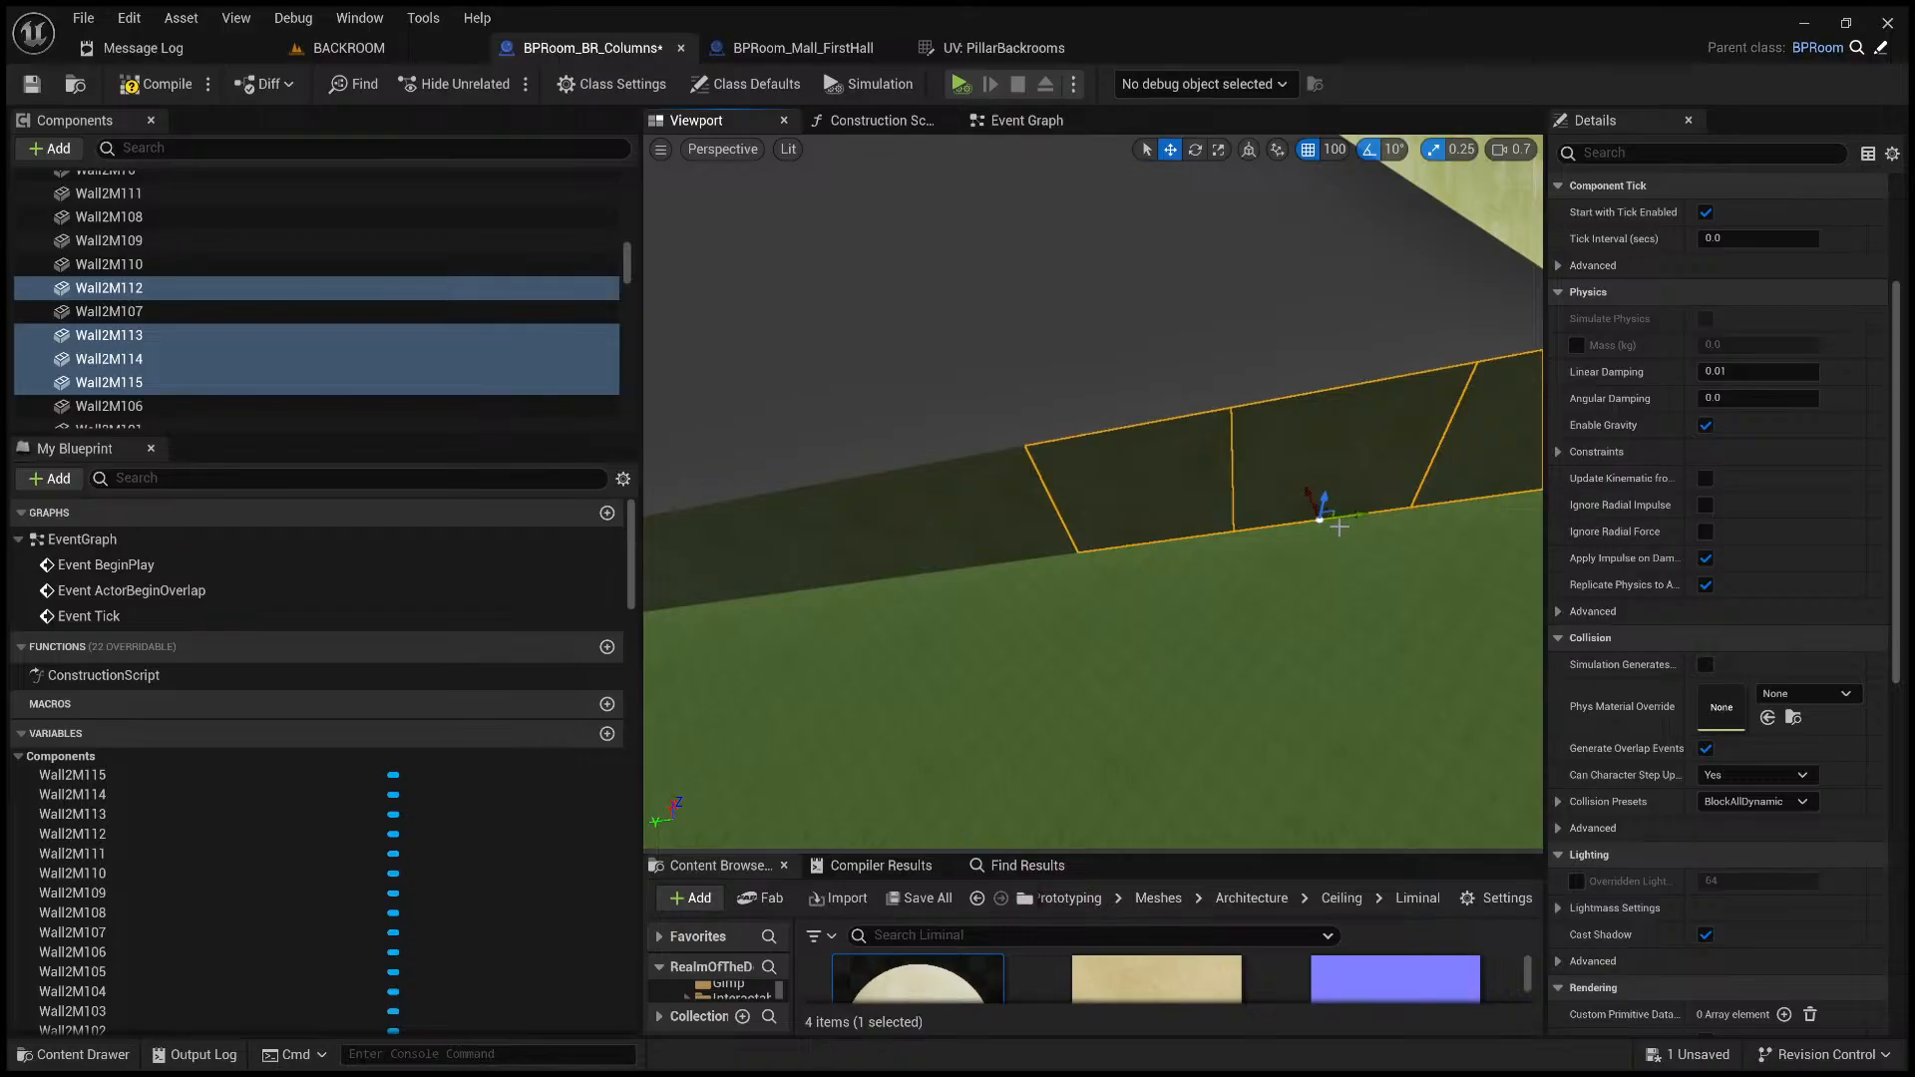
key("s")
mouse_move(1339, 527)
right_mouse_down()
mouse_move(1348, 478)
mouse_move(1396, 439)
mouse_move(1446, 479)
mouse_move(1377, 548)
mouse_move(1356, 498)
right_mouse_up()
key("w")
key("d")
key("w")
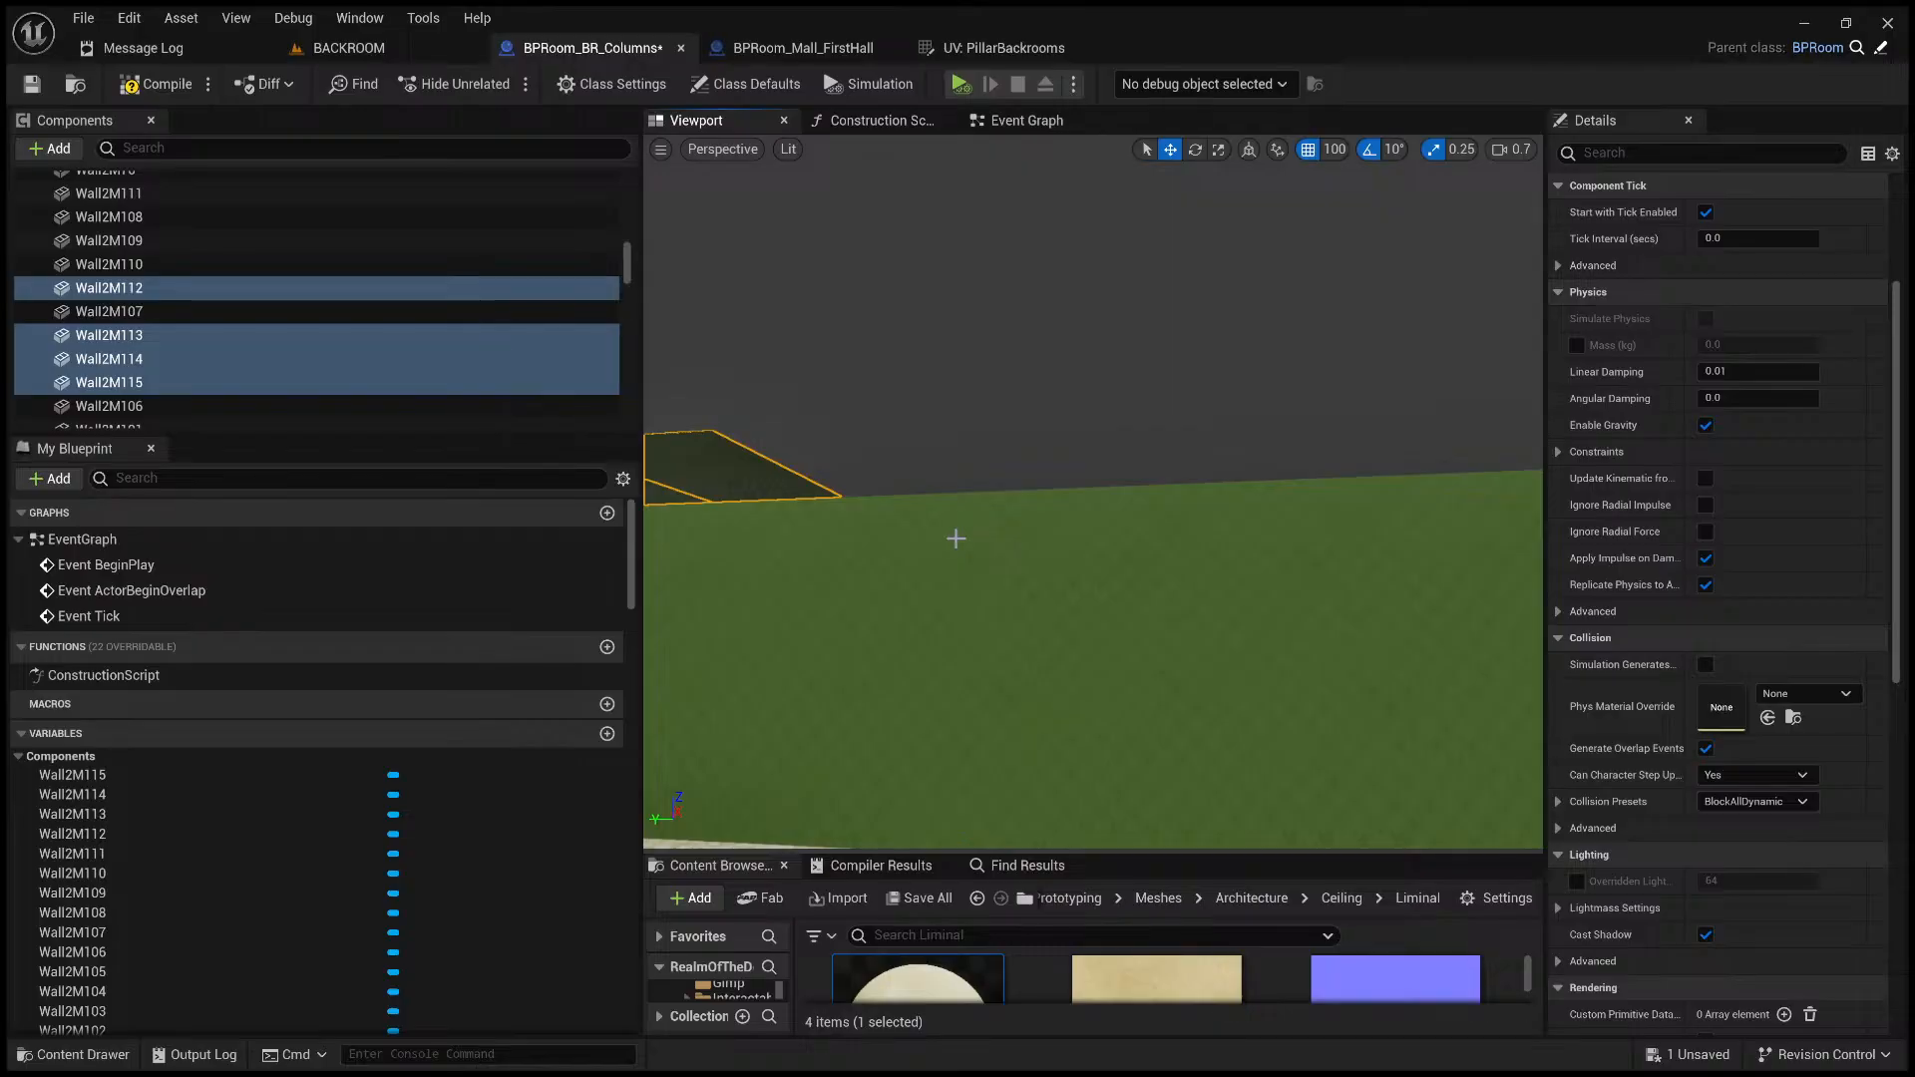
key("ctrl+d")
key("s")
right_click_drag(1357, 499, 954, 539)
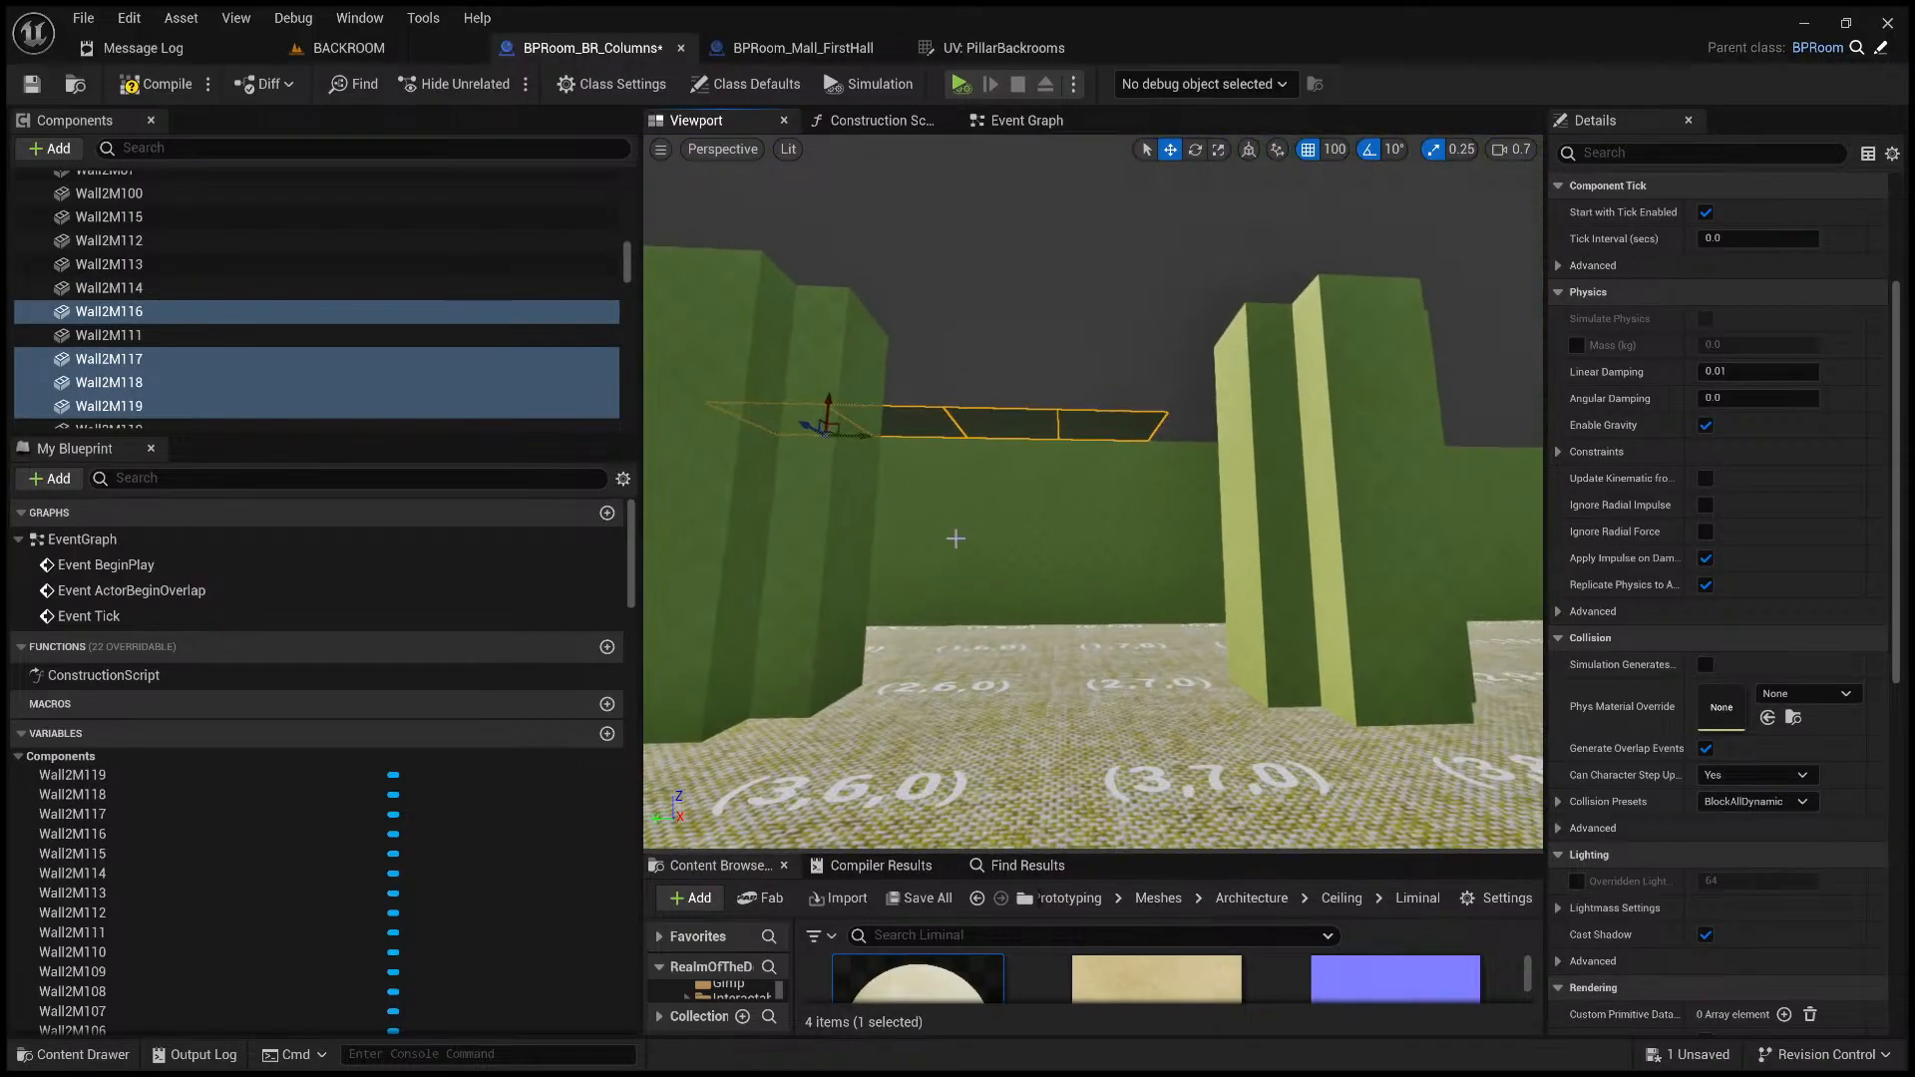
left_click_drag(894, 435, 1230, 437)
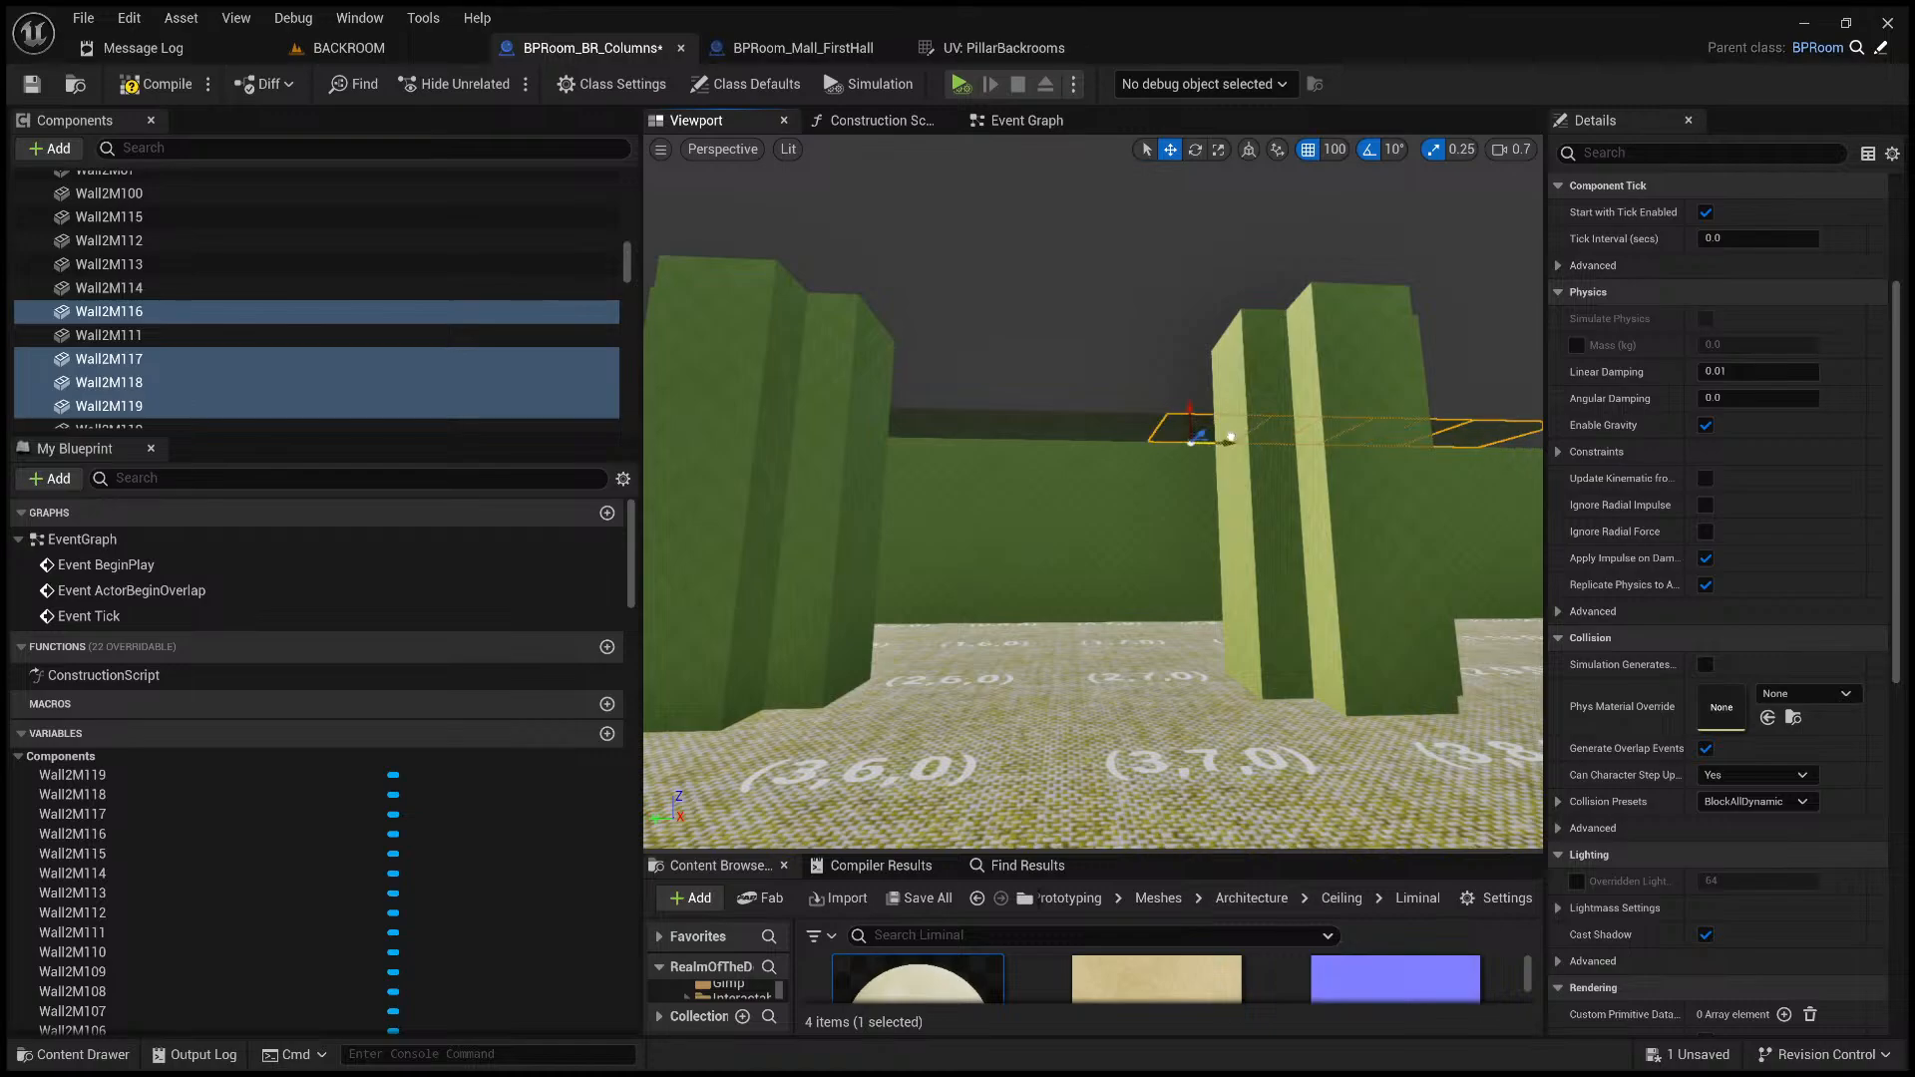
- Select three tiles at the end of the row and duplicate them into the gap before the corner by cell (0,13,0)
key("d")
key("w")
right_click_drag(1255, 509, 1217, 505)
key("d")
key("w")
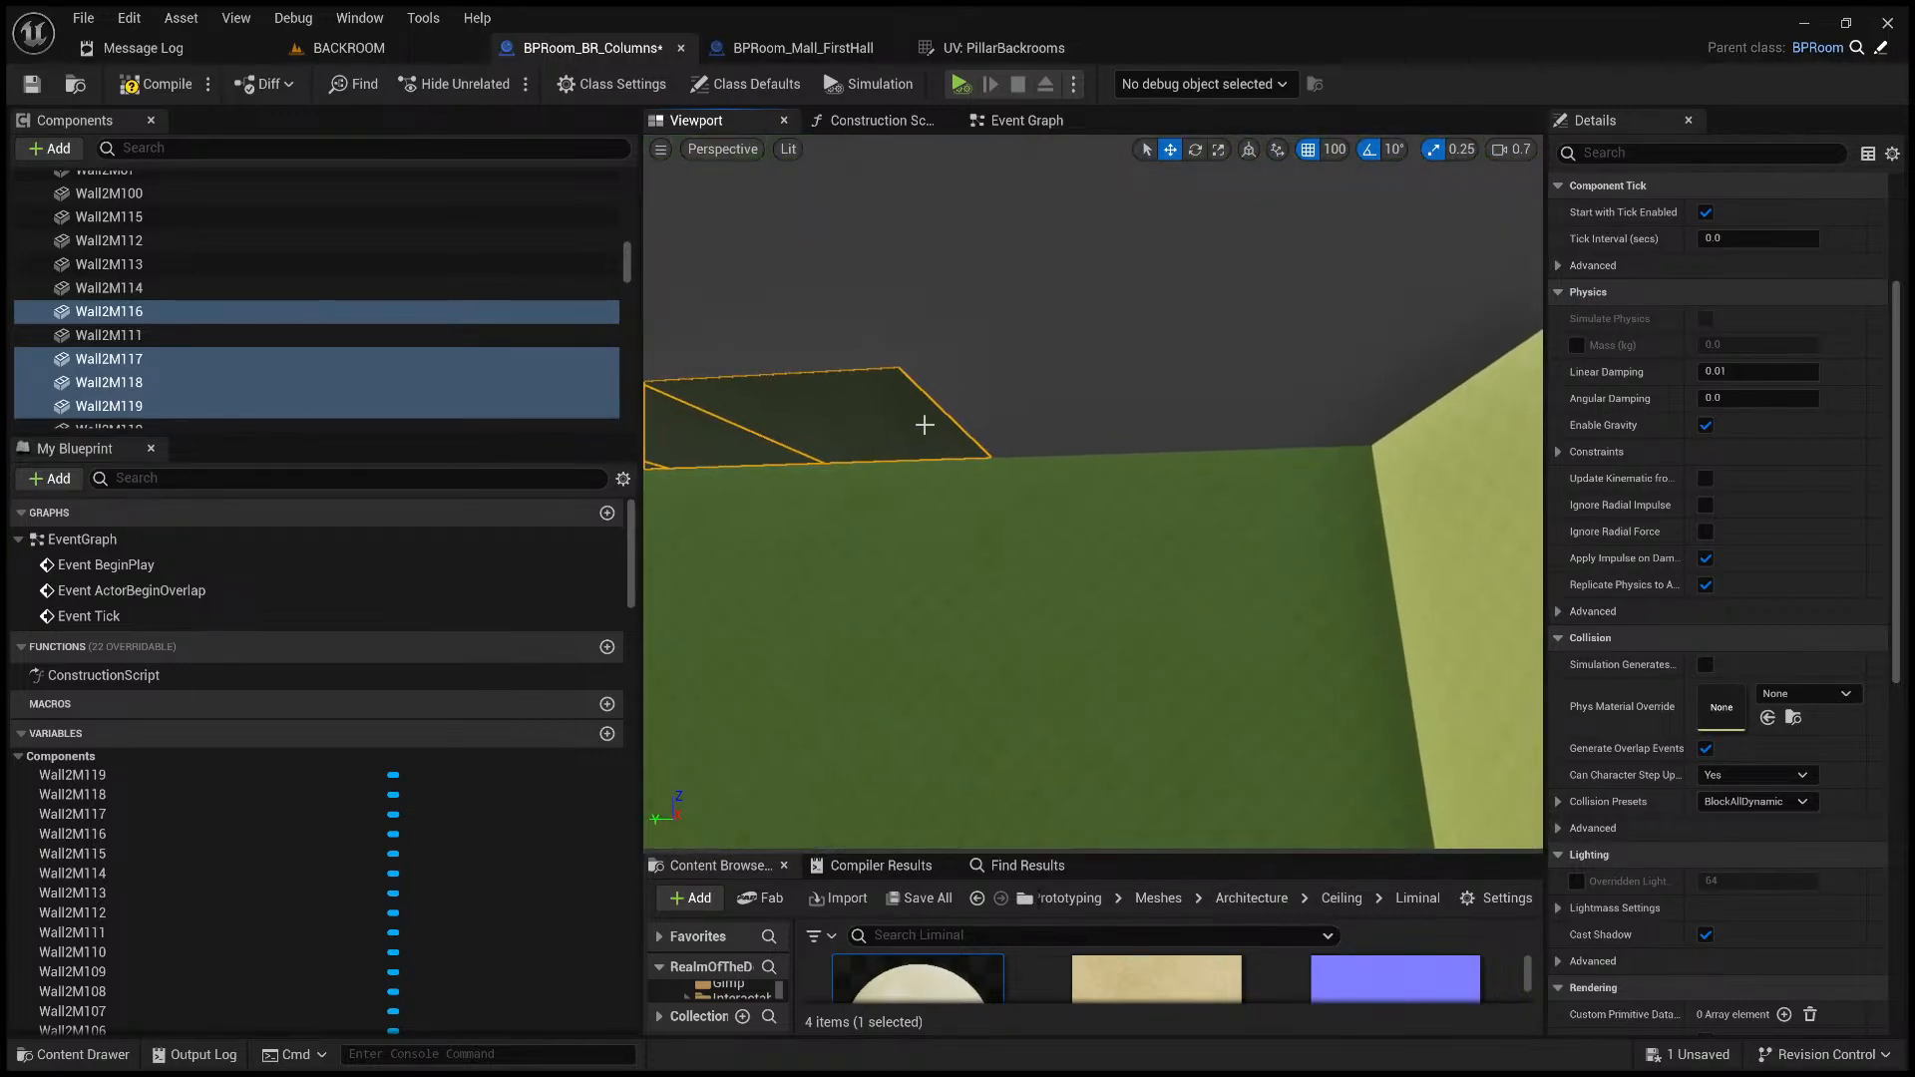
left_click(937, 449)
right_click_drag(946, 456, 950, 455)
key("s")
key("d")
key("a")
key("w")
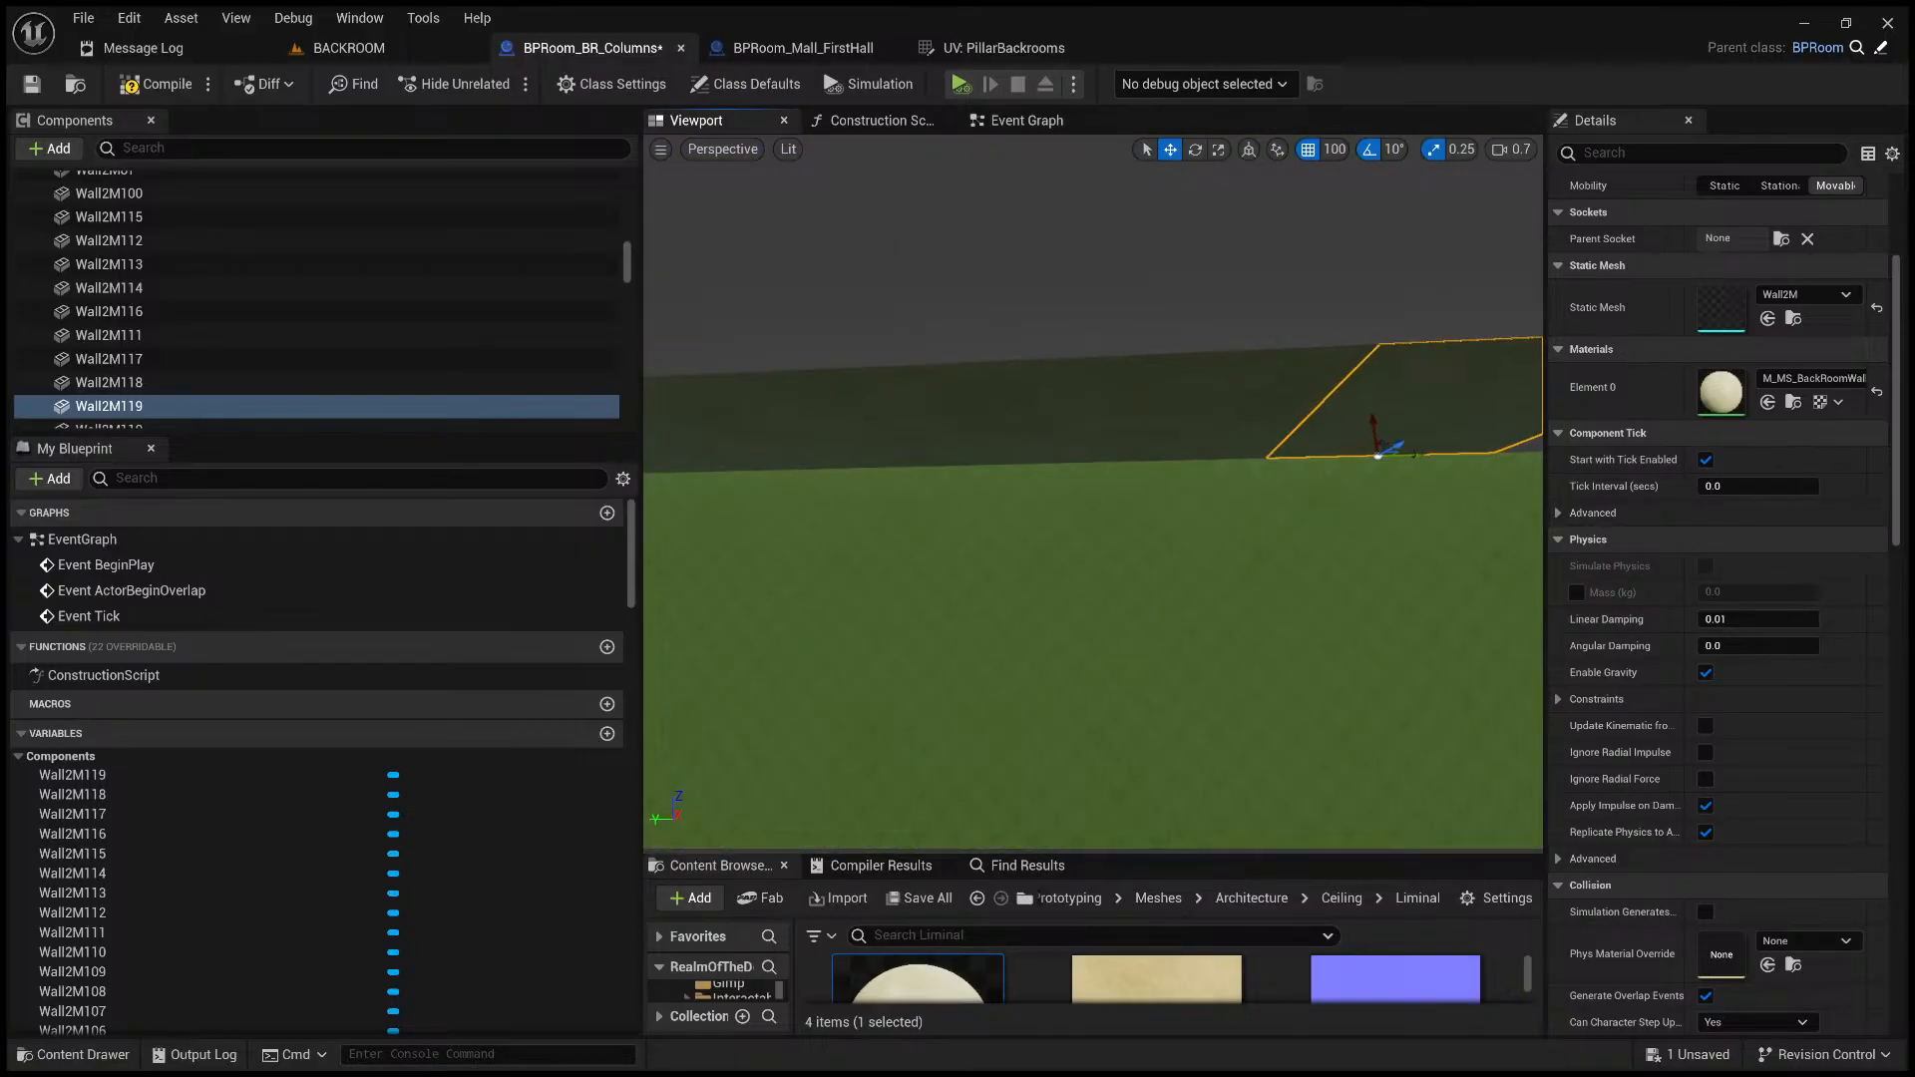
left_click(1169, 422)
left_click(1362, 446, "ctrl")
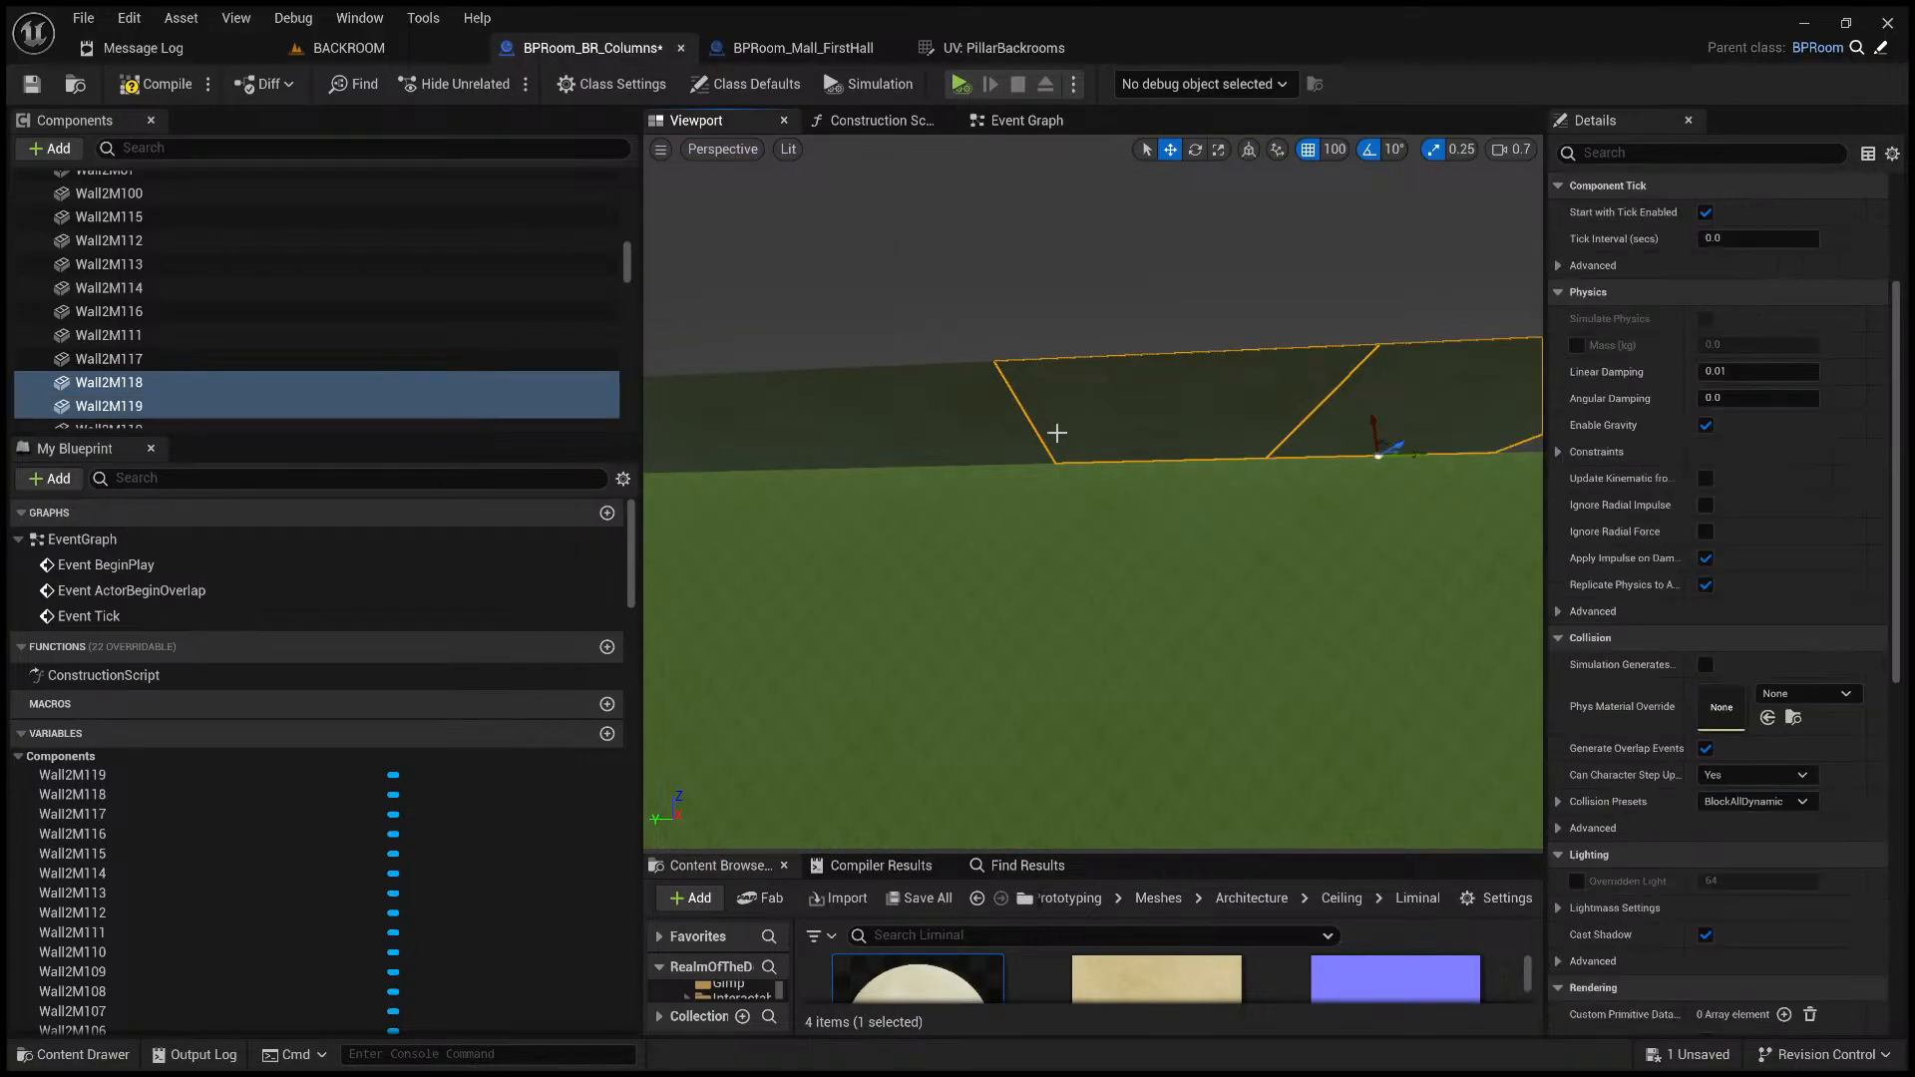
left_click(1010, 440, "ctrl")
mouse_move(1126, 465)
right_mouse_down()
mouse_move(1097, 465)
mouse_move(1126, 465)
right_mouse_up()
key("d")
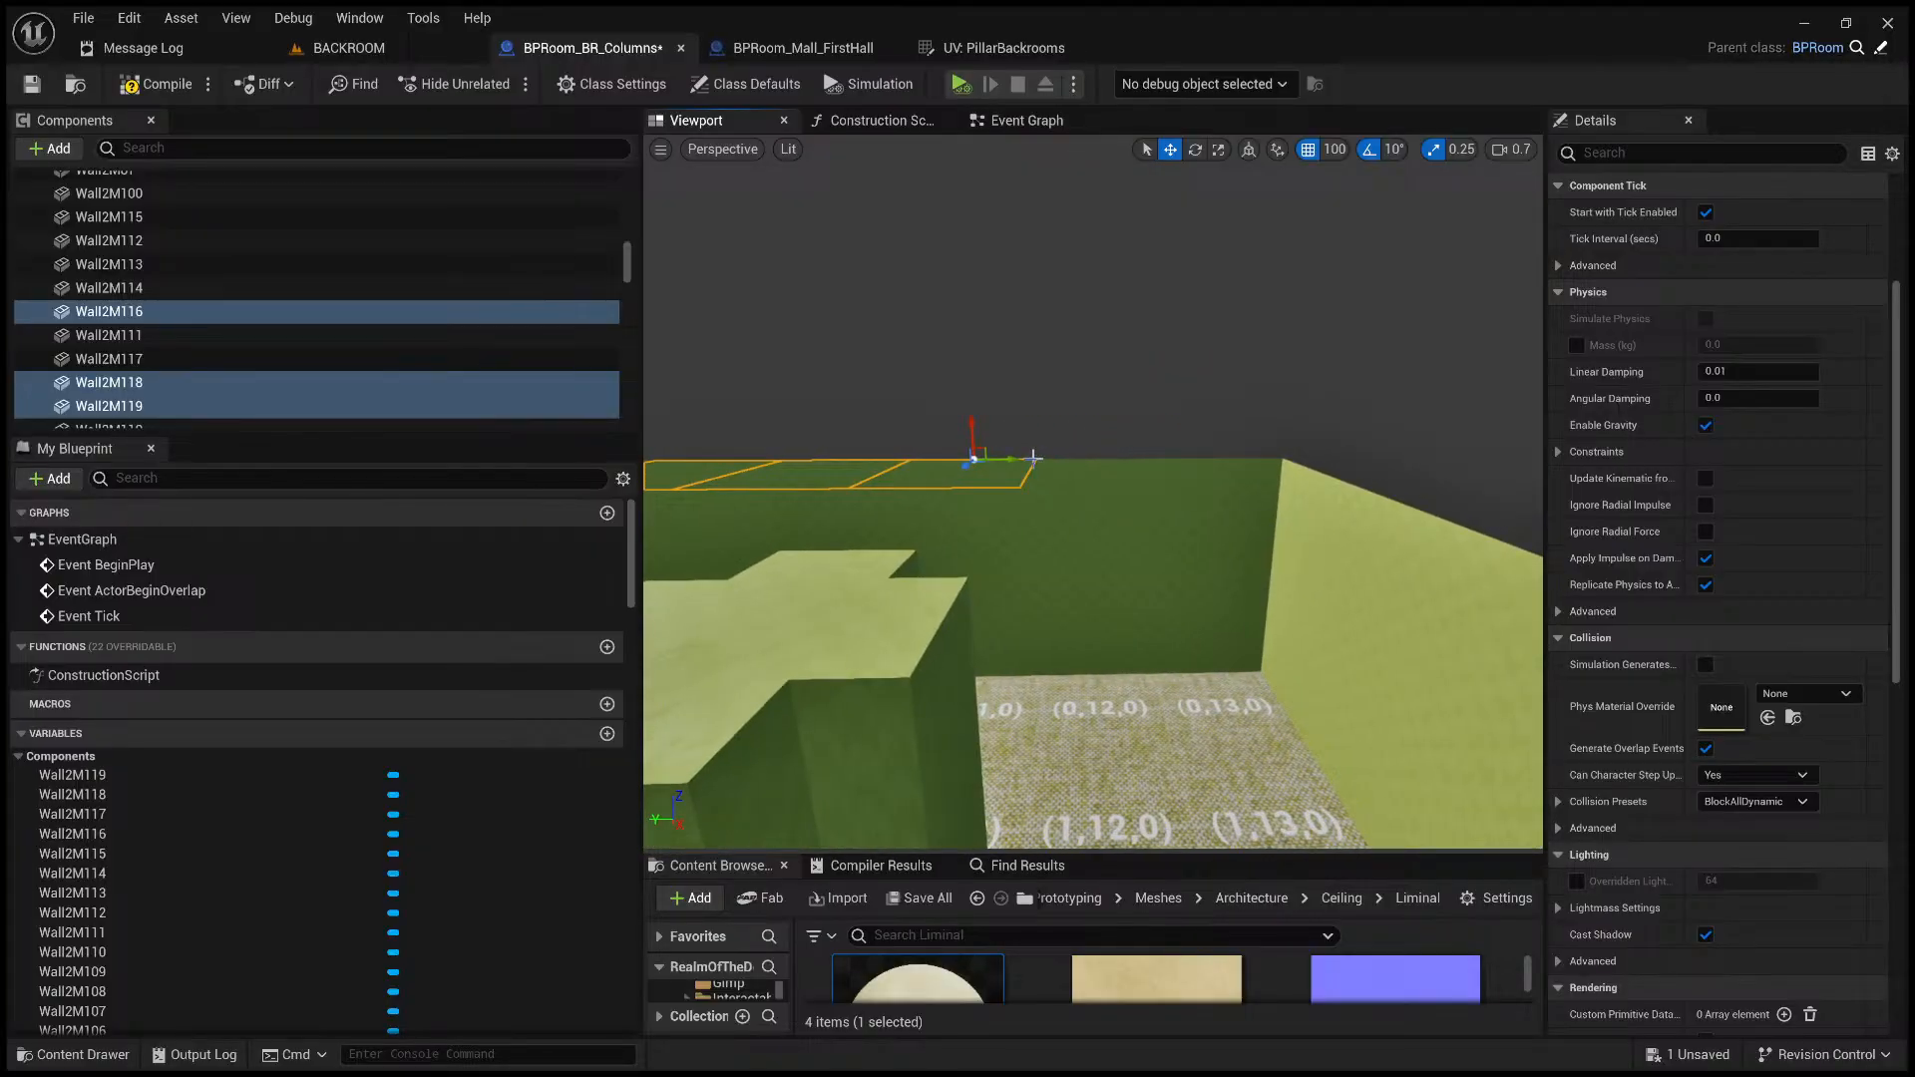
left_click_drag(1027, 459, 1132, 461, "alt")
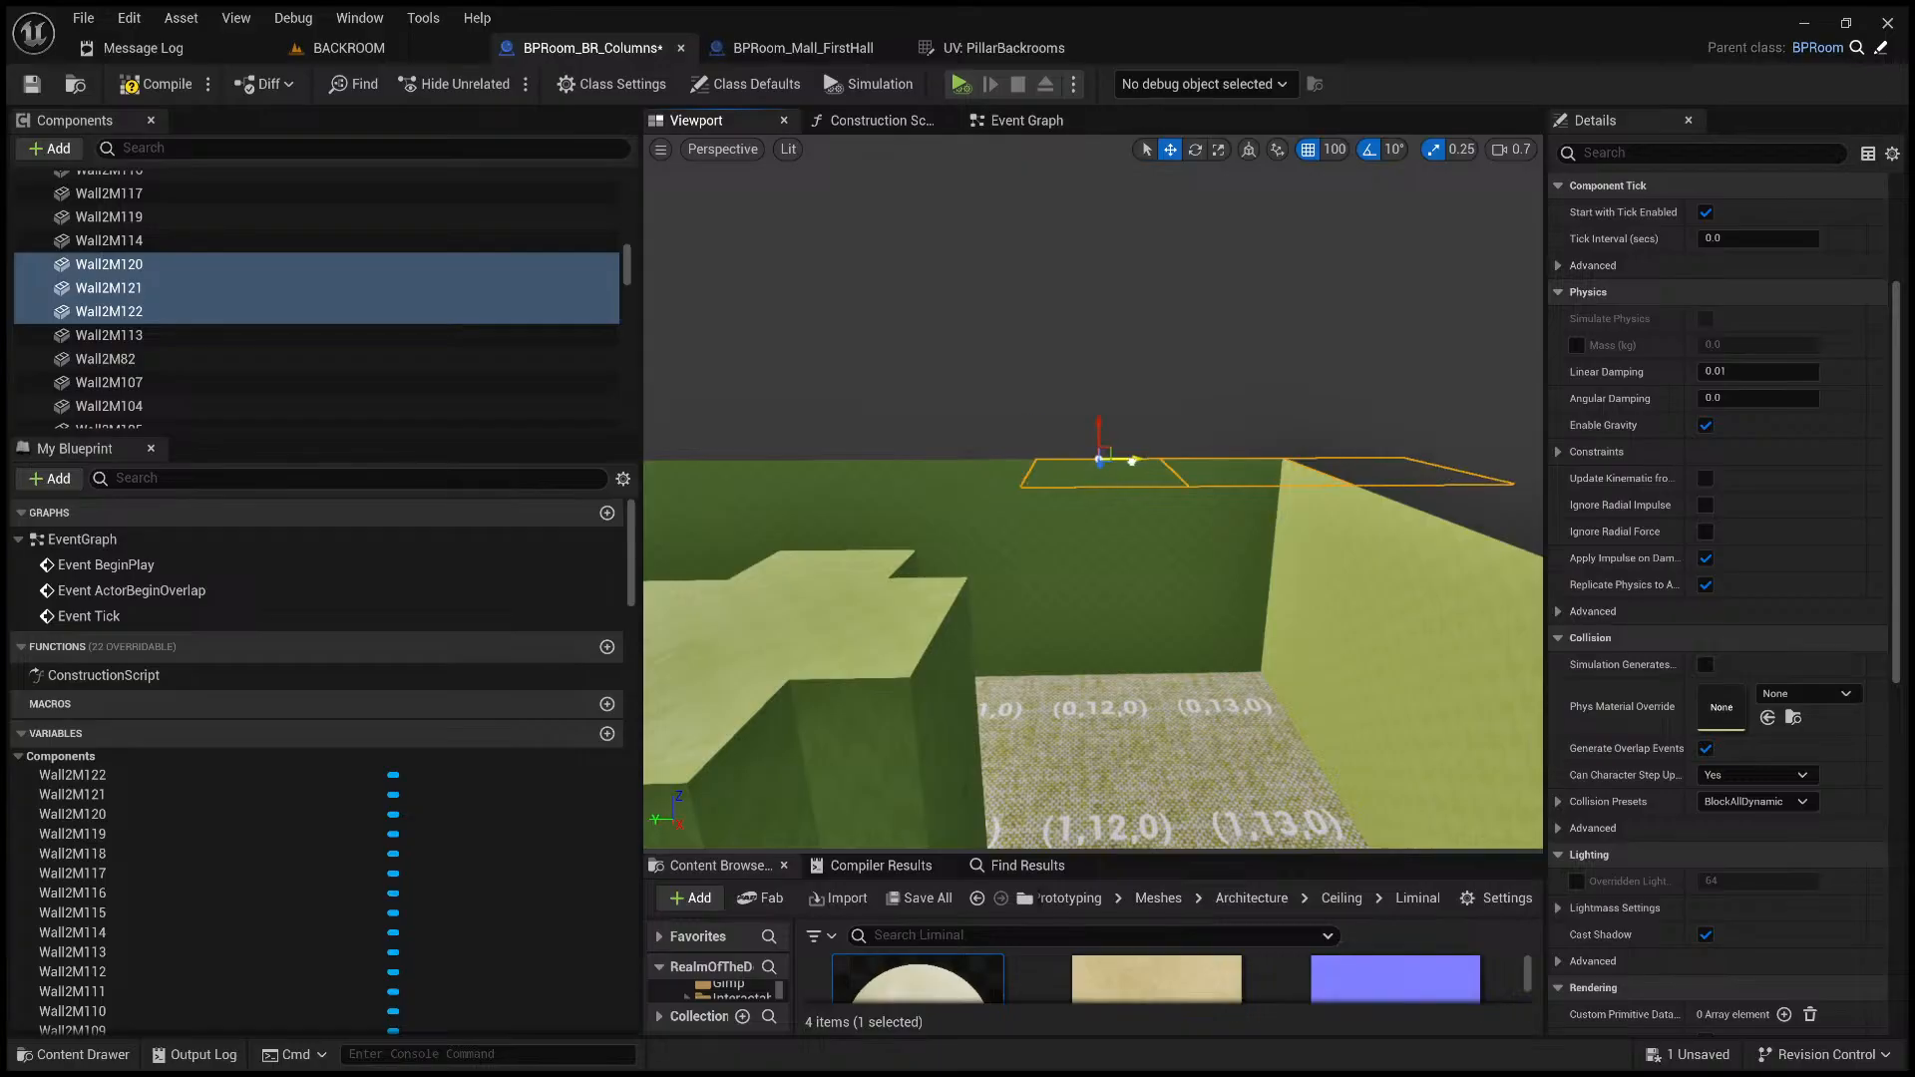
- Delete the ceiling tile that overhangs the corner beyond the end of the wall
right_click_drag(1138, 463, 1102, 439)
left_click(1167, 566)
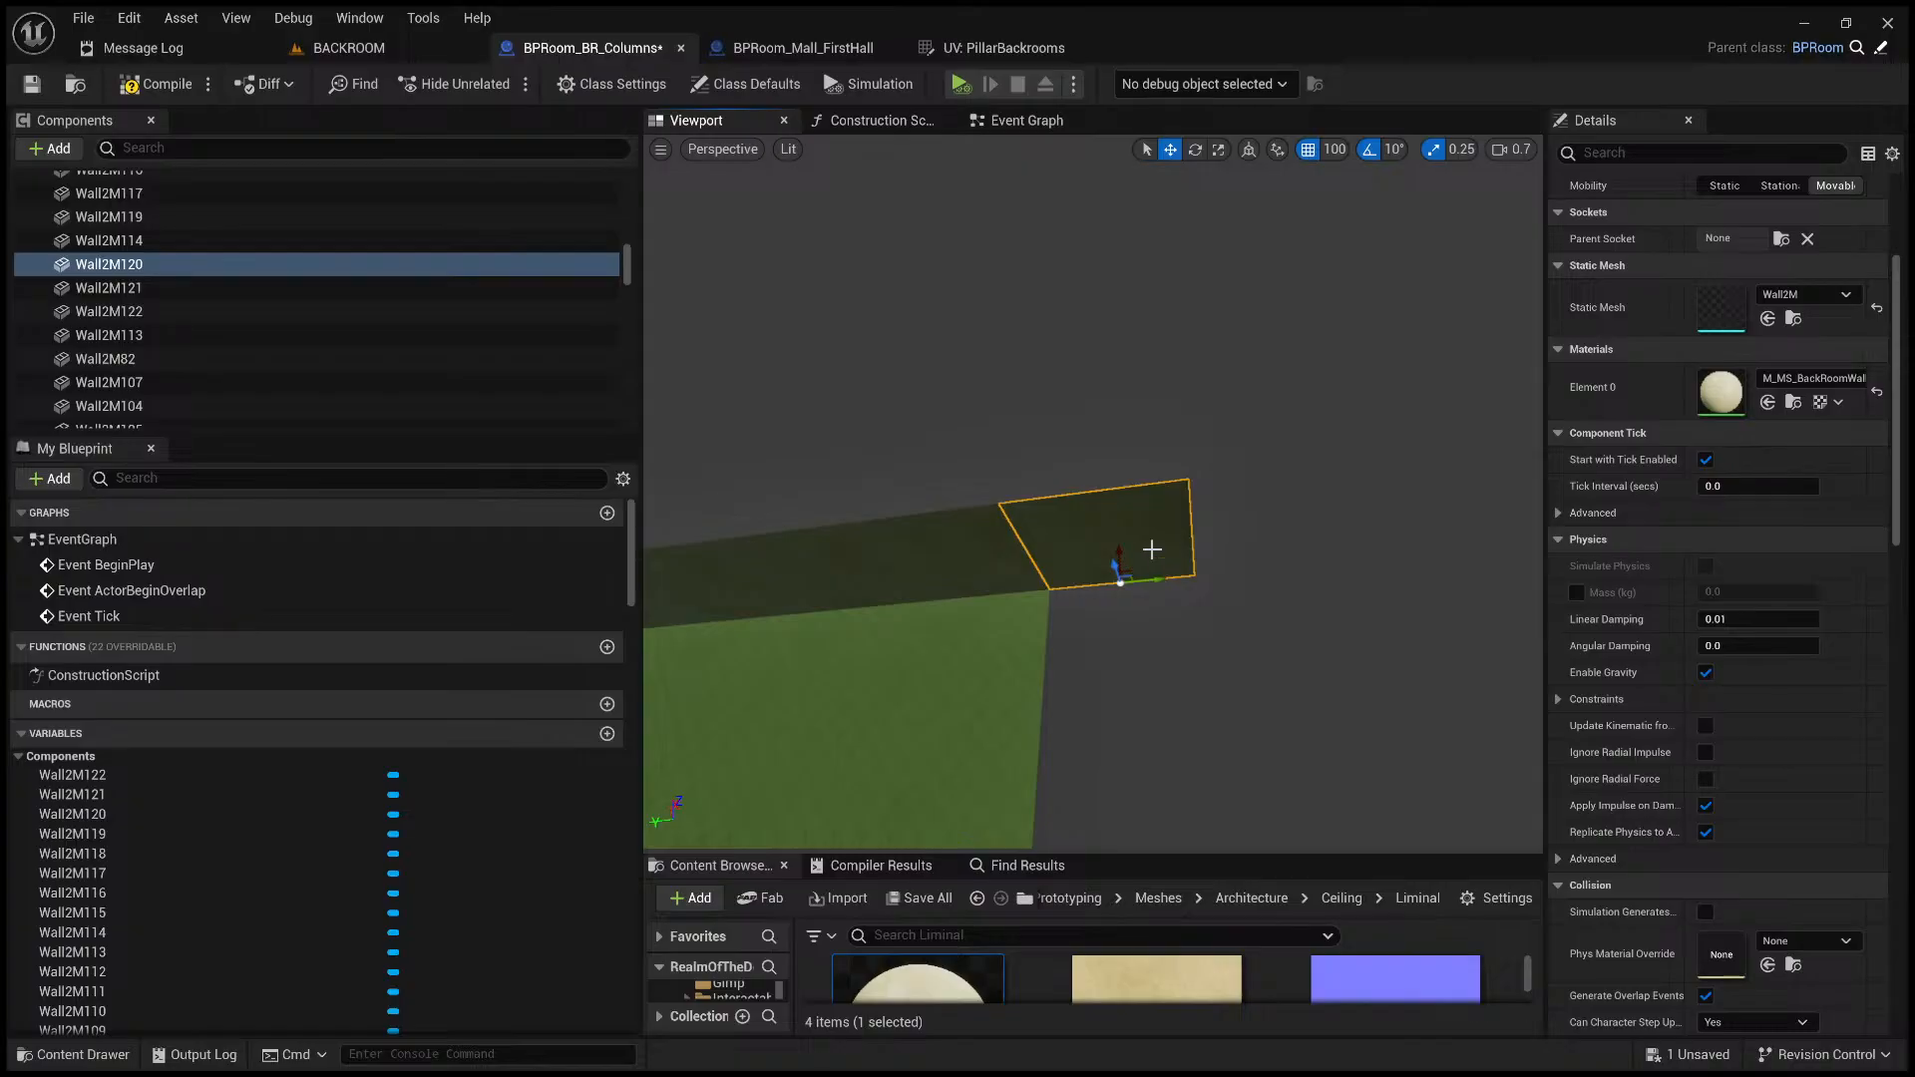
key("Delete")
- Select every ceiling tile in the completed row along the wall, from the near corner to the far end
right_click_drag(1085, 570, 755, 728)
left_click(1146, 611)
key("w")
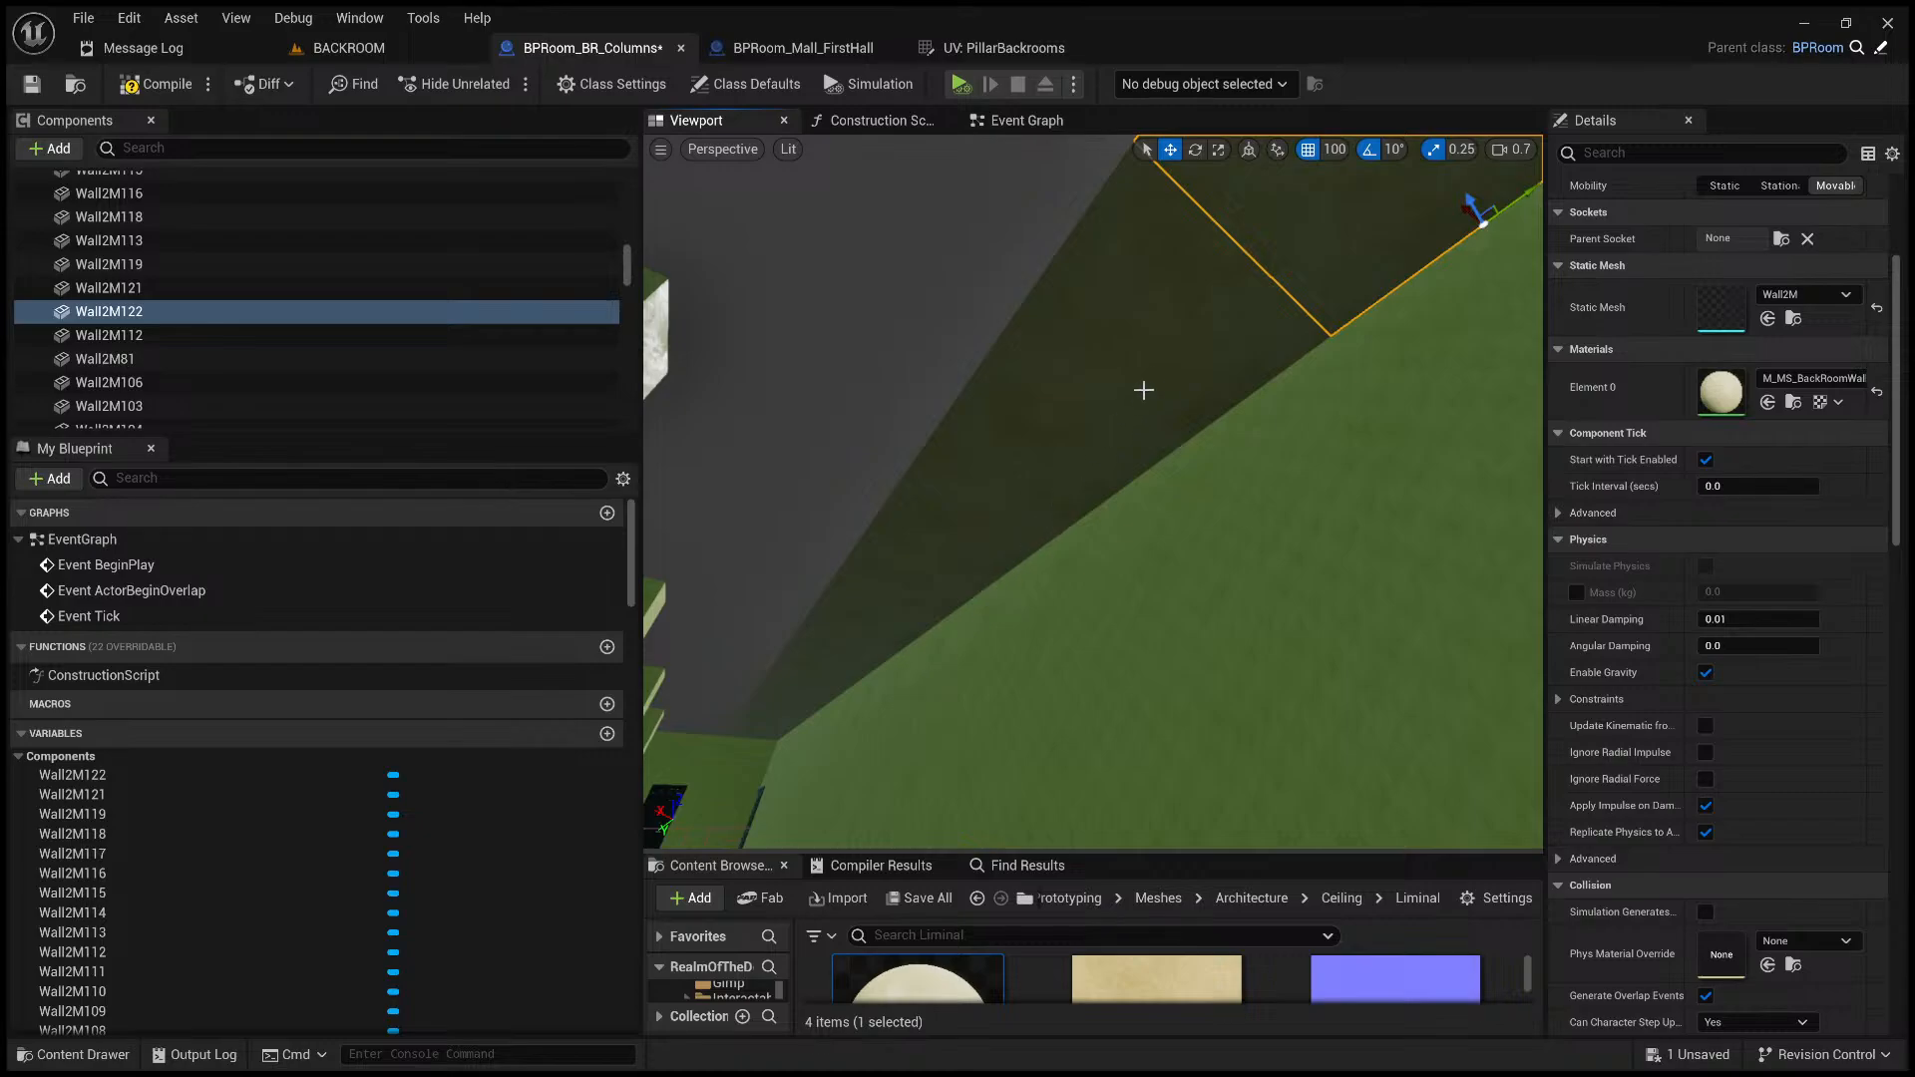
left_click(1309, 292)
left_click(1026, 458, "ctrl")
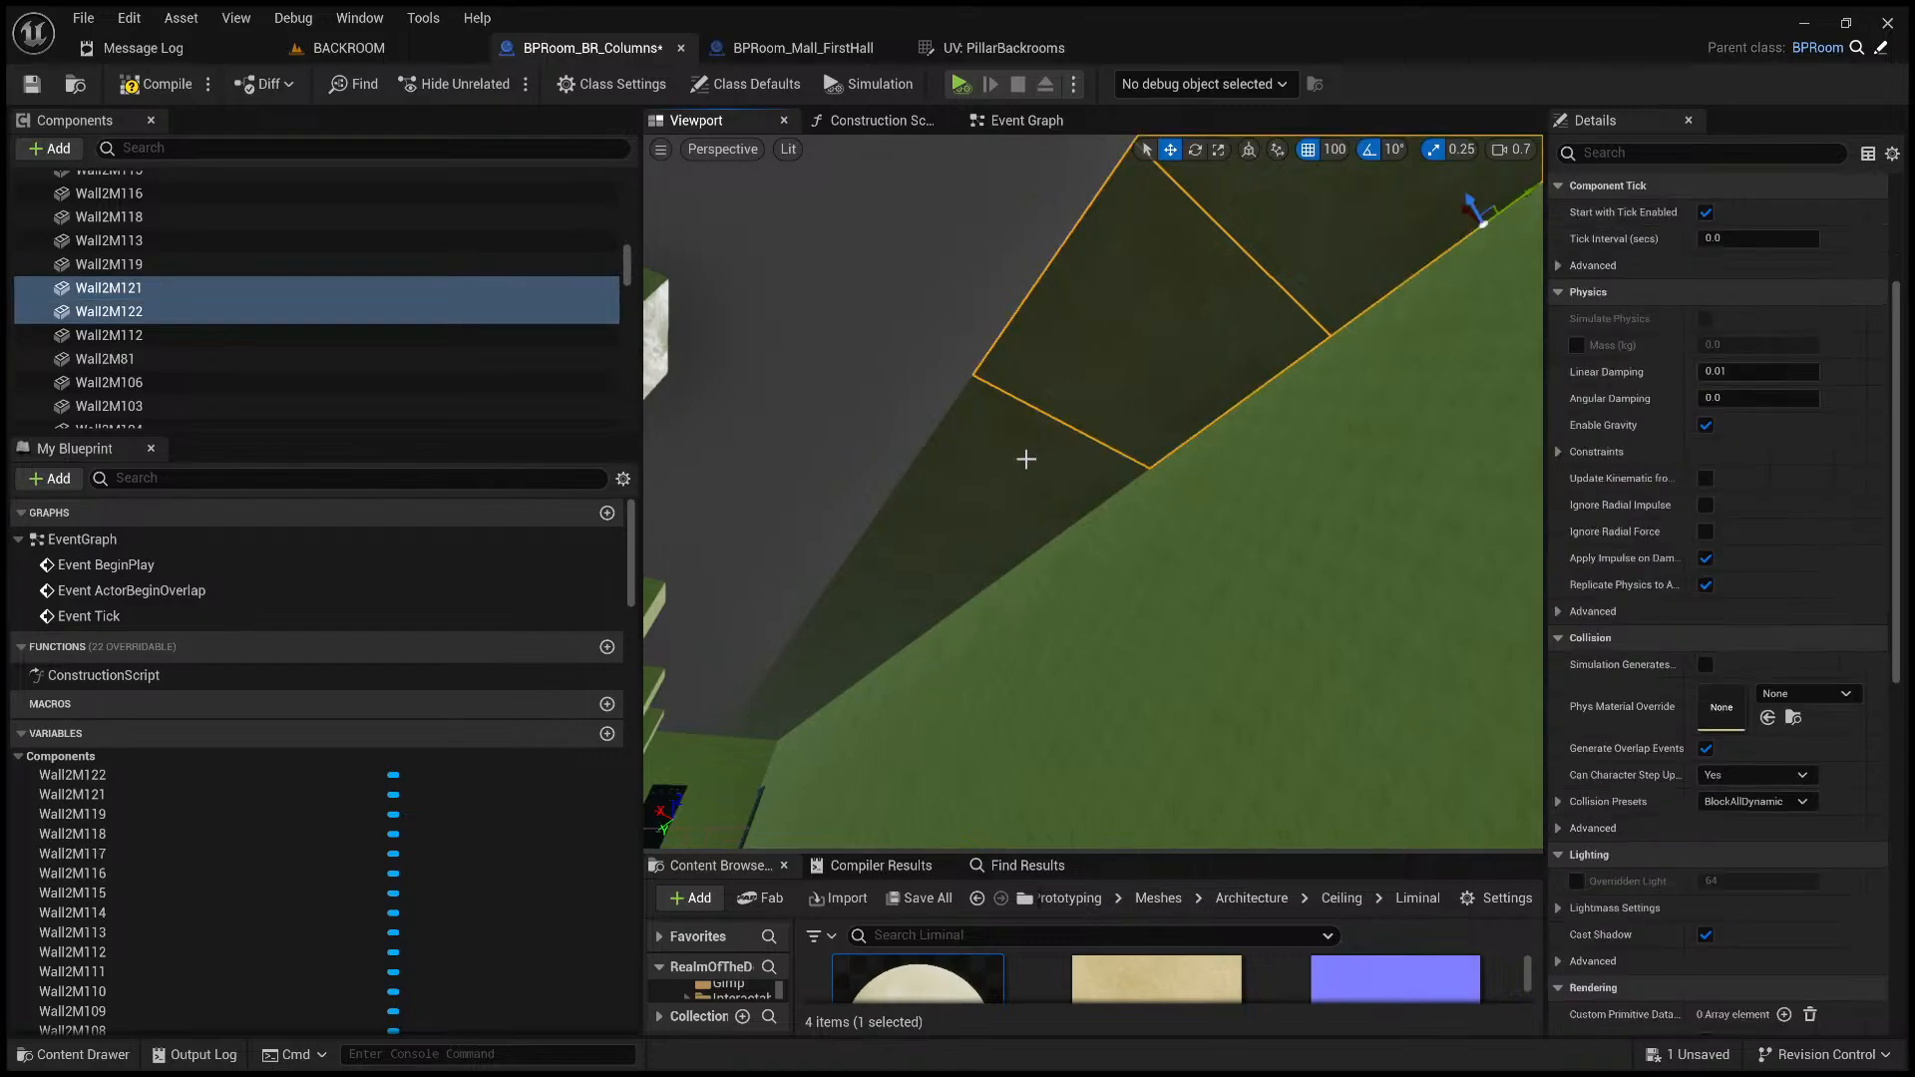
left_click(966, 509, "ctrl")
left_click(912, 573, "ctrl")
left_click(882, 607, "ctrl")
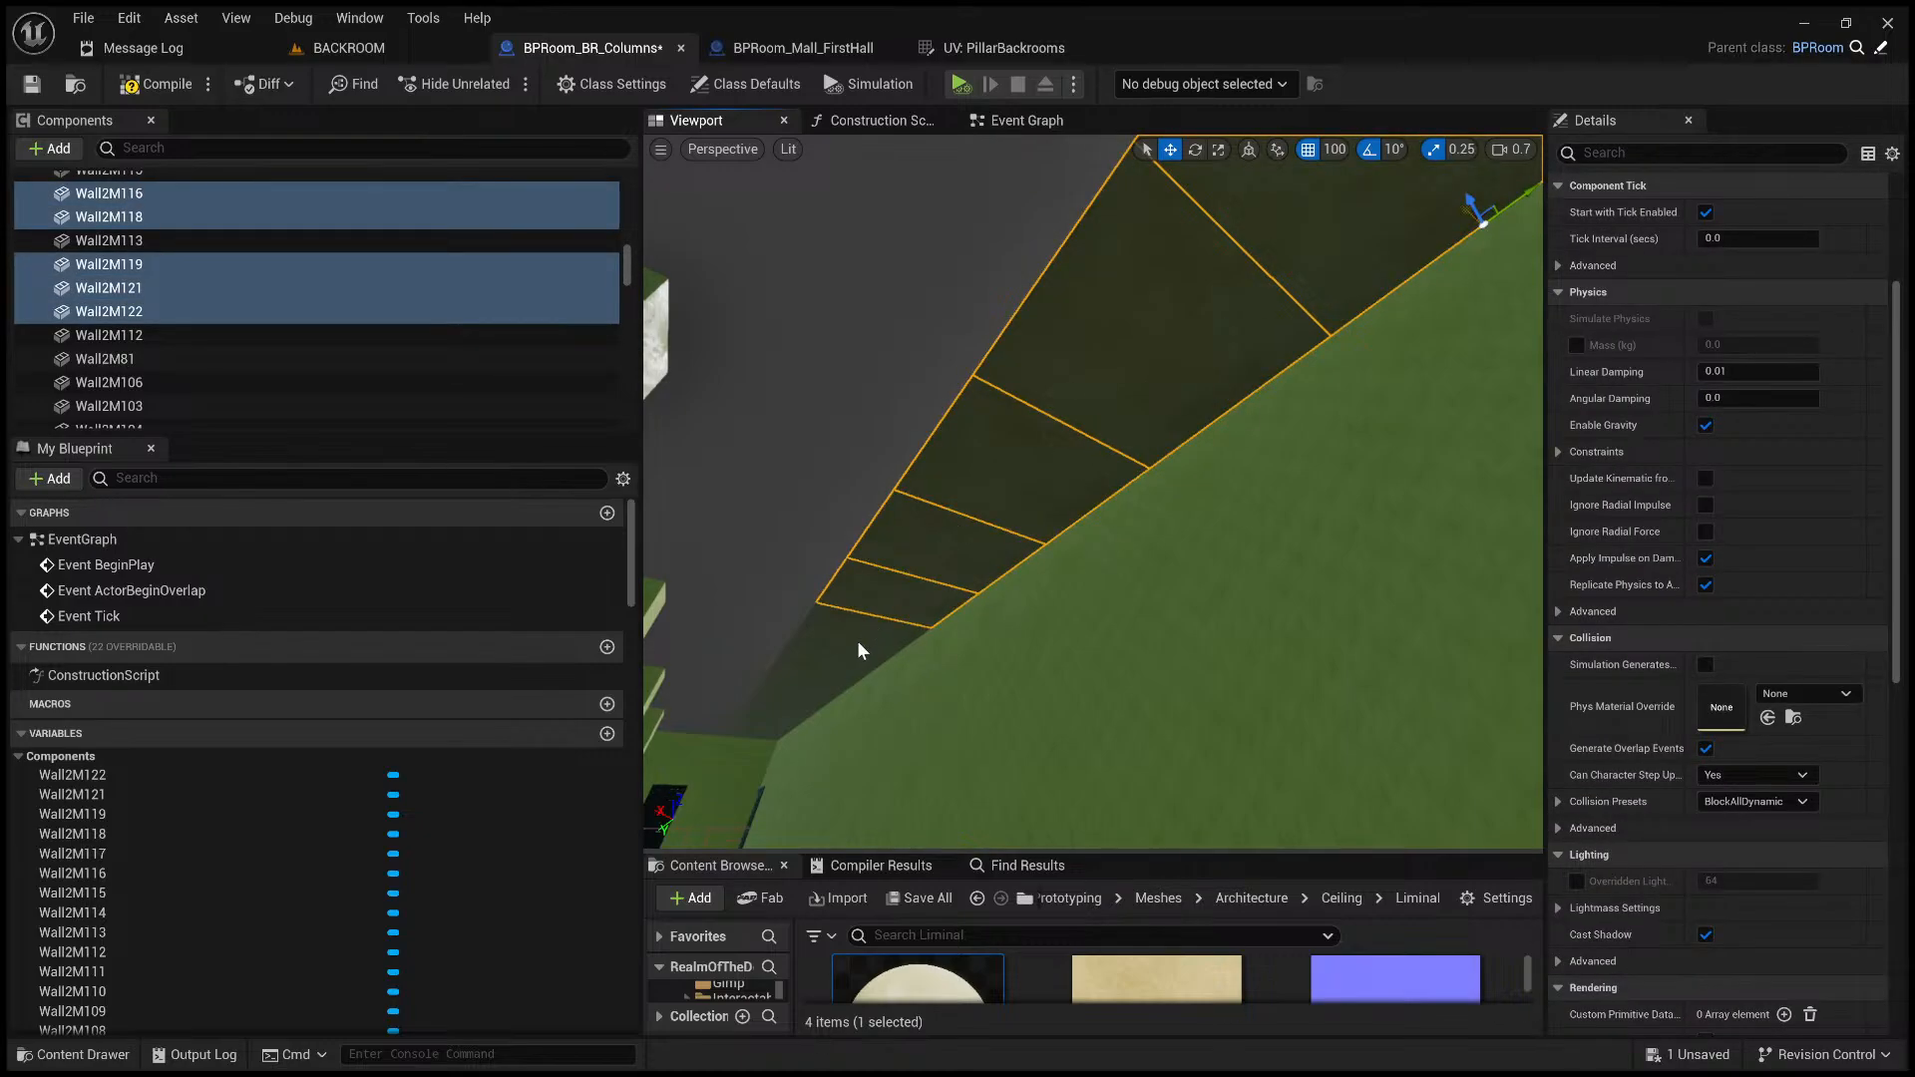
left_click(855, 639, "ctrl")
left_click(830, 662, "ctrl")
left_click(803, 697, "ctrl")
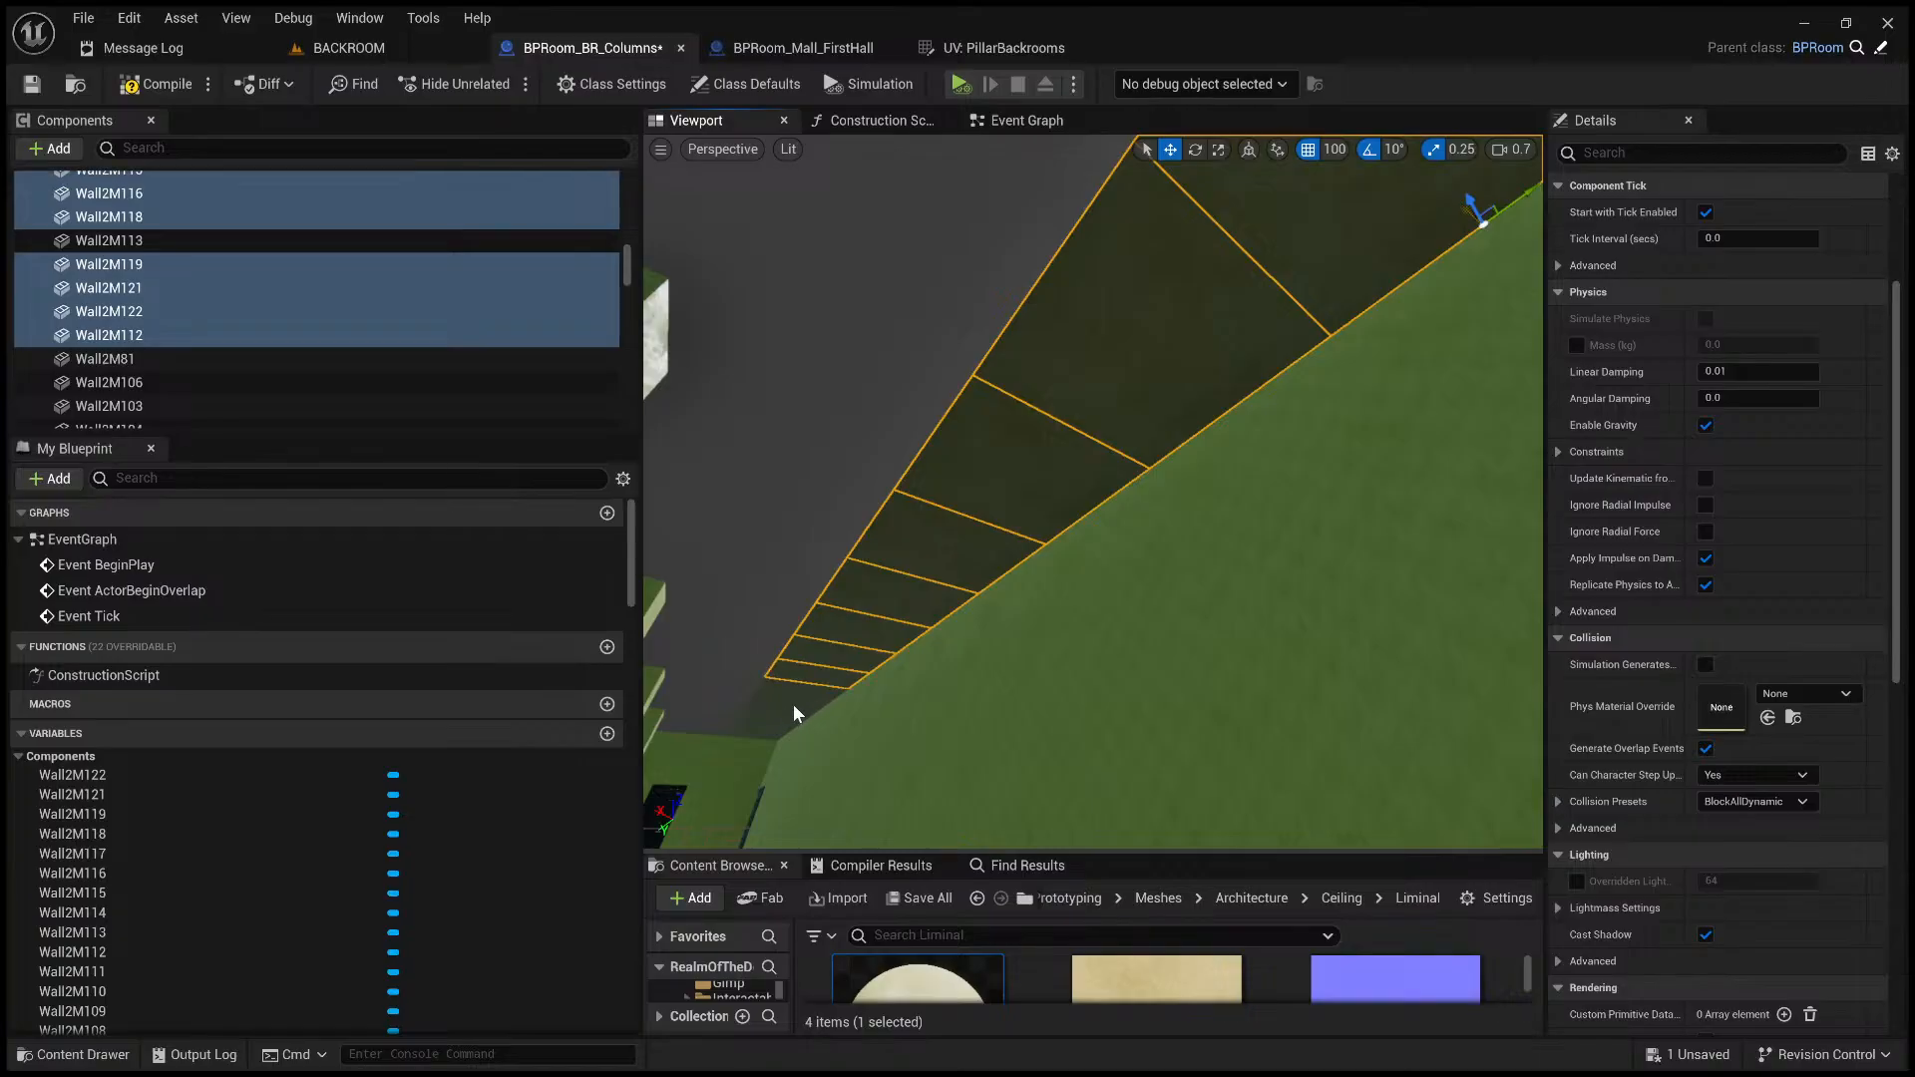
left_click(784, 712, "ctrl")
left_click(775, 714, "ctrl")
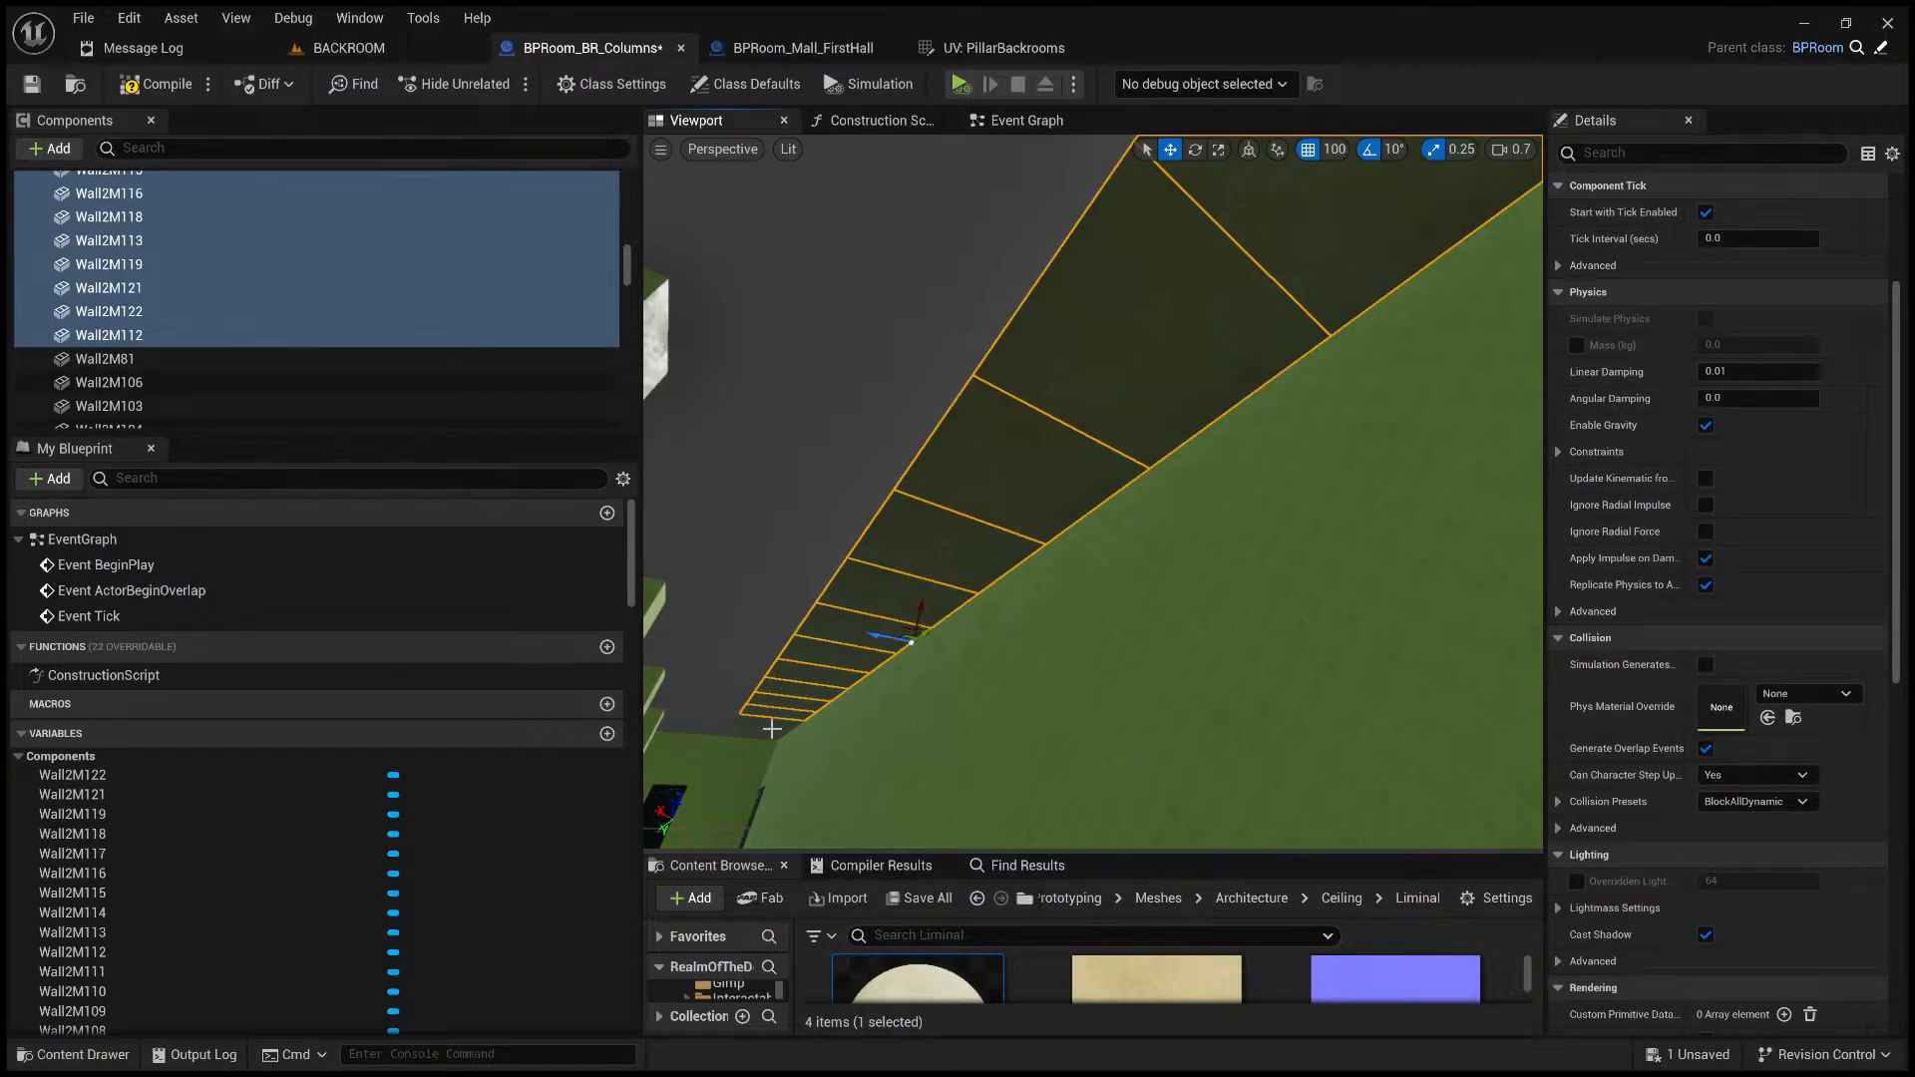
left_click(762, 737, "ctrl")
left_click(758, 740, "ctrl")
left_click(758, 736, "ctrl")
left_click(764, 723, "ctrl")
right_click_drag(921, 675, 768, 675)
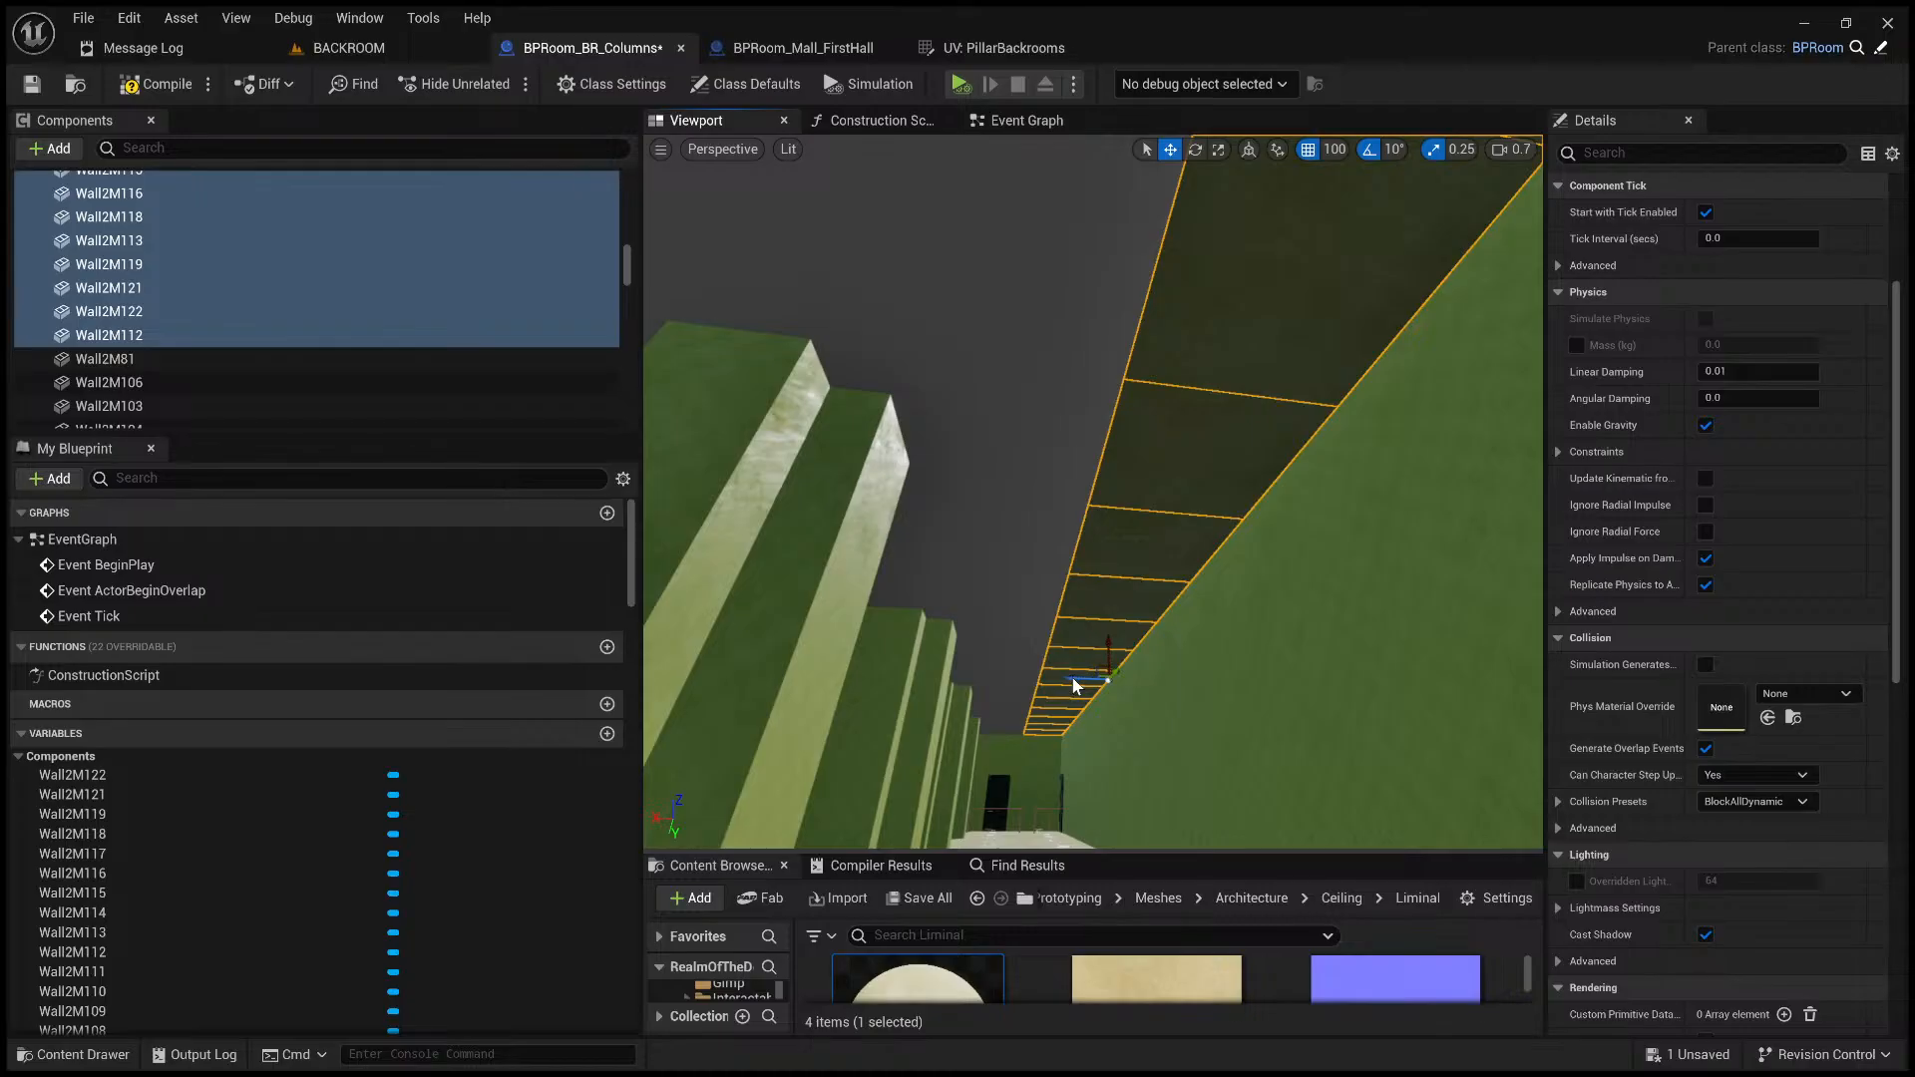
- Duplicate the selected ceiling row twice, placing each copy flush beside the previous one to form the second and third rows
key("ctrl+d")
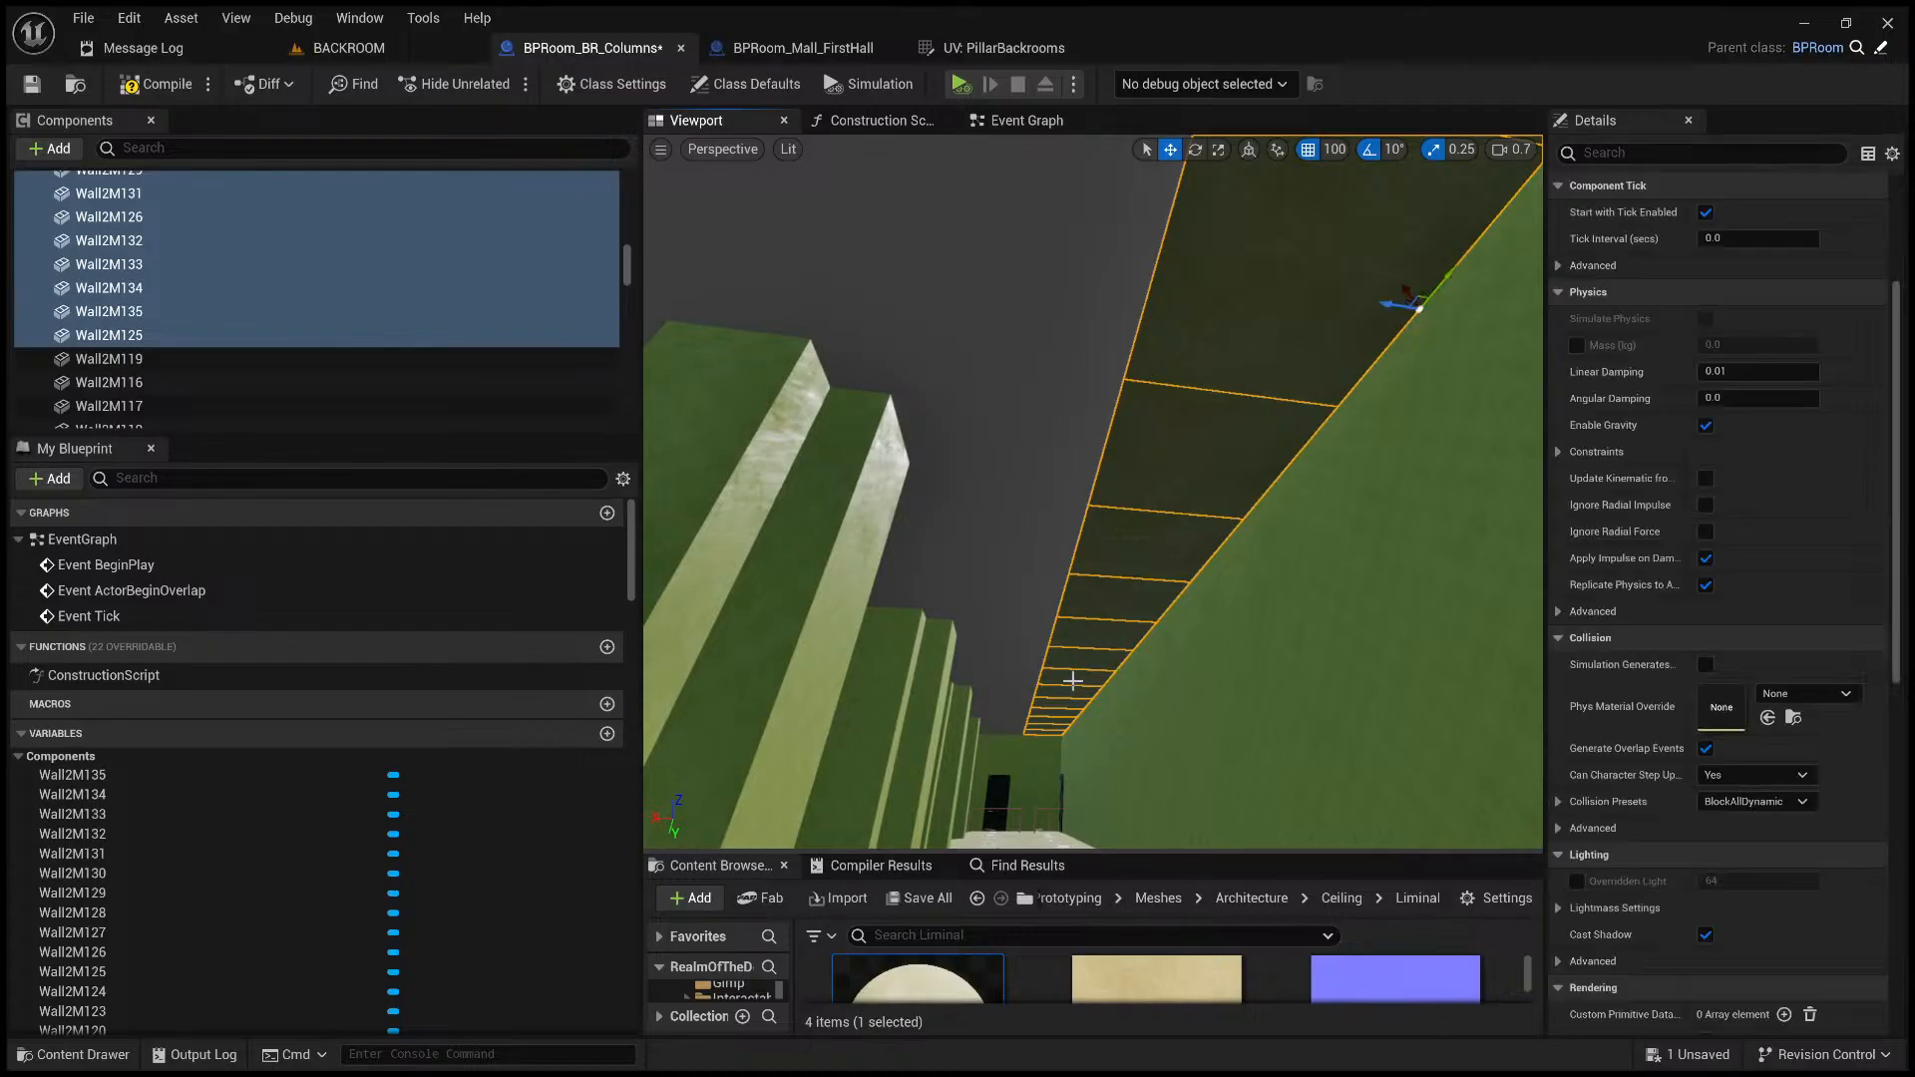
left_click_drag(1397, 310, 1092, 328)
right_click_drag(1170, 386, 1134, 397)
key("a")
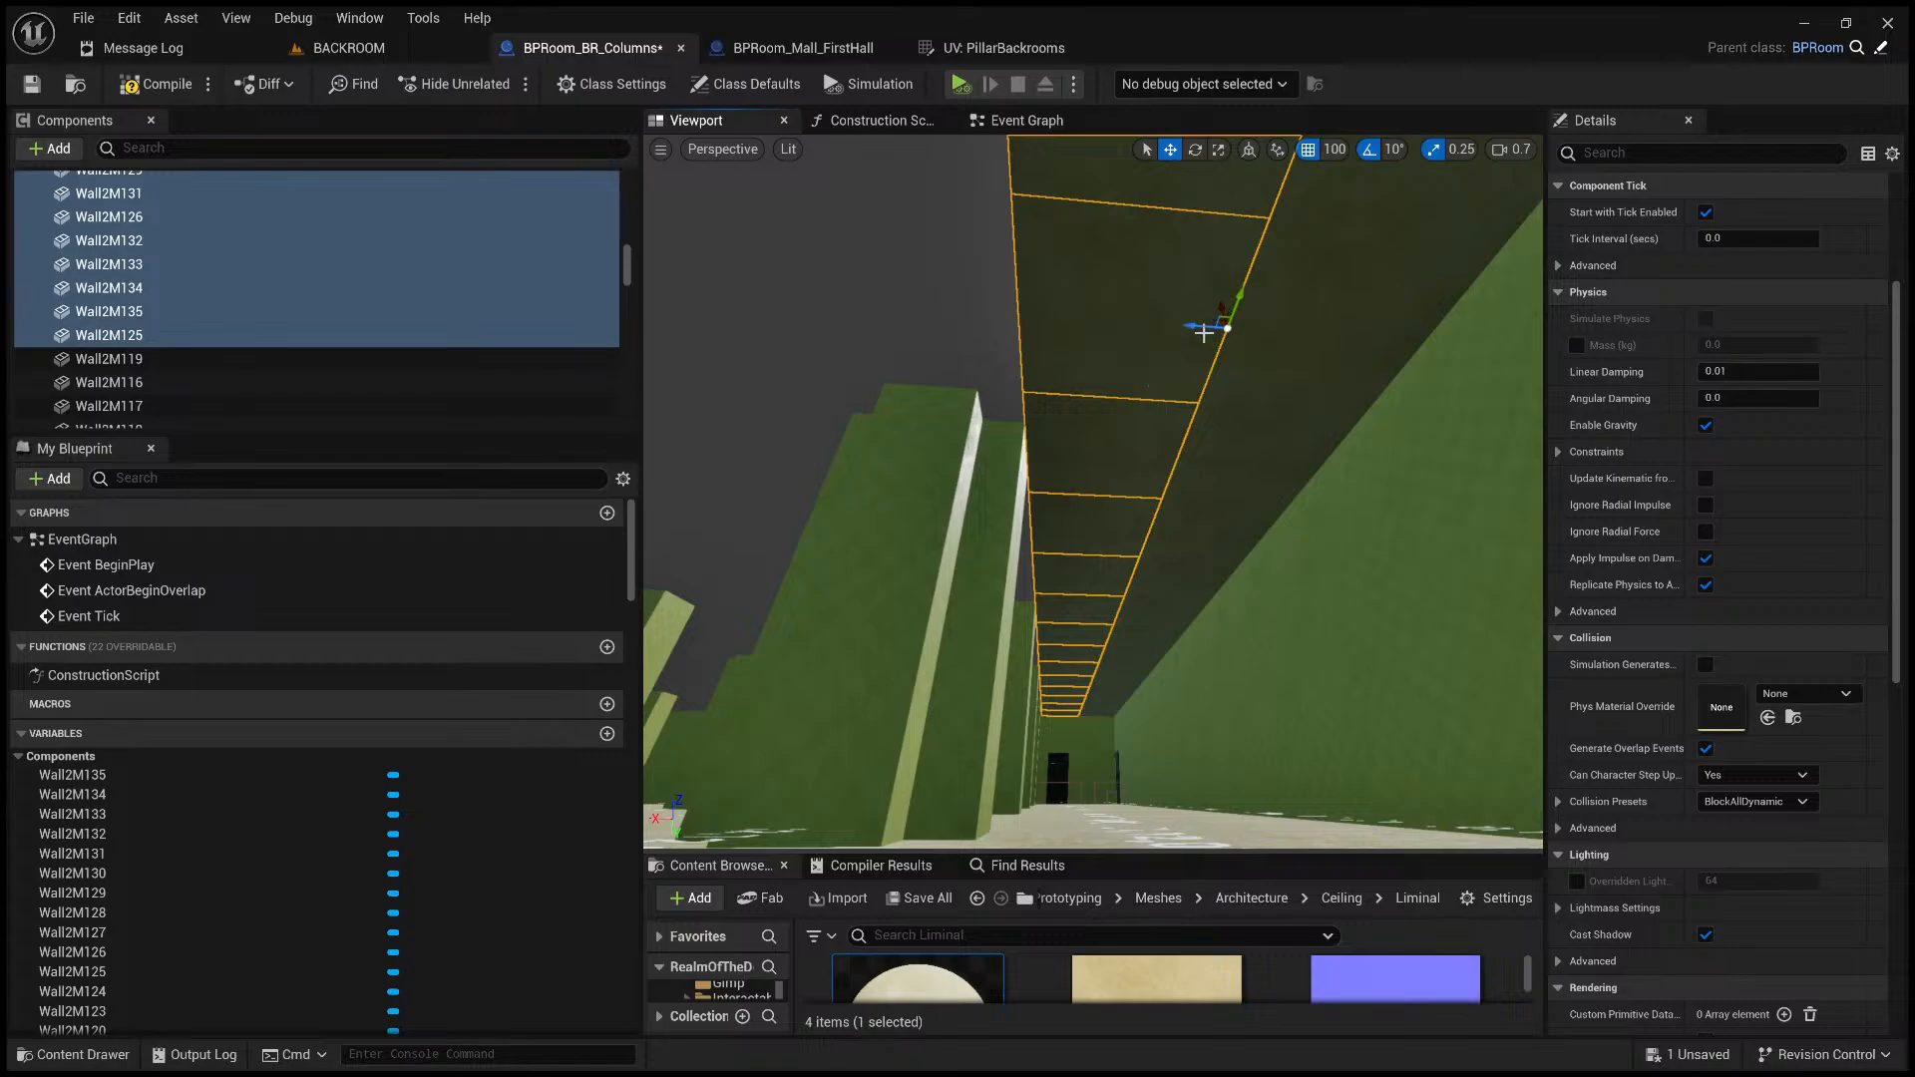
key("ctrl+d")
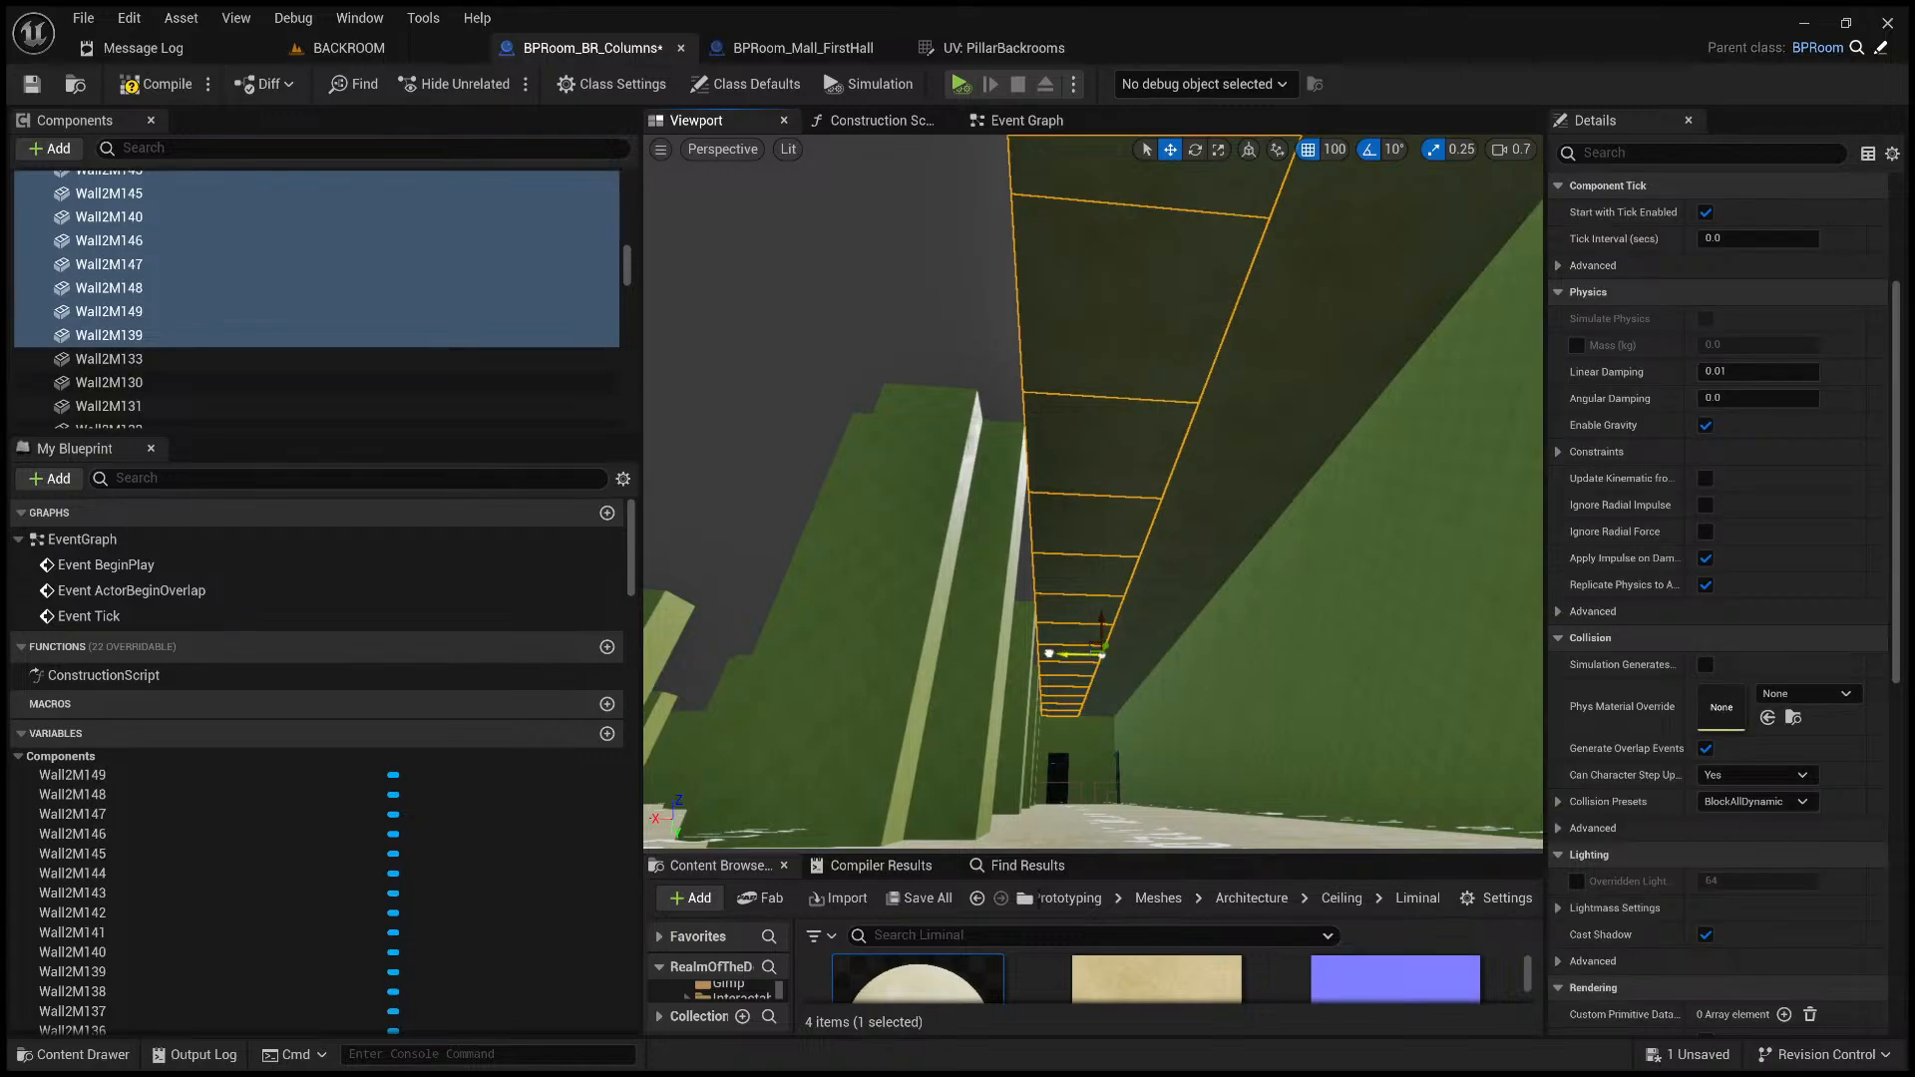
left_click_drag(1049, 653, 985, 643)
right_click_drag(987, 643, 1063, 626)
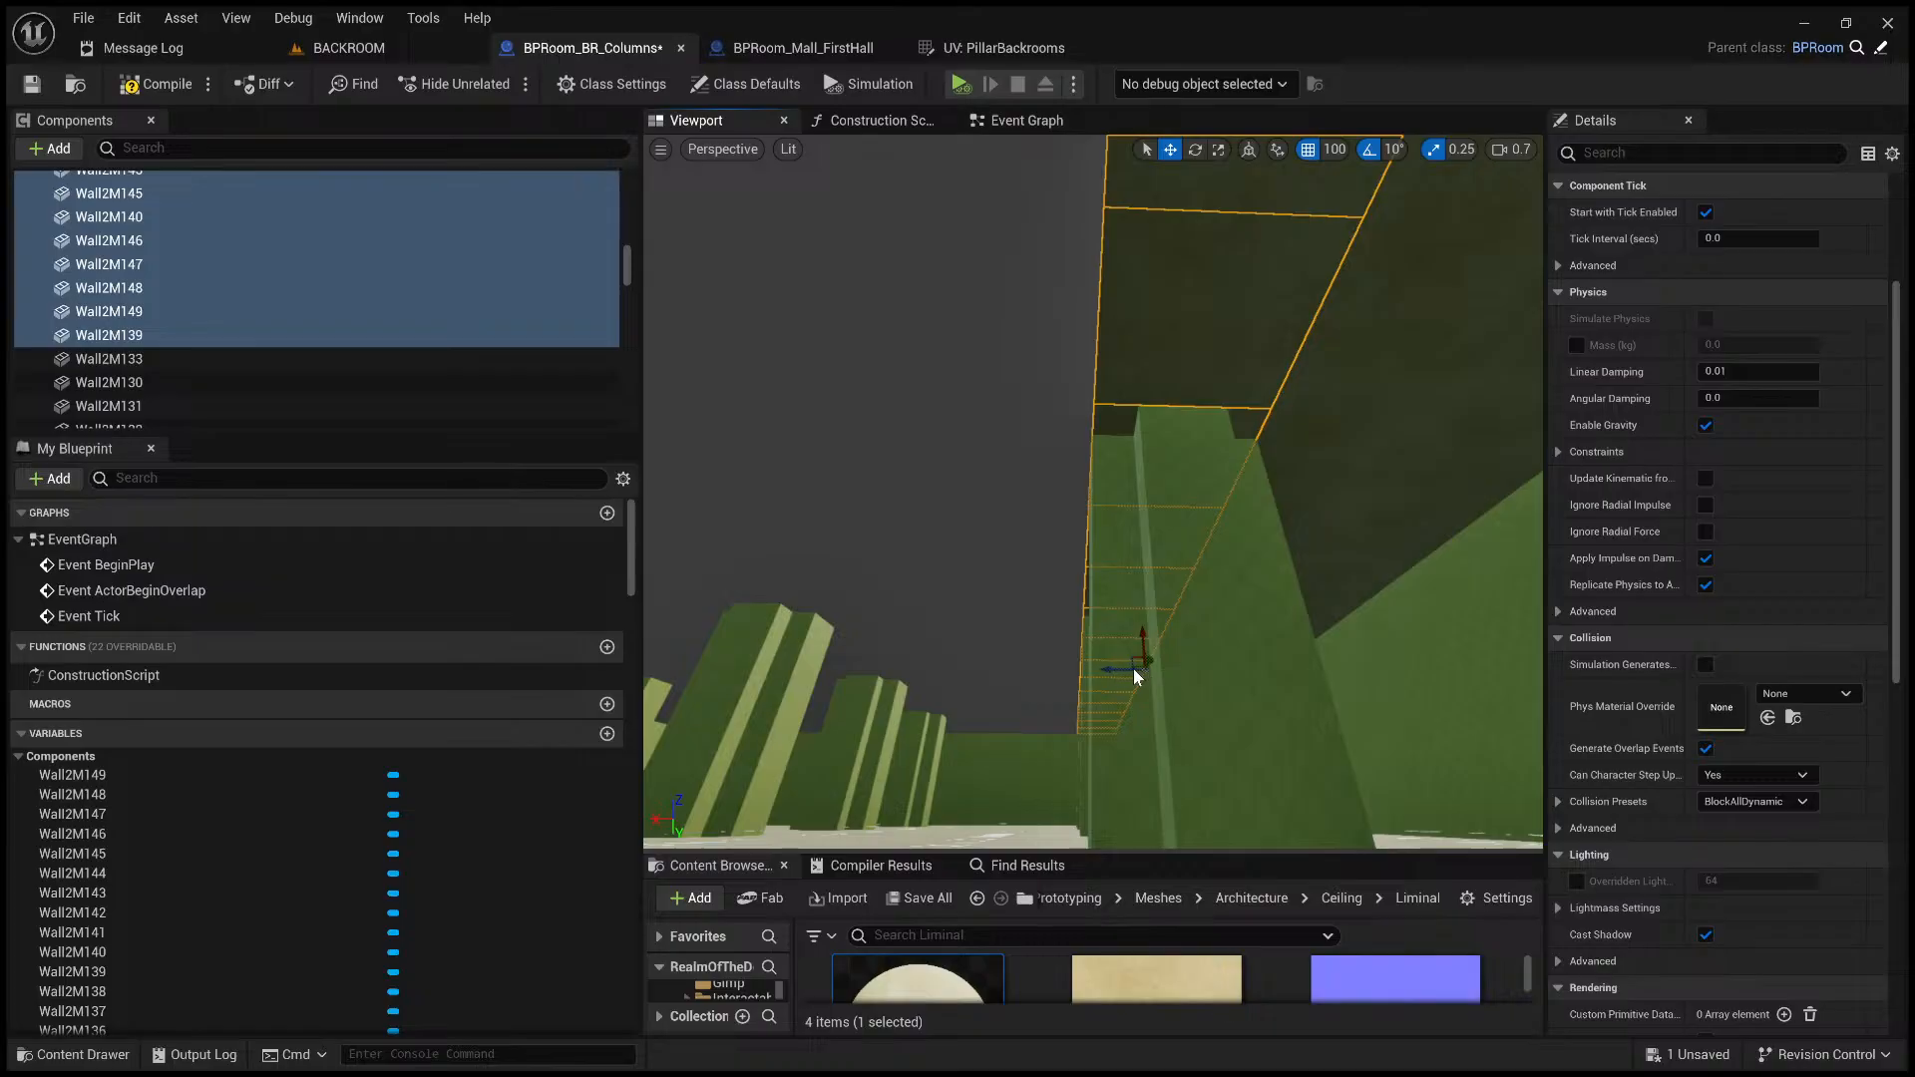
- Add the fourth and fifth ceiling rows by duplicating the selected row inward, aligning each copy edge to edge without a gap
key("ctrl+d")
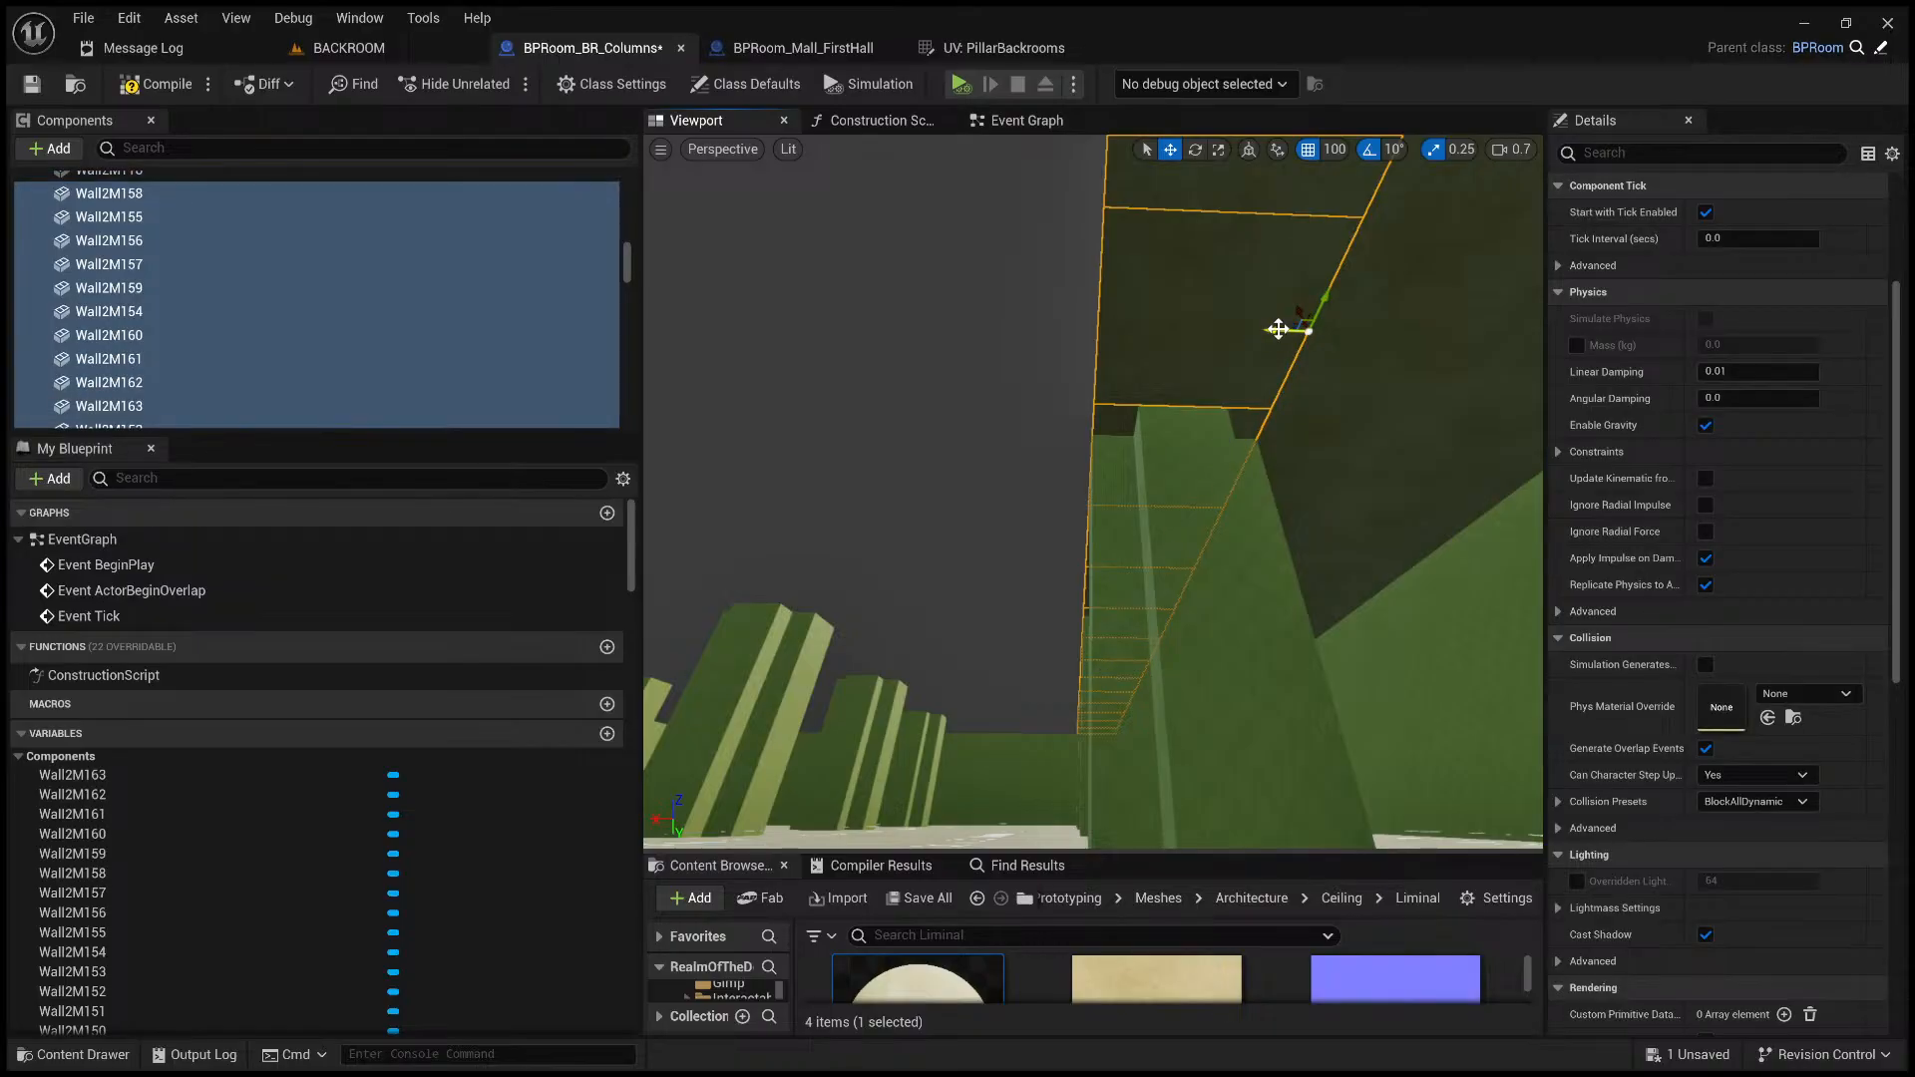
left_click_drag(1230, 329, 1067, 332)
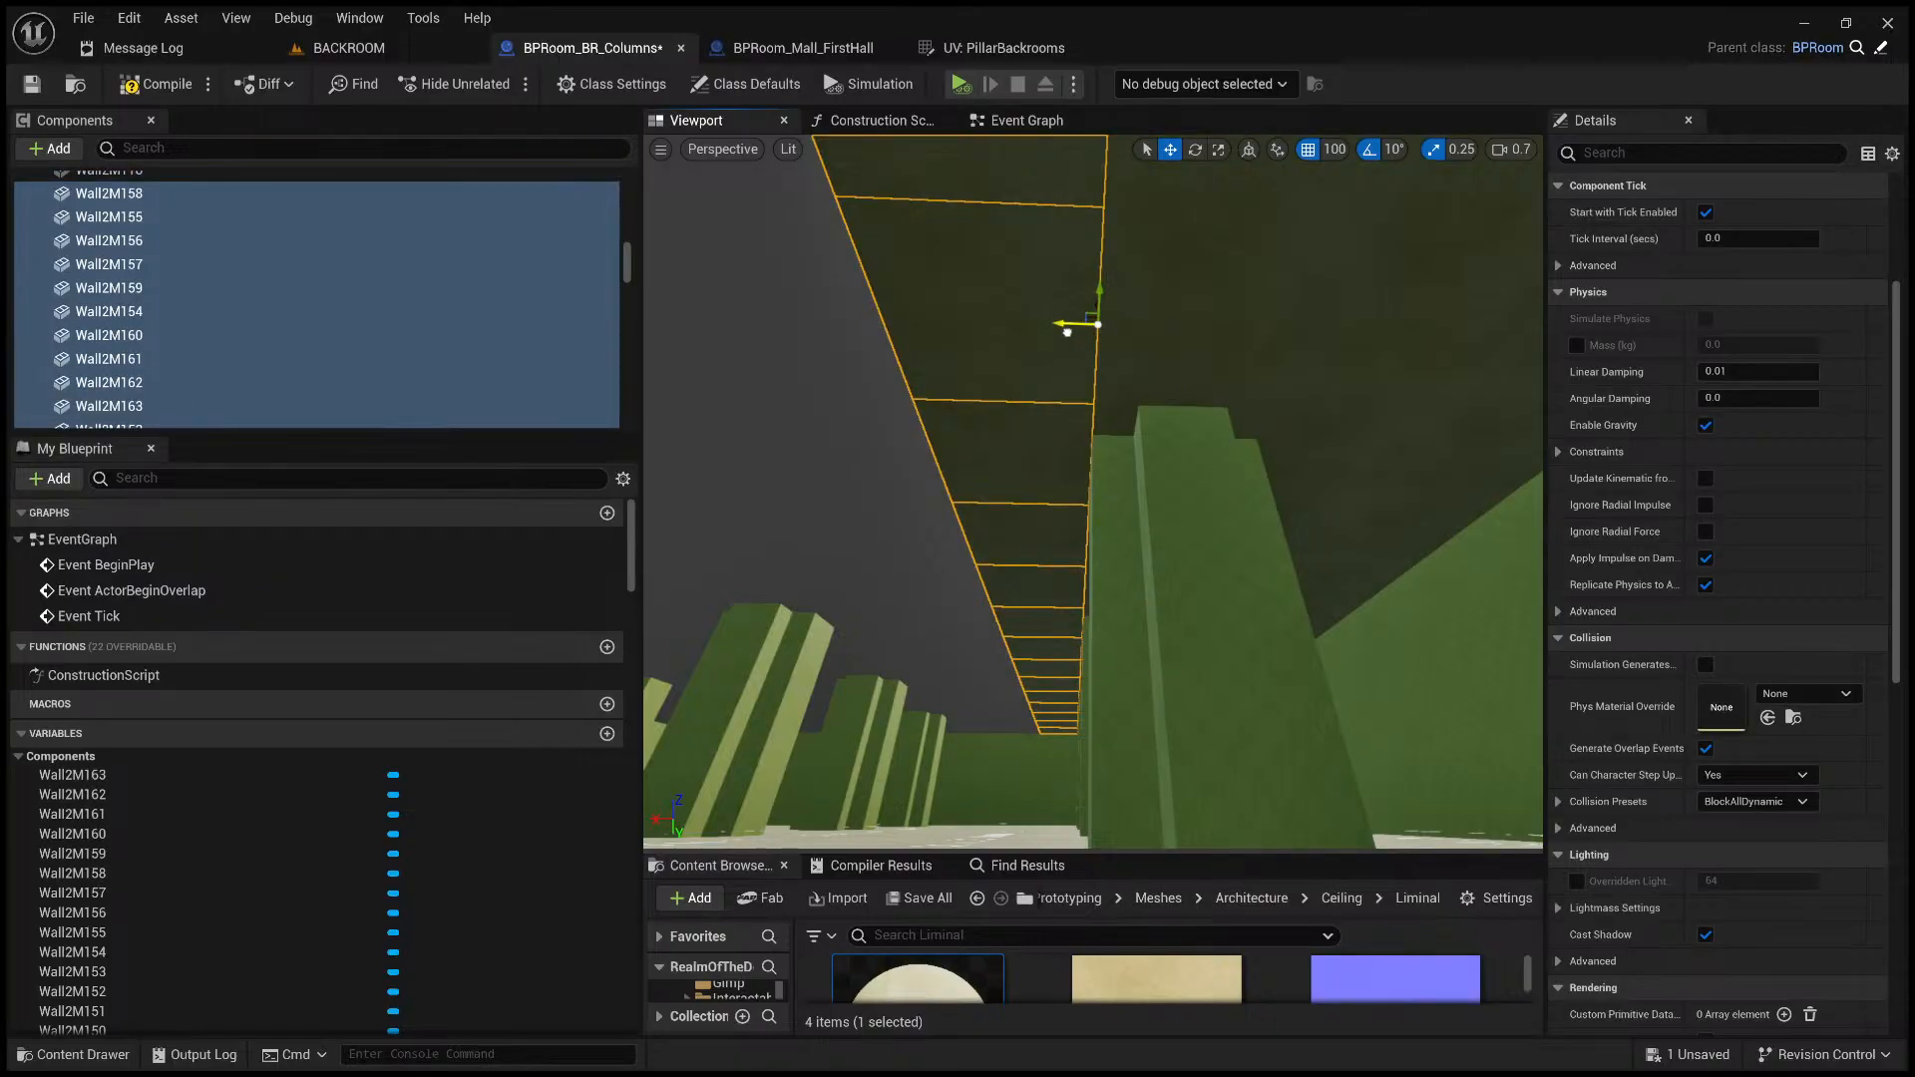
right_click_drag(1067, 332, 1165, 415)
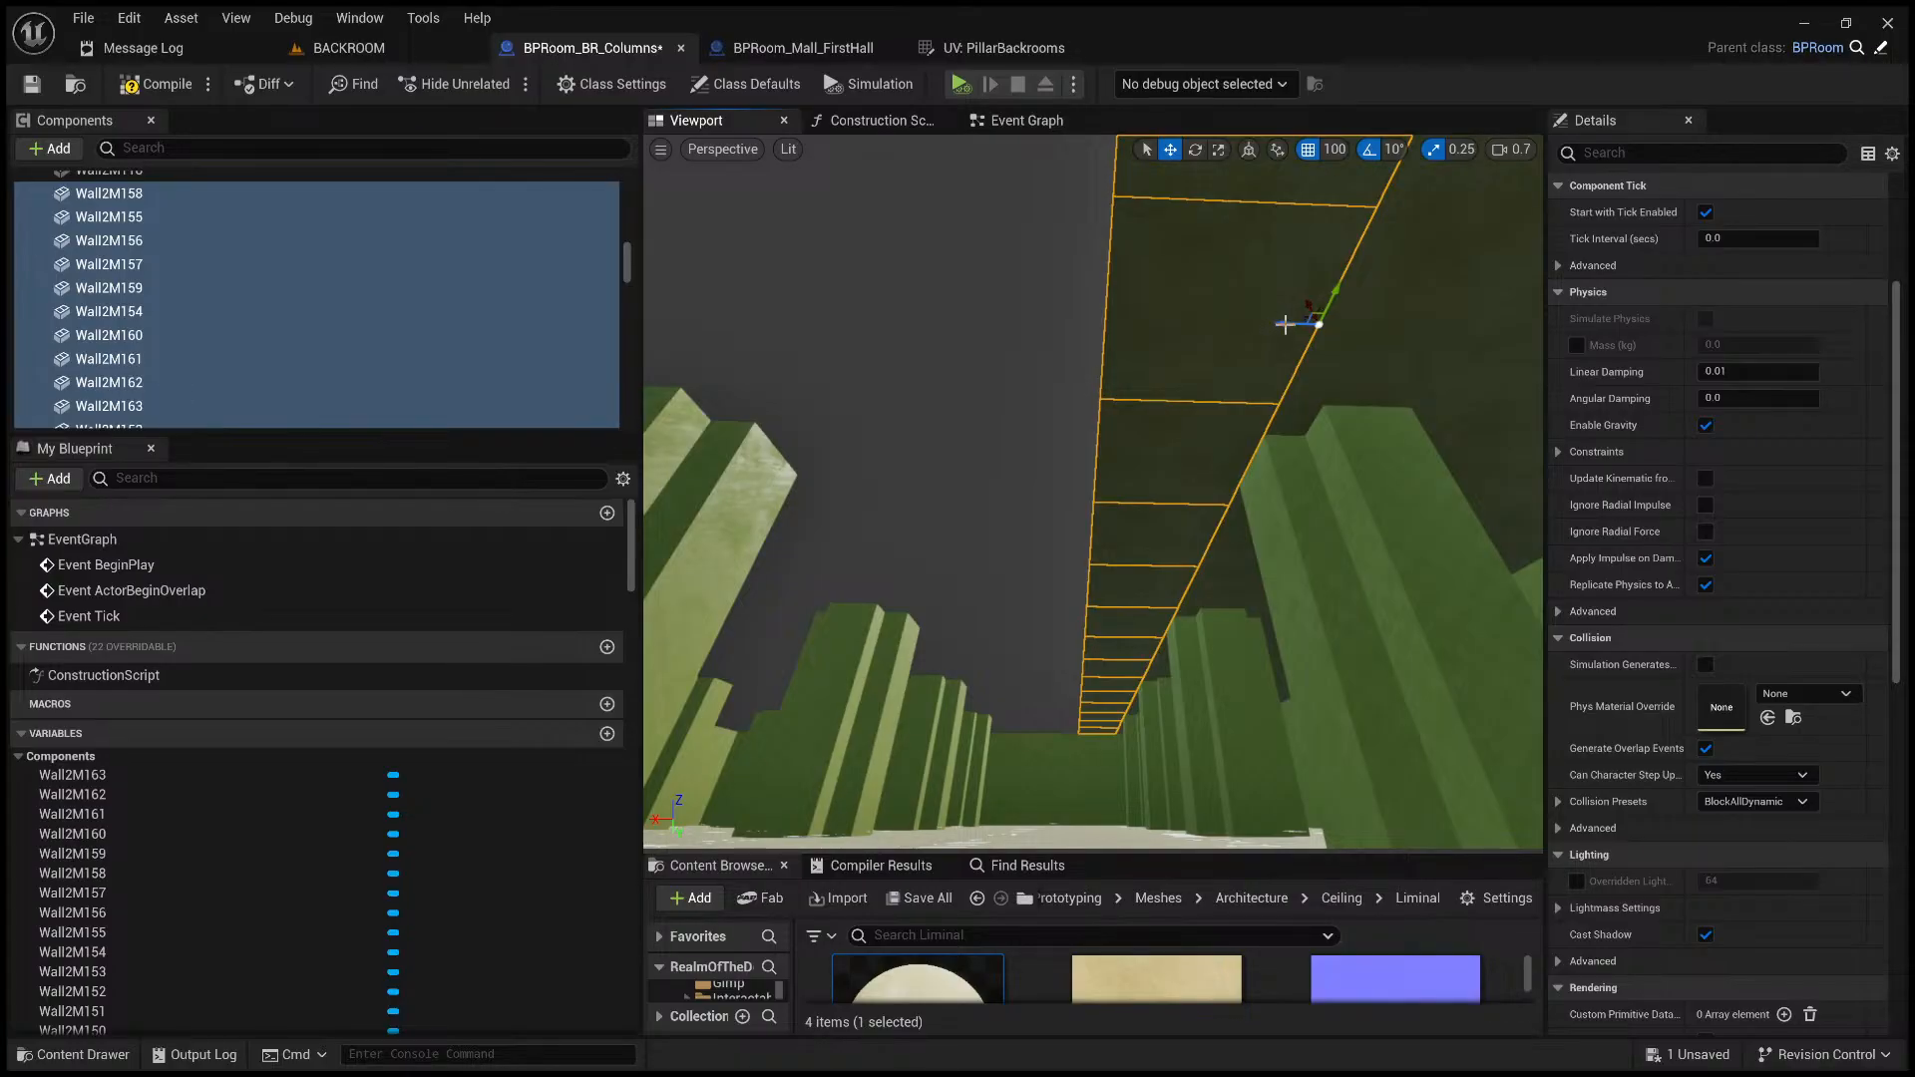
key("ctrl+d")
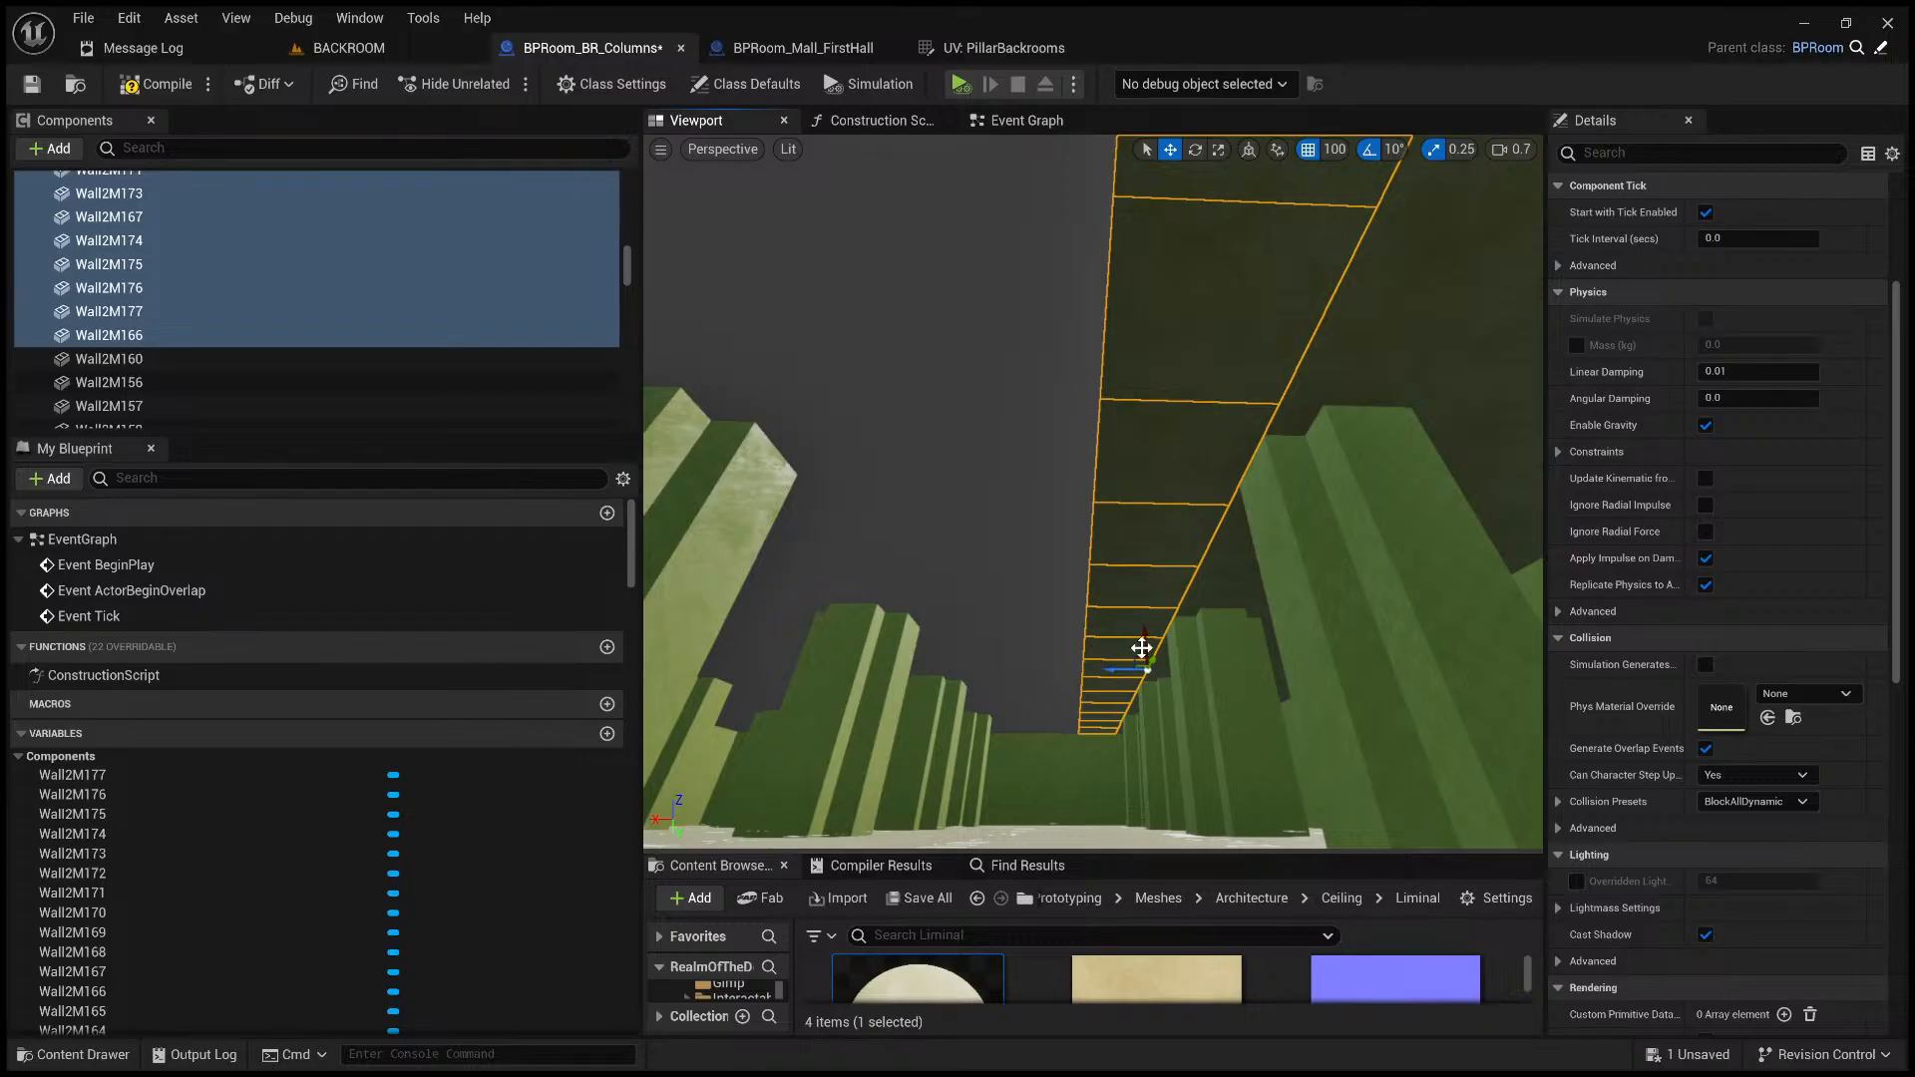
left_click_drag(1101, 670, 1002, 674)
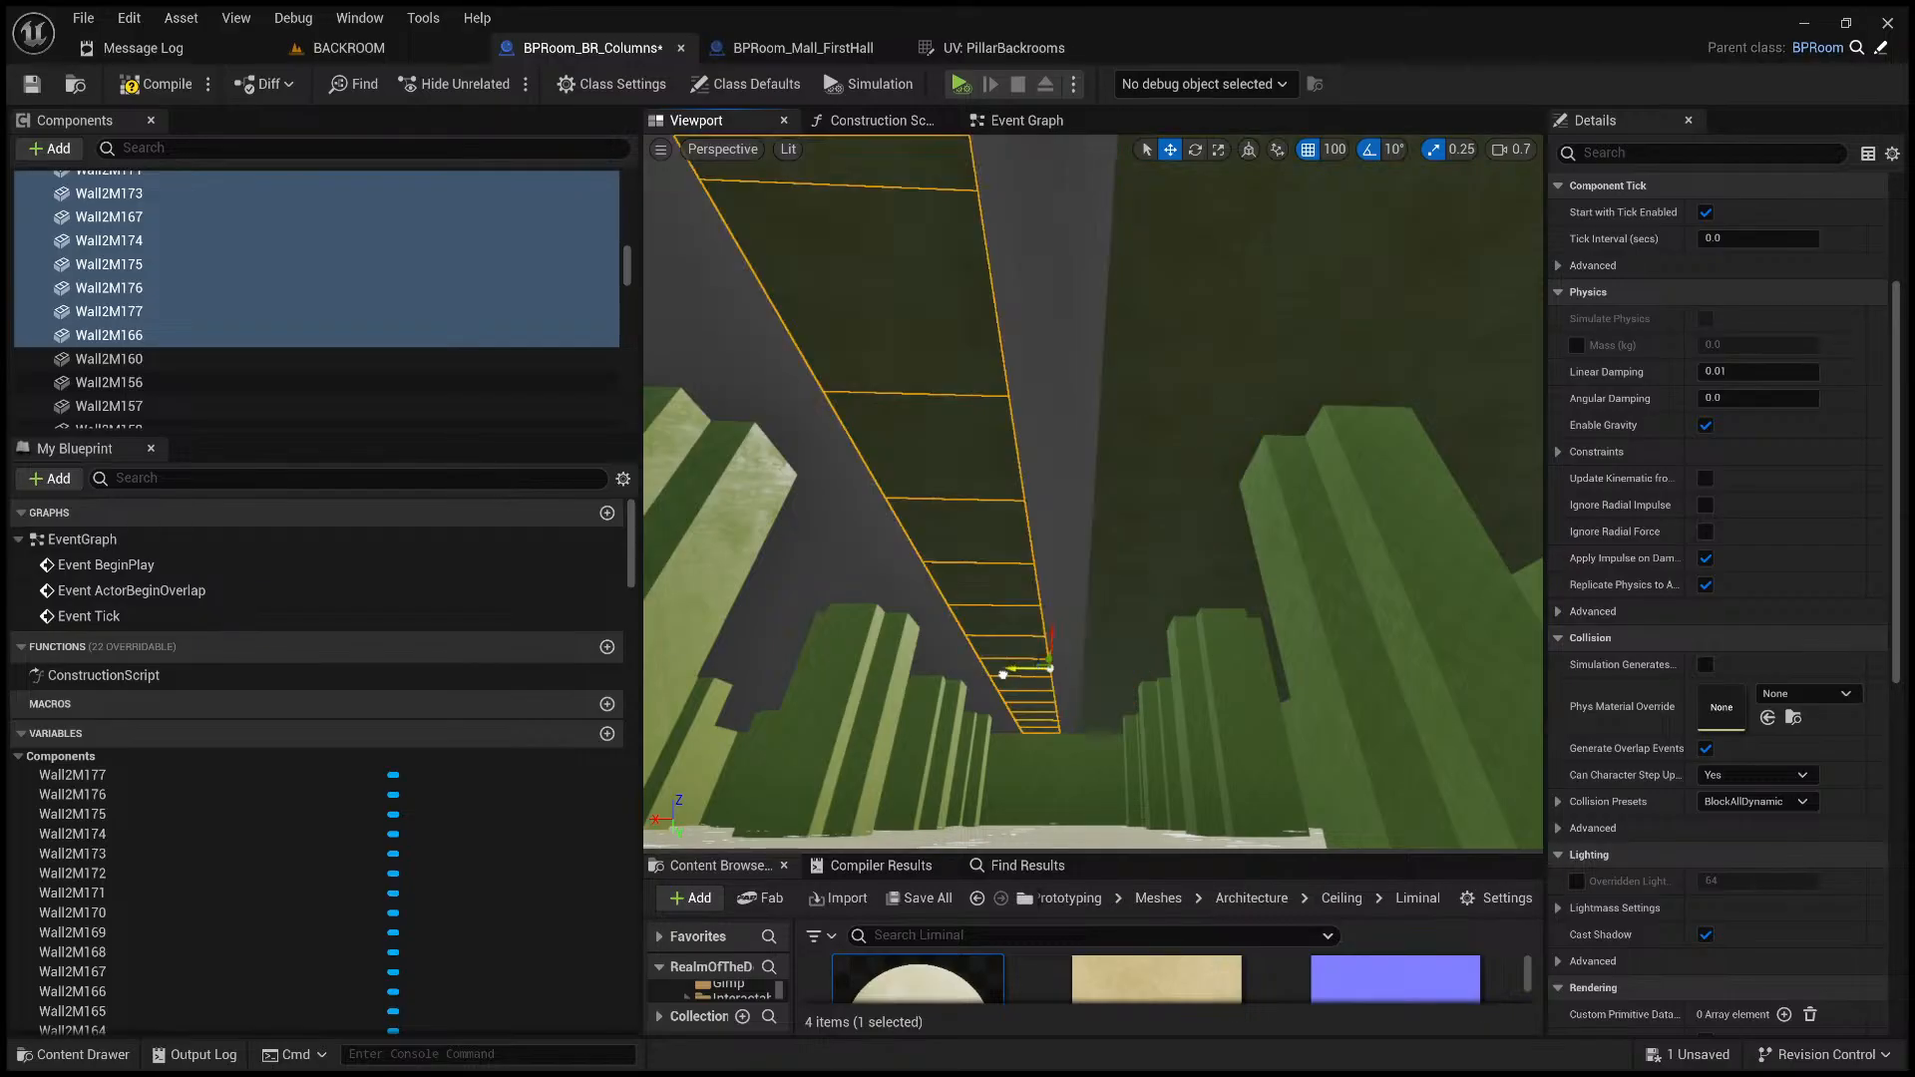
key("ctrl+z")
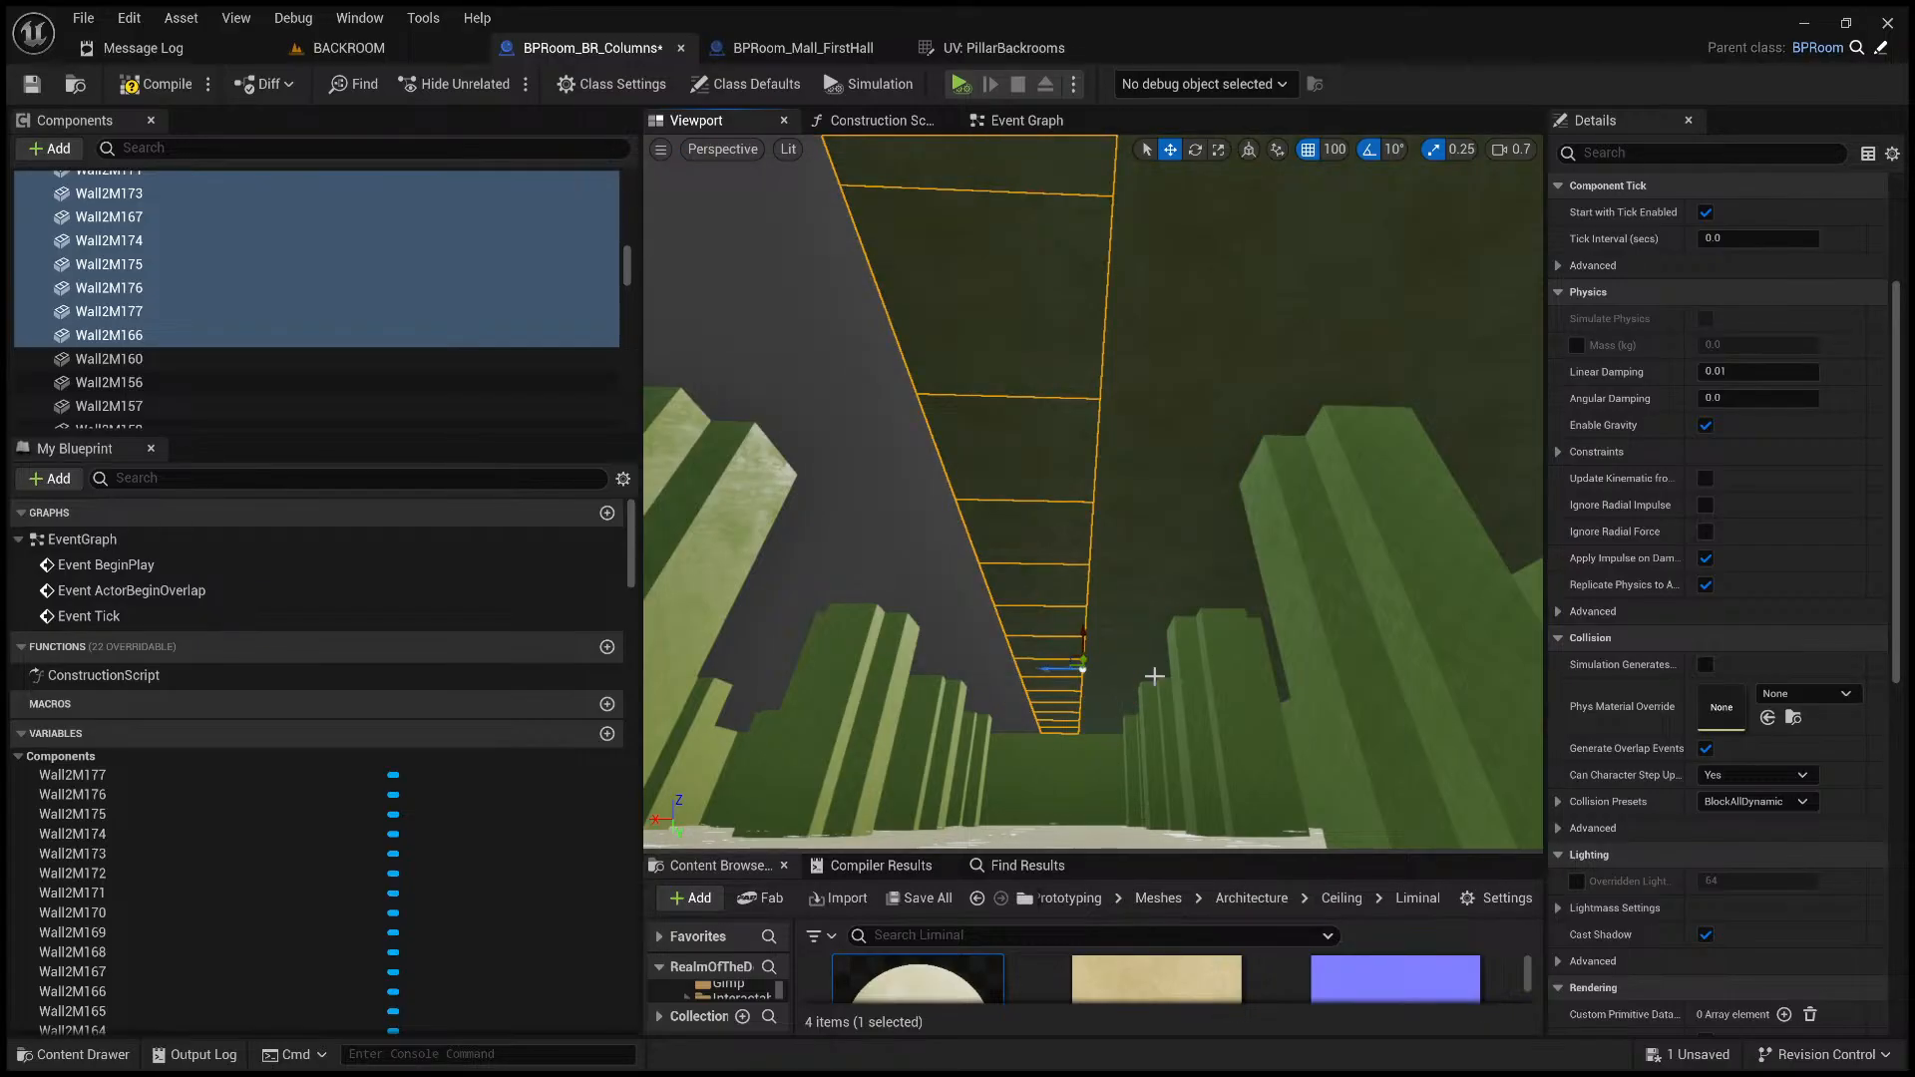
middle_click_drag(1155, 675, 1195, 677)
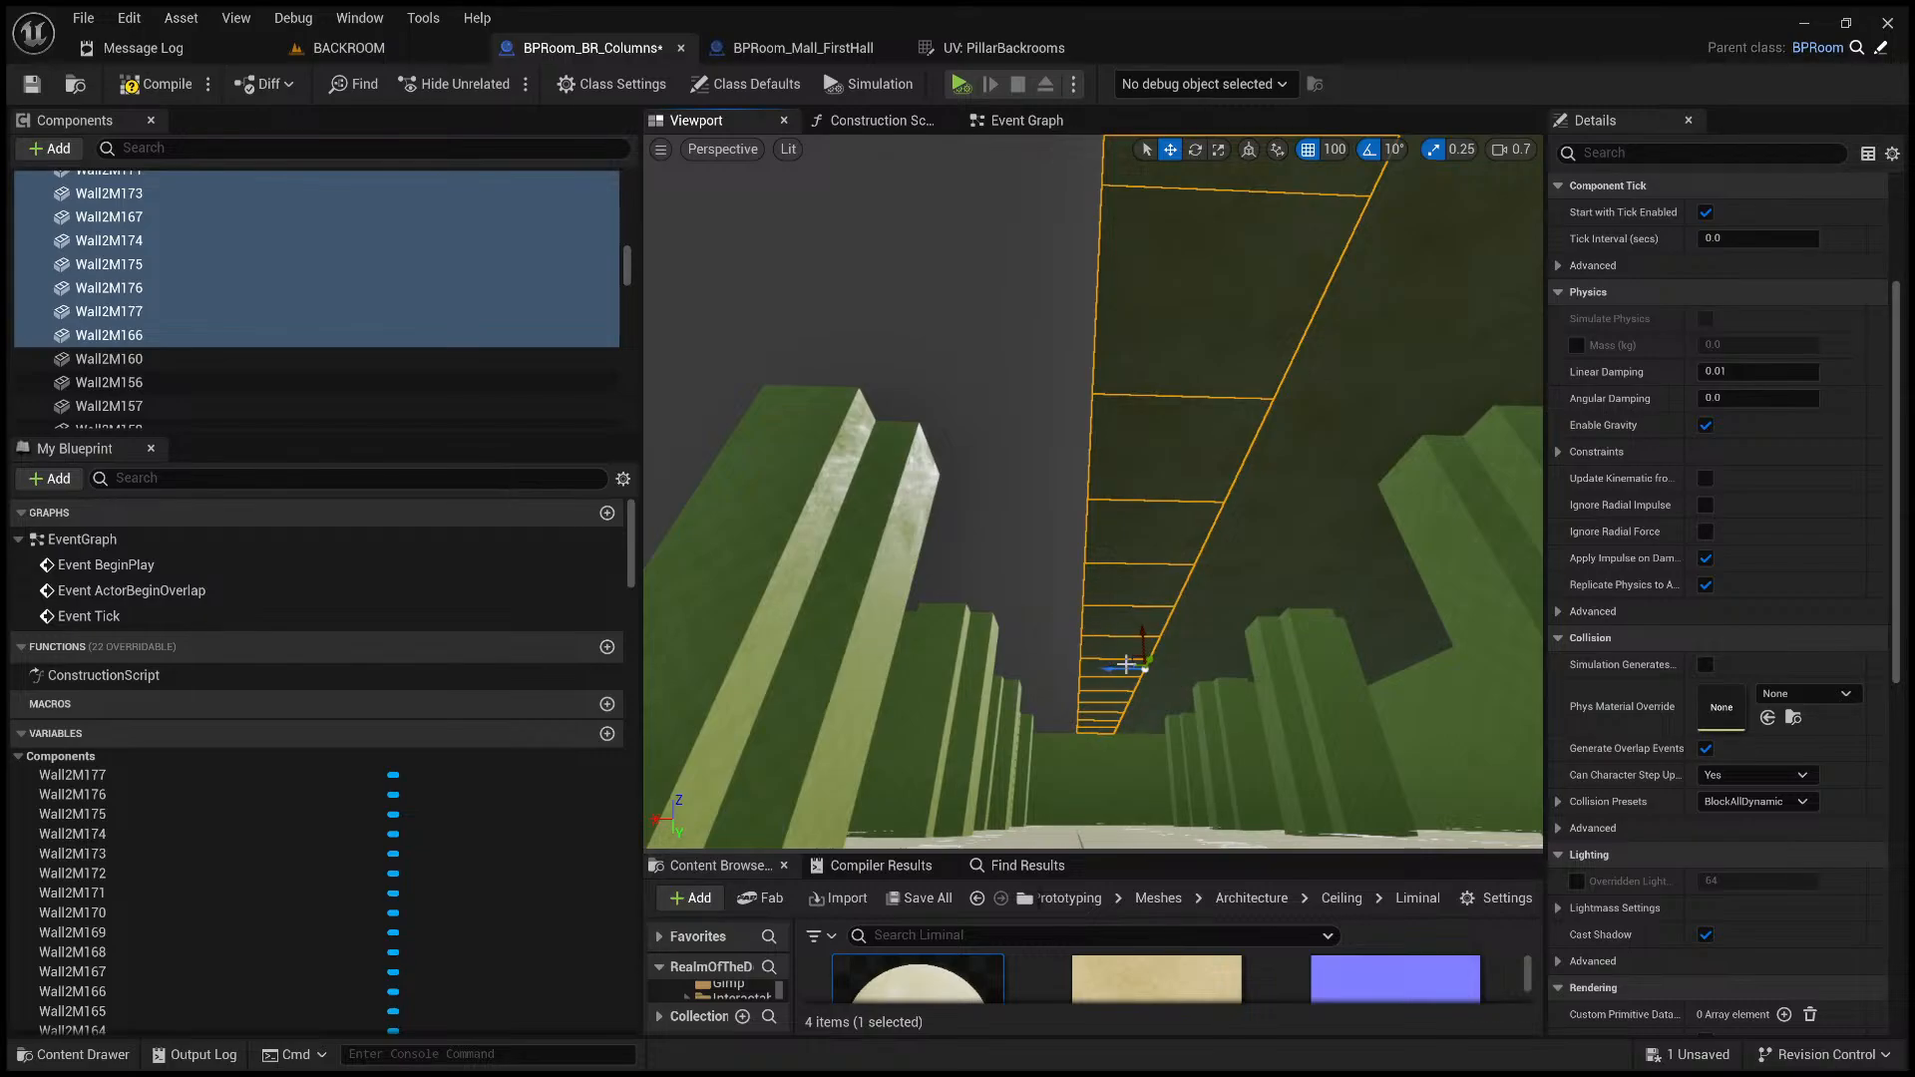
- Duplicate the selected row twice more across the columns to form the sixth and seventh ceiling rows, each flush with the last
key("ctrl+d")
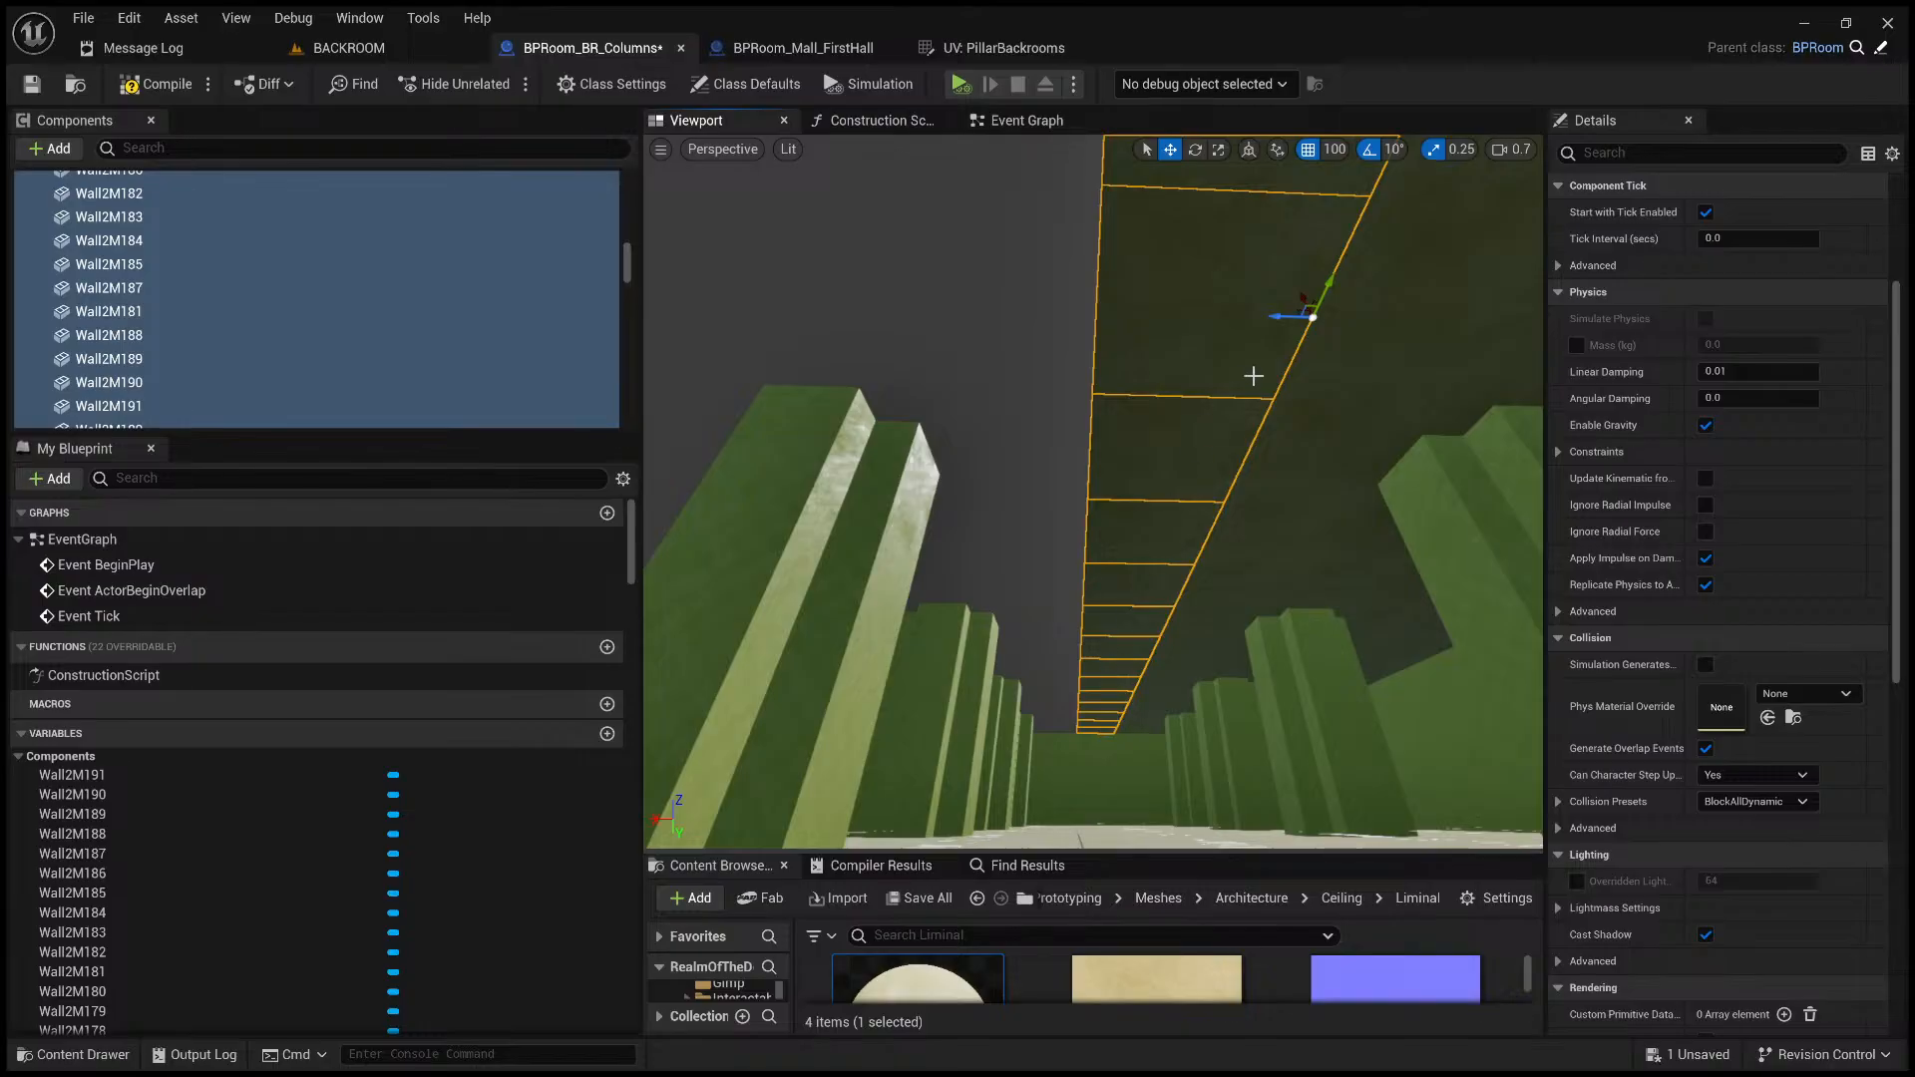
left_click_drag(1284, 317, 1086, 337)
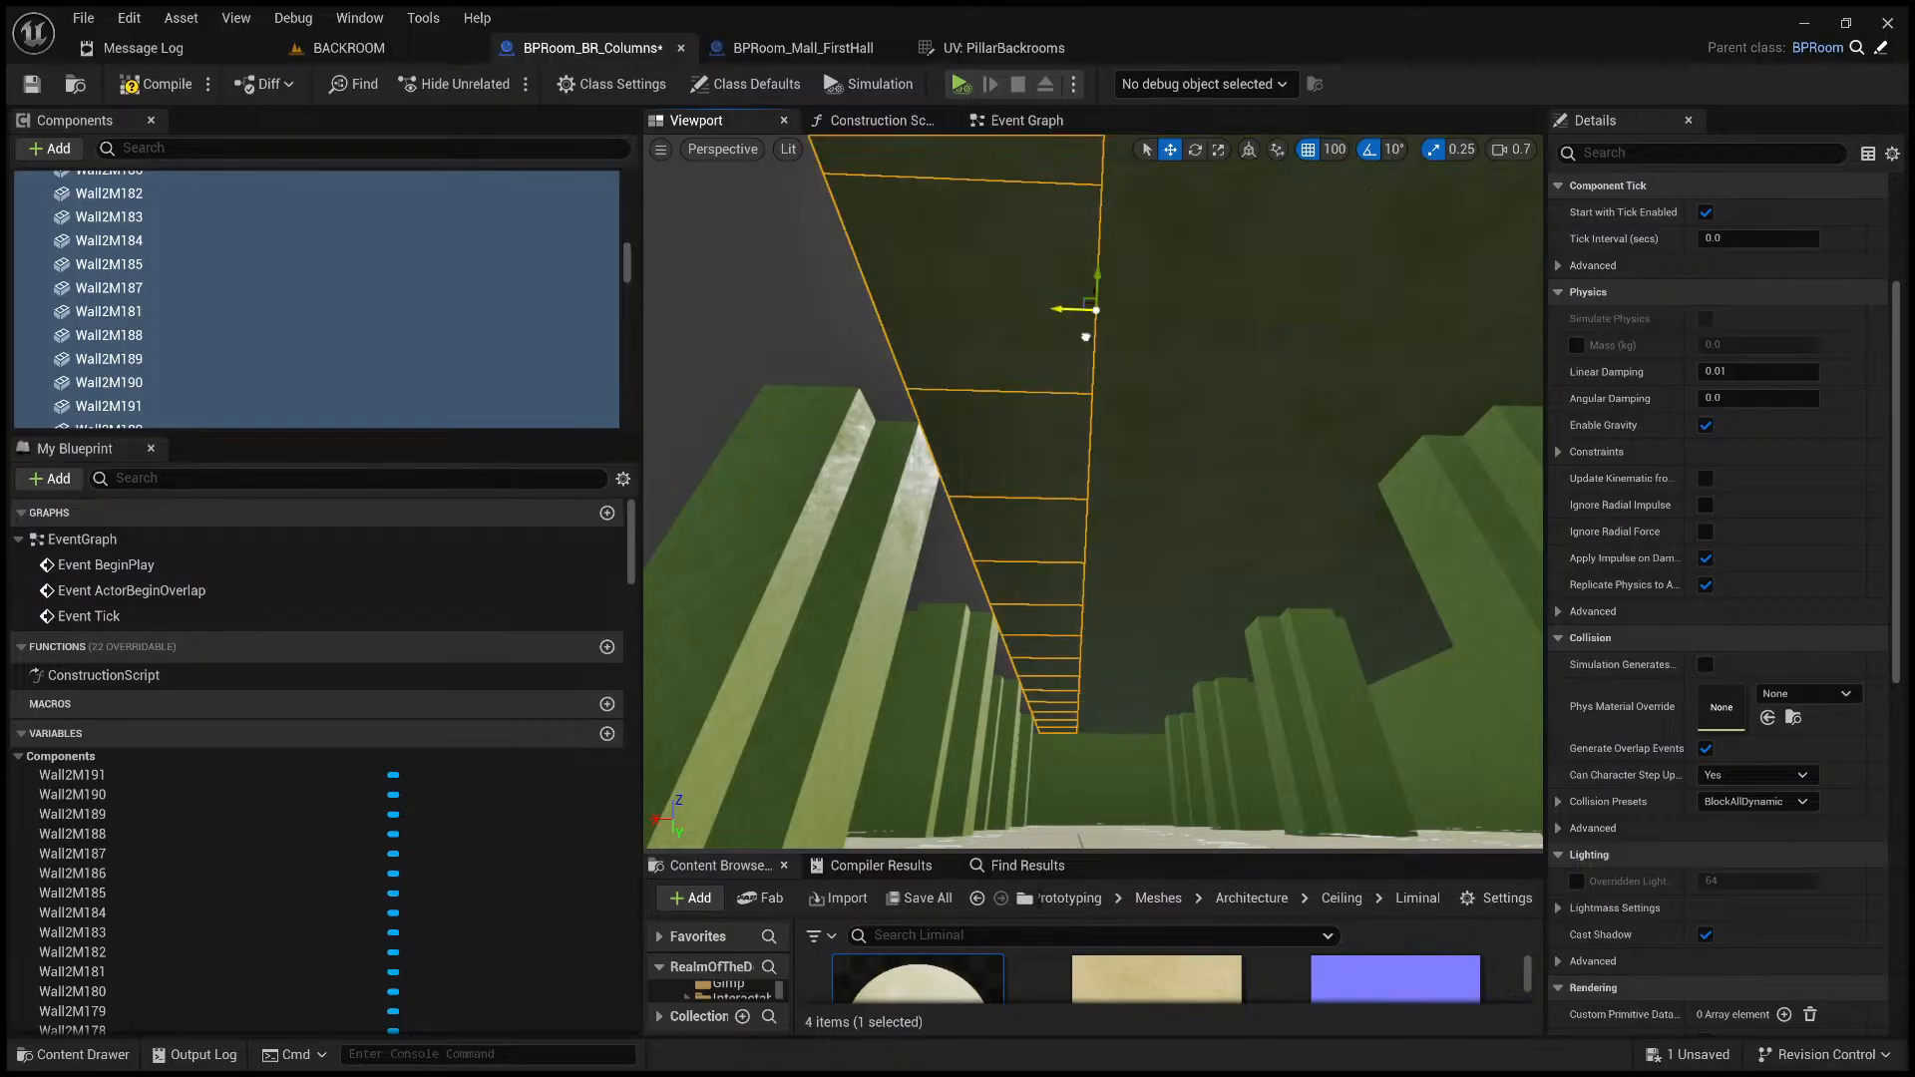
mouse_move(1073, 365)
right_mouse_down()
mouse_move(1017, 354)
mouse_move(1069, 367)
right_mouse_up()
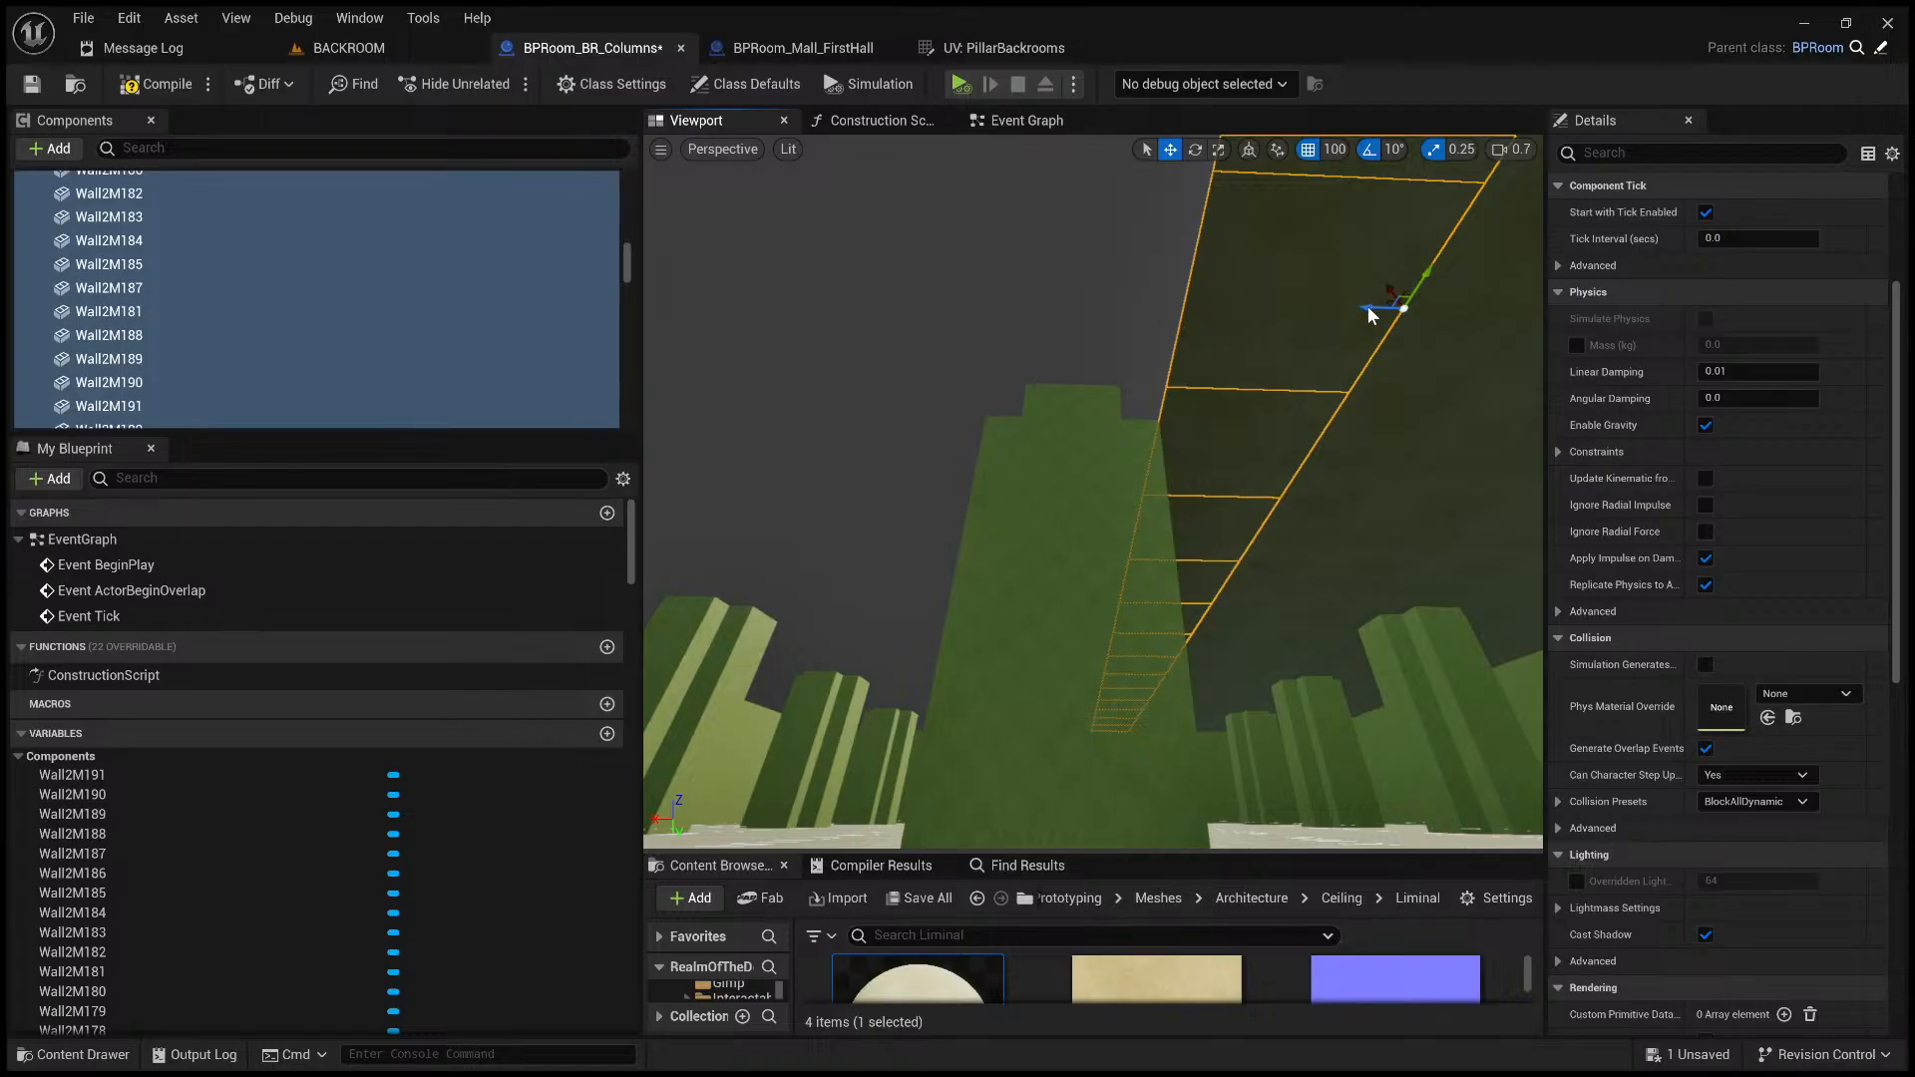
key("ctrl+d")
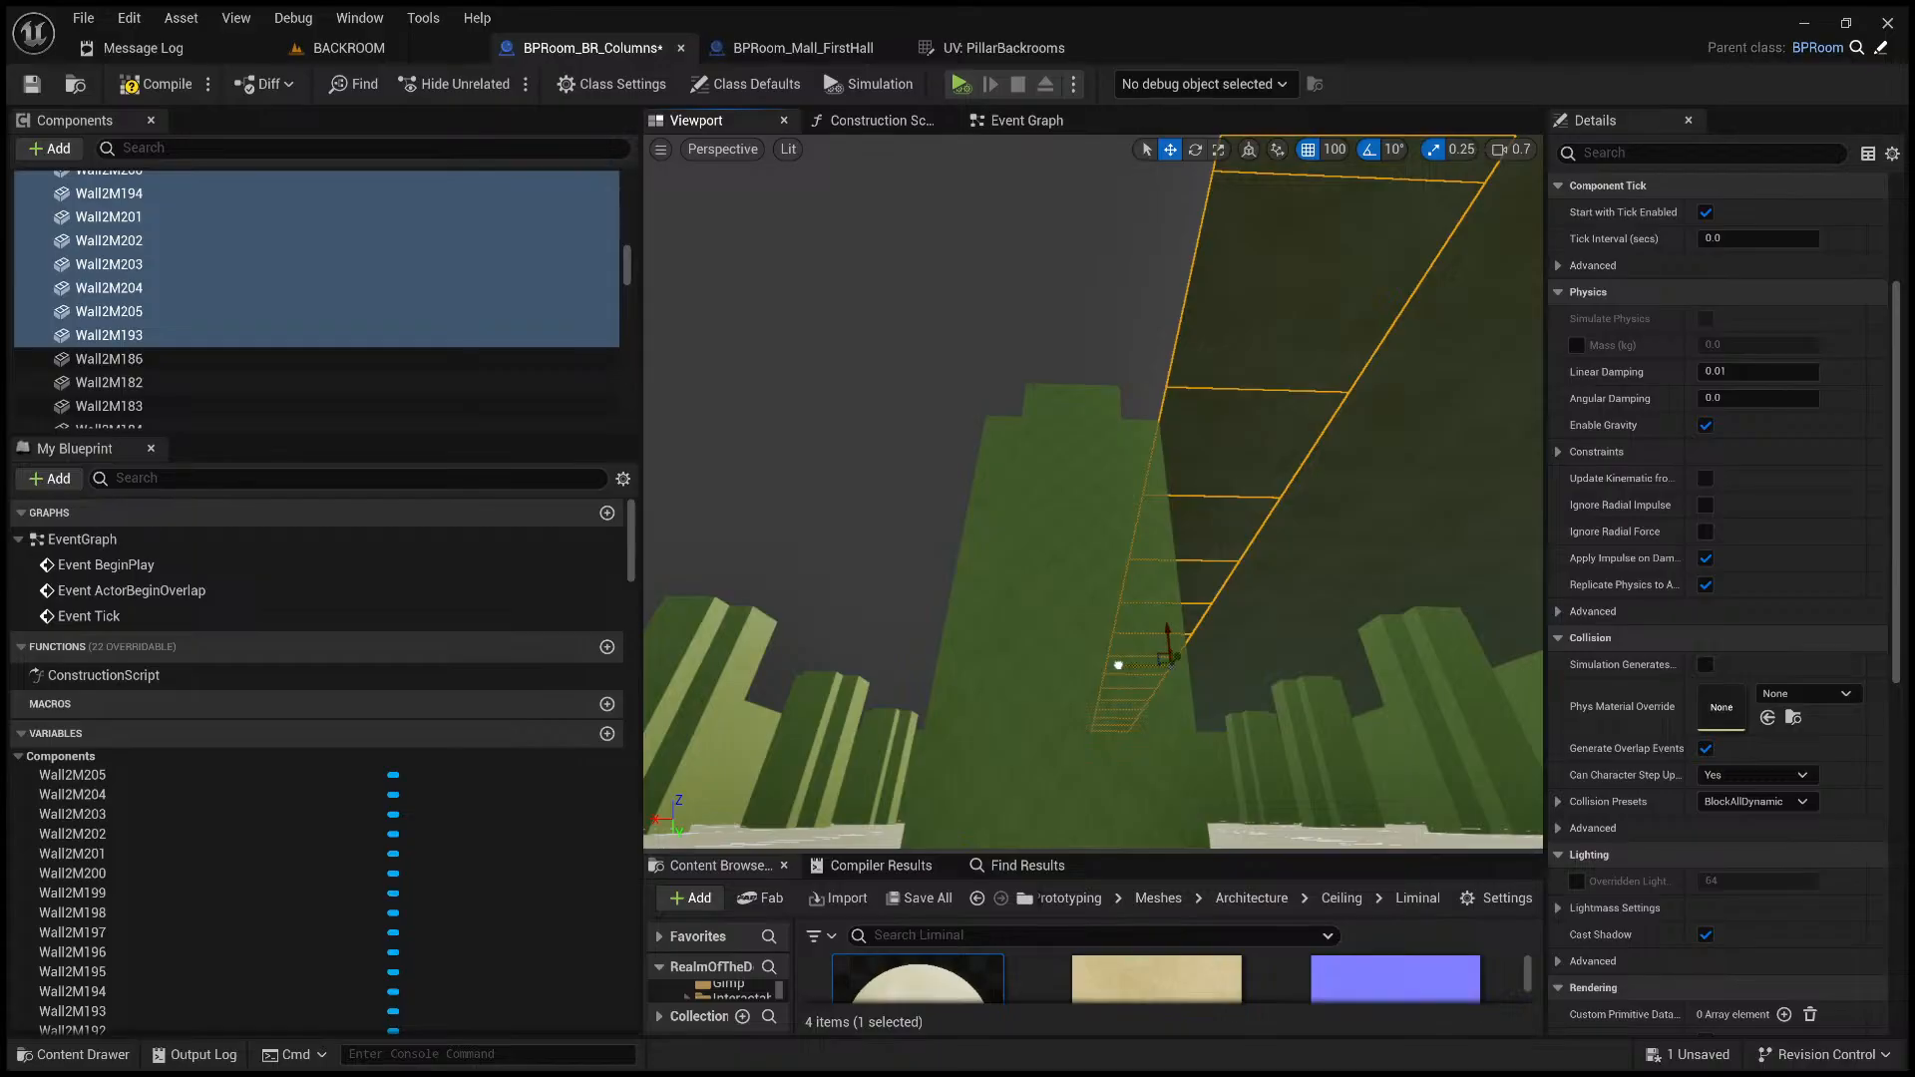
left_click_drag(1115, 663, 1064, 665)
key("a")
right_click_drag(1064, 665, 1059, 675)
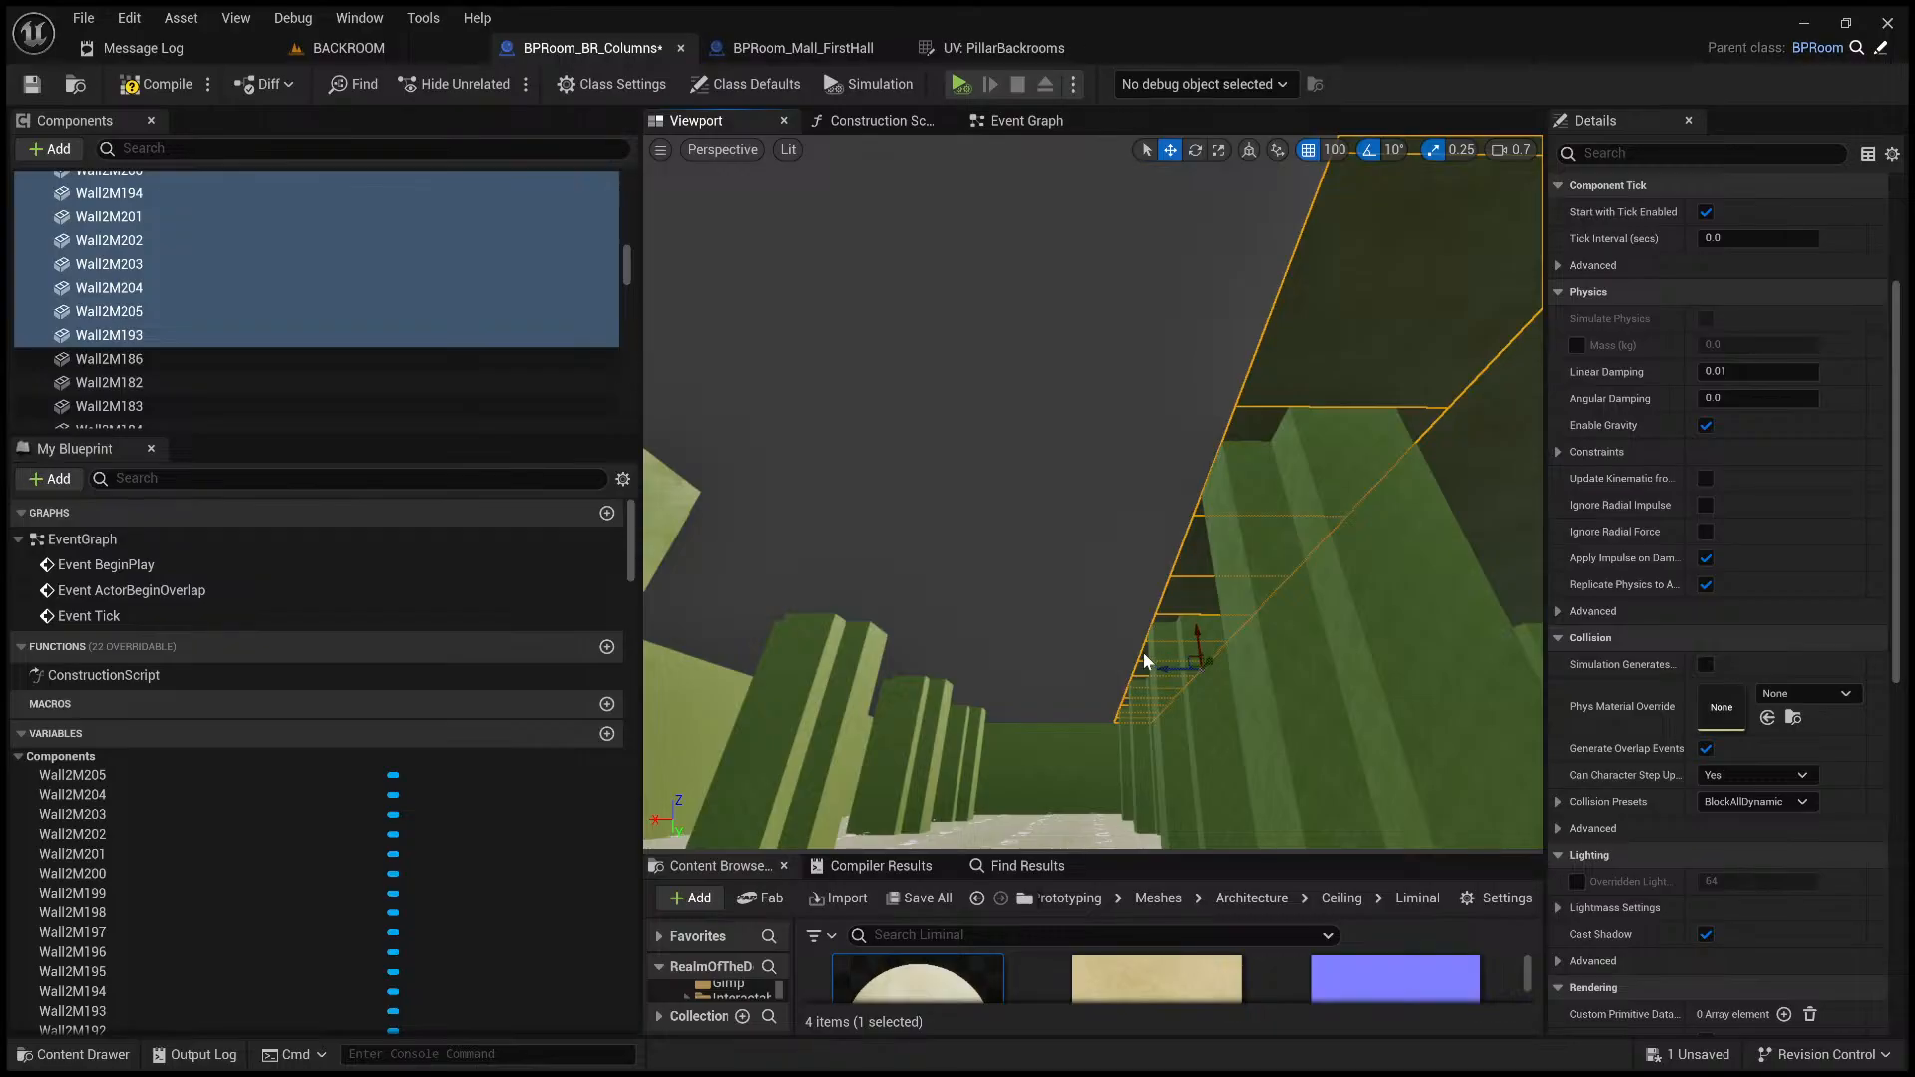
- Extend the ceiling with the eighth and ninth rows by duplicating the selected row and shifting each copy one tile over
key("ctrl+d")
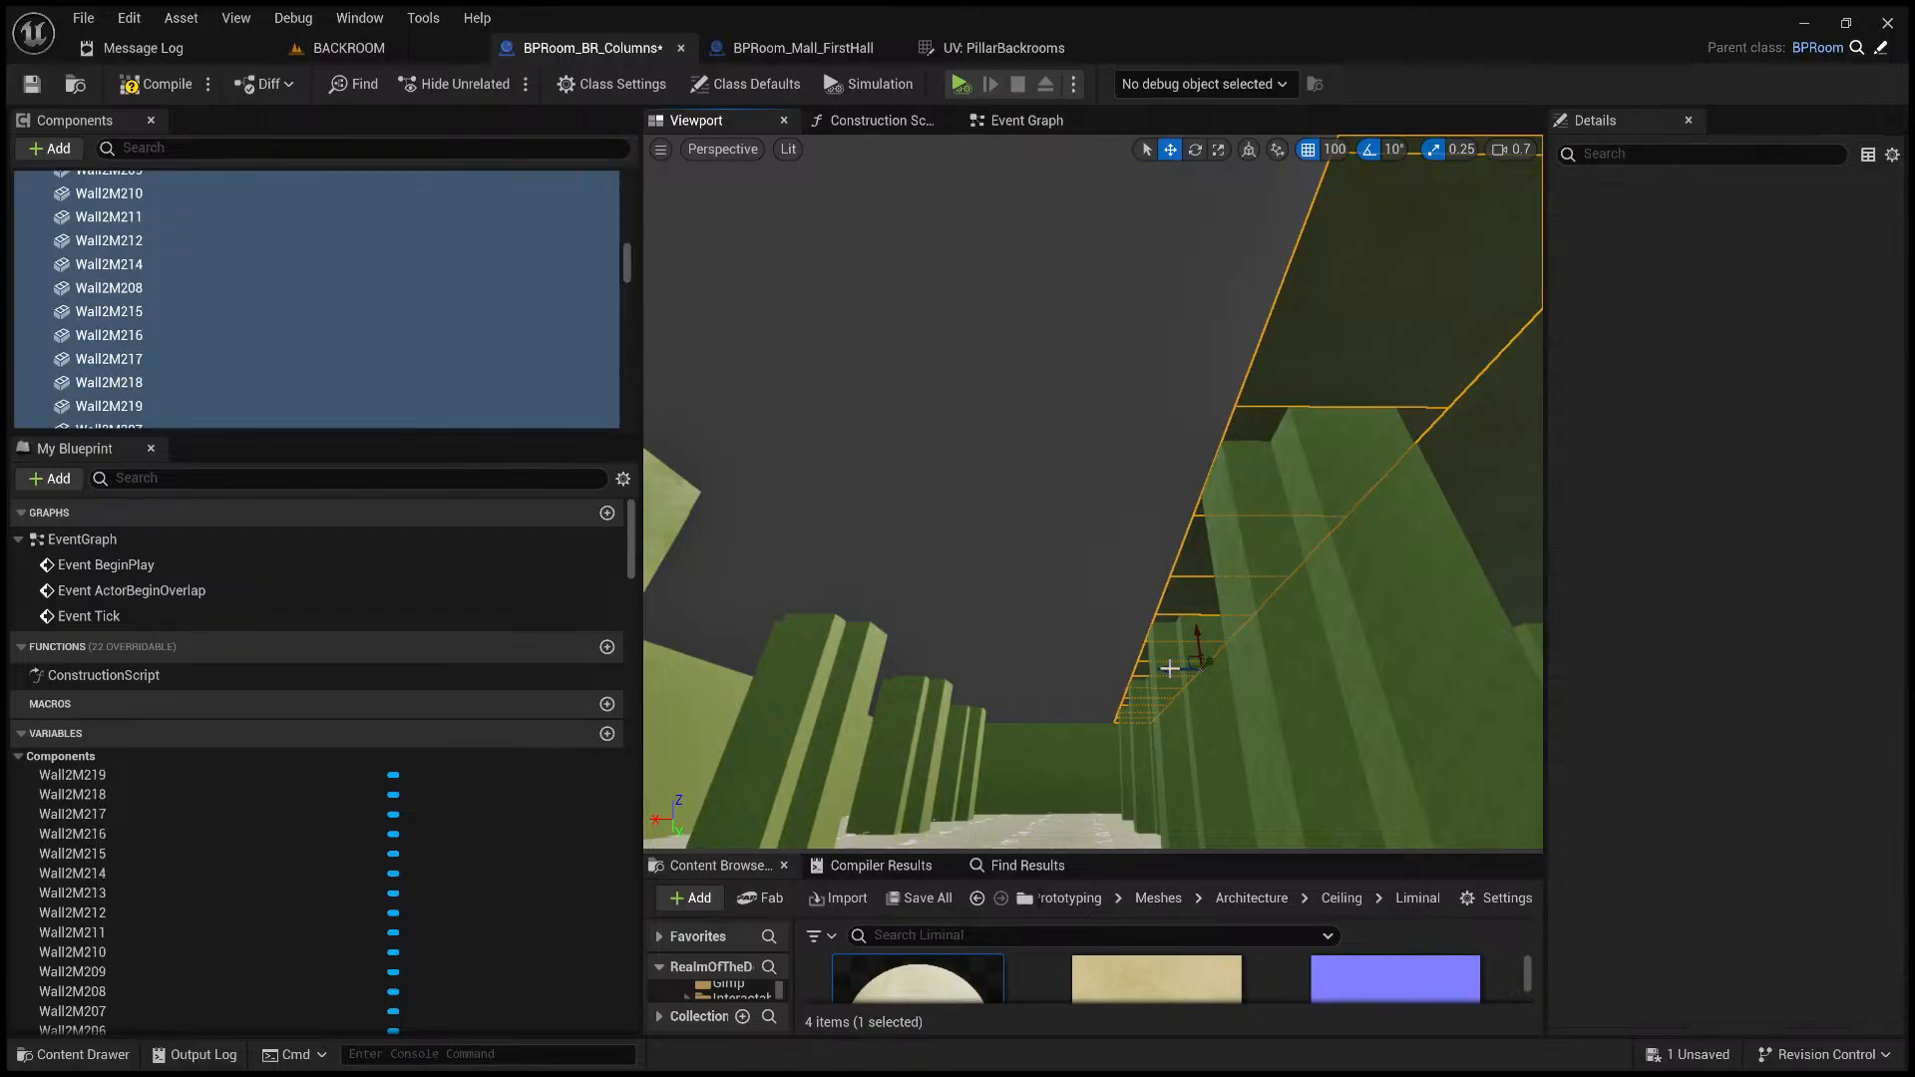
left_click_drag(1517, 311, 1302, 329)
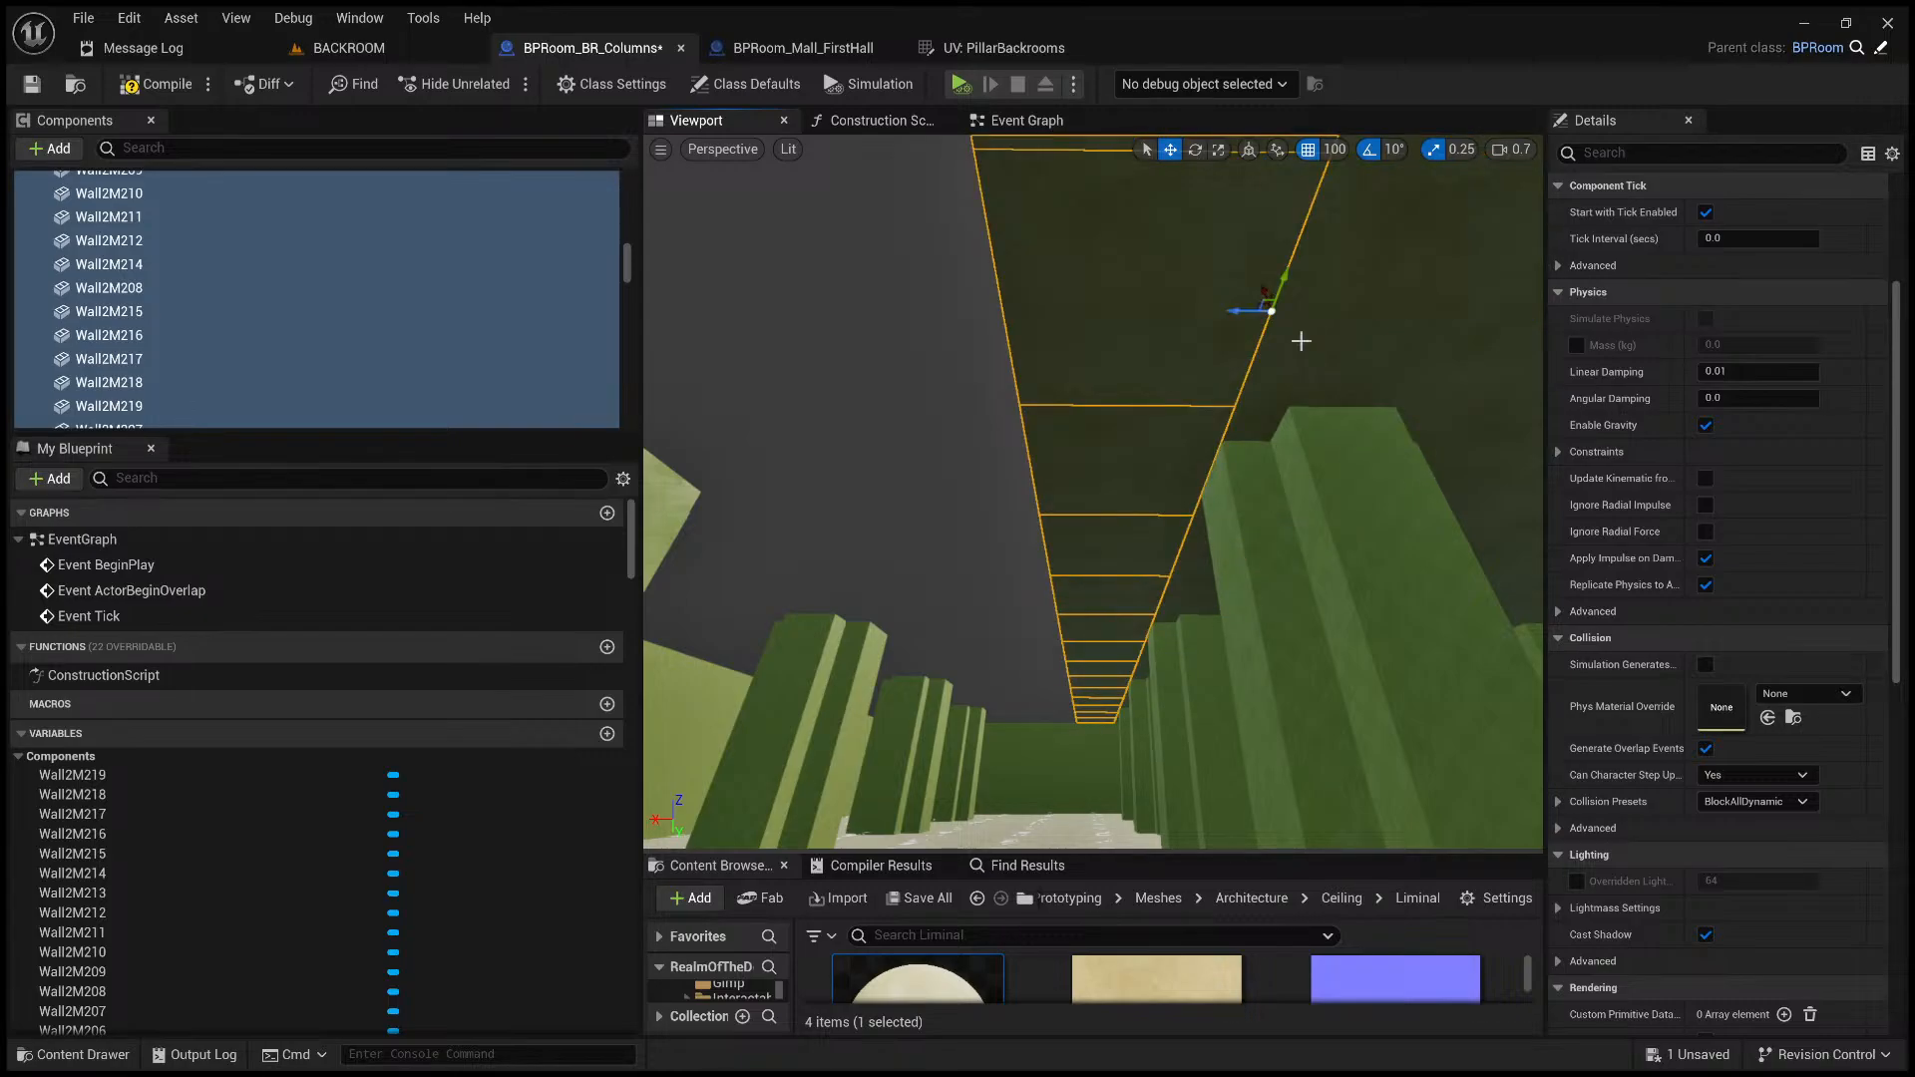
key("s")
right_click_drag(1302, 341, 1290, 411)
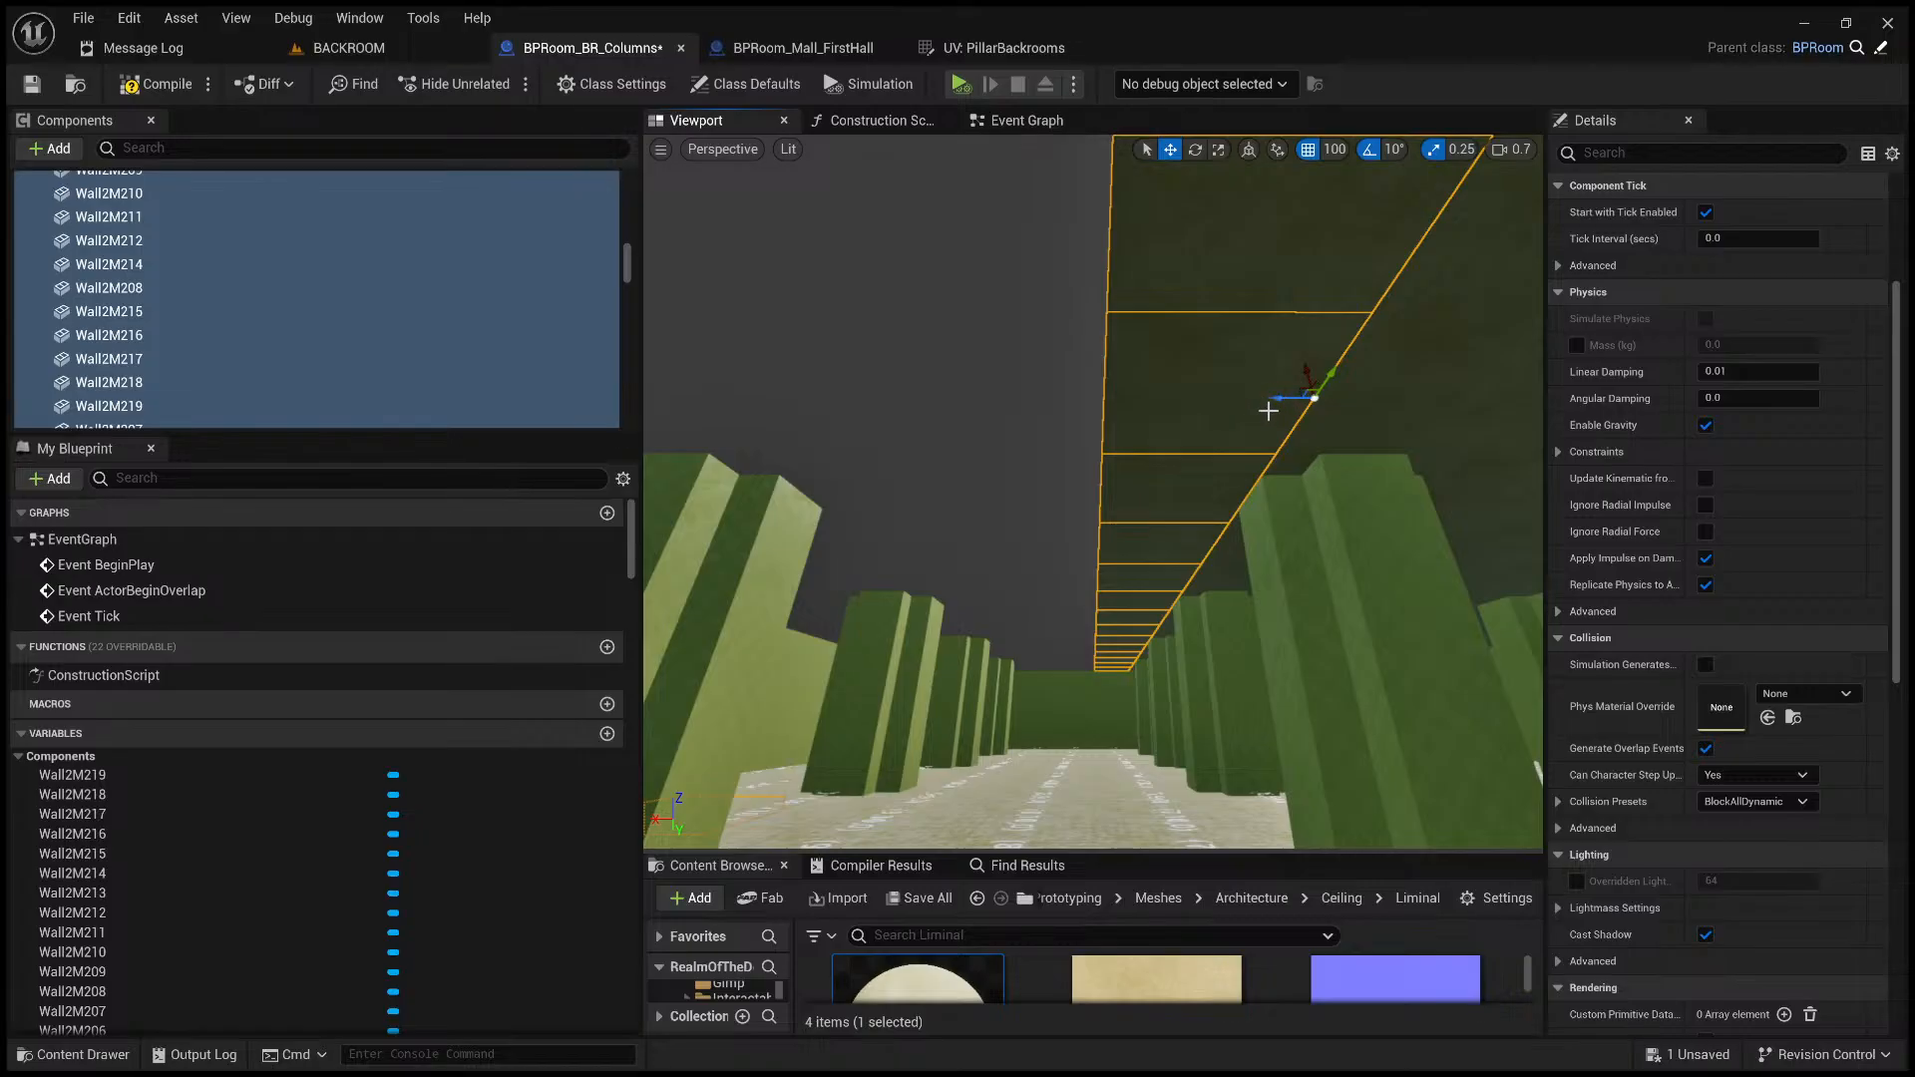
key("ctrl+d")
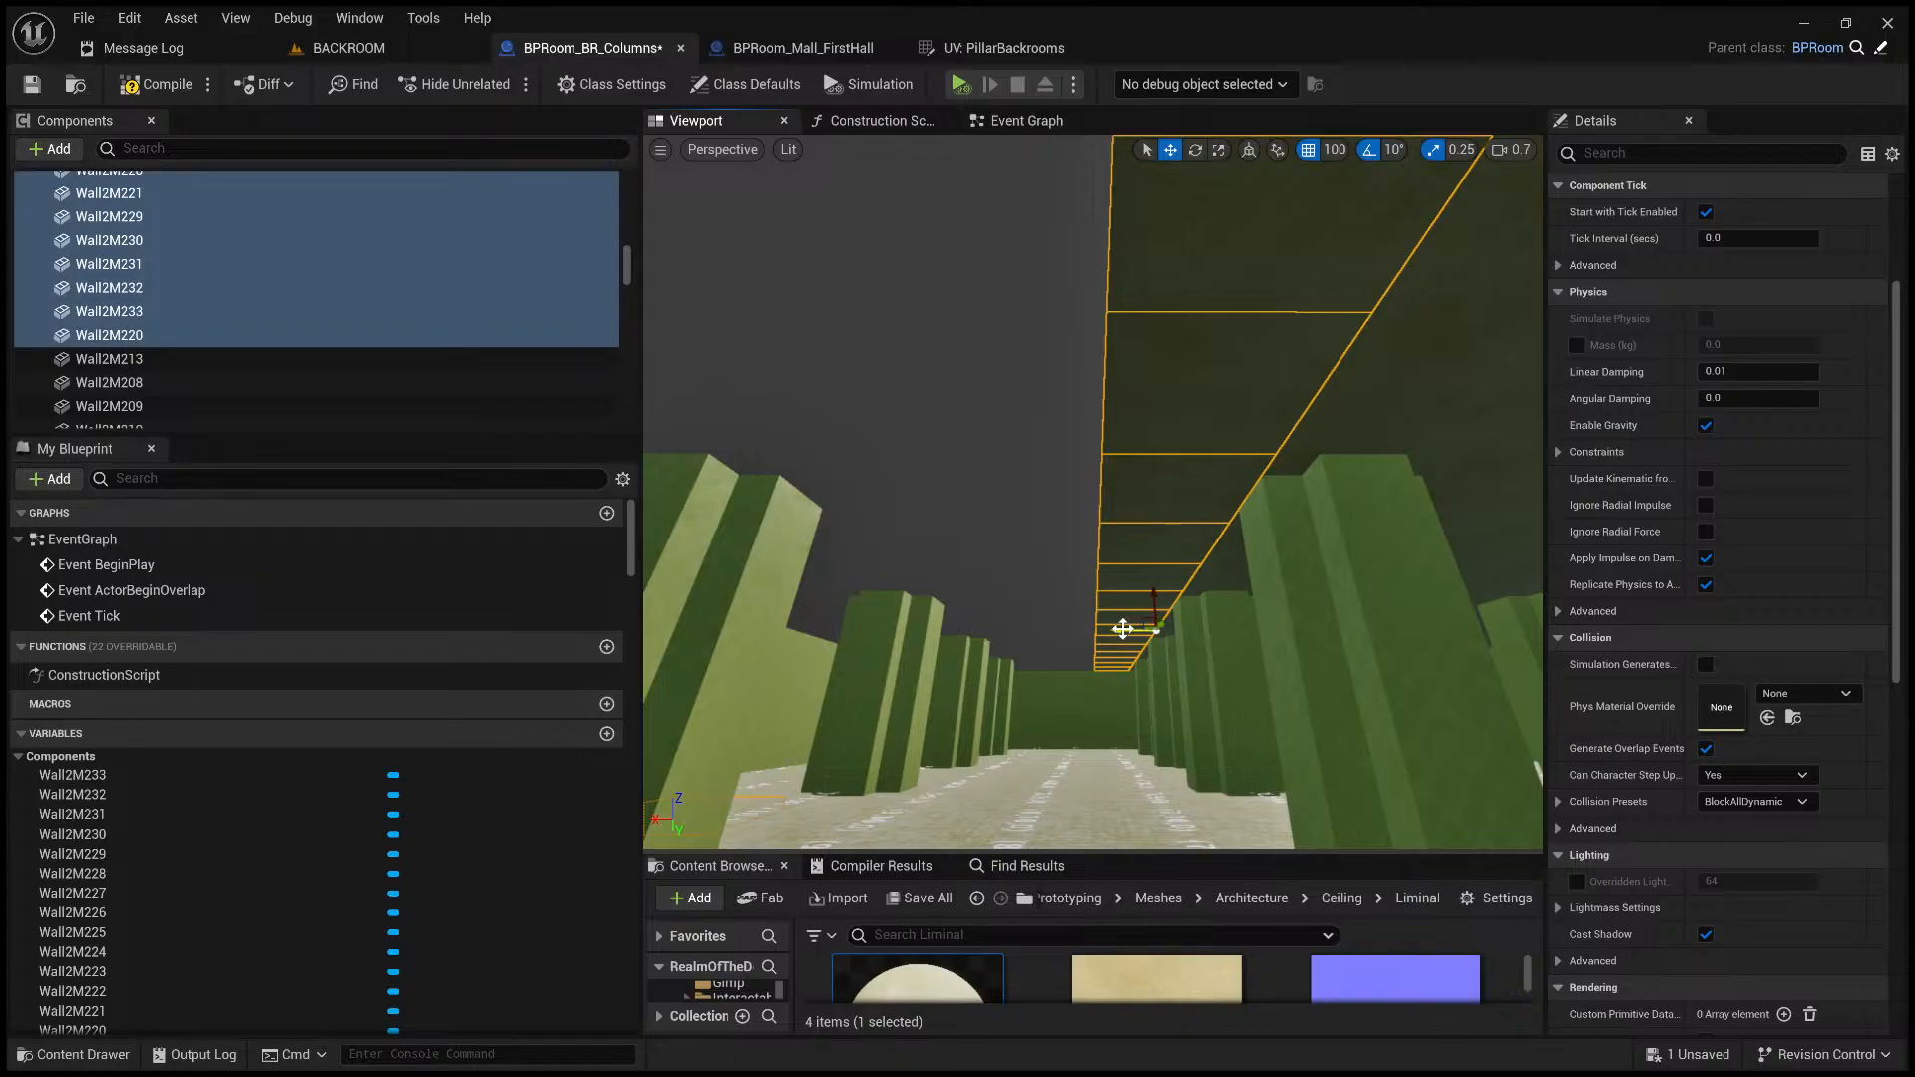
left_click_drag(1107, 630, 1059, 629)
key("a")
key("a")
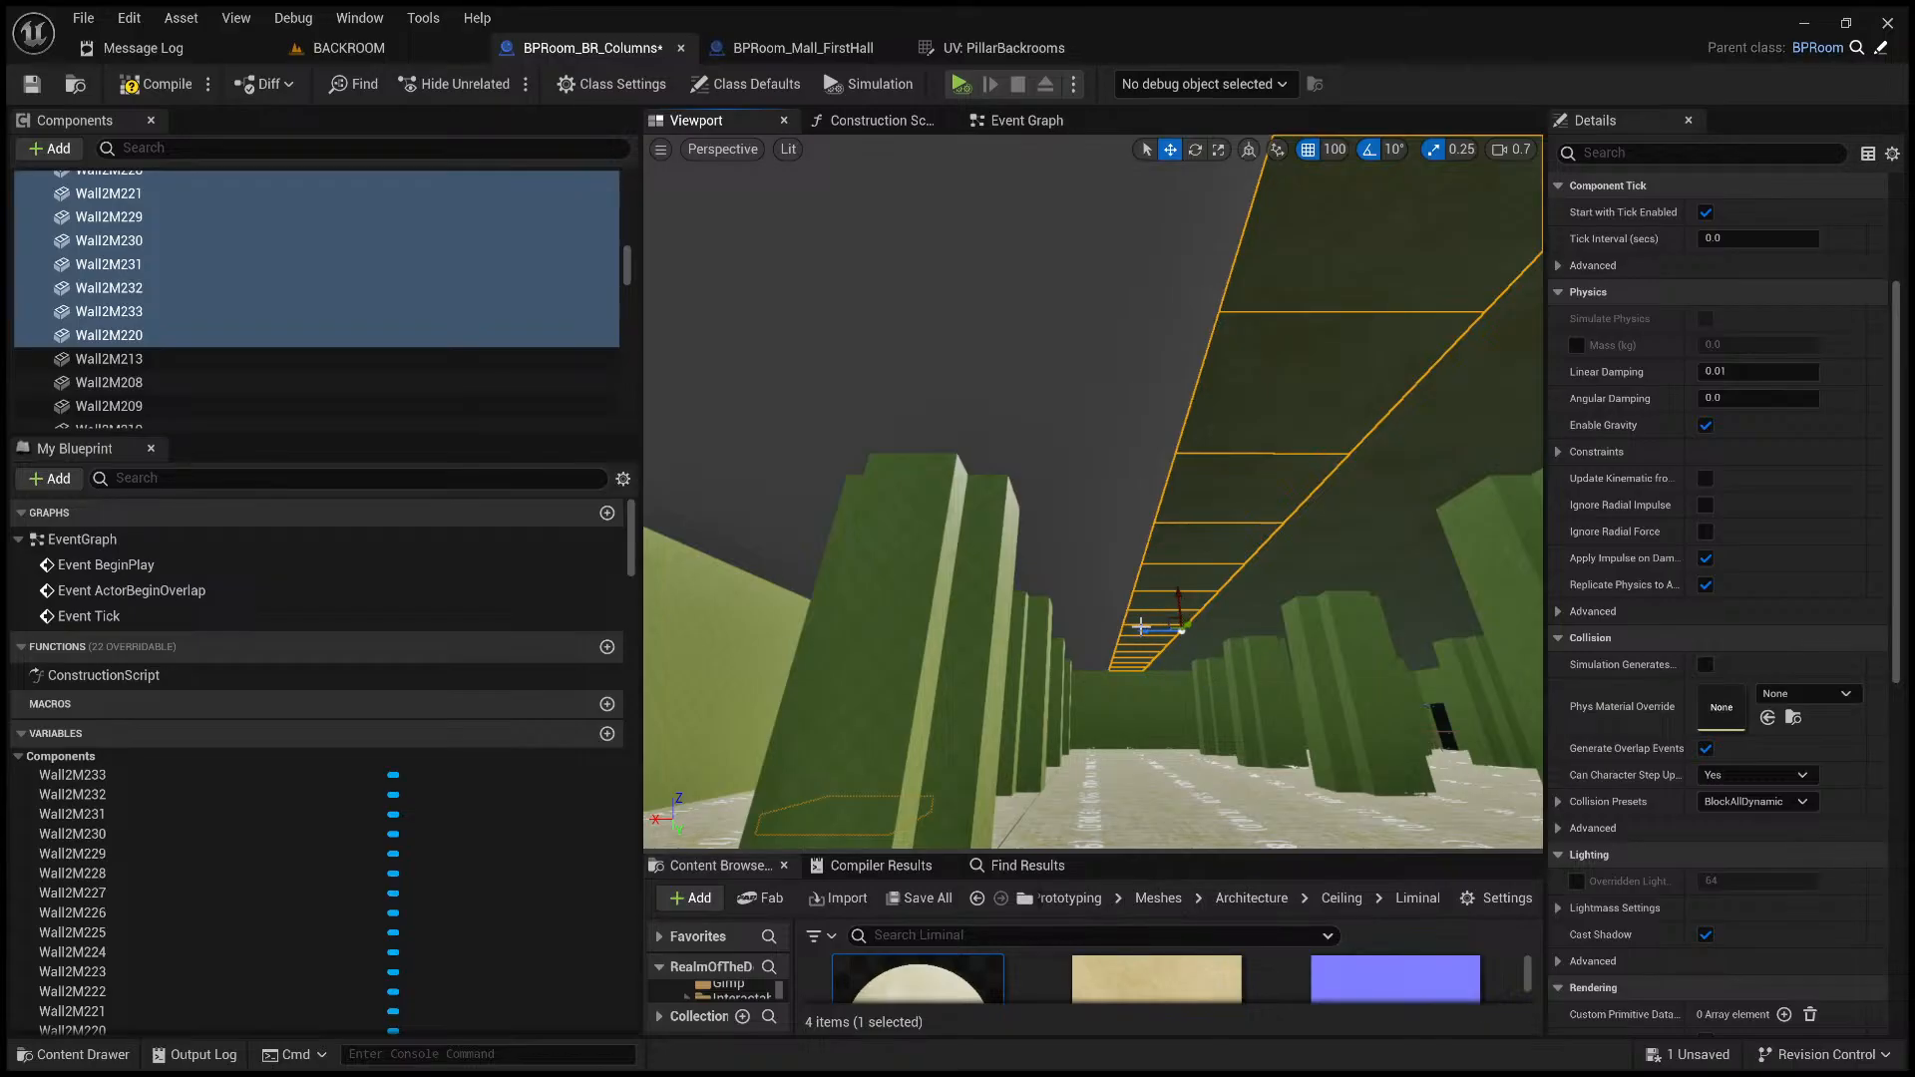
- Create the tenth and eleventh ceiling rows from copies of the selected row, each moved one tile width toward the opposite wall
key("ctrl+d")
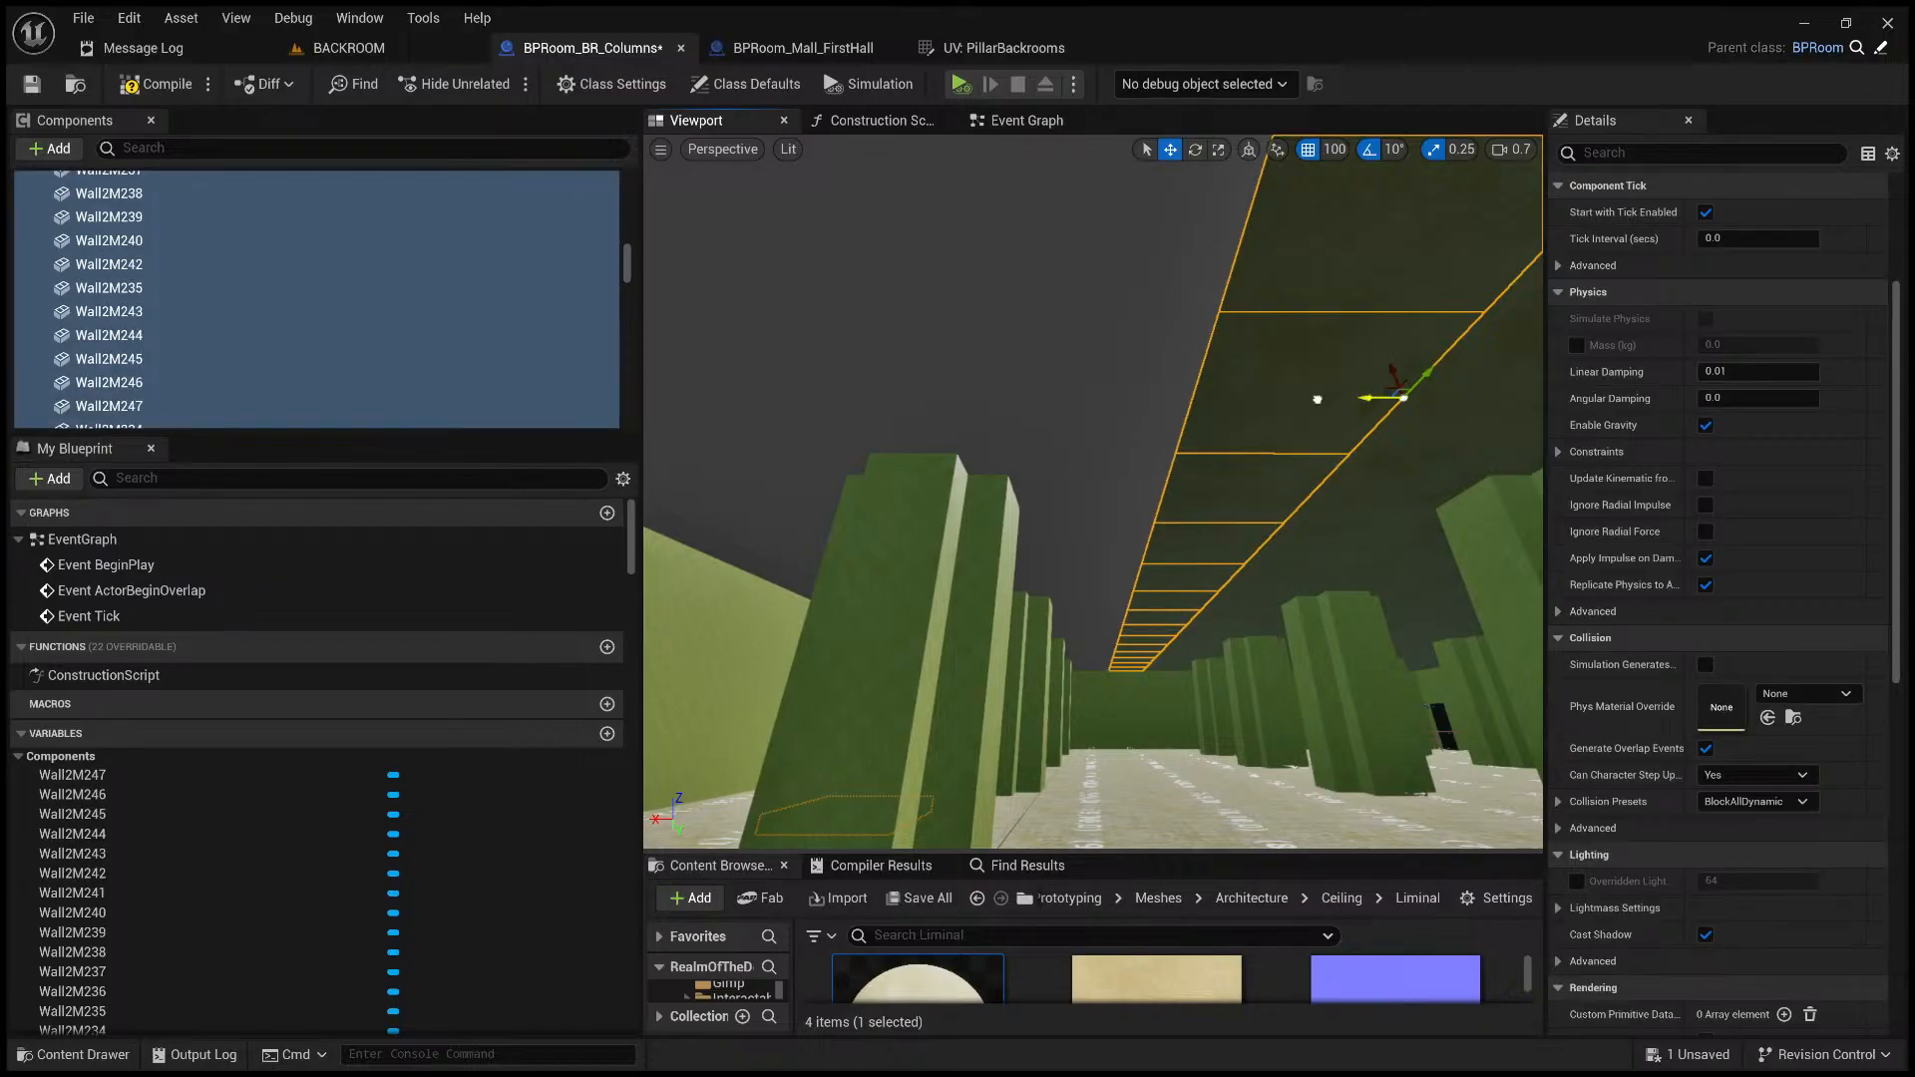
left_click_drag(1316, 399, 1194, 403)
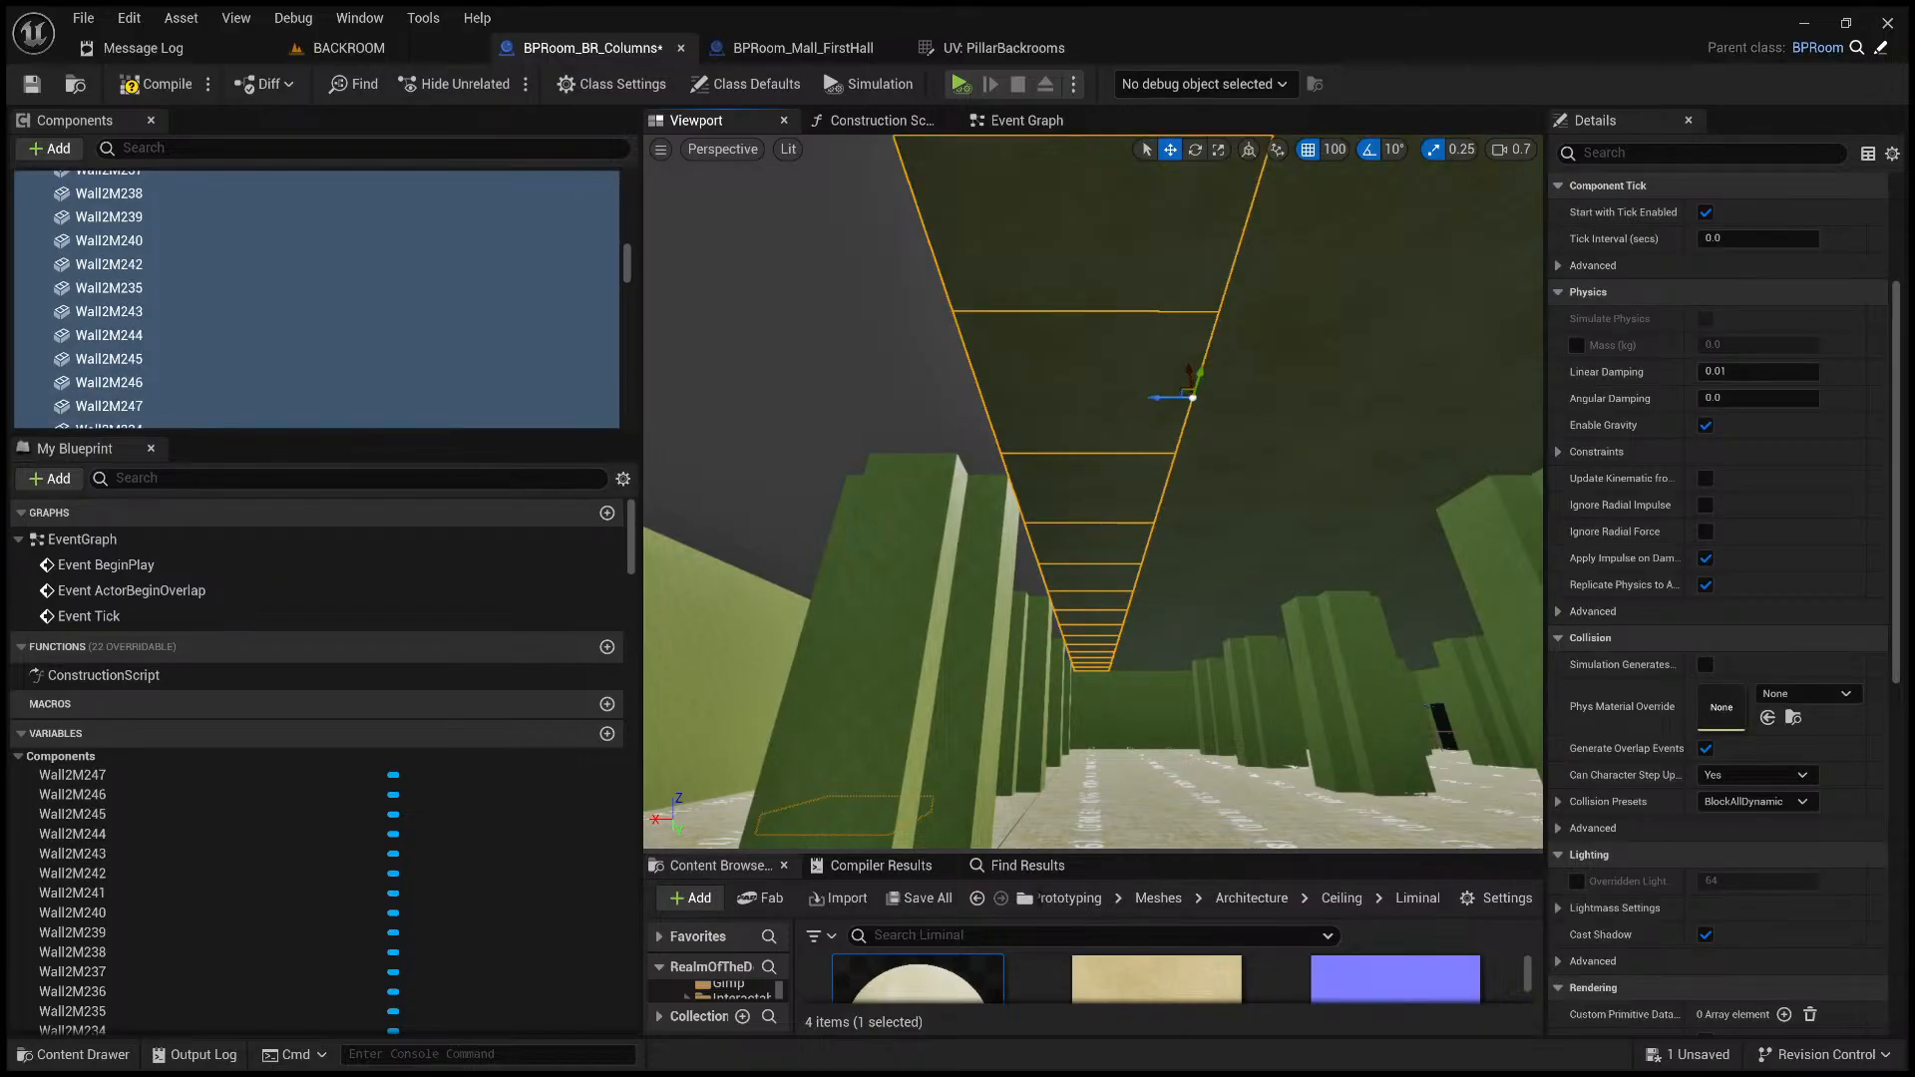
right_click_drag(1094, 506, 1008, 506)
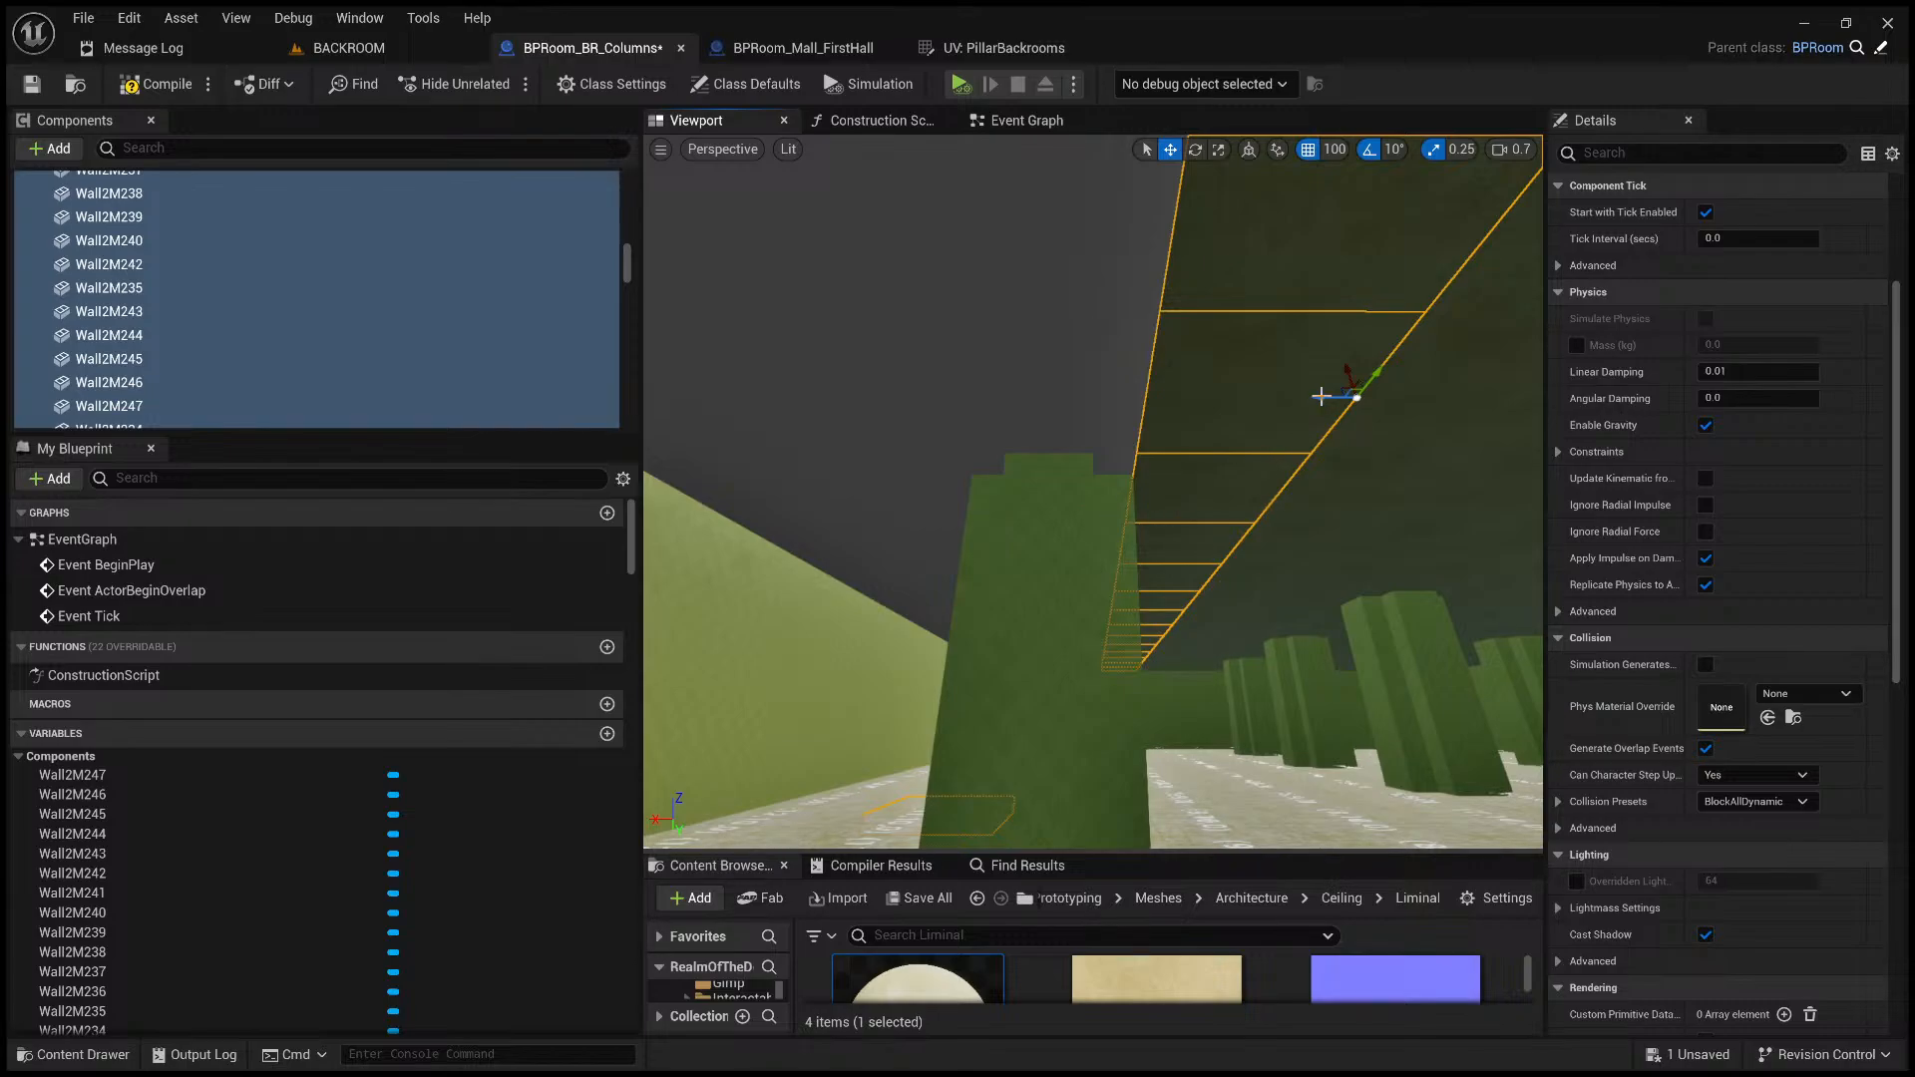
left_click_drag(1322, 398, 1062, 628, "alt")
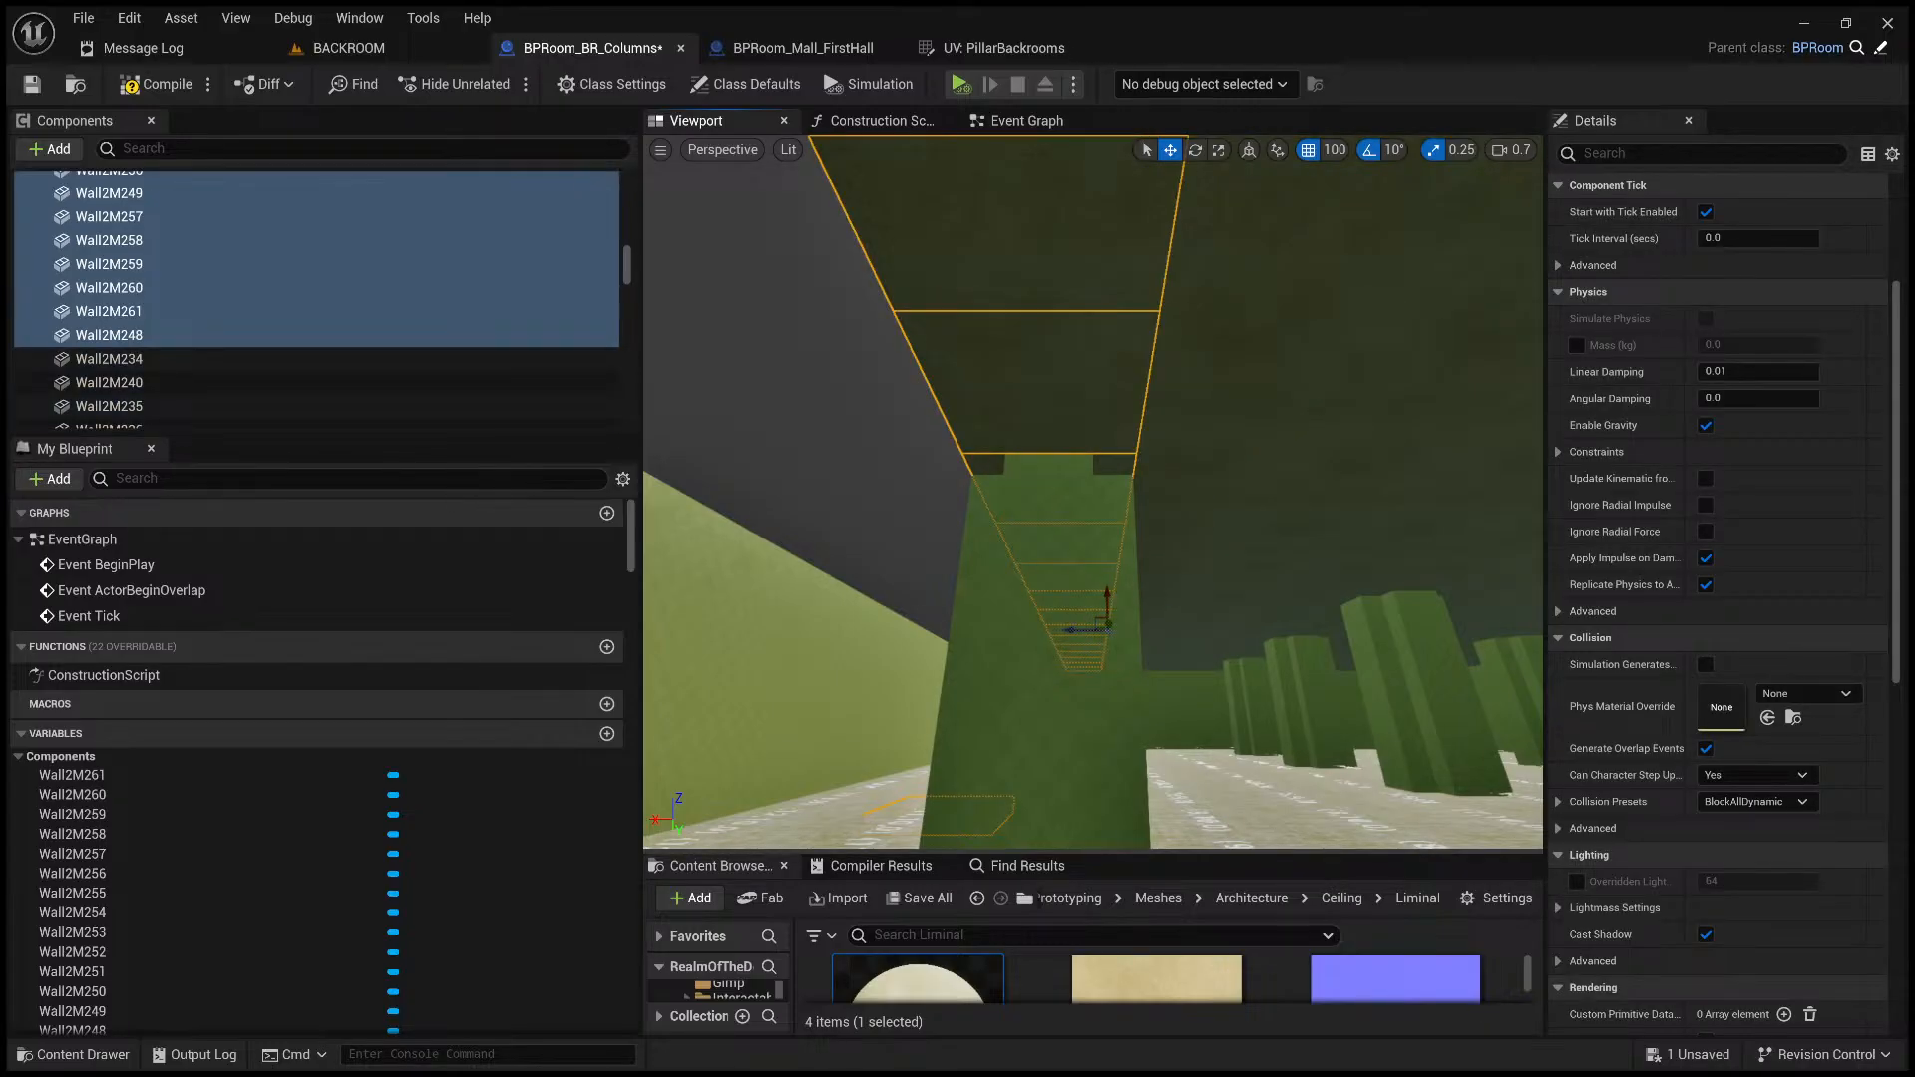
right_click_drag(1177, 593, 1177, 593)
key("a")
key("a")
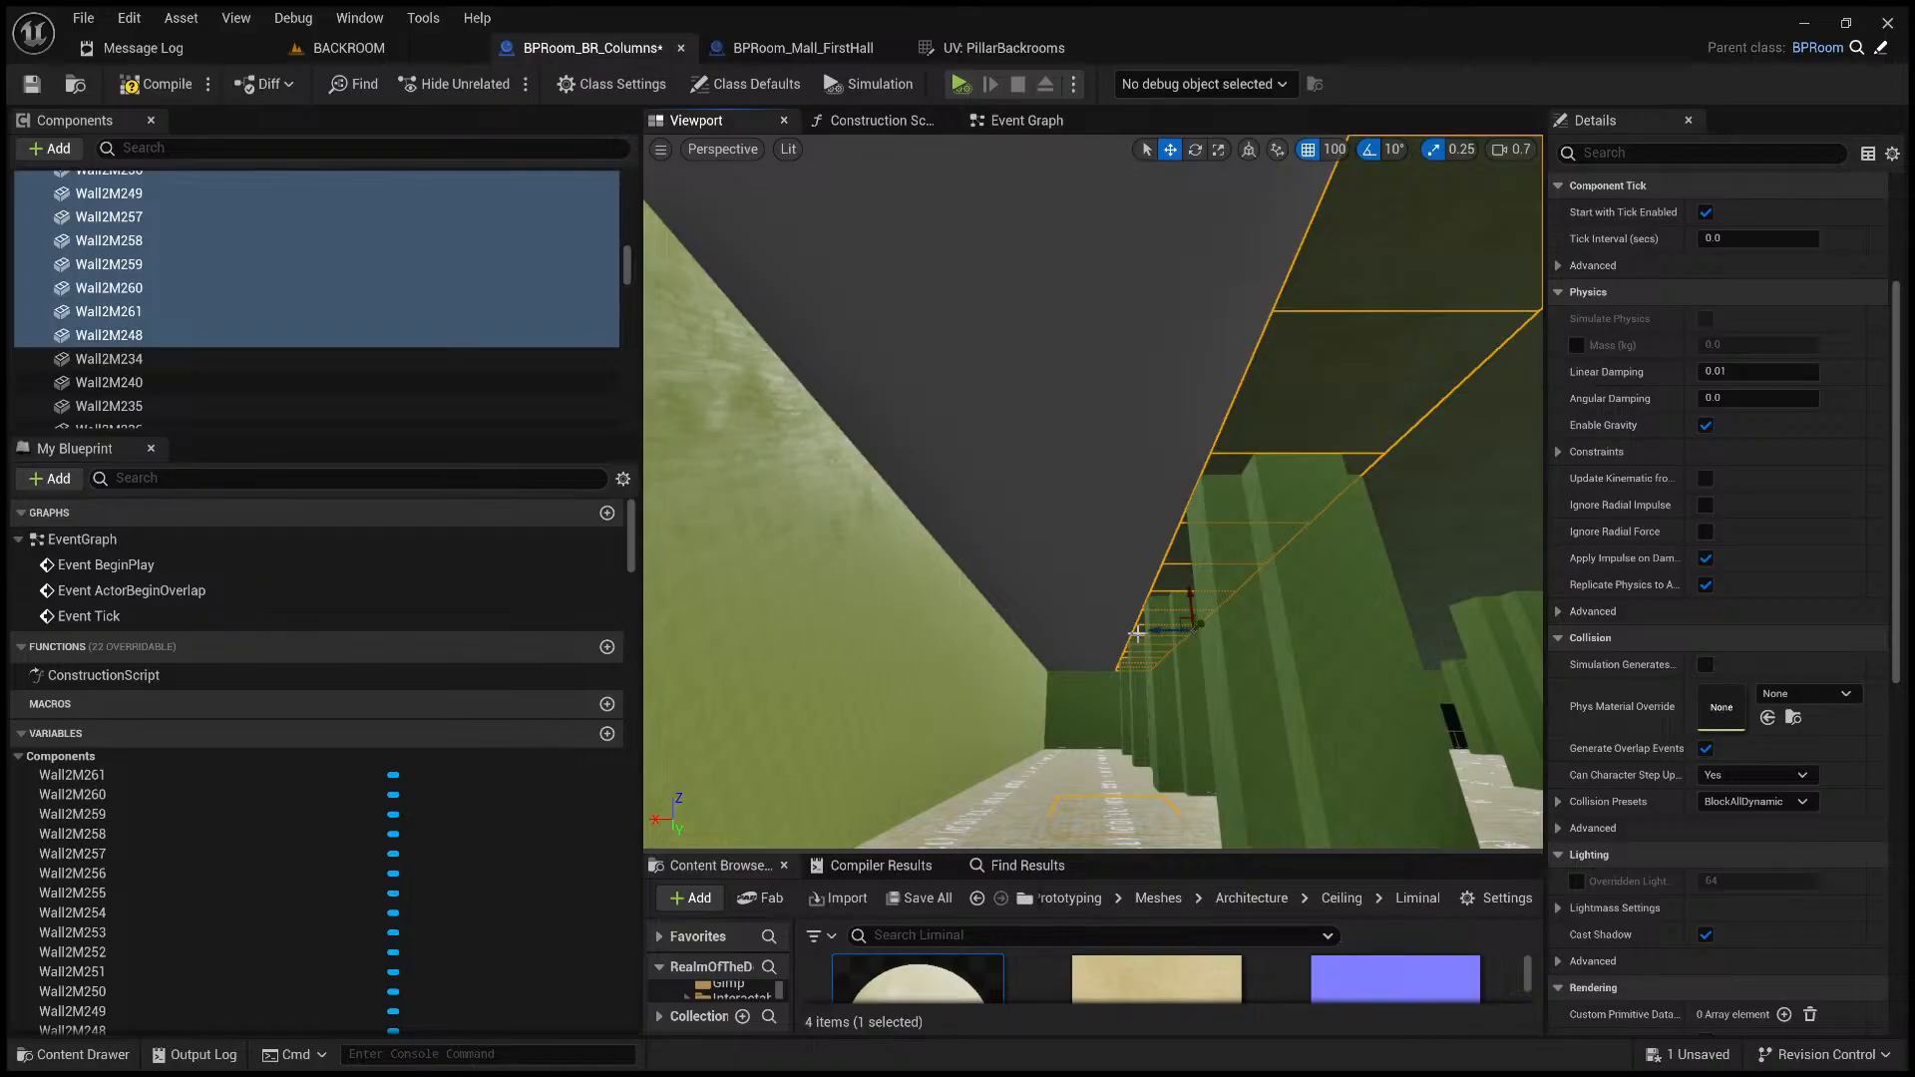
- Duplicate the selected row two more times to fill the remaining ceiling gap up to the opposite wall
left_click_drag(1149, 620, 1262, 400, "alt")
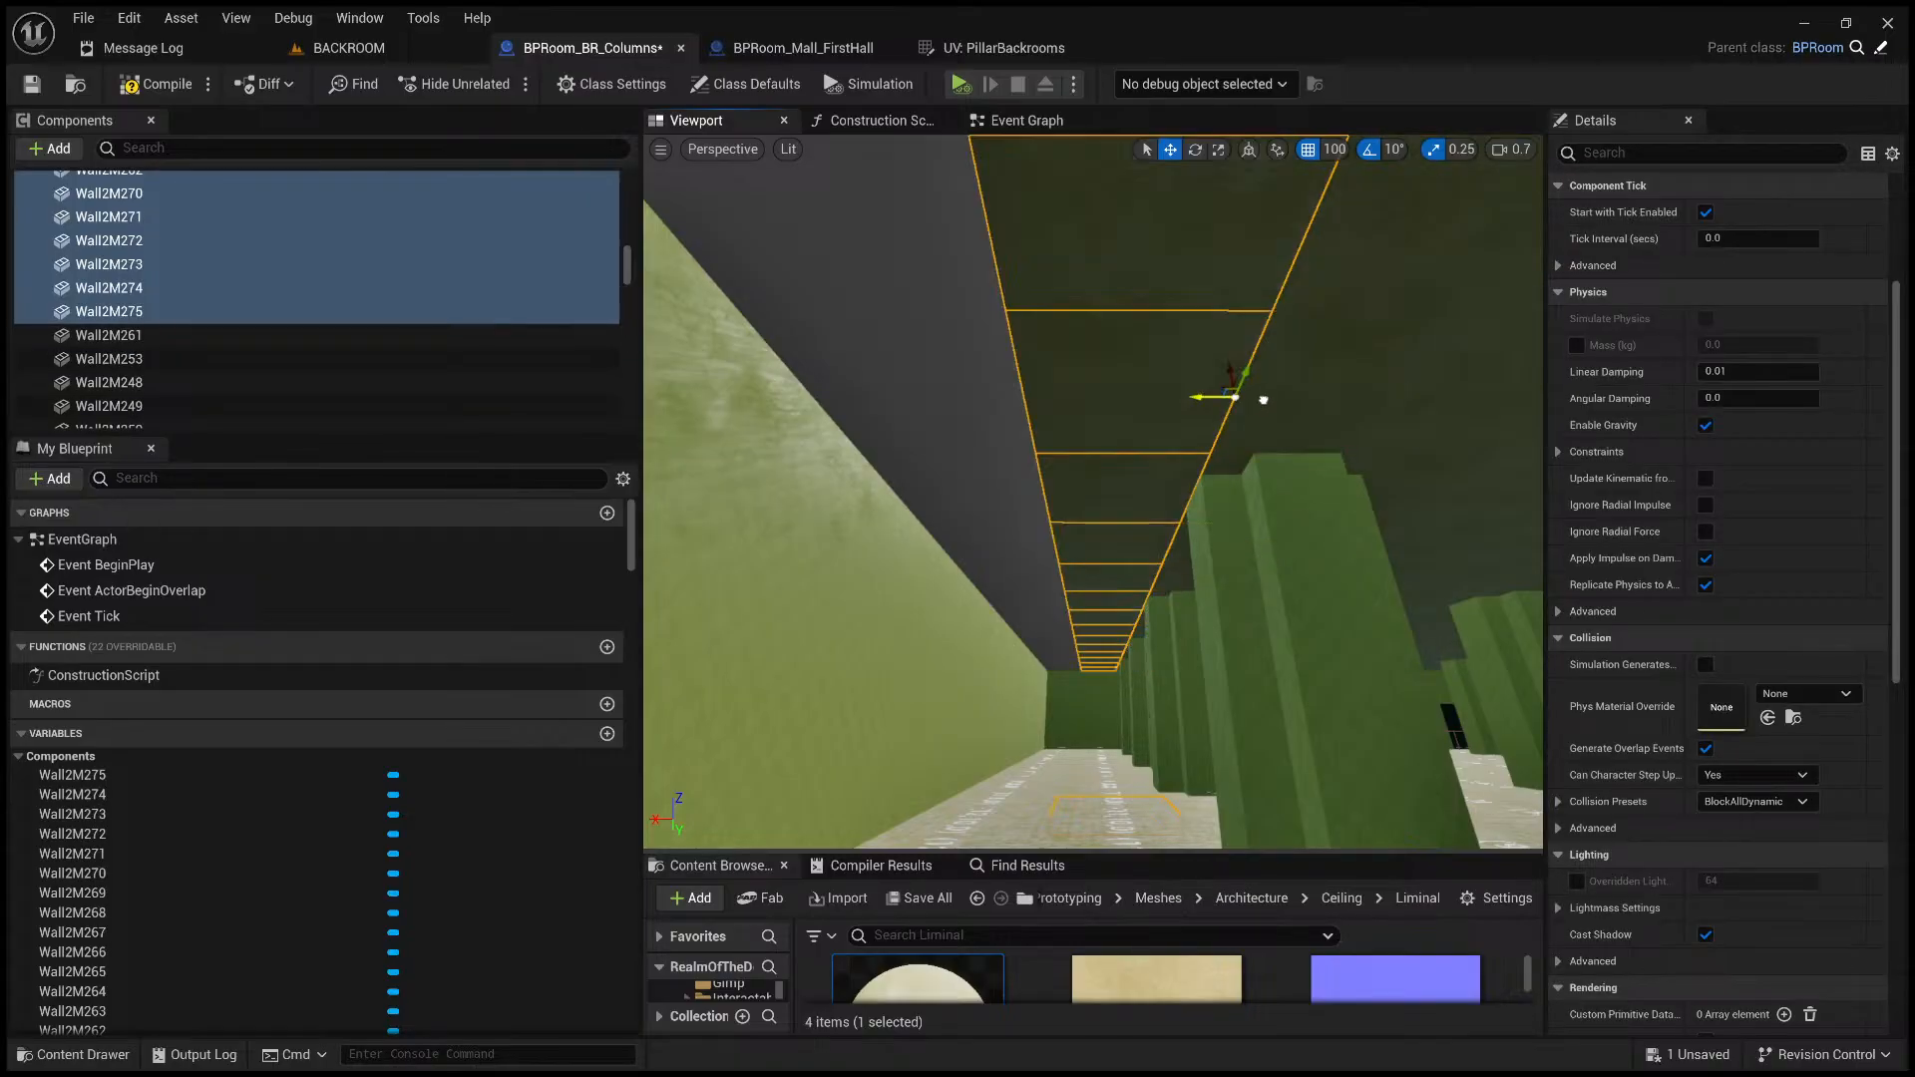
right_click_drag(1242, 515, 1240, 516)
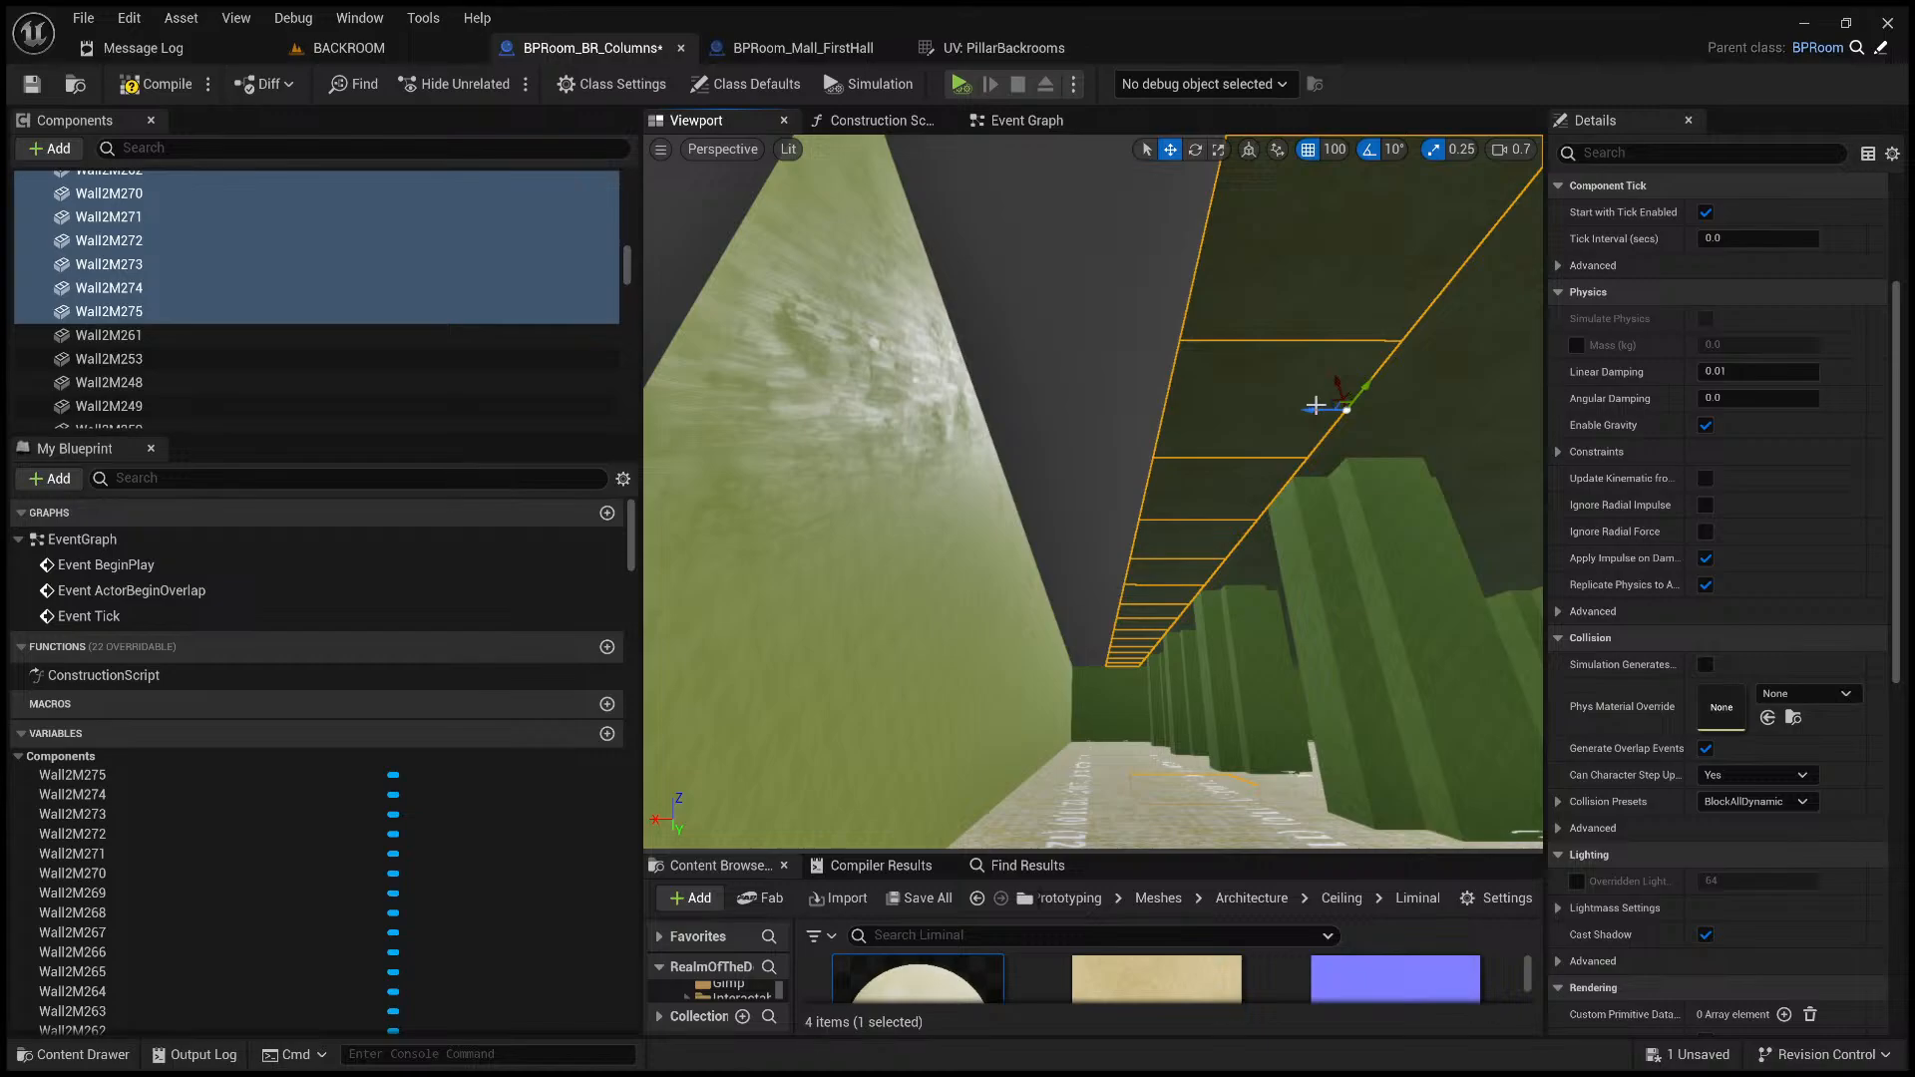
left_click_drag(1321, 412, 1066, 616, "alt")
- Examine the whole room from above to check how the last ceiling row lines up with the outer wall
right_click_drag(1163, 659, 1526, 806)
key("e")
key("q")
key("w")
key("e")
key("s")
scroll(1436, 776, "up", 1)
key("d")
key("s")
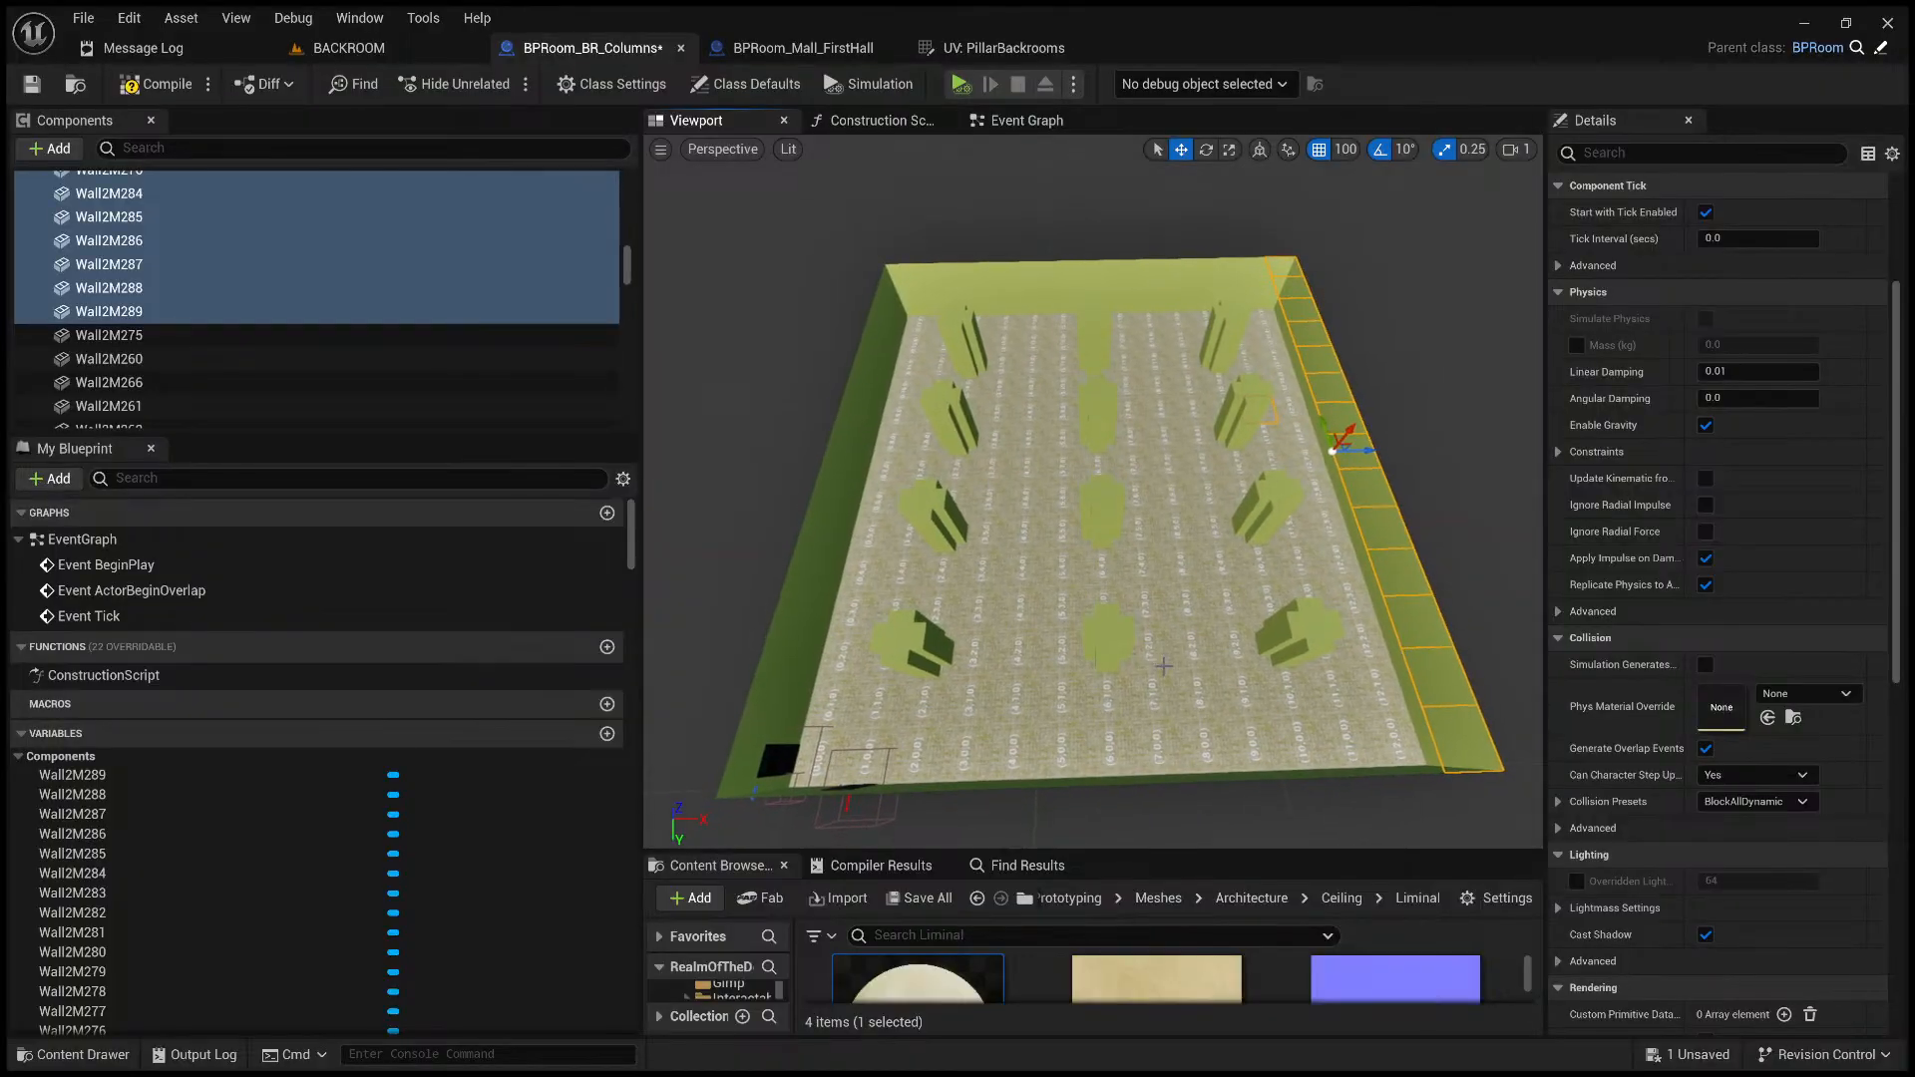
- Examine the column layout and the floor tile grid from several angles above the room
key("w")
right_click_drag(1003, 589, 1015, 639)
key("w")
key("a")
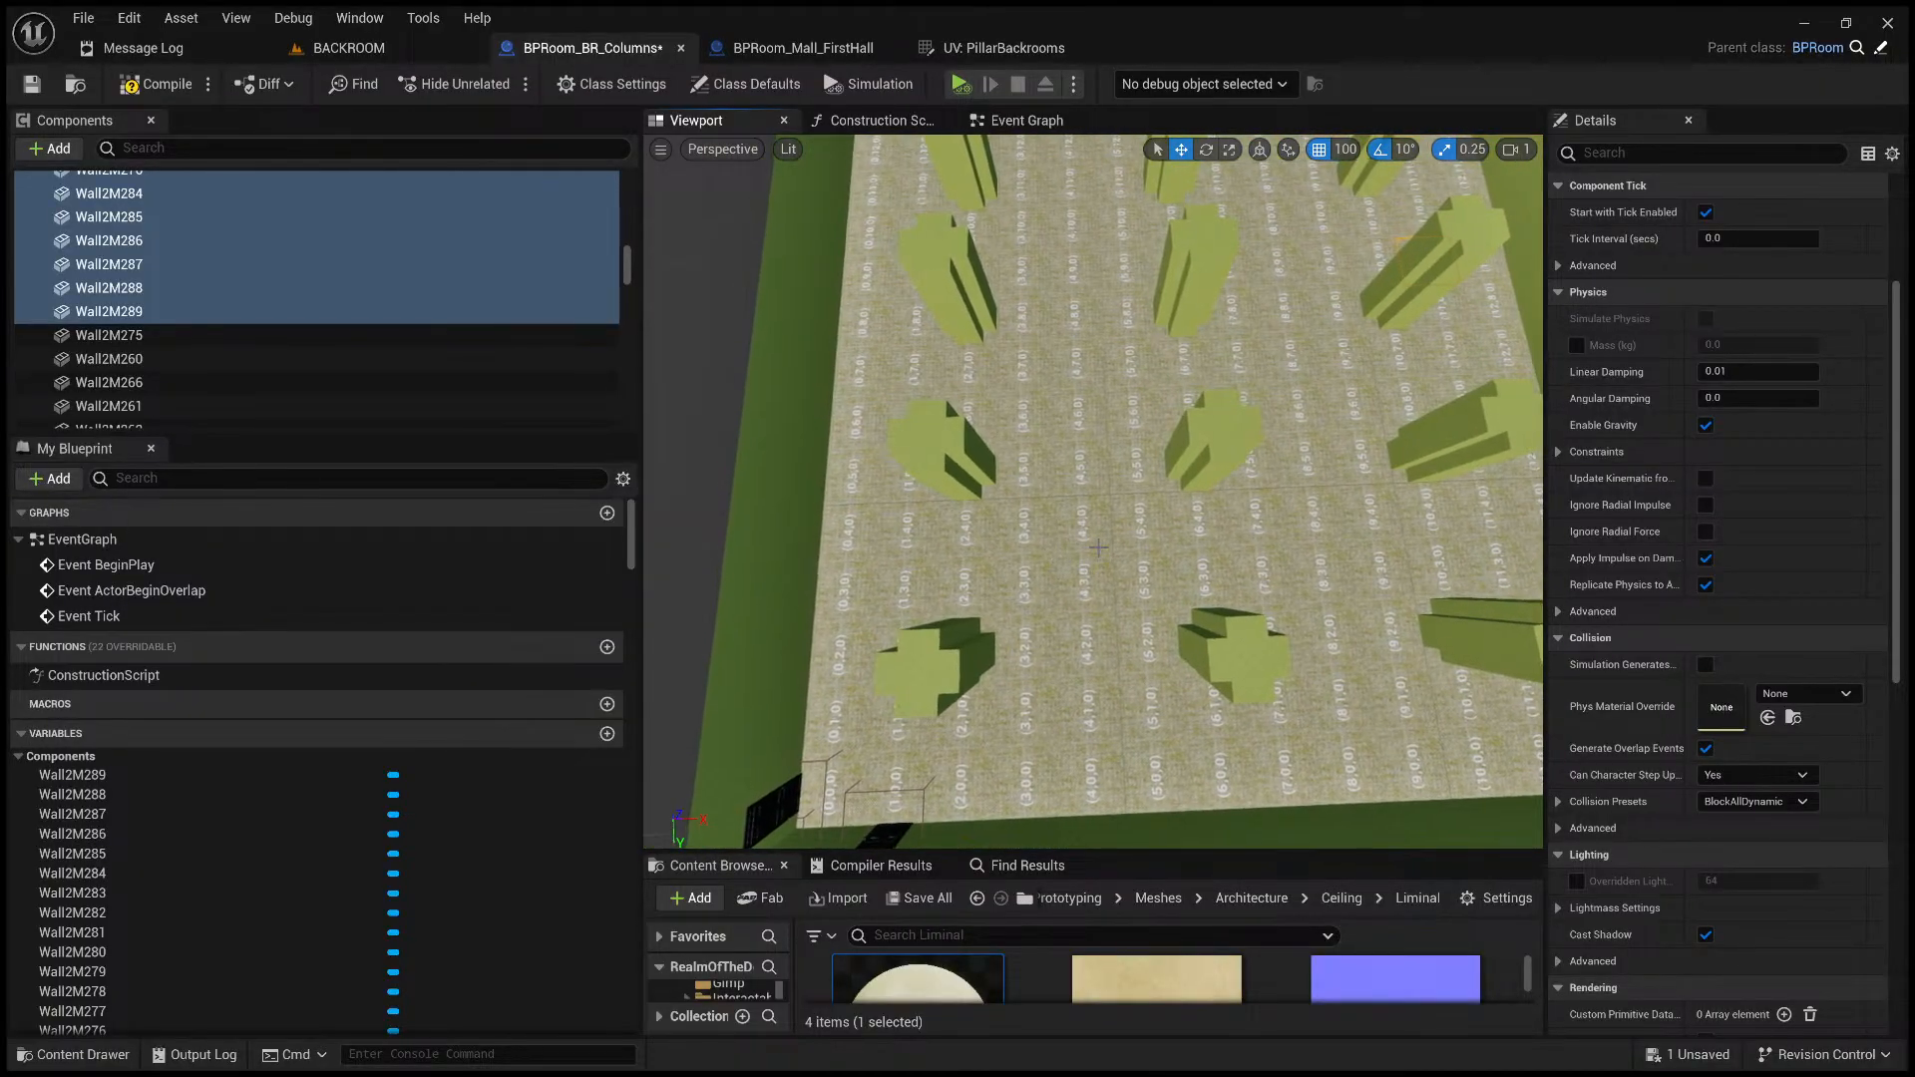
right_click_drag(1091, 566, 1073, 559)
key("d")
key("s")
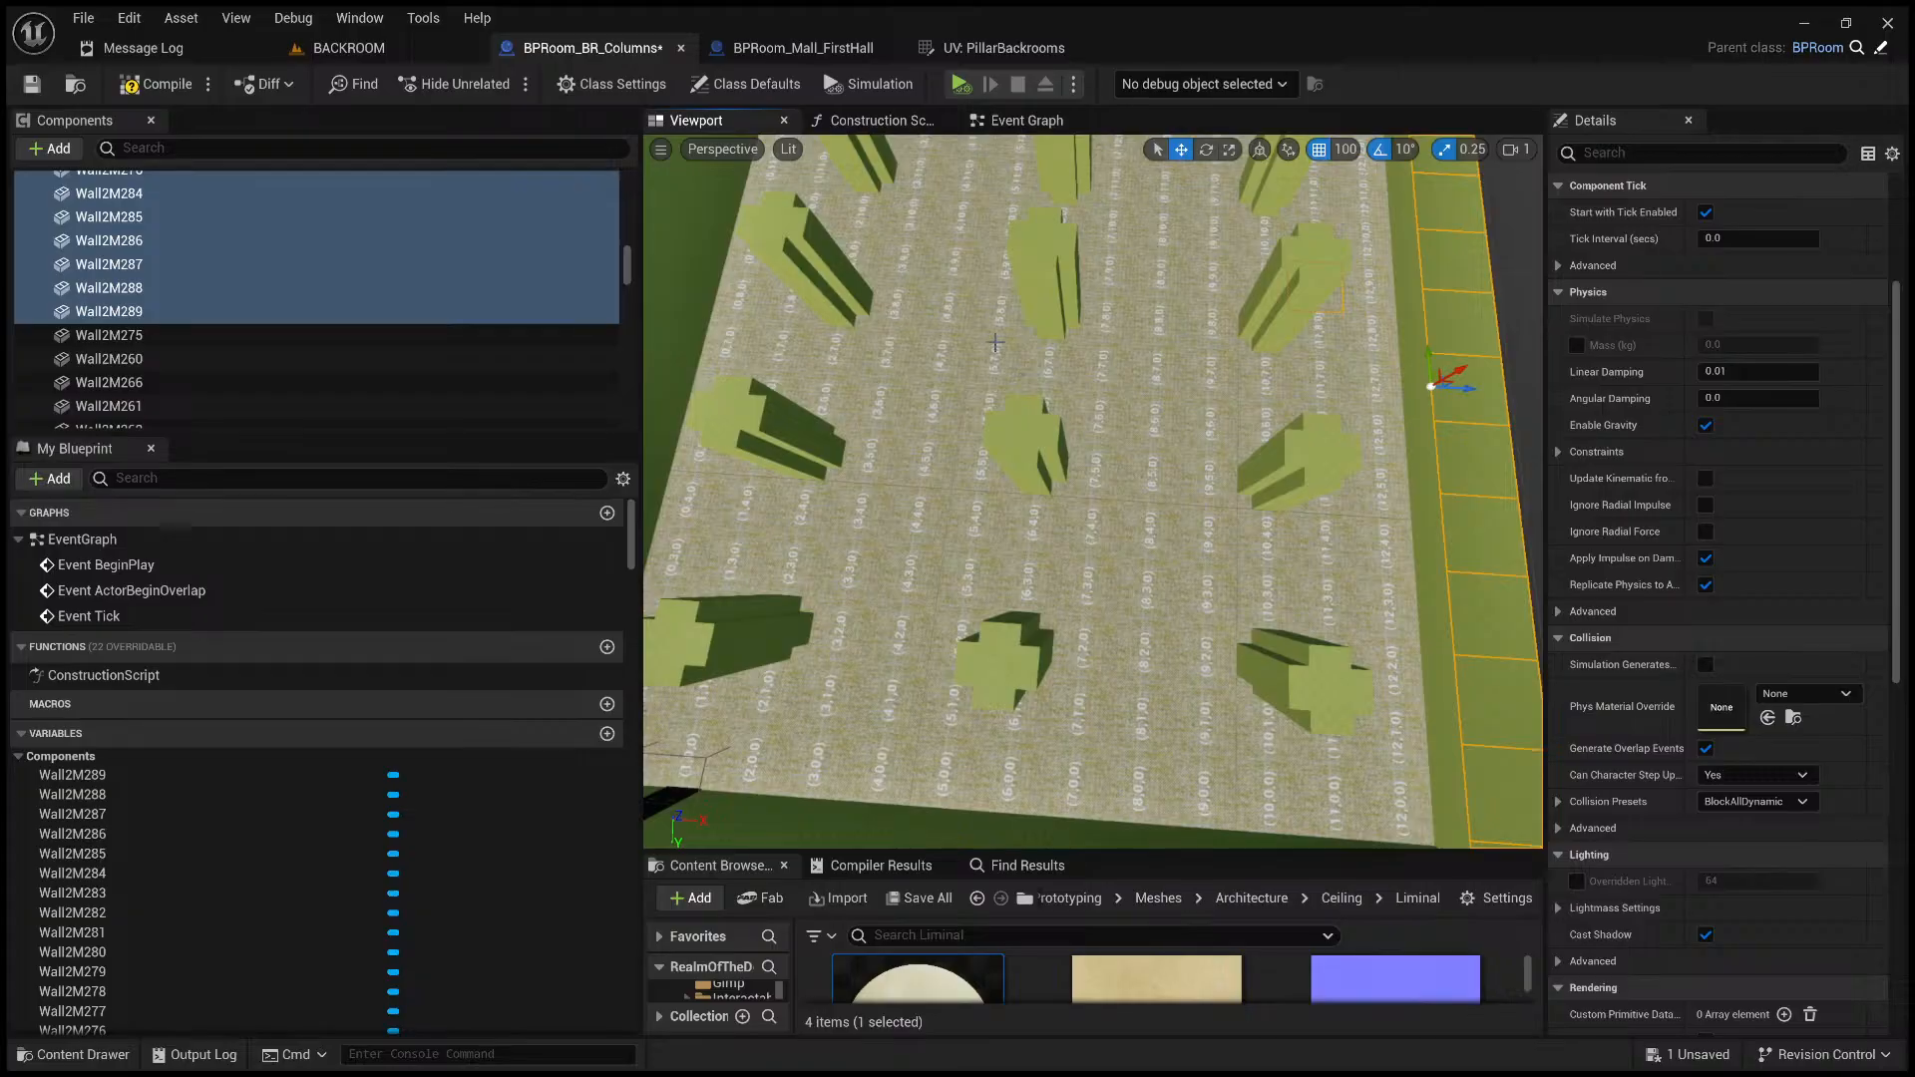
key("e")
right_click_drag(994, 342, 993, 345)
key("s")
right_click_drag(1037, 589, 988, 576)
key("d")
key("w")
key("a")
mouse_move(865, 324)
right_mouse_down()
mouse_move(887, 334)
mouse_move(866, 325)
right_mouse_up()
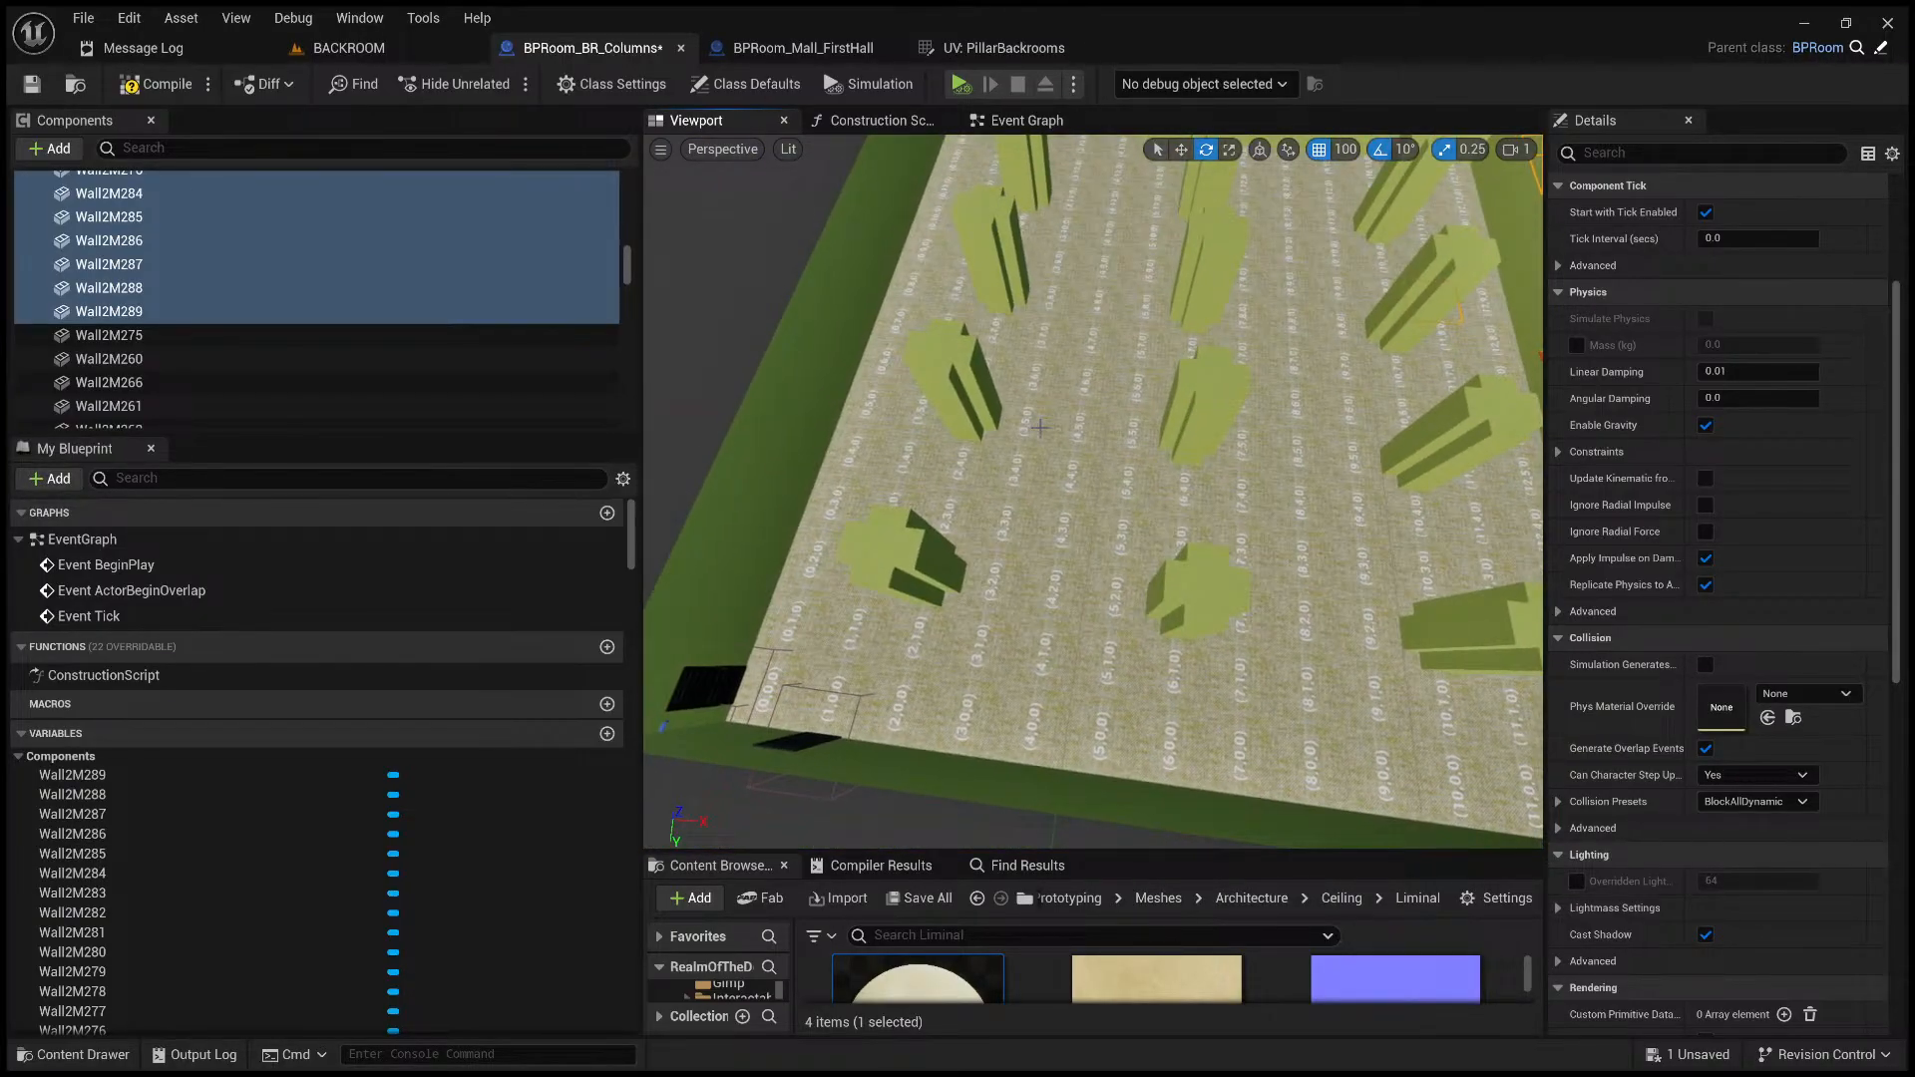
- Select the blueprint's root entry and paste the copied PointLight component into the room, keeping its name
scroll(212, 277, "up", 5)
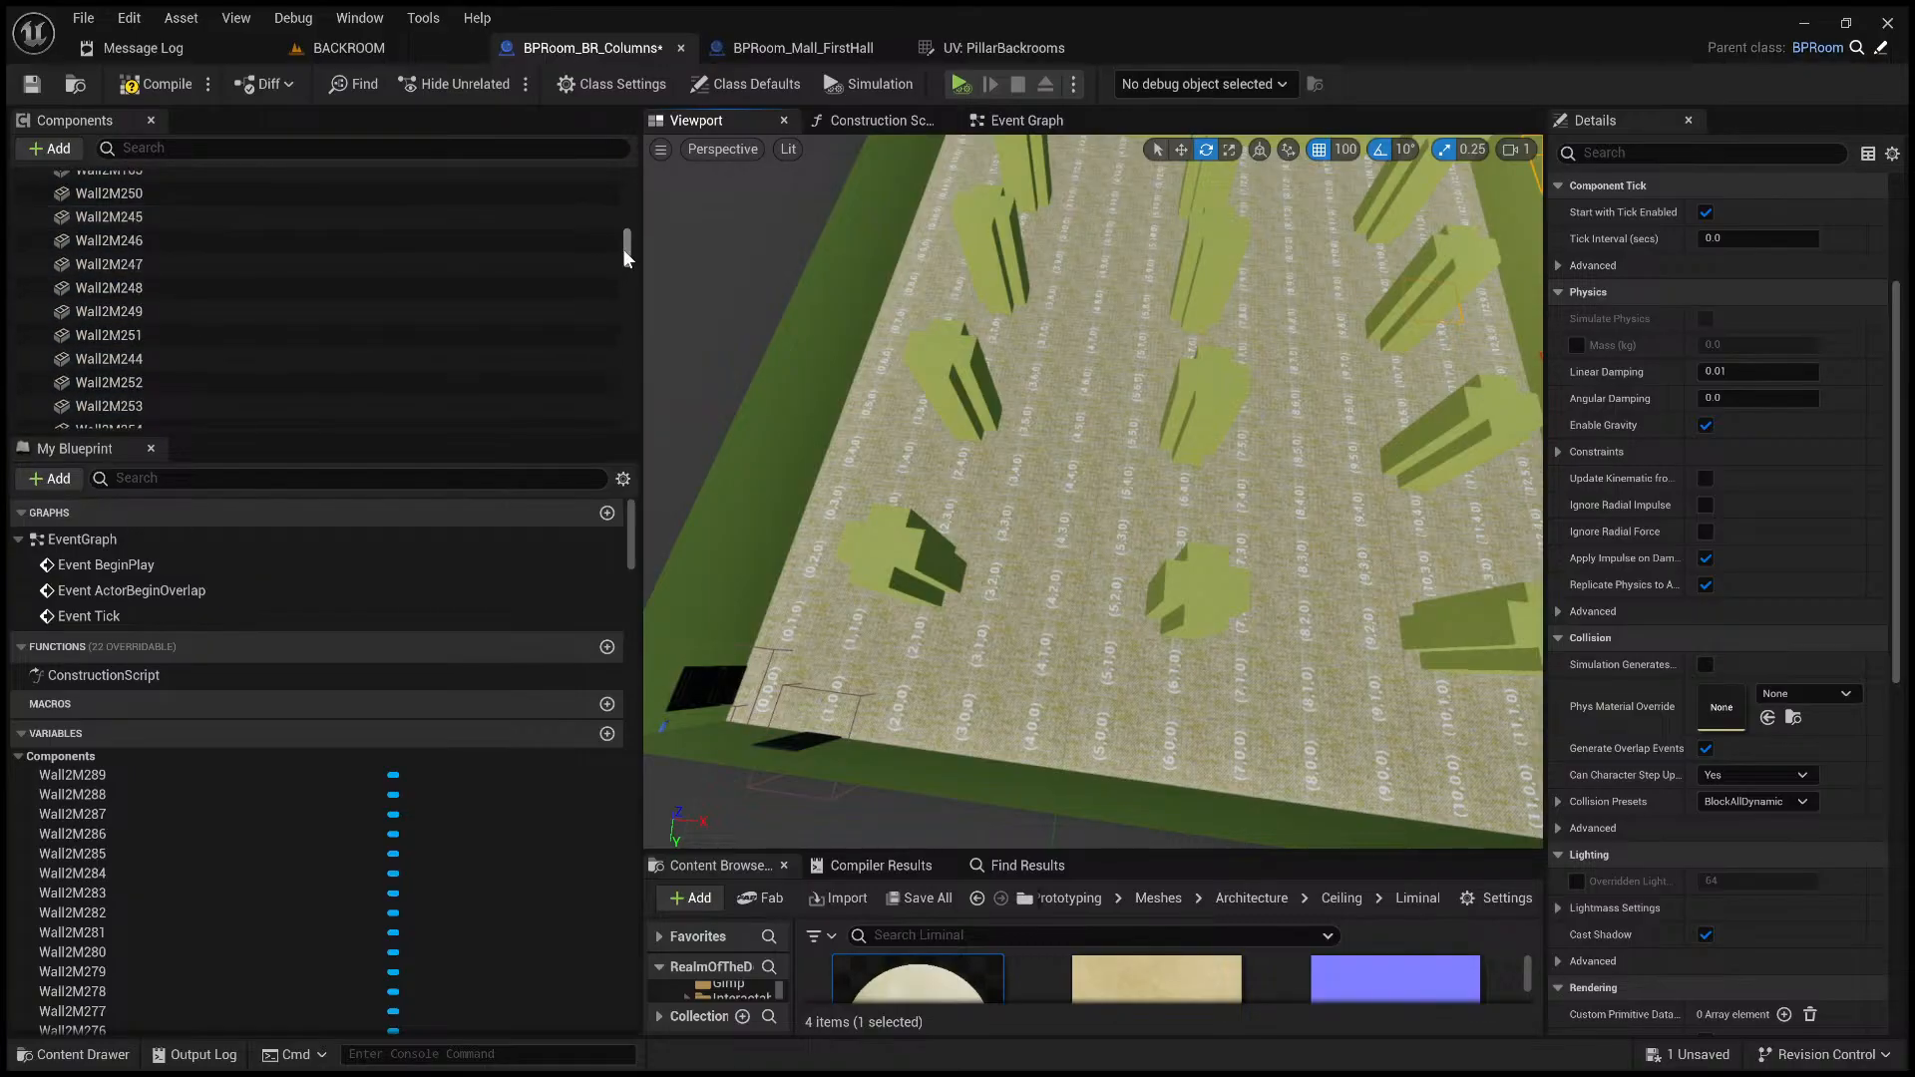
left_click_drag(624, 248, 630, 153)
left_click(198, 182)
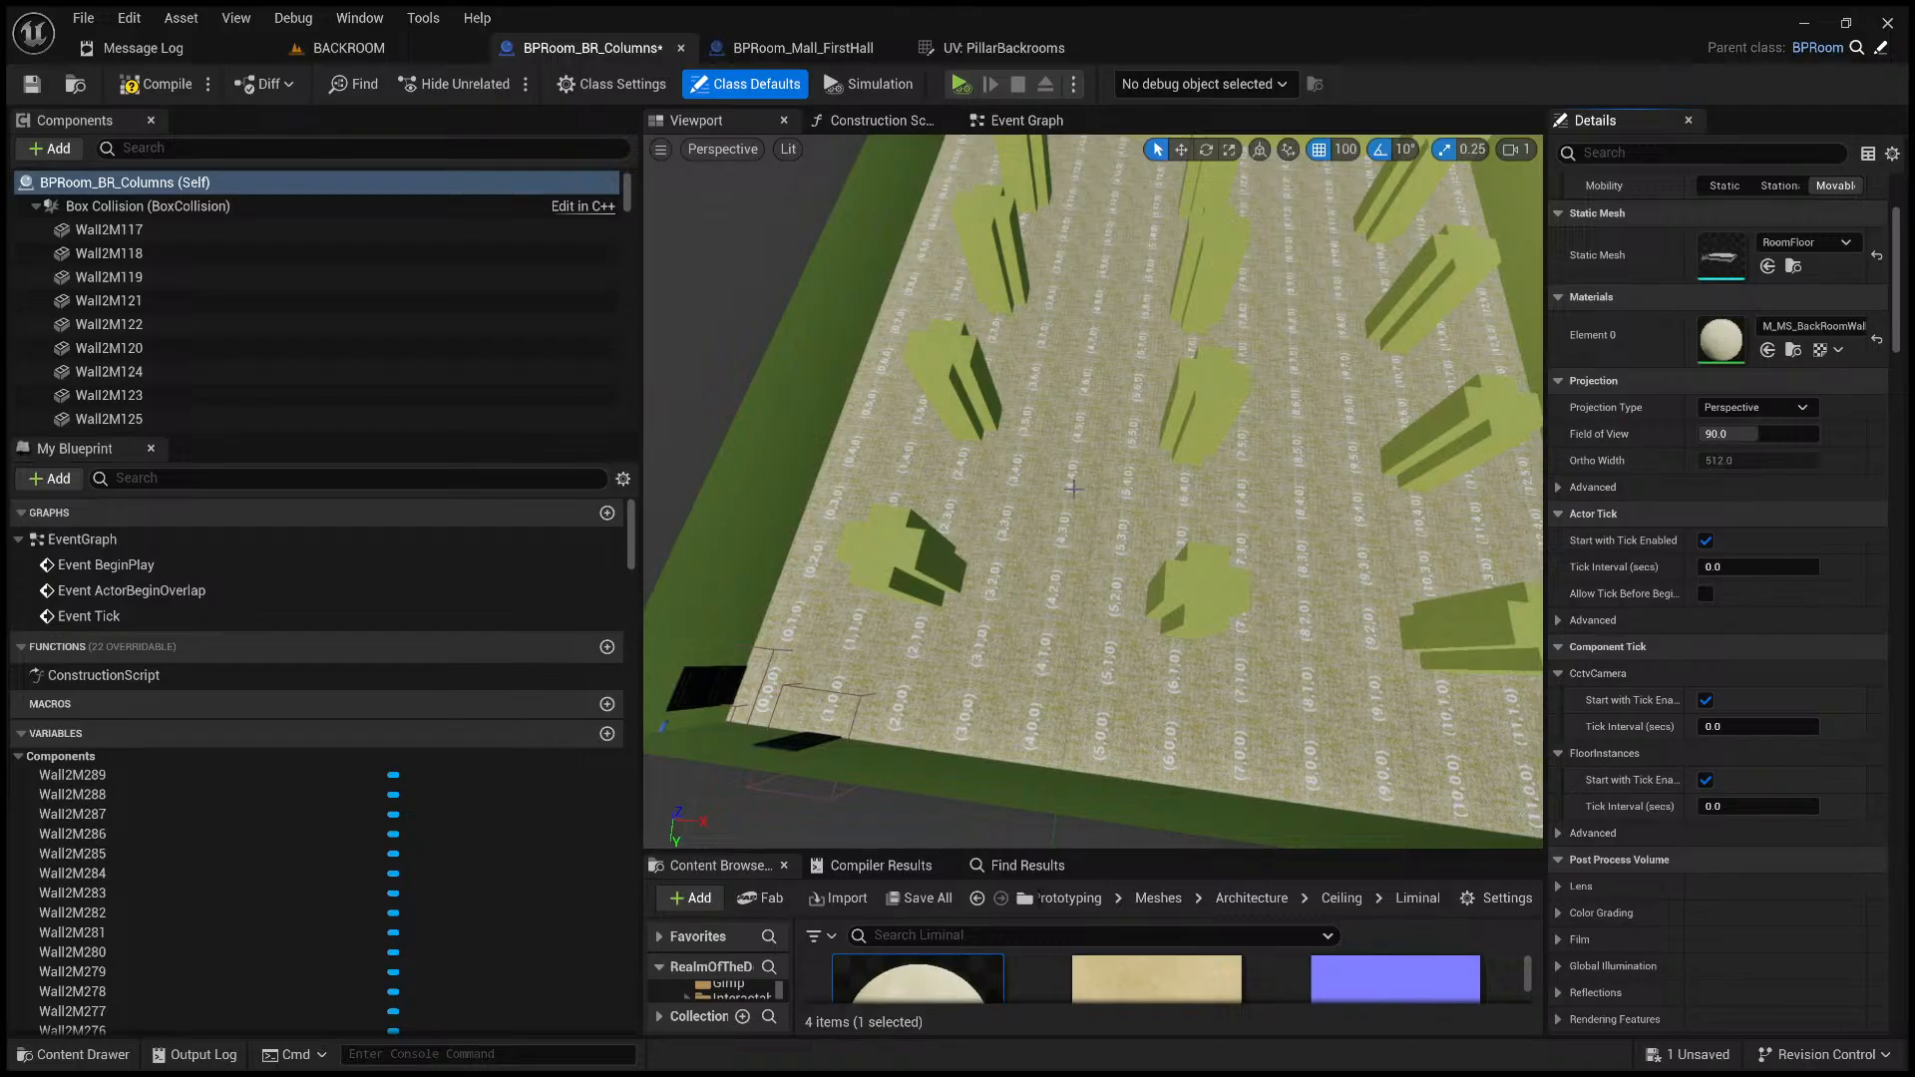
key("ctrl+v")
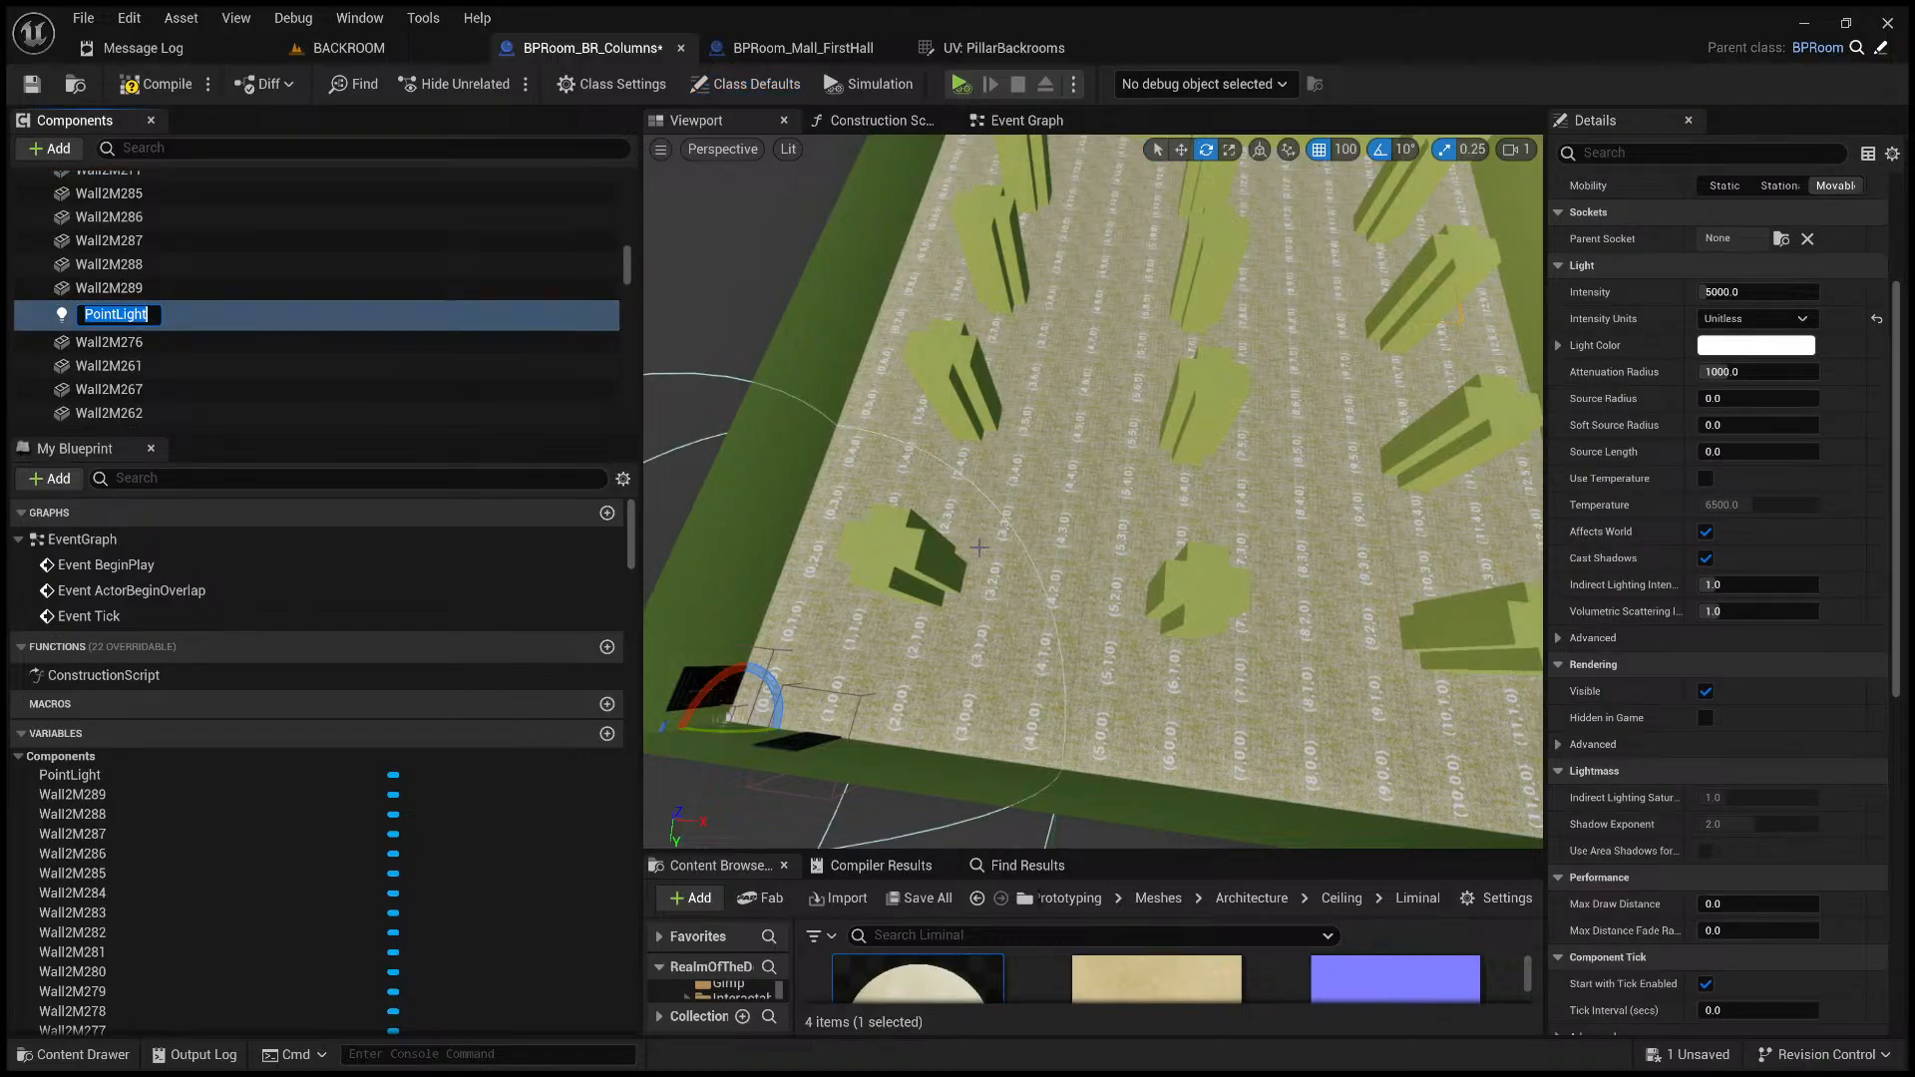
key("Return")
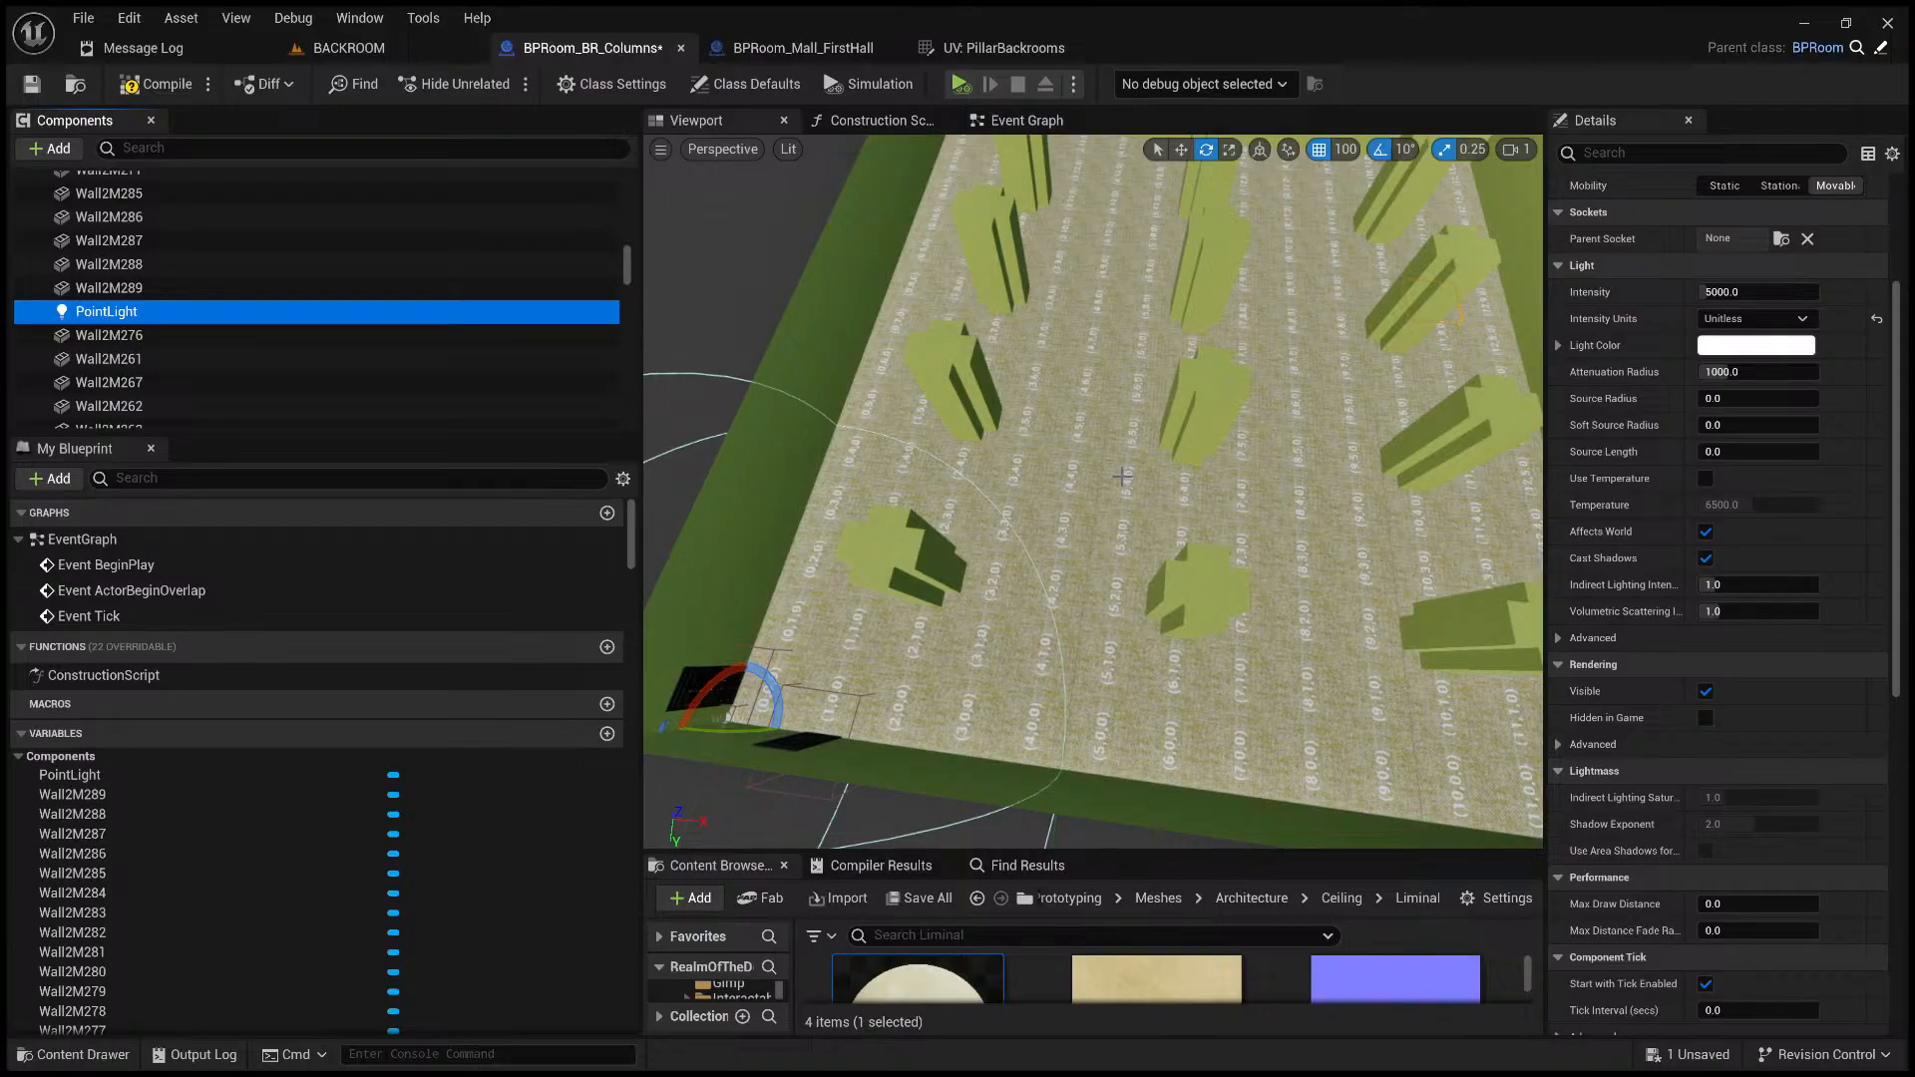
- Move the point light from the room's corner into the gap between the first four columns
right_click_drag(1114, 524, 1161, 219)
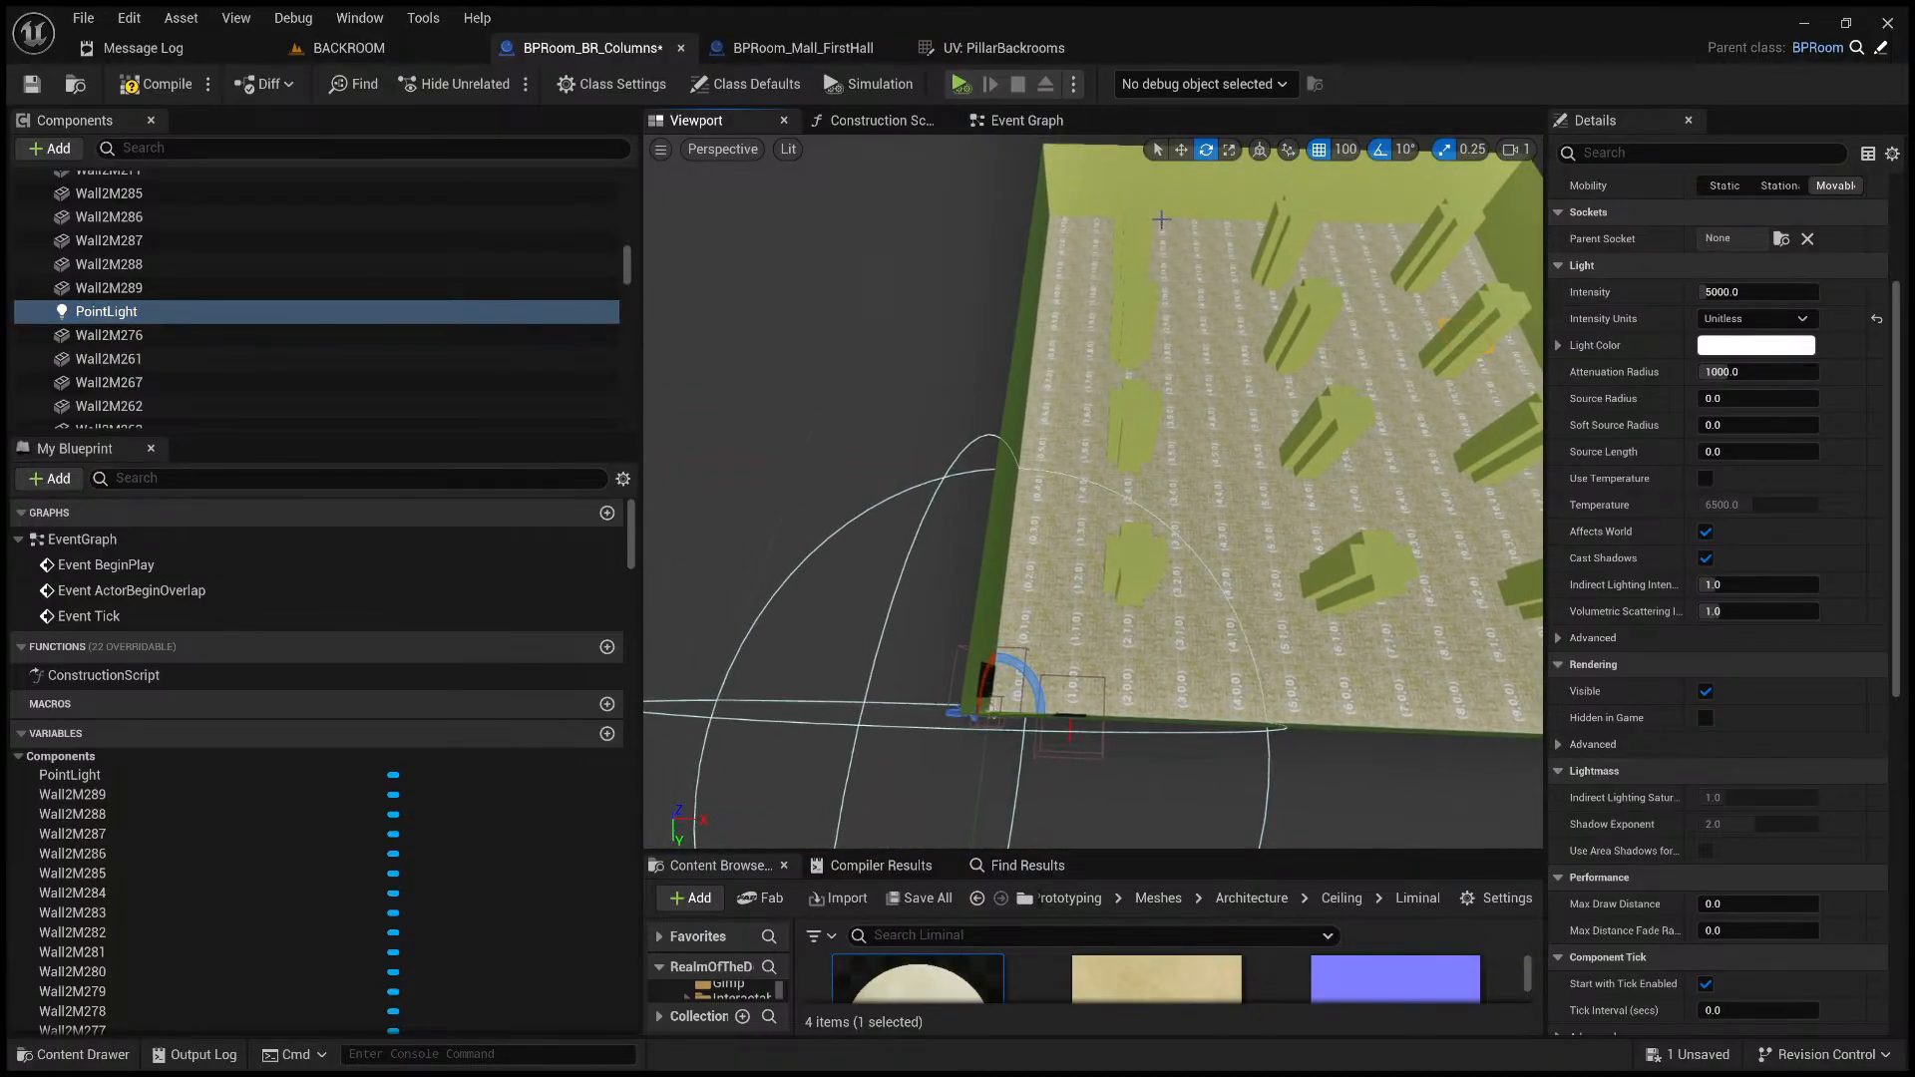
left_click(1181, 149)
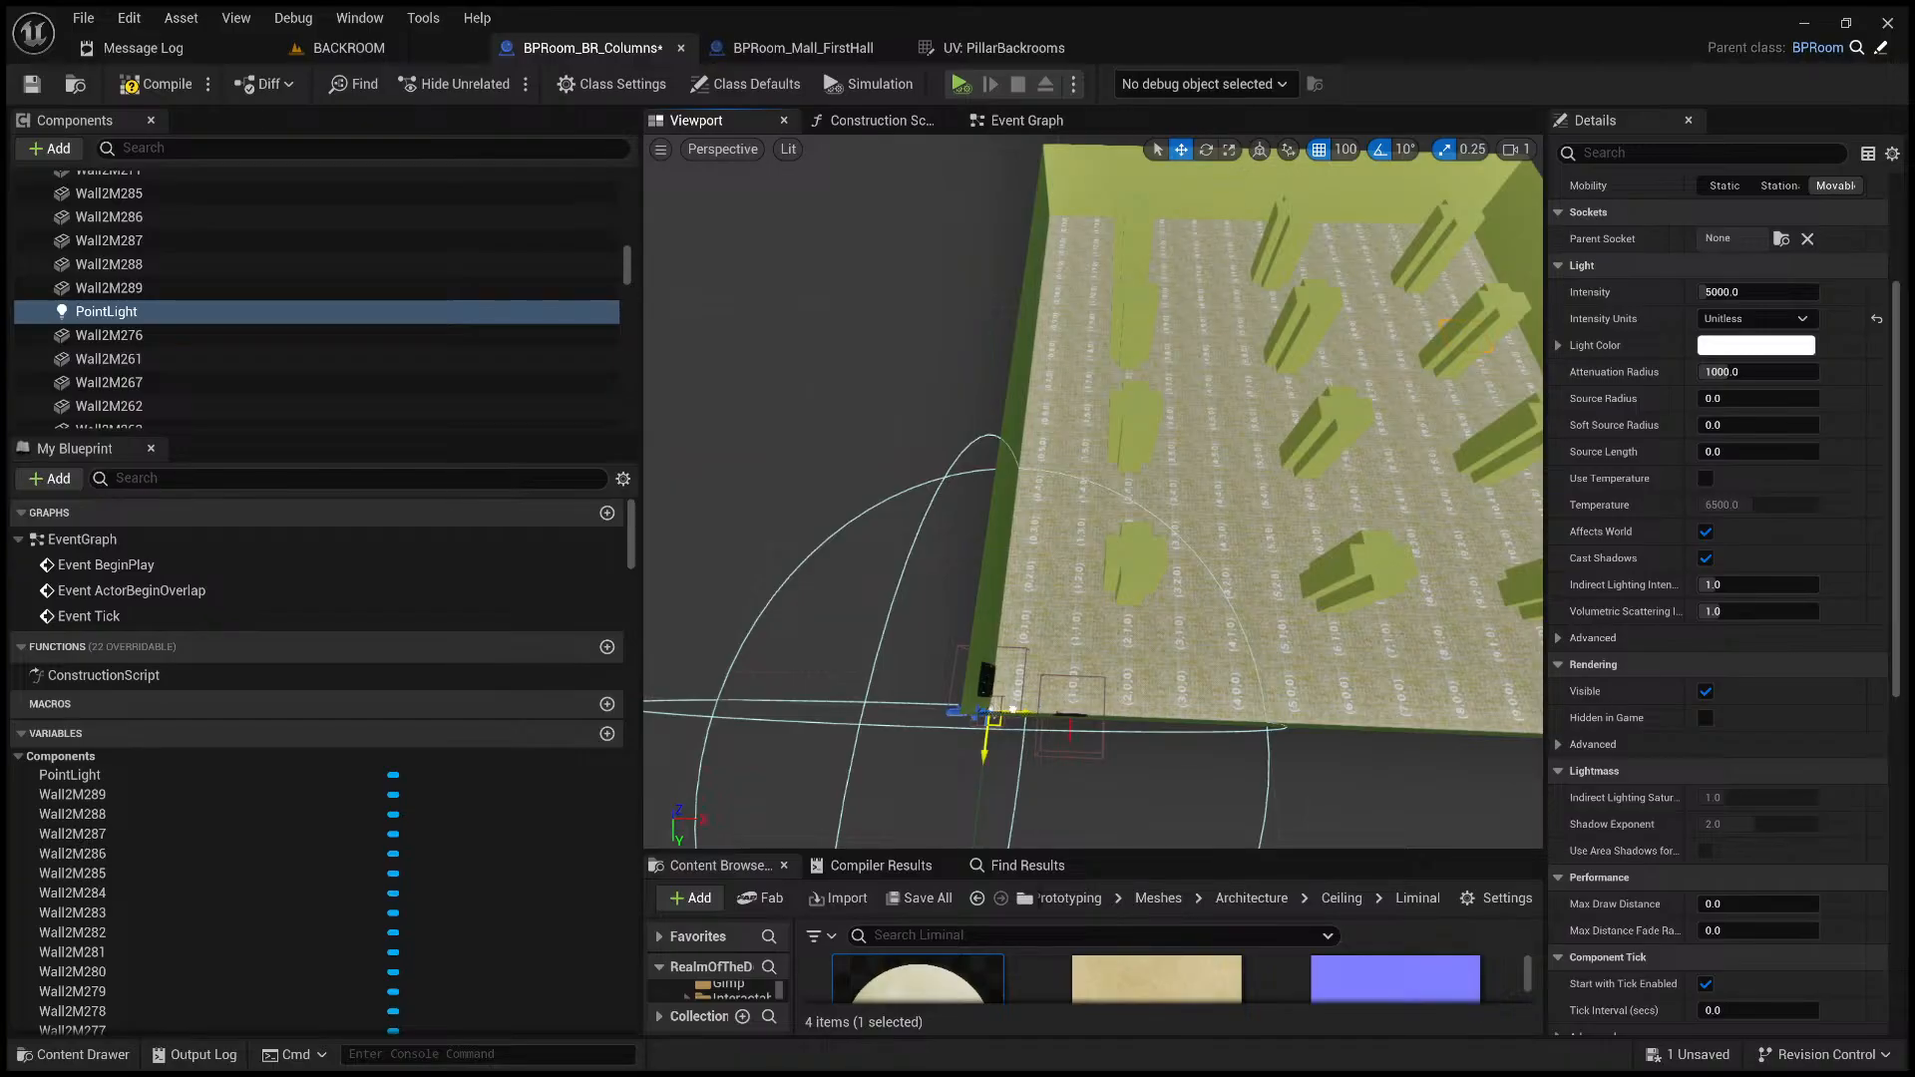
left_click_drag(1012, 709, 1227, 544)
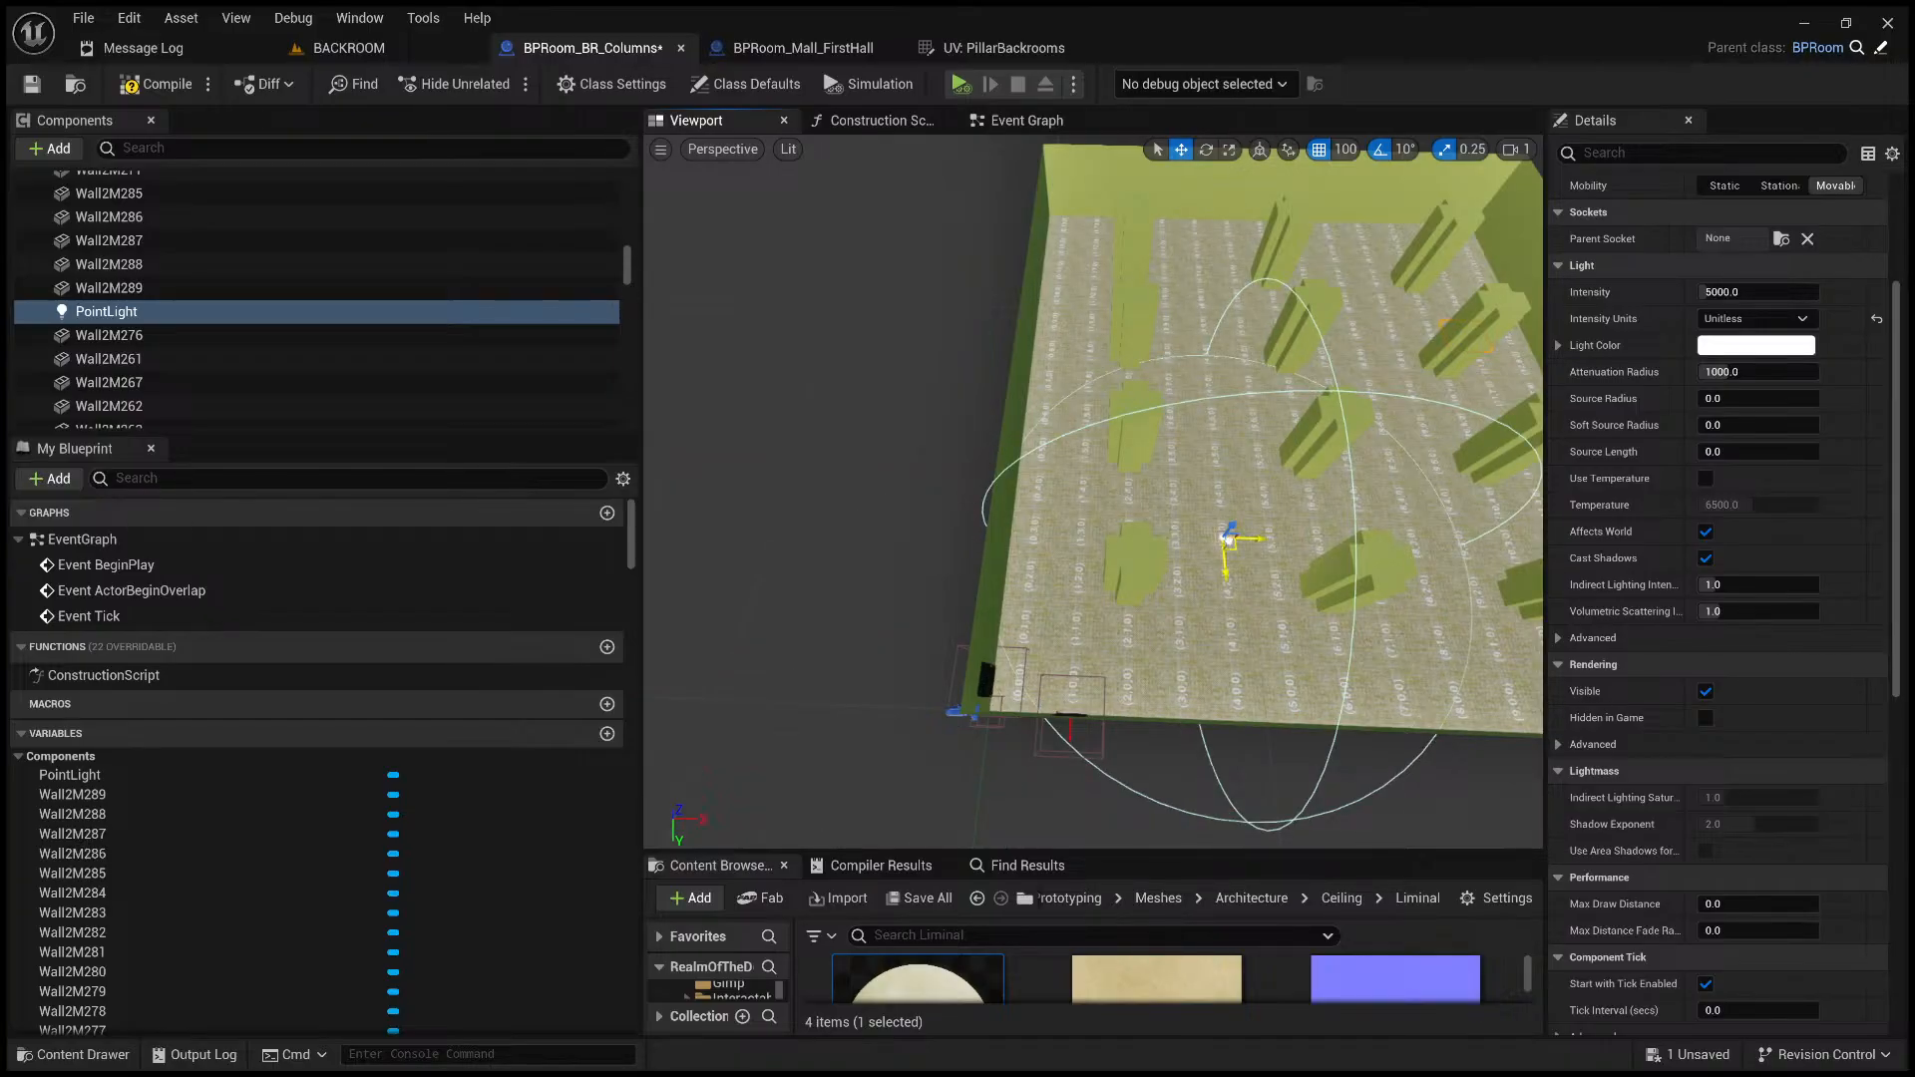
- Raise the point light from floor level to just below the ceiling, keeping it between the first four columns
key("f")
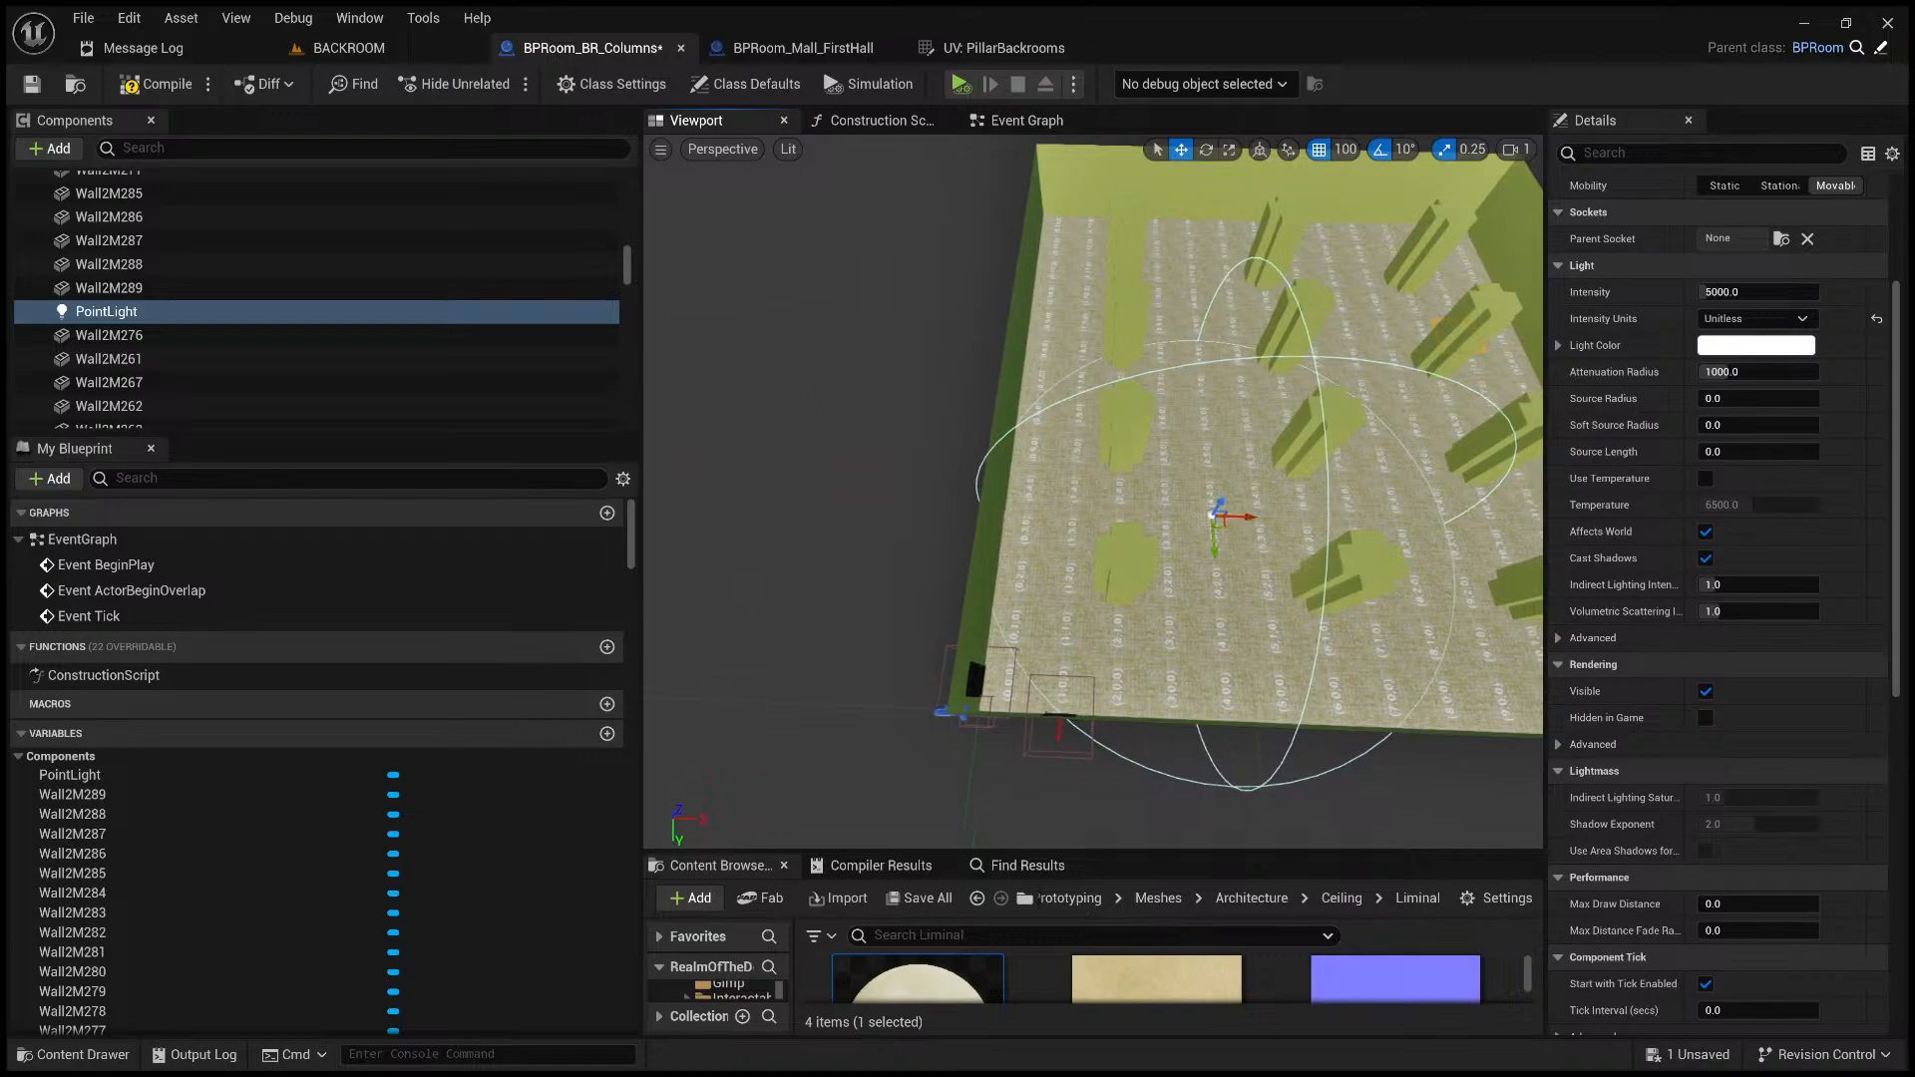
key("w")
right_click_drag(1227, 543, 1202, 359)
key("a")
key("e")
mouse_move(1189, 660)
right_mouse_down()
mouse_move(1213, 636)
mouse_move(1216, 653)
right_mouse_up()
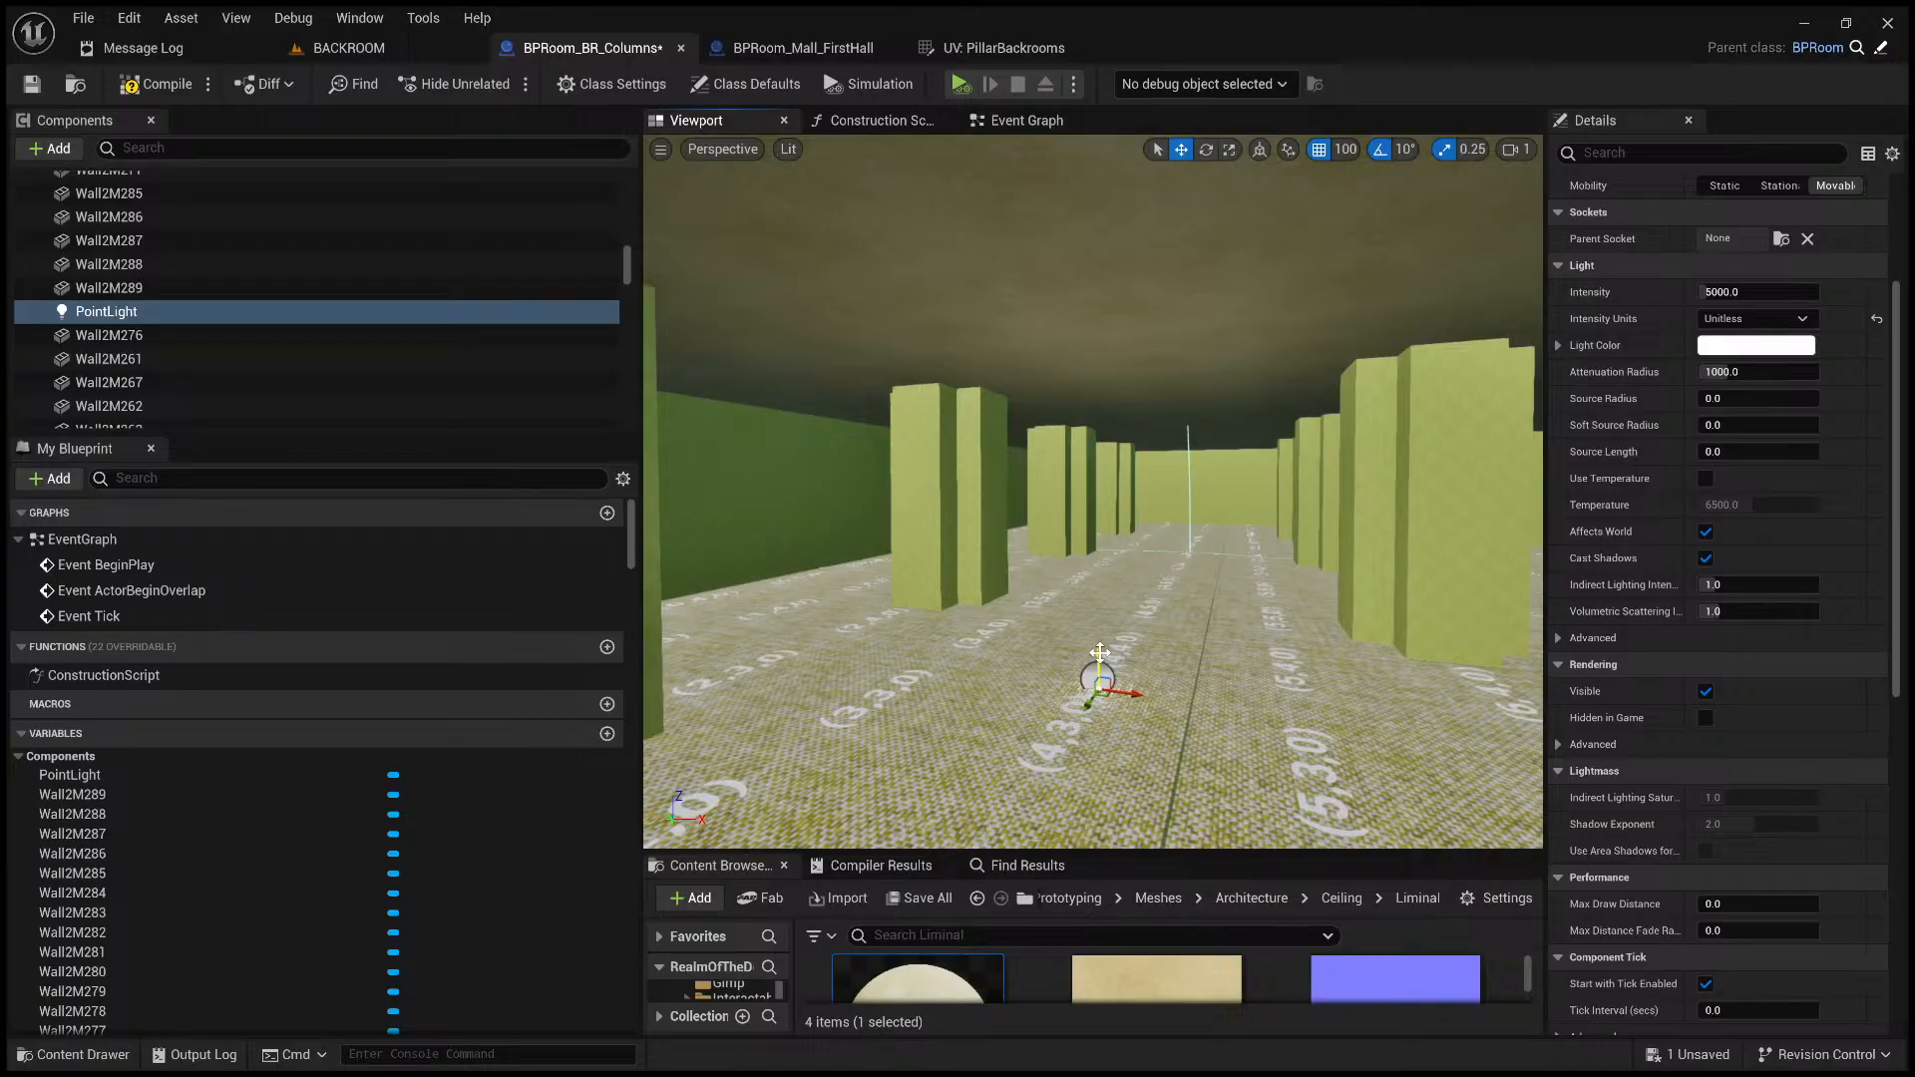
left_click_drag(1107, 688, 1114, 431)
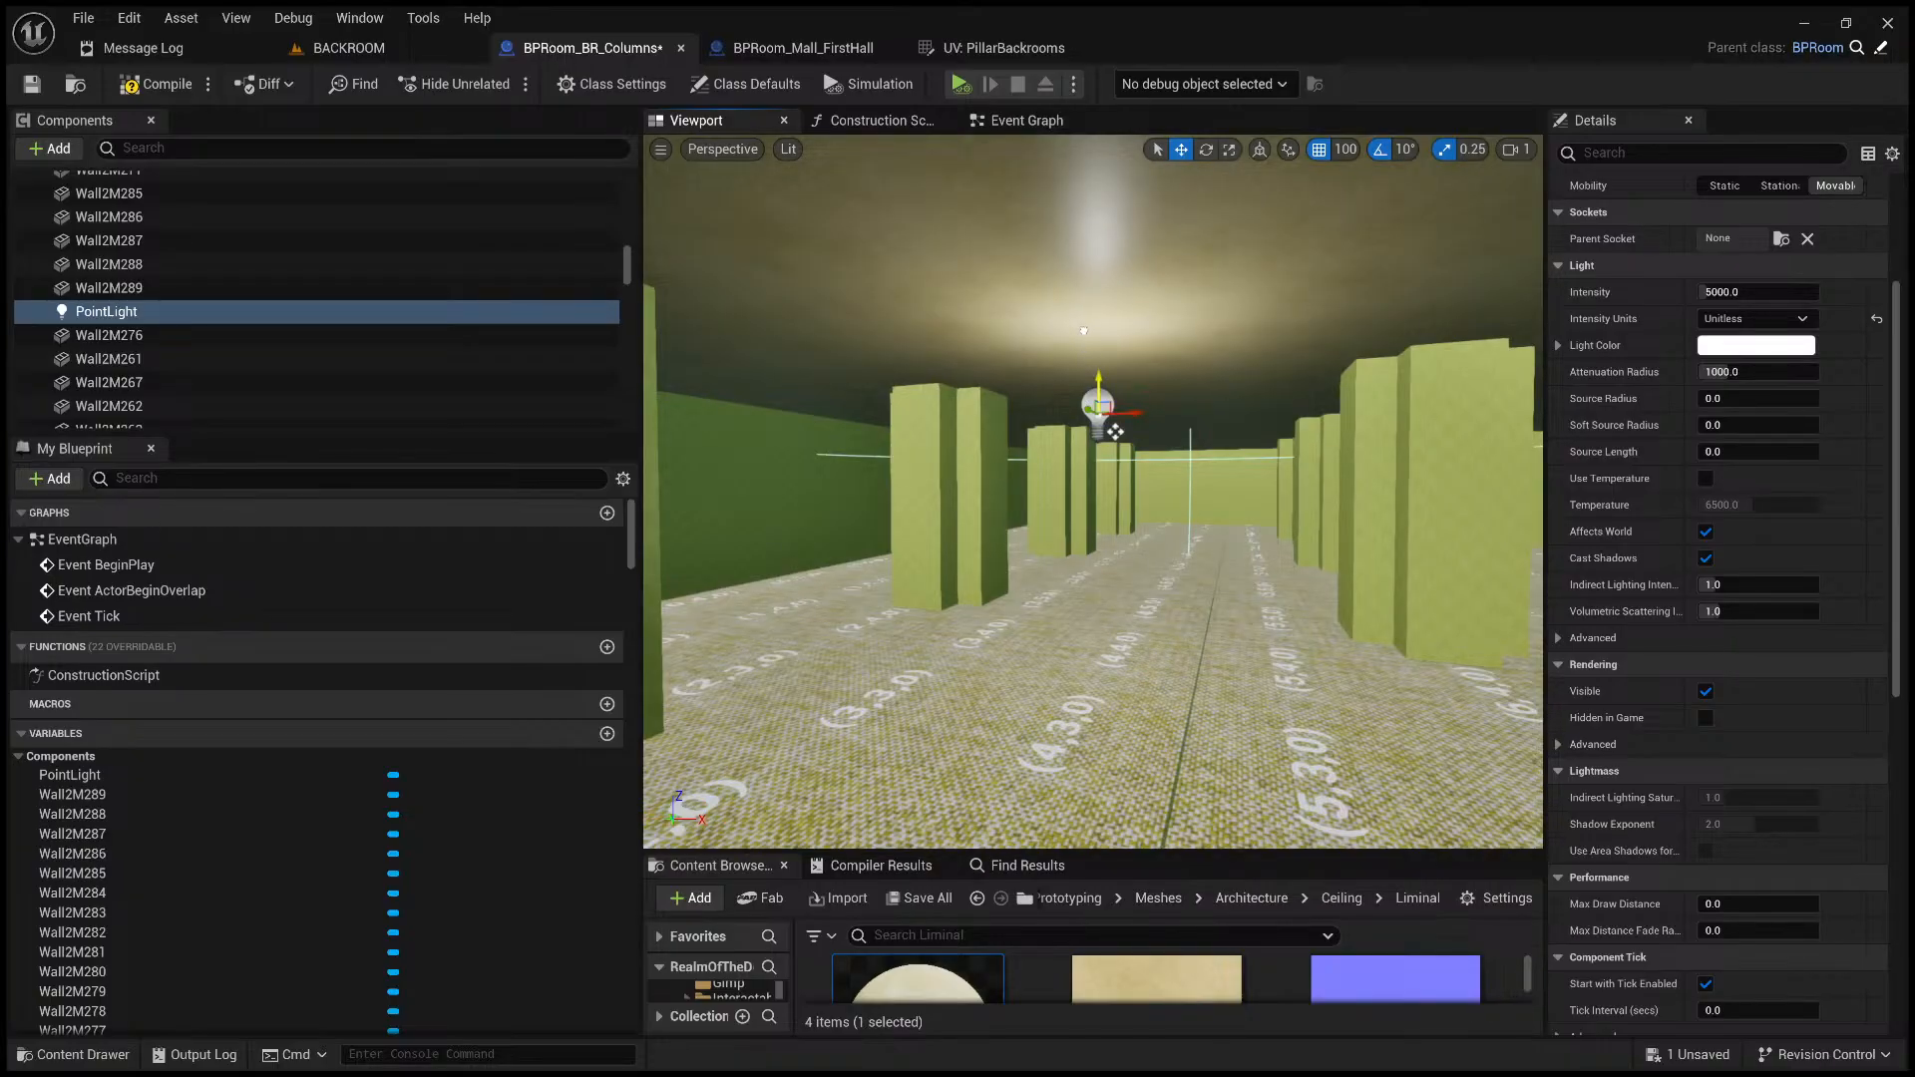
- Undo moving the light into the ceiling, set the position snap to 50 and raise the light slightly closer to the ceiling
left_click_drag(1114, 431, 1114, 340)
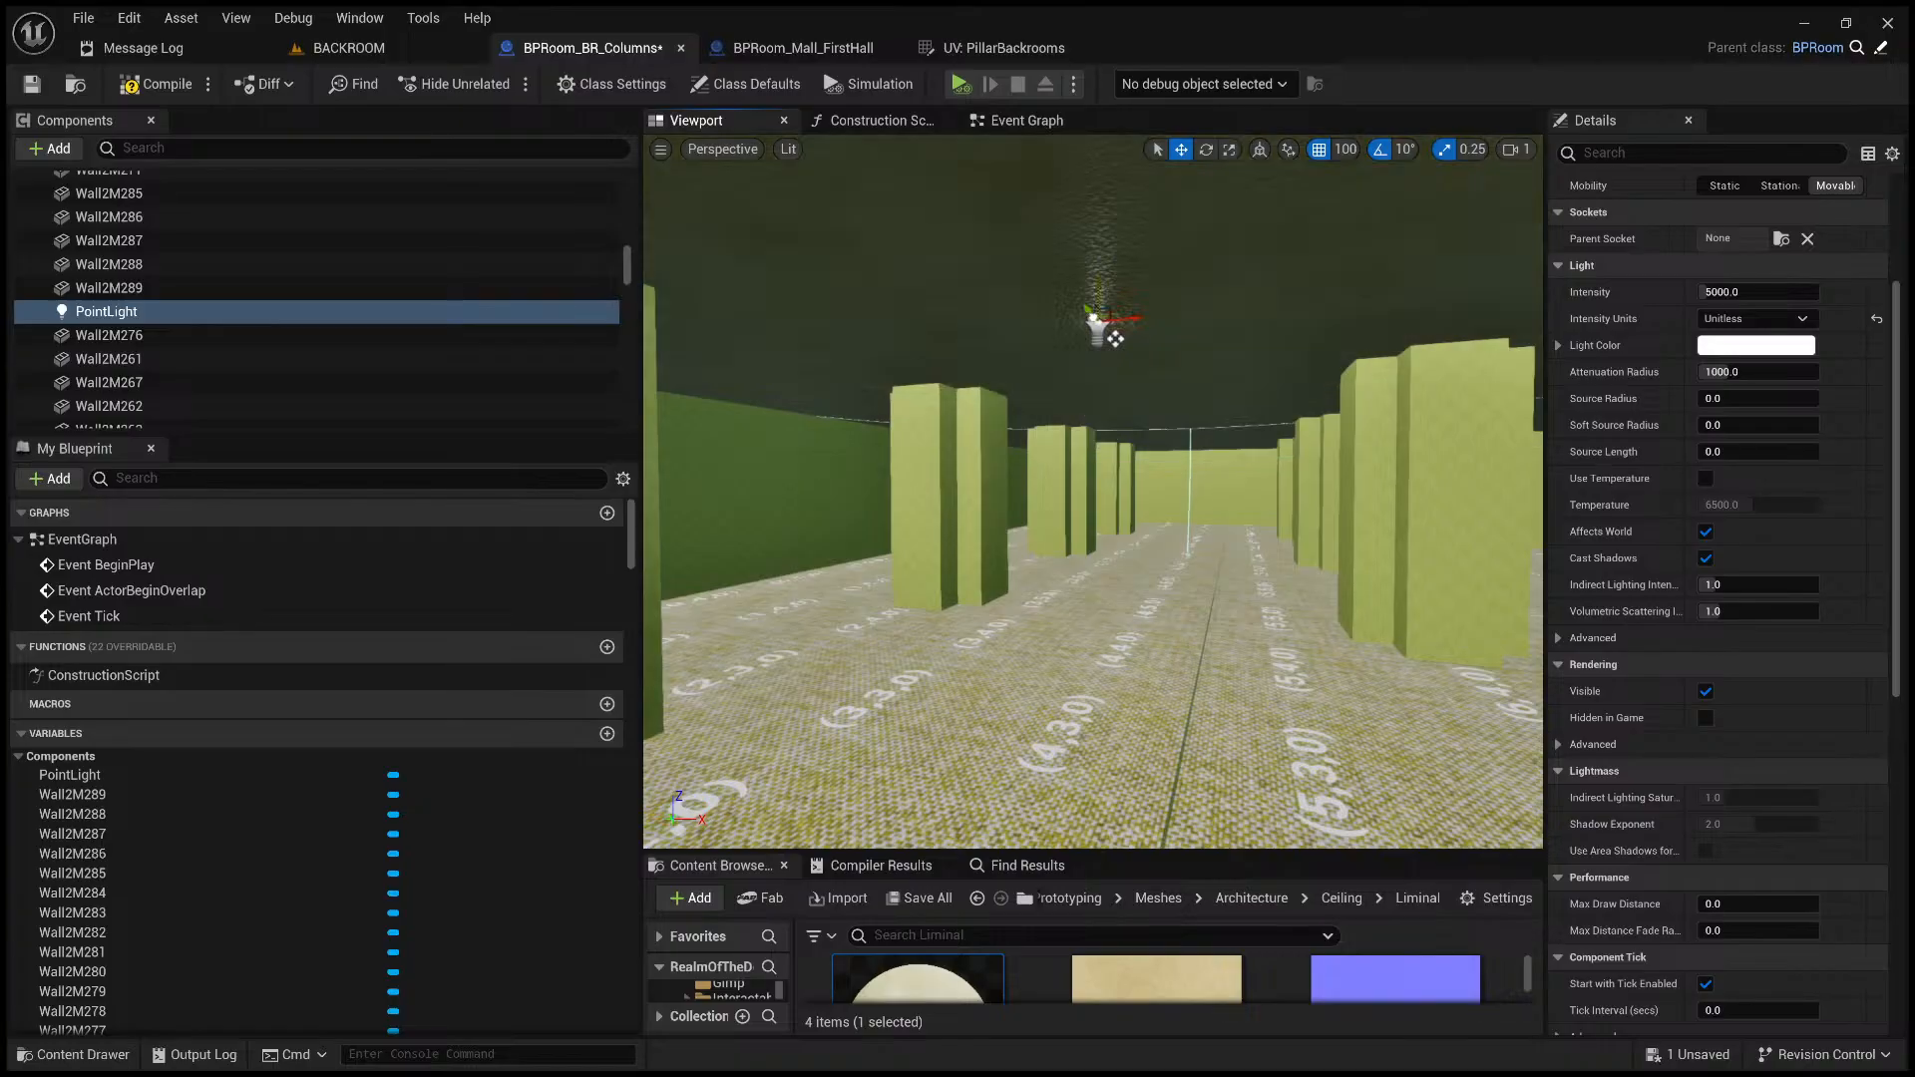
key("ctrl+z")
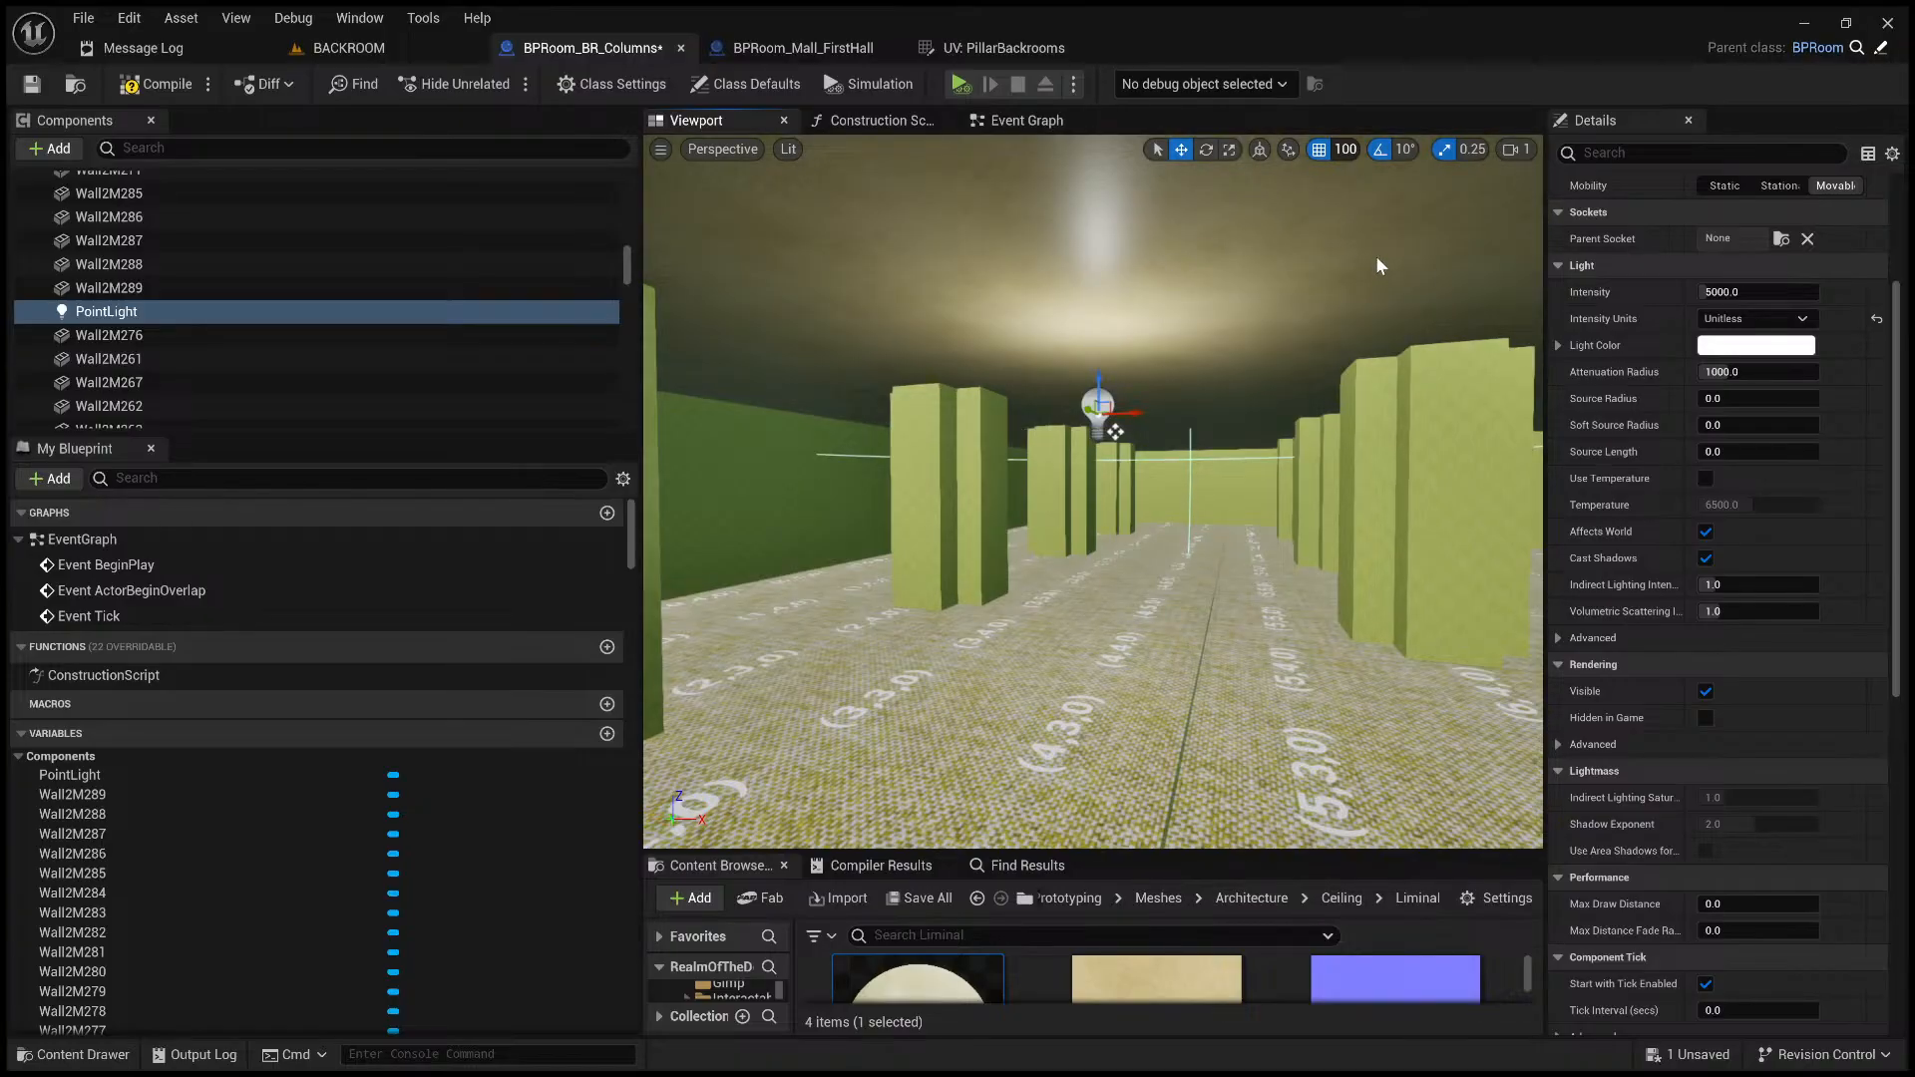
key("bracketleft")
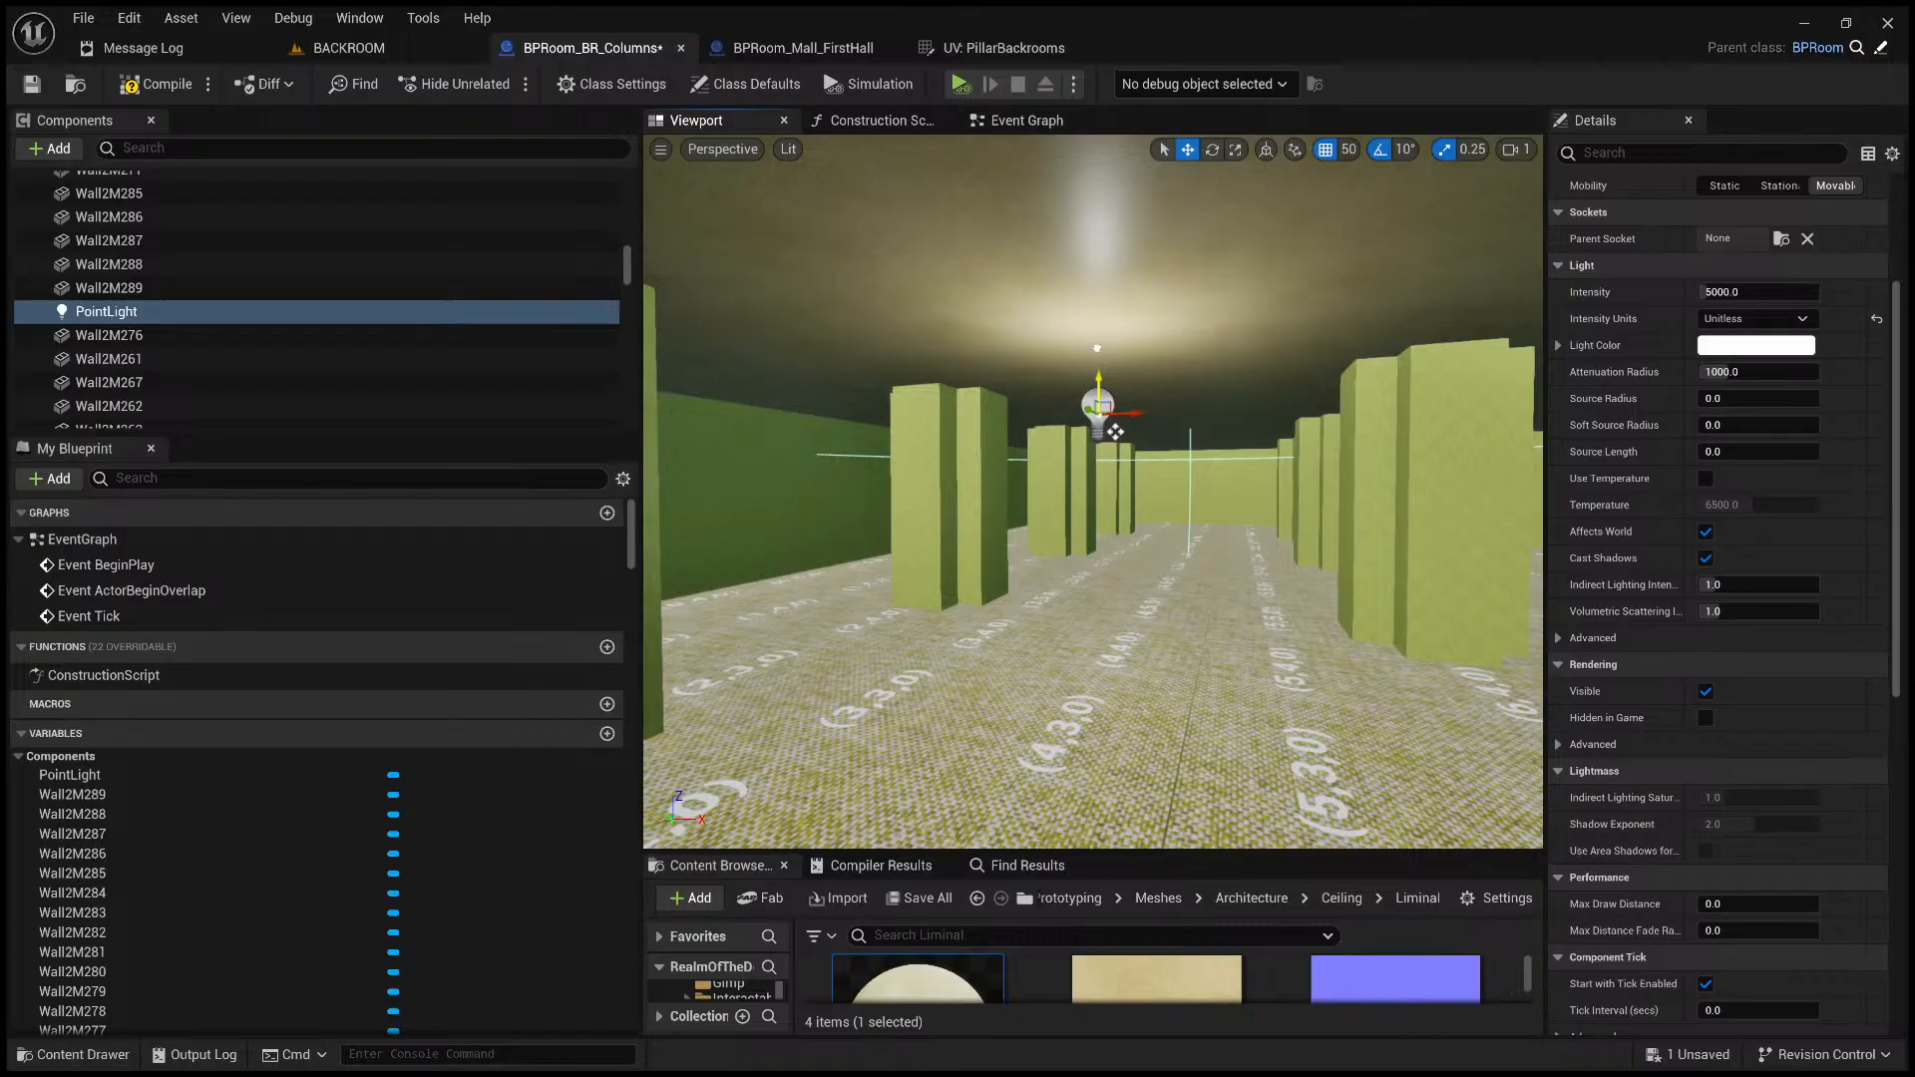
left_click_drag(1097, 348, 1098, 319)
- Restore the position snap to 100 and duplicate the point light along X into the neighbouring gap between columns
key("s")
mouse_move(1185, 411)
right_mouse_down()
mouse_move(1306, 391)
mouse_move(1257, 419)
mouse_move(1192, 416)
right_mouse_up()
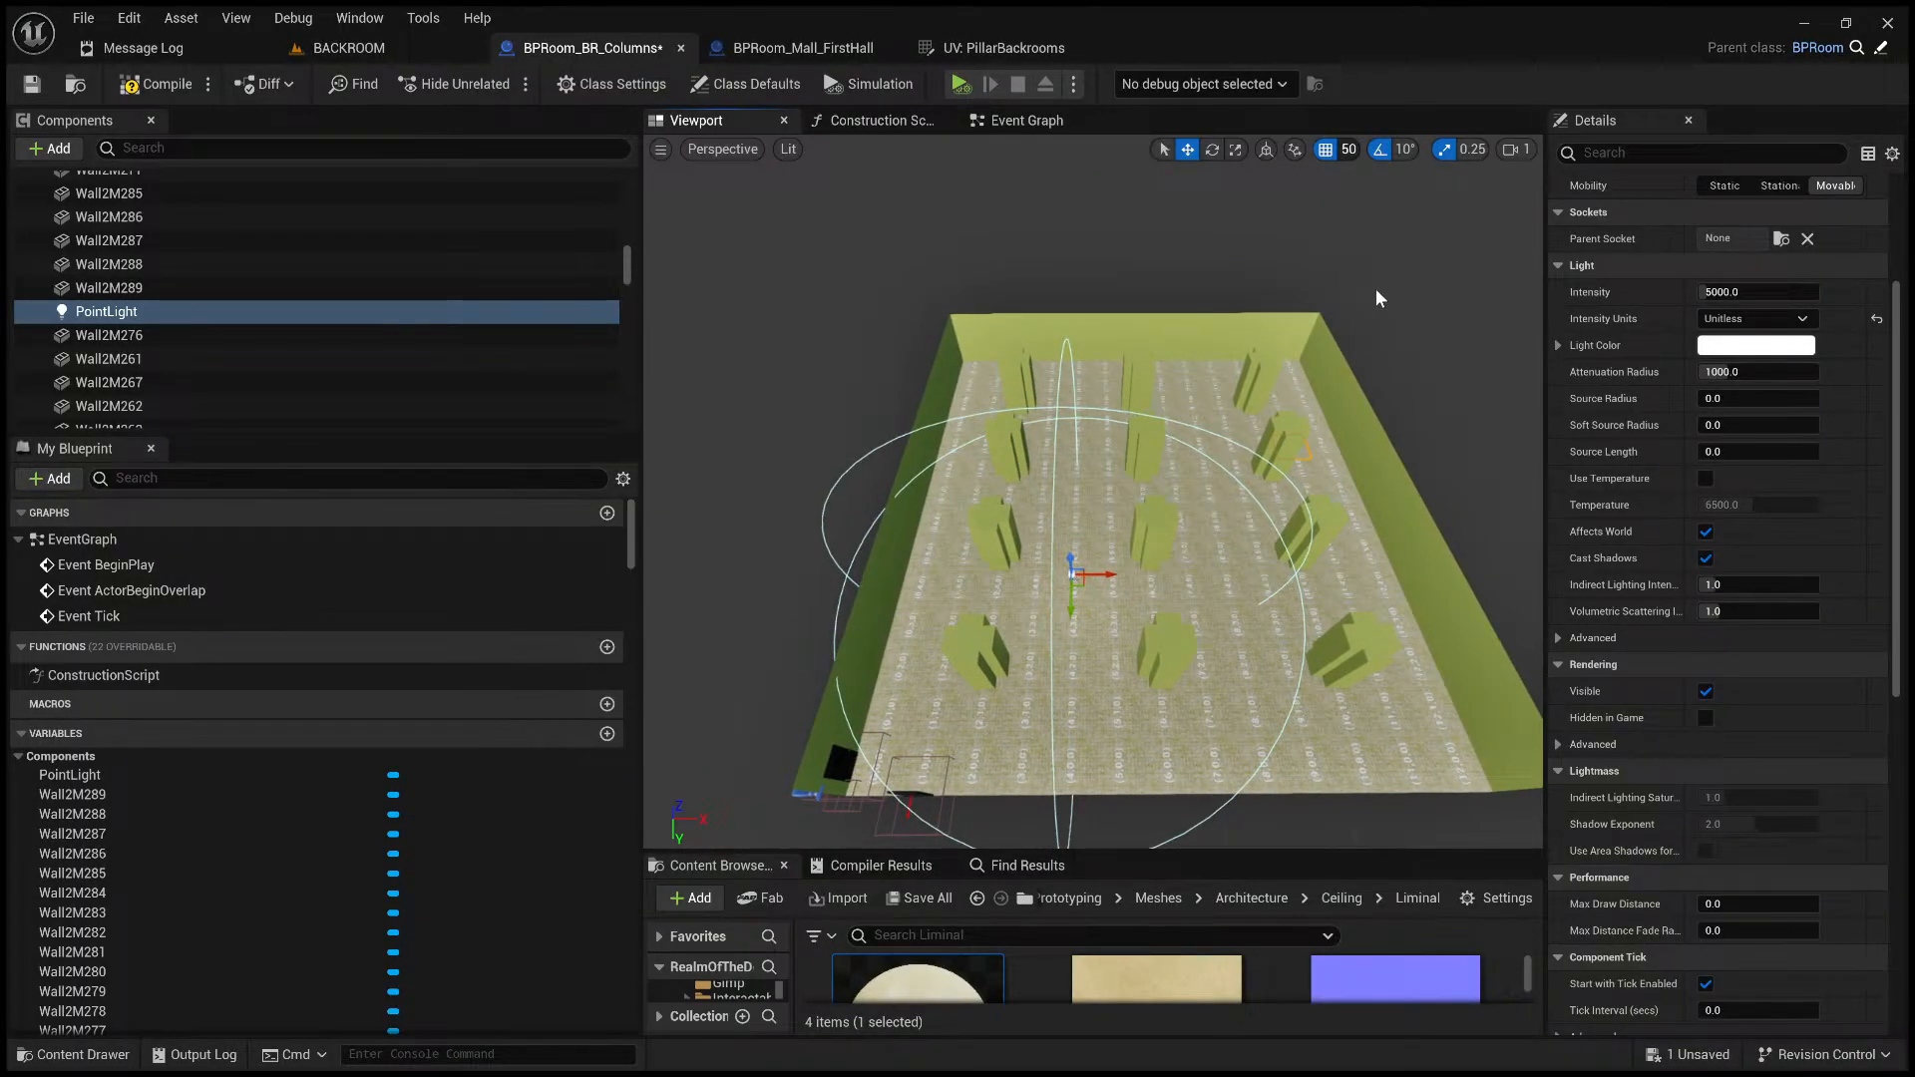
key("bracketright")
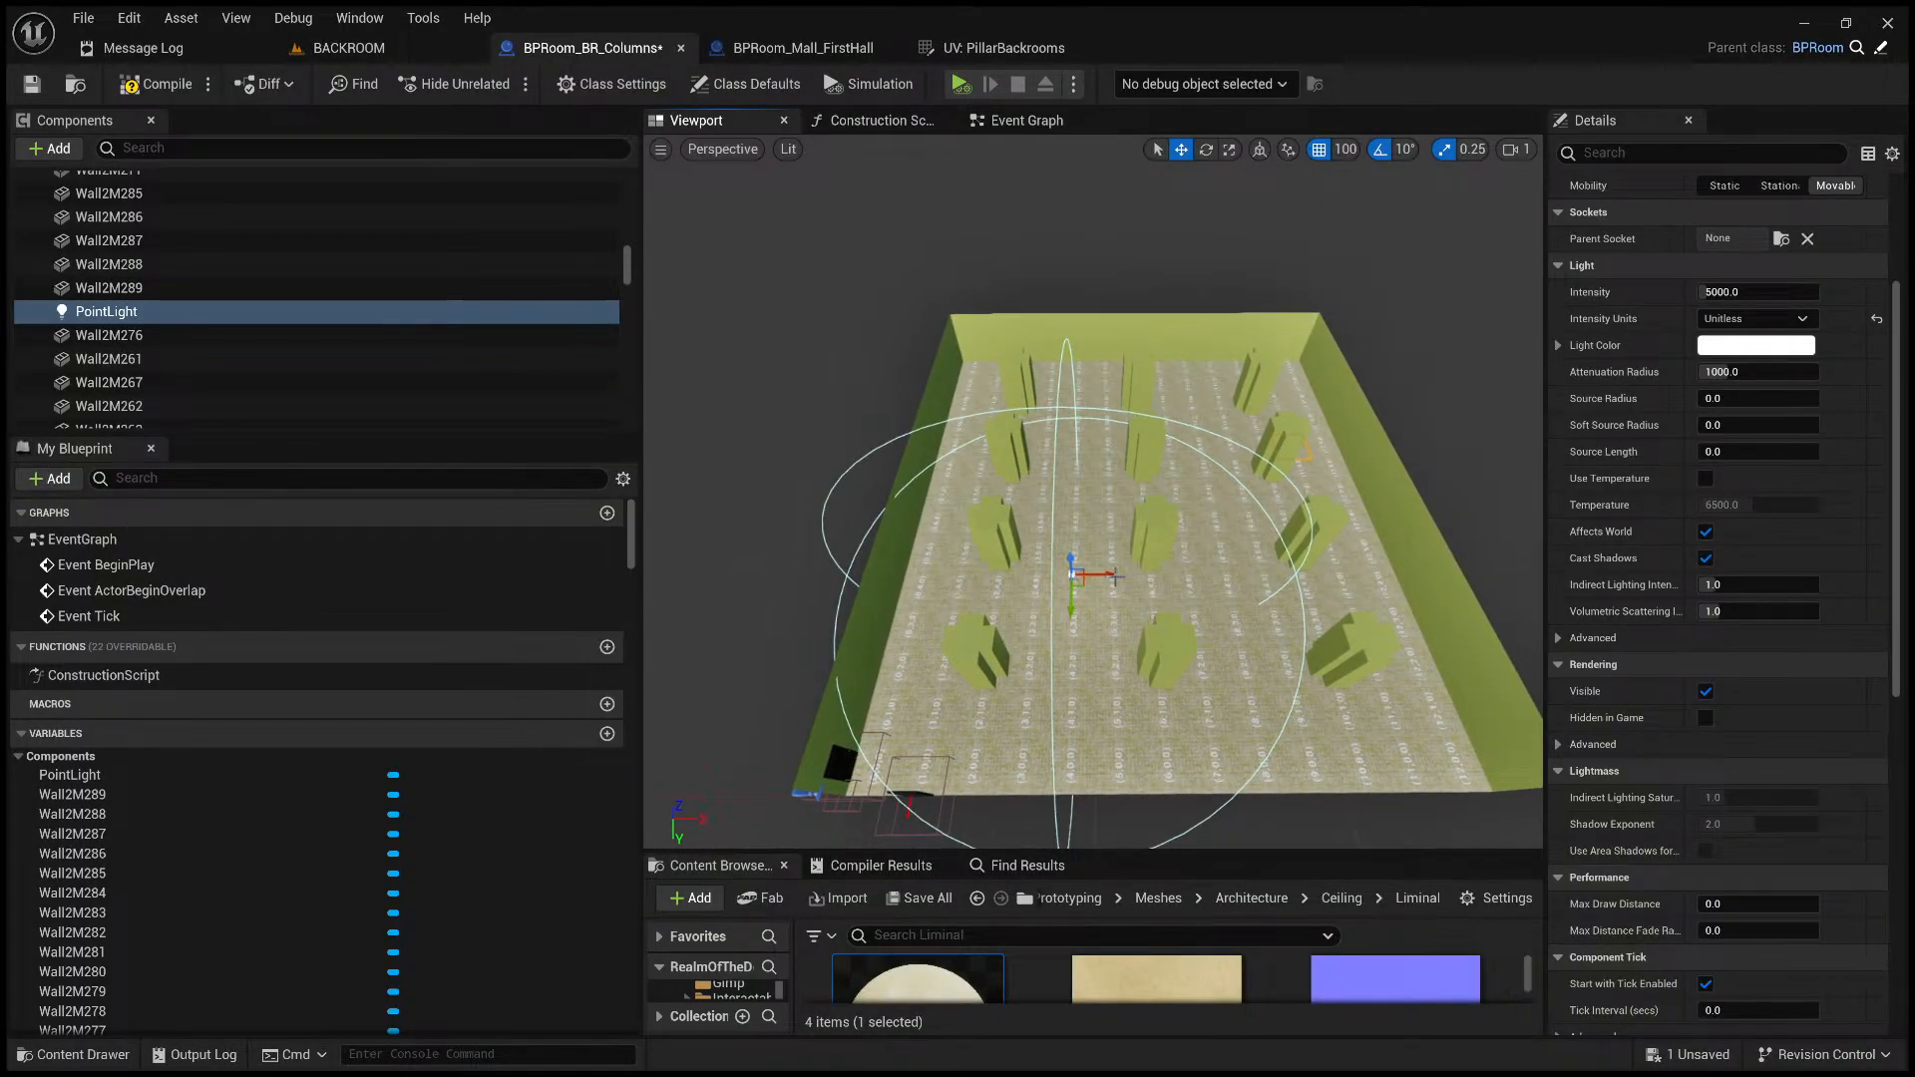
key("ctrl+d")
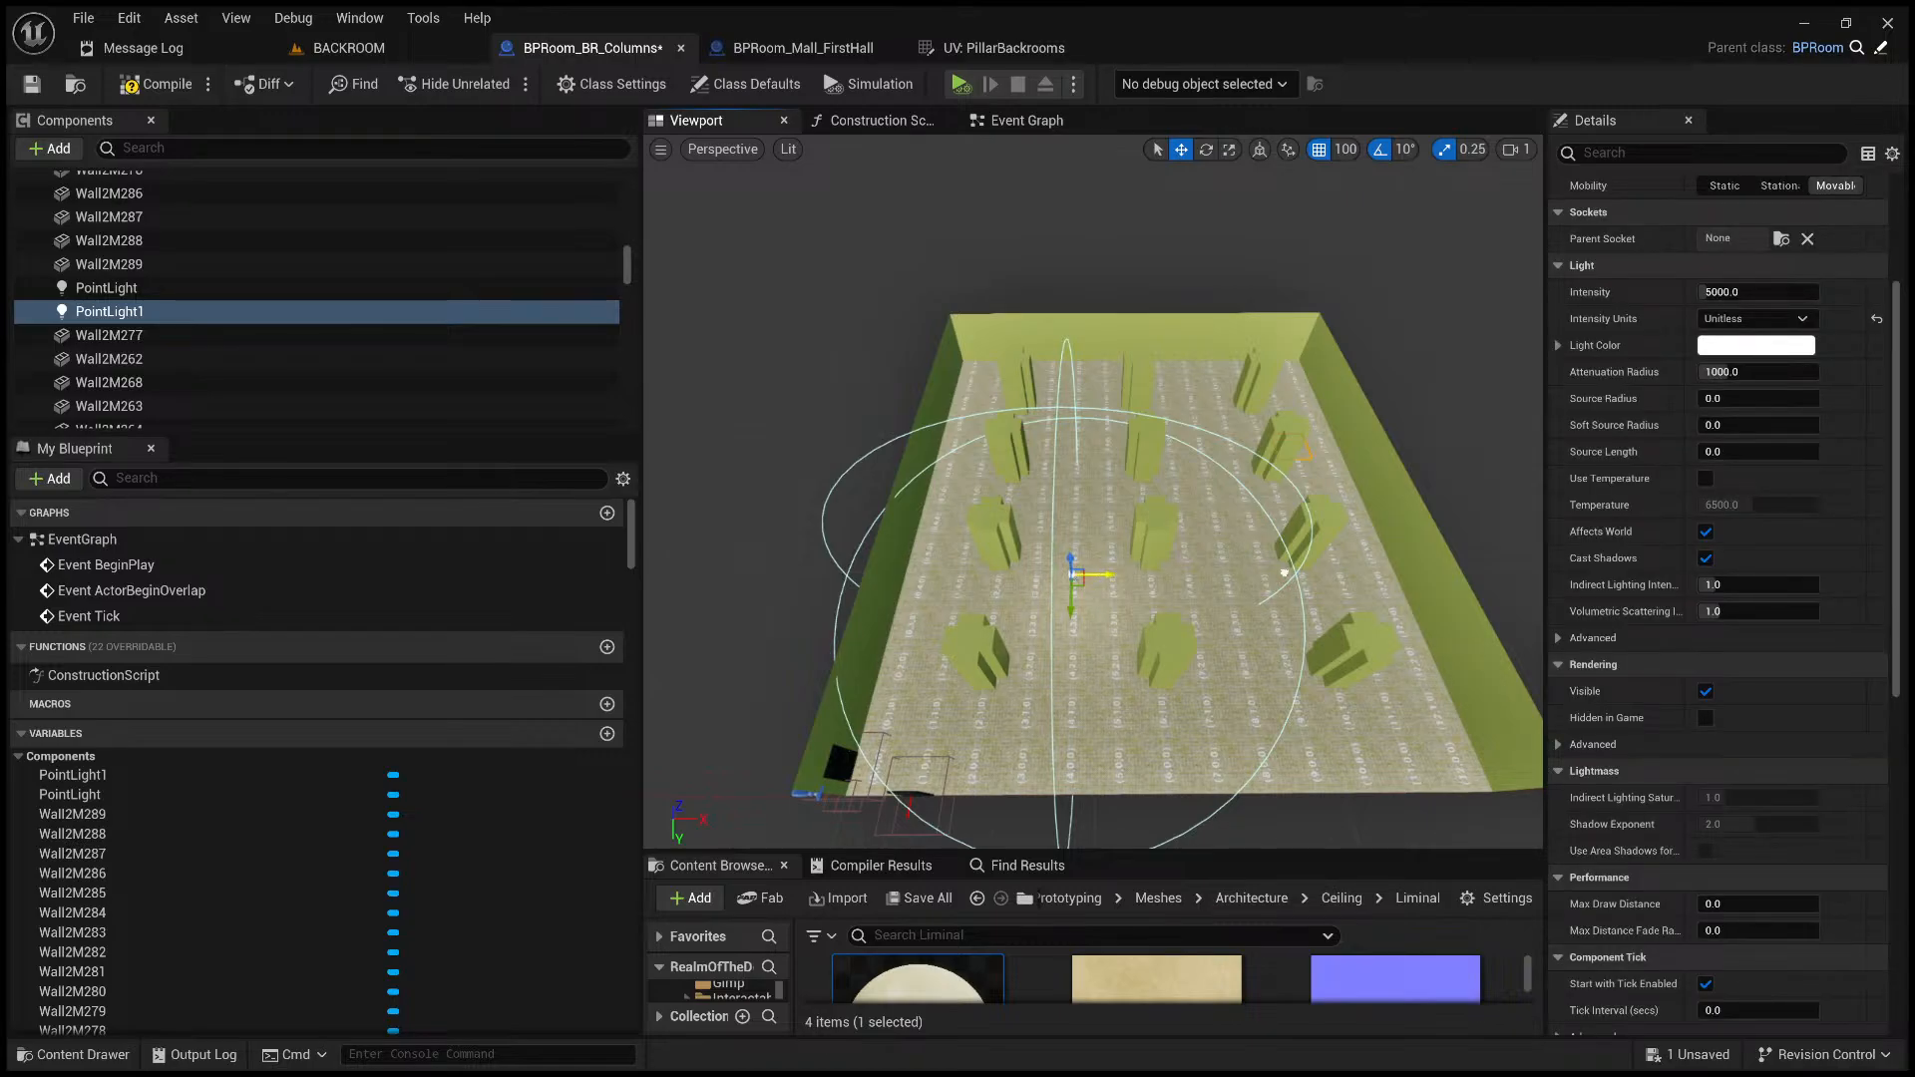
left_click_drag(1284, 573, 1299, 573)
- Duplicate both point lights as a pair and move the copies along Y into the next two gaps between columns
scroll(1215, 552, "up", 5)
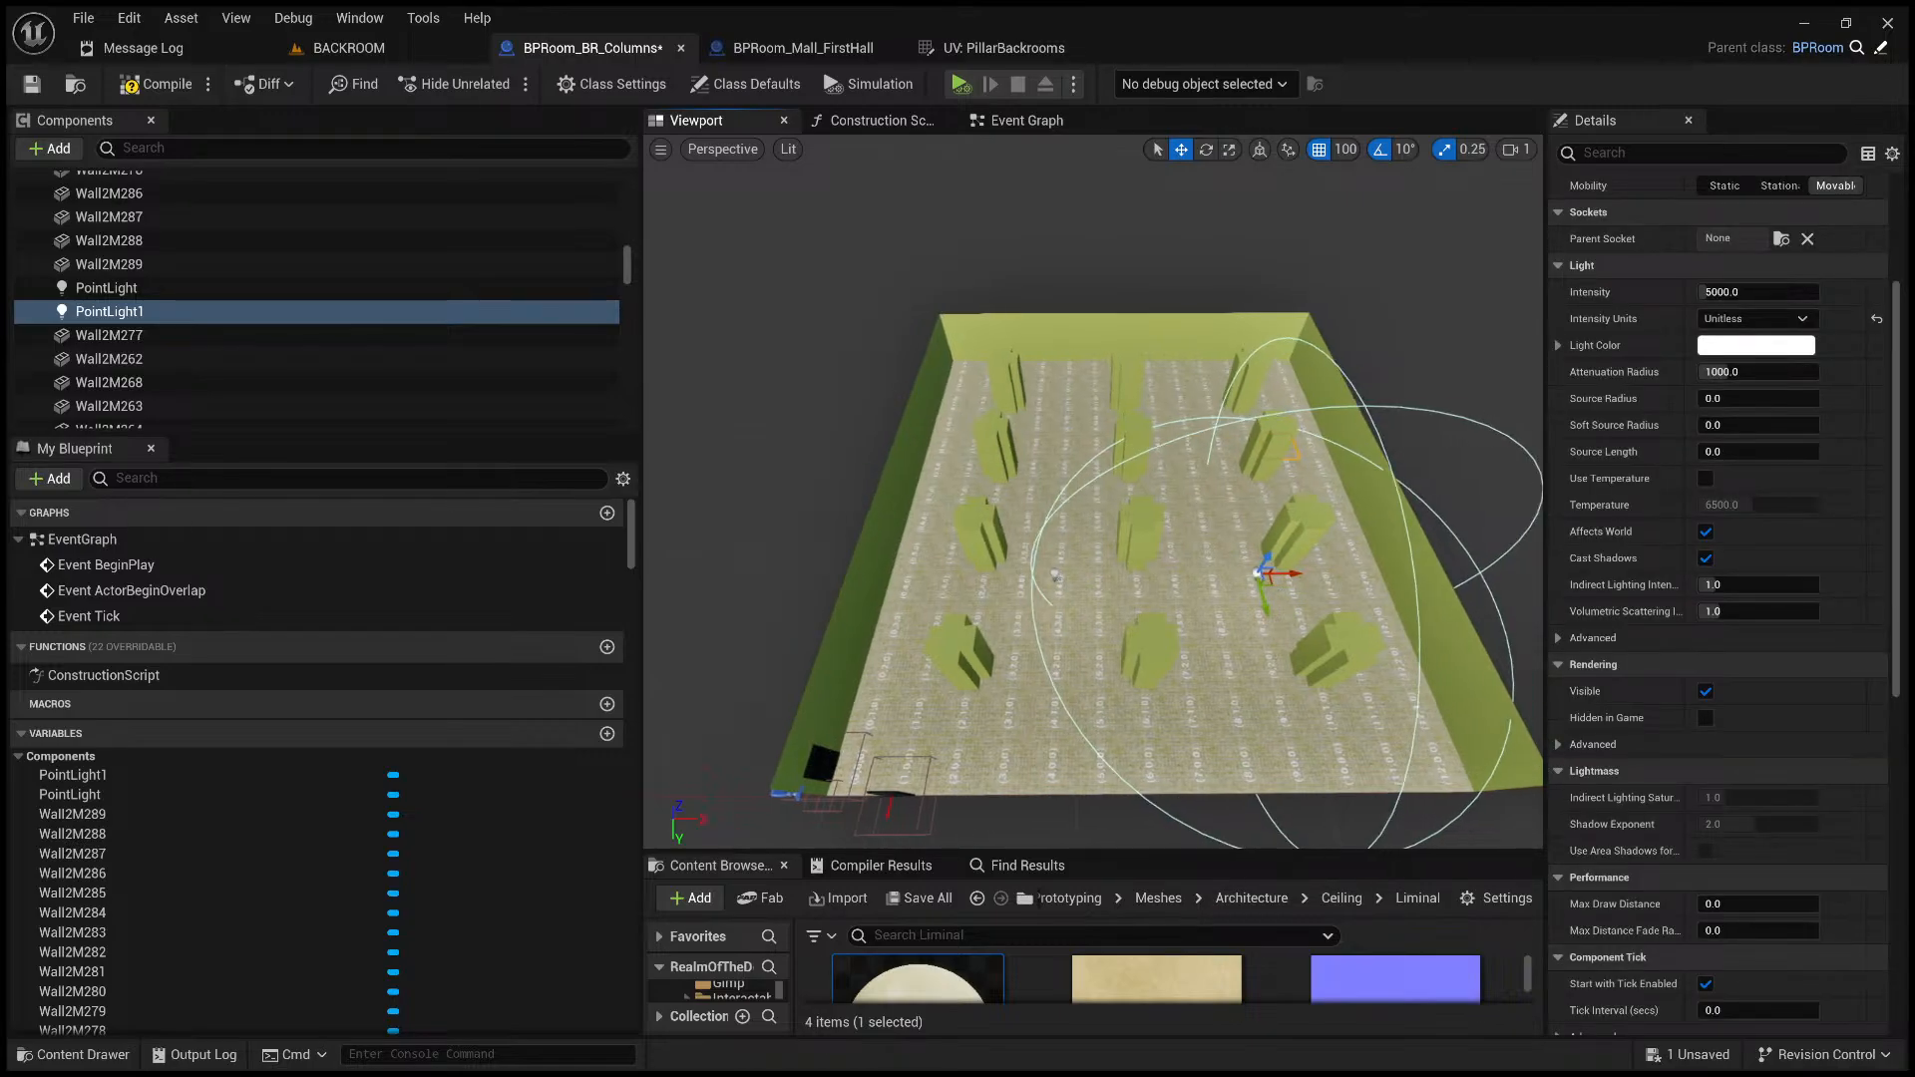
right_click_drag(1216, 553, 1221, 568)
scroll(1031, 615, "up", 5)
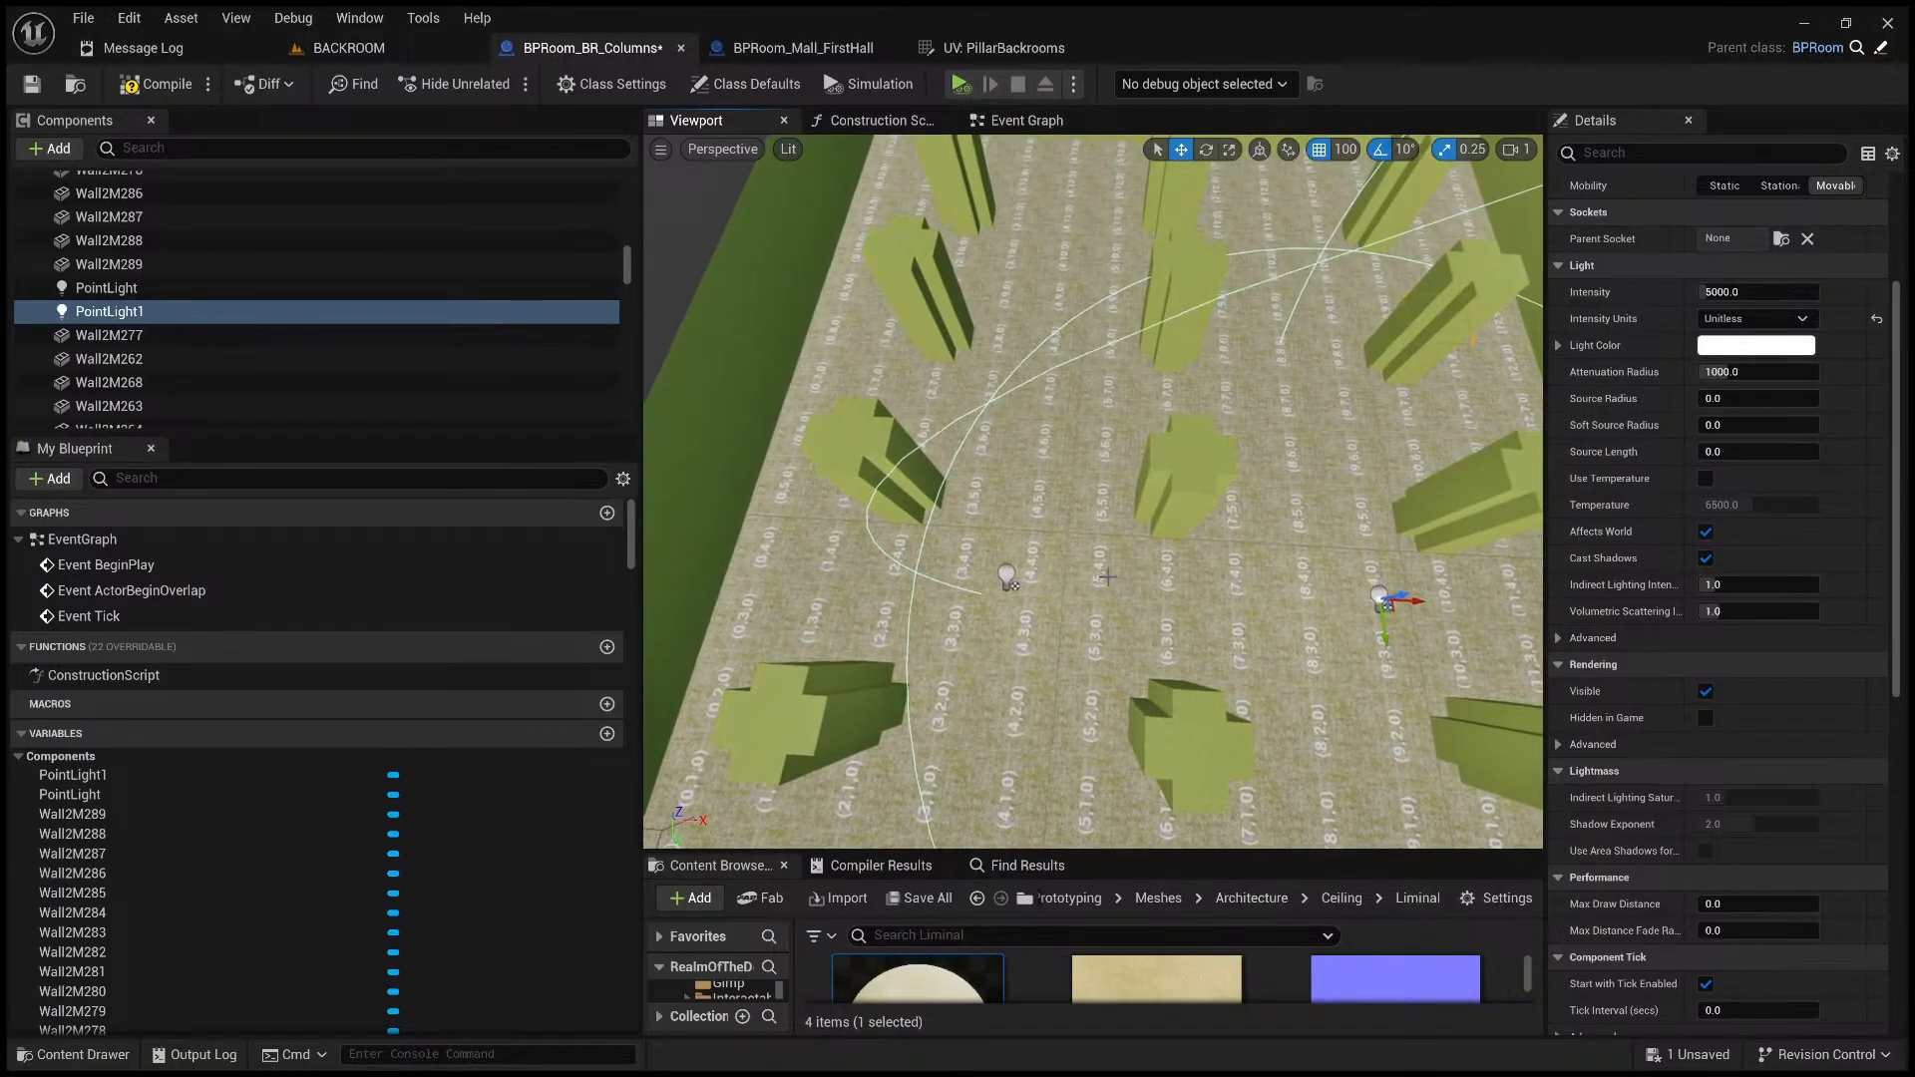
left_click(1008, 580, "ctrl")
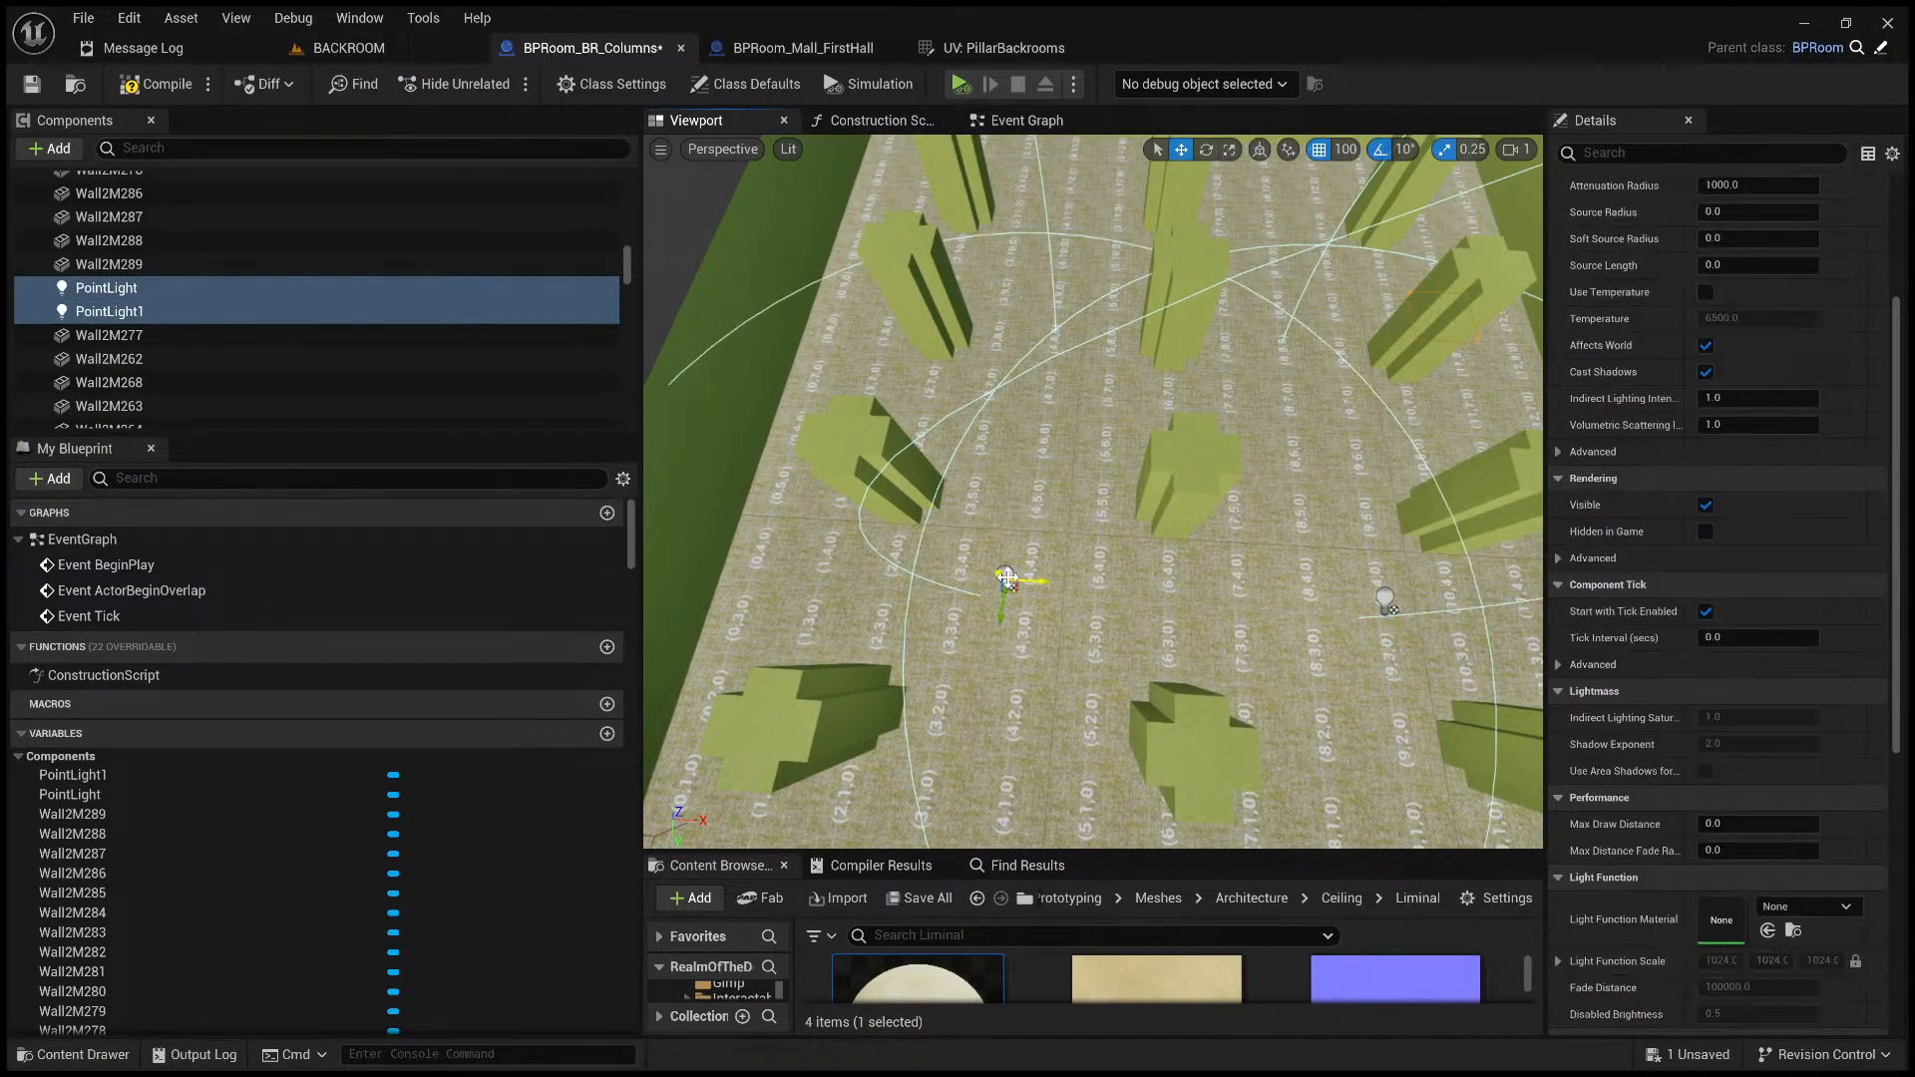
right_click_drag(1135, 579, 1248, 461)
mouse_move(1181, 604)
right_mouse_down()
mouse_move(1181, 544)
mouse_move(1181, 653)
mouse_move(1177, 602)
right_mouse_up()
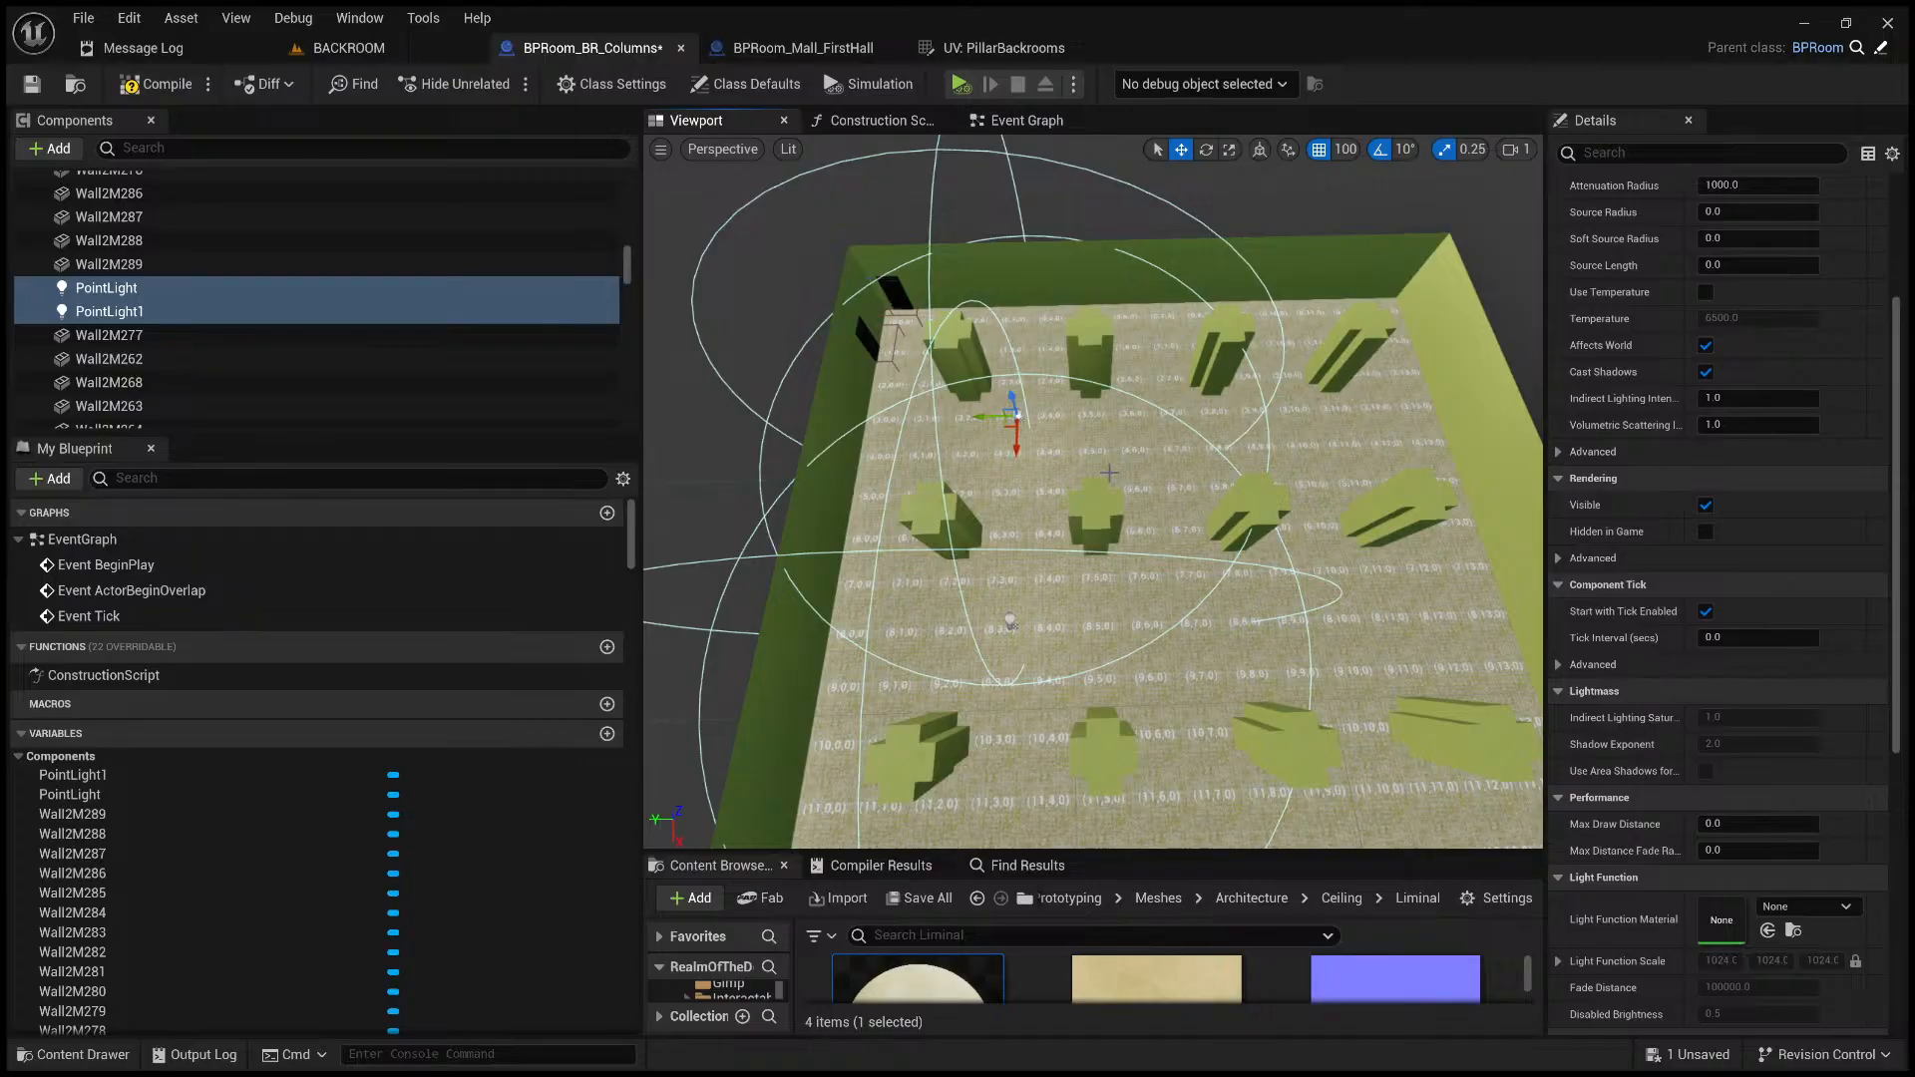
key("ctrl+d")
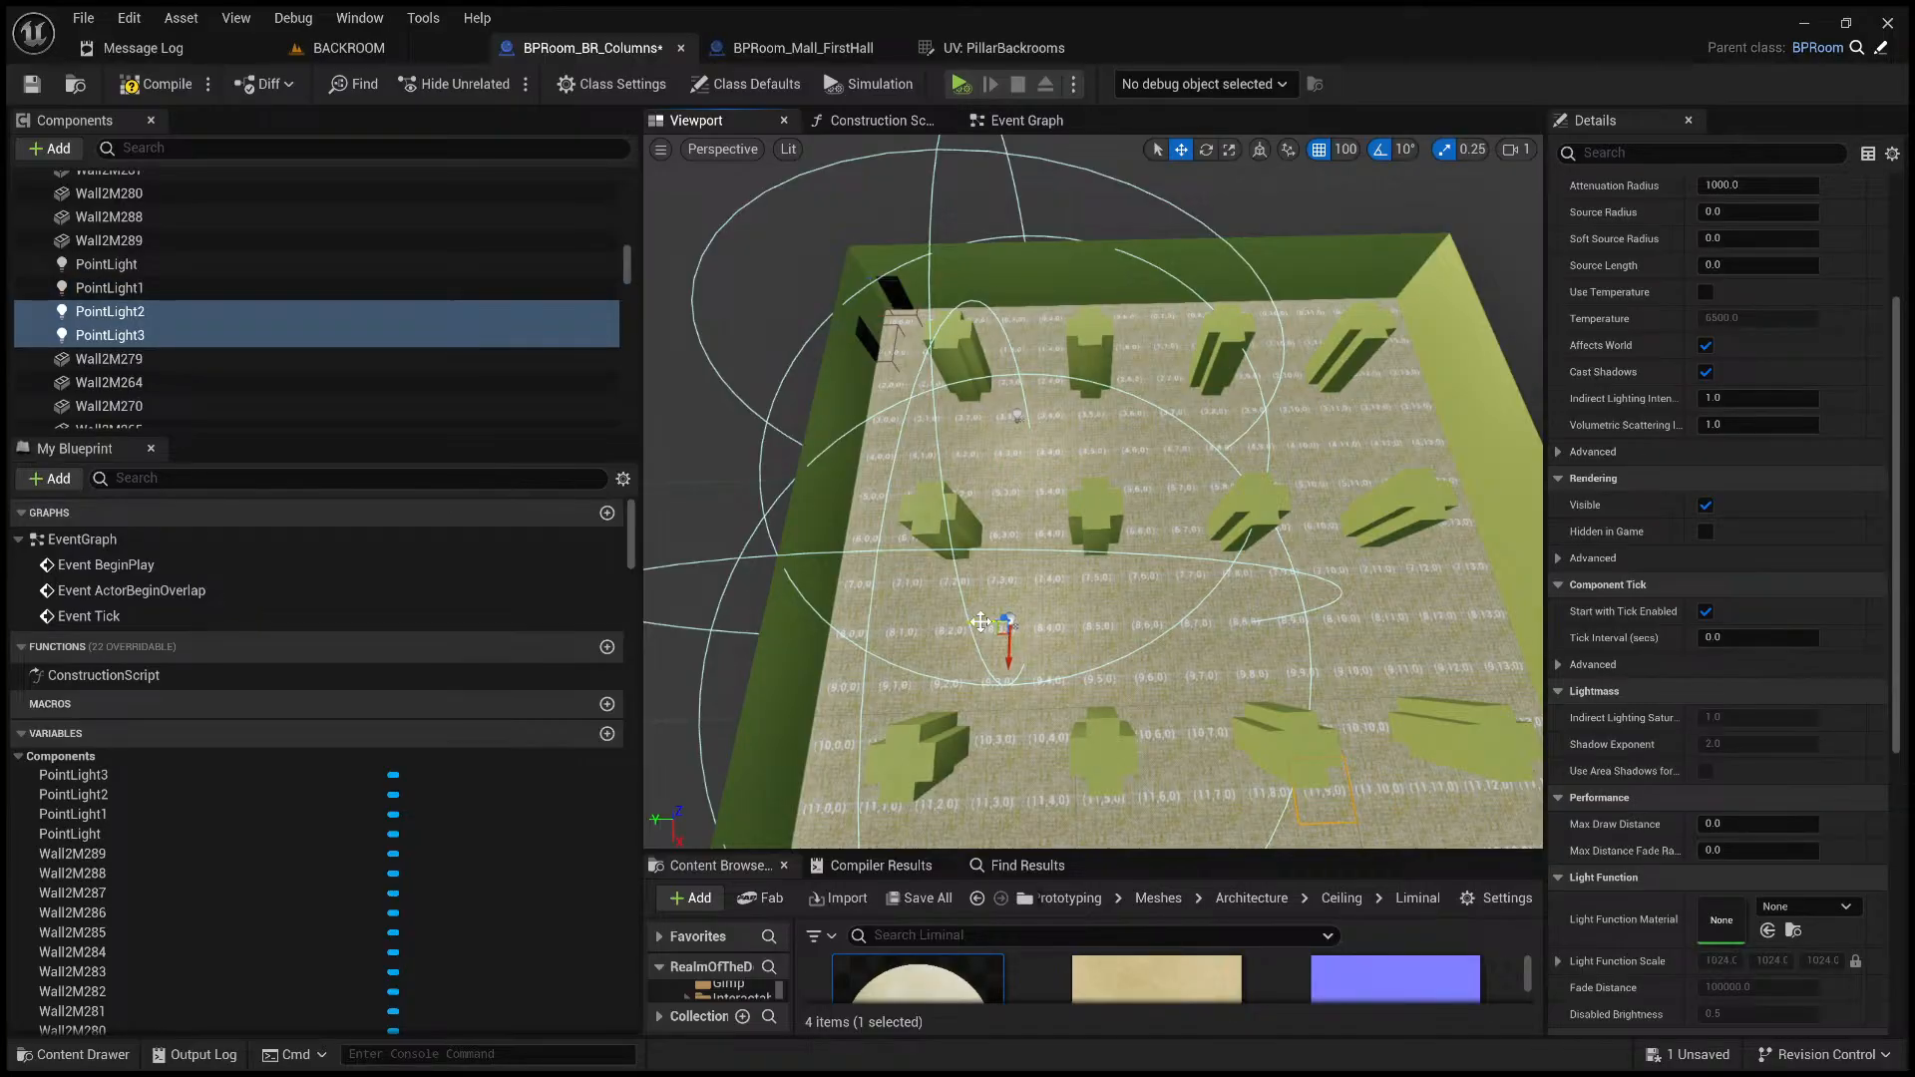
left_click_drag(993, 622, 1167, 619)
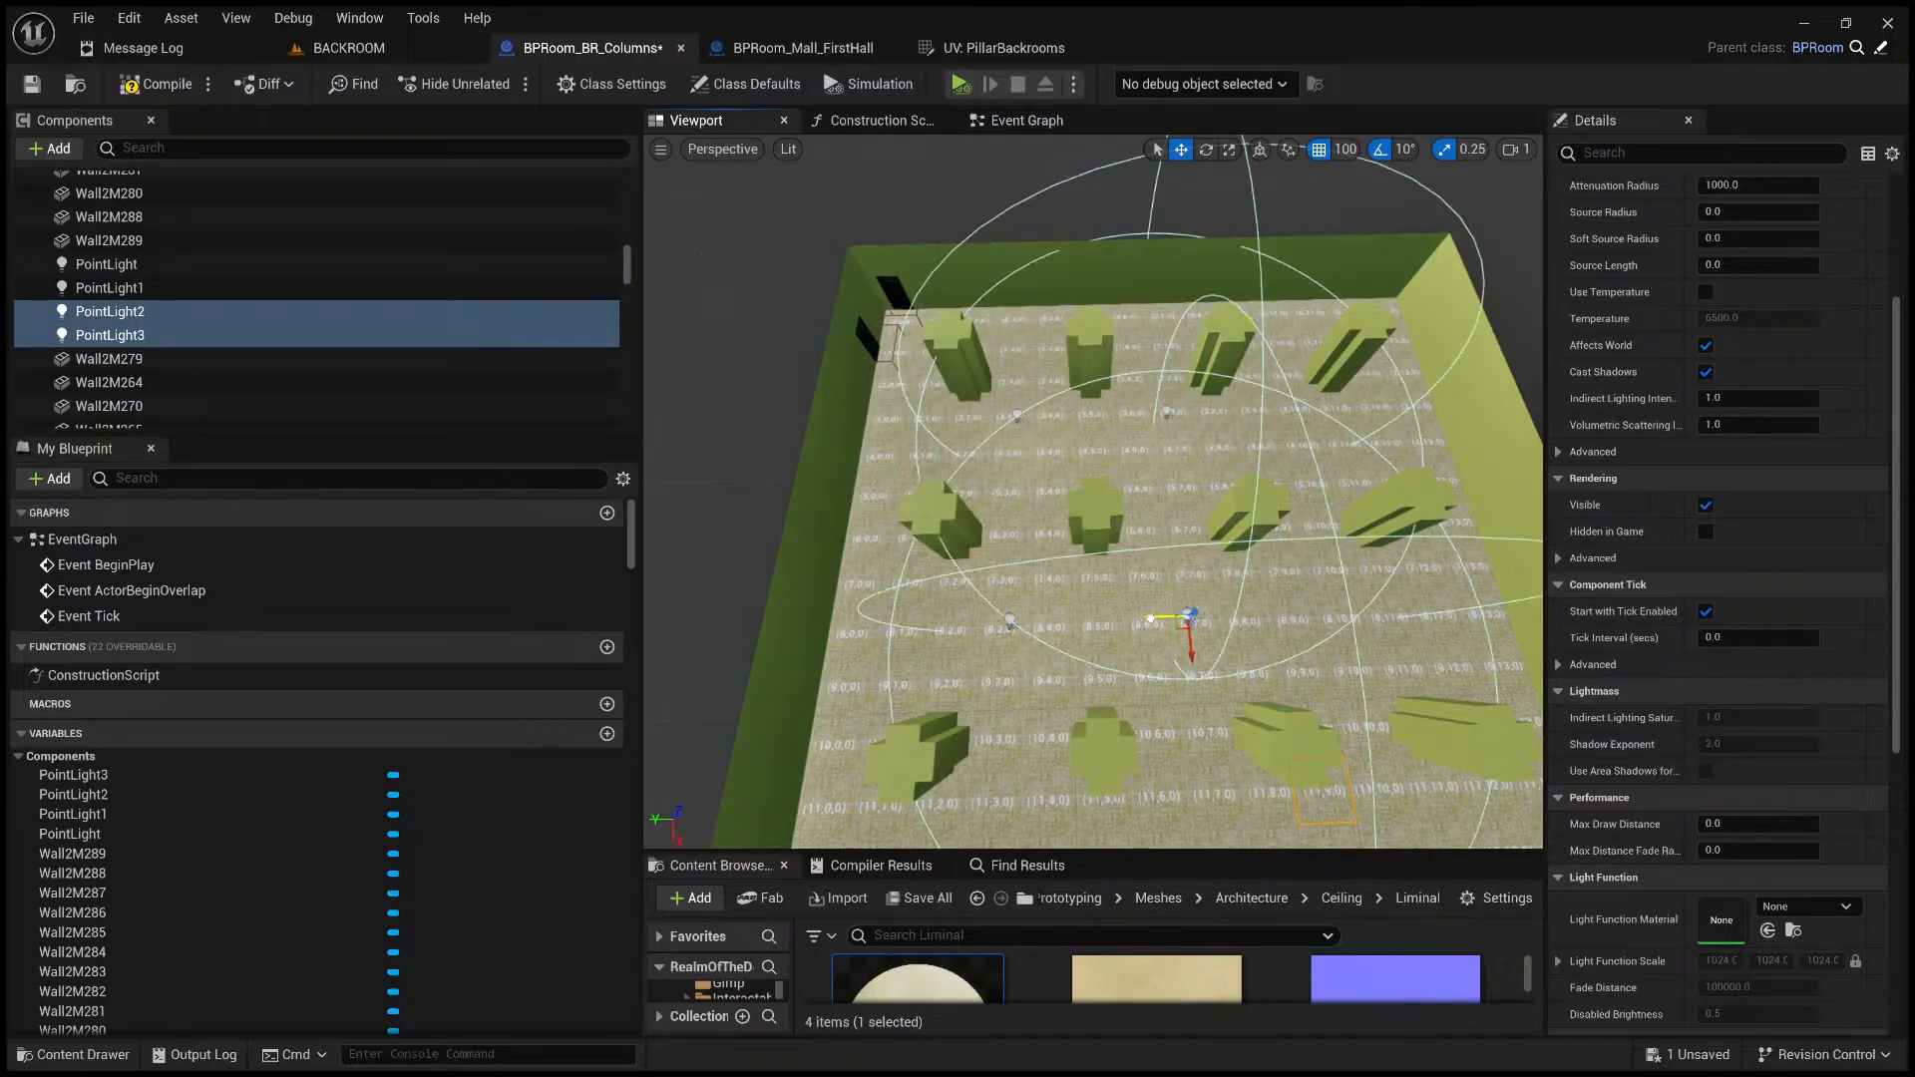
- Copy the selected pair of lights once more along Y into the last two gaps near the end wall
right_click_drag(1157, 619, 1247, 630)
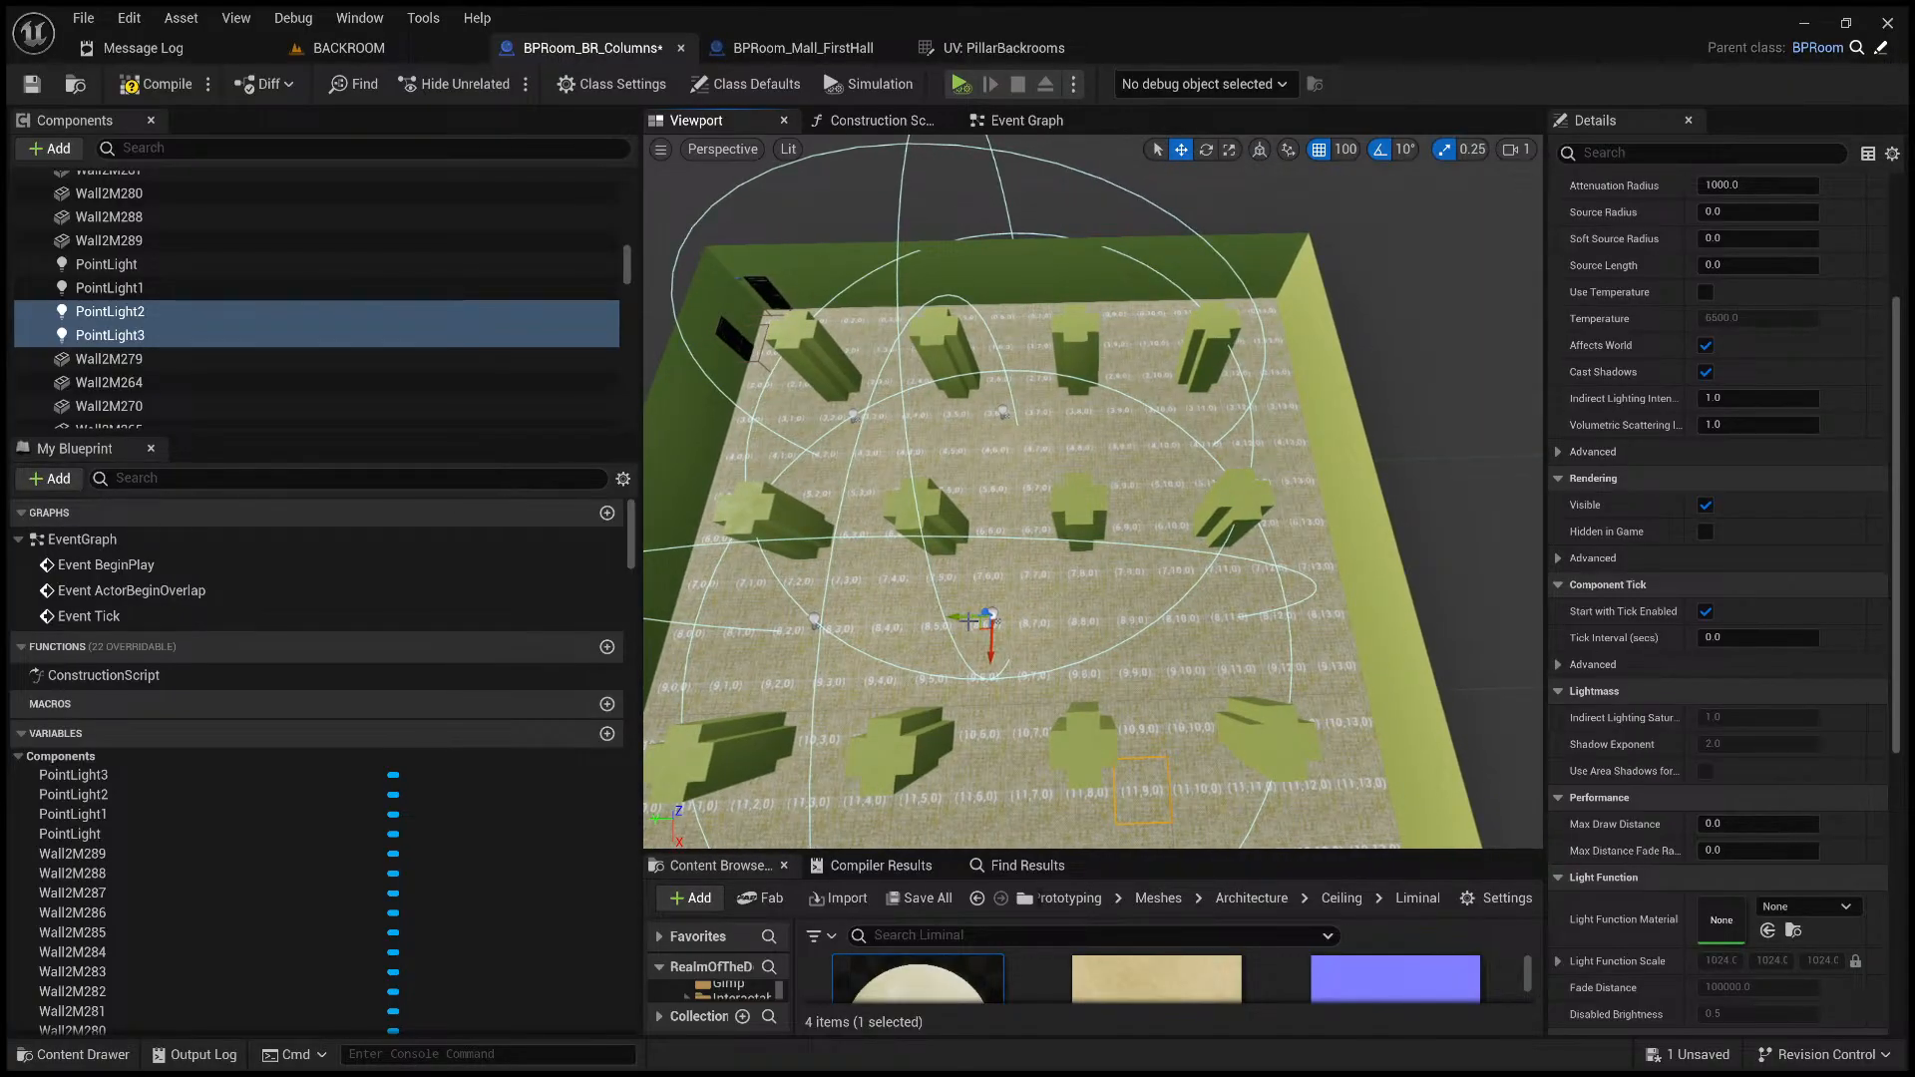
left_click_drag(987, 619, 1154, 419, "alt")
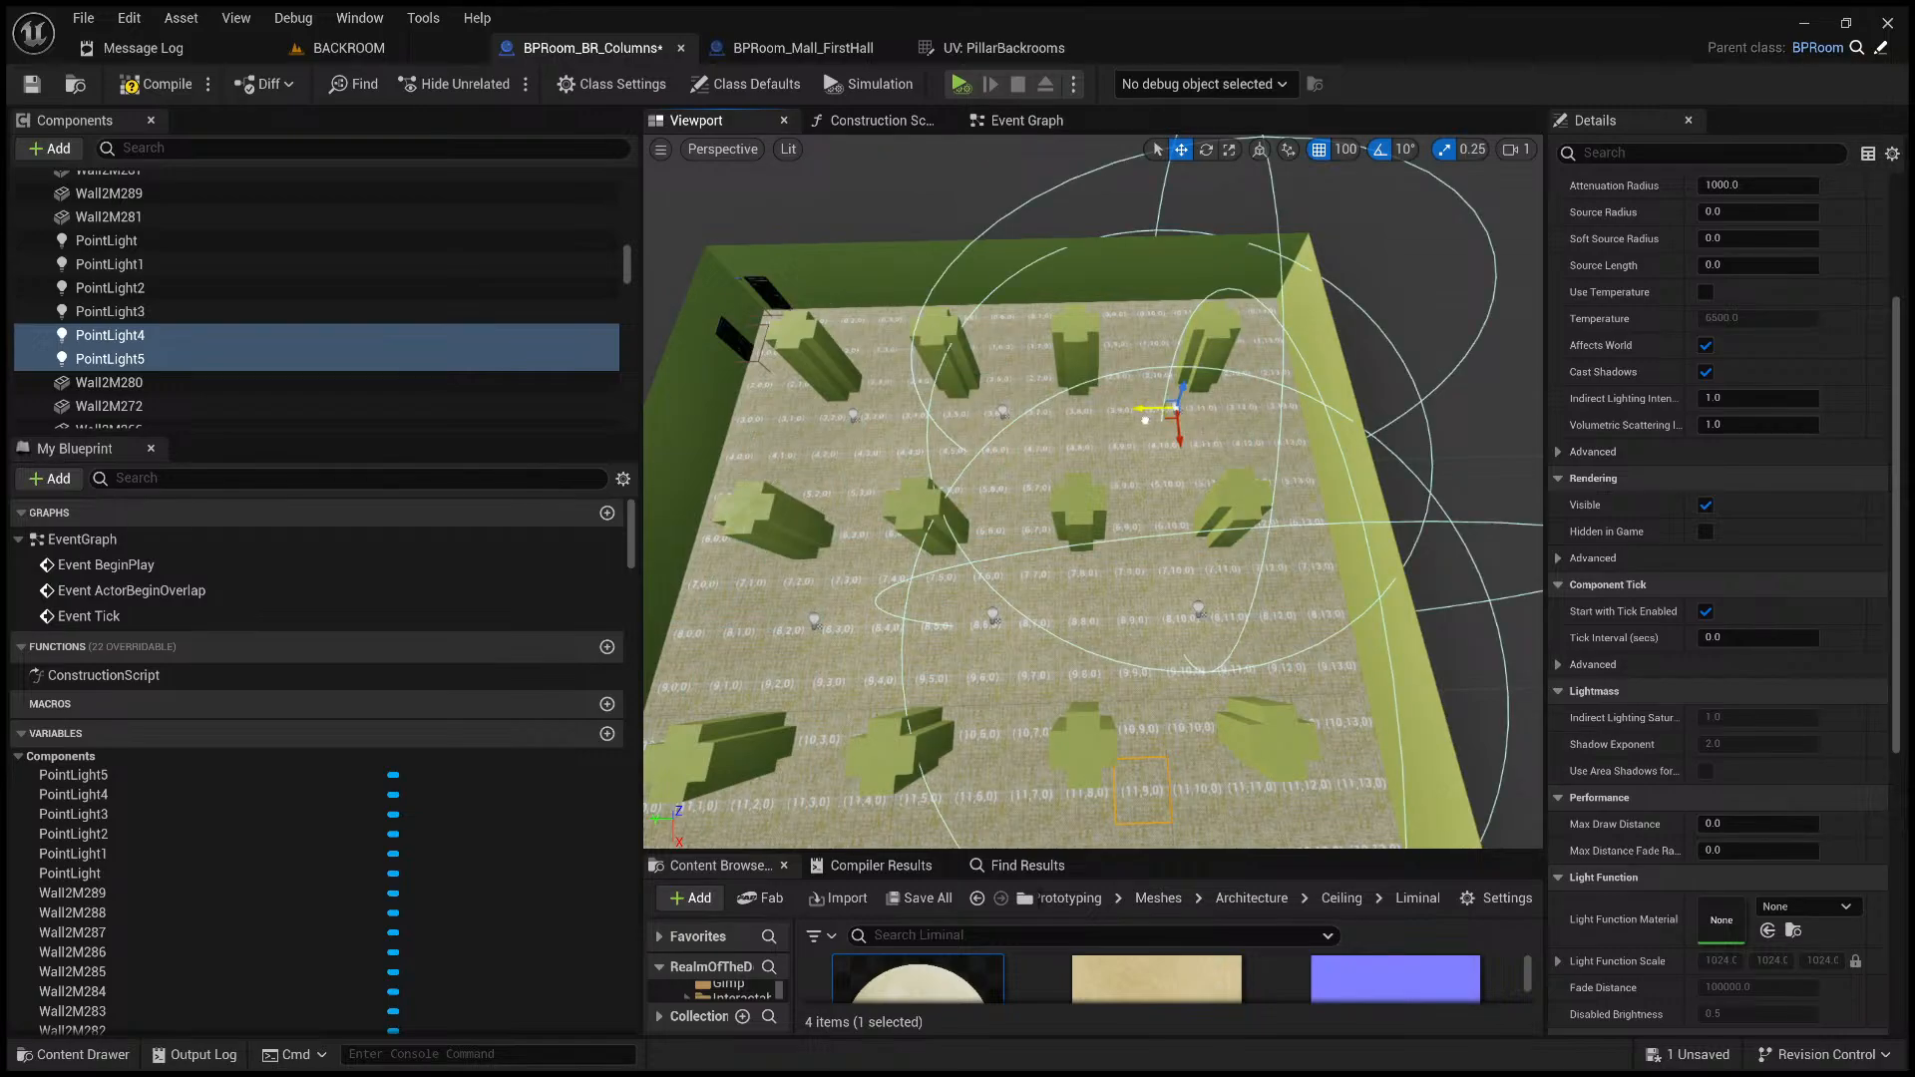
key("d")
right_click_drag(1177, 516, 1177, 516)
key("w")
key("a")
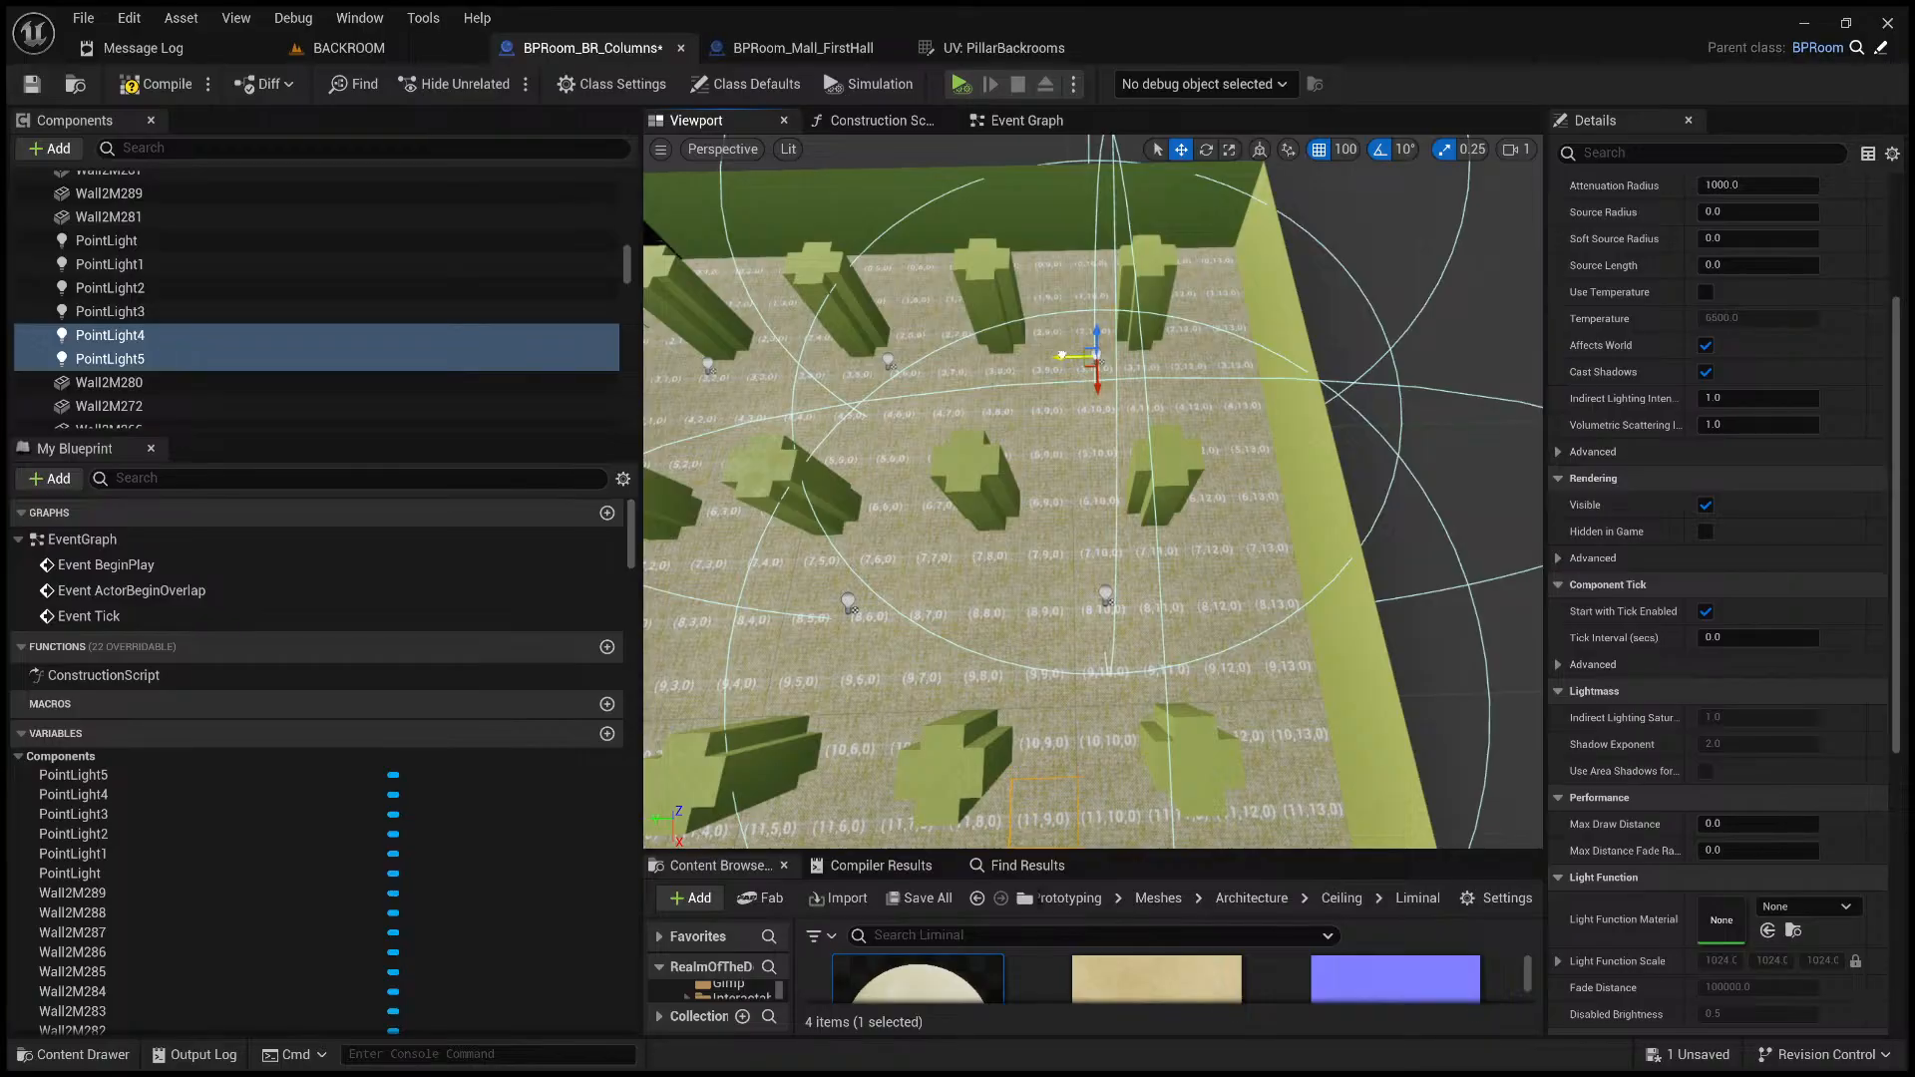
right_click_drag(1045, 356, 1045, 357)
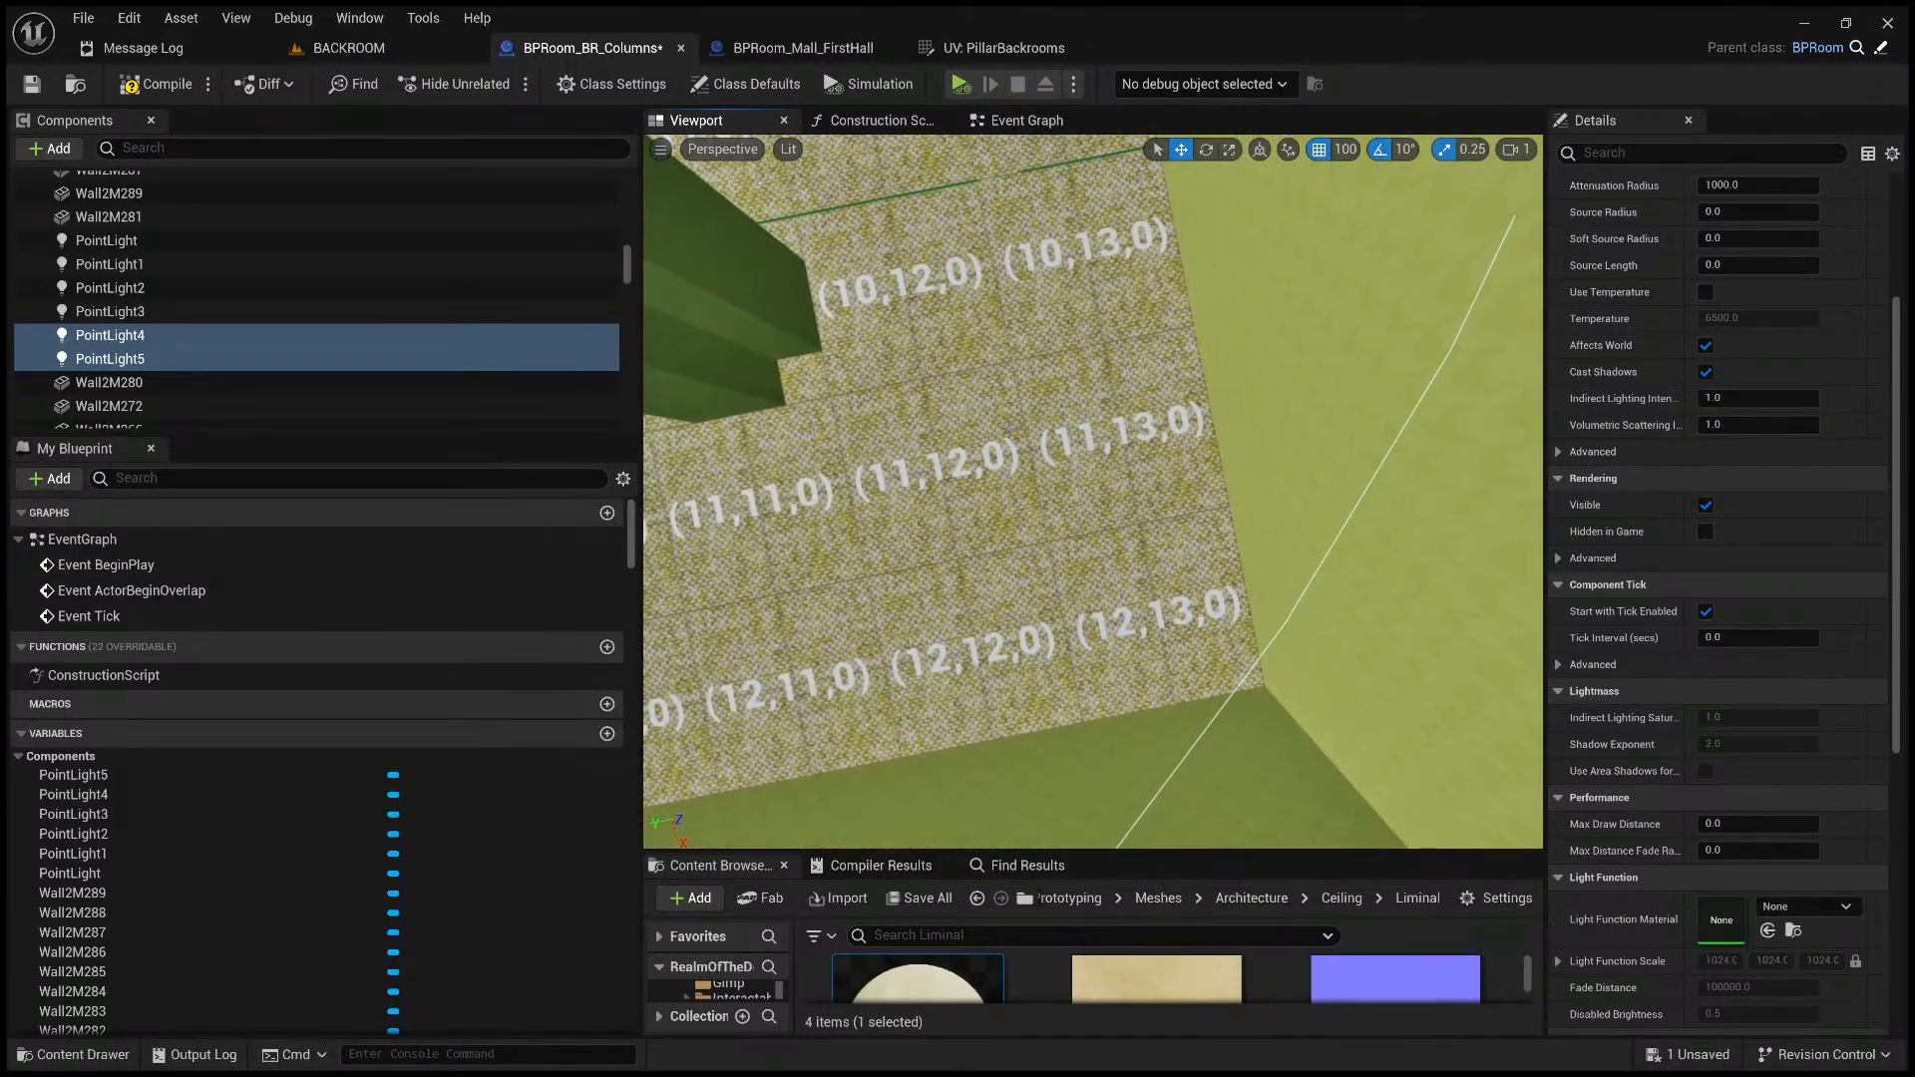
- Select the BPRoom_BR_Columns root and add a third entry to the Doors array in its Room defaults
scroll(1660, 506, "down", 10)
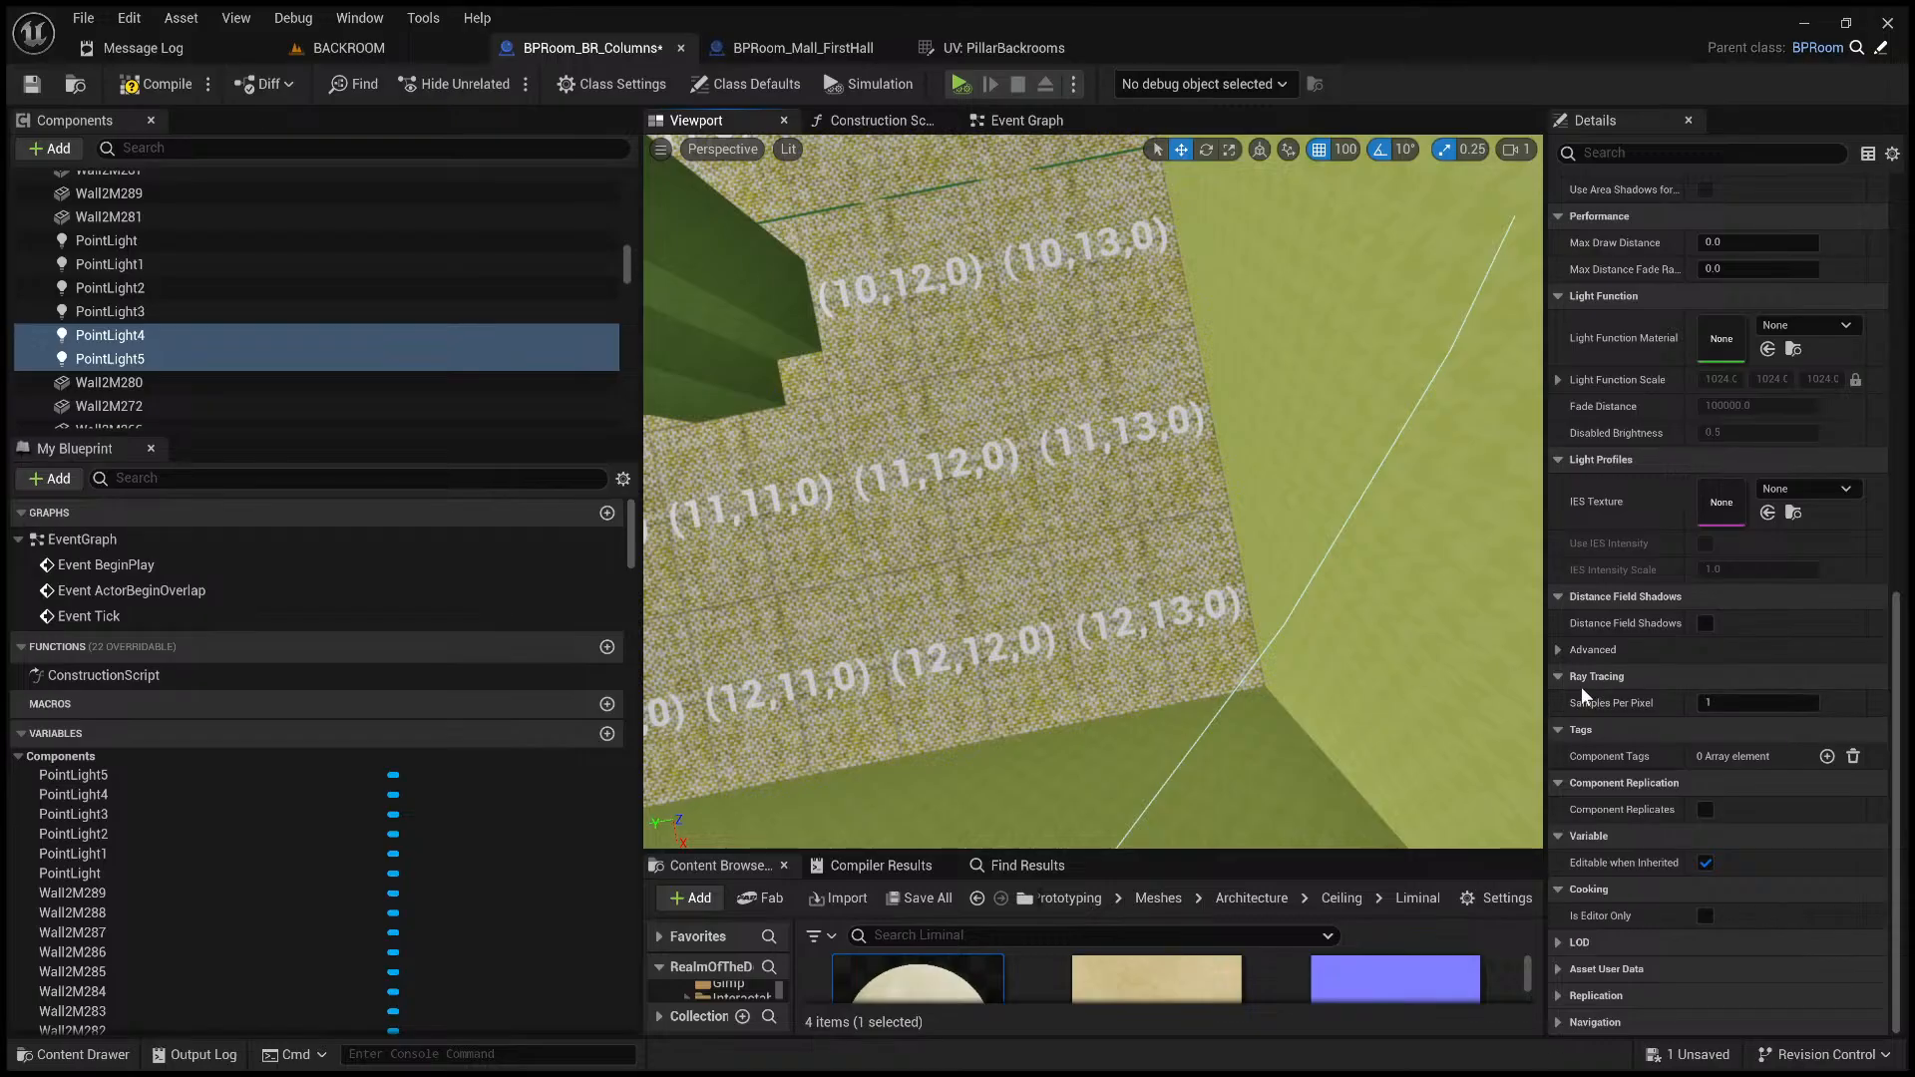
scroll(419, 274, "up", 5)
scroll(399, 247, "up", 4)
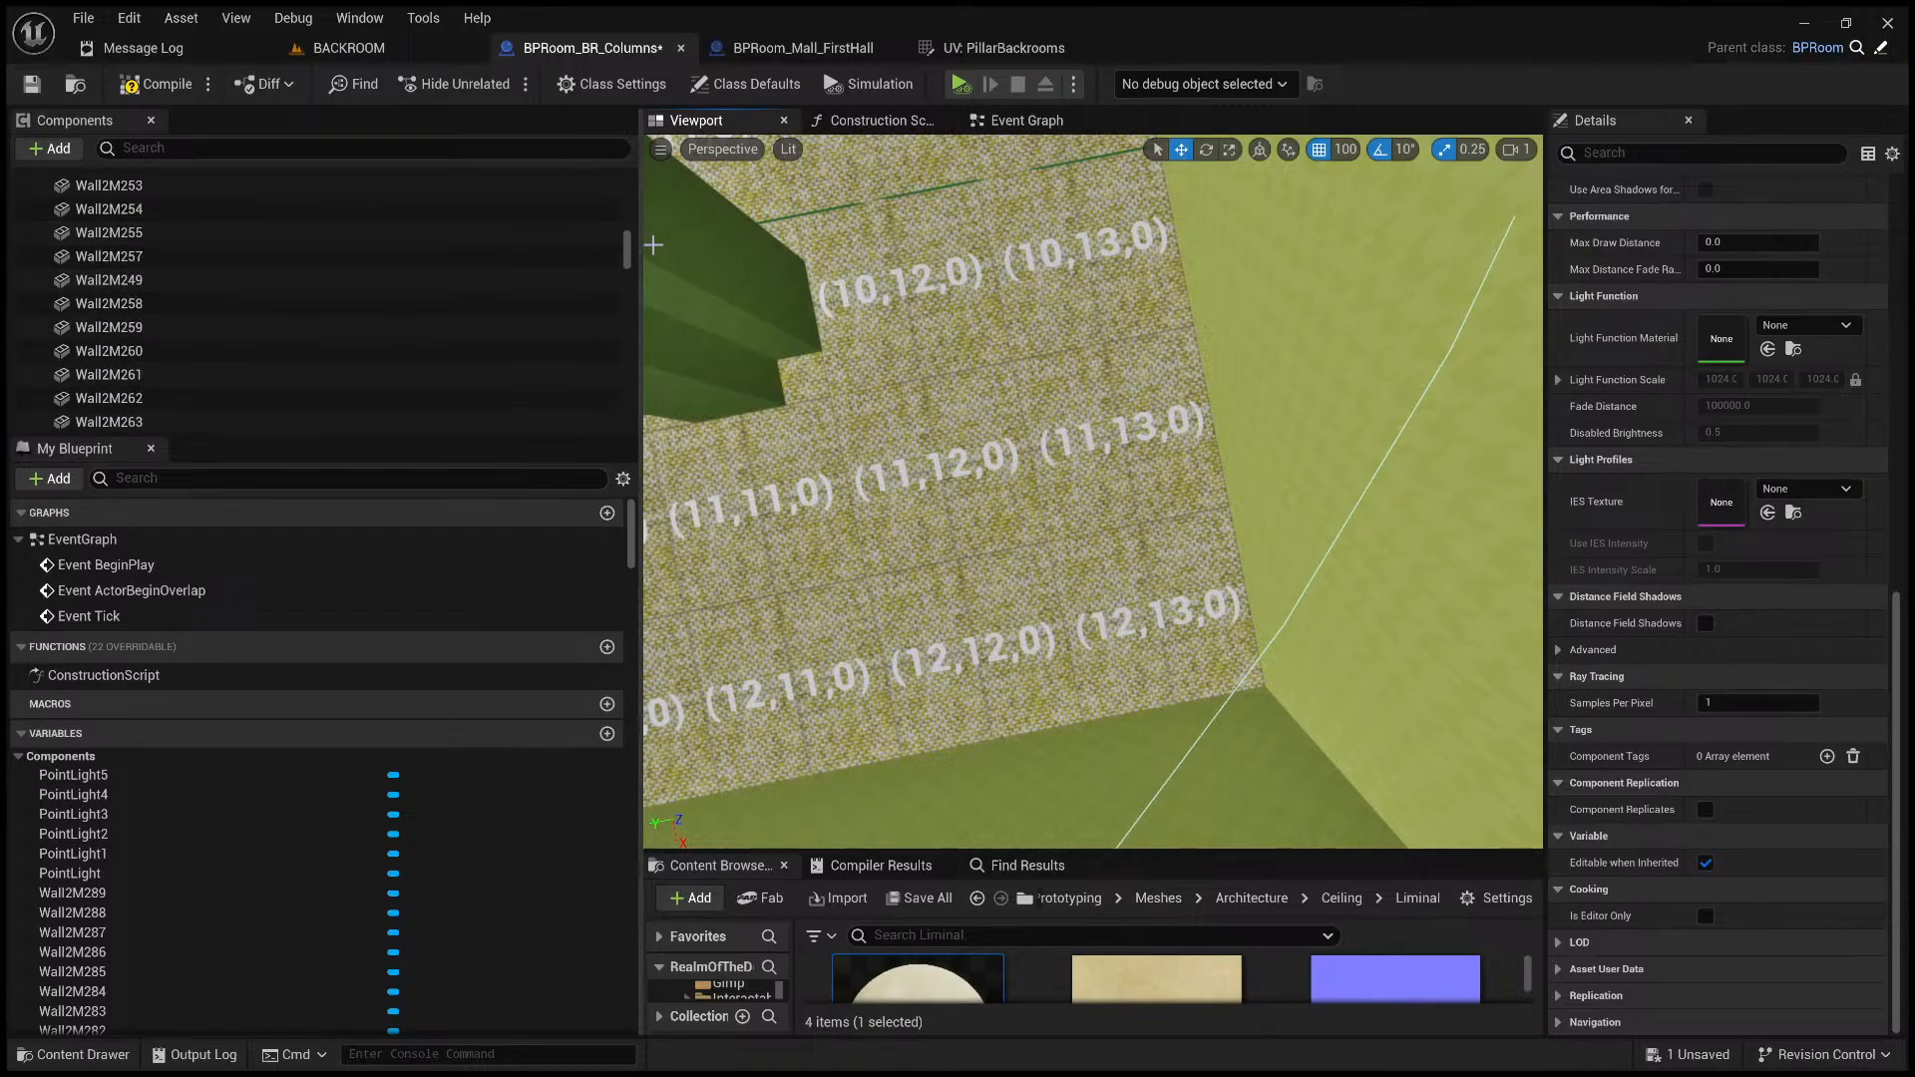
left_click_drag(627, 245, 629, 159)
left_click(287, 183)
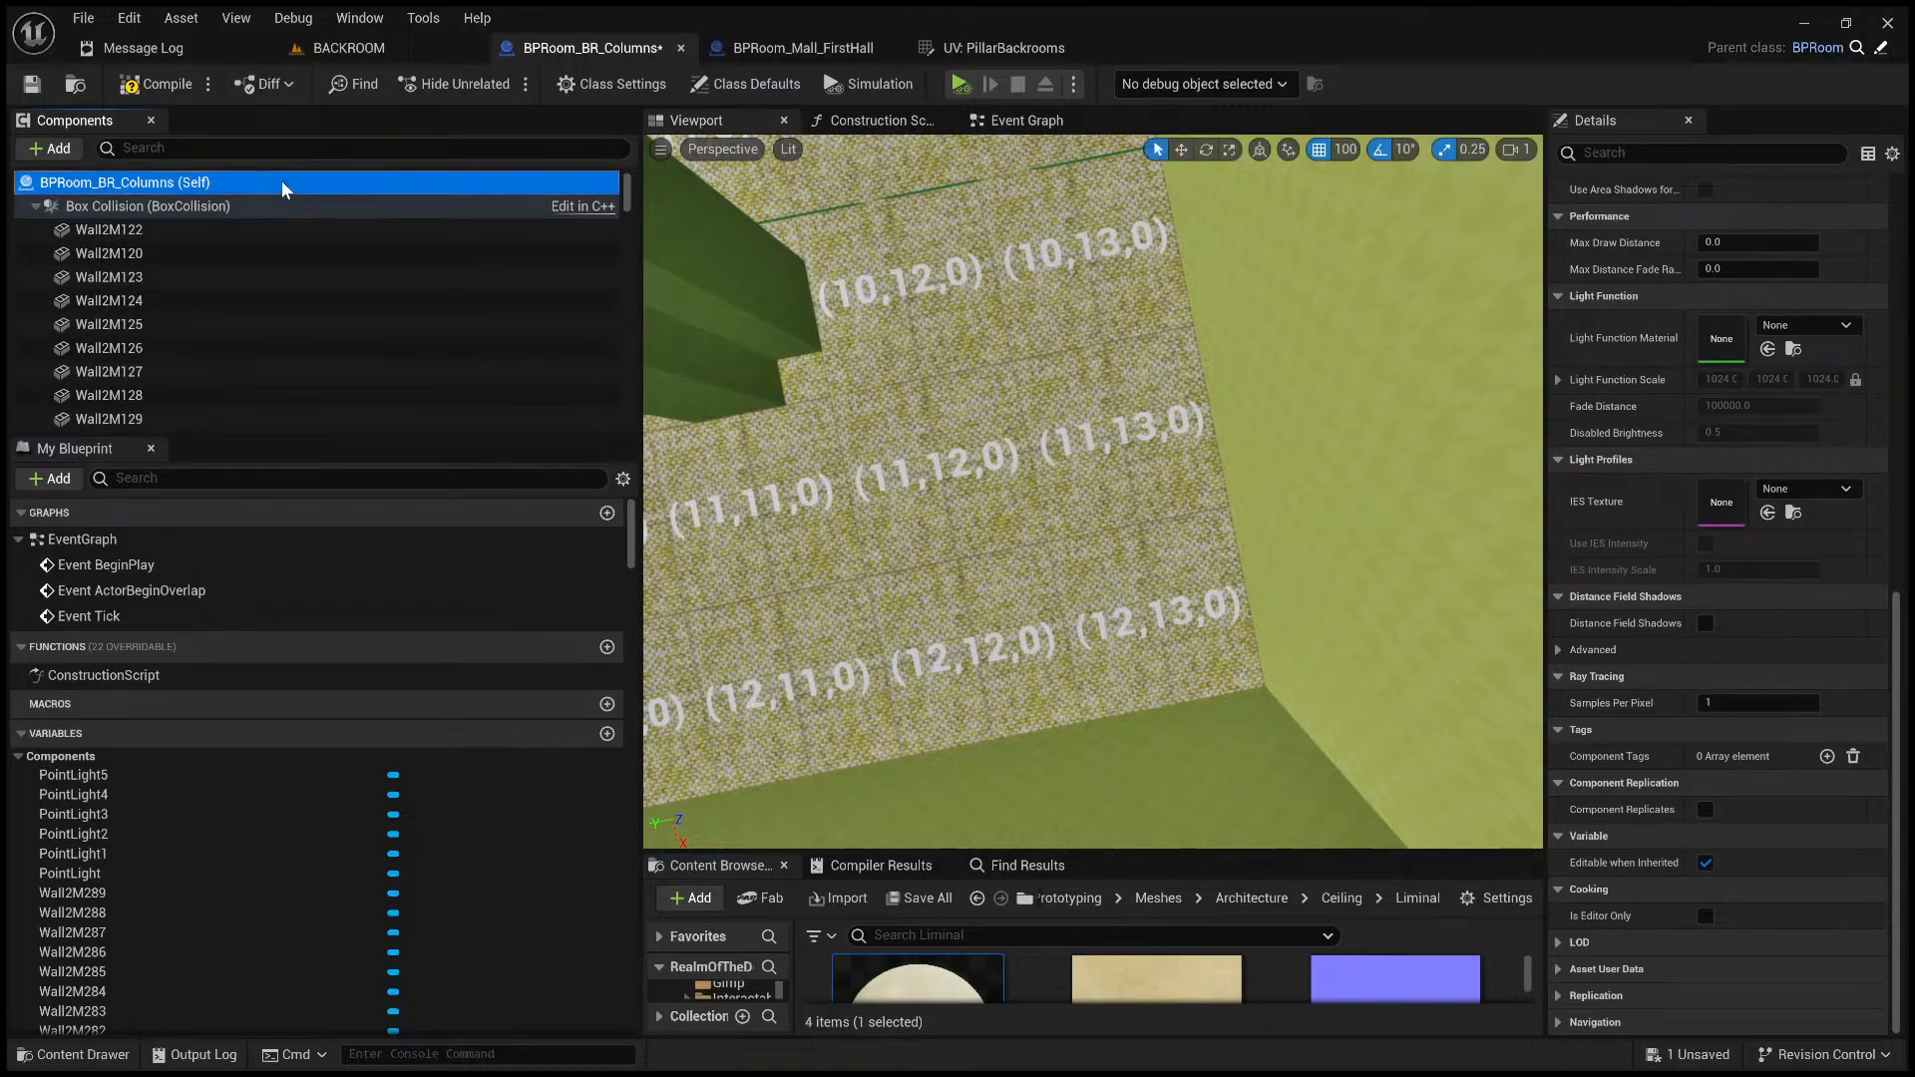
scroll(1618, 552, "down", 3)
scroll(1618, 552, "down", 3)
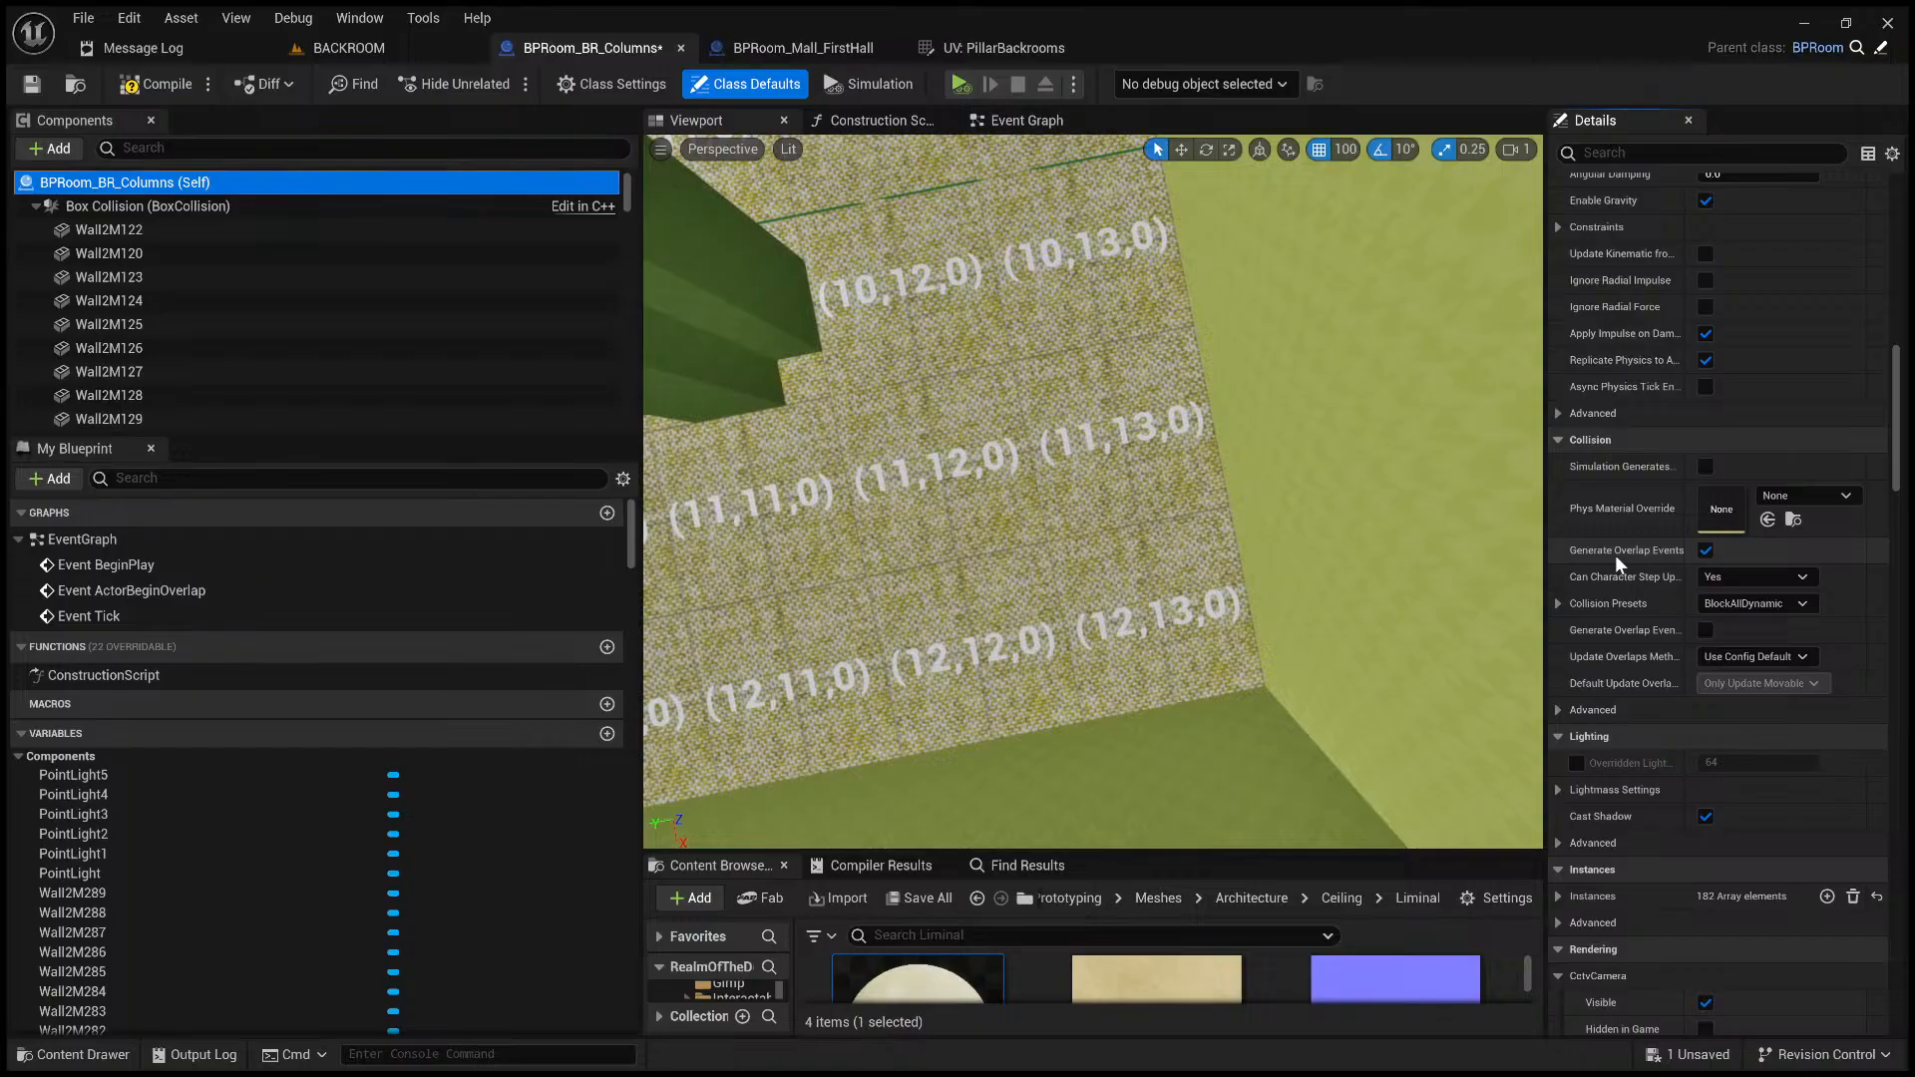
scroll(1616, 561, "down", 8)
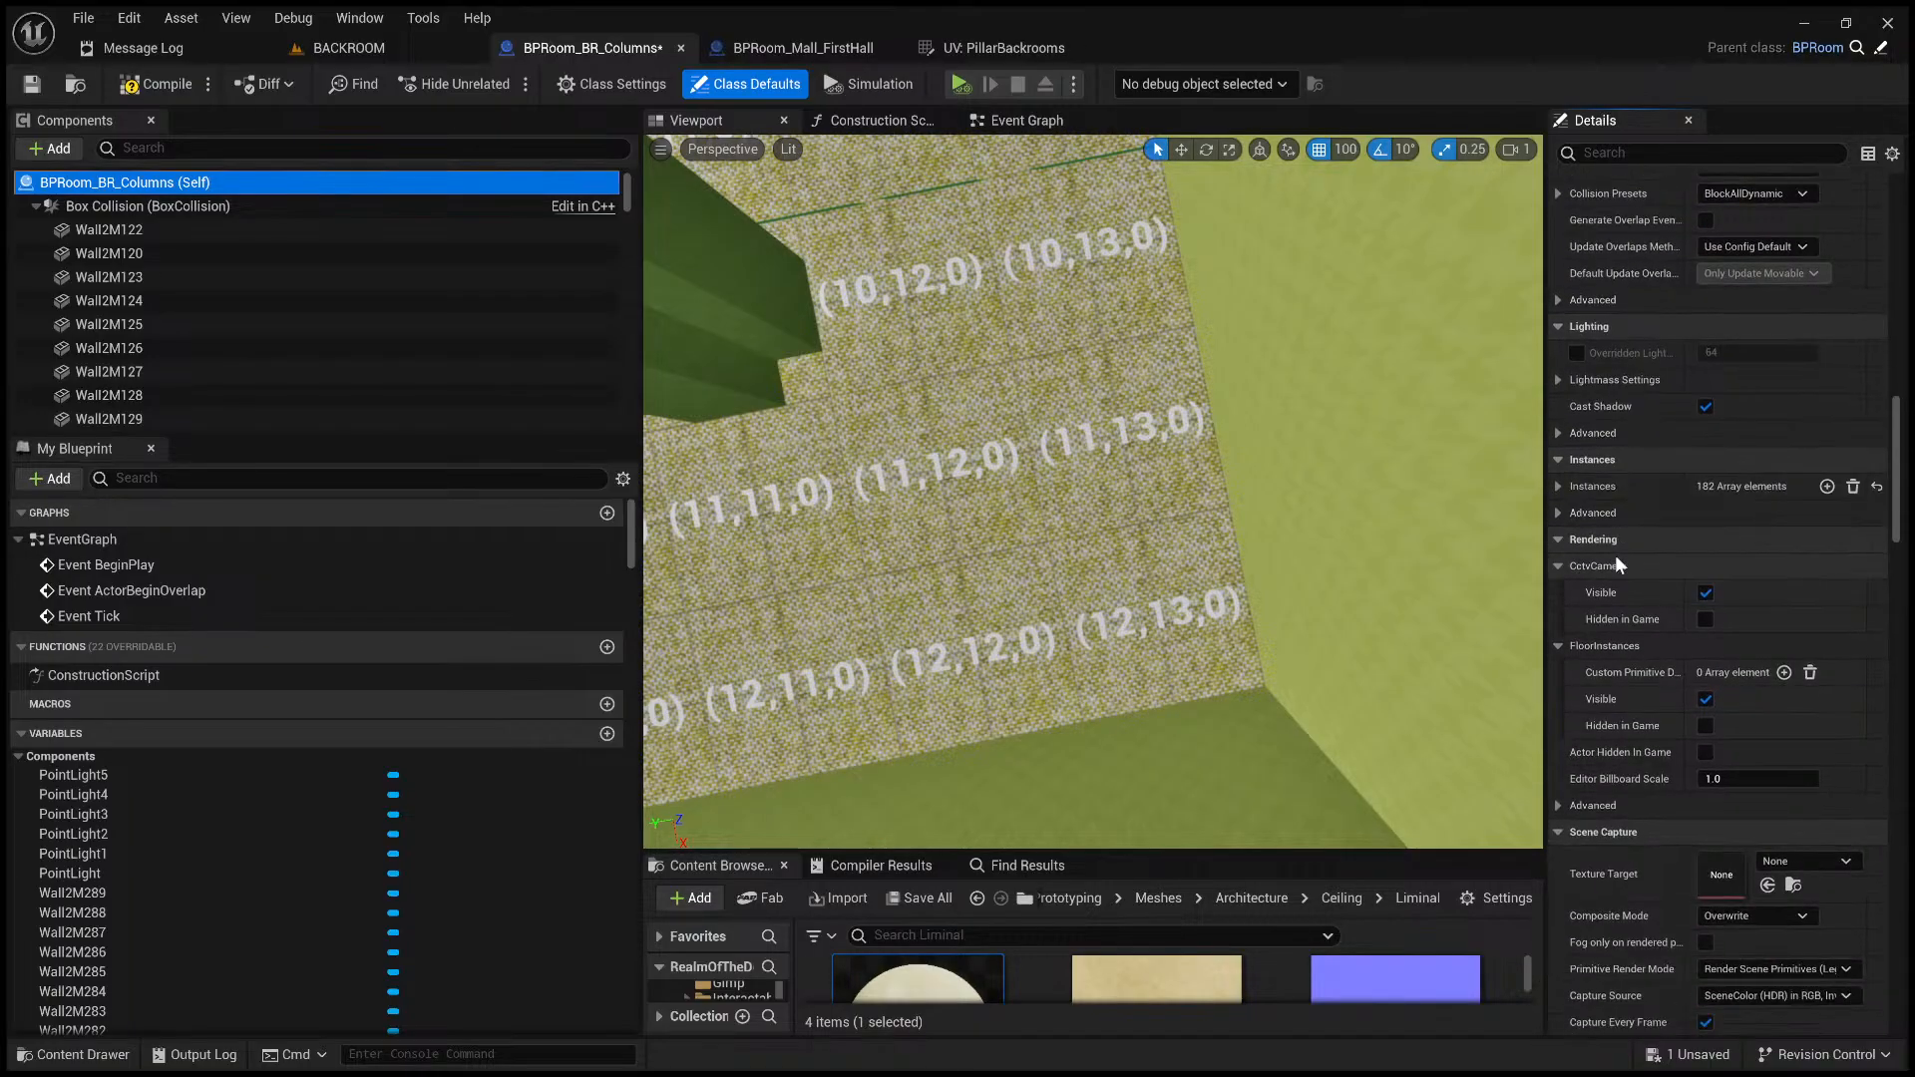
scroll(1614, 554, "down", 10)
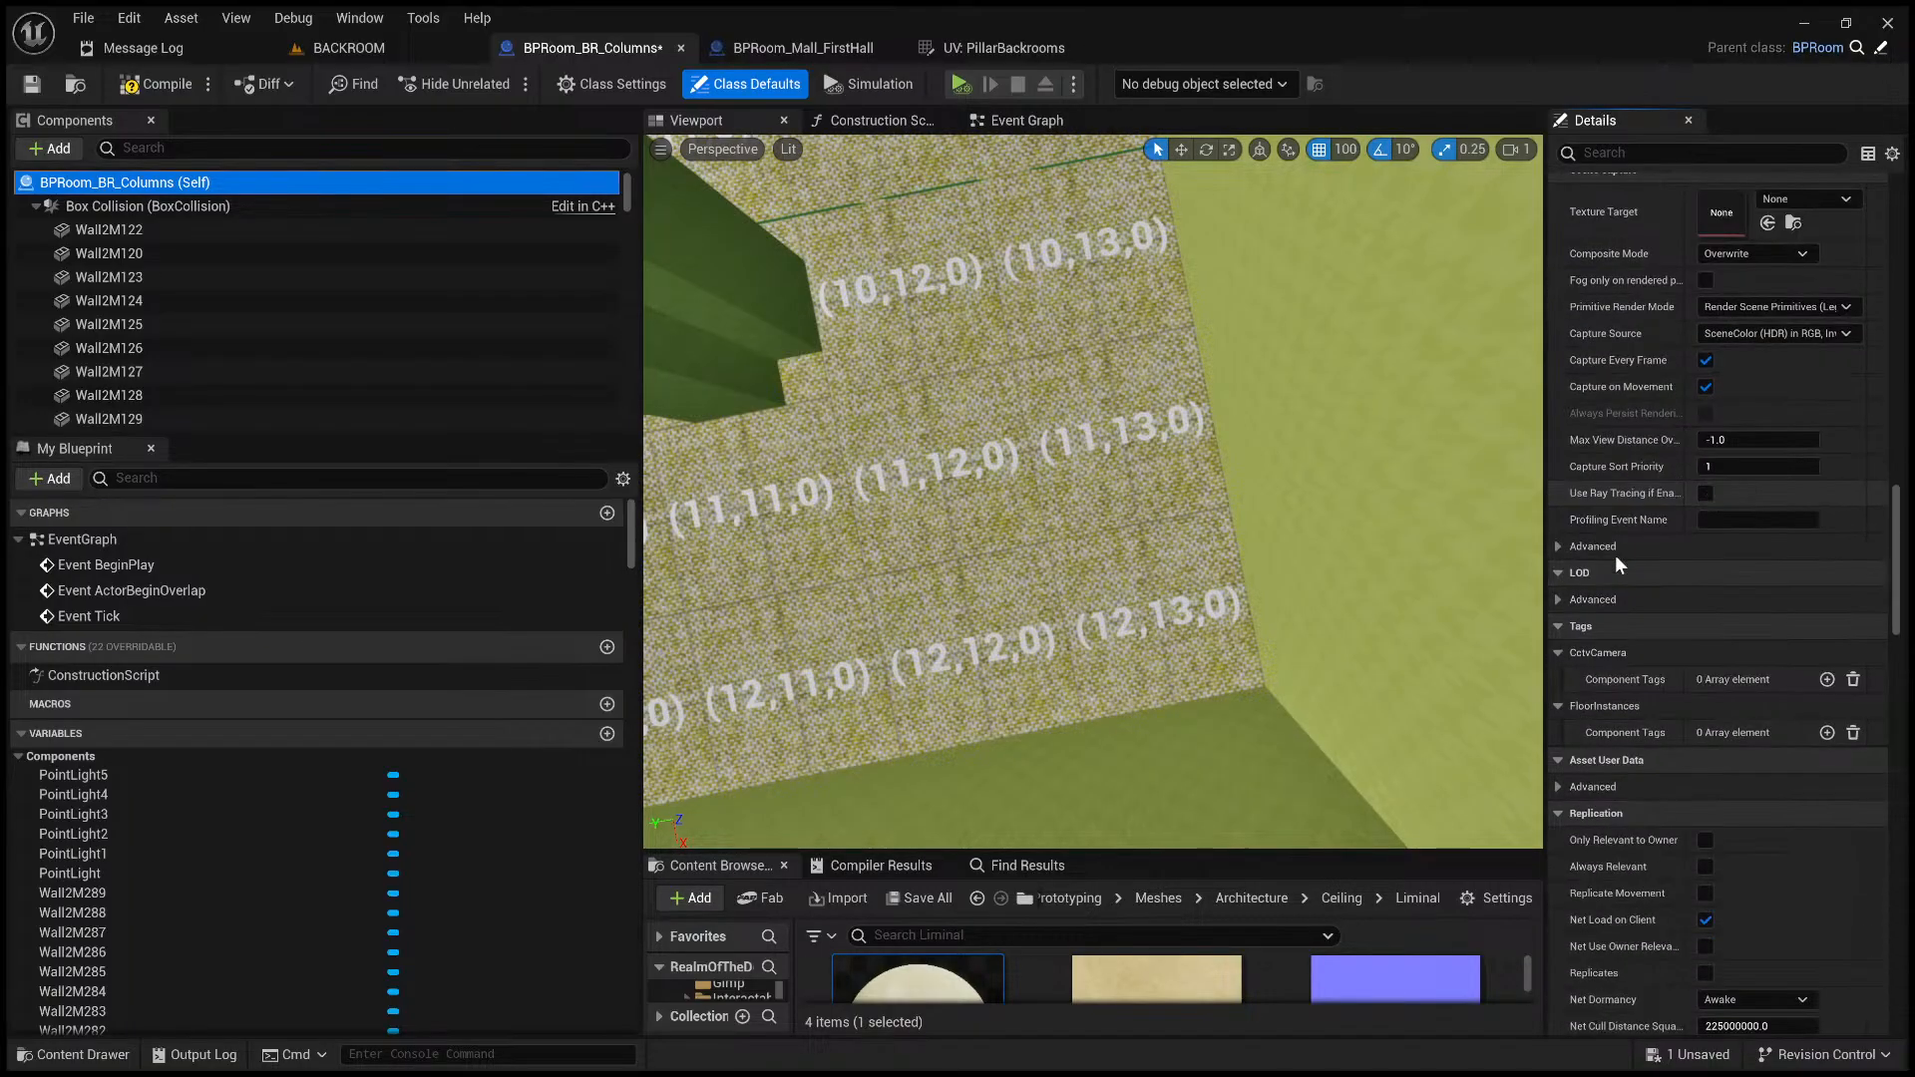
scroll(1607, 589, "up", 8)
scroll(1600, 590, "down", 7)
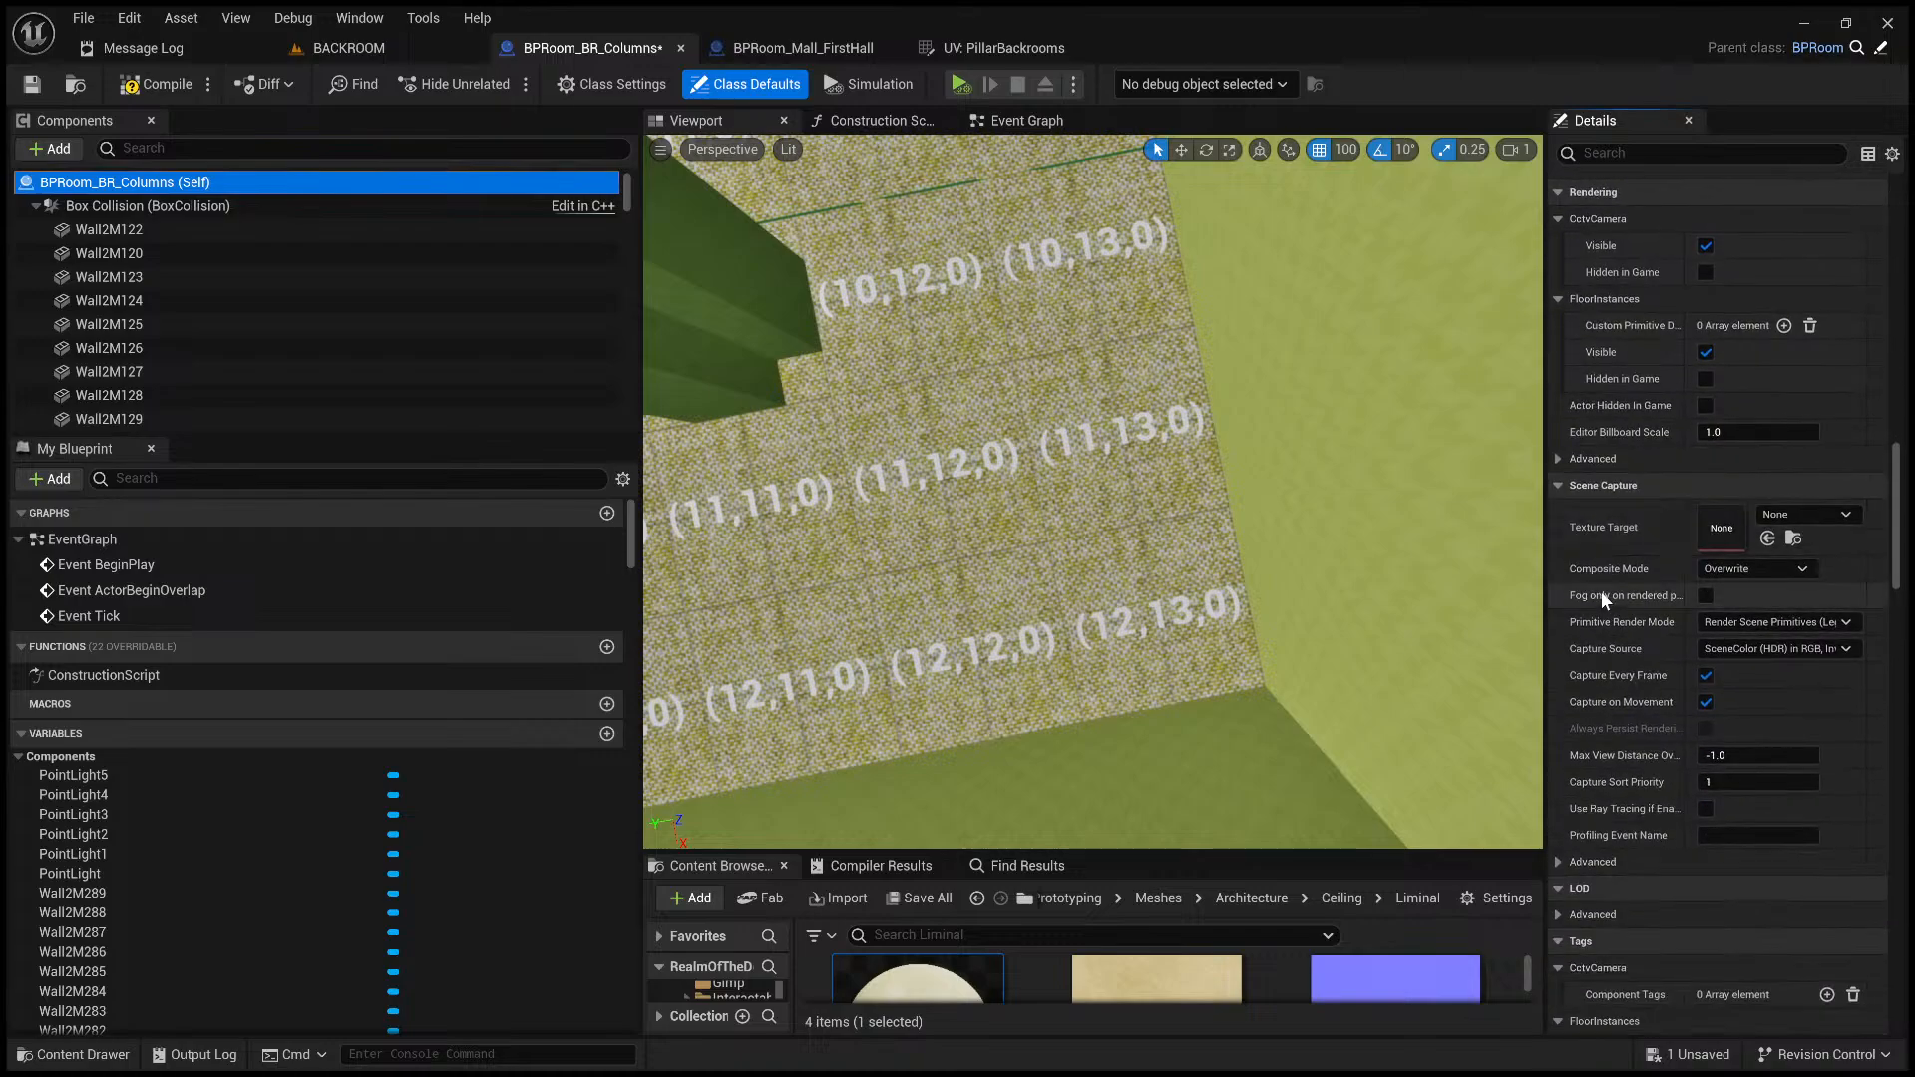
scroll(1592, 606, "down", 15)
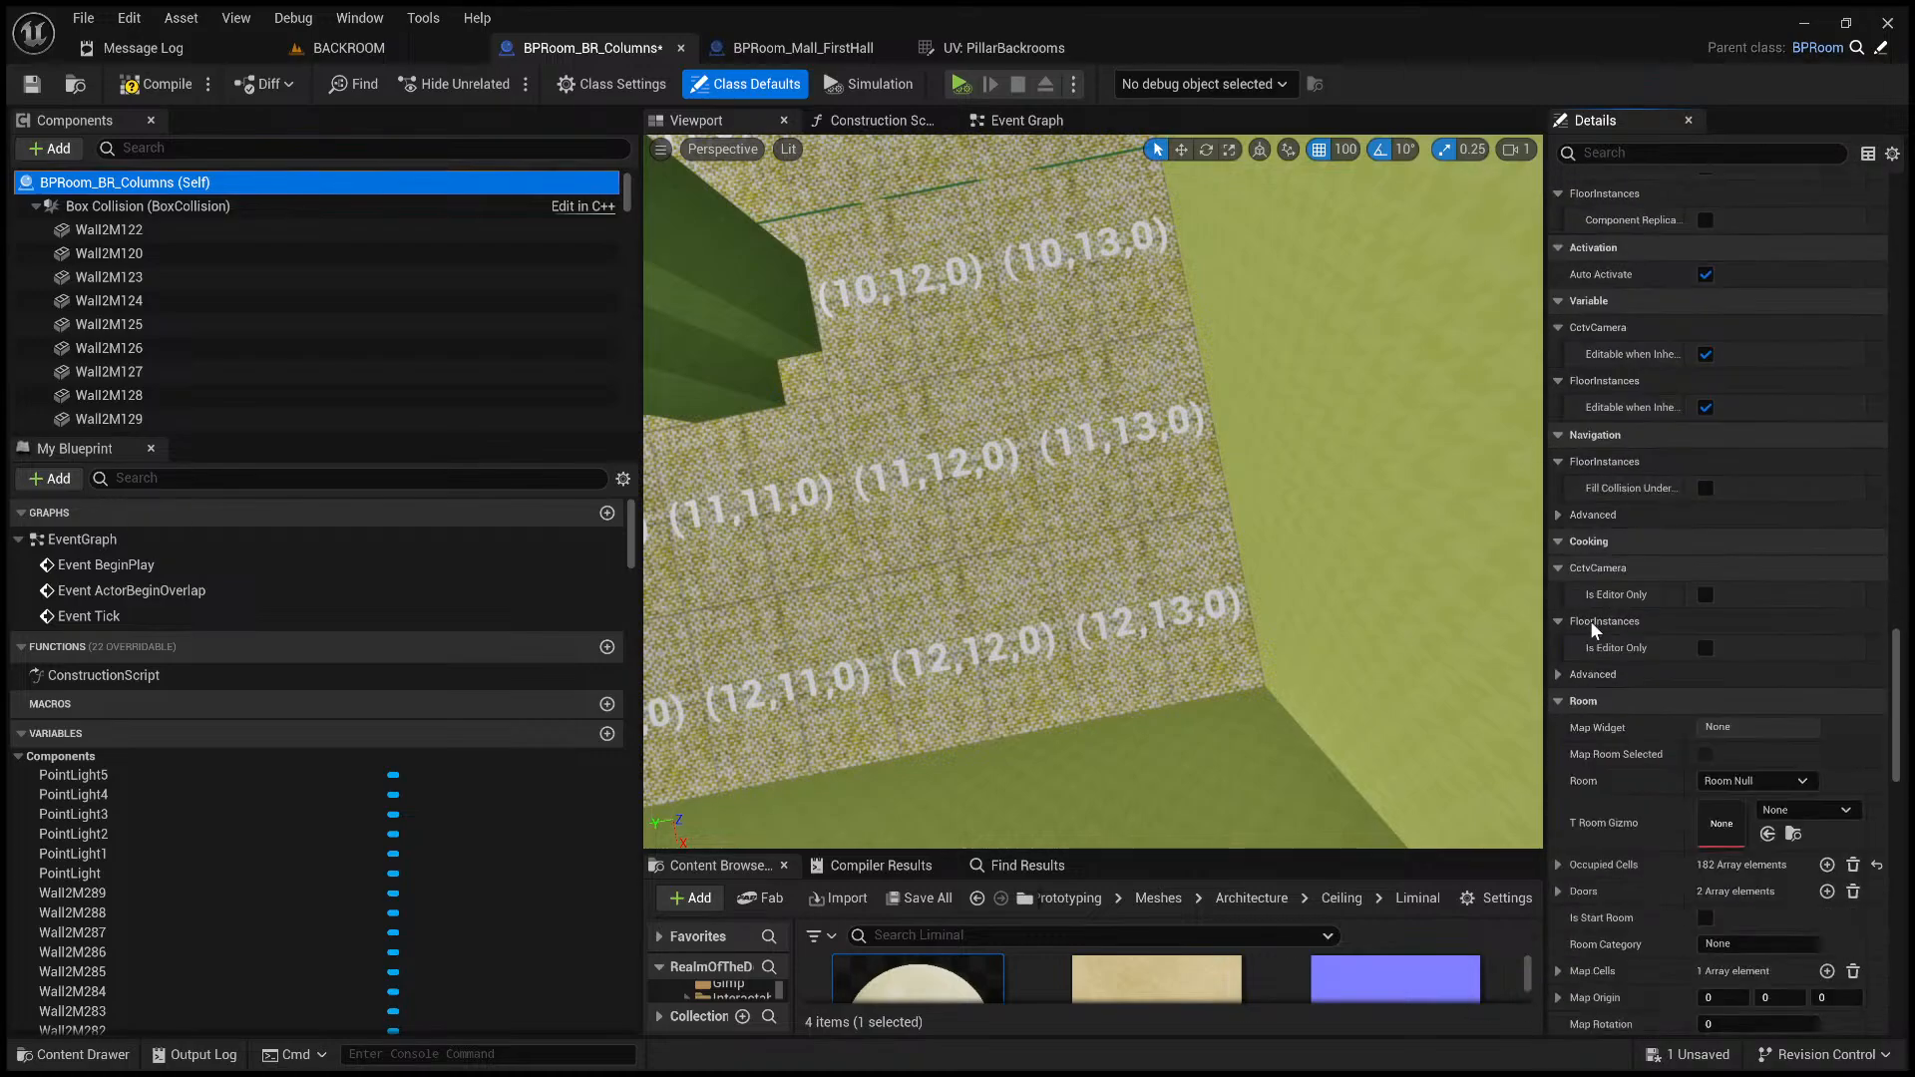
scroll(1592, 623, "down", 5)
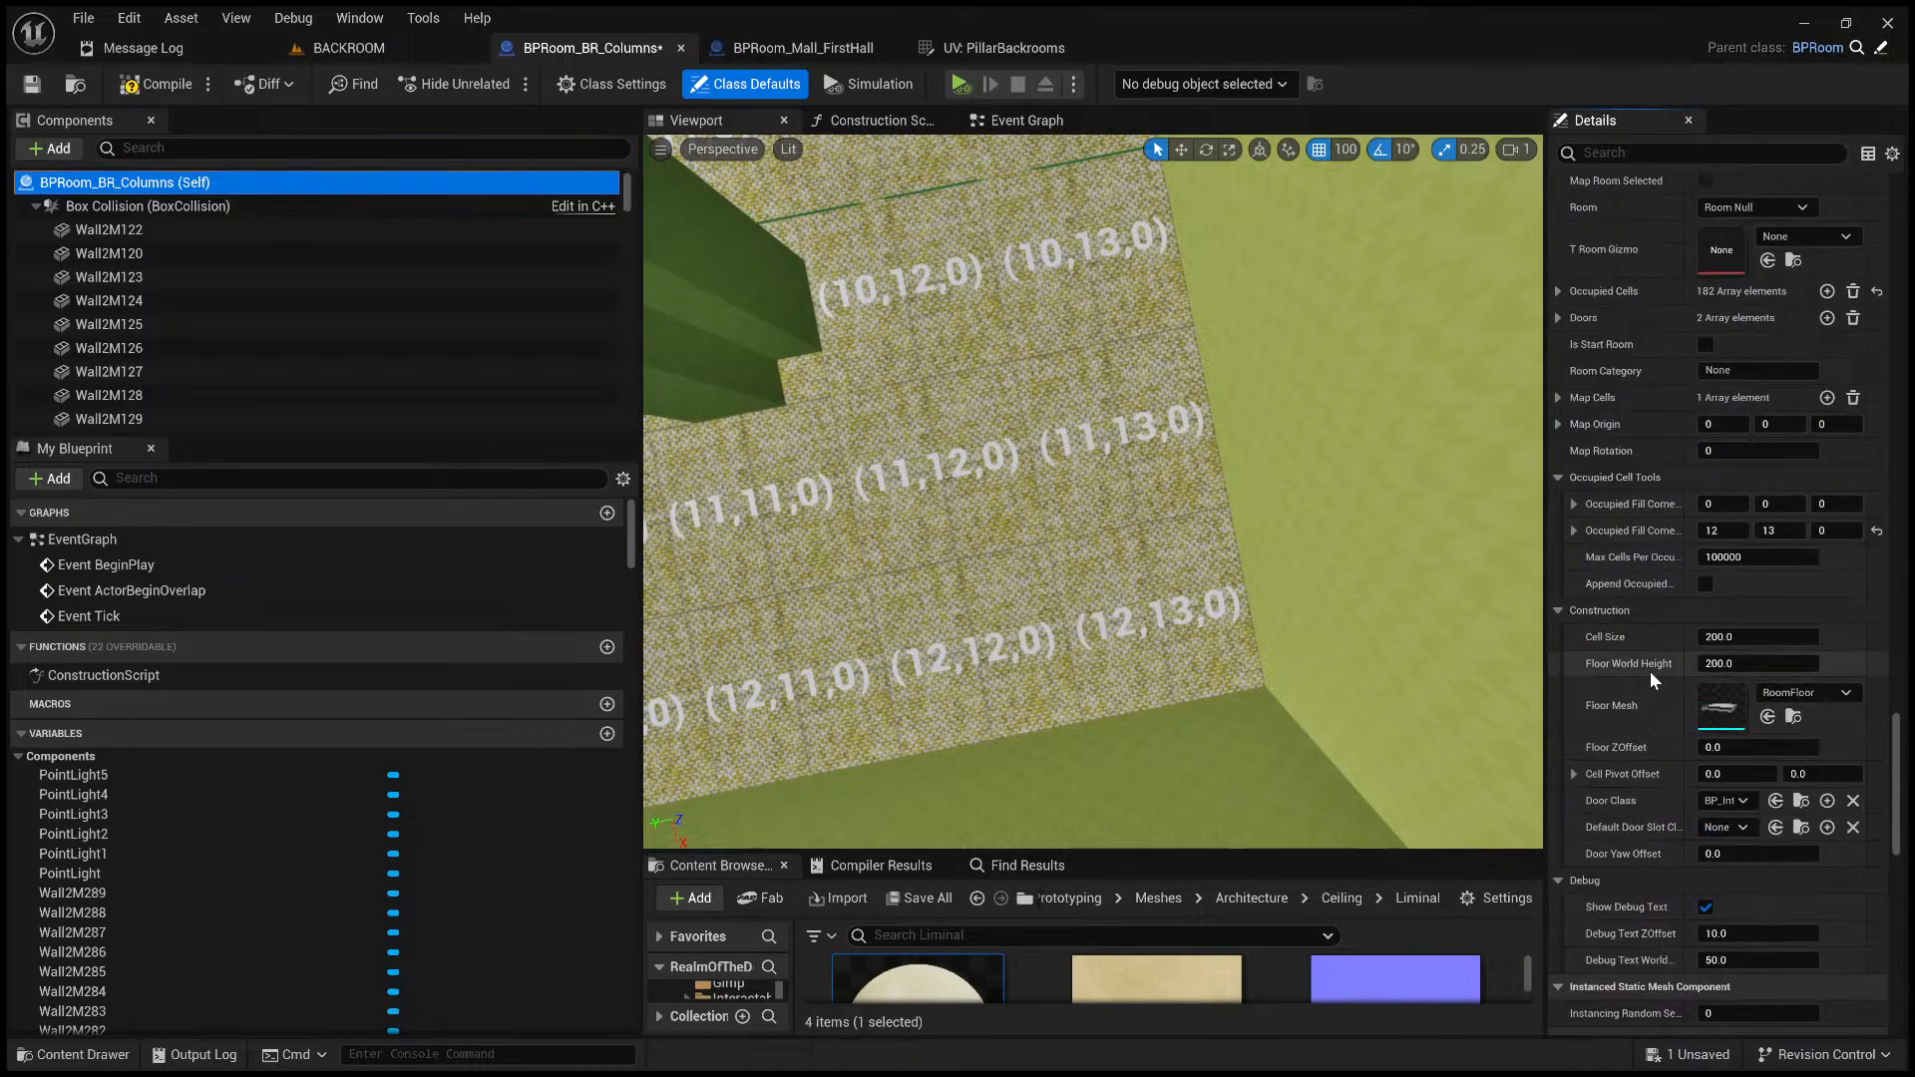
scroll(1644, 707, "up", 4)
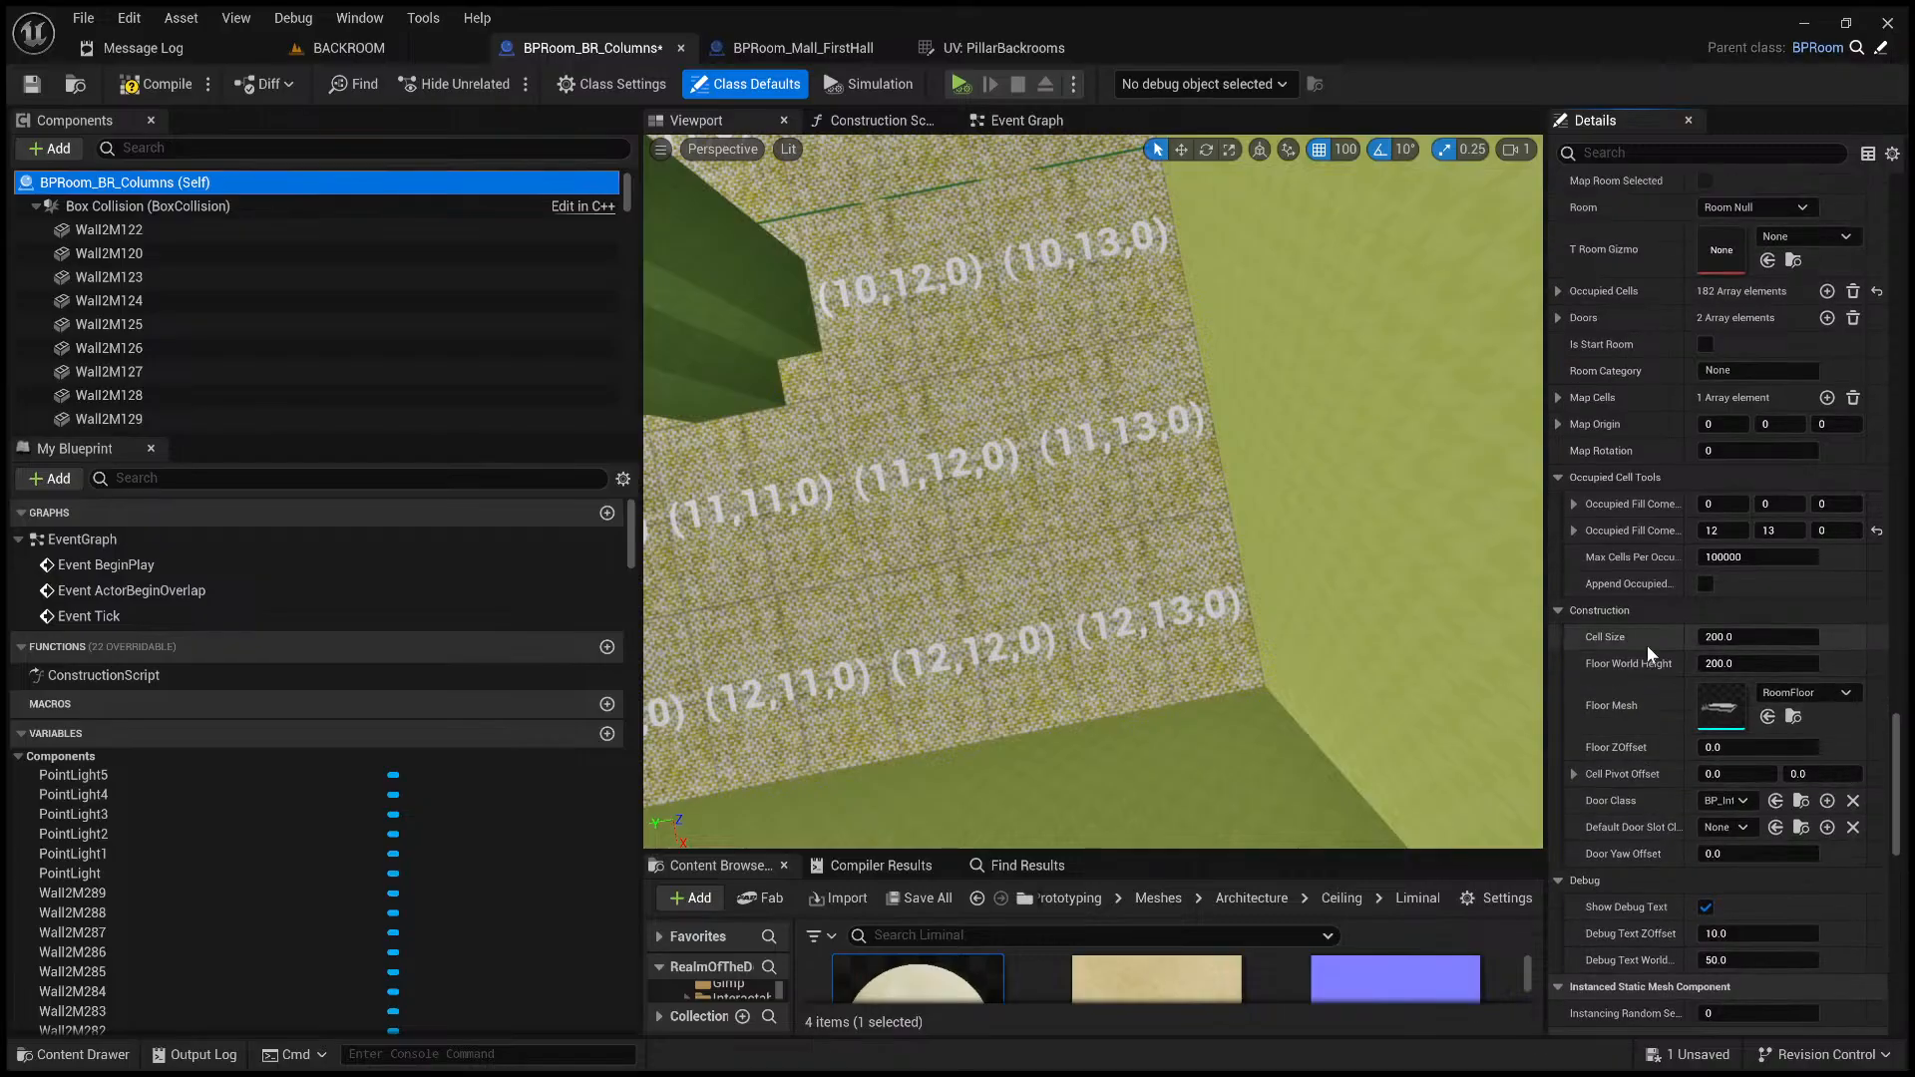
left_click(1828, 477)
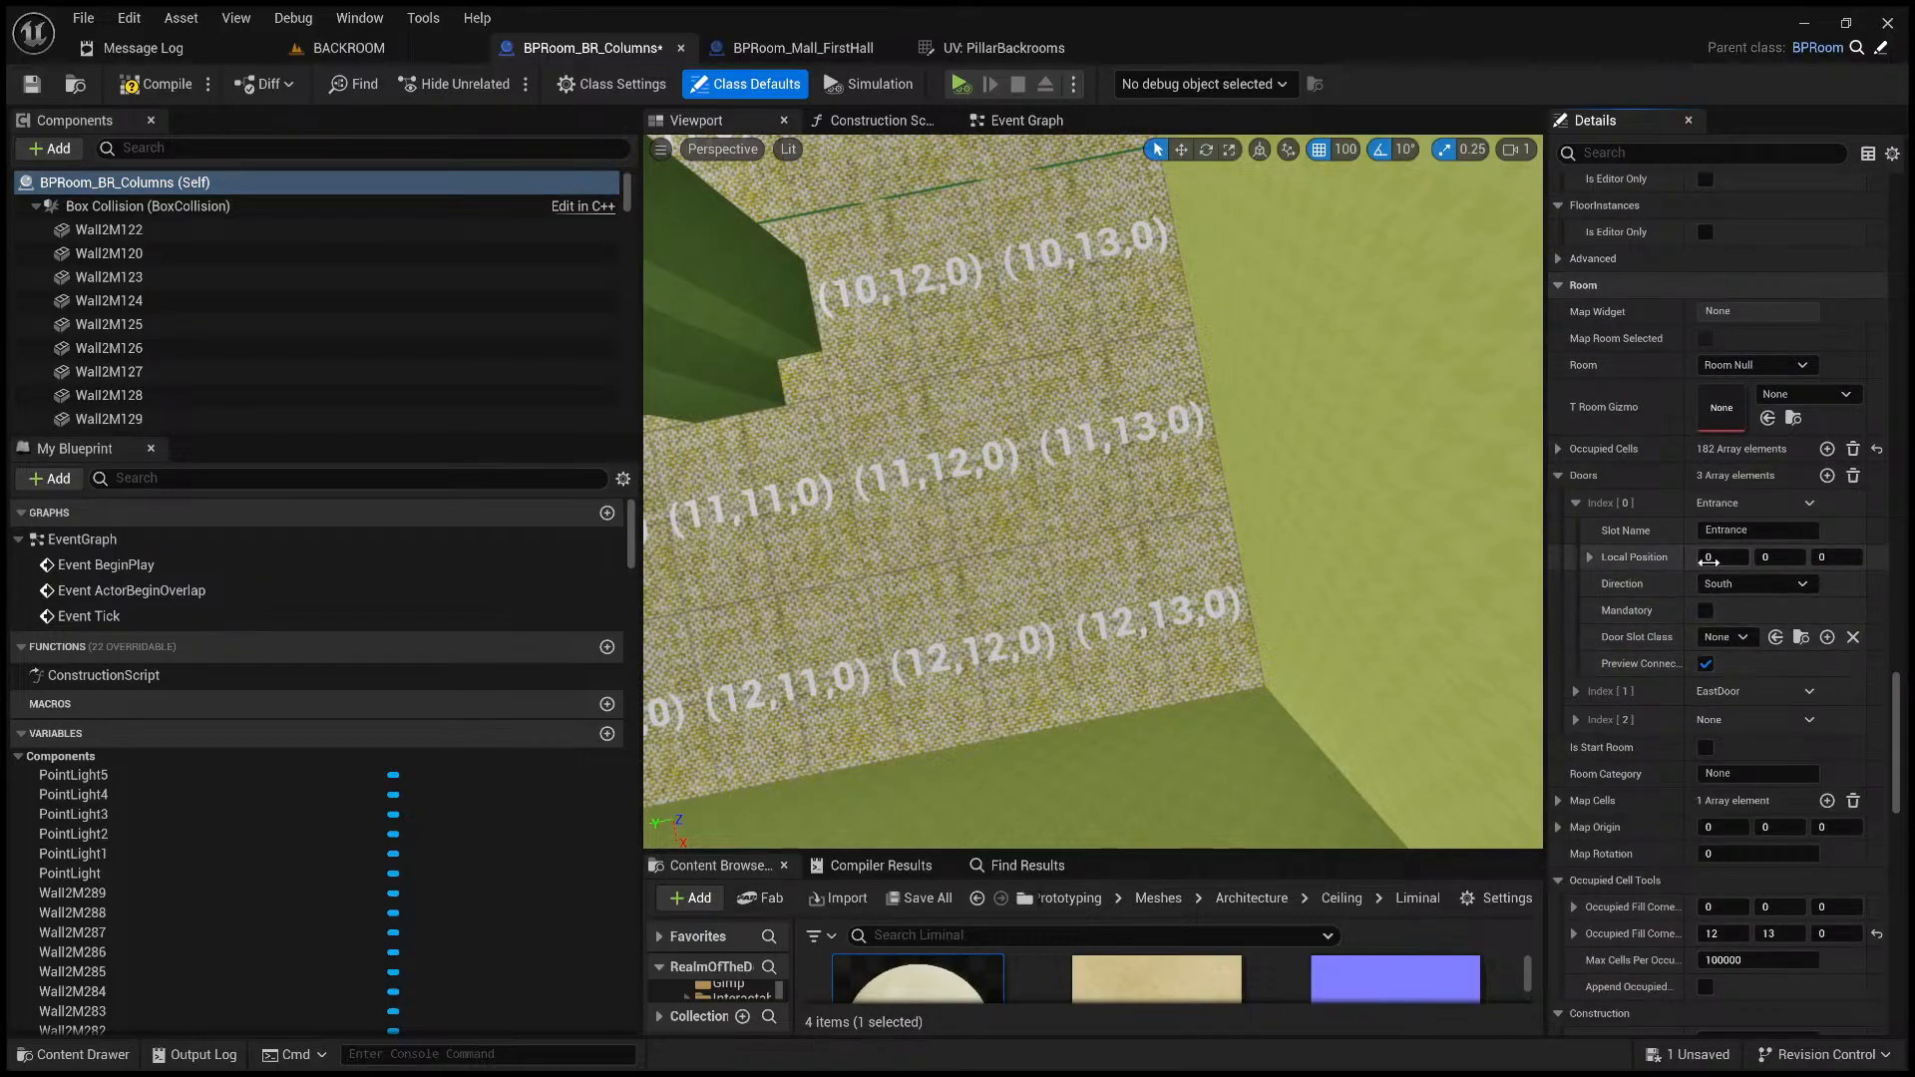
- Expand the new door entry at index 2 and set its local position to 11, 13, 0
left_click(1728, 556)
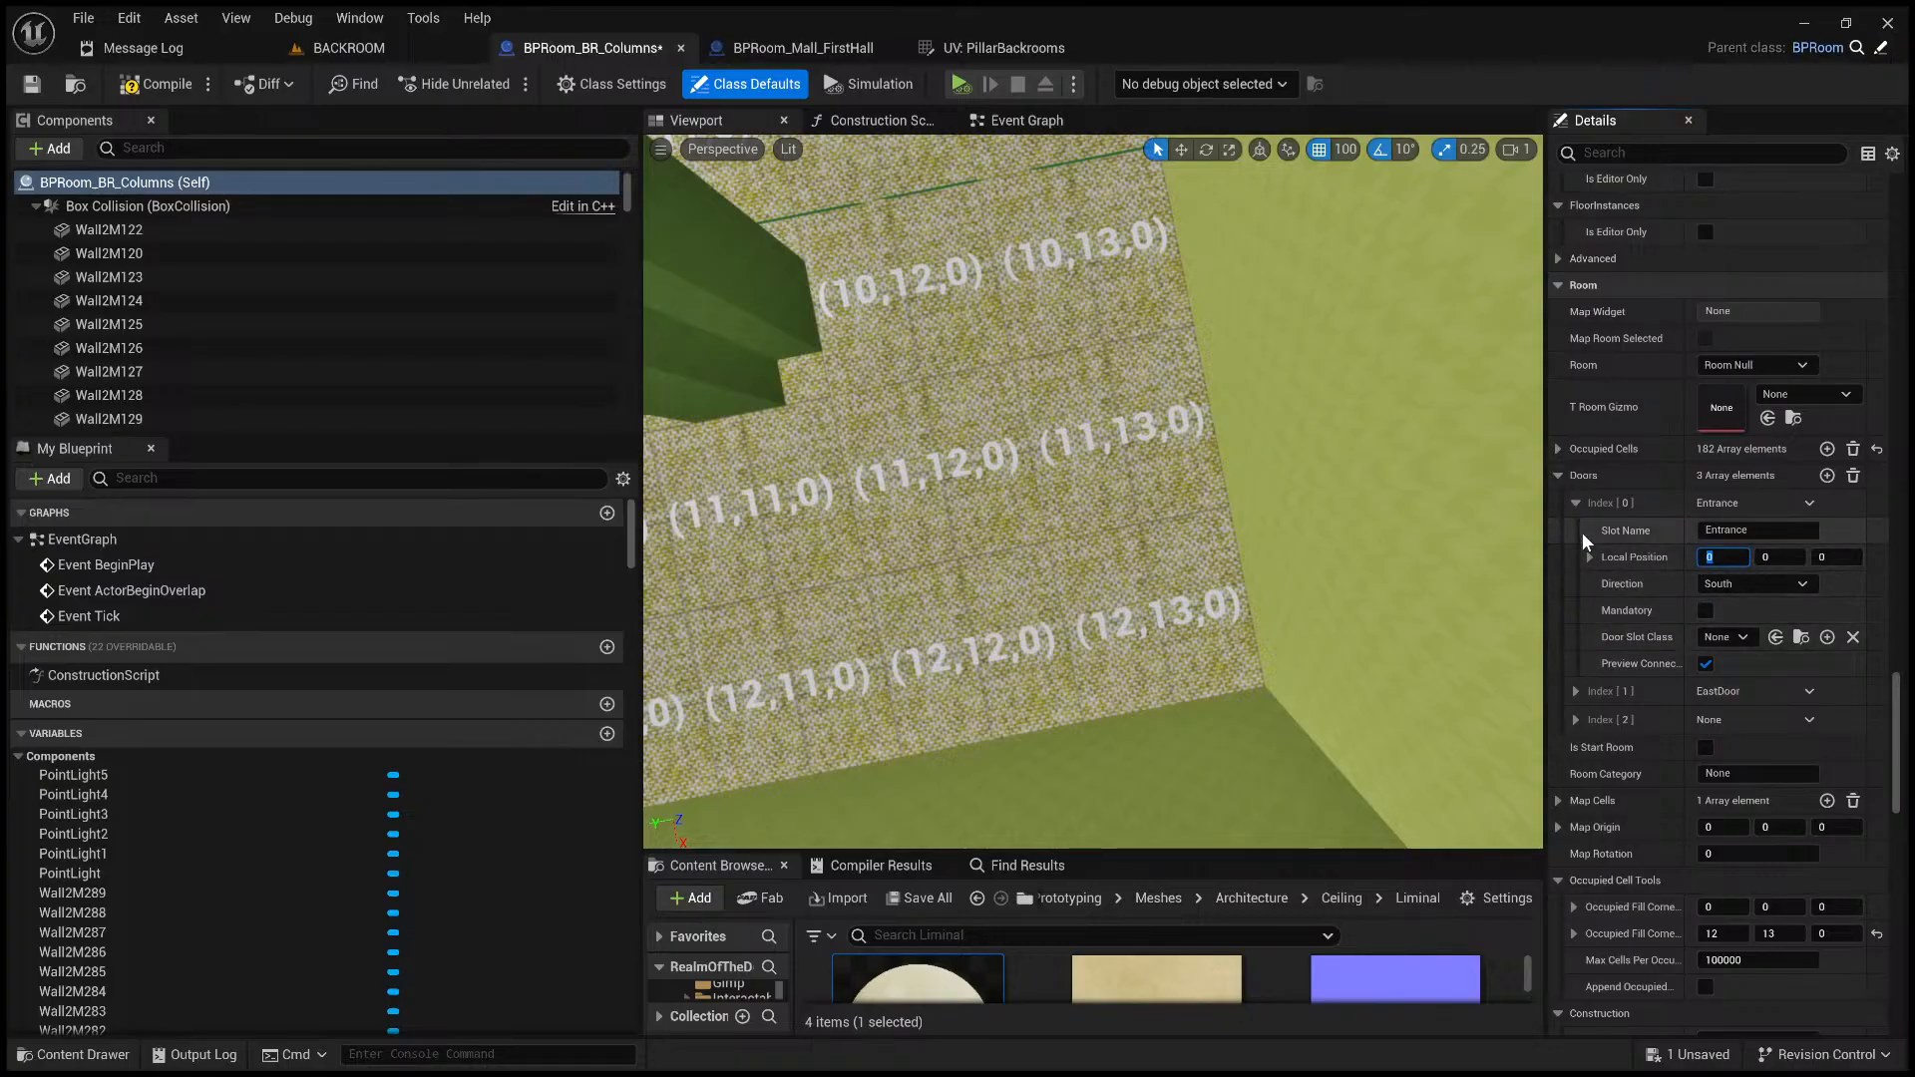
left_click(1576, 502)
left_click(1575, 561)
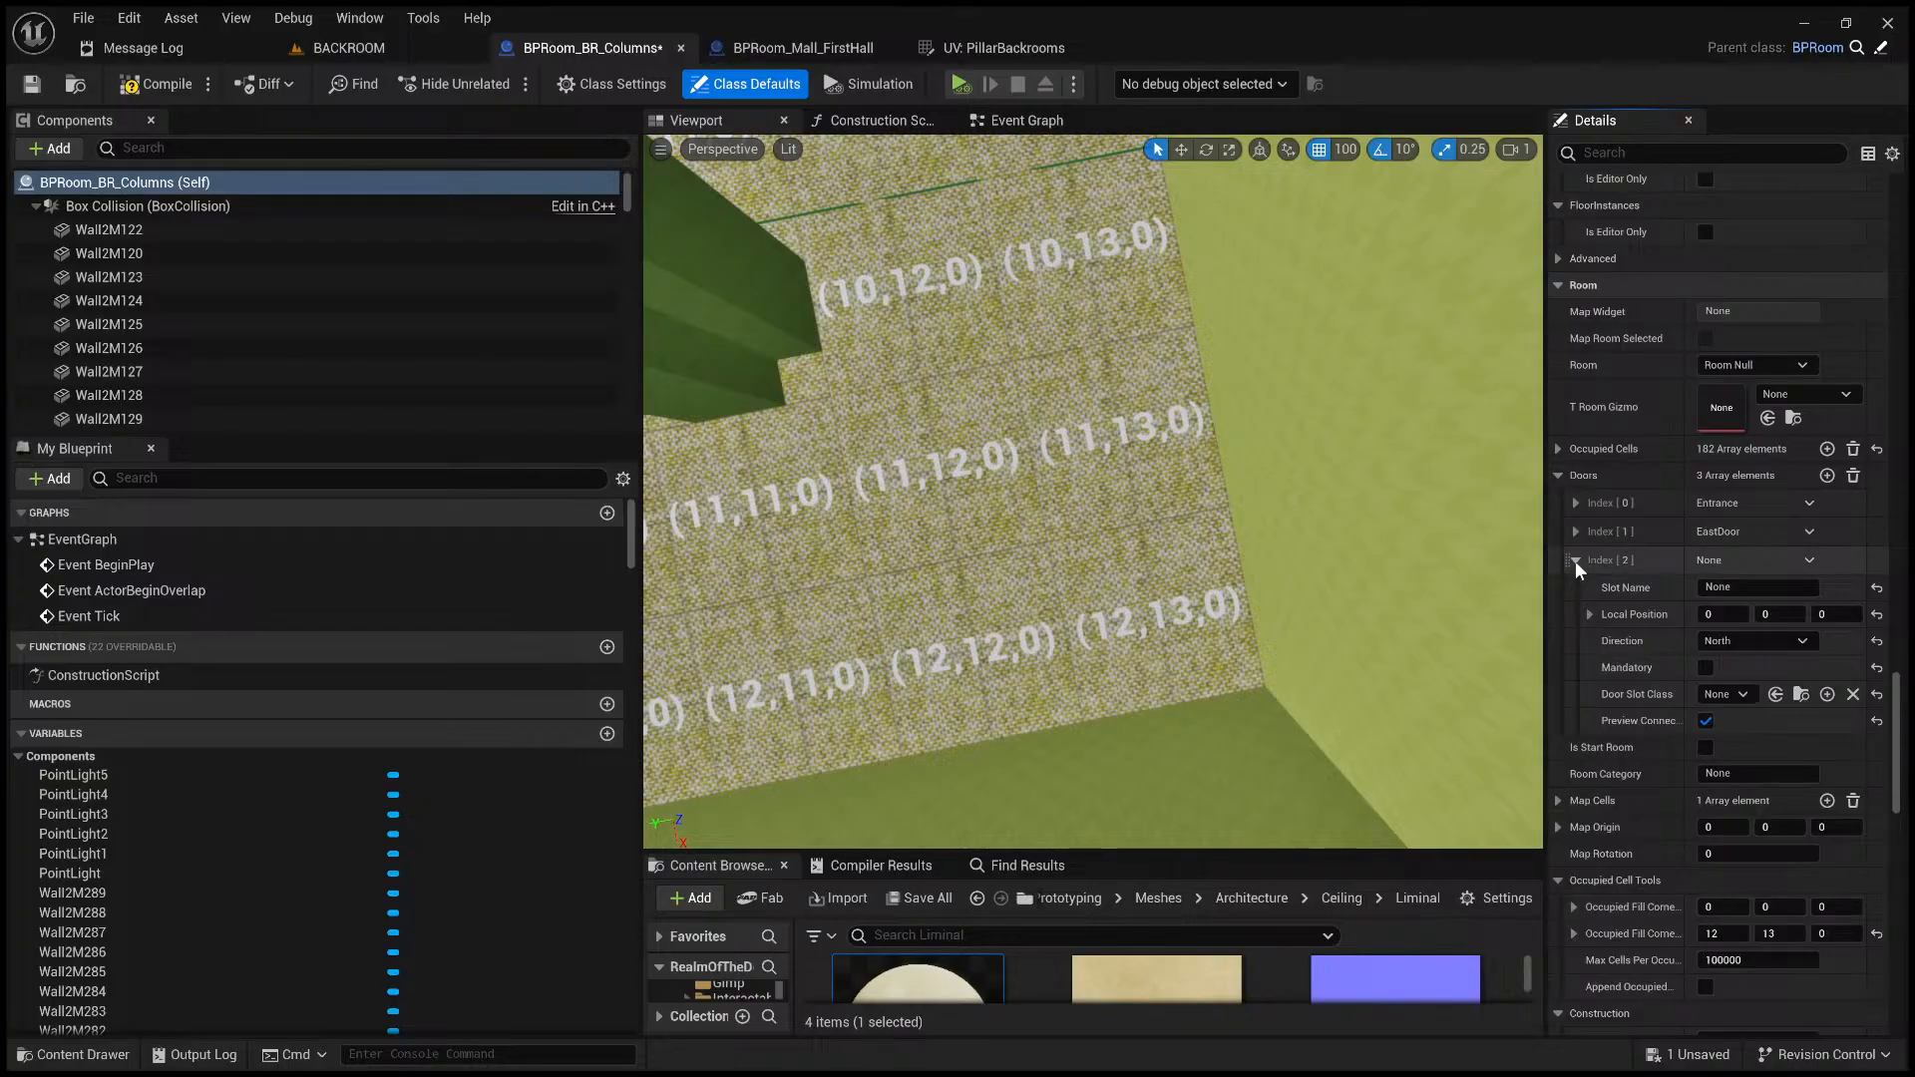
left_click(1733, 611)
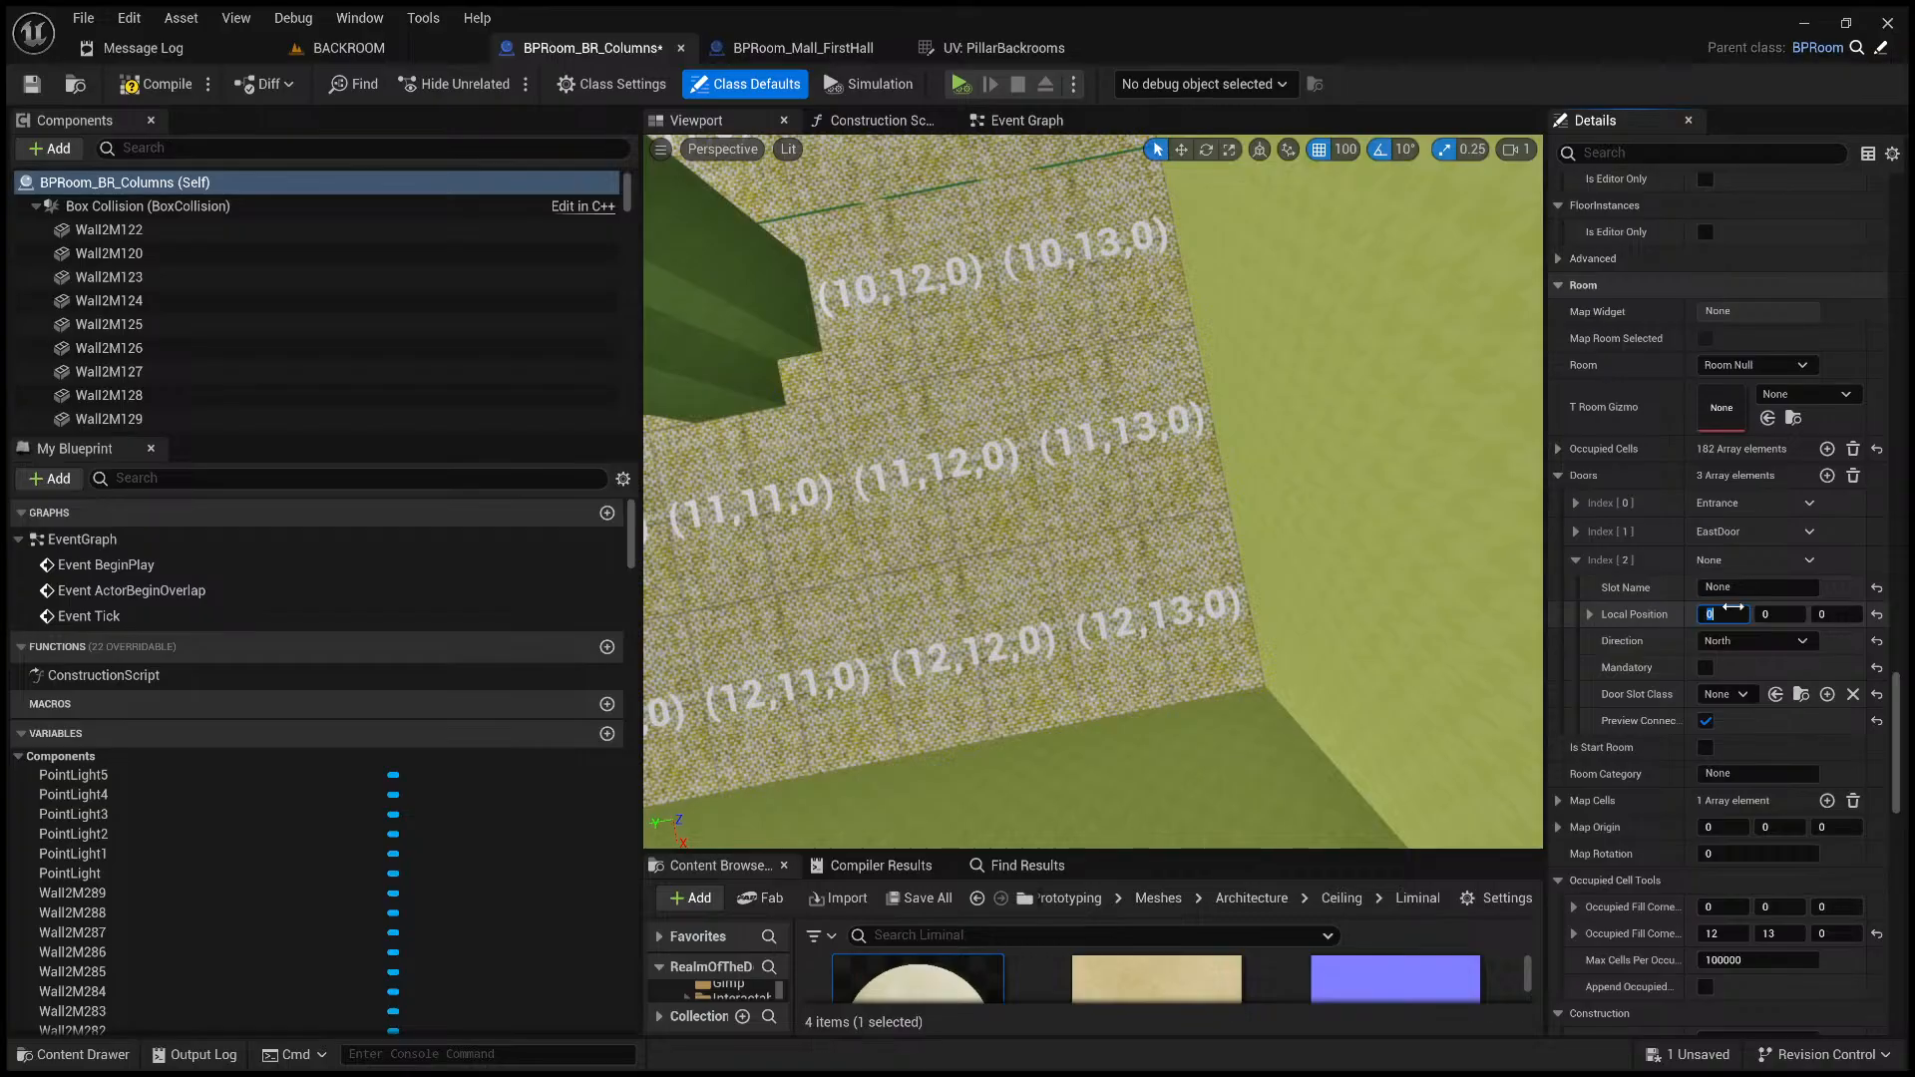
key("Tab")
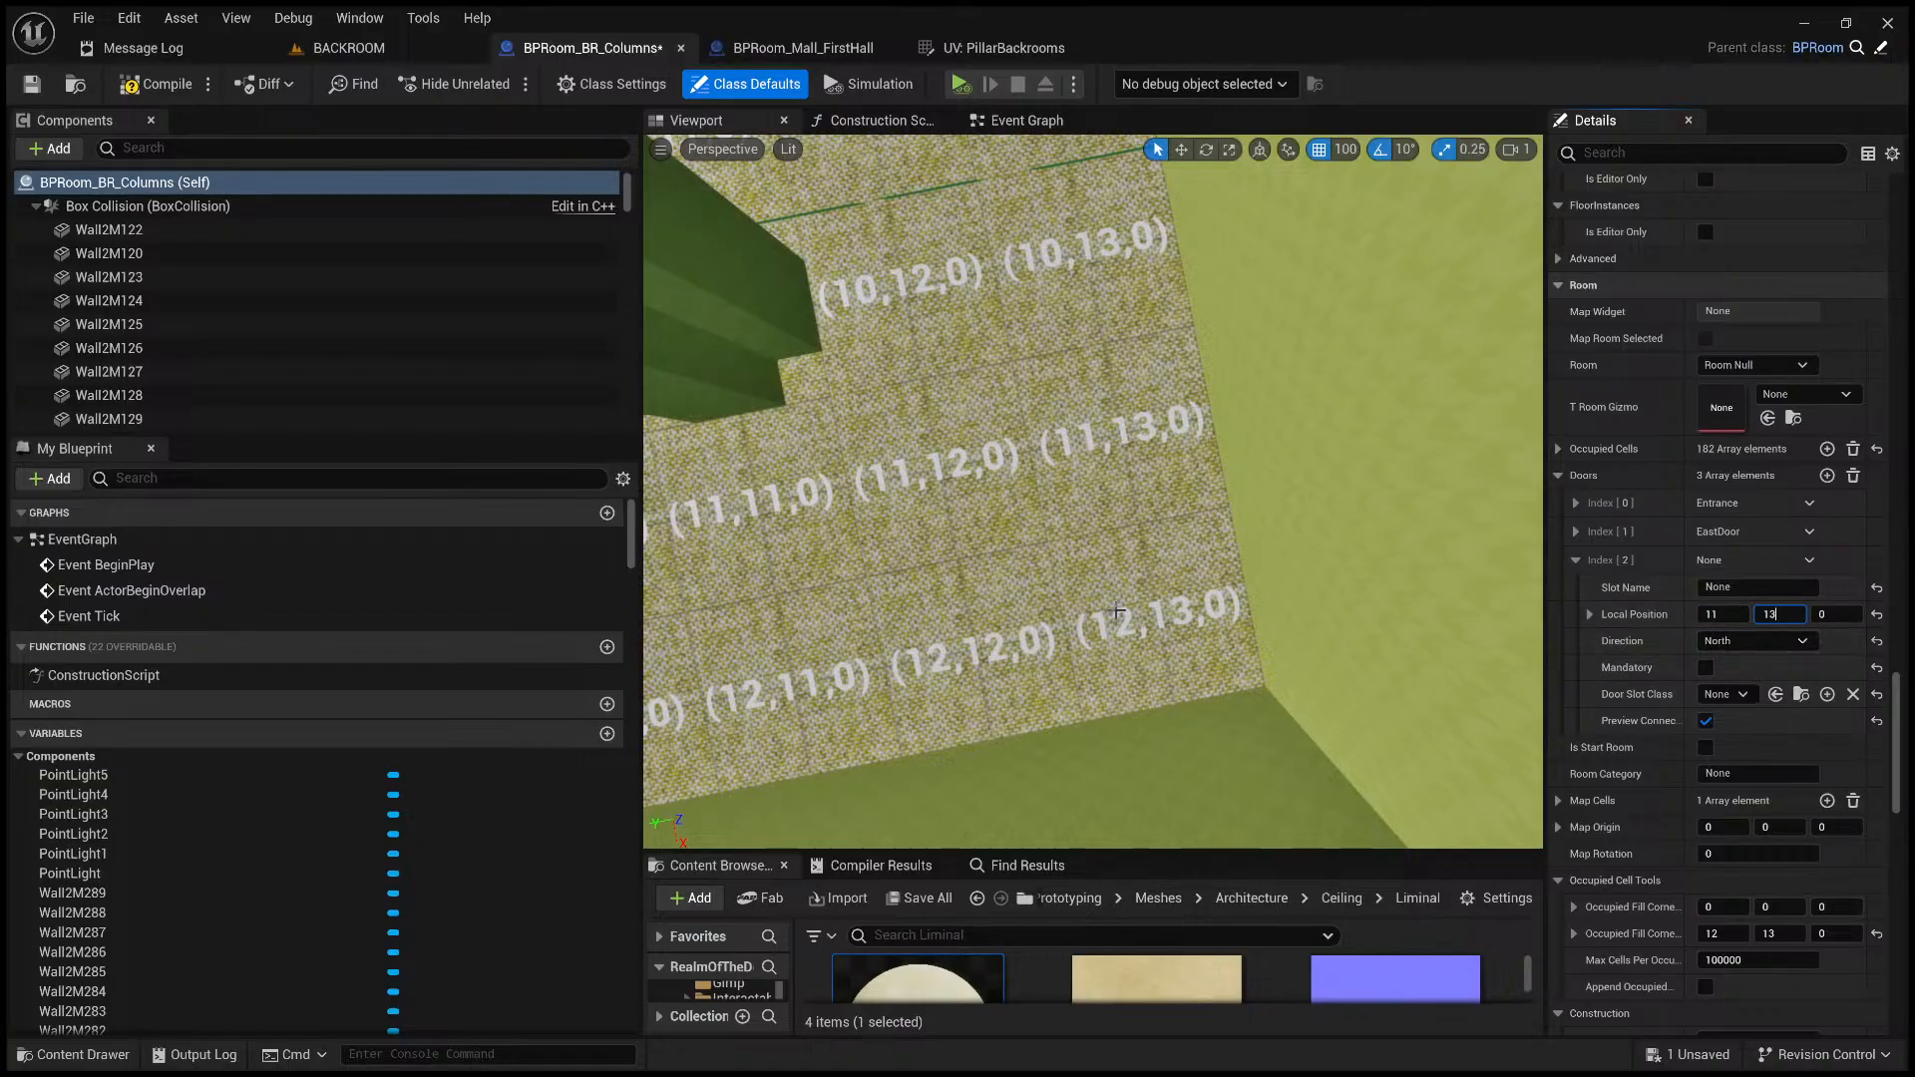
right_click_drag(1217, 499, 1422, 469)
key("s")
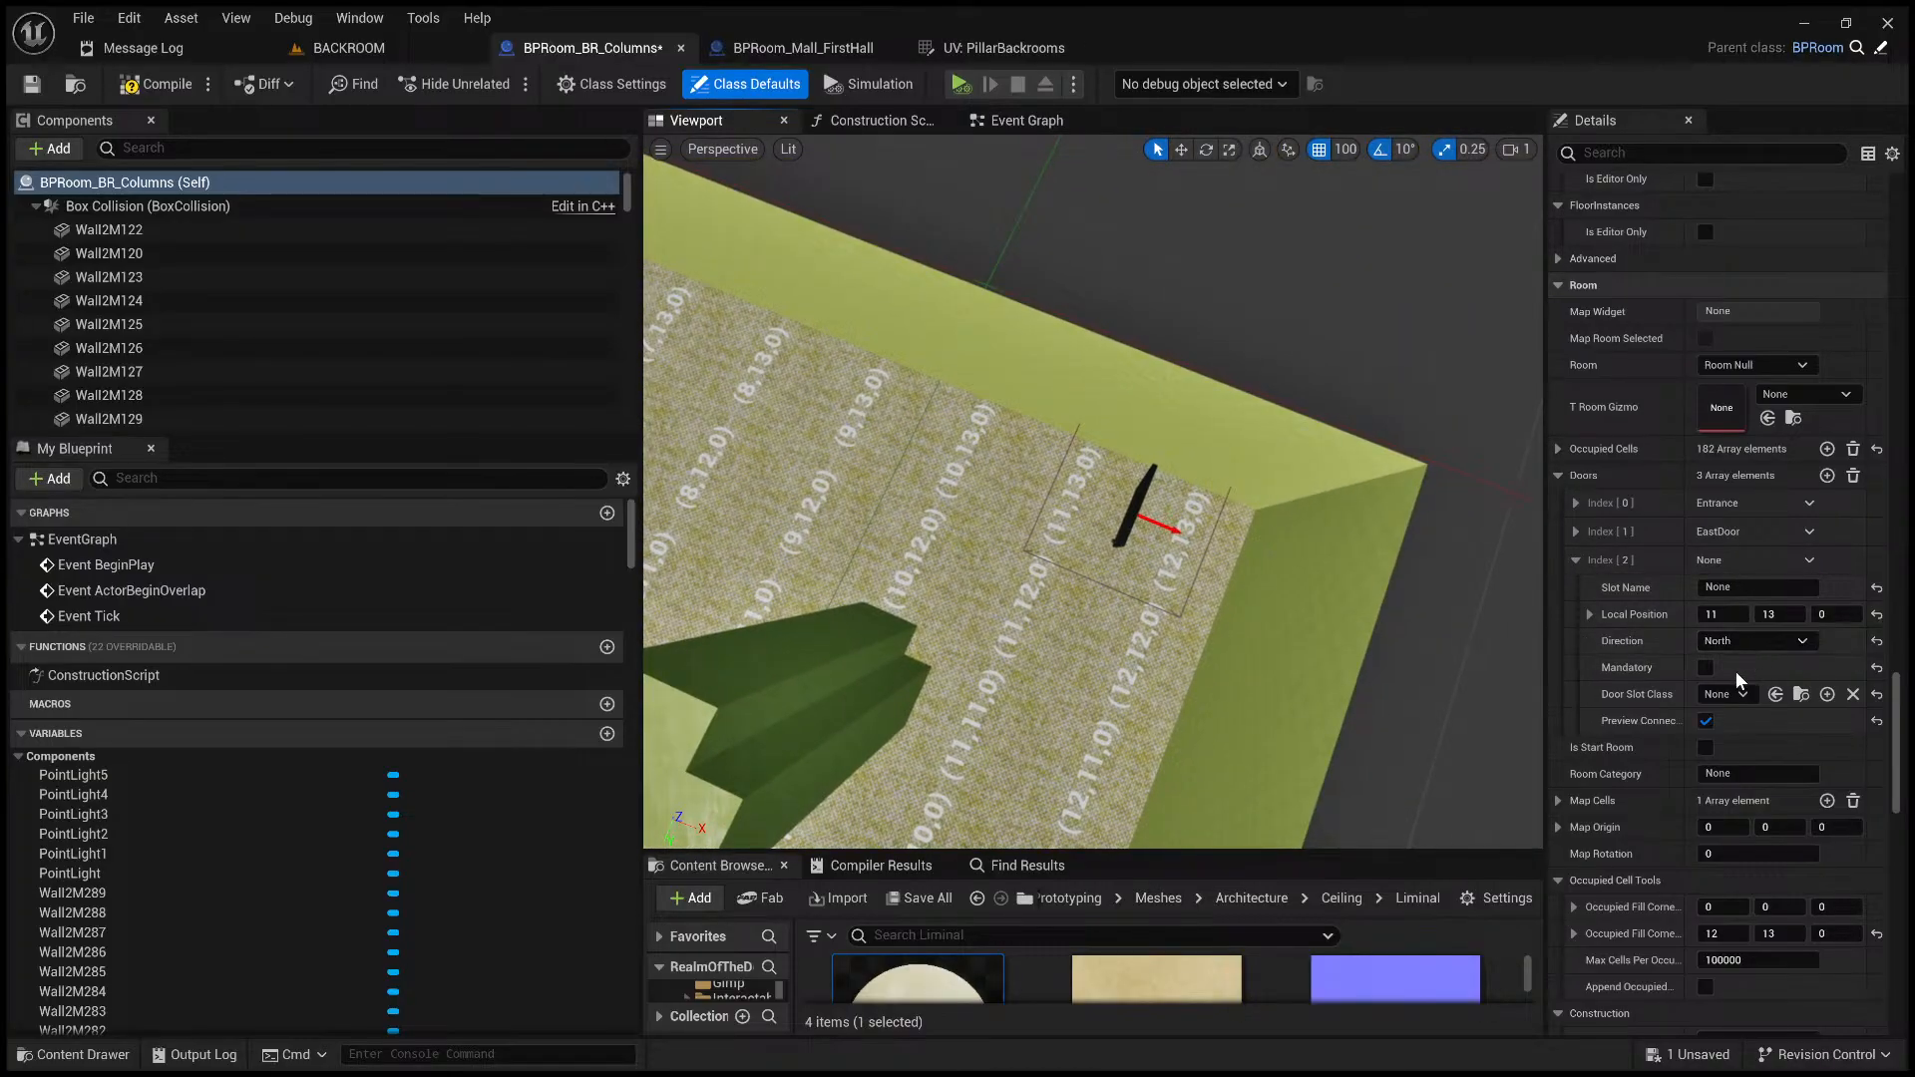
- Change the Door Class in the room's Construction settings to correct the preview doors' placement
right_click_drag(1456, 599, 1541, 598)
scroll(1619, 765, "down", 2)
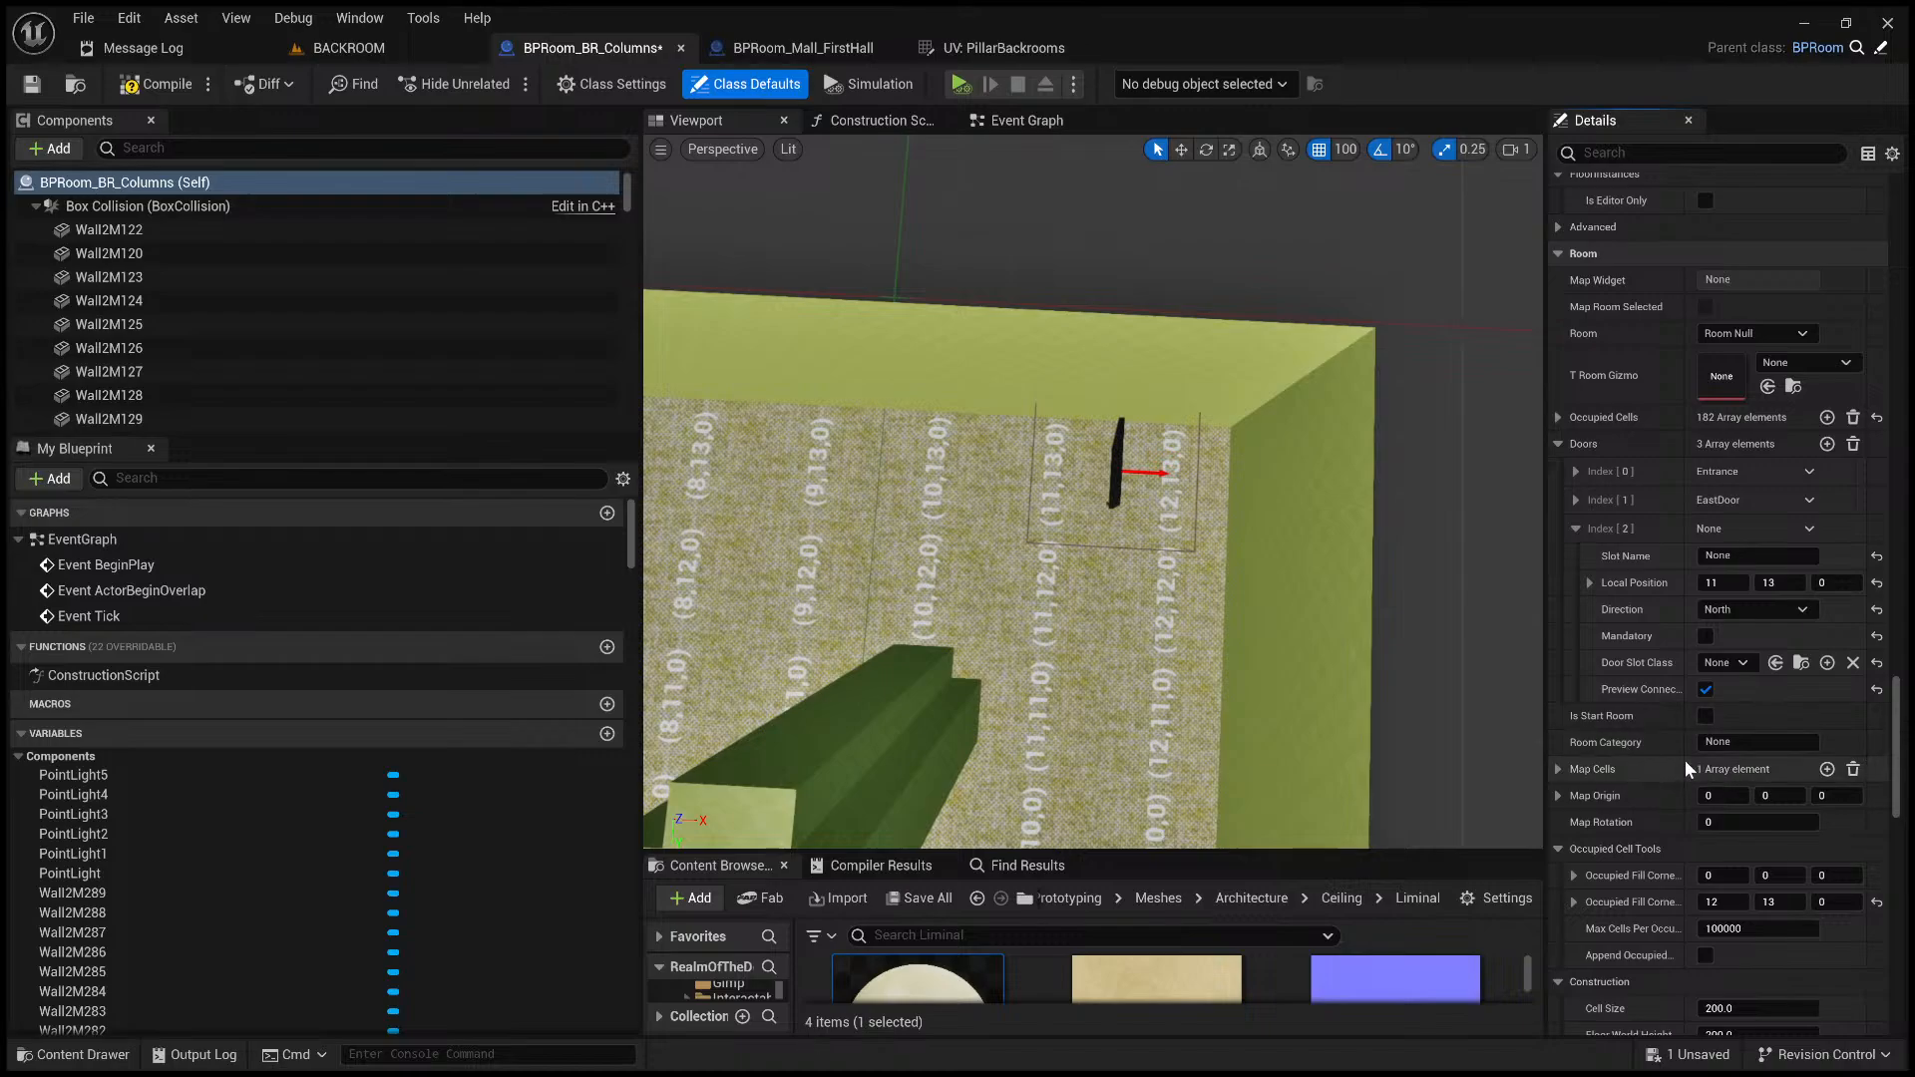
scroll(1634, 762, "down", 5)
scroll(1608, 800, "down", 8)
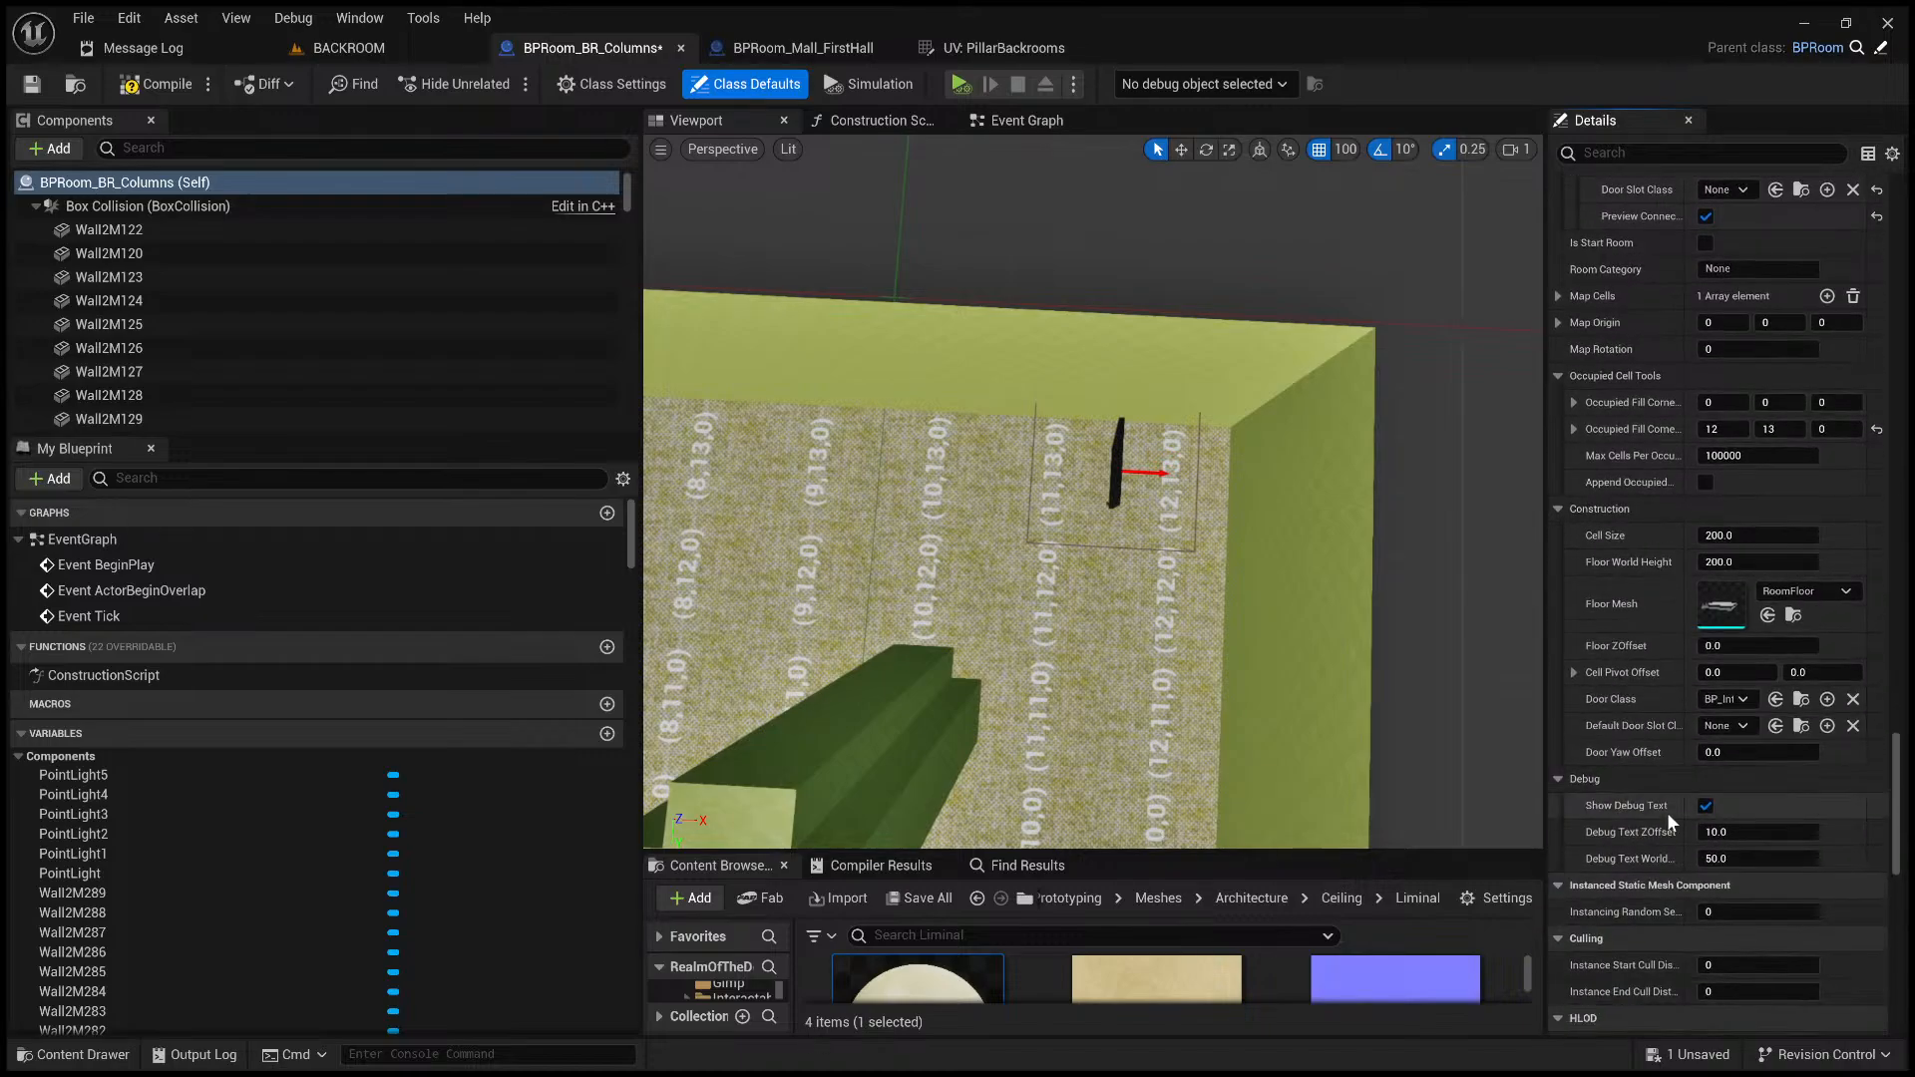
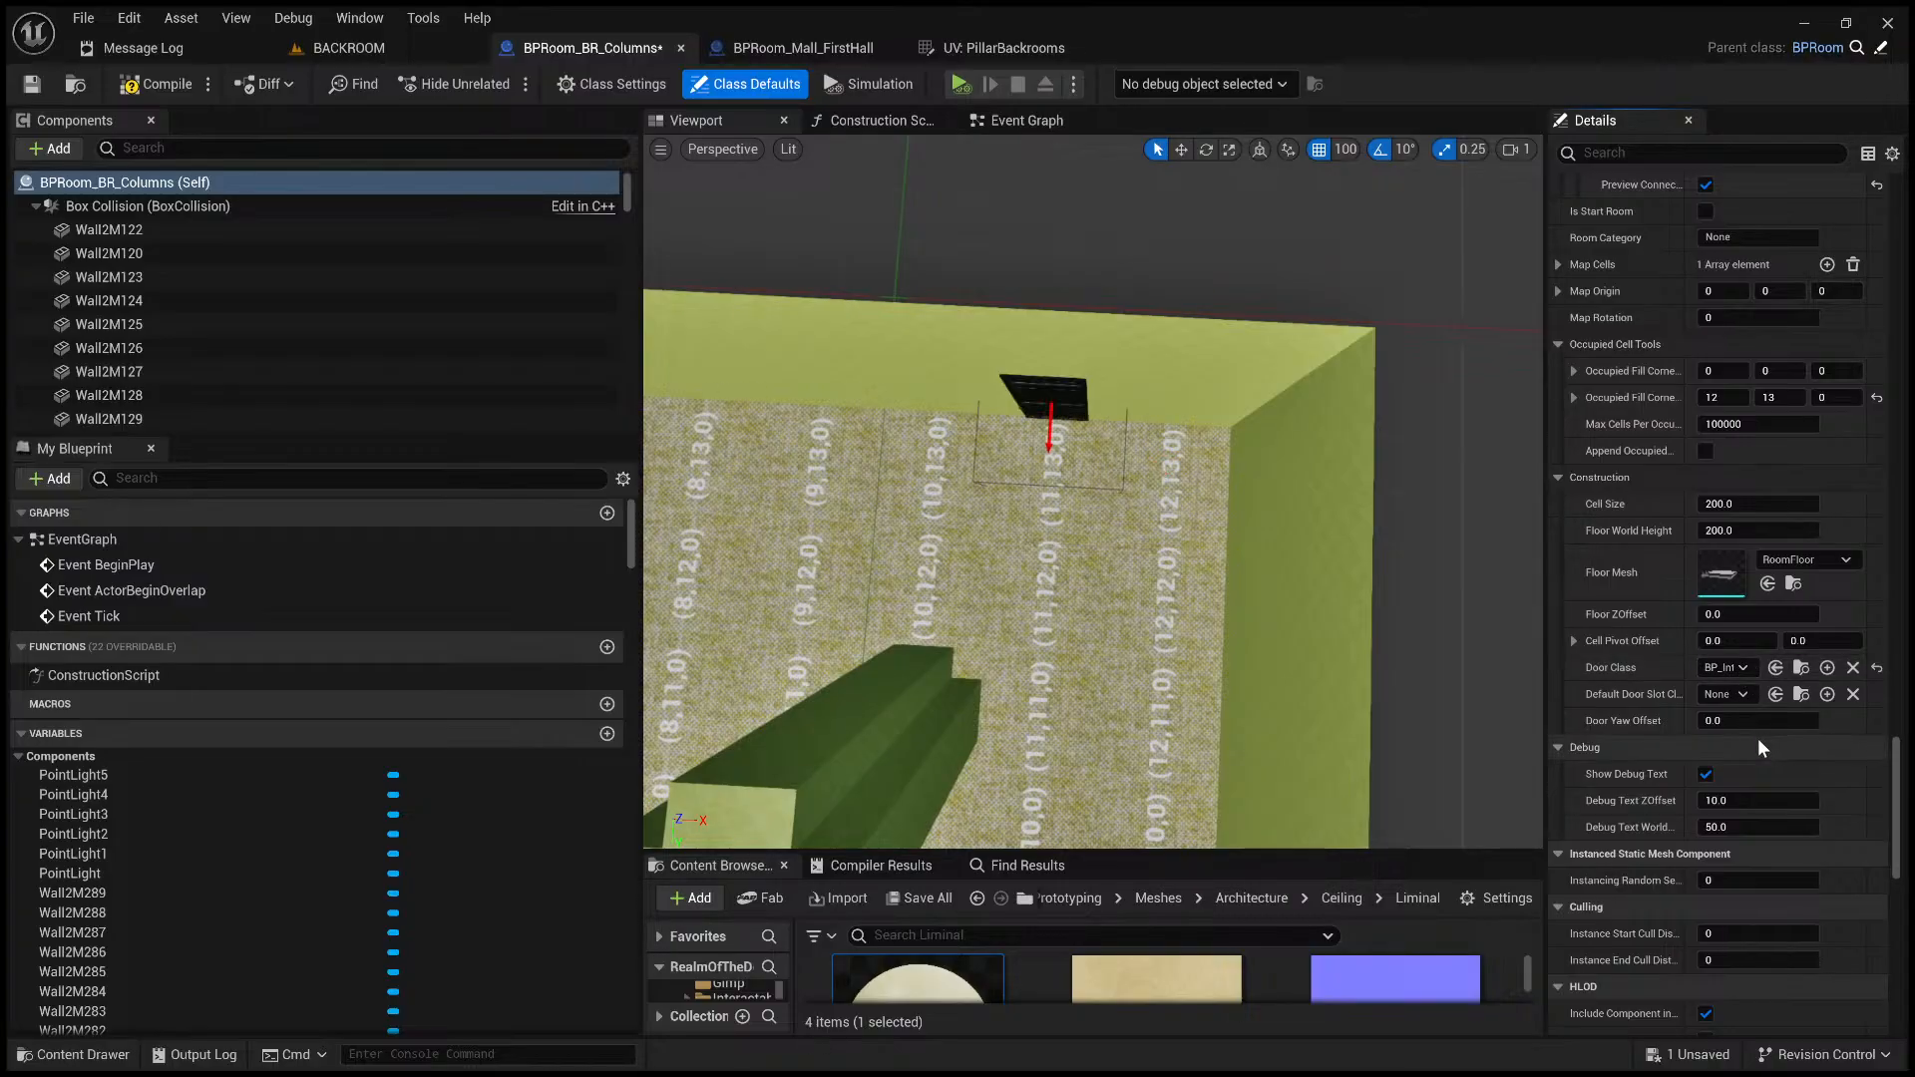
- Check the door previews around cells (0,0,0) and (1,0,0), and save and compile the room blueprint
right_click_drag(1297, 638, 763, 563)
key("w")
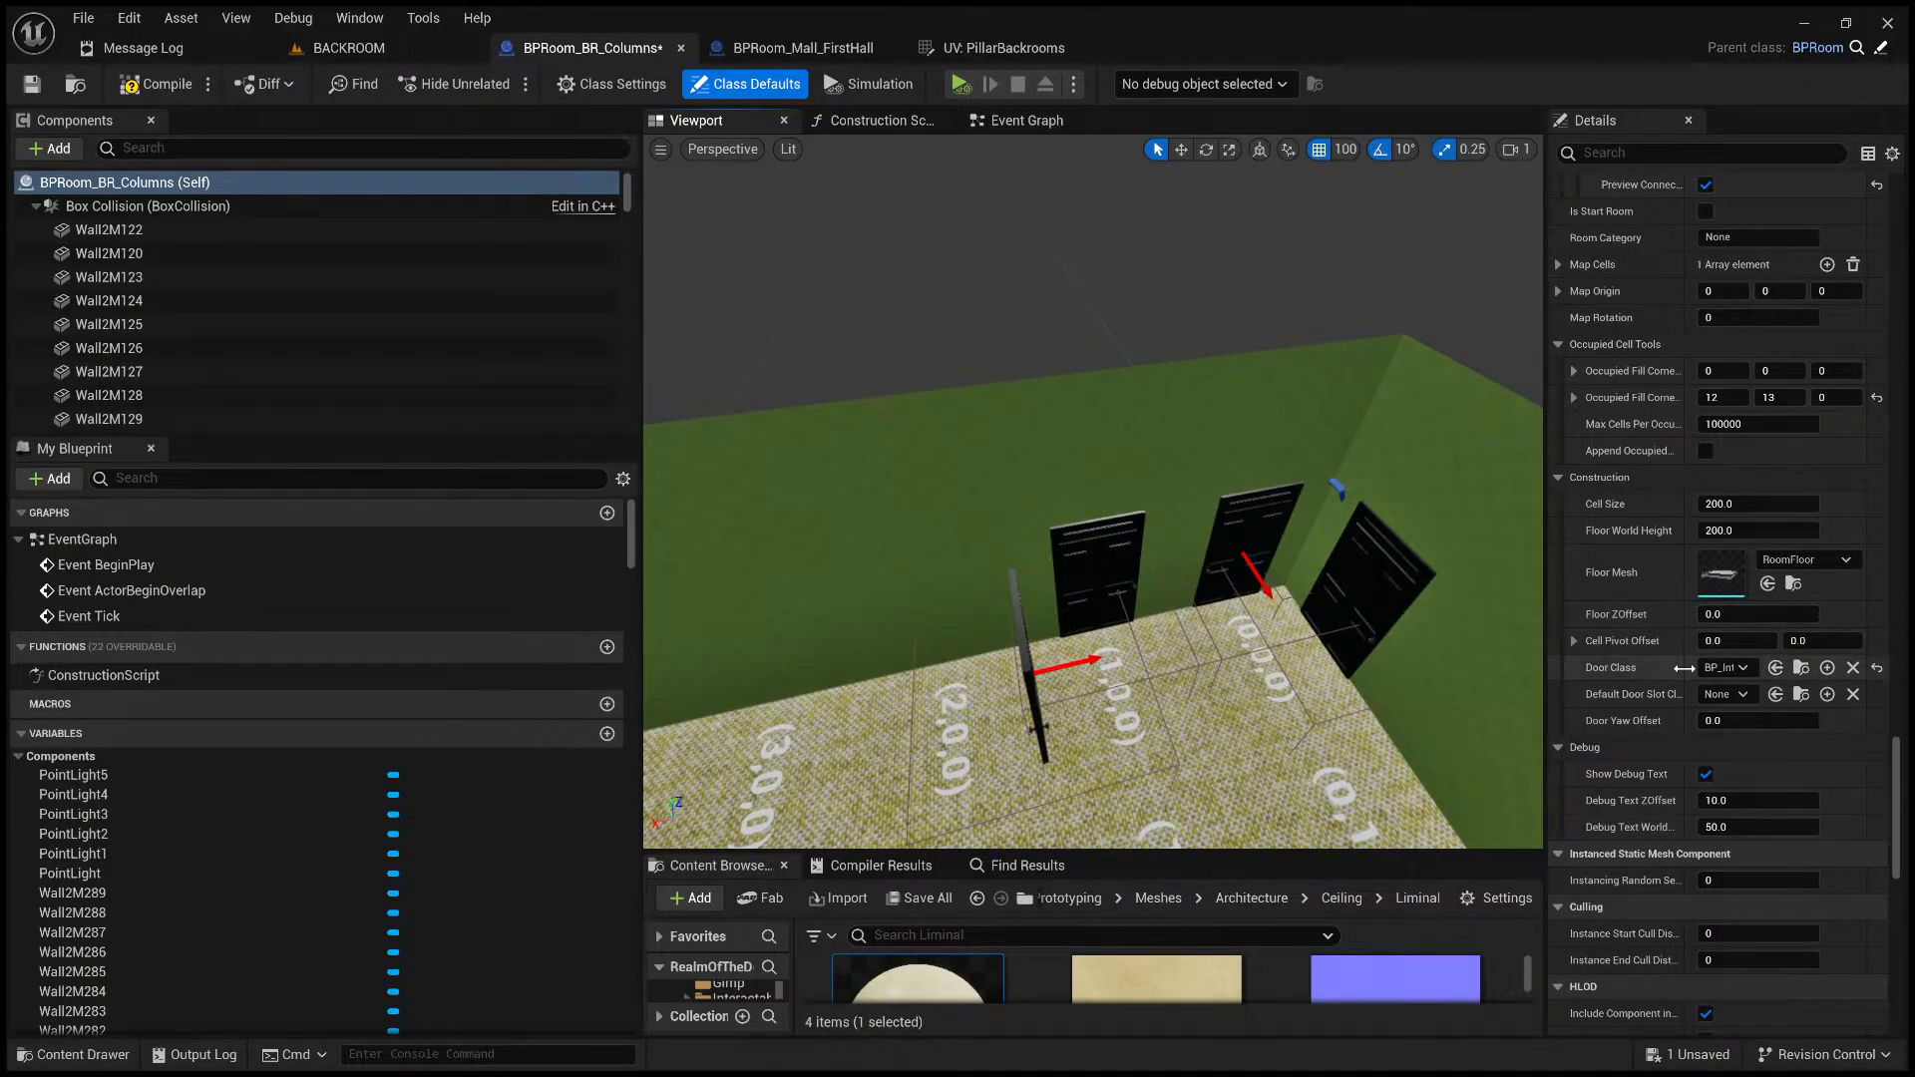
scroll(1687, 668, "up", 5)
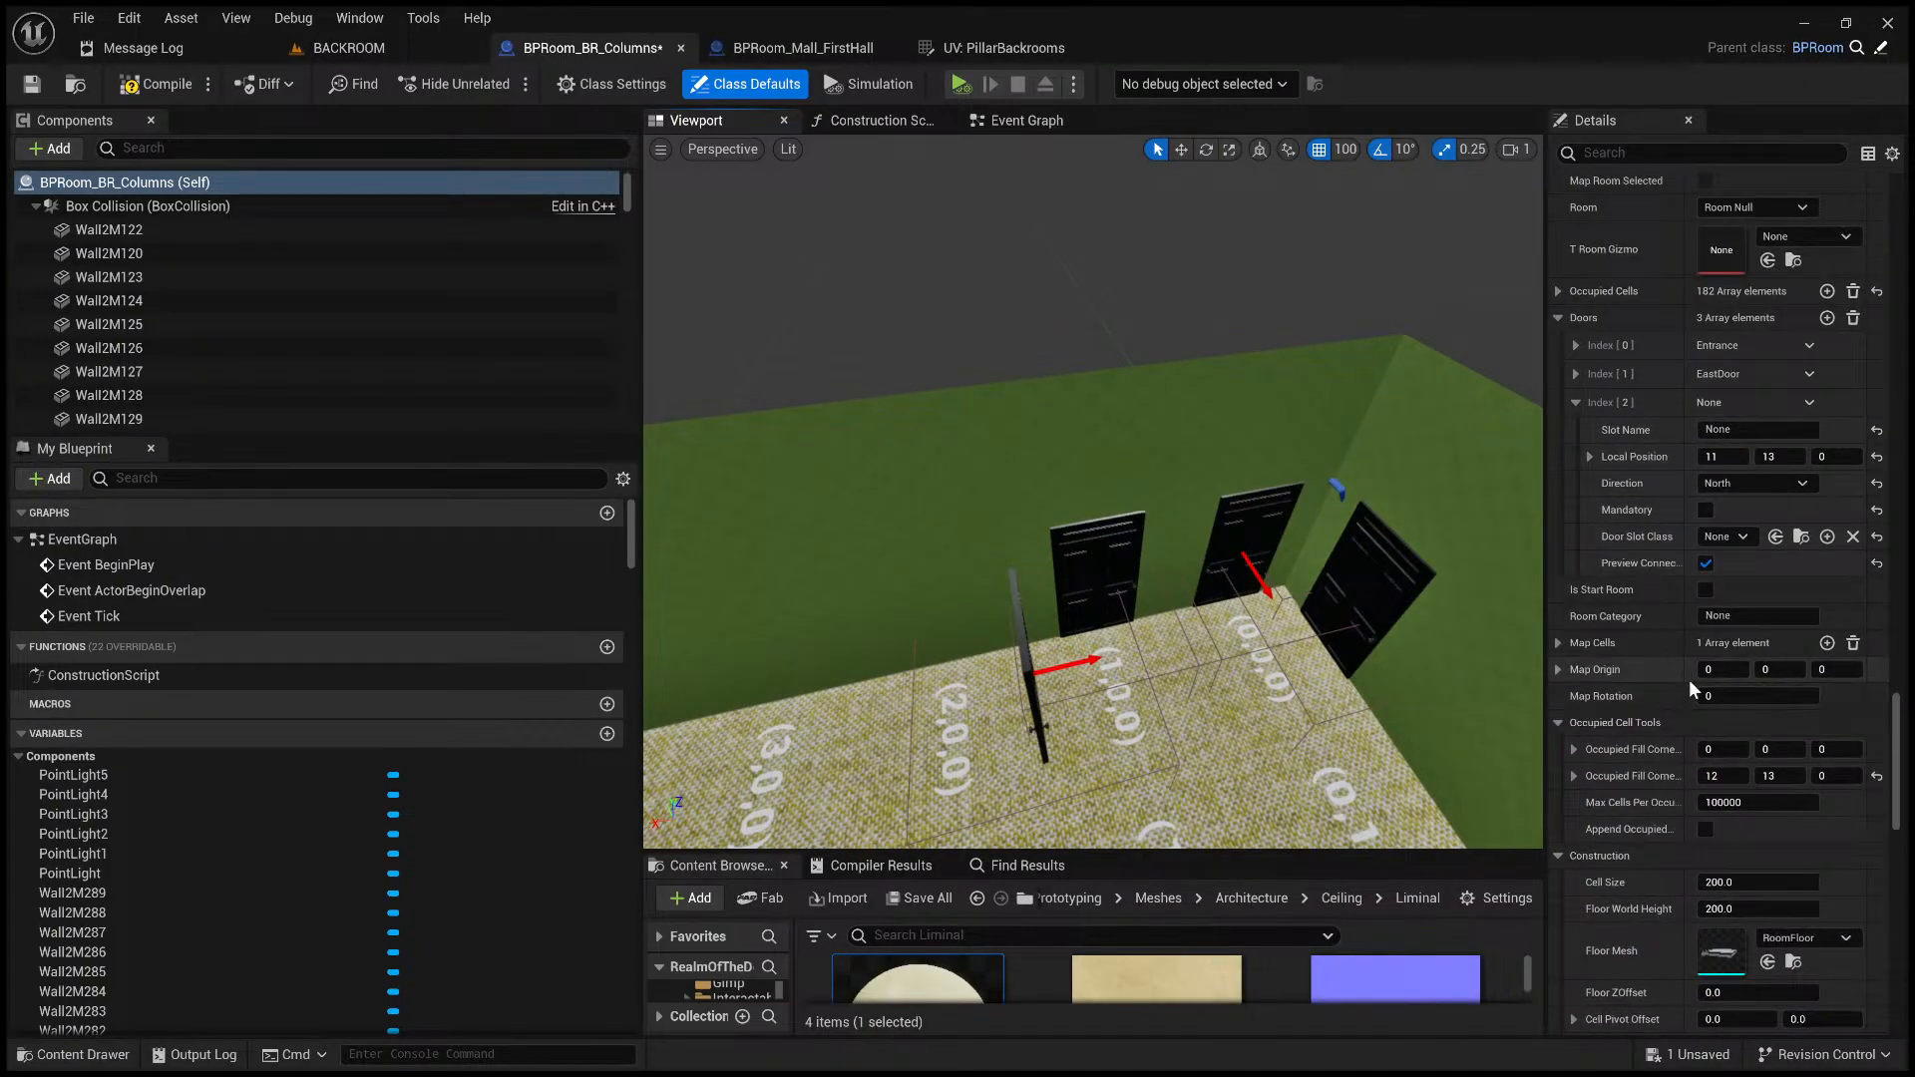
scroll(1690, 680, "up", 2)
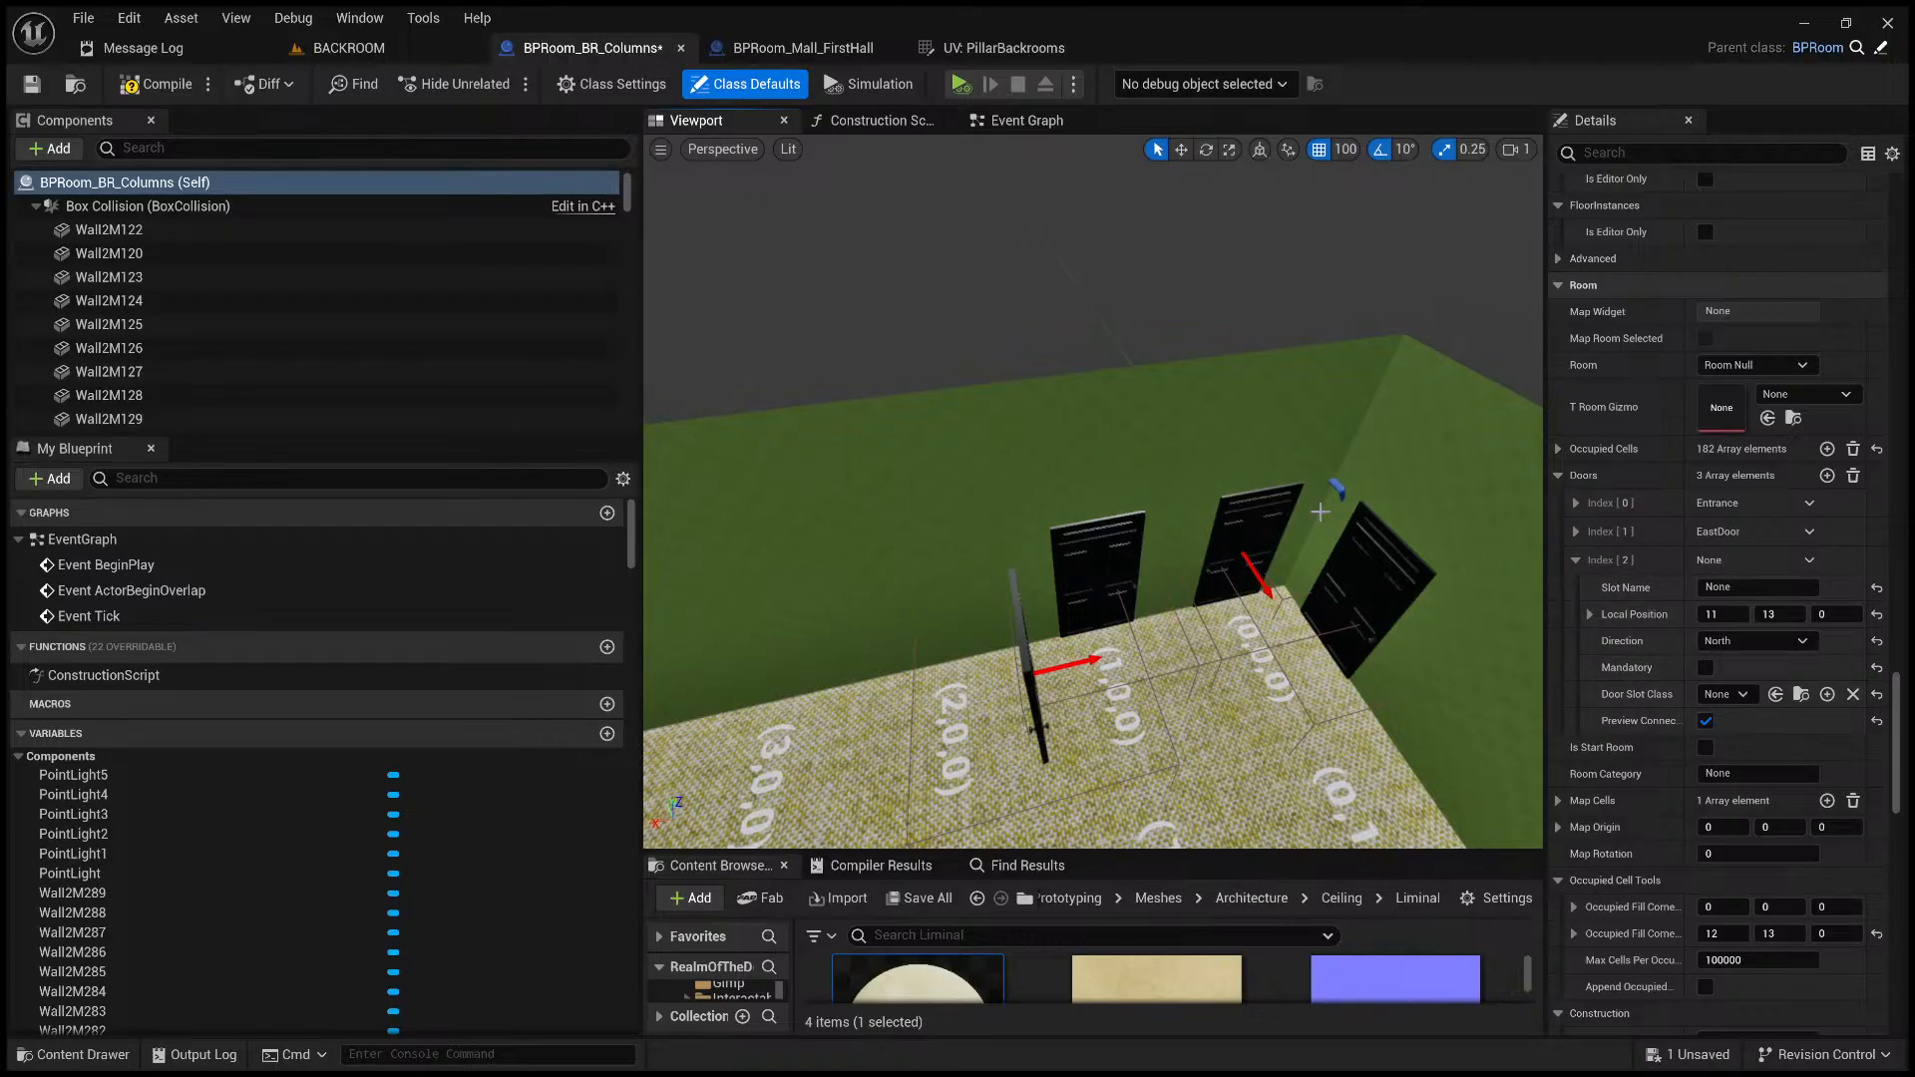
right_click_drag(1315, 588, 1231, 593)
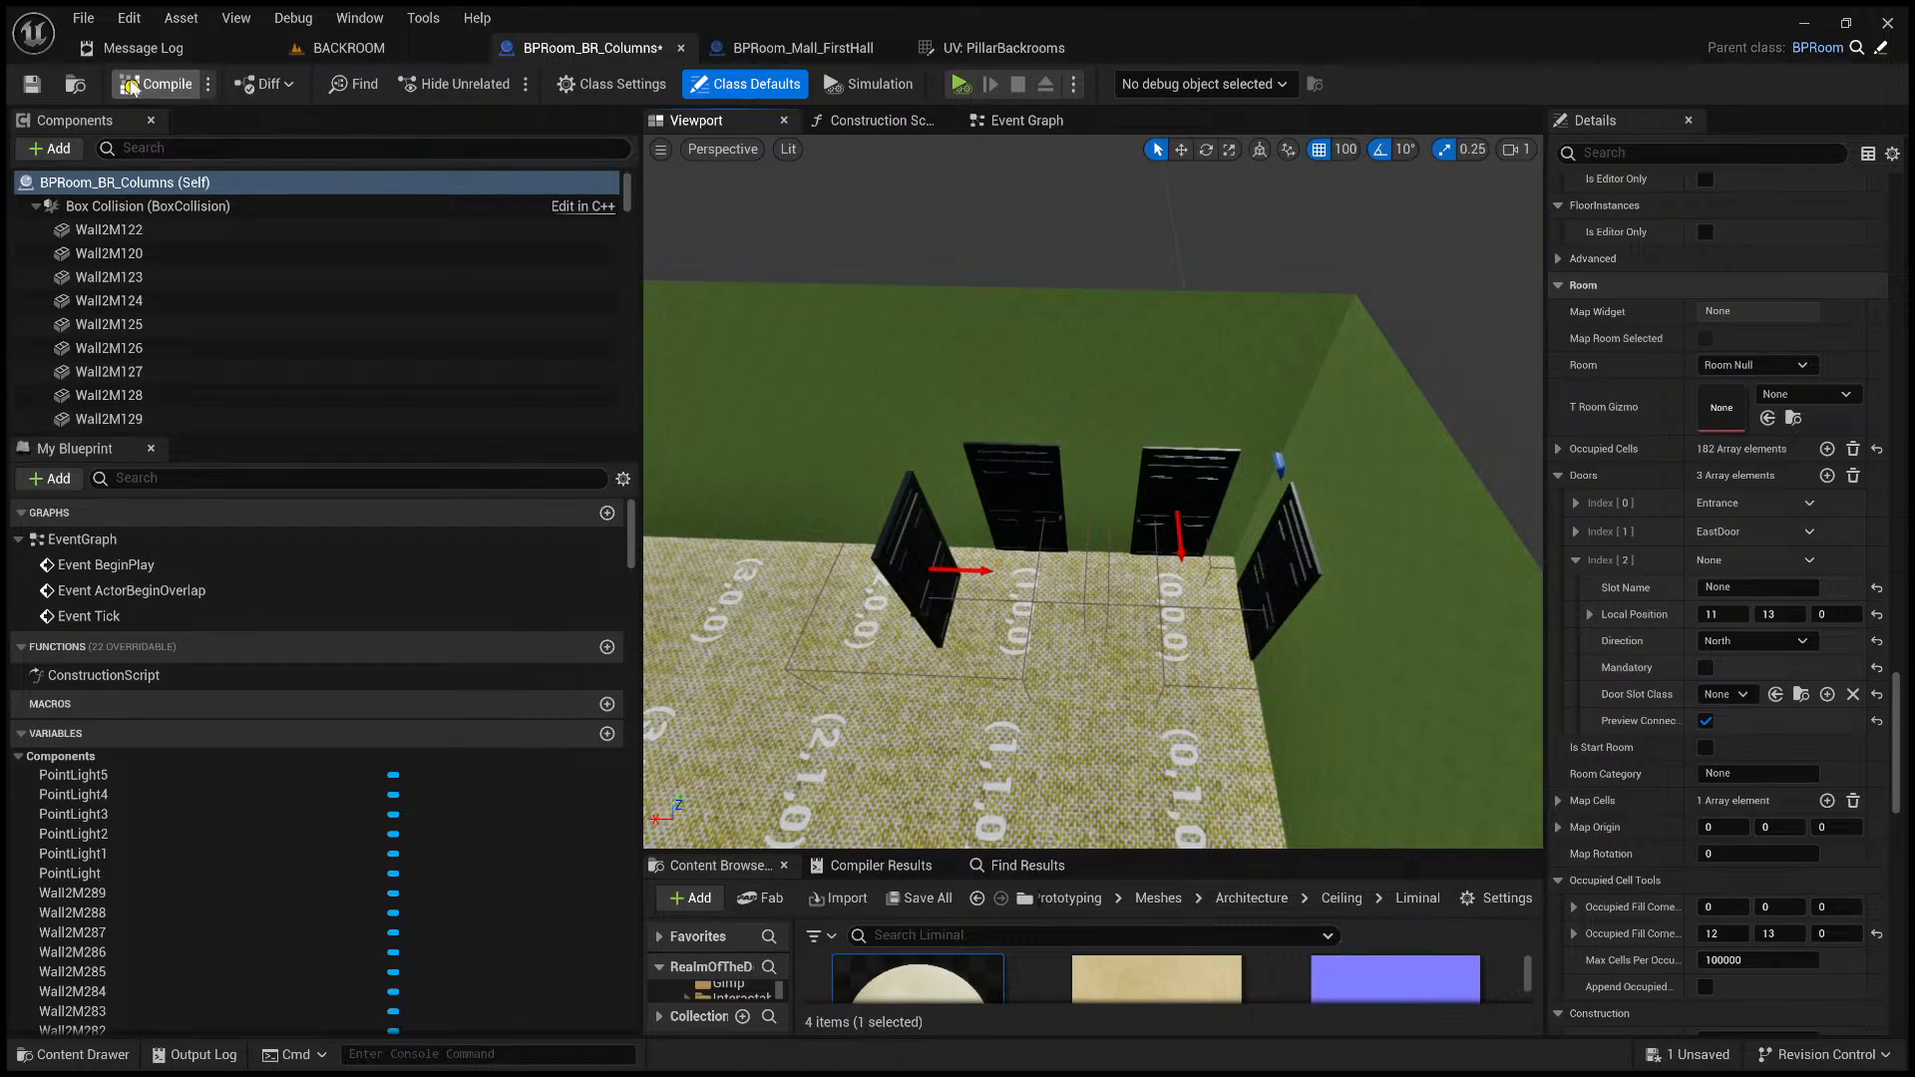
left_click(44, 88)
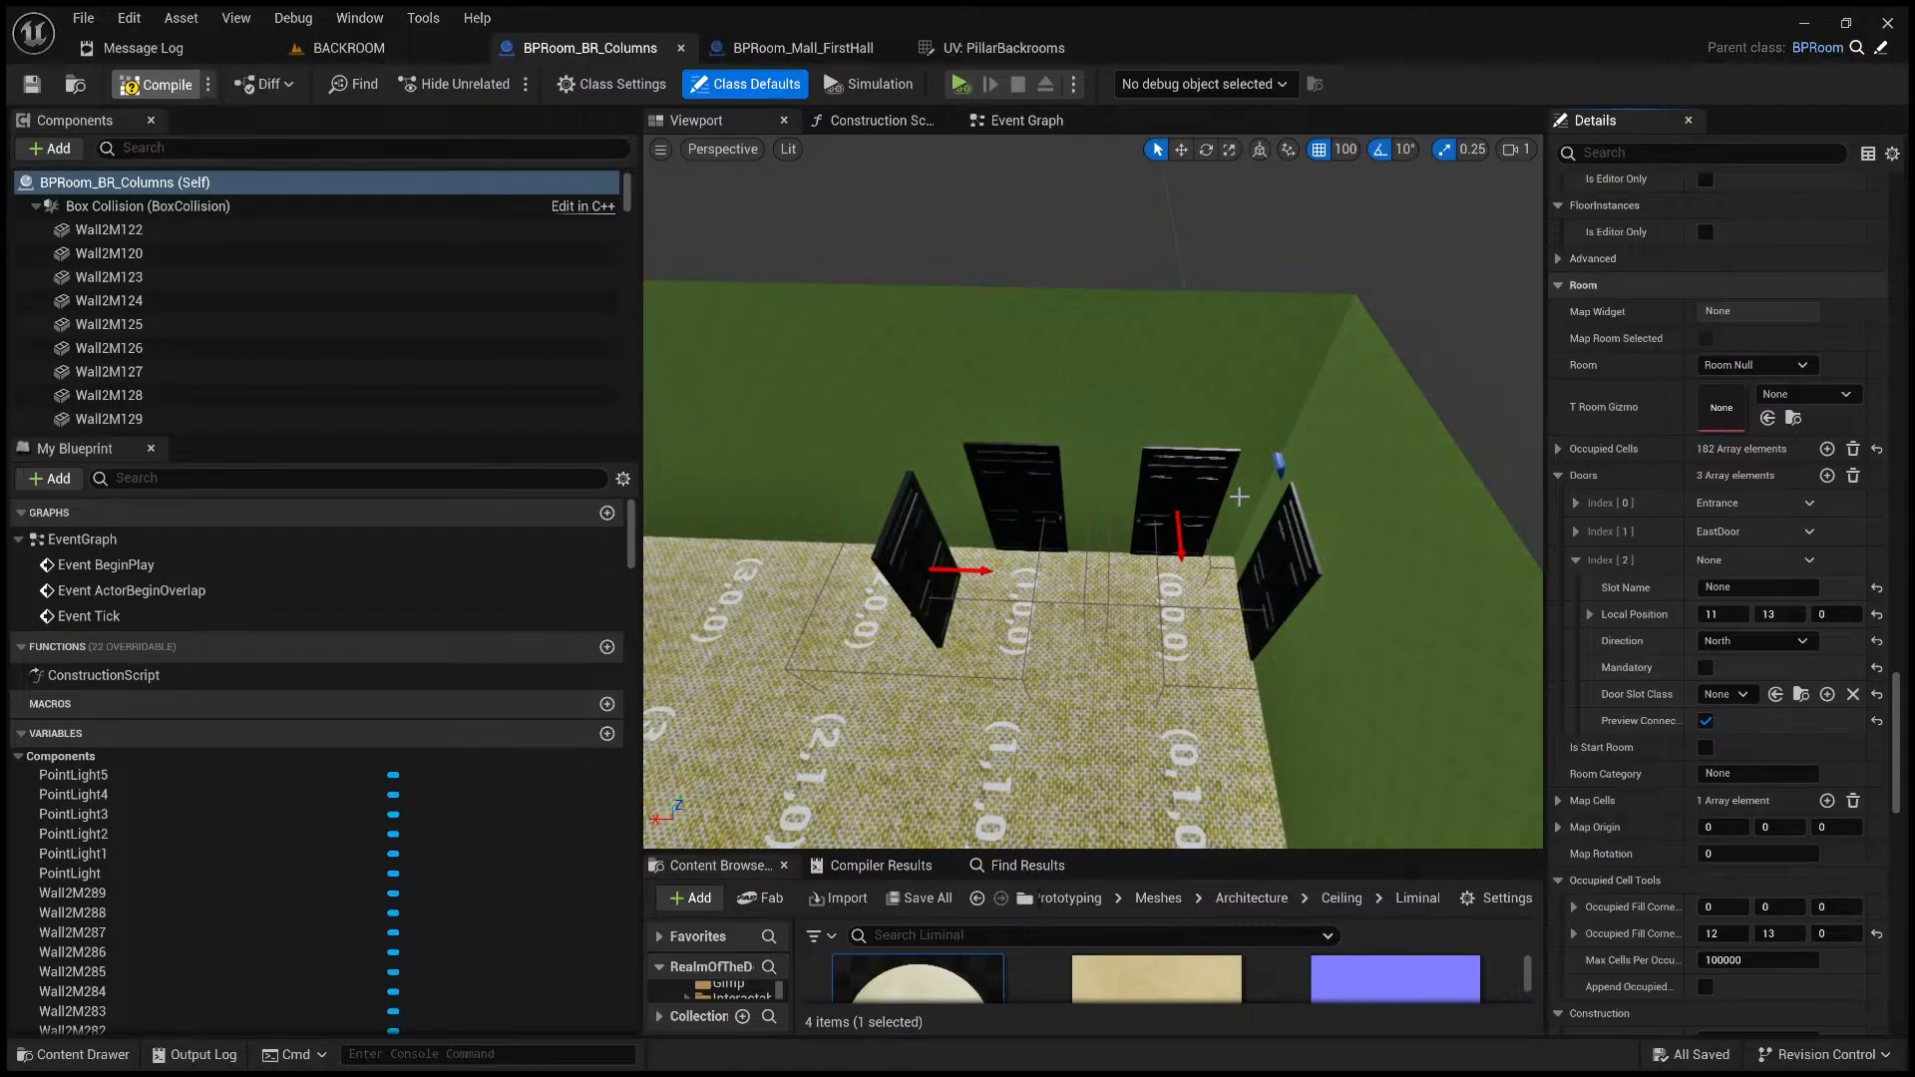
key("F7")
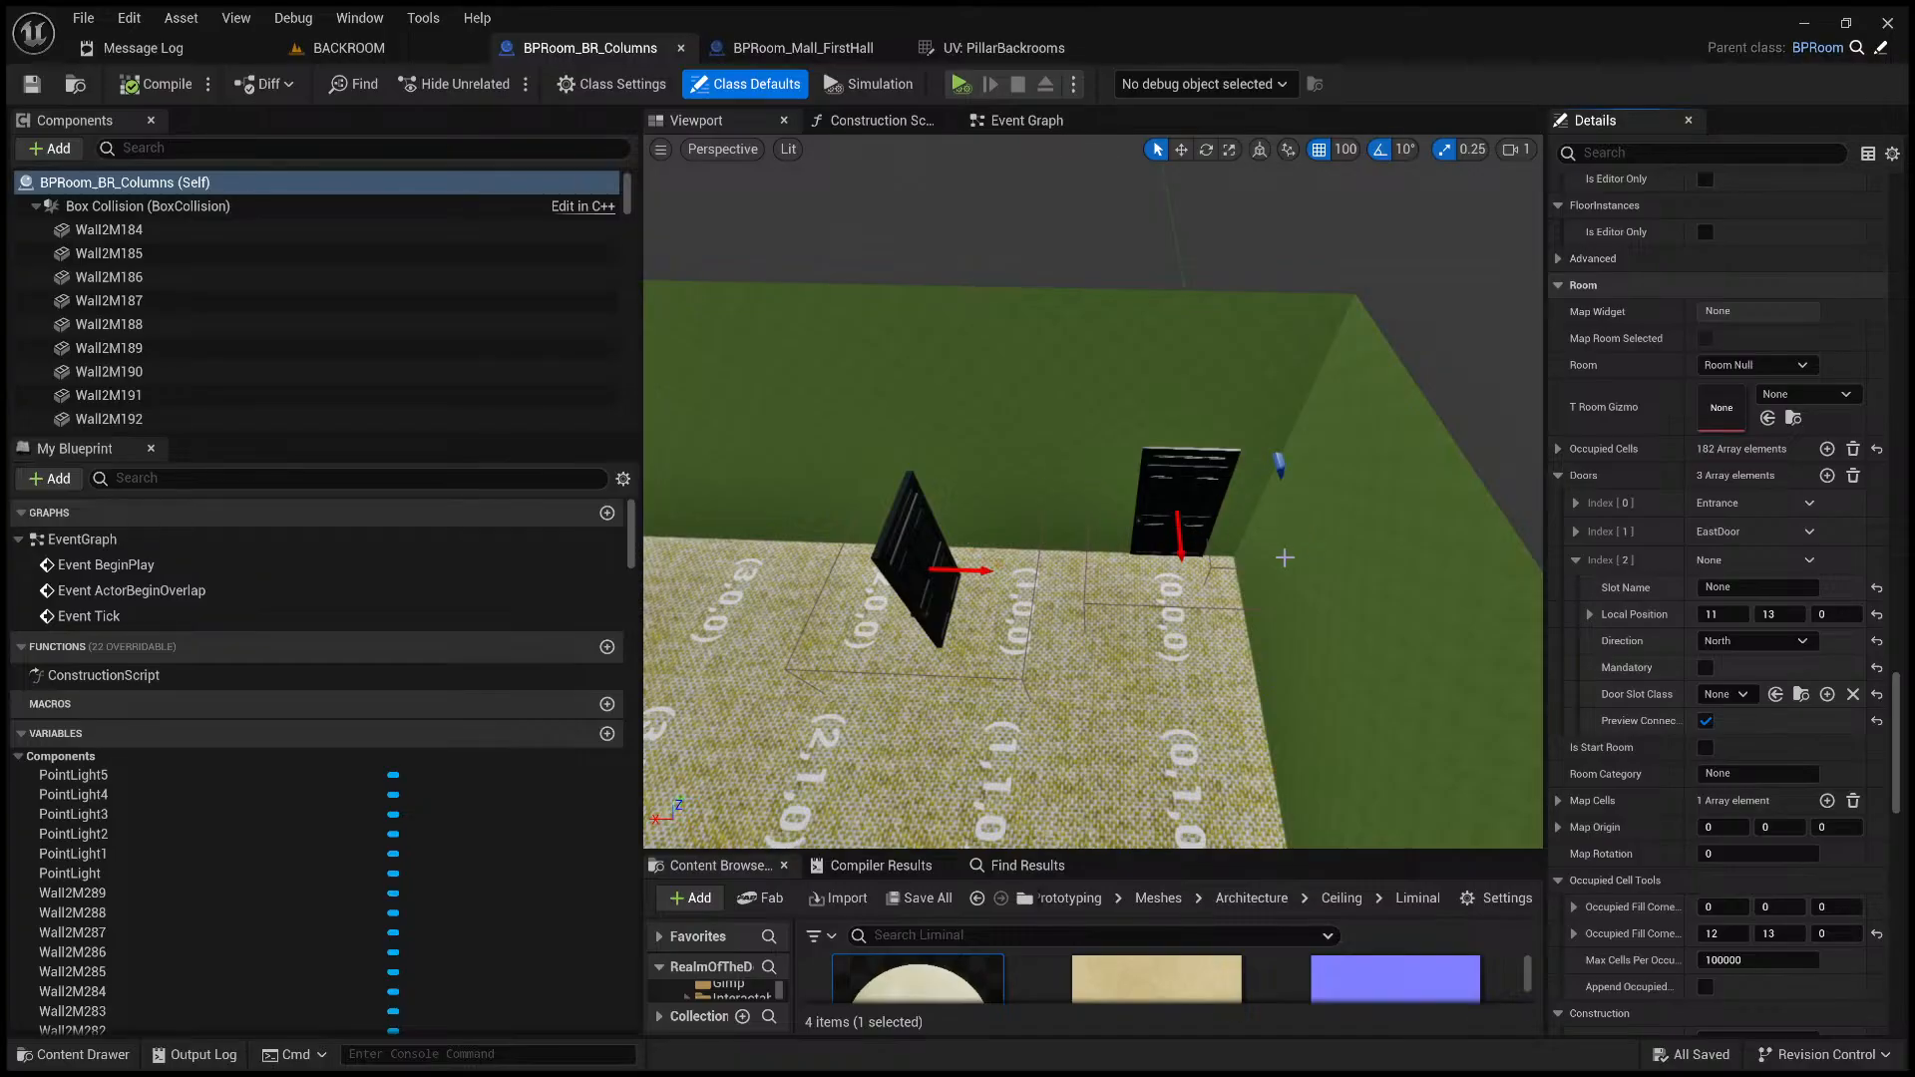
- Set the Entrance door's direction to West in the Doors array
left_click(1576, 503)
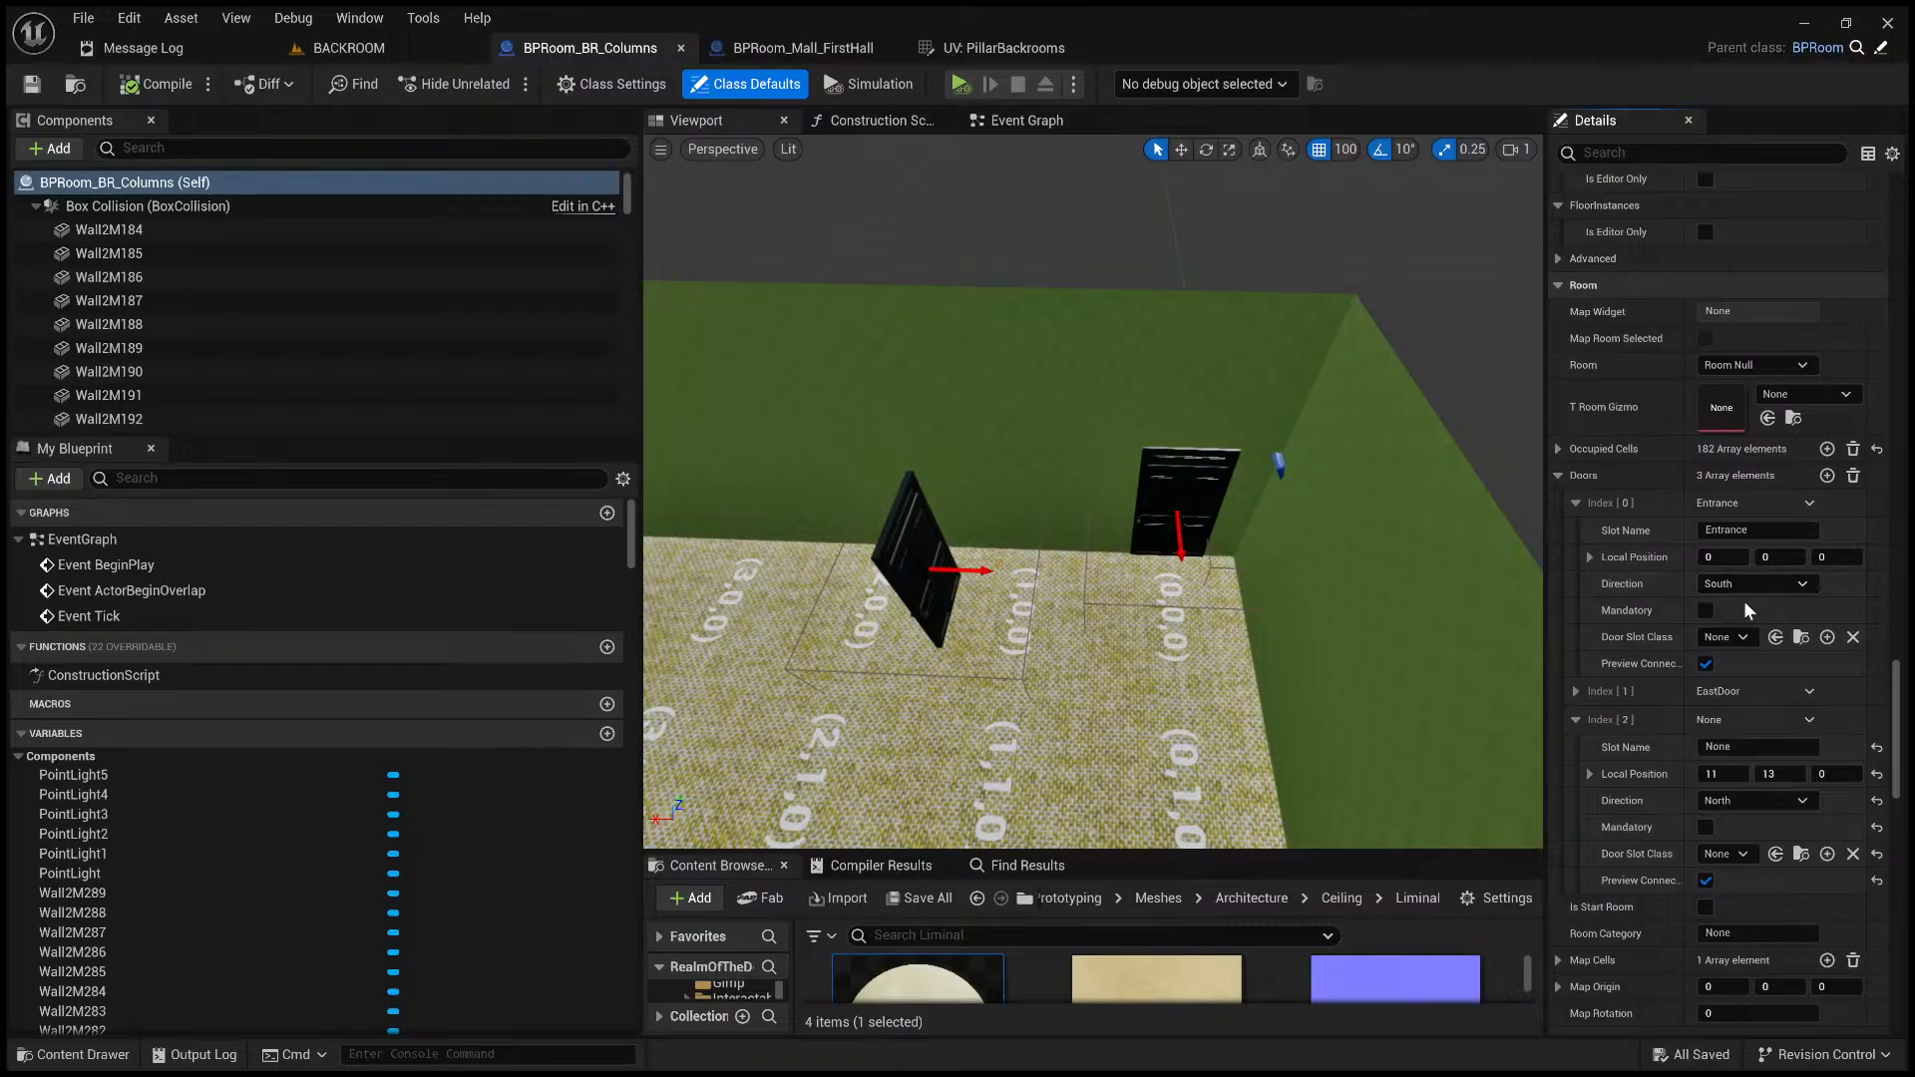
left_click(1729, 665)
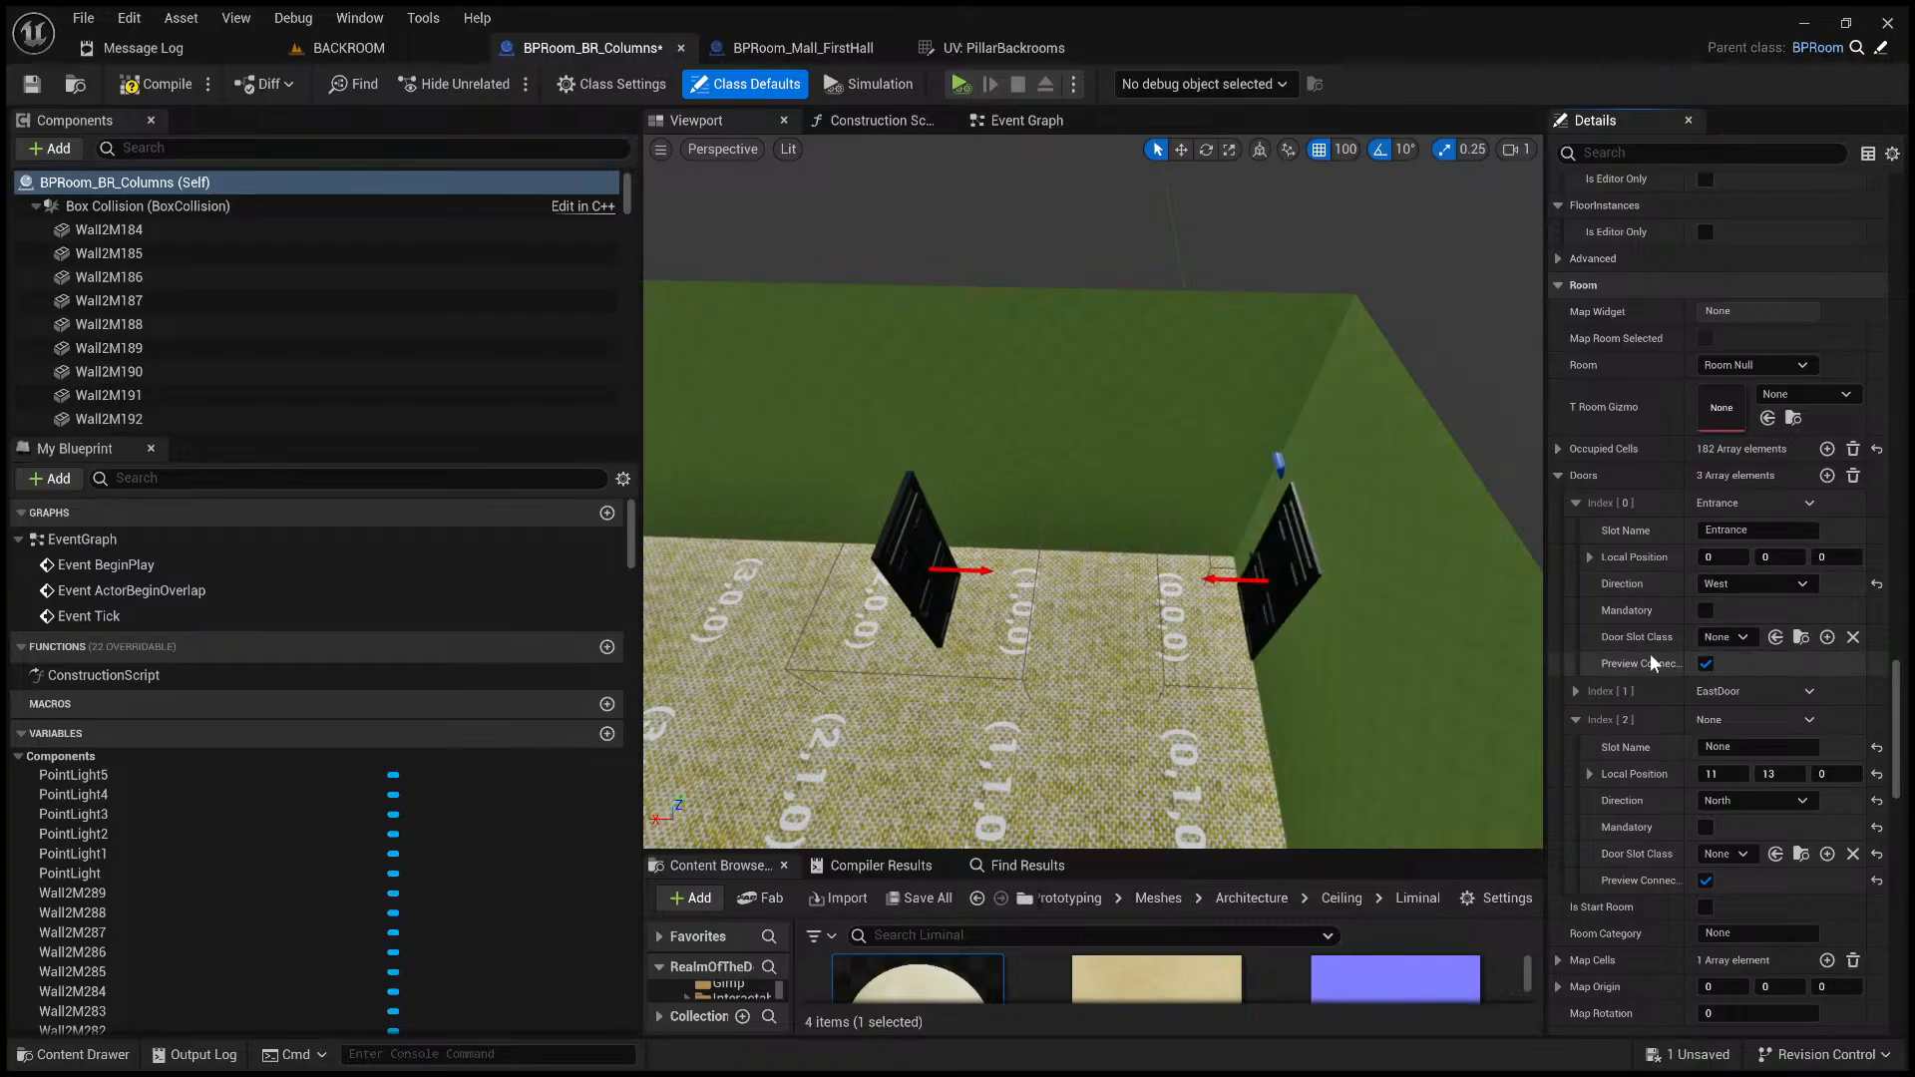
left_click(1576, 507)
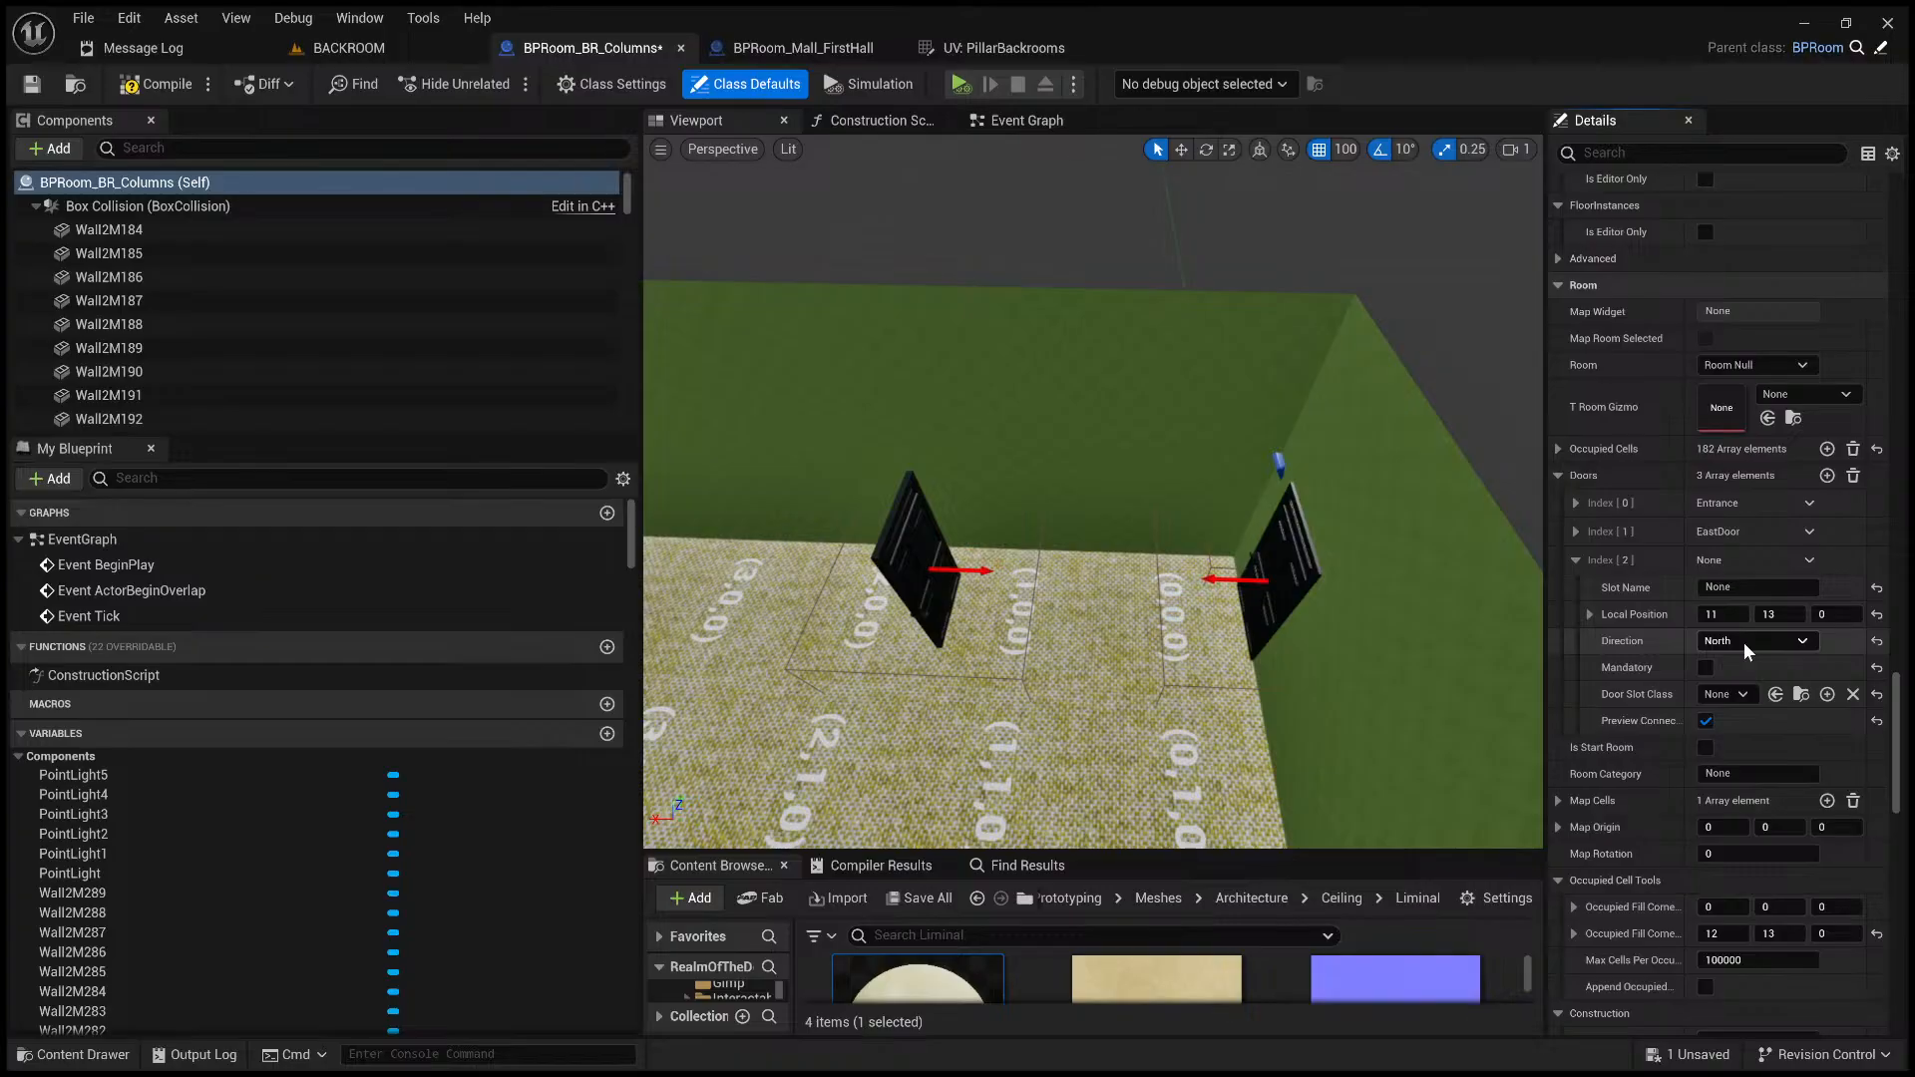
- Set the EastDoor entry's direction to South and save the room blueprint
left_click(1575, 532)
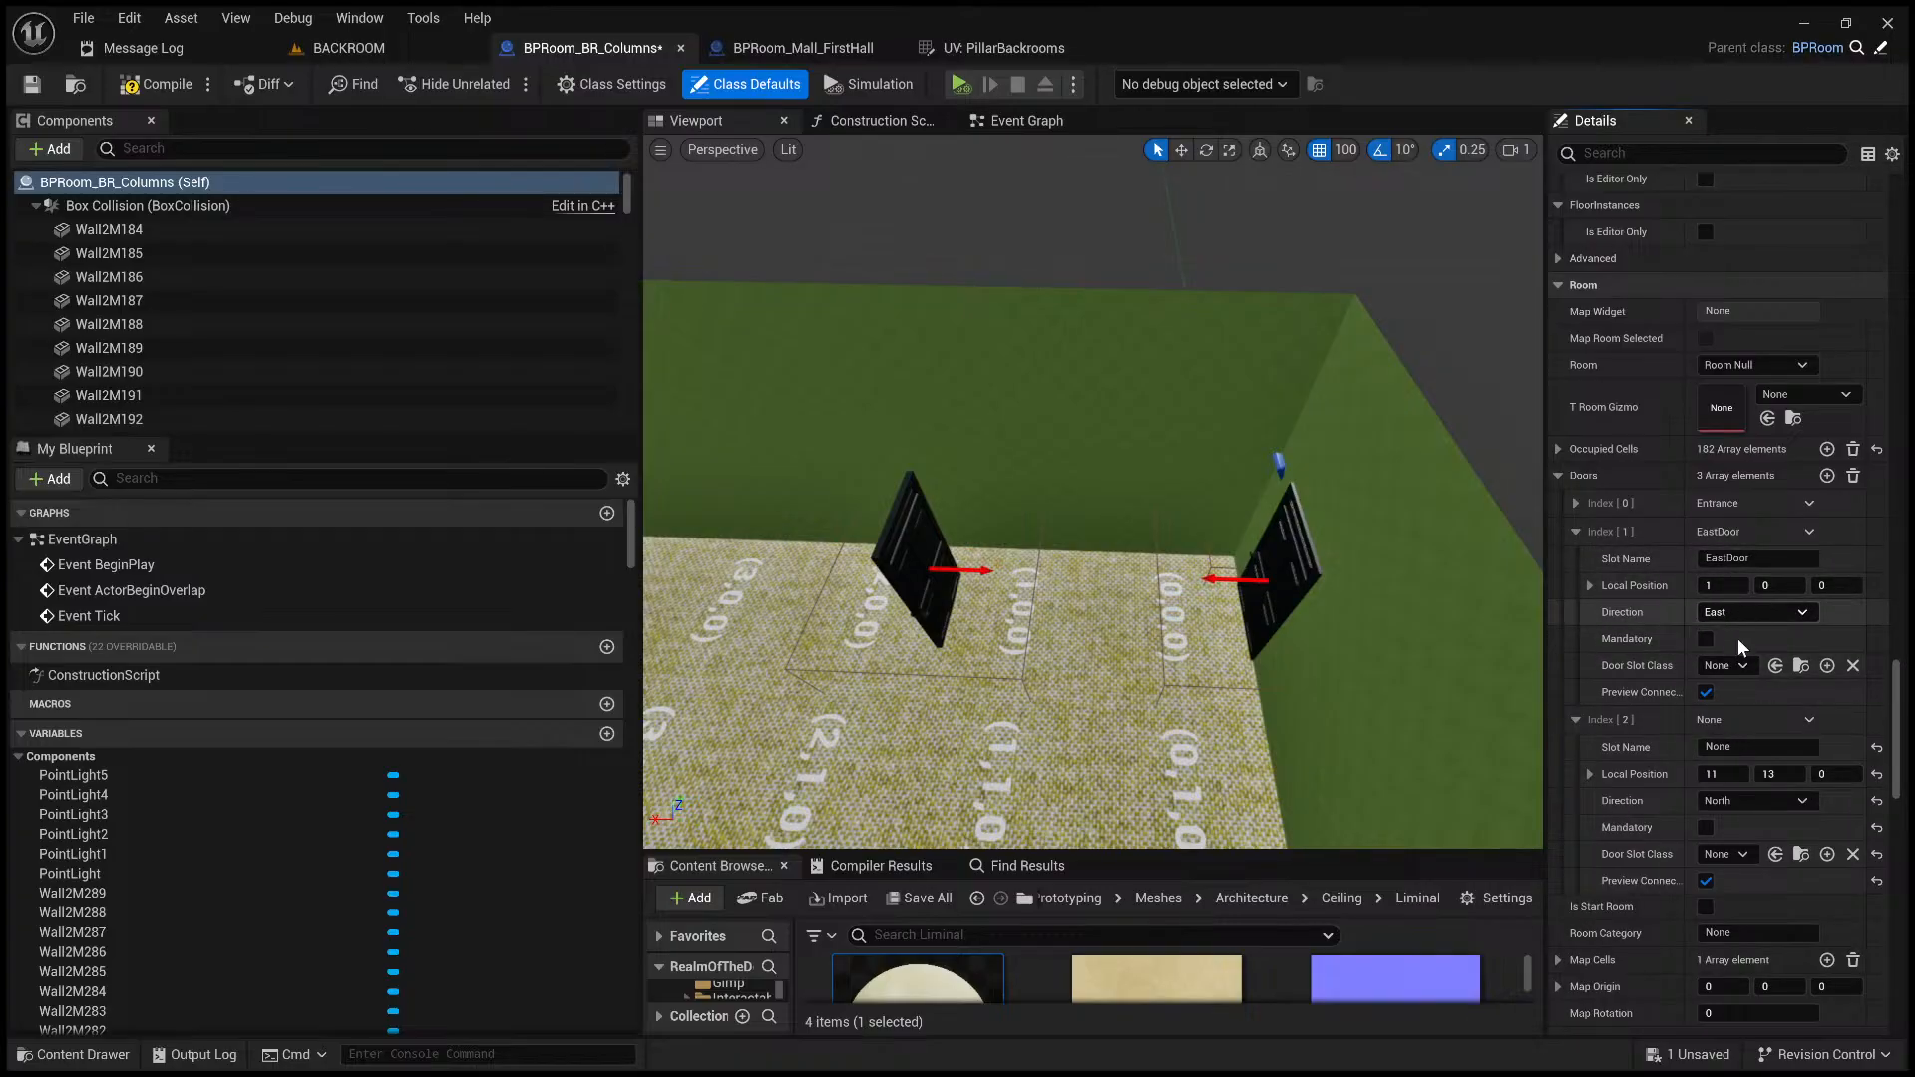
left_click(1733, 672)
right_click_drag(1306, 571, 638, 226)
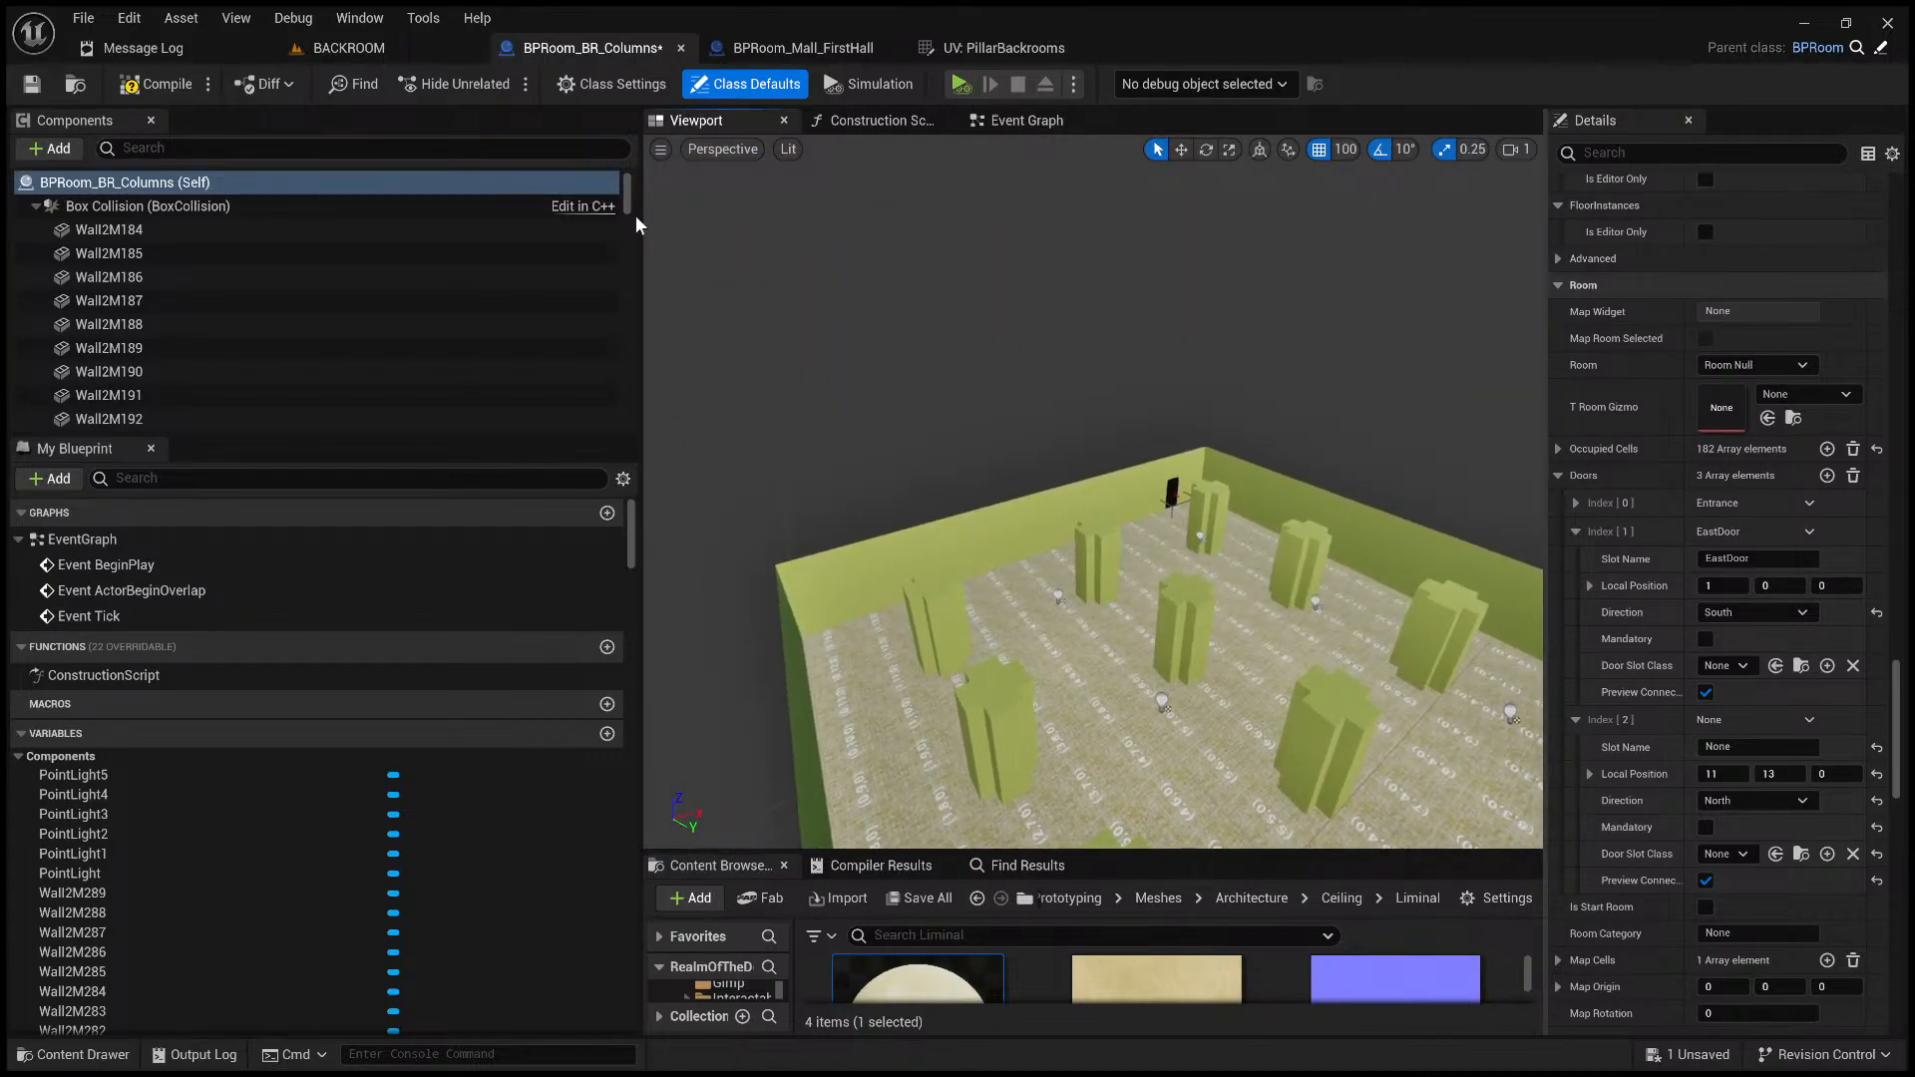
left_click(40, 87)
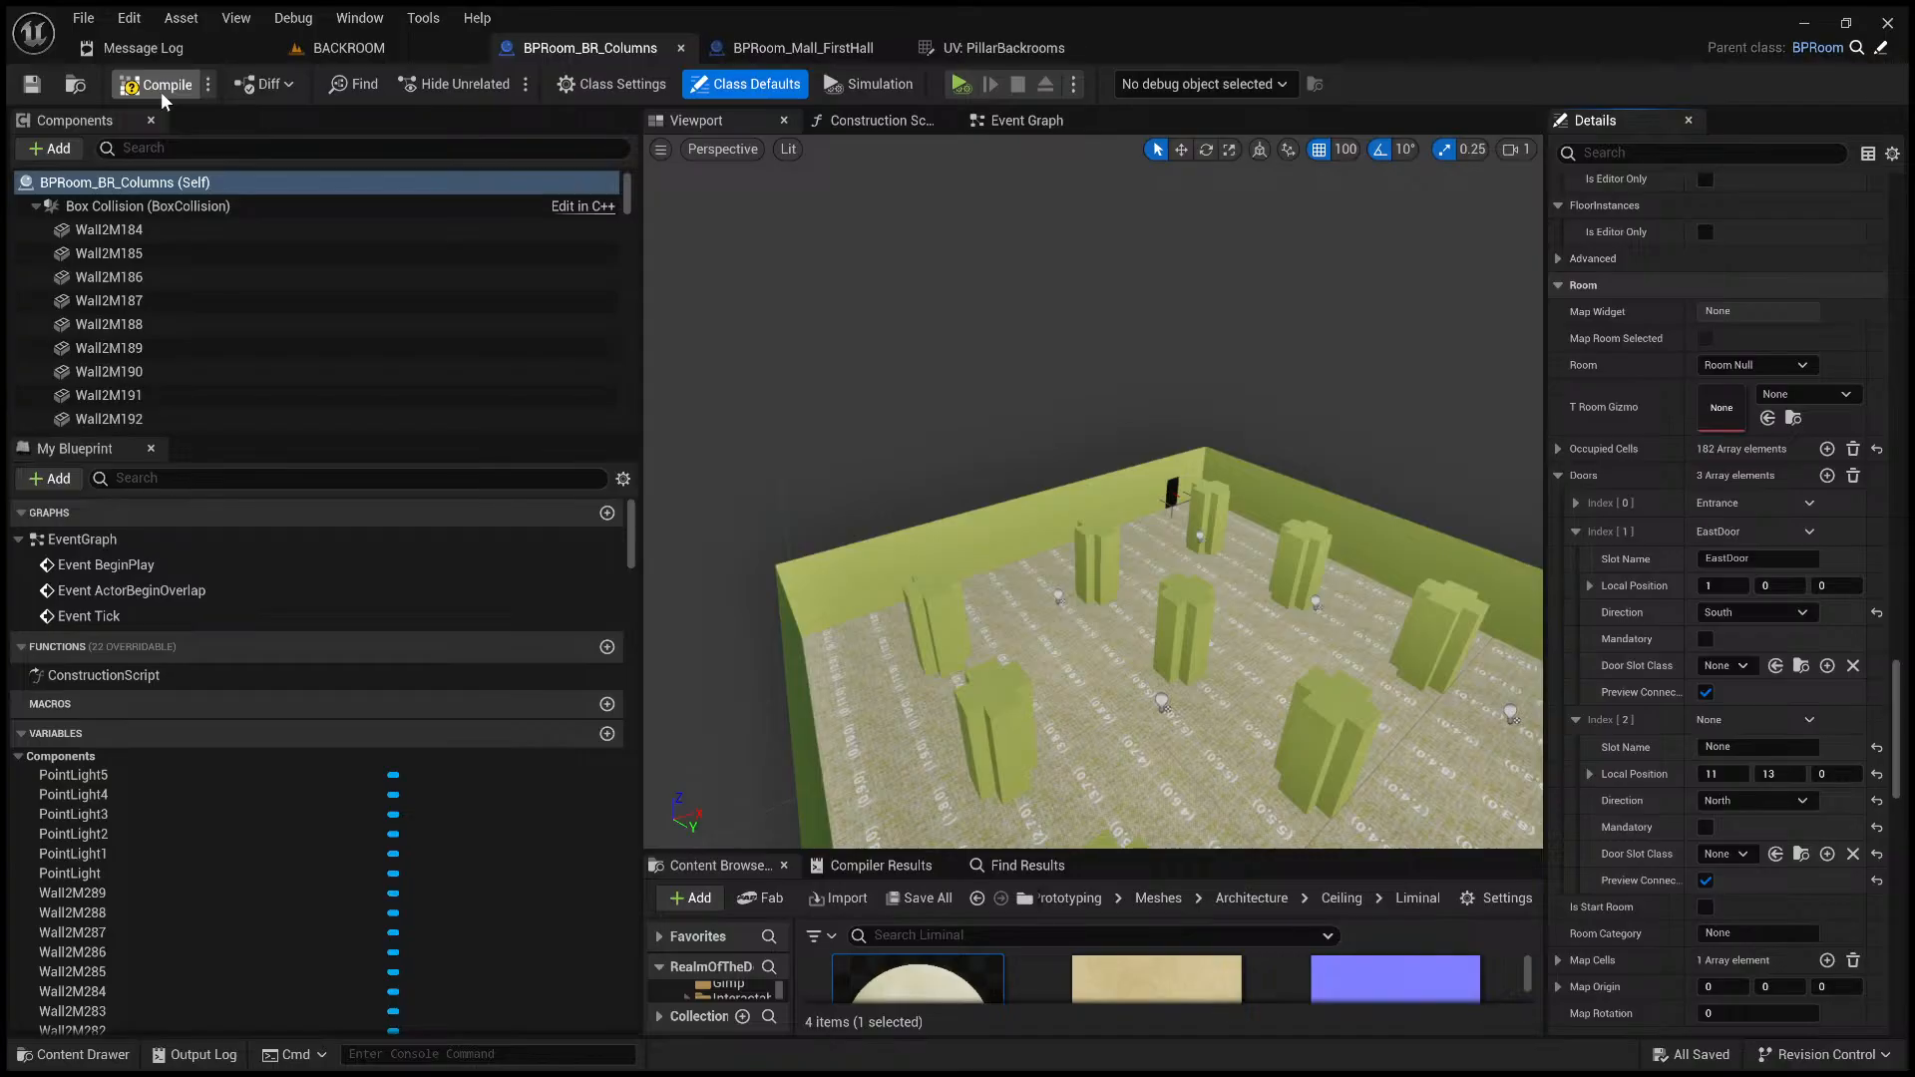
- Return to the BACKROOM level and open the LevelPrototyping/Maps/Rooms content folder
left_click(379, 50)
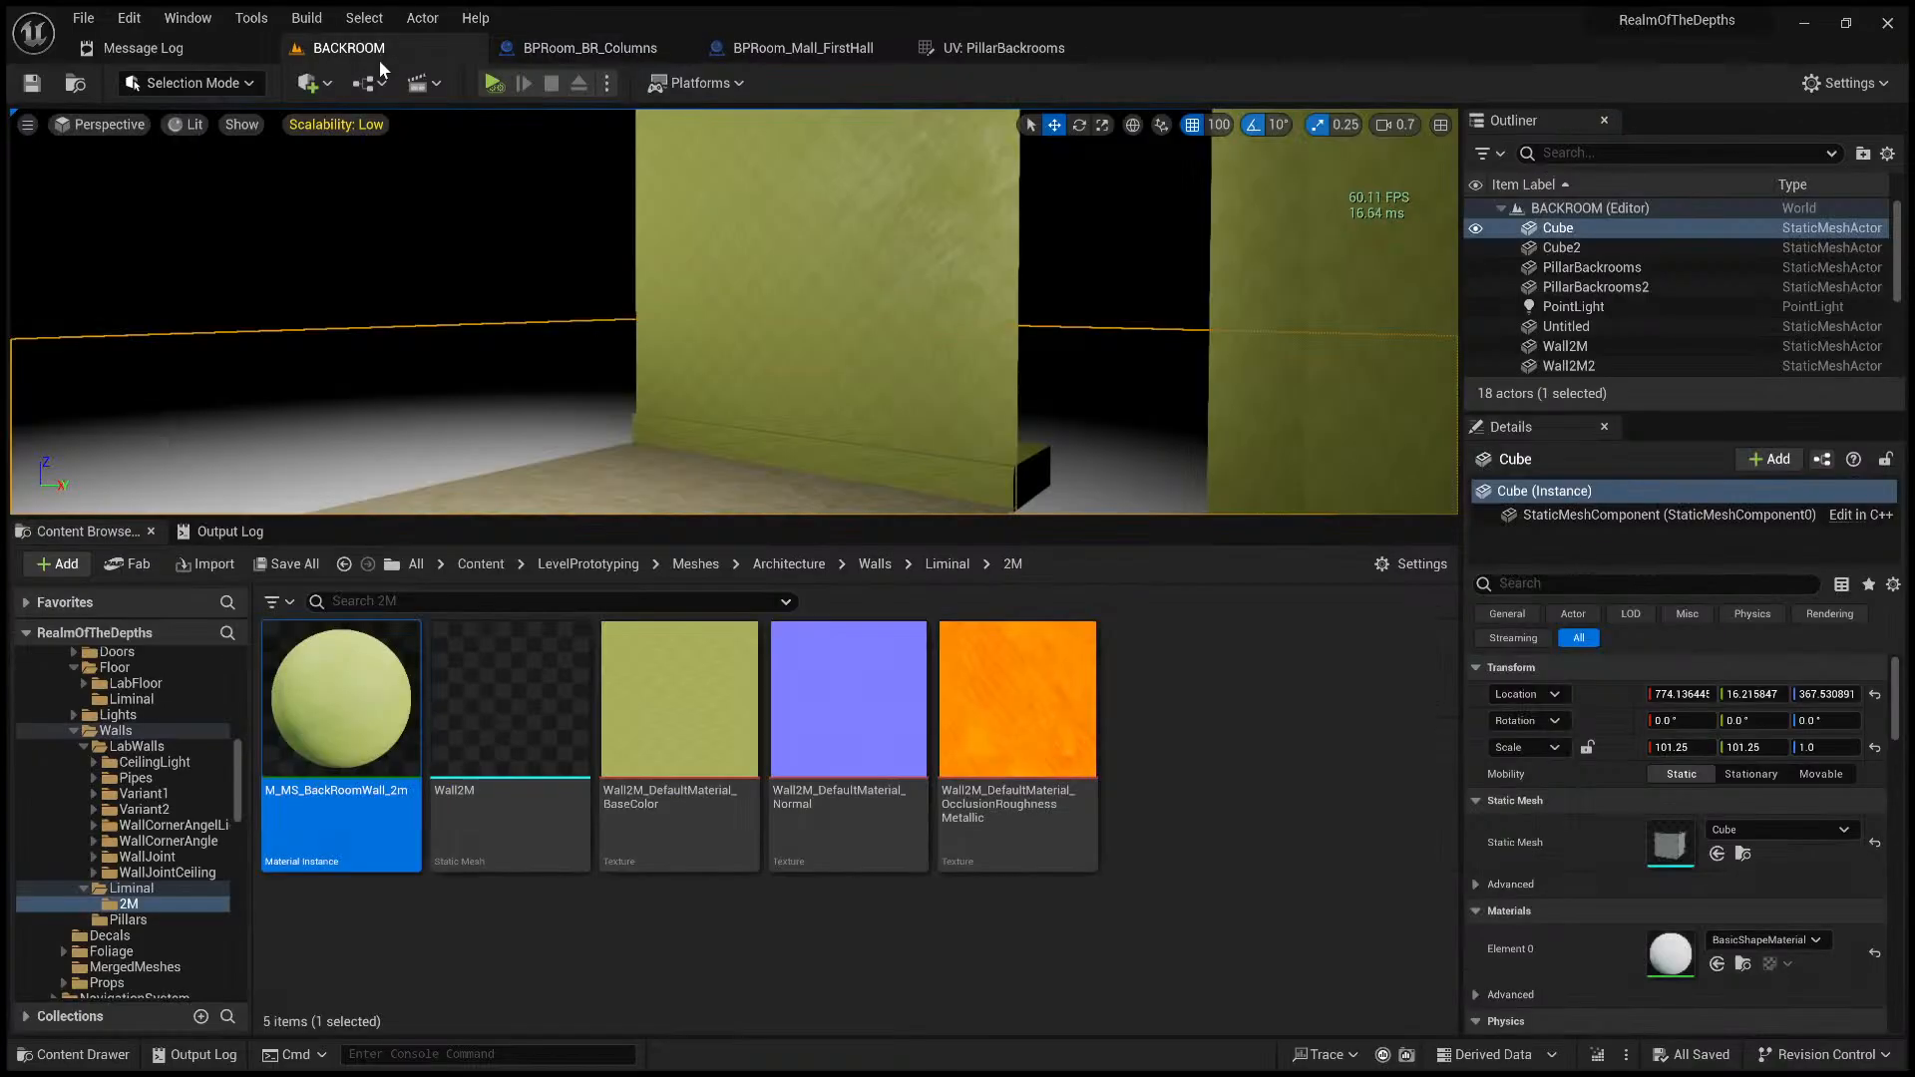
right_click_drag(817, 483, 788, 369)
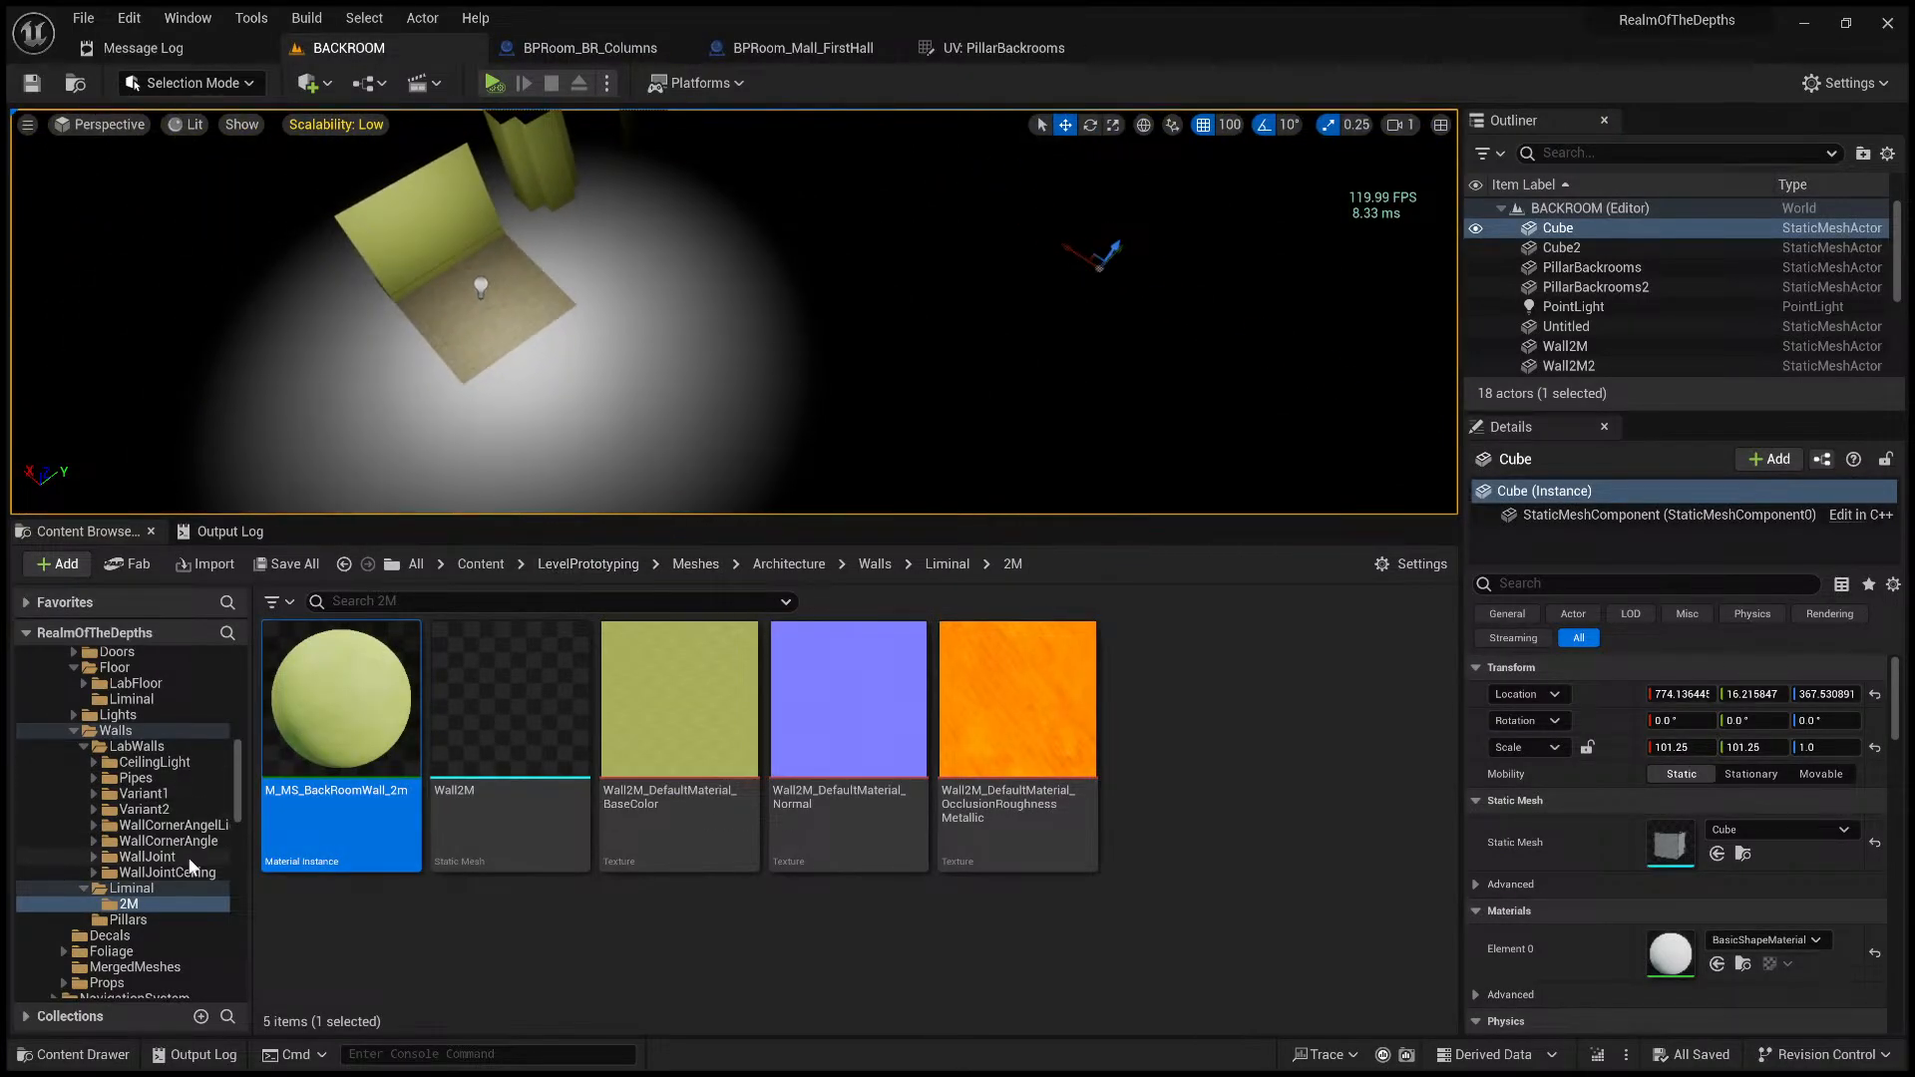
scroll(158, 907, "down", 3)
scroll(158, 907, "down", 5)
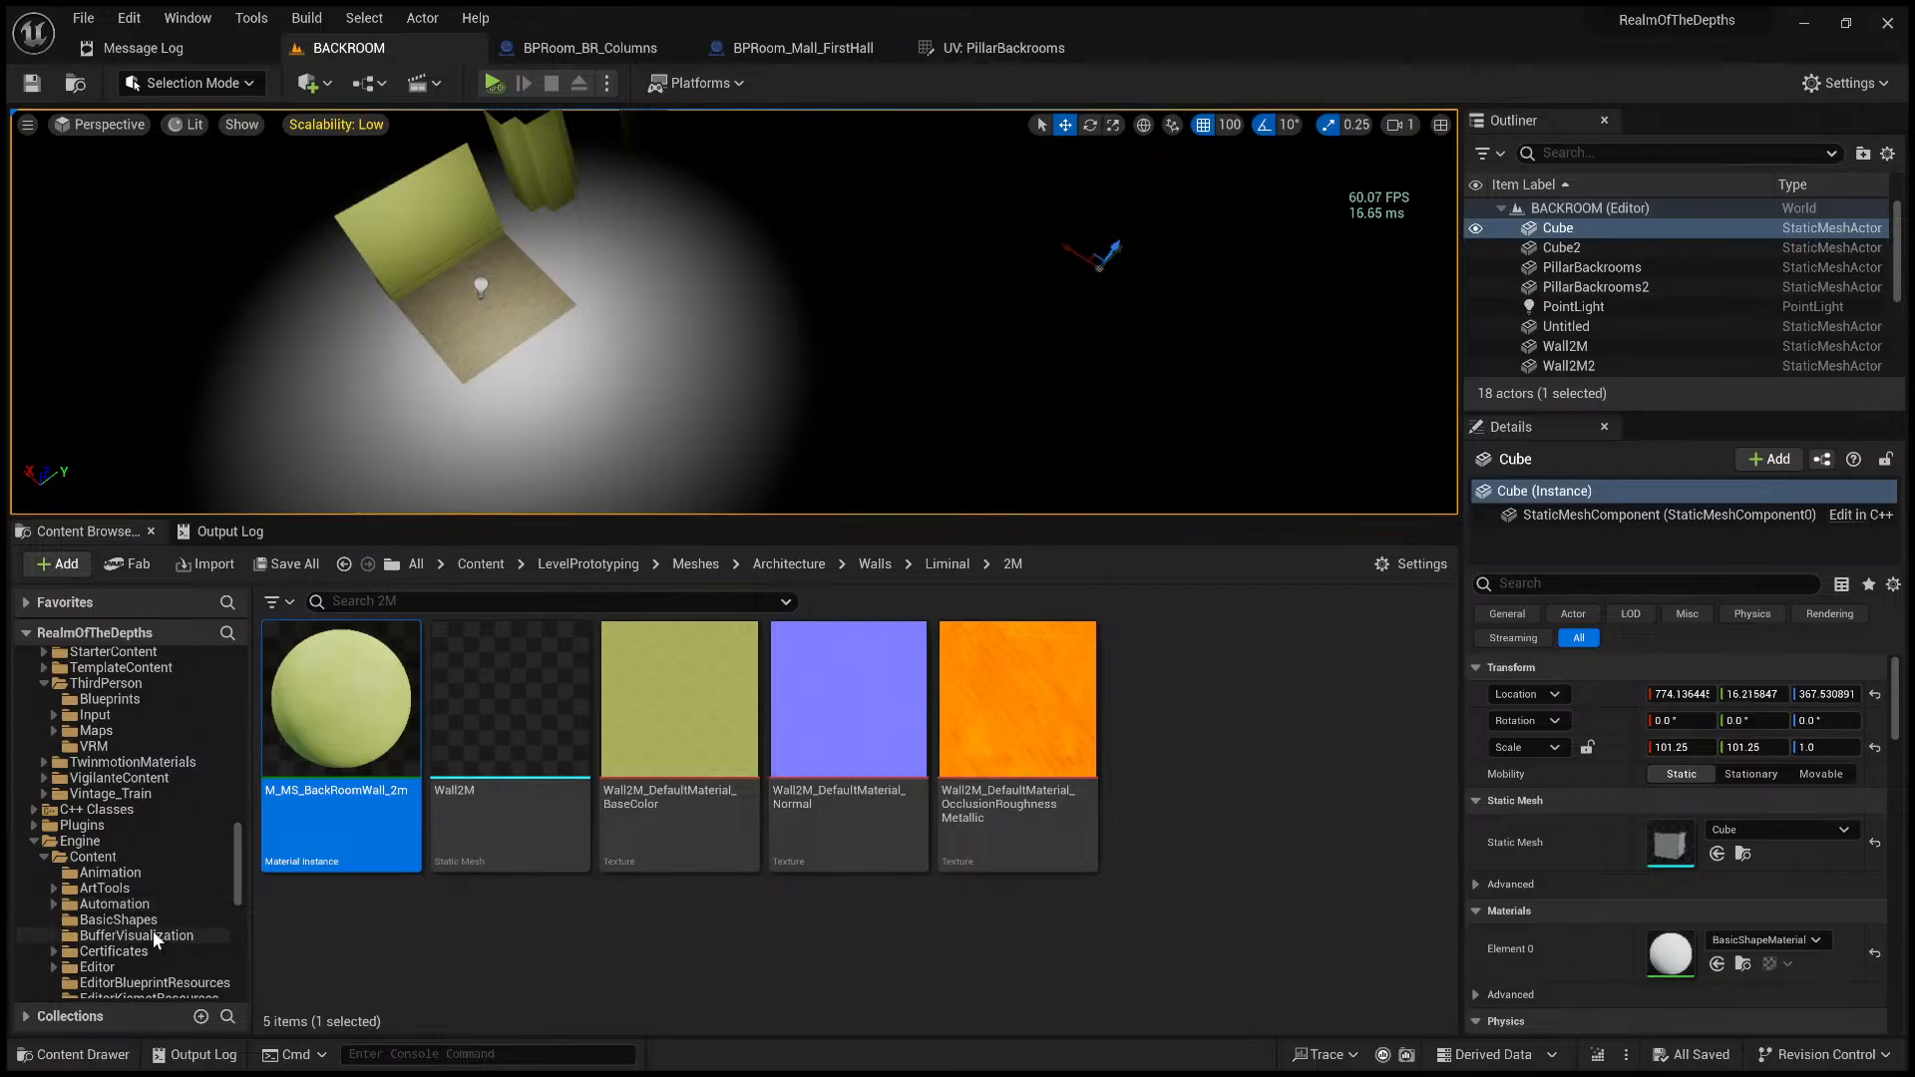
scroll(147, 918, "up", 7)
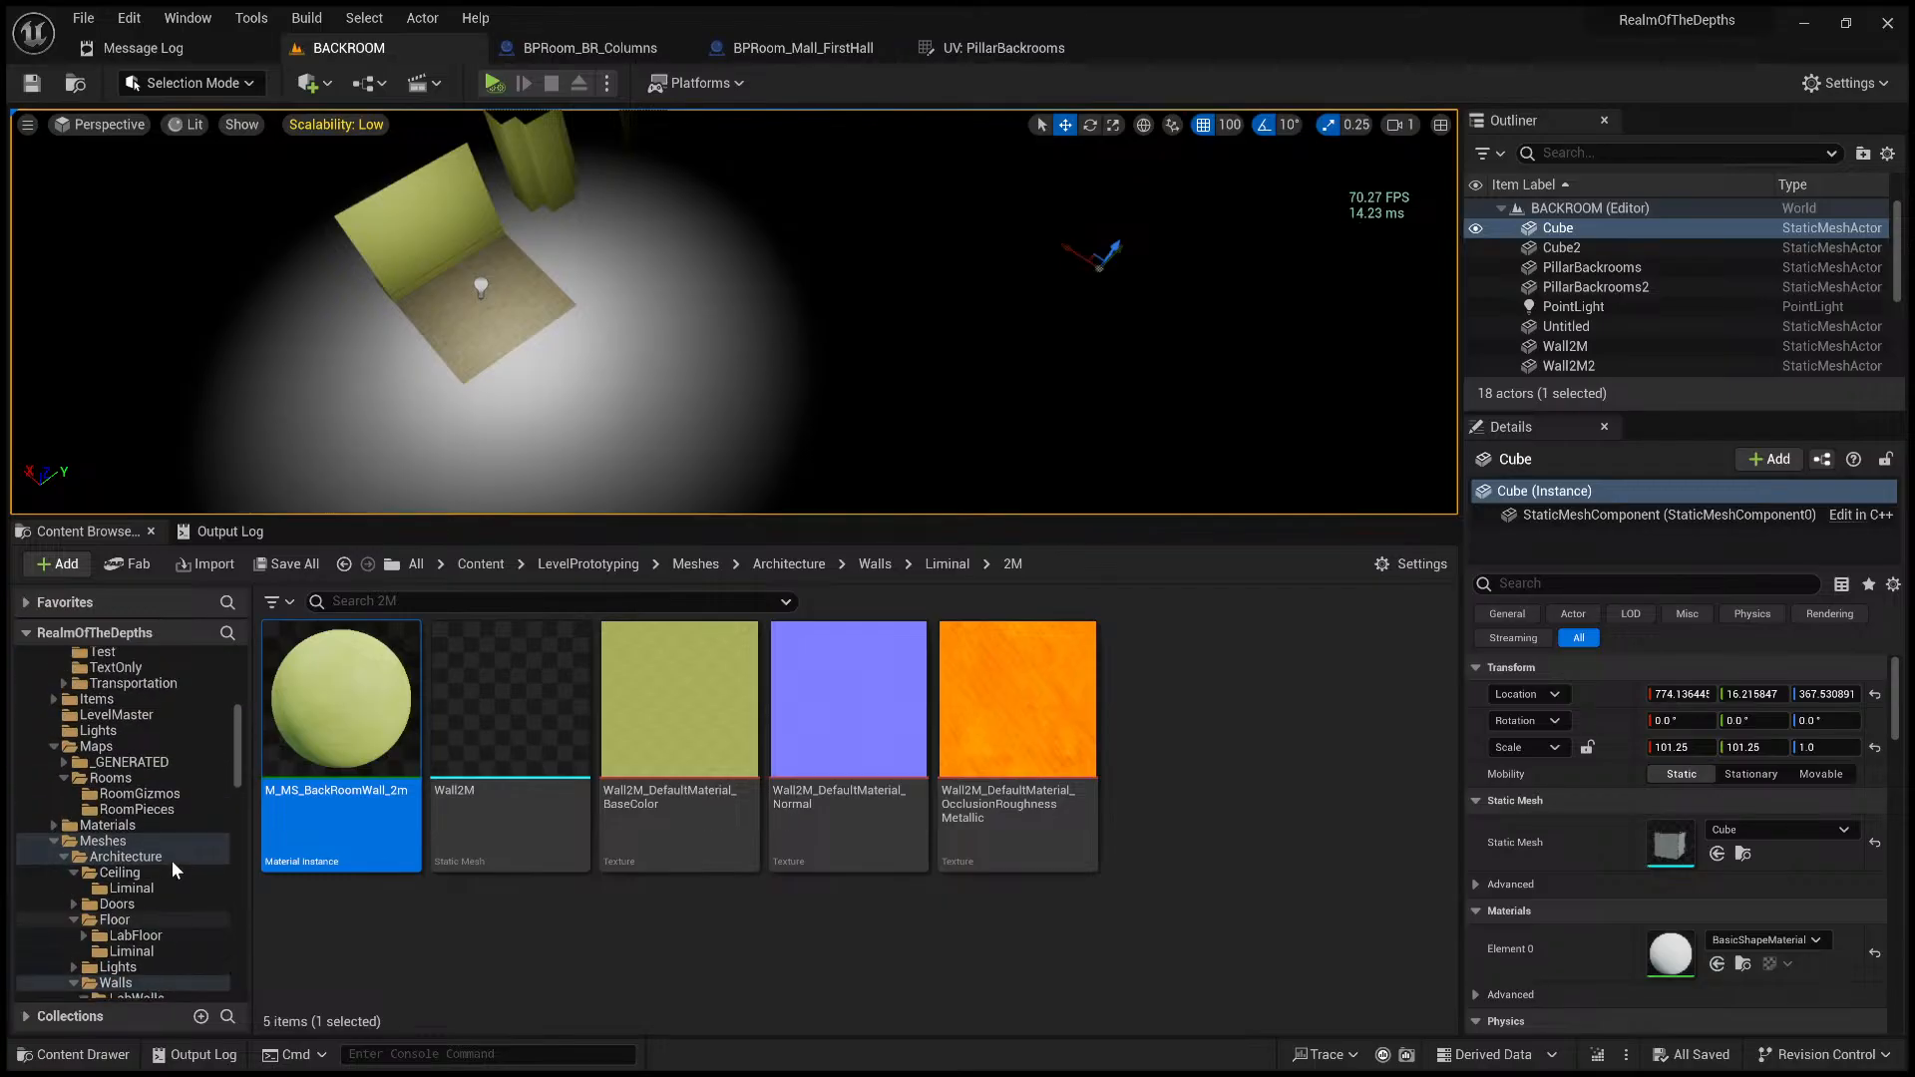
left_click(165, 869)
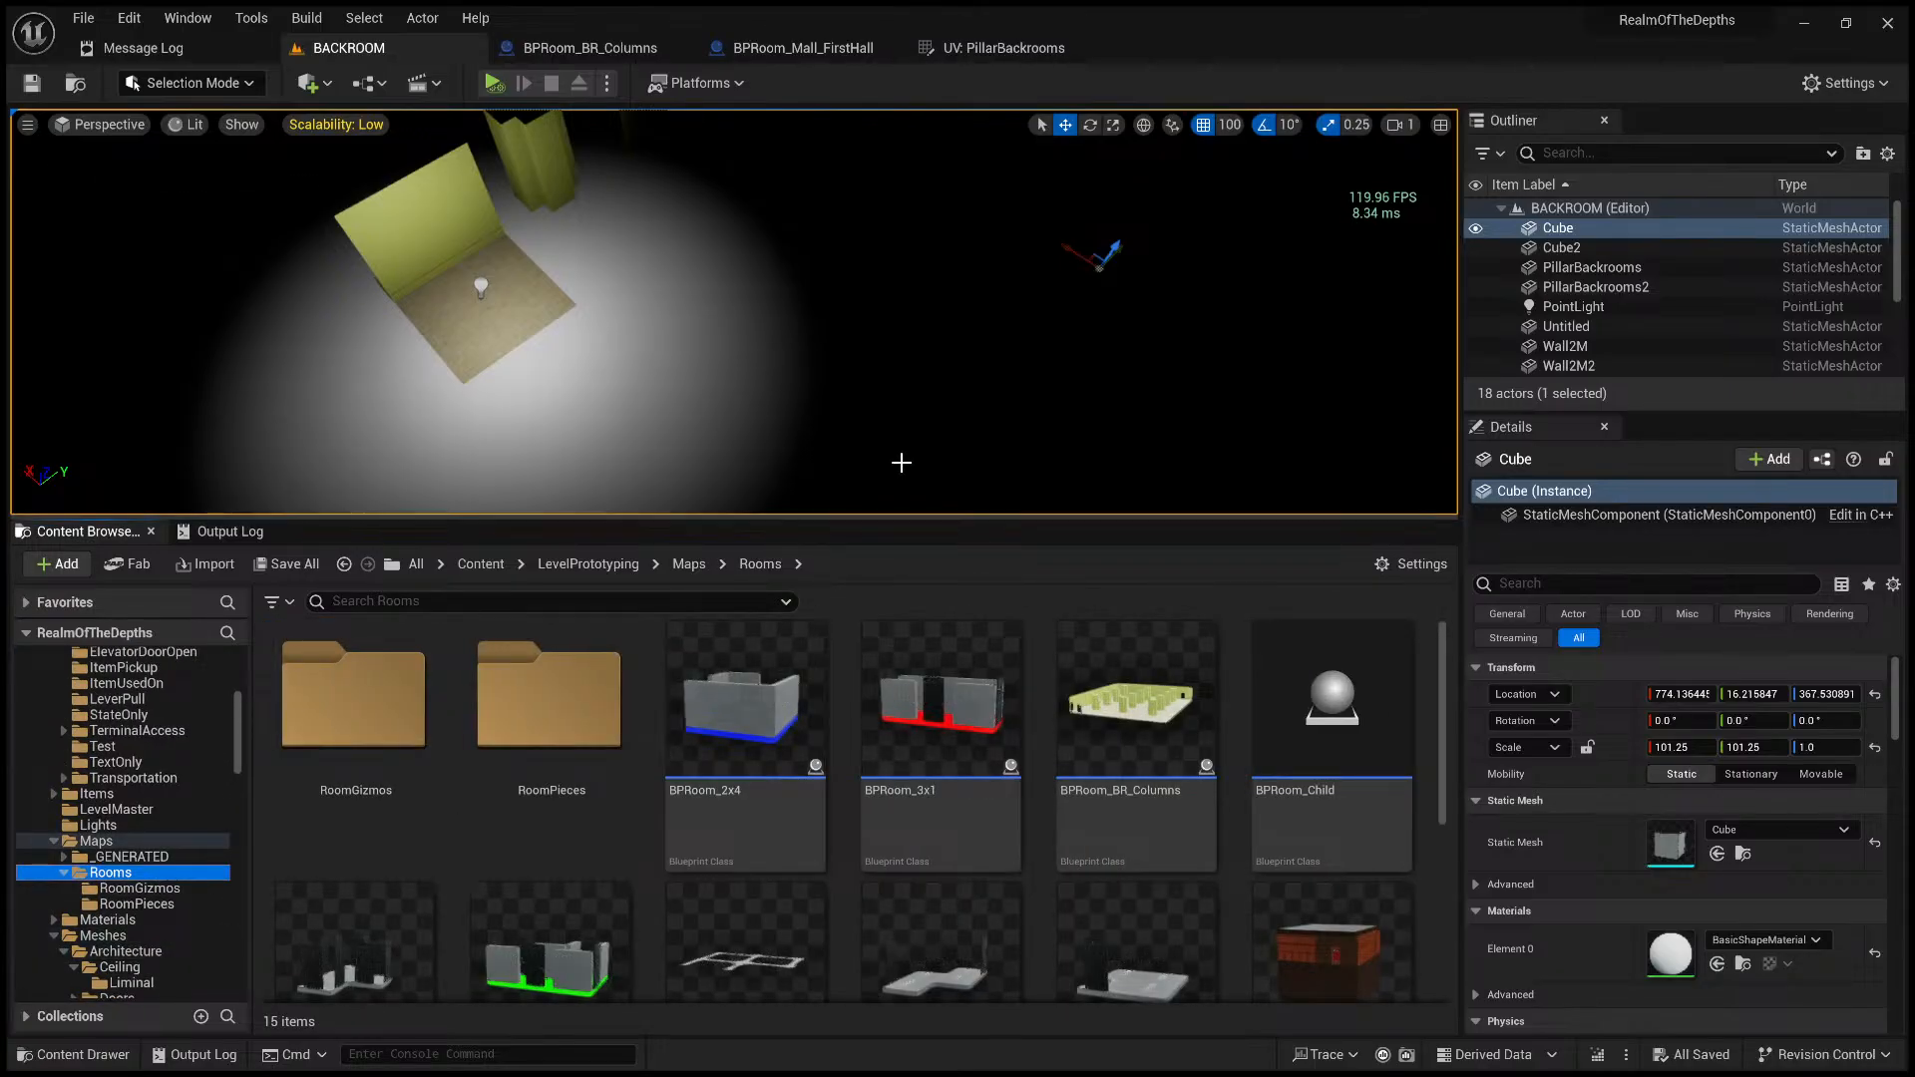
- Place the BPRoom_BR_Columns room blueprint in the level at location -100, -900, 400
right_click_drag(898, 457, 957, 414)
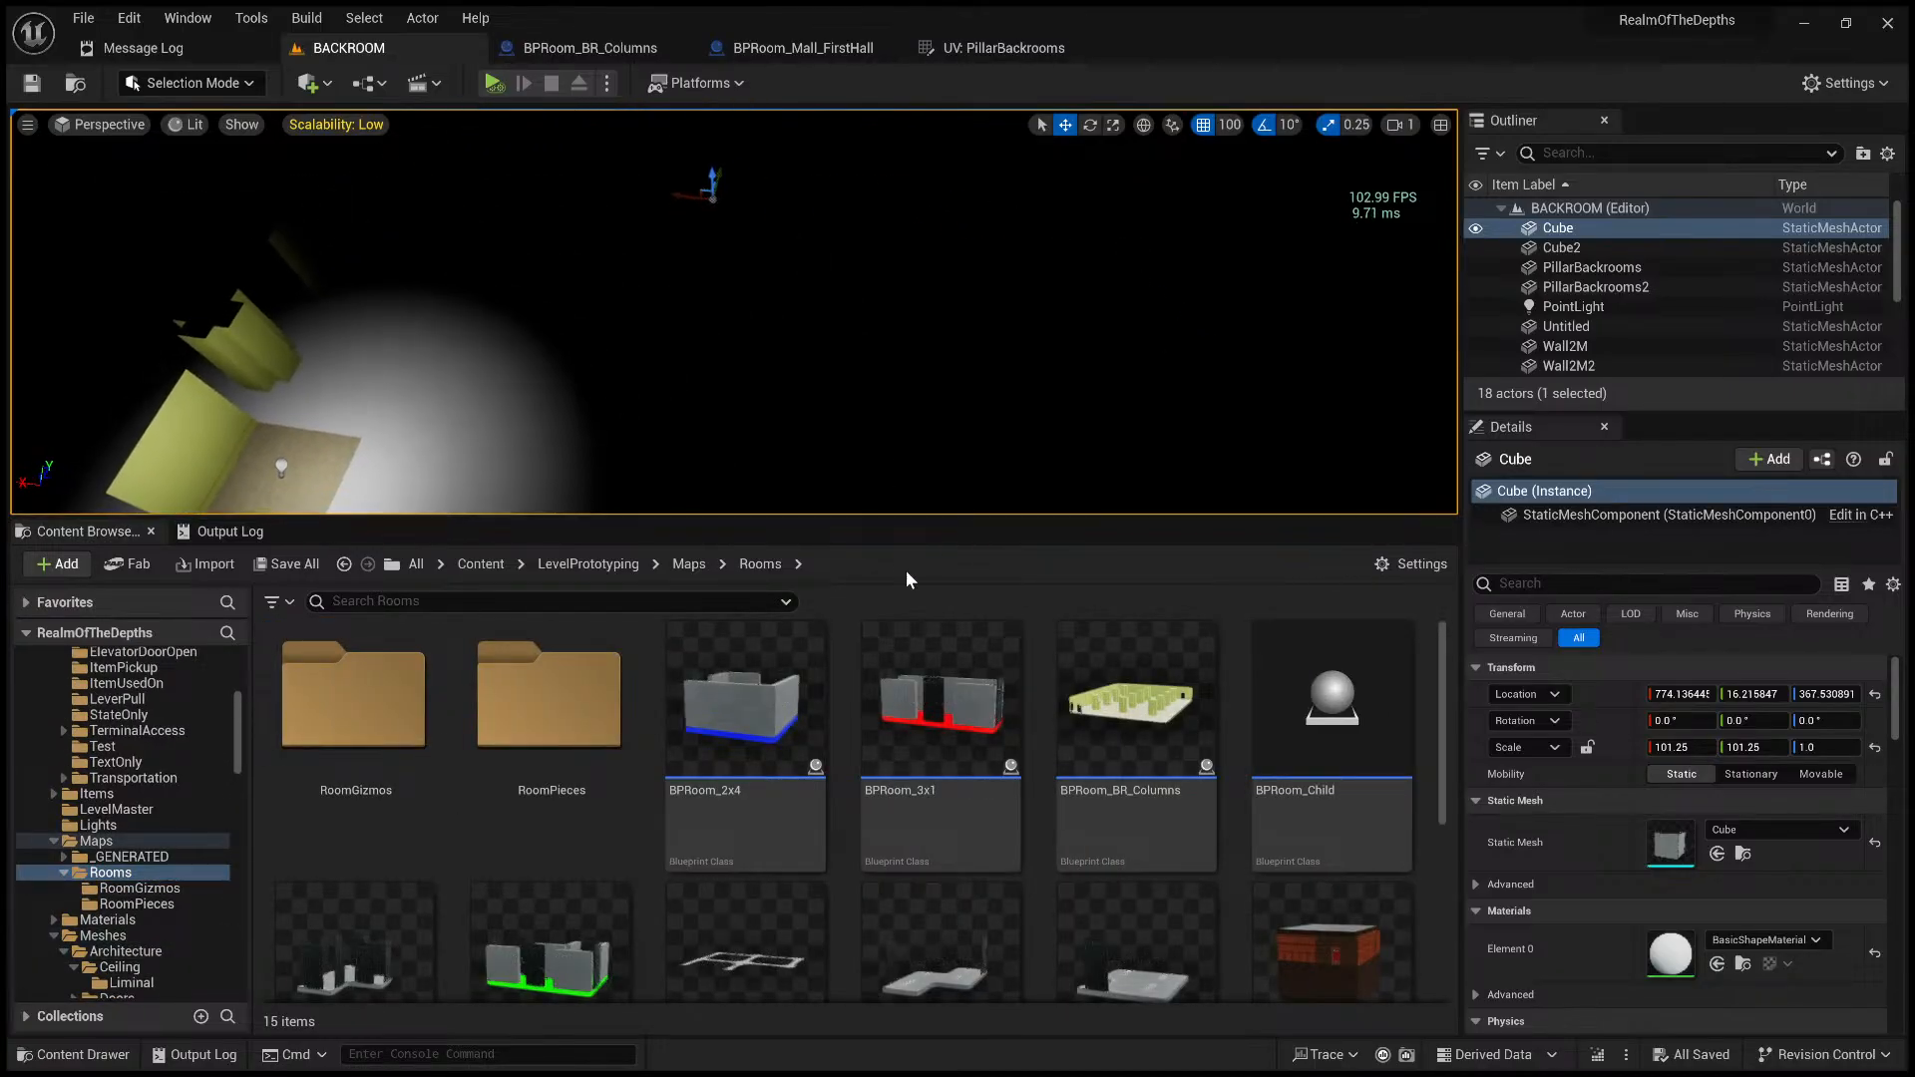
left_click(1127, 758)
left_click_drag(918, 412, 919, 406)
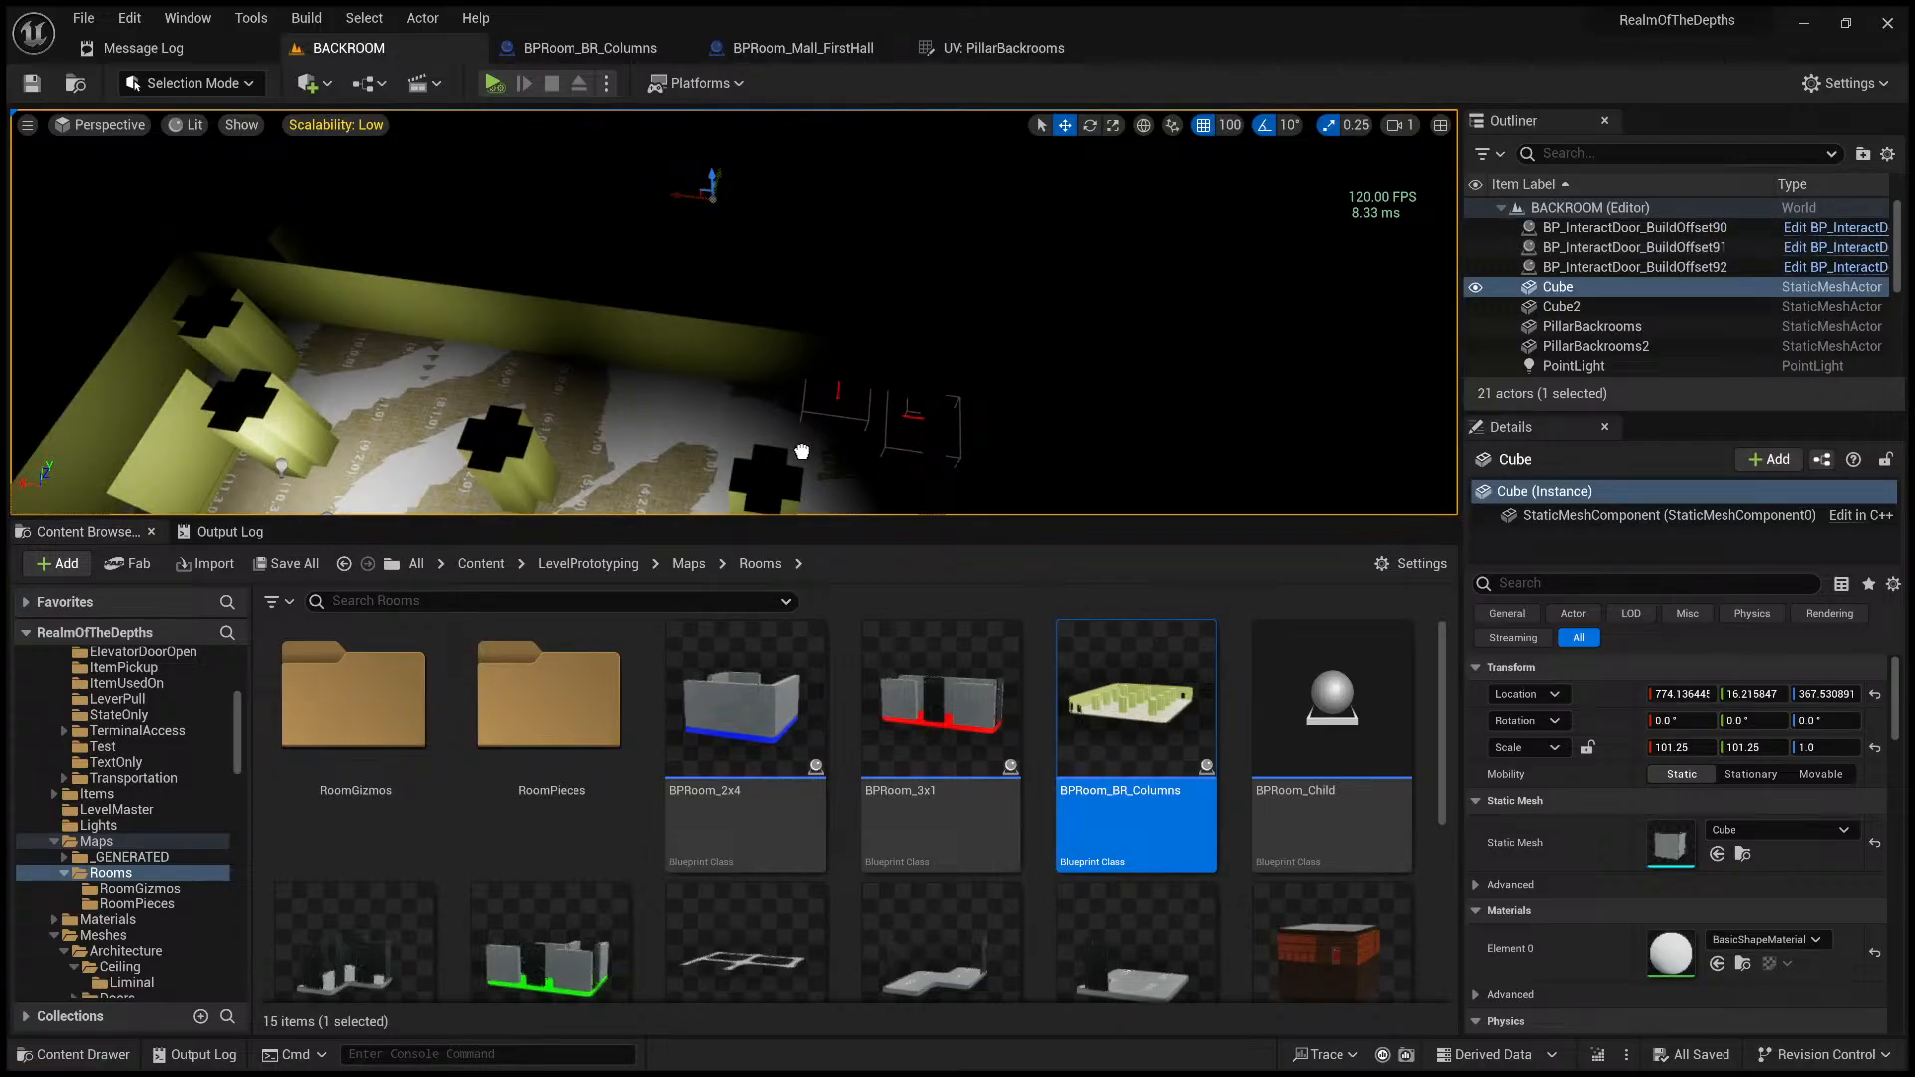
left_click_drag(801, 451, 808, 451)
mouse_move(808, 451)
right_mouse_down()
mouse_move(798, 528)
mouse_move(808, 427)
right_mouse_up()
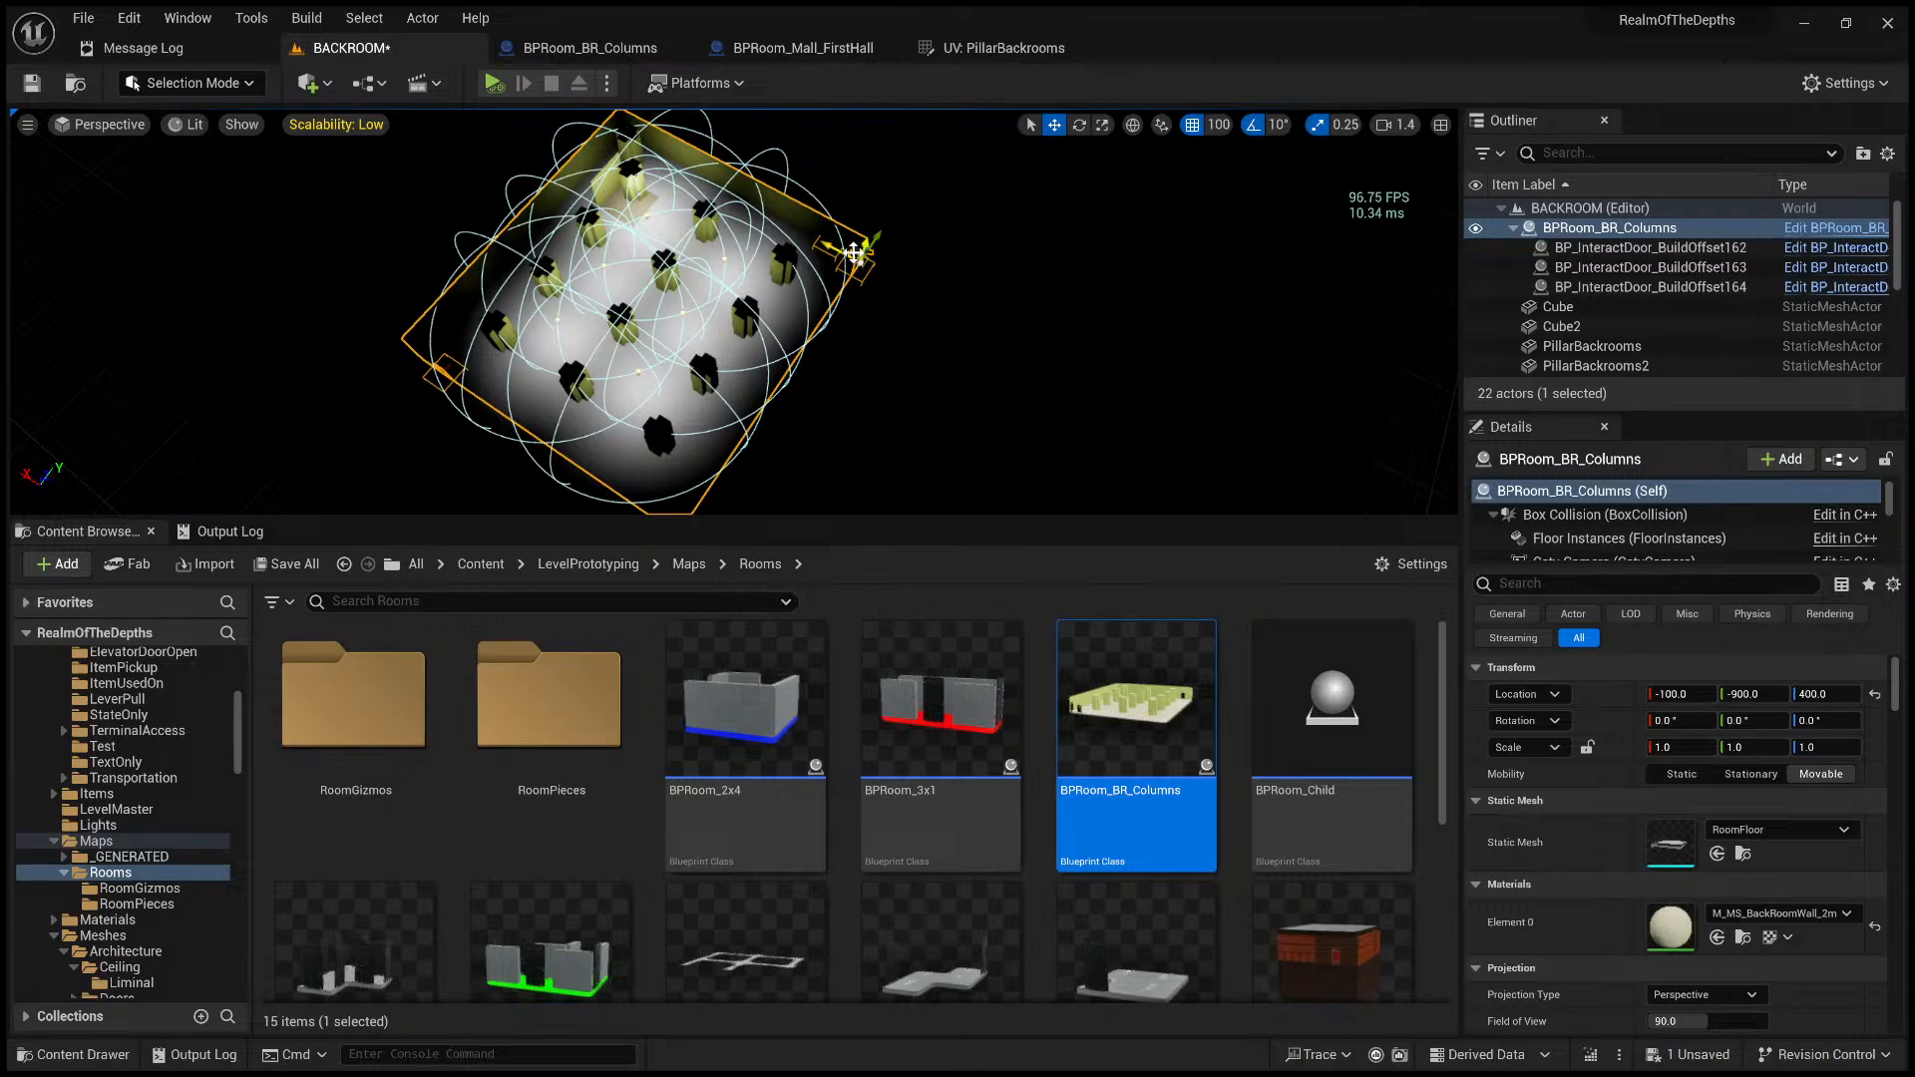
- Move the BPRoom_BR_Columns room to location -2600, 1000, 500, clear of the test pieces, and enlarge the viewport
left_click_drag(854, 252, 1237, 205)
right_click_drag(1237, 205, 1225, 251)
left_click_drag(1133, 520, 1087, 982)
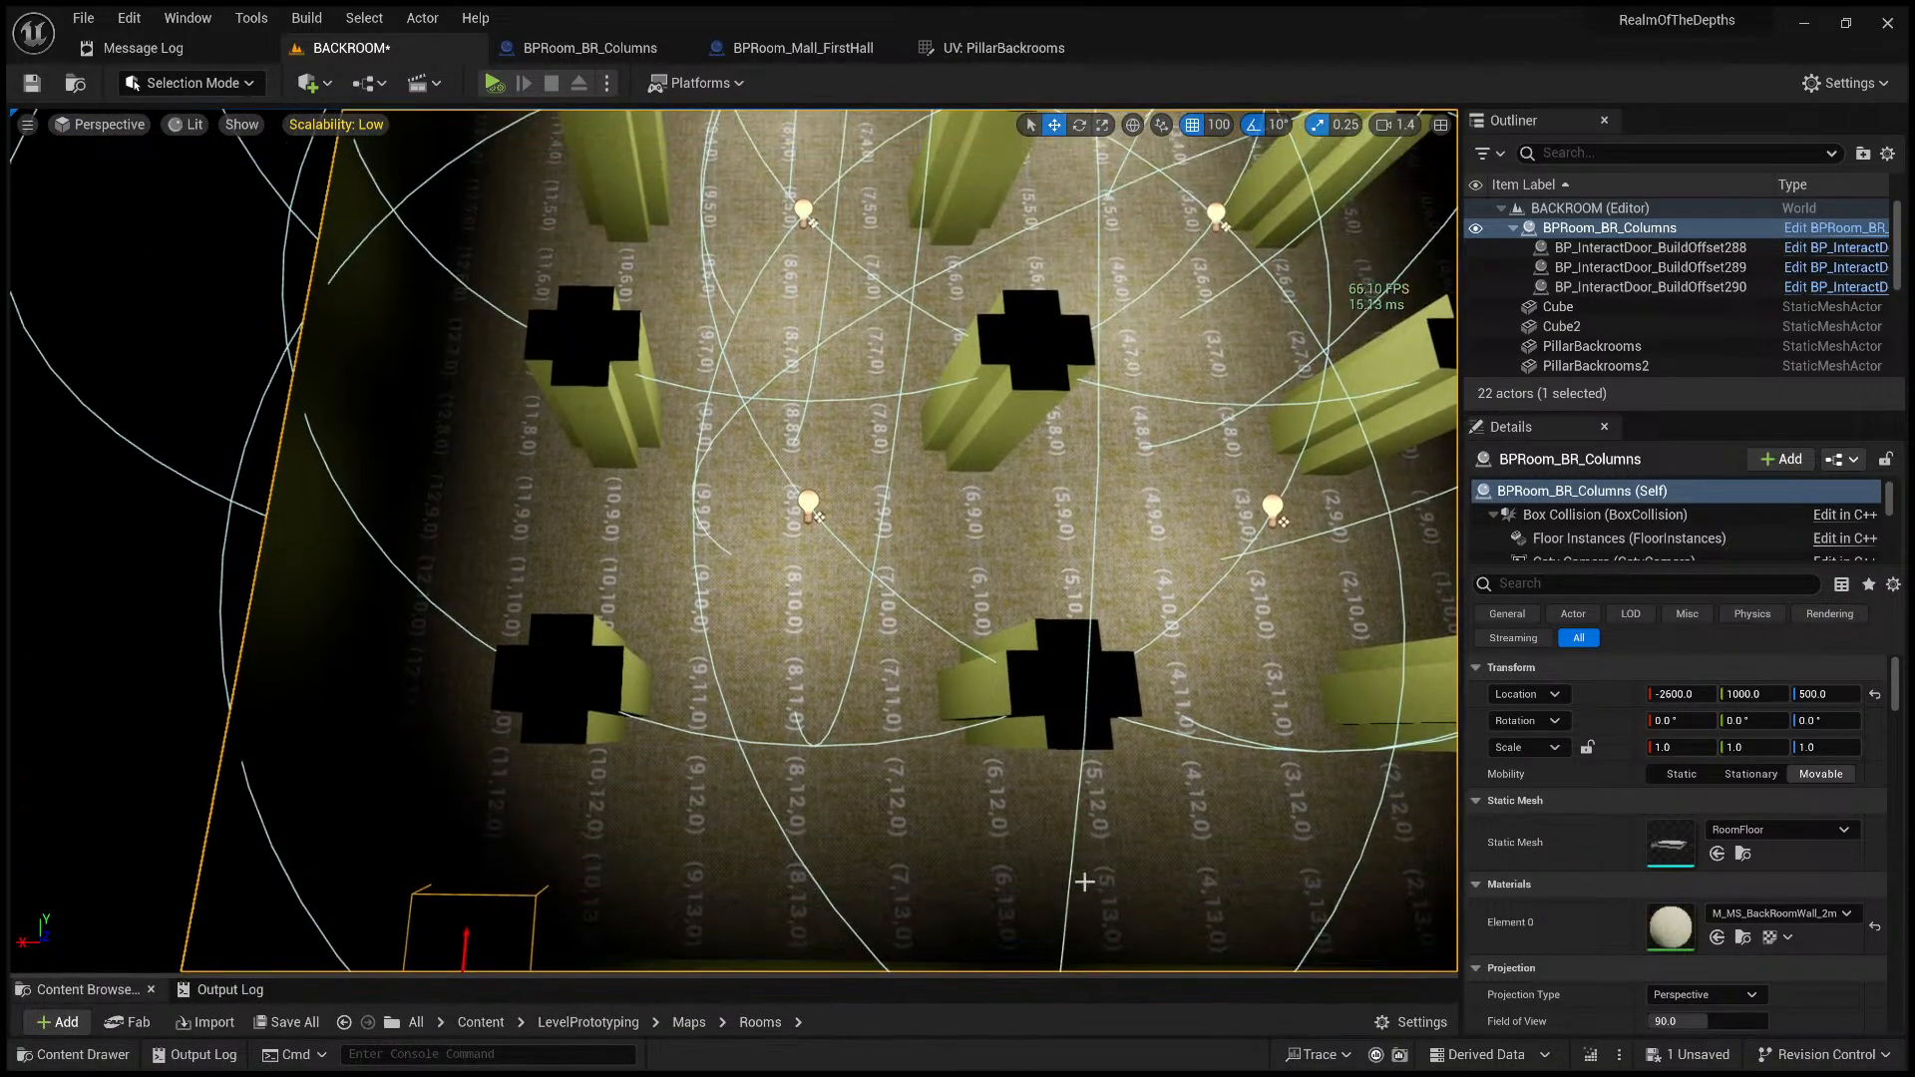
right_click_drag(1084, 882, 842, 734)
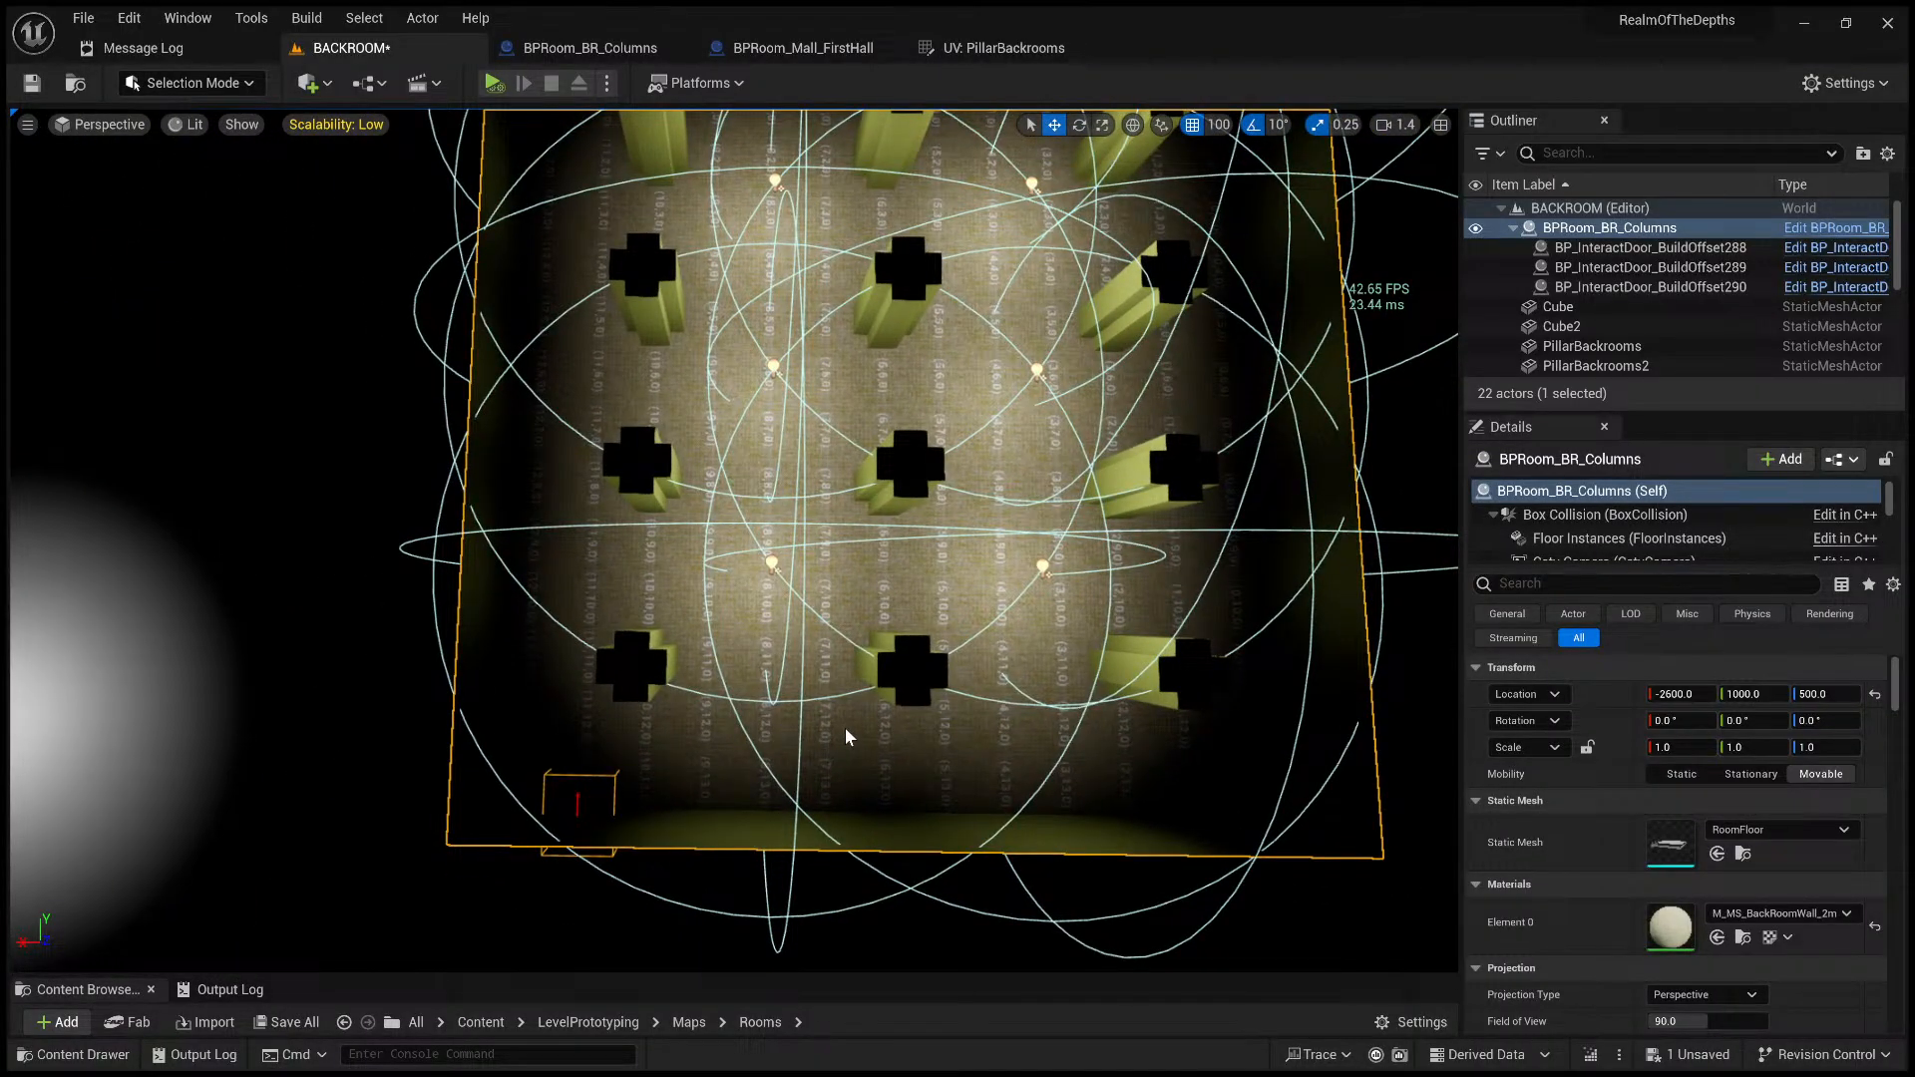
- Play the level briefly to test the placed column room, and stop the session
key("alt+p")
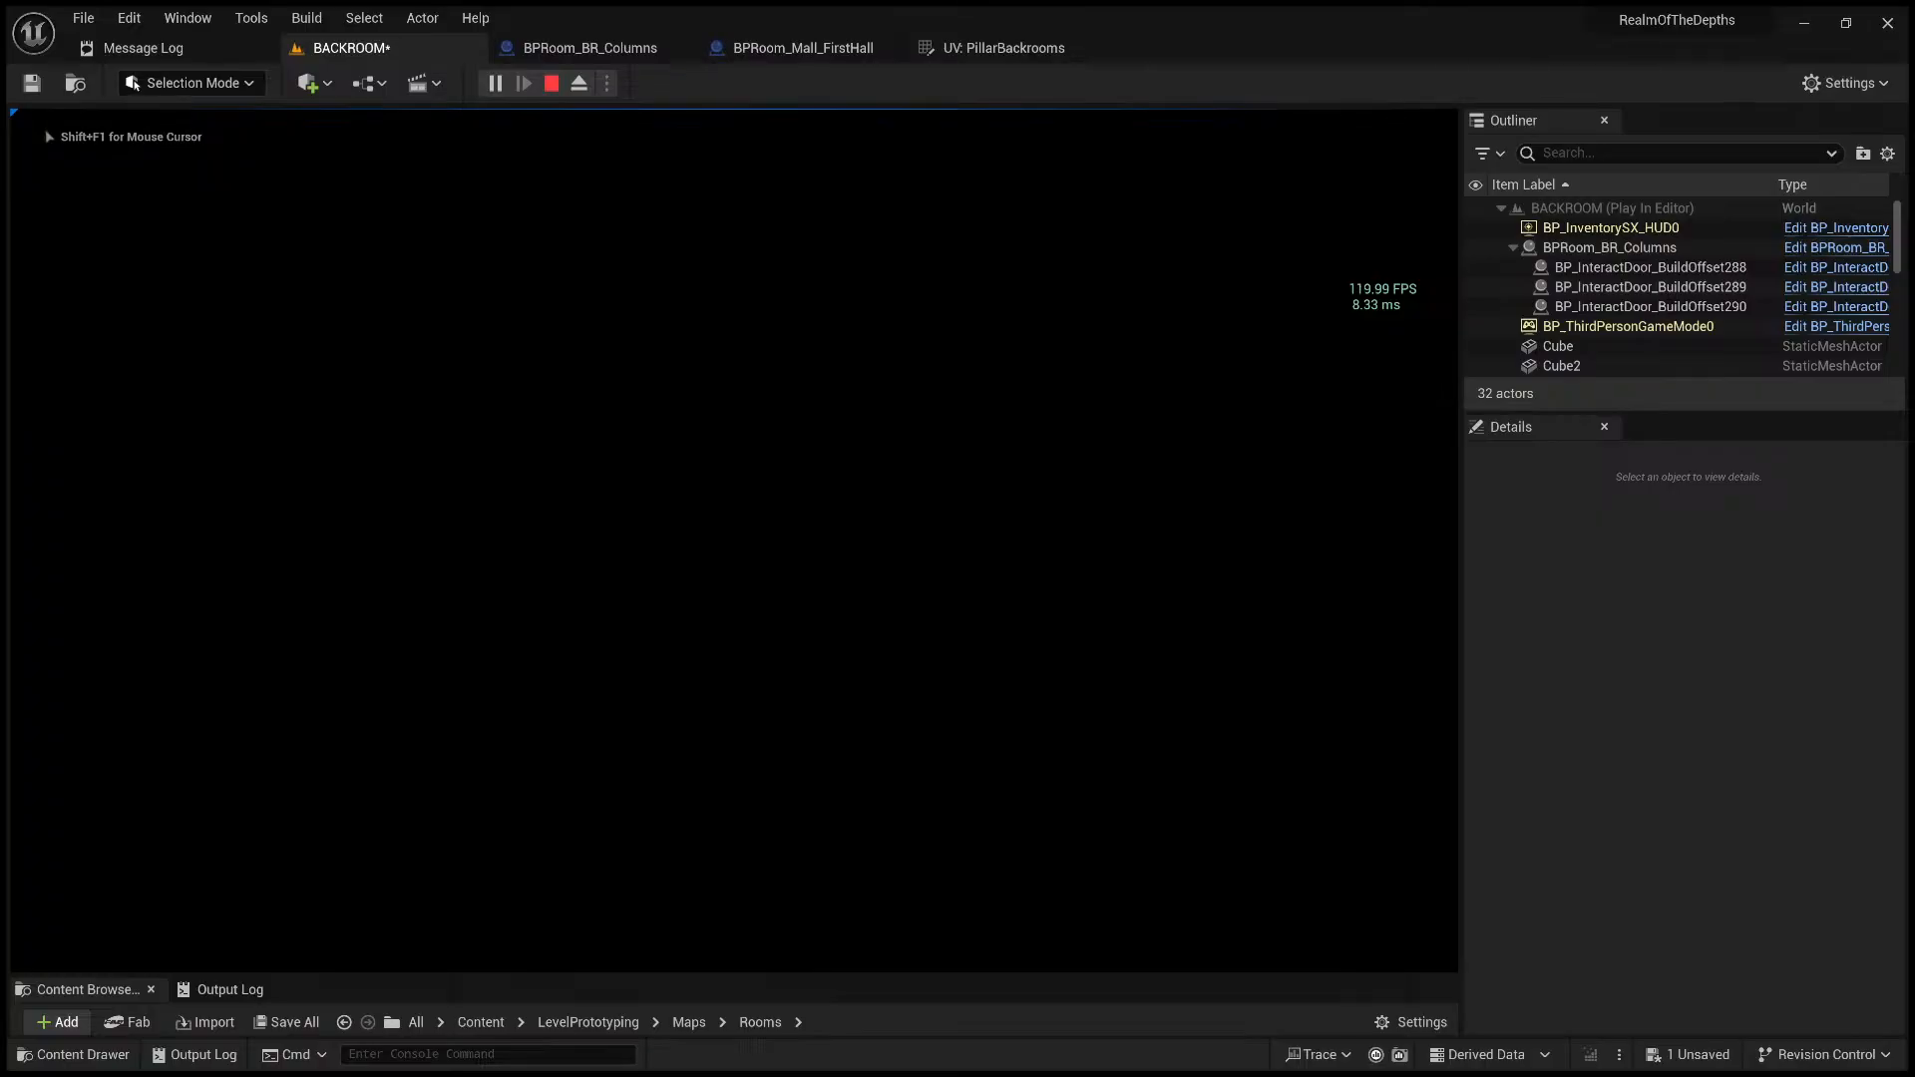
key("Escape")
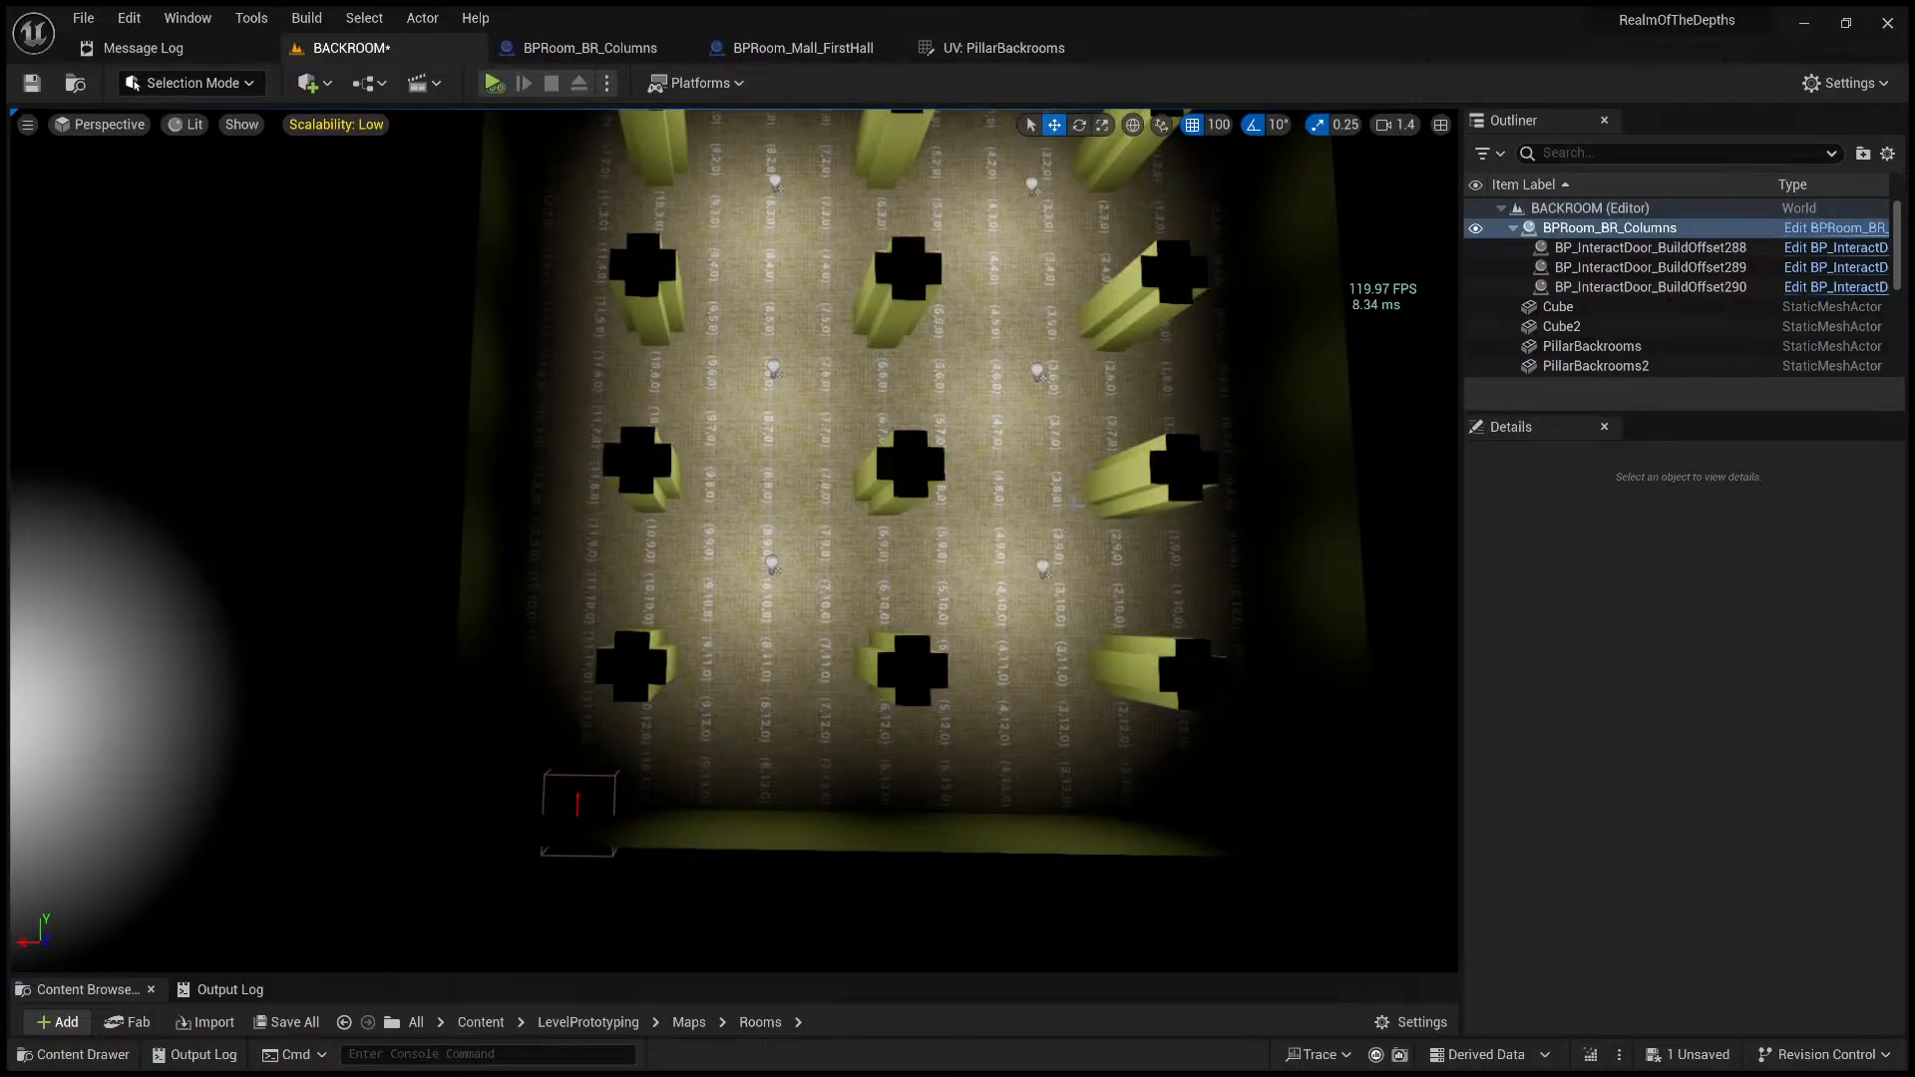
left_click(767, 528)
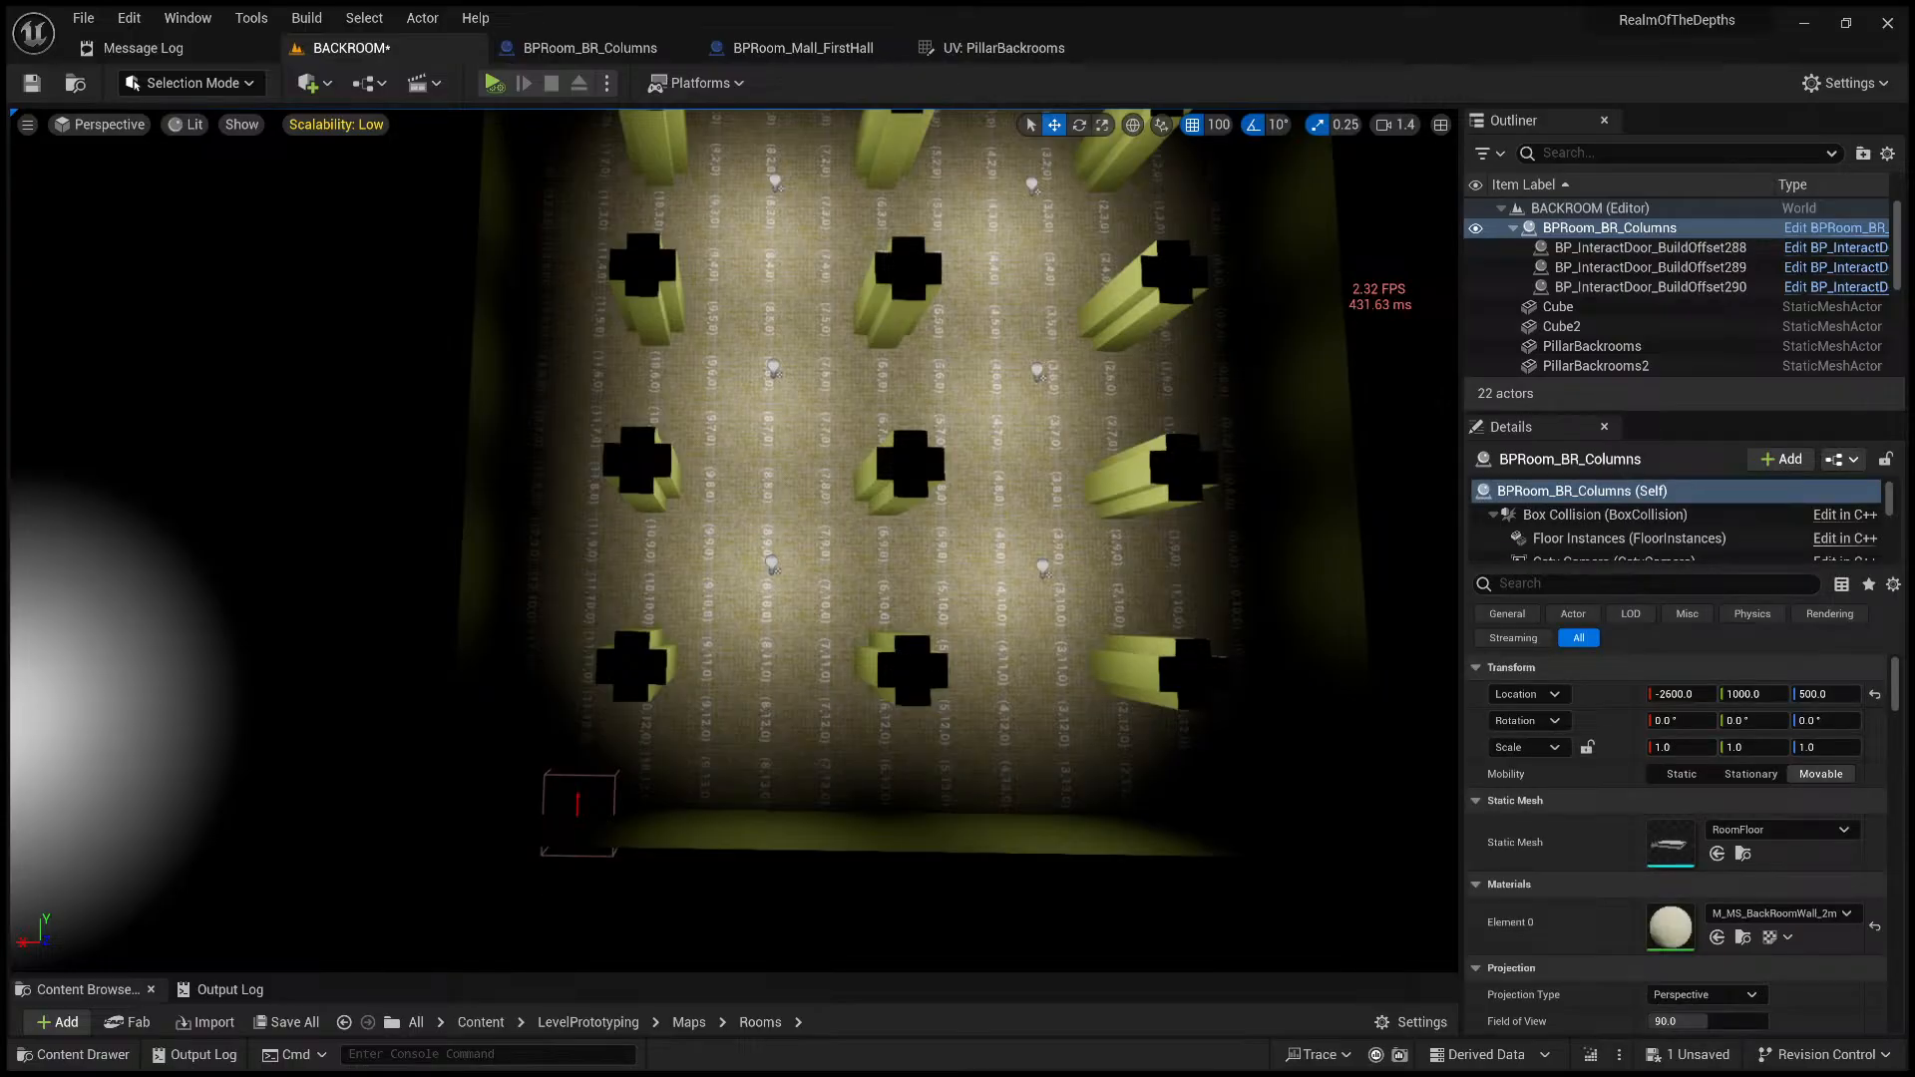
- Move the level's standalone PointLight from the test wall to the area just outside the column room
left_click(1287, 353)
right_click_drag(1244, 372, 1212, 548)
right_click_drag(676, 300, 677, 373)
left_click(531, 682)
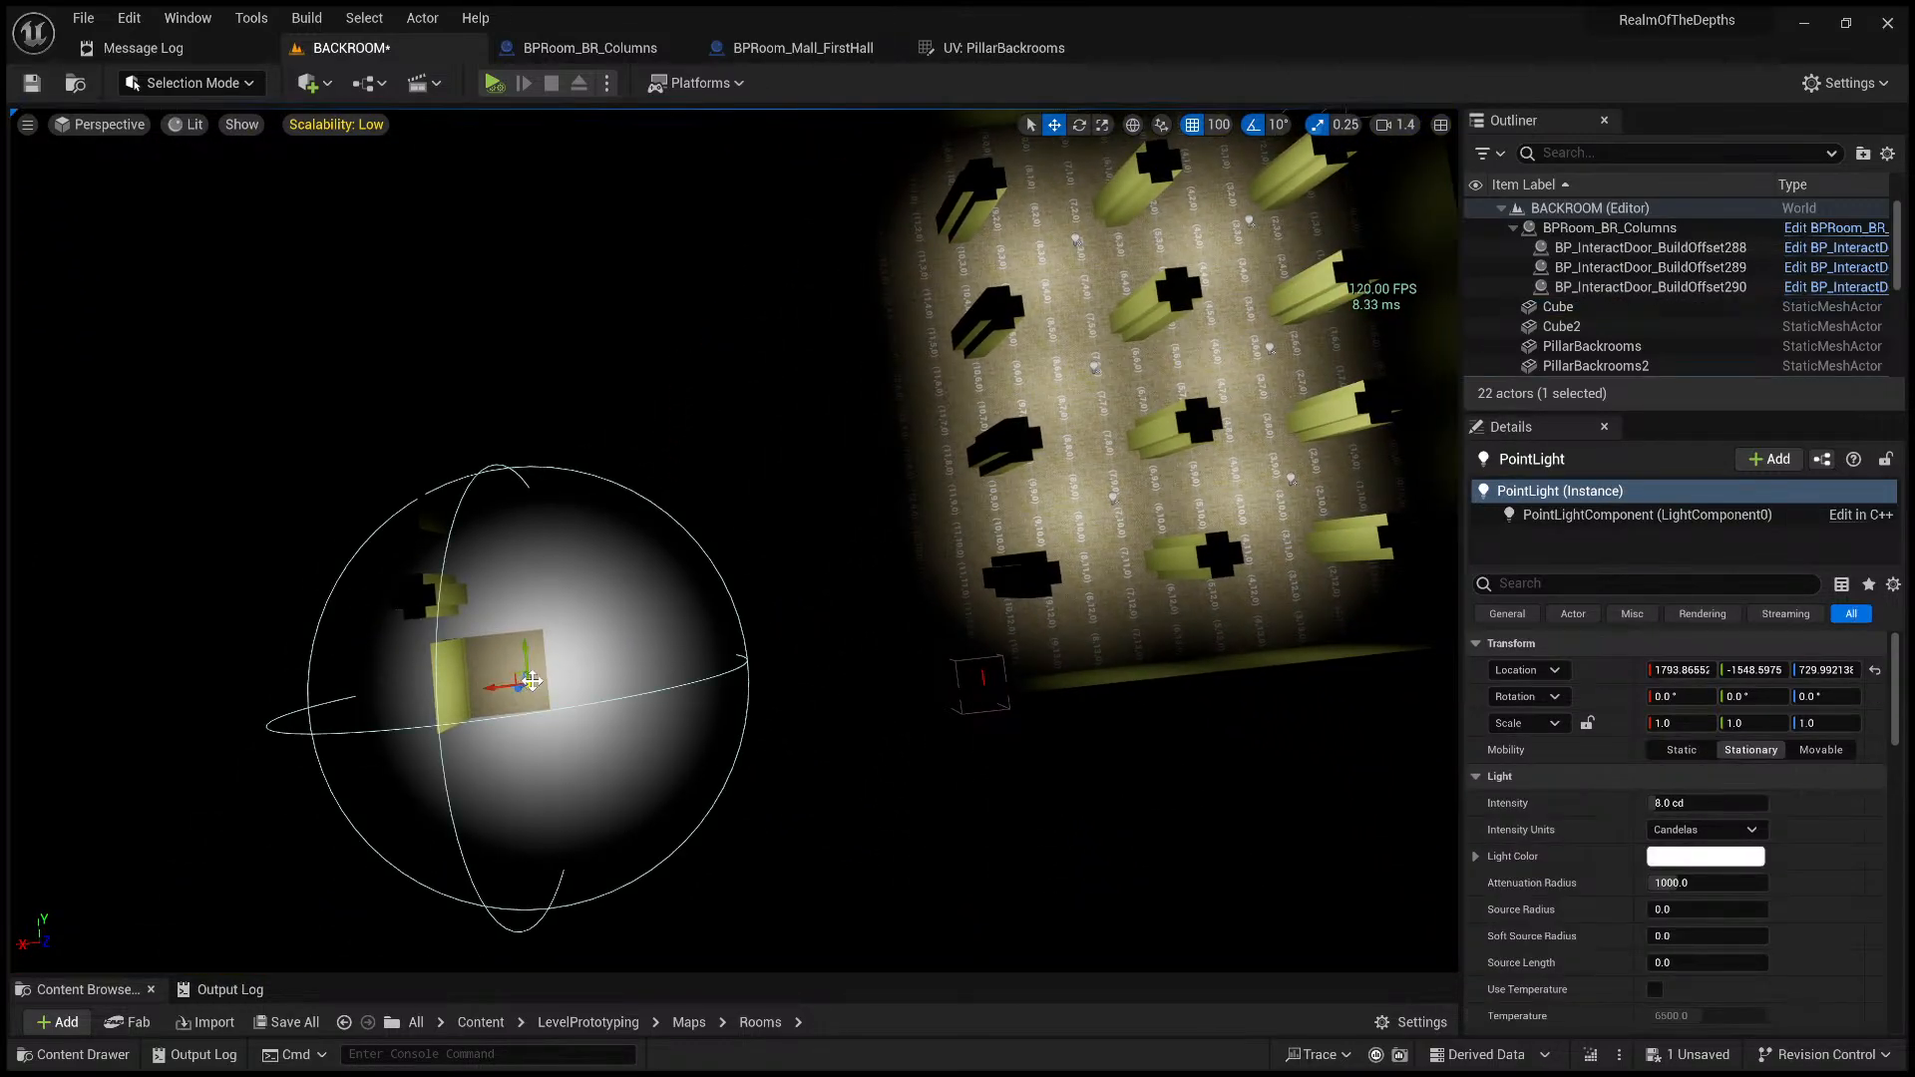
left_click_drag(518, 678, 826, 489)
right_click_drag(826, 489, 379, 428)
left_click(872, 936)
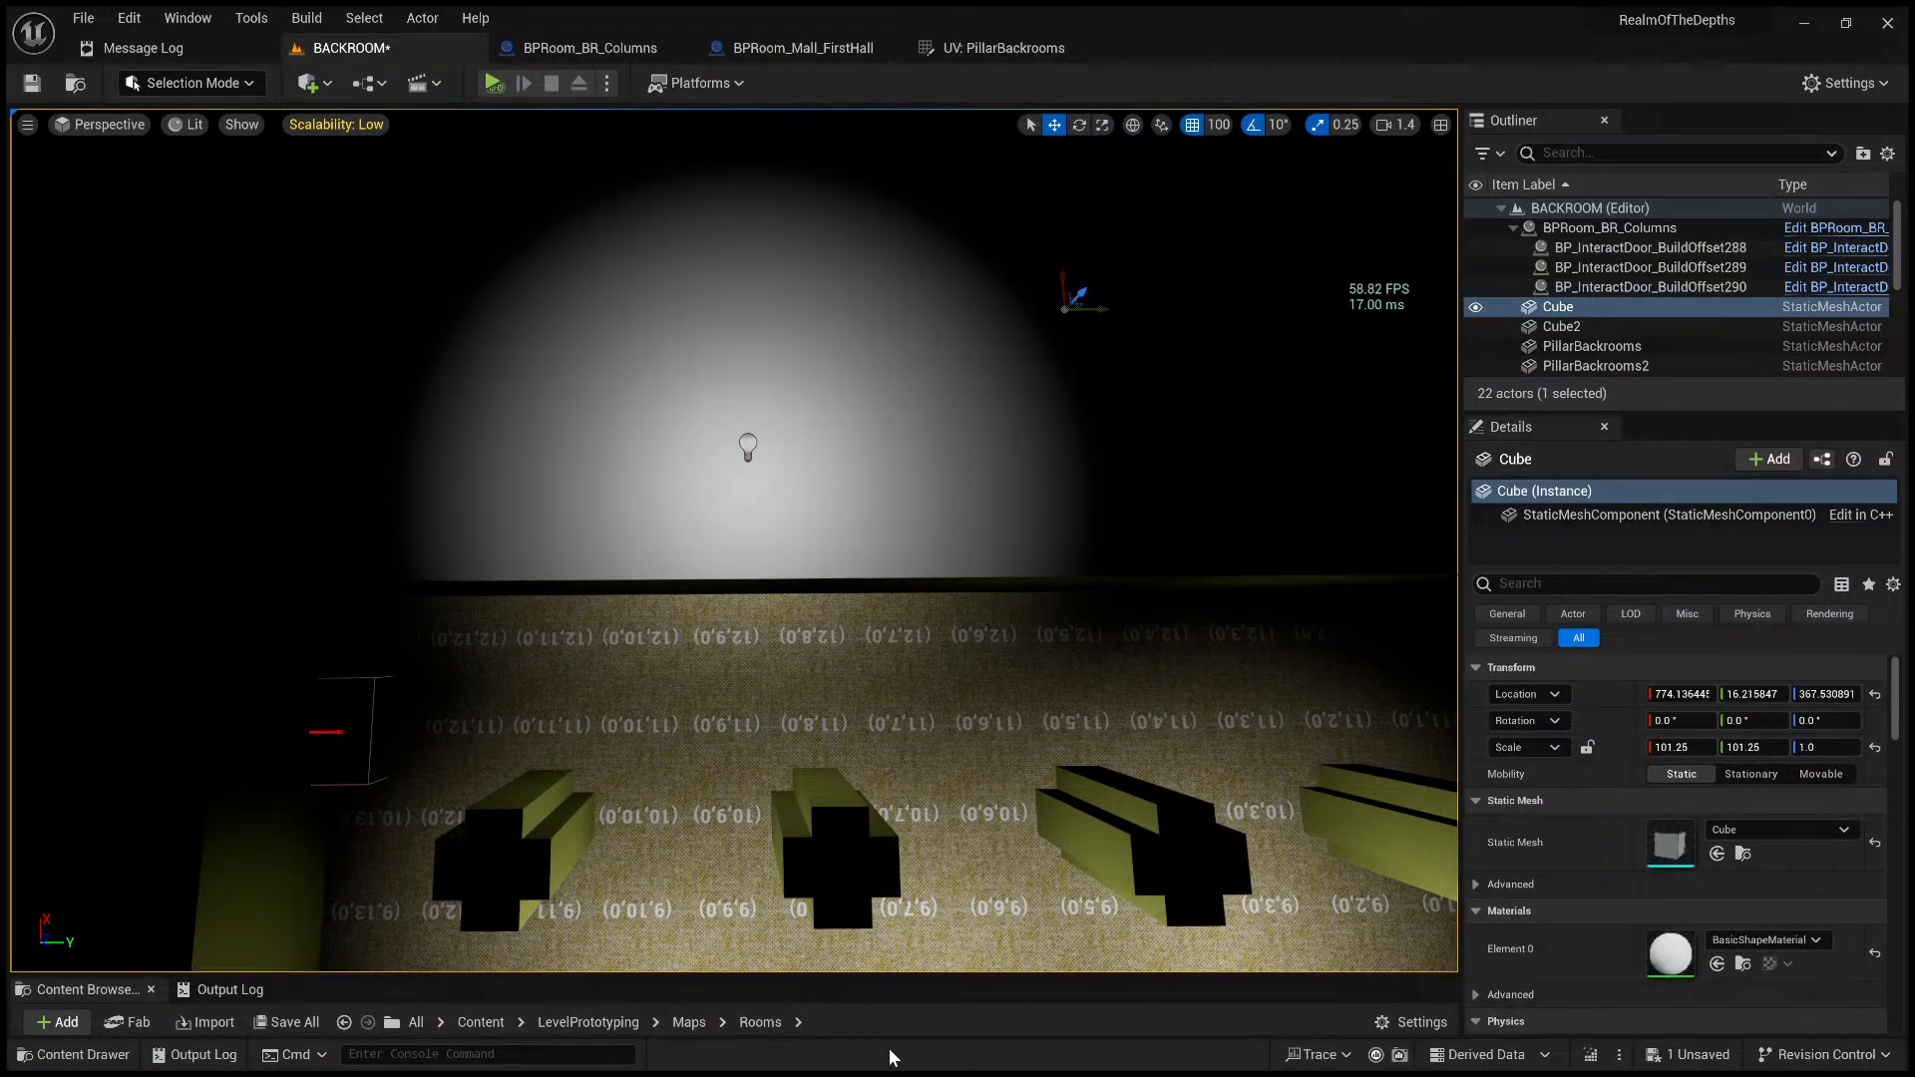
- Play the level and walk the character into the column room to check its walls, columns and ceiling, and stop the session
key("alt+p")
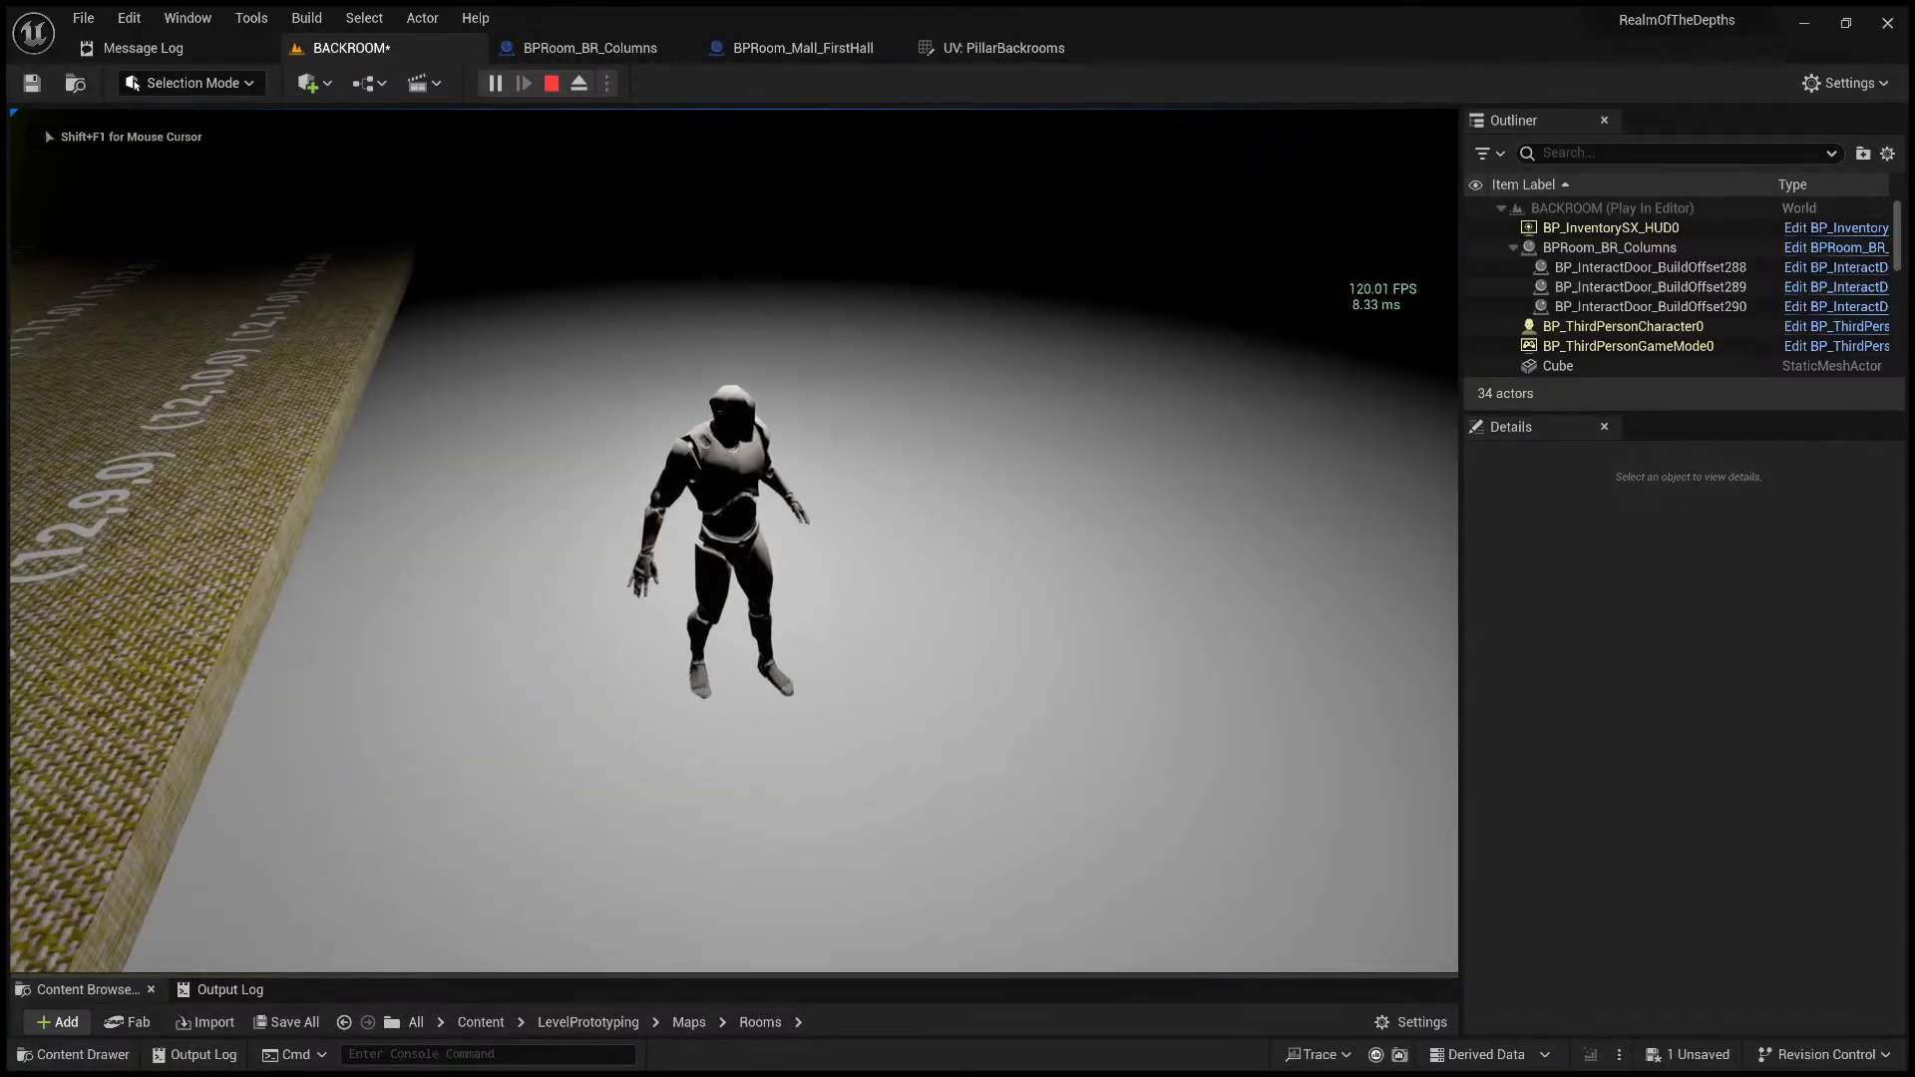
key("w")
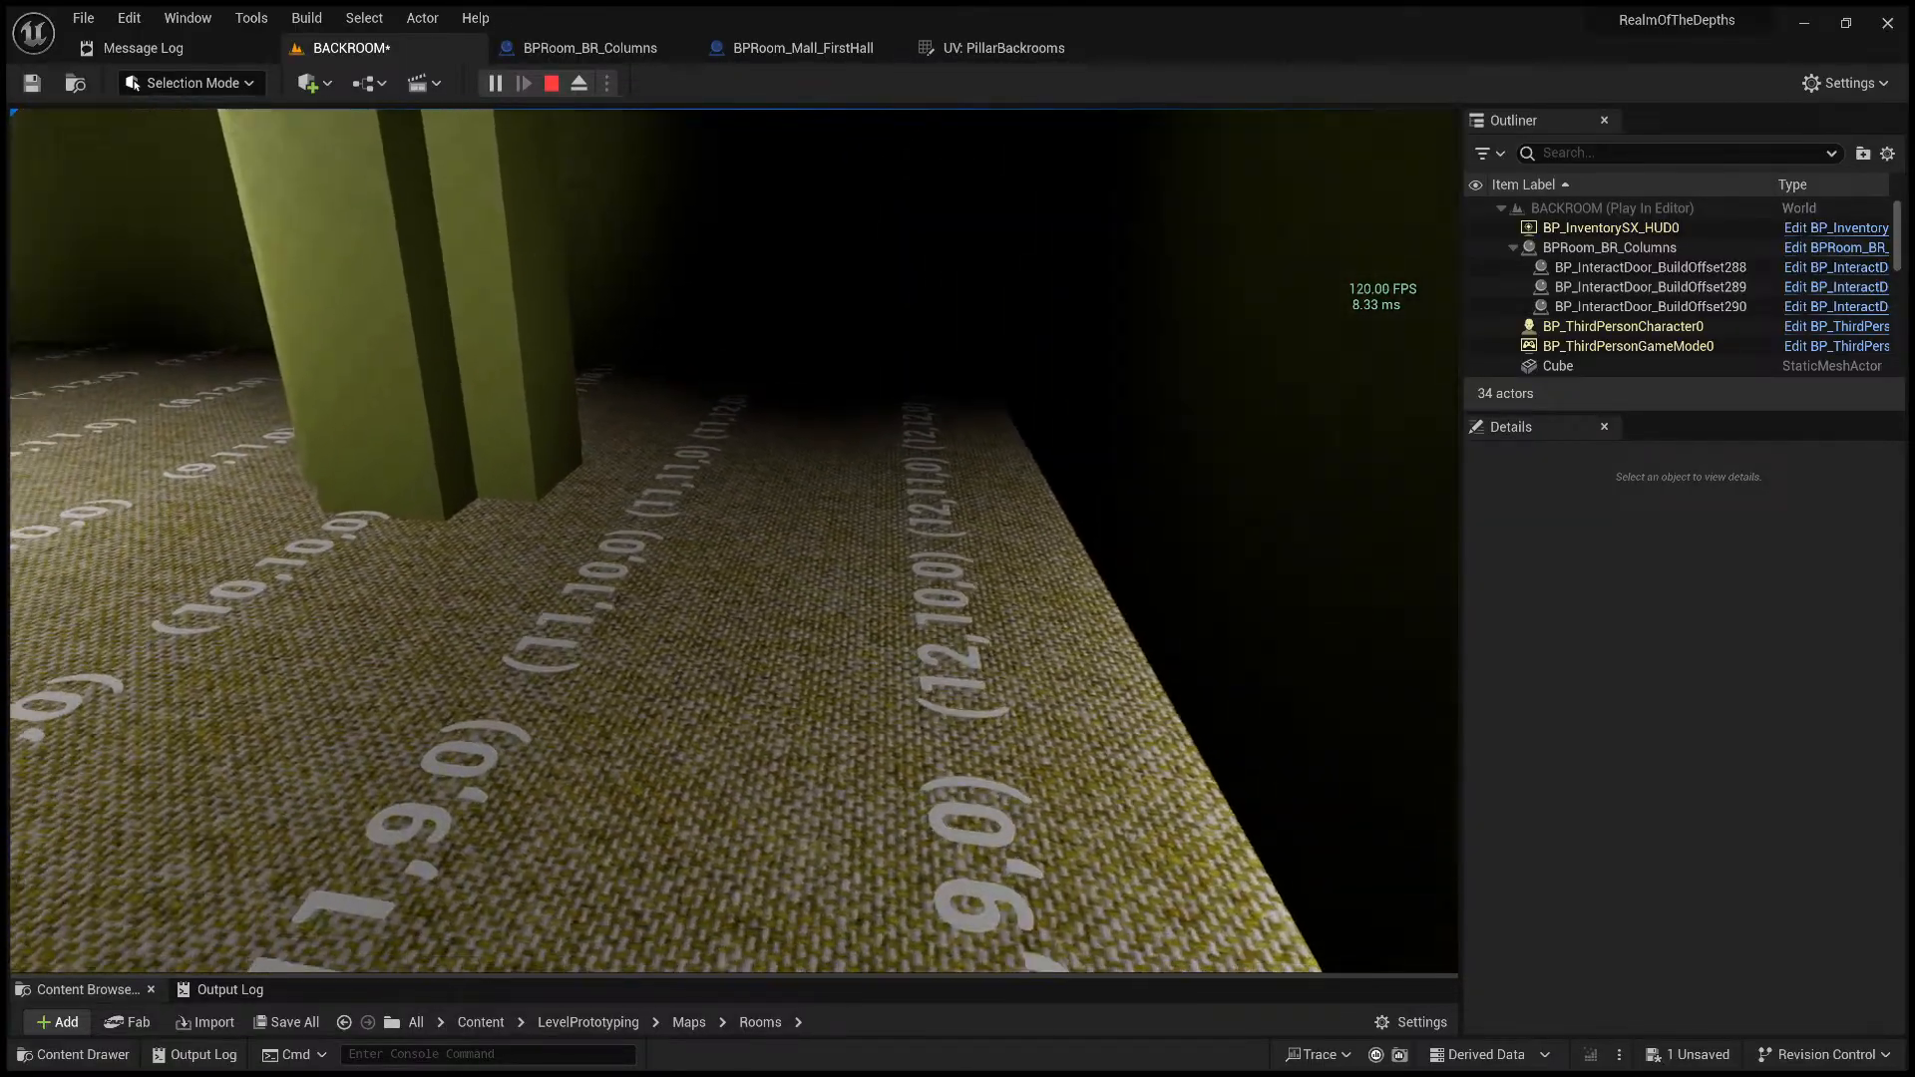
key("w")
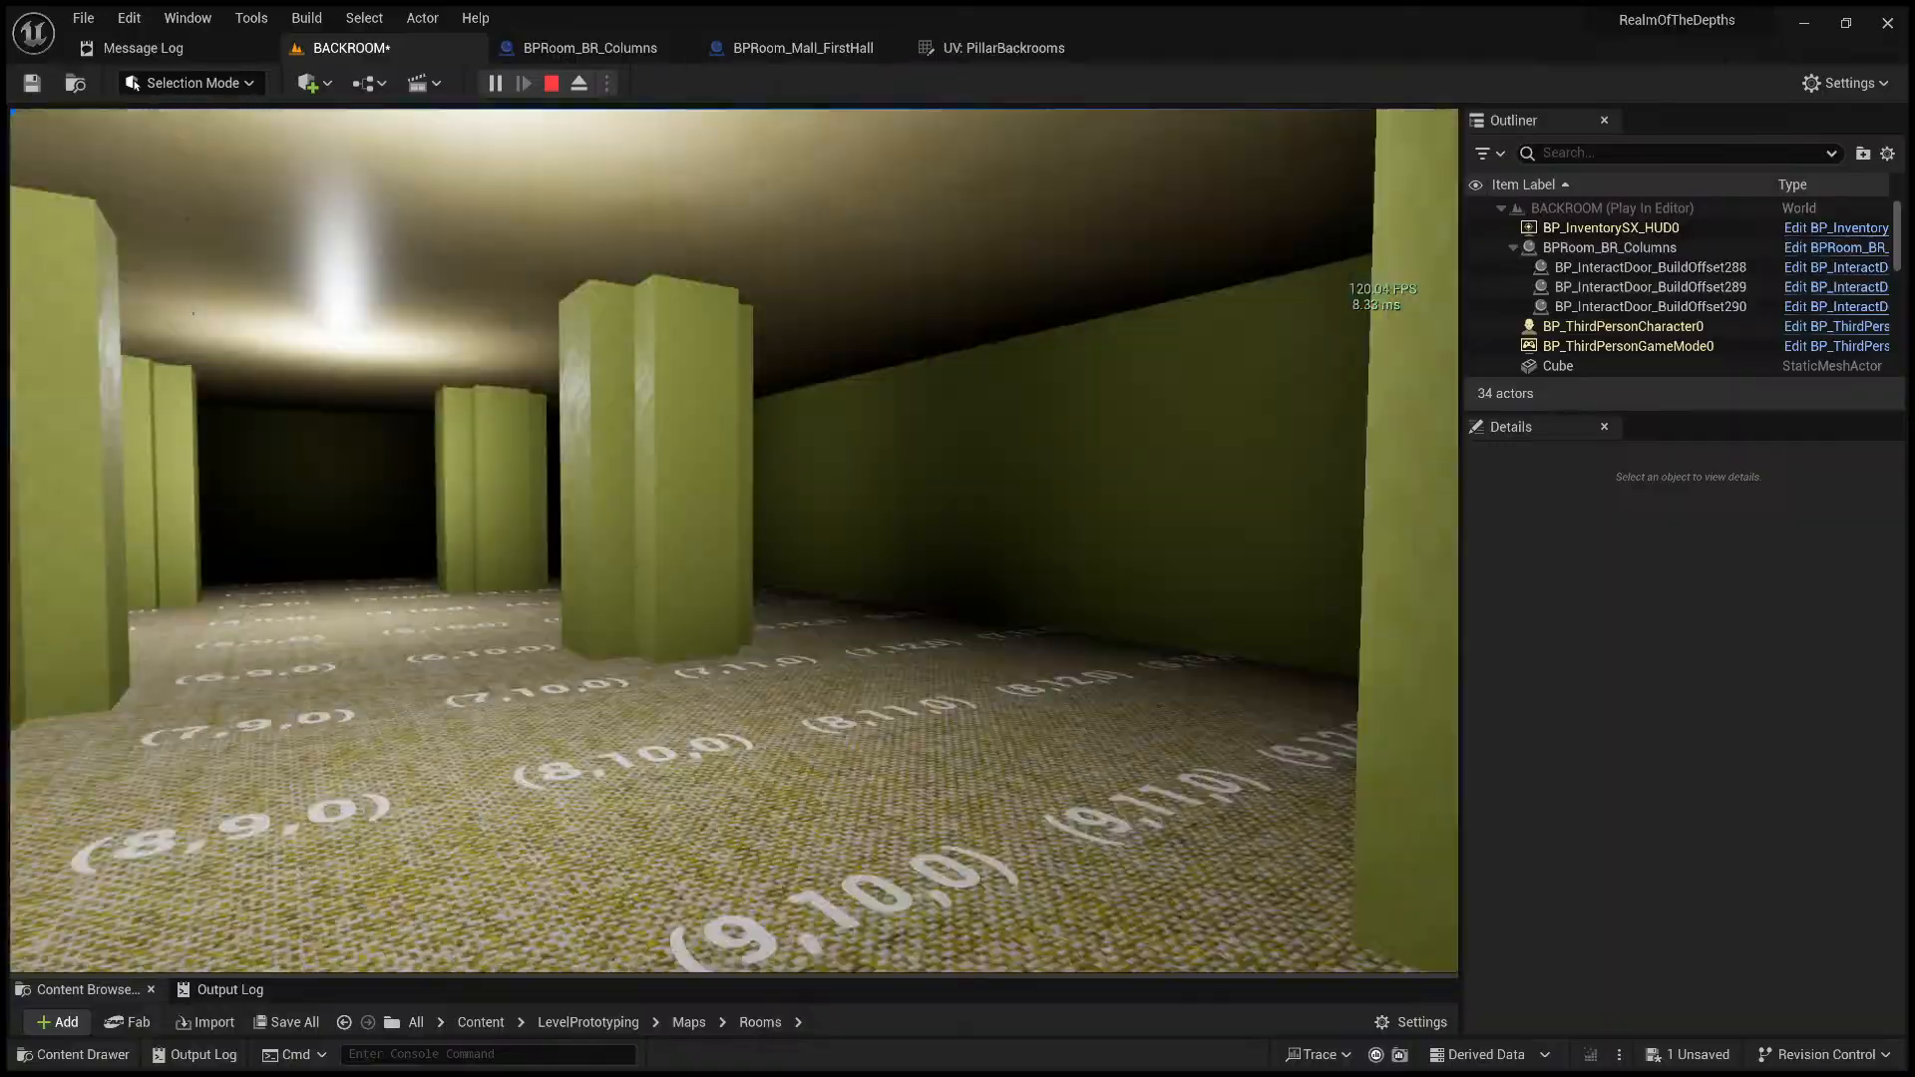
key("w")
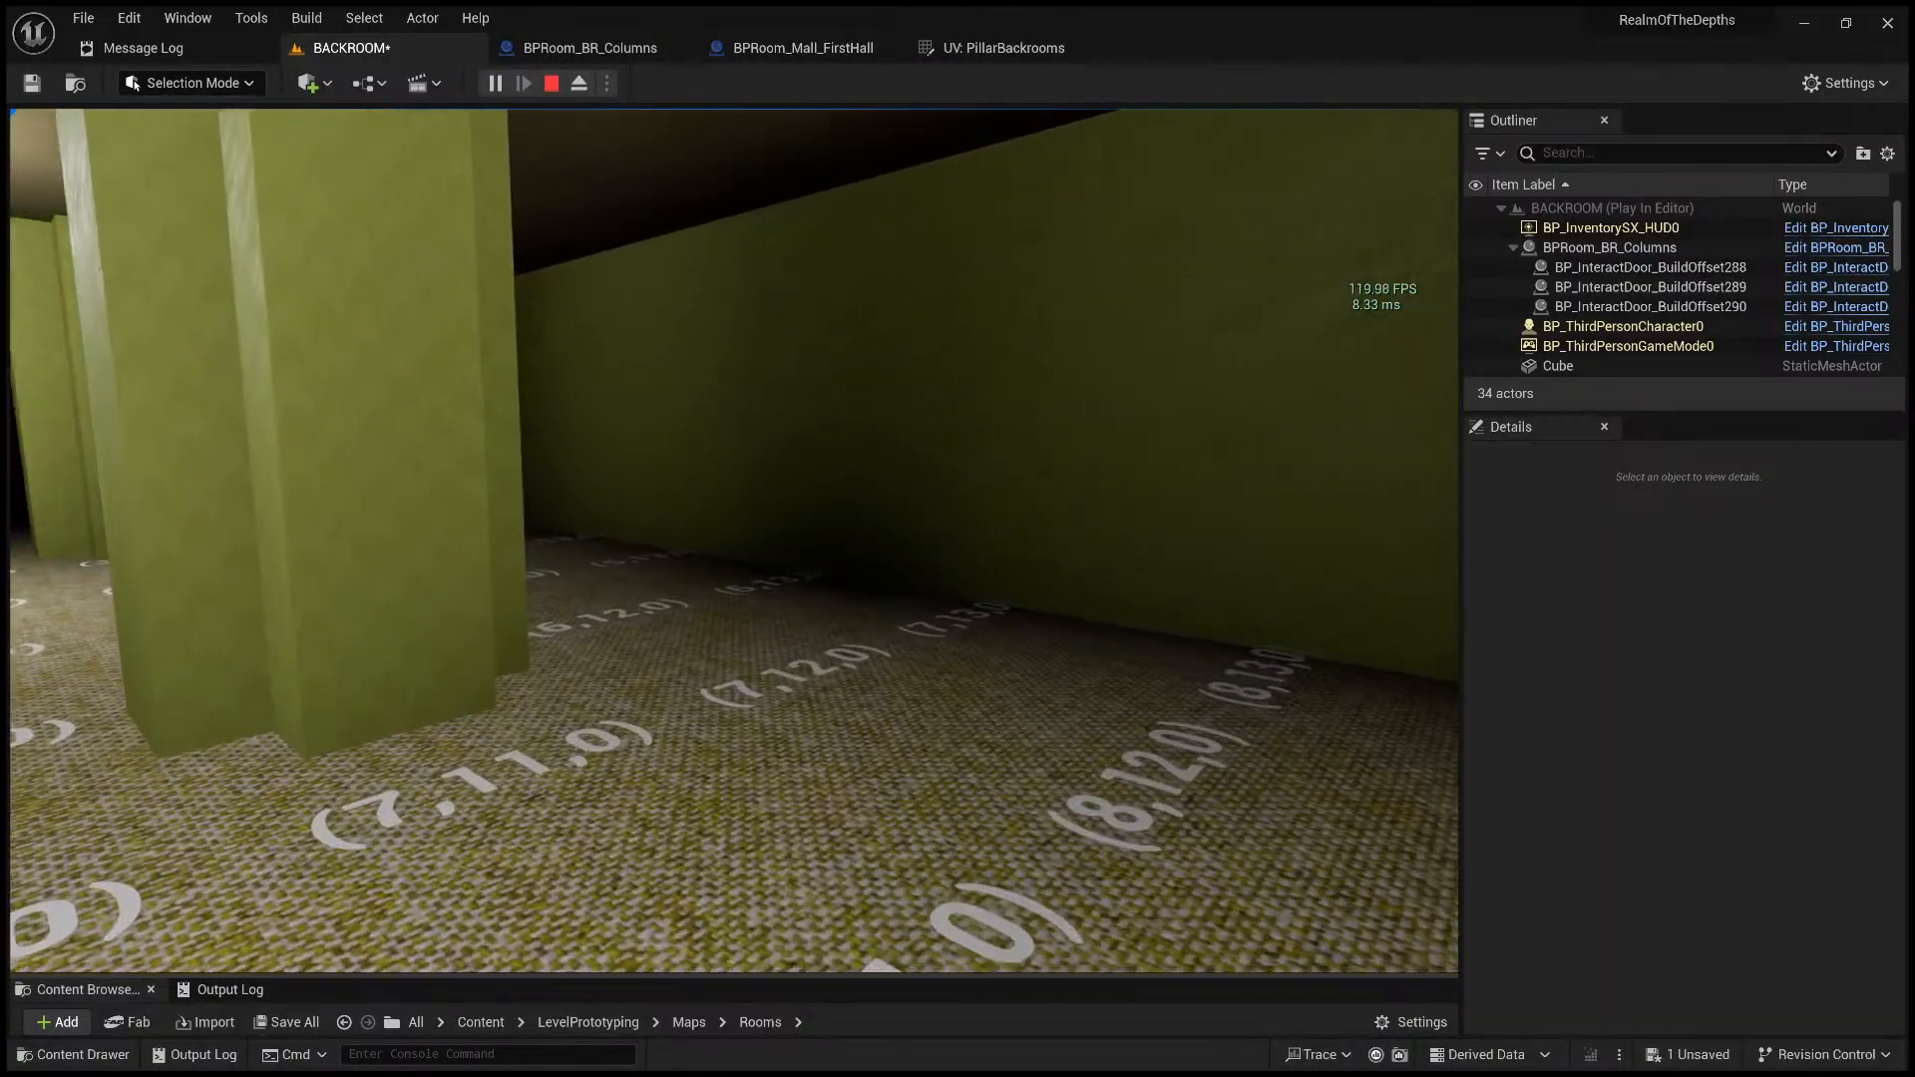
key("Escape")
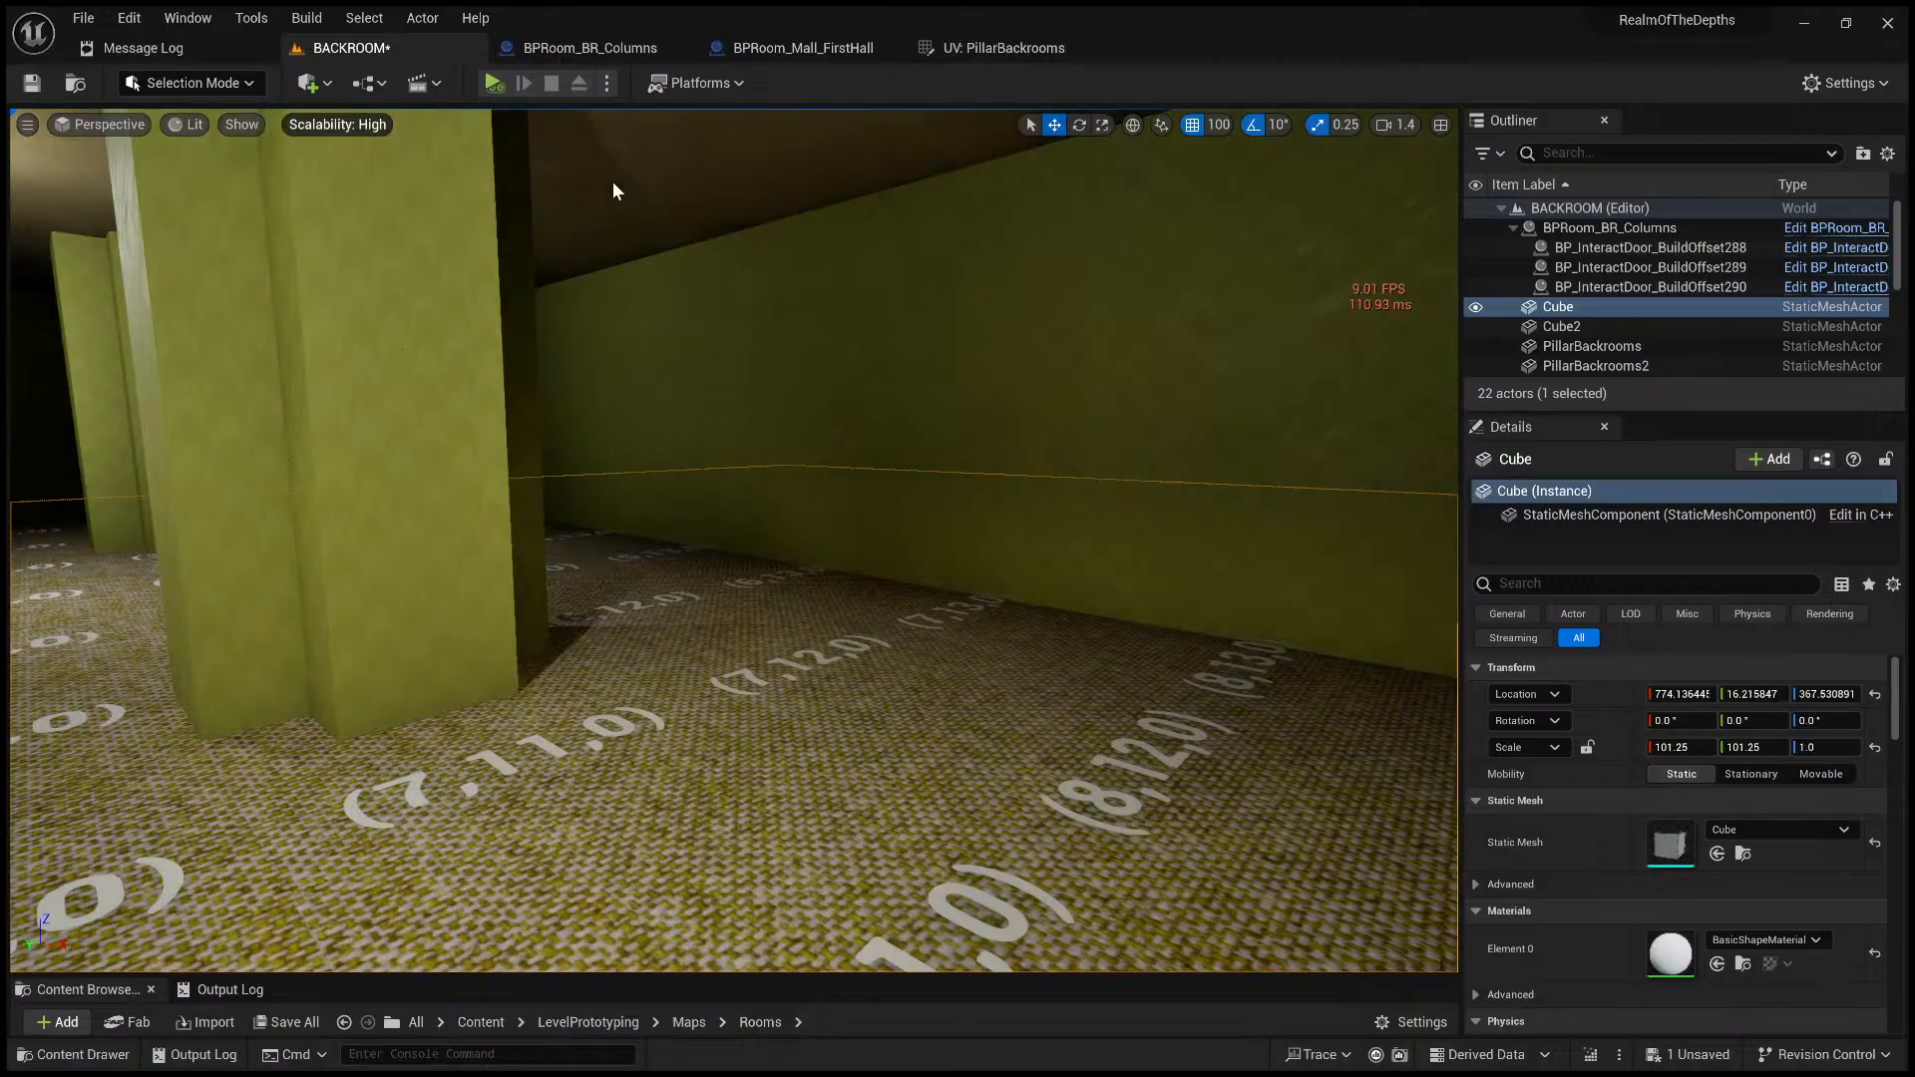
- Play the level from inside the column room and inspect the doorway near cell (11,13,0), the columns and the lighting
right_click_drag(612, 181, 584, 339)
key("e")
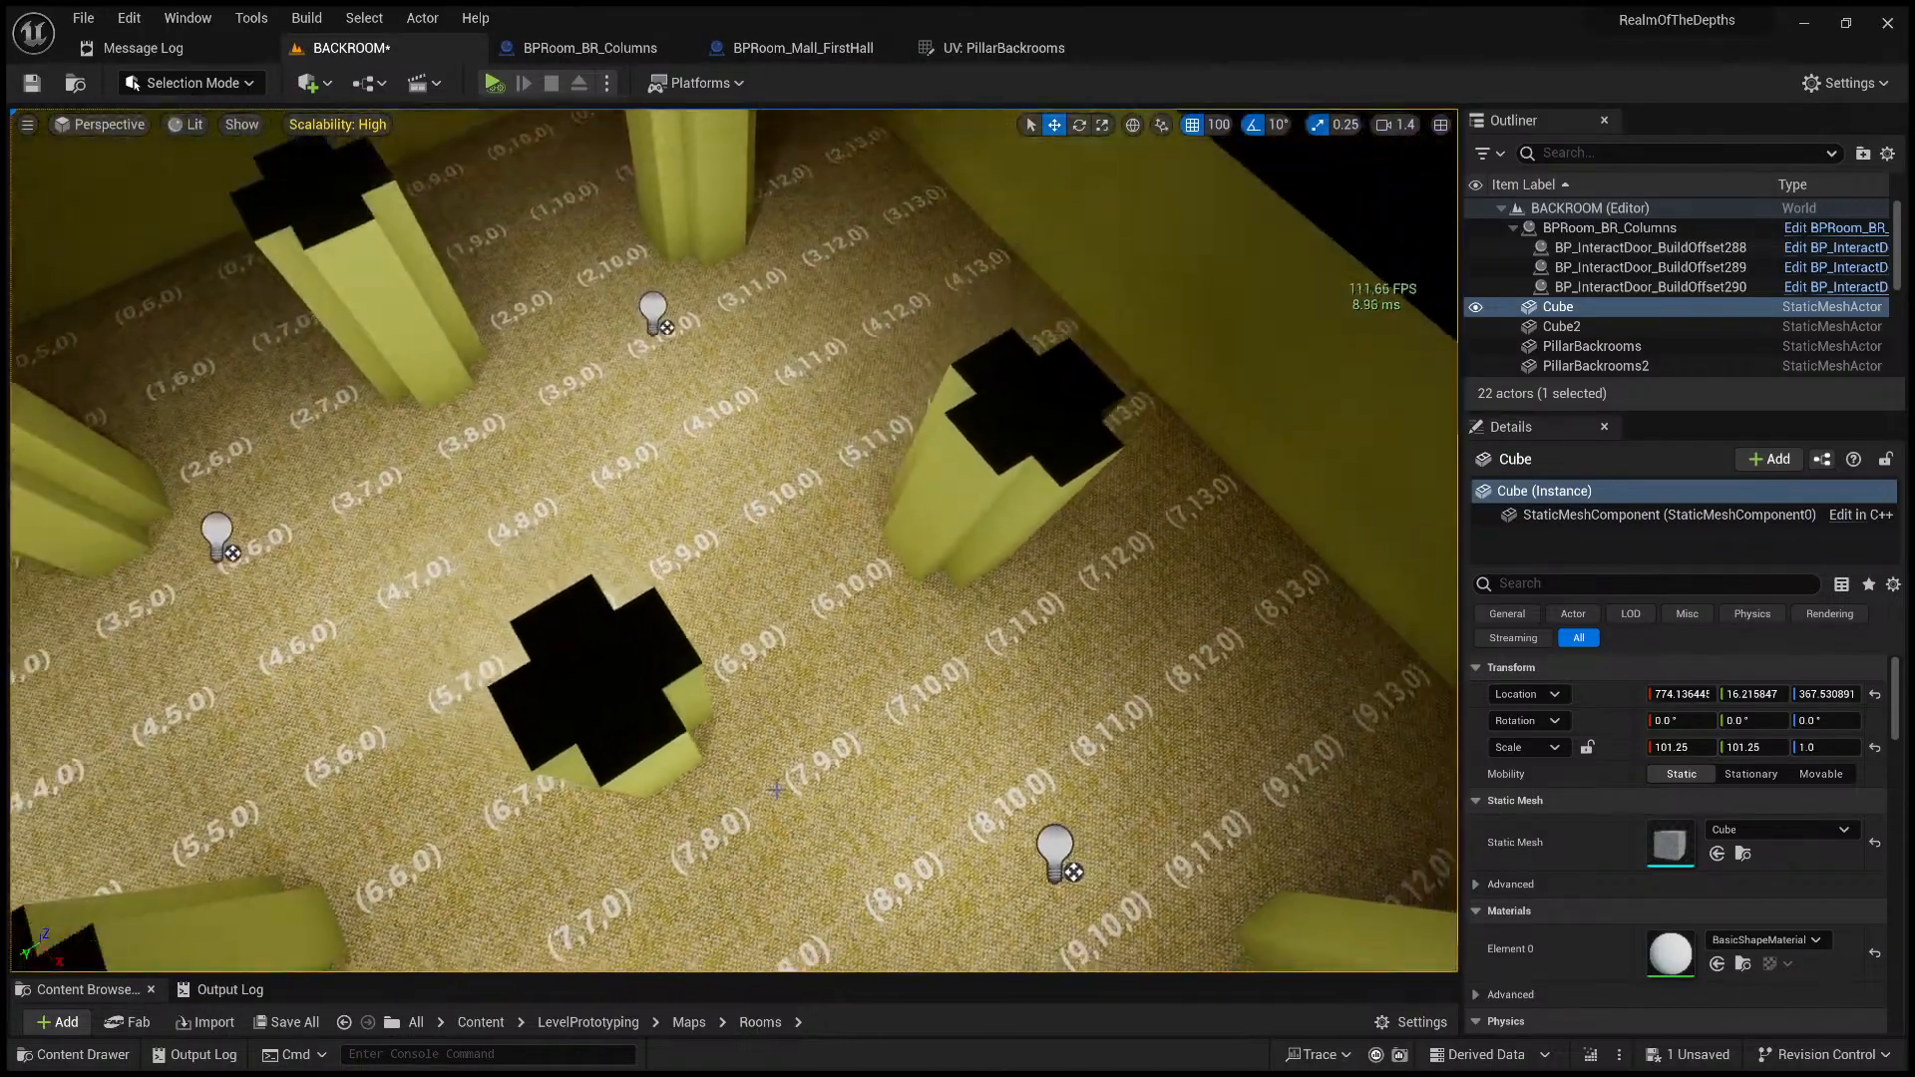
left_click(806, 789)
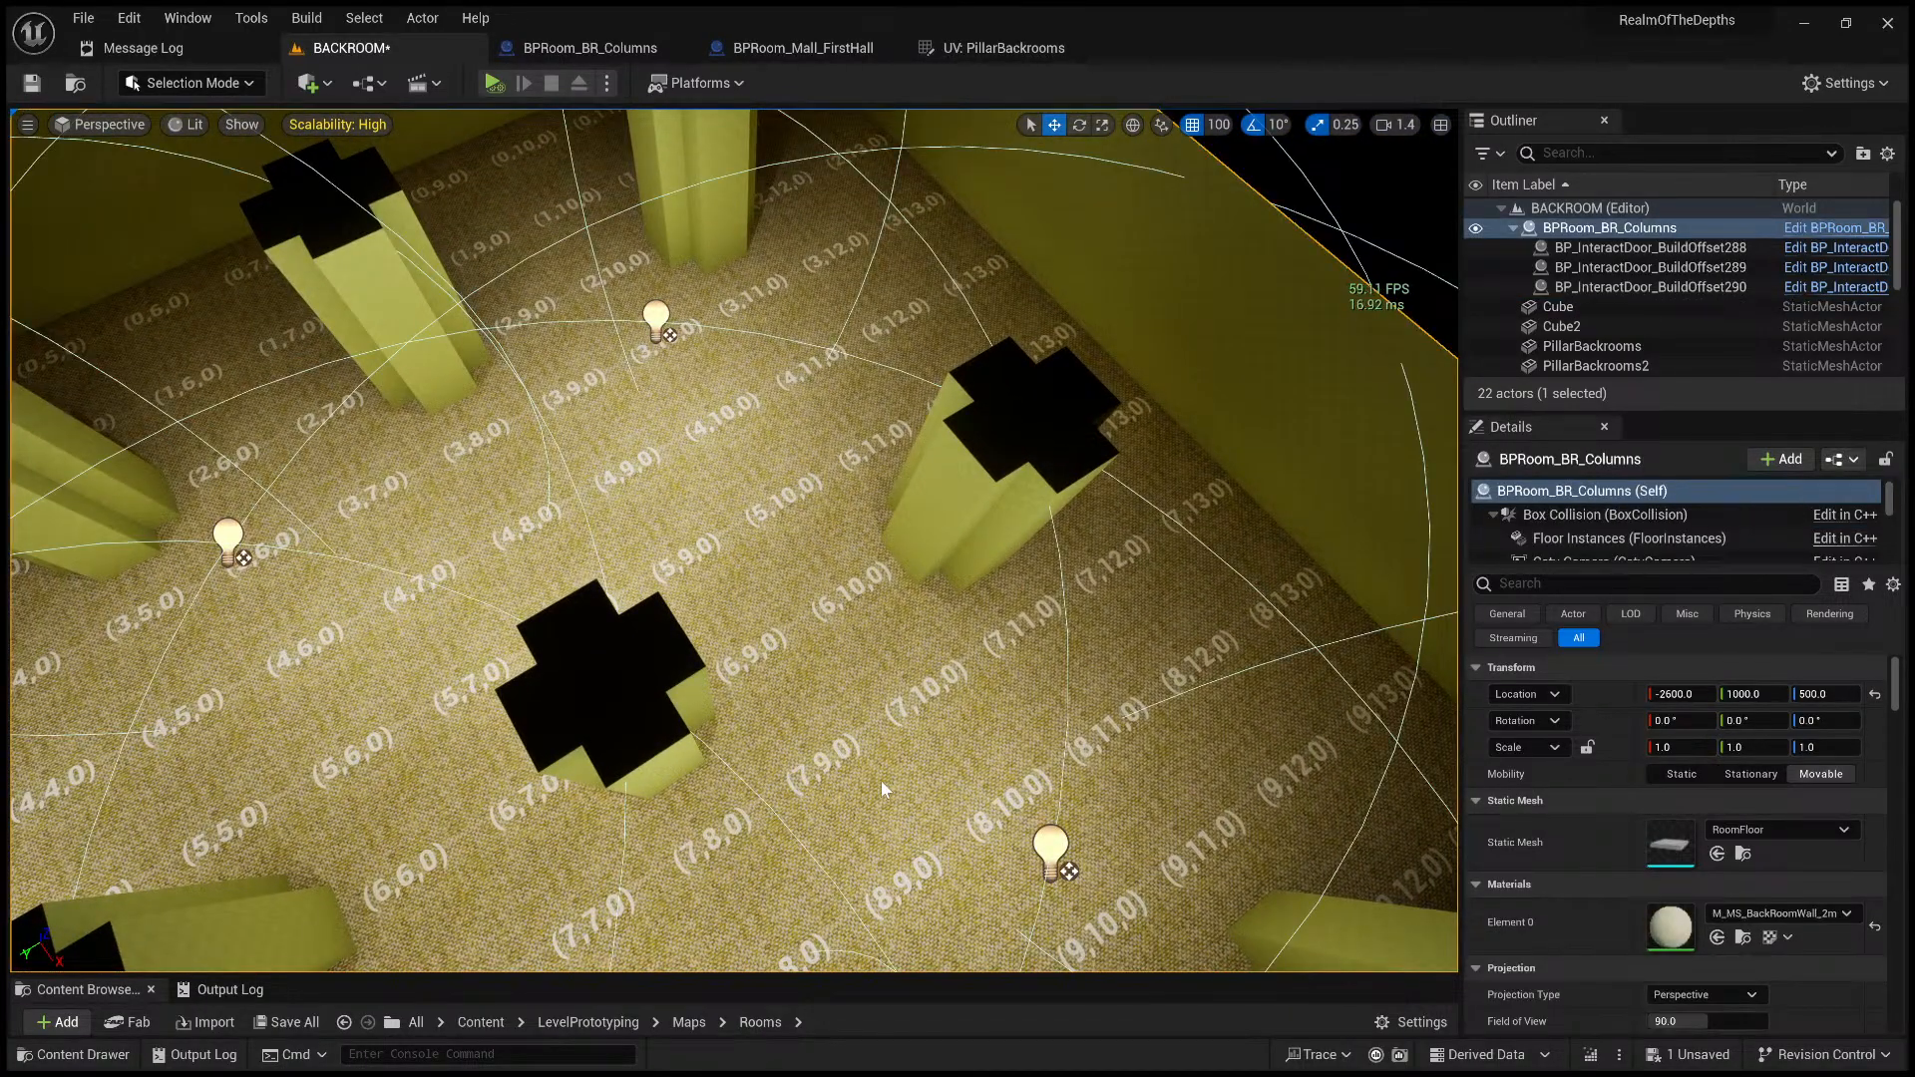
key("alt+p")
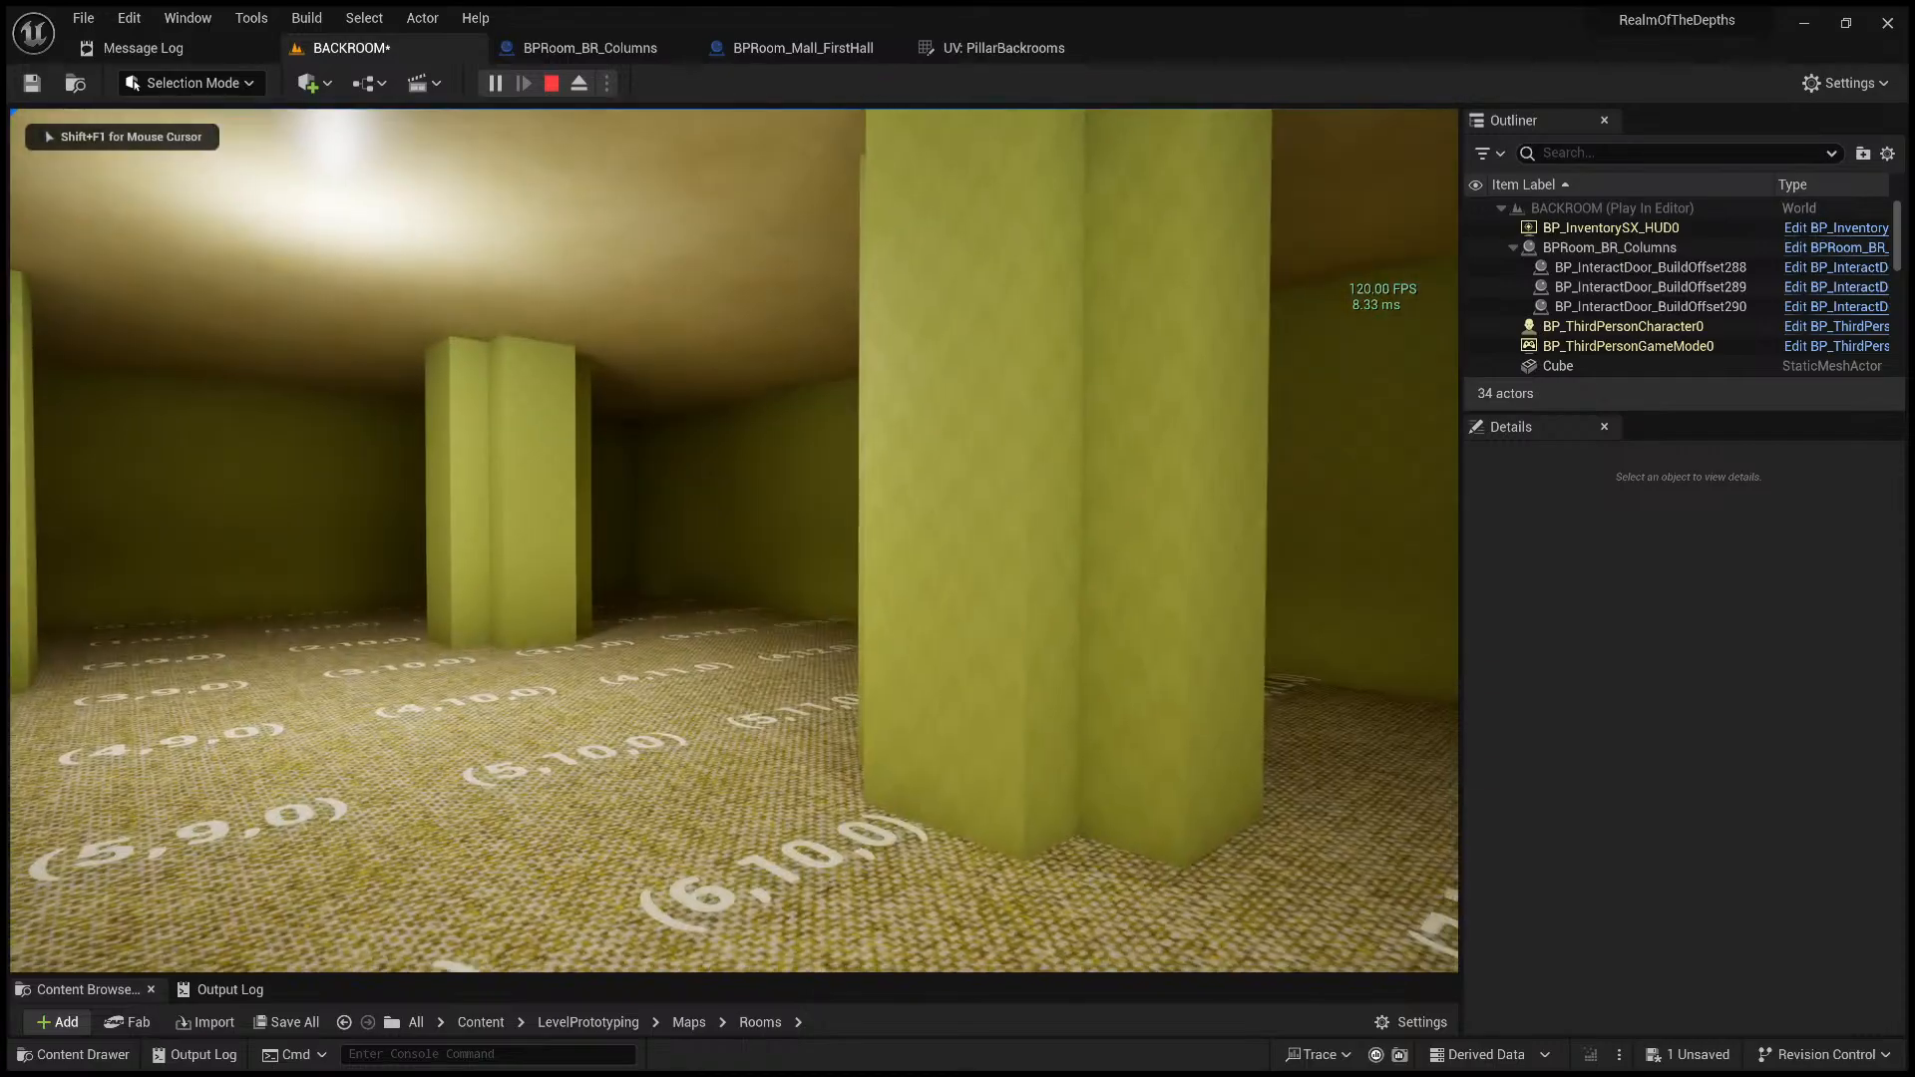
key("w")
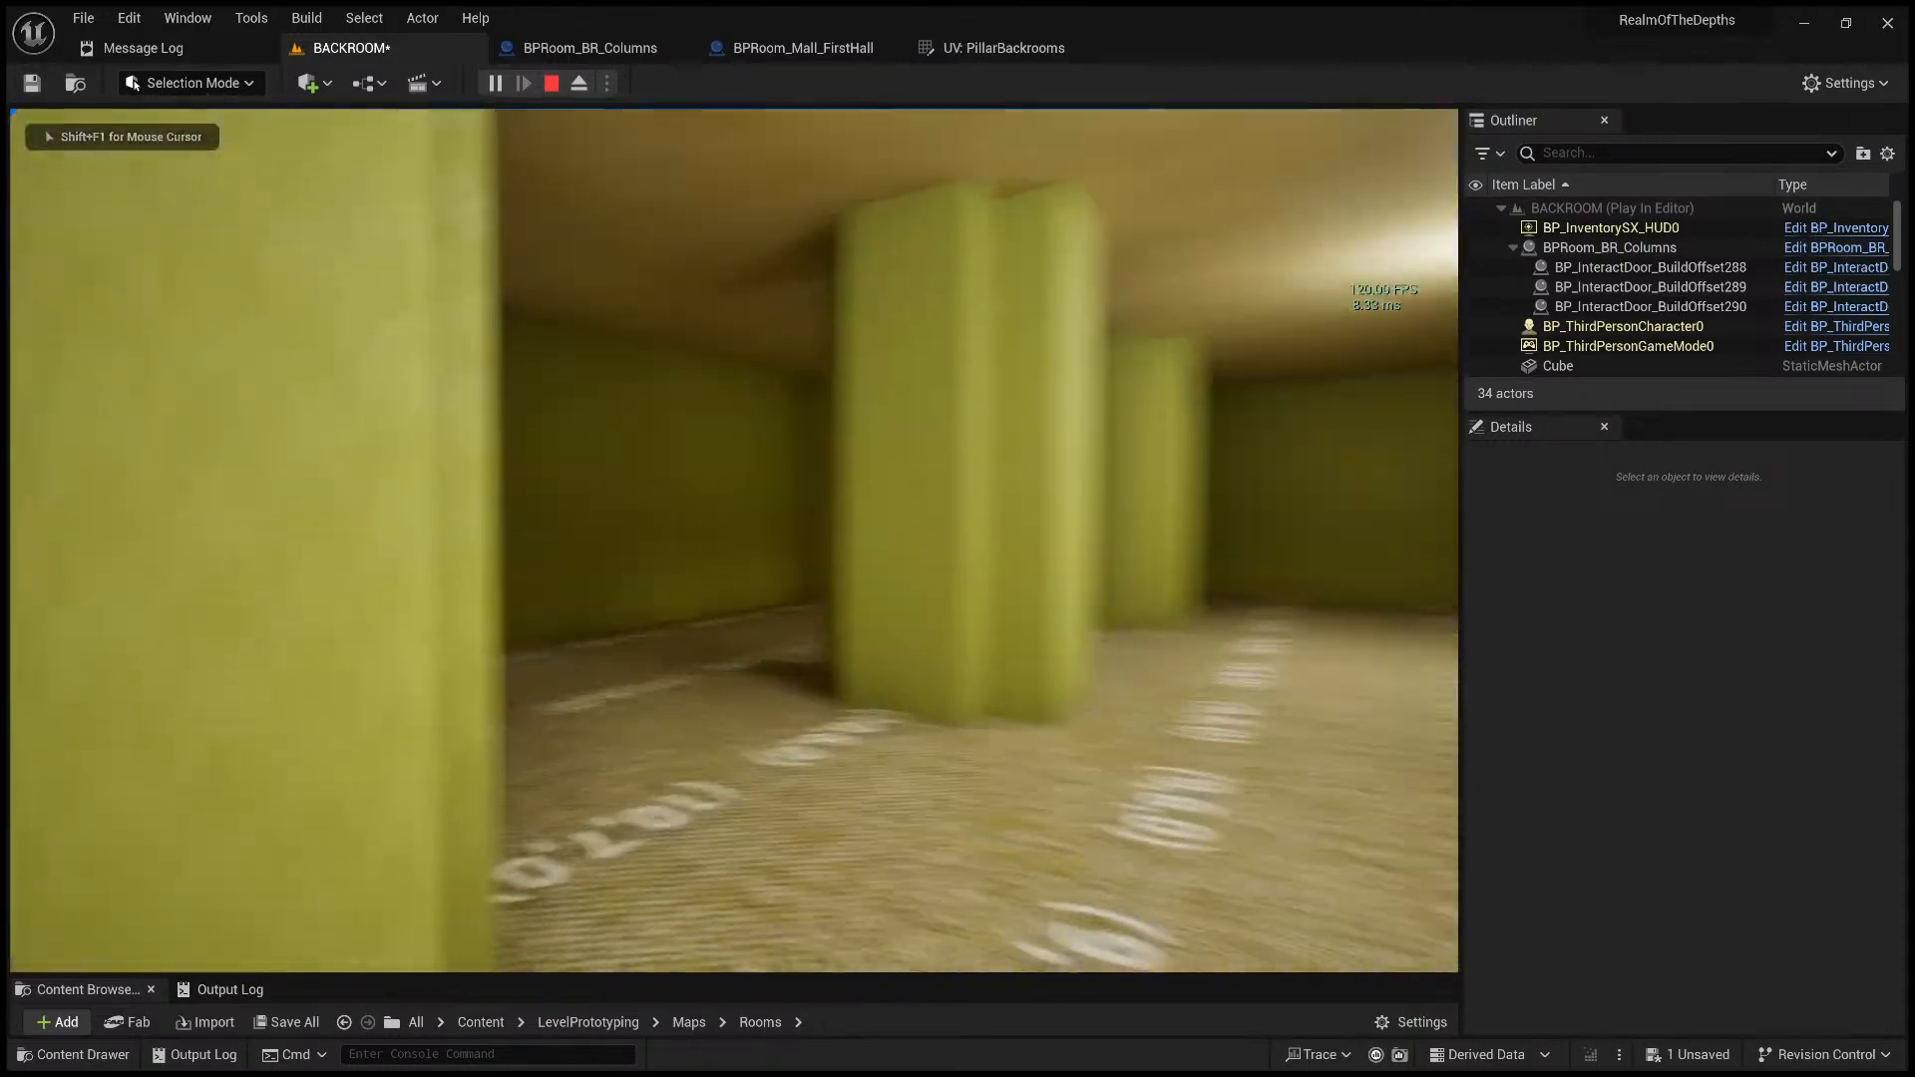
key("w")
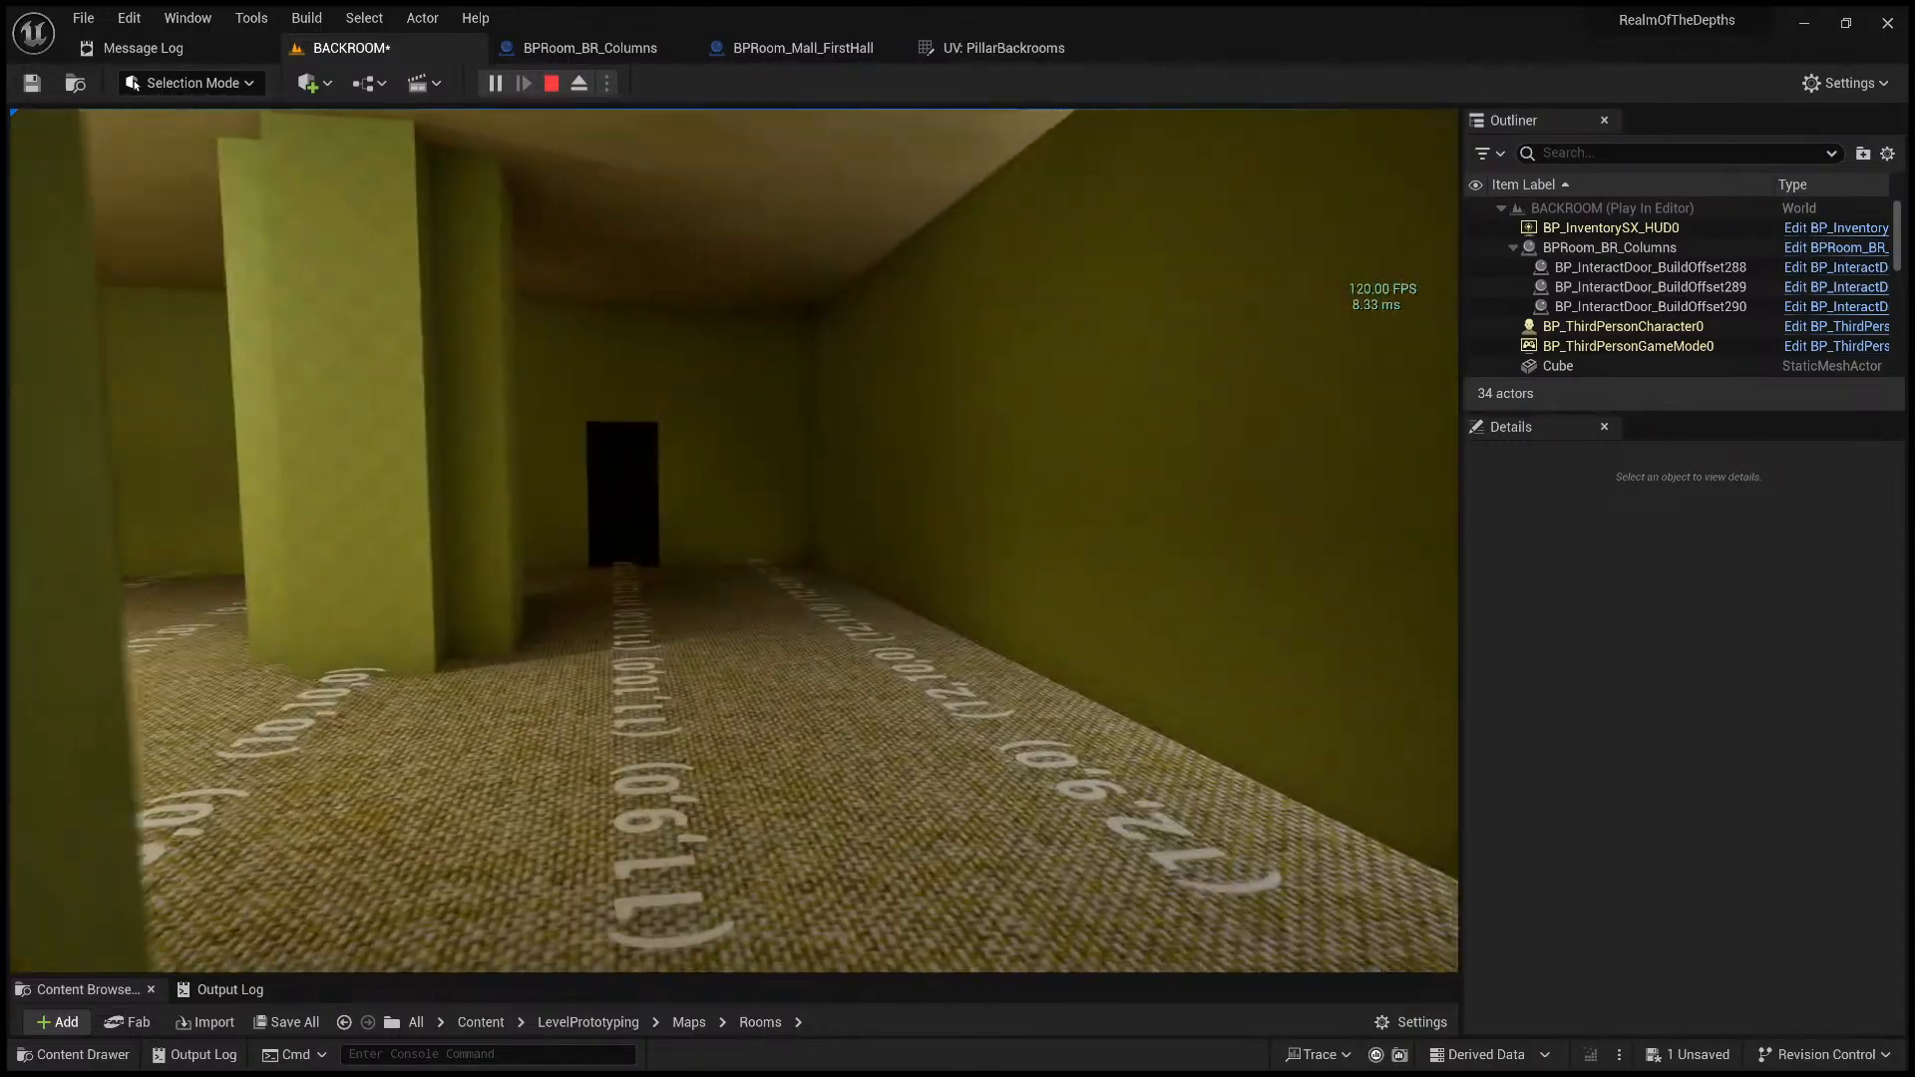
key("w")
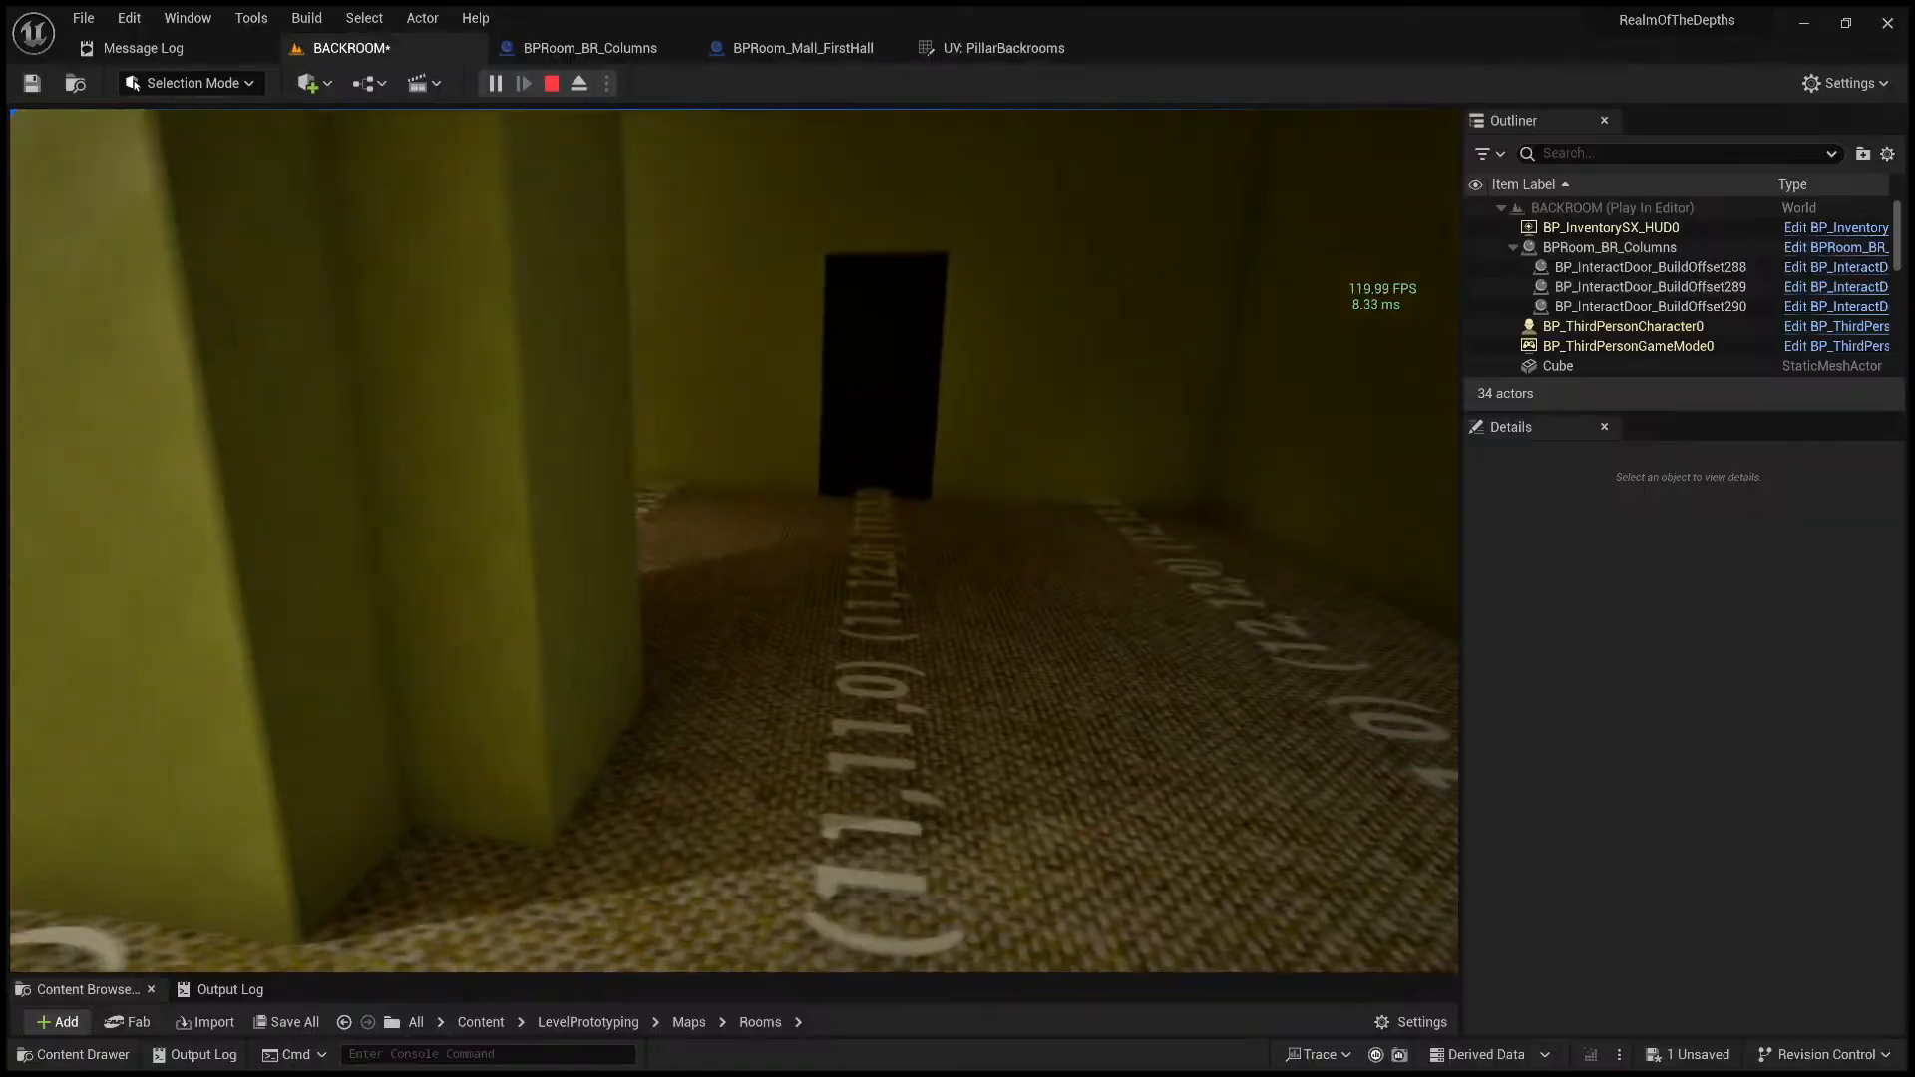
key("w")
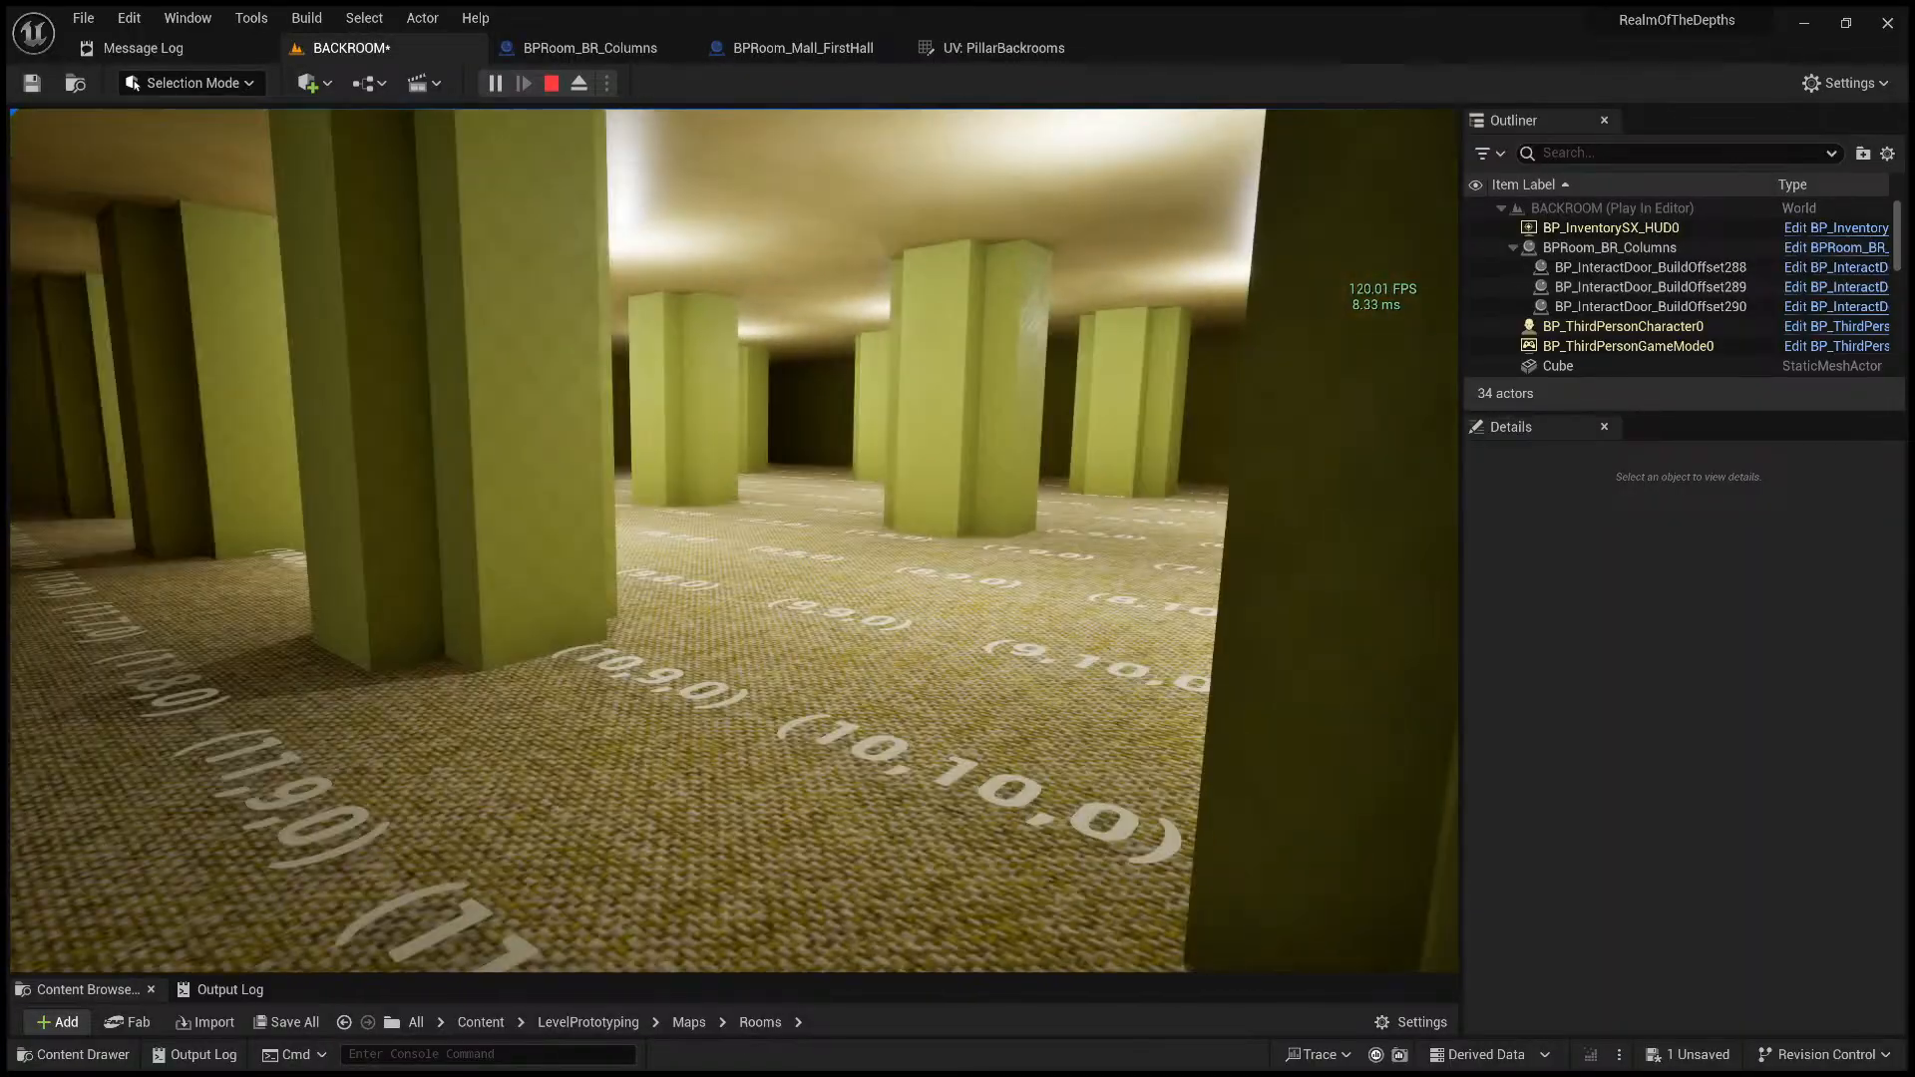
key("w")
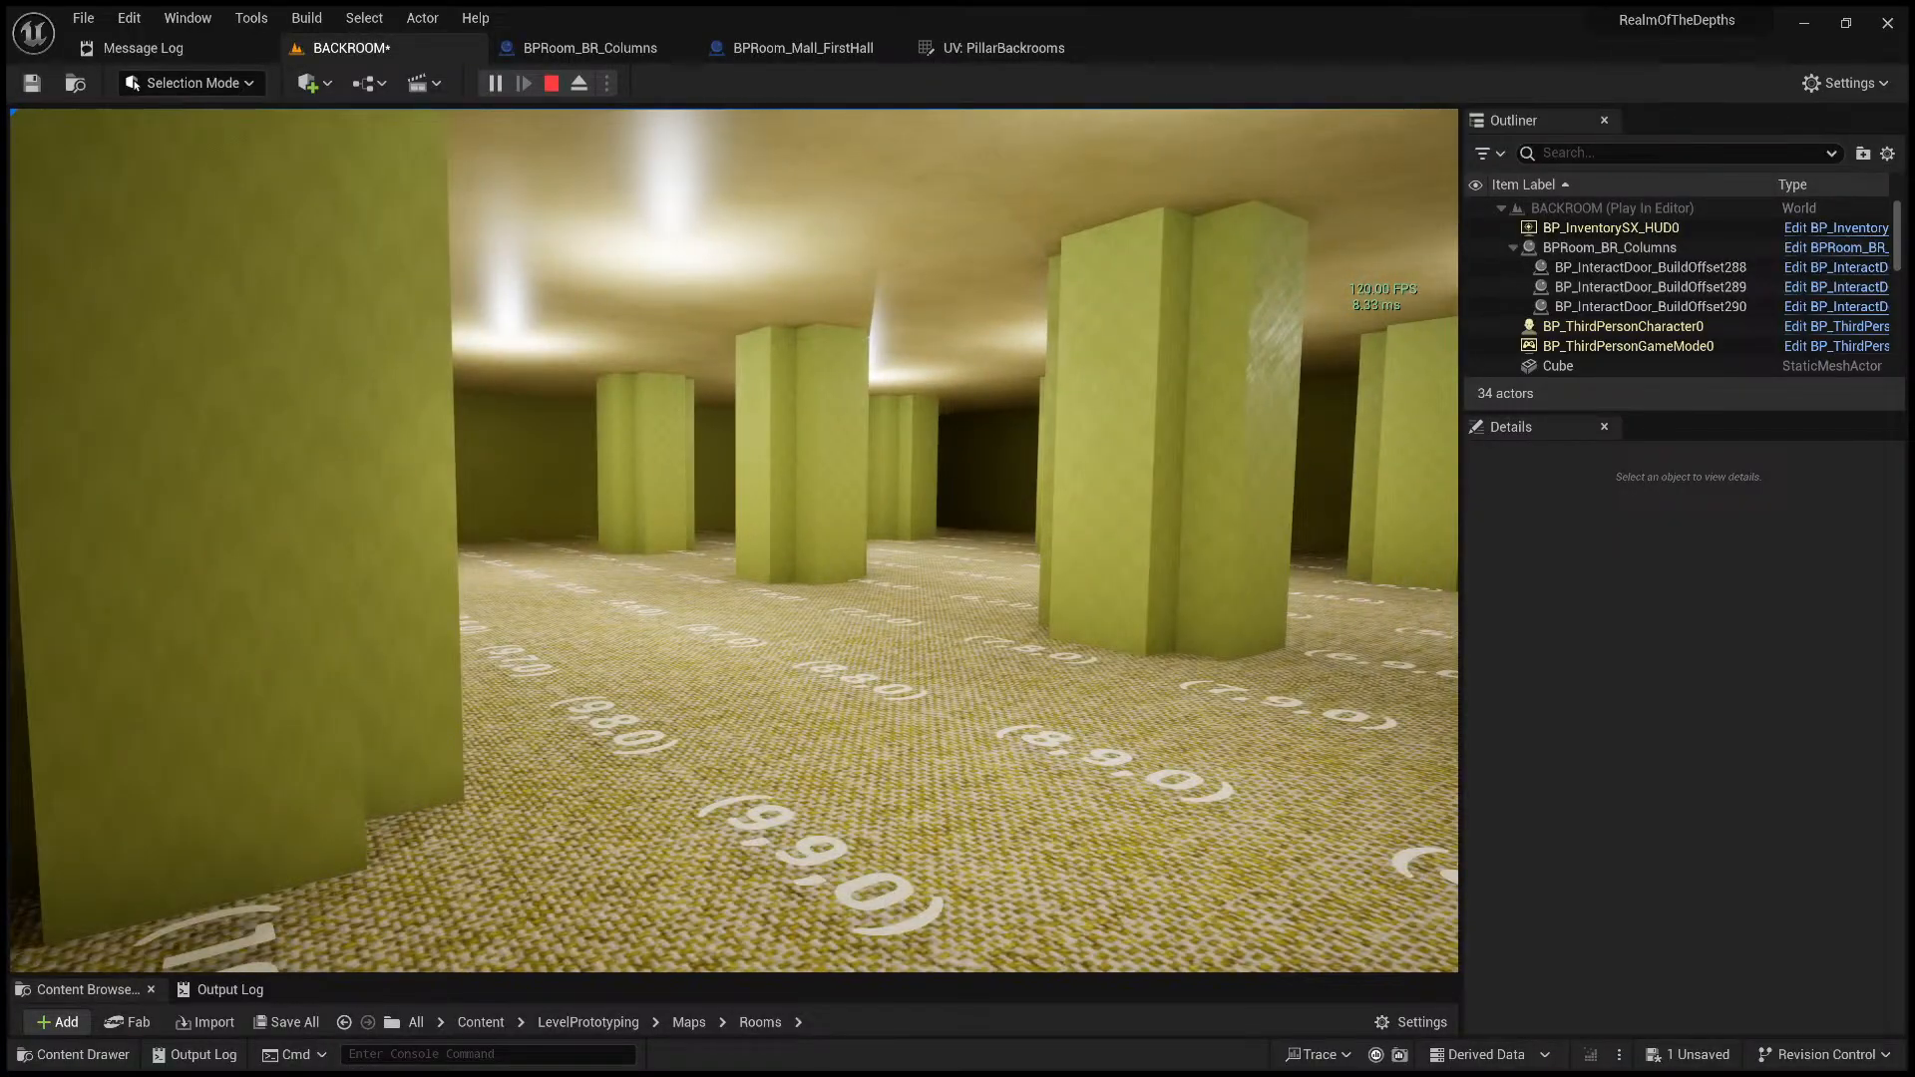
key("Escape")
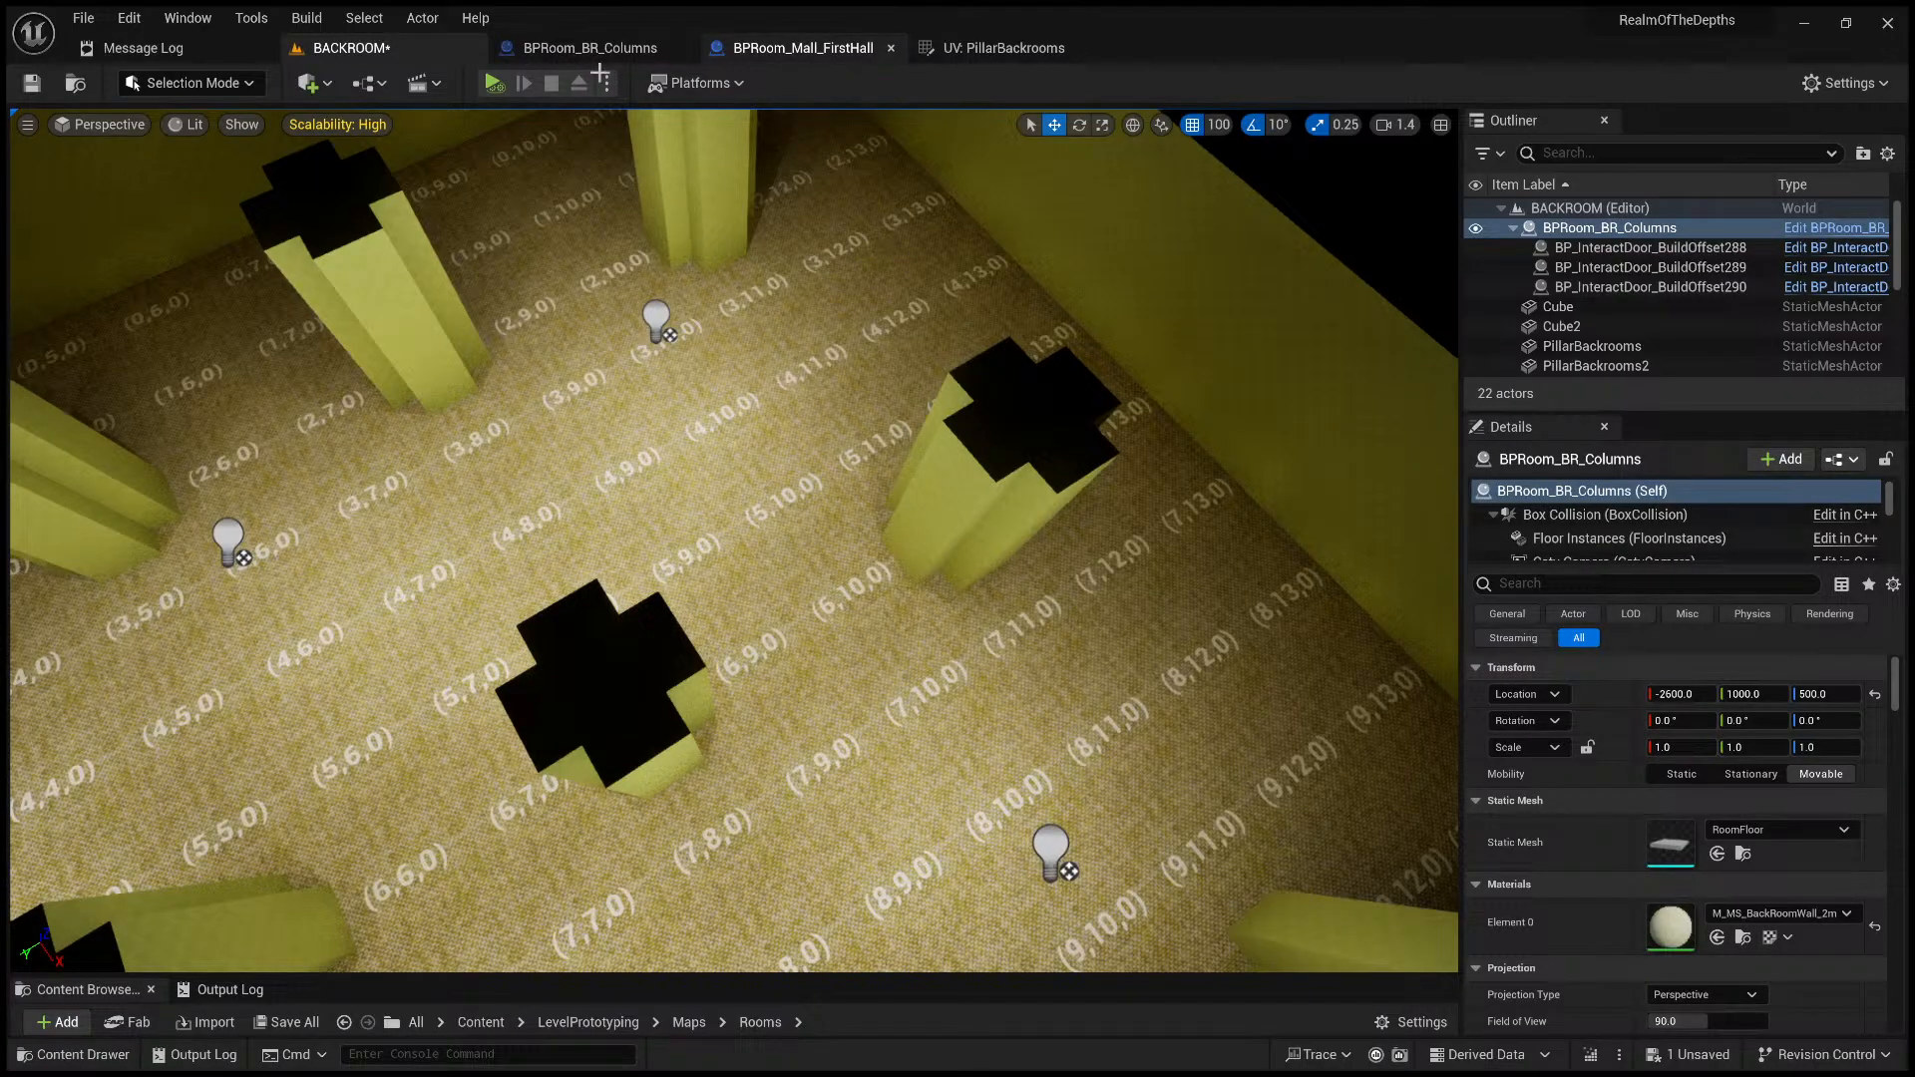
- Turn off Show Debug Text in the BPRoom_BR_Columns class defaults and save the room blueprint
left_click(591, 47)
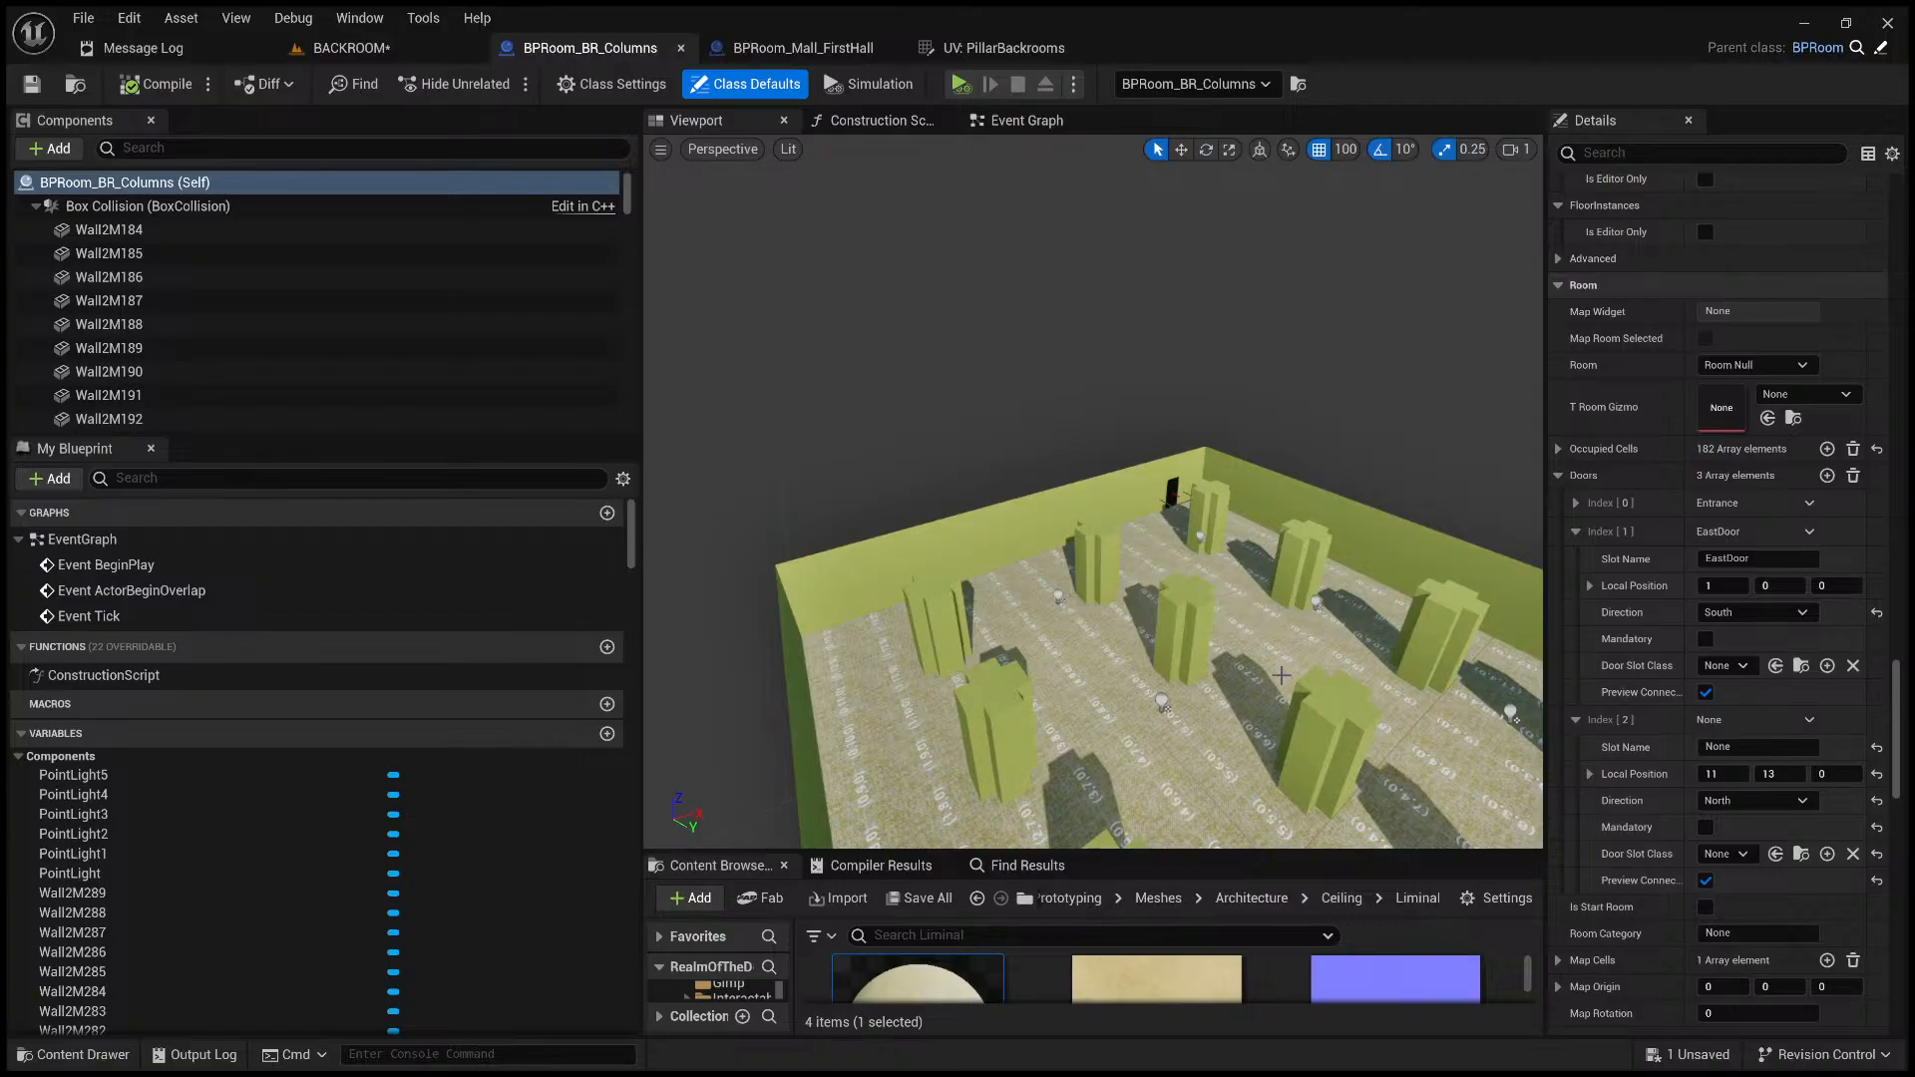
scroll(1632, 836, "down", 10)
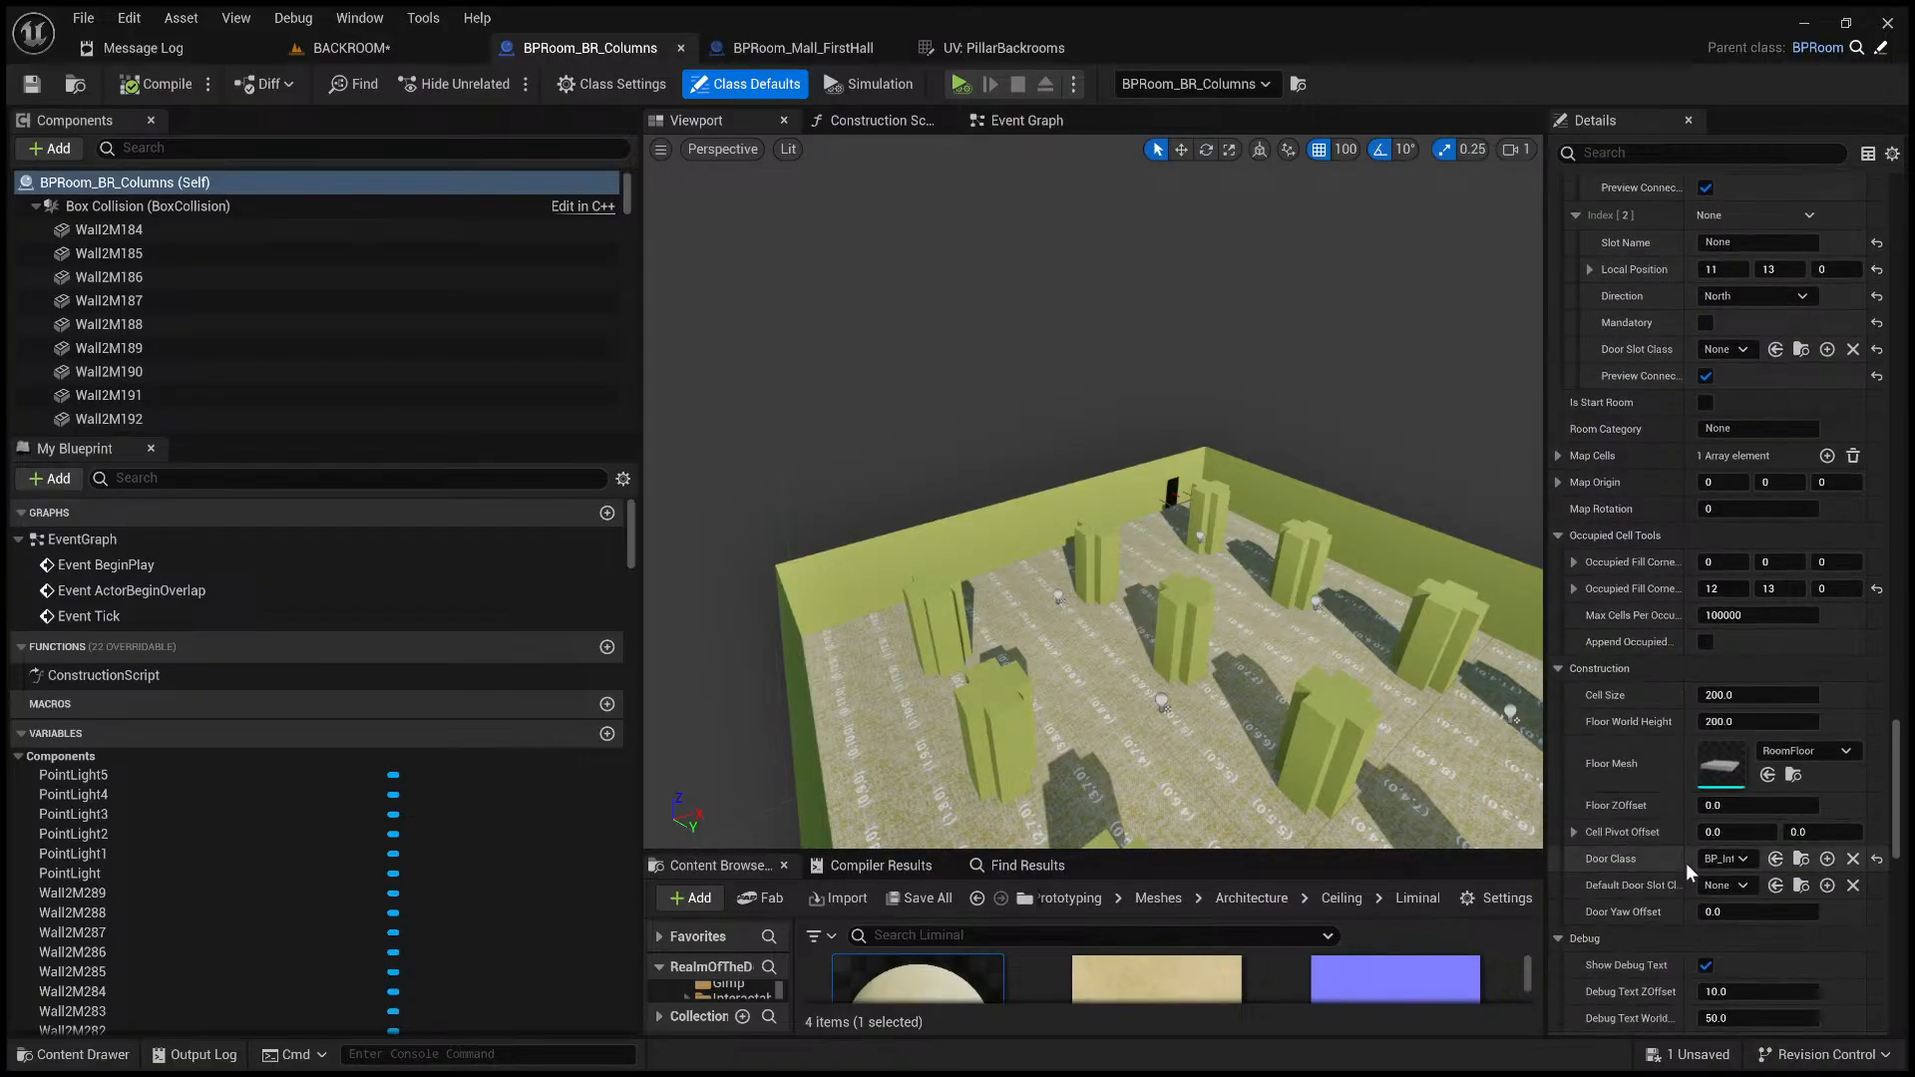
scroll(1686, 864, "down", 3)
left_click(1705, 776)
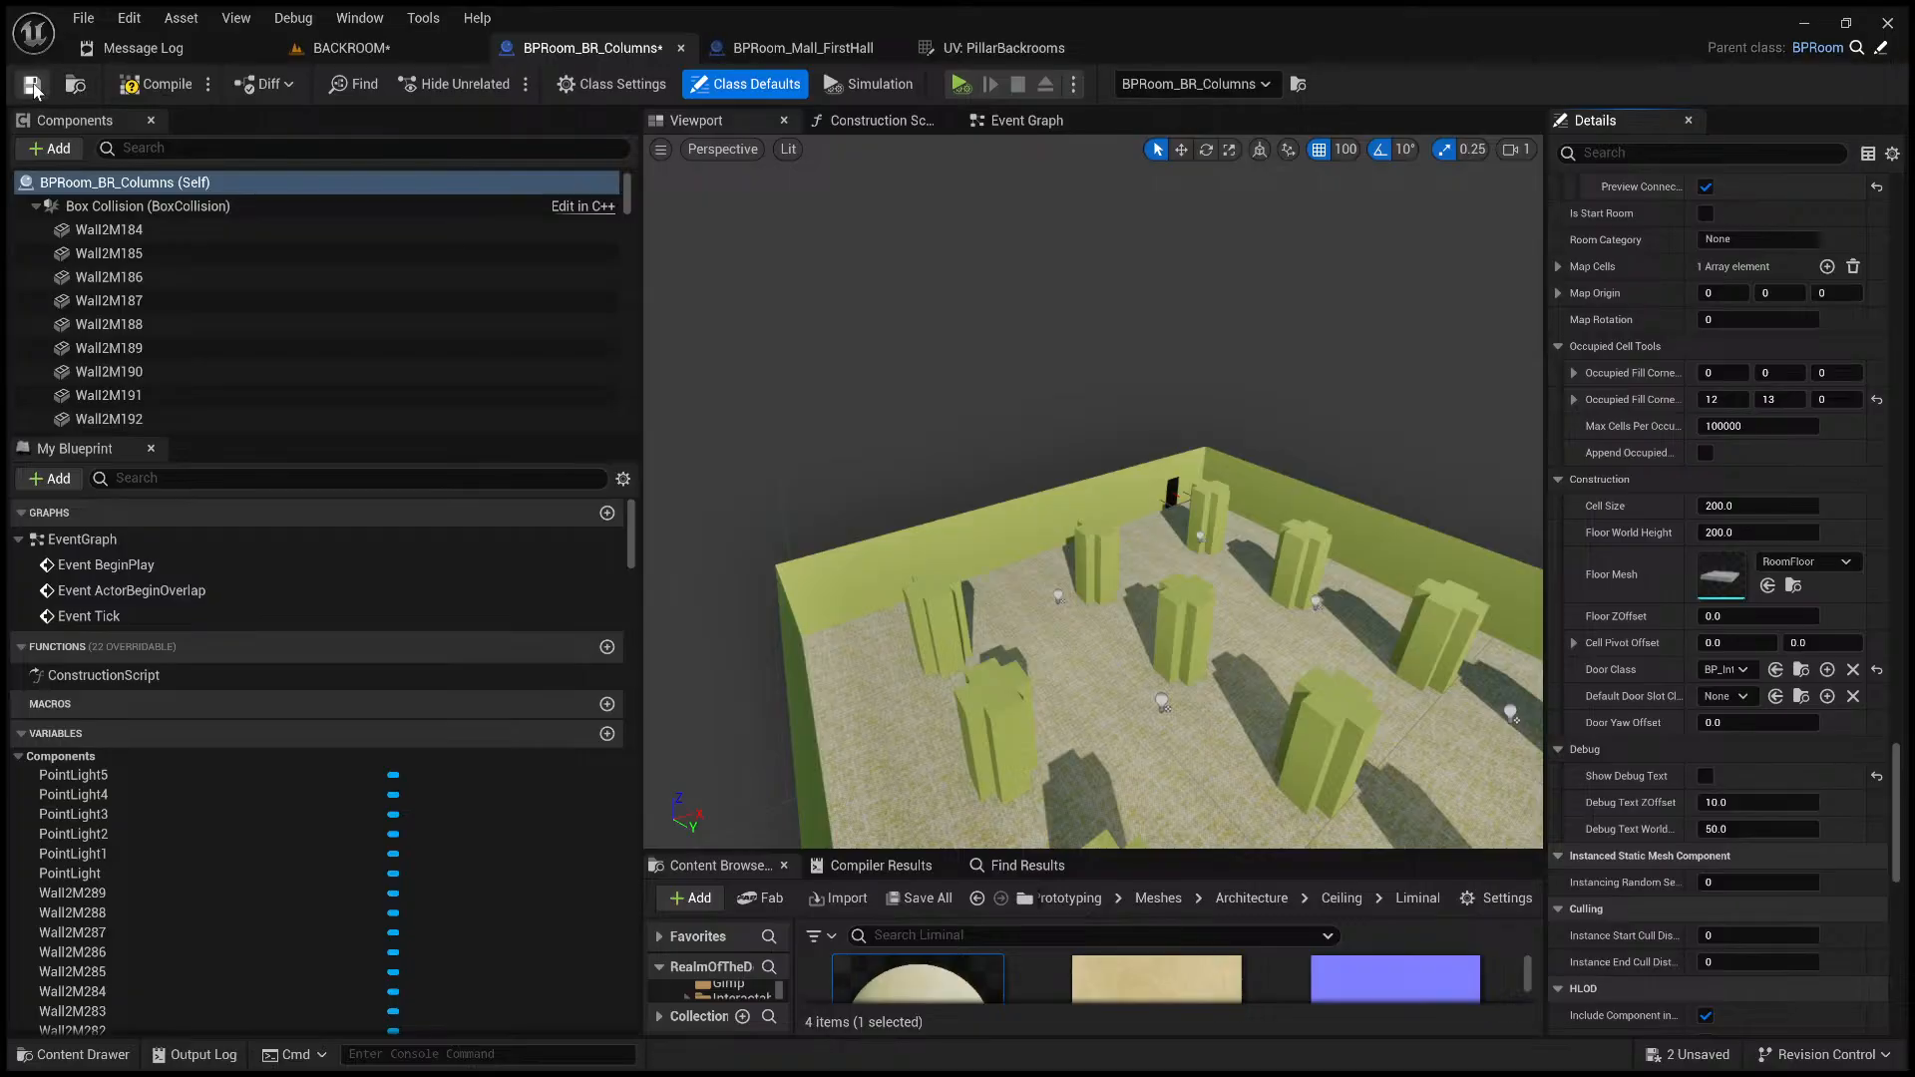
- Play-test the BACKROOM level again and check the column room's floor without debug text
left_click(371, 49)
right_click_drag(618, 399, 698, 678)
mouse_move(908, 717)
right_mouse_down()
mouse_move(898, 743)
mouse_move(877, 723)
mouse_move(908, 716)
right_mouse_up()
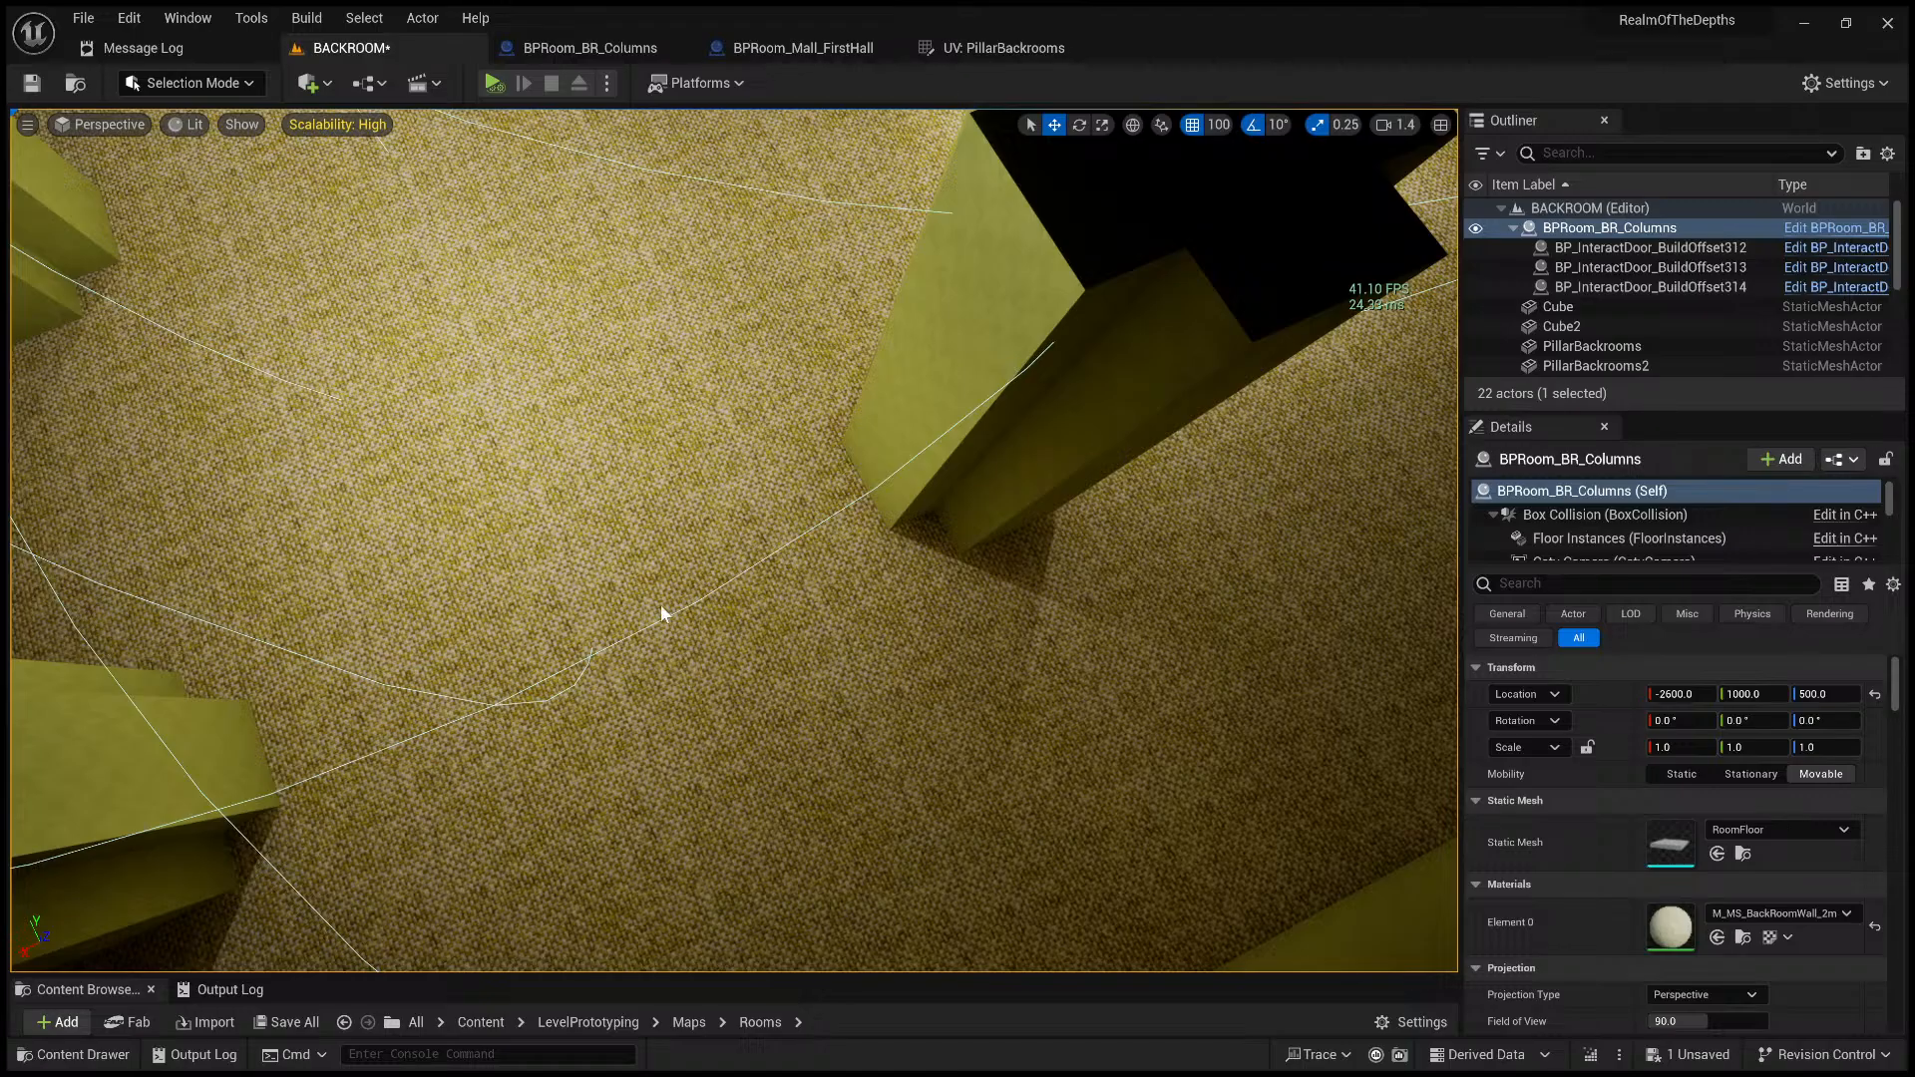
key("alt+p")
key("Escape")
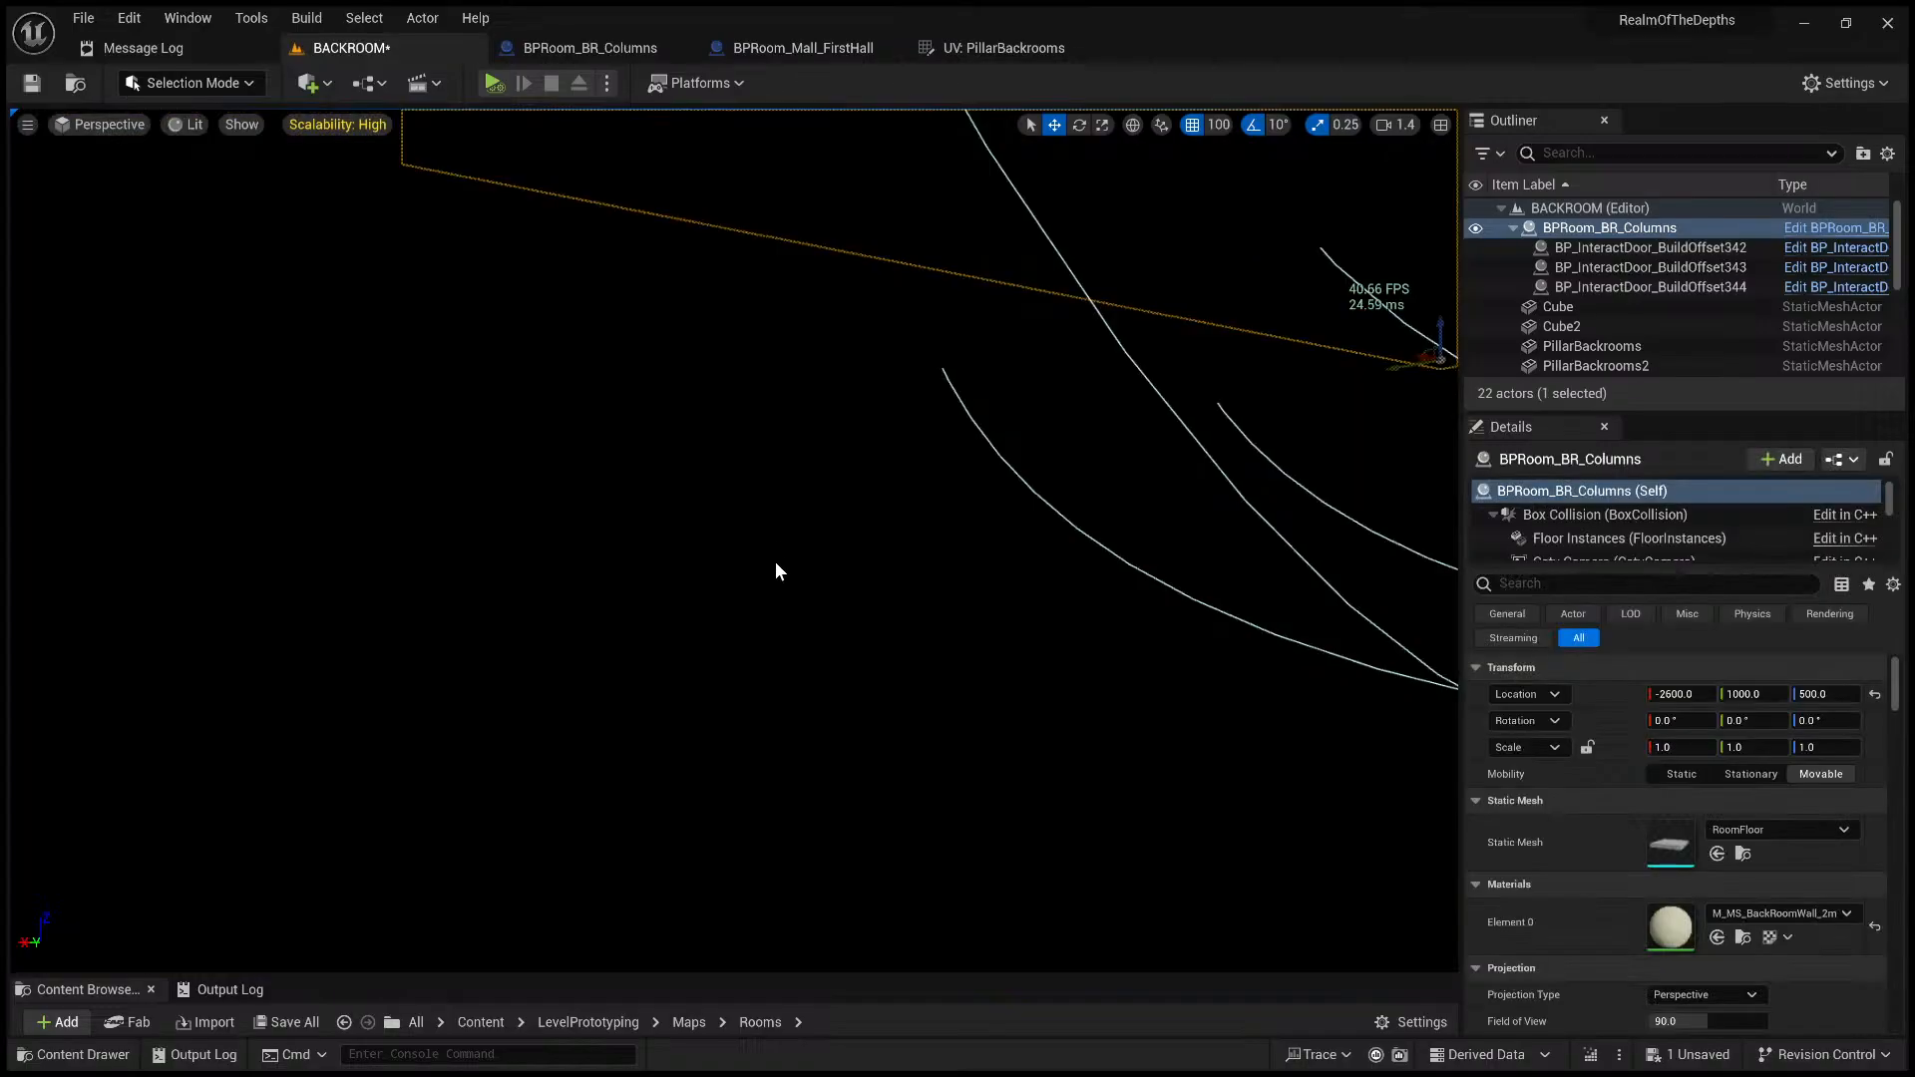
right_click_drag(740, 496, 672, 838)
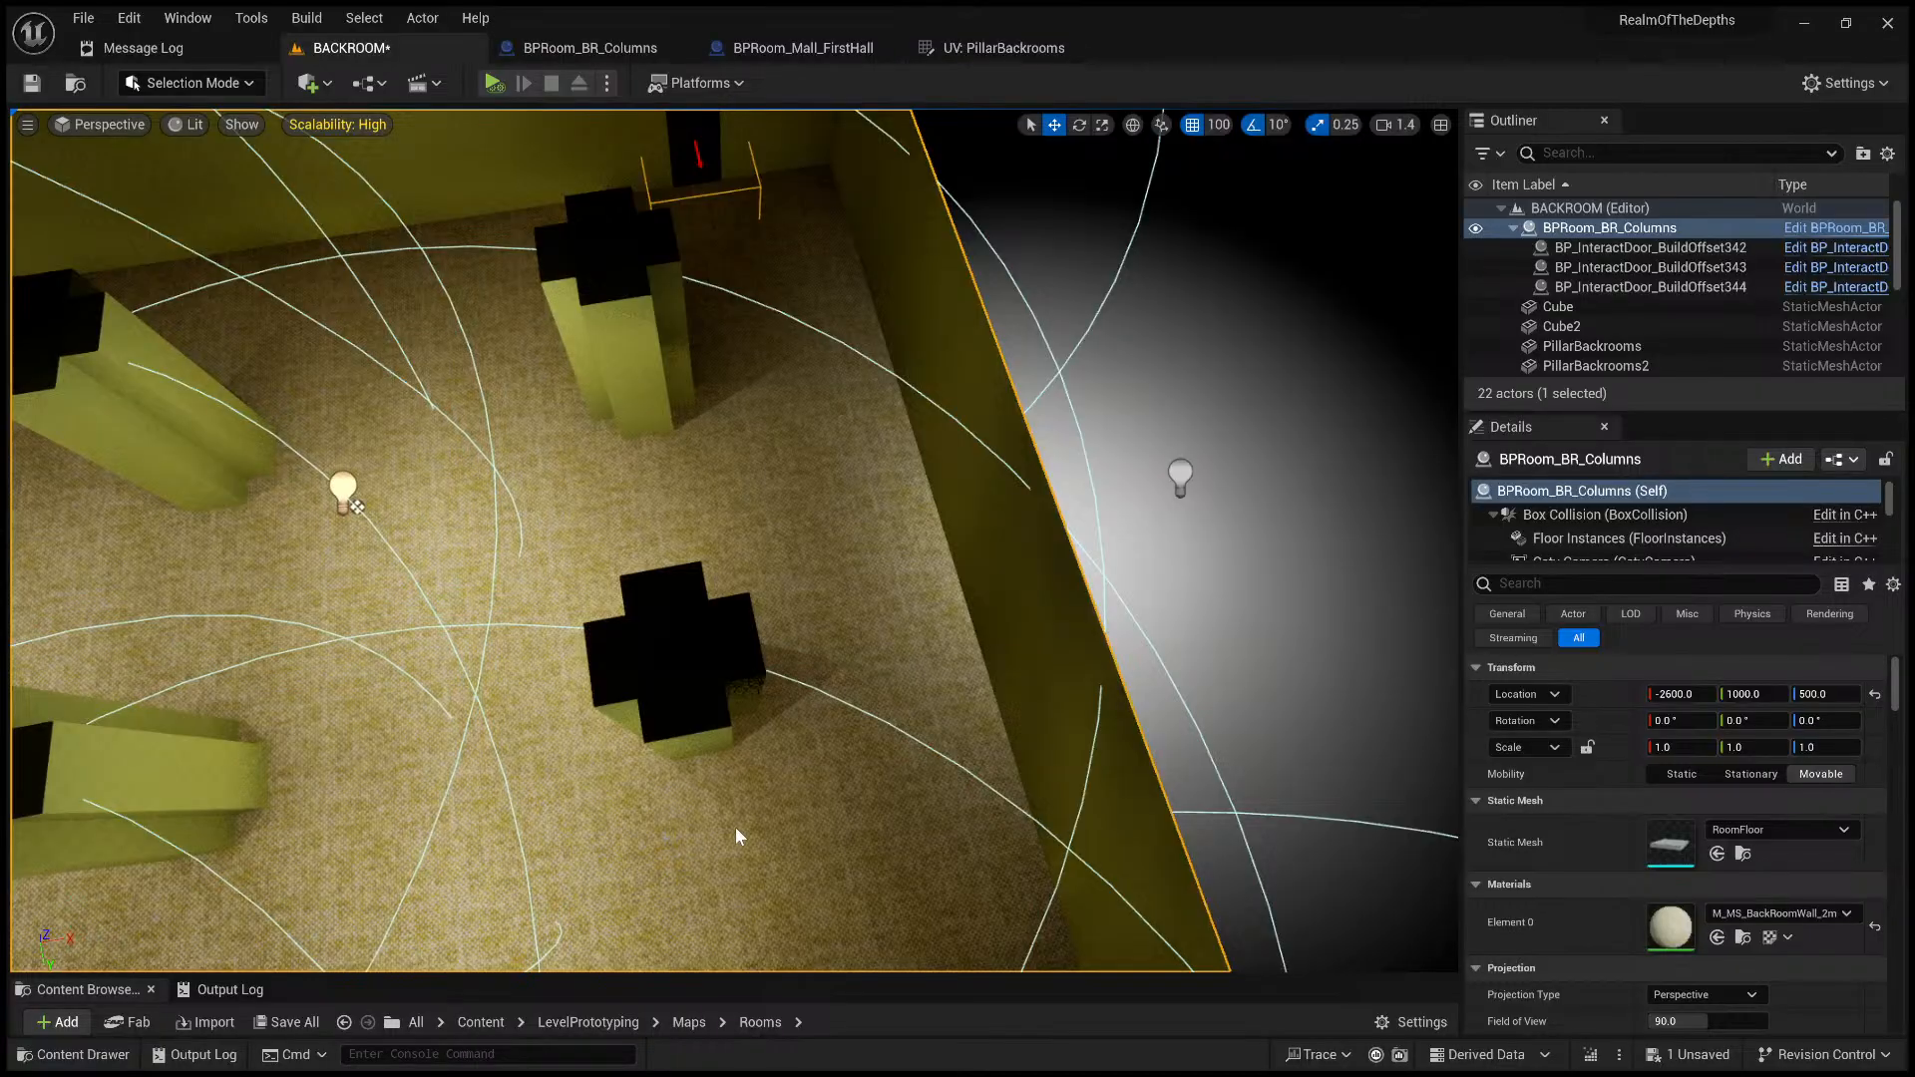
- Restart the BACKROOM play session from a viewpoint lower inside the column room
key("alt+p")
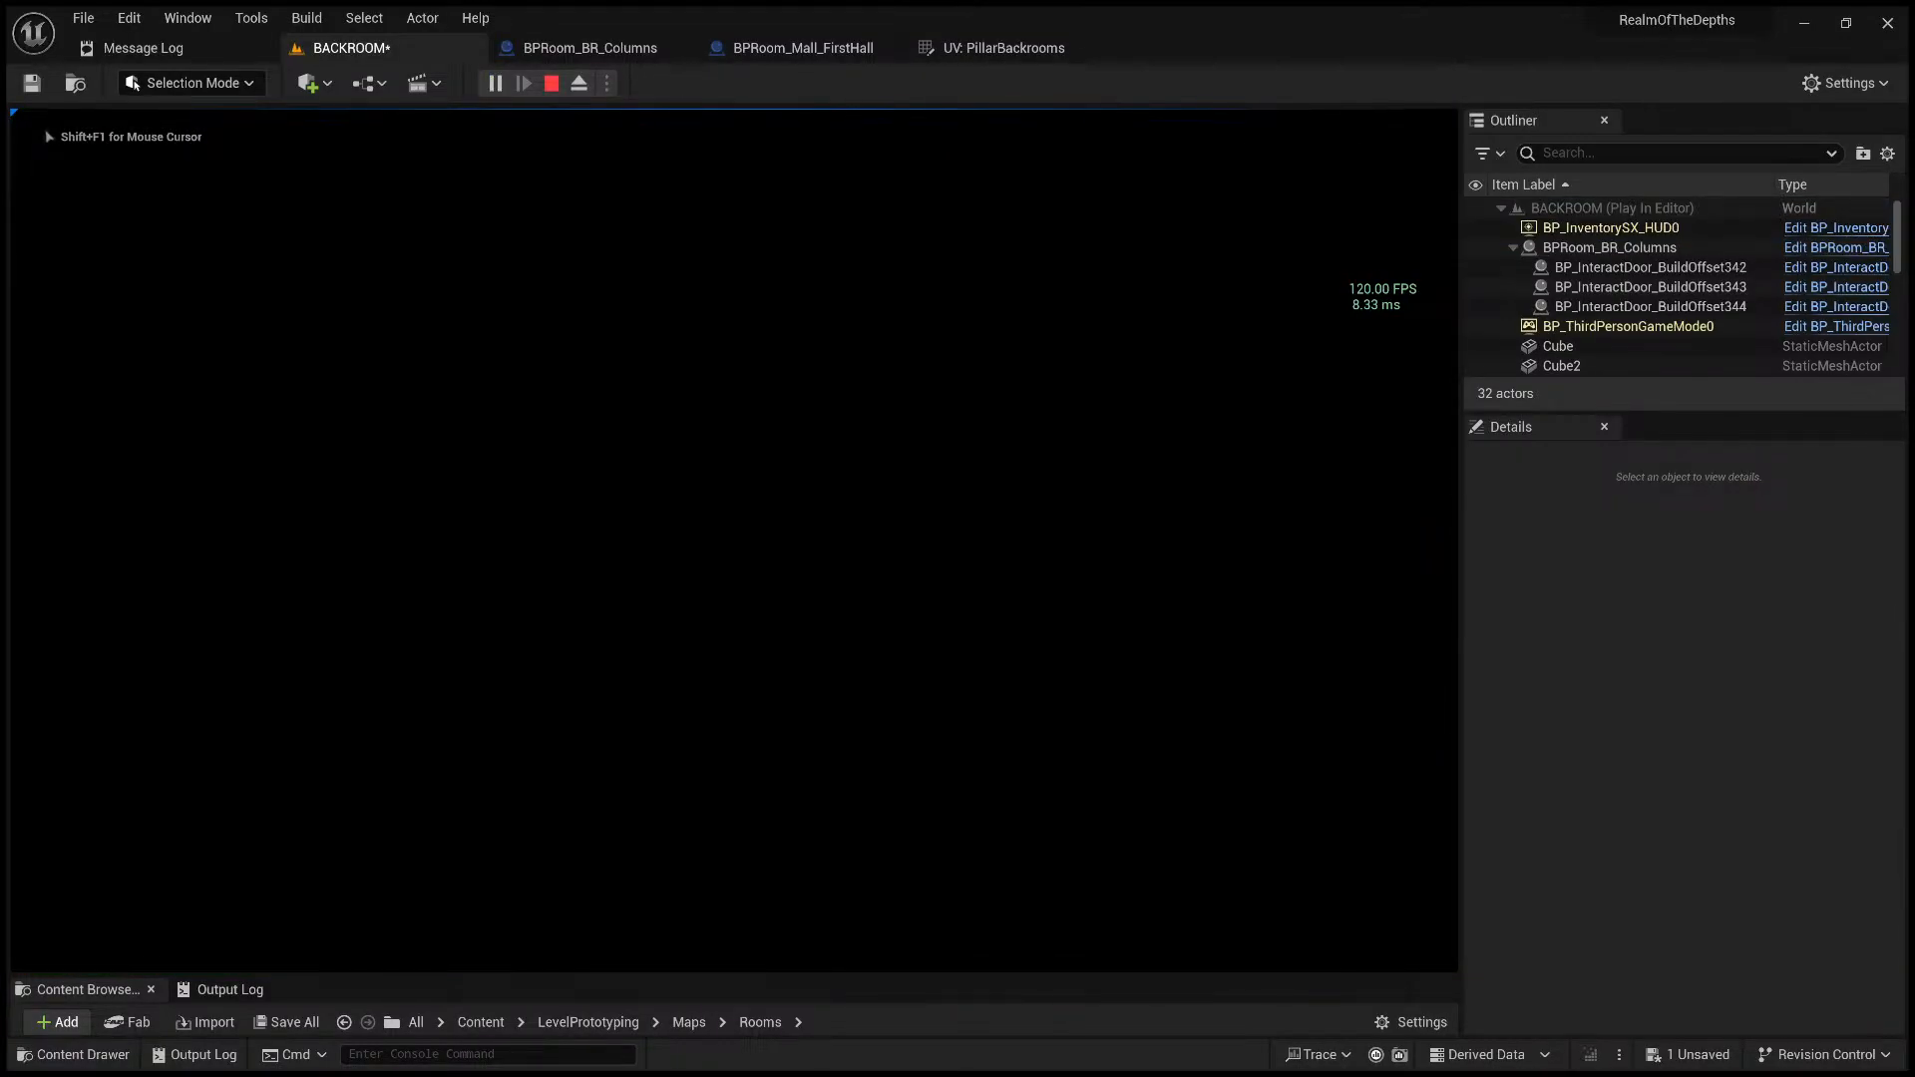
key("Escape")
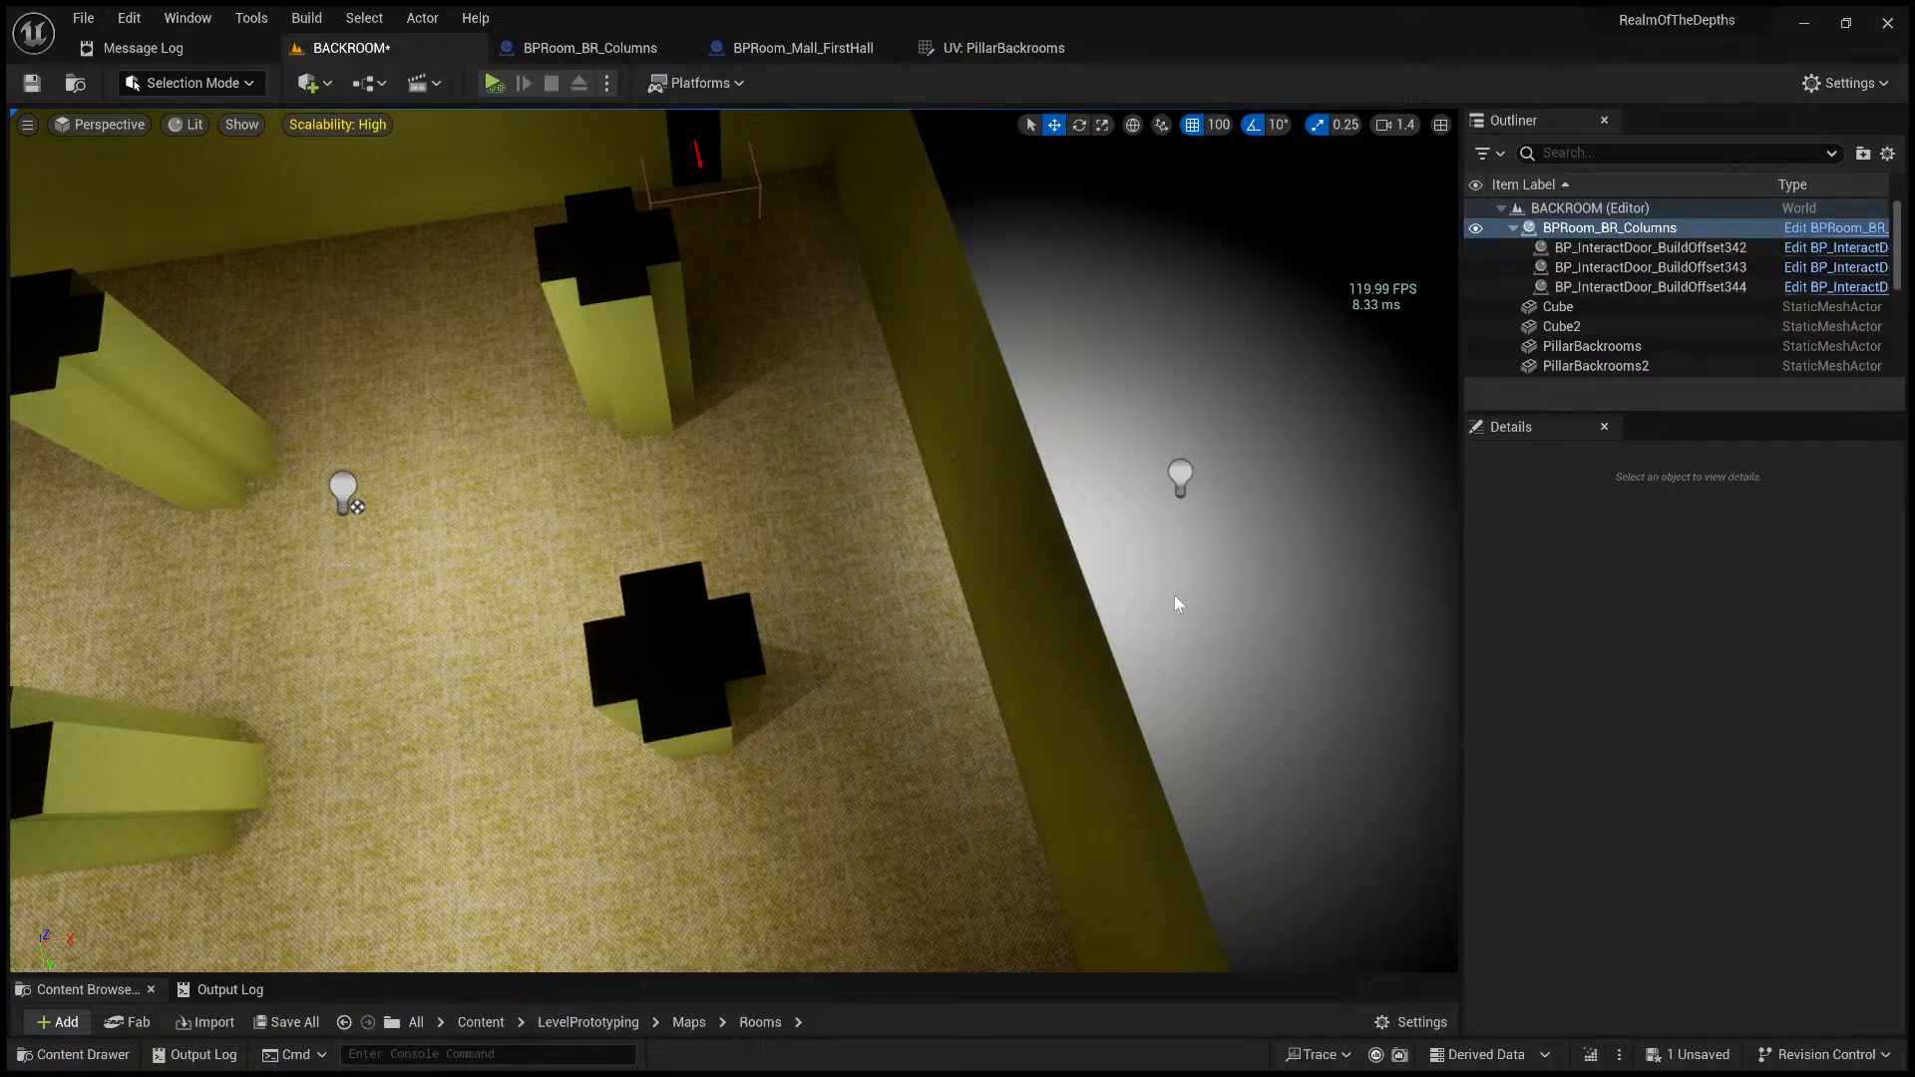
right_click_drag(1225, 640, 1200, 754)
key("a")
key("w")
key("s")
key("alt+p")
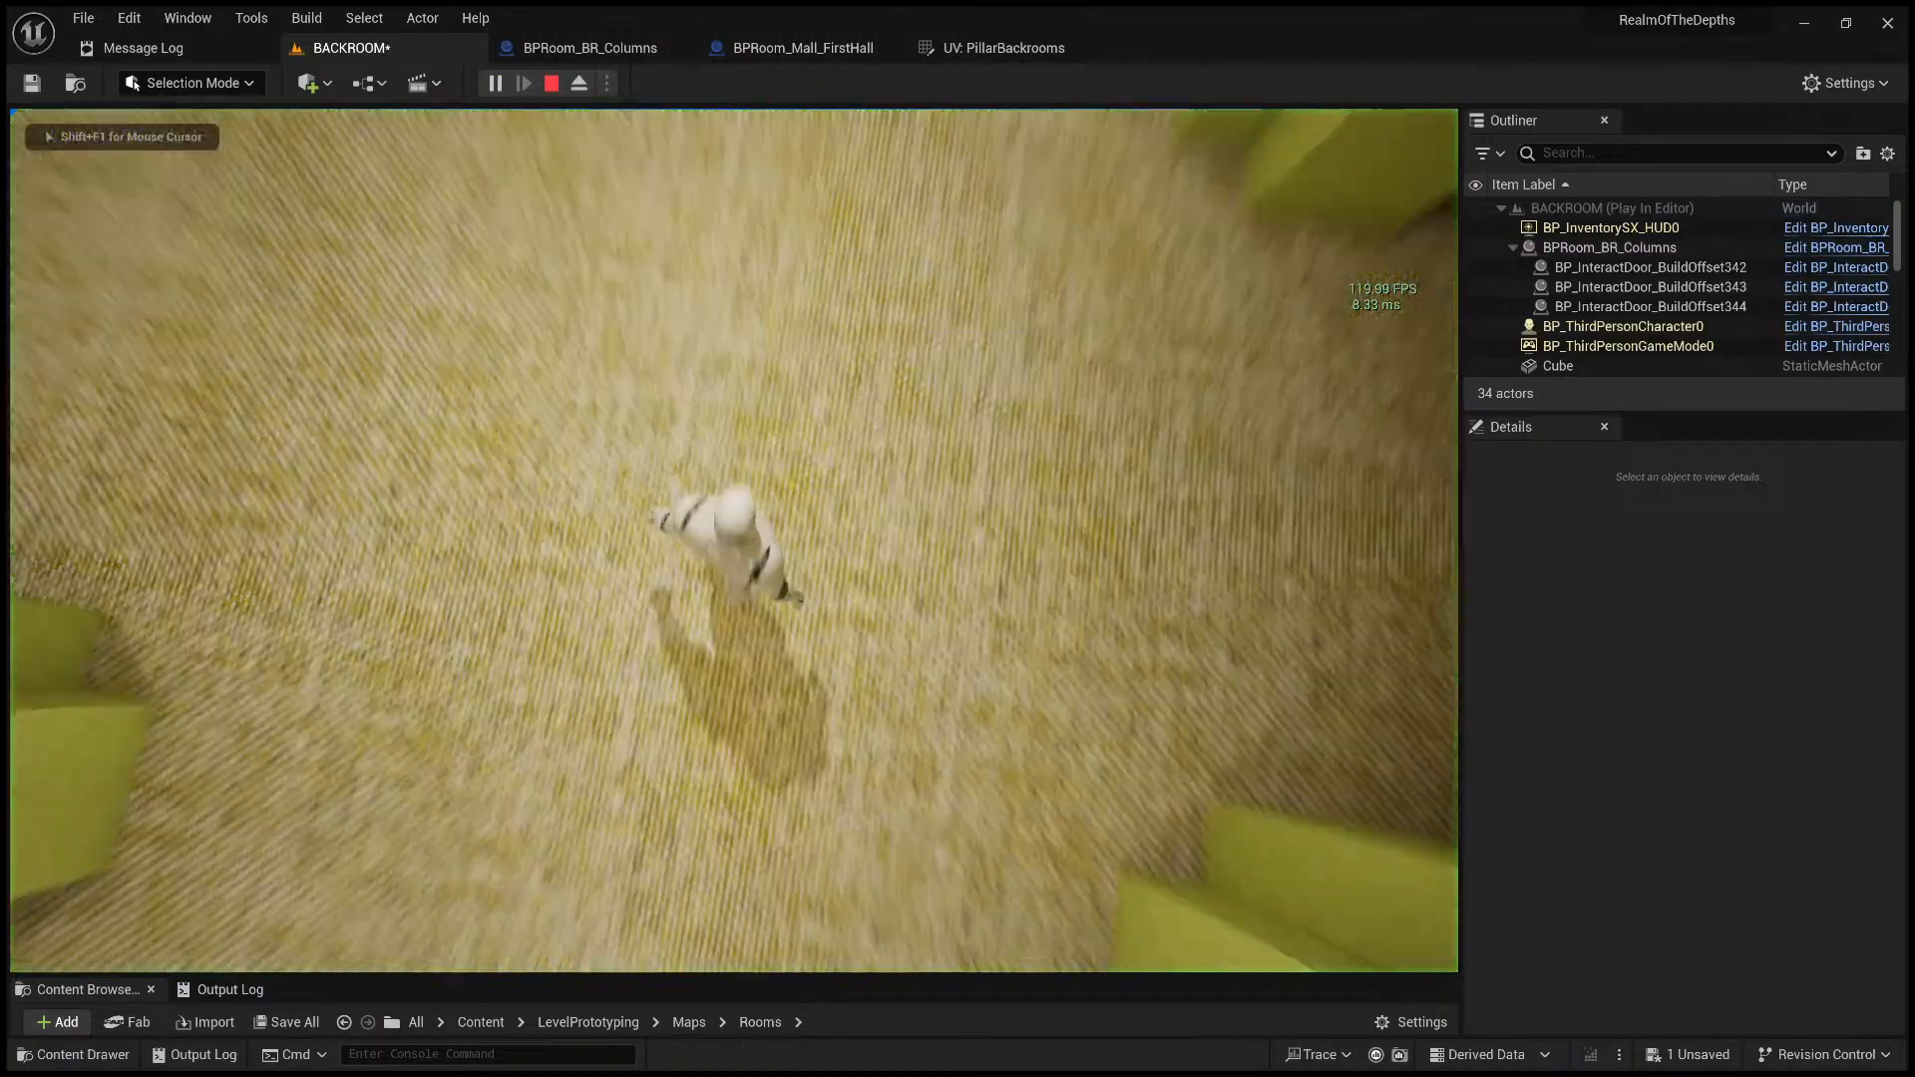
- Walk the character around the column room to inspect the columns, walls, carpet and ceiling lighting, and stop the play session
key("w")
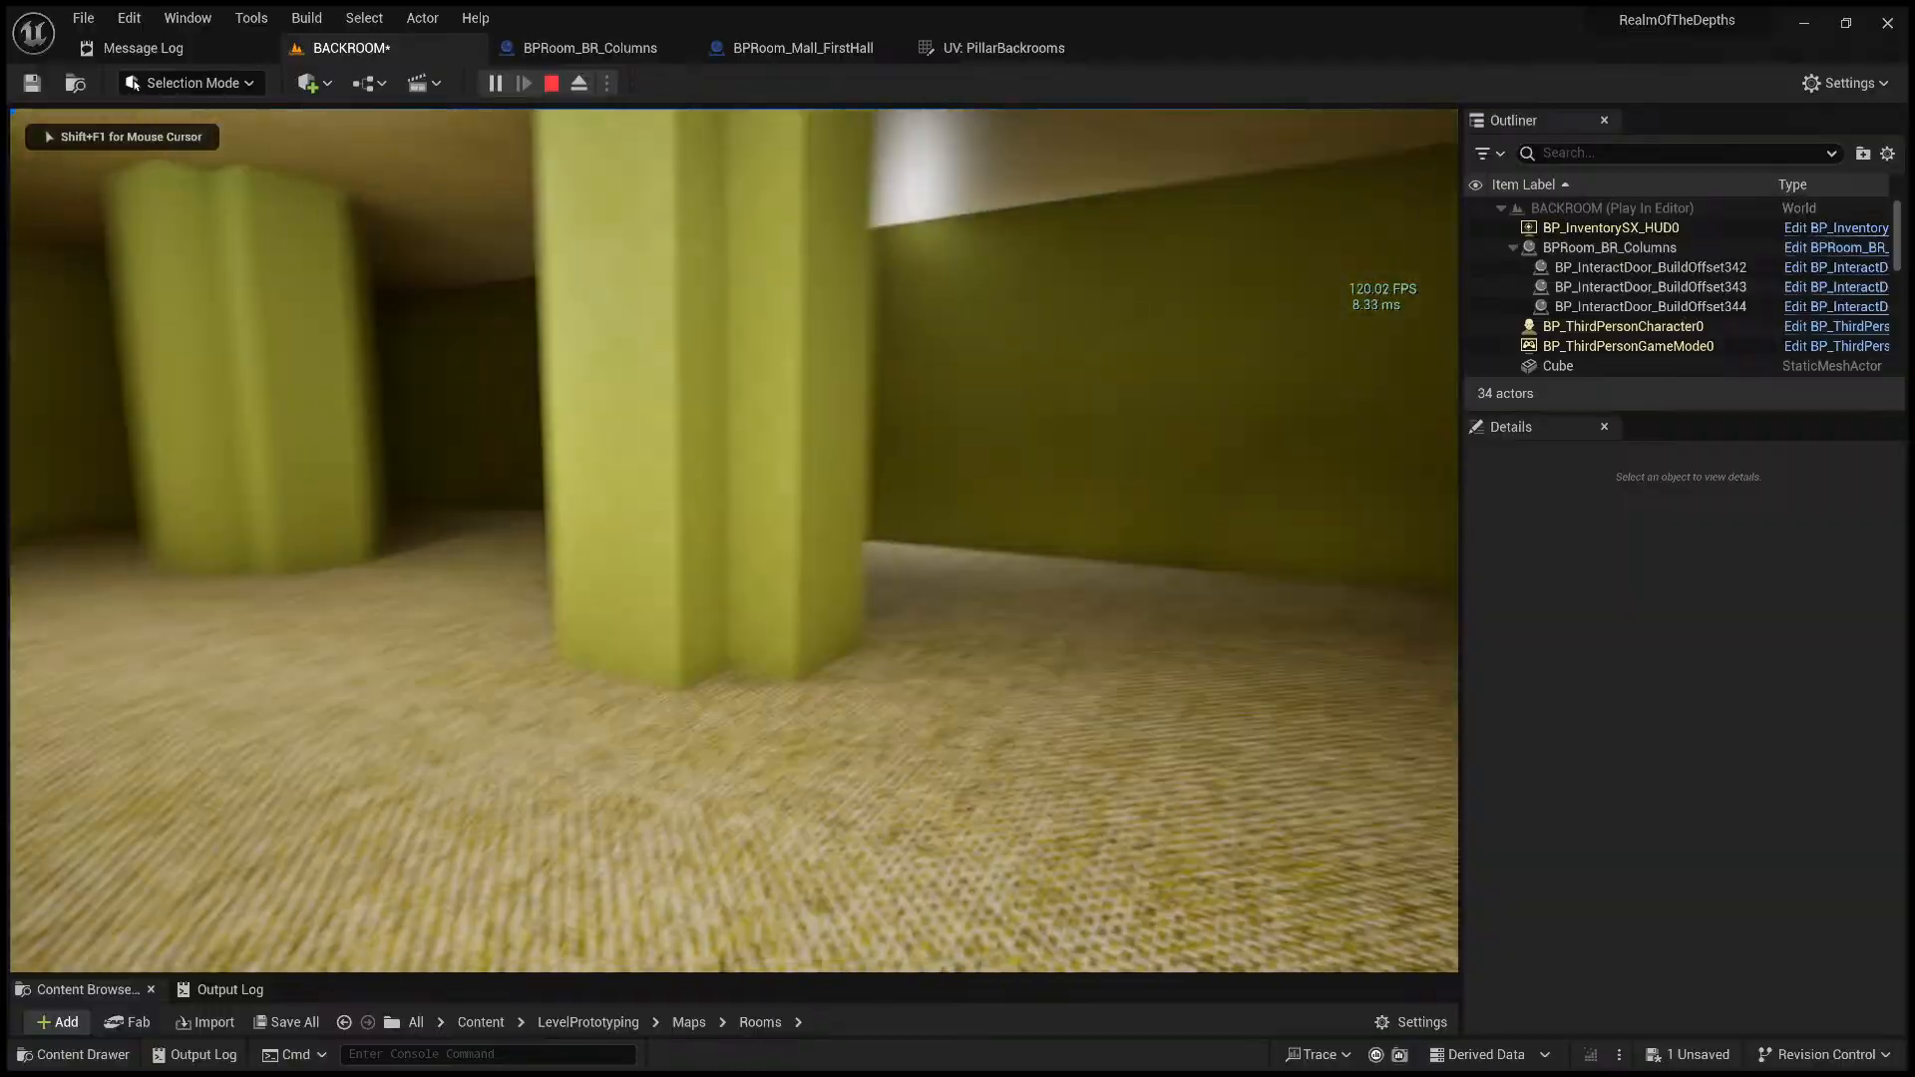
key("w")
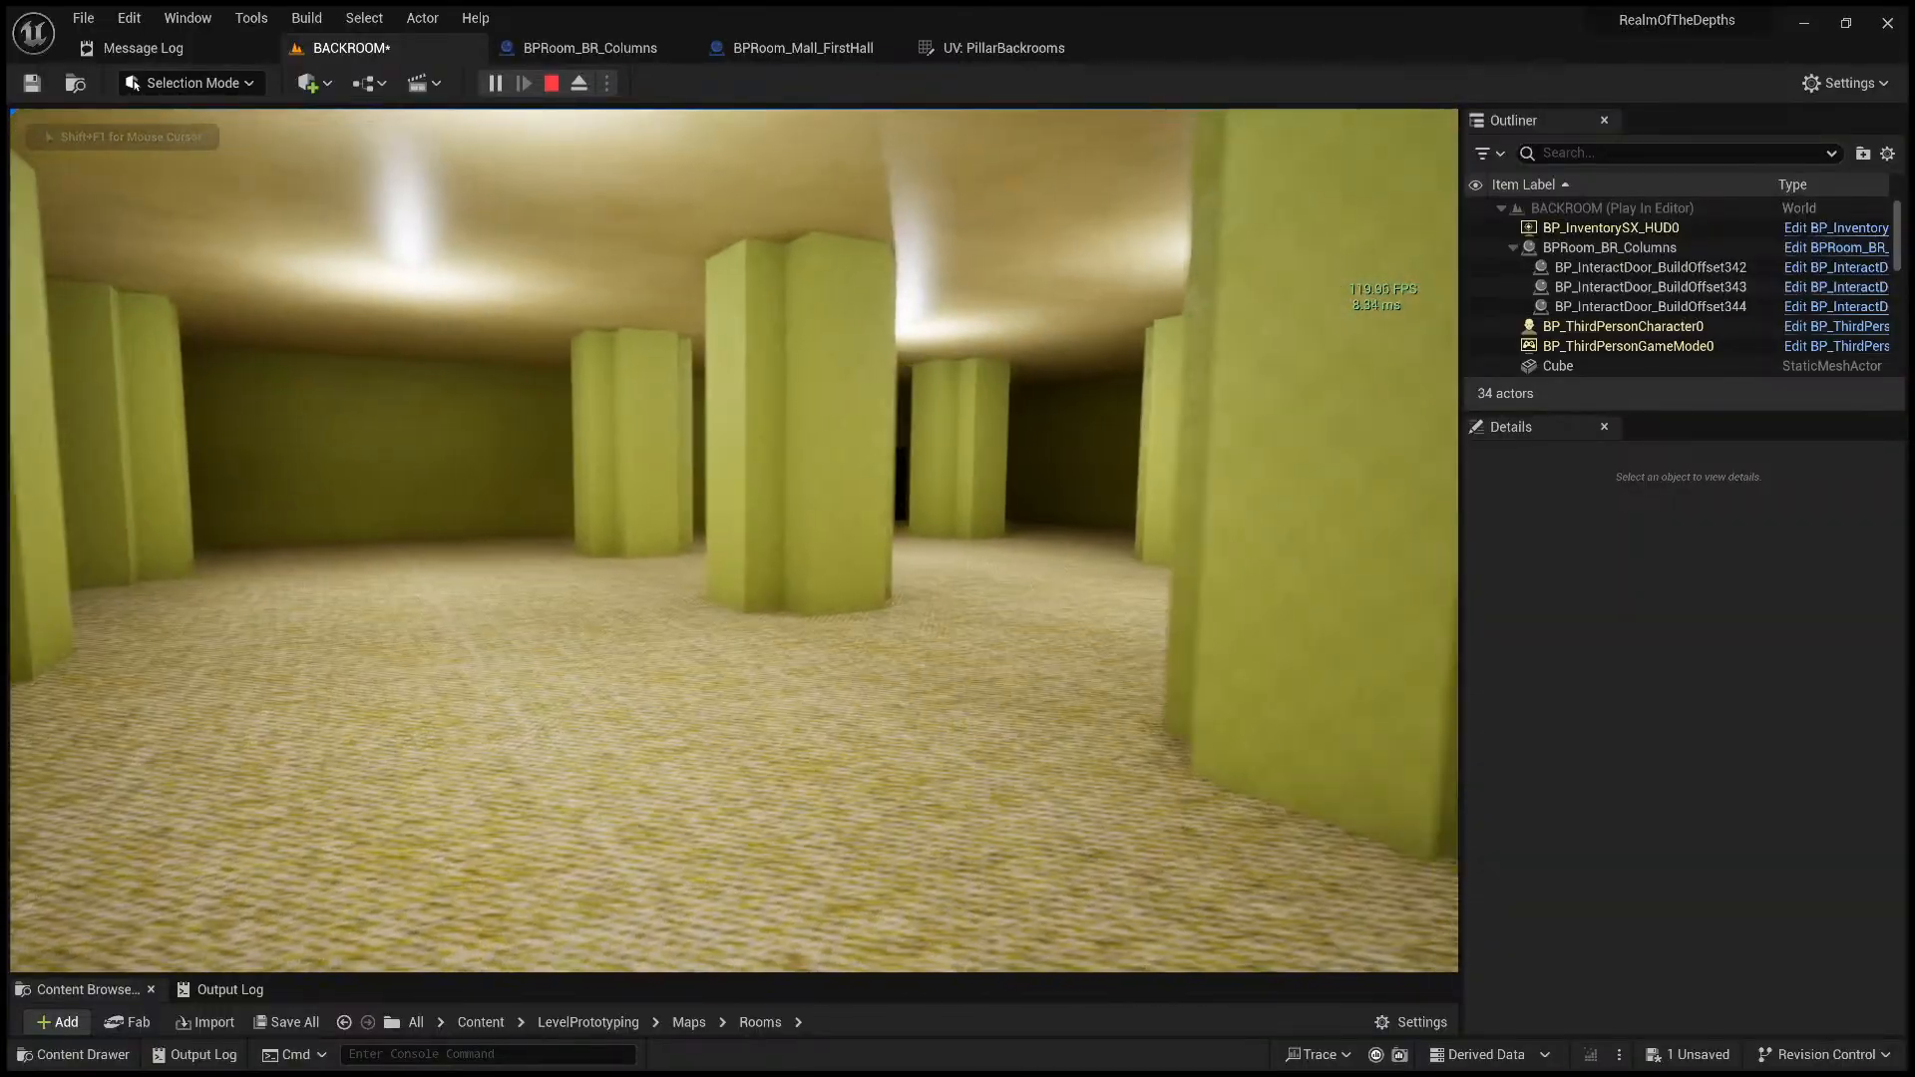
key("w")
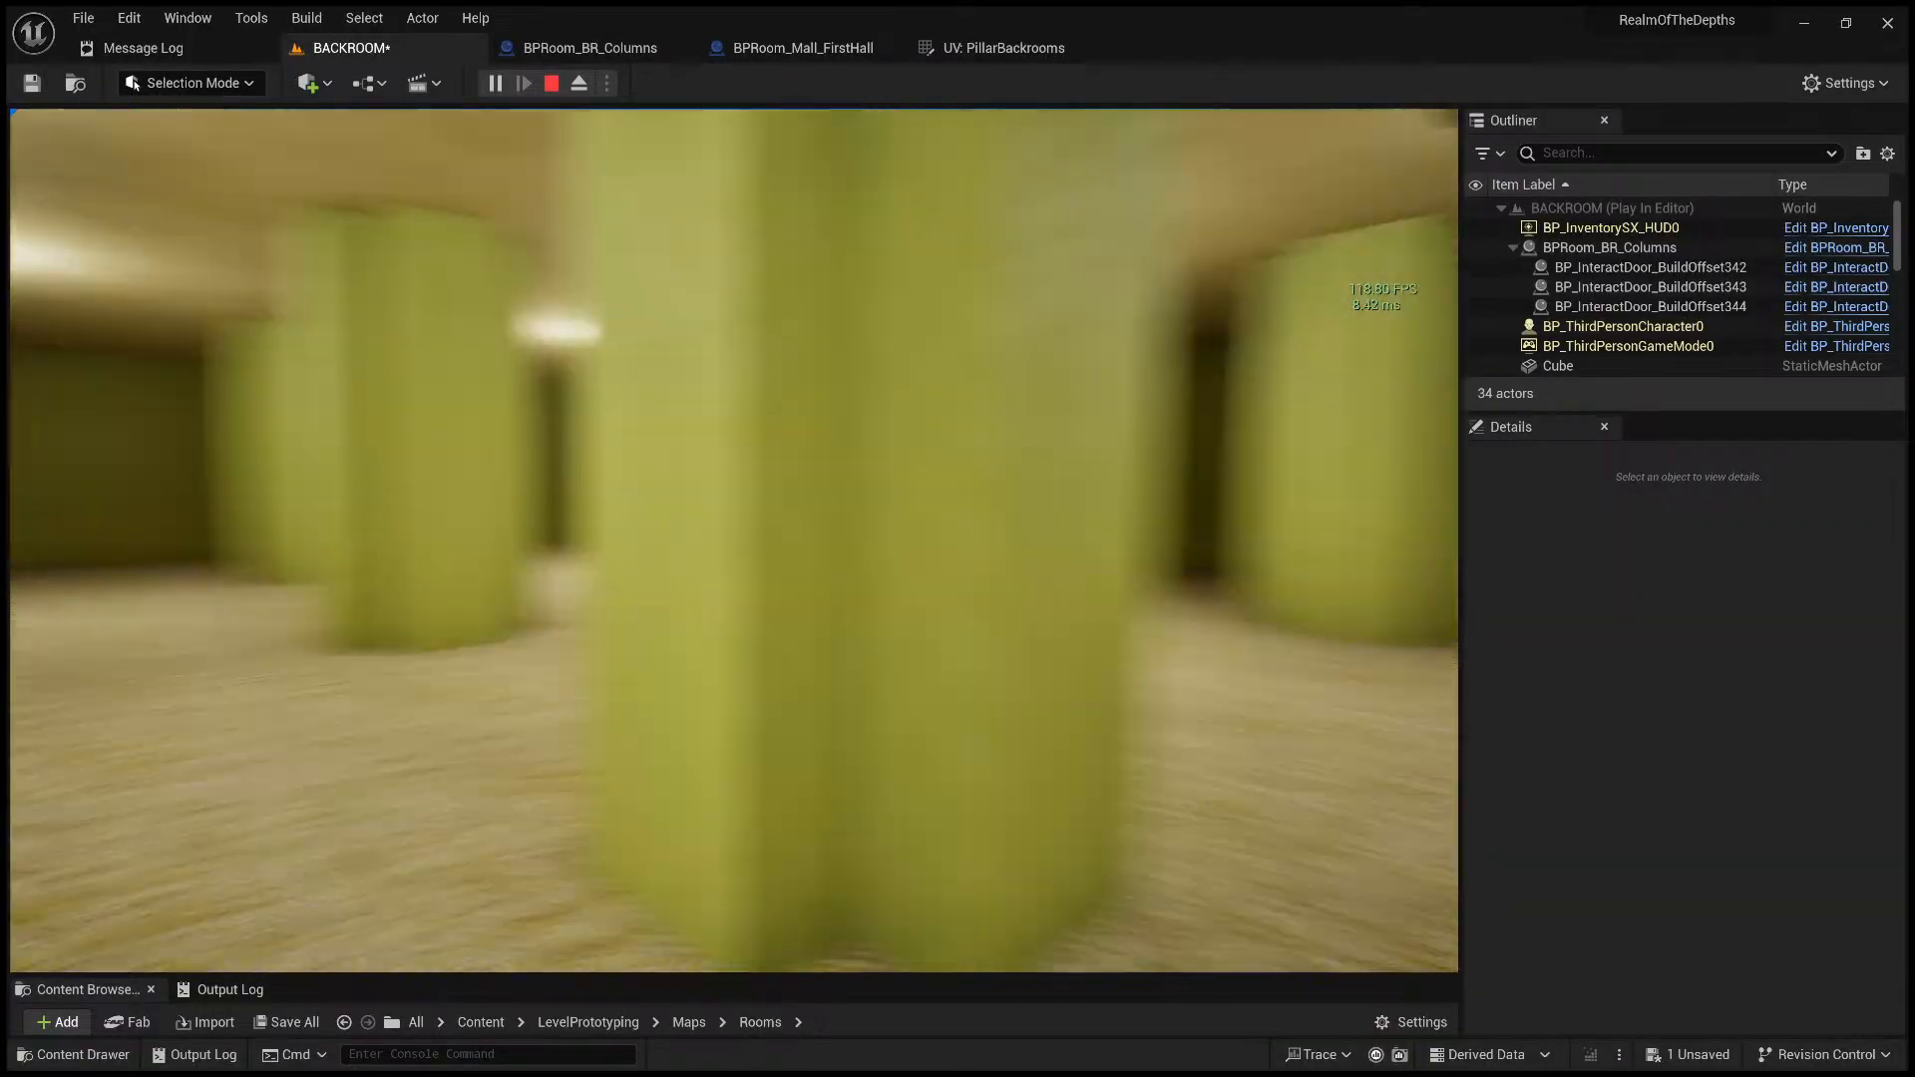
key("w")
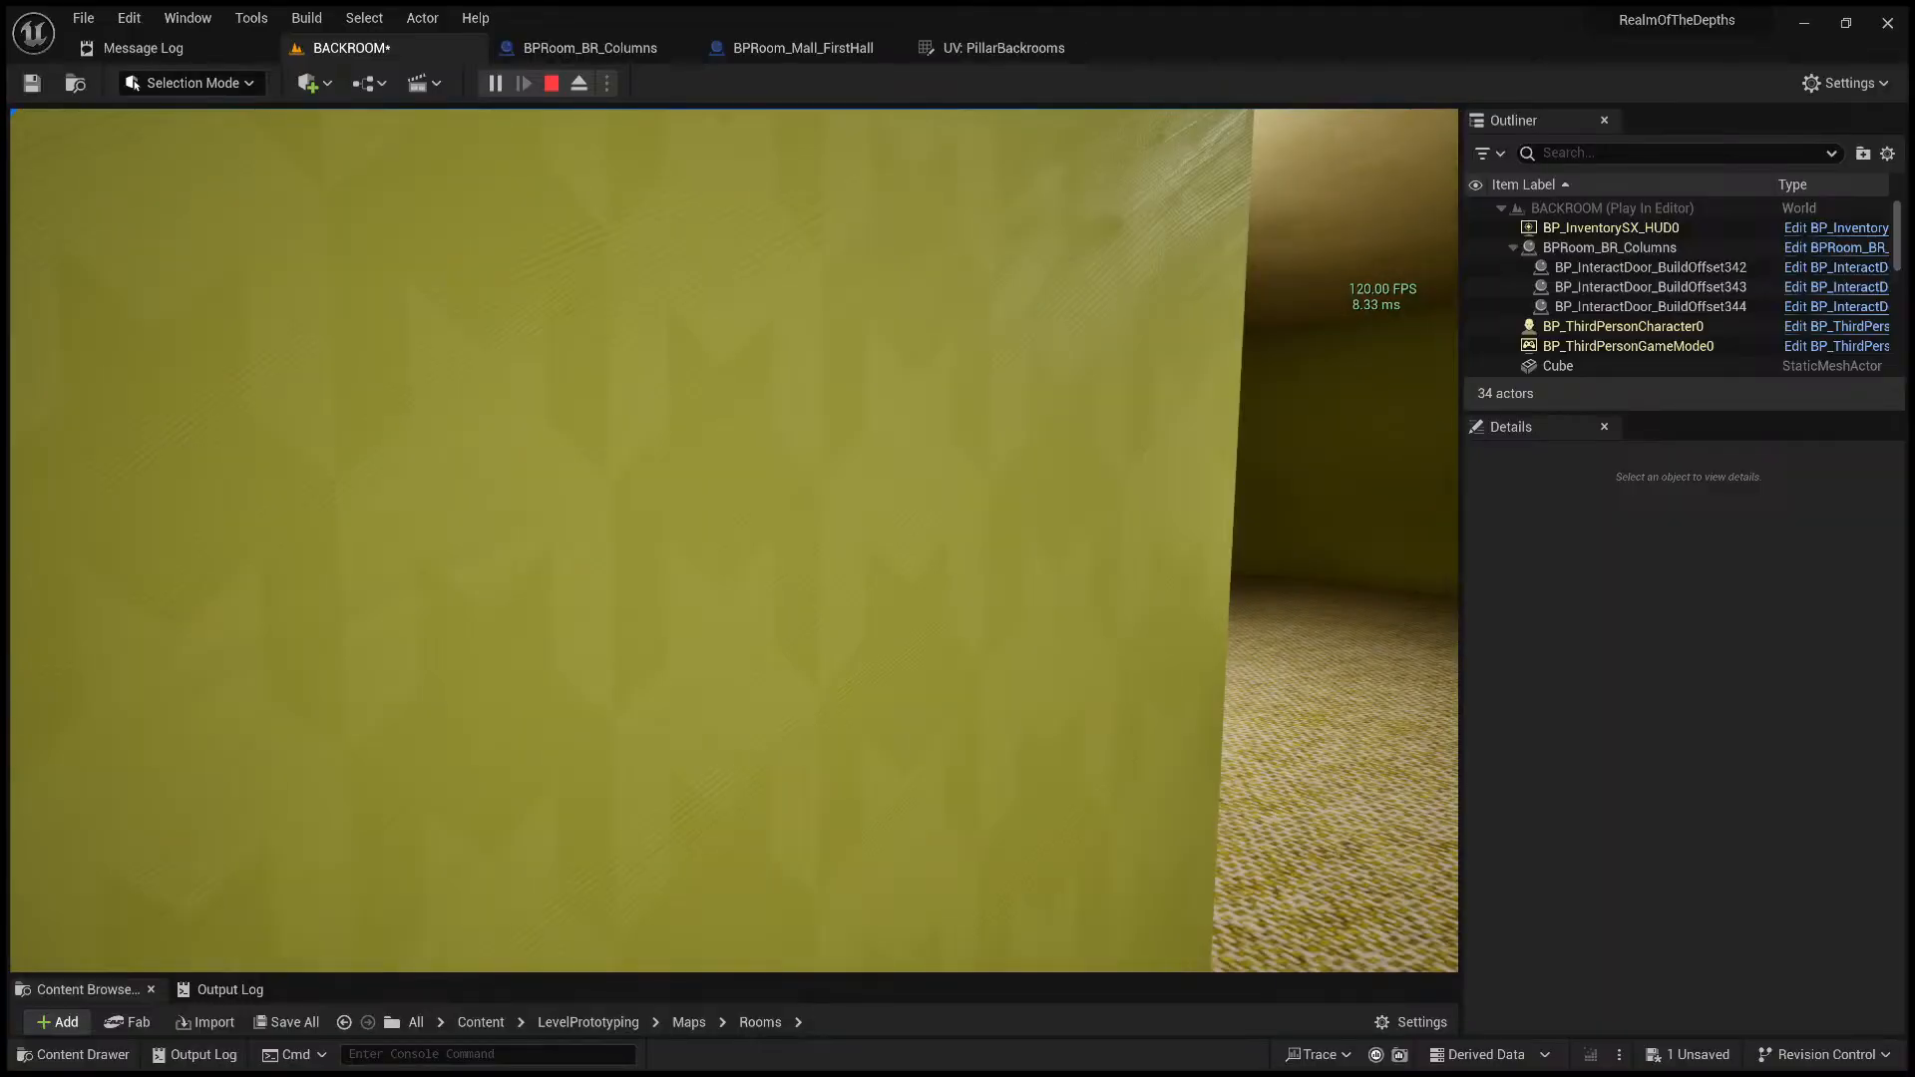
key("w")
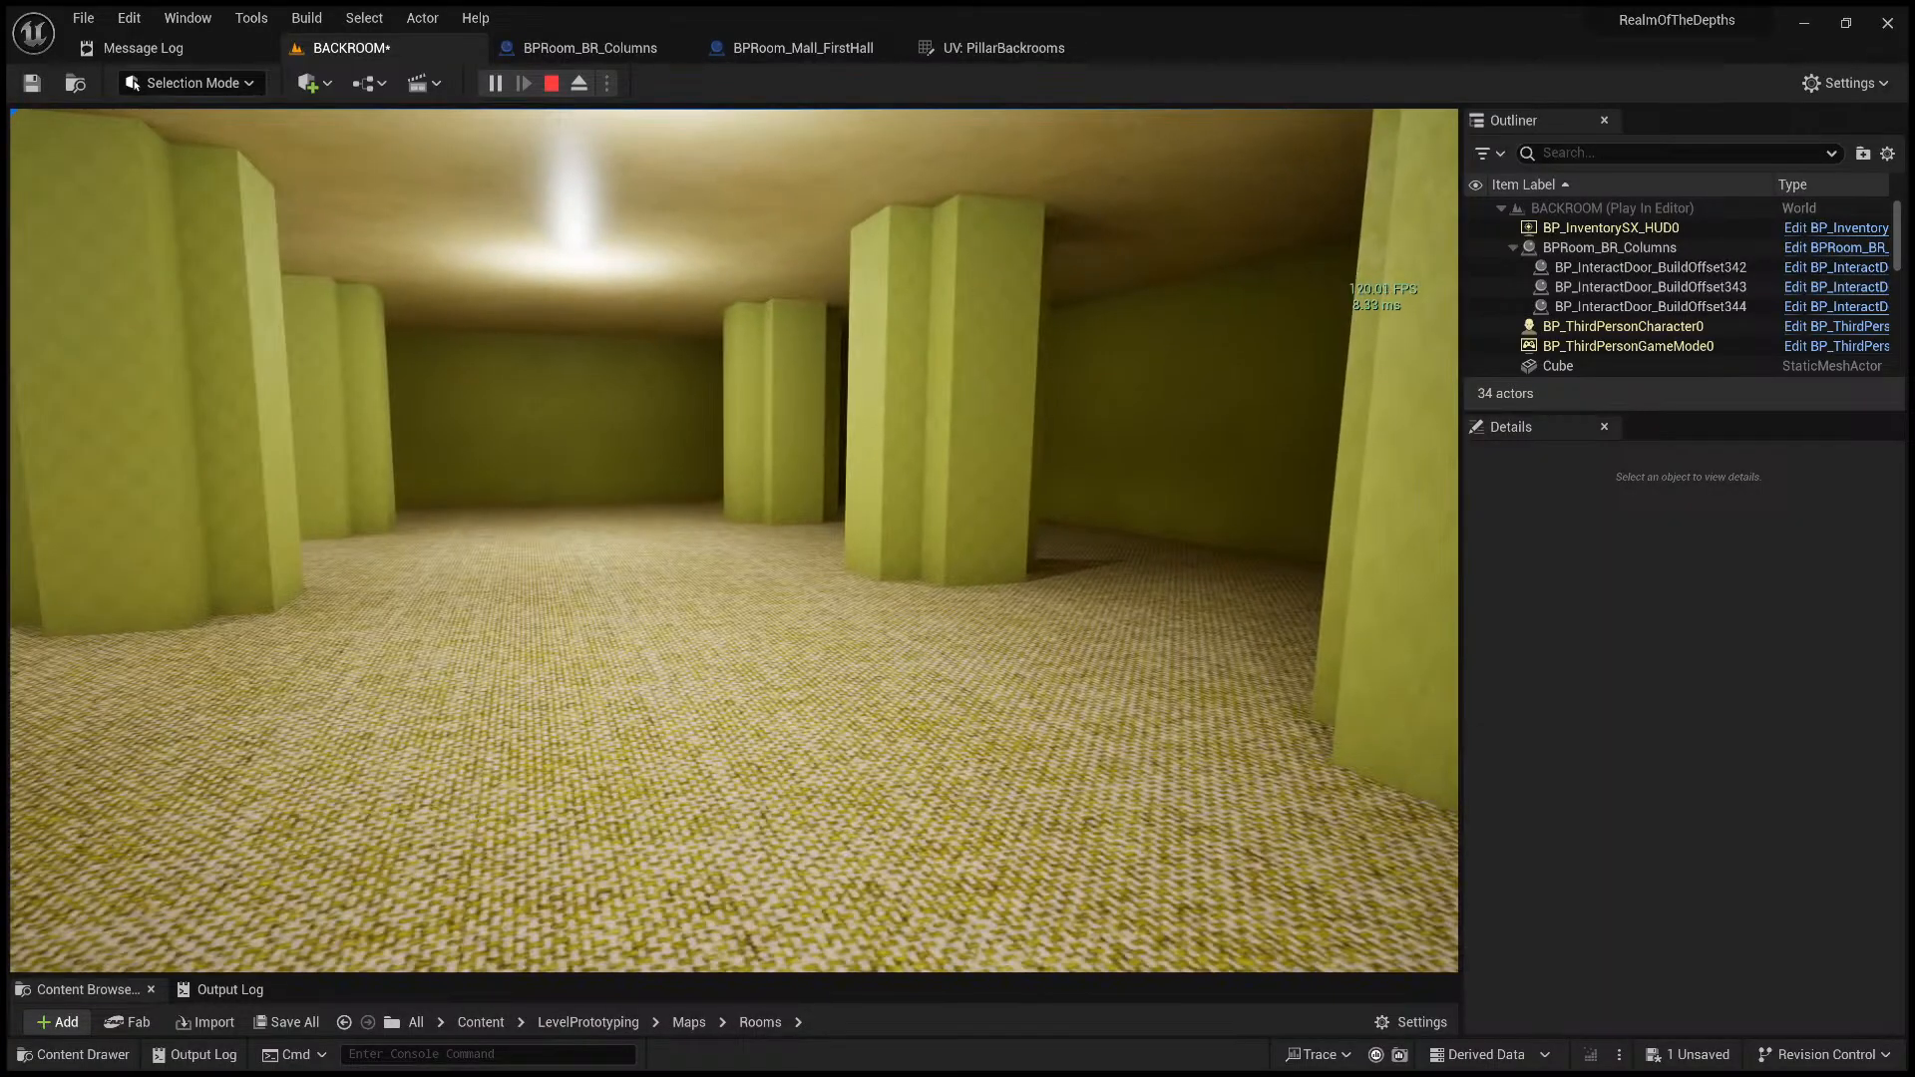
key("w")
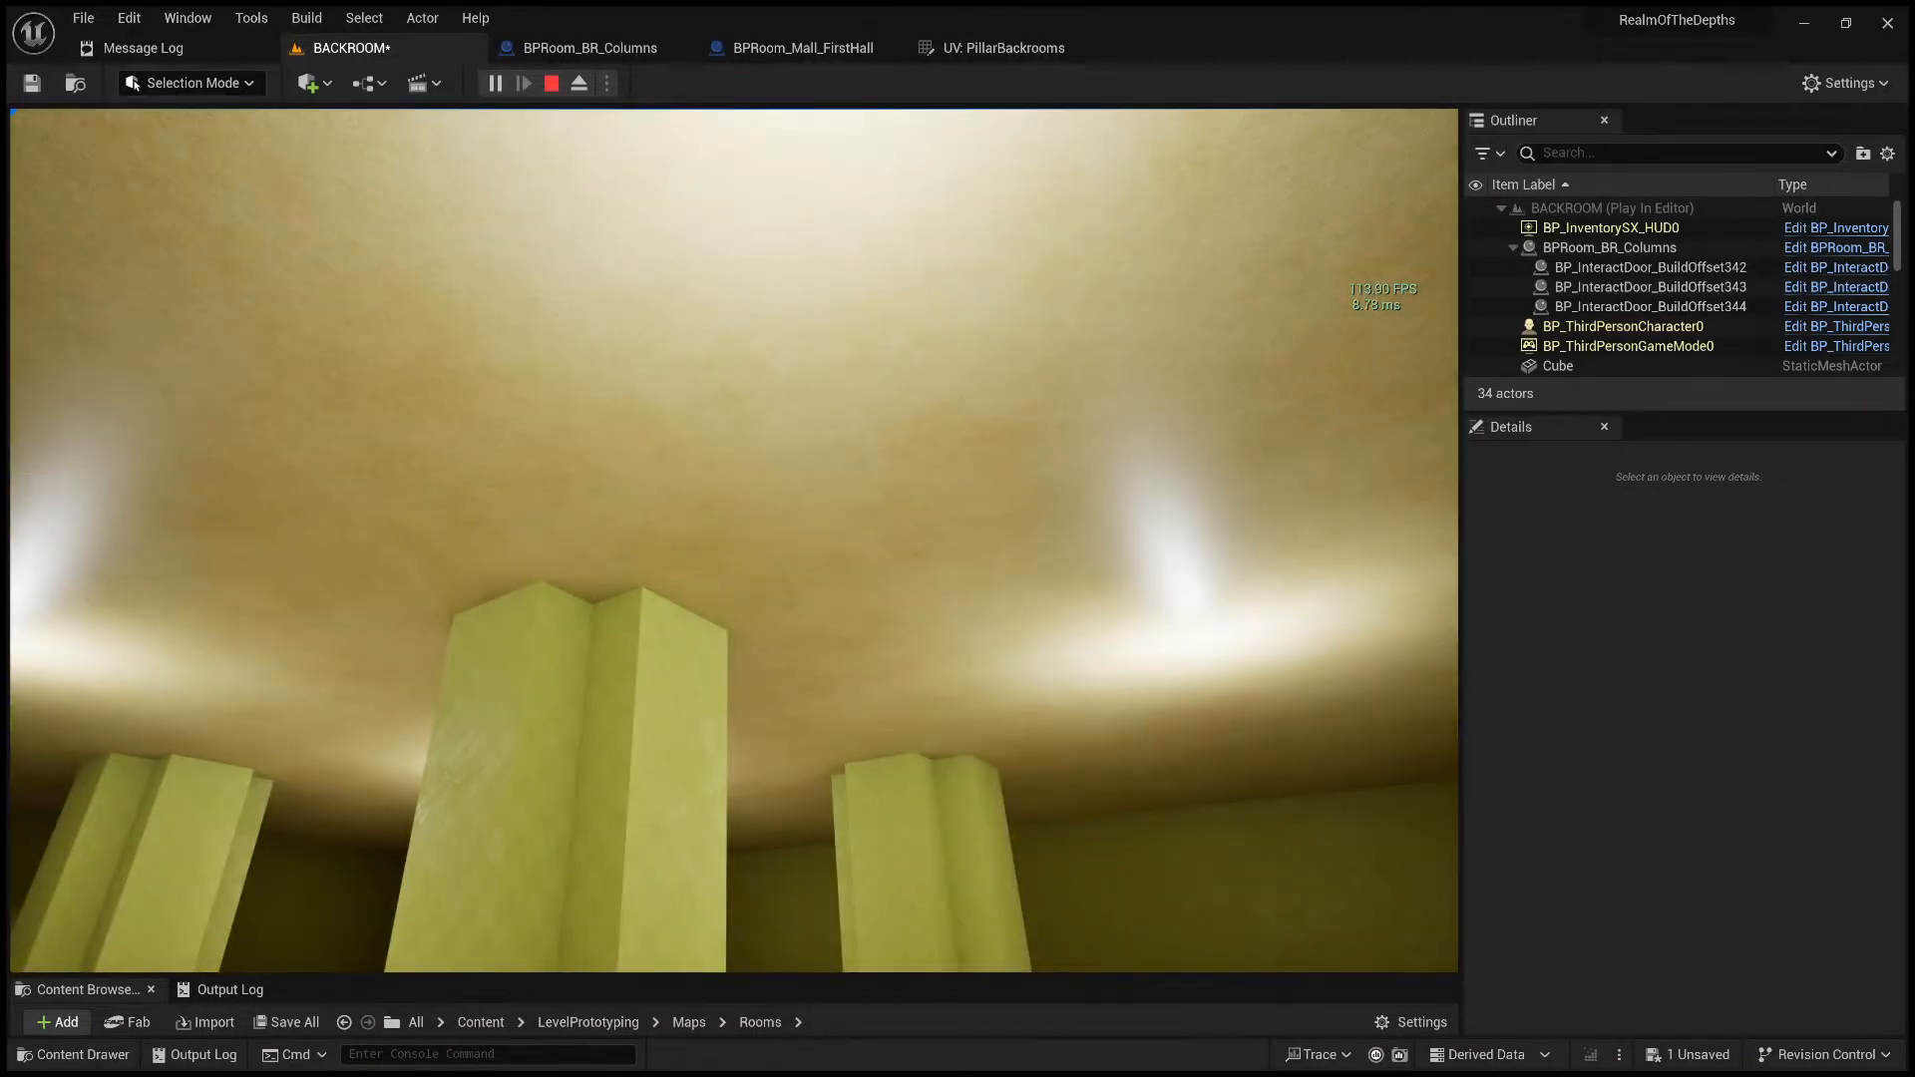
key("w")
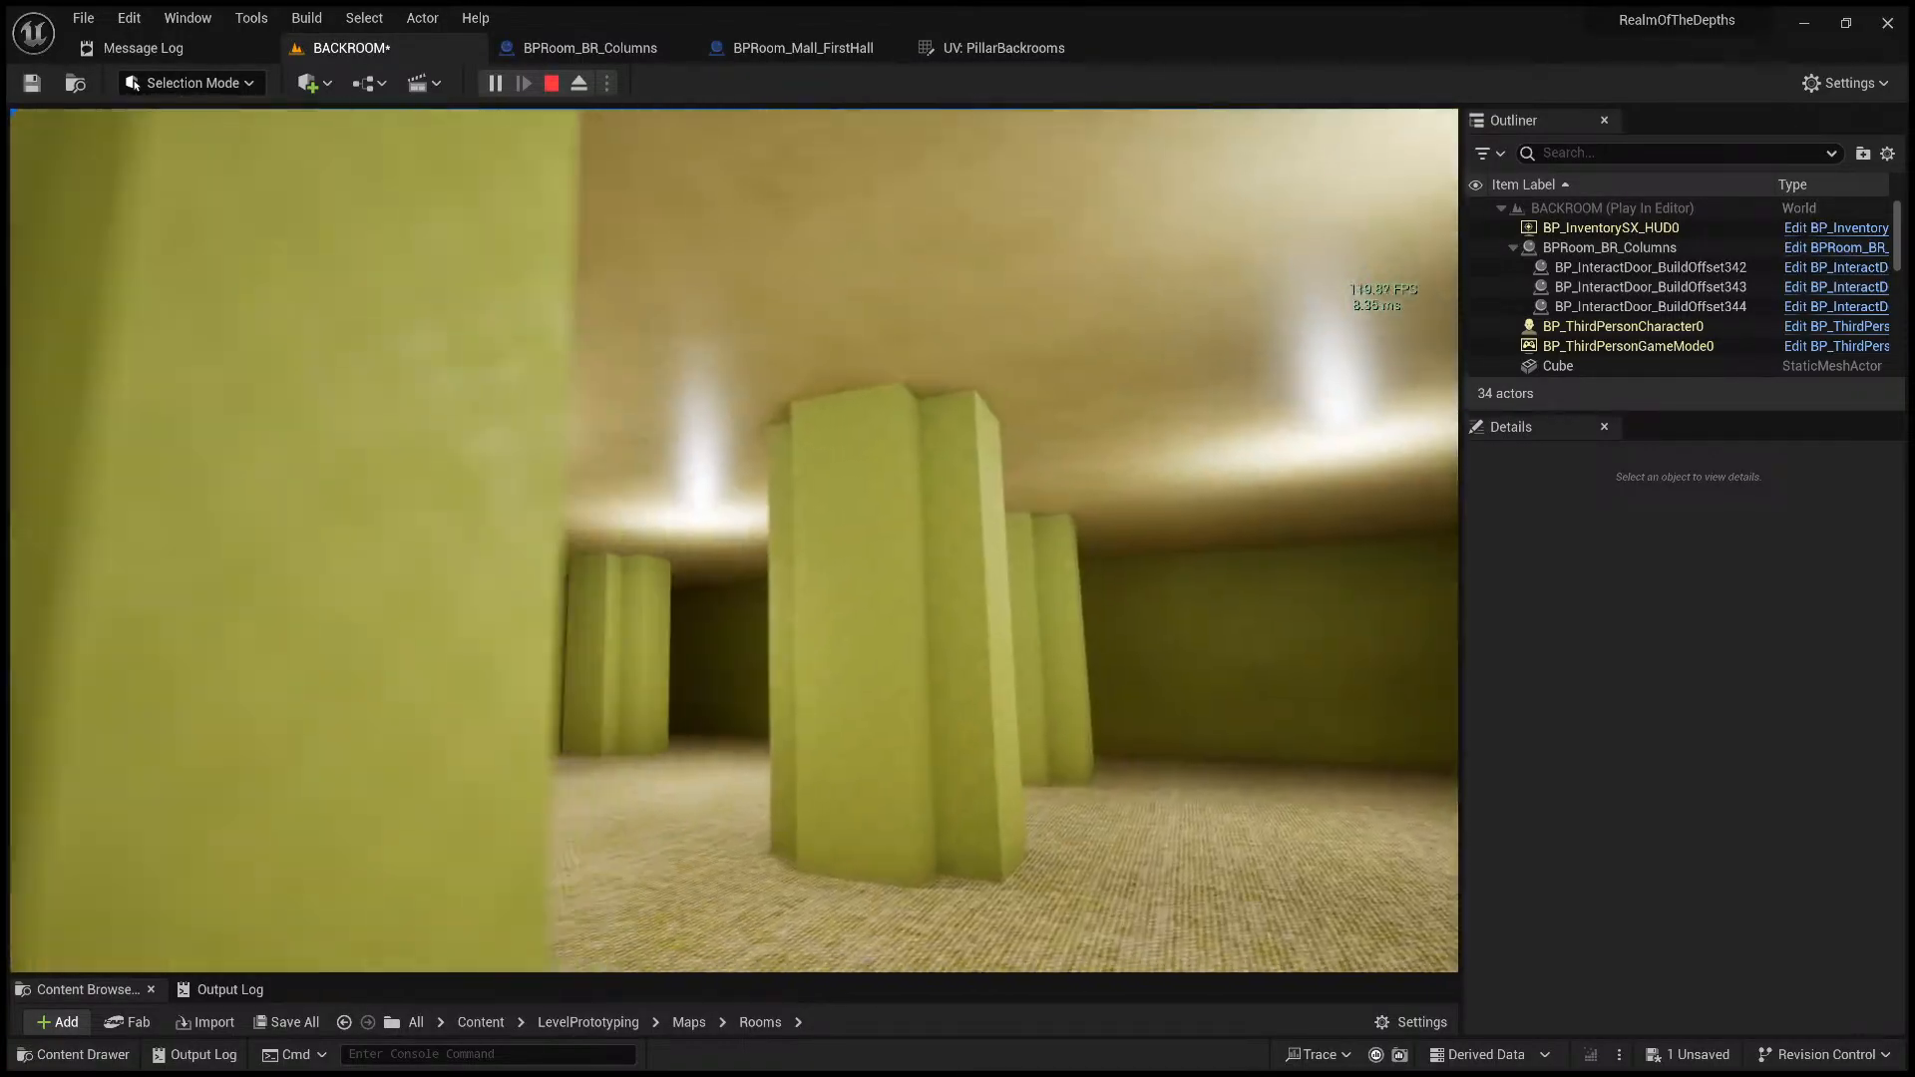
key("w")
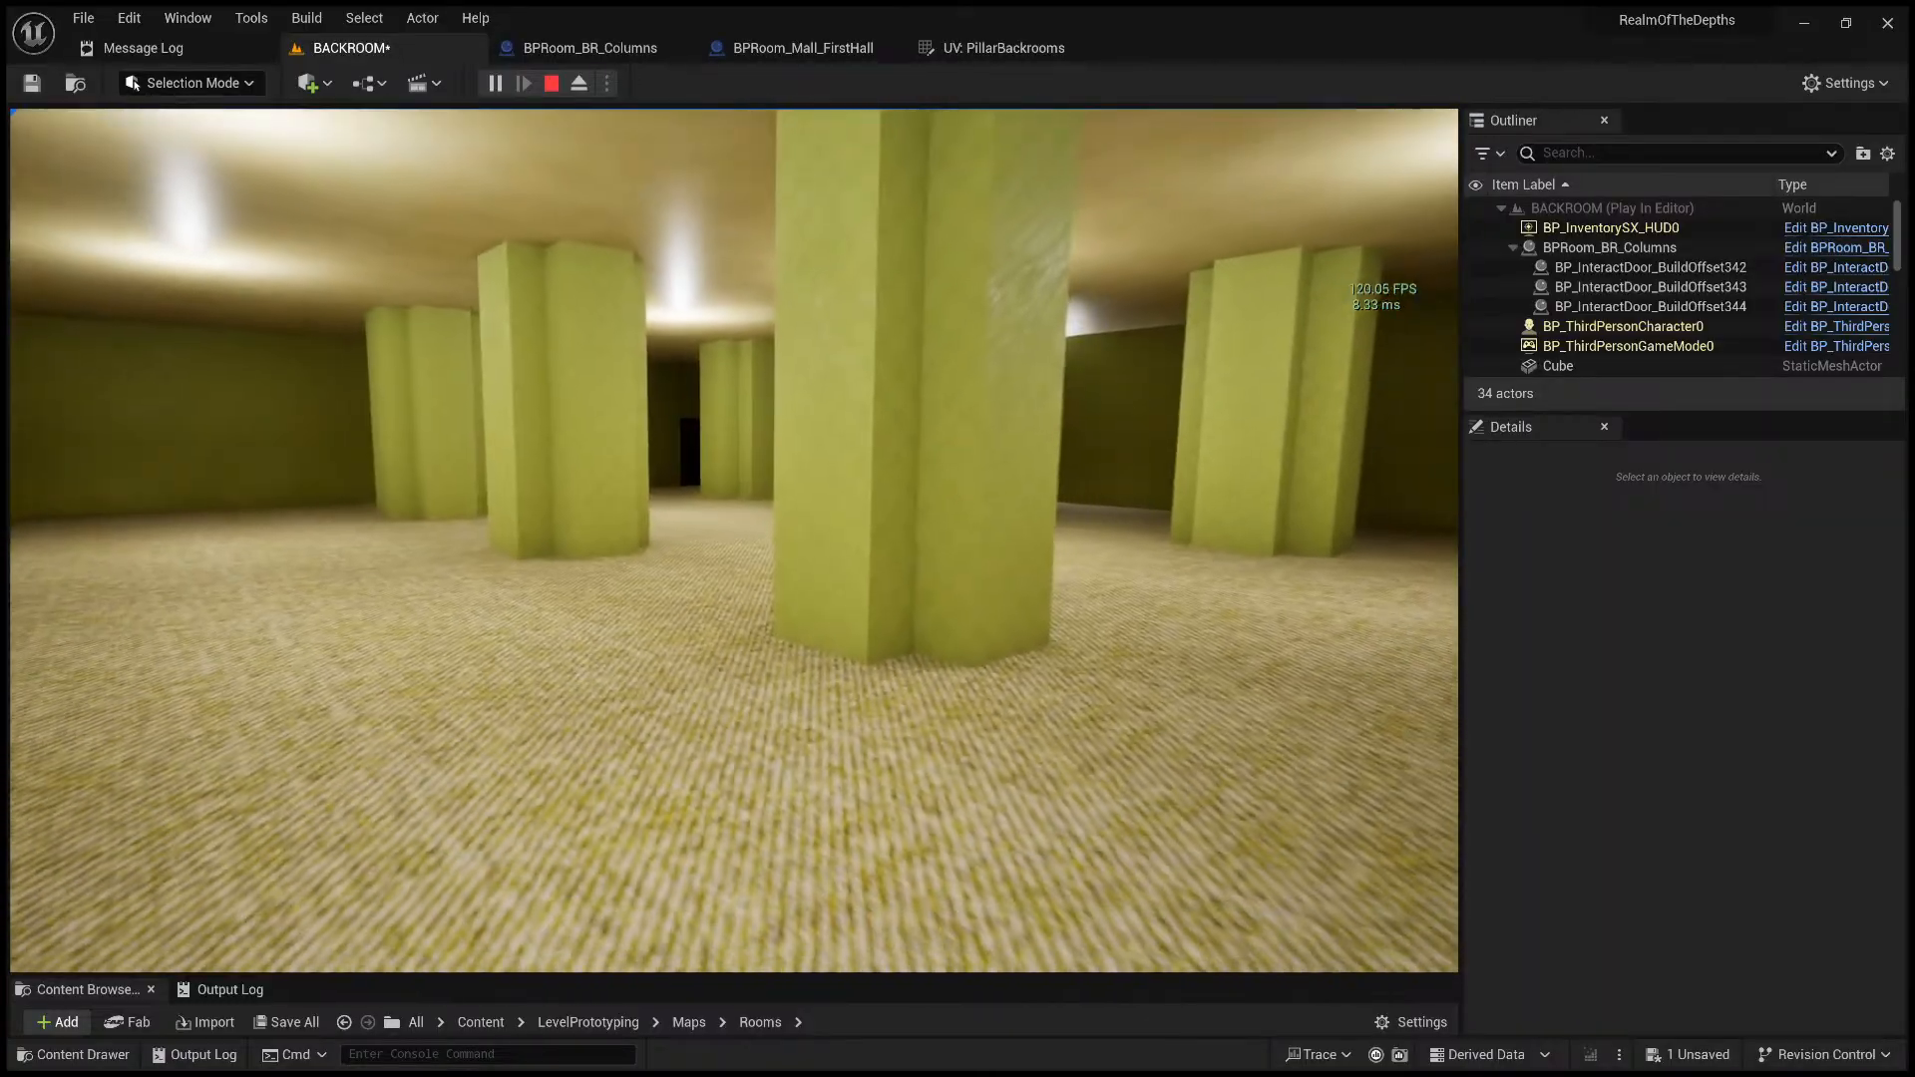
key("Escape")
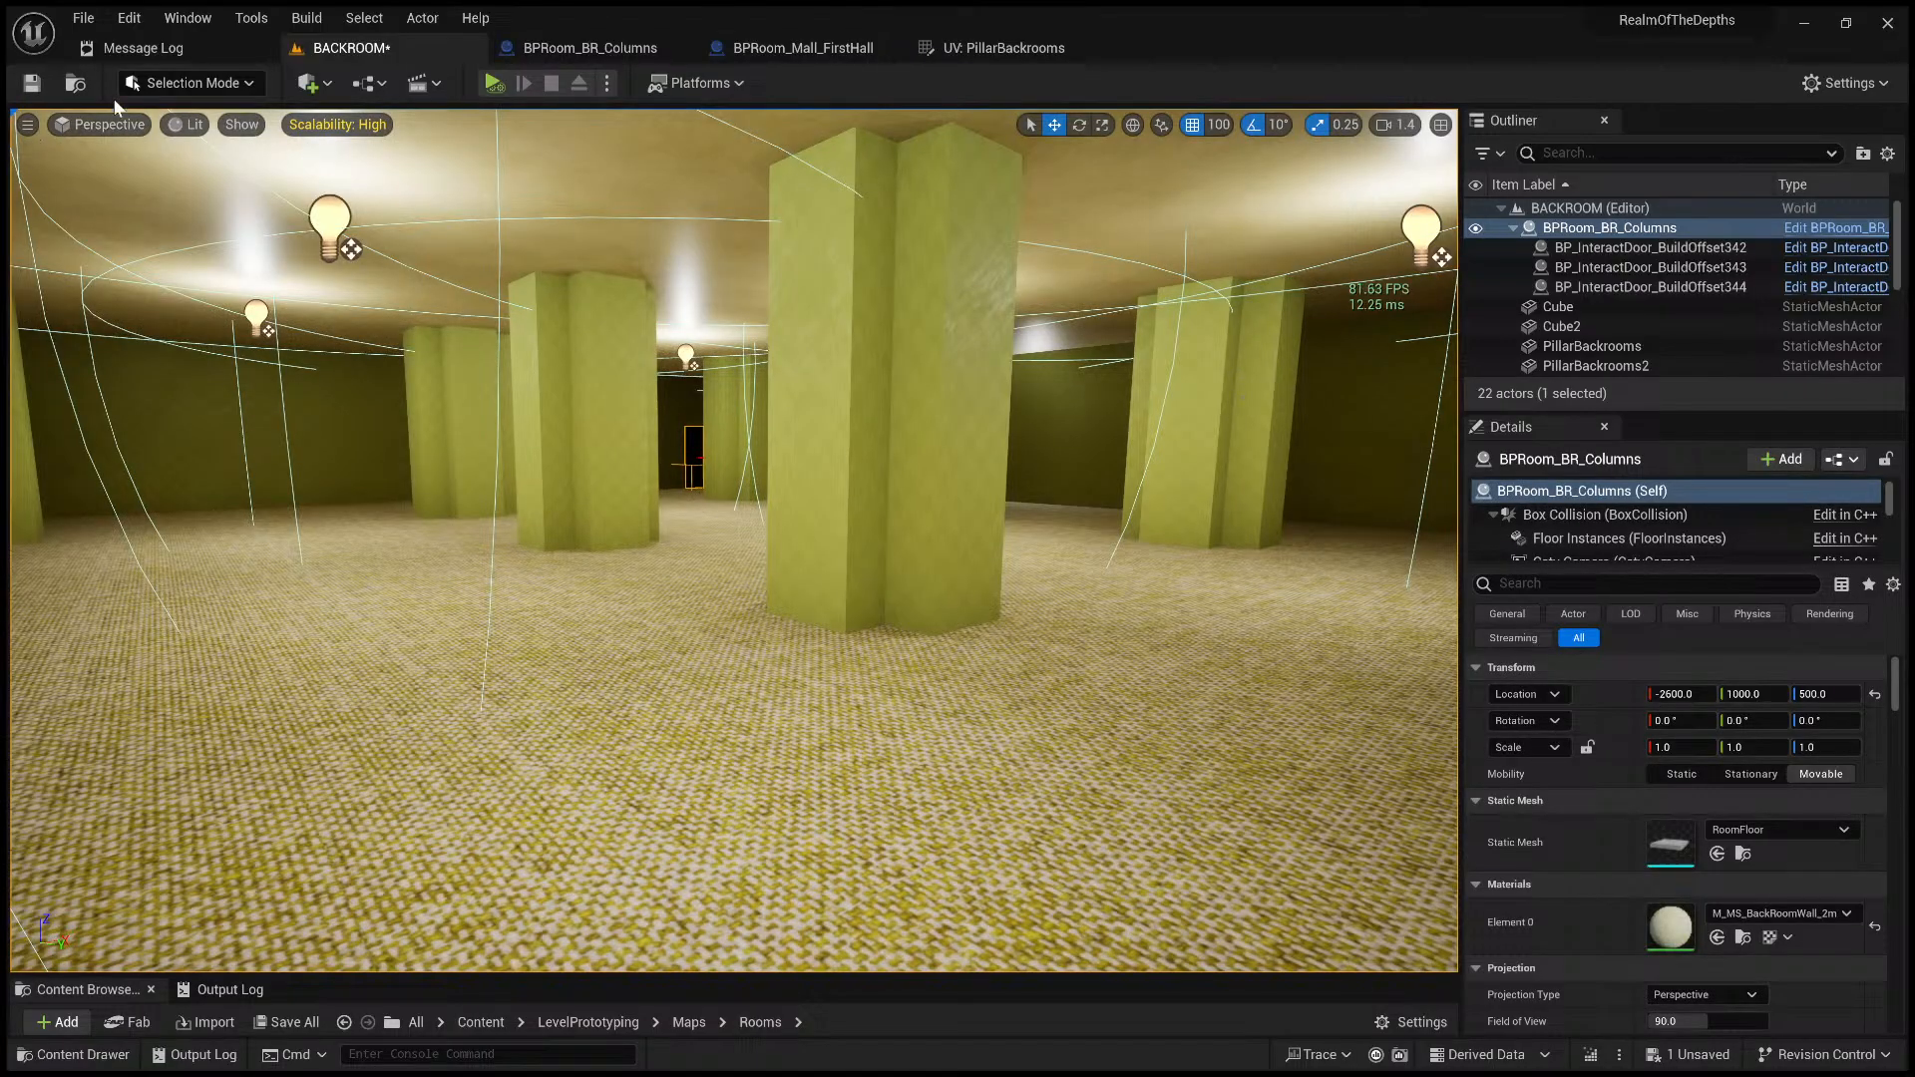
- Save the BACKROOM level and display the contents of the ThirdPerson/Maps folder with the asset browser enlarged
left_click(31, 83)
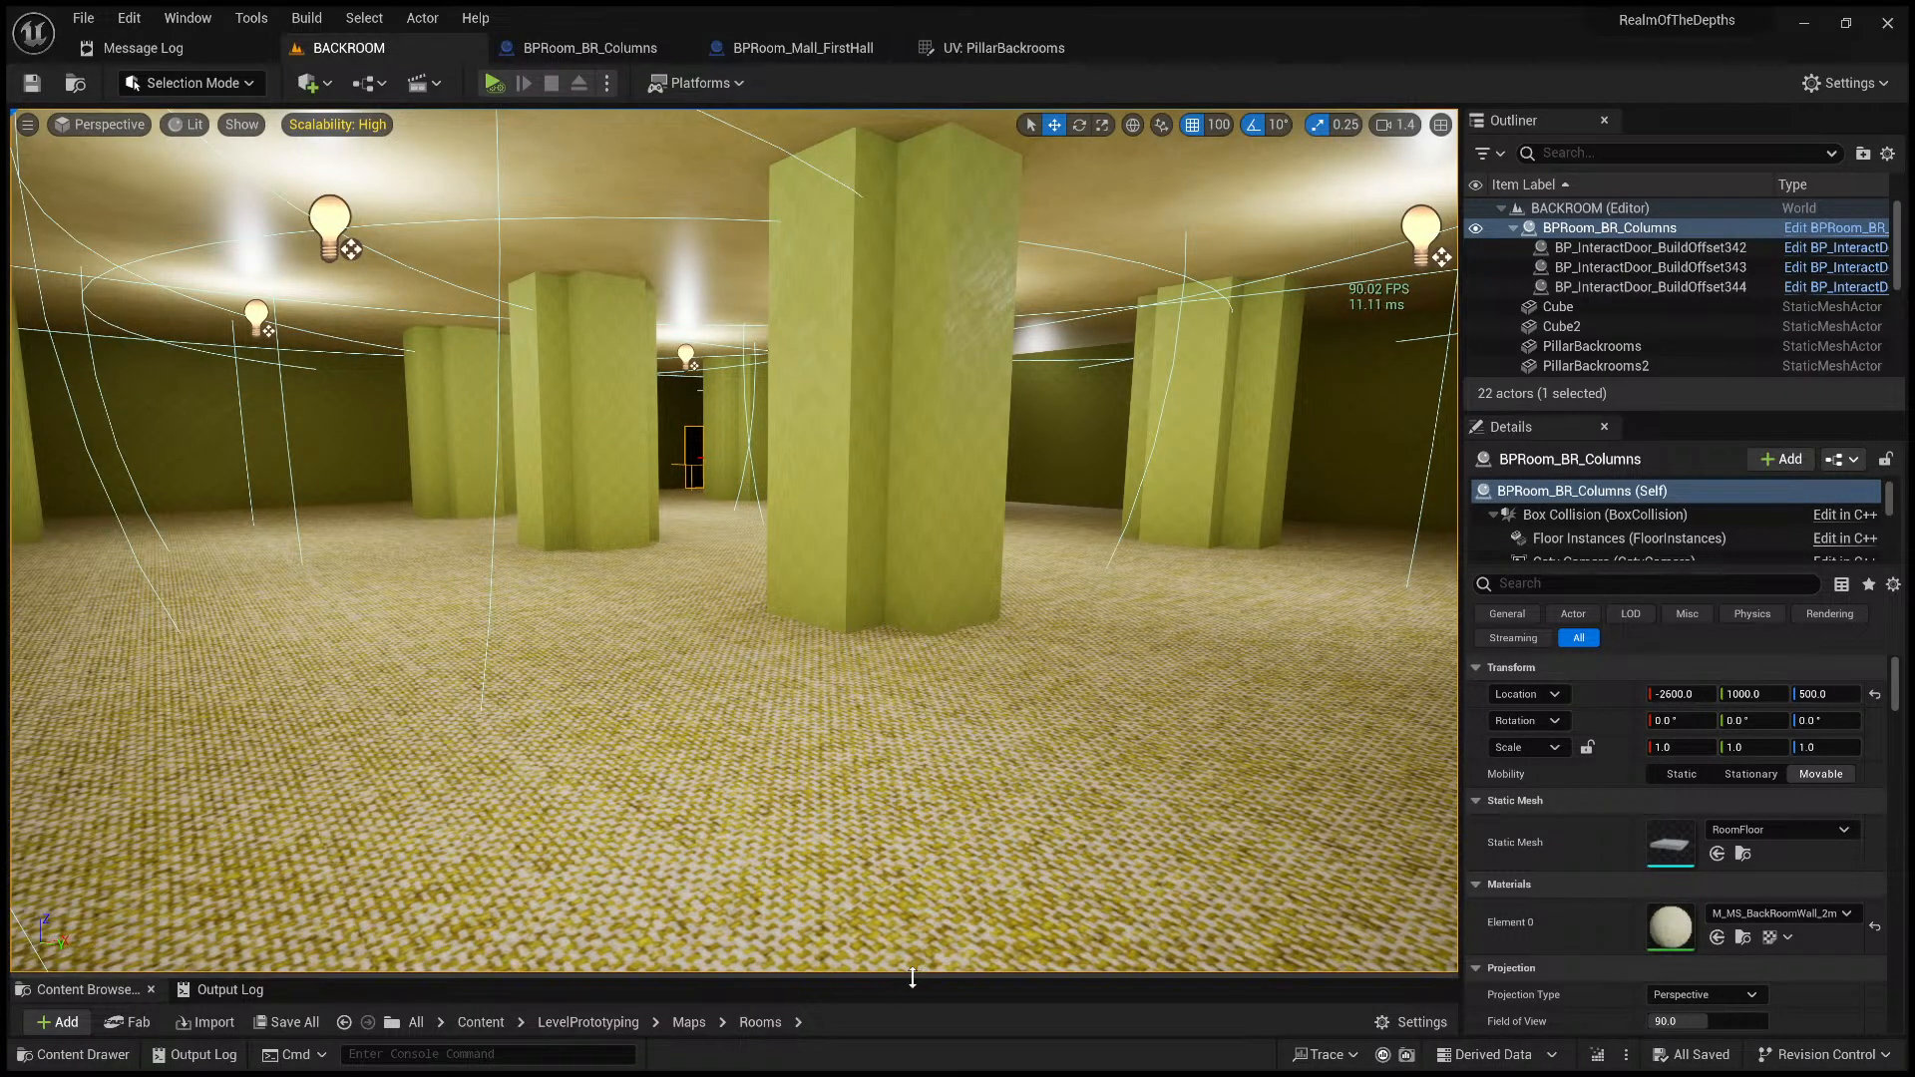
left_click_drag(906, 978, 906, 455)
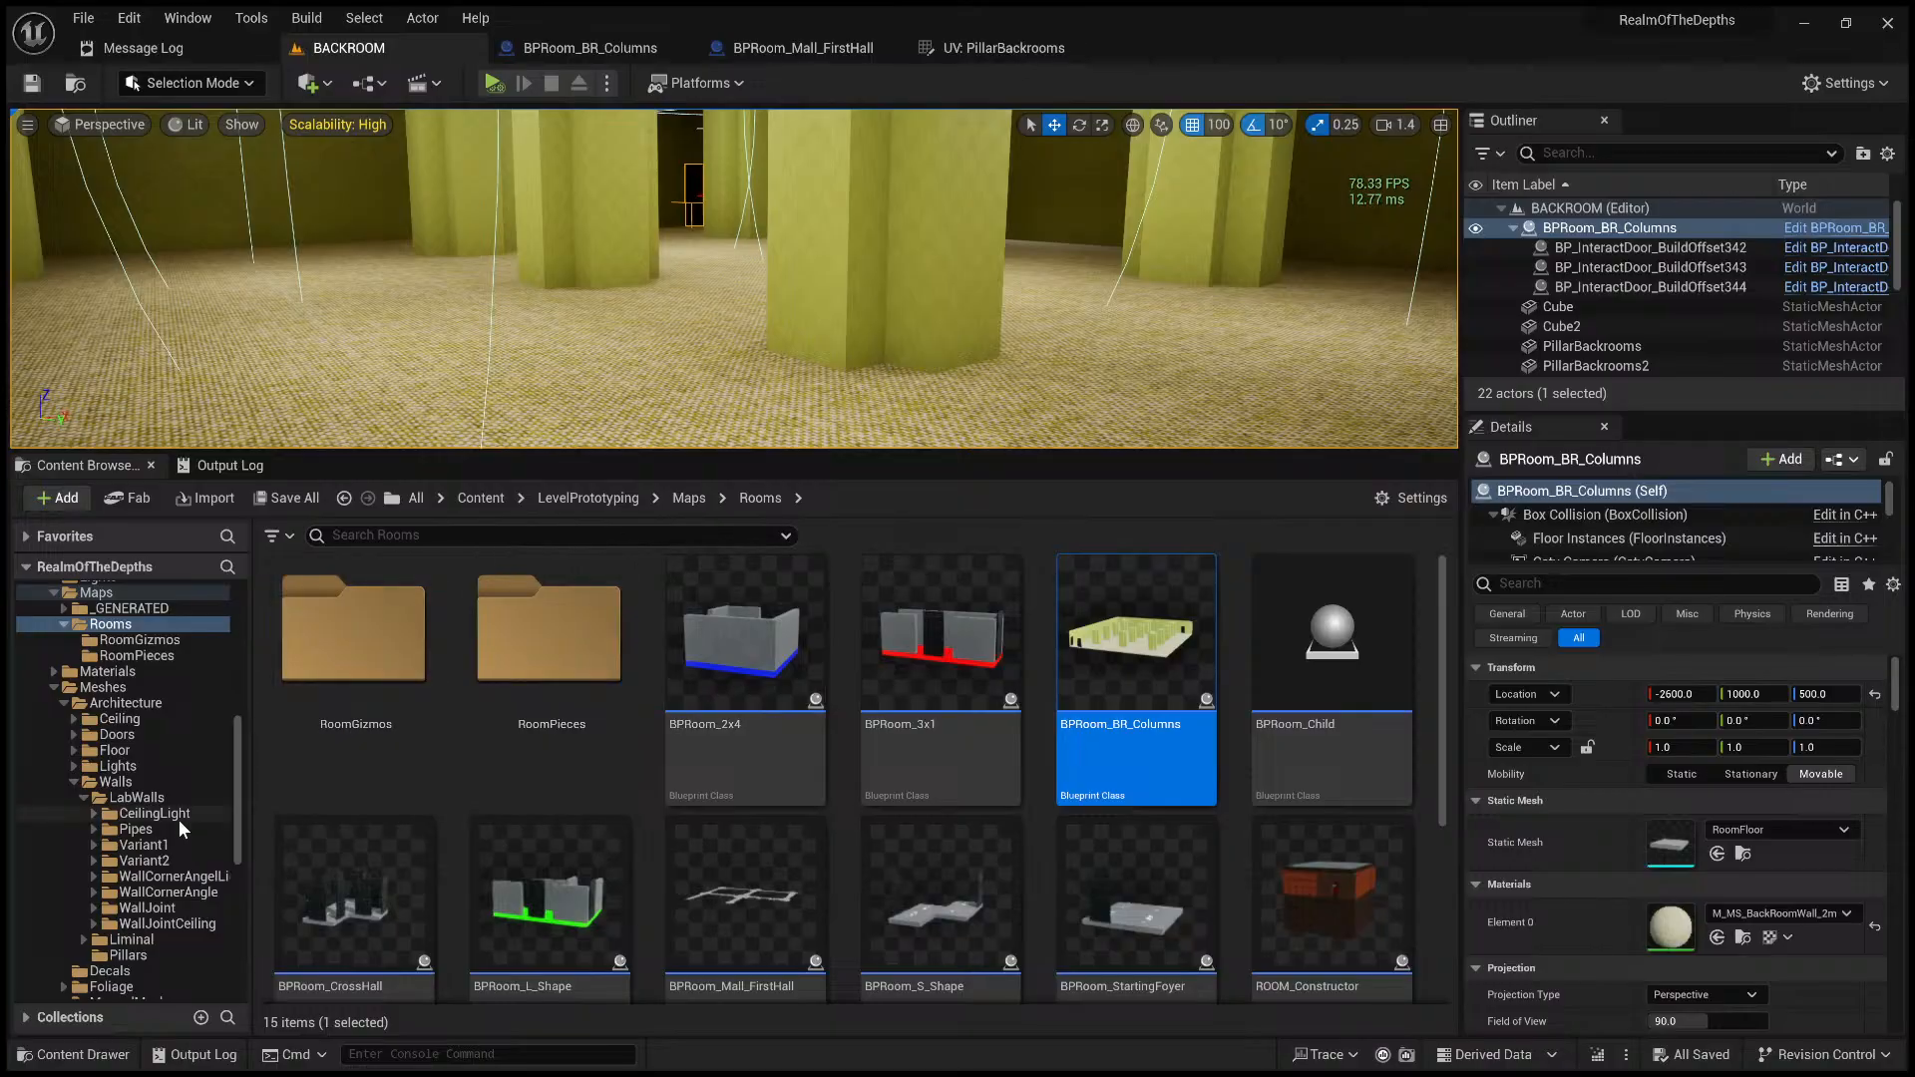
scroll(163, 897, "down", 10)
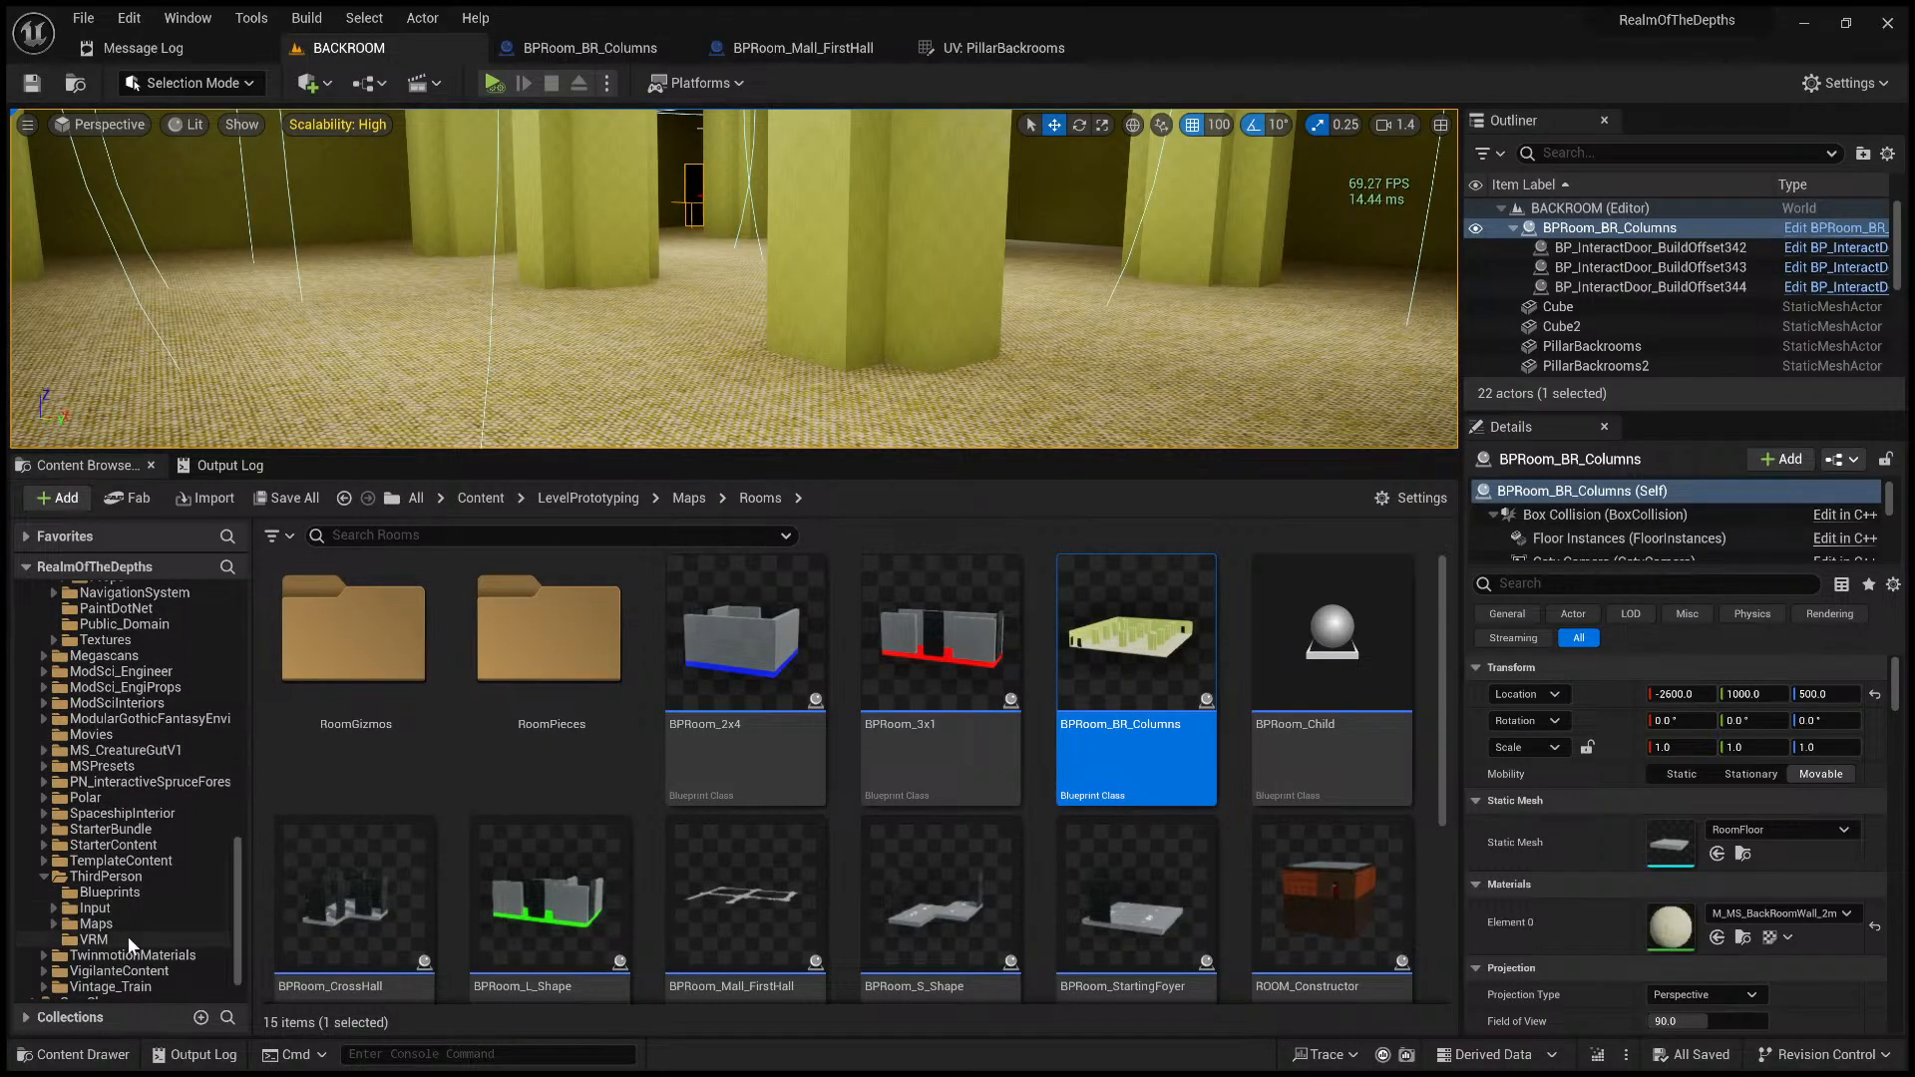
left_click(128, 925)
- Find and open the TestProgress level among the maps
scroll(1187, 799, "down", 3)
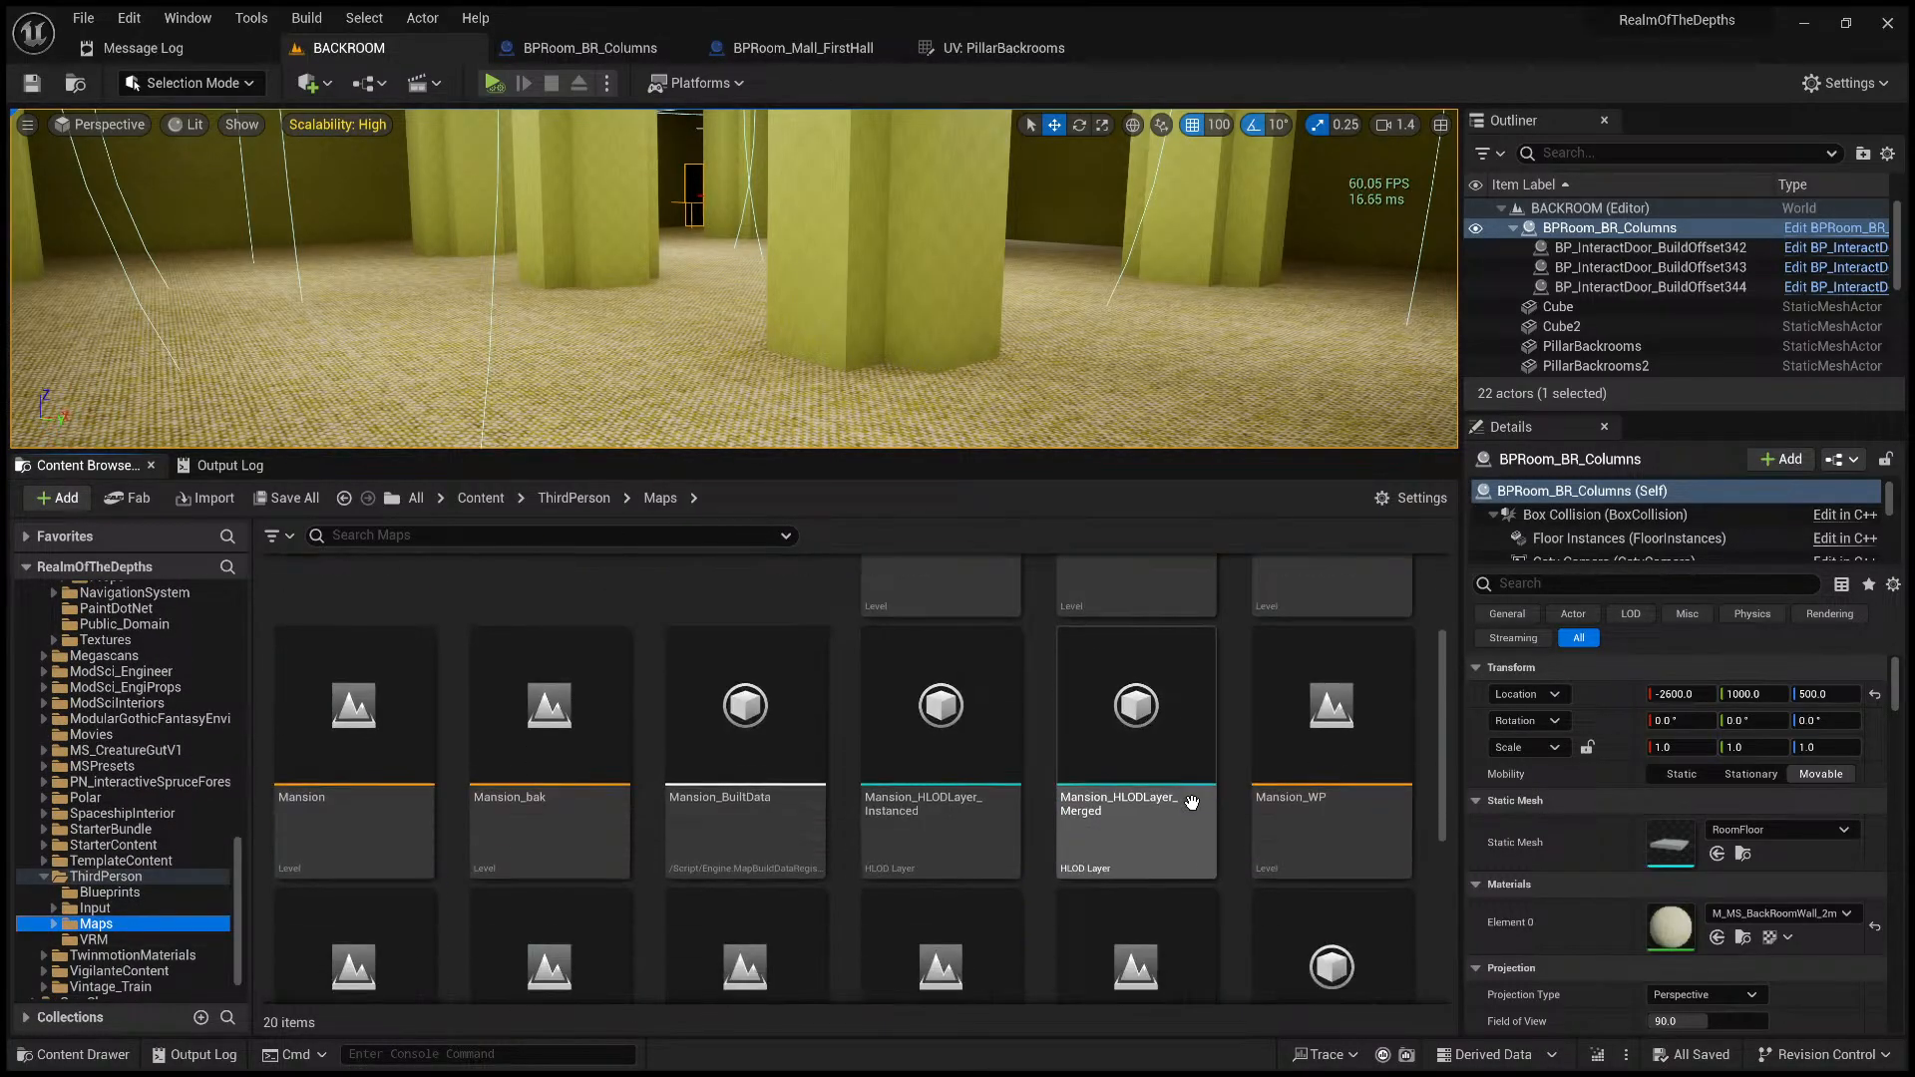
scroll(1006, 895, "down", 3)
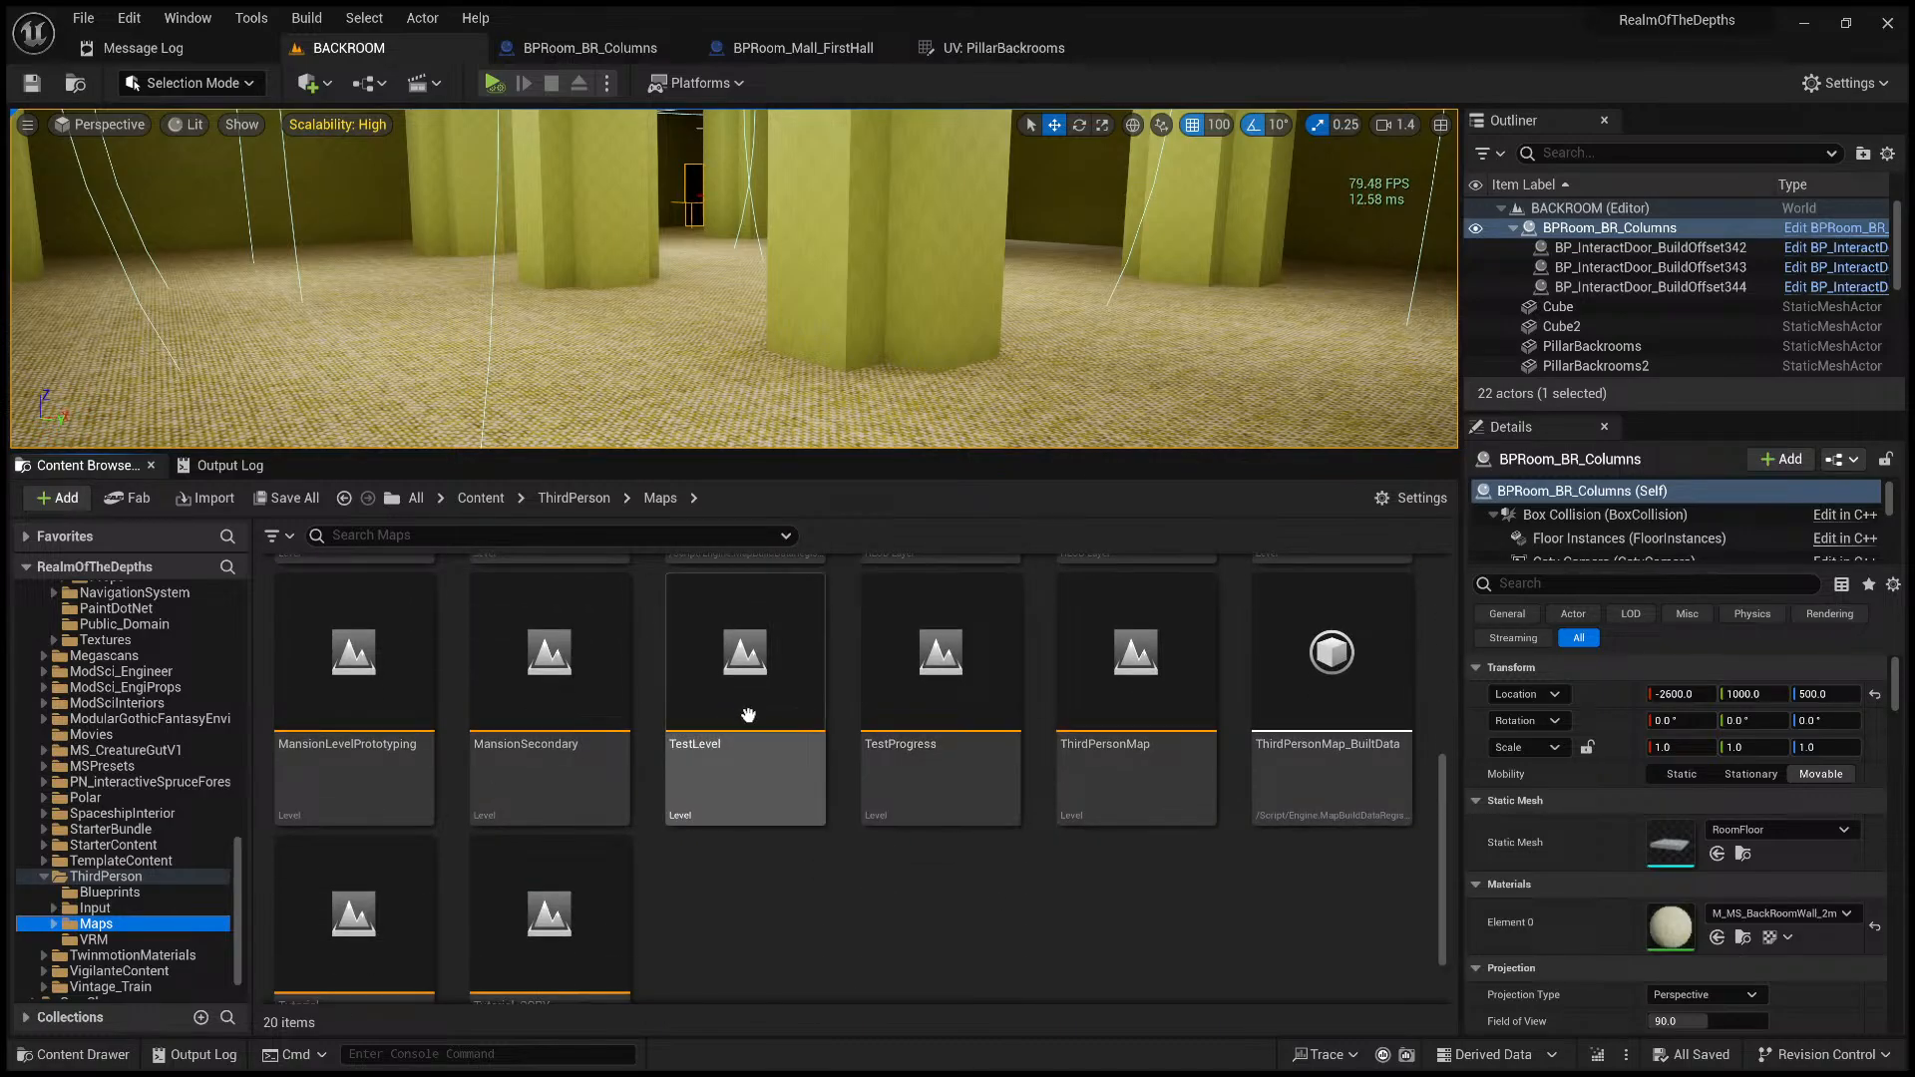
scroll(732, 852, "down", 1)
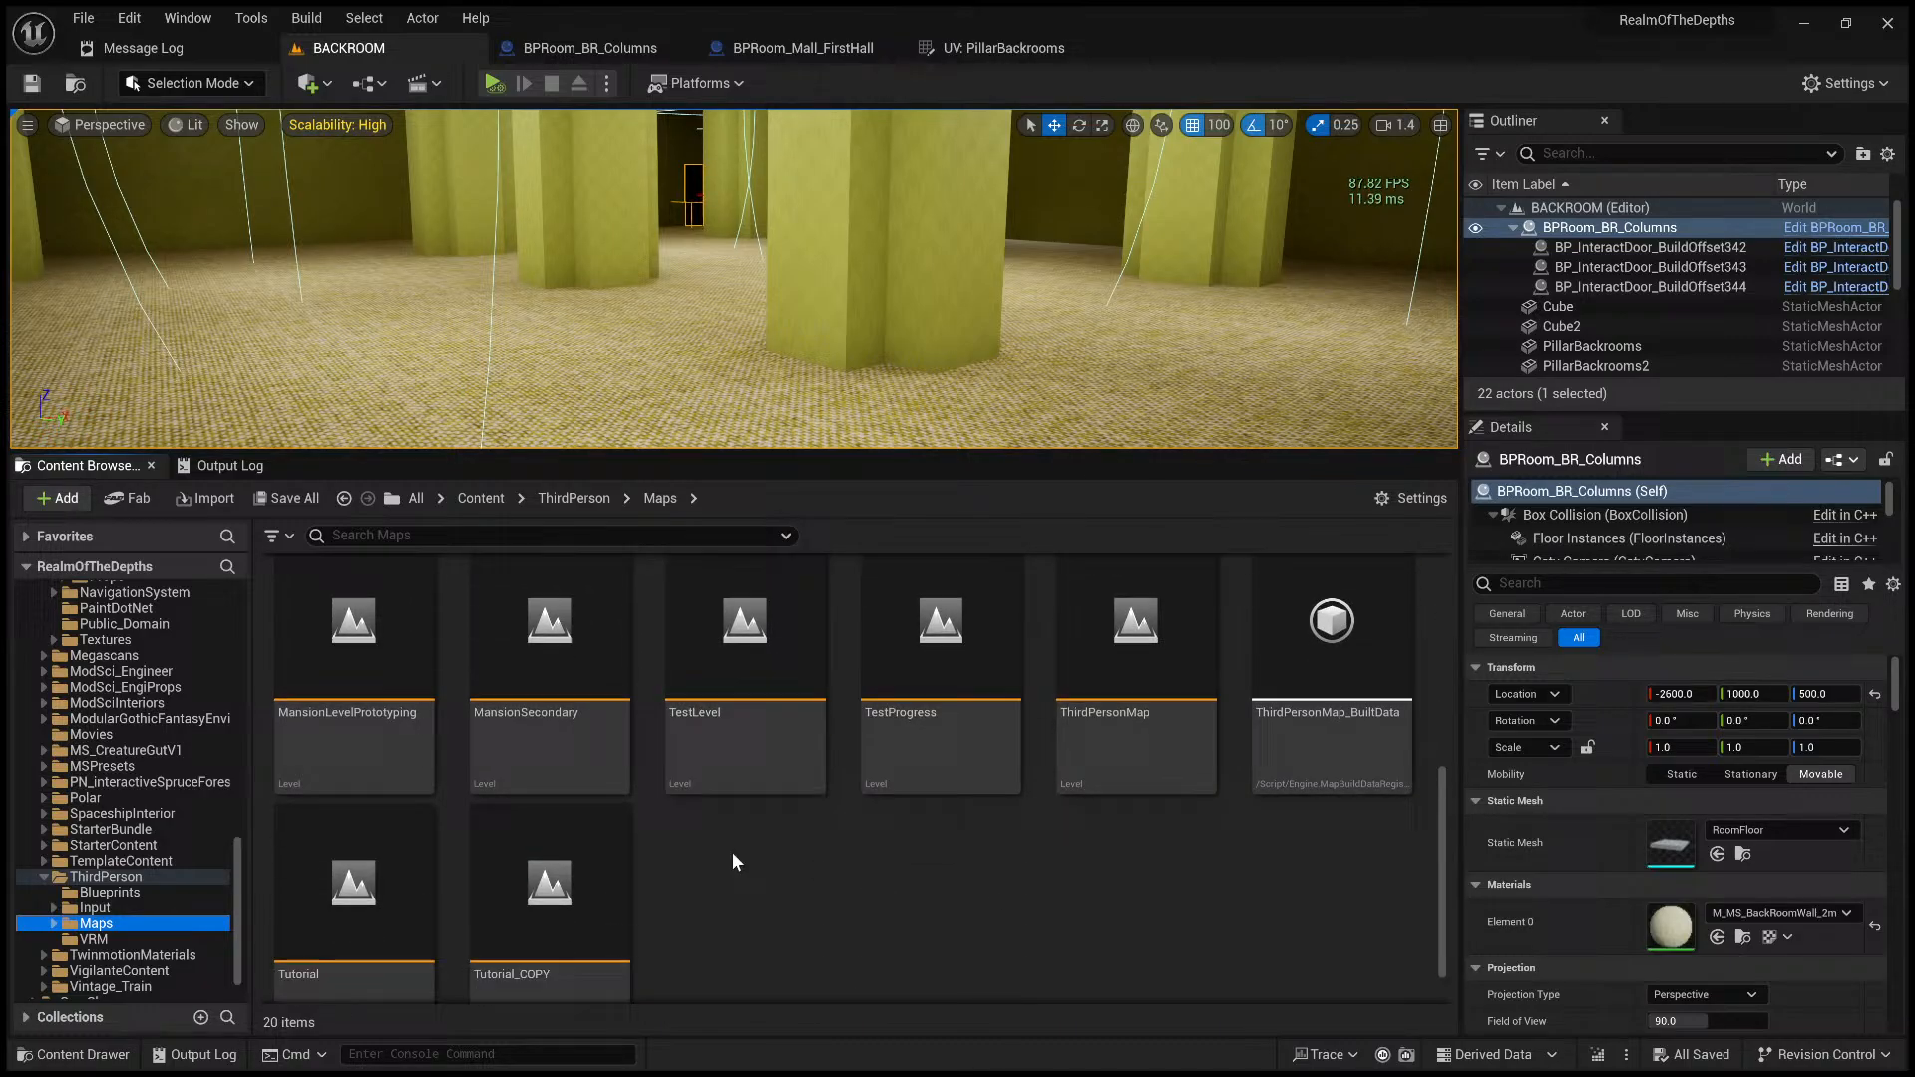
double_click(727, 686)
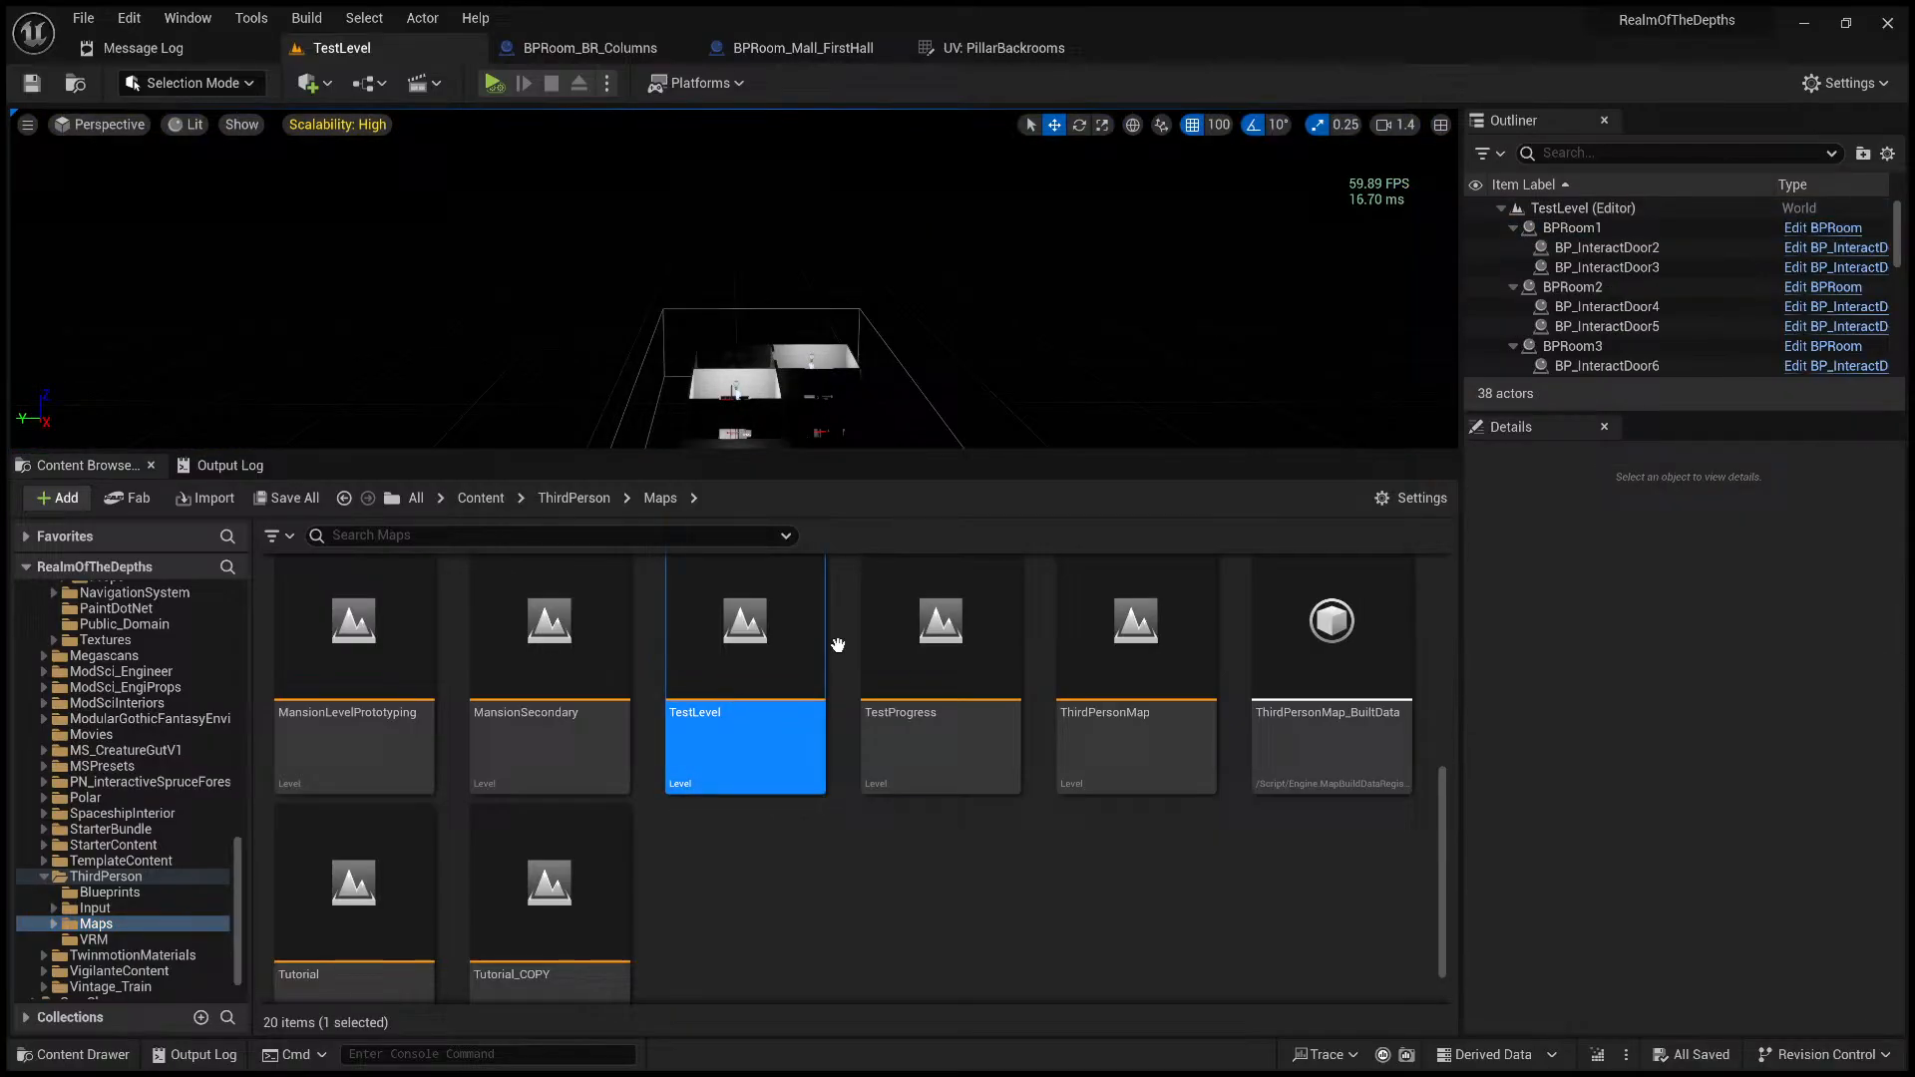
double_click(960, 651)
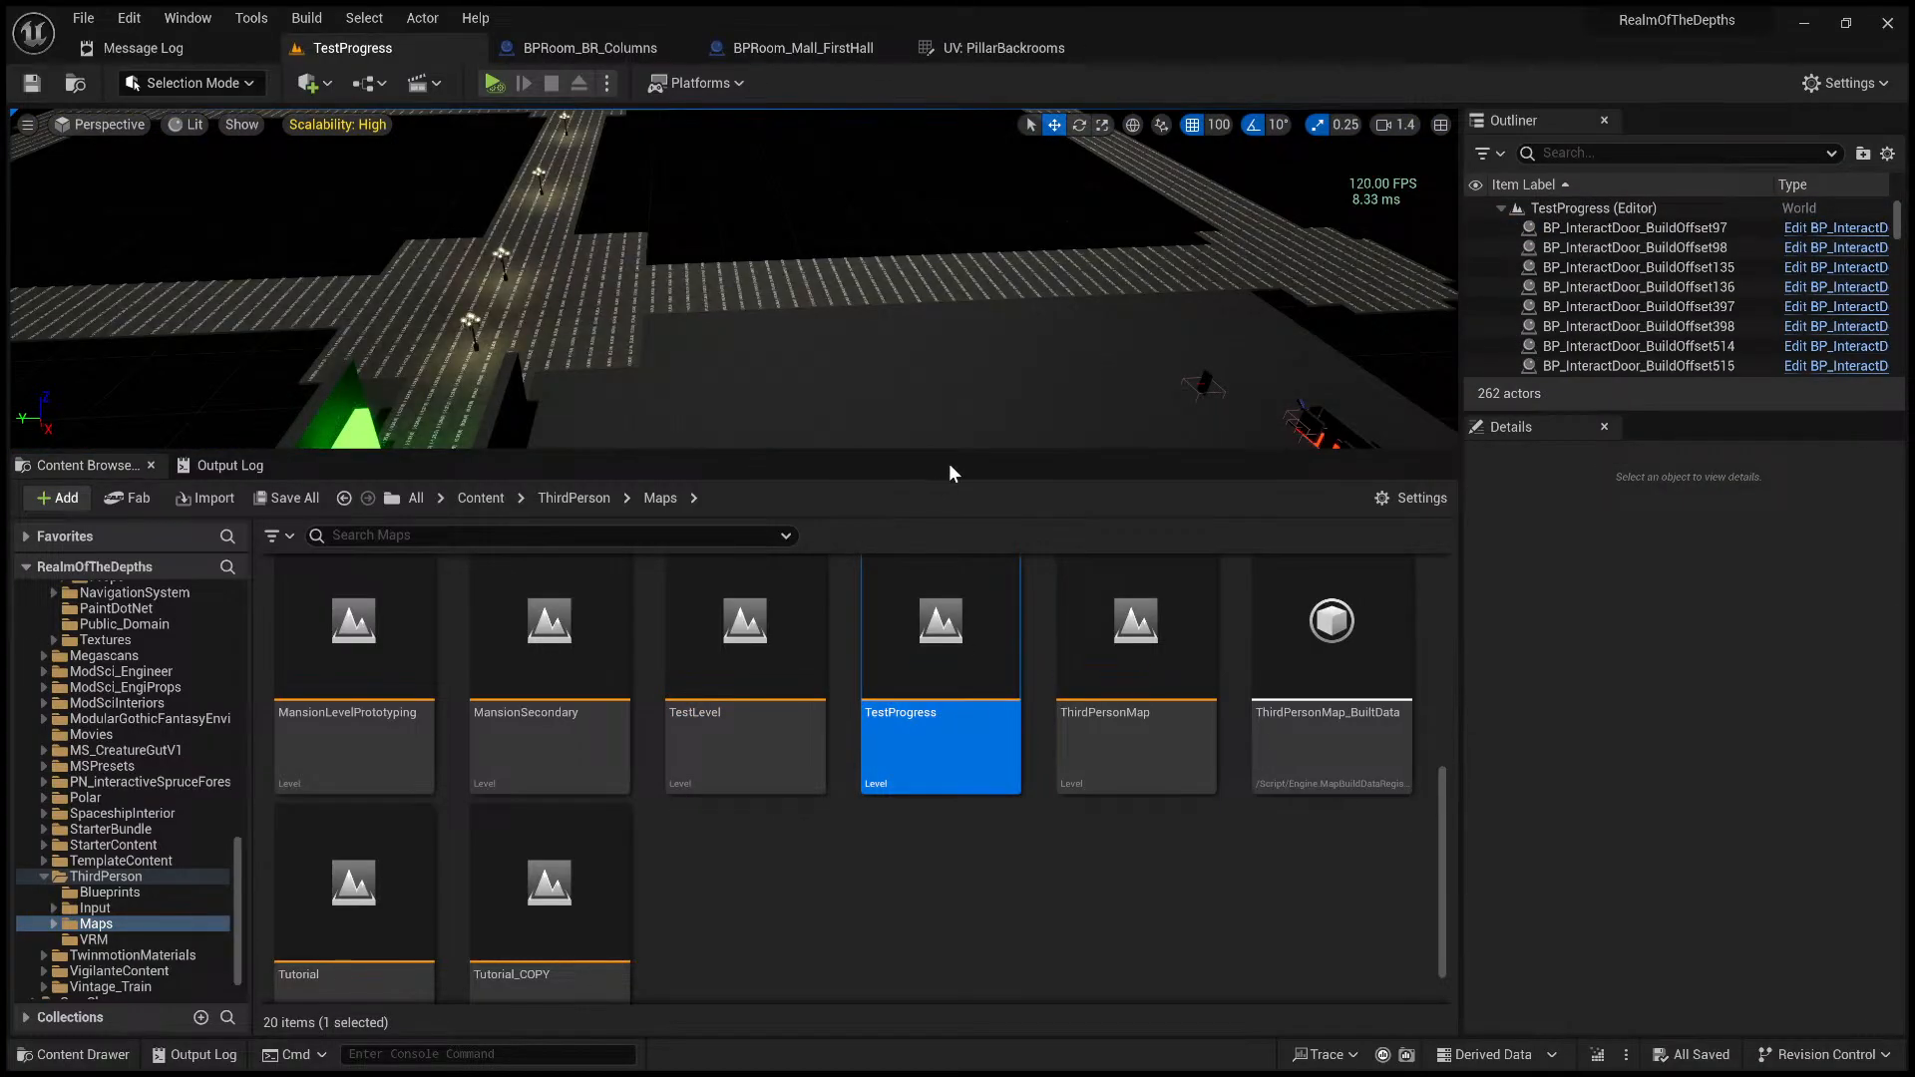
- Enlarge the level view, filter the actors by "level" and select the LevelGenerator actor
left_click_drag(955, 453, 958, 806)
right_click_drag(953, 638, 1296, 639)
left_click(1650, 151)
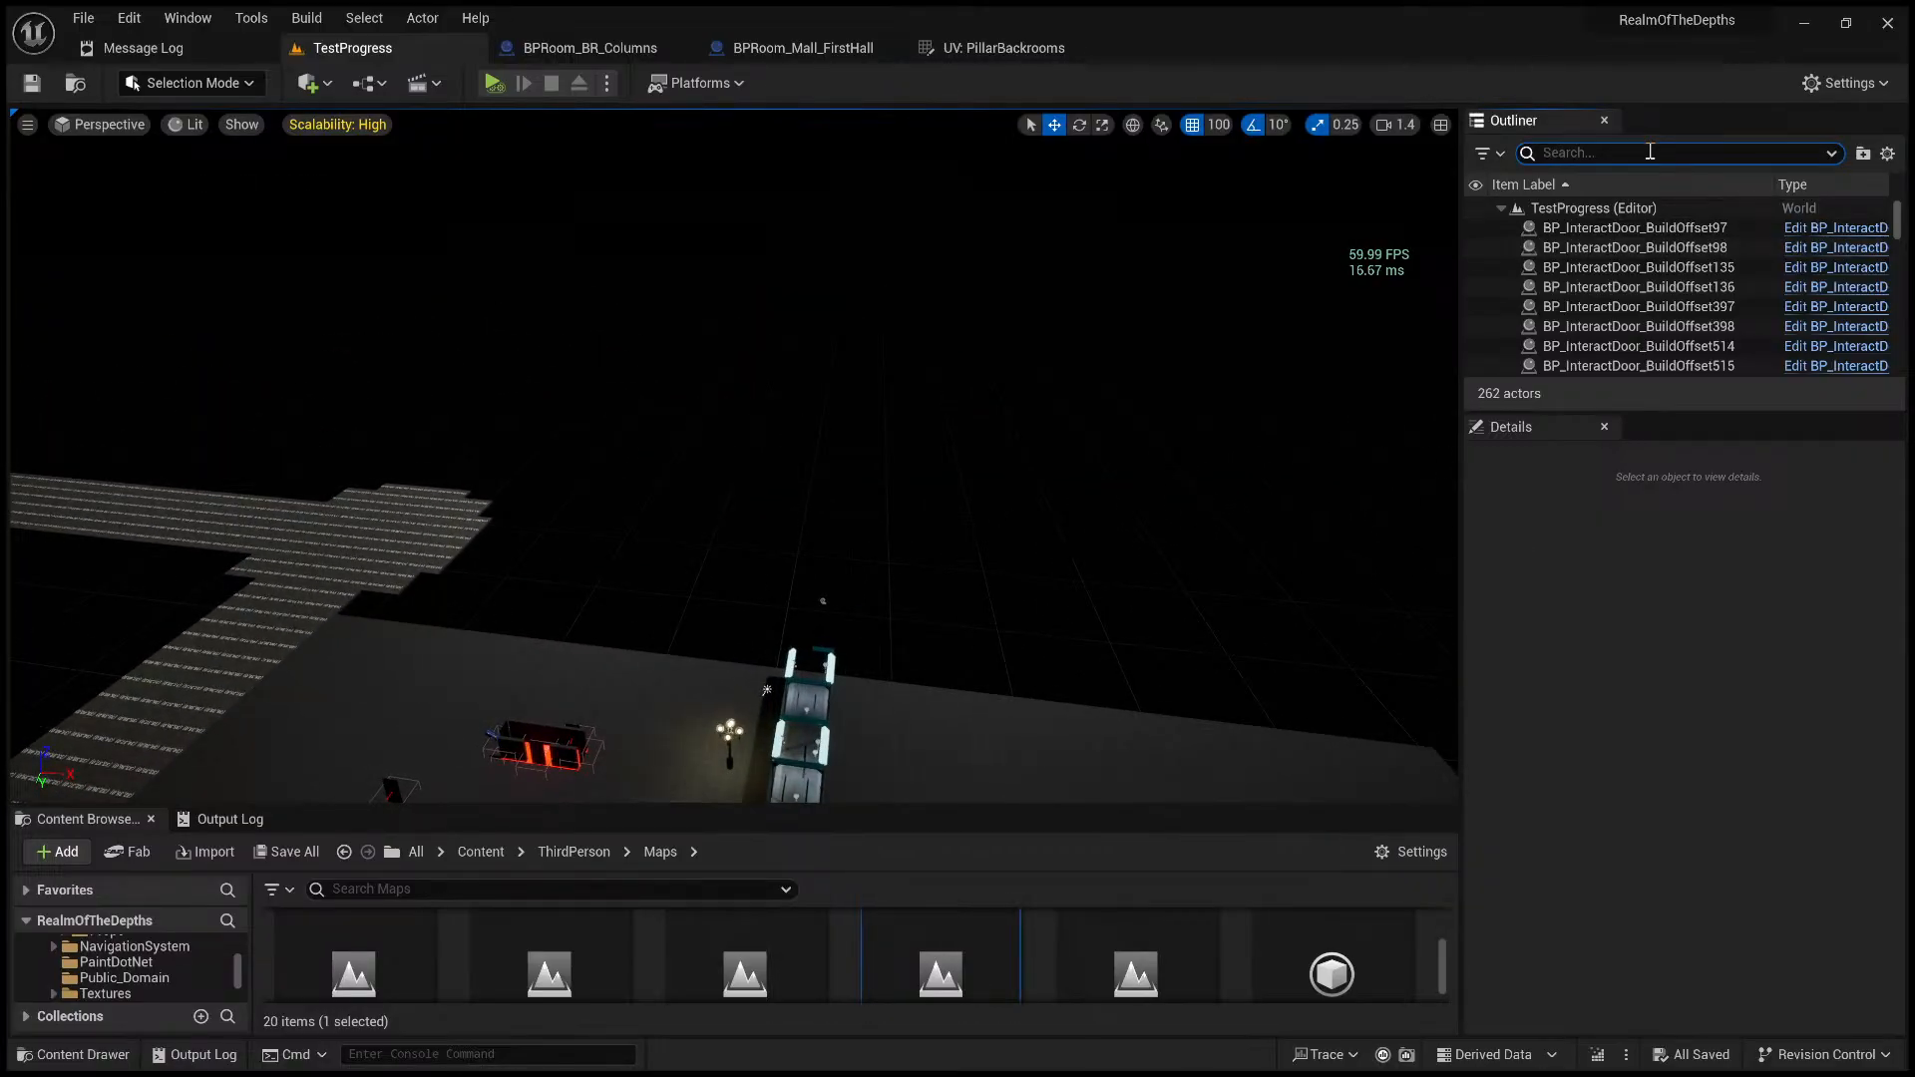
type("level")
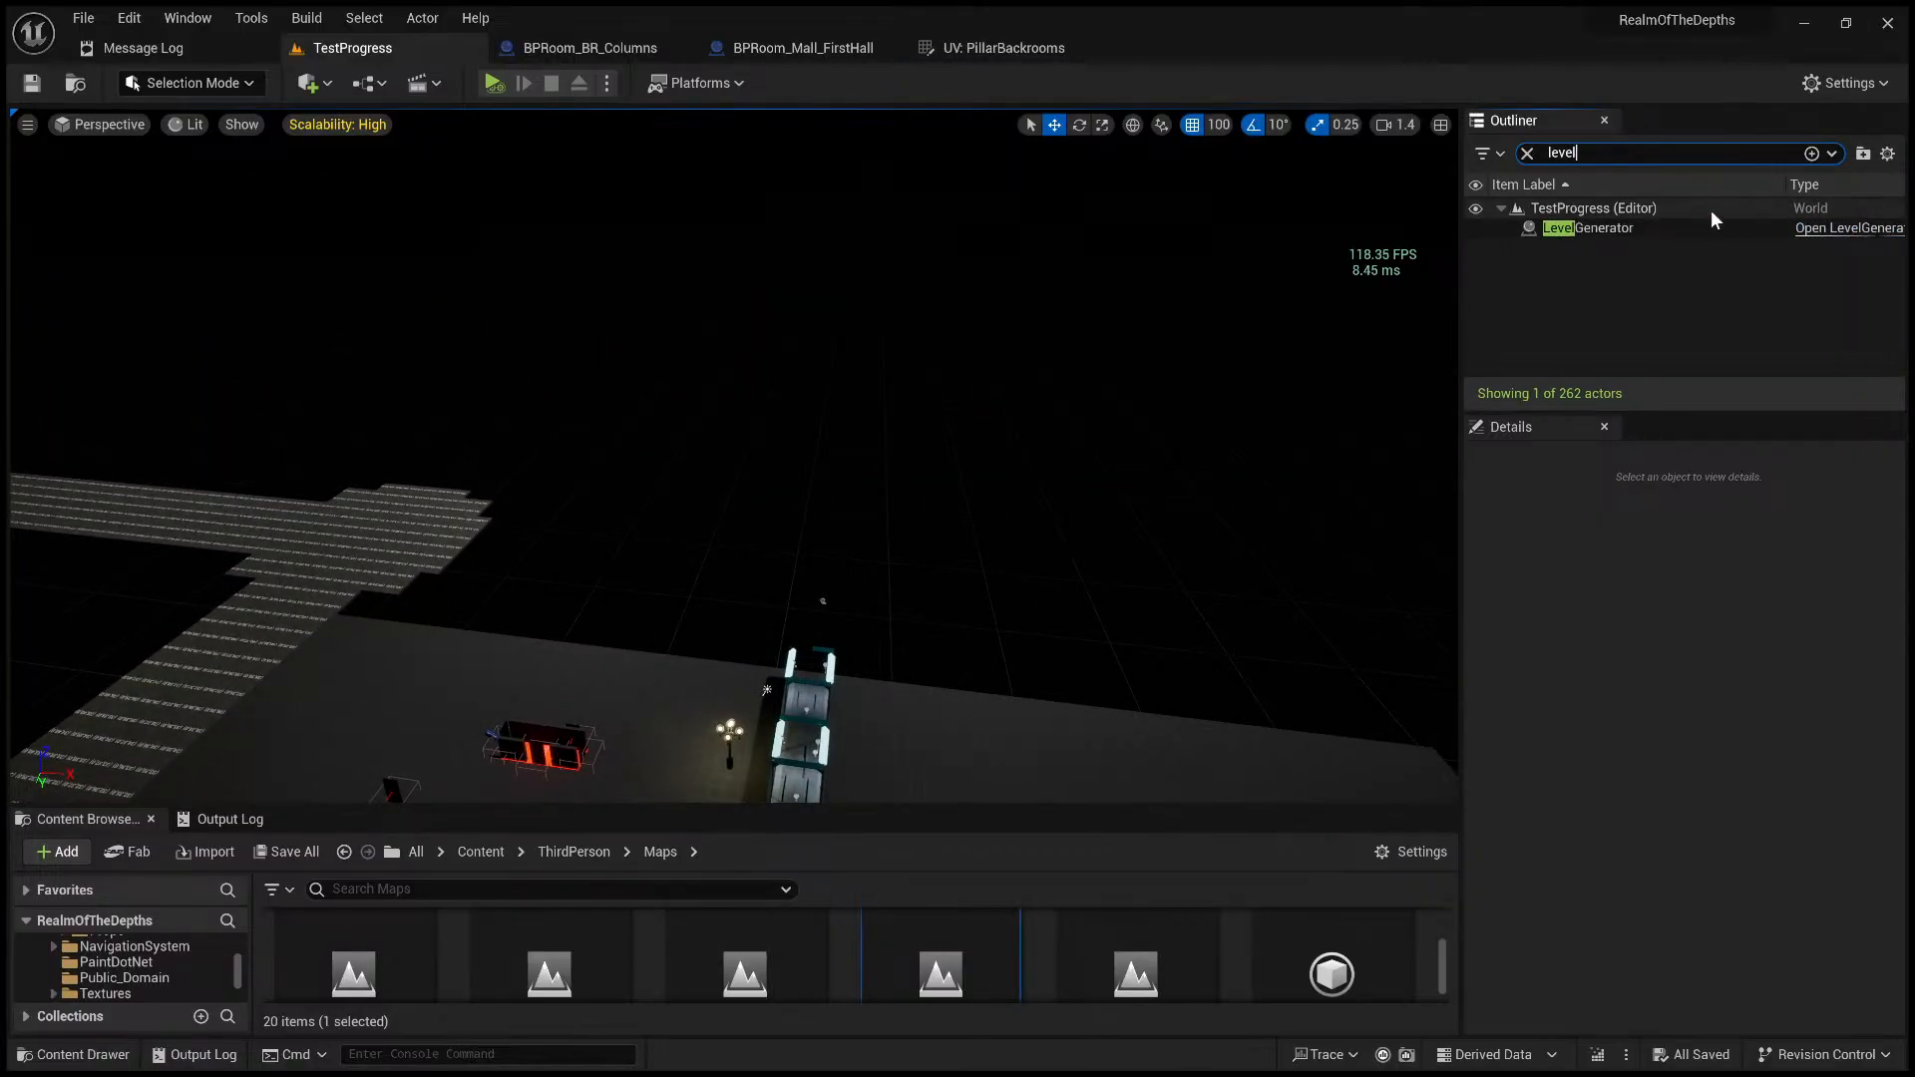
left_click(1686, 227)
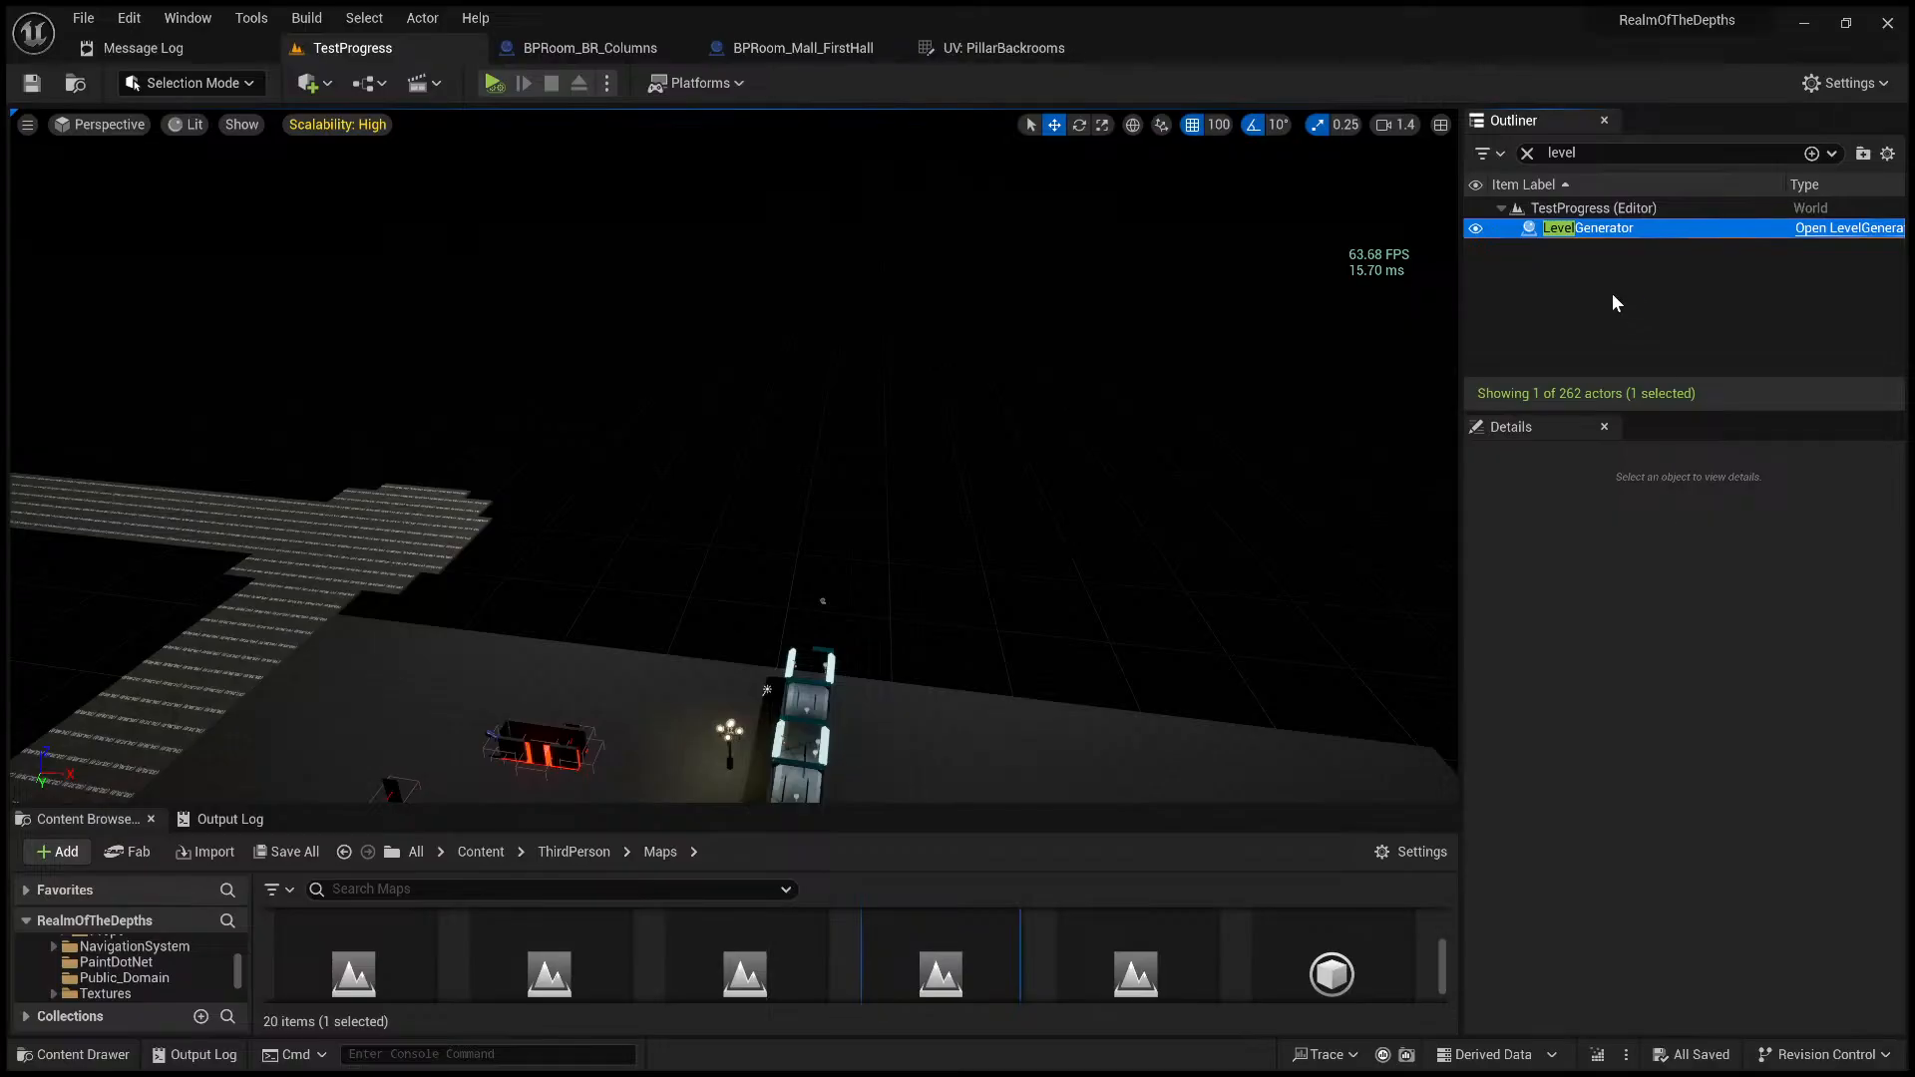
left_click(1589, 224)
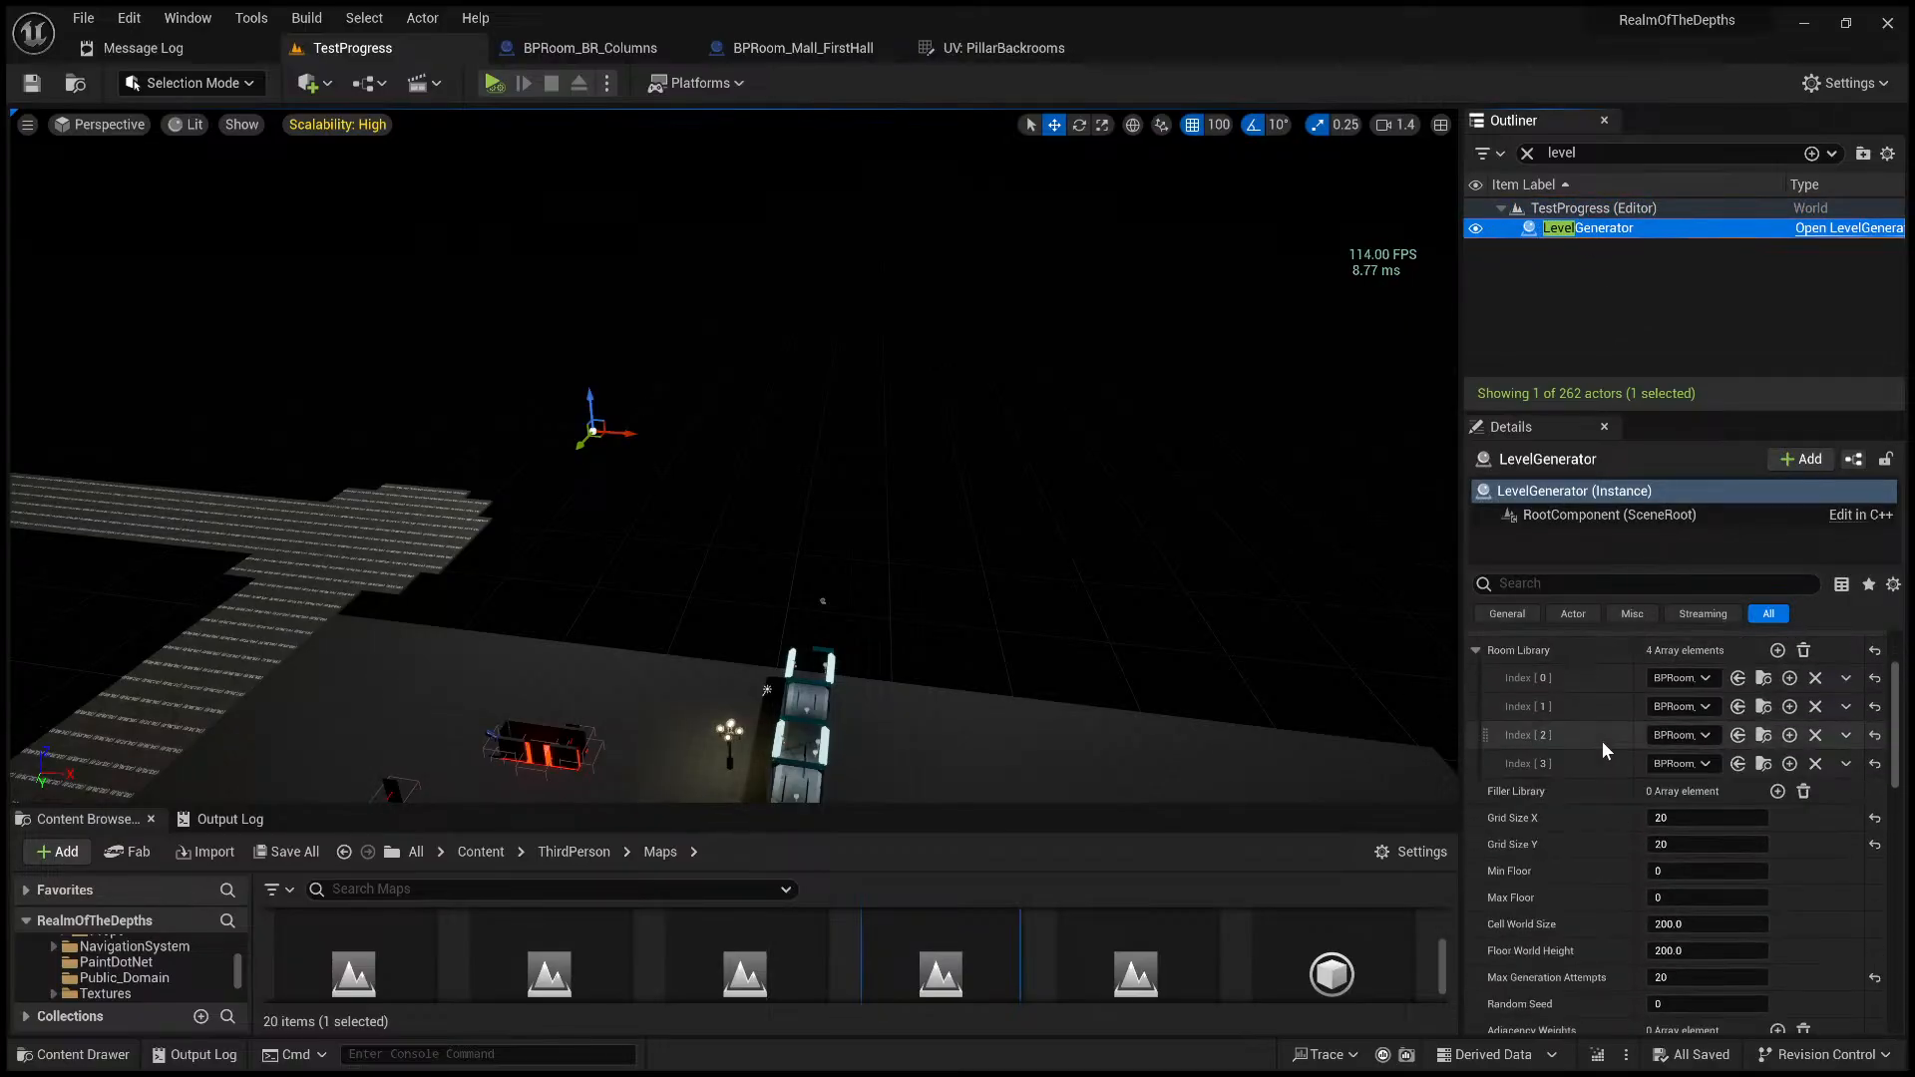
- Add BPRoom_BR_Columns as entry 4 of the LevelGenerator's Room Library and save the TestProgress level
scroll(1602, 740, "up", 1)
left_click(1778, 681)
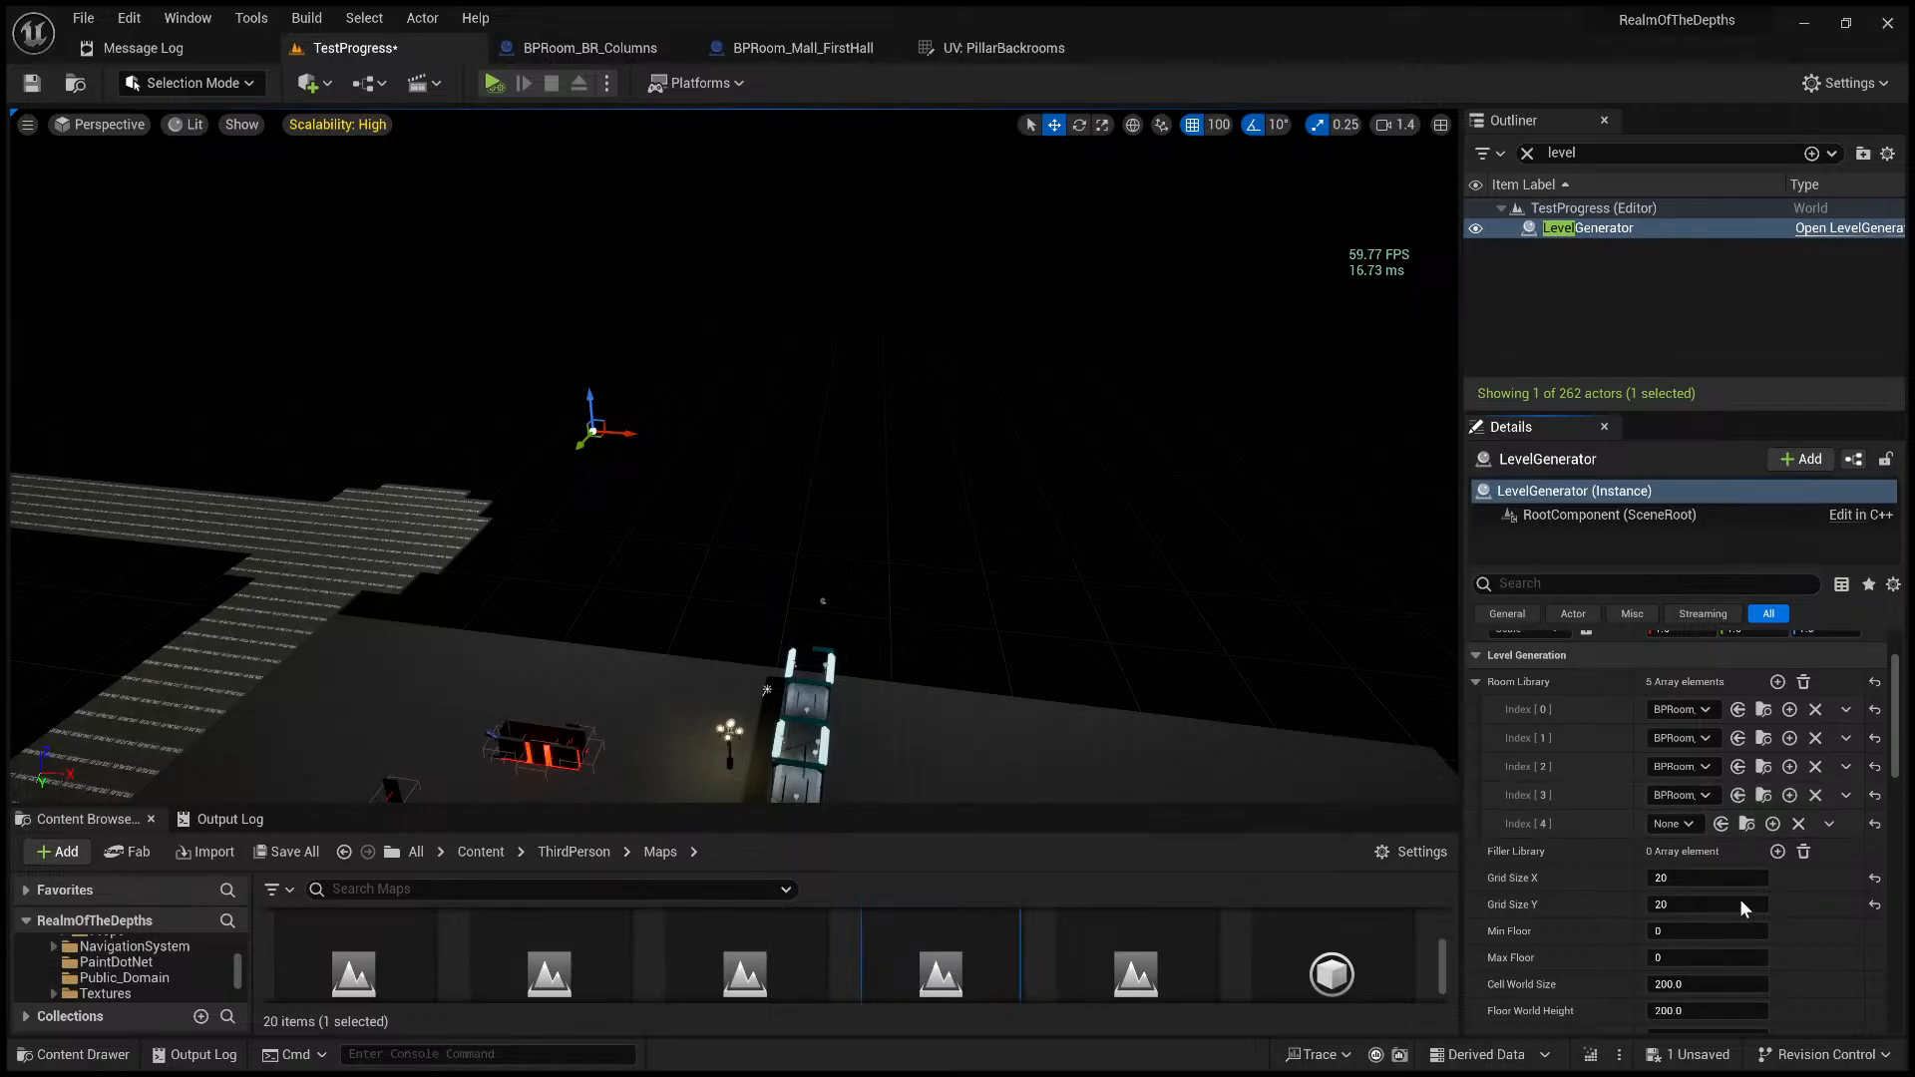
key("ctrl+z")
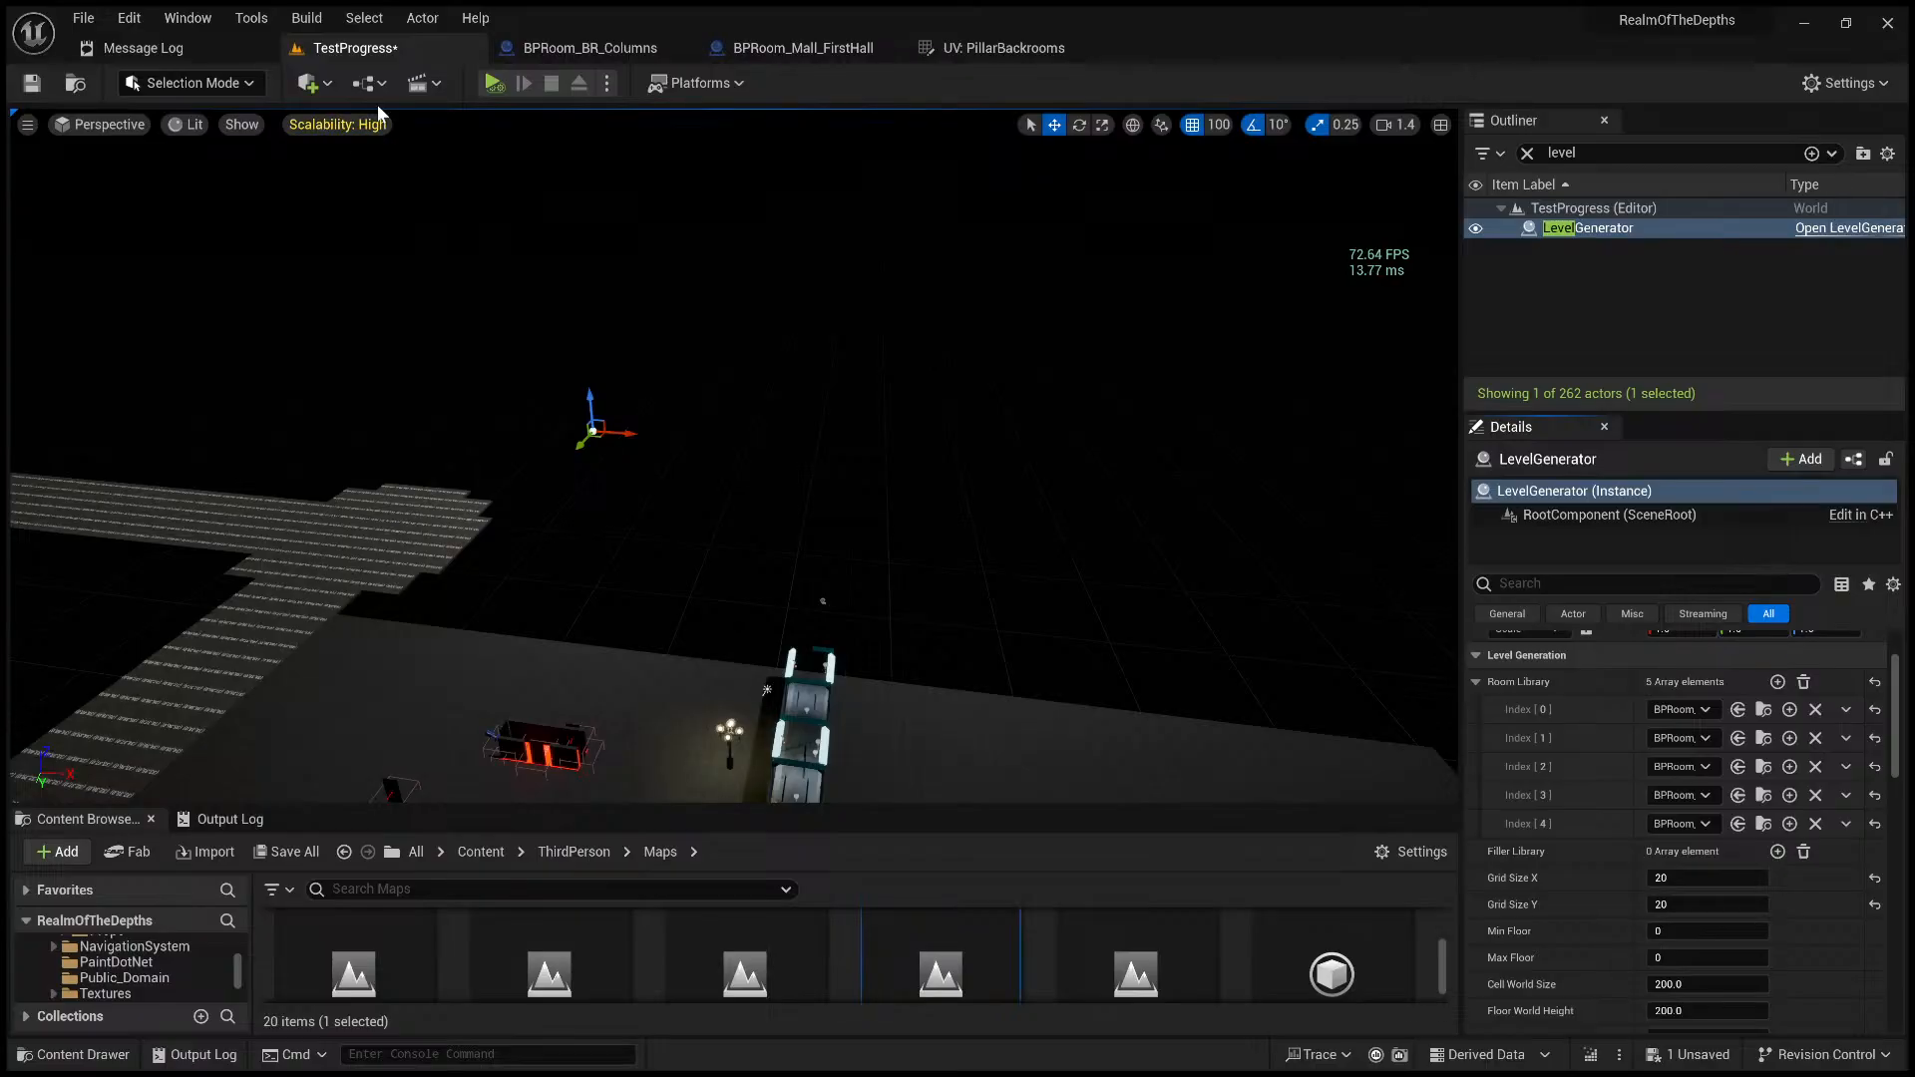
left_click(33, 84)
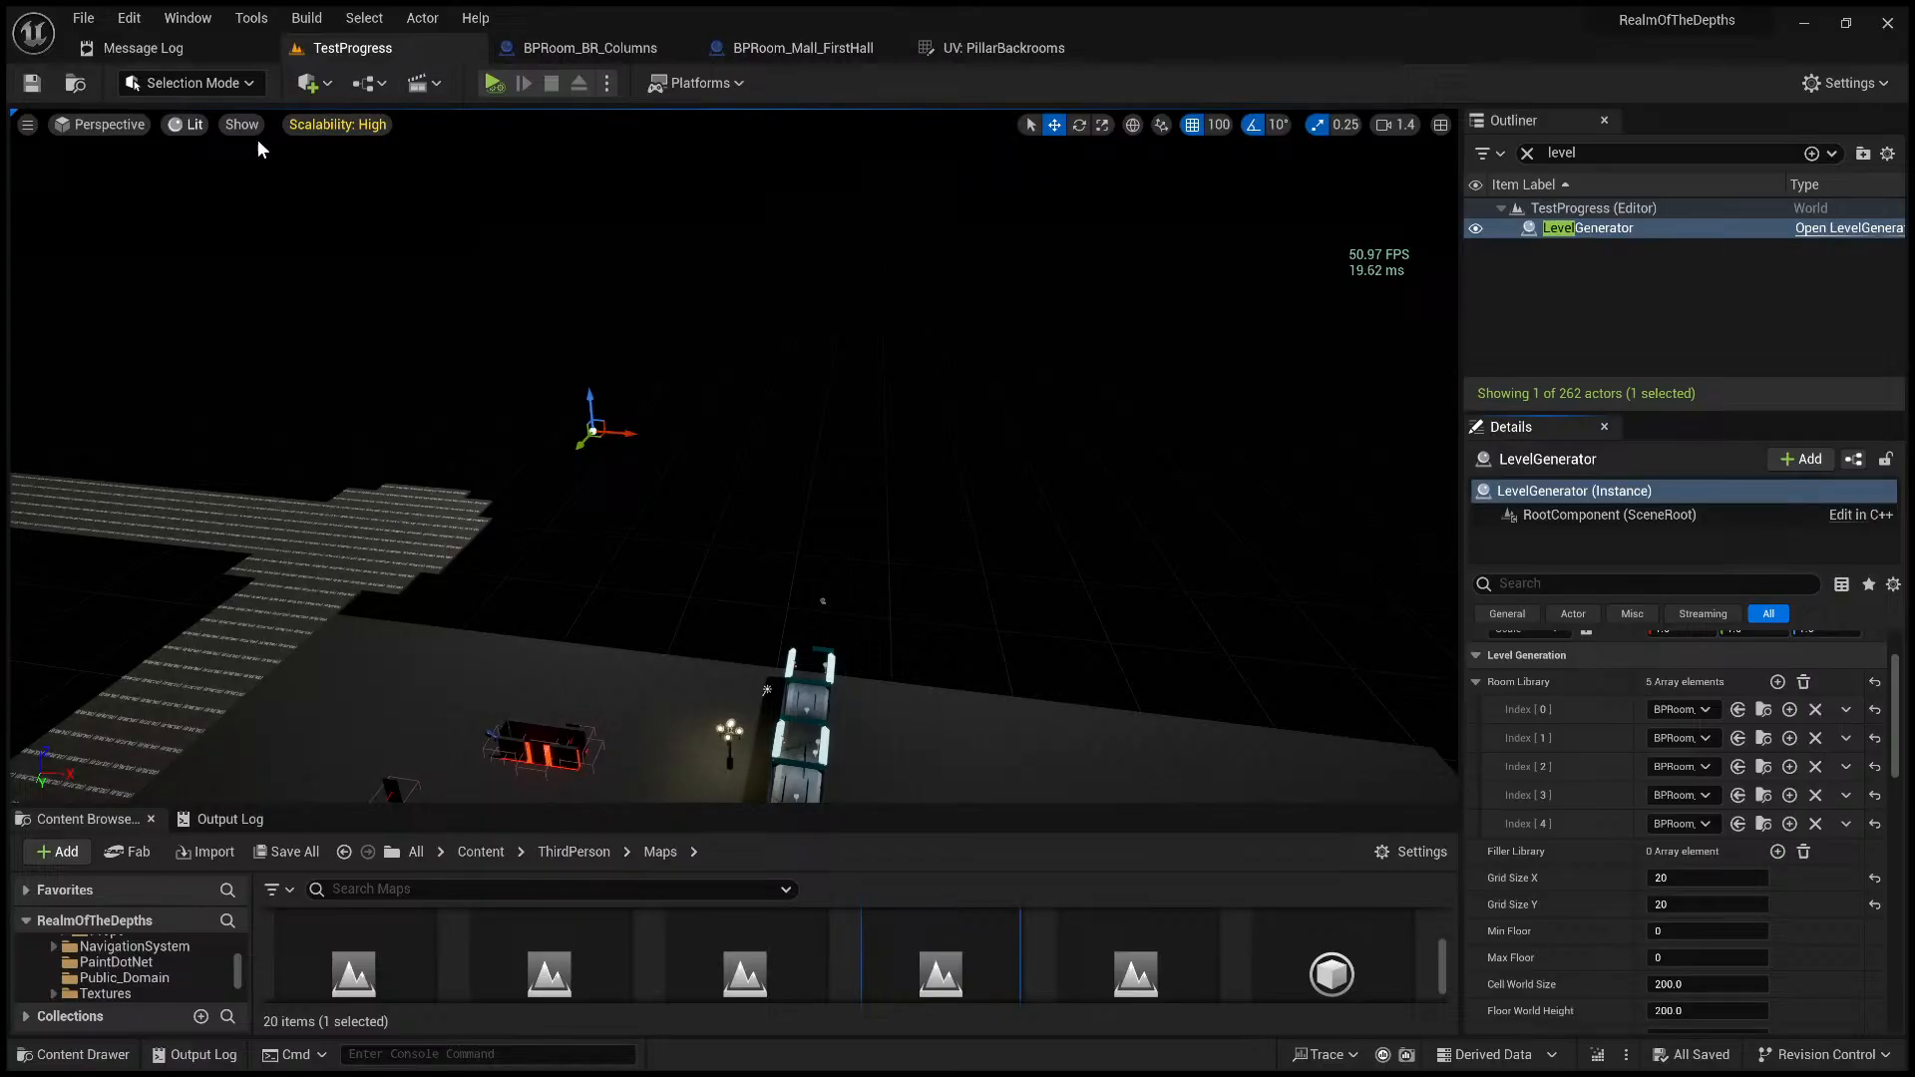
- Simulate the TestProgress level and examine the generated room layout from above for column rooms
left_click(492, 83)
scroll(902, 417, "up", 2)
right_click_drag(902, 417, 902, 417)
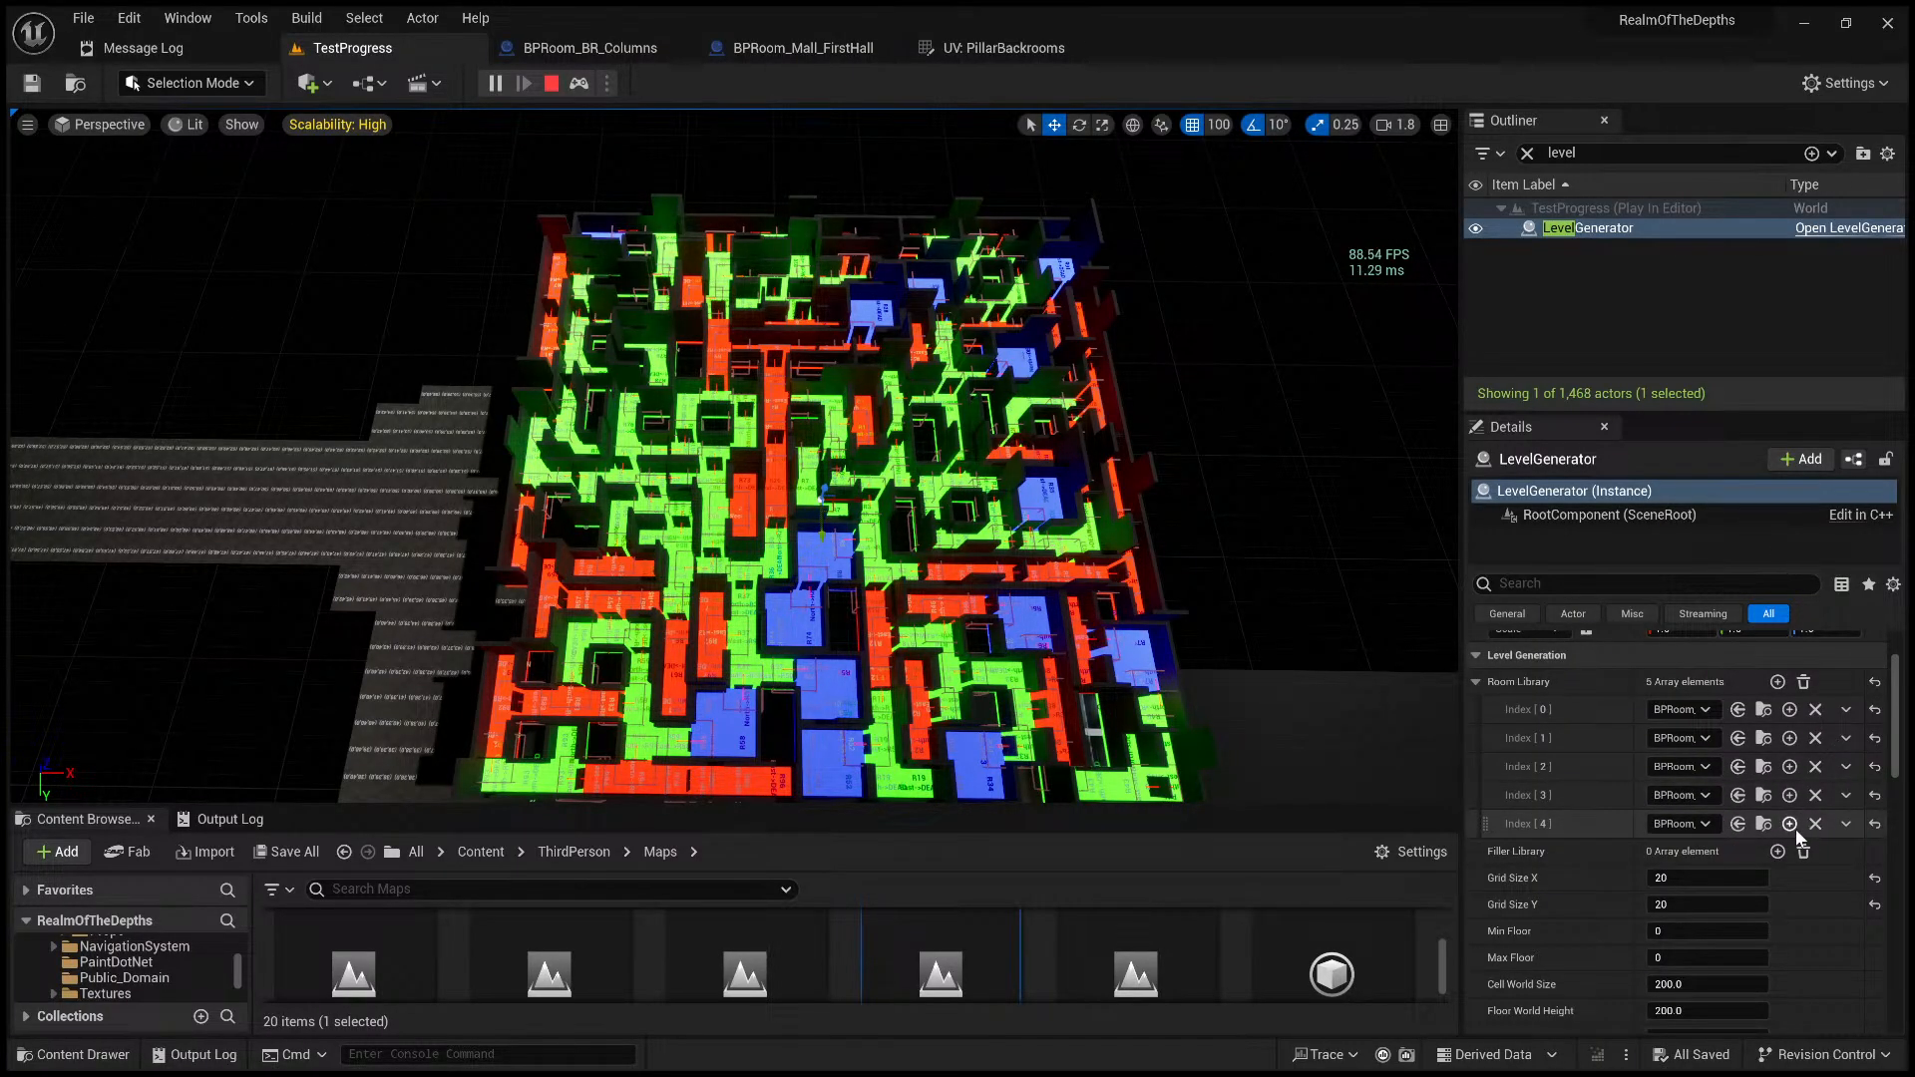
scroll(928, 684, "down", 3)
right_click_drag(928, 698, 928, 738)
mouse_move(1163, 646)
right_mouse_down()
mouse_move(1163, 703)
mouse_move(1163, 647)
right_mouse_up()
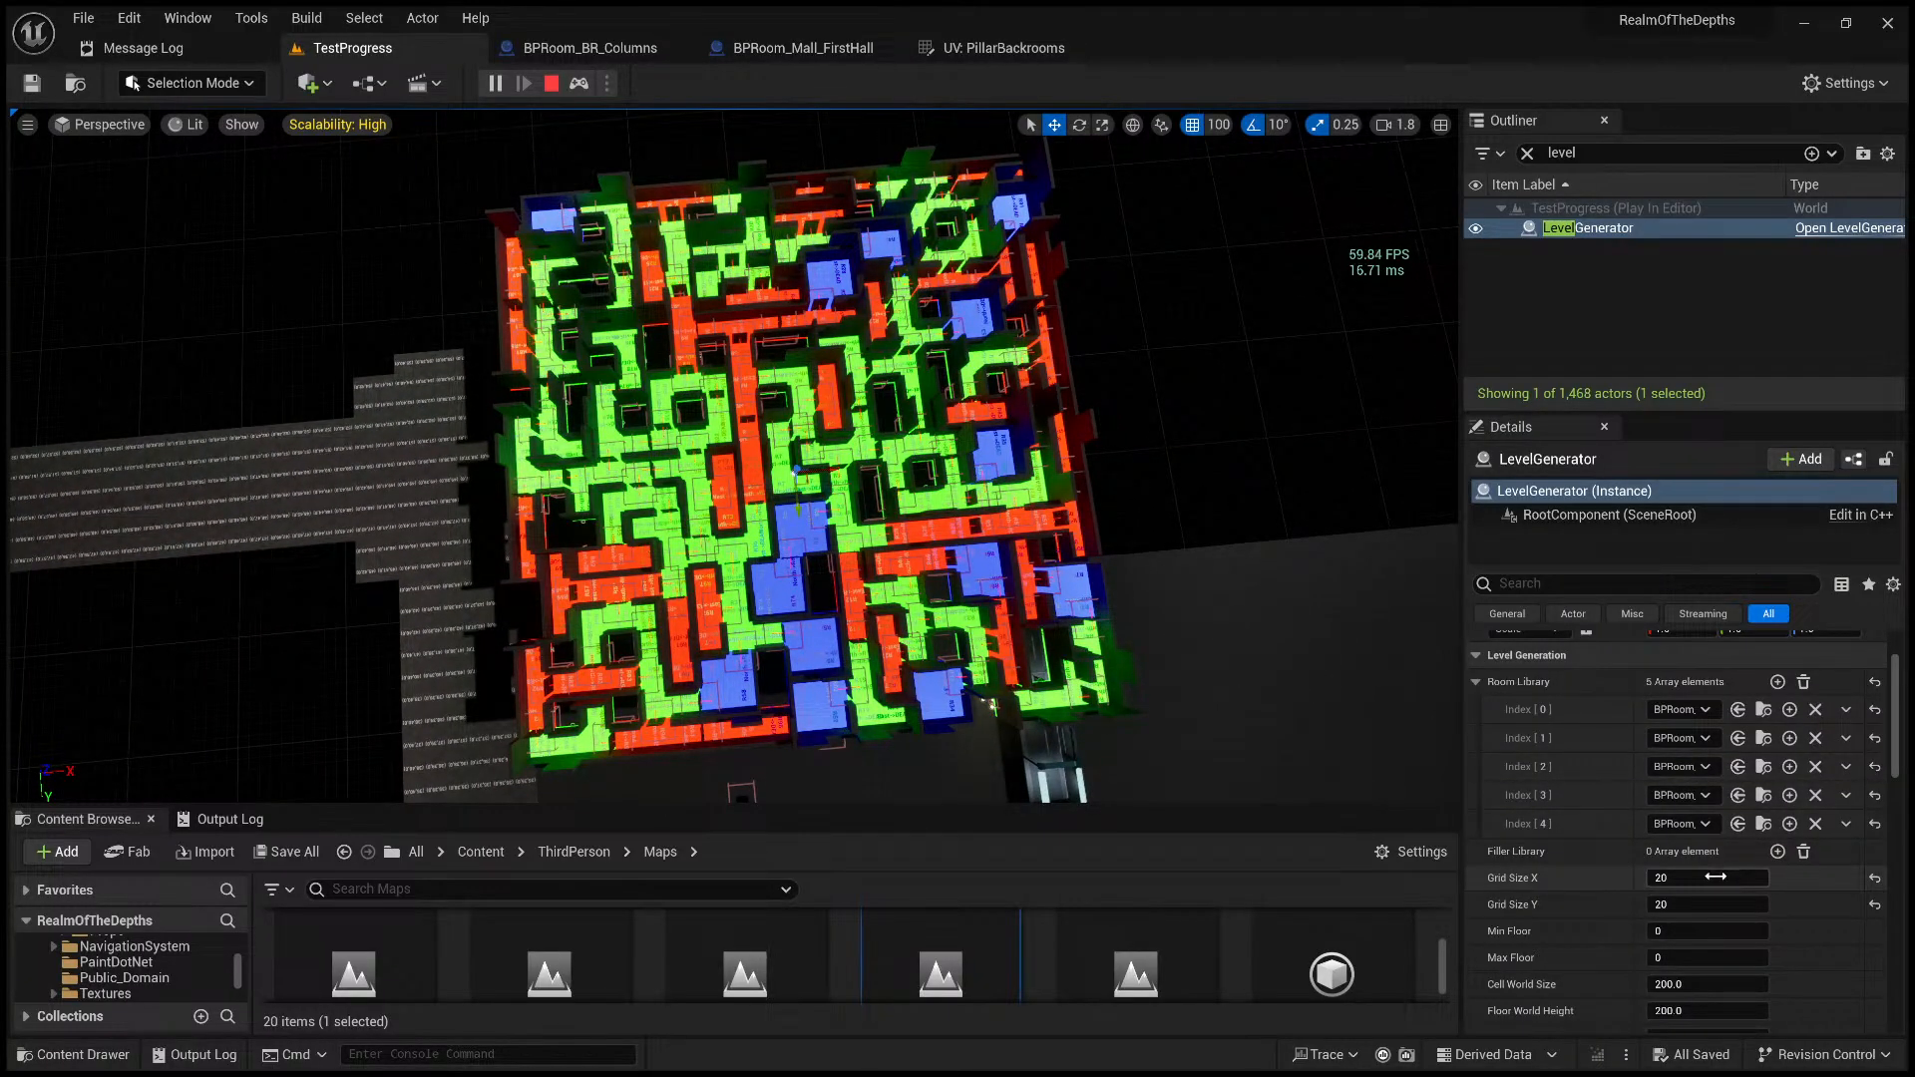
- Try to set the LevelGenerator's Grid Size X to 50 during the simulation, and stop simulating
left_click(1717, 878)
type("50")
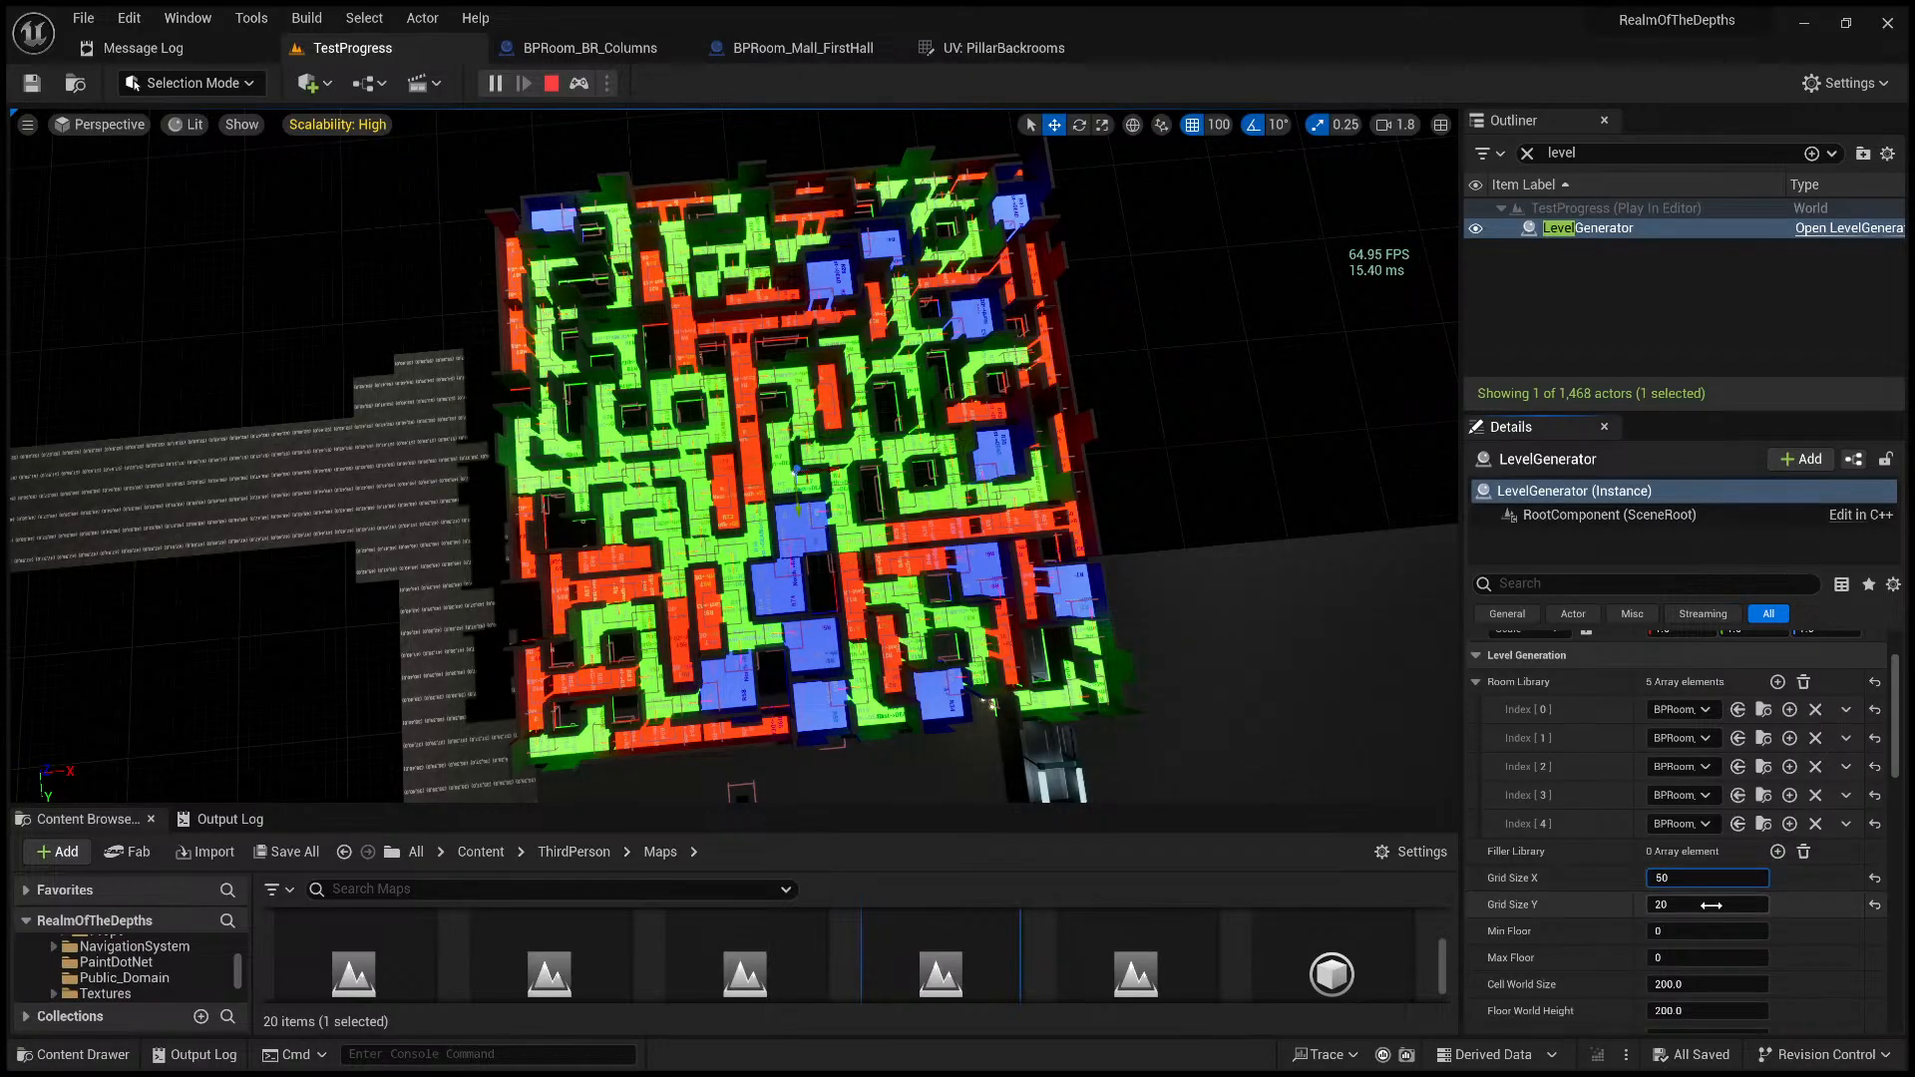
left_click(1713, 904)
left_click(550, 83)
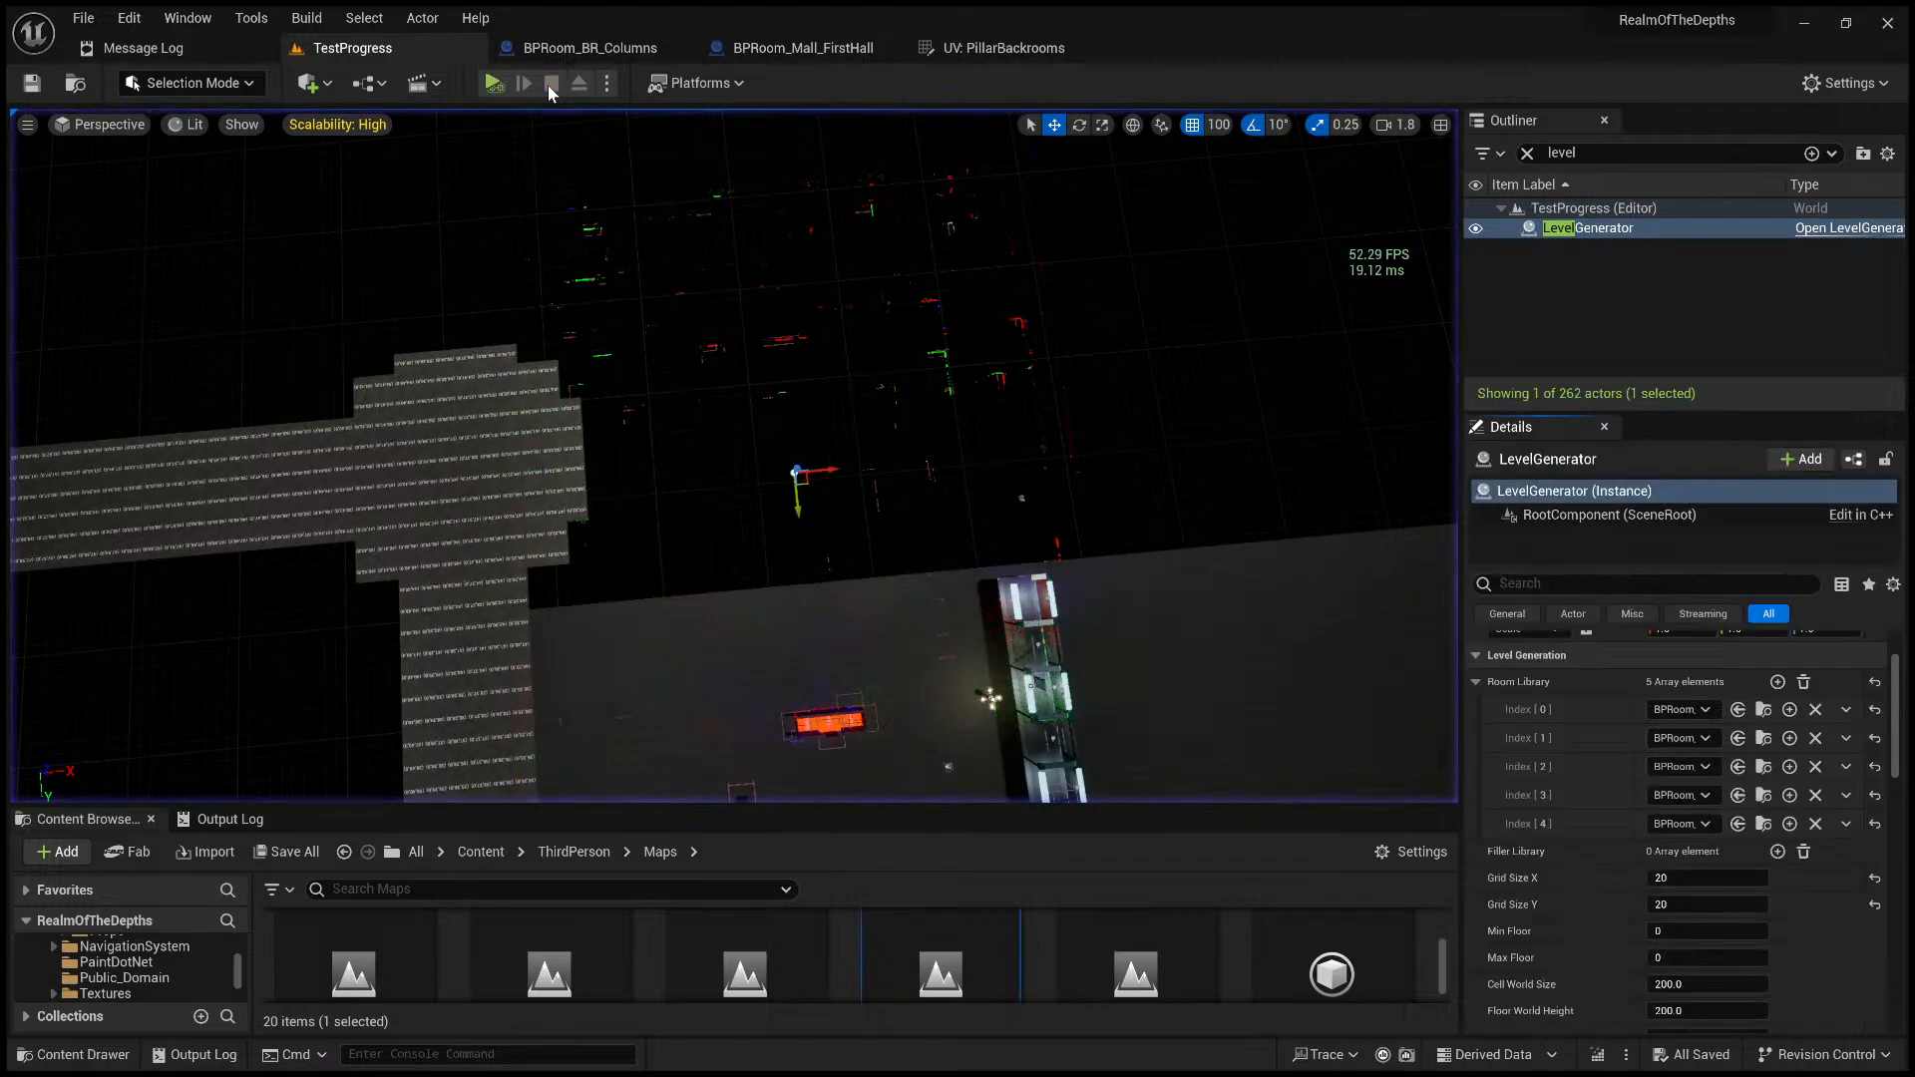
- Simulate the level again to examine the newly generated layout, stop it, and widen the Room Library values to read the full room names
left_click(489, 83)
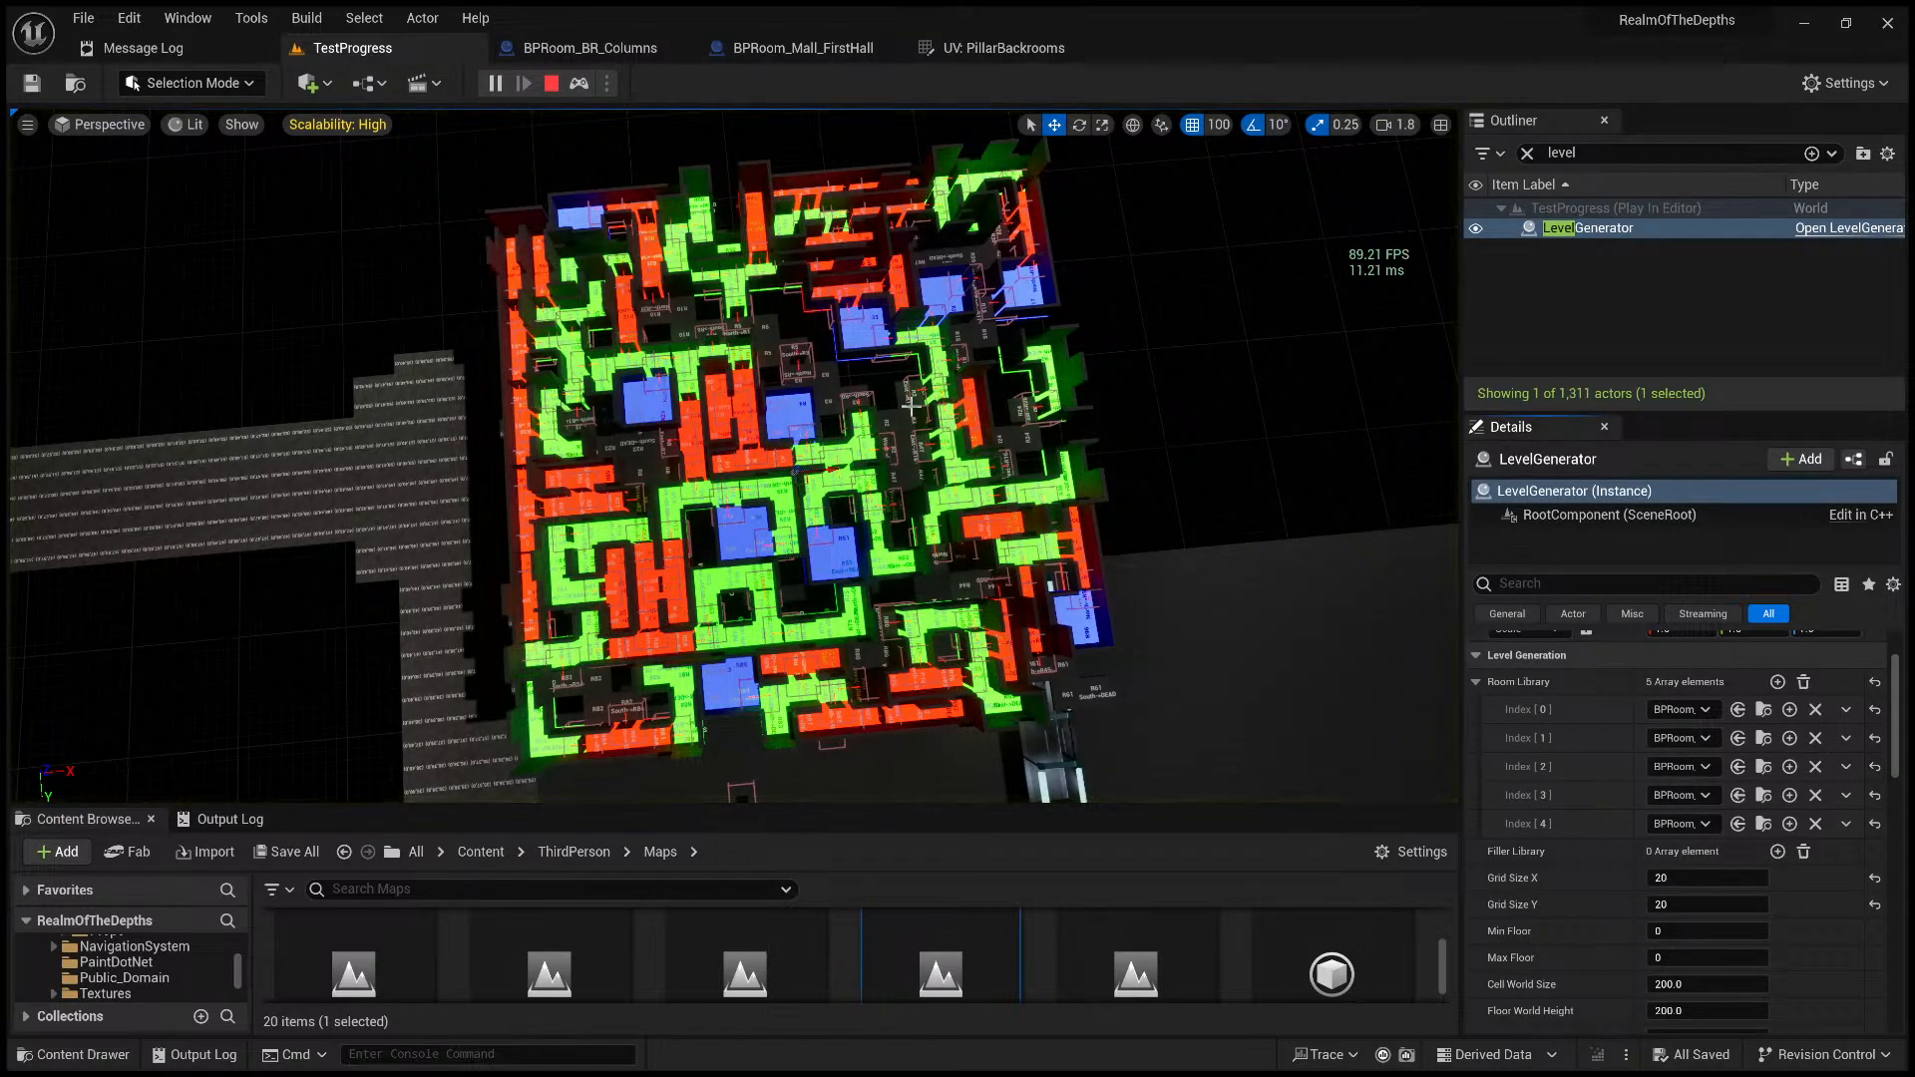
key("w")
mouse_move(733, 456)
right_mouse_down()
mouse_move(726, 474)
mouse_move(738, 441)
right_mouse_up()
key("s")
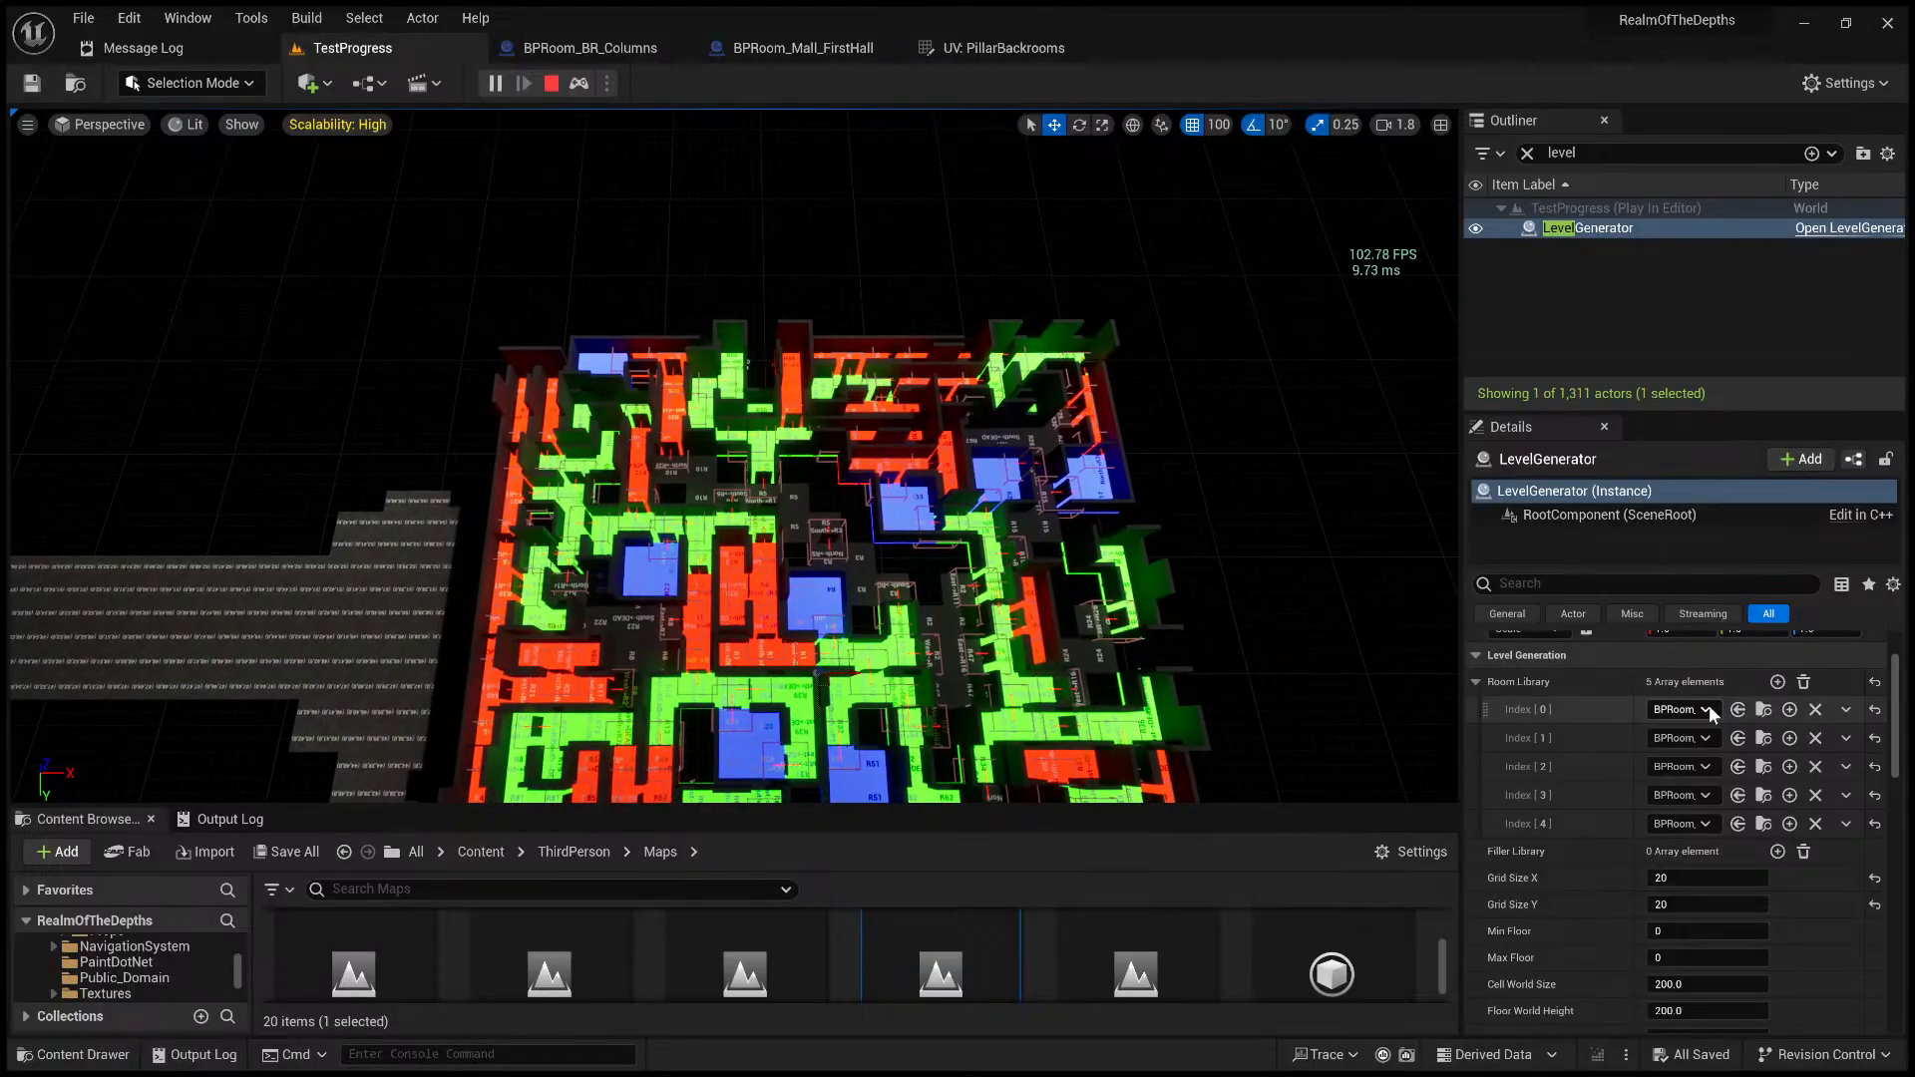
left_click(550, 82)
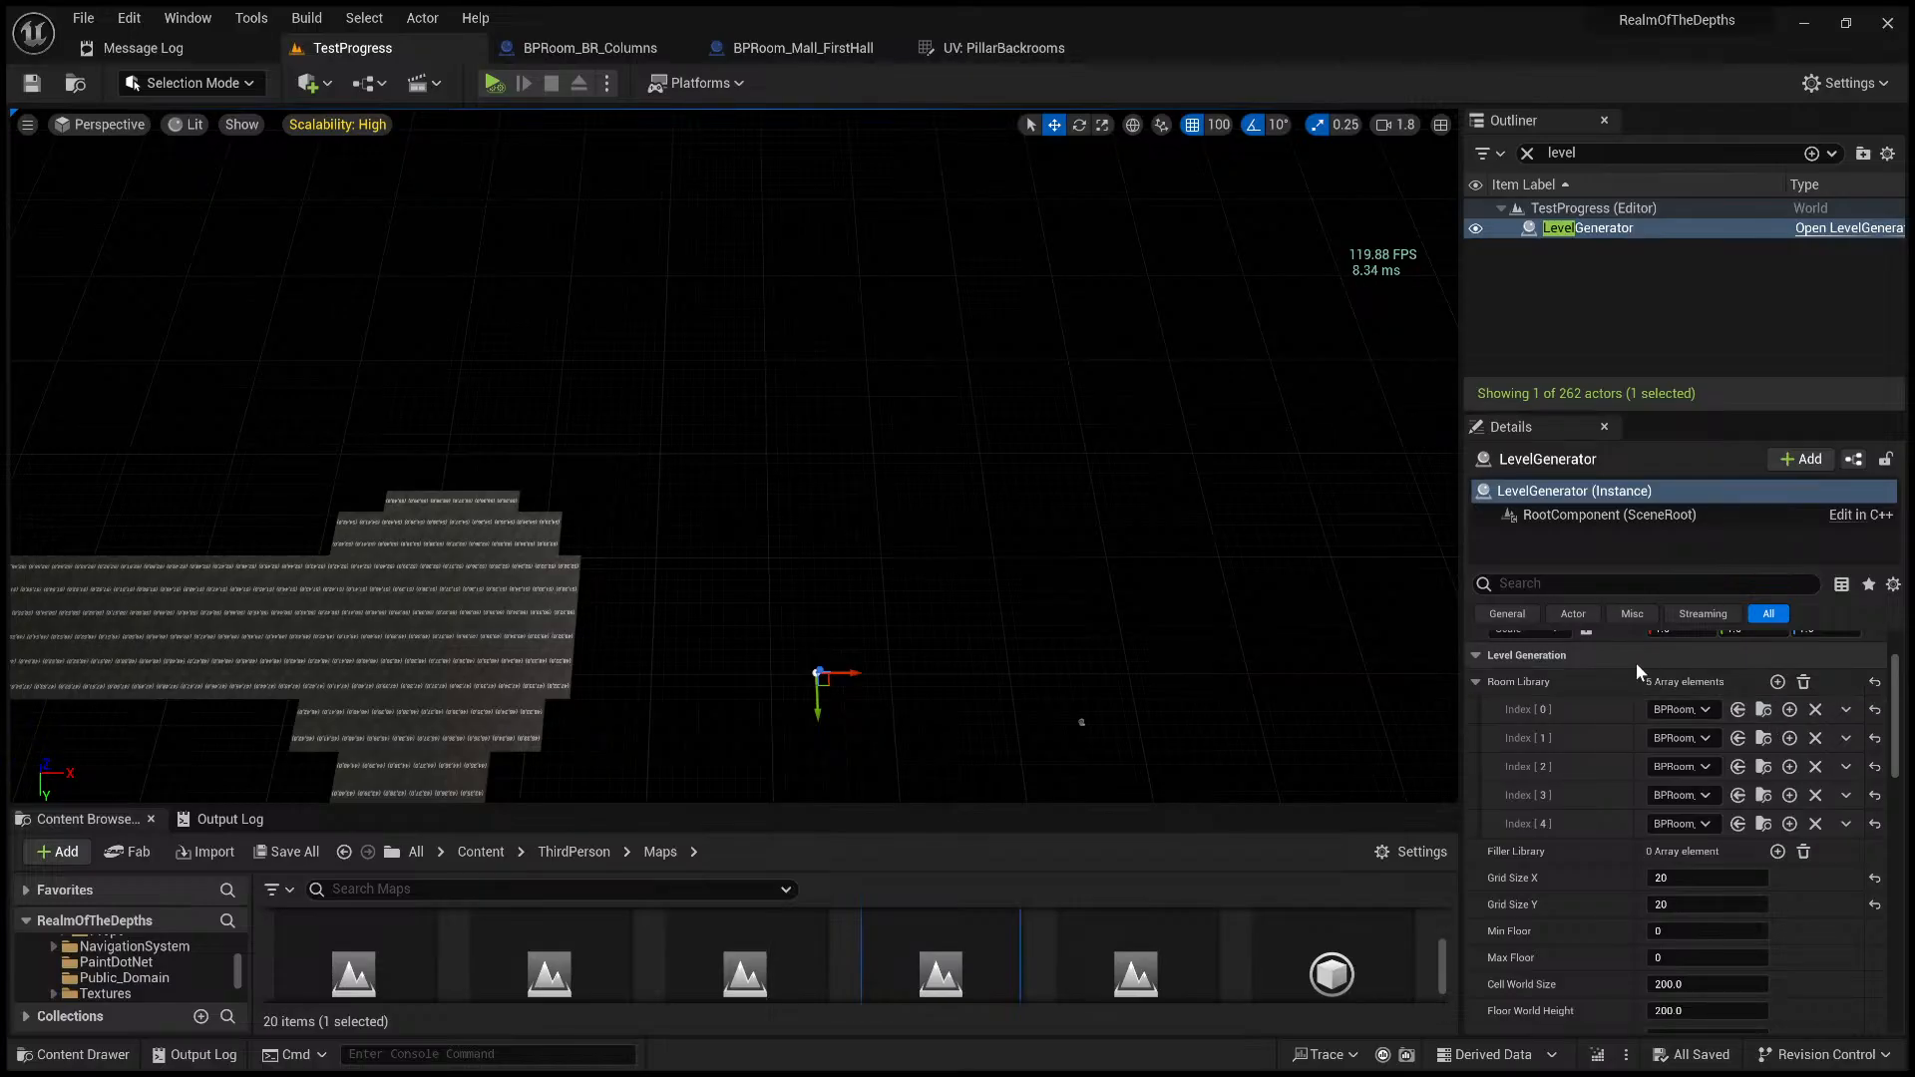
left_click_drag(1635, 664, 1577, 676)
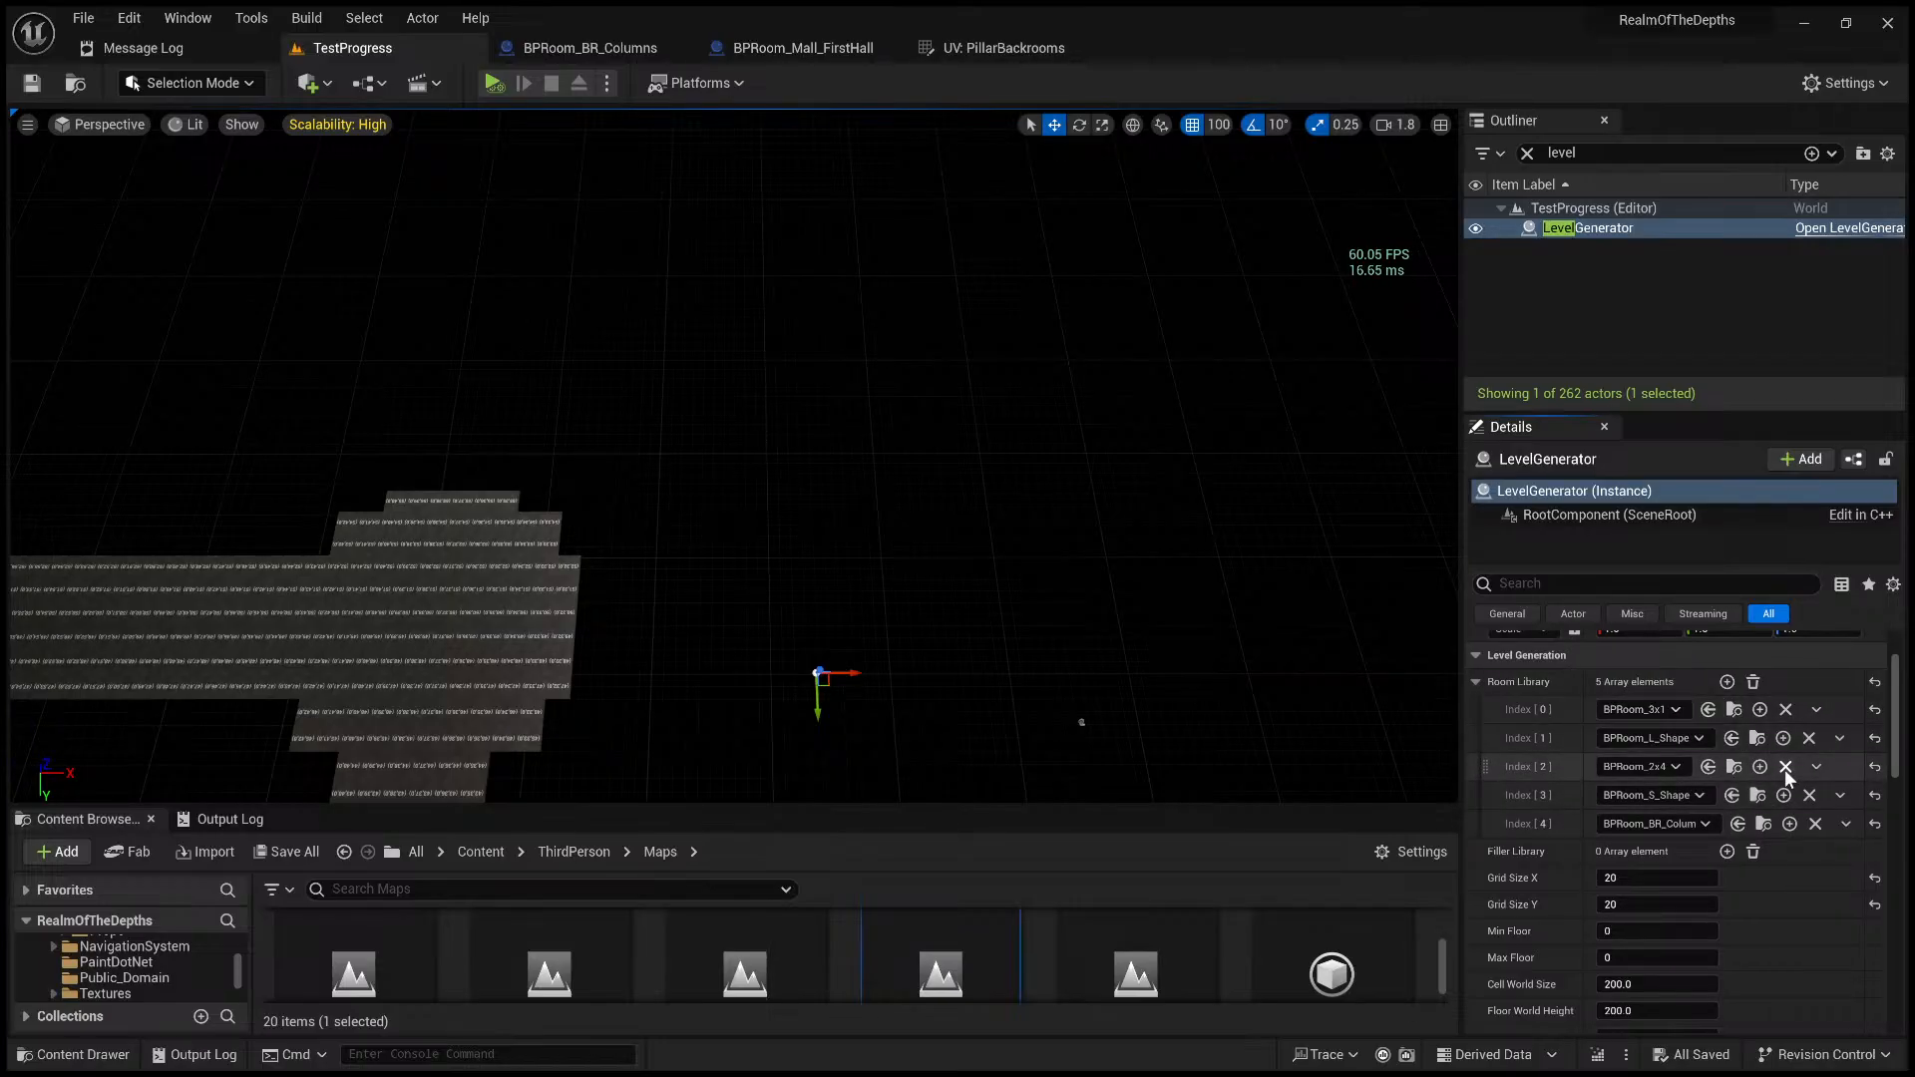
- Clear the LevelGenerator's Room Library and refill it with only BPRoom_L_Shape, BPRoom_2x4 and BPRoom_BR_Columns
left_click(1785, 709)
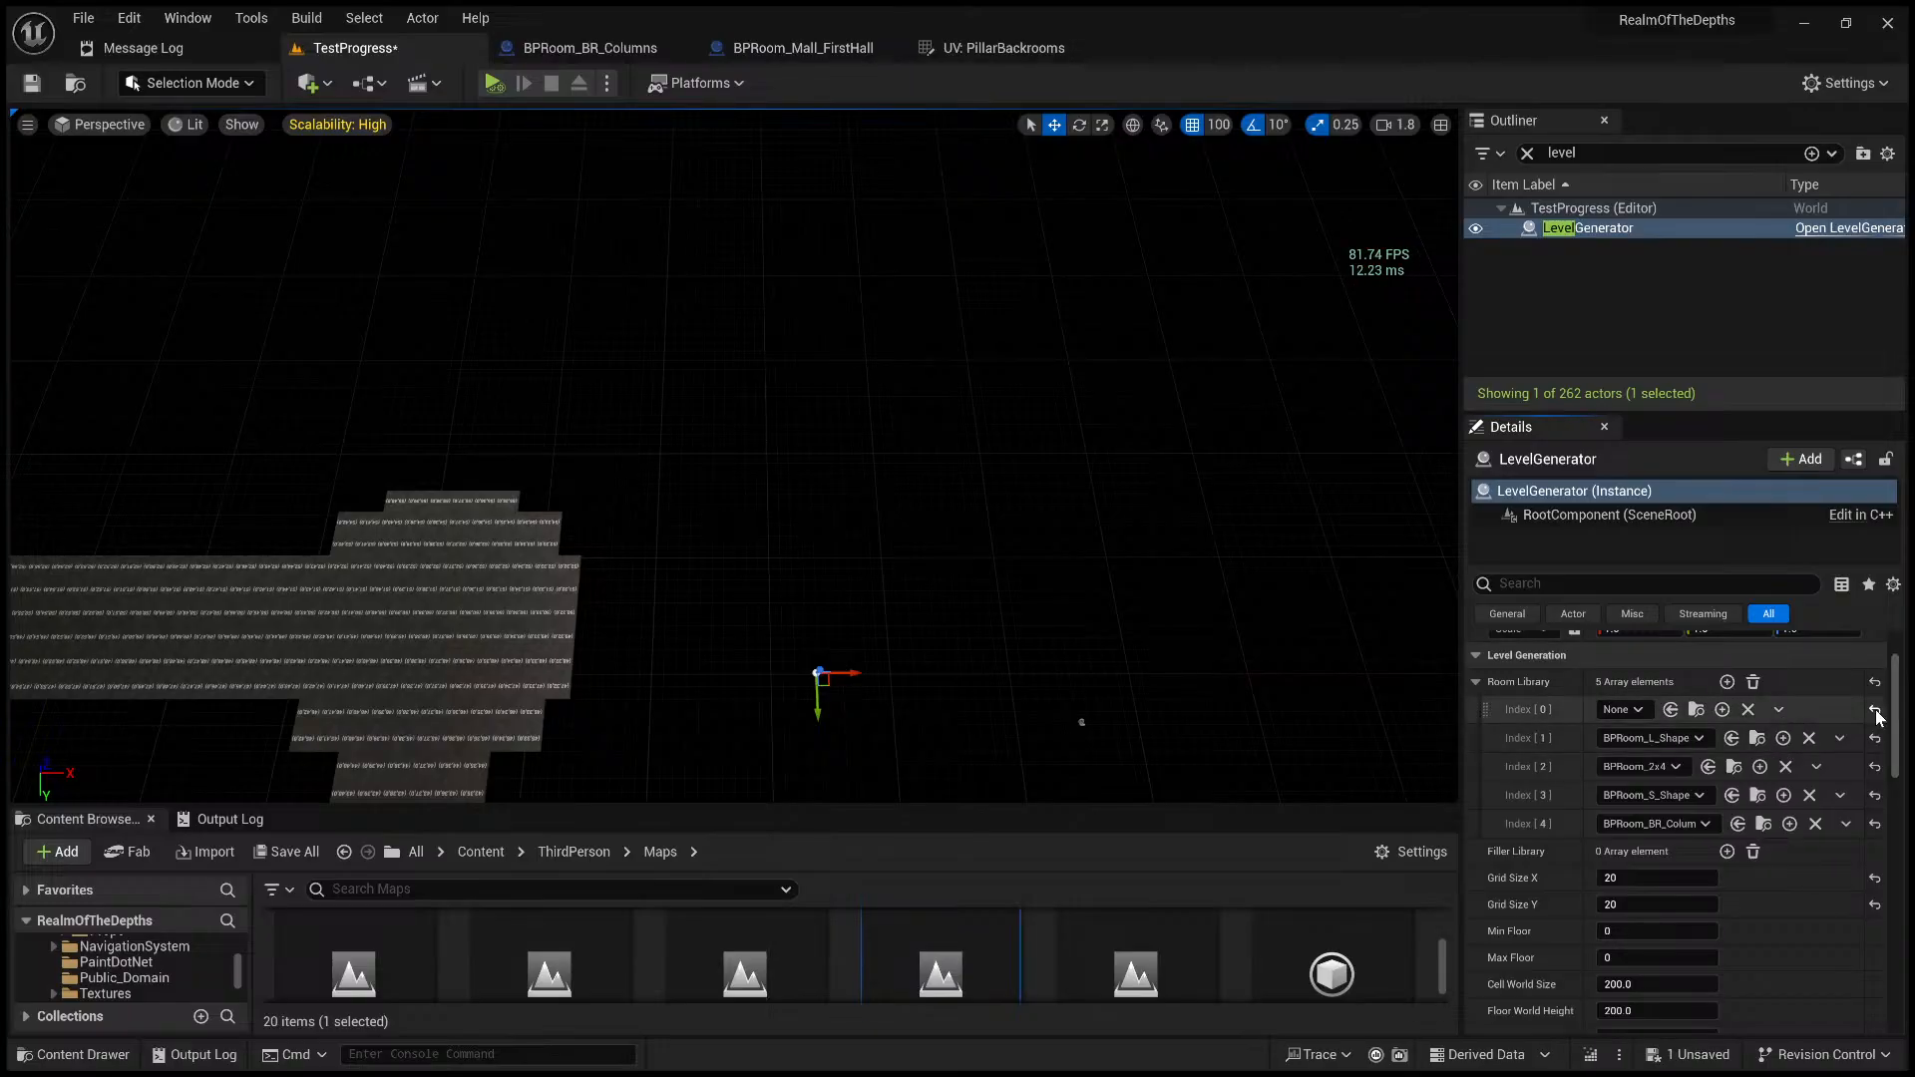
left_click(1752, 682)
left_click(1726, 682)
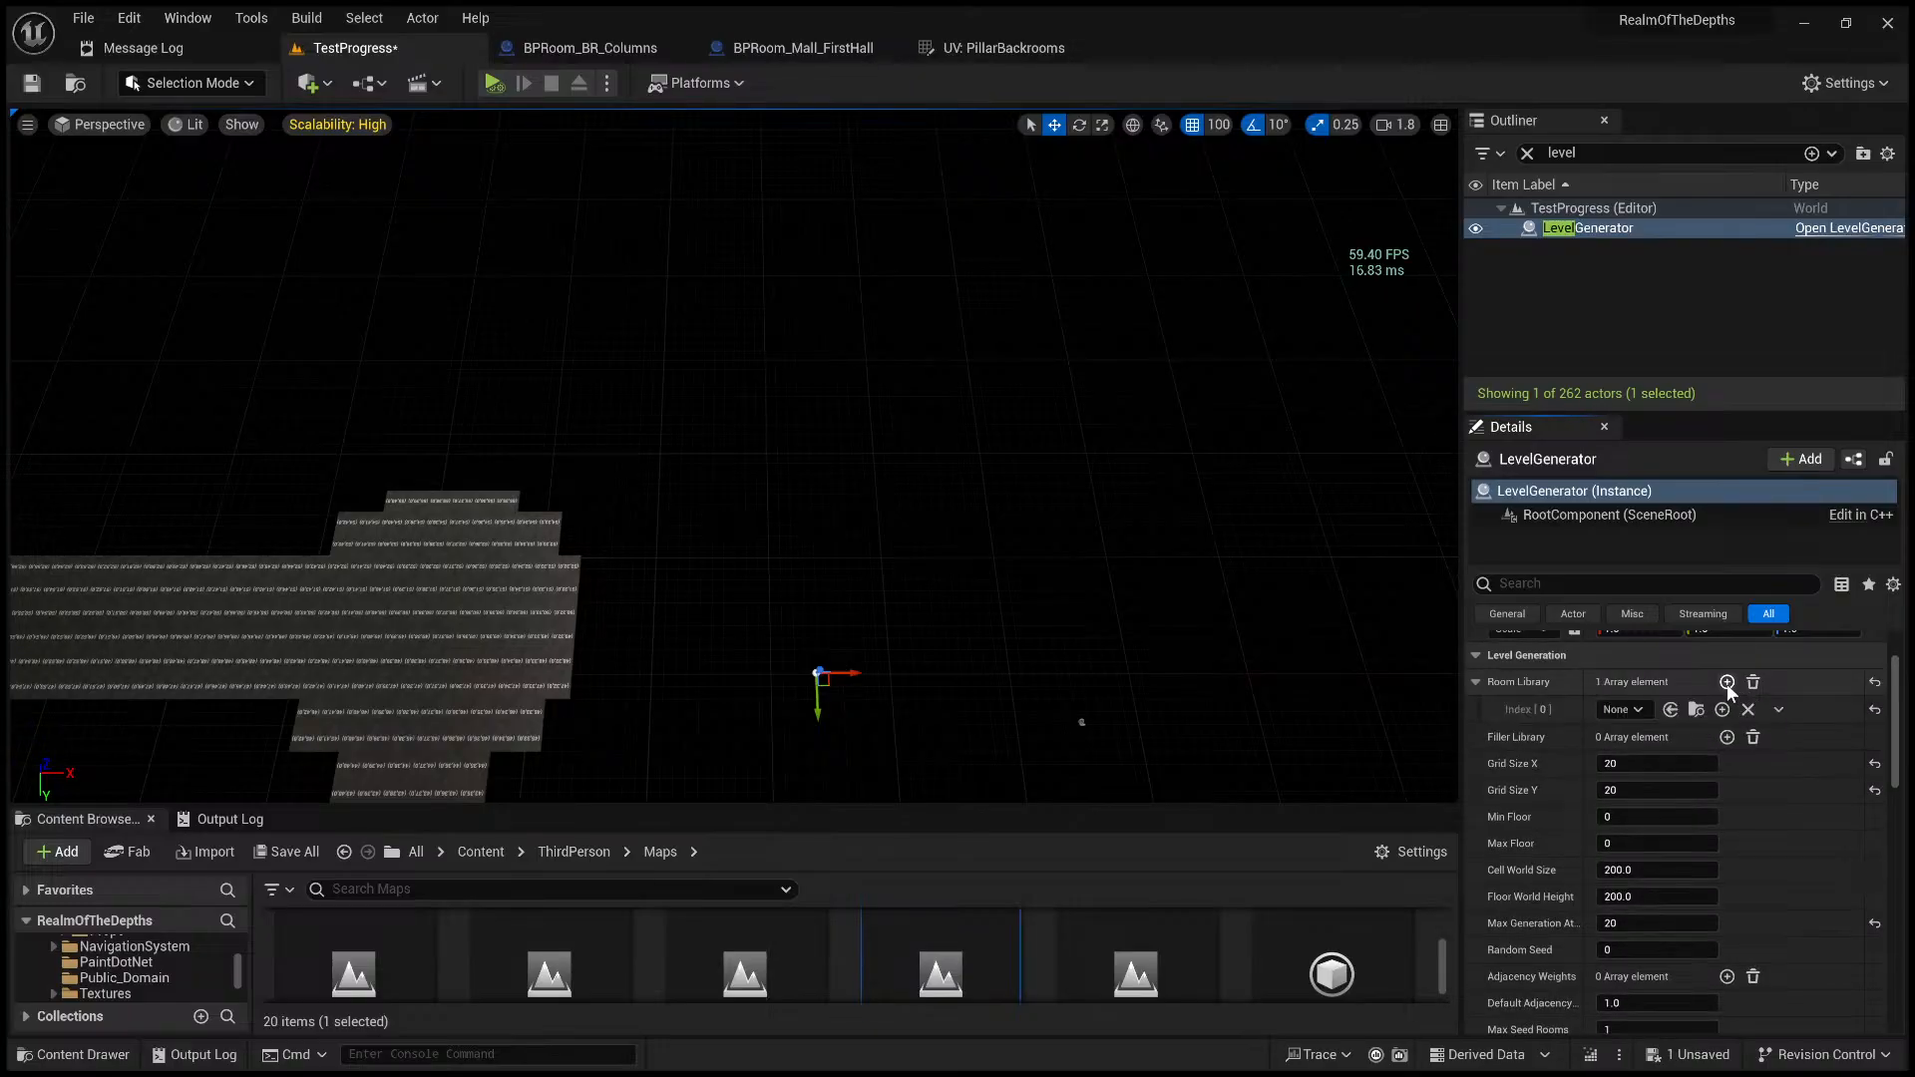
left_click(1641, 714)
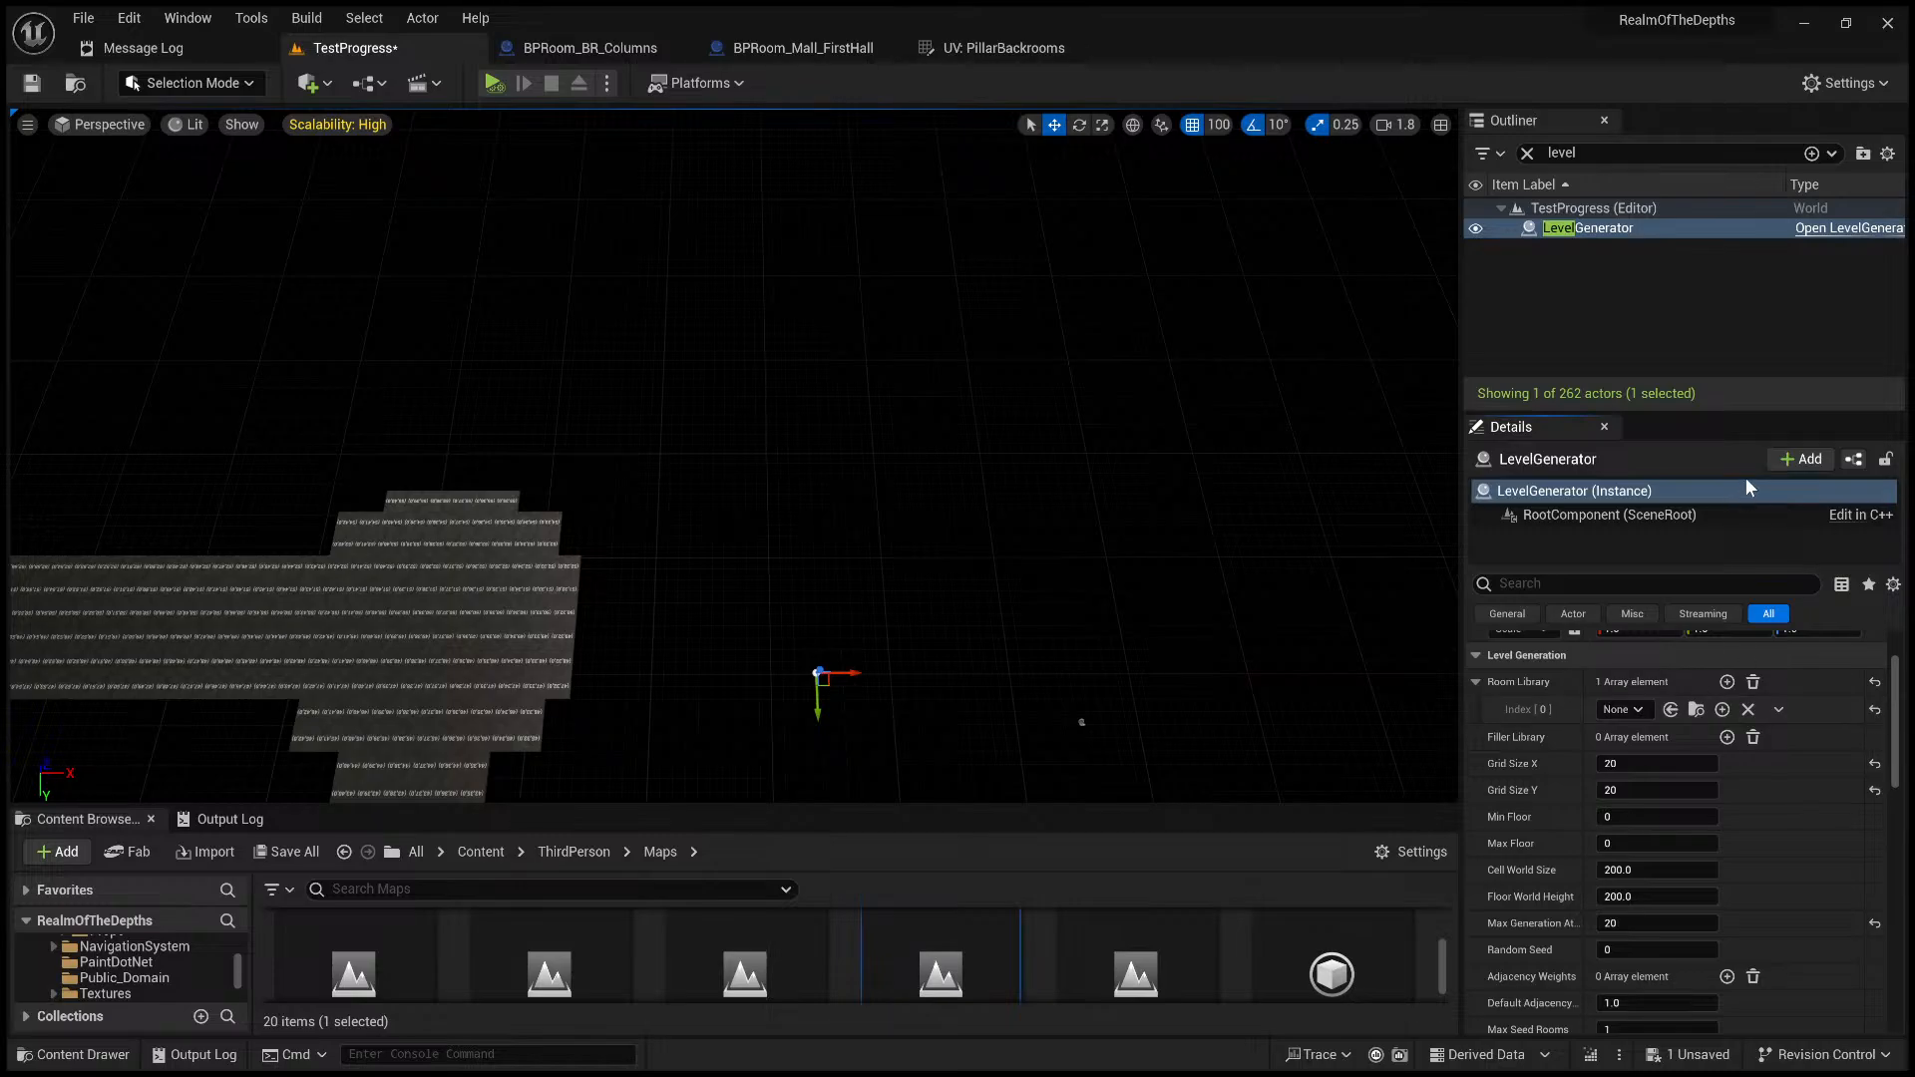
left_click(1726, 682)
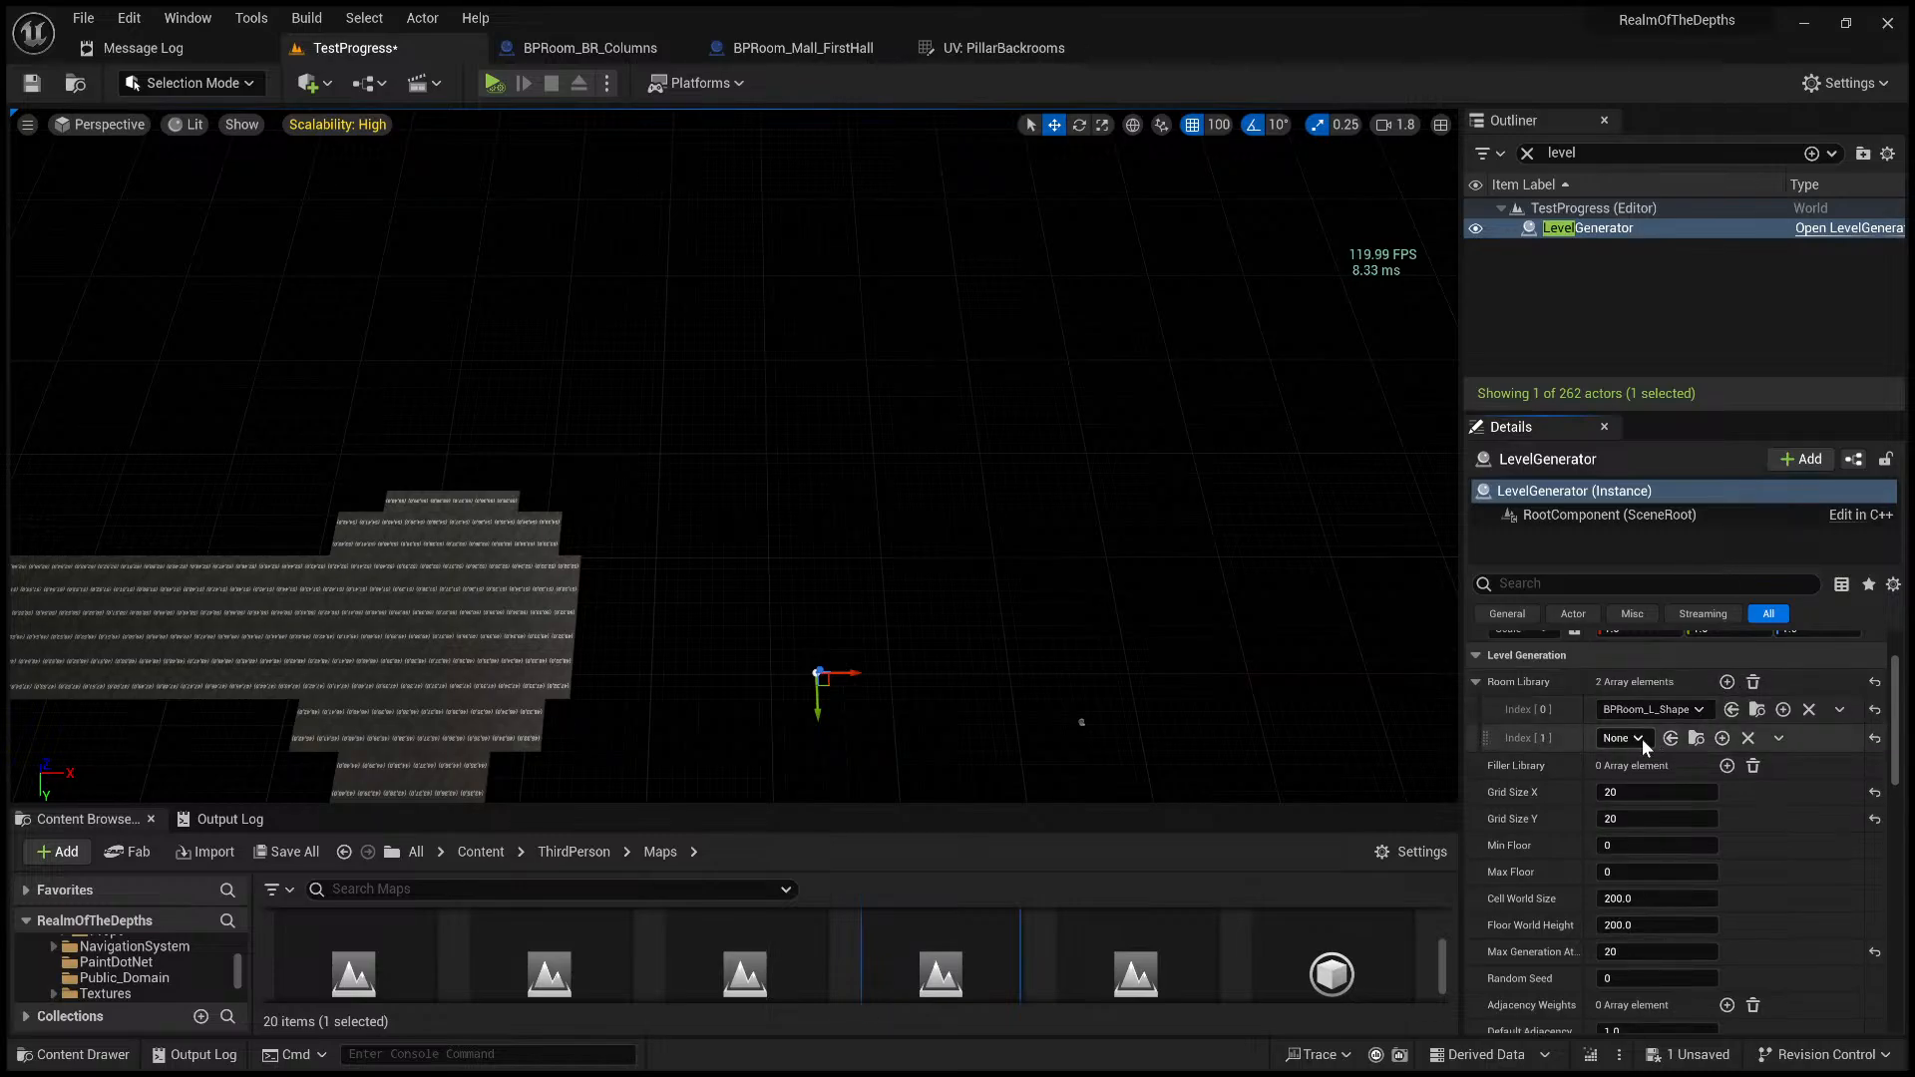
left_click(1719, 411)
left_click(1727, 682)
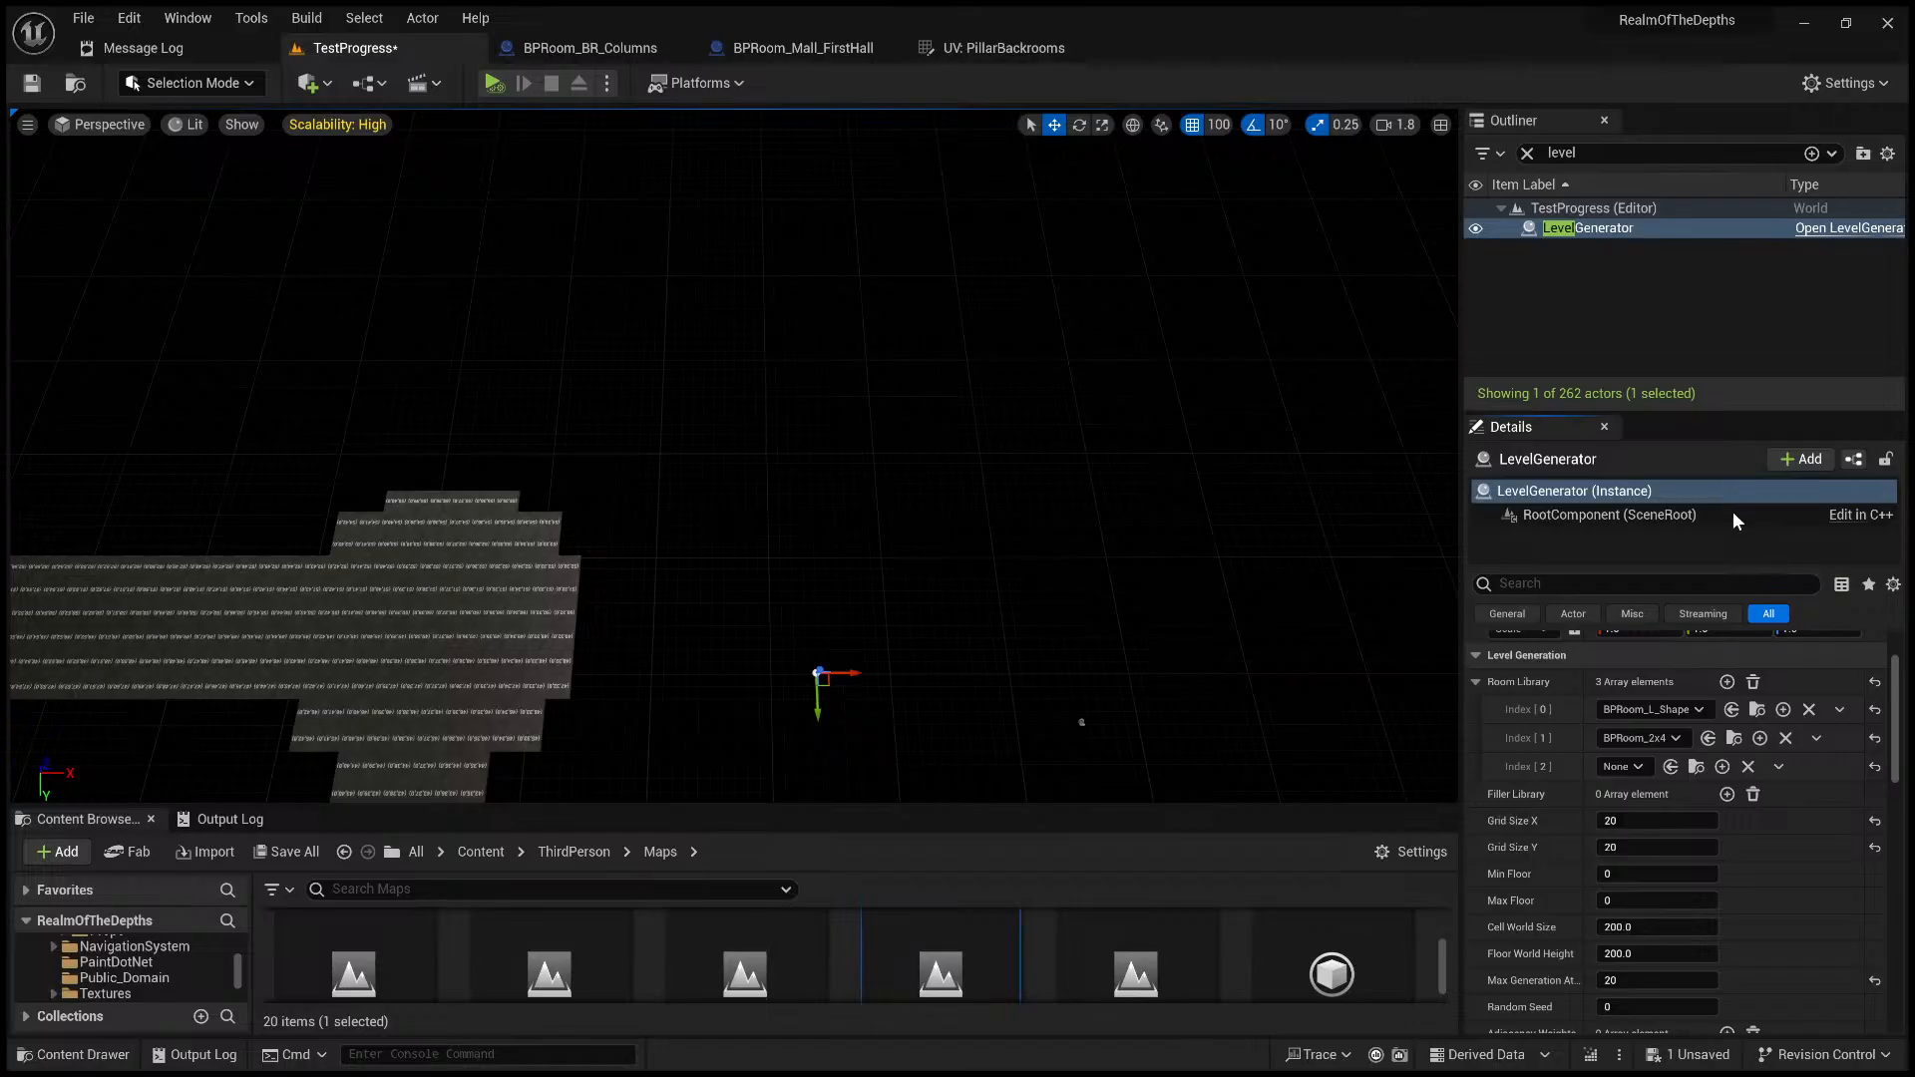
left_click(1771, 486)
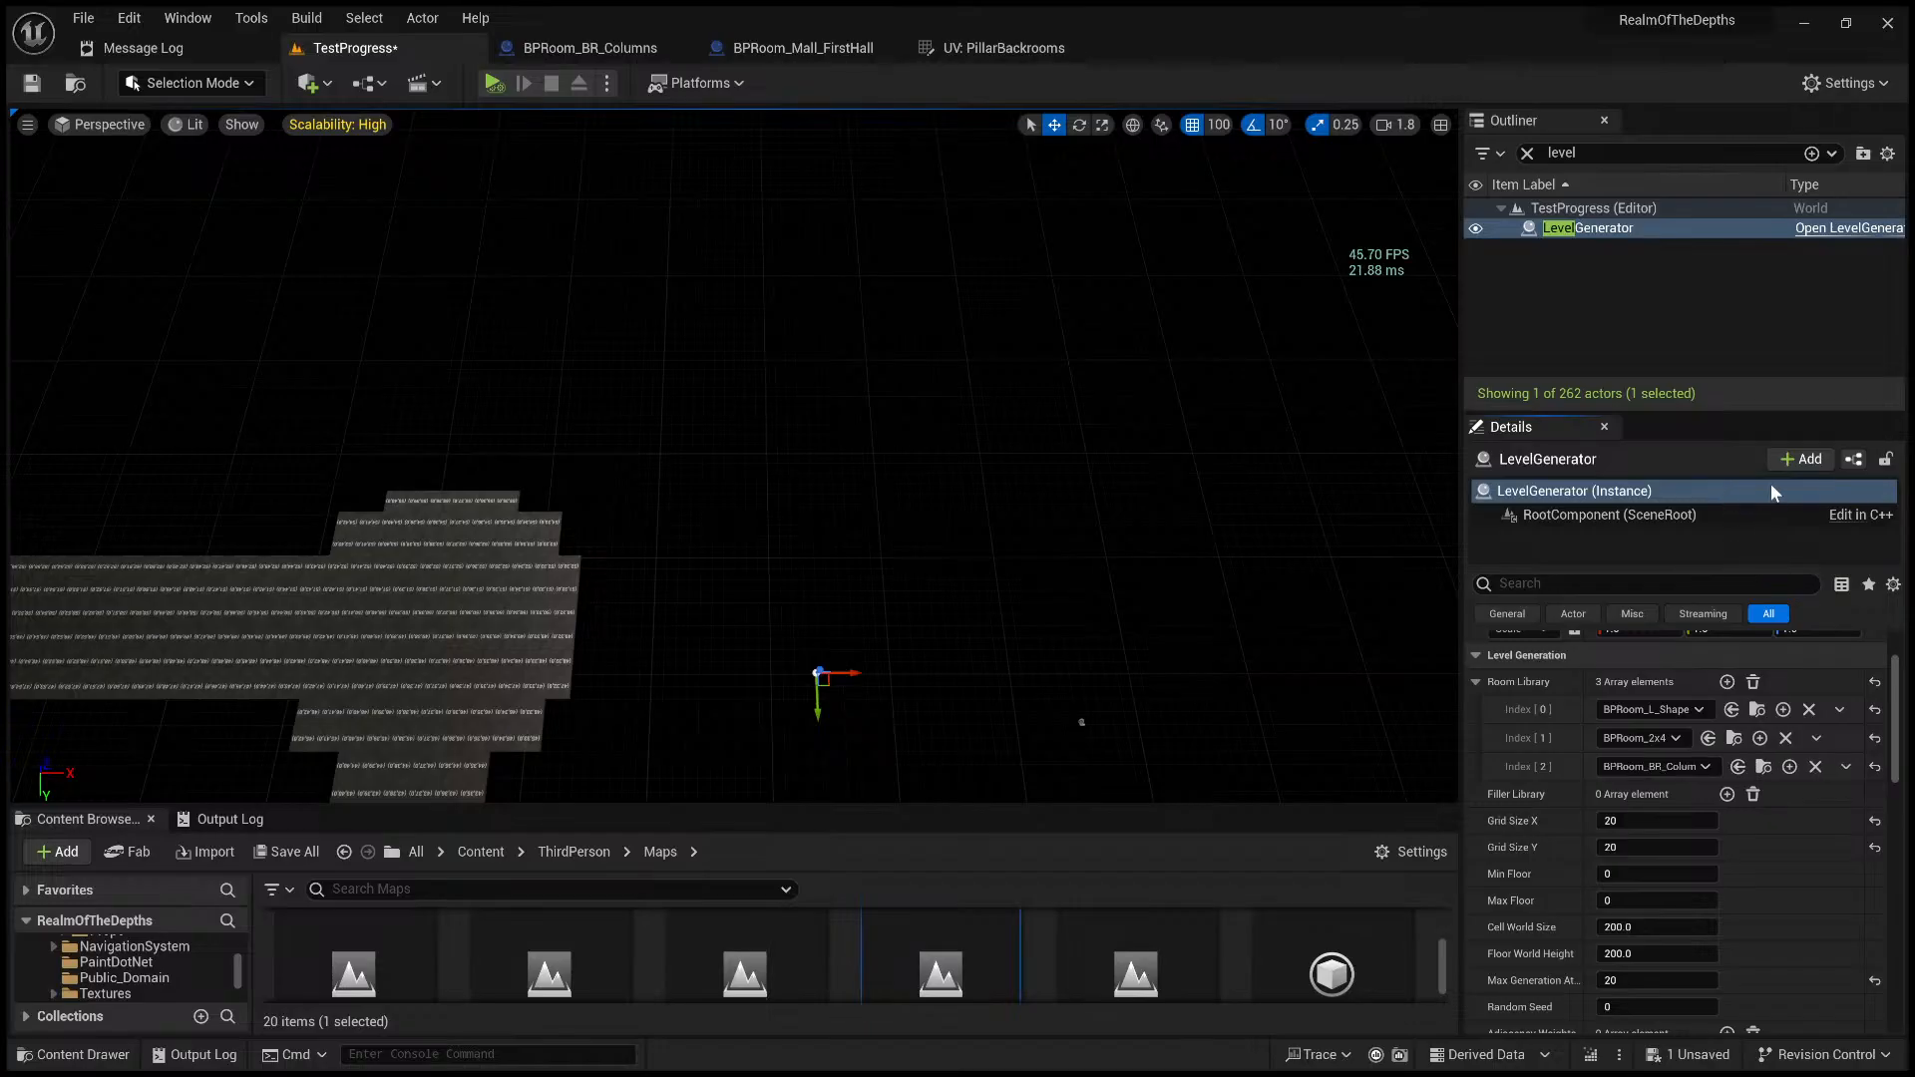
- Simulate the level with the reduced Room Library, examine the generated layout from above for column rooms, and stop the simulation
left_click(492, 84)
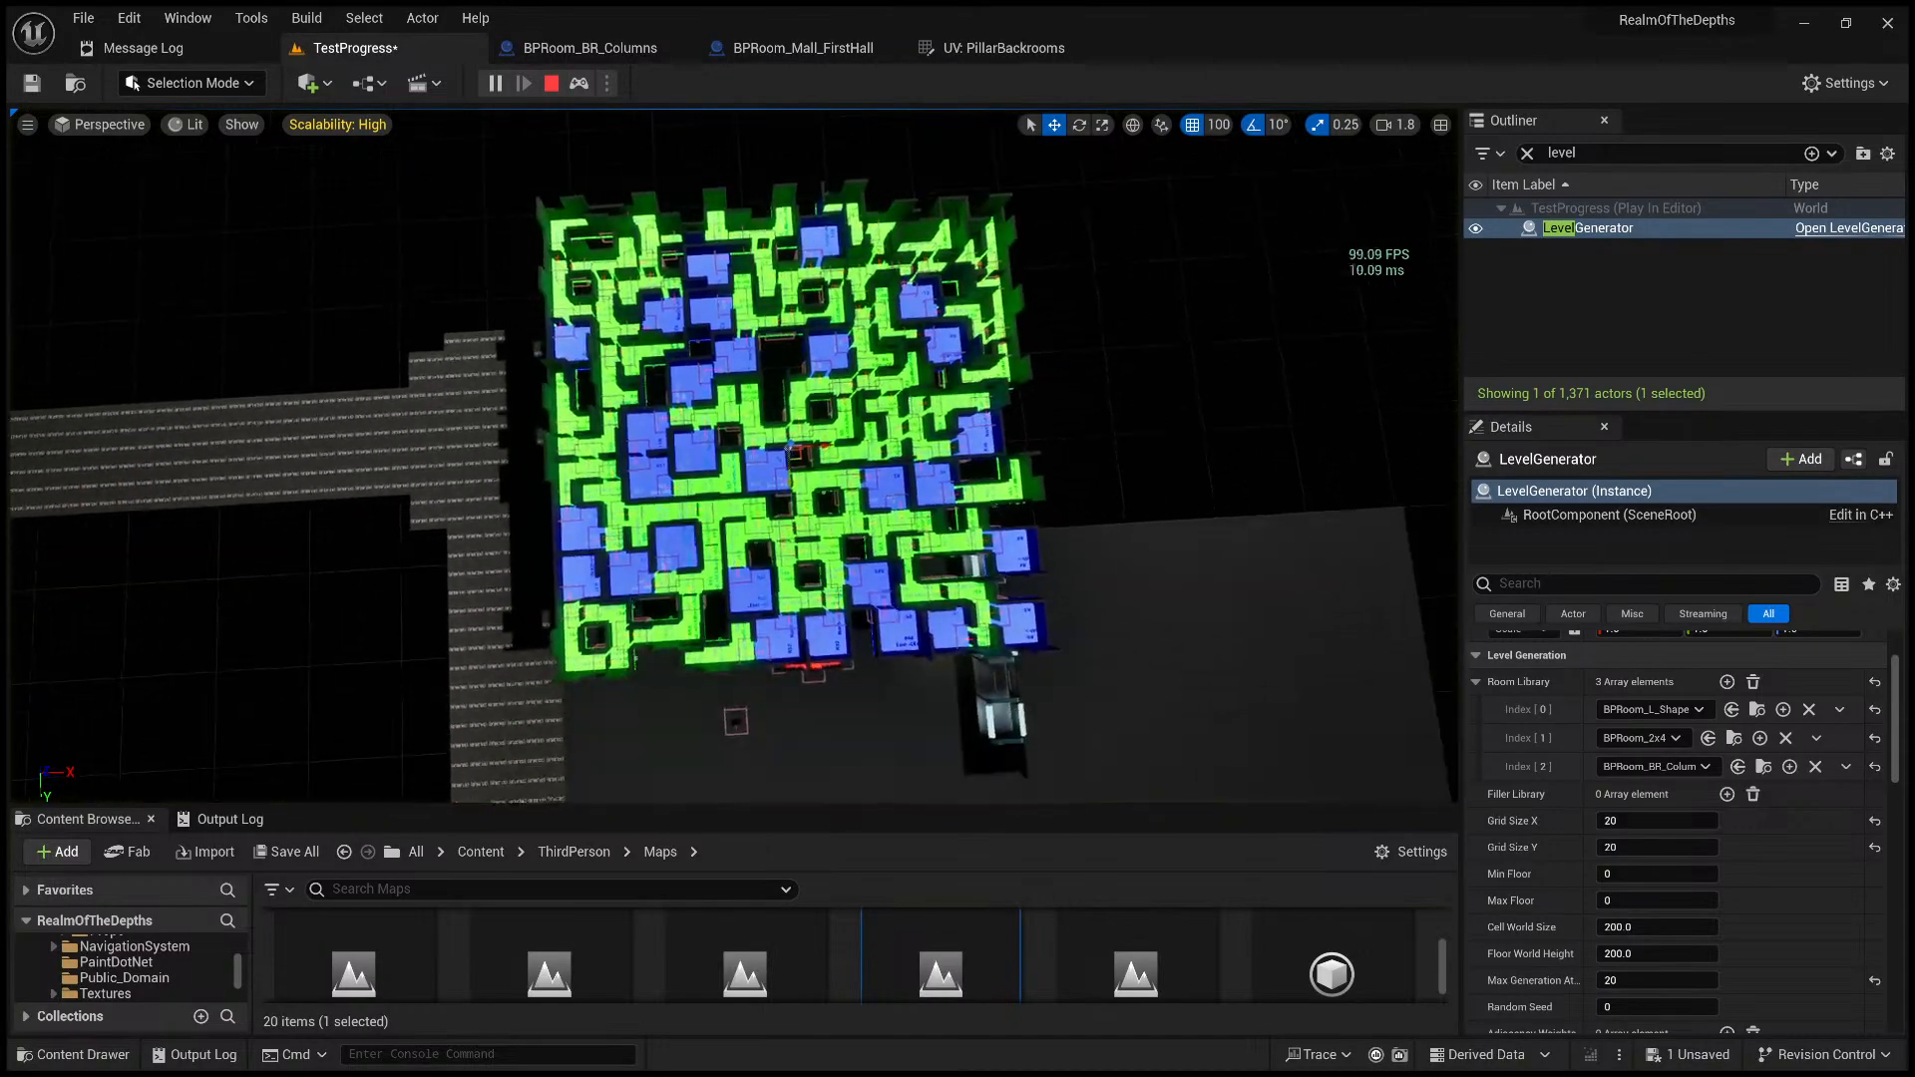
key("q")
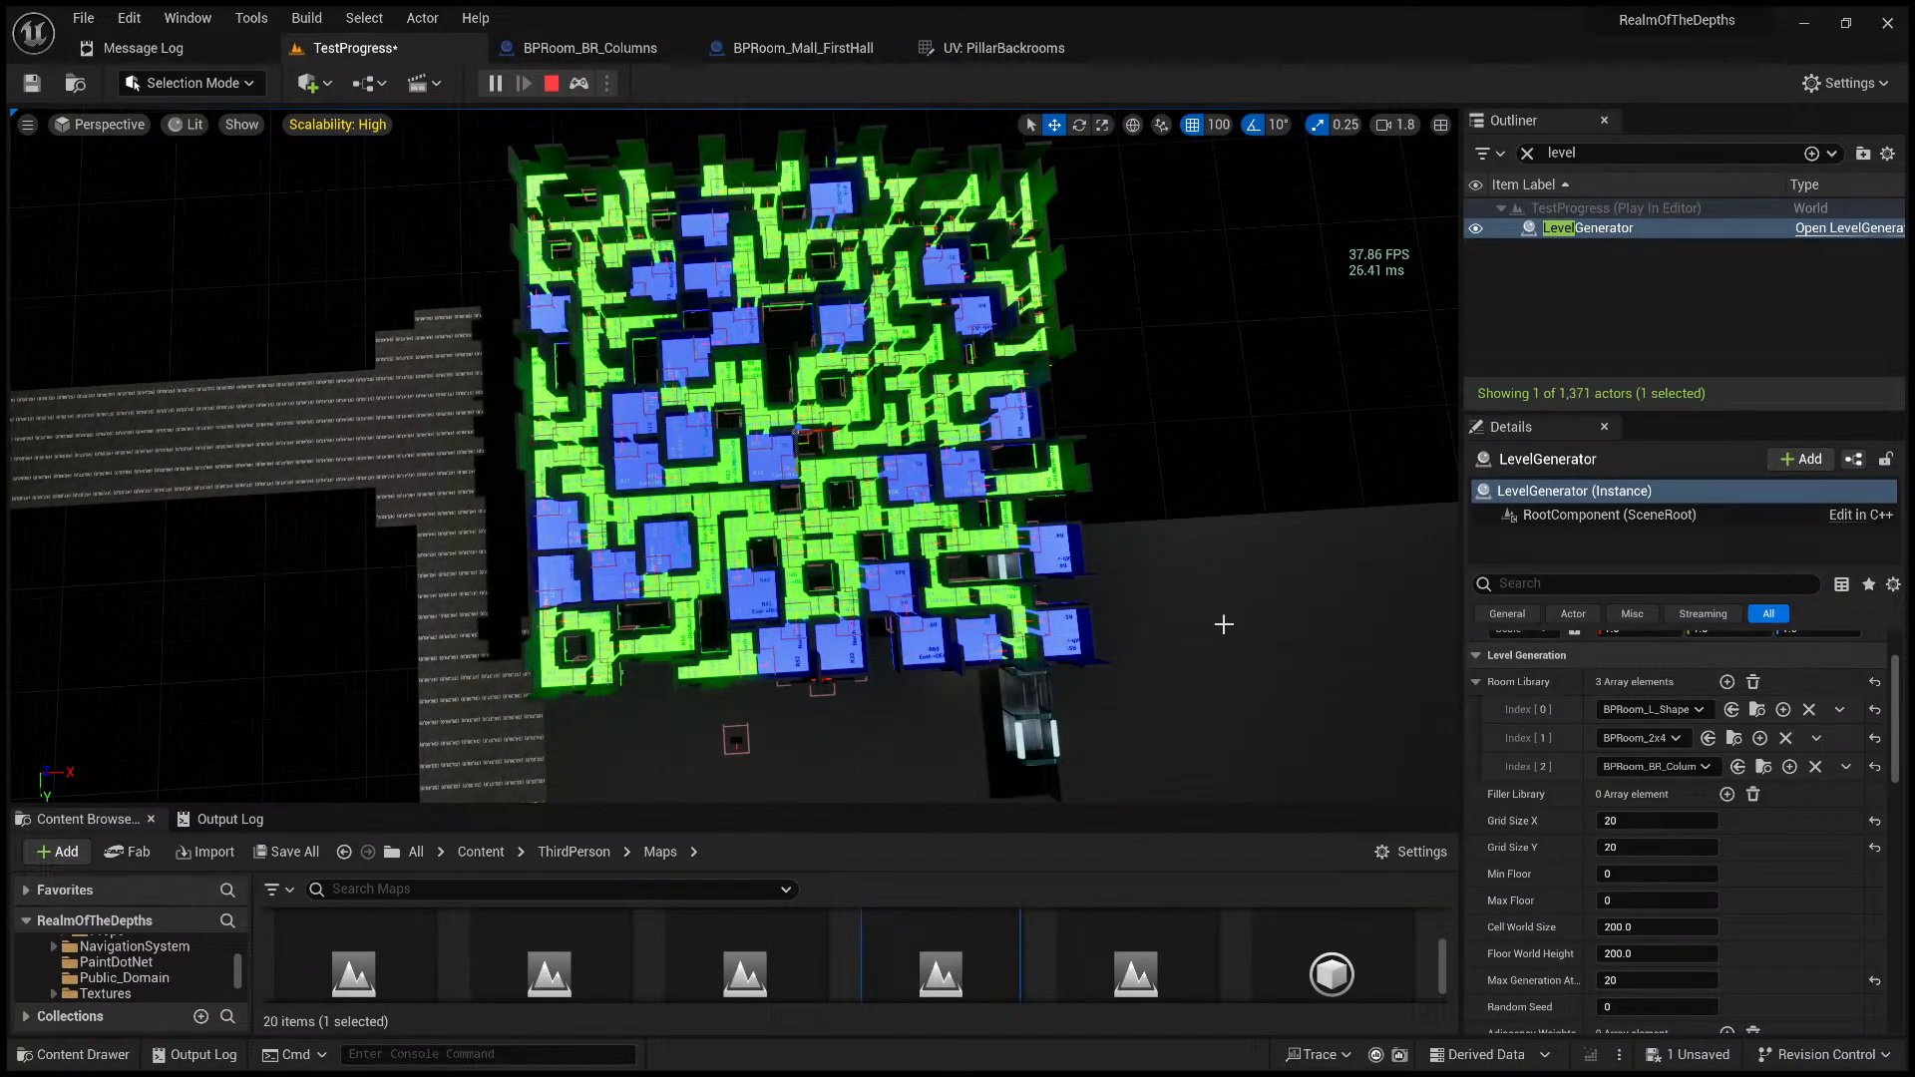
left_click(1681, 818)
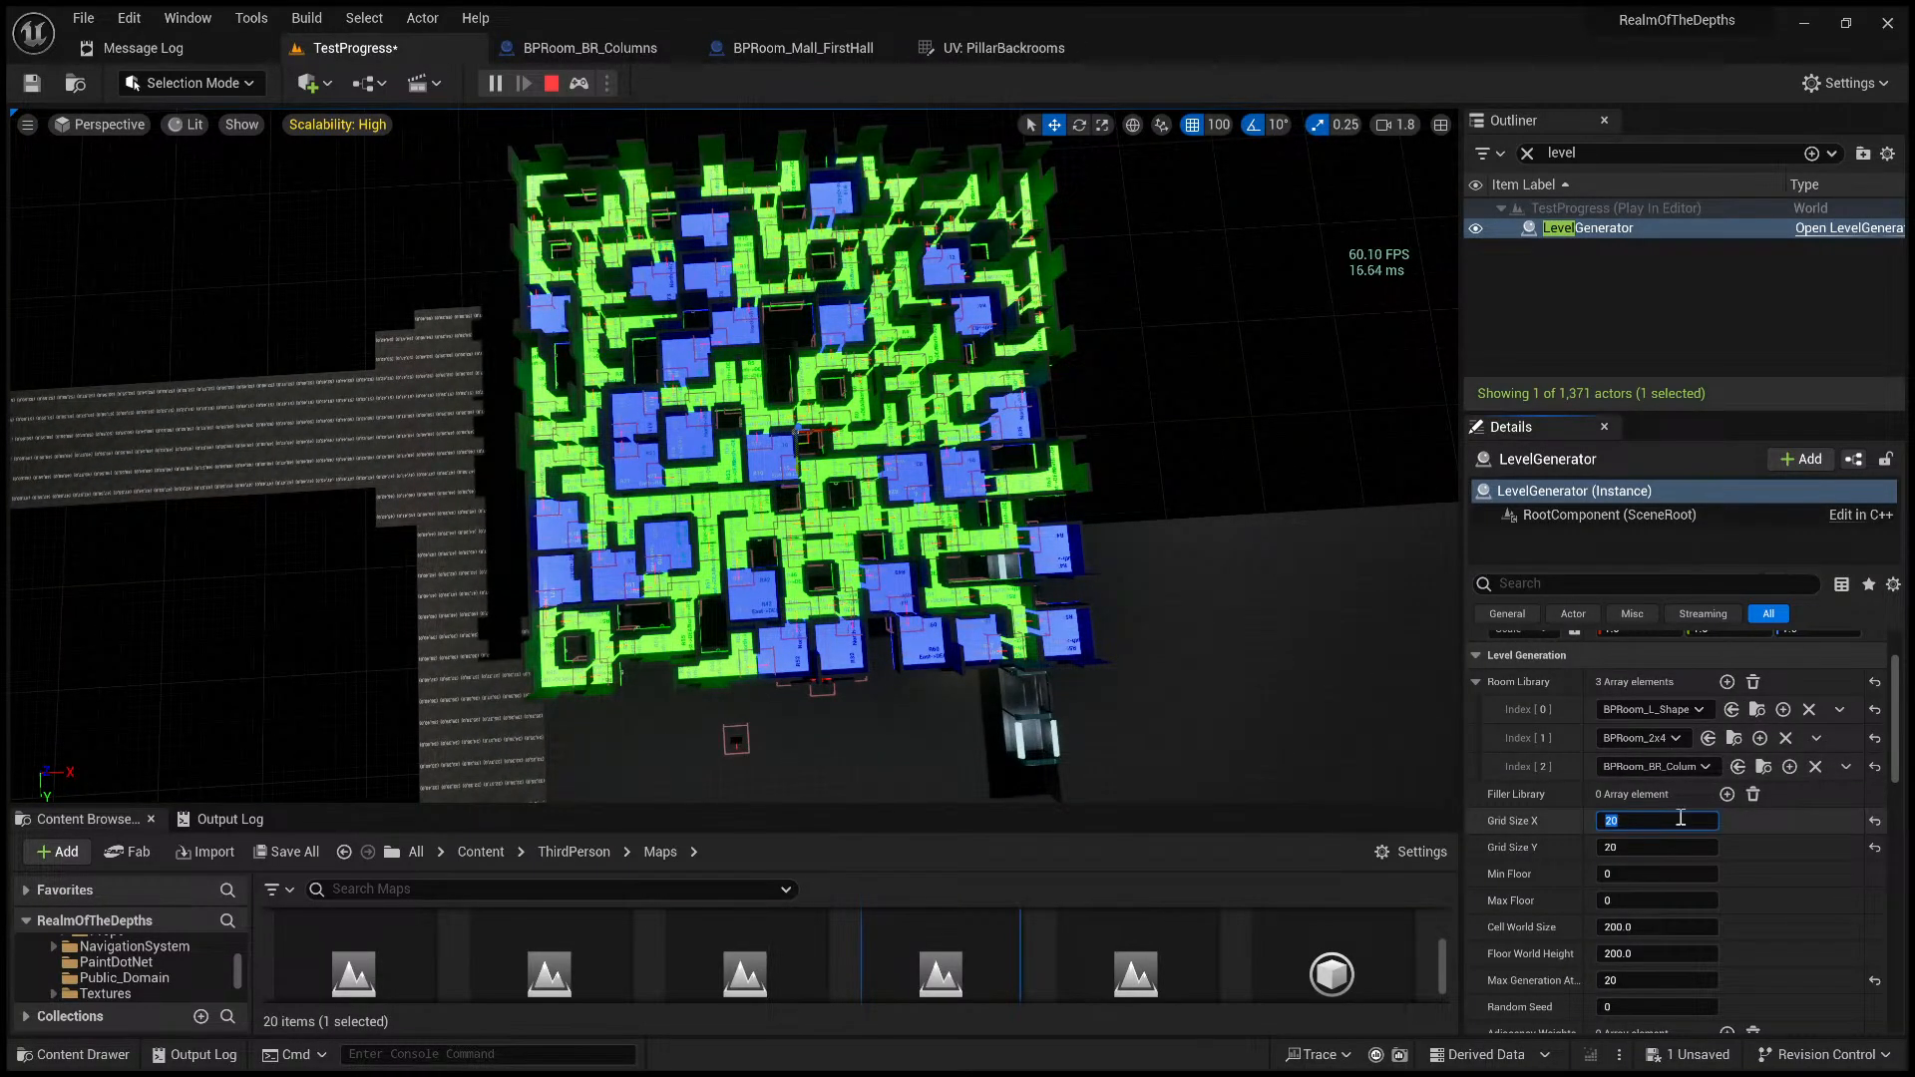
left_click(547, 83)
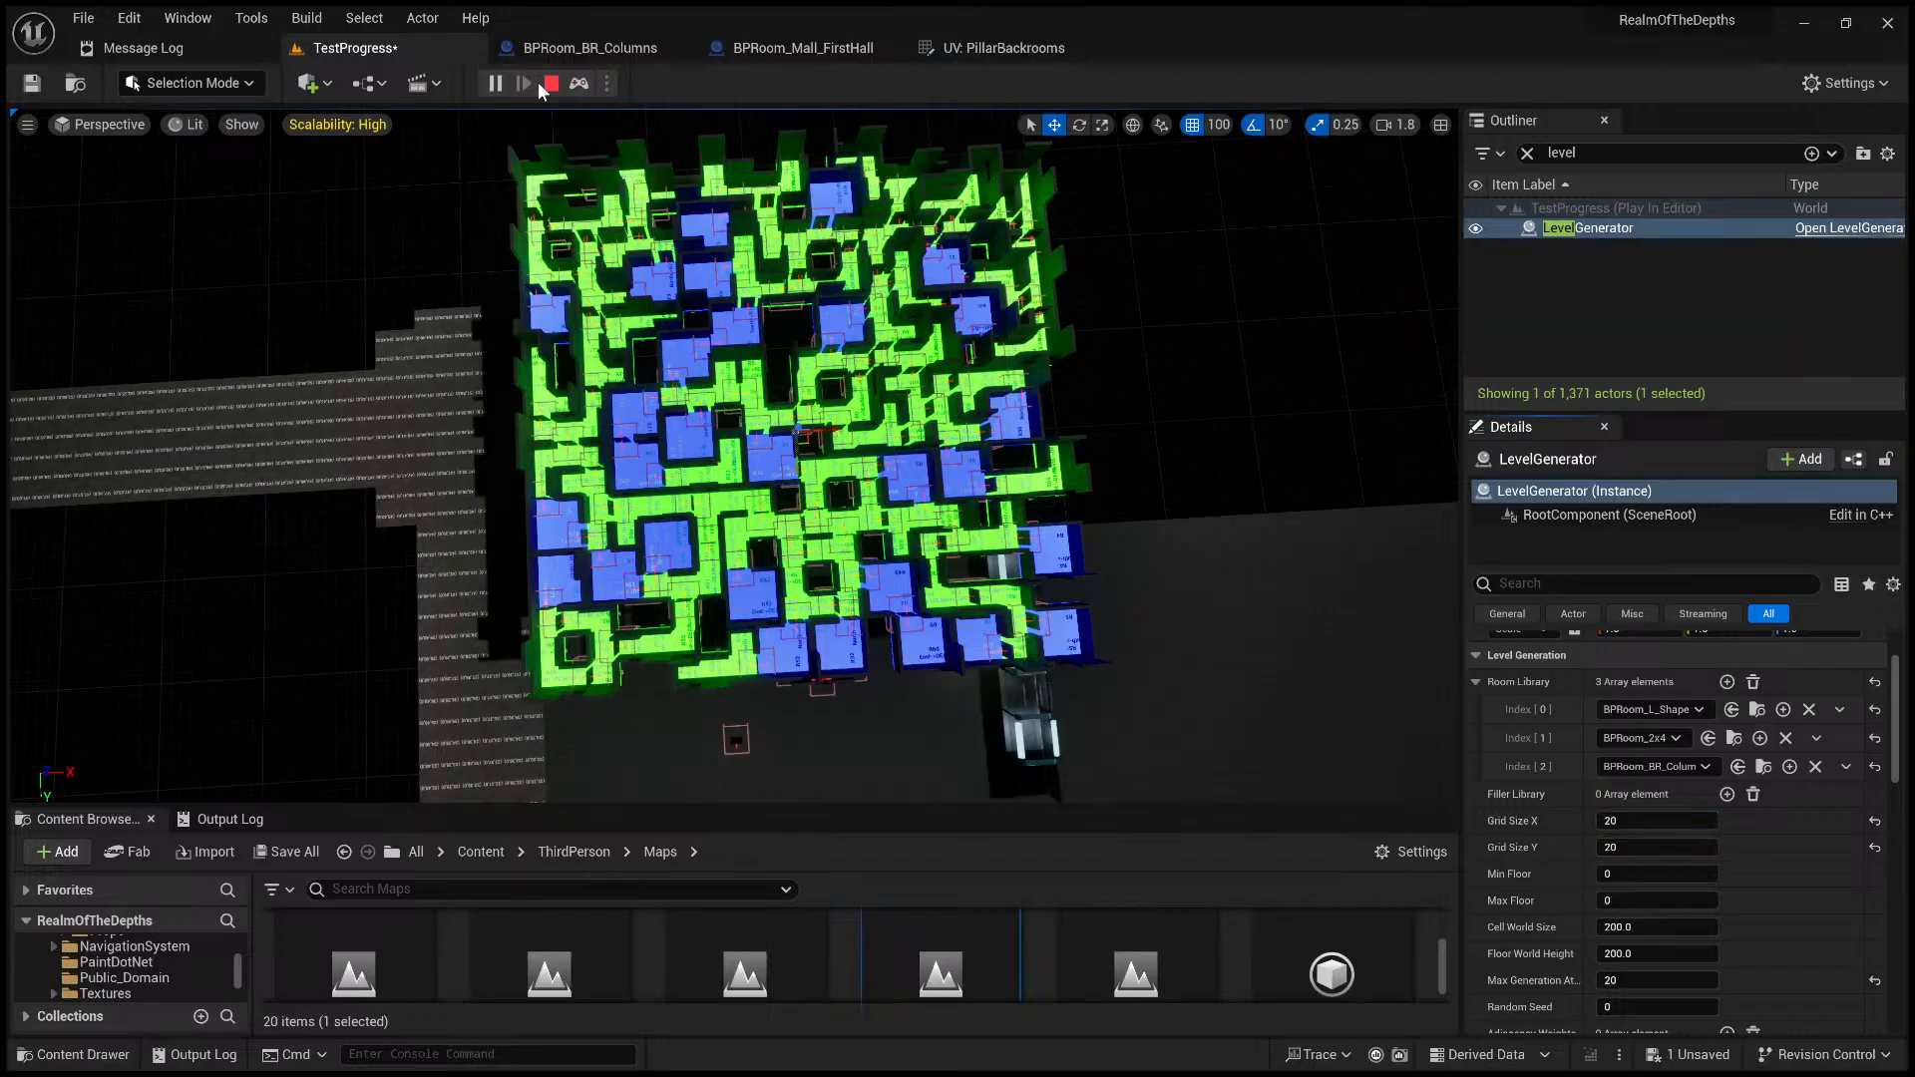
- Set the LevelGenerator's Grid Size X and Grid Size Y to 50
left_click(1655, 820)
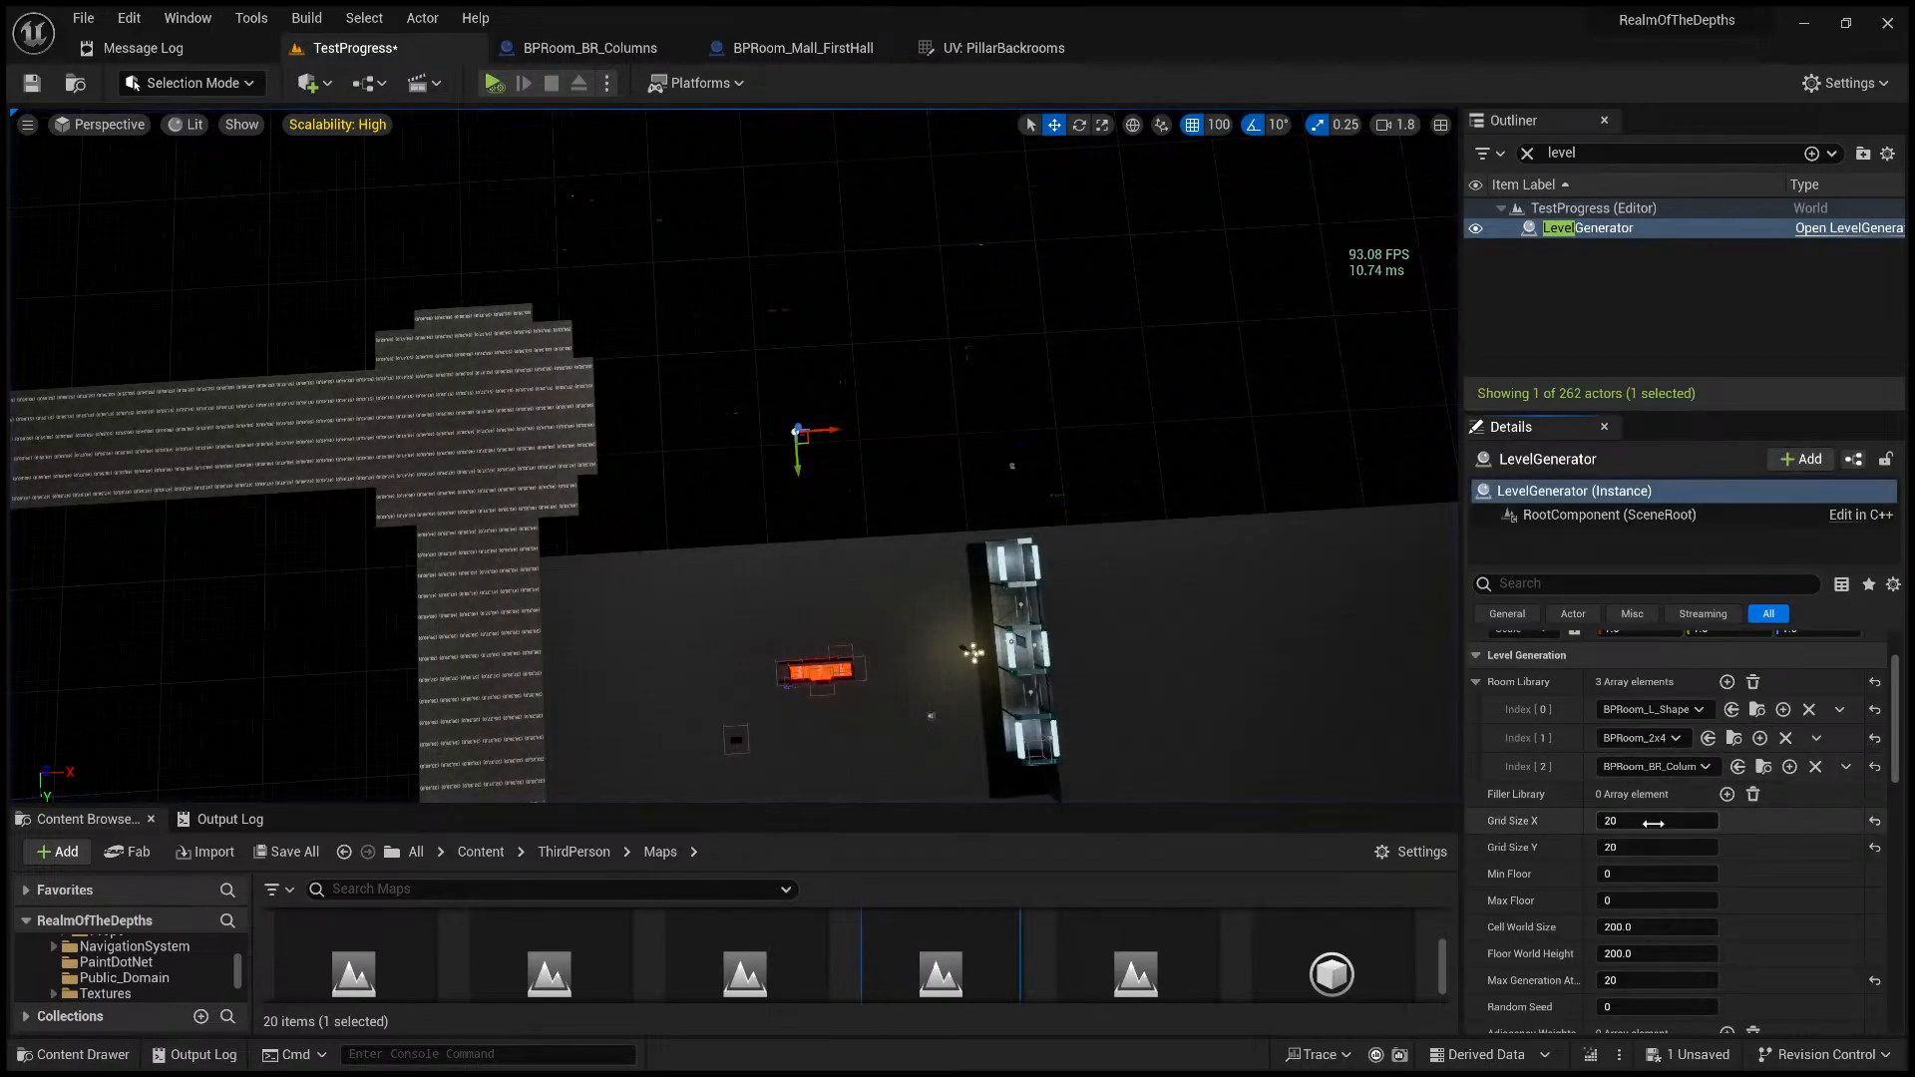
type("50")
left_click(1637, 847)
type("50")
key("Return")
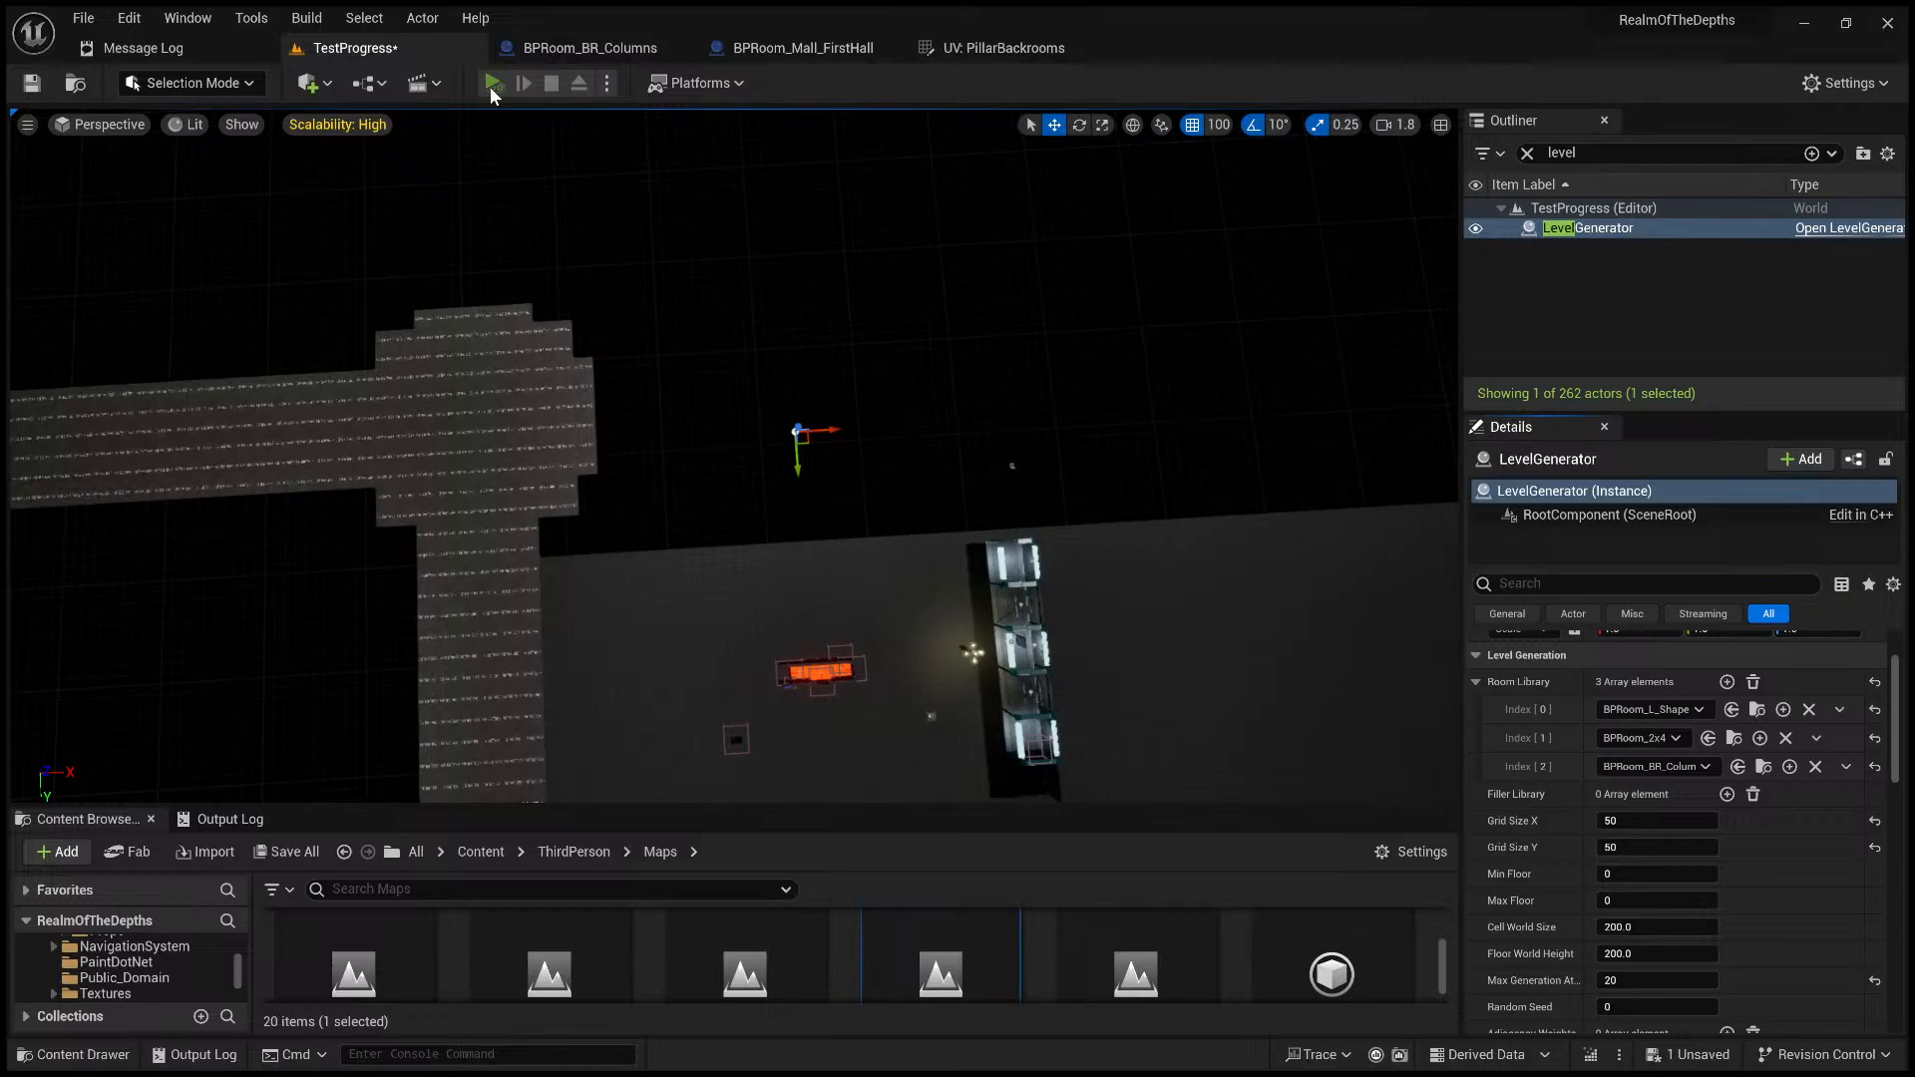
- Simulate the level on the enlarged grid and examine from above how the column rooms are placed
left_click(491, 84)
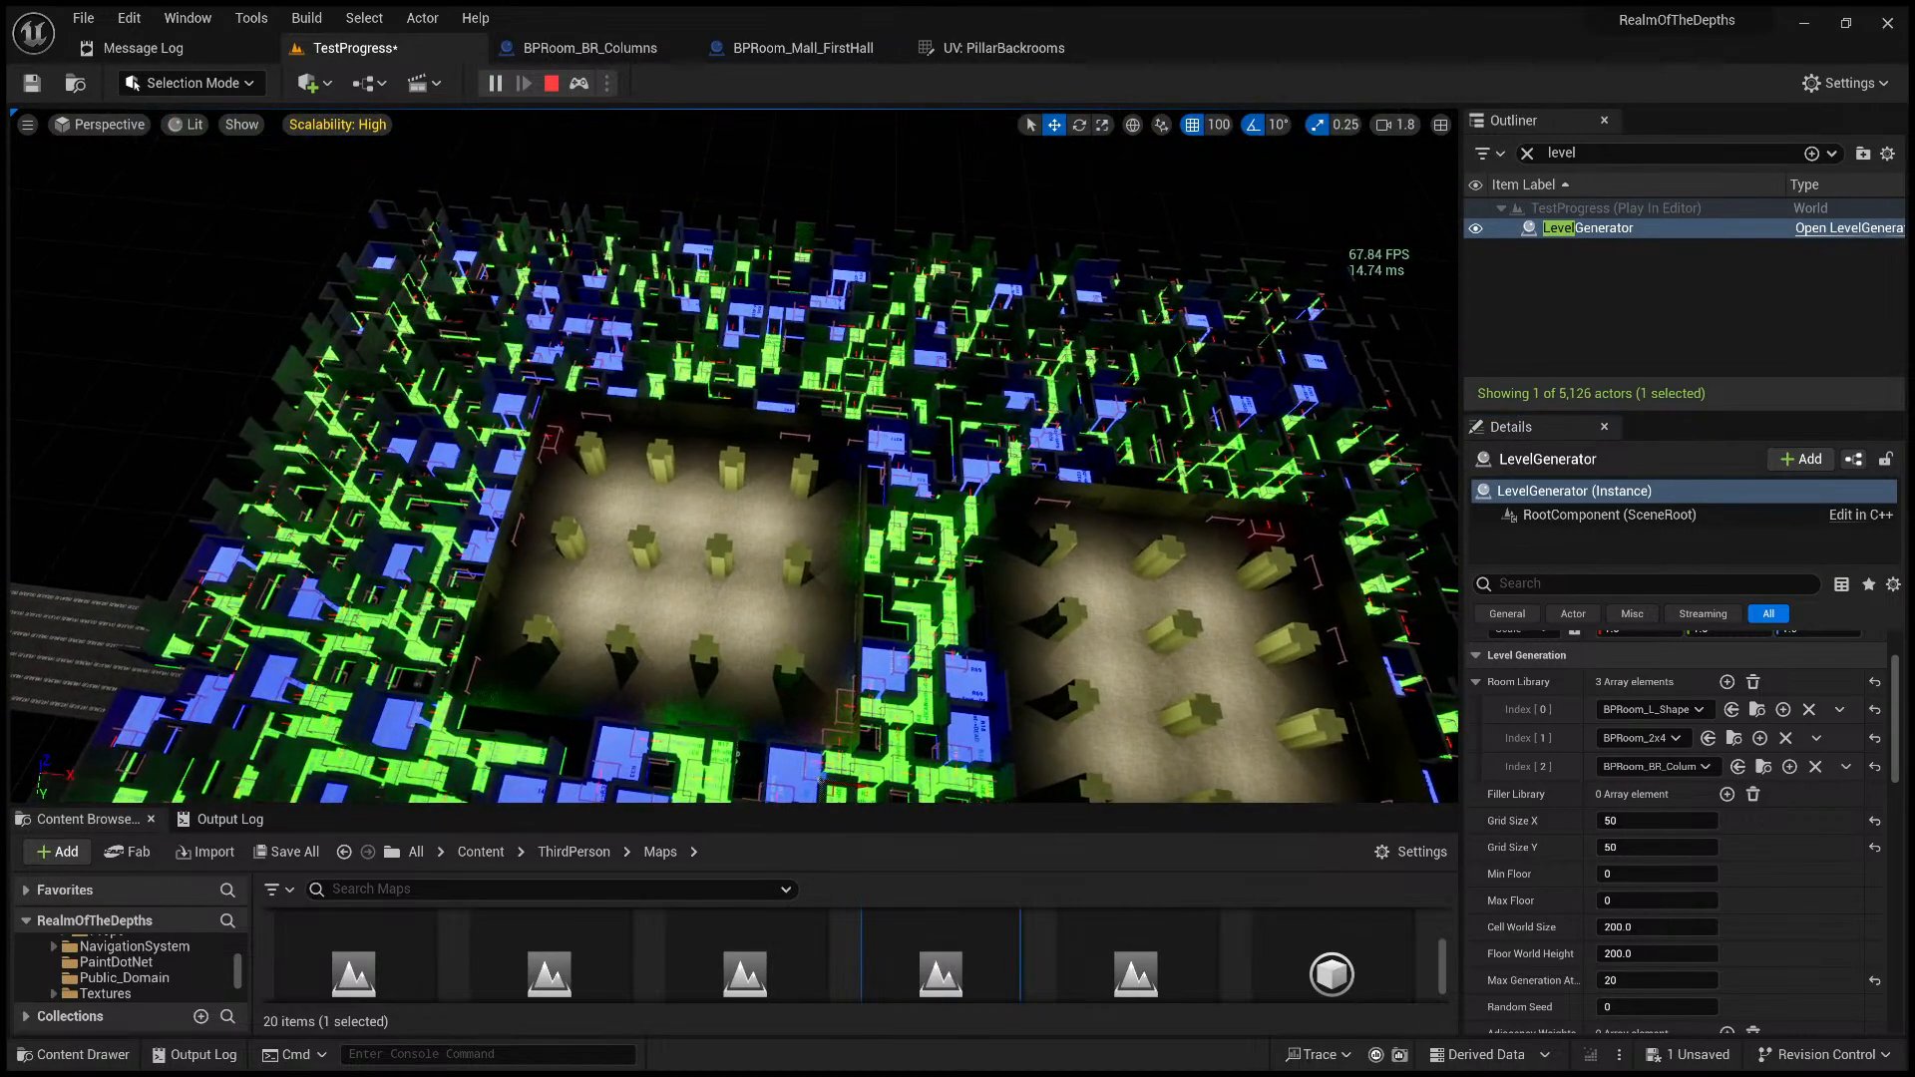
mouse_move(734, 455)
right_mouse_down()
mouse_move(715, 457)
mouse_move(702, 533)
mouse_move(714, 475)
right_mouse_up()
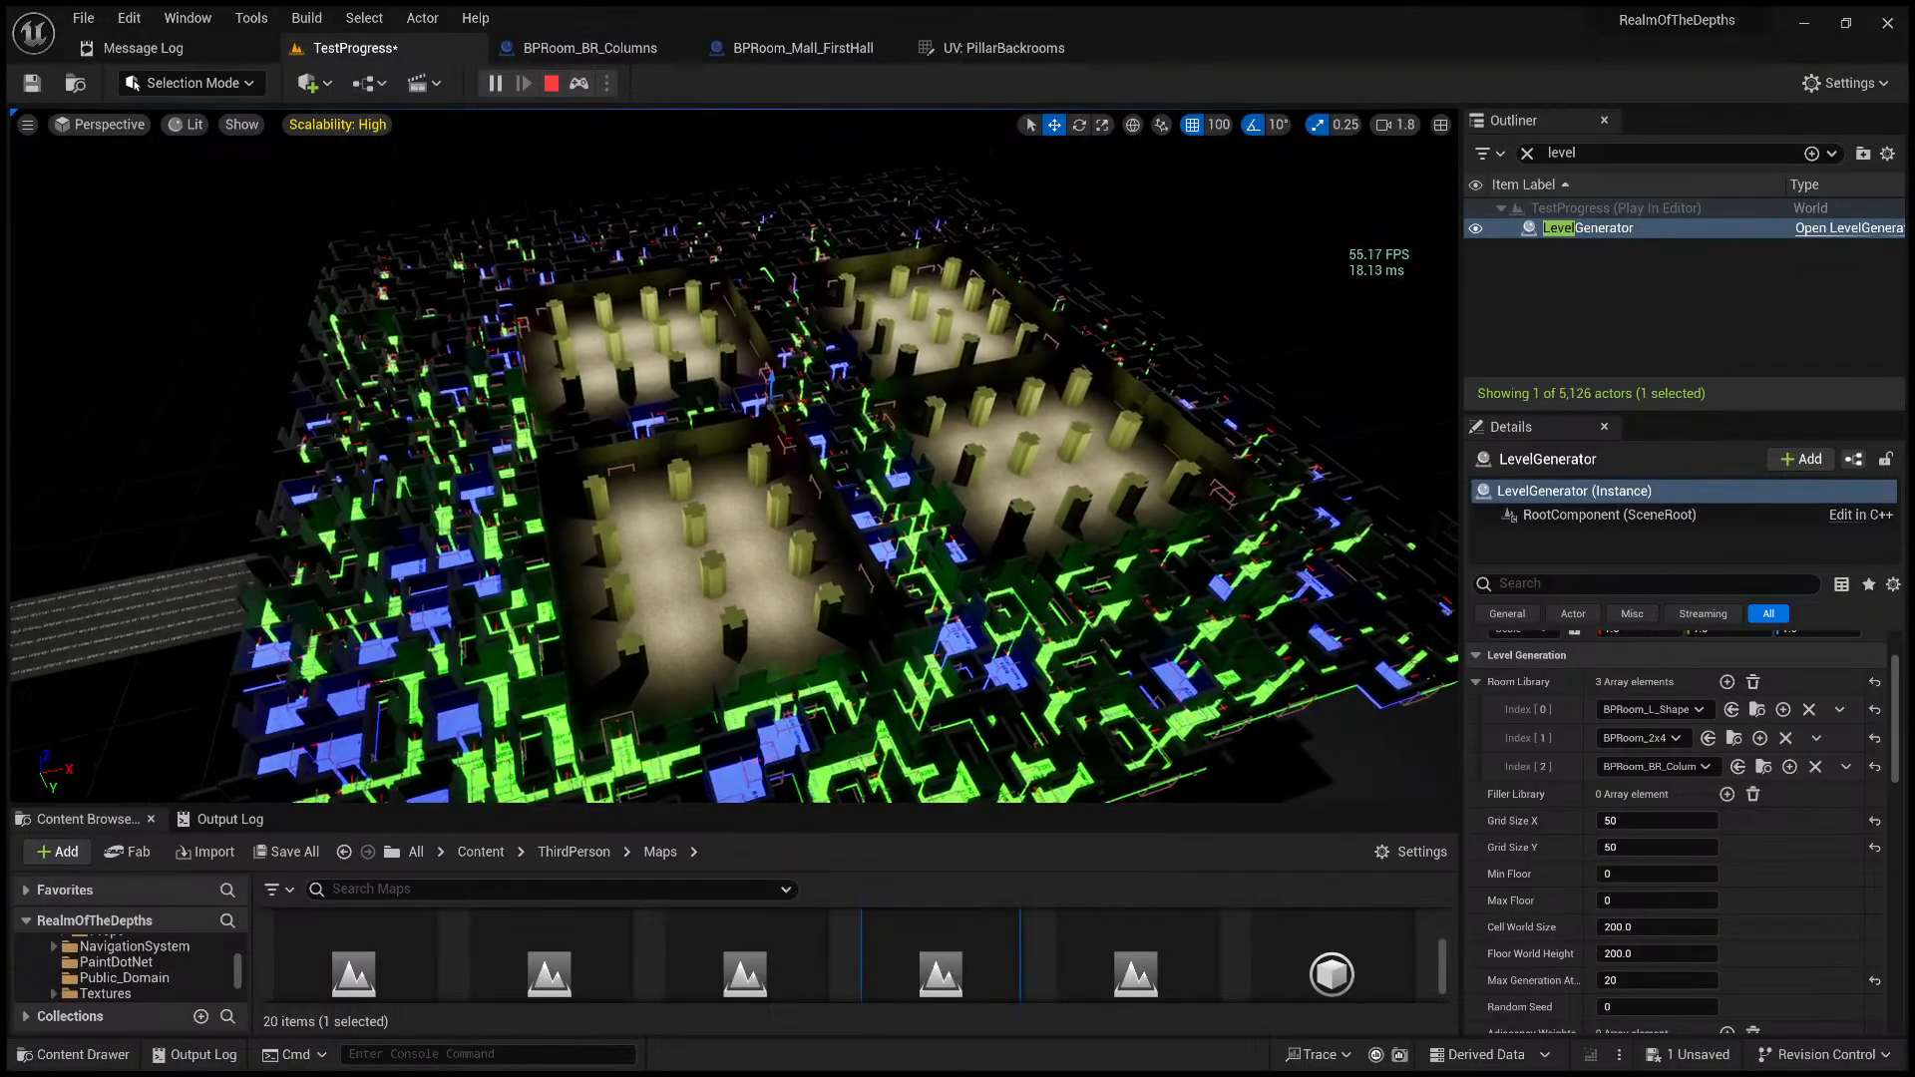
right_click_drag(868, 426, 792, 416)
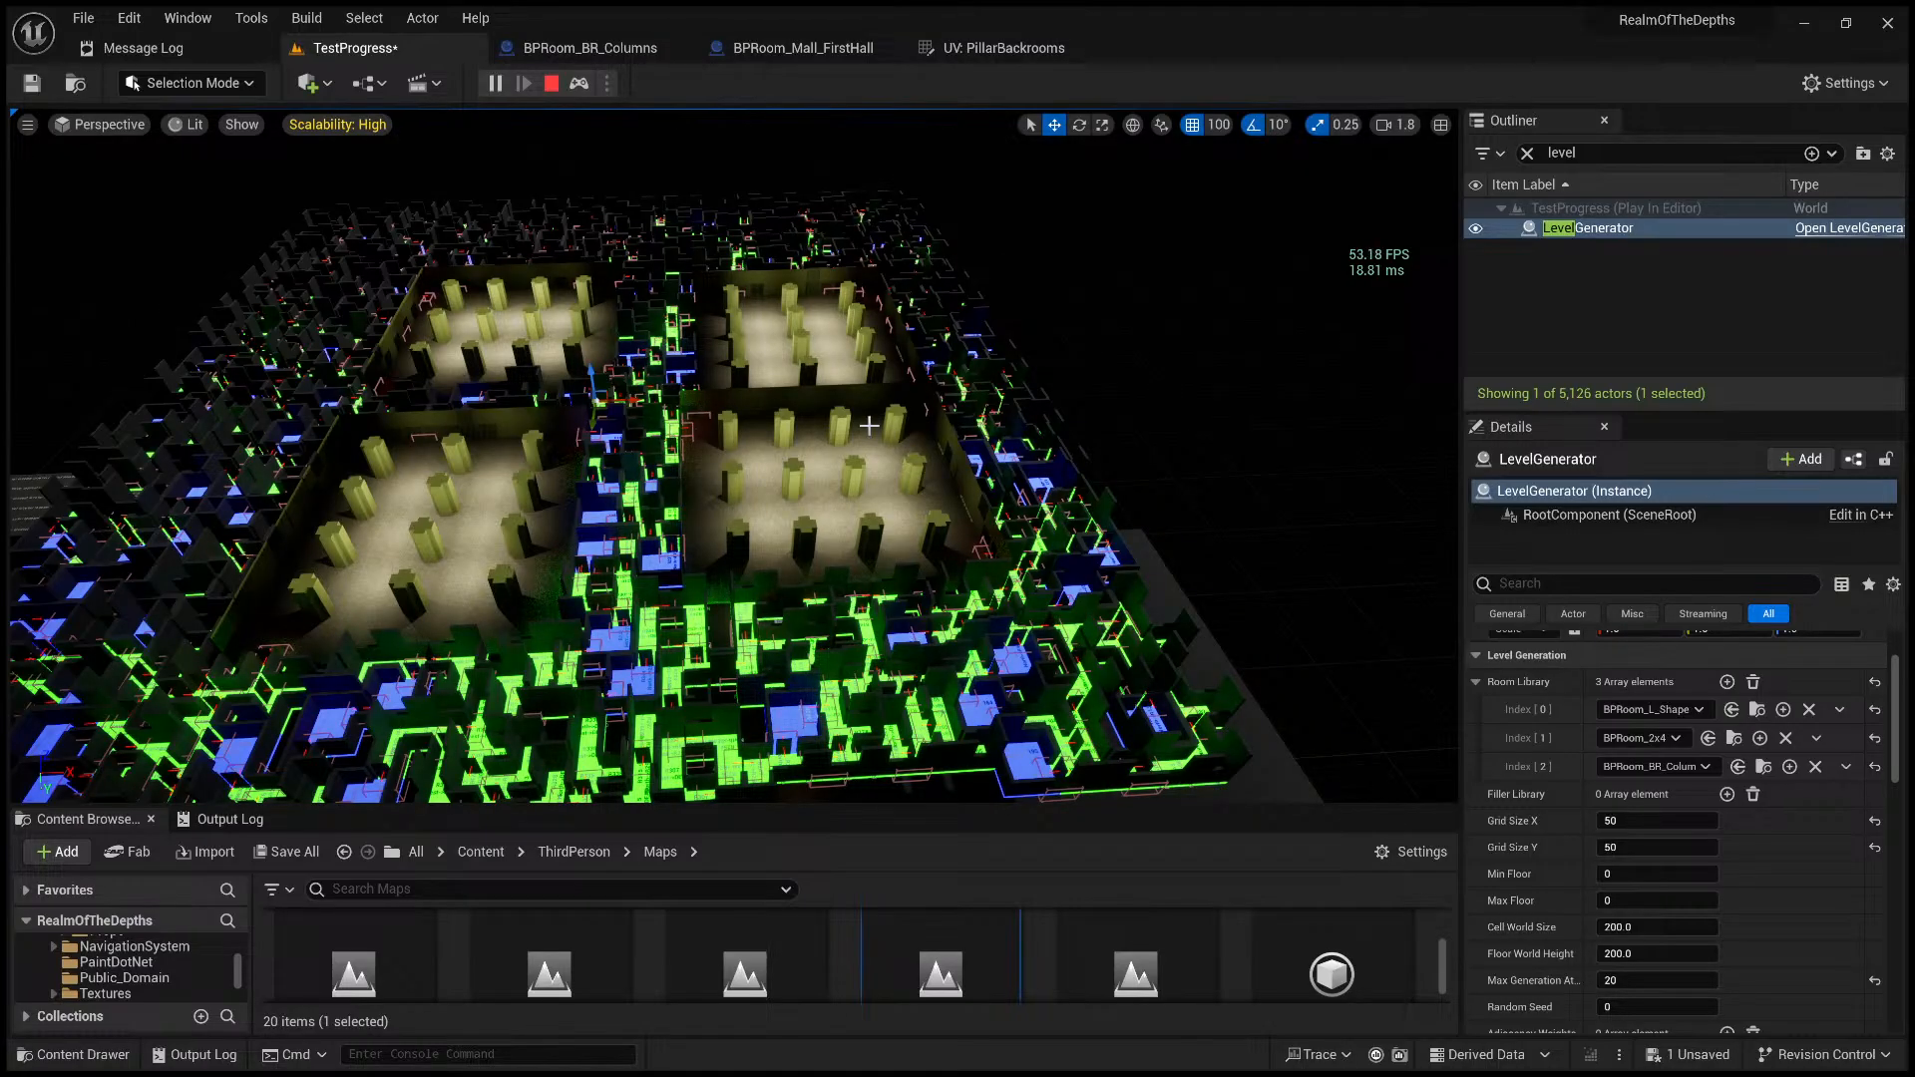
key("a")
right_click_drag(842, 398, 842, 405)
key("w")
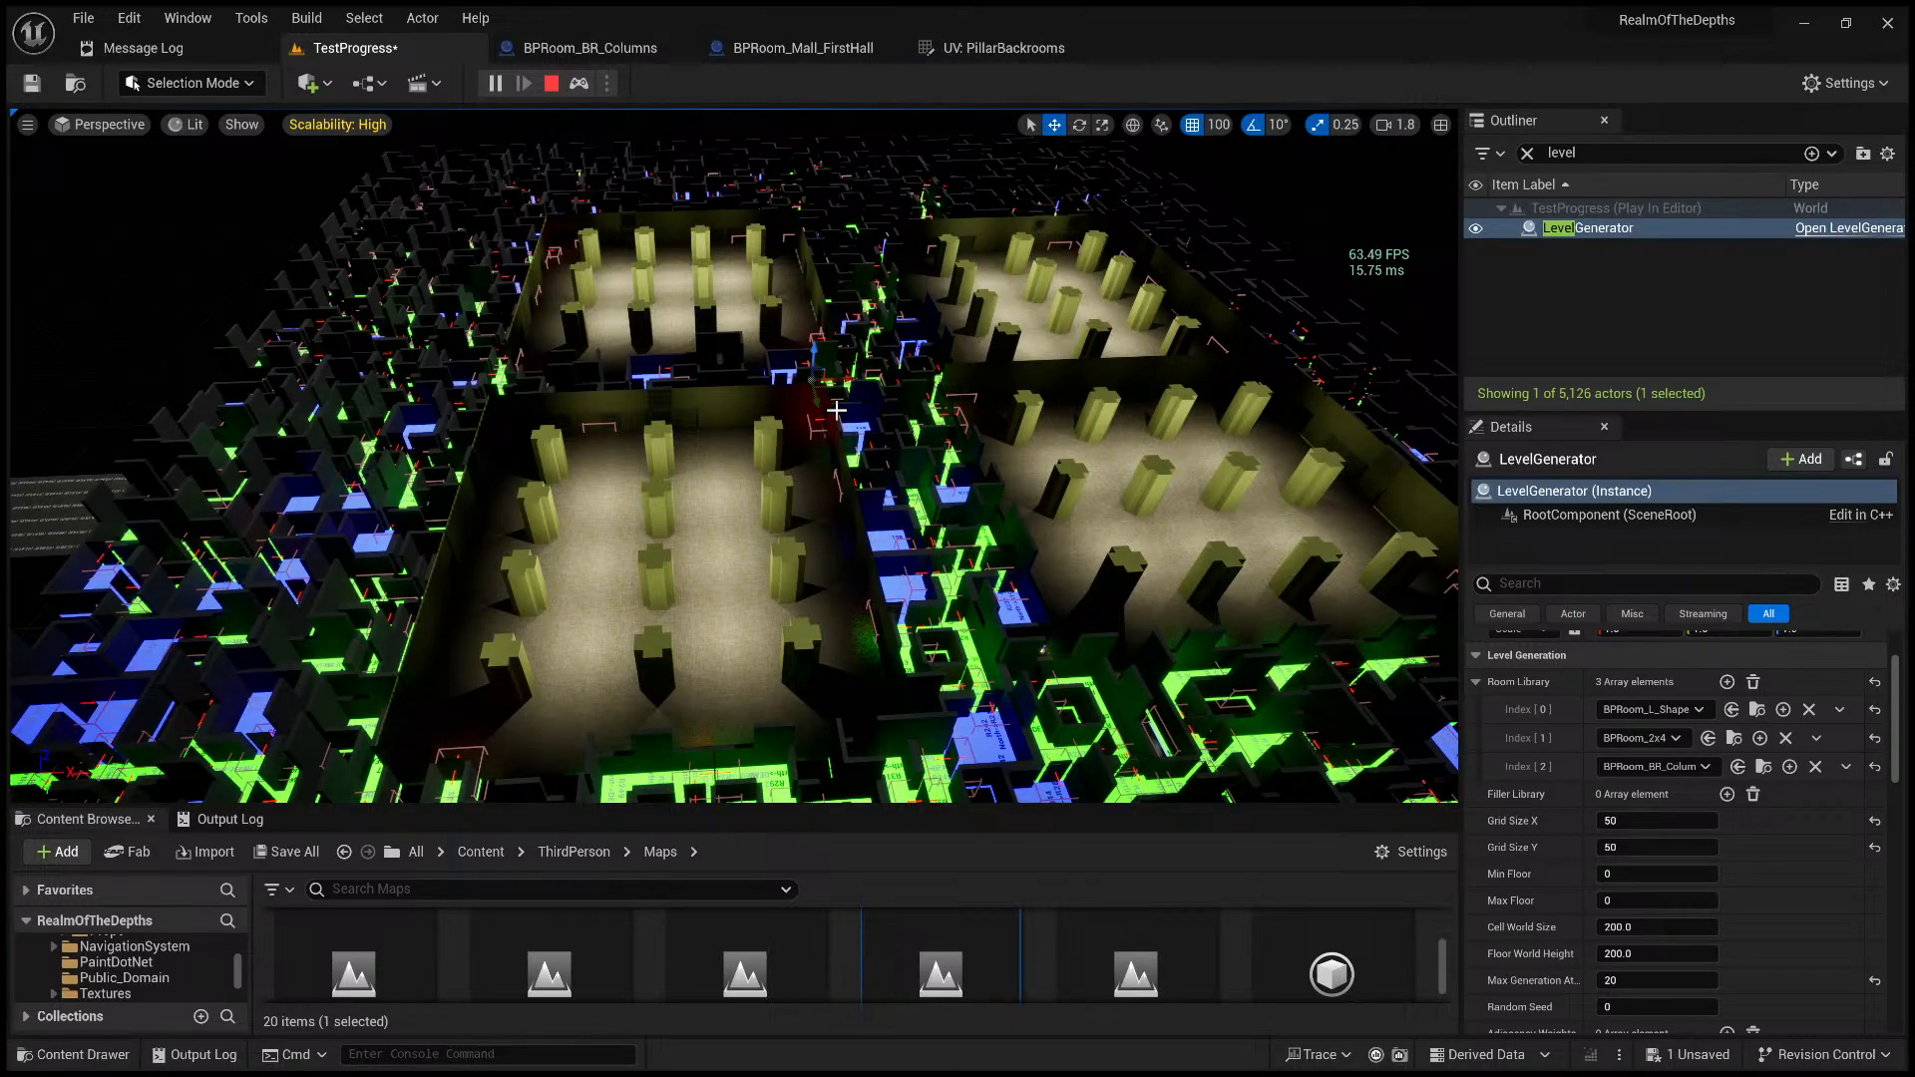
- Fly down into the generated column rooms to examine their corners, wall panels and doorways up close
right_click_drag(721, 584, 1147, 548)
key("w")
key("d")
key("s")
key("w")
scroll(927, 623, "down", 4)
key("w")
key("s")
key("s")
key("e")
scroll(1177, 578, "up", 3)
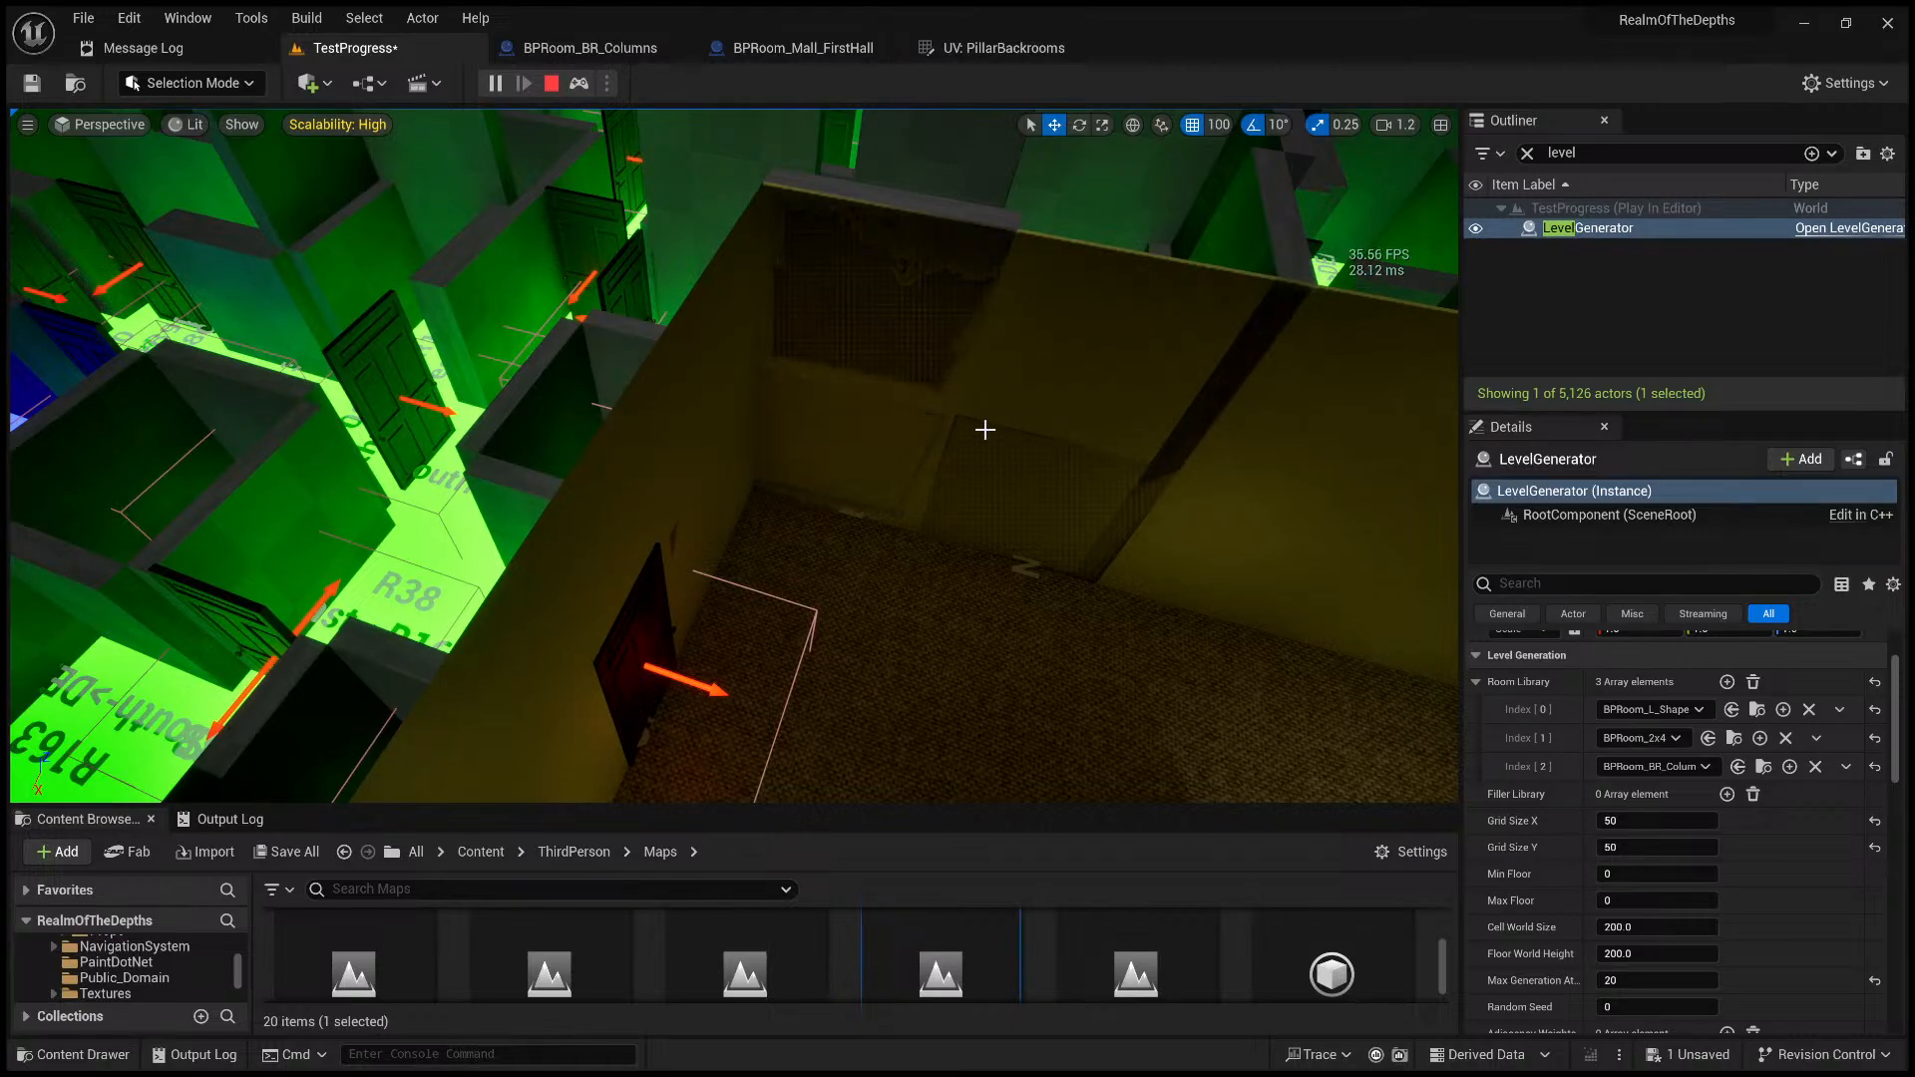
right_click_drag(1145, 381, 963, 556)
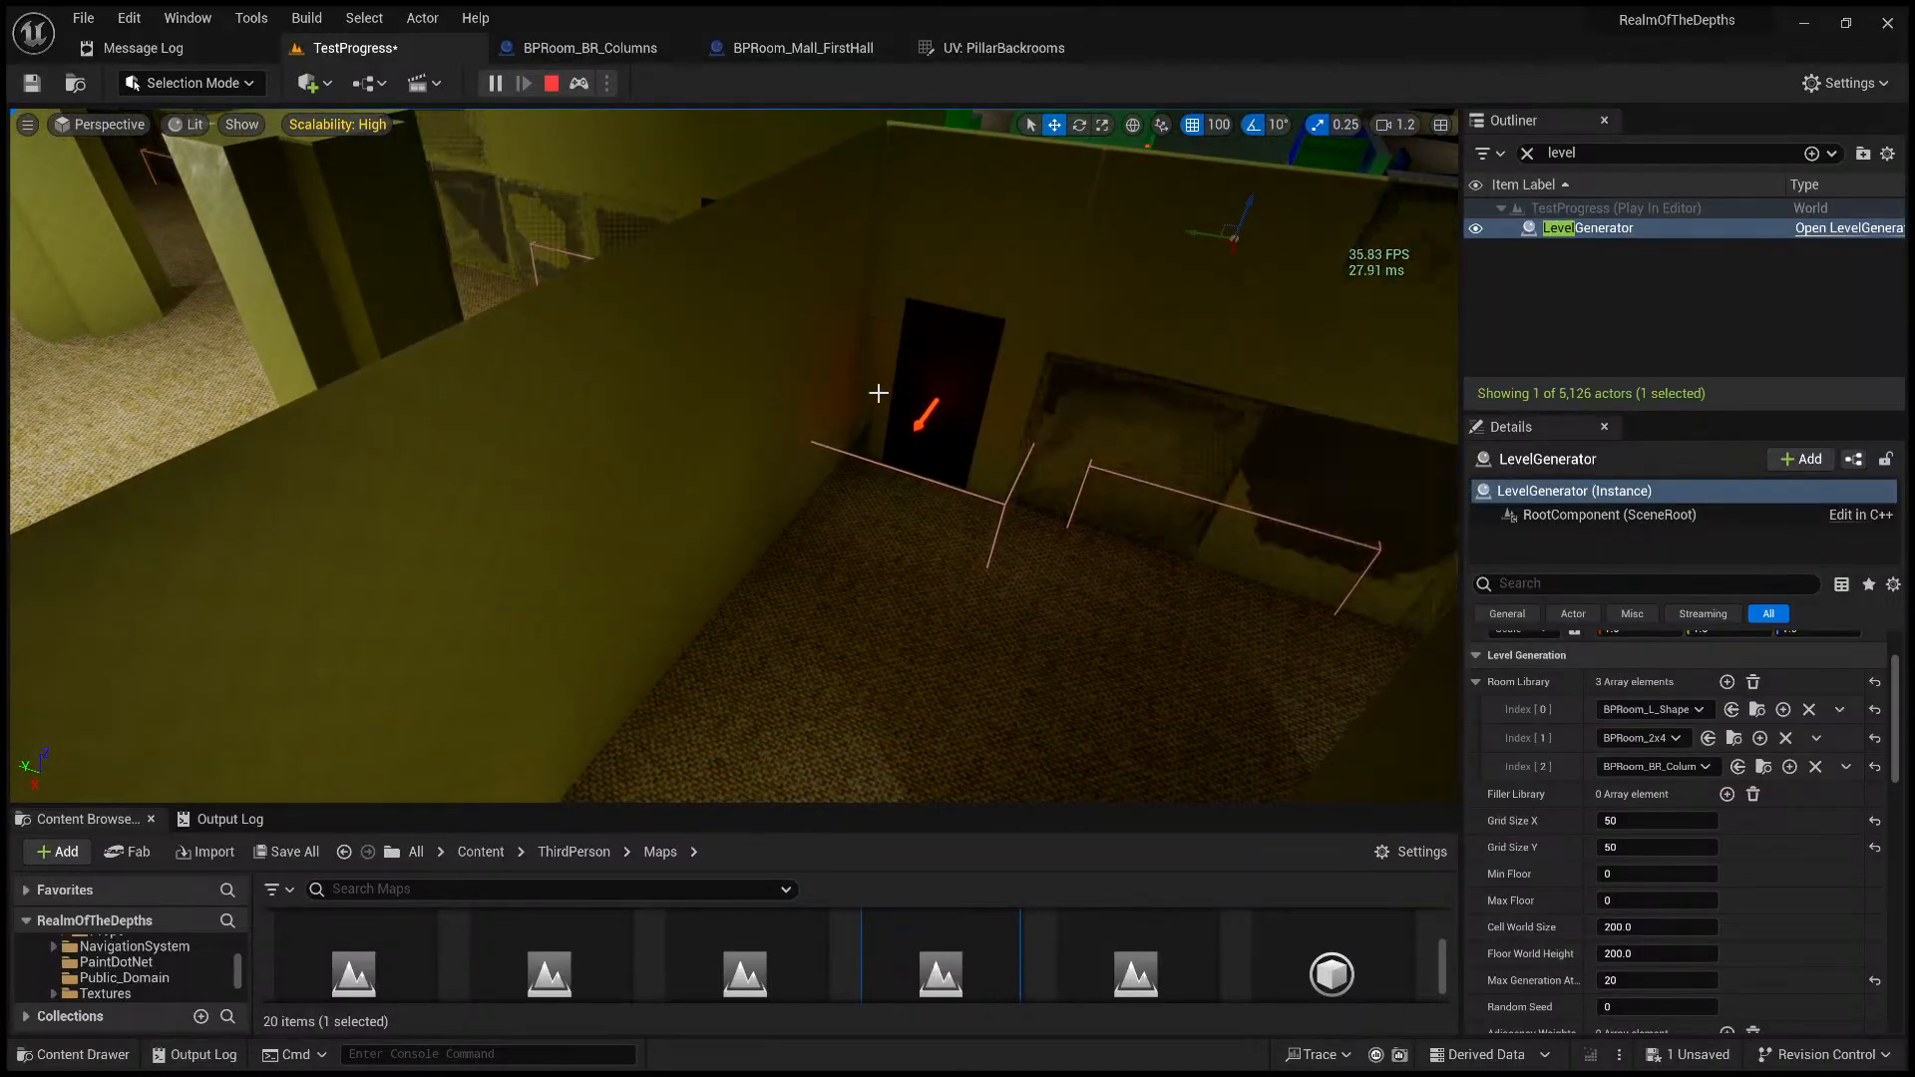
key("w")
mouse_move(878, 393)
right_mouse_down()
mouse_move(877, 344)
mouse_move(882, 419)
right_mouse_up()
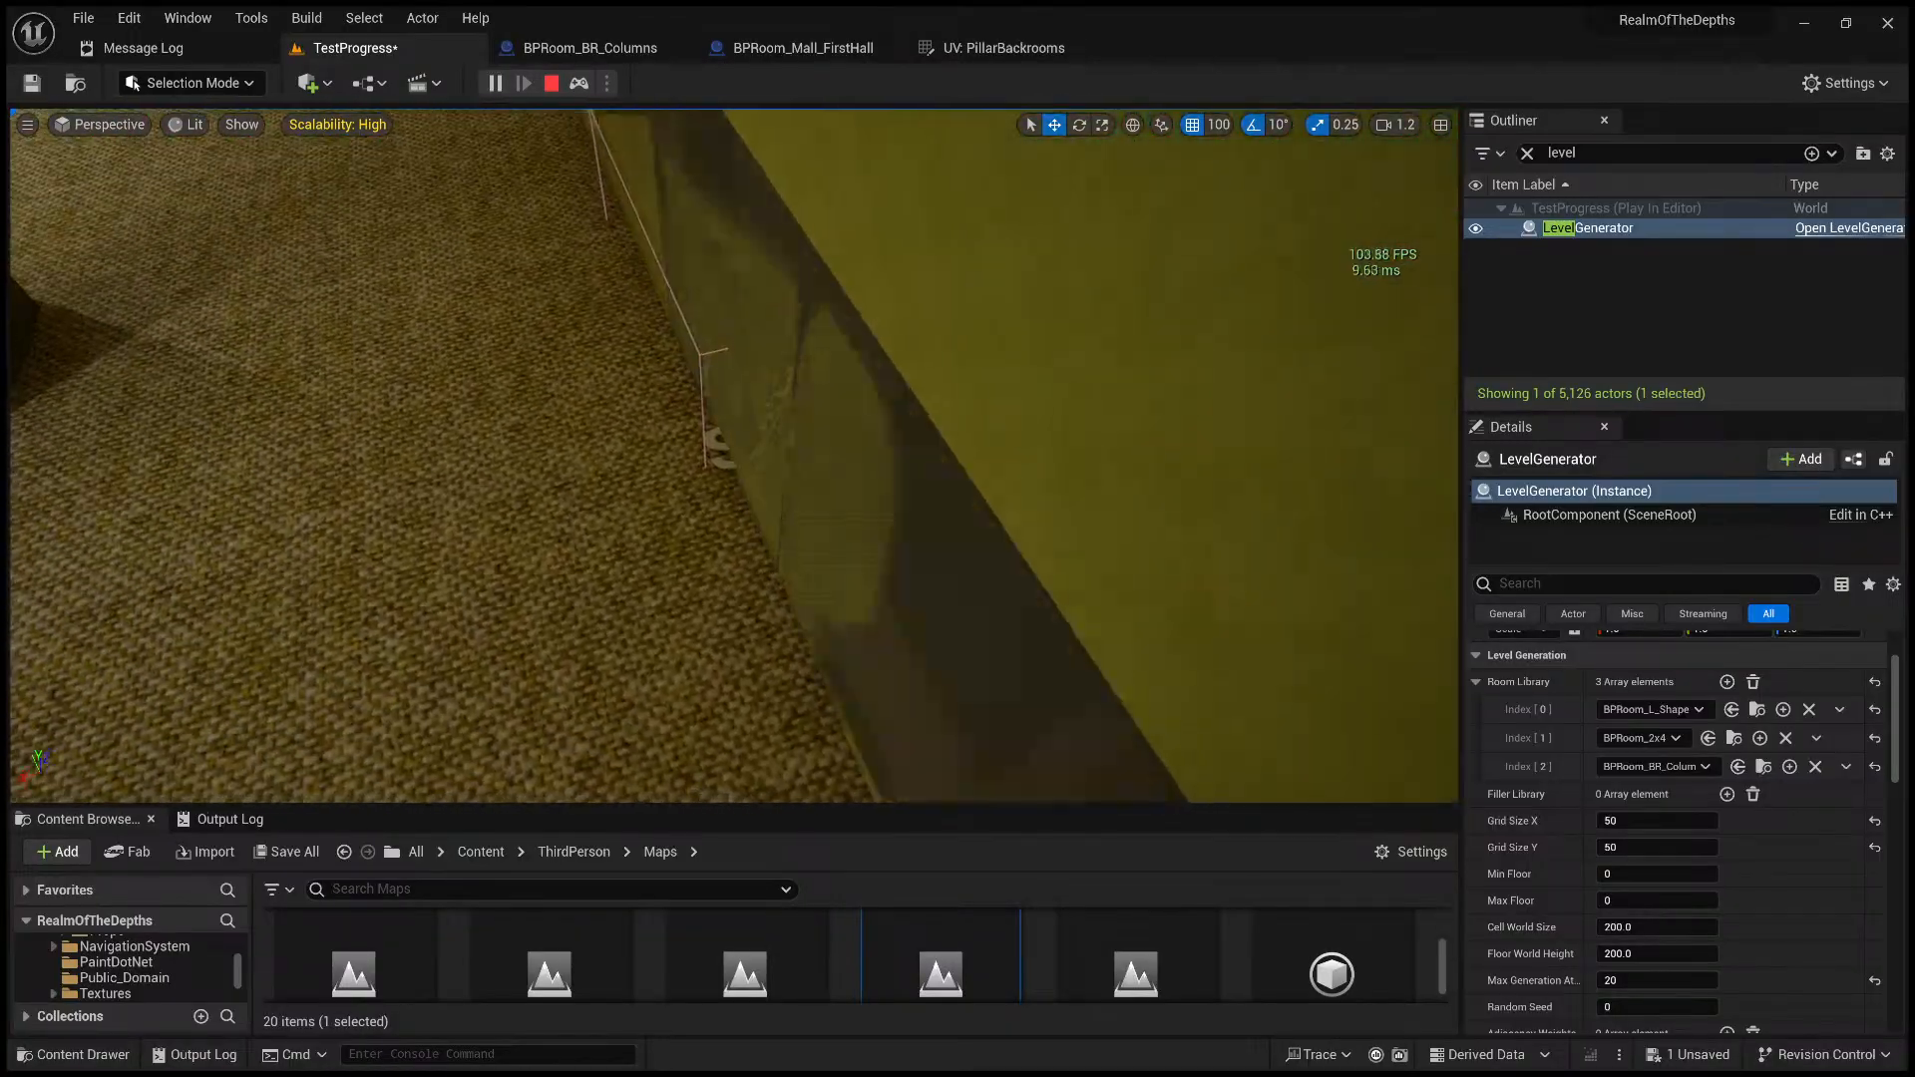
- Examine the doors and walls where a column room meets its neighbouring rooms, view the whole layout again, and stop the simulation
key("s")
right_click_drag(747, 629, 747, 628)
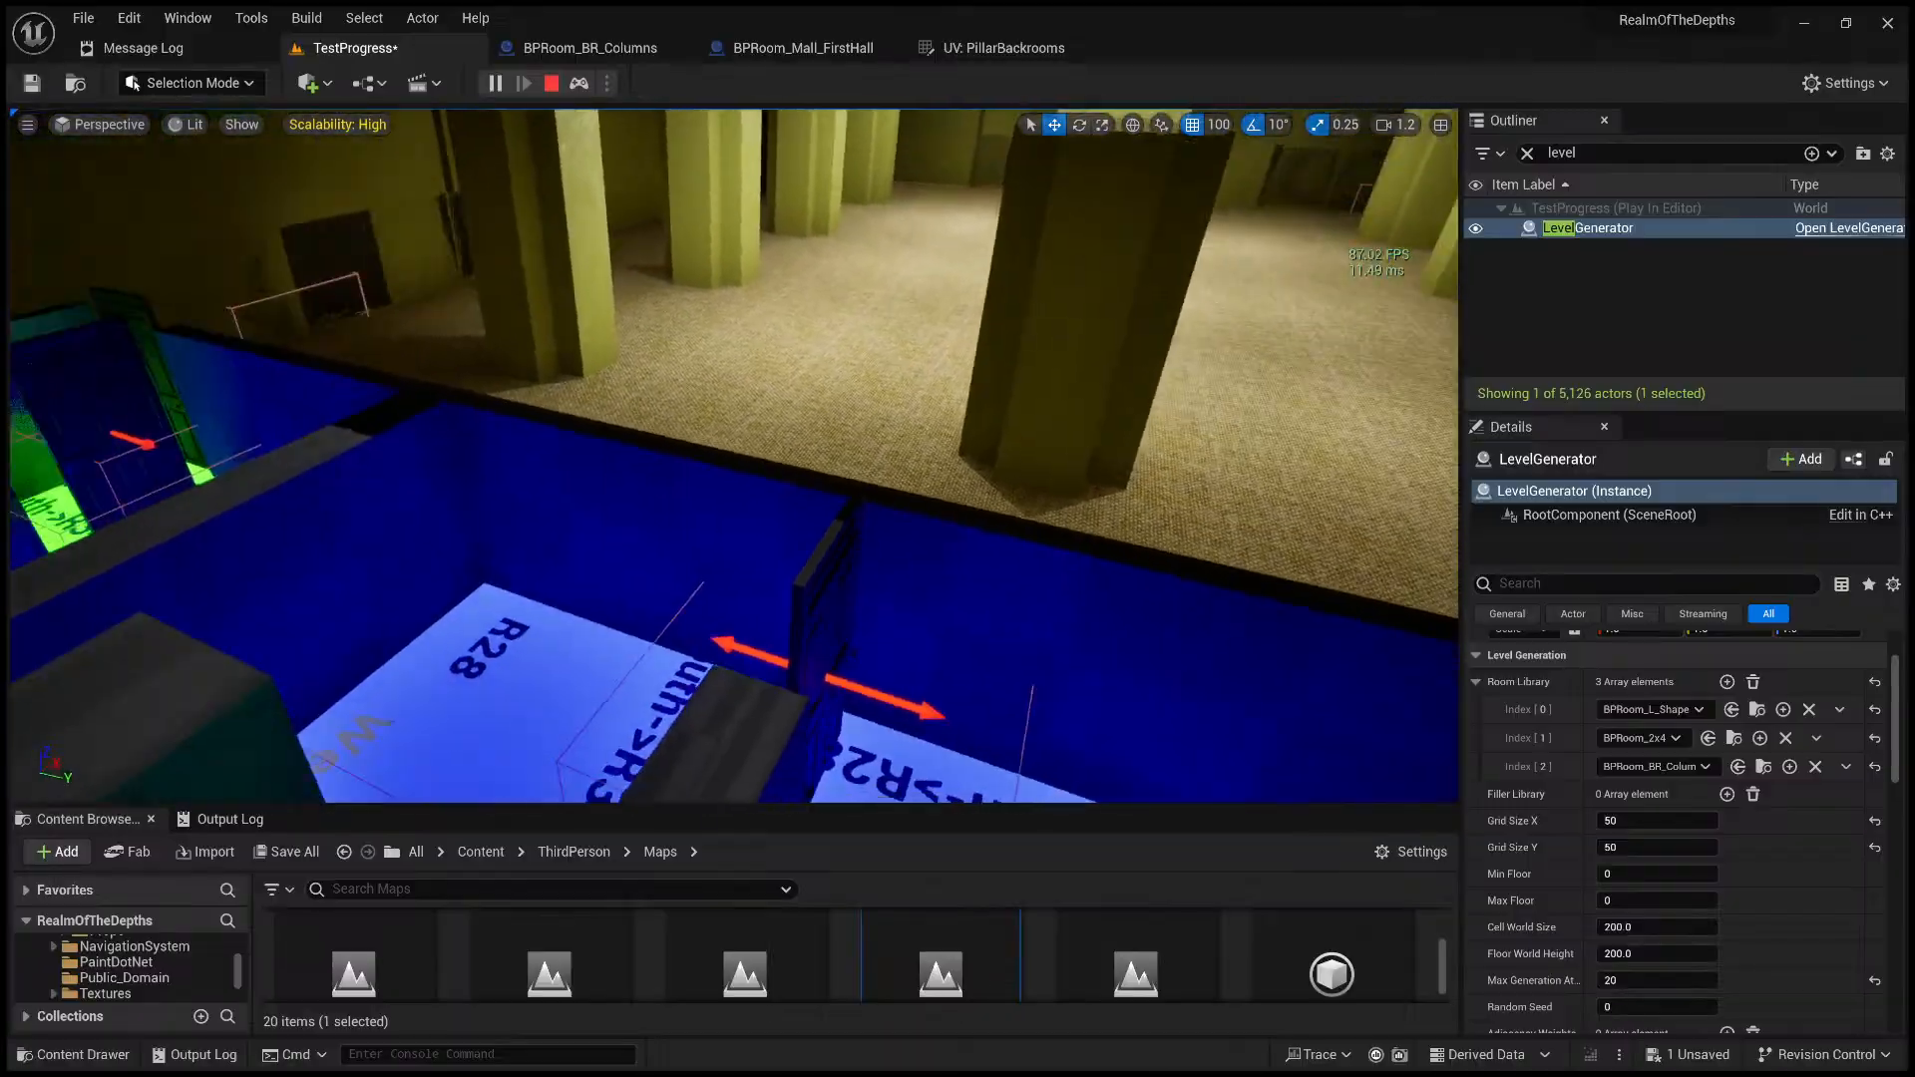
key("a")
right_click_drag(747, 628, 788, 629)
key("a")
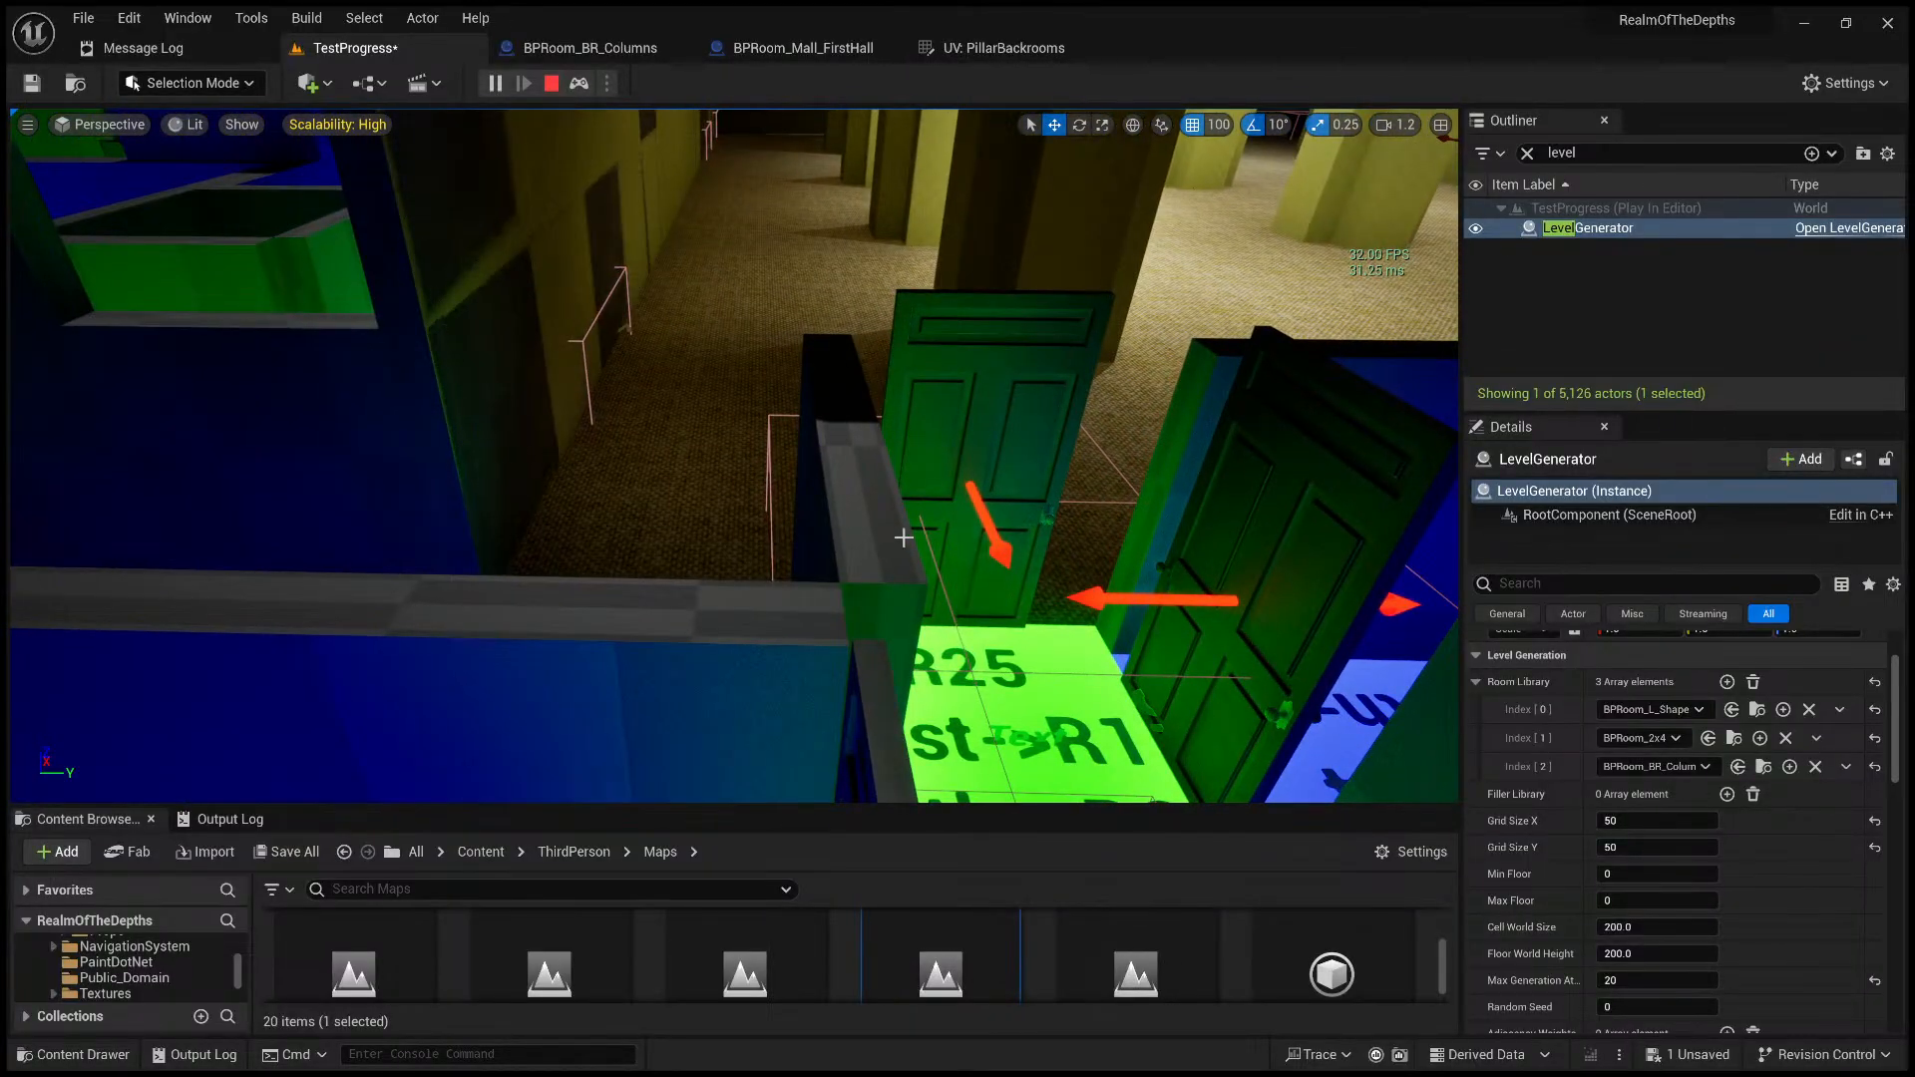
key("e")
right_click_drag(921, 529, 922, 529)
key("e")
key("q")
key("s")
right_click_drag(440, 206, 440, 207)
scroll(440, 206, "up", 3)
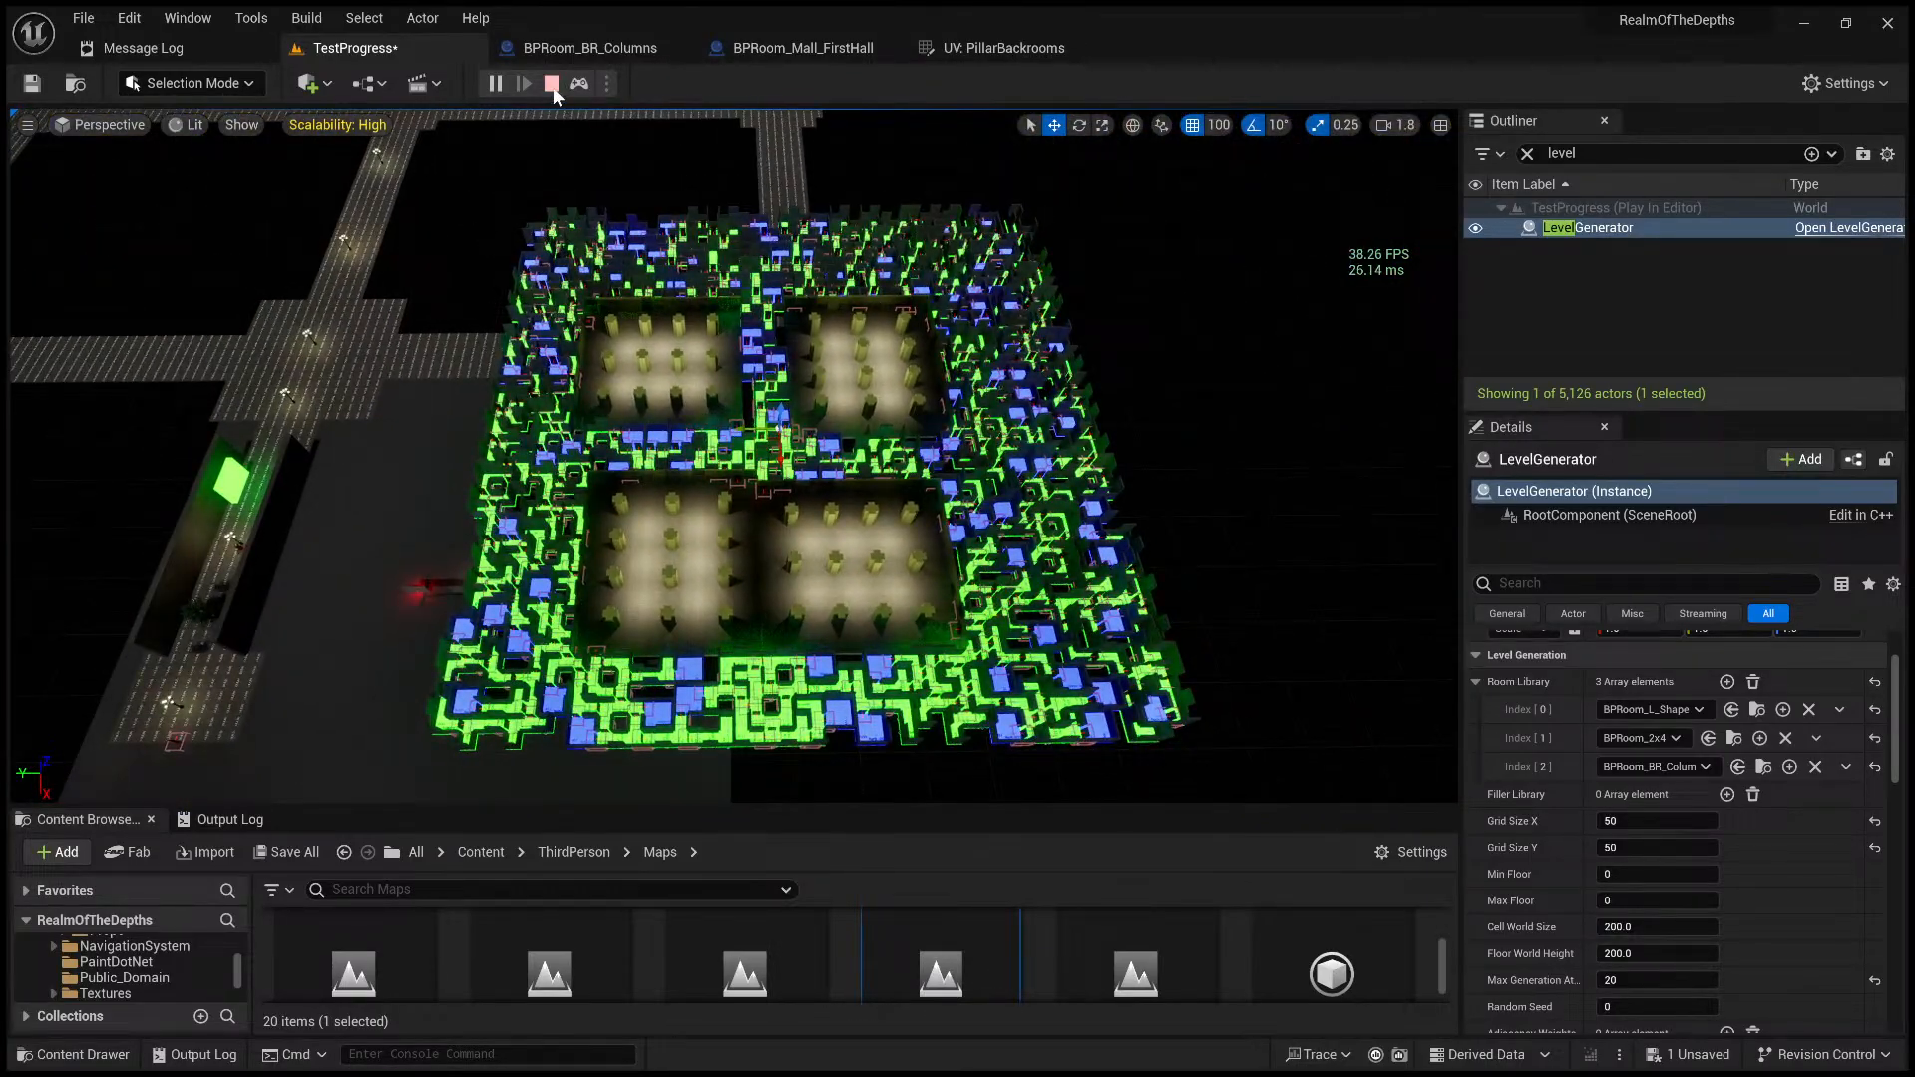
left_click(552, 86)
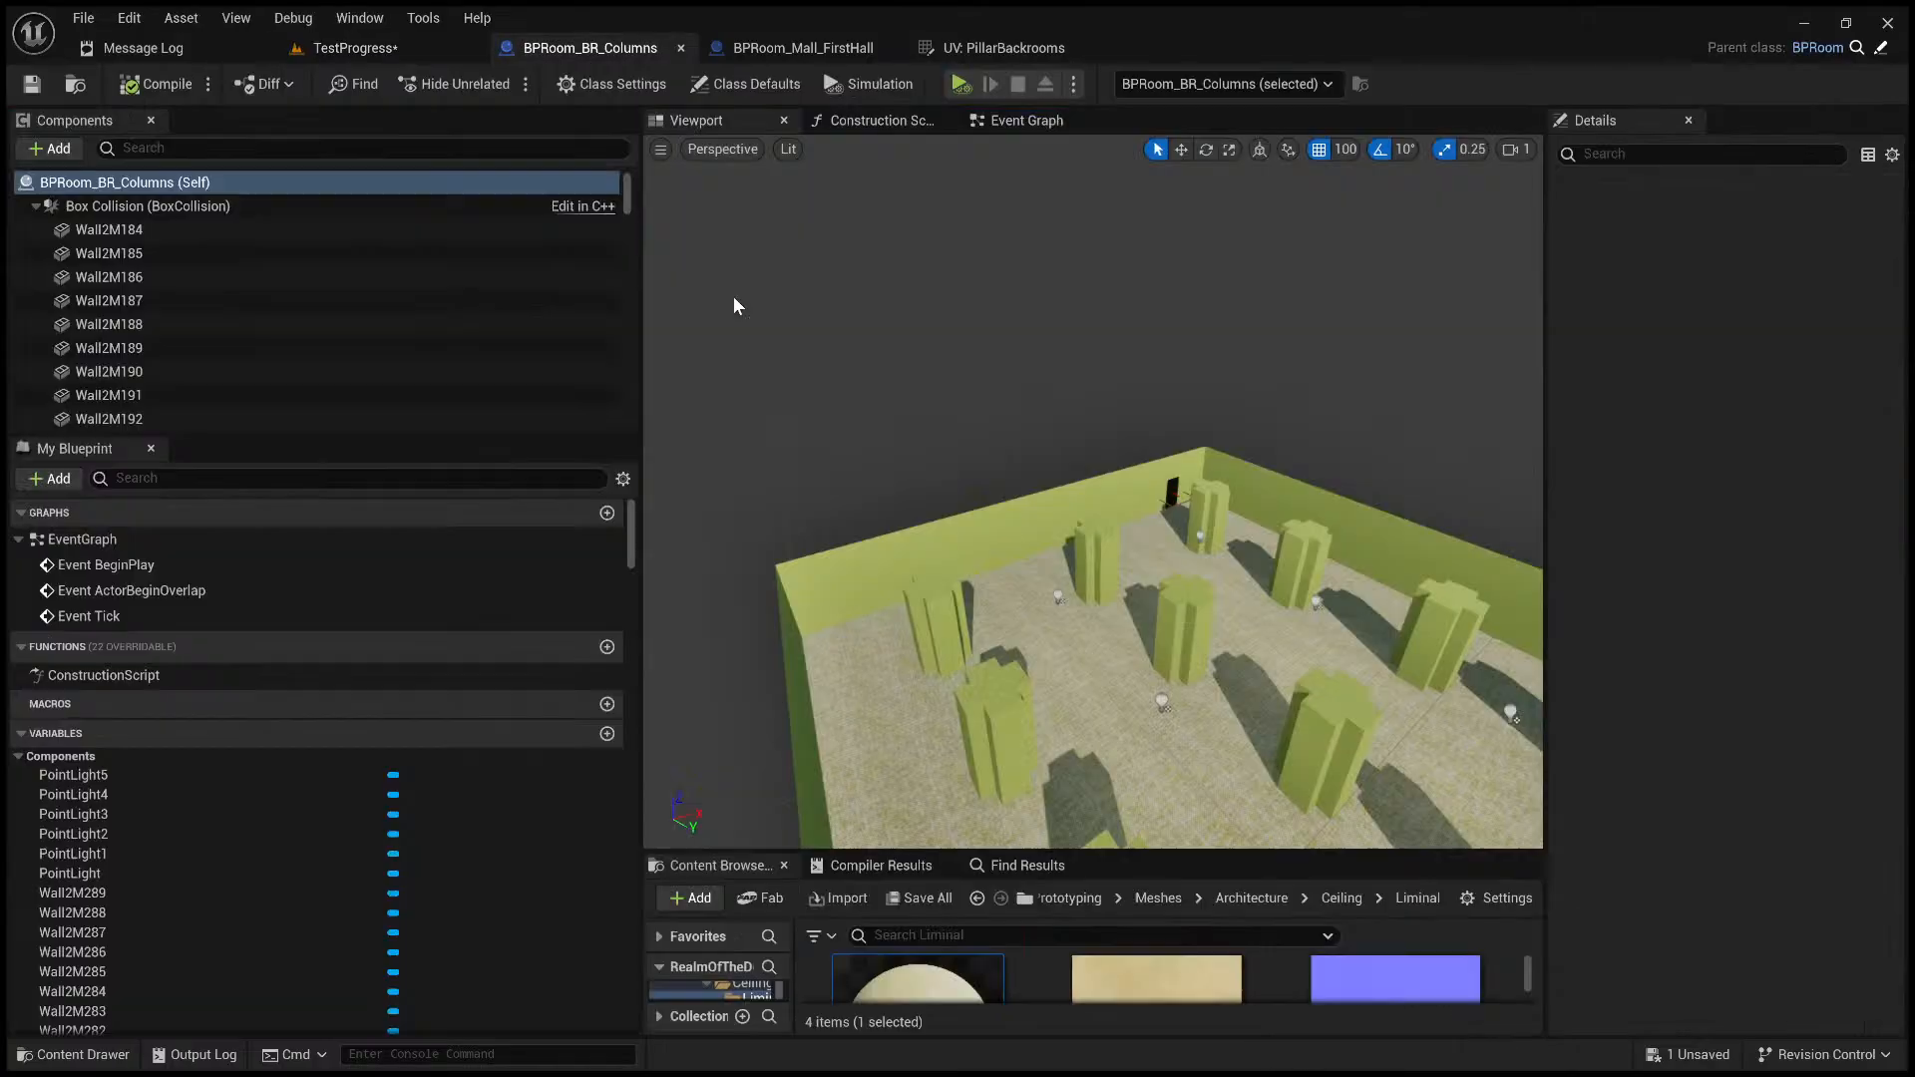
- Review the BPRoom_BR_Columns room and its class defaults, return to the TestProgress level and save it
right_click_drag(757, 329, 878, 429)
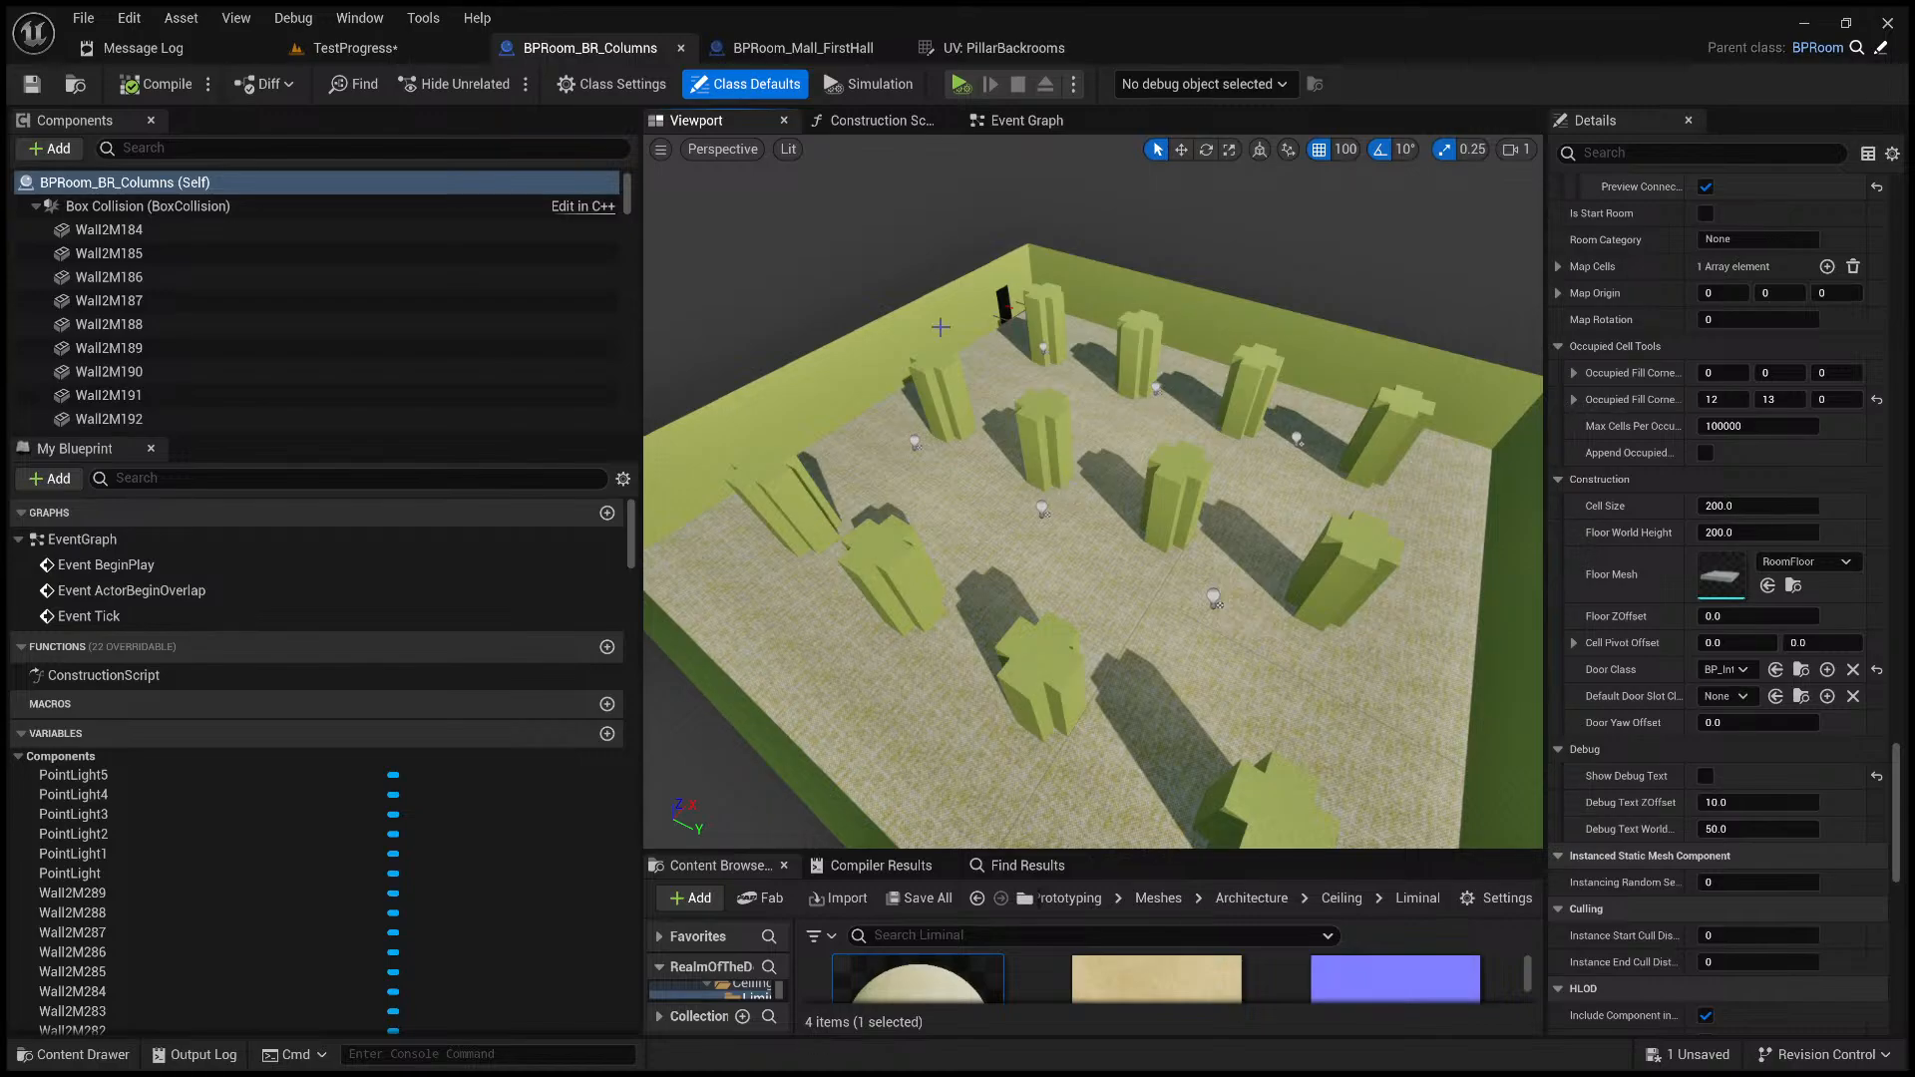
left_click(355, 48)
left_click(31, 82)
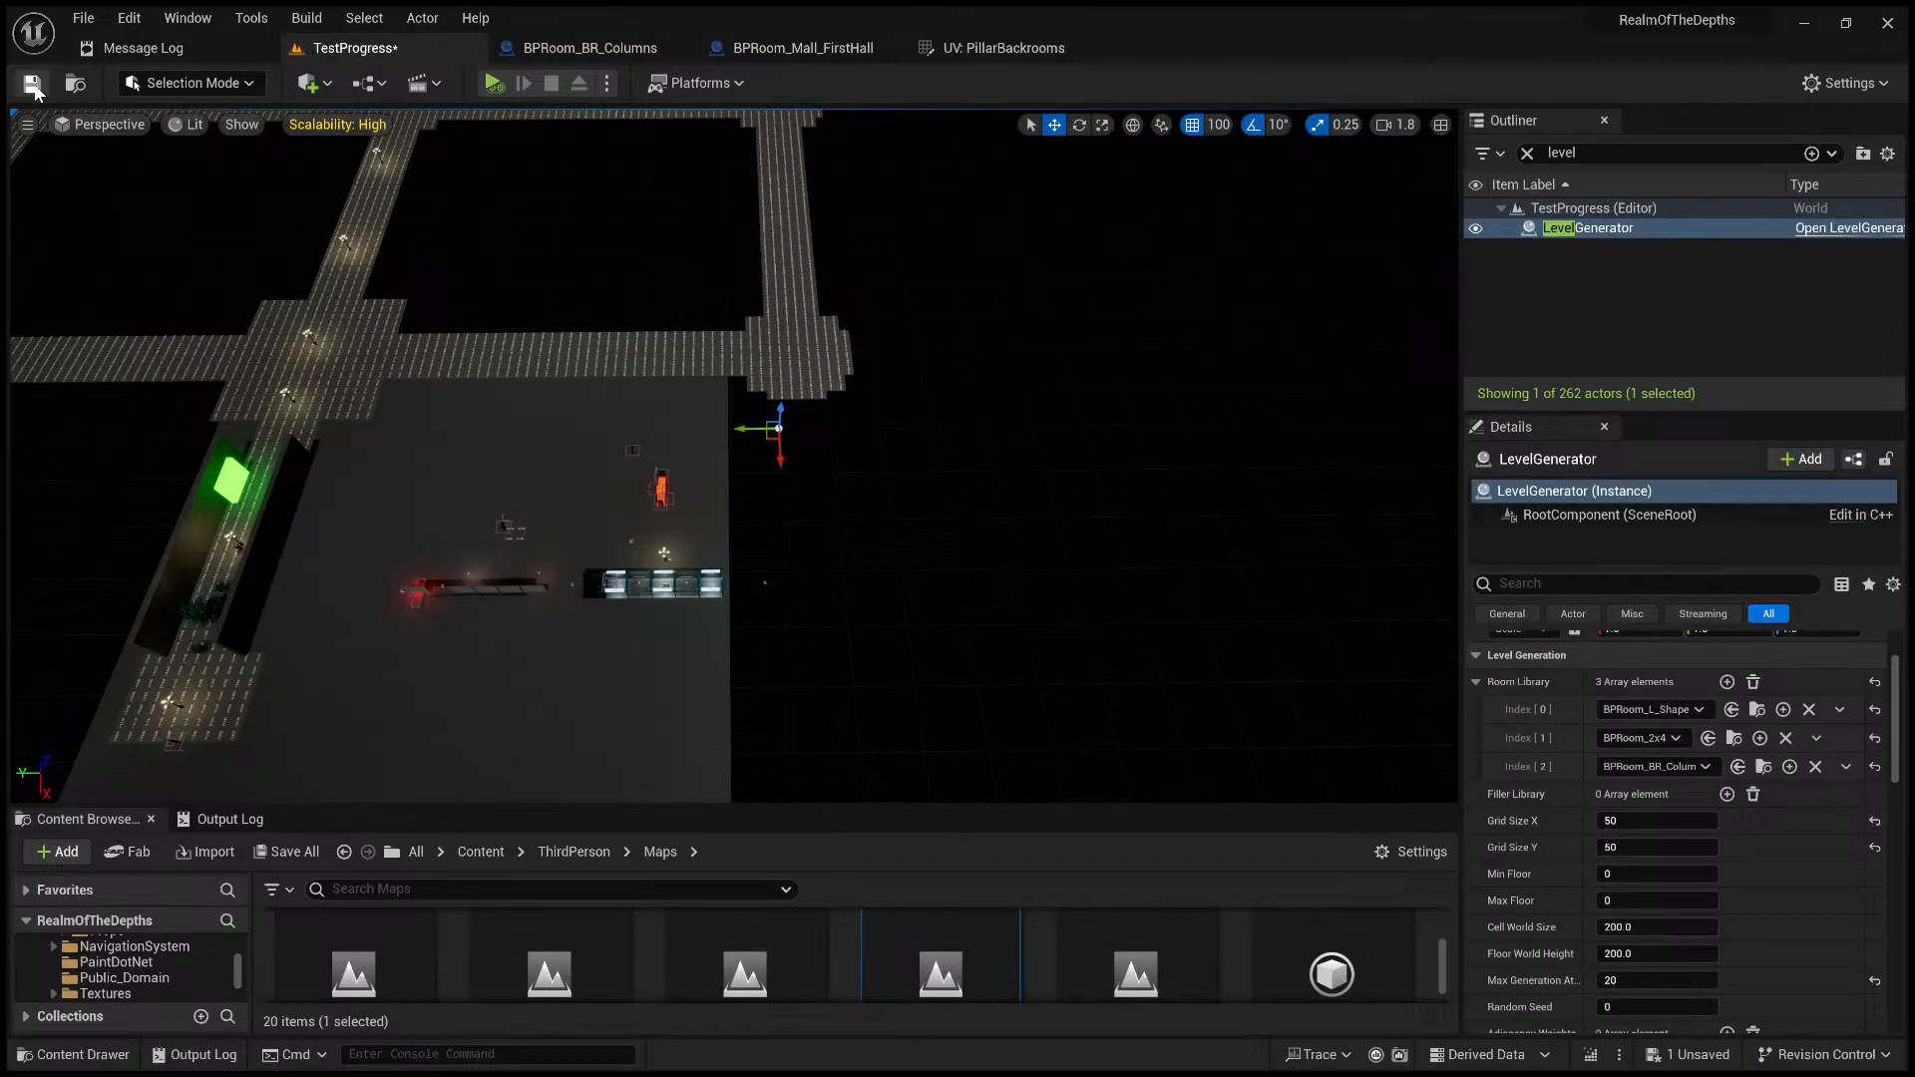